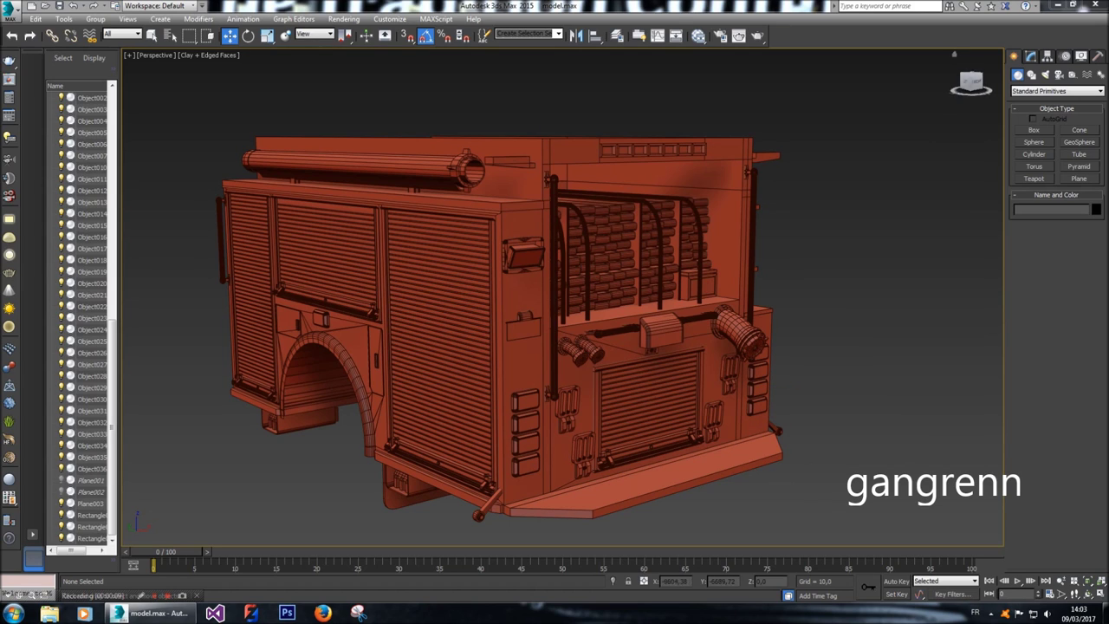
Pan and orbit the fire-truck model to show its long side.
middle_click_drag(774, 391, 774, 381)
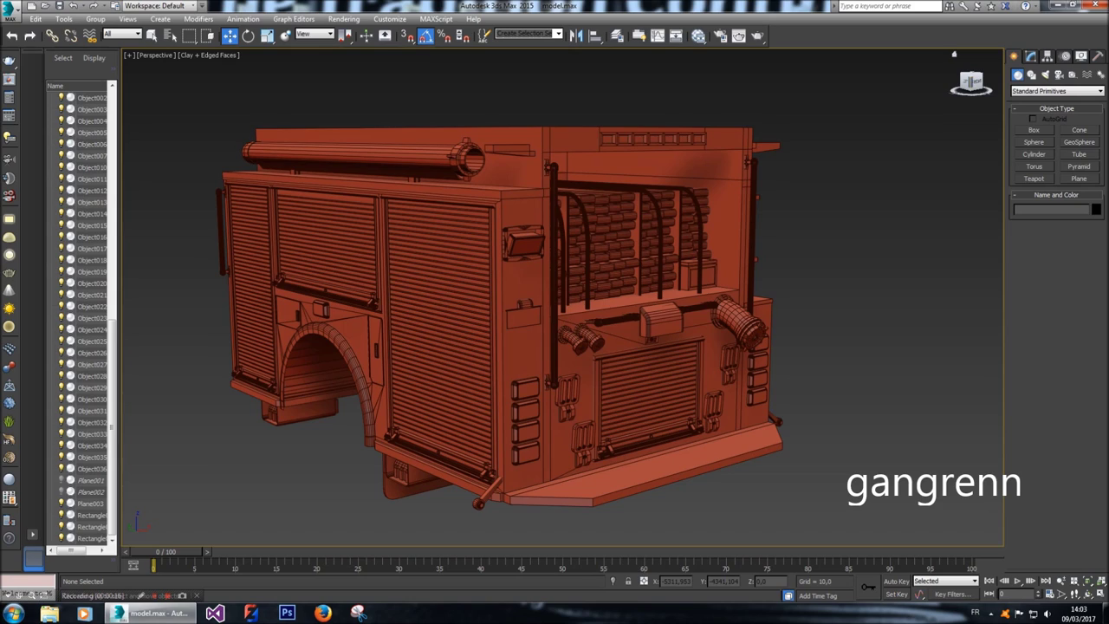
left_click_drag(954, 53, 923, 60)
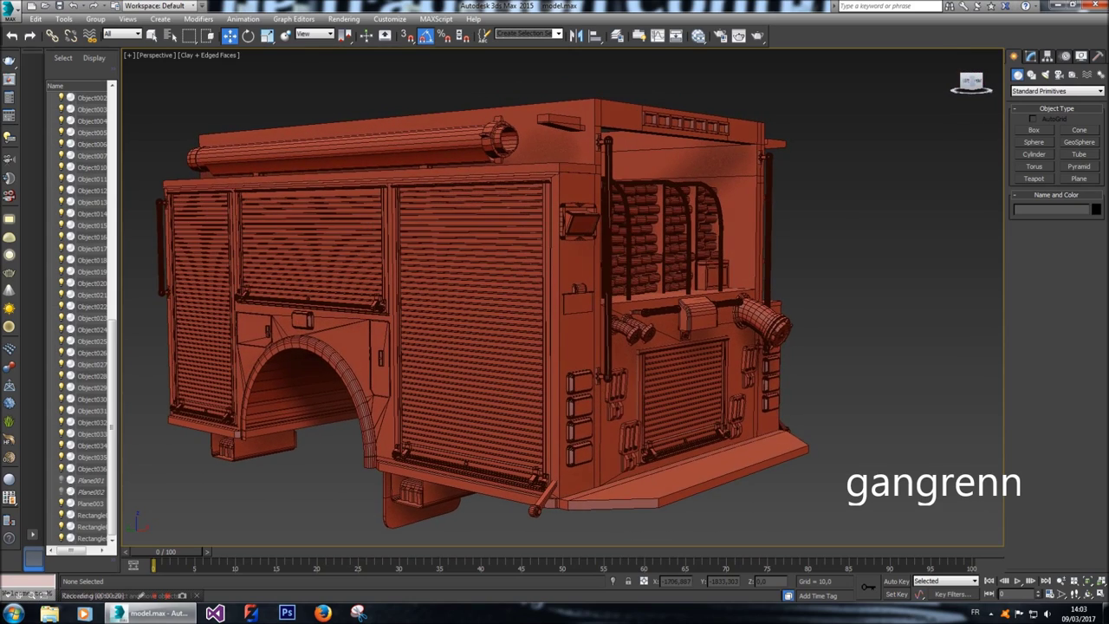
middle_click_drag(554, 304, 1001, 304)
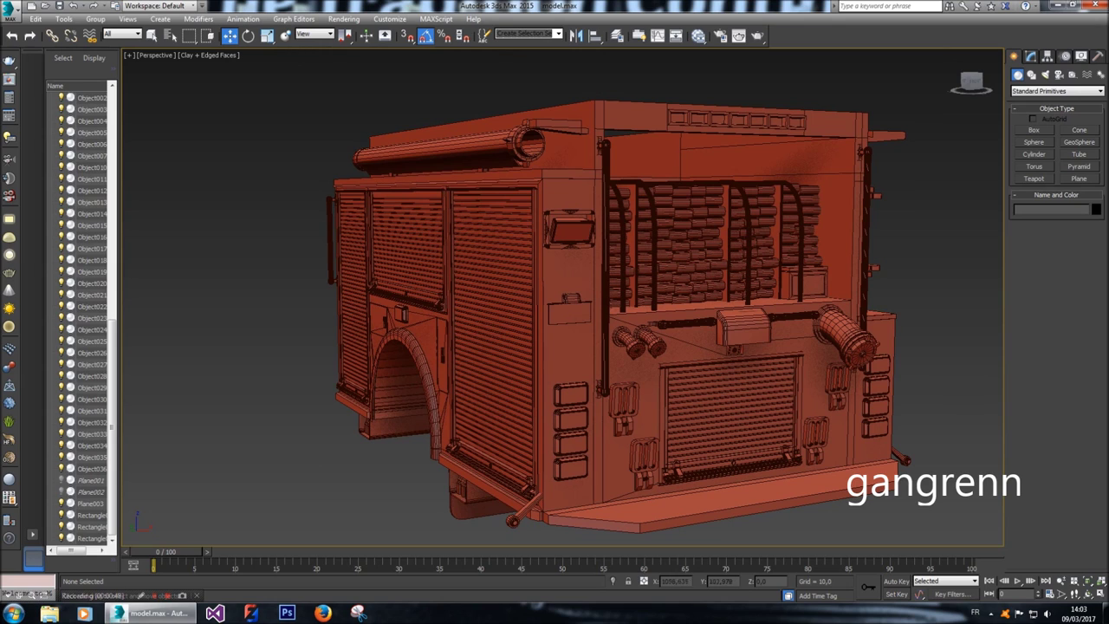
Play the animation to show the steps unfolding, then reset to frame 0.
key("/")
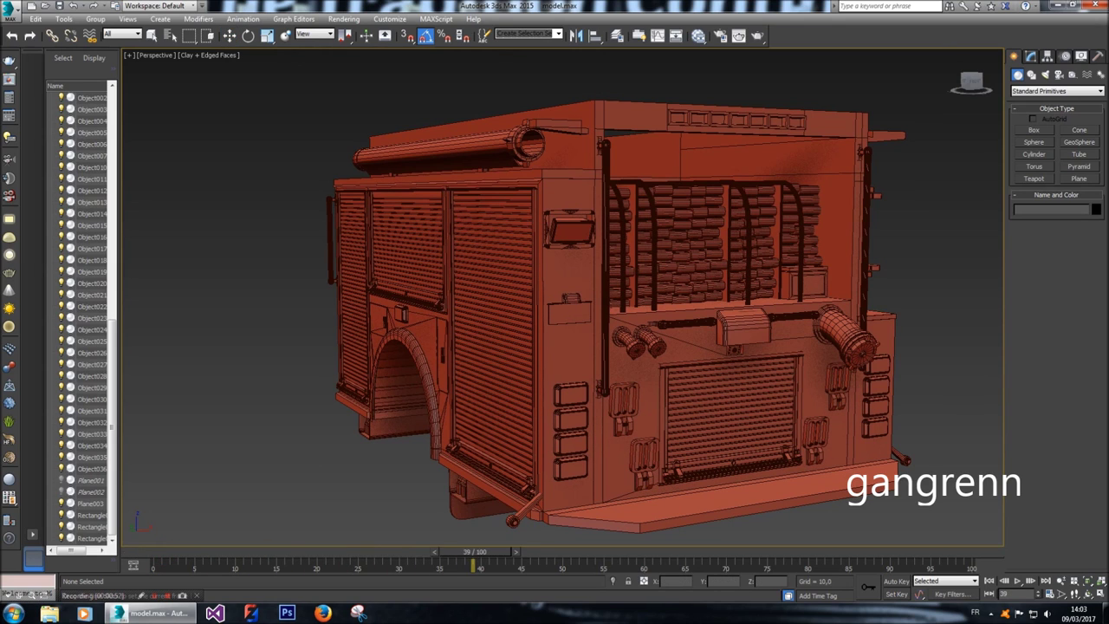
key("Escape")
scroll(728, 472, "up", 5)
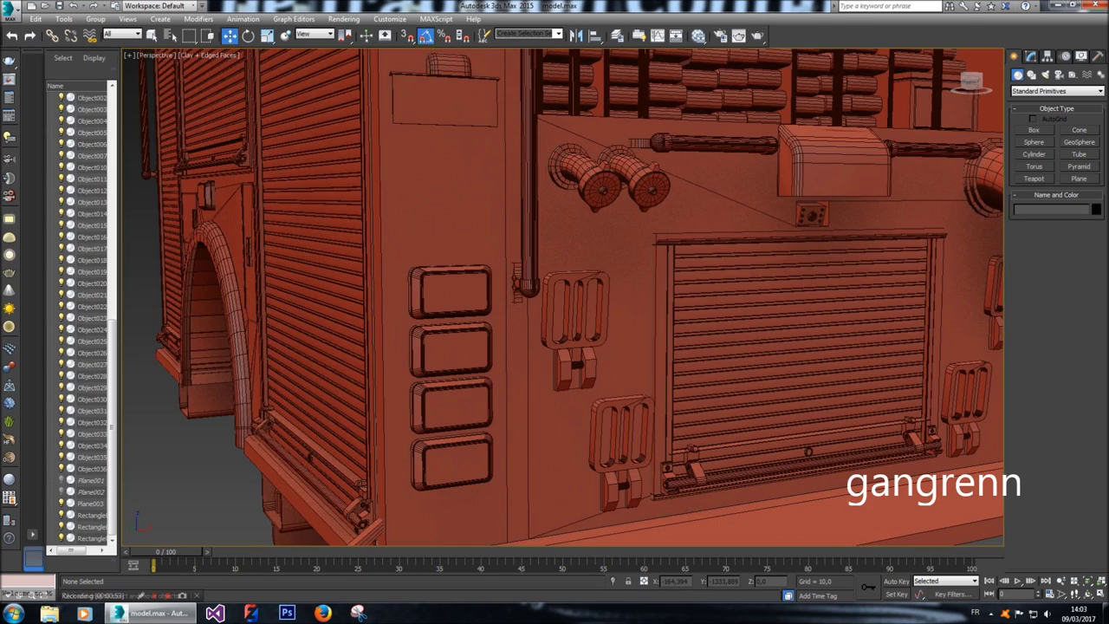
key("/")
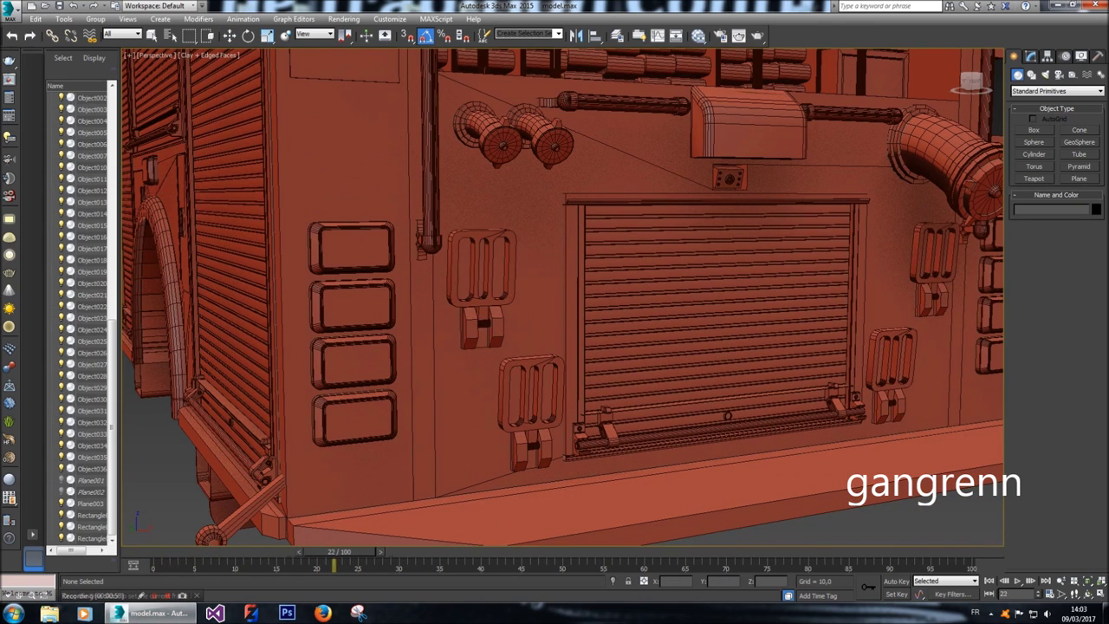
key("Escape")
Frame the whole truck, then bring up the Bing ford F350 blueprint results.
key("z")
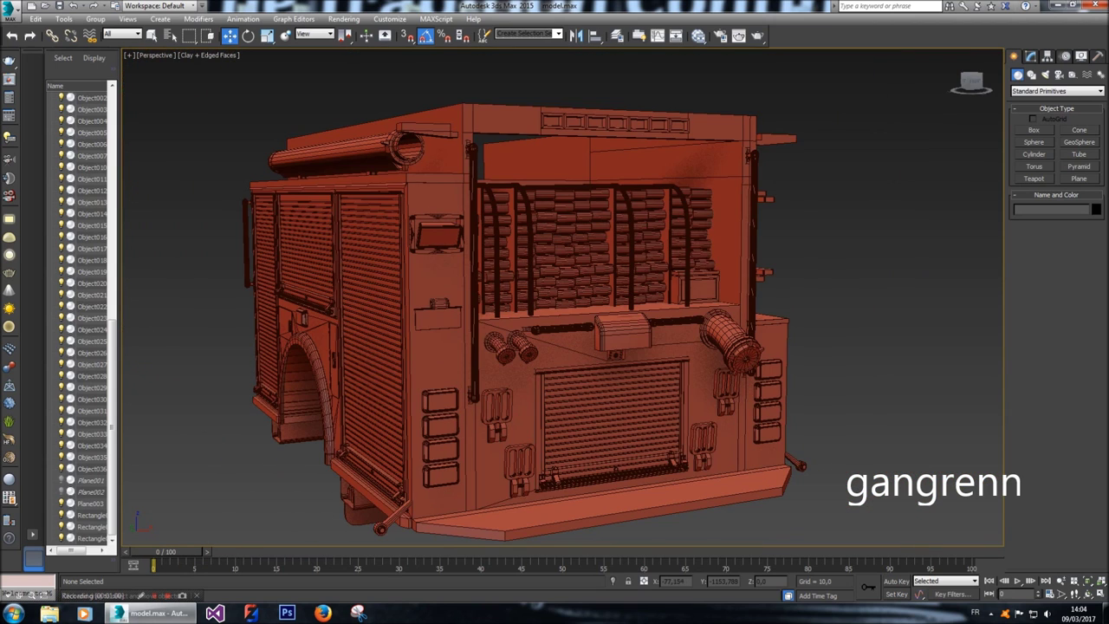
middle_click_drag(554, 346, 593, 331, "alt")
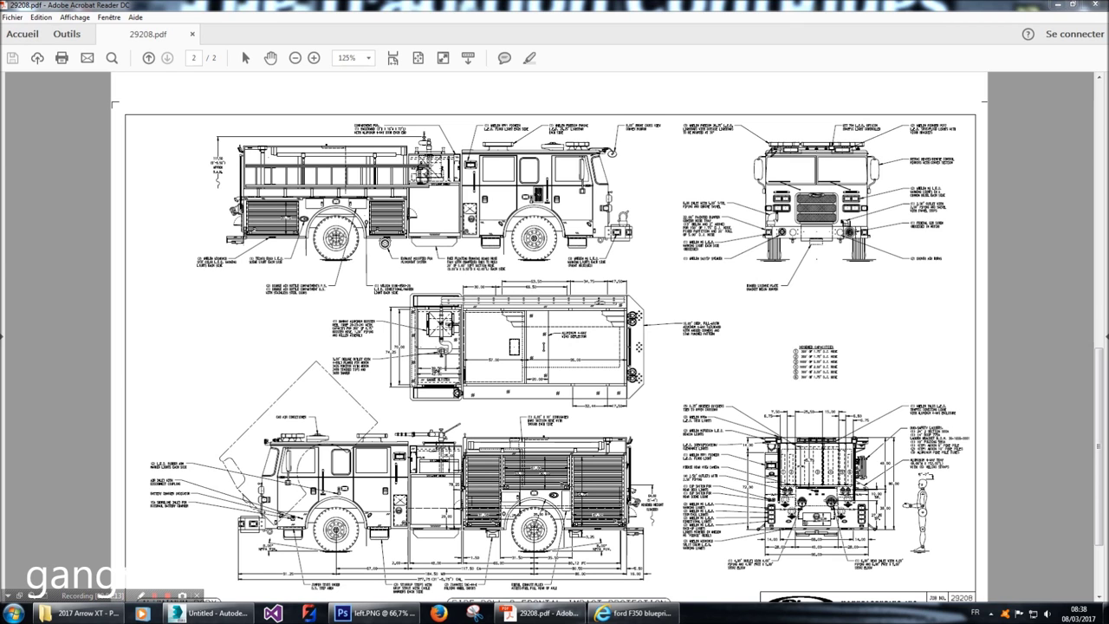
left_click(637, 613)
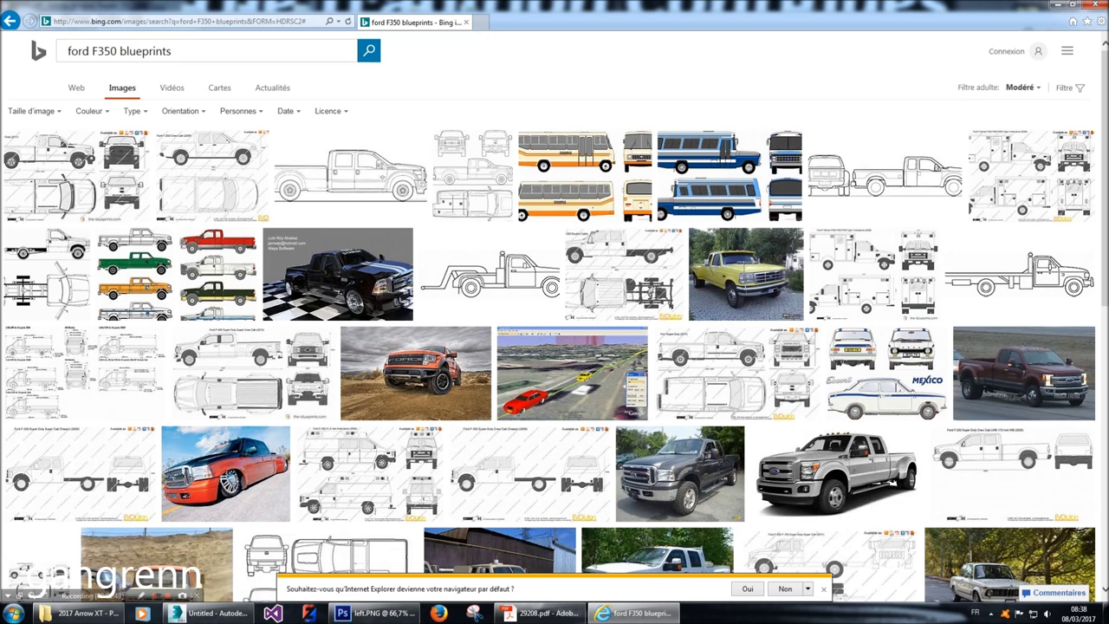
Open the image-size filter options, then close them without filtering.
scroll(1069, 89, "down", 1)
left_click(1075, 88)
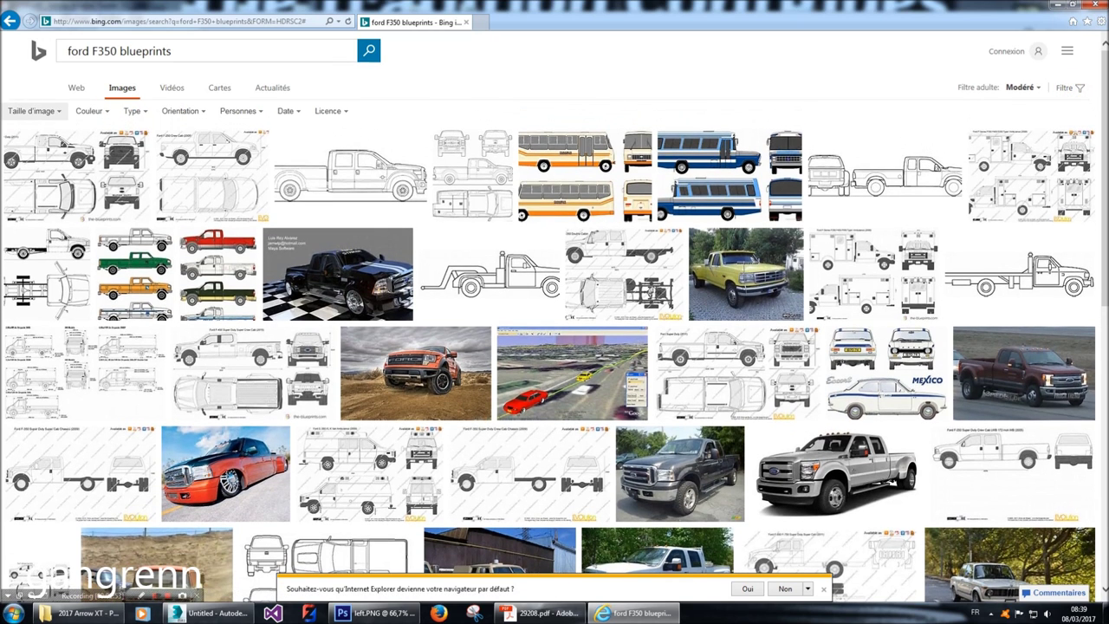
left_click(57, 112)
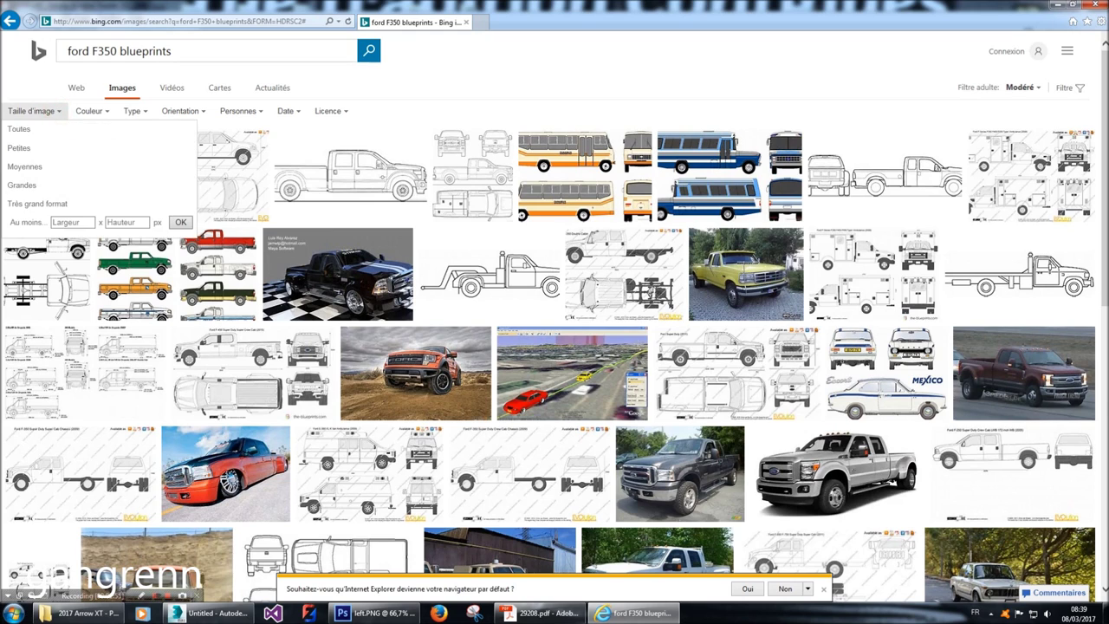
left_click(23, 184)
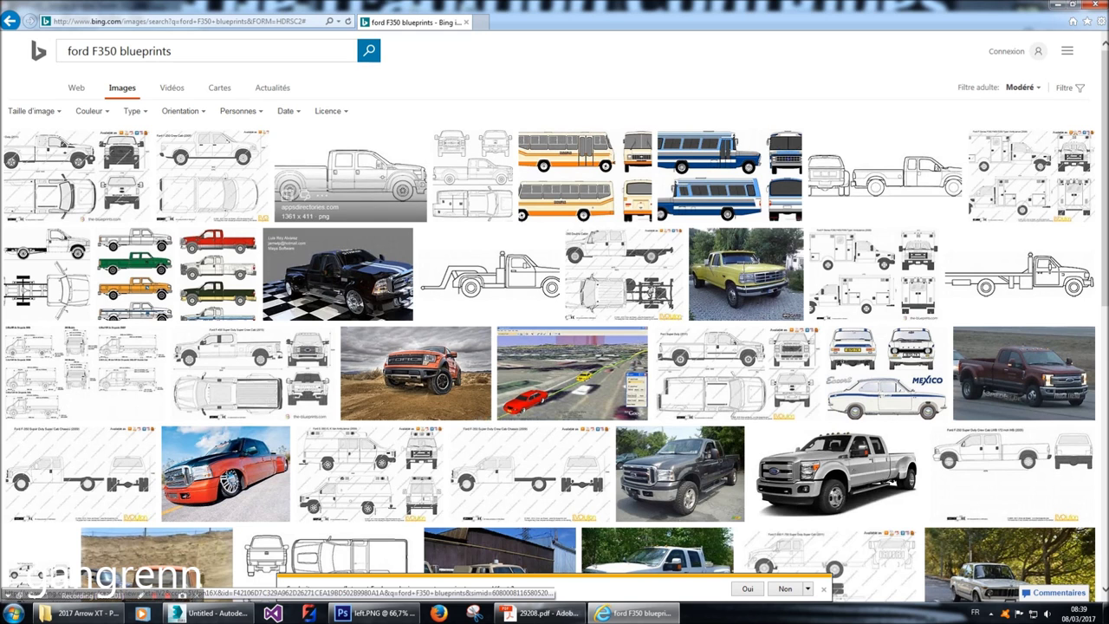
Preview the ambulance and Ford Super Duty blueprint results.
left_click(1021, 163)
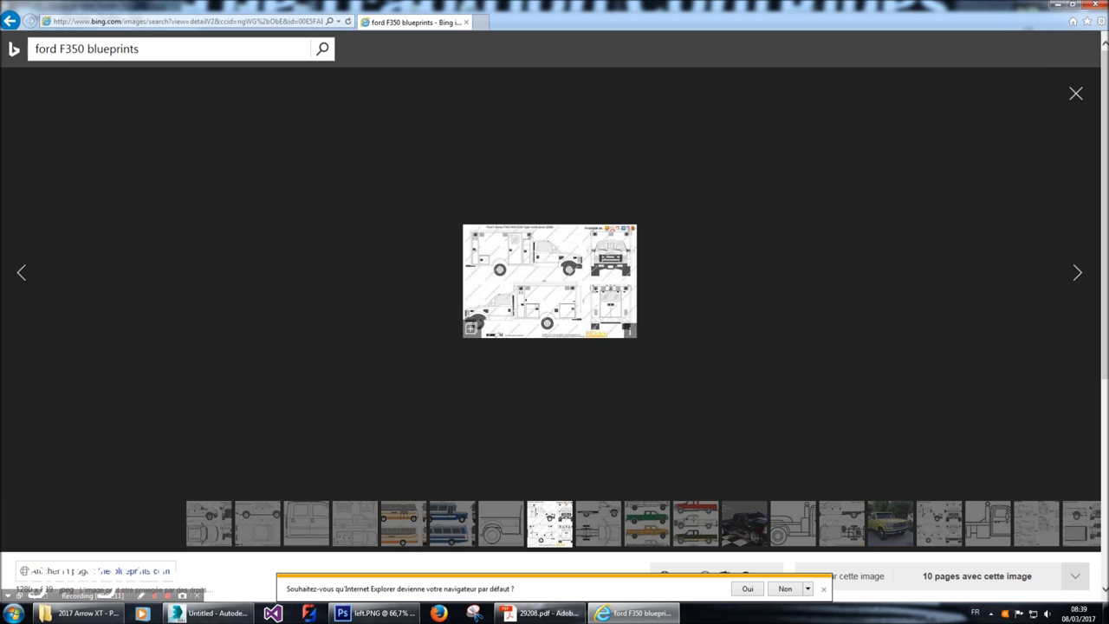
key("Escape")
left_click(77, 173)
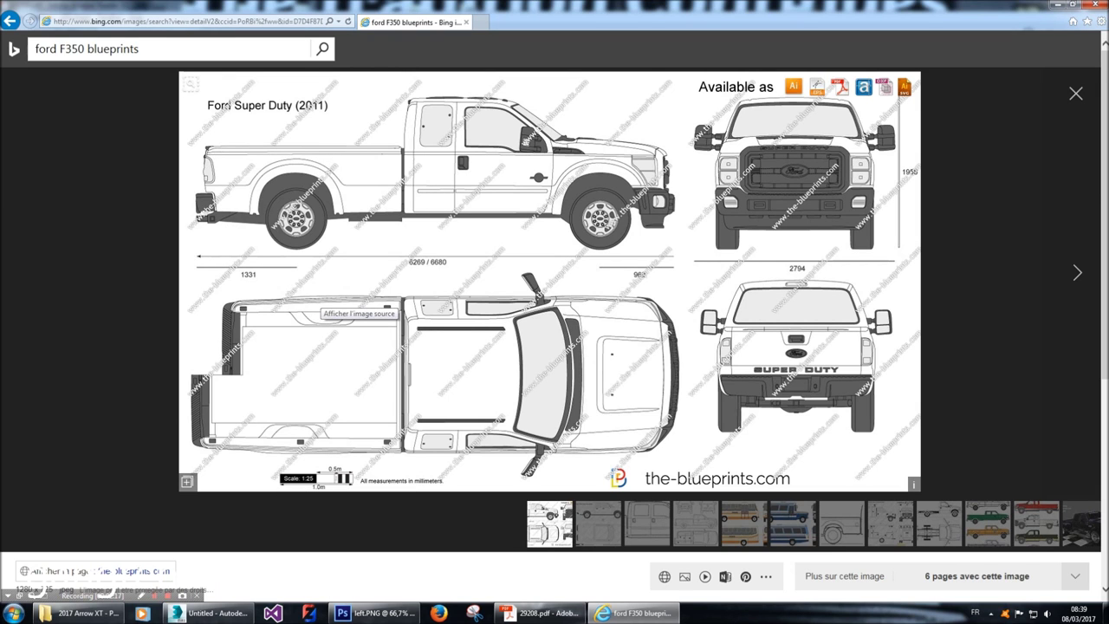
key("Escape")
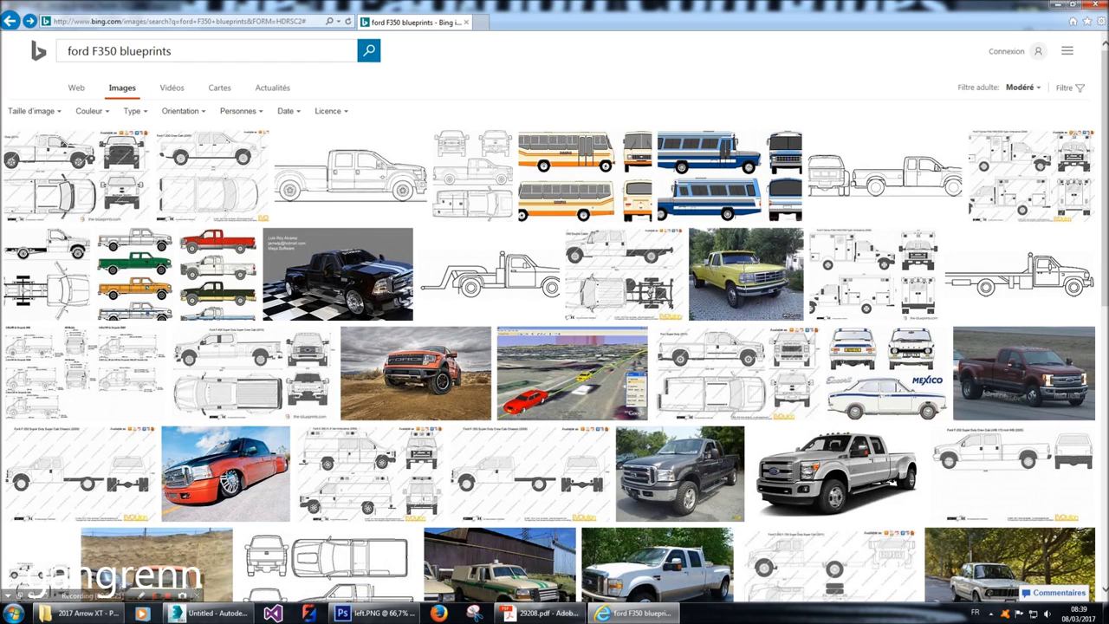
Preview the Ford F-250 Crew Cab blueprint, then return to 29208.pdf.
left_click(542, 613)
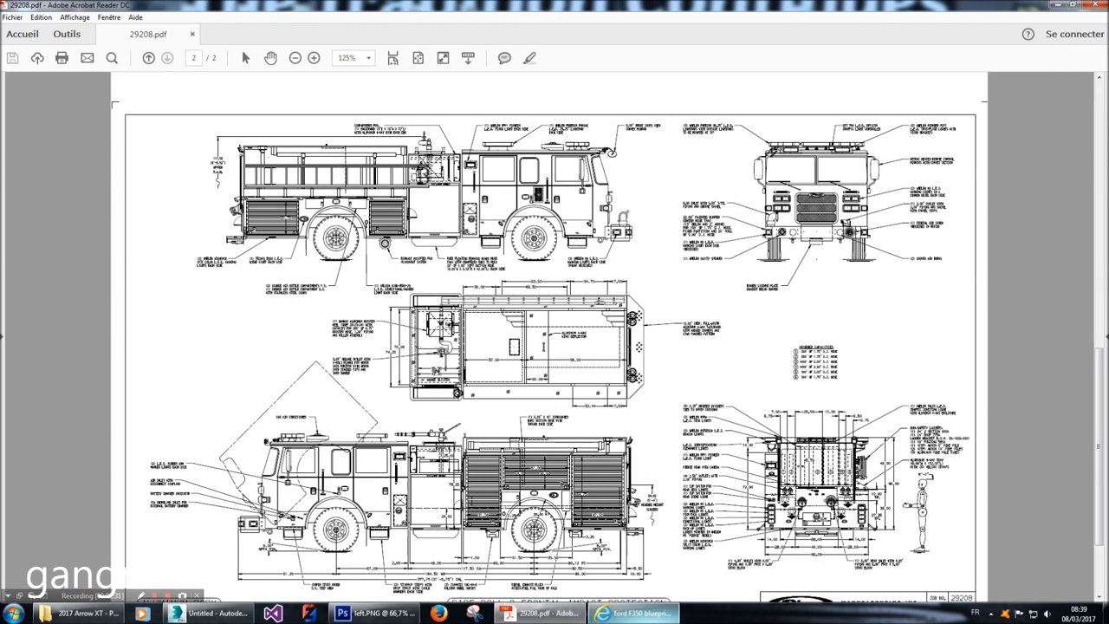
left_click(637, 613)
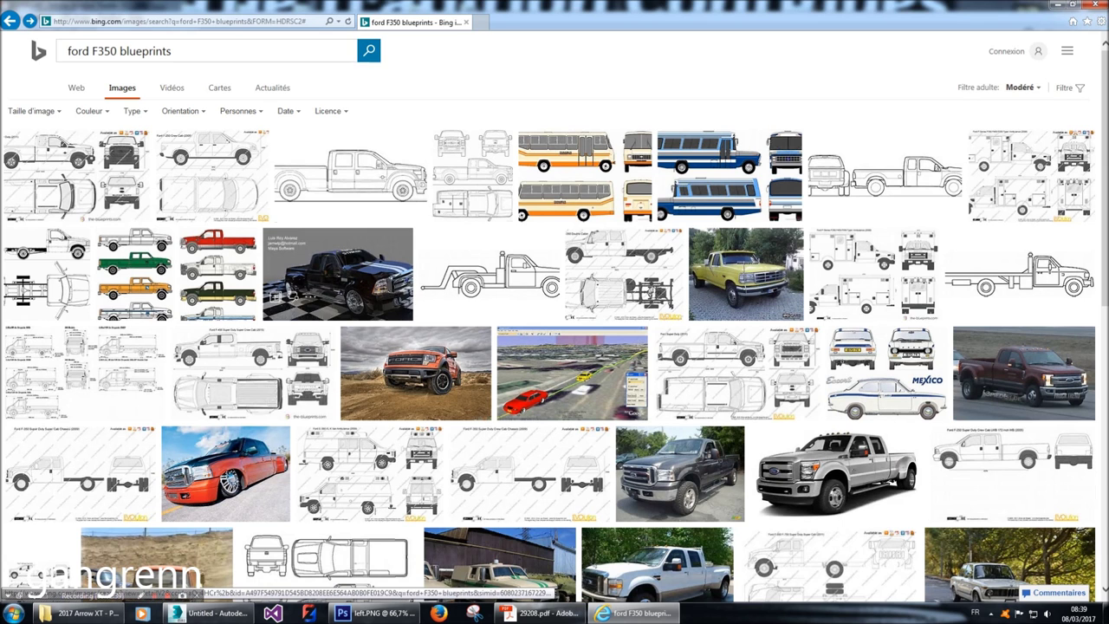
left_click(212, 184)
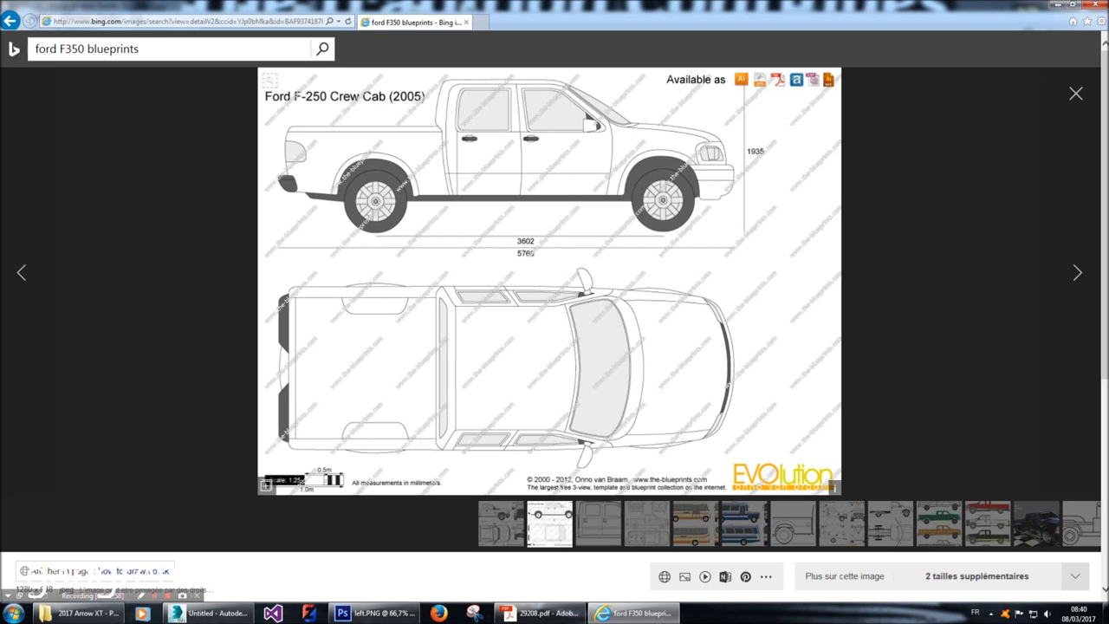
key("Escape")
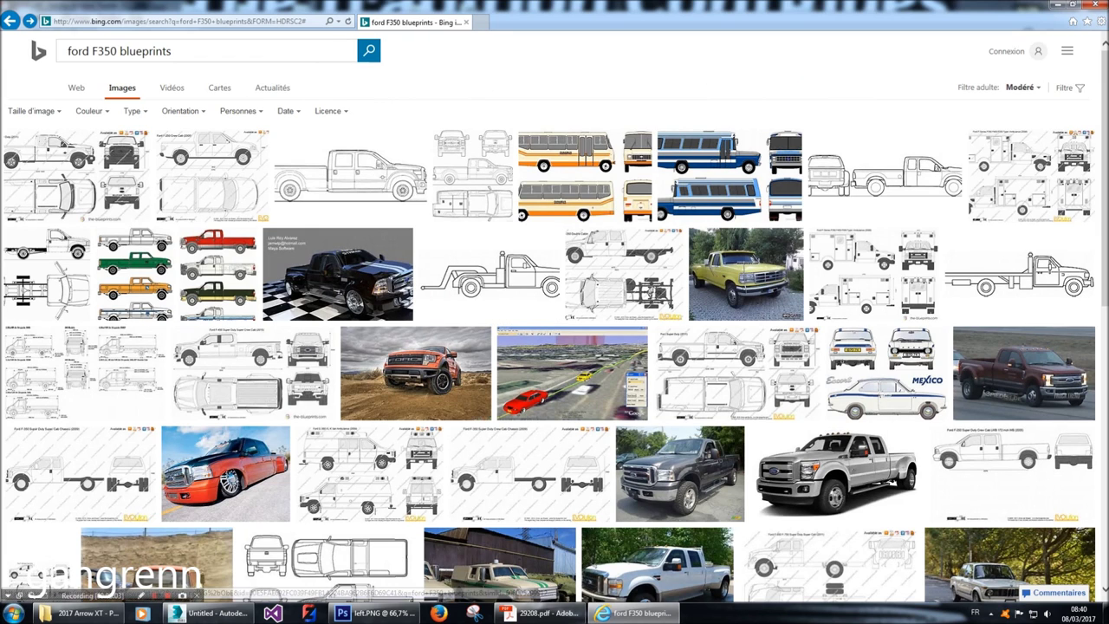
key("alt+Tab")
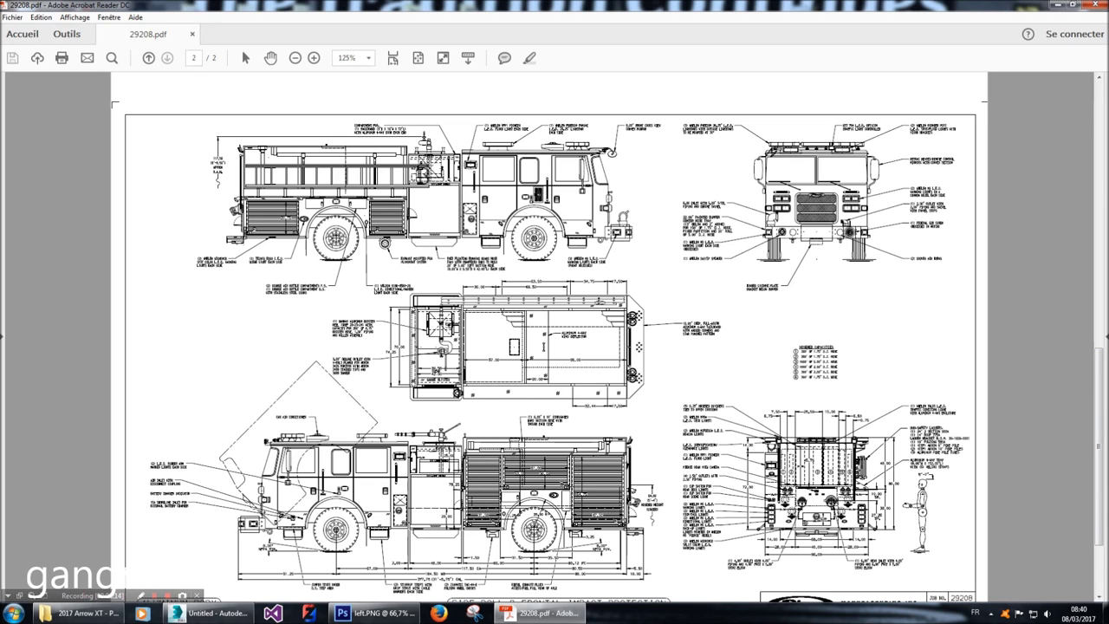
Zoom the side-view drawing to 300%, scroll to the cab, and launch Snipping Tool.
scroll(550, 346, "up", 2)
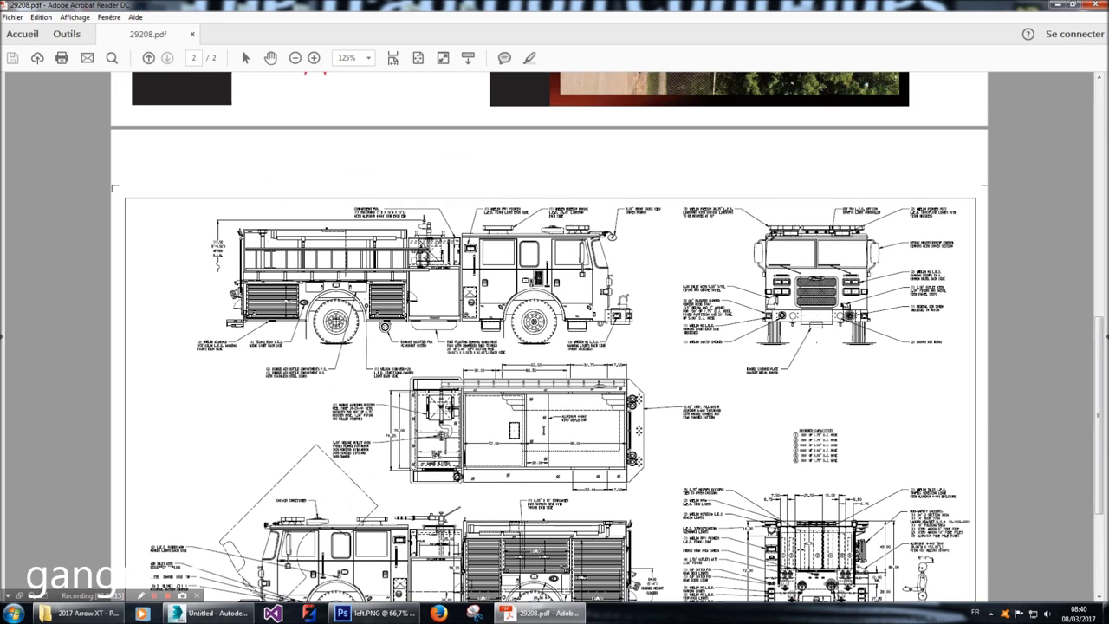
left_click(314, 57)
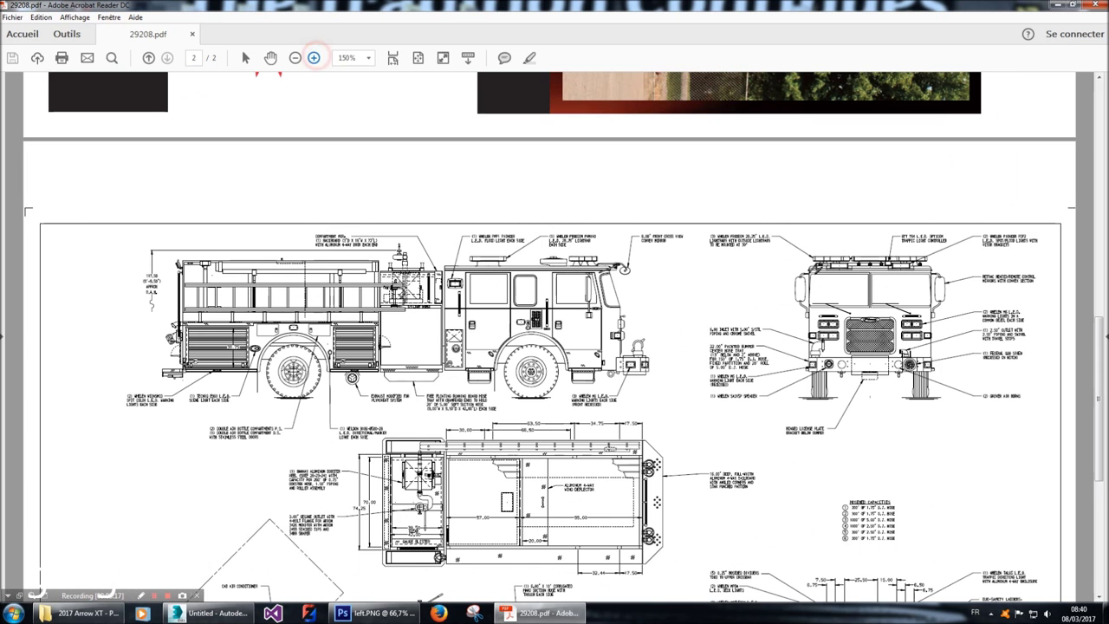
left_click(314, 57)
left_click(314, 57)
left_click(314, 57)
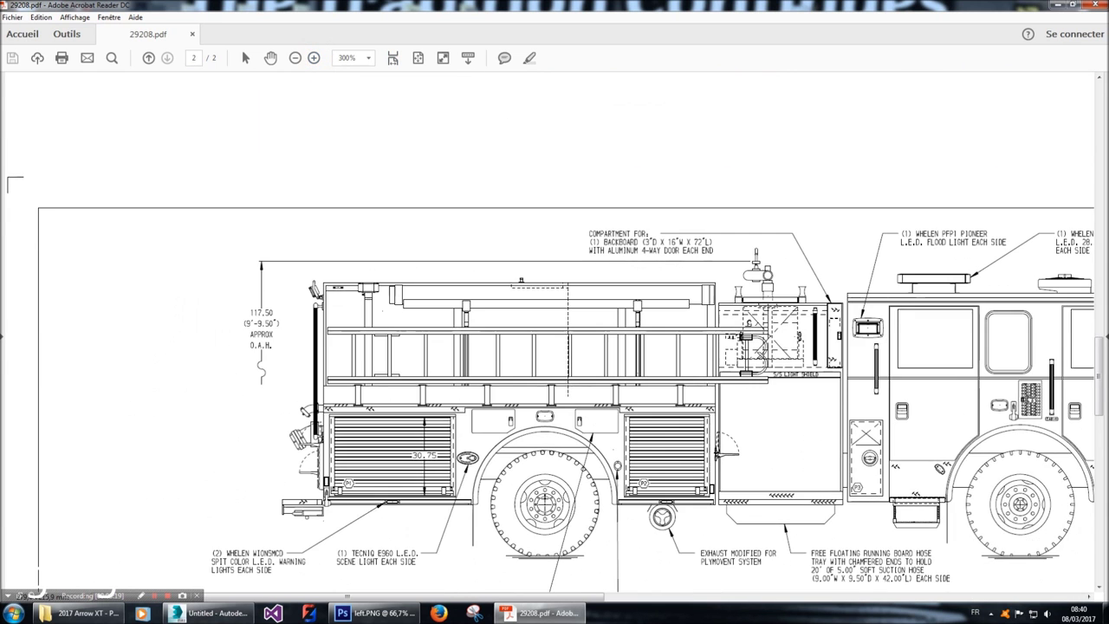
left_click_drag(519, 597, 624, 597)
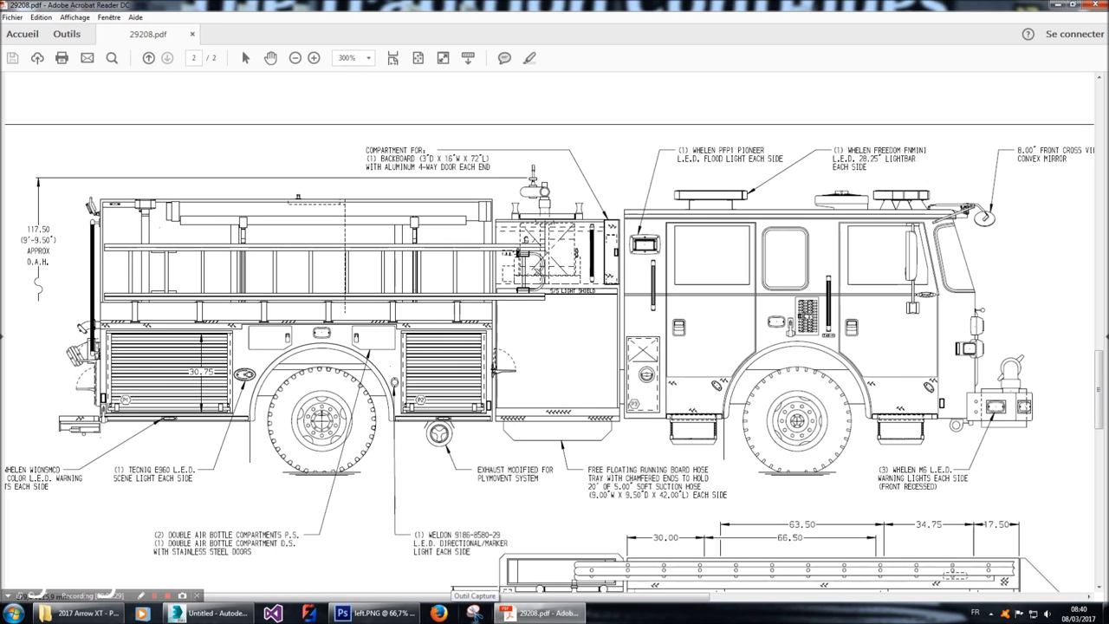
left_click(474, 613)
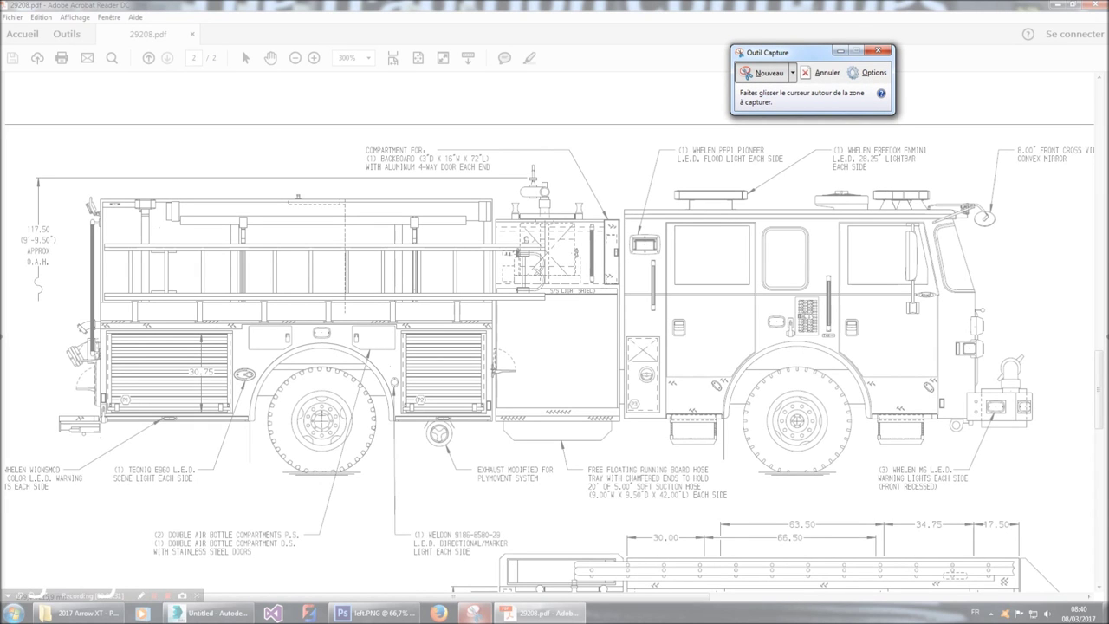
Snip the truck's side view up past the roofline, then discard the snip unsaved.
left_click_drag(1039, 474, 57, 195)
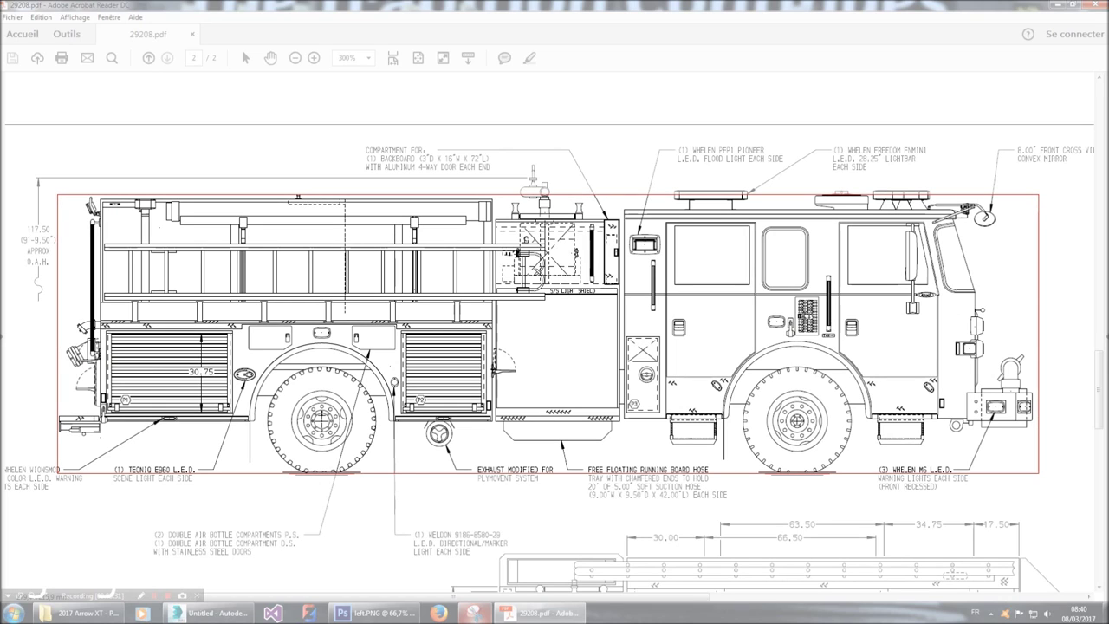
left_click_drag(57, 194, 58, 183)
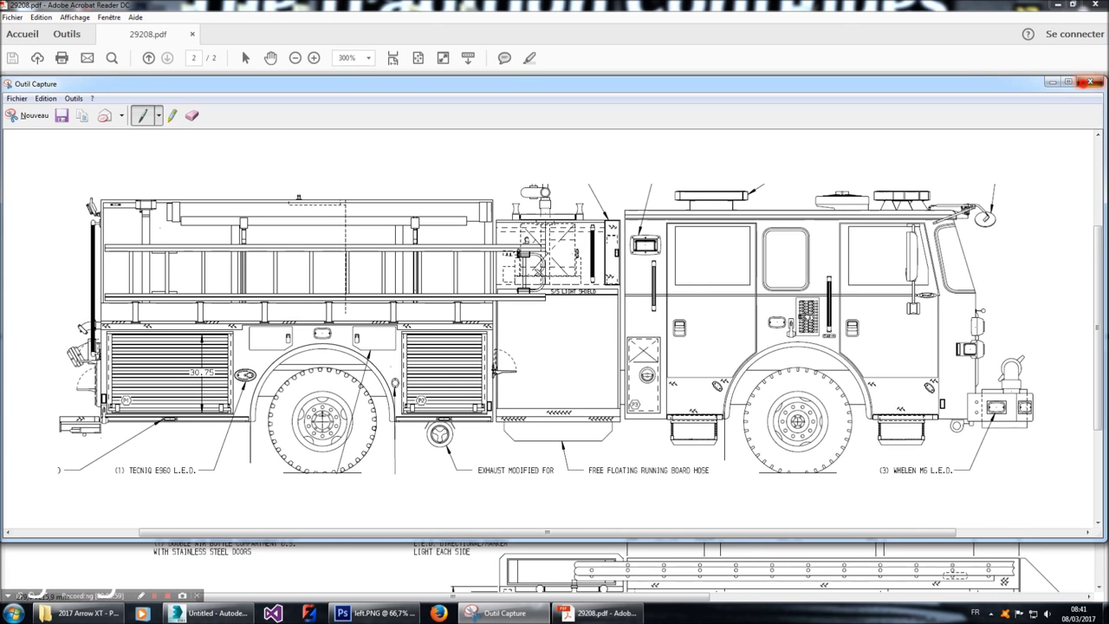
left_click(1091, 82)
left_click(605, 330)
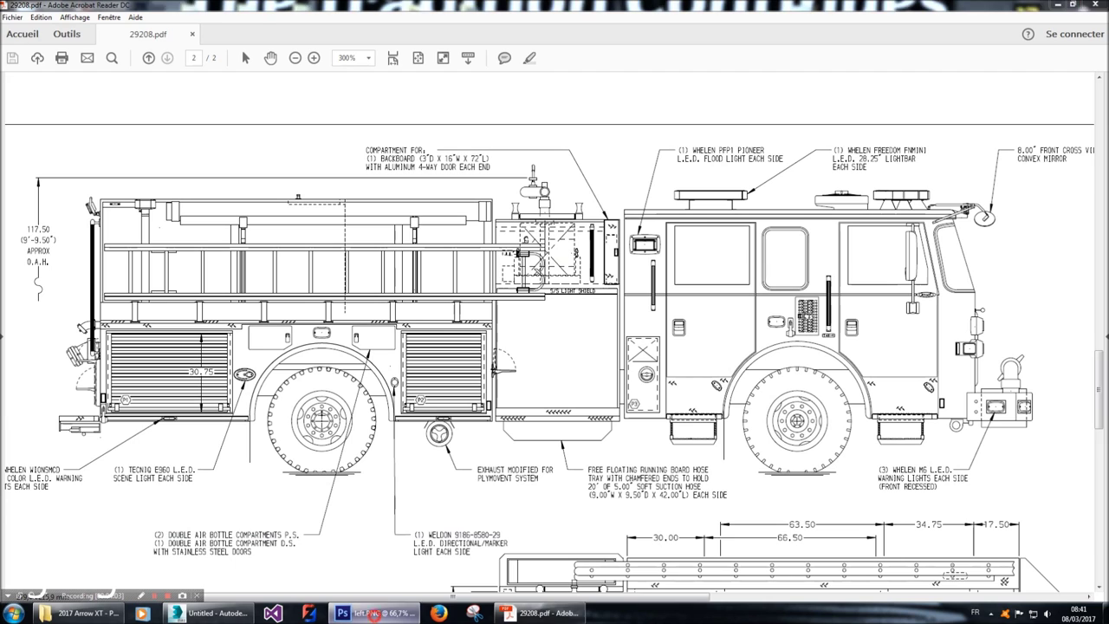
Check left.PNG in Photoshop, then open the left image from the Pumper folder in Photo Viewer.
left_click(381, 613)
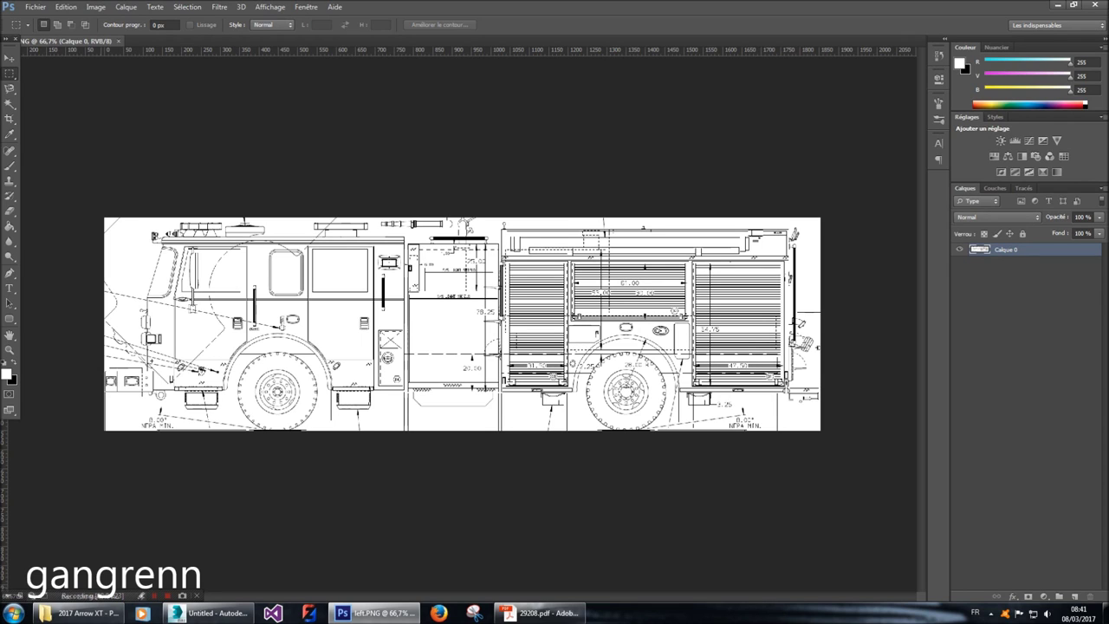
left_click(83, 613)
left_click(371, 95)
double_click(371, 95)
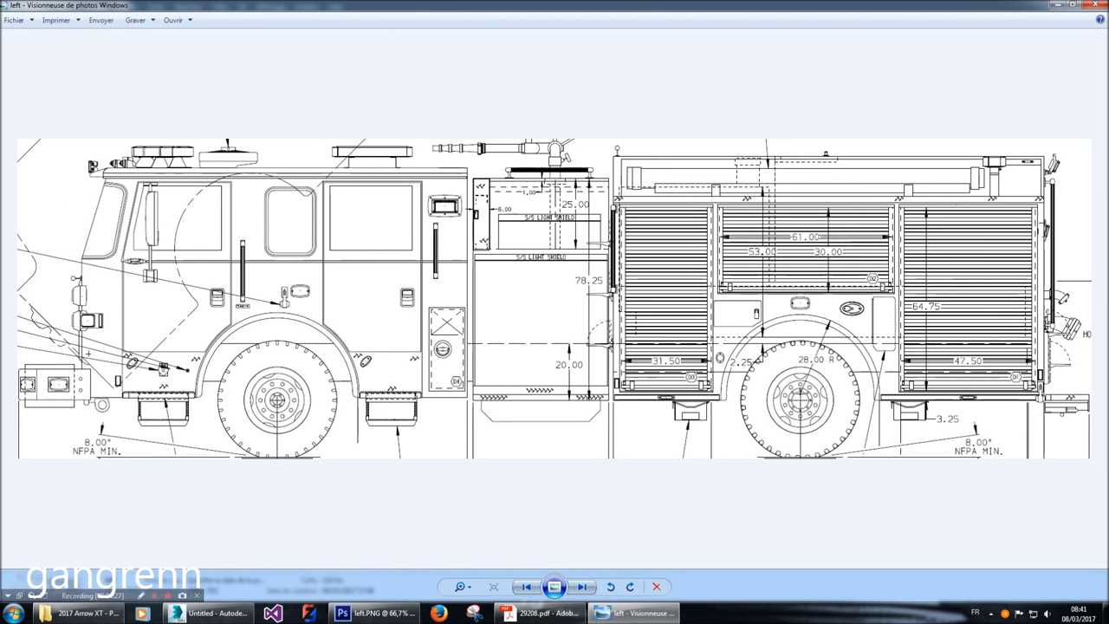
Flip through the blueprints back to the left drawing, close Photo Viewer, and return to 3ds Max.
key("Right")
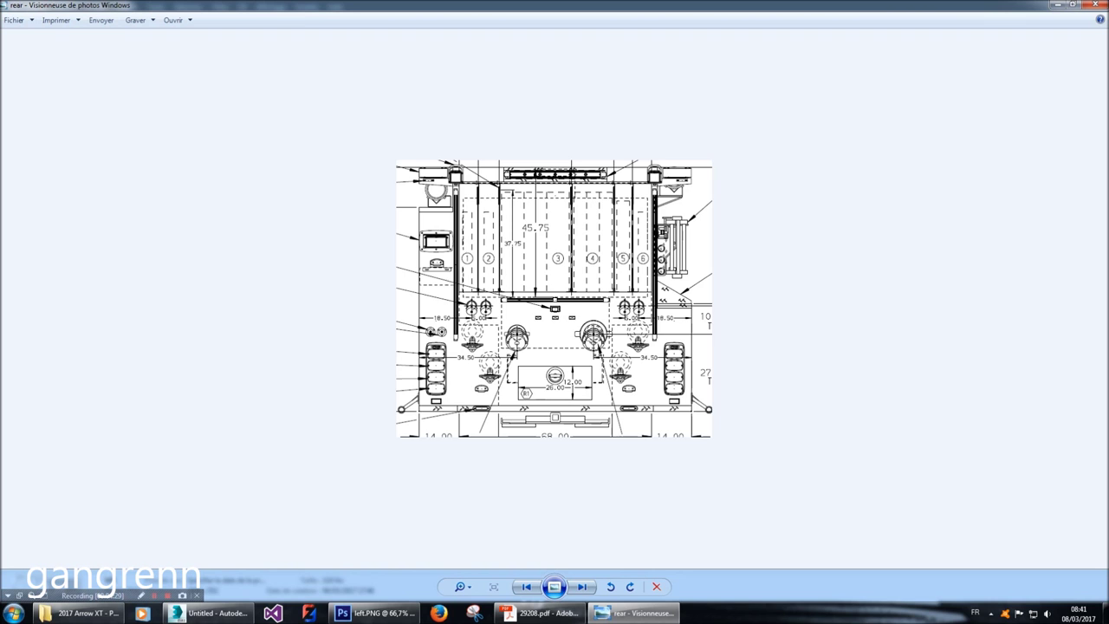
key("Right")
key("Right")
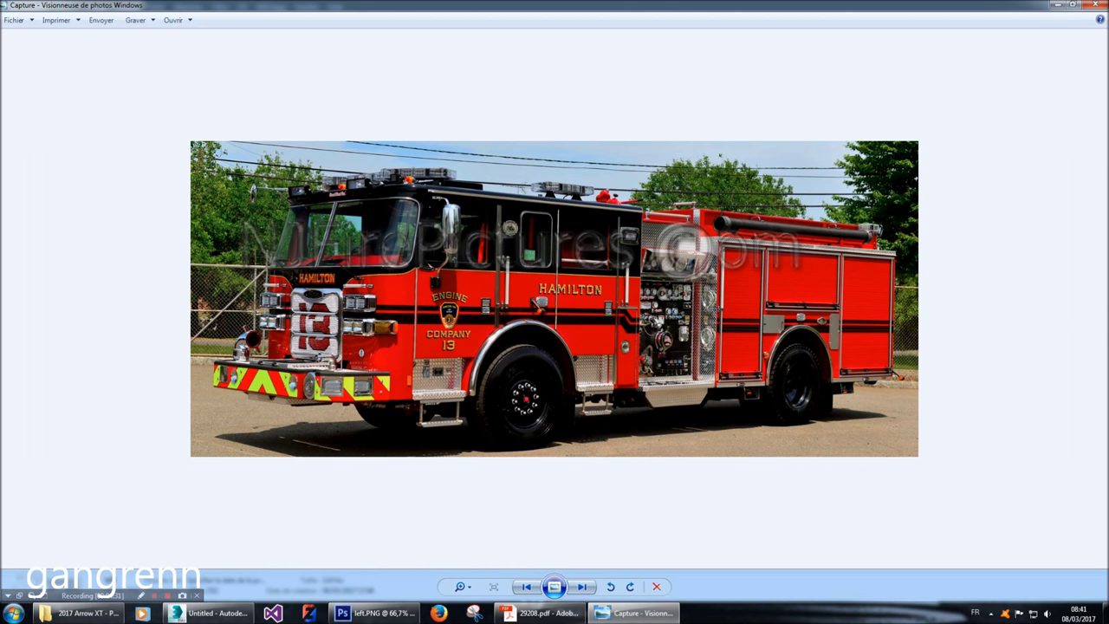
key("Left")
key("Left")
key("Left")
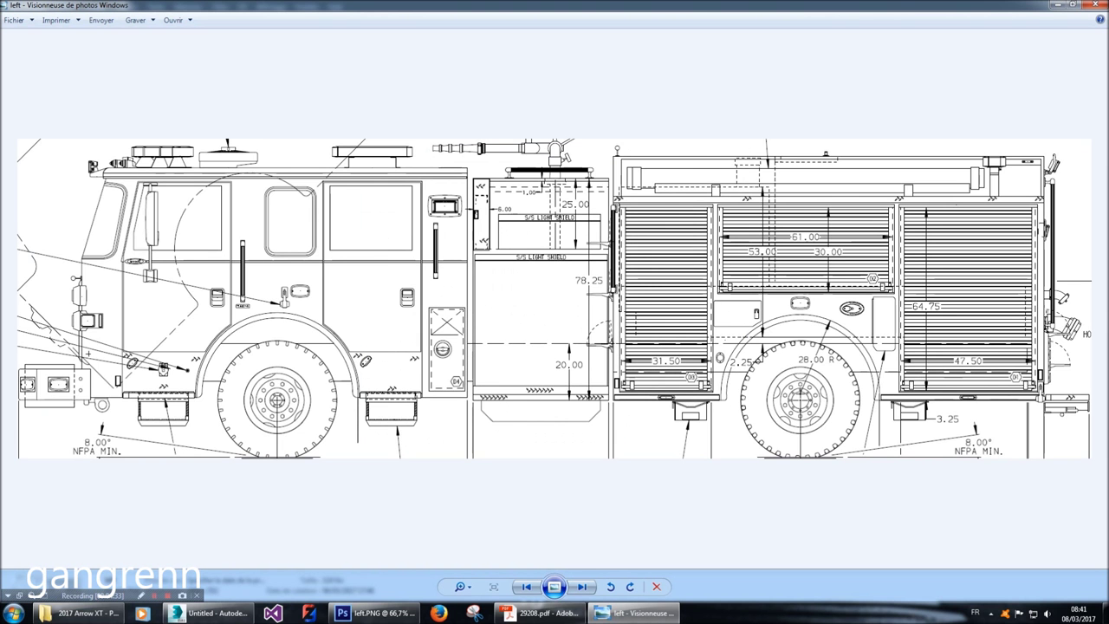
key("alt+F4")
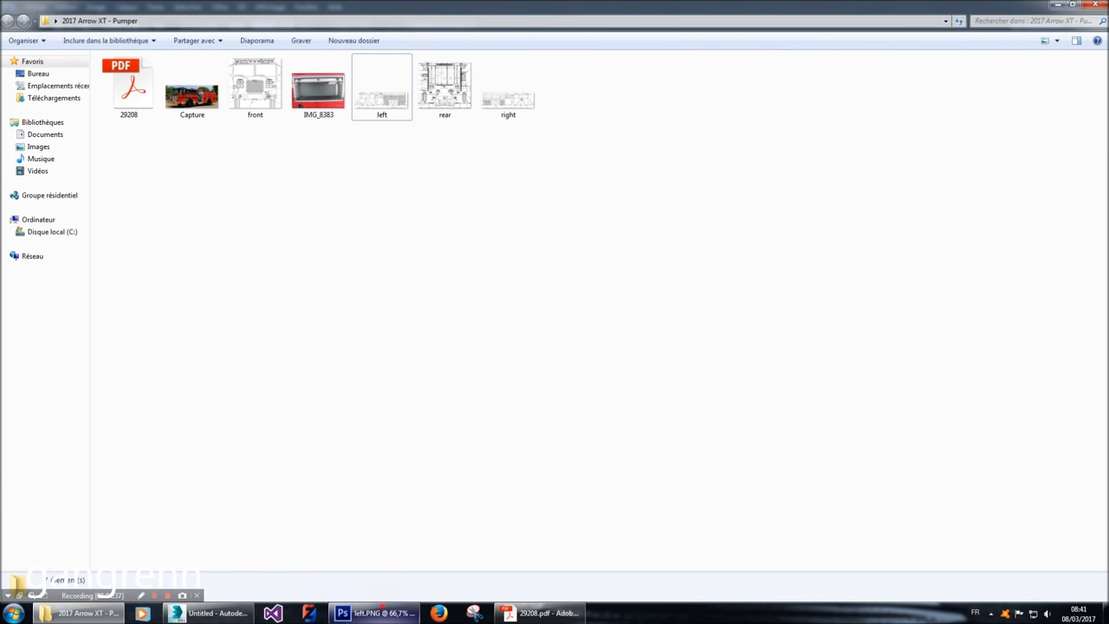
left_click(379, 612)
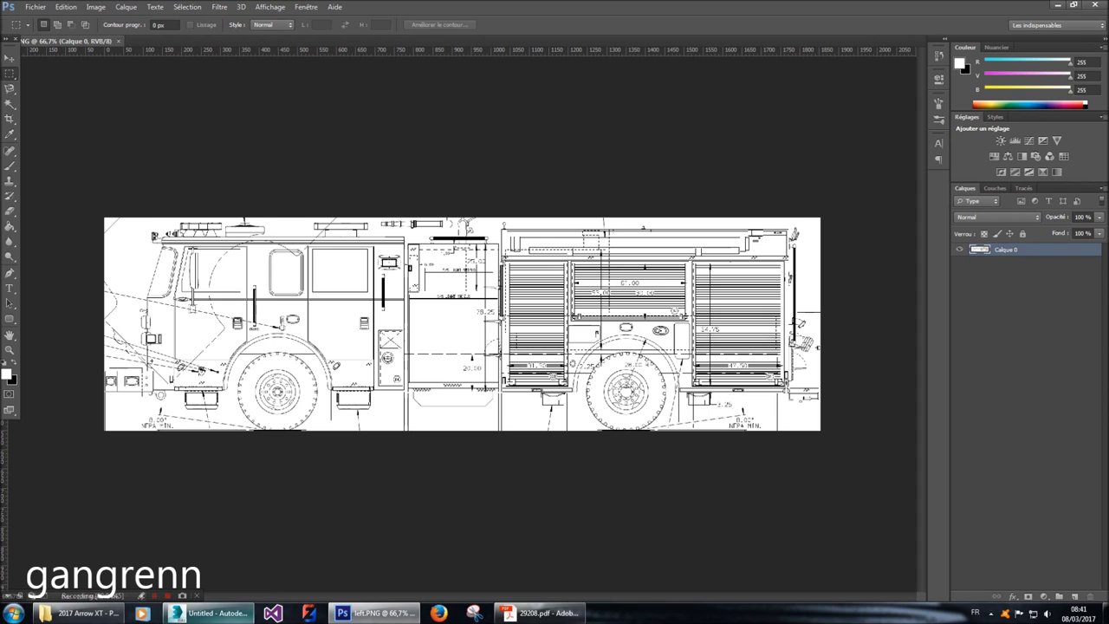
left_click(213, 613)
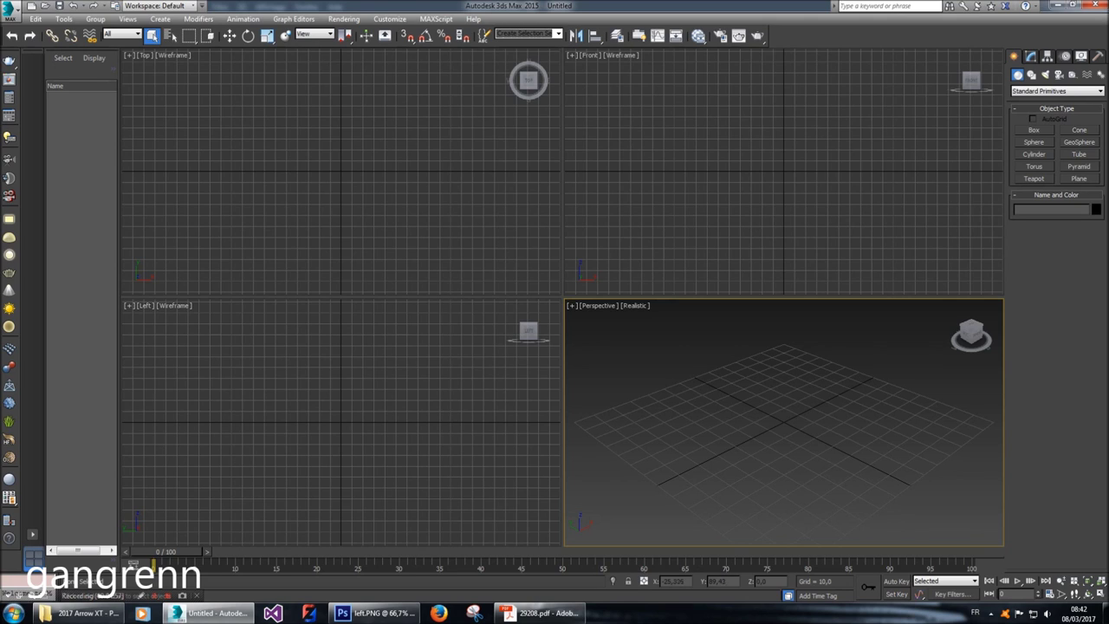
Activate the Left viewport and switch its display from Wireframe to Shaded.
left_click(340, 423)
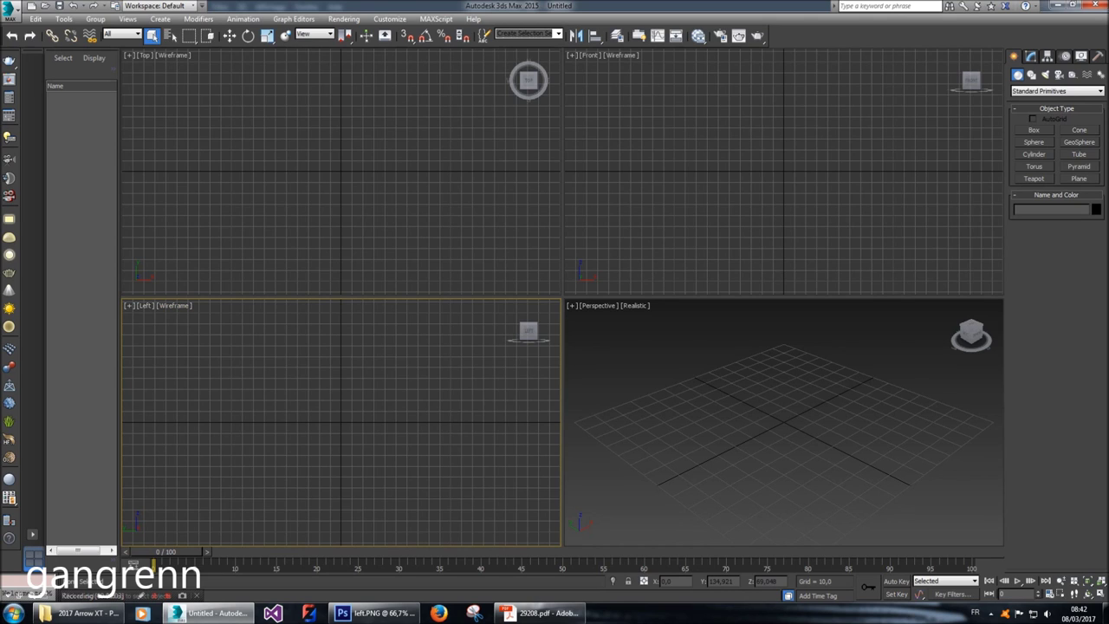
left_click(211, 237)
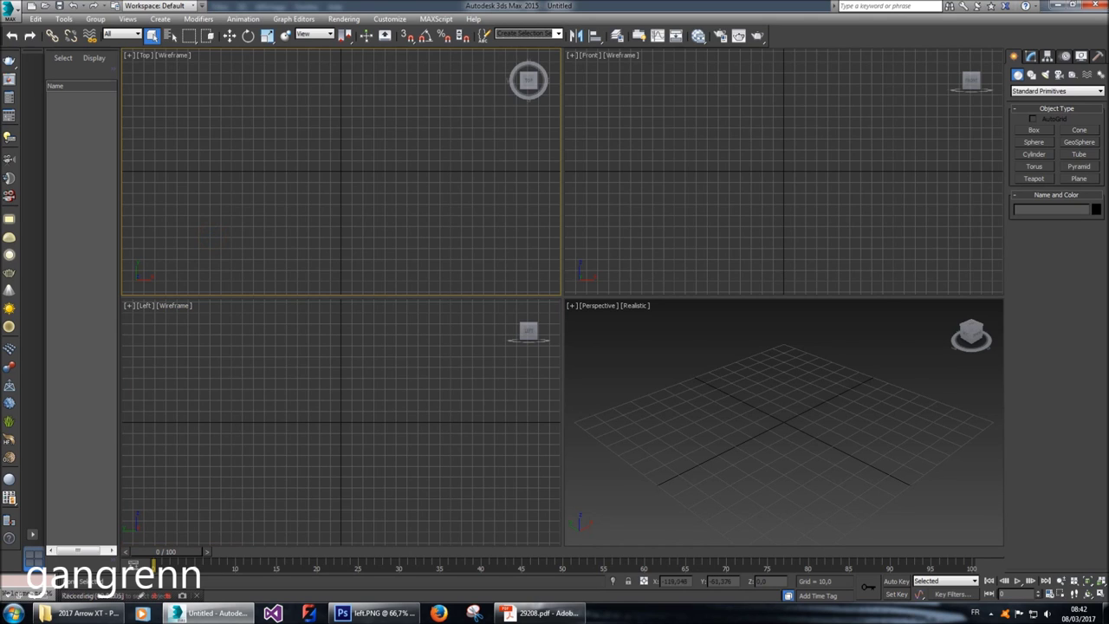
left_click(340, 423)
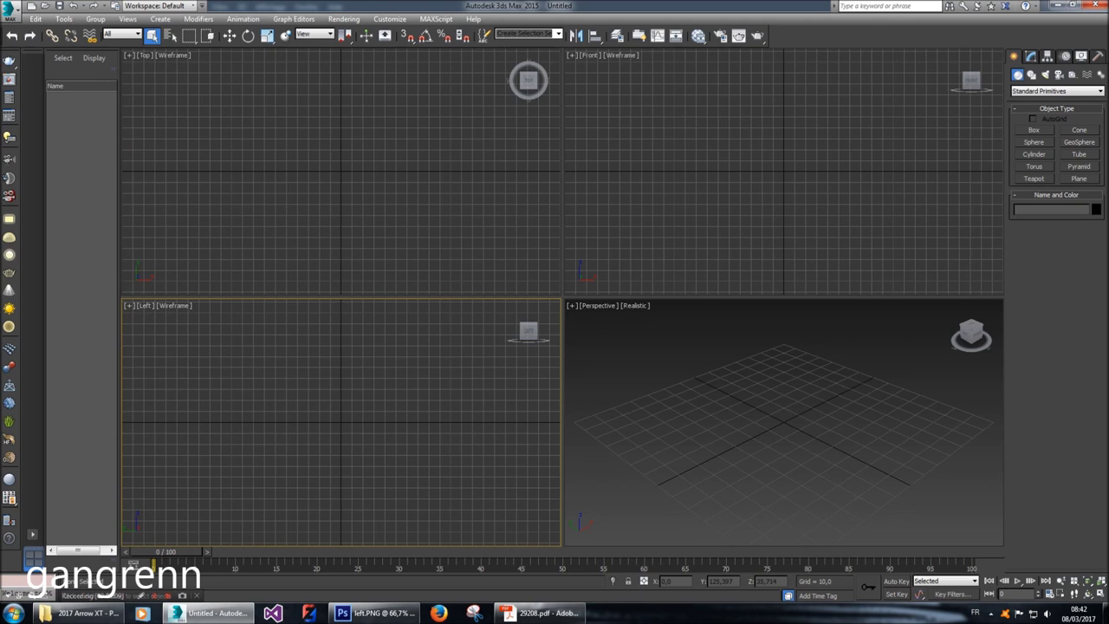
left_click(174, 306)
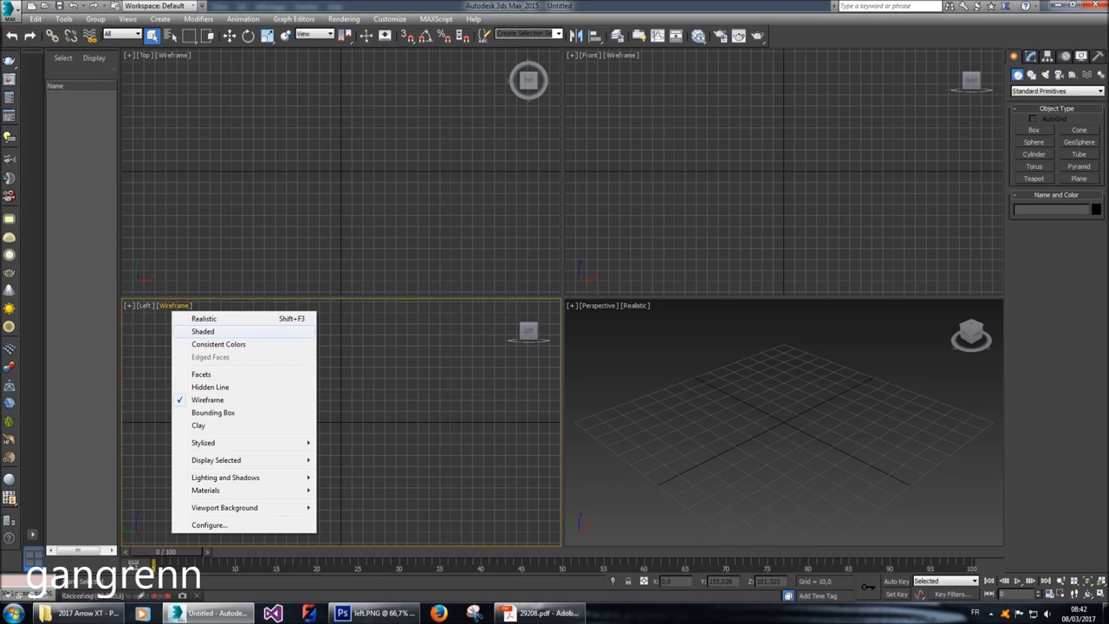
left_click(228, 332)
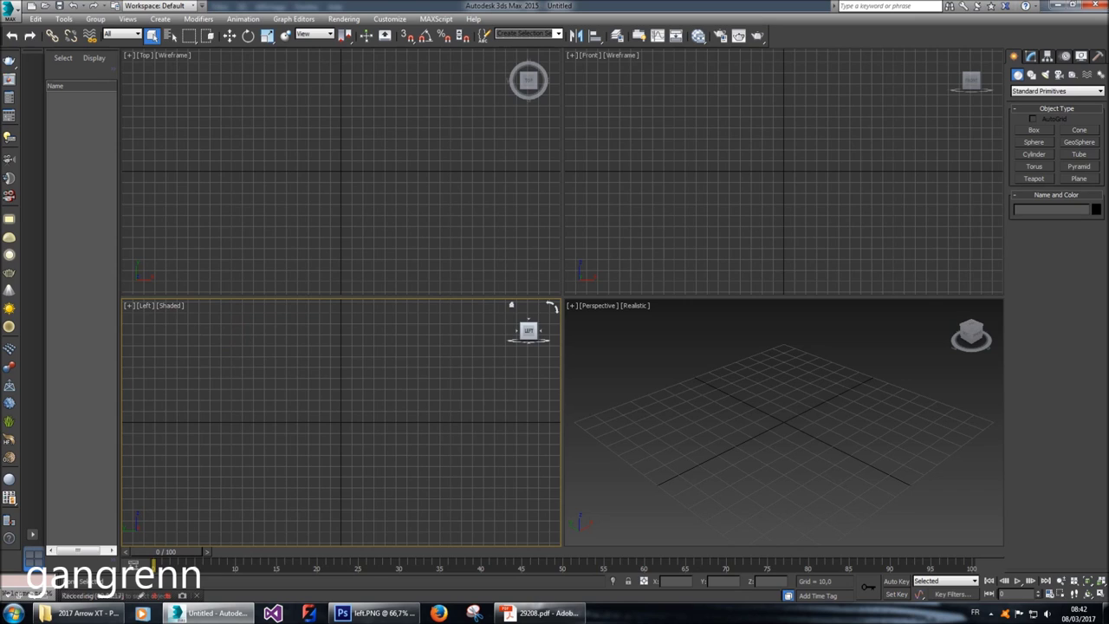
Draw a plane across the Left viewport with 1 length segment and 1 width segment.
left_click(1079, 178)
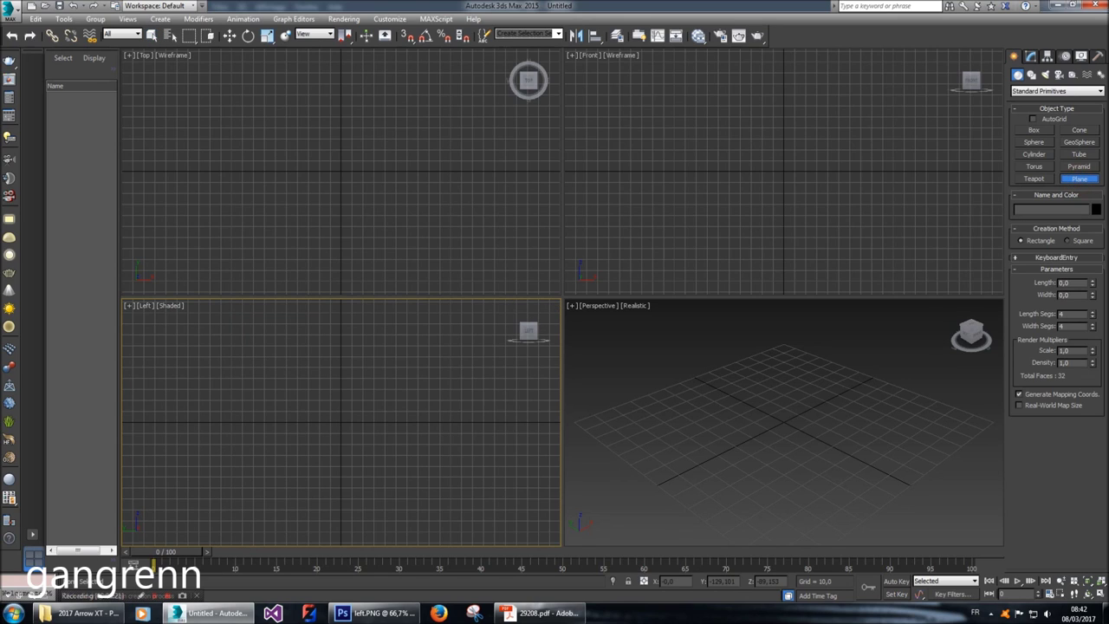
left_click_drag(536, 510, 147, 341)
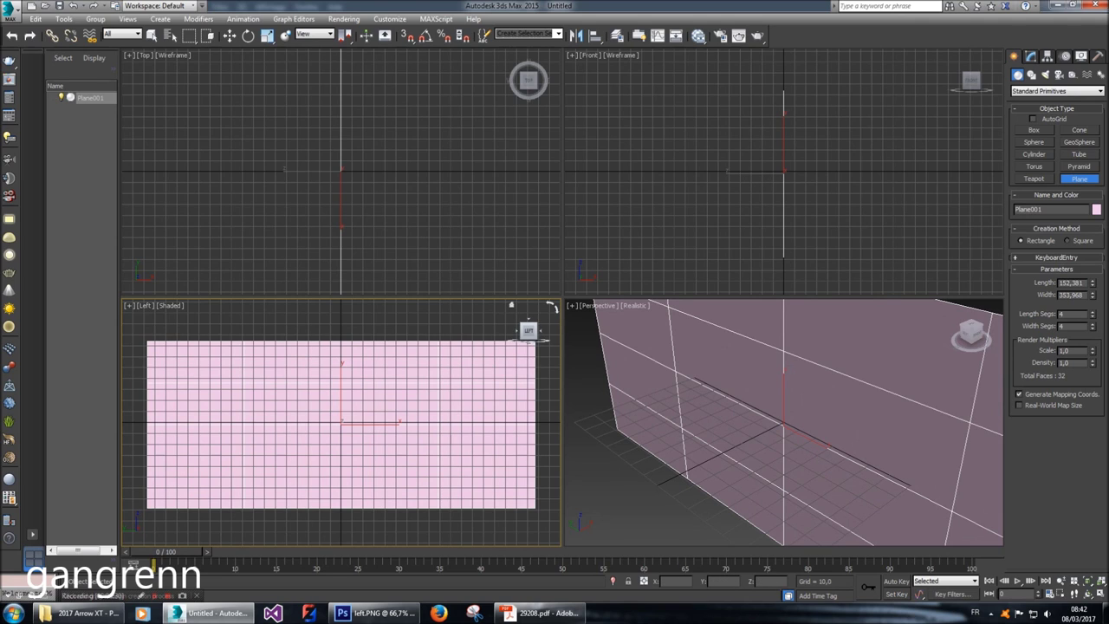
left_click_drag(1092, 316, 1092, 316)
left_click(1093, 329)
left_click(1093, 328)
left_click(1093, 329)
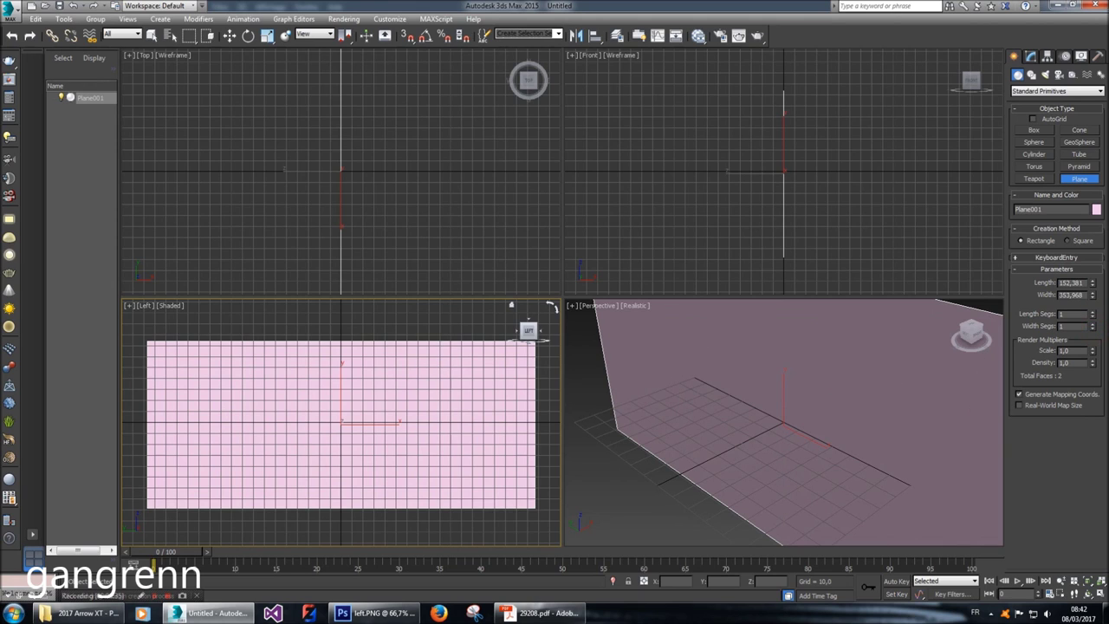
middle_click_drag(399, 409, 397, 409)
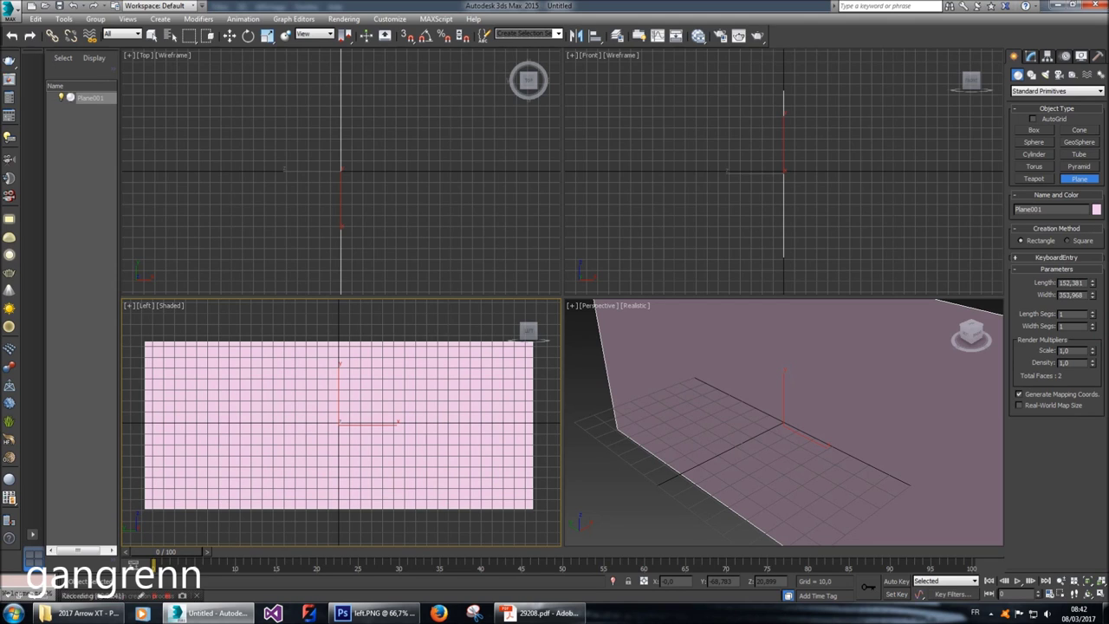
left_click(1072, 282)
key("Return")
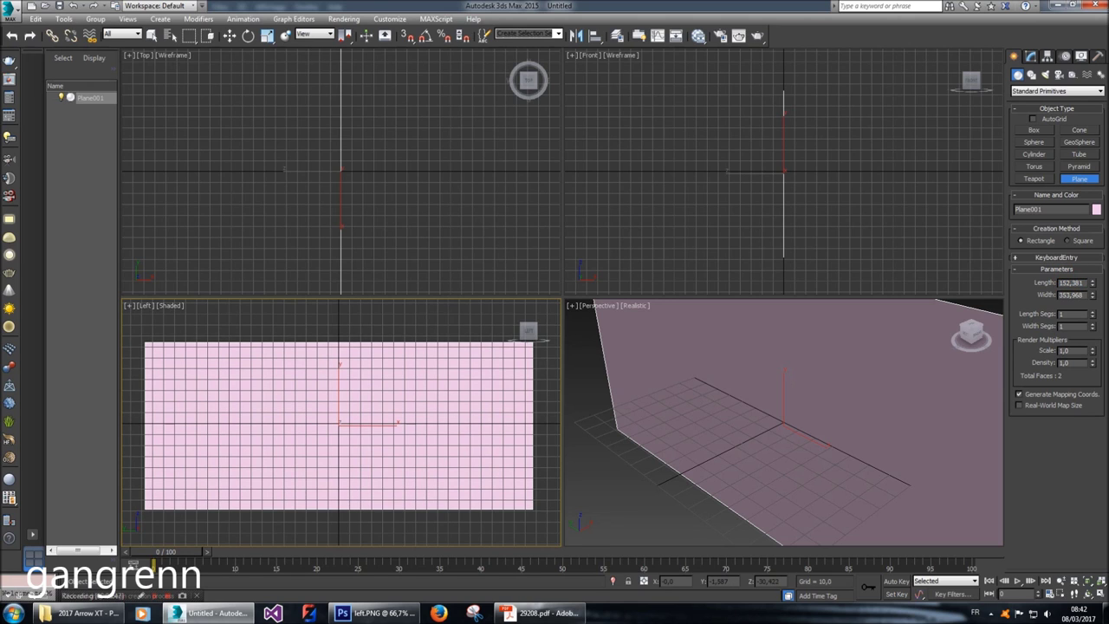
left_click(83, 613)
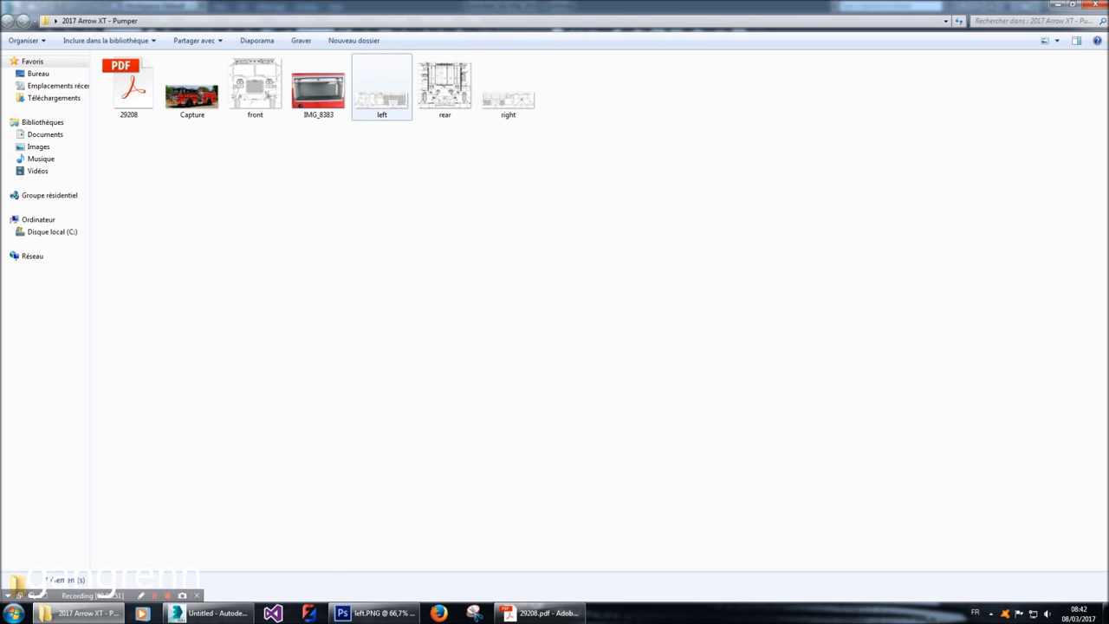
Read left.PNG's file details in Explorer, then select the plane's Length field in 3ds Max.
left_click(382, 86)
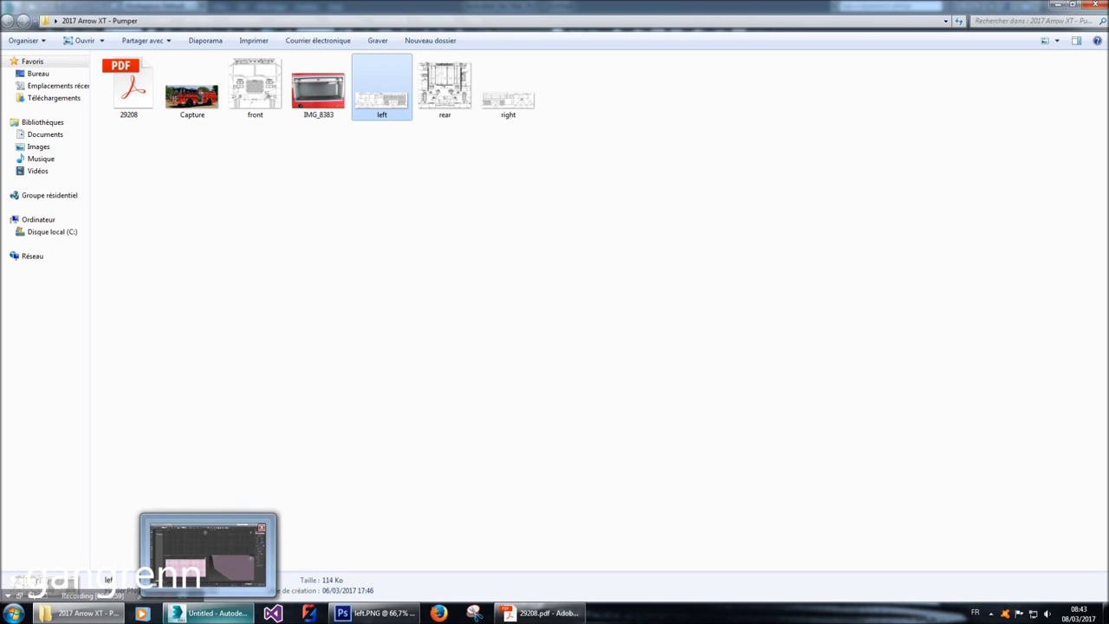
left_click(217, 613)
double_click(1071, 282)
Enter a first try of plane dimensions: length 18, width 552.
type("1854,0")
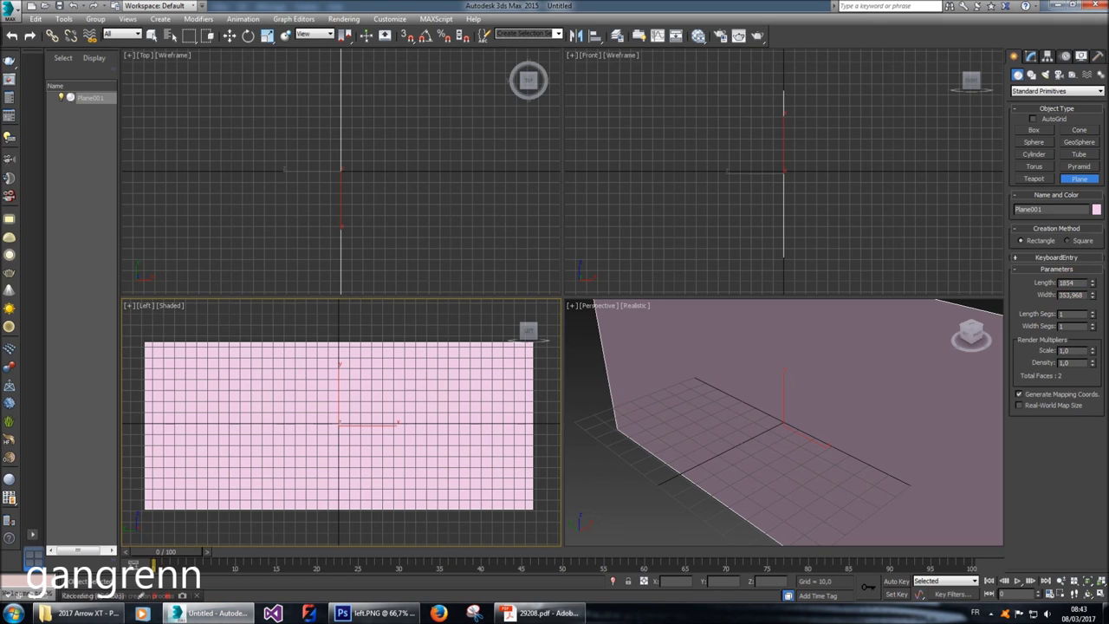
key("Return")
key("Tab")
type("552")
key("Return")
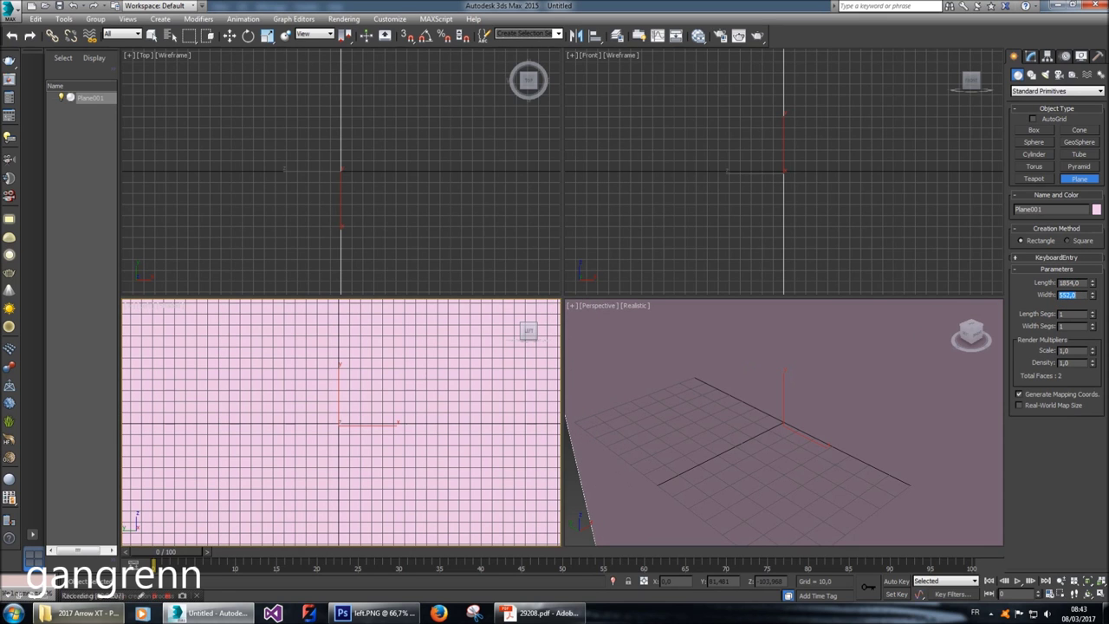
key("alt+Tab")
key("alt+Tab")
scroll(342, 422, "down", 6)
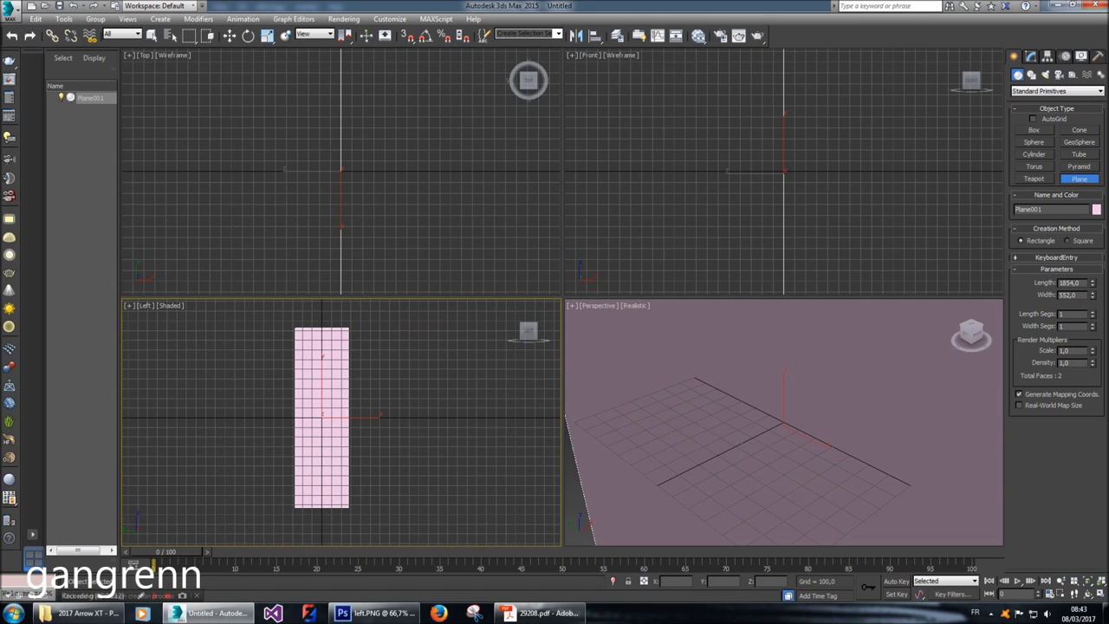
Correct the plane to Length 552 and Width 1854.
left_click(1070, 282)
type("552")
key("Return")
key("Tab")
type("1")
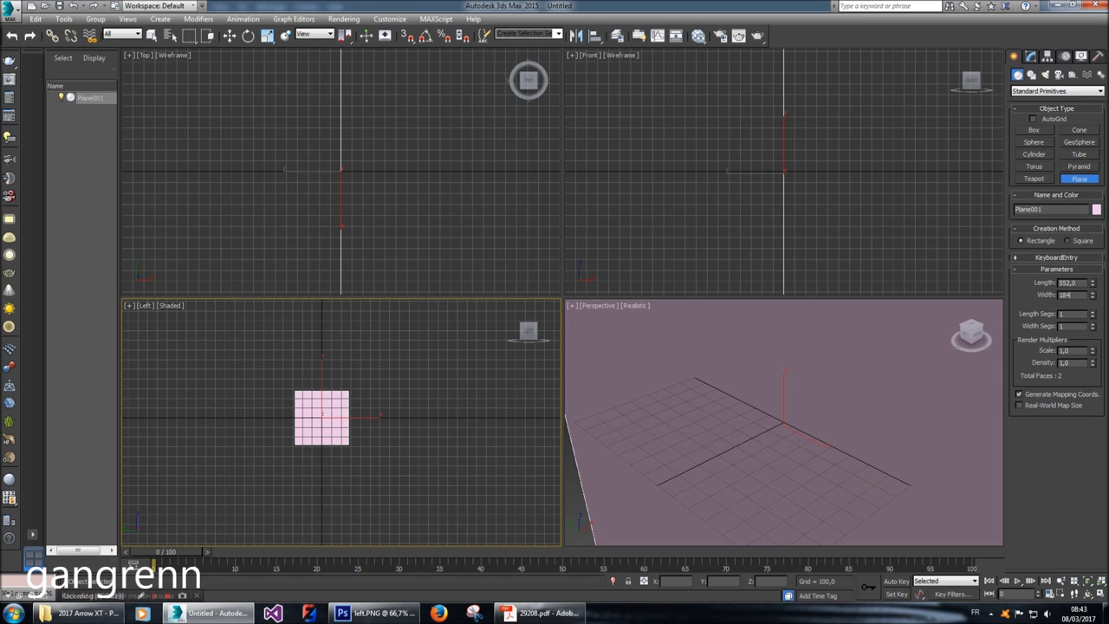
type("854")
key("Return")
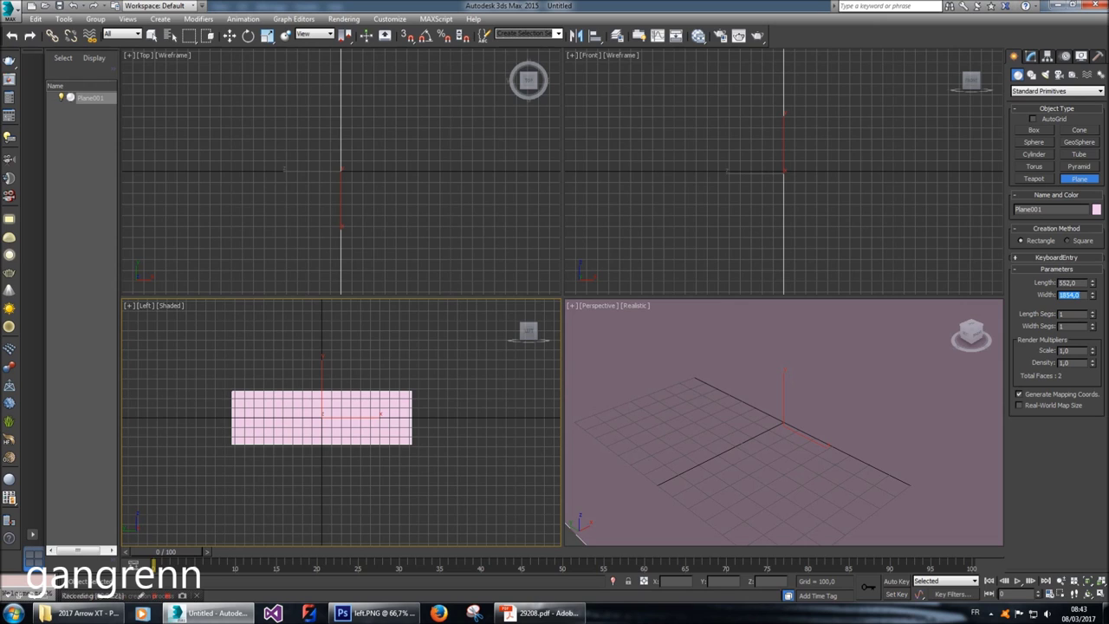
scroll(329, 429, "up", 2)
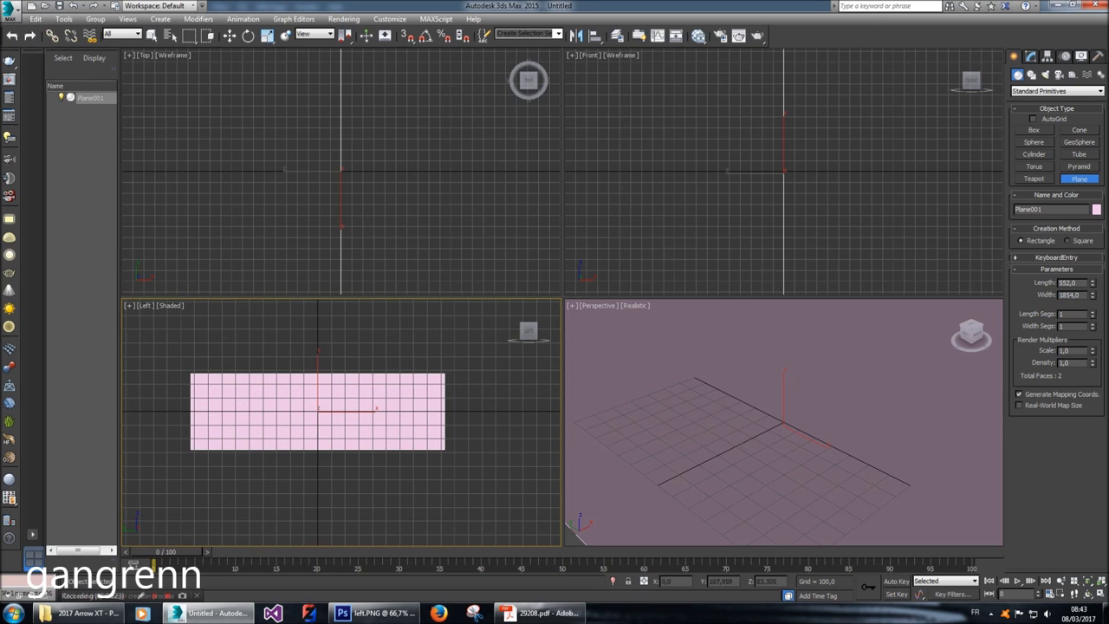
Hide the grid in the Left and Perspective views, frame the plane, and open the Slate Material Editor.
key("g")
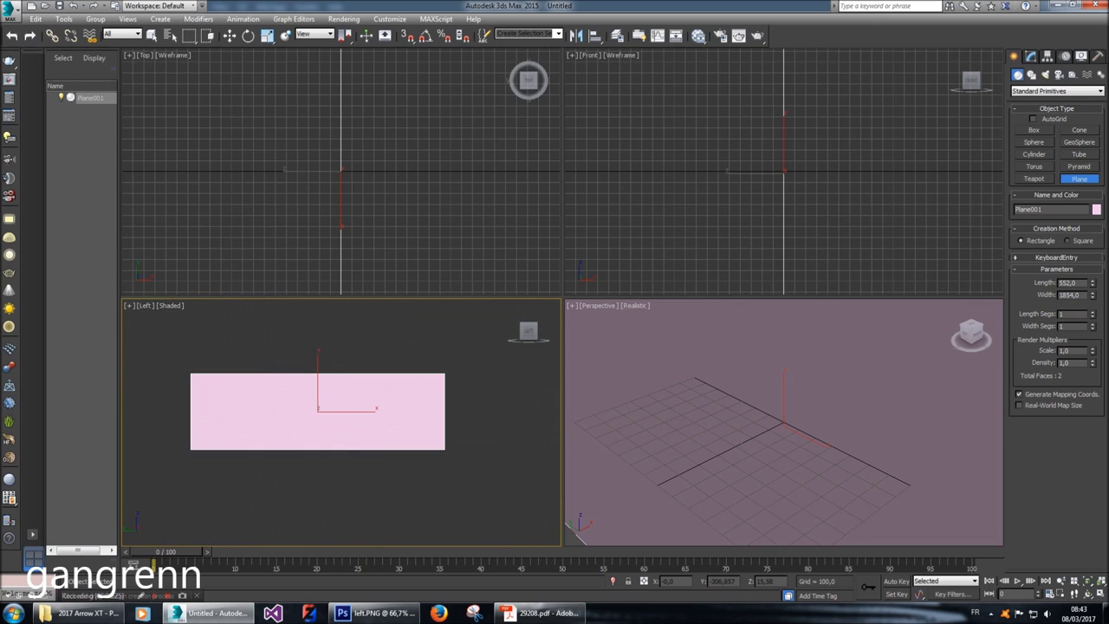
scroll(288, 378, "up", 2)
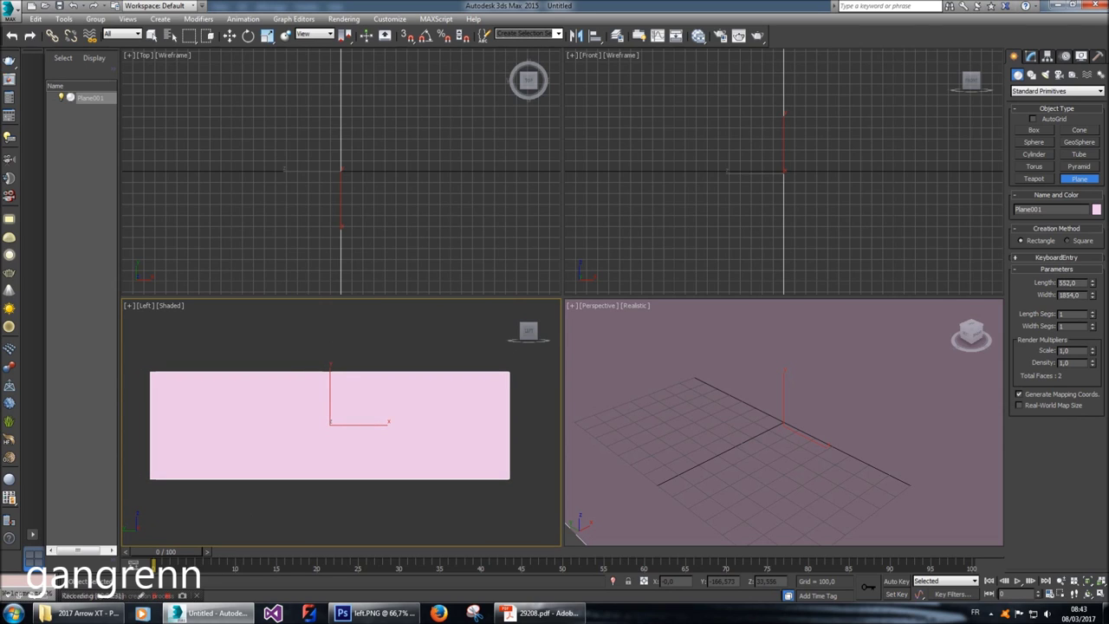
key("g")
key("z")
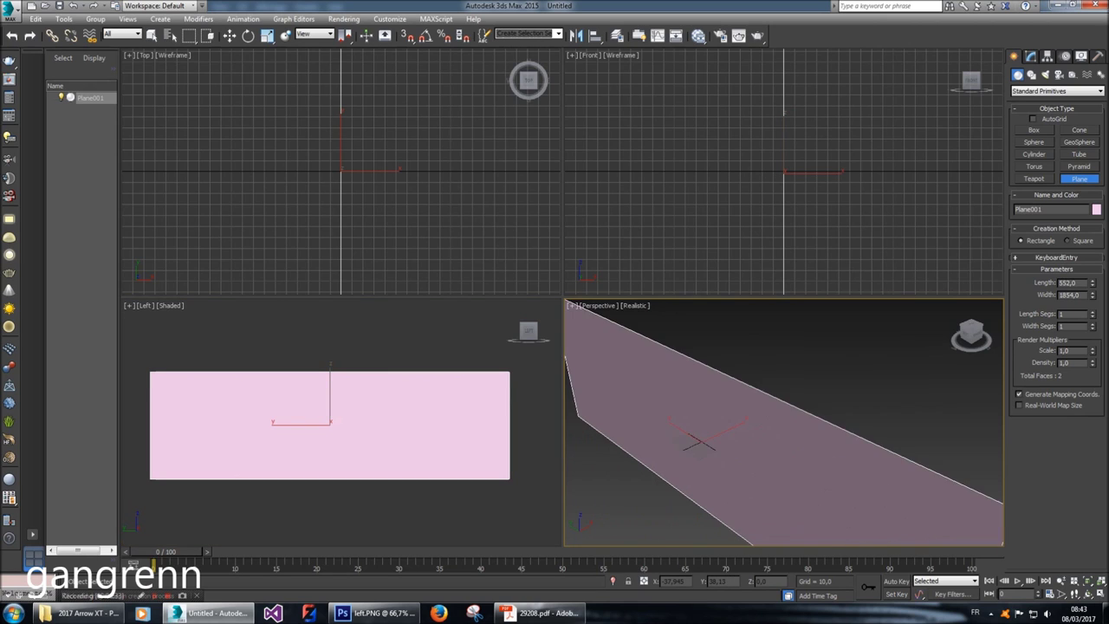
left_click(346, 512)
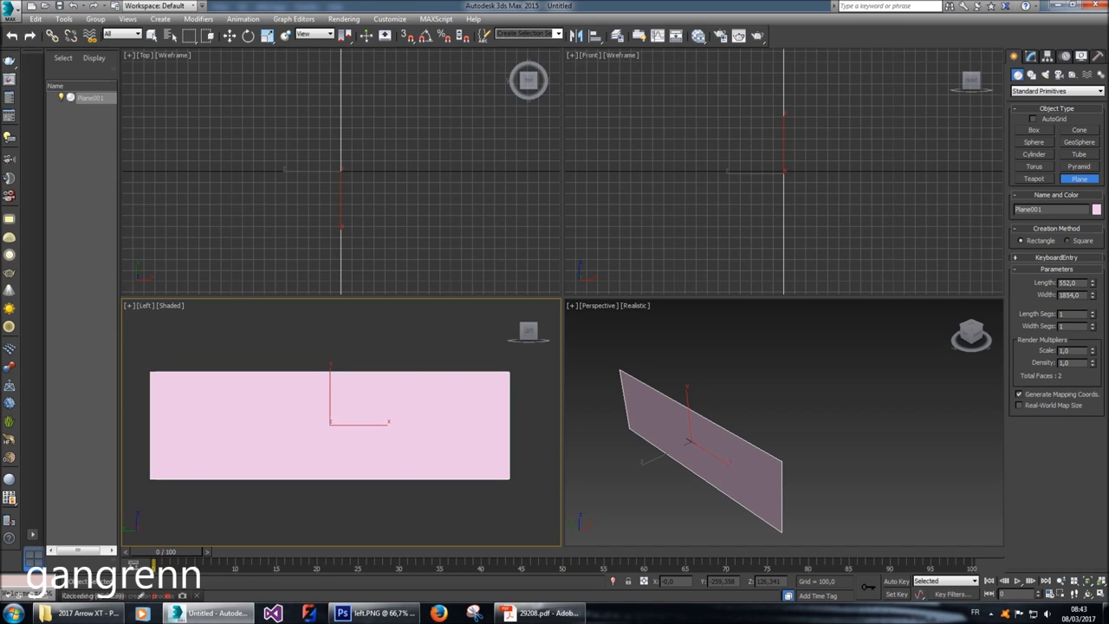
key("m")
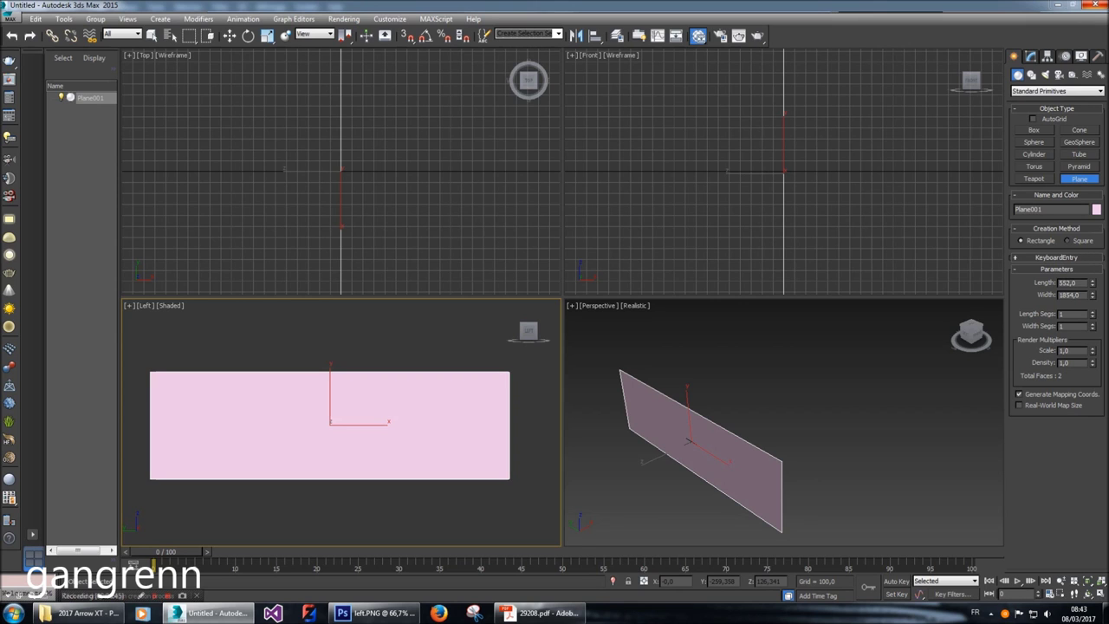
key("m")
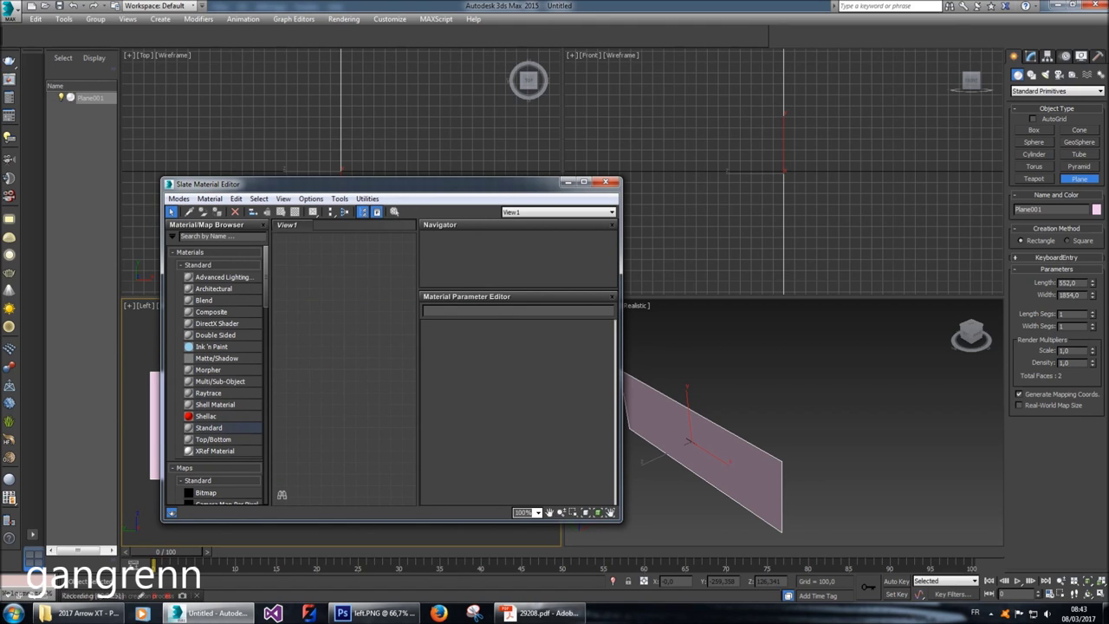
Add a new Standard material in the Slate editor and name it leftBlueprint.
left_click(208, 428)
double_click(208, 428)
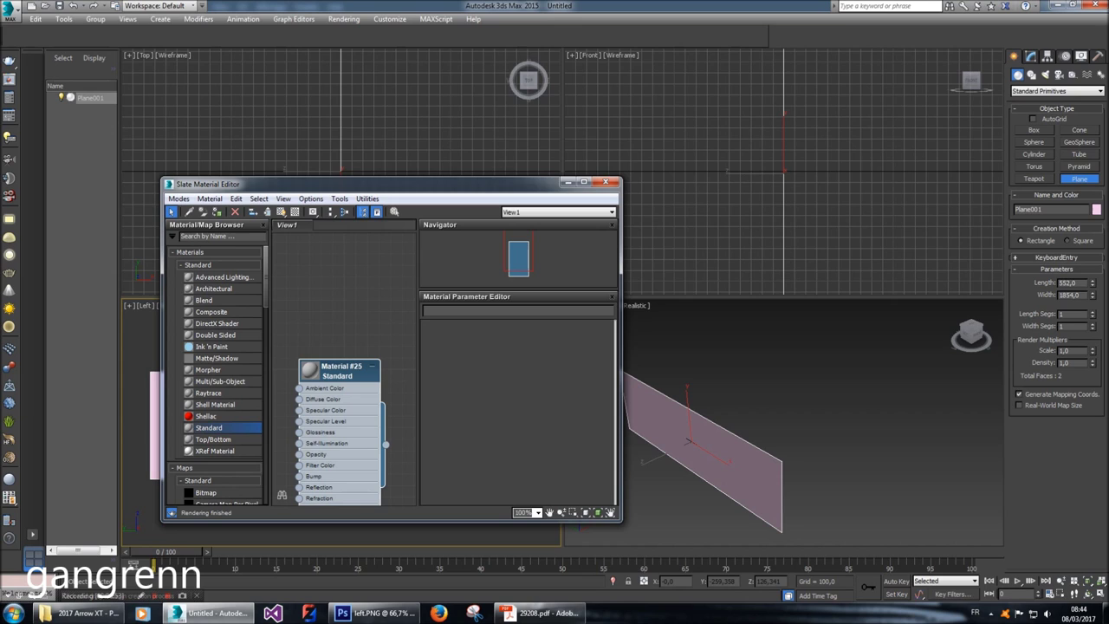
double_click(338, 373)
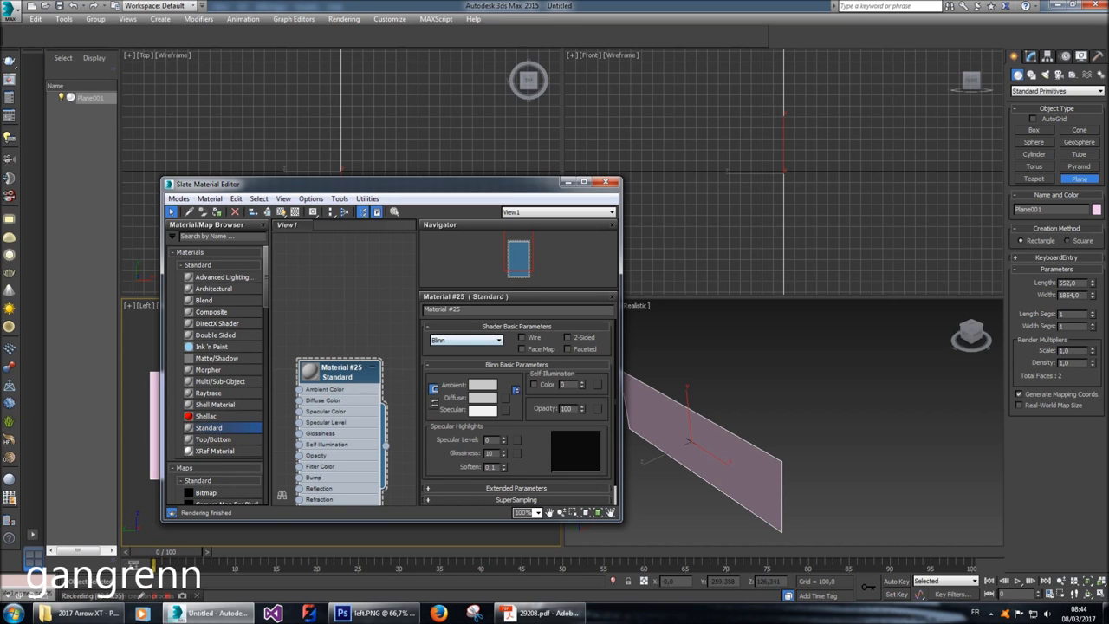
left_click_drag(474, 310, 425, 309)
type("leftBlueprint")
key("Return")
Load left.png from the 2017 Arrow XT - Pumper folder as the Diffuse bitmap.
left_click(507, 397)
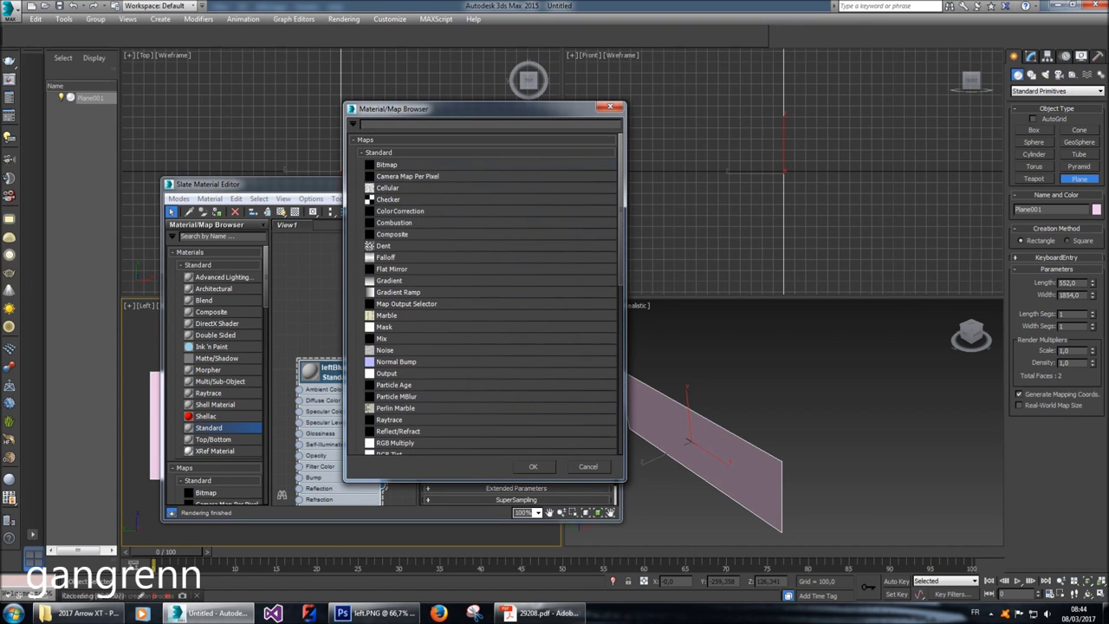
double_click(387, 164)
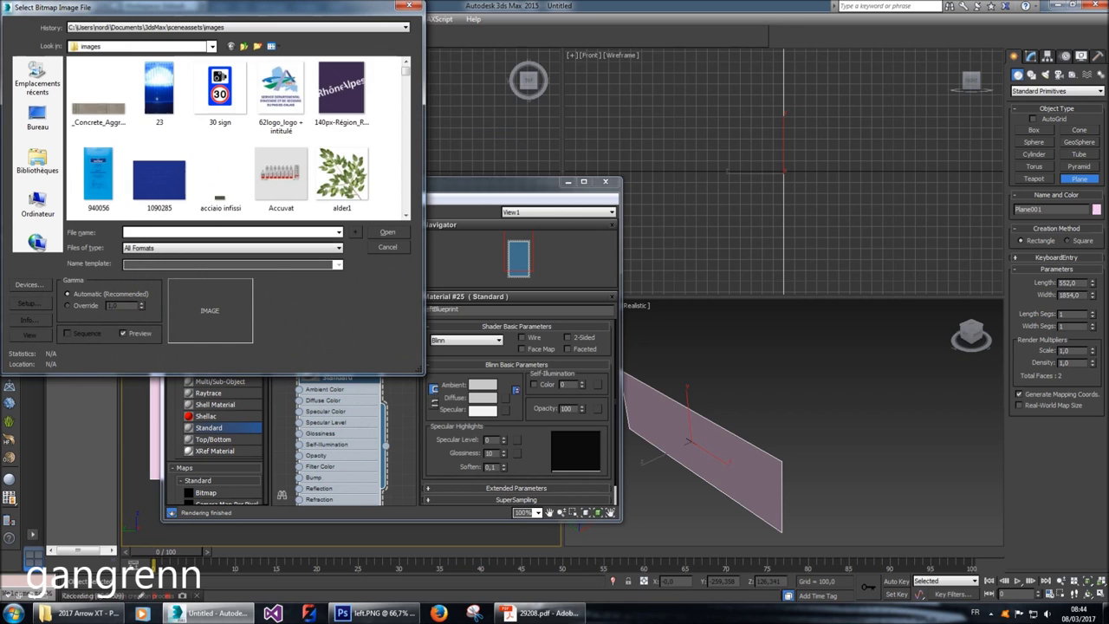
left_click(66, 115)
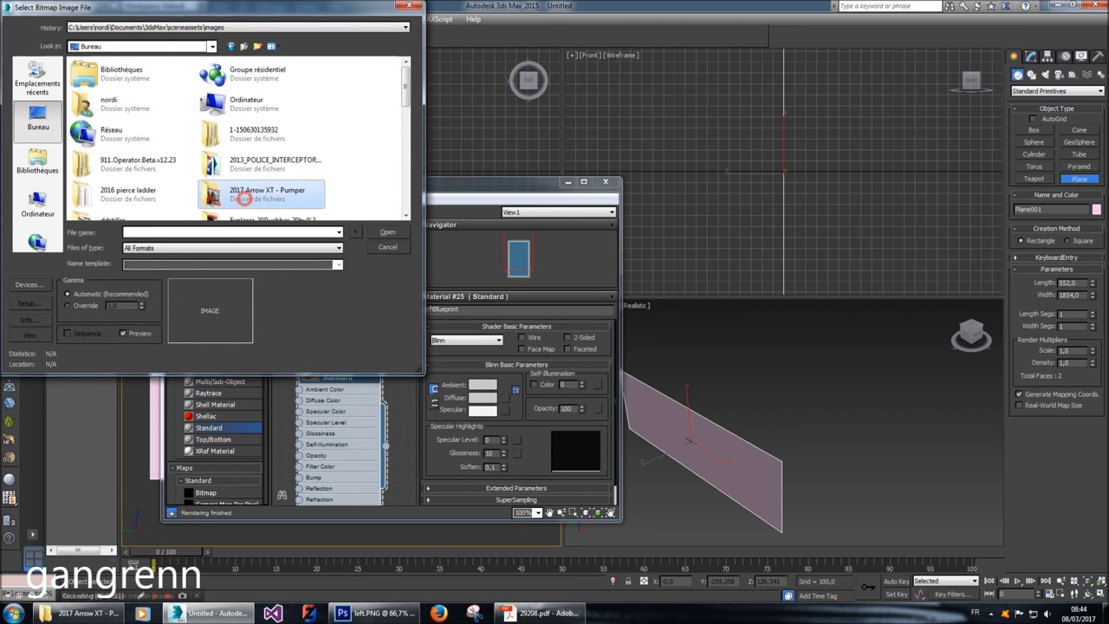
double_click(244, 196)
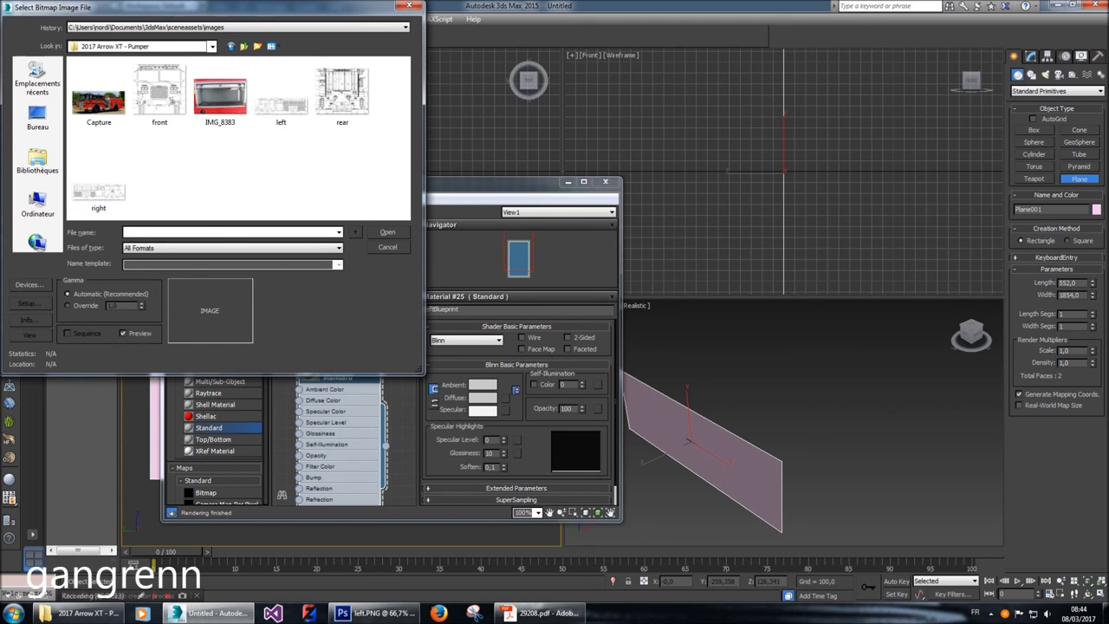
double_click(280, 102)
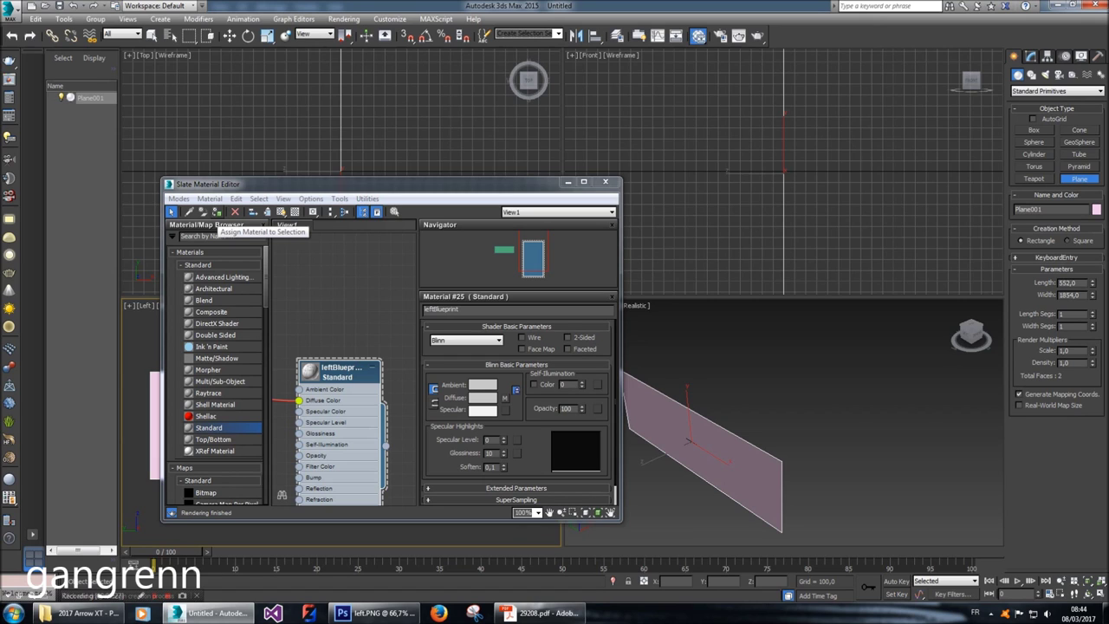
Assign leftBlueprint to the plane, show it shaded in the viewport, and close the editor.
left_click(217, 213)
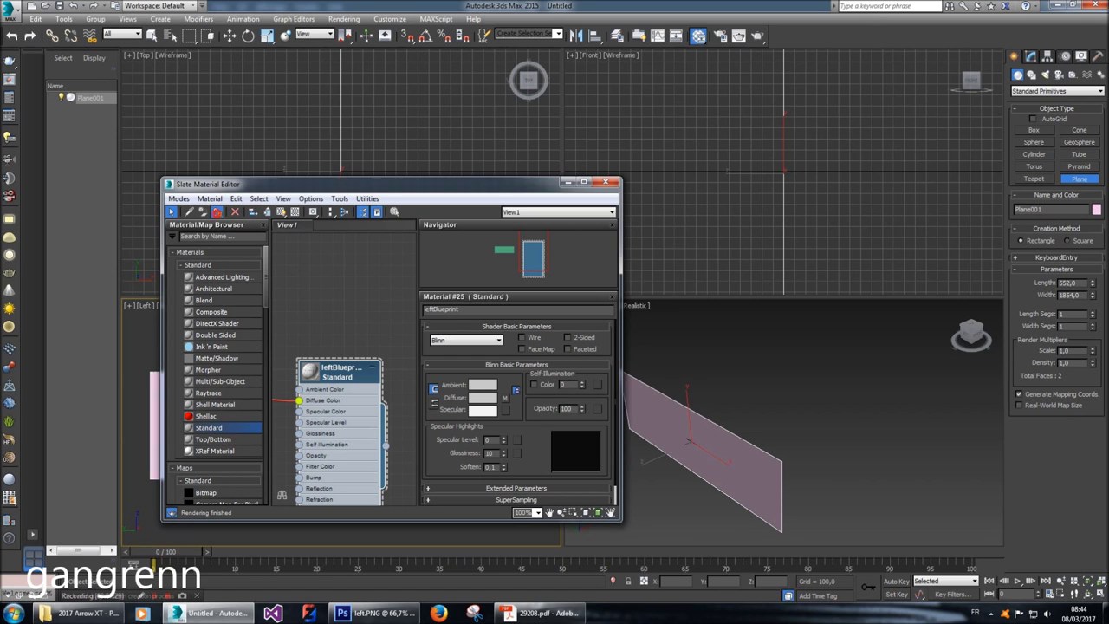
left_click(719, 451)
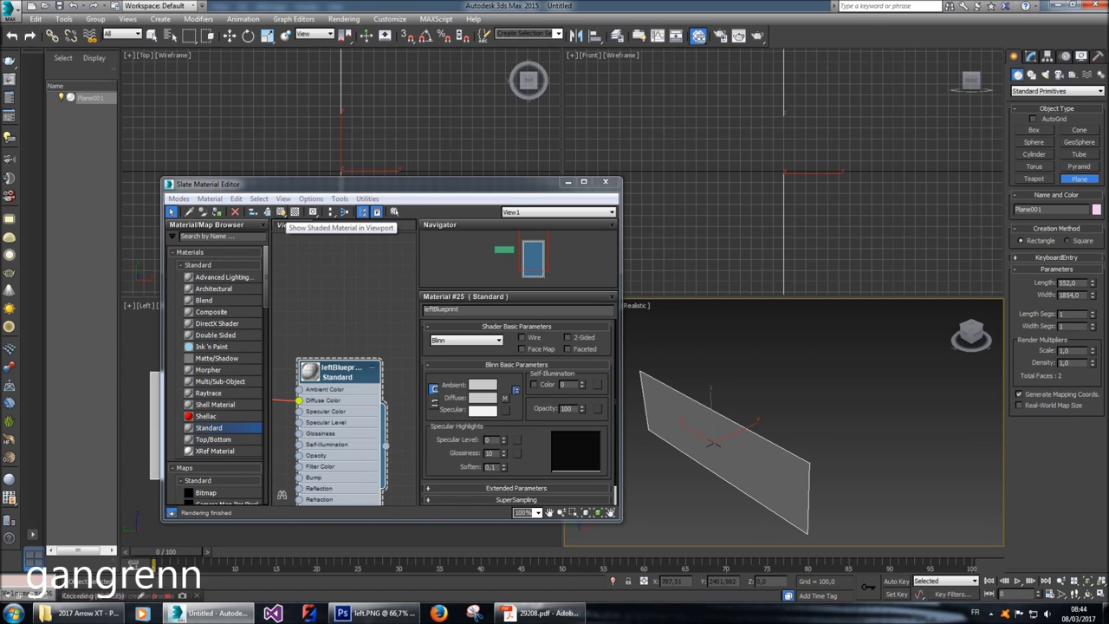
left_click(282, 212)
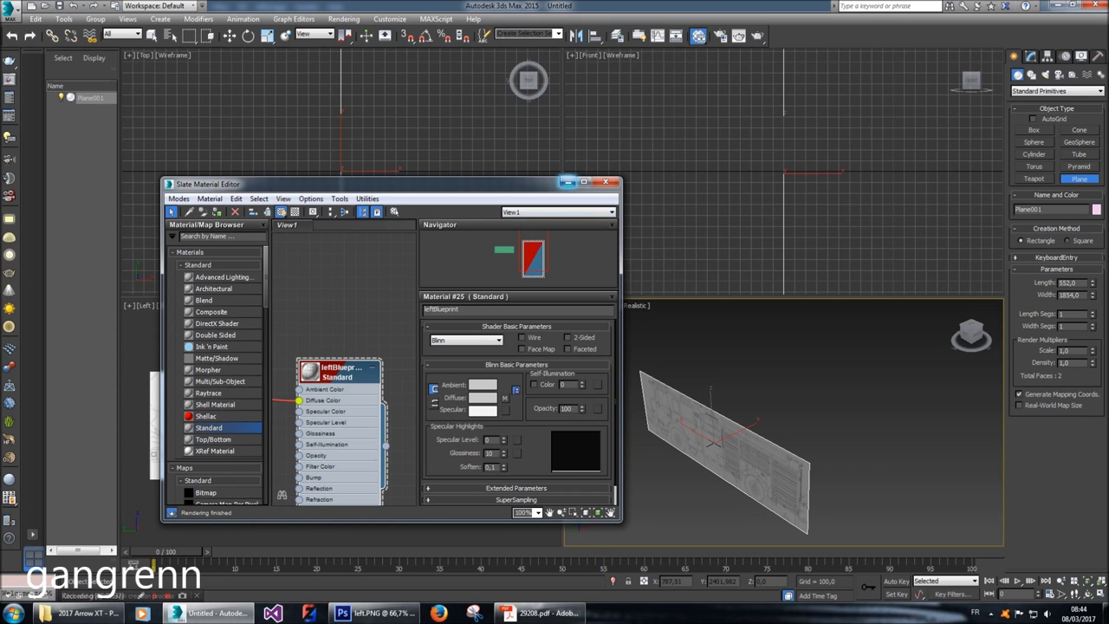
left_click(605, 183)
scroll(243, 451, "down", 2)
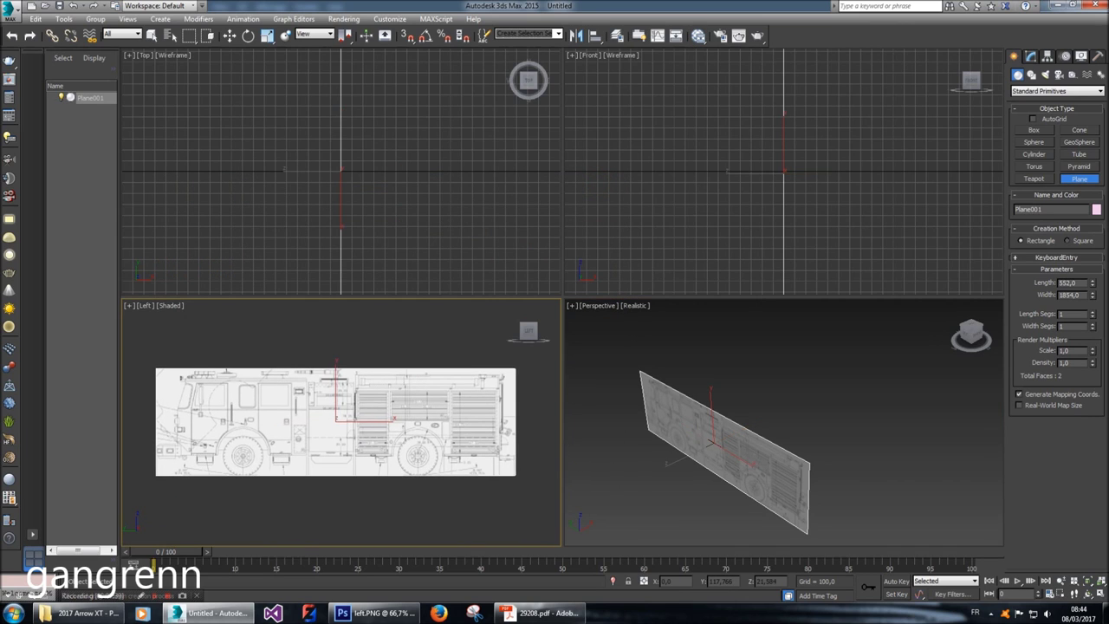
Zoom in and out on the side blueprint in the Left view to inspect its detail.
scroll(341, 422, "up", 10)
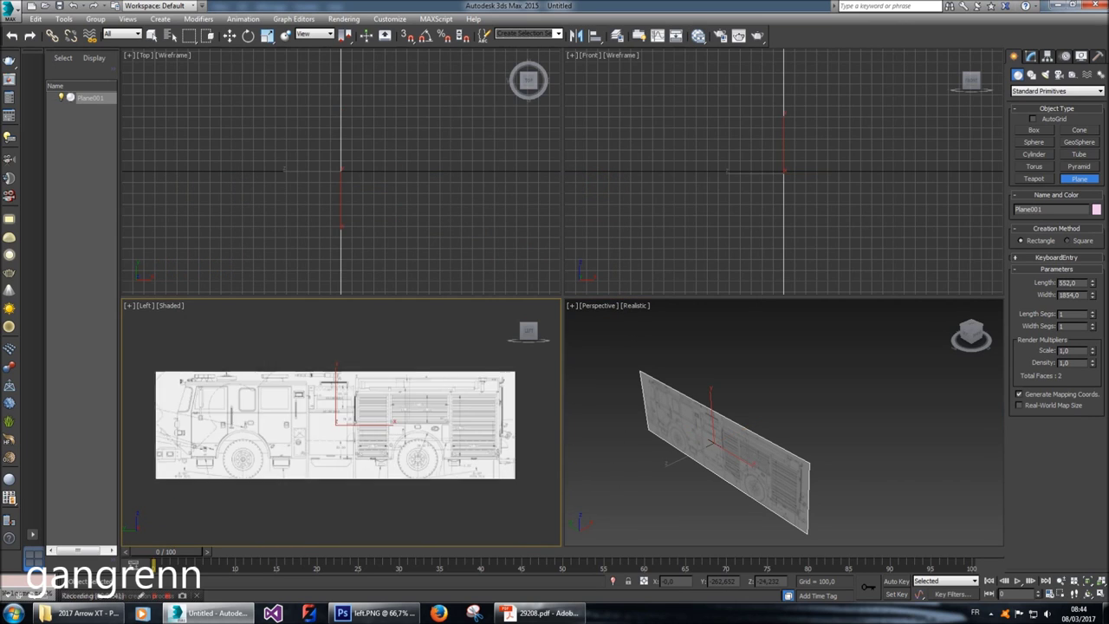
scroll(342, 423, "up", 8)
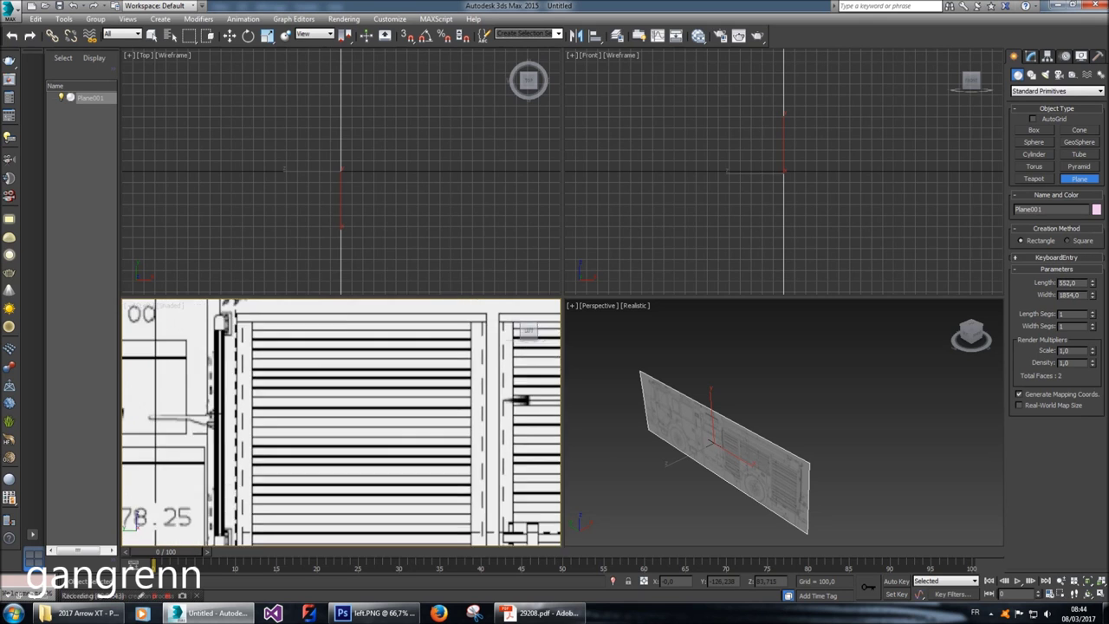
scroll(341, 422, "up", 2)
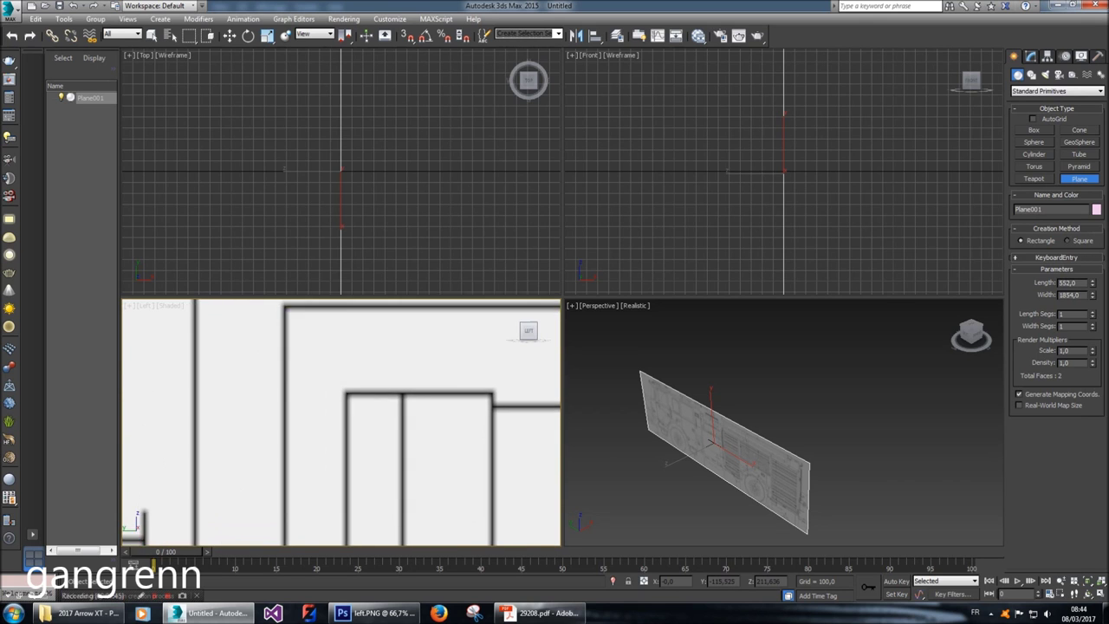
scroll(341, 422, "down", 6)
scroll(341, 423, "up", 3)
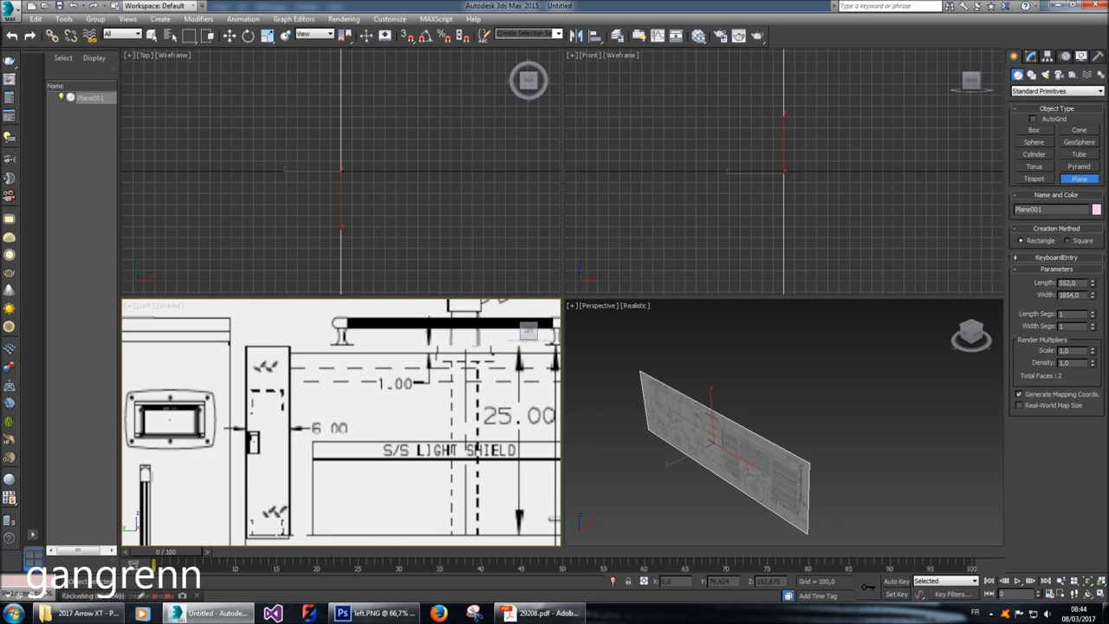
scroll(290, 407, "down", 4)
scroll(291, 408, "up", 4)
scroll(342, 422, "up", 3)
scroll(342, 422, "down", 3)
Pan across the blueprint up close, then exit Plane creation mode.
middle_click_drag(341, 422, 285, 409)
scroll(419, 445, "up", 2)
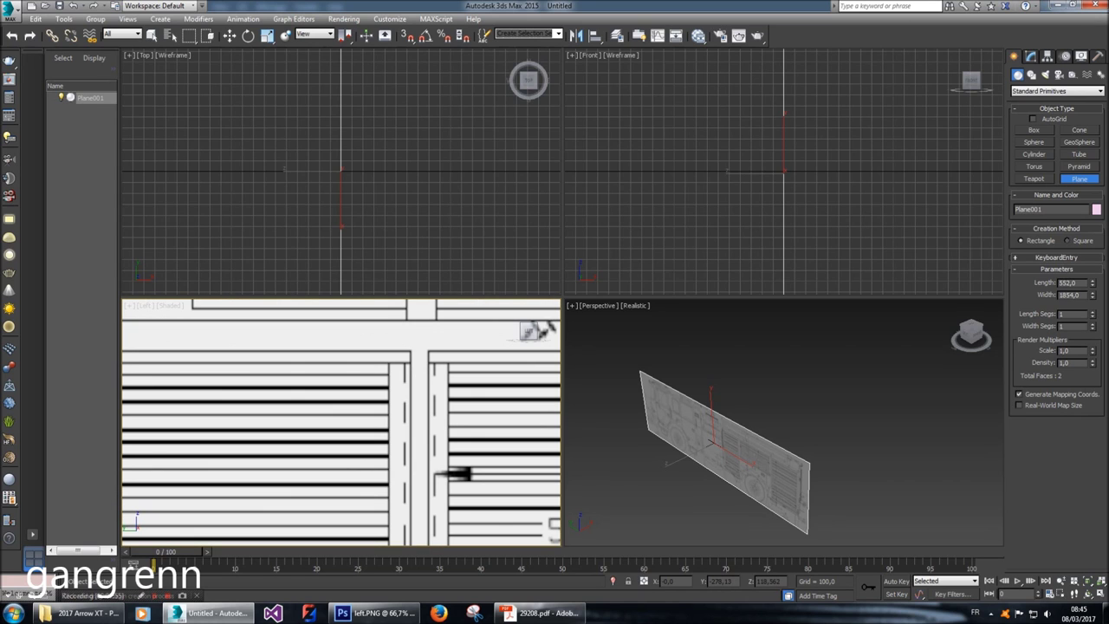
scroll(434, 442, "up", 2)
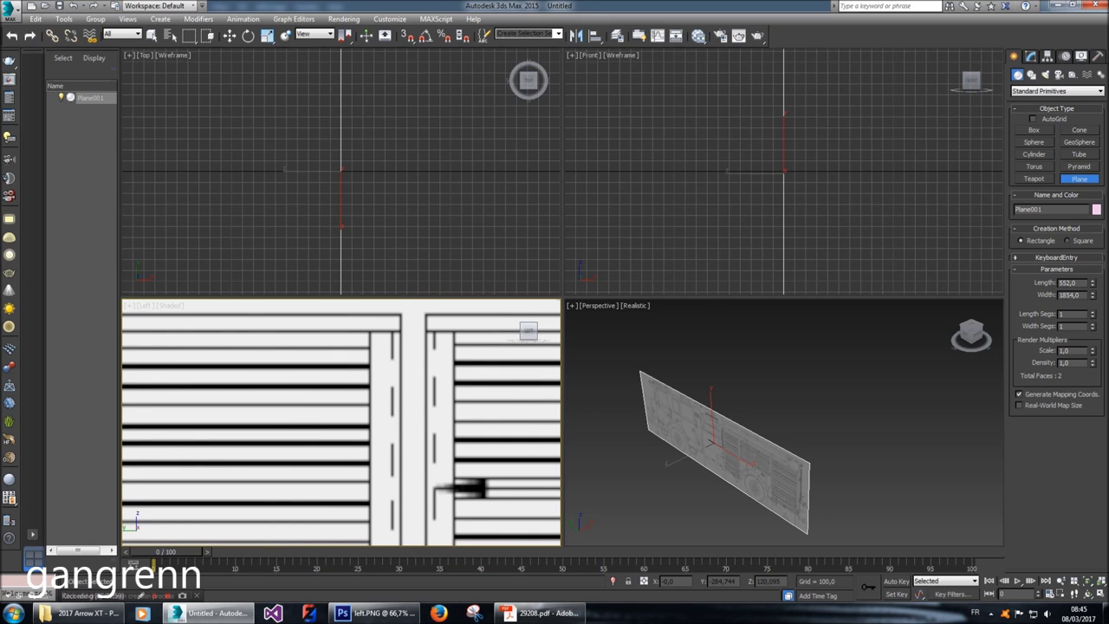
middle_click_drag(364, 433, 295, 217)
scroll(341, 423, "down", 8)
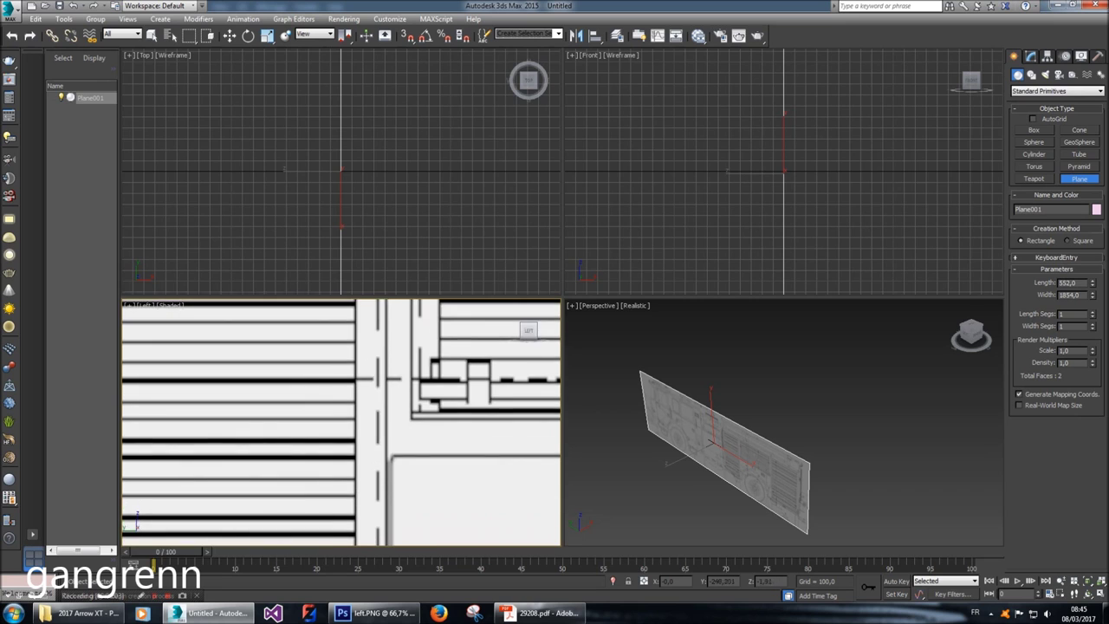
scroll(369, 451, "down", 4)
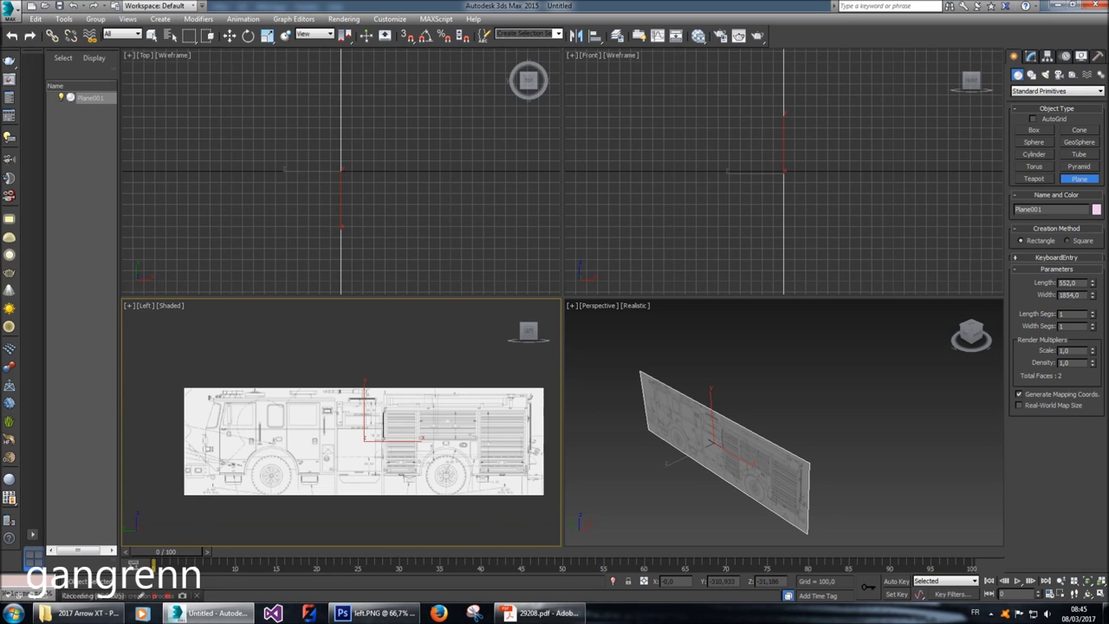
right_click(394, 445)
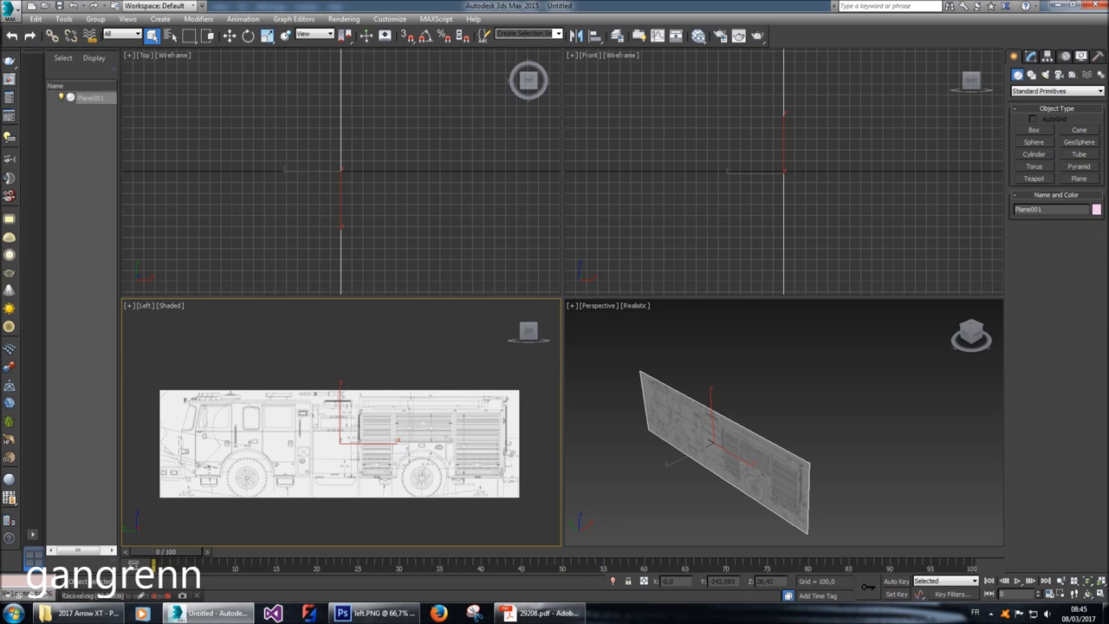
With Angle Snap on, Shift-rotate the plane 90° in the Top view to create copy Plane002.
key("e")
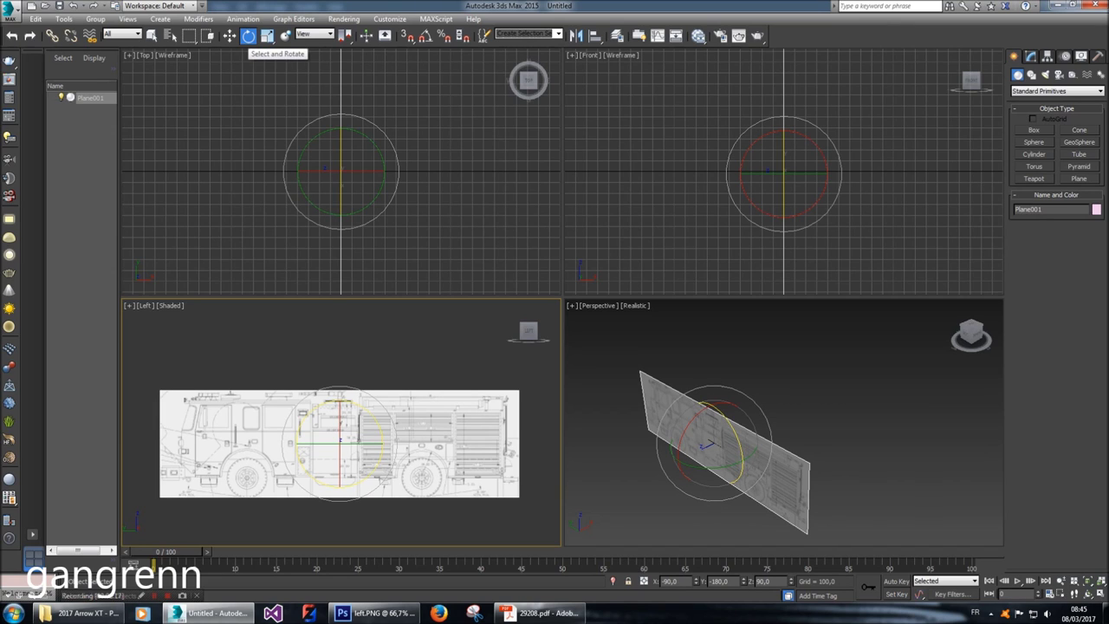
right_click(340, 173)
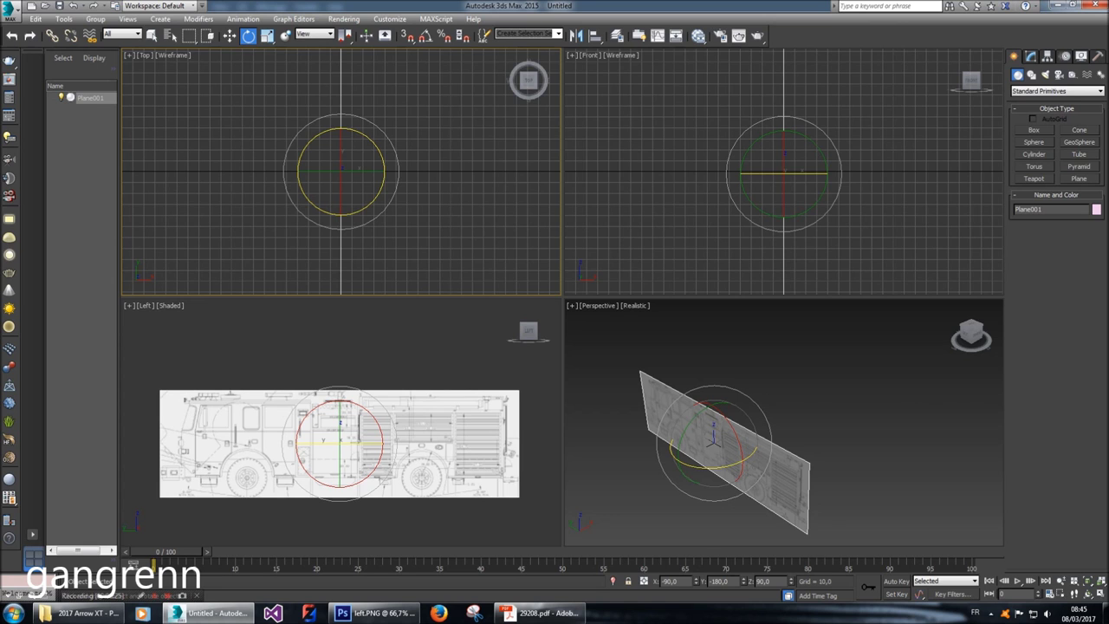
left_click_drag(349, 216, 409, 220)
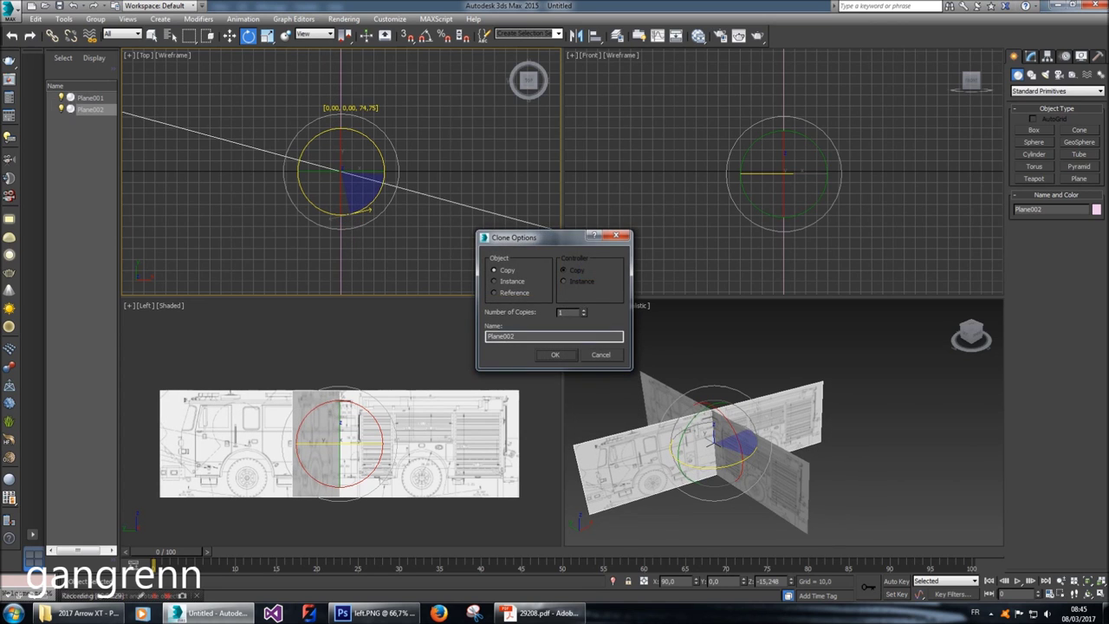
left_click(590, 353)
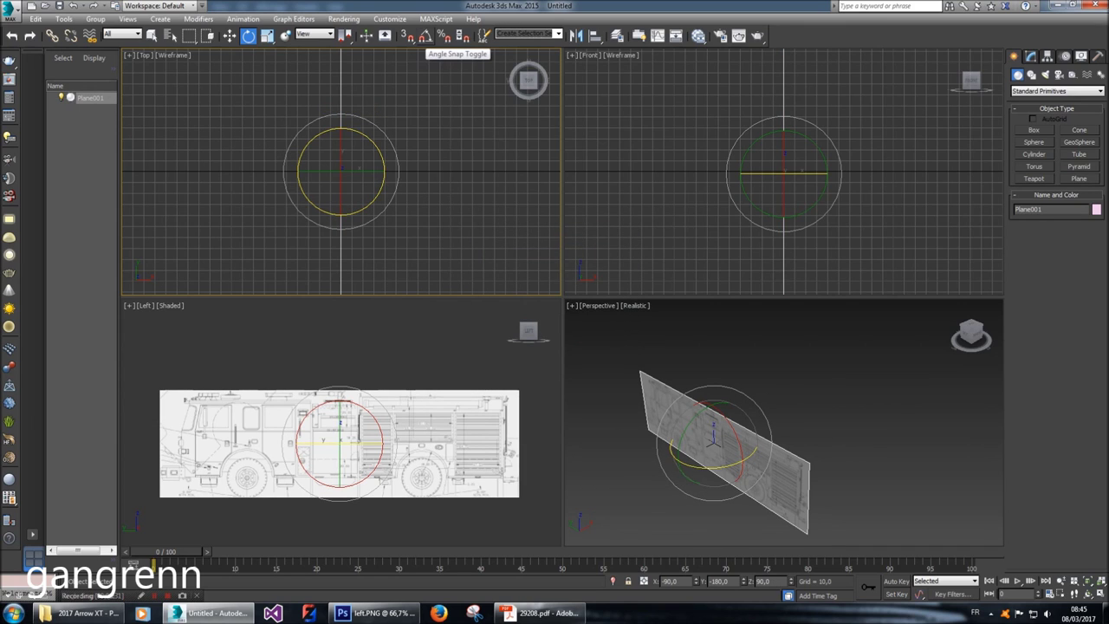
left_click(425, 36)
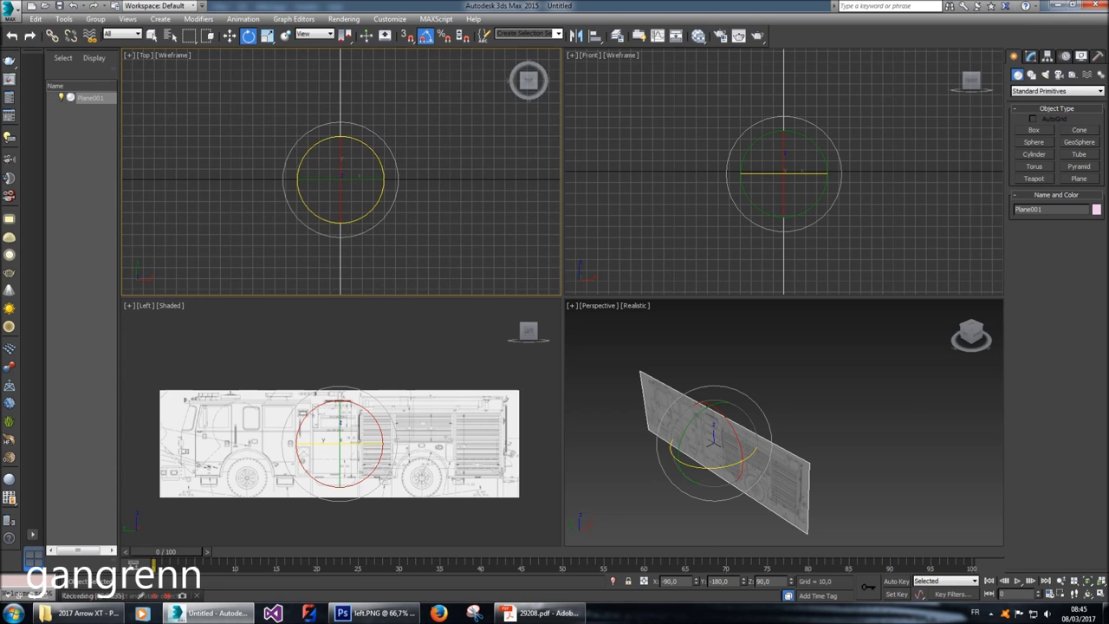
left_click_drag(382, 178, 376, 212)
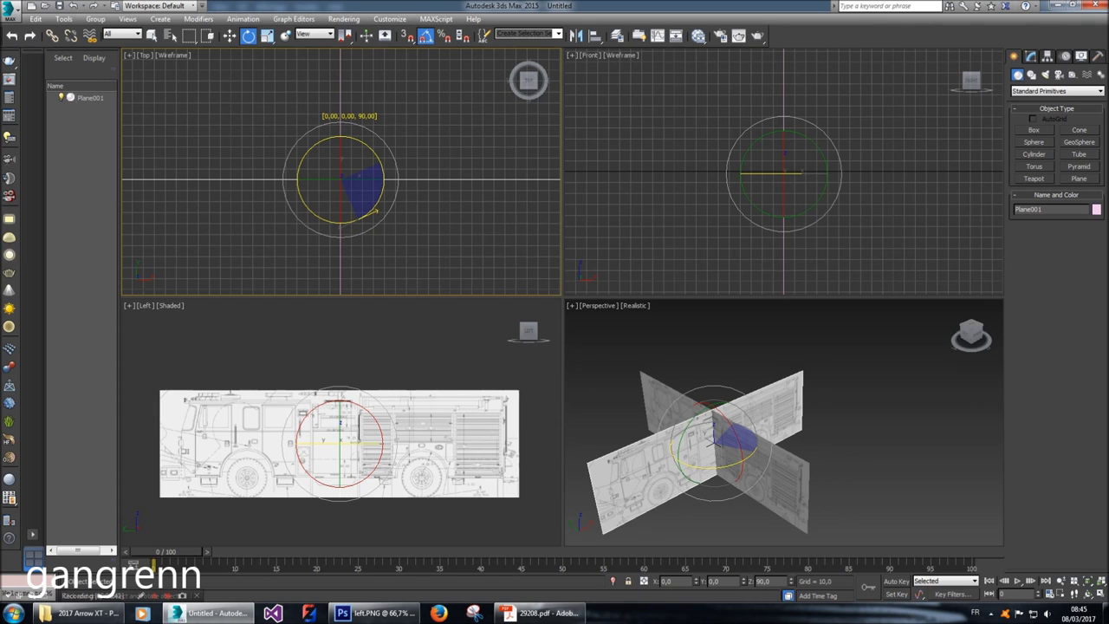
left_click_drag(376, 213, 376, 212, "shift")
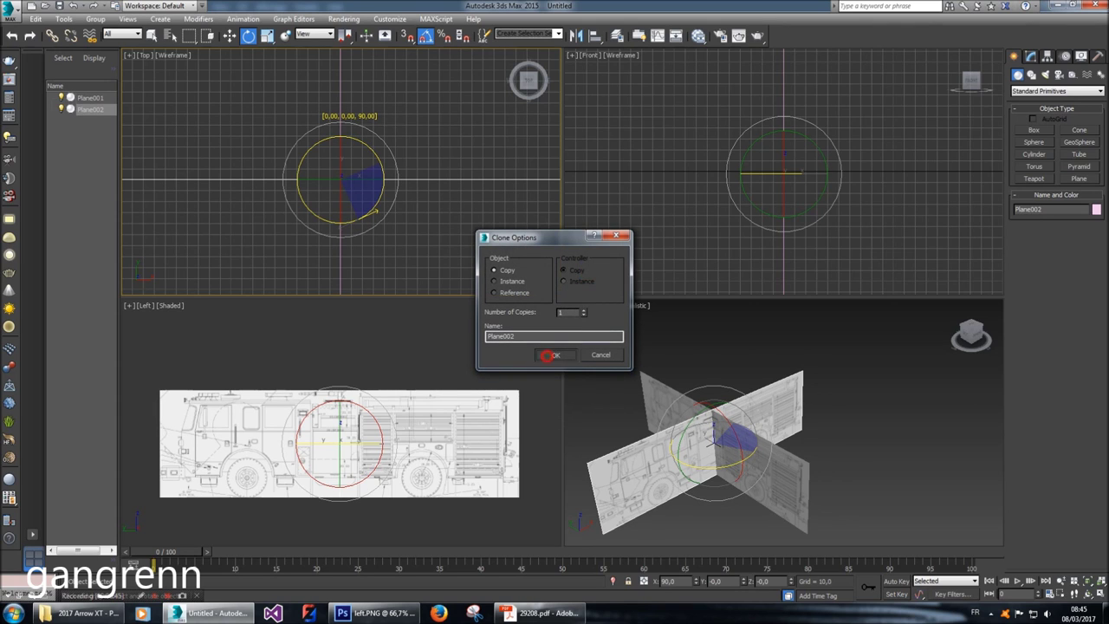
left_click(556, 354)
Orbit the Perspective view around the crossed planes and bring up the Pumper images folder.
right_click(867, 390)
left_click_drag(971, 334, 931, 335)
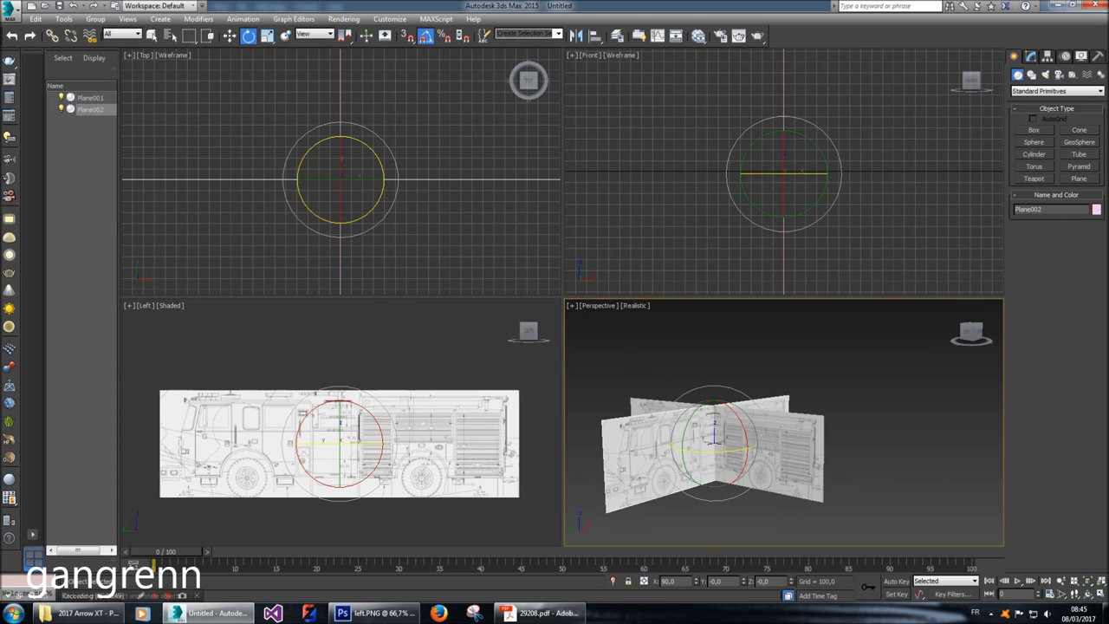
scroll(609, 438, "up", 2)
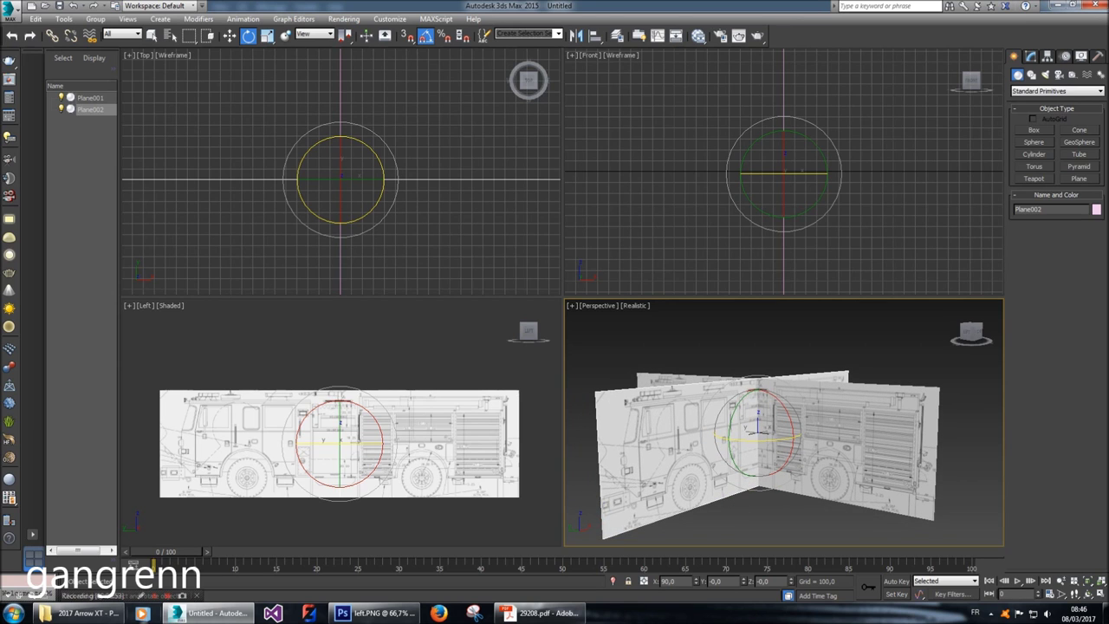
left_click(82, 613)
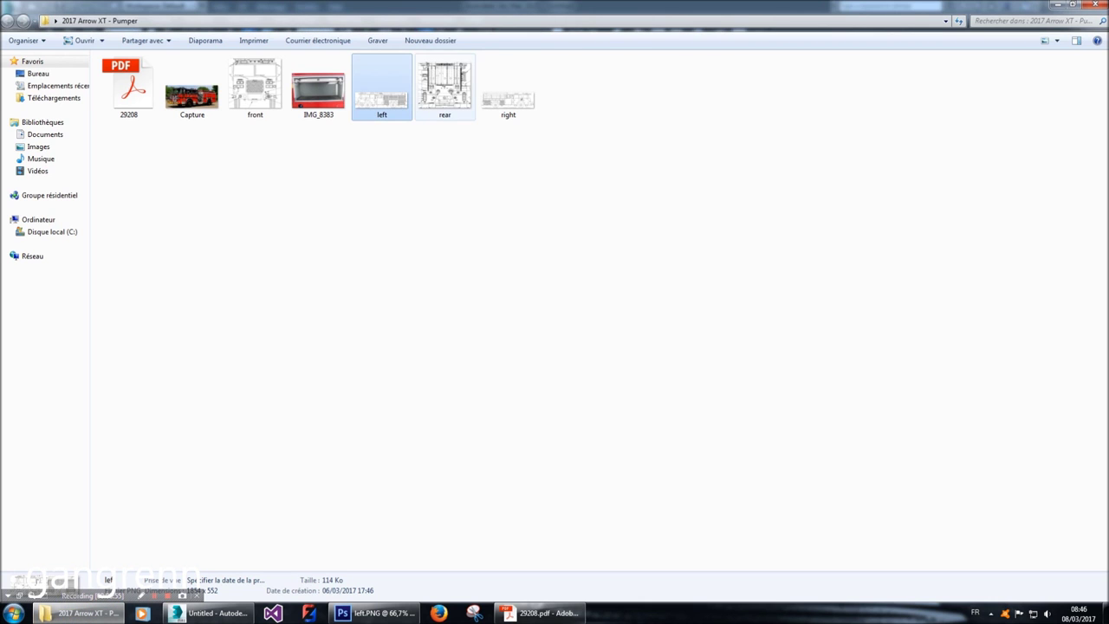
Read the rear blueprint image's dimensions in Explorer, then return to Plane002's parameters in 3ds Max.
left_click(445, 86)
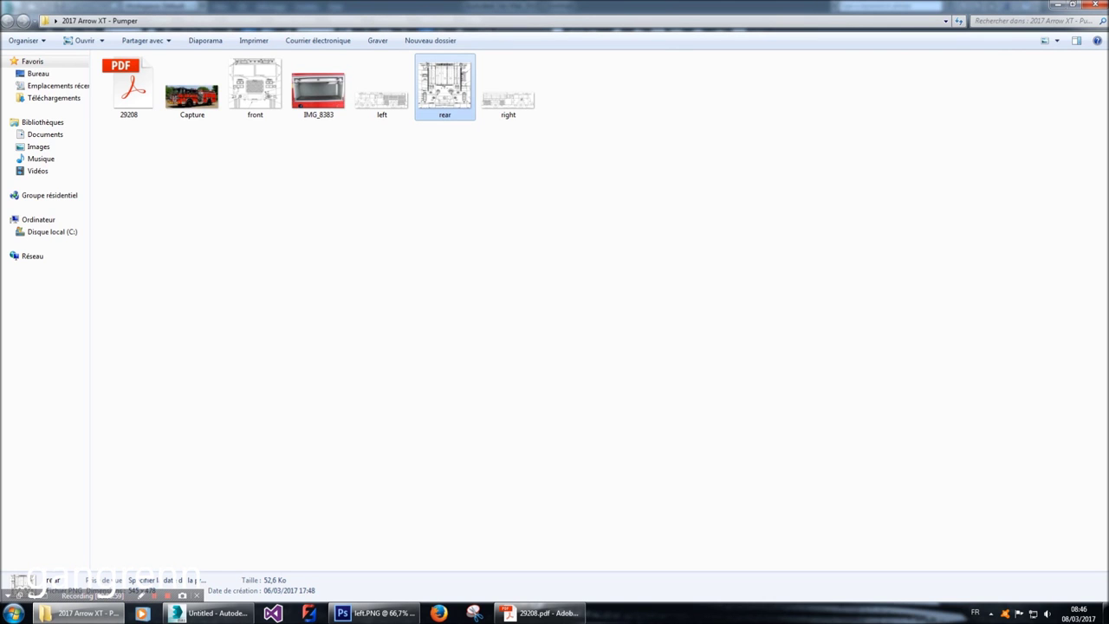
left_click(212, 613)
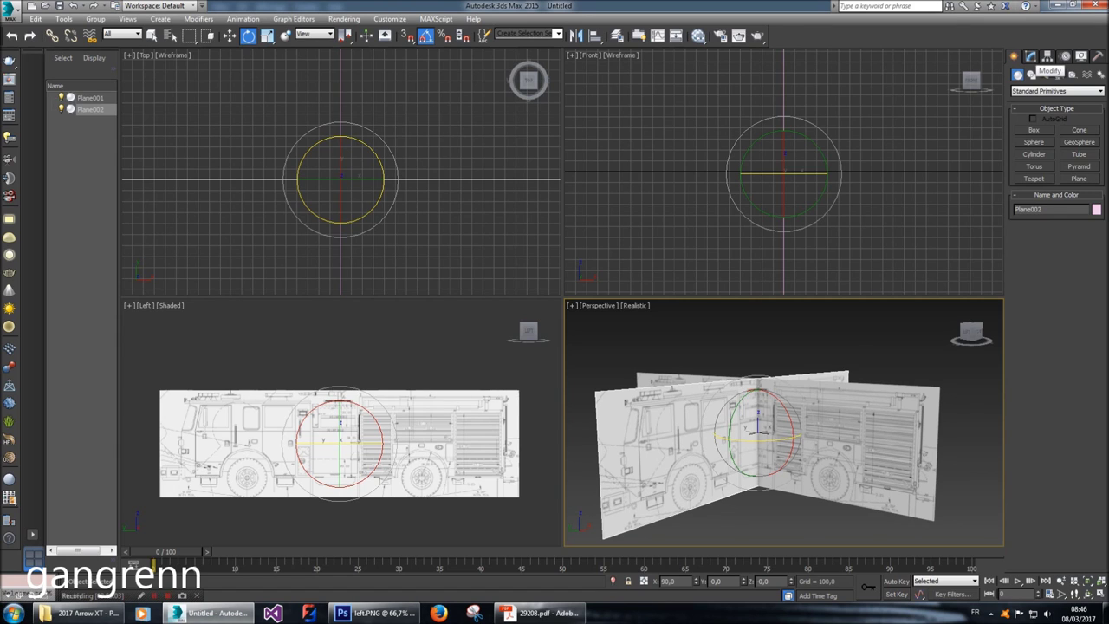
left_click(1030, 56)
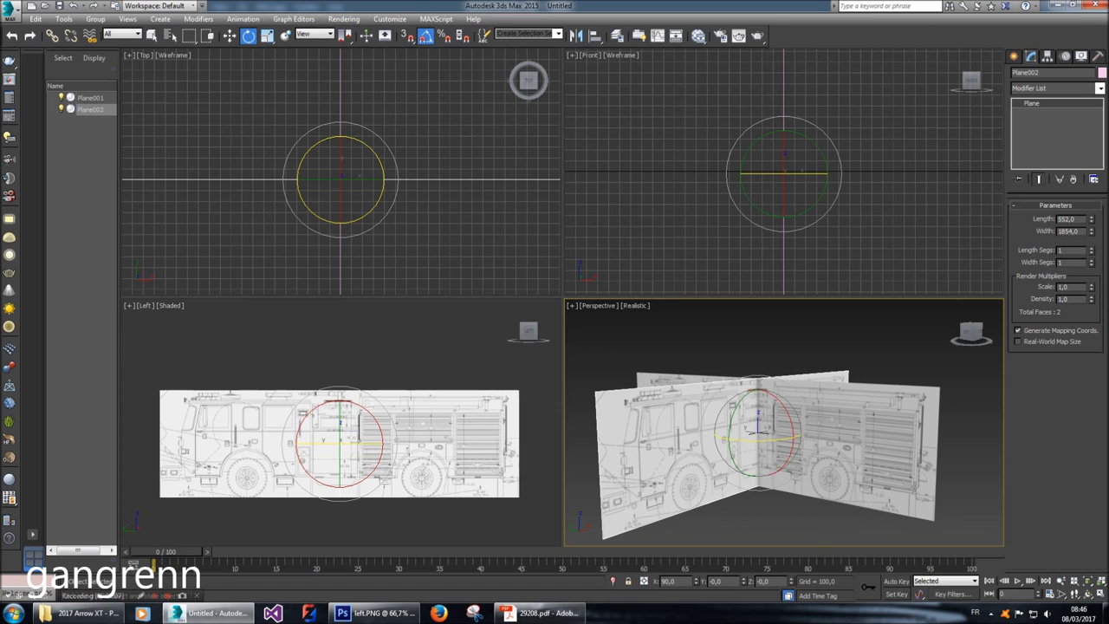
Enter Length 478 and Width 545 for Plane002, checking the rear image size in Explorer.
double_click(1073, 219)
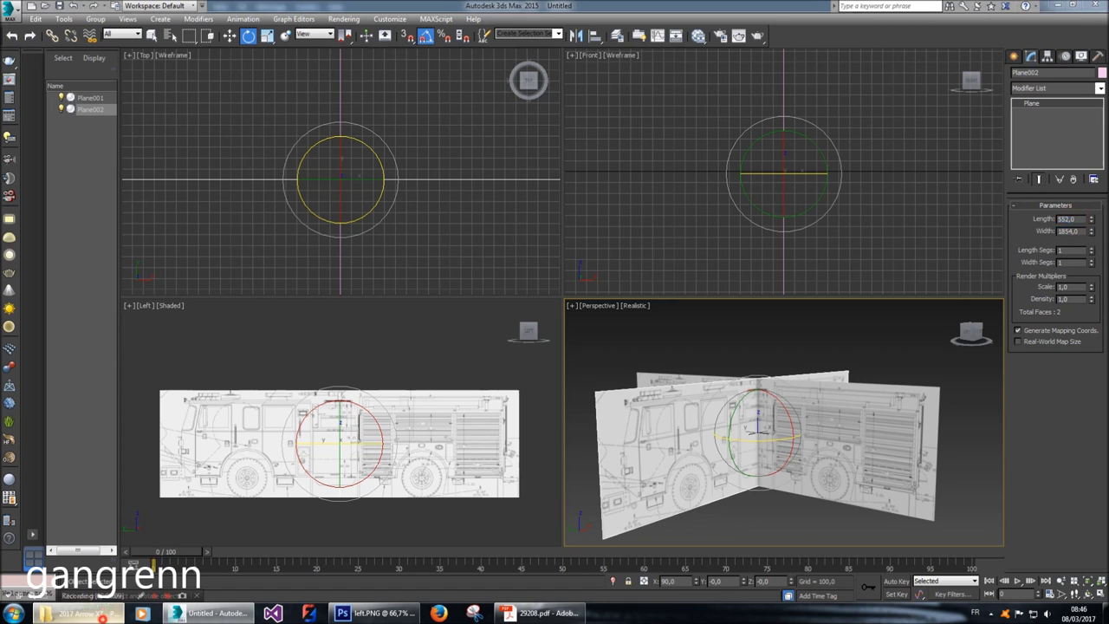
left_click(84, 612)
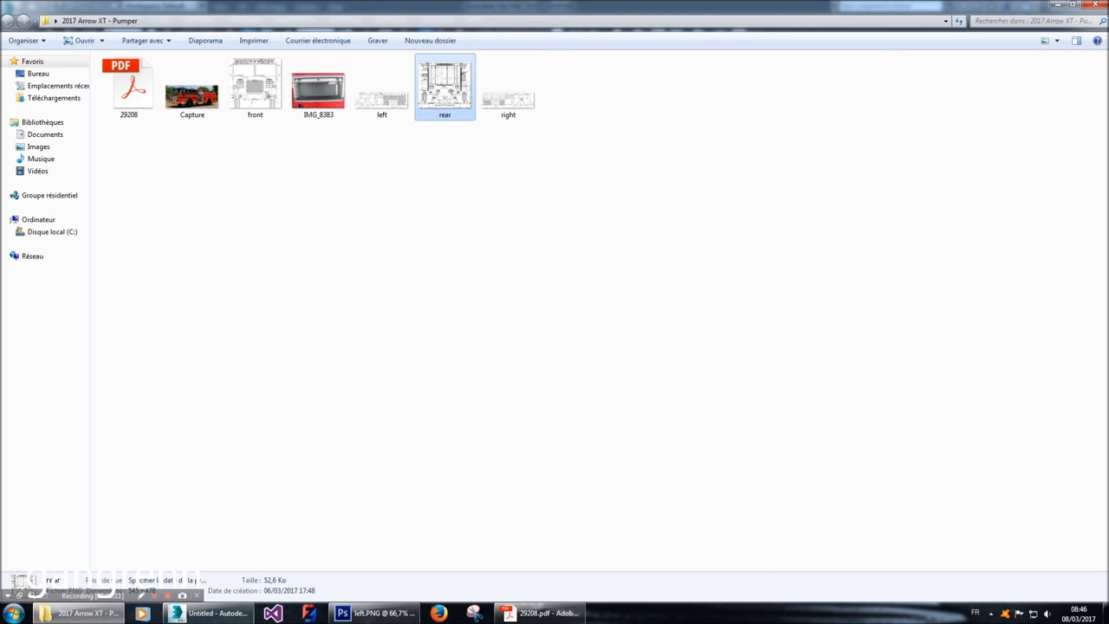
left_click(217, 613)
type("478")
key("Return")
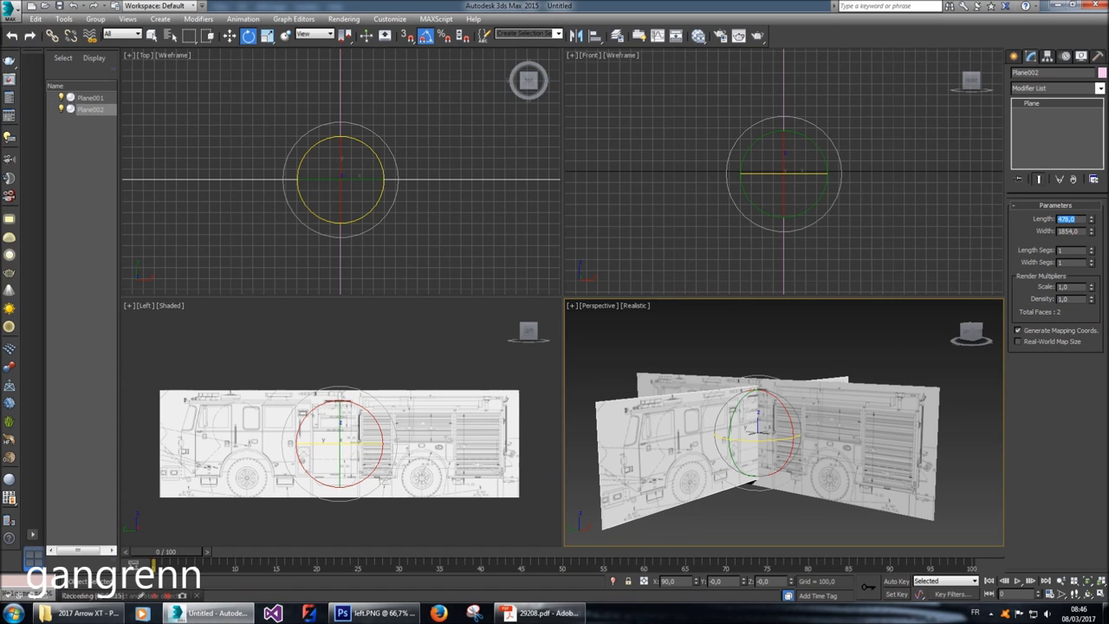
left_click(82, 613)
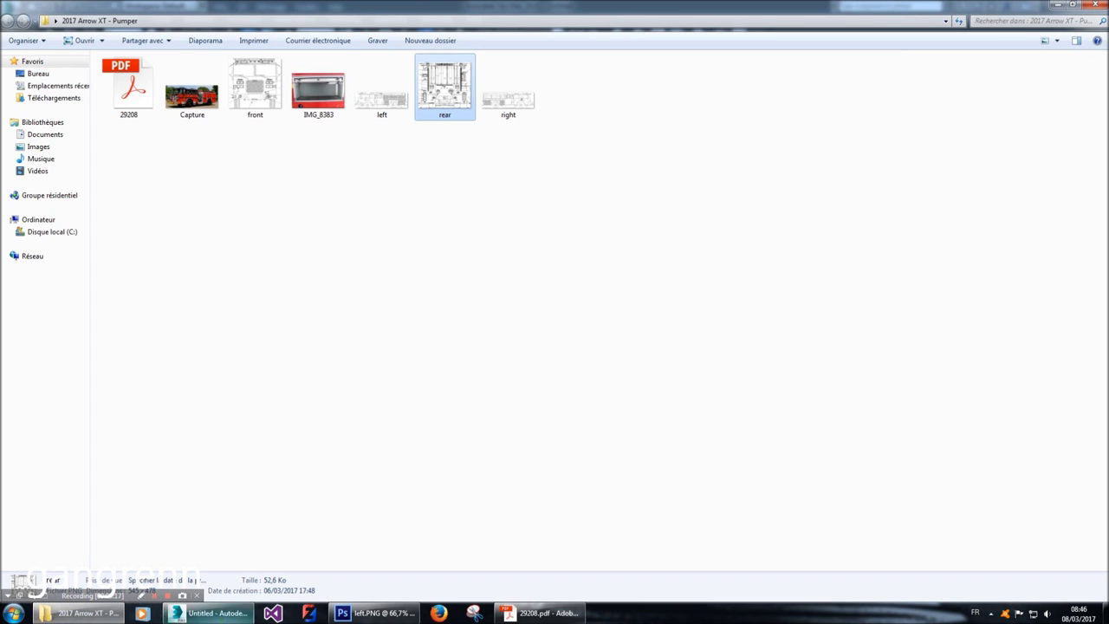
key("alt+Tab")
double_click(1074, 232)
type("5")
key("Return")
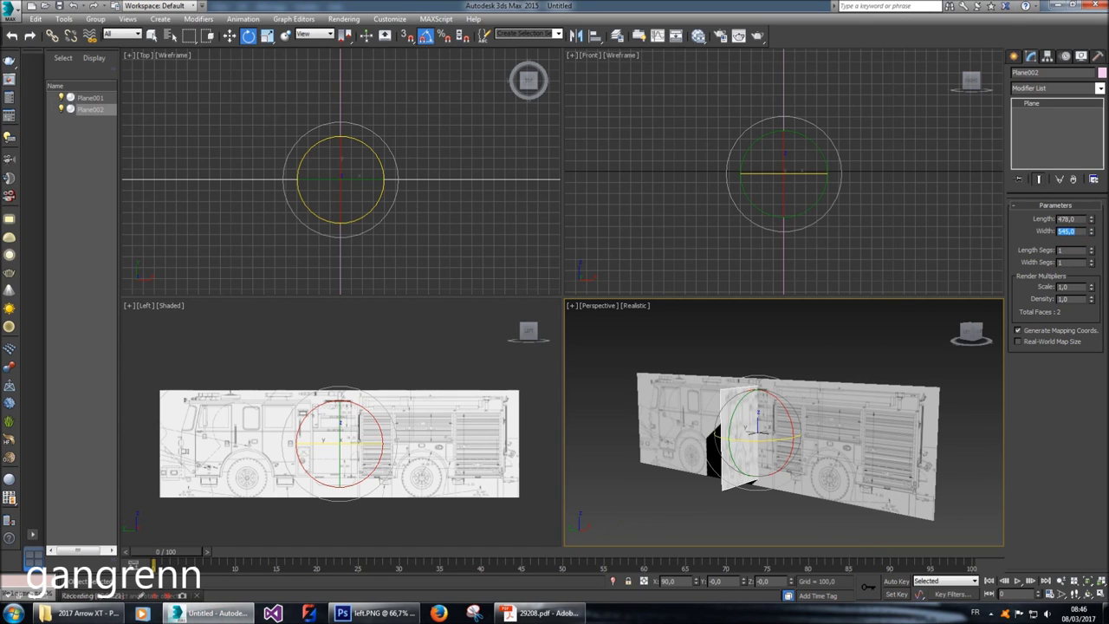
key("w")
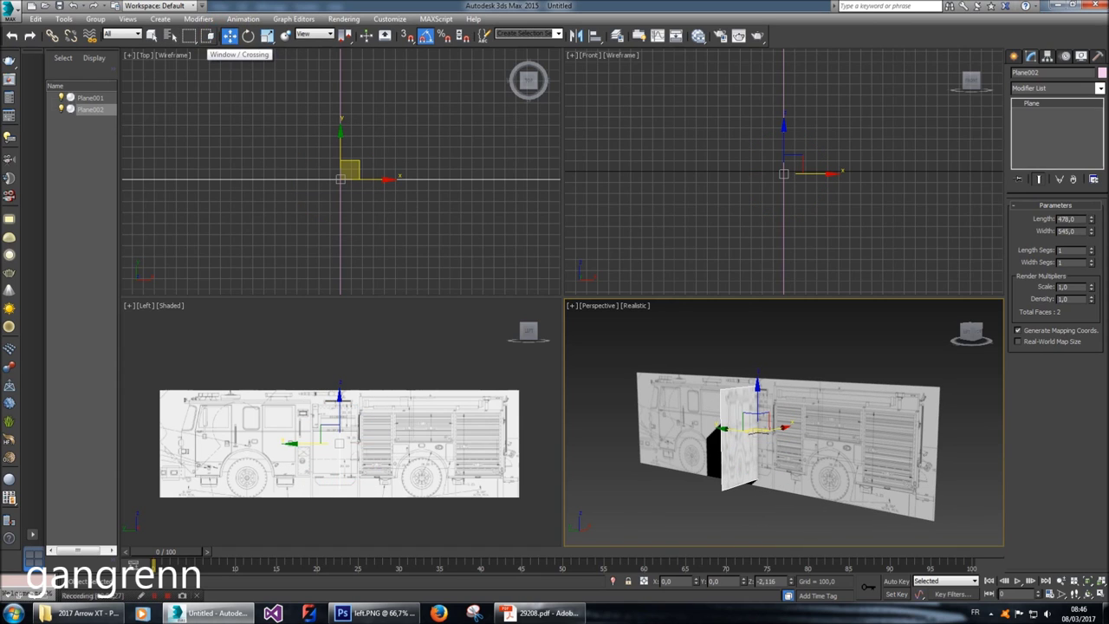
Slide Plane002 along X onto the truck's rear edge, then view the scene from the front.
middle_click_drag(338, 173, 383, 150)
middle_click_drag(391, 438, 324, 431)
left_click_drag(308, 436, 472, 434)
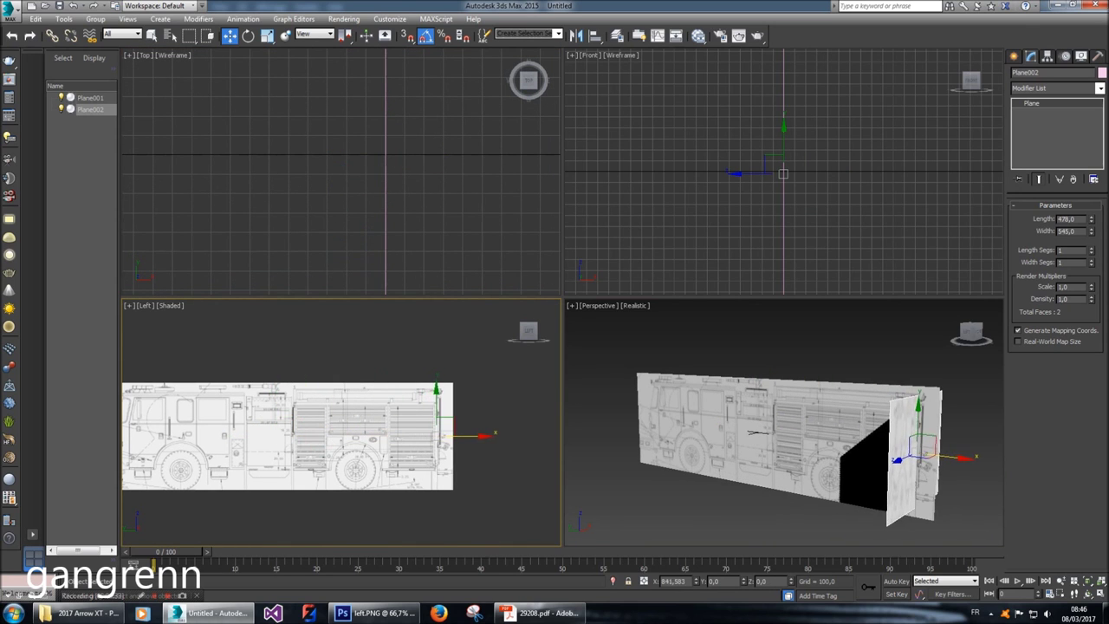
scroll(438, 429, "up", 10)
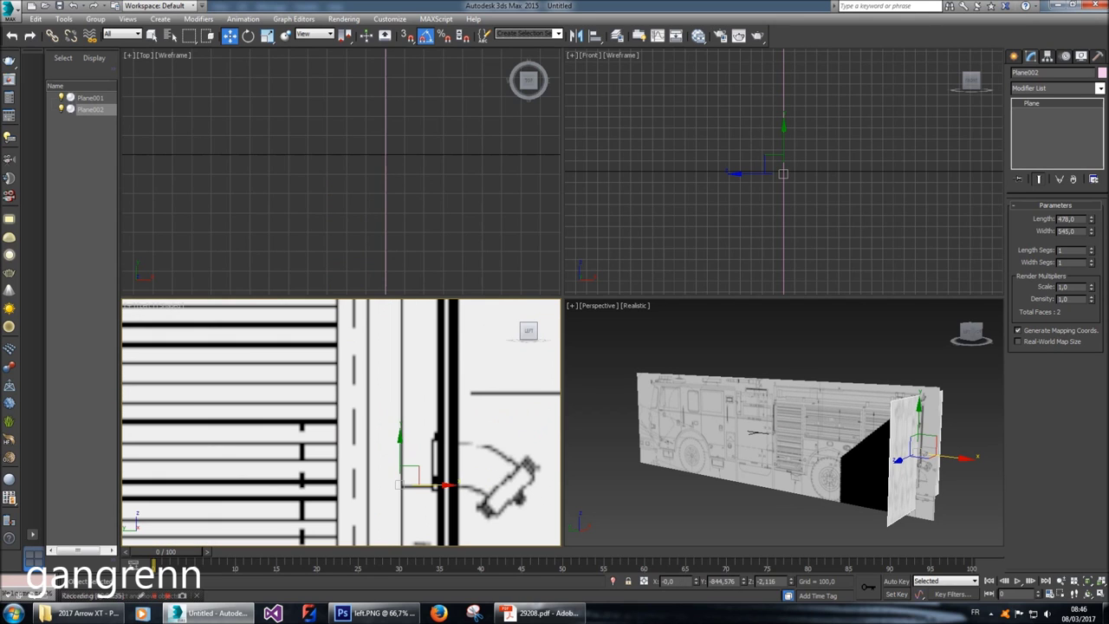
left_click_drag(425, 485, 462, 485)
scroll(438, 481, "down", 4)
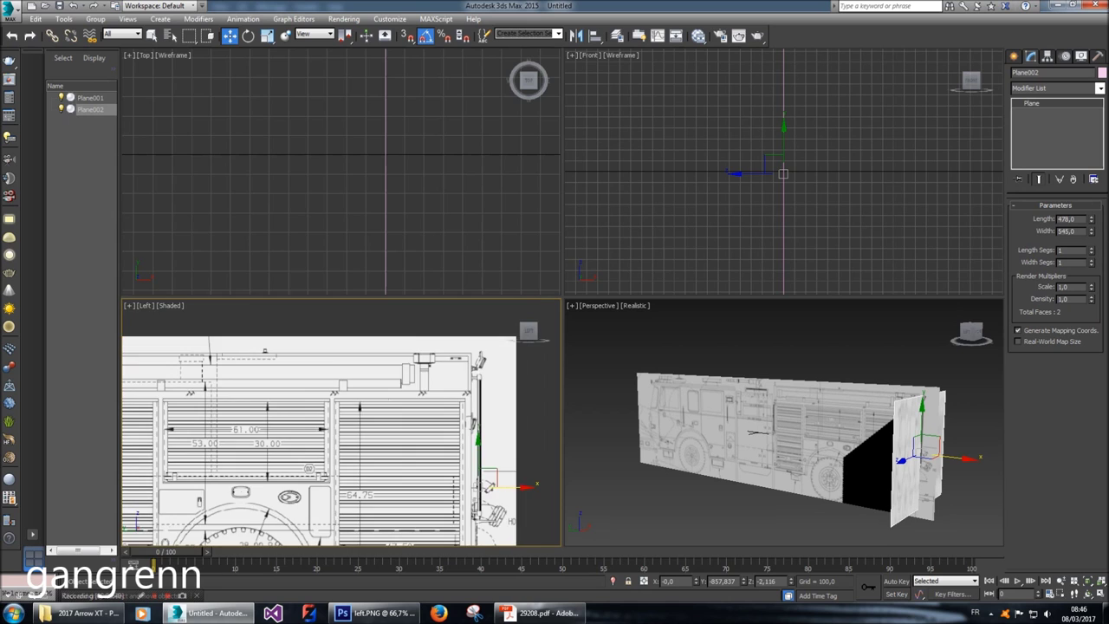
scroll(471, 457, "up", 3)
scroll(485, 463, "up", 5)
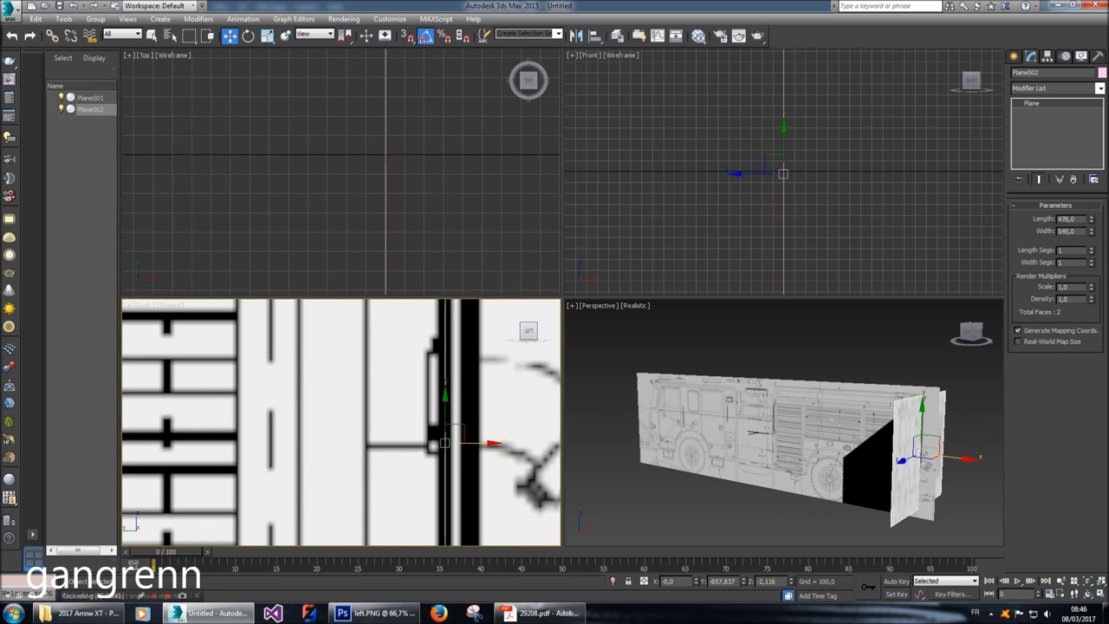
left_click_drag(443, 443, 367, 442)
middle_click_drag(762, 451, 741, 444, "alt")
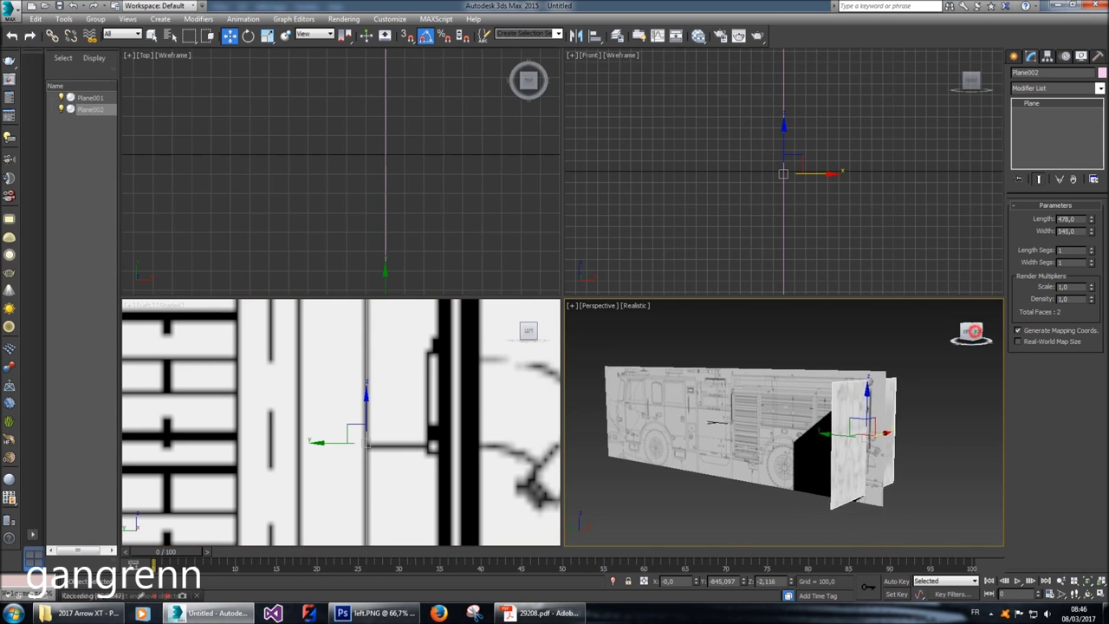
left_click(974, 331)
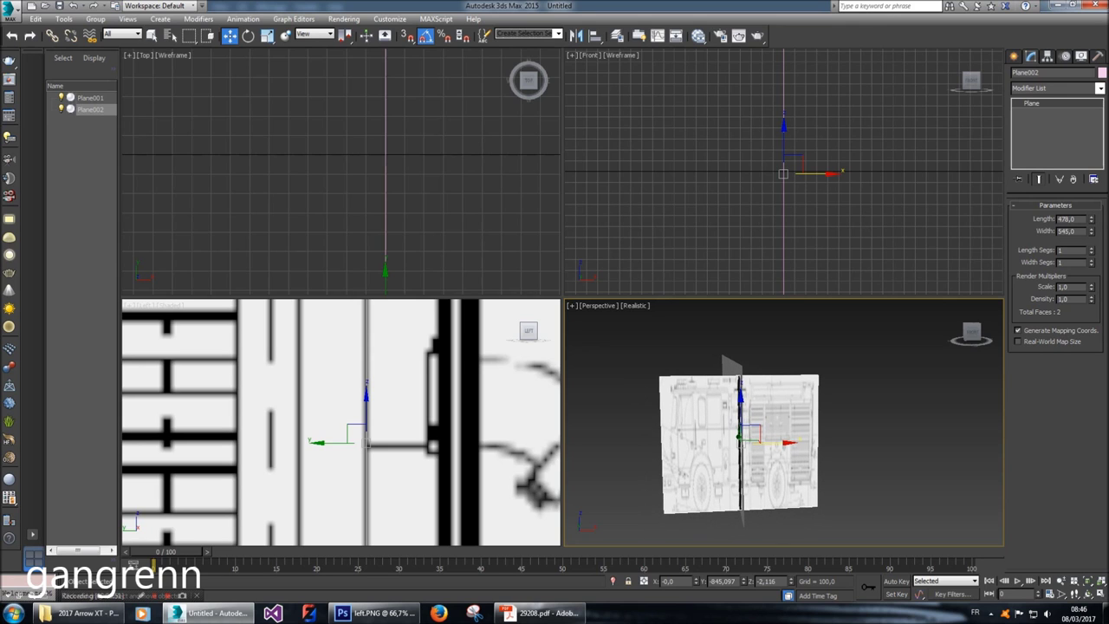
Add a new Standard material in the Slate editor and name it rearblueprint.
key("m")
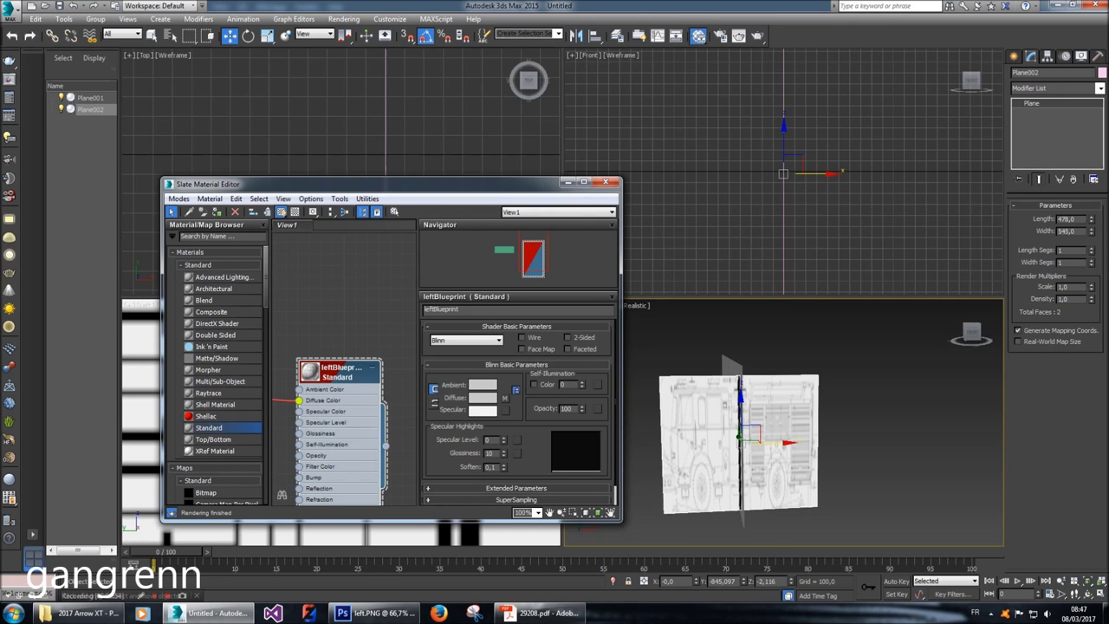
scroll(347, 364, "down", 5)
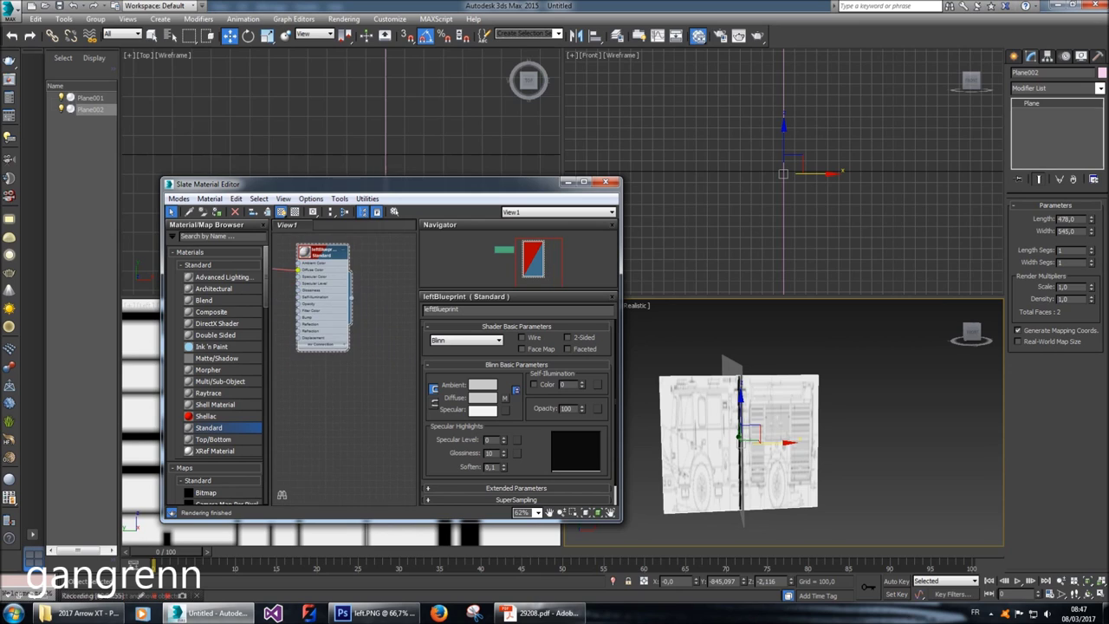
left_click_drag(208, 427, 312, 385)
double_click(330, 388)
left_click(468, 310)
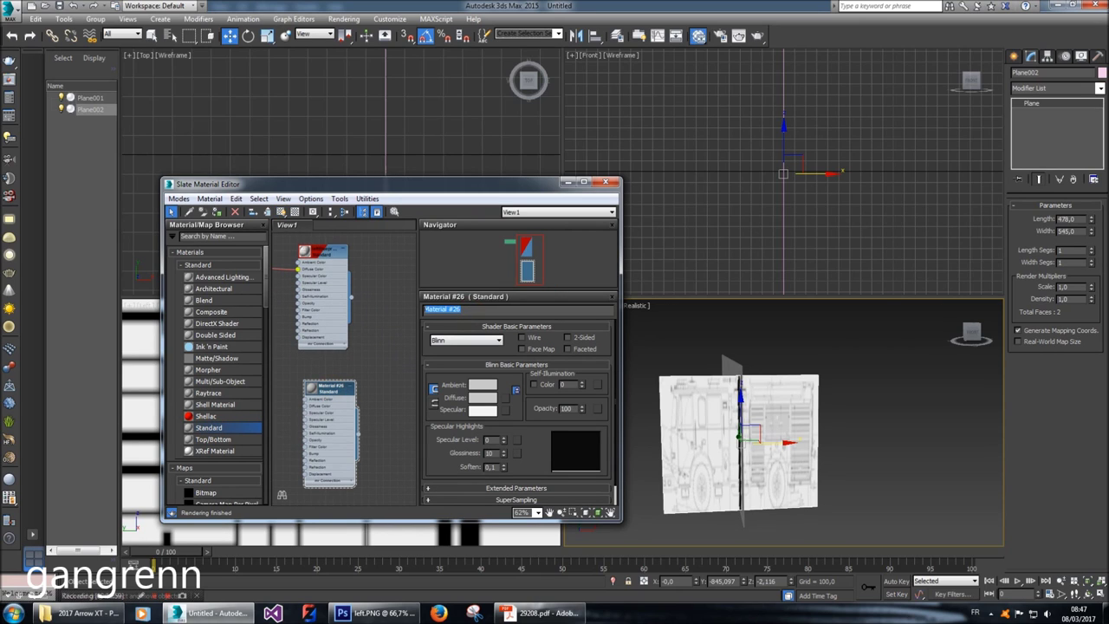
type("real")
key("Return")
Load the rear blueprint image as Diffuse bitmap, assign it to Plane002, and show it shaded.
left_click(506, 398)
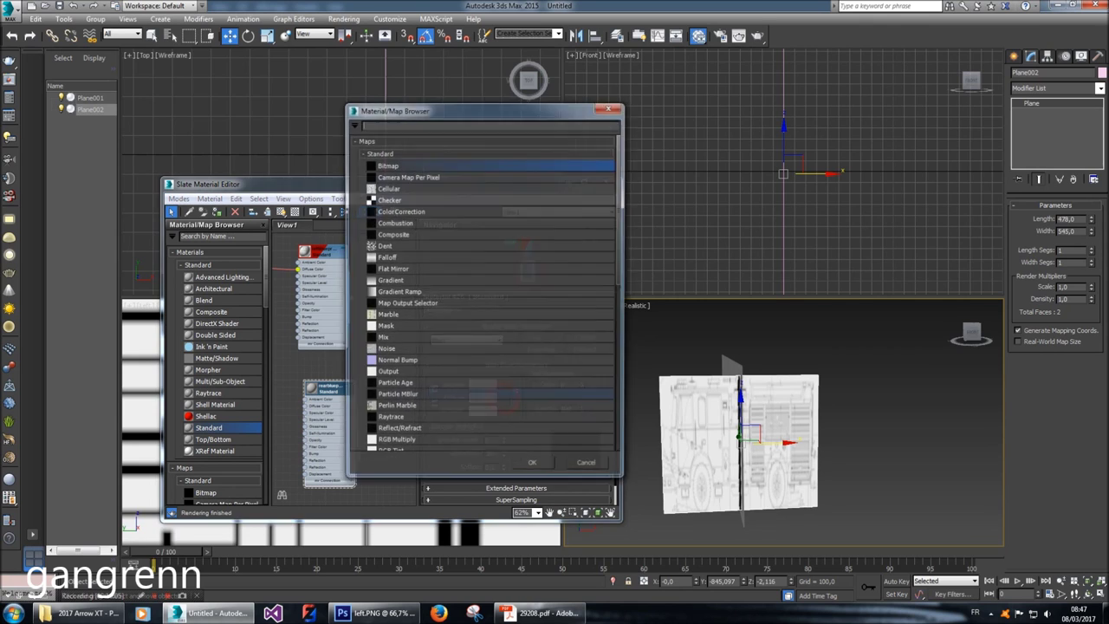
double_click(396, 164)
left_click(345, 97)
double_click(345, 97)
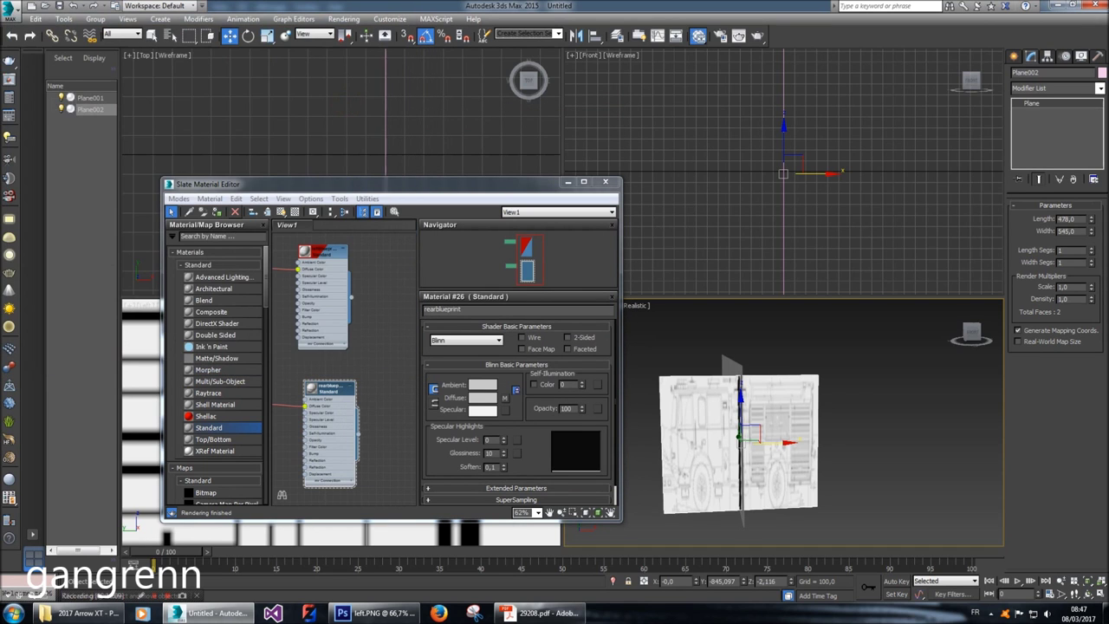
left_click(217, 212)
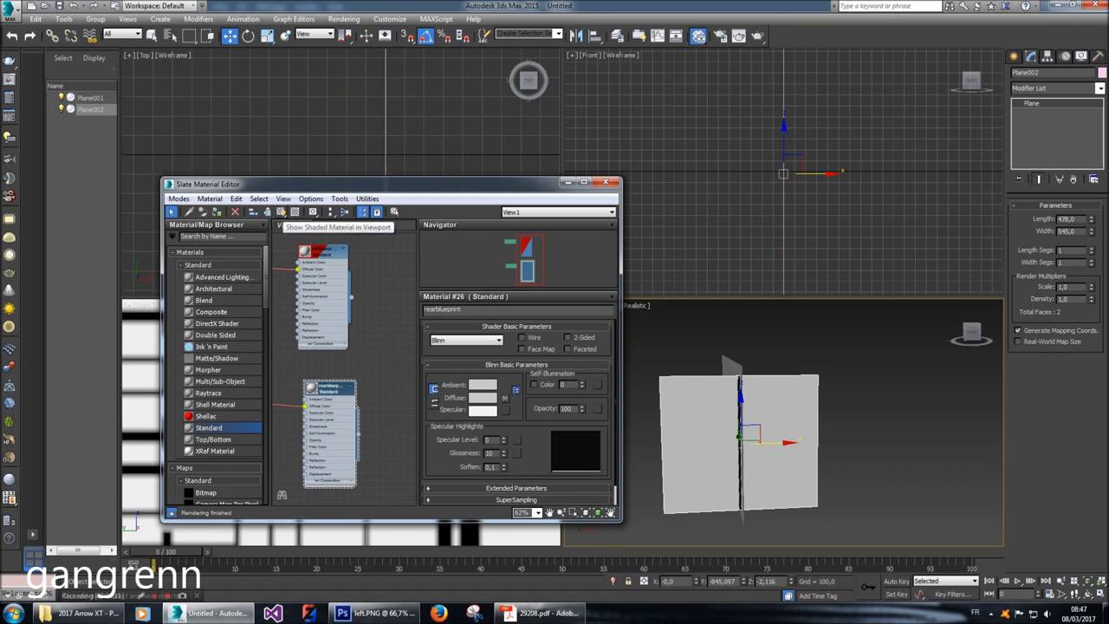
left_click(282, 211)
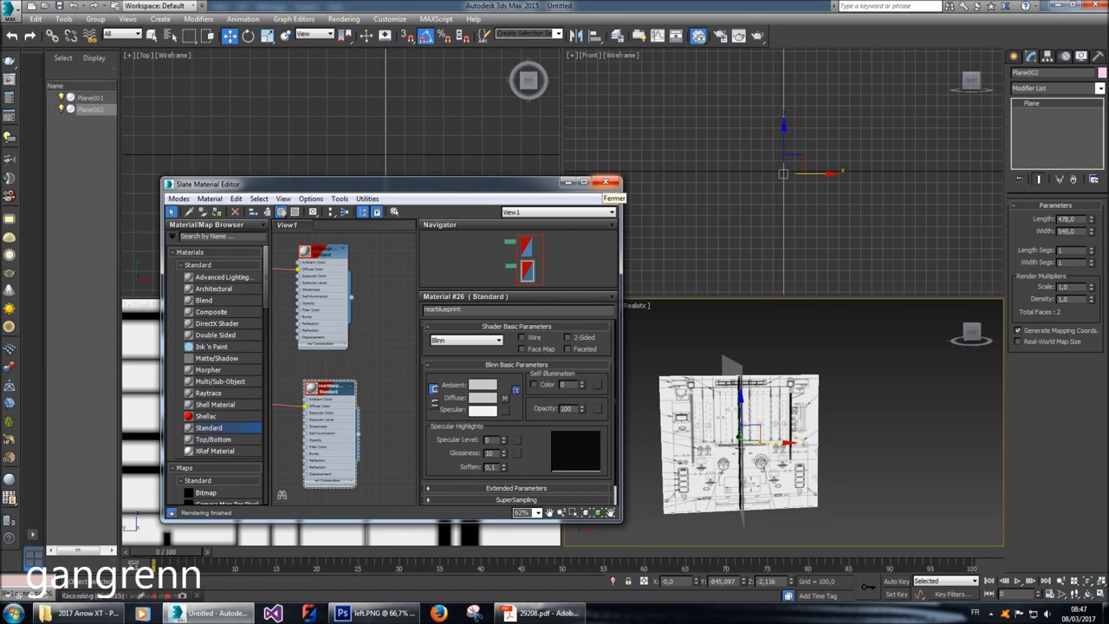
left_click(606, 181)
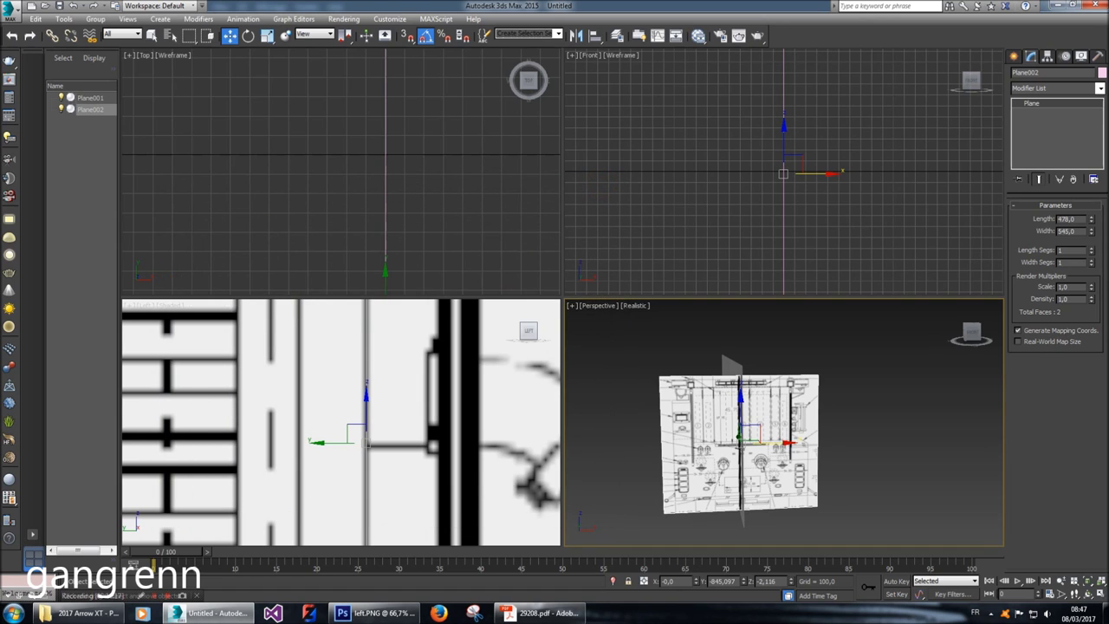
Drag Plane002 up in the Left view until its drawing matches the side blueprint's height.
mouse_move(971, 333)
left_mouse_down()
mouse_move(988, 334)
mouse_move(955, 305)
mouse_move(984, 332)
left_mouse_up()
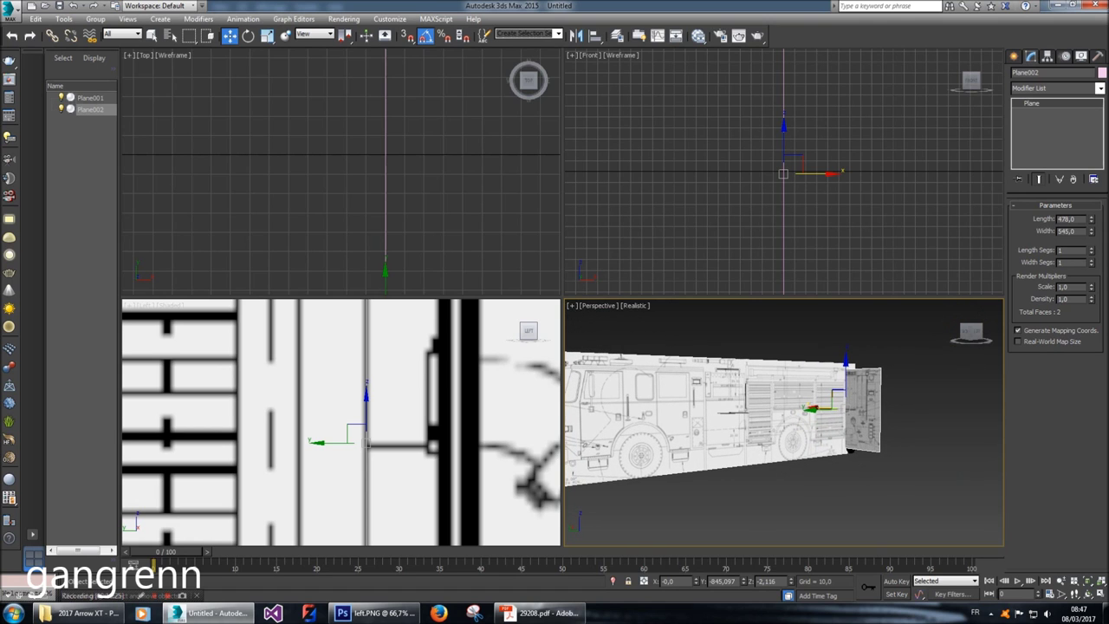
scroll(839, 415, "up", 5)
middle_click_drag(785, 422, 762, 427)
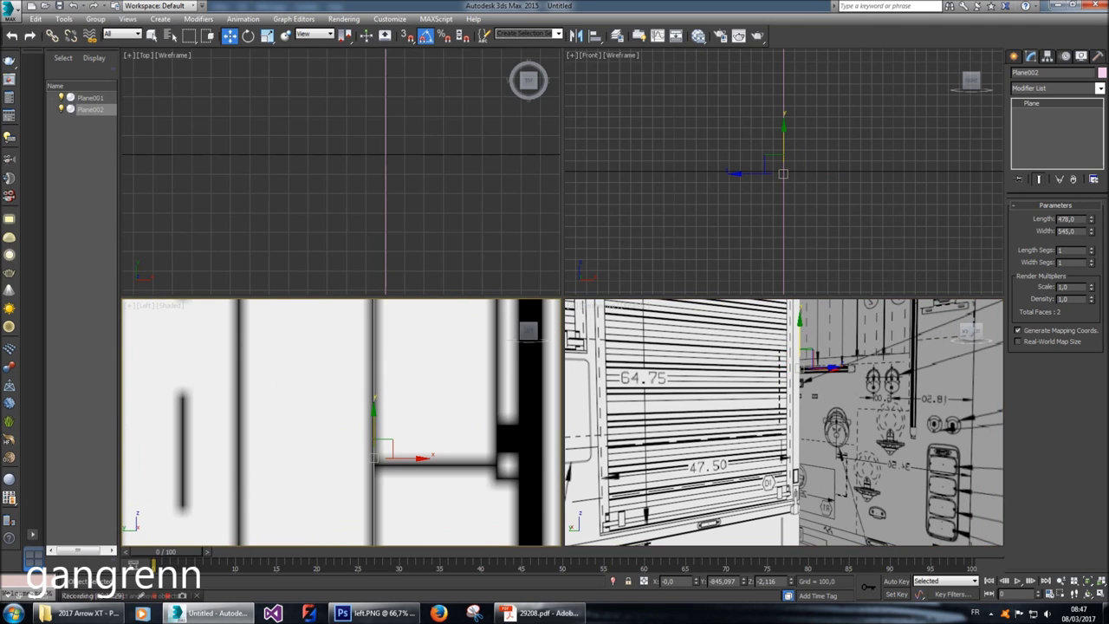
left_click_drag(368, 409, 378, 272)
middle_click_drag(762, 364, 763, 586)
scroll(784, 422, "up", 5)
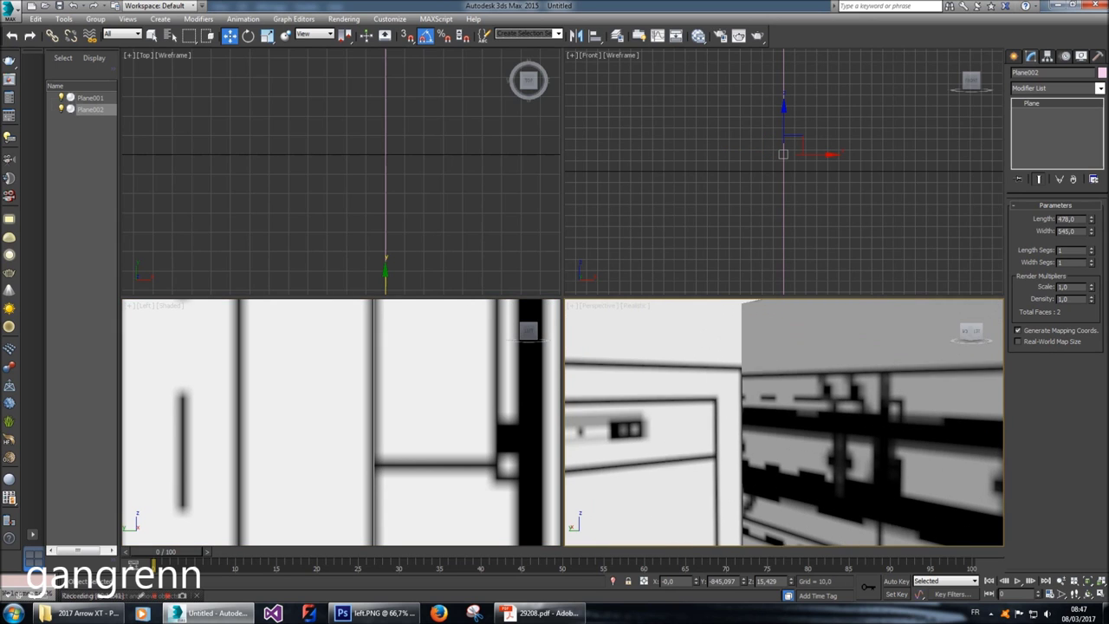
scroll(341, 423, "up", 2)
middle_click_drag(341, 422, 256, 539)
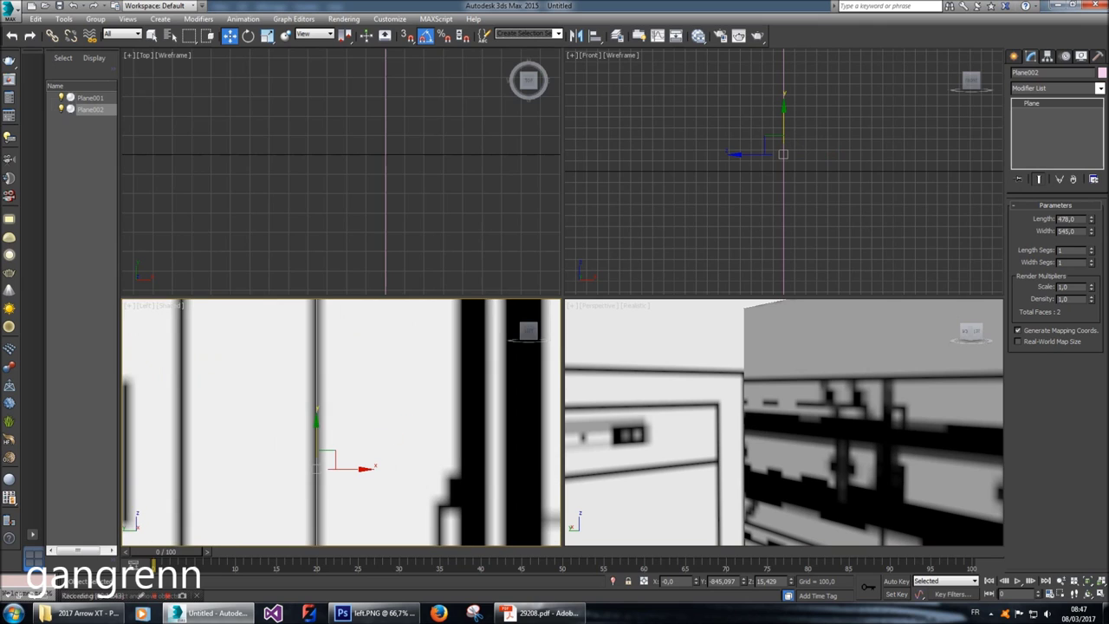
left_click_drag(316, 442, 317, 425)
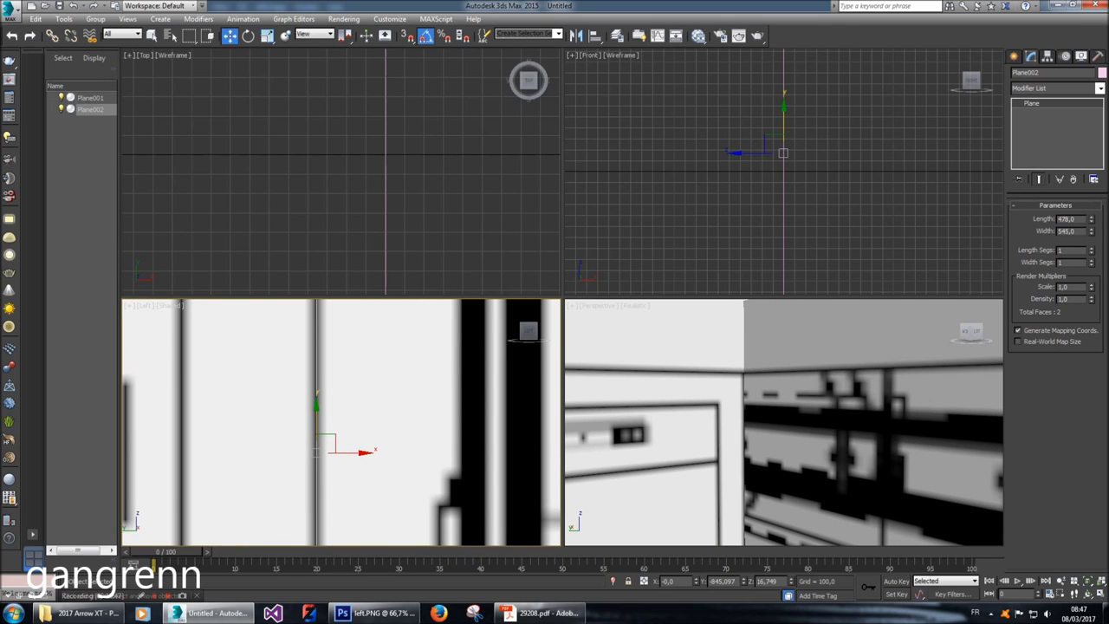
Orbit and zoom the Perspective view to check both textured planes line up.
scroll(785, 422, "up", 5)
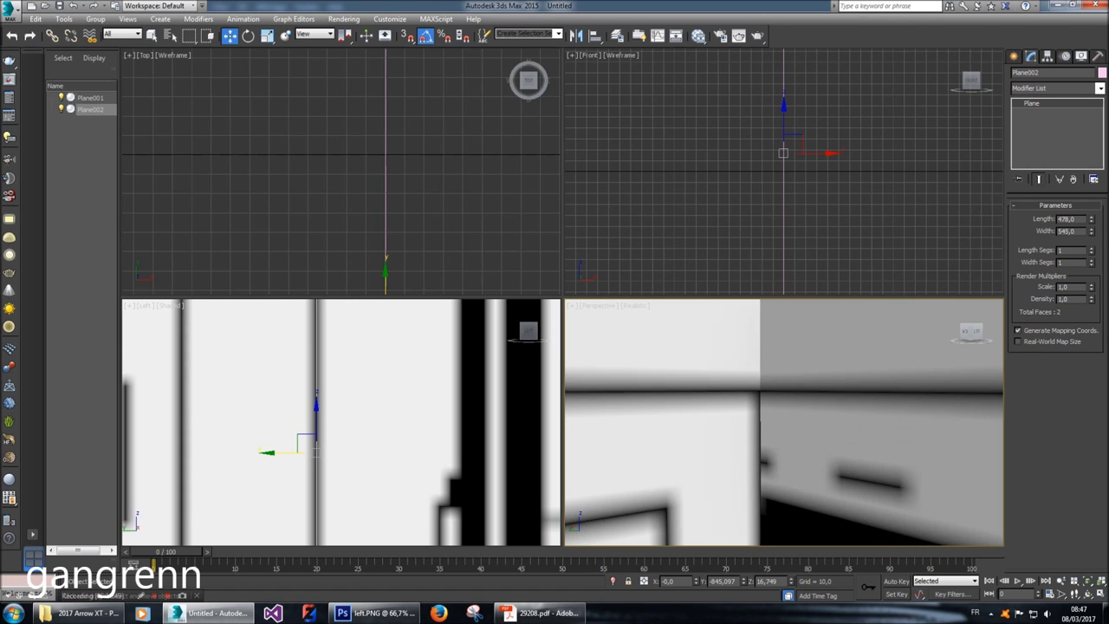
scroll(784, 422, "down", 10)
scroll(785, 422, "up", 5)
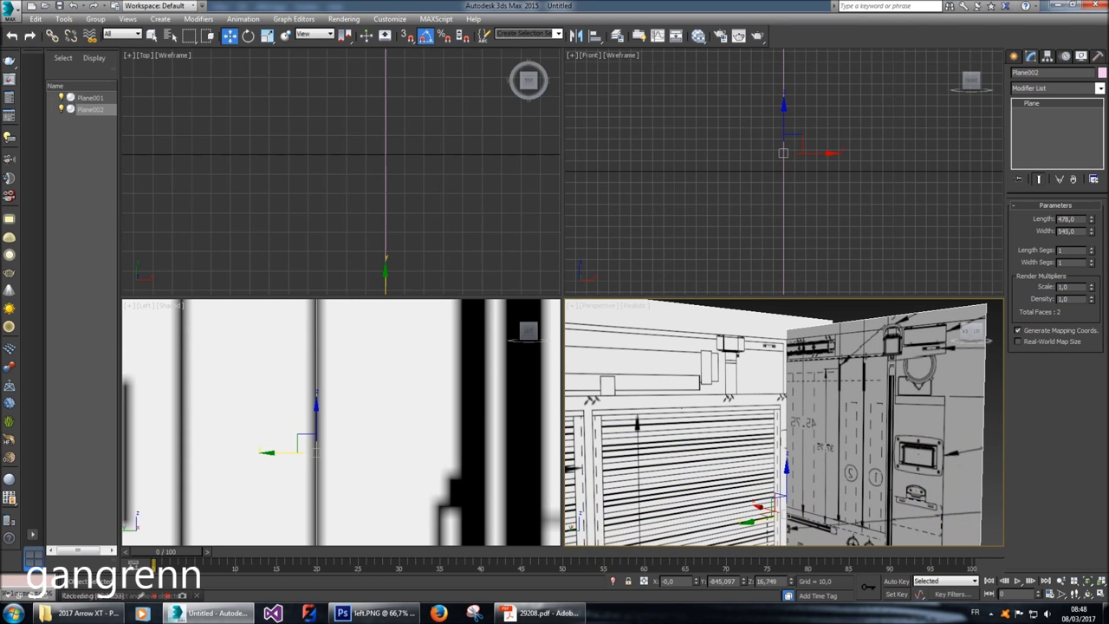
scroll(785, 422, "up", 8)
scroll(785, 422, "up", 3)
scroll(785, 423, "down", 5)
scroll(784, 422, "down", 8)
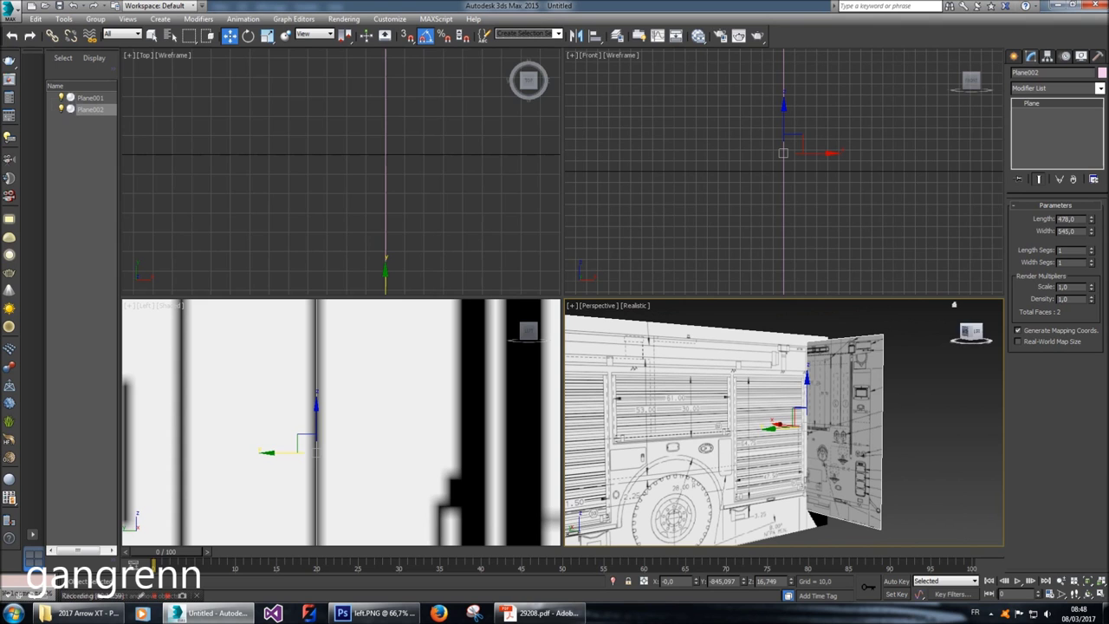
left_click_drag(970, 331, 923, 333)
scroll(784, 422, "down", 3)
middle_click_drag(785, 422, 741, 423, "alt")
scroll(784, 422, "up", 4)
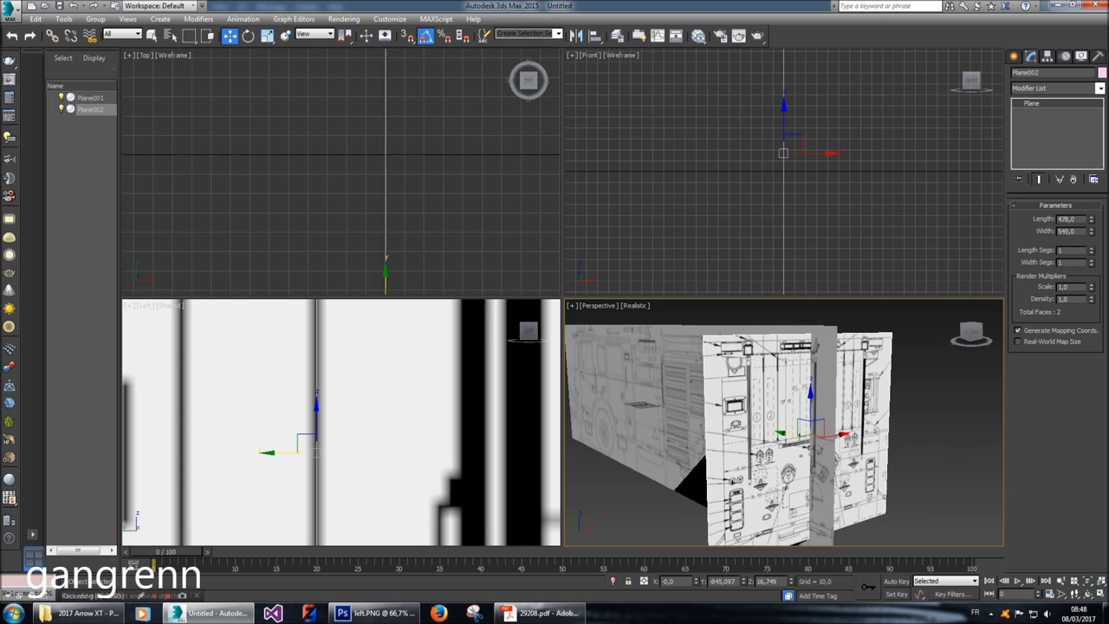
scroll(763, 433, "down", 3)
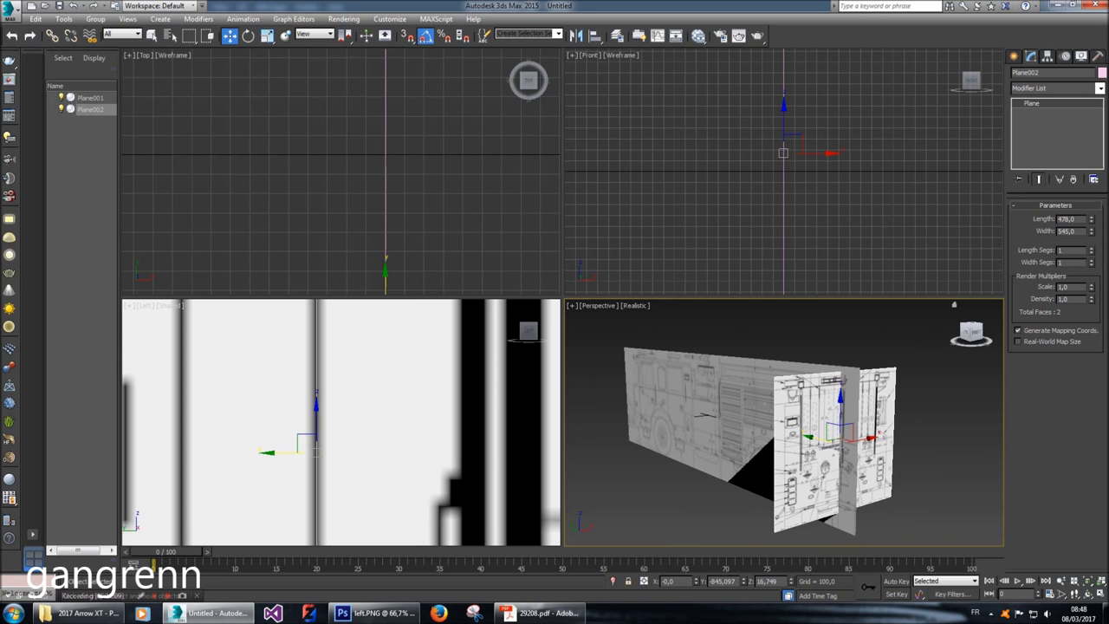
mouse_move(971, 334)
left_mouse_down()
mouse_move(1006, 335)
mouse_move(964, 334)
left_mouse_up()
middle_click_drag(305, 282, 252, 200)
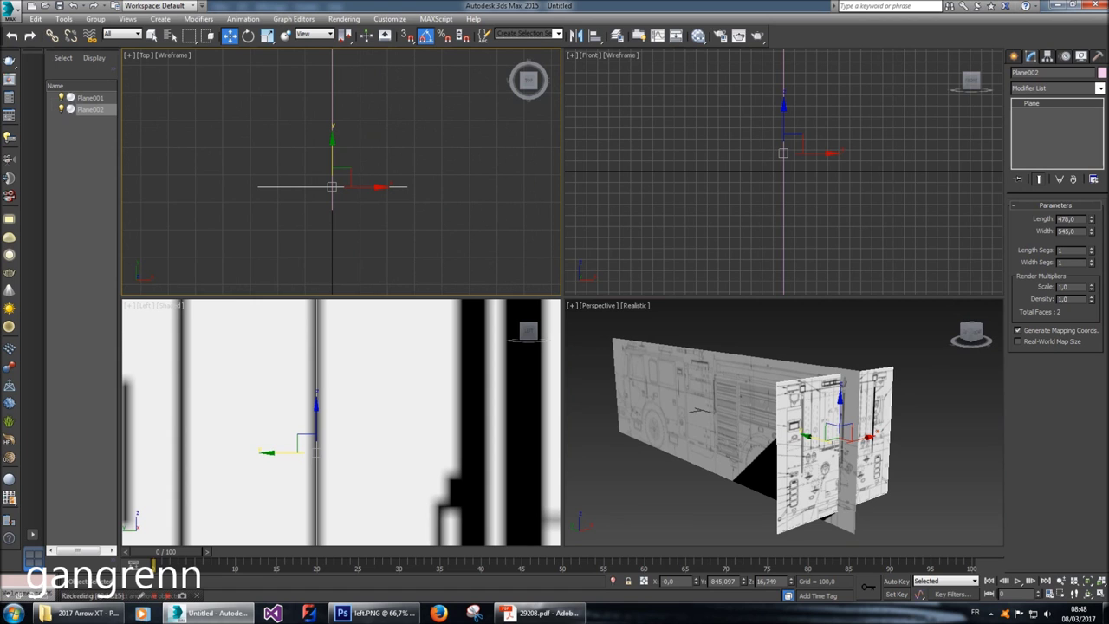
mouse_move(359, 186)
left_mouse_down()
mouse_move(398, 186)
mouse_move(381, 187)
left_mouse_up()
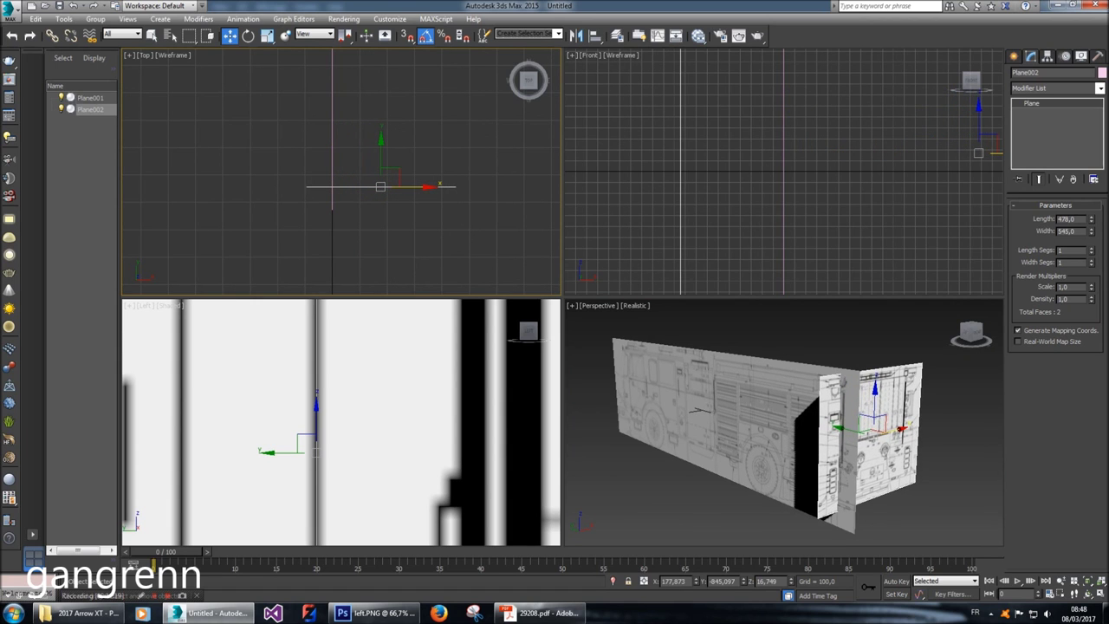
scroll(784, 422, "up", 10)
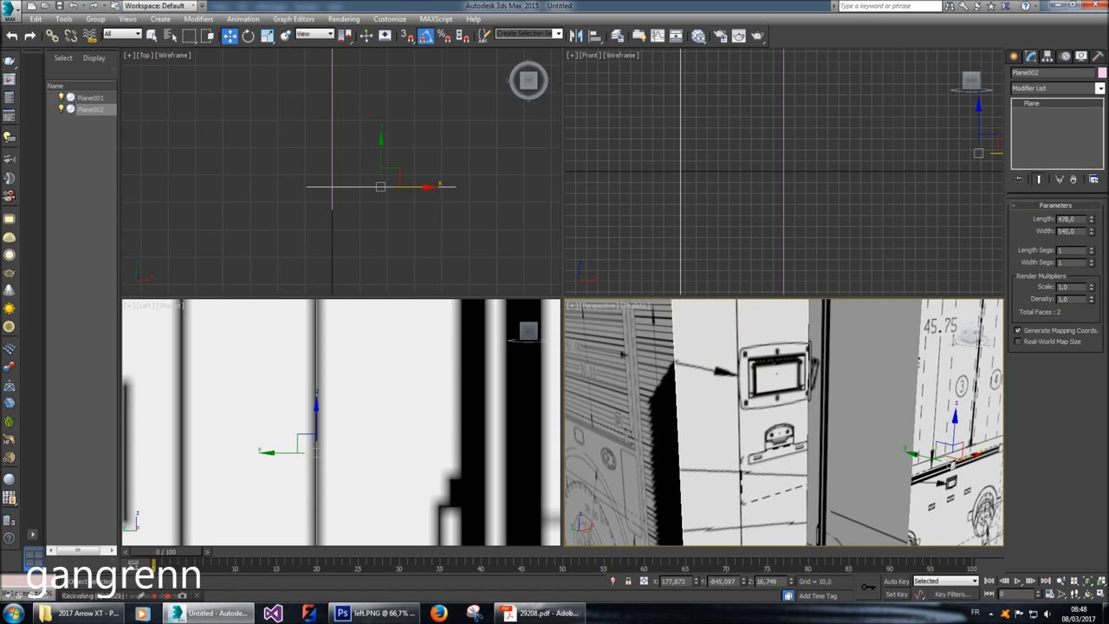
scroll(341, 196, "up", 5)
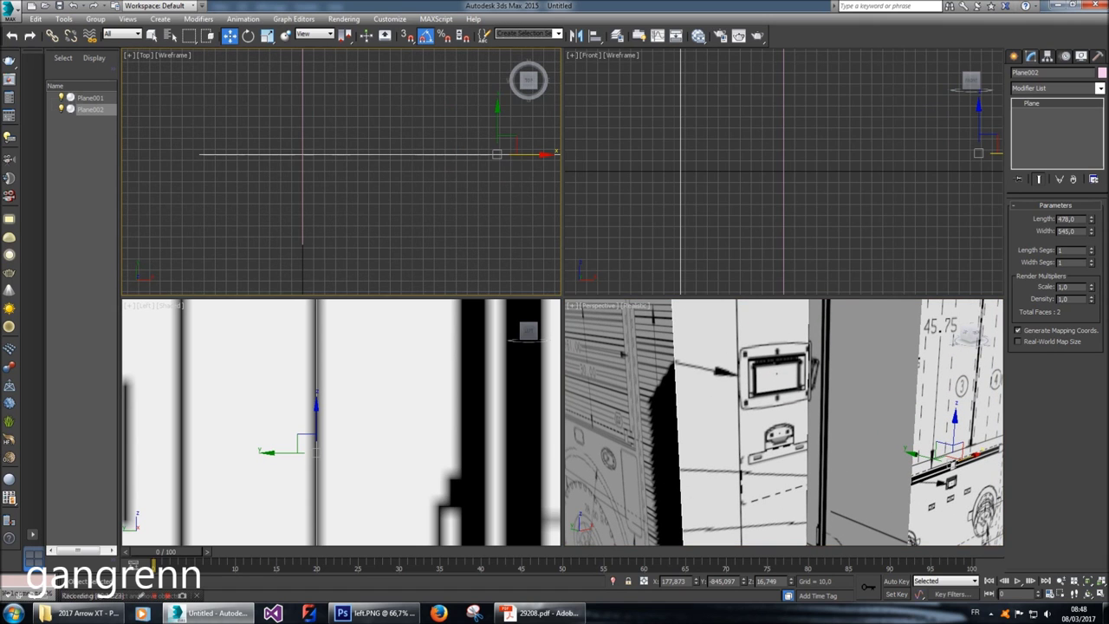
mouse_move(544, 155)
left_mouse_down()
mouse_move(521, 154)
mouse_move(536, 155)
left_mouse_up()
scroll(784, 422, "down", 5)
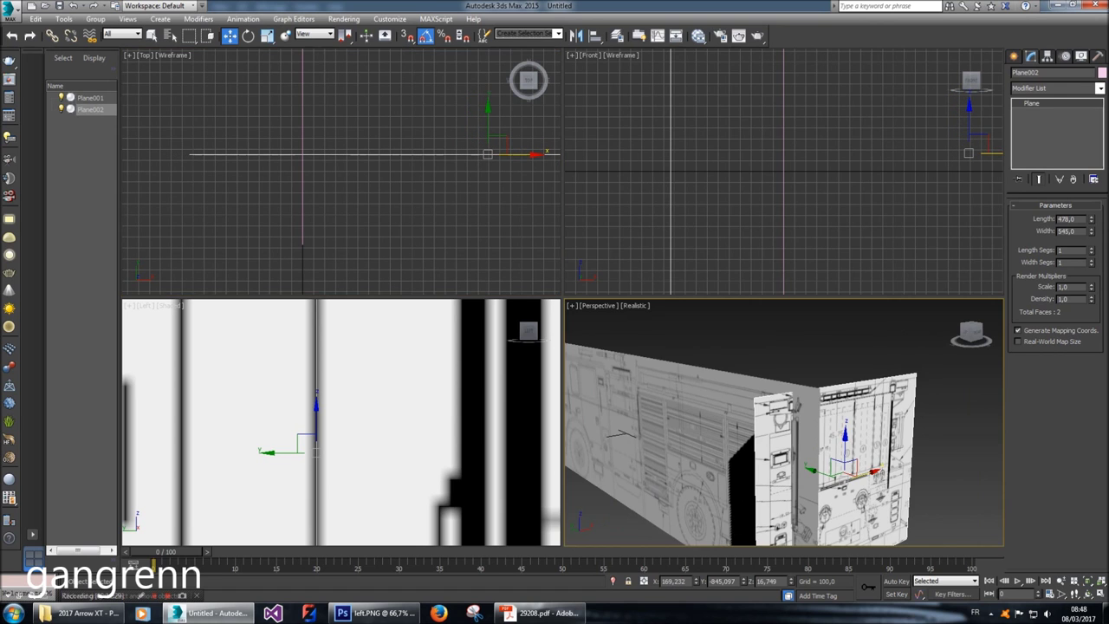
scroll(785, 422, "up", 2)
mouse_move(969, 333)
left_mouse_down()
mouse_move(983, 340)
mouse_move(964, 338)
left_mouse_up()
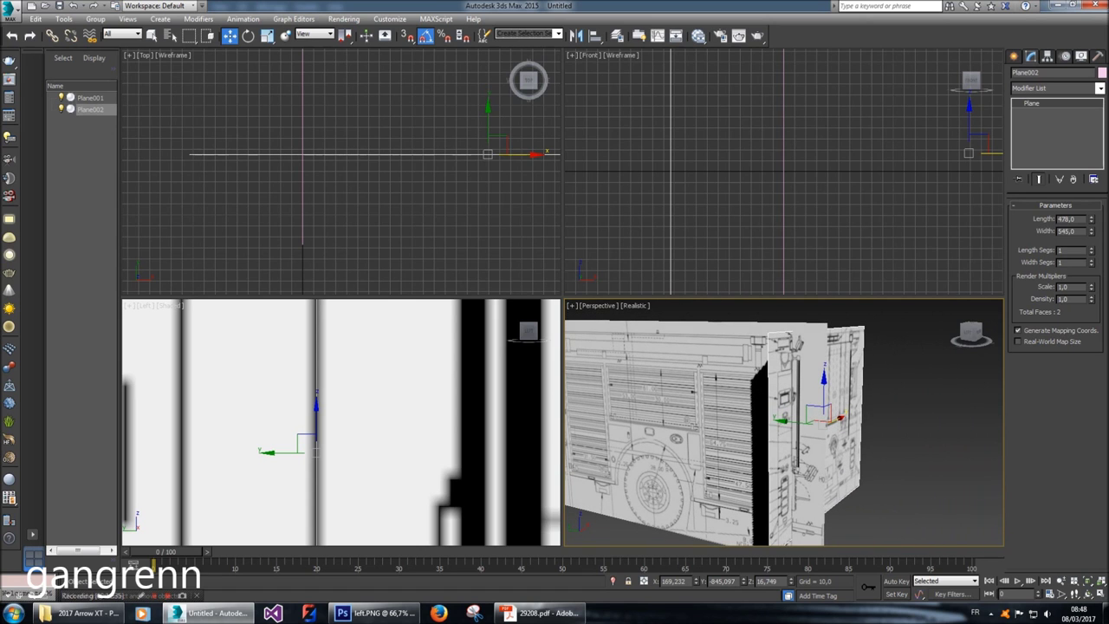
left_click(897, 396)
scroll(896, 396, "down", 5)
scroll(735, 415, "up", 2)
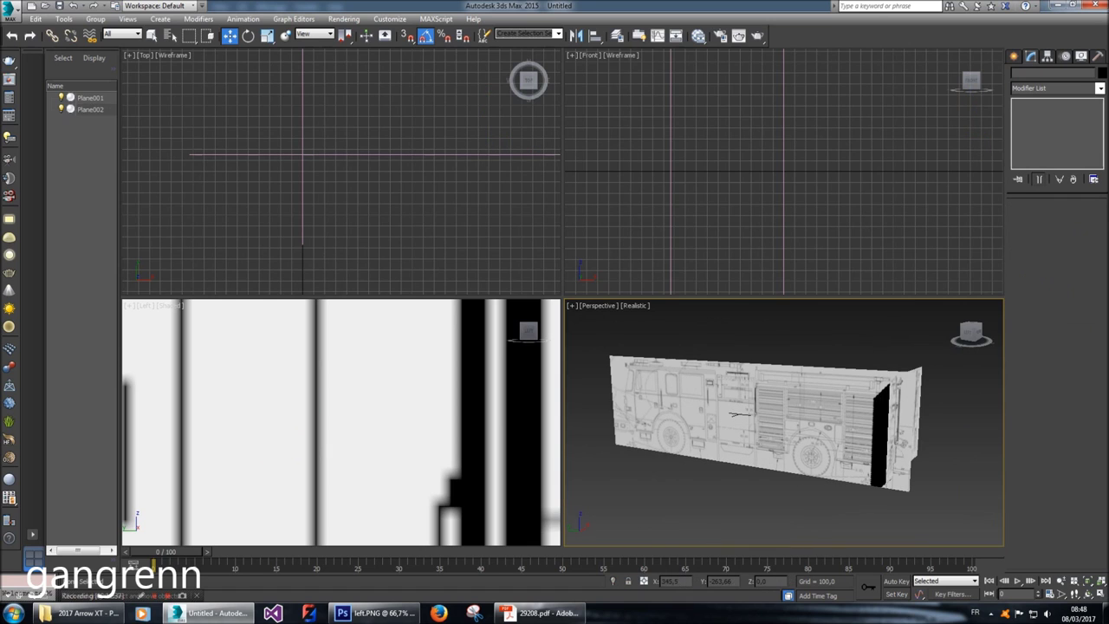
middle_click_drag(738, 415, 709, 412)
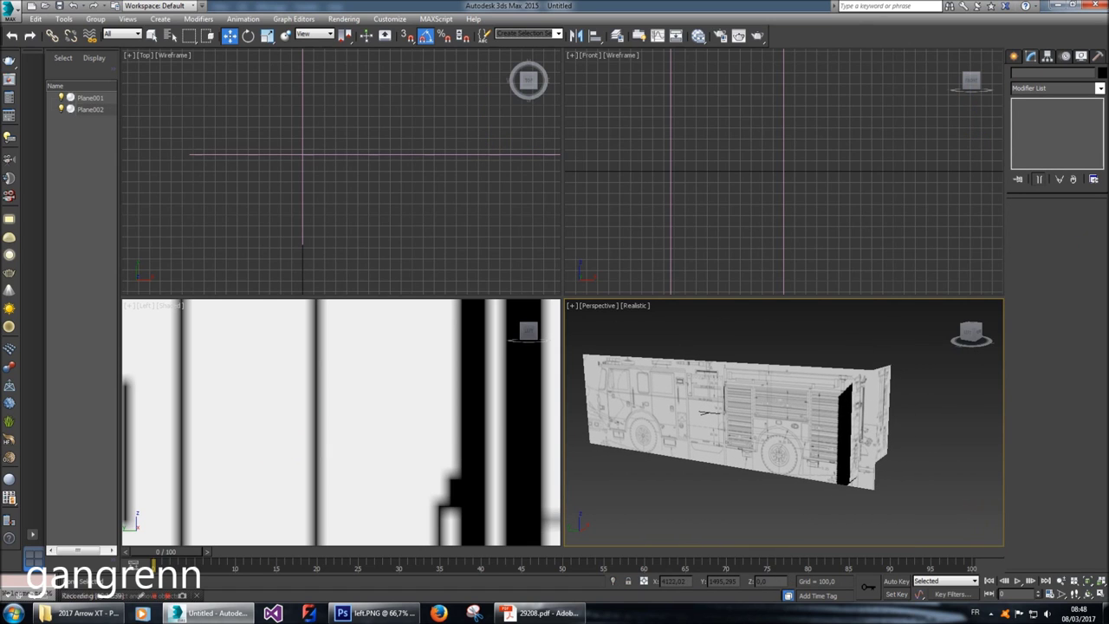
left_click(709, 413)
right_click(785, 381)
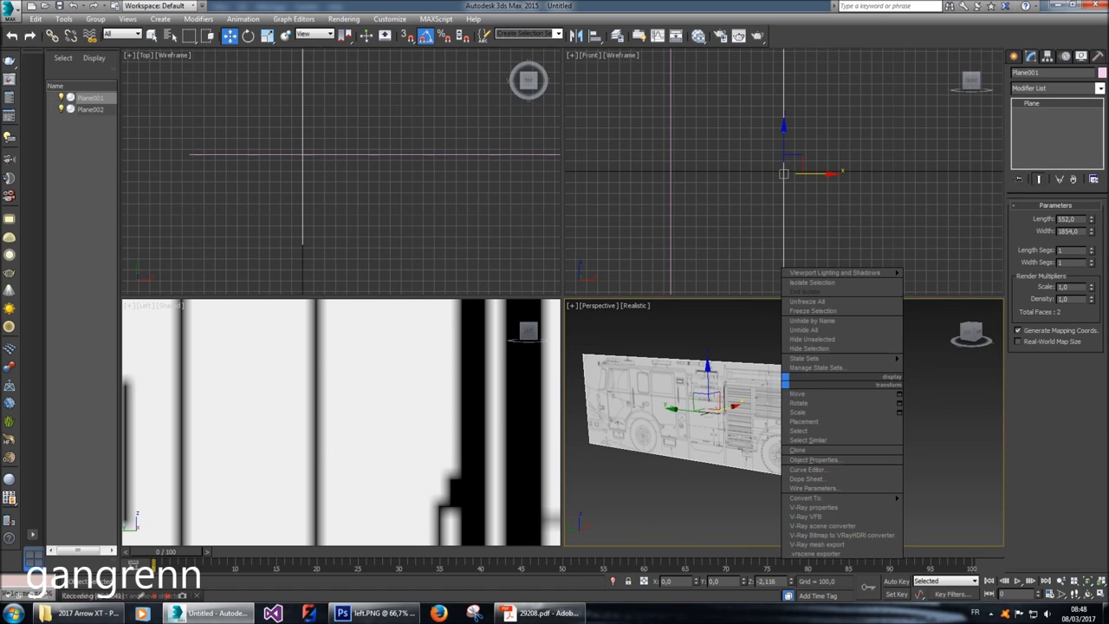
Freeze both blueprint planes, undo the freeze, deselect them, and show the Standard Primitives list.
left_click(737, 335)
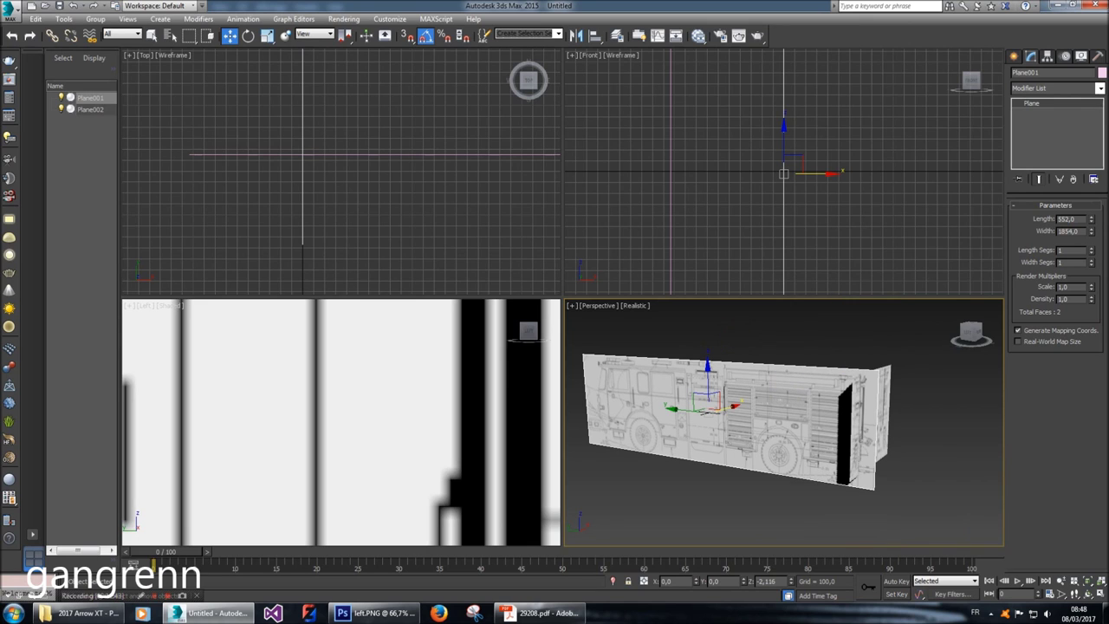
left_click_drag(787, 378, 787, 378)
right_click(787, 376)
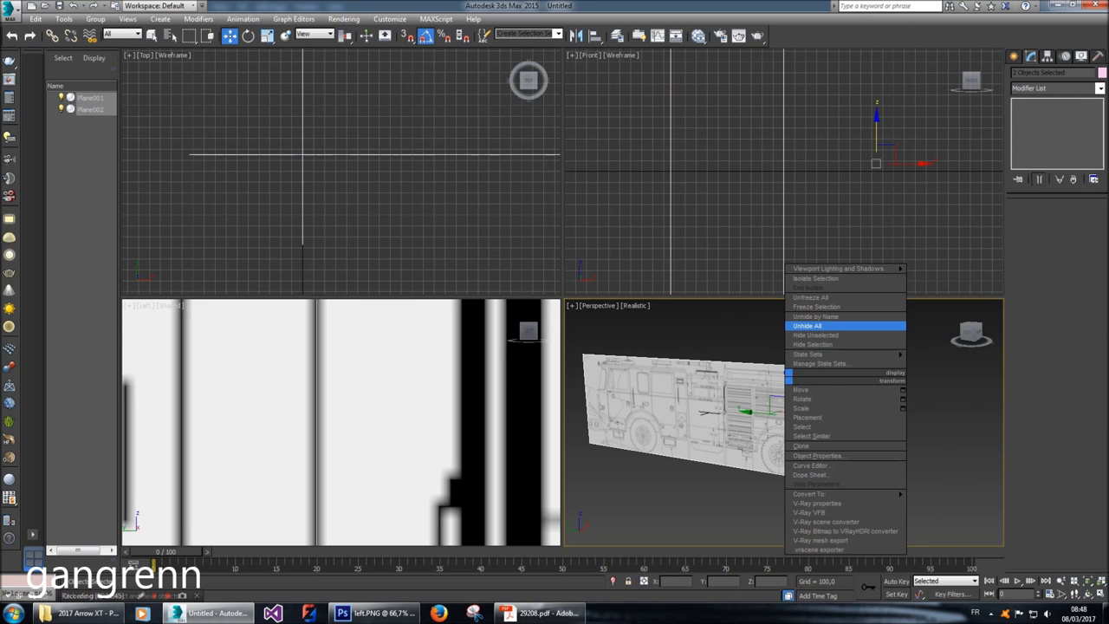
left_click(817, 307)
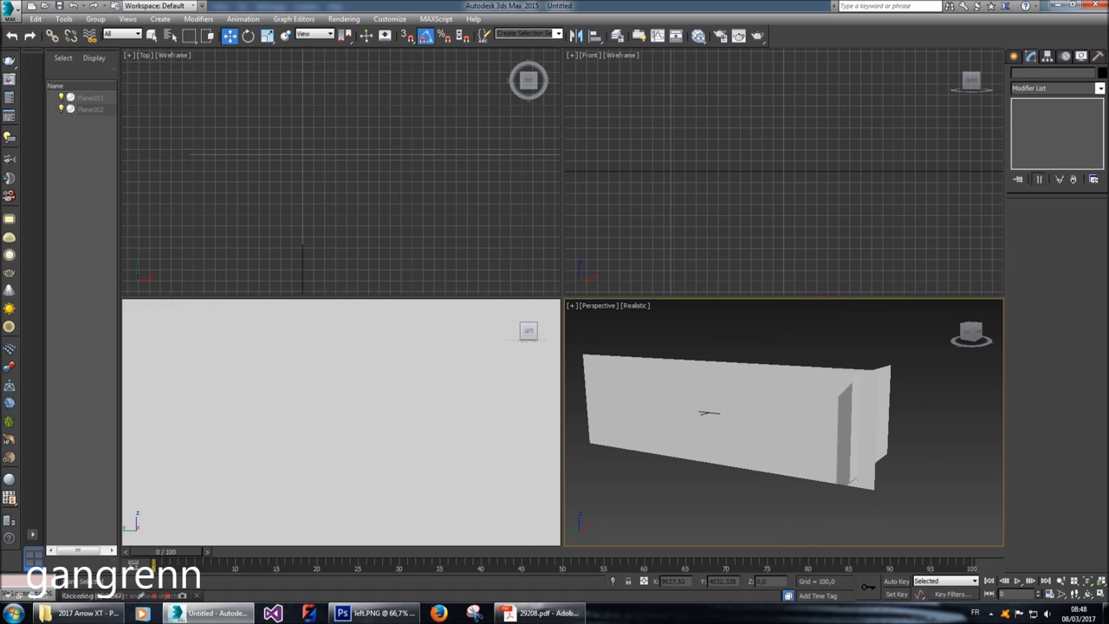
left_click(778, 376)
key("ctrl+z")
left_click(789, 343)
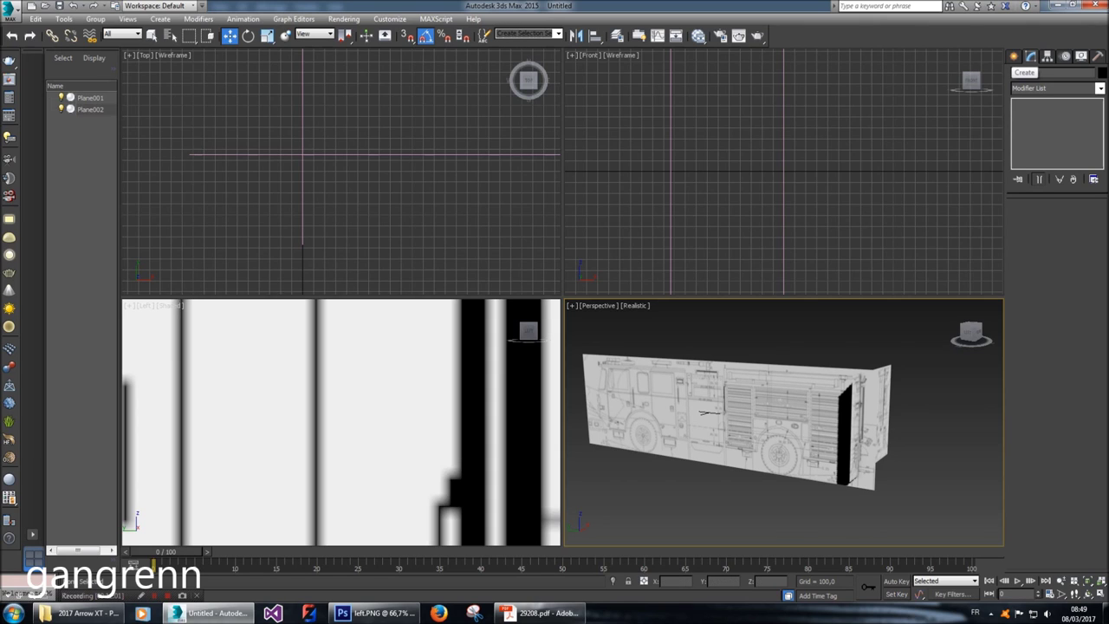
left_click(1014, 55)
scroll(342, 422, "down", 10)
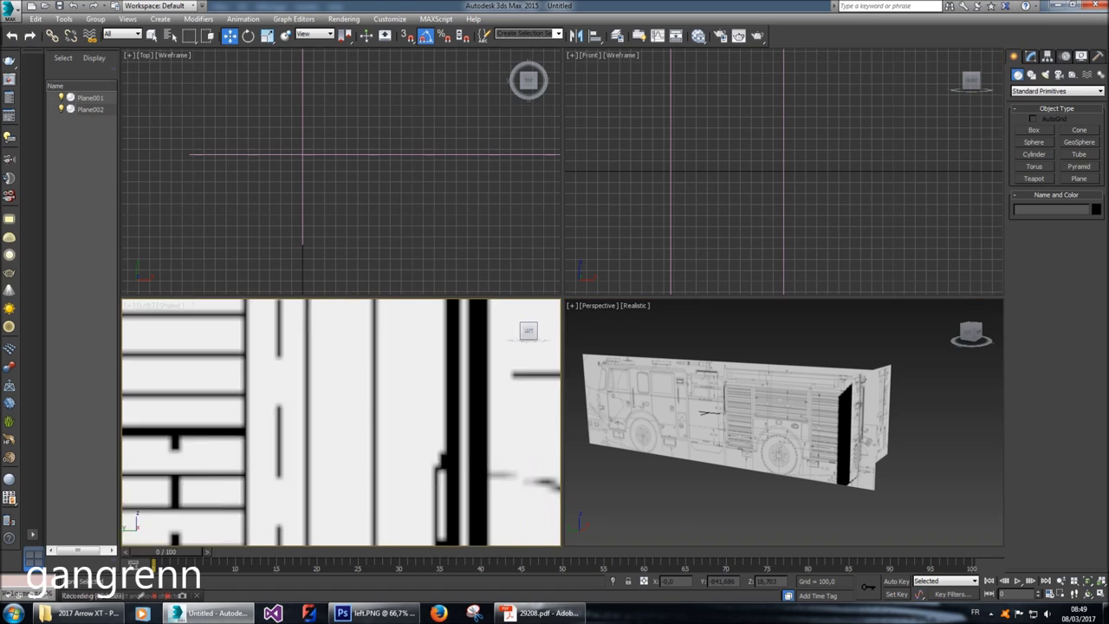
Maximize the Left viewport to fill the whole workspace.
middle_click_drag(341, 422, 389, 420)
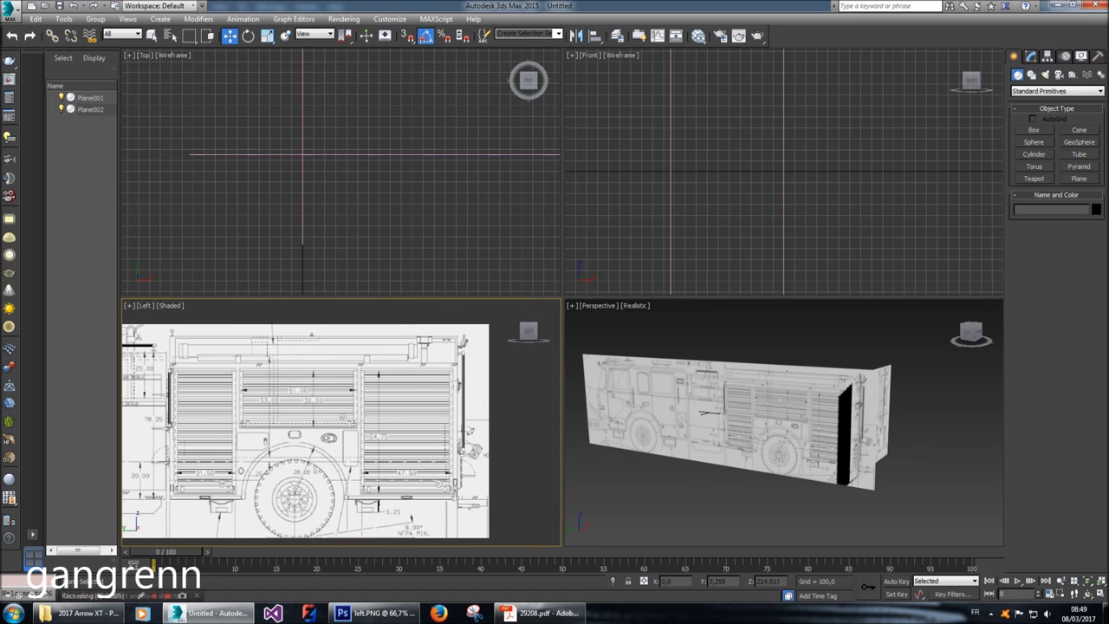
left_click(129, 306)
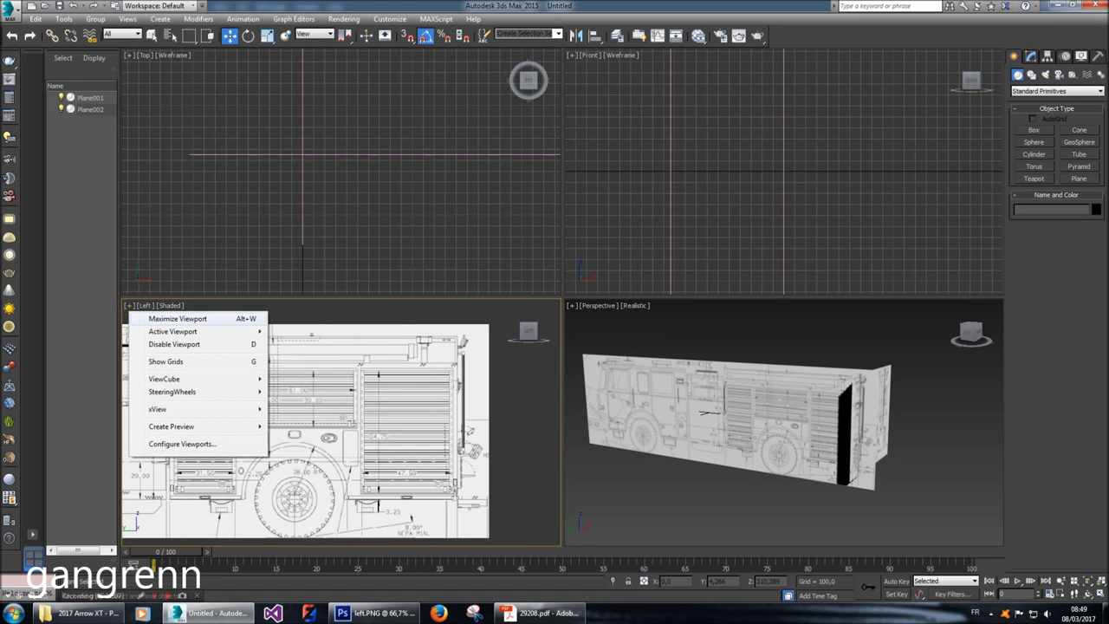
left_click(173, 319)
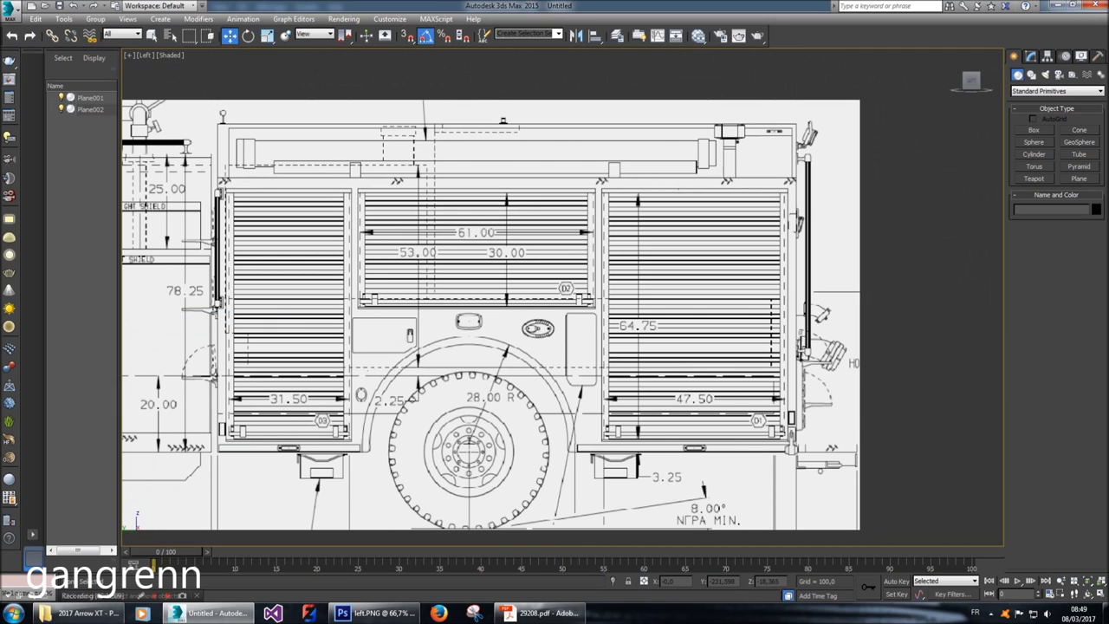
middle_click_drag(468, 347, 650, 373)
scroll(562, 324, "down", 3)
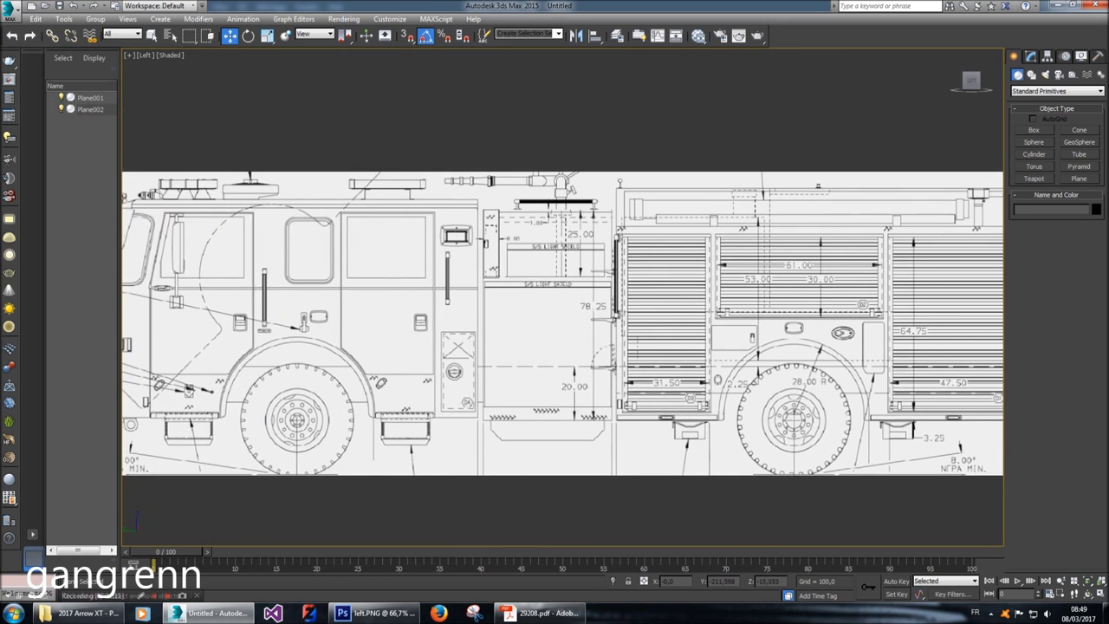
Pan the blueprint between cab and rear end, then bring 29208.pdf in Acrobat Reader forward.
middle_click_drag(520, 329, 620, 338)
middle_click_drag(867, 390, 533, 420)
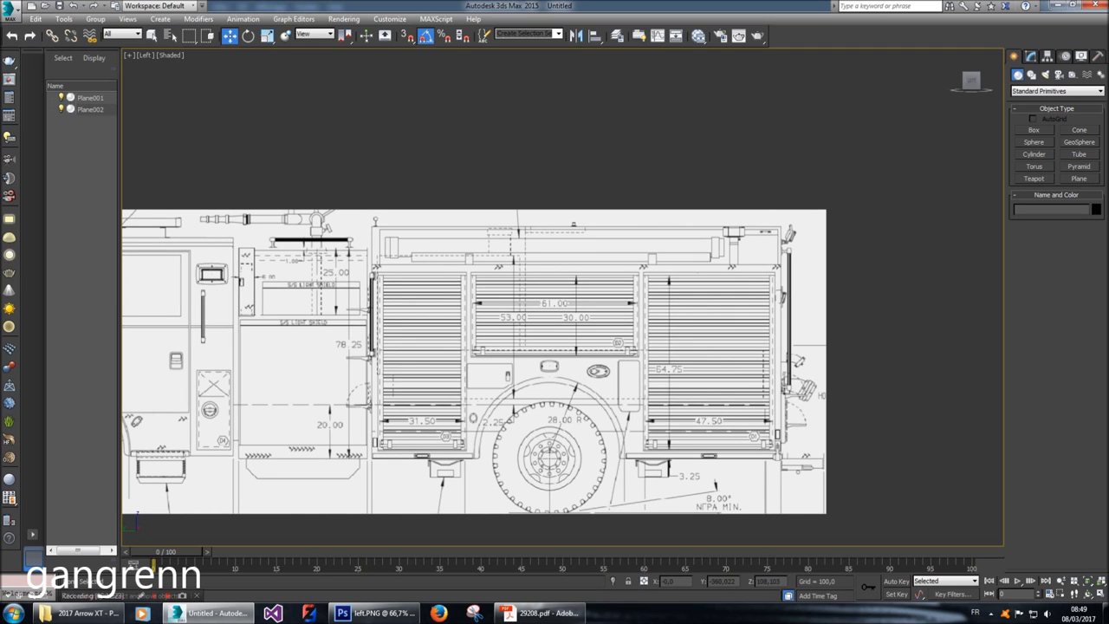
middle_click_drag(476, 364, 621, 351)
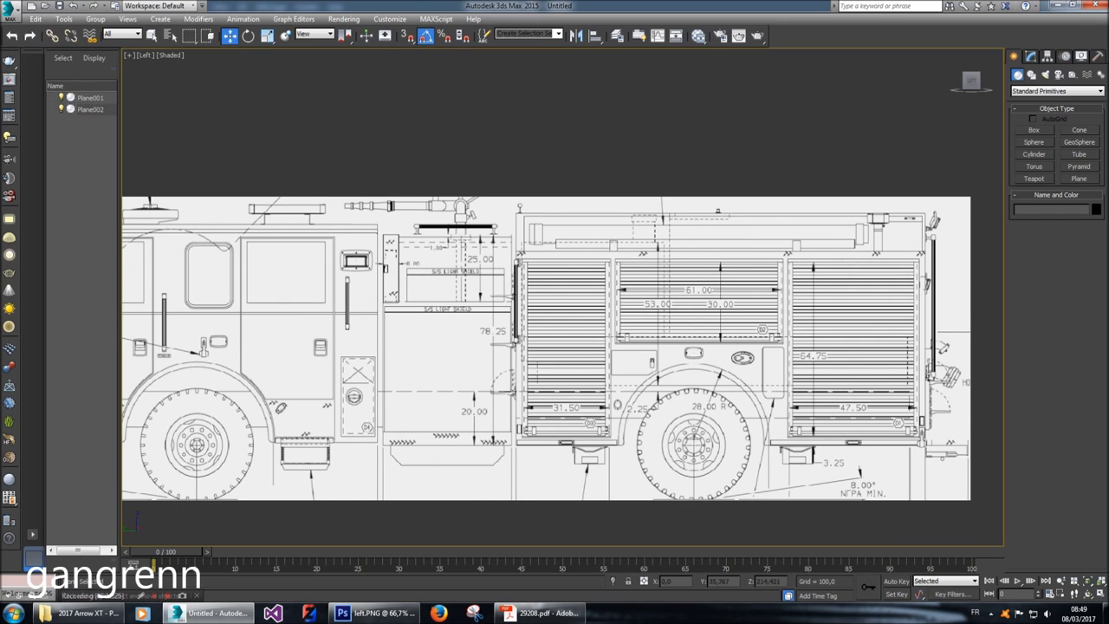
middle_click_drag(621, 351, 843, 356)
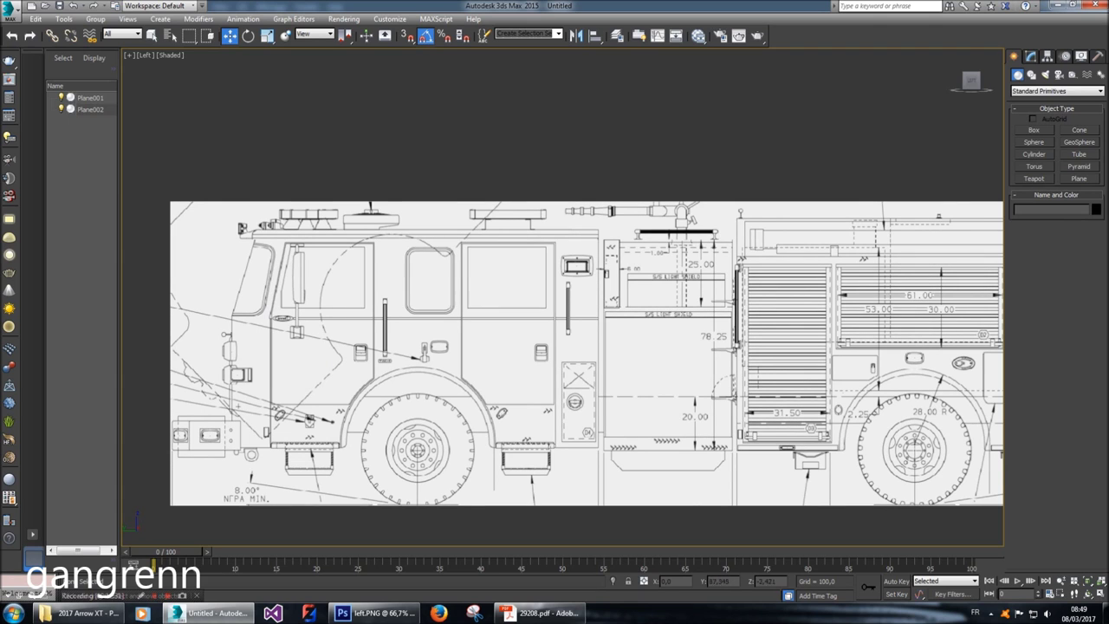
middle_click_drag(843, 356, 824, 359)
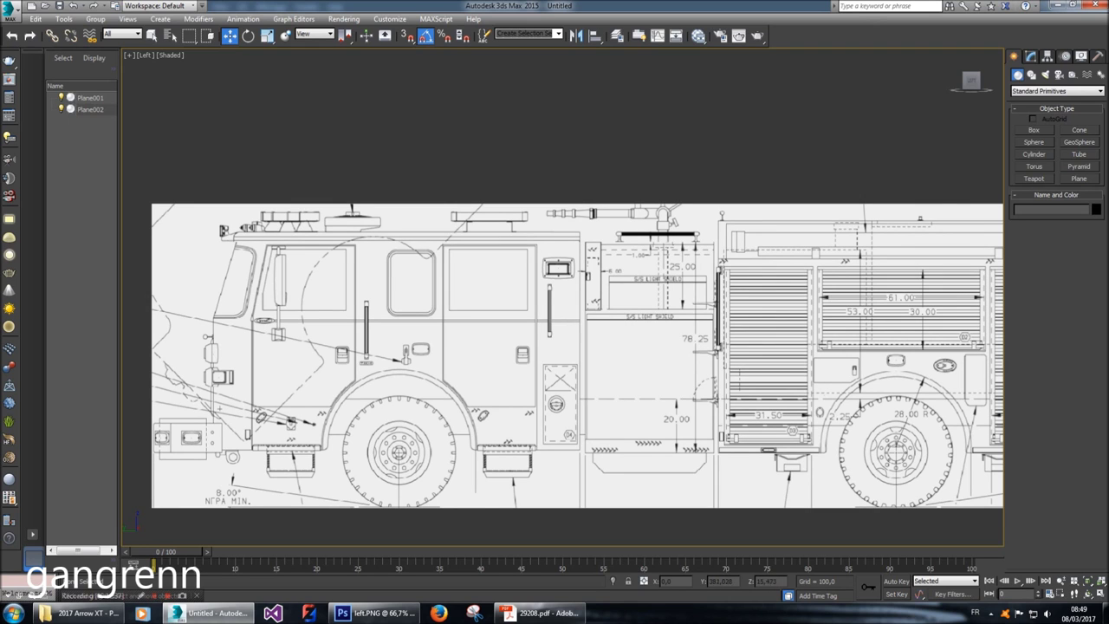
middle_click_drag(823, 359, 721, 366)
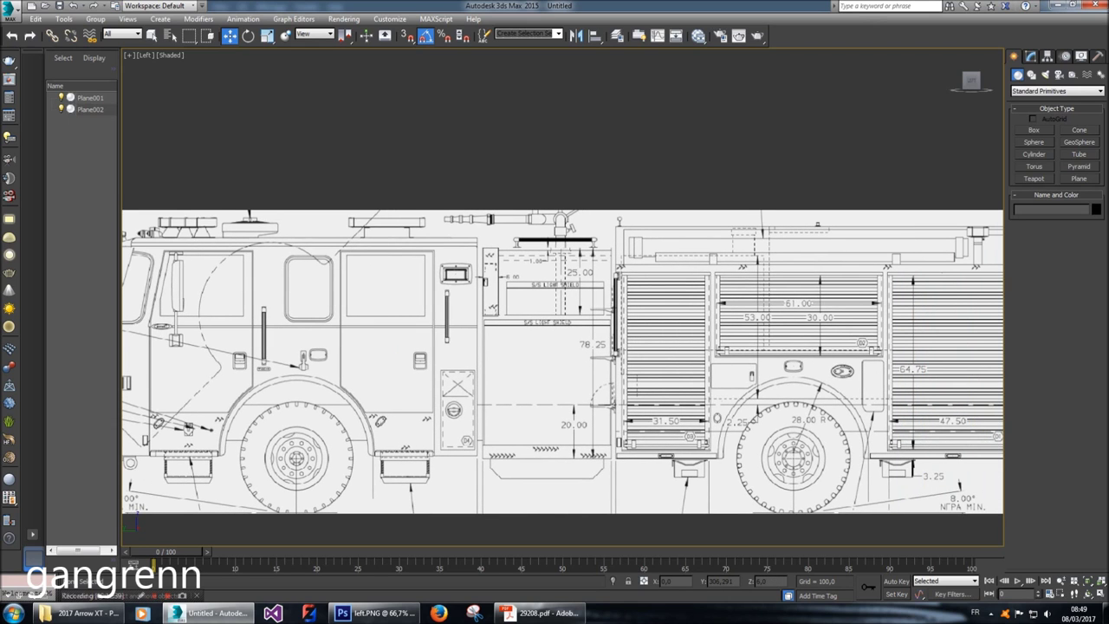
middle_click_drag(721, 365, 446, 368)
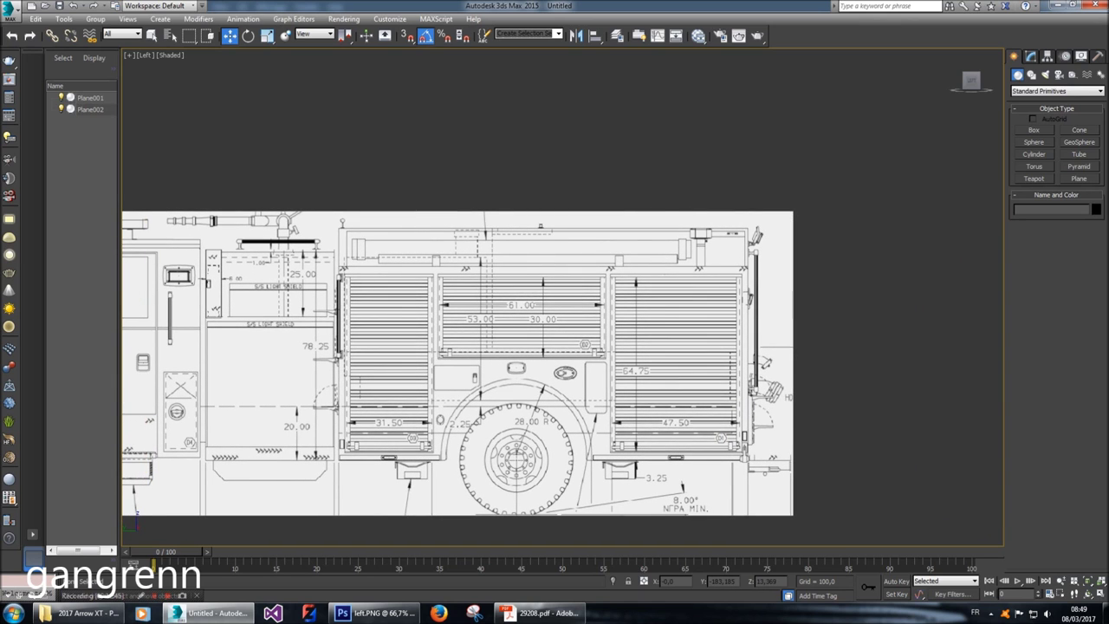
middle_click_drag(445, 368, 660, 354)
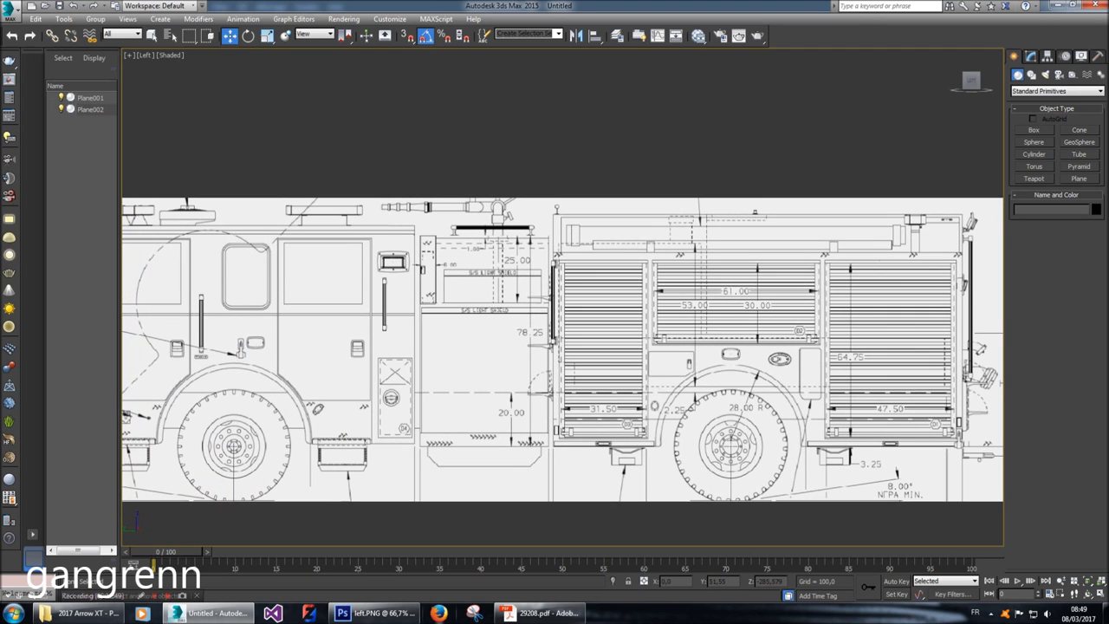
left_click(541, 613)
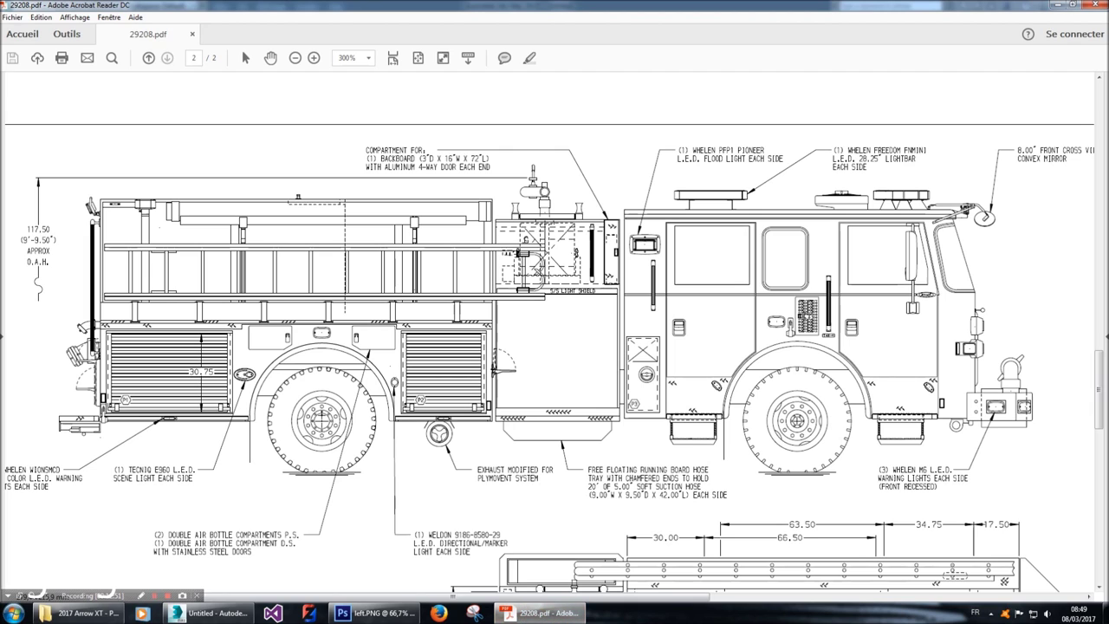
Zoom and scroll page 2 of 29208.pdf to the fire truck's front view and equipment callouts.
left_click(295, 57)
left_click(295, 57)
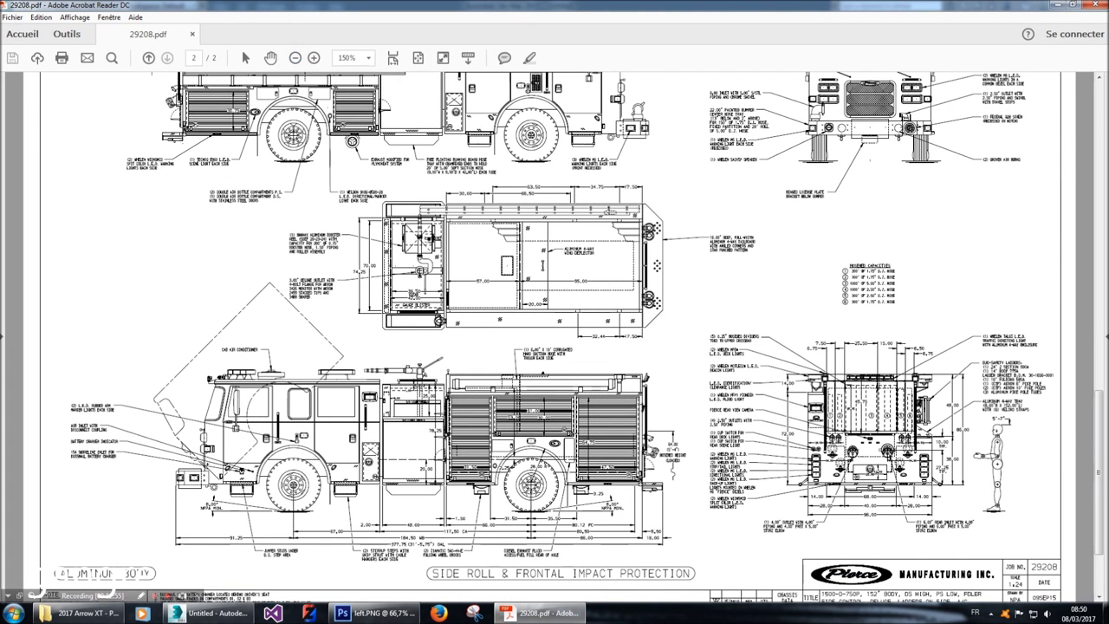
scroll(554, 338, "up", 1)
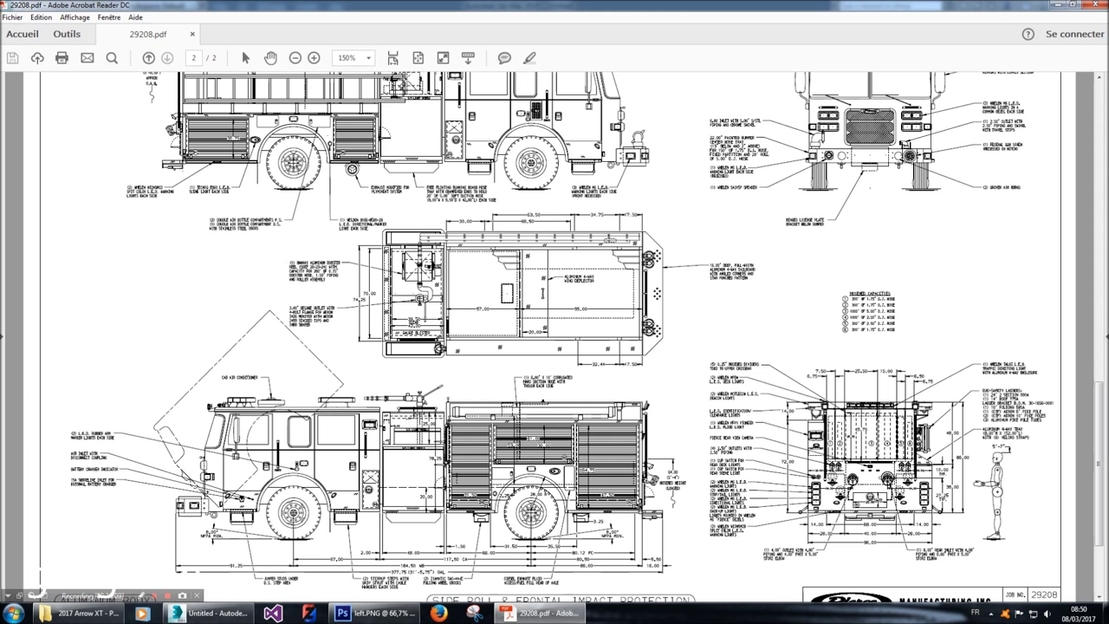
scroll(555, 338, "up", 3)
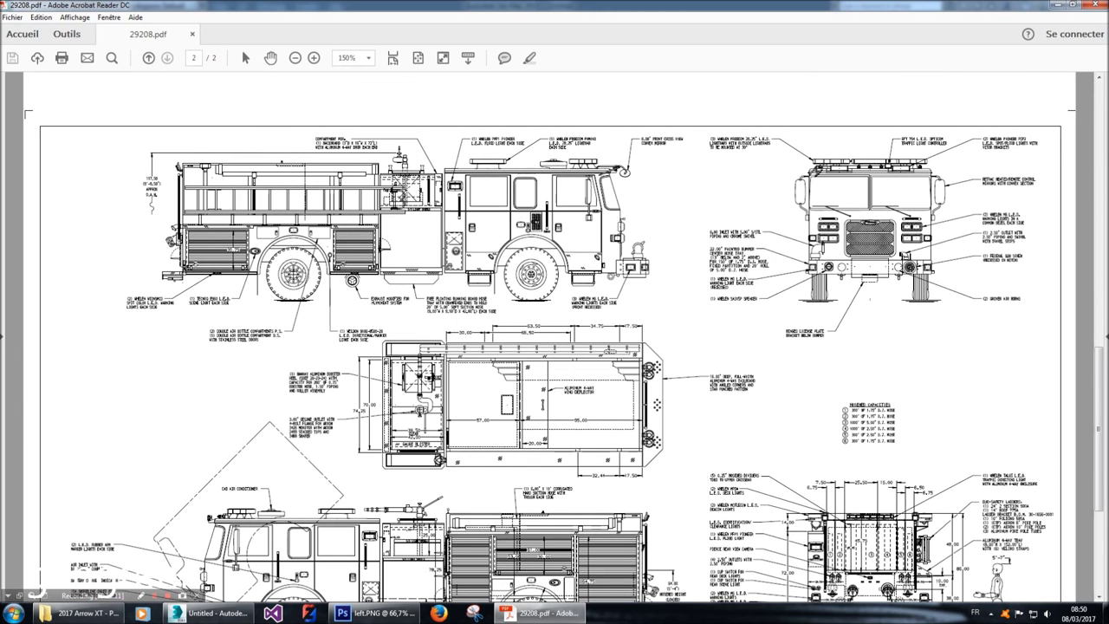
scroll(554, 338, "up", 3)
scroll(554, 338, "up", 1, "ctrl")
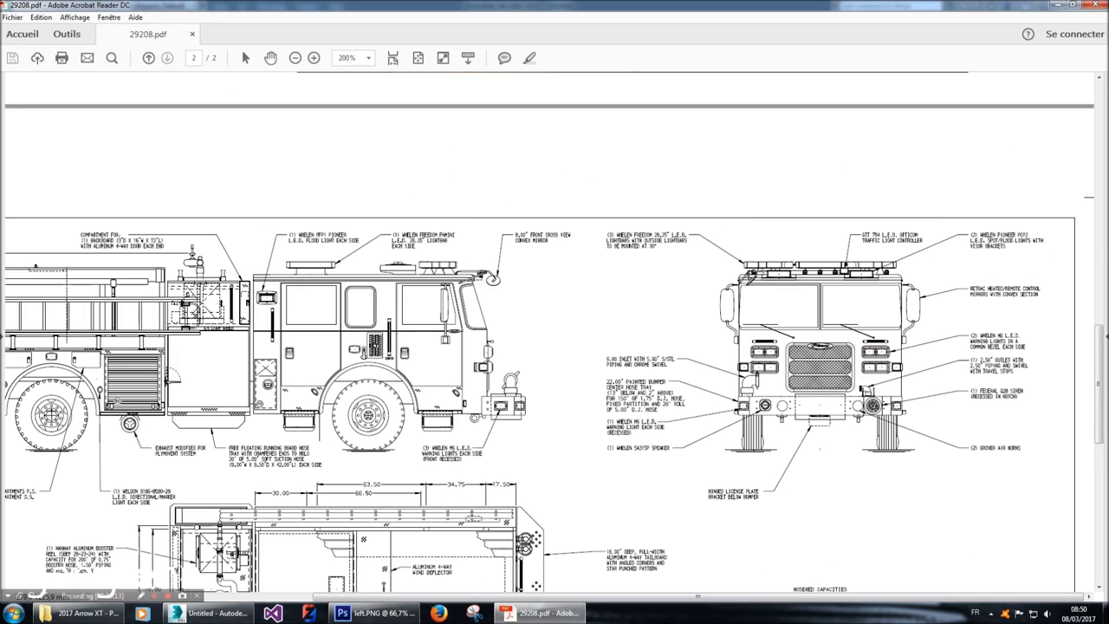
scroll(860, 375, "up", 2, "ctrl")
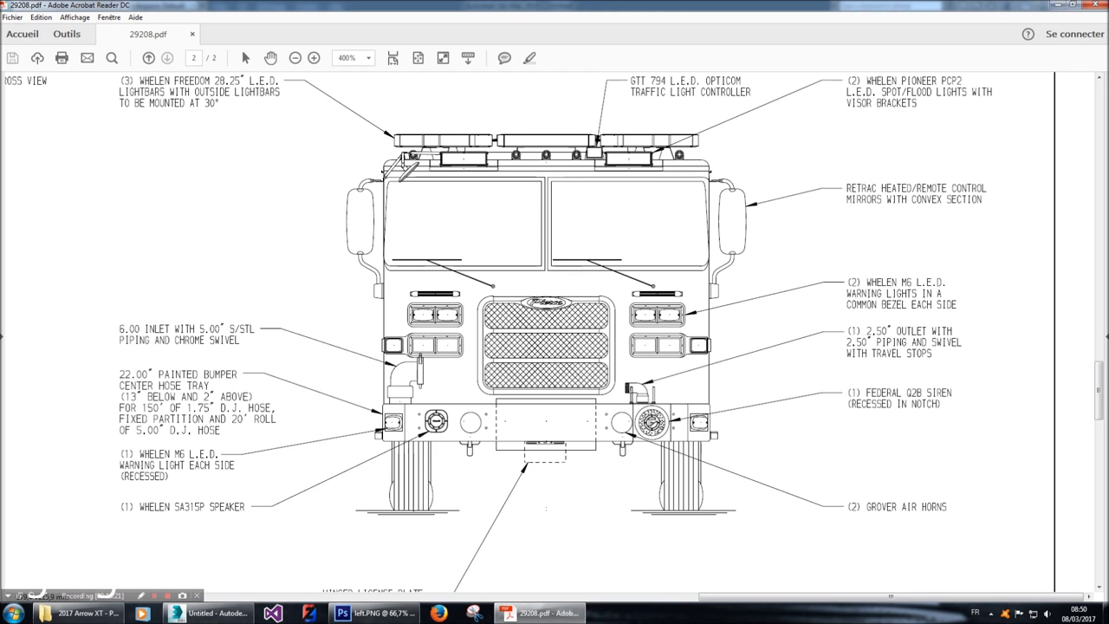
scroll(577, 302, "up", 1, "ctrl")
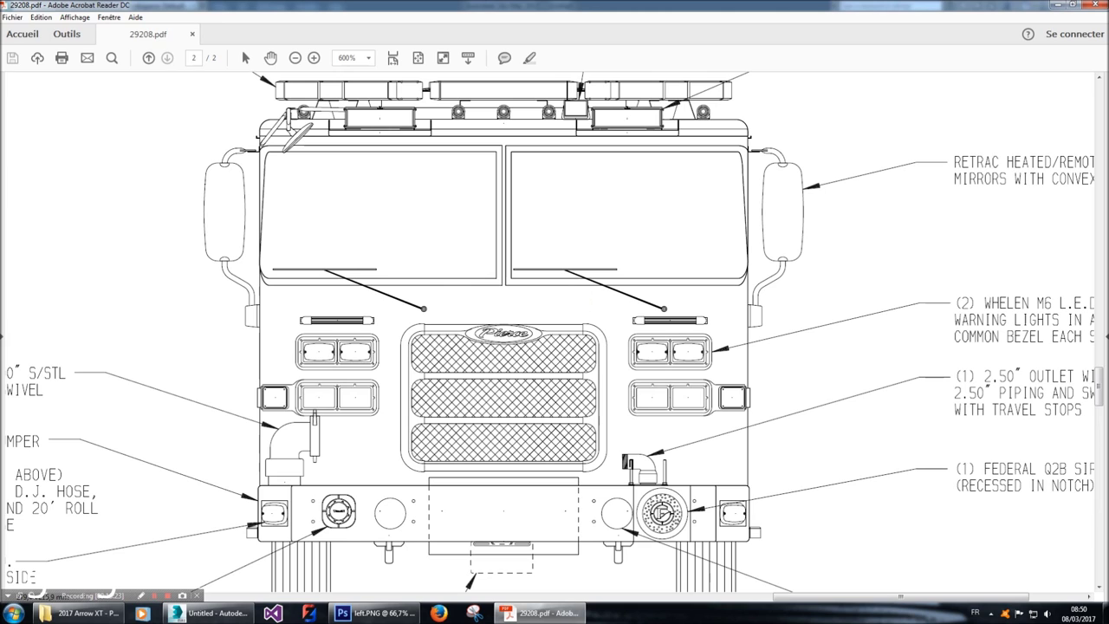
scroll(555, 332, "up", 1)
left_click(295, 58)
Pan the PDF out to the side view and callouts, then return to the 3ds Max scene.
left_click(295, 57)
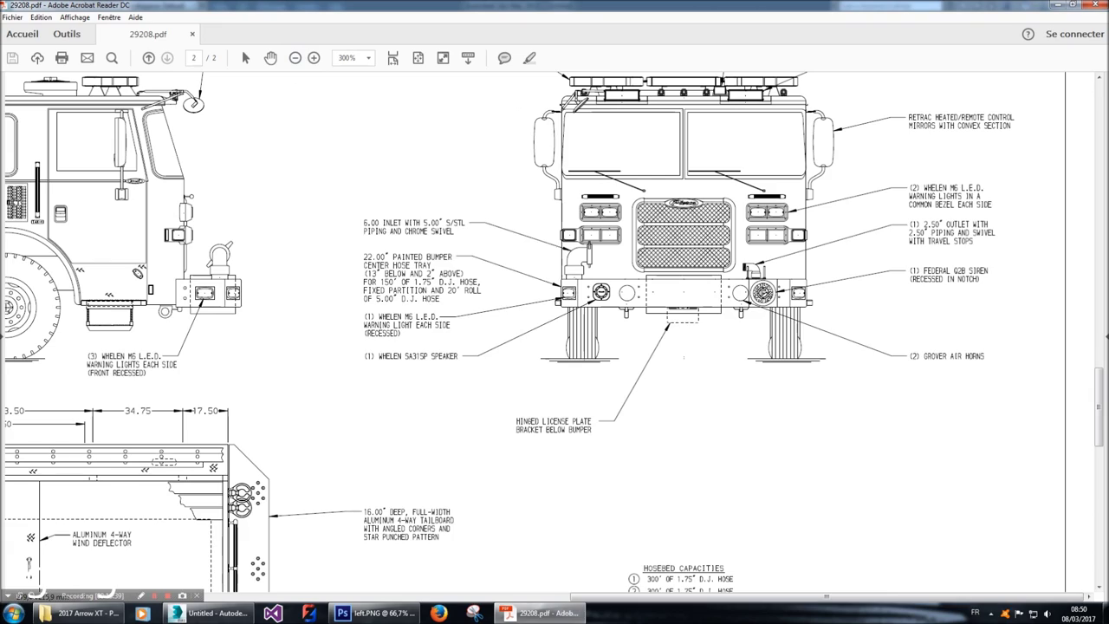
left_click_drag(826, 596, 439, 596)
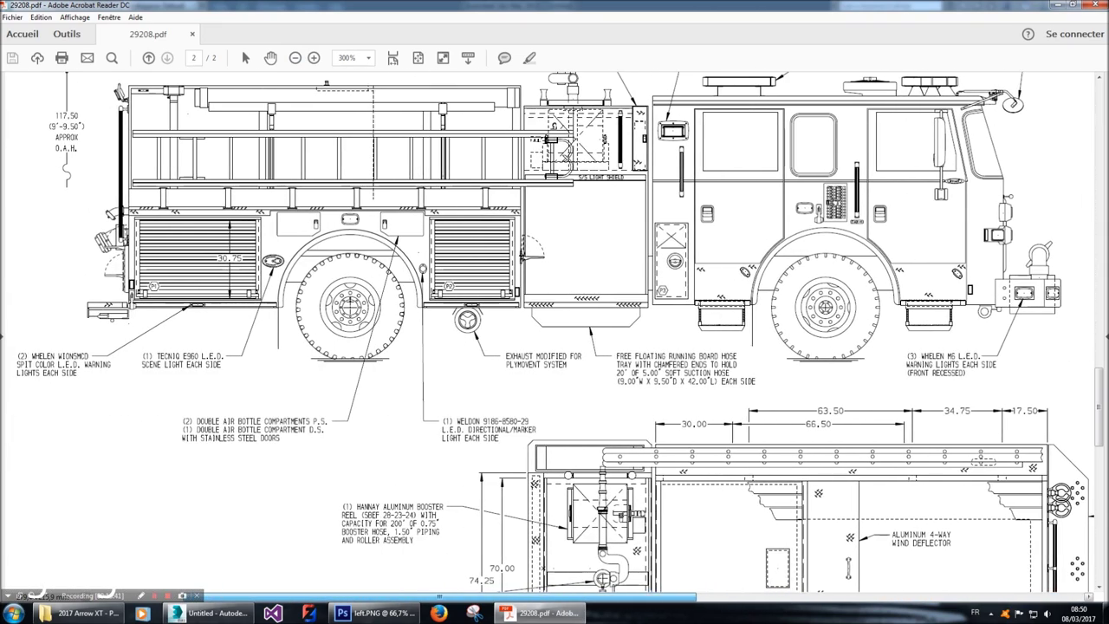
scroll(555, 334, "down", 8)
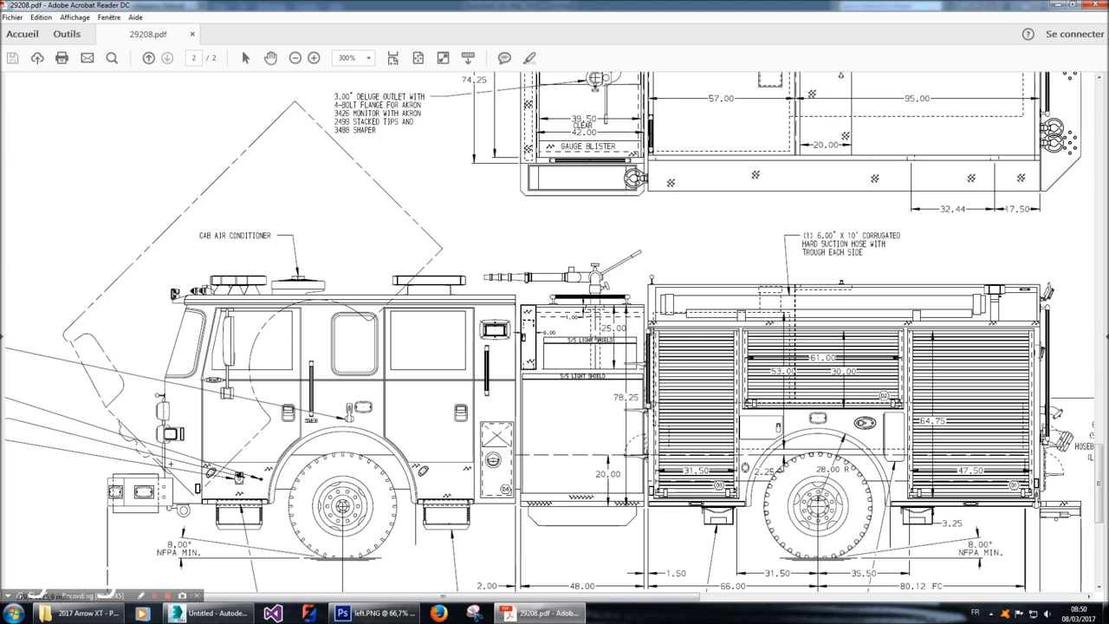
scroll(555, 334, "up", 12)
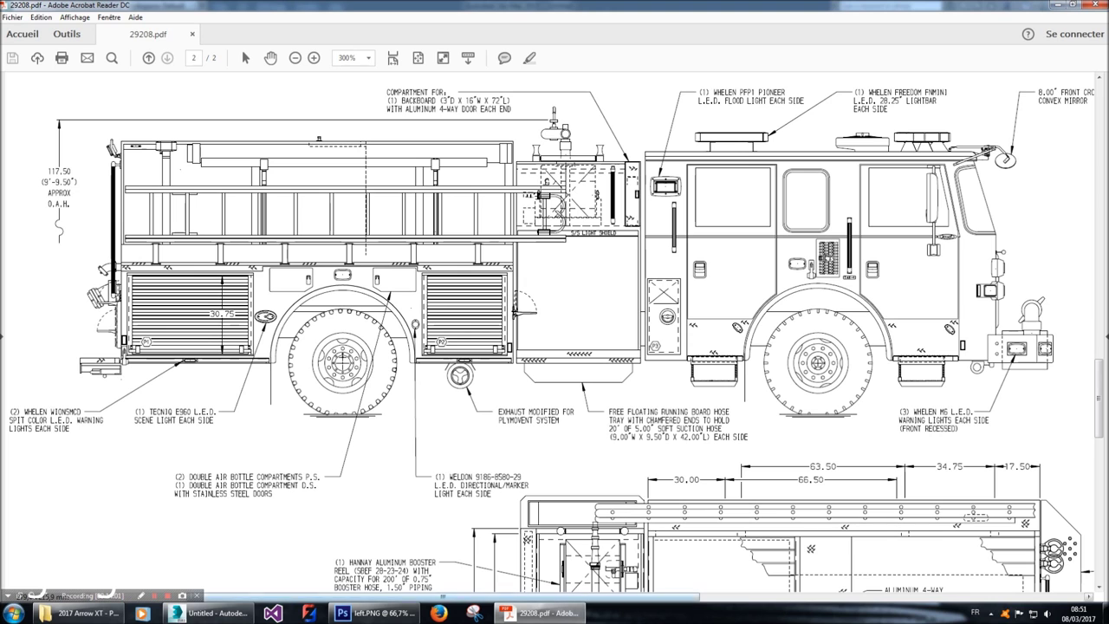
scroll(555, 347, "right", 5)
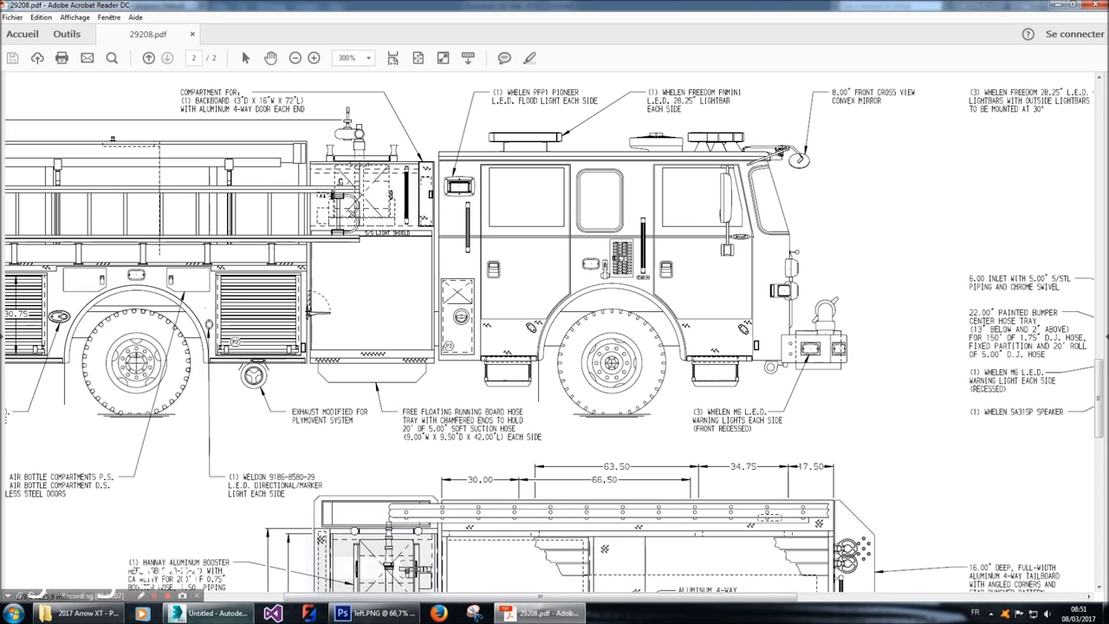
left_click(213, 613)
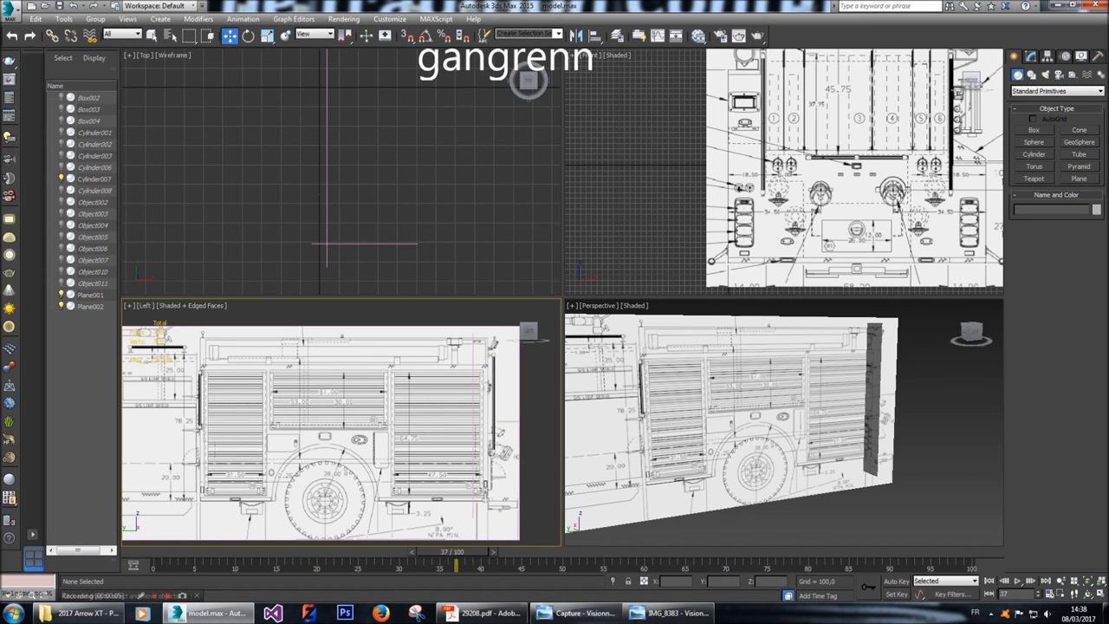
Create Plane003, a narrow 41,534 by 10,714 plane over the rear compartment edge in the Left viewport.
left_click(1079, 178)
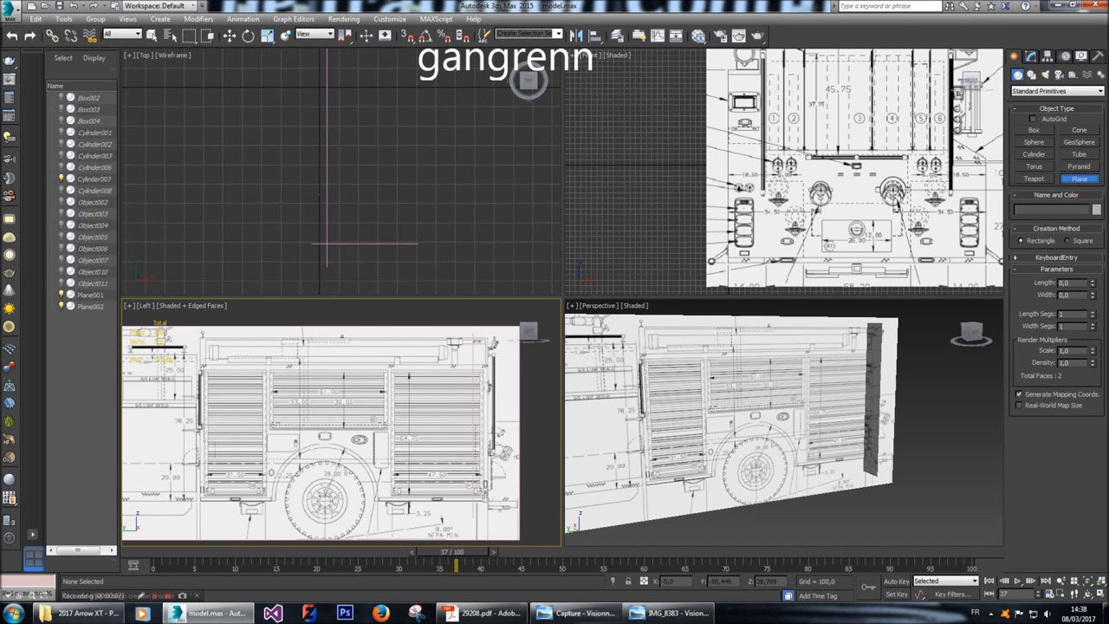
scroll(260, 364, "up", 8)
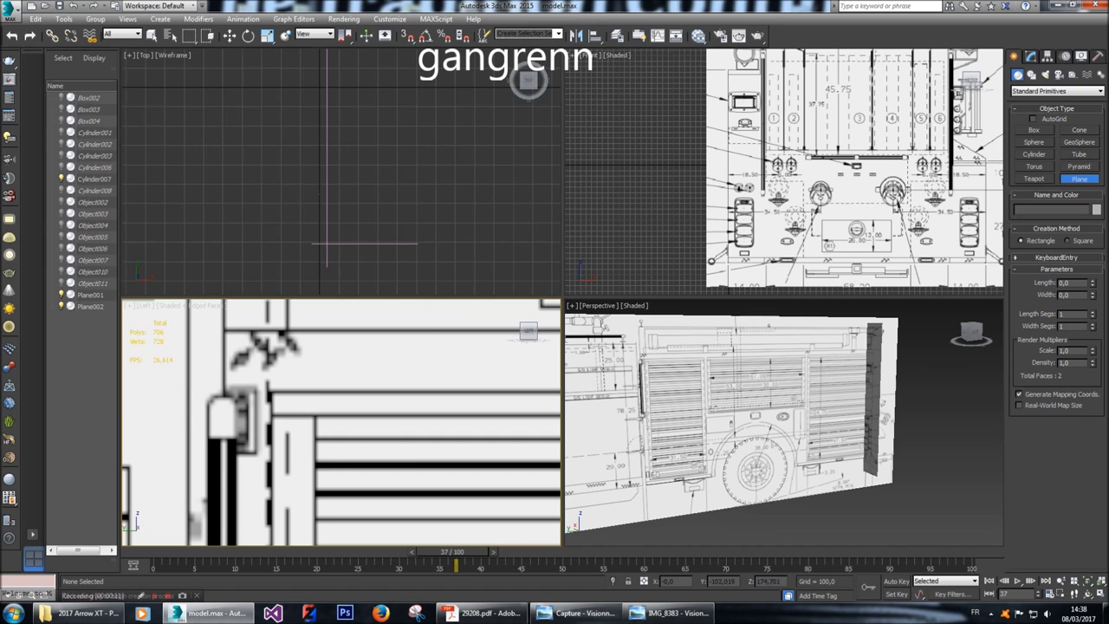
left_click_drag(225, 329, 272, 511)
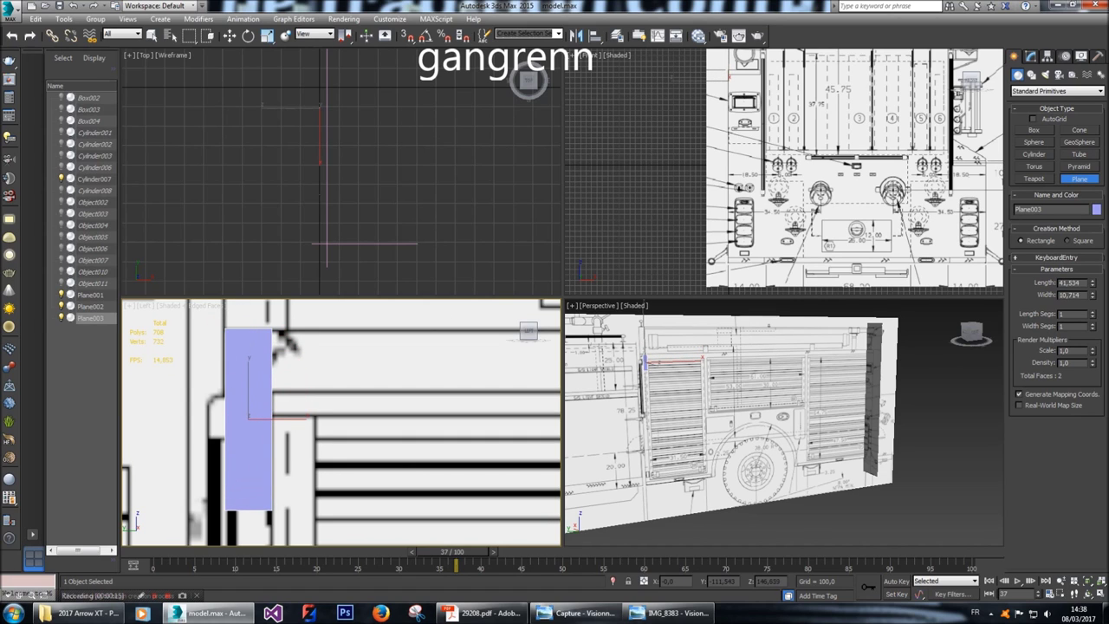
scroll(260, 394, "down", 5)
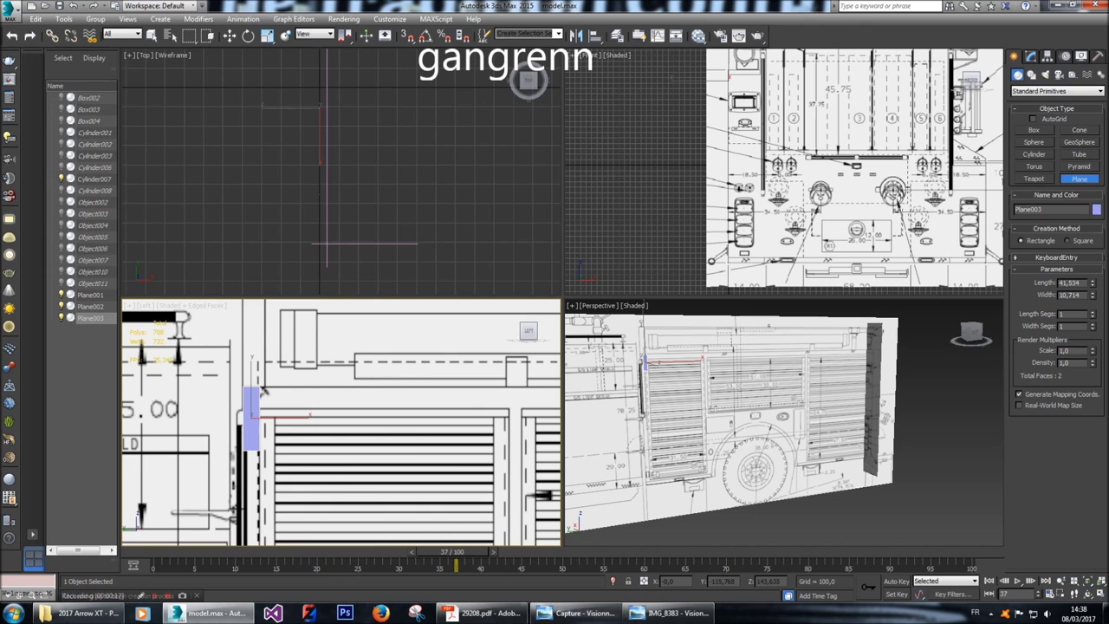
scroll(263, 392, "up", 3)
key("w")
right_click(250, 405)
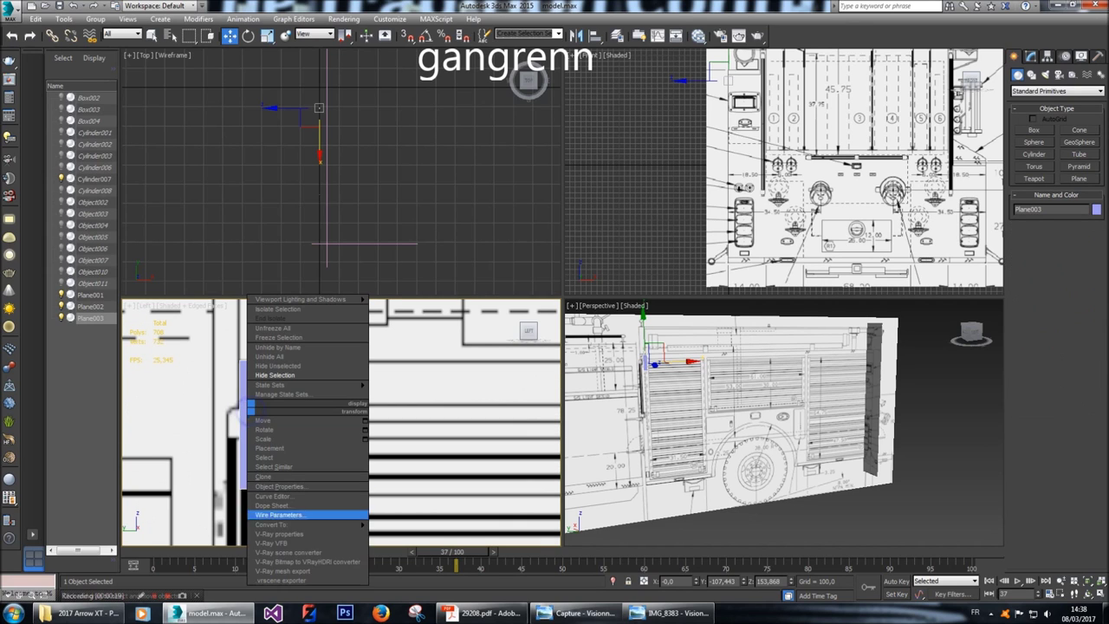
Convert Plane003 to Editable Poly and fit its left and right vertices to the blueprint lines.
mouse_move(277, 524)
left_click(410, 534)
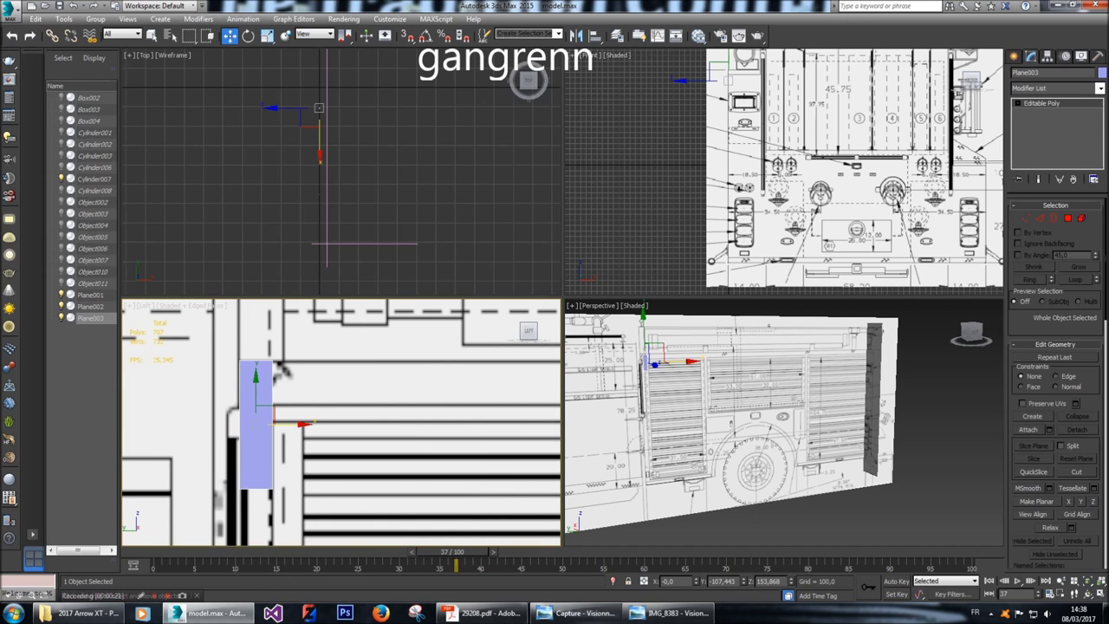
key("1")
scroll(239, 425, "up", 2)
left_click_drag(215, 332, 252, 404)
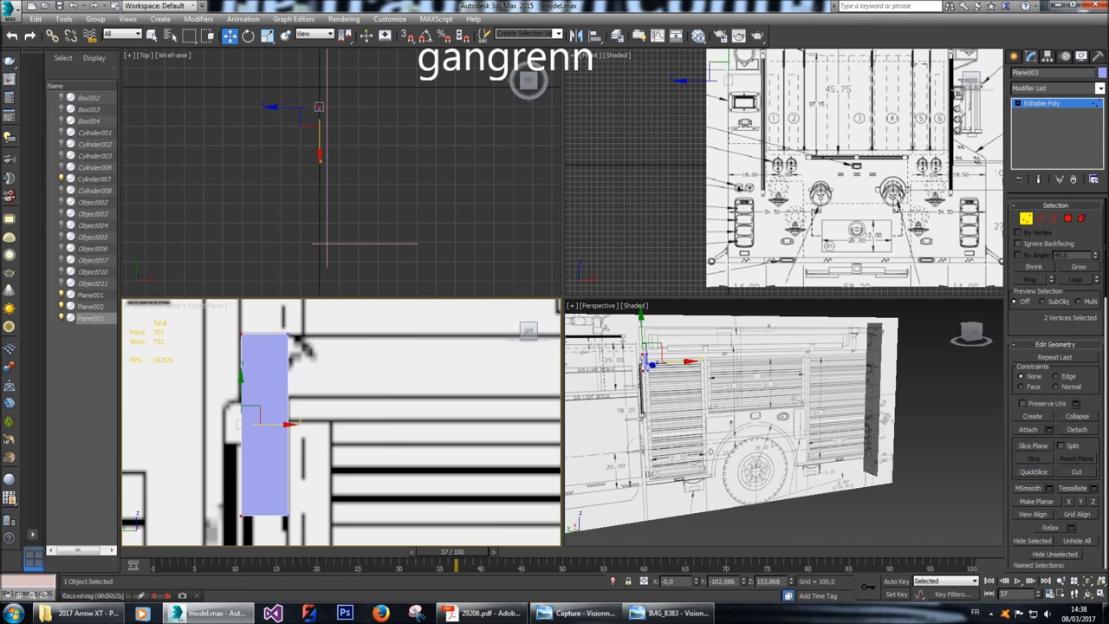
mouse_move(286, 425)
left_mouse_down()
mouse_move(303, 425)
mouse_move(286, 425)
left_mouse_up()
left_click_drag(272, 368, 310, 525)
left_click_drag(338, 426, 335, 426)
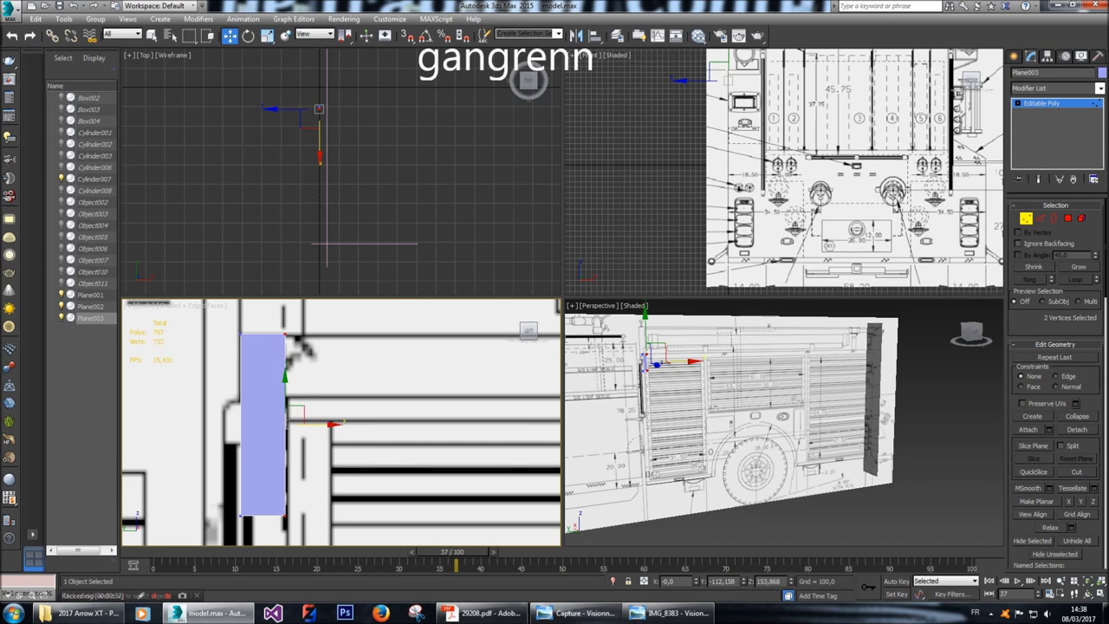
Select the plane's bottom vertices, then its bottom and left edges.
scroll(317, 429, "down", 4)
left_click(280, 453)
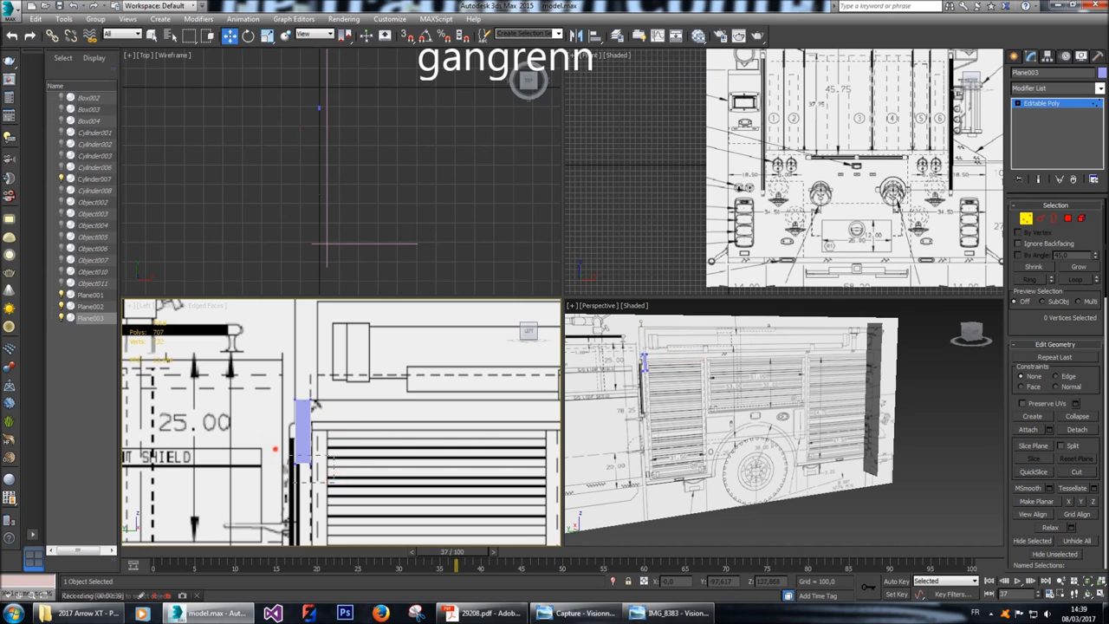
left_click(275, 453)
left_click_drag(274, 454, 321, 474)
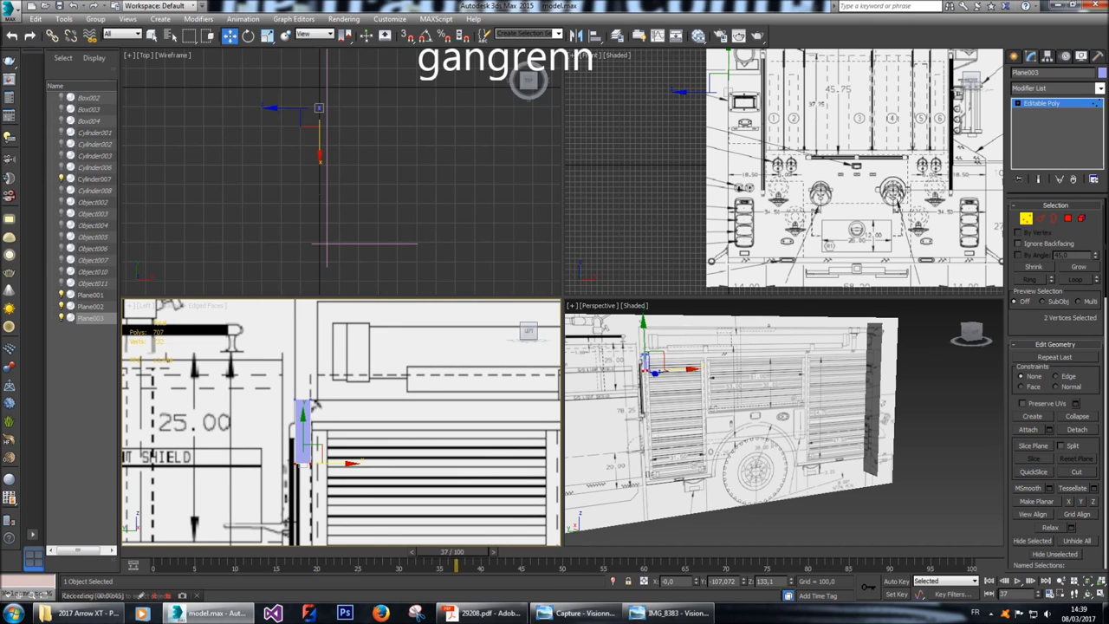
left_click(1040, 218)
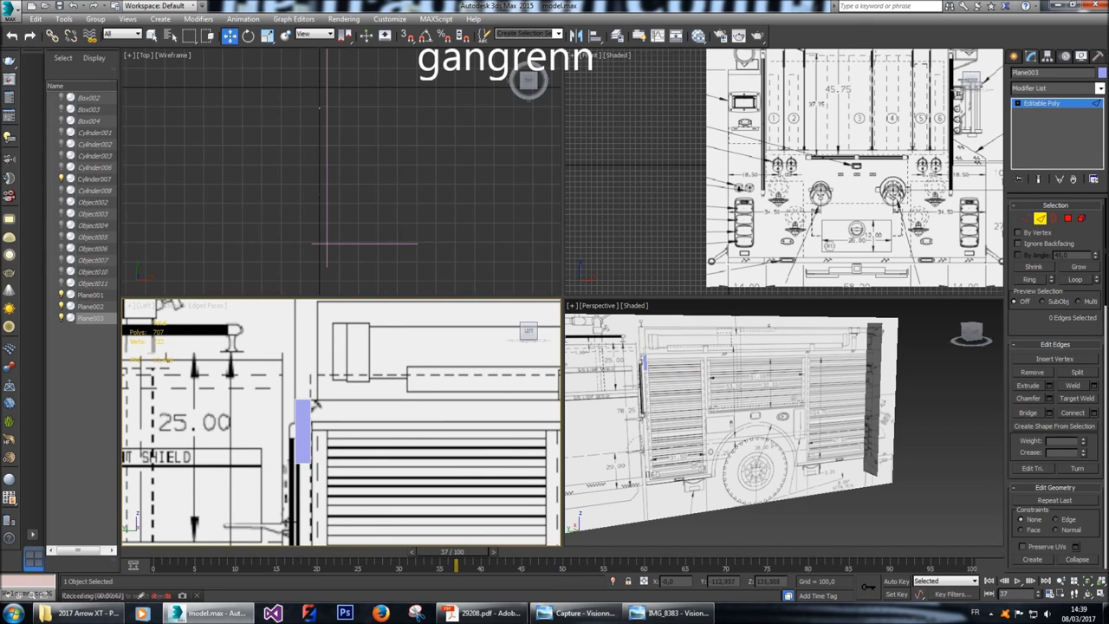
left_click(304, 433)
scroll(299, 463, "up", 3)
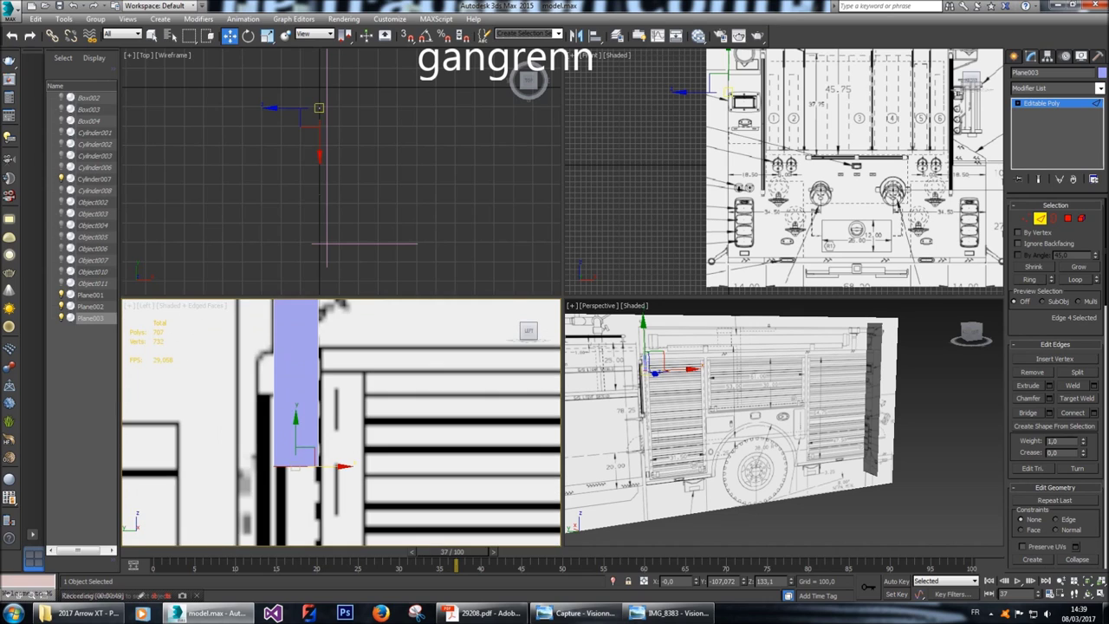
scroll(294, 468, "up", 3)
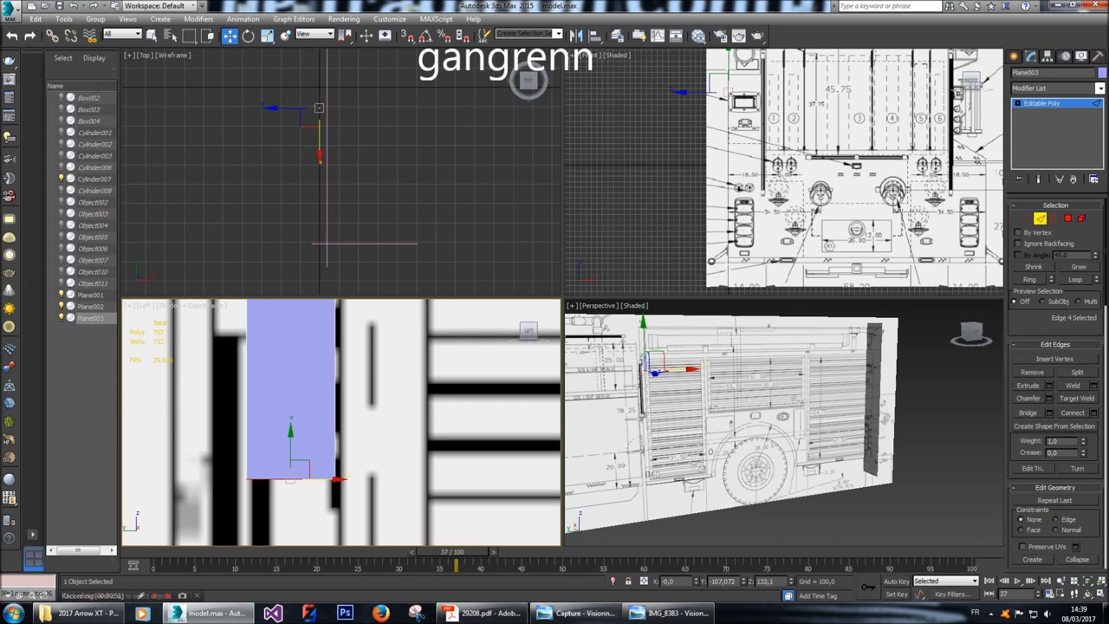
left_click(336, 397)
left_click(329, 397)
left_click(247, 390)
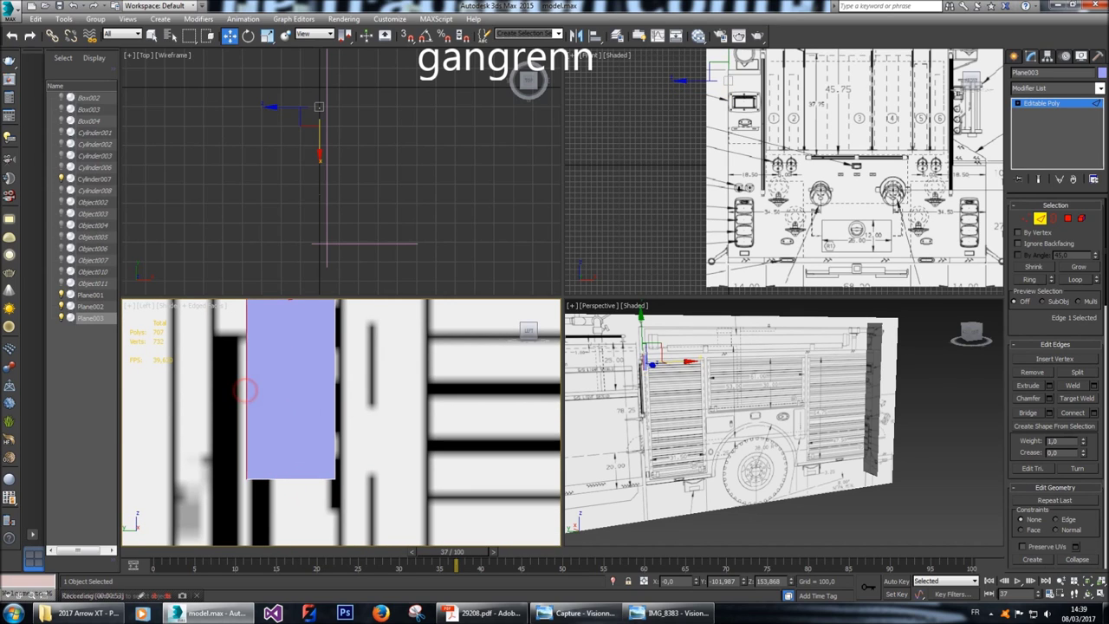
Select the plane's whole border and its face, then clear the element selection.
key("3")
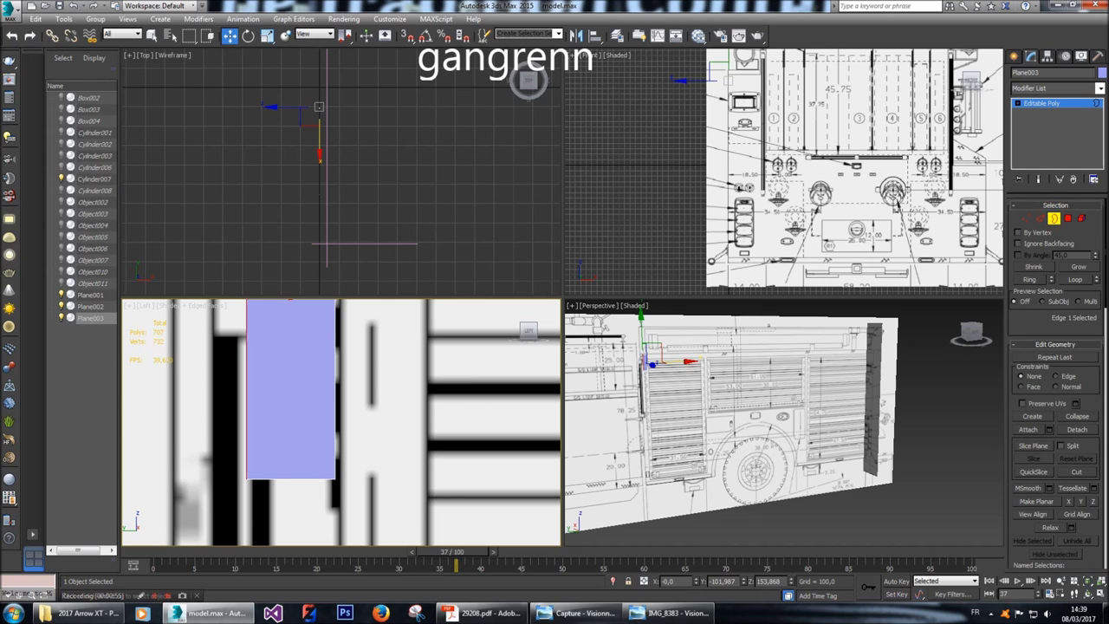
key("ctrl+a")
scroll(342, 423, "down", 3)
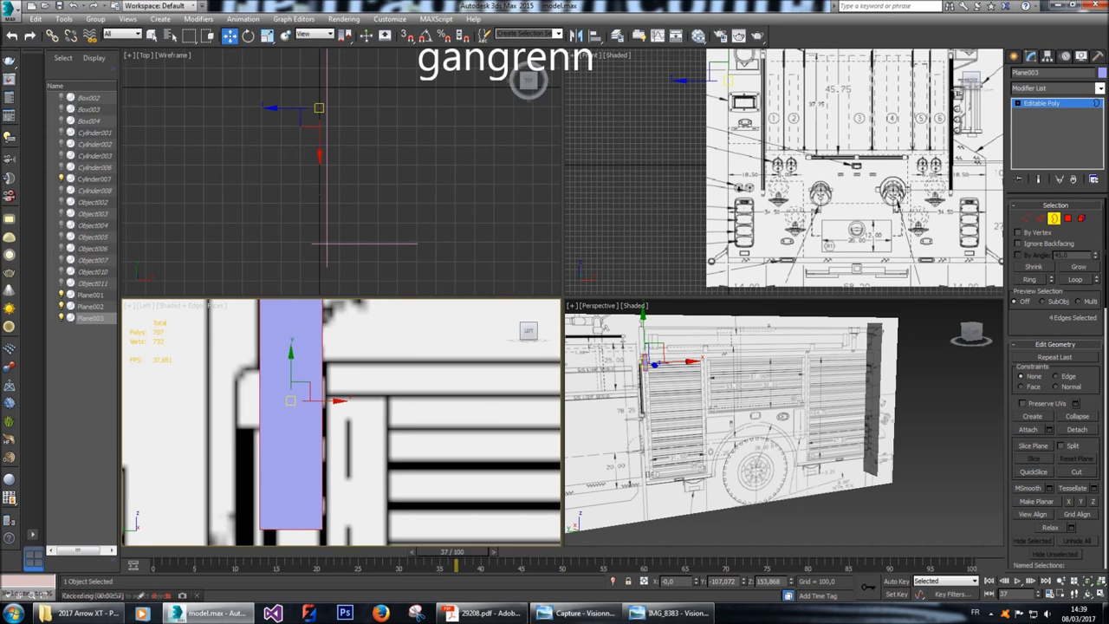
scroll(289, 395, "down", 2)
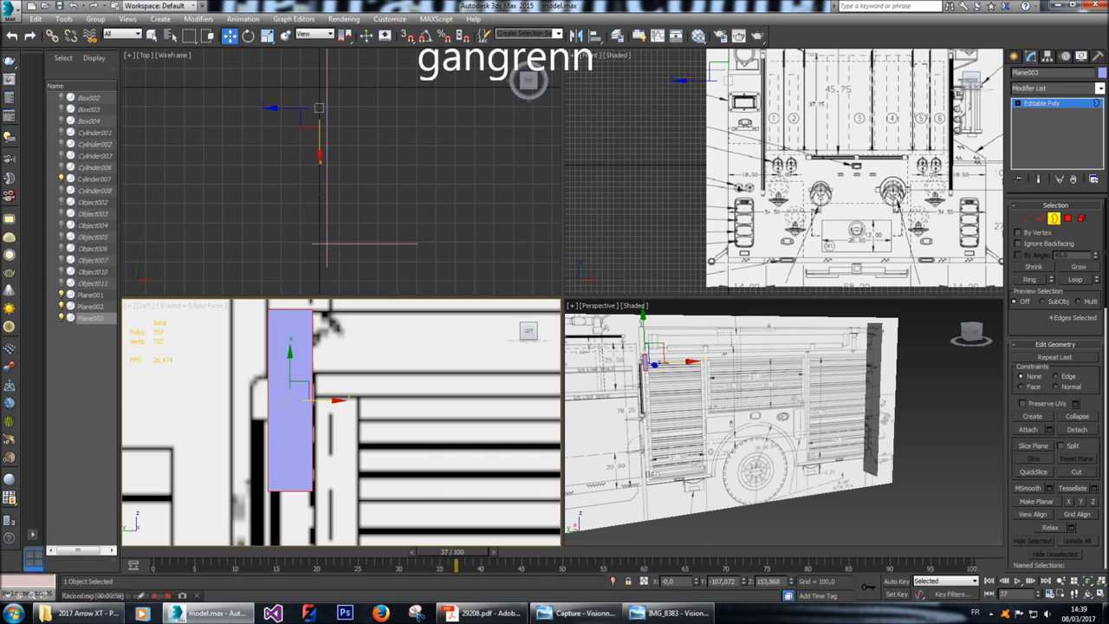
key("4")
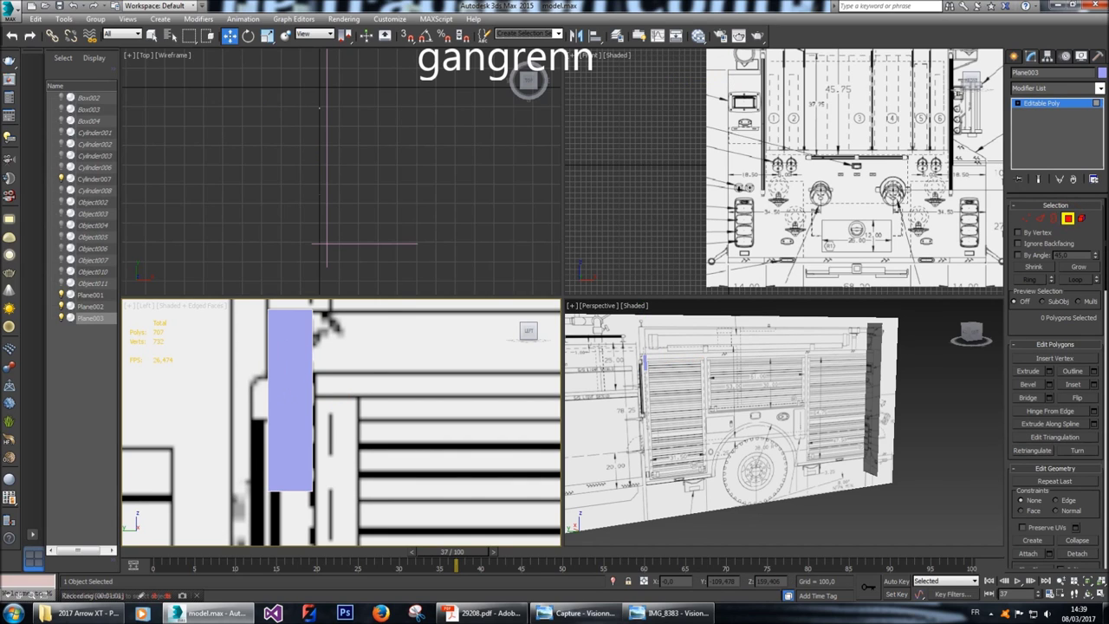
key("ctrl+a")
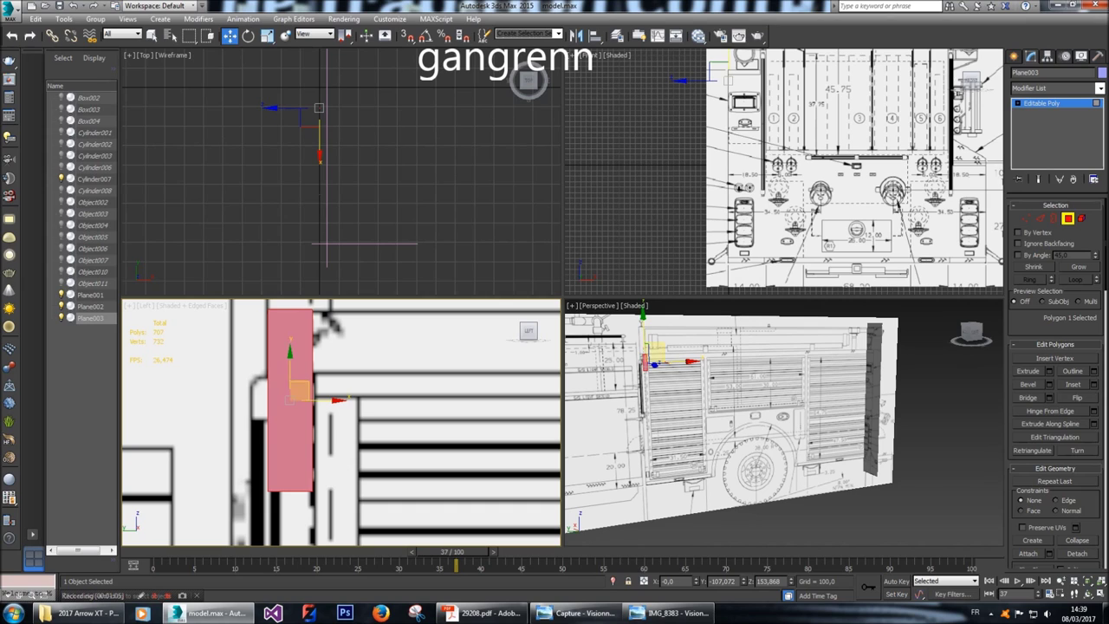
left_click(1082, 220)
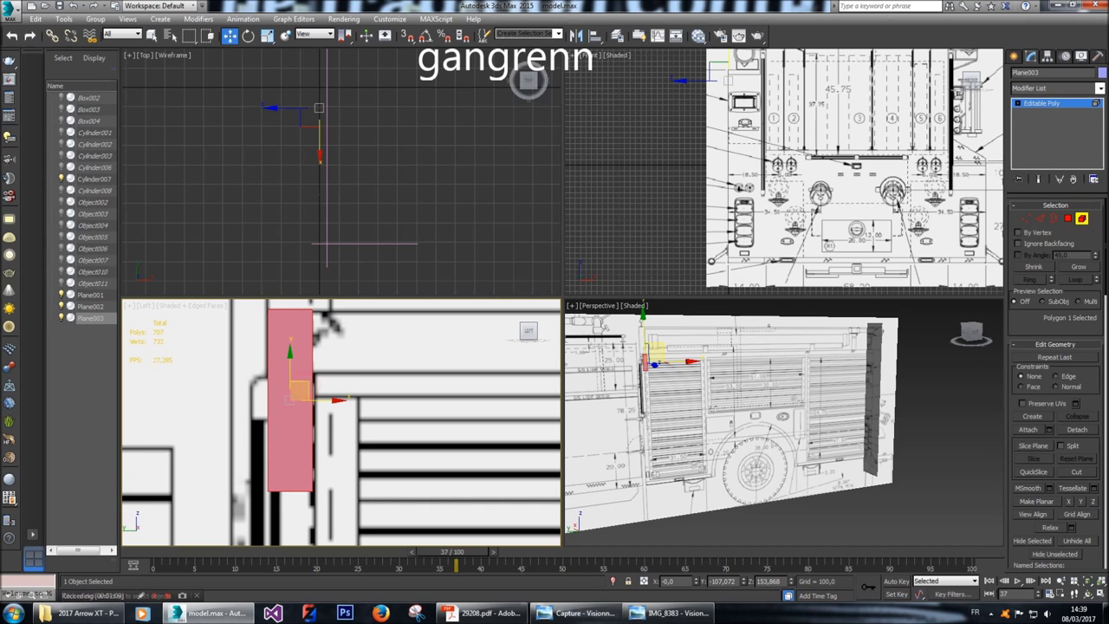
left_click(334, 375)
Pull the bottom vertices down so the strip reaches the body's lower line.
key("1")
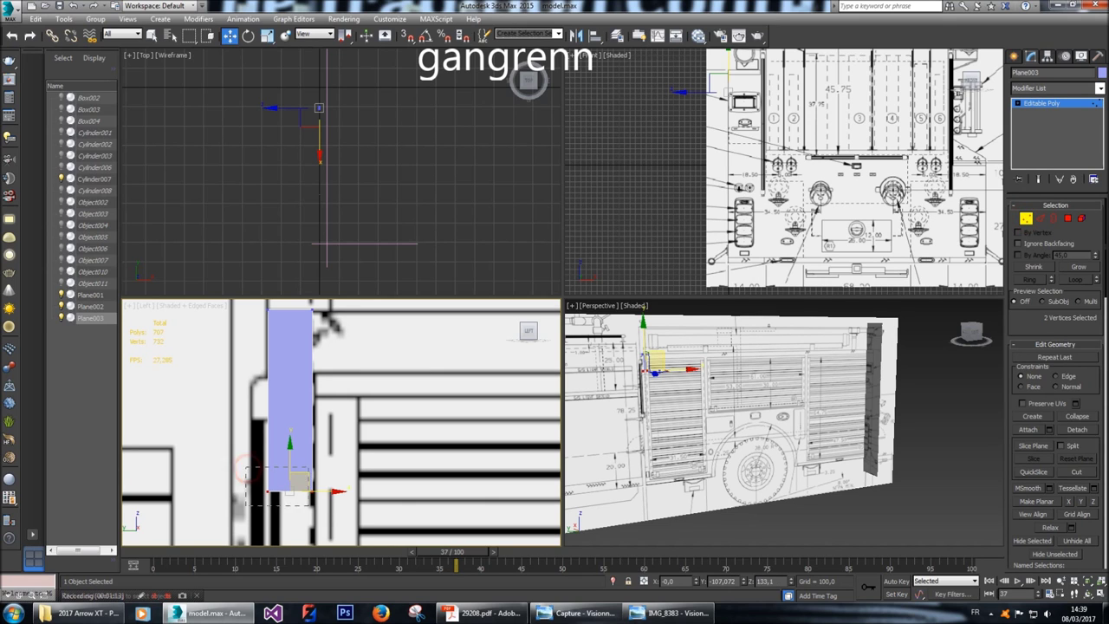
scroll(322, 380, "down", 3)
scroll(322, 380, "down", 4)
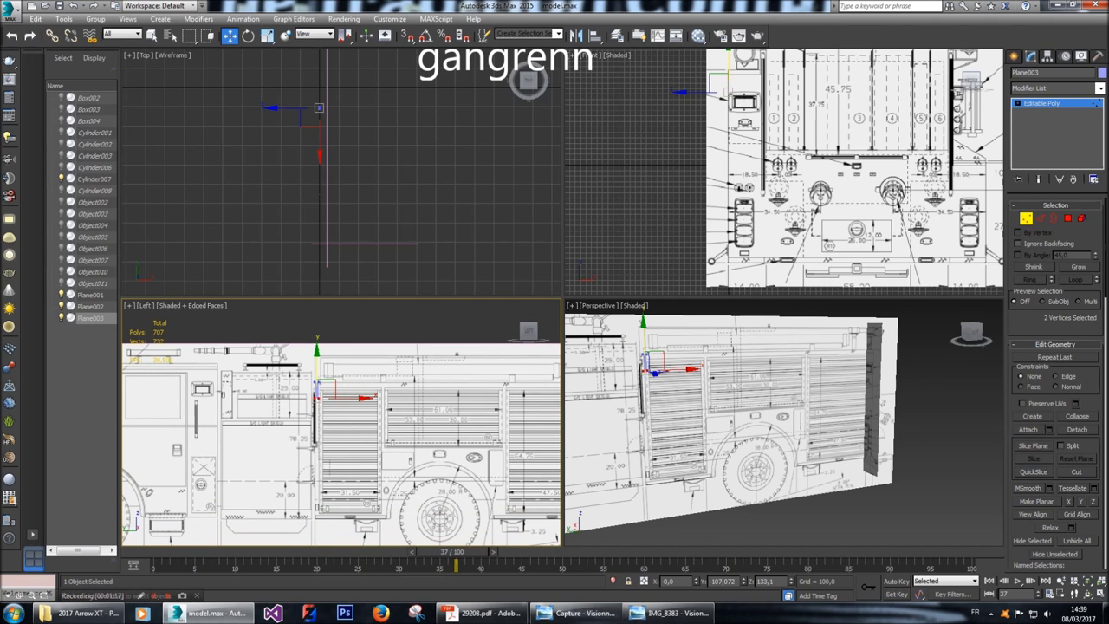
left_click_drag(314, 351, 317, 516)
scroll(314, 518, "up", 5)
scroll(353, 485, "up", 6)
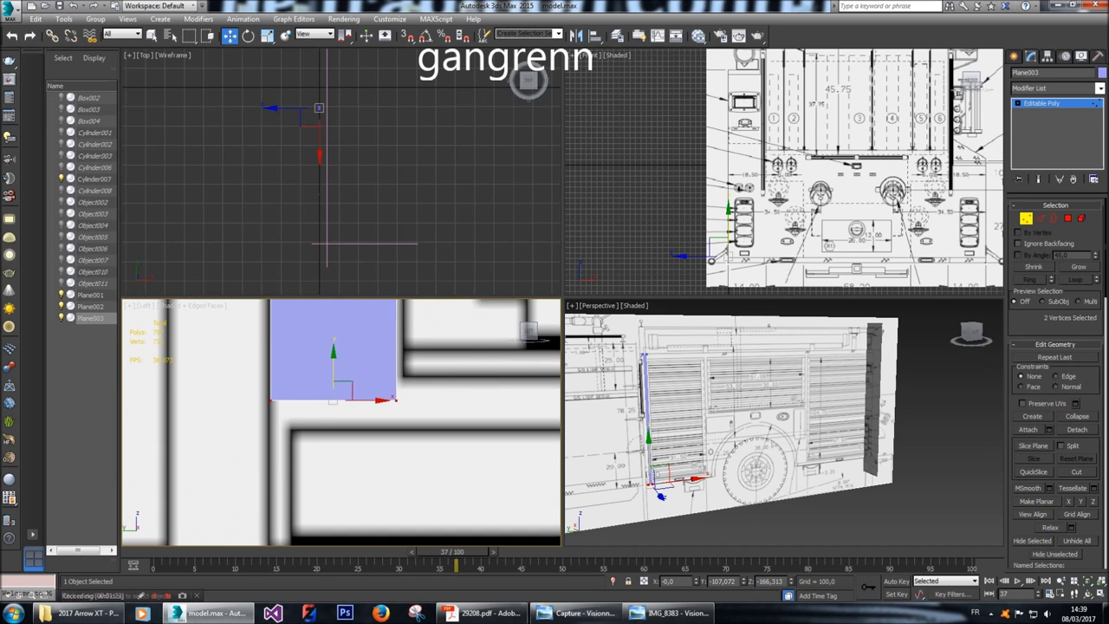
left_click_drag(332, 402, 333, 510)
scroll(333, 422, "down", 2)
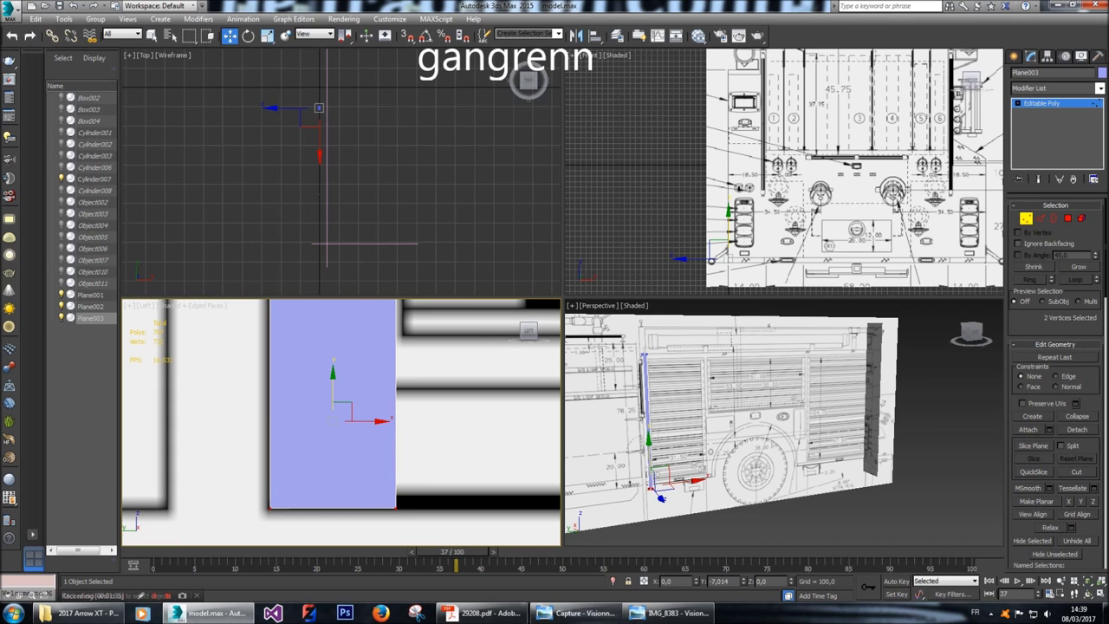
scroll(328, 515, "down", 5)
scroll(327, 515, "down", 6)
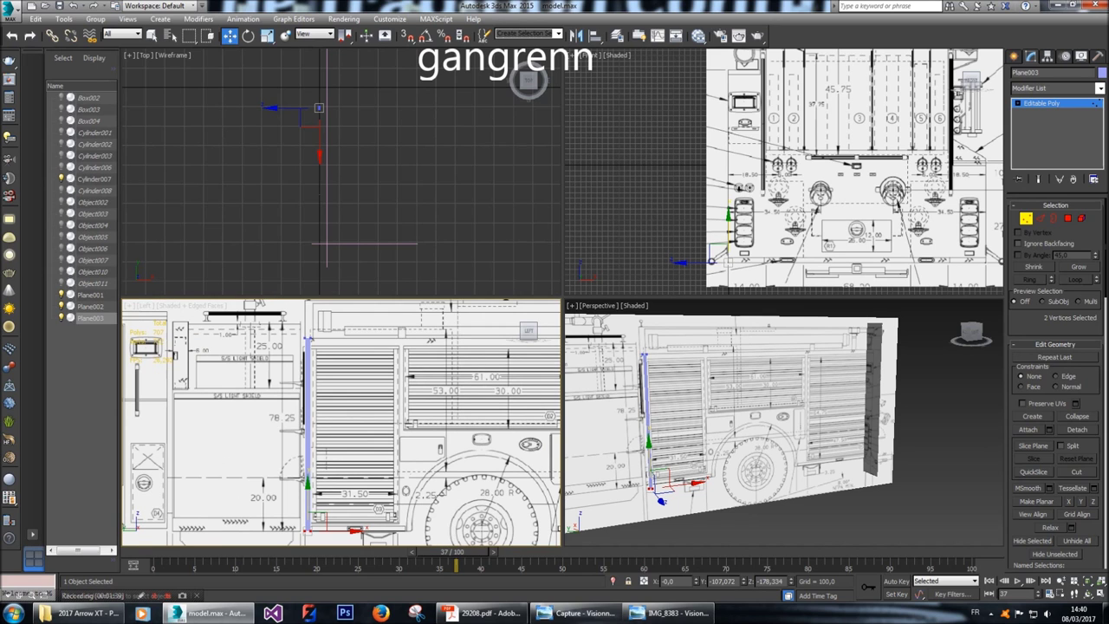
Extend a new face rightward from the strip's right-hand edge across the body side.
key("2")
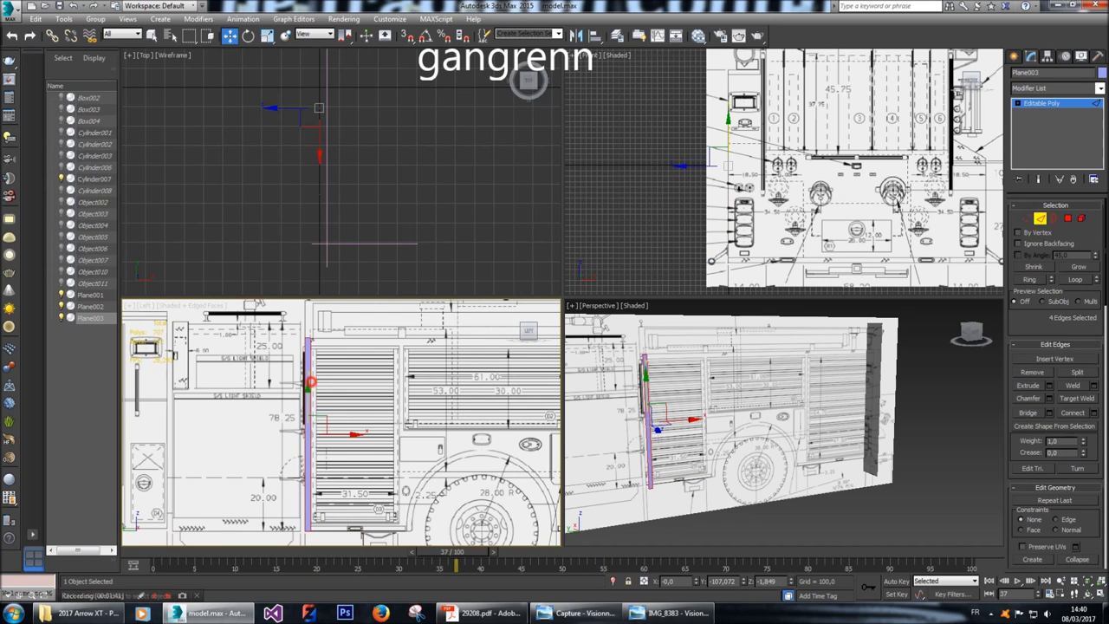
left_click(309, 381)
scroll(310, 381, "up", 3)
scroll(311, 381, "down", 4)
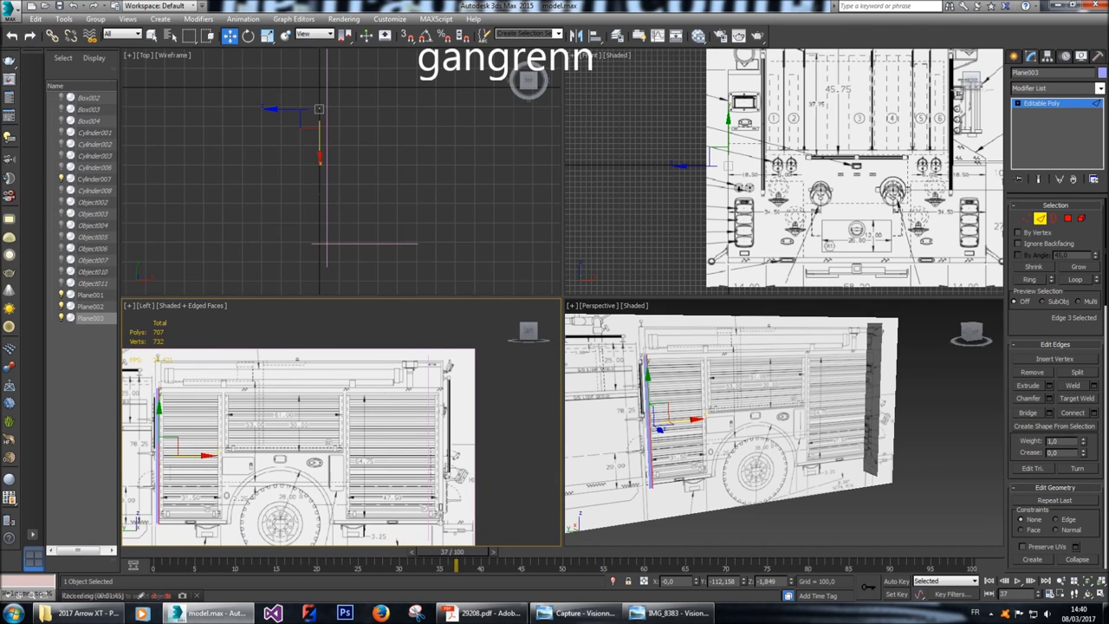
left_click_drag(204, 456, 370, 473, "shift")
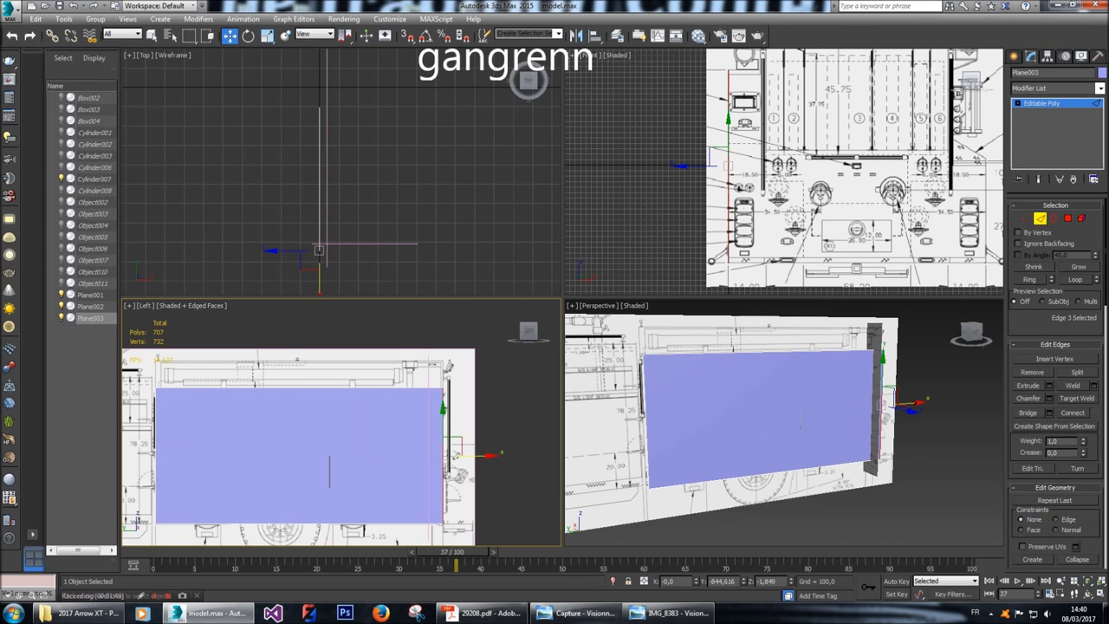
scroll(456, 429, "up", 3)
scroll(421, 400, "up", 5)
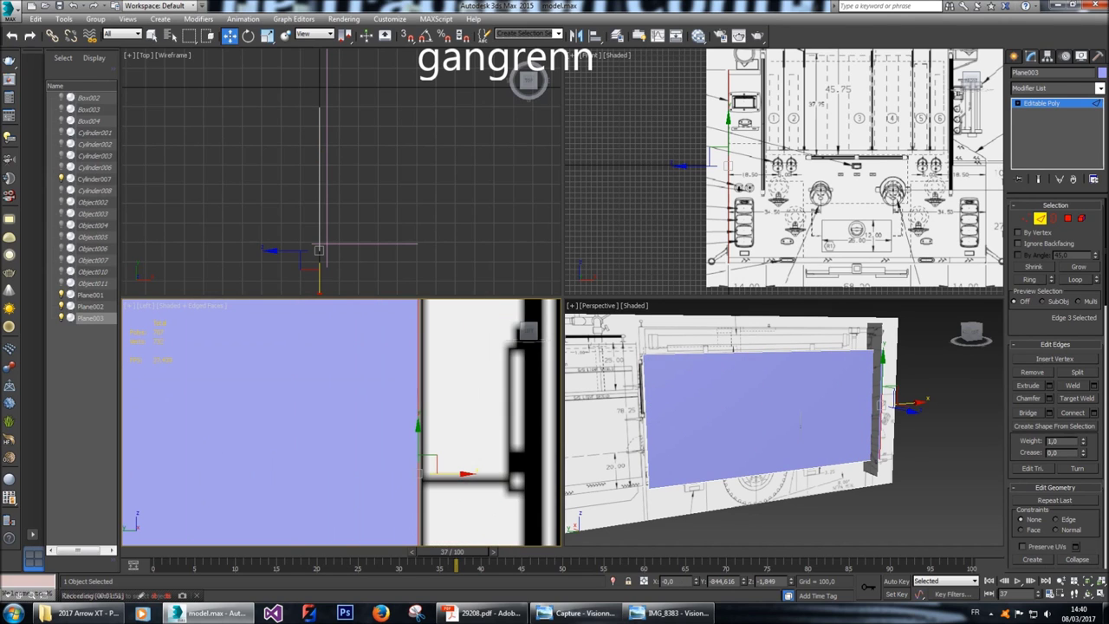
scroll(336, 444, "down", 6)
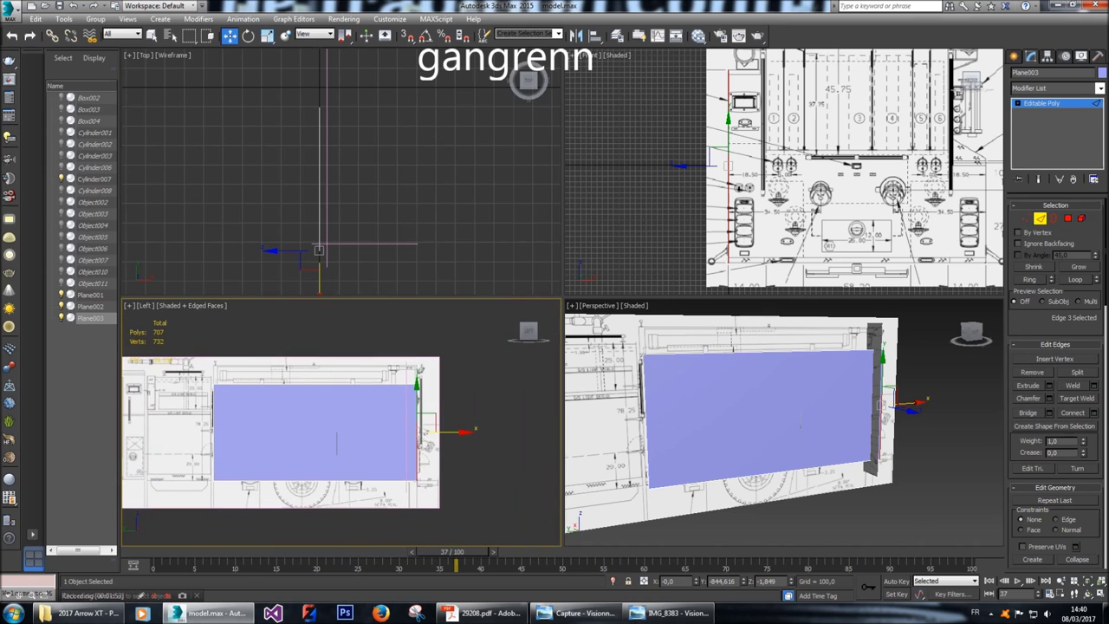
scroll(337, 443, "down", 1)
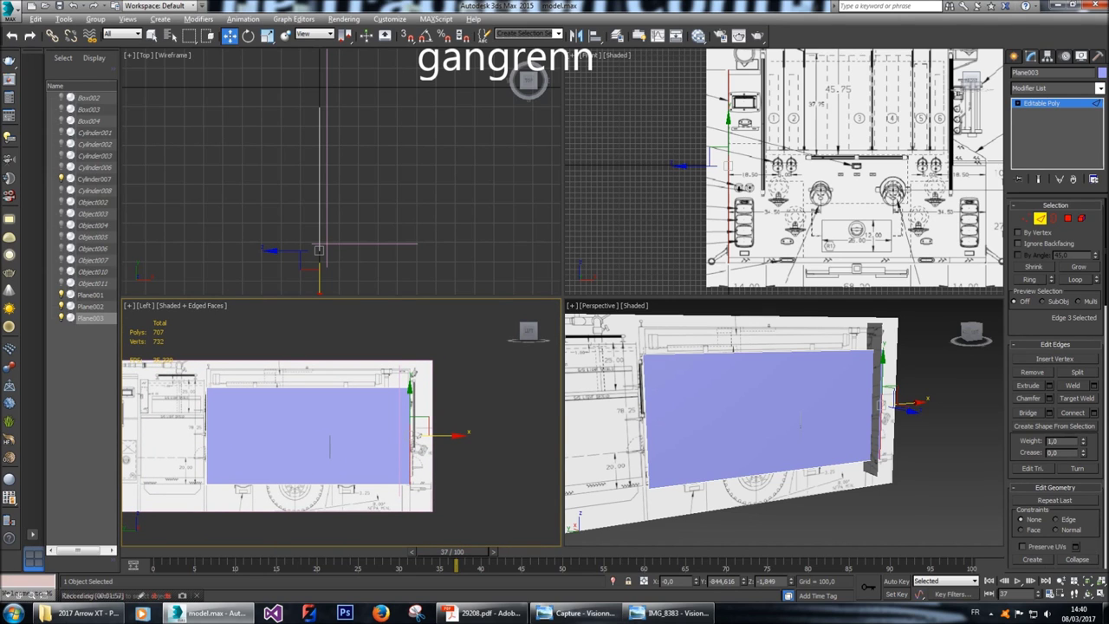
Make the plane see-through with Alt+X and slide its end edge onto the blueprint's truck side.
key("alt+x")
scroll(423, 436, "up", 8)
scroll(407, 433, "up", 3)
left_click_drag(387, 425, 406, 425)
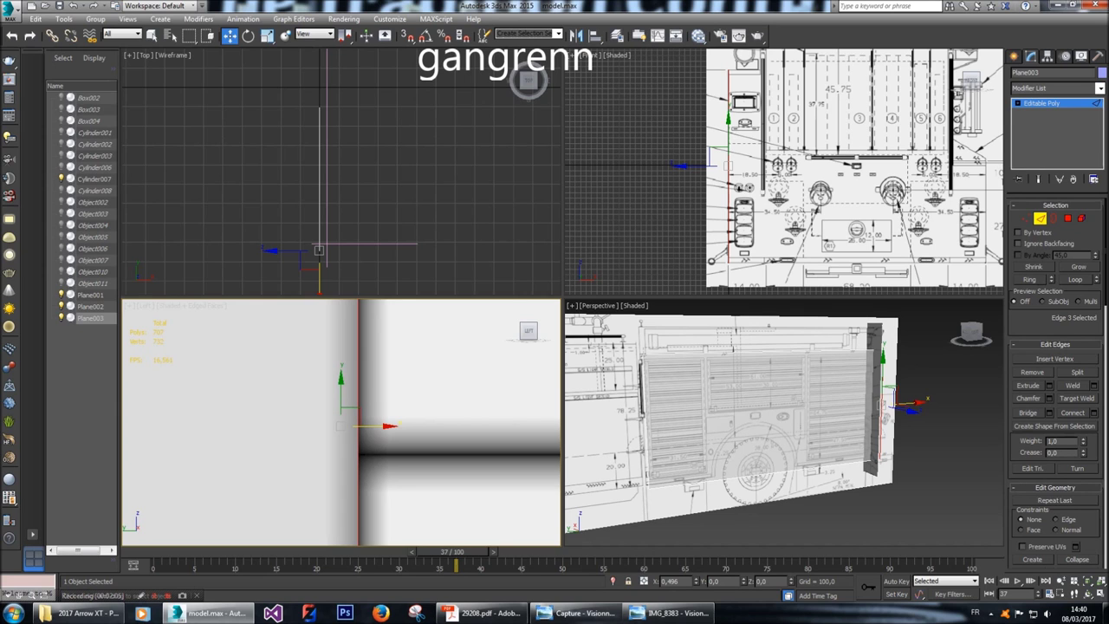
scroll(406, 425, "down", 10)
scroll(415, 426, "up", 8)
left_click(433, 367)
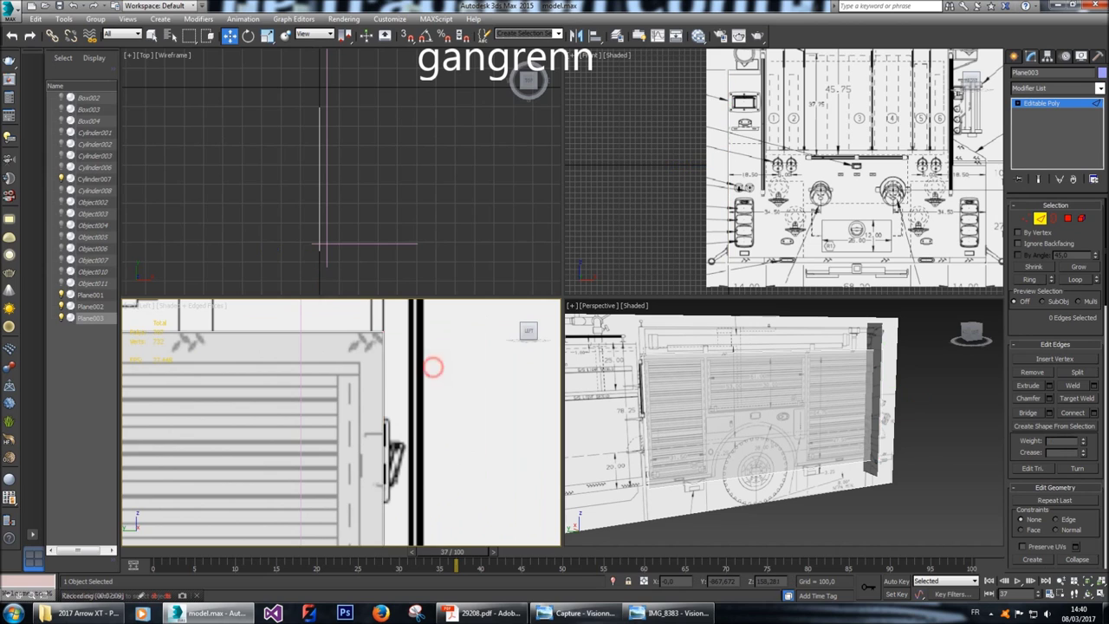
Pan across the door area and select the plane's vertical side edges.
scroll(433, 368, "down", 5)
middle_click_drag(433, 368, 478, 359)
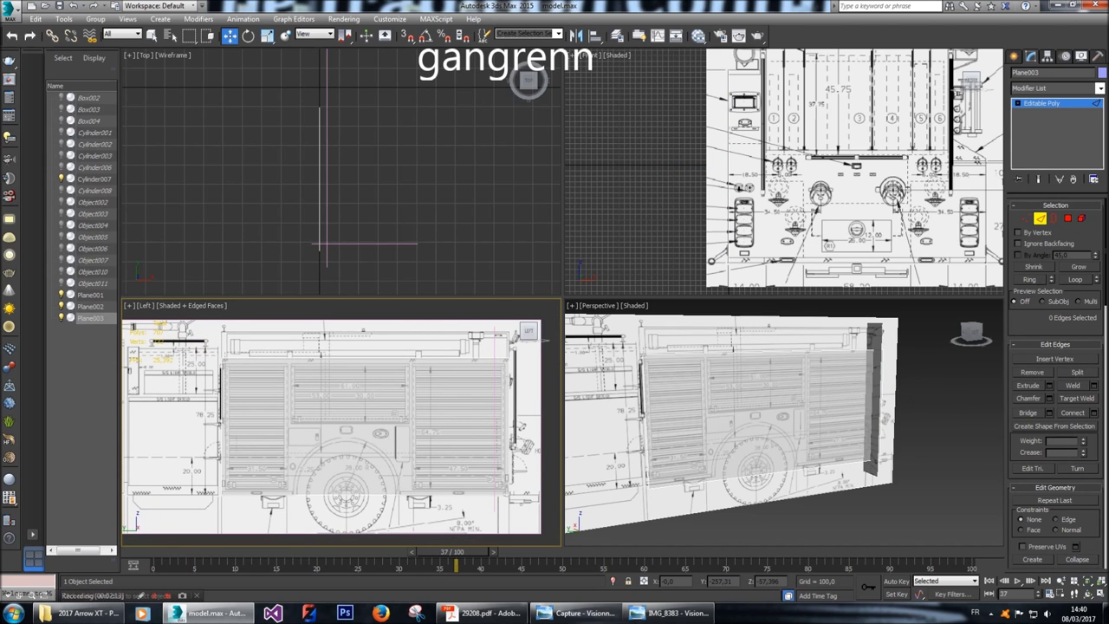
middle_click_drag(520, 425, 500, 427)
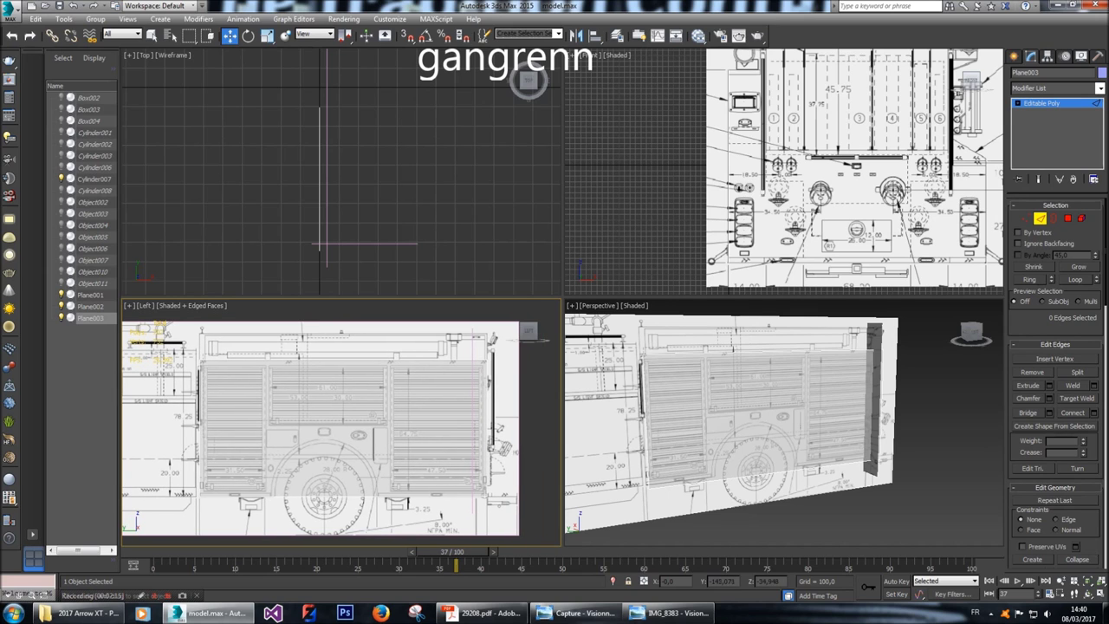
scroll(208, 442, "up", 5)
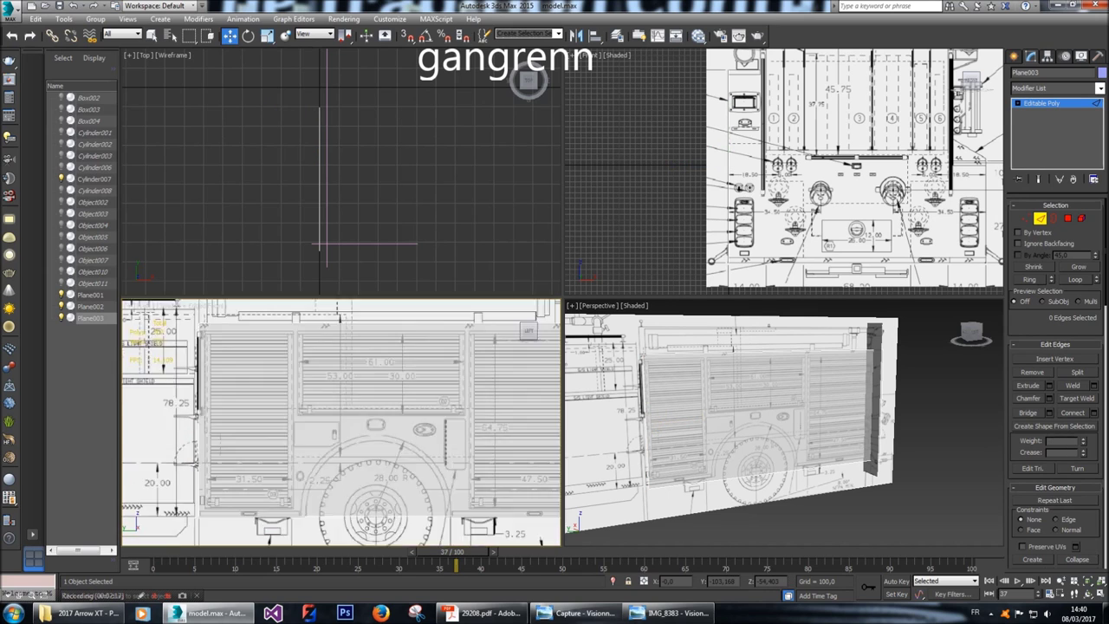
scroll(242, 427, "down", 3)
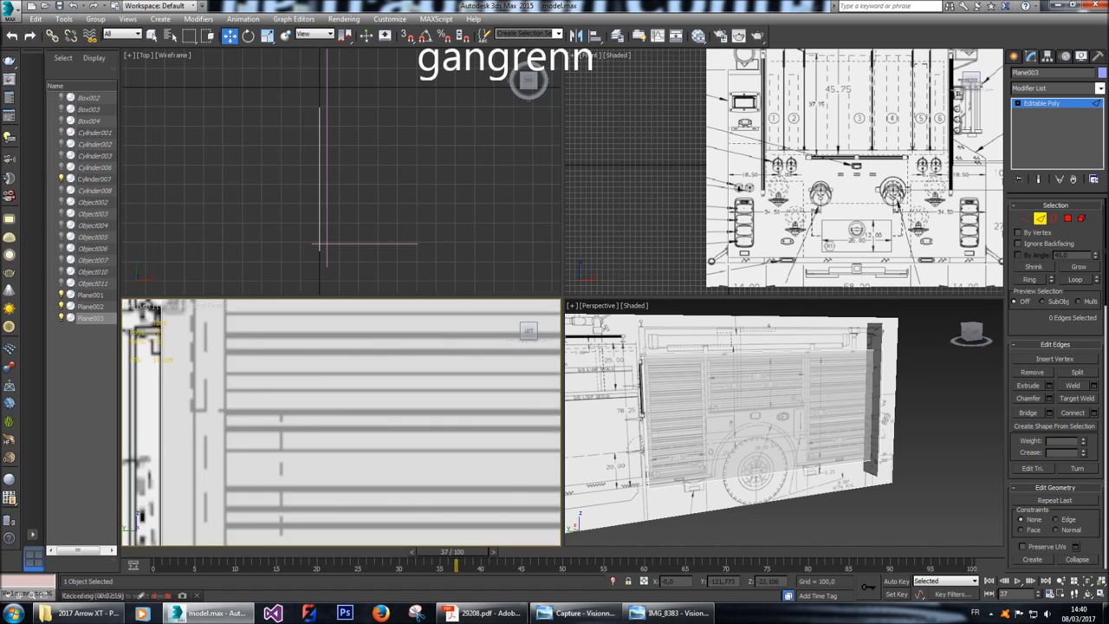
scroll(242, 426, "down", 5)
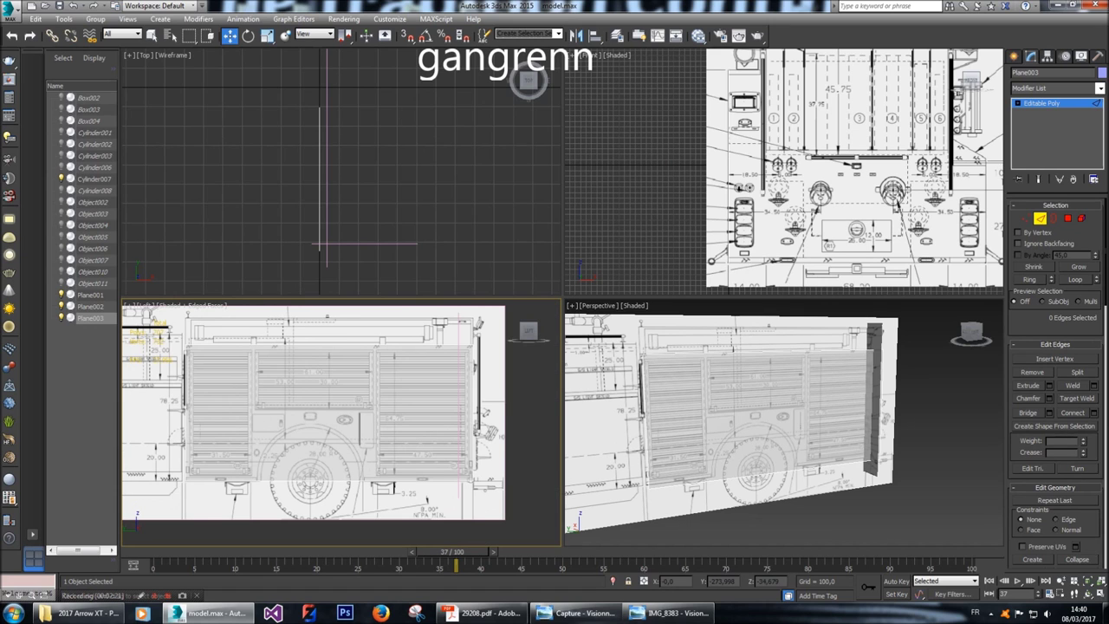
scroll(242, 427, "down", 1)
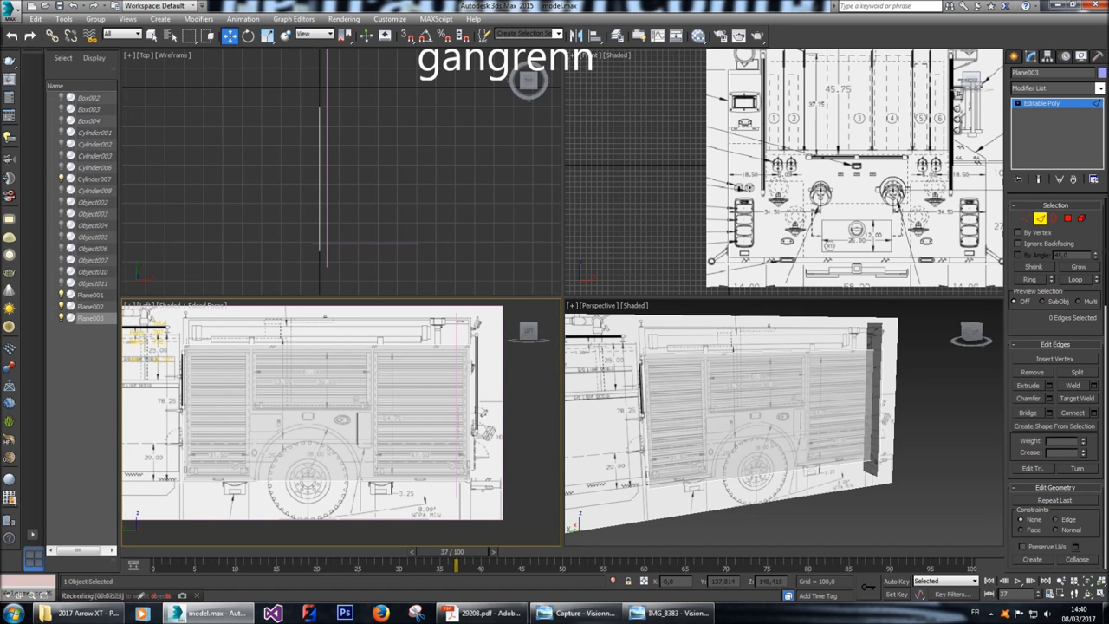
scroll(242, 426, "up", 6)
middle_click_drag(242, 426, 314, 422)
scroll(342, 422, "down", 3)
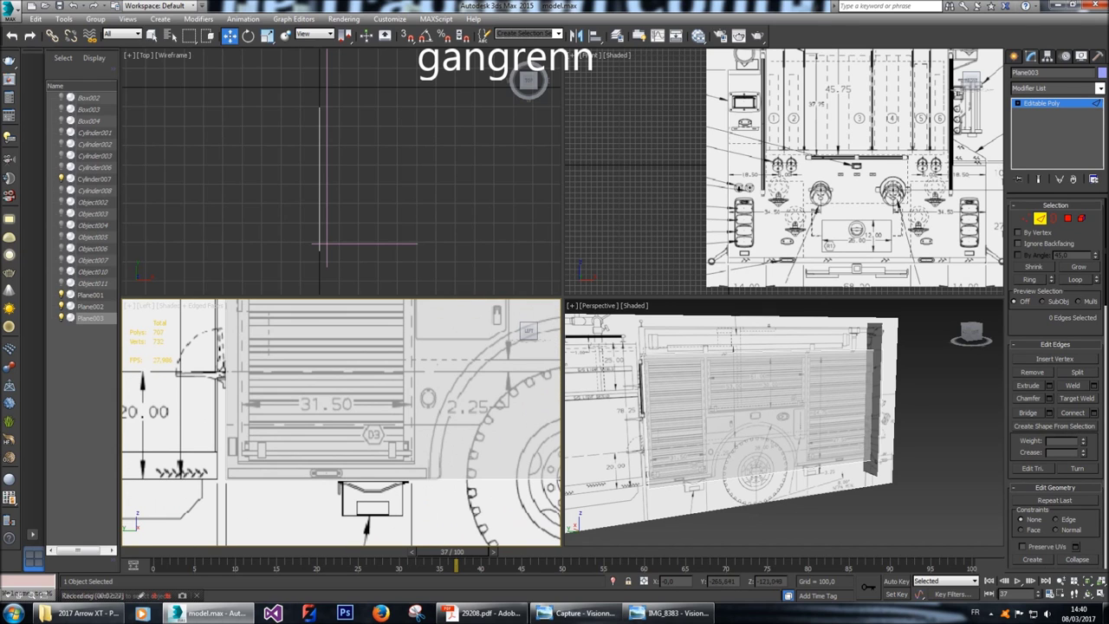
scroll(685, 184, "up", 2)
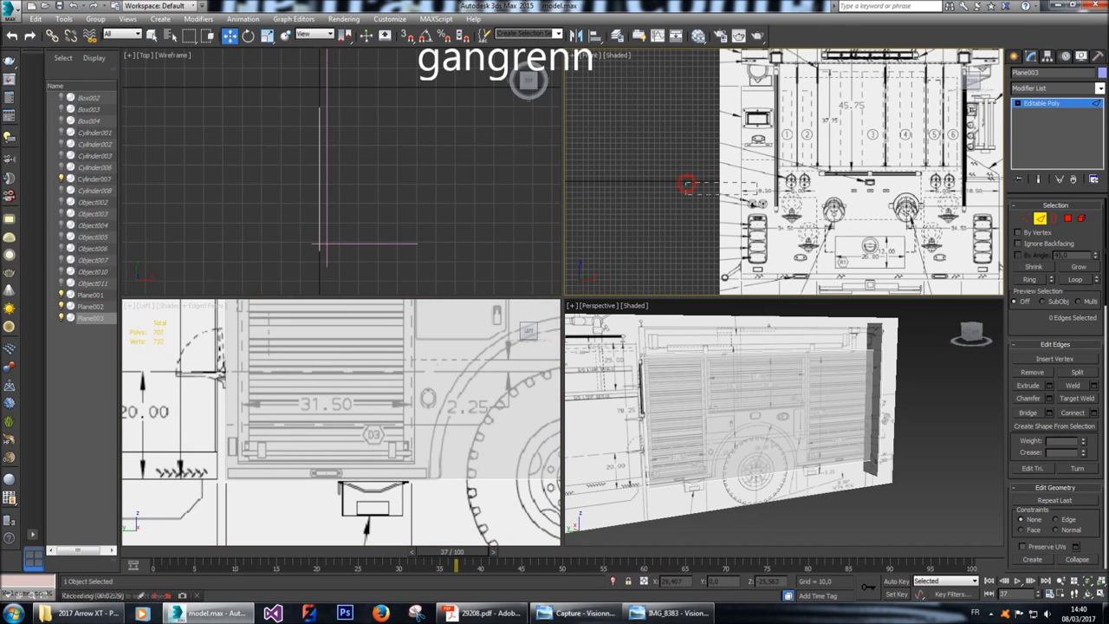
left_click(638, 416)
Connect the vertical edges with one horizontal edge and move it to the lower body line.
scroll(342, 422, "down", 3)
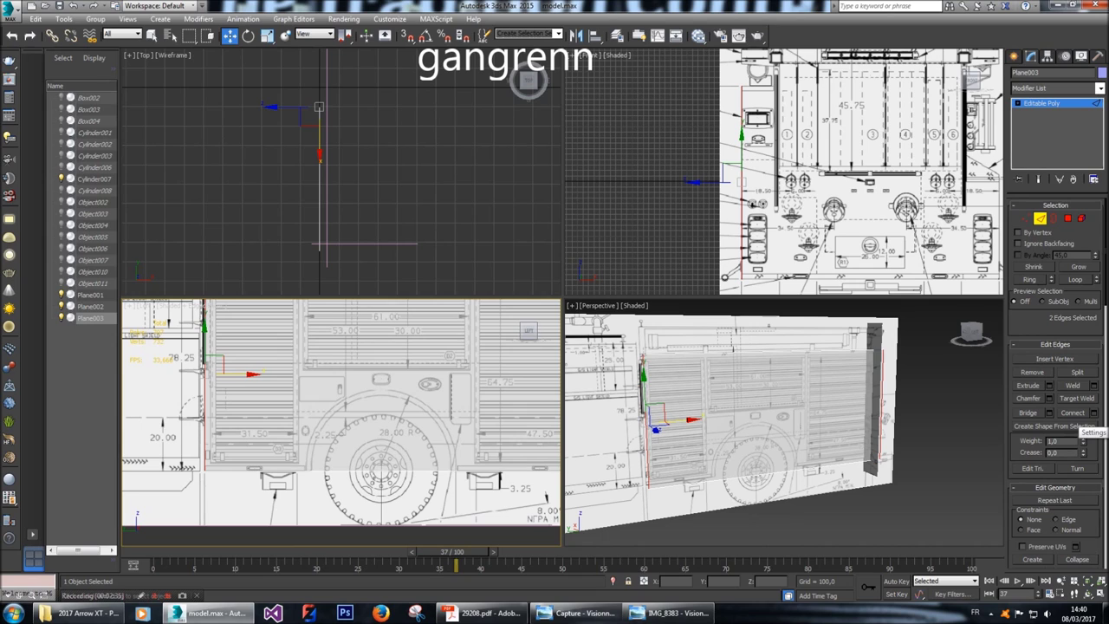
left_click(1094, 413)
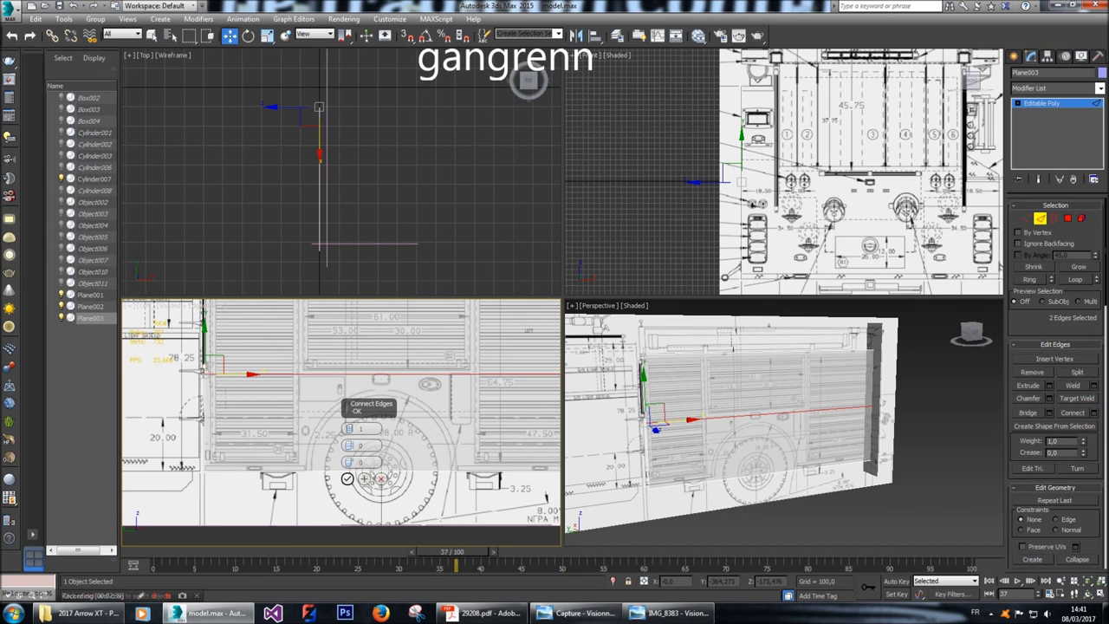
left_click(347, 479)
middle_click_drag(347, 479, 339, 481)
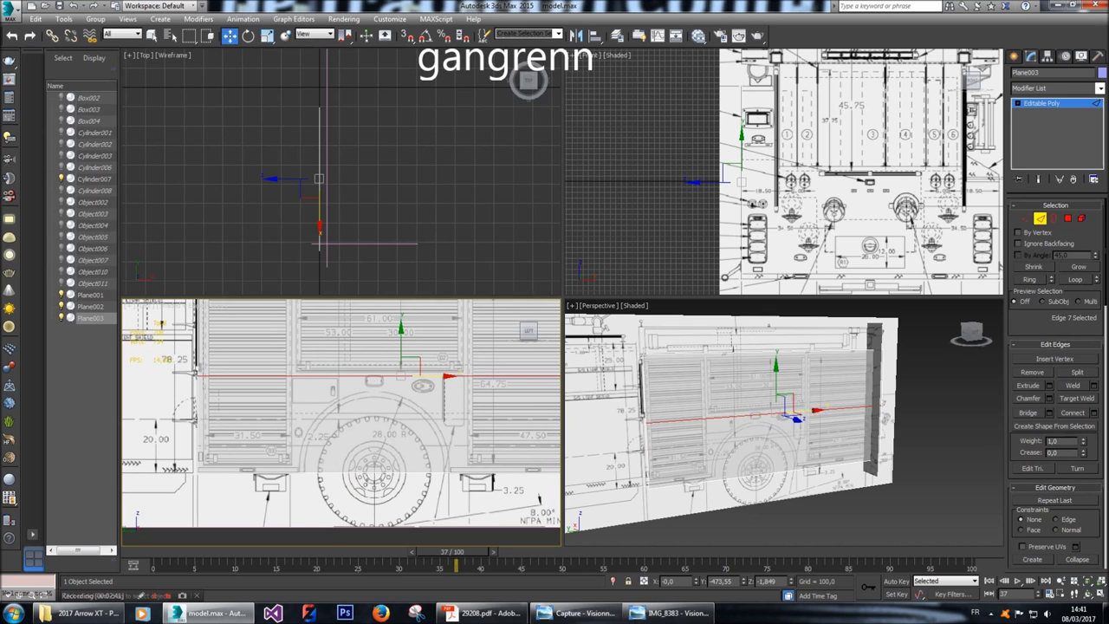
left_click_drag(760, 583, 760, 550)
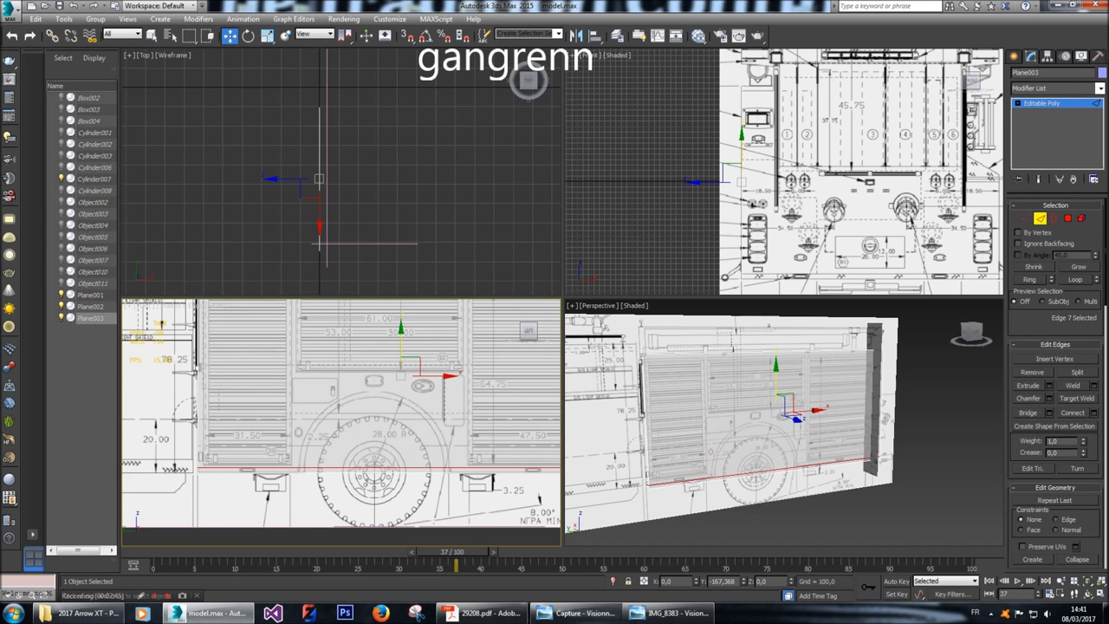
scroll(315, 472, "up", 2)
scroll(291, 467, "up", 4)
scroll(342, 422, "down", 5)
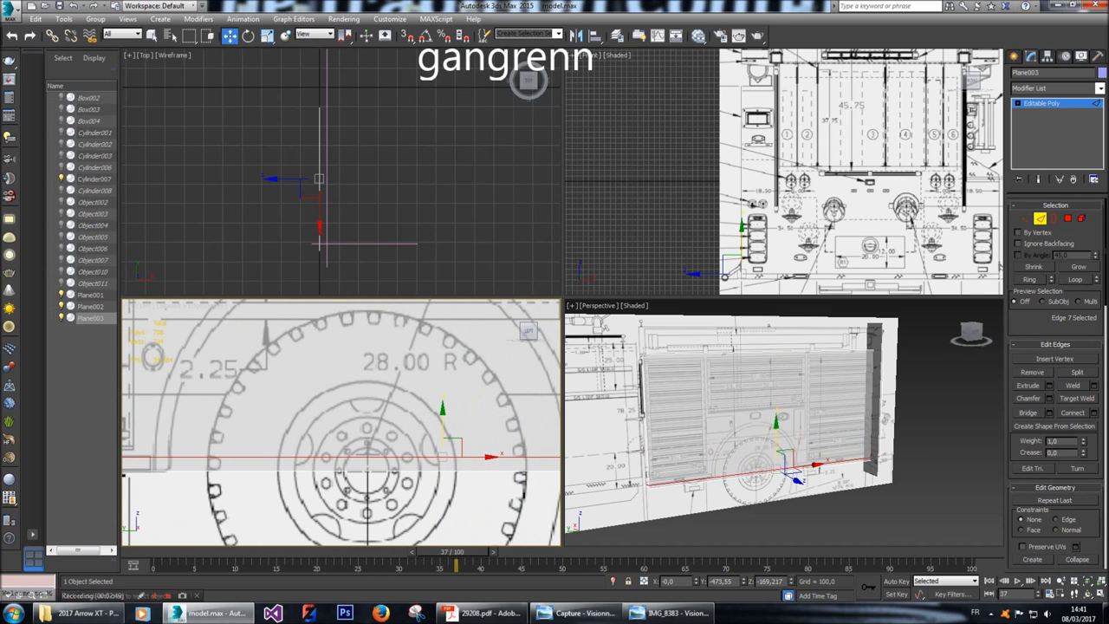
left_click_drag(442, 415, 442, 412)
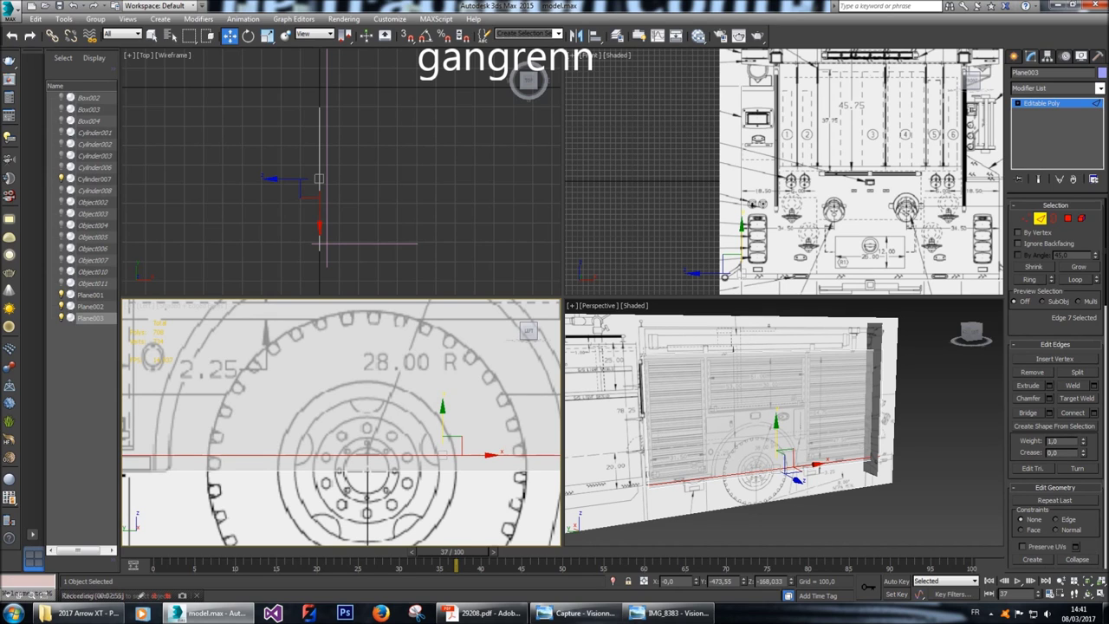
Fine-tune the new edge's height so it sits exactly on the body line above the wheel.
scroll(507, 458, "up", 6)
scroll(507, 458, "down", 5)
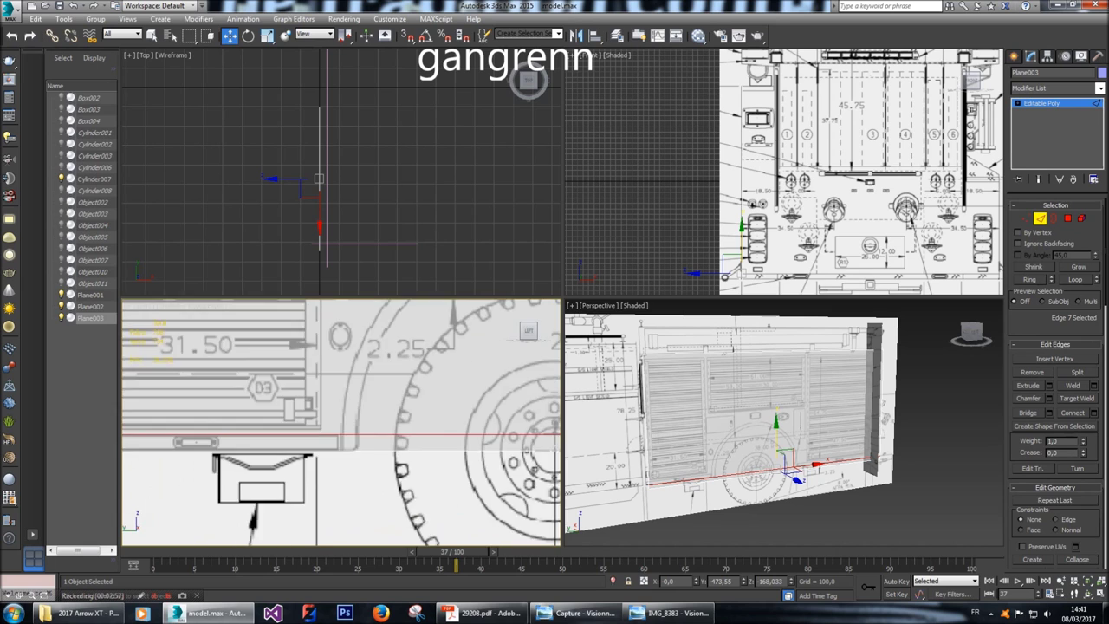
scroll(208, 456, "up", 3)
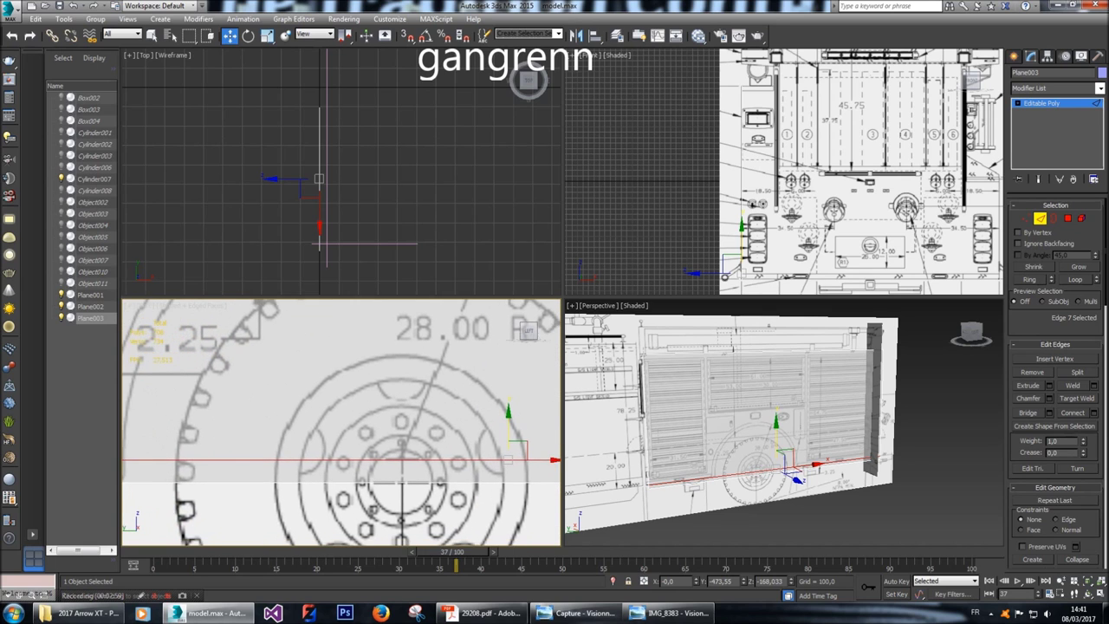
left_click_drag(539, 414, 539, 416)
scroll(208, 459, "up", 3)
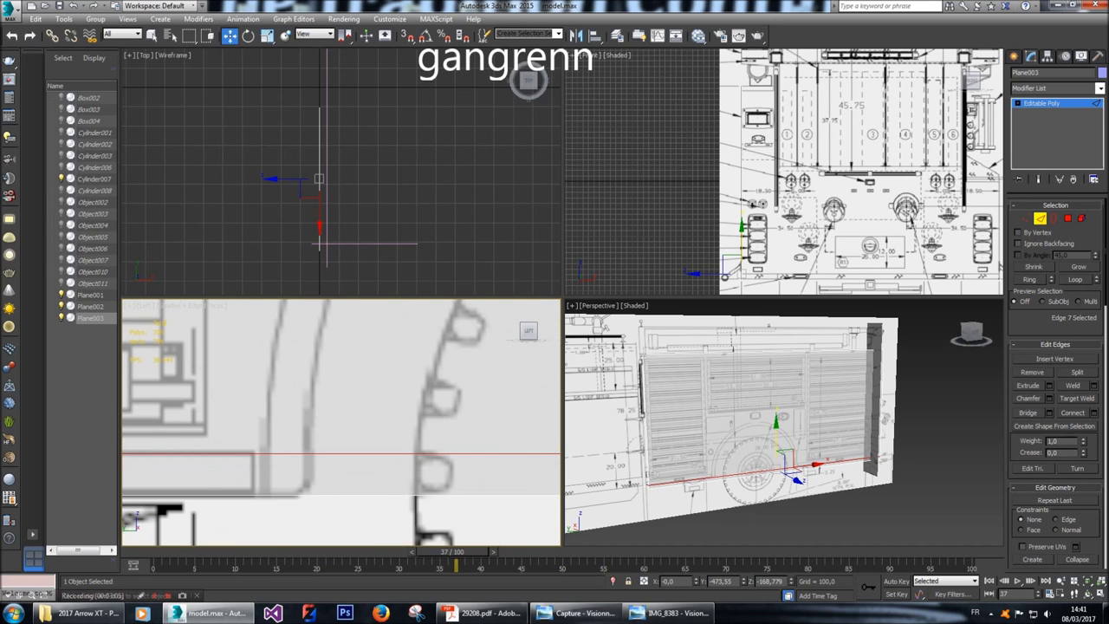
scroll(780, 173, "up", 8)
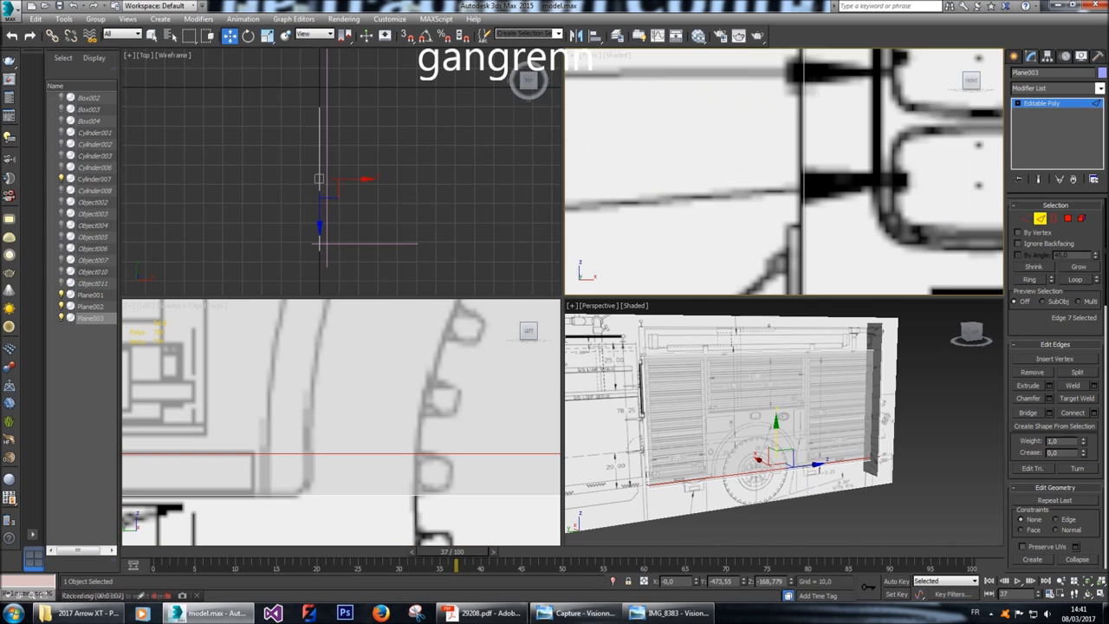
scroll(745, 122, "up", 3)
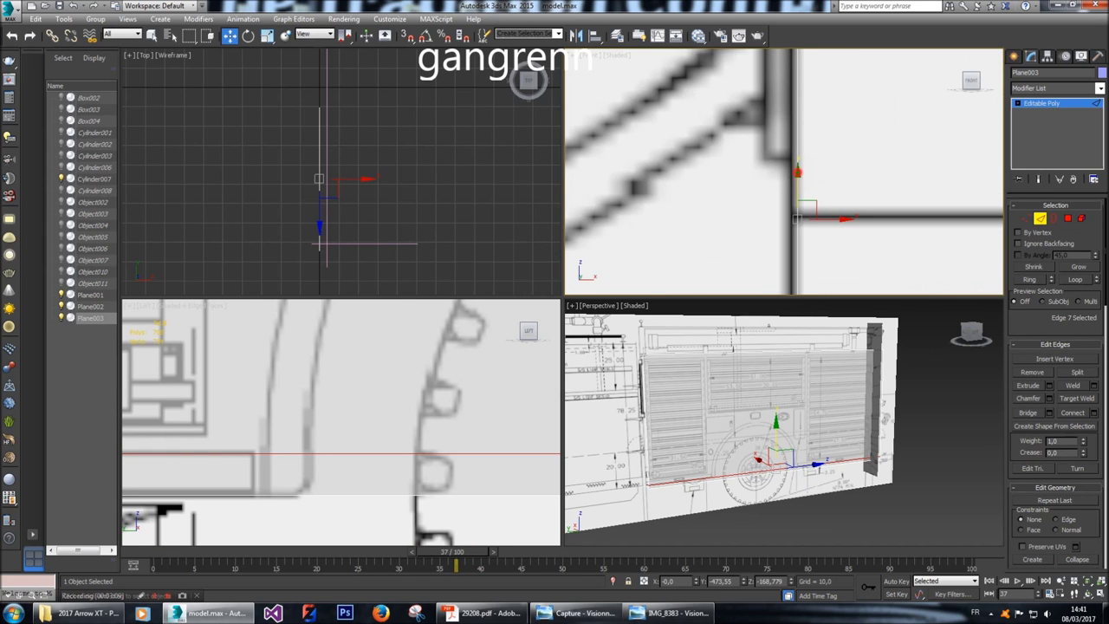
left_click_drag(799, 174, 799, 171)
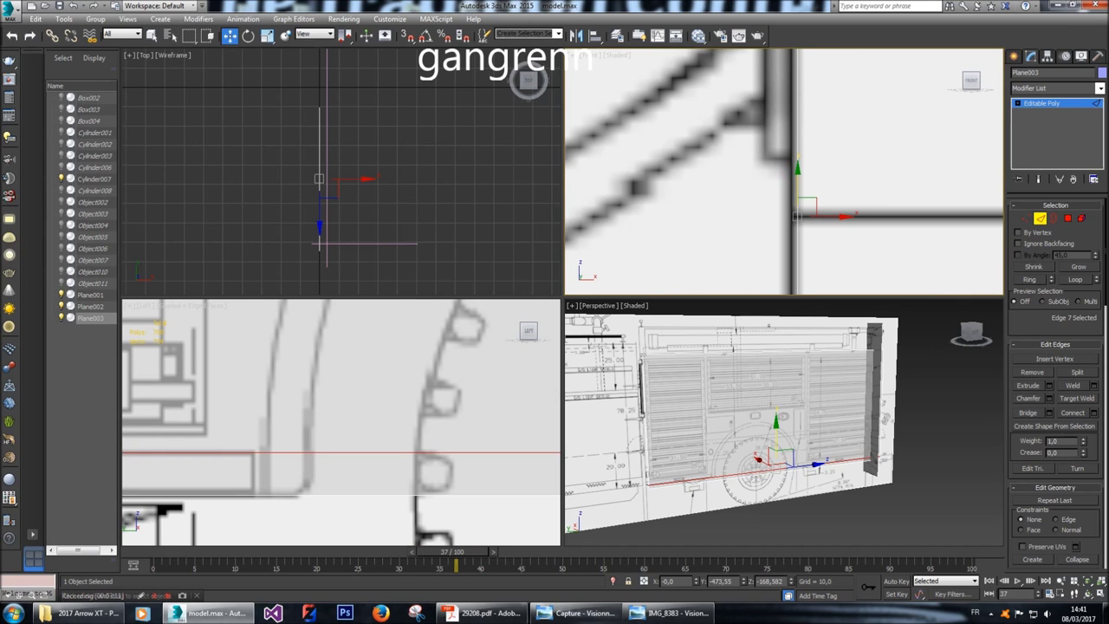
scroll(341, 422, "down", 6)
scroll(342, 422, "down", 5)
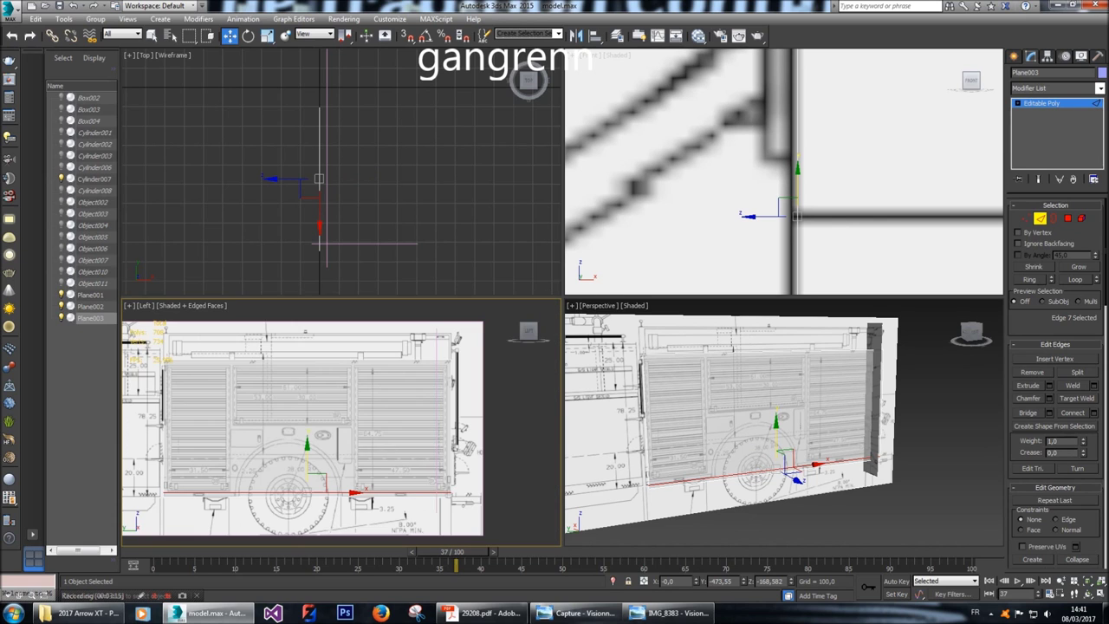
Deselect the edge and return the side plane to Vertex level.
middle_click_drag(342, 423, 393, 405)
left_click(279, 455)
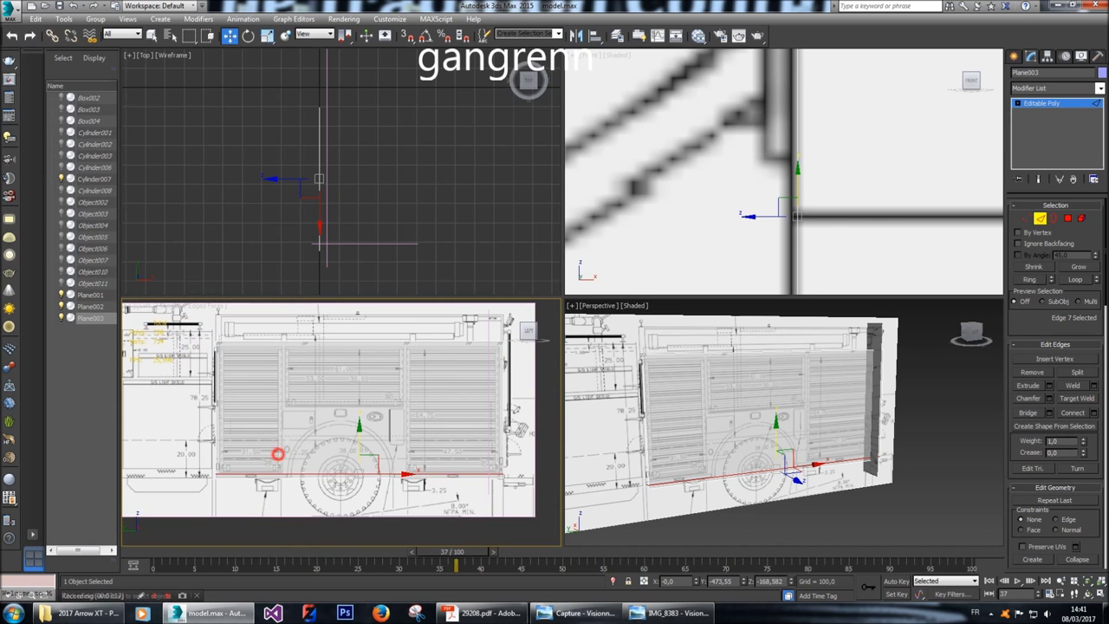
scroll(278, 455, "up", 6)
scroll(148, 446, "up", 5)
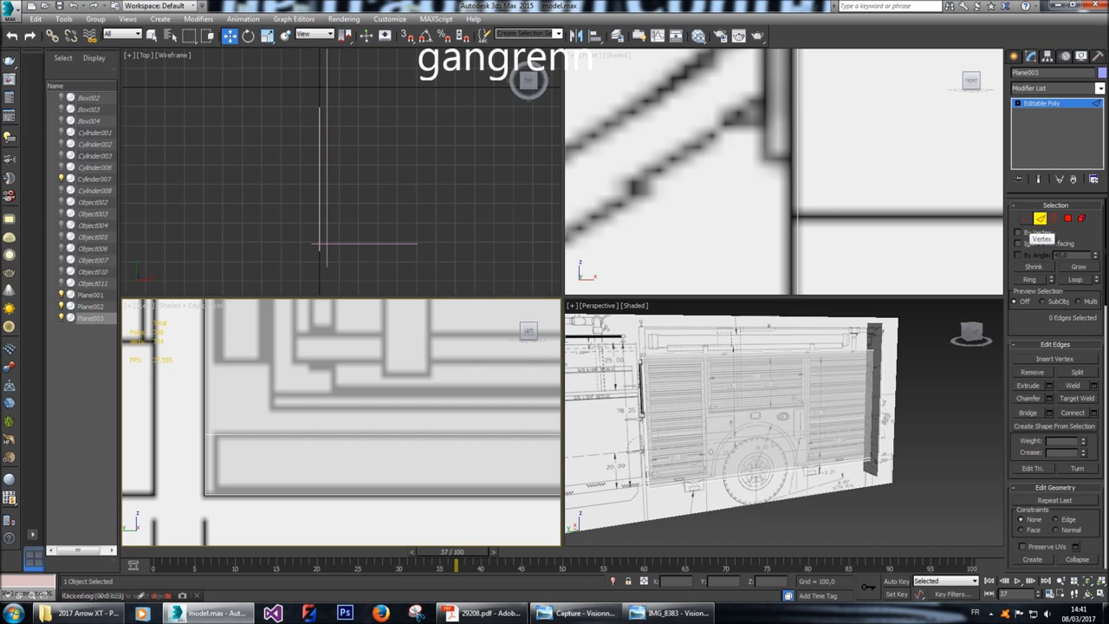
left_click(1026, 219)
middle_click_drag(270, 470, 264, 461)
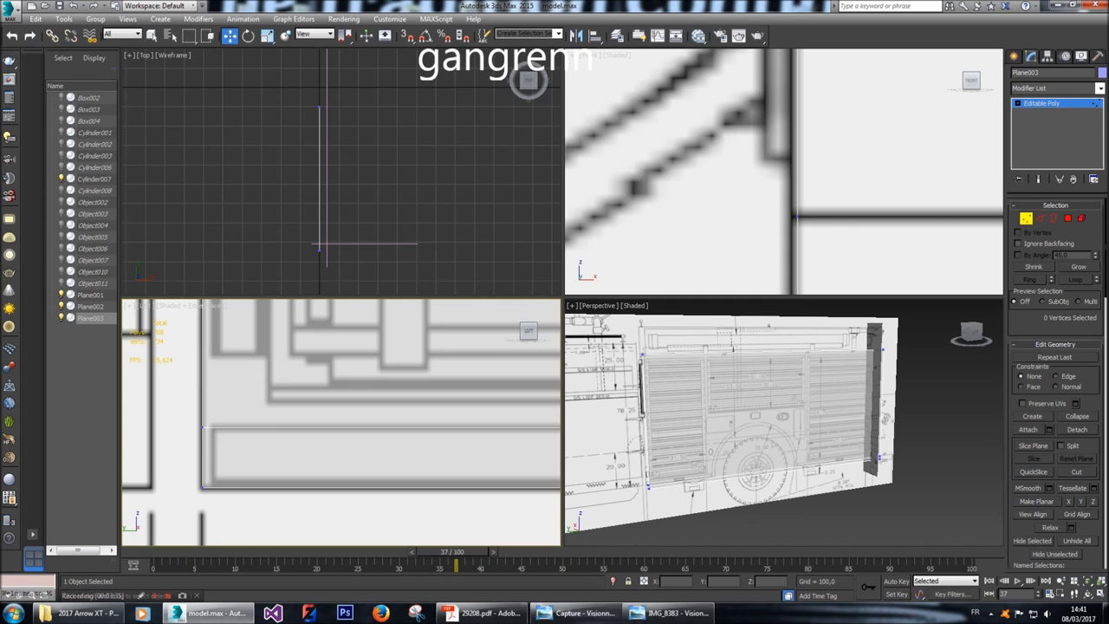
With Cut (Alt+C), cut a new edge from the plane's left edge down to its lower-left corner.
key("alt+c")
left_click(210, 424)
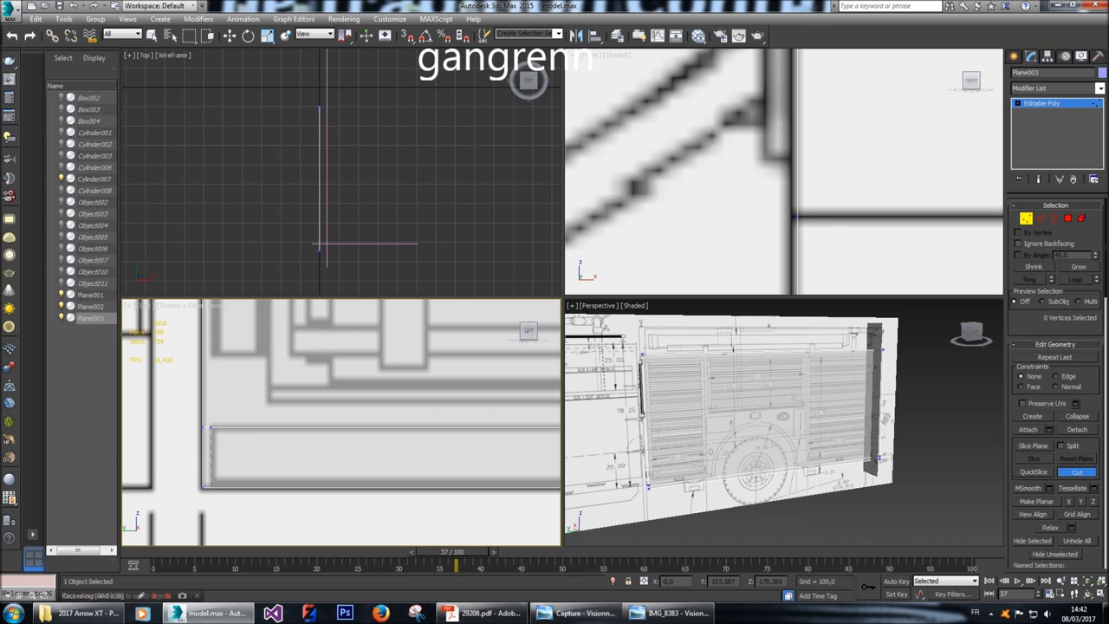
left_click(211, 488)
middle_click_drag(217, 482, 217, 488)
scroll(211, 434, "up", 2)
scroll(130, 429, "down", 4)
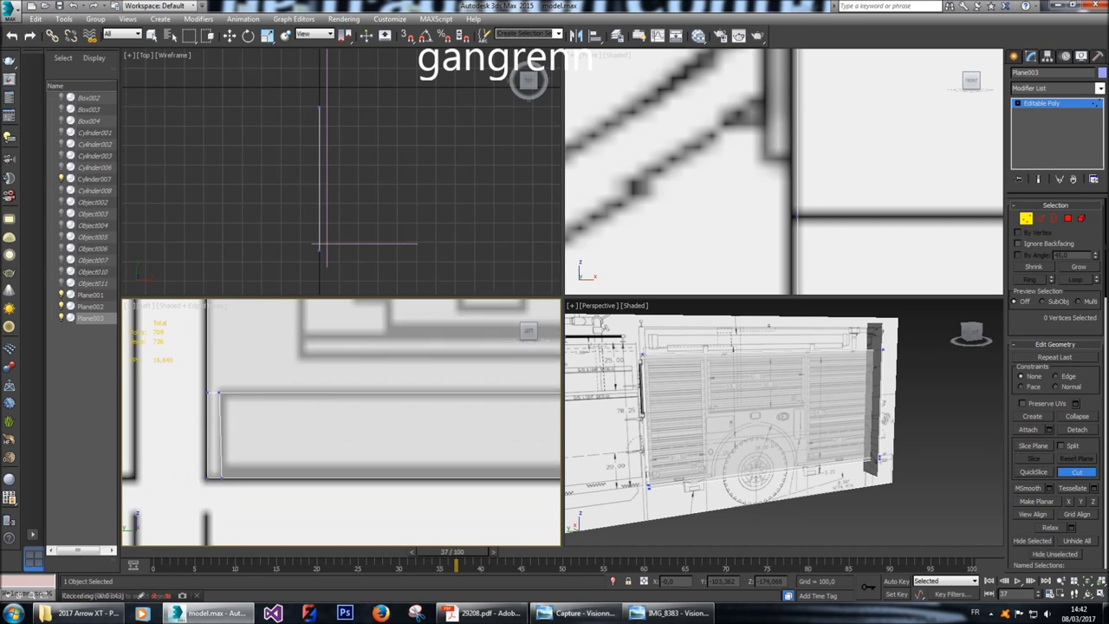
scroll(130, 429, "up", 3)
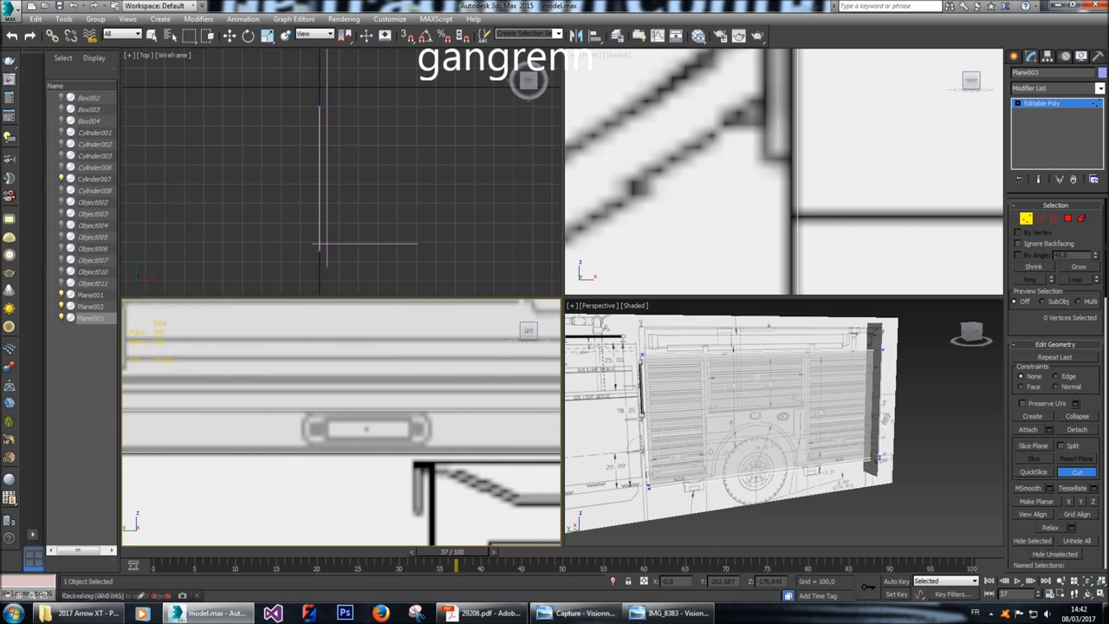
scroll(342, 423, "up", 4)
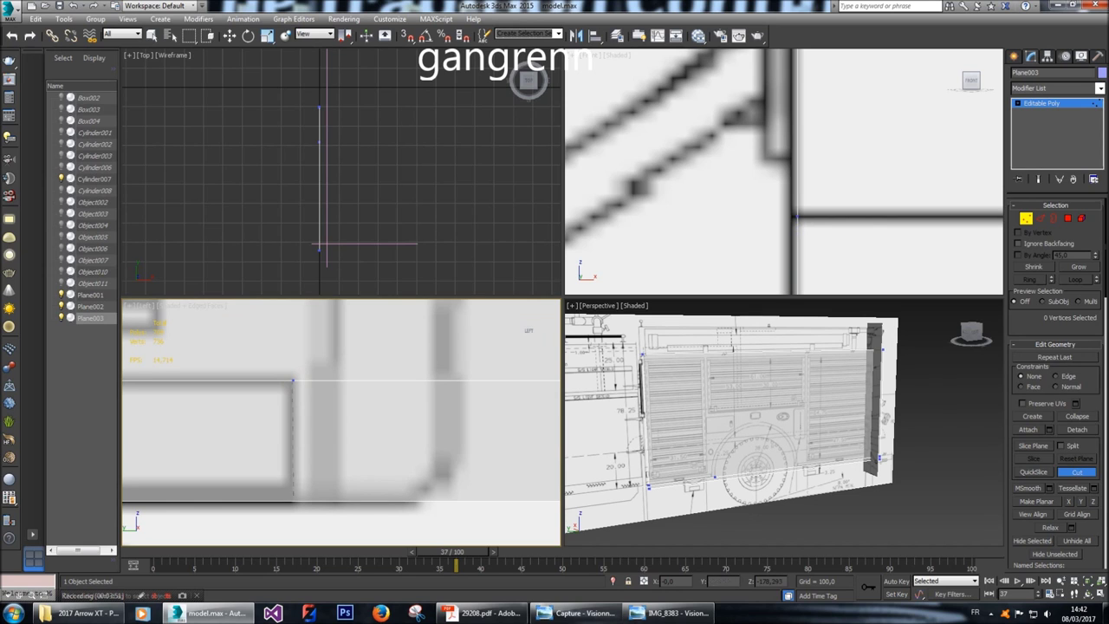
scroll(351, 484, "down", 5)
middle_click_drag(351, 483, 147, 461)
scroll(152, 459, "up", 8)
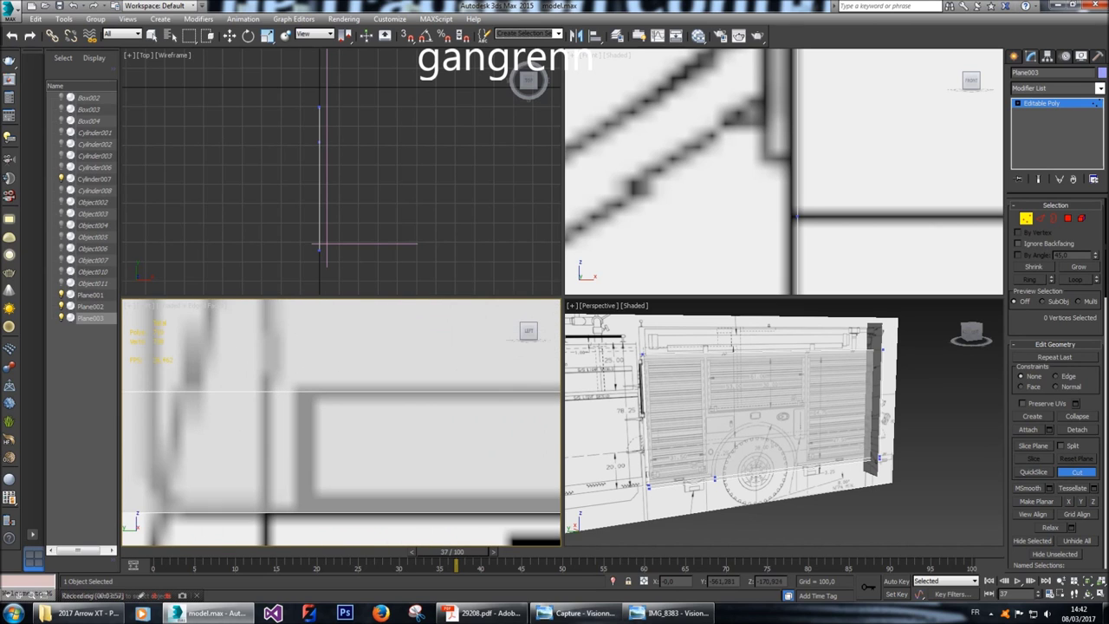
Continue the cut up to the plane's top edge, then exit Cut.
left_click(298, 393)
scroll(324, 488, "down", 5)
scroll(384, 458, "up", 5)
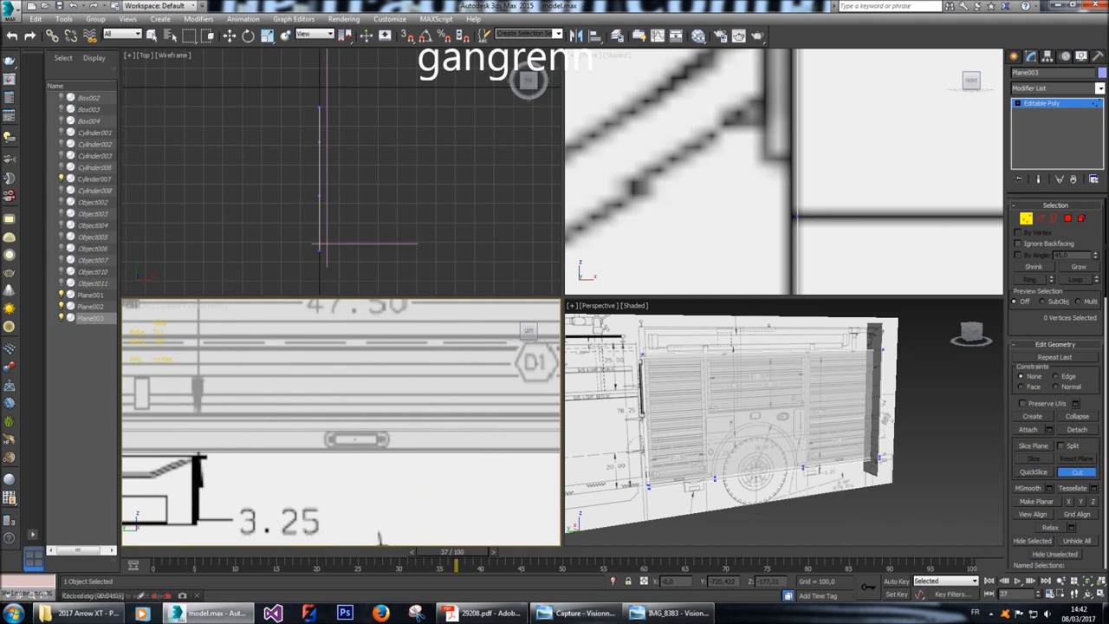
scroll(340, 458, "up", 3)
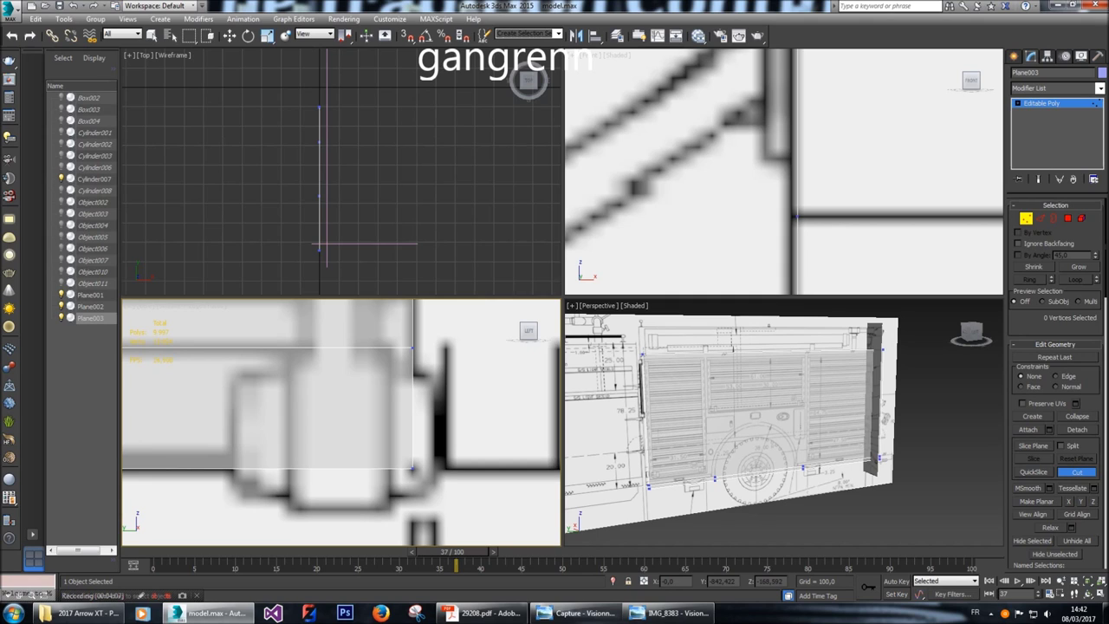
left_click(380, 350)
right_click(384, 465)
right_click(384, 456)
scroll(383, 456, "down", 3)
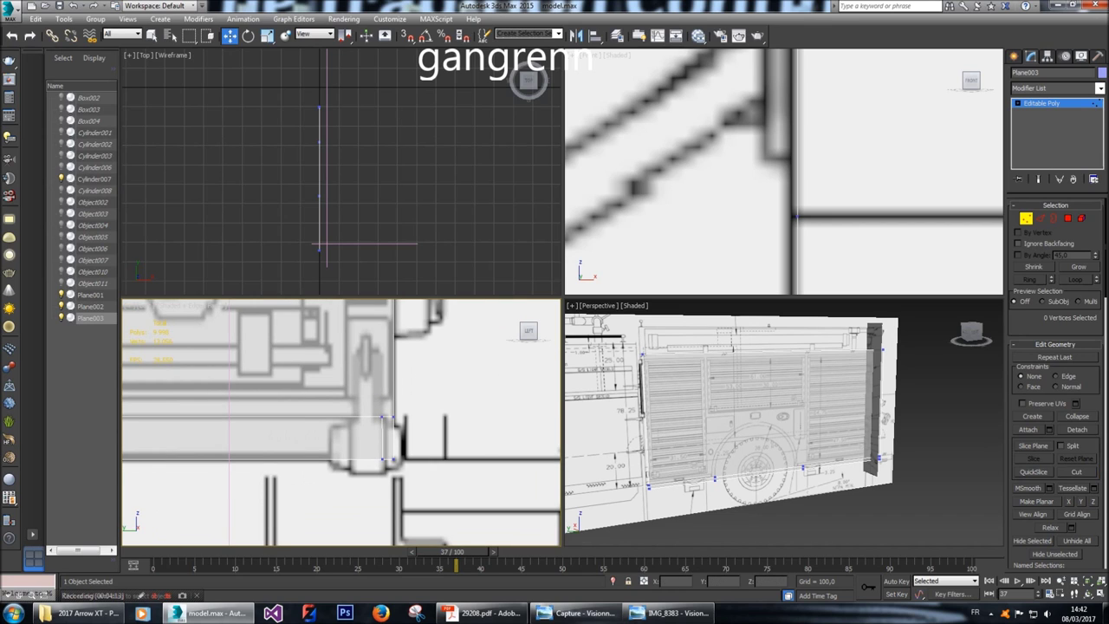
At Edge level, move the edge at the plane's right end onto the blueprint line.
key("2")
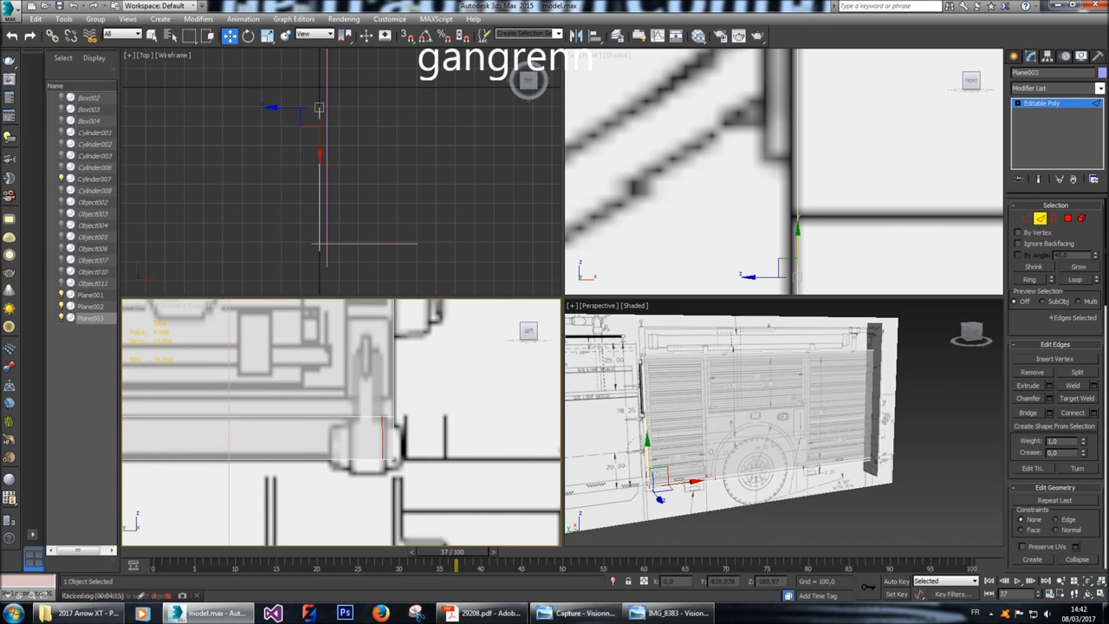
left_click(385, 433)
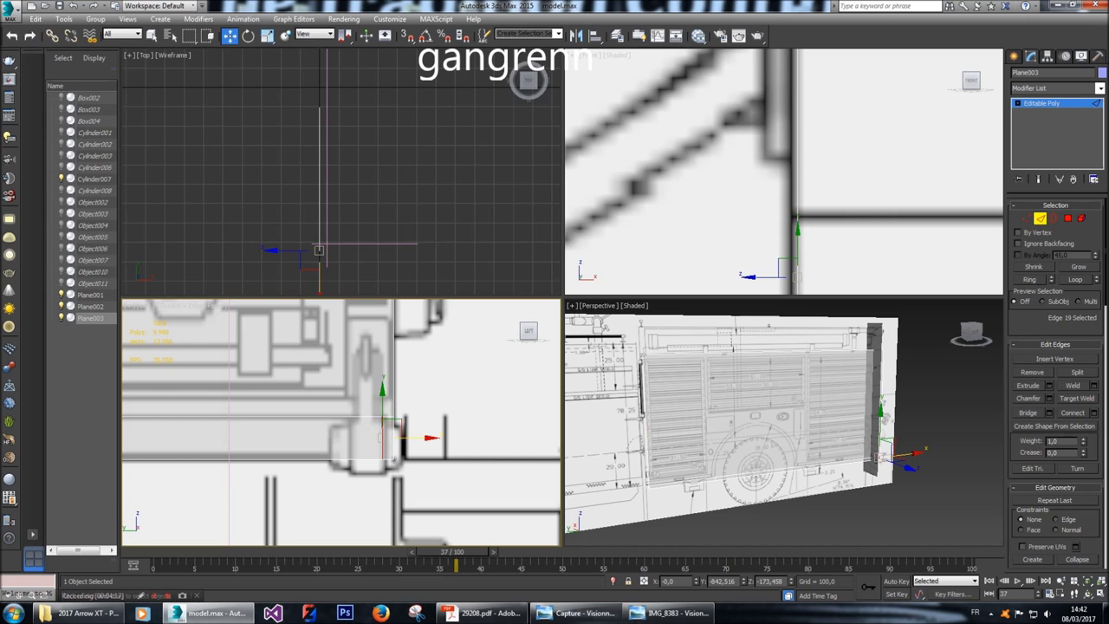
scroll(1023, 330, "down", 5)
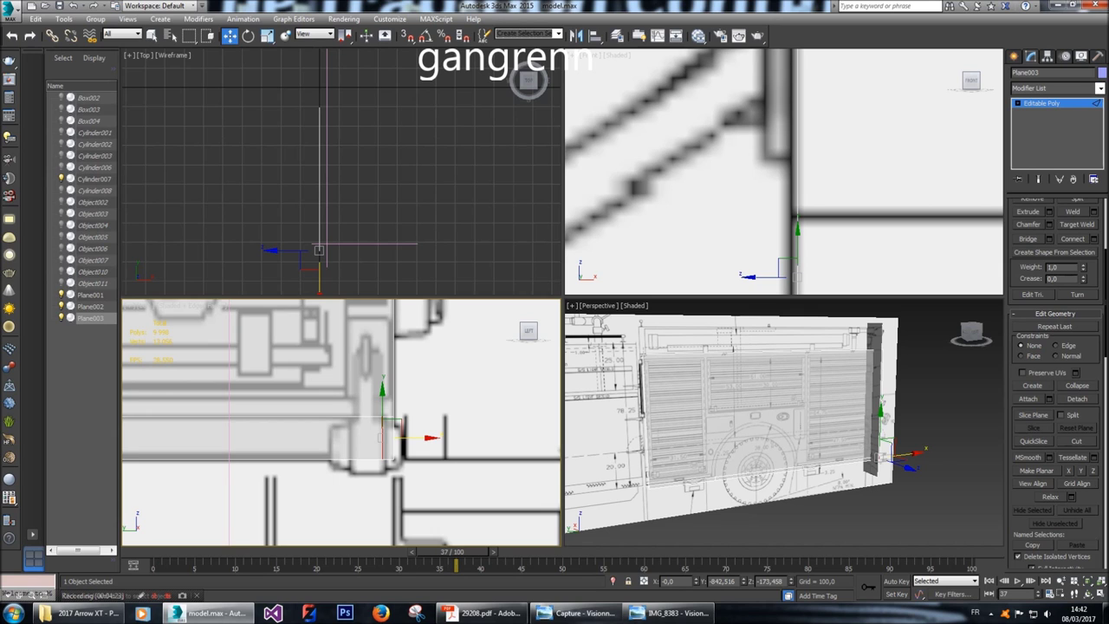
middle_click_drag(260, 422, 520, 422)
scroll(341, 422, "up", 3)
scroll(342, 422, "up", 3)
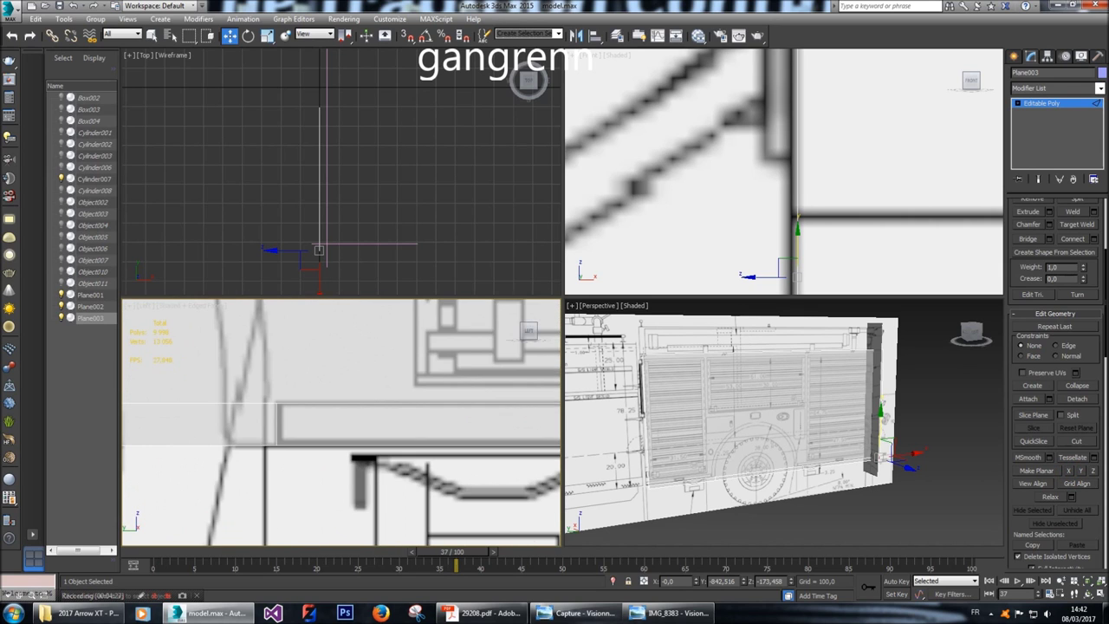
left_click_drag(286, 424, 291, 413)
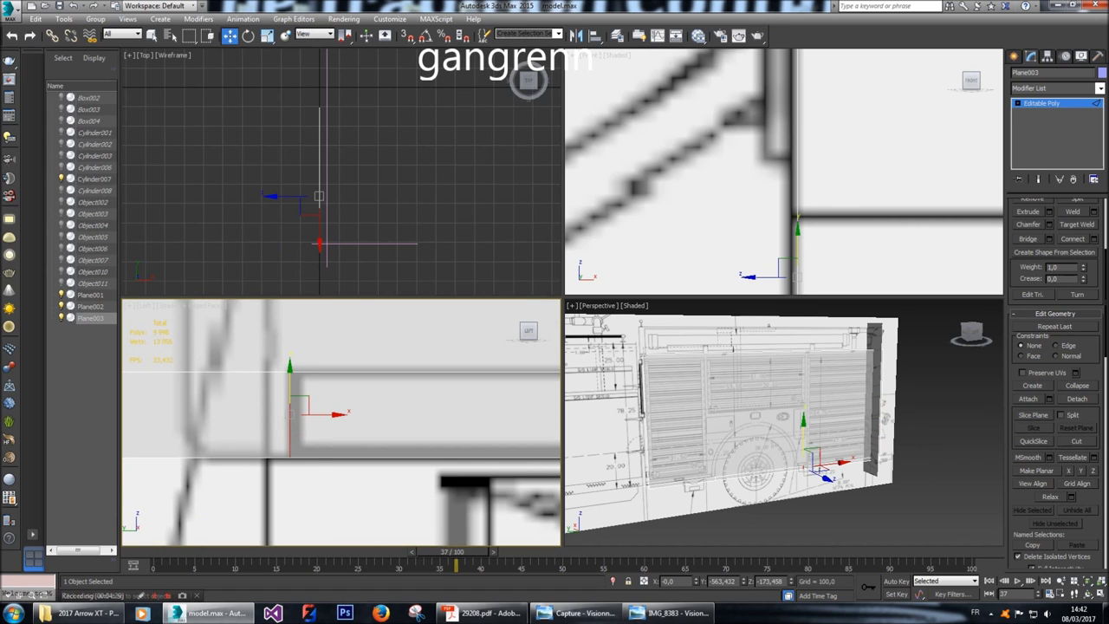
Flatten the selection with Make Planar X and shift the edge along Y to match the blueprint.
left_click(1068, 471)
scroll(341, 422, "down", 5)
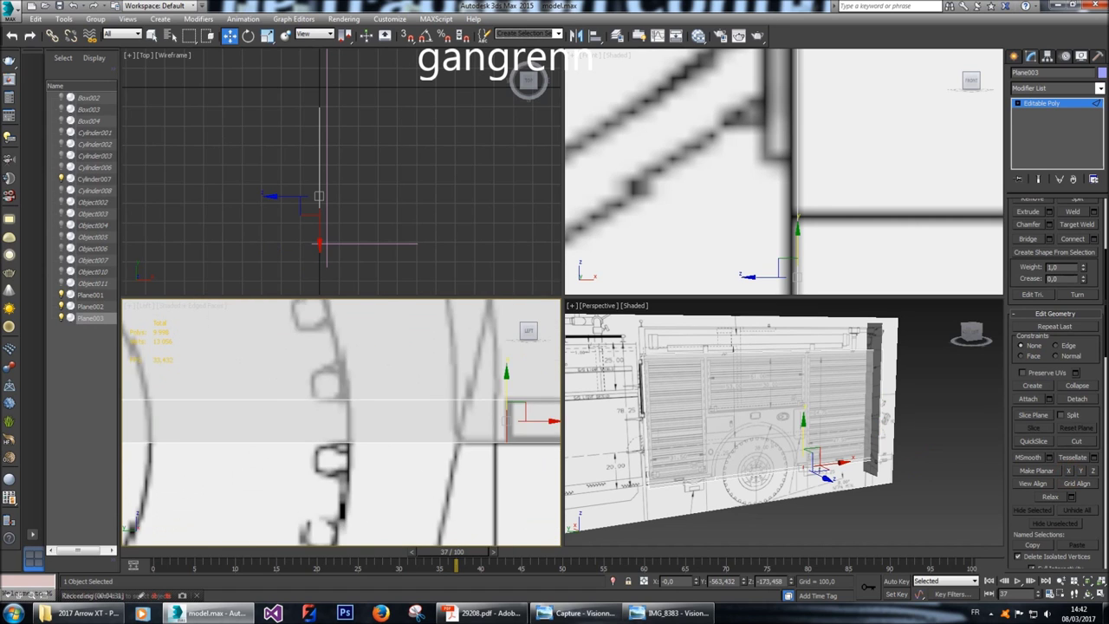
scroll(342, 422, "up", 6)
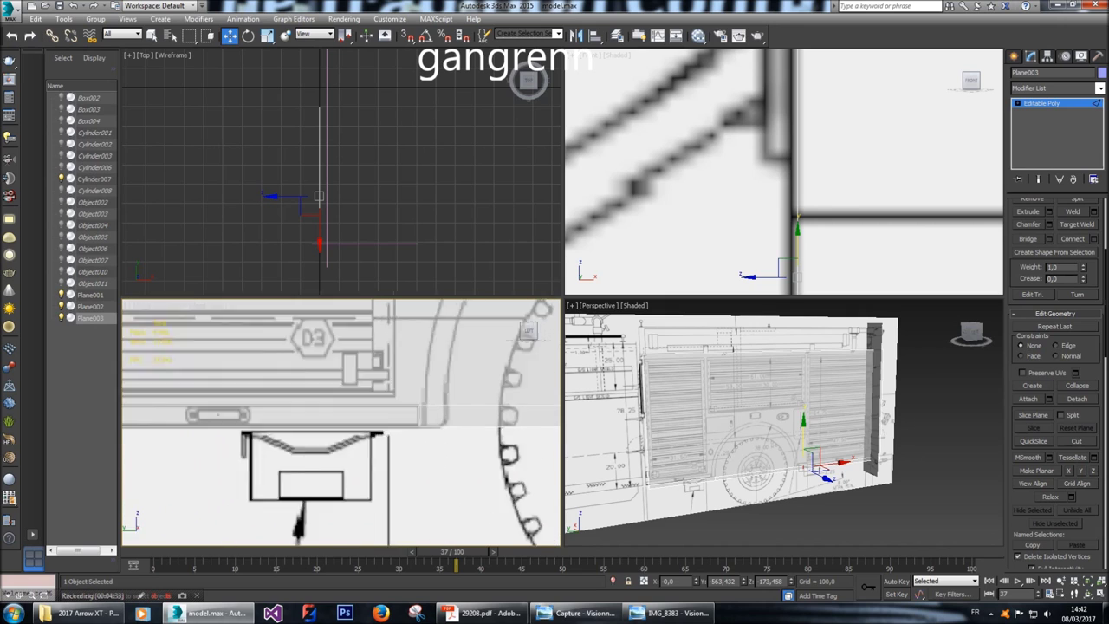
left_click_drag(341, 422, 354, 424)
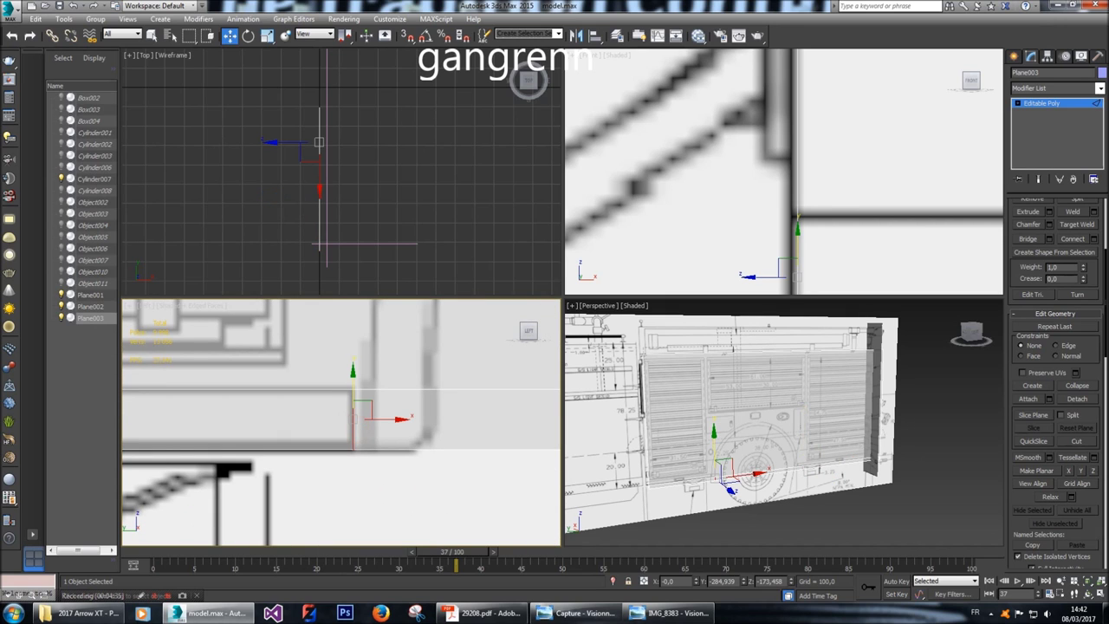
scroll(342, 422, "up", 5)
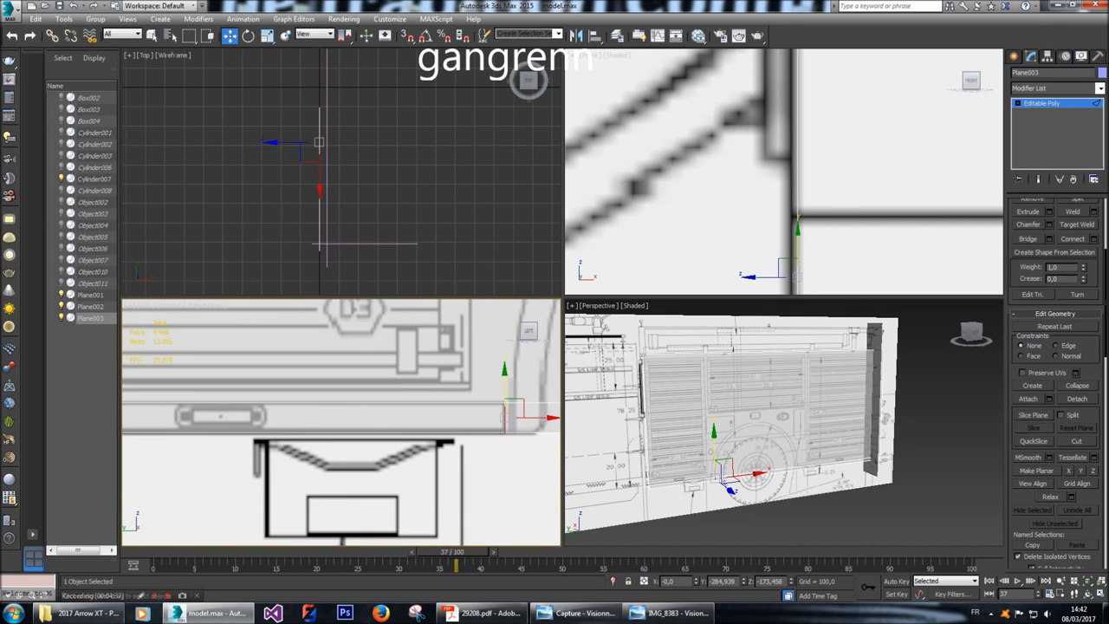
left_click(363, 433)
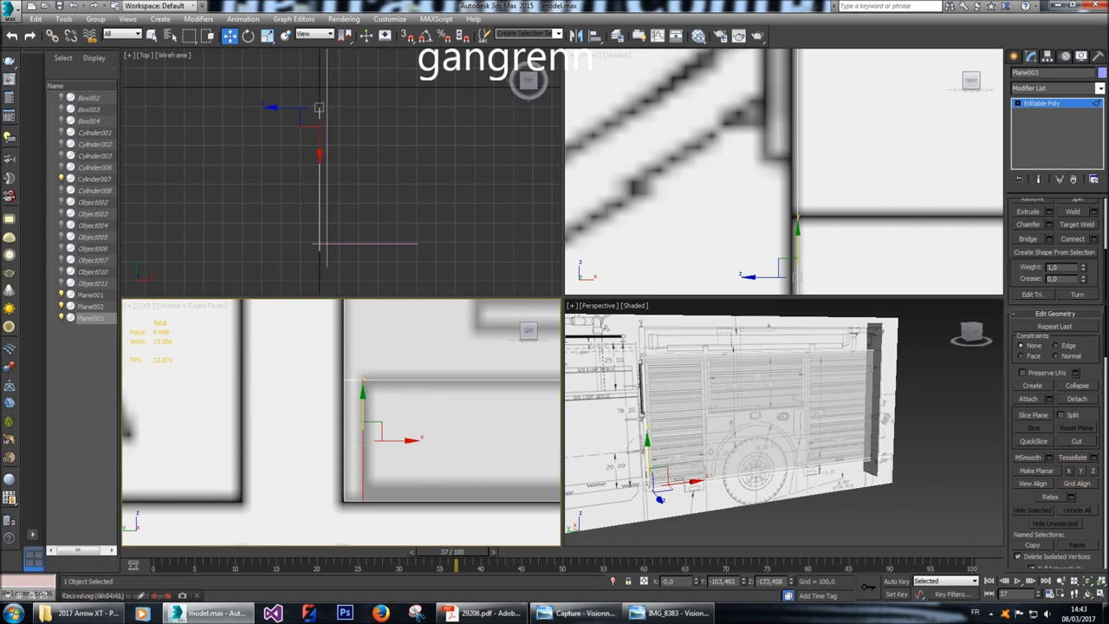
scroll(238, 481, "down", 3)
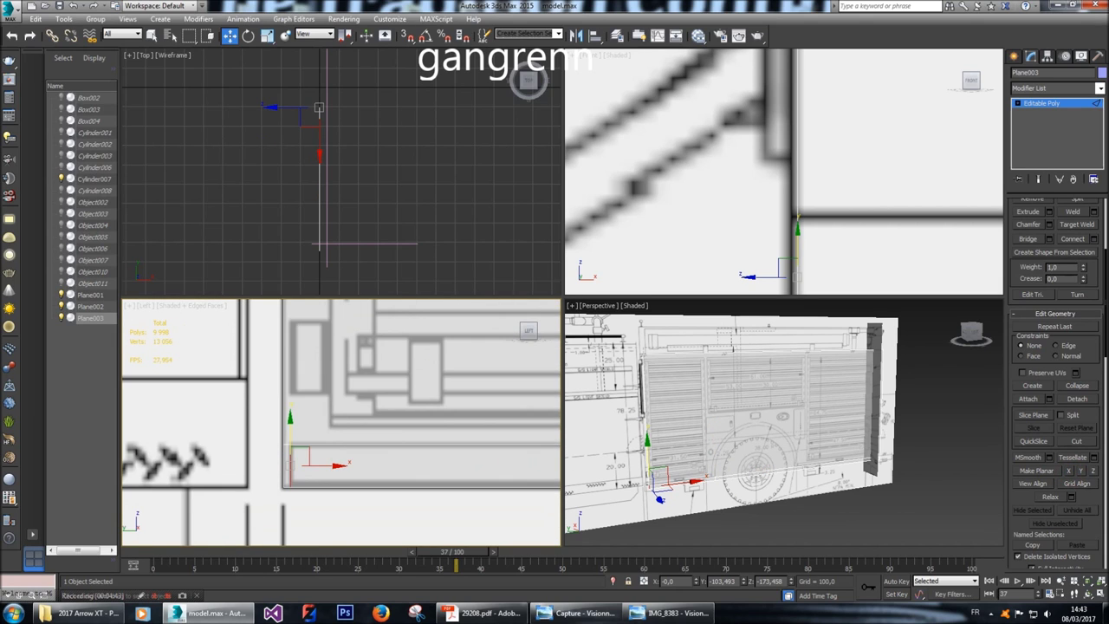
scroll(1094, 279, "up", 5)
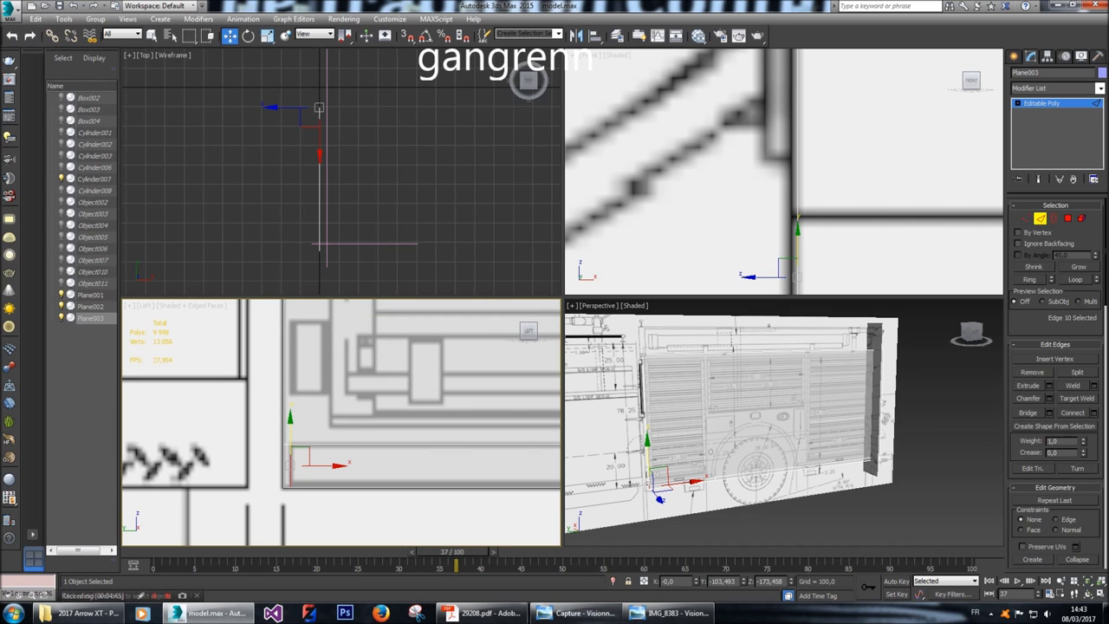
left_click(1068, 219)
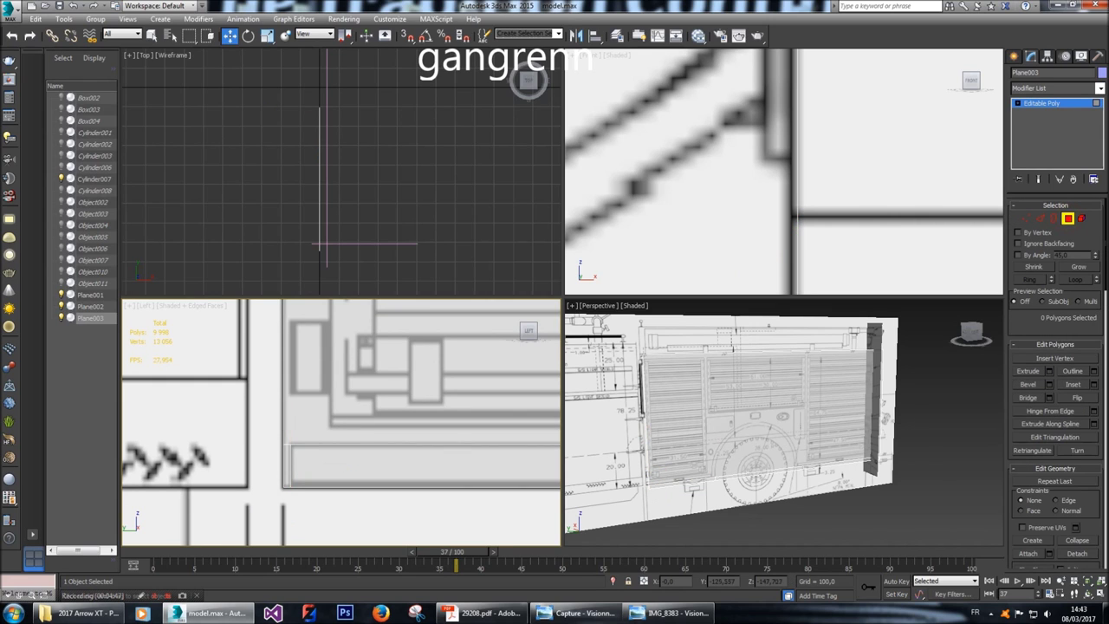
Select the two thin strip polygons along the body bottom and extrude them by 3.
scroll(342, 422, "up", 2)
left_click(303, 457)
scroll(350, 460, "down", 4)
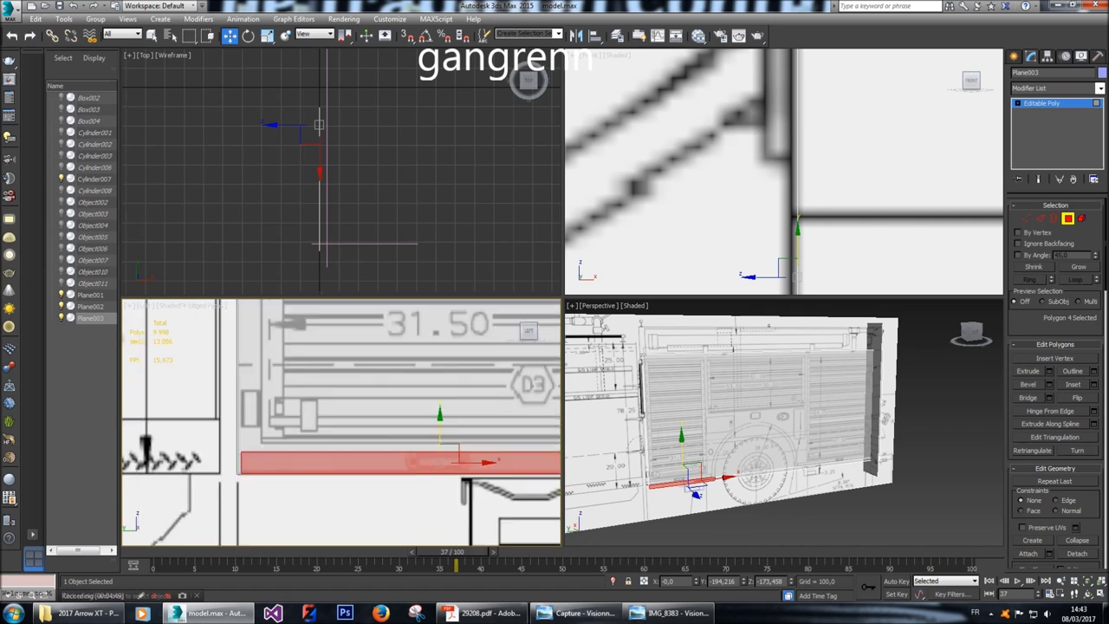
middle_click_drag(555, 503, 130, 533)
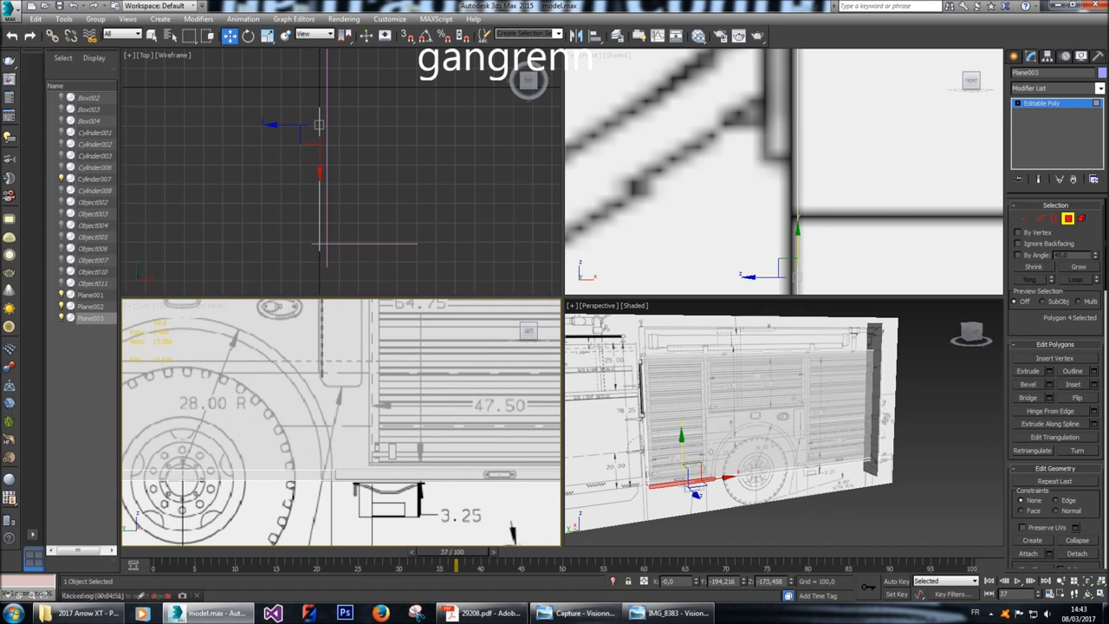
left_click(485, 475, "ctrl")
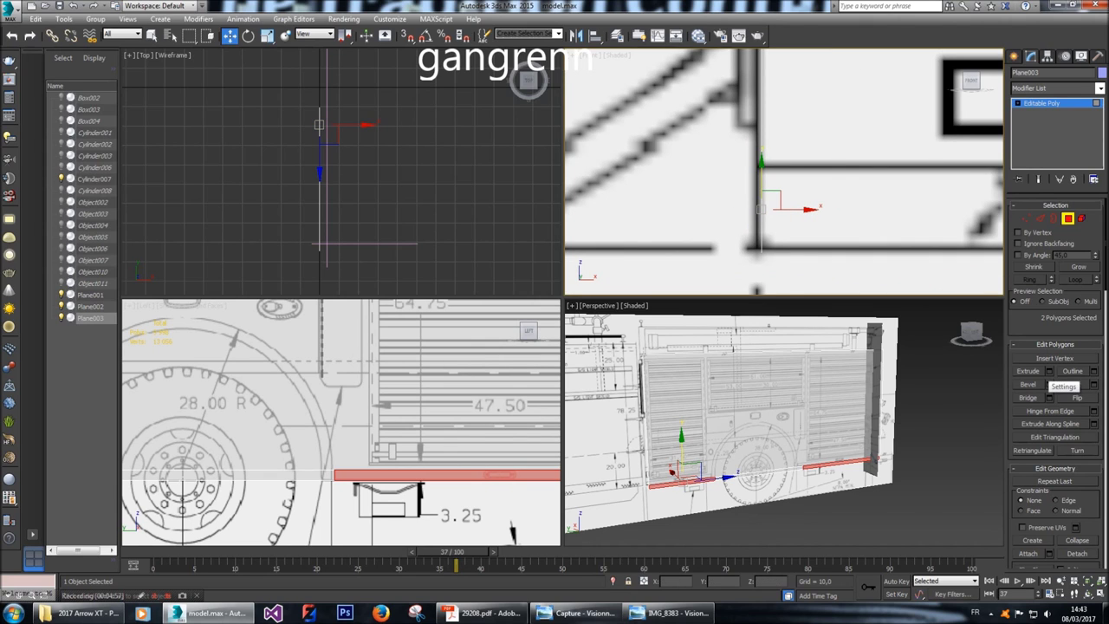
left_click(1050, 371)
double_click(807, 194)
type("3")
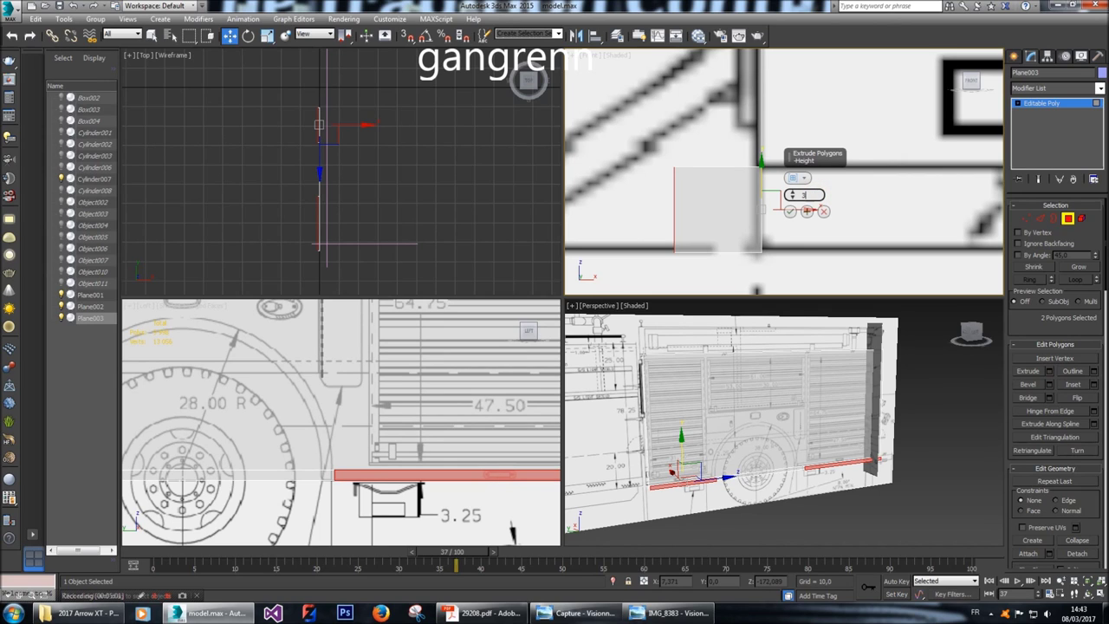
key("Return")
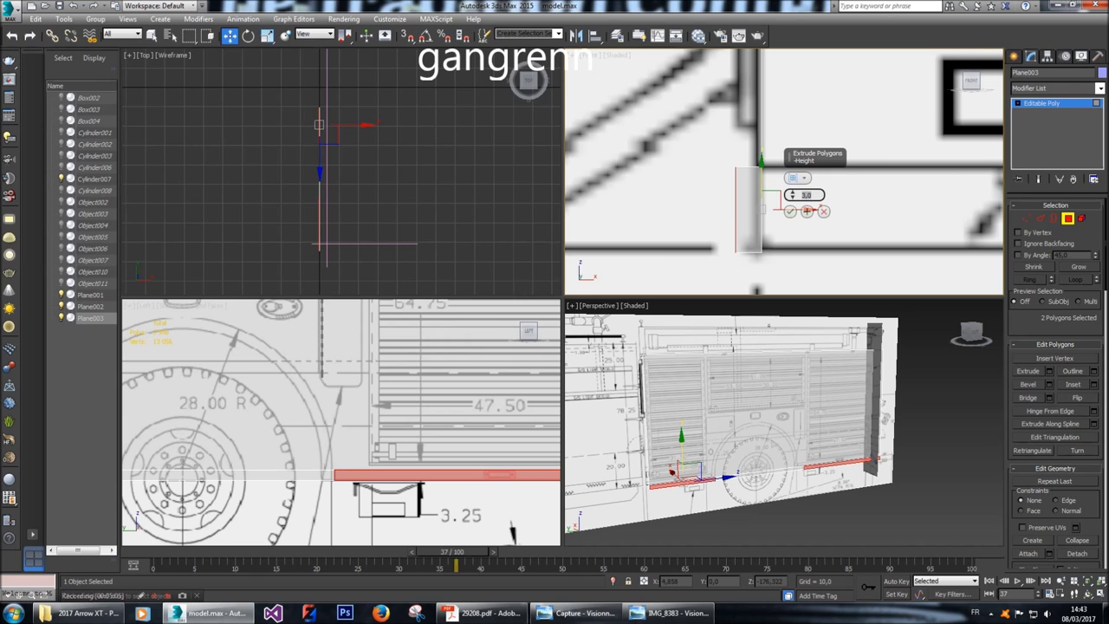
Apply and continue, then extrude the strips again with height 6 and confirm.
scroll(760, 174, "down", 1)
middle_click_drag(761, 174, 737, 149)
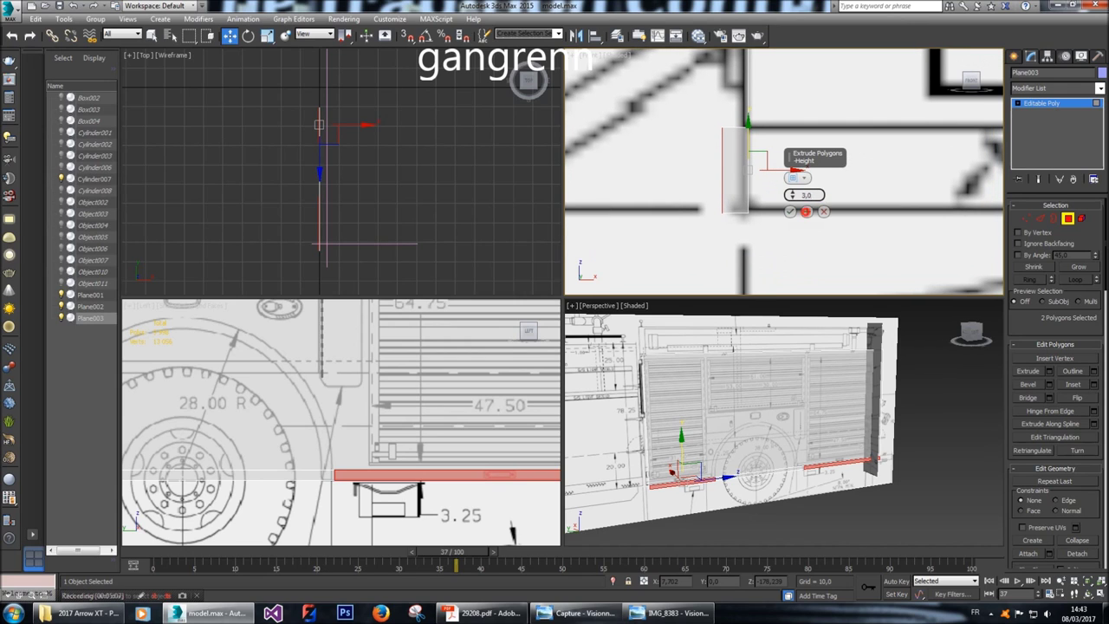
left_click(806, 212)
left_click(814, 195)
type("5")
key("Return")
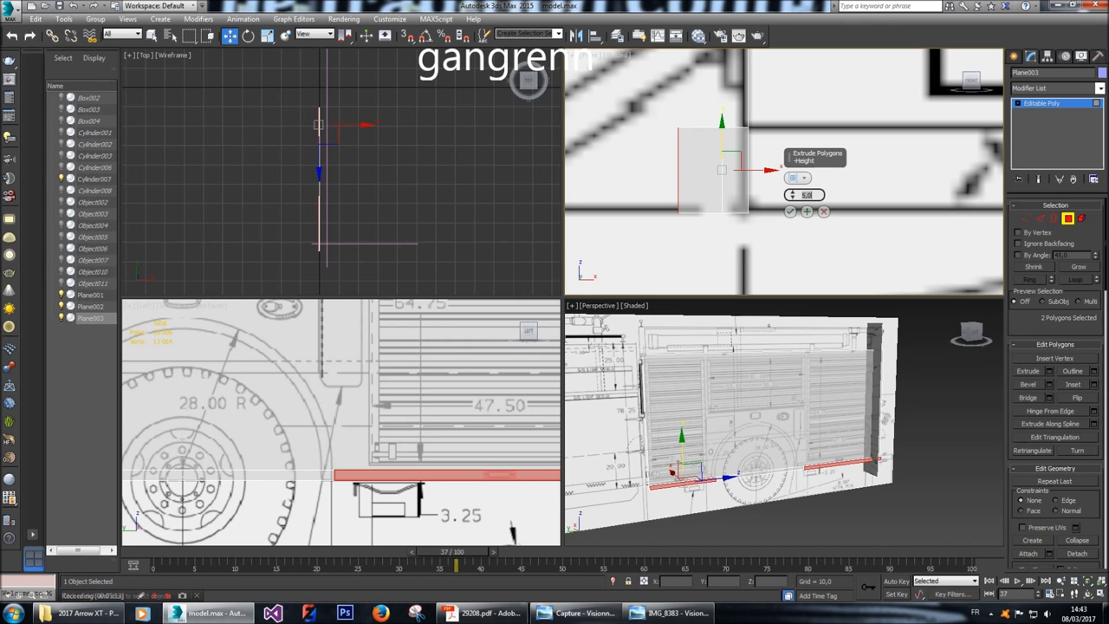
type("6")
key("Return")
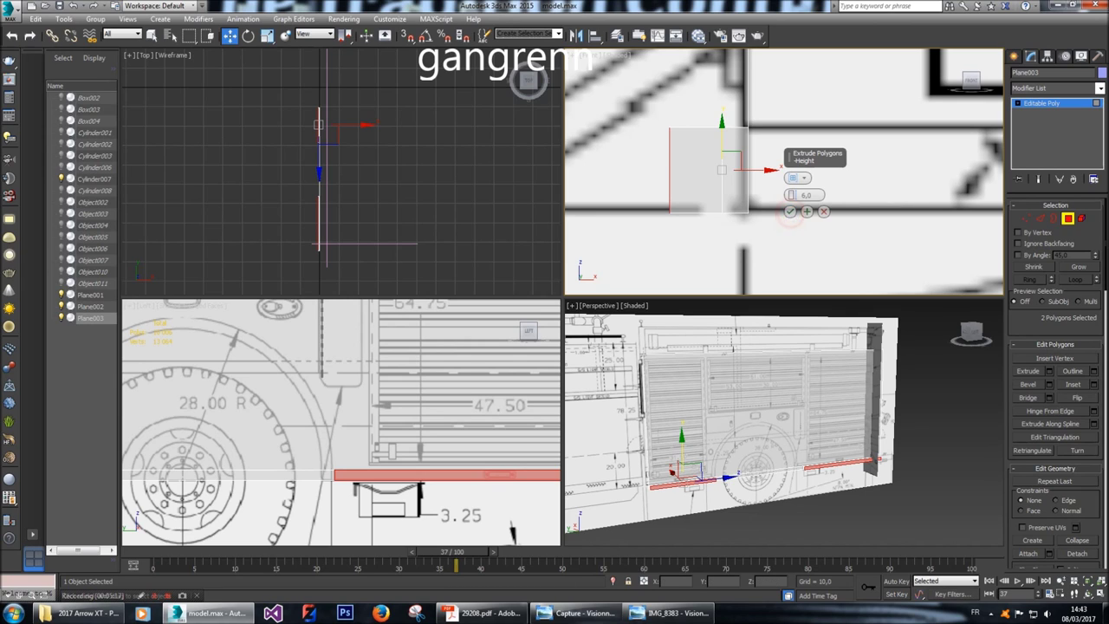
left_click(790, 211)
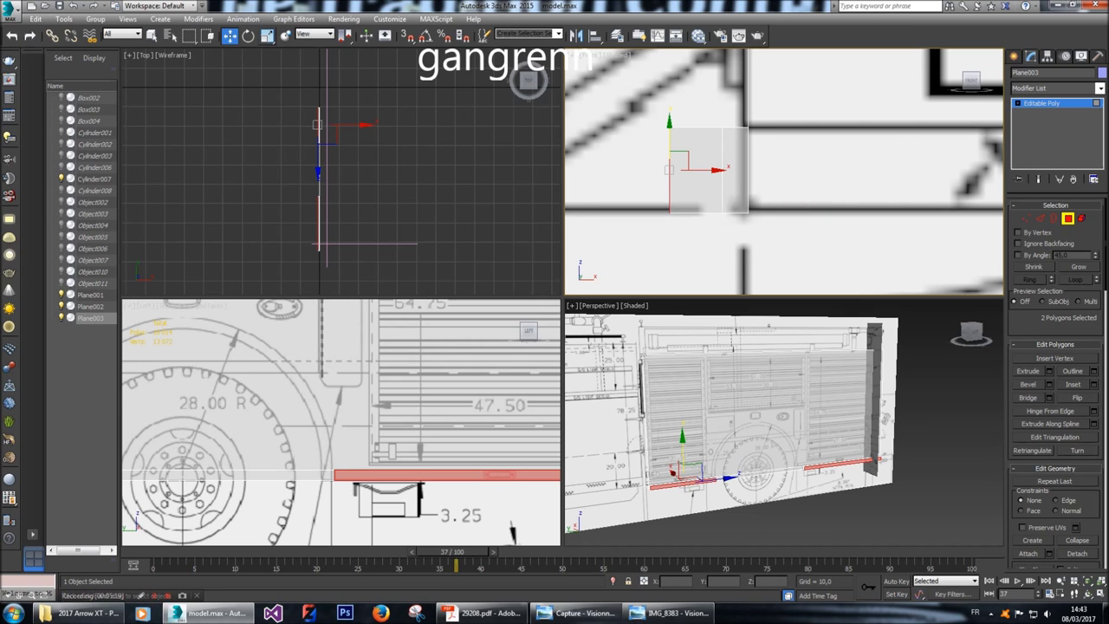
left_click(267, 35)
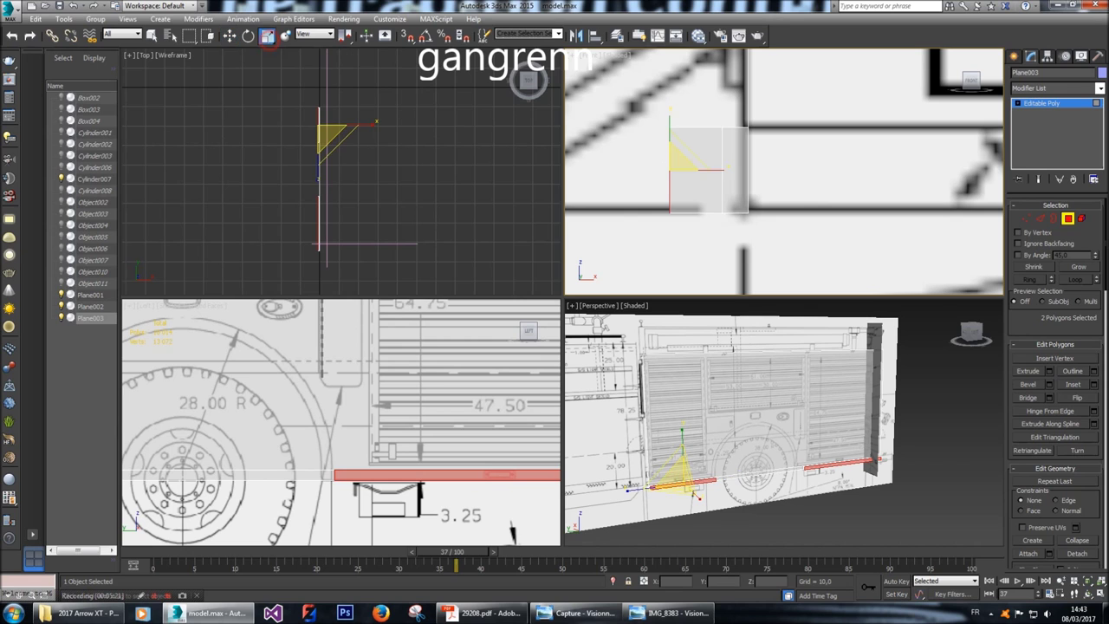
Scale the red strip shorter along X, undoing the first overshoot.
scroll(513, 531, "down", 4)
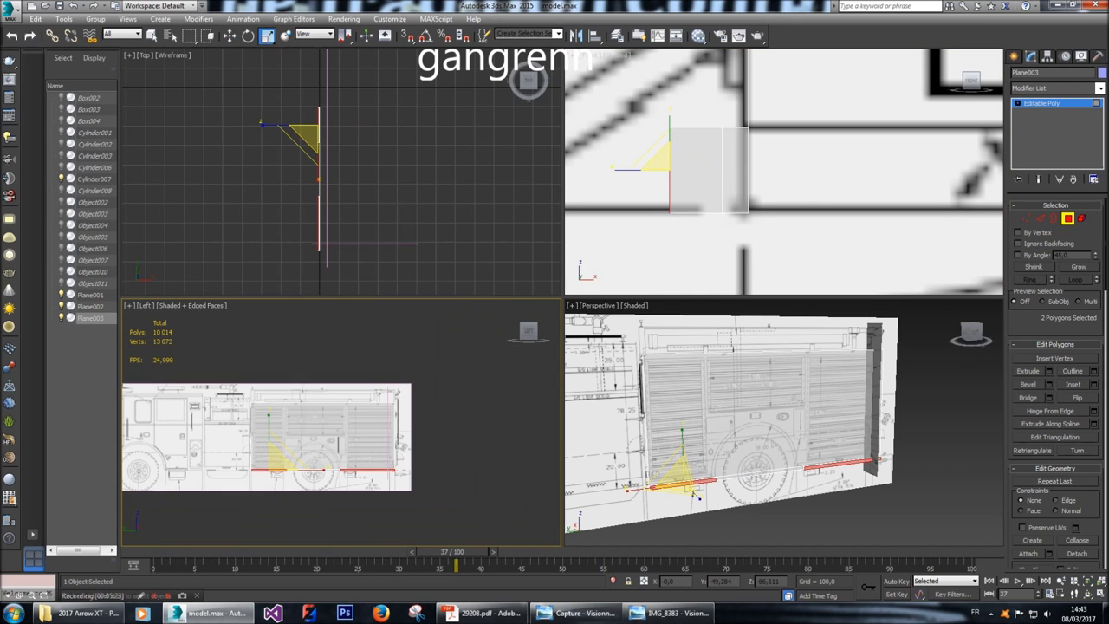
scroll(513, 531, "up", 2)
scroll(357, 459, "up", 4)
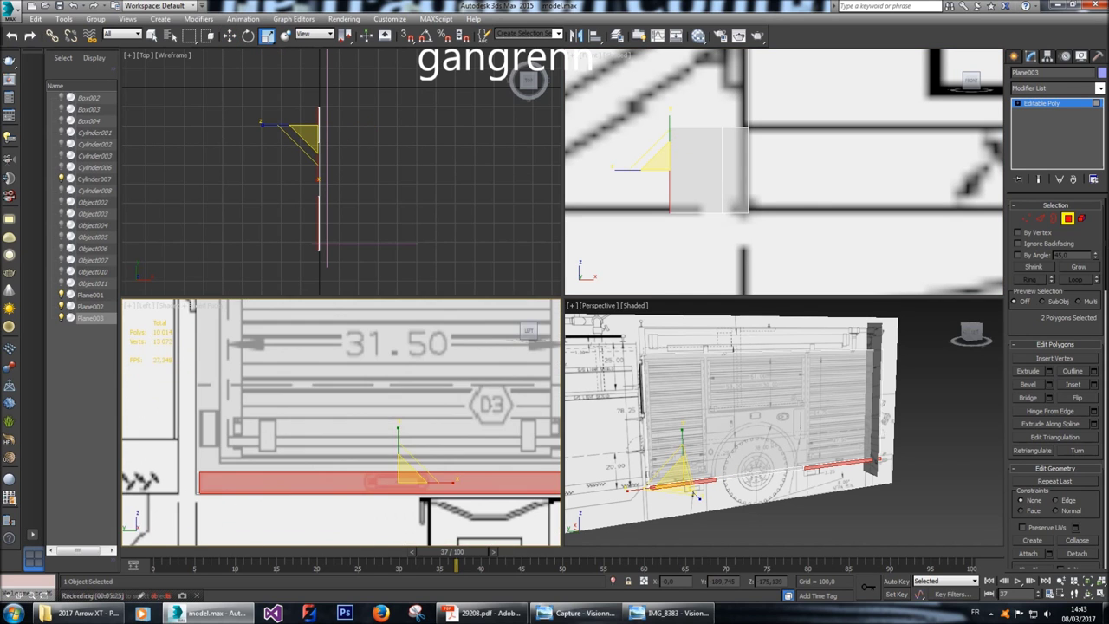
middle_click_drag(357, 459, 331, 466)
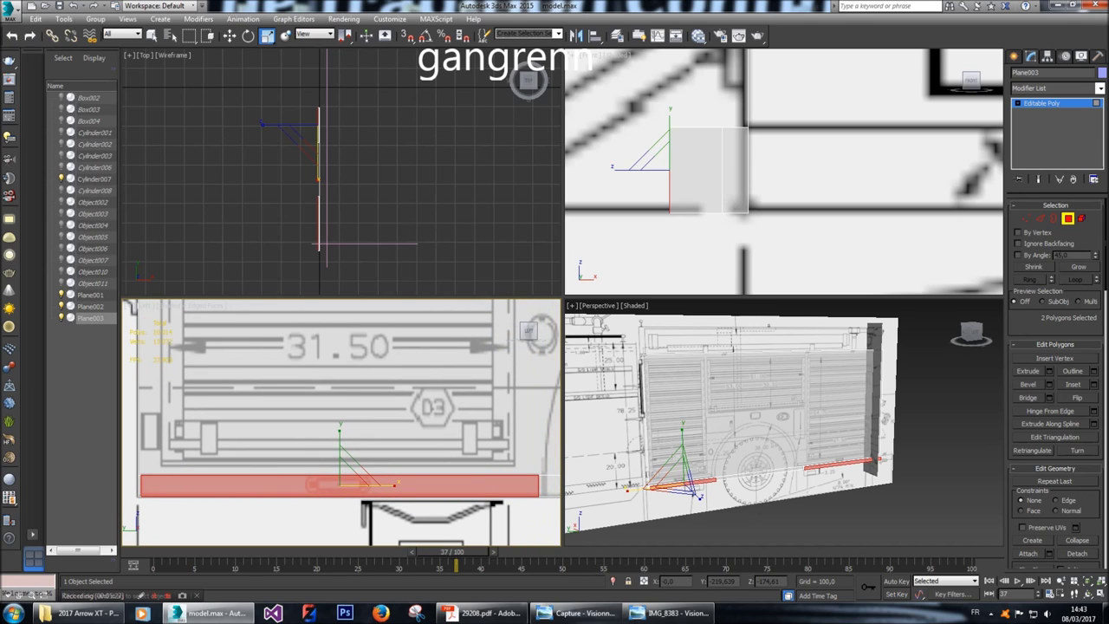
left_click_drag(397, 484, 390, 485)
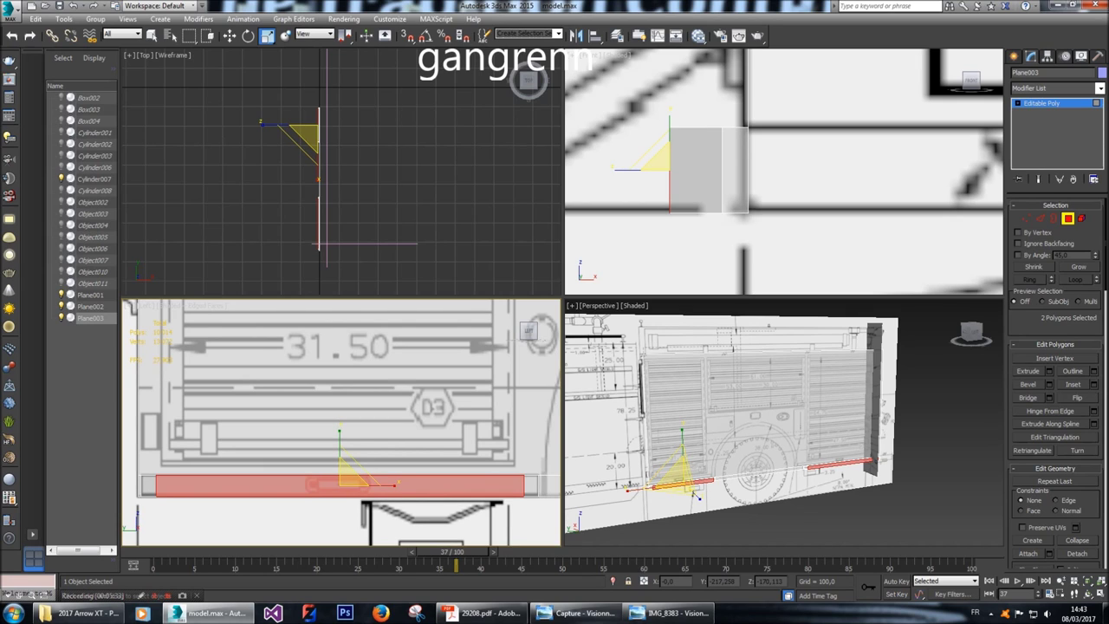
key("ctrl+z")
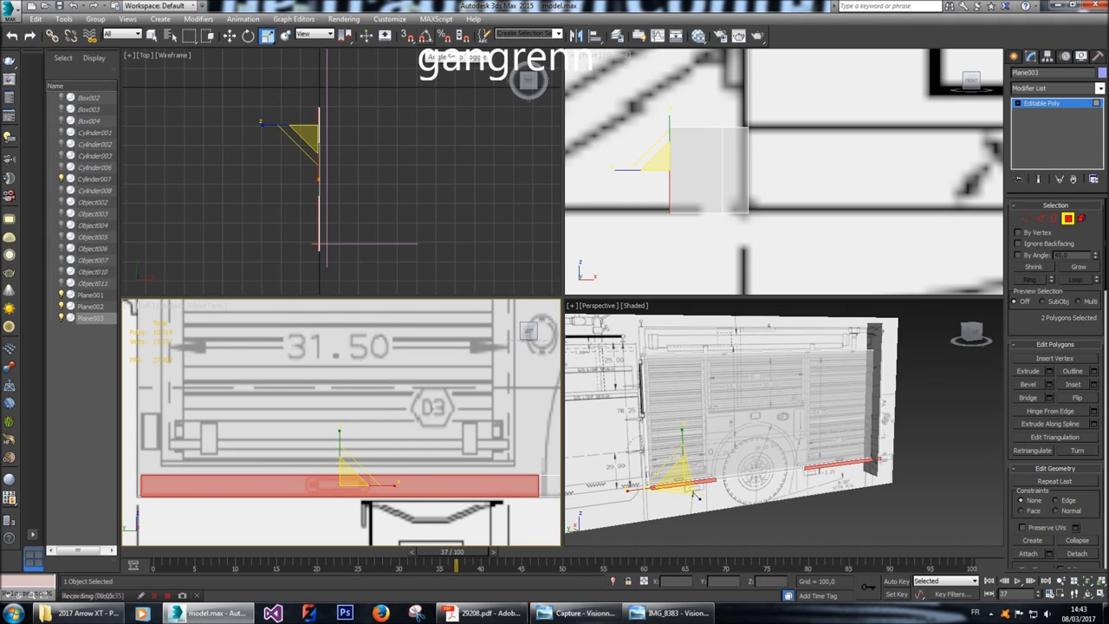
left_click(425, 35)
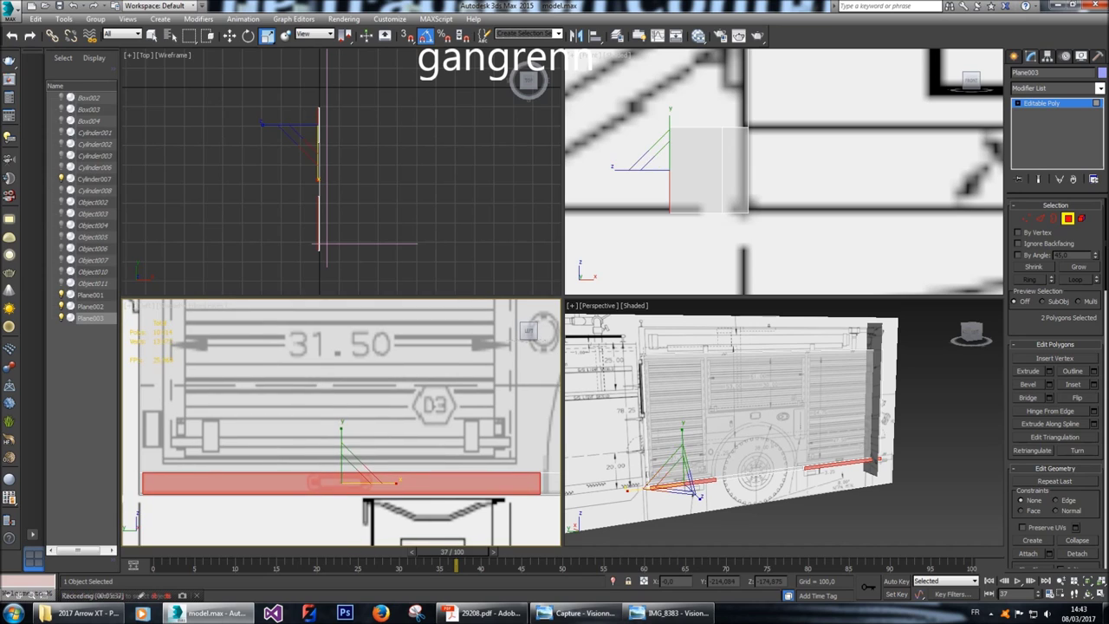
left_click_drag(396, 483, 397, 483)
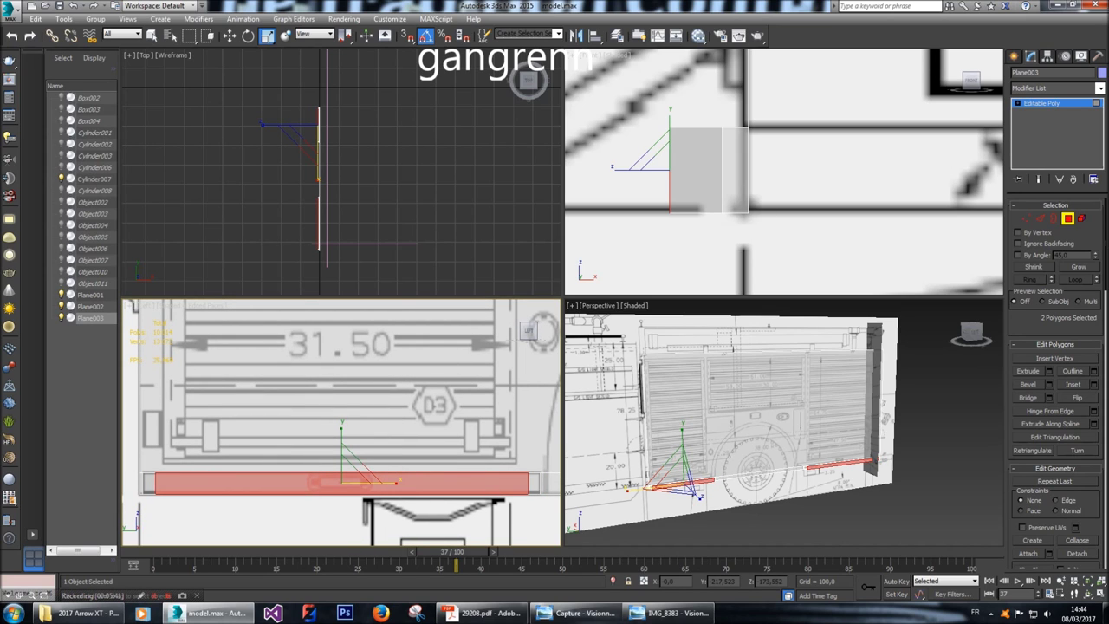
left_click_drag(397, 483, 385, 483)
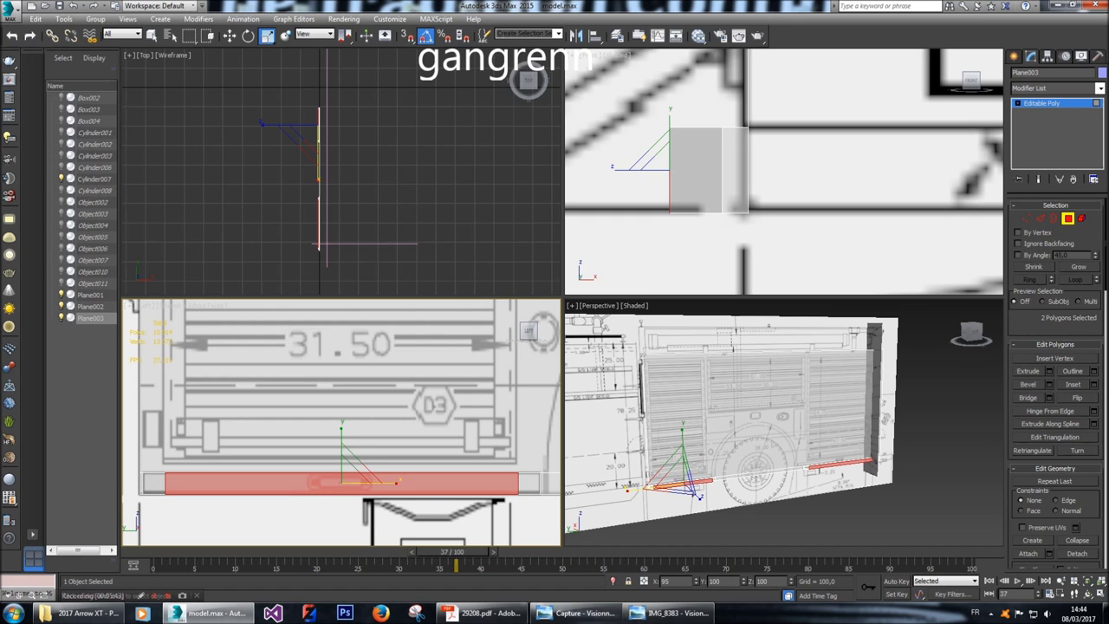
Redo the scale so the strip fits the blueprint at both ends, then deselect it.
left_click(681, 477)
scroll(695, 495, "up", 8)
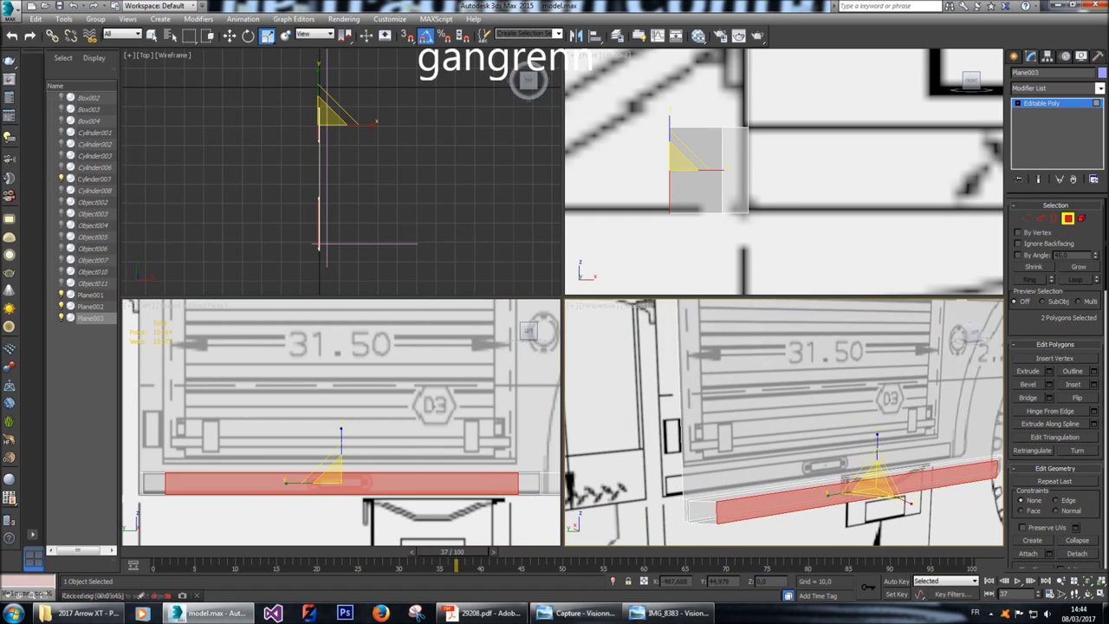
left_click(347, 483)
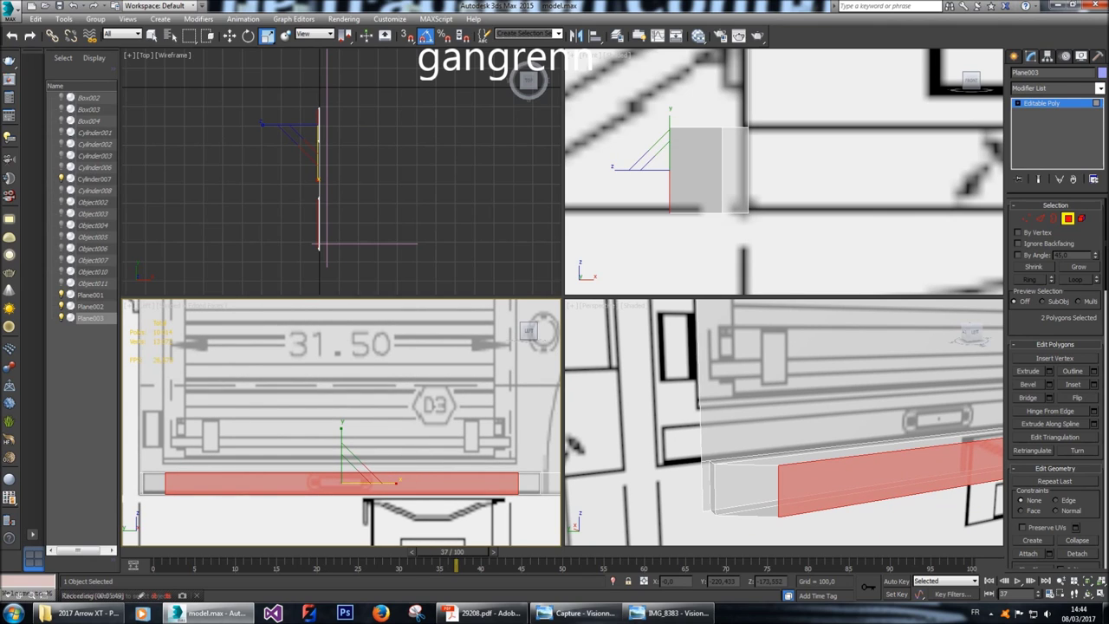
key("ctrl+z")
left_click_drag(373, 482, 383, 482)
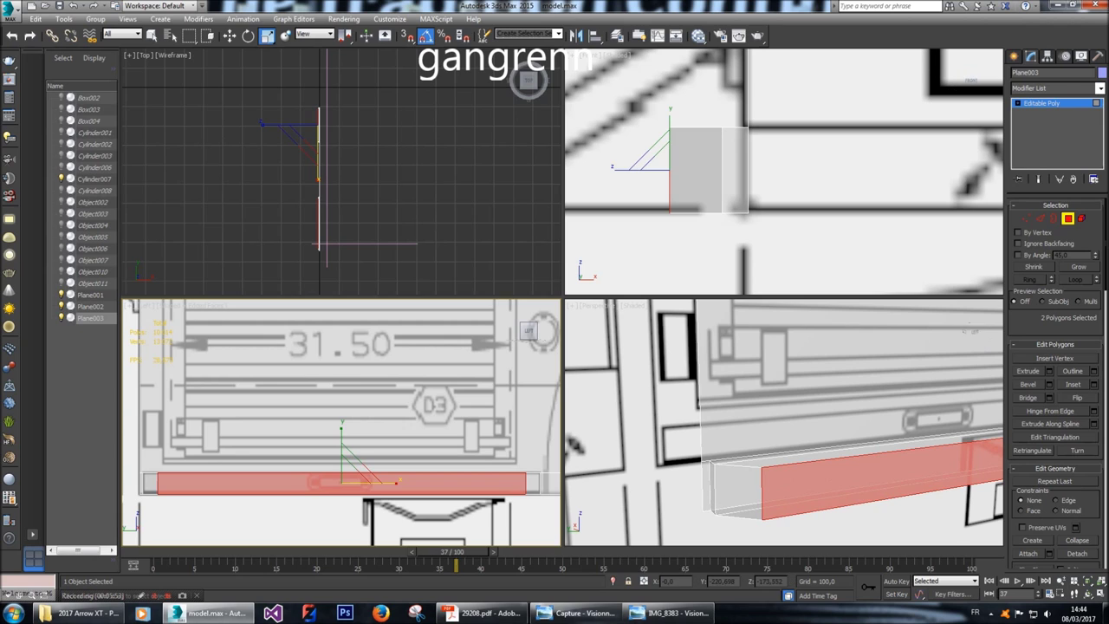
left_click(598, 494)
middle_click_drag(598, 495, 607, 498, "alt")
middle_click_drag(780, 173, 790, 187)
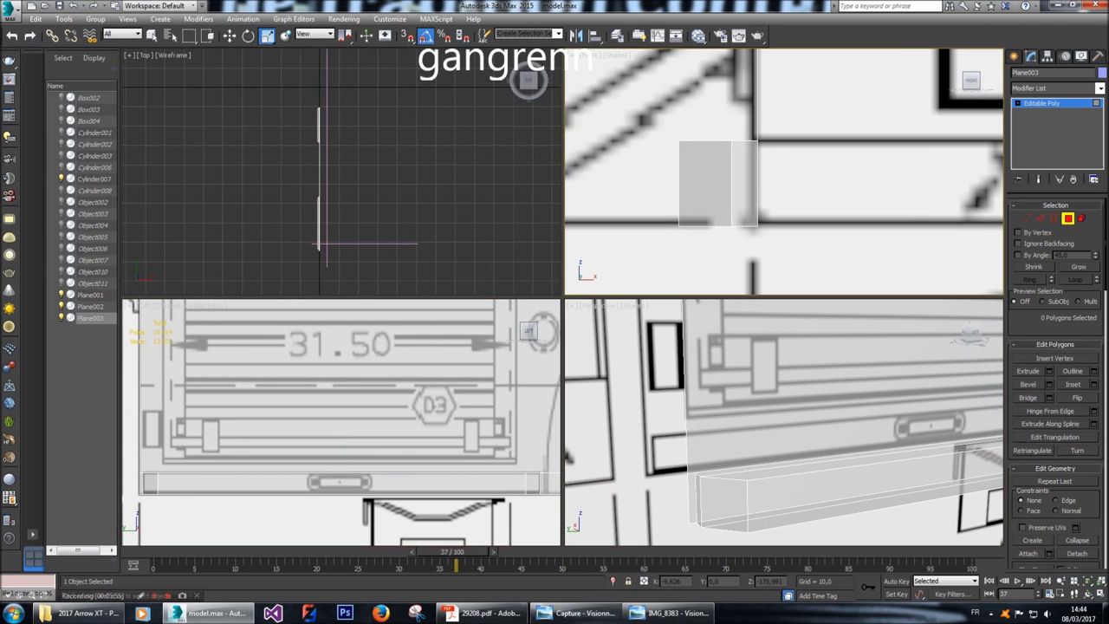
Move the eight left-end vertices of the strip slightly right along X.
left_click(1029, 218)
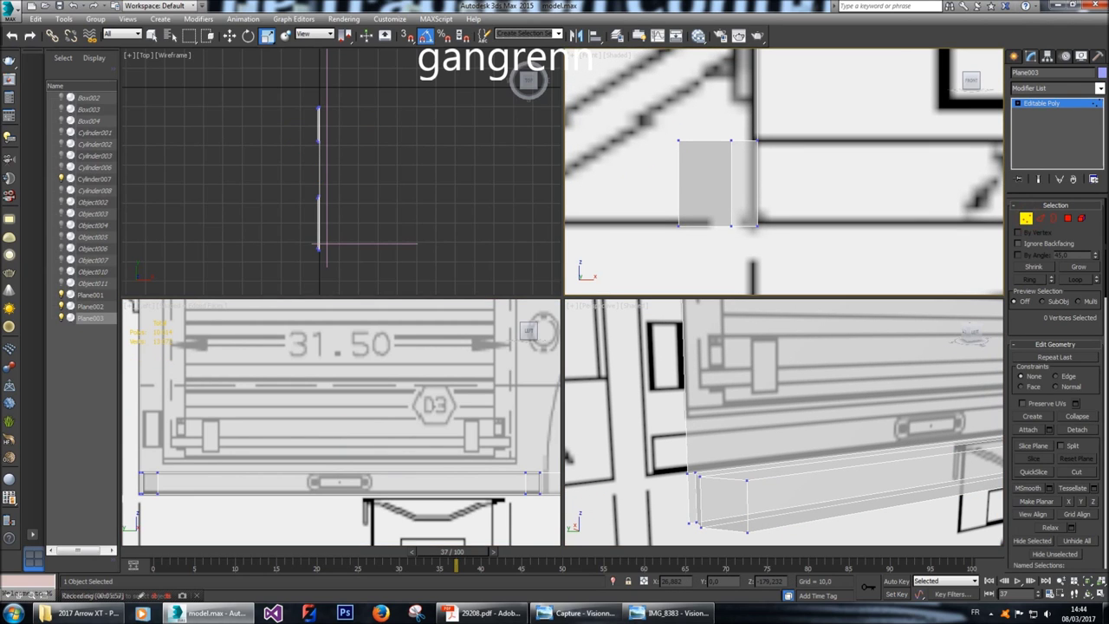
left_click_drag(664, 119, 695, 237)
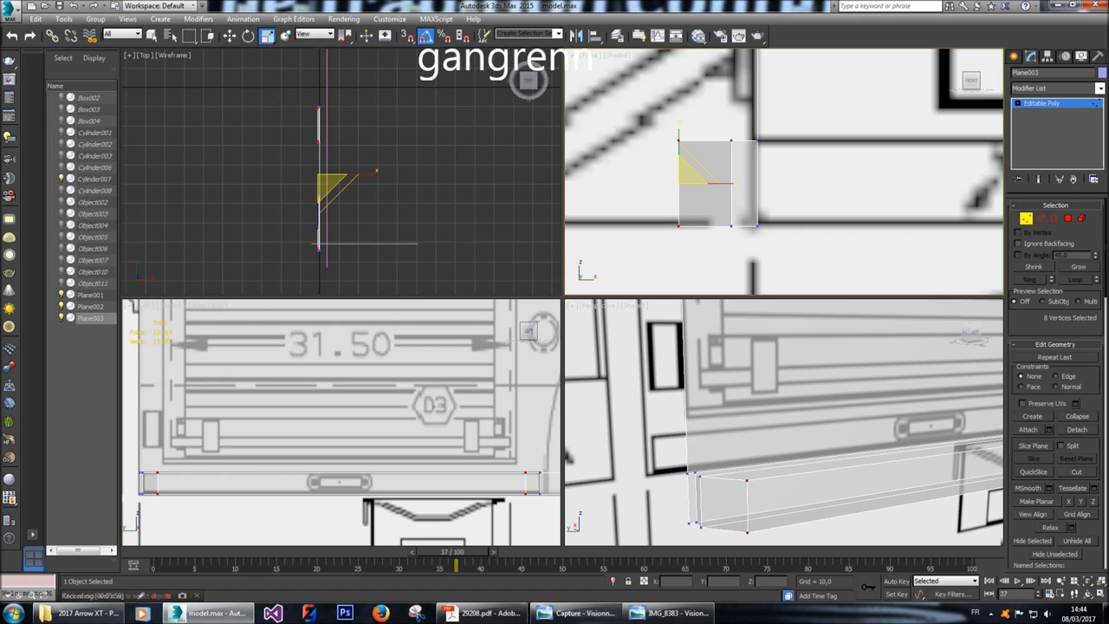
left_click(231, 34)
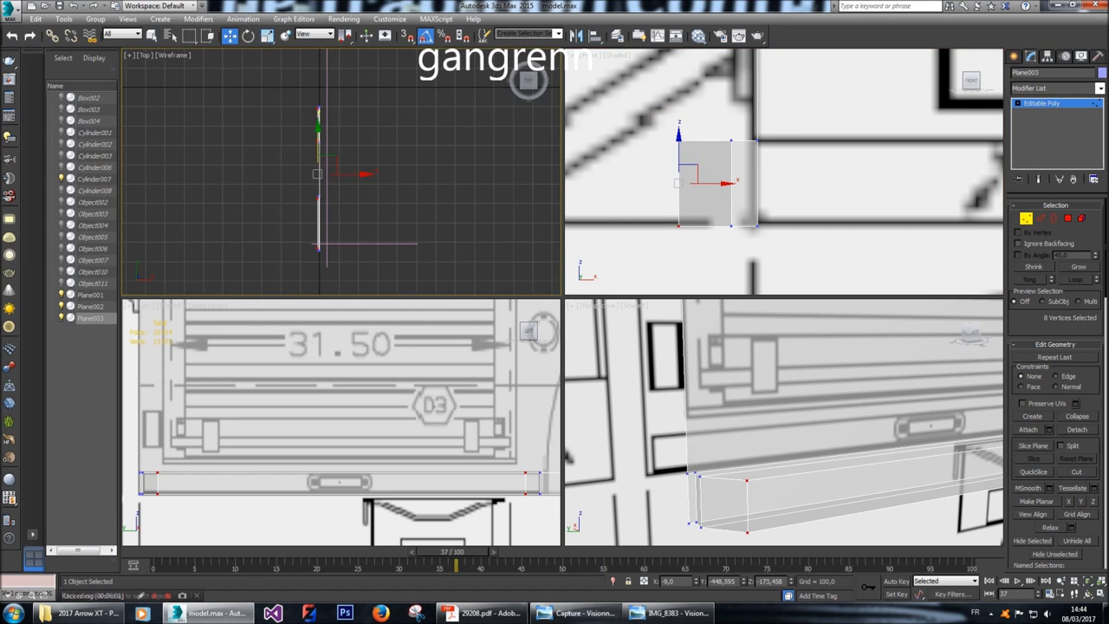
middle_click_drag(780, 174, 784, 182)
left_click_drag(728, 192, 733, 192)
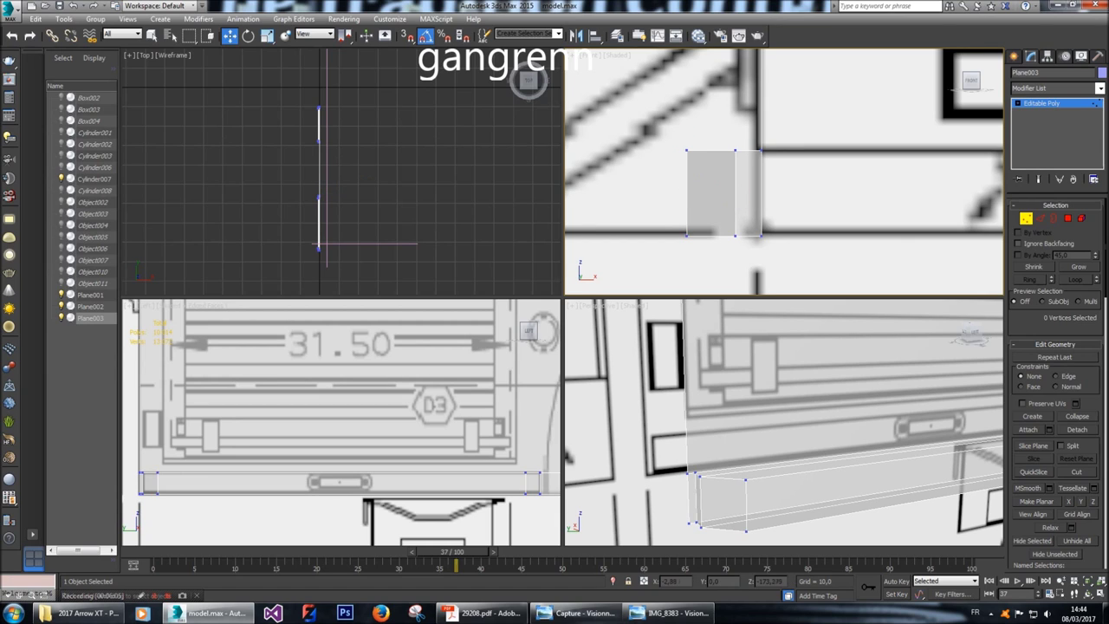
left_click(656, 138)
left_click(734, 195)
left_click(649, 186)
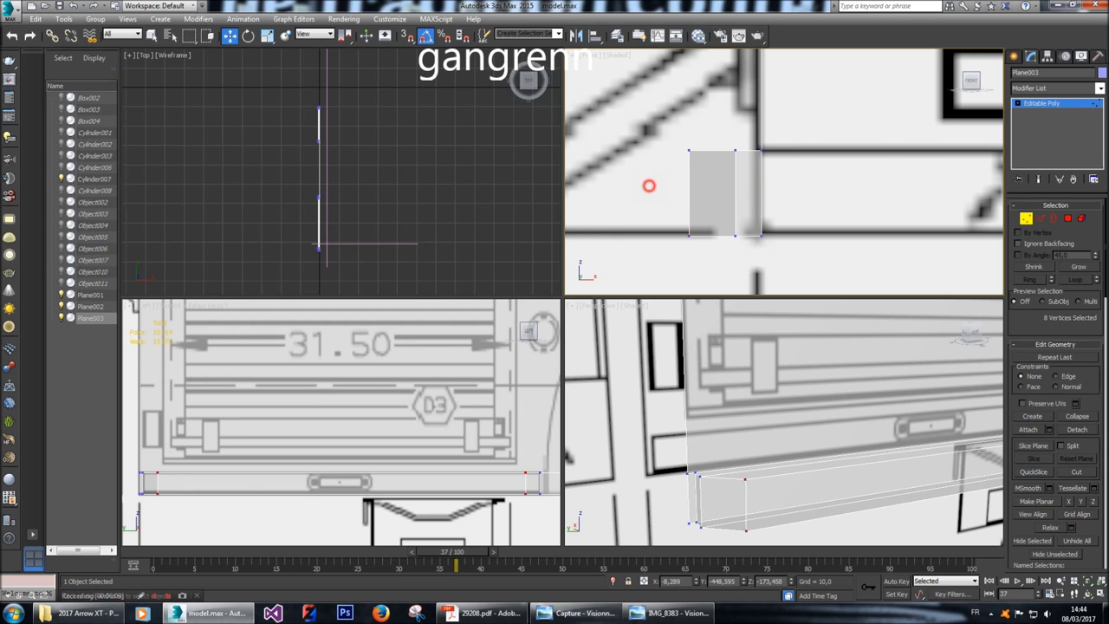
Orbit to inspect the strip's end and compare against the fire-truck reference photo.
scroll(823, 412, "down", 3)
middle_click_drag(866, 364, 790, 371, "alt")
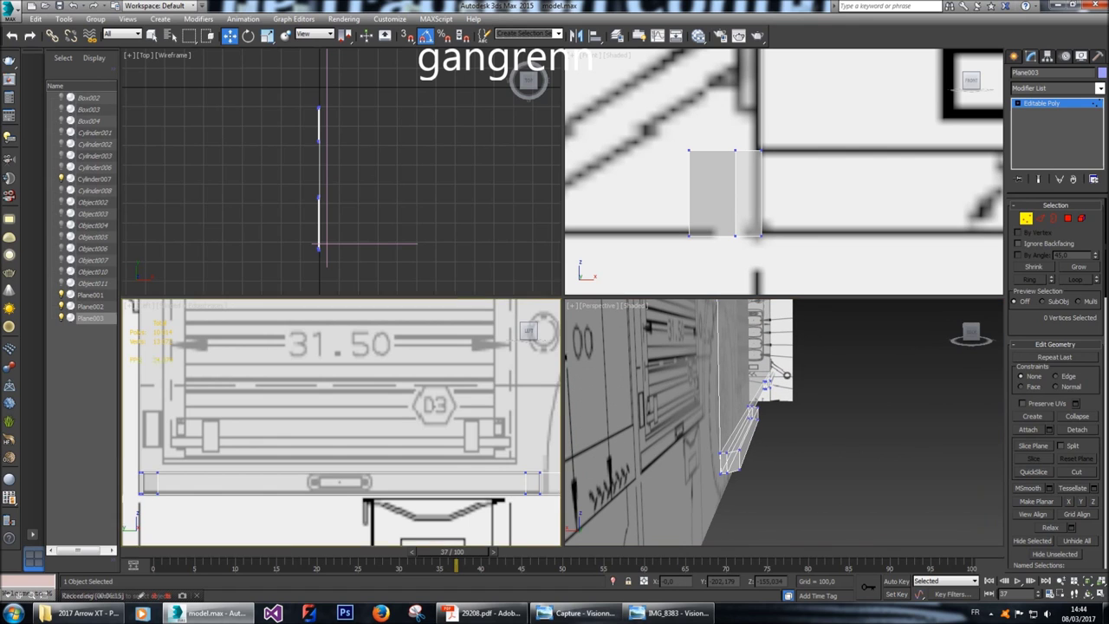
scroll(255, 483, "down", 4)
middle_click_drag(255, 483, 227, 520)
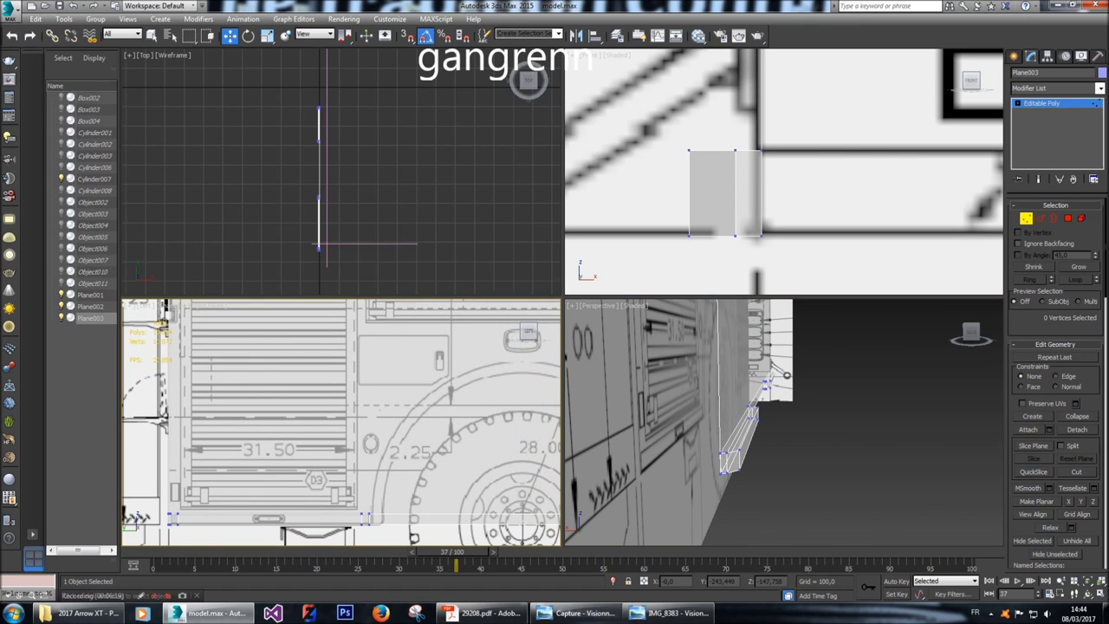
scroll(227, 520, "up", 5)
scroll(227, 520, "up", 3)
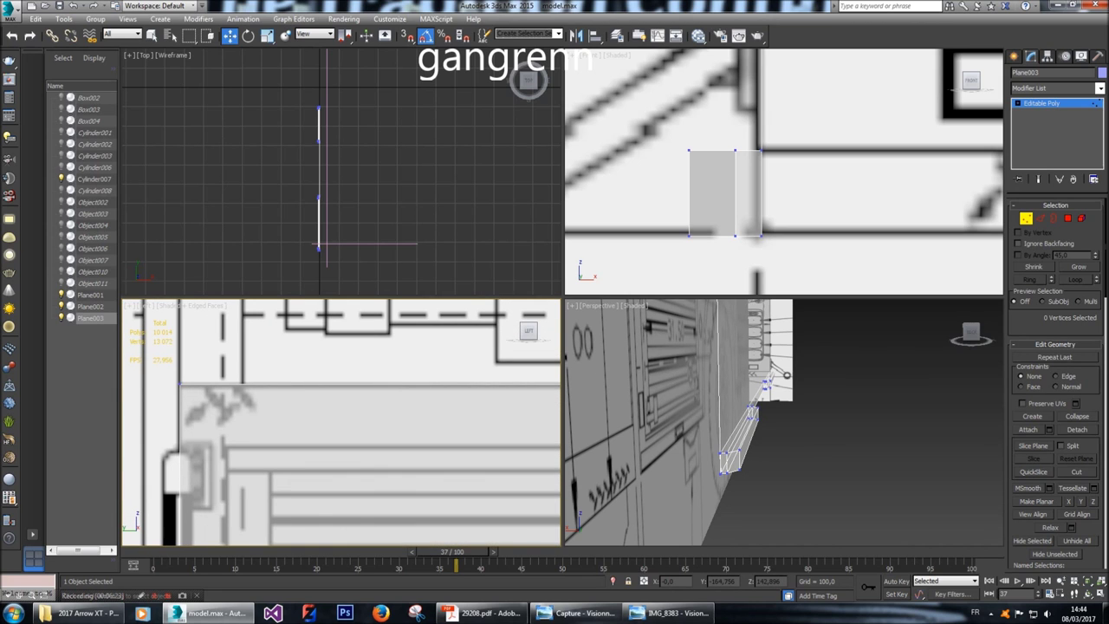
left_click(579, 612)
left_click_drag(527, 222, 520, 459)
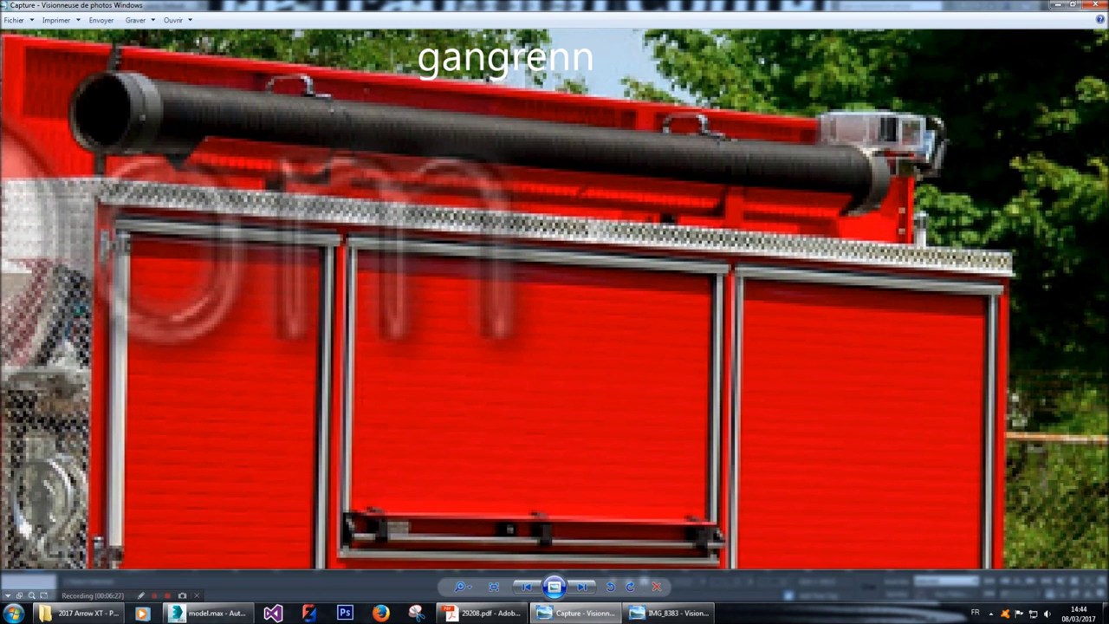
left_click(211, 613)
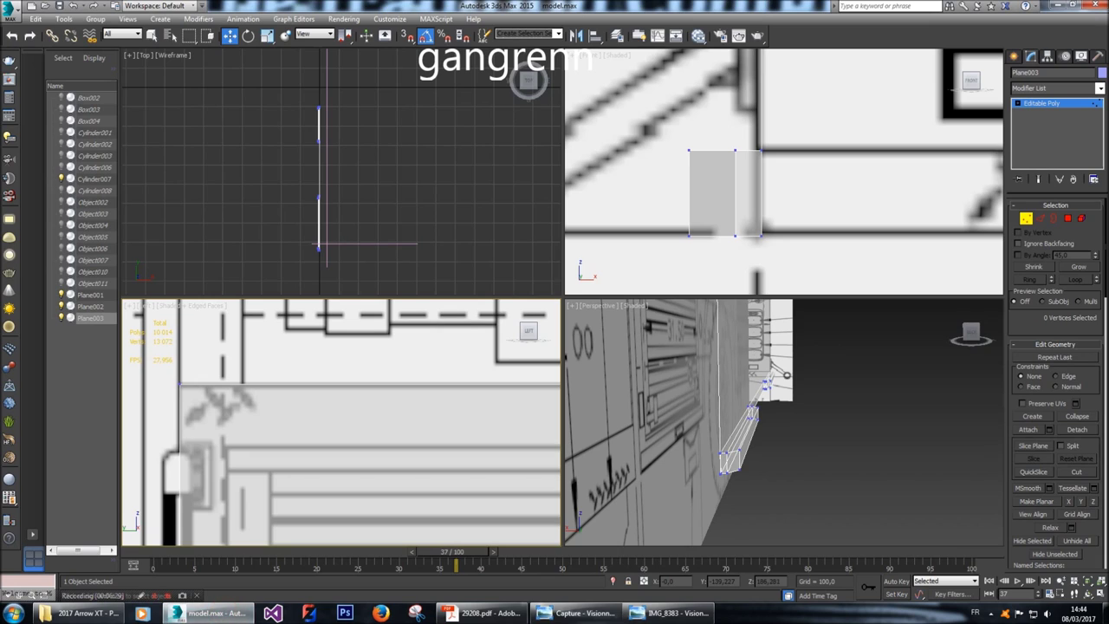
Select edges across the side body and connect them with a new edge.
scroll(728, 190, "down", 8)
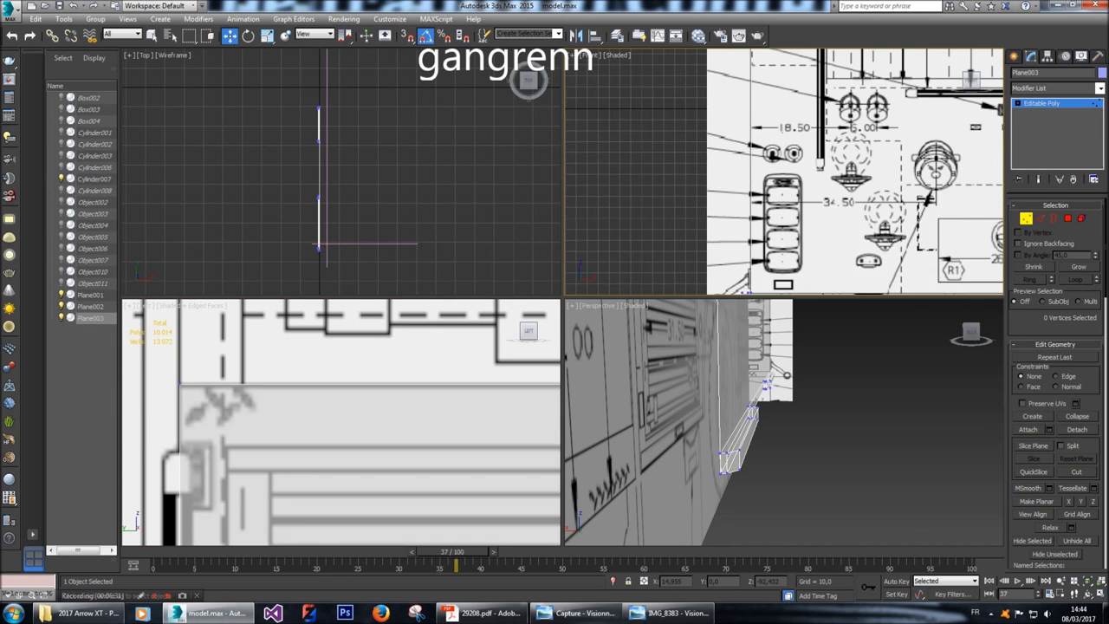
middle_click_drag(728, 173, 723, 277)
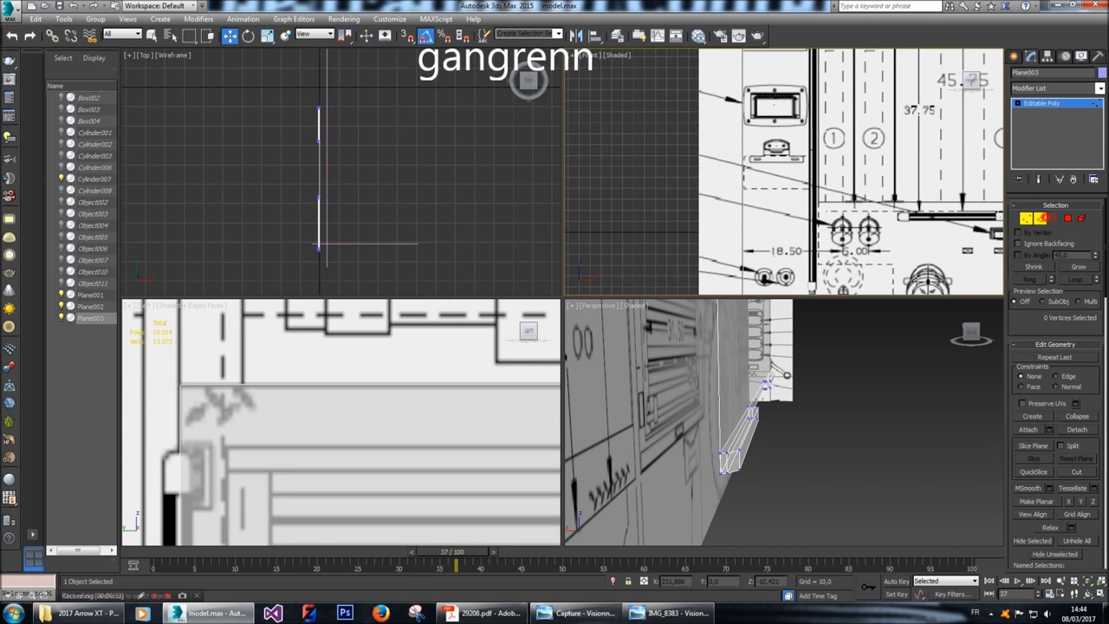
left_click(1040, 217)
middle_click_drag(725, 163, 711, 208)
left_click(711, 208)
scroll(224, 392, "down", 10)
left_click(224, 393)
left_click_drag(225, 393, 438, 424)
middle_click_drag(832, 173, 835, 175)
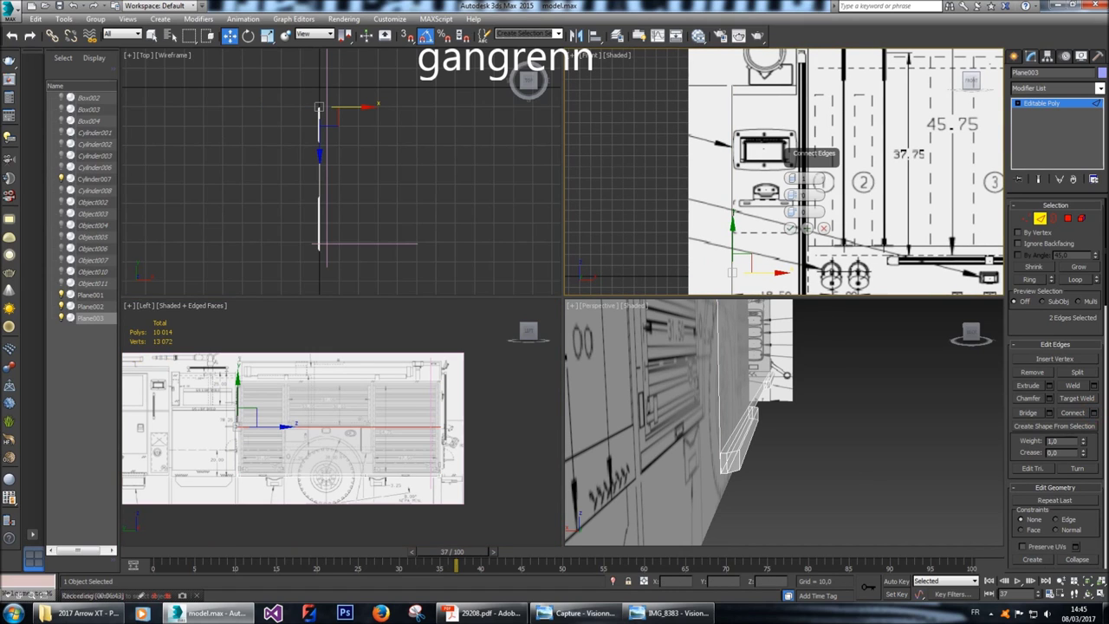
key("ctrl+shift+e")
left_click(348, 478)
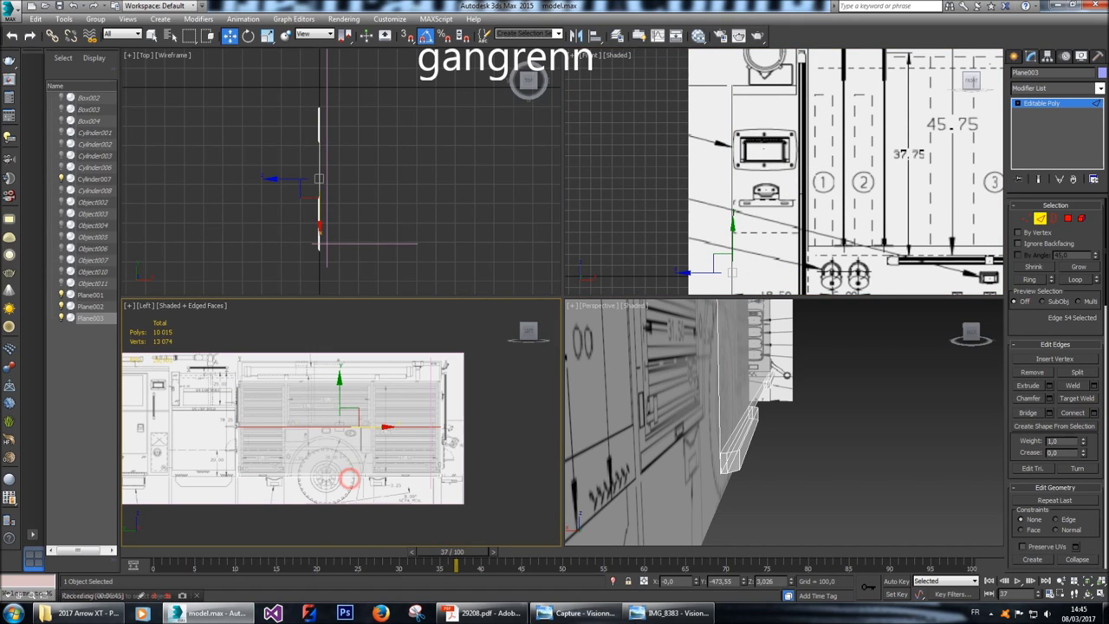
Move the new edge up in Y until it sits on the blueprint line.
middle_click_drag(348, 415, 355, 446)
scroll(355, 446, "up", 4)
left_click_drag(345, 472, 343, 388)
scroll(342, 388, "up", 5)
scroll(356, 407, "up", 3)
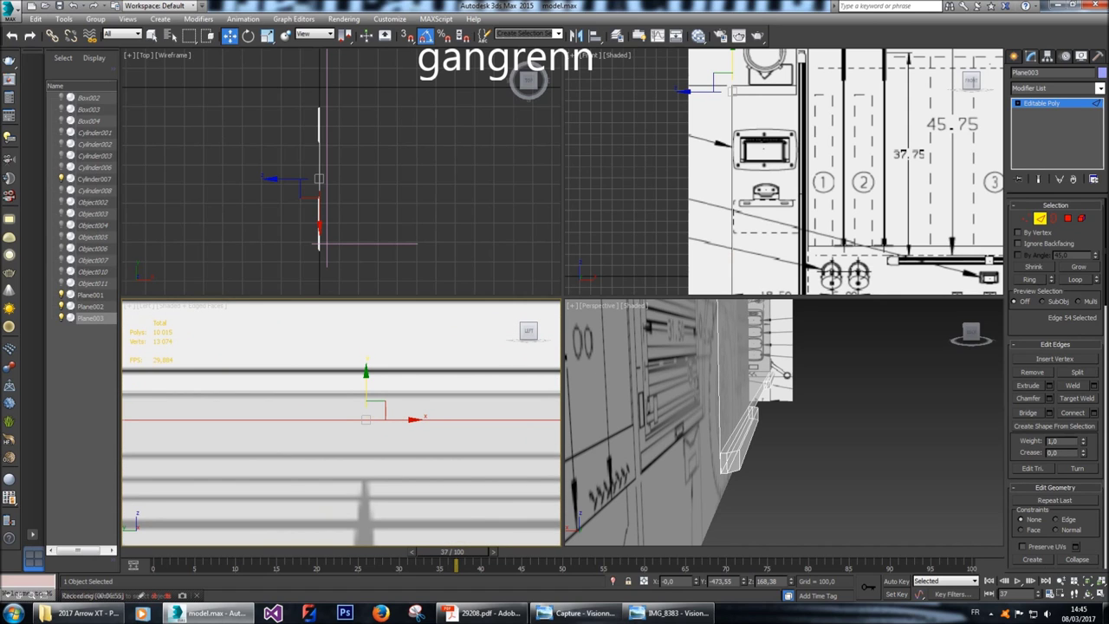
scroll(424, 390, "down", 5)
scroll(308, 372, "up", 3)
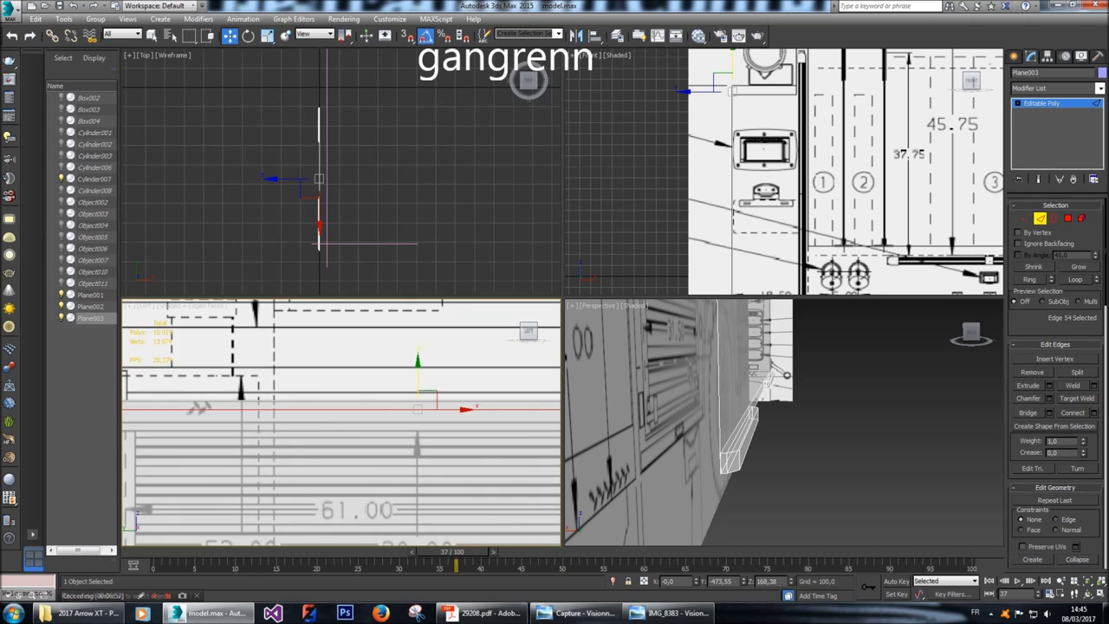
left_click_drag(450, 371, 451, 375)
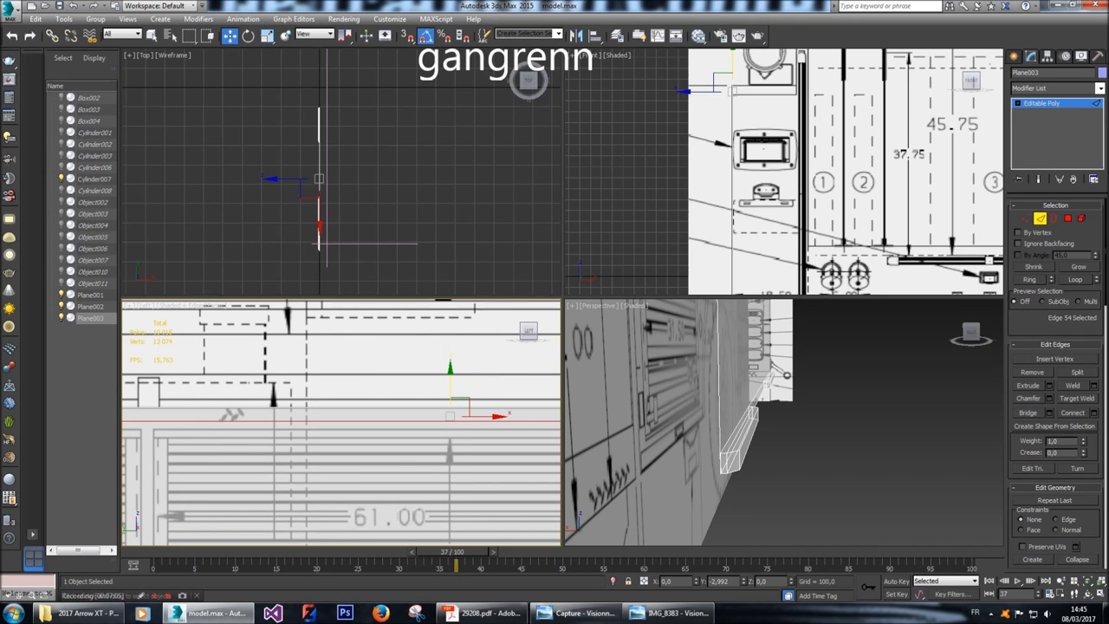
left_click_drag(451, 375, 451, 374)
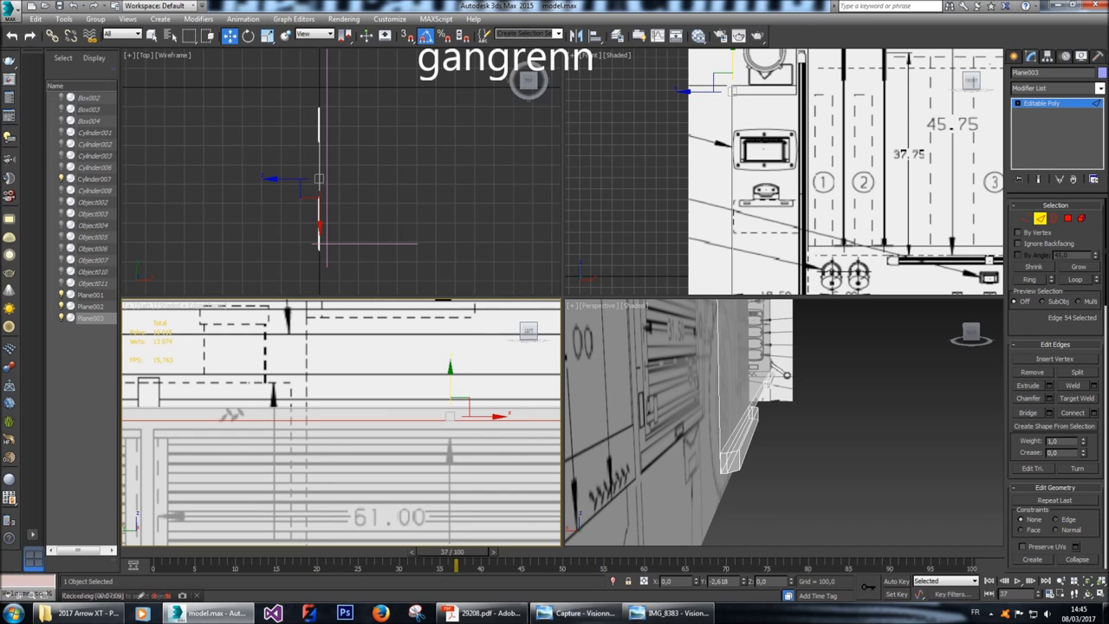
left_click_drag(450, 415, 450, 417)
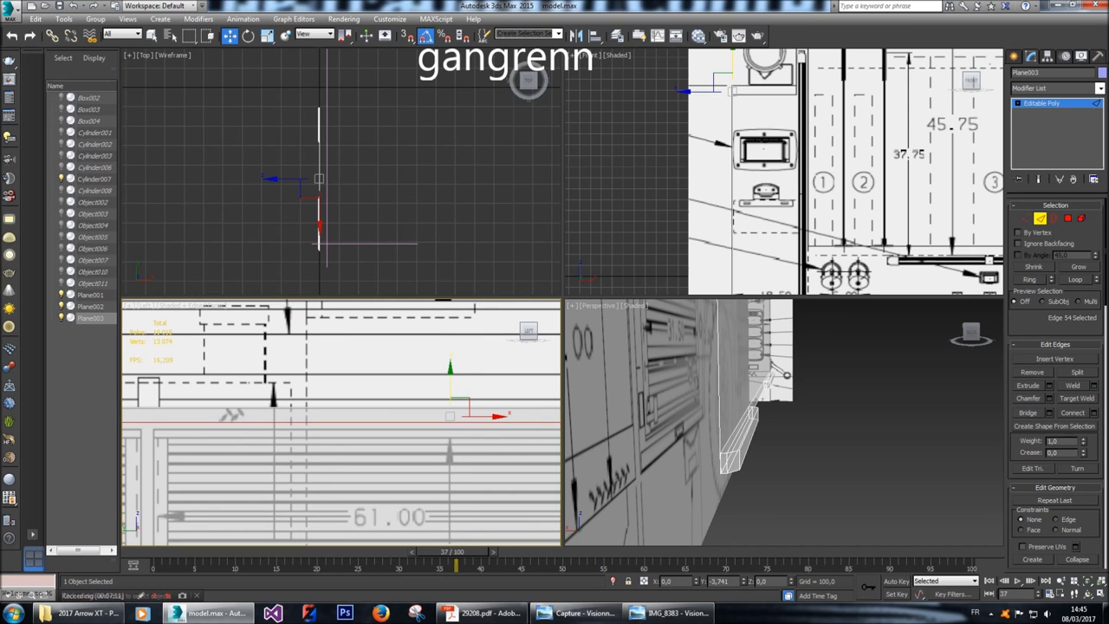
left_click_drag(450, 417, 450, 416)
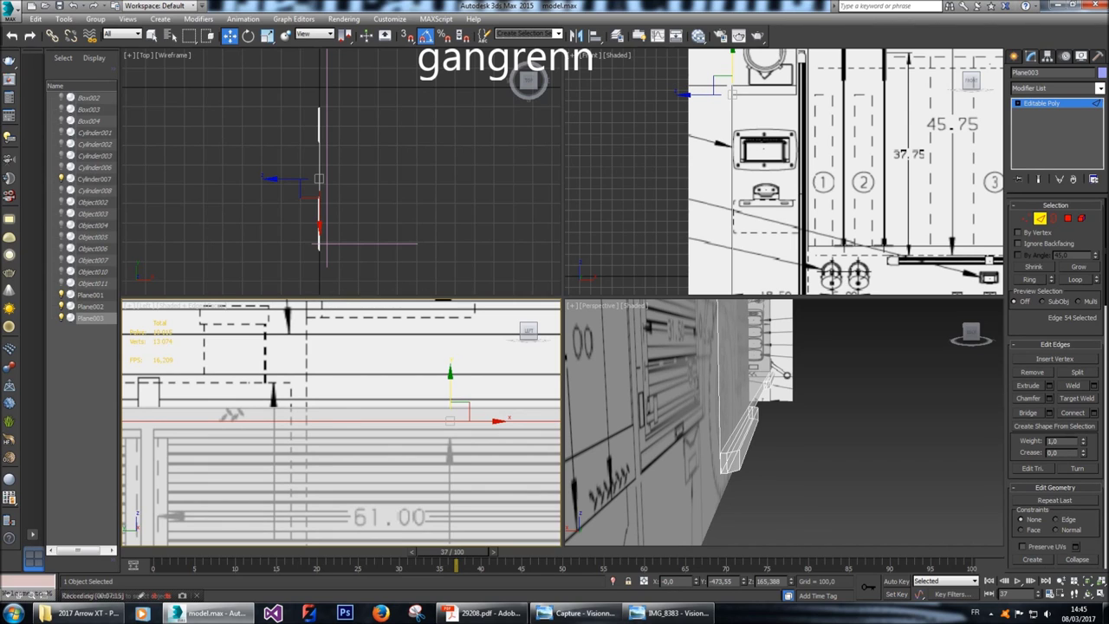
Orbit around the side body to check the result and clear the edge selection.
scroll(450, 416, "up", 3)
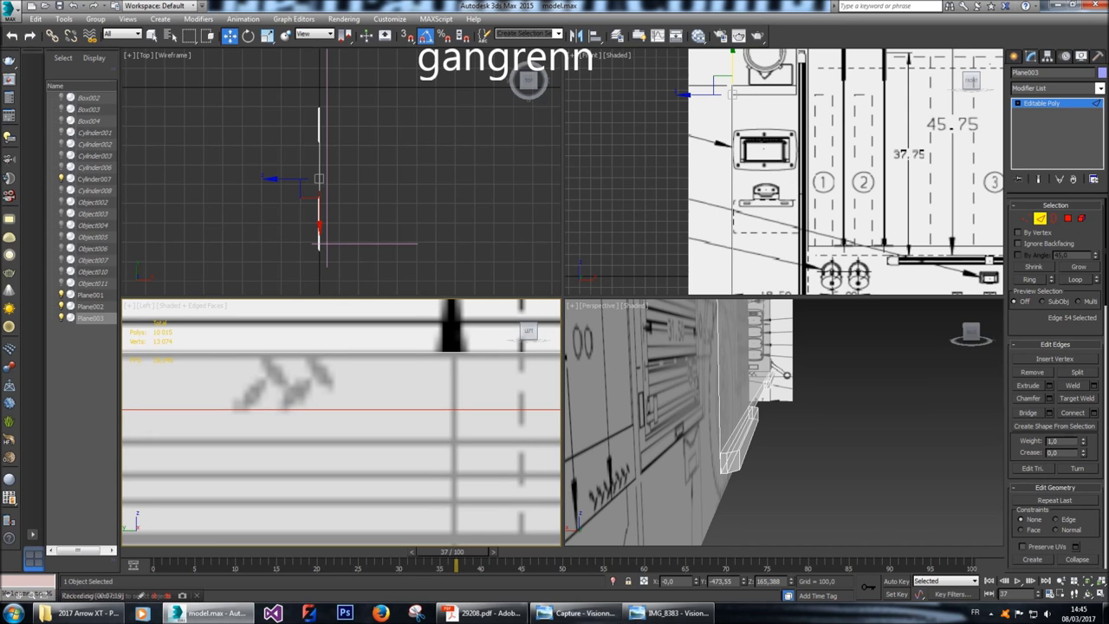
scroll(449, 416, "down", 1)
scroll(341, 422, "down", 5)
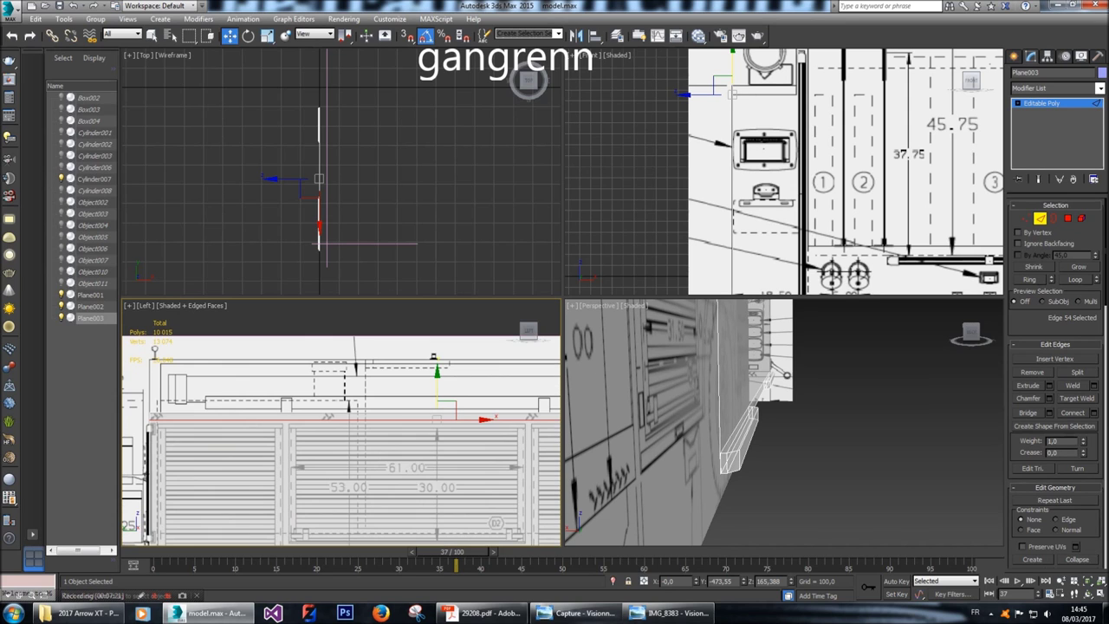
scroll(412, 416, "up", 4)
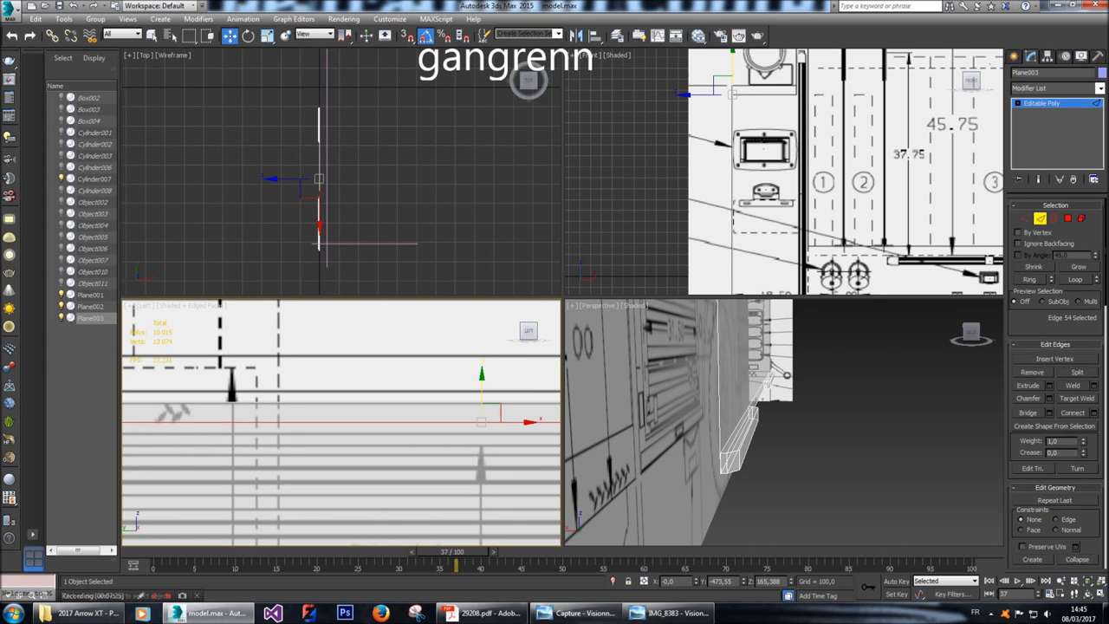
scroll(306, 419, "down", 4)
middle_click_drag(780, 425, 707, 464, "alt")
left_click(632, 352)
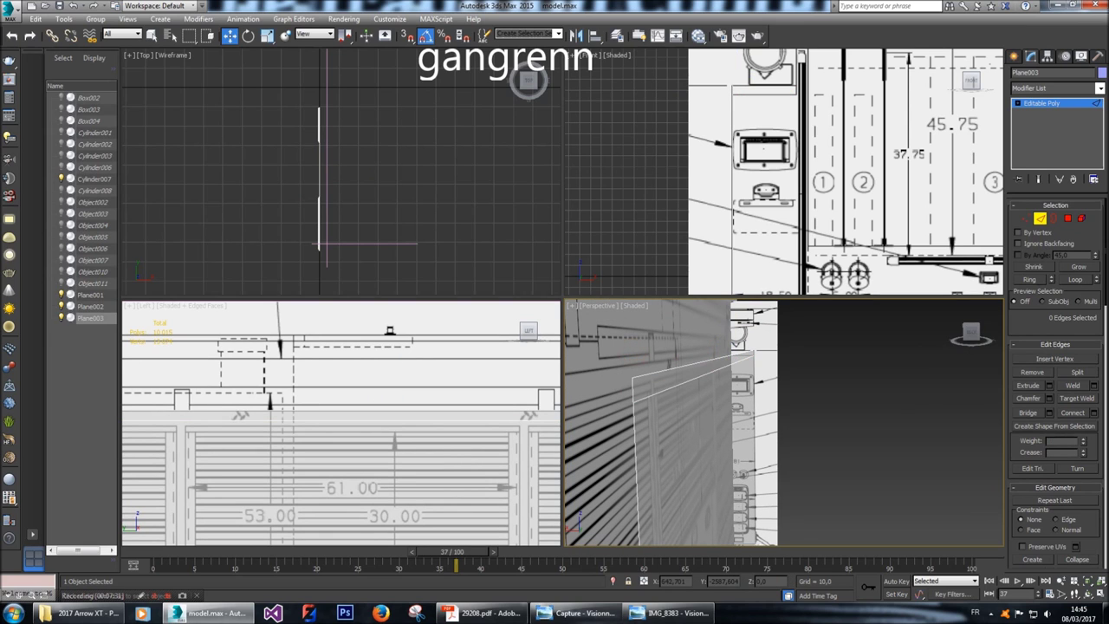
Unhide all hidden objects in the scene.
scroll(342, 425, "down", 4)
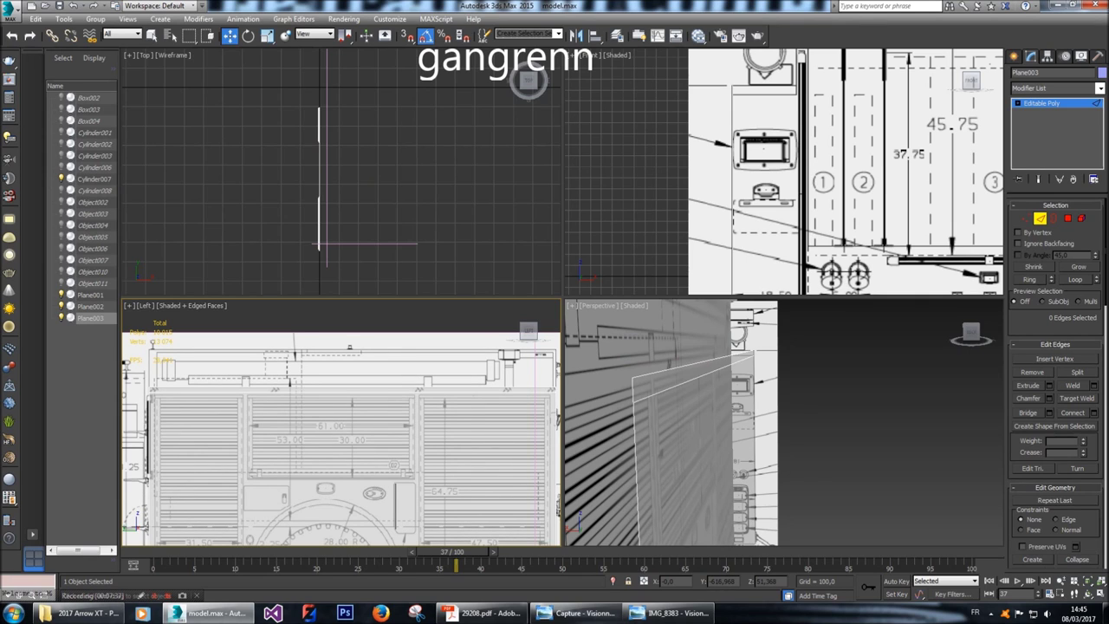
scroll(316, 424, "up", 2)
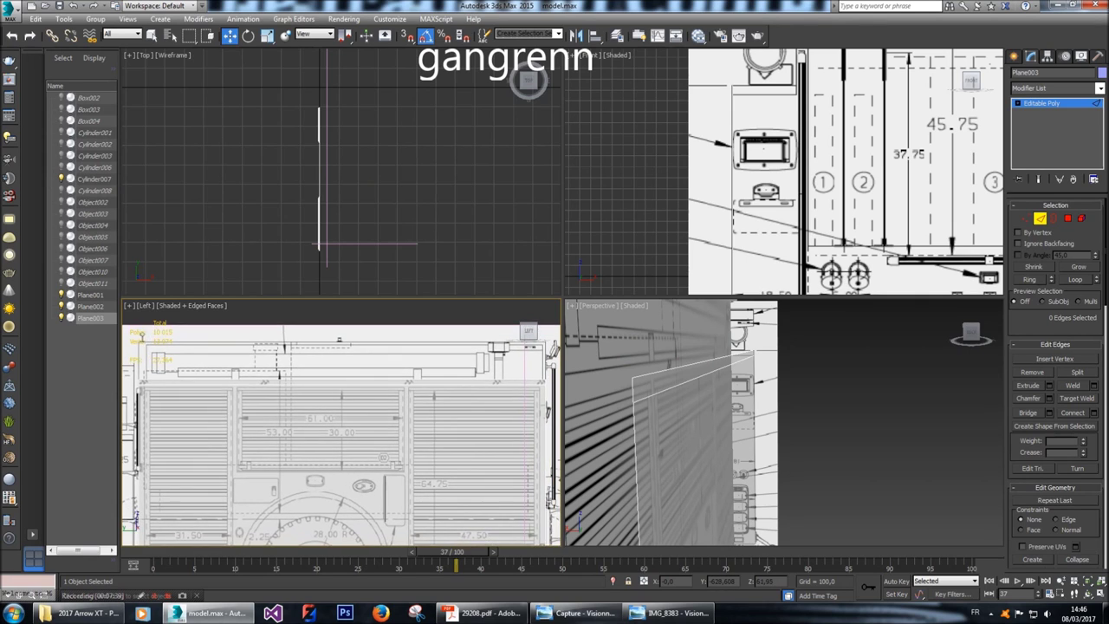
right_click(418, 423)
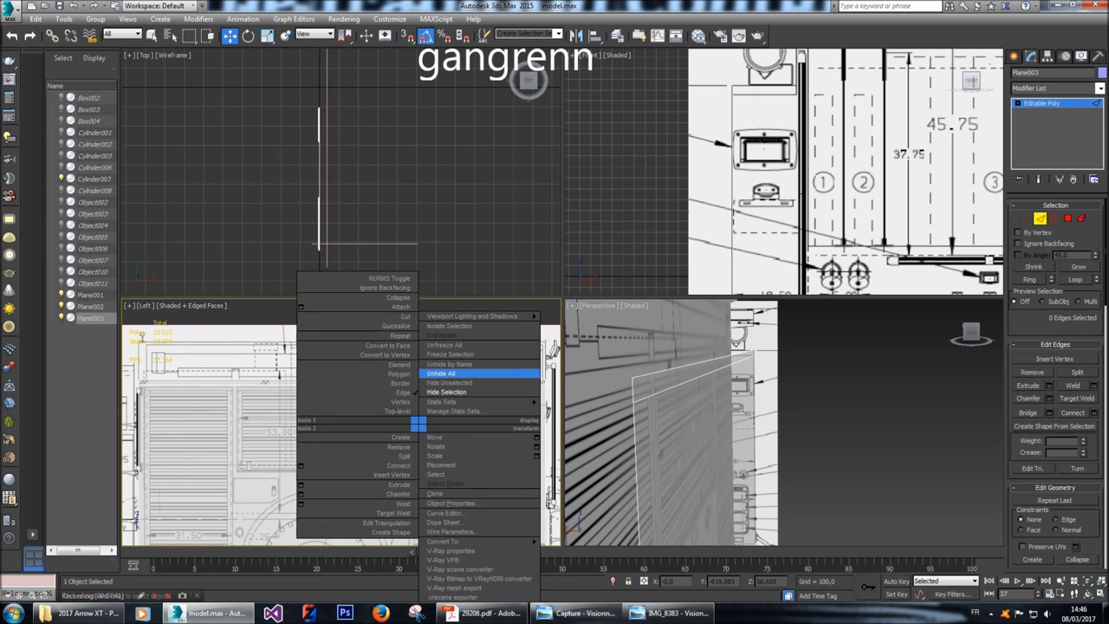
left_click(468, 374)
Orbit to inspect the green panels, then hide everything except the side body.
scroll(747, 473, "up", 2)
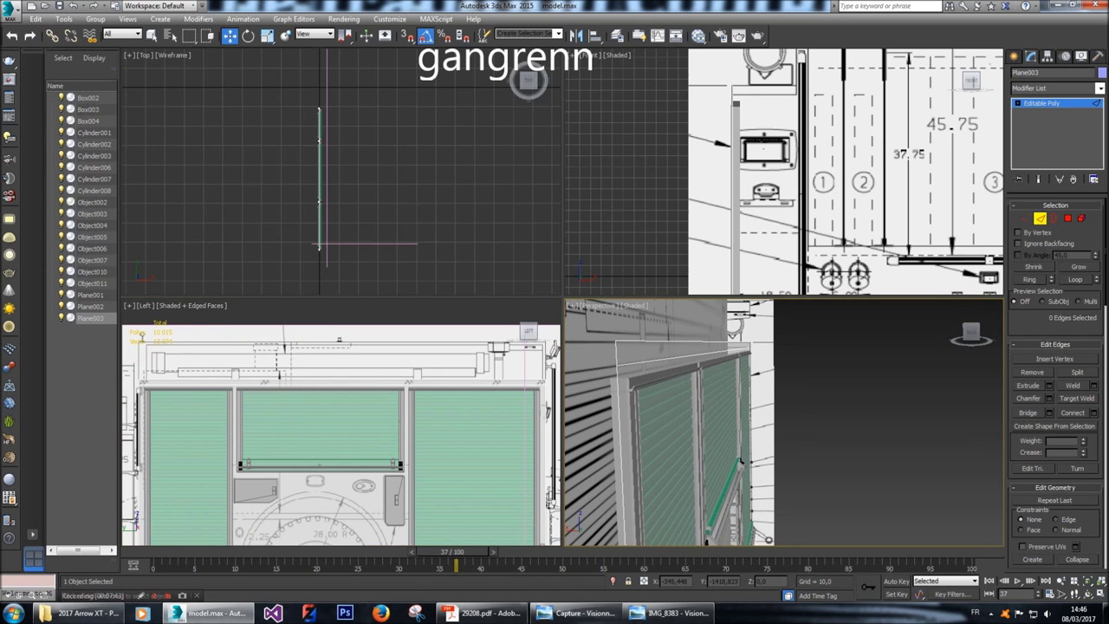
middle_click_drag(742, 460, 785, 399, "alt")
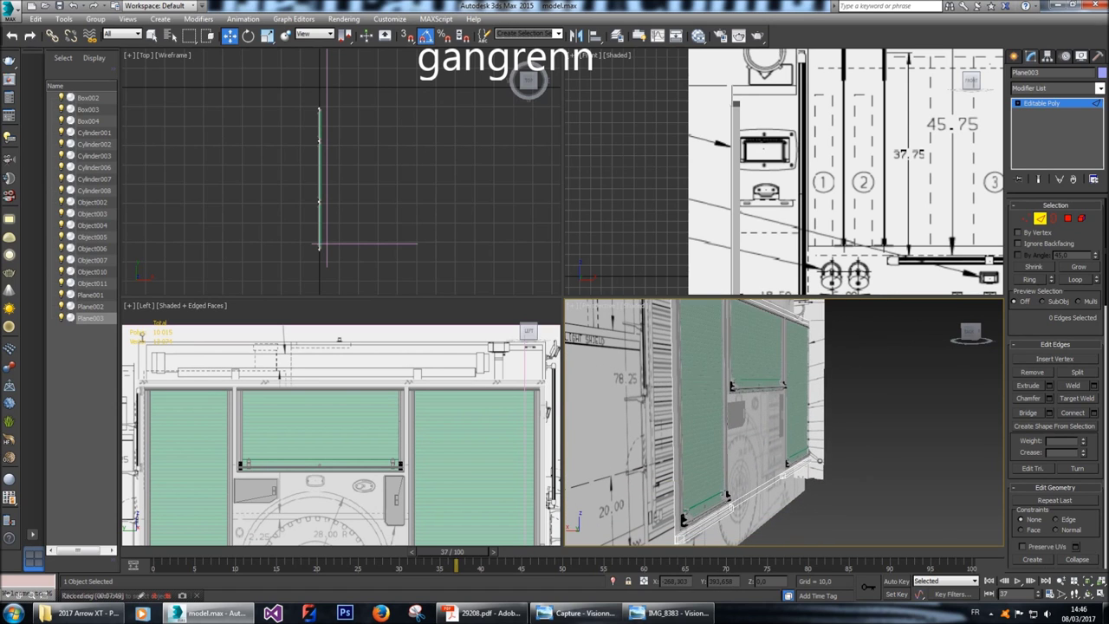
scroll(785, 407, "up", 8)
mouse_move(784, 398)
middle_mouse_down("alt")
mouse_move(775, 394)
mouse_move(793, 397)
middle_mouse_up("alt")
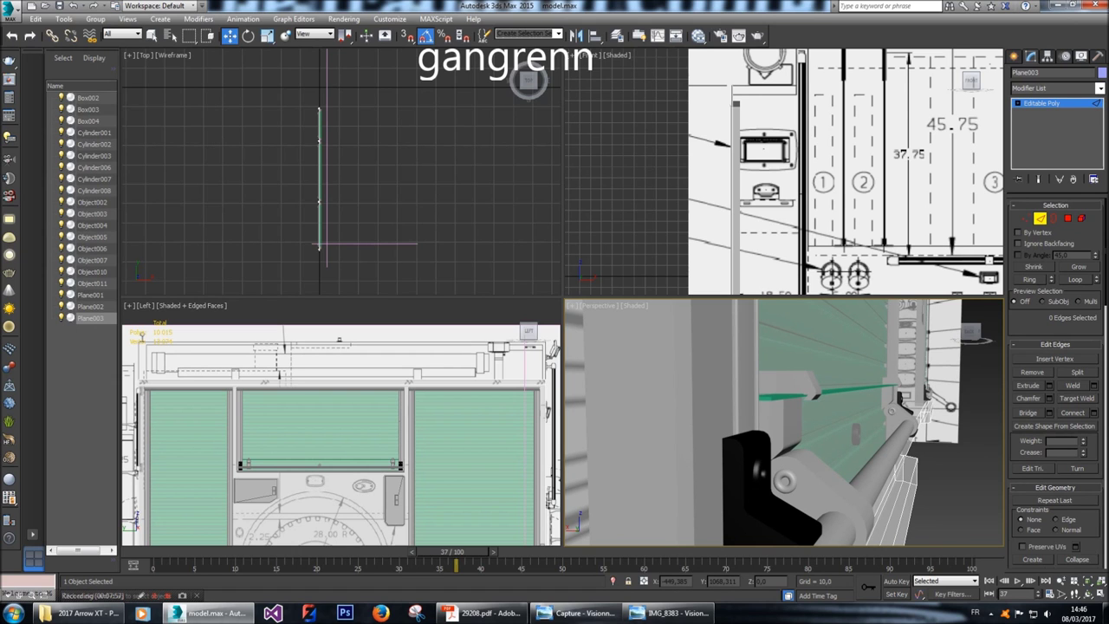
middle_click_drag(780, 425, 953, 415, "alt")
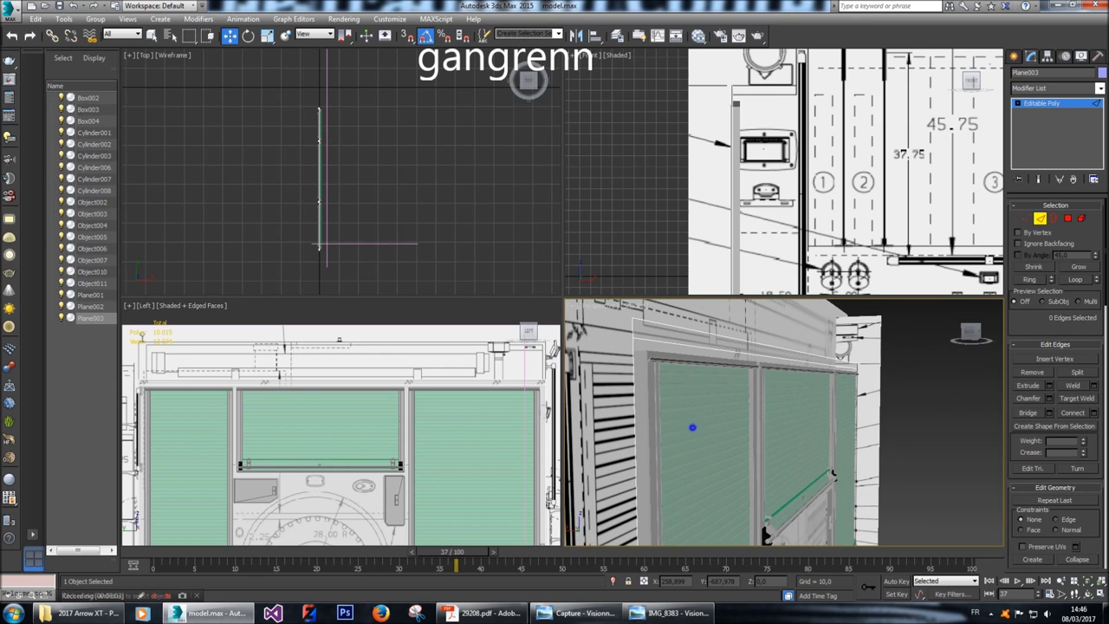
right_click(691, 425)
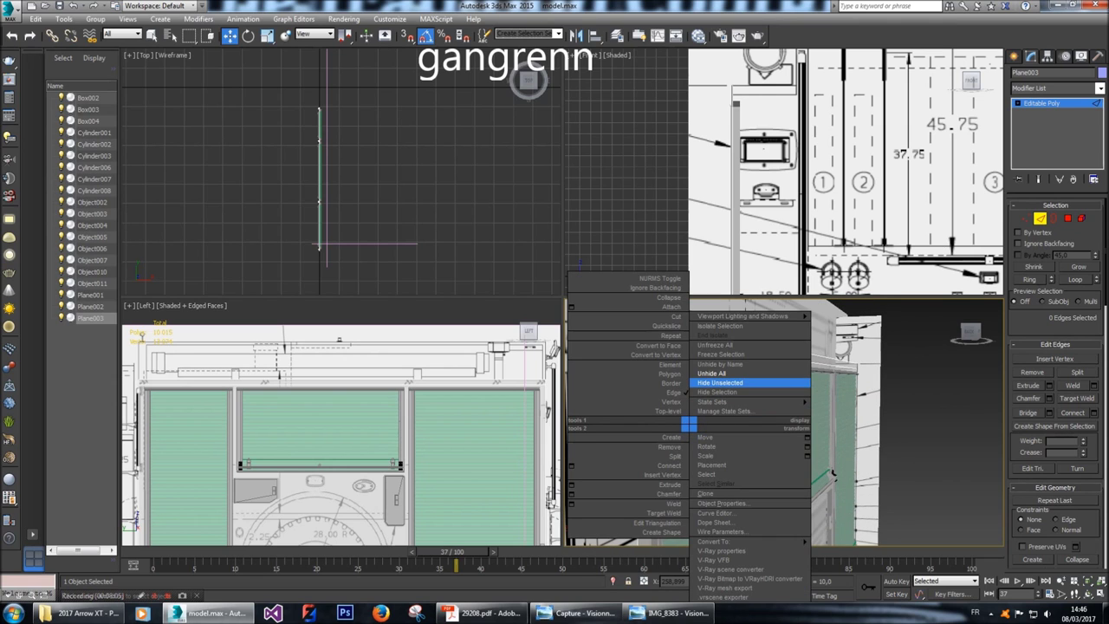
left_click(719, 382)
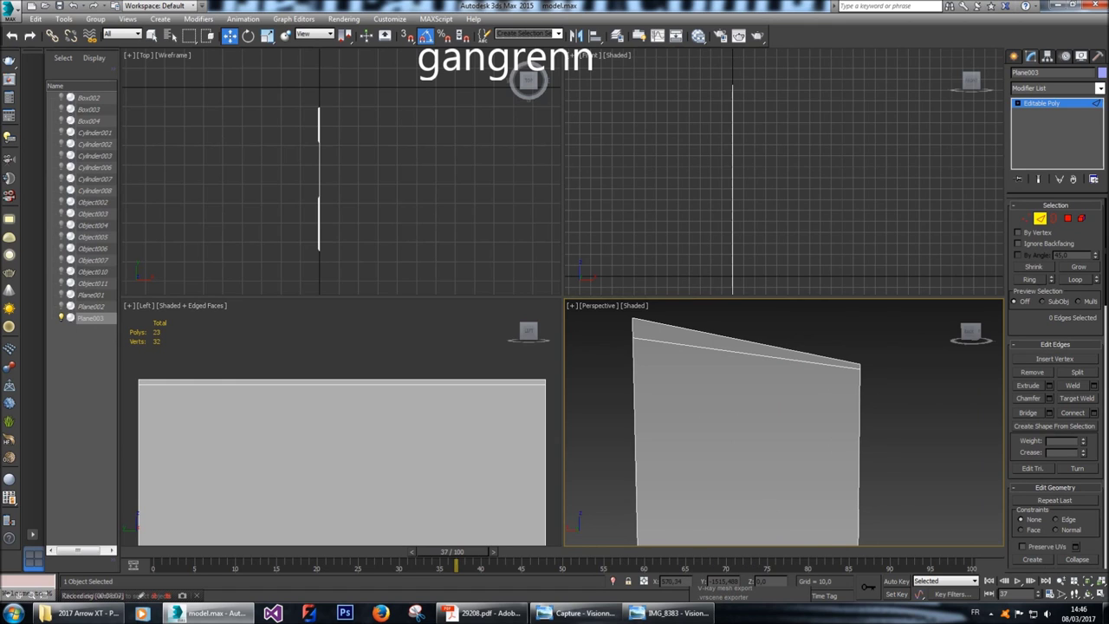
Restore the hidden objects, marquee-select edges and preview a two-edge Connect, then cancel it.
key("ctrl+z")
scroll(380, 431, "down", 2)
left_click_drag(156, 432, 322, 475)
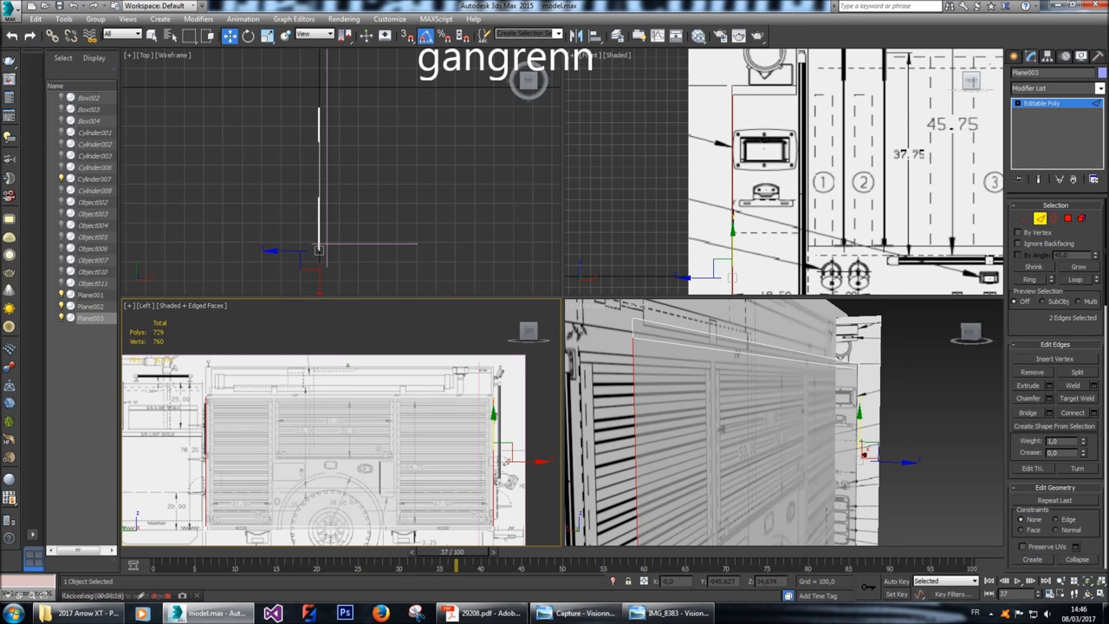
left_click(1088, 413)
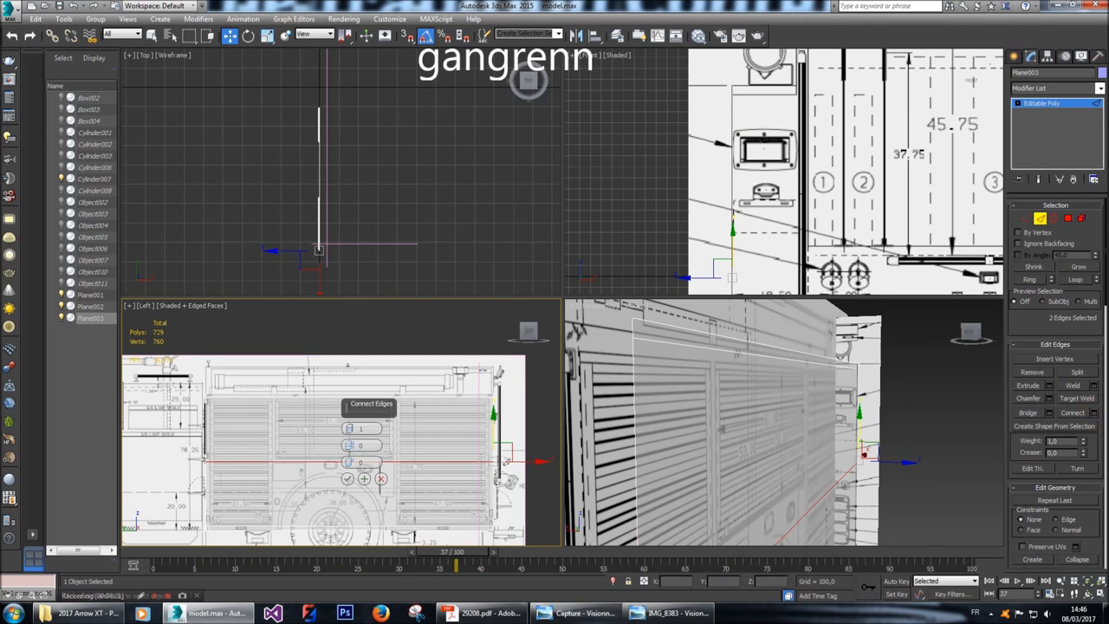
left_click_drag(348, 428, 349, 421)
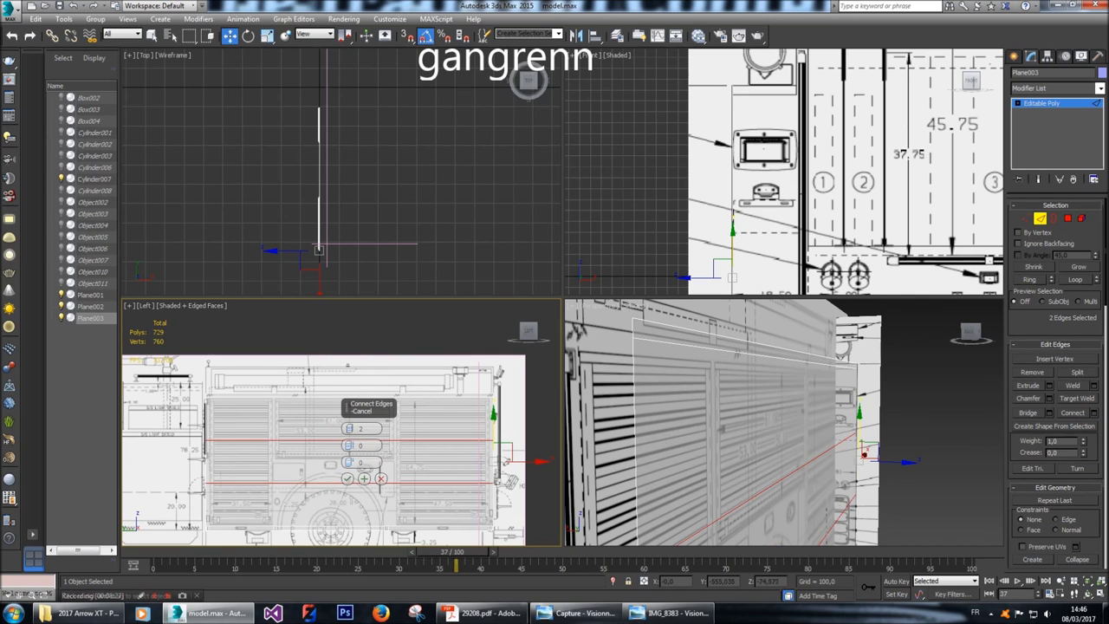
left_click(380, 479)
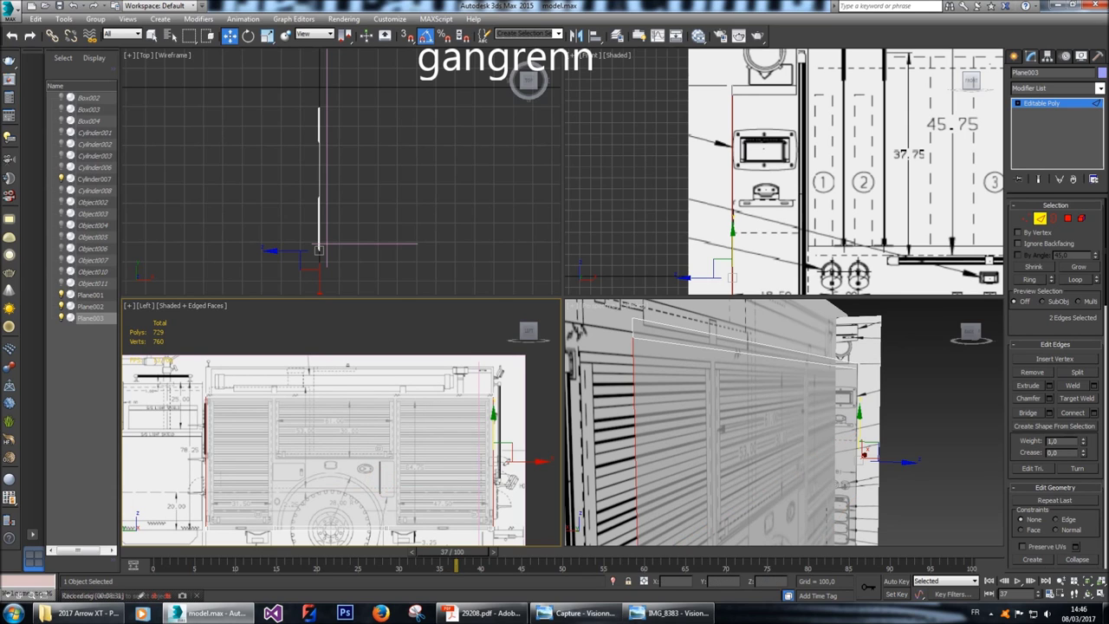
Select the five border edges along the side body's top and bottom.
left_click(763, 359)
middle_click_drag(763, 358, 749, 533, "alt")
scroll(749, 534, "up", 6)
middle_click_drag(749, 534, 743, 468, "alt")
left_click(742, 447)
left_click(858, 403, "ctrl")
middle_click_drag(858, 403, 745, 479, "alt")
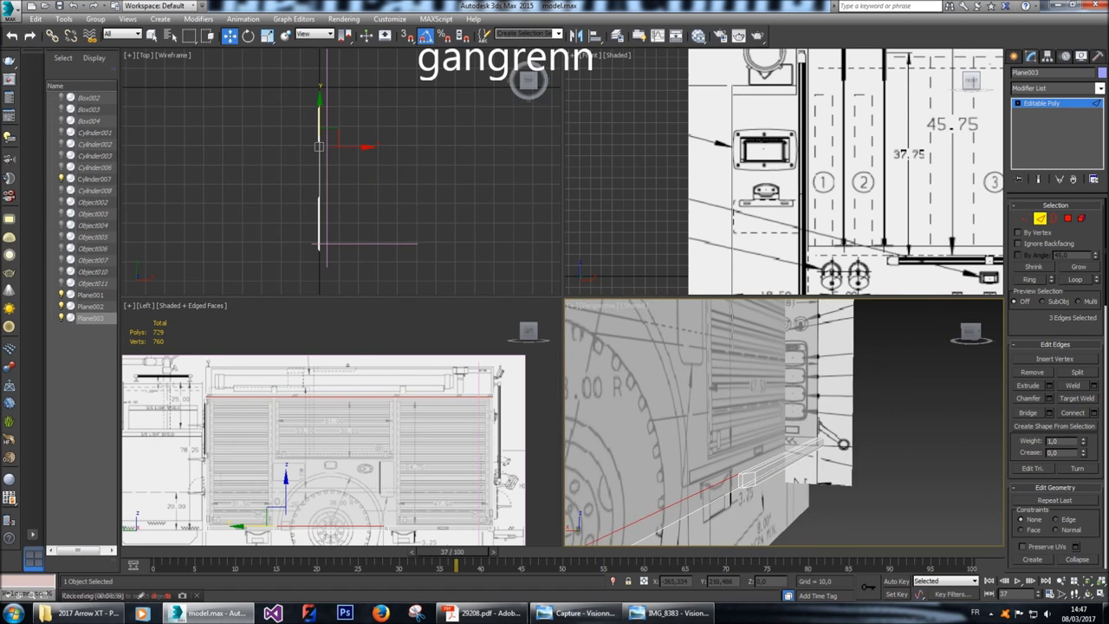
scroll(746, 479, "up", 5)
left_click(700, 468, "ctrl")
middle_click_drag(700, 468, 581, 424, "alt")
scroll(329, 425, "up", 3)
key("z")
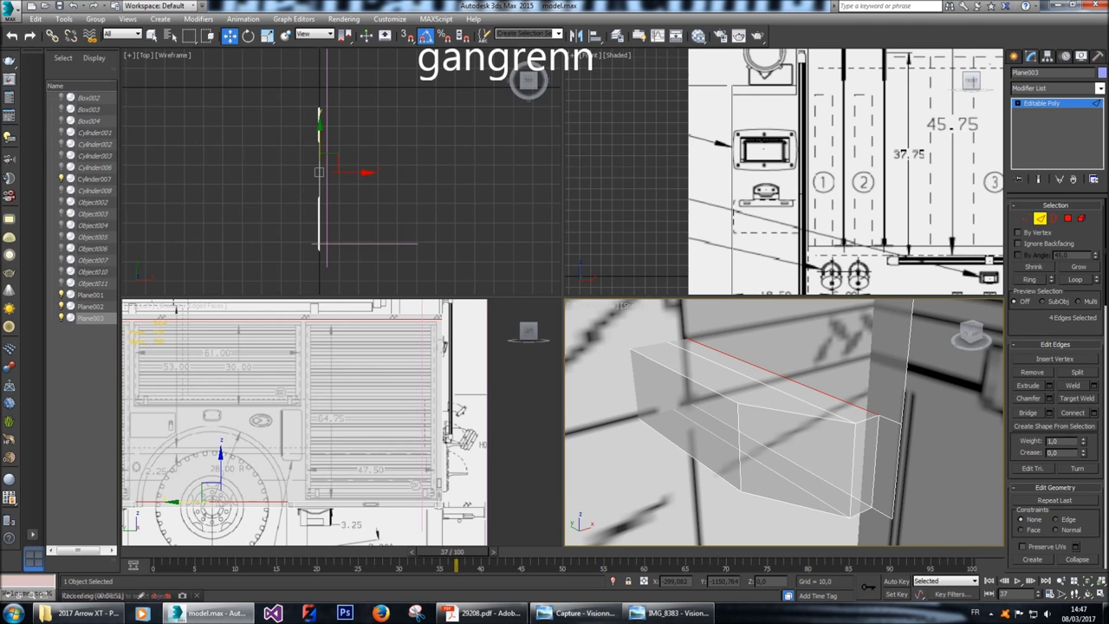
scroll(338, 425, "down", 5)
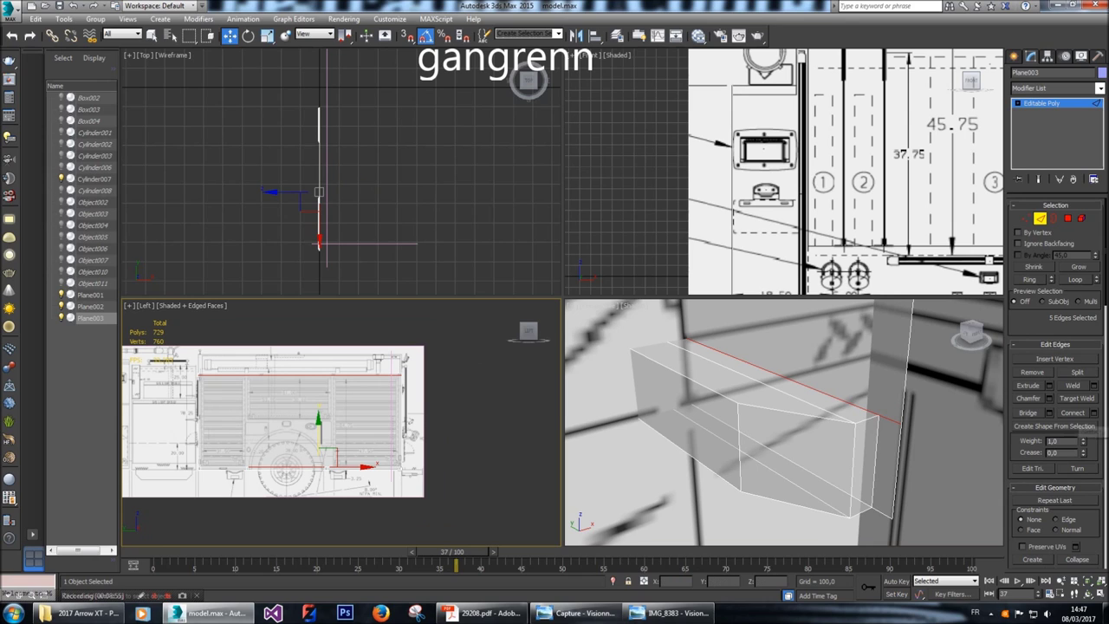
Preview Connect on the border edges, cancel it, and switch the perspective viewport to a side view.
left_click(1094, 413)
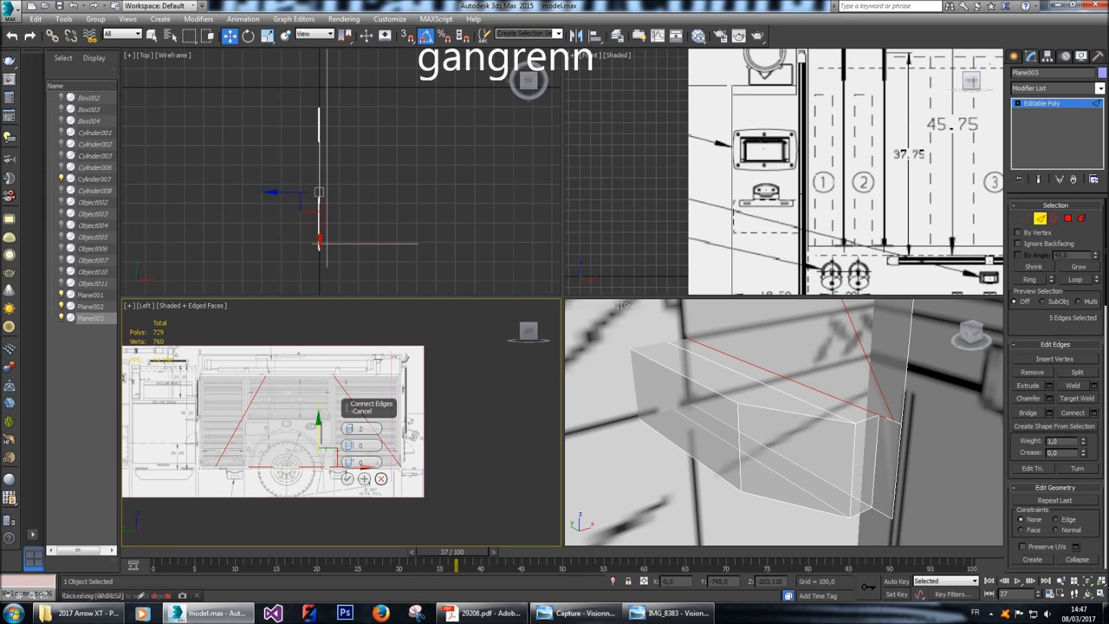
left_click(381, 478)
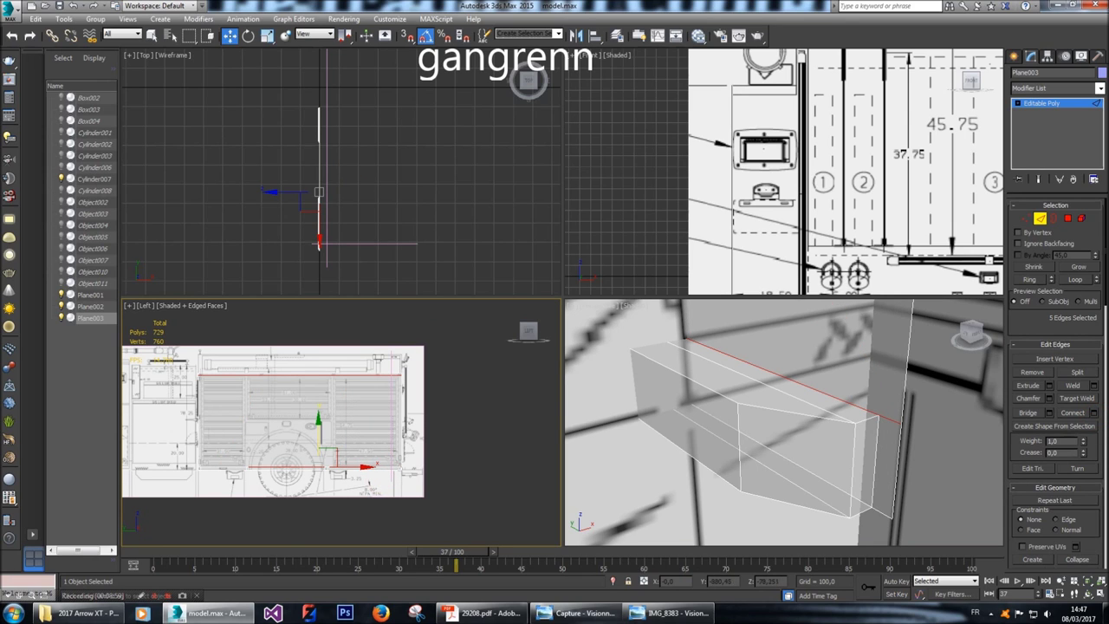
left_click_drag(971, 332, 962, 338)
left_click(972, 334)
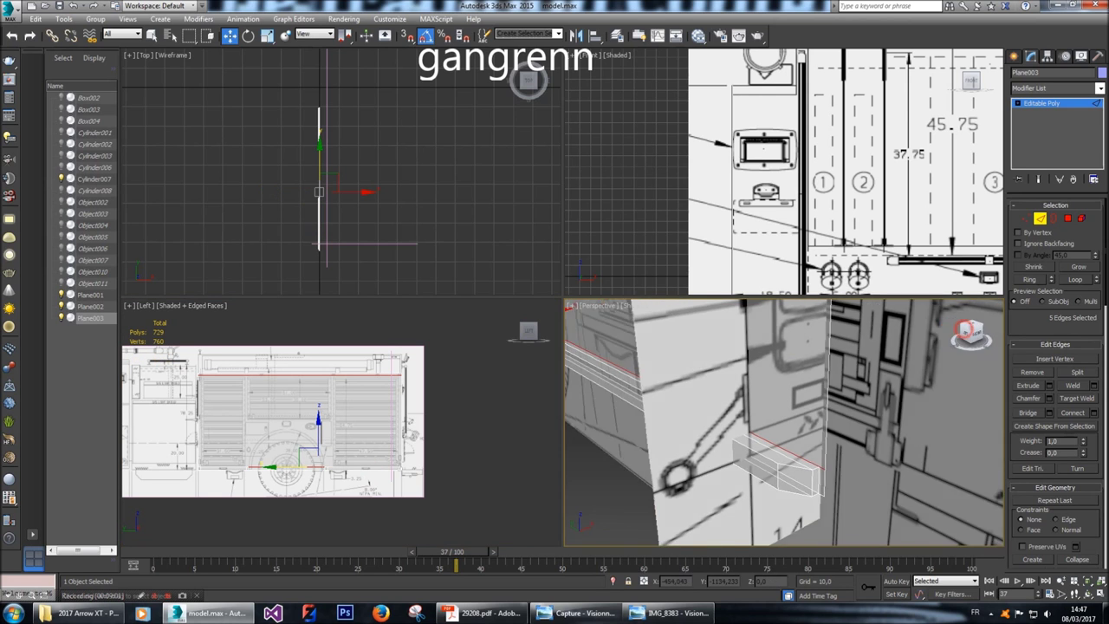
scroll(719, 422, "down", 10)
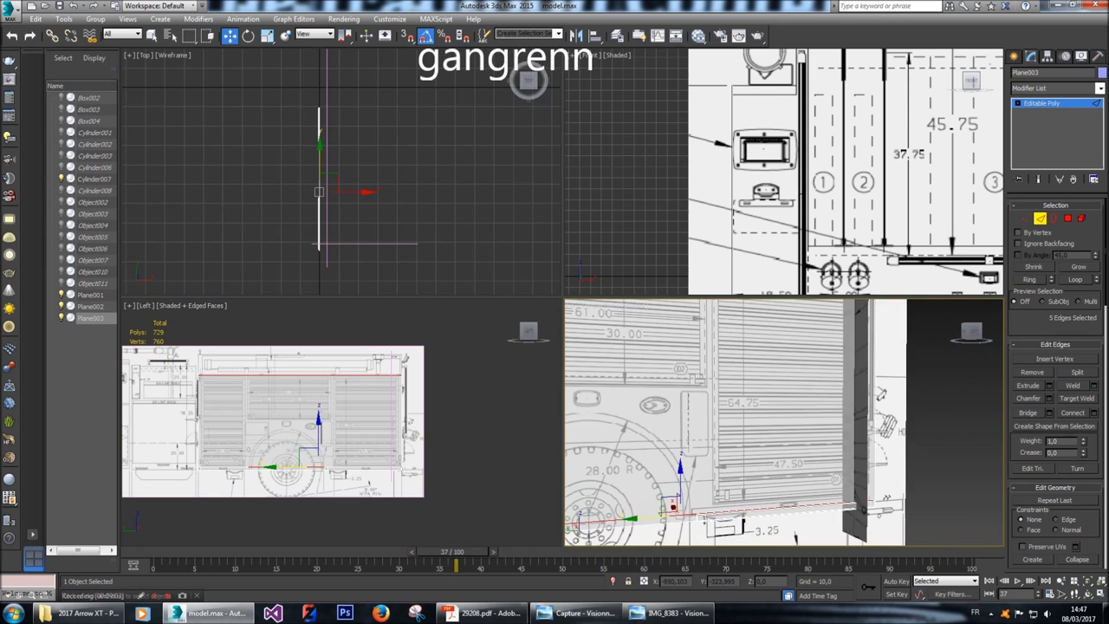
middle_click_drag(719, 422, 771, 425, "alt")
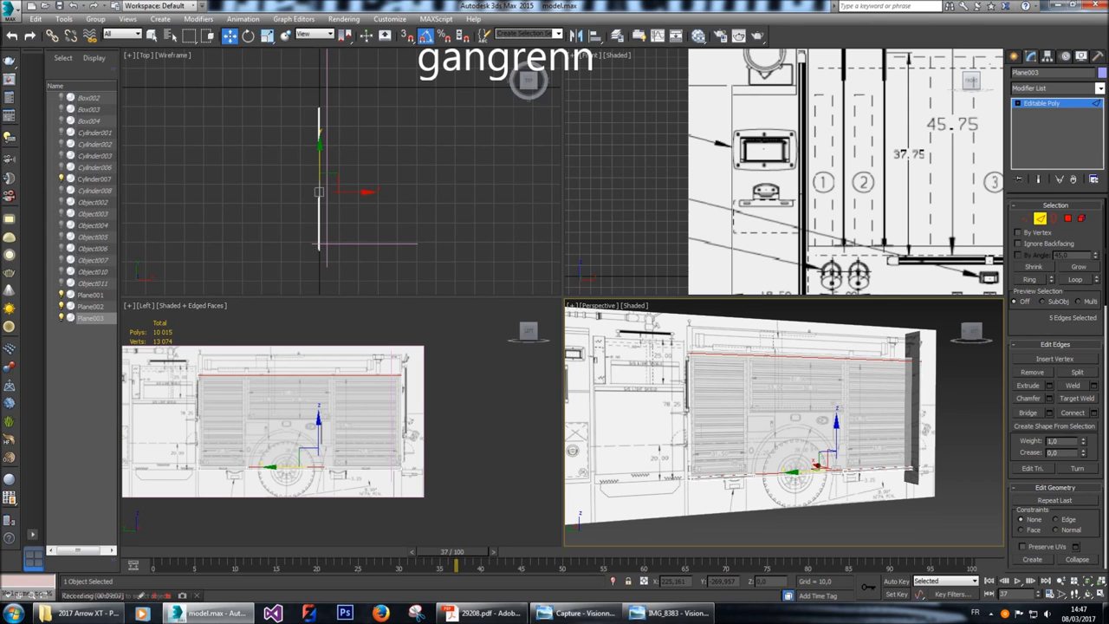
scroll(169, 373, "up", 5)
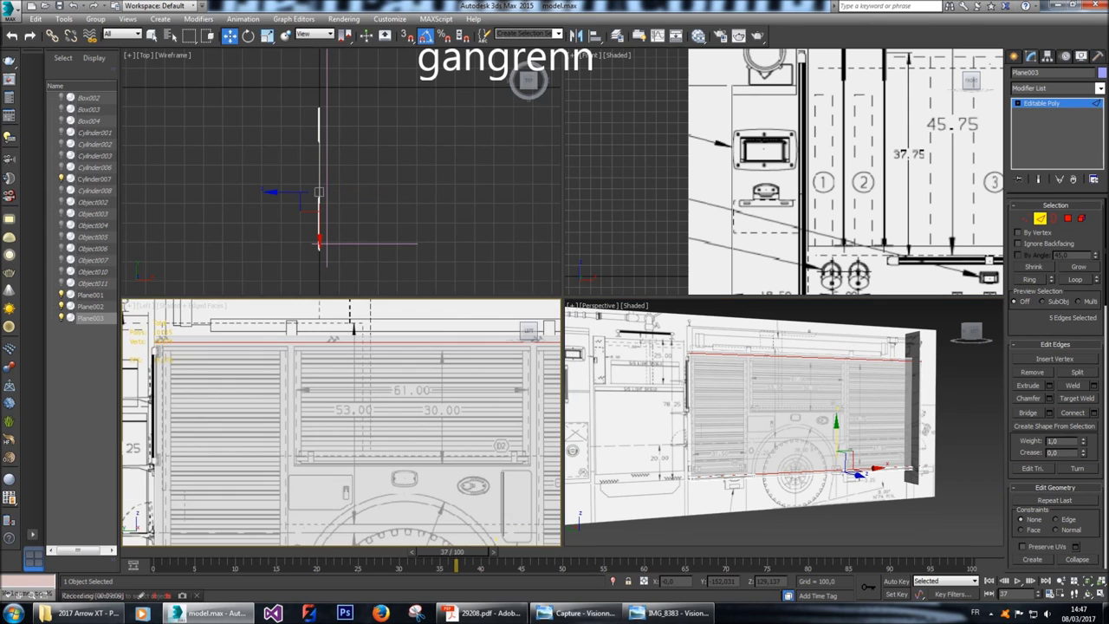
scroll(169, 373, "up", 4)
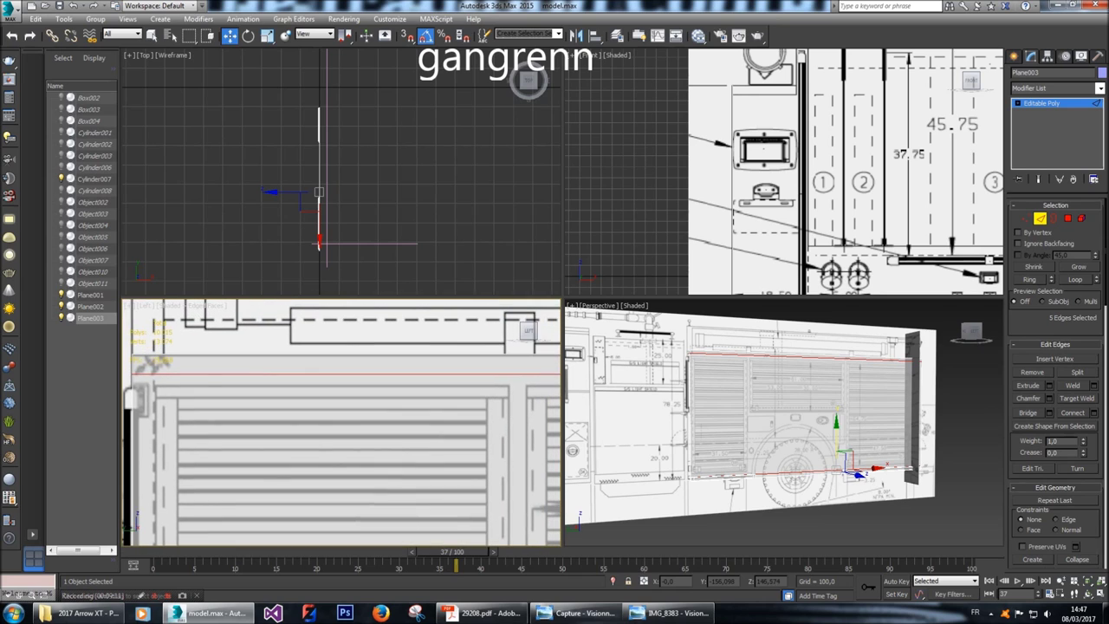
left_click(249, 335)
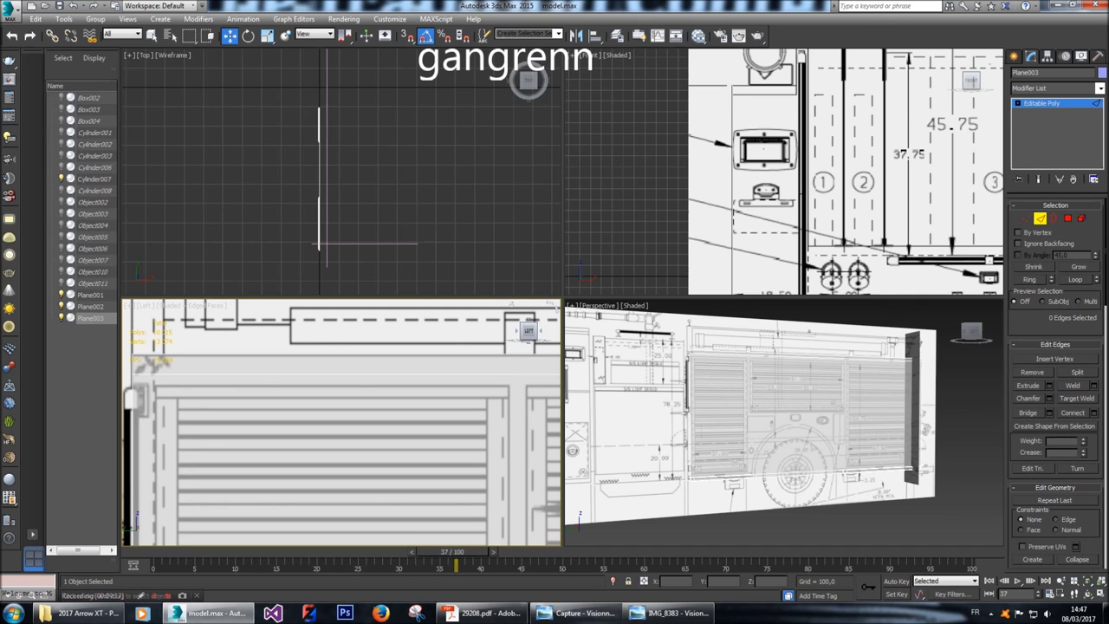
scroll(1032, 319, "down", 3)
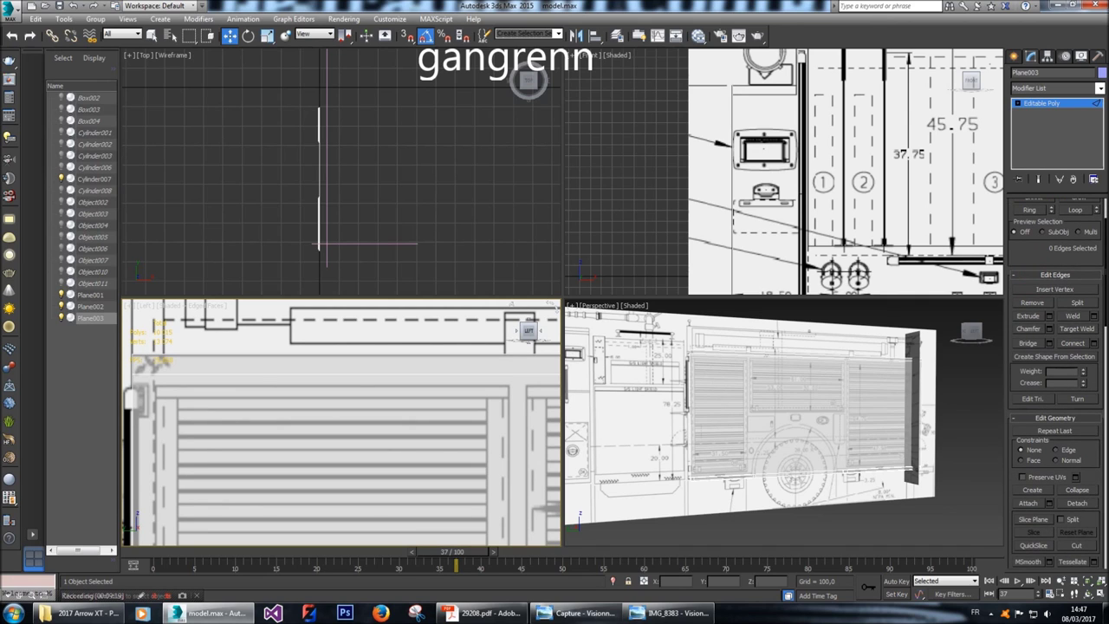
Cut a horizontal edge across the side panel along the compartment tops.
key("alt+c")
scroll(173, 416, "up", 5)
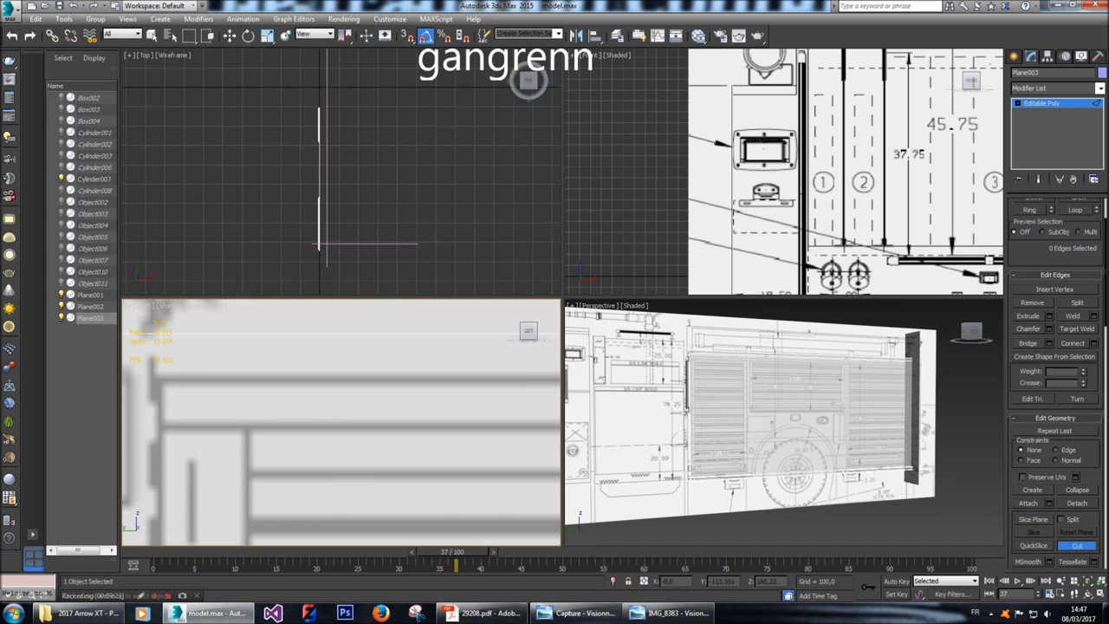
left_click(165, 378)
middle_click_drag(165, 379, 461, 371)
left_click(461, 371)
Cut a second edge from the new top edge to the panel's far edge past the wheel area.
scroll(461, 371, "up", 3)
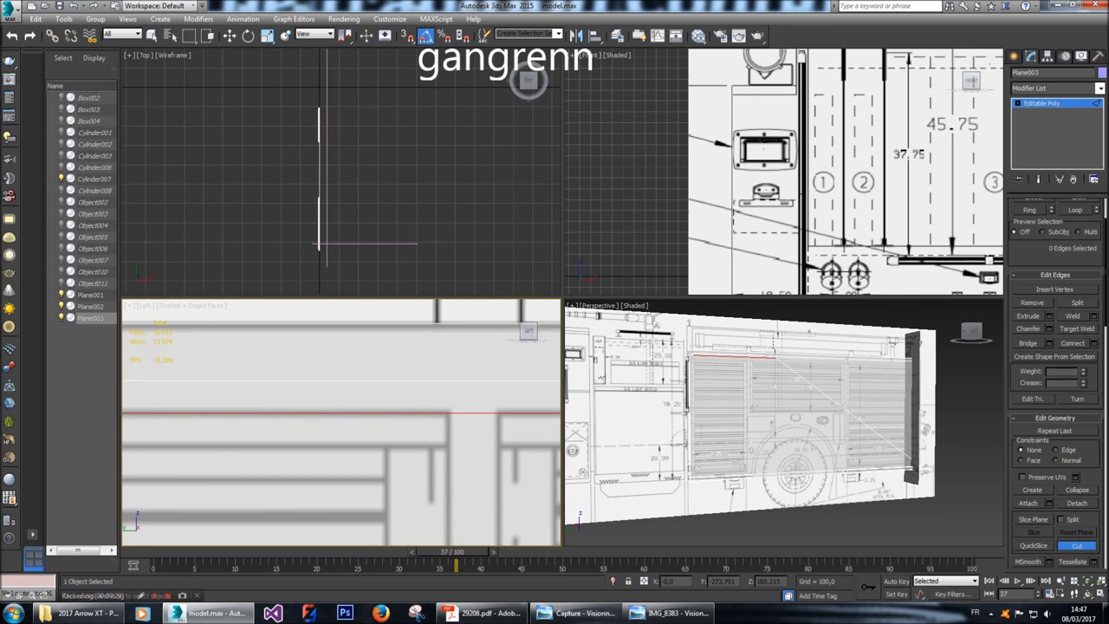
scroll(323, 394, "down", 5)
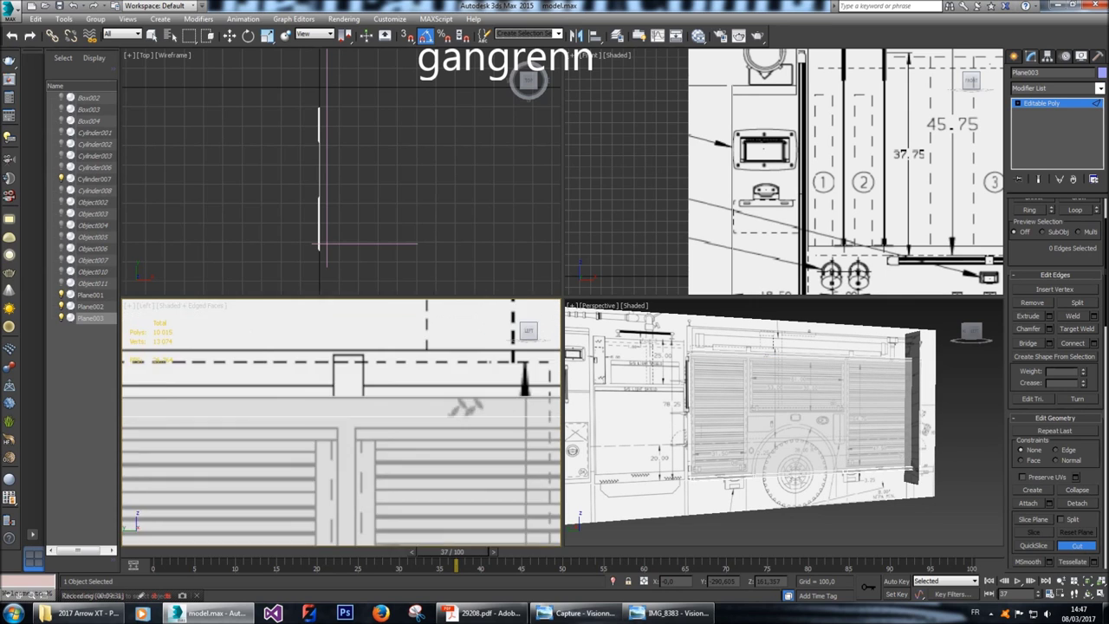
scroll(341, 423, "up", 4)
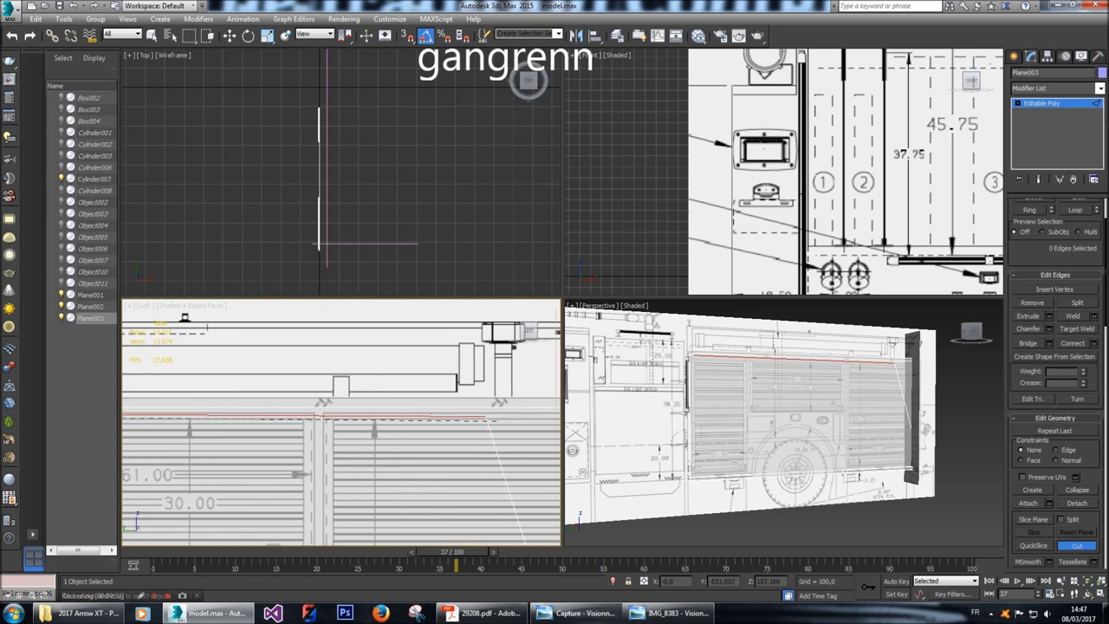
middle_click_drag(341, 423, 246, 423)
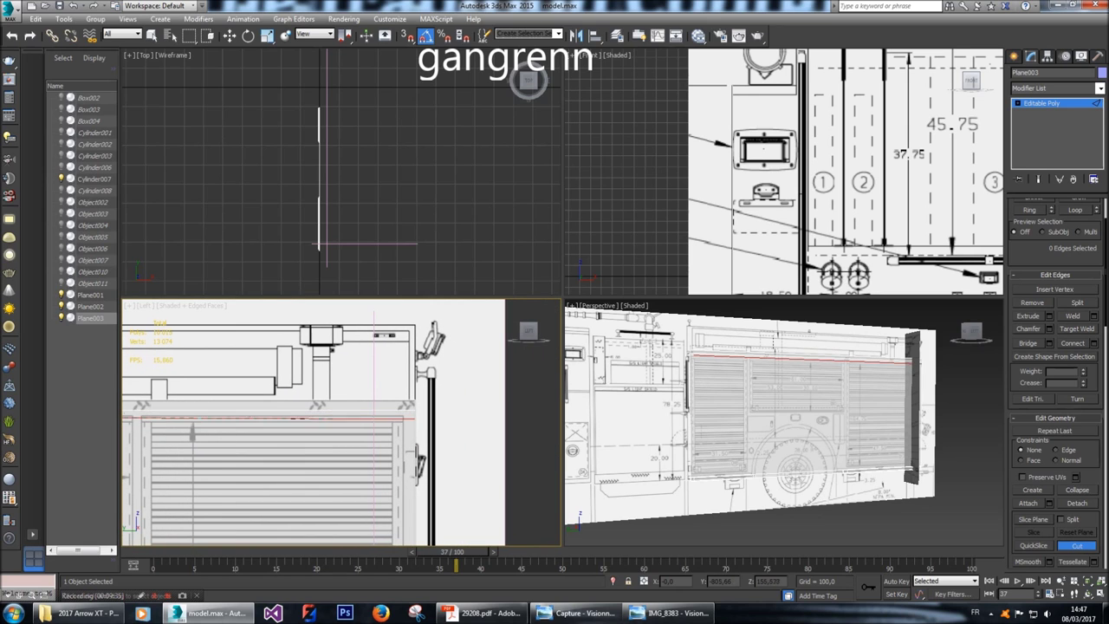
scroll(246, 416, "up", 6)
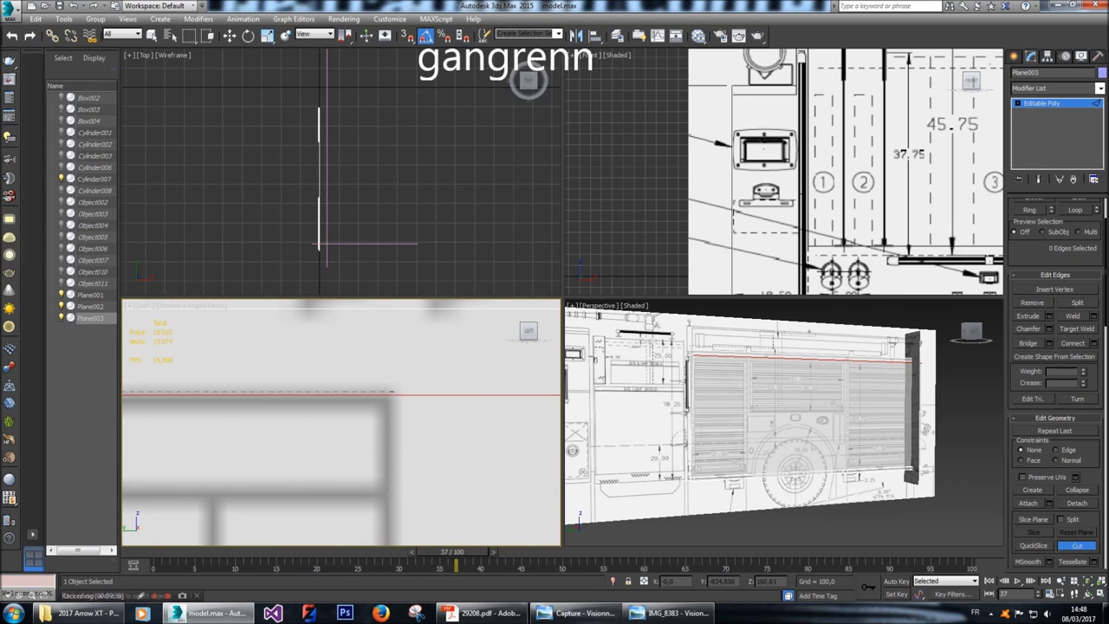
left_click(402, 396)
scroll(517, 339, "down", 5)
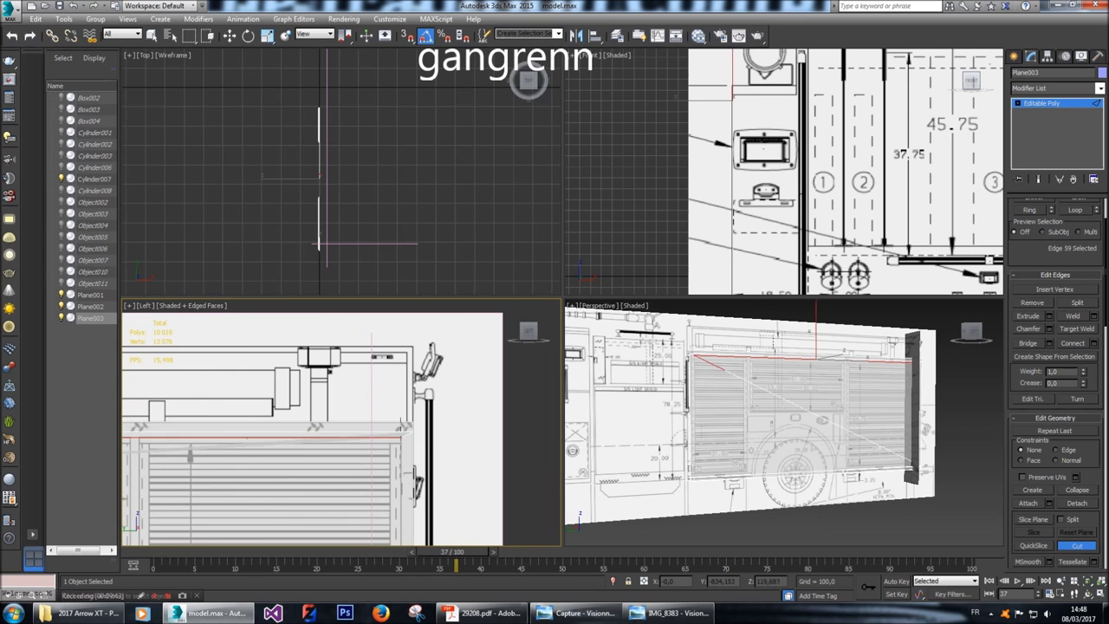
middle_click_drag(347, 416, 503, 374)
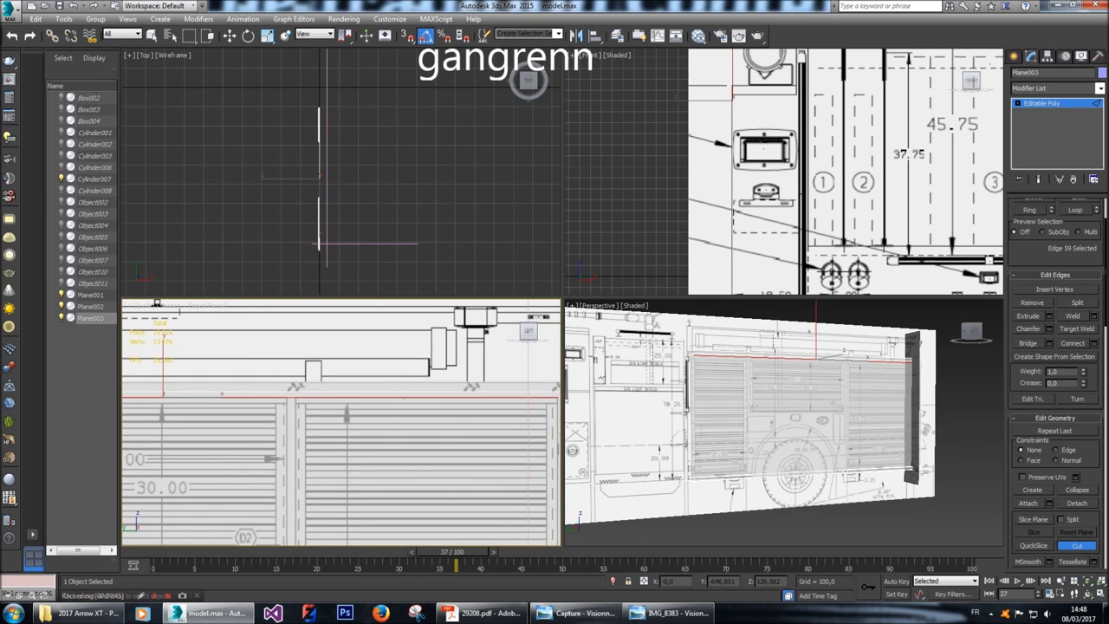
scroll(356, 431, "down", 2)
middle_click_drag(252, 433, 521, 374)
middle_click_drag(390, 450, 430, 359)
scroll(251, 520, "up", 6)
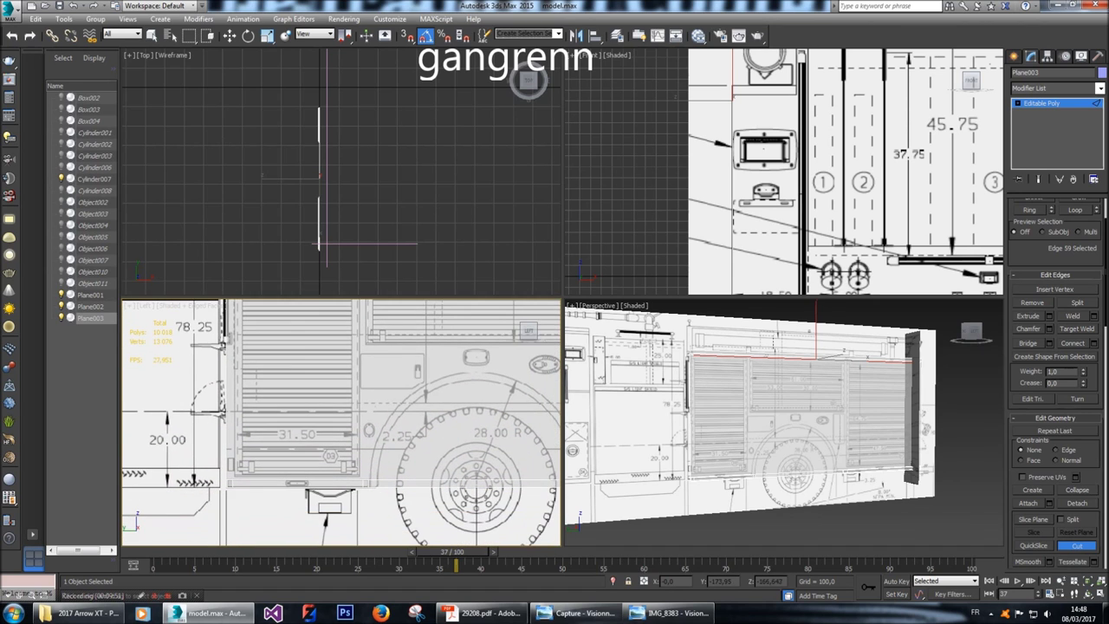
scroll(251, 520, "up", 3)
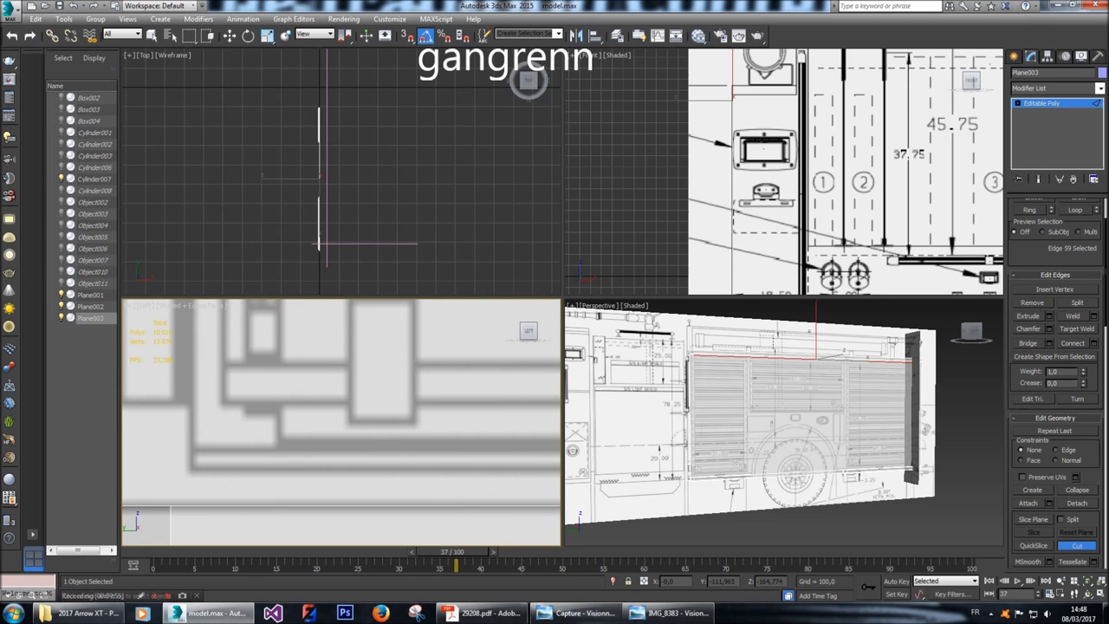
scroll(341, 422, "down", 5)
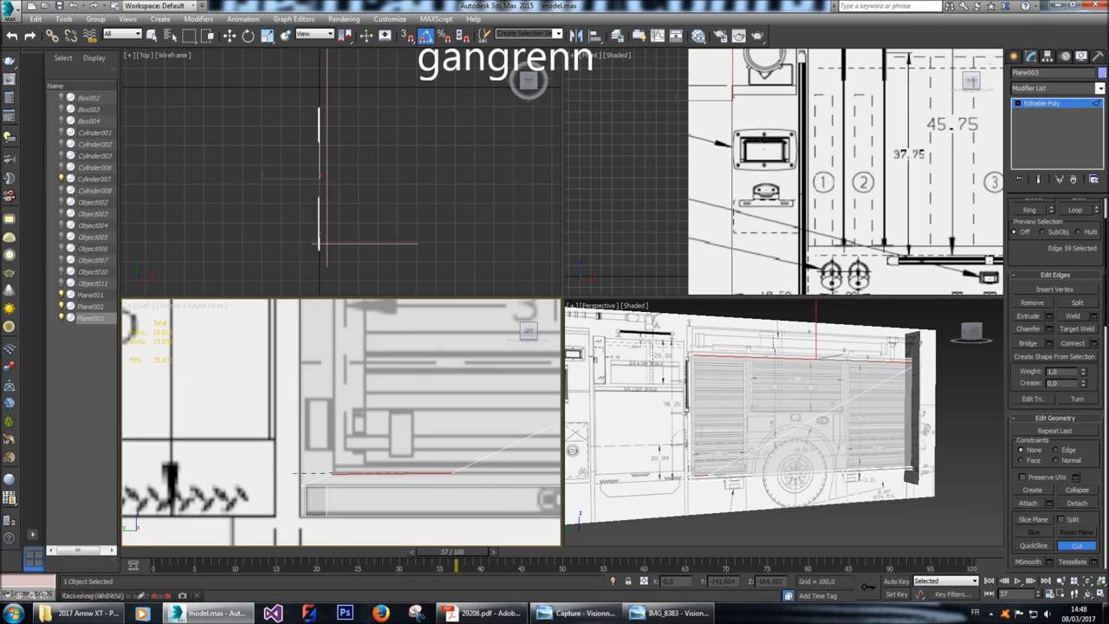
scroll(341, 422, "down", 1)
middle_click_drag(520, 424, 147, 419)
scroll(340, 422, "up", 6)
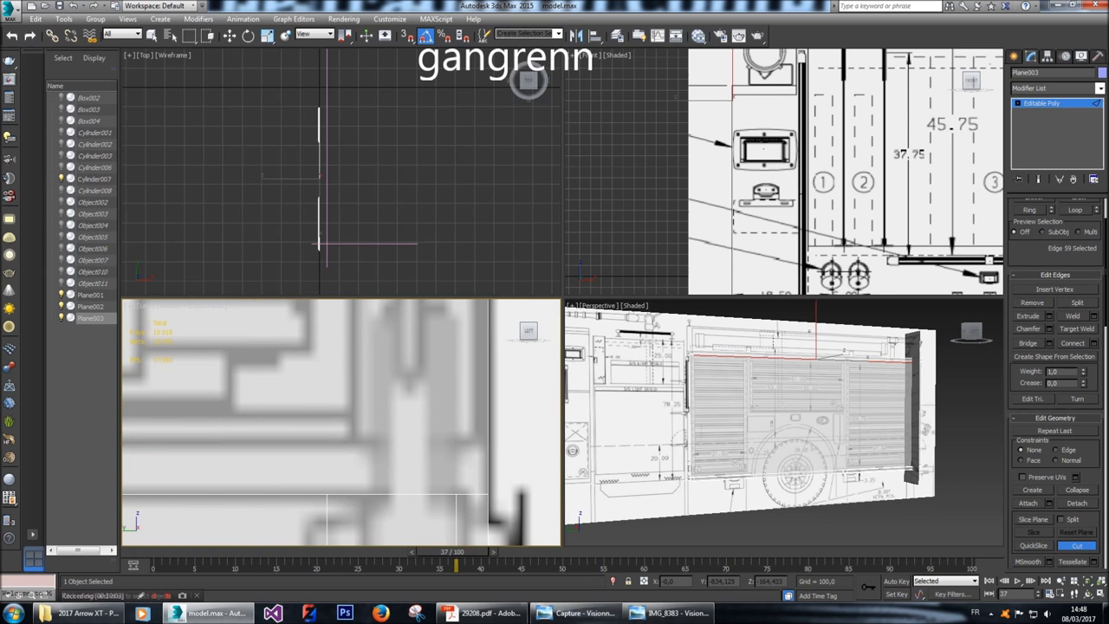
left_click(357, 444)
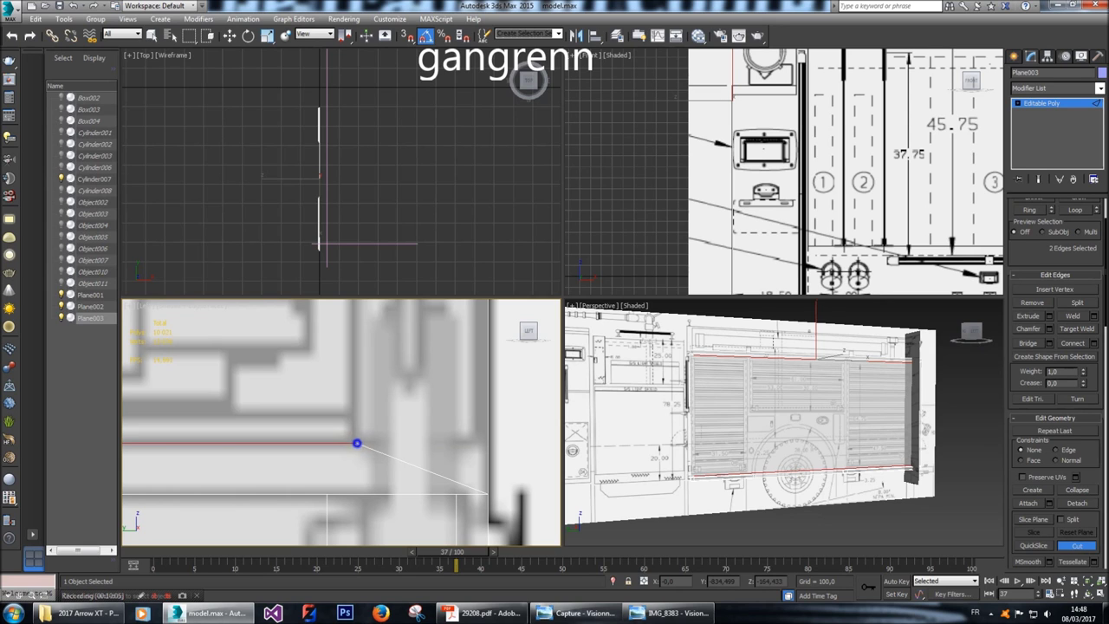
Reframe the truck drawing, exit Cut with W, and switch to vertex editing.
scroll(488, 494, "down", 5)
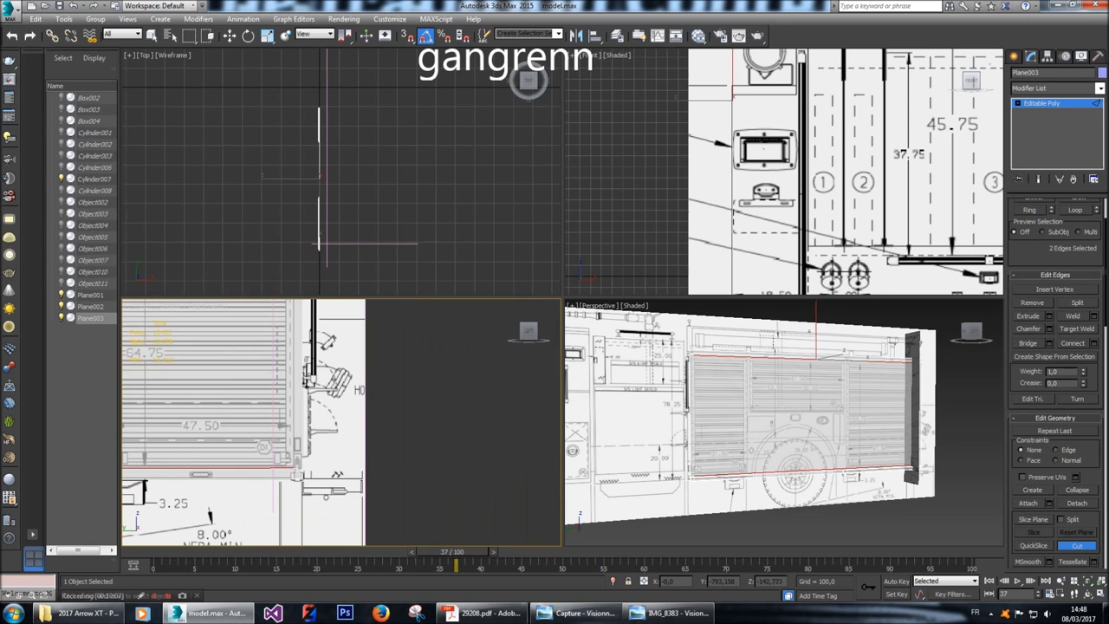
scroll(347, 425, "down", 2)
middle_click_drag(216, 451, 524, 465)
middle_click_drag(341, 422, 375, 448)
scroll(374, 448, "up", 6)
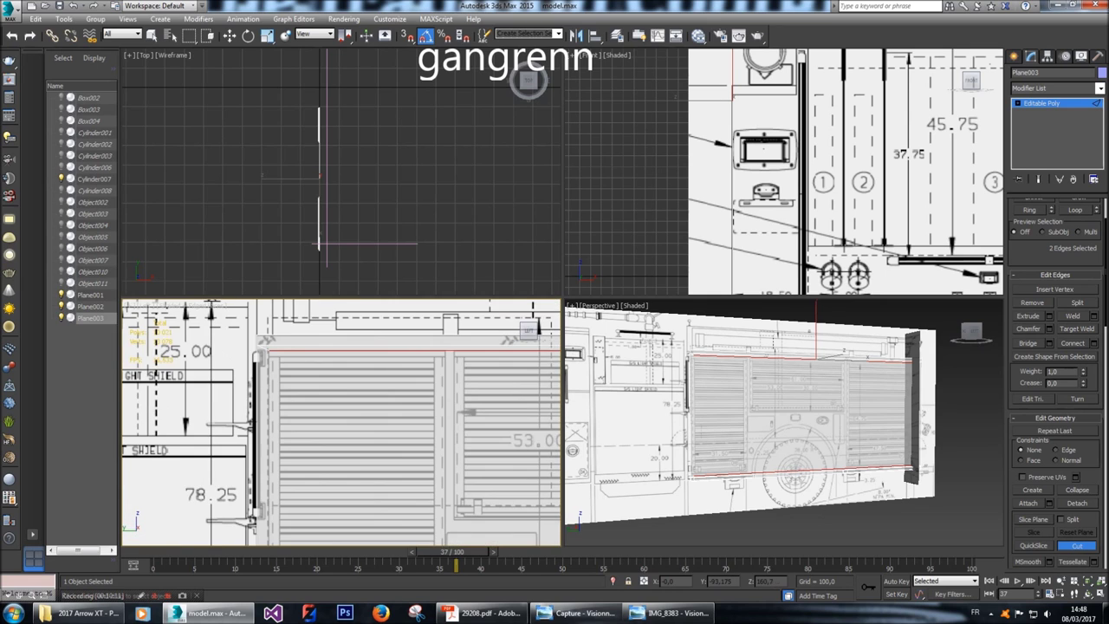
scroll(341, 422, "up", 2)
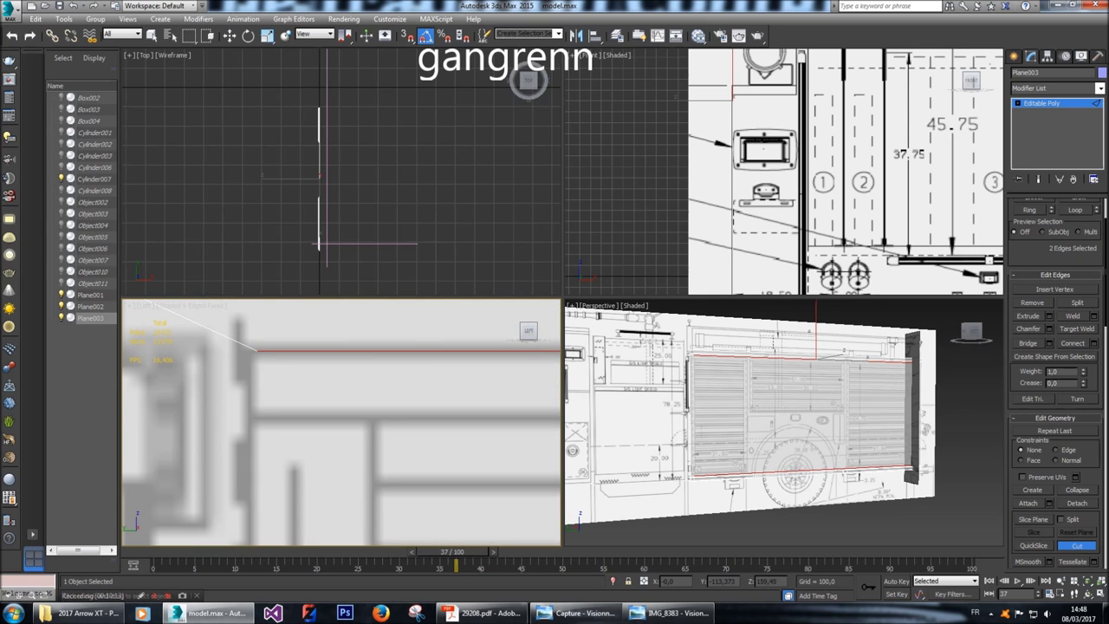
key("w")
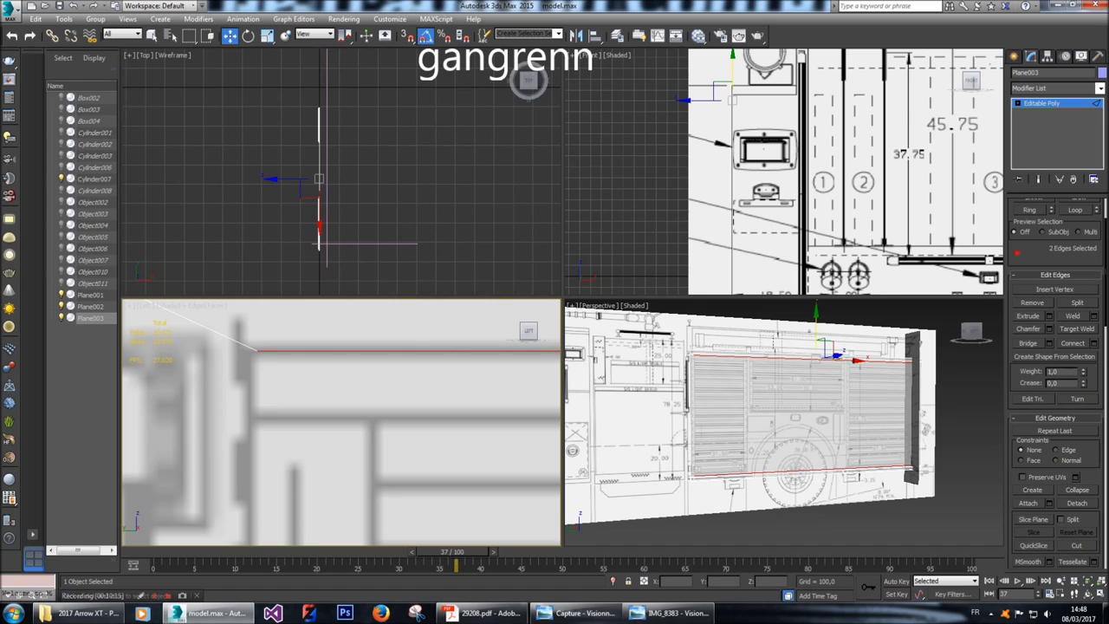
scroll(1018, 253, "up", 2)
left_click(1027, 218)
Resume the Cut tool and place a cut point at the top of the column edge near D2.
left_click(371, 378)
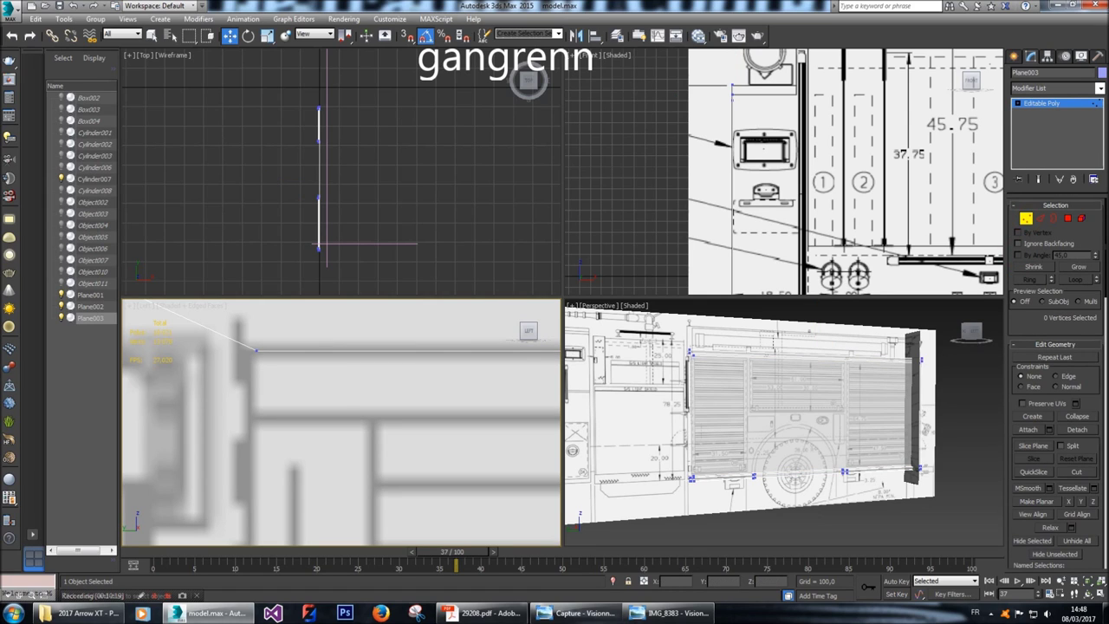
key("alt+c")
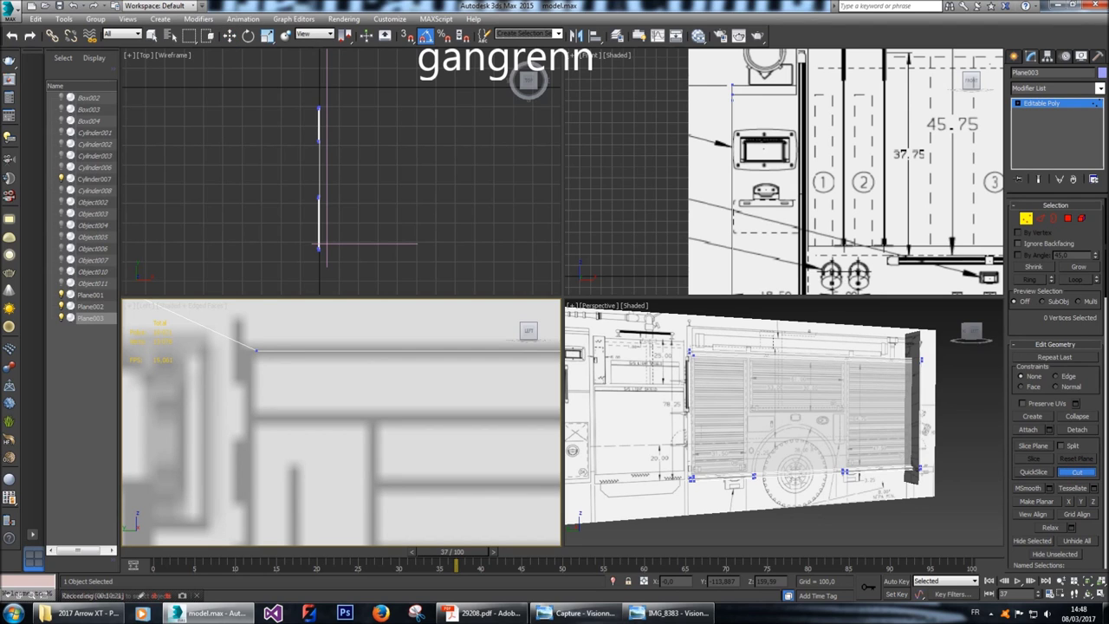
scroll(341, 422, "down", 3)
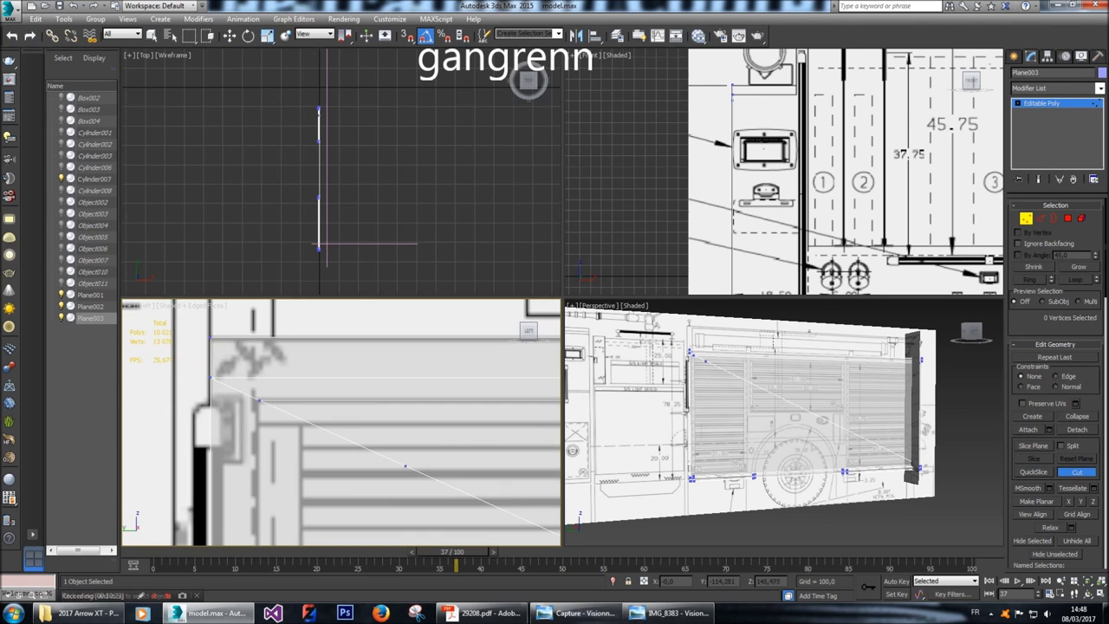
scroll(341, 422, "down", 4)
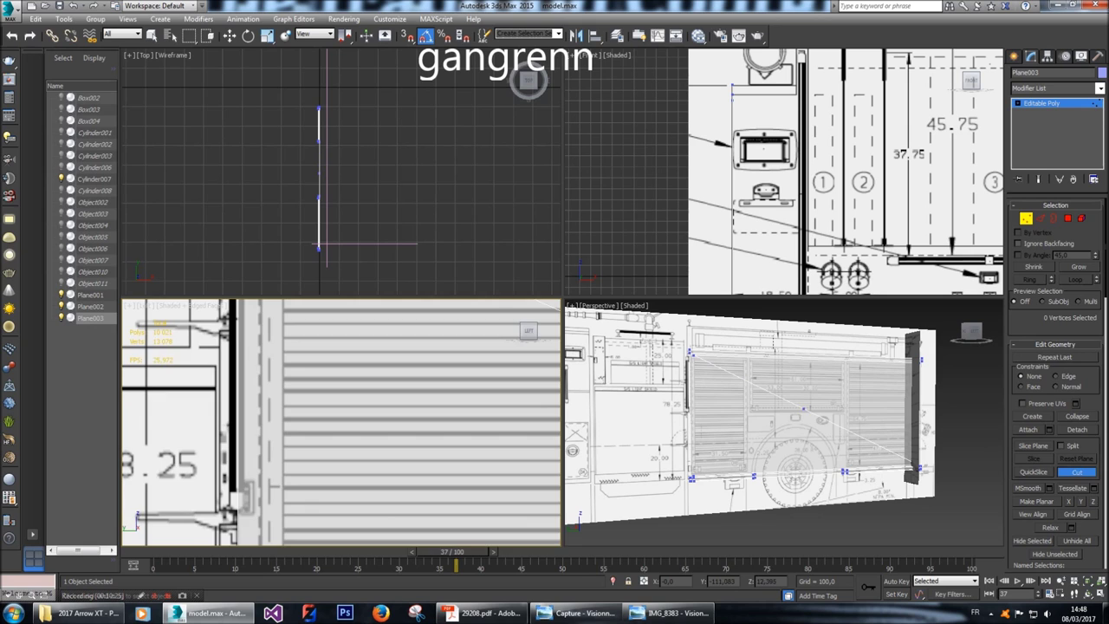
scroll(342, 422, "up", 6)
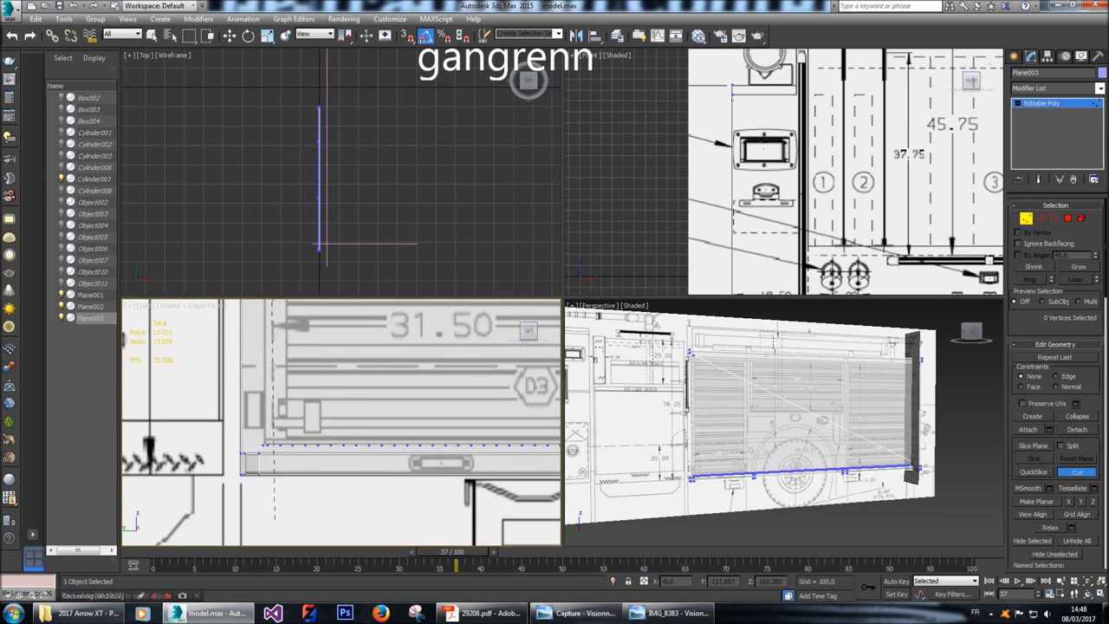
scroll(128, 468, "up", 5)
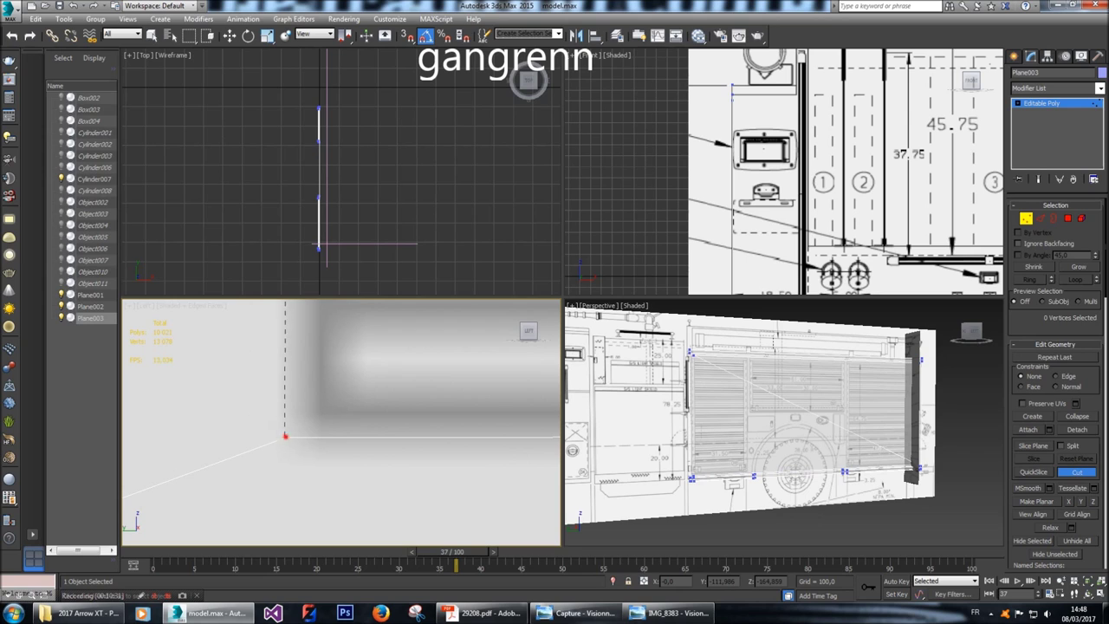
scroll(311, 437, "down", 4)
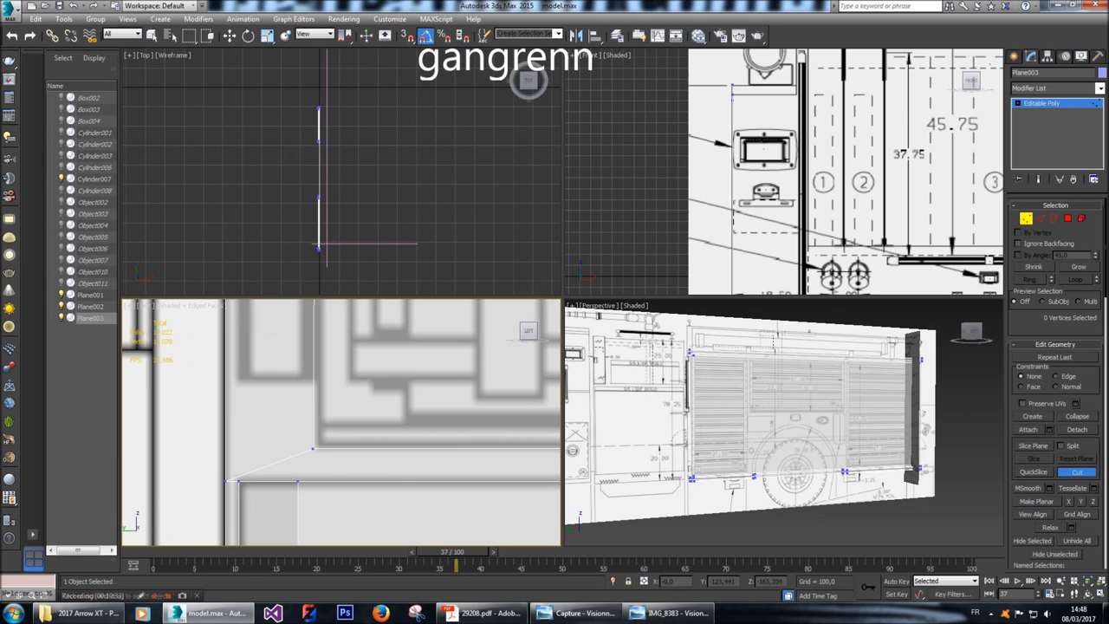
scroll(312, 448, "up", 4)
scroll(341, 422, "down", 3)
scroll(341, 422, "up", 3)
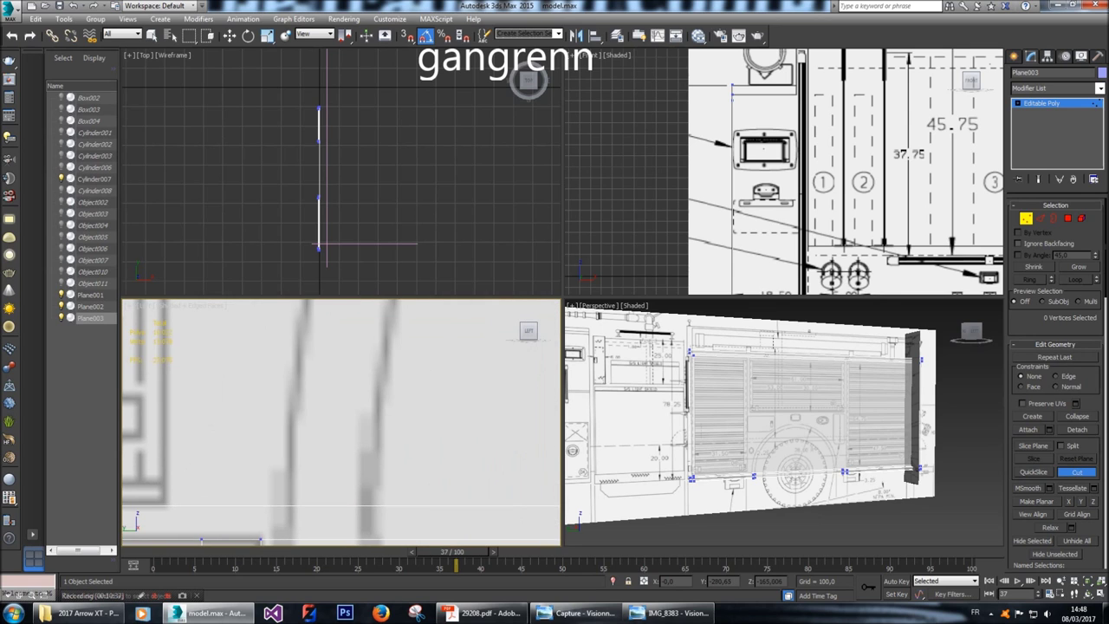
scroll(342, 422, "down", 3)
scroll(341, 422, "down", 3)
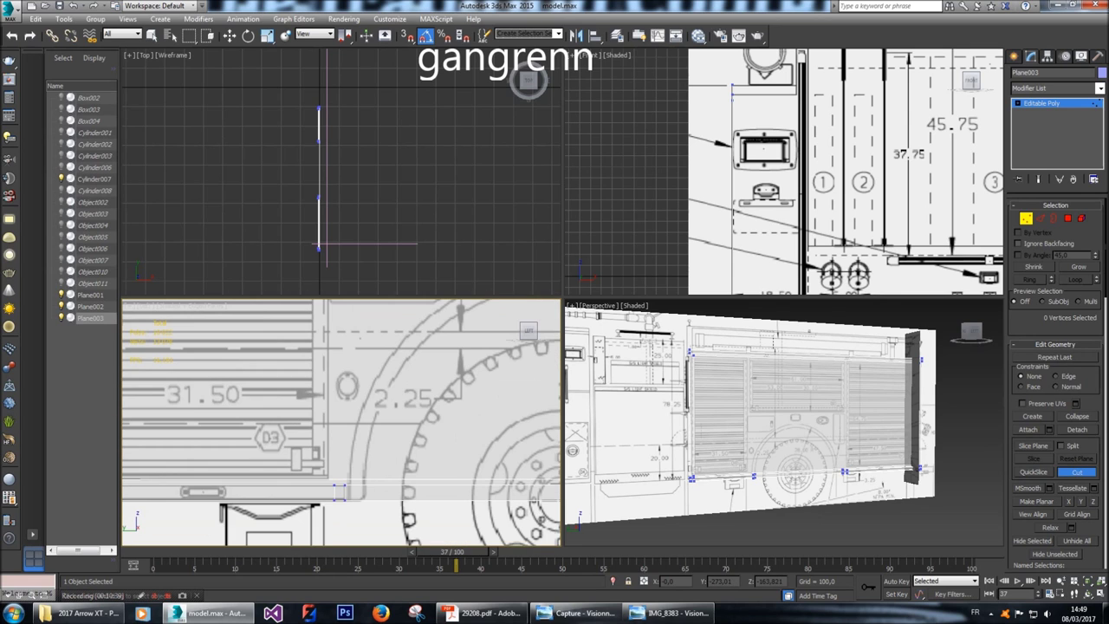
scroll(341, 422, "up", 5)
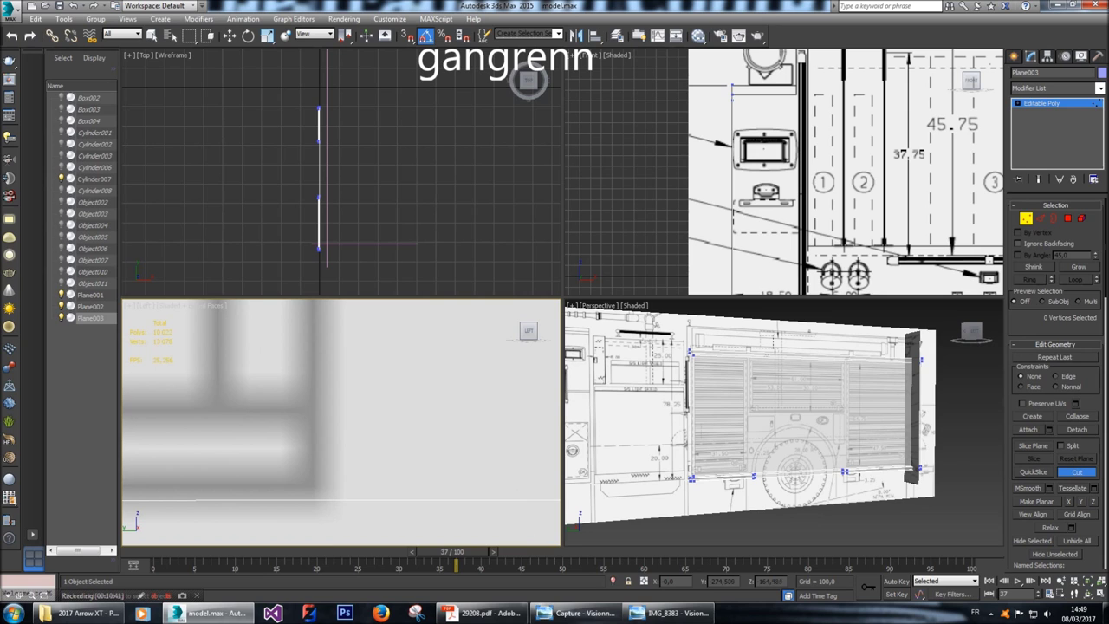
scroll(342, 422, "down", 4)
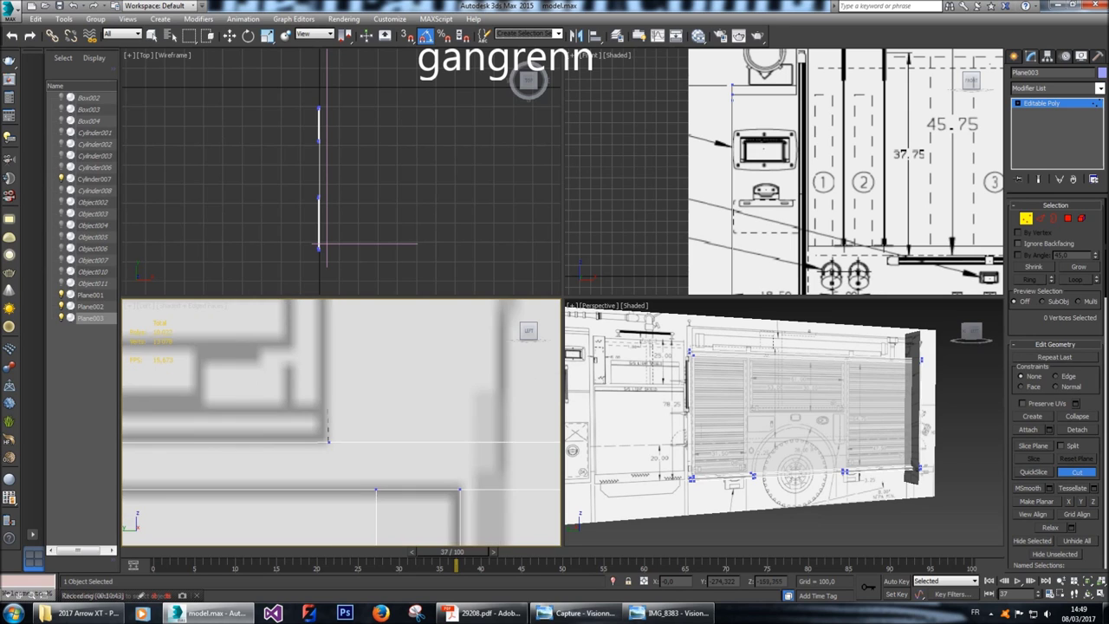
scroll(342, 422, "down", 2)
middle_click_drag(341, 364, 333, 537)
scroll(333, 537, "up", 3)
scroll(446, 330, "up", 2)
mouse_move(445, 329)
middle_mouse_down()
mouse_move(442, 446)
mouse_move(440, 364)
middle_mouse_up()
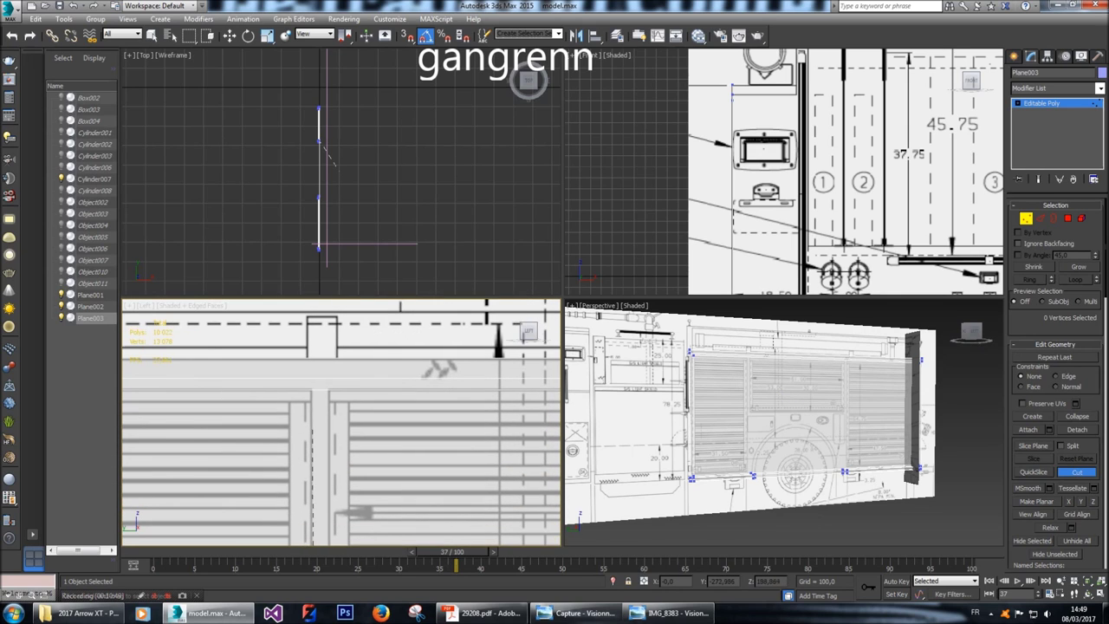
scroll(440, 364, "up", 4)
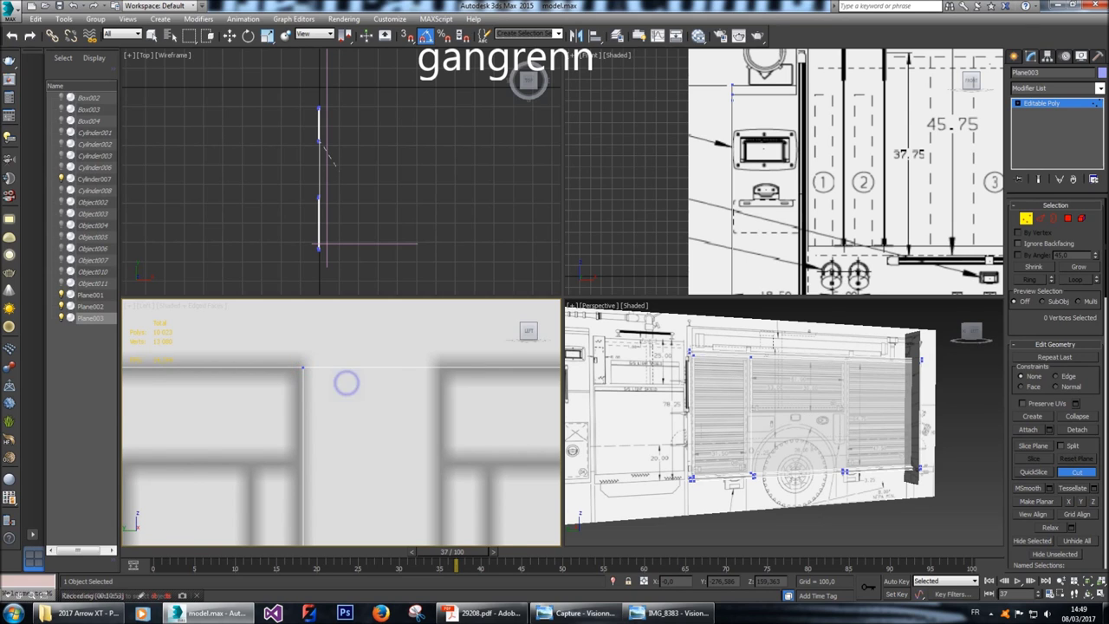
scroll(346, 384, "down", 3)
mouse_move(339, 382)
middle_mouse_down()
mouse_move(321, 322)
mouse_move(276, 312)
middle_mouse_up()
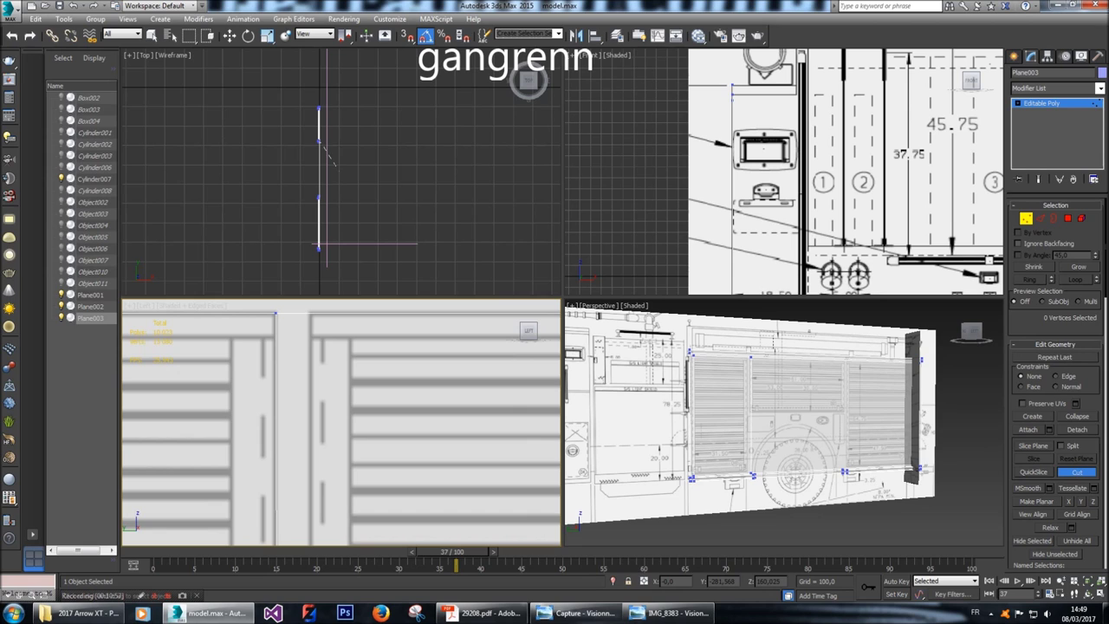
mouse_move(309, 314)
middle_mouse_down()
mouse_move(321, 407)
mouse_move(305, 310)
mouse_move(314, 489)
middle_mouse_up()
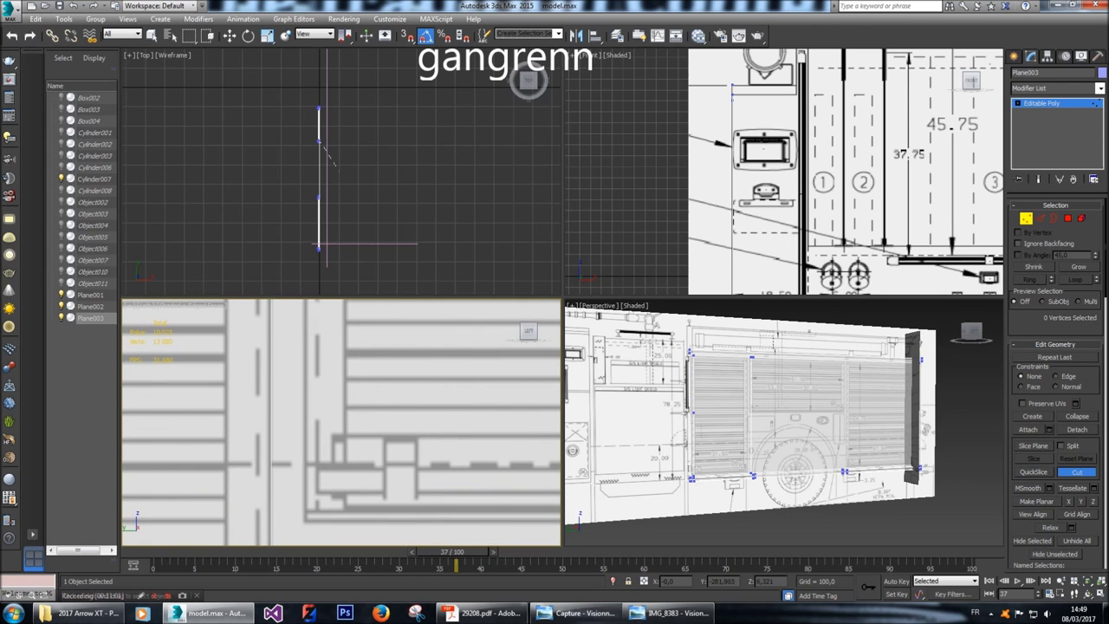
middle_click_drag(305, 520, 384, 495)
scroll(384, 496, "up", 5)
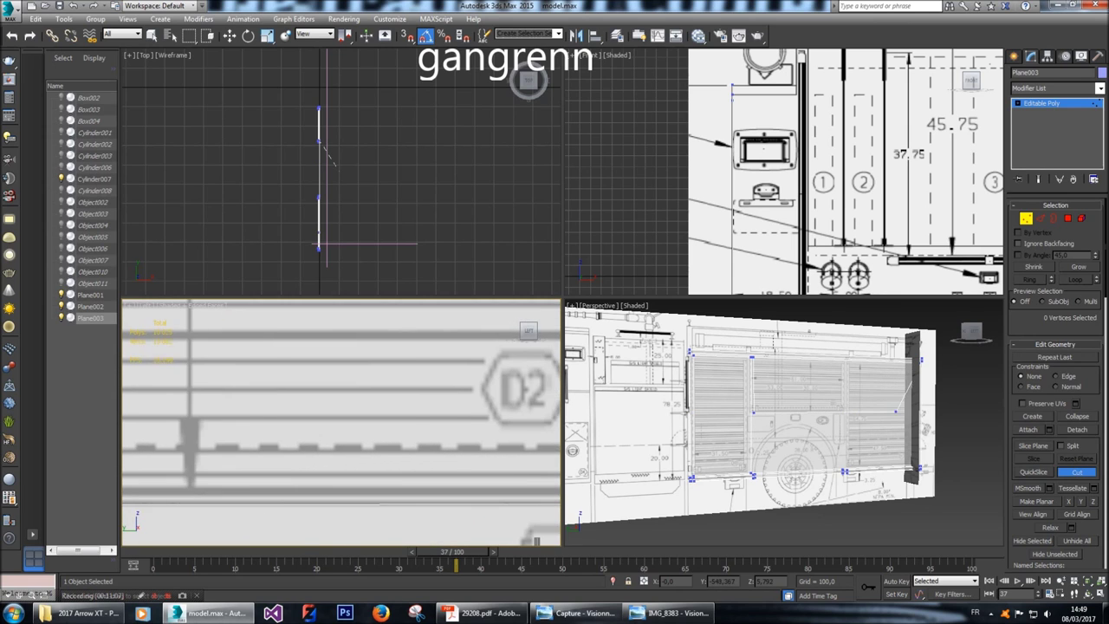
middle_click_drag(536, 542, 289, 544)
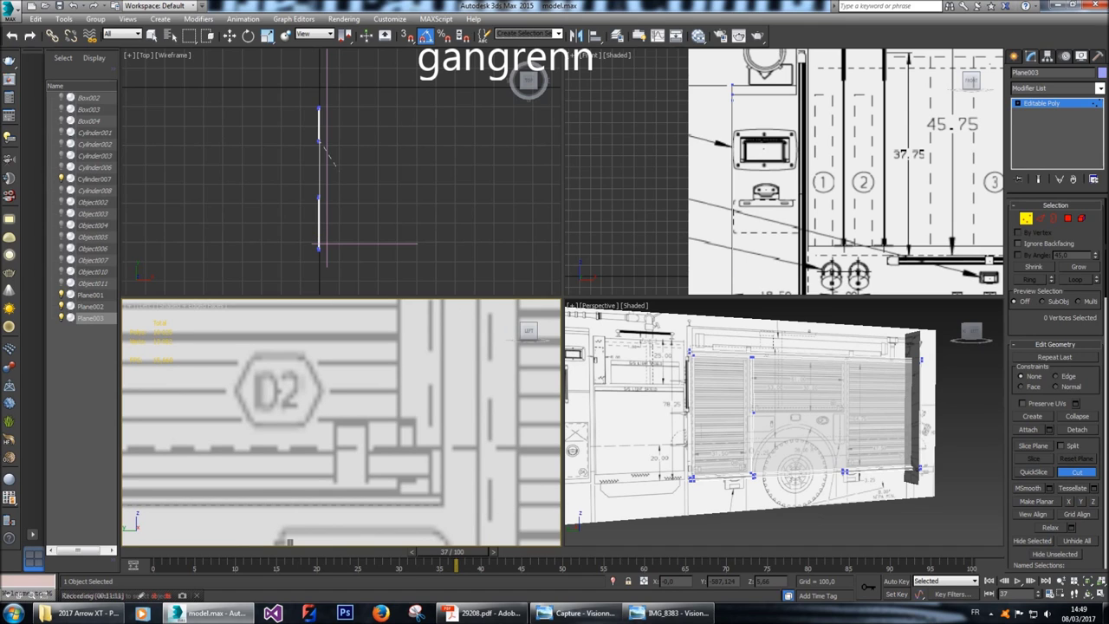
mouse_move(447, 507)
middle_mouse_down()
mouse_move(433, 623)
mouse_move(430, 510)
mouse_move(430, 581)
middle_mouse_up()
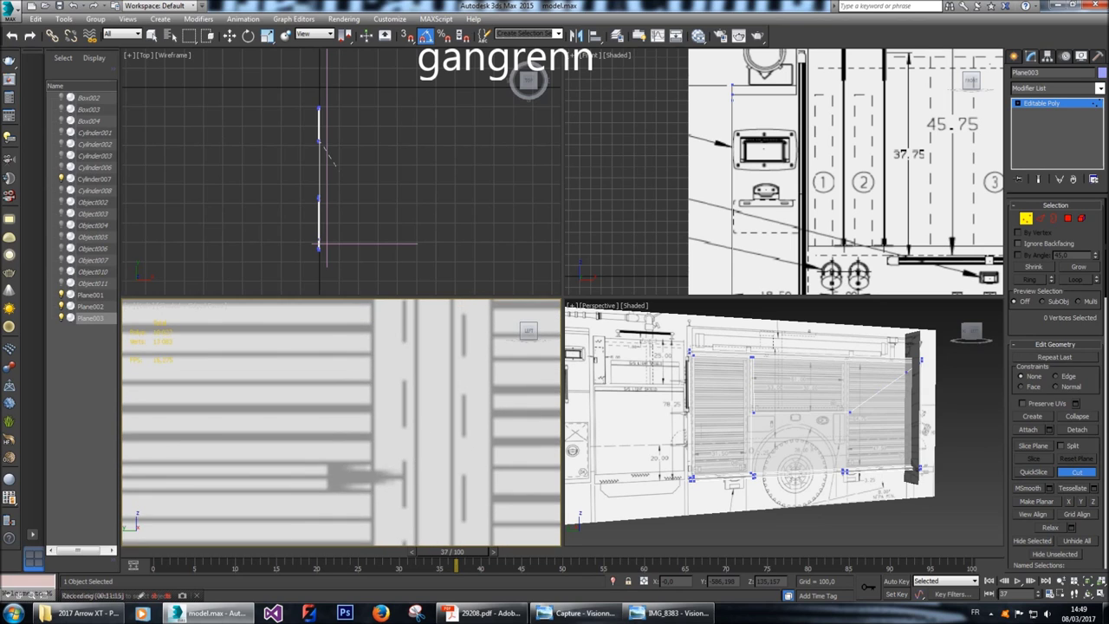
scroll(447, 342, "up", 2)
left_click(413, 382)
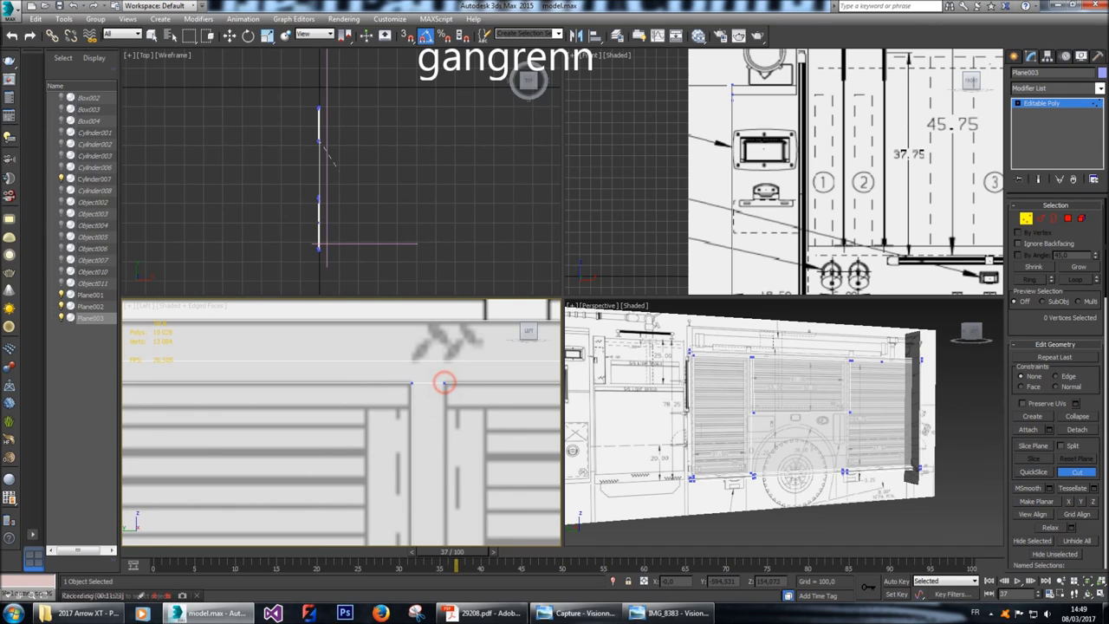
Carry the cut toward the door panel corner near the D1 hexagon and end cutting.
scroll(446, 383, "down", 3)
middle_click_drag(445, 384, 422, 502)
scroll(438, 503, "up", 3)
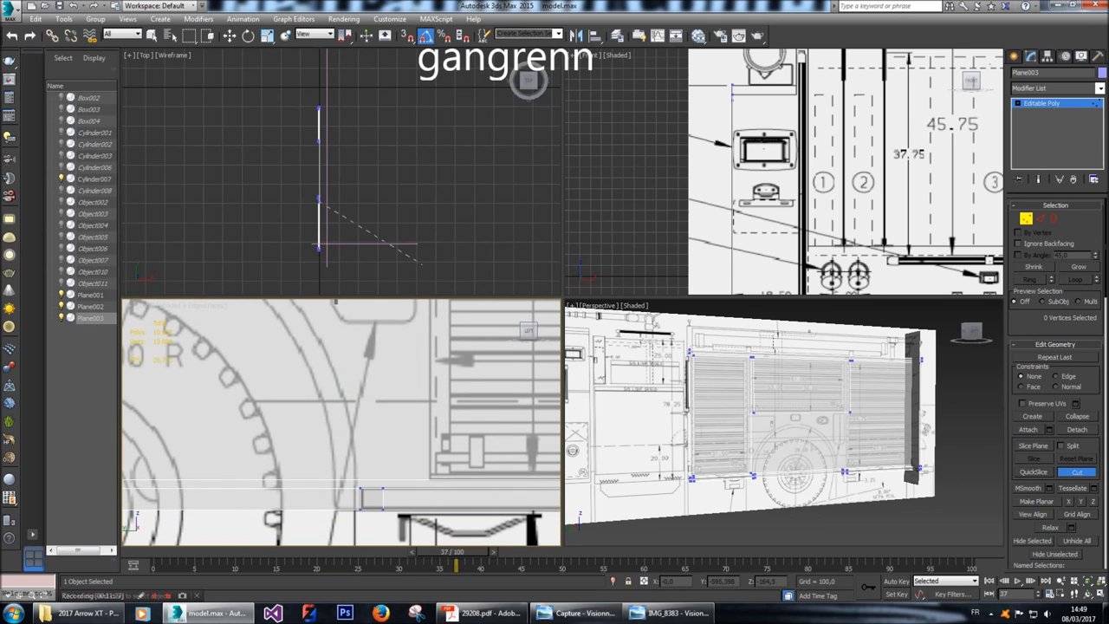
scroll(360, 492, "up", 4)
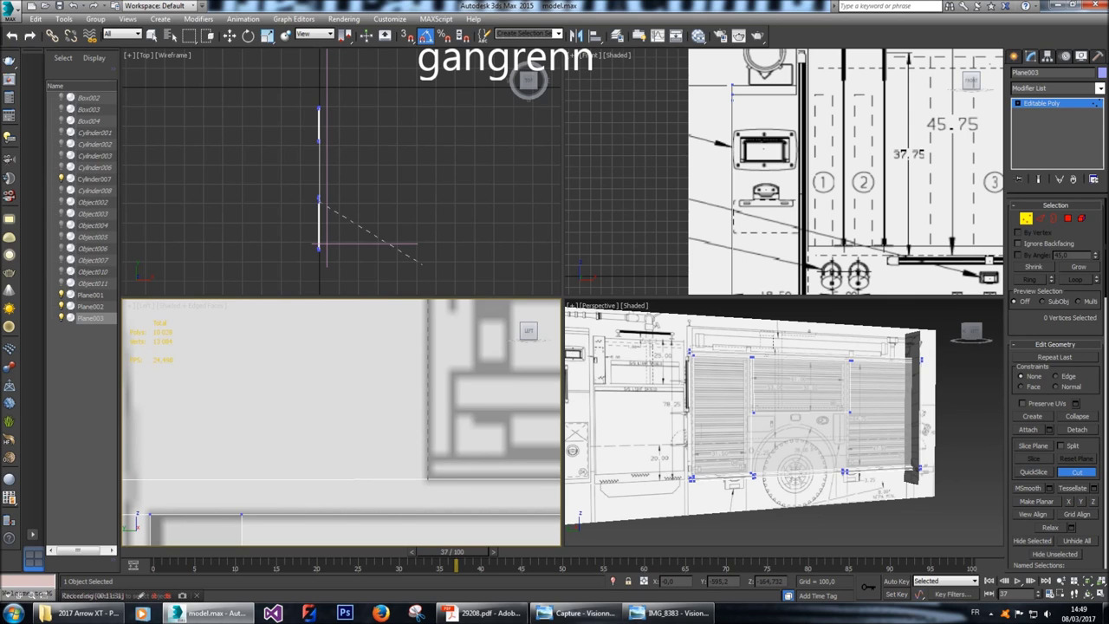
scroll(453, 474, "down", 3)
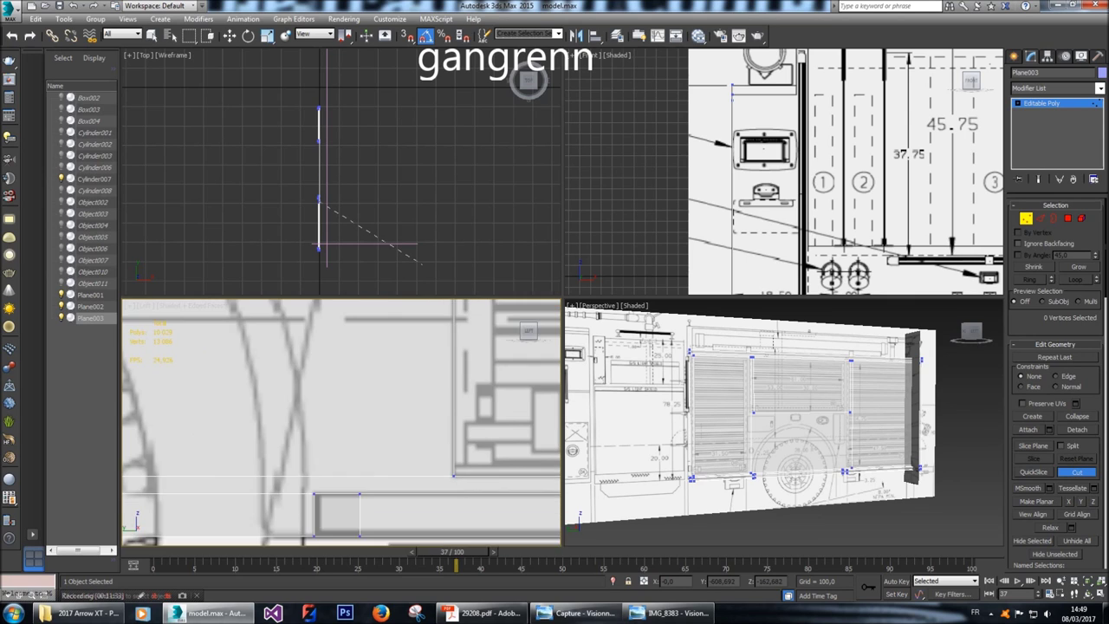
middle_click_drag(433, 416, 260, 451)
scroll(260, 450, "up", 4)
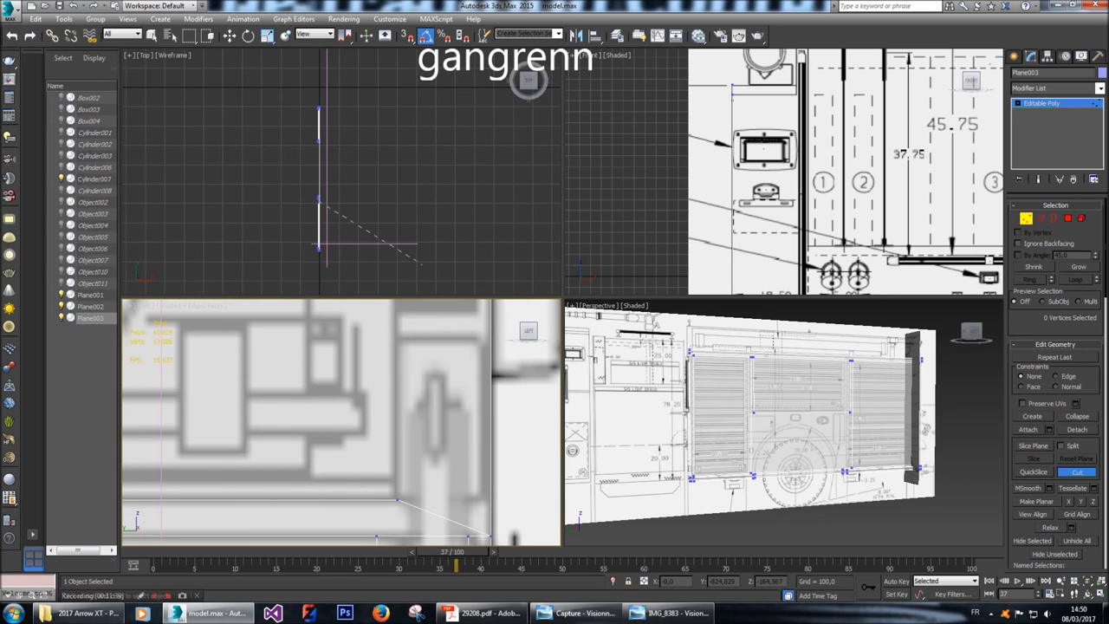
scroll(342, 422, "down", 3)
middle_click_drag(342, 422, 390, 446)
scroll(390, 446, "up", 3)
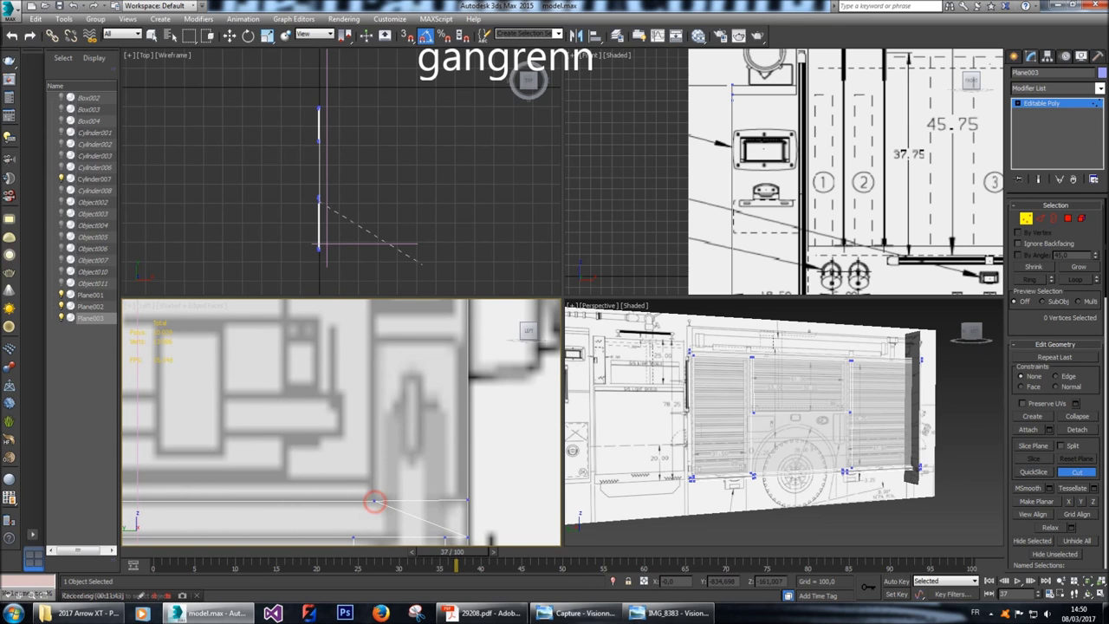
scroll(376, 499, "down", 3)
middle_click_drag(376, 499, 416, 468)
middle_click_drag(416, 425, 410, 474)
scroll(409, 474, "up", 4)
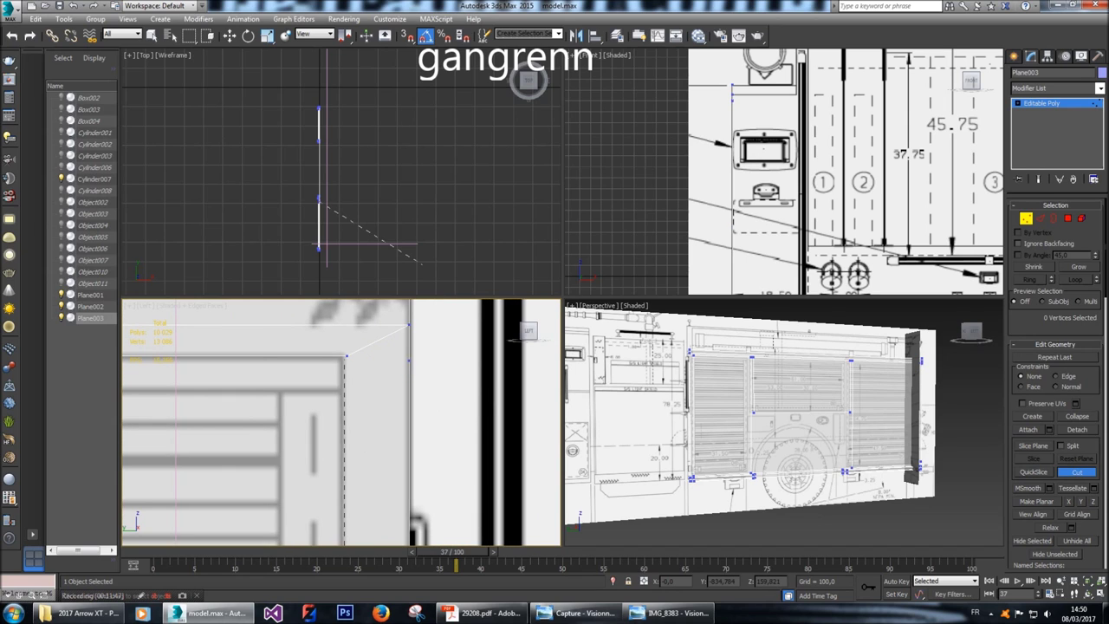
right_click(361, 371)
scroll(361, 372, "down", 2)
scroll(361, 372, "down", 6)
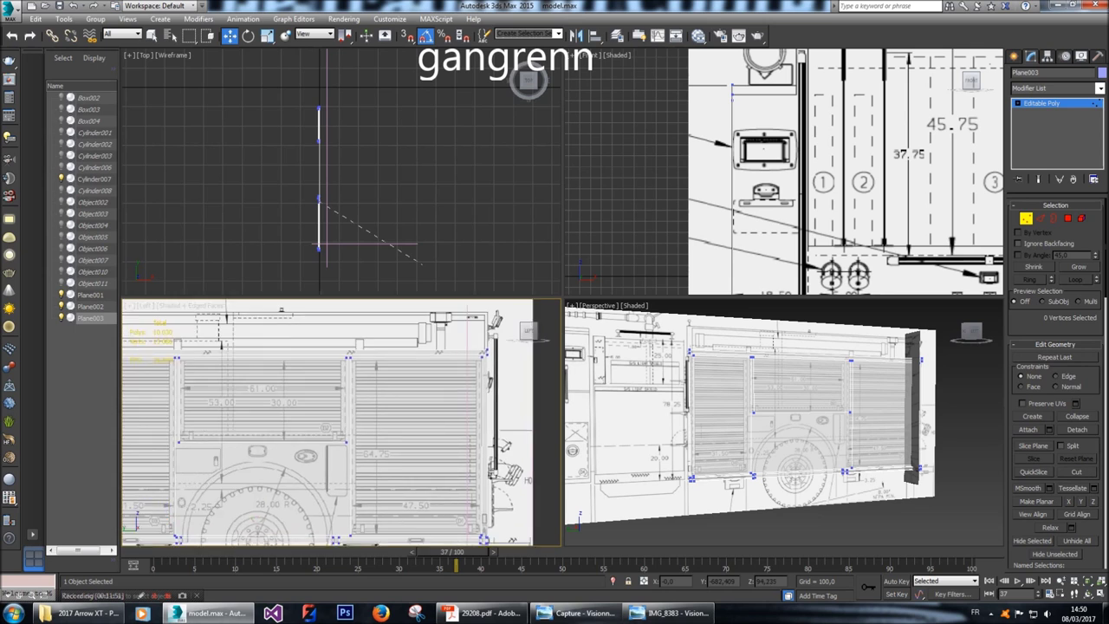
middle_click_drag(361, 372, 409, 370)
scroll(447, 412, "up", 5)
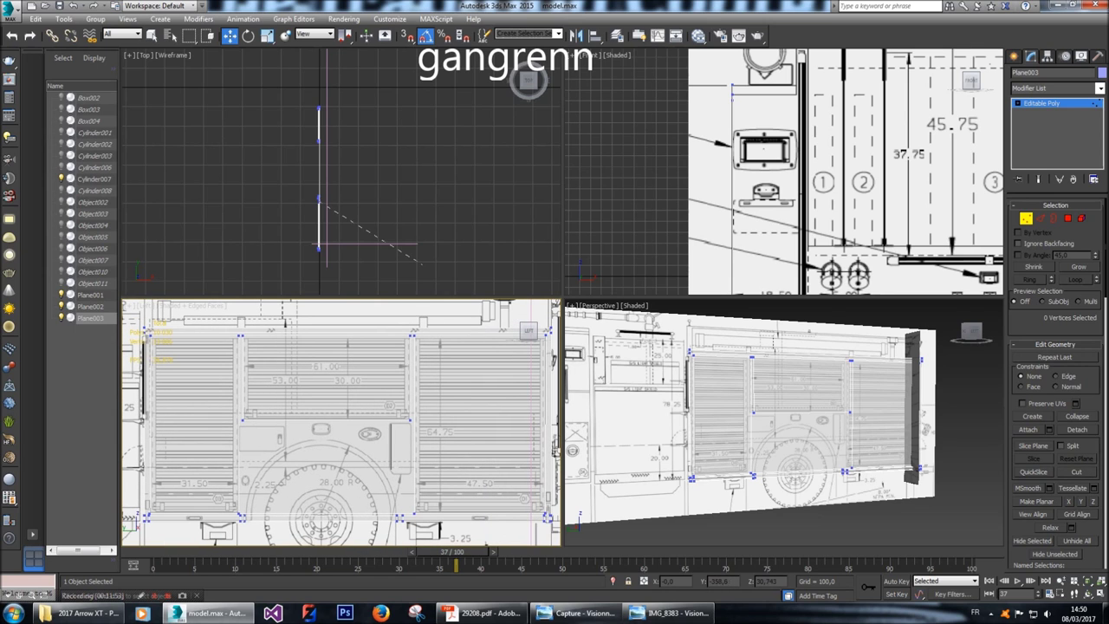
key("4")
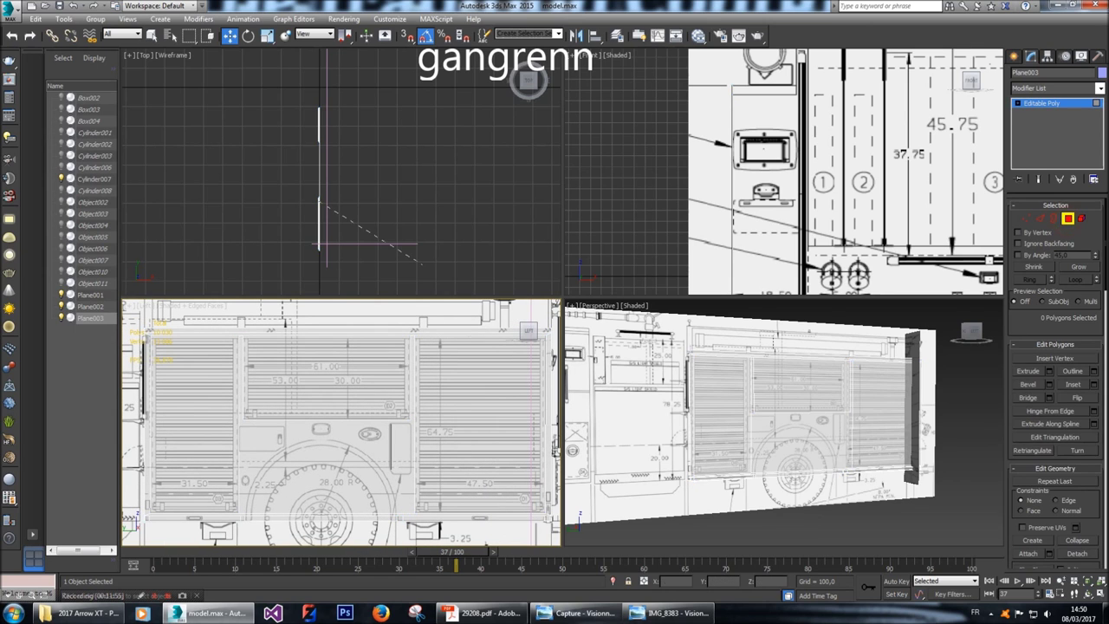
left_click(491, 405)
left_click(321, 383, "ctrl")
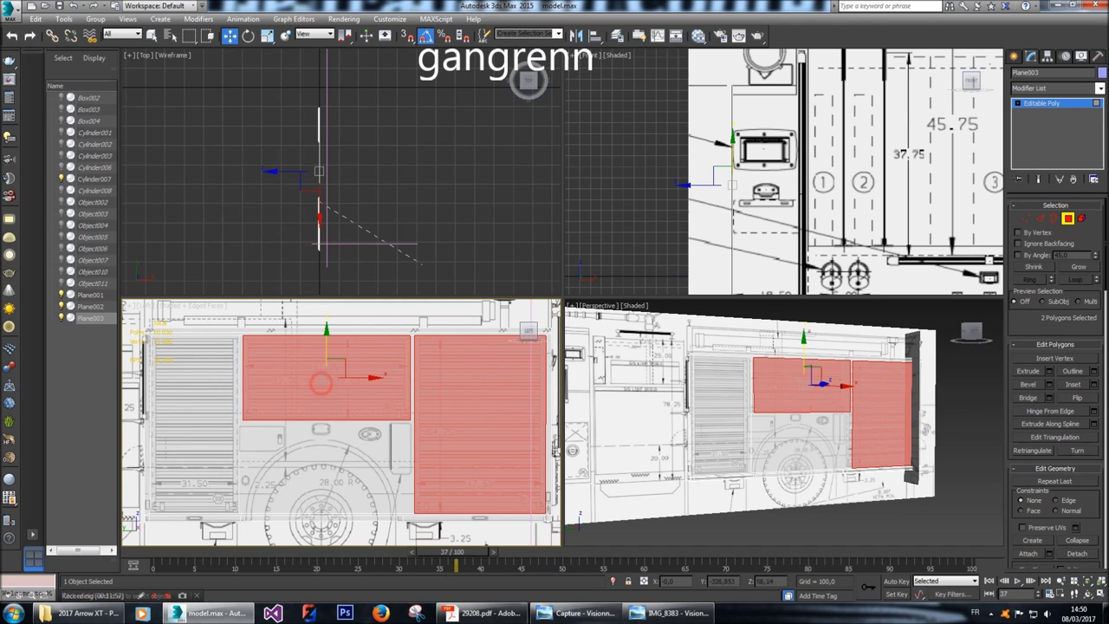
left_click(214, 400, "ctrl")
middle_click_drag(347, 425, 337, 424)
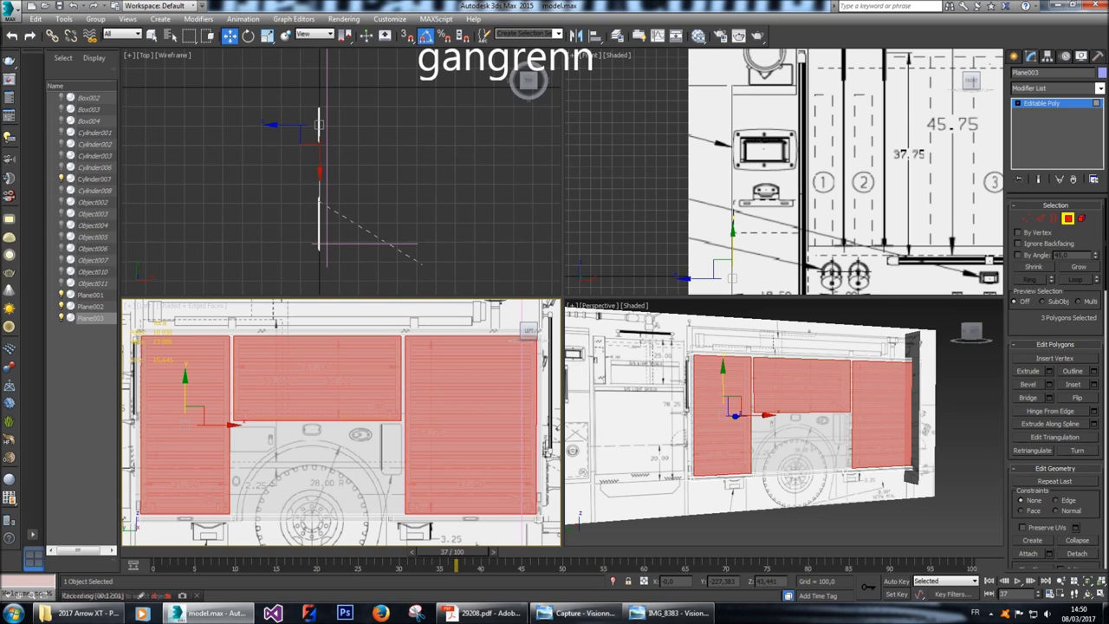
middle_click_drag(337, 425, 390, 421)
key("ctrl+d")
key("1")
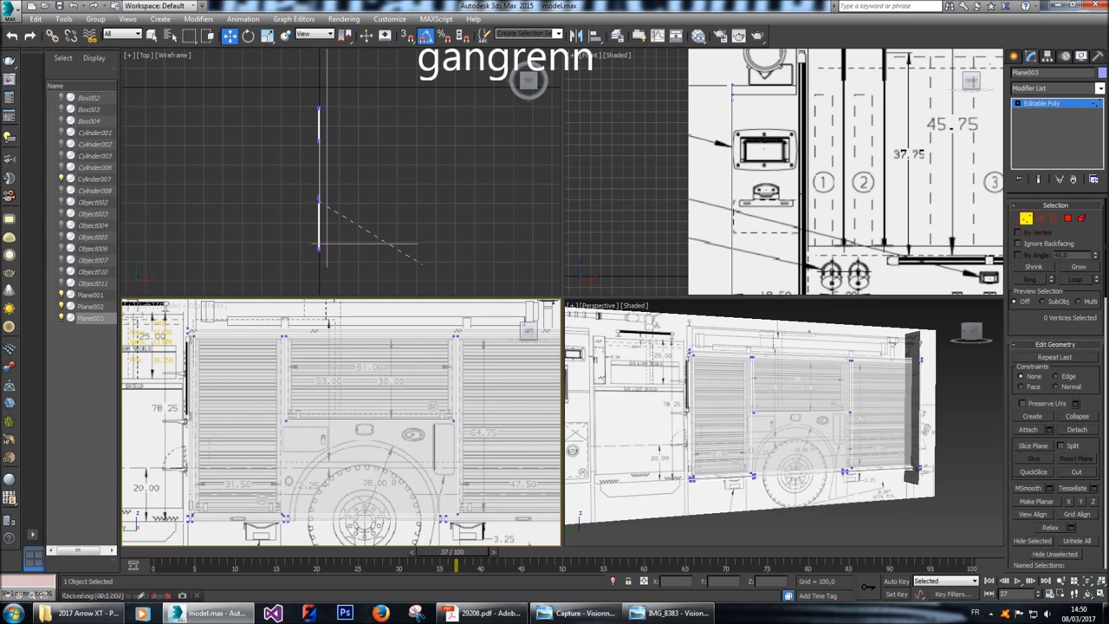
Move the six top-edge vertices onto the blueprint line and Make Planar in Y.
scroll(737, 96, "up", 5)
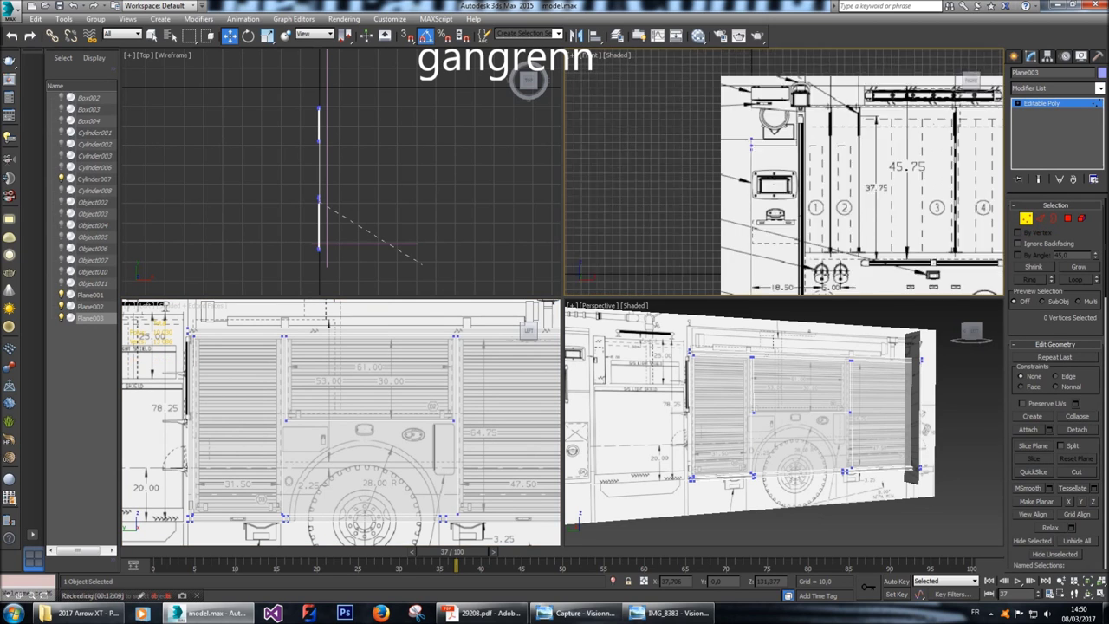
scroll(664, 89, "up", 2)
left_click_drag(664, 90, 723, 122)
scroll(148, 321, "up", 5)
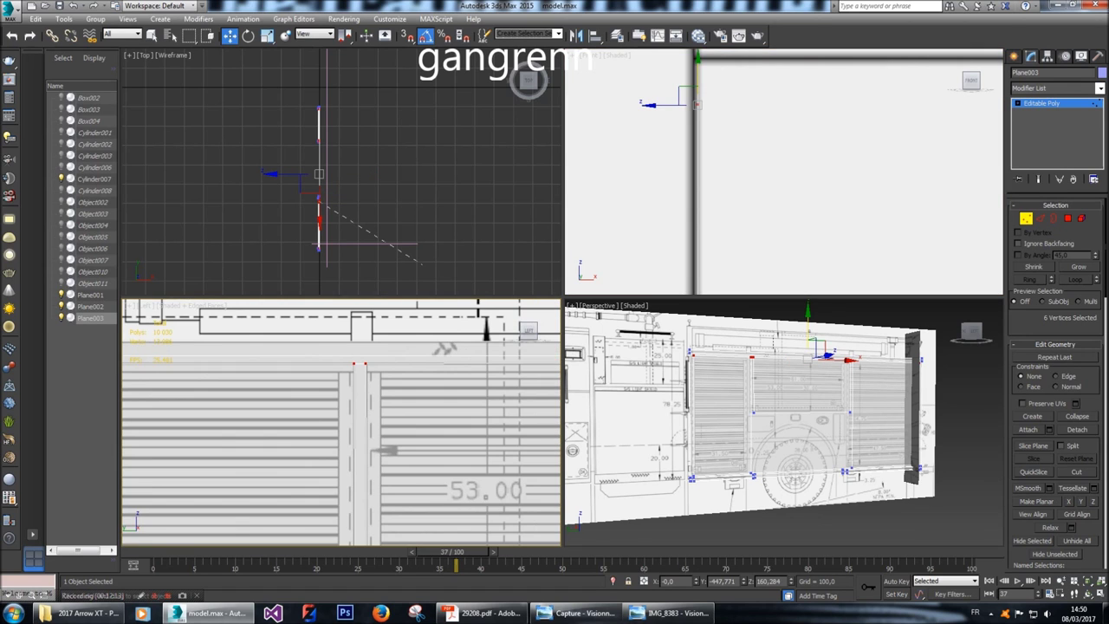
scroll(299, 364, "up", 3)
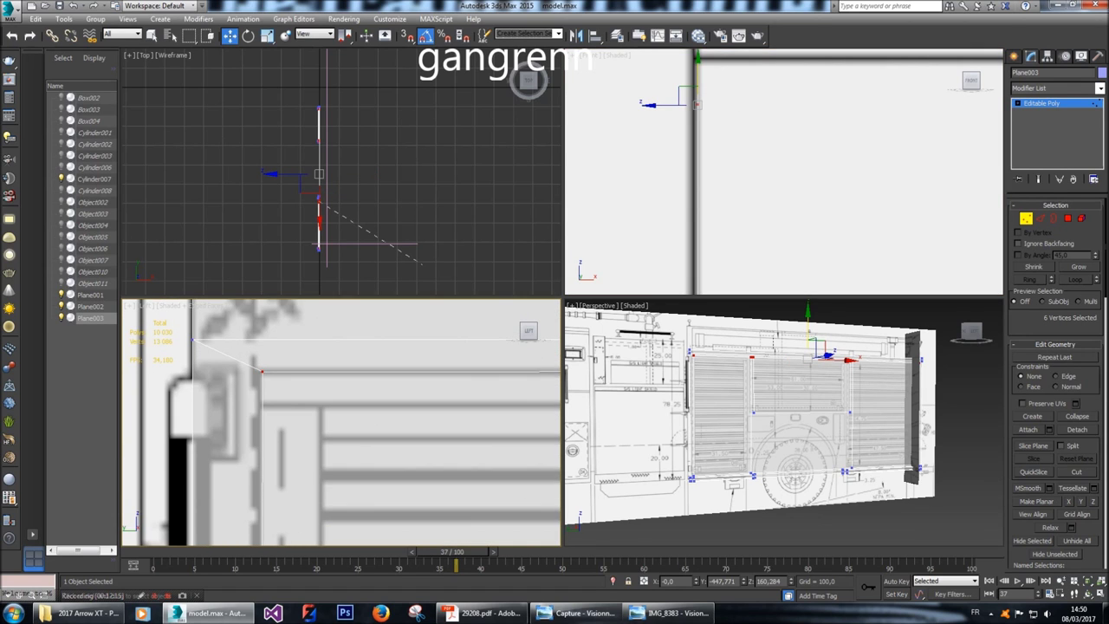
scroll(680, 360, "up", 6)
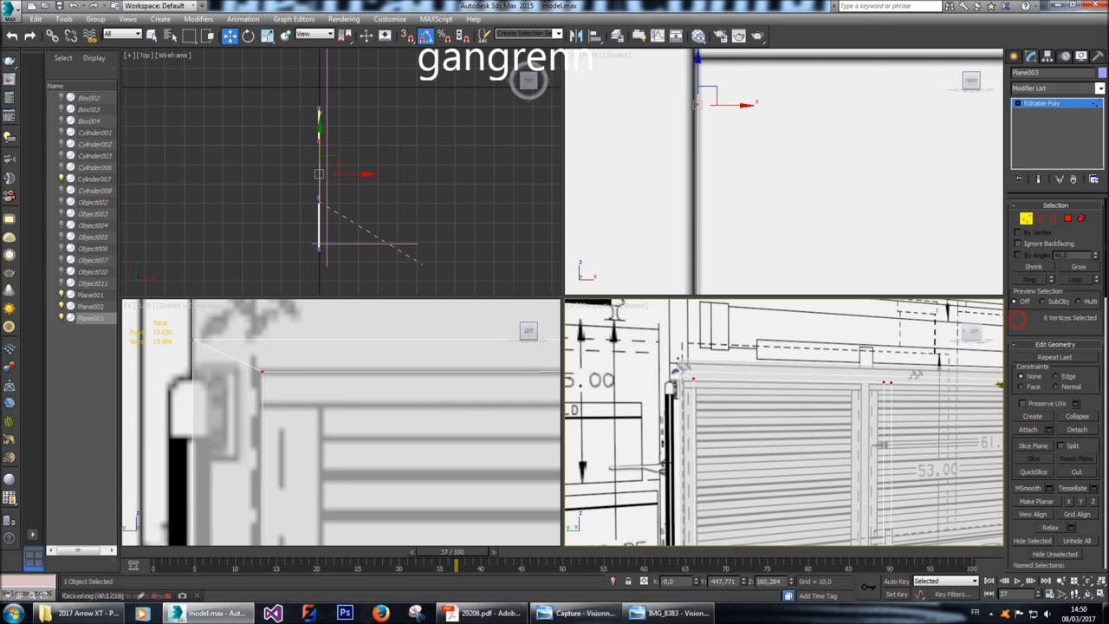
left_click_drag(679, 360, 683, 366)
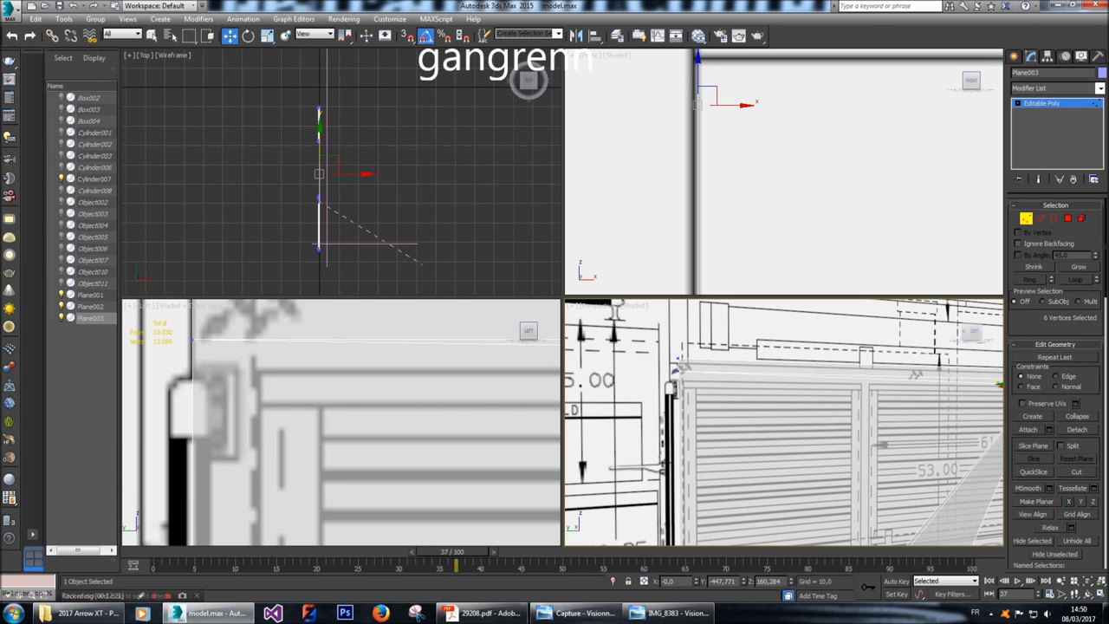
left_click(1081, 502)
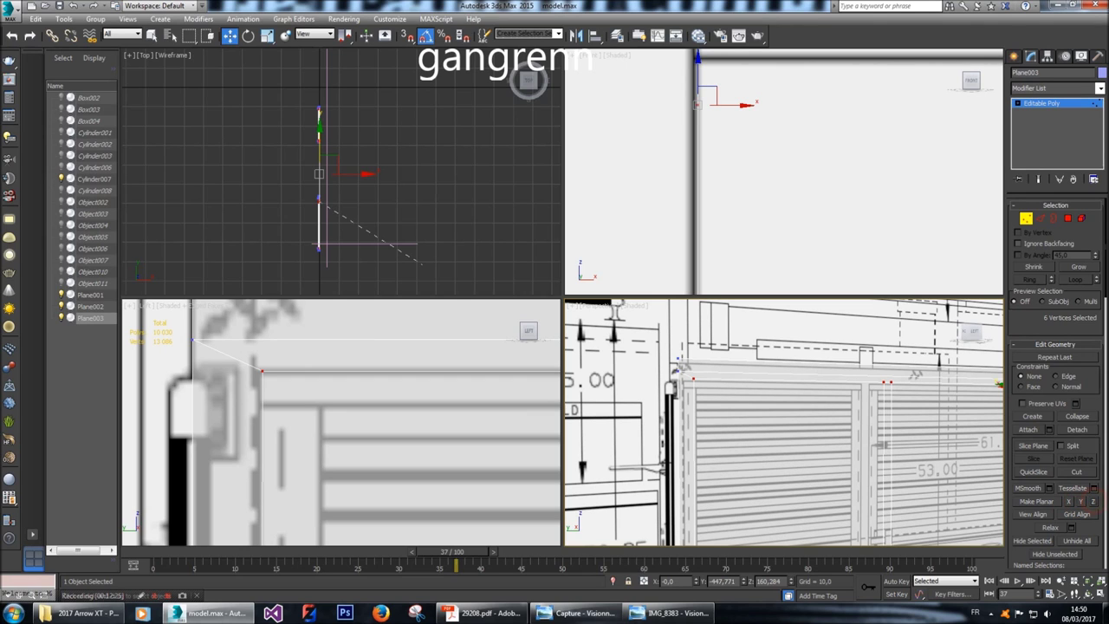
Box-select the two vertices near the hose-reel area.
scroll(785, 422, "up", 5)
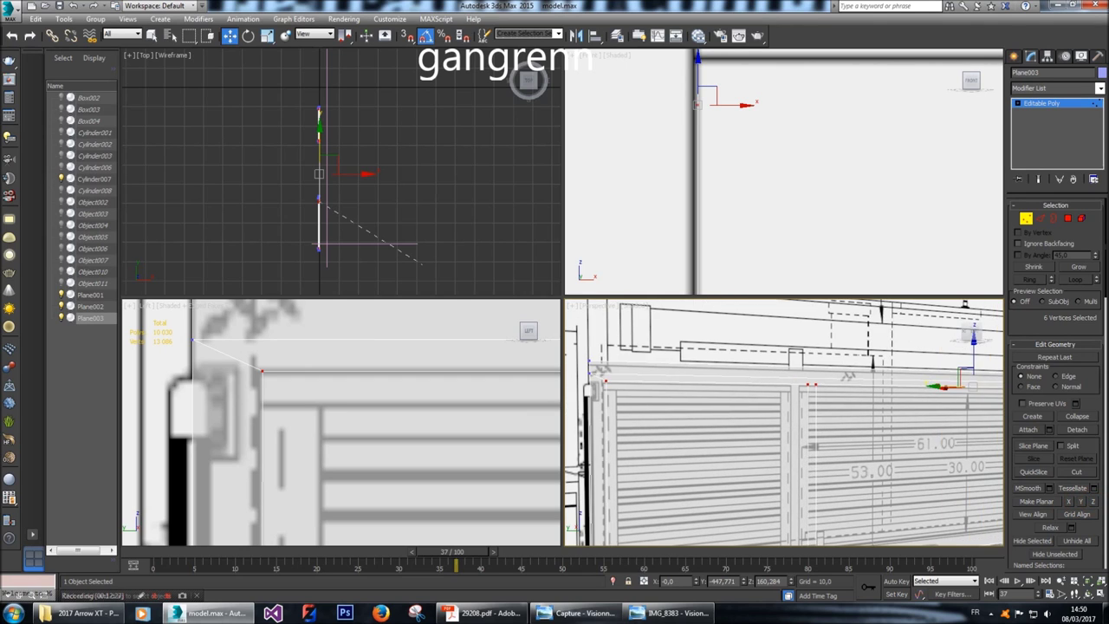
scroll(785, 422, "down", 2)
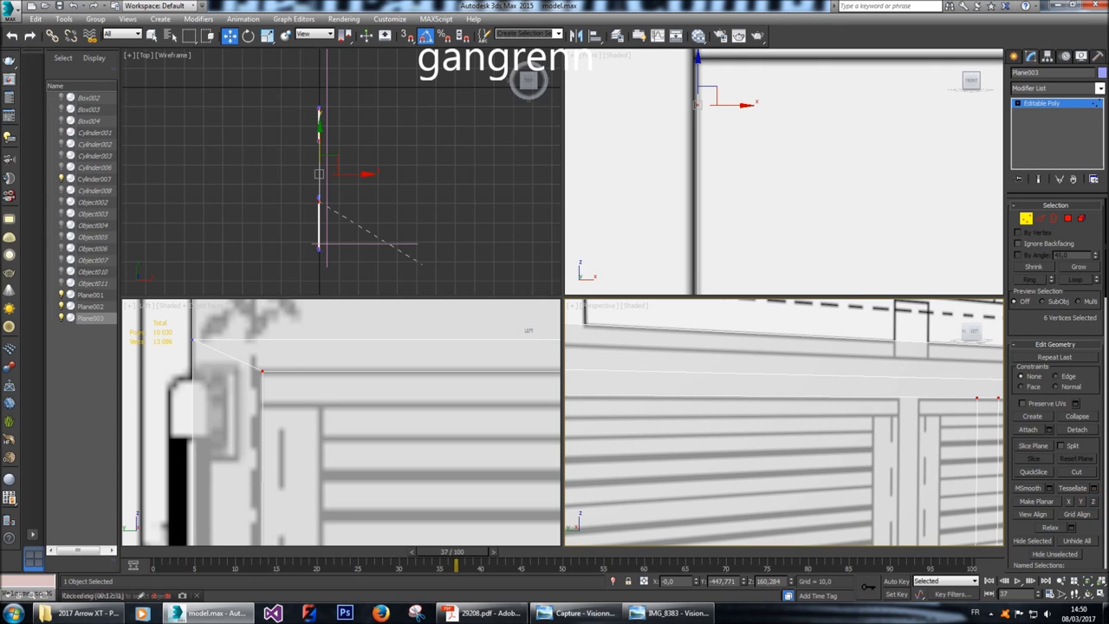
scroll(341, 422, "down", 6)
middle_click_drag(342, 422, 246, 408)
scroll(784, 172, "down", 6)
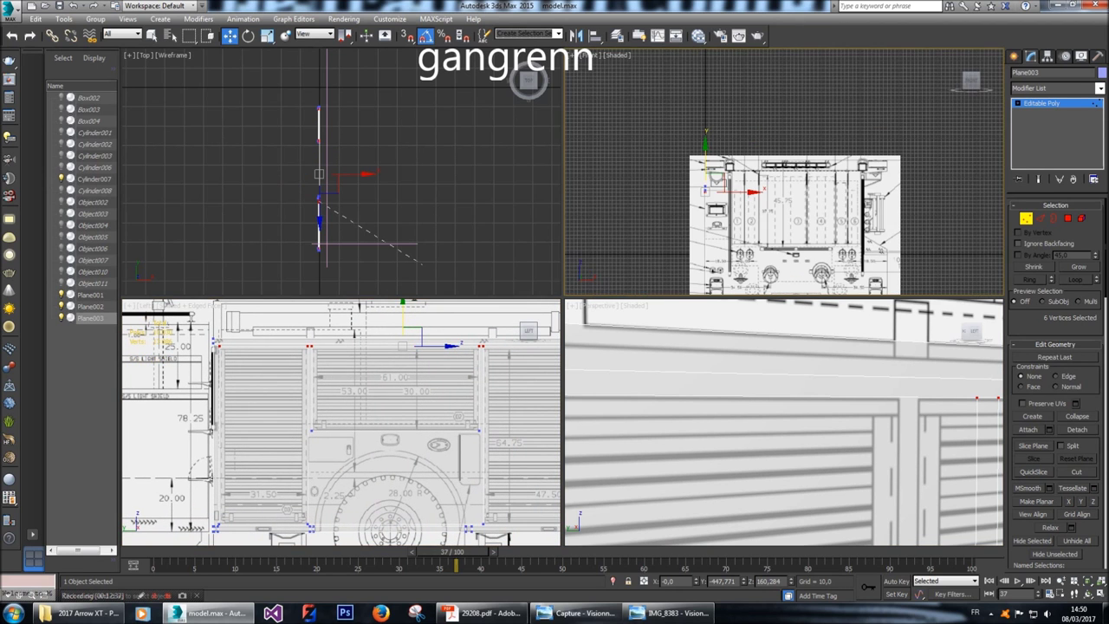
scroll(815, 252, "up", 5)
left_click_drag(634, 102, 716, 199)
middle_click_drag(382, 424, 343, 424)
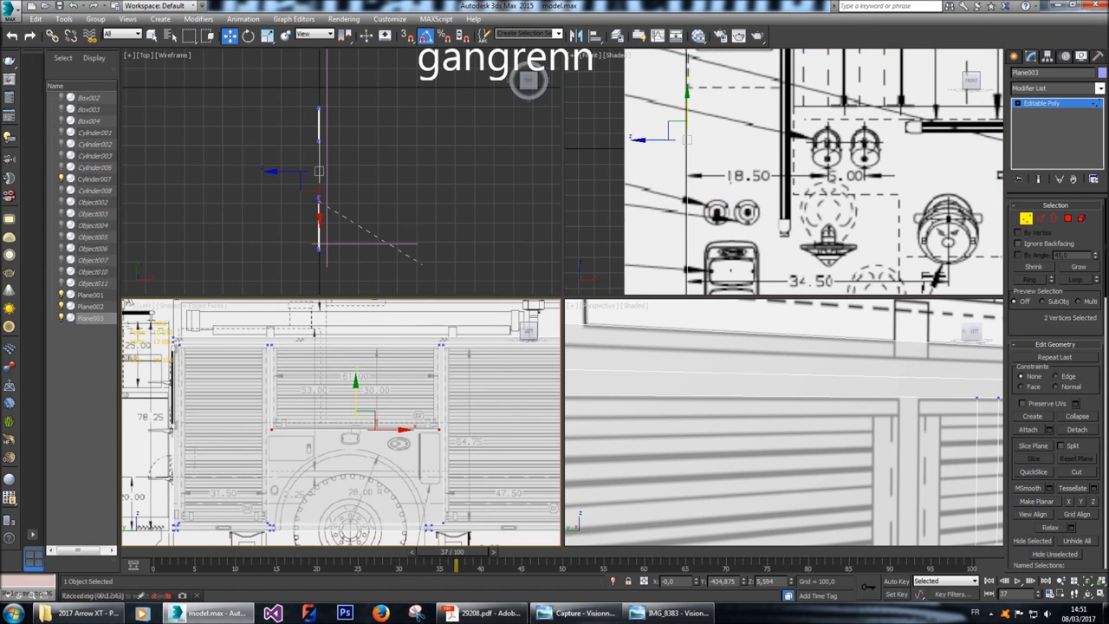
Select the four bottom corner vertices so they sit on the blueprint's bottom panel line.
scroll(361, 416, "up", 4)
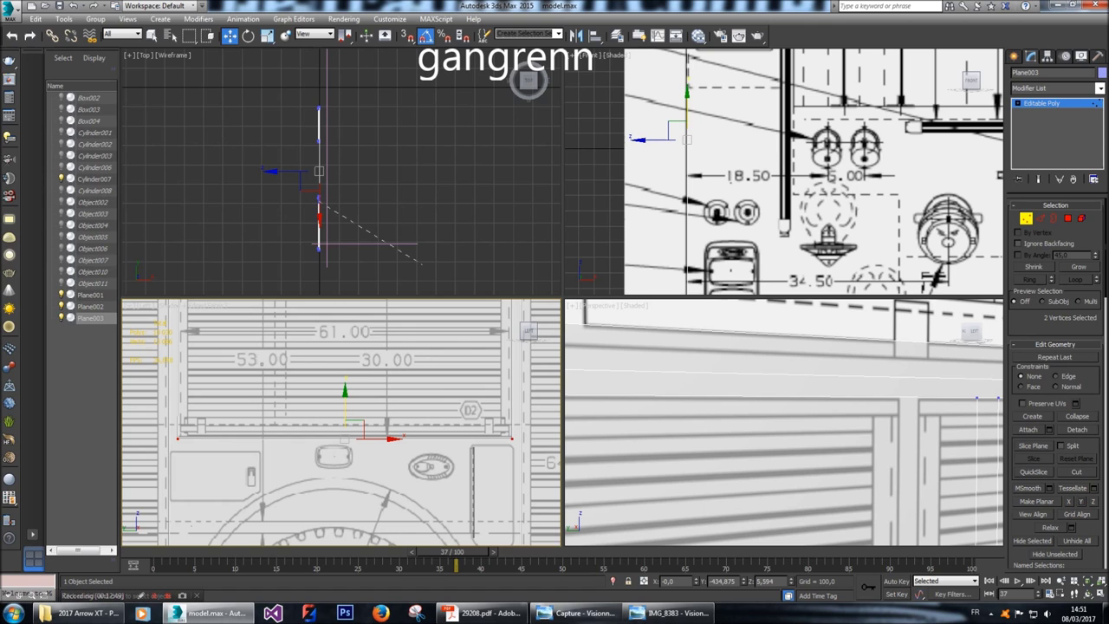
scroll(784, 172, "up", 8)
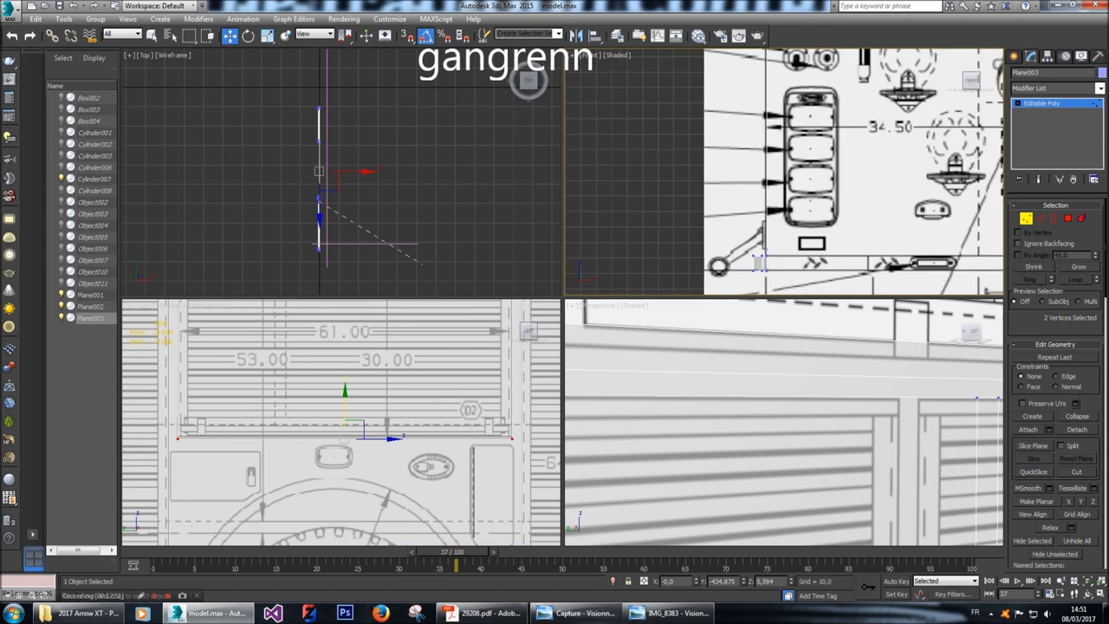
scroll(784, 172, "up", 3)
left_click_drag(764, 155, 809, 216)
middle_click_drag(390, 451, 225, 329)
scroll(356, 502, "up", 4)
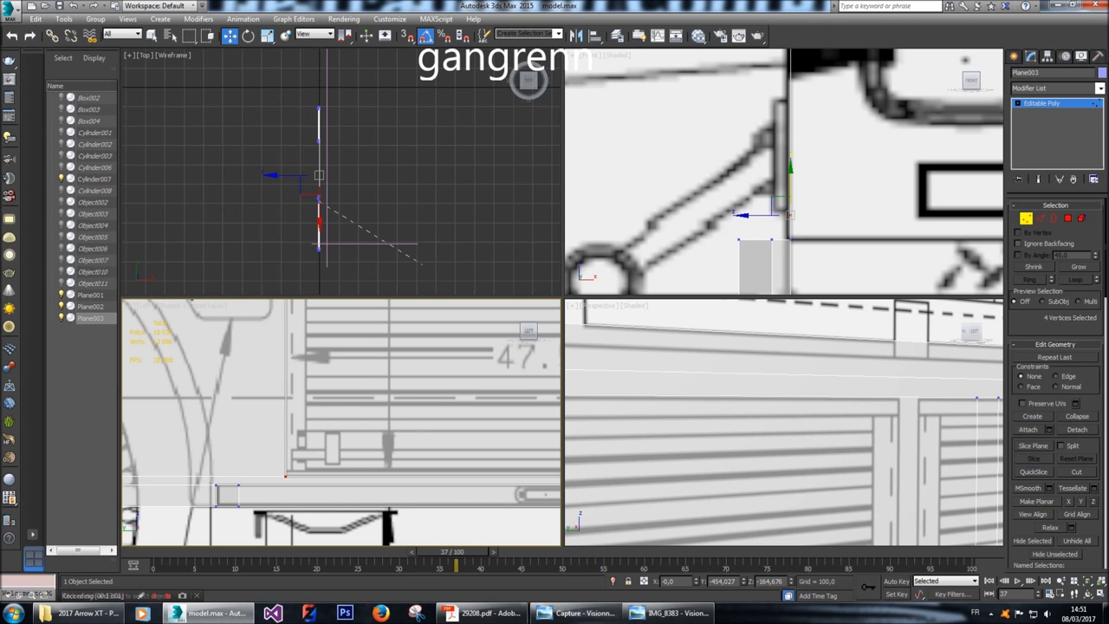
scroll(342, 422, "down", 5)
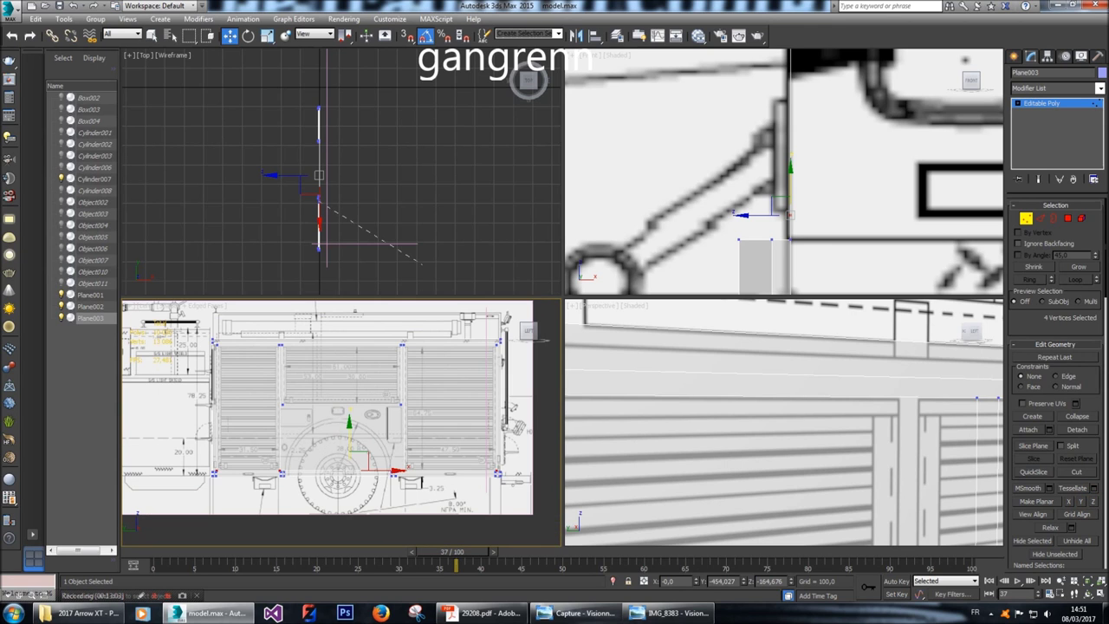
Select the three compartment door polygons in Polygon mode.
key("4")
left_click(436, 441)
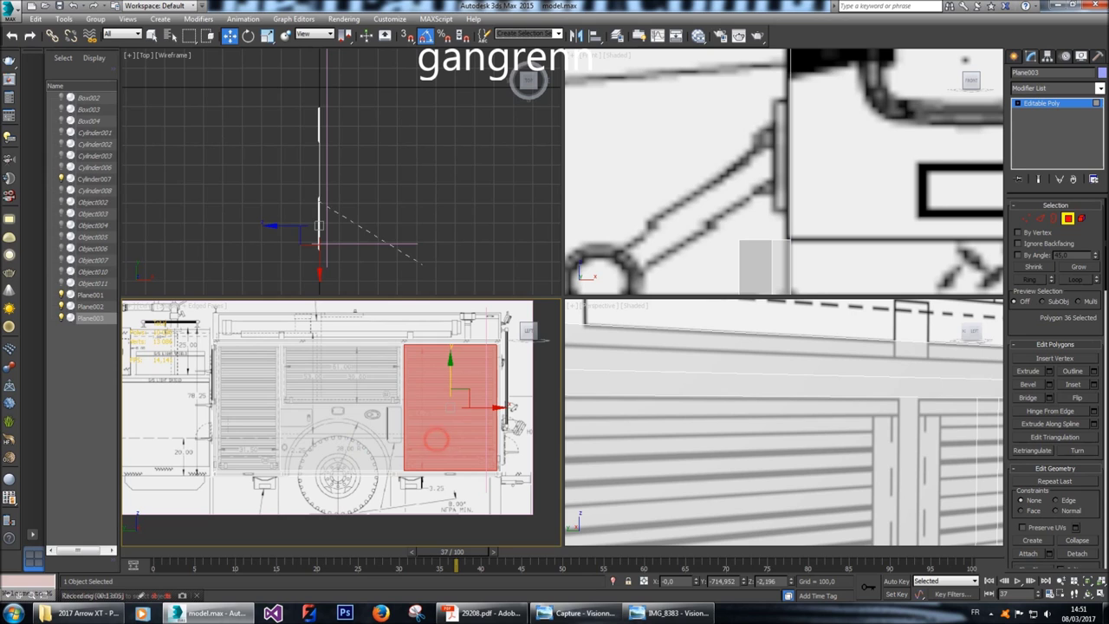
left_click(316, 382, "ctrl")
left_click(249, 390, "ctrl")
scroll(250, 477, "up", 5)
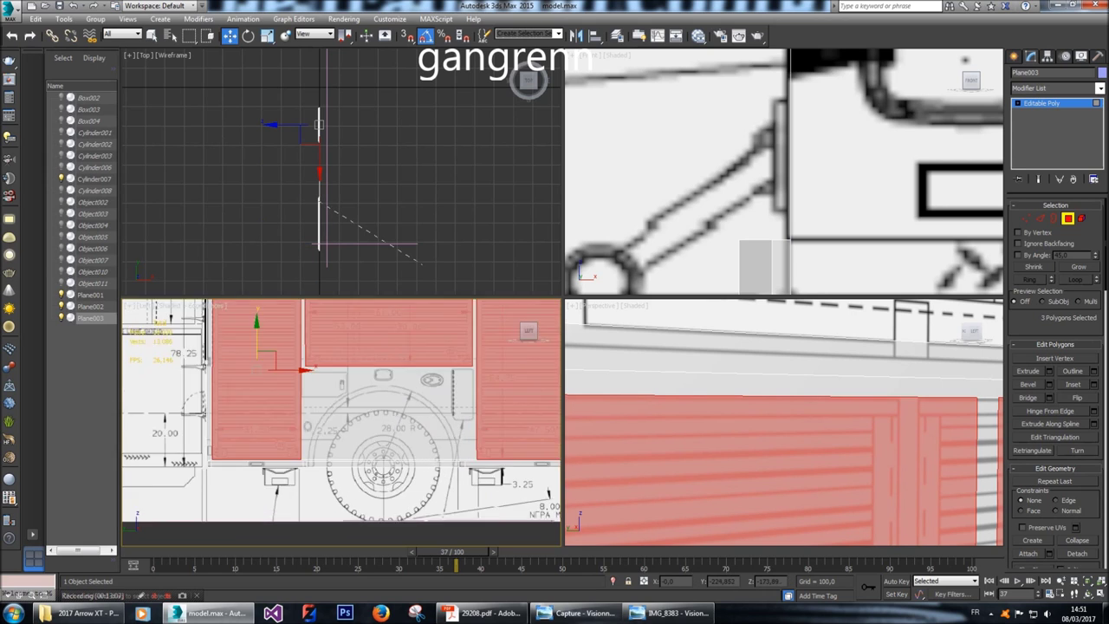
scroll(325, 438, "up", 4)
scroll(337, 455, "up", 3)
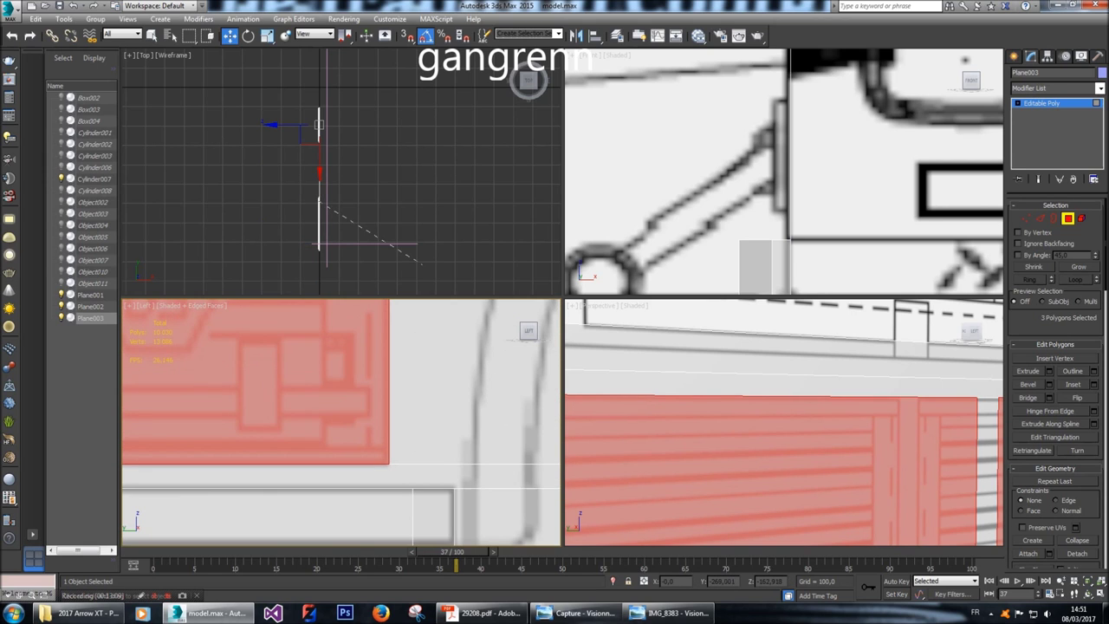
scroll(416, 472, "up", 3)
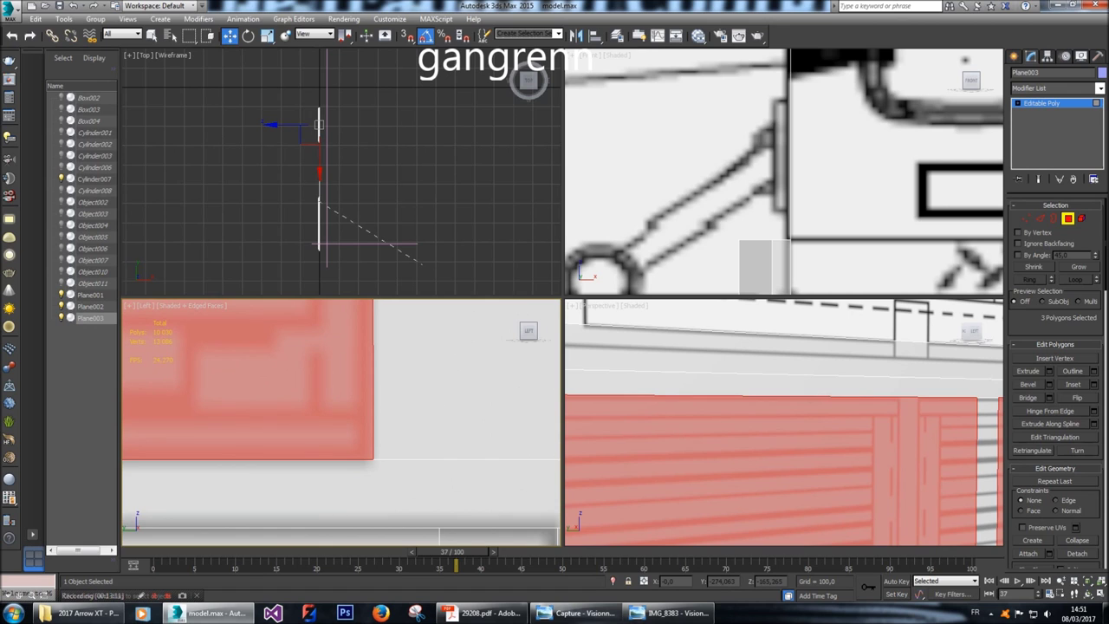
scroll(342, 422, "down", 6)
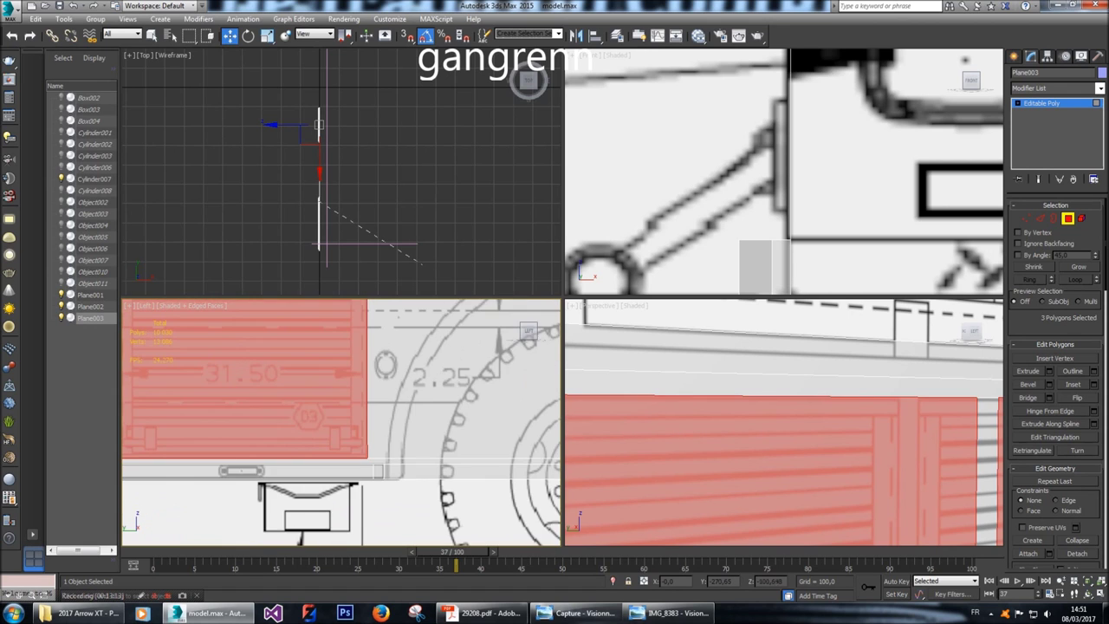
Unhide All objects from the quad menu, clear the selection, and pick the left door polygon.
right_click(387, 429)
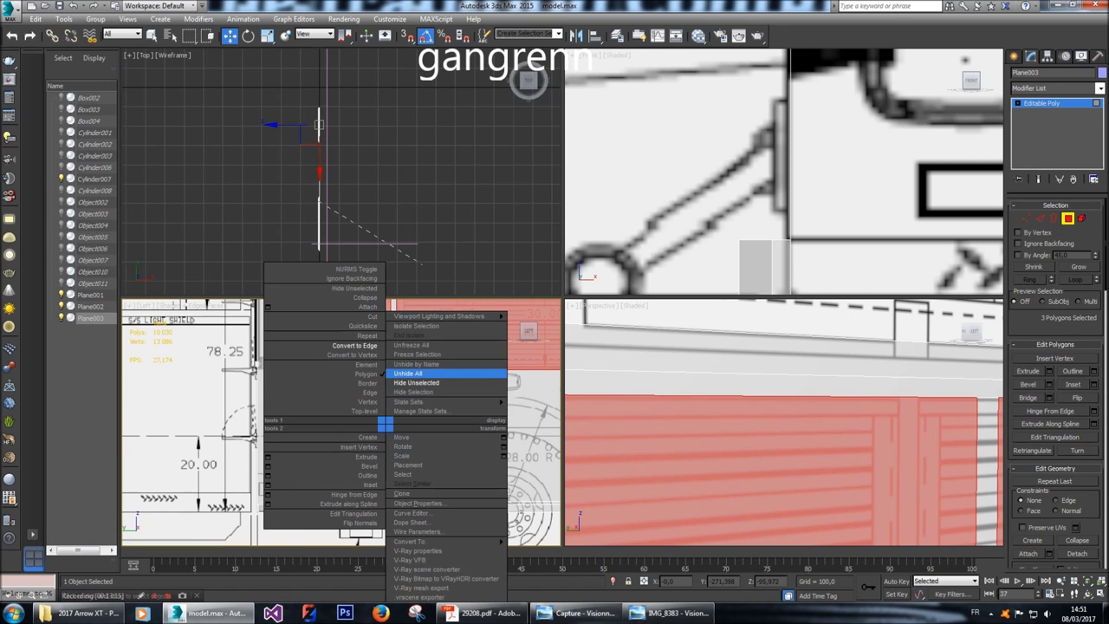
left_click(416, 373)
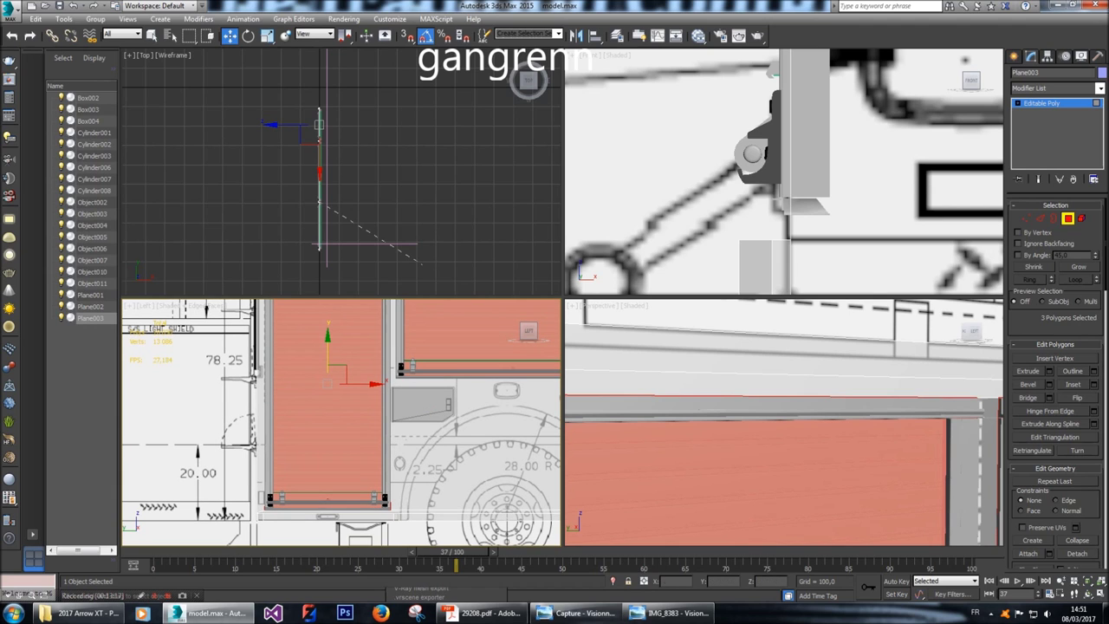
left_click(528, 79)
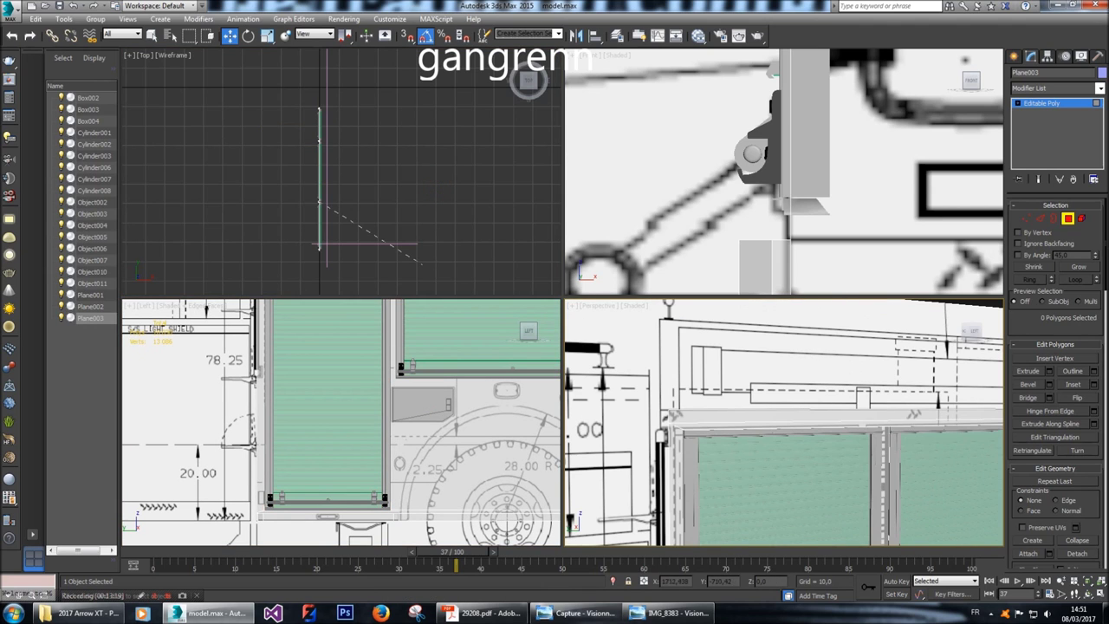
left_click(321, 391)
scroll(321, 391, "up", 5)
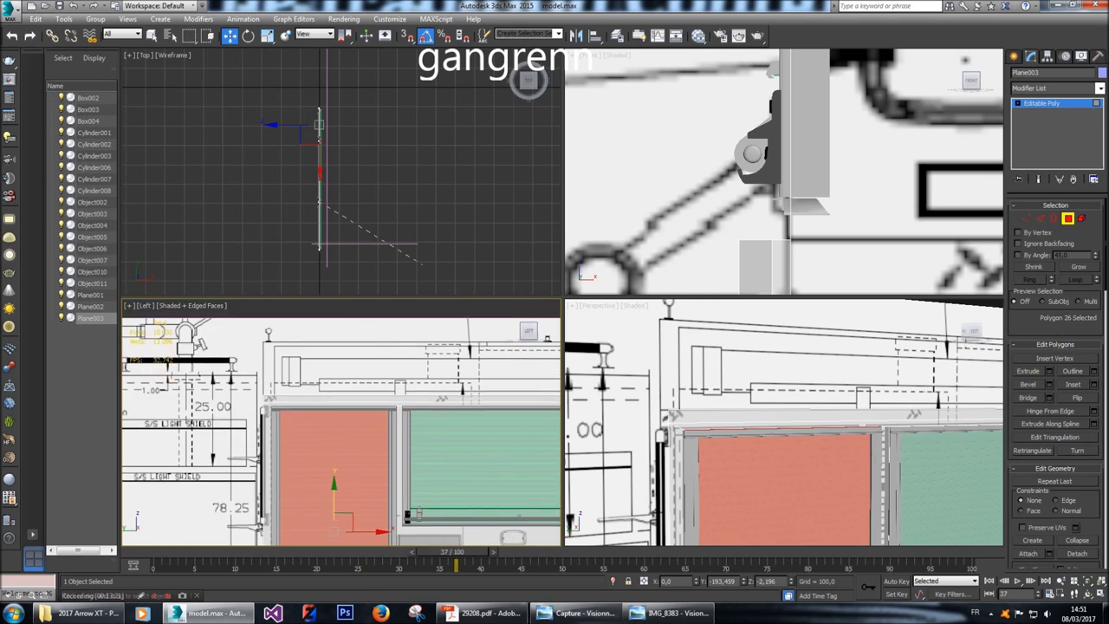
scroll(321, 391, "up", 2)
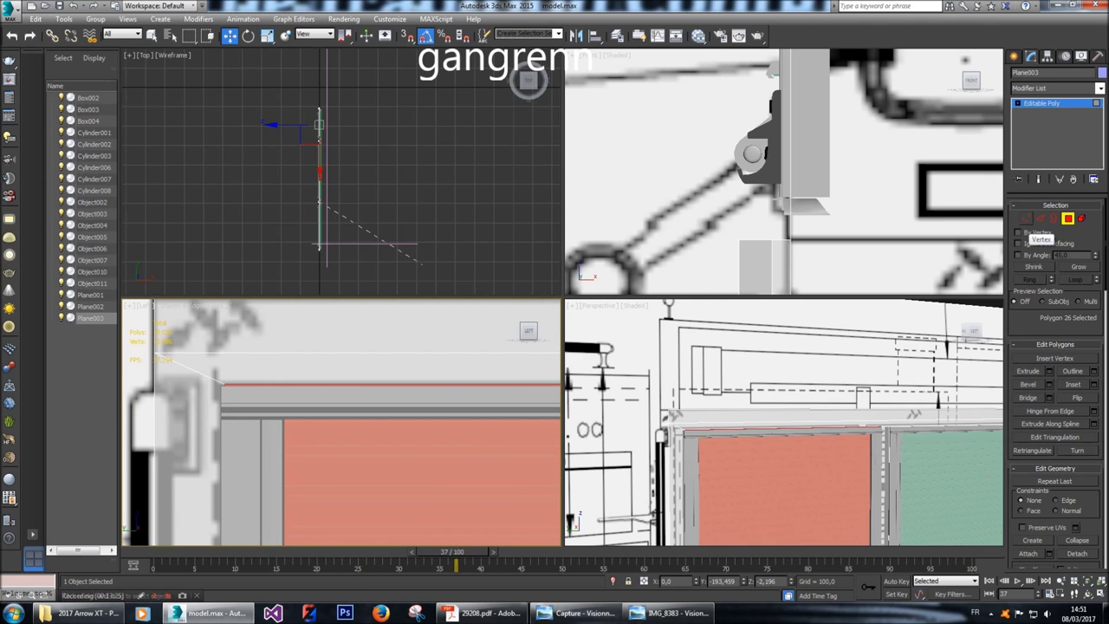
In Vertex mode, select the vertices at the panel's top corner and nudge them slightly in depth.
left_click(1026, 218)
scroll(780, 173, "down", 4)
scroll(784, 172, "down", 2)
scroll(785, 171, "up", 6)
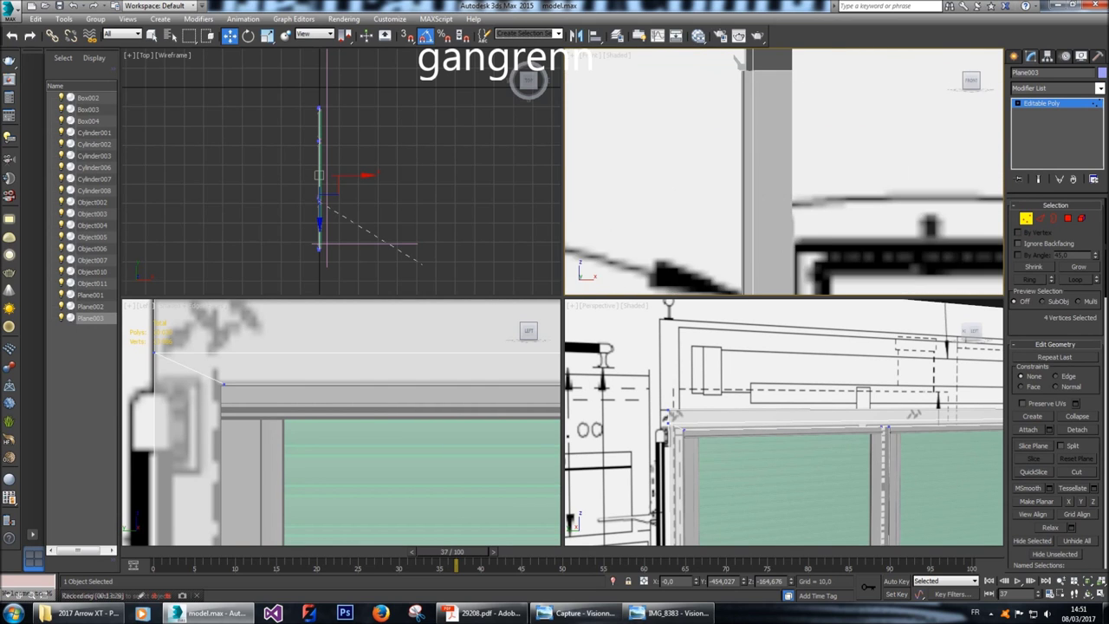
scroll(728, 121, "down", 3)
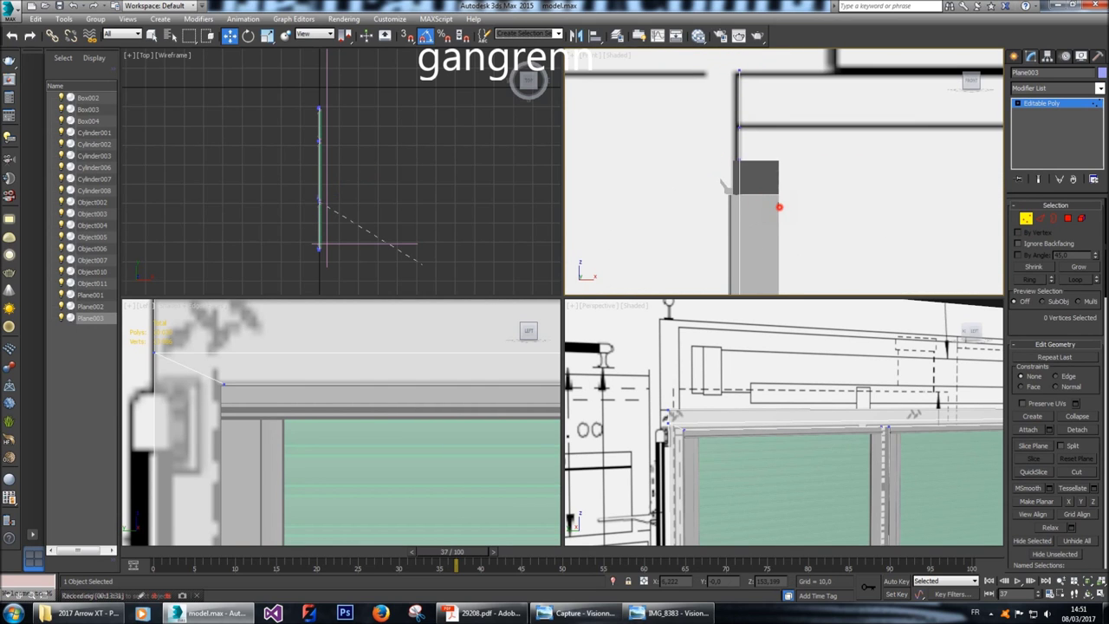
left_click_drag(780, 147, 710, 206)
scroll(725, 184, "up", 4)
left_click_drag(751, 88, 751, 89)
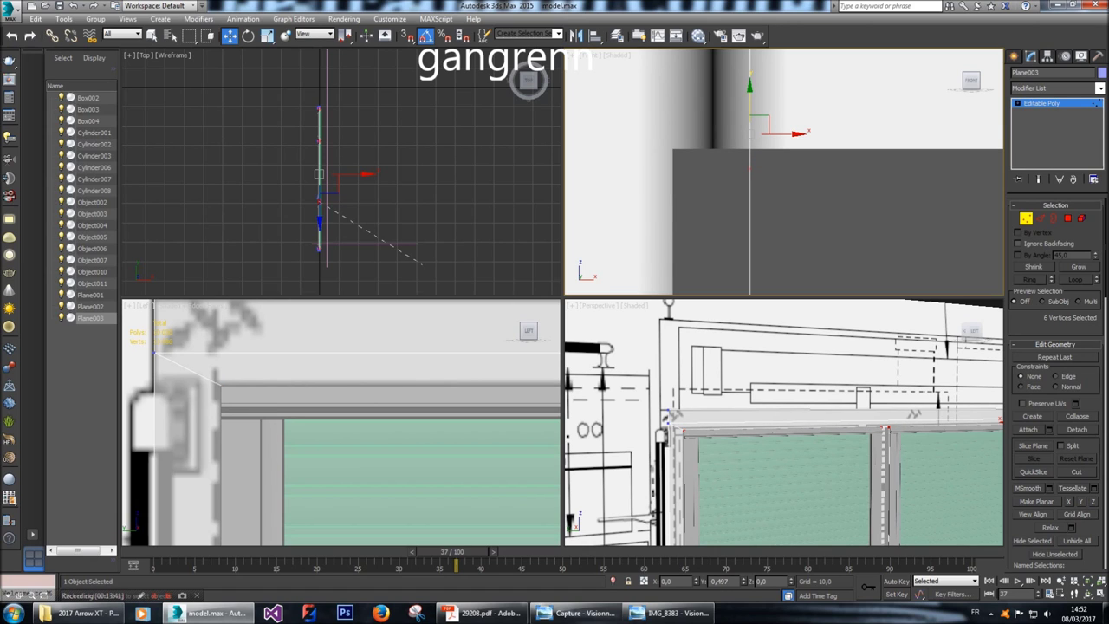
Reselect four vertices near the edge, shift them slightly along Y, then deselect all.
scroll(784, 422, "up", 5)
scroll(784, 422, "down", 8)
scroll(784, 422, "up", 2)
scroll(784, 172, "down", 5)
scroll(785, 171, "up", 6)
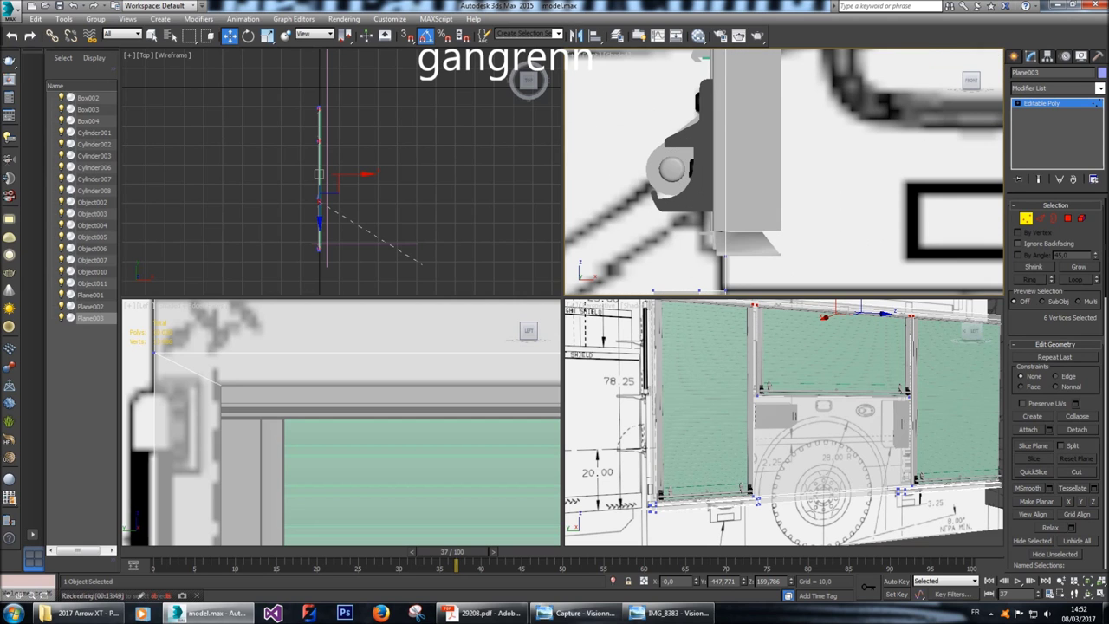
left_click_drag(696, 207, 698, 208)
scroll(698, 208, "up", 3)
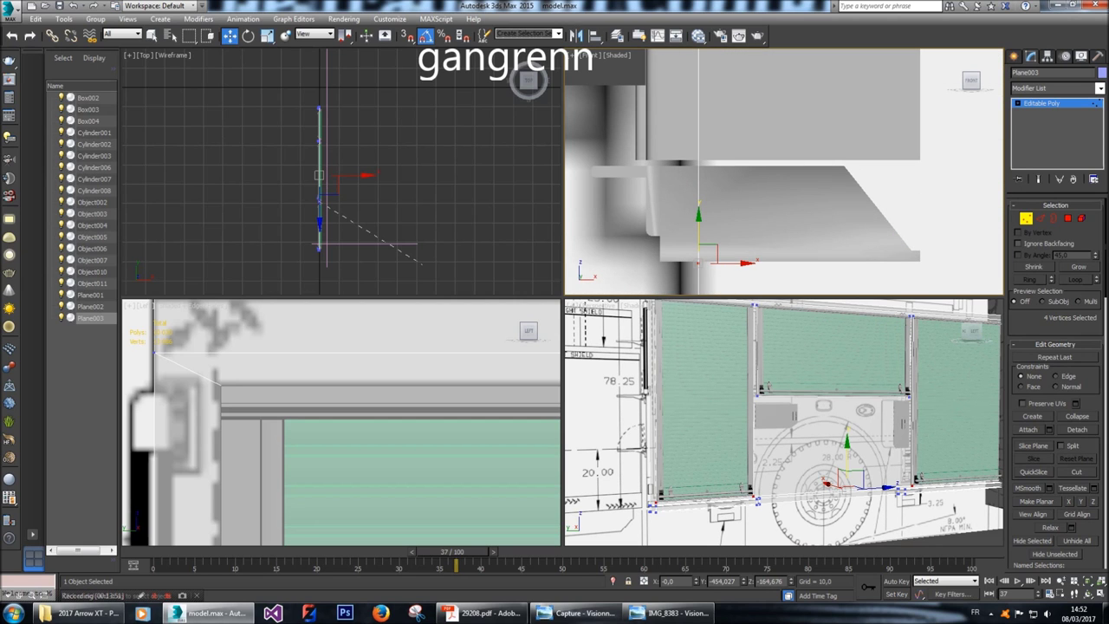
left_click_drag(699, 218, 699, 217)
scroll(699, 217, "down", 3)
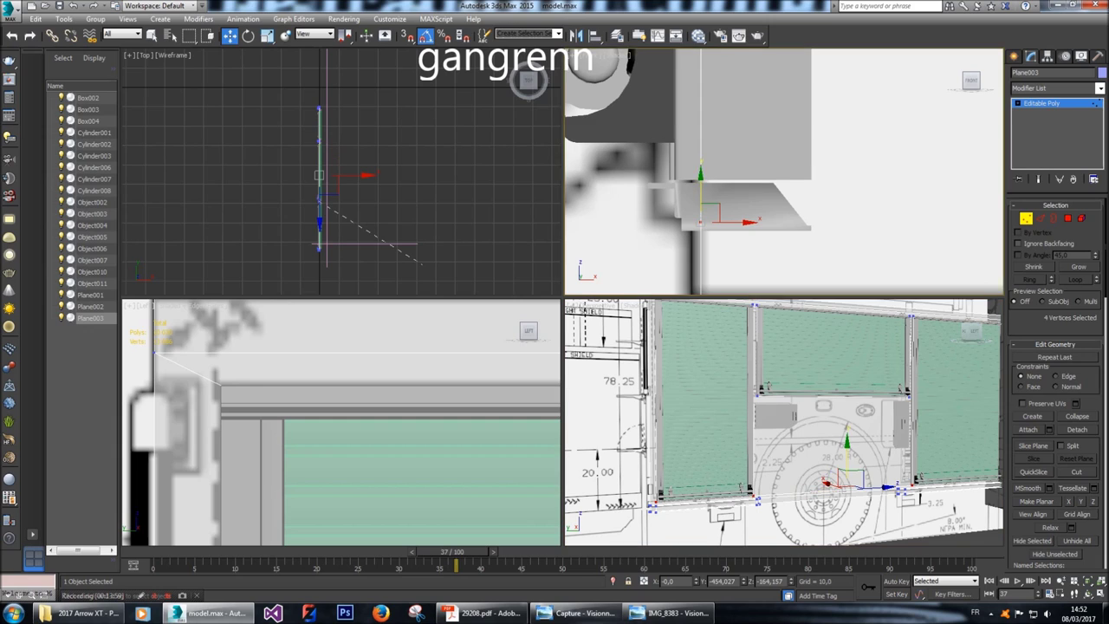
scroll(706, 201, "up", 2)
scroll(703, 204, "up", 1)
left_click(696, 195)
key("ctrl+d")
scroll(785, 172, "down", 3)
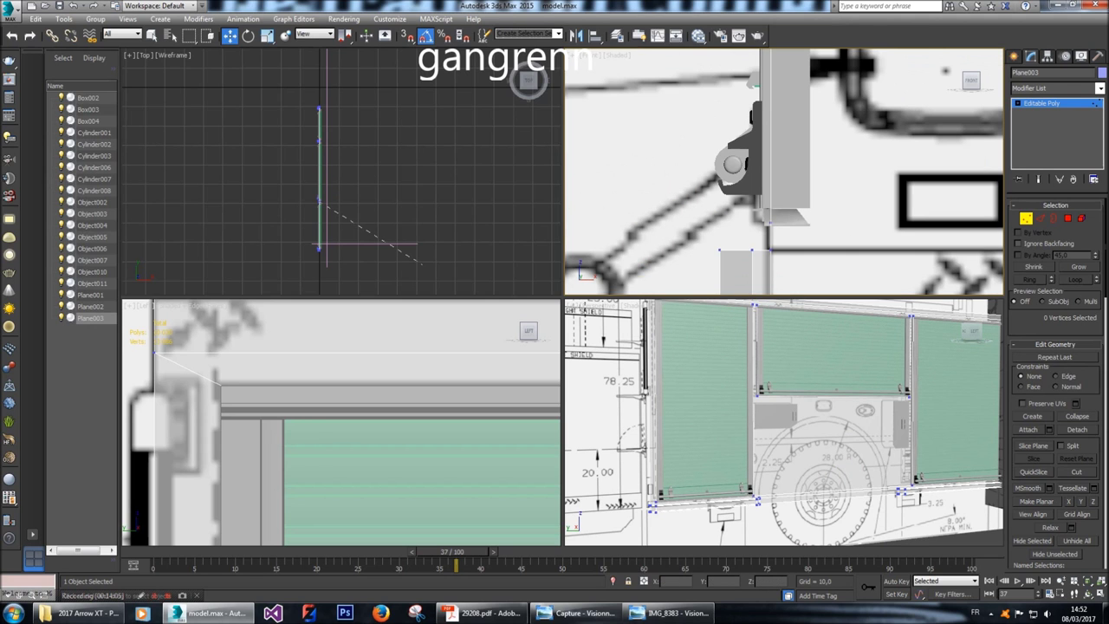
scroll(576, 477, "up", 3)
Frame and zoom in on the side body, then switch to Edge mode to recall the 15 door-outline edges.
left_click(967, 330)
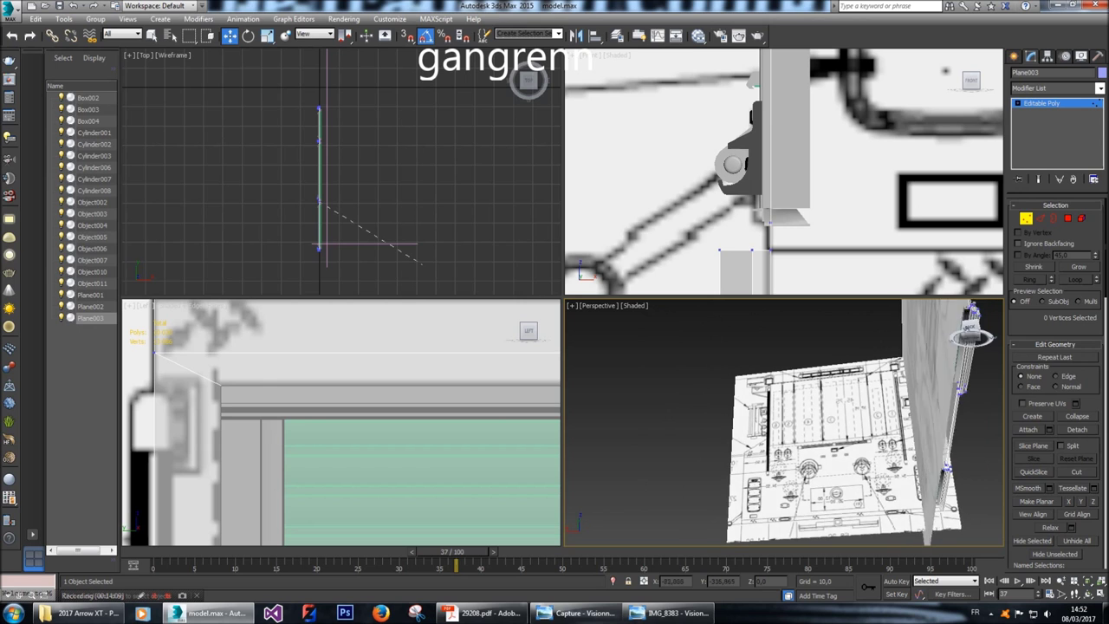
scroll(944, 416, "up", 5)
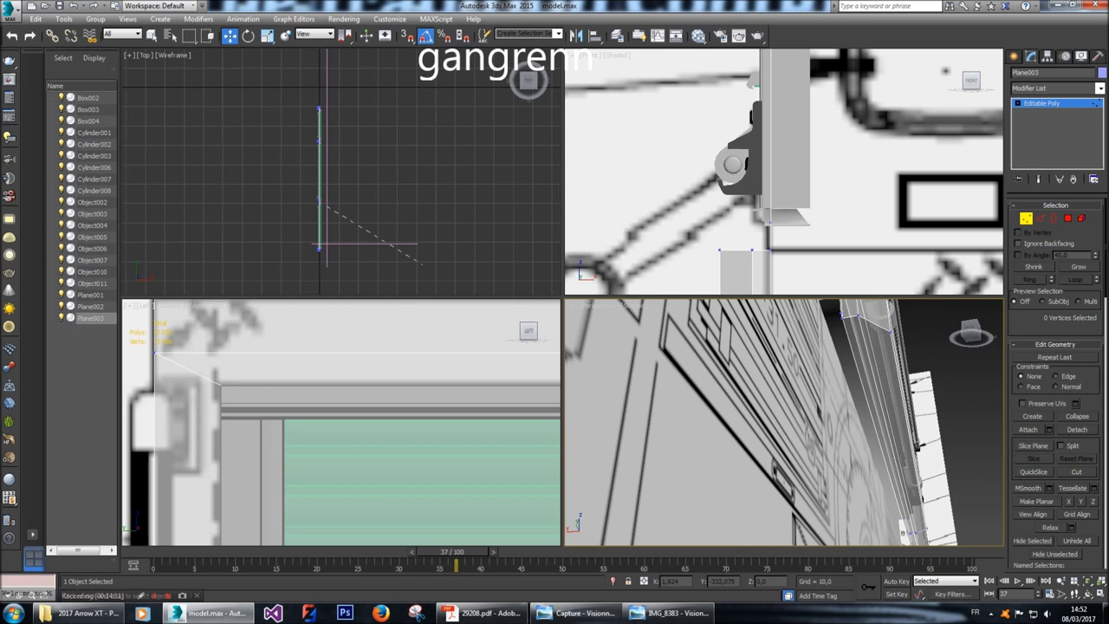
scroll(785, 422, "up", 5)
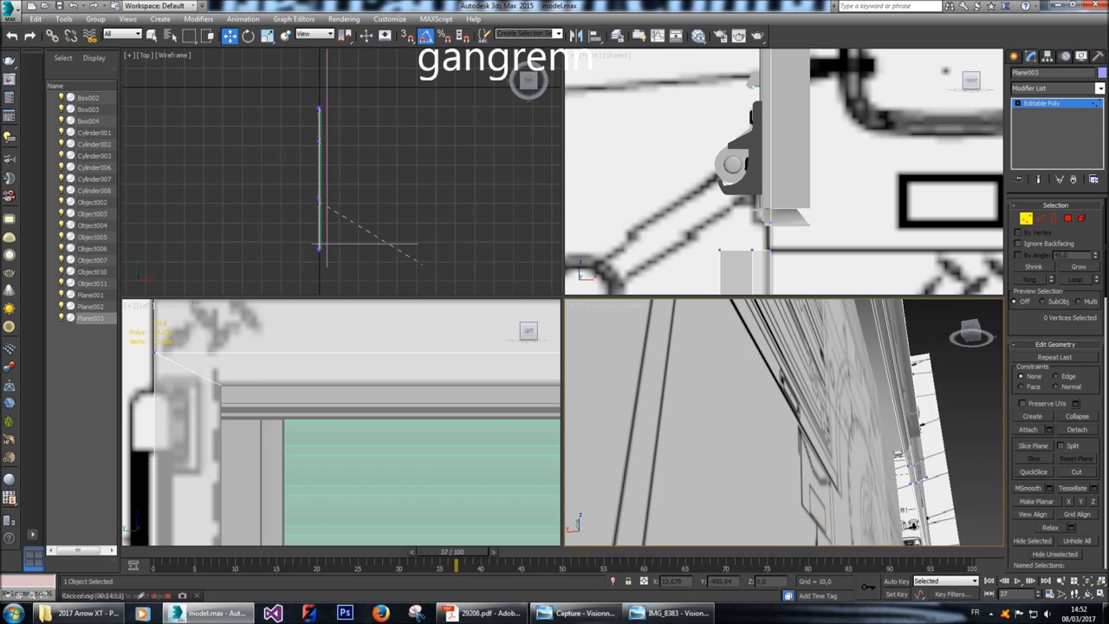
scroll(784, 422, "up", 5)
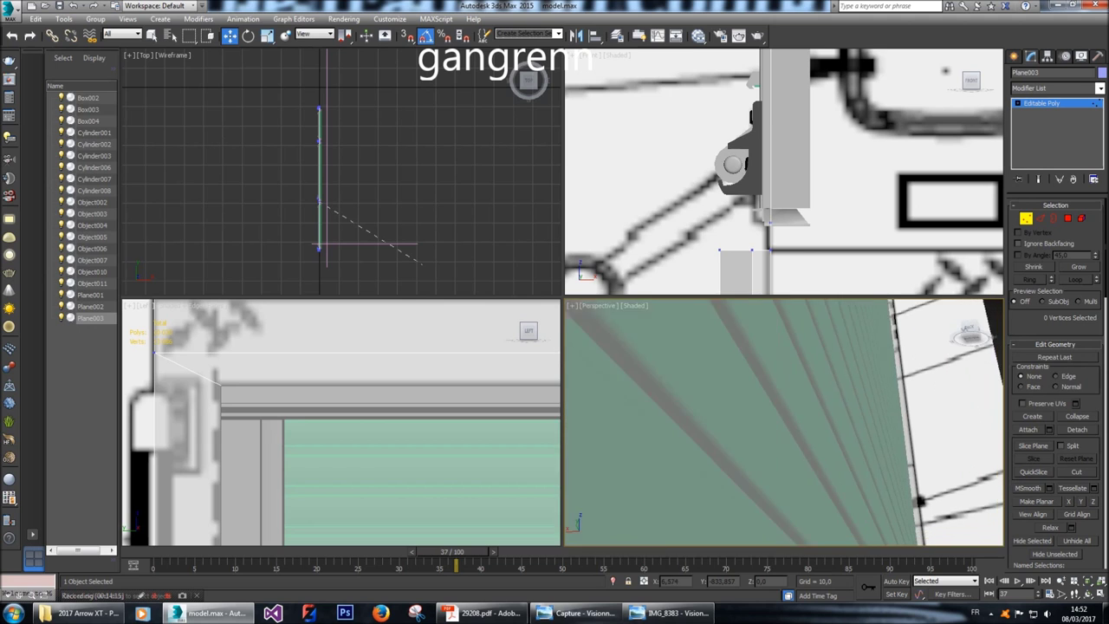
scroll(784, 422, "up", 5)
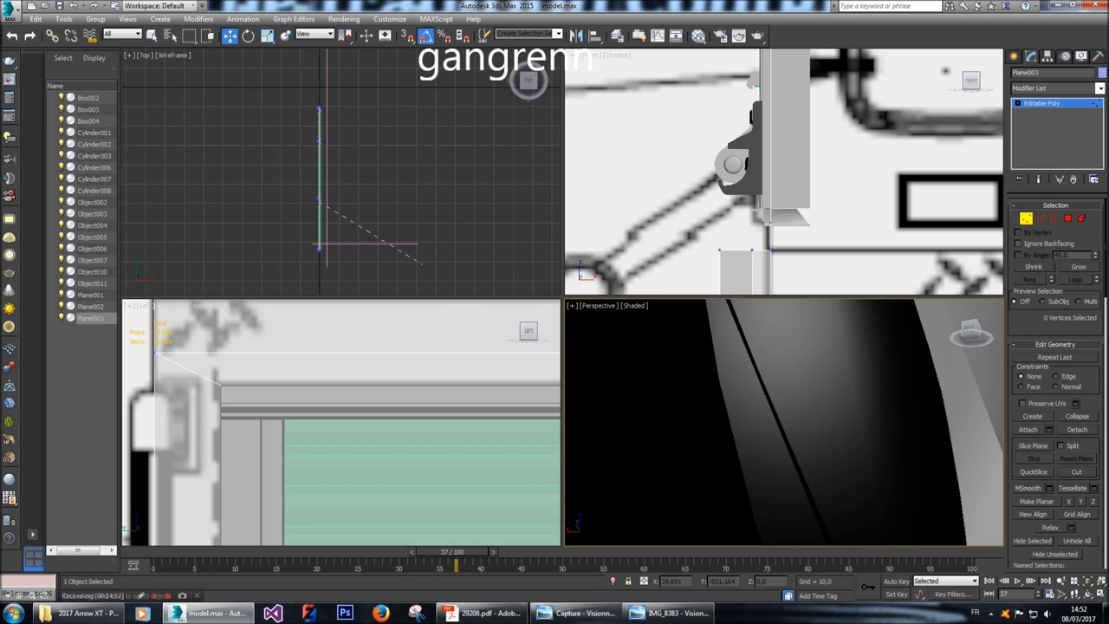
scroll(784, 422, "up", 5)
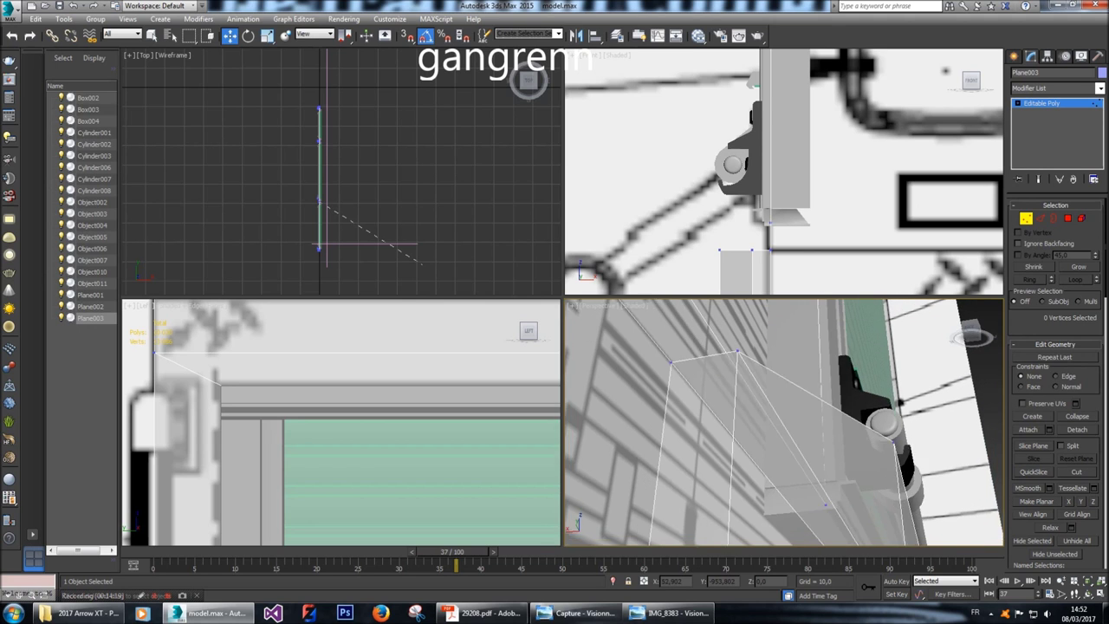
scroll(784, 422, "up", 2)
scroll(784, 422, "up", 4)
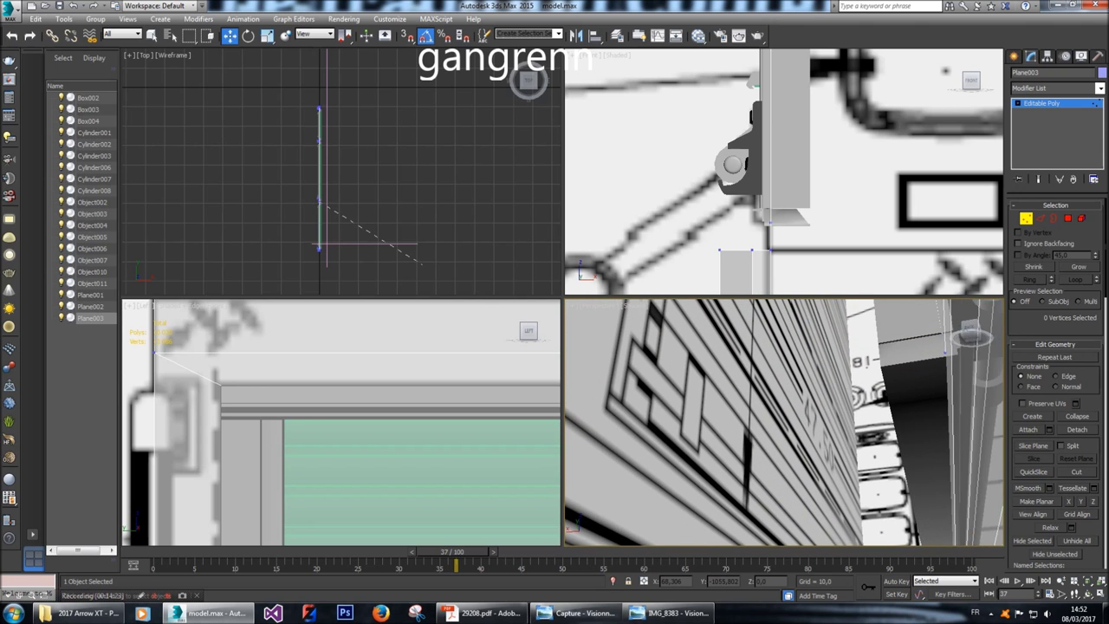
scroll(784, 422, "up", 2)
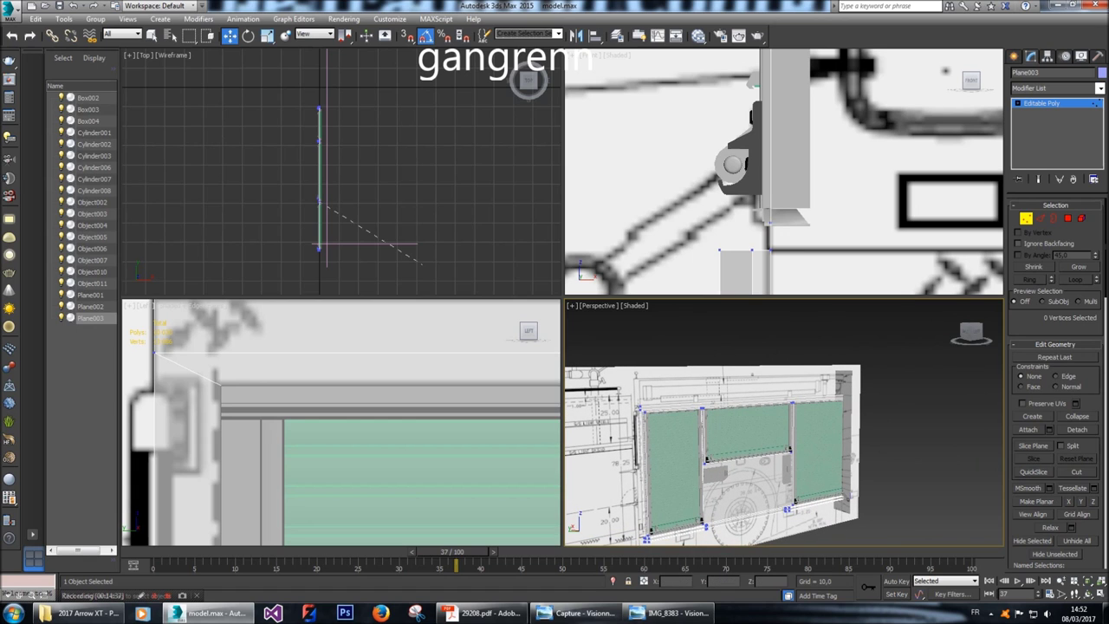
scroll(342, 425, "down", 10)
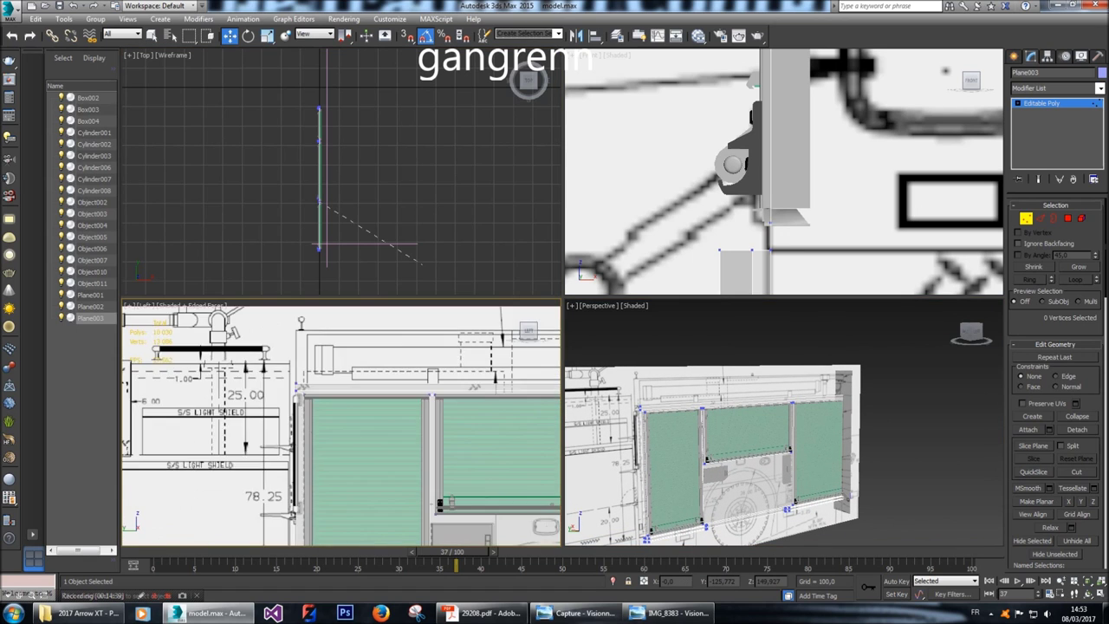
scroll(308, 433, "up", 3)
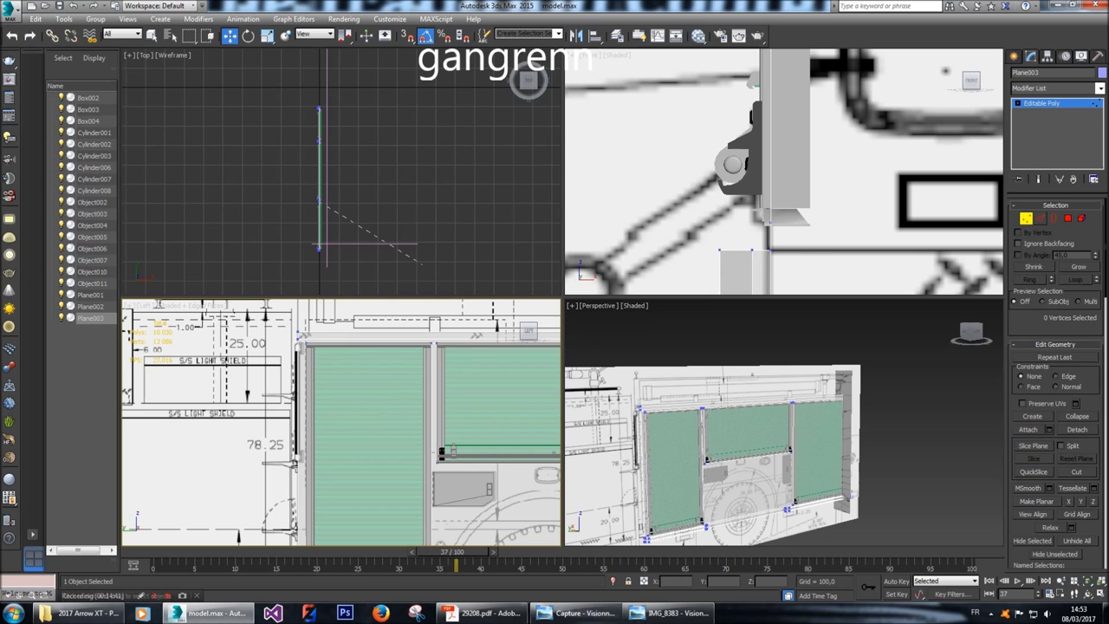
key("2")
right_click(322, 418)
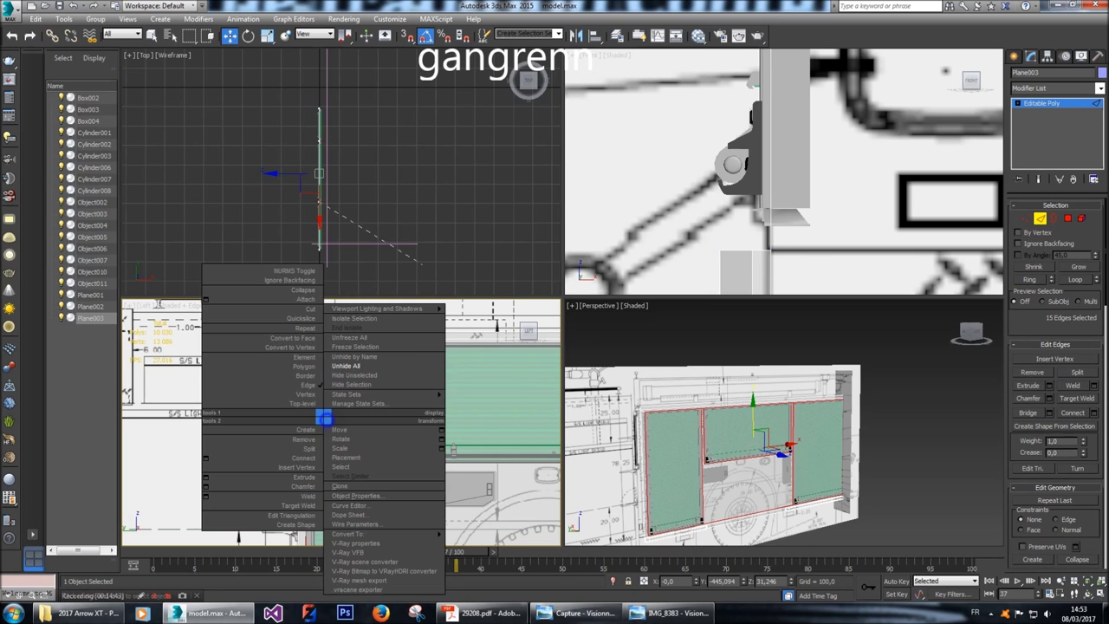
Isolate the body object, then straighten the panel's left edge by flattening it along Y and X.
left_click(351, 376)
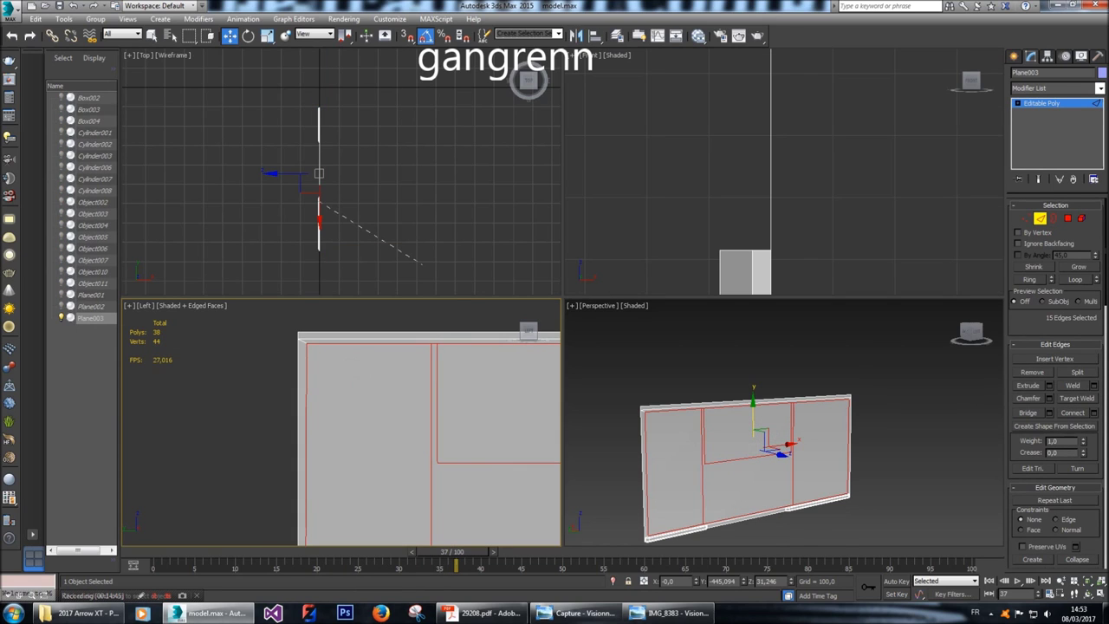
left_click(305, 417)
middle_click_drag(306, 417, 240, 381)
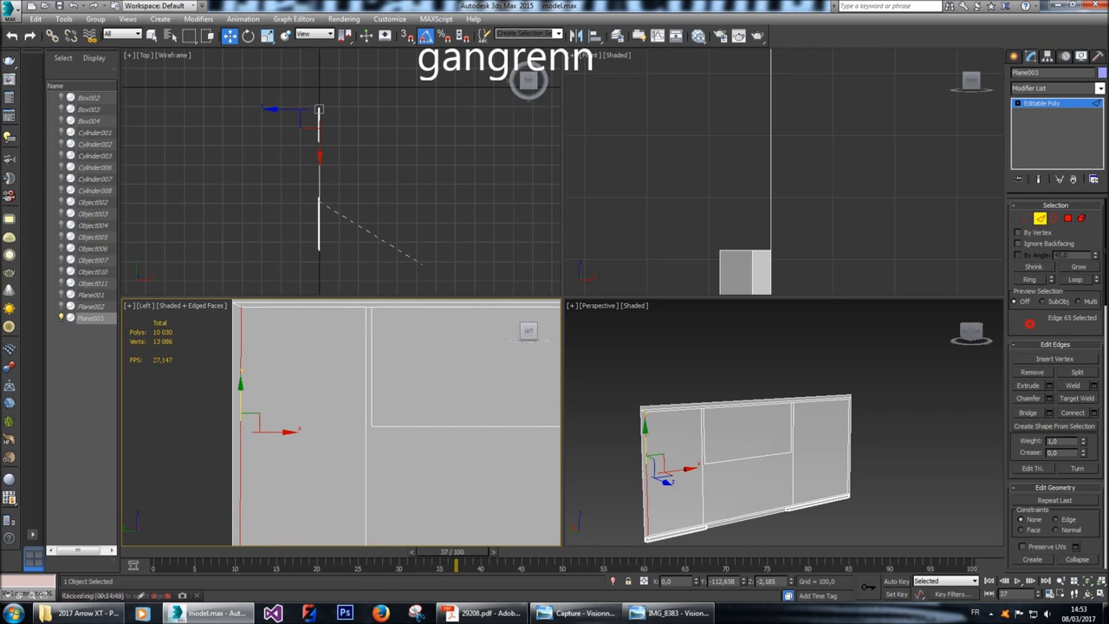
scroll(1055, 390, "down", 5)
left_click(1080, 506)
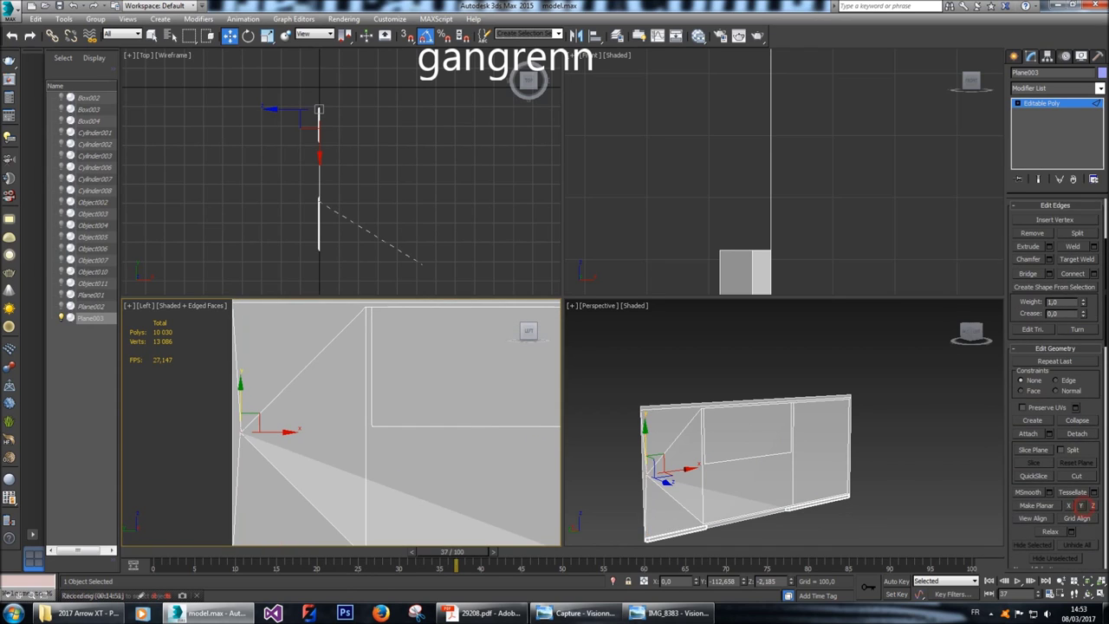
left_click(1068, 506)
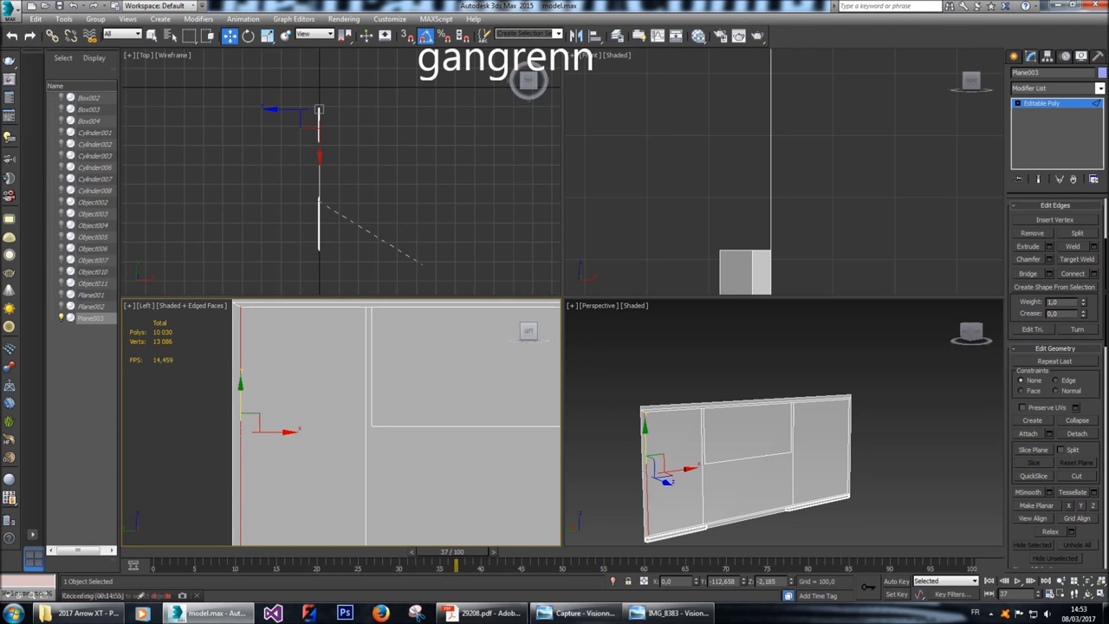
With the left edge selected, choose Unhide All from the Left viewport quad menu.
left_click(365, 468)
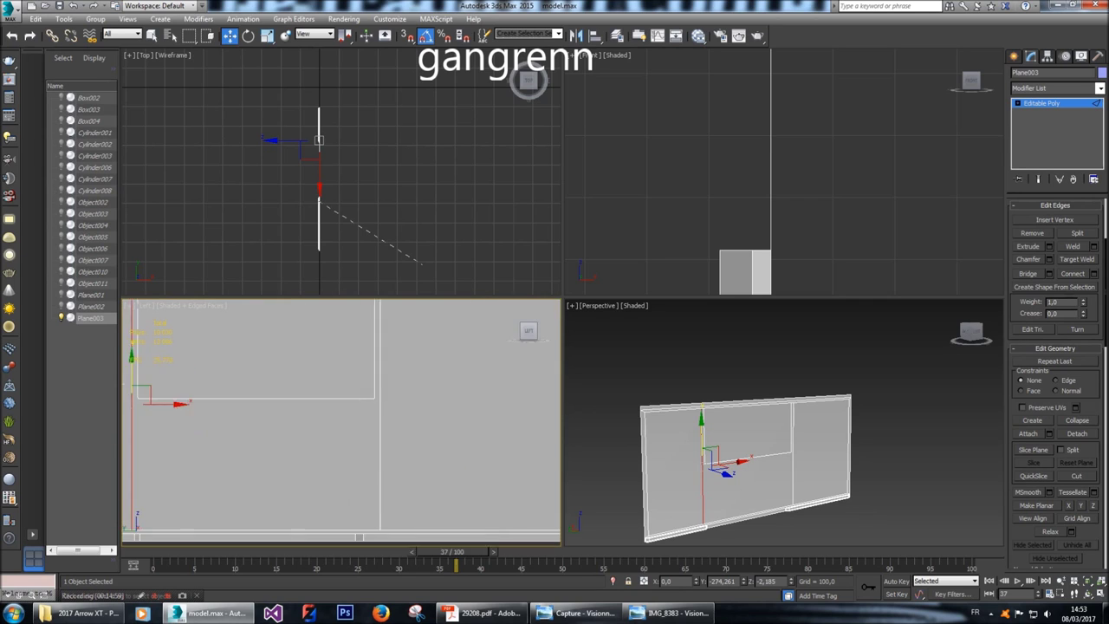
left_click(205, 433)
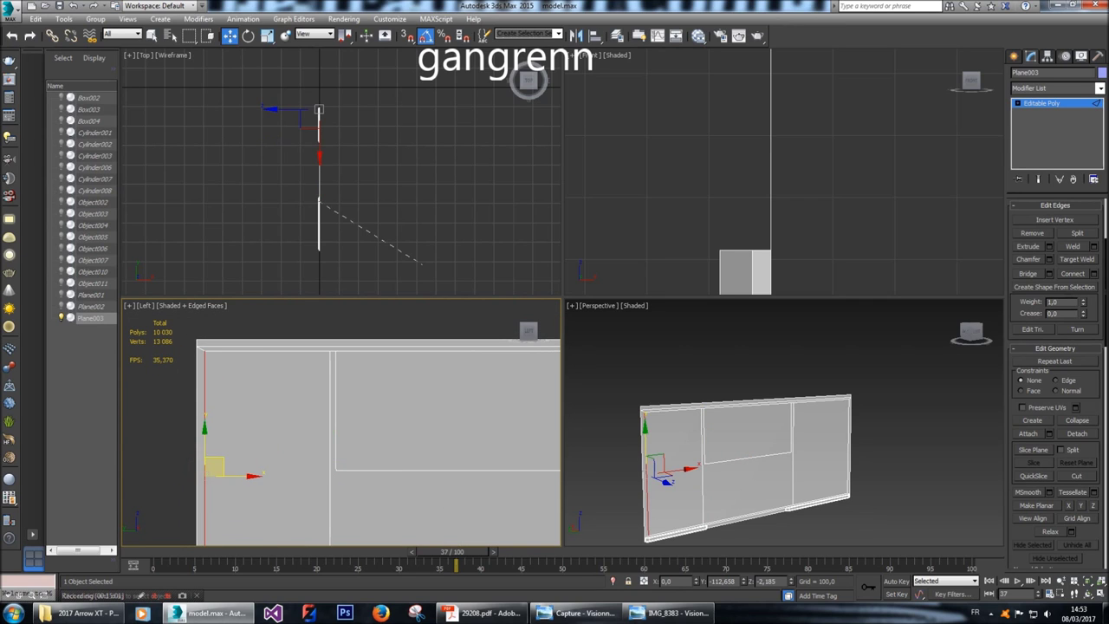
right_click(305, 440)
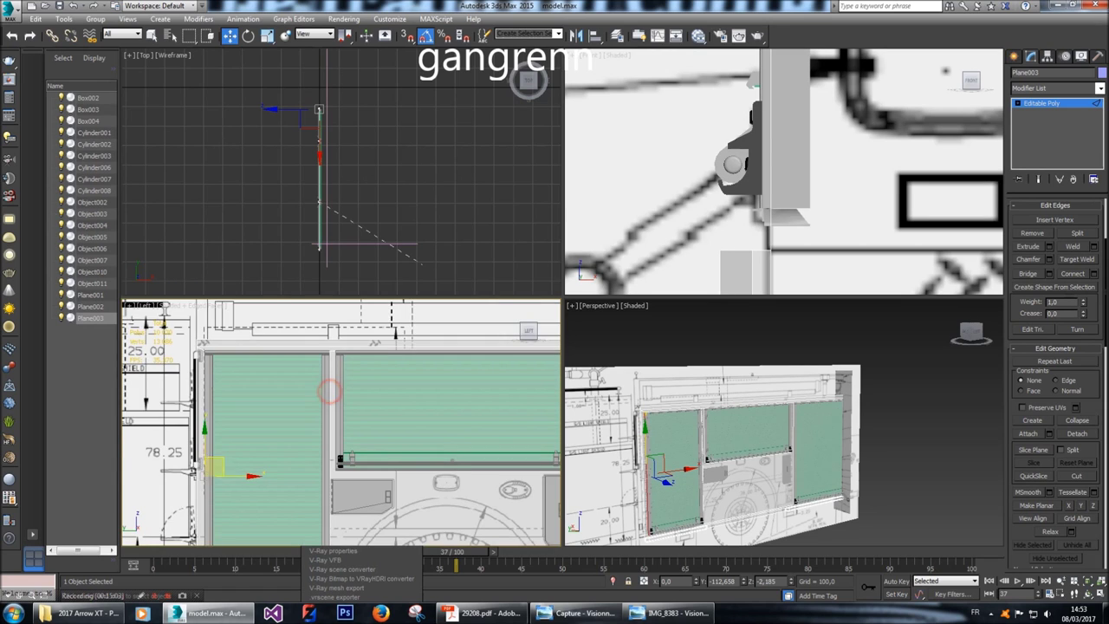
left_click(356, 372)
scroll(235, 468, "up", 6)
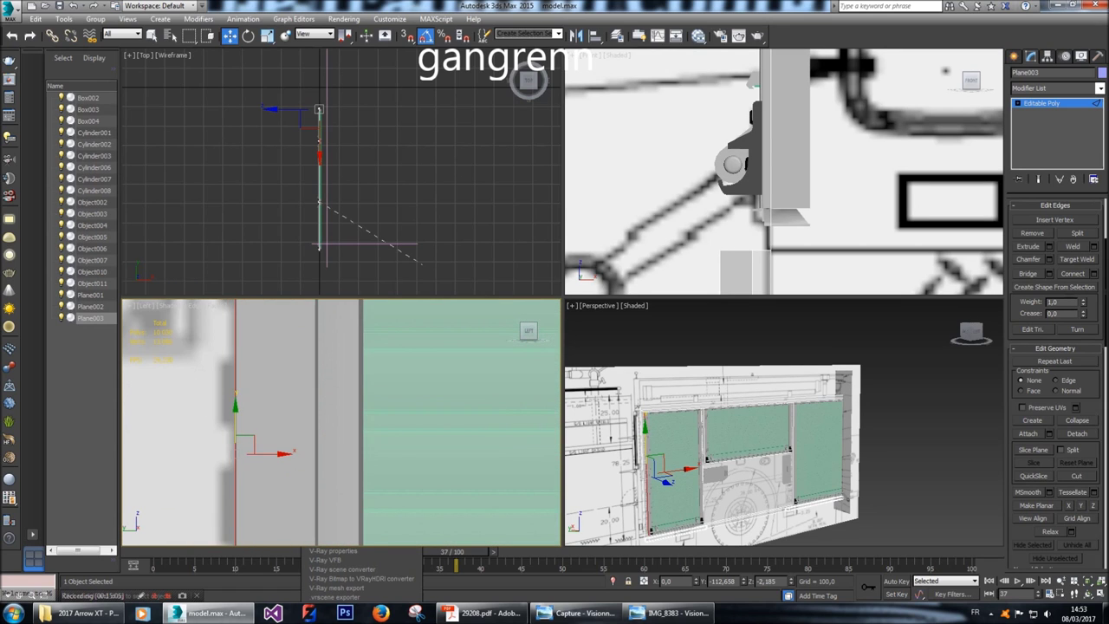
Select a panel edge in the Left view and slide it along X toward the blueprint line.
left_click(267, 452)
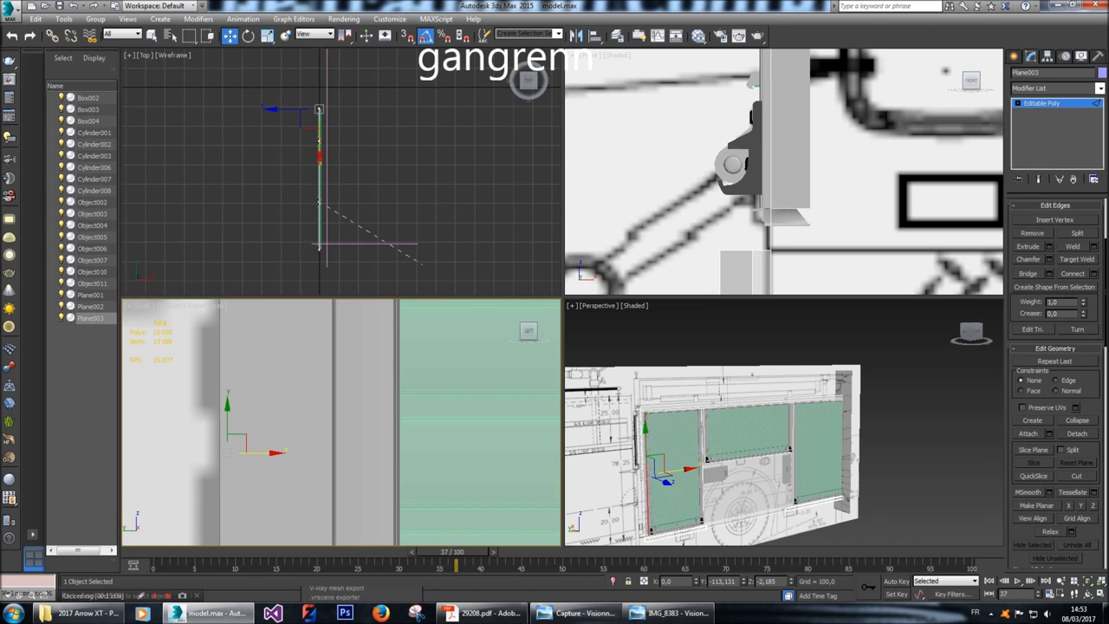
scroll(663, 477, "up", 8)
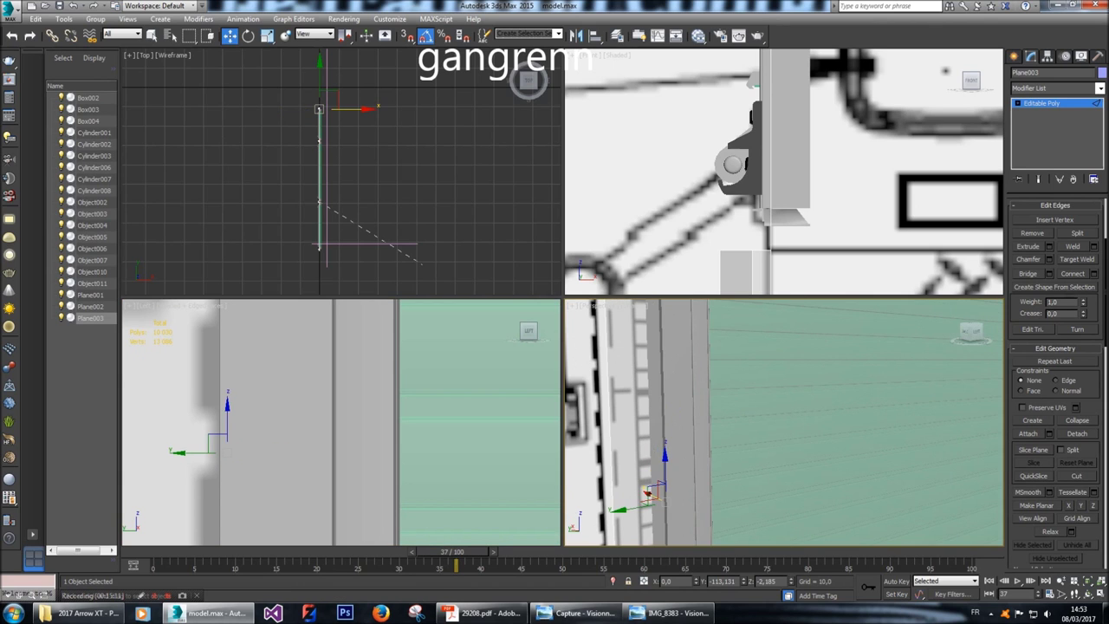
left_click(260, 433)
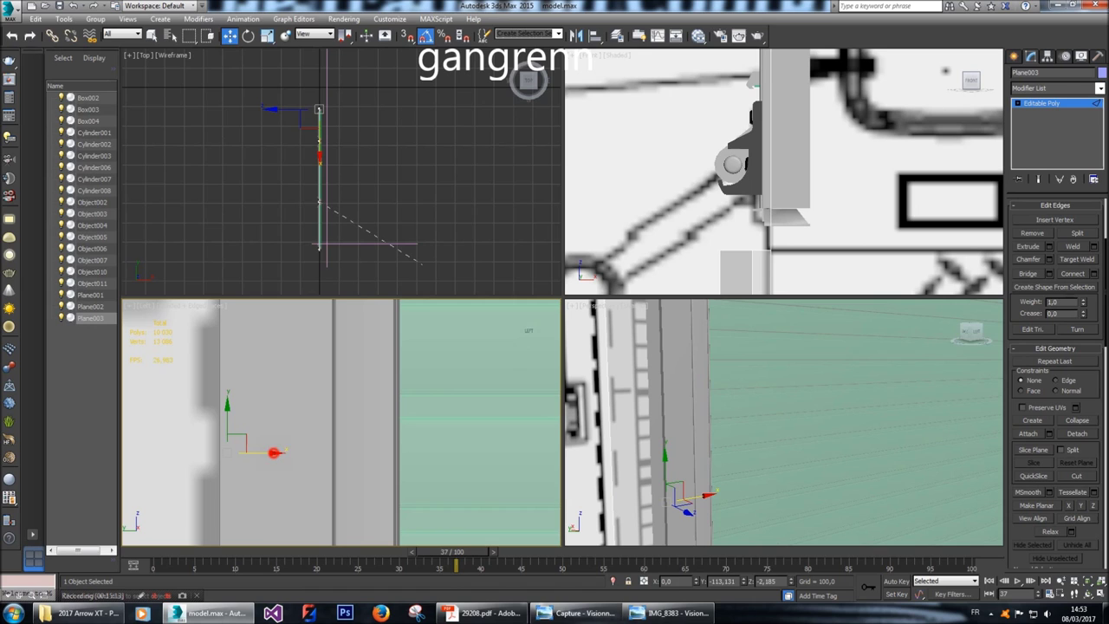
scroll(279, 451, "down", 6)
scroll(279, 451, "down", 4)
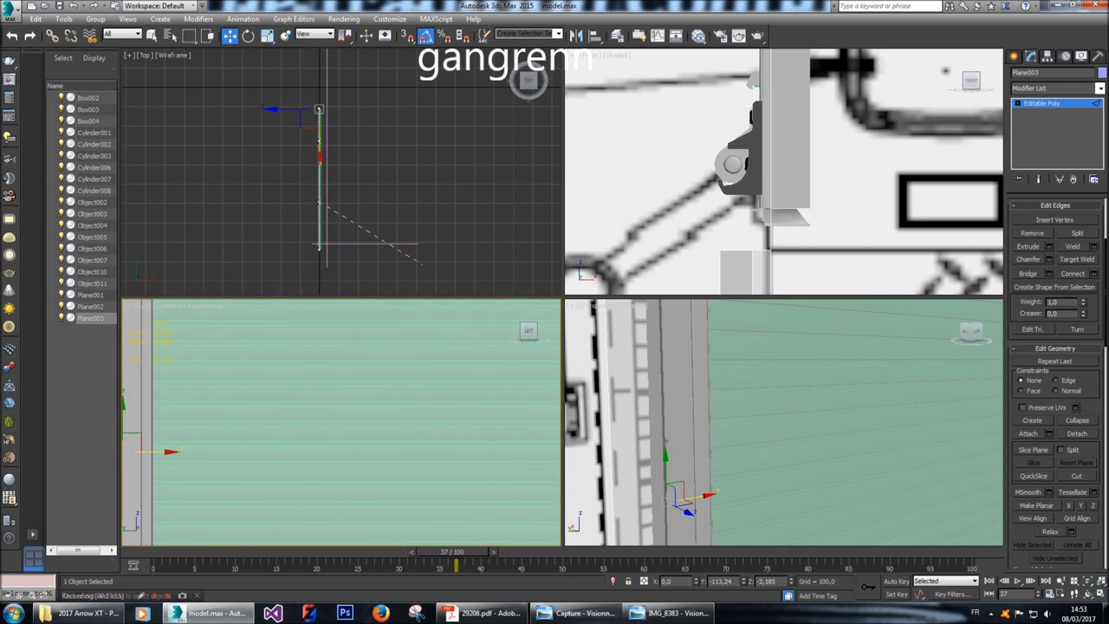
left_click_drag(405, 445, 416, 446)
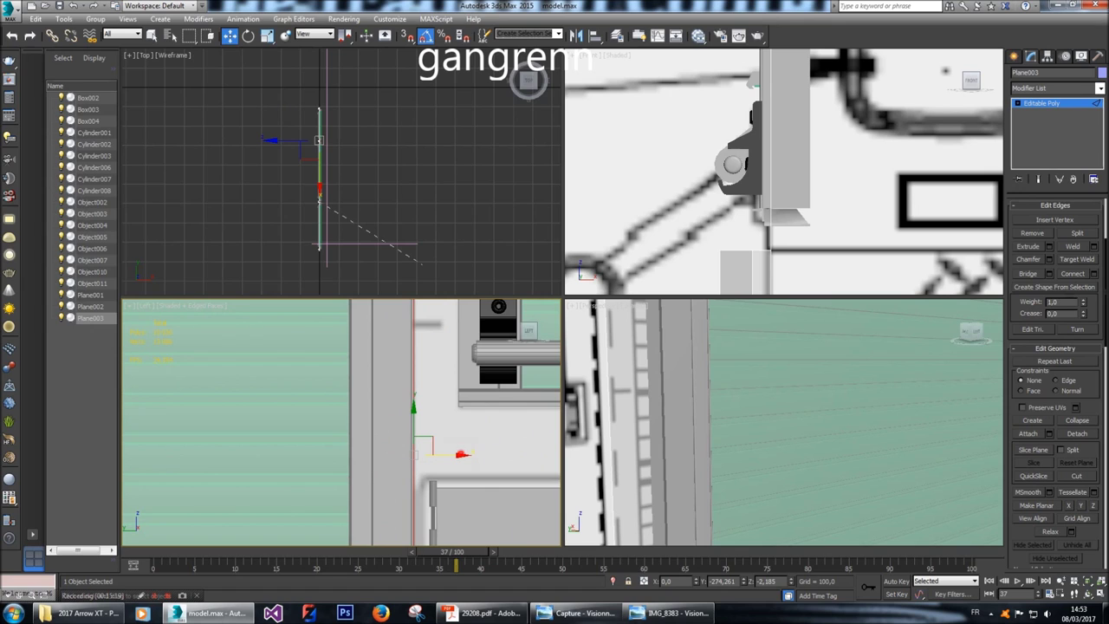
left_click_drag(461, 455, 459, 456)
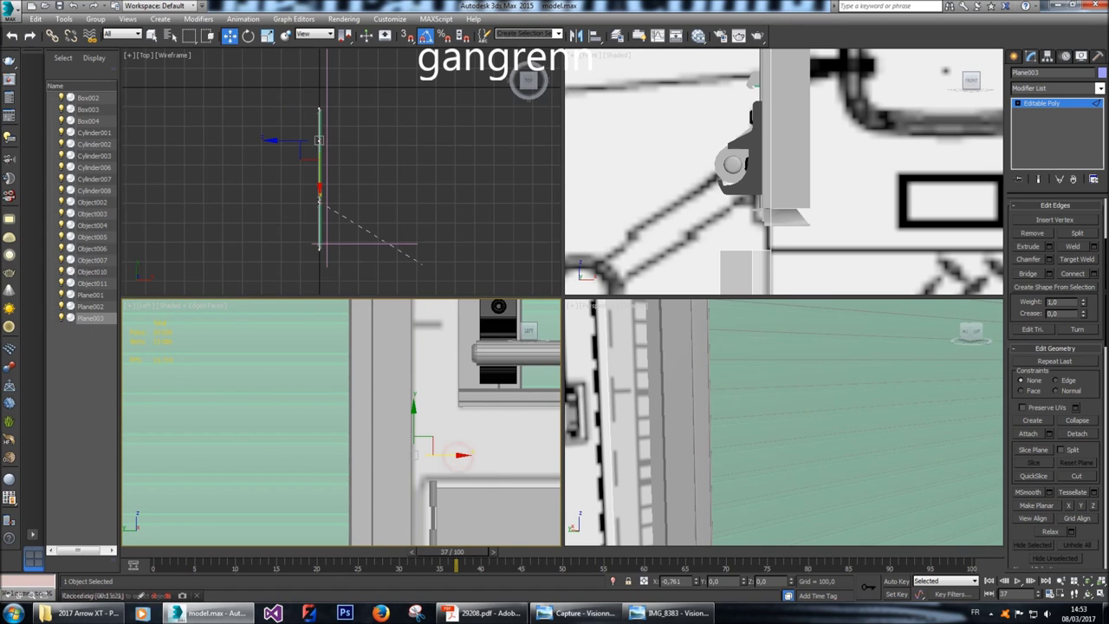
scroll(446, 459, "down", 4)
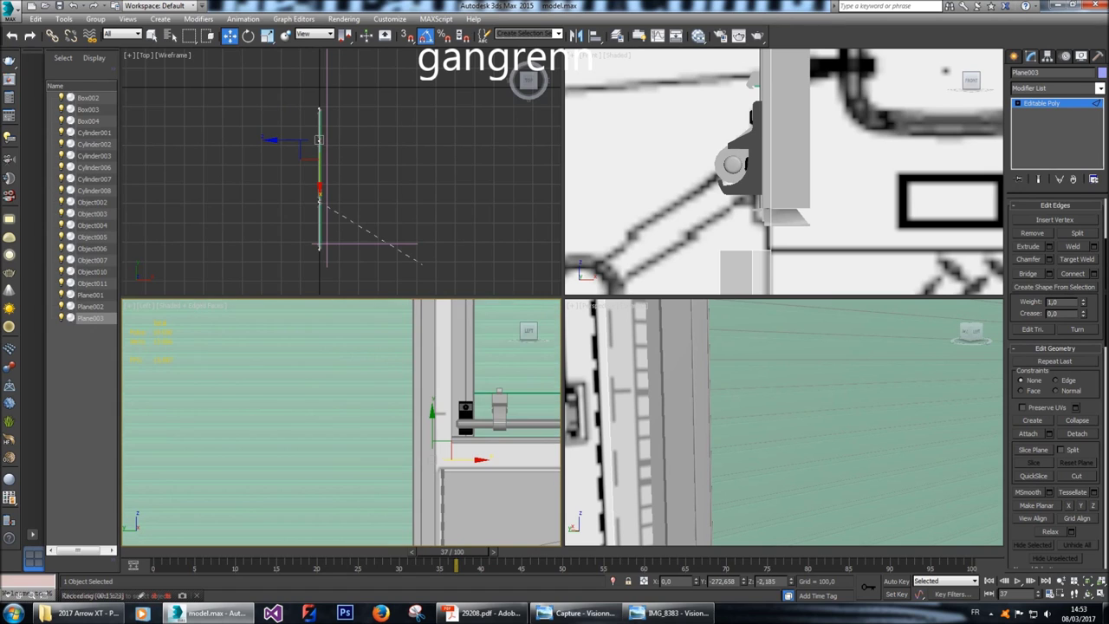
middle_click_drag(440, 450, 363, 454)
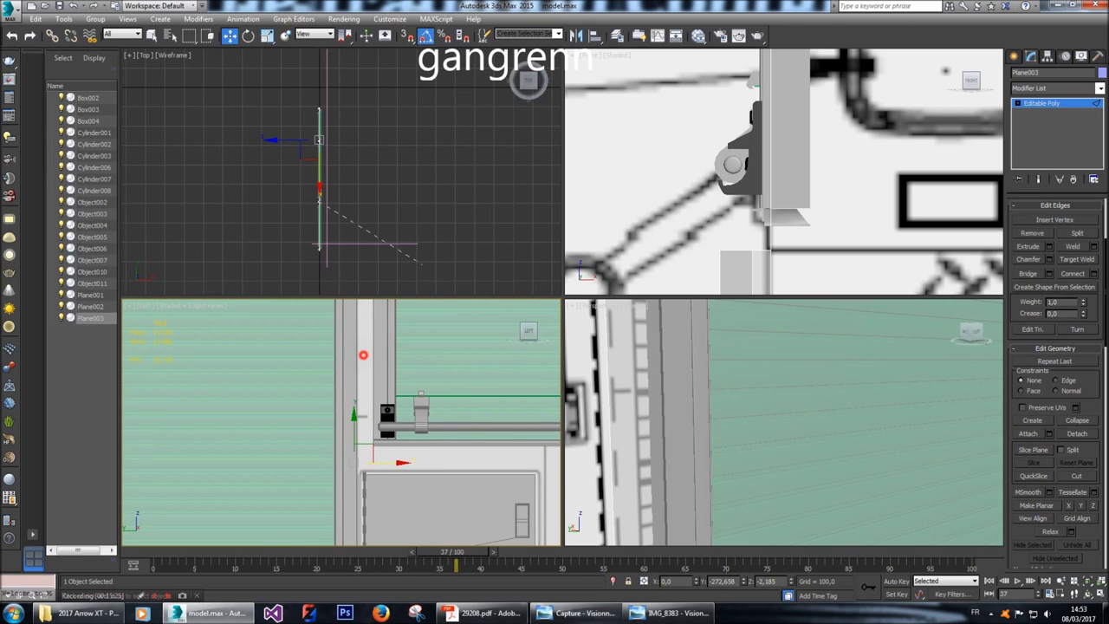
middle_click_drag(364, 433, 364, 399)
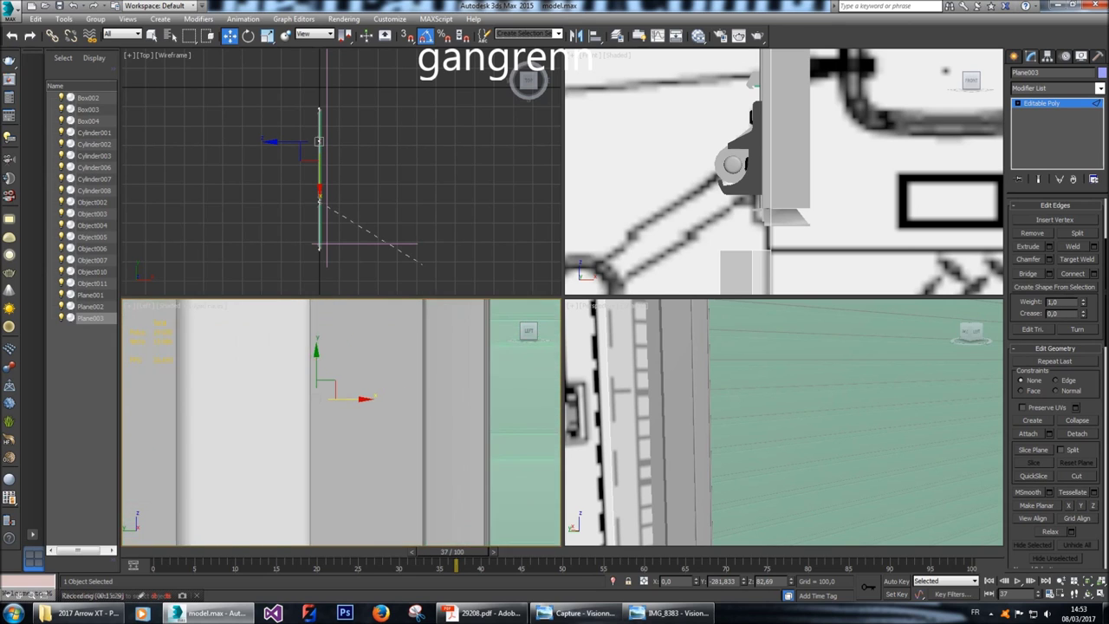
left_click_drag(364, 400, 375, 399)
scroll(374, 399, "down", 6)
Pick a vertical panel edge and nudge it sideways to meet the window frame line.
left_click(351, 424)
left_click(392, 438)
left_click(395, 424)
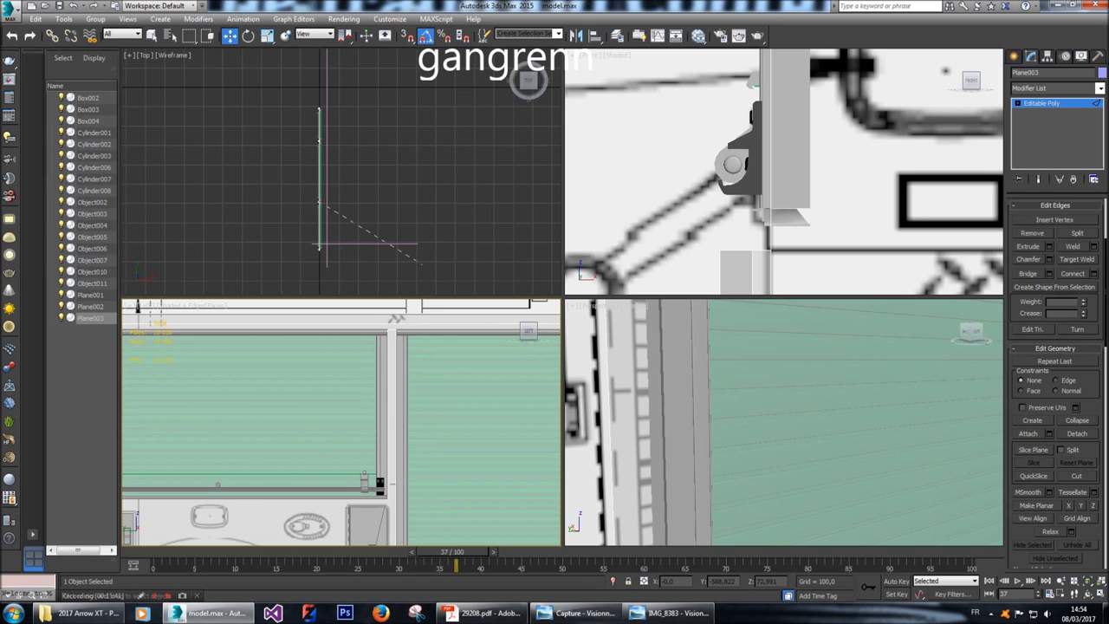
scroll(394, 424, "up", 5)
scroll(386, 416, "up", 2)
left_click(387, 416)
left_click(365, 426)
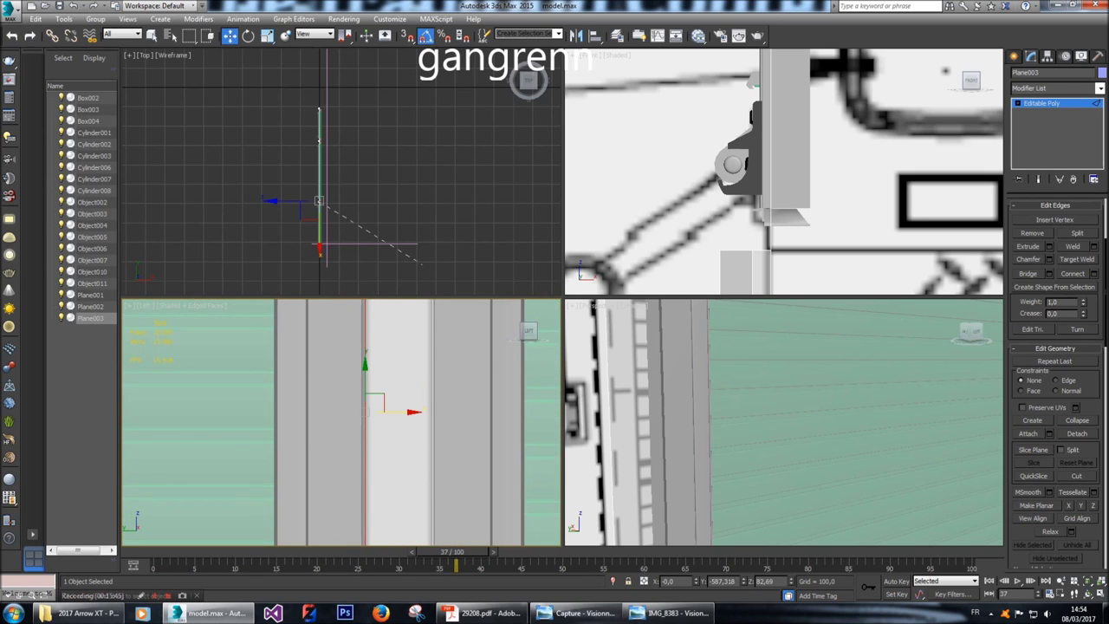
left_click_drag(411, 413, 409, 440)
Select the edges along that frame line and shift them slightly to the right.
left_click_drag(431, 481, 430, 481)
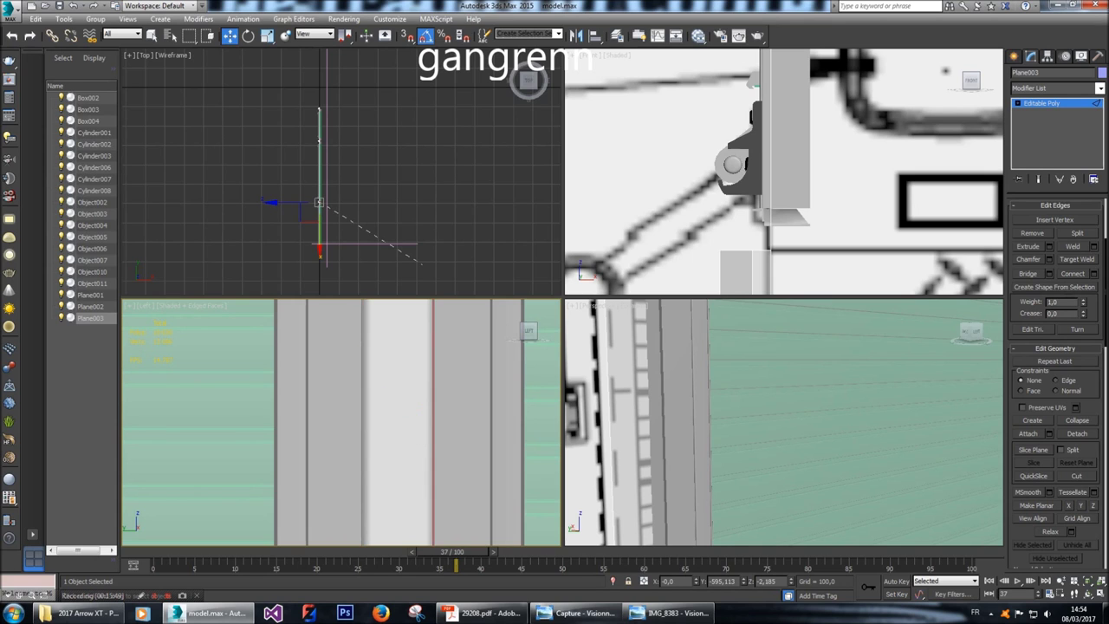
scroll(347, 425, "down", 5)
scroll(330, 485, "down", 1)
scroll(330, 485, "up", 6)
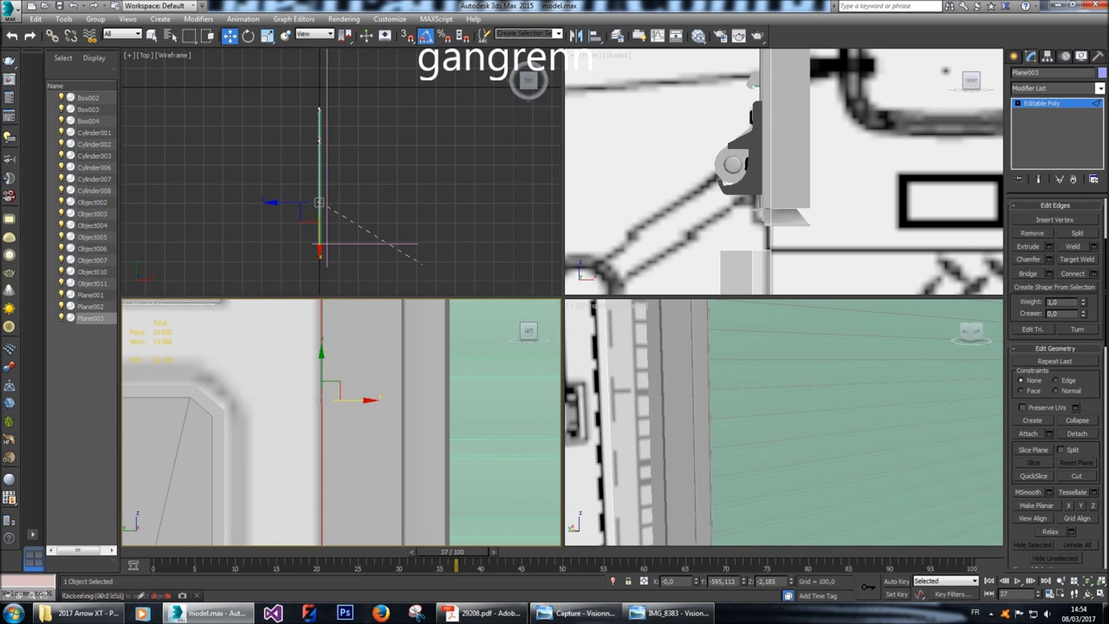
left_click_drag(368, 401, 370, 401)
scroll(260, 424, "down", 3)
scroll(381, 438, "up", 3)
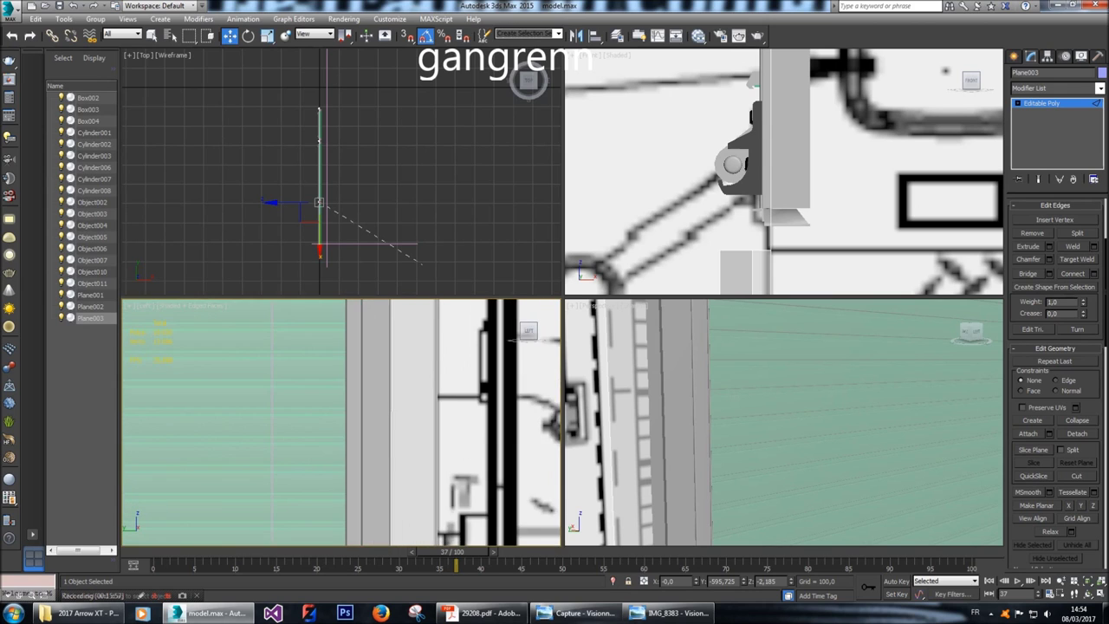
Reselect the vertical edge and align it with the blueprint's shading boundary.
left_click(385, 439)
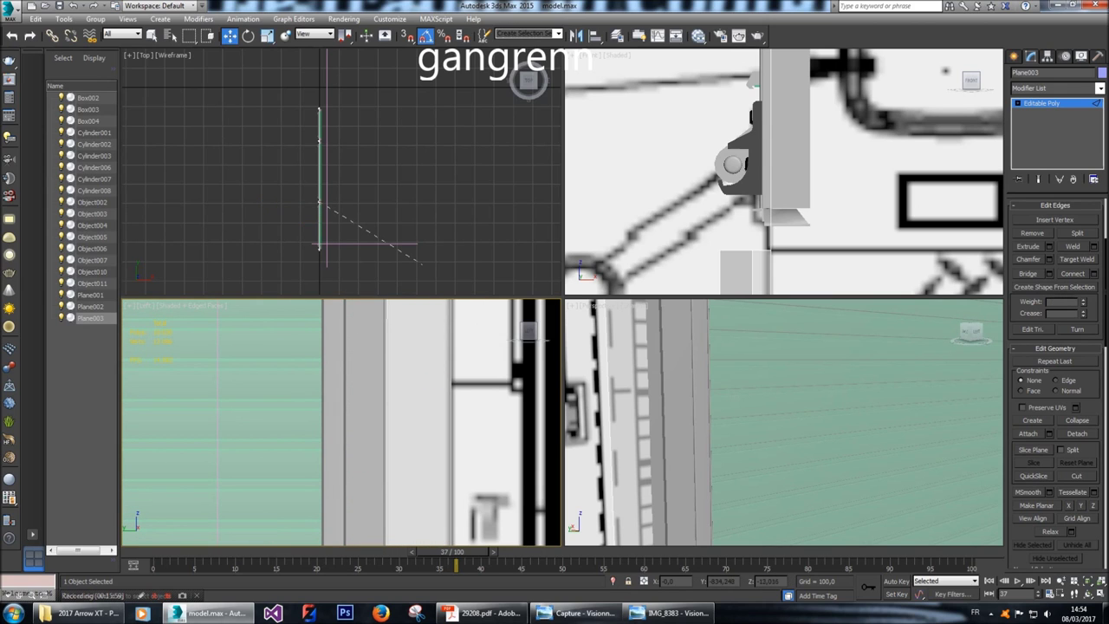
left_click(372, 434)
left_click(396, 404)
left_click(388, 385)
scroll(399, 373, "up", 3)
left_click_drag(409, 389, 406, 388)
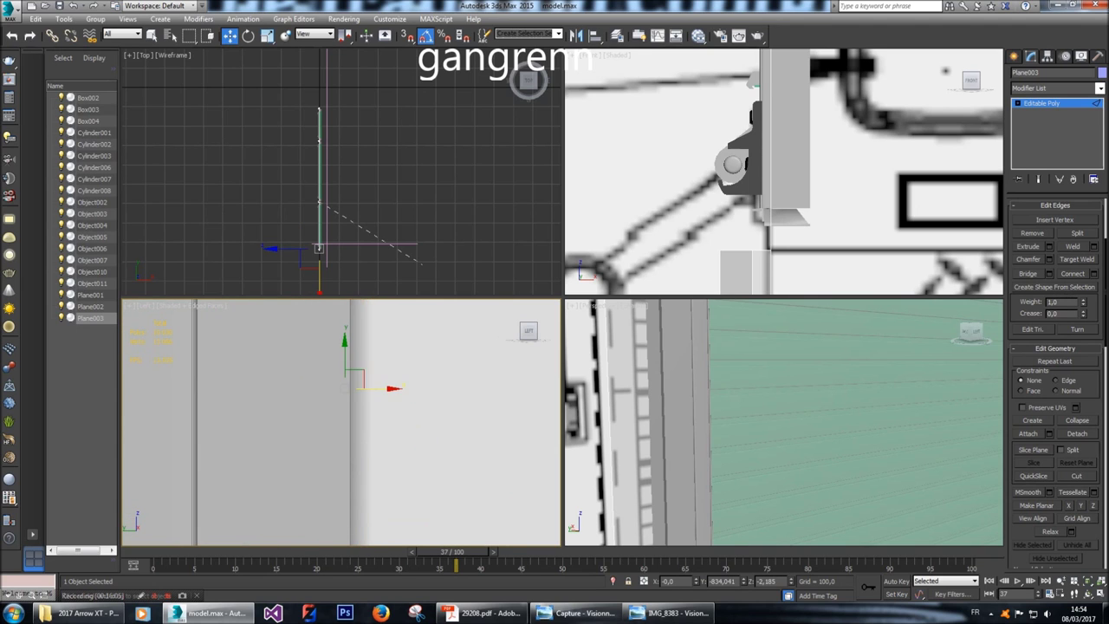
scroll(444, 400, "down", 5)
scroll(295, 459, "up", 5)
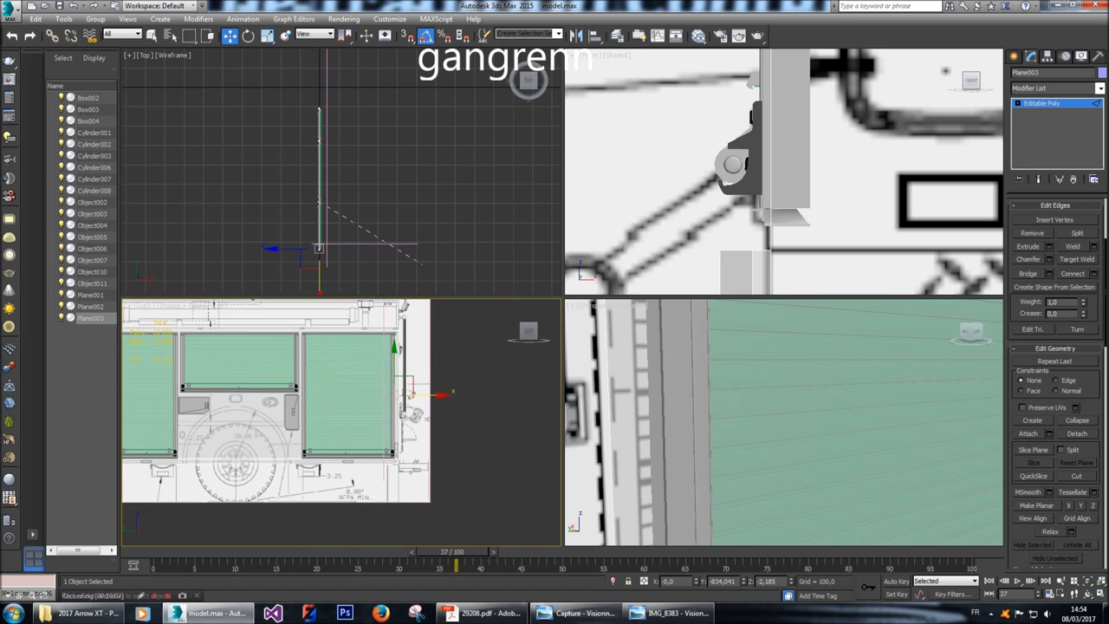
scroll(294, 459, "down", 8)
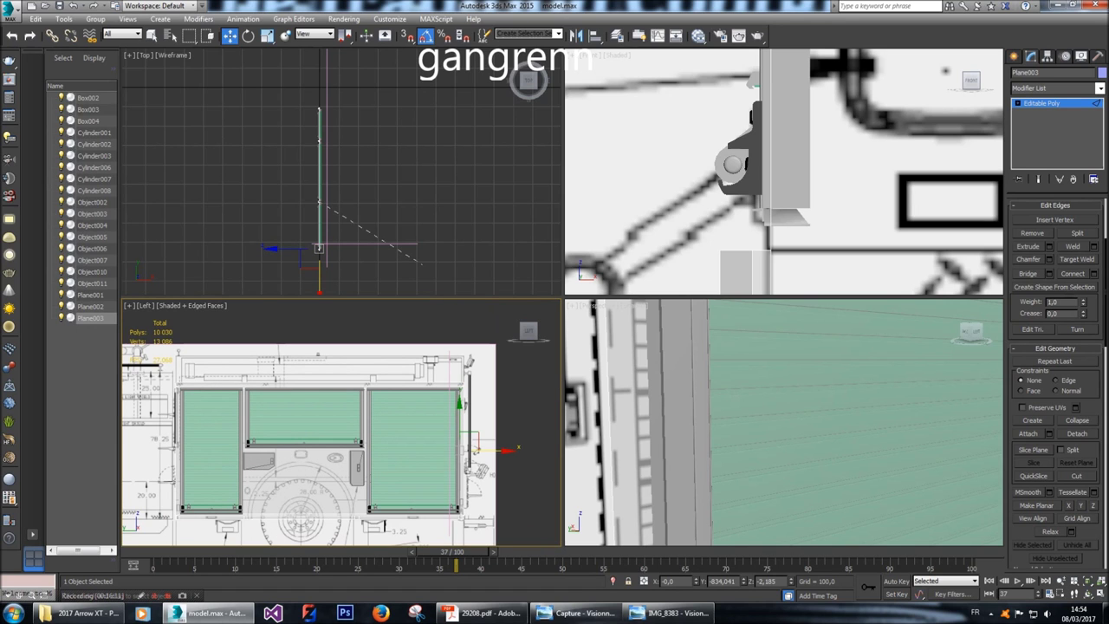
scroll(1090, 400, "up", 3)
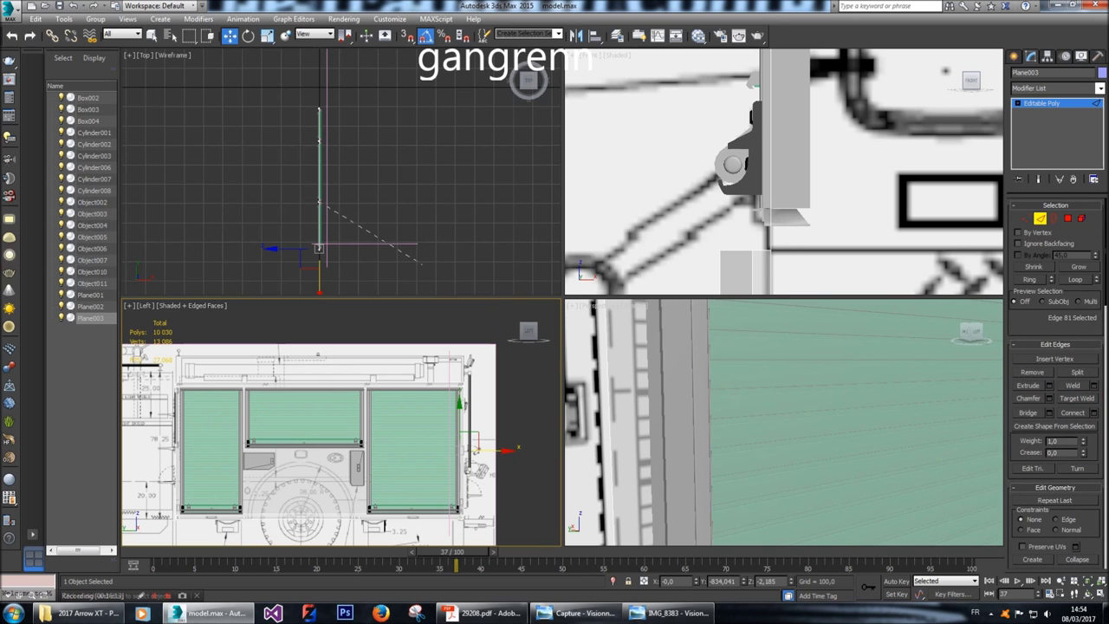
In Polygon mode, select the right, middle and left door panels, disable see-through, and frame them.
left_click(1068, 219)
left_click(409, 440)
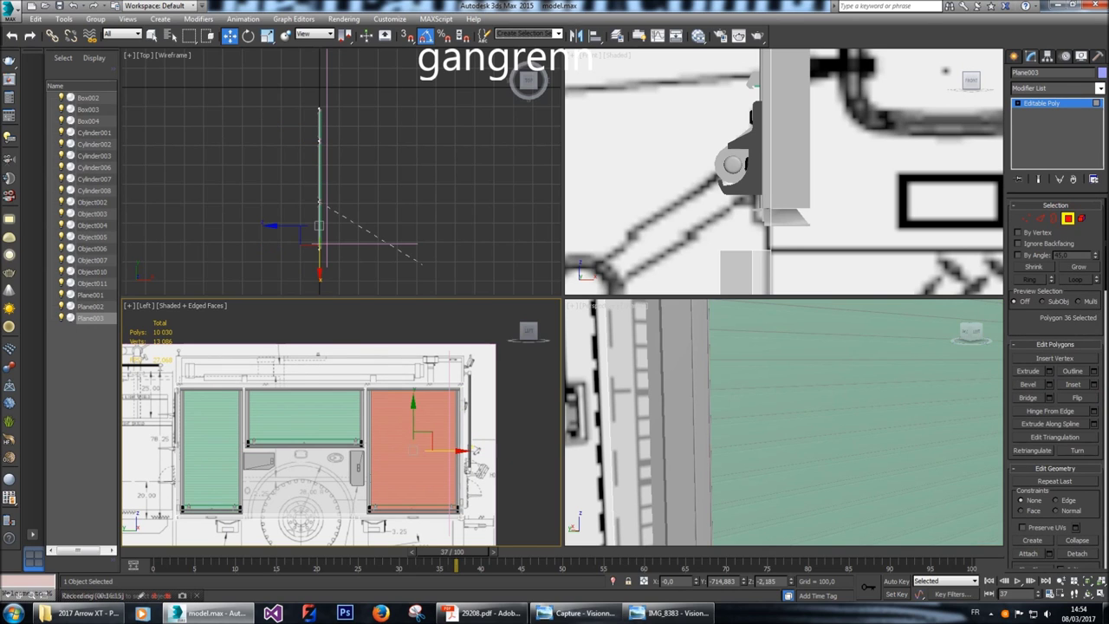
left_click(299, 407, "ctrl")
left_click(197, 437, "ctrl")
key("alt+x")
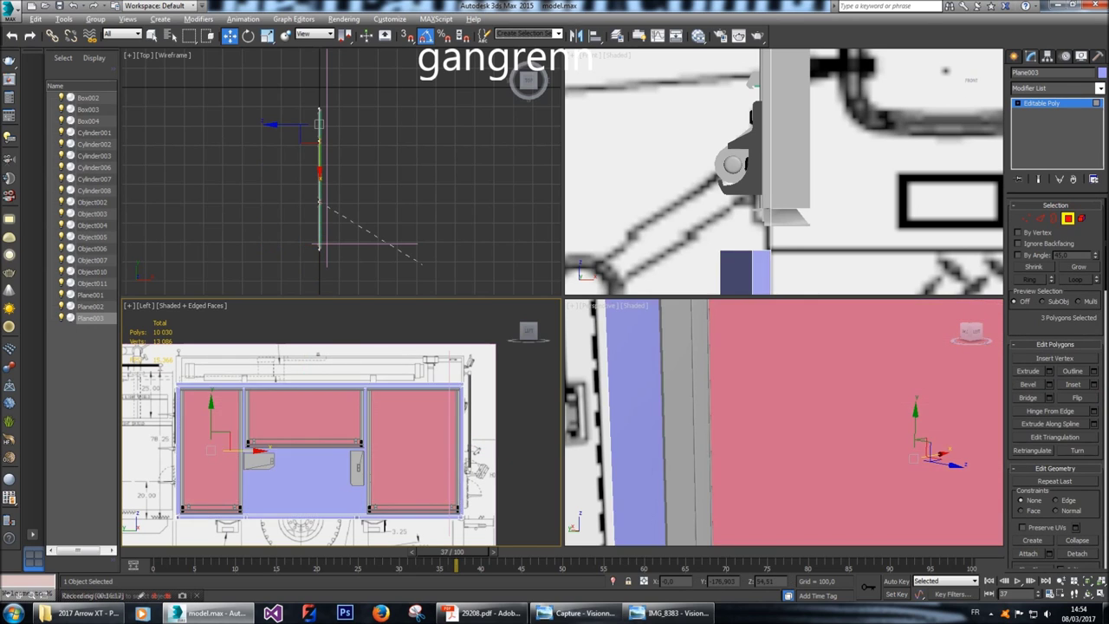
scroll(785, 422, "up", 3)
key("z")
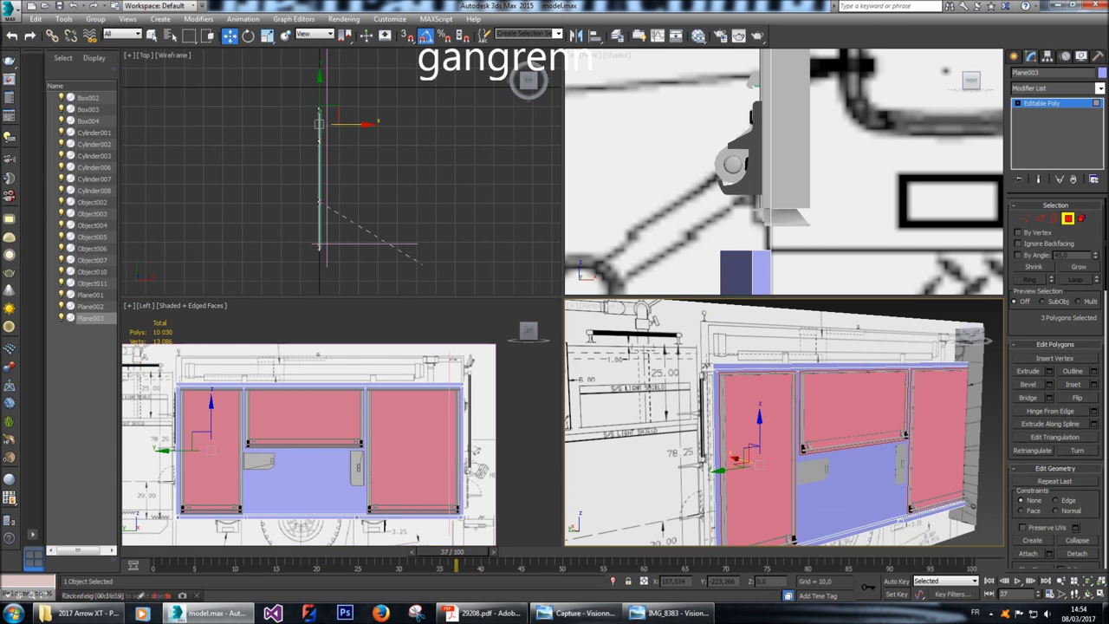
scroll(784, 422, "up", 4)
middle_click_drag(877, 327, 844, 329, "alt")
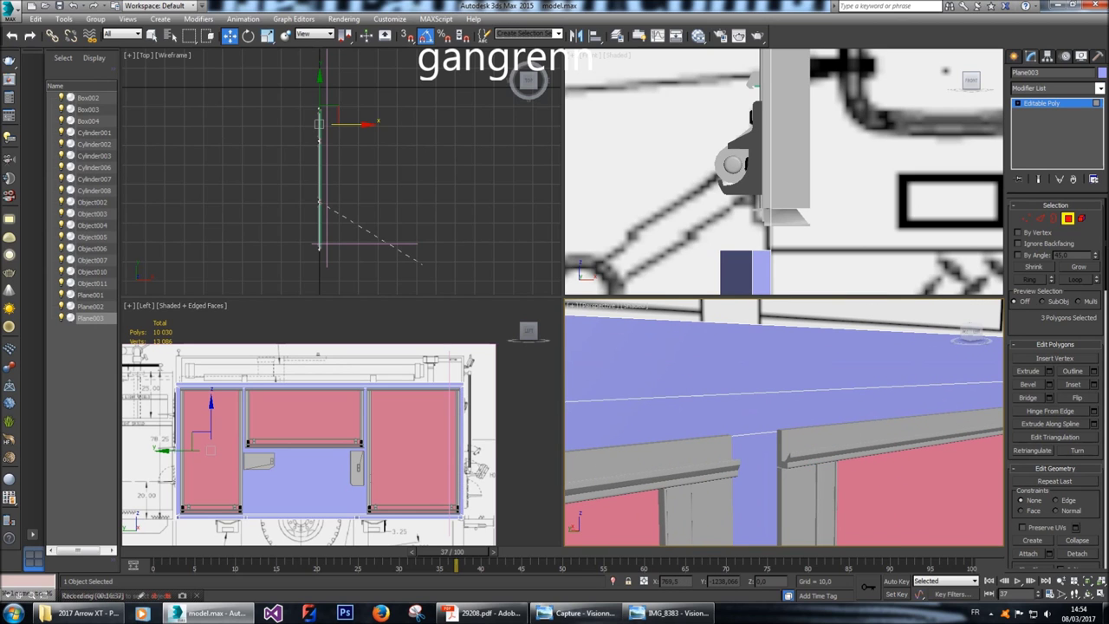
Pan the Left view to the central divider and select an edge on the door frame in Edge mode.
scroll(178, 390, "up", 10)
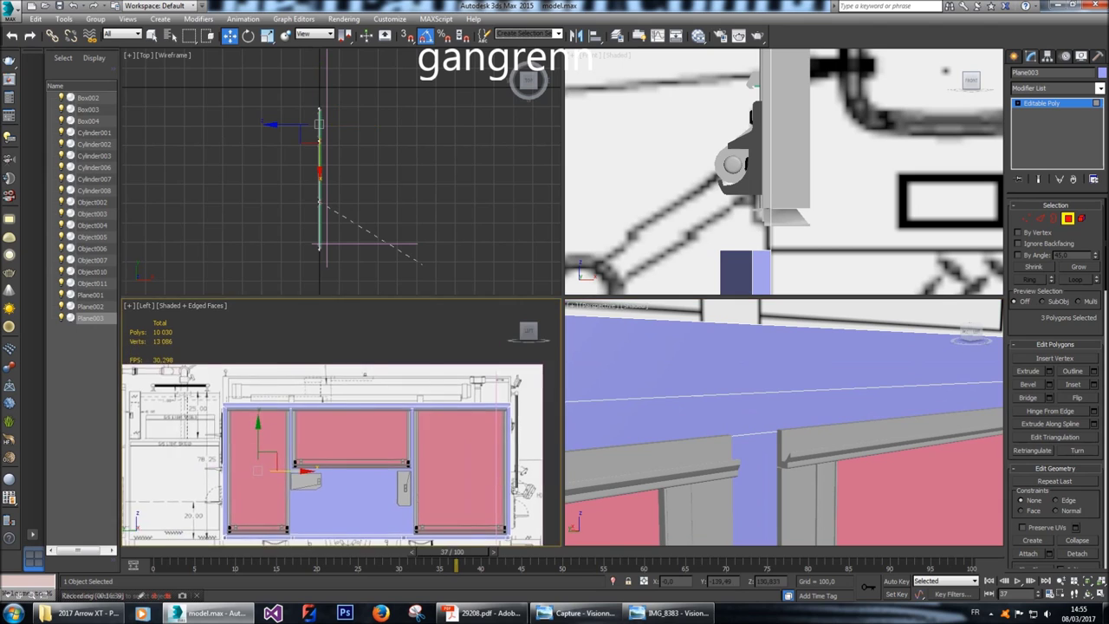
middle_click_drag(342, 423, 139, 342)
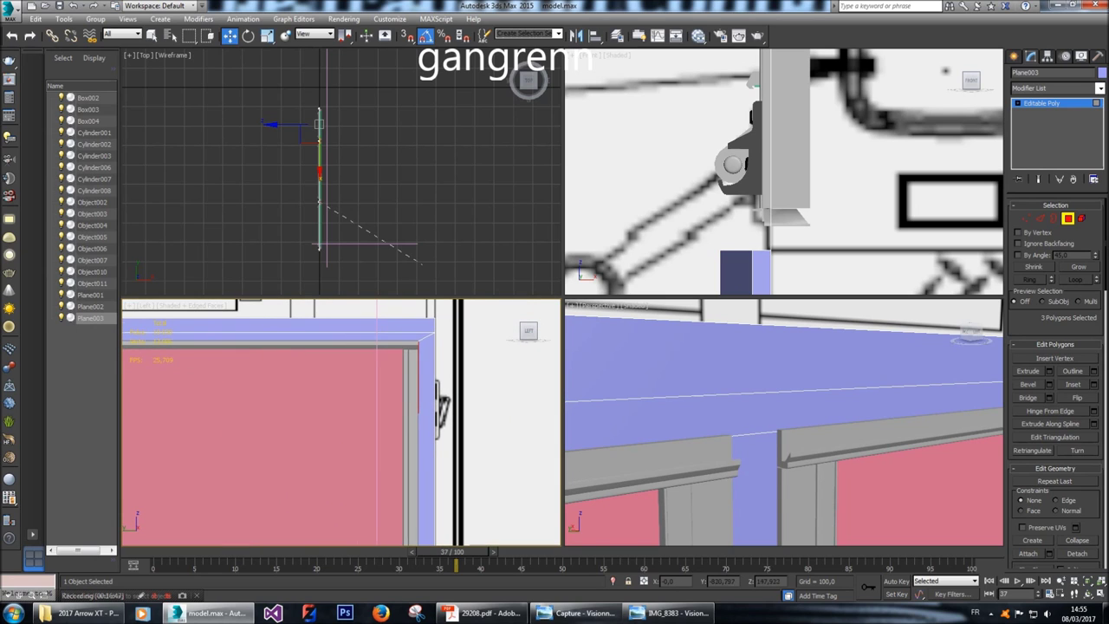
scroll(342, 423, "up", 3)
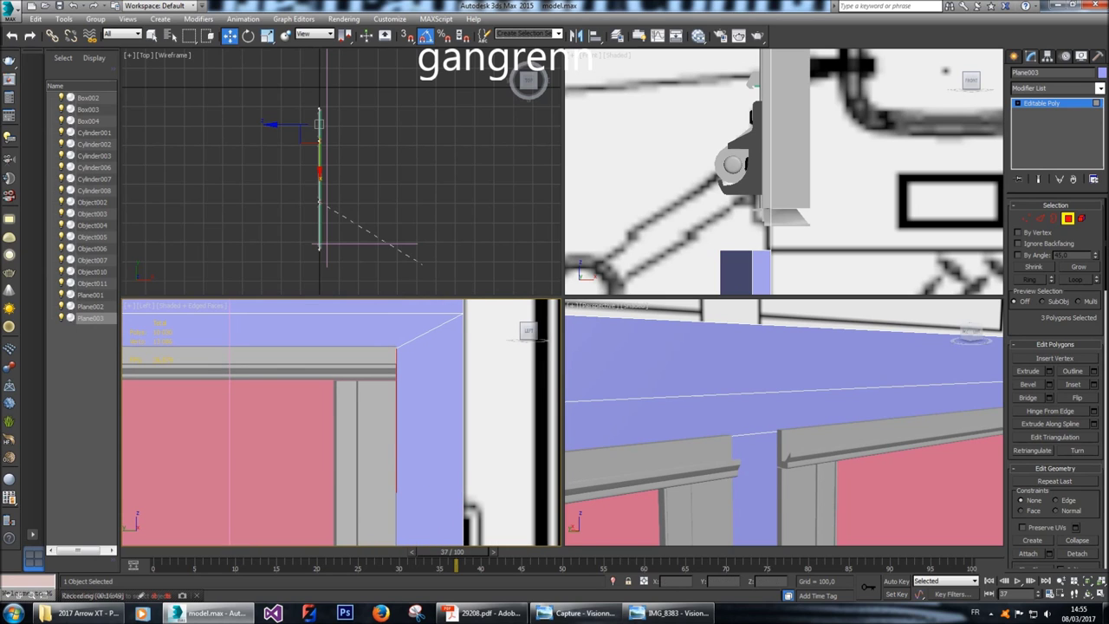
key("2")
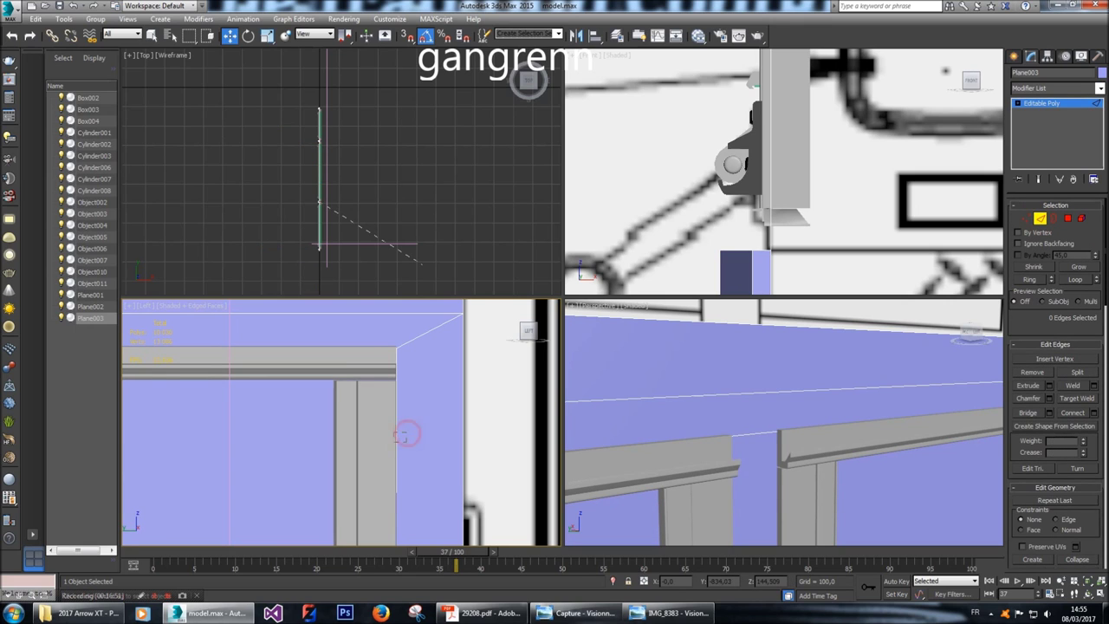
middle_click_drag(403, 435, 408, 347)
left_click(318, 249)
scroll(381, 424, "up", 5)
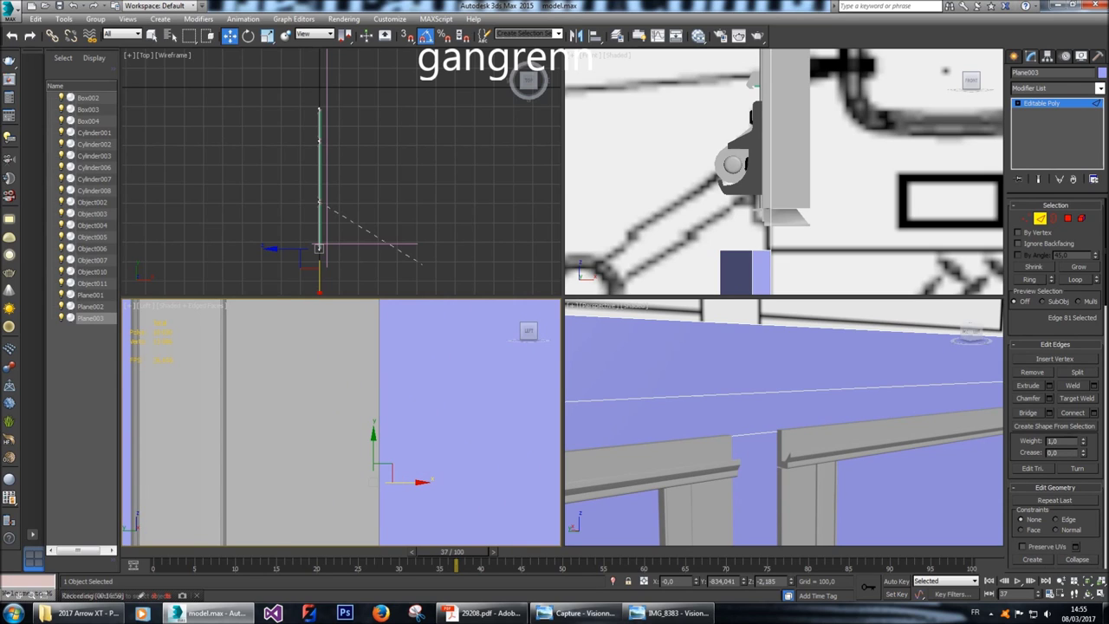
scroll(403, 468, "down", 3)
Return to Polygon mode on the three door panels and bring up the Extrude settings preview.
key("4")
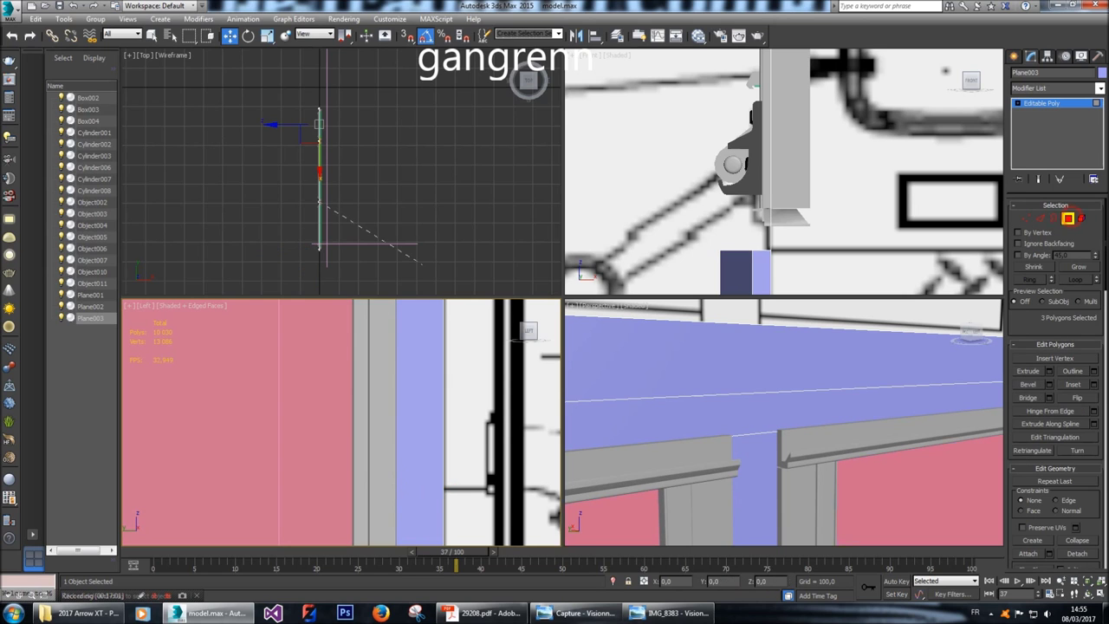
scroll(341, 422, "down", 3)
mouse_move(340, 422)
middle_mouse_down()
mouse_move(370, 394)
mouse_move(381, 398)
mouse_move(347, 408)
mouse_move(358, 345)
middle_mouse_up()
scroll(370, 394, "up", 3)
scroll(382, 399, "down", 2)
scroll(346, 408, "up", 3)
scroll(685, 433, "down", 10)
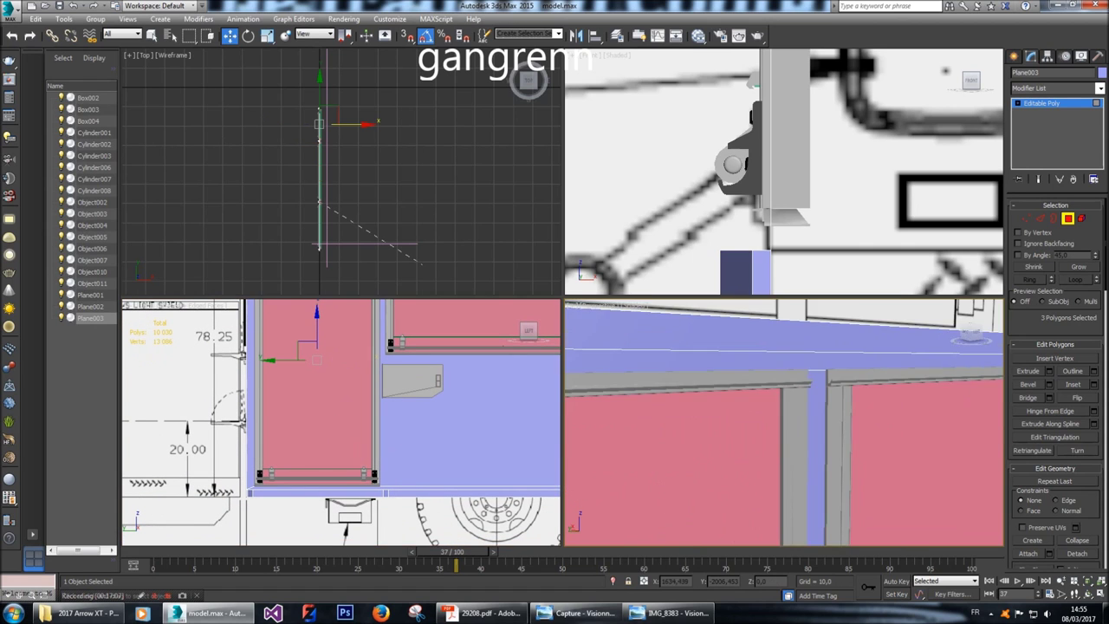
scroll(776, 395, "up", 2)
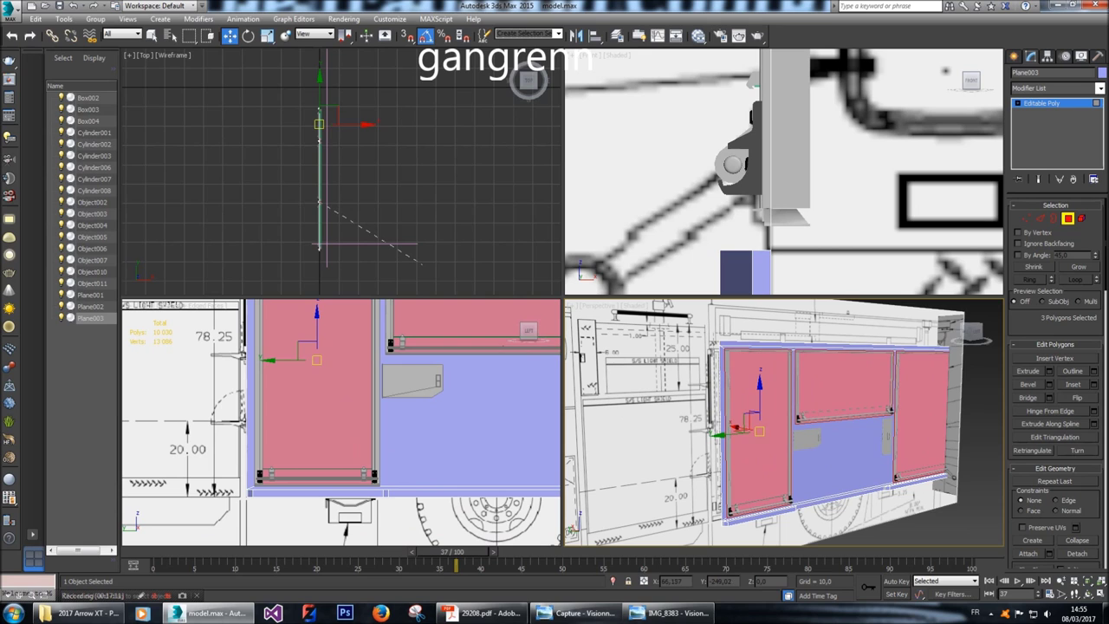
scroll(328, 135, "up", 5)
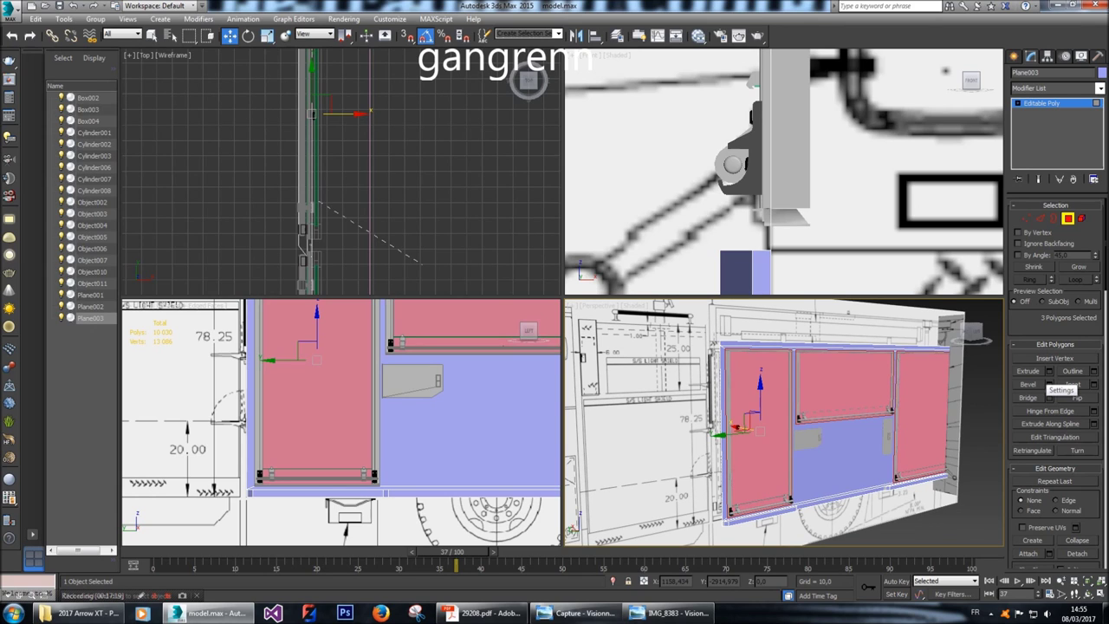
left_click(1050, 371)
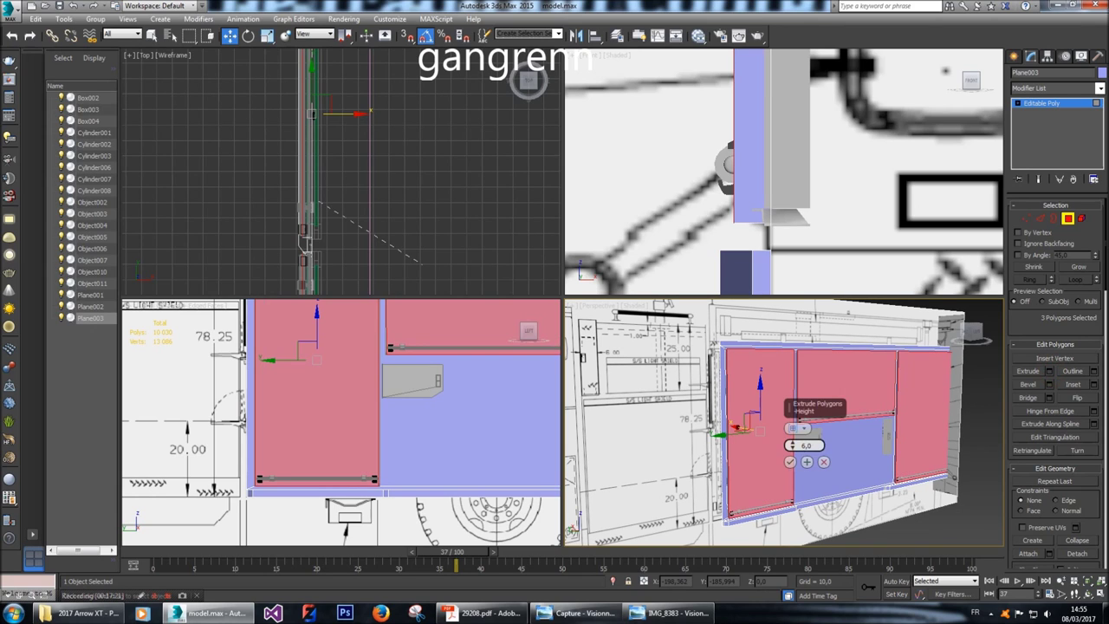
Extrude the three door panels with a height of -60 and confirm the inward recess.
type("-60")
key("Return")
scroll(785, 171, "down", 5)
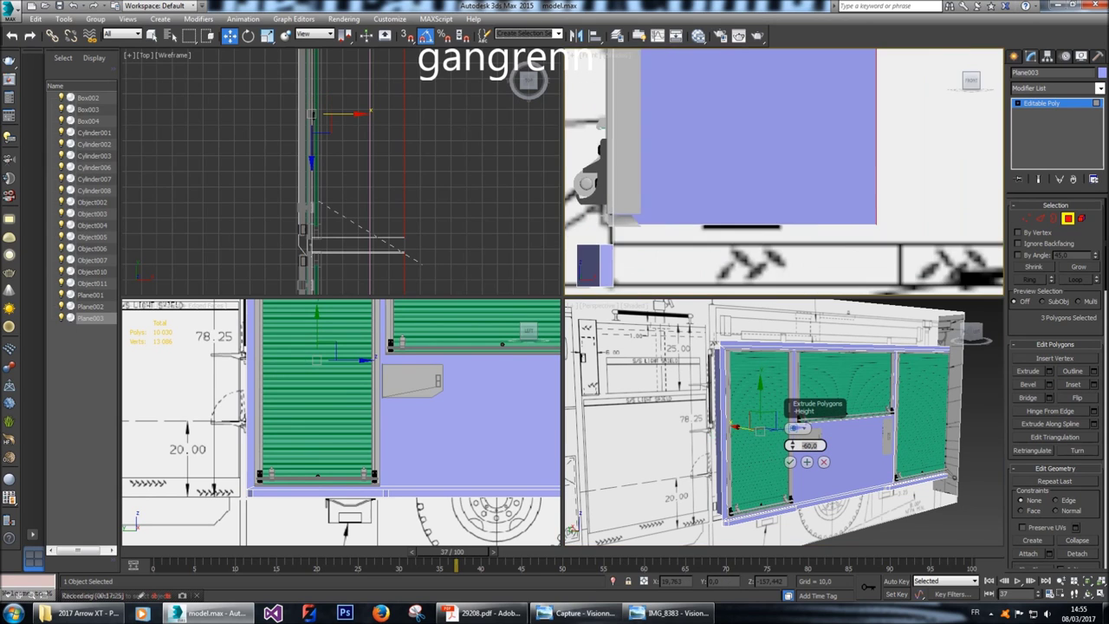
scroll(784, 172, "up", 5)
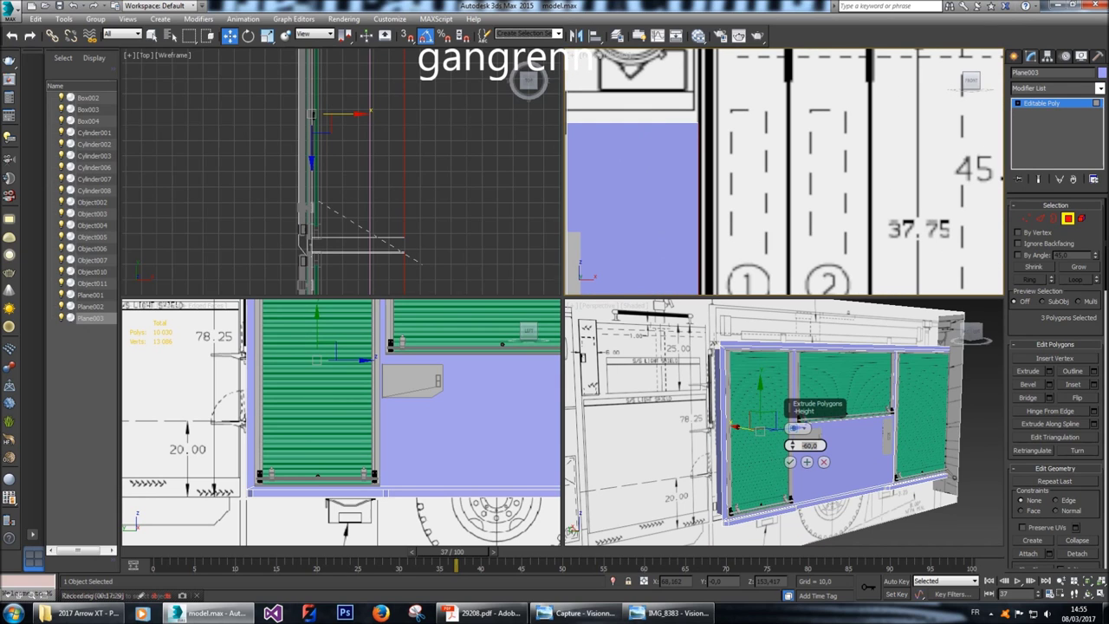
scroll(784, 171, "down", 2)
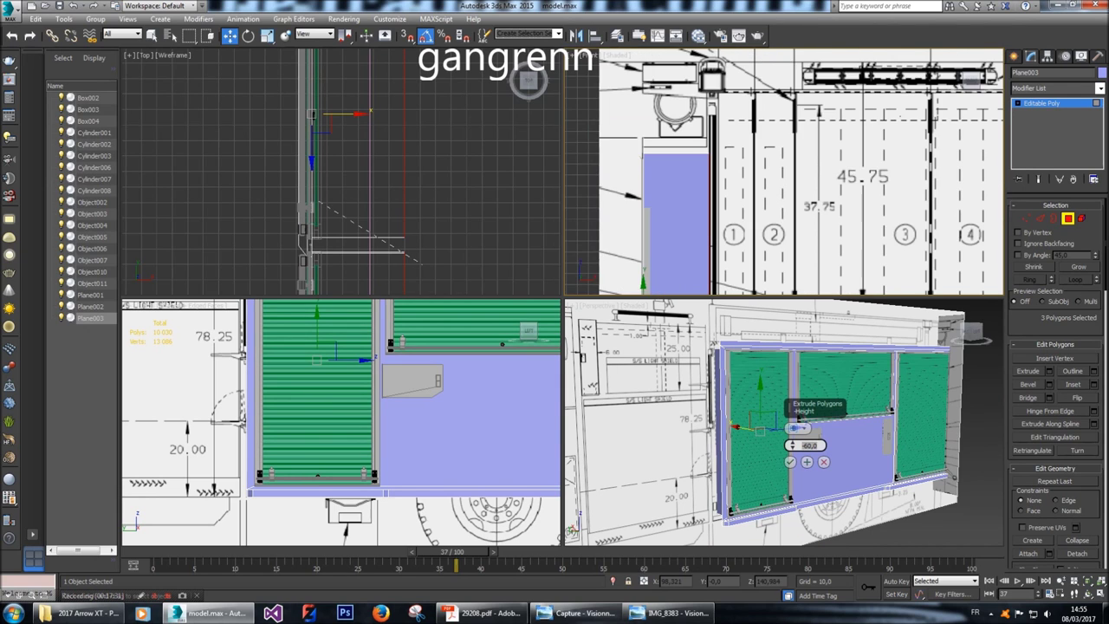
scroll(969, 129, "up", 2)
scroll(969, 128, "down", 3)
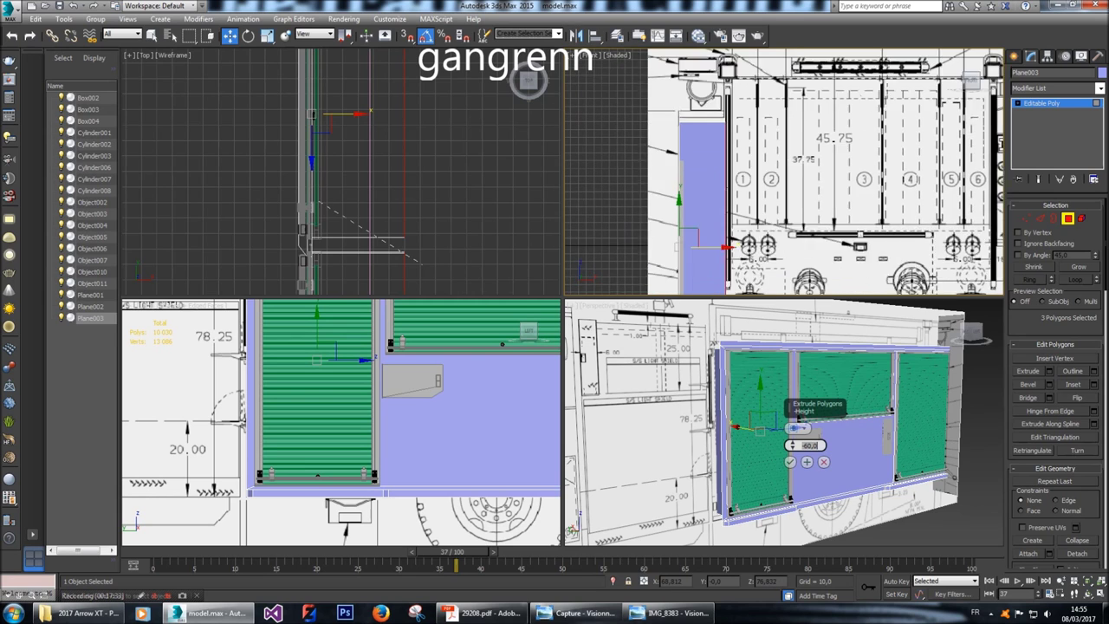
middle_click_drag(969, 128, 971, 80)
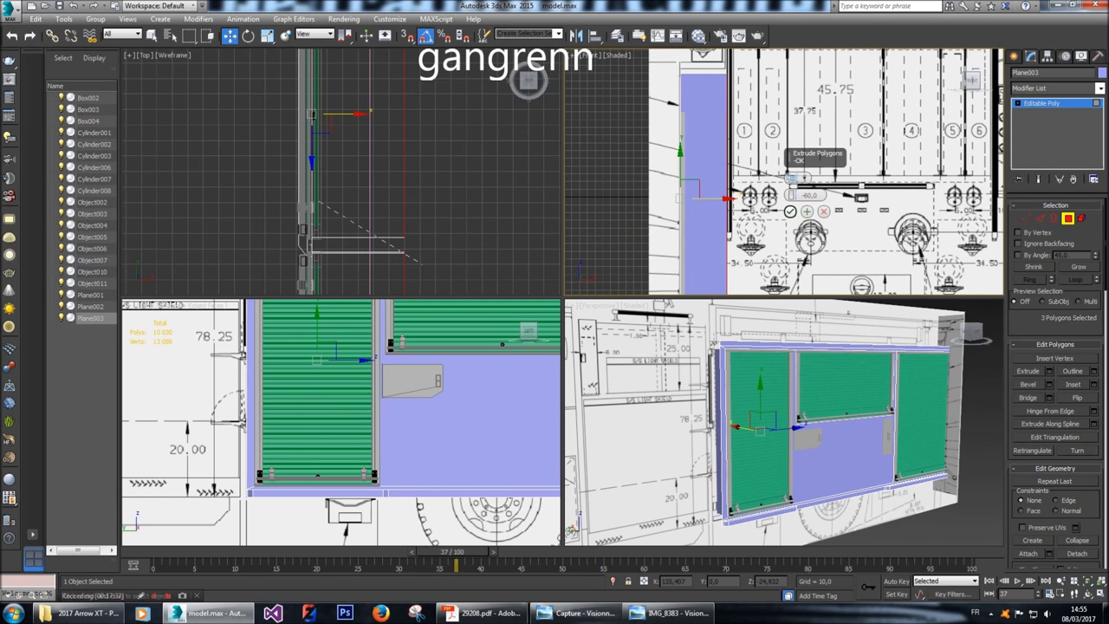
left_click(789, 211)
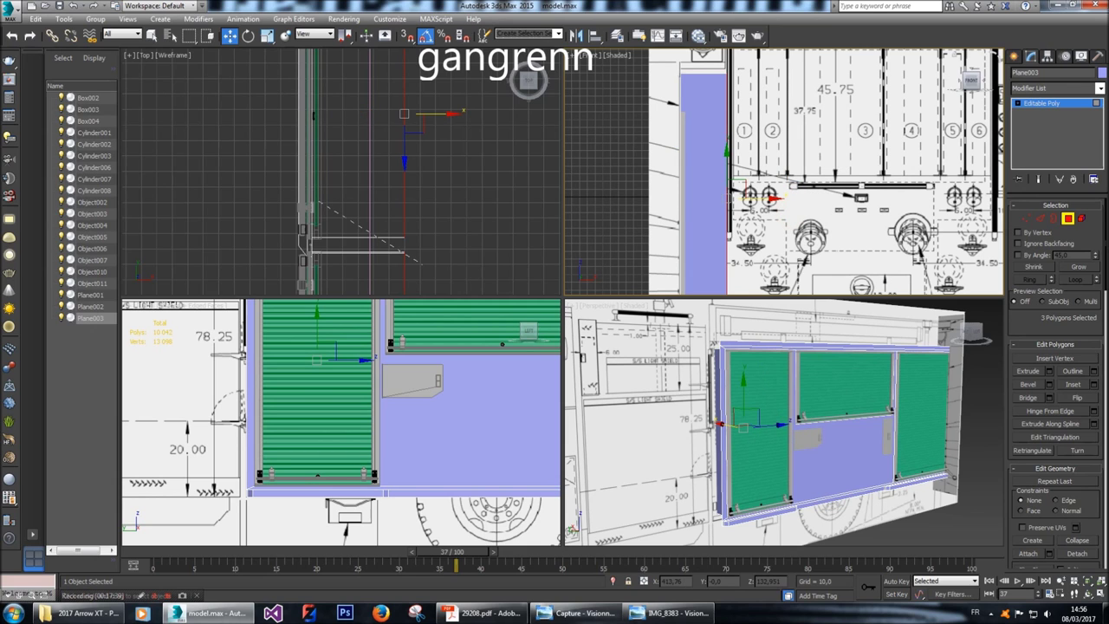
Deselect everything in the scene and orbit the perspective view slightly.
left_click(1014, 57)
left_click(980, 407)
middle_click_drag(780, 425, 815, 418, "alt")
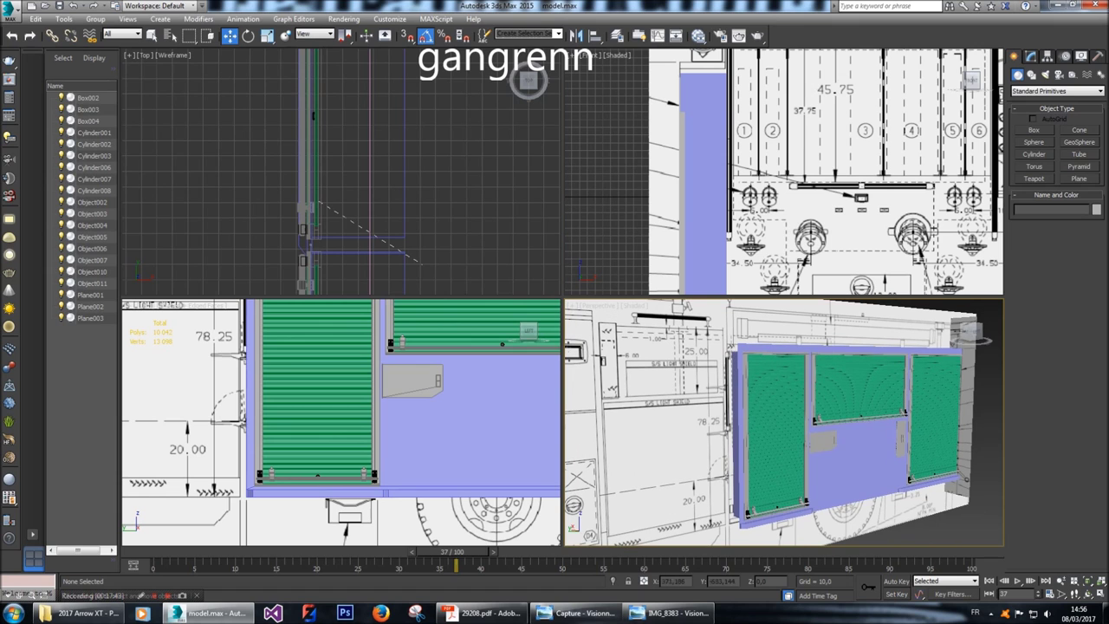
Orbit the perspective to a side-on view, select Plane003, and frame it.
left_click(966, 333)
left_click_drag(937, 334, 971, 332)
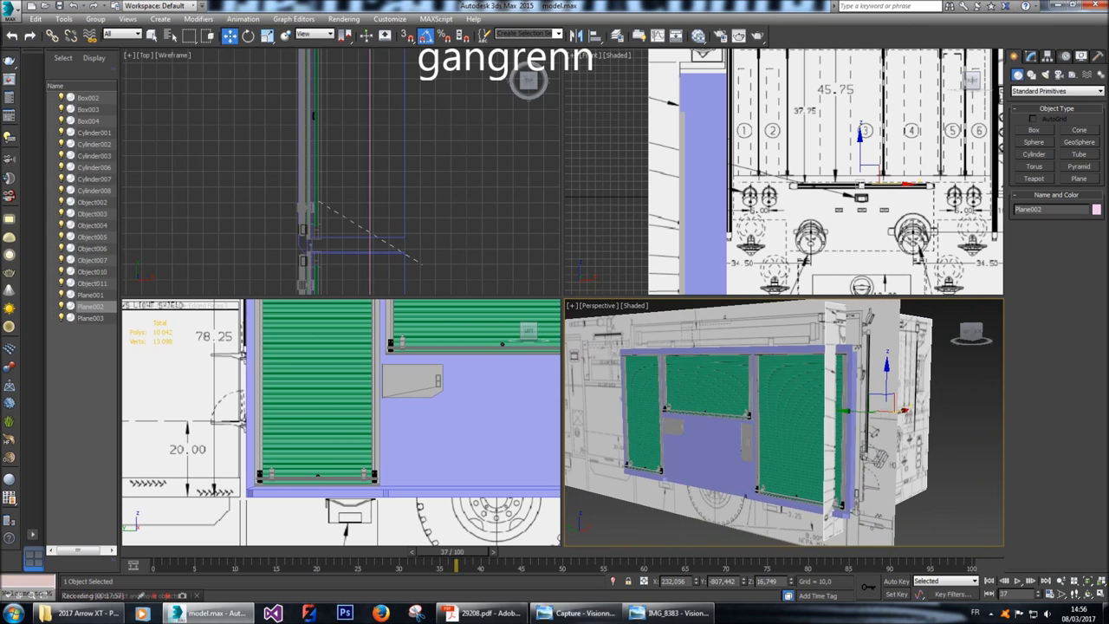
left_click(707, 450)
key("z")
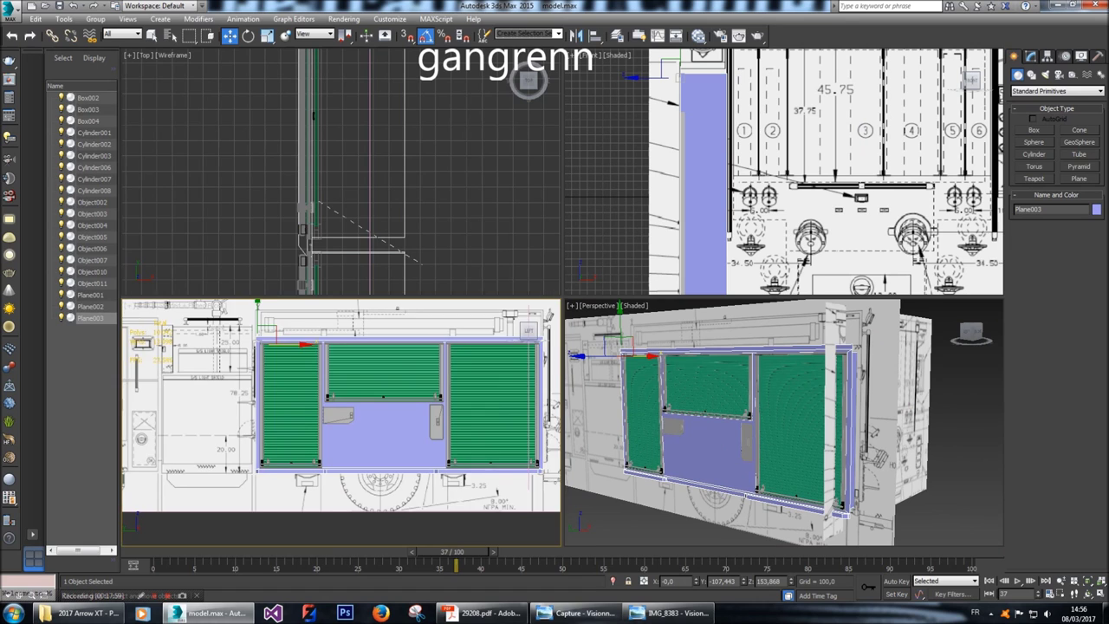
scroll(376, 465, "up", 5)
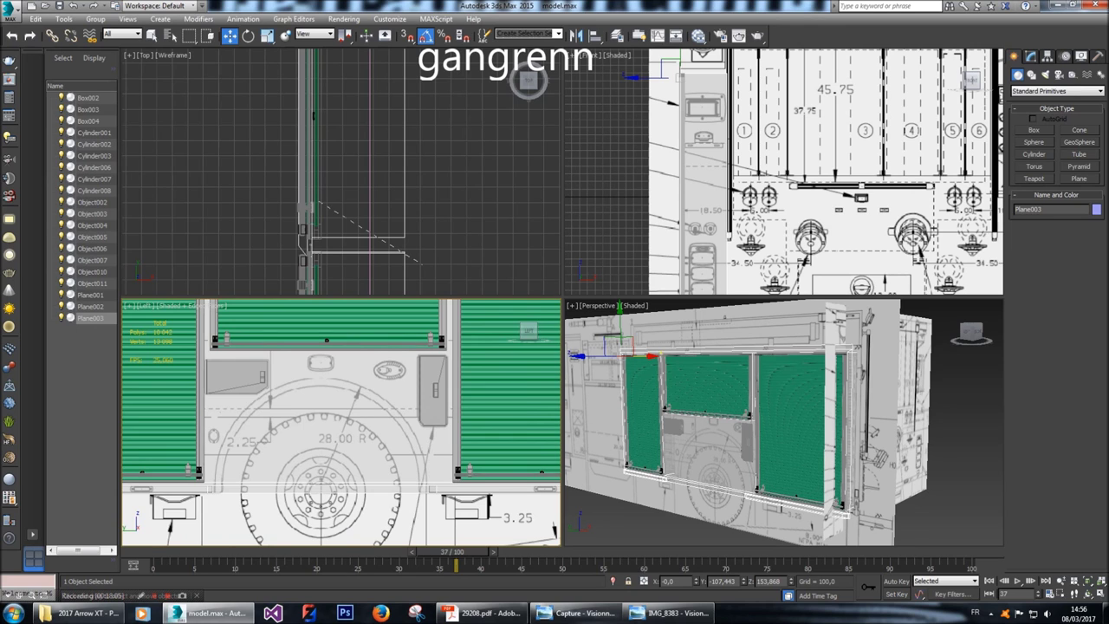
scroll(217, 358, "up", 7)
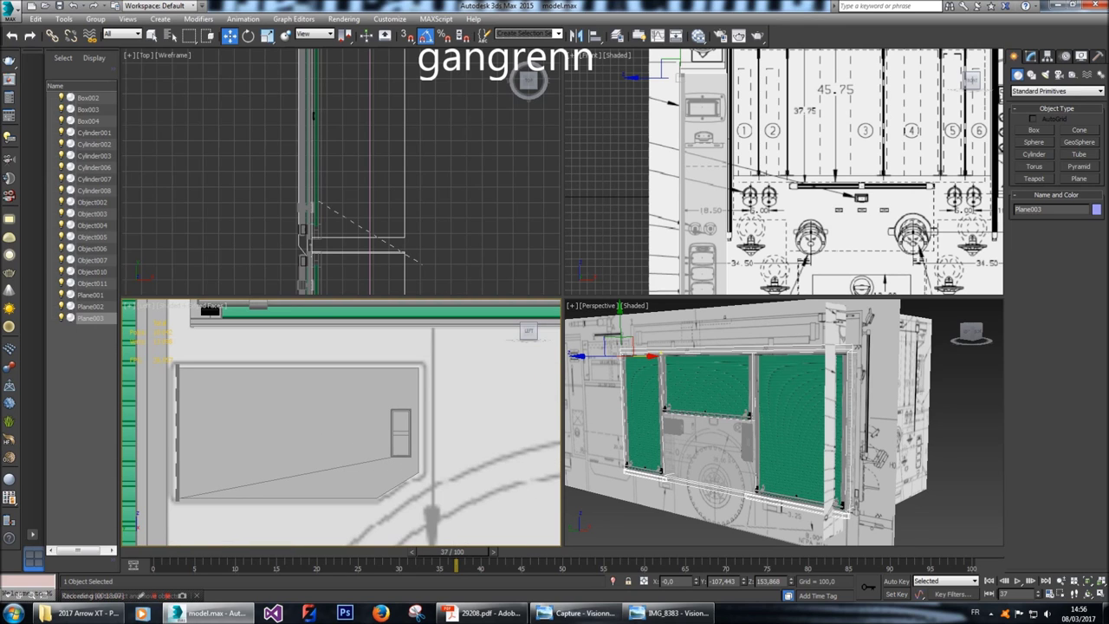
scroll(342, 422, "down", 4)
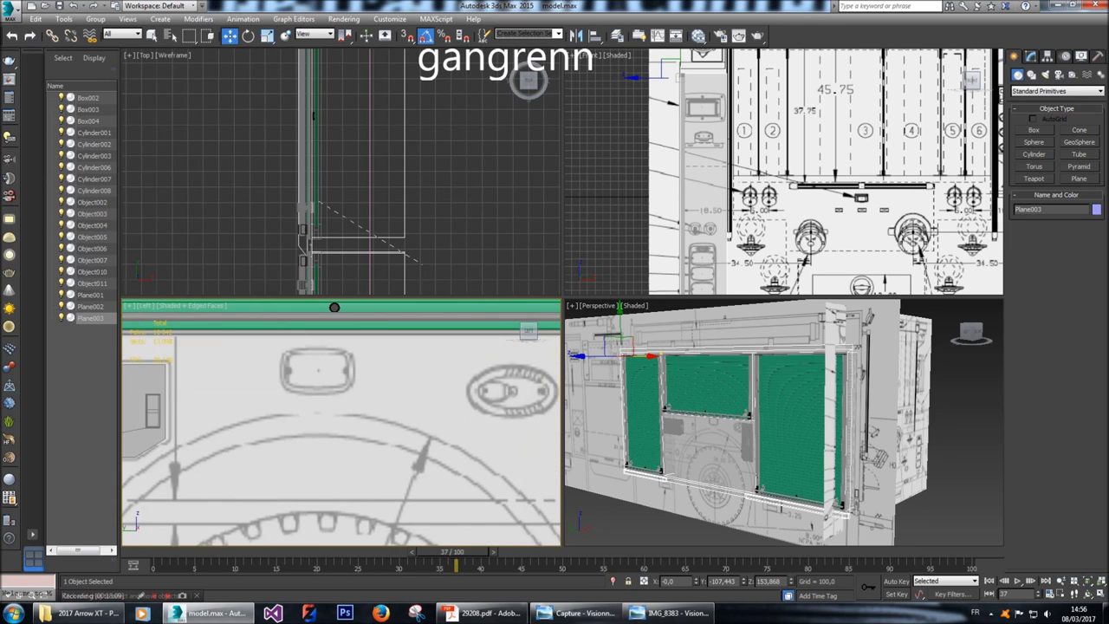
scroll(341, 422, "down", 5)
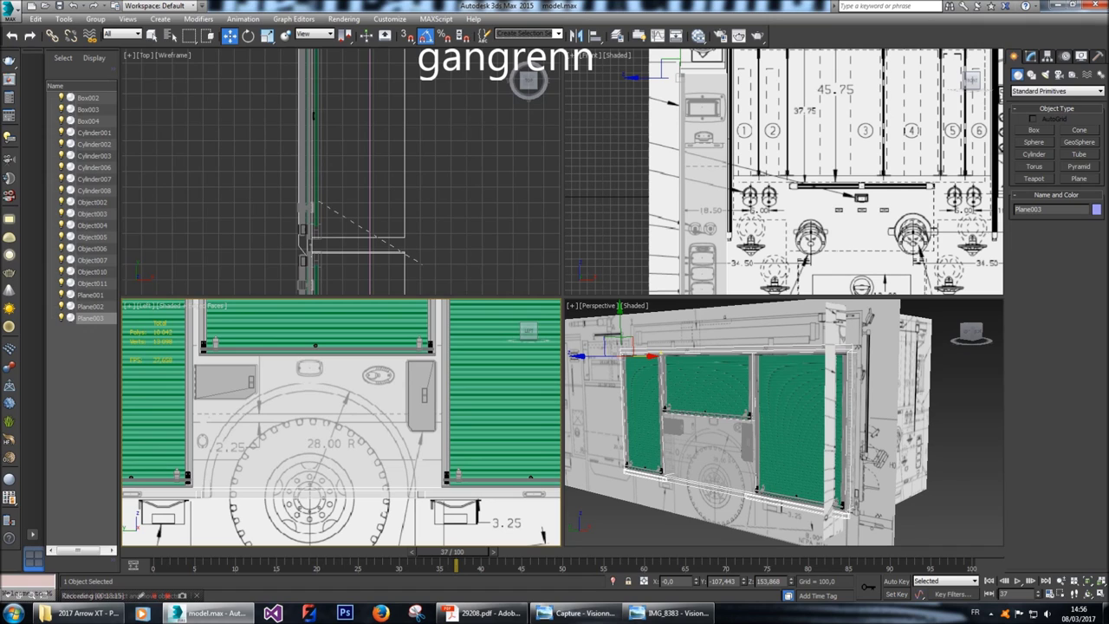
In Plane003's Polygon mode, pick the middle panel polygon together with its bottom strip.
left_click(1032, 55)
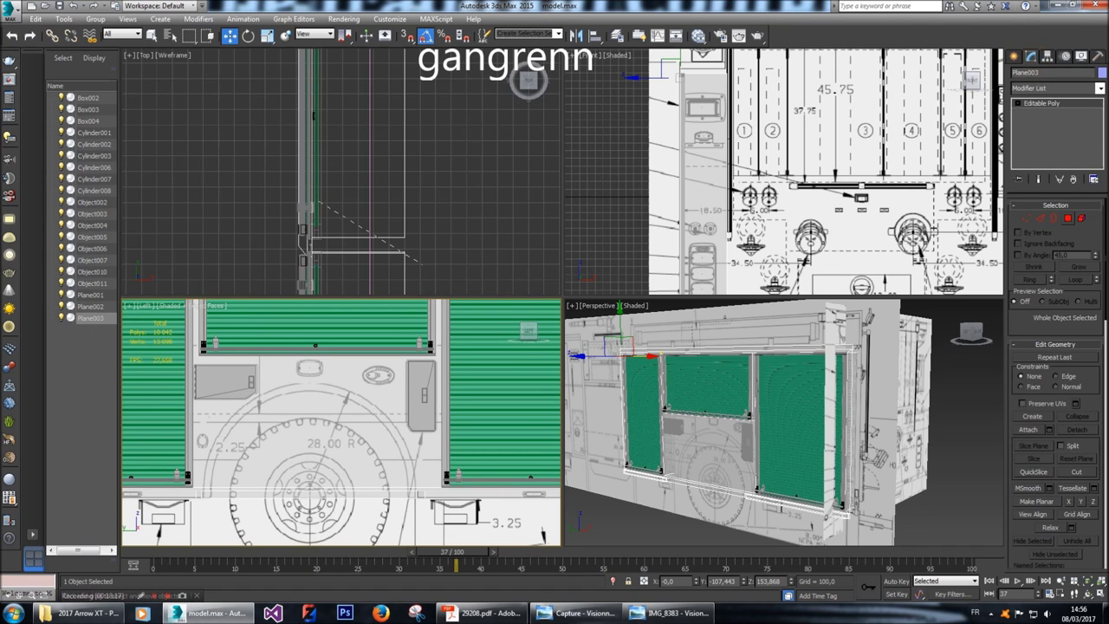
left_click(1068, 218)
left_click(357, 441)
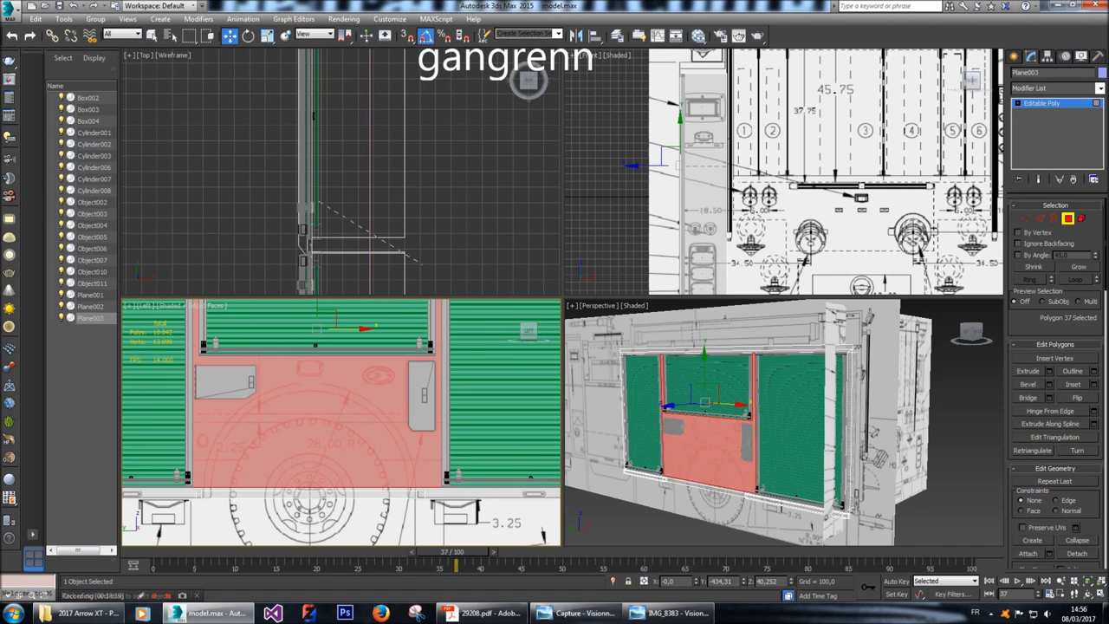
left_click(357, 490)
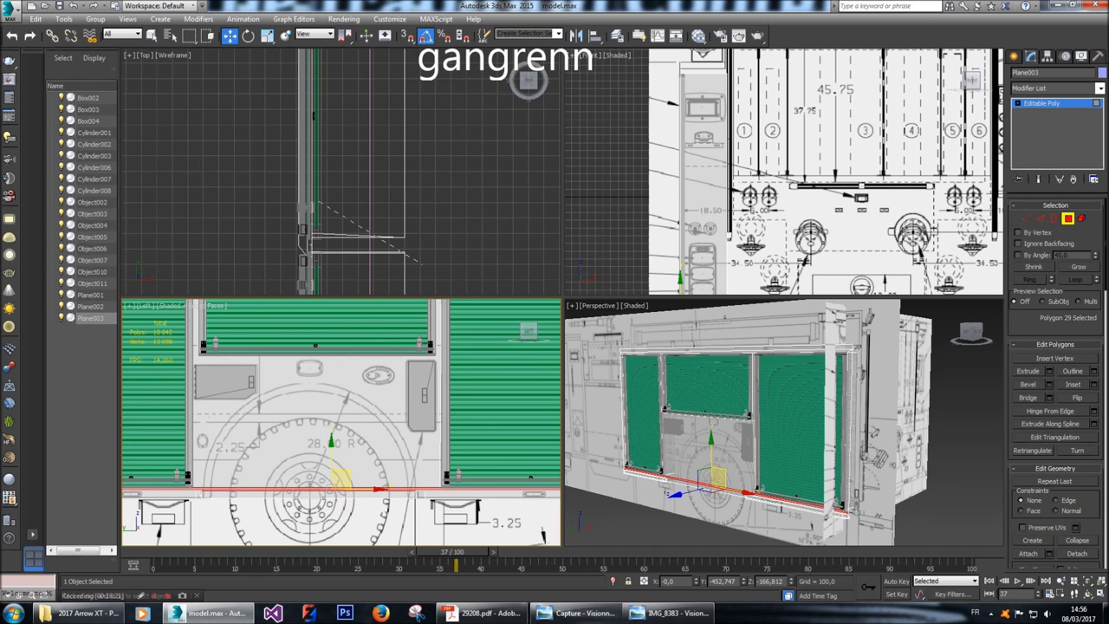
left_click(276, 460)
left_click(276, 513)
left_click(265, 477)
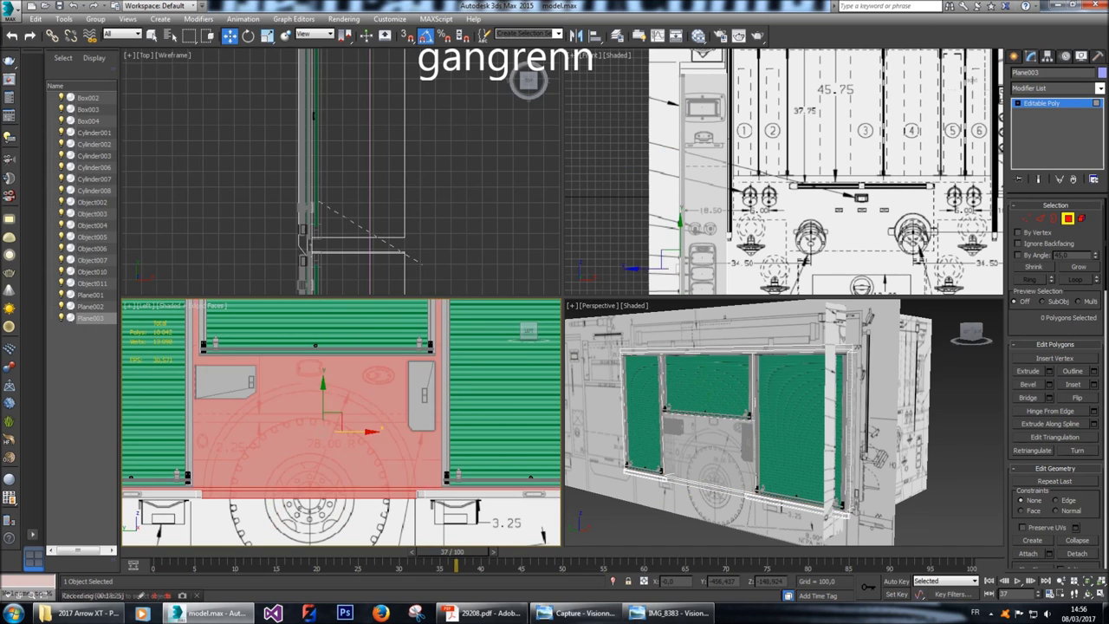
left_click(310, 519)
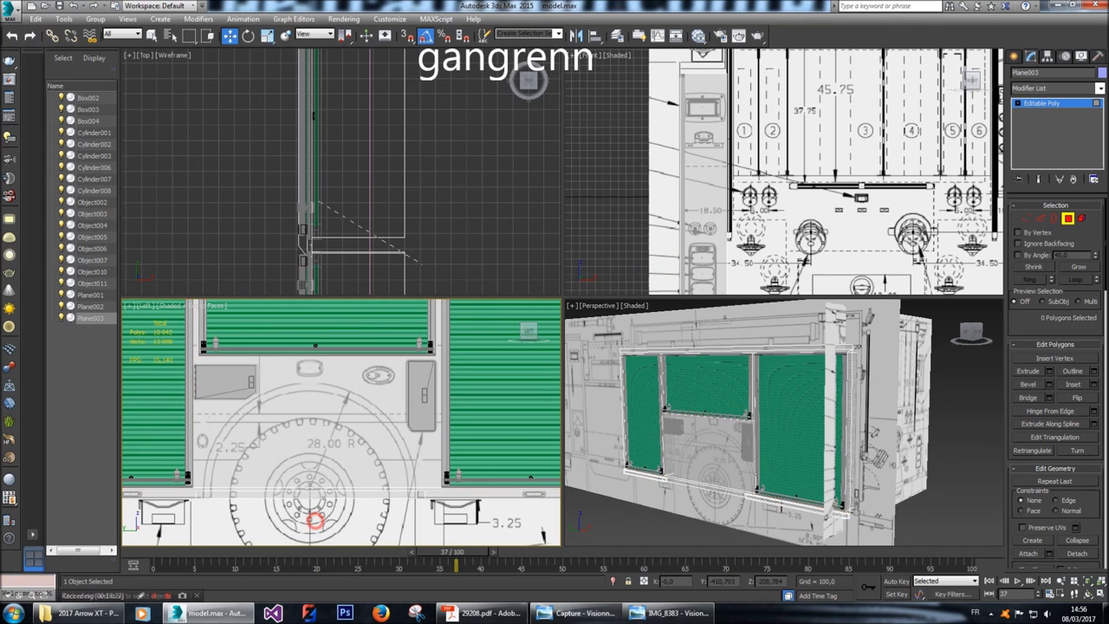
left_click(299, 483)
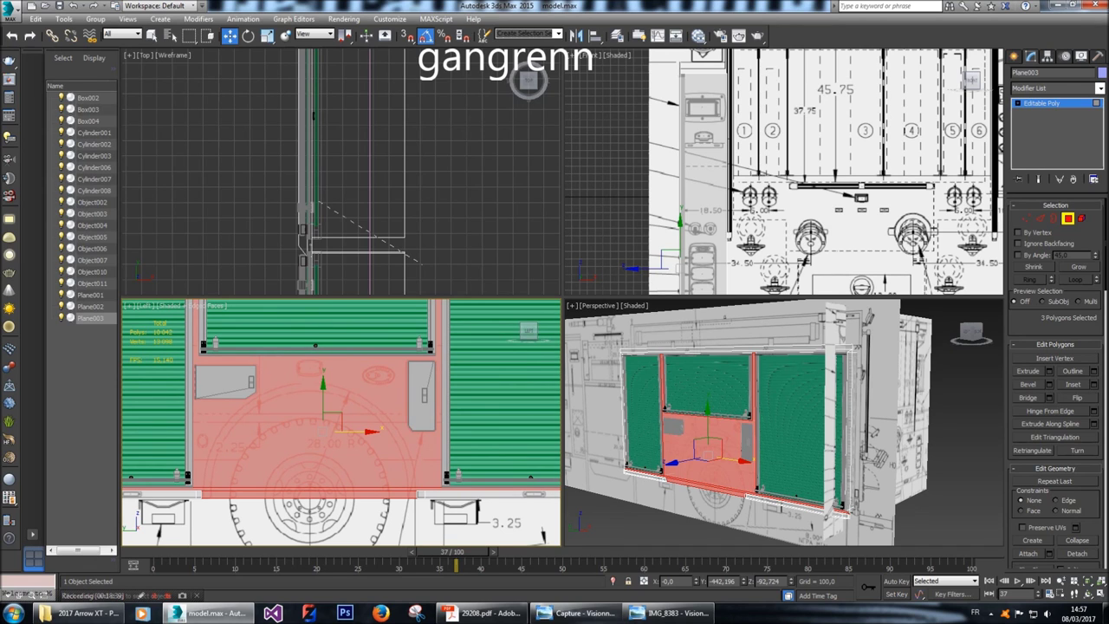
Hide Object010 in the side view, undoing an accidental isolate along the way.
key("1")
scroll(341, 423, "up", 1)
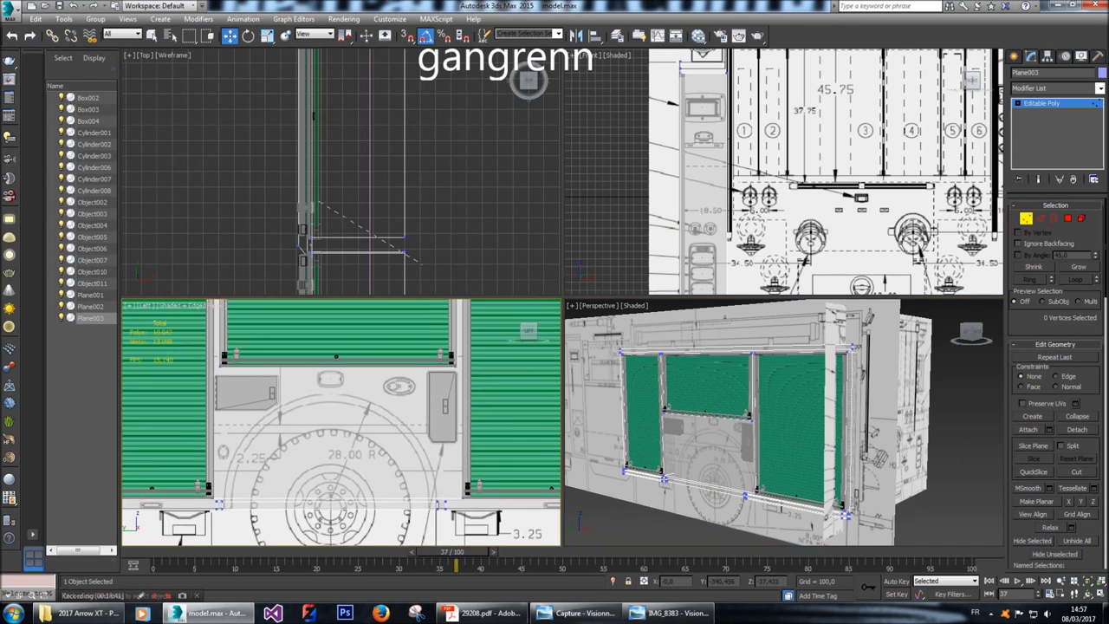
scroll(251, 394, "up", 5)
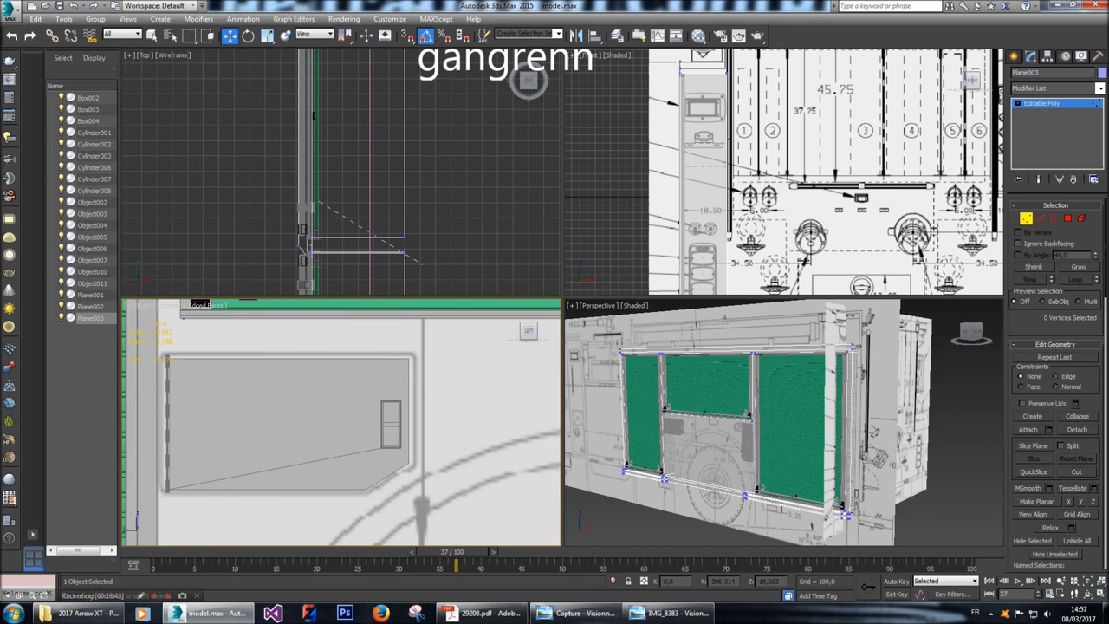
right_click(254, 389)
key("Escape")
left_click(276, 420)
right_click(273, 418)
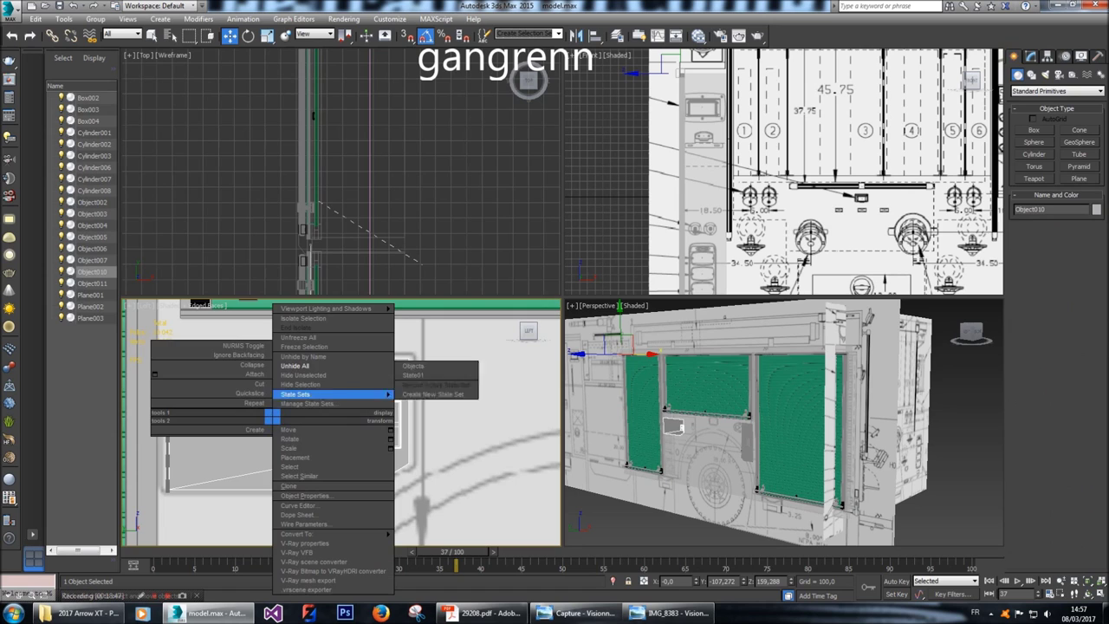
left_click(303, 374)
key("alt+q")
right_click(346, 372)
left_click(262, 370)
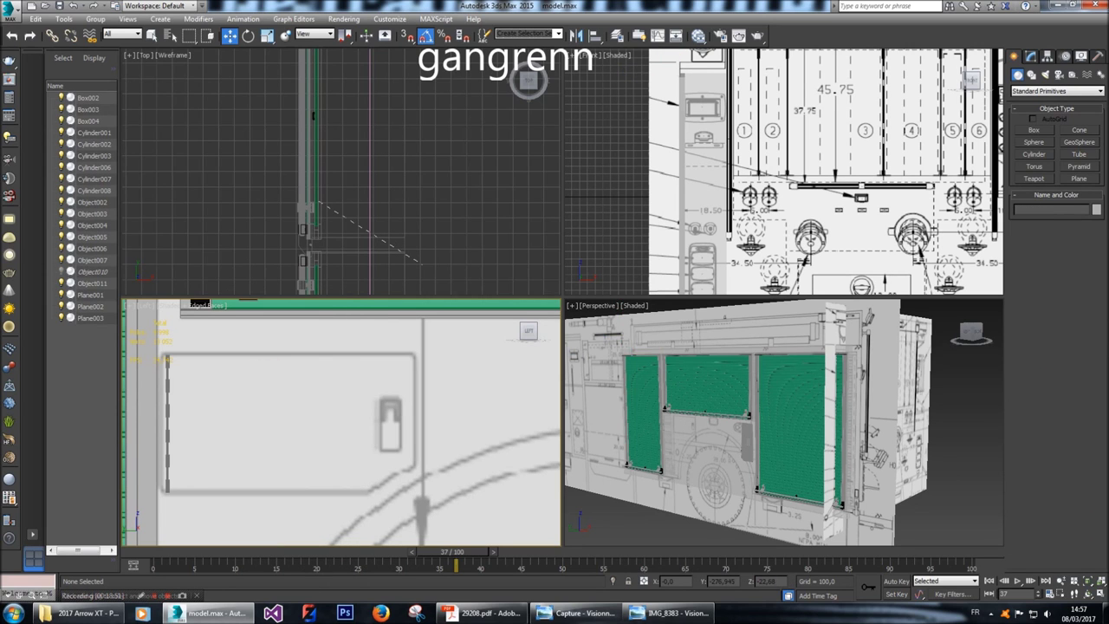
Hide Cylinder008 and Object011 as well.
left_click(168, 404)
right_click(168, 404)
left_click(206, 376)
left_click(737, 425)
right_click(738, 425)
left_click(770, 398)
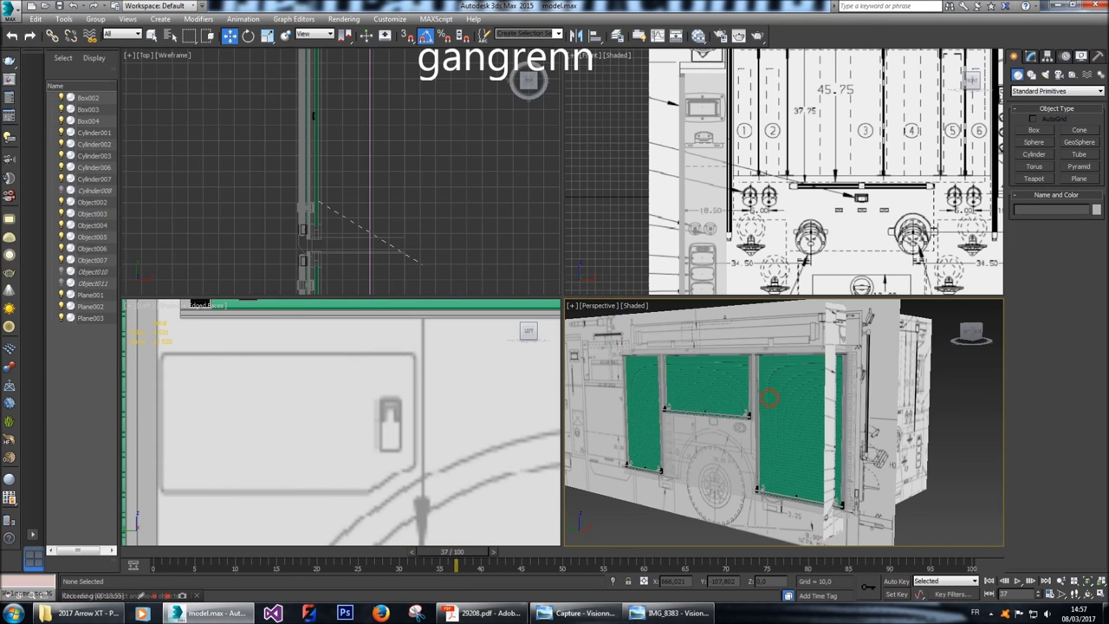
Select Plane003 at Vertex level in the Modify panel with the side view active.
left_click(342, 401)
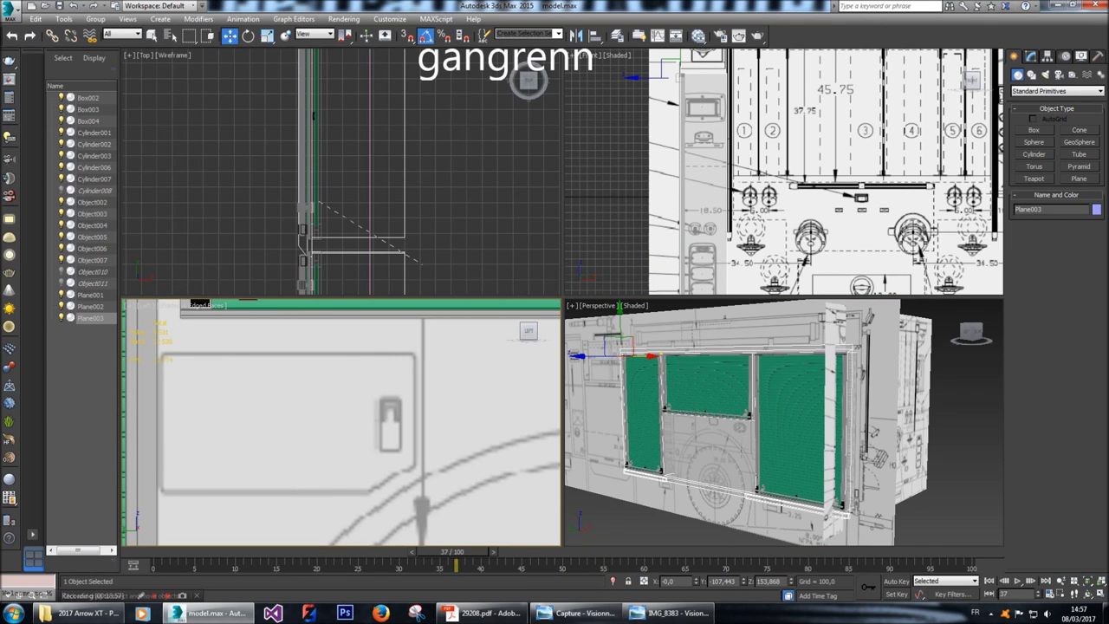
left_click(1030, 55)
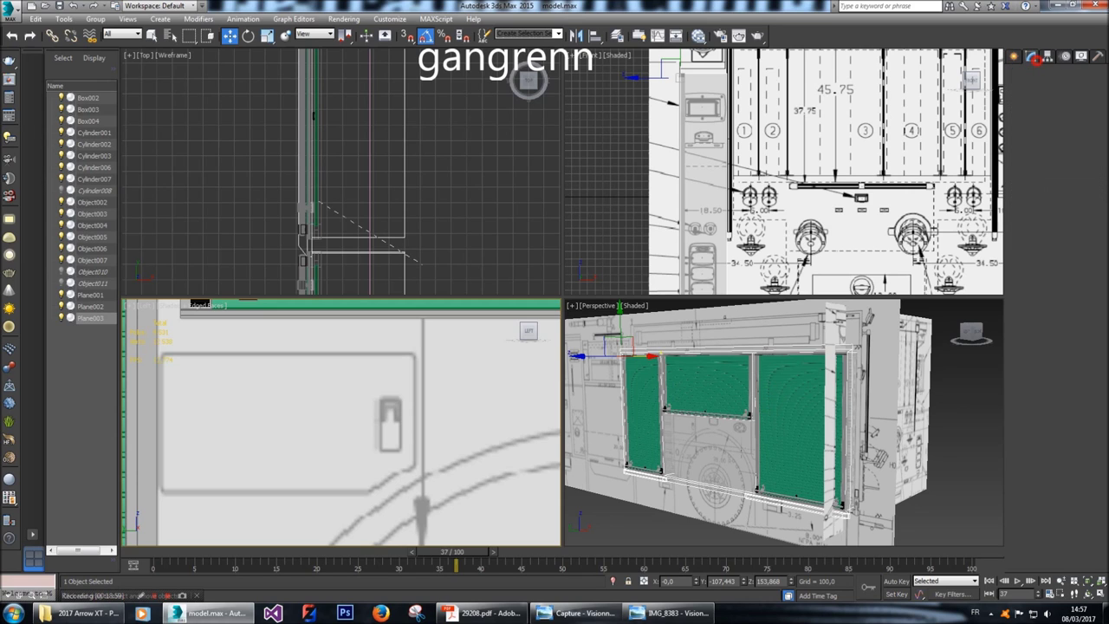
key("1")
left_click(414, 408)
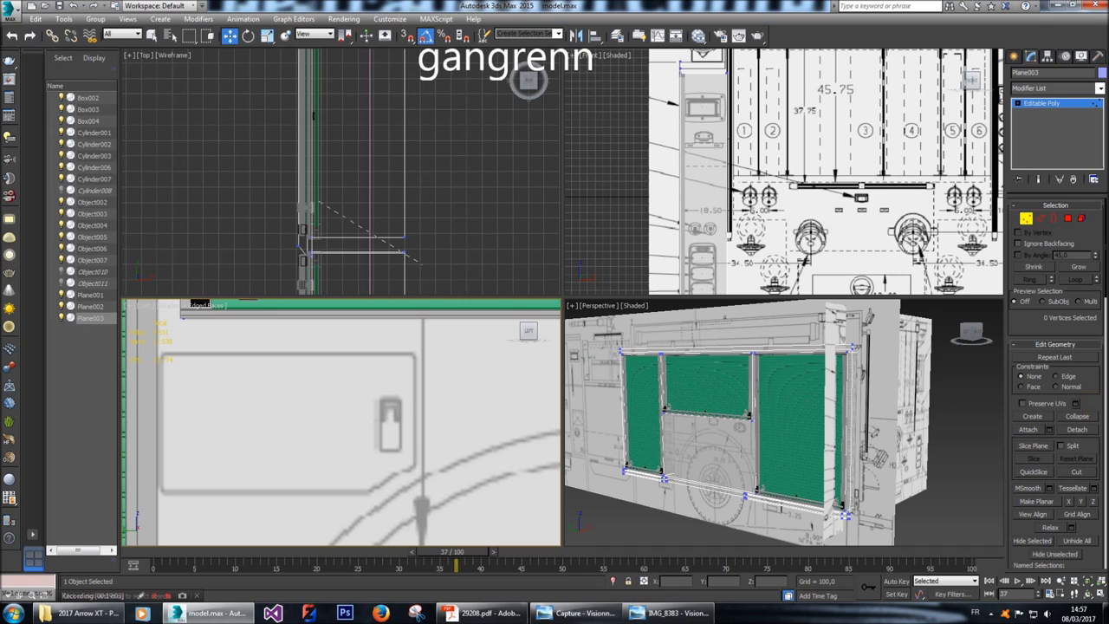
Cut edges down the panel outline's left side and along its bottom edge.
key("alt+c")
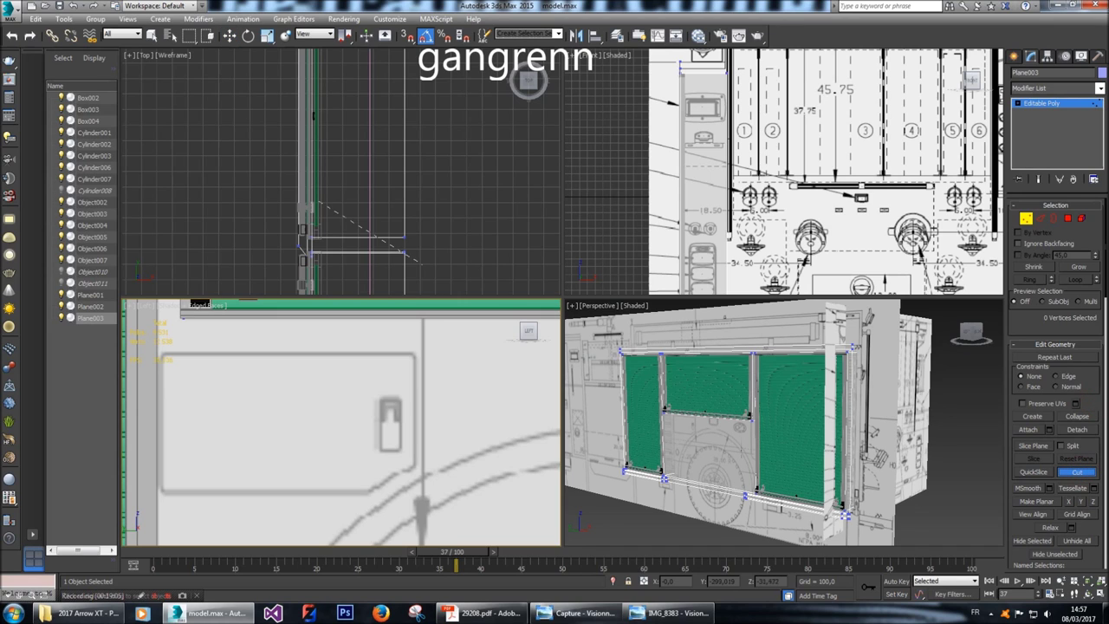
scroll(341, 423, "up", 4)
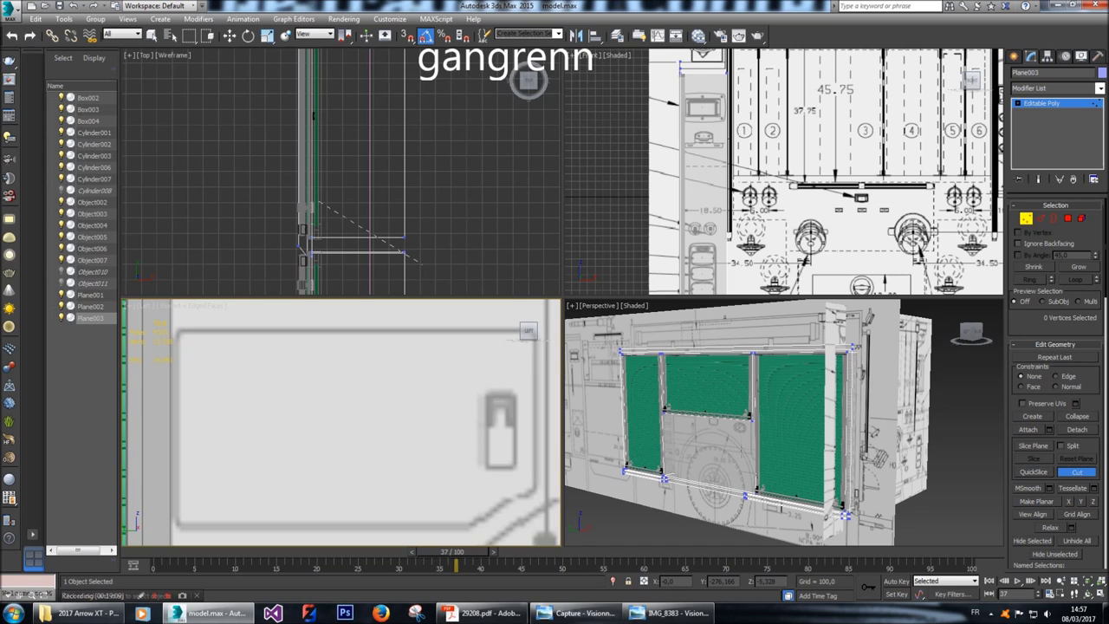
left_click(180, 329)
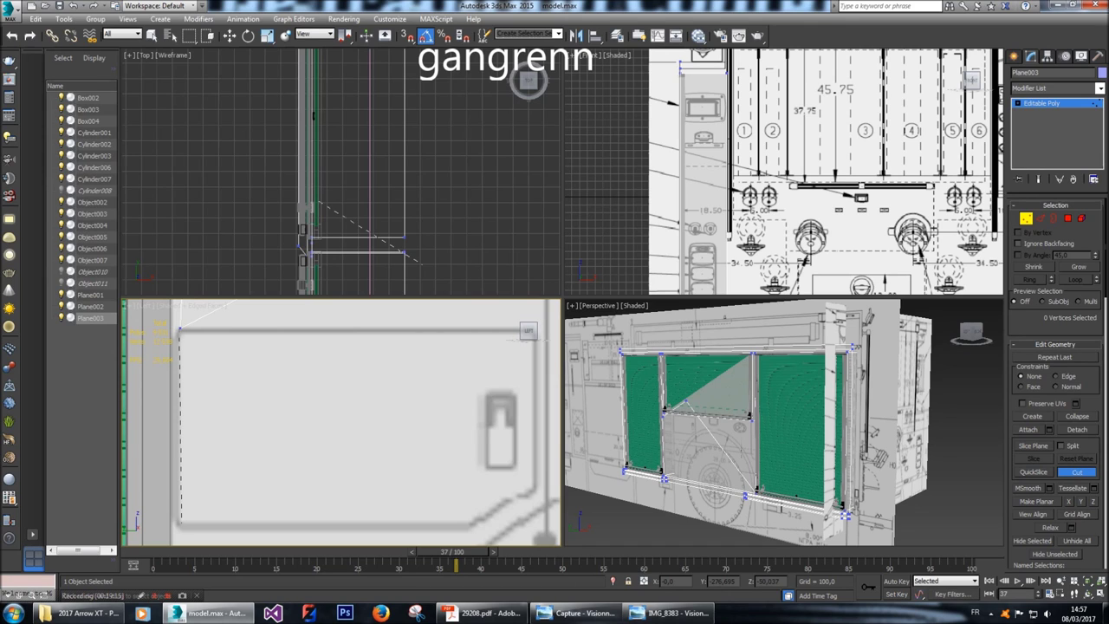
left_click(181, 523)
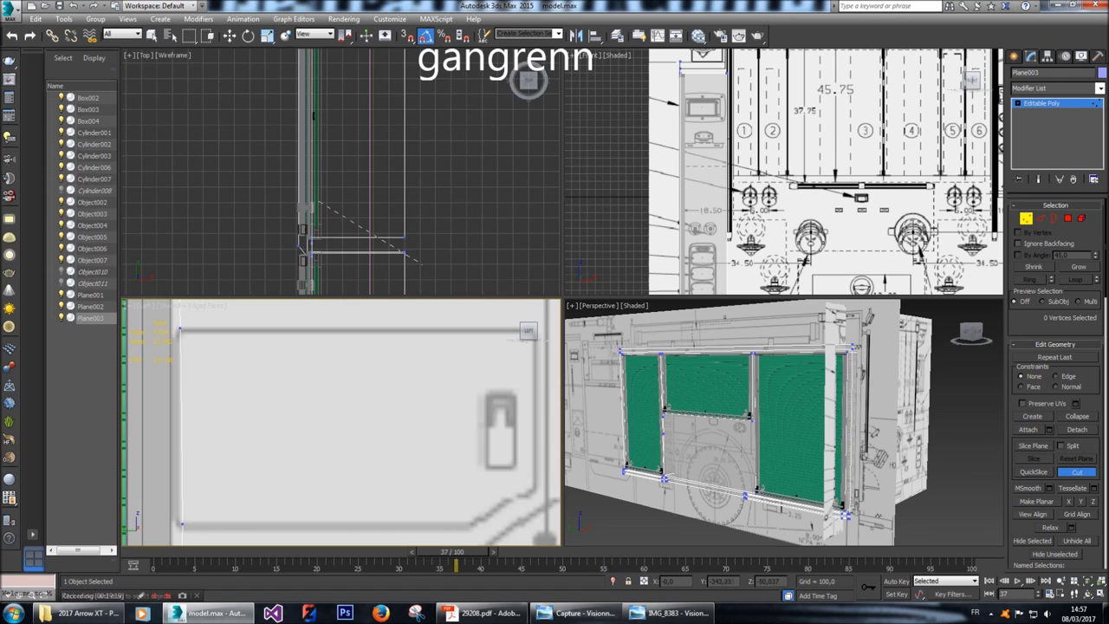
left_click(435, 501)
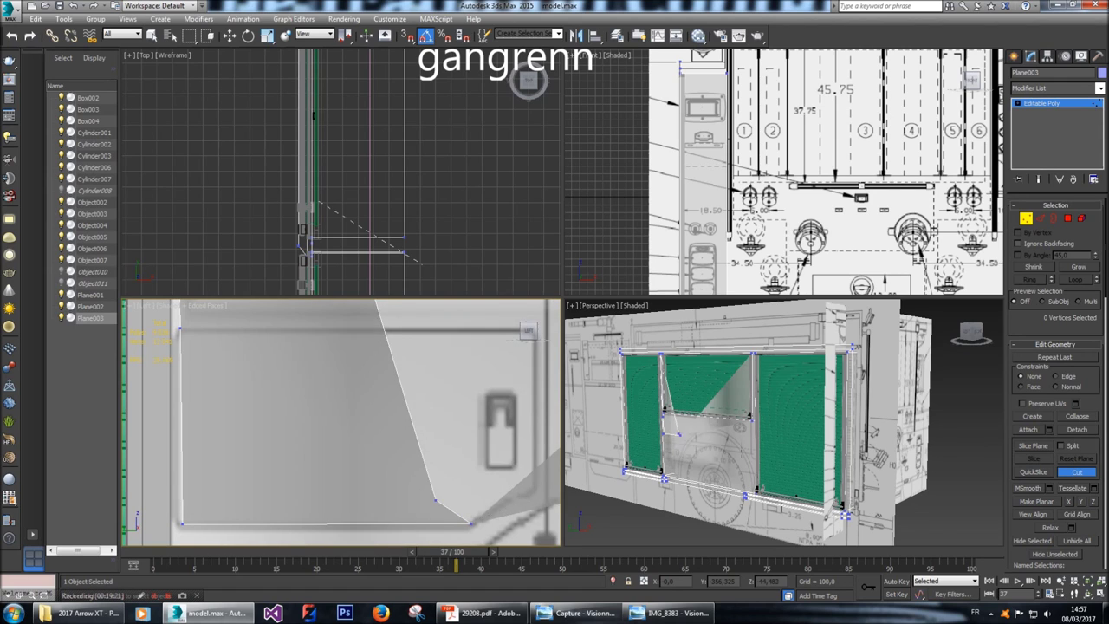
key("ctrl+z")
left_click(535, 487)
Finish the outline cut at the face's top-right corner and end cutting.
middle_click_drag(534, 336, 492, 371)
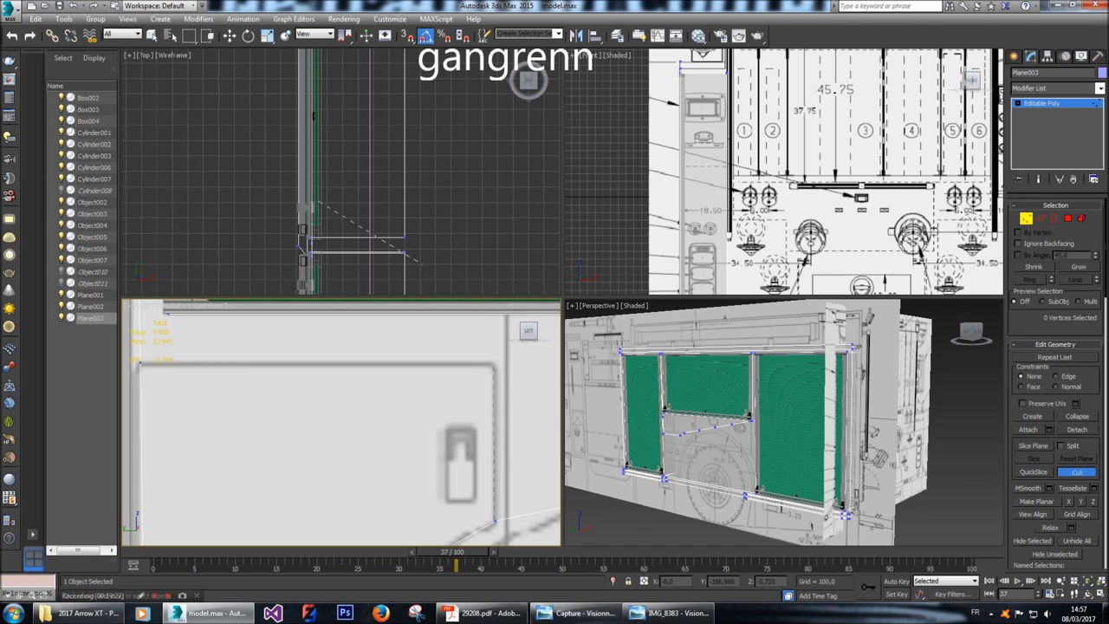
left_click(494, 365)
middle_click_drag(167, 313, 217, 310)
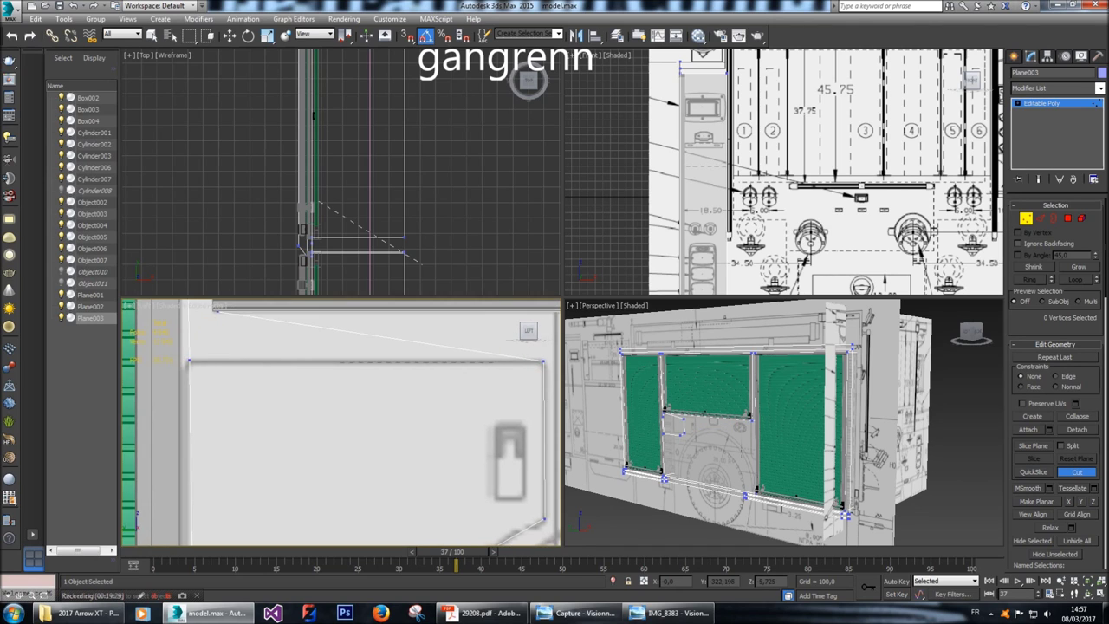
right_click(189, 357)
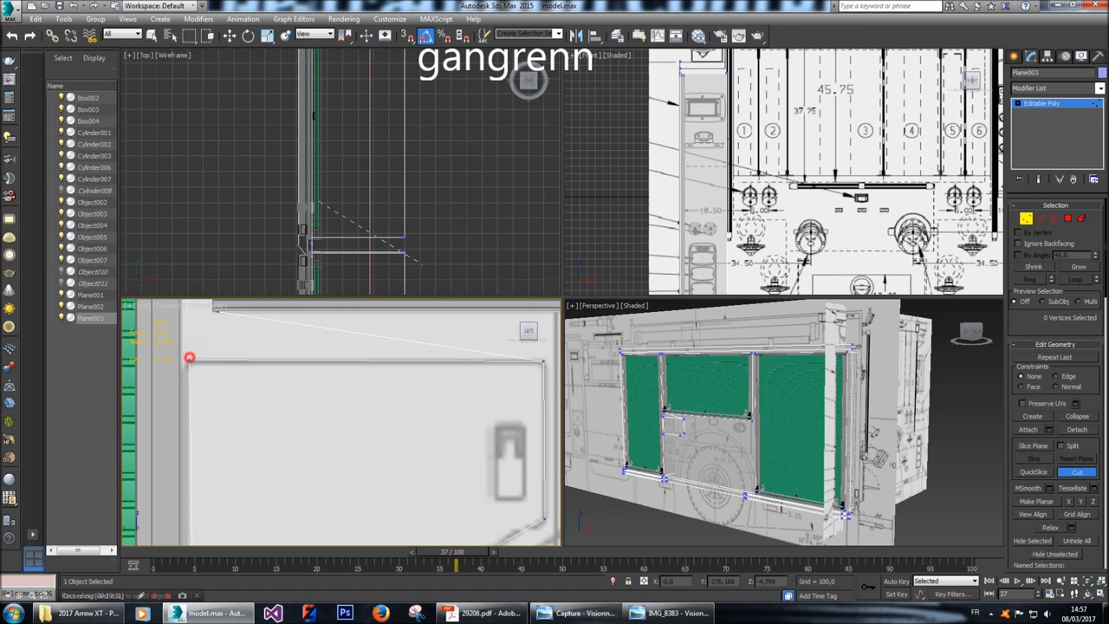
right_click(318, 384)
scroll(319, 384, "up", 2)
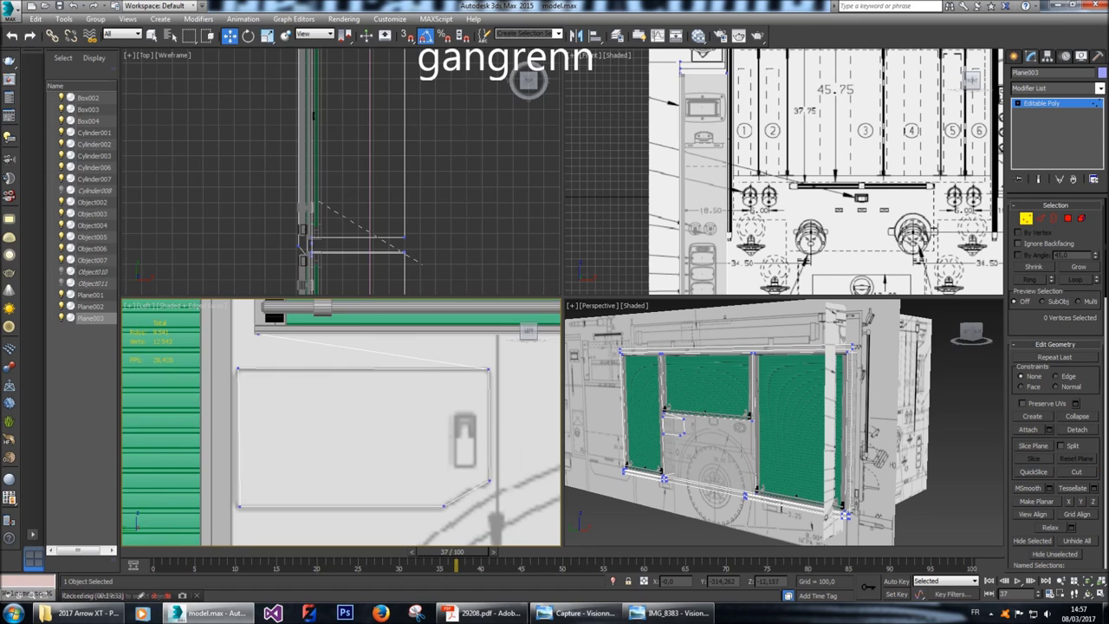
scroll(318, 384, "down", 2)
middle_click_drag(347, 416, 334, 382)
Straighten the outline's vertical edges along X and its bottom and top edges along Y.
key("2")
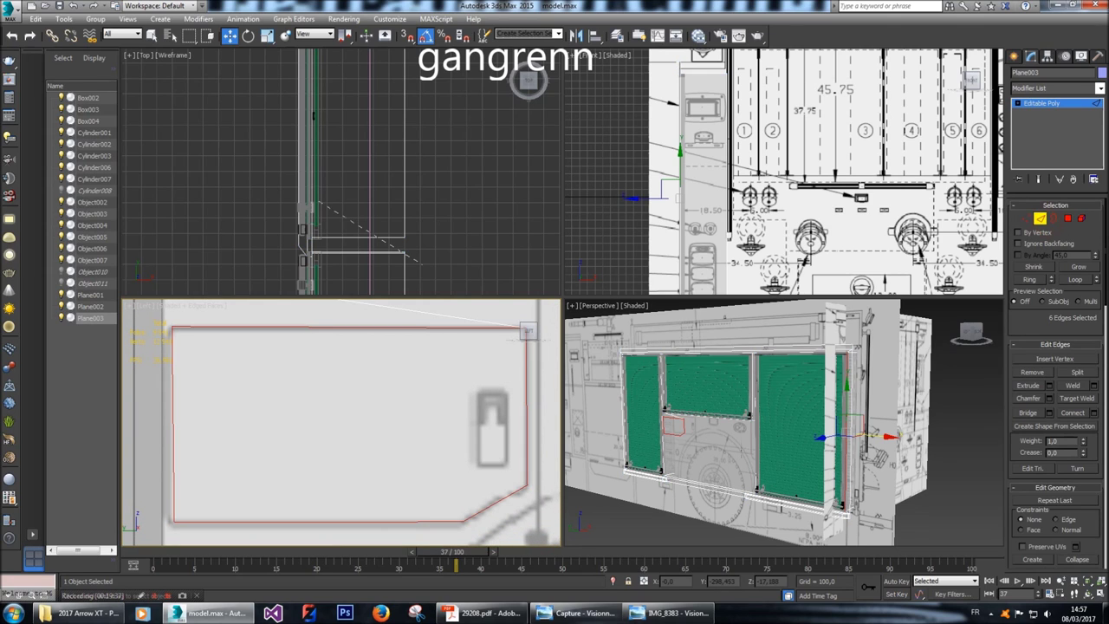
left_click(163, 420)
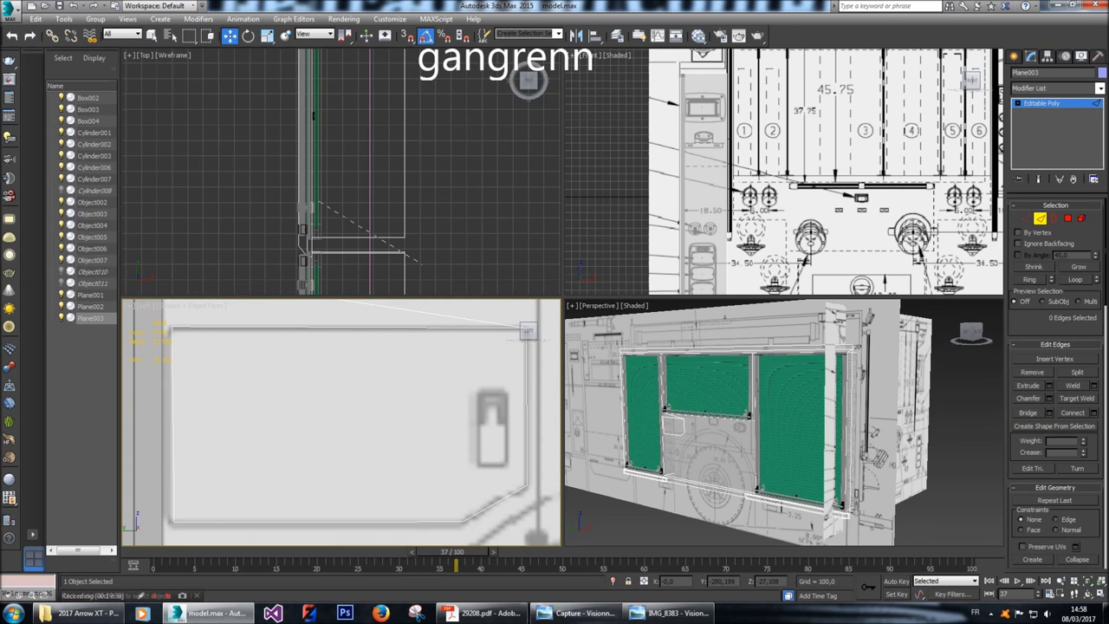
left_click(173, 416)
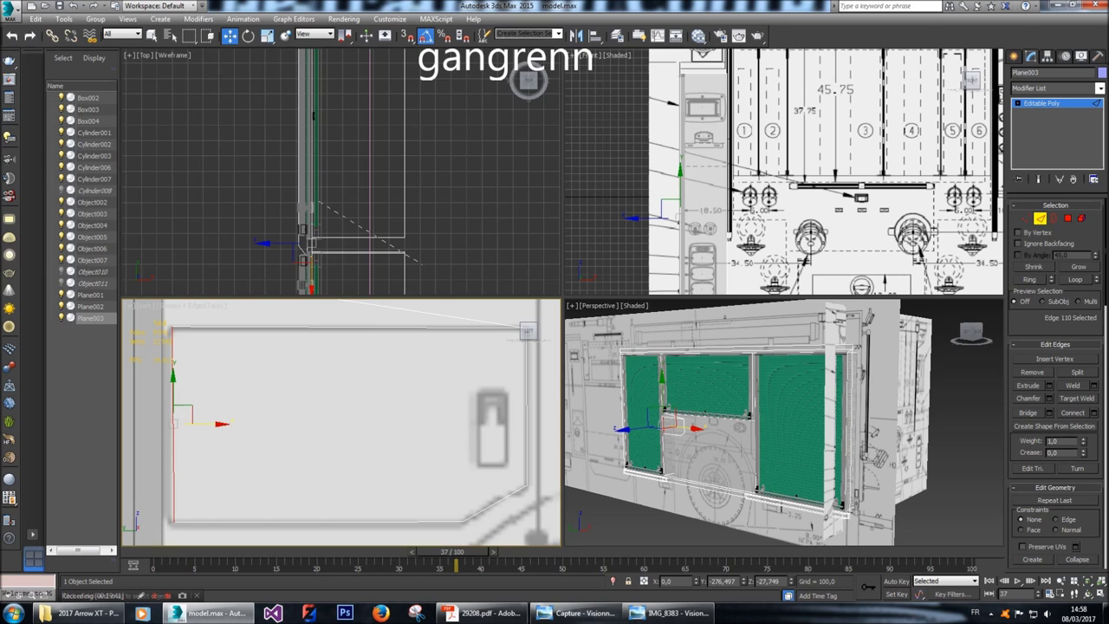
scroll(1037, 323, "down", 3)
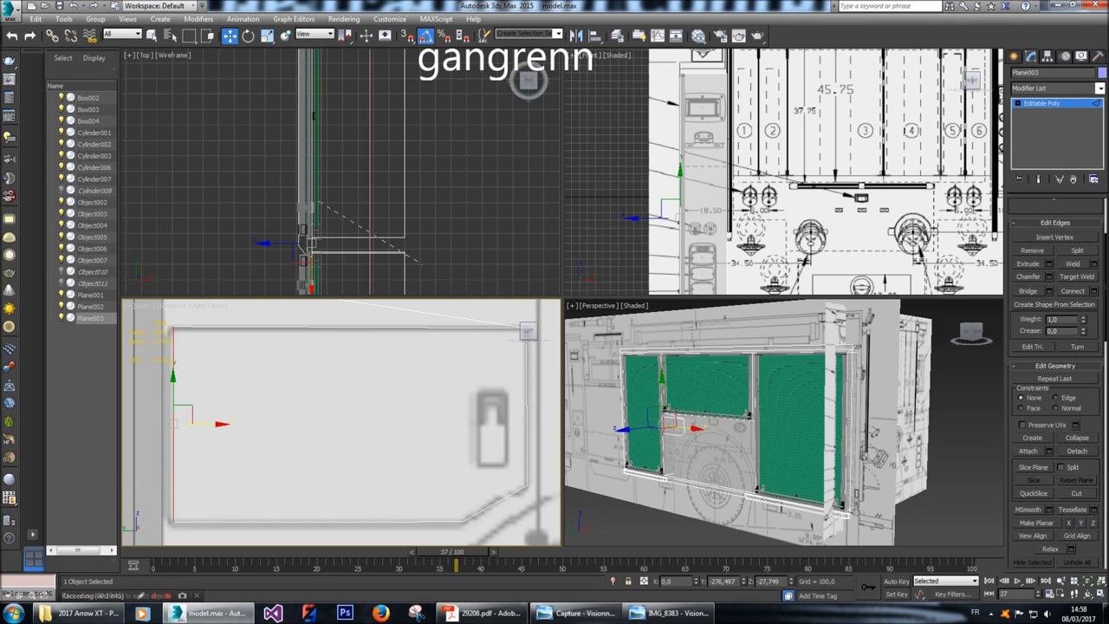
left_click(524, 444)
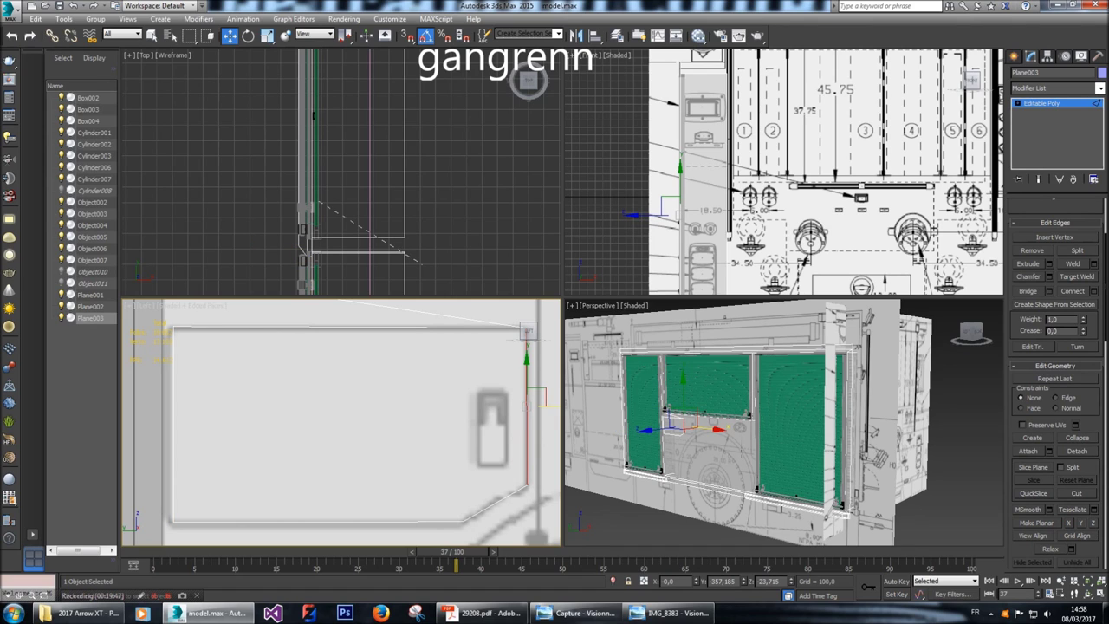
left_click(1069, 523)
left_click(369, 523)
left_click(1080, 523)
left_click(369, 328)
left_click(1081, 523)
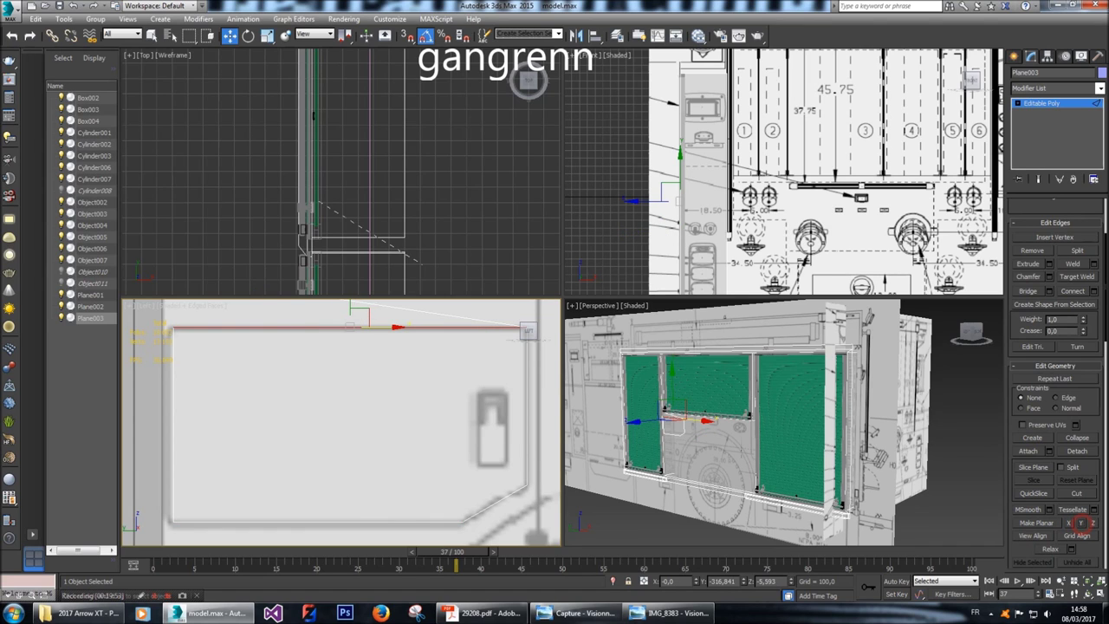
Nudge the outline's right vertical edge slightly left.
key("1")
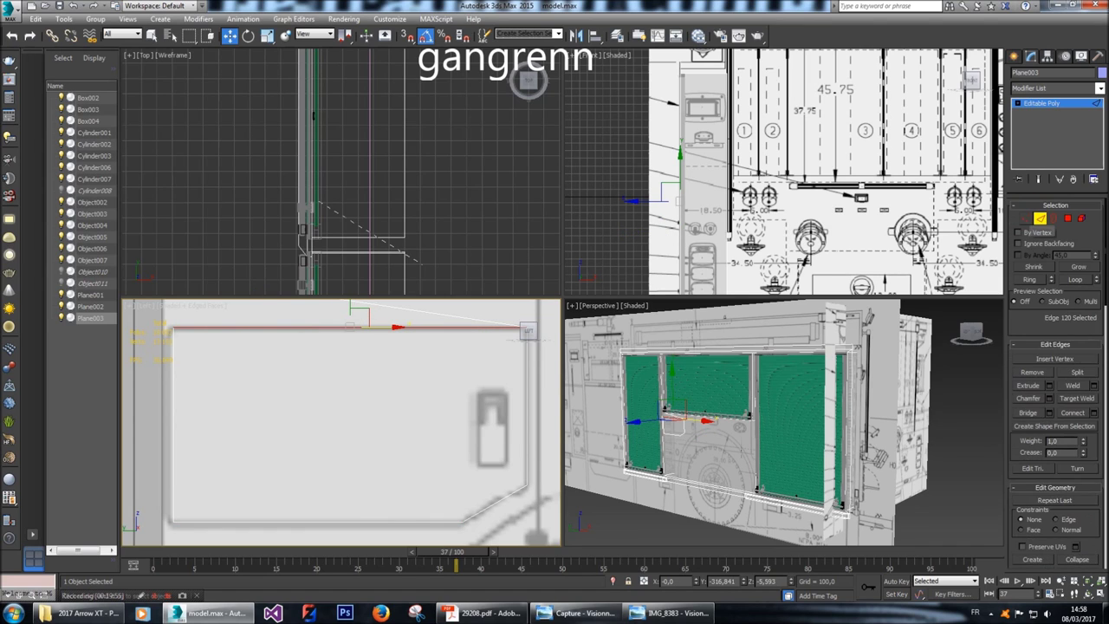
scroll(521, 511, "up", 5)
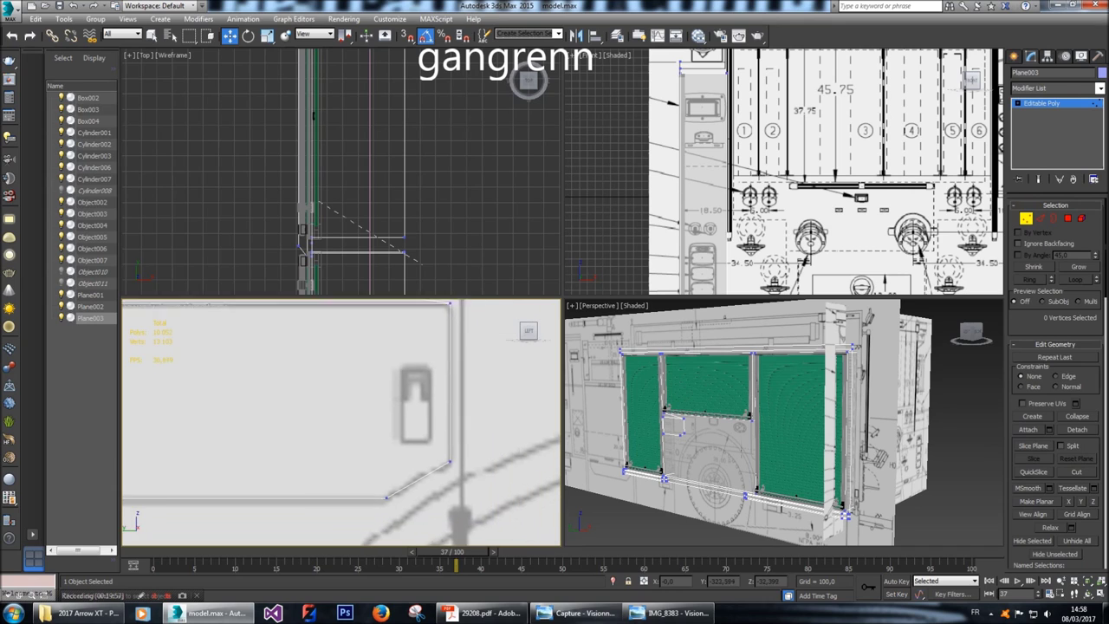
middle_click_drag(414, 364, 412, 465)
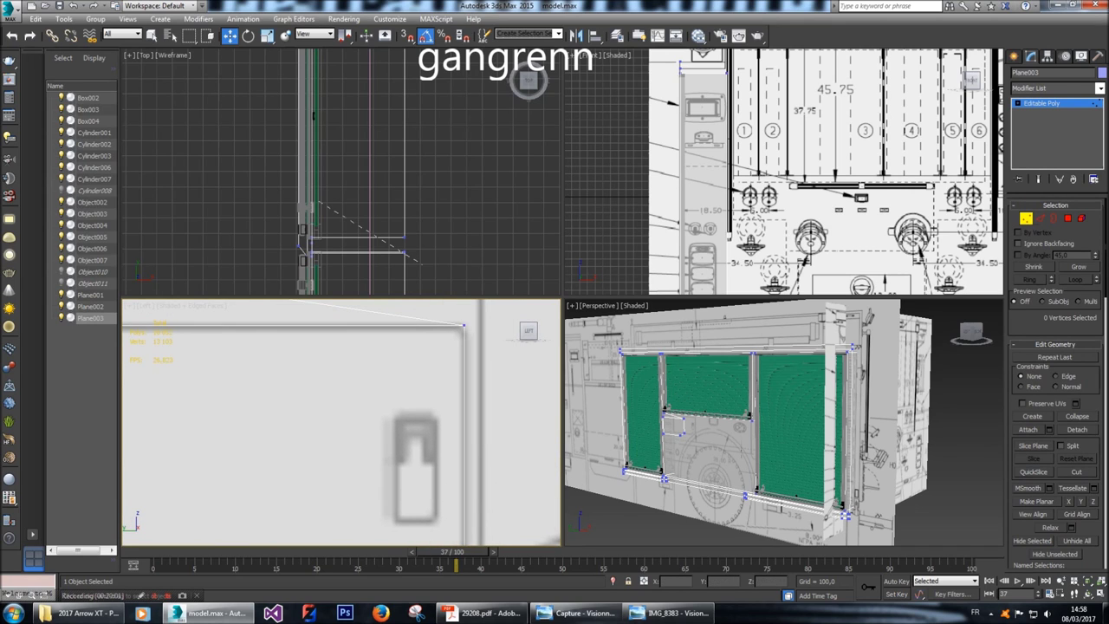
key("2")
left_click(463, 434)
scroll(464, 434, "up", 1)
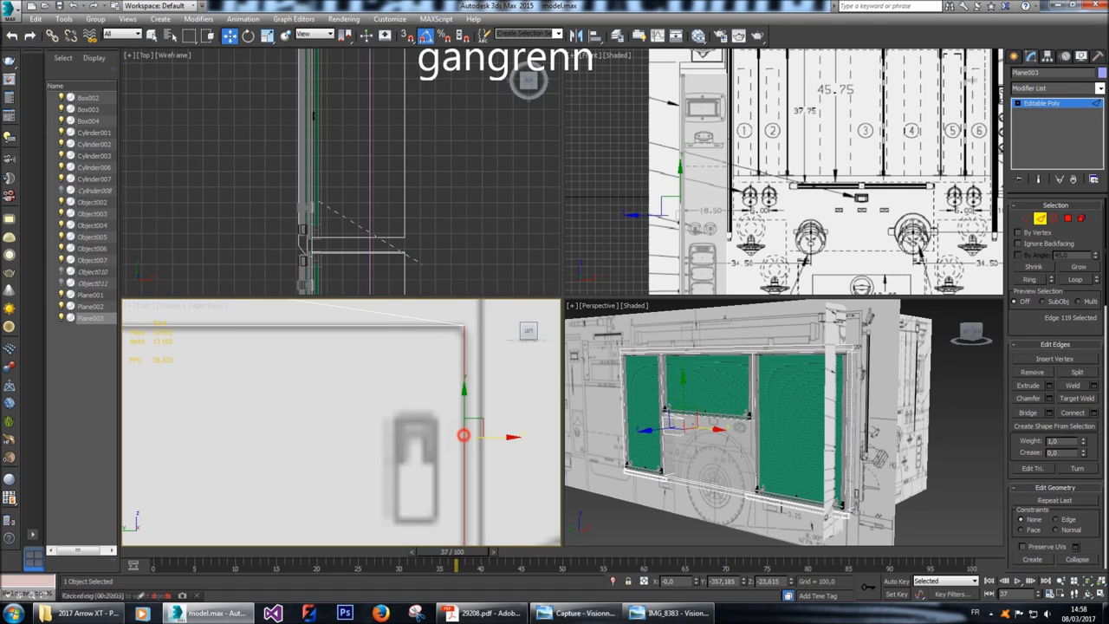
scroll(464, 434, "up", 2)
scroll(472, 436, "down", 3)
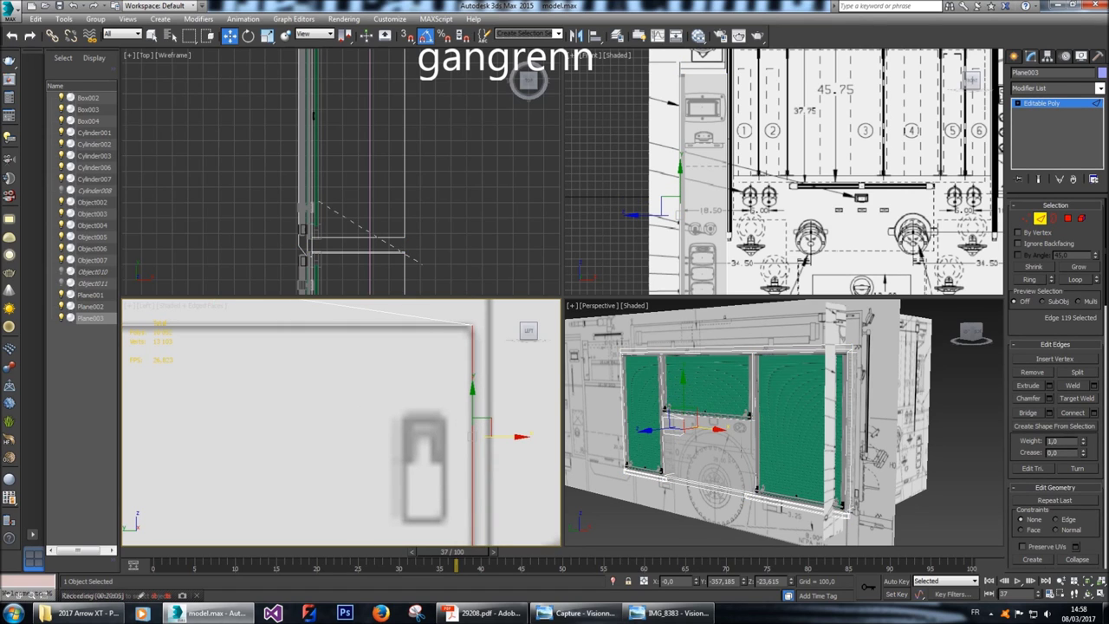
left_click_drag(519, 437, 516, 437)
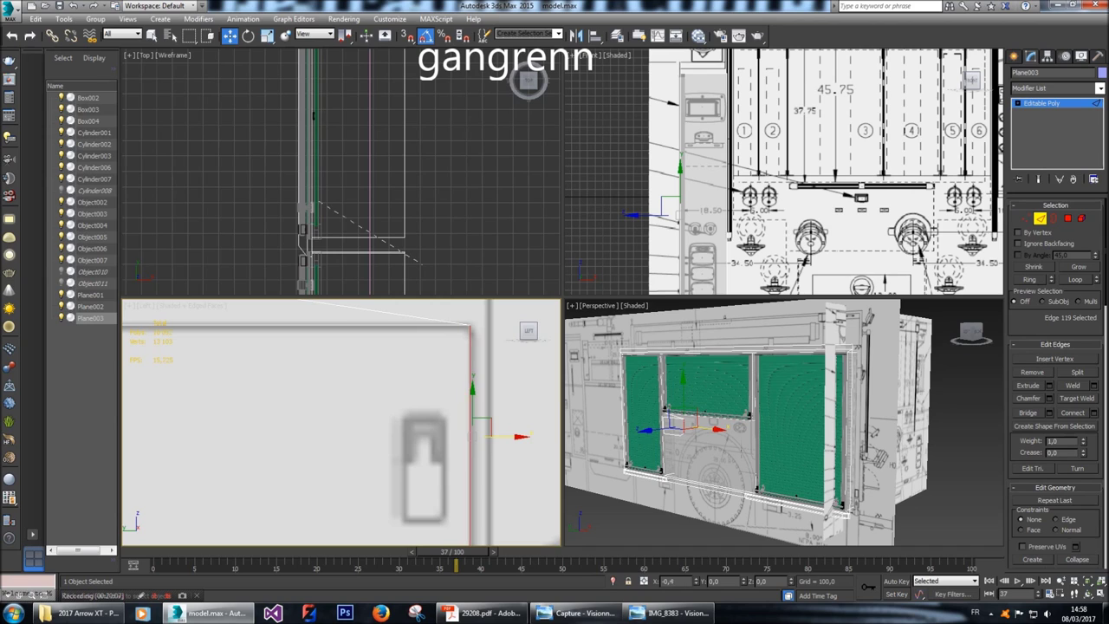
Try moving the top edge vertically, then undo the move.
left_click(332, 326)
middle_click_drag(332, 327, 421, 378)
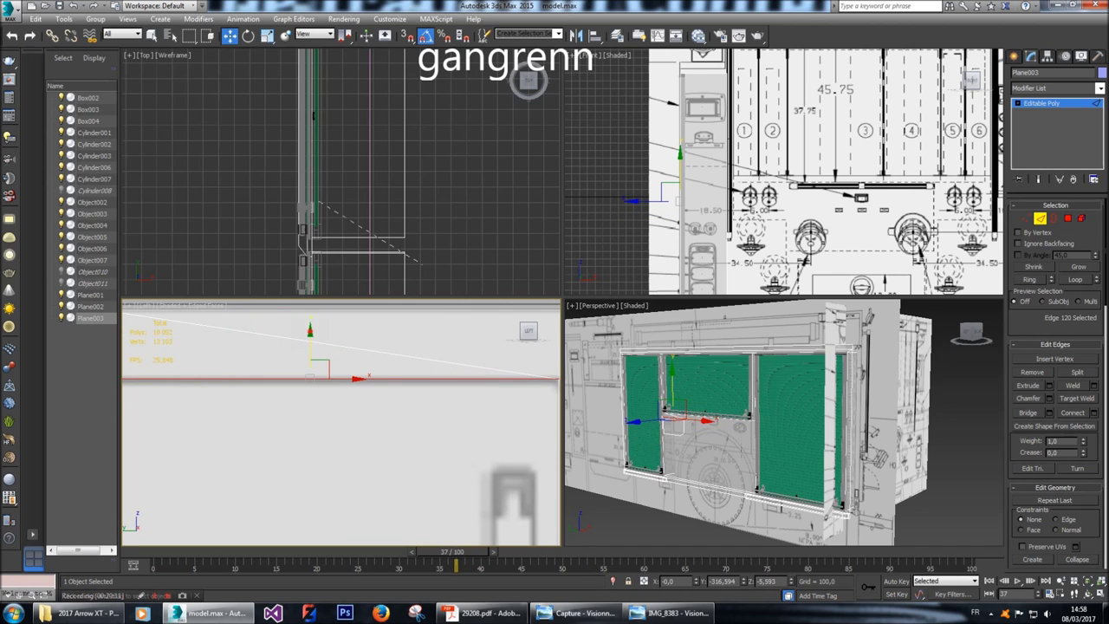
left_click(309, 330)
left_click(310, 332)
left_click_drag(310, 332, 309, 330)
key("ctrl+z")
Nudge a vertical edge sideways and the panel's bottom edge slightly down.
left_click(372, 405)
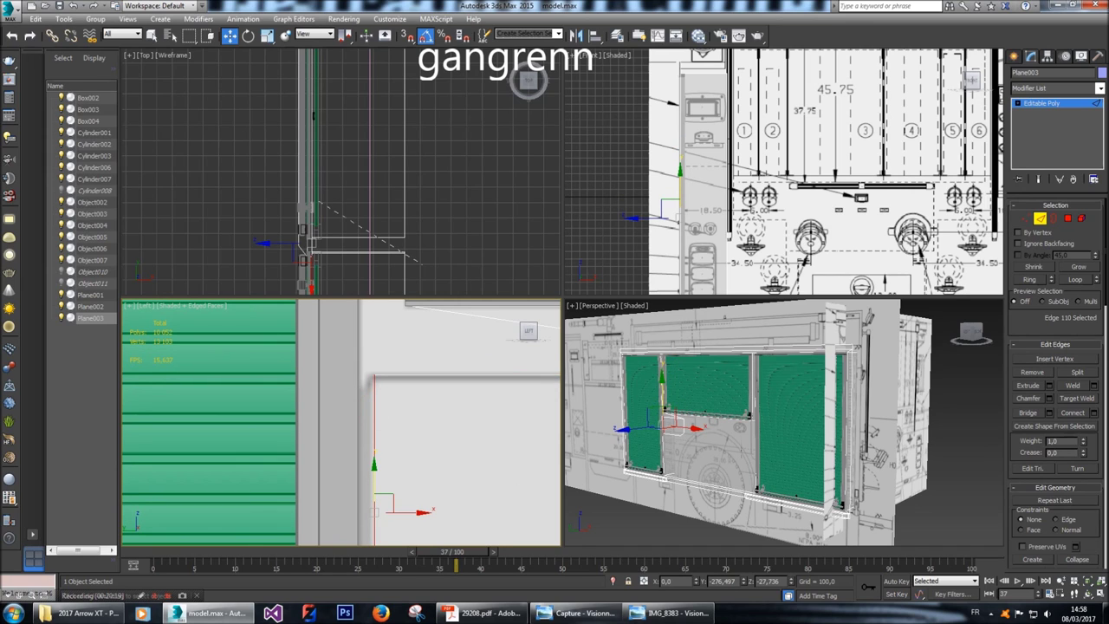
left_click_drag(423, 513, 422, 512)
middle_click_drag(433, 485, 229, 327)
left_click(306, 493)
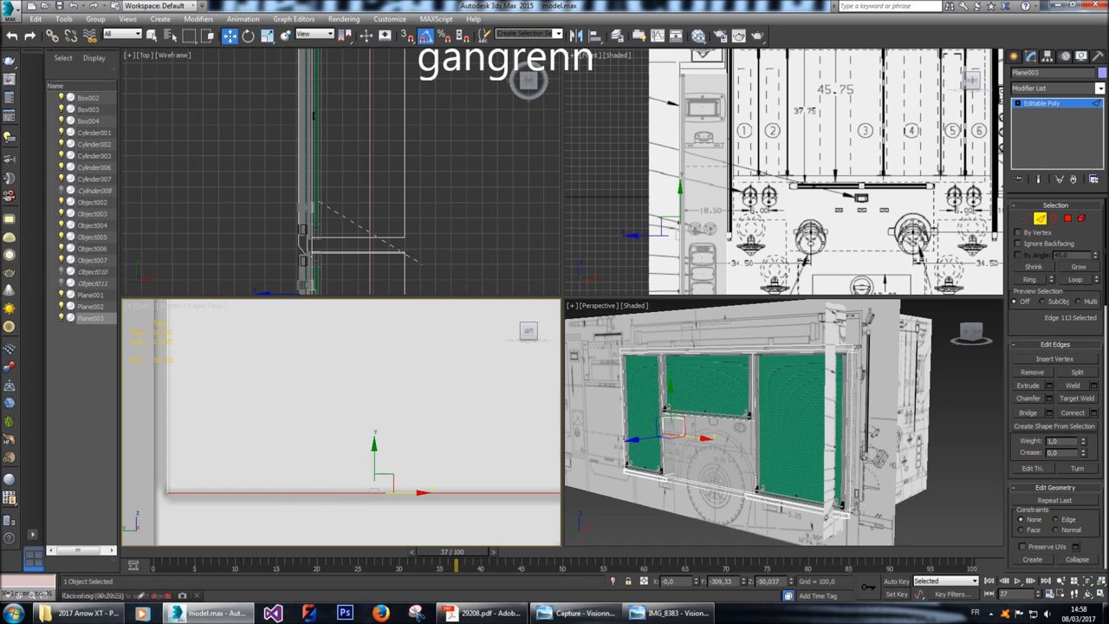
left_click_drag(375, 444, 374, 447)
Show the side view as Shaded + Edged Faces, framed on the panel.
scroll(373, 448, "down", 3)
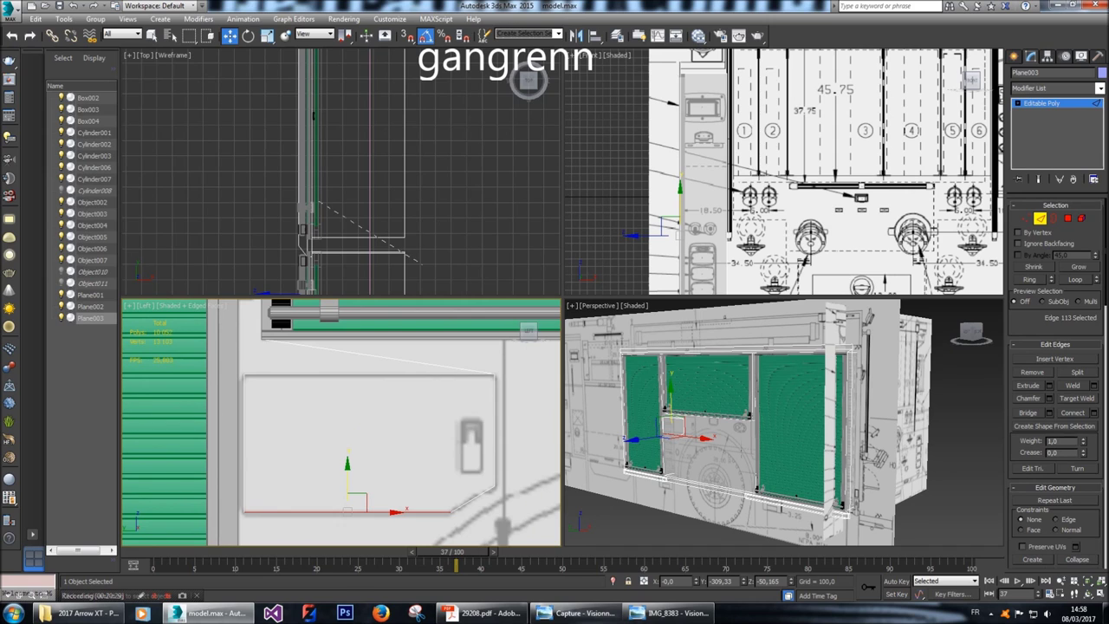
right_click(354, 426)
left_click(389, 377)
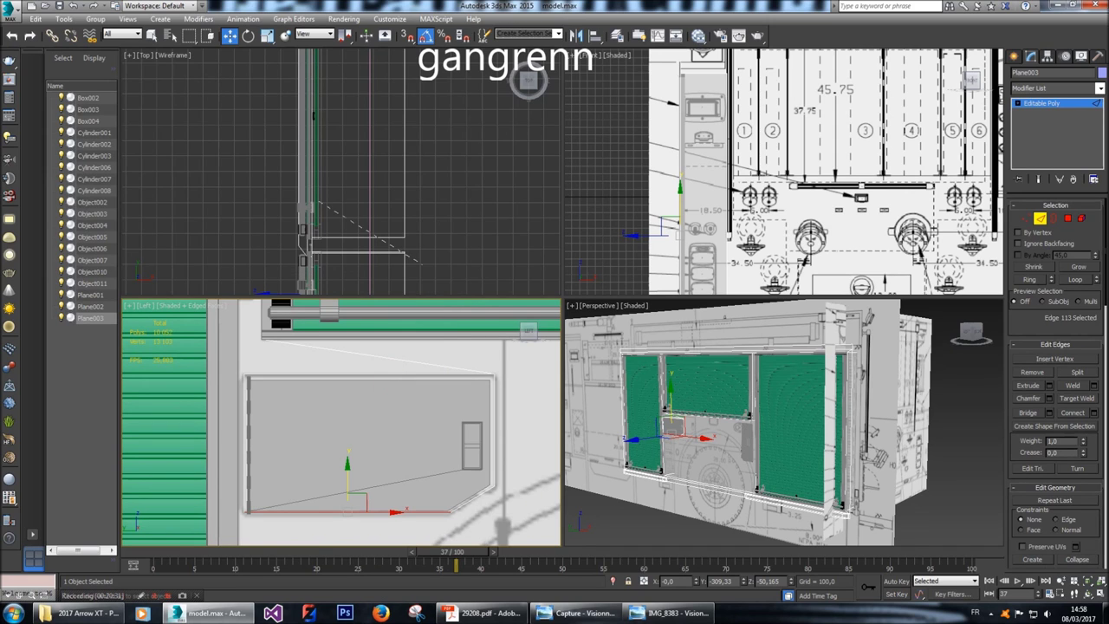
scroll(533, 408, "up", 4)
middle_click_drag(533, 407, 553, 334)
Zoom in on the panel's left frame edge and the thin vertical column.
left_click(359, 384)
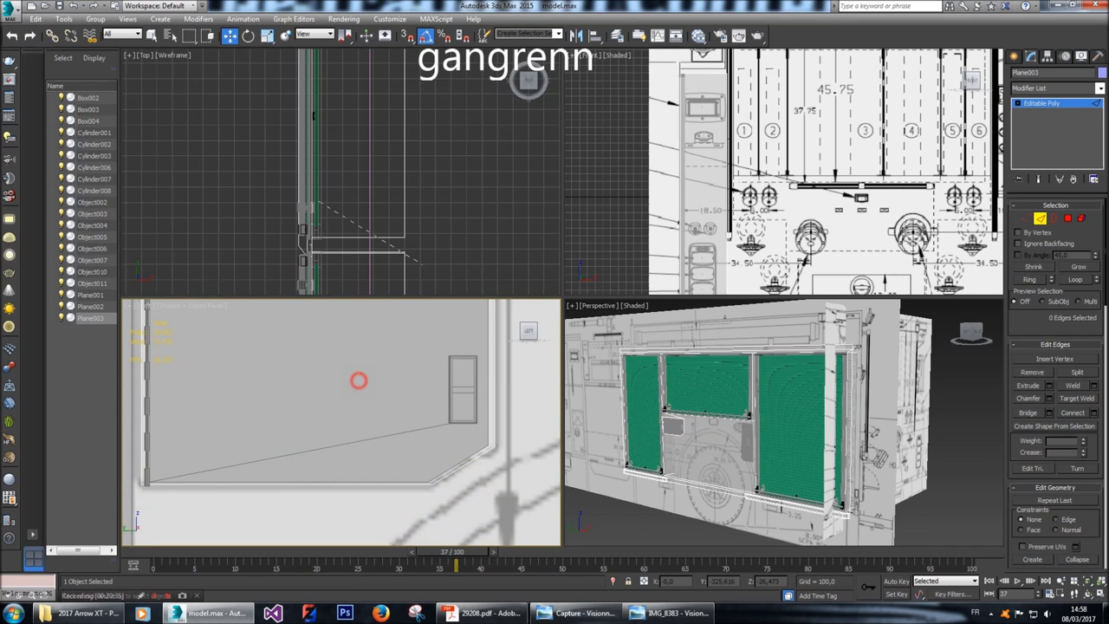
middle_click_drag(359, 384, 372, 429)
left_click(158, 403)
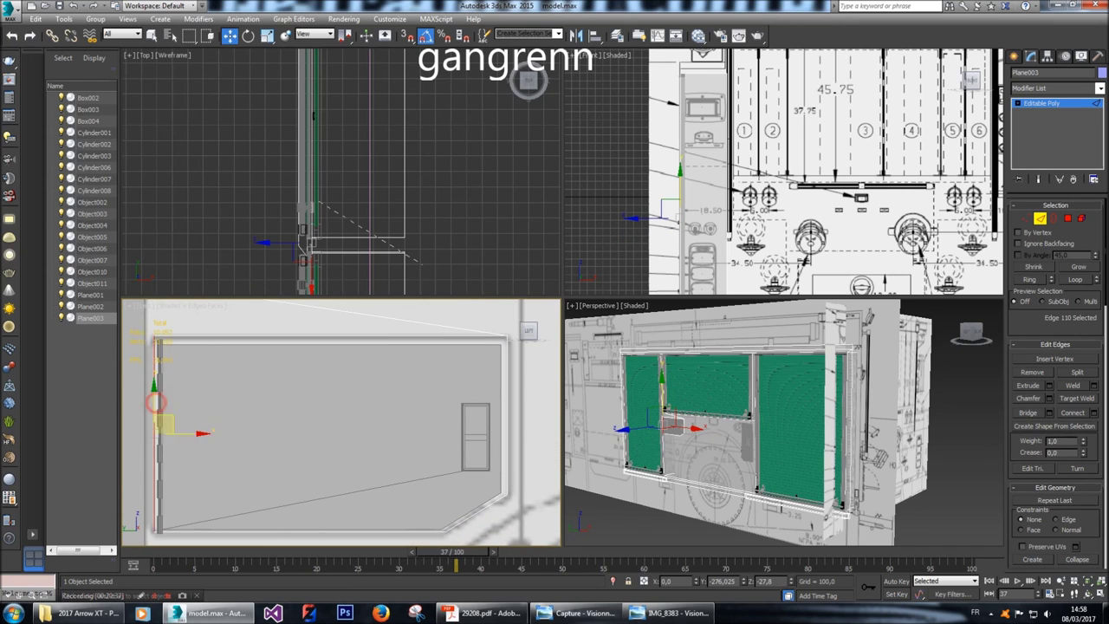
key("z")
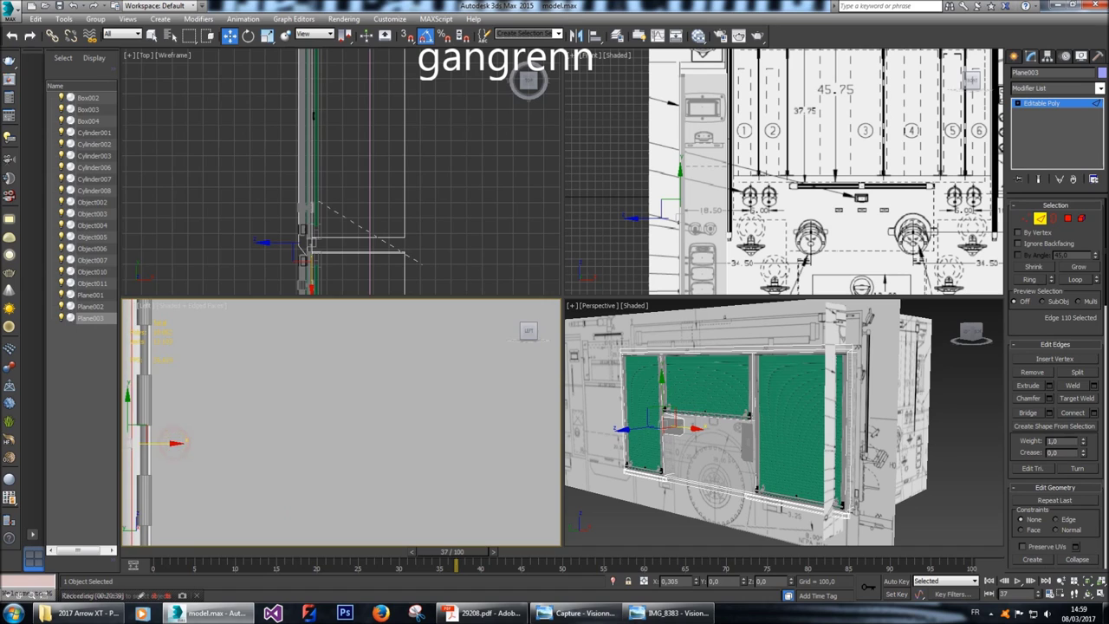
left_click(181, 448)
middle_click_drag(180, 448, 381, 448)
left_click(326, 423)
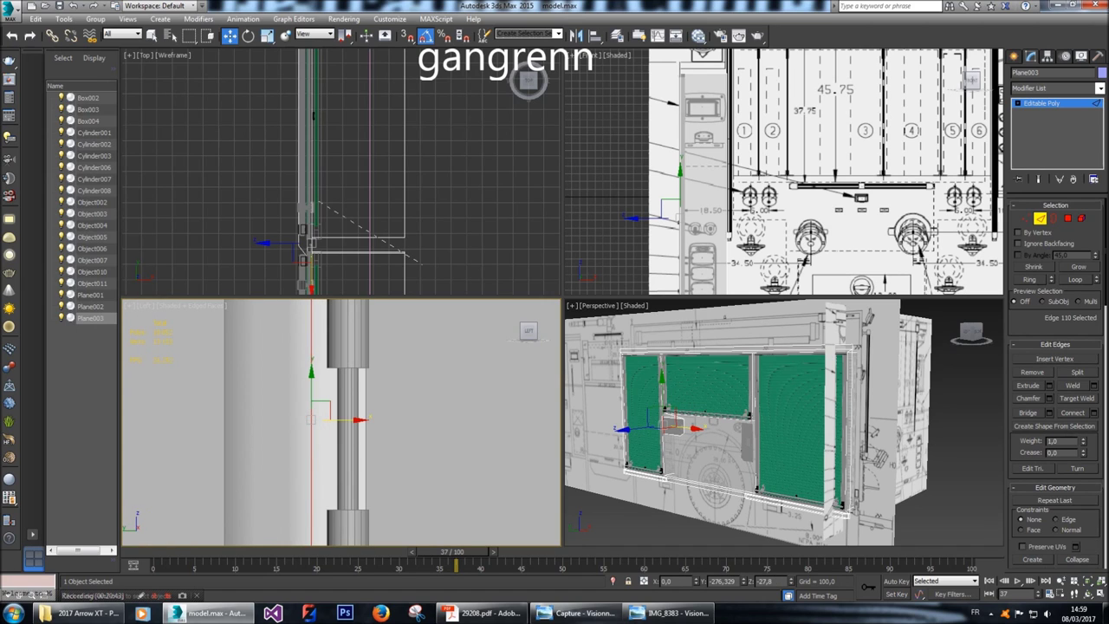
scroll(247, 537, "down", 5)
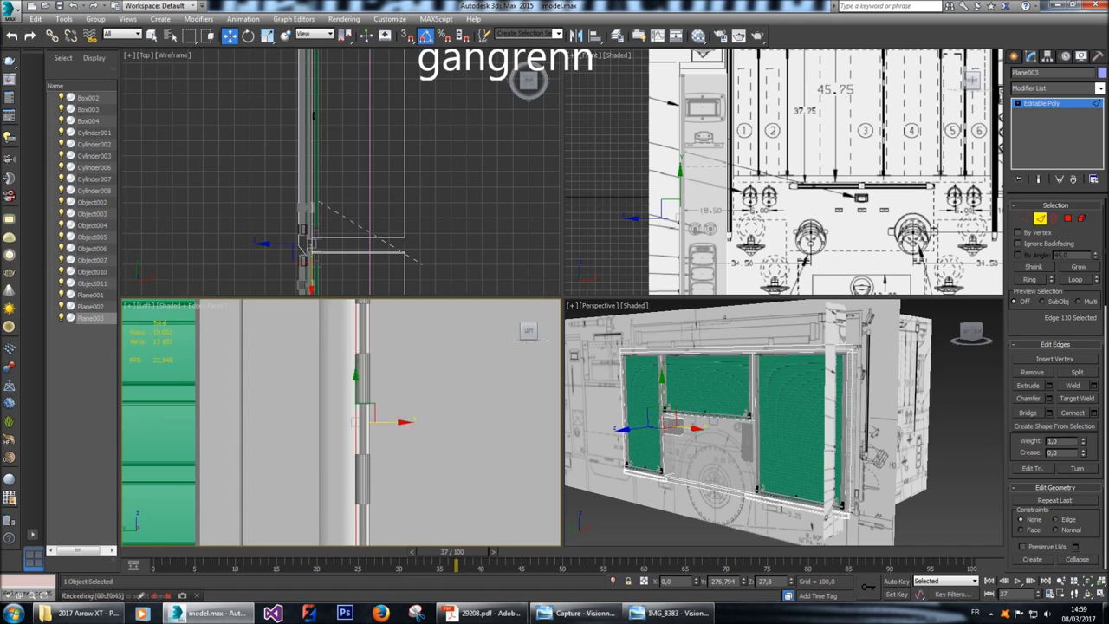
Select the panel's top horizontal edge and move it down slightly.
left_click(315, 363)
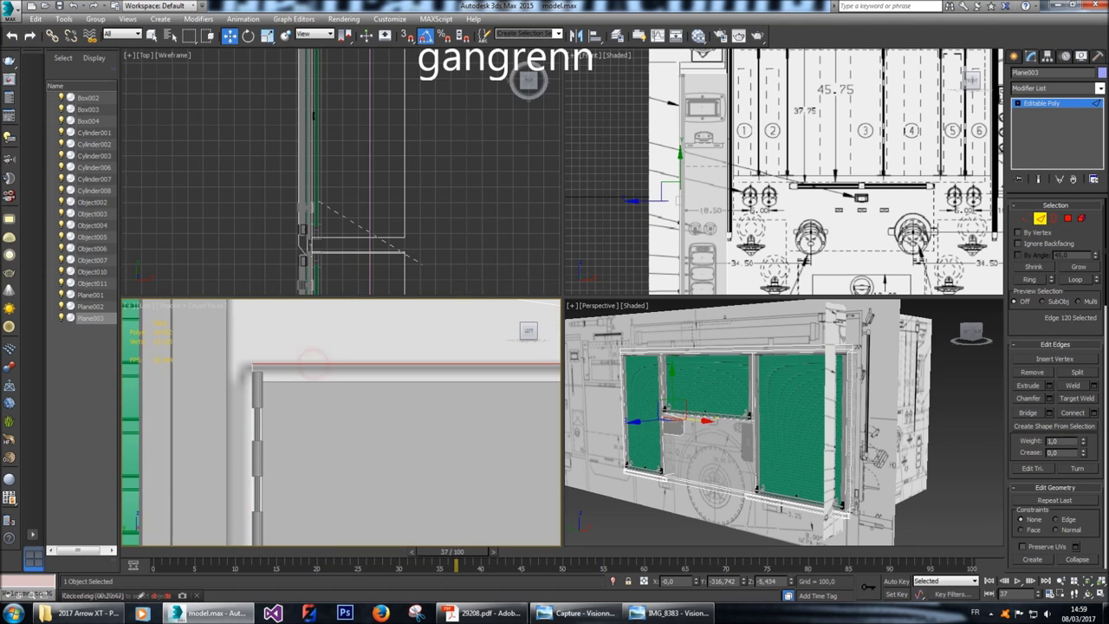
key("z")
scroll(310, 374, "up", 3)
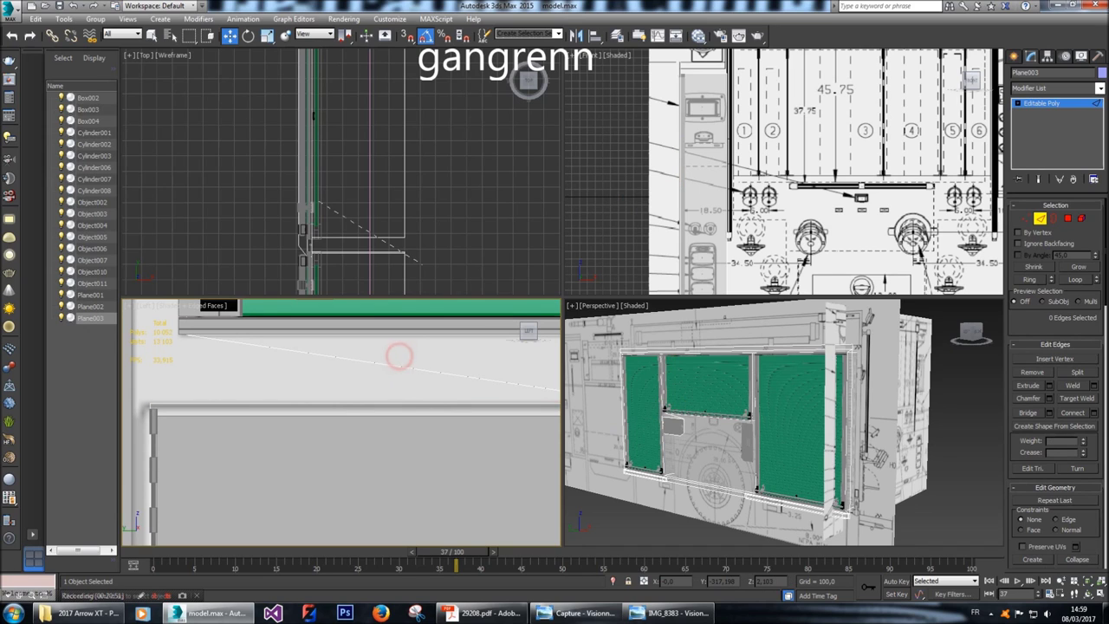
scroll(342, 422, "up", 3)
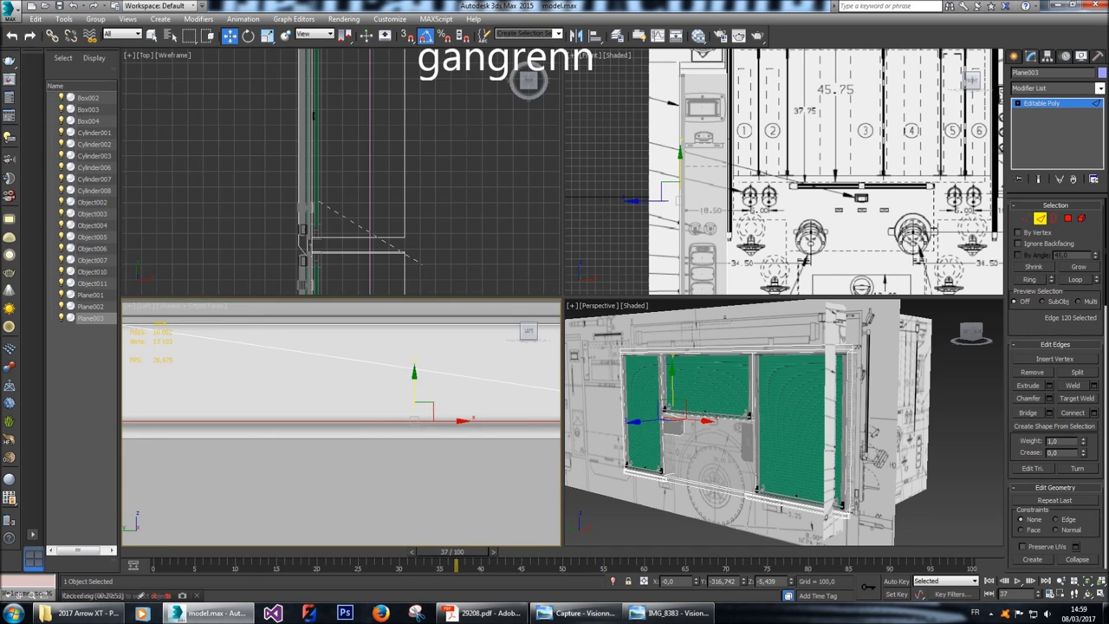
middle_click_drag(343, 422, 367, 427)
left_click(493, 364)
left_click(498, 421)
left_click_drag(496, 371, 496, 382)
Check the panel in Top and perspective views, then return to the side view.
key("t")
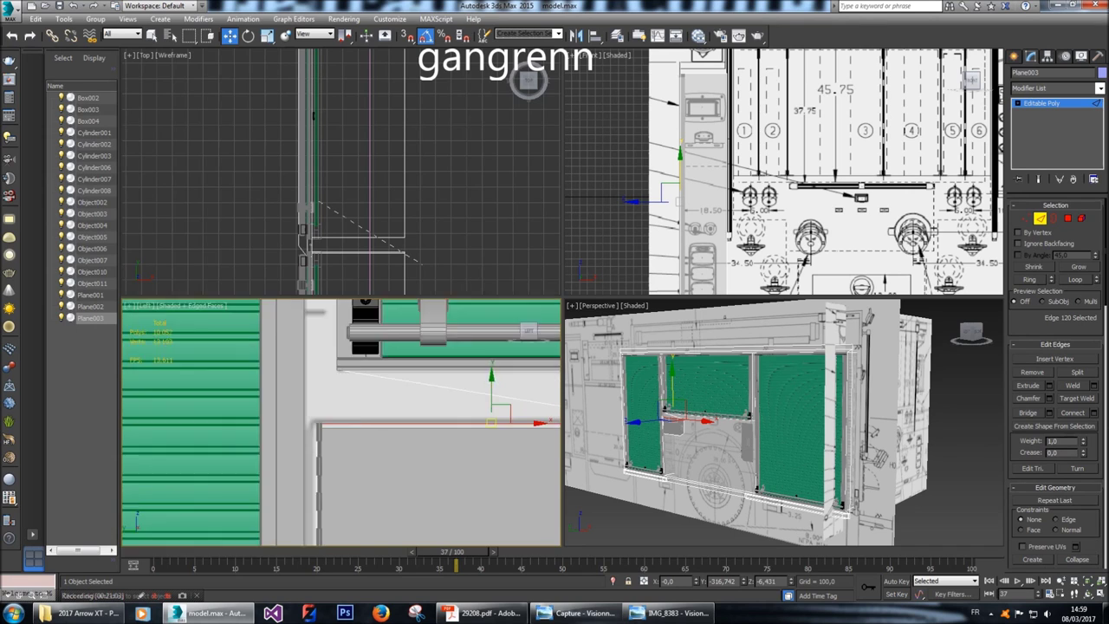
scroll(341, 422, "down", 3)
key("l")
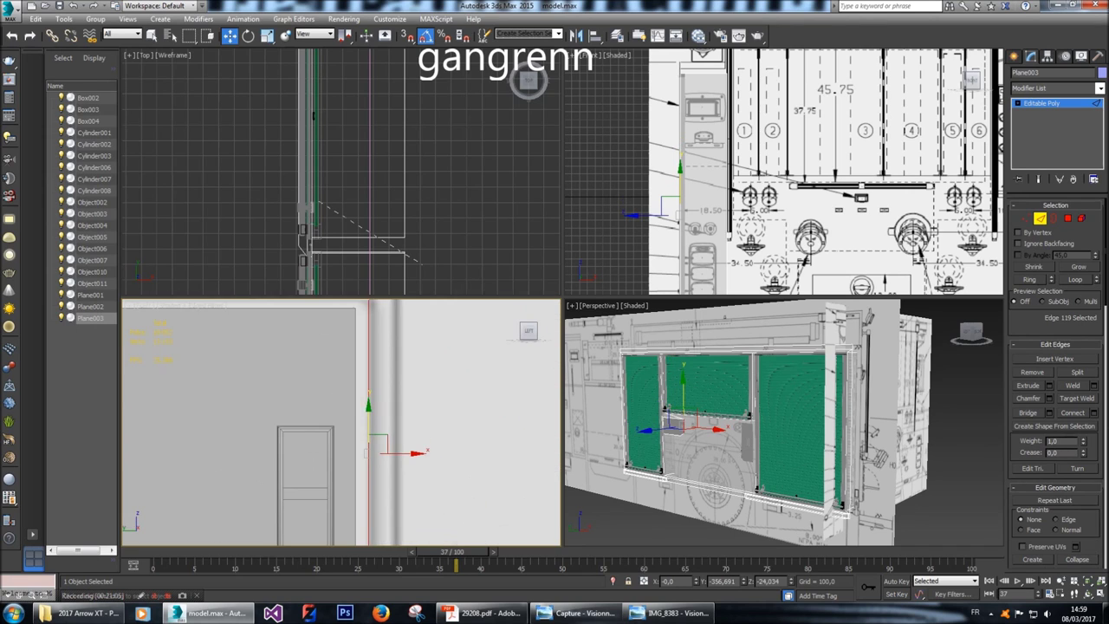
scroll(361, 446, "up", 2)
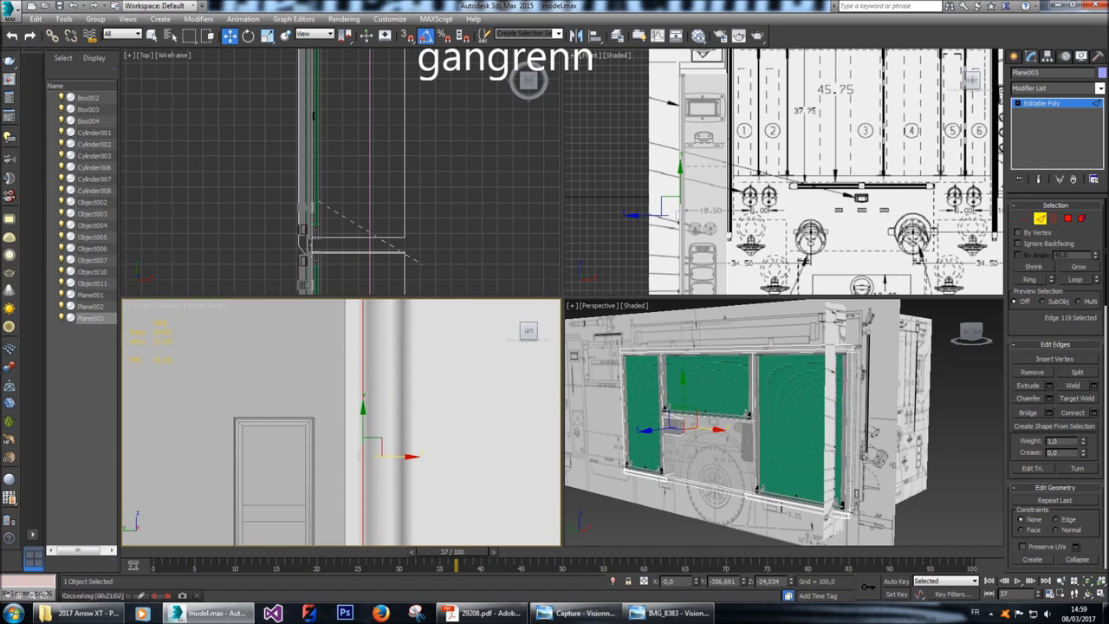
scroll(360, 456, "down", 2)
middle_click_drag(358, 462, 410, 444, "alt")
key("shift+z")
key("shift+z")
key("shift+z")
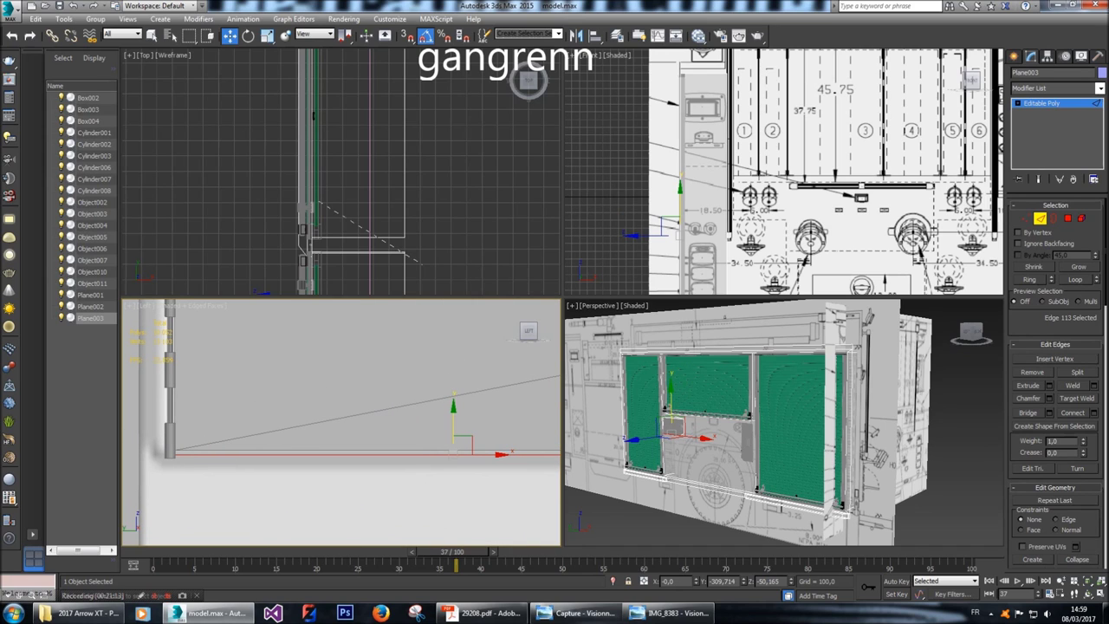
Restore the edge selection and nudge the bottom edge slightly down.
left_click(459, 418)
key("ctrl+z")
left_click_drag(455, 450, 456, 455)
Extrude the selected lower panel polygon with a Height of -60.
scroll(258, 516, "down", 5)
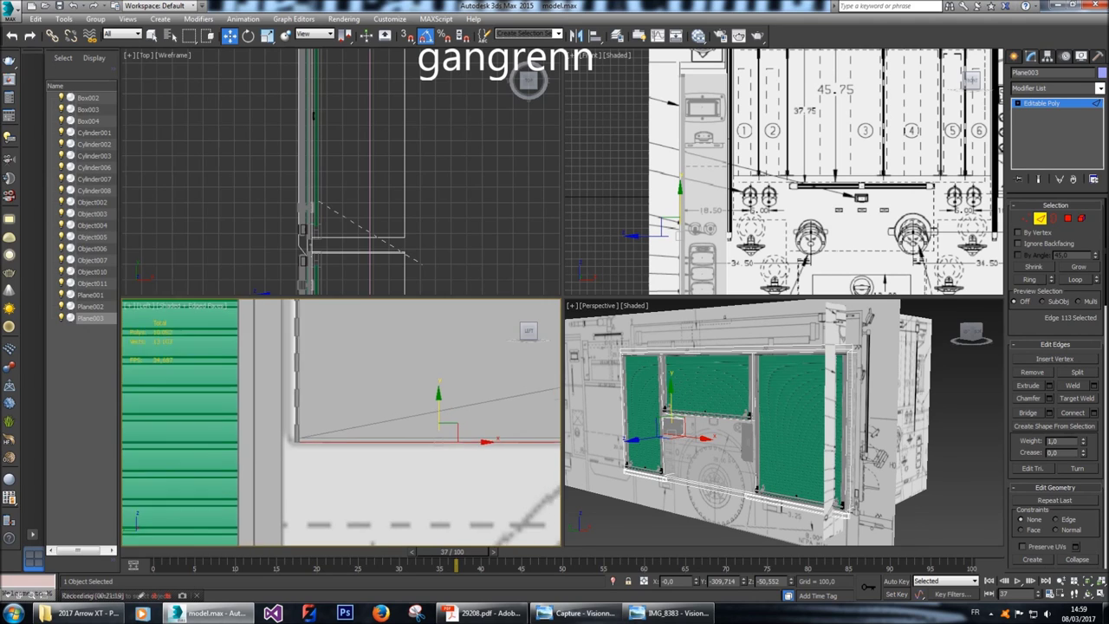
left_click(1068, 217)
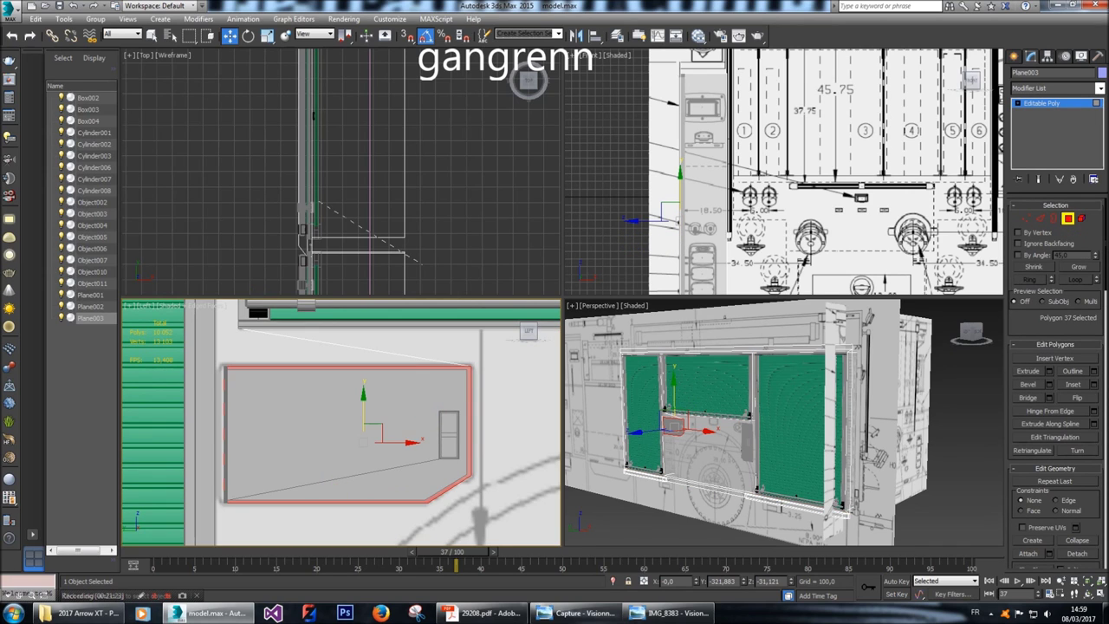
middle_click_drag(347, 430, 356, 422)
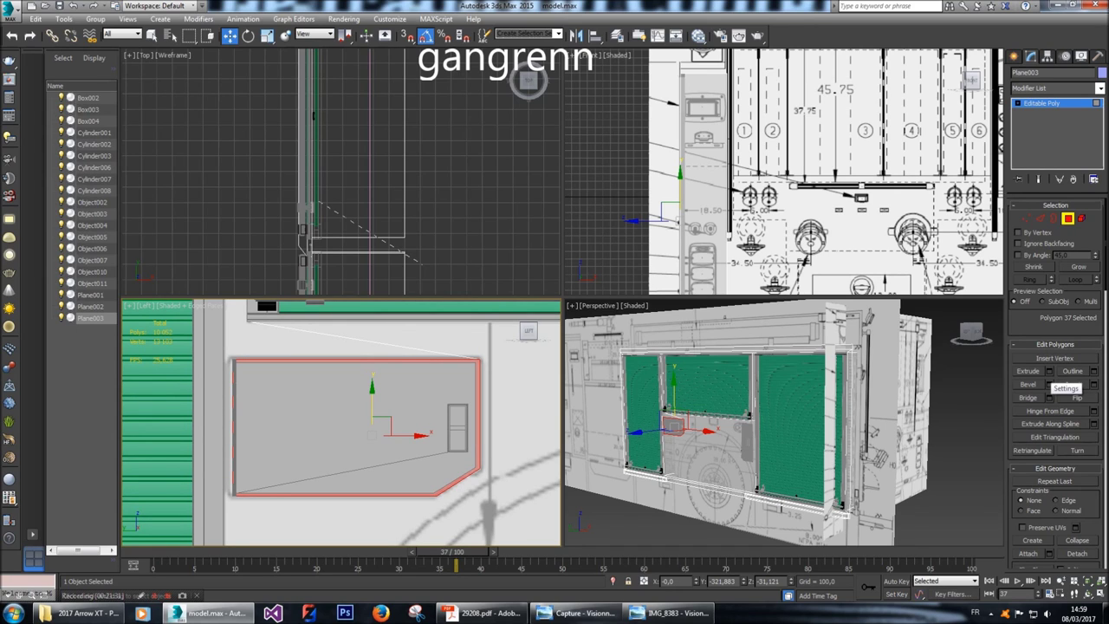
left_click(1048, 371)
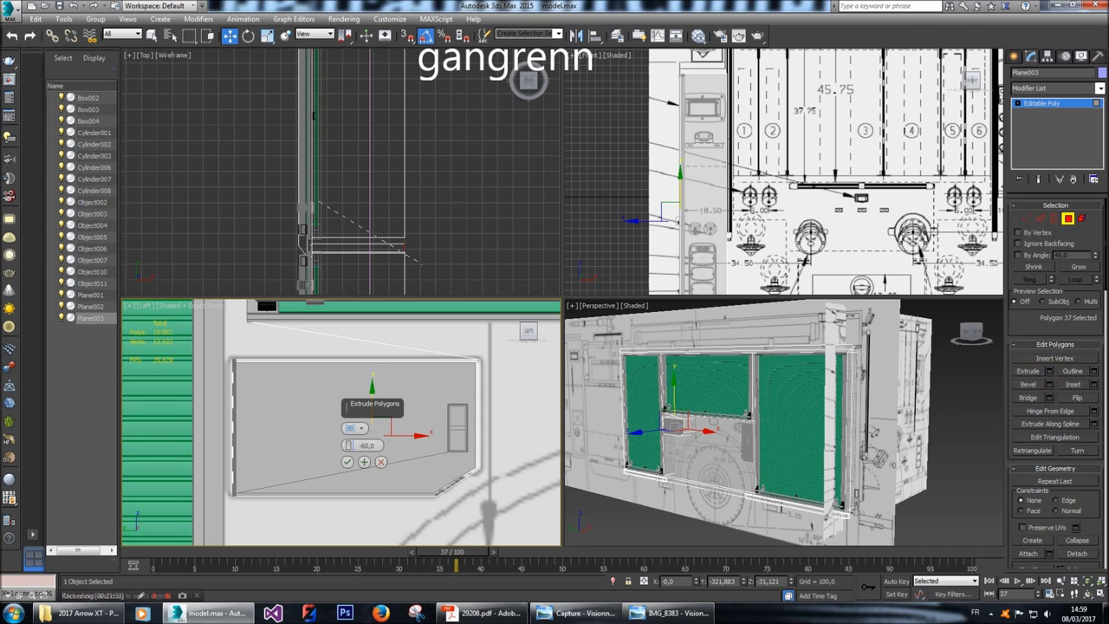
left_click(347, 462)
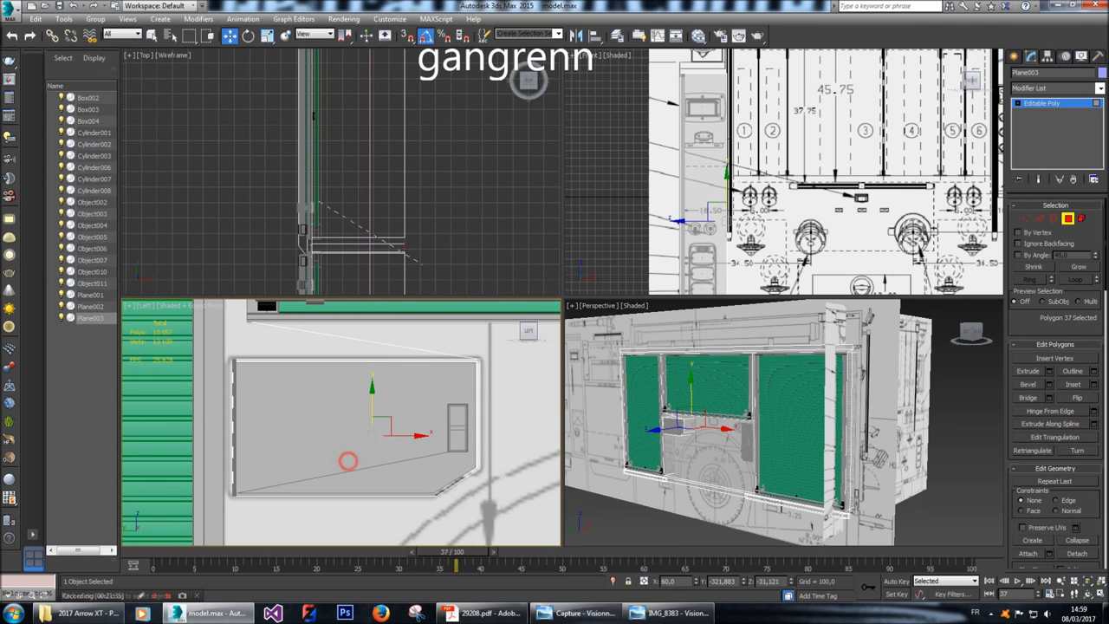
left_click(1019, 55)
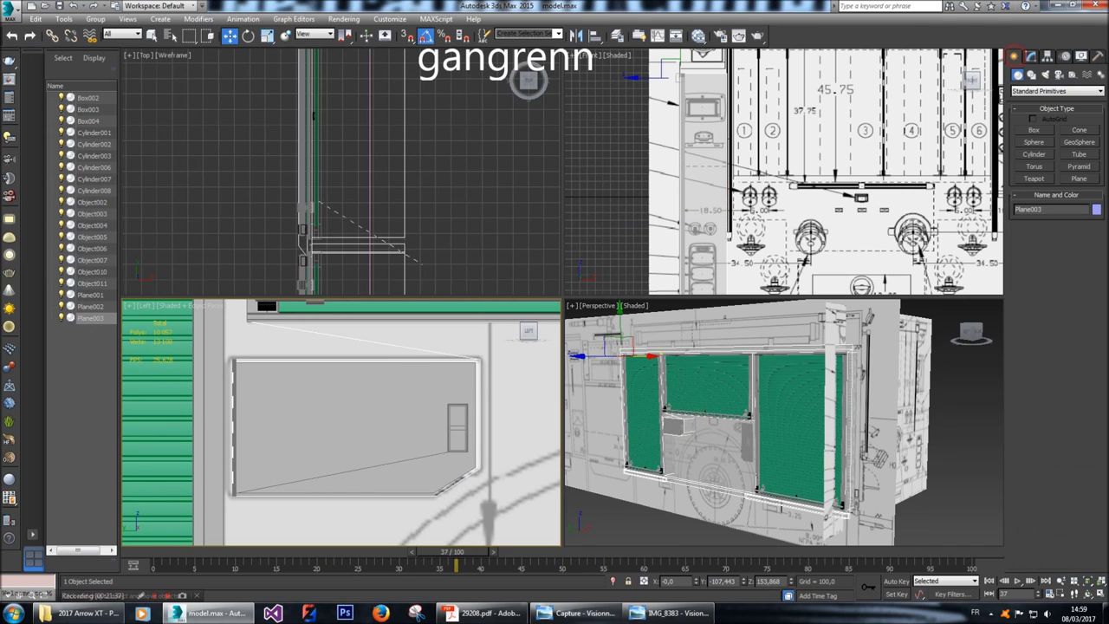
Frame the panel in perspective and reselect Plane003 at polygon level.
right_click(718, 455)
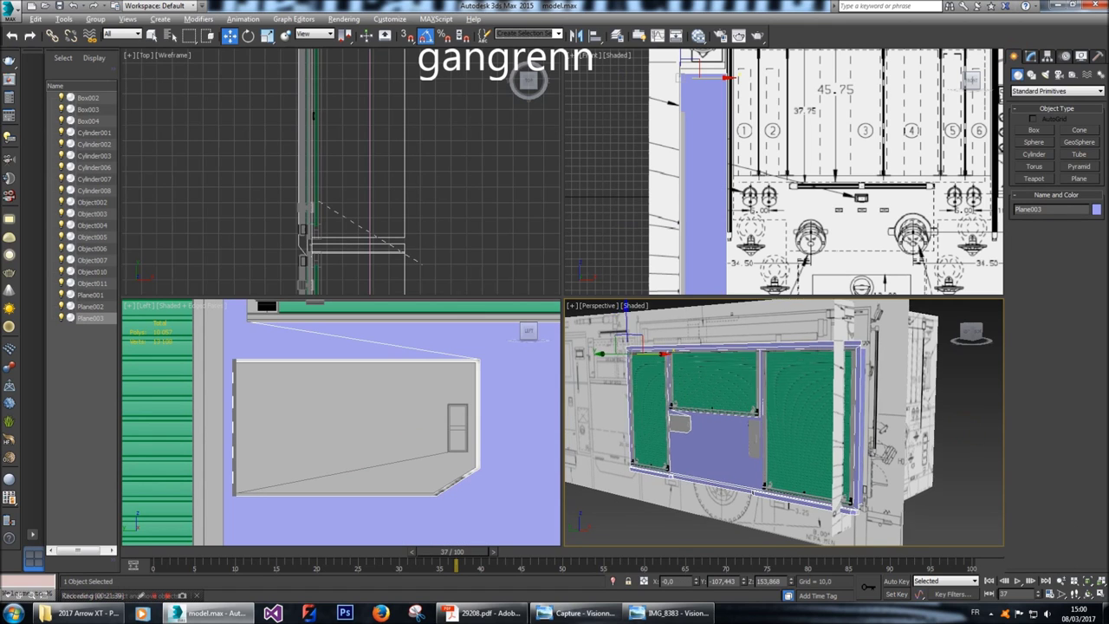
key("z")
key("ctrl+d")
scroll(785, 422, "up", 6)
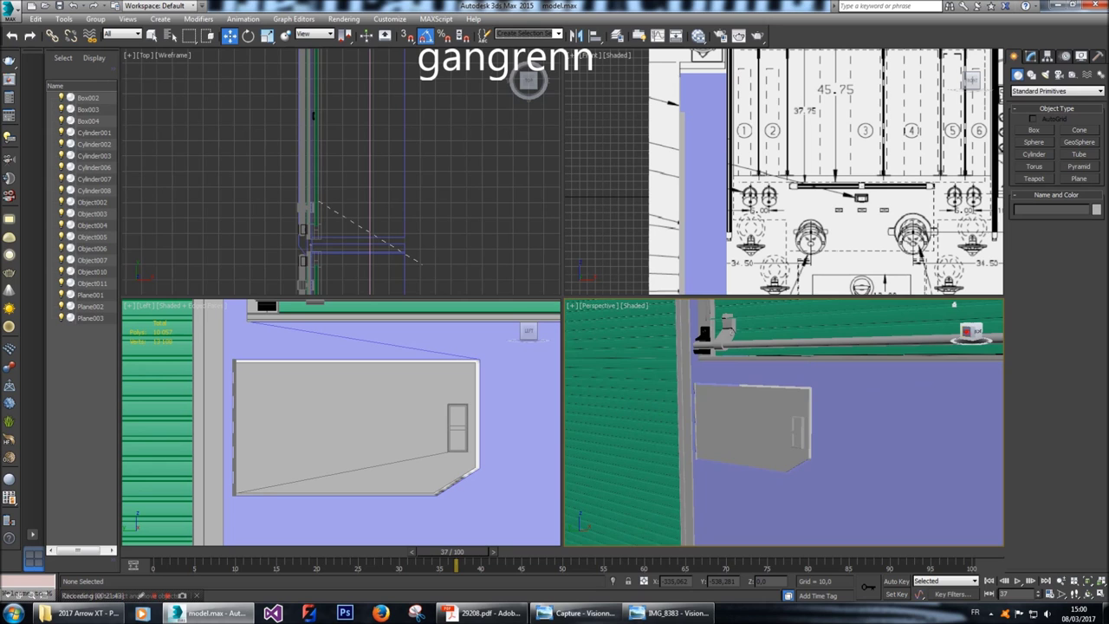
scroll(785, 422, "up", 3)
scroll(784, 422, "down", 5)
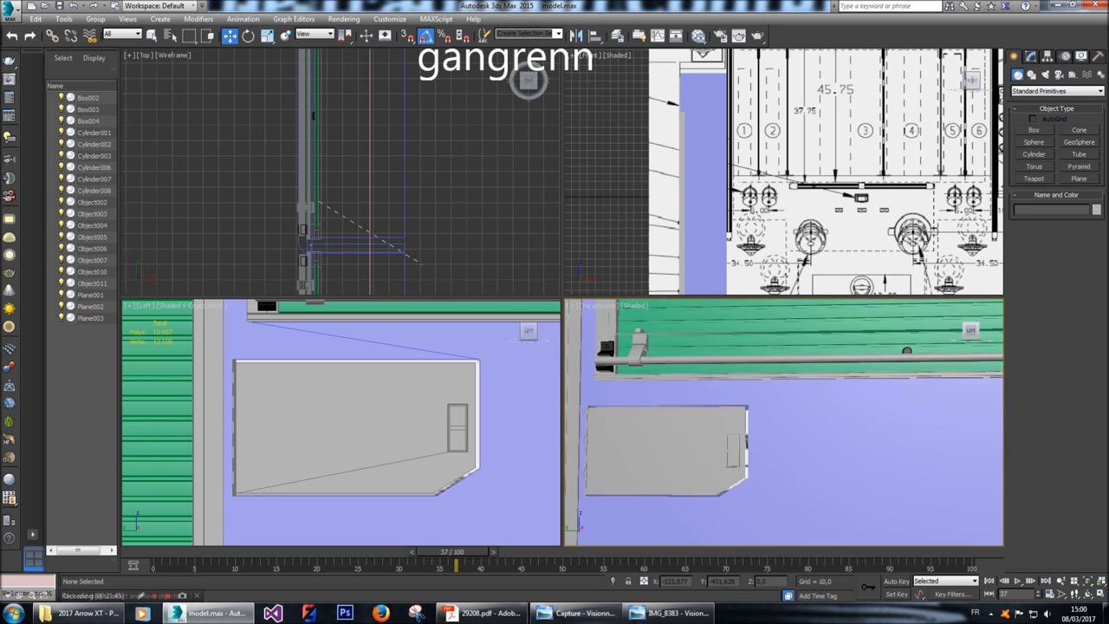
left_click(871, 404)
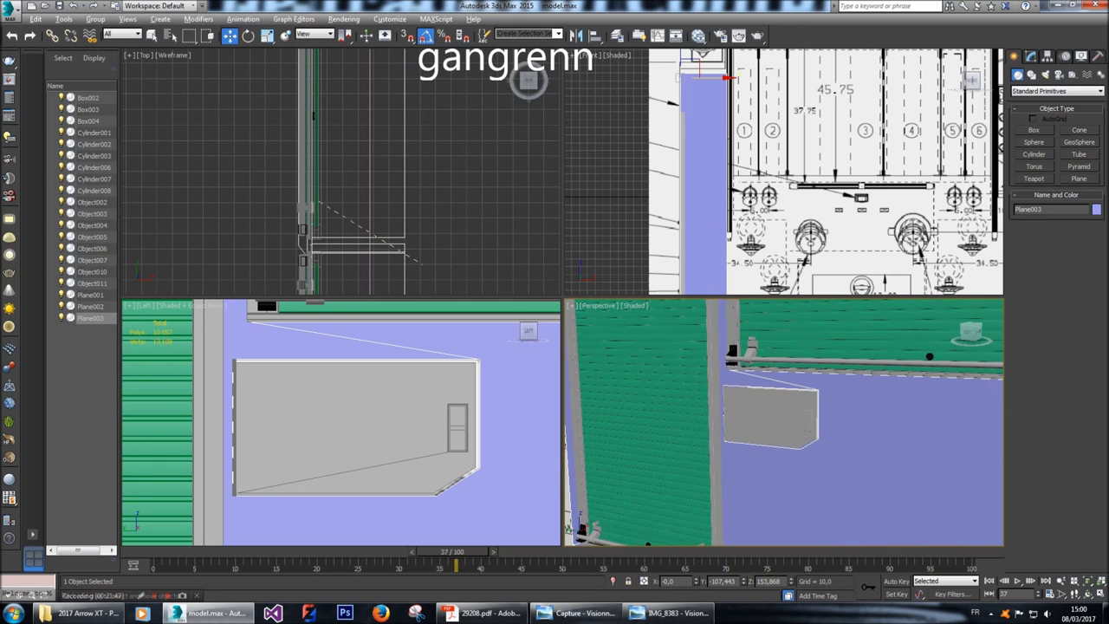
scroll(872, 404, "down", 2)
scroll(204, 347, "down", 3)
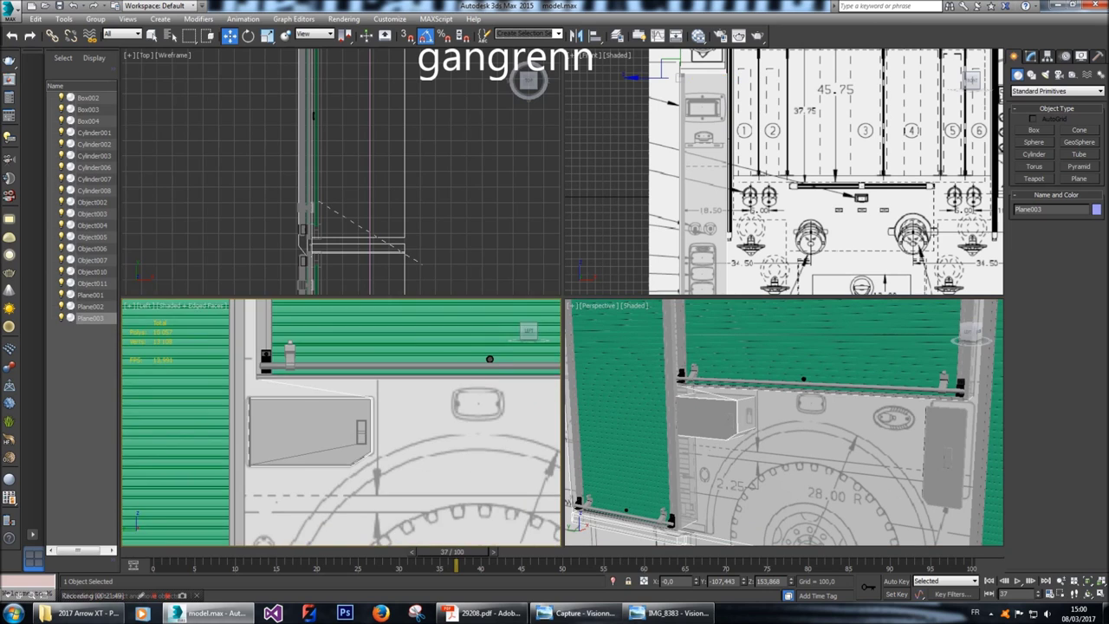
scroll(204, 347, "up", 8)
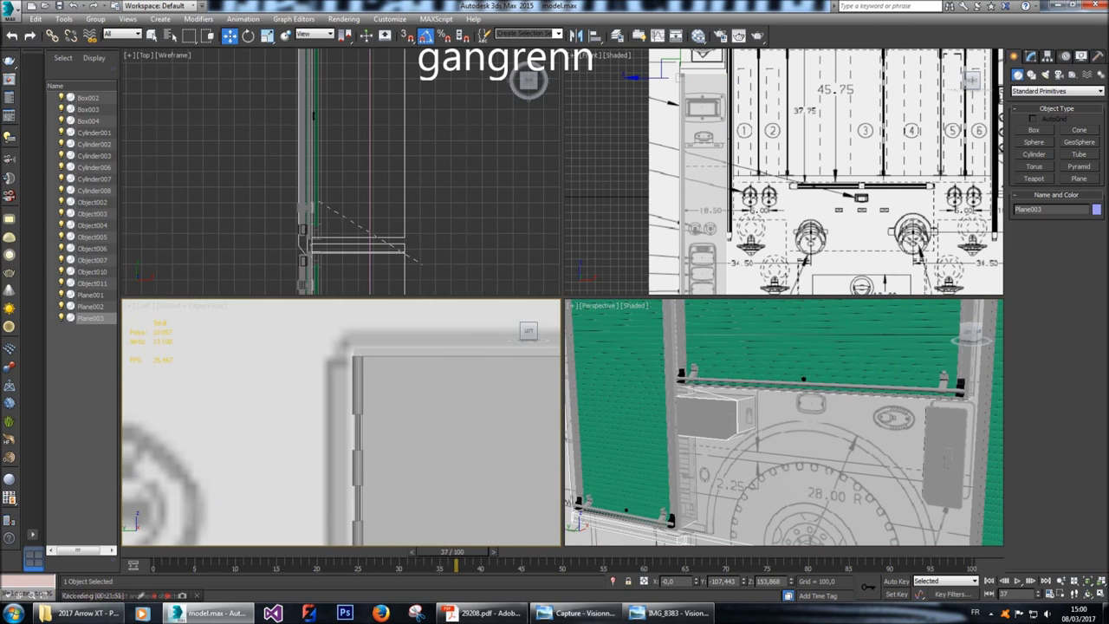
left_click(360, 340)
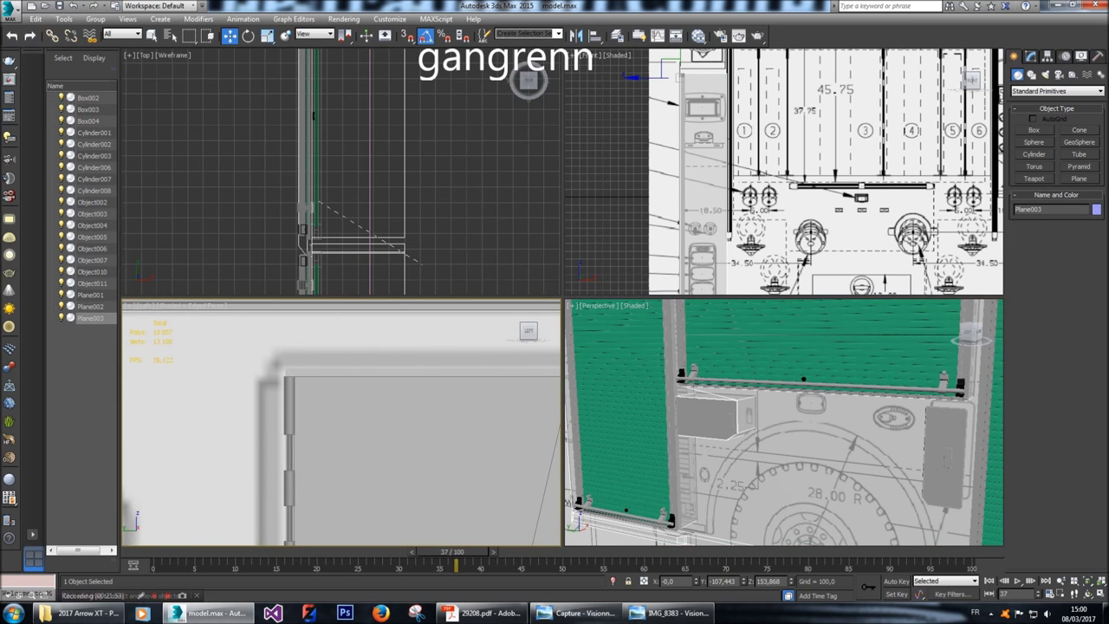
left_click(1031, 55)
left_click(1025, 217)
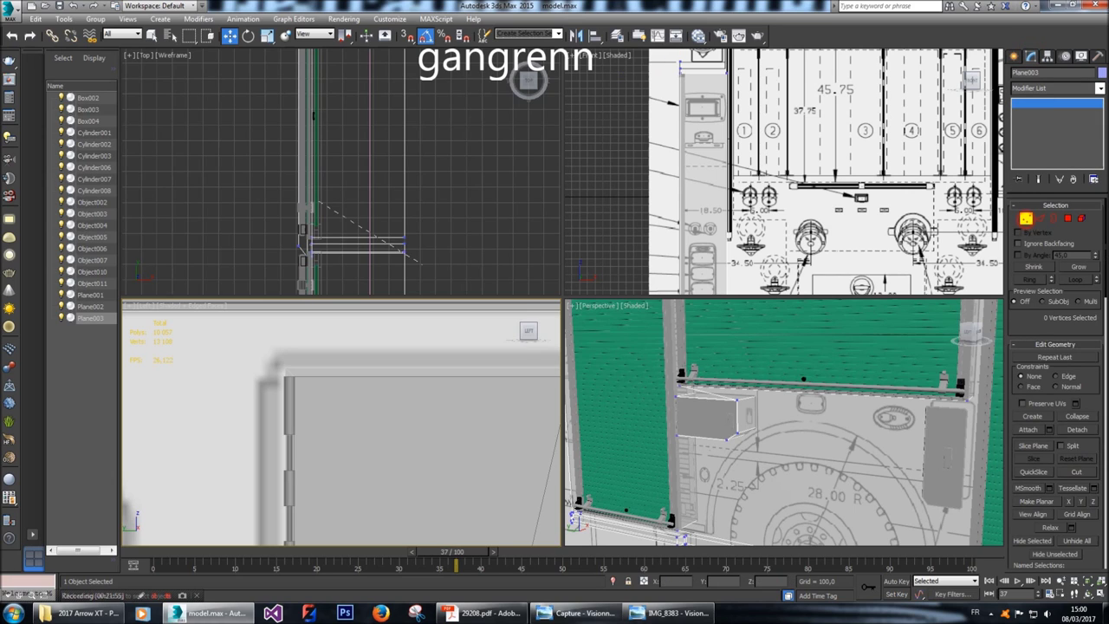
middle_click_drag(416, 425, 347, 425)
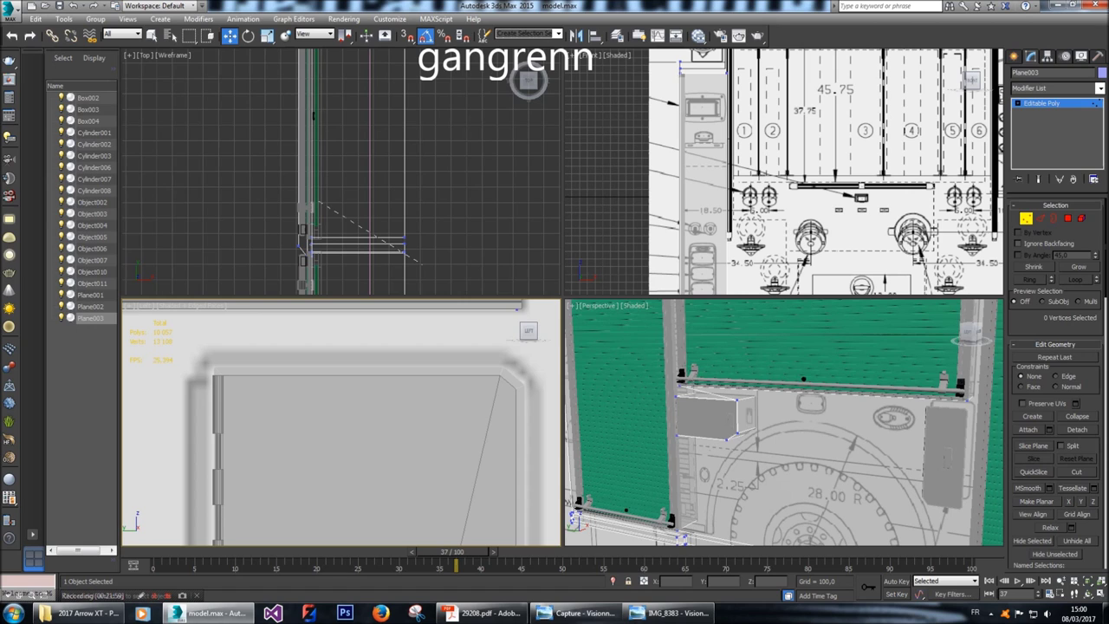
Select Object011, loop-select the polygon band around its frame, and delete it.
left_click(1018, 56)
left_click(948, 423)
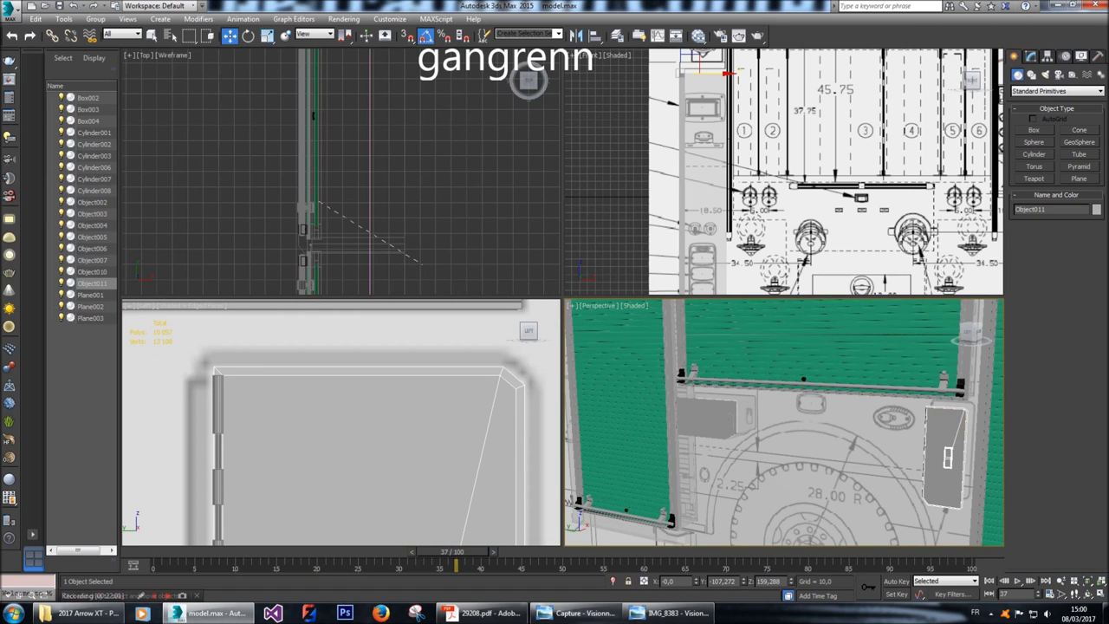
key("z")
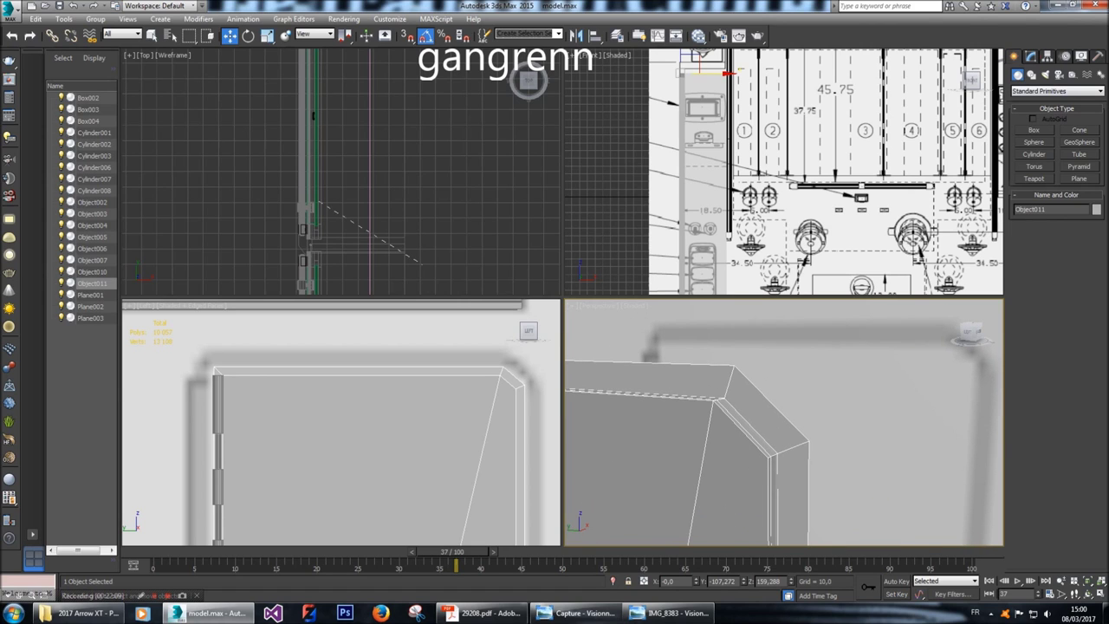
key("4")
key("ctrl+a")
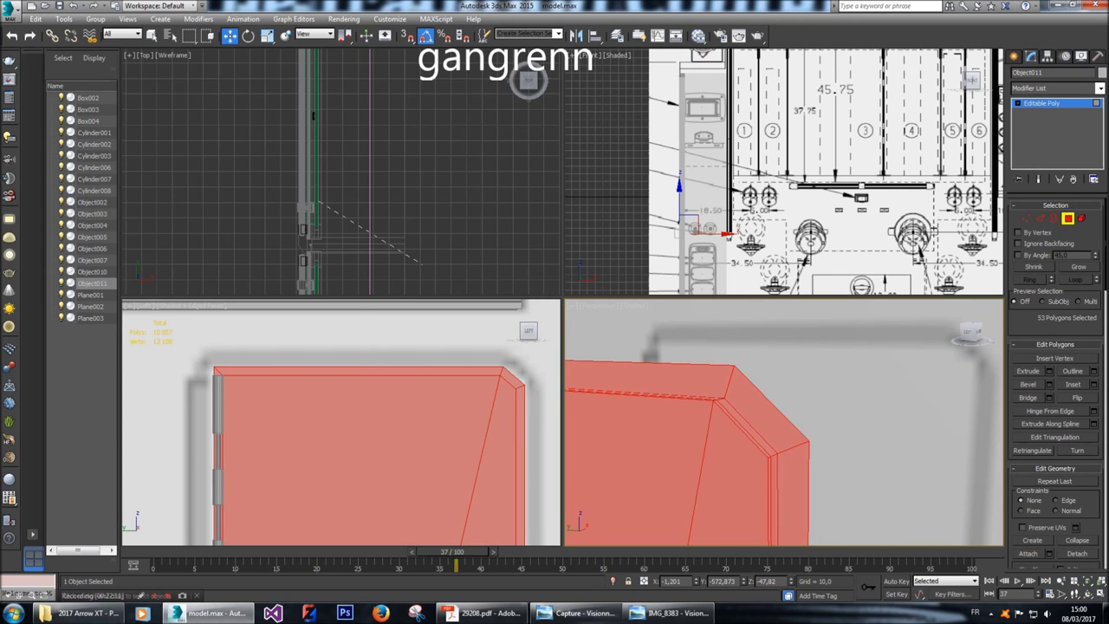
key("ctrl+z")
key("alt+l")
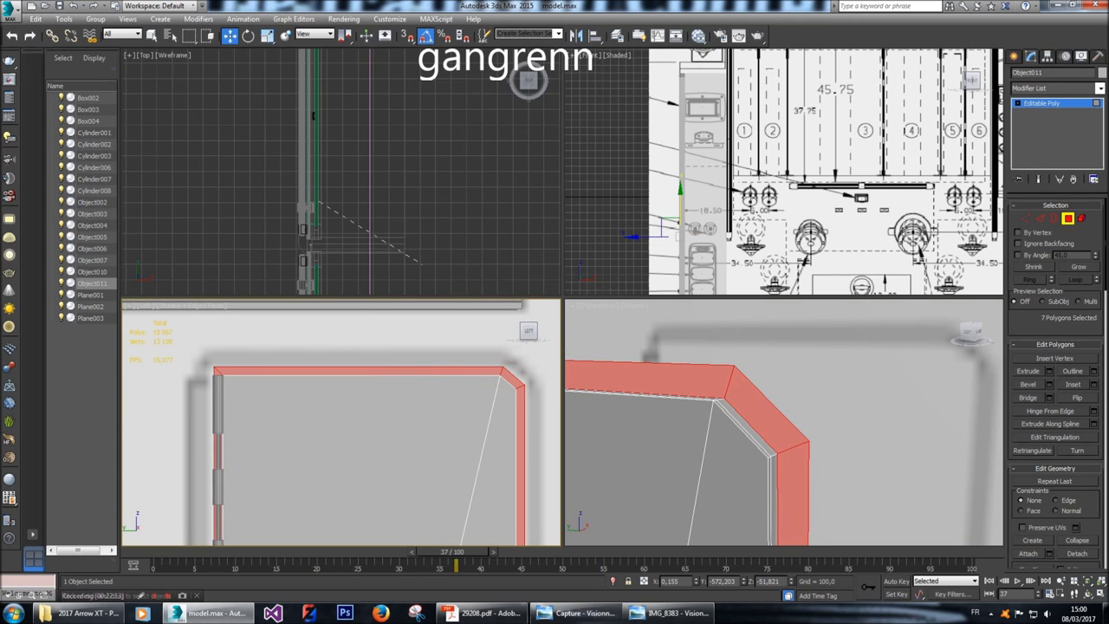
key("Delete")
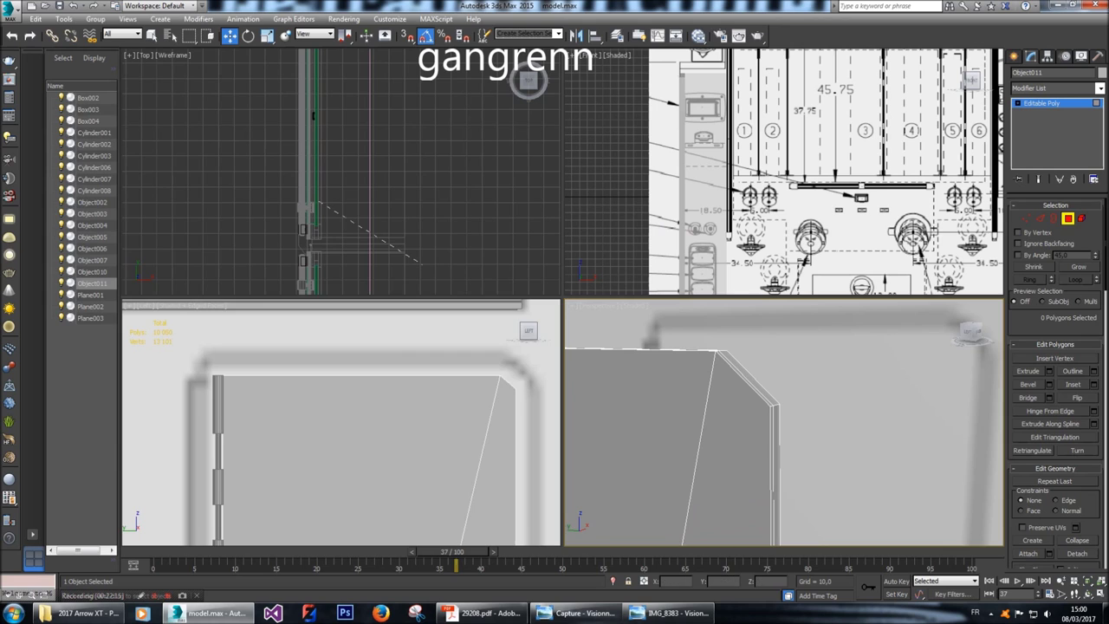
Zoom to inspect the result and reselect Plane003.
scroll(433, 346, "down", 3)
scroll(434, 347, "up", 8)
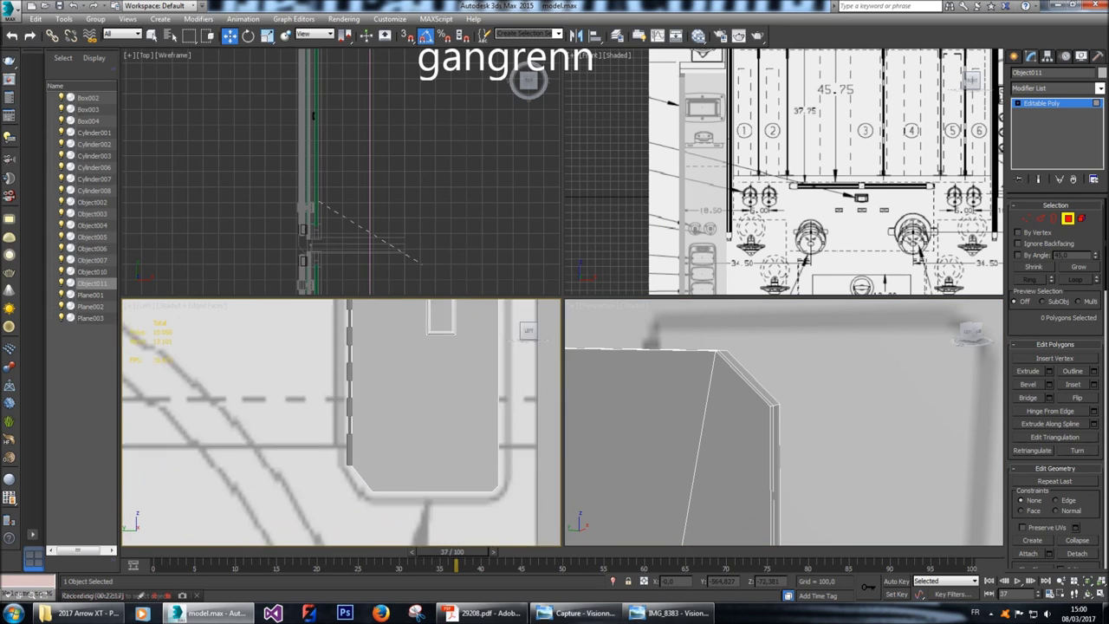
scroll(341, 422, "down", 4)
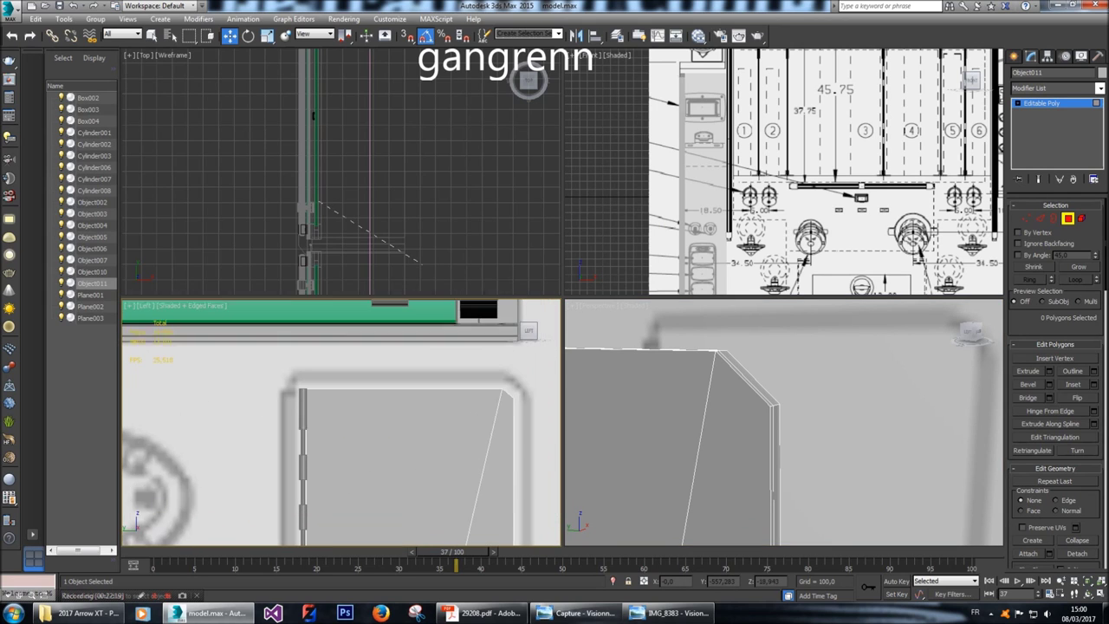
scroll(325, 390, "up", 3)
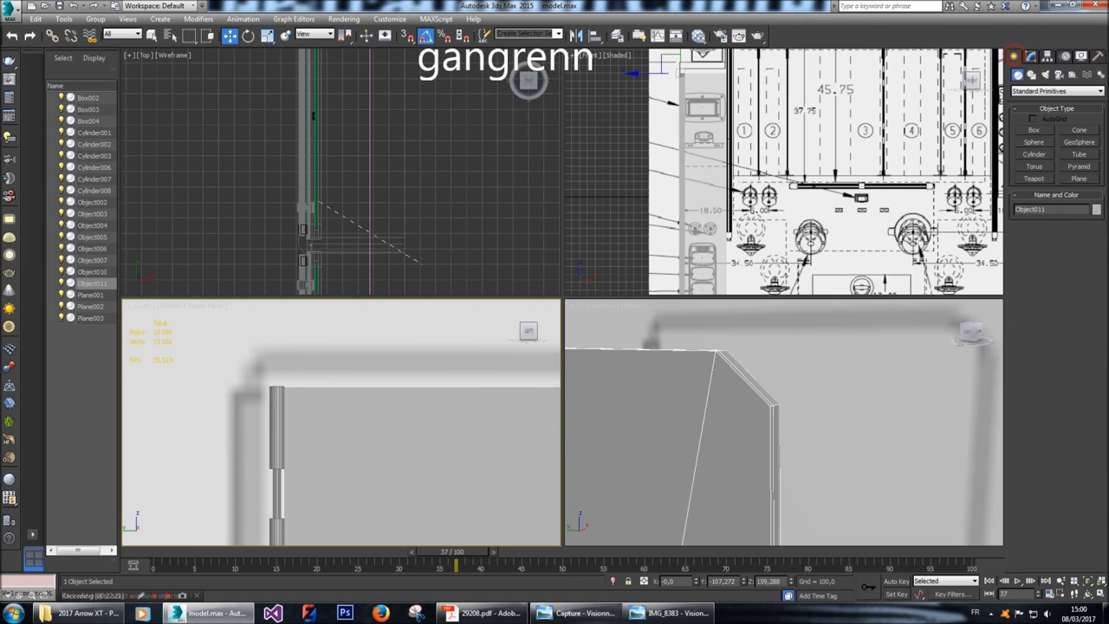
left_click(401, 342)
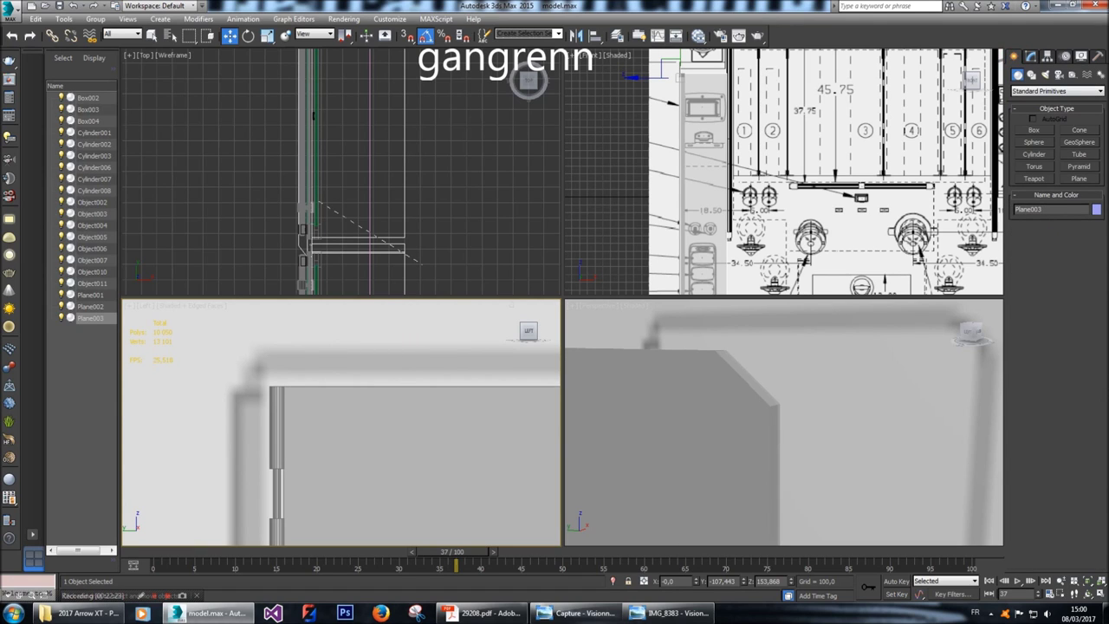
Open Plane003's Editable Poly in the Modify panel at Vertex level.
left_click(1031, 55)
left_click(1026, 218)
left_click(454, 267)
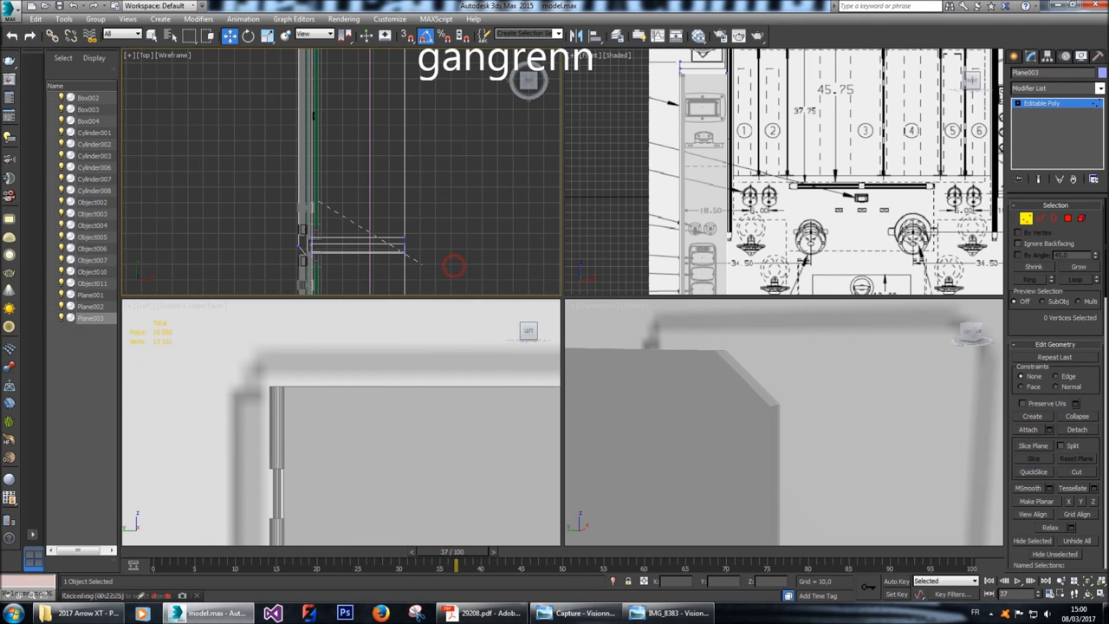
Start a Cut on Plane003 from the panel's top-right corner to its top-left corner.
key("alt+c")
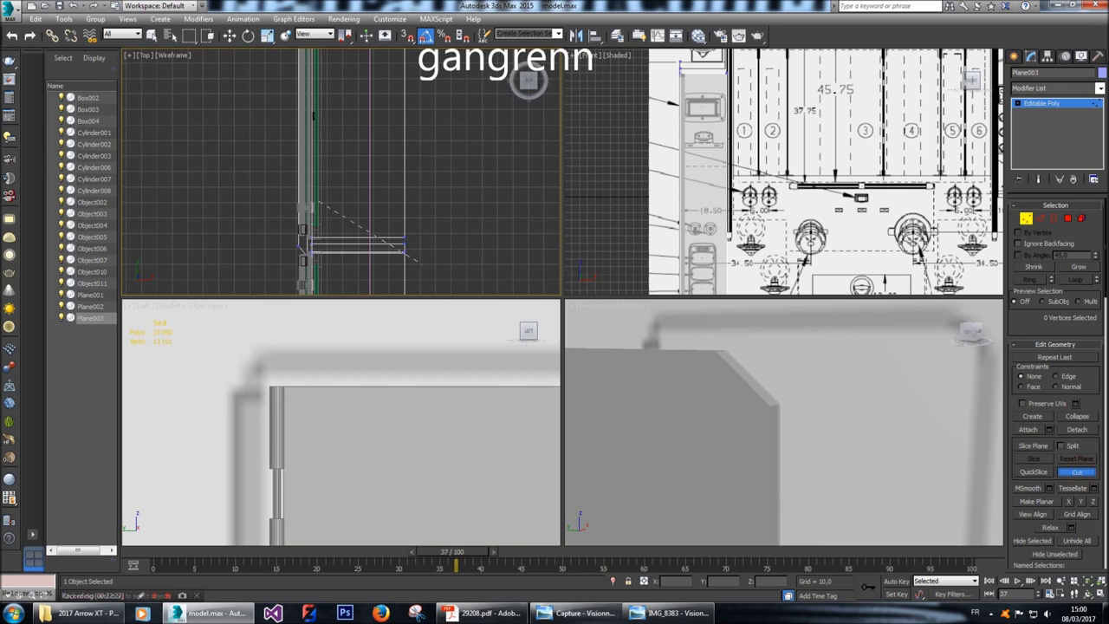
scroll(347, 425, "down", 3)
left_click(468, 392)
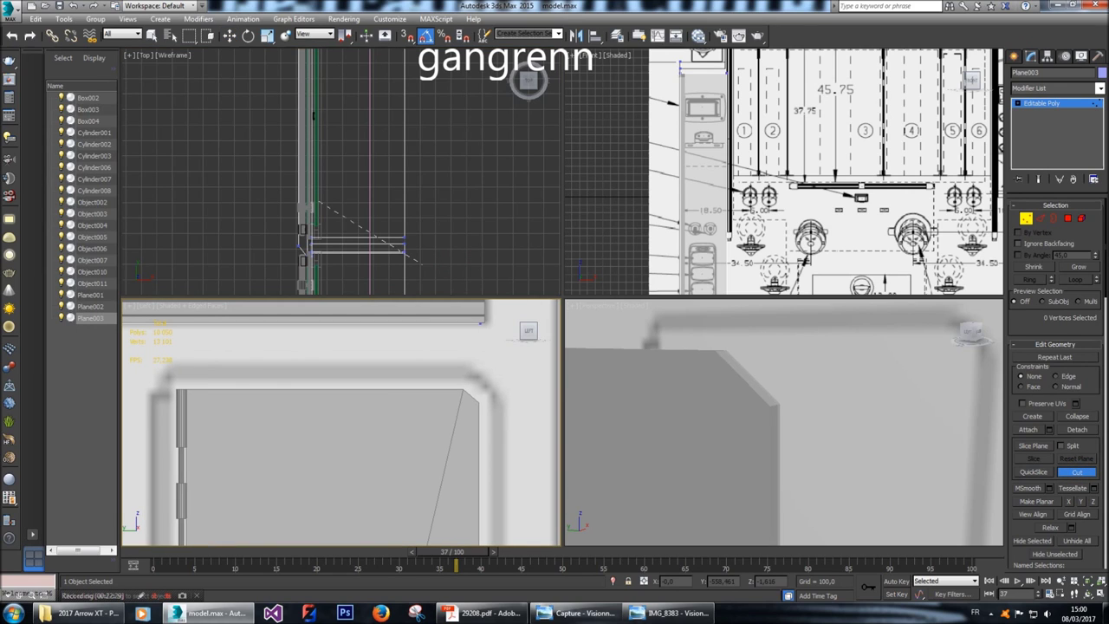
left_click(171, 376)
scroll(342, 422, "down", 5)
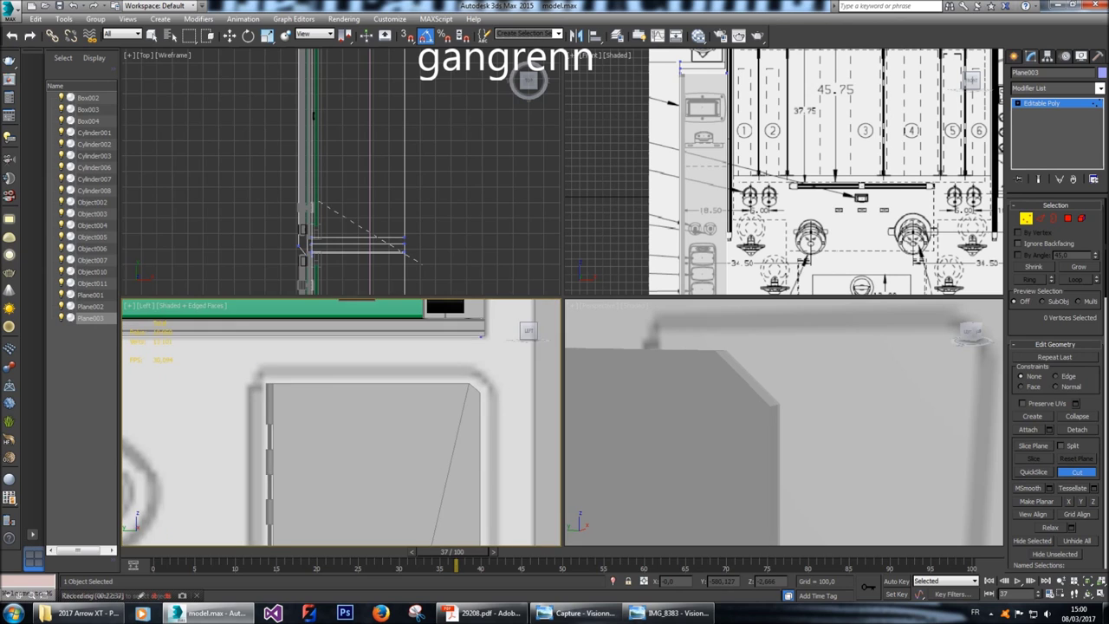
middle_click_drag(249, 374, 252, 327)
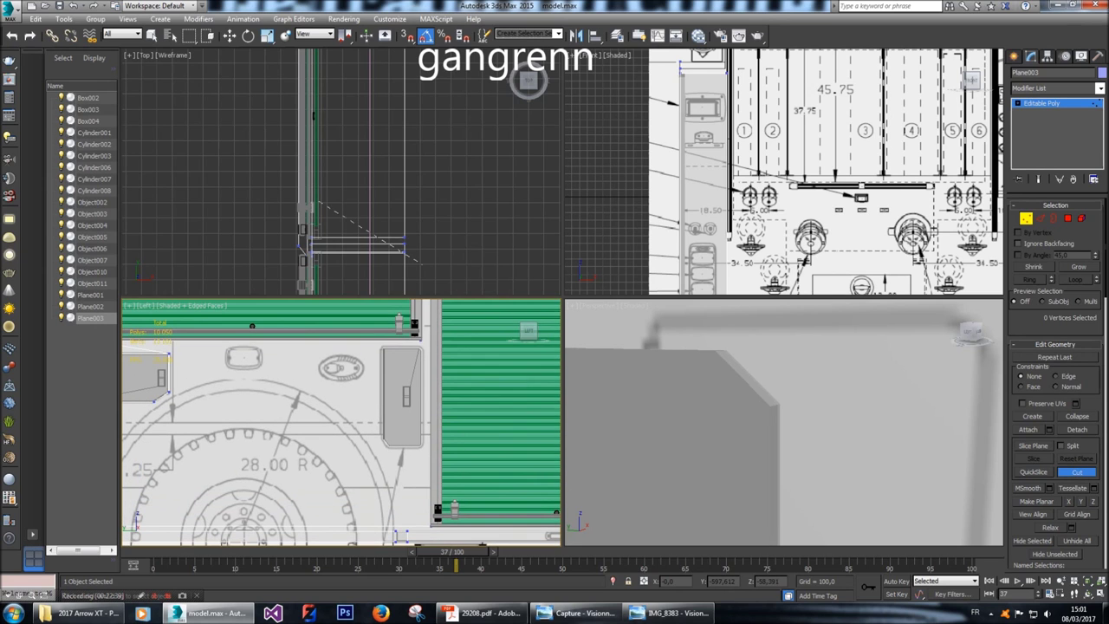
scroll(252, 326, "up", 8)
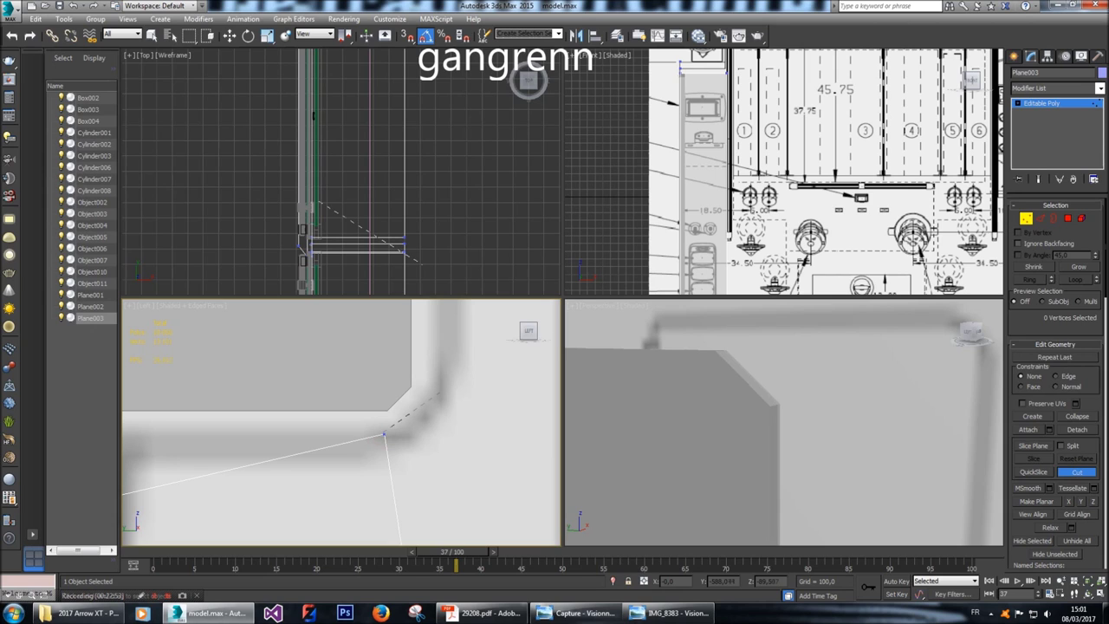
middle_click_drag(440, 389, 404, 447)
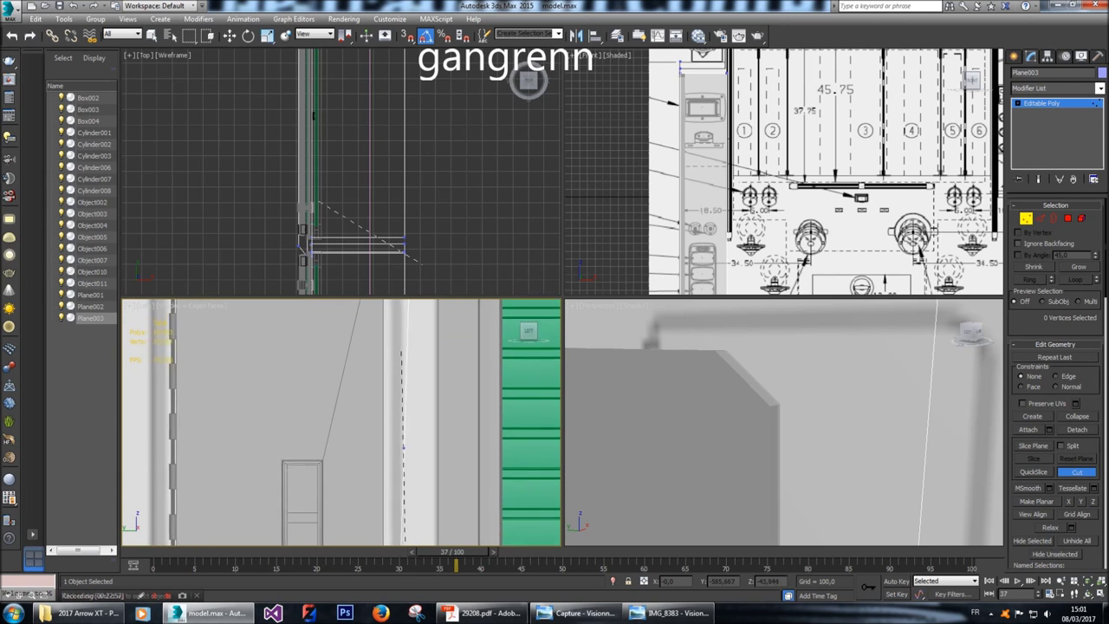
scroll(408, 438, "up", 5)
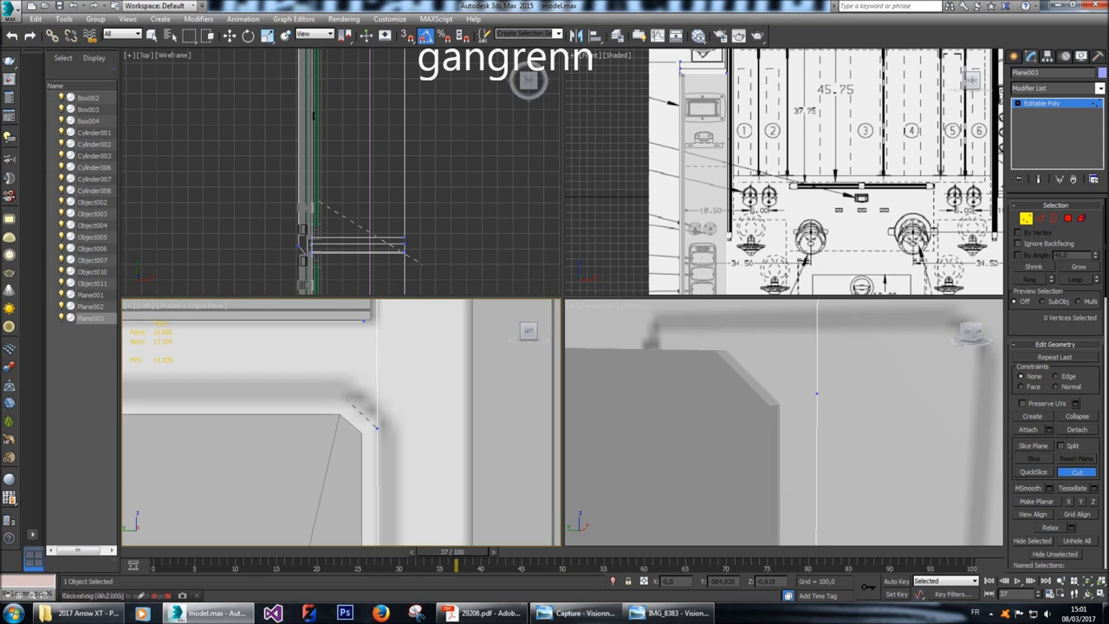
scroll(376, 426, "down", 4)
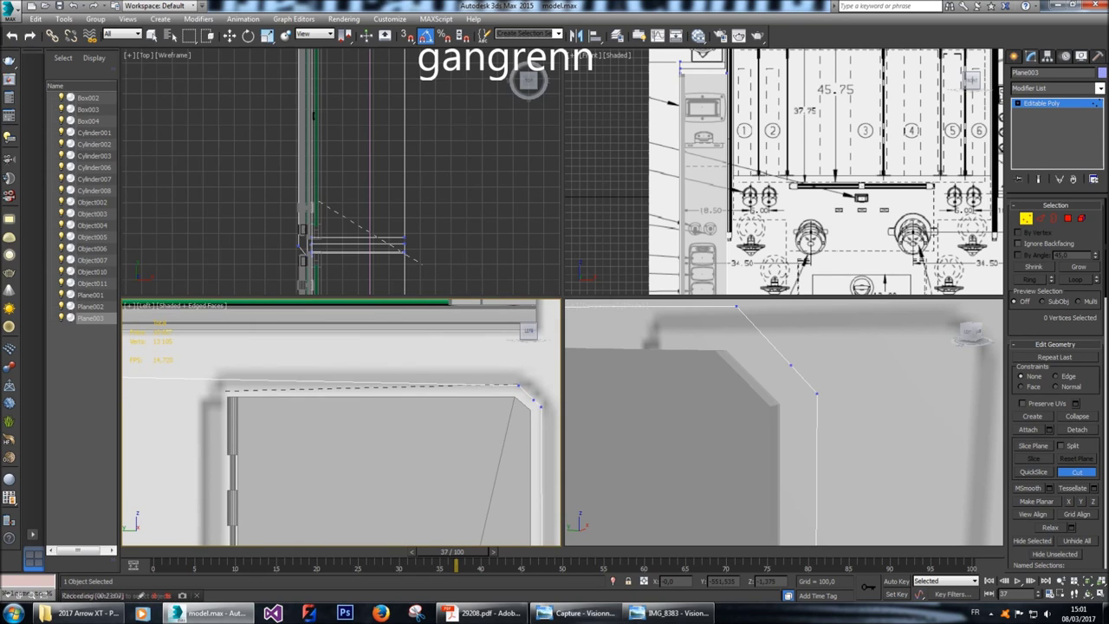
scroll(376, 426, "up", 4)
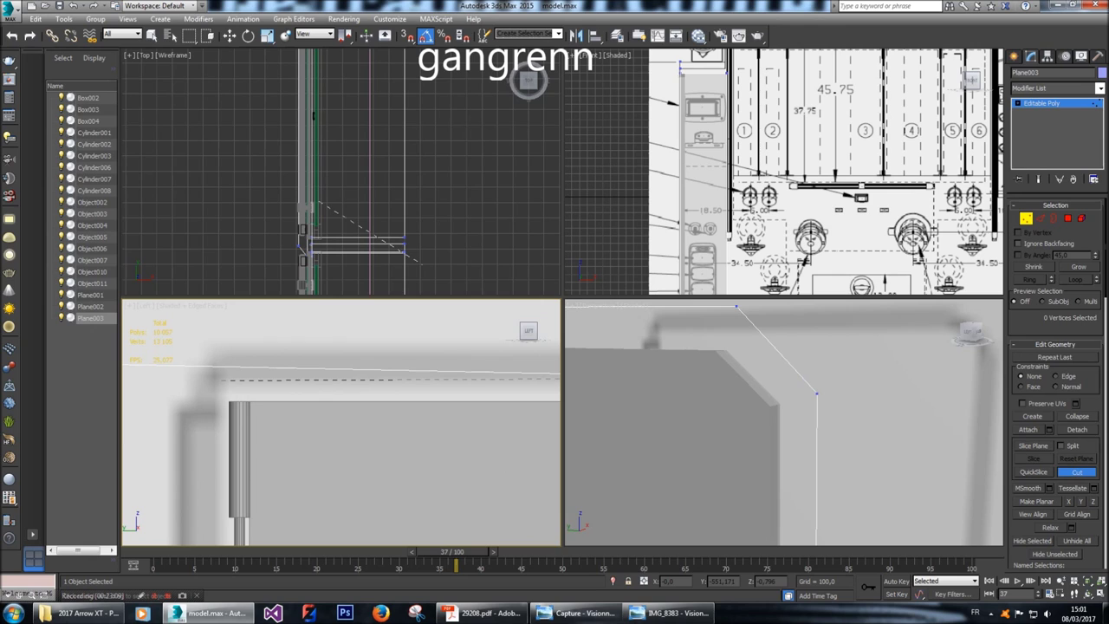
Continue the cut along the frame's top edge and into a short vertical edge in Left view.
left_click(218, 379)
middle_click_drag(218, 379, 381, 395, "alt")
middle_click_drag(414, 468, 303, 472, "alt")
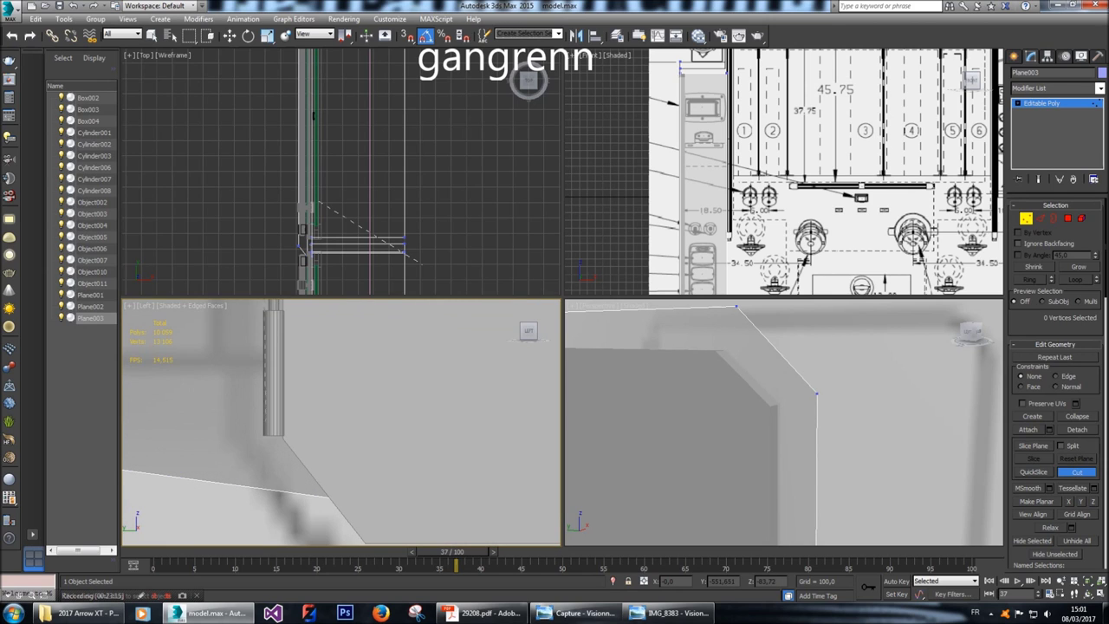
middle_click_drag(250, 440, 295, 468, "alt")
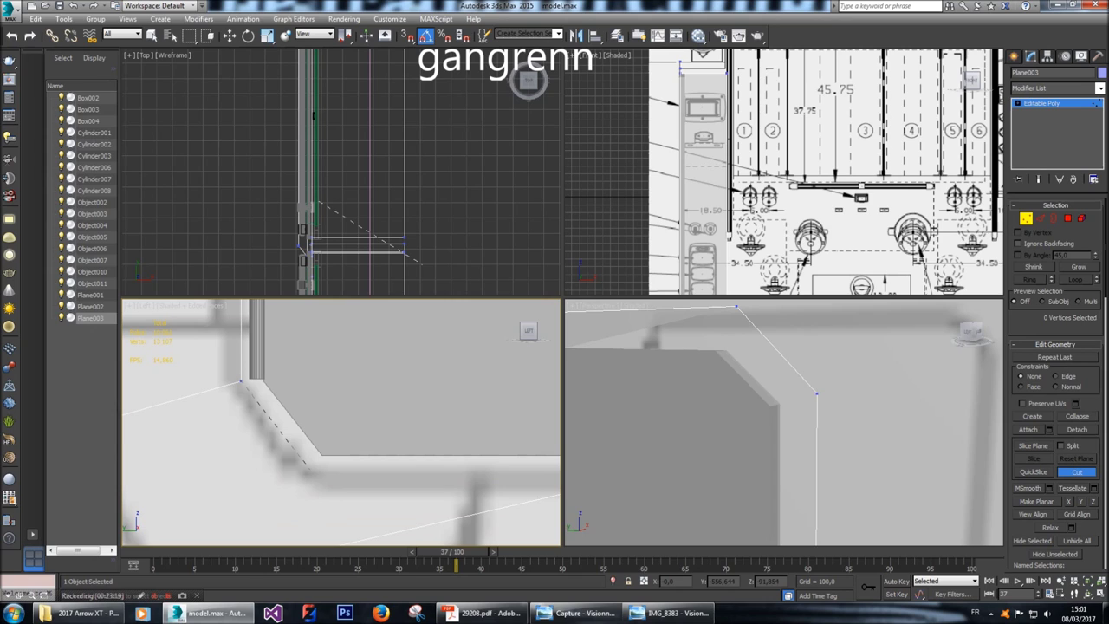
middle_click_drag(315, 470, 390, 477, "alt")
middle_click_drag(468, 462, 463, 465, "alt")
key("l")
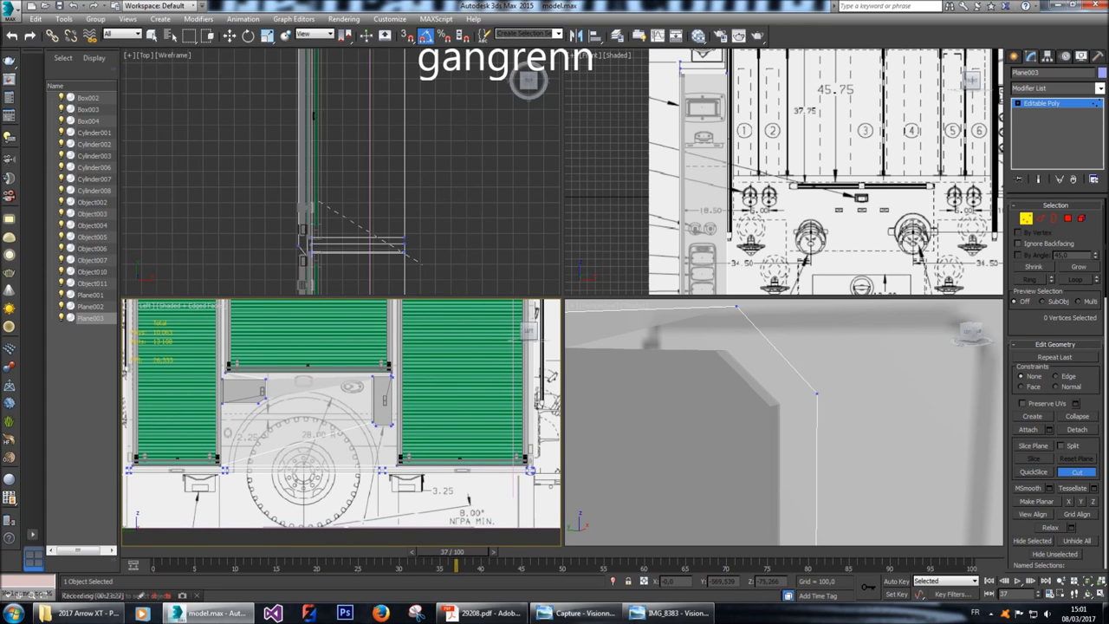
left_click(374, 425)
Cut a short vertical edge and an edge across to the panel's right side, then commit.
left_click(374, 378)
scroll(372, 403, "up", 10)
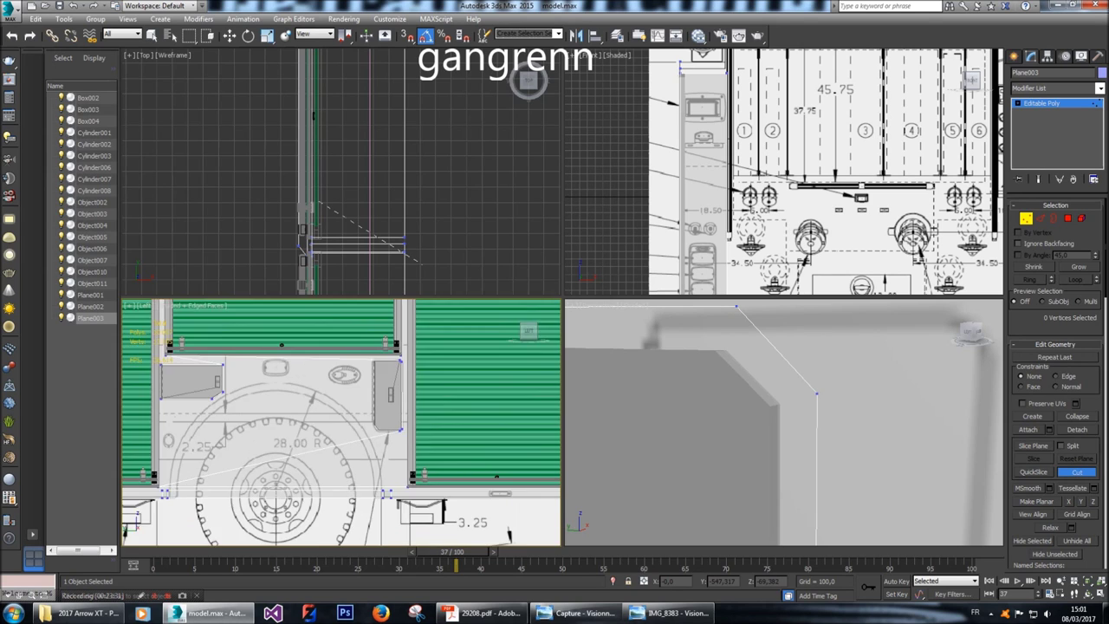
scroll(341, 422, "up", 5)
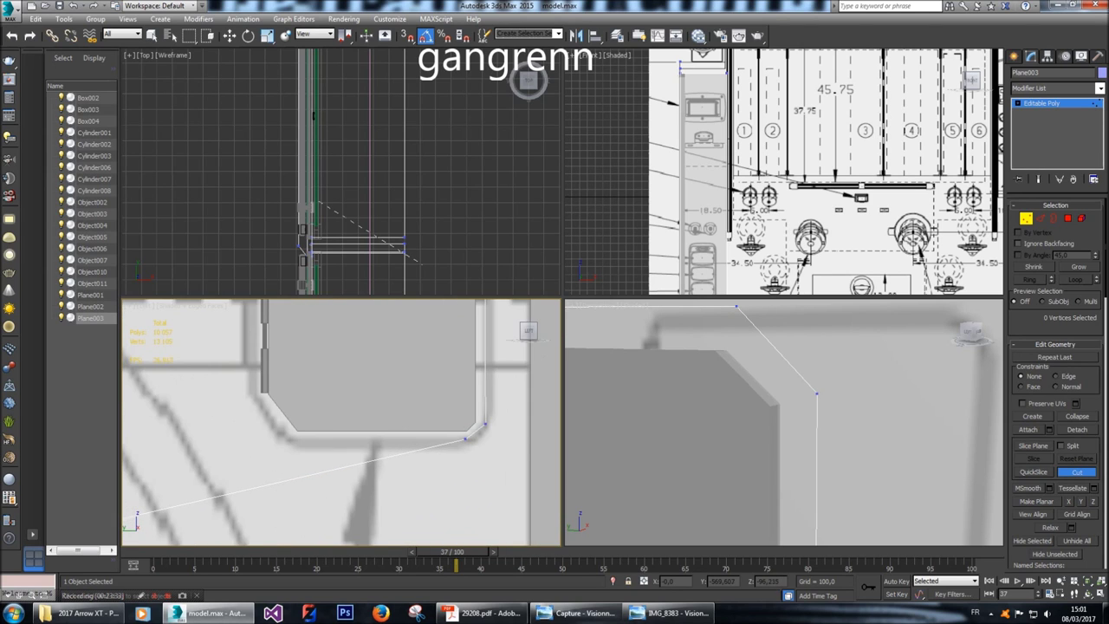
scroll(466, 447, "up", 3)
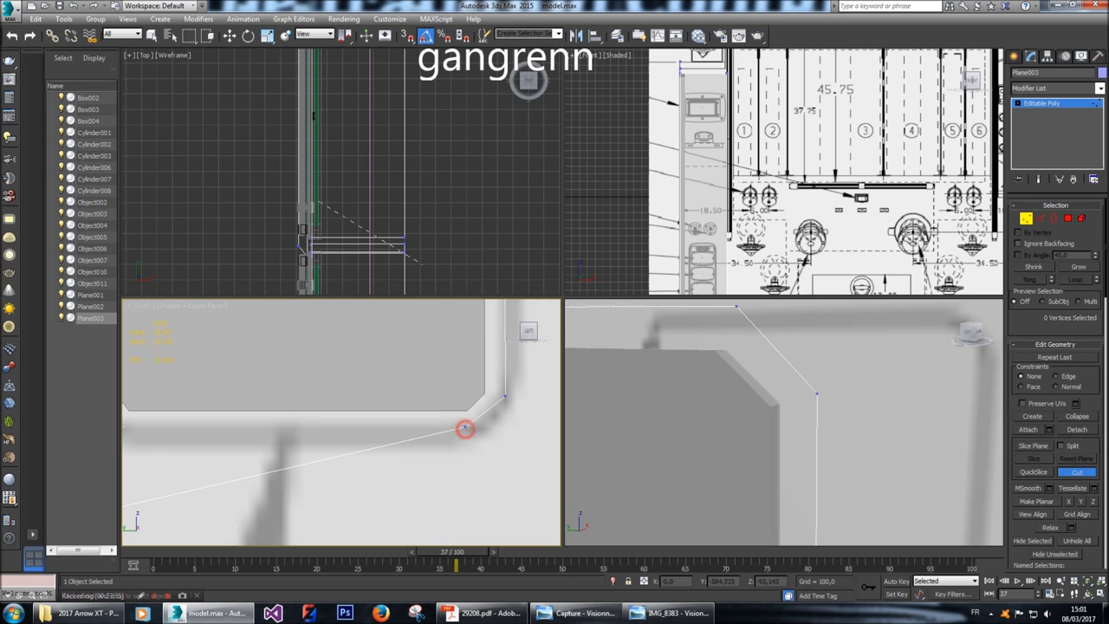
scroll(465, 427, "up", 3)
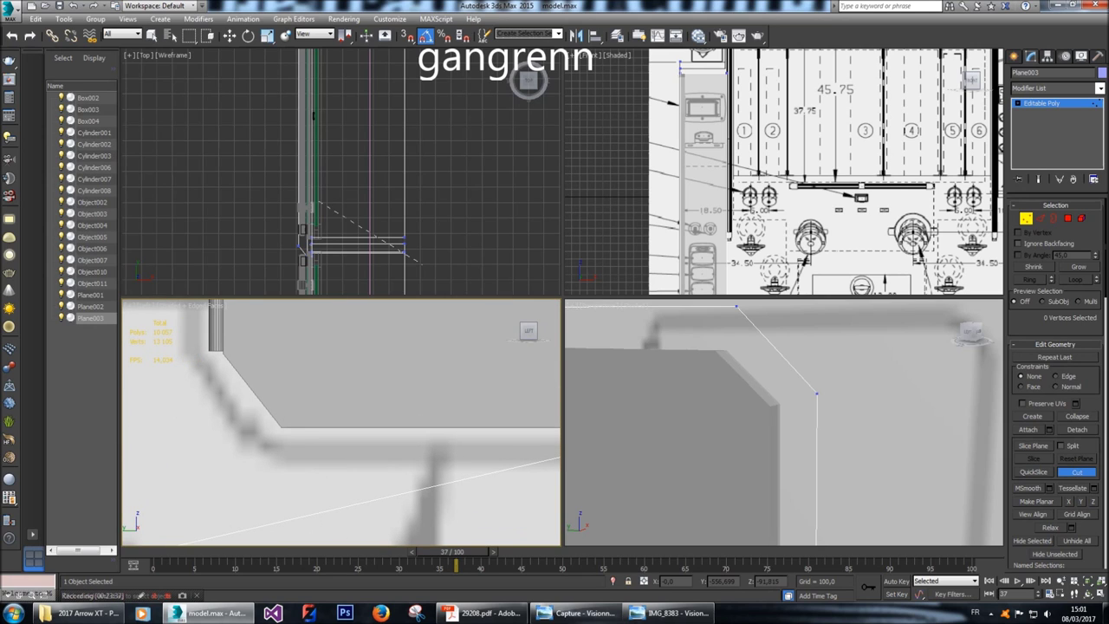
left_click(269, 442)
scroll(465, 437, "down", 4)
middle_click_drag(433, 398, 416, 433)
scroll(342, 423, "up", 2)
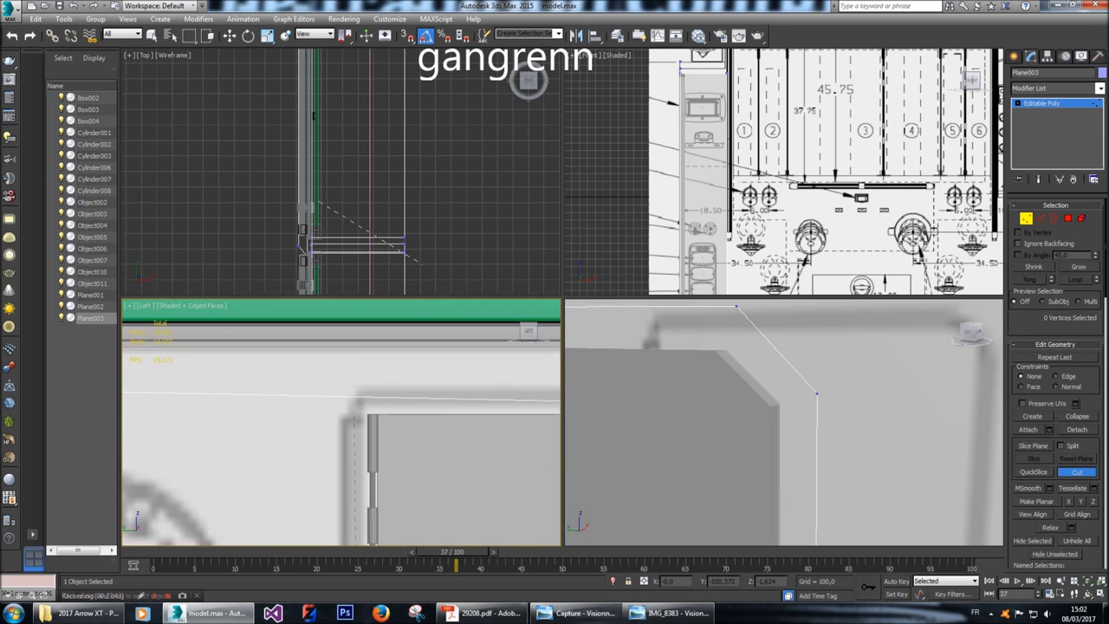
middle_click_drag(363, 400, 416, 400)
scroll(407, 407, "up", 3)
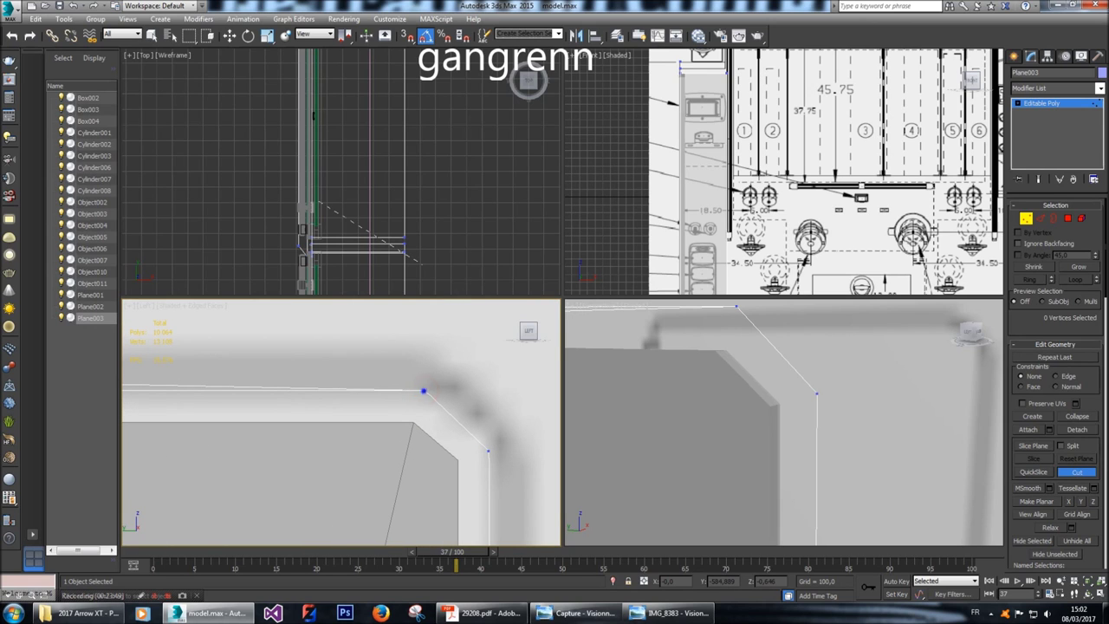
key("w")
Cut one more edge ending at the corner vertex, then exit Cut.
scroll(391, 333, "down", 5)
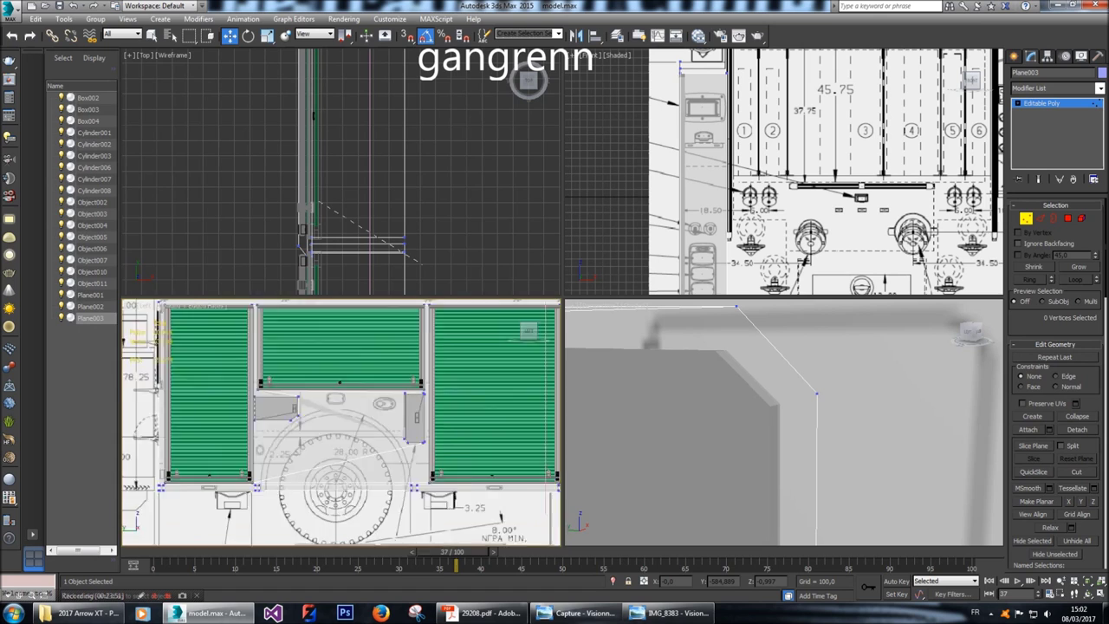
scroll(392, 333, "up", 4)
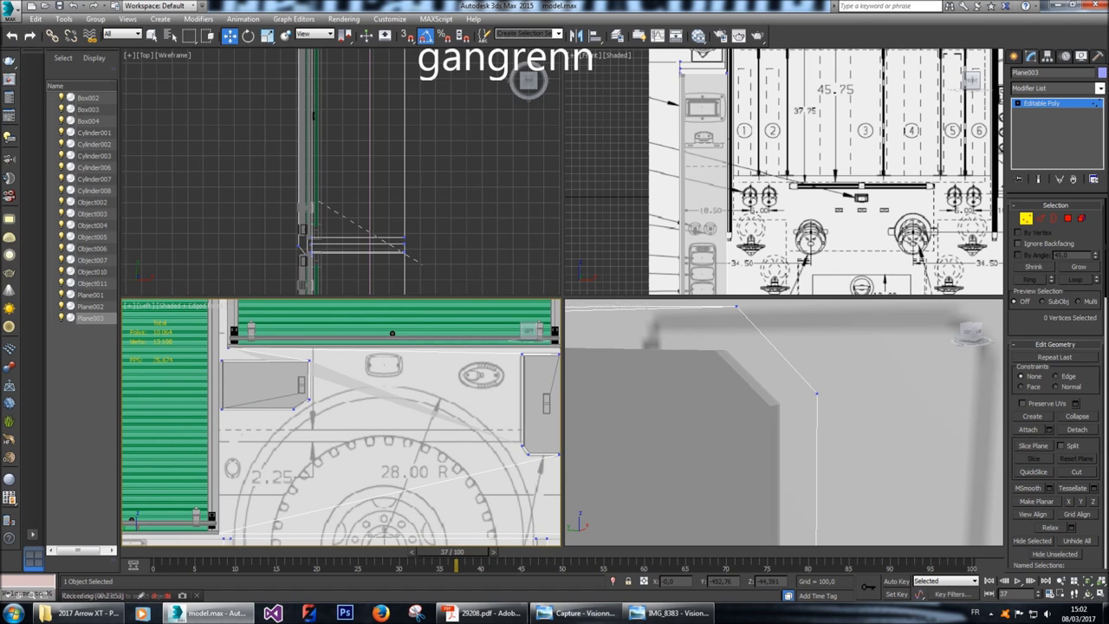
middle_click_drag(391, 333, 370, 339)
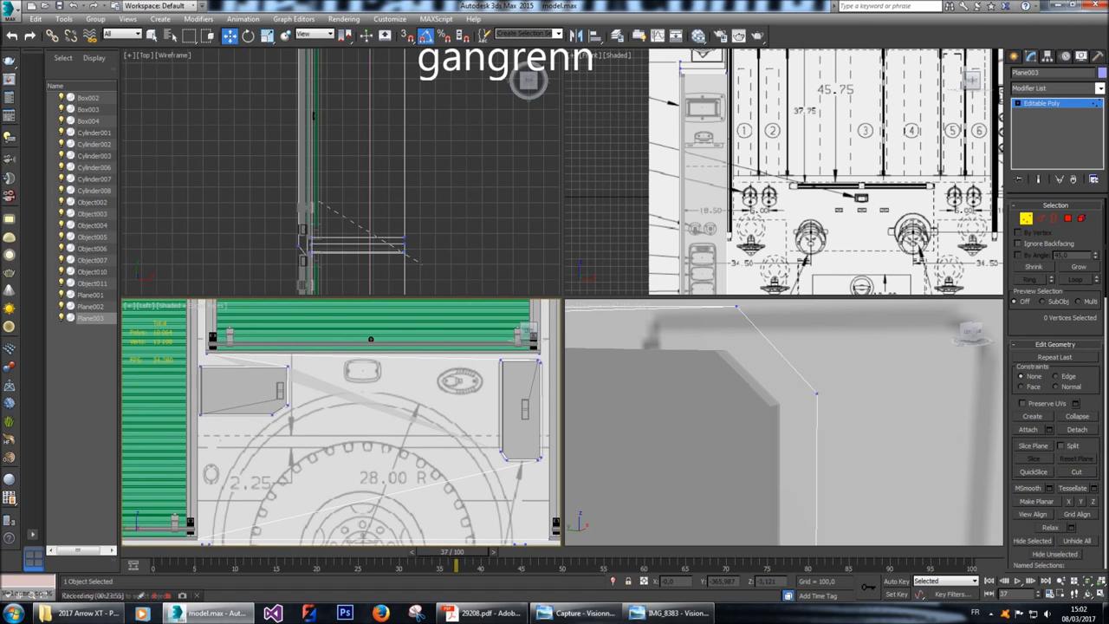
scroll(370, 339, "up", 10)
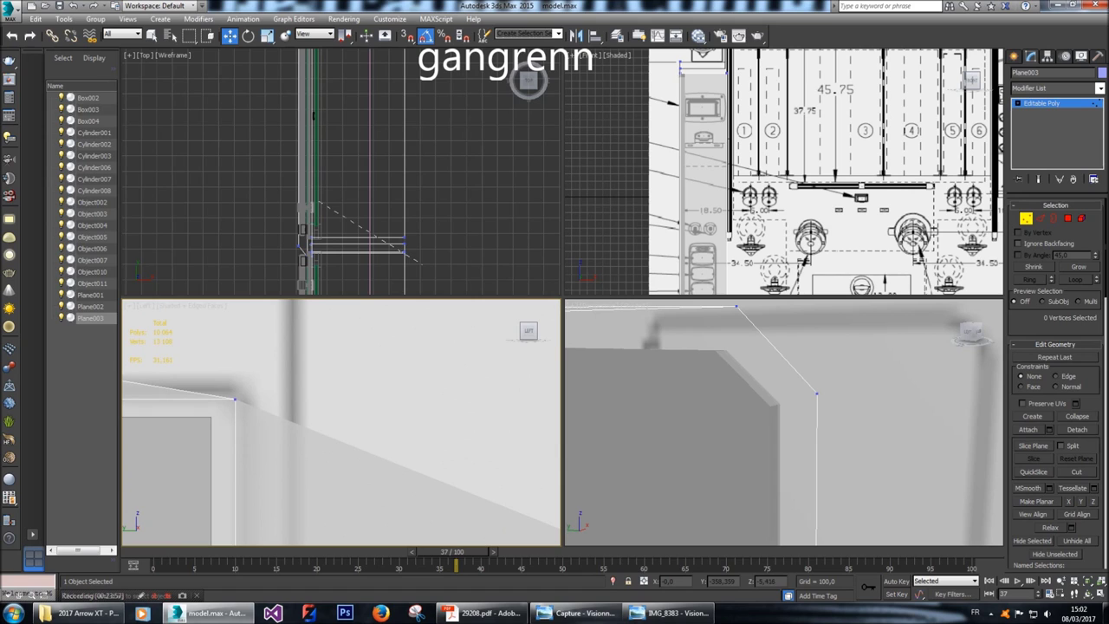
key("alt+c")
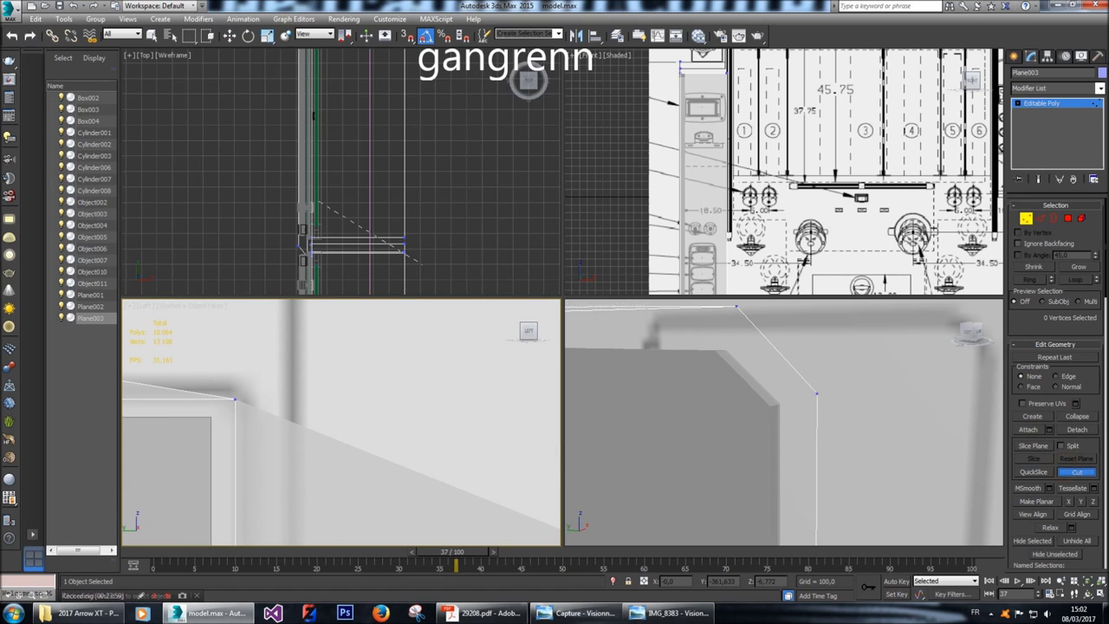
scroll(385, 330, "down", 8)
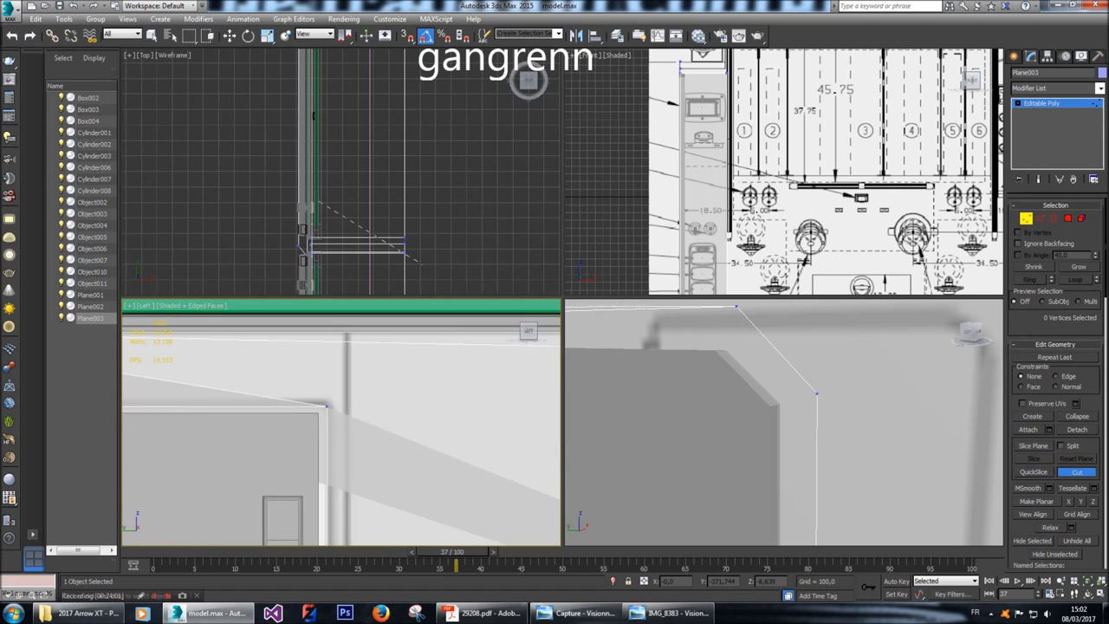
scroll(148, 326, "up", 6)
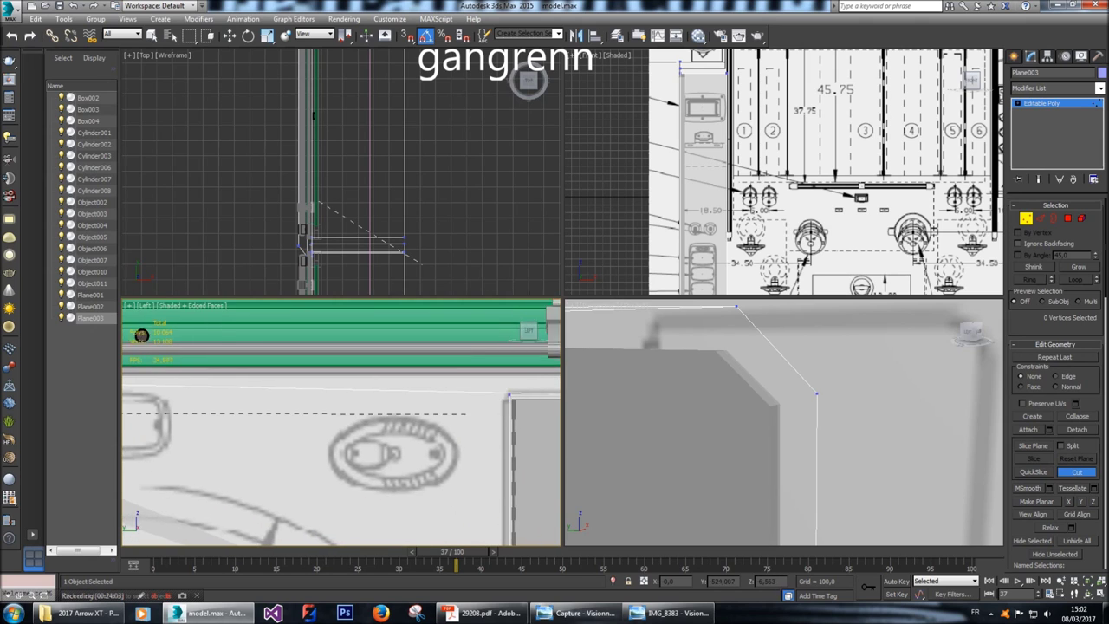
scroll(477, 399, "up", 2)
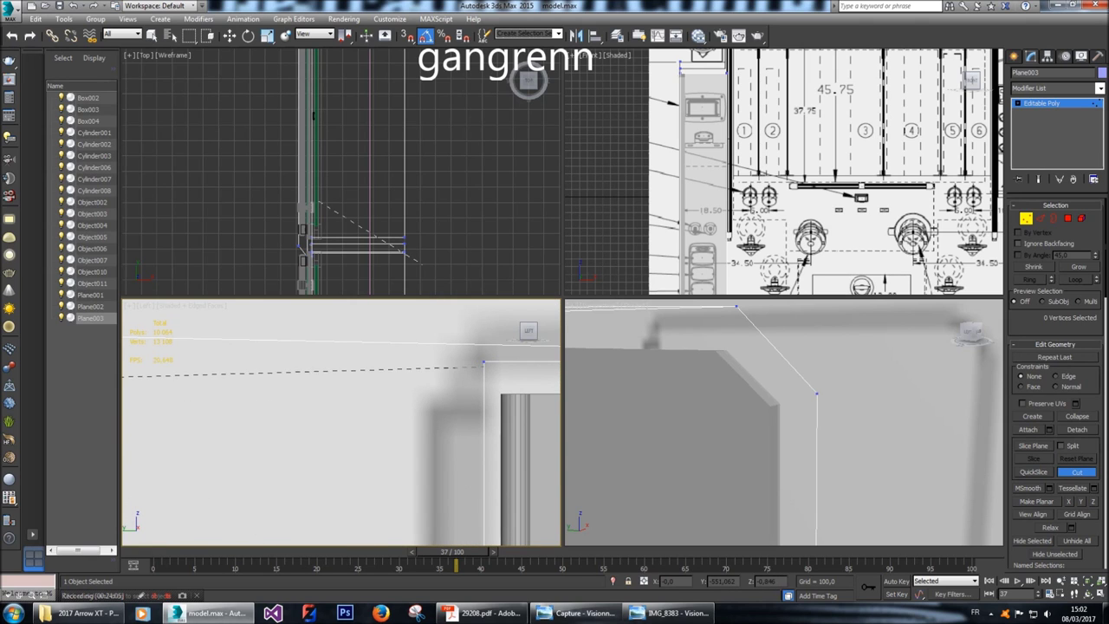
left_click(483, 362)
scroll(484, 363, "down", 5)
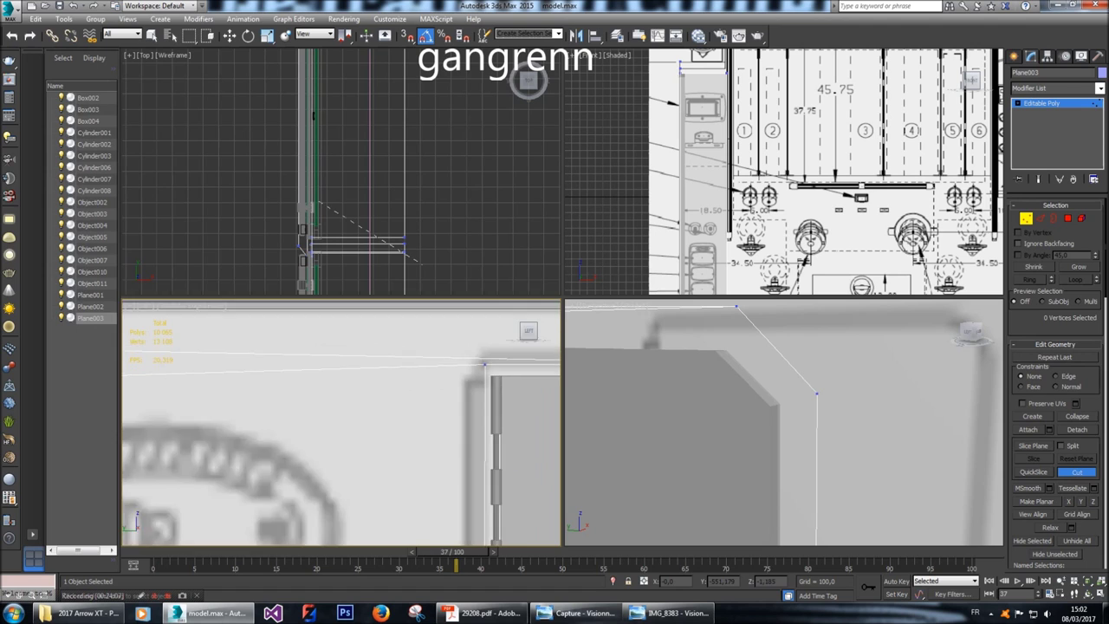
scroll(485, 366, "down", 3)
right_click(485, 368)
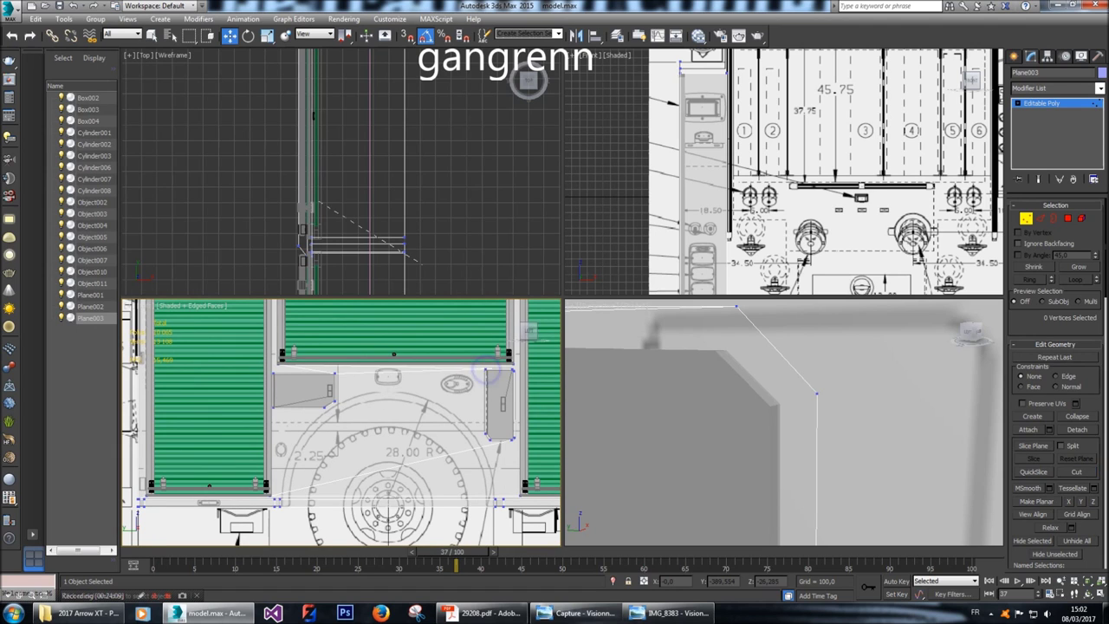
scroll(485, 368, "up", 4)
scroll(443, 409, "up", 4)
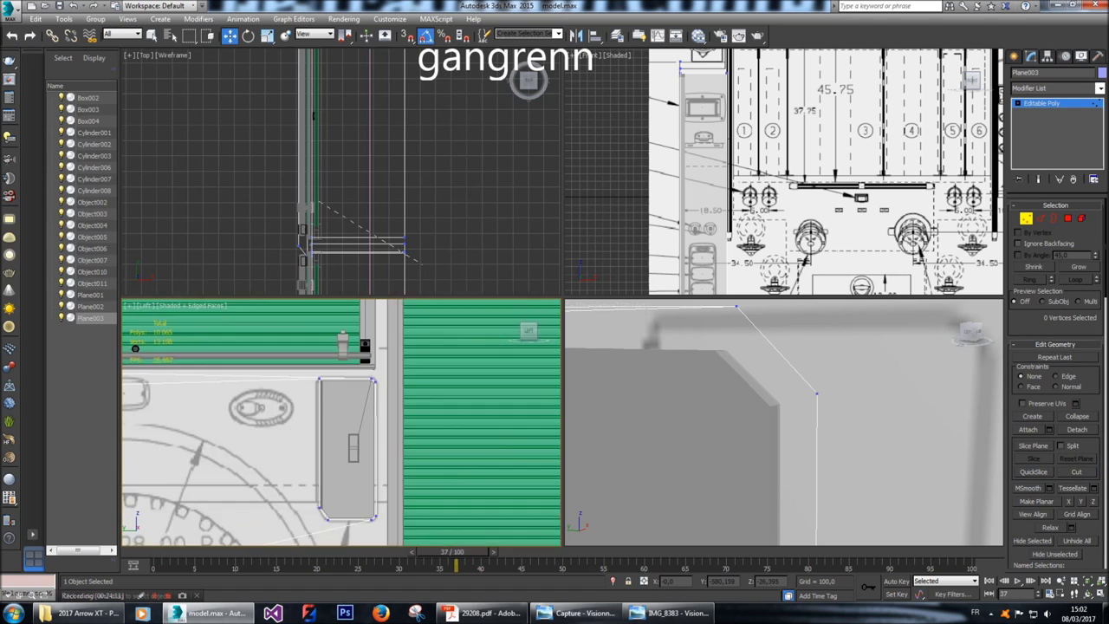
In Edge mode, flatten the outline's vertical edges along the X axis.
left_click(1040, 218)
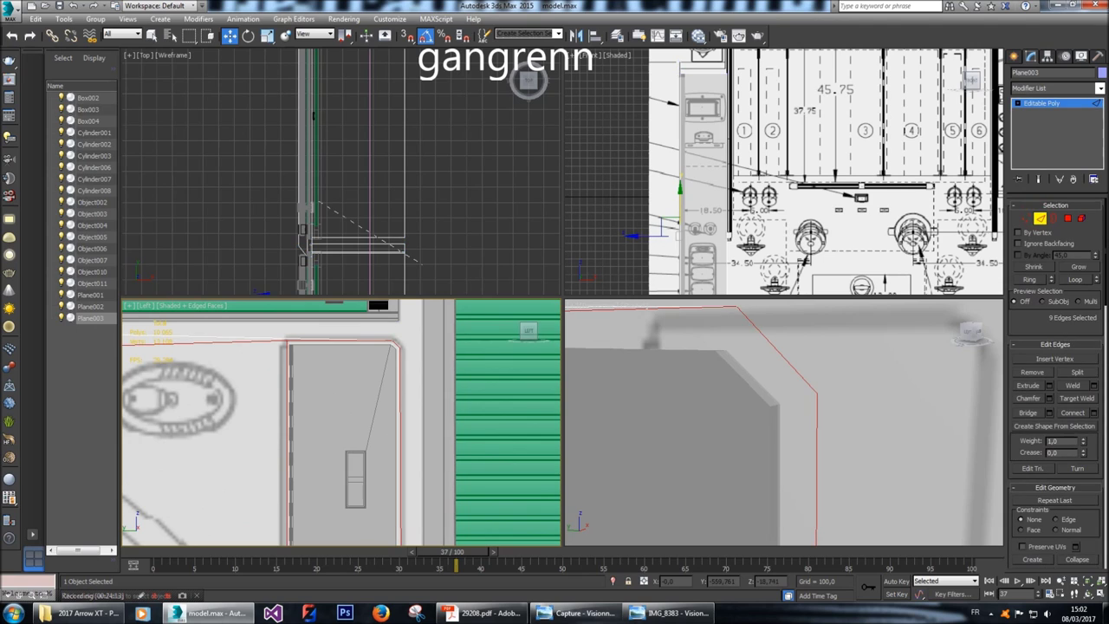
left_click(289, 396)
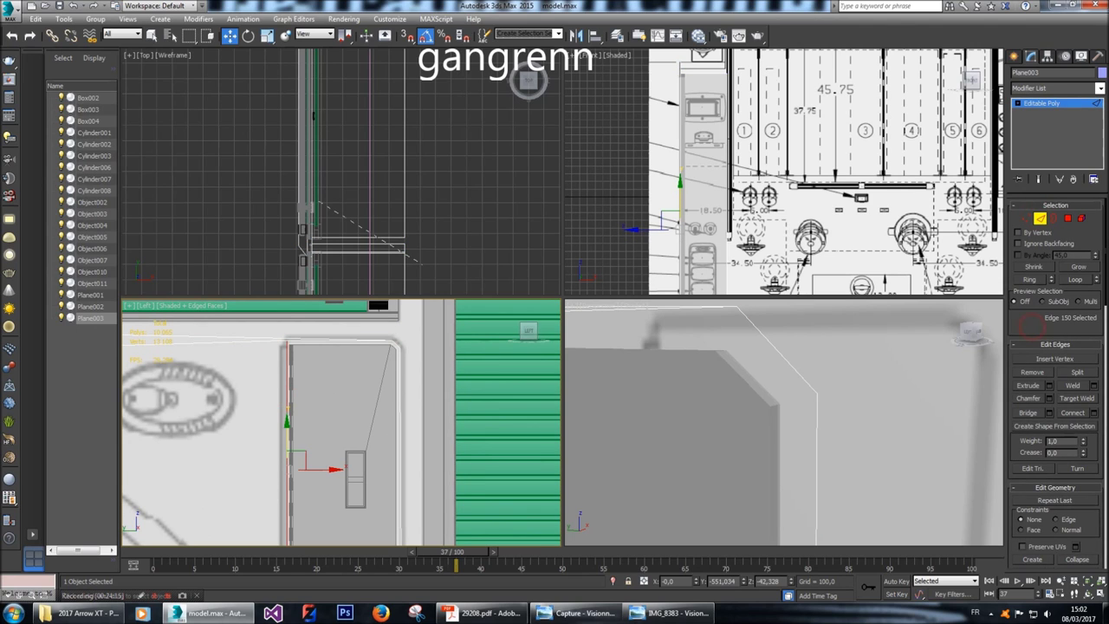
scroll(1056, 364, "down", 5)
left_click(1081, 488)
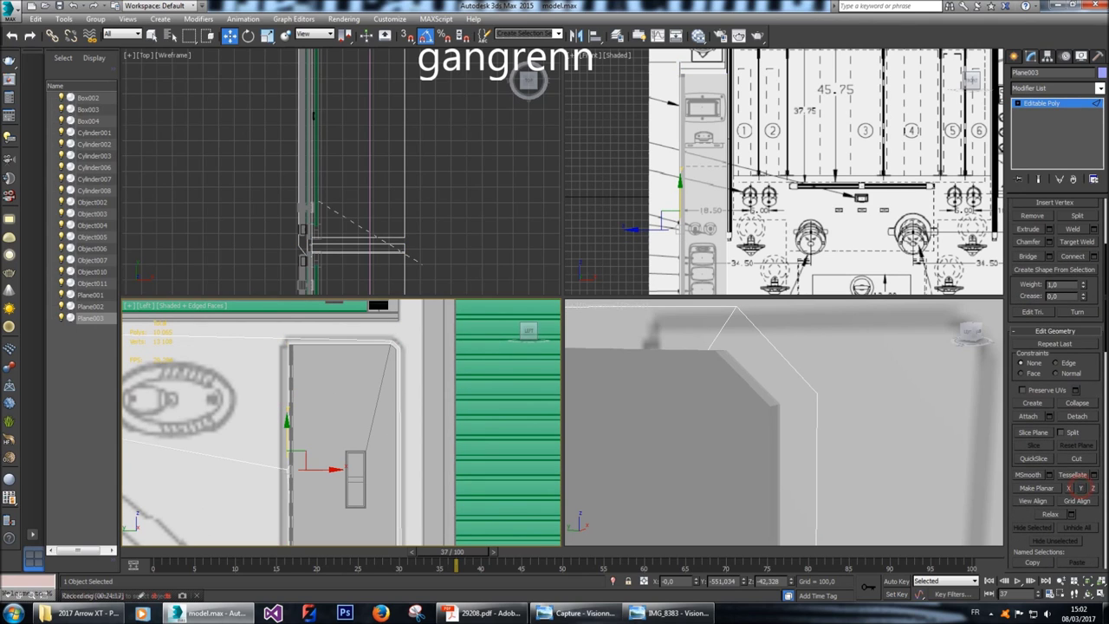
left_click(1068, 488)
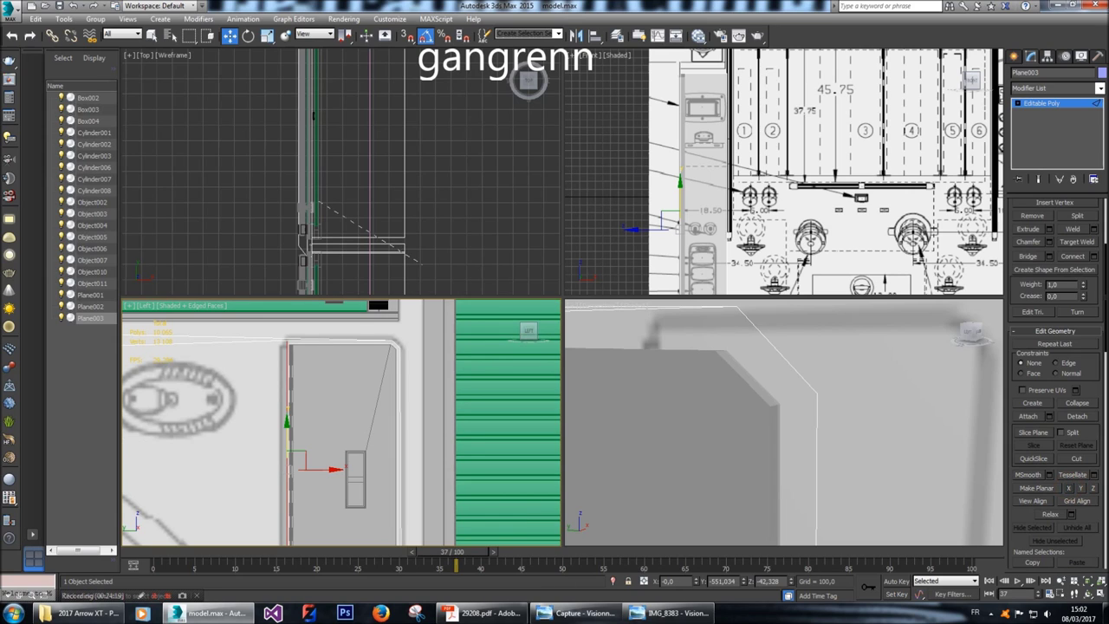
left_click(338, 341)
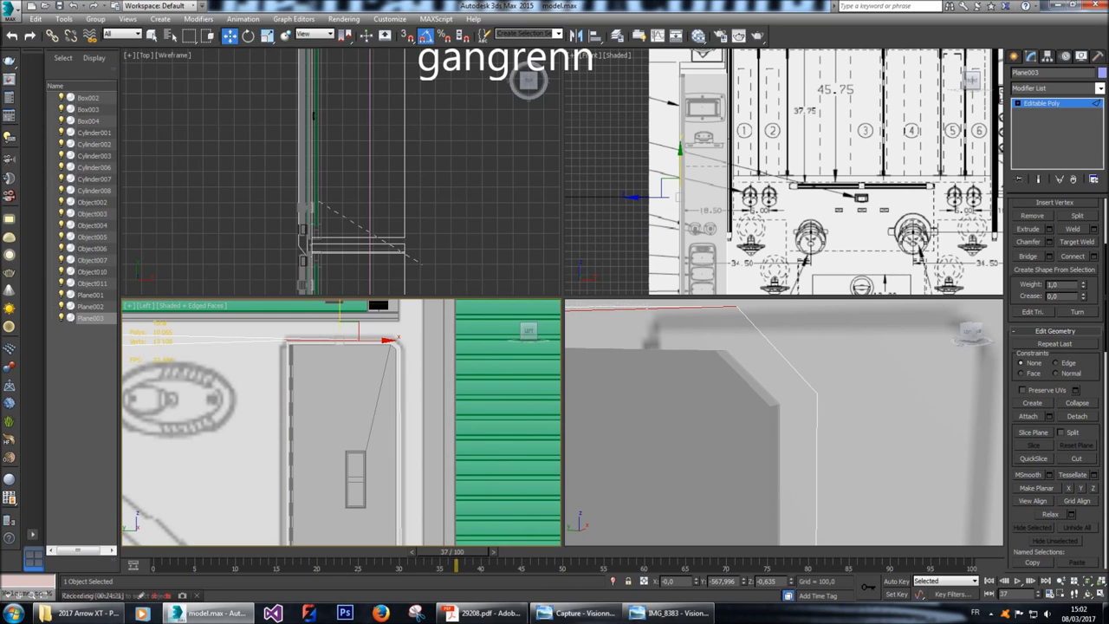
left_click(400, 420)
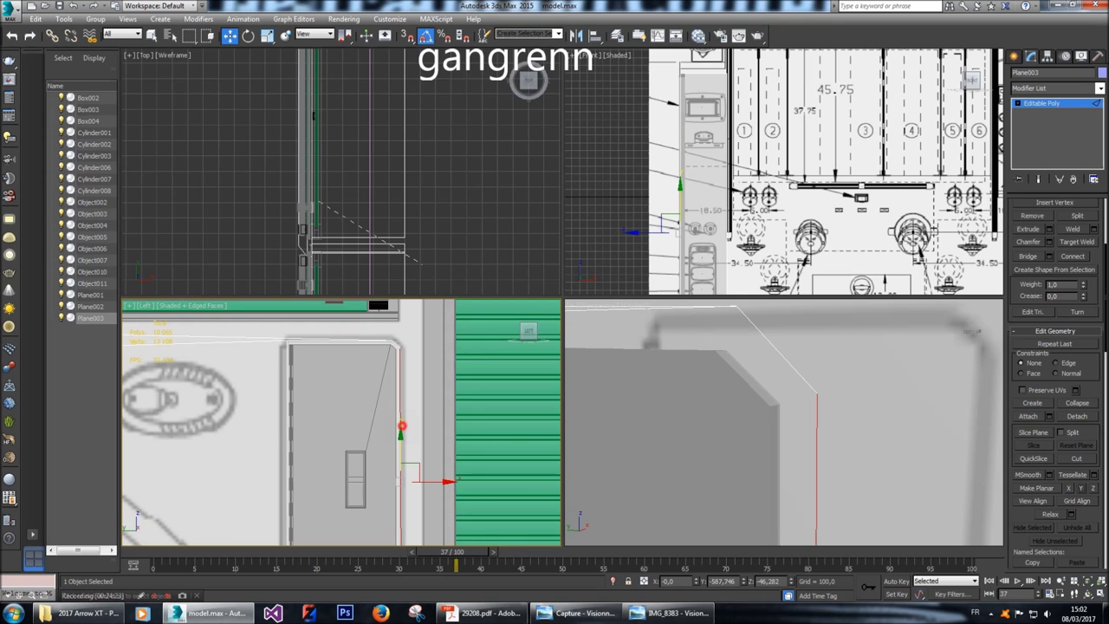
left_click(1069, 488)
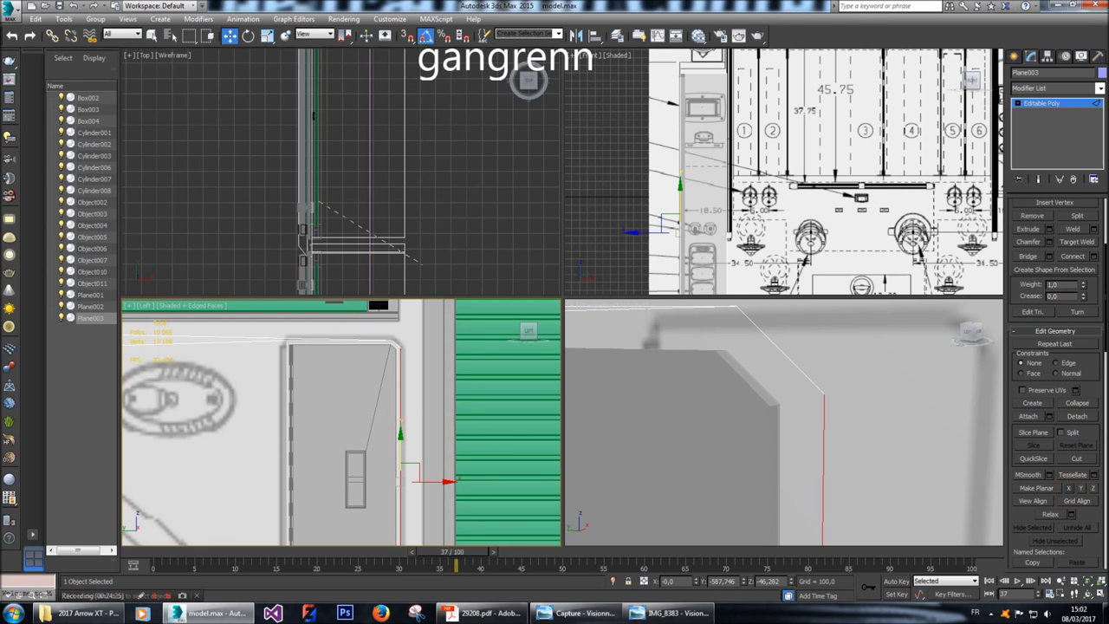
Raise the outline's bottom edge slightly and nudge the hinge-side vertical edge right.
middle_click_drag(346, 451, 376, 334)
left_click(381, 504)
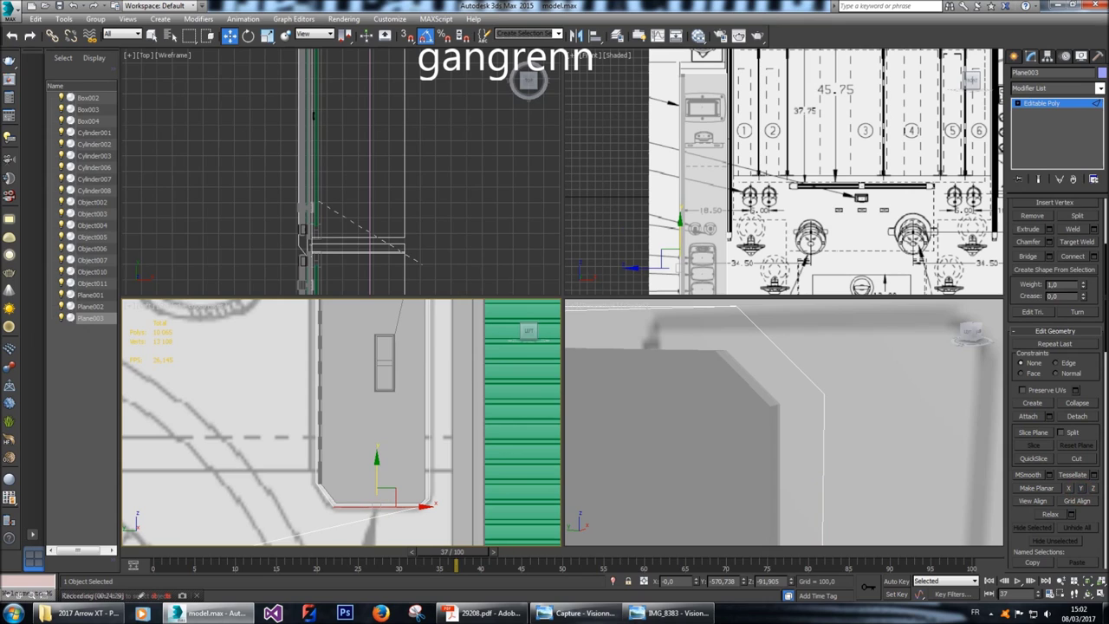
scroll(382, 504, "up", 4)
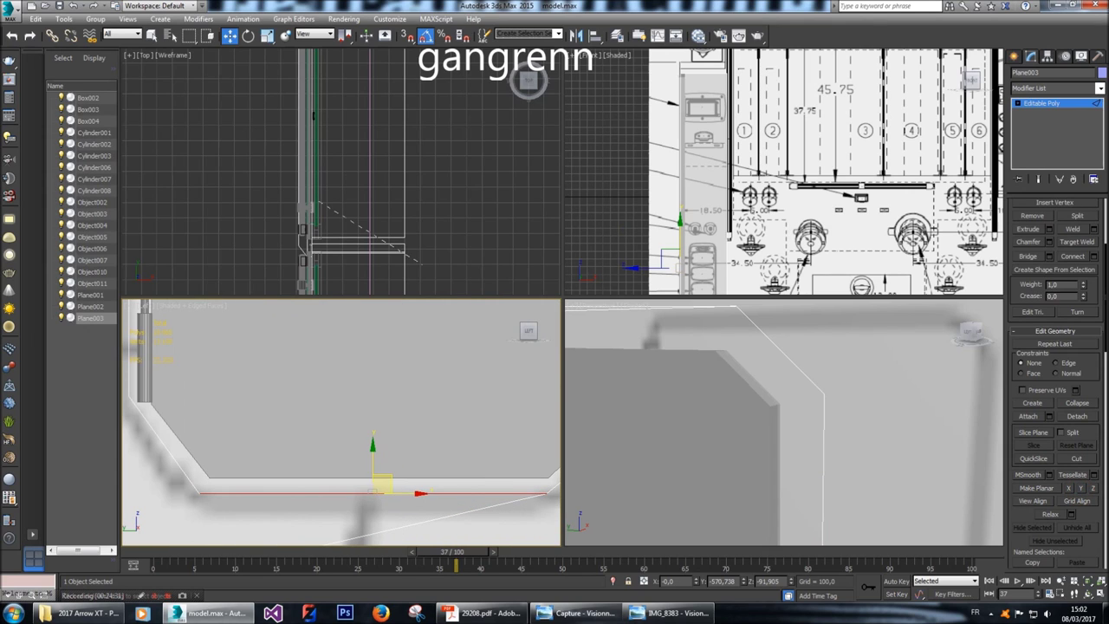
left_click_drag(373, 454, 373, 451)
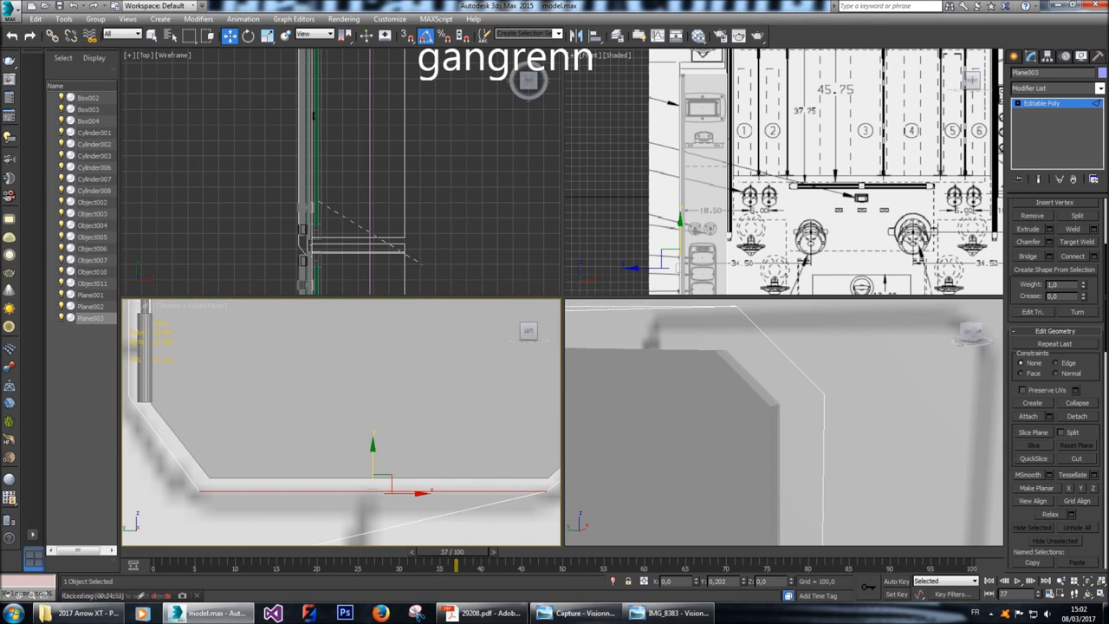
middle_click_drag(372, 451, 498, 506)
left_click(253, 429)
middle_click_drag(273, 423, 257, 423)
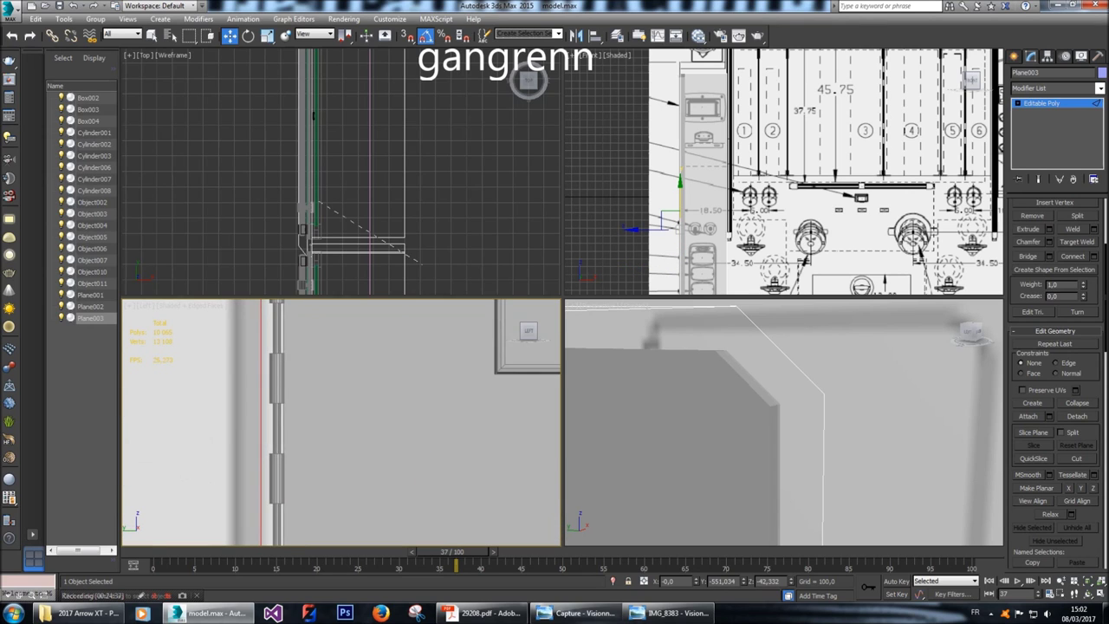
left_click_drag(254, 423, 260, 423)
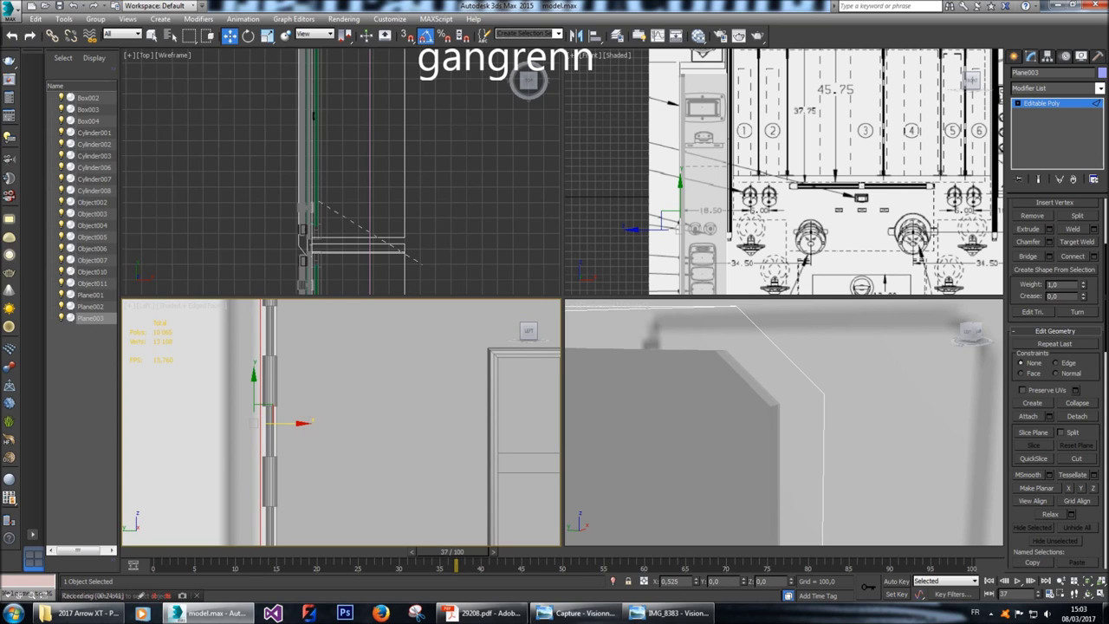
Lower the frame's top edge and move the slab's top edge up to the blueprint line.
scroll(303, 423, "down", 5)
scroll(304, 423, "up", 6)
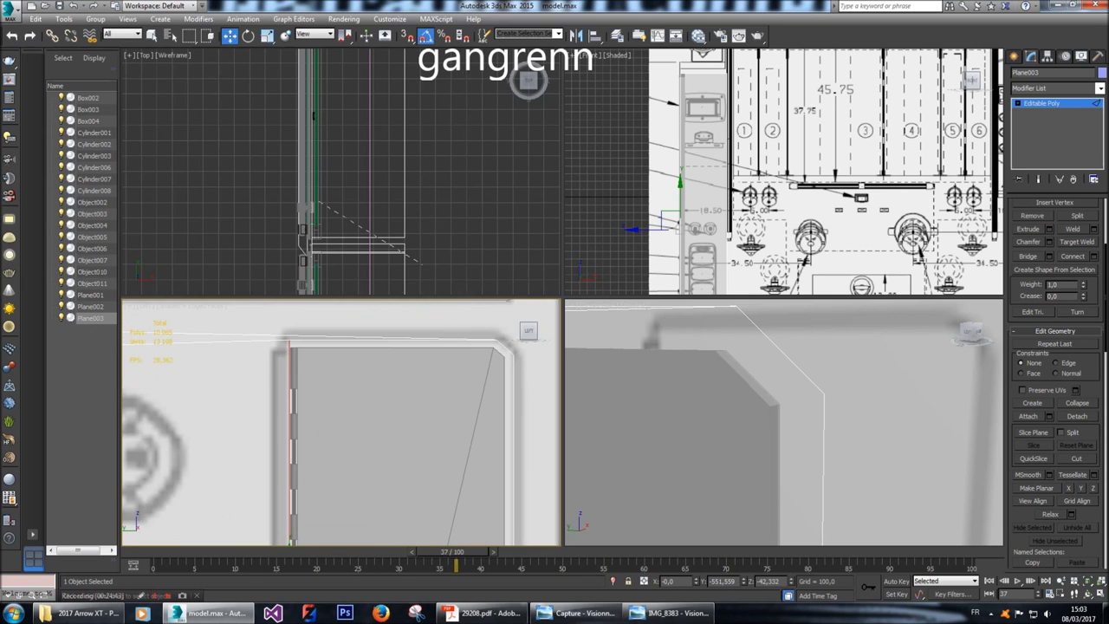
scroll(302, 344, "up", 2)
left_click(303, 342)
middle_click_drag(302, 342, 252, 385)
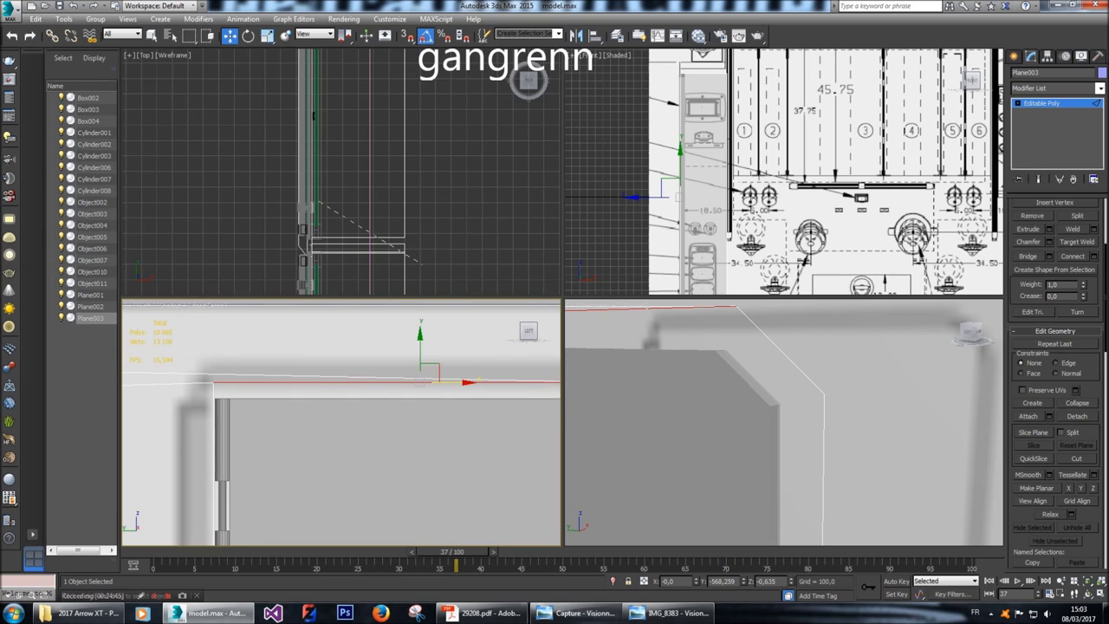
left_click(420, 333)
left_click_drag(421, 332, 407, 349)
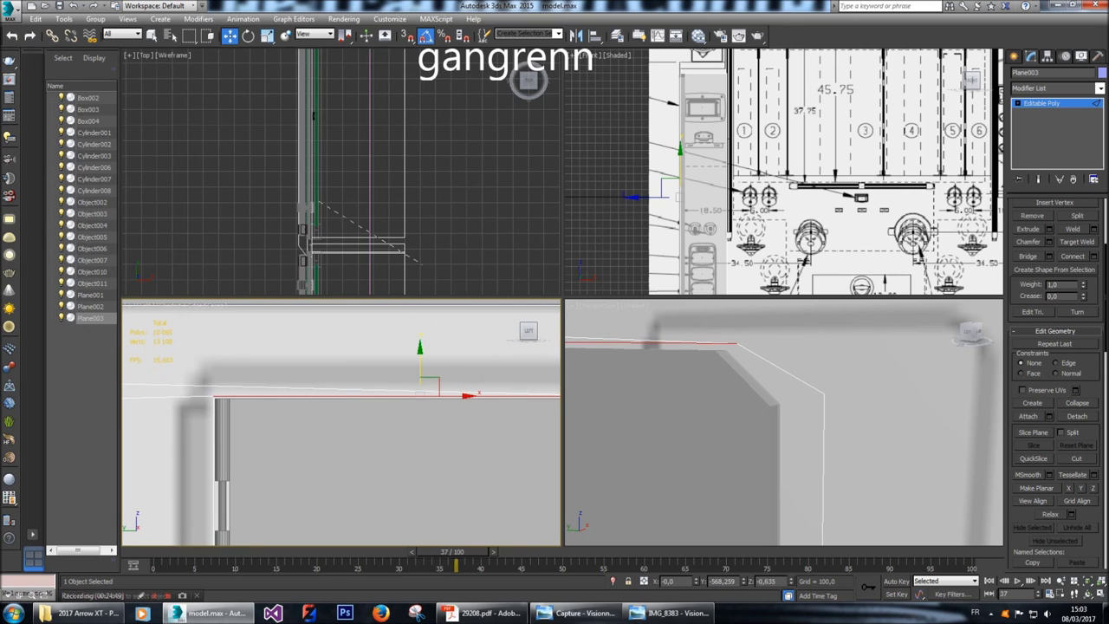
middle_click_drag(406, 348, 246, 357)
left_click(418, 448)
middle_click_drag(173, 433, 339, 438)
left_click(339, 439)
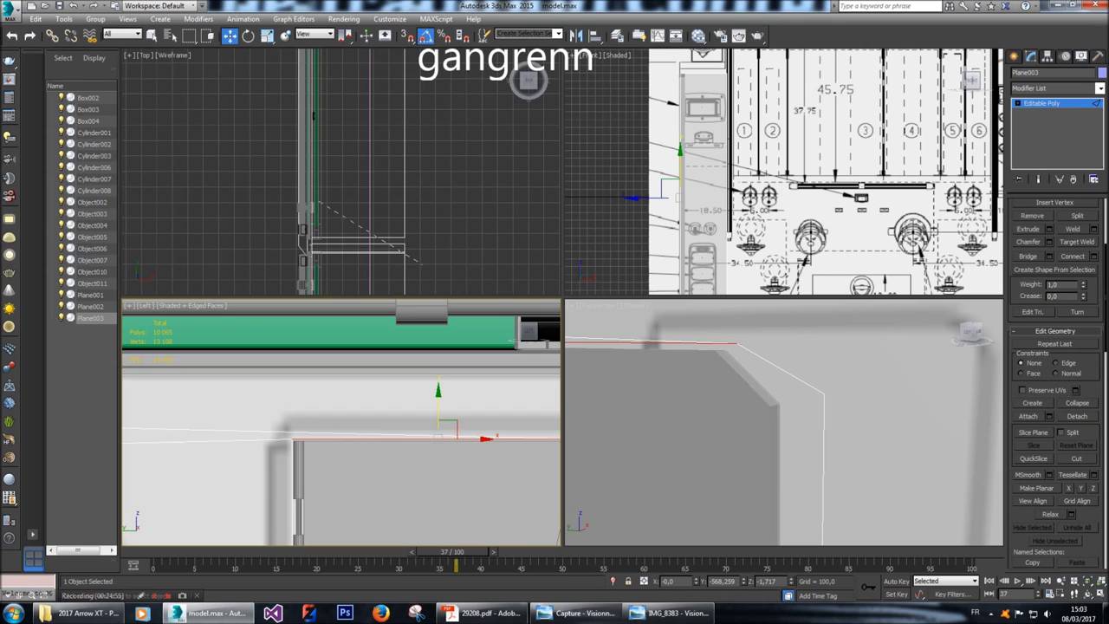
left_click_drag(438, 403, 437, 393)
Align the outline's vertical edge with the door side, then select the bottom edge.
middle_click_drag(438, 431, 237, 357)
left_click(409, 433)
middle_click_drag(409, 433, 399, 355)
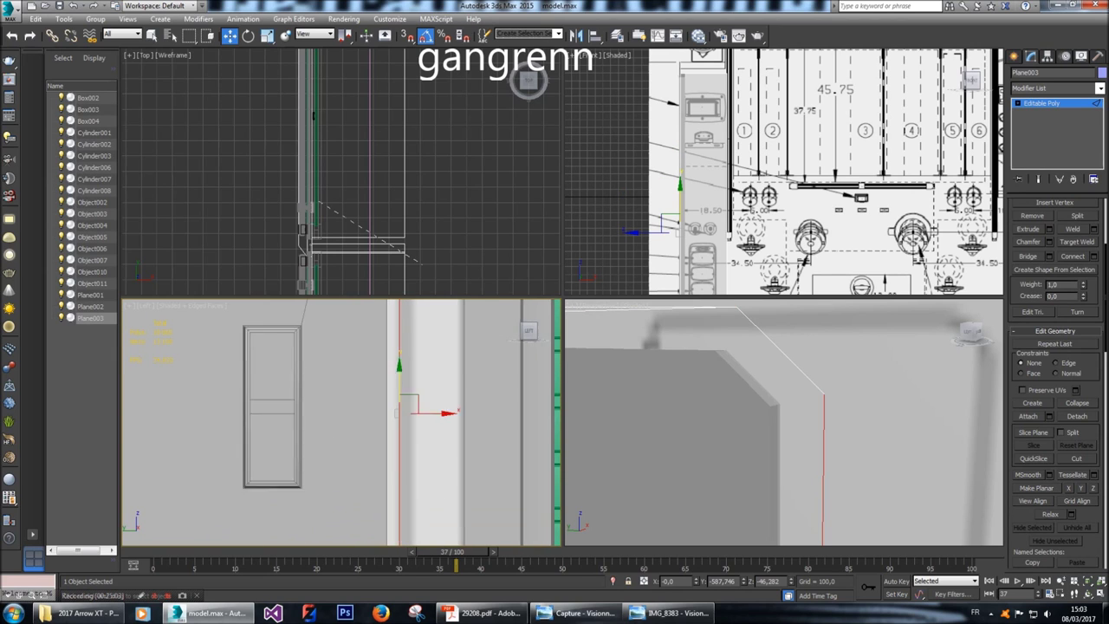
scroll(251, 477, "up", 5)
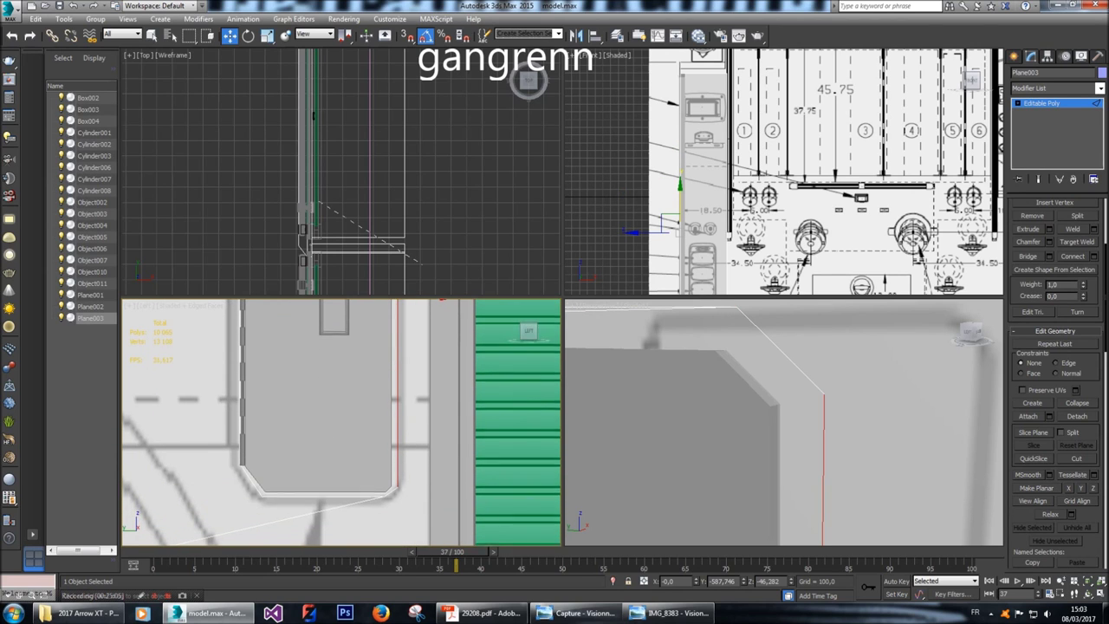
scroll(341, 423, "down", 4)
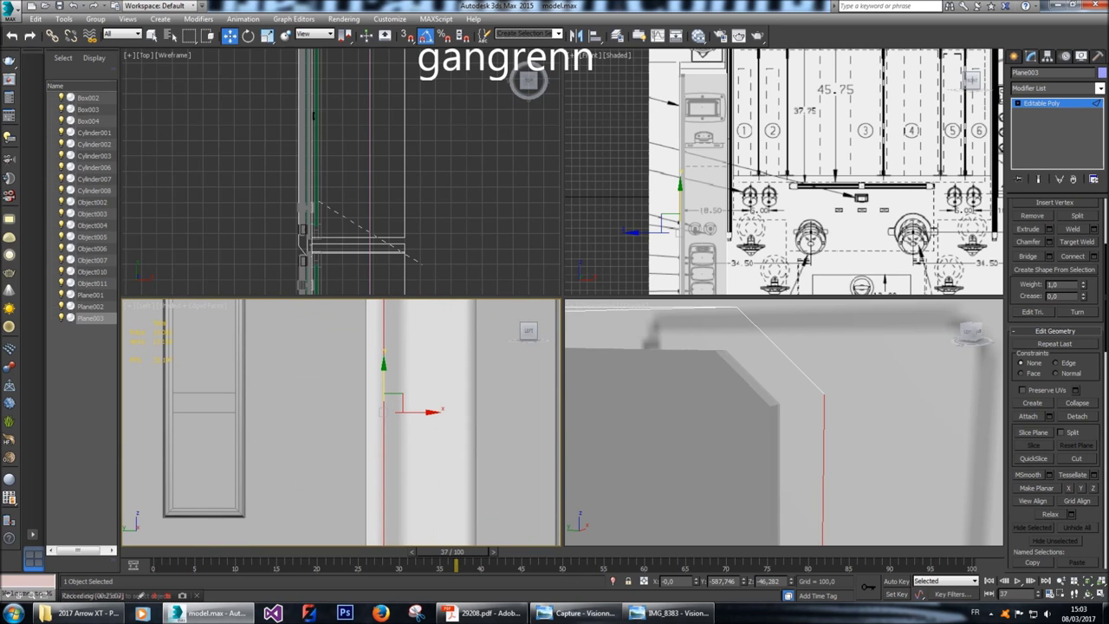
left_click_drag(431, 412, 424, 411)
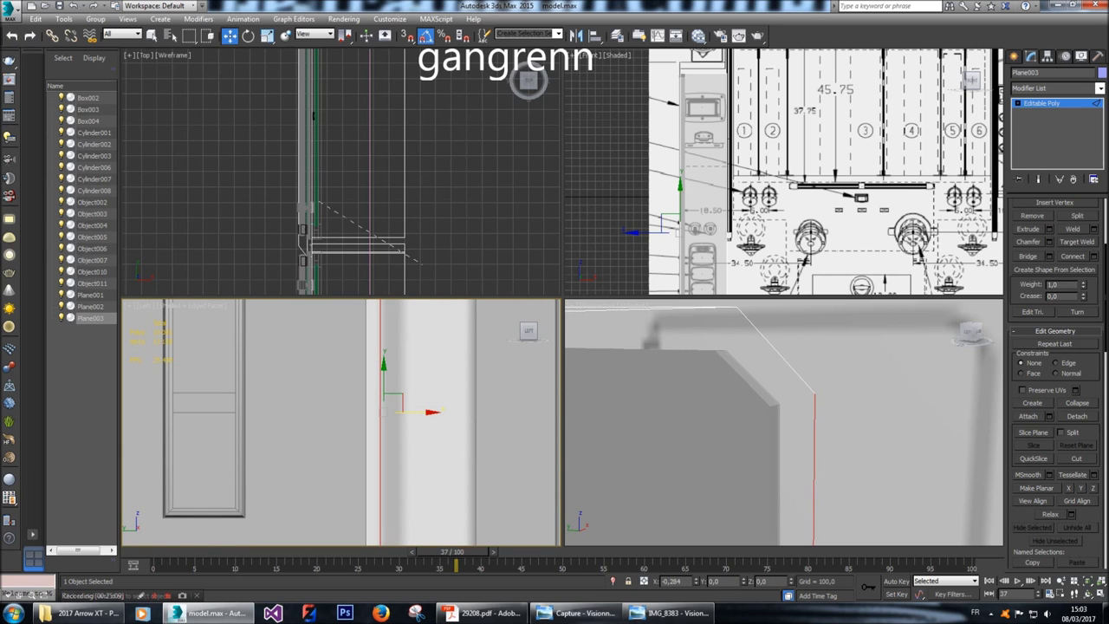
scroll(424, 416, "down", 2)
scroll(381, 425, "down", 2)
scroll(381, 425, "up", 3)
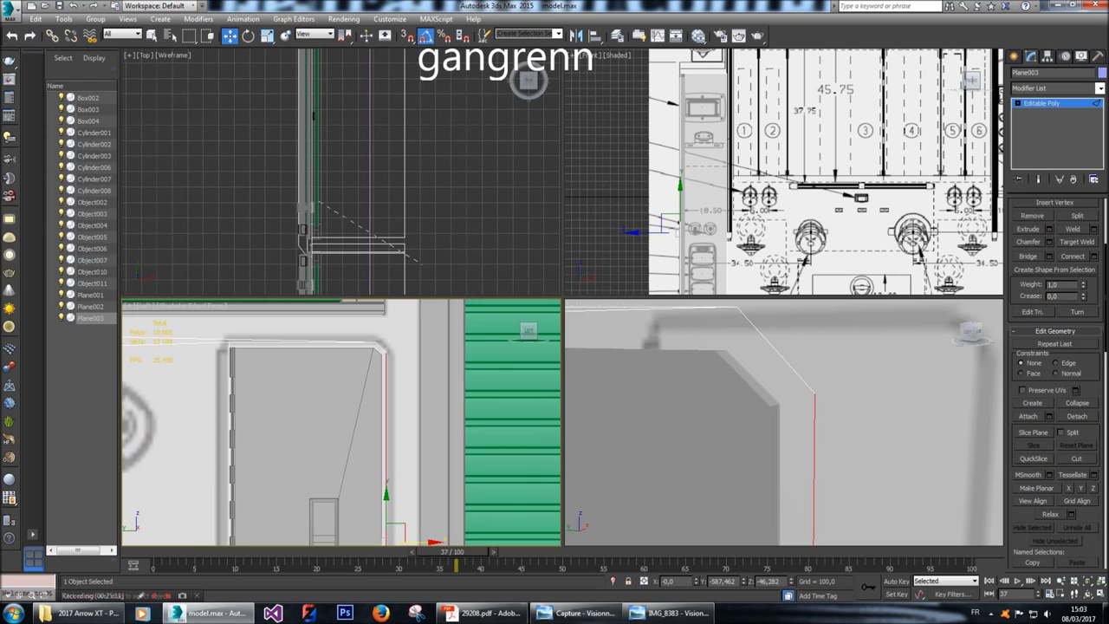
scroll(381, 425, "down", 3)
scroll(408, 433, "up", 3)
left_click_drag(422, 416, 423, 417)
scroll(423, 417, "down", 5)
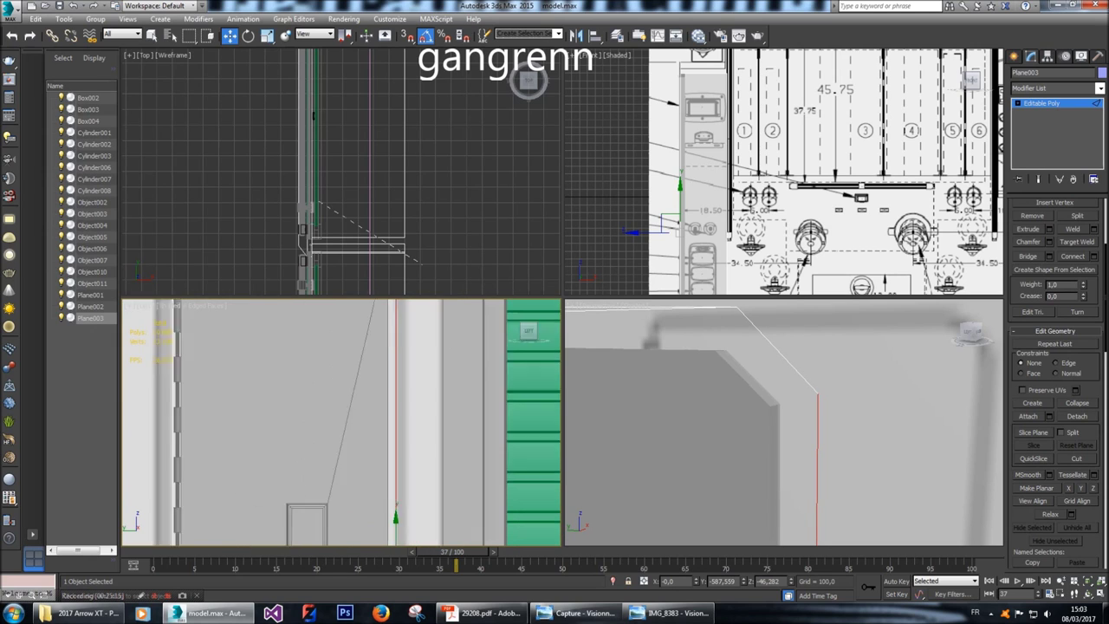
scroll(423, 417, "up", 1)
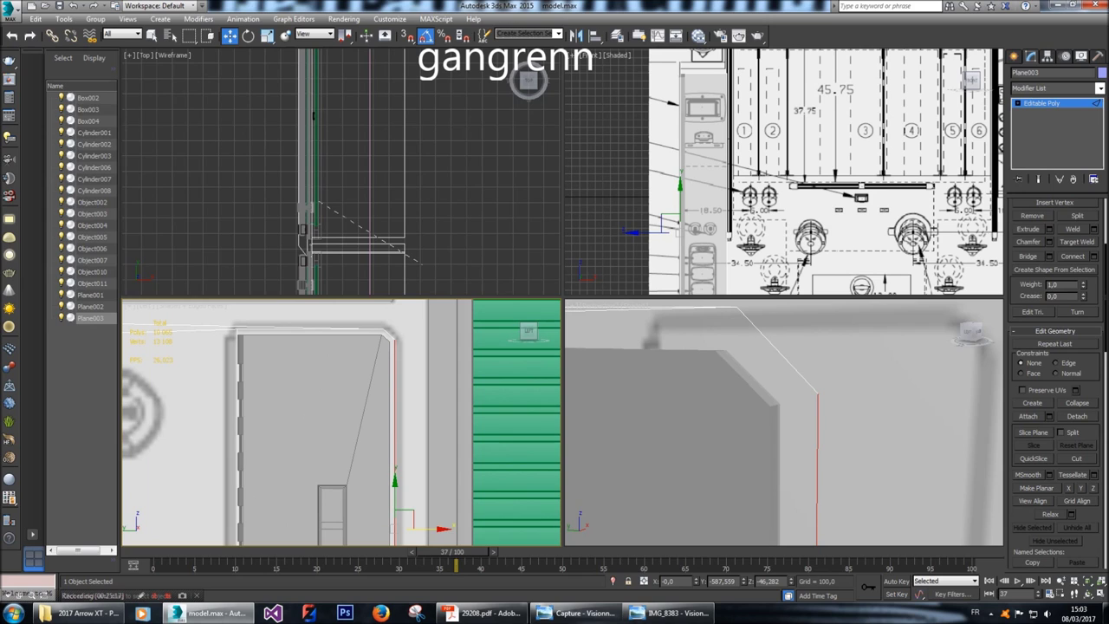
middle_click_drag(423, 417, 423, 346)
scroll(423, 382, "up", 4)
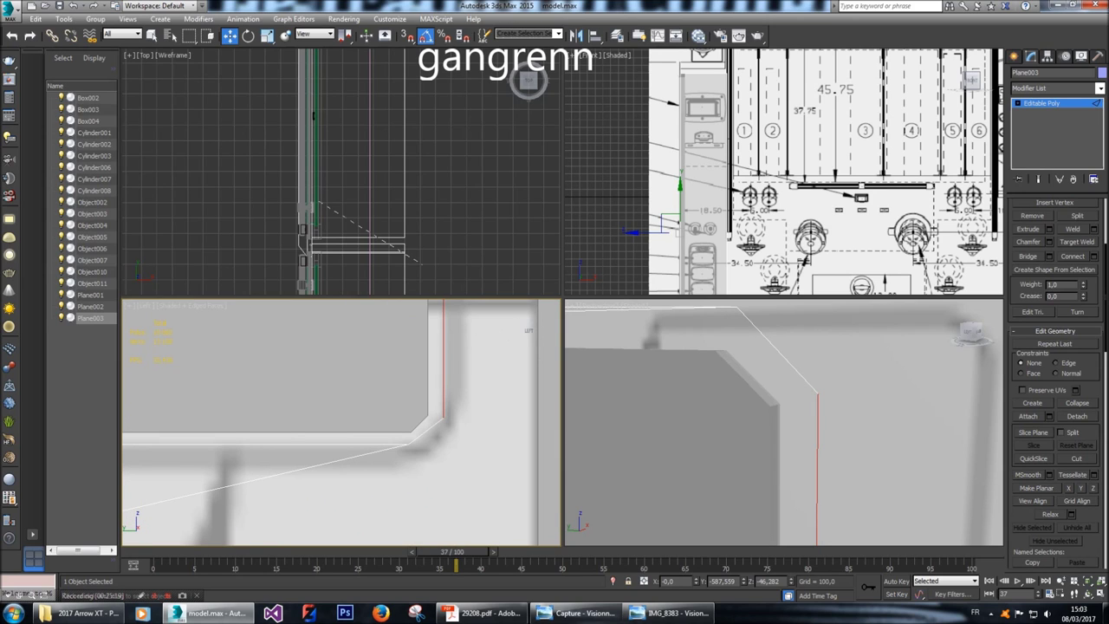
left_click(343, 445)
middle_click_drag(344, 446, 421, 481)
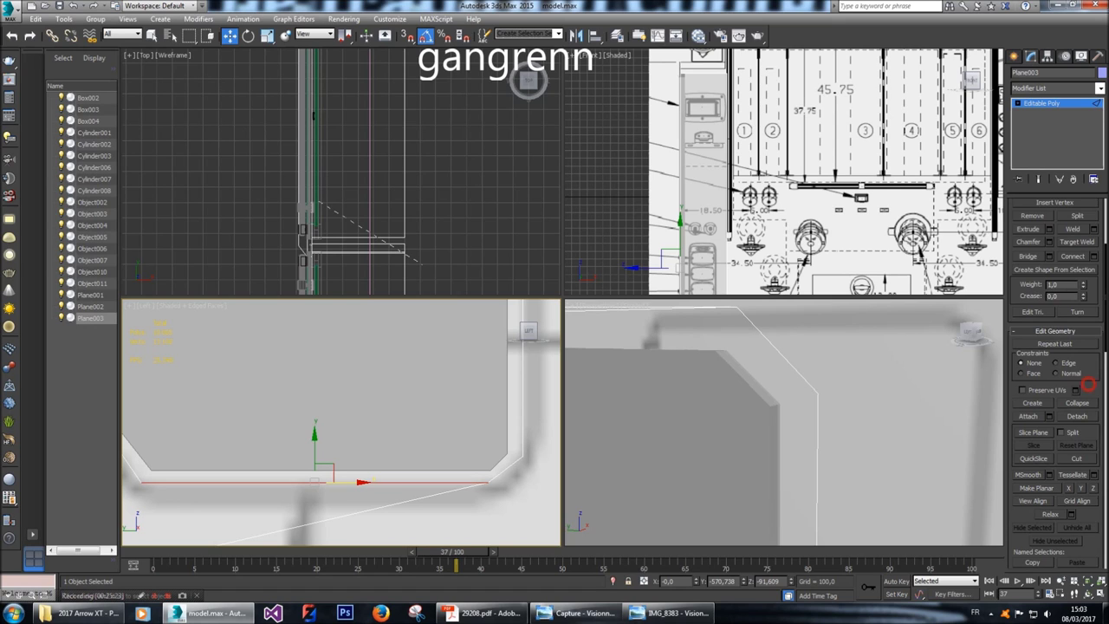
Shift the outline's corner vertex slightly right along X.
key("2")
key("1")
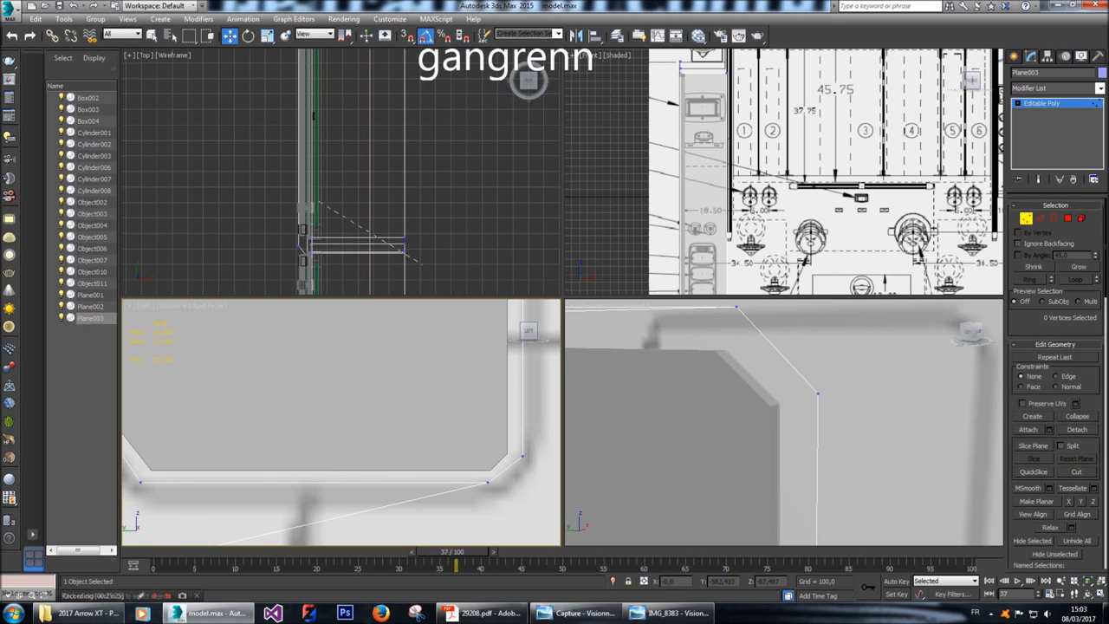
middle_click_drag(485, 481, 437, 473)
left_click(437, 472)
left_click(491, 476)
left_click_drag(491, 476, 493, 475)
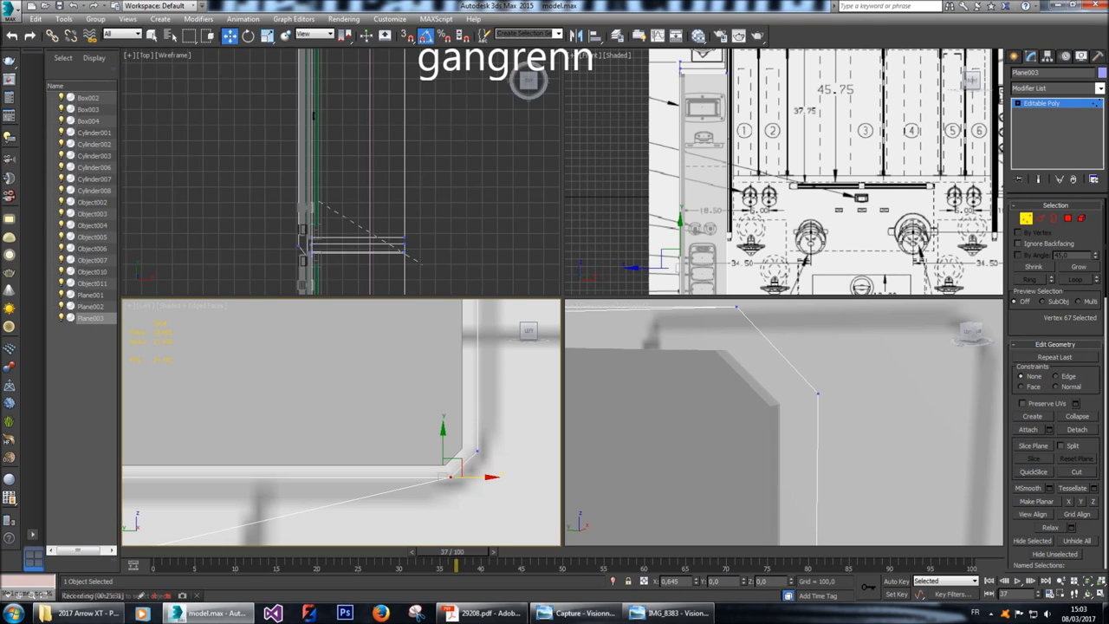
scroll(450, 468, "down", 5)
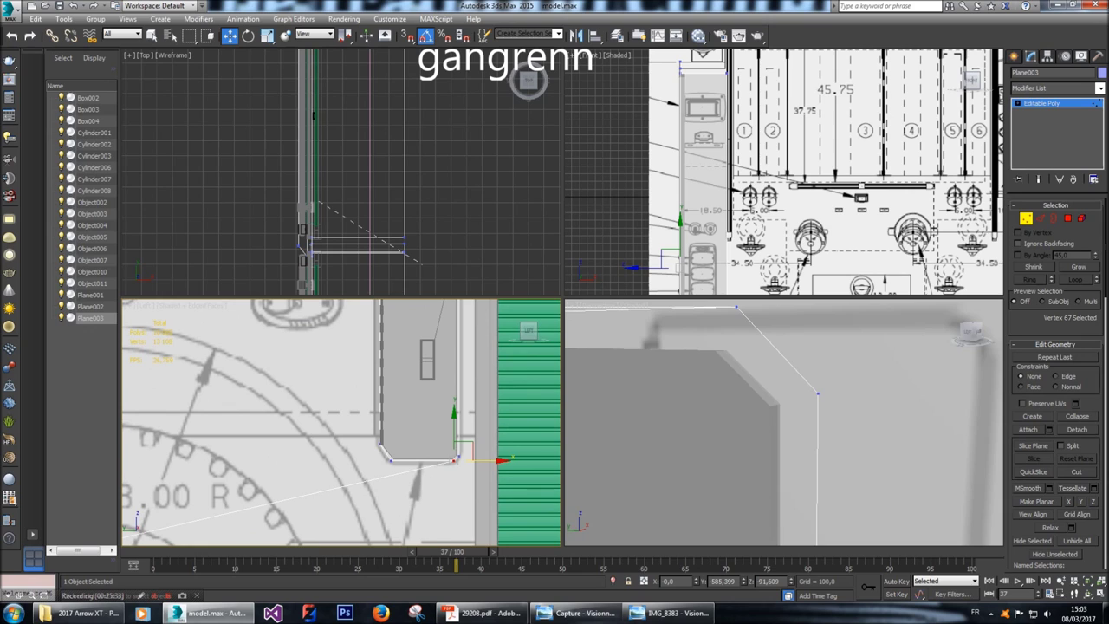
Select the strip of polygons bordering the compartment.
key("4")
left_click(421, 381)
middle_click_drag(421, 373, 414, 450)
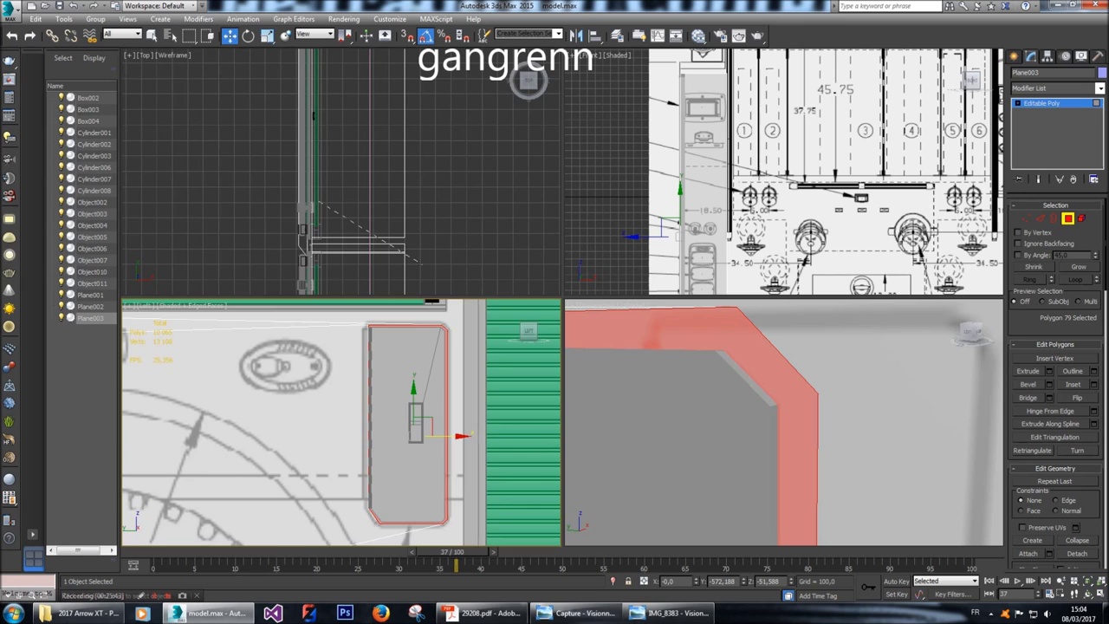
Extrude the selected border strip by -60 and inspect it in the perspective view.
key("f")
key("t")
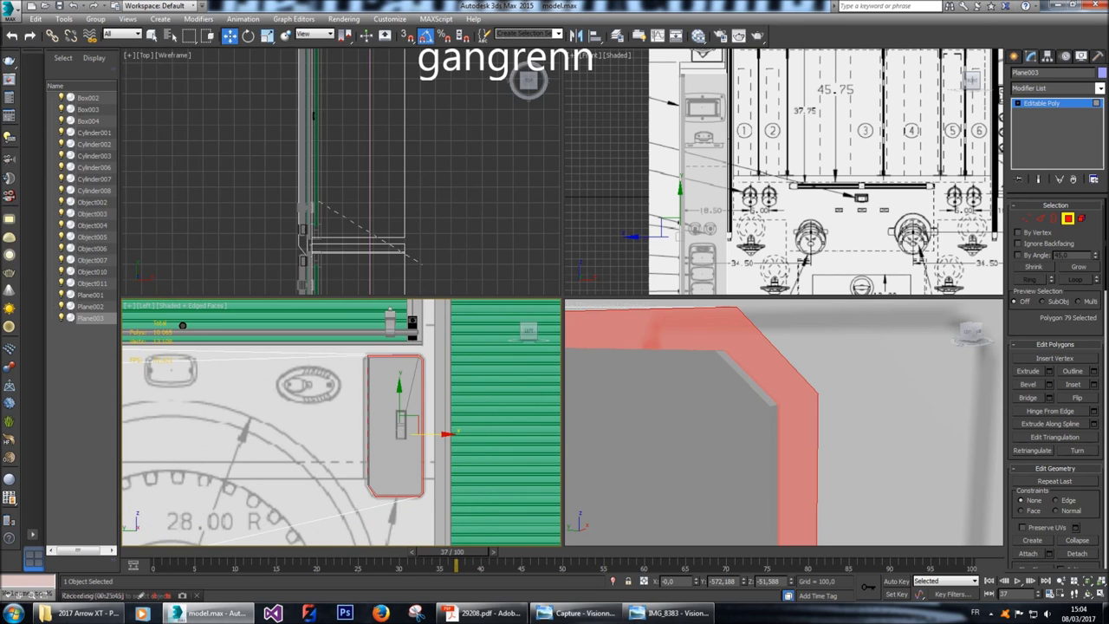
middle_click_drag(784, 433, 785, 360, "alt")
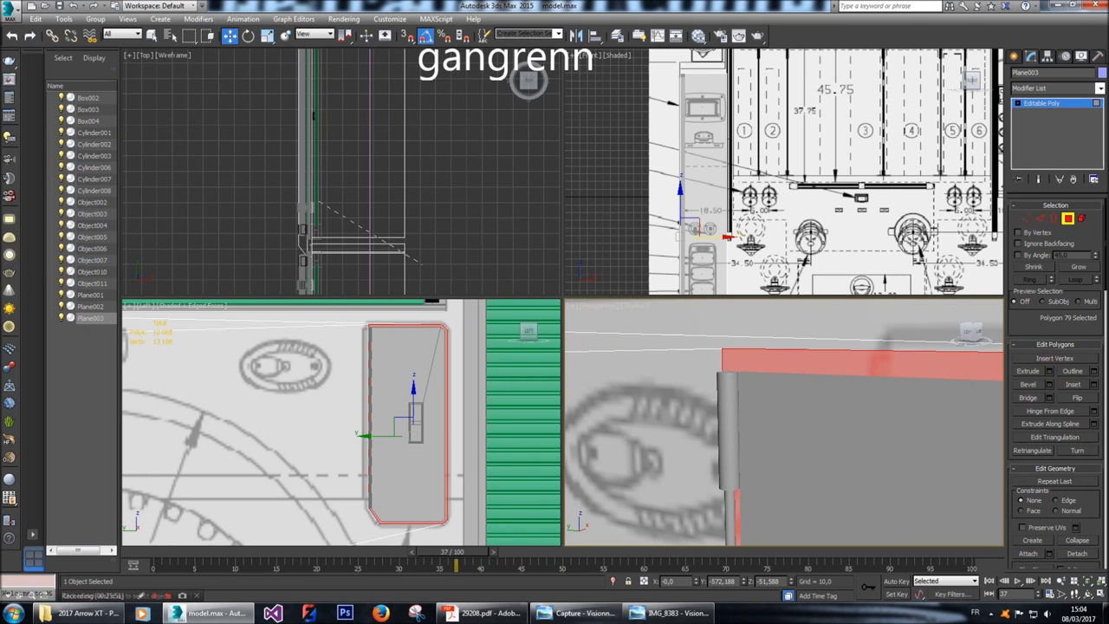
left_click(1050, 371)
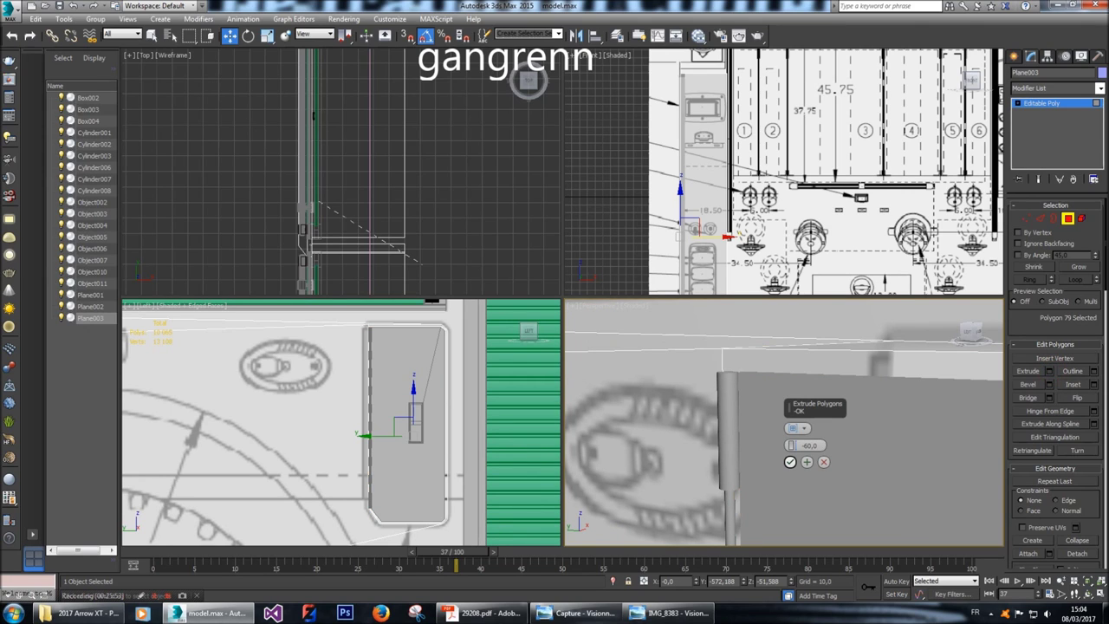
left_click(789, 462)
middle_click_drag(790, 462, 767, 404, "alt")
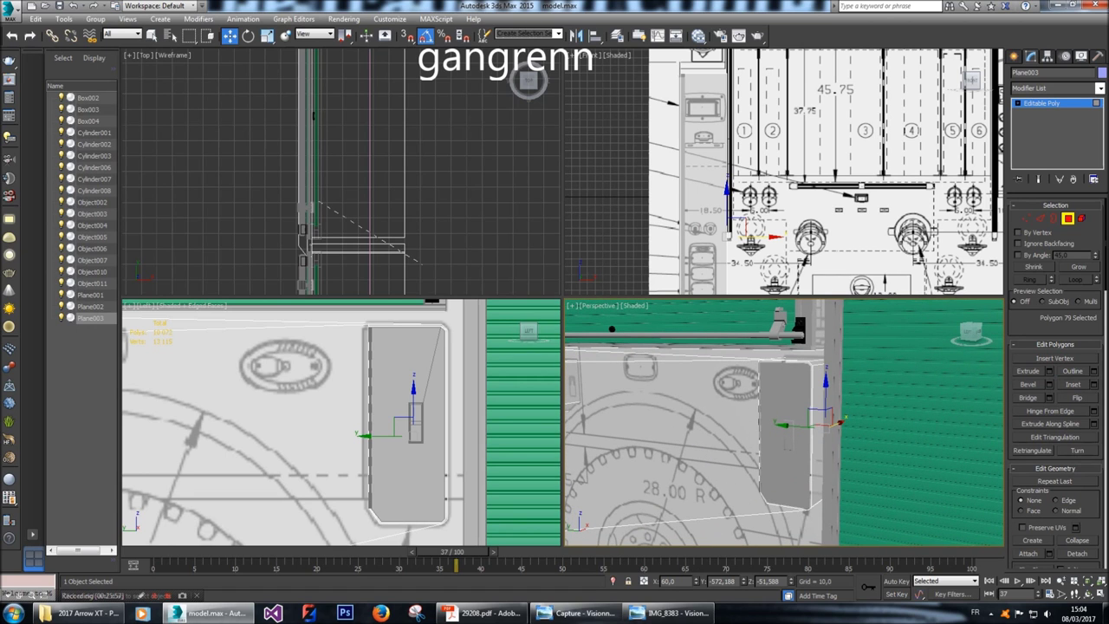
left_click(1017, 55)
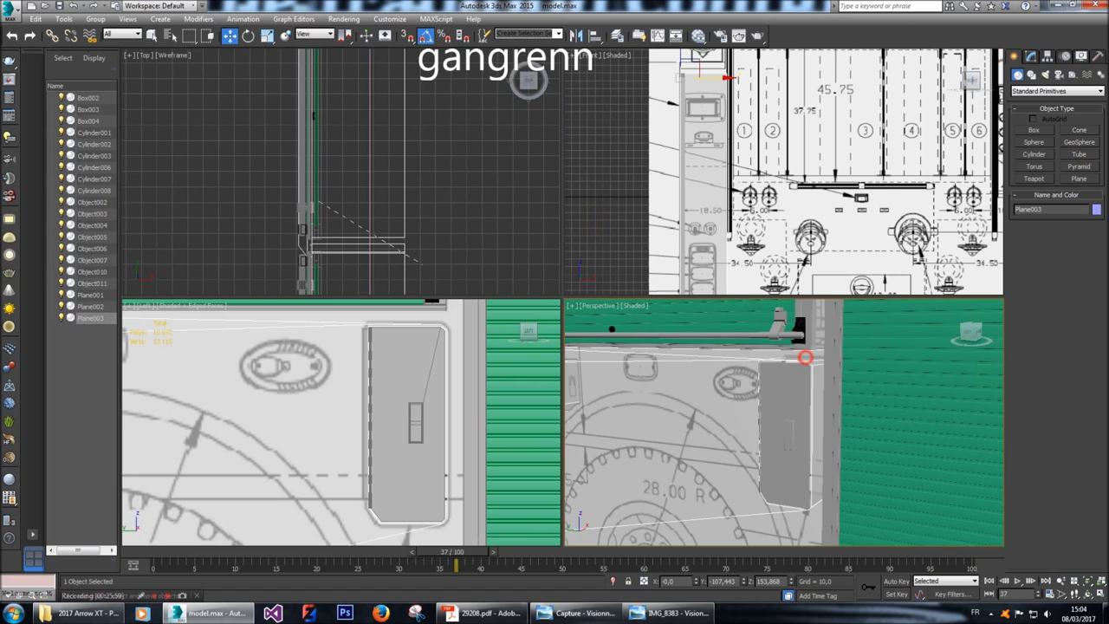
key("alt+x")
scroll(806, 357, "down", 6)
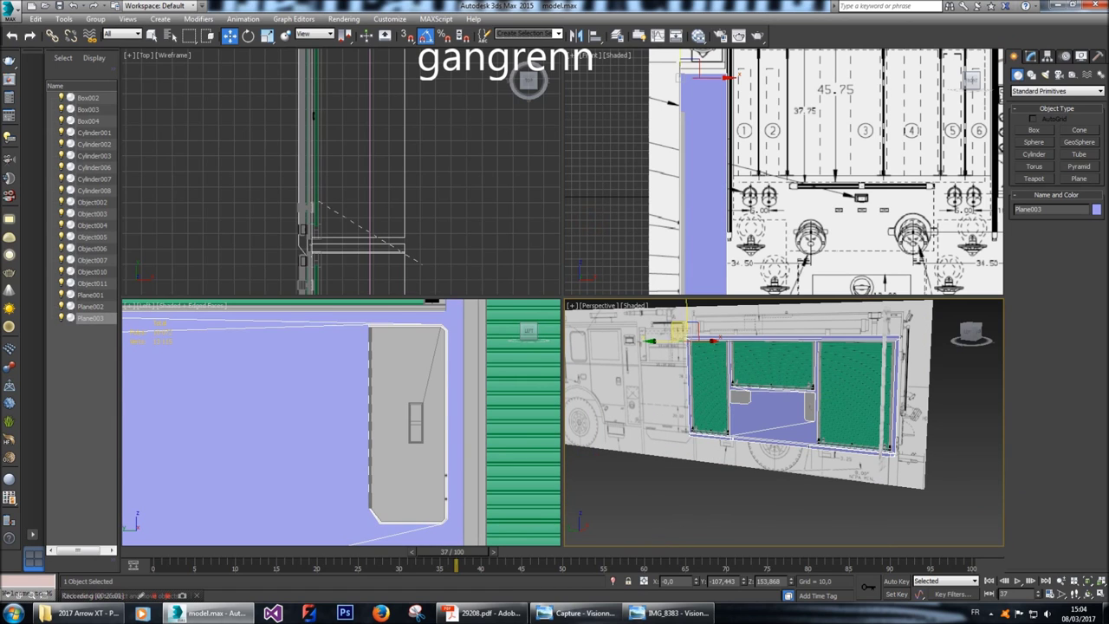
key("ctrl+d")
middle_click_drag(806, 357, 854, 357, "alt")
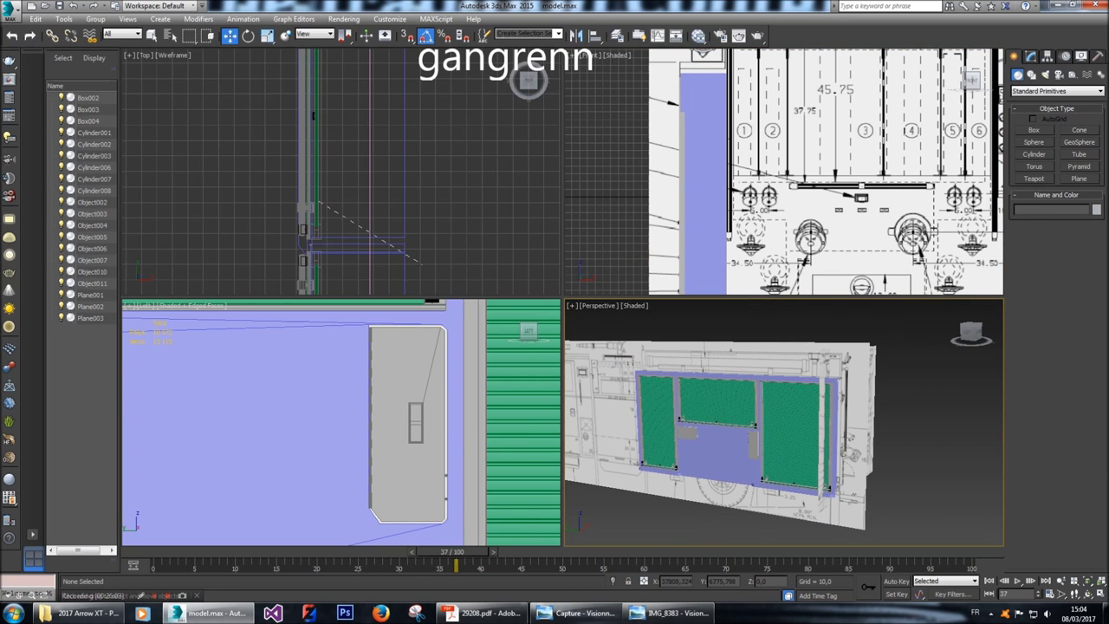
left_click_drag(971, 334, 932, 340)
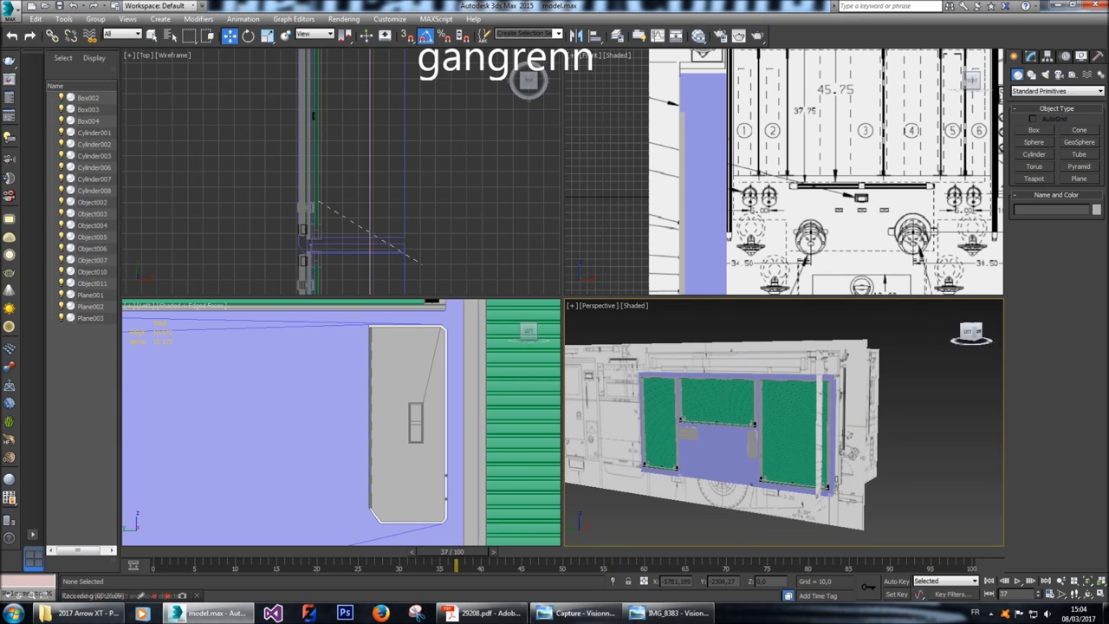
scroll(784, 390, "up", 10)
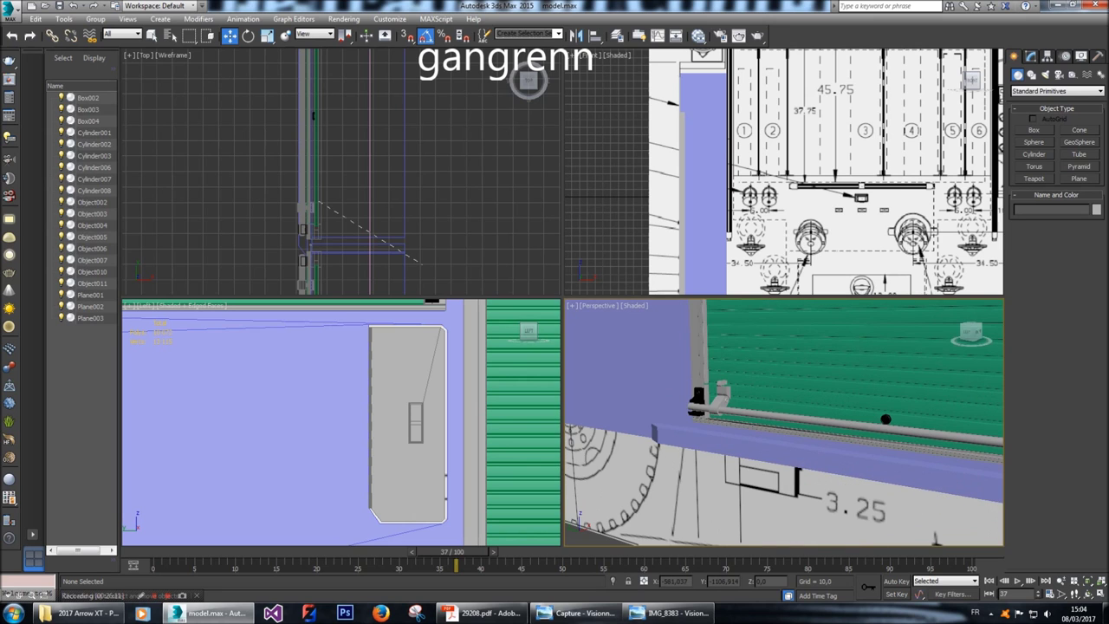
middle_click_drag(784, 390, 806, 381, "alt")
middle_click_drag(784, 422, 864, 370, "alt")
left_click(743, 459)
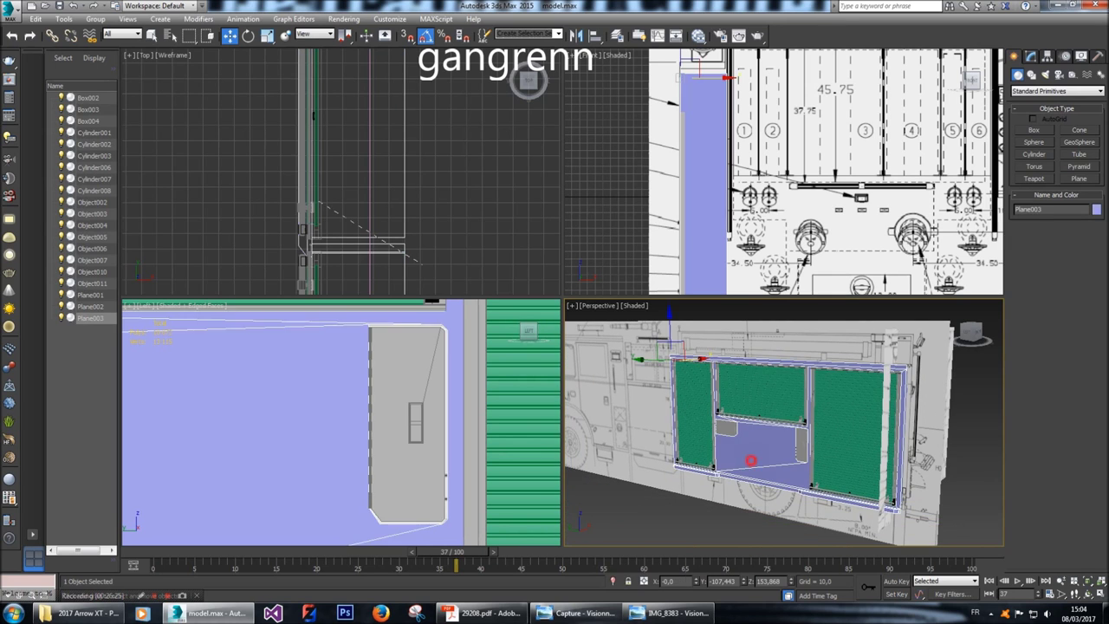
scroll(341, 422, "down", 5)
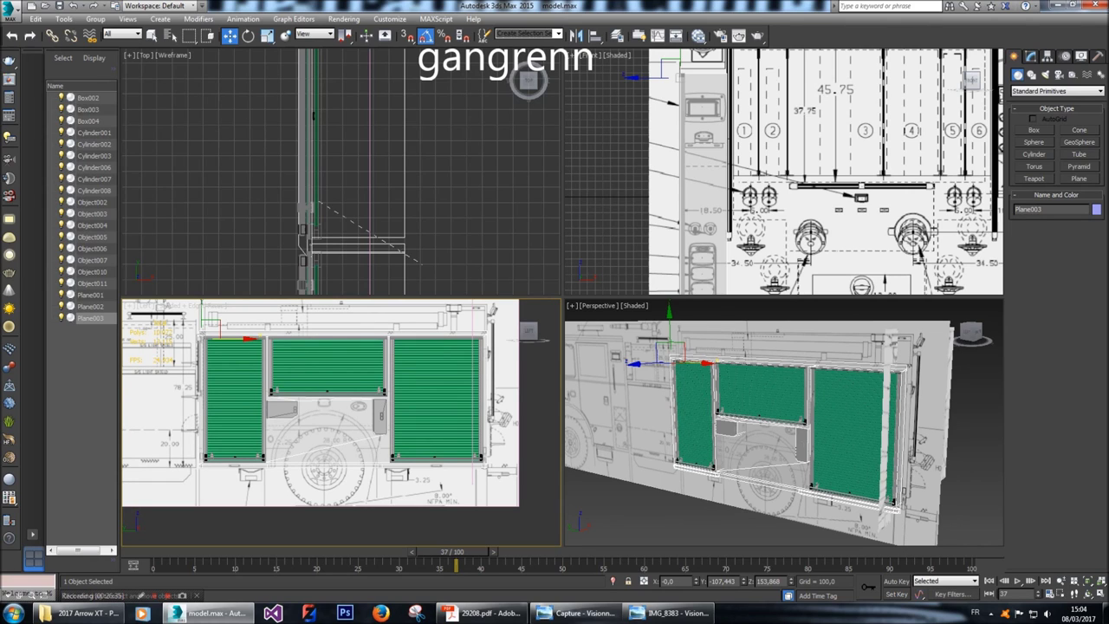
scroll(321, 403, "down", 1)
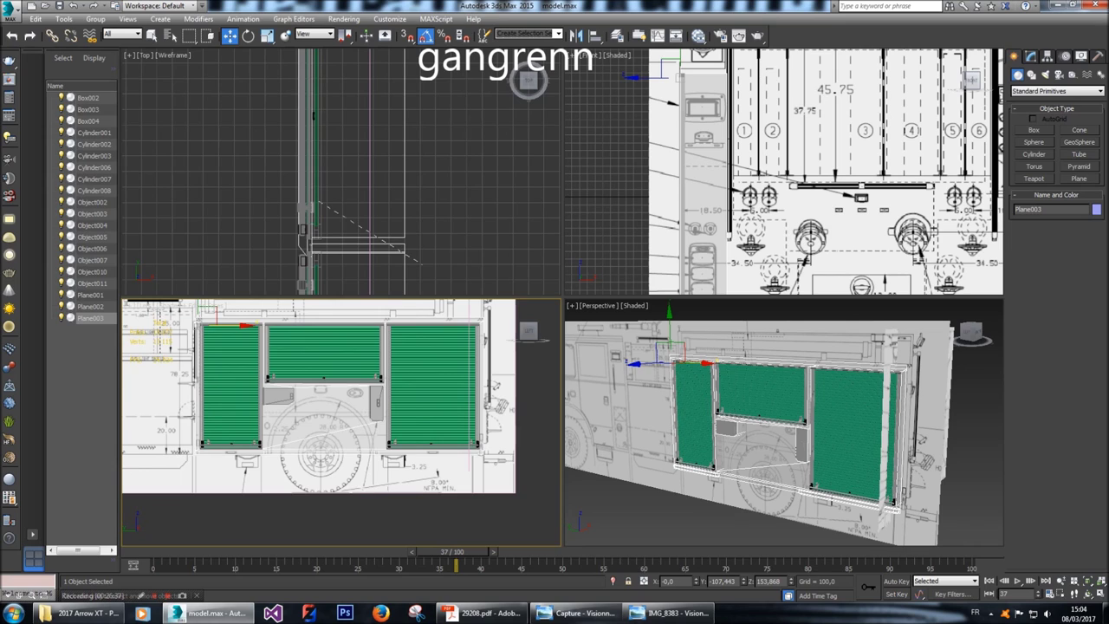
scroll(347, 446, "up", 2)
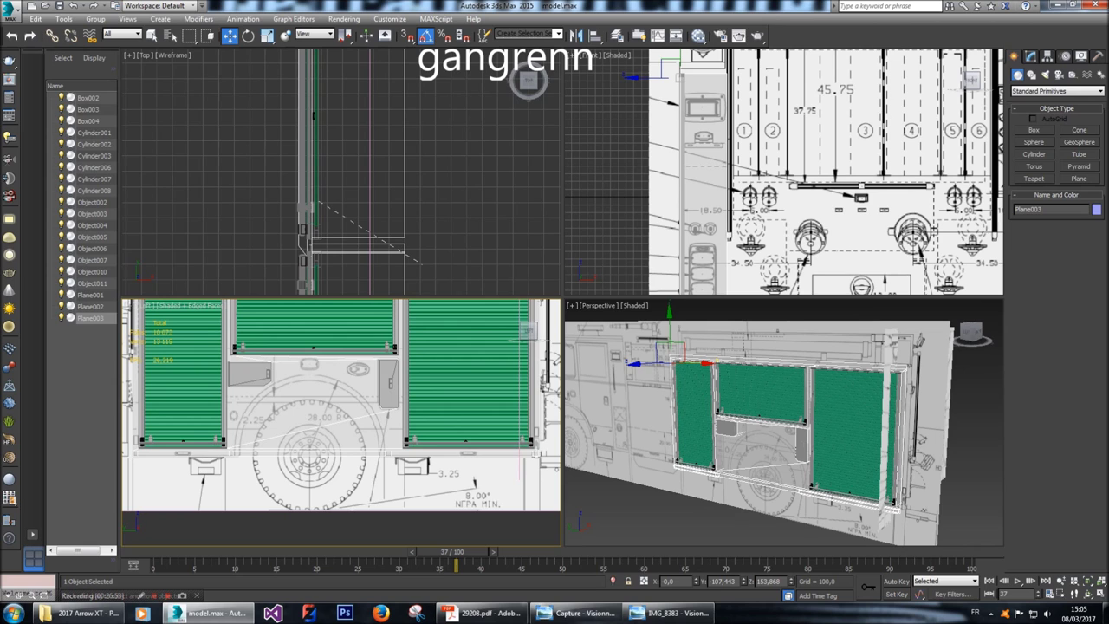
scroll(704, 237, "down", 3)
middle_click_drag(704, 237, 683, 215)
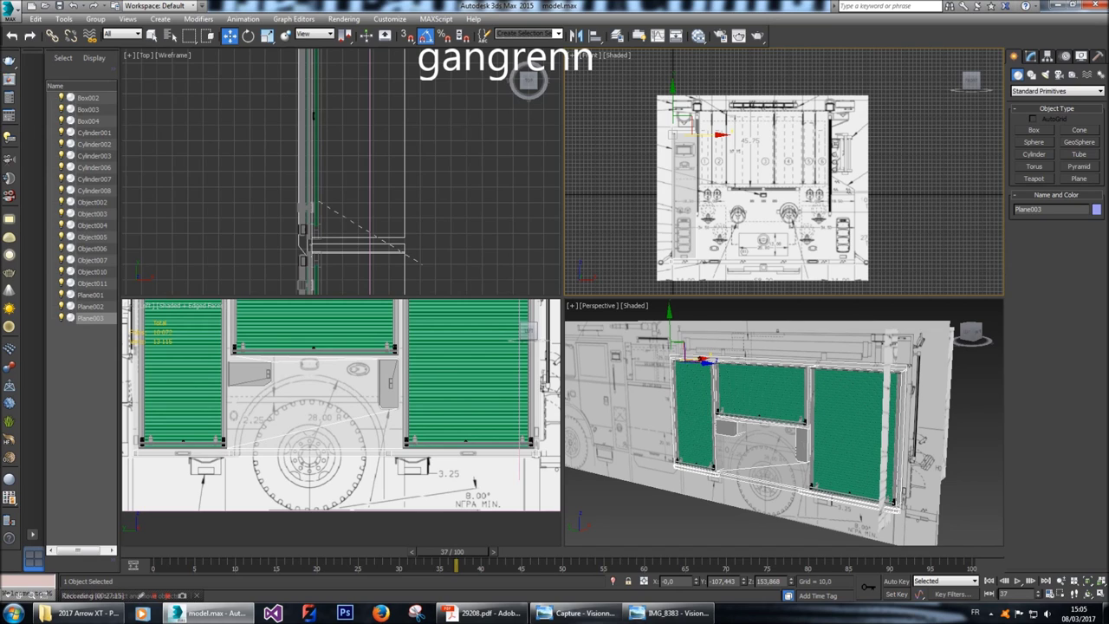
left_click(866, 364)
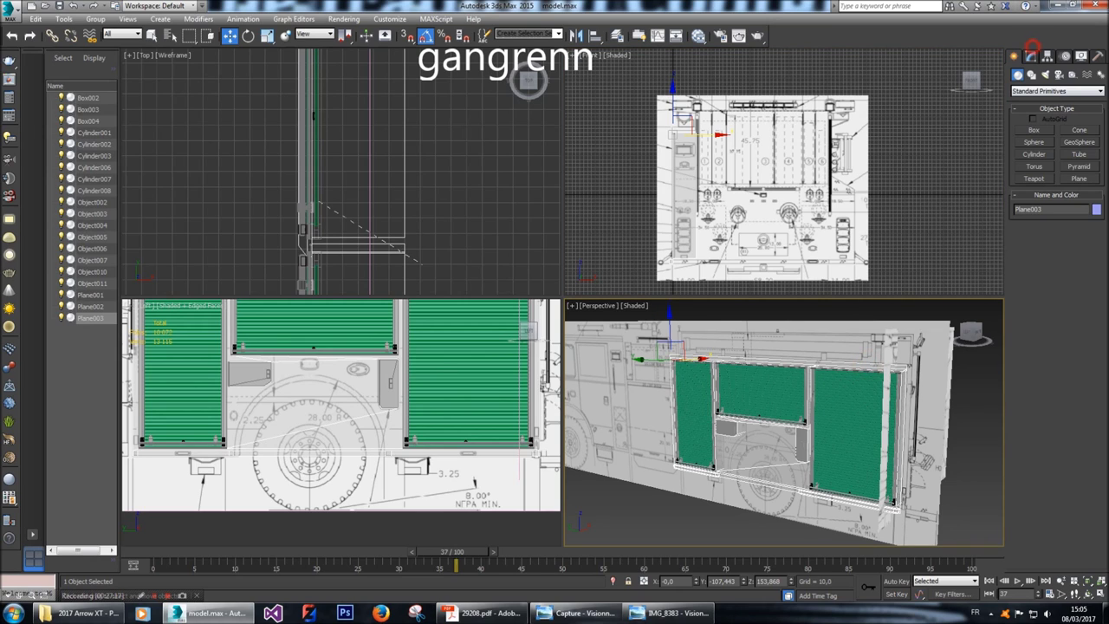
Isolate Plane003 with Hide Unselected and double-click to select its outer border edge loop.
left_click(1032, 56)
left_click(1055, 217)
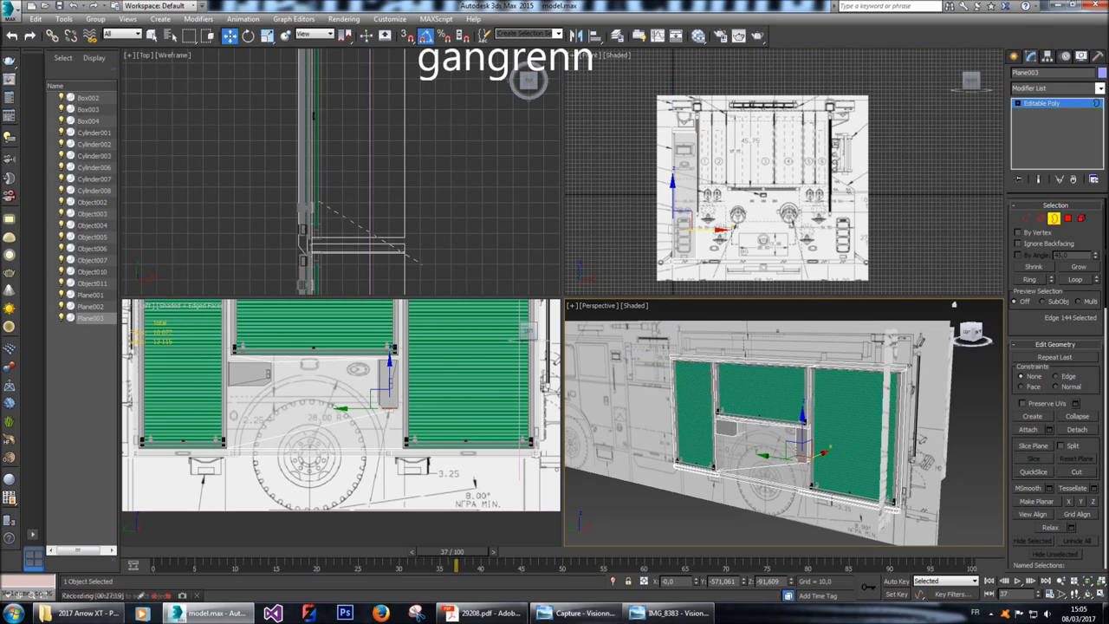
right_click(888, 368)
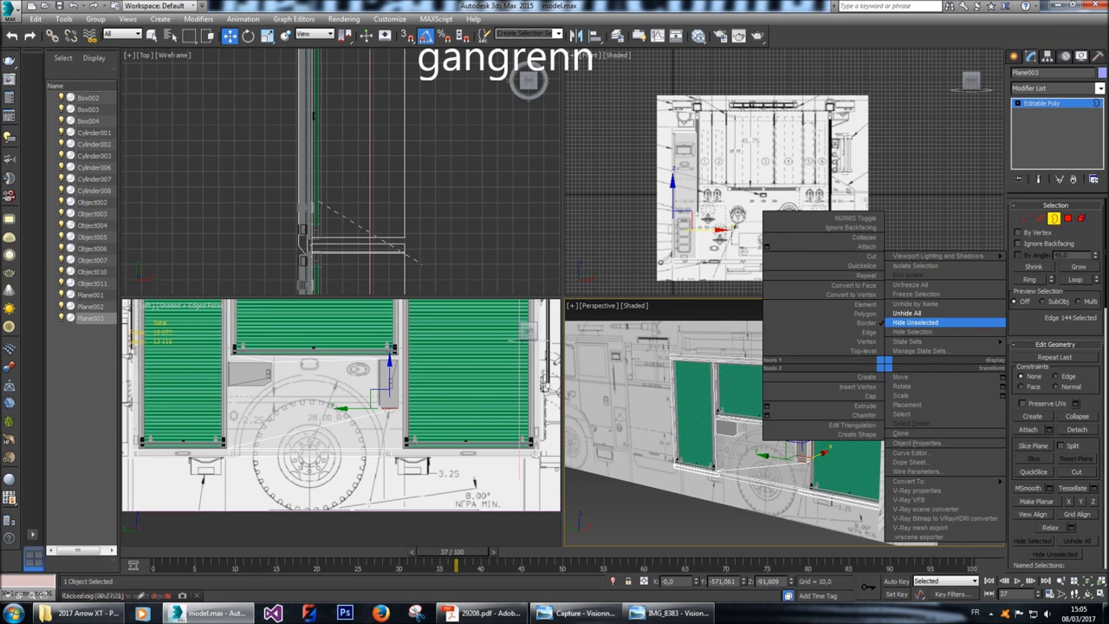
left_click(917, 322)
double_click(899, 364)
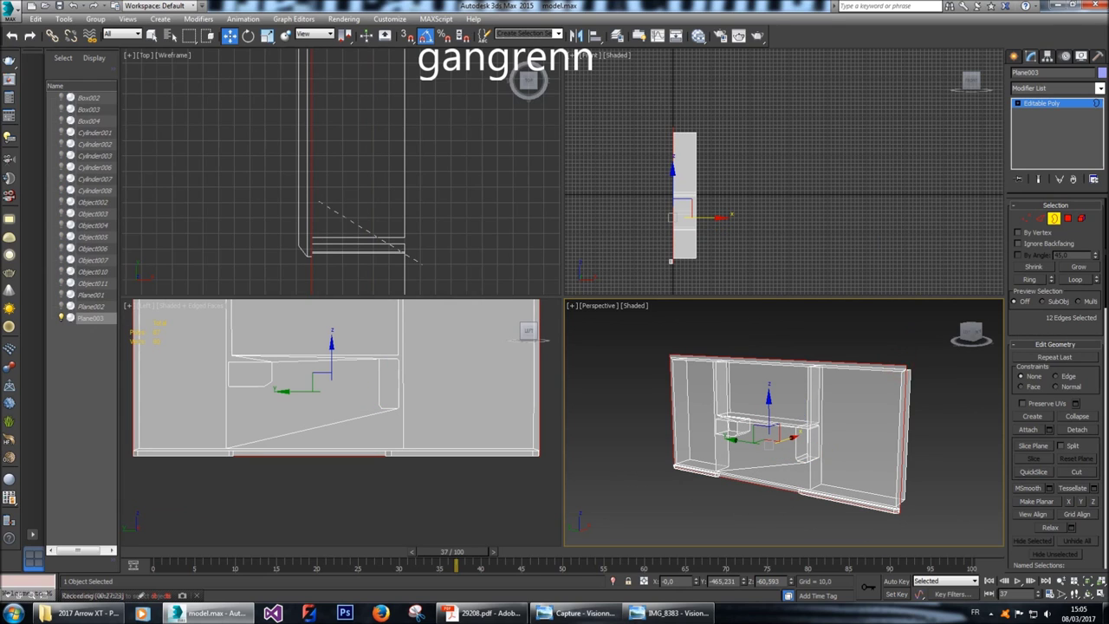
Inspect the 12-edge border selection, then Unhide All to restore the shutters and blueprints.
middle_click_drag(832, 416, 815, 416)
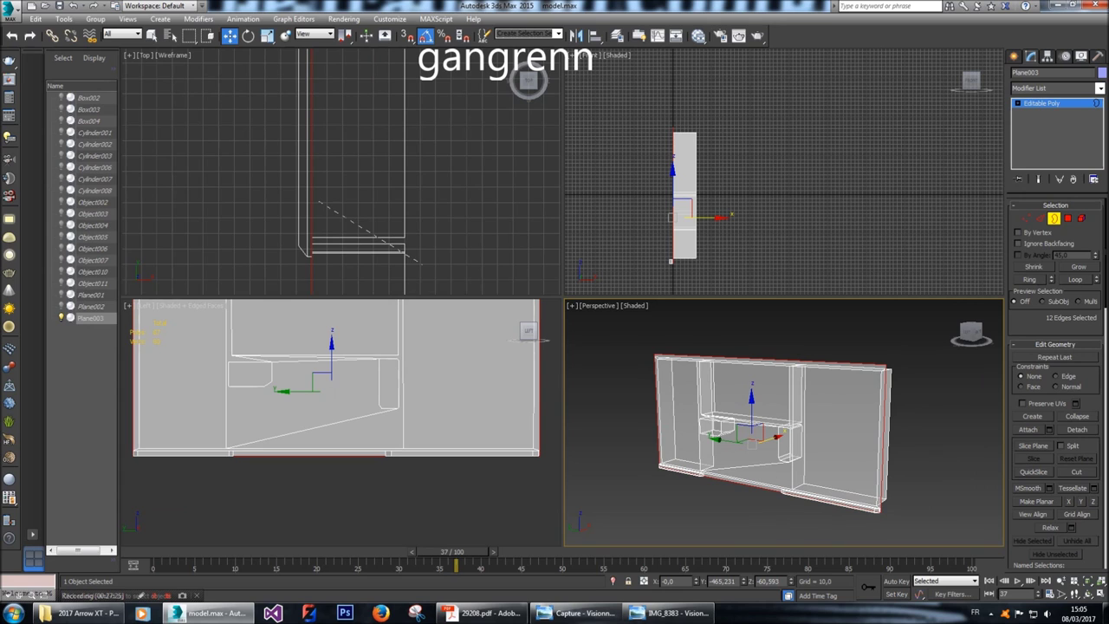
scroll(455, 244, "down", 6)
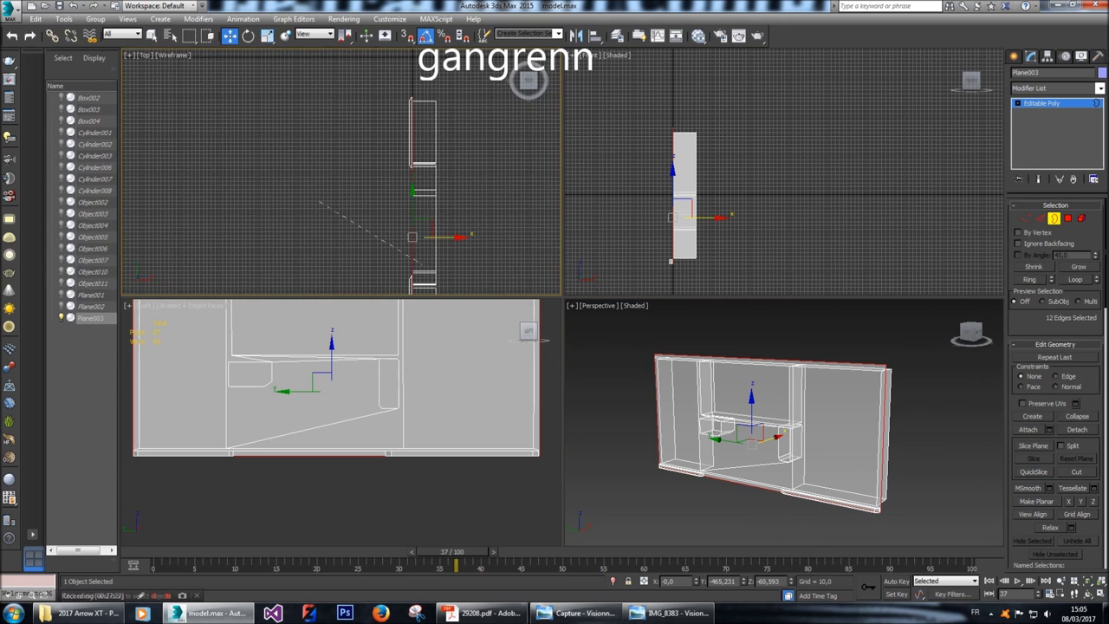
scroll(685, 204, "up", 8)
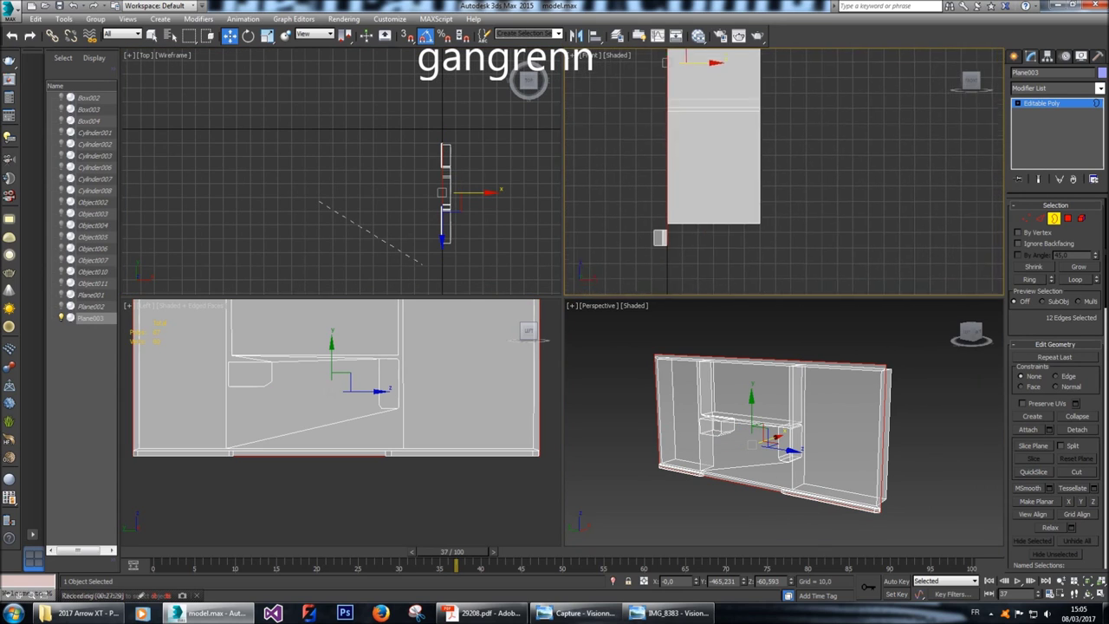
scroll(686, 205, "down", 3)
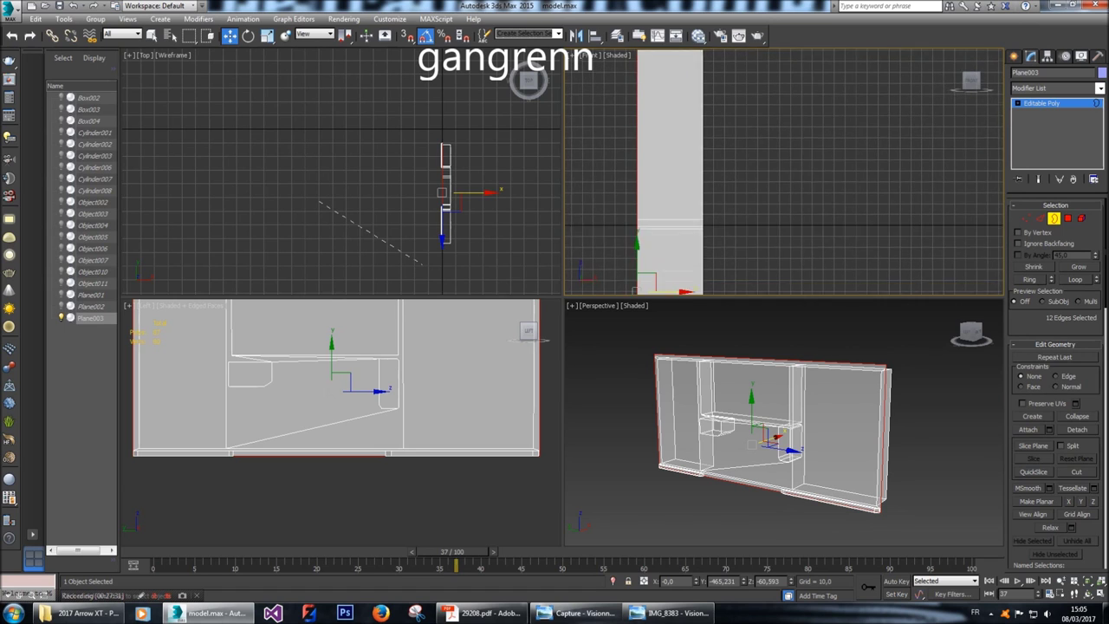
middle_click_drag(771, 417, 761, 416, "alt")
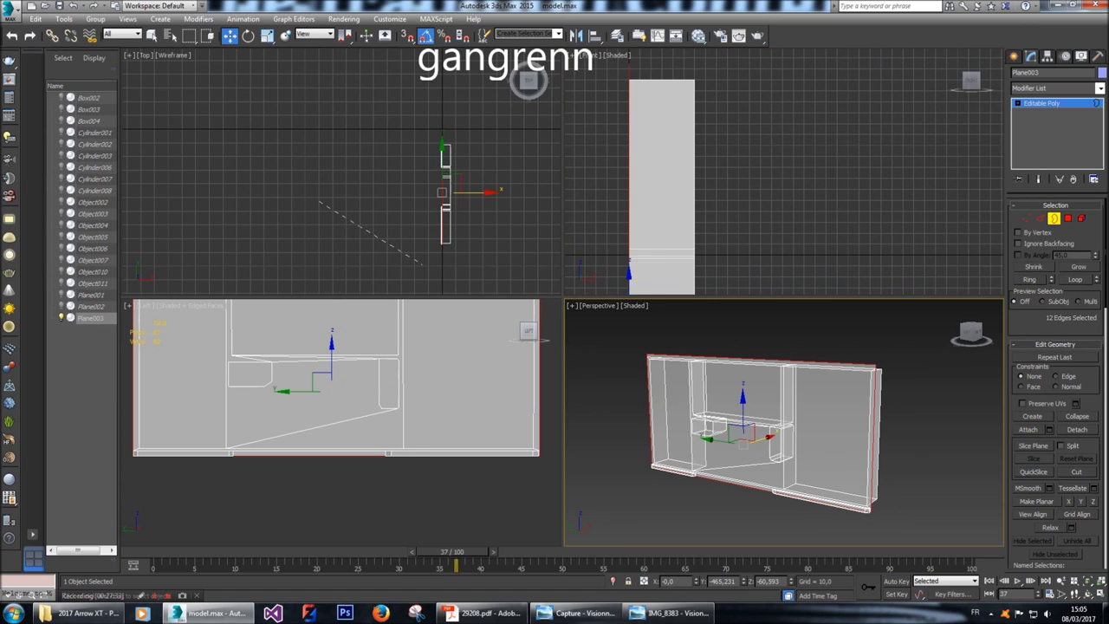
scroll(879, 364, "up", 5)
scroll(880, 364, "up", 2)
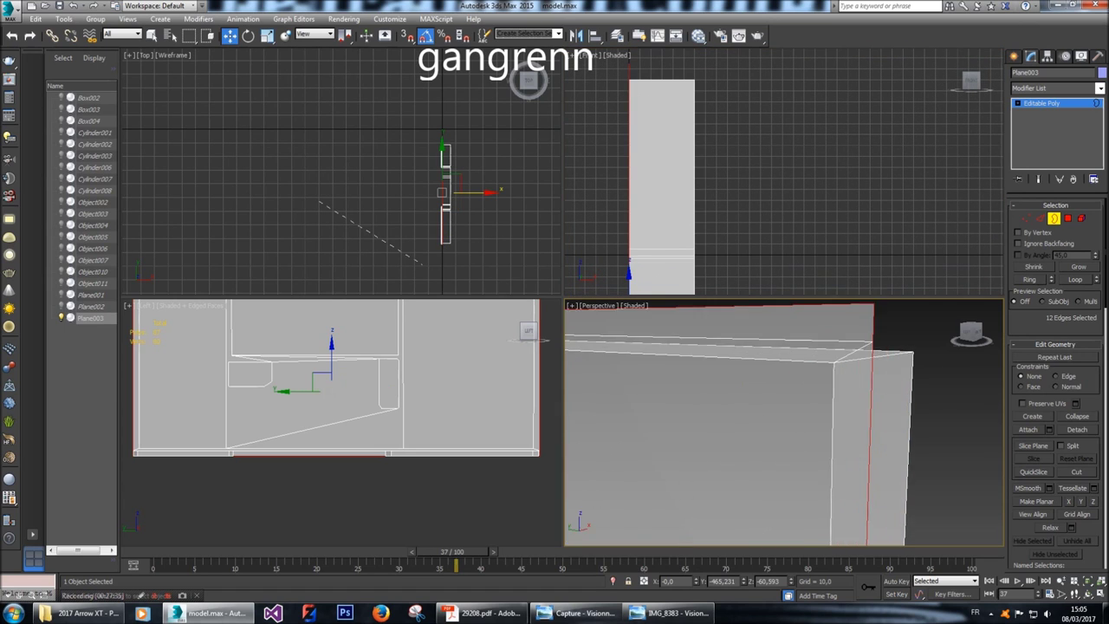
scroll(879, 364, "down", 7)
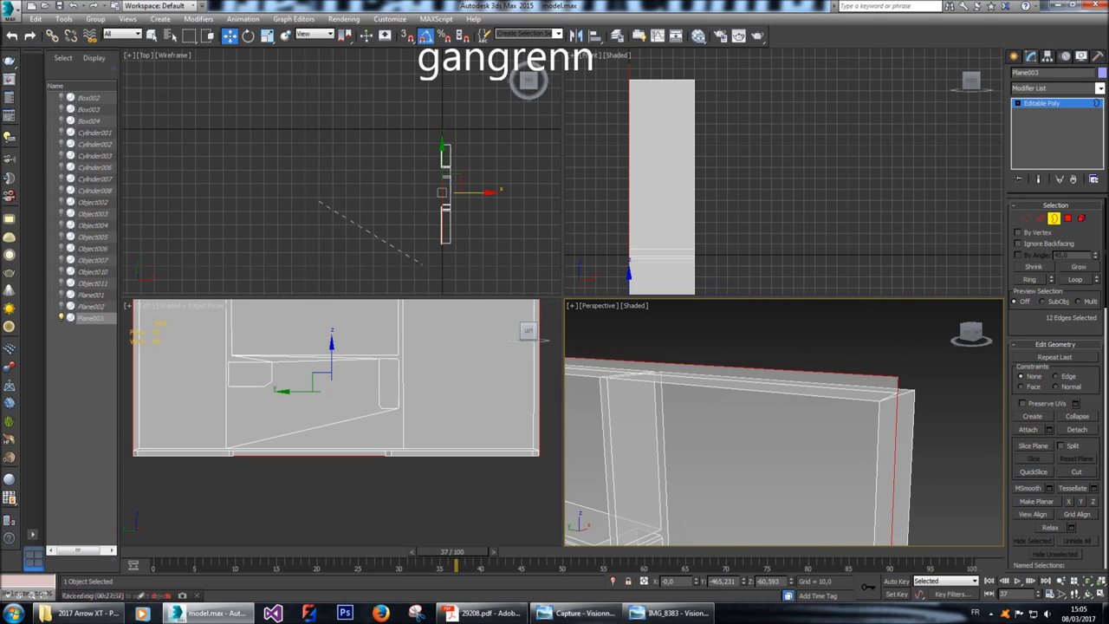
middle_click_drag(879, 364, 931, 347)
scroll(784, 422, "up", 4)
middle_click_drag(784, 422, 823, 411)
scroll(858, 407, "down", 3)
key("ctrl+a")
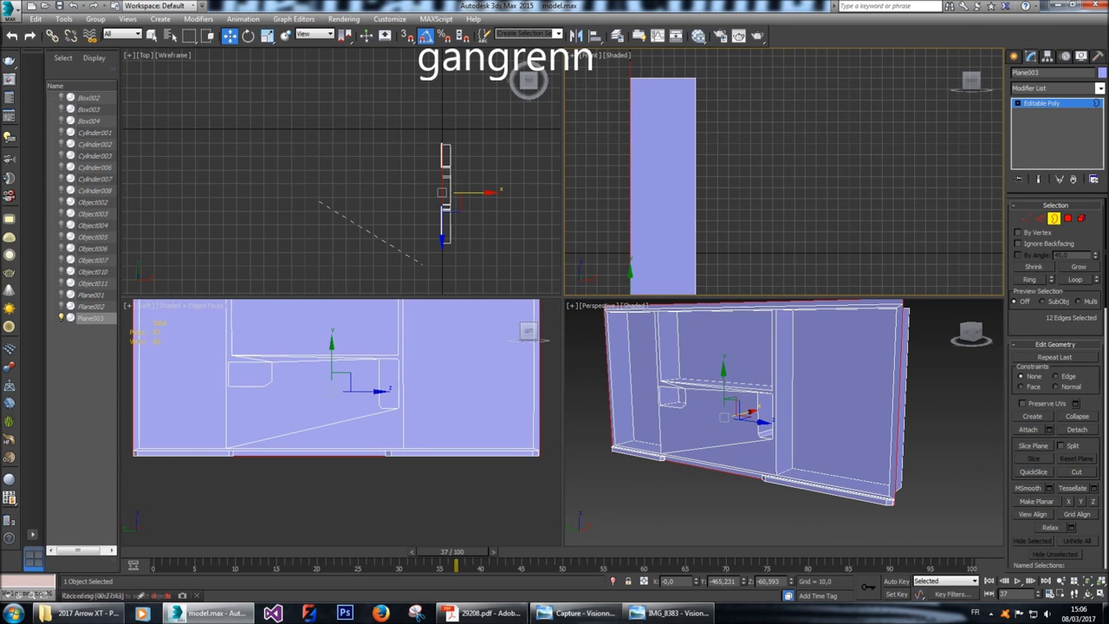
right_click(676, 208)
left_click(698, 159)
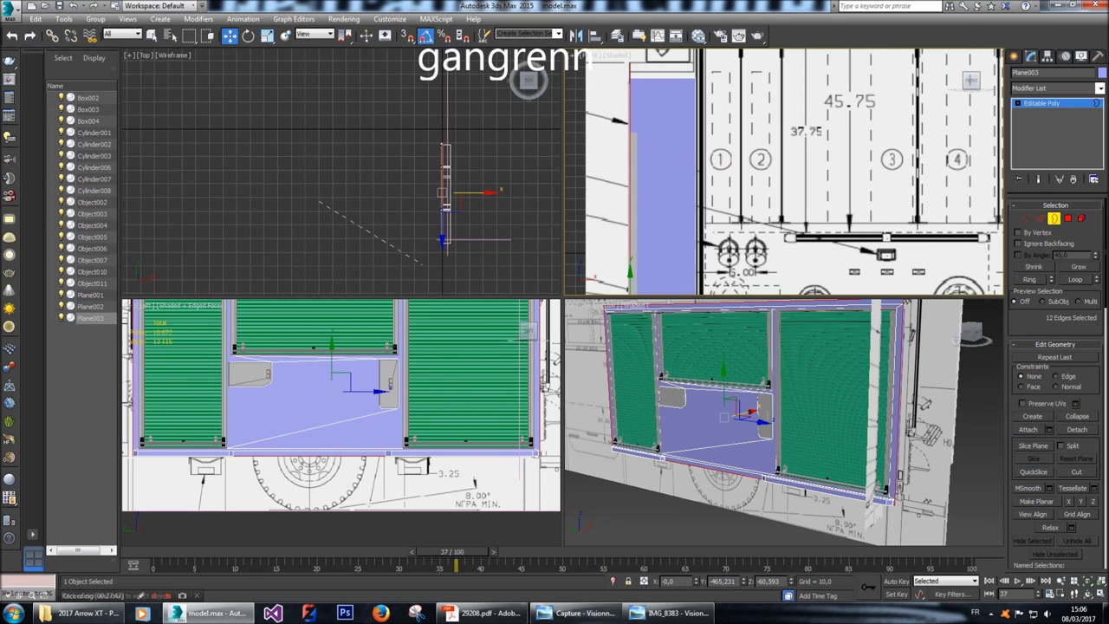
Turn on See-Through (Alt+X) for the selected side body plane.
scroll(714, 52, "down", 4)
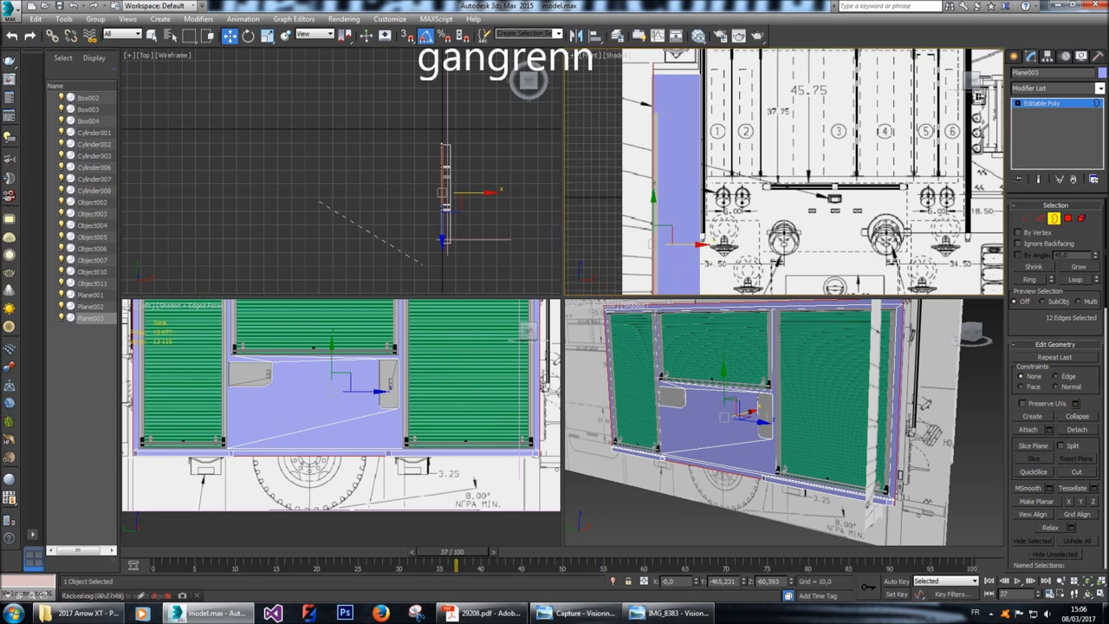
key("alt+x")
scroll(784, 172, "down", 3)
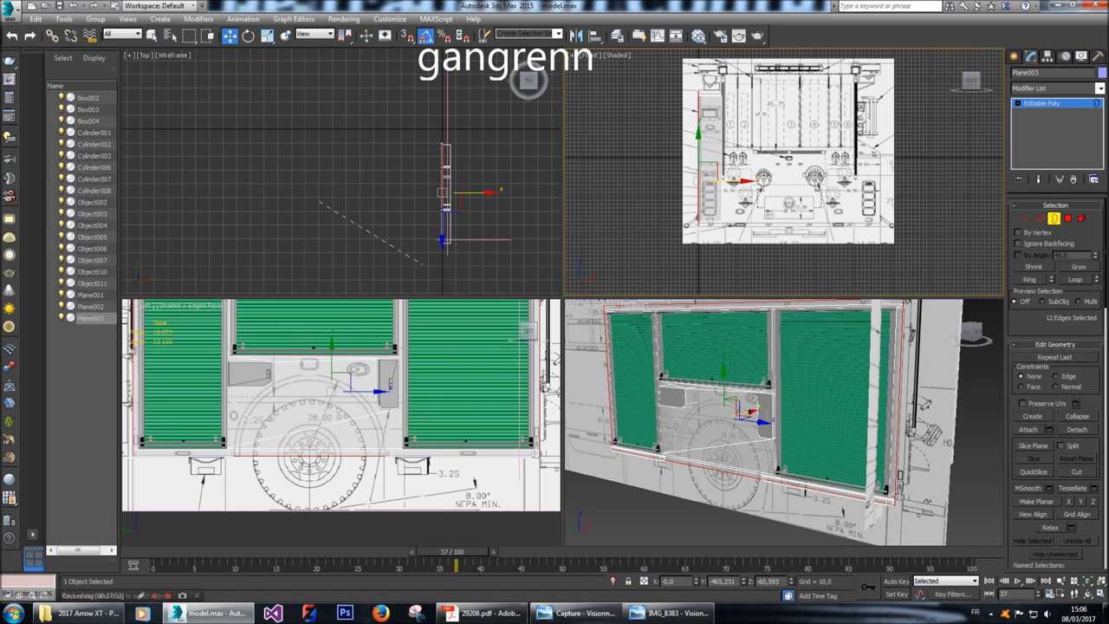
scroll(763, 179, "up", 6)
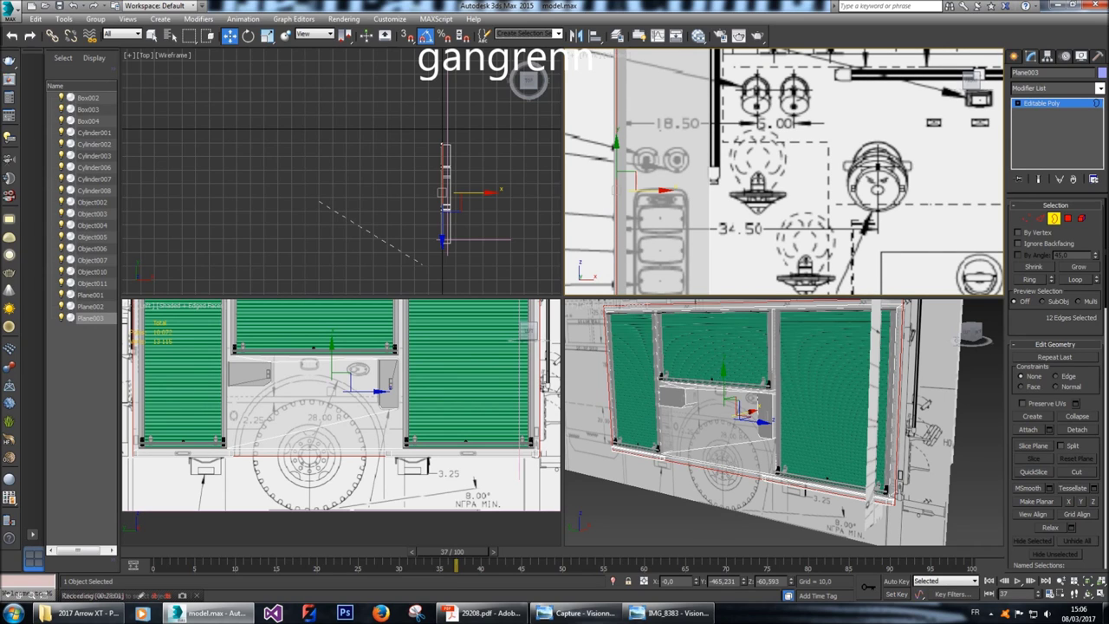
Switch the Front viewport to Wireframe, then back to Shaded.
left_click(607, 55)
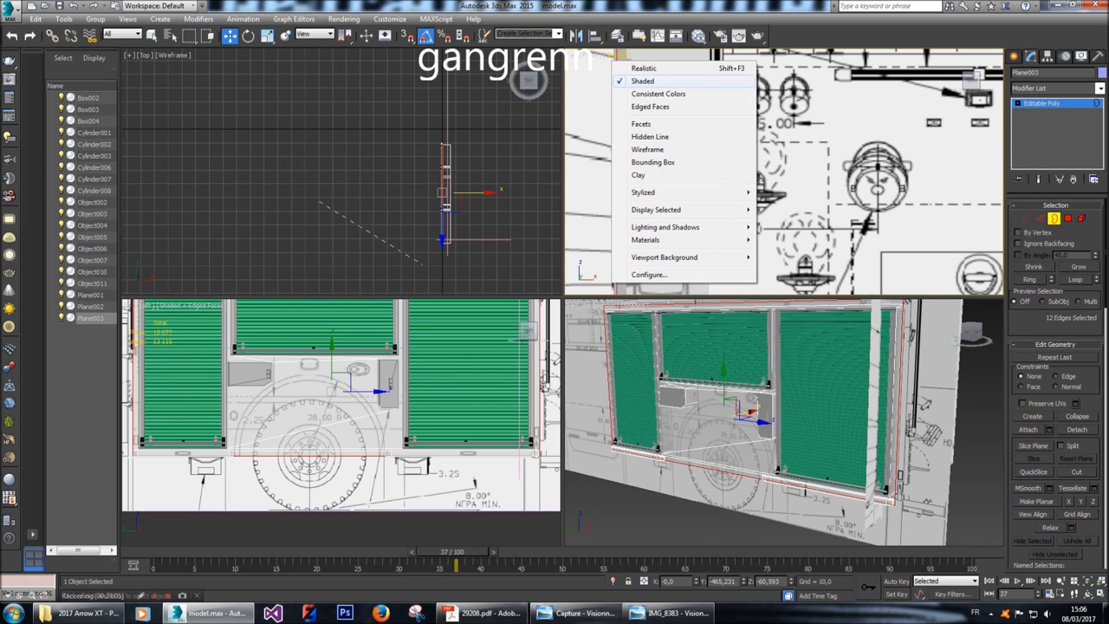
left_click(647, 149)
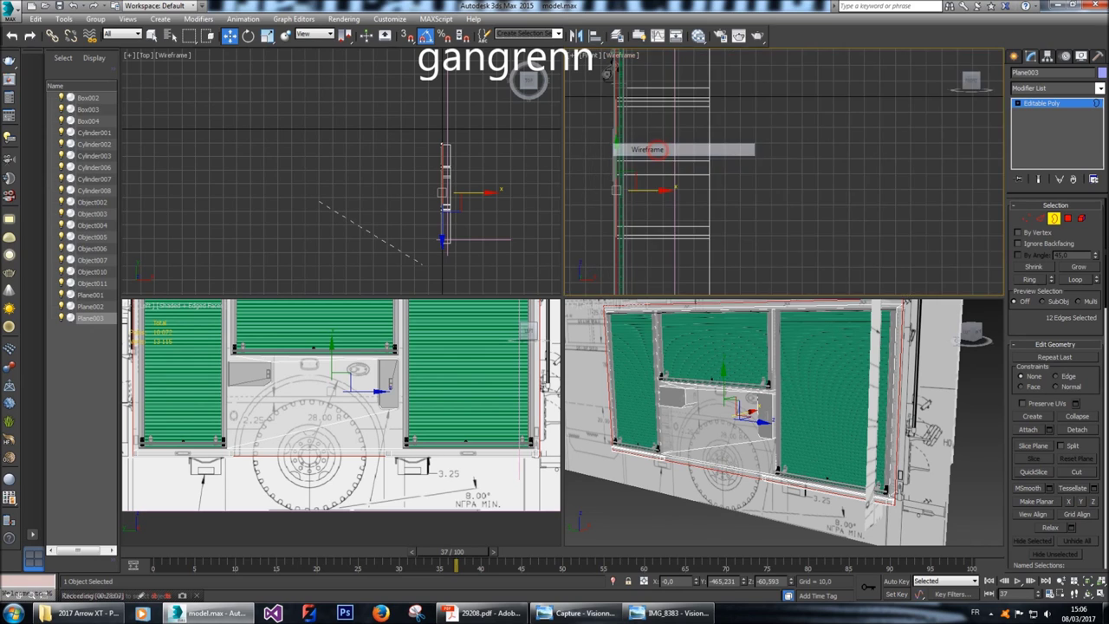
scroll(737, 126, "down", 2)
middle_click_drag(737, 125, 723, 138)
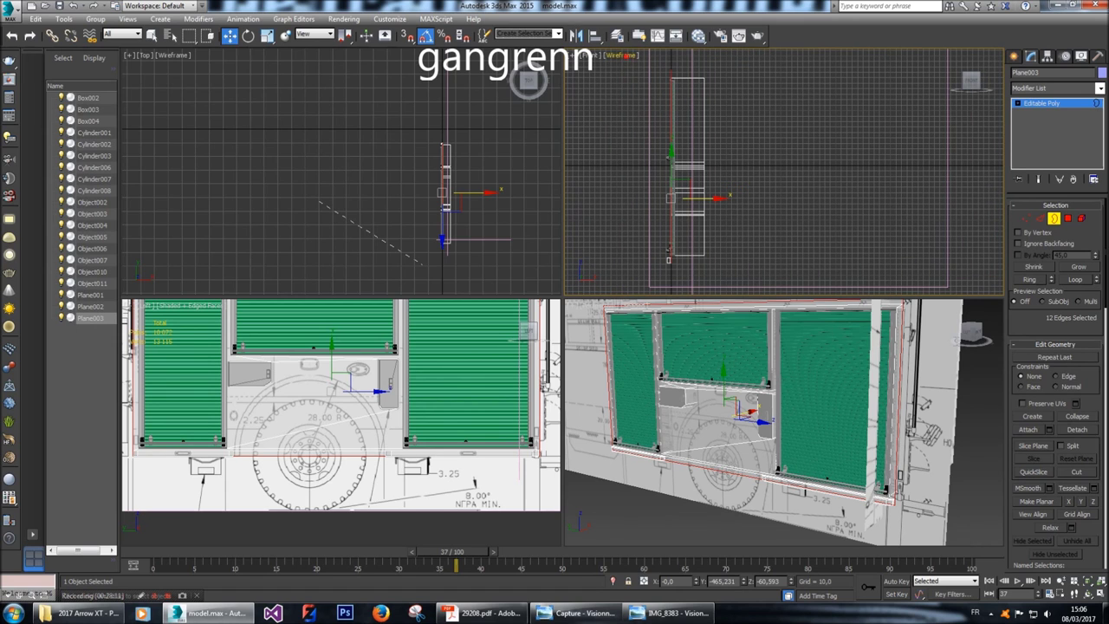
left_click(621, 56)
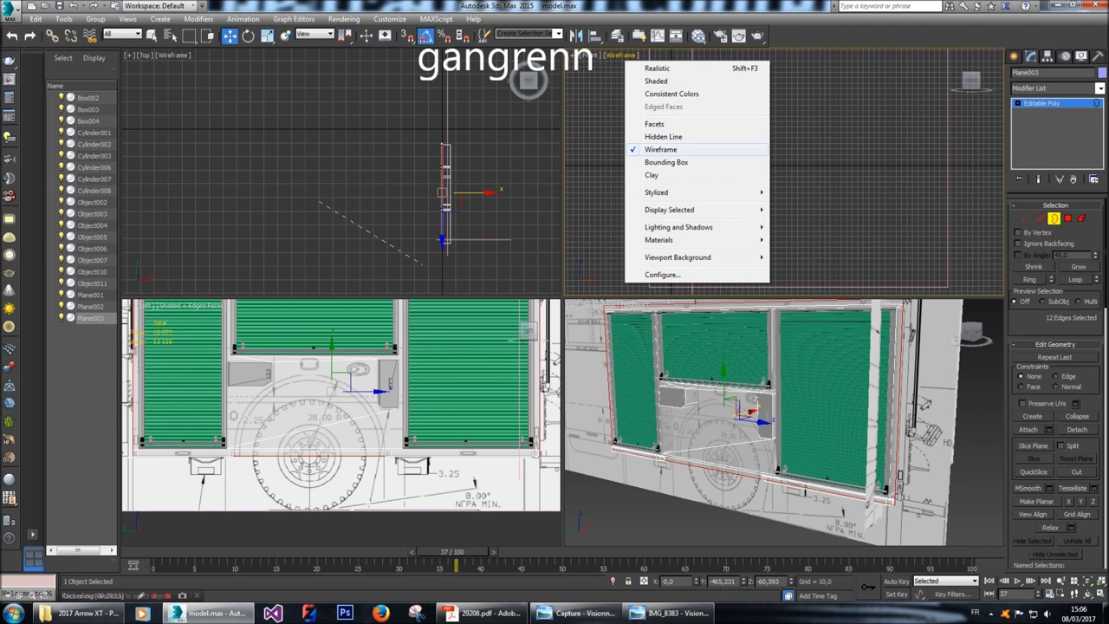
left_click(659, 81)
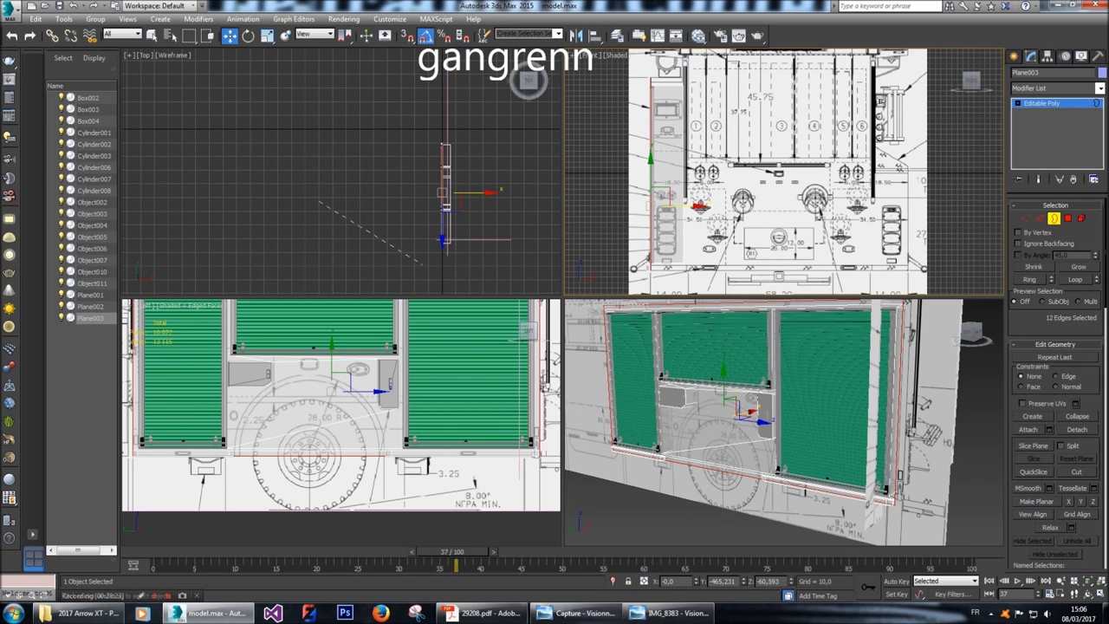
Slide the selected border edges about 38.5 units along X in the Top viewport.
left_click_drag(698, 205, 727, 205)
scroll(679, 77, "up", 7)
scroll(784, 171, "up", 1)
scroll(784, 172, "down", 2)
scroll(785, 172, "up", 2)
scroll(785, 172, "up", 3)
scroll(529, 80, "up", 5)
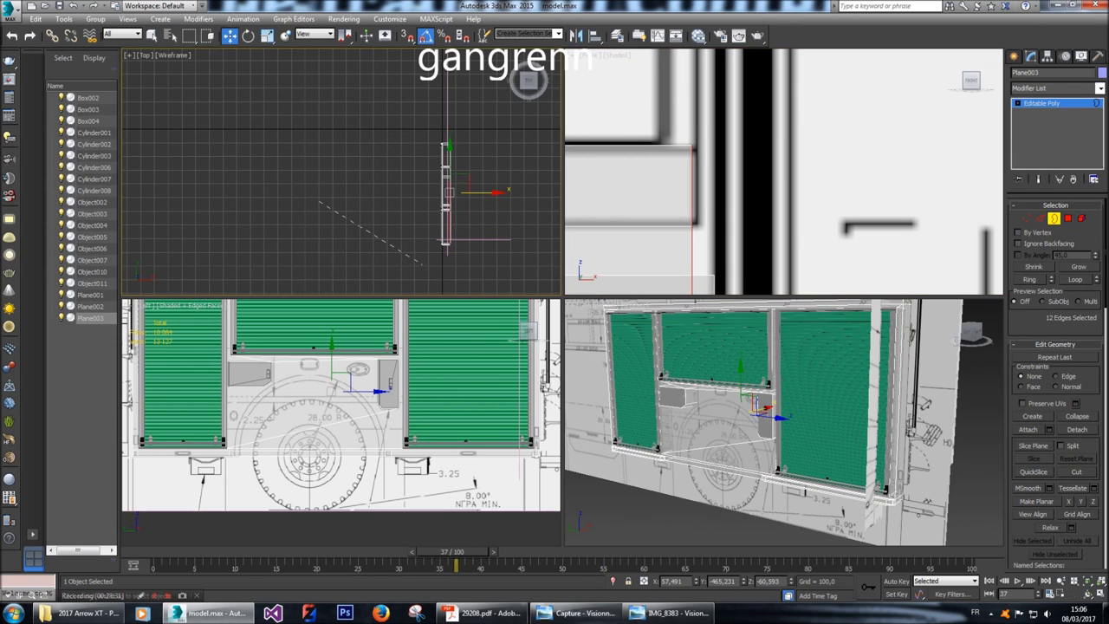
scroll(530, 80, "up", 3)
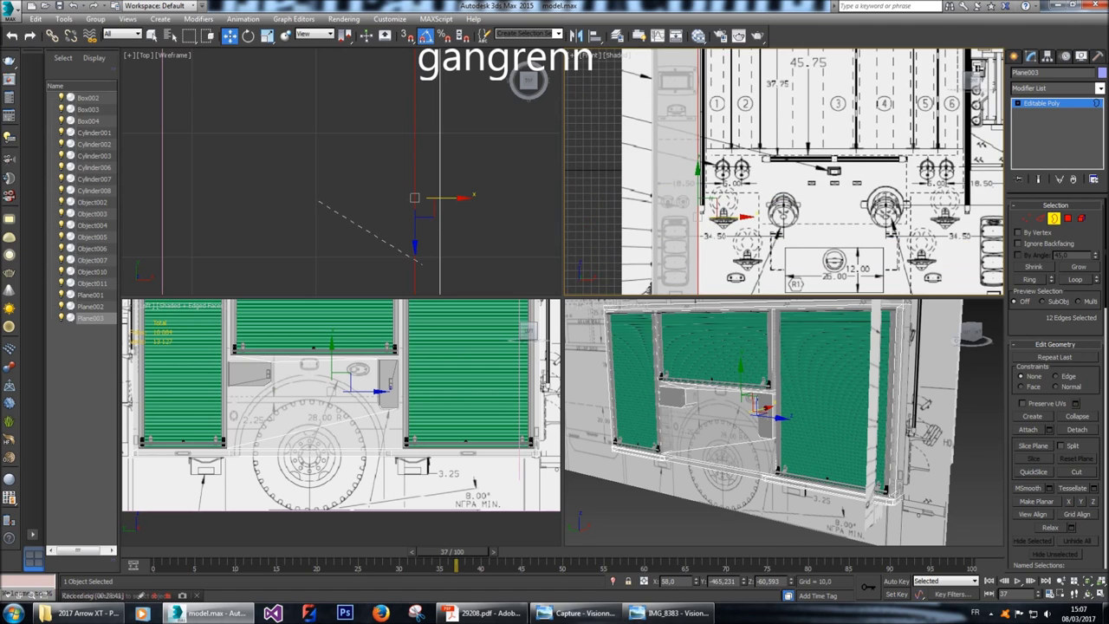
middle_click(418, 260)
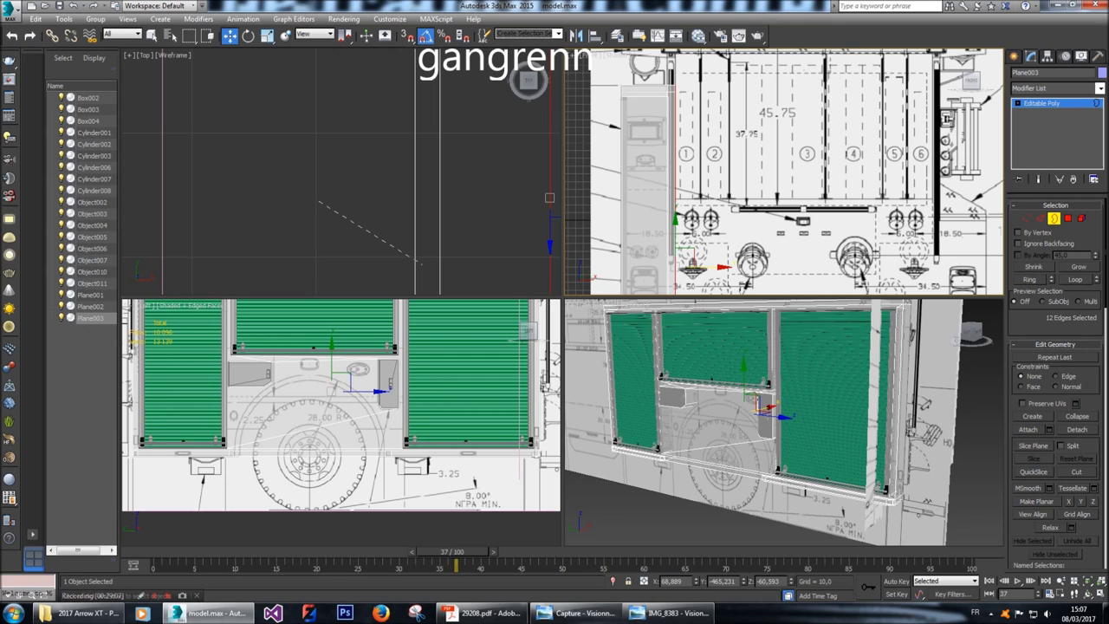
middle_click_drag(784, 172, 760, 142)
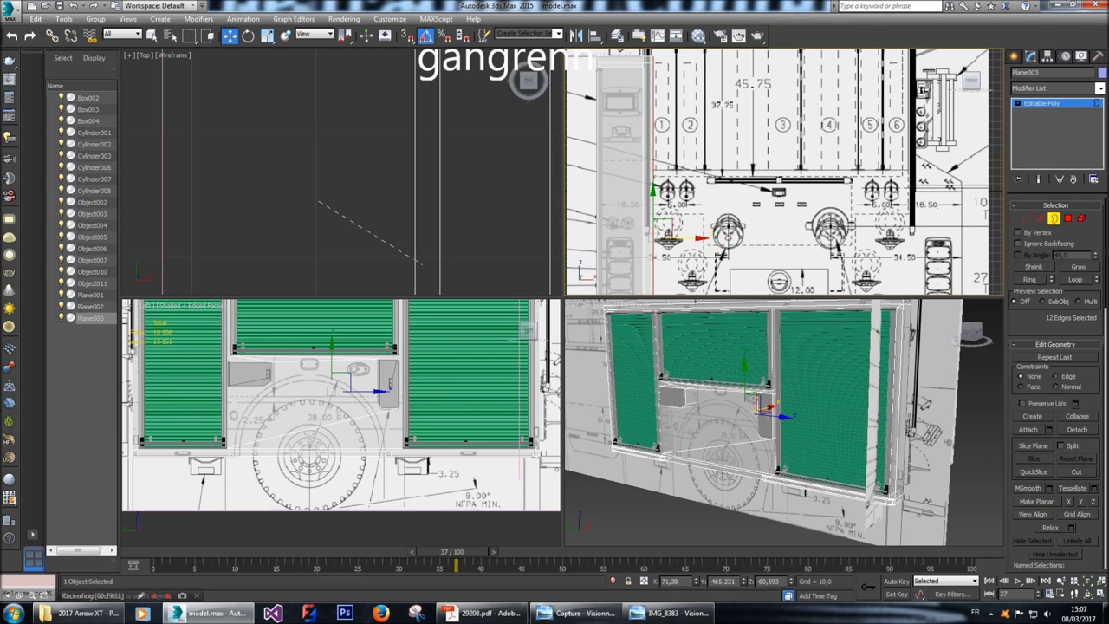
Shift-drag the border edges rightward along X to extend new faces, nudging them slightly left.
left_click_drag(654, 238, 911, 238)
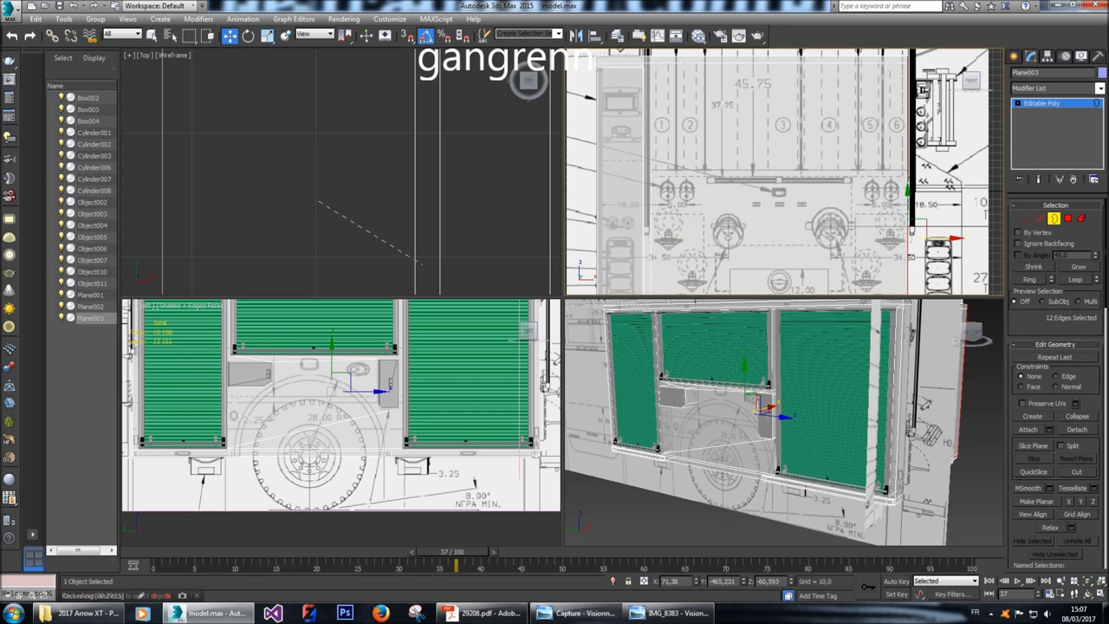
scroll(927, 165, "up", 5)
scroll(784, 172, "down", 3)
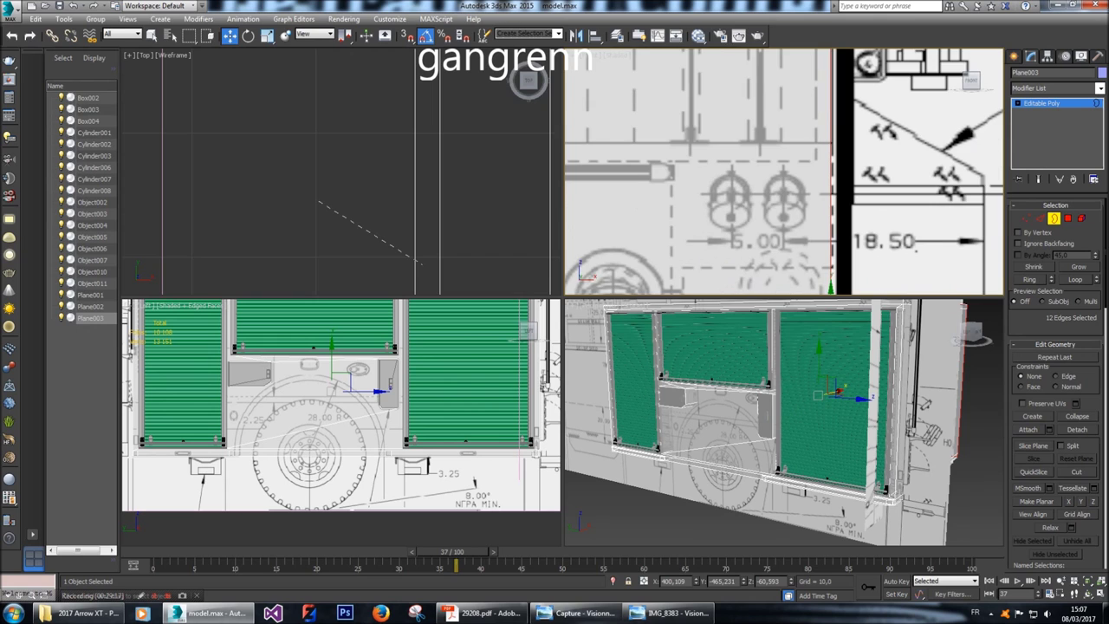
scroll(784, 171, "up", 4)
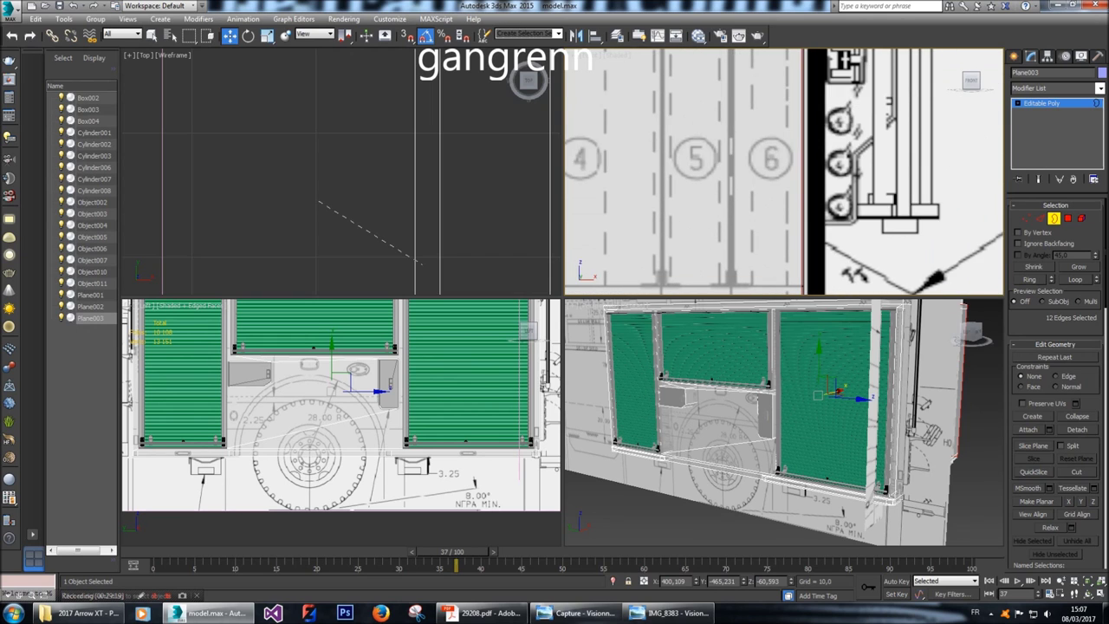
scroll(785, 172, "up", 4)
scroll(364, 174, "up", 3)
scroll(520, 167, "up", 5)
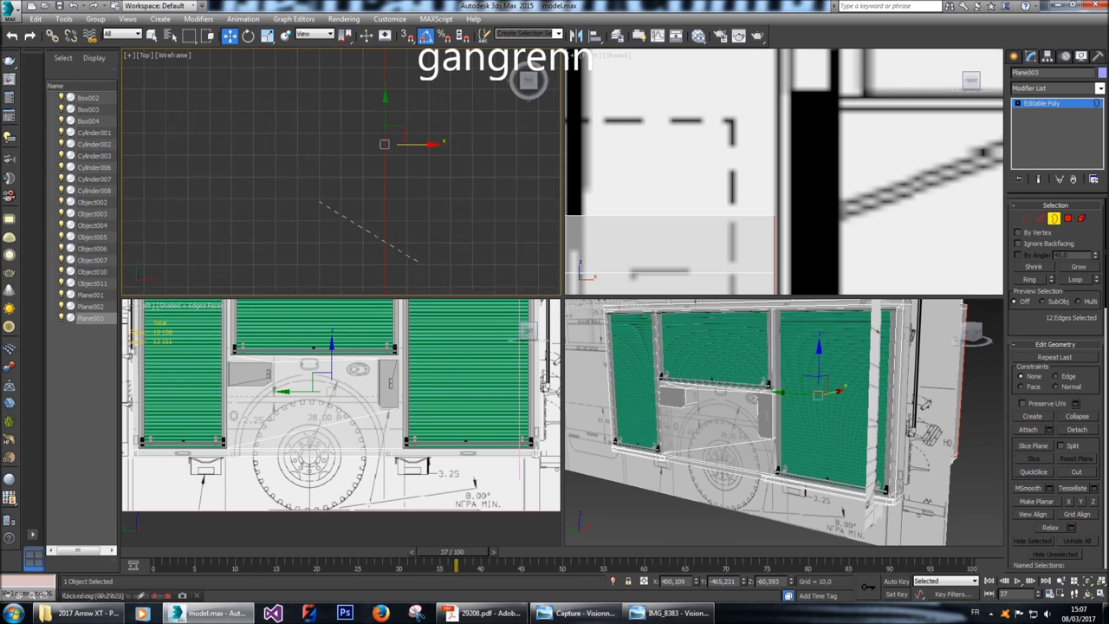
left_click_drag(284, 167, 269, 167)
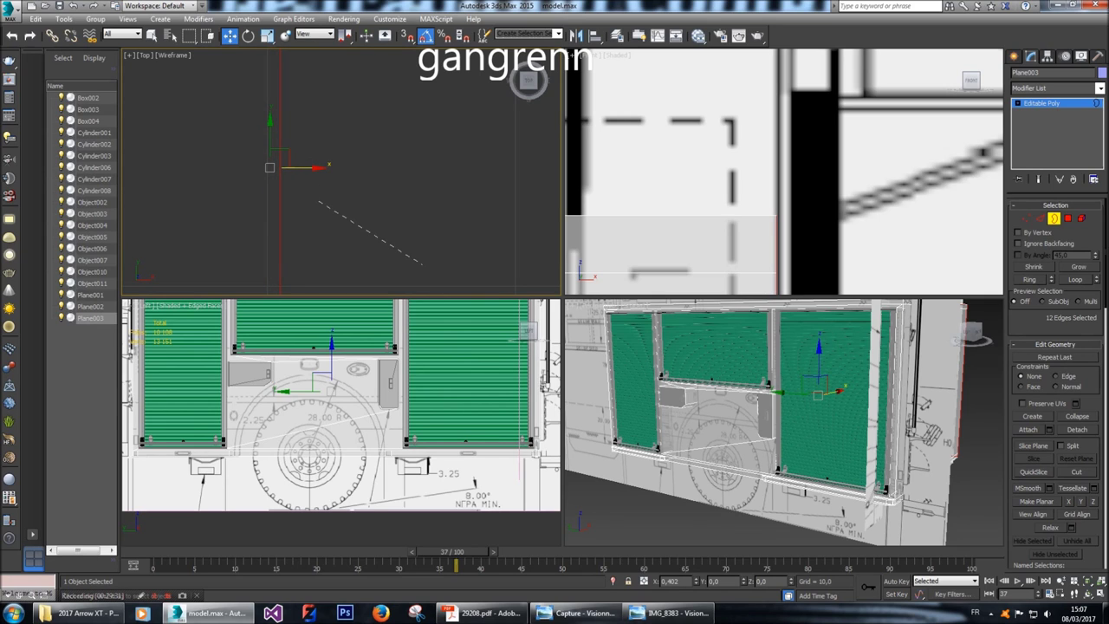
scroll(784, 173, "down", 5)
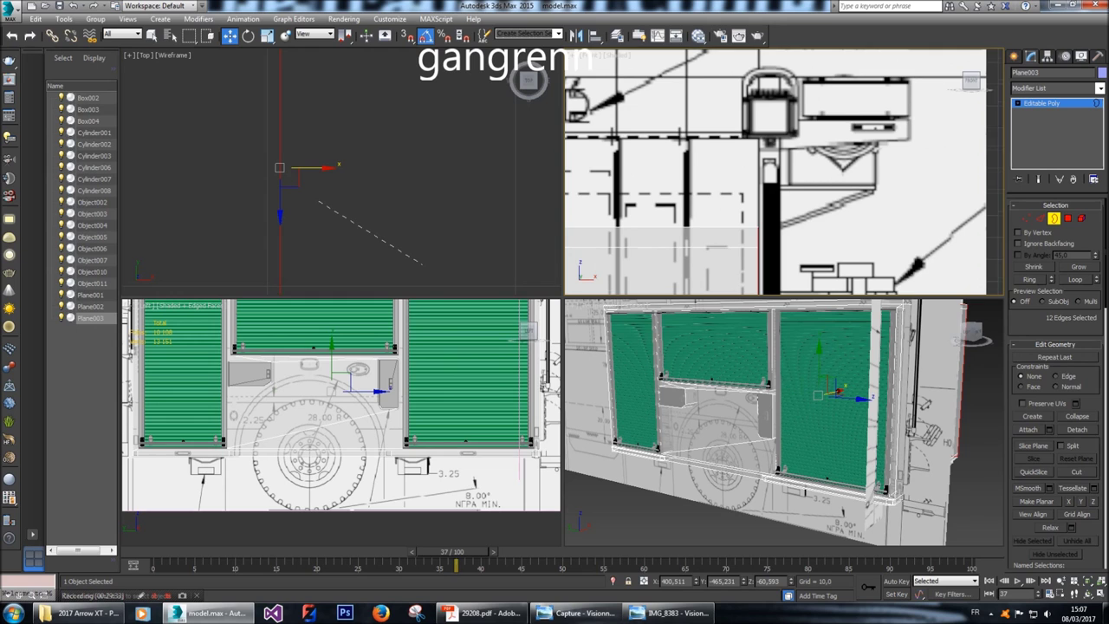
scroll(785, 172, "up", 5)
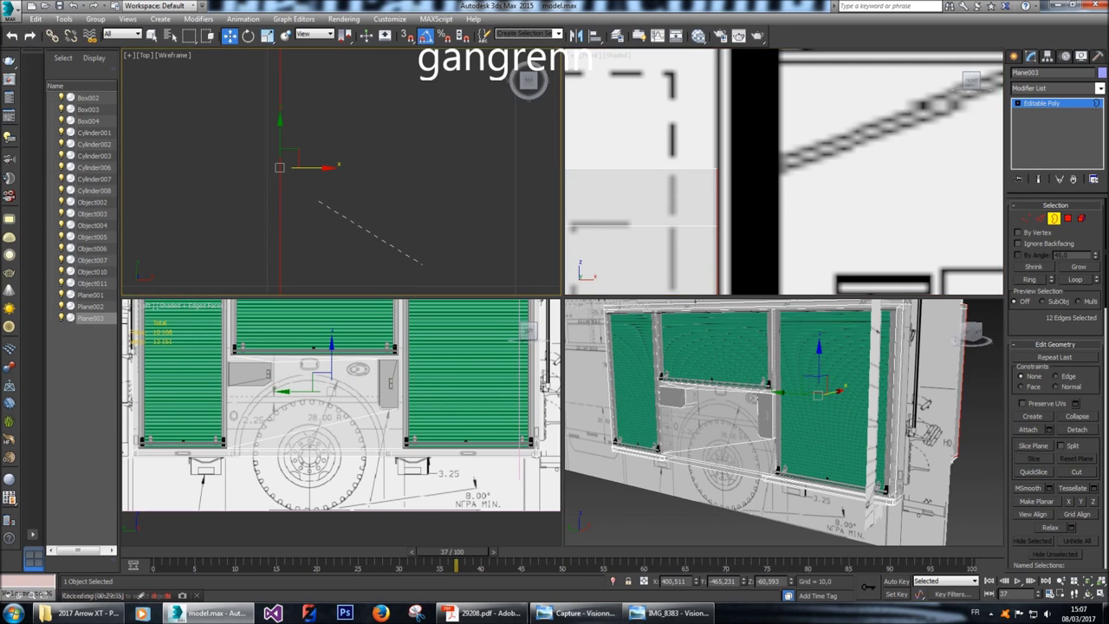
scroll(785, 171, "down", 4)
scroll(785, 172, "up", 5)
scroll(784, 171, "up", 5)
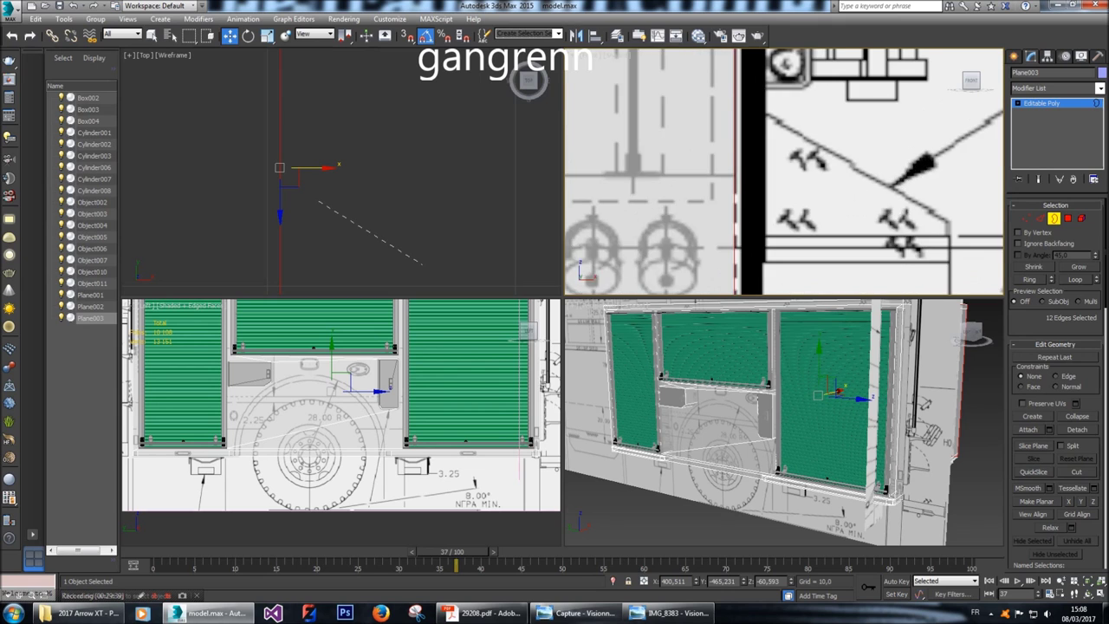
scroll(785, 171, "up", 6)
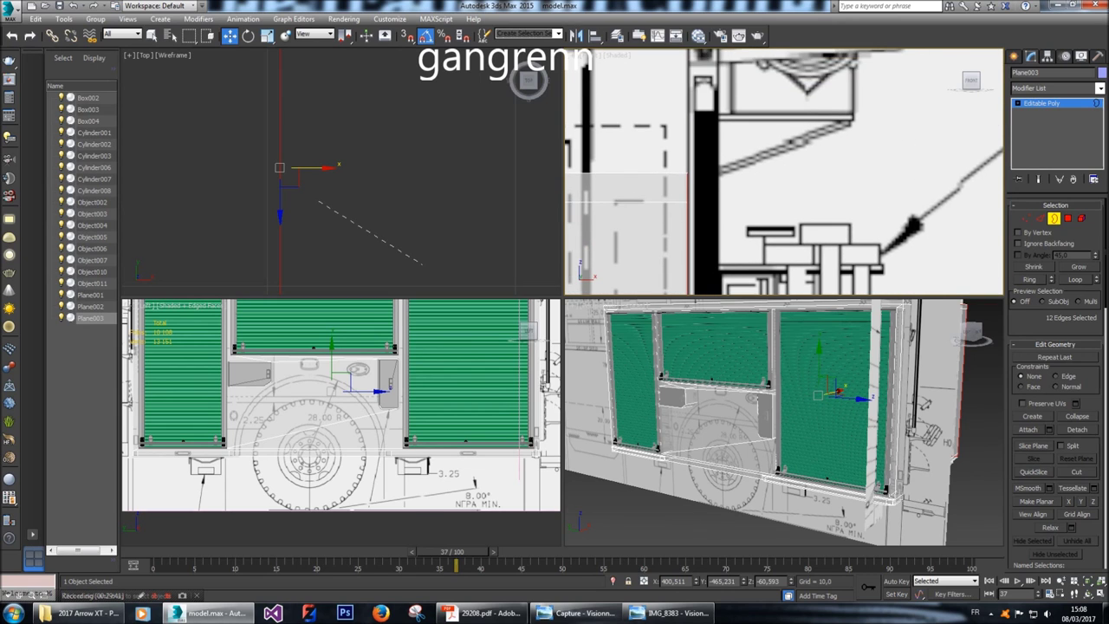
Extend the border edges further along X into a new wall along the truck's depth.
right_click(529, 81)
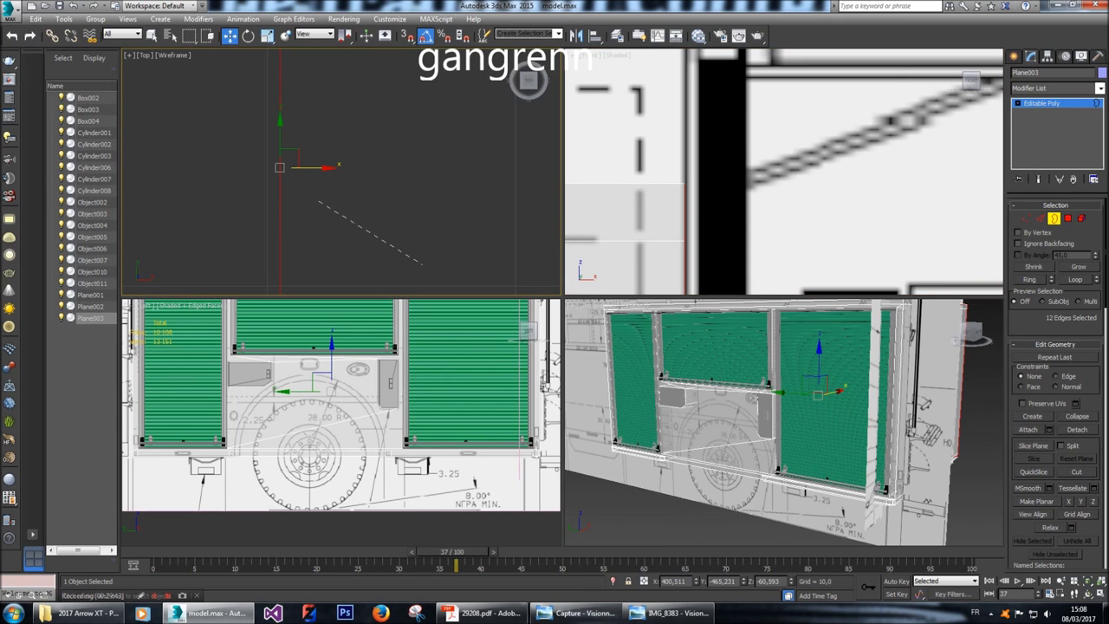
left_click_drag(279, 216, 528, 217)
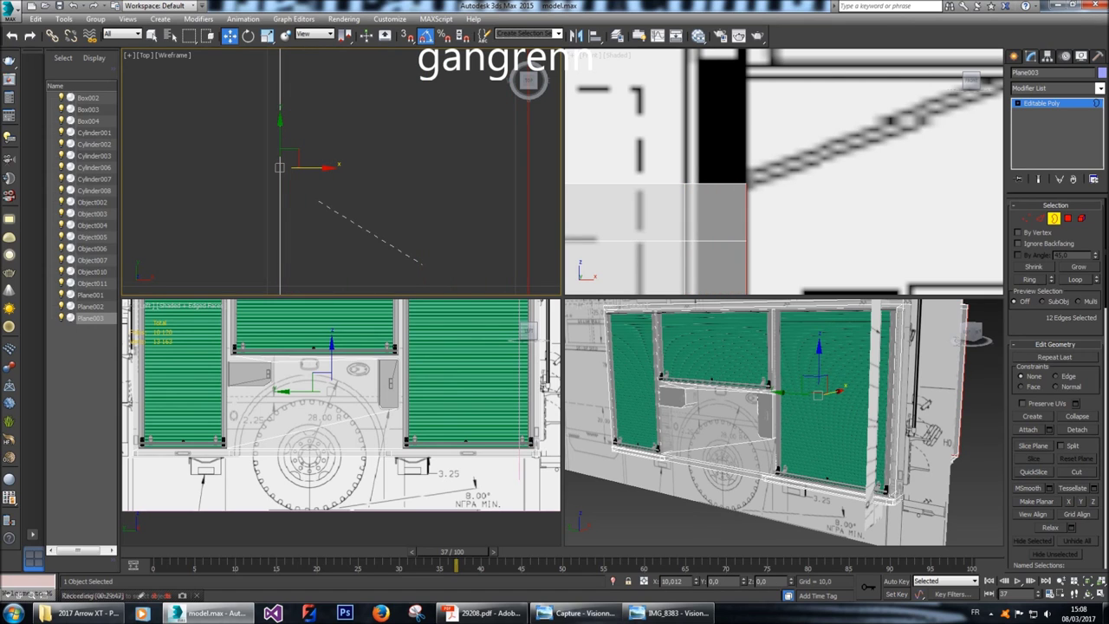
scroll(784, 174, "down", 5)
scroll(785, 174, "down", 3)
middle_click_drag(784, 173, 780, 74)
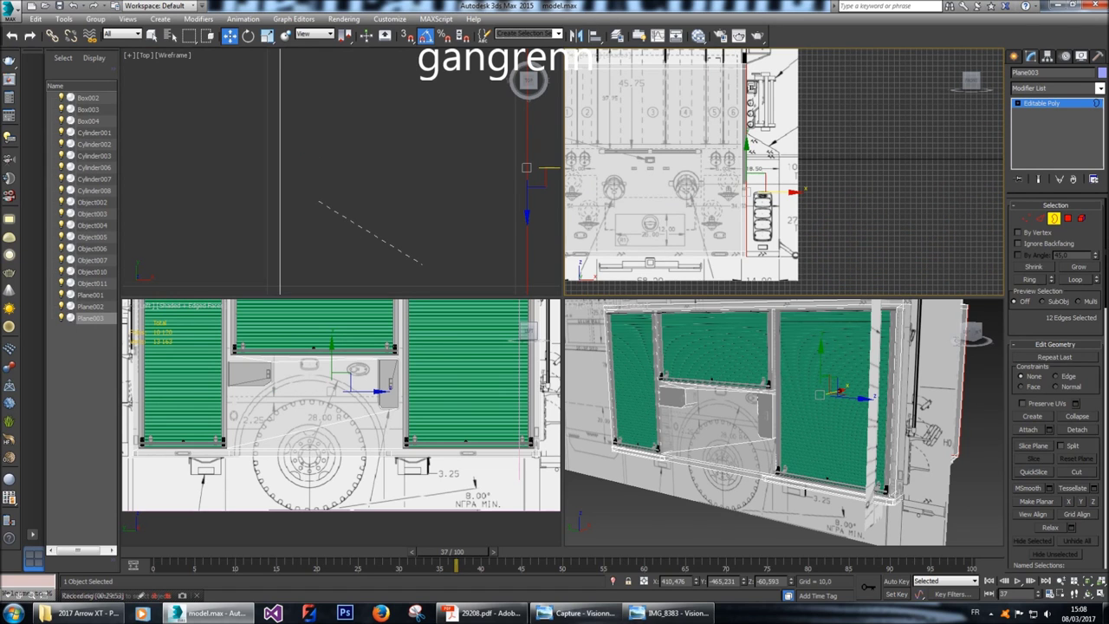
middle_click_drag(780, 416, 845, 386, "alt")
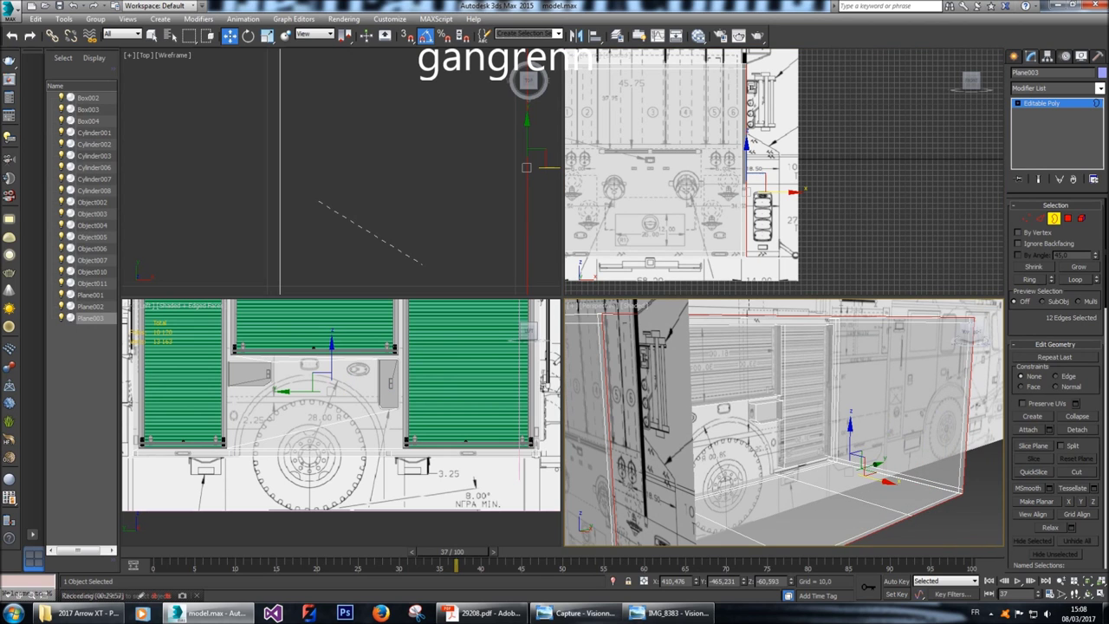
Unhide all hidden panels and orbit the perspective view to face the rear wall.
right_click(845, 386)
left_click(869, 335)
middle_click_drag(868, 347, 775, 355, "alt")
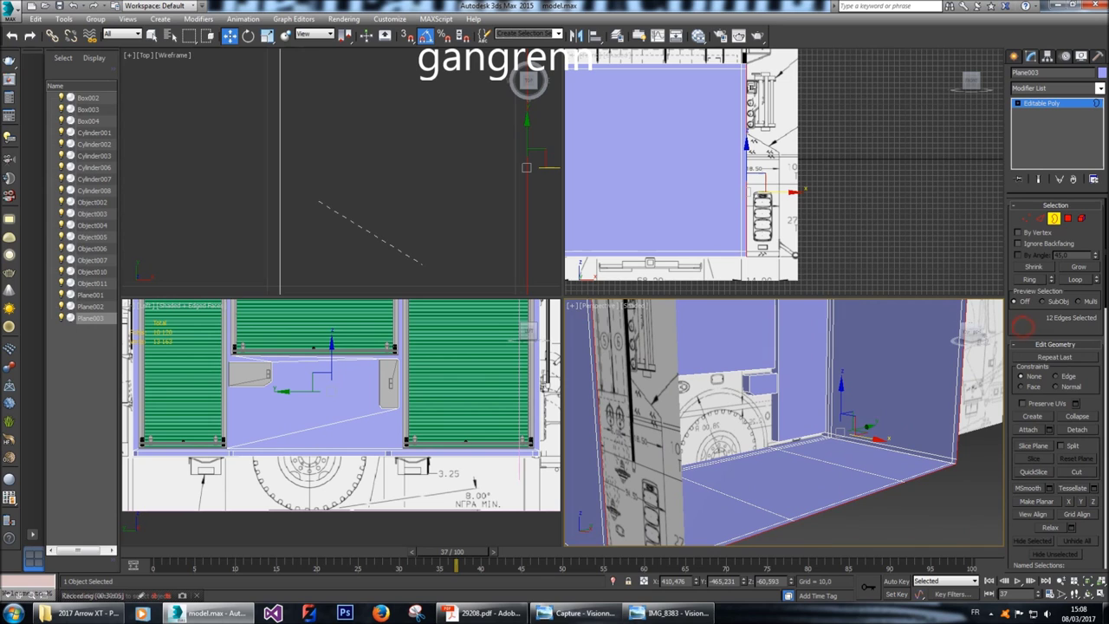
scroll(1057, 386, "down", 10)
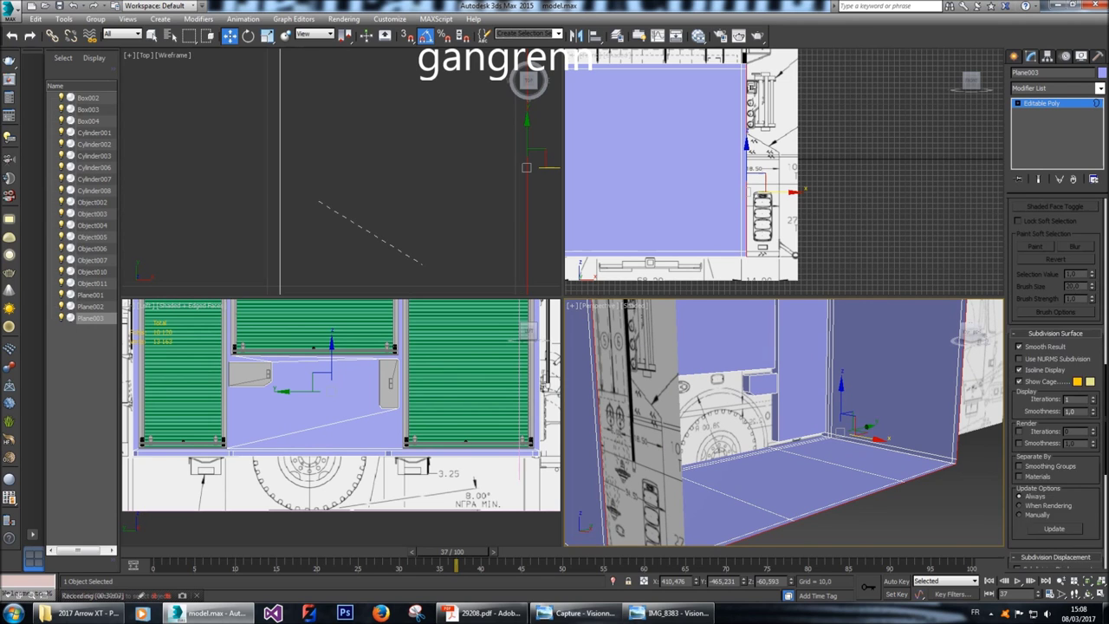
scroll(1058, 385, "down", 3)
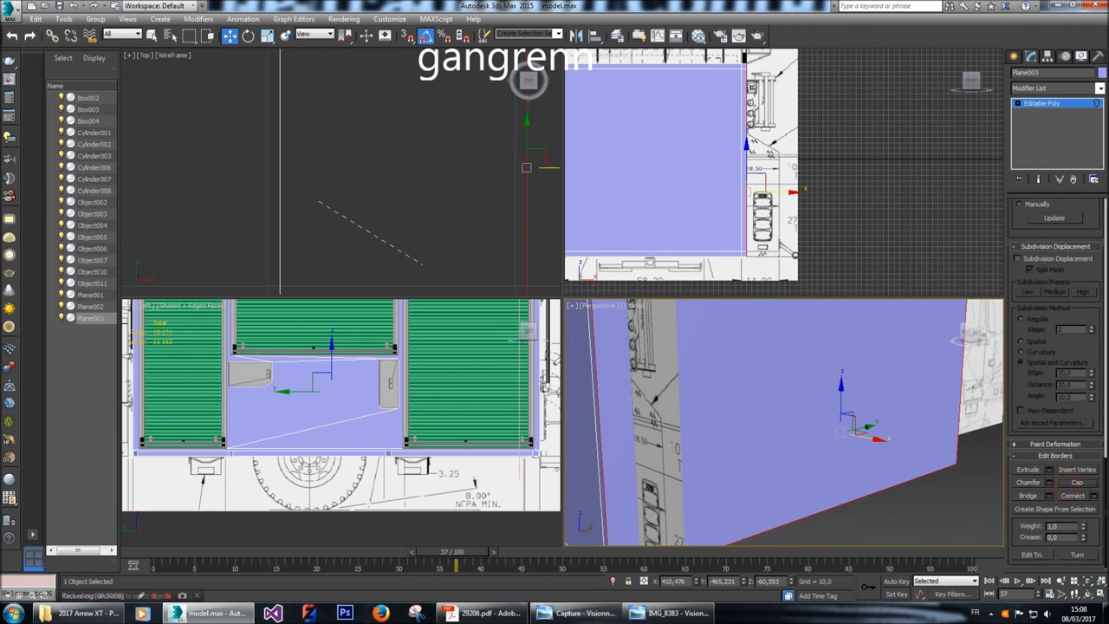
scroll(1057, 386, "up", 10)
scroll(1058, 385, "up", 8)
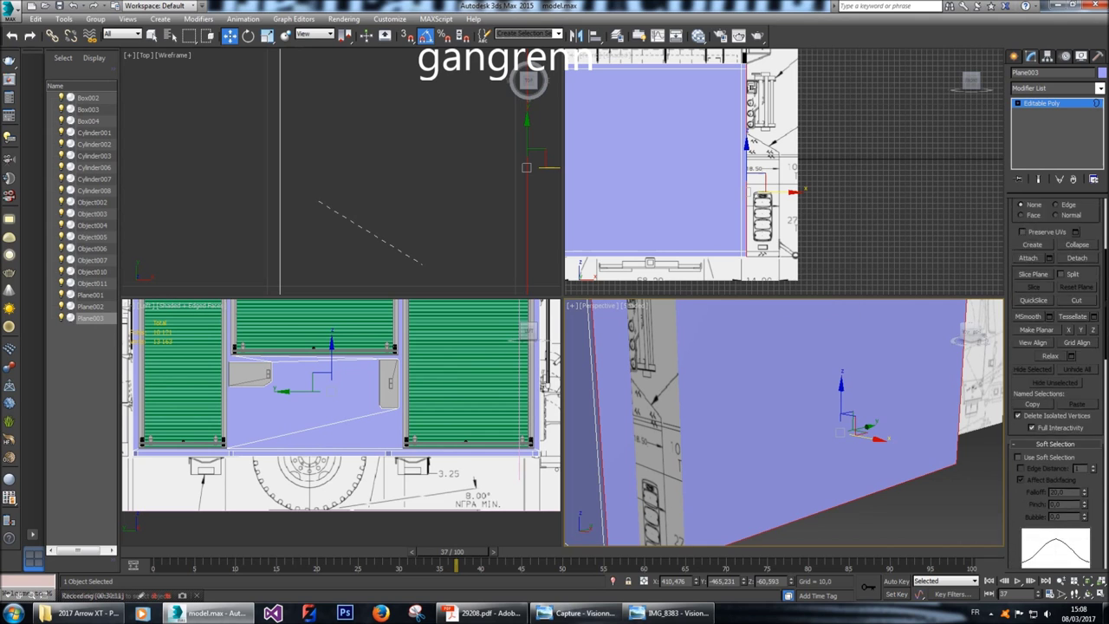
middle_click_drag(784, 425, 862, 441, "alt")
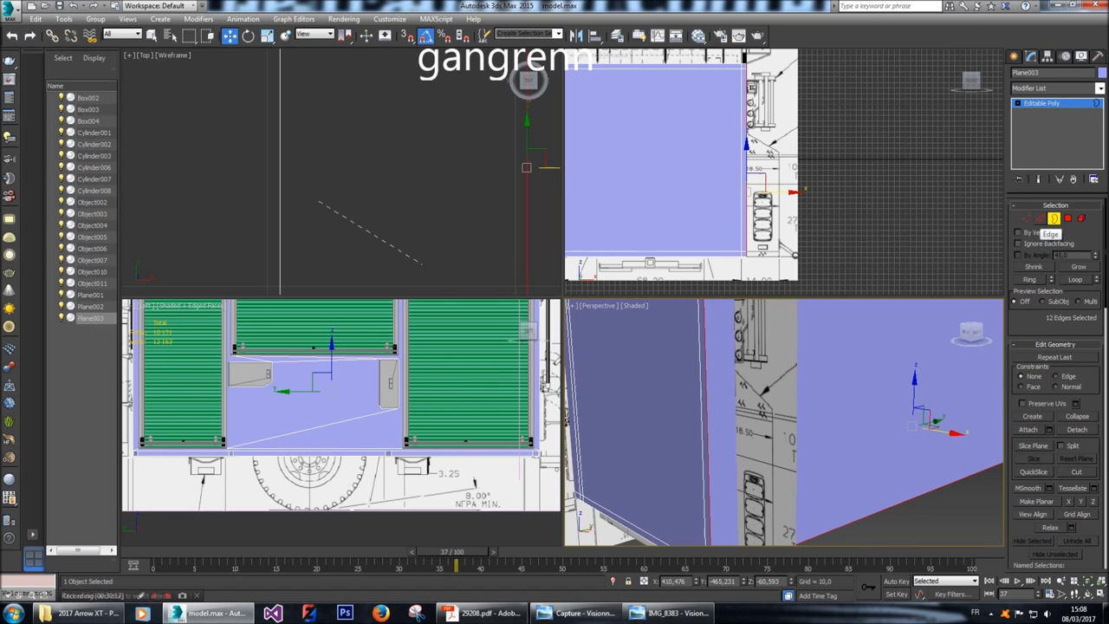
Connect two rear-face edges with a new horizontal edge loop.
left_click(1041, 218)
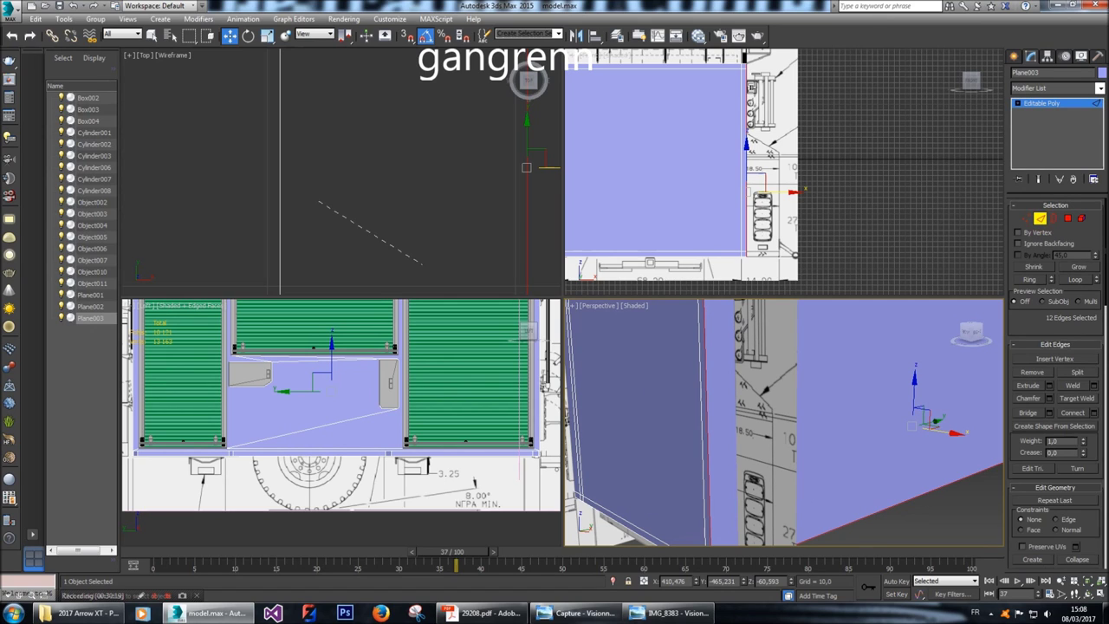
left_click(745, 159)
scroll(745, 159, "up", 8)
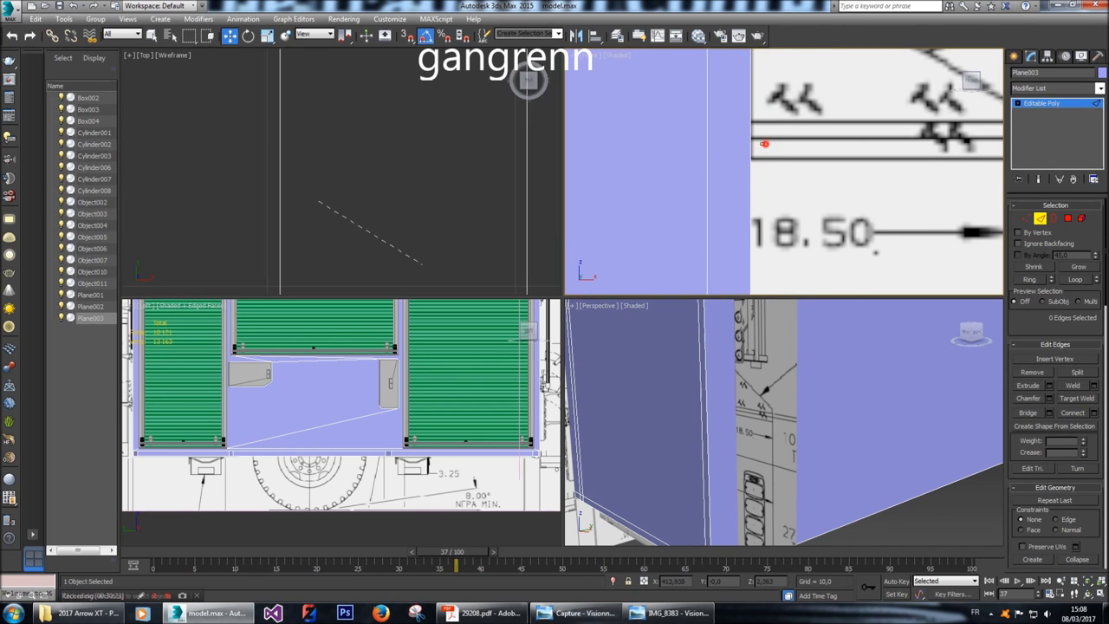
left_click(750, 147)
middle_click_drag(750, 148, 734, 154)
scroll(712, 189, "down", 2)
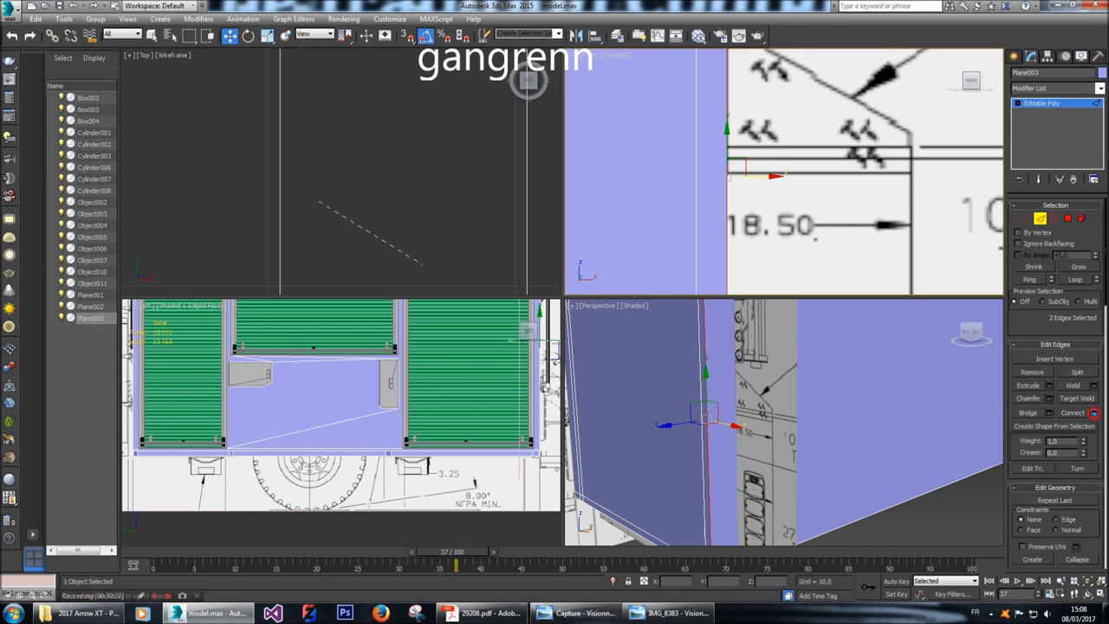
left_click(1093, 413)
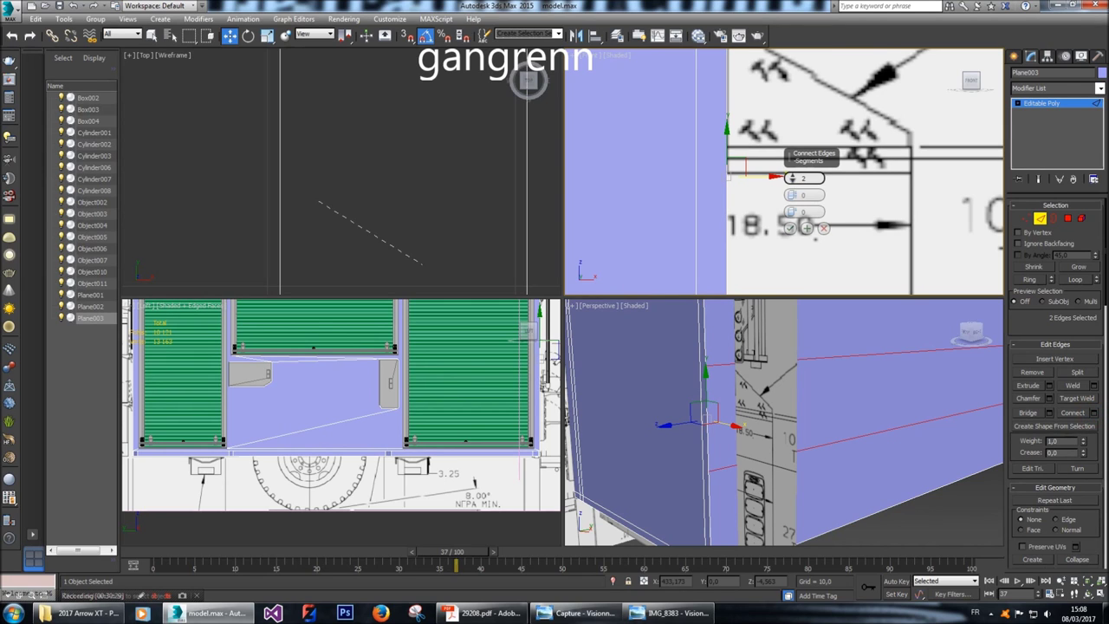
left_click(791, 227)
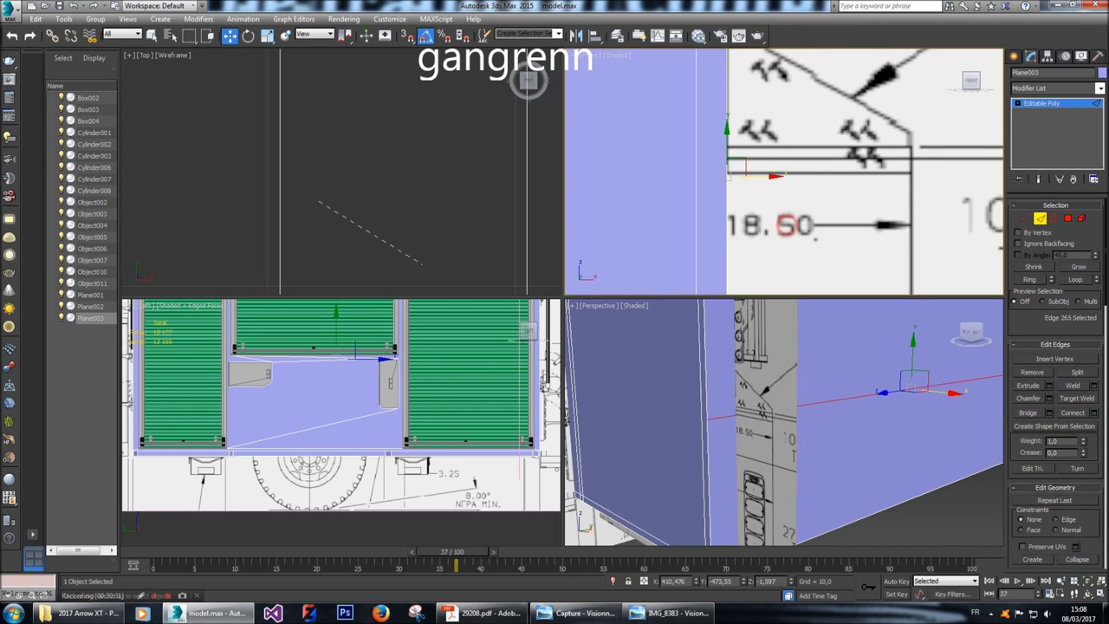
middle_click_drag(785, 424, 745, 425, "alt")
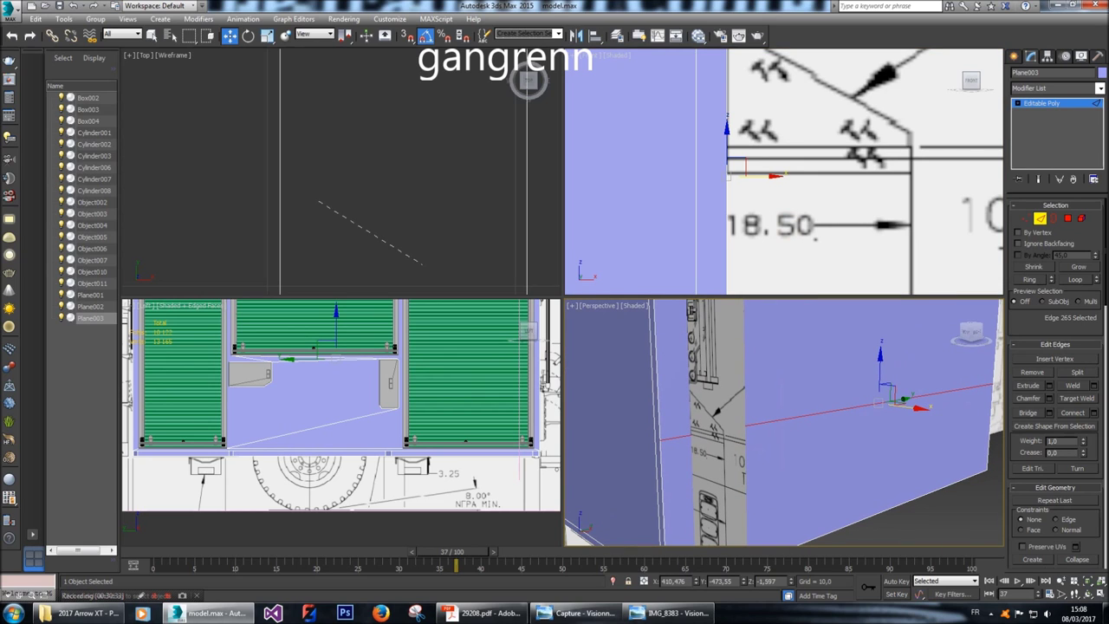
Raise the new loop's end vertices along Y to the drawing line, then bring up 29208.pdf.
key("1")
left_click(750, 151)
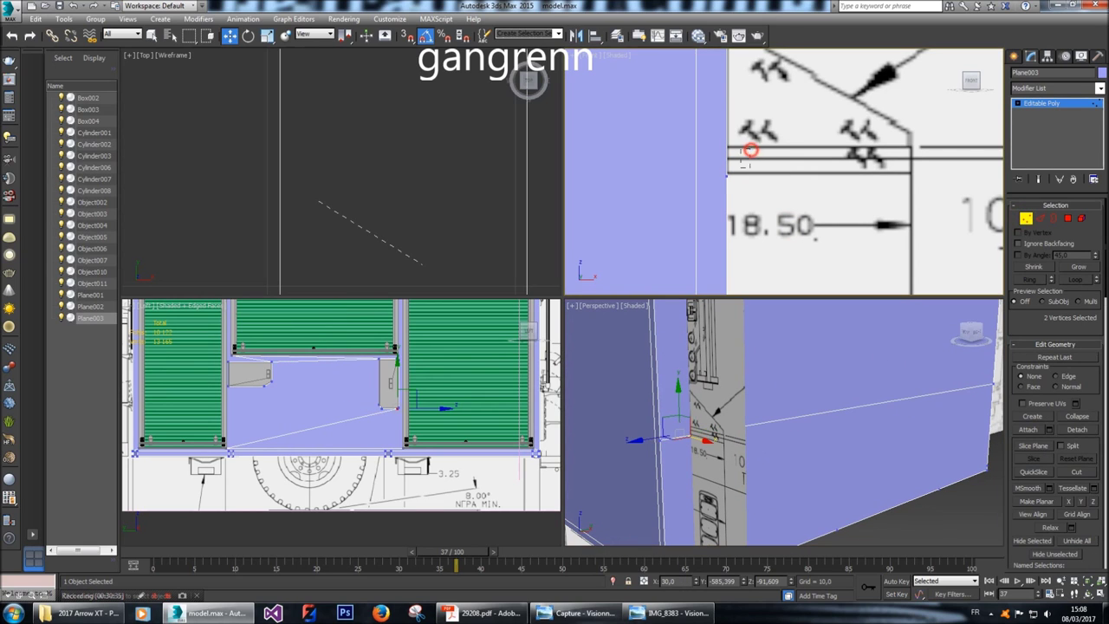
left_click(728, 176)
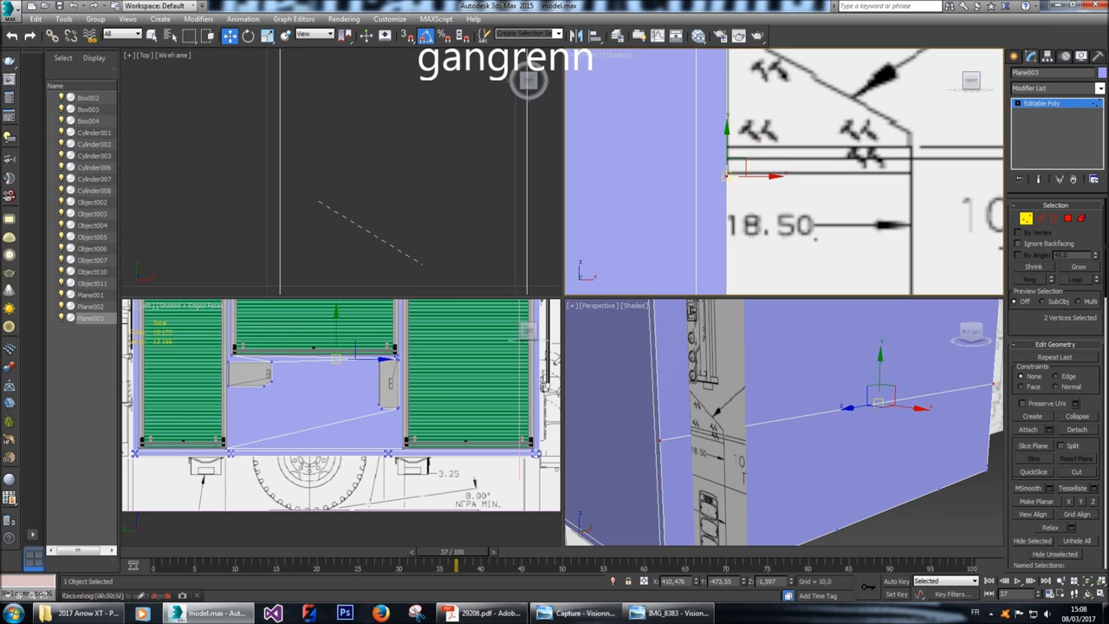
scroll(762, 147, "up", 3)
mouse_move(702, 157)
left_mouse_down()
mouse_move(703, 98)
mouse_move(707, 161)
left_mouse_up()
left_click(702, 99)
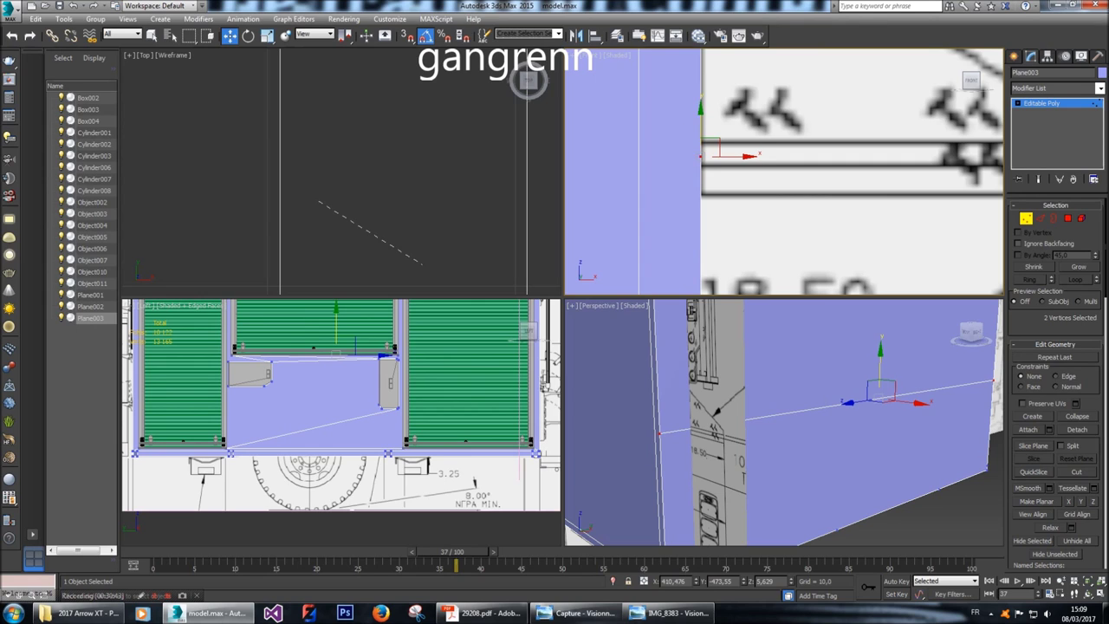
left_click_drag(699, 111, 700, 105)
middle_click_drag(700, 130, 598, 141)
scroll(598, 143, "up", 3)
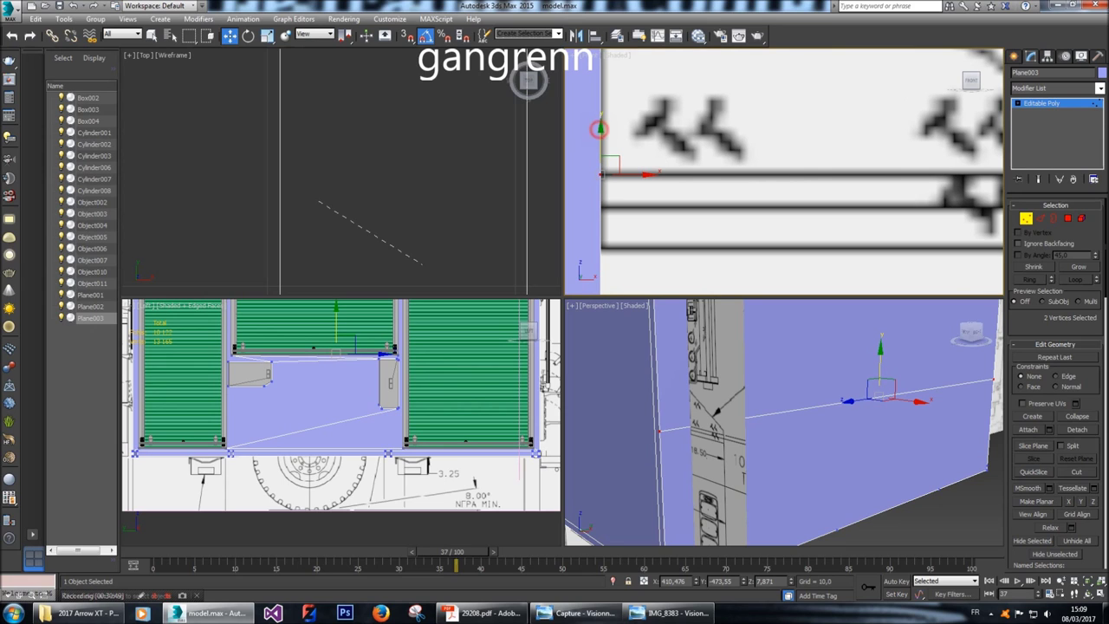
left_click_drag(599, 130, 600, 129)
scroll(866, 121, "down", 3)
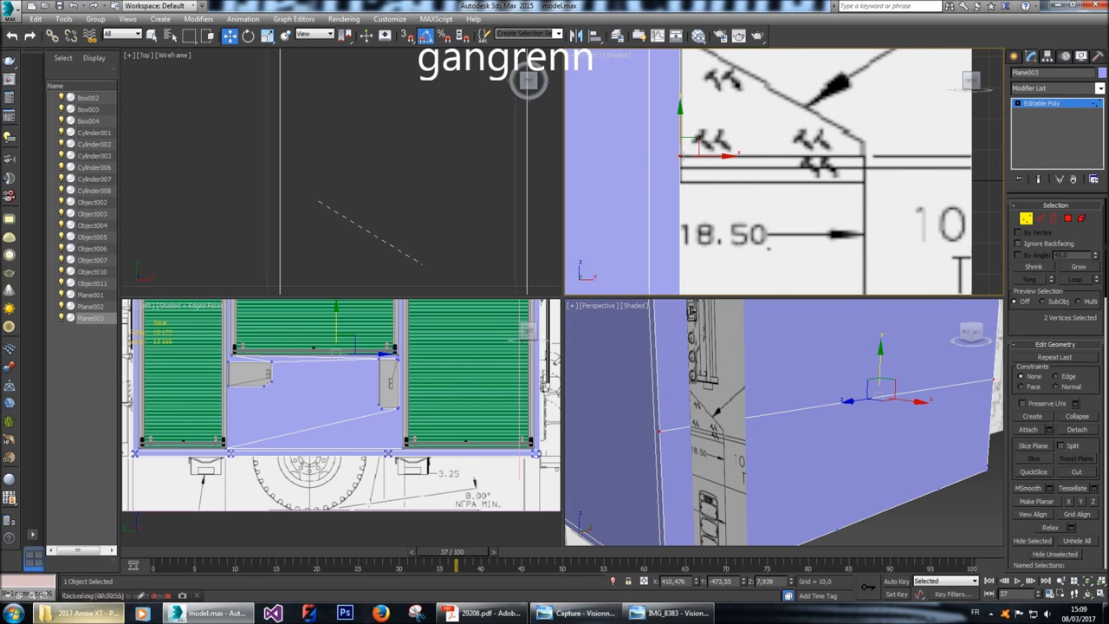
left_click(511, 601)
scroll(585, 472, "down", 8)
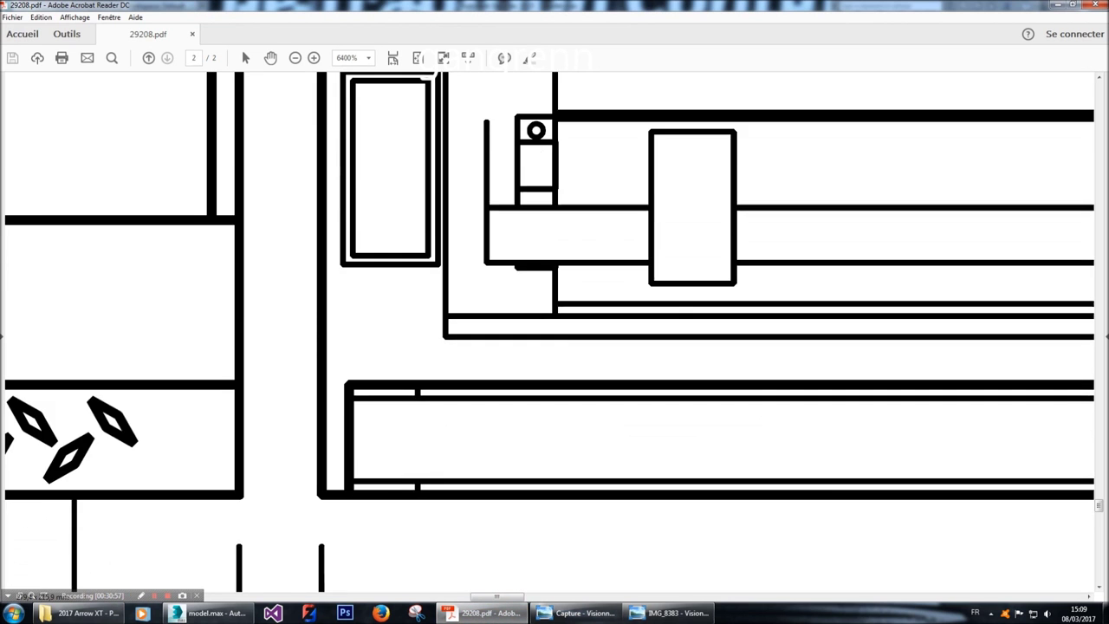
Zoom 29208.pdf out from 6400% to 400%, scan the truck side view, and return to model.max.
right_click(584, 468)
key("Escape")
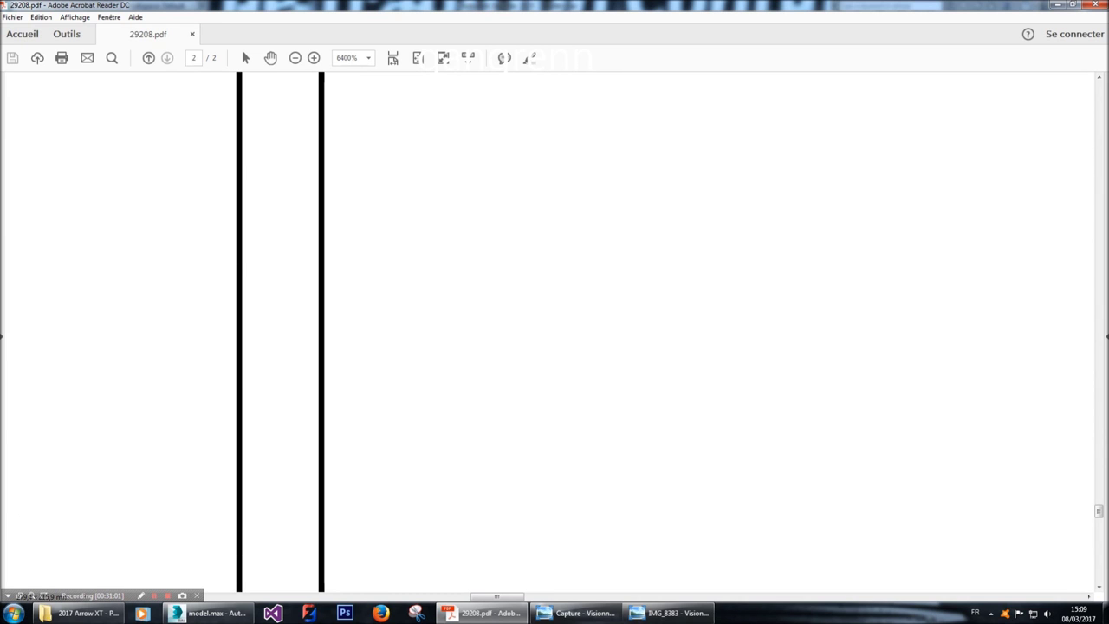
left_click(294, 57)
left_click(295, 57)
left_click(295, 57)
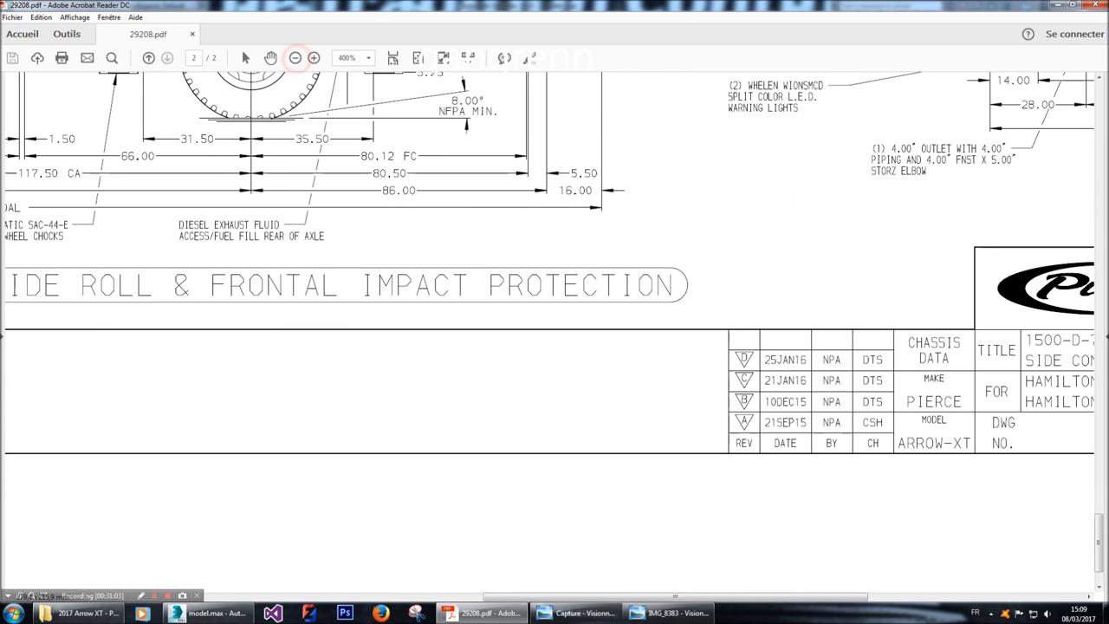
left_click(295, 57)
scroll(554, 332, "up", 15)
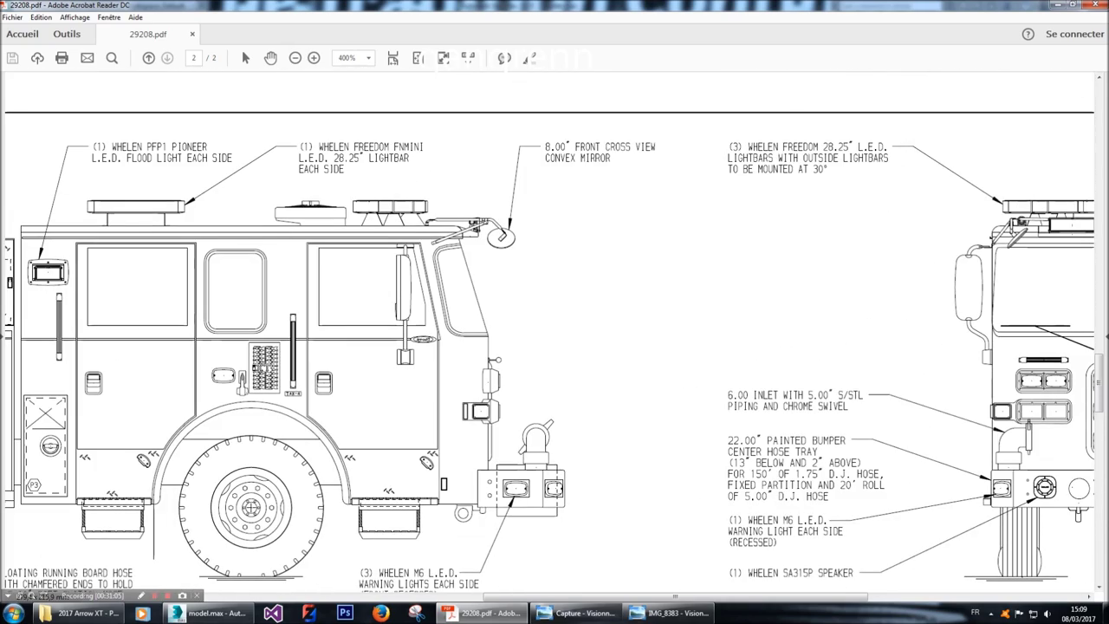
scroll(554, 364, "left", 10)
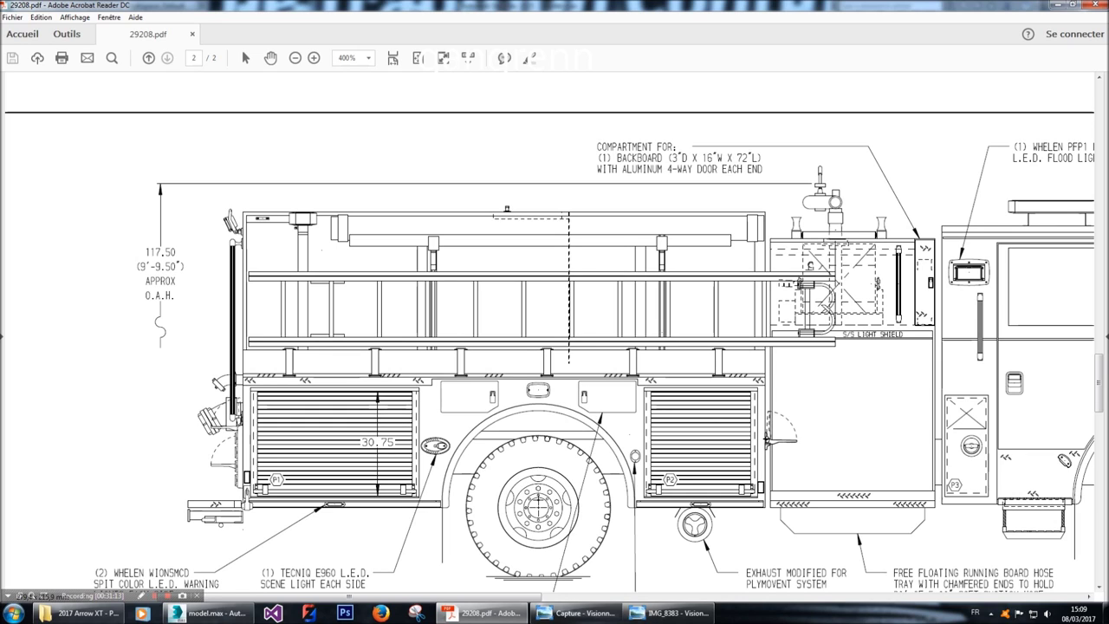
left_click(213, 612)
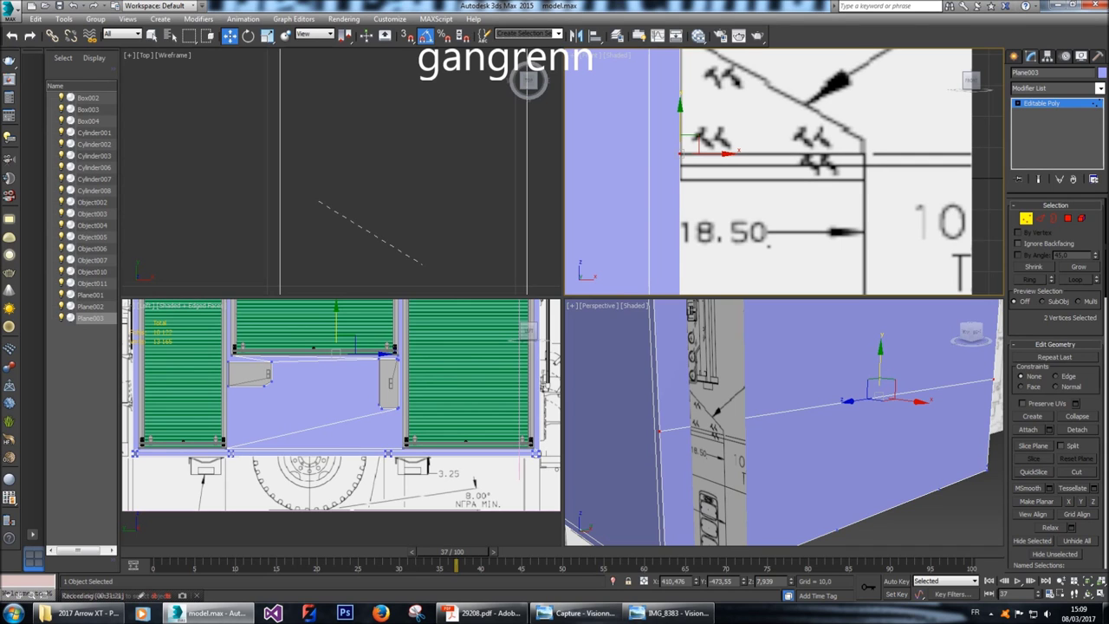
Connect the plane's two vertical edges with a new horizontal edge.
scroll(341, 422, "up", 10)
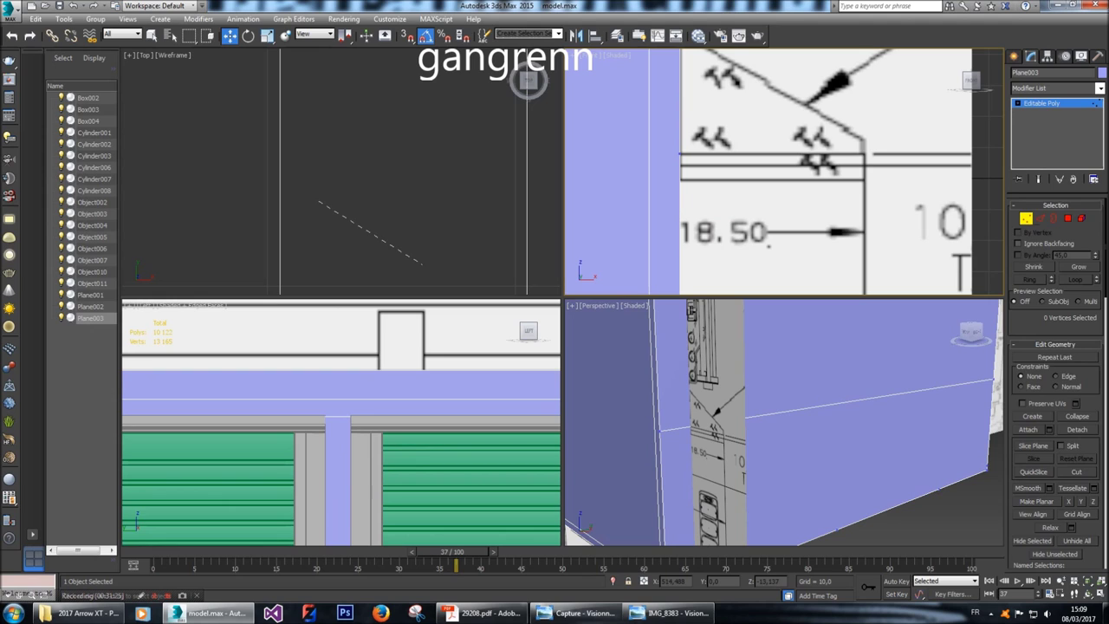
key("2")
left_click_drag(813, 180, 679, 192)
left_click(1091, 413)
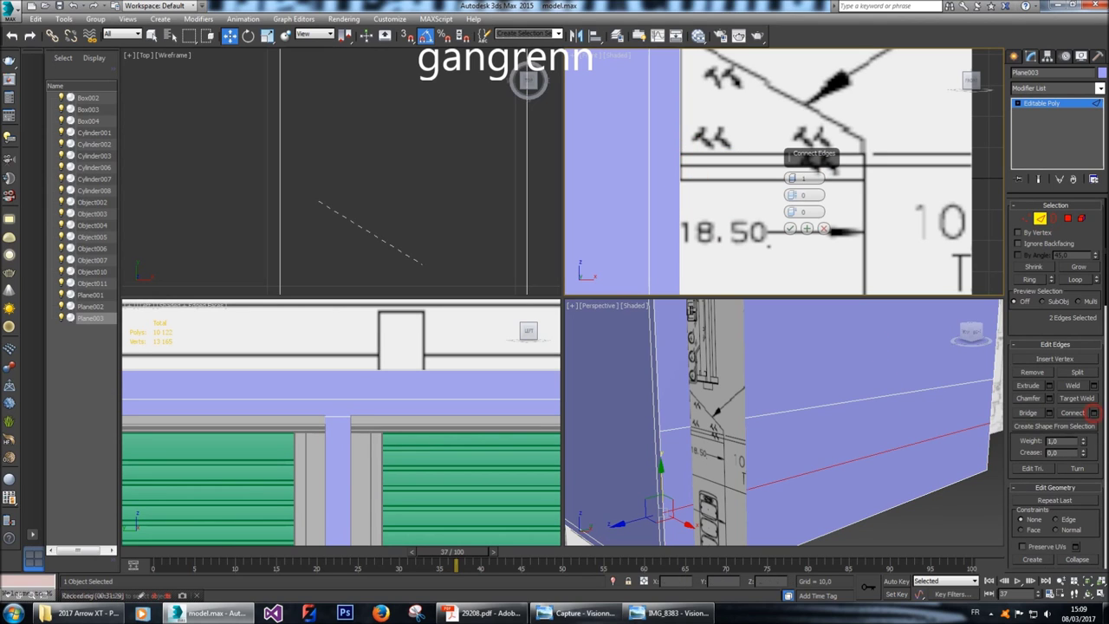
left_click(788, 228)
Move the new edge's end vertices up along Y to the blueprint's panel line.
key("1")
scroll(749, 177, "down", 4)
left_click_drag(728, 230, 754, 261)
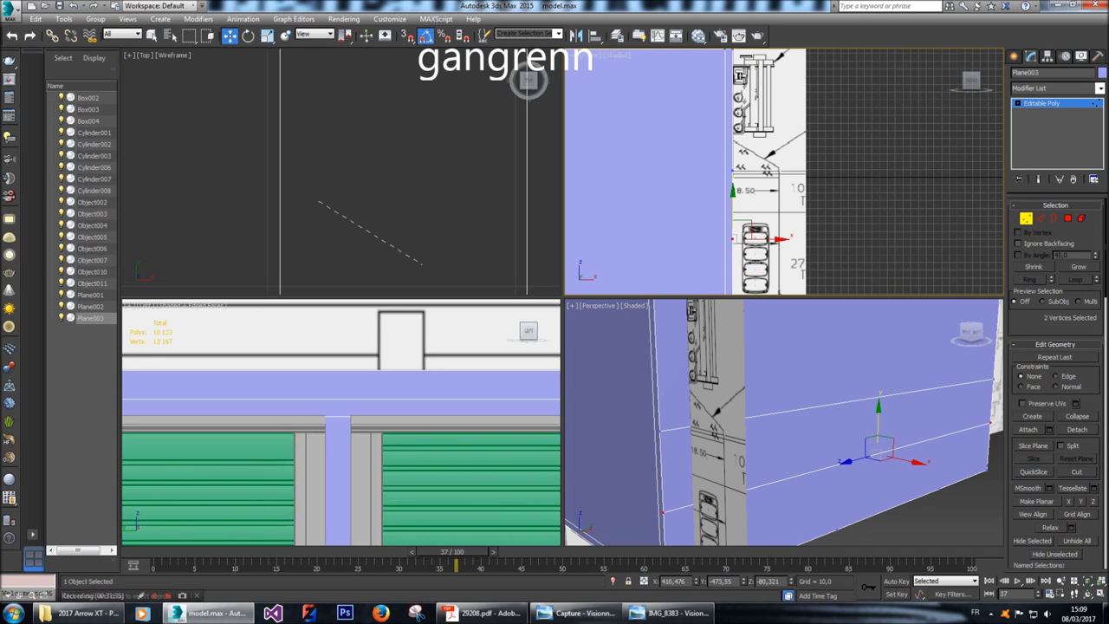
left_click_drag(735, 224, 723, 248)
left_click(735, 173)
left_click_drag(733, 186, 733, 177)
scroll(734, 177, "up", 6)
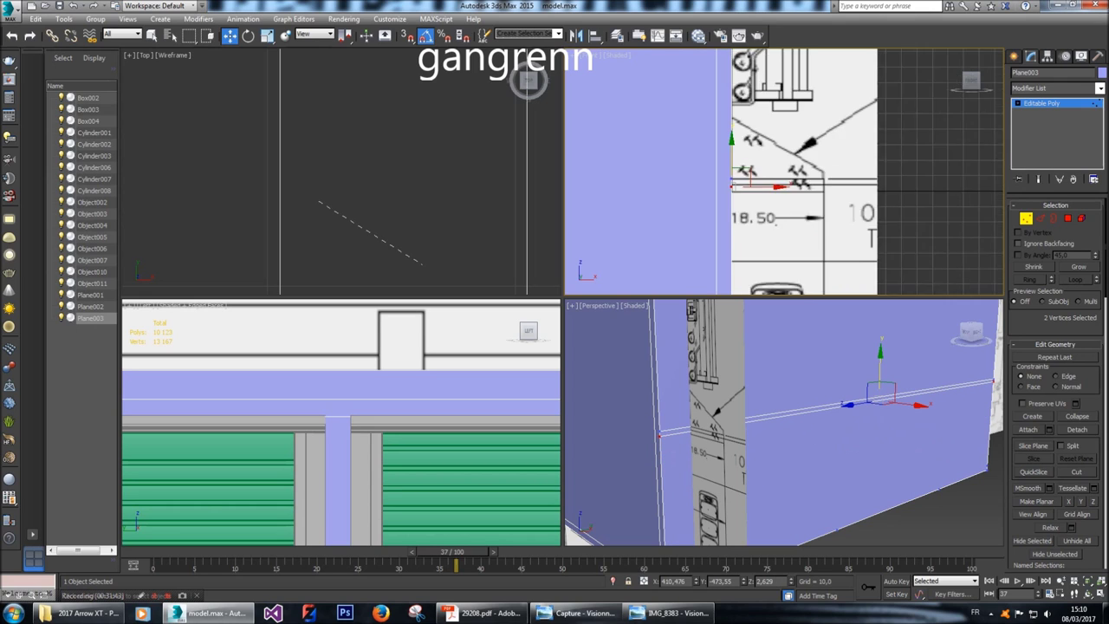
scroll(733, 176, "up", 2)
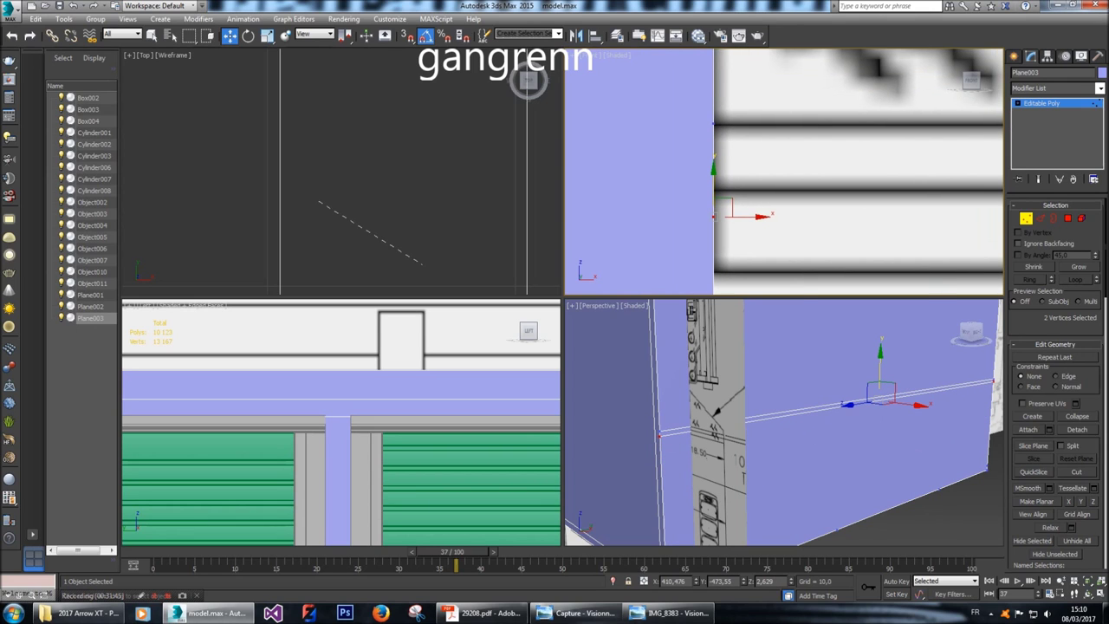
left_click_drag(714, 172, 713, 172)
scroll(823, 156, "down", 4)
middle_click_drag(823, 156, 766, 100)
key("4")
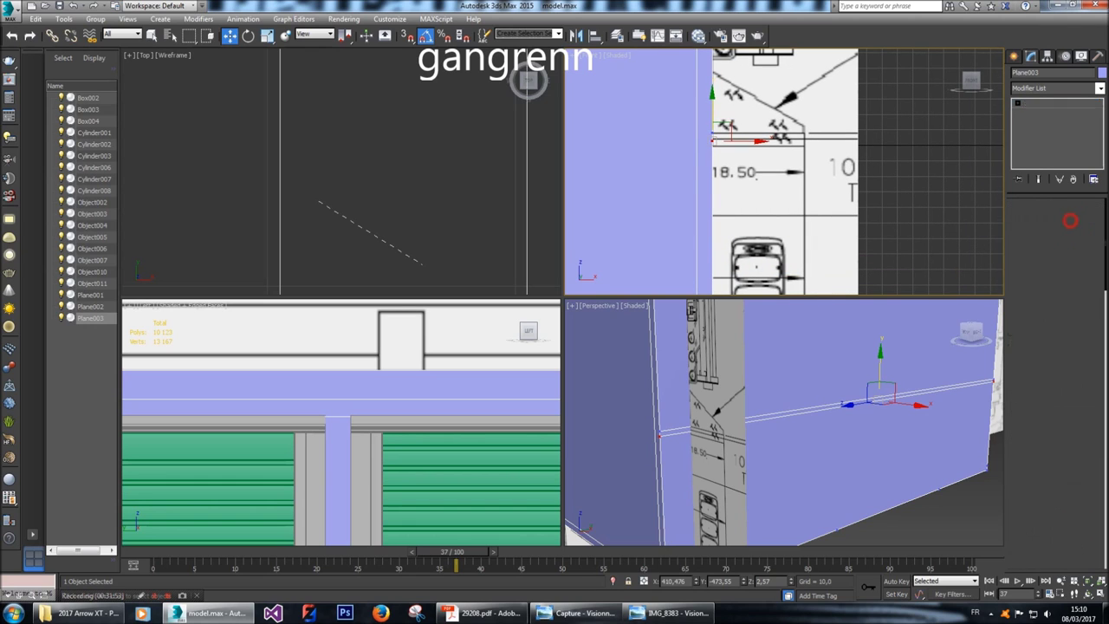
Extrude the selected lower side faces outward with a height of 60.
left_click(678, 447, "ctrl")
scroll(733, 174, "down", 3)
scroll(732, 173, "down", 1)
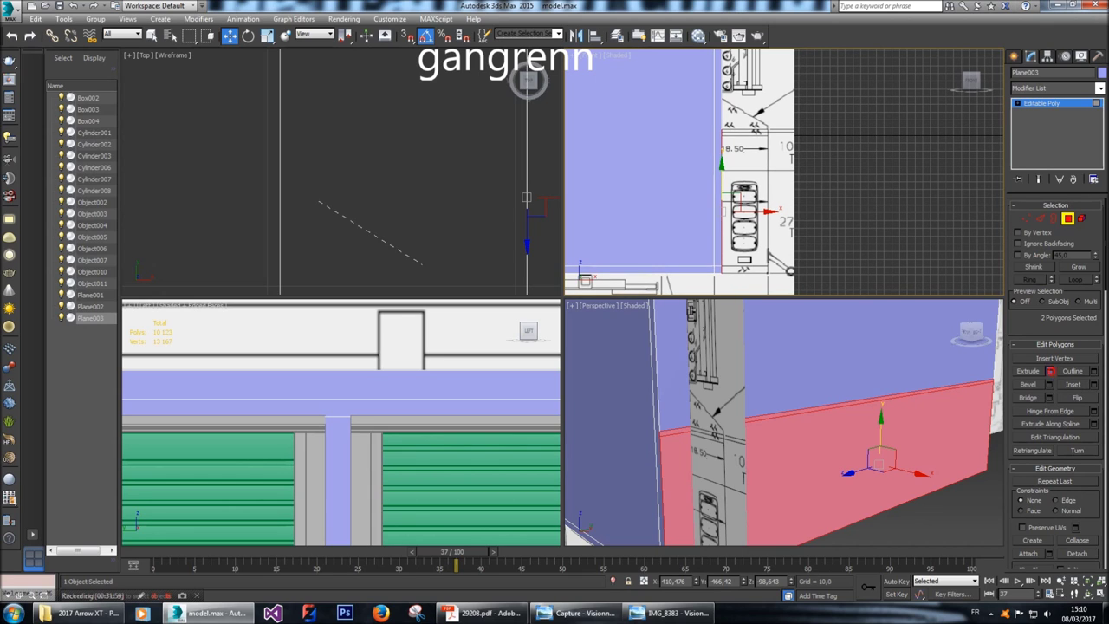
left_click(1048, 371)
left_click(815, 195)
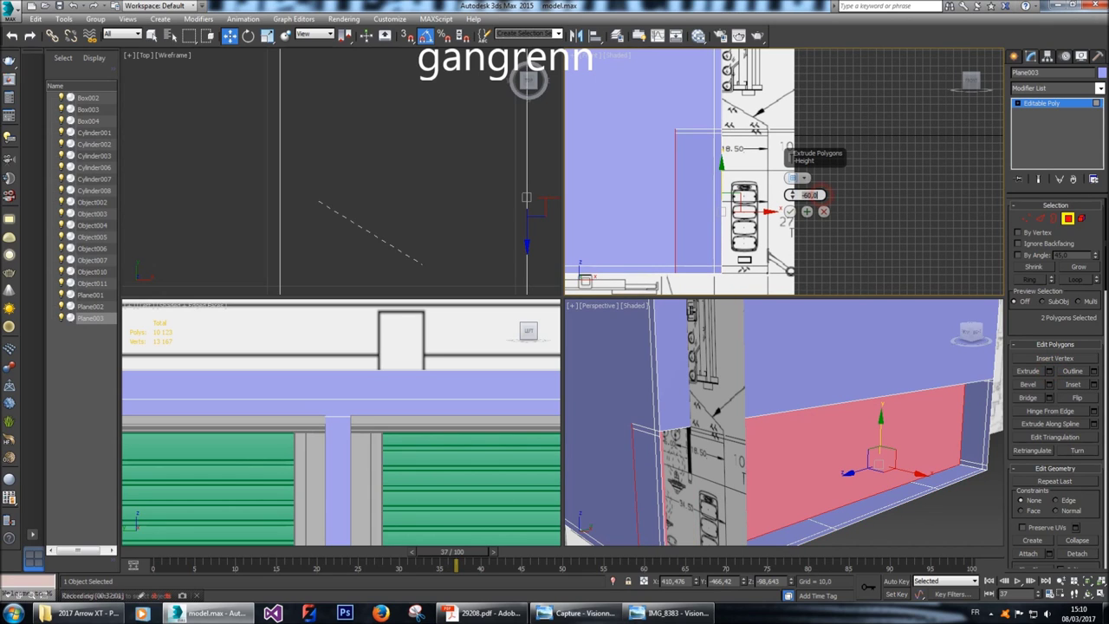
type("50")
key("Return")
type("55")
key("Return")
type("56")
key("Return")
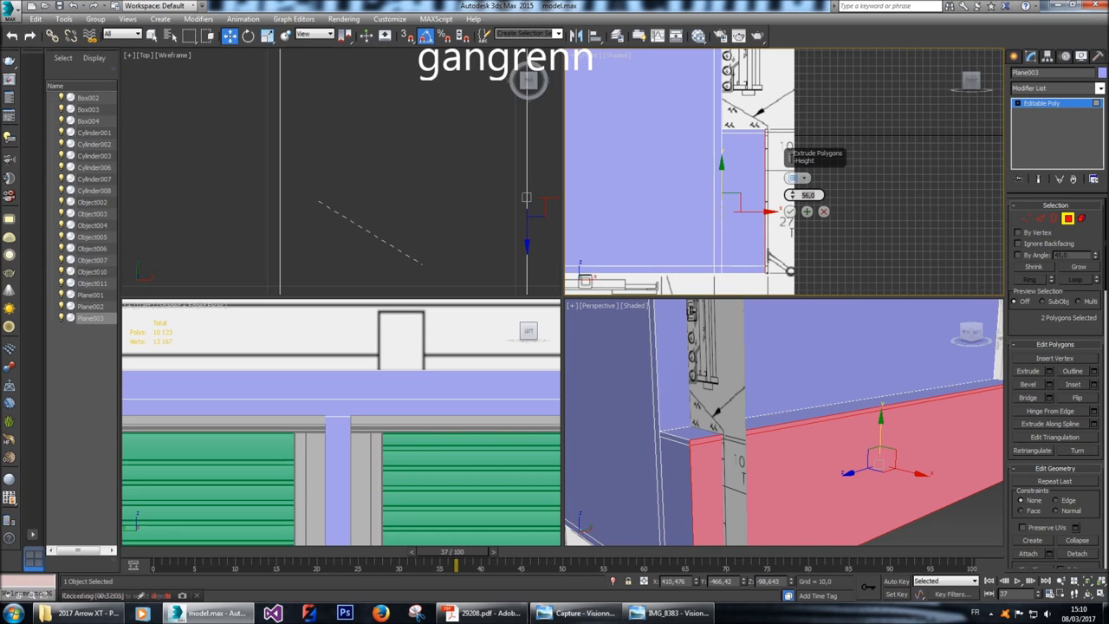
type("60")
key("Return")
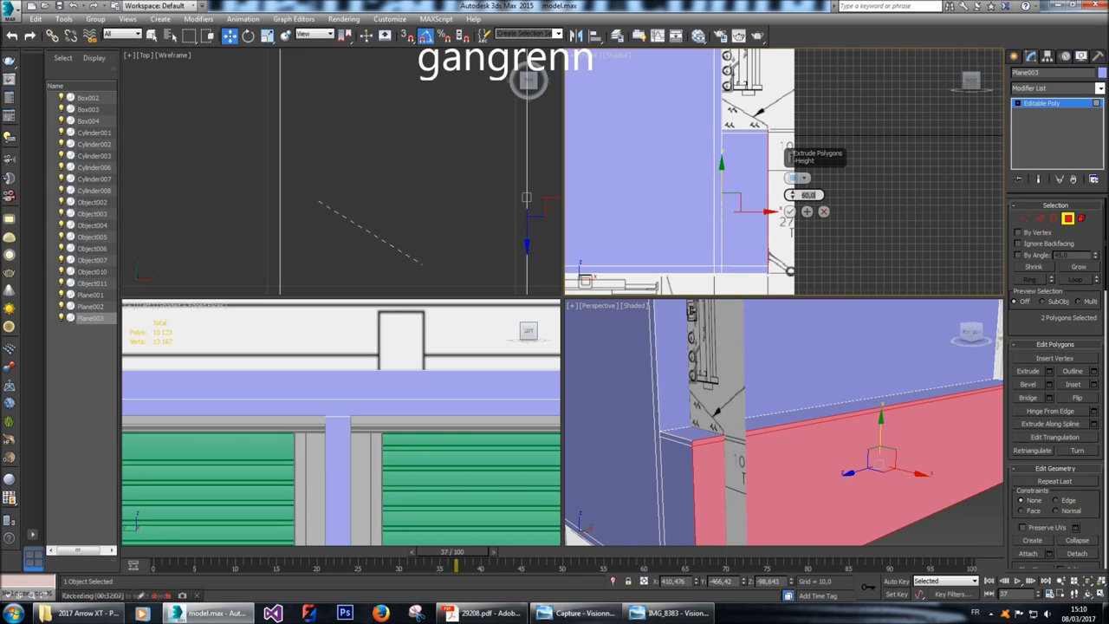
left_click(790, 211)
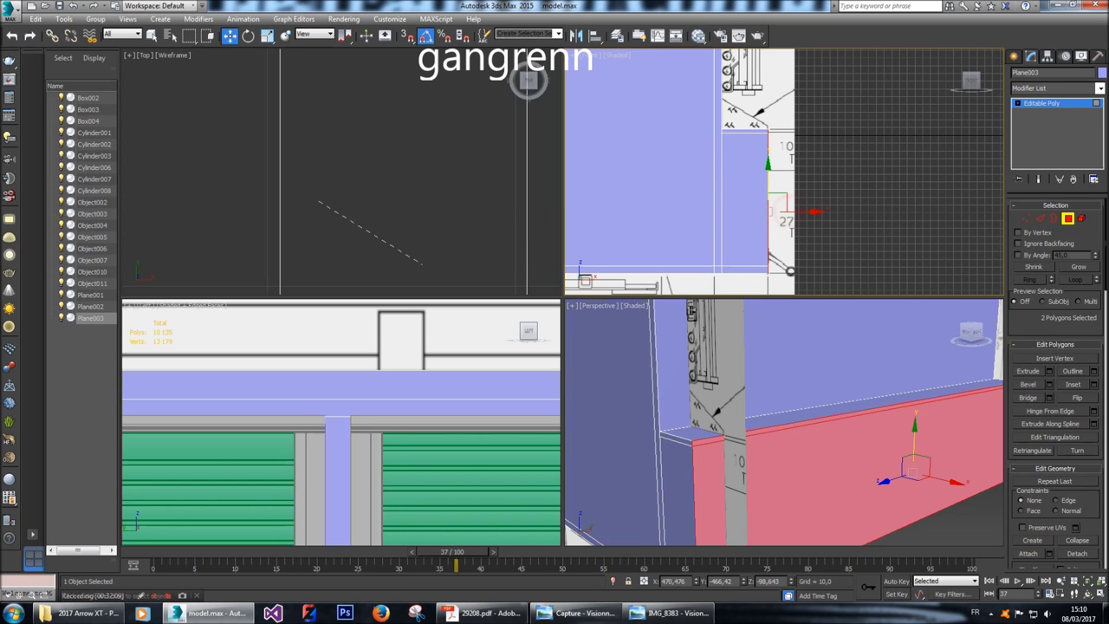
Inspect the extruded panel, frame the model, and turn on See-Through.
scroll(910, 455, "down", 4)
scroll(893, 451, "up", 3)
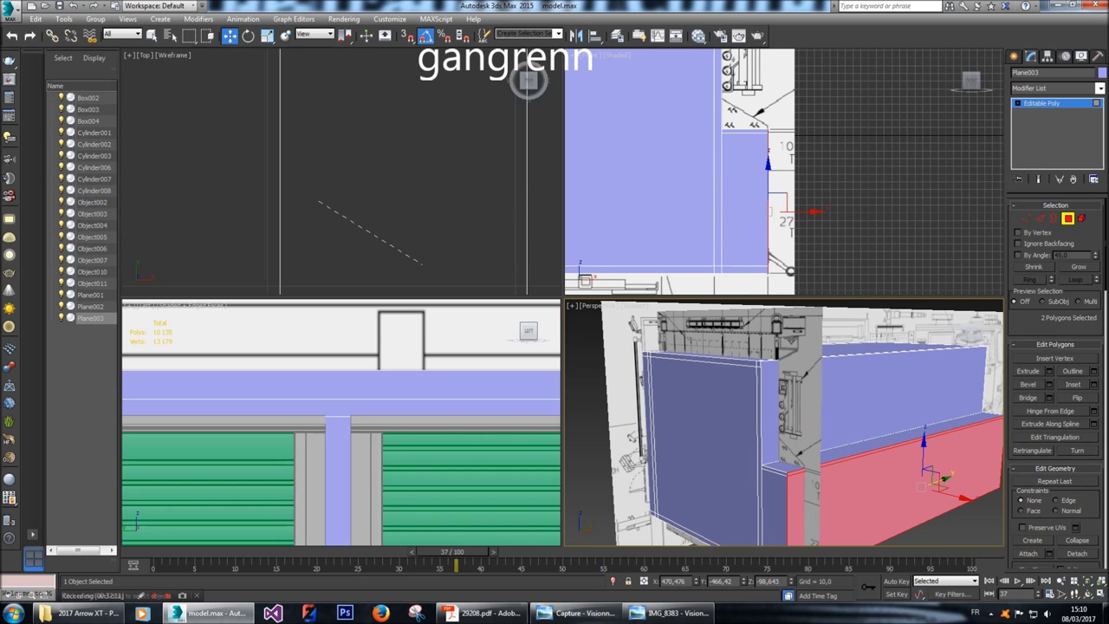
middle_click_drag(867, 434, 840, 421, "alt")
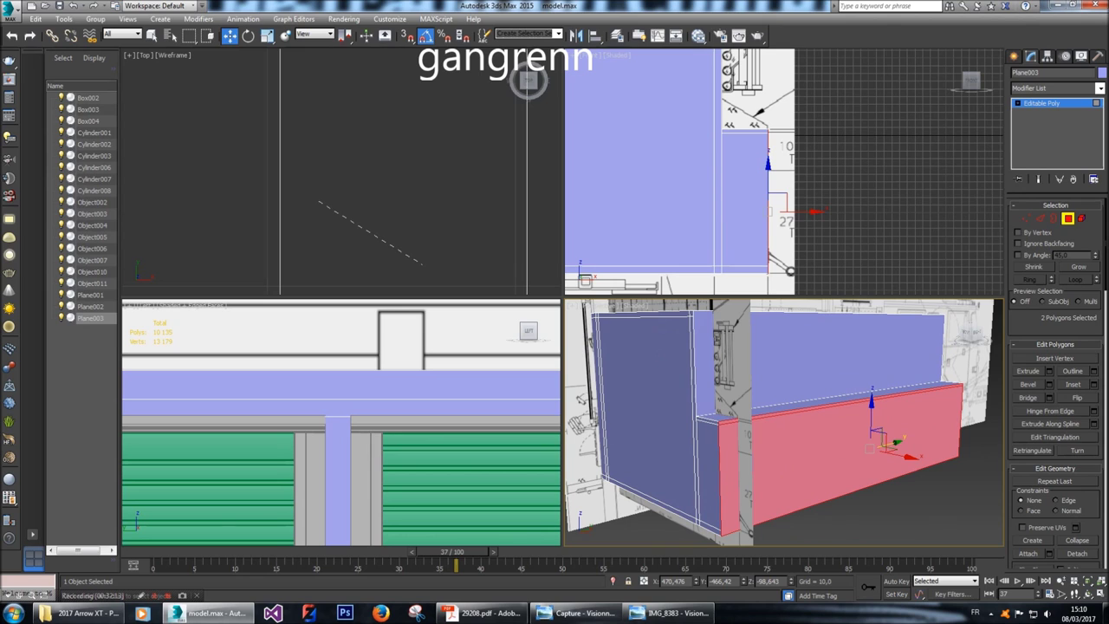
key("z")
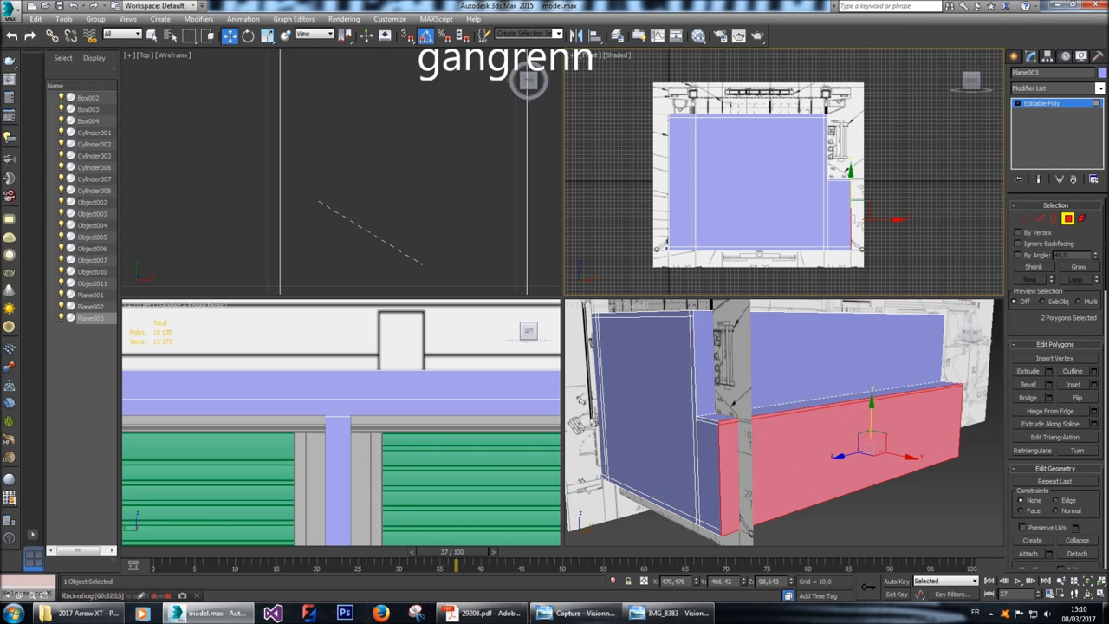
key("alt+x")
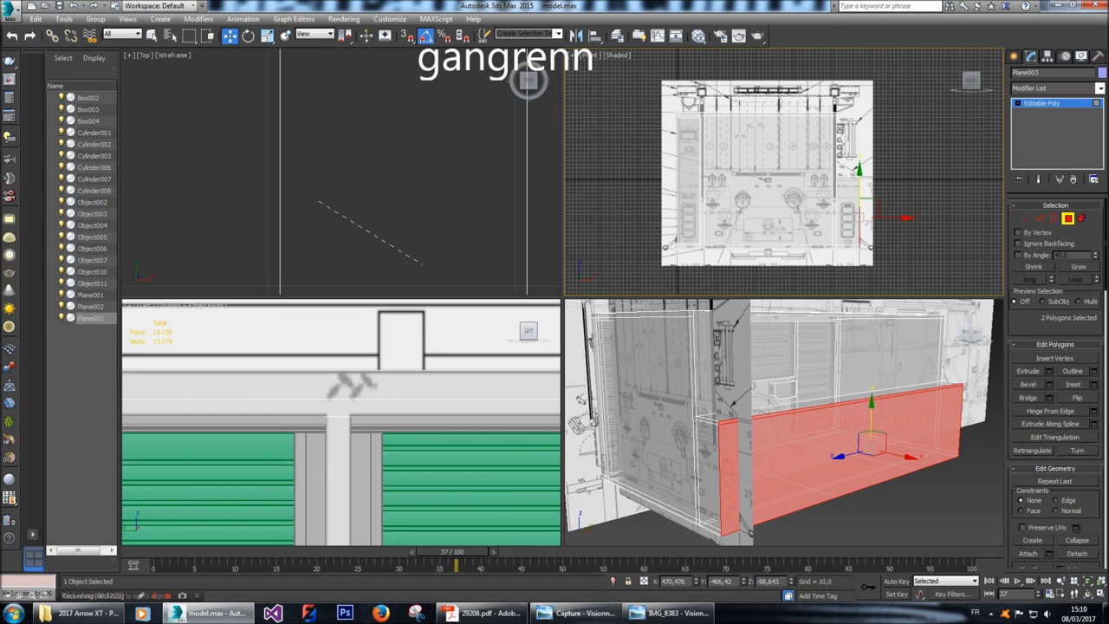
Select the two vertical rear-face edges and connect them with Ctrl+Shift+E into a horizontal edge.
key("bracketleft")
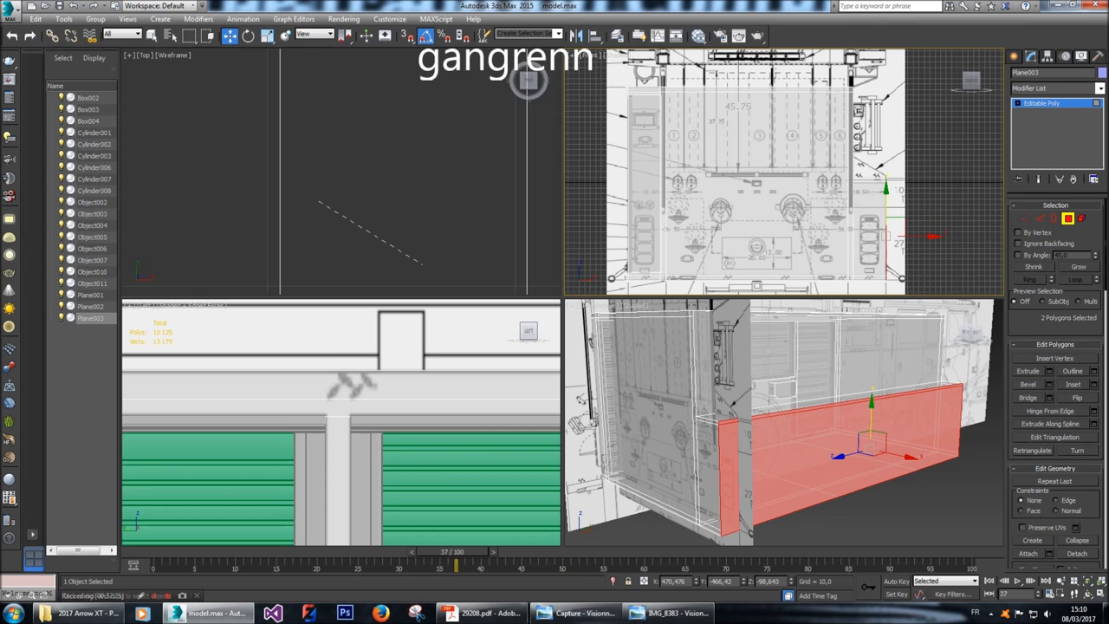
key("2")
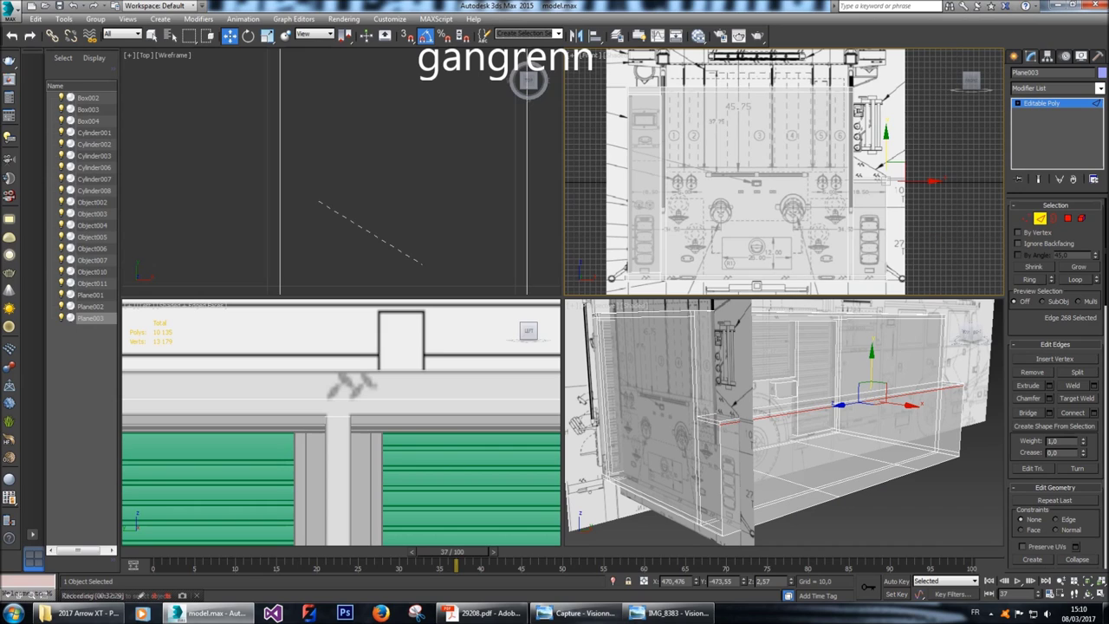
key("ctrl+z")
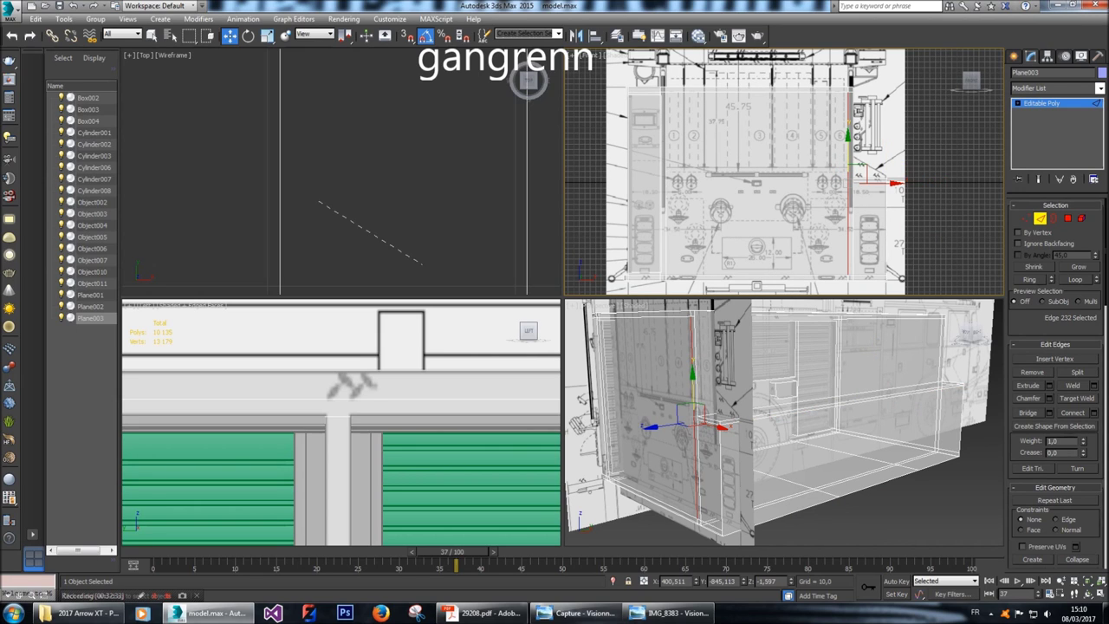
key("ctrl+z")
key("z")
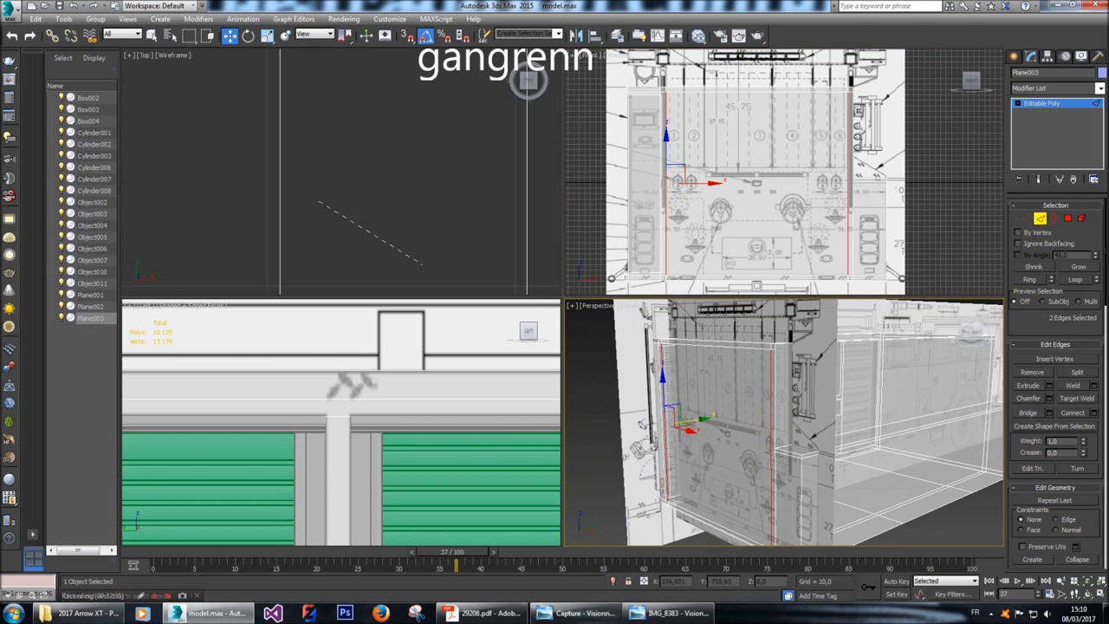
key("z")
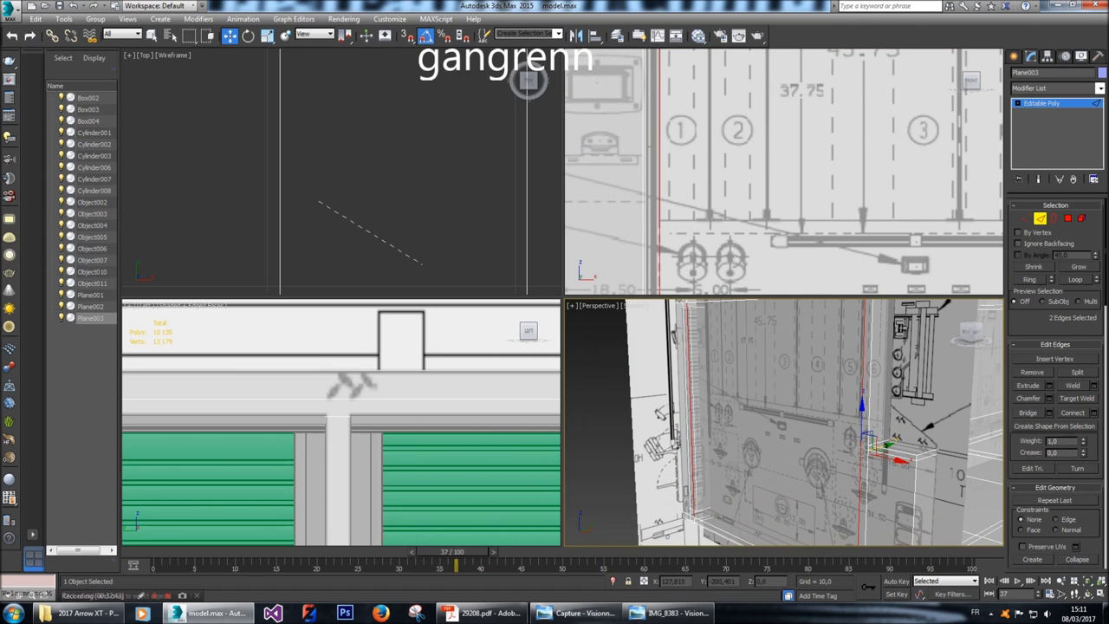
key("ctrl+shift+e")
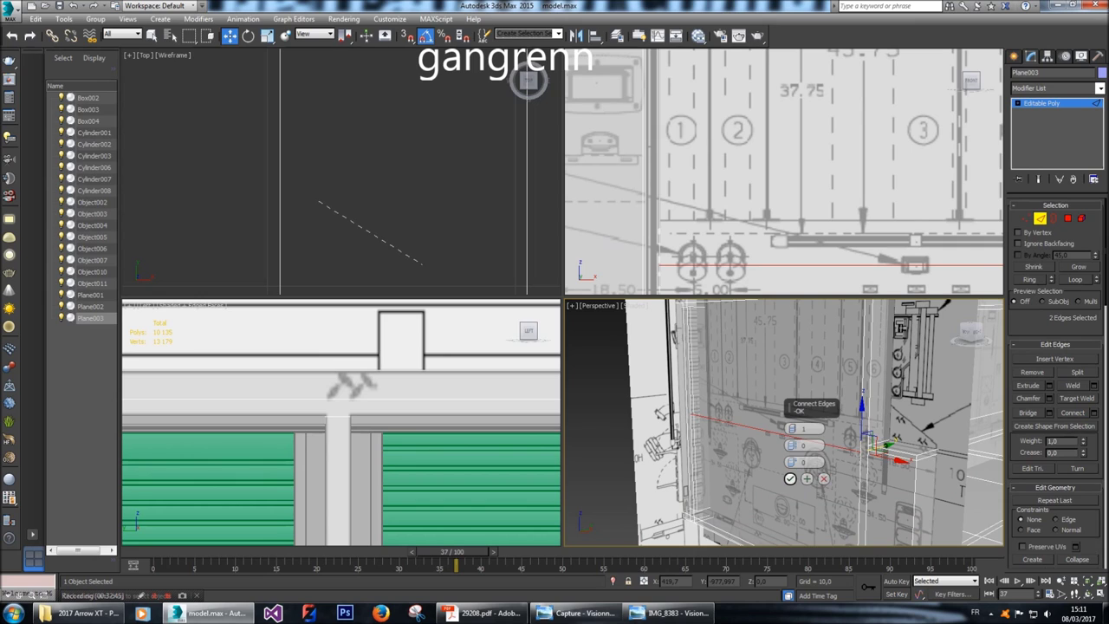
key("Return")
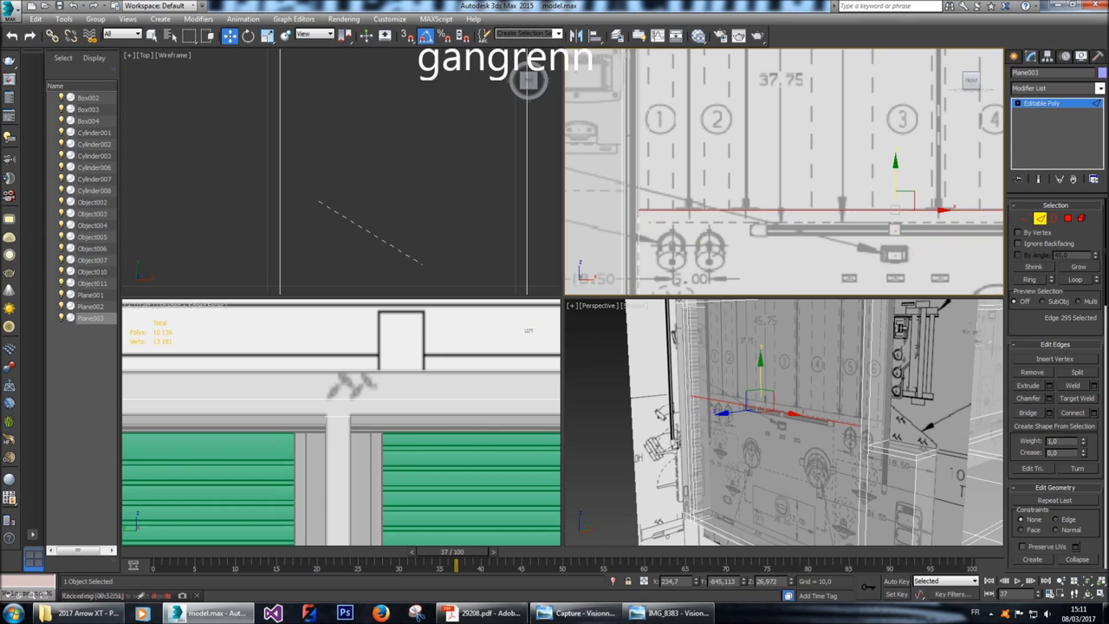
key("z")
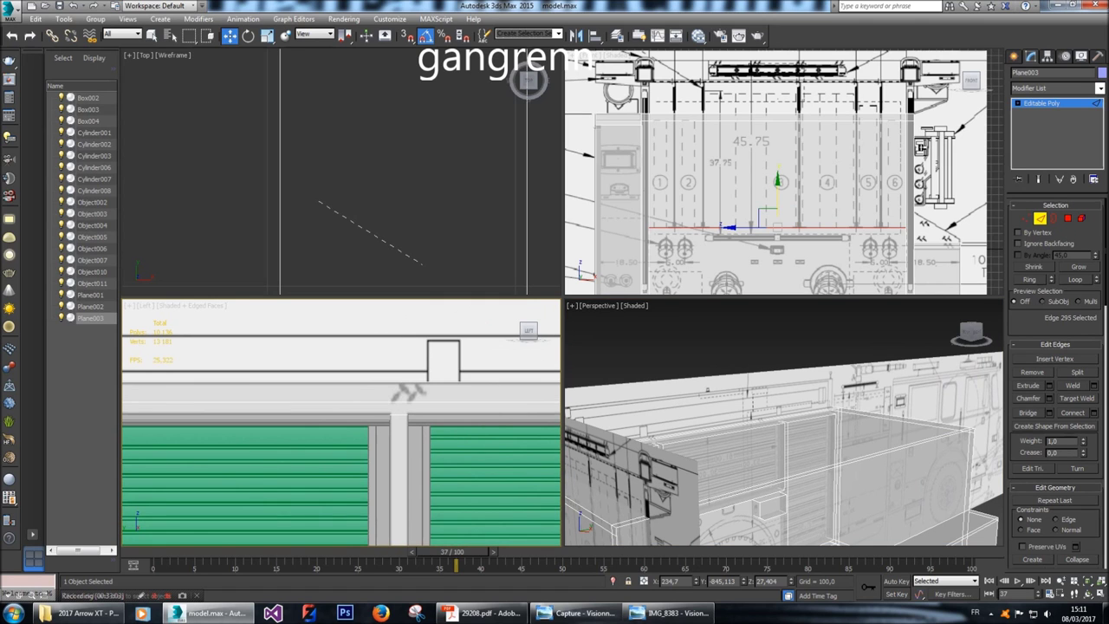
Switch to 29208.pdf and scroll to the top-view plan with its 70.00 and 74.25 widths.
left_click(479, 613)
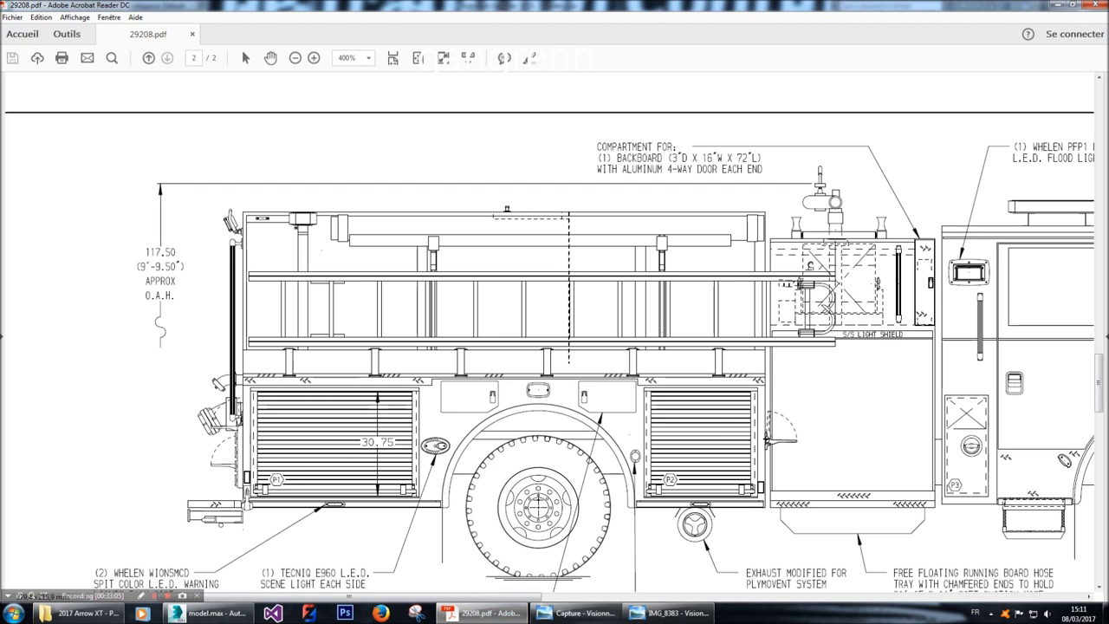
scroll(555, 338, "right", 3)
scroll(555, 338, "down", 10)
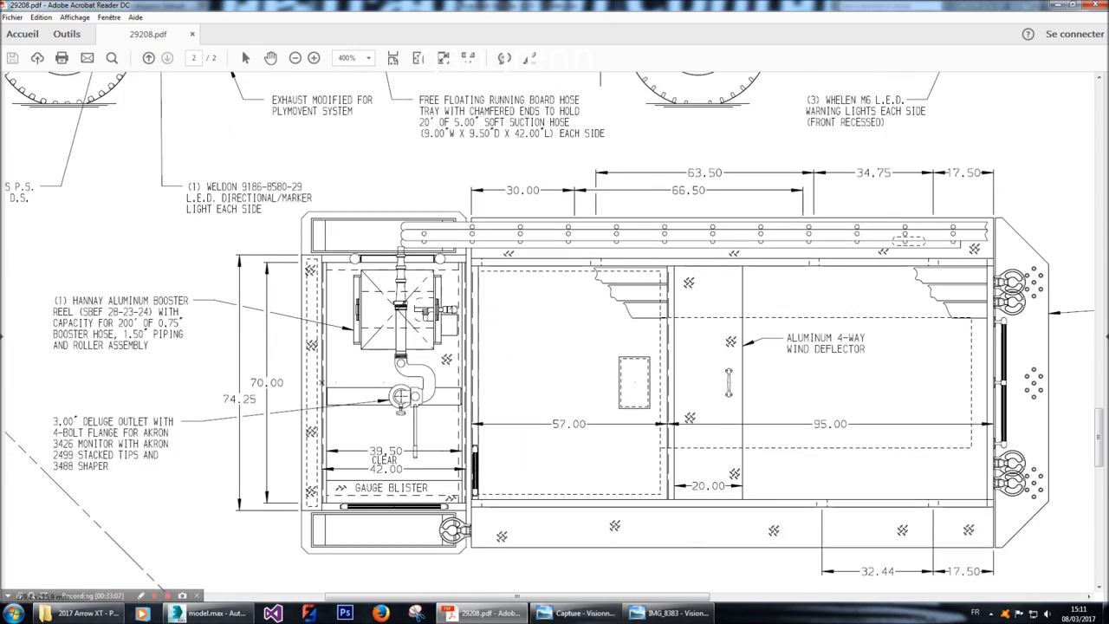
scroll(554, 338, "up", 3)
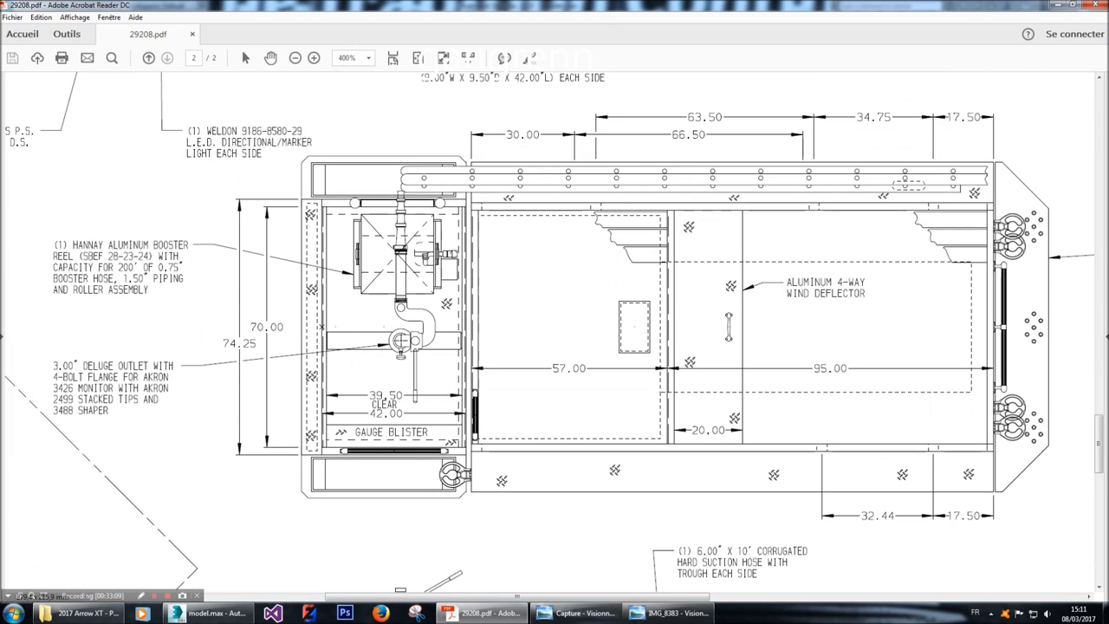
scroll(550, 337, "right", 3)
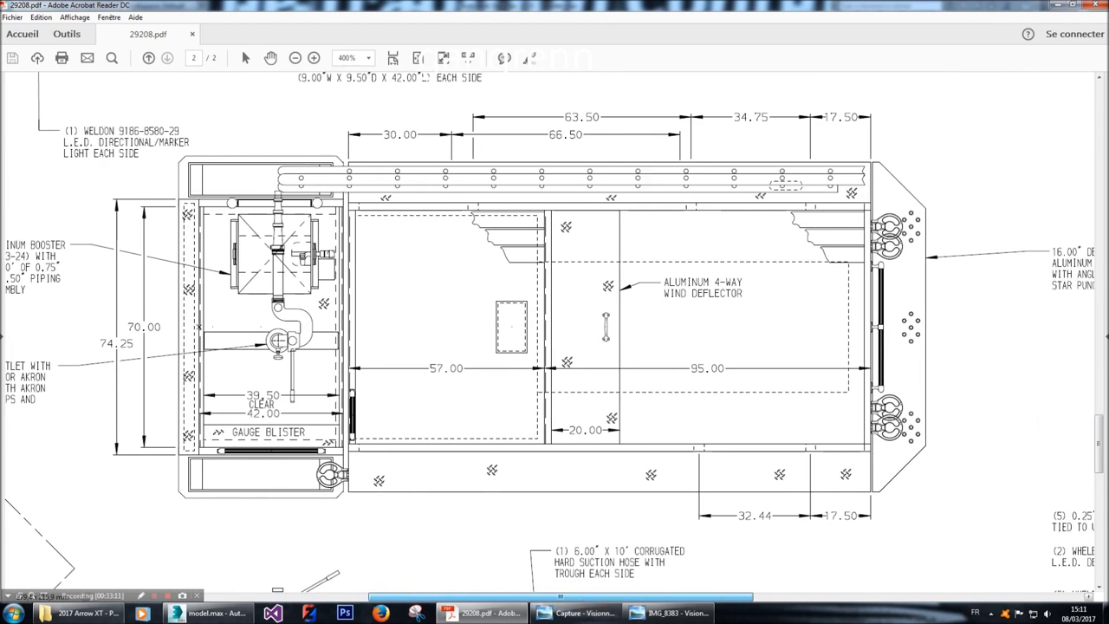
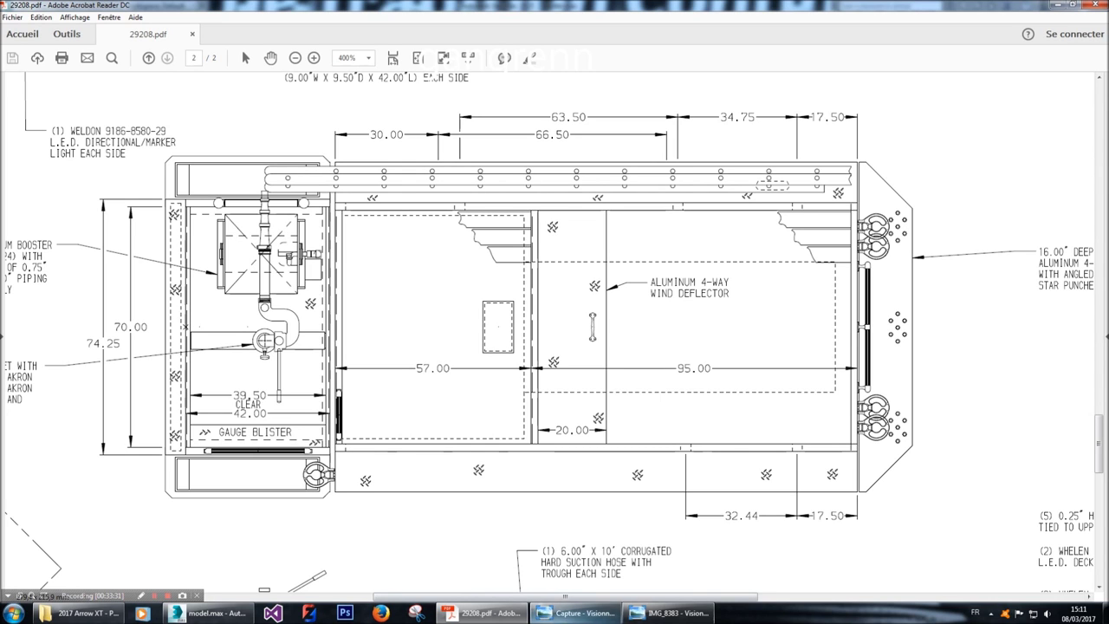
Bring the model.max scene in 3ds Max back in front of the fire truck blueprint.
left_click(208, 613)
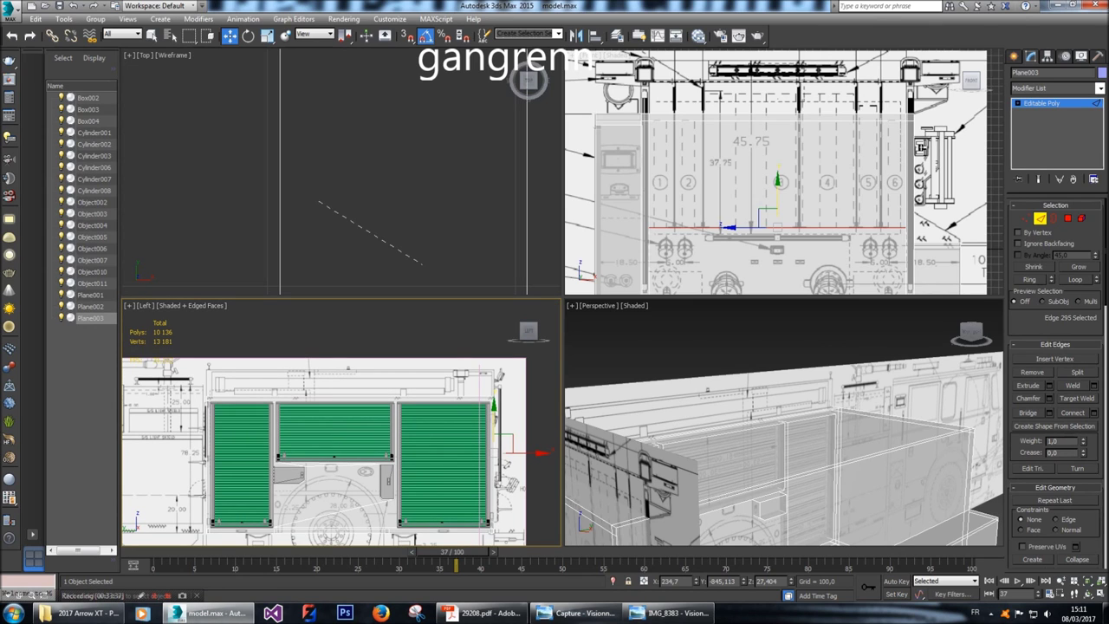
Connect two parallel edges on the body's top with a single new edge.
middle_click_drag(780, 434, 785, 433, "alt")
left_click(854, 464)
middle_click_drag(853, 463, 875, 458, "alt")
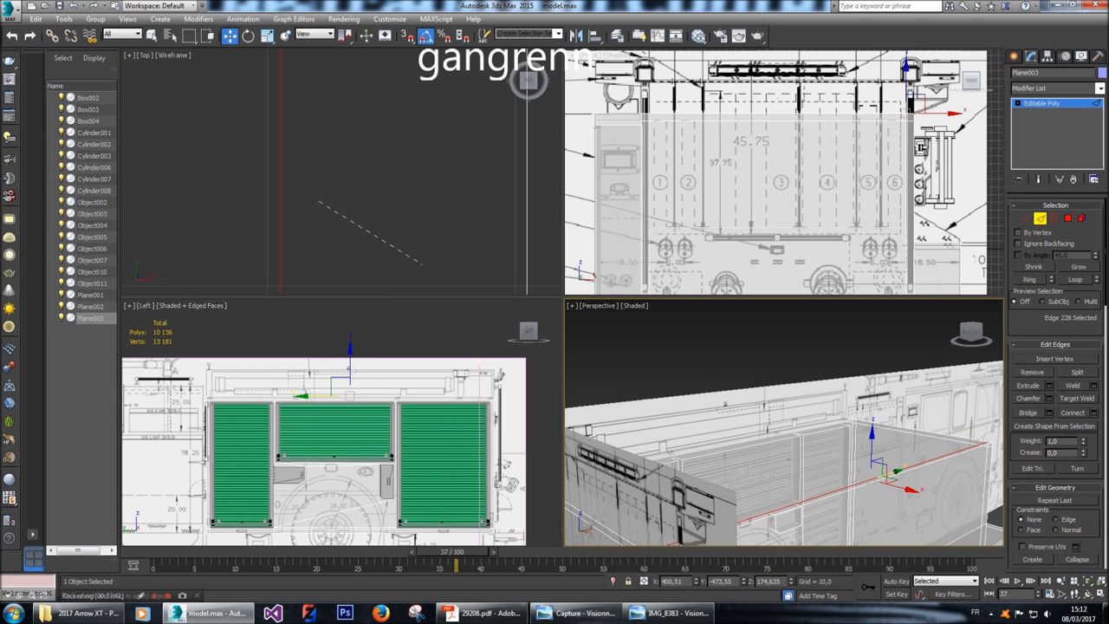
scroll(784, 425, "up", 5)
key("alt+x")
scroll(784, 425, "down", 2)
left_click(850, 484, "ctrl")
scroll(785, 425, "down", 4)
middle_click_drag(785, 425, 806, 429, "alt")
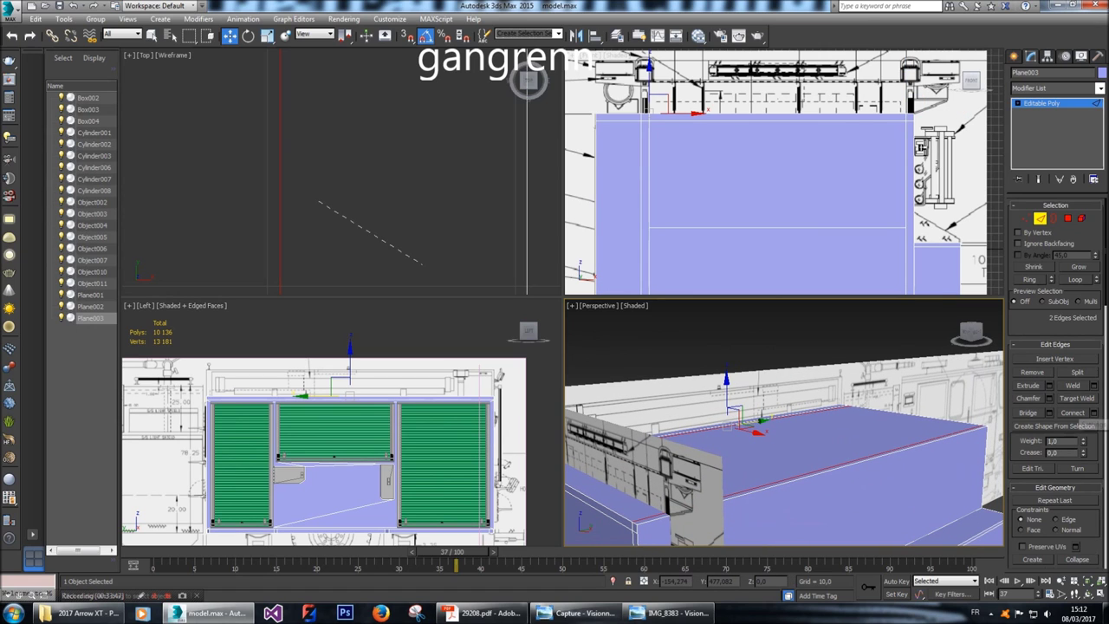
left_click(1093, 413)
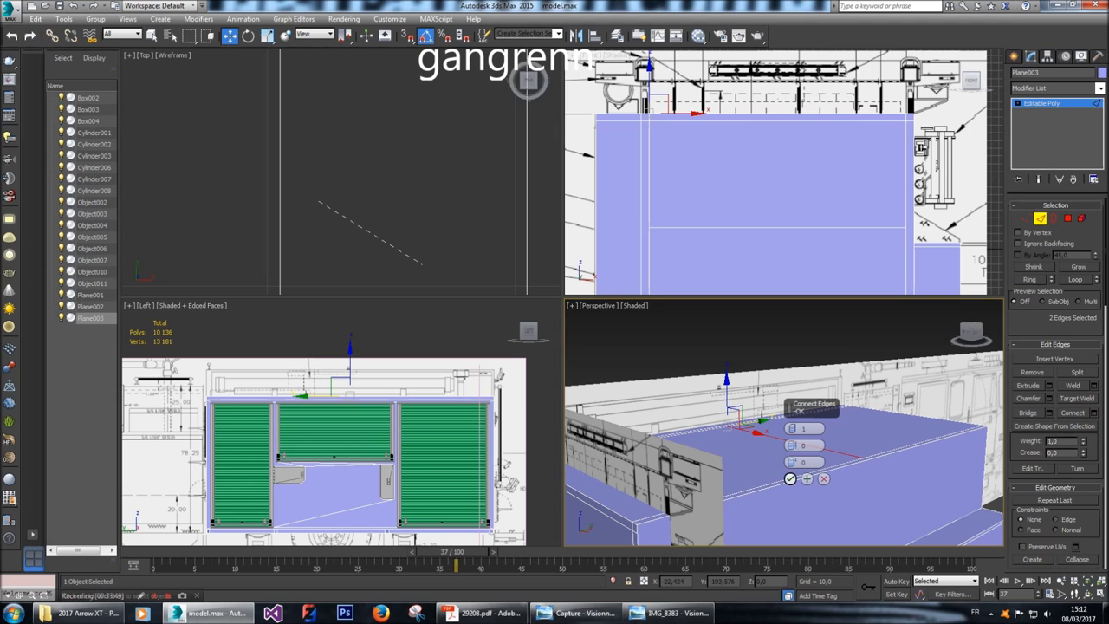
left_click(789, 478)
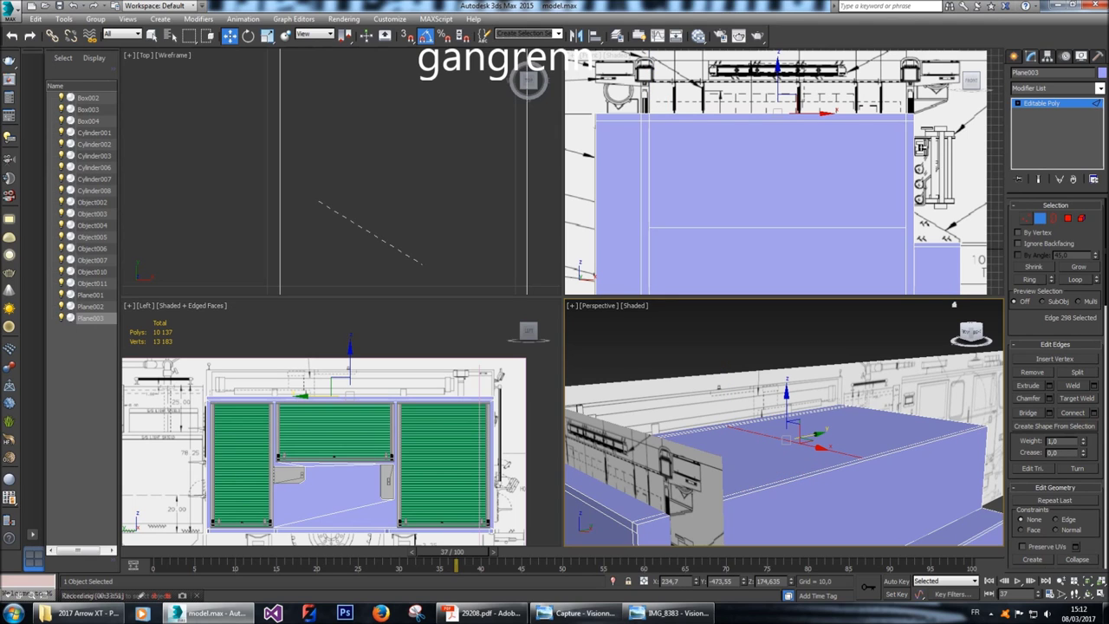
Compare the cut against the blueprint PDF, then return to the 3ds Max model.
scroll(309, 379, "up", 6)
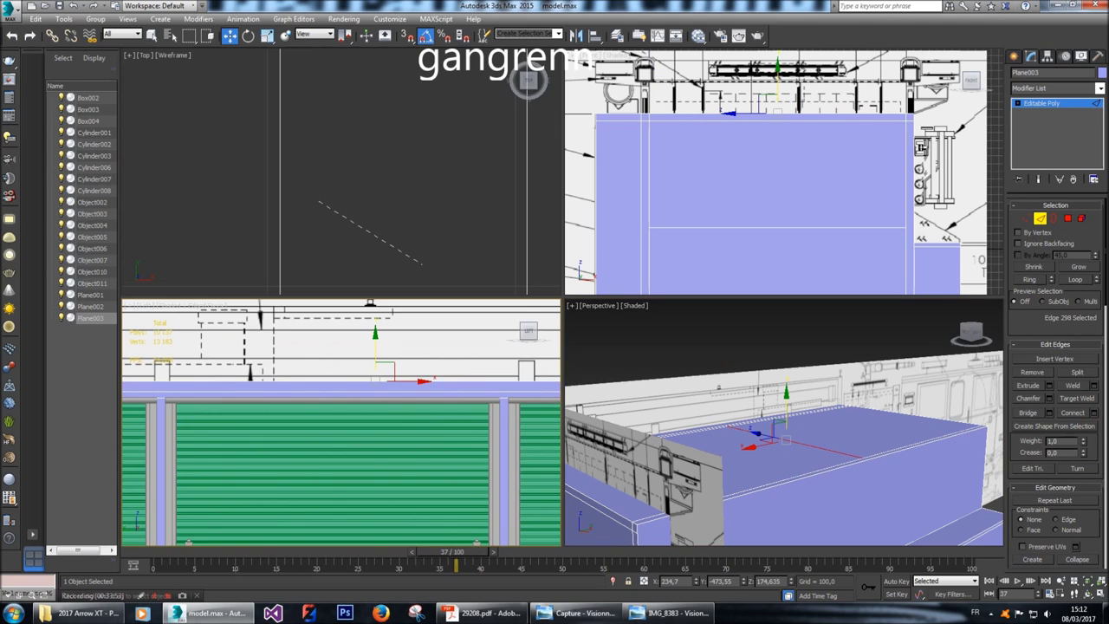
scroll(342, 434, "down", 6)
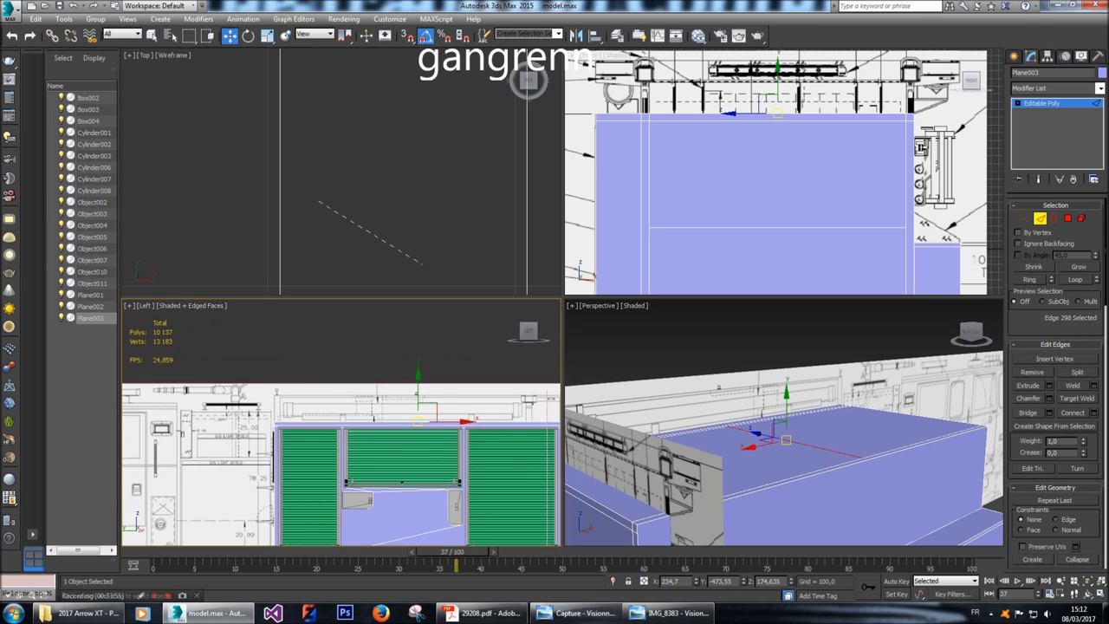
scroll(351, 424, "up", 6)
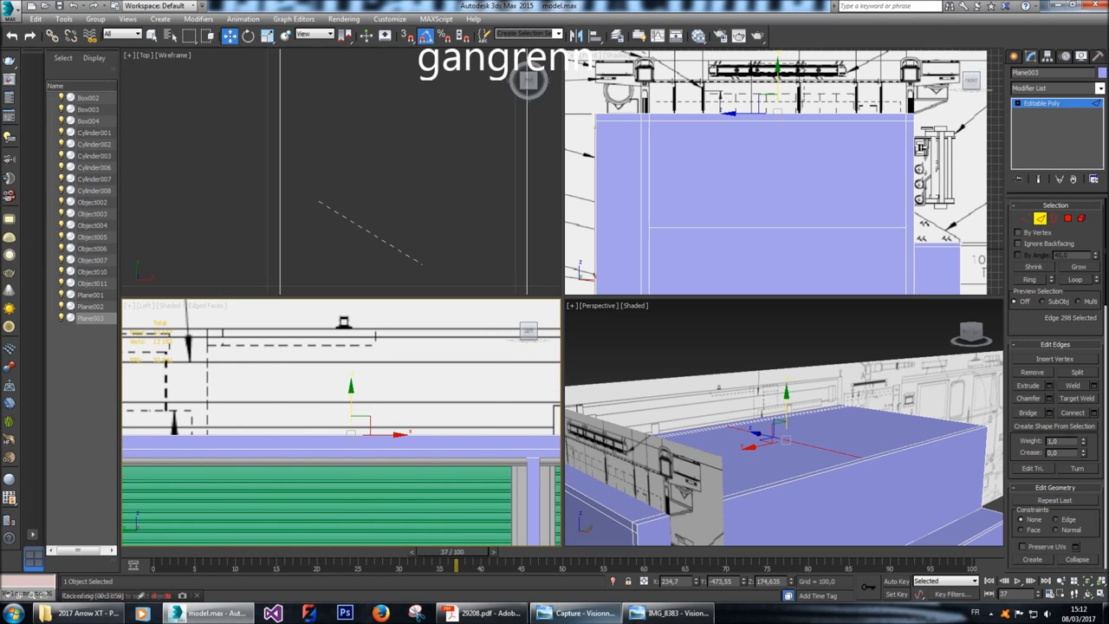
left_click(481, 613)
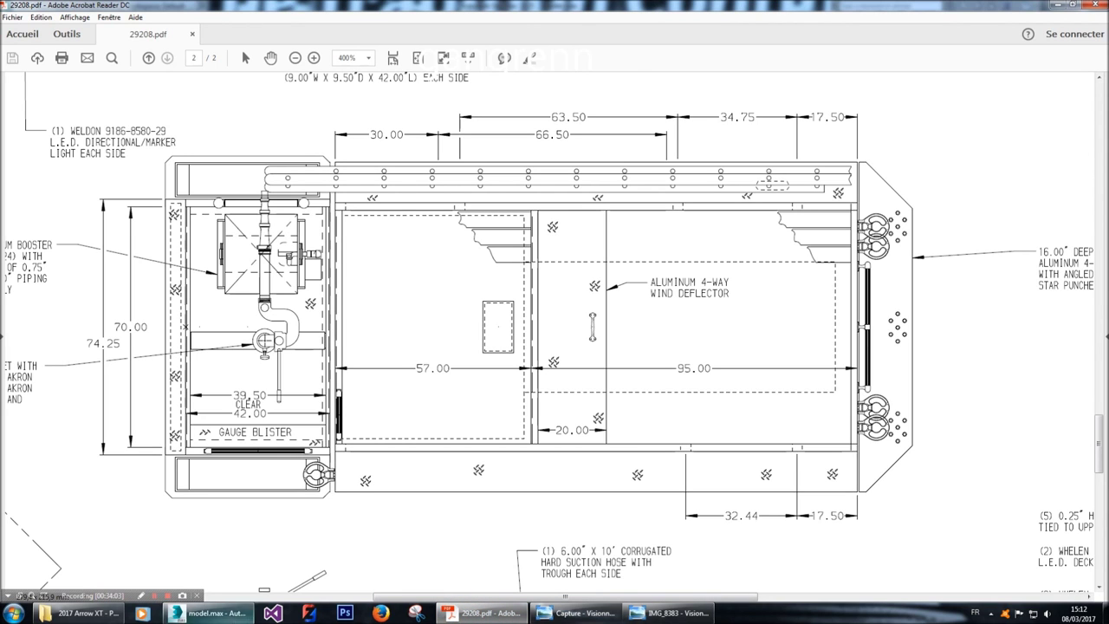
left_click(213, 612)
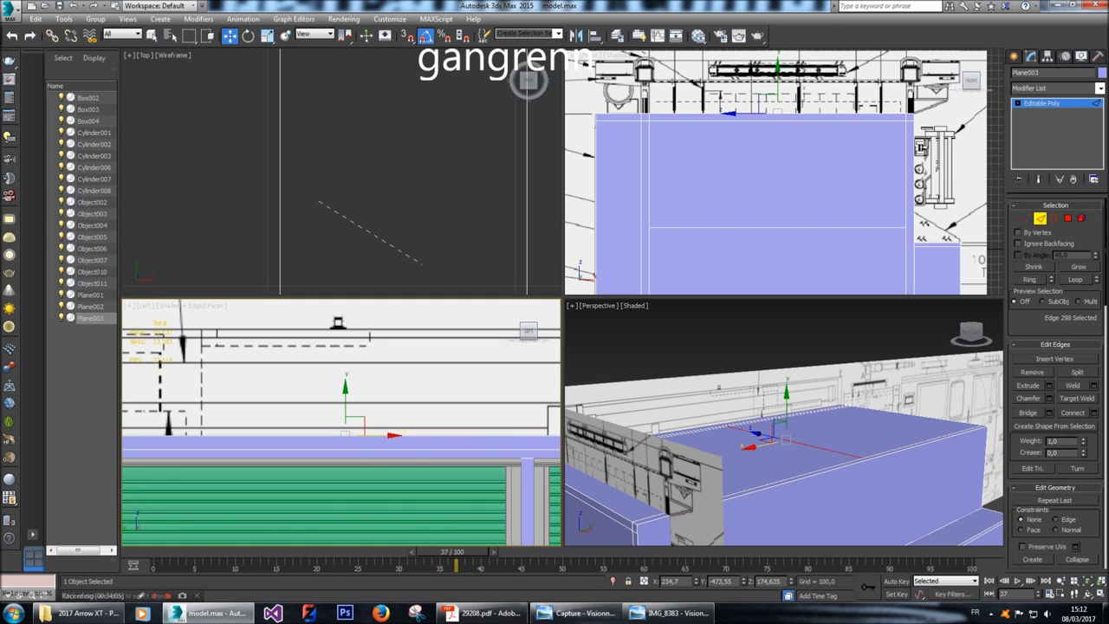
In see-through Vertex mode, select the new cut's two vertices.
left_click(414, 436)
key("ctrl+z")
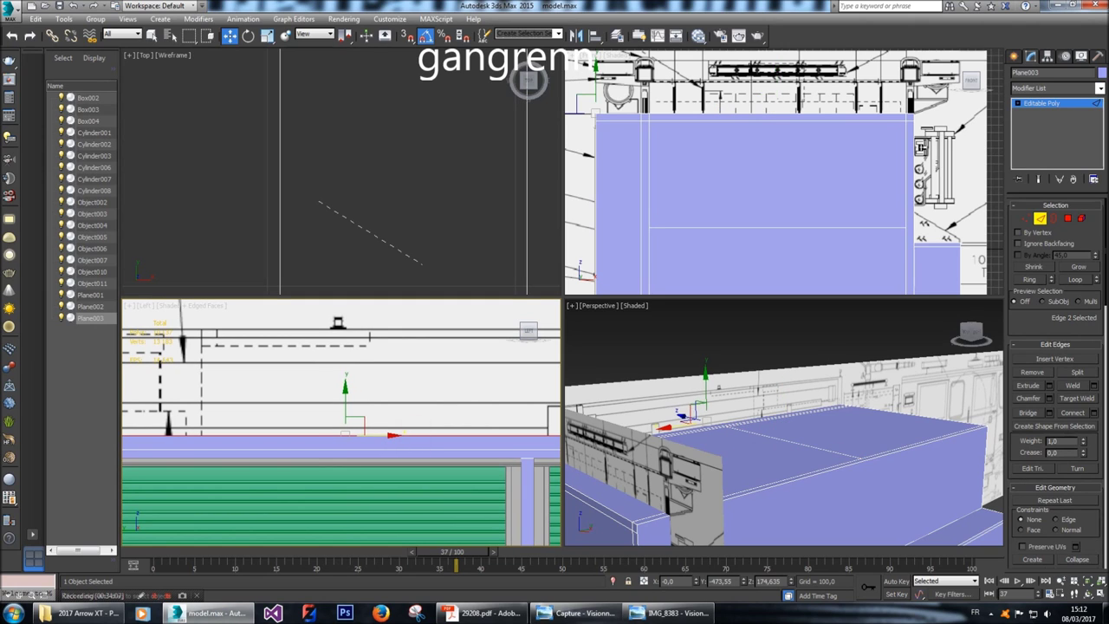
key("1")
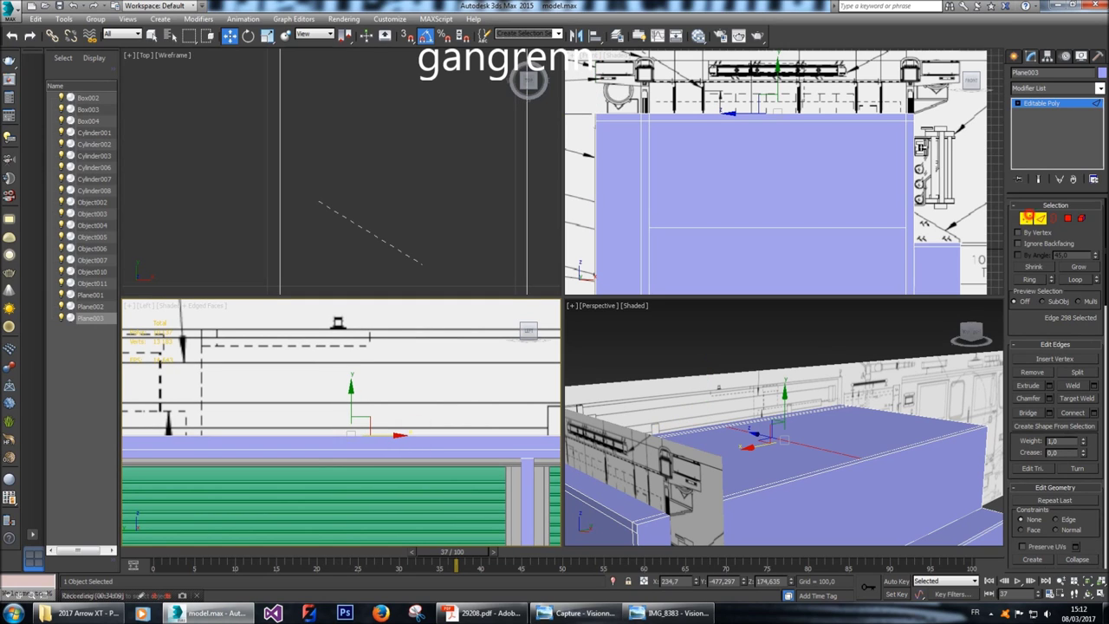
key("alt+x")
left_click(381, 445)
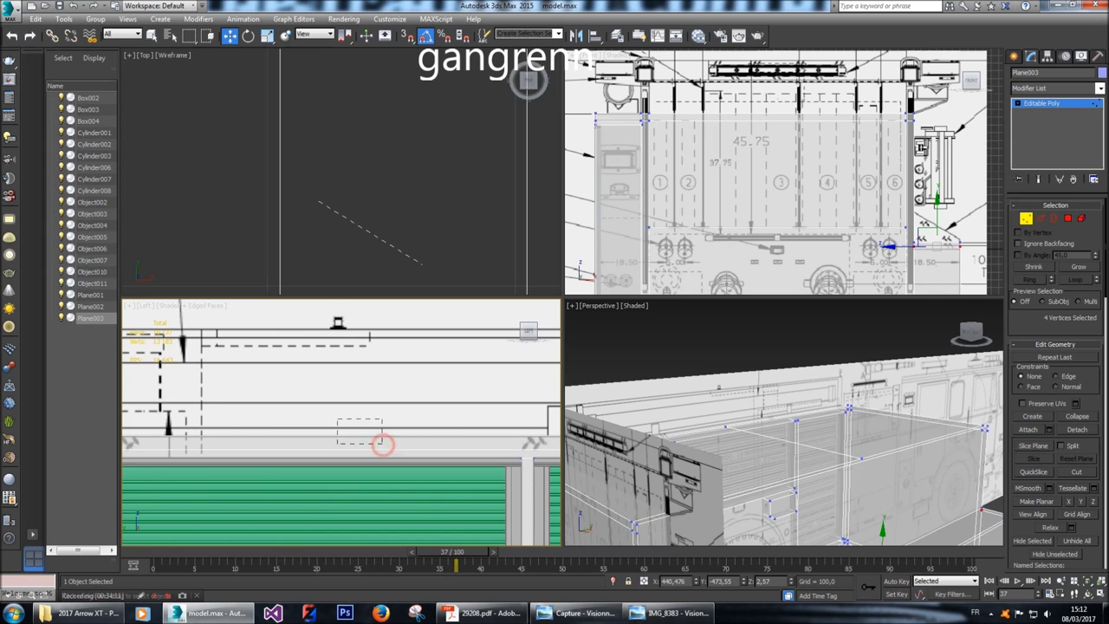
Move the cut's two vertices along X in the Left view until they match the blueprint line.
scroll(357, 431, "up", 3)
scroll(342, 423, "down", 4)
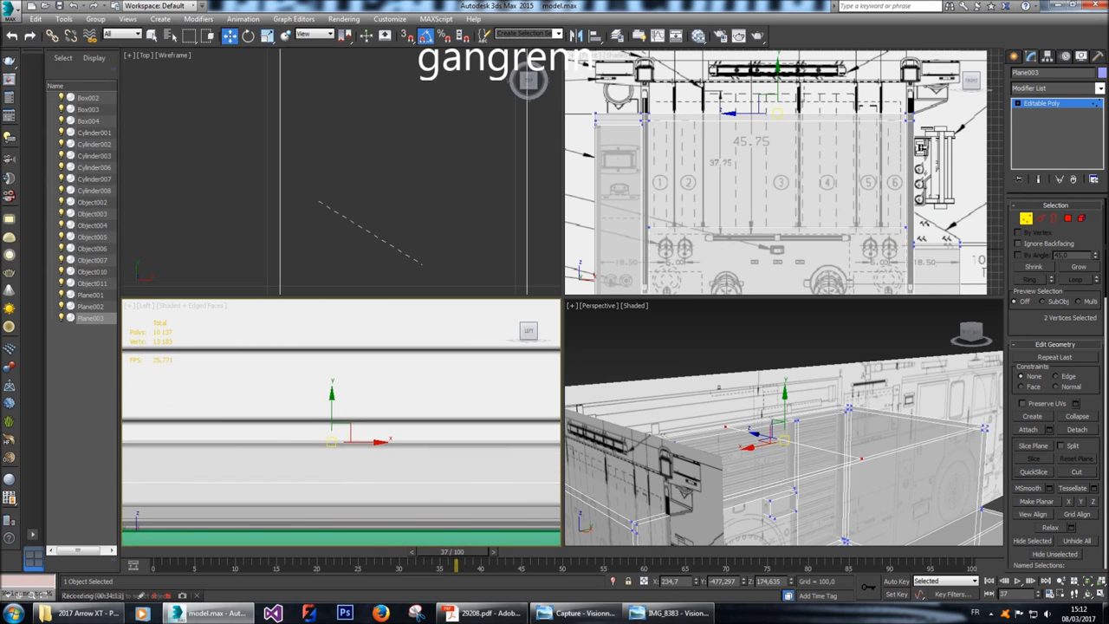
left_click_drag(387, 444, 407, 444)
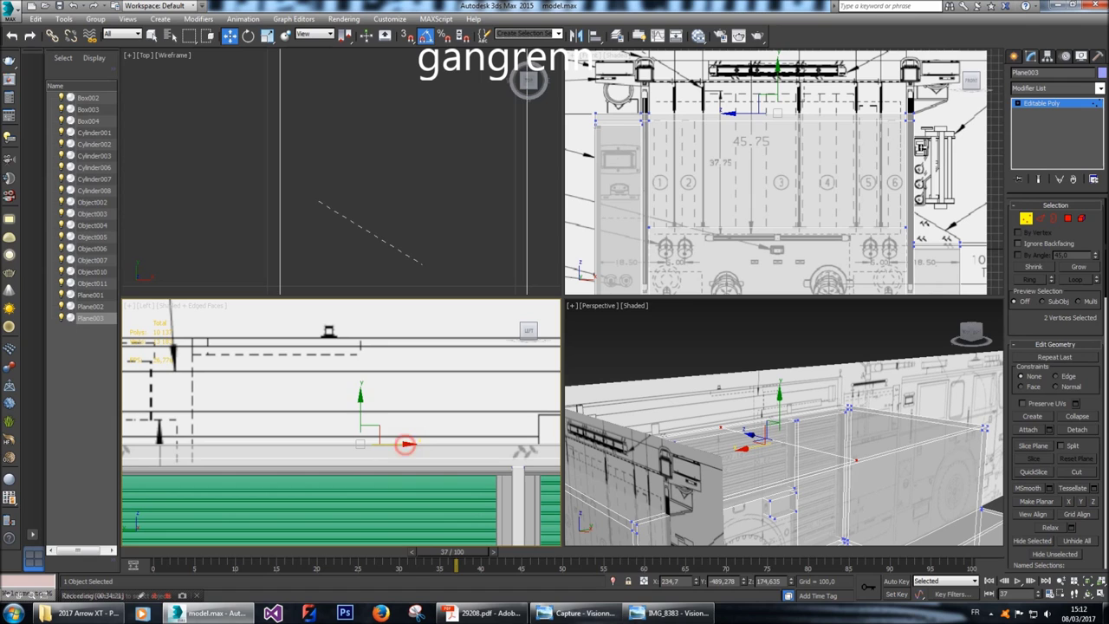
scroll(408, 444, "down", 2)
middle_click_drag(407, 444, 305, 426)
scroll(301, 412, "up", 4)
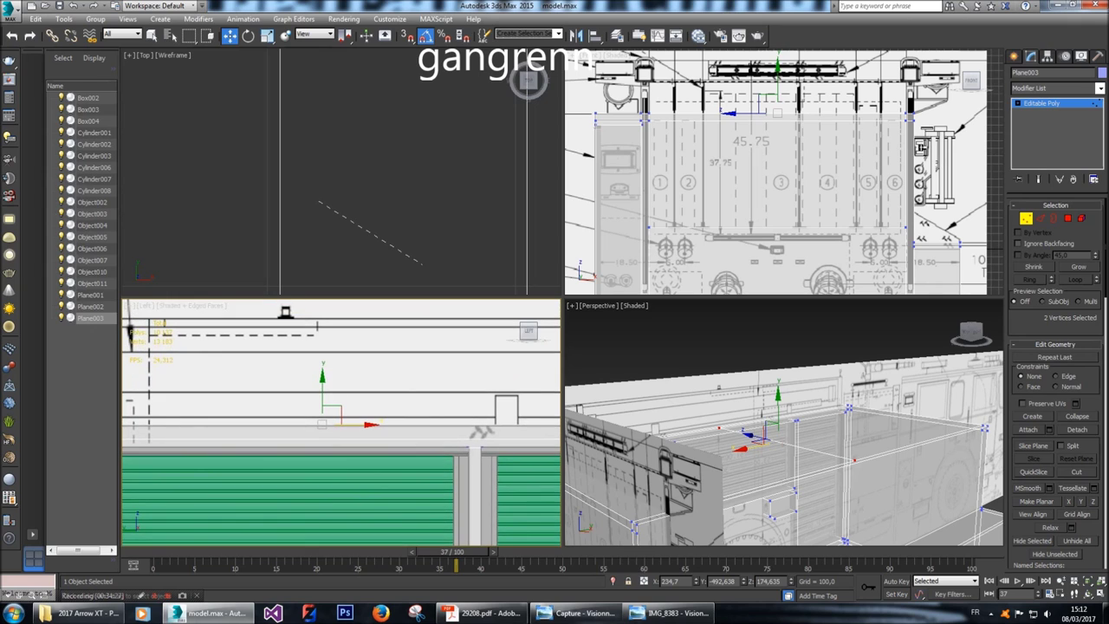
left_click_drag(371, 425, 366, 425)
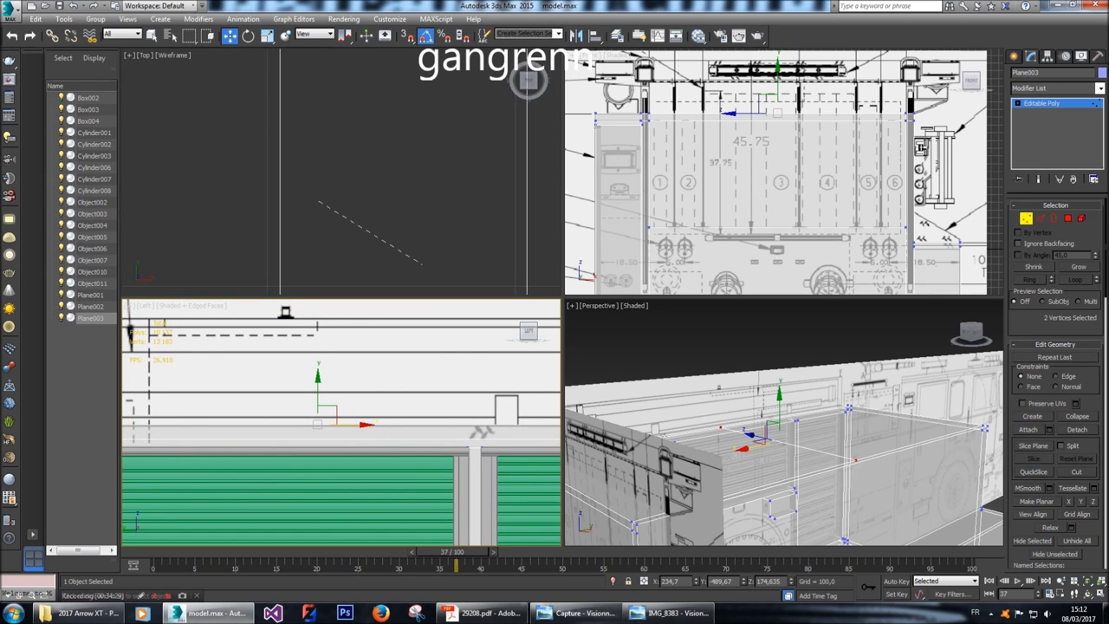
middle_click_drag(763, 434, 858, 434, "alt")
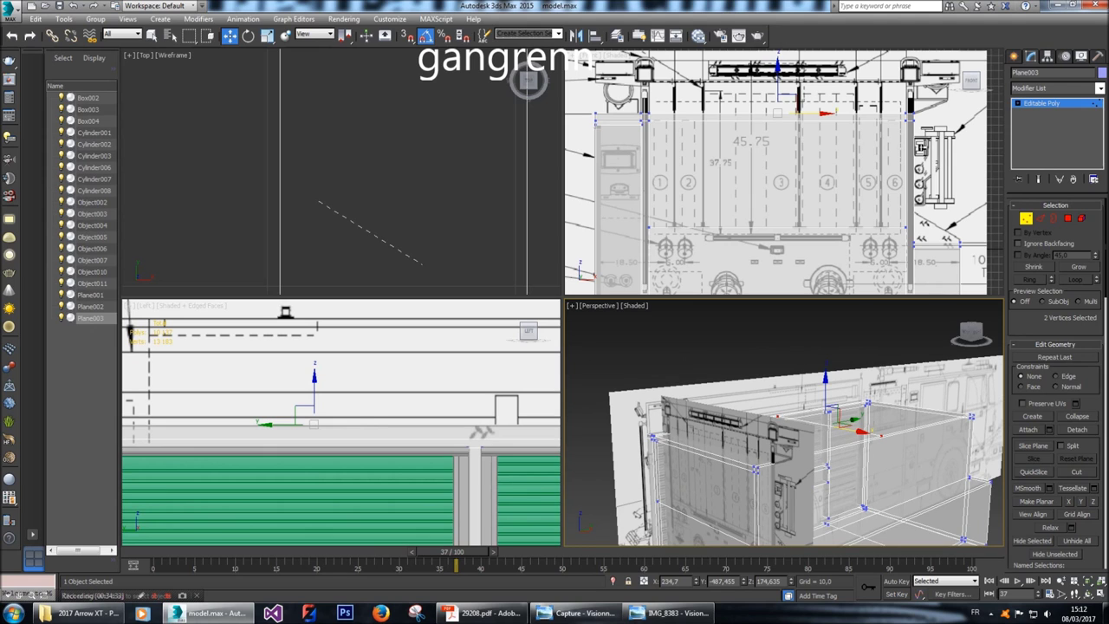
In Polygon mode, delete the box's large front face.
key("4")
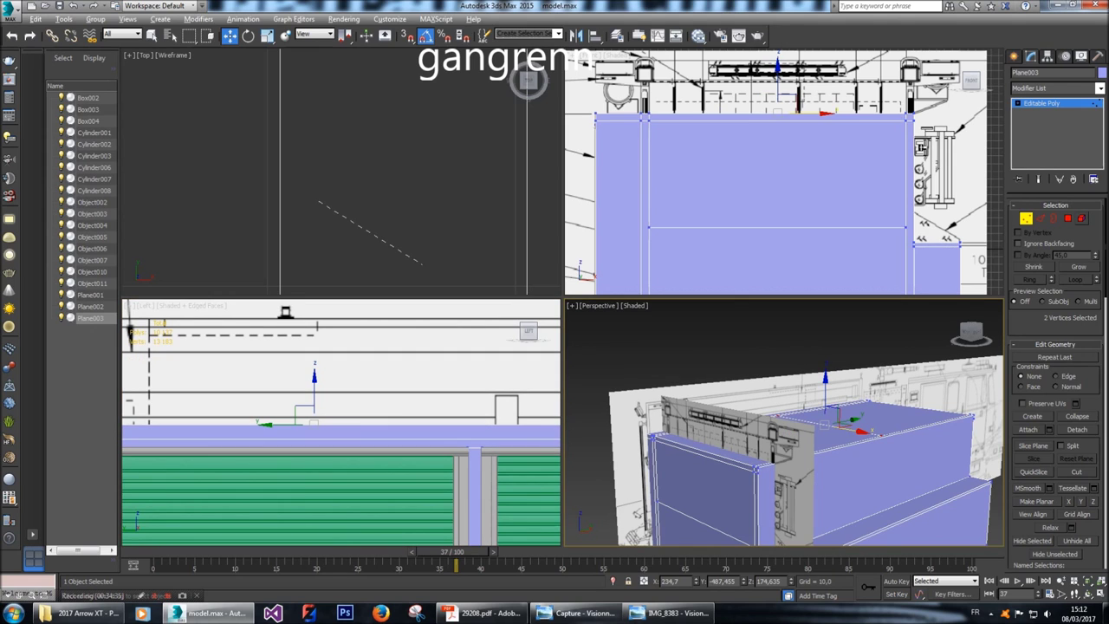
key("4")
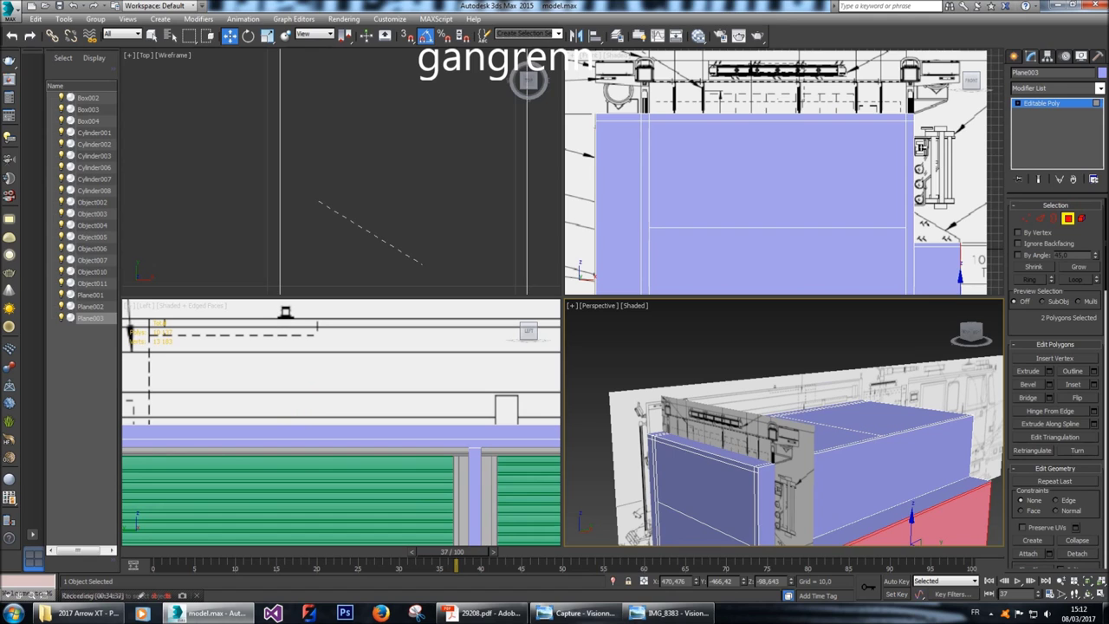
left_click(707, 452)
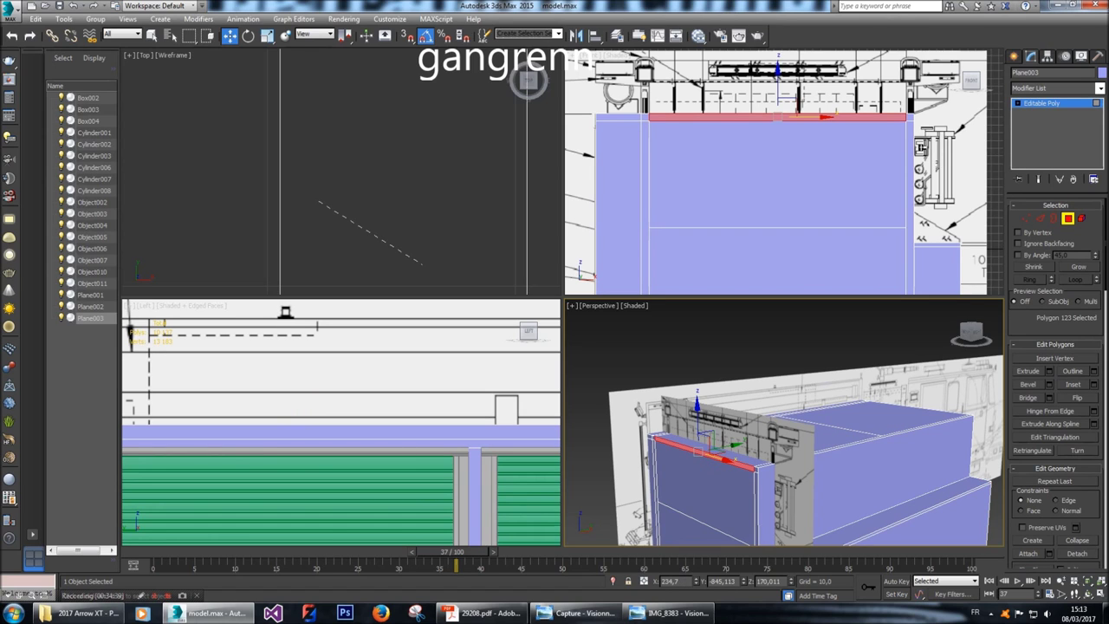
left_click(706, 490)
key("Delete")
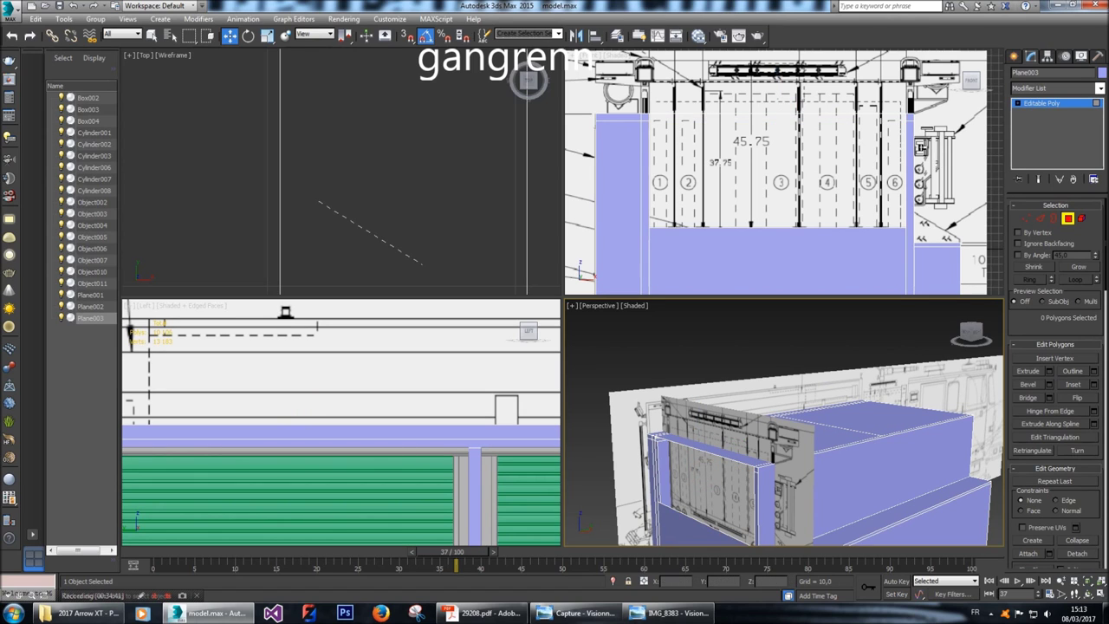
Extrude the top face inward with a height of -150 to form the recess.
left_click(784, 438)
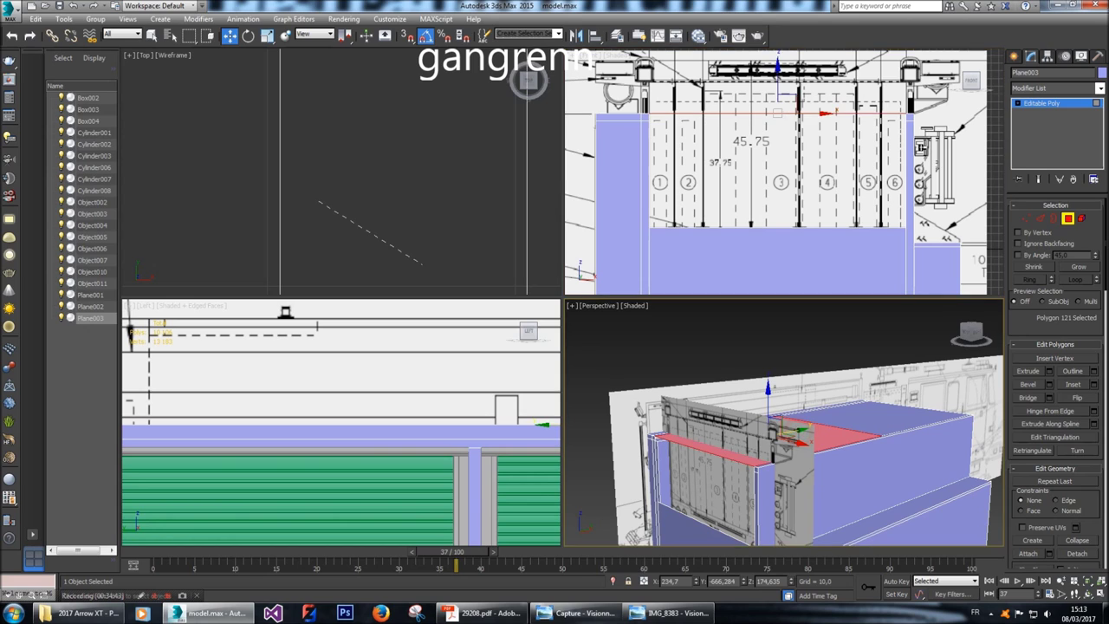
middle_click_drag(784, 438, 793, 436, "alt")
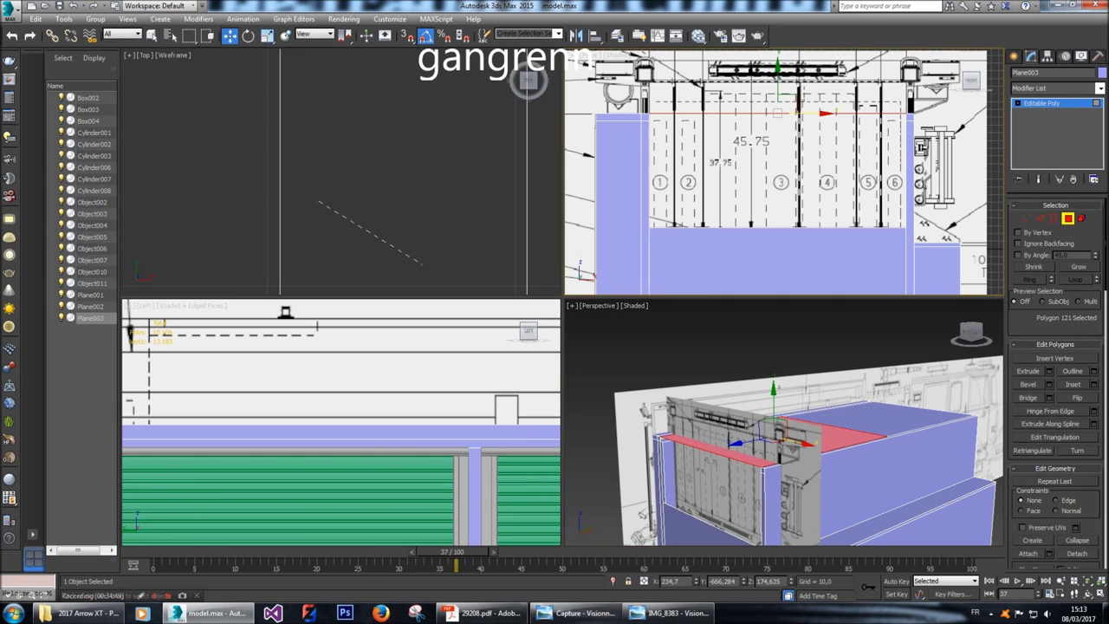
left_click(1050, 371)
double_click(806, 195)
key("BackSpace")
type("-50")
key("Return")
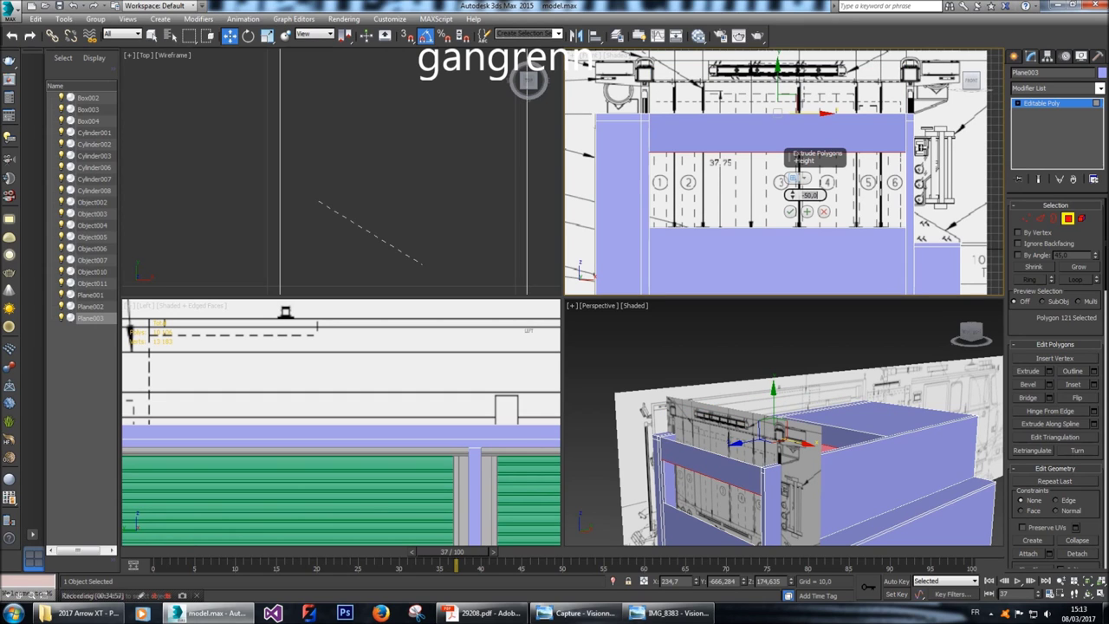
type("-150")
key("Return")
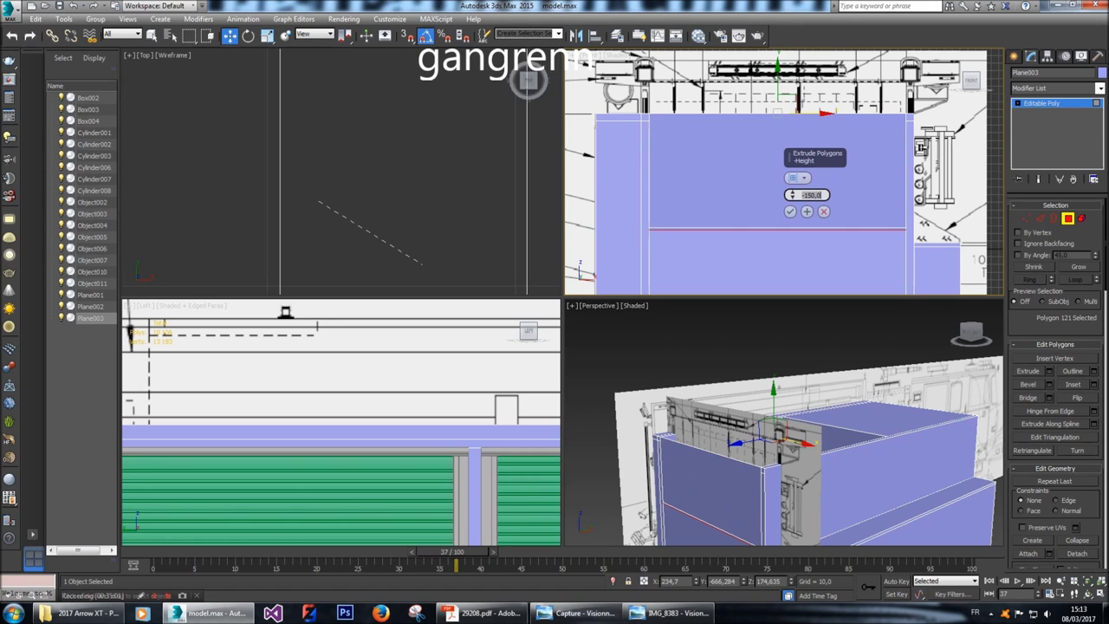
left_click(790, 211)
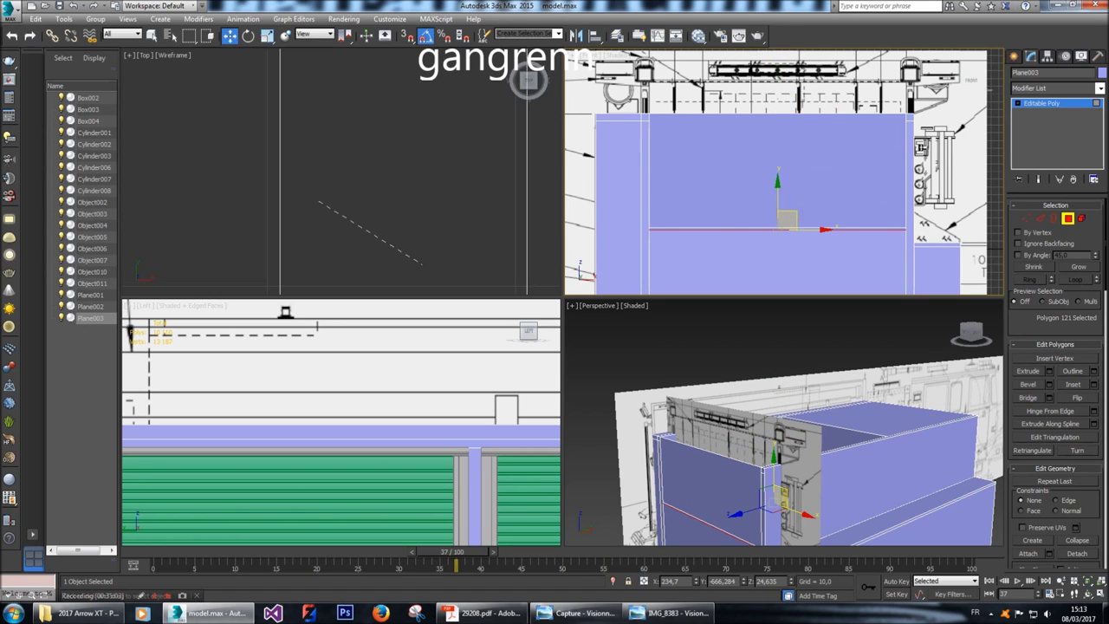
middle_click_drag(780, 217, 787, 183)
key("f")
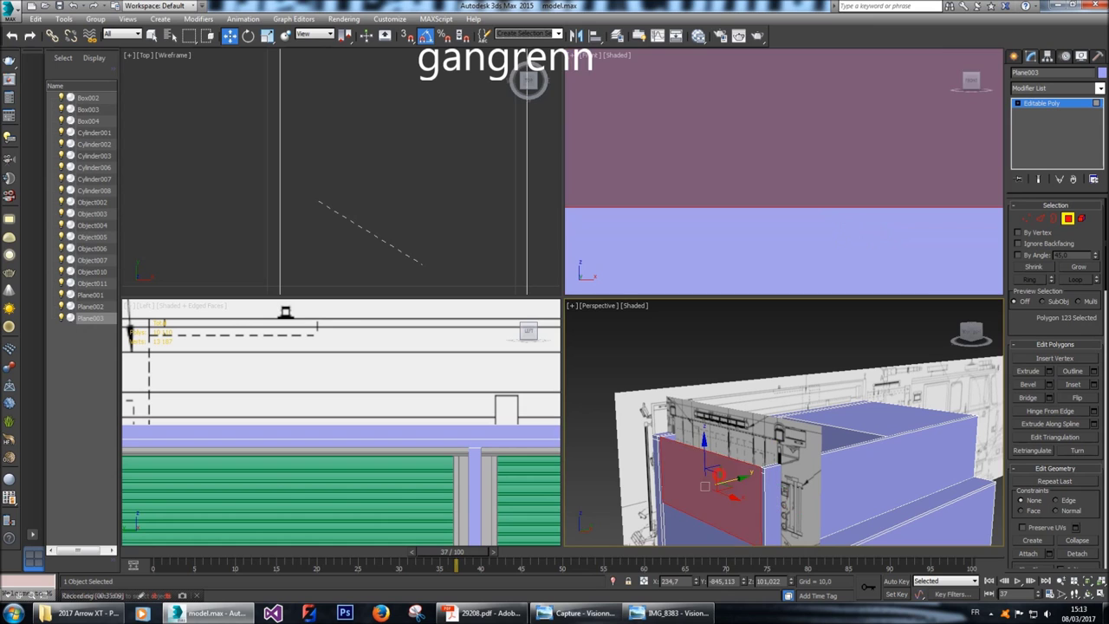
Deselect the polygons, look over the model, and bring up the 29208.pdf blueprint.
left_click(529, 80)
middle_click_drag(867, 390, 814, 338, "alt")
scroll(784, 172, "down", 3)
scroll(784, 172, "down", 4)
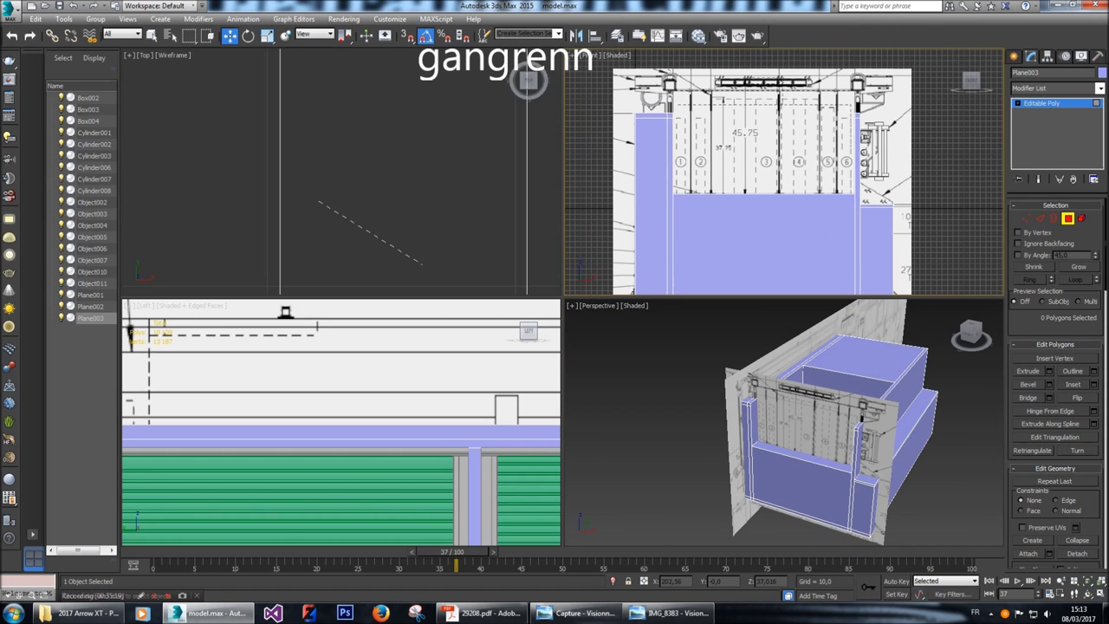
middle_click_drag(766, 162, 765, 153)
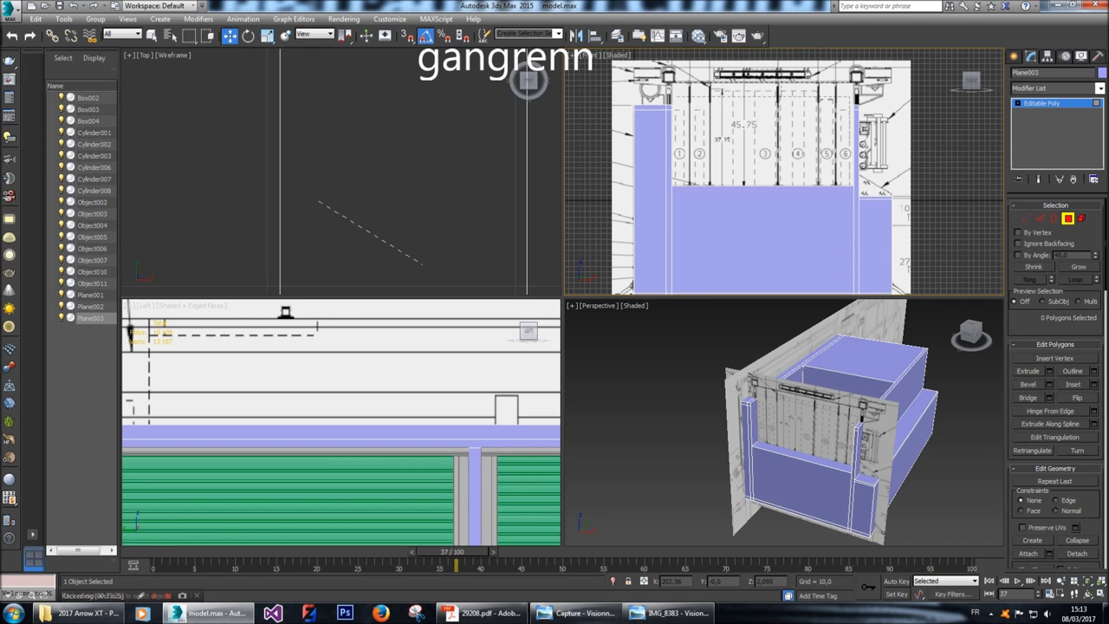
left_click(481, 612)
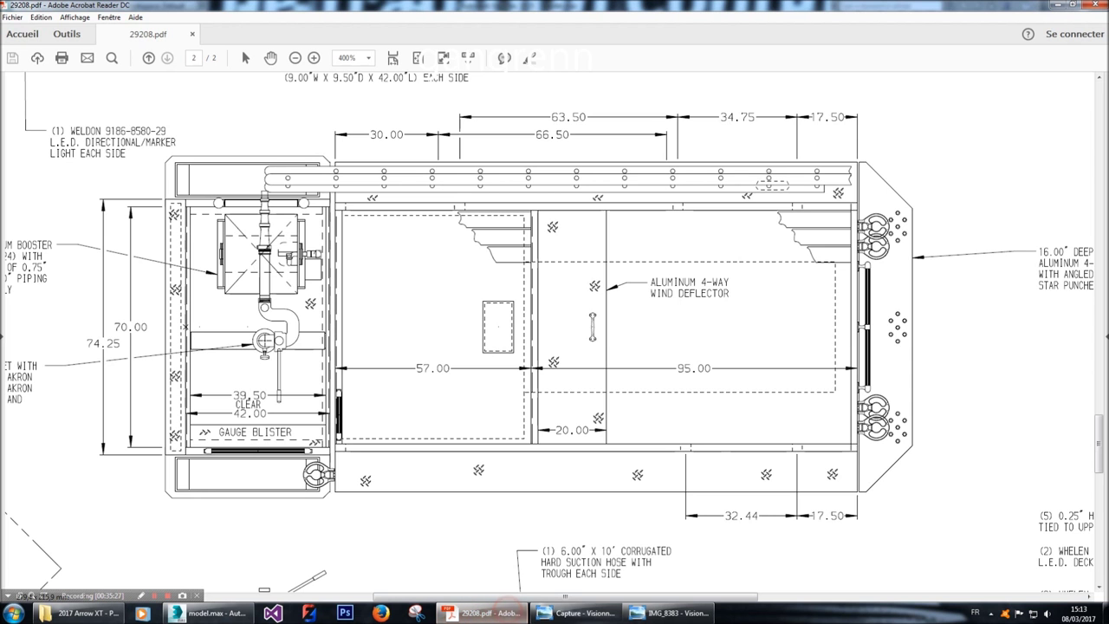
Check the side elevation in 29208.pdf, then return to the 3ds Max front view.
scroll(520, 329, "down", 3)
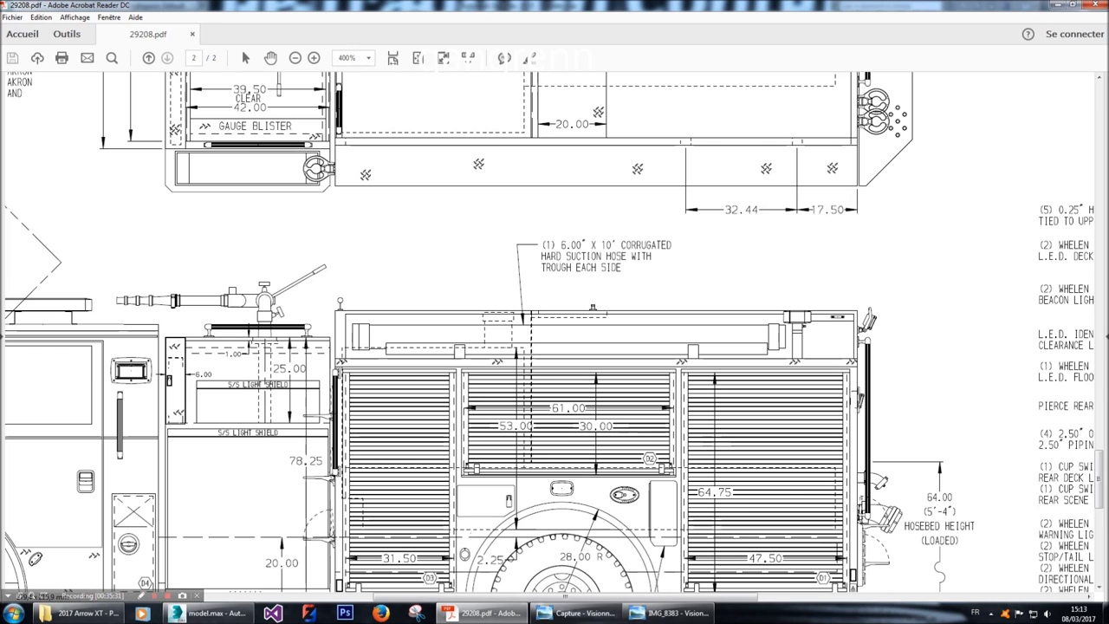
scroll(554, 332, "up", 1)
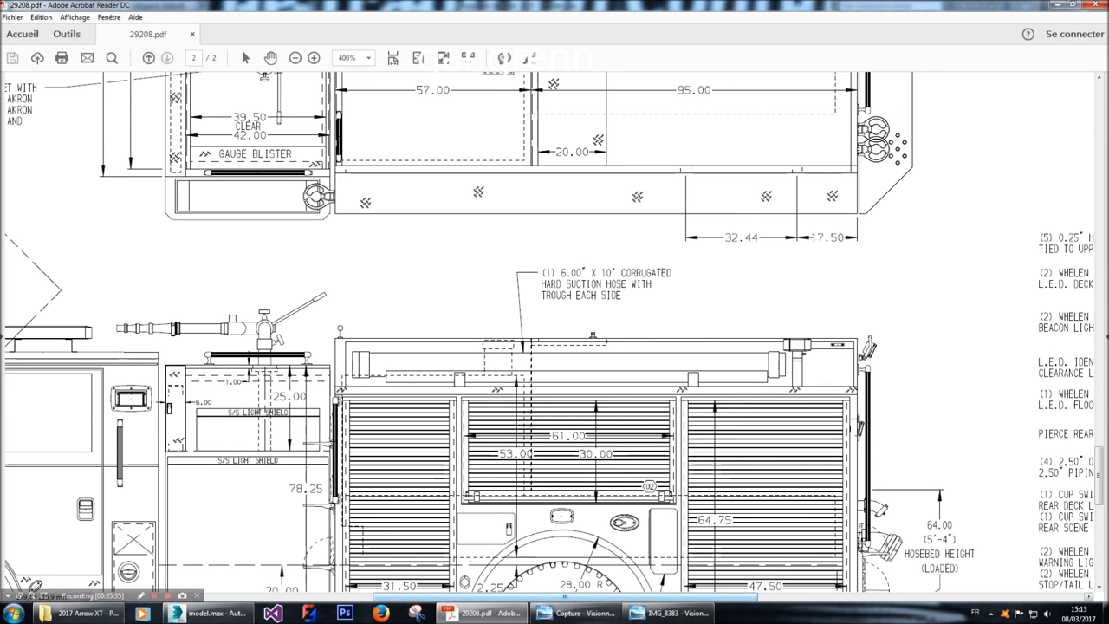
left_click(213, 613)
middle_click_drag(780, 173, 773, 190)
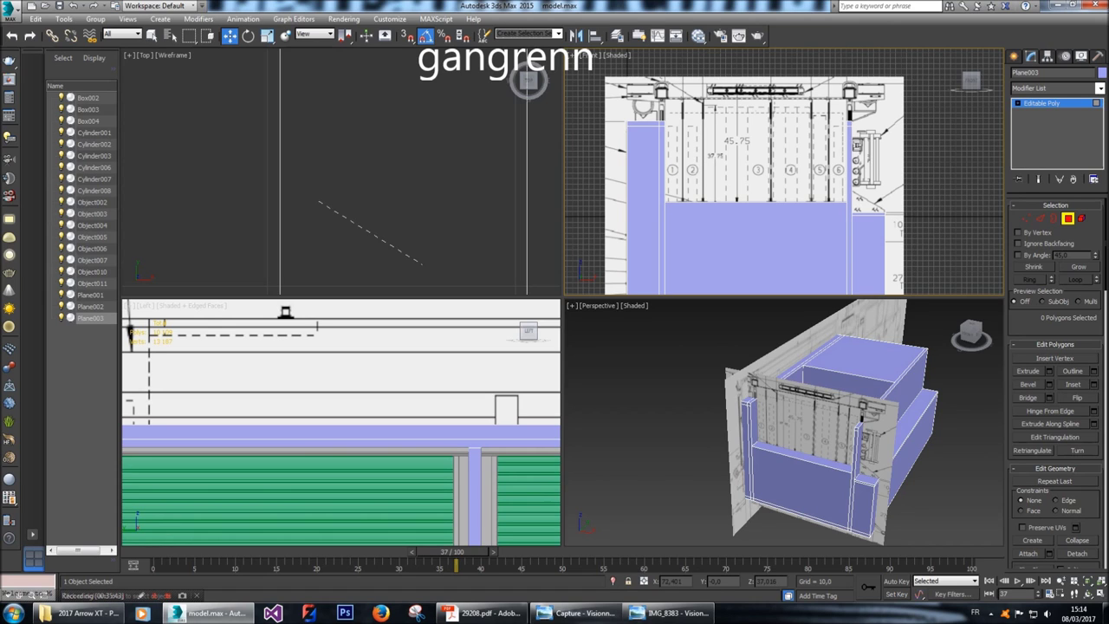
Select the two narrow strip polygons on top of the side walls.
middle_click_drag(763, 173, 784, 191)
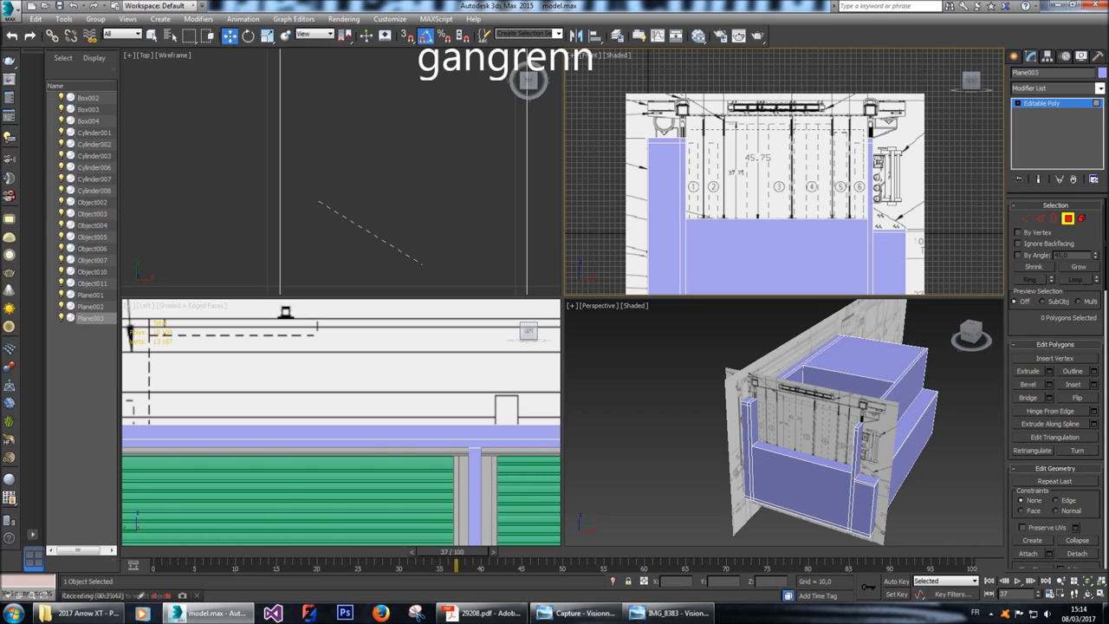
scroll(824, 416, "up", 10)
left_click(897, 424)
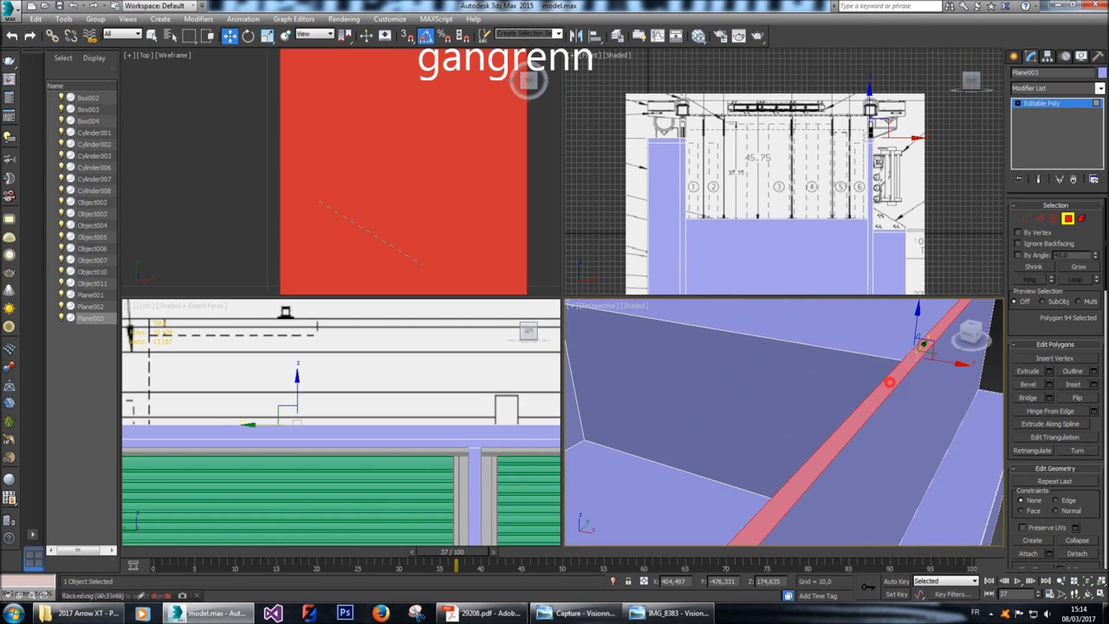
middle_click_drag(946, 354, 866, 364, "alt")
left_click(698, 382, "ctrl")
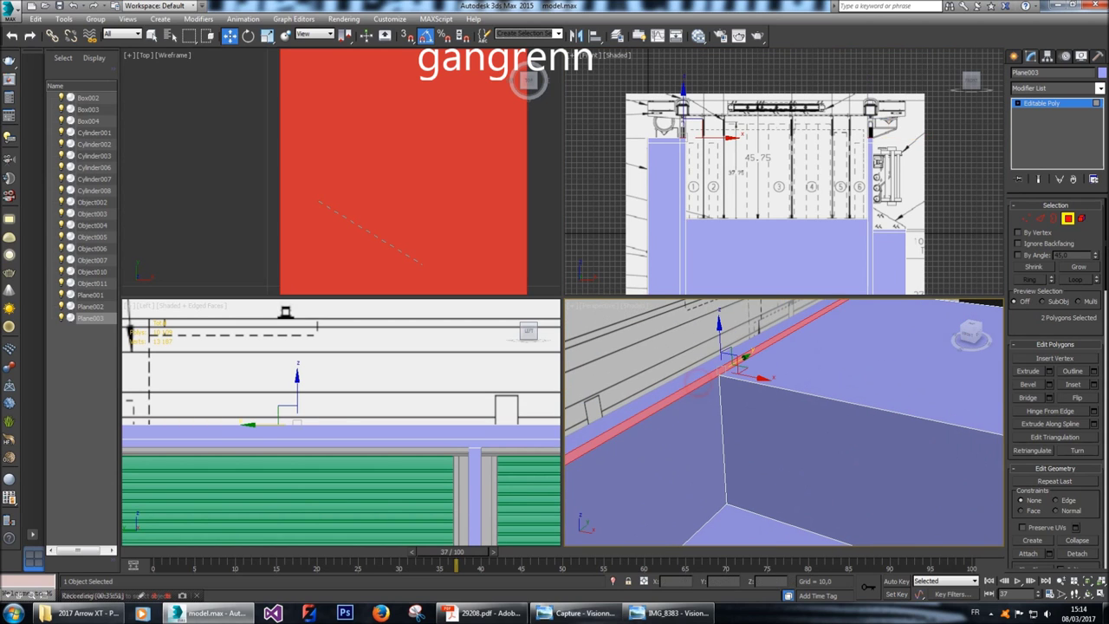
scroll(970, 87, "up", 3)
scroll(685, 165, "down", 2)
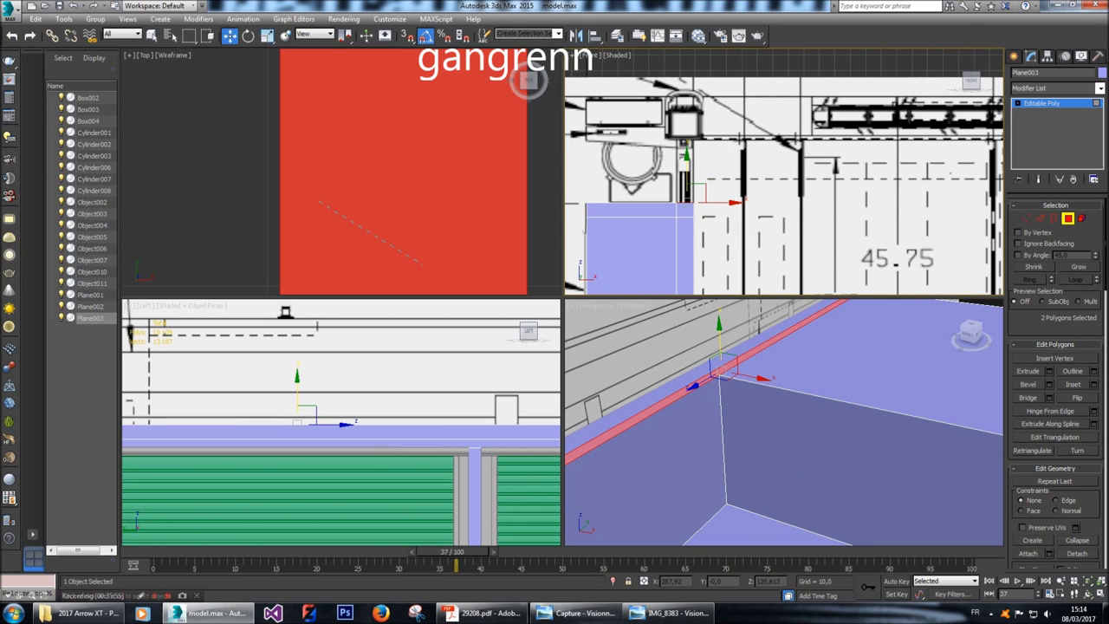
Extrude both strips upward with a final height of 69.
key("shift+e")
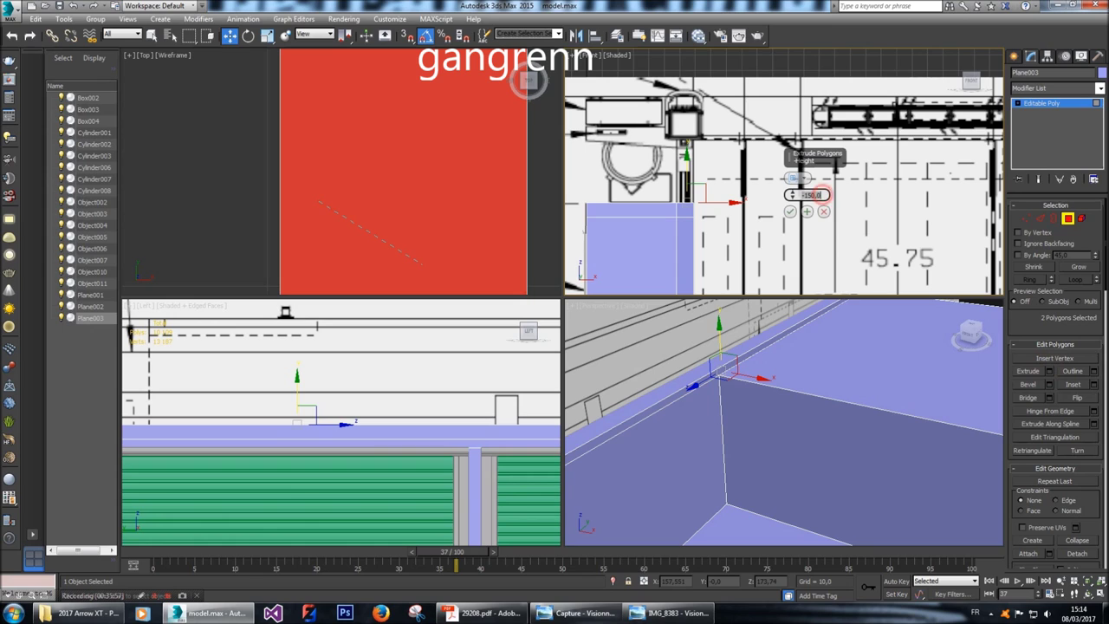
type("50")
key("Return")
type("80")
key("Return")
type("72")
key("Return")
type("69")
key("Return")
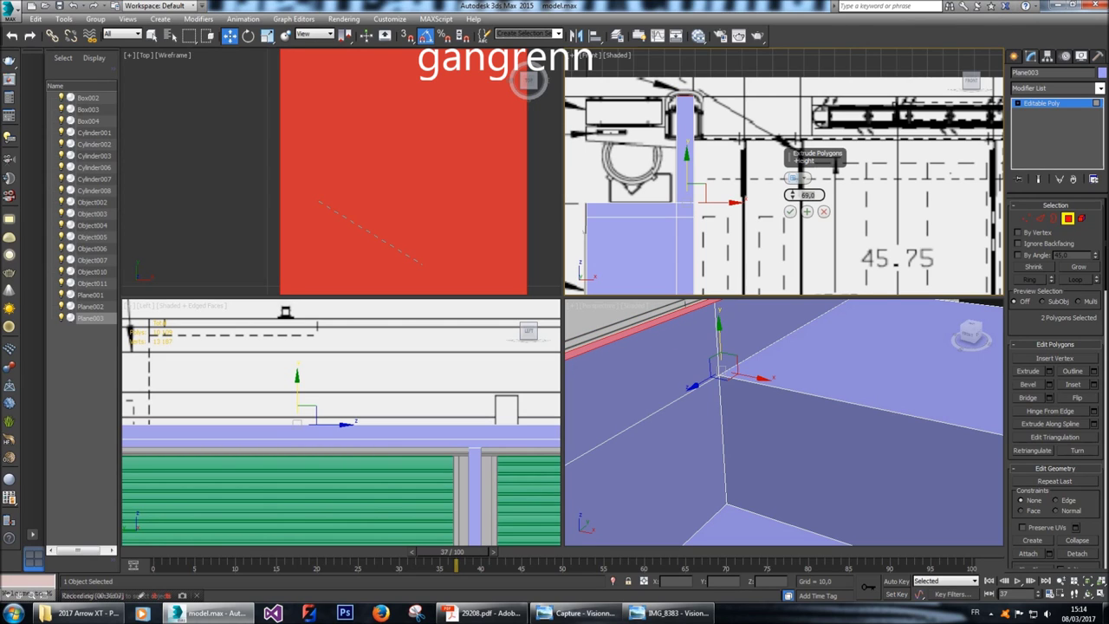
left_click(789, 212)
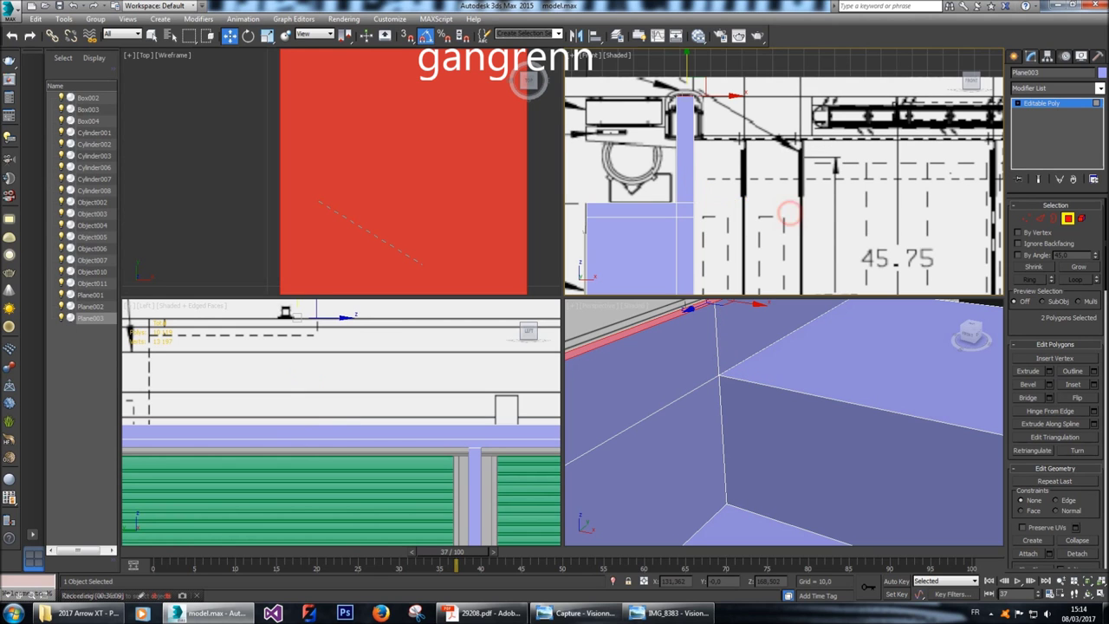
Frame the front and perspective views on the new corner uprights.
key("z")
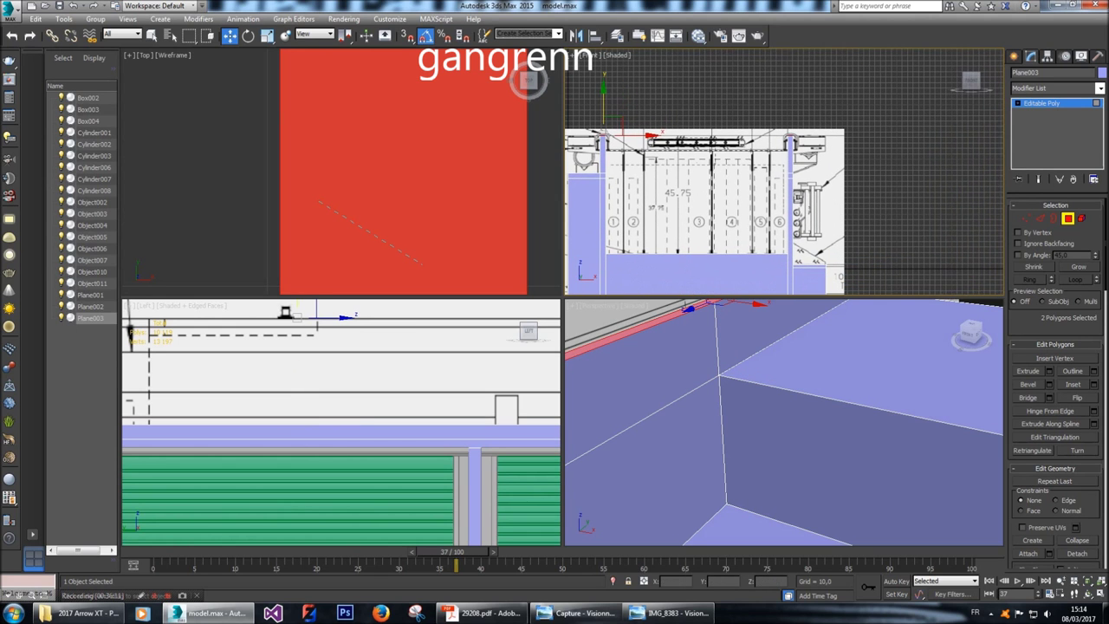
key("z")
key("shift+z")
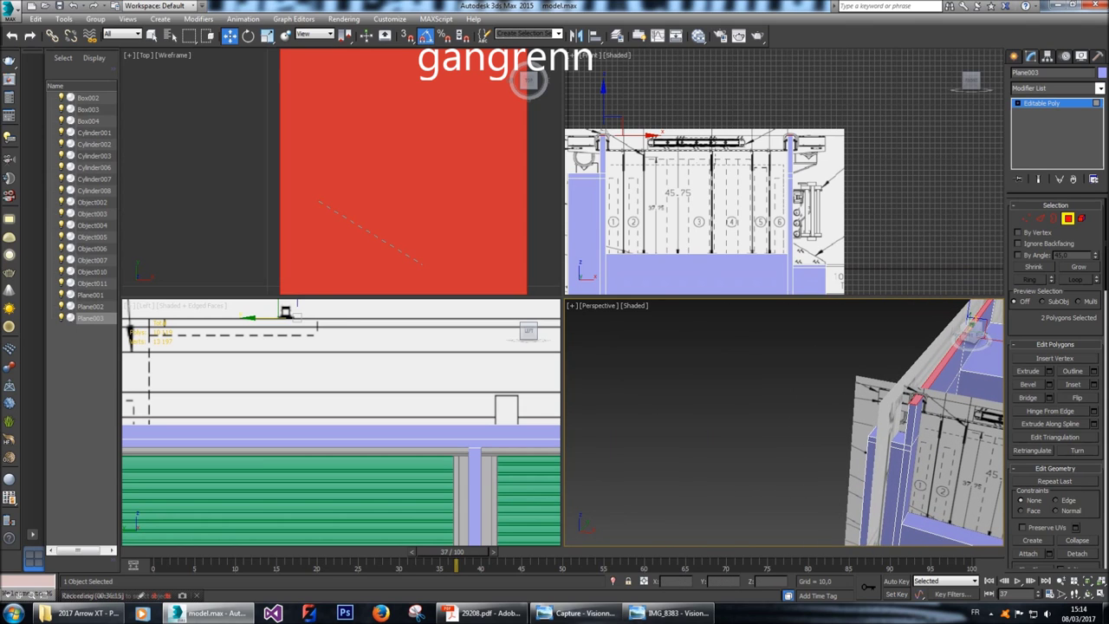
key("z")
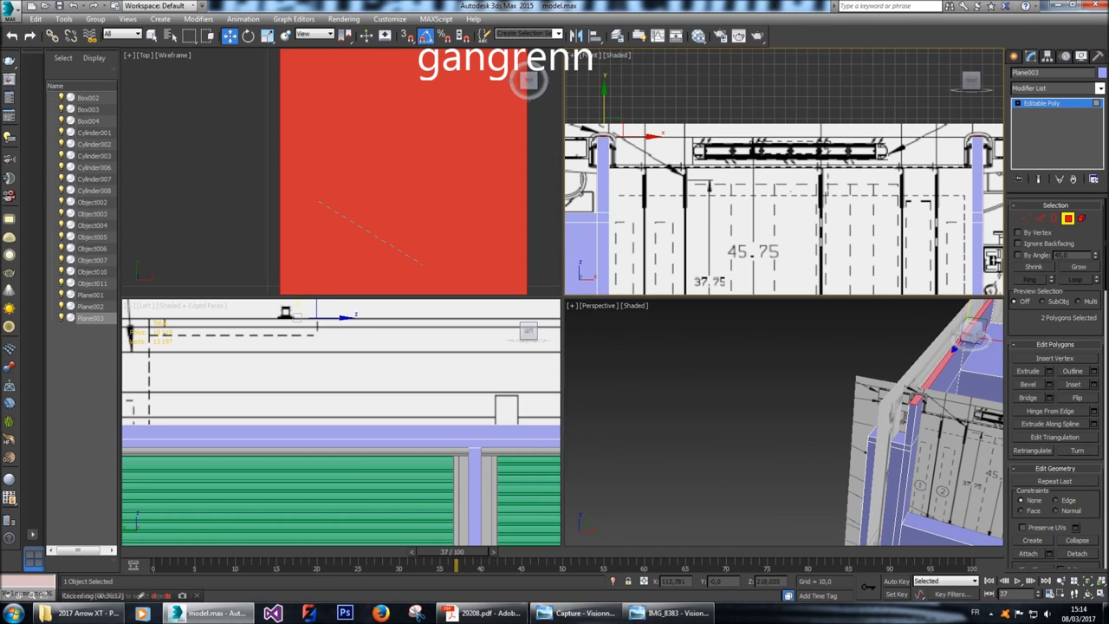
key("shift+z")
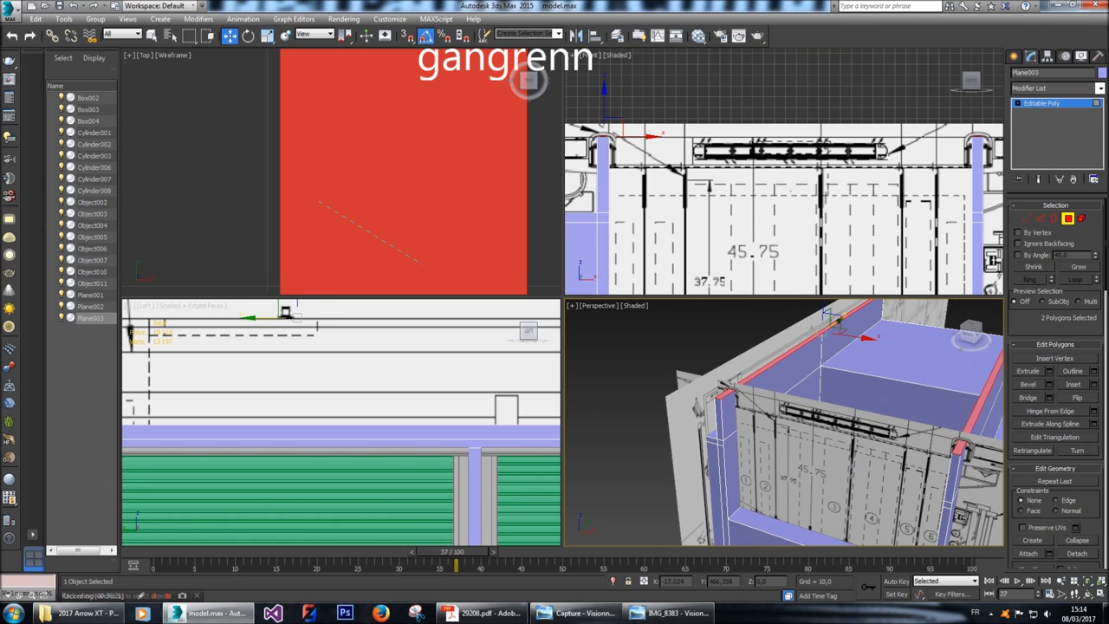
Connect the uprights' vertical edges with one horizontal cross edge each.
key("2")
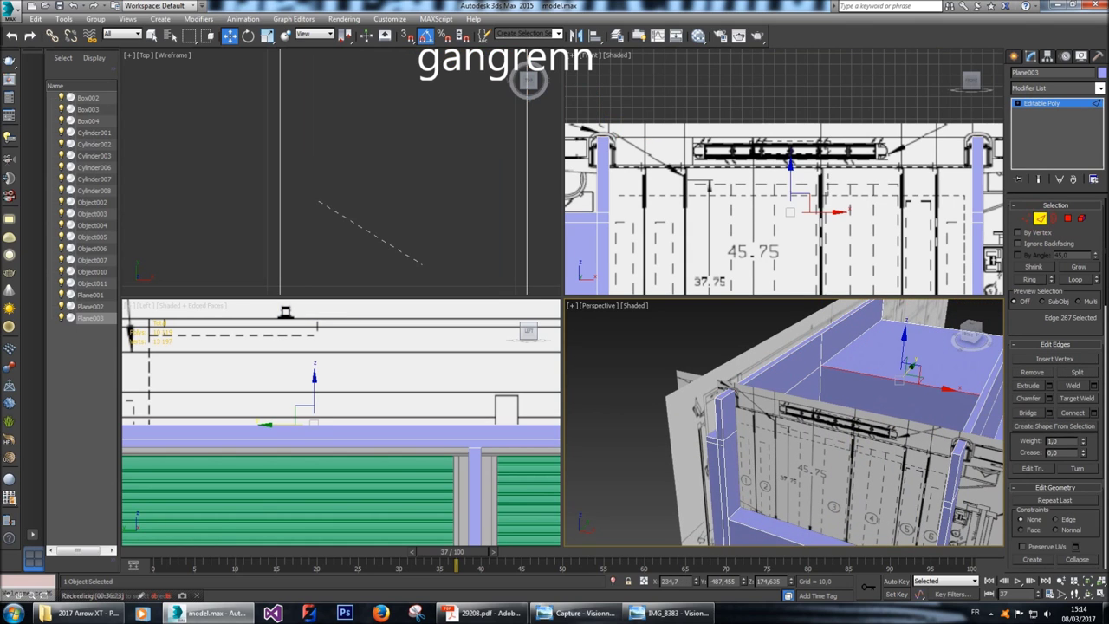
left_click(714, 424)
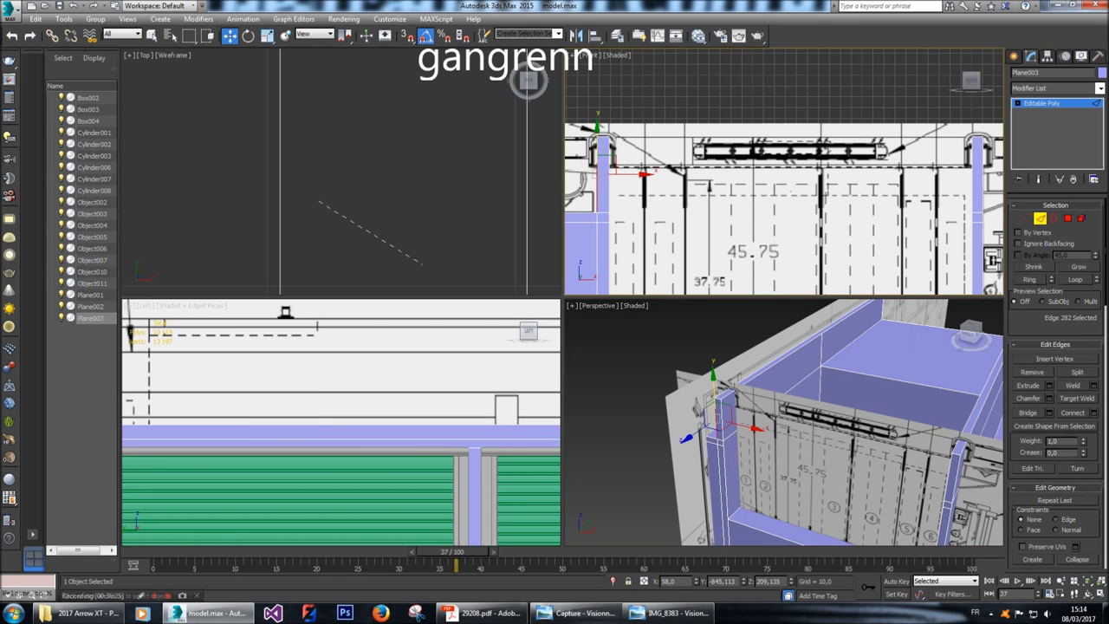
left_click(607, 174, "ctrl")
middle_click_drag(607, 173, 512, 173)
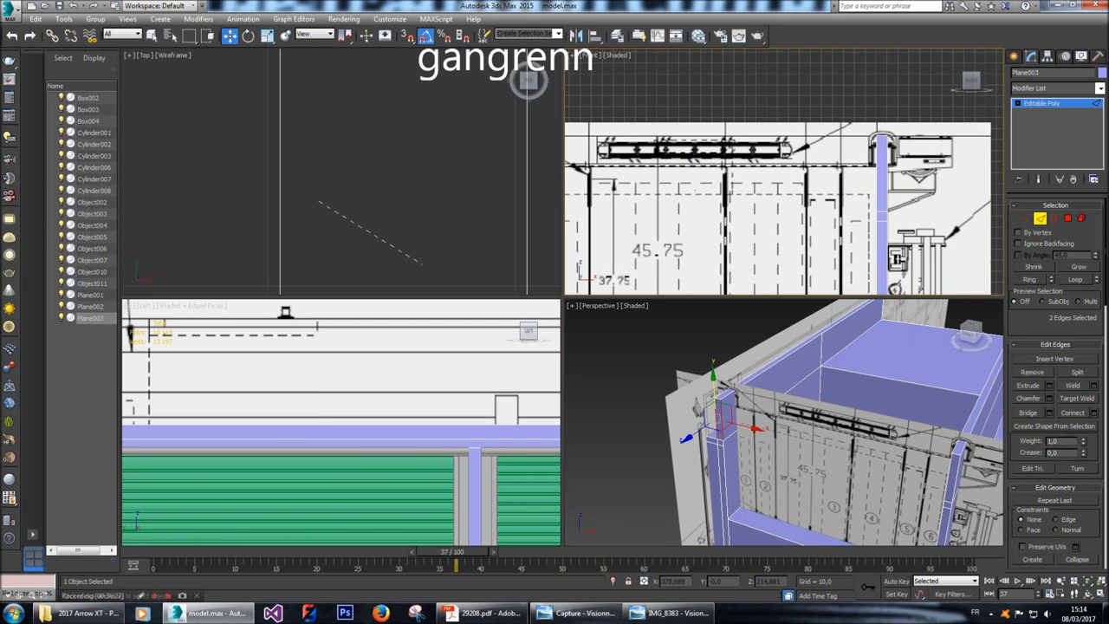
left_click(885, 174, "ctrl")
scroll(780, 208, "down", 3)
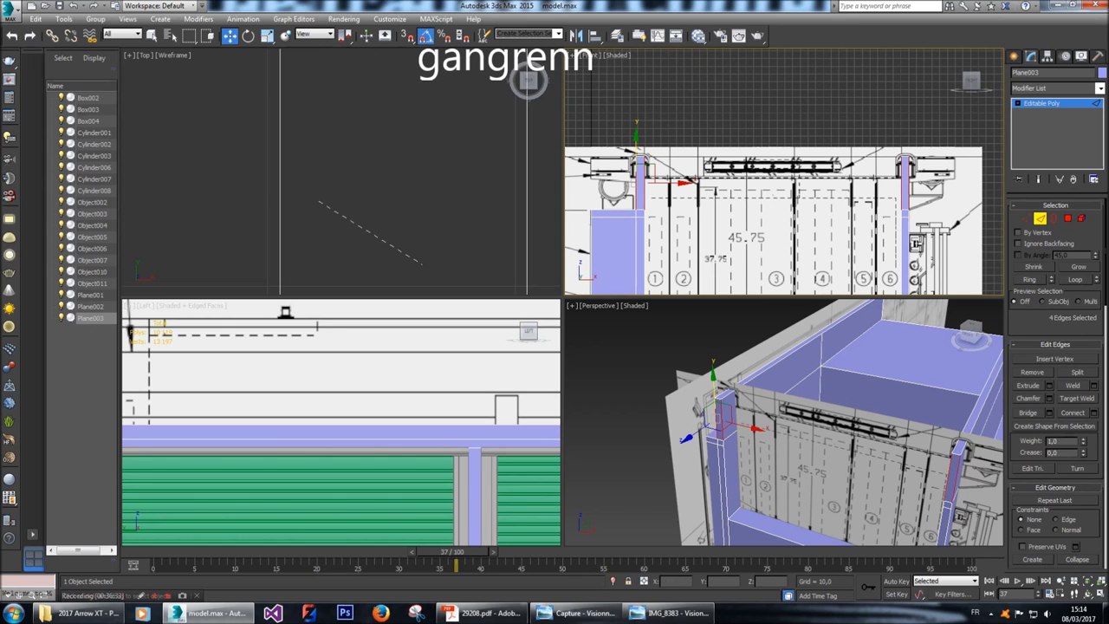
left_click(1094, 412)
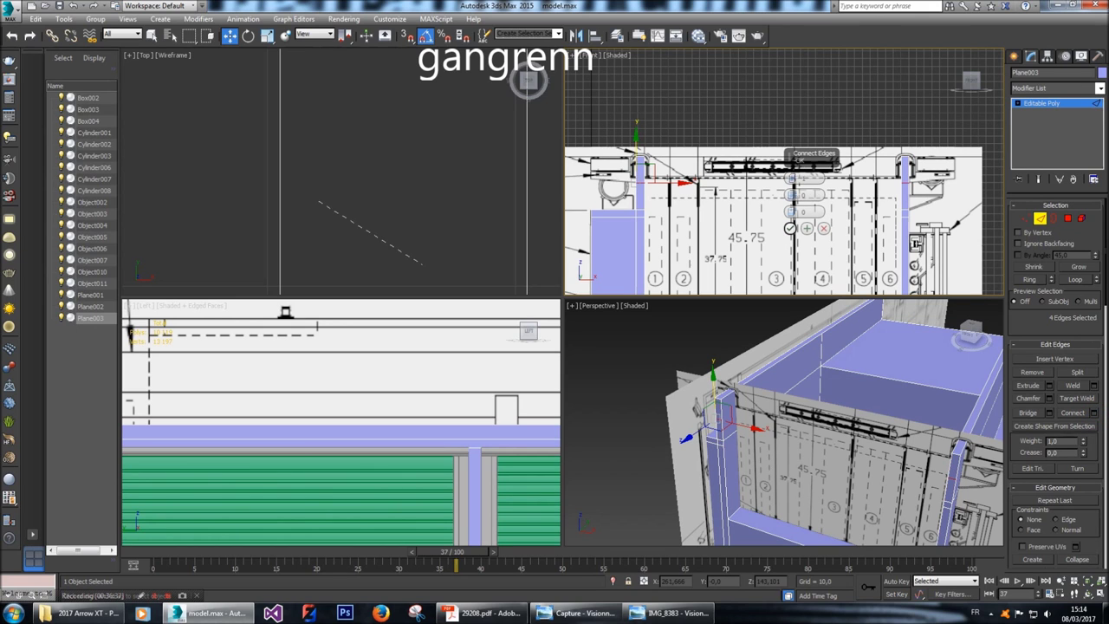
left_click(789, 228)
Raise the new cross edges slightly along Y and clear the selection.
scroll(641, 178, "up", 8)
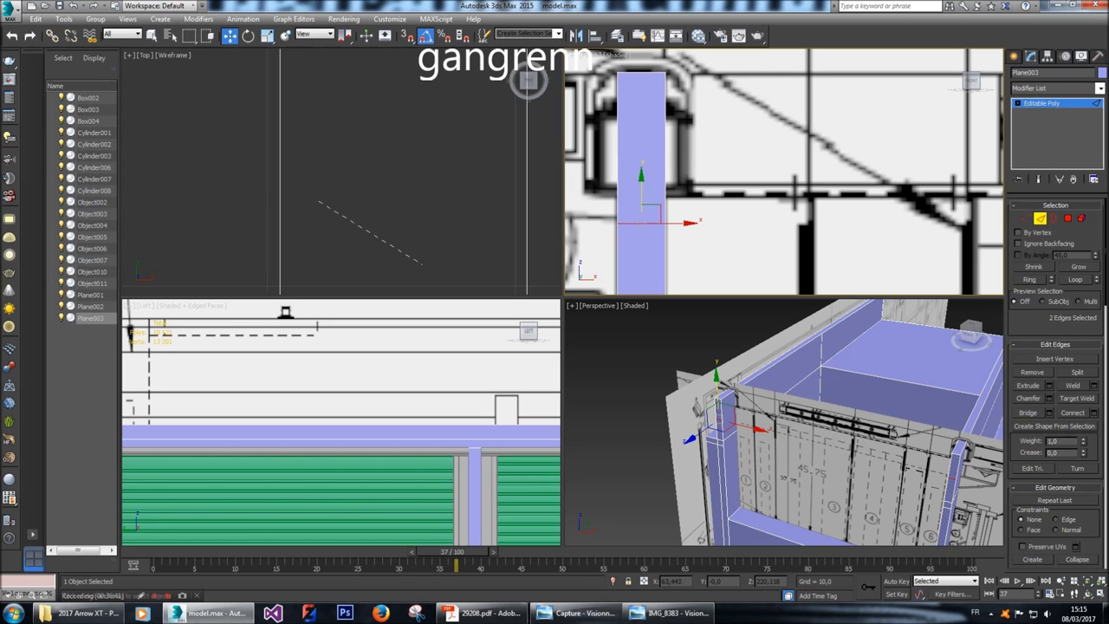
left_click_drag(642, 174, 642, 162)
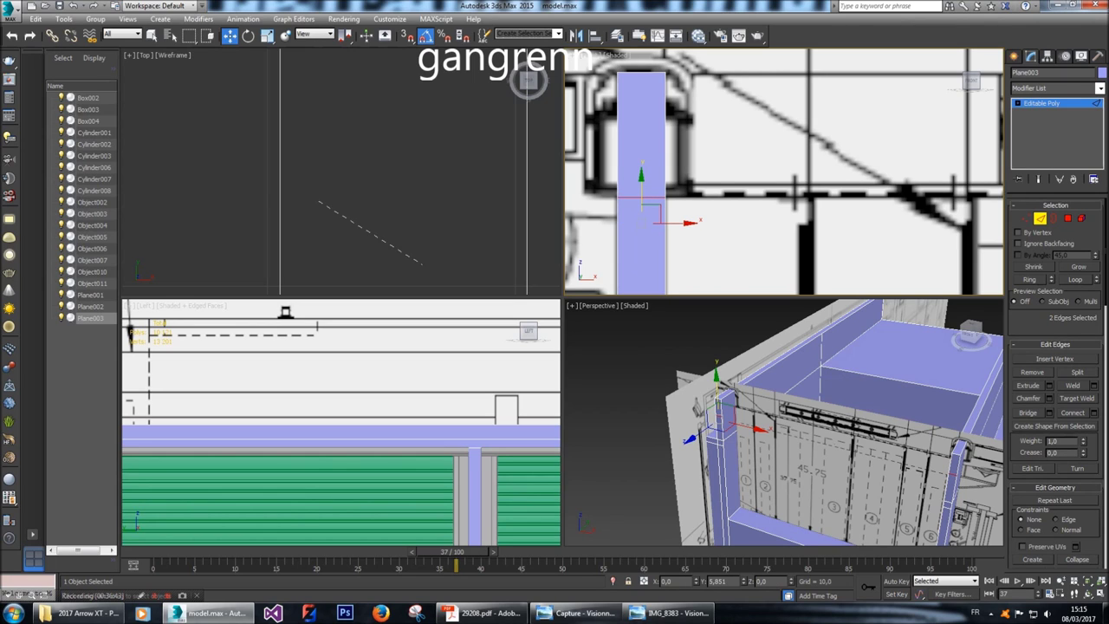
key("ctrl+d")
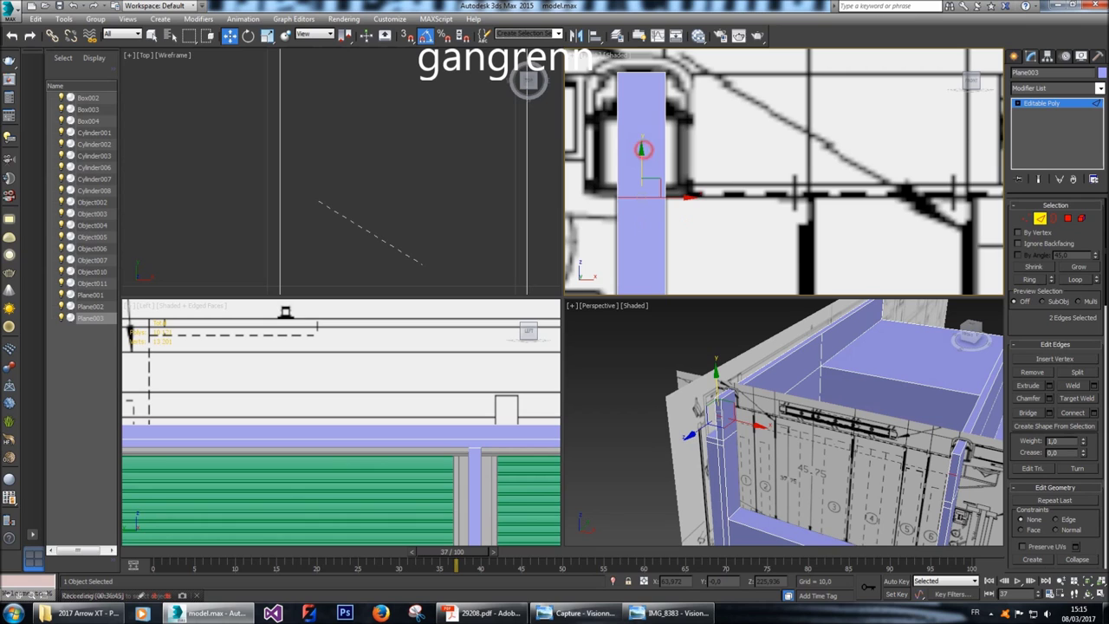
scroll(641, 173, "down", 3)
scroll(586, 201, "down", 2)
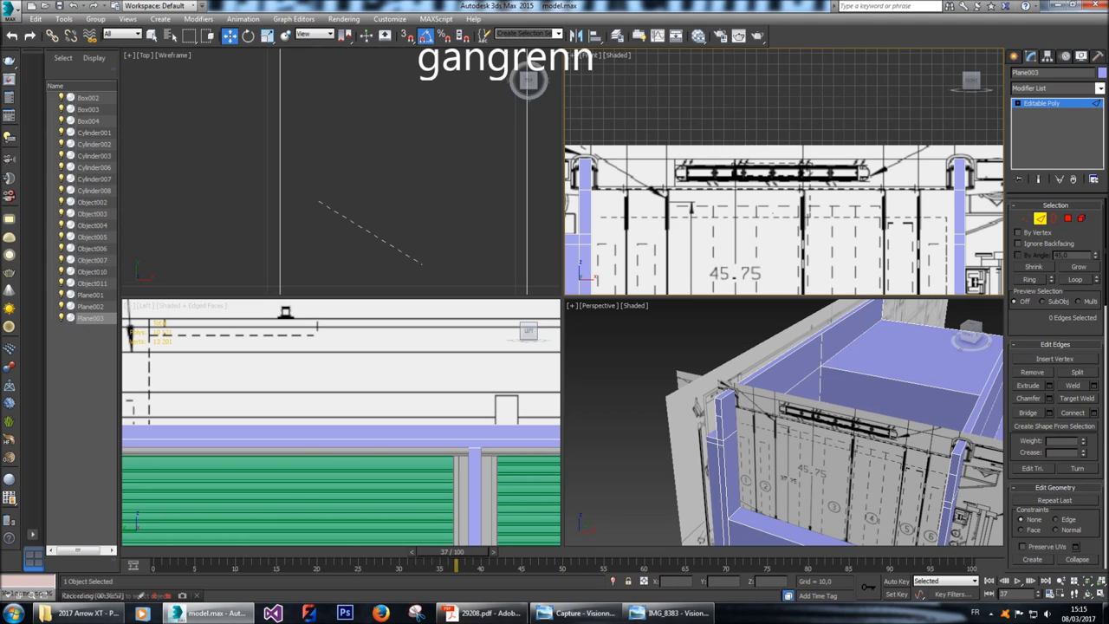
scroll(342, 425, "down", 5)
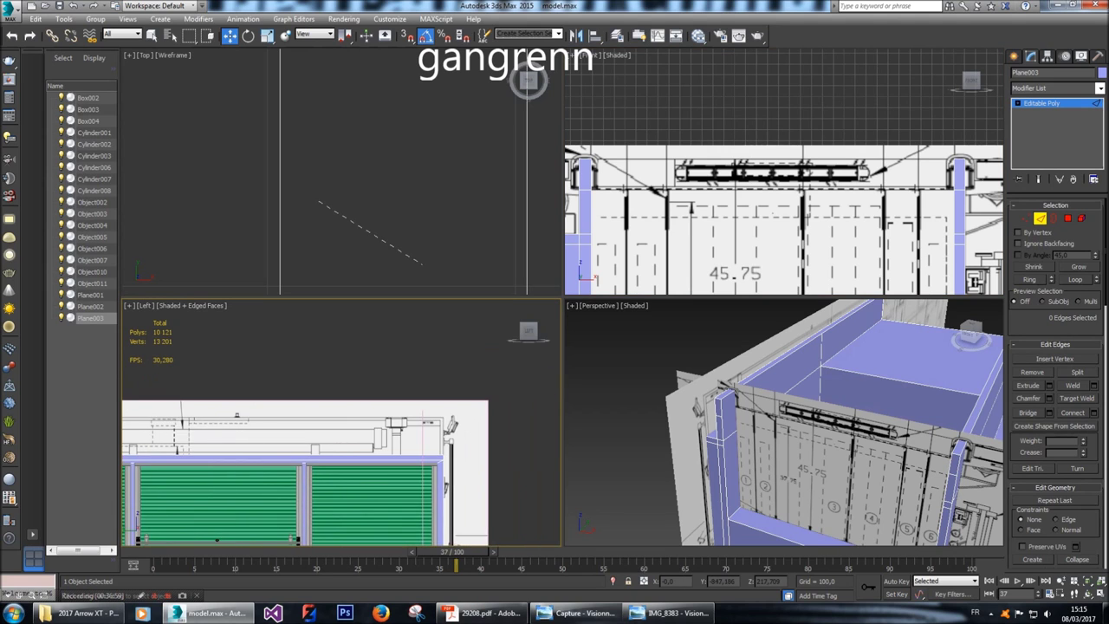
Drag-select the corner vertices on the top rim in Vertex mode and remove them.
scroll(342, 424, "up", 3)
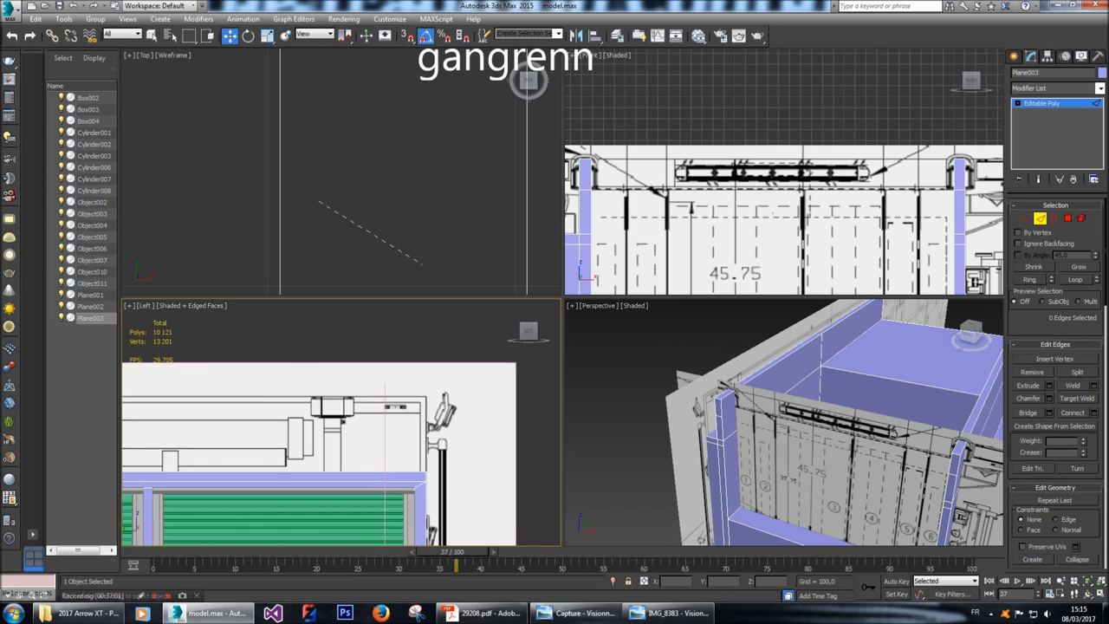
scroll(784, 217, "down", 1)
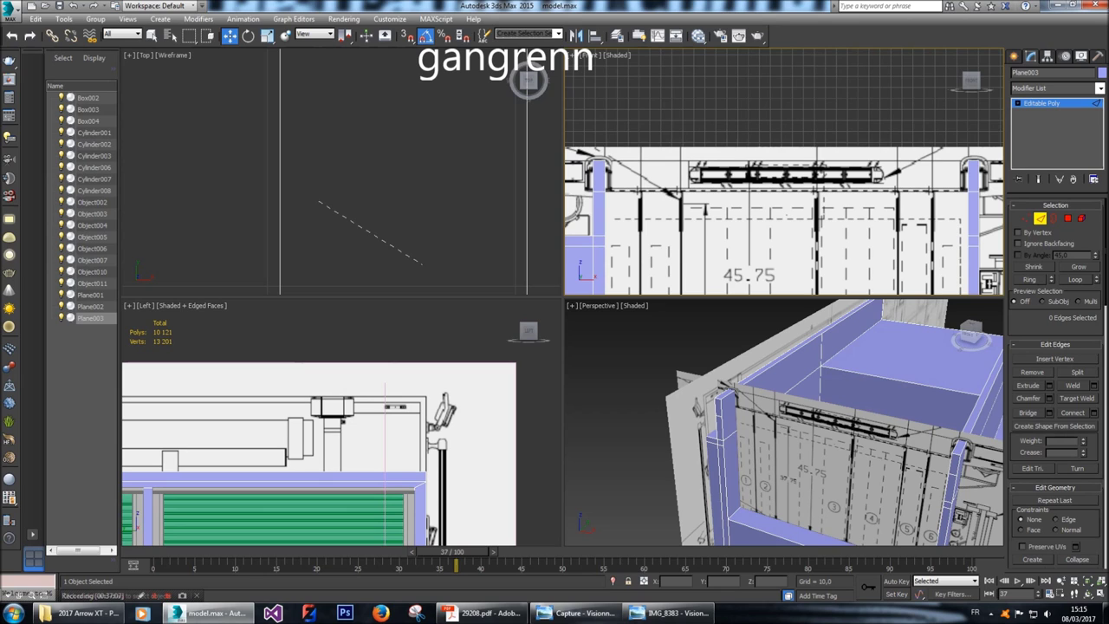
middle_click_drag(780, 425, 806, 421, "alt")
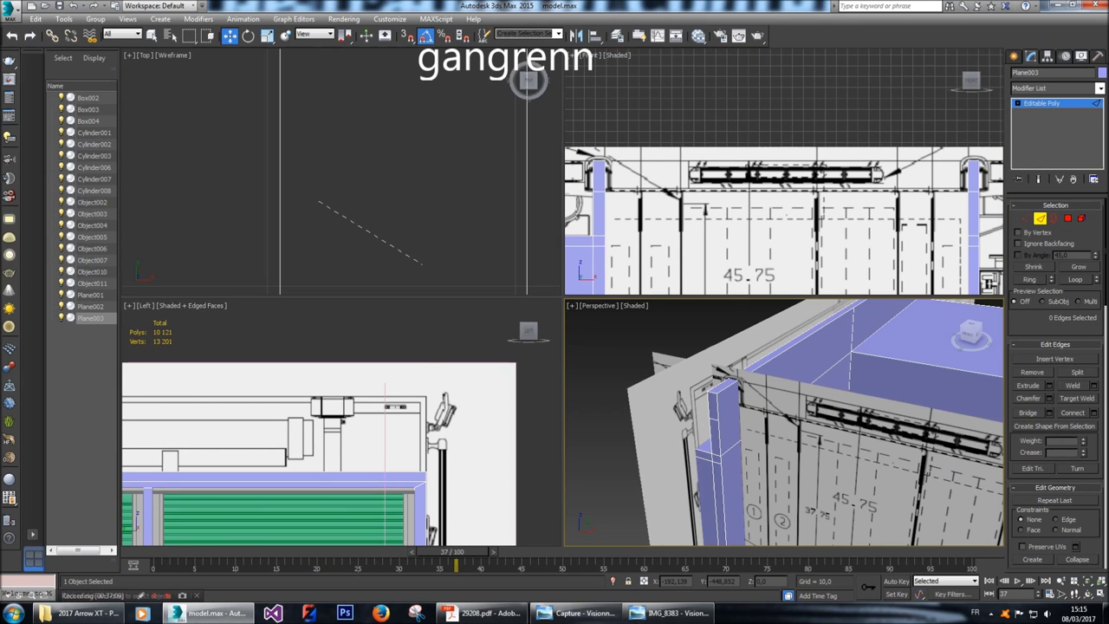
left_click(718, 399)
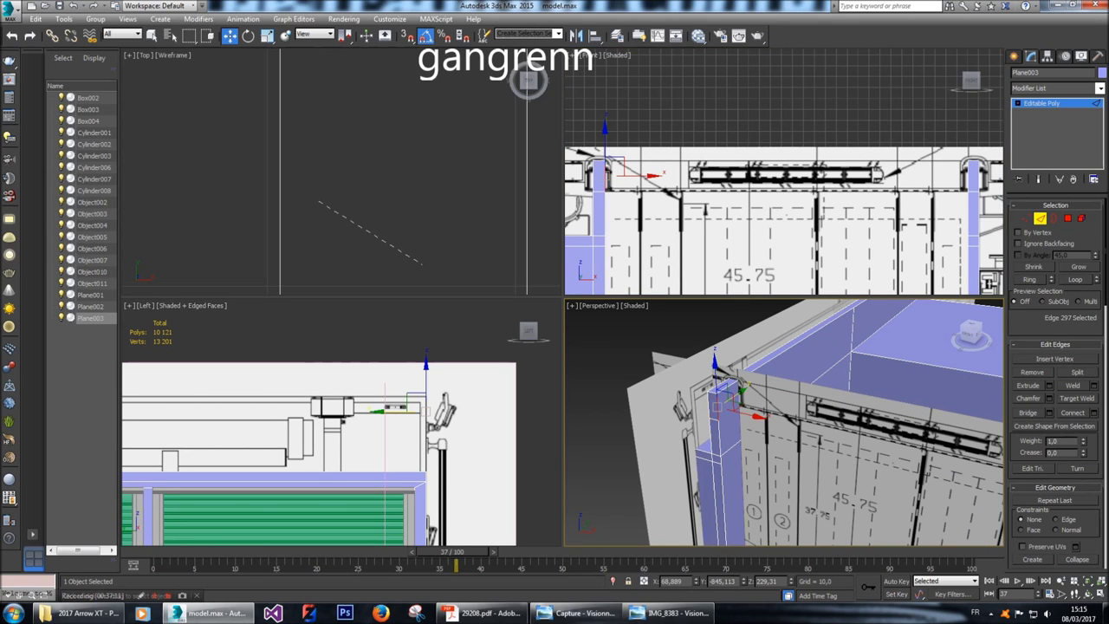
key("1")
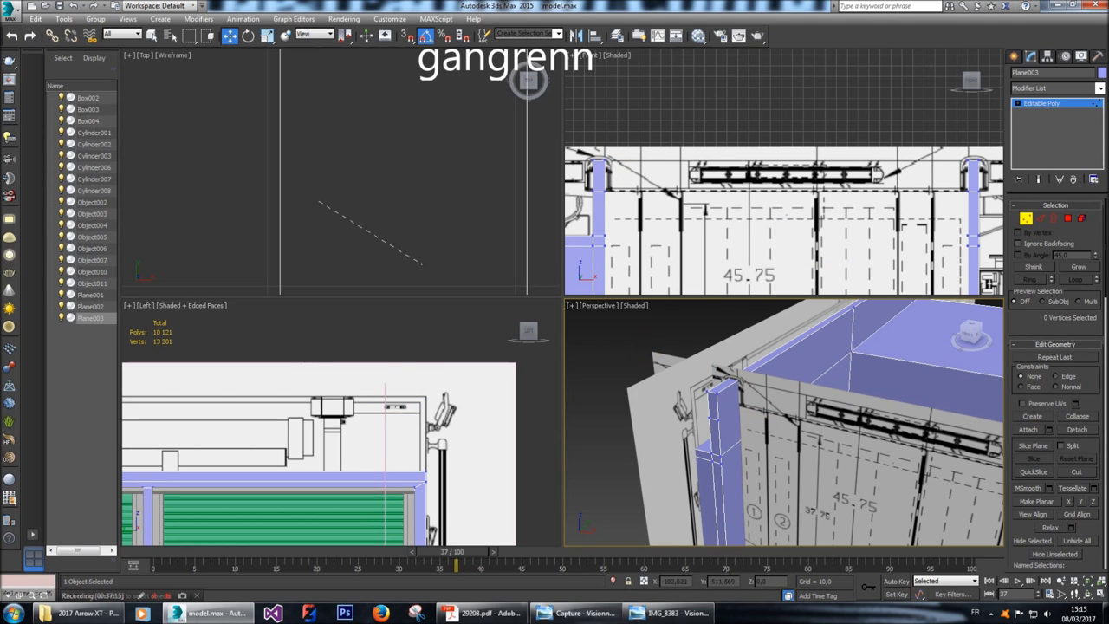
left_click_drag(971, 333, 954, 334)
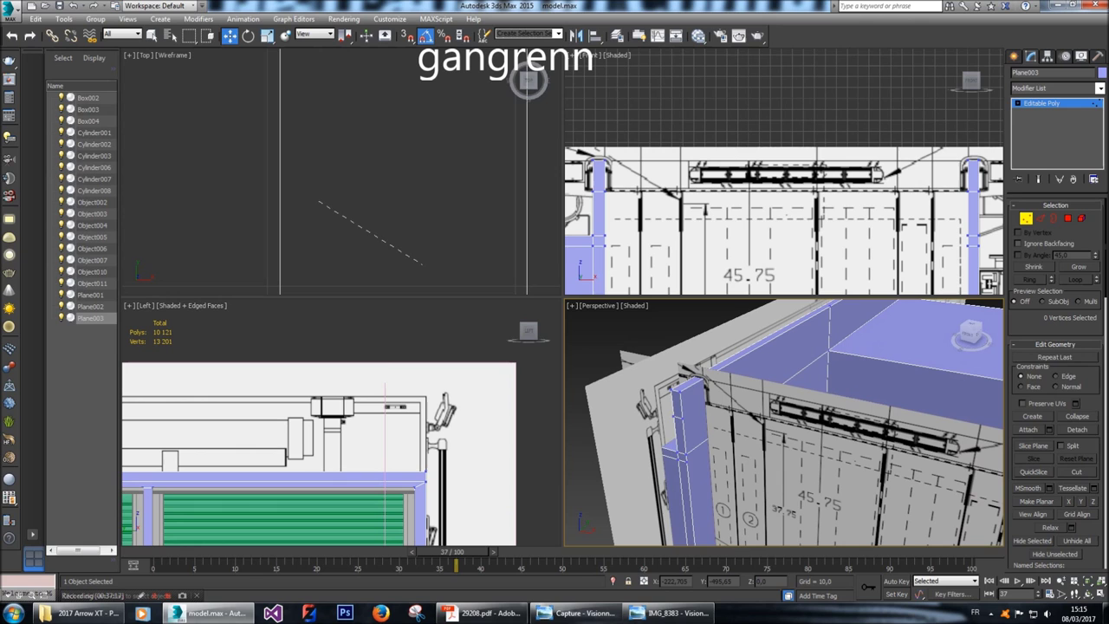
mouse_move(971, 333)
left_mouse_down()
mouse_move(950, 338)
mouse_move(966, 336)
left_mouse_up()
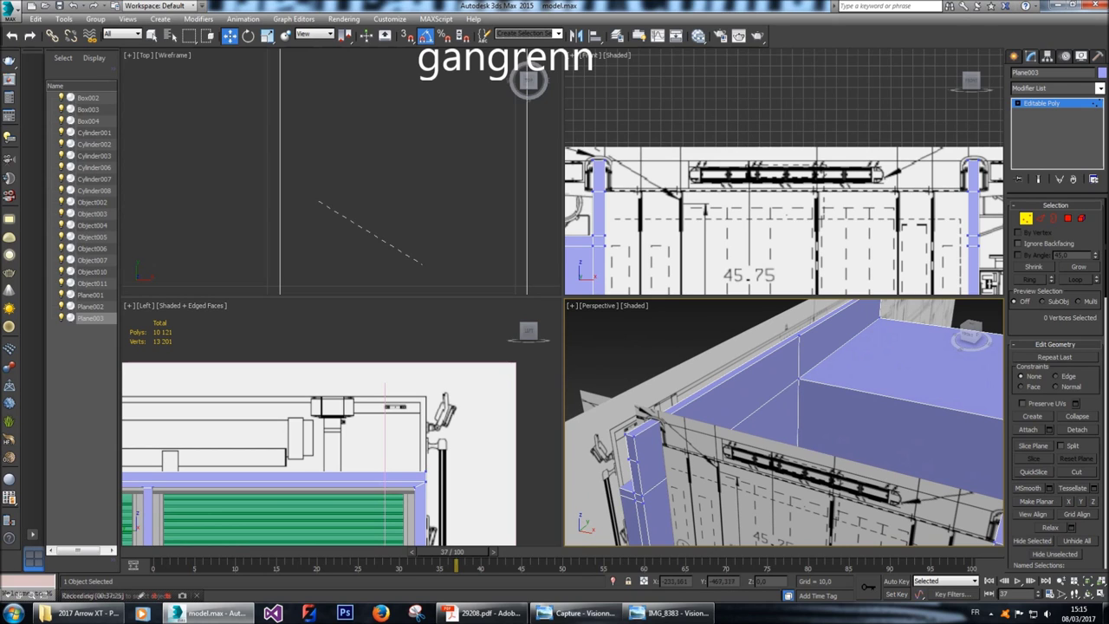
left_click_drag(775, 195, 797, 286)
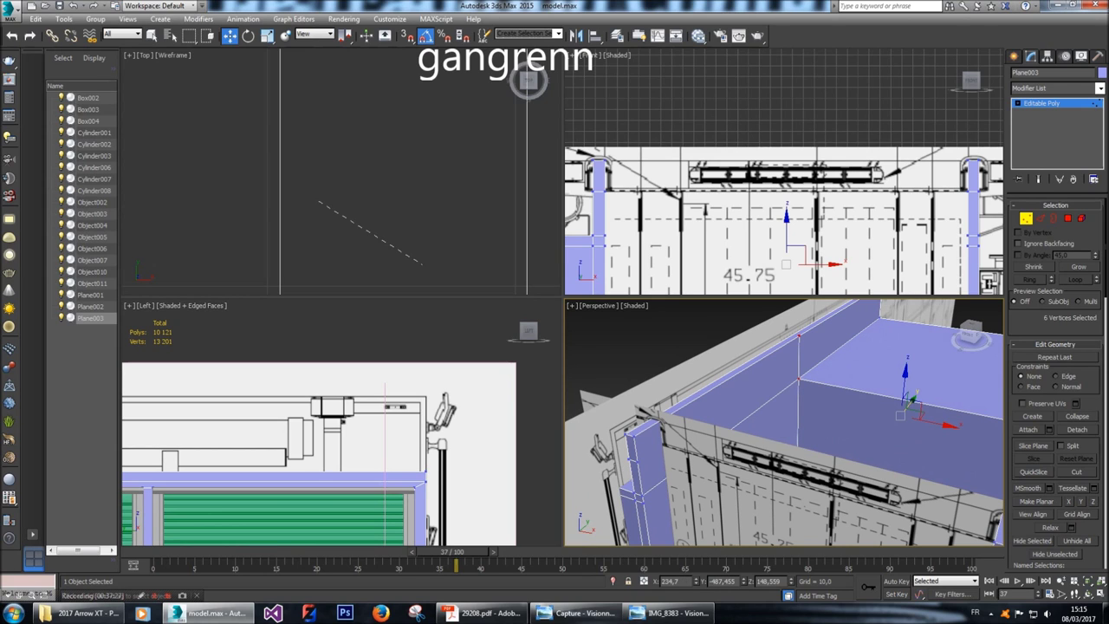
key("ctrl+z")
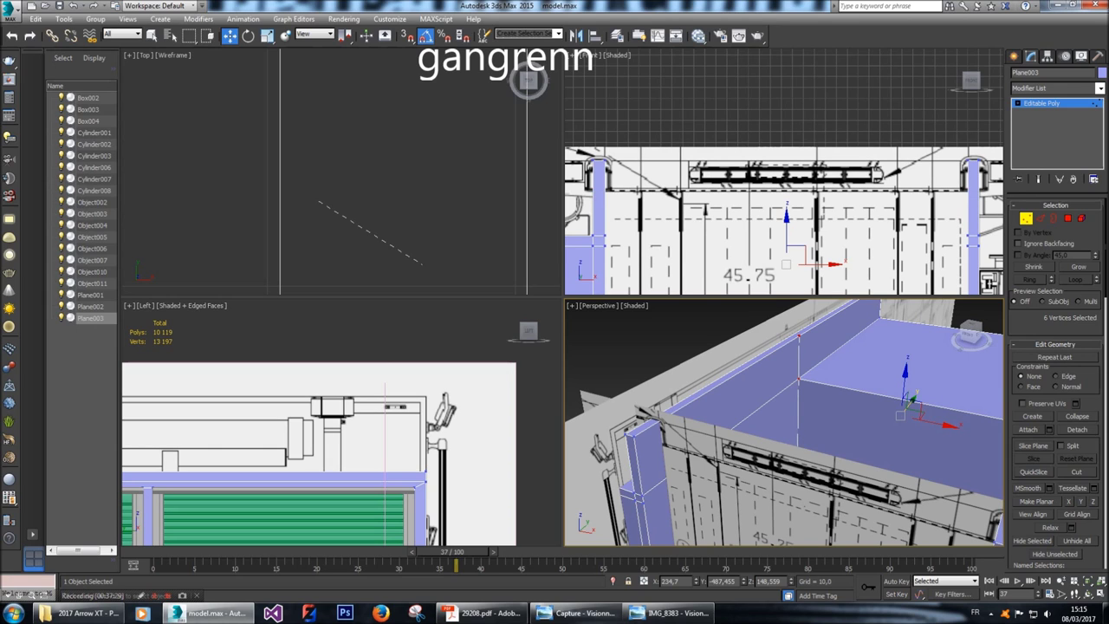
left_click(1040, 218)
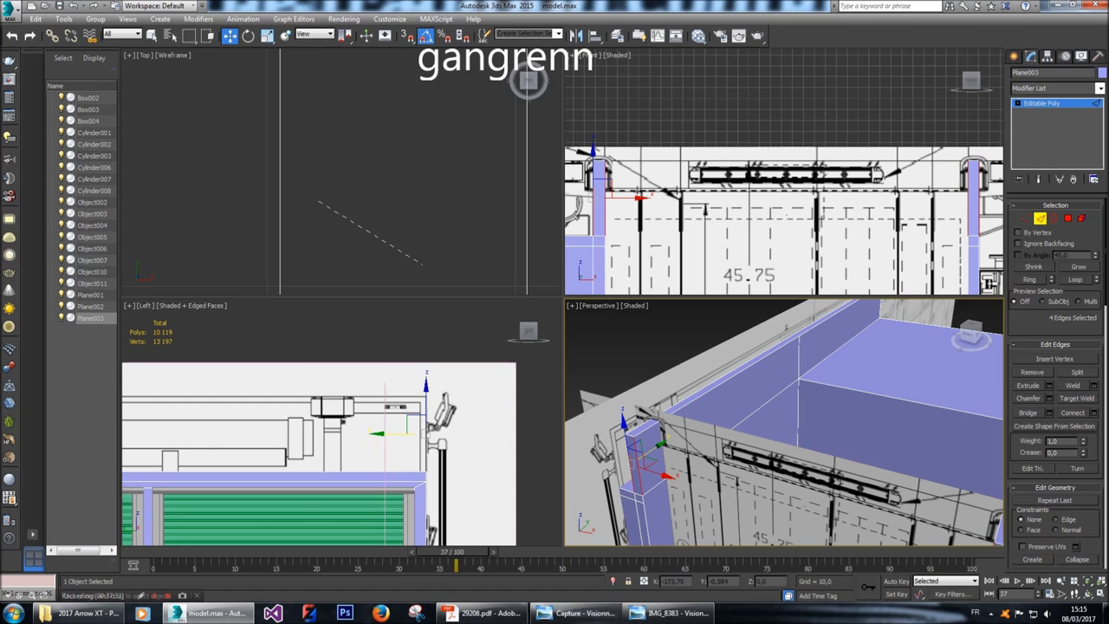
Connect a pair of panel edges and raise the new edge to the blueprint line.
middle_click_drag(785, 424, 719, 414, "alt")
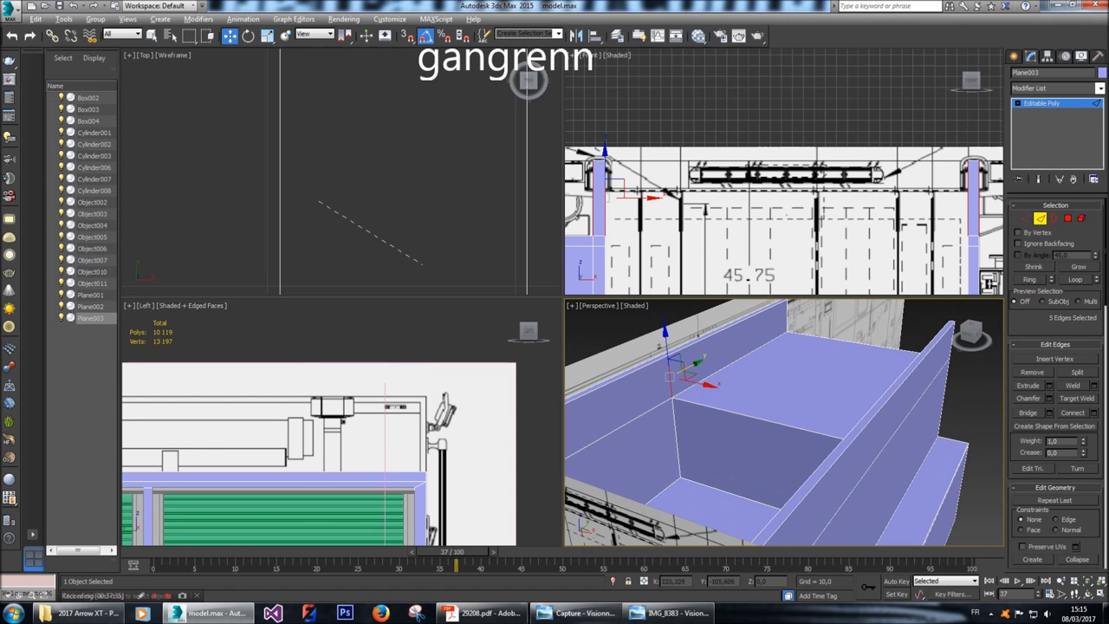
key("alt+x")
left_click(869, 409, "ctrl")
key("alt+x")
middle_click_drag(868, 409, 798, 405, "alt")
left_click(1087, 412)
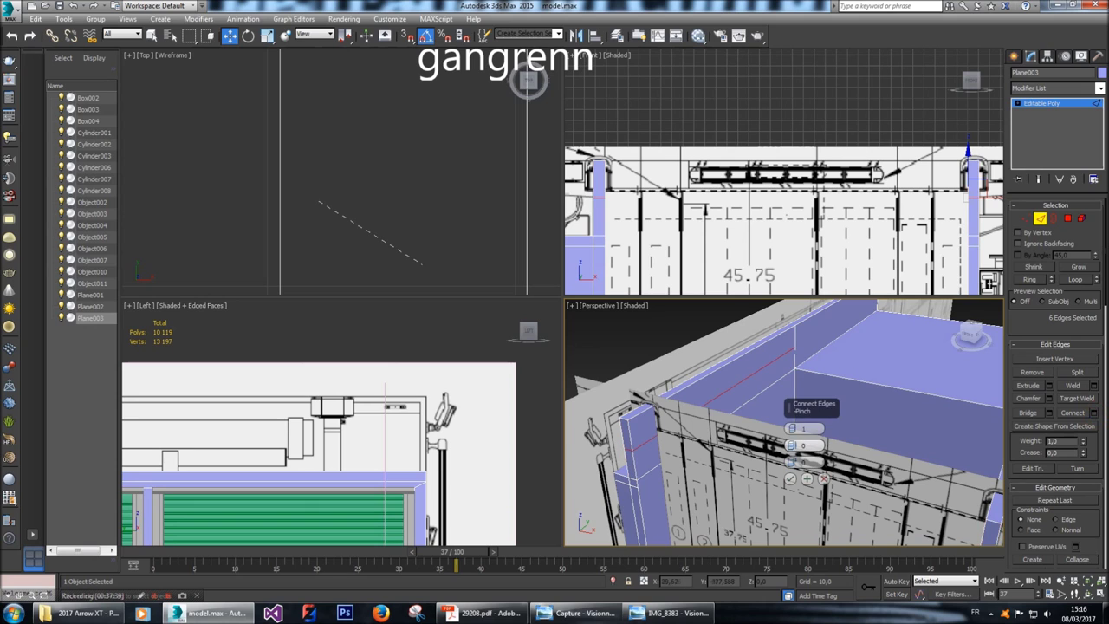
left_click(791, 478)
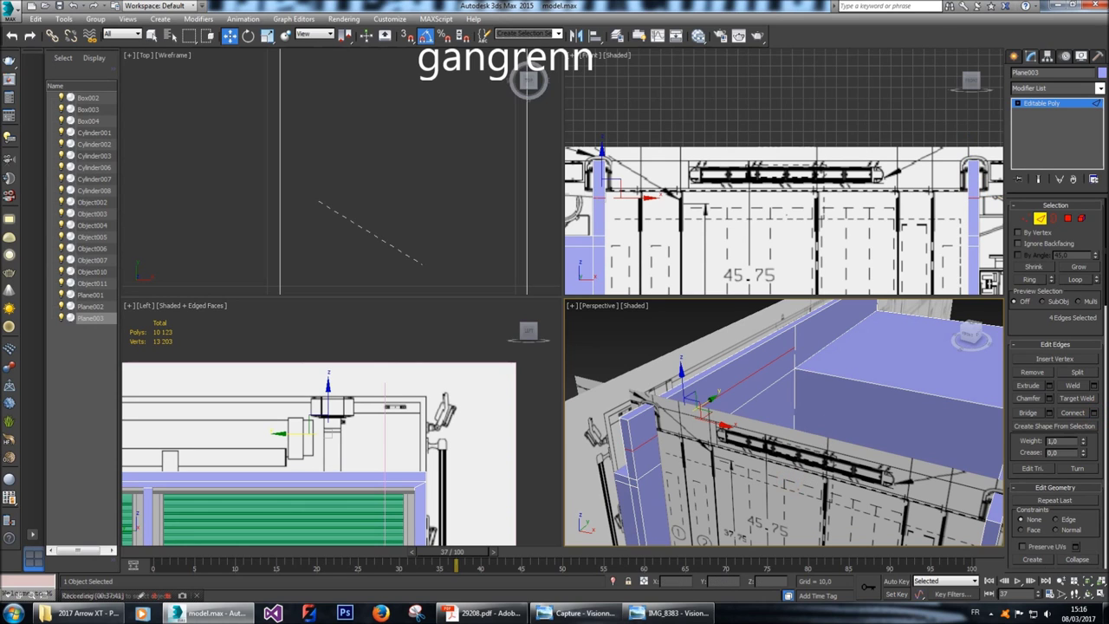
scroll(600, 187, "up", 5)
left_click_drag(606, 160, 607, 140)
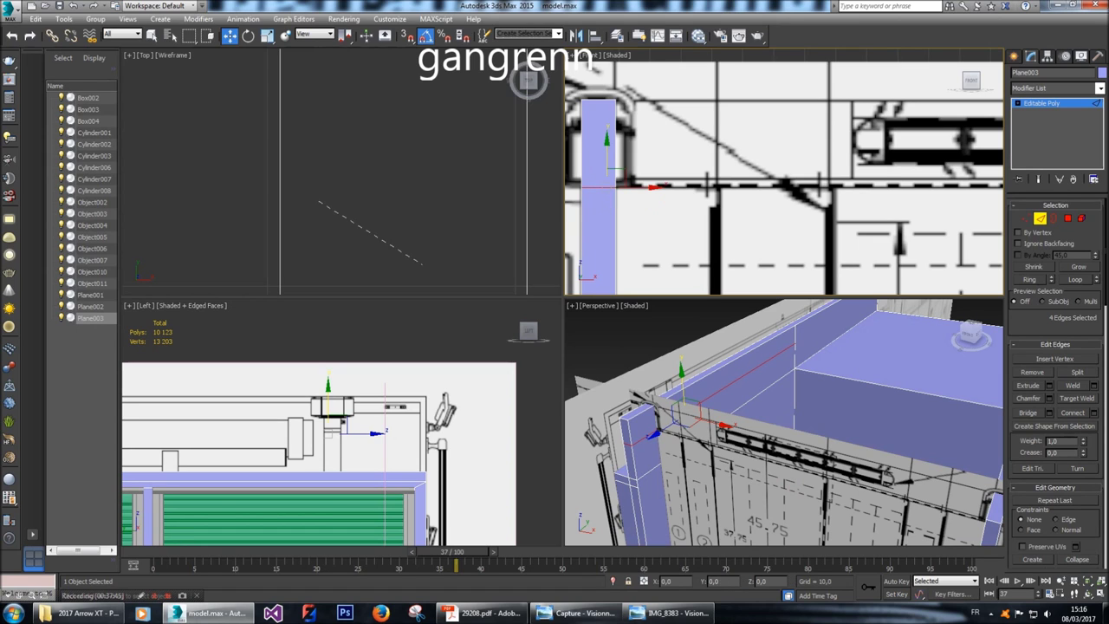
scroll(711, 185, "down", 3)
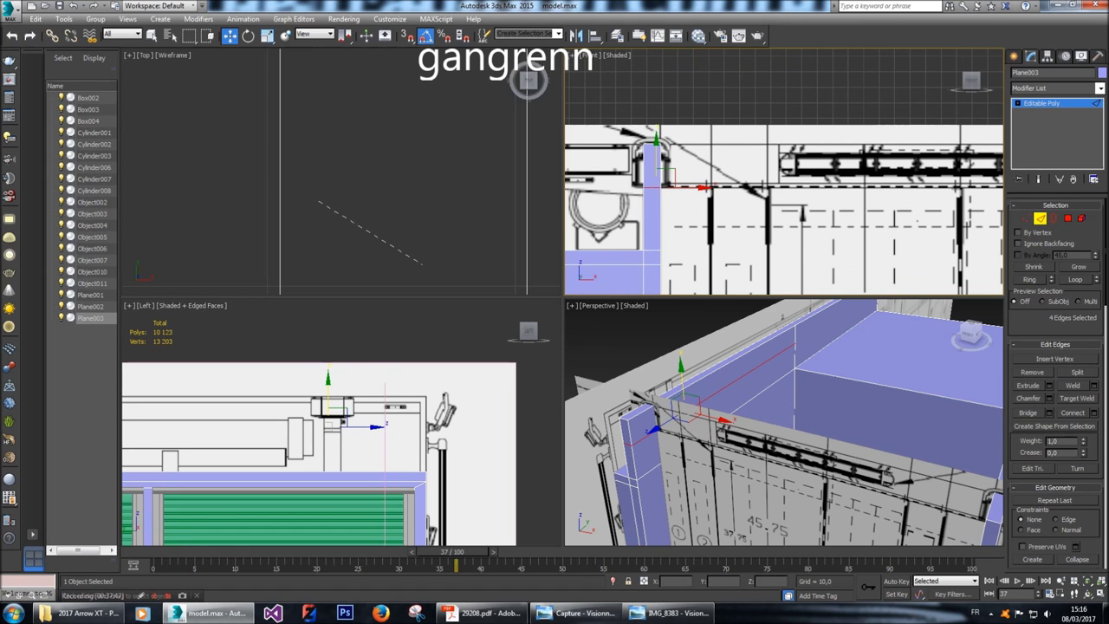
Select four top-panel edges, including hidden ones, and connect them with new edges.
left_click(746, 368)
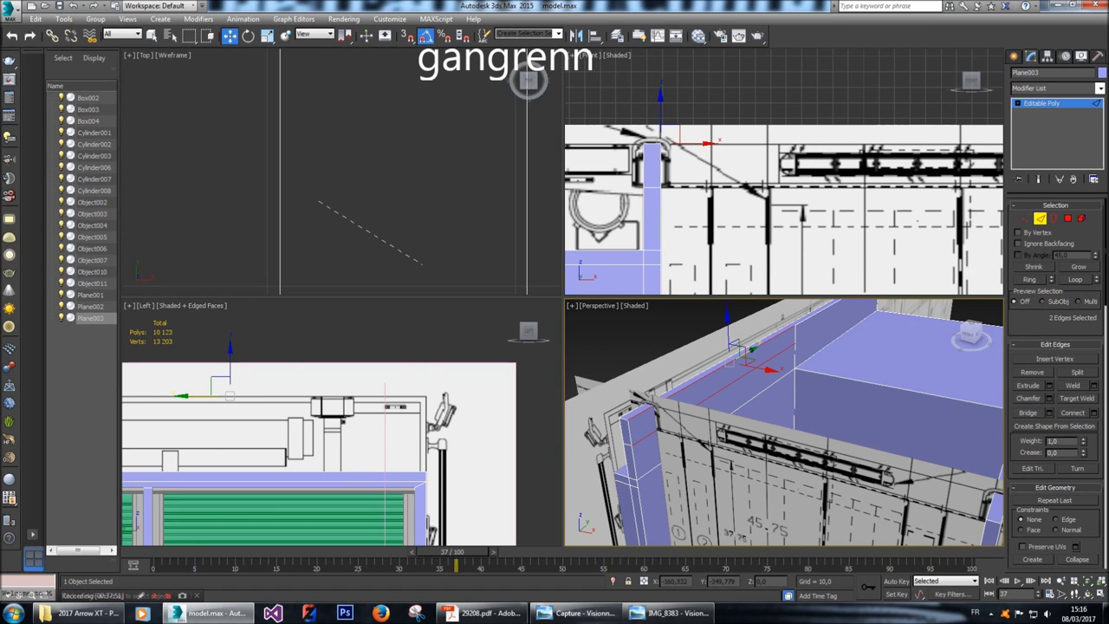
middle_click_drag(754, 524, 704, 541, "alt")
key("alt+x")
left_click(820, 474, "ctrl")
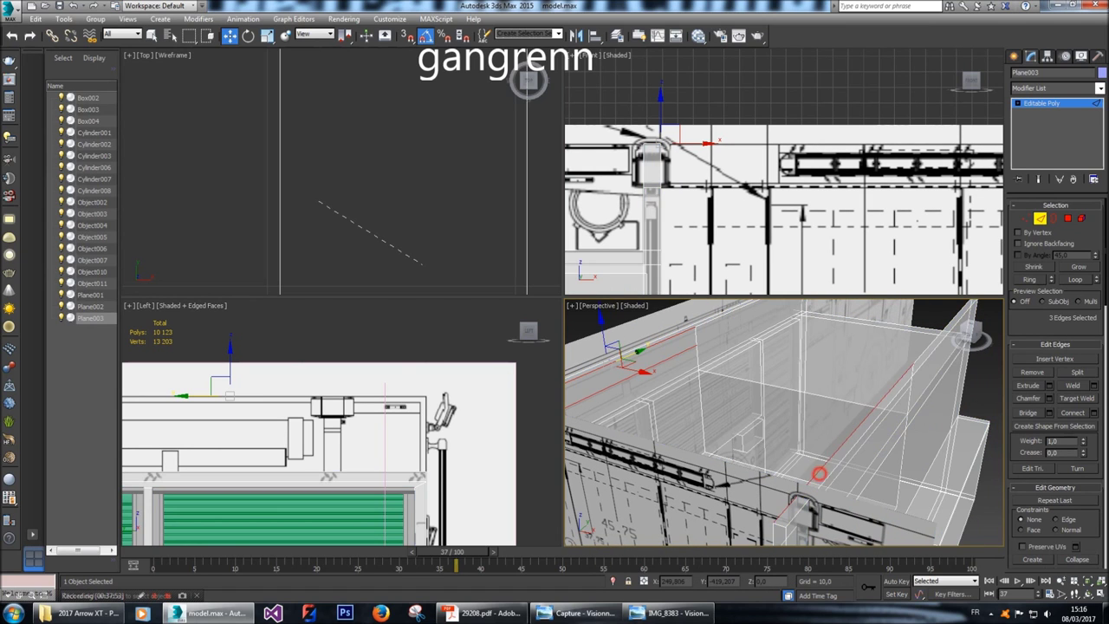
scroll(820, 474, "up", 4)
left_click(796, 488, "ctrl")
key("alt+x")
middle_click_drag(785, 422, 836, 411, "alt")
left_click(1093, 413)
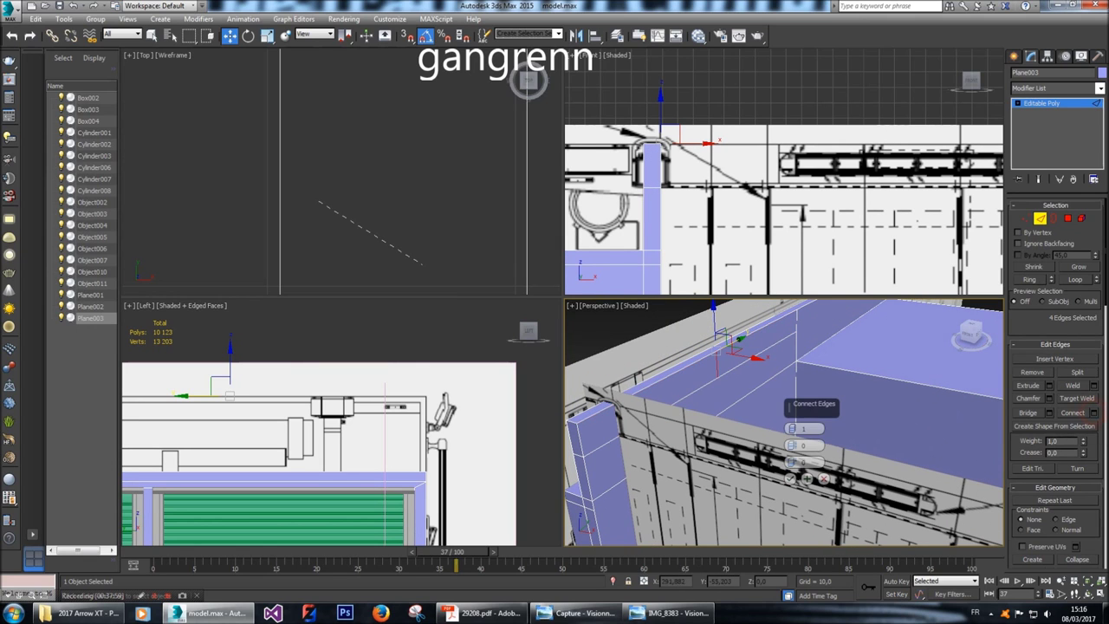
left_click(791, 478)
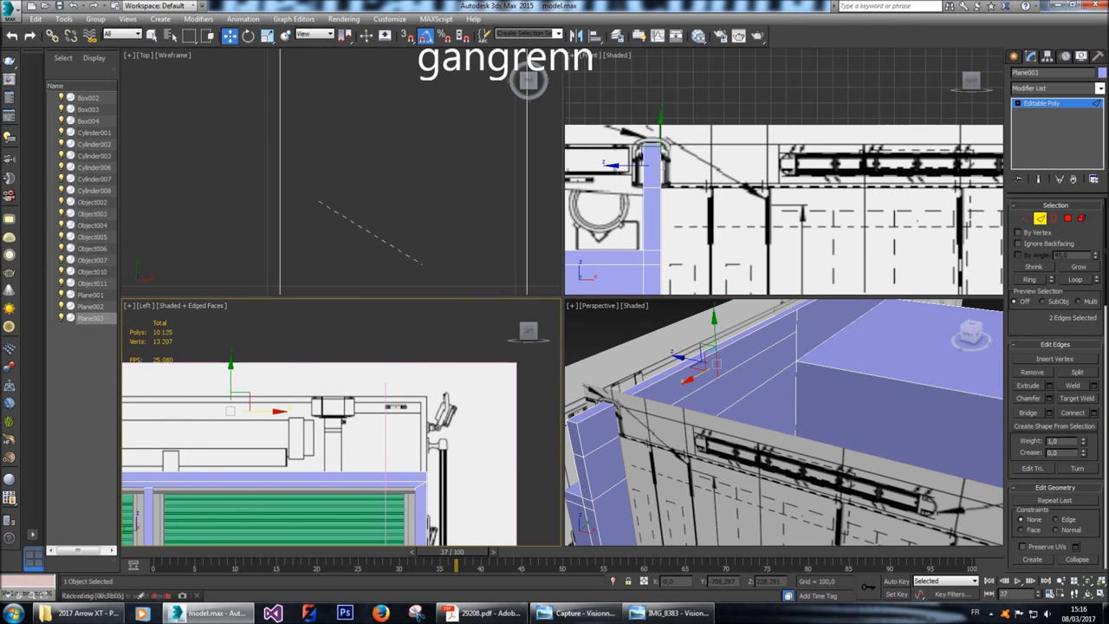
Select the corner post edge, check the blueprint PDF, and return to the model.
key("ctrl+d")
key("ctrl+z")
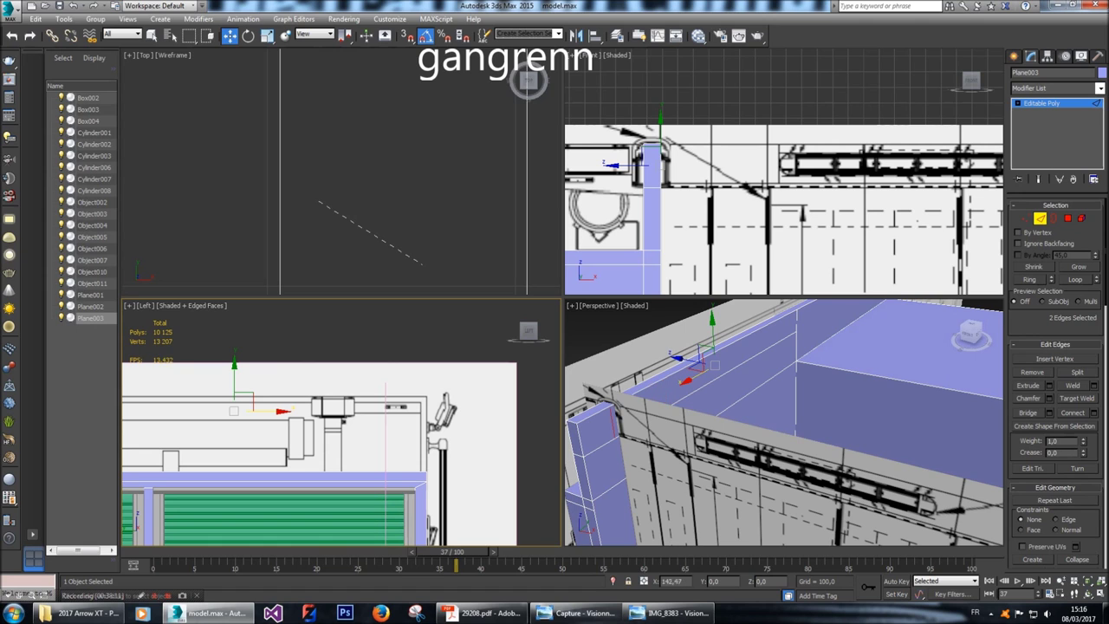
left_click(607, 424)
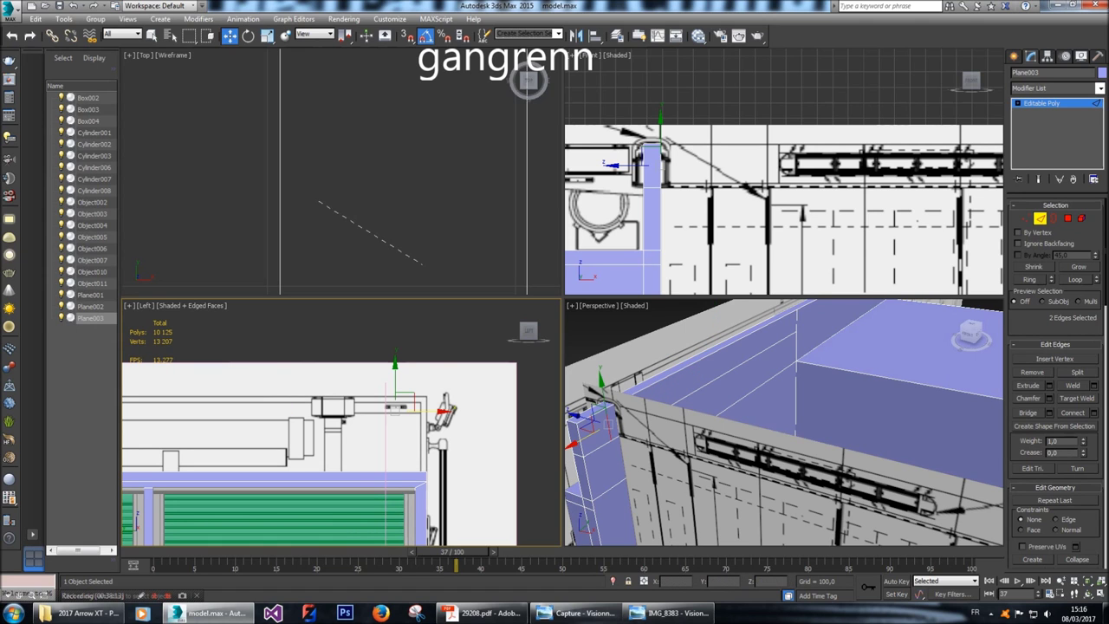
scroll(736, 225, "down", 3)
left_click(481, 613)
scroll(555, 332, "up", 3)
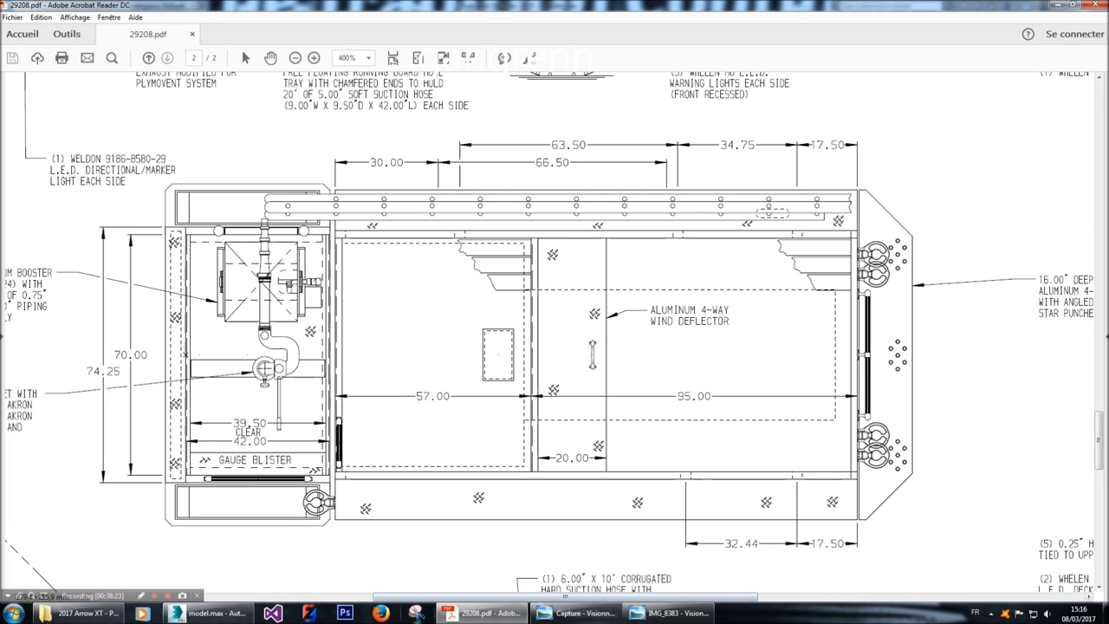
left_click(208, 613)
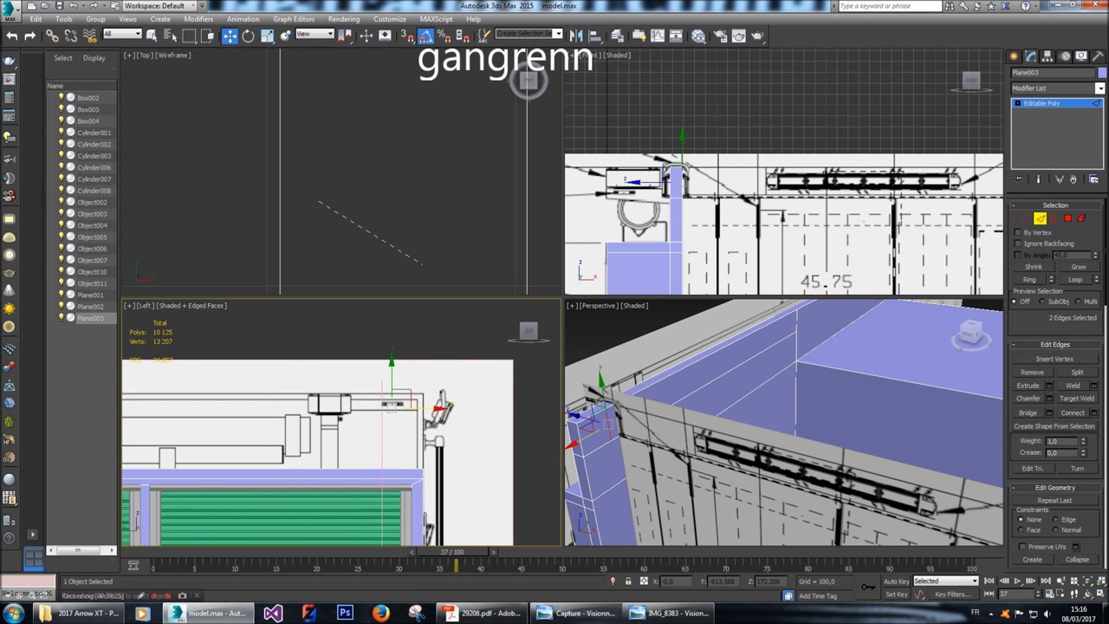
Toggle See-Through display on the body to check it, then turn it opaque again.
scroll(390, 416, "up", 5)
key("alt+x")
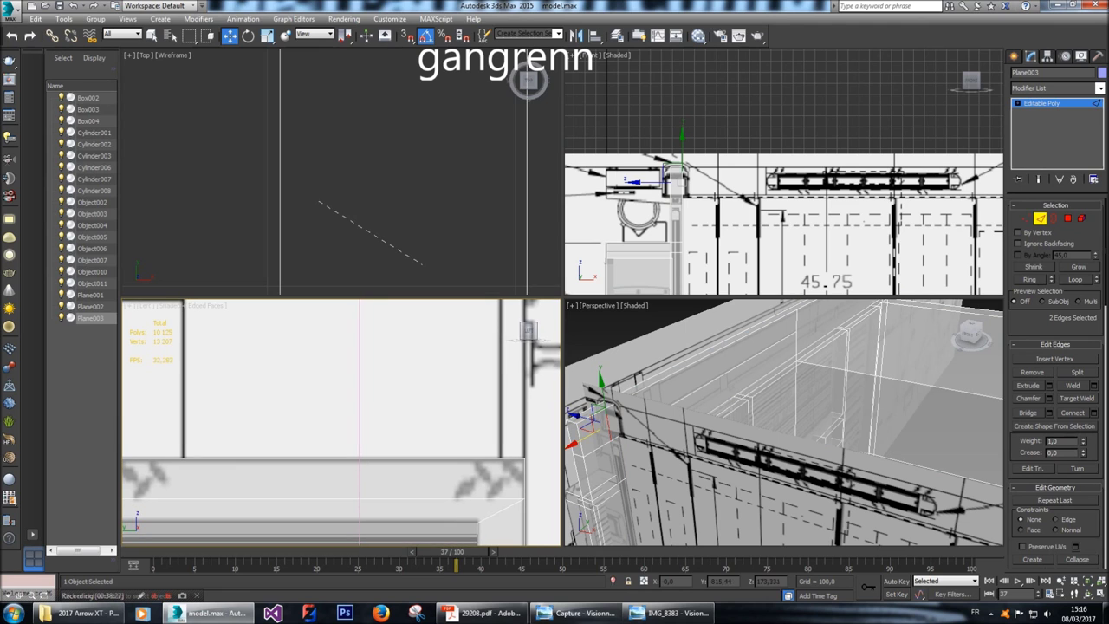
scroll(529, 80, "down", 5)
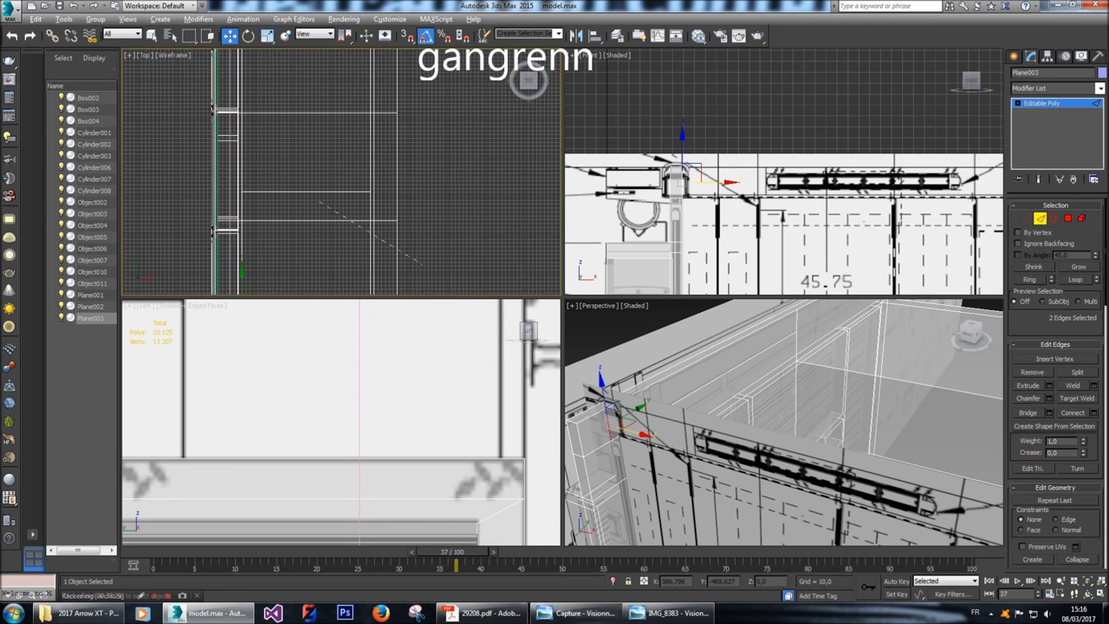
key("alt+x")
scroll(529, 80, "up", 5)
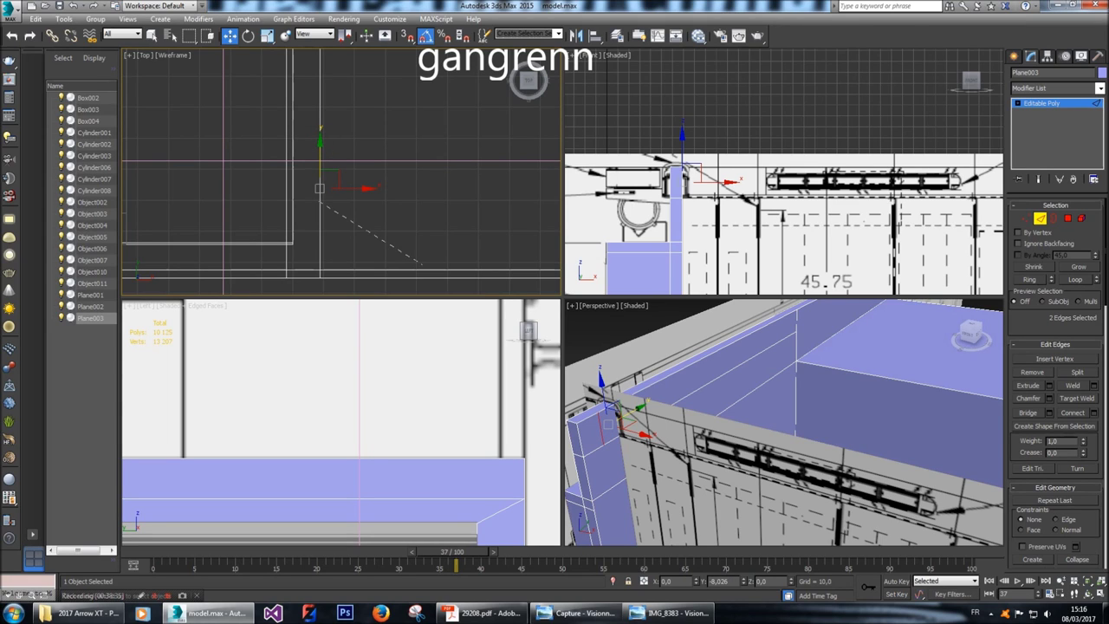
Bridge the gap between the two polygons on the door side of the body.
key("ctrl+d")
middle_click_drag(785, 424, 832, 434, "alt")
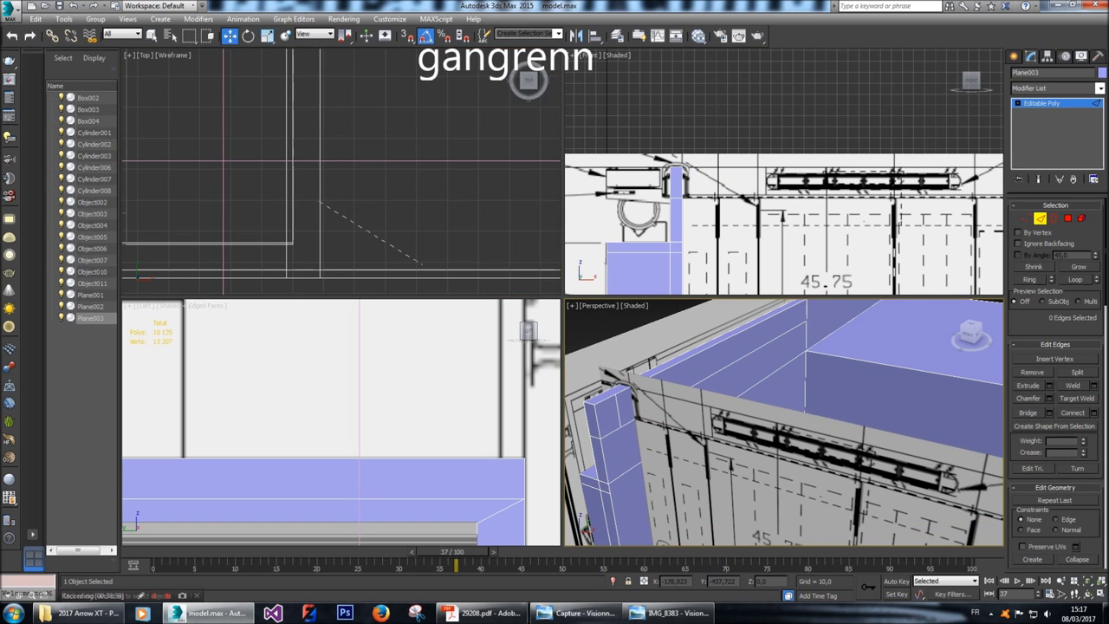
key("4")
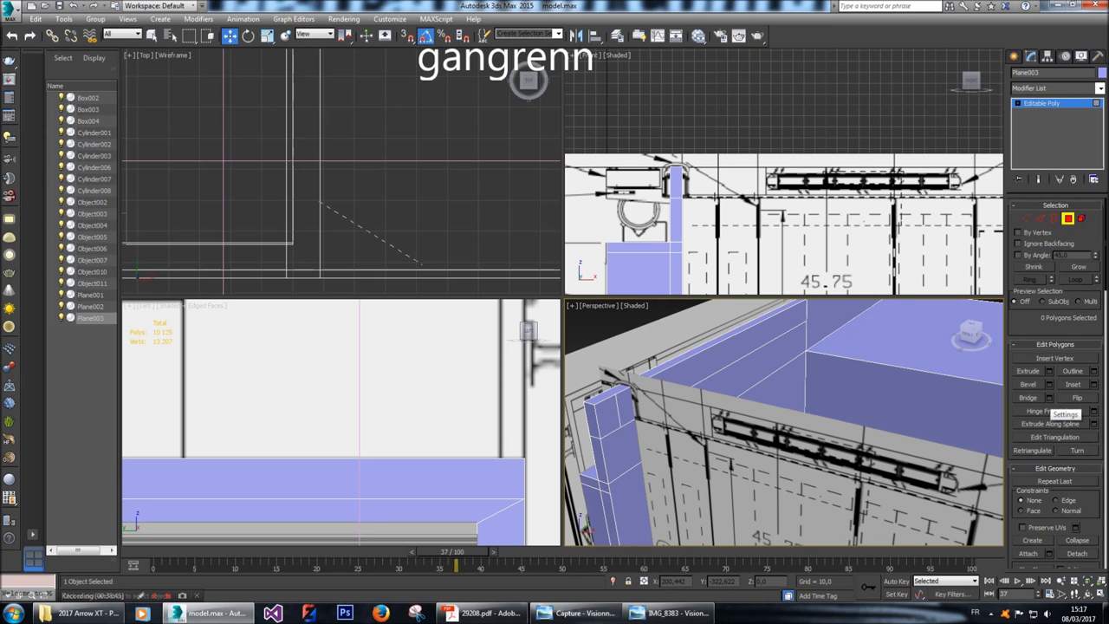
left_click(1049, 398)
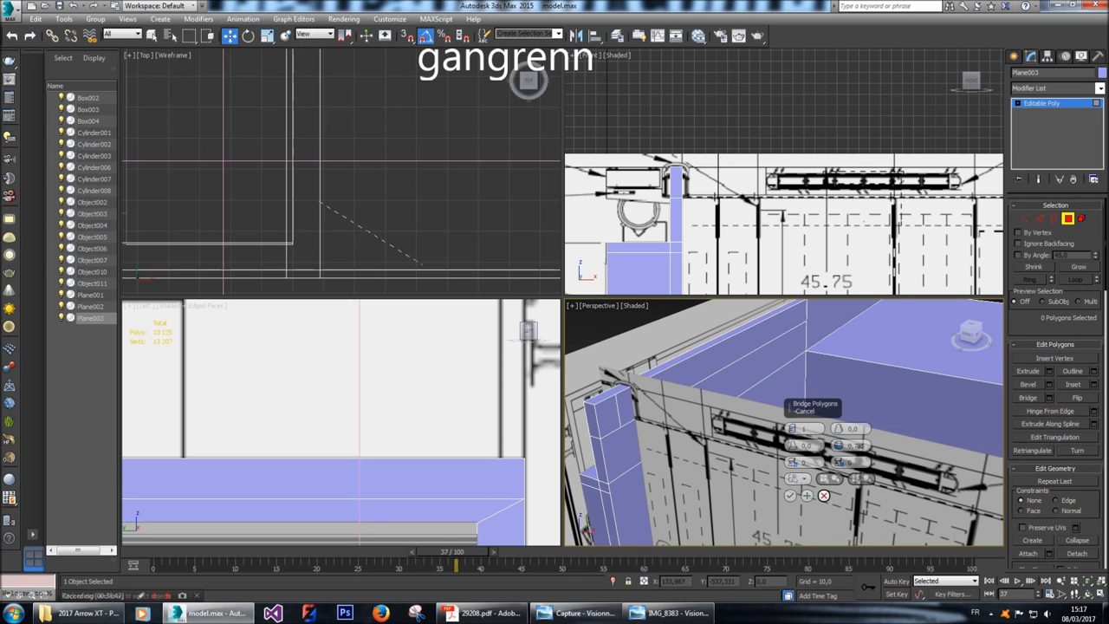
left_click(825, 495)
left_click(1028, 398)
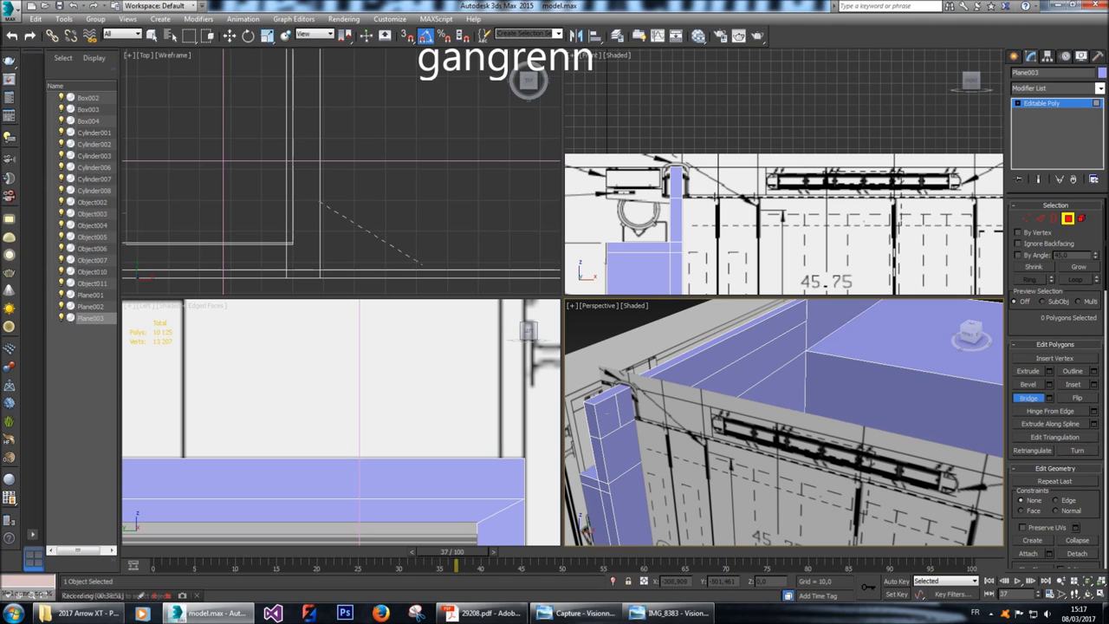
middle_click_drag(832, 434, 633, 515, "alt")
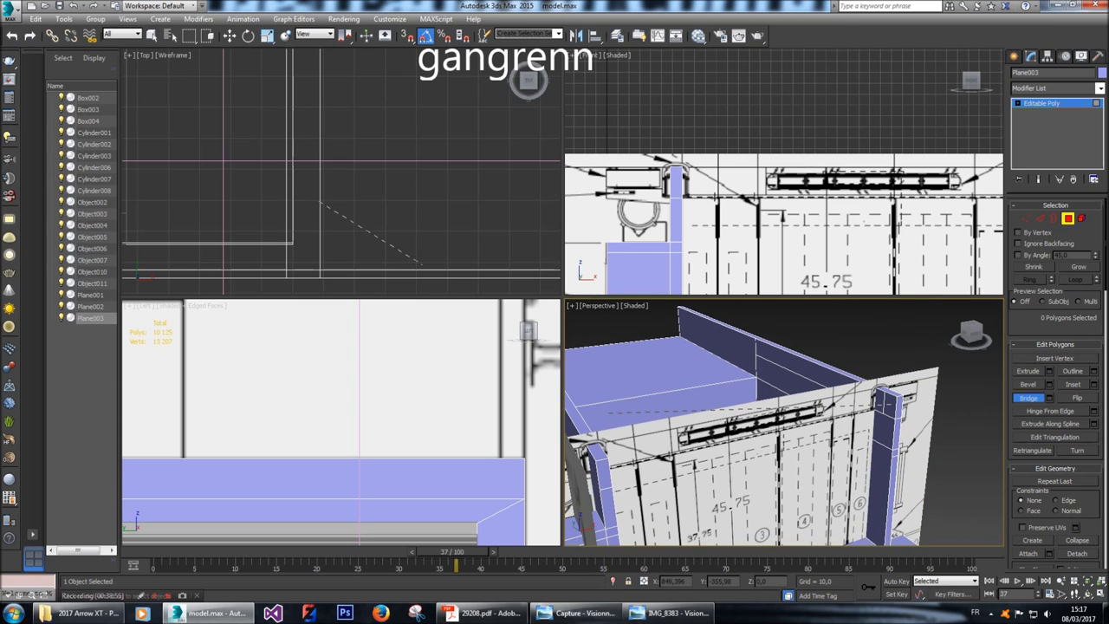
left_click(891, 405)
Select the narrow strip polygon on the panel edge and nudge it slightly along Y.
key("w")
left_click(957, 380)
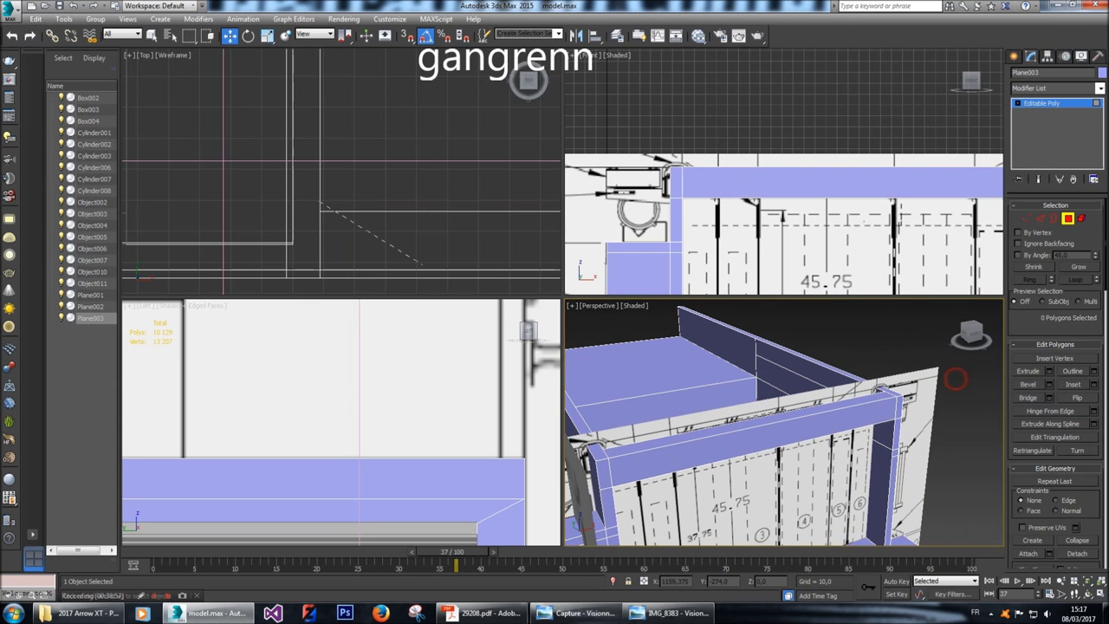
left_click_drag(972, 334, 969, 333)
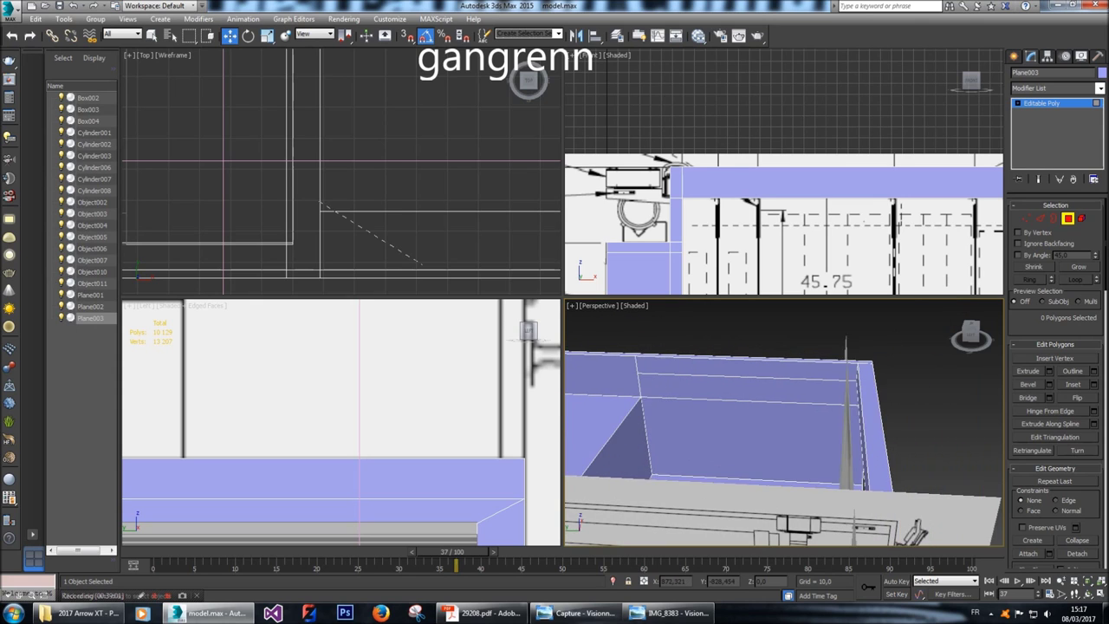
scroll(832, 312, "up", 3)
scroll(832, 312, "up", 2)
left_click(866, 382)
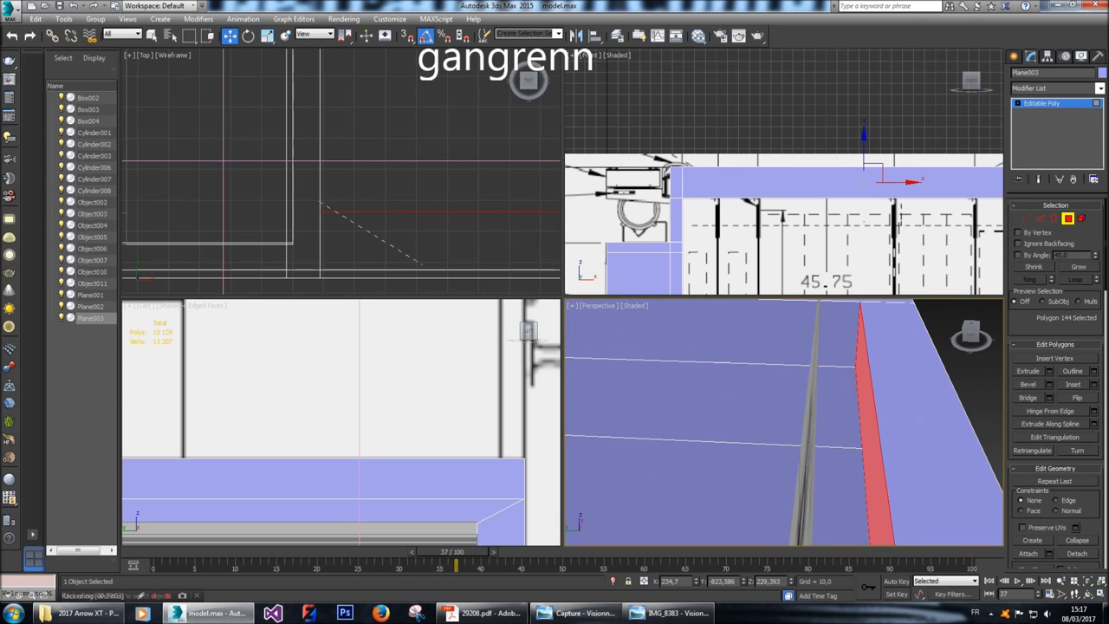
scroll(341, 172, "down", 3)
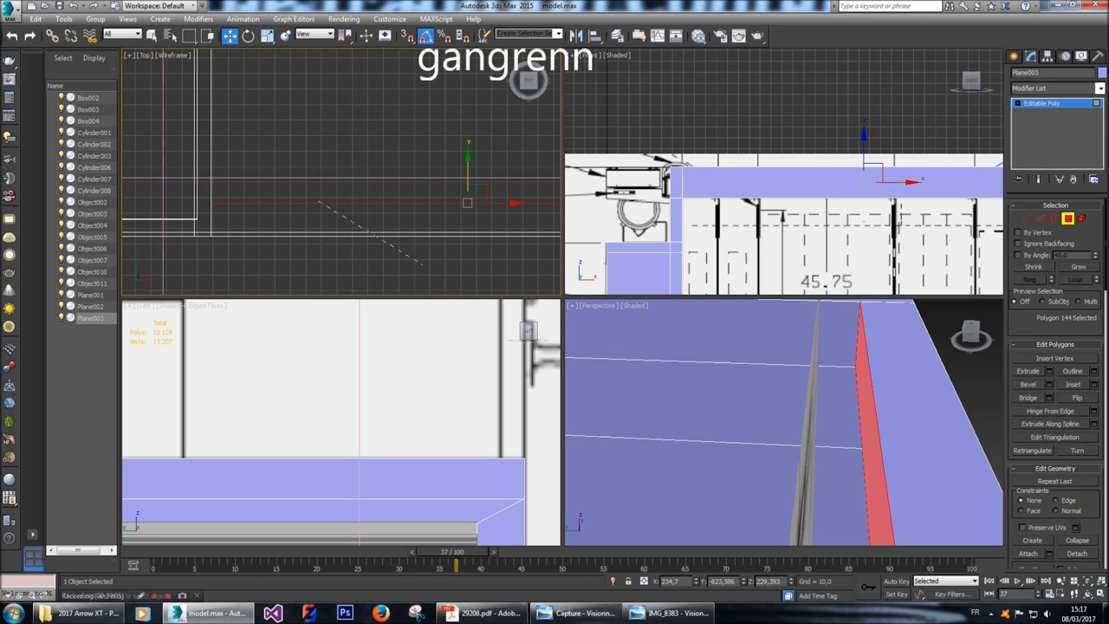
left_click(471, 163)
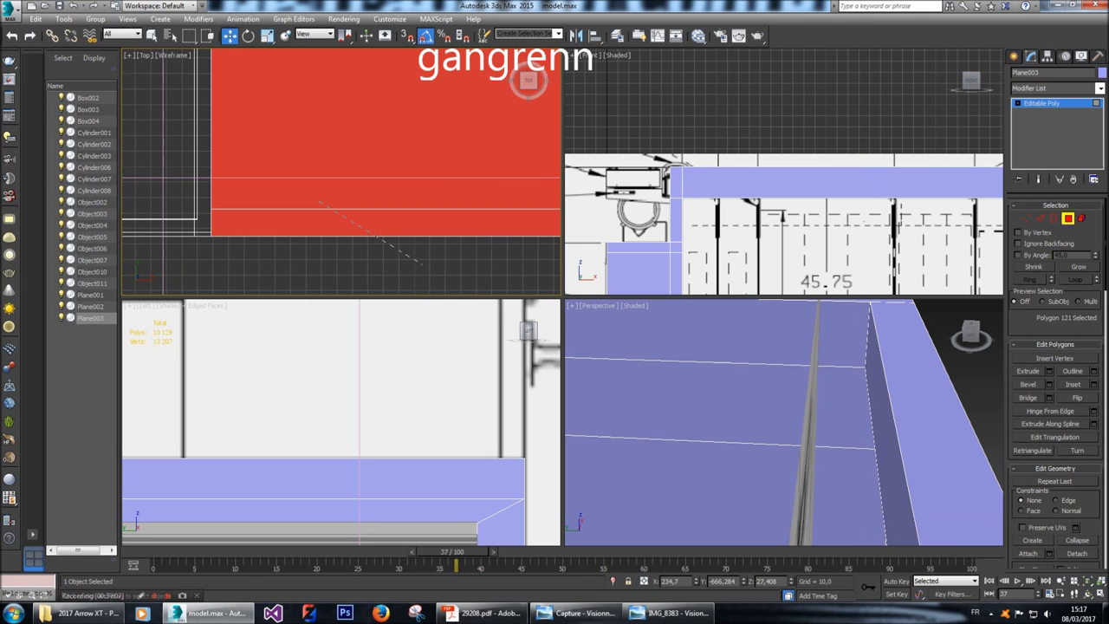
key("ctrl+z")
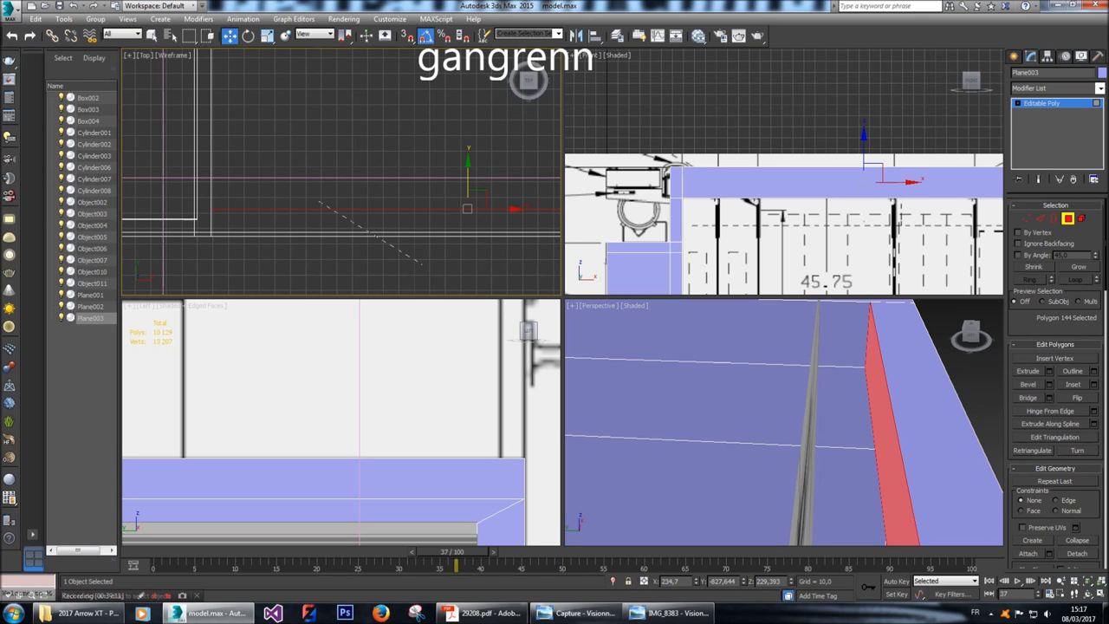
left_click_drag(468, 163, 468, 165)
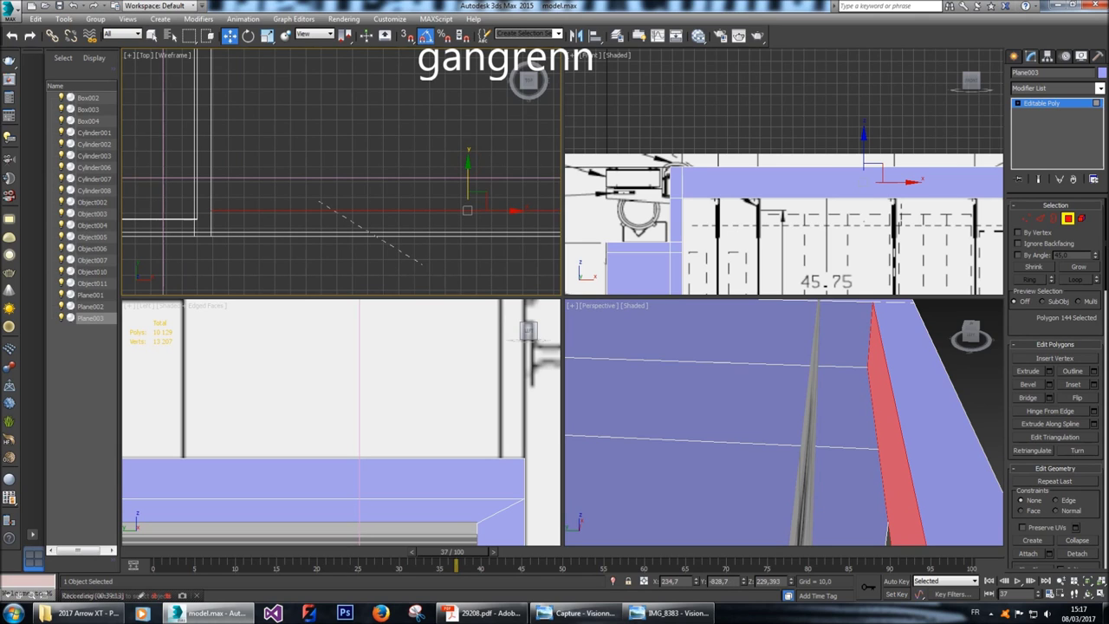
Clear the polygon selection and orbit out to view the whole rear body.
middle_click_drag(784, 425, 728, 407, "alt")
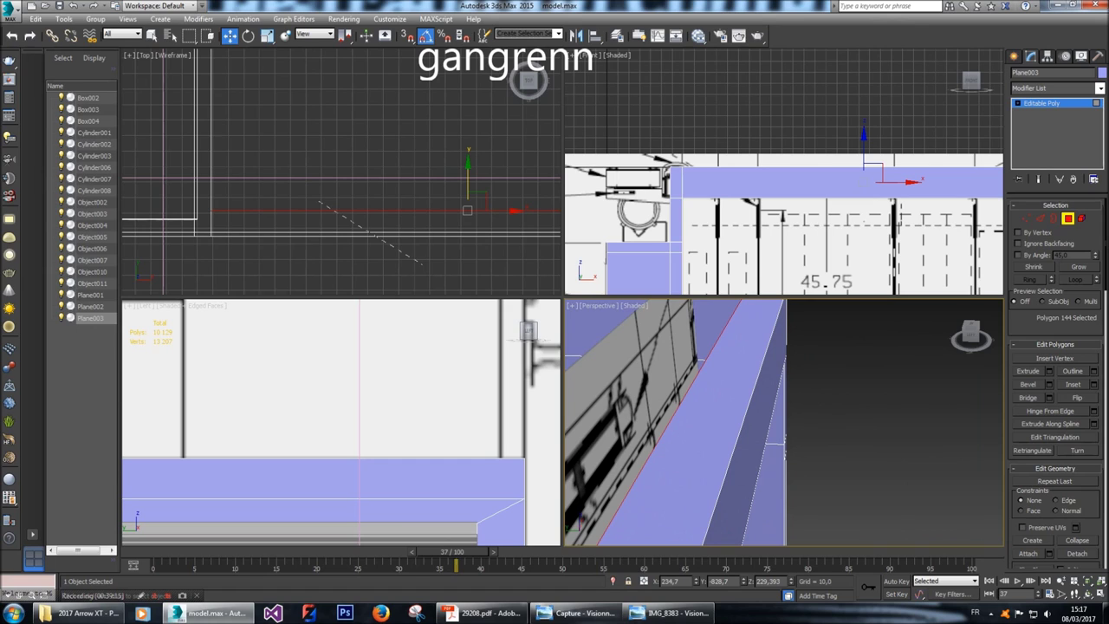
scroll(467, 160, "up", 2)
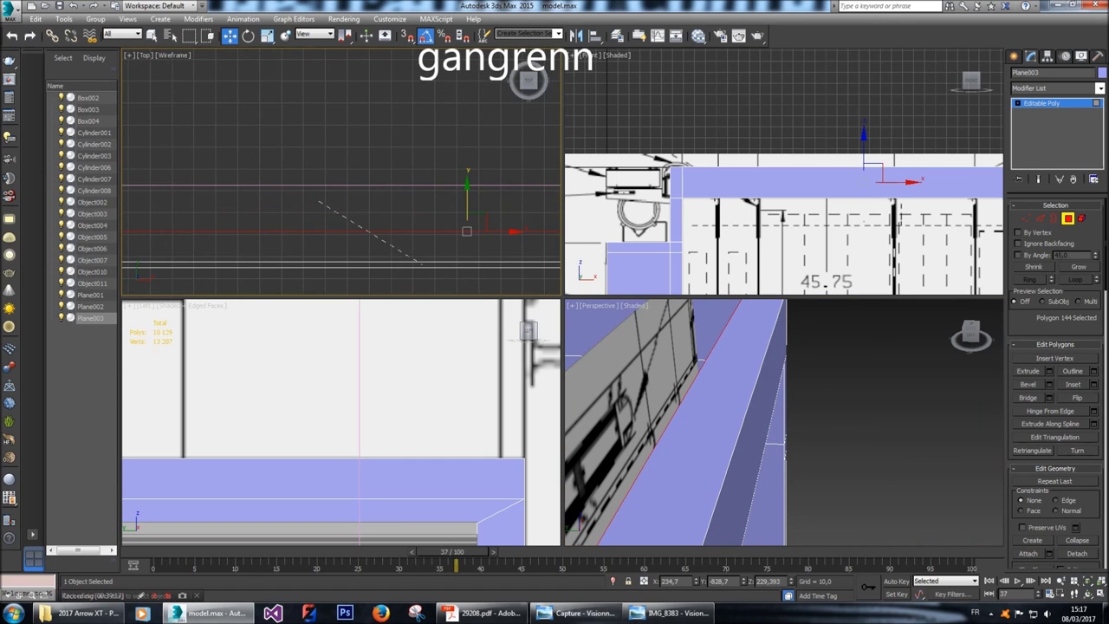
left_click(468, 165)
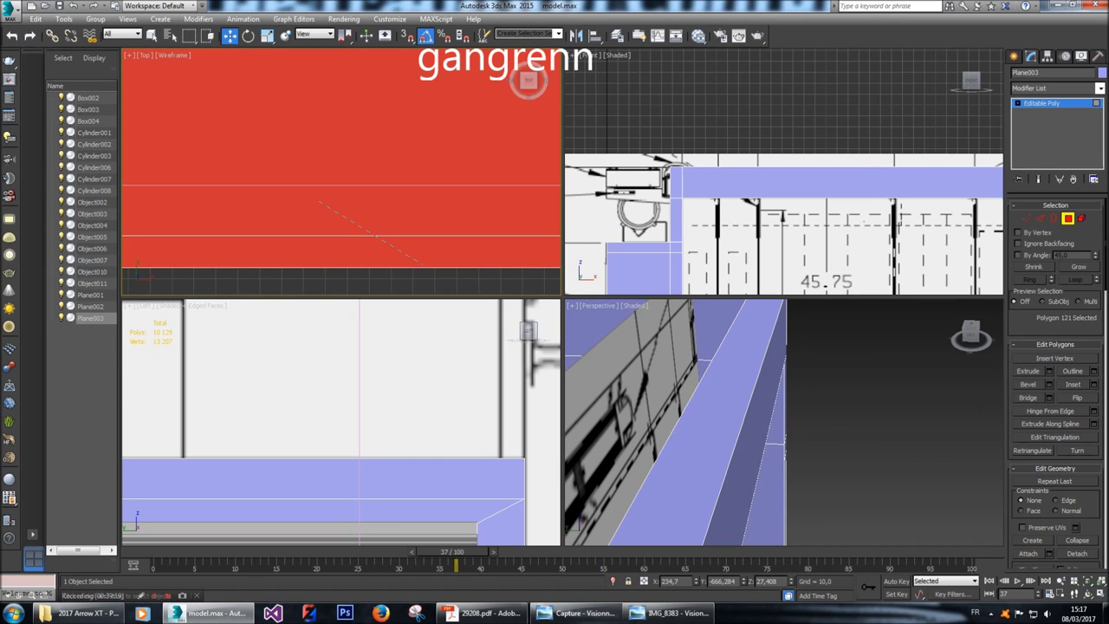
left_click(826, 442)
scroll(827, 442, "up", 3)
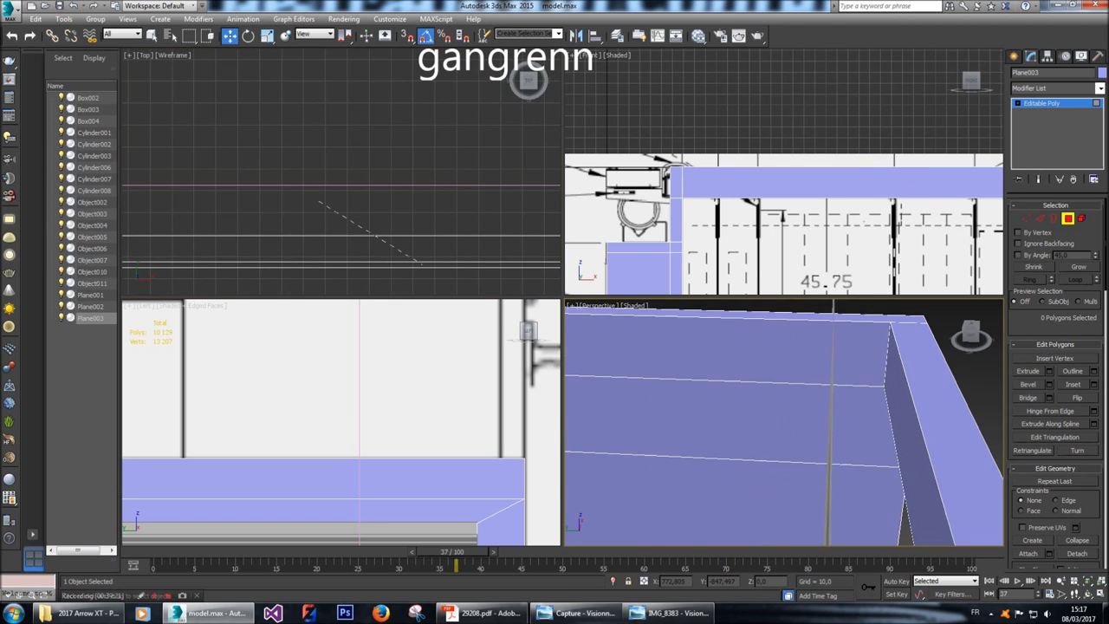
scroll(827, 442, "down", 5)
left_click_drag(971, 336, 857, 346)
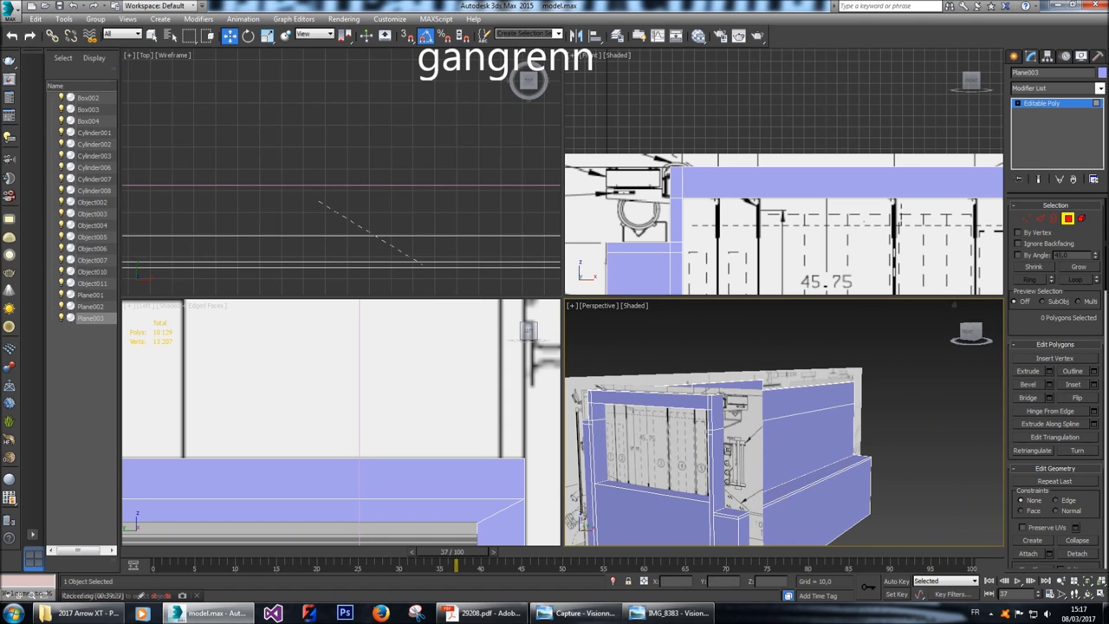
Frame the blueprint in the Front view and set the body to See-Through with Alt+X.
scroll(745, 82, "down", 3)
middle_click_drag(780, 173, 763, 105)
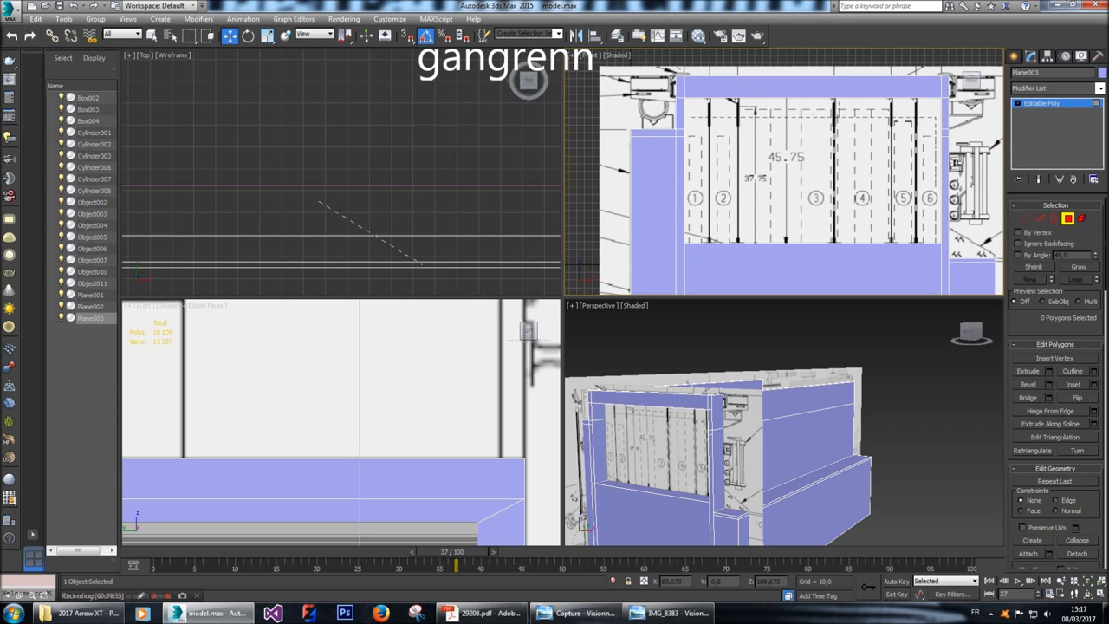
middle_click_drag(784, 173, 788, 185)
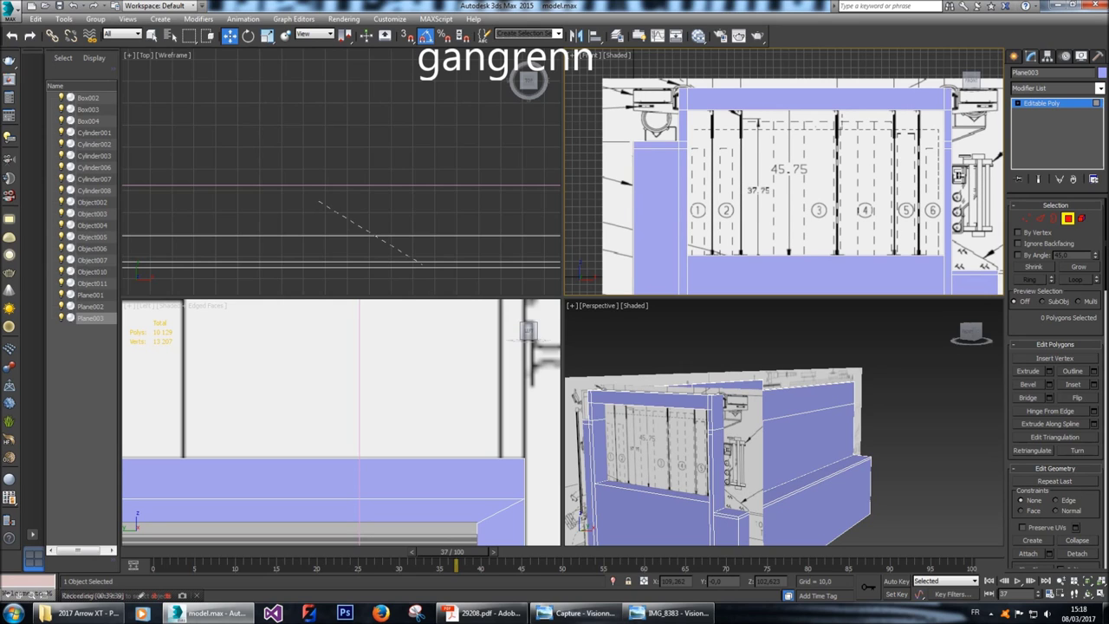
scroll(765, 118, "down", 2)
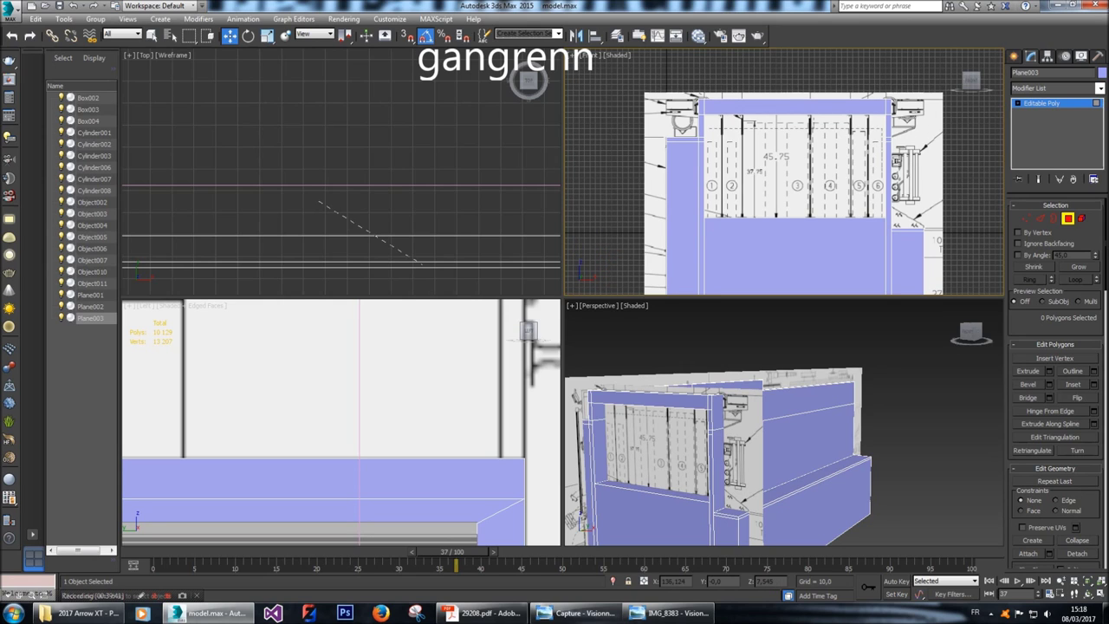
key("alt+x")
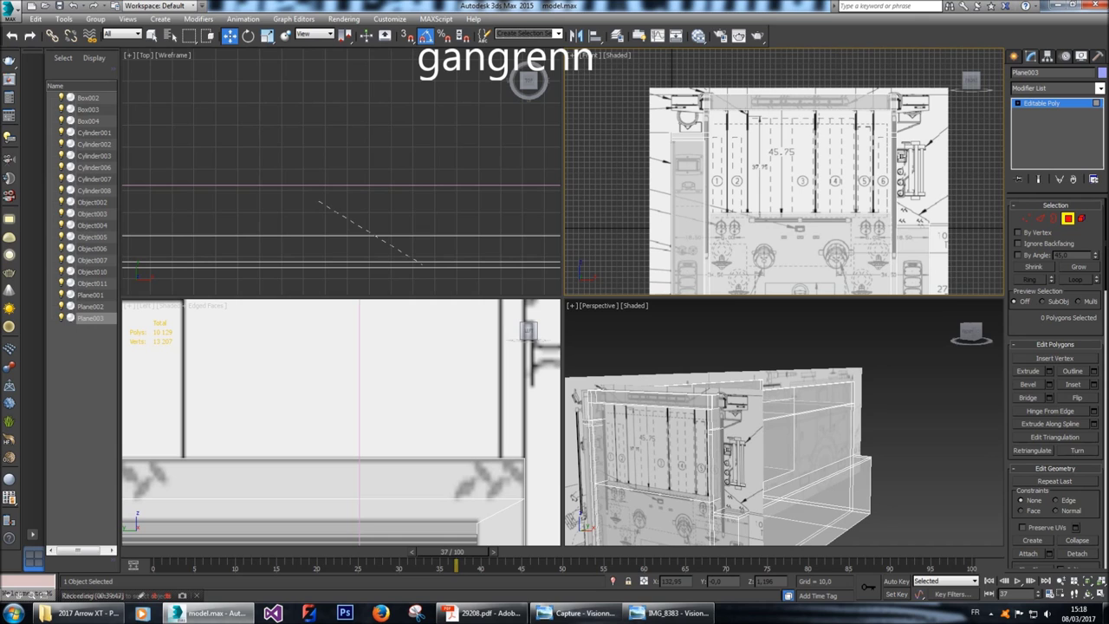
Frame the upper drawing in the Front view and select the small corner panel polygon.
mouse_move(784, 173)
middle_mouse_down()
mouse_move(773, 95)
mouse_move(772, 167)
middle_mouse_up()
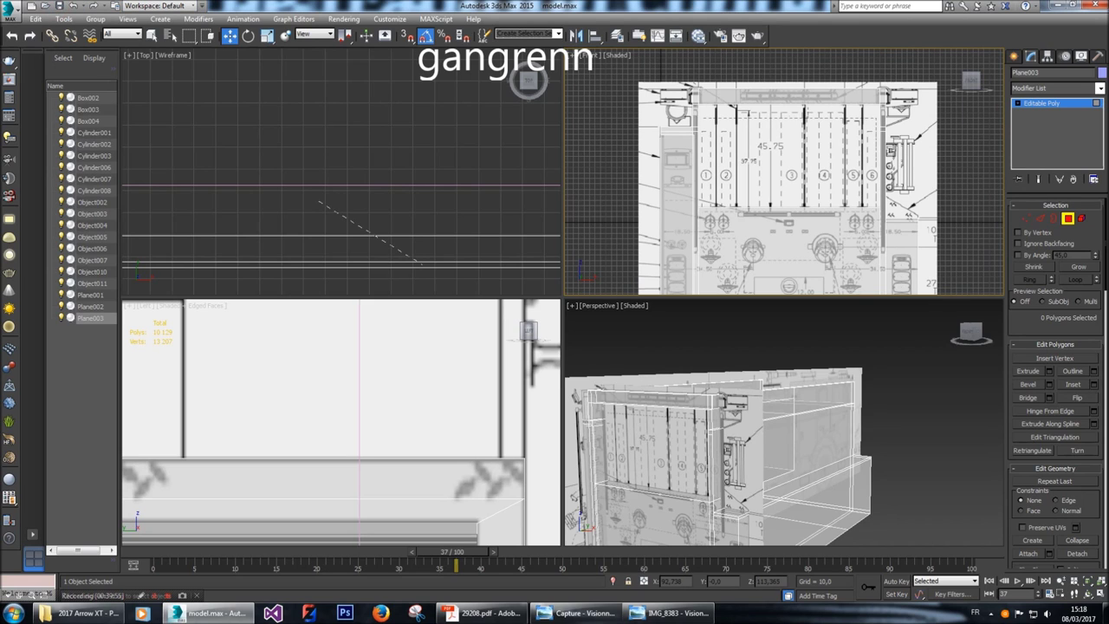
scroll(672, 154, "up", 8)
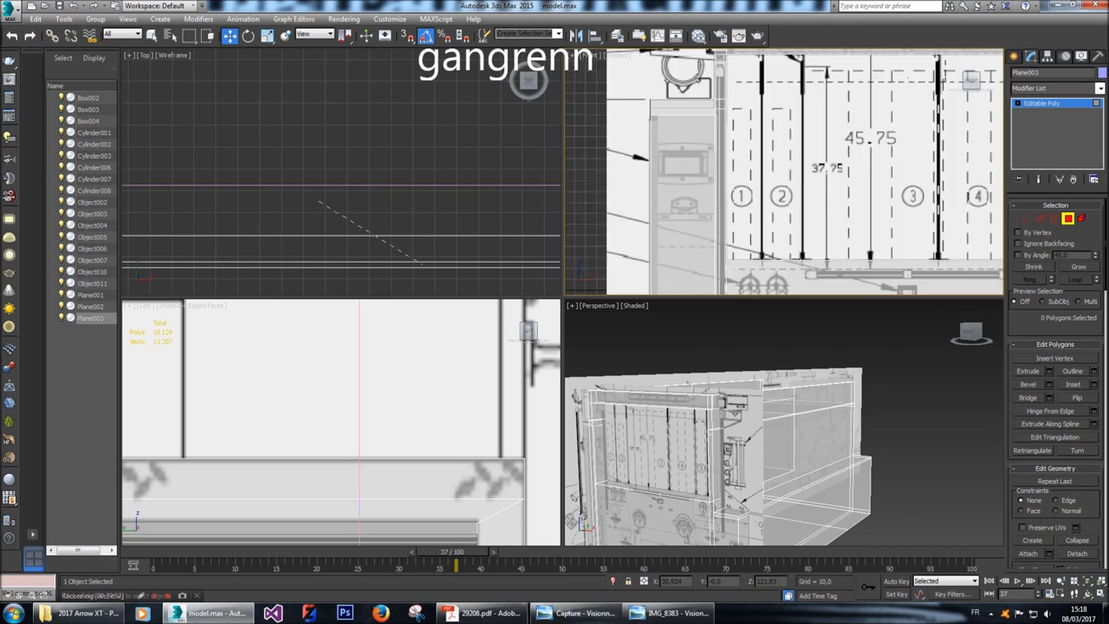
scroll(679, 153, "down", 4)
middle_click_drag(680, 153, 676, 217)
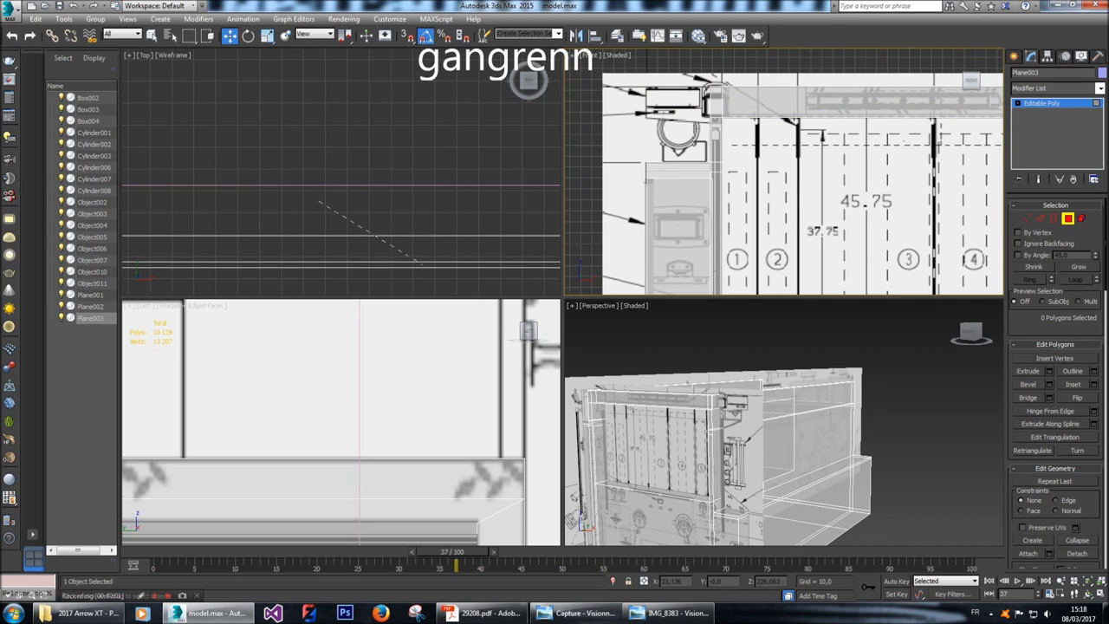
scroll(784, 172, "up", 3)
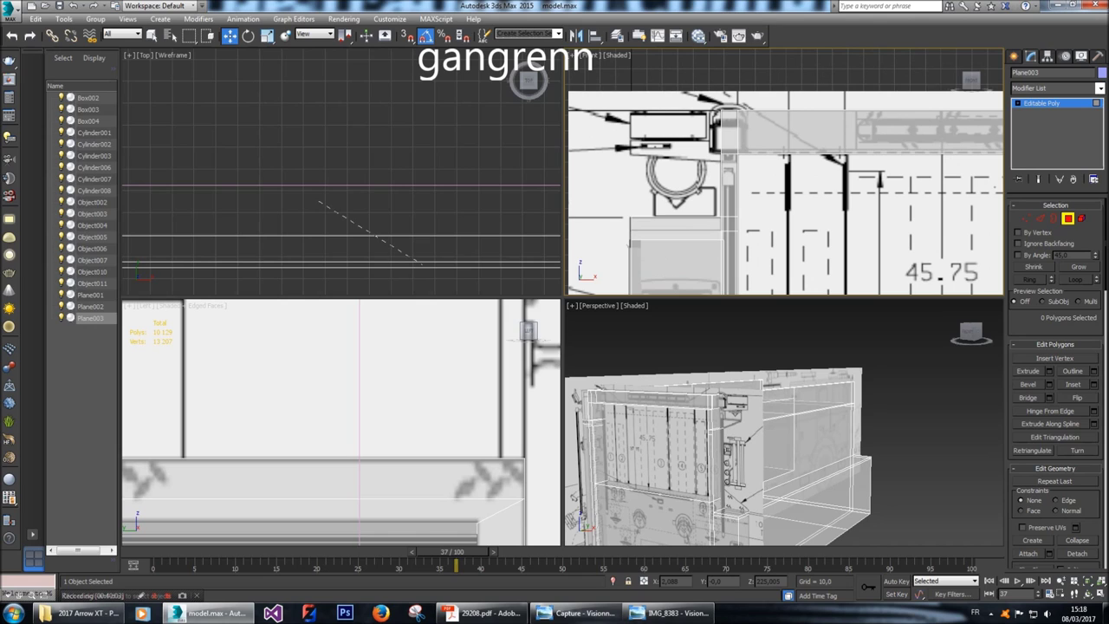
scroll(676, 156, "up", 4)
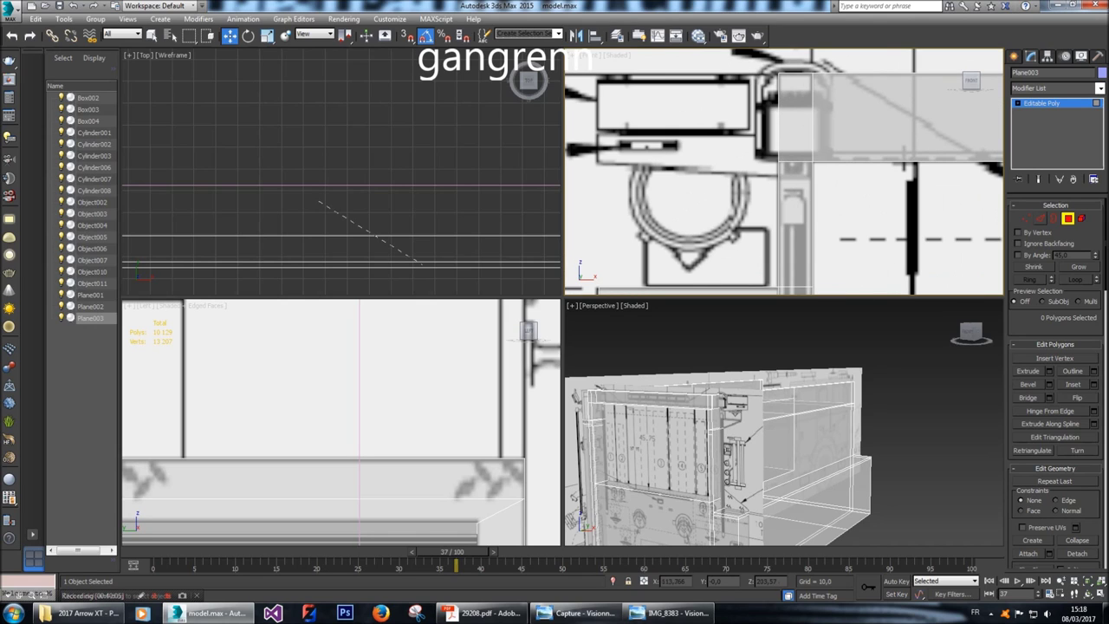
left_click(795, 120)
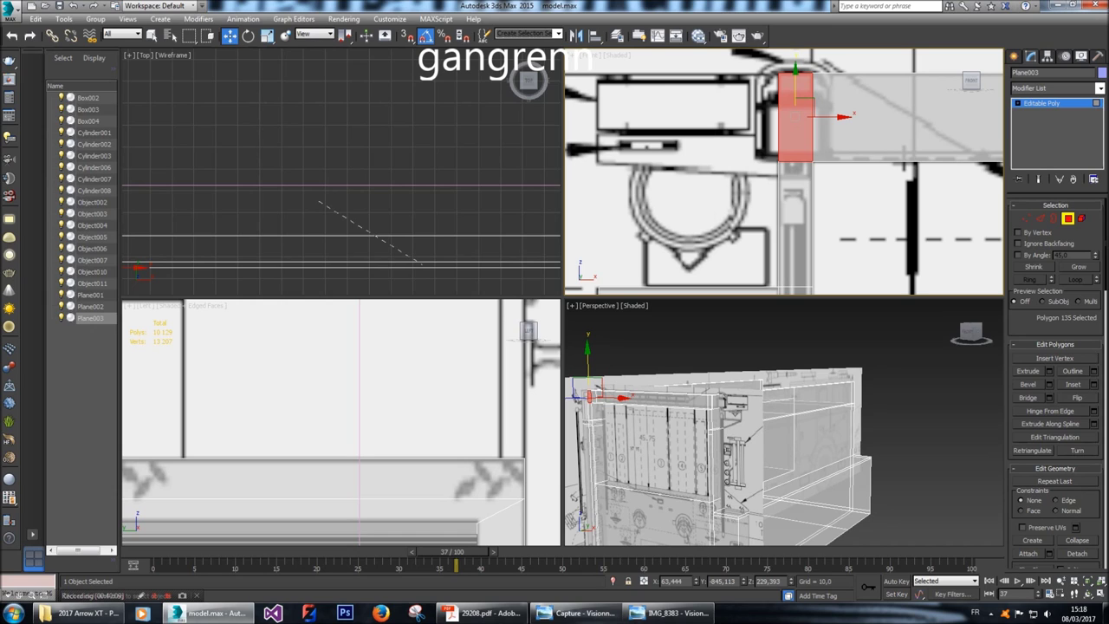
Clone the corner panel leftward as a new element and lower its top edge.
left_click_drag(828, 117, 770, 117, "shift")
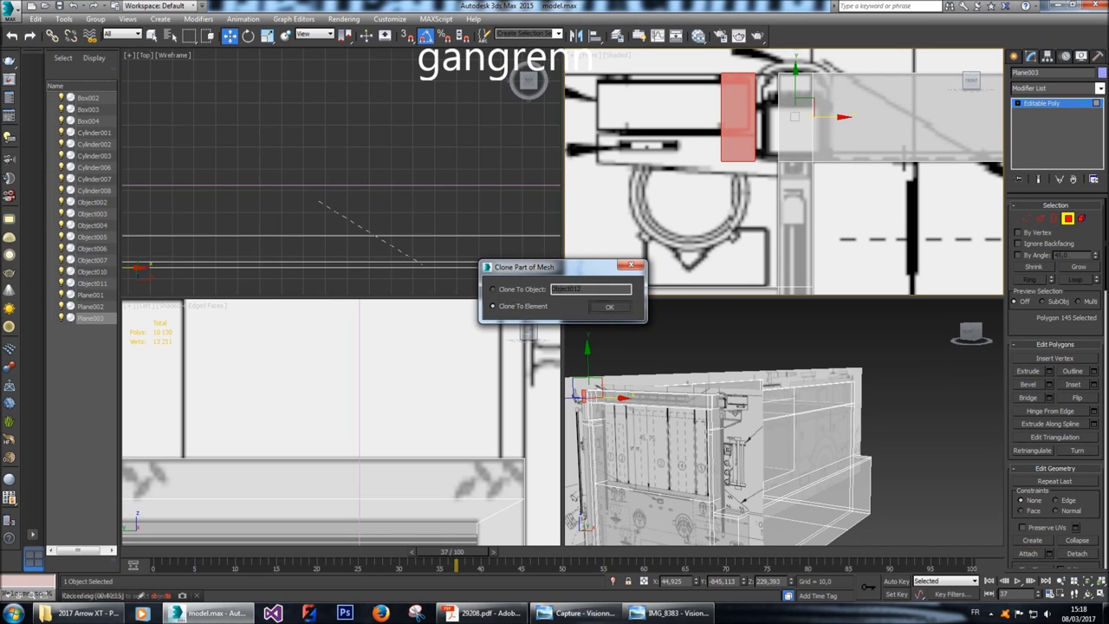
left_click(609, 306)
left_click(1040, 218)
left_click(758, 73)
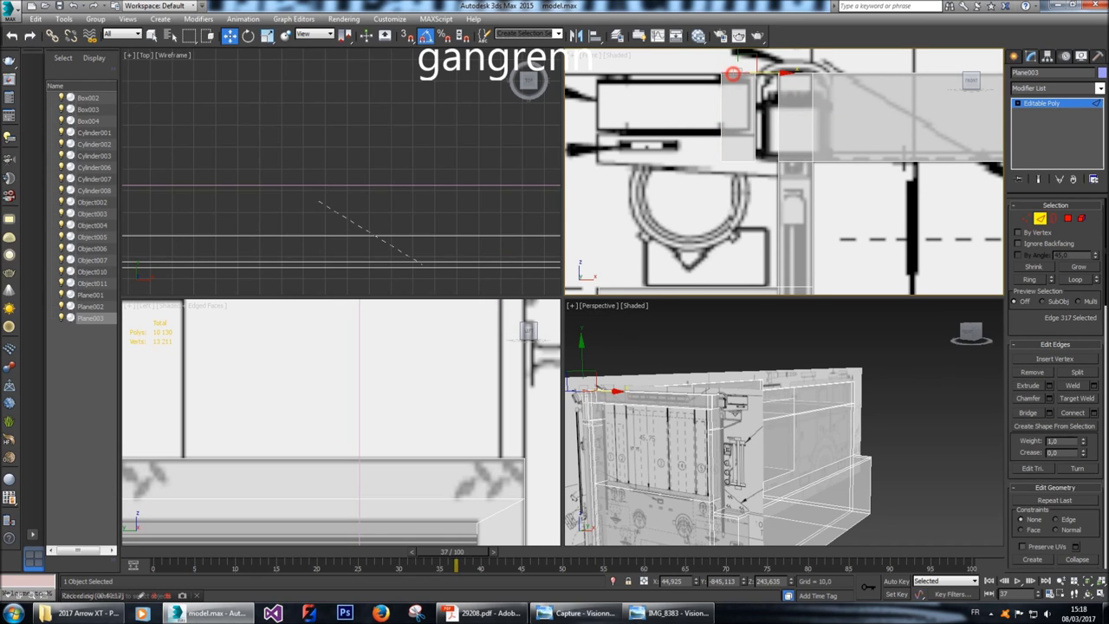
middle_click_drag(759, 74, 748, 122)
left_click_drag(728, 123, 728, 186)
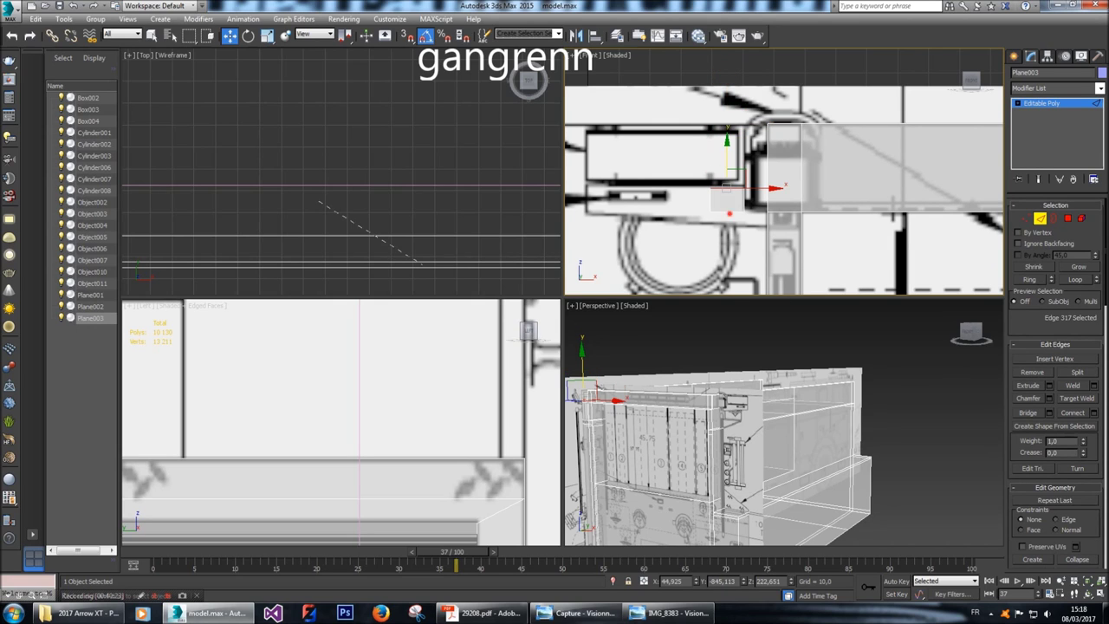
scroll(730, 213, "up", 4)
left_click(723, 164)
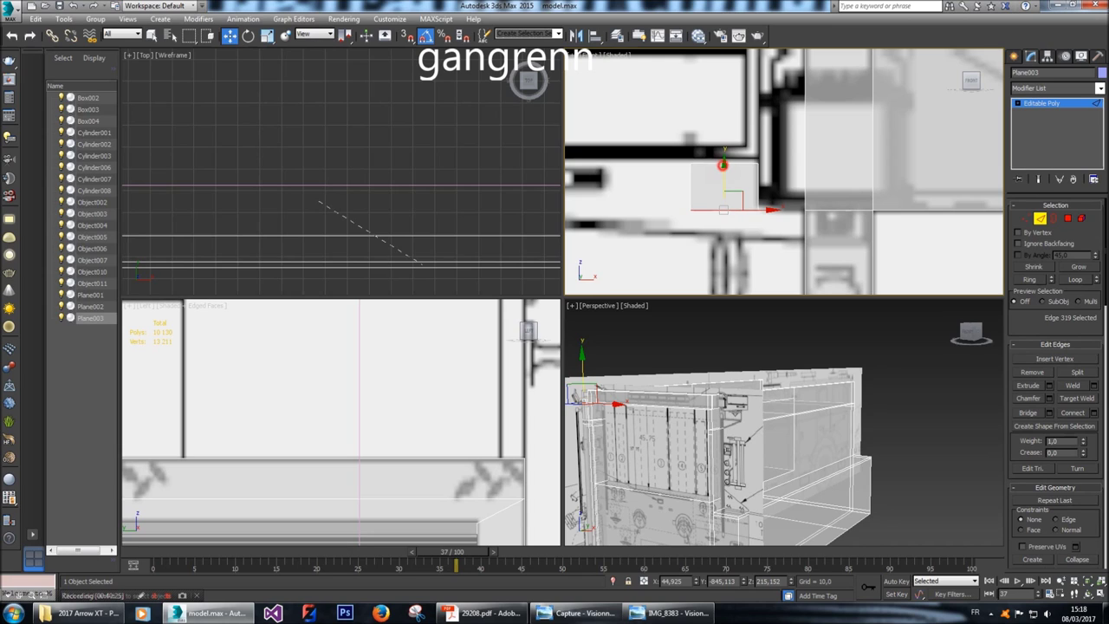
left_click(724, 165)
left_click_drag(725, 164, 725, 205)
right_click(725, 184)
Pull the copy's two side edges left, stretching it into a long horizontal strip.
middle_click_drag(725, 217, 844, 220)
left_click(808, 190)
left_click(809, 222, "ctrl")
scroll(867, 216, "up", 2)
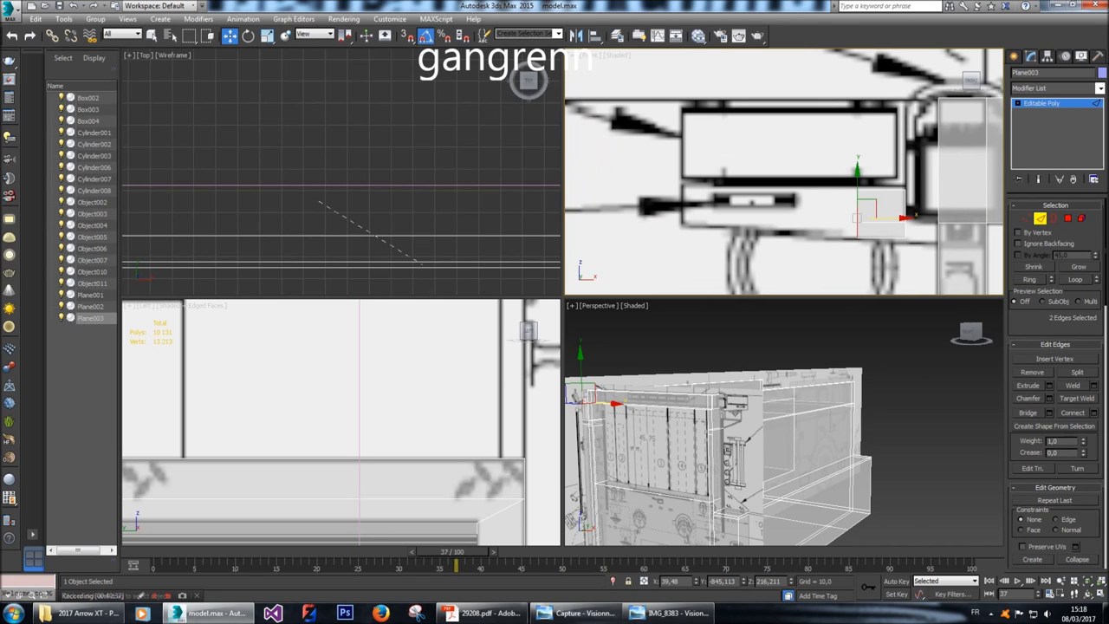
left_click_drag(884, 218, 707, 218)
scroll(704, 182, "up", 2)
middle_click_drag(784, 174, 748, 164)
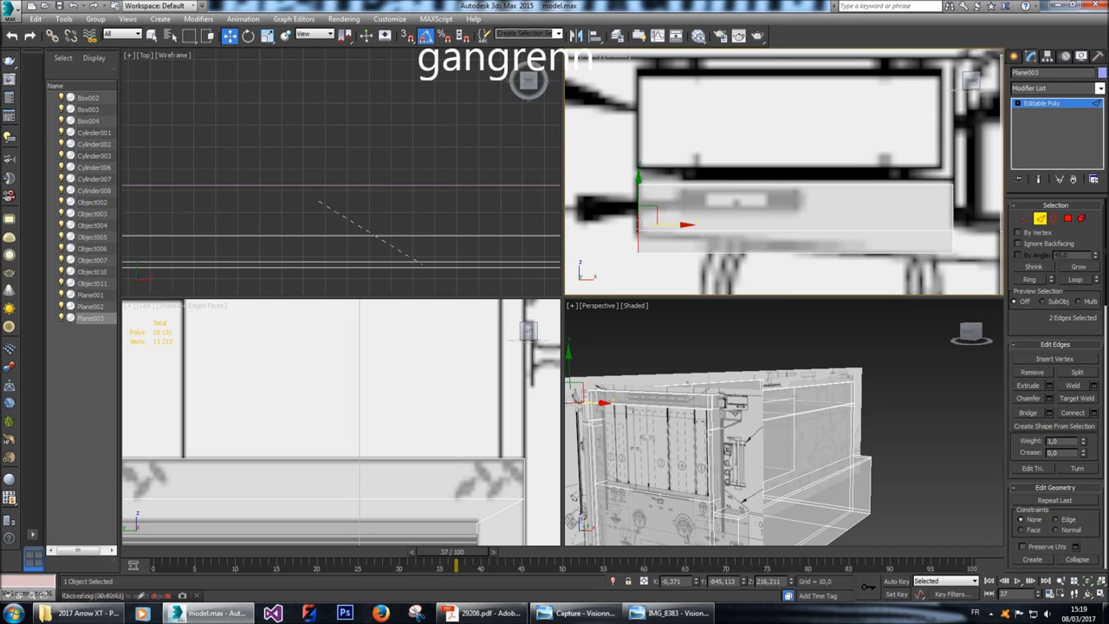
left_click(1027, 219)
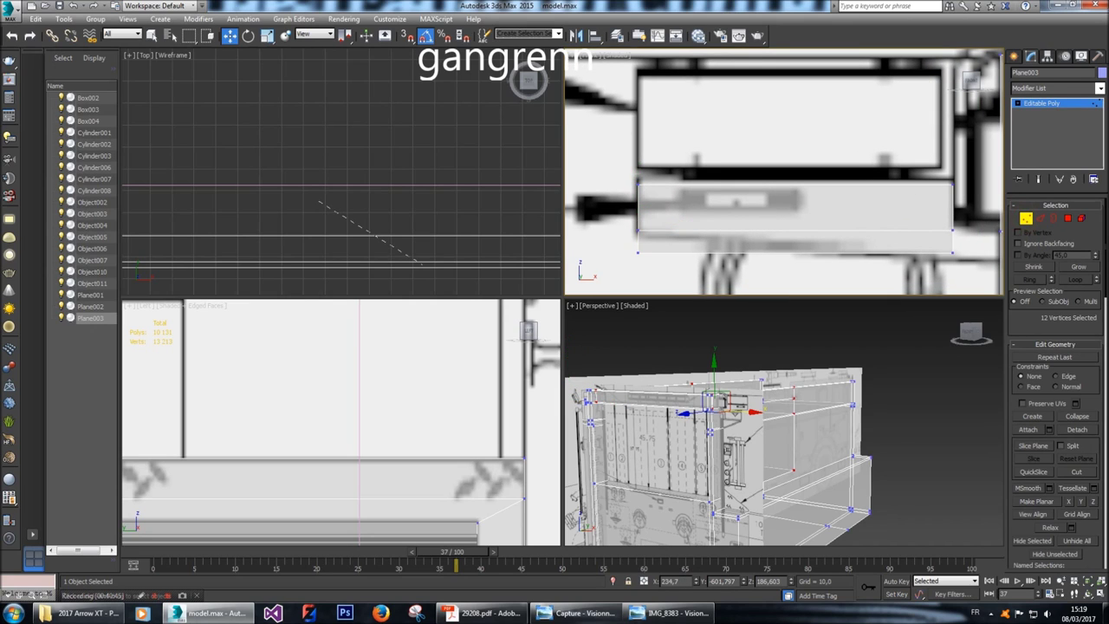
Raise the strip's lower-left vertex to tilt its bottom and extrude one edge outward along X.
left_click(638, 252)
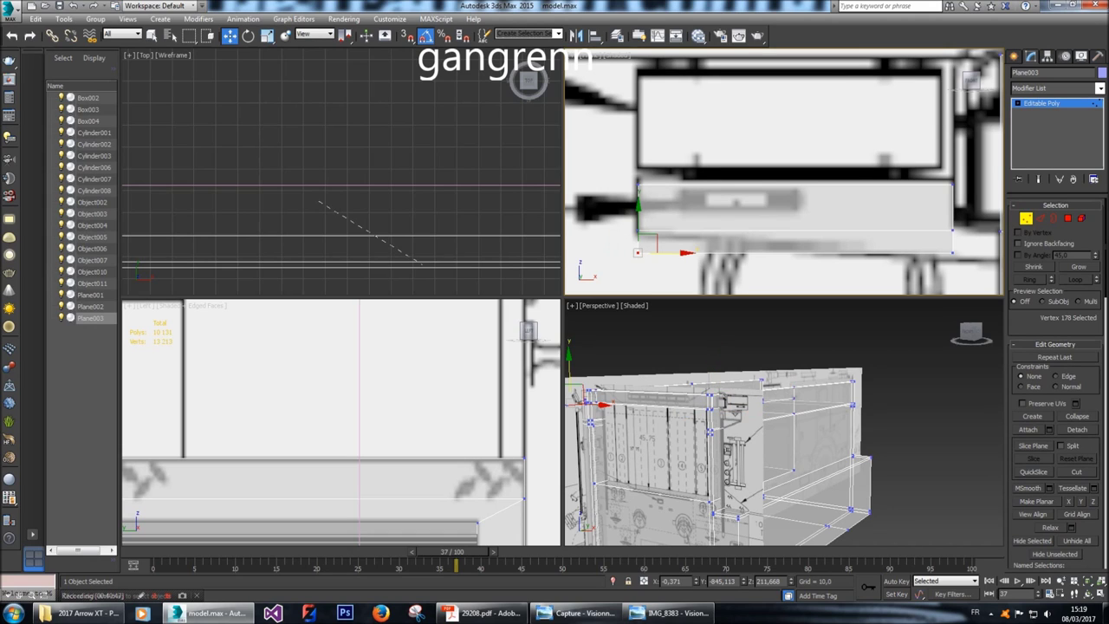
left_click_drag(637, 252, 638, 235)
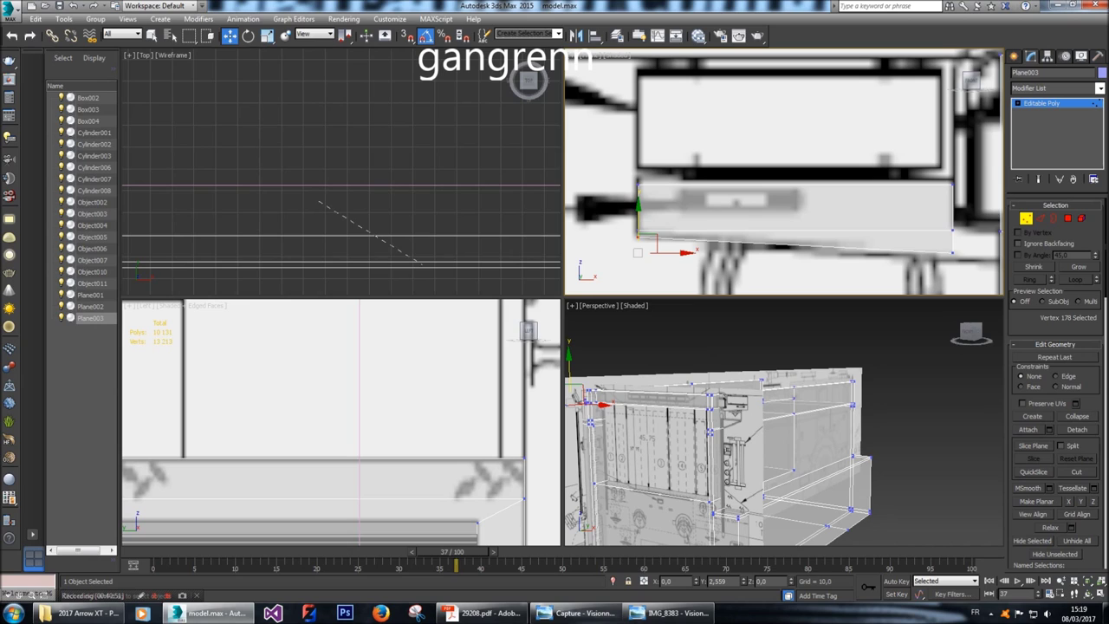
middle_click_drag(658, 252, 646, 251)
key("2")
middle_click_drag(784, 173, 594, 152)
left_click(747, 218)
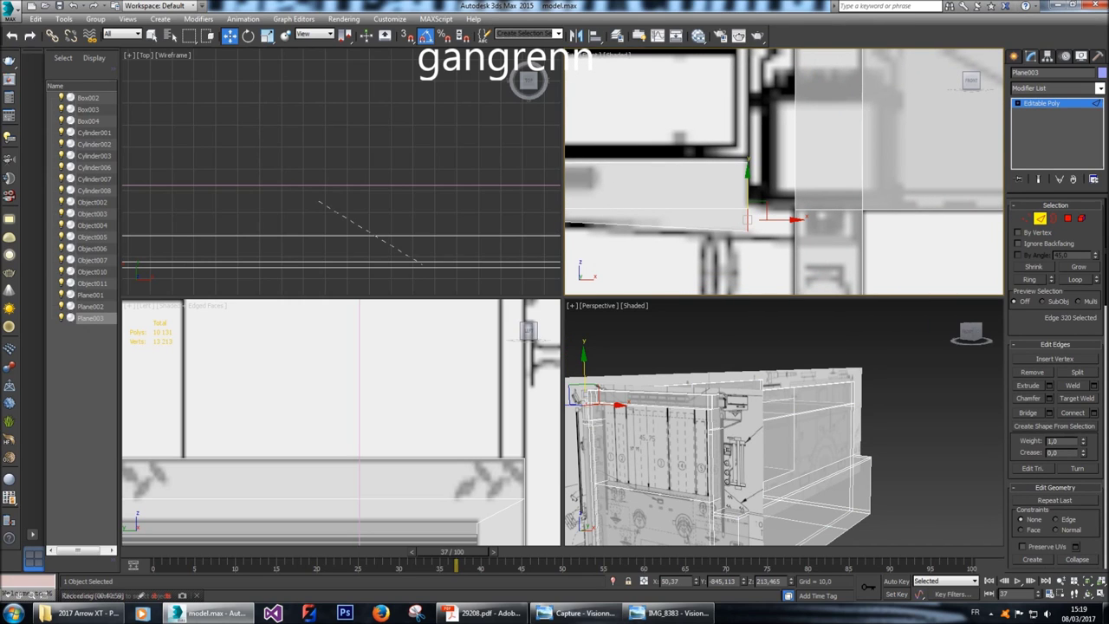
left_click_drag(789, 219, 797, 222, "shift")
left_click(756, 243)
middle_click_drag(756, 243, 836, 251)
scroll(854, 214, "down", 3)
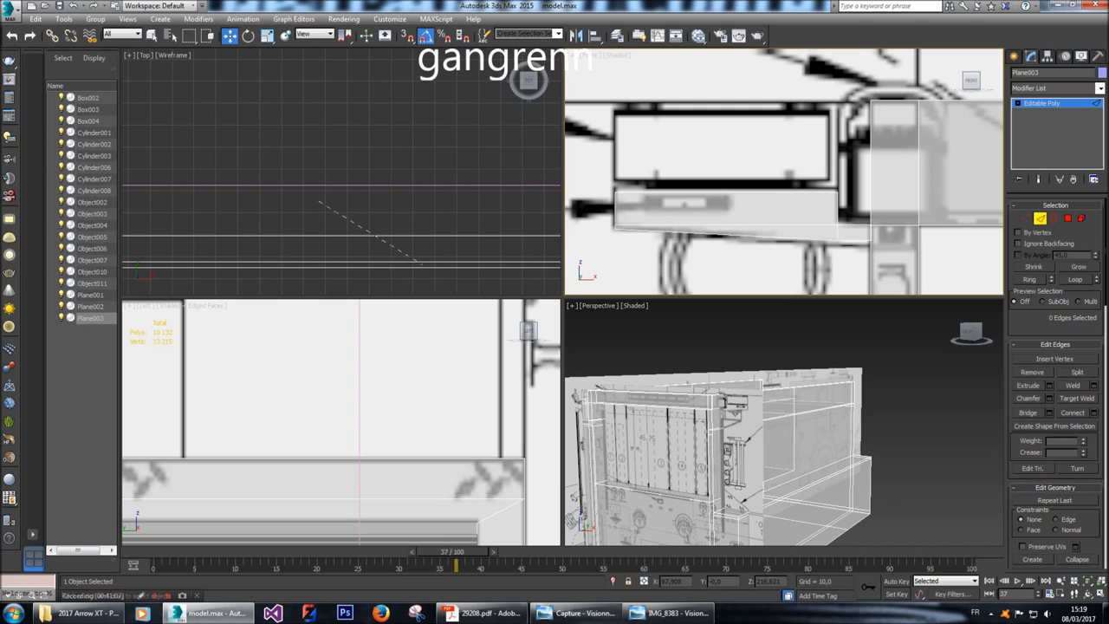
Select the 8-edge open border, zoom closely onto it, and switch to the blueprint PDF.
left_click(1053, 218)
left_click(819, 196)
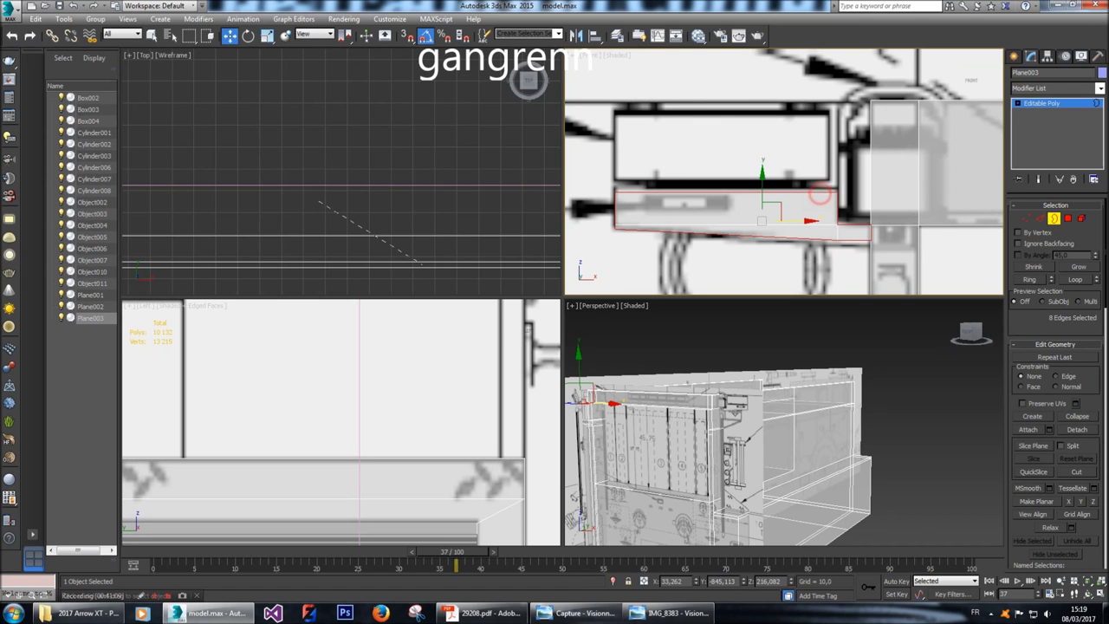
key("z")
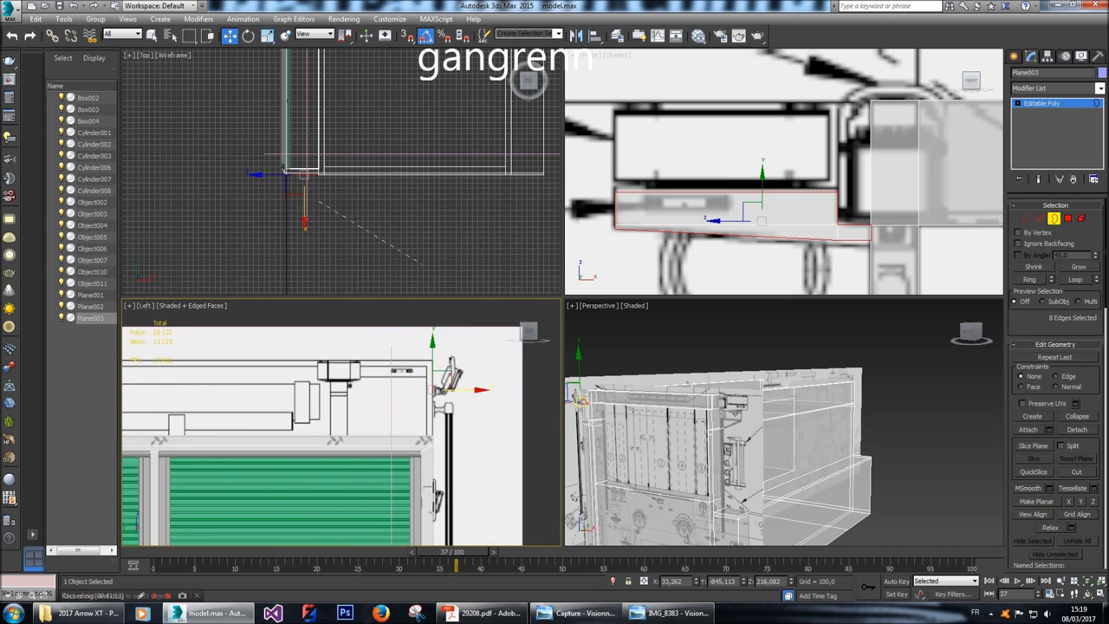
key("z")
key("z")
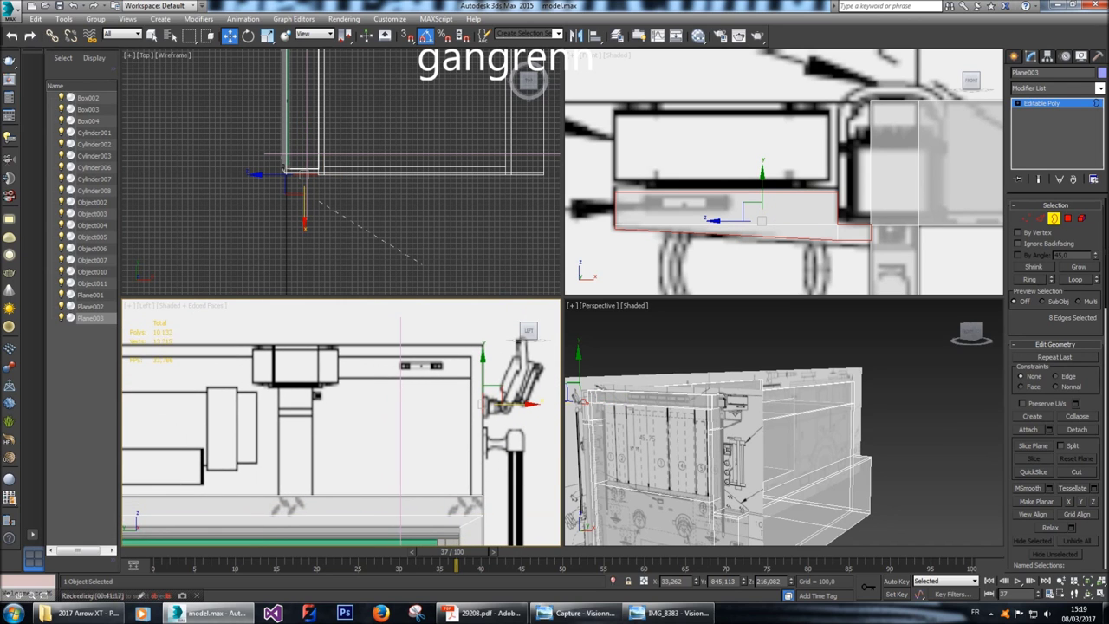
scroll(459, 381, "down", 2)
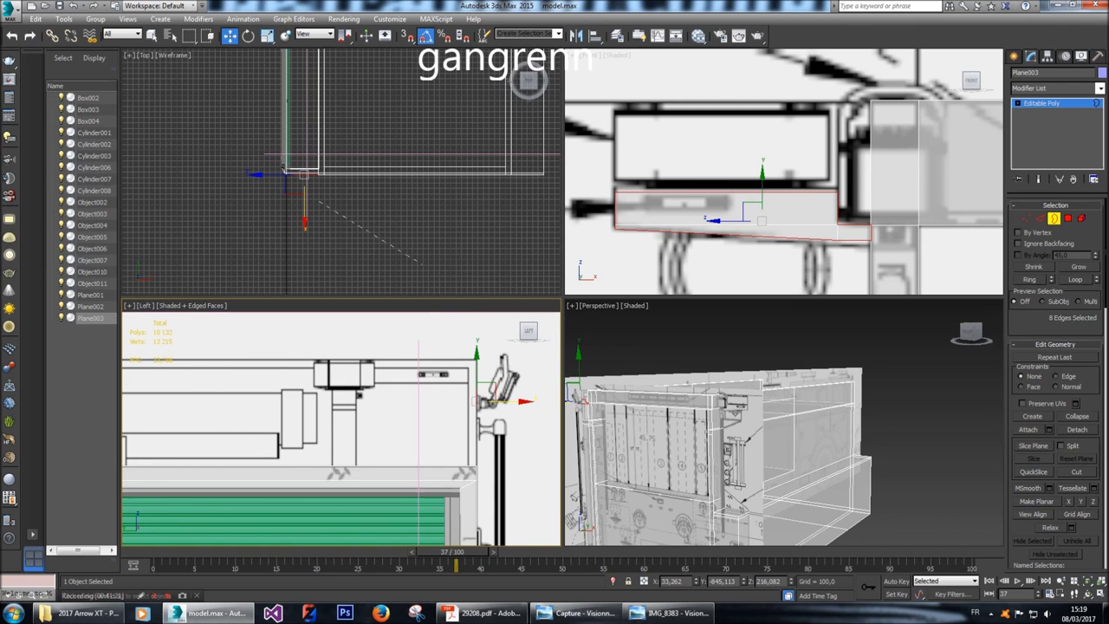
left_click(481, 613)
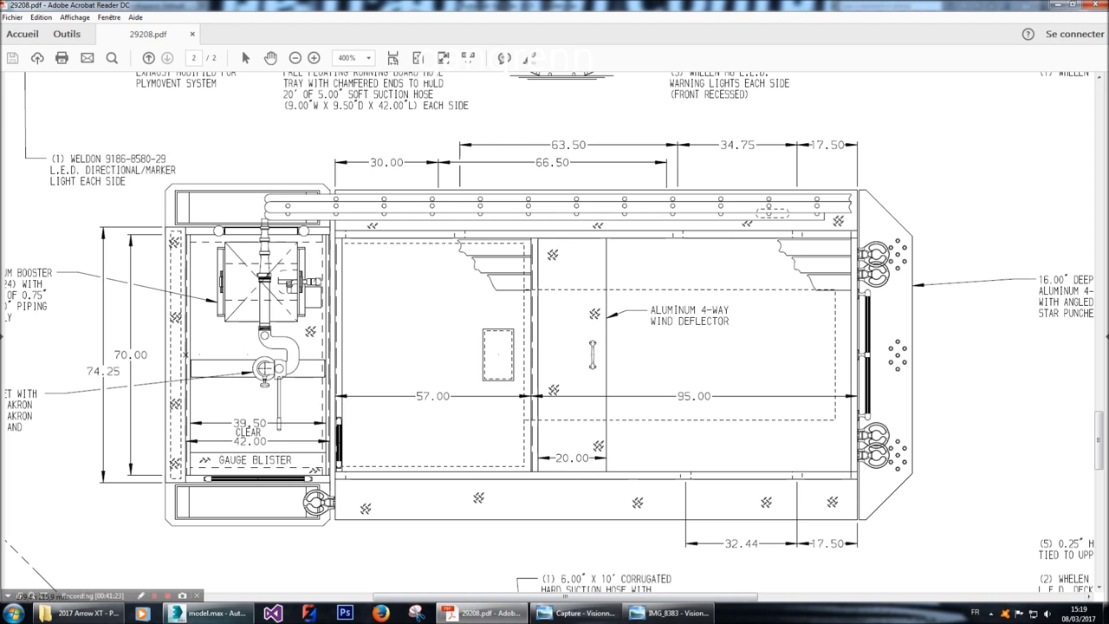
View the fire-truck compartment reference photo, then go back to the model in 3ds Max.
left_click(579, 613)
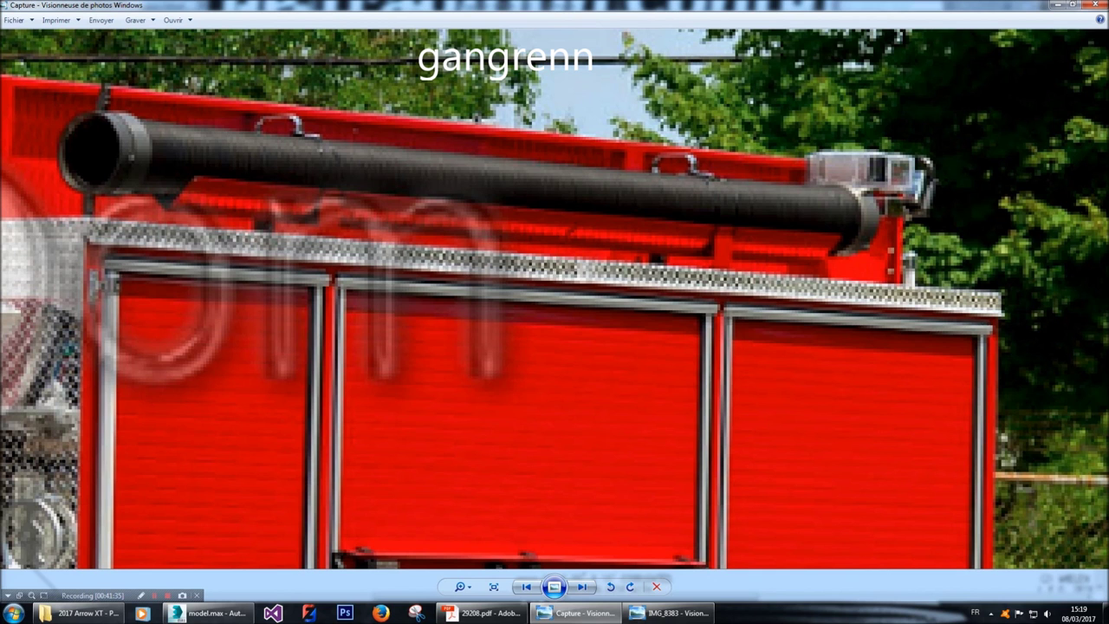
left_click(210, 613)
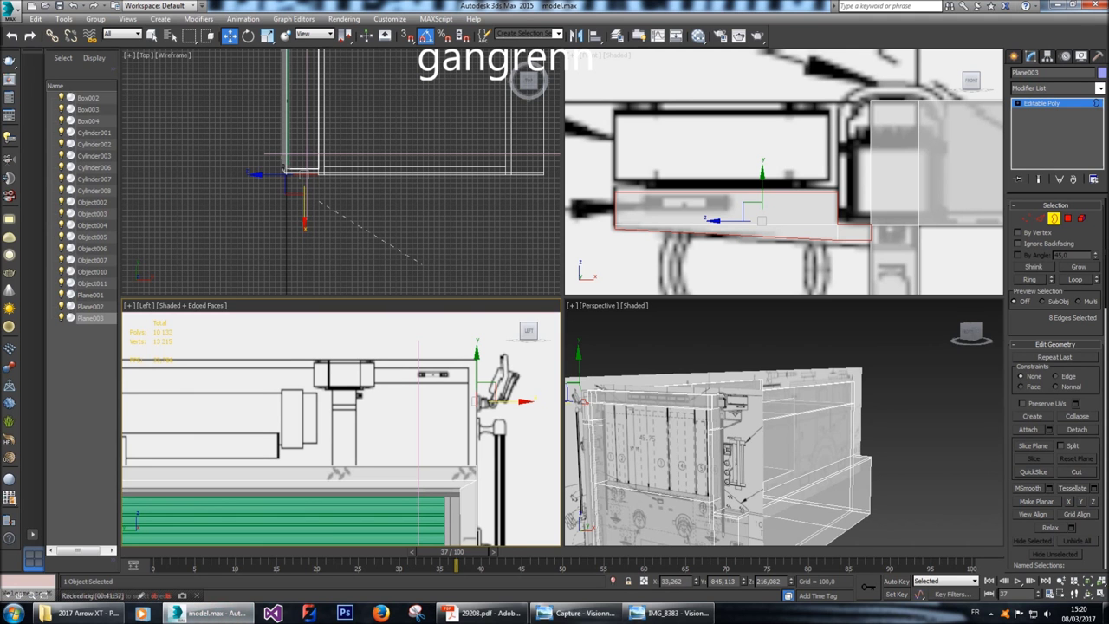
Shift-drag the selected border edges along X in the Left view to extrude a new polygon strip.
scroll(753, 191, "down", 5)
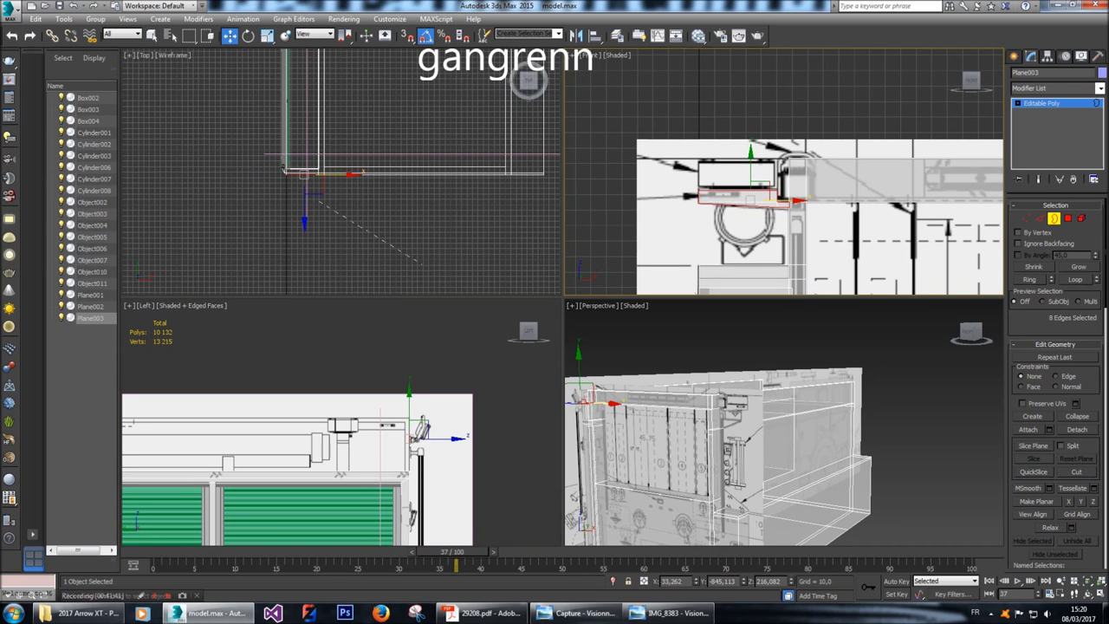
key("z")
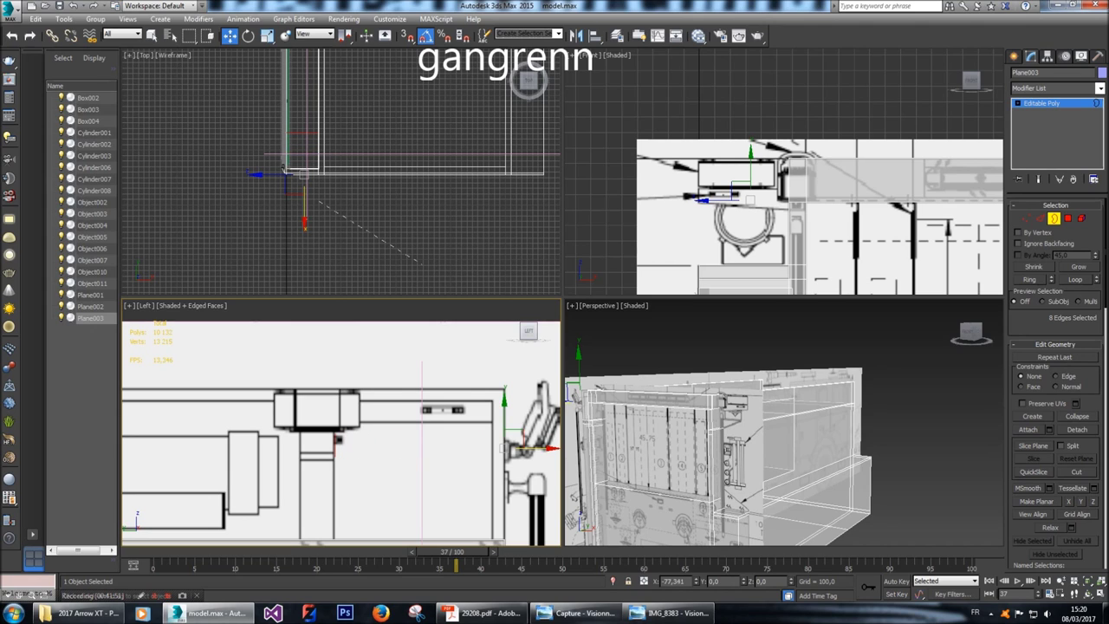
key("z")
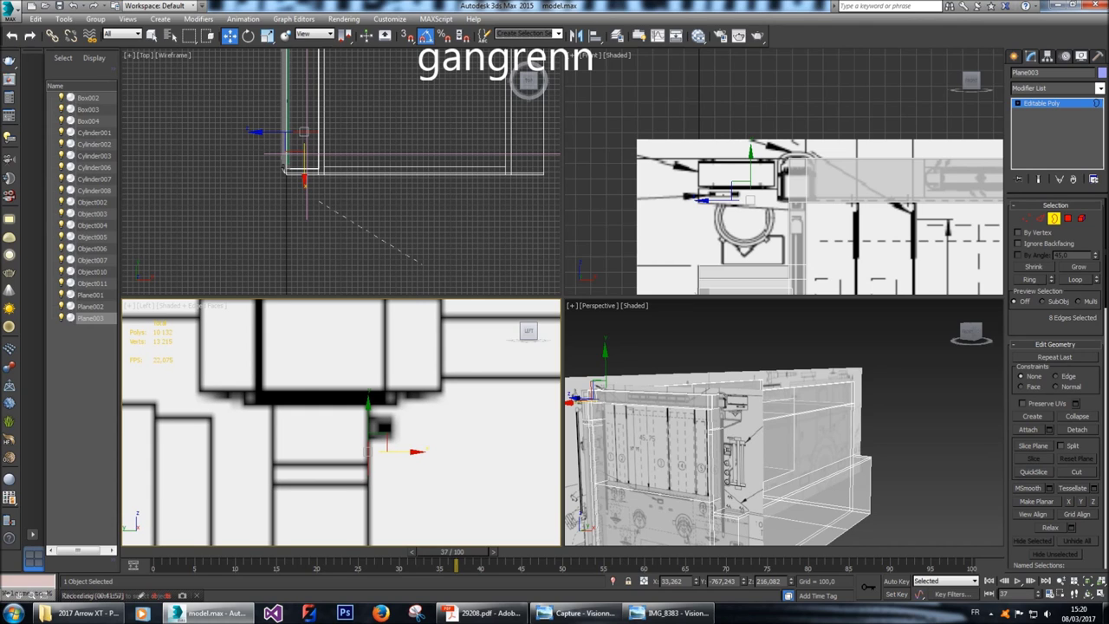
left_click_drag(414, 452, 317, 451, "shift")
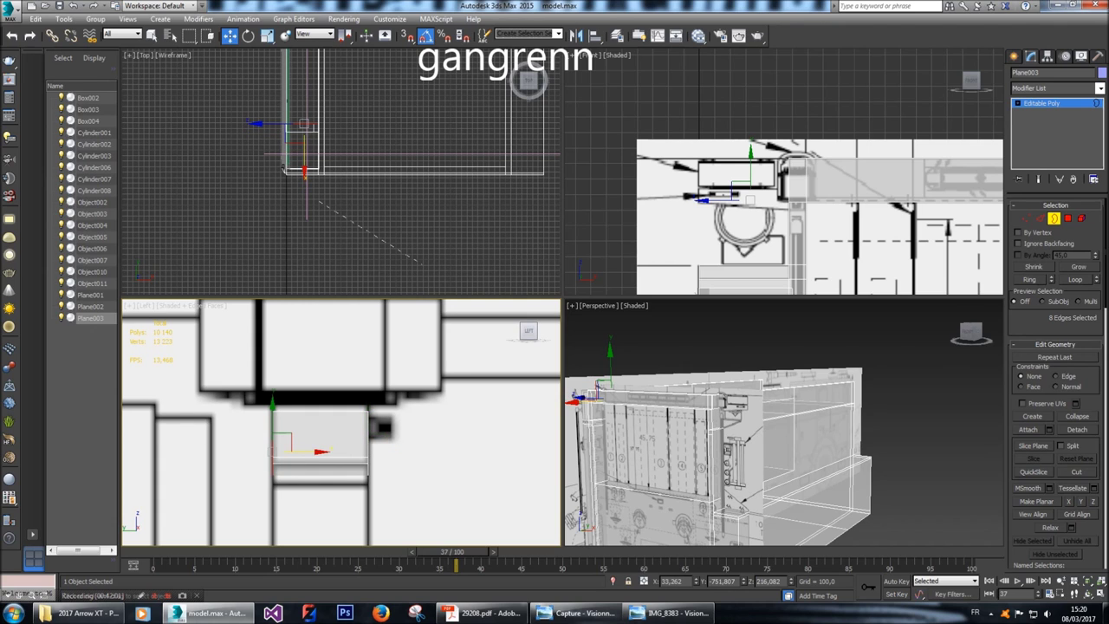
scroll(1058, 433, "down", 20)
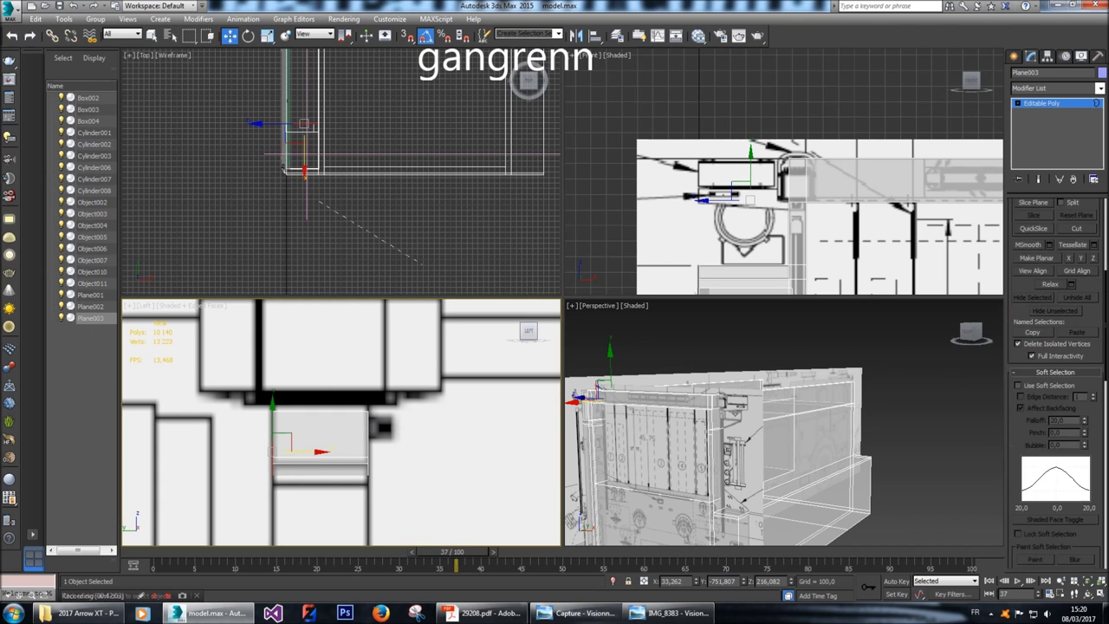
scroll(1058, 390, "down", 5)
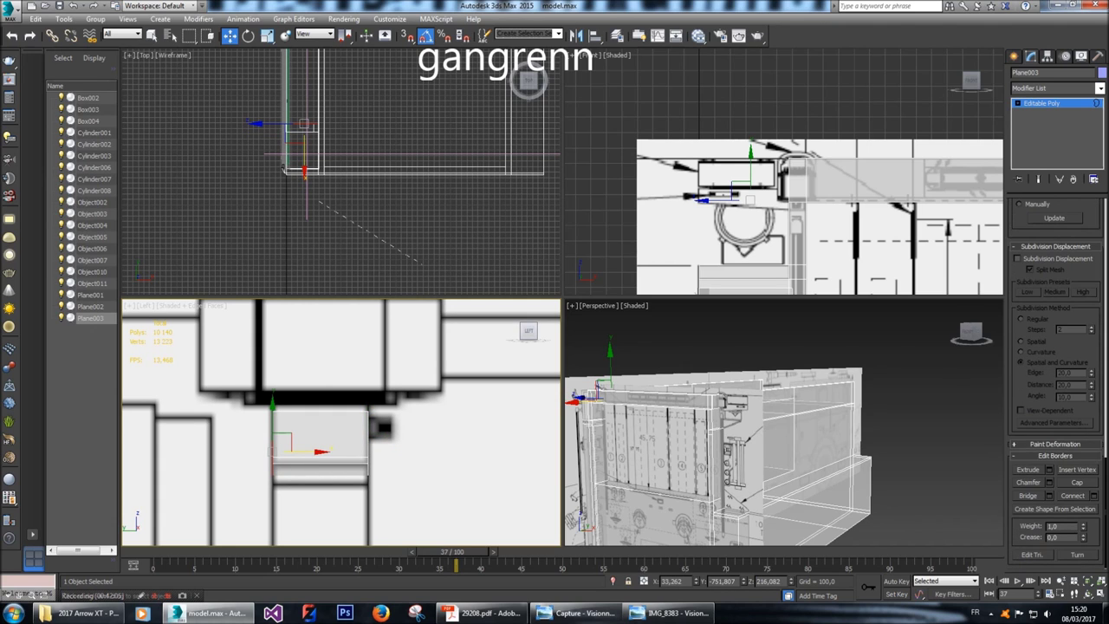
scroll(1058, 382, "up", 10)
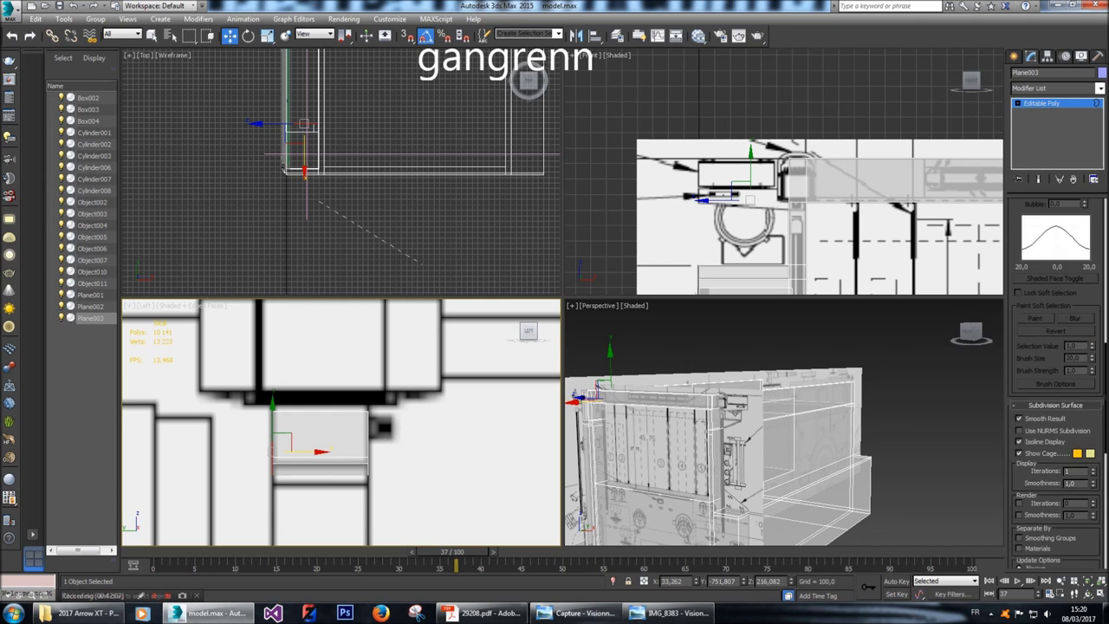
scroll(1057, 382, "up", 3)
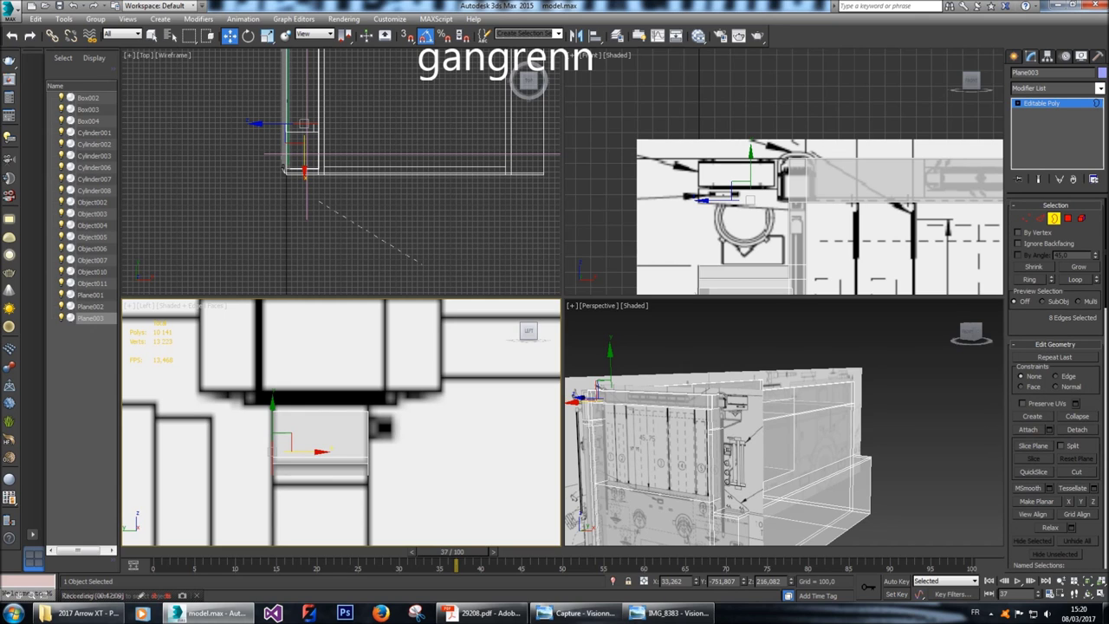
Deselect all vertices, orbit Perspective toward the green doors, then bring up the blueprint PDF's side view.
left_click(1027, 218)
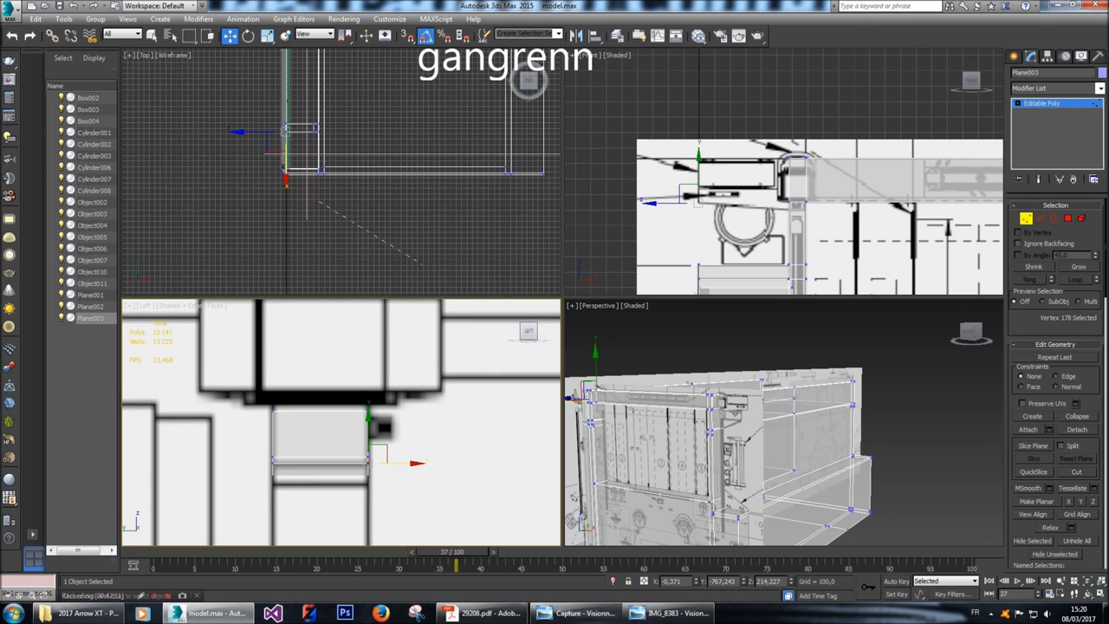
left_click(601, 240)
left_click(954, 305)
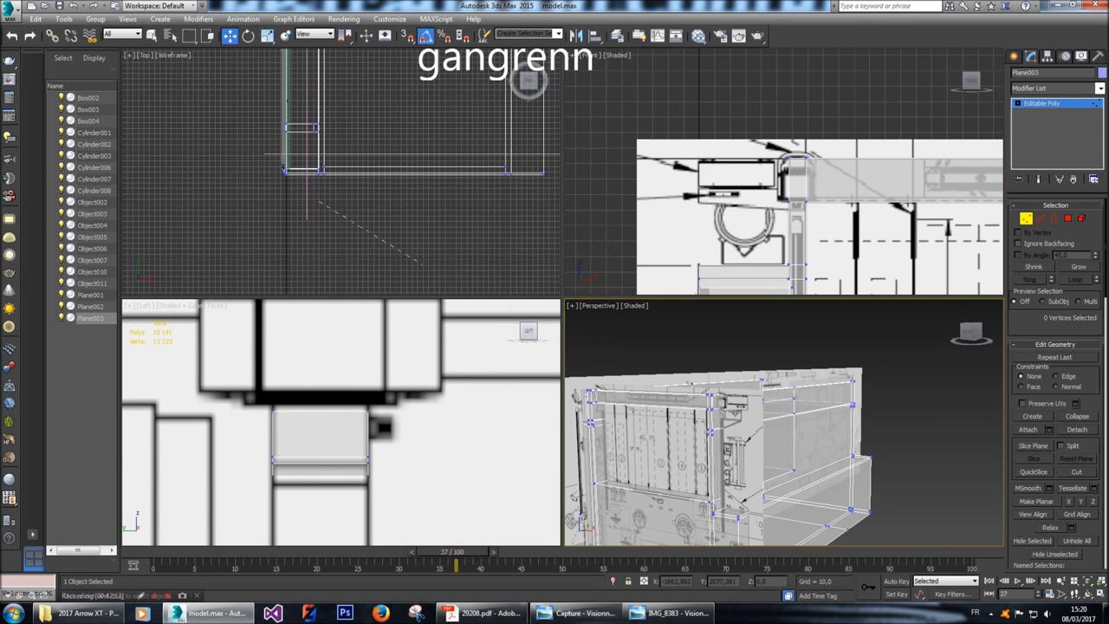
left_click_drag(969, 333, 910, 338)
scroll(342, 422, "down", 5)
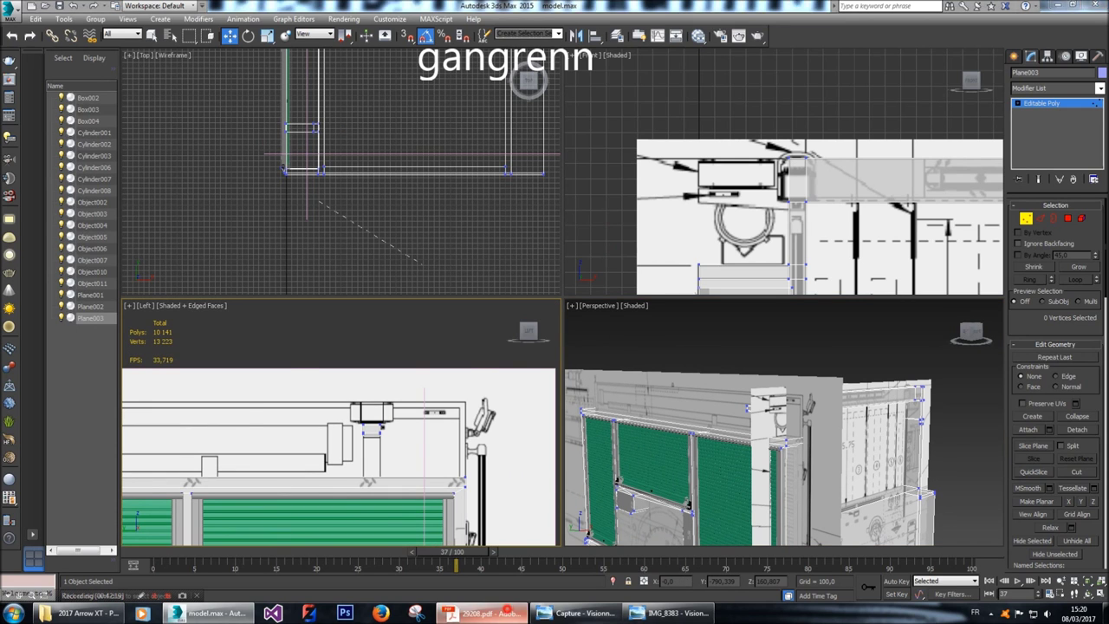
left_click(481, 612)
scroll(555, 332, "down", 3)
scroll(555, 332, "up", 12)
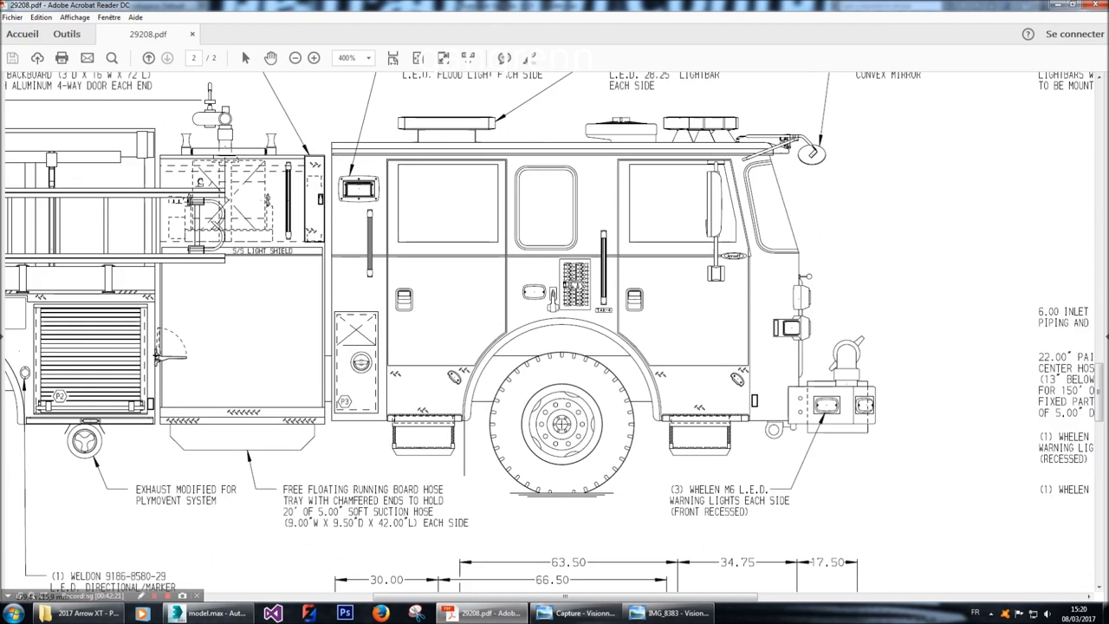
Pan the PDF across the rear body's side elevation, then return to 3ds Max.
left_click_drag(565, 597, 394, 596)
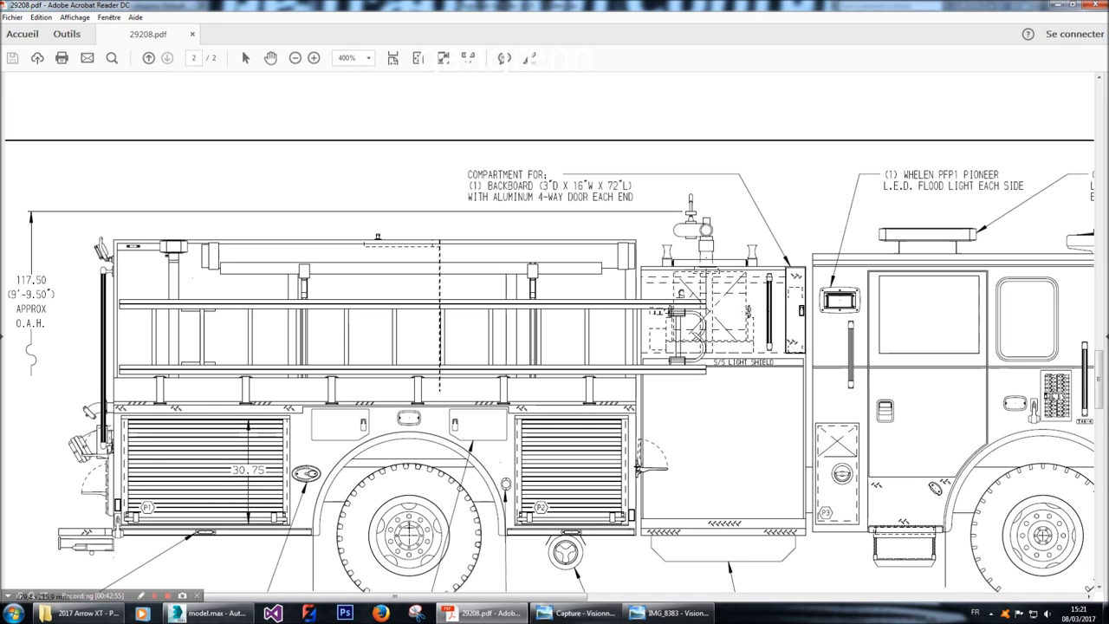
left_click(212, 613)
Drag-select the twelve polygons of the rear-corner box and frame them in Perspective with Z.
scroll(371, 429, "up", 6)
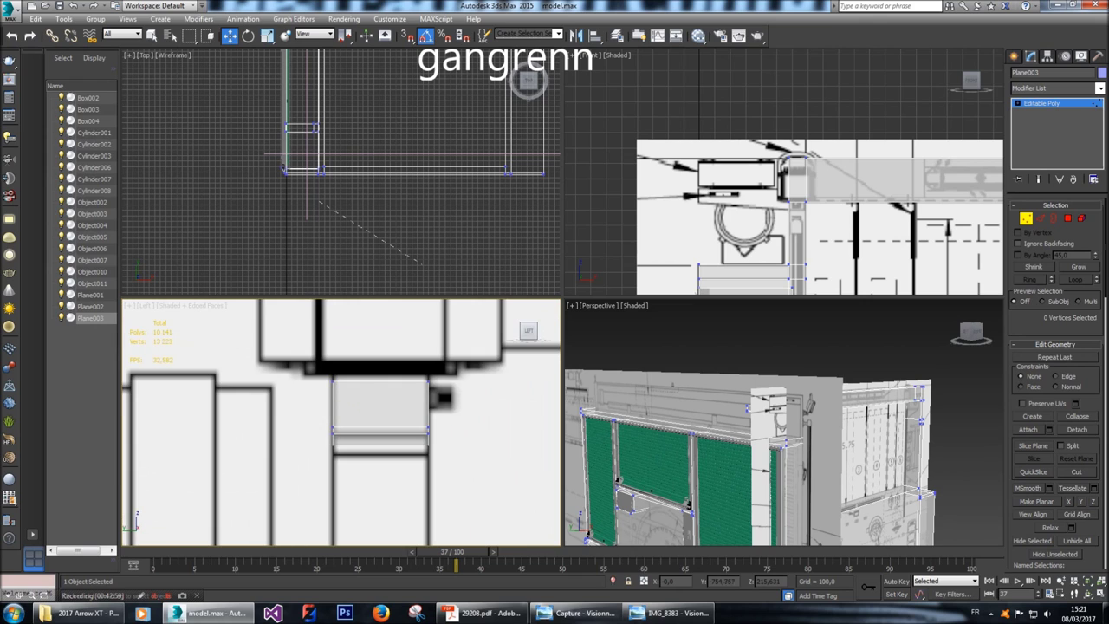
left_click(607, 104)
scroll(305, 127, "up", 8)
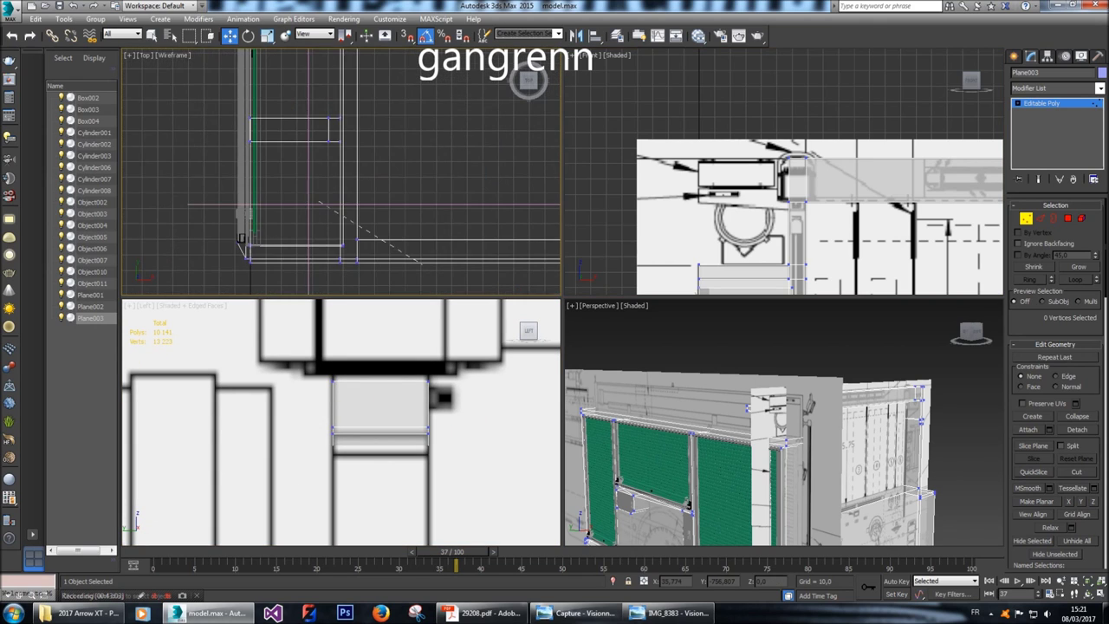
key("4")
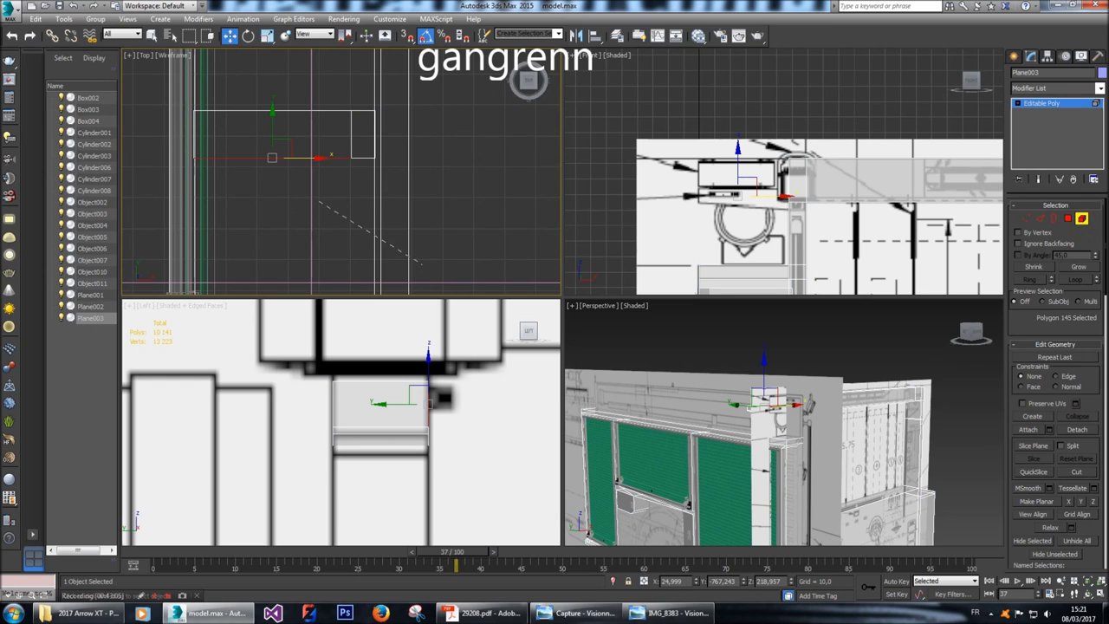
left_click_drag(186, 100, 386, 169)
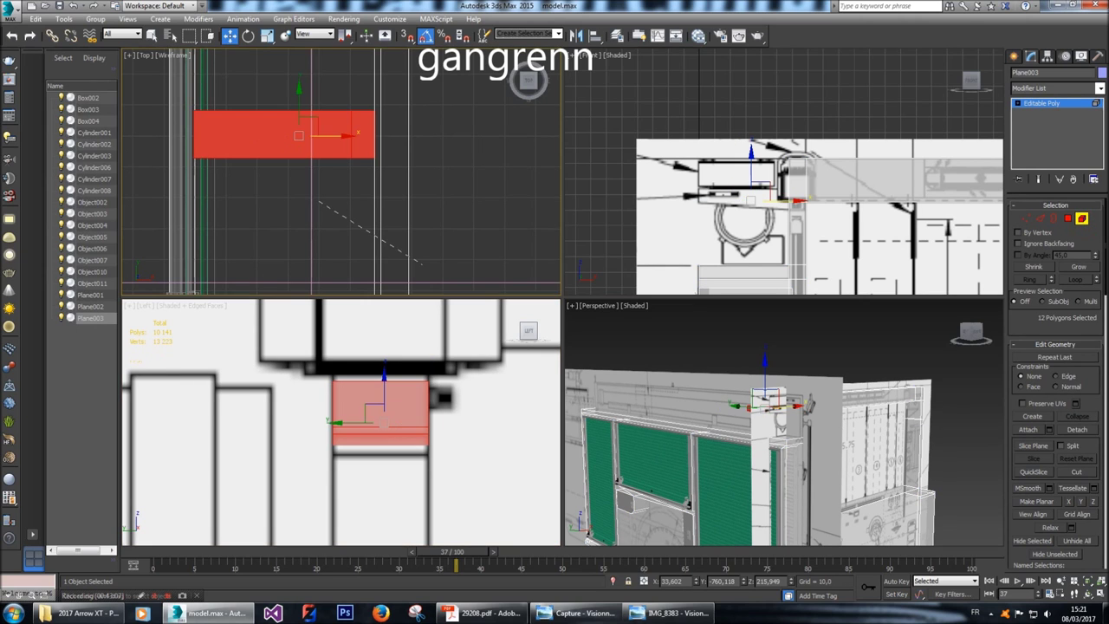
scroll(321, 136, "down", 2)
scroll(319, 131, "down", 1)
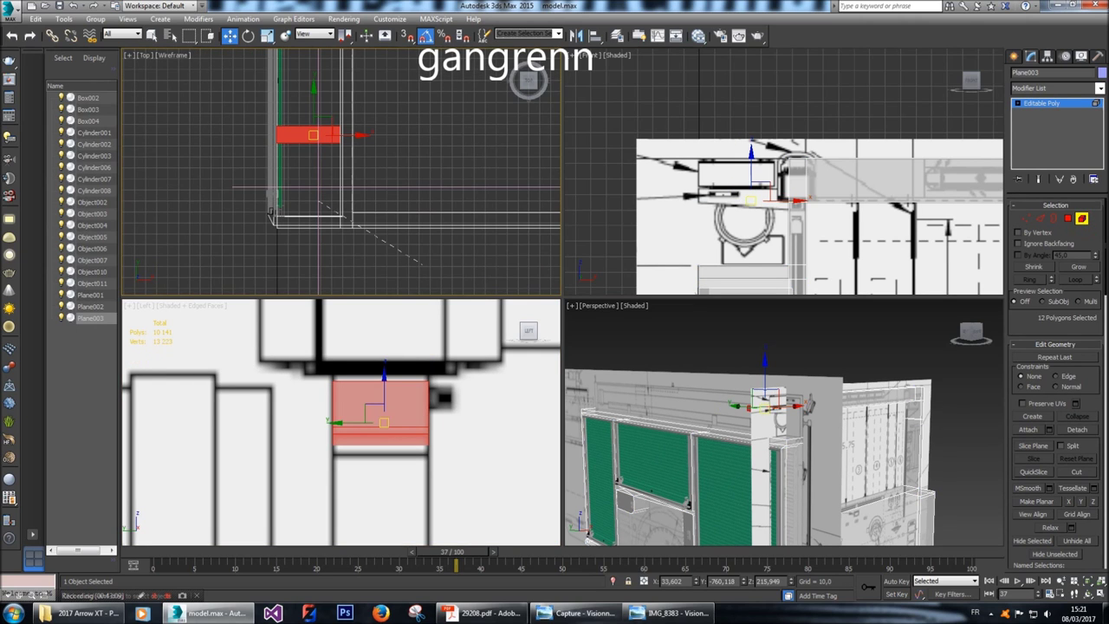
key("z")
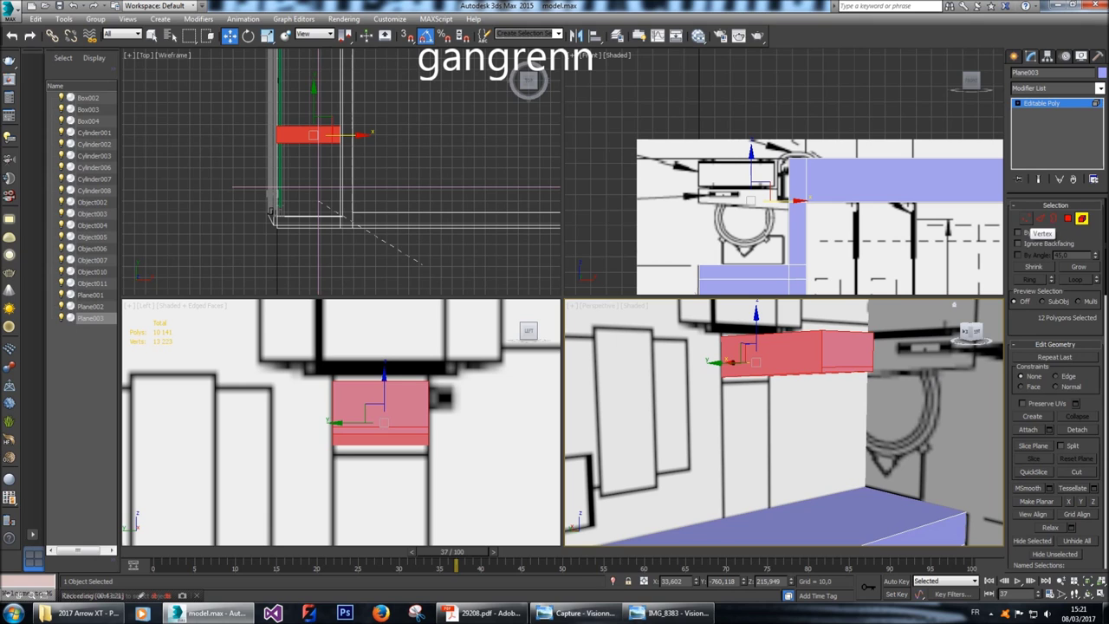
Temporarily isolate the body mesh to inspect it, then bring the blueprint planes back.
left_click(1026, 219)
right_click(858, 299)
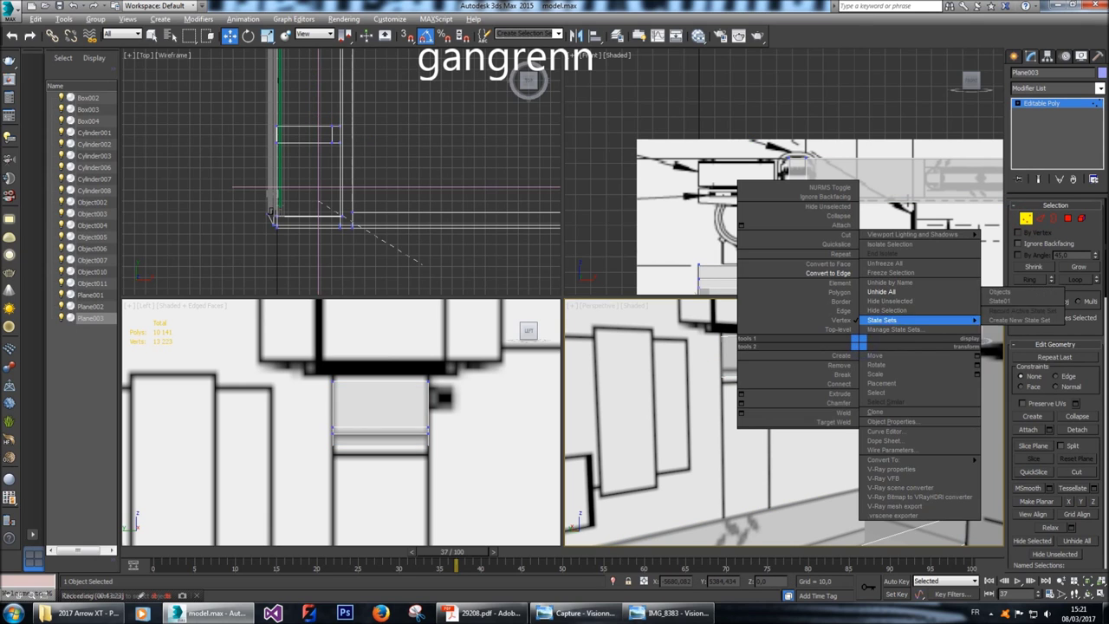
left_click(918, 305)
left_click_drag(971, 334, 993, 337)
right_click(916, 404)
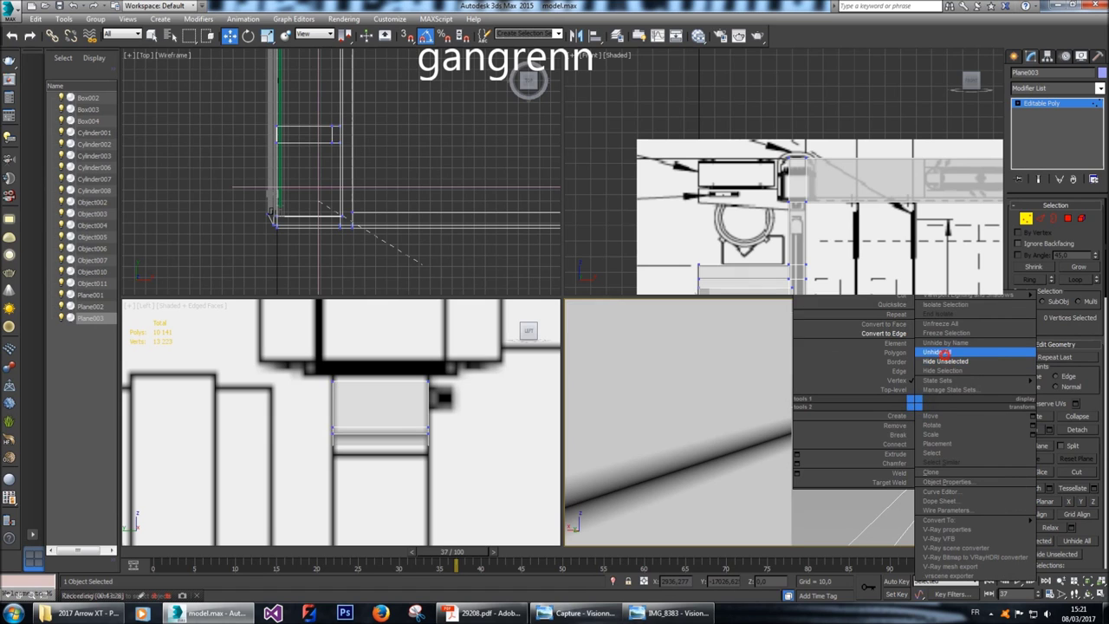
left_click(954, 354)
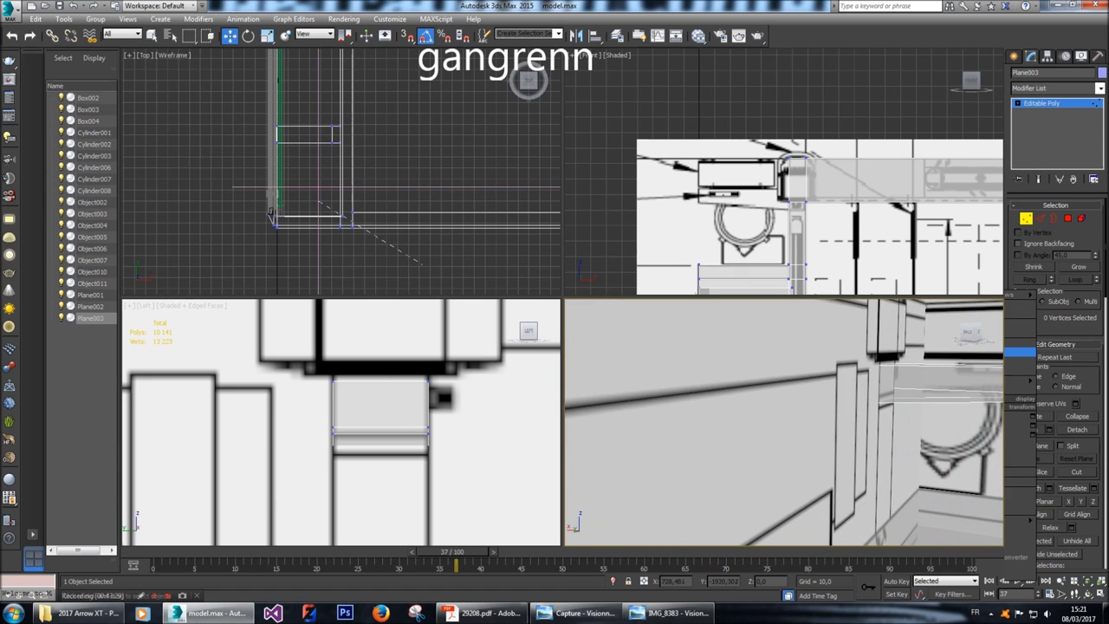
Select the Plane001 blueprint and shift it slightly along X.
left_click(1014, 56)
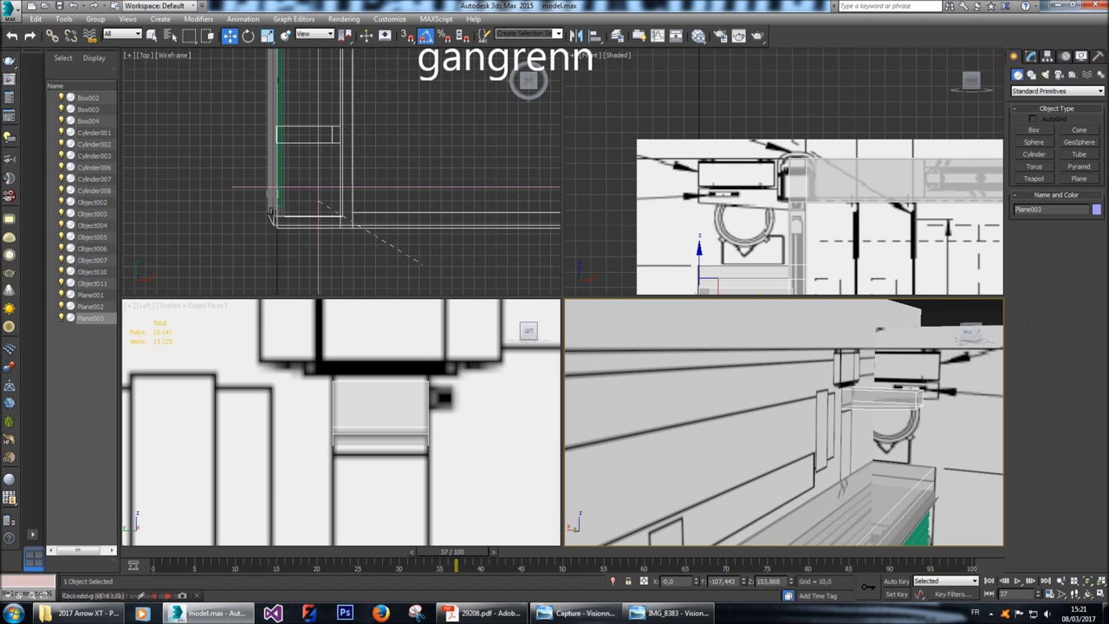
left_click(784, 335)
scroll(733, 84, "down", 3)
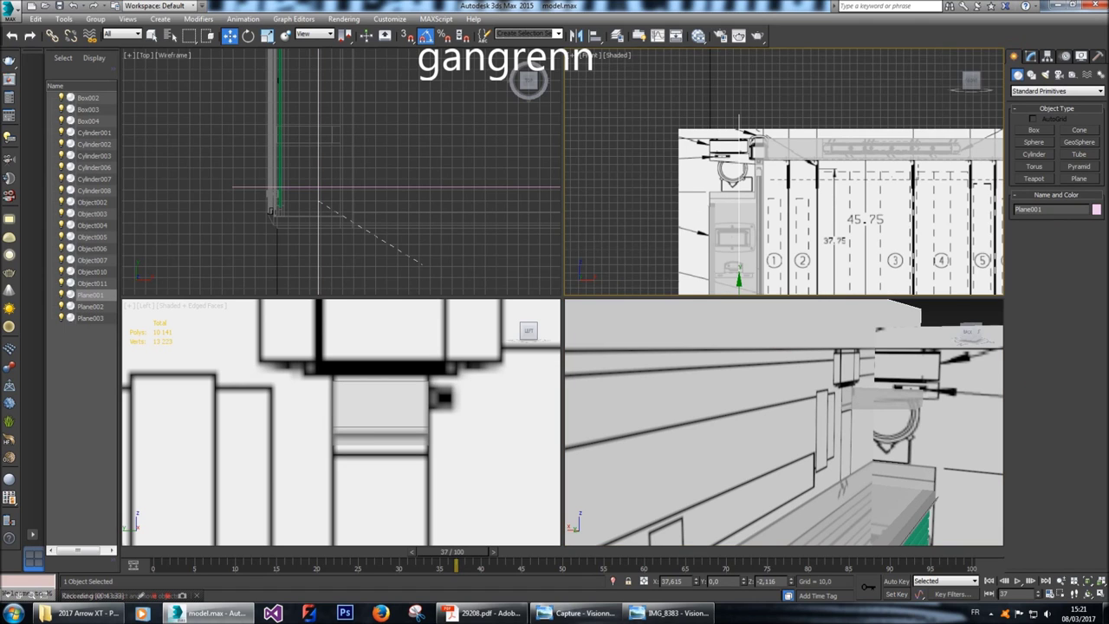
middle_click_drag(732, 135, 719, 84)
left_click_drag(769, 277, 800, 277)
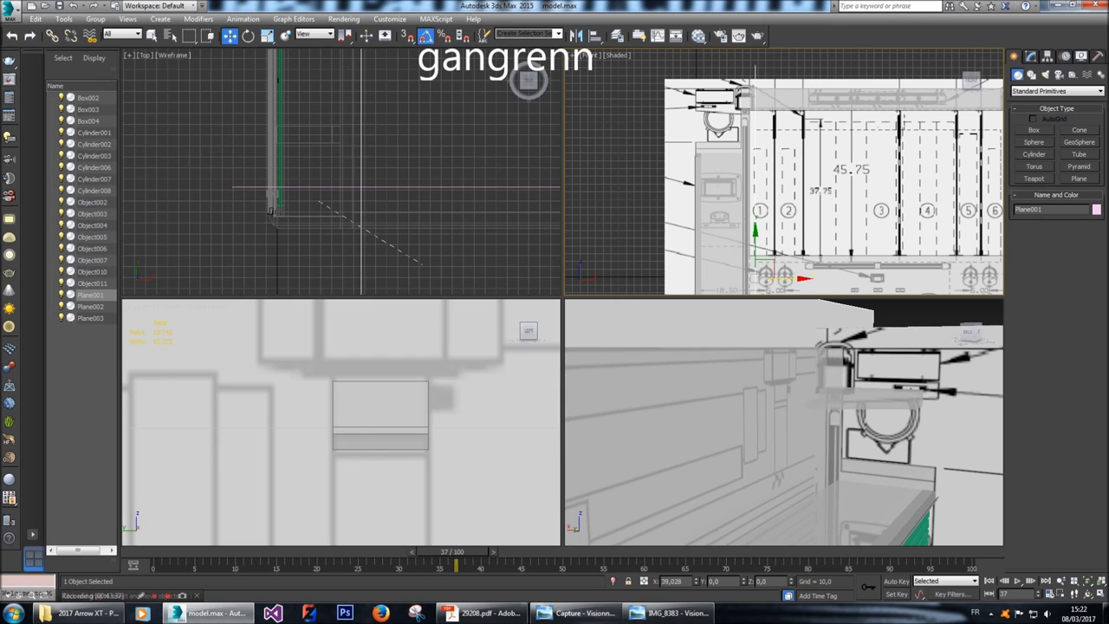
Select Plane003 and enter its editable poly at Polygon level in the Modify panel.
left_click(797, 448)
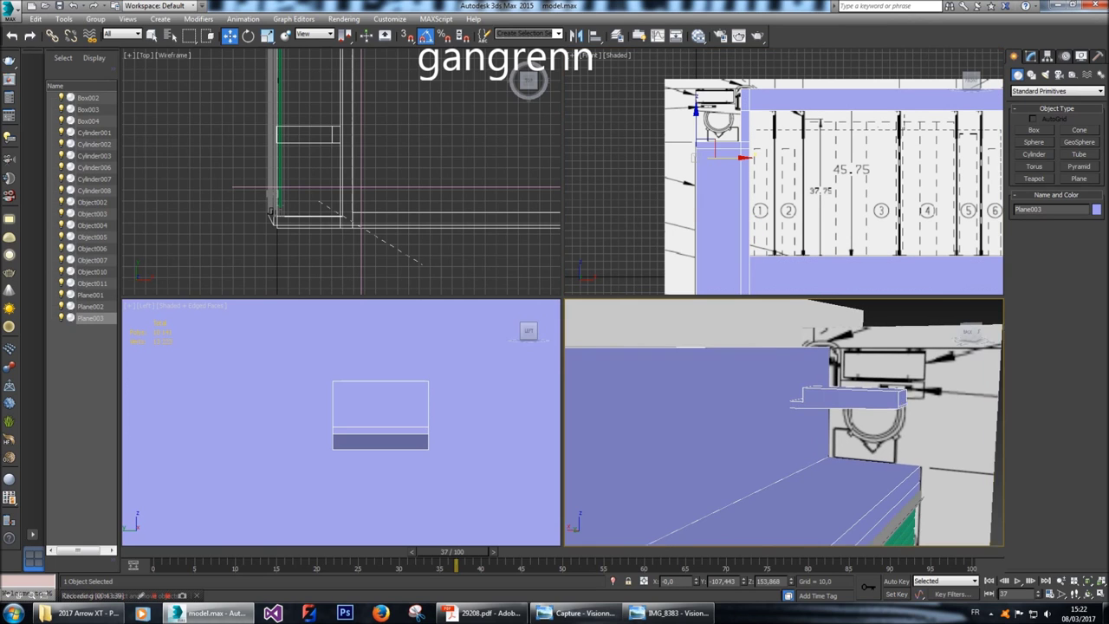
left_click(972, 439)
scroll(972, 438, "down", 2)
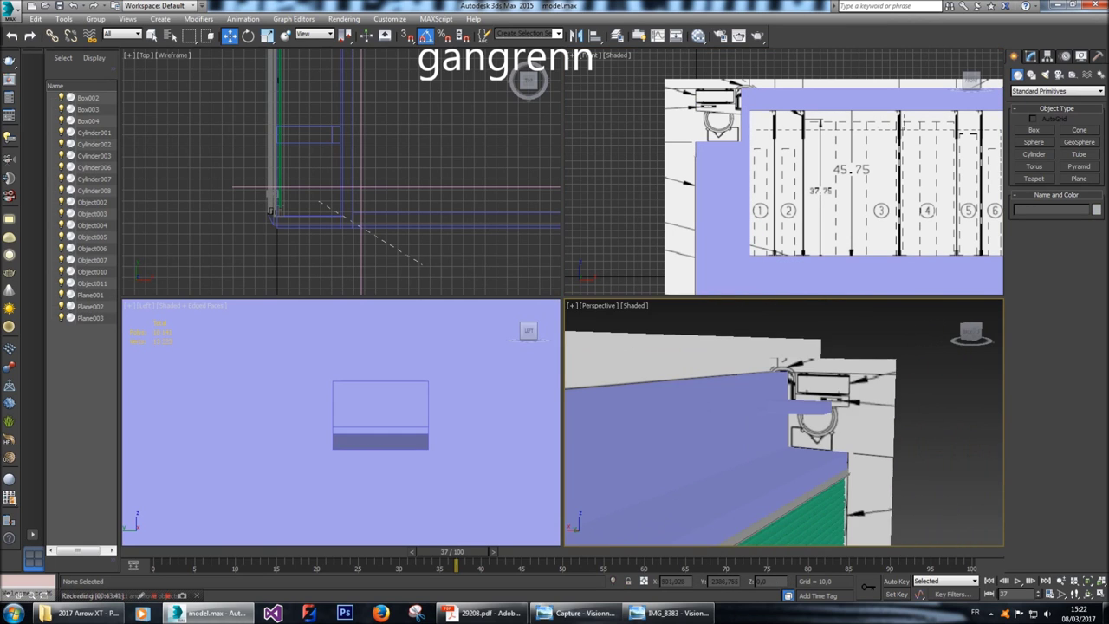
left_click_drag(970, 334, 920, 348)
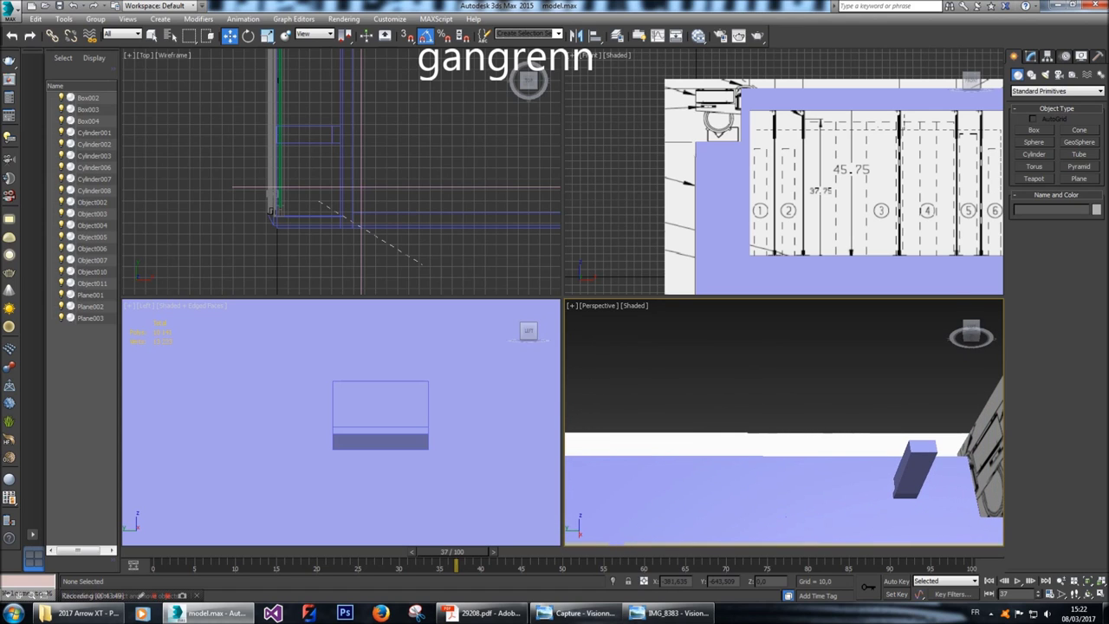
left_click(954, 304)
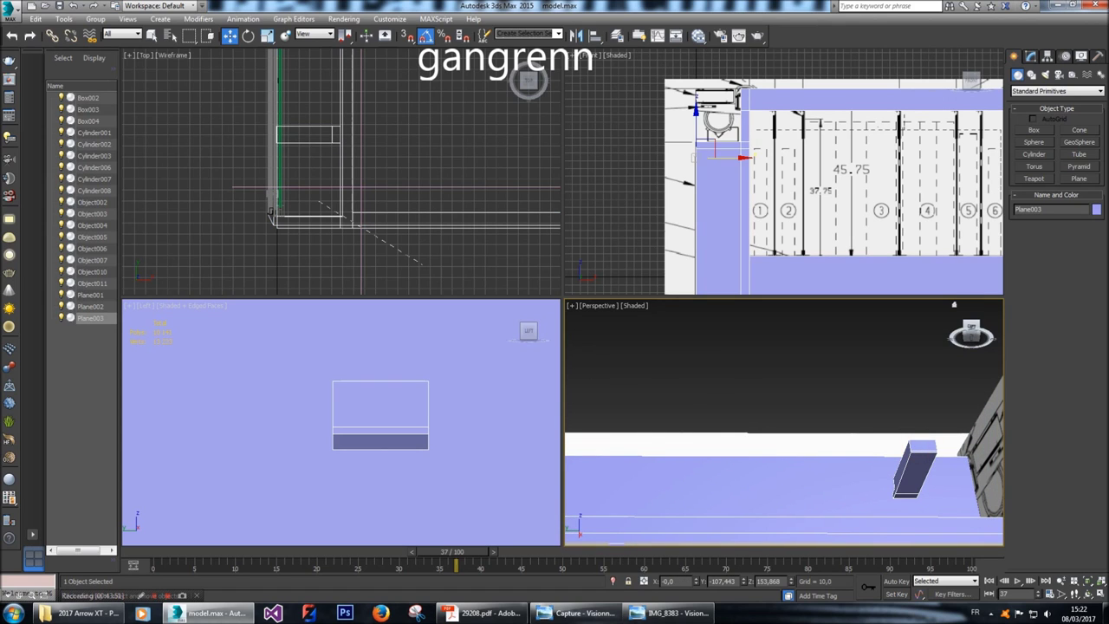
left_click(1031, 56)
left_click(1082, 218)
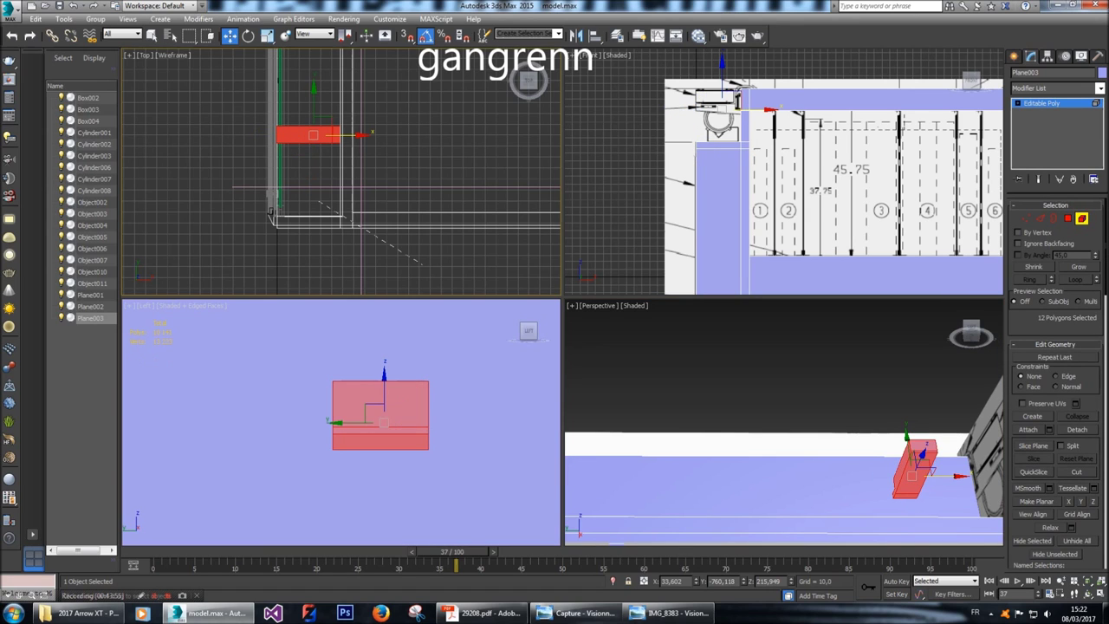
Move Plane003's small box polygons along Y into place and make the object see-through.
left_click_drag(314, 108, 313, 178)
scroll(423, 423, "down", 5)
key("alt+x")
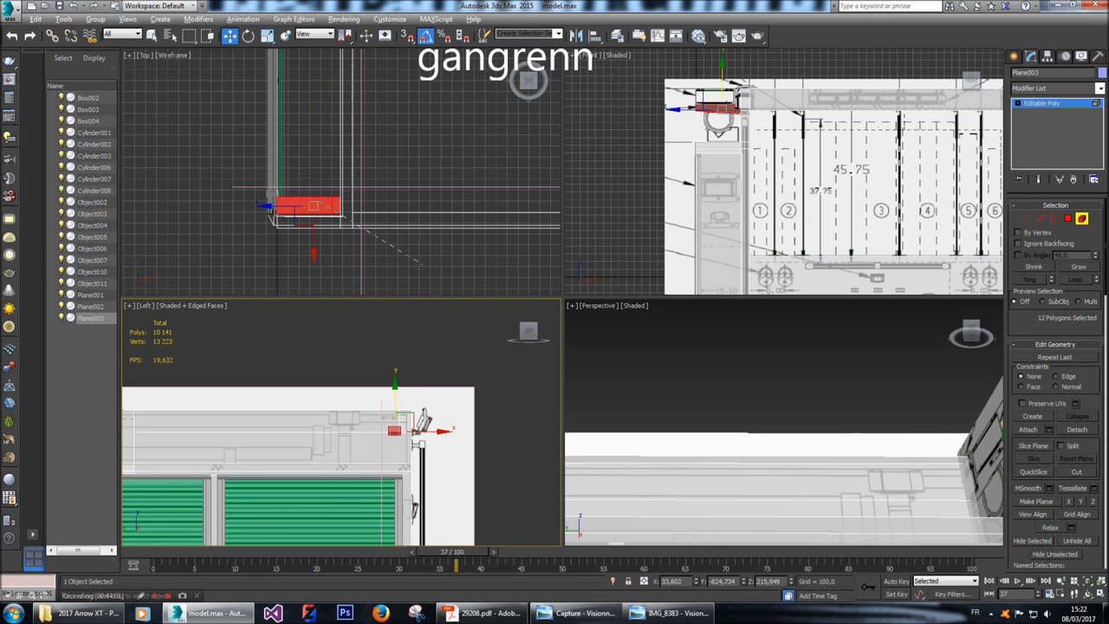
scroll(726, 97, "up", 8)
scroll(785, 171, "down", 3)
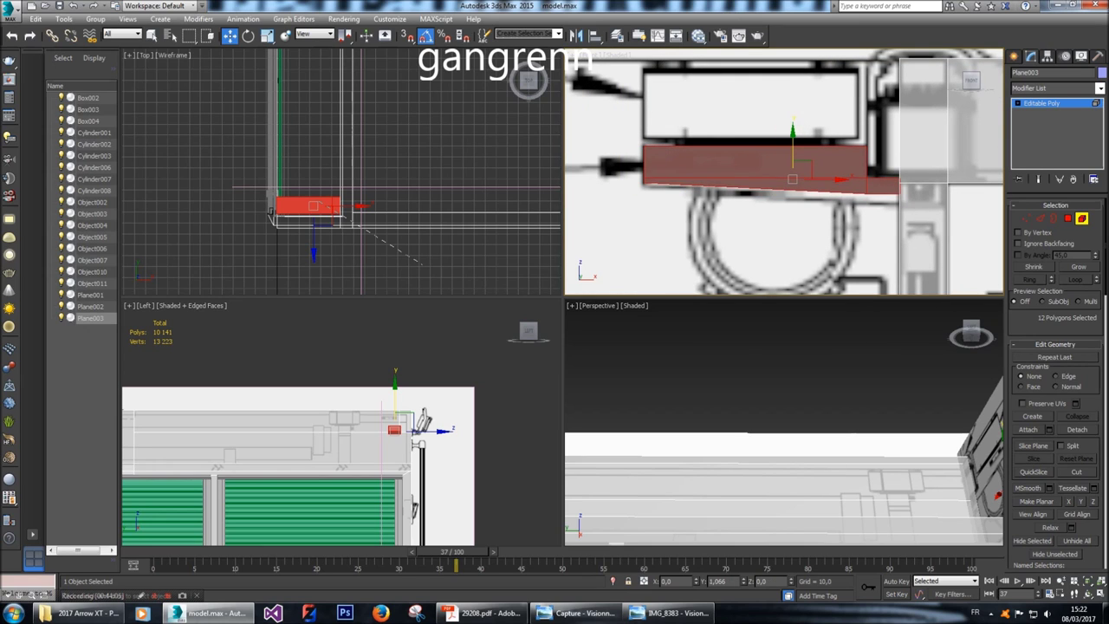
left_click_drag(792, 178, 792, 175)
Lower the box's four lower-right corner vertices to slant its bottom edge.
left_click(1027, 211)
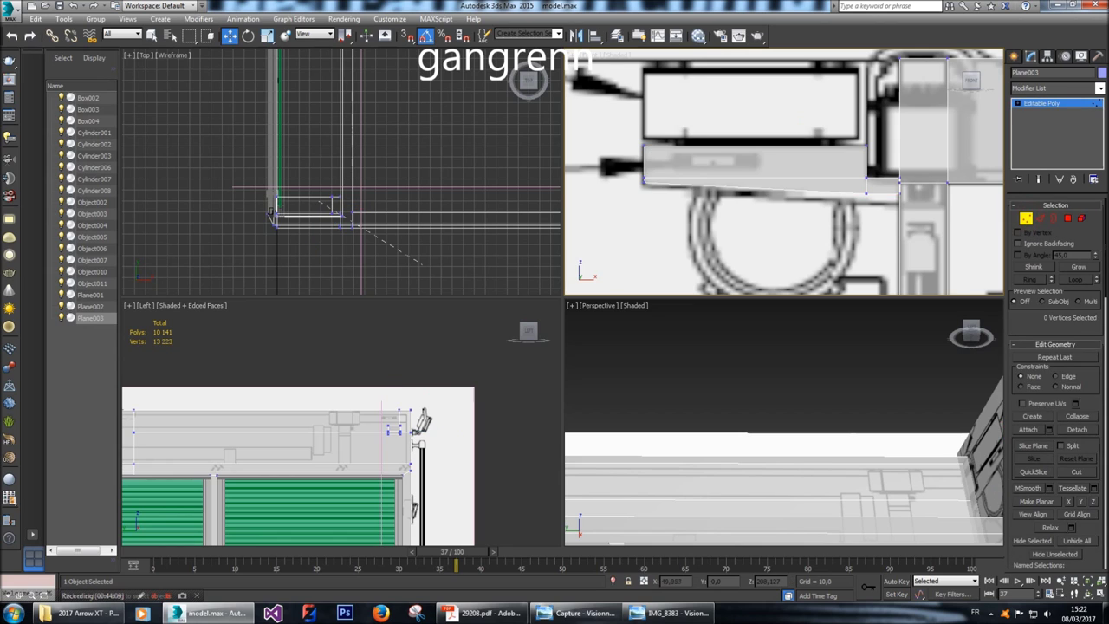
middle_click_drag(784, 173, 763, 178)
scroll(902, 200, "up", 3)
left_click_drag(907, 212, 856, 168)
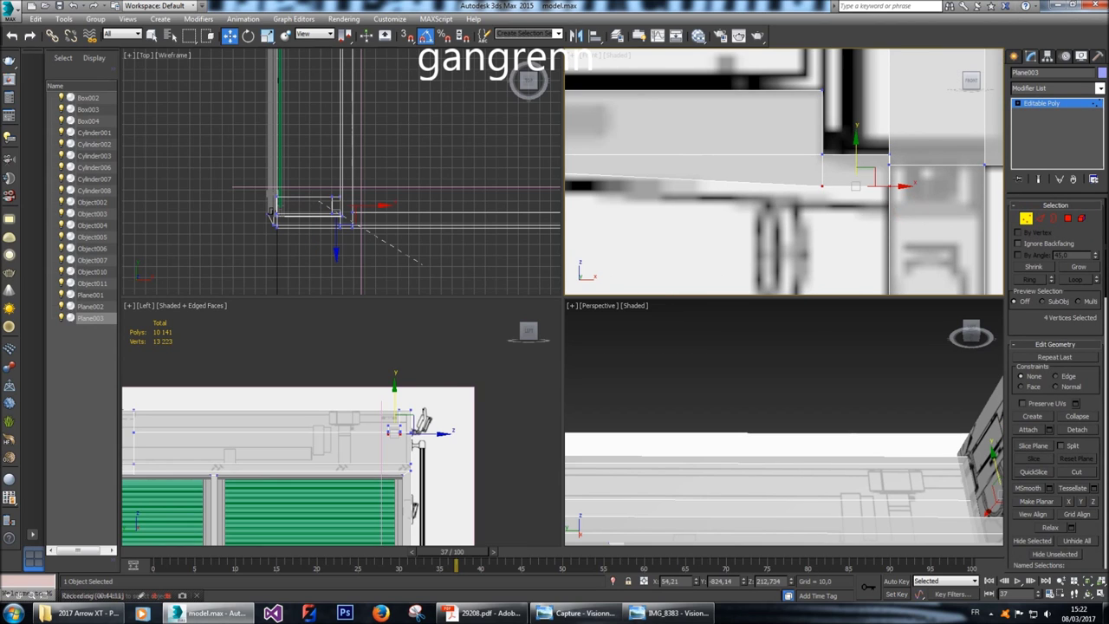
scroll(884, 182, "down", 3)
scroll(837, 175, "up", 2)
left_click_drag(851, 139, 851, 156)
scroll(681, 193, "up", 4)
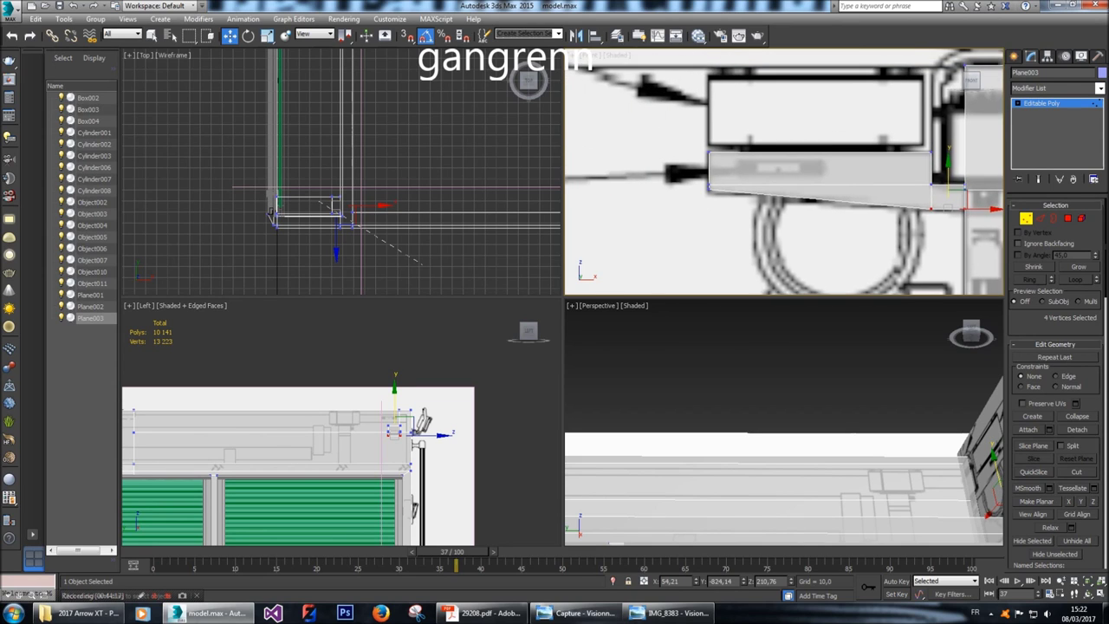
Reposition the box's two left-corner vertices against the blueprint outline.
left_click(681, 192)
scroll(693, 187, "up", 3)
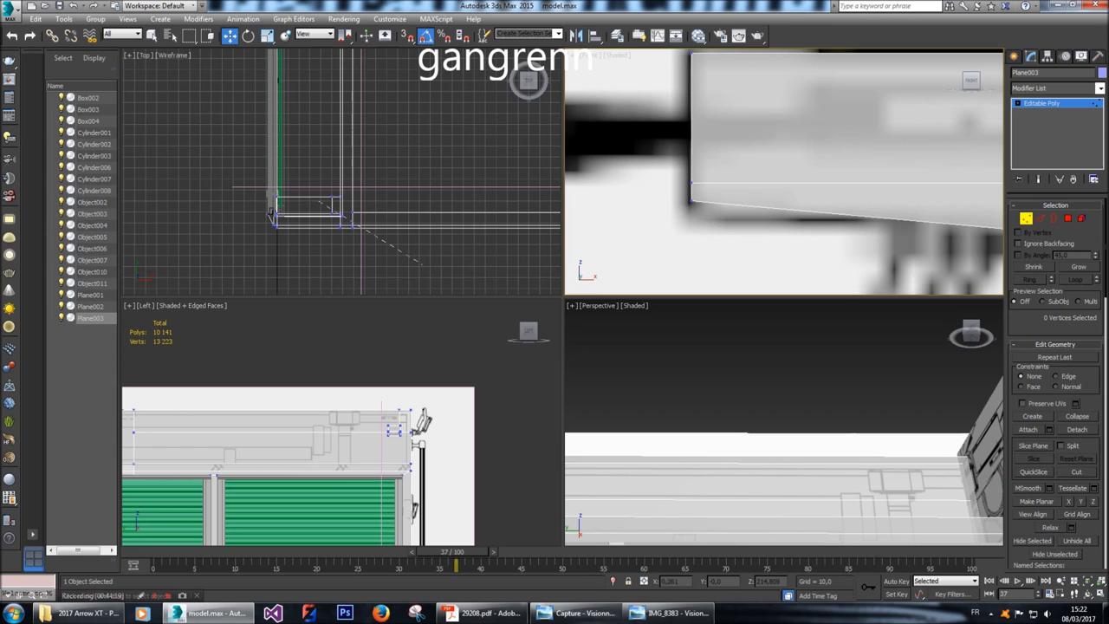
left_click_drag(709, 223, 685, 190)
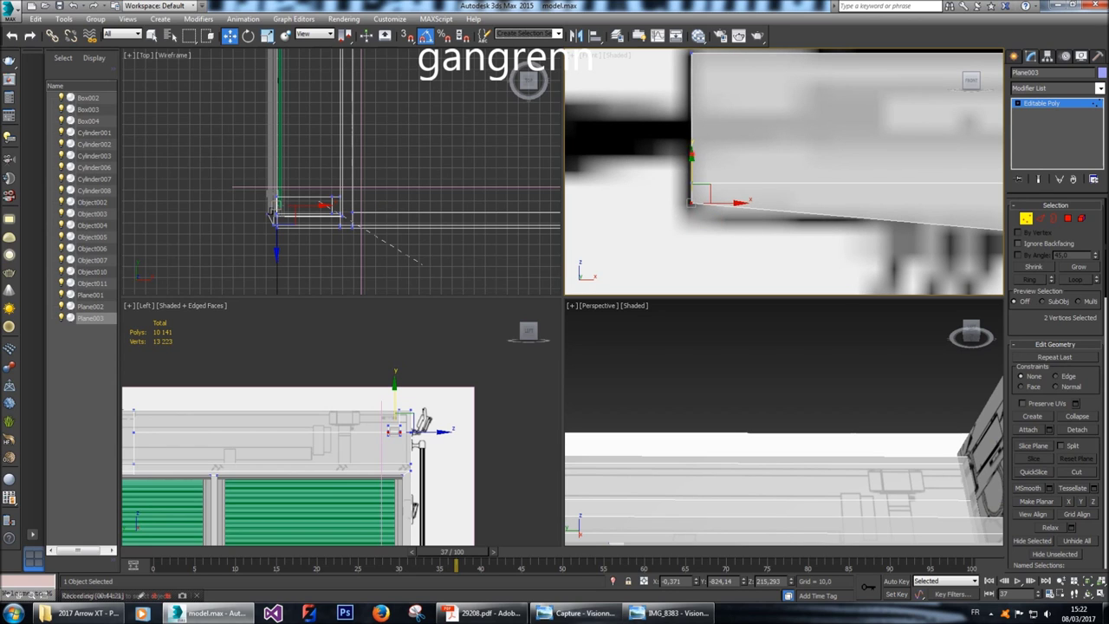
scroll(691, 153, "down", 4)
scroll(756, 135, "down", 3)
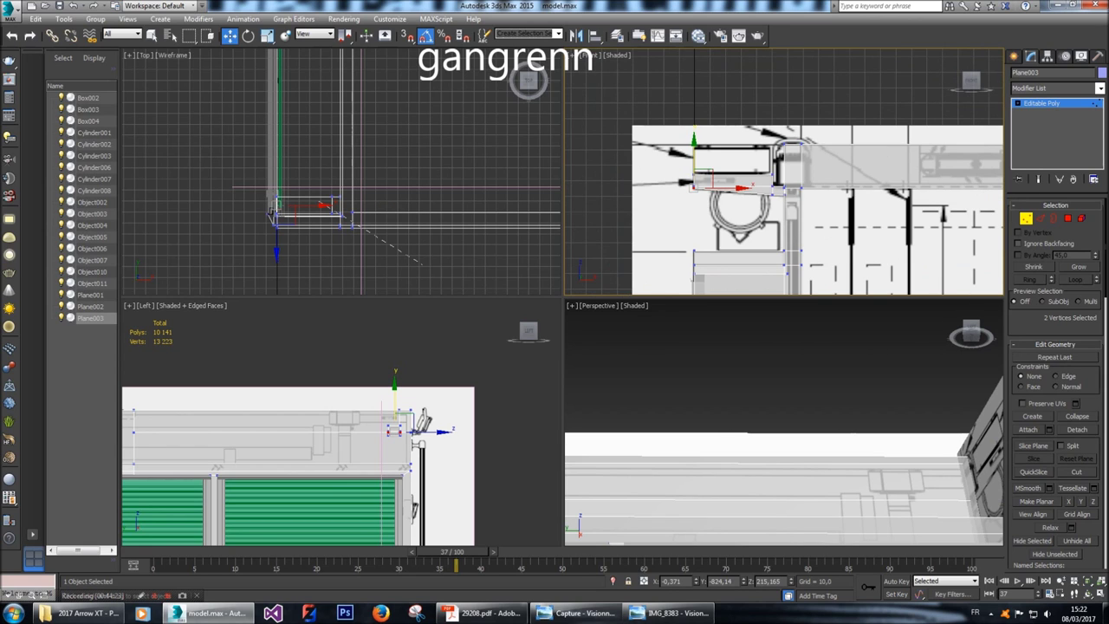
left_click(756, 135)
scroll(756, 135, "down", 2)
scroll(623, 184, "down", 2)
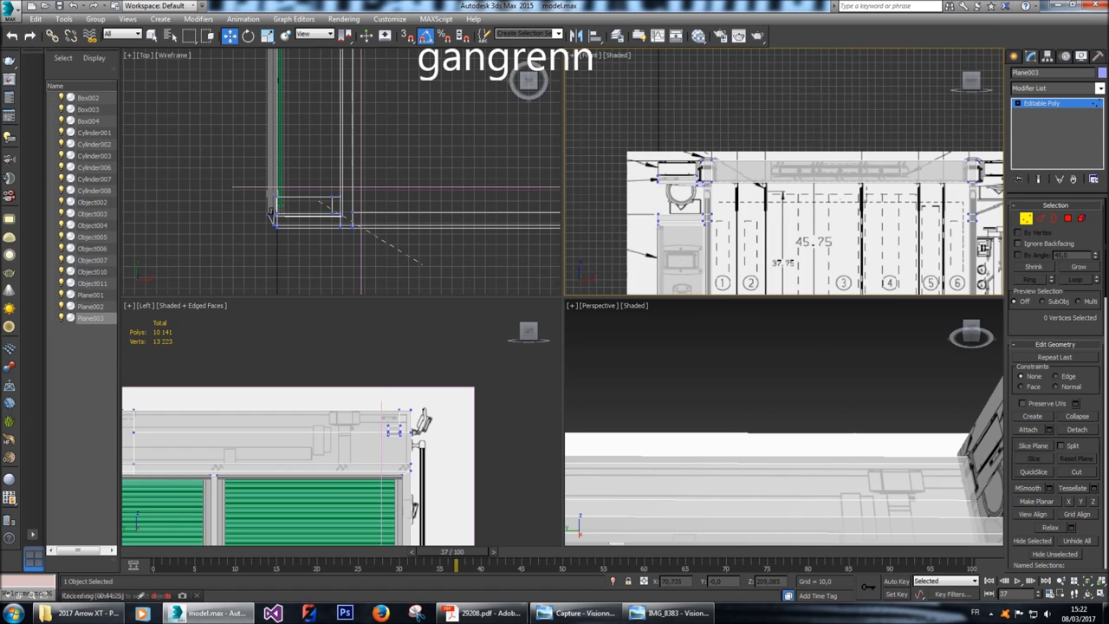
key("4")
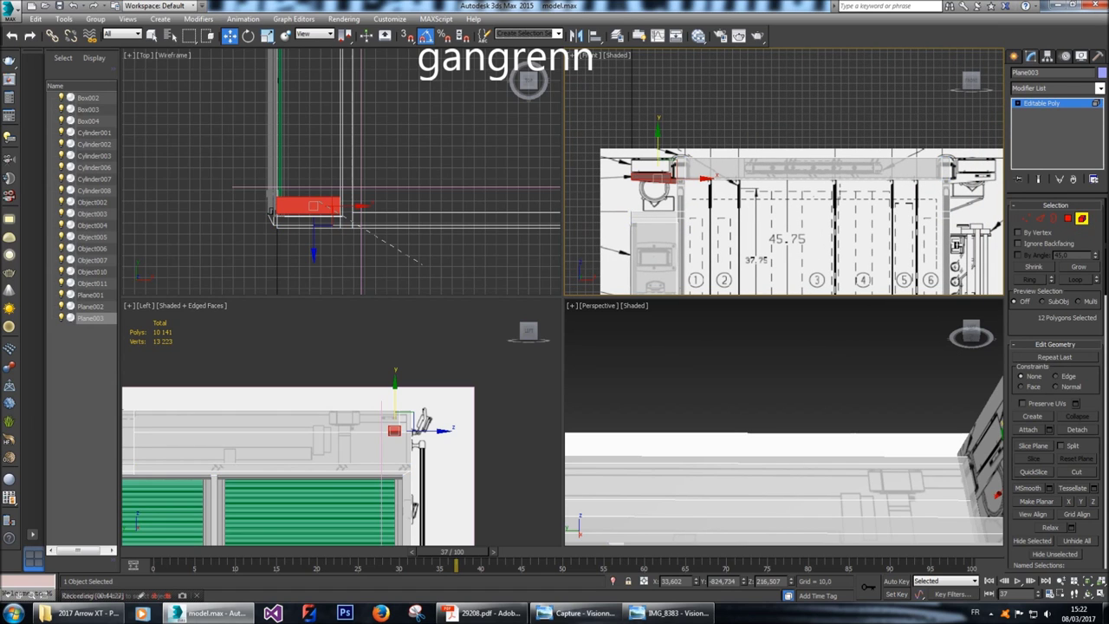
Clone the box's 12 polygons to a new element and slide the copy to the far side.
middle_click_drag(657, 182, 575, 183)
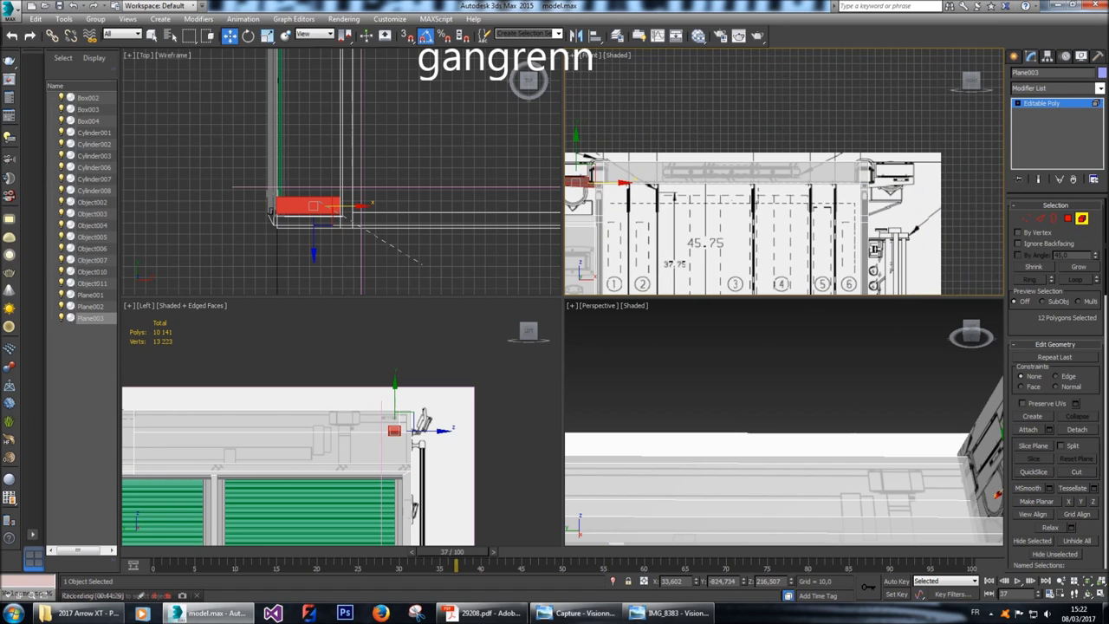
key("ctrl+a")
key("ctrl+z")
left_click_drag(347, 207, 373, 206, "shift")
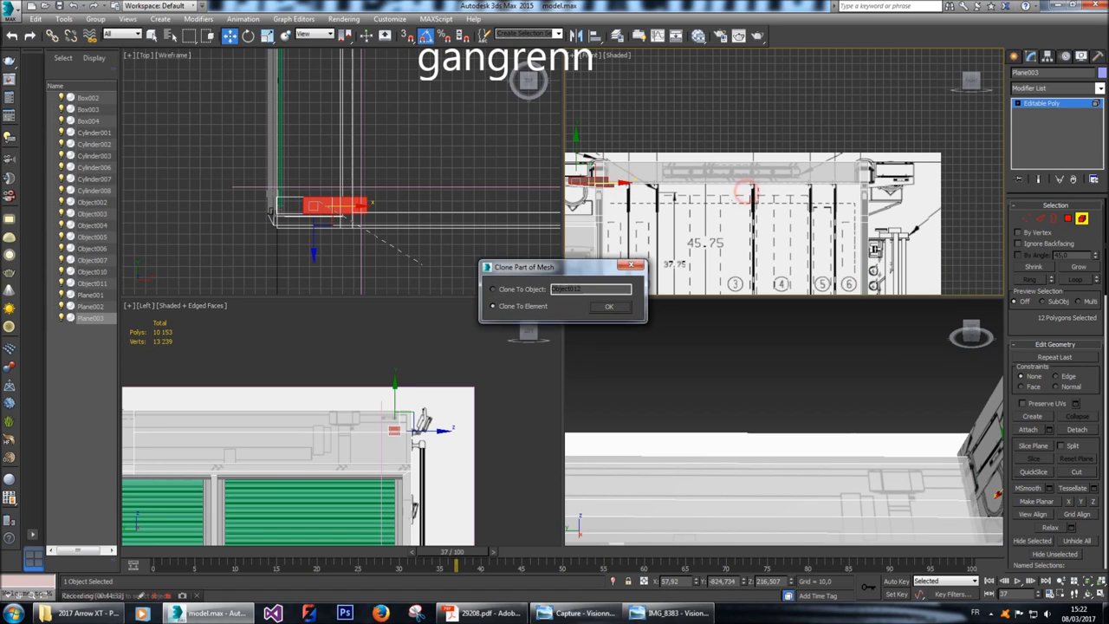
left_click(610, 307)
left_click_drag(641, 184, 875, 183)
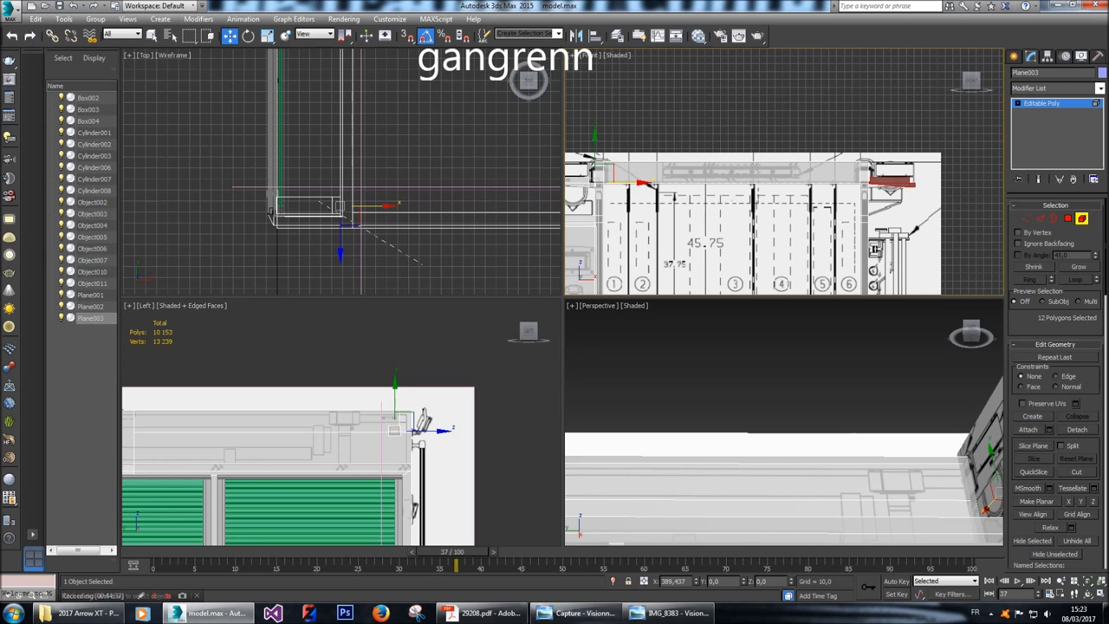
Rotate the copy to a flipped orientation and slide it onto the blueprint outline.
key("e")
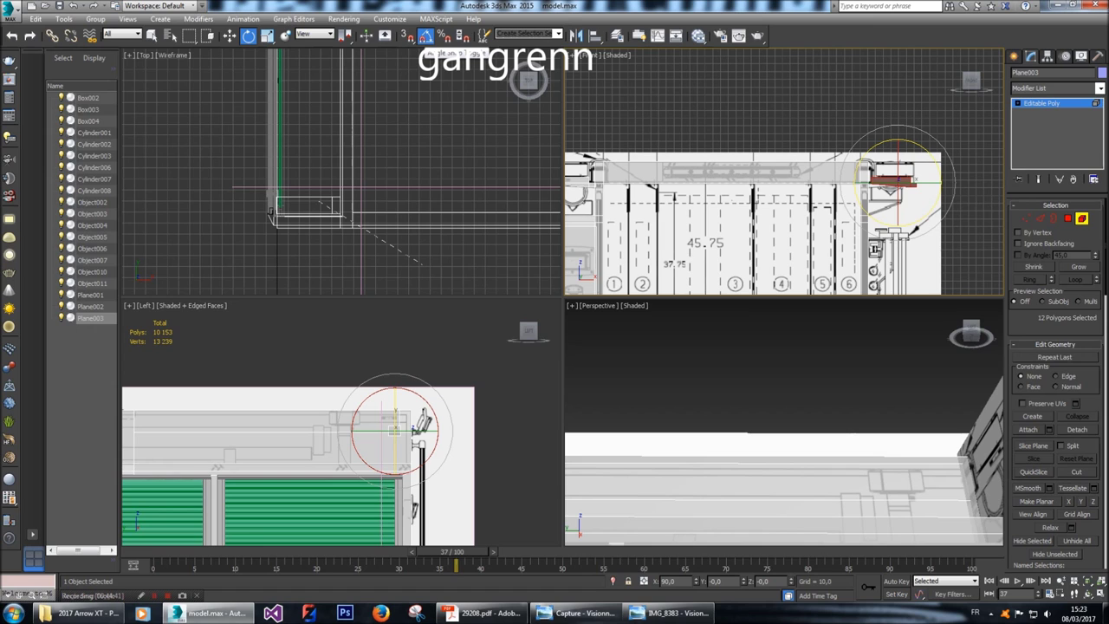
key("z")
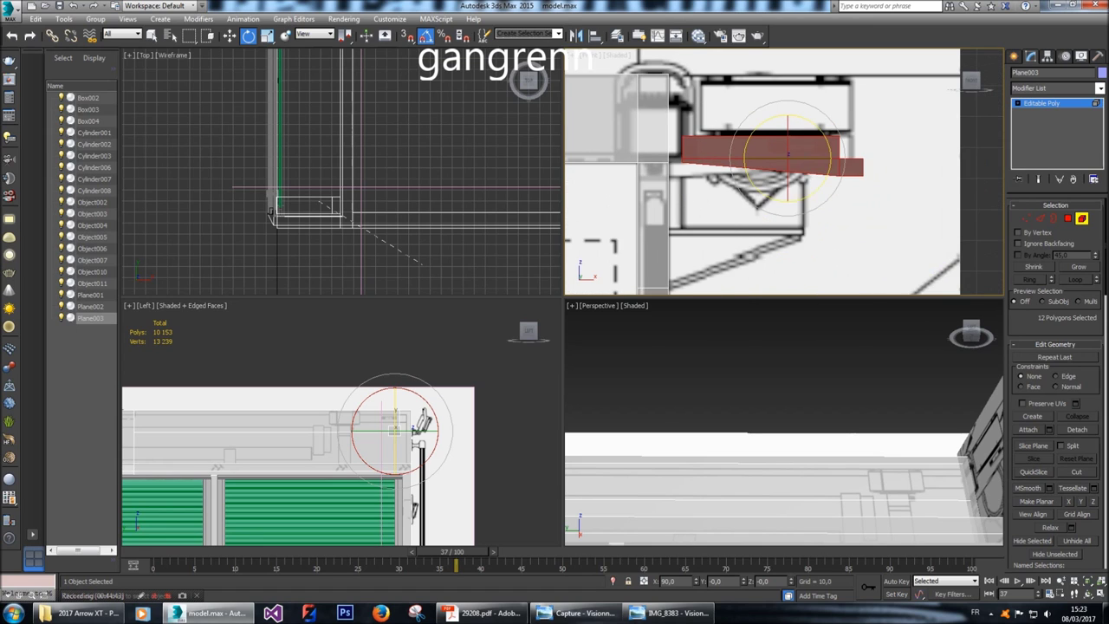
left_click_drag(784, 217, 802, 183)
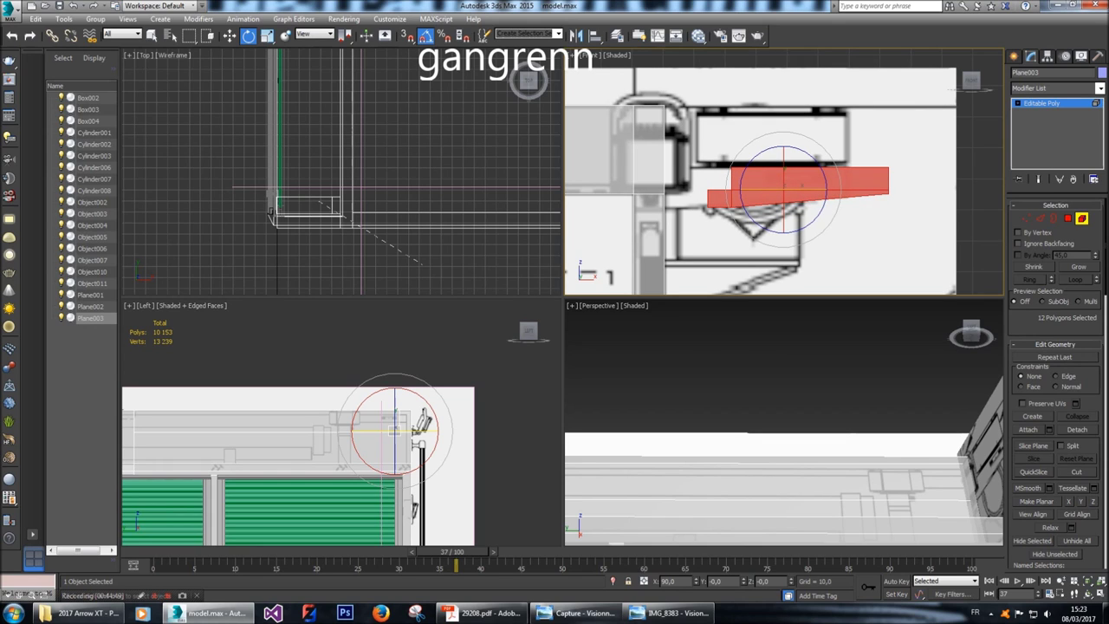
key("w")
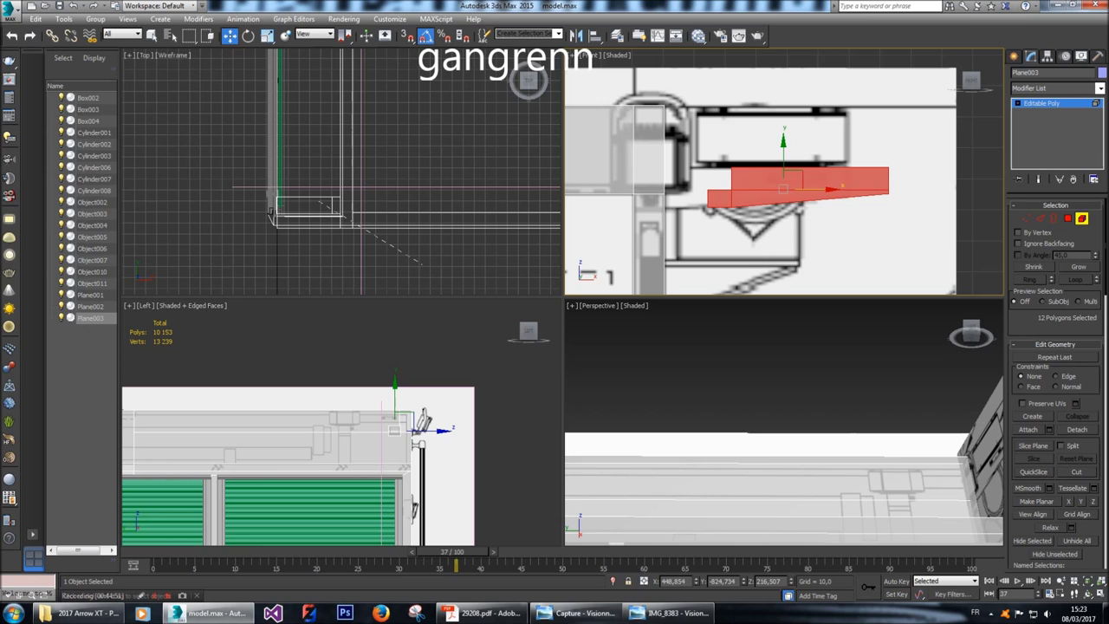
left_click_drag(828, 189, 782, 189)
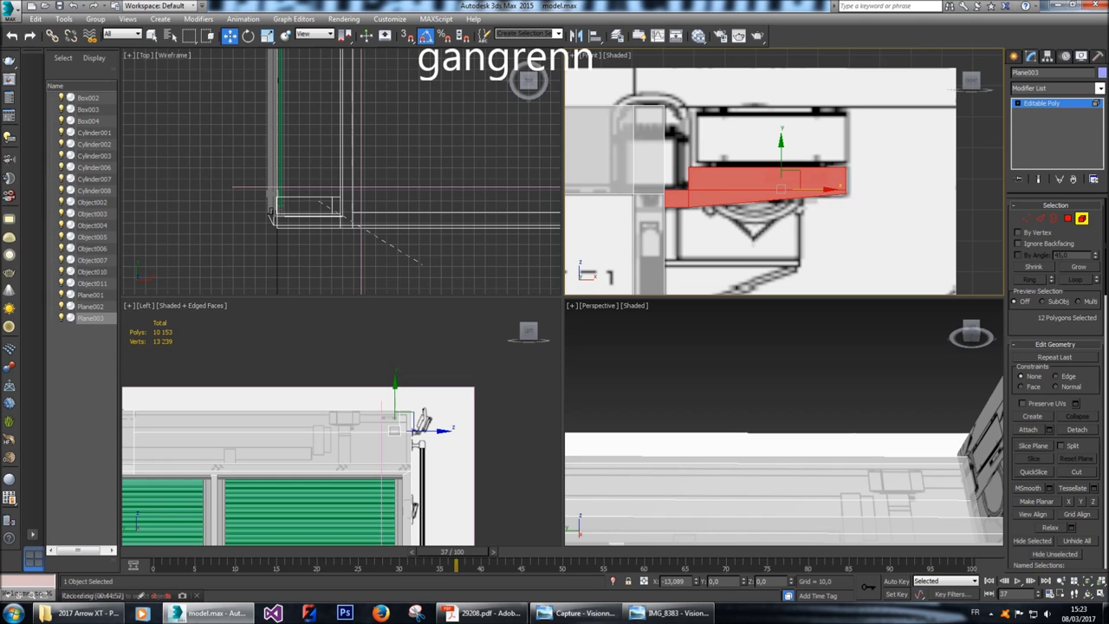
scroll(806, 173, "down", 6)
Clear the selection and orbit the perspective view to an angled end-on view of the model.
left_click(828, 152)
middle_click_drag(780, 407, 784, 372, "alt")
left_click_drag(972, 334, 972, 333)
left_click(971, 333)
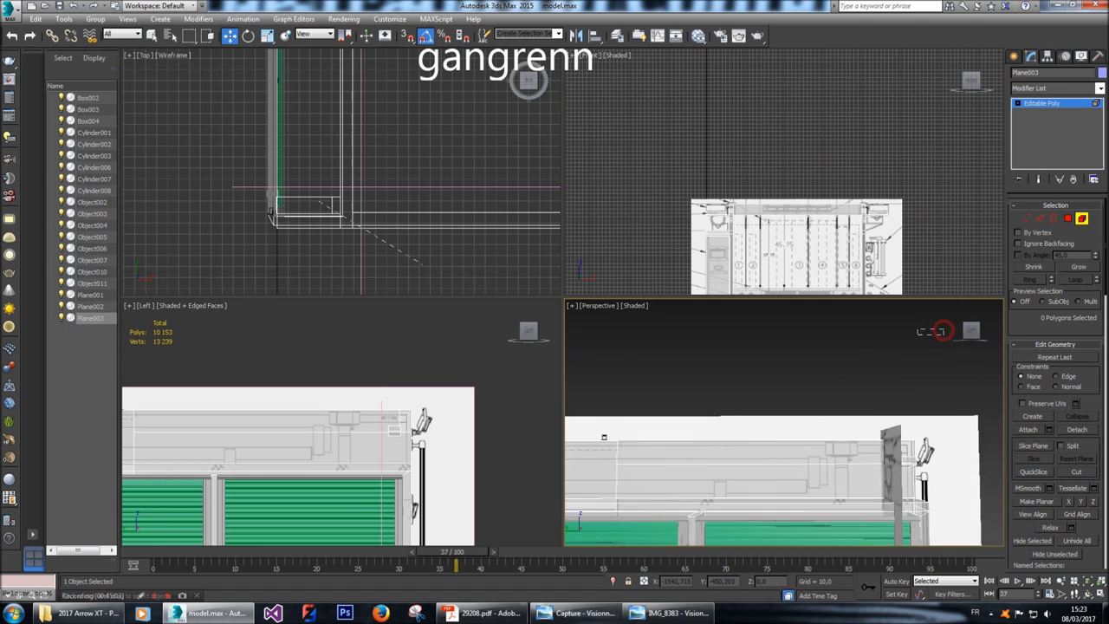
left_click_drag(972, 334, 936, 335)
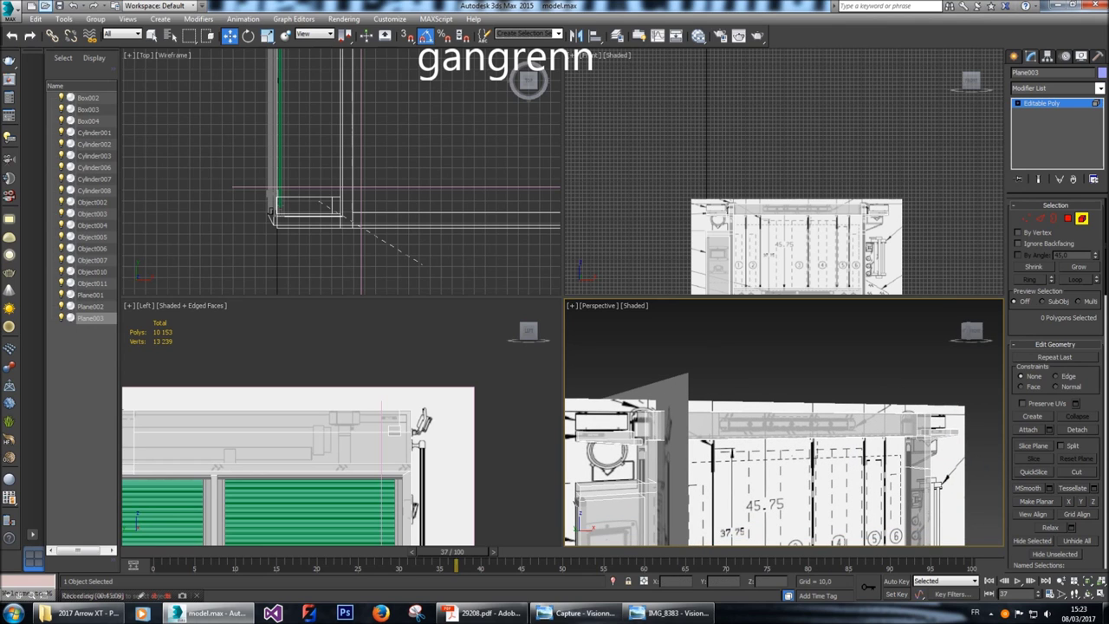
middle_click_drag(784, 234, 754, 132)
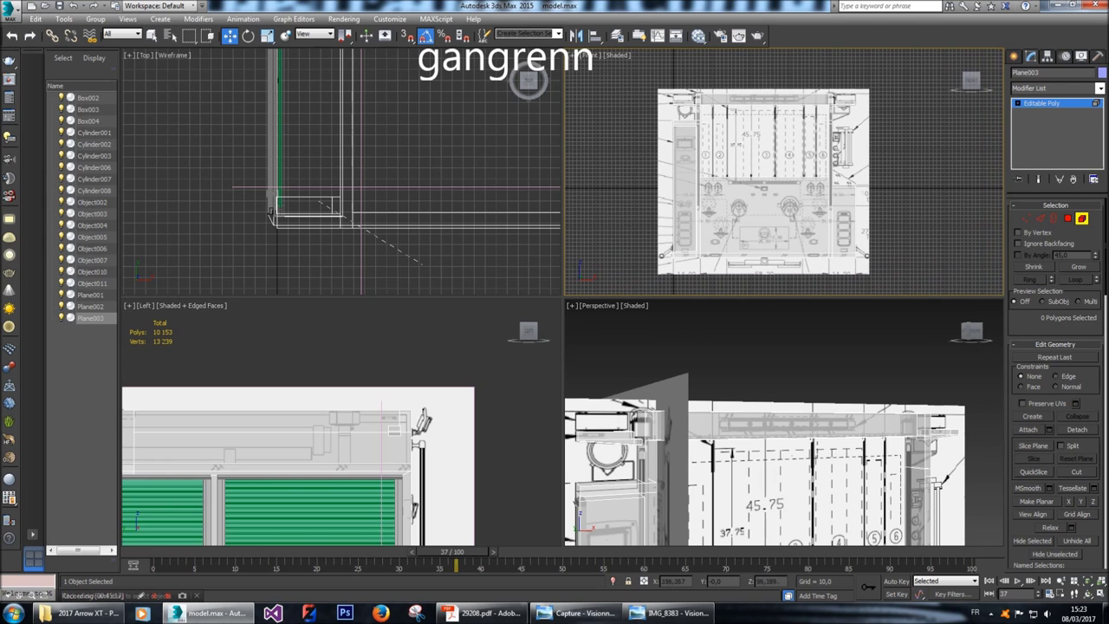
Zoom the Front view over Plane003, then switch to the 29208.pdf drawing in Acrobat Reader.
scroll(754, 134, "up", 5)
scroll(780, 130, "up", 5)
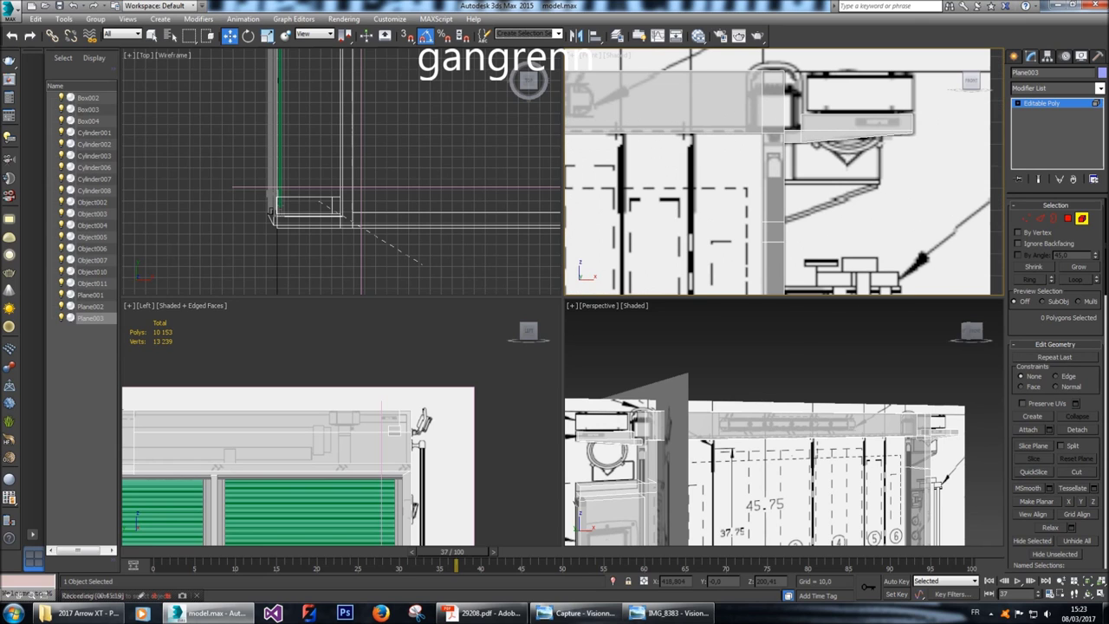
scroll(784, 171, "down", 5)
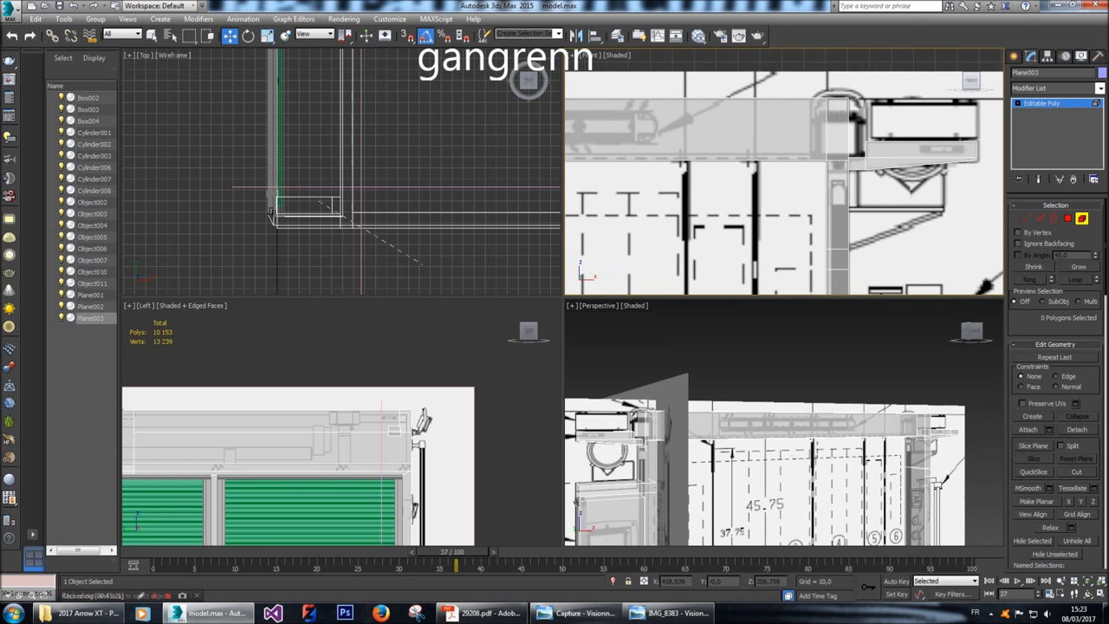
scroll(784, 171, "down", 5)
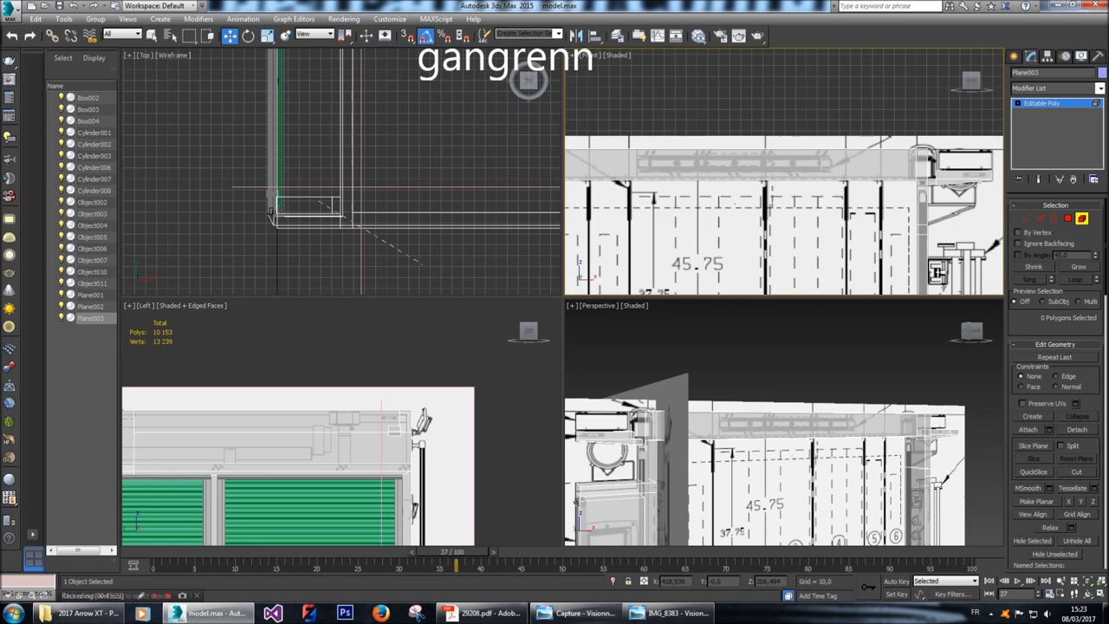
scroll(785, 172, "down", 6)
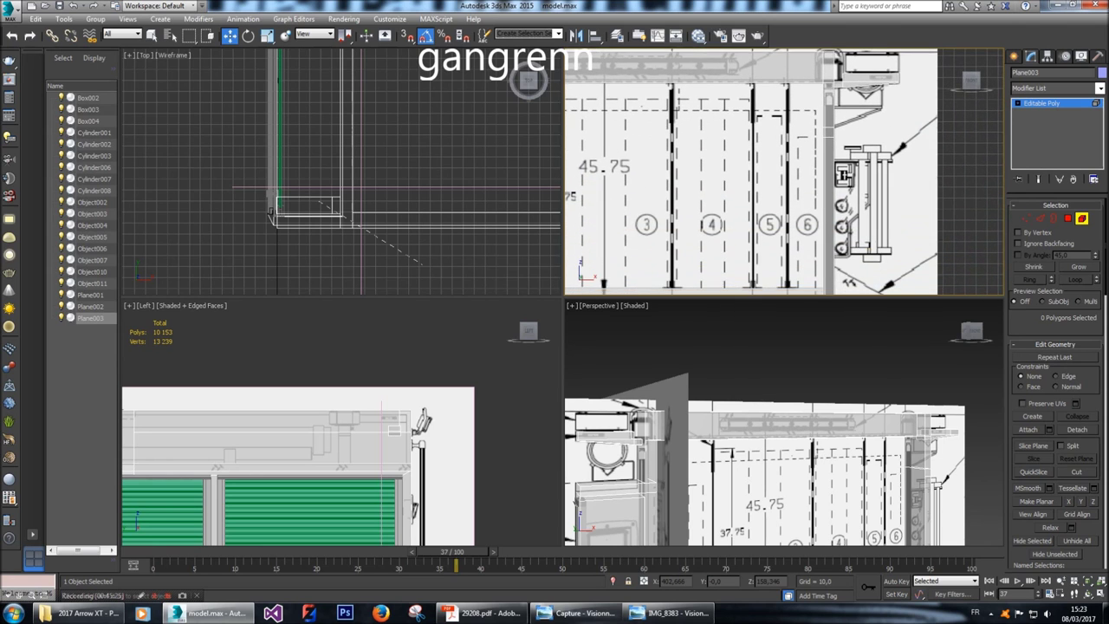
scroll(609, 158, "up", 8)
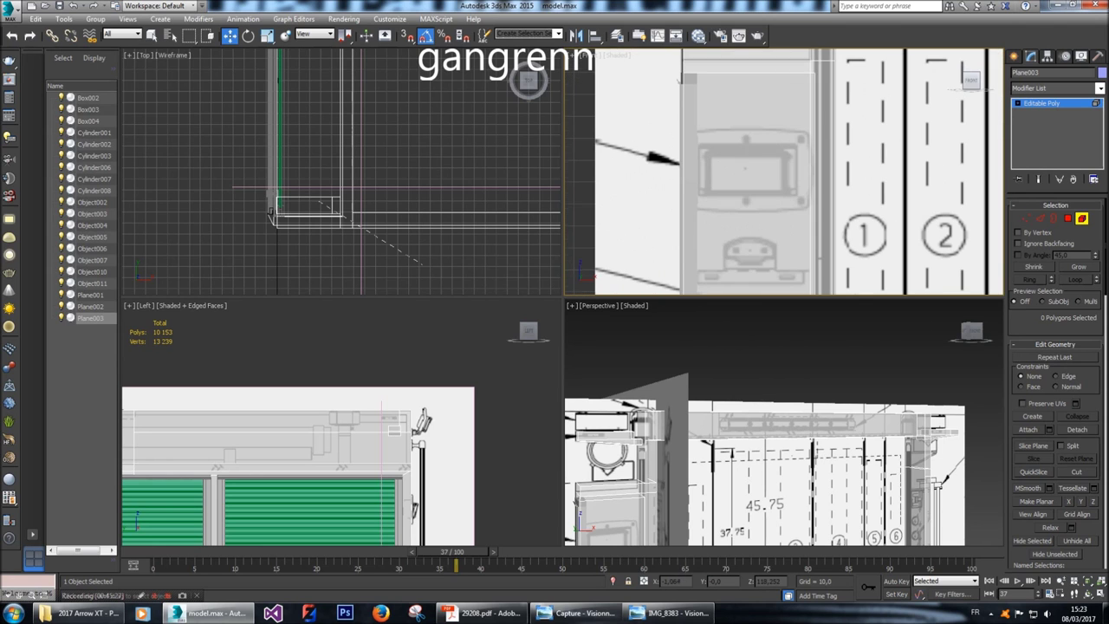
left_click(481, 613)
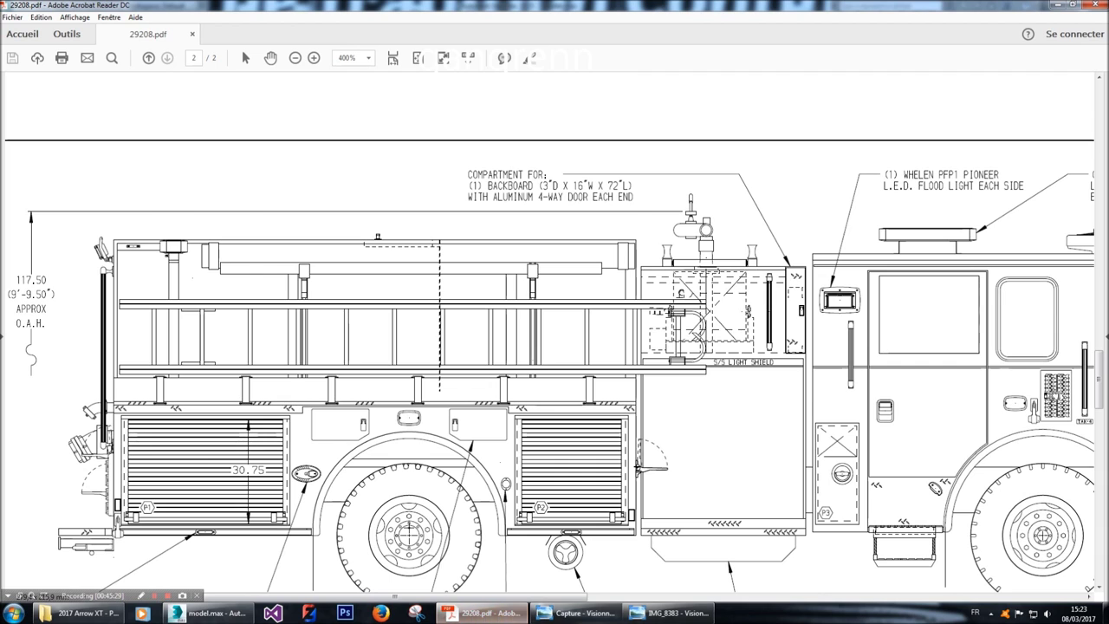
Scroll the PDF to the dimensioned top-view plan of the rear body, then return to 3ds Max.
scroll(555, 329, "down", 4)
scroll(554, 330, "down", 3)
left_click_drag(404, 596, 588, 596)
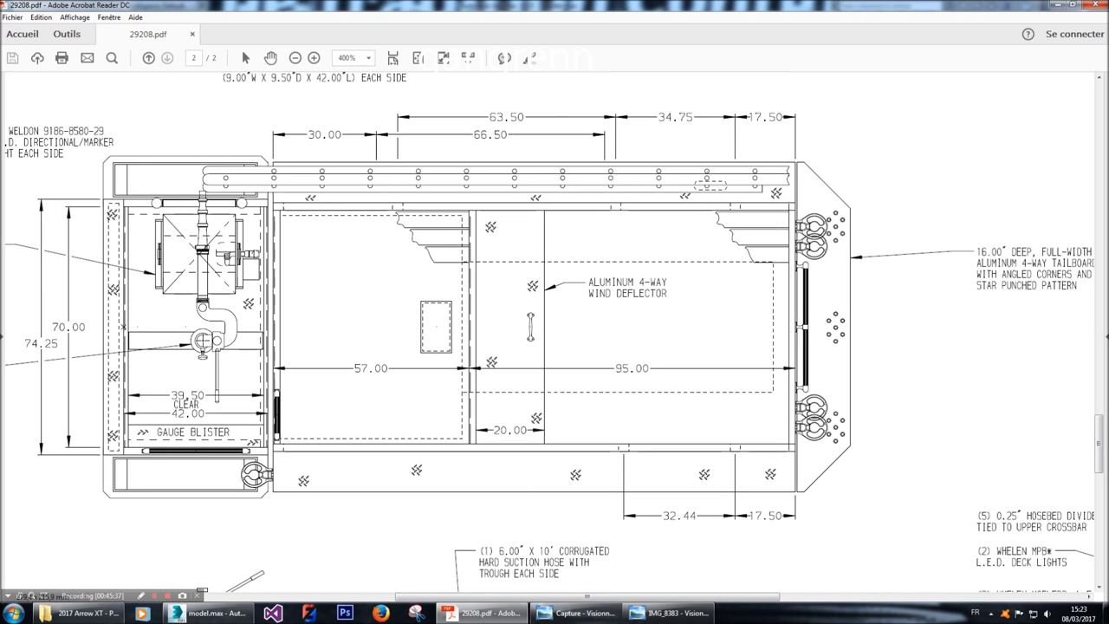
left_click(208, 613)
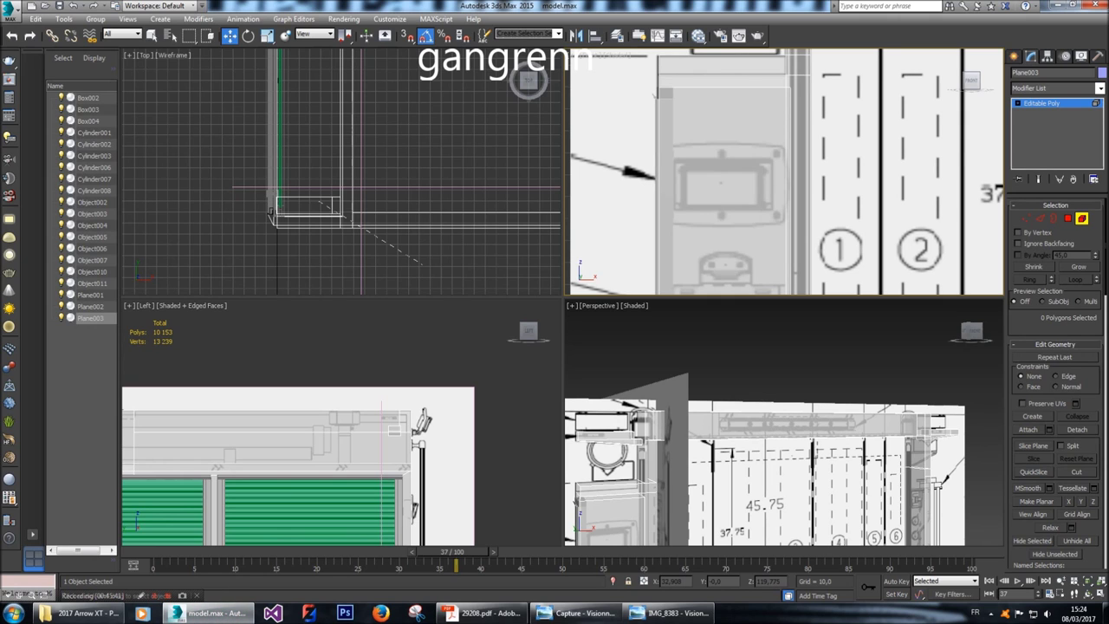
Select Plane003's blueprint polygon at the rear light and zoom the Front view onto it.
left_click(731, 176)
left_click(1068, 219)
left_click(760, 179)
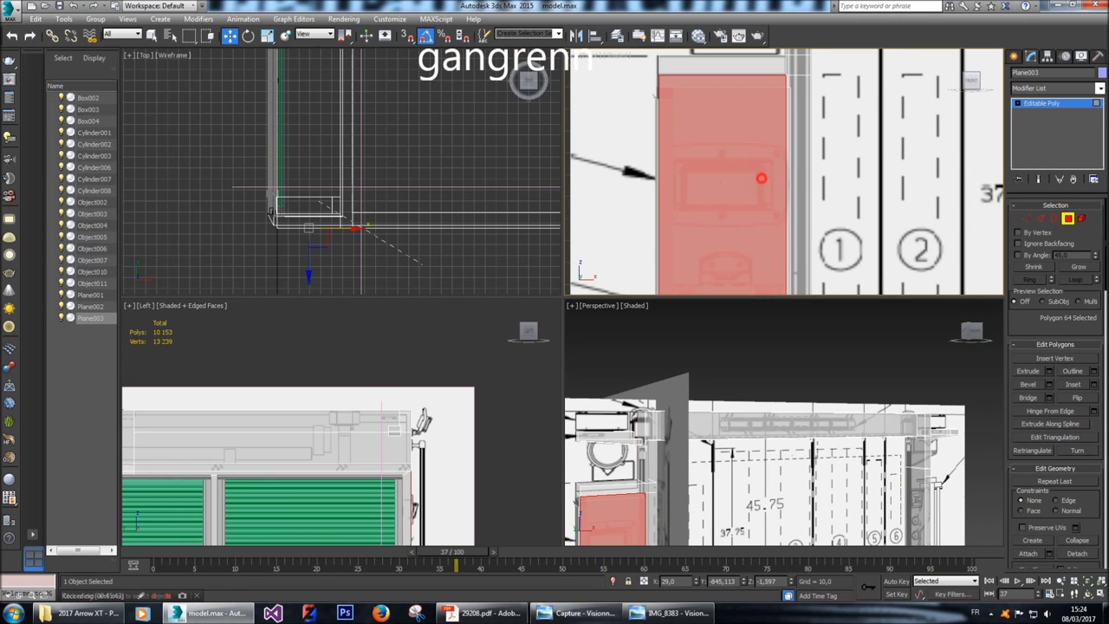
scroll(688, 168, "up", 5)
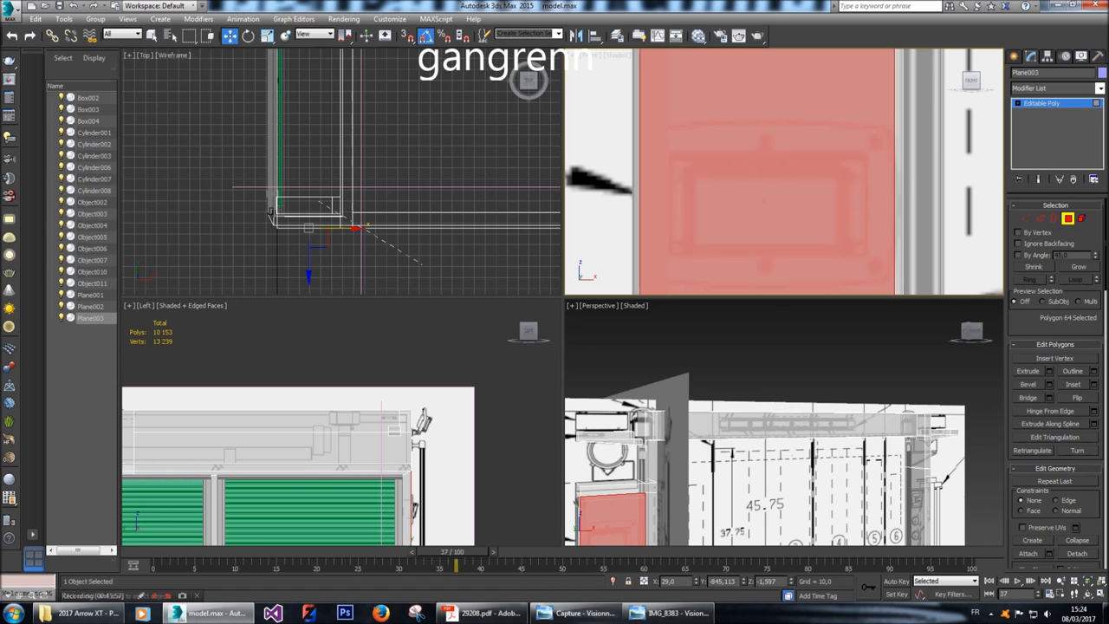
Deselect the blueprint plane and set the Create panel to geometric primitives.
left_click(1014, 56)
left_click(471, 252)
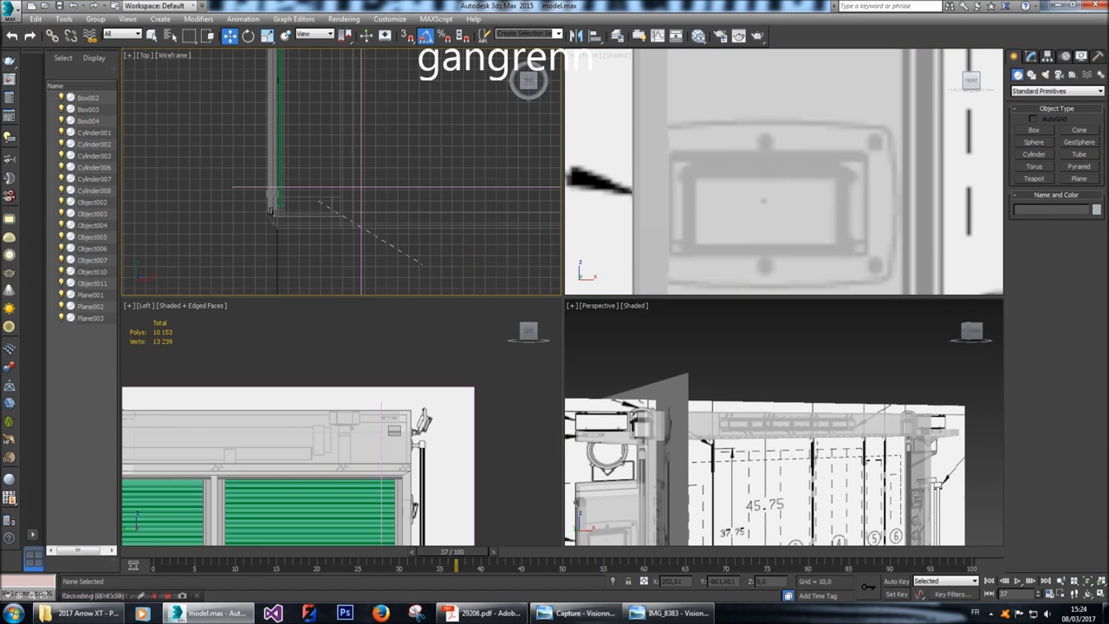
left_click(1032, 75)
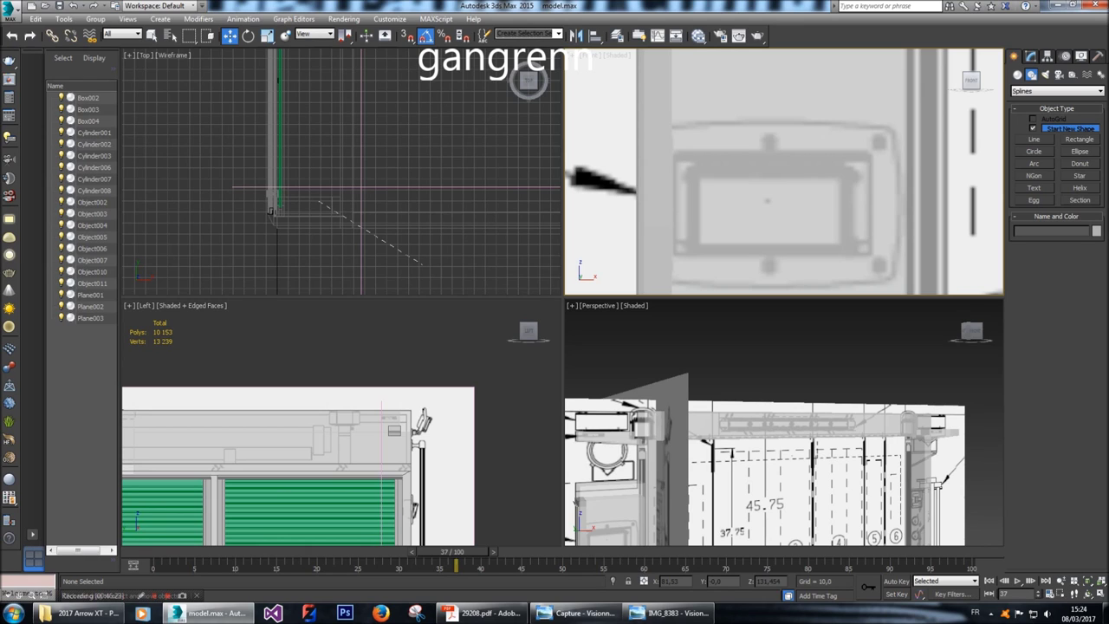
left_click(1018, 74)
Draw a thin box over the rear light outline and move it along Y against the body.
left_click(1034, 130)
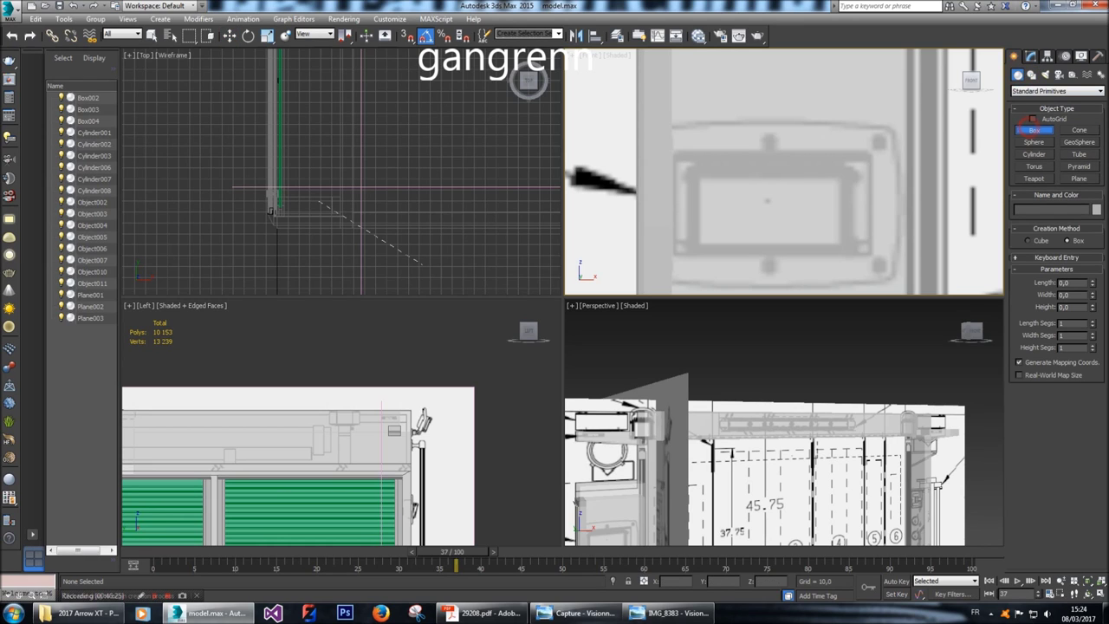
middle_click_drag(780, 191, 781, 171)
left_click_drag(904, 104, 899, 119)
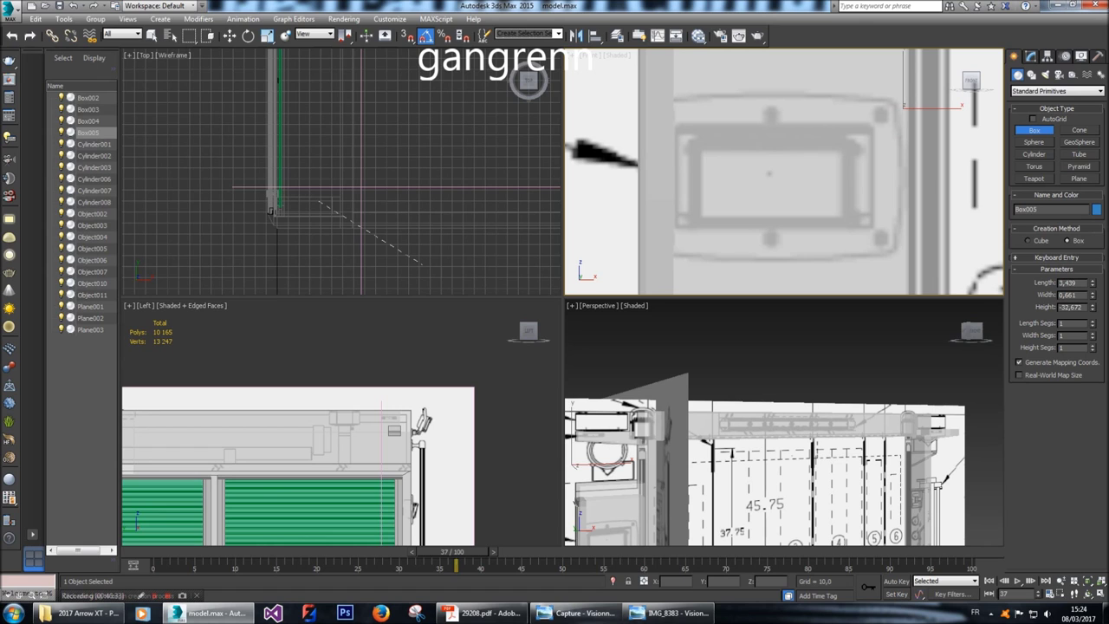
left_click(230, 35)
scroll(341, 171, "down", 5)
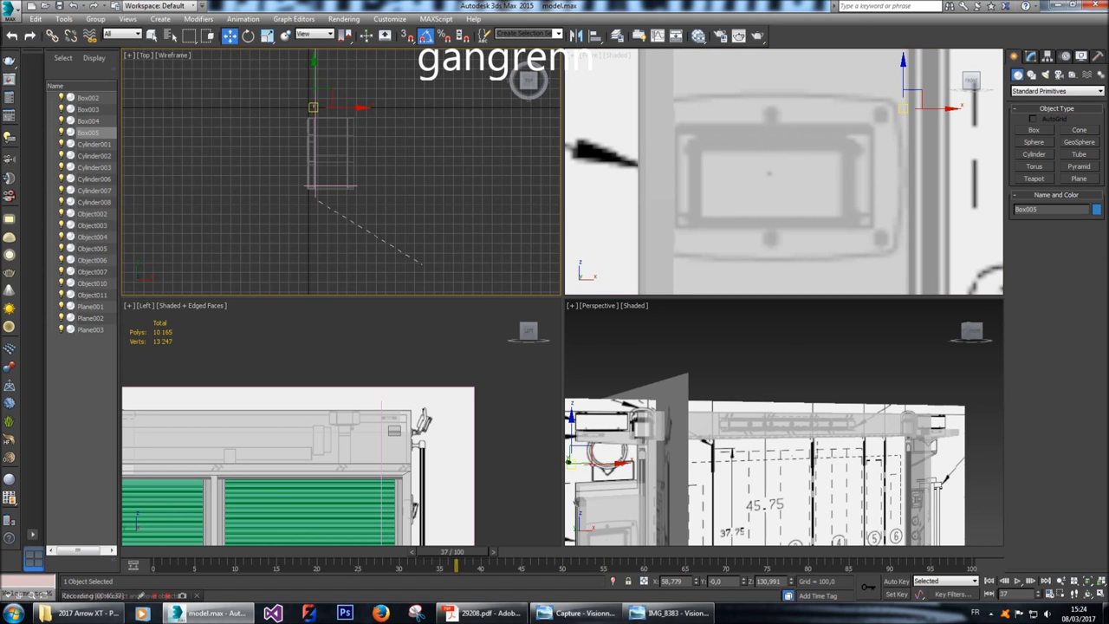
left_click_drag(314, 86, 314, 198)
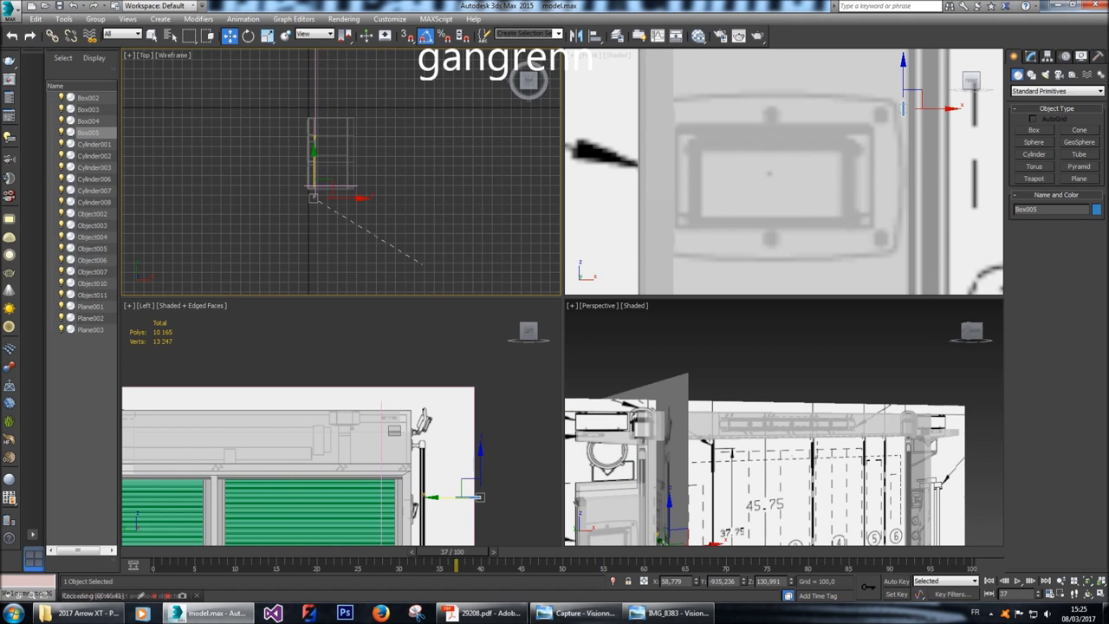
scroll(314, 197, "up", 3)
left_click_drag(327, 247, 328, 215)
Set the new Box005's Length to 5,0.
left_click(971, 80)
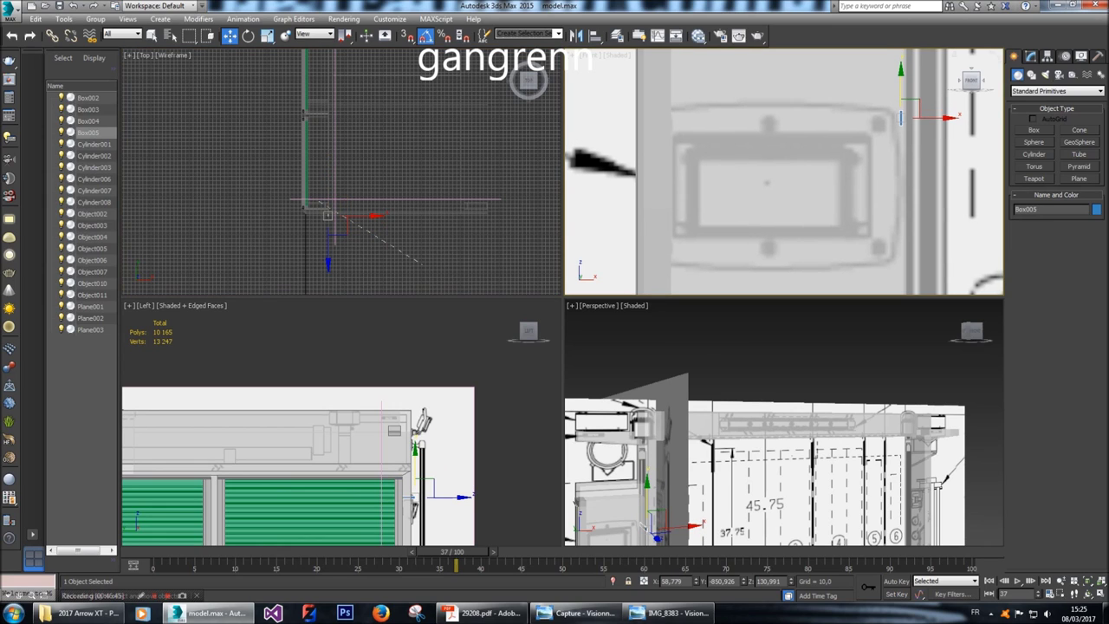
double_click(1070, 219)
type("5,0")
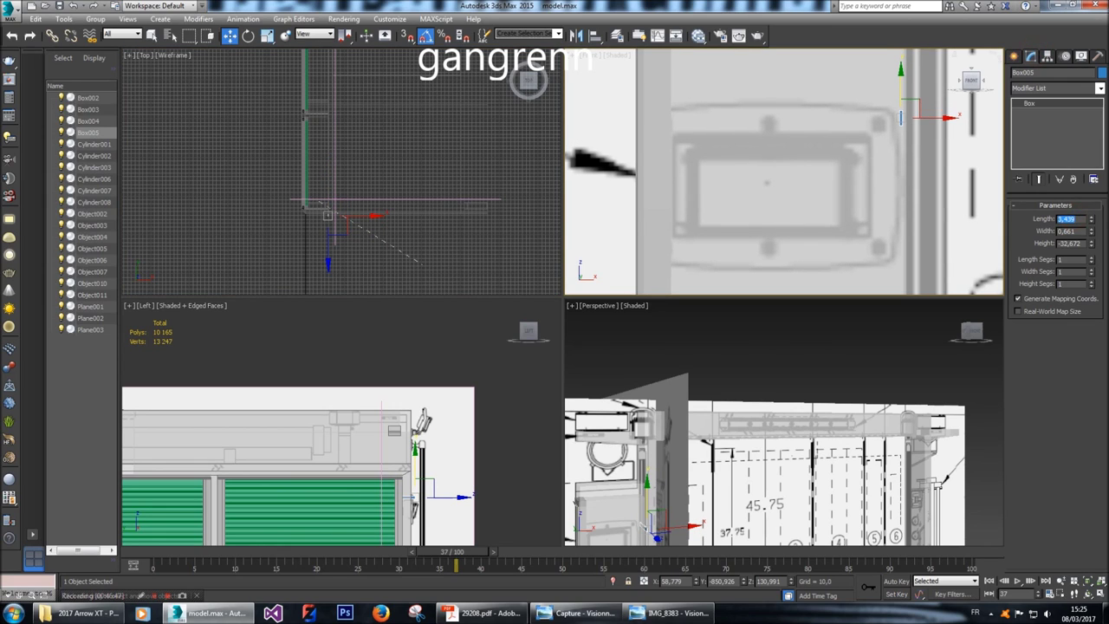
key("Return")
Convert Box005 to an Editable Poly.
right_click(906, 123)
mouse_move(931, 241)
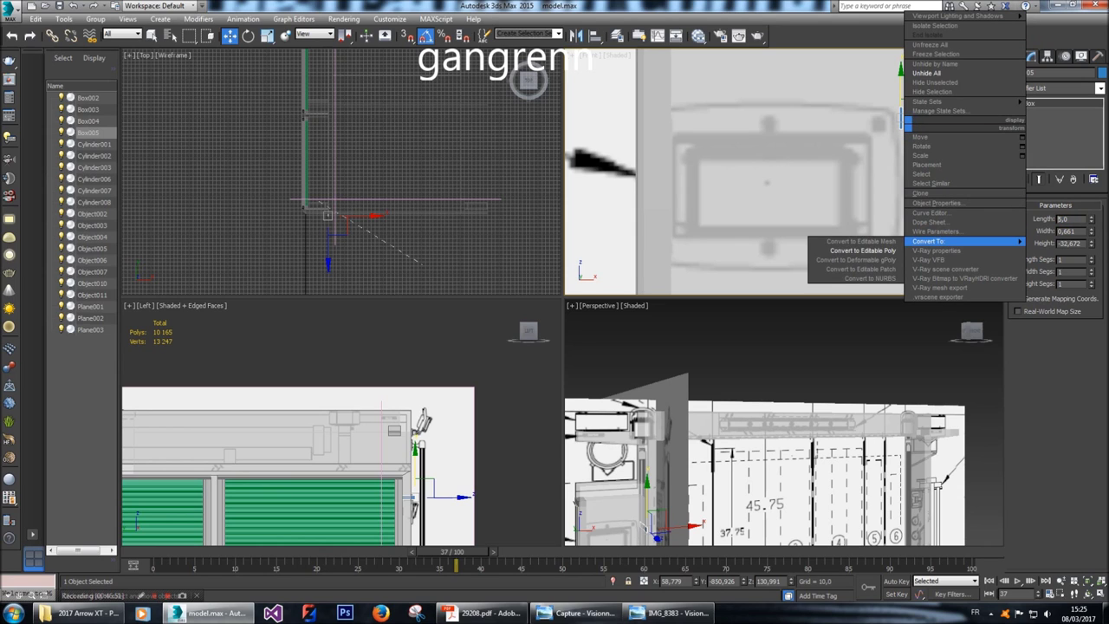
left_click(863, 251)
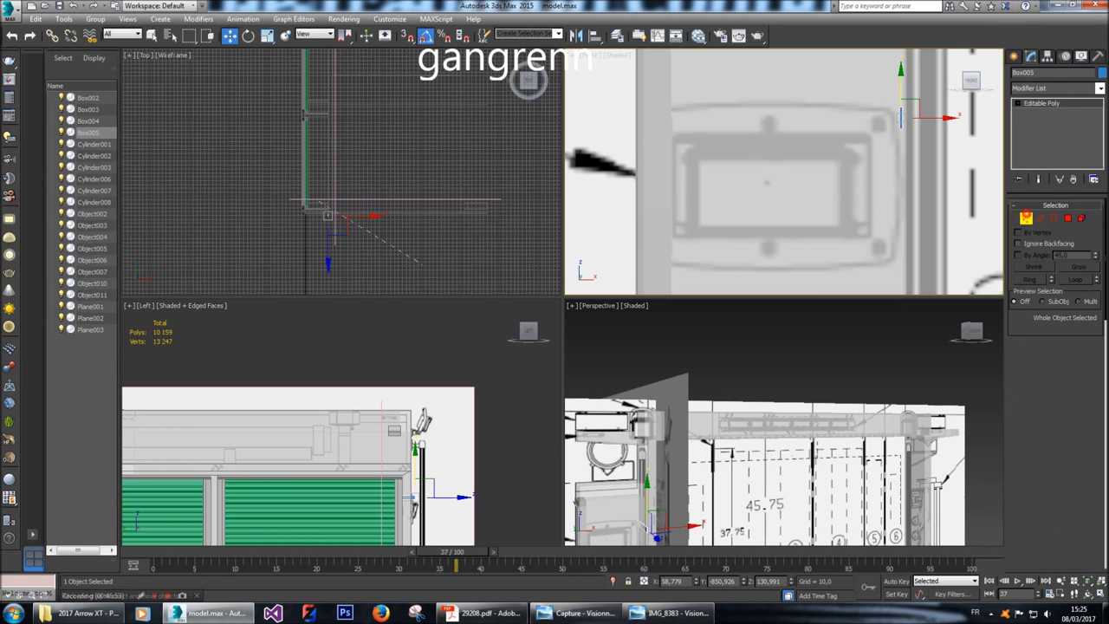
scroll(867, 251, "up", 3)
Select the box's end and edge vertices and stretch it sideways and down across the light outline.
middle_click_drag(806, 130, 775, 231)
left_click_drag(787, 95, 827, 228)
scroll(828, 174, "down", 2)
scroll(918, 173, "down", 3)
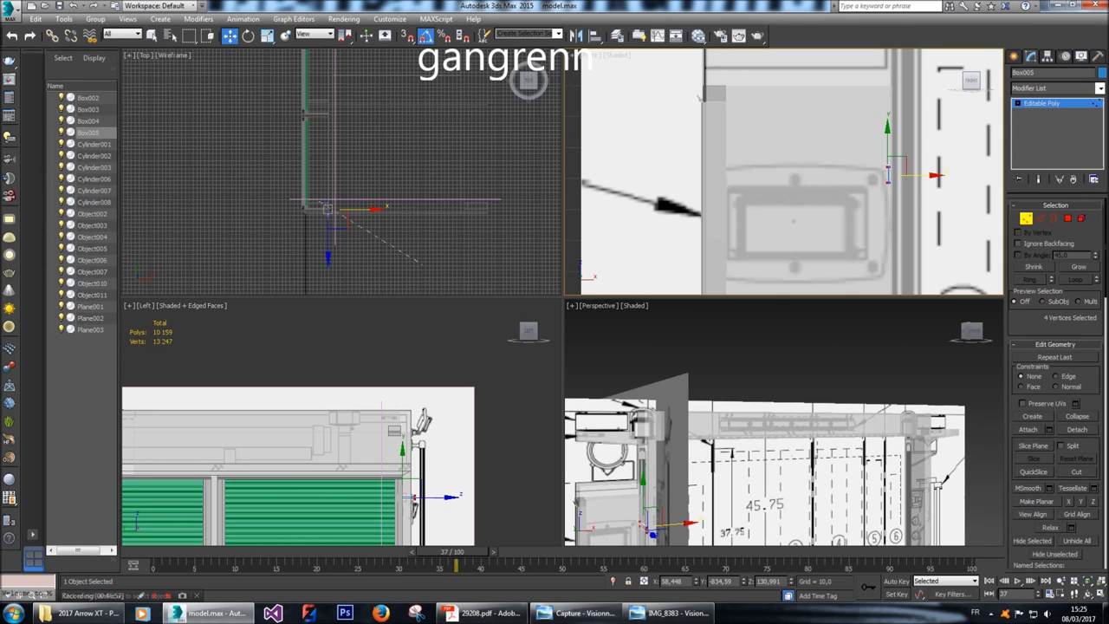
left_click_drag(934, 175, 762, 175)
left_click_drag(693, 156, 897, 189)
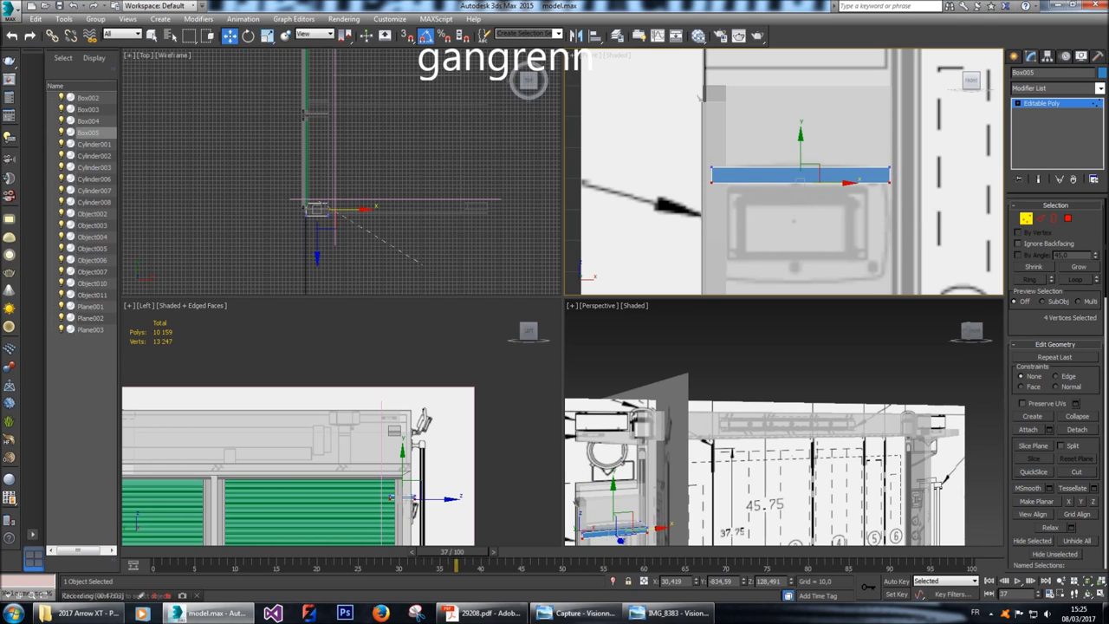
left_click_drag(800, 136, 800, 203)
Fine-tune the selected vertices up and down to match the rear light outline.
key("z")
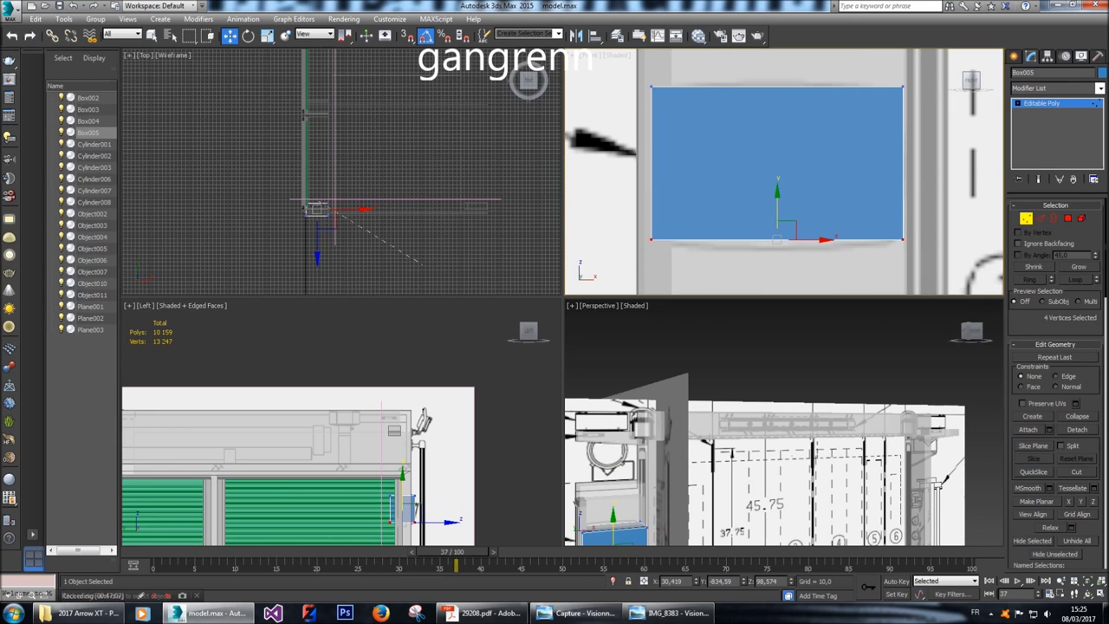
scroll(780, 221, "up", 2)
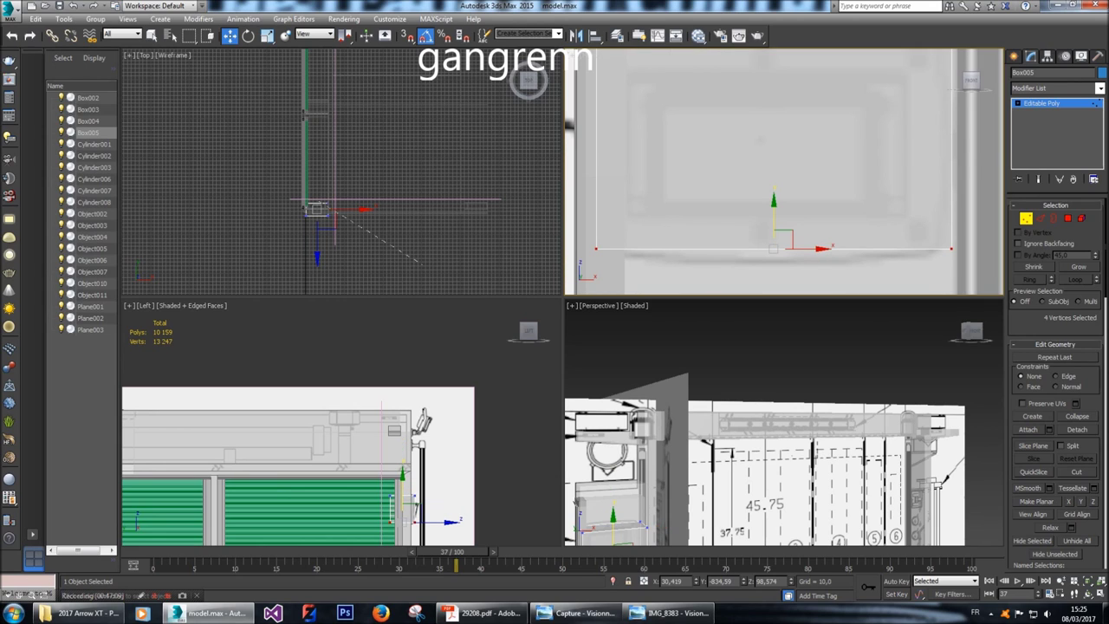
left_click_drag(774, 224, 774, 250)
scroll(780, 174, "down", 3)
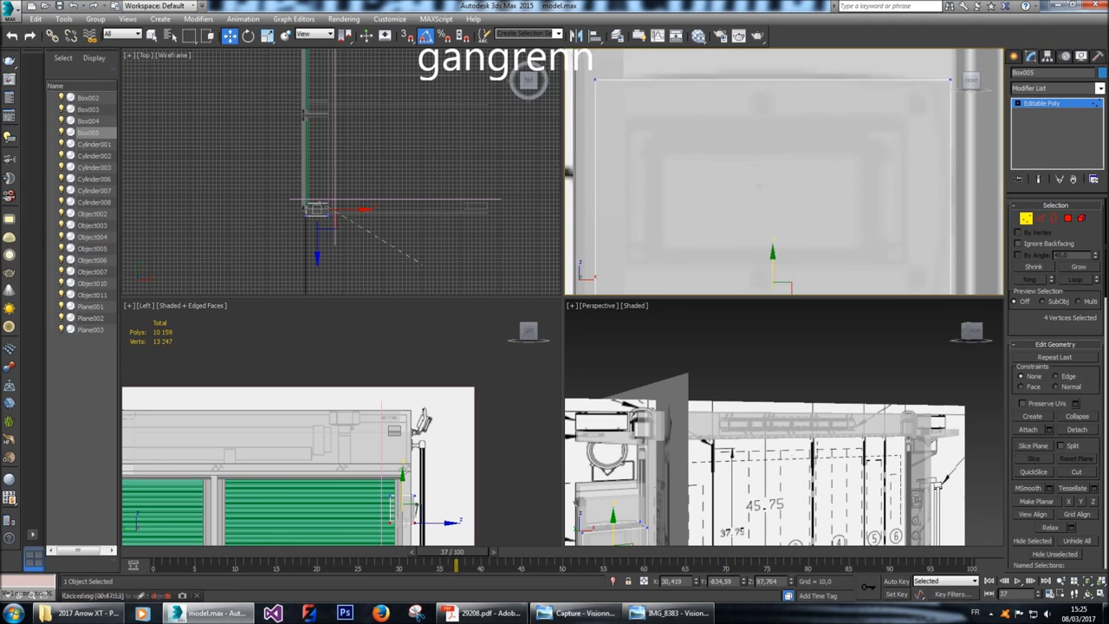
left_click_drag(776, 251, 773, 143)
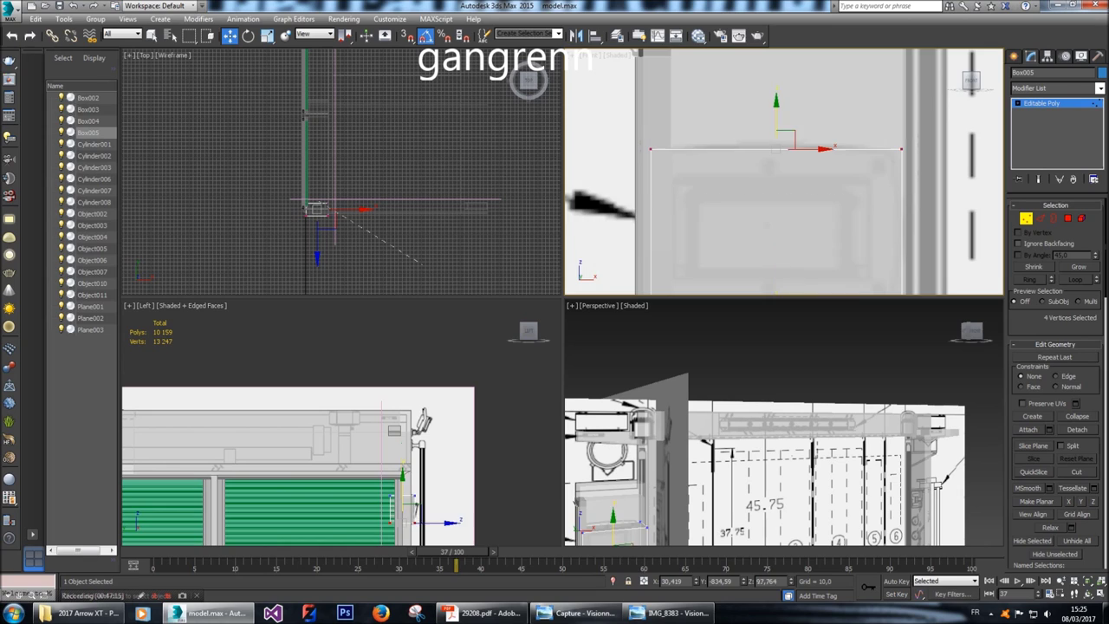
middle_click_drag(773, 143, 693, 143)
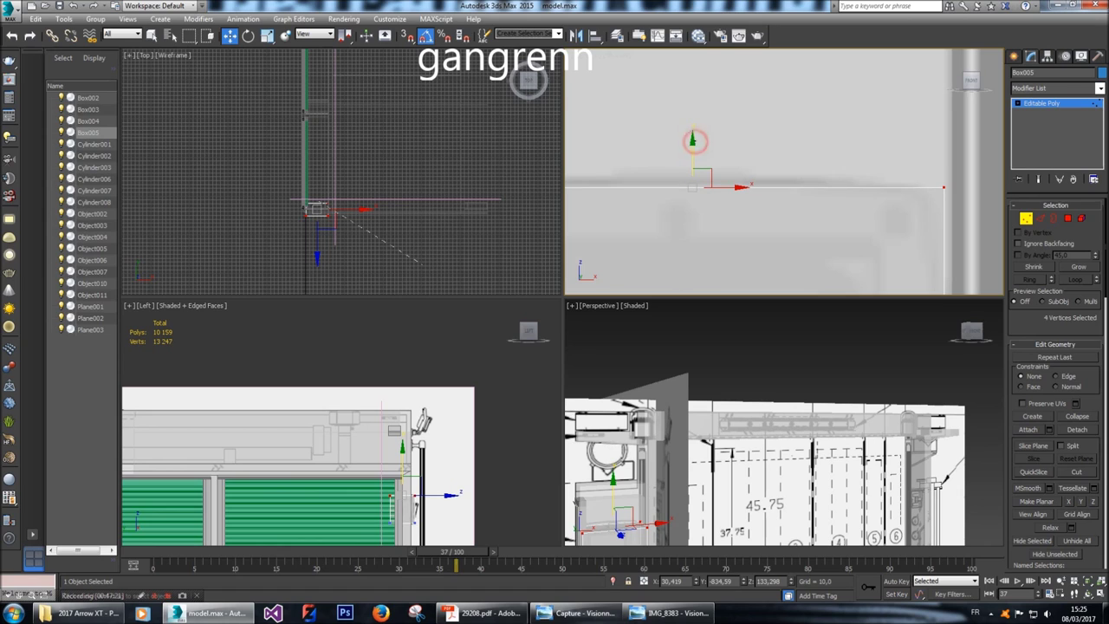
left_click(698, 143)
scroll(660, 84, "down", 6)
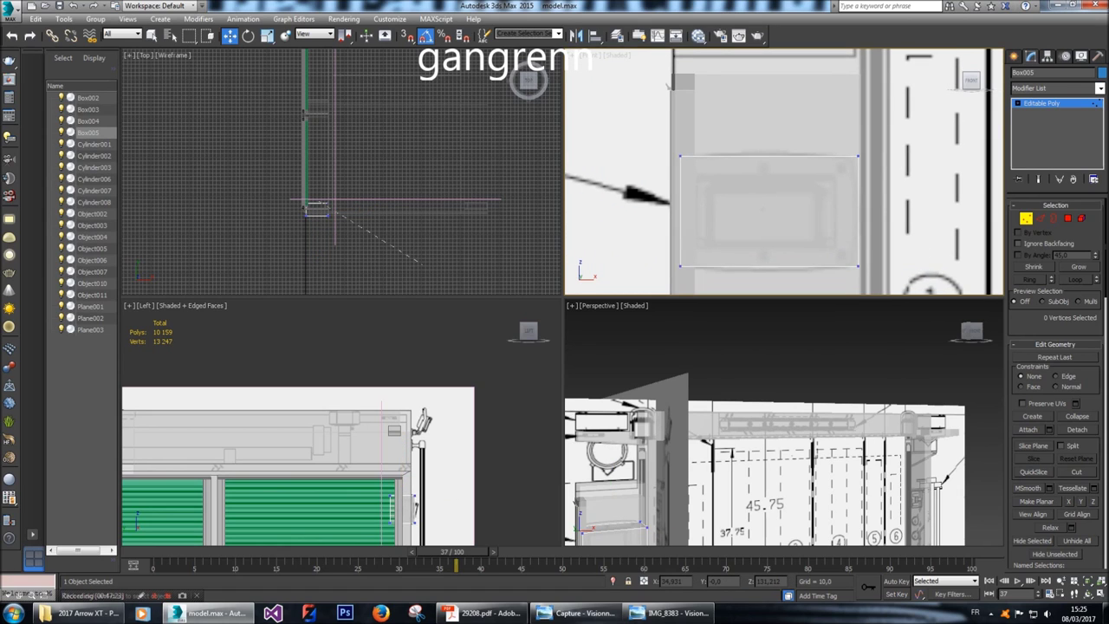
key("2")
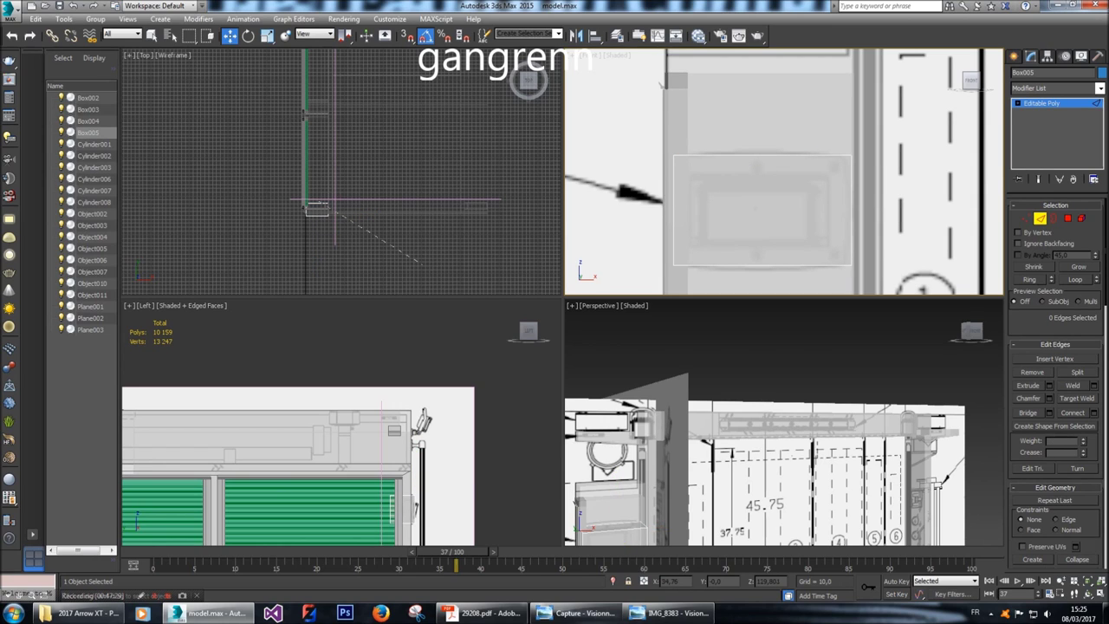
Select the light box's front face and start an Inset with amount 3.0.
left_click(1068, 218)
left_click(789, 207)
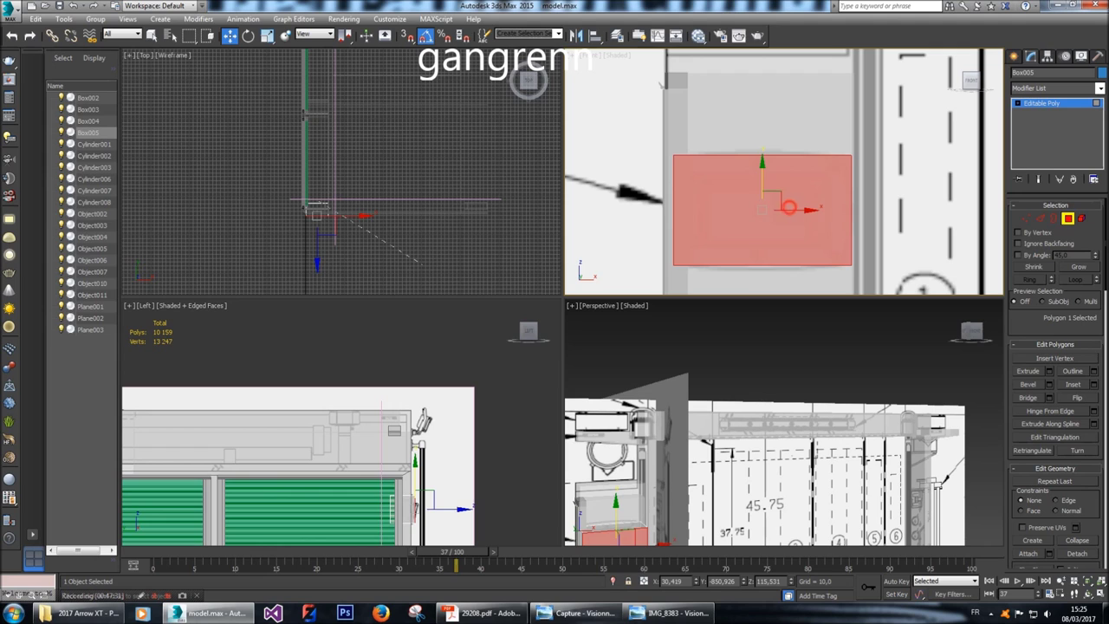
scroll(317, 206, "up", 2)
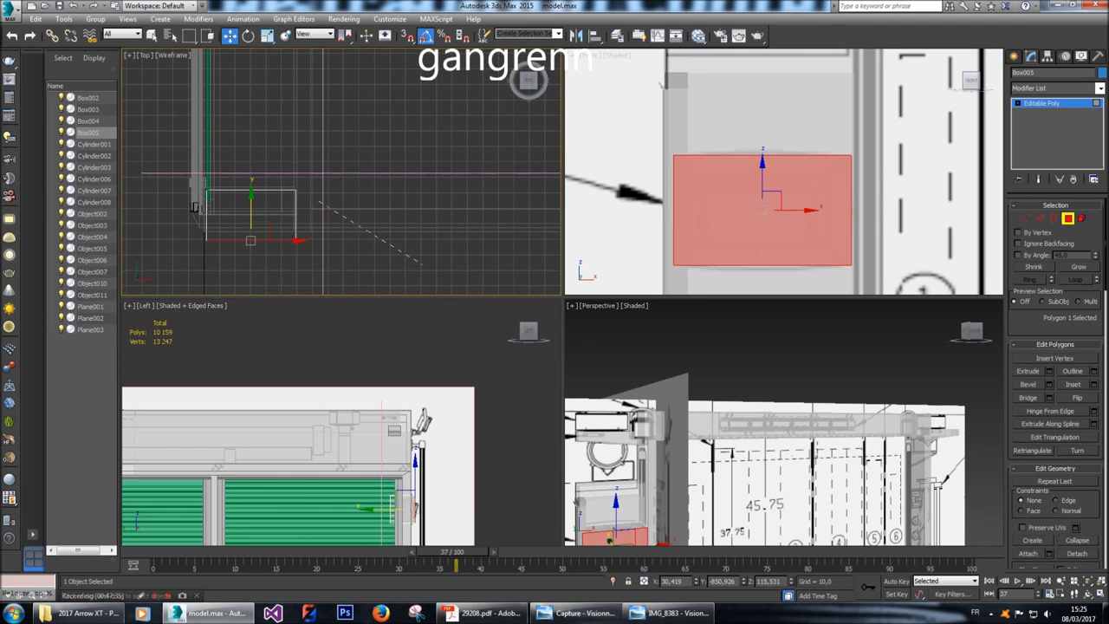
left_click(1093, 384)
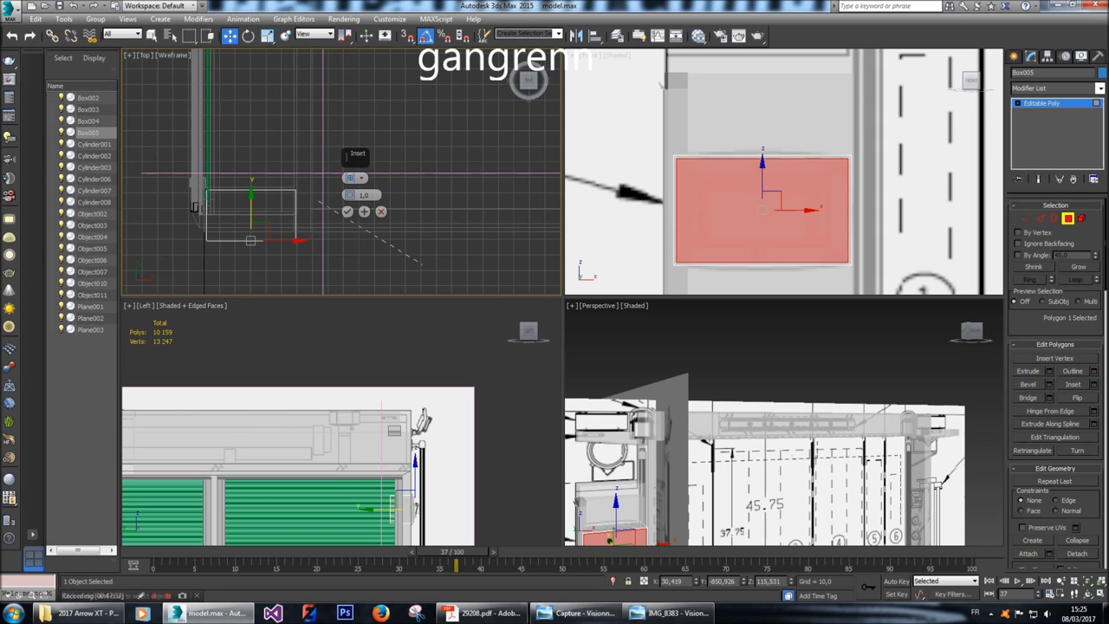
right_click(763, 225)
left_click(806, 195)
type("3")
key("Return")
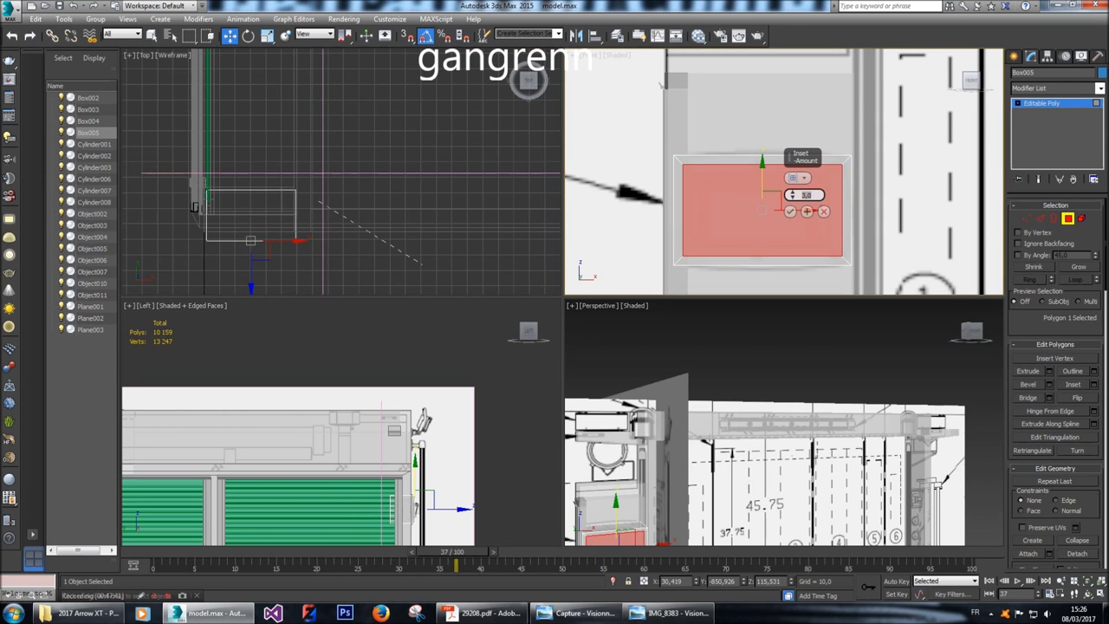
Try inset amounts 5, 8 and 7, then settle on 6.0 and confirm the inset.
scroll(891, 183, "up", 3)
type("5")
key("Return")
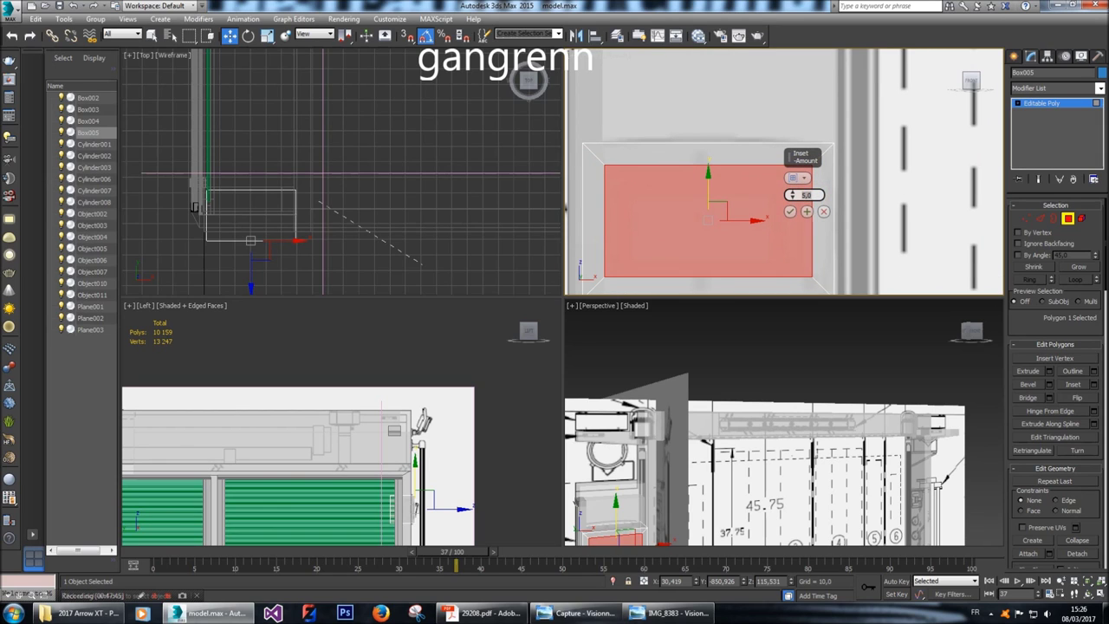
middle_click_drag(784, 173, 696, 155)
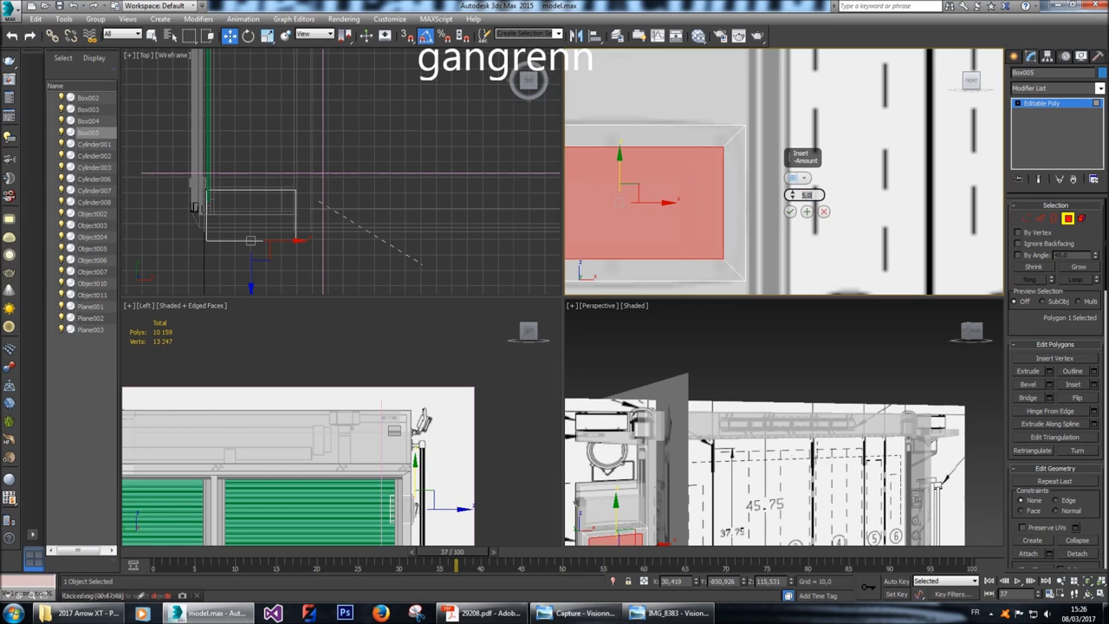
double_click(806, 195)
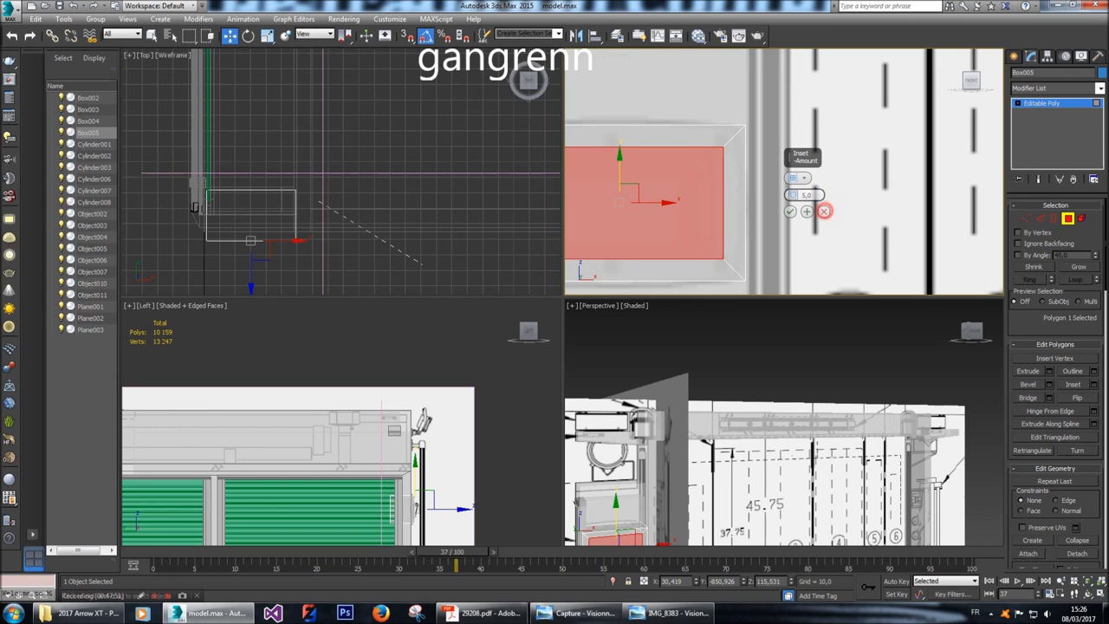
type("8")
key("Return")
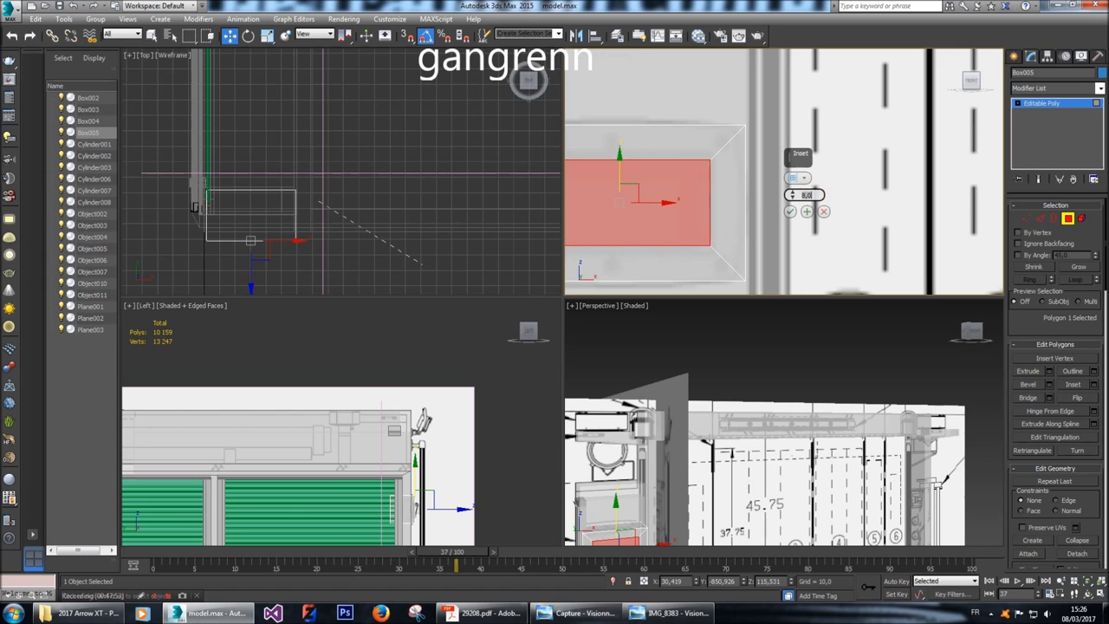
middle_click_drag(815, 208, 856, 205)
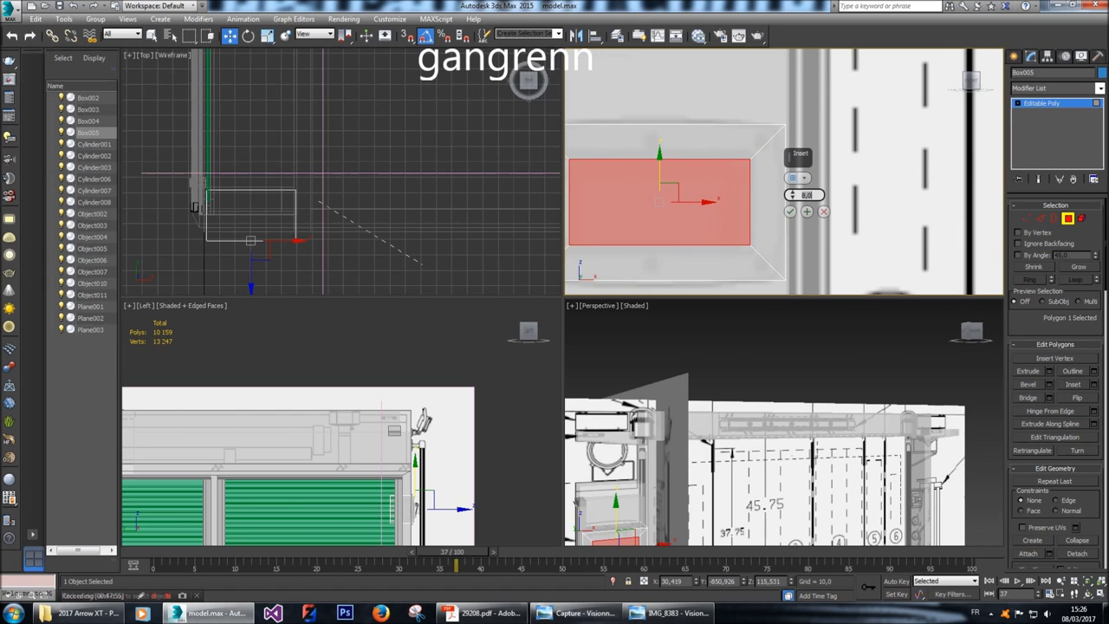
key("Return")
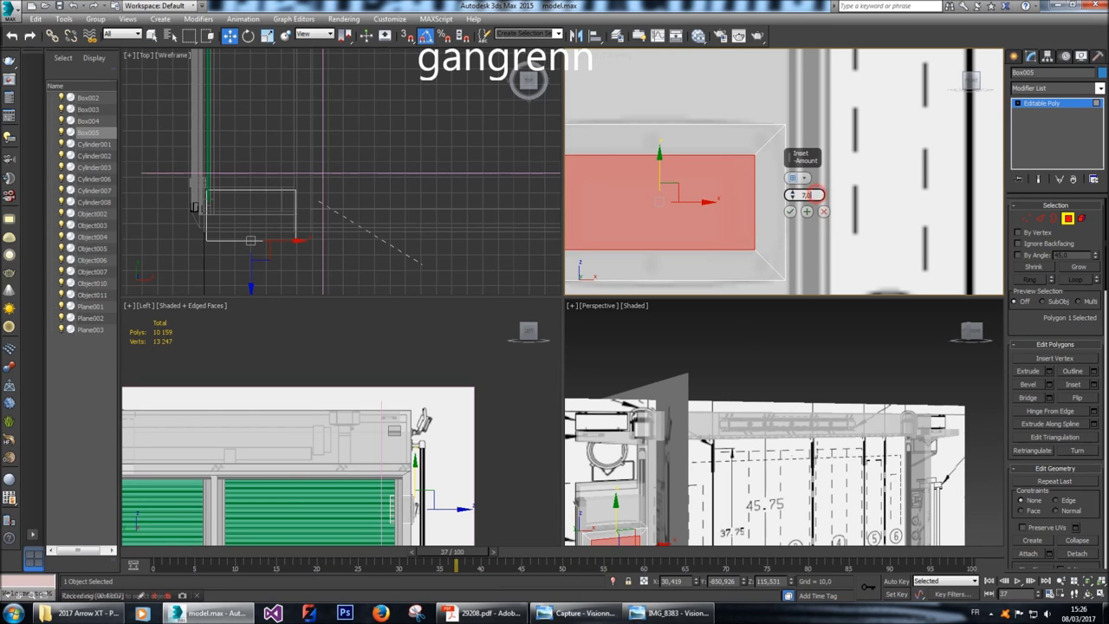
type("6")
key("Return")
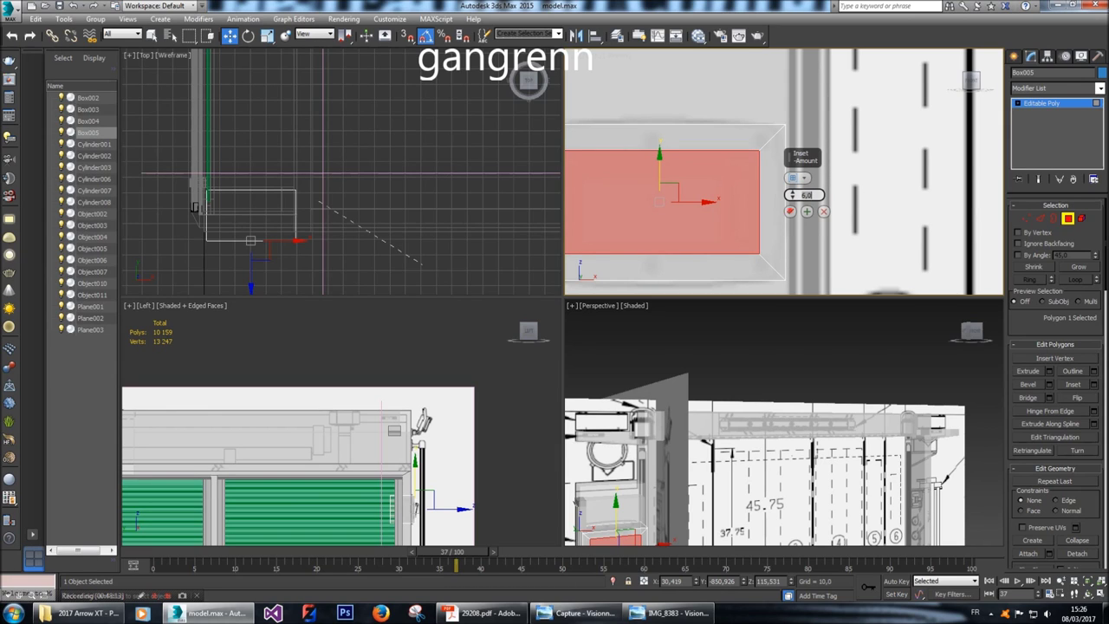
left_click(790, 211)
Open the truck's reference photos in Windows Photo Viewer.
middle_click_drag(793, 216, 830, 225)
scroll(832, 225, "down", 2)
scroll(785, 422, "up", 5)
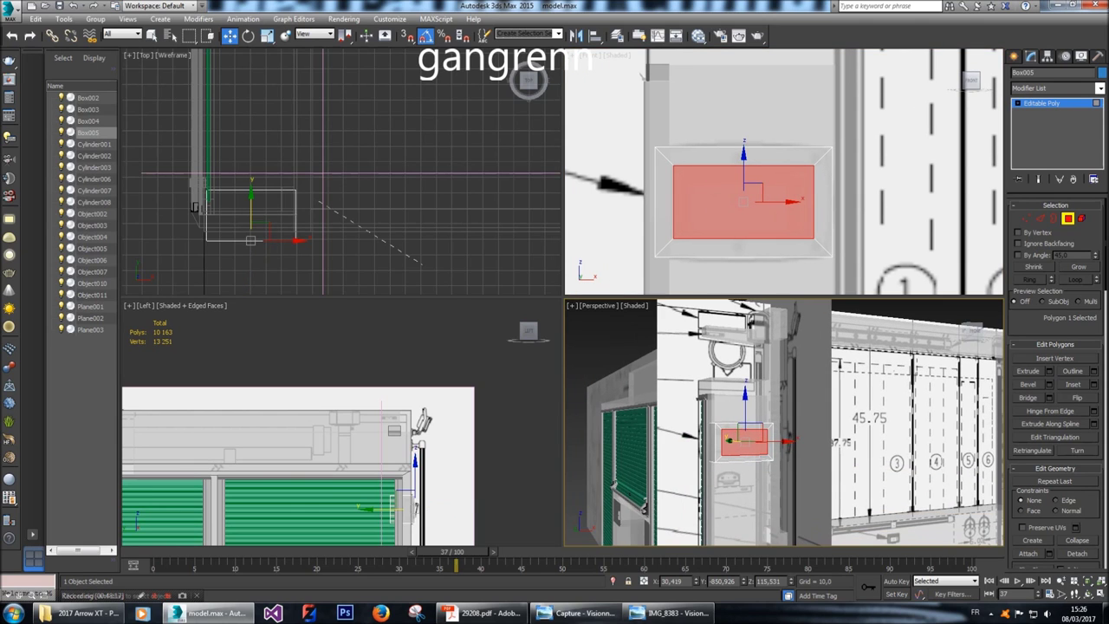
middle_click(911, 251)
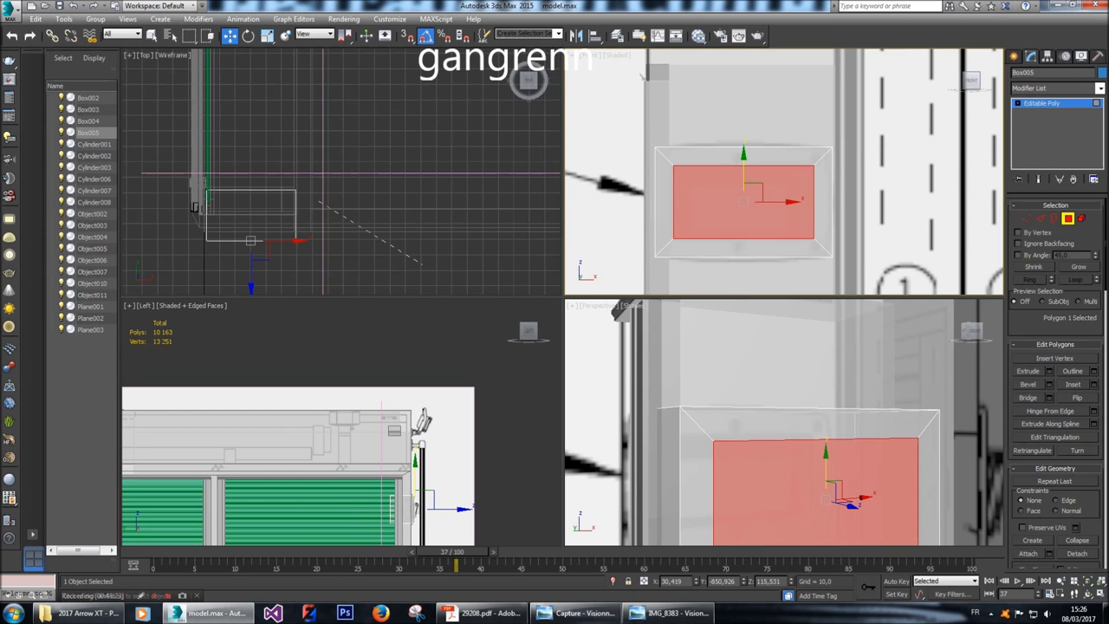
mouse_move(576, 613)
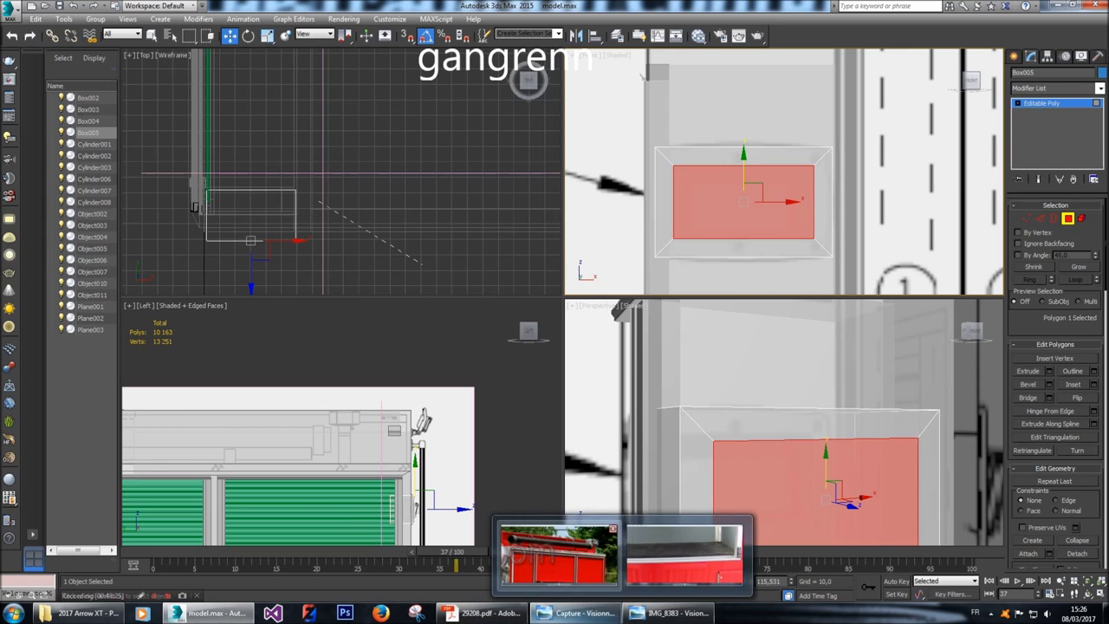
left_click(683, 554)
key("alt+F4")
left_click(577, 612)
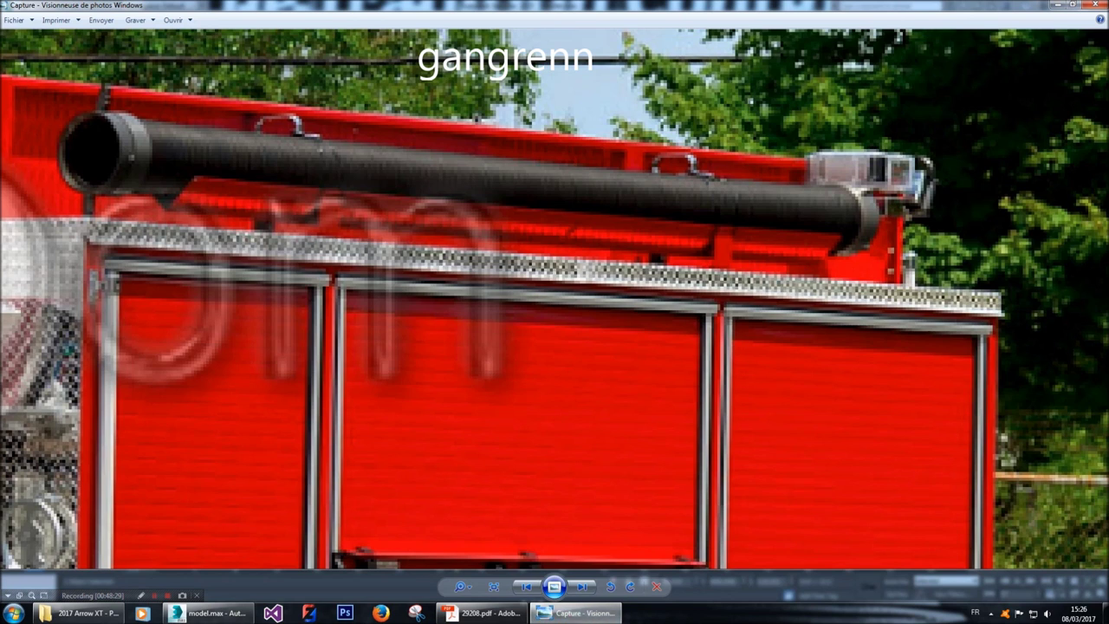
key("Right")
key("Right")
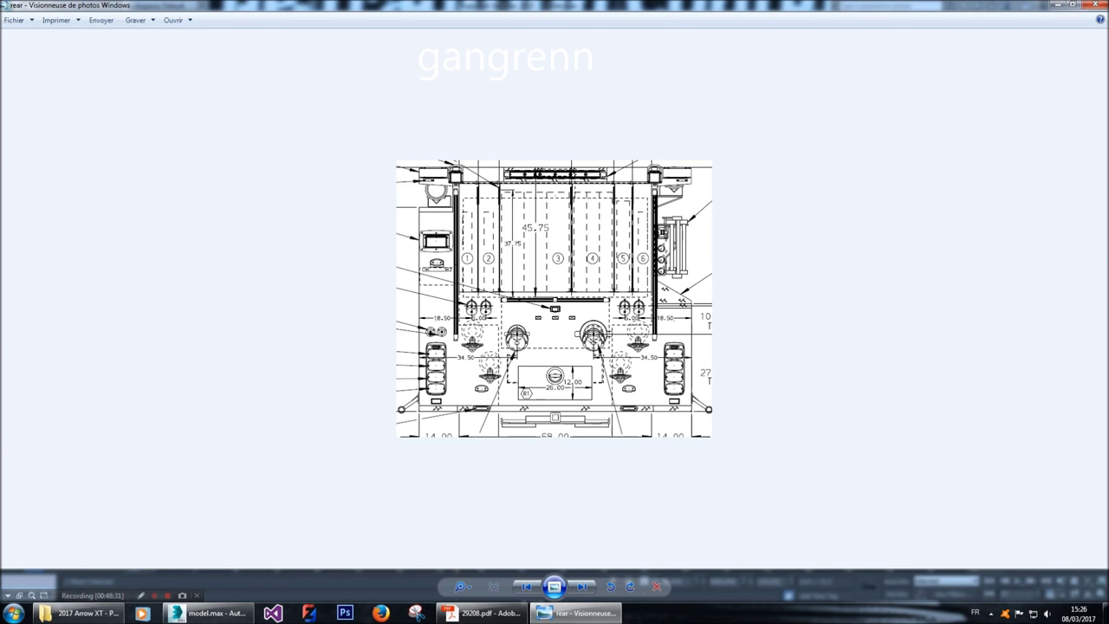
scroll(553, 275, "up", 4)
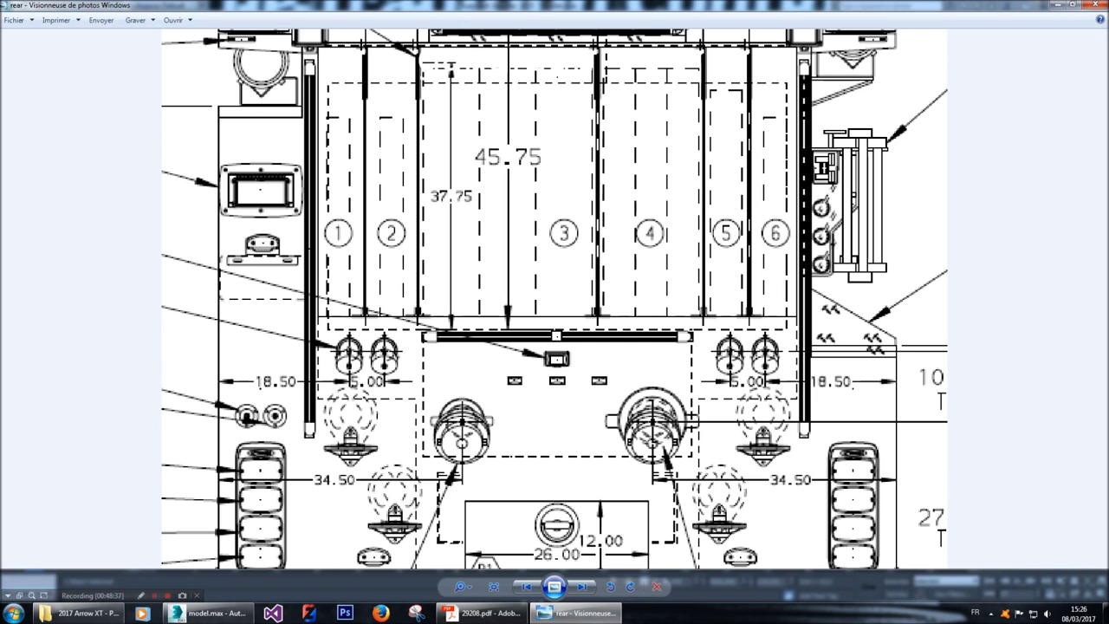
left_click(211, 612)
middle_click_drag(852, 503, 819, 425, "alt")
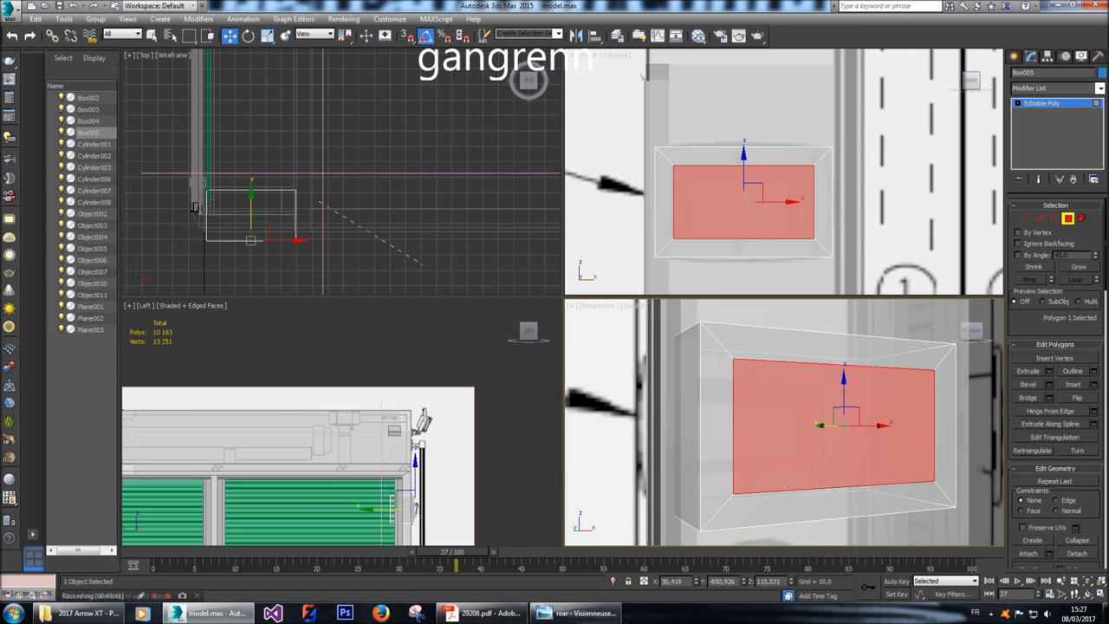
left_click(1049, 371)
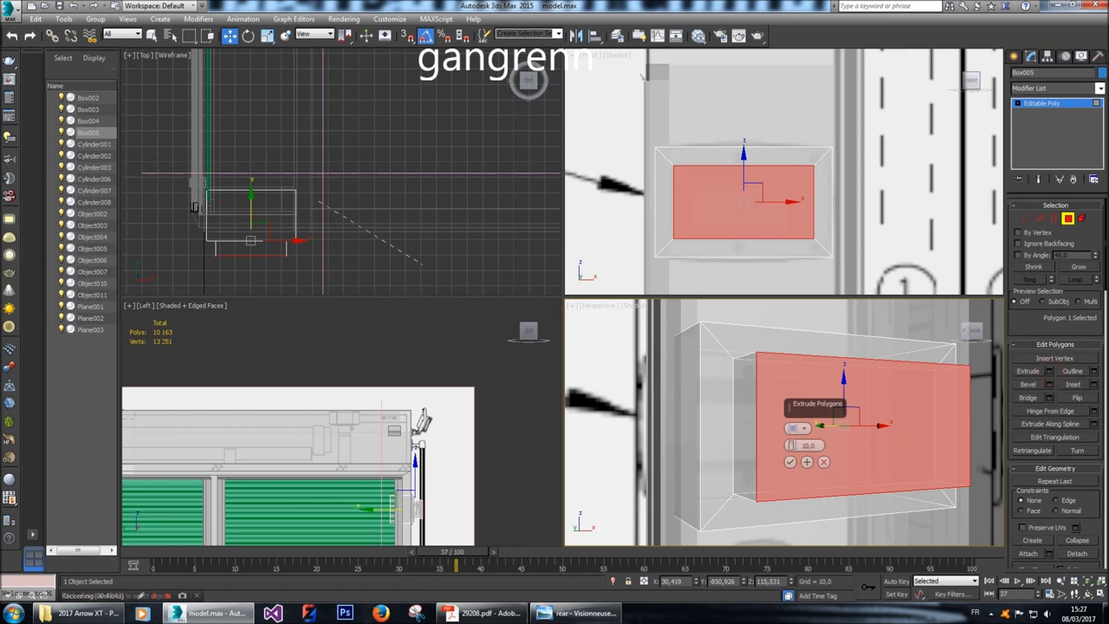
Extrude the inset face inward, deepening it from -10 through -15 to -20.
type("-10")
key("Return")
type("-15")
key("Return")
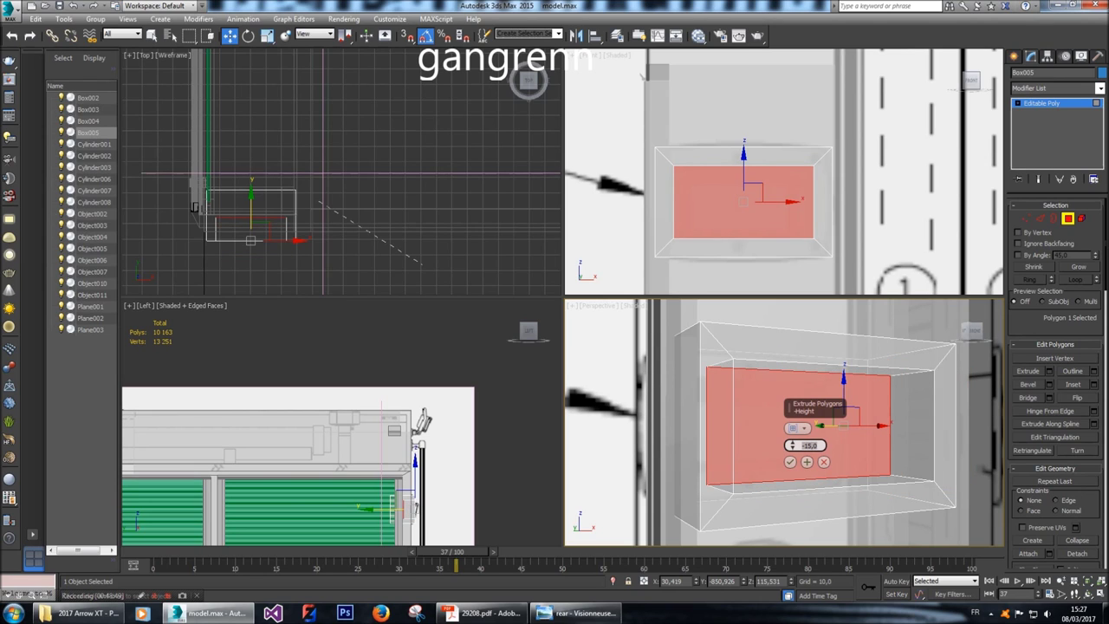
type("-20")
key("Return")
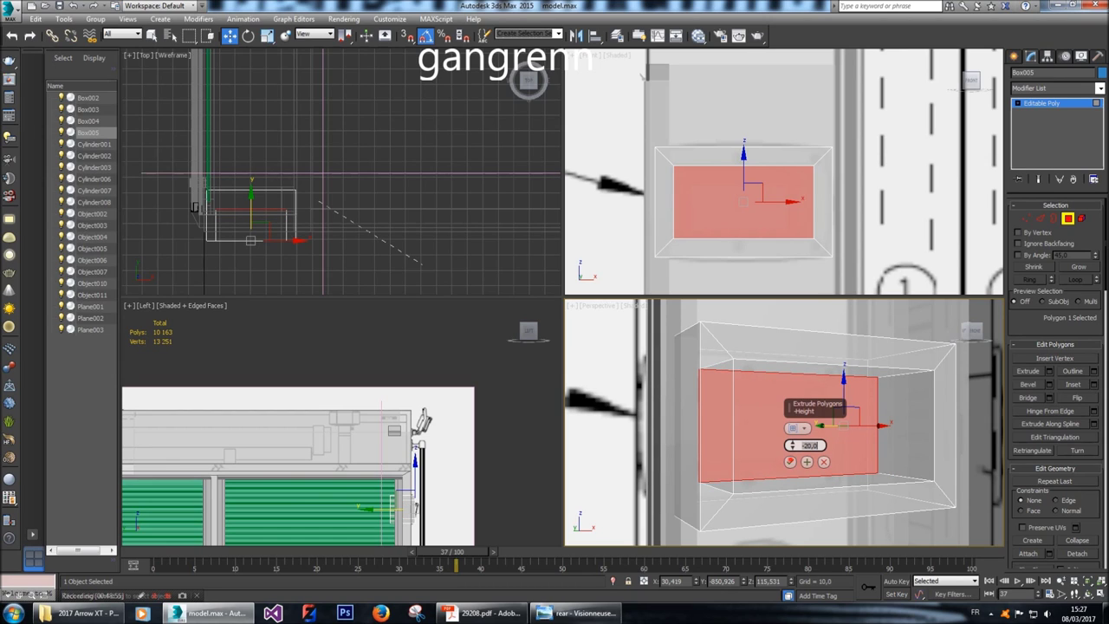
left_click(789, 461)
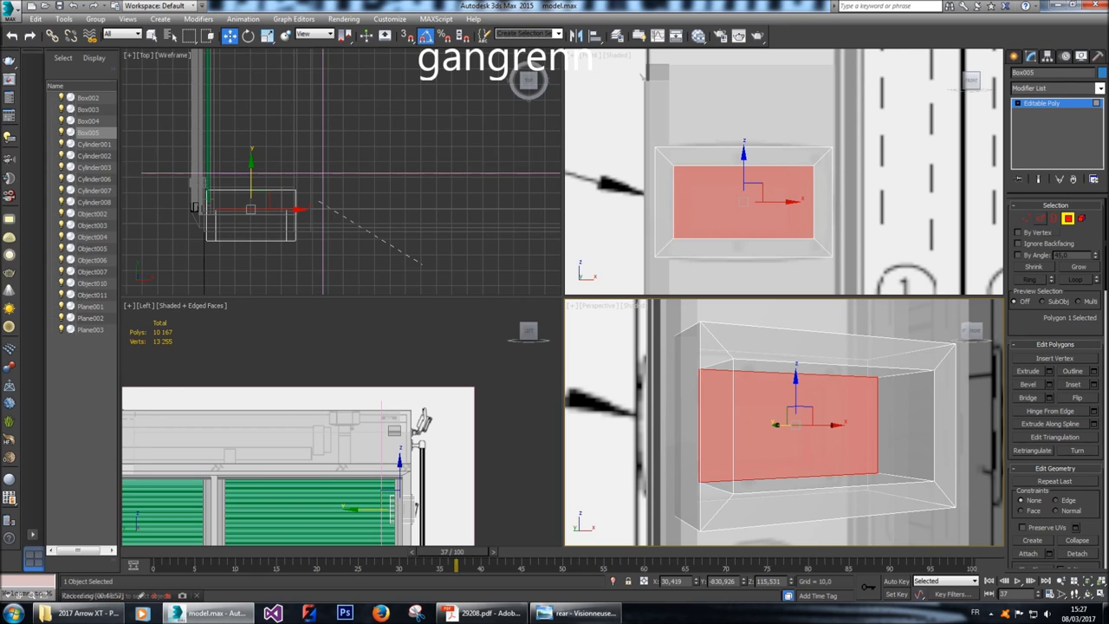
Select the recess's eight horizontal edges and connect them with a vertical edge loop.
left_click(1040, 218)
left_click(196, 210)
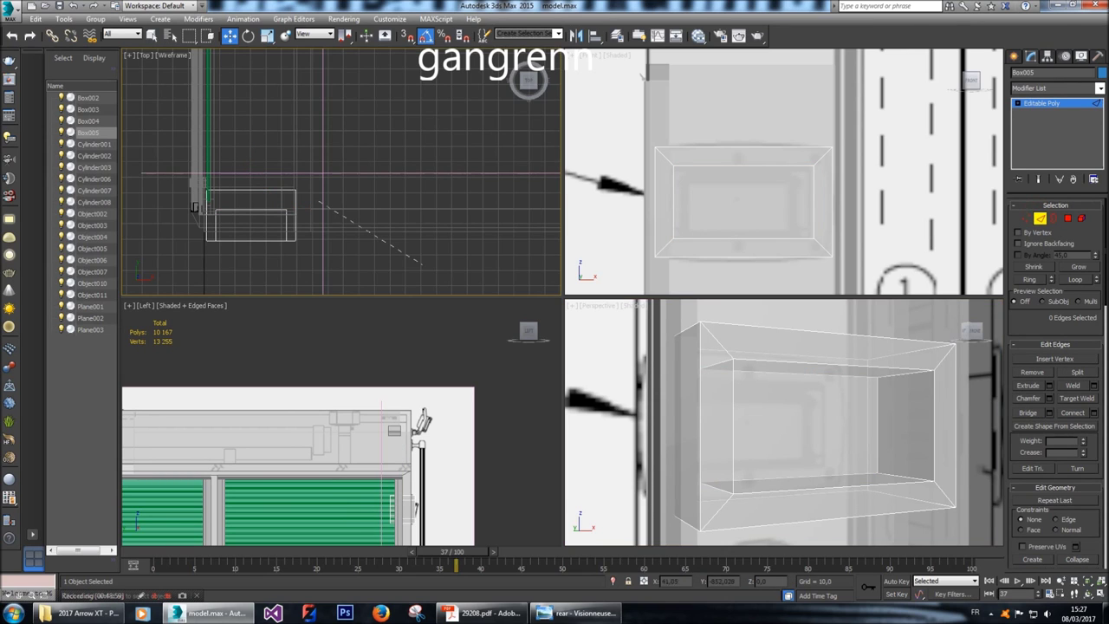
left_click_drag(210, 224, 196, 212)
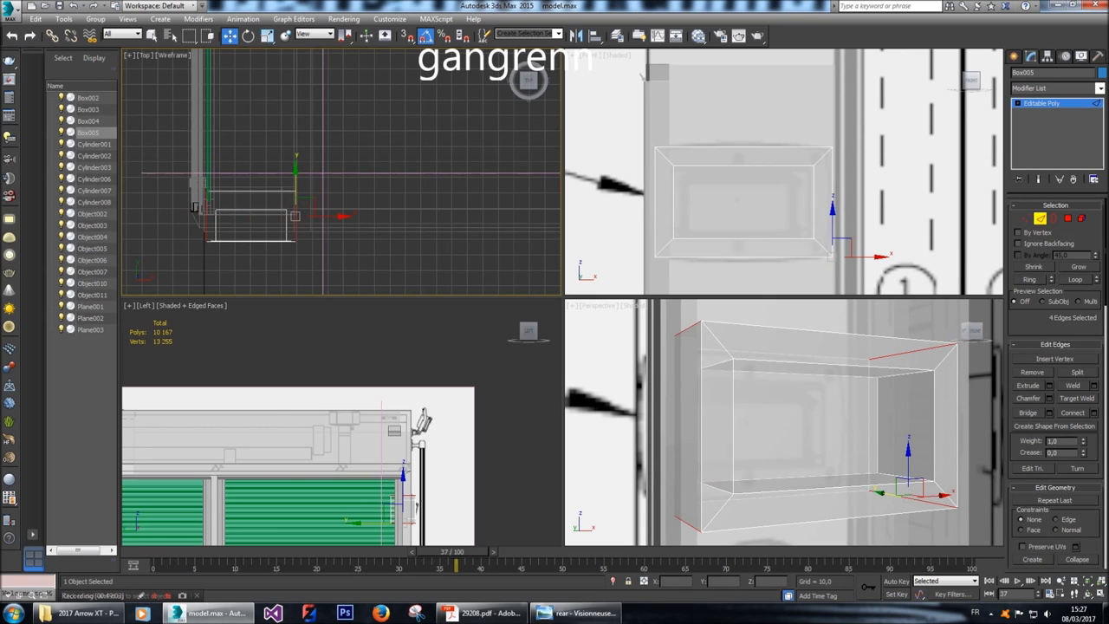
middle_click_drag(629, 153, 628, 131)
left_click(629, 131)
left_click_drag(736, 104, 747, 131)
left_click(753, 236)
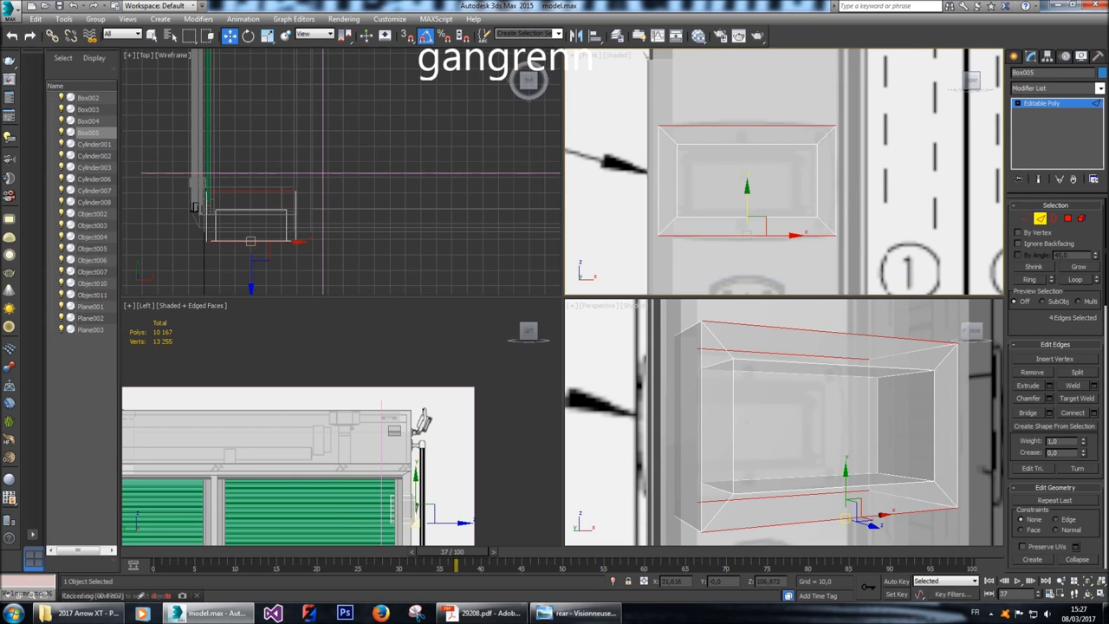
left_click(721, 165)
left_click_drag(732, 104, 735, 223)
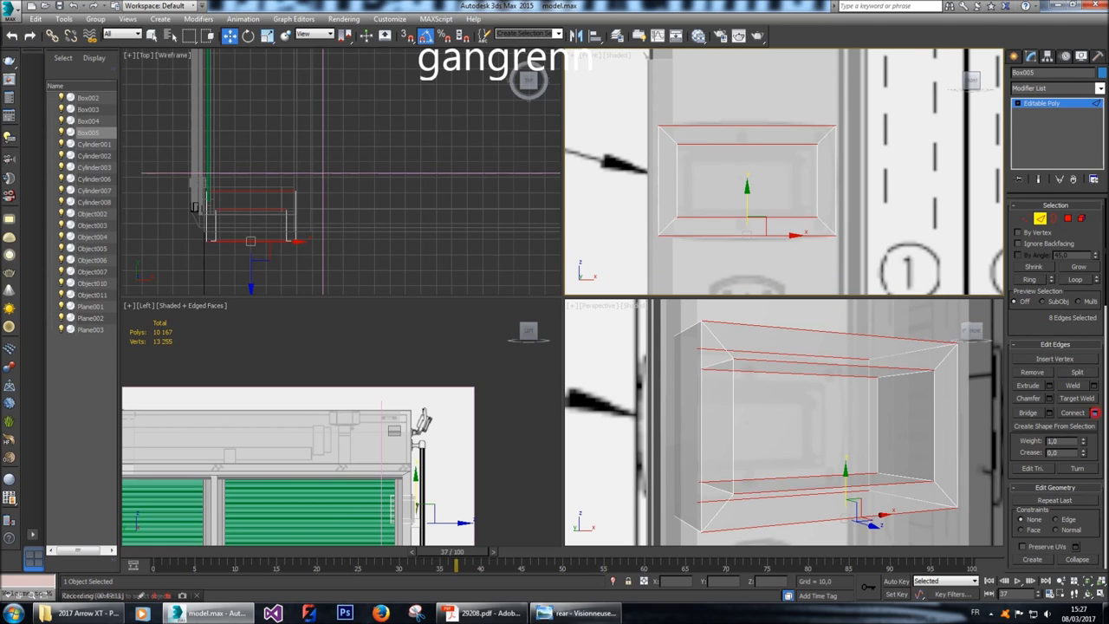
left_click(1089, 412)
left_click(791, 227)
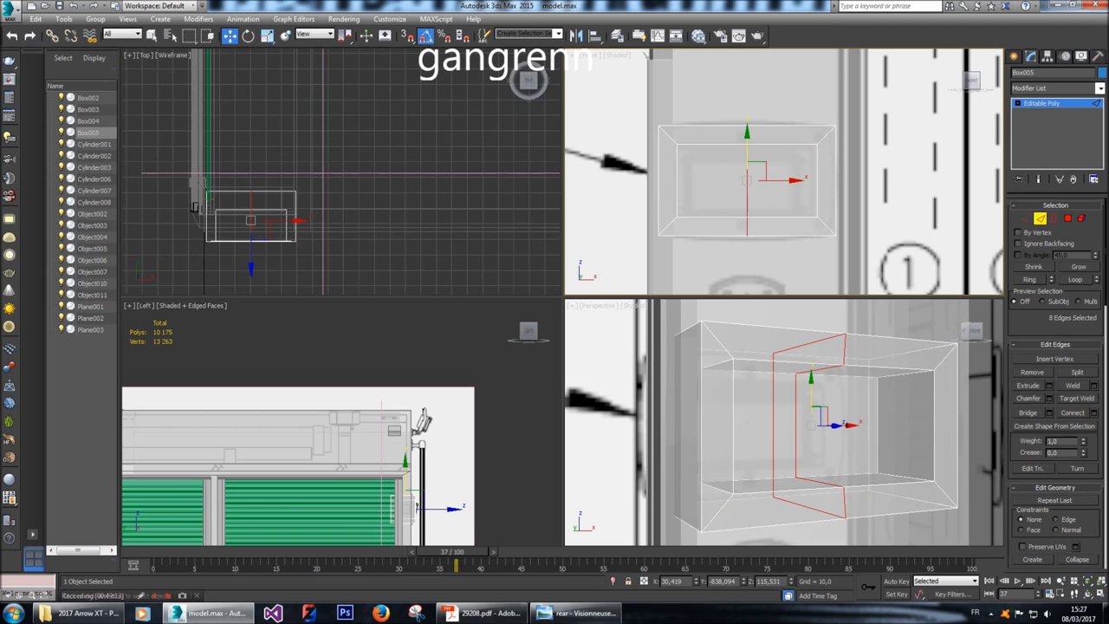
left_click(266, 36)
Select the vertical edge loop running down the middle of the light box.
scroll(737, 159, "up", 4)
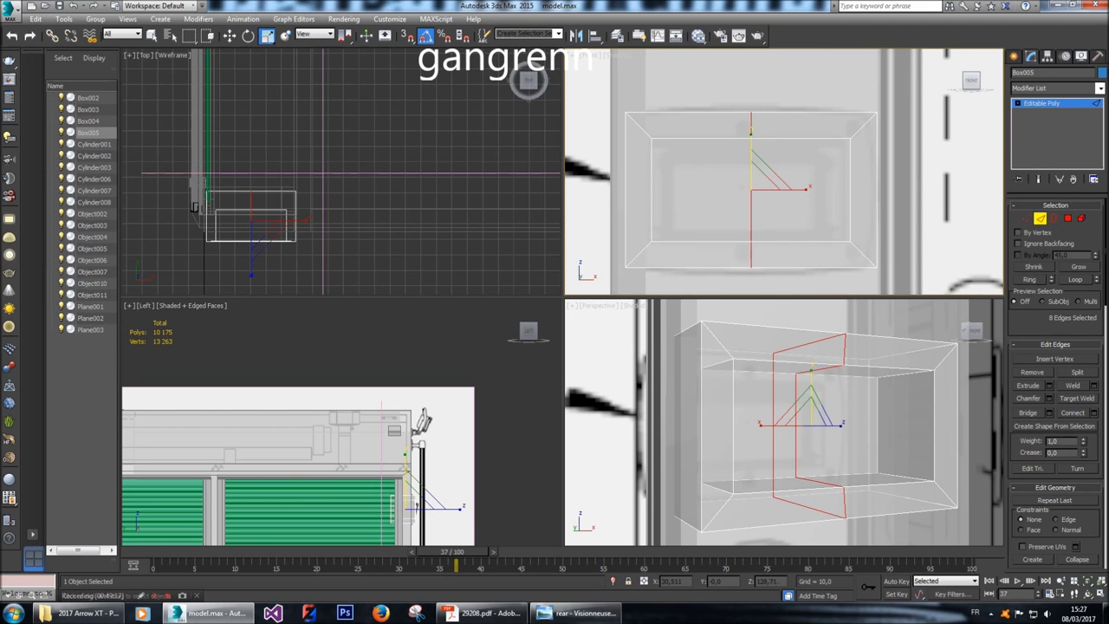
left_click(750, 129)
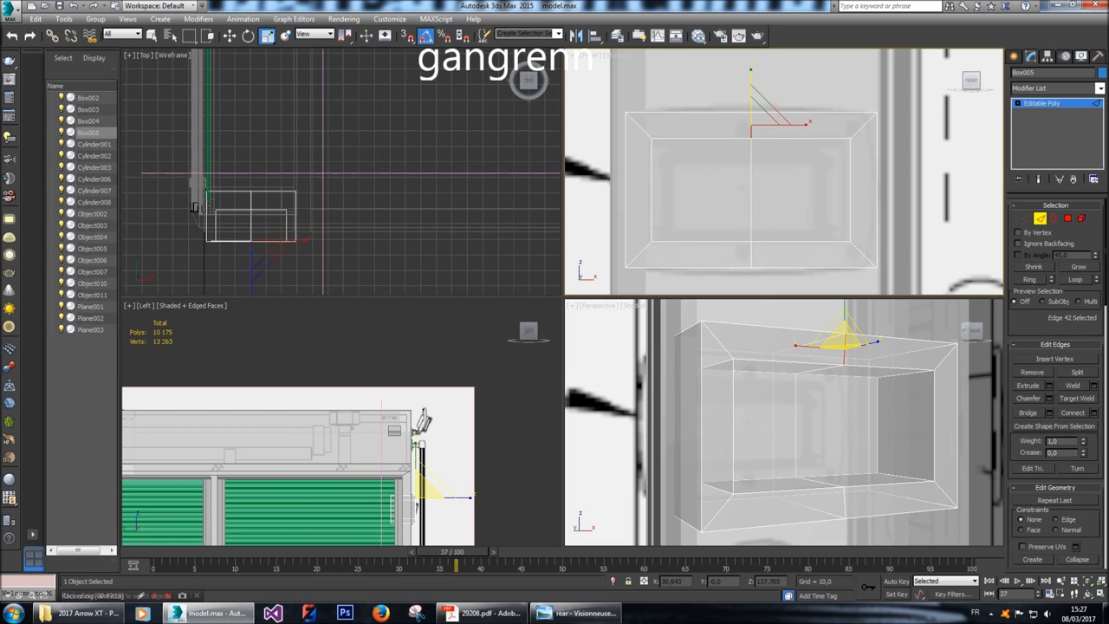
double_click(750, 134)
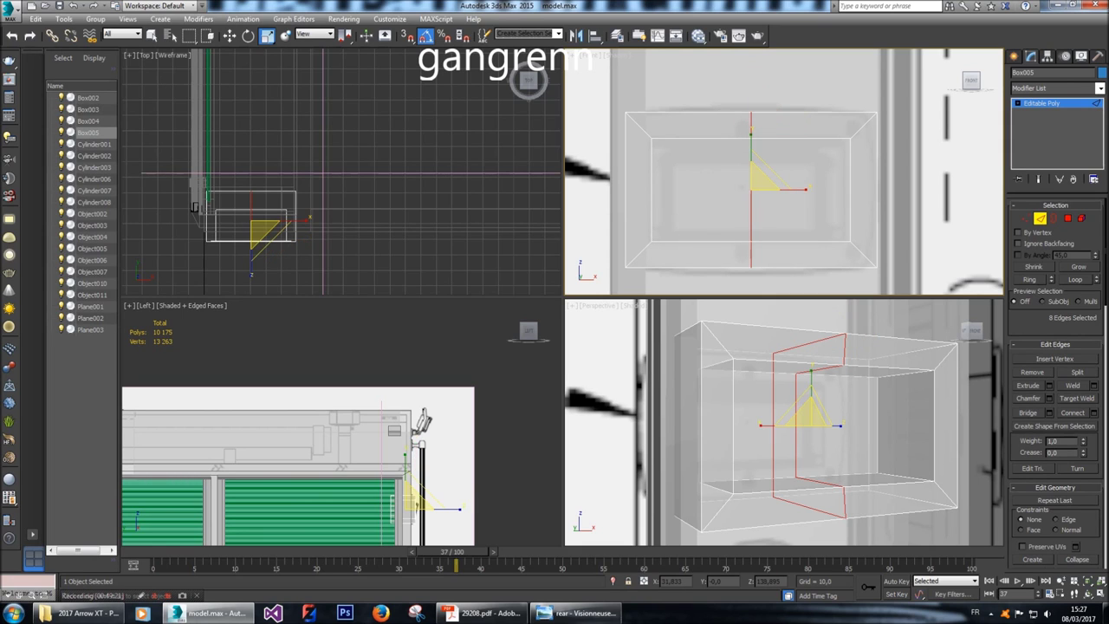
left_click(750, 130)
double_click(751, 130)
left_click(750, 130)
double_click(751, 130)
left_click(750, 199)
left_click(751, 130)
double_click(751, 130)
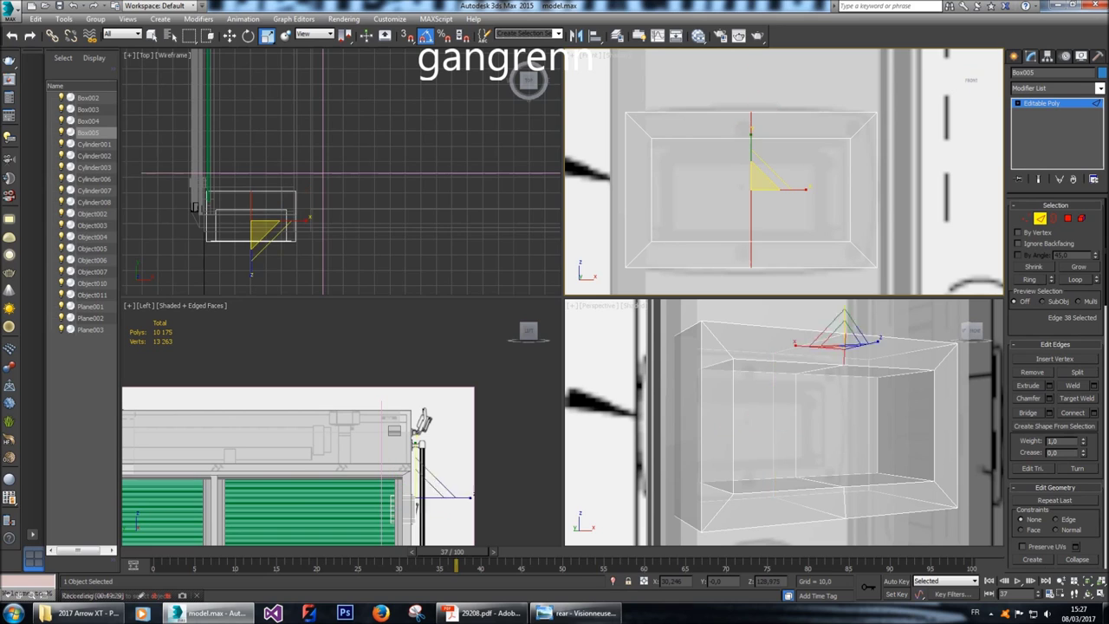
left_click(751, 131)
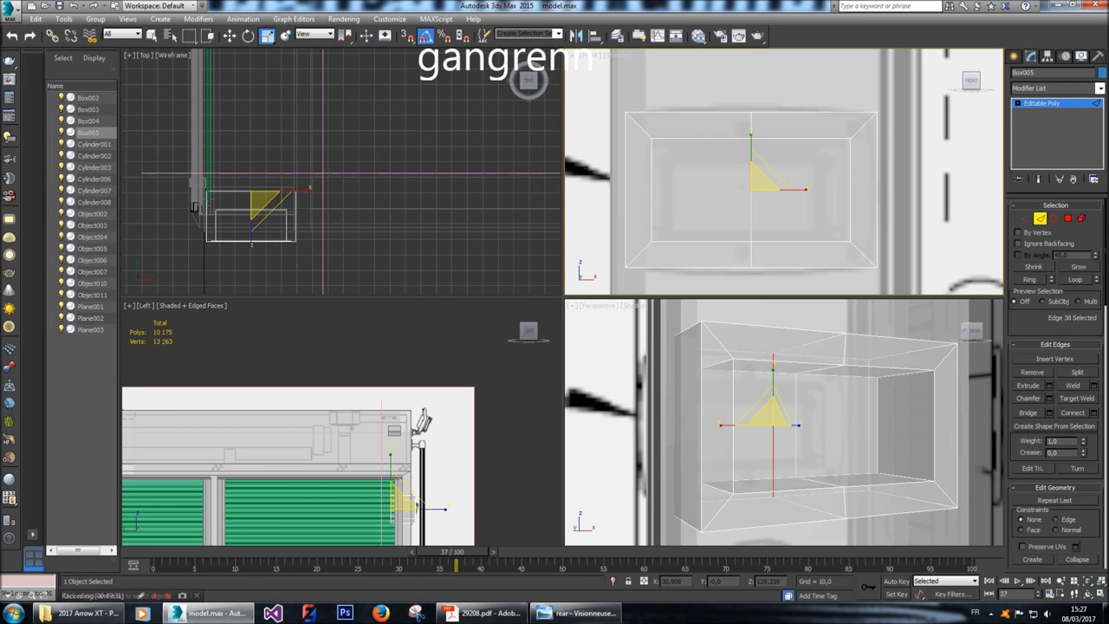
double_click(750, 130)
Select the edge loop around the light box and stretch it taller.
scroll(763, 125, "up", 3)
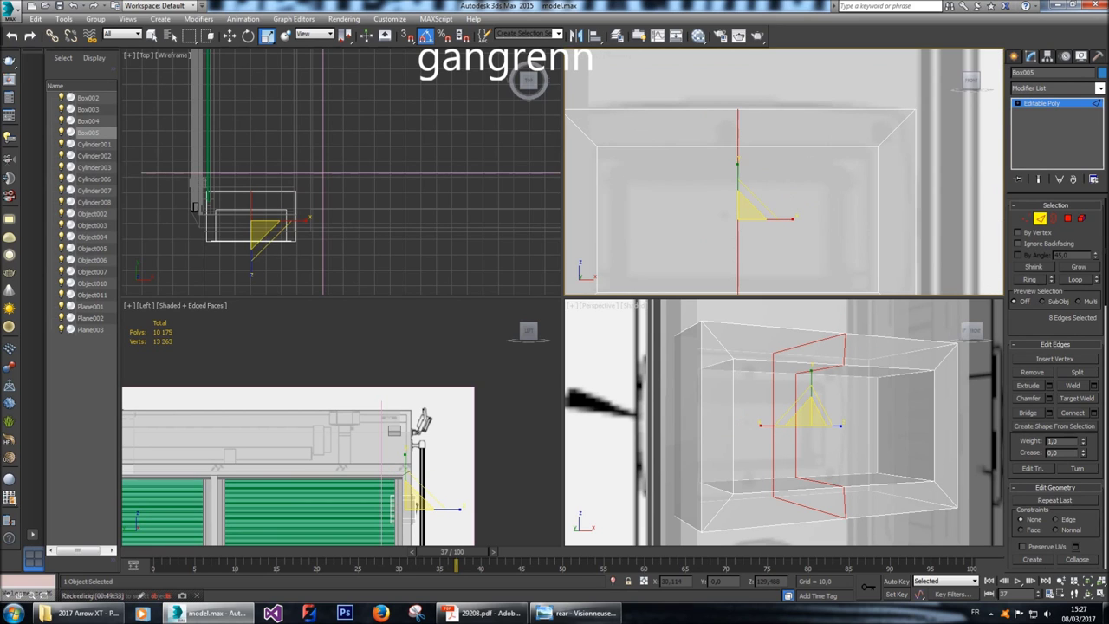
left_click(738, 165)
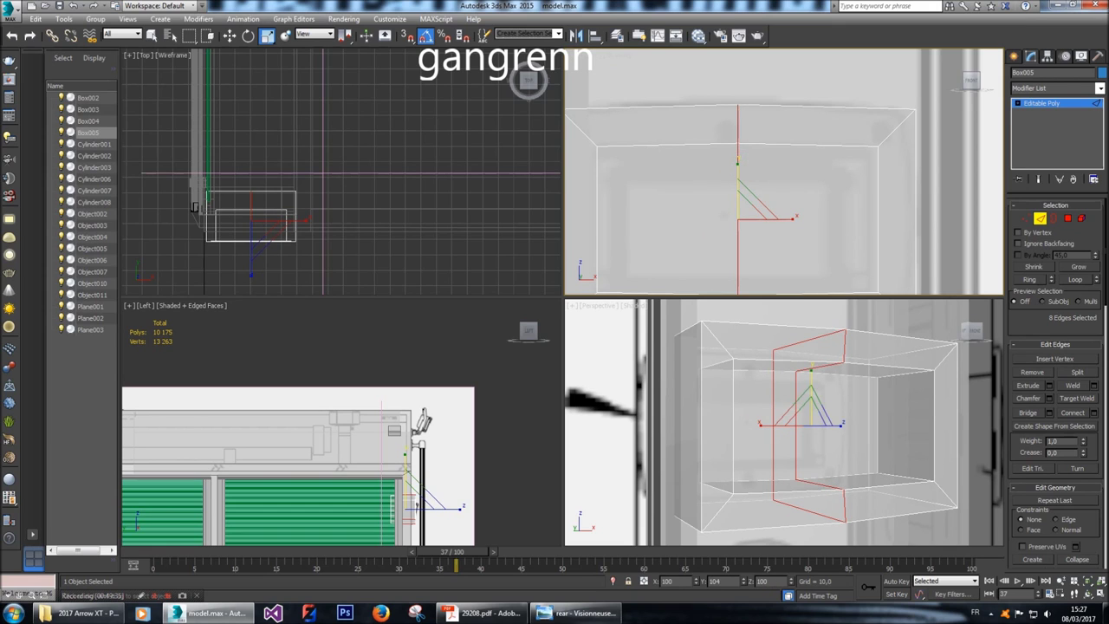
scroll(737, 163, "down", 3)
scroll(741, 163, "up", 2)
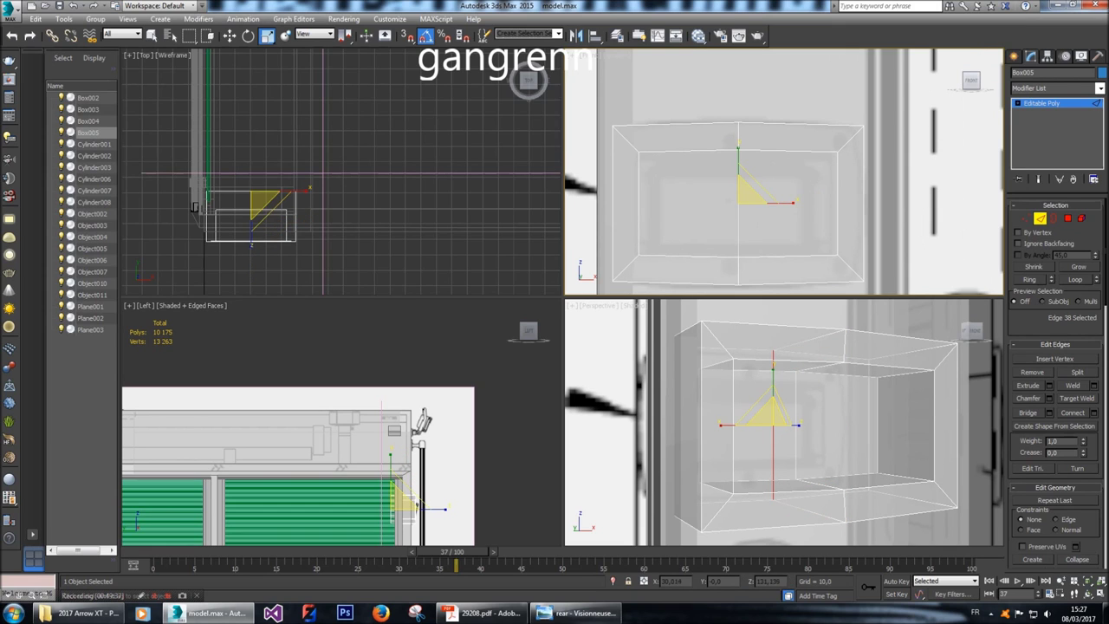
double_click(738, 160)
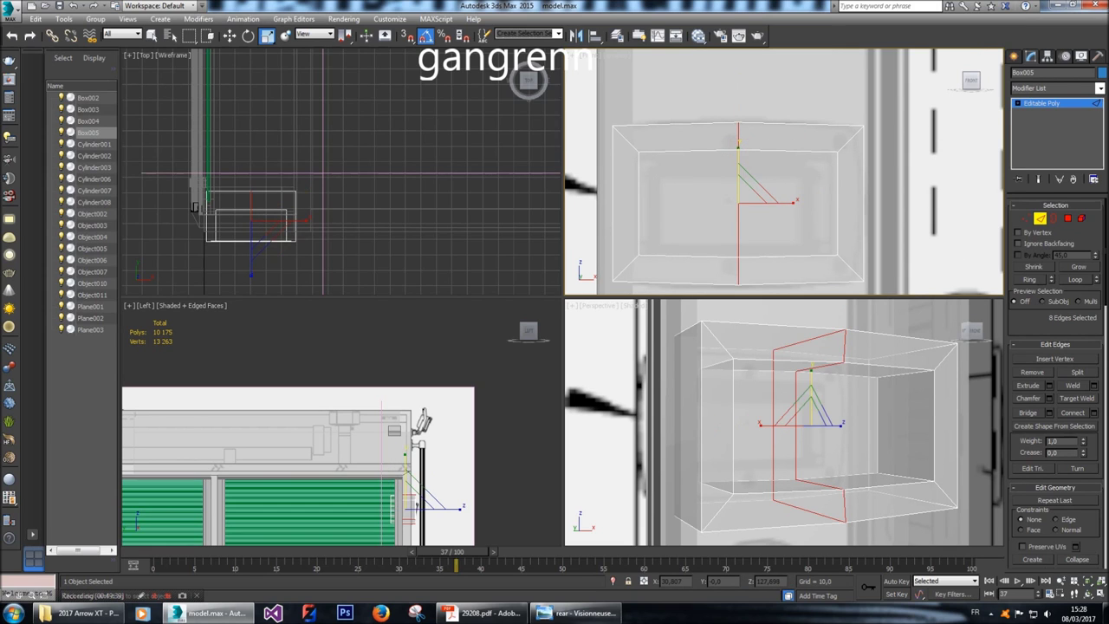
left_click_drag(738, 149, 738, 141)
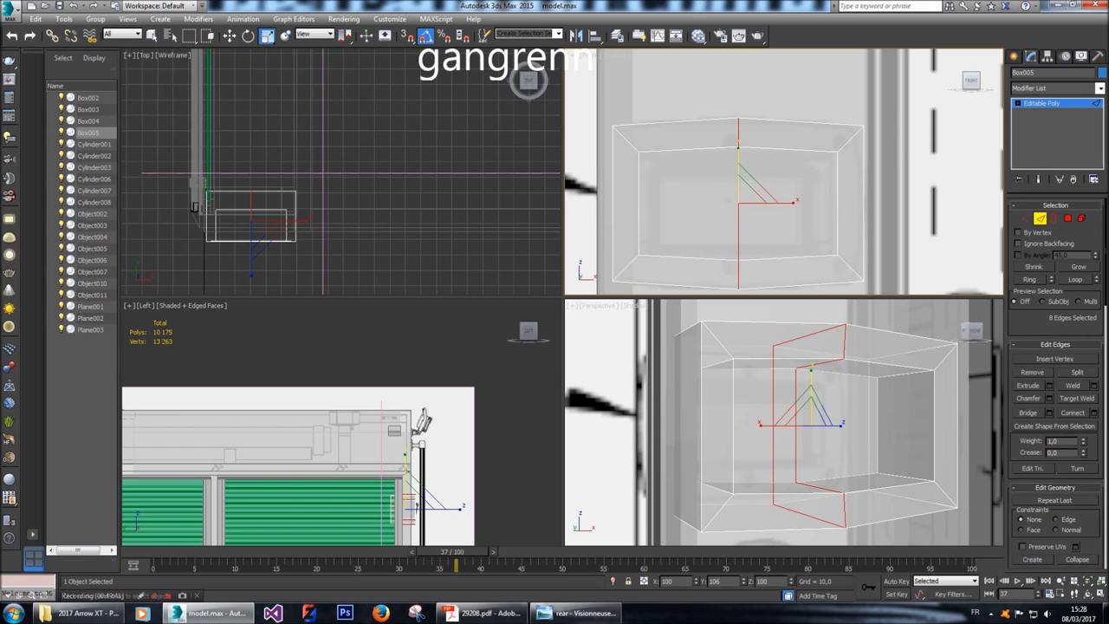
scroll(741, 165, "down", 2)
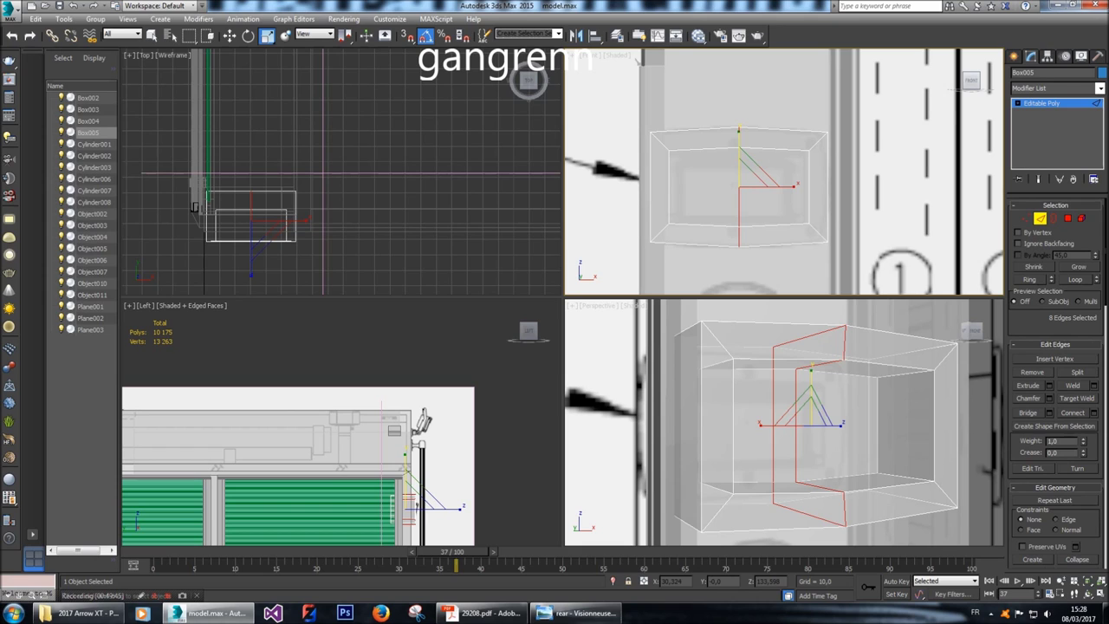
In Vertex mode, select the top and bottom vertex rows and move the bottom row.
left_click(1027, 219)
left_click(664, 142)
left_click(733, 174)
left_click_drag(811, 161, 671, 143)
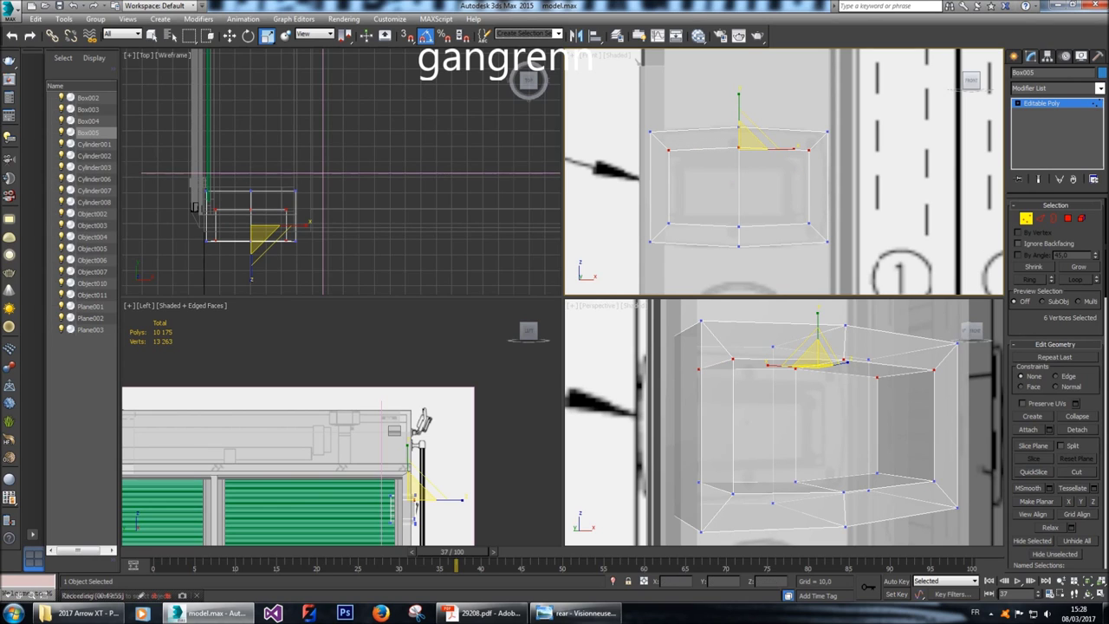
left_click(665, 186)
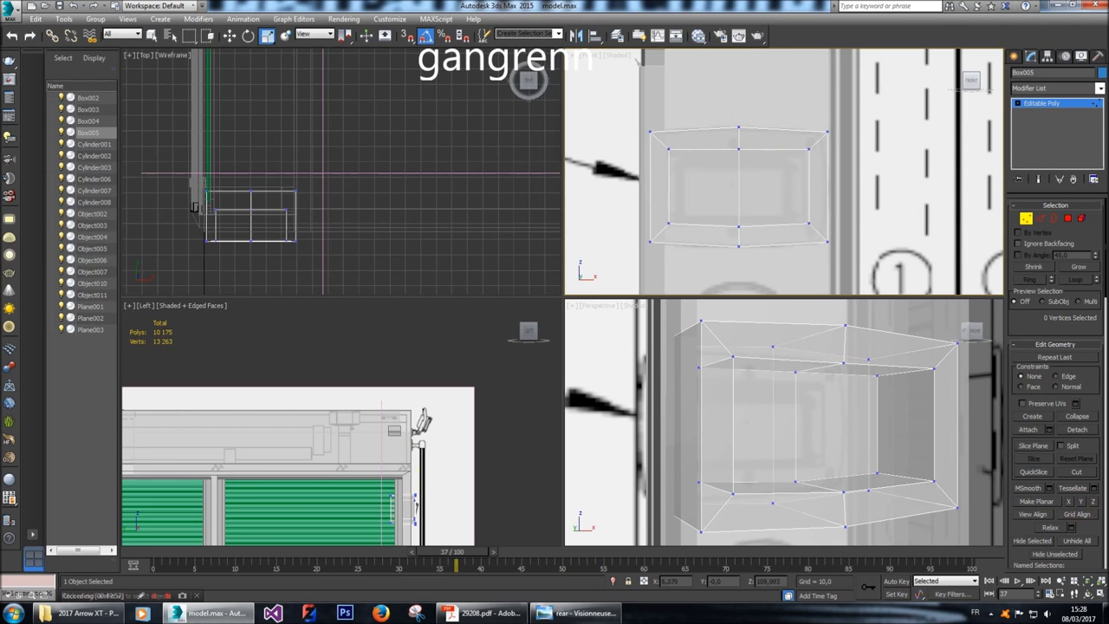
left_click_drag(661, 208, 811, 232)
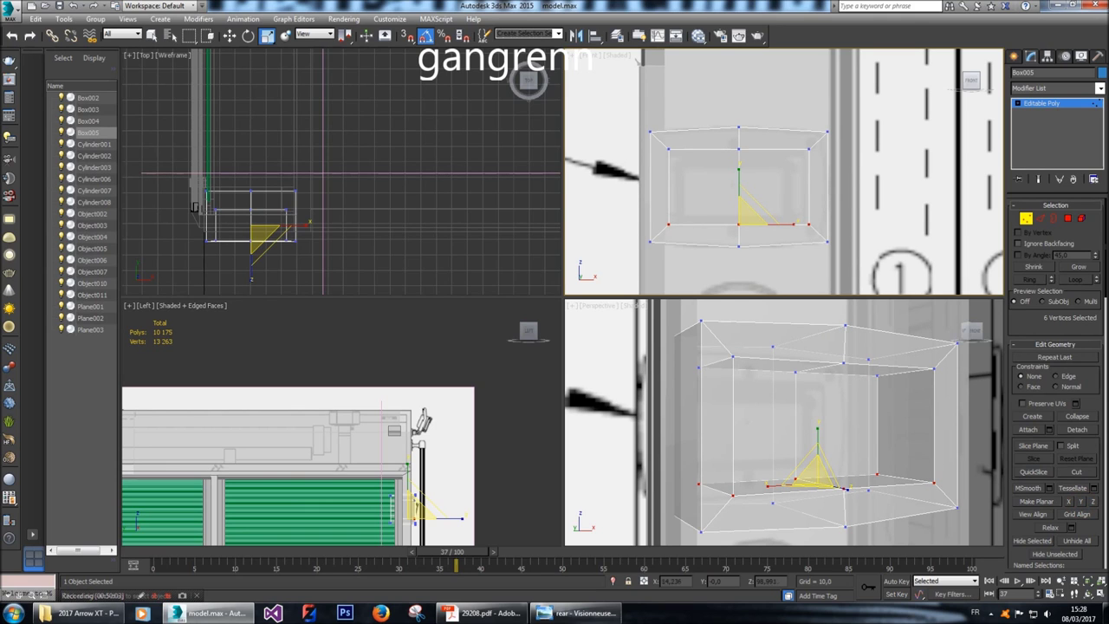
left_click_drag(846, 489, 841, 491)
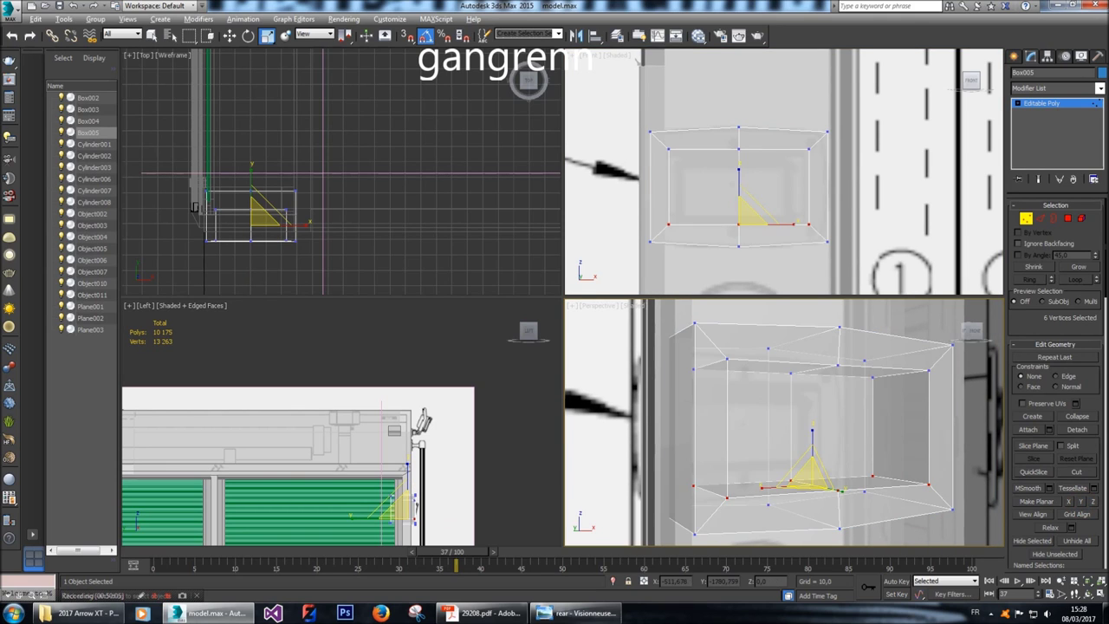
Back in Edge mode, select the vertical loop and six depth edges, toggling see-through display.
left_click(1040, 218)
double_click(768, 416)
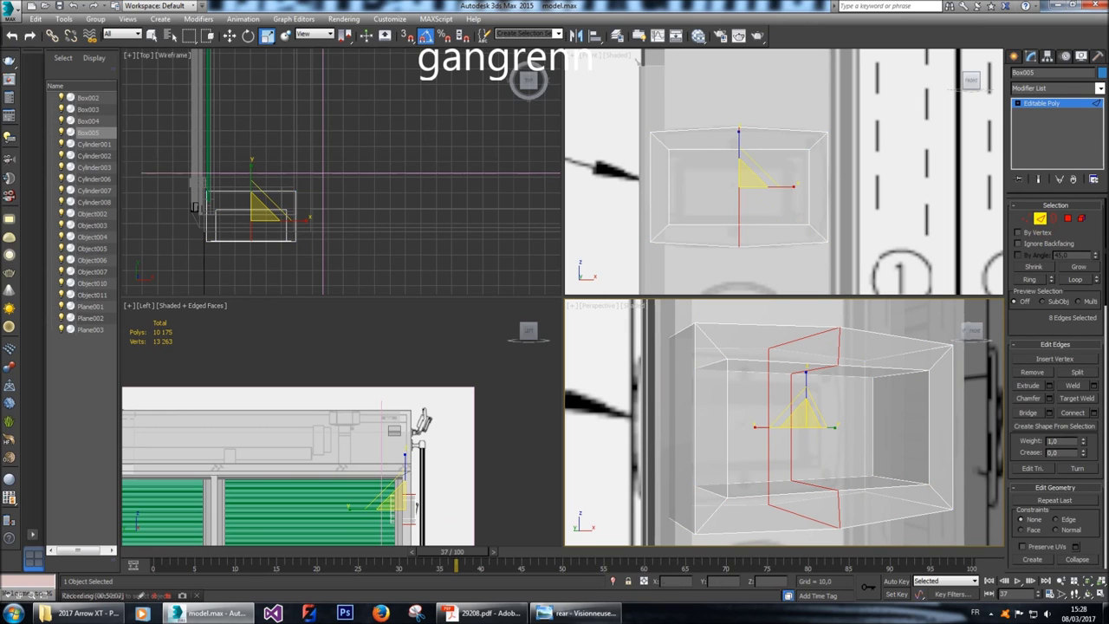
left_click(195, 207)
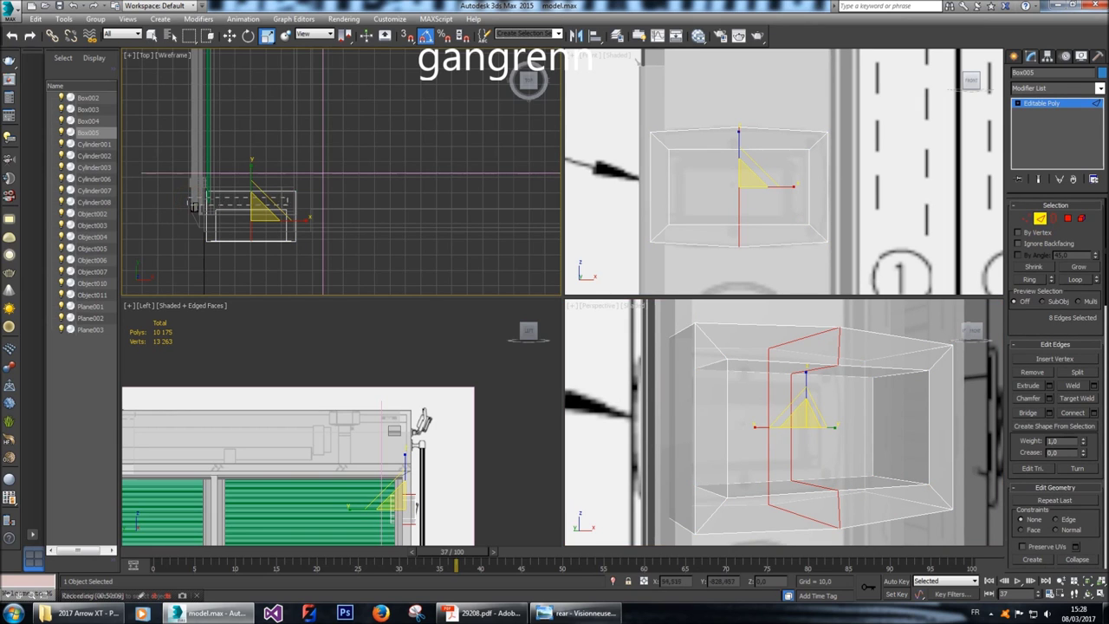
key("alt+x")
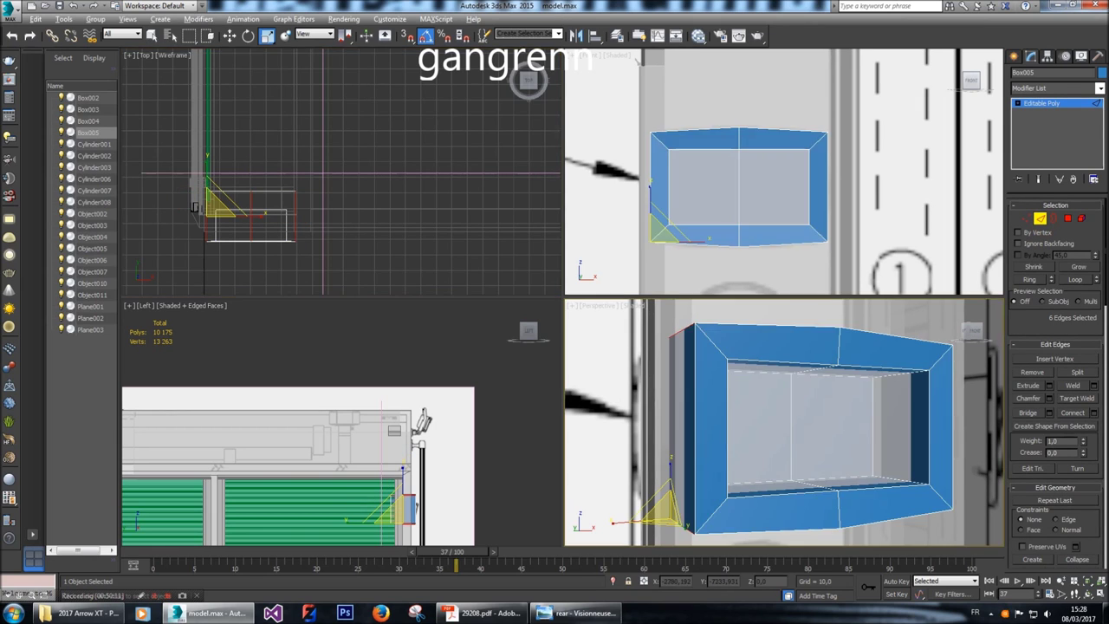
middle_click_drag(780, 424, 752, 408, "alt")
key("alt+x")
left_click_drag(701, 104, 755, 252, "alt")
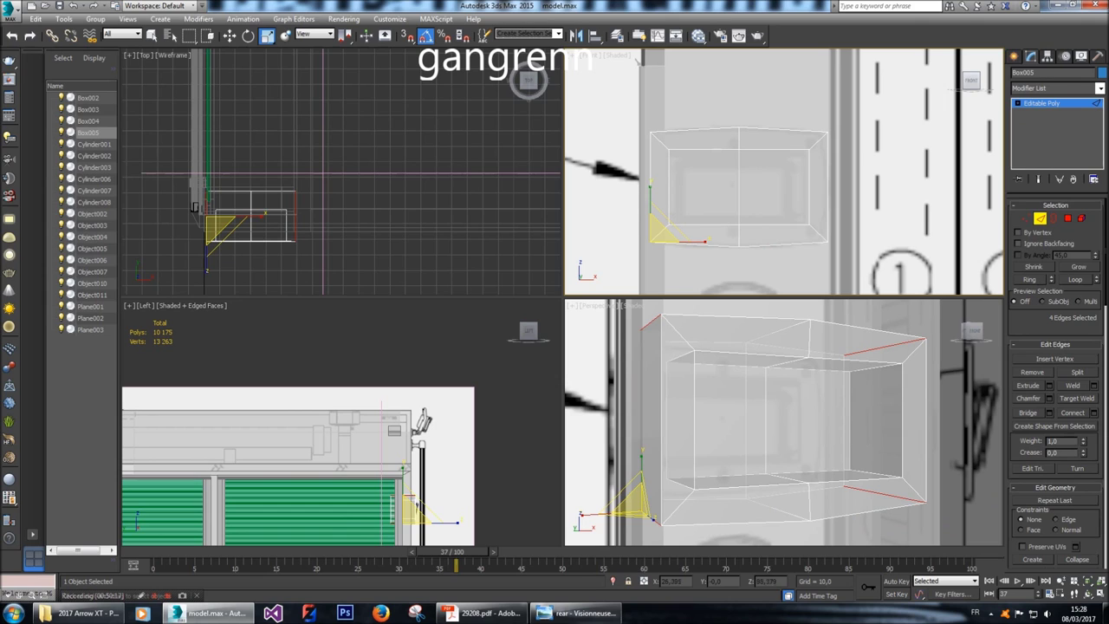
key("alt+x")
key("alt+x")
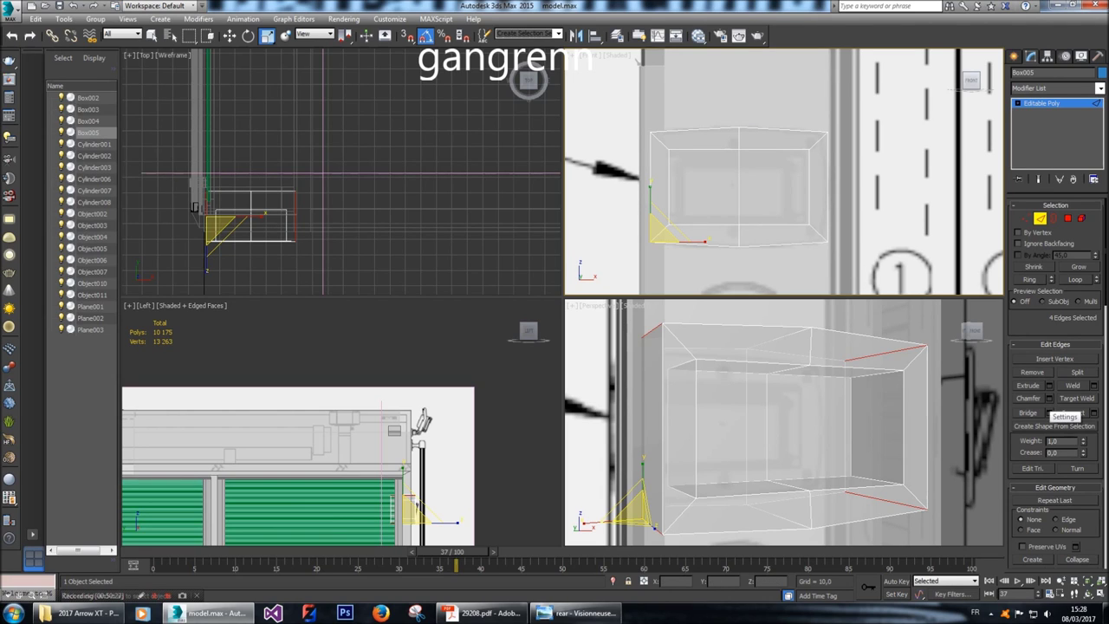
left_click(1049, 399)
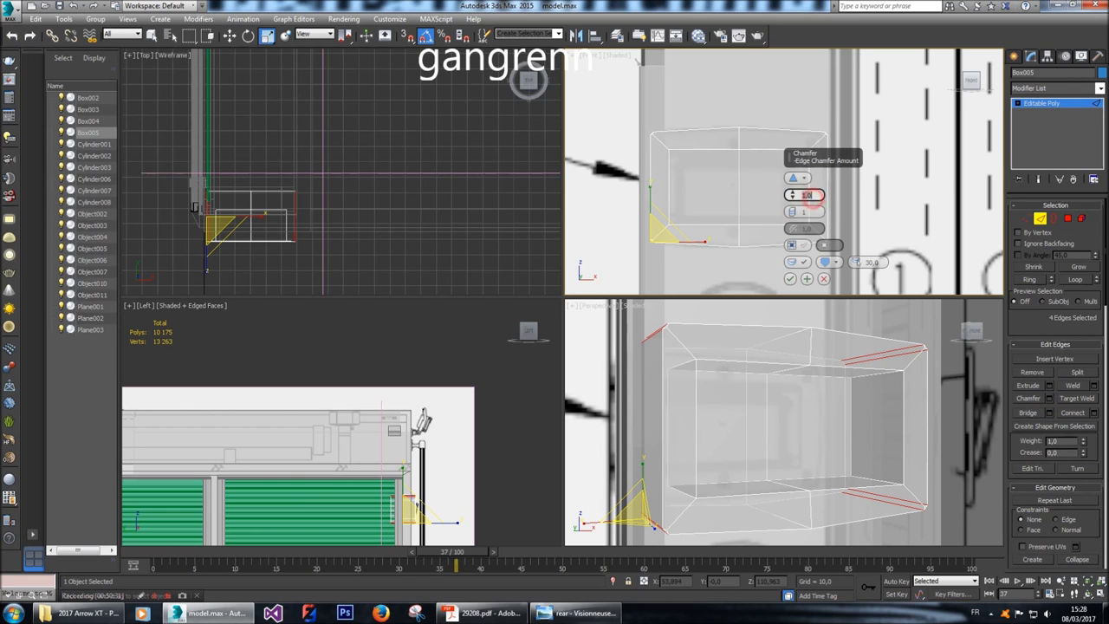
type("3")
key("Return")
type("5")
key("Return")
type("4")
key("Return")
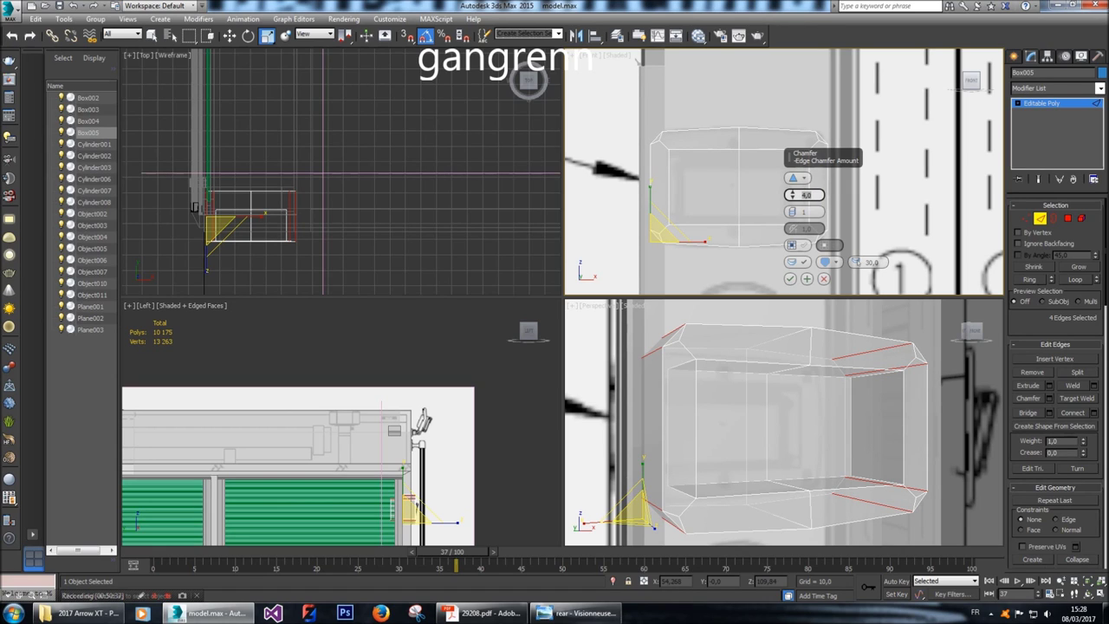
key("Tab")
type("3")
key("Return")
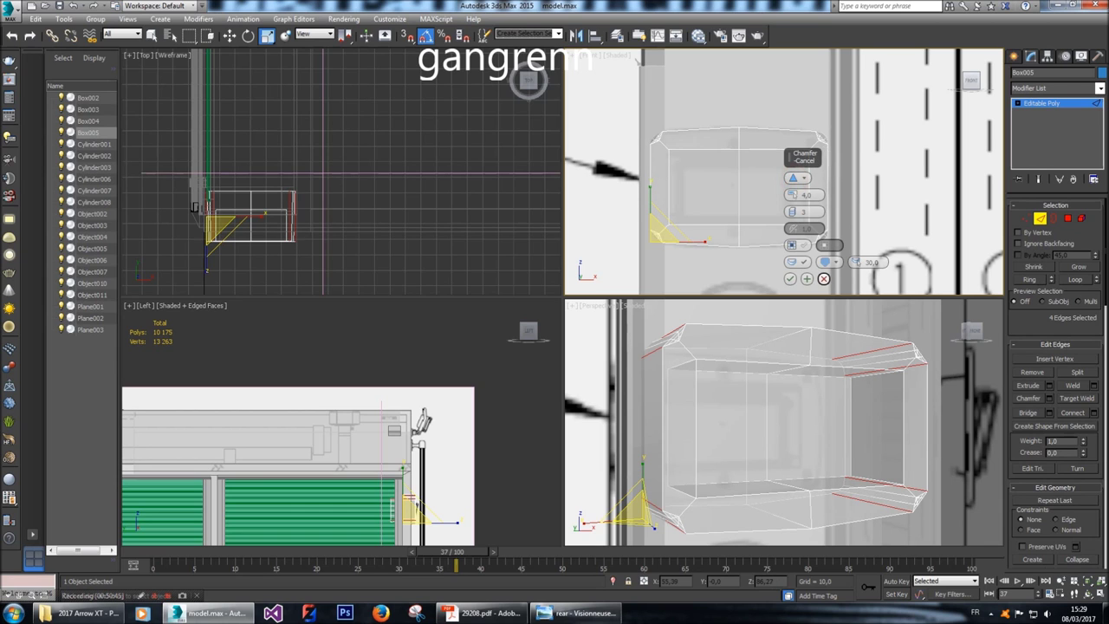
left_click(824, 278)
middle_click_drag(784, 422, 815, 390, "alt")
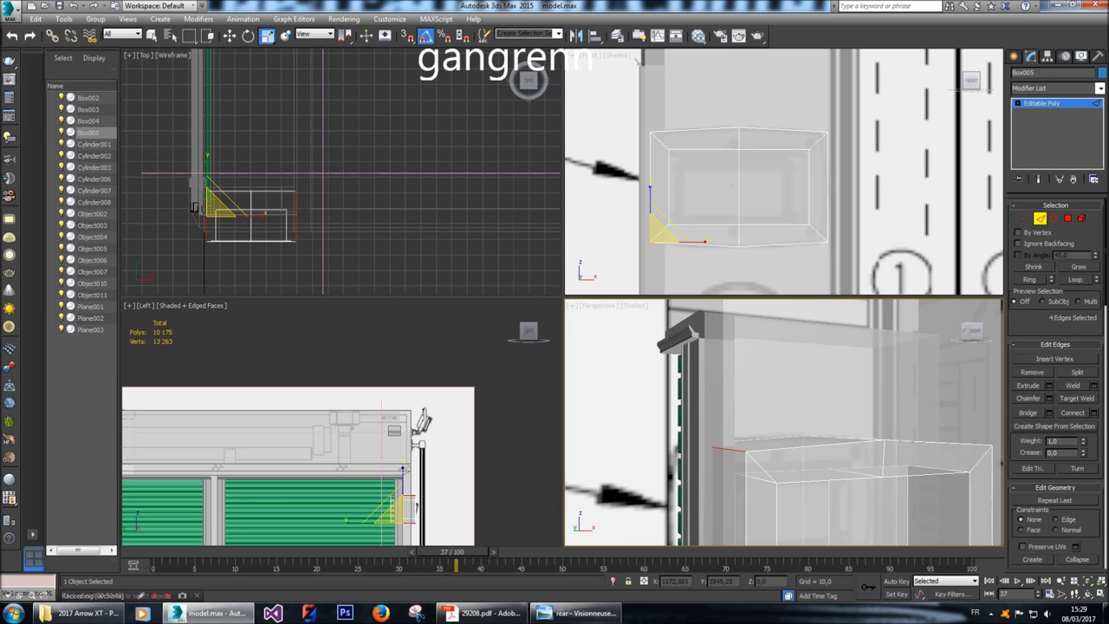
Try chamfering a top edge of the light box, cancel it, and undo twice.
left_click(720, 449)
left_click(1049, 397)
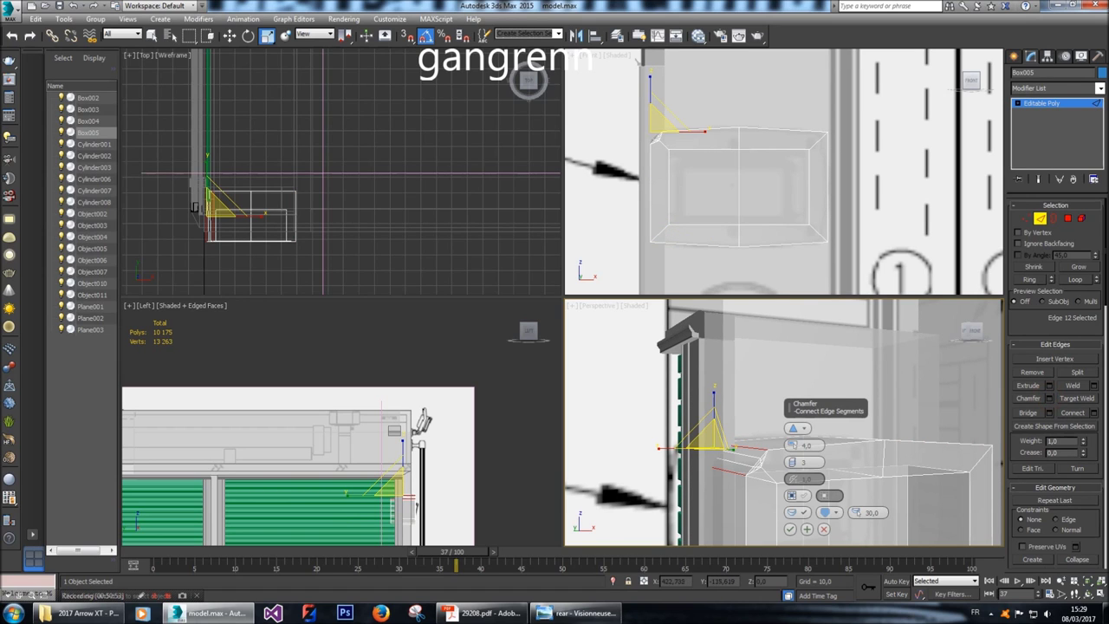
left_click(824, 529)
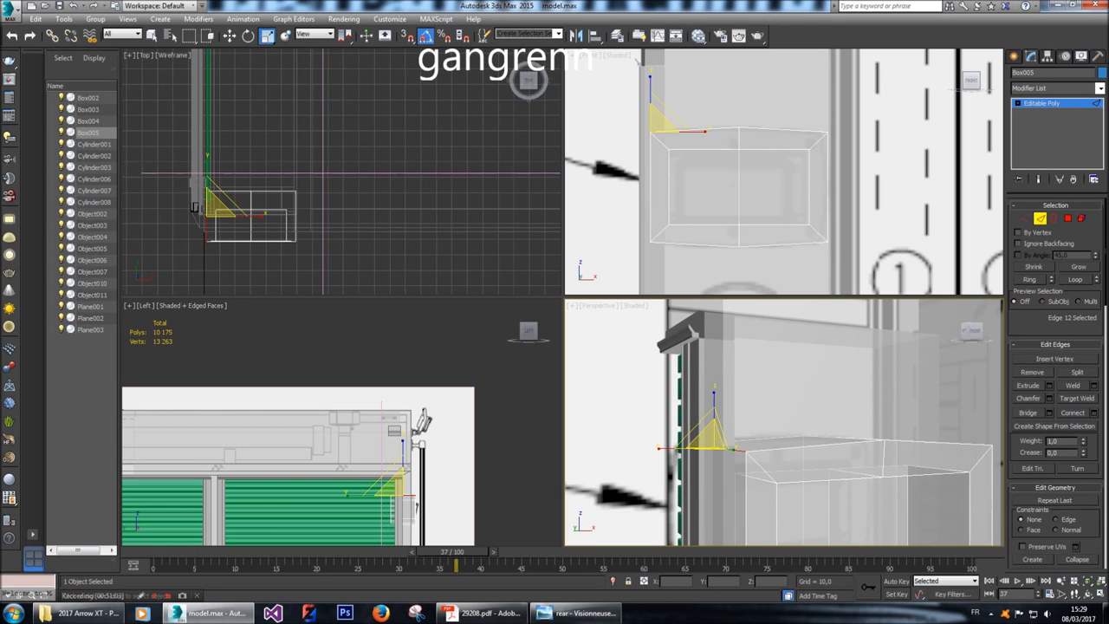
key("ctrl+z")
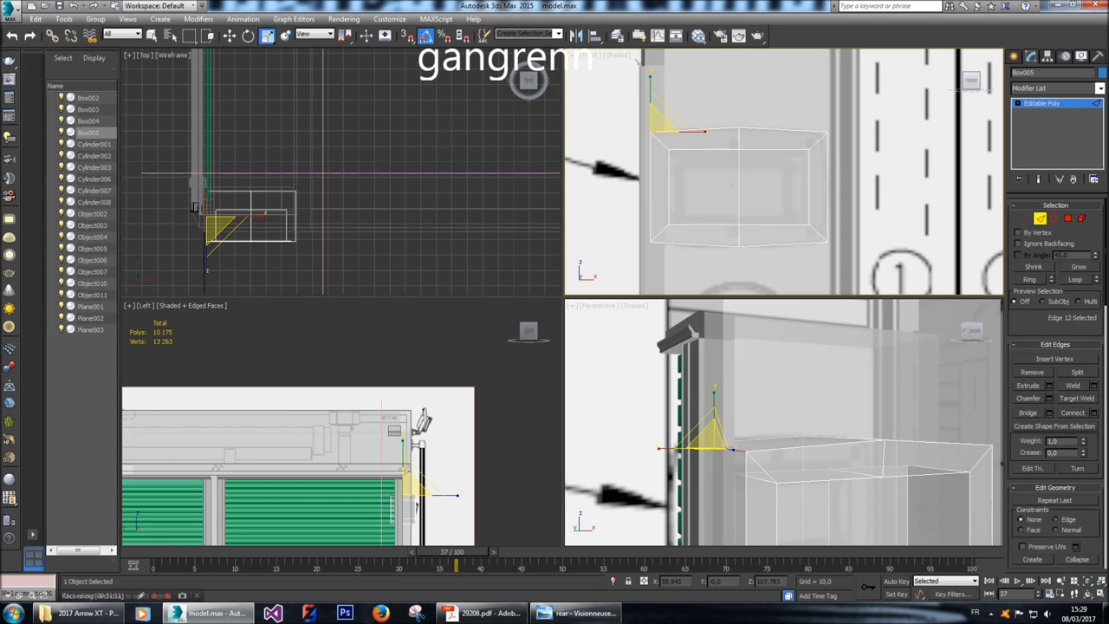
key("ctrl+z")
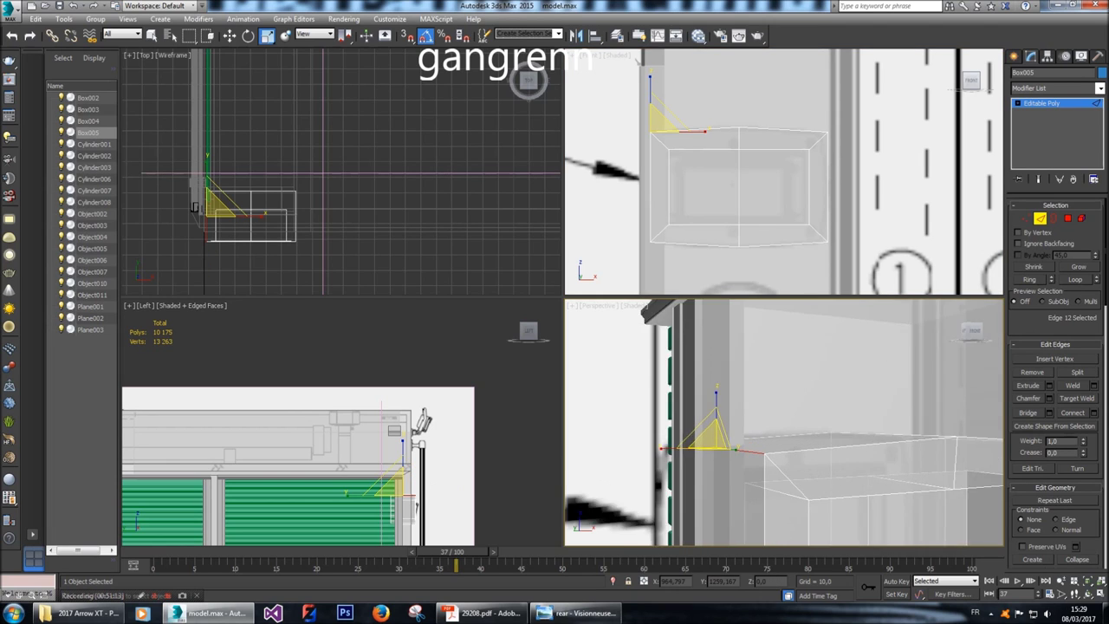
middle_click_drag(780, 425, 762, 422)
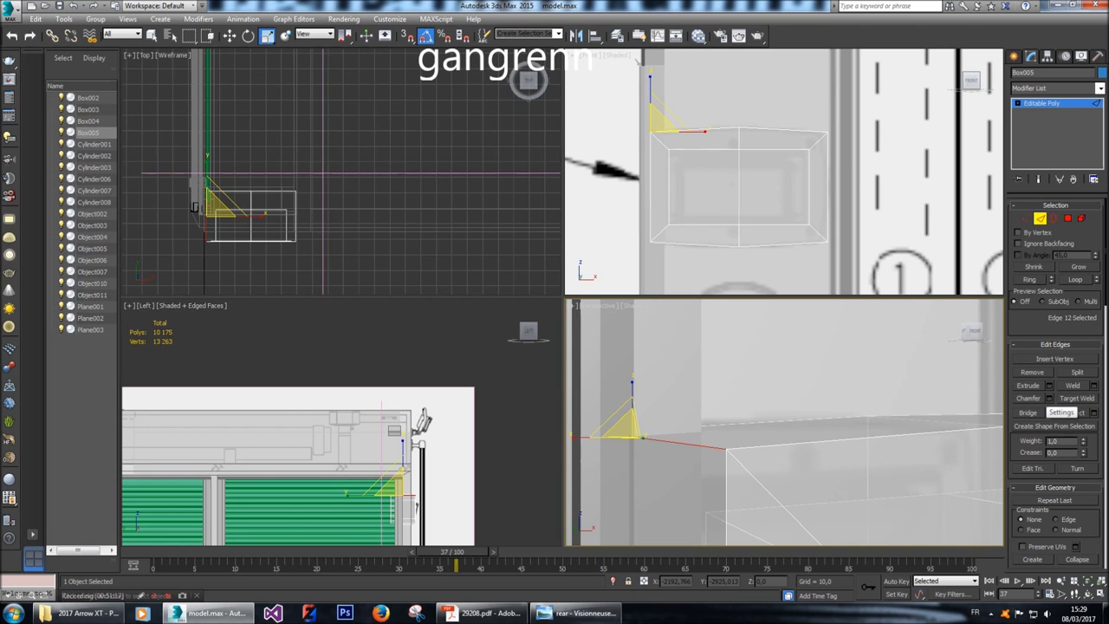
Try a chamfer of 8 with 1 segment, cancel it, and delete Box005.
left_click(1050, 398)
mouse_move(793, 416)
middle_mouse_down("alt")
mouse_move(795, 407)
mouse_move(801, 433)
middle_mouse_up("alt")
left_click(806, 444)
type("8")
key("Return")
key("Tab")
type("1")
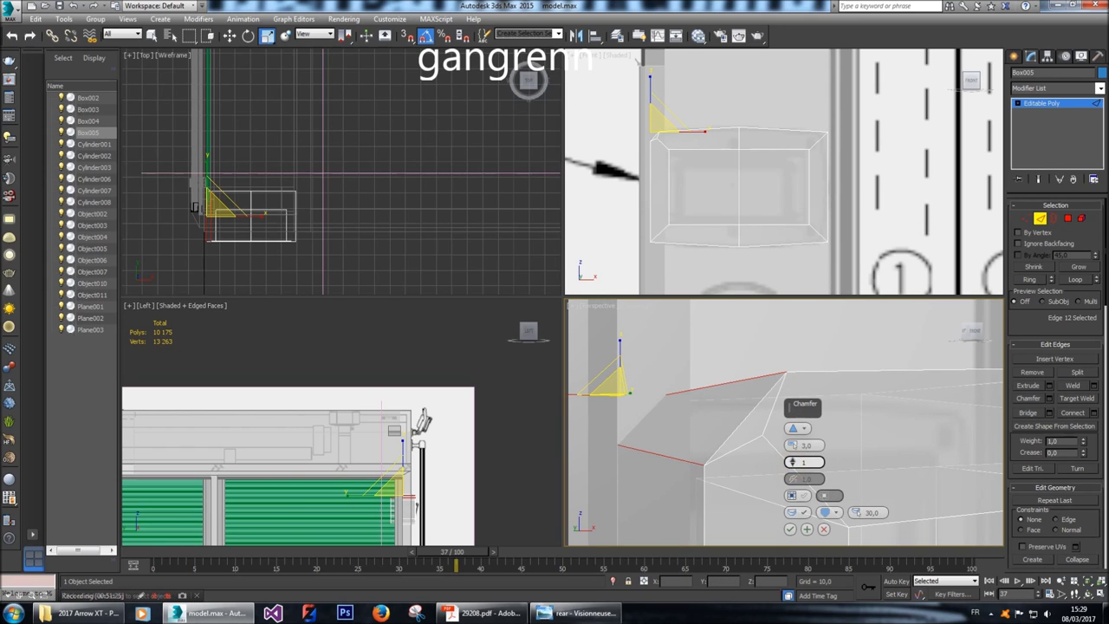
left_click(791, 458)
left_click(820, 527)
key("Escape")
key("Delete")
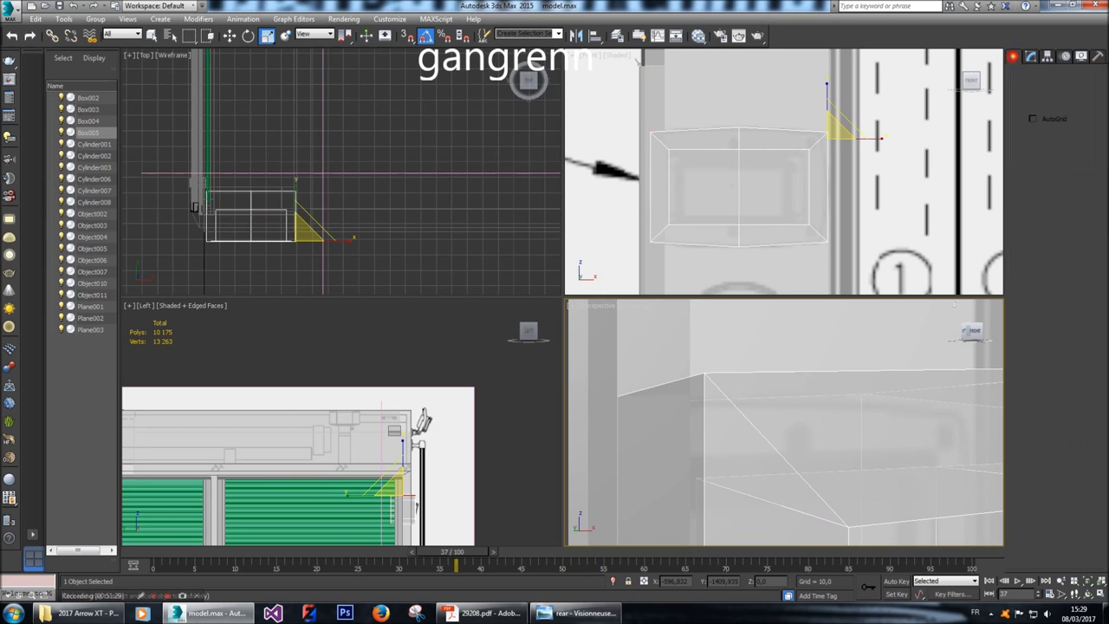
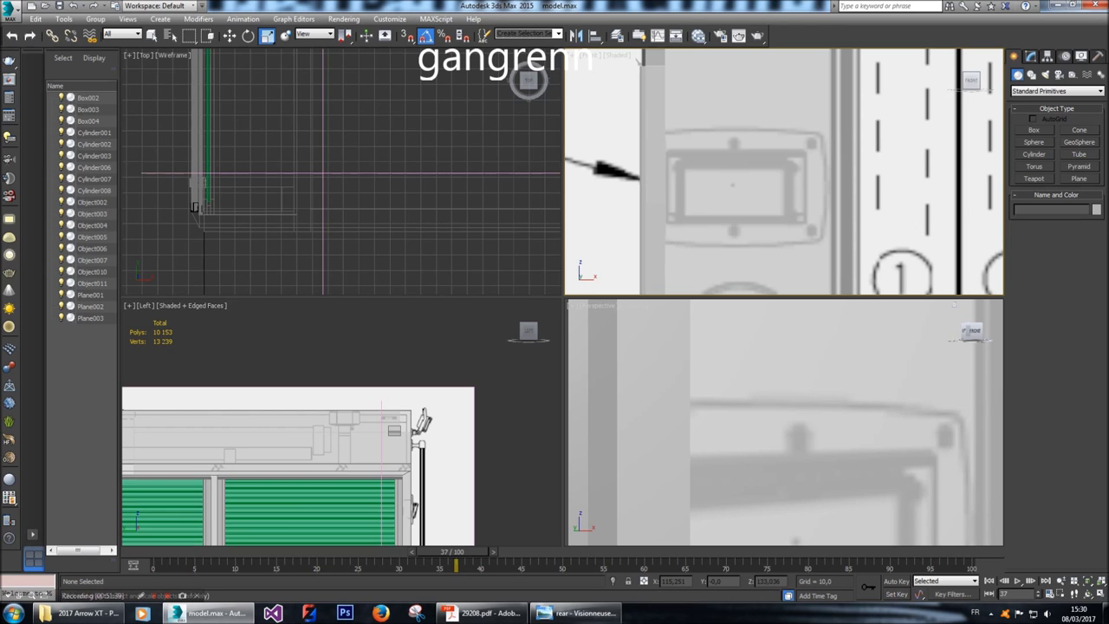
Draw a rectangle spline over the rear panel in the Front viewport.
left_click(1031, 75)
left_click(1080, 139)
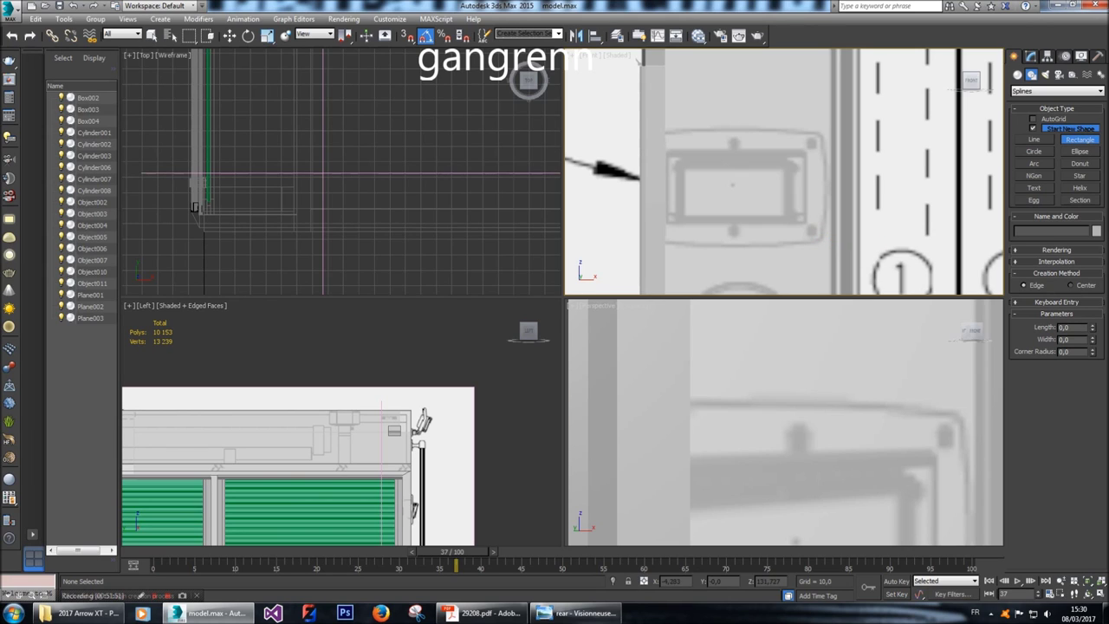
left_click_drag(719, 143, 790, 194)
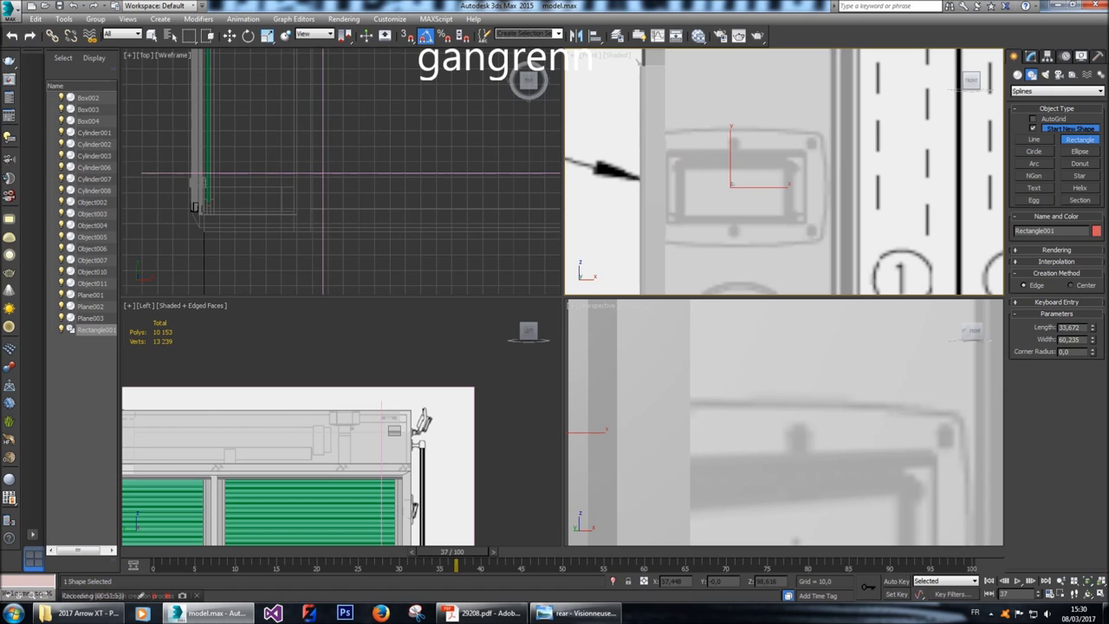
Move the rectangle along X onto the body, undoing an accidental change to Plane001.
left_click(230, 35)
scroll(343, 459, "down", 3)
scroll(266, 484, "down", 1)
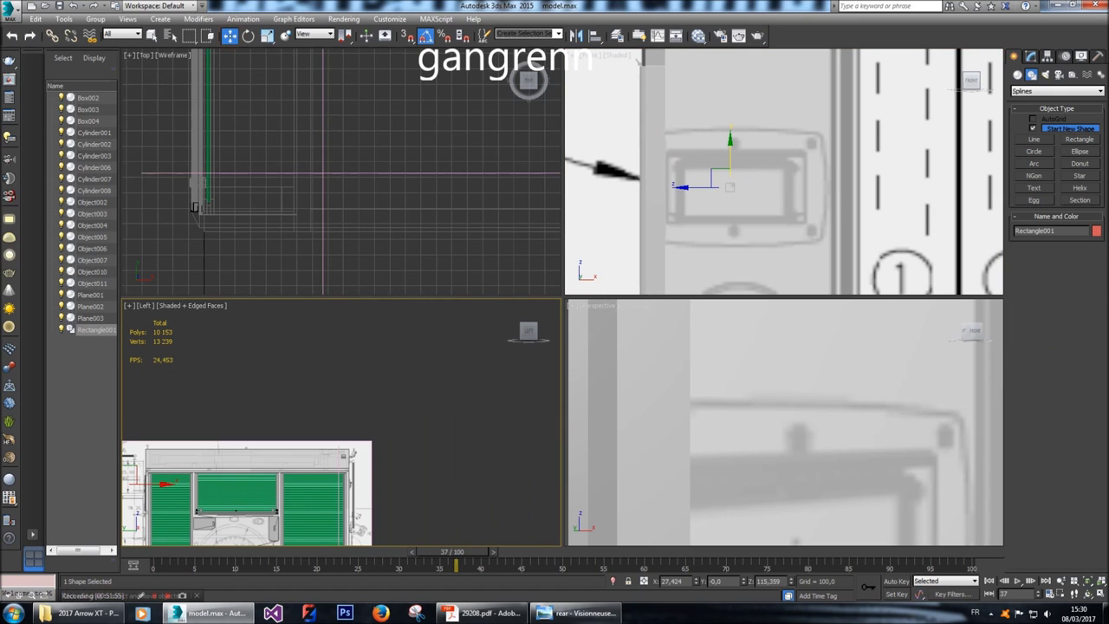
left_click_drag(173, 483, 223, 484)
left_click(364, 498)
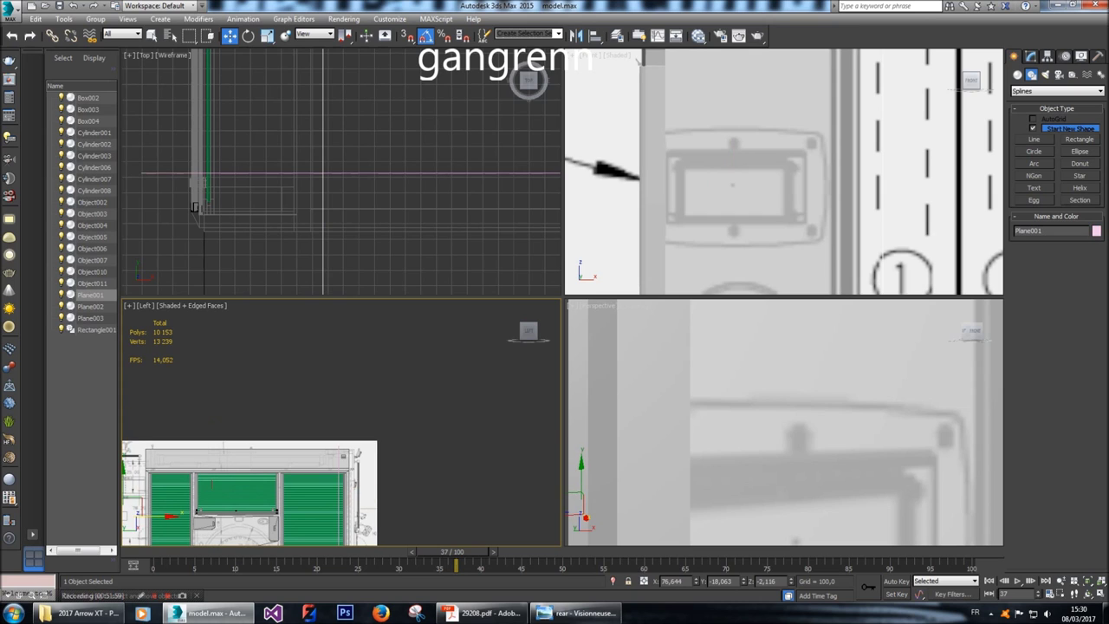
key("ctrl+z")
key("ctrl+z")
left_click_drag(257, 484, 403, 484)
scroll(740, 186, "up", 3)
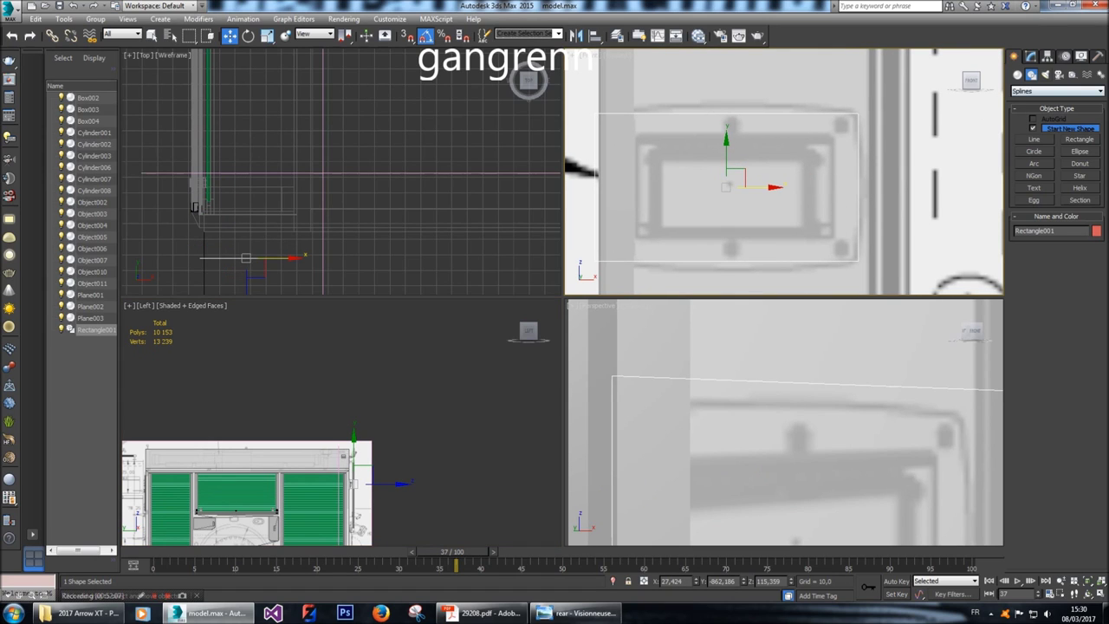
left_click(1032, 56)
double_click(1066, 267)
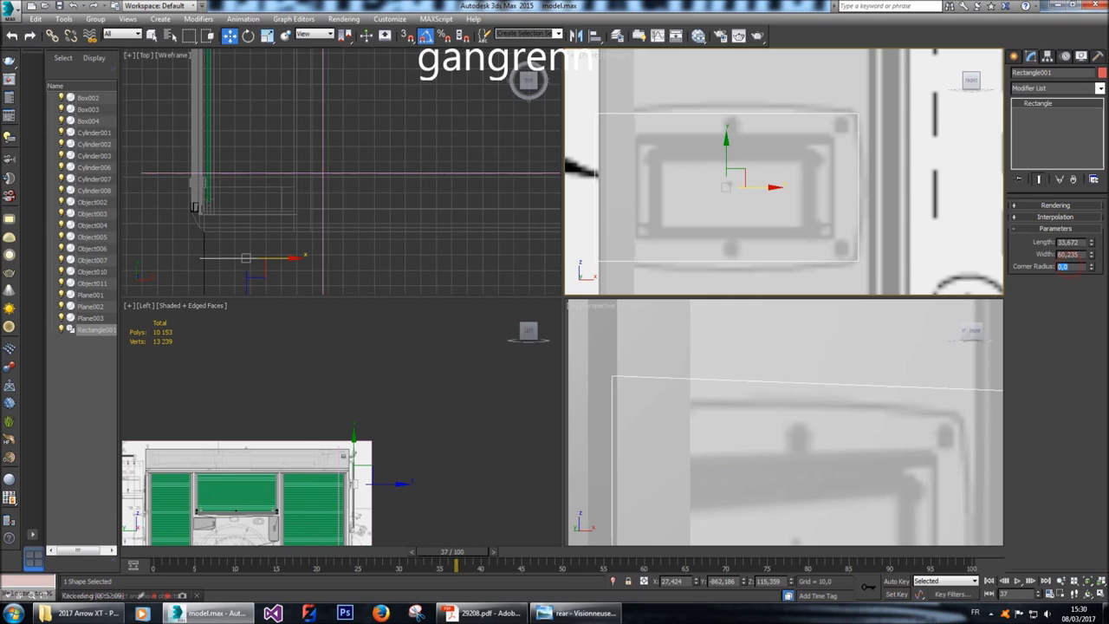
Set the rectangle's corner radius to 4, length to 37 and width to 55.
type("5")
key("Return")
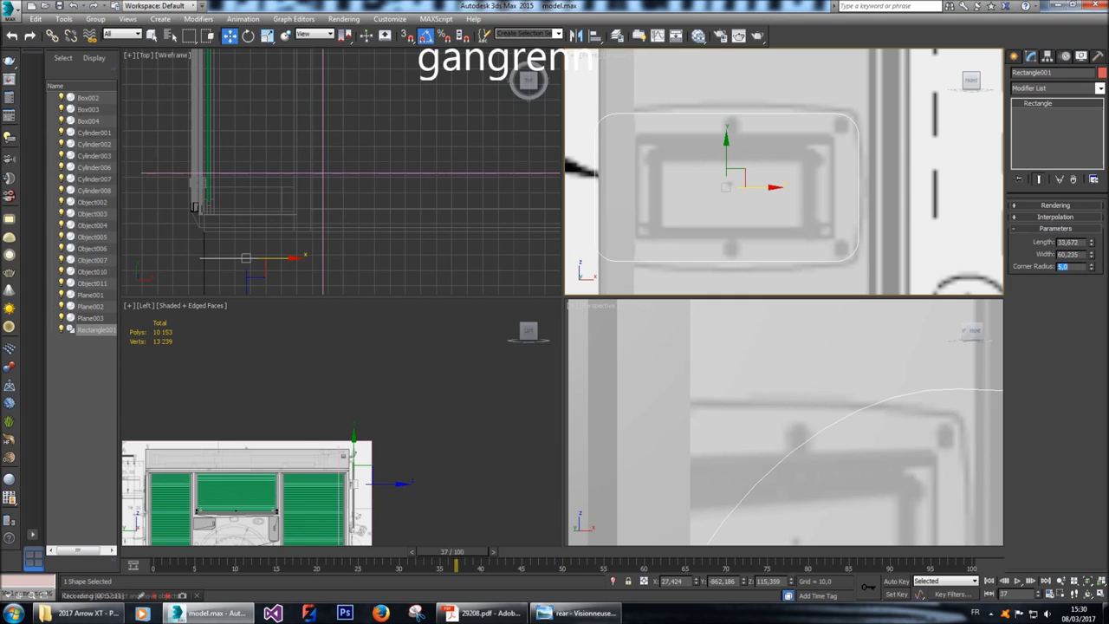
type("4")
key("Return")
double_click(1074, 242)
type("35")
key("Return")
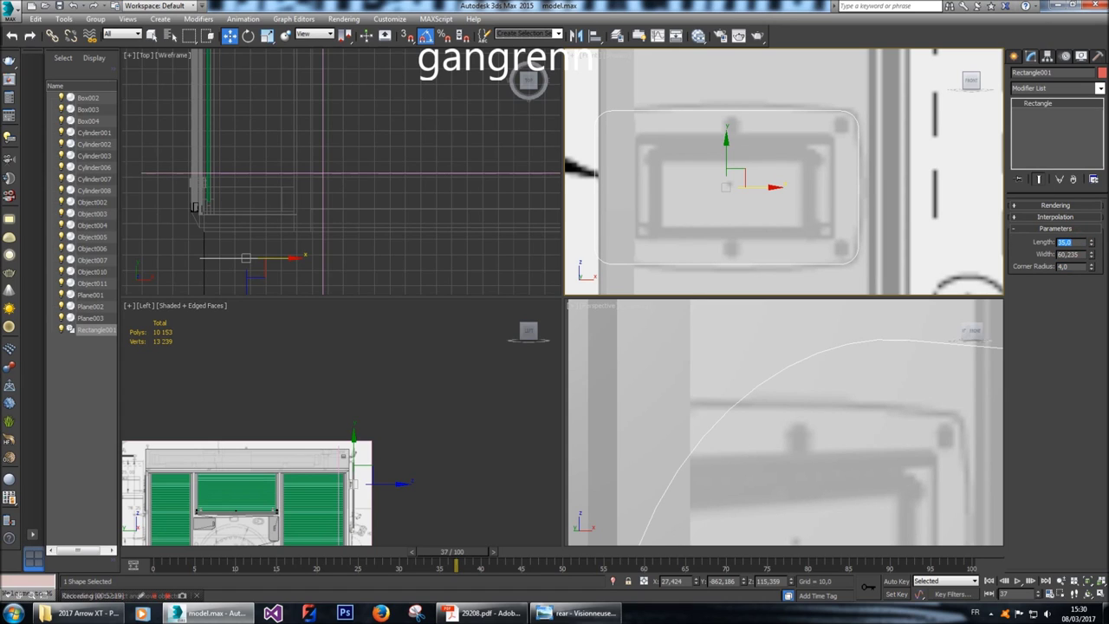
type("36")
key("Return")
type("38")
key("Return")
type("37")
key("Return")
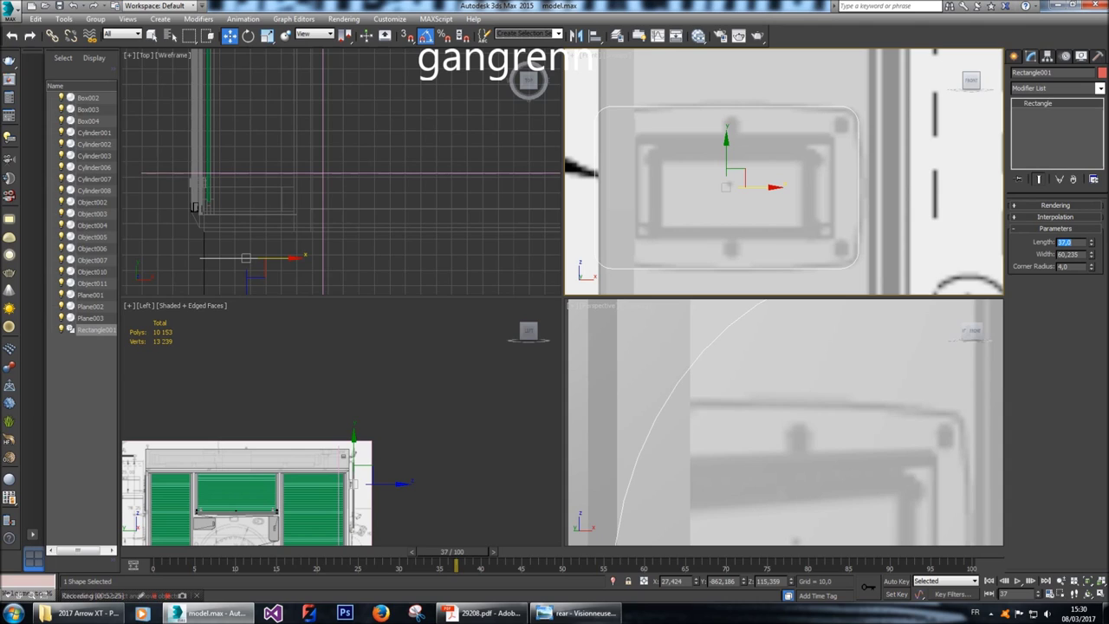
key("Tab")
type("60")
key("Return")
type("55")
key("Return")
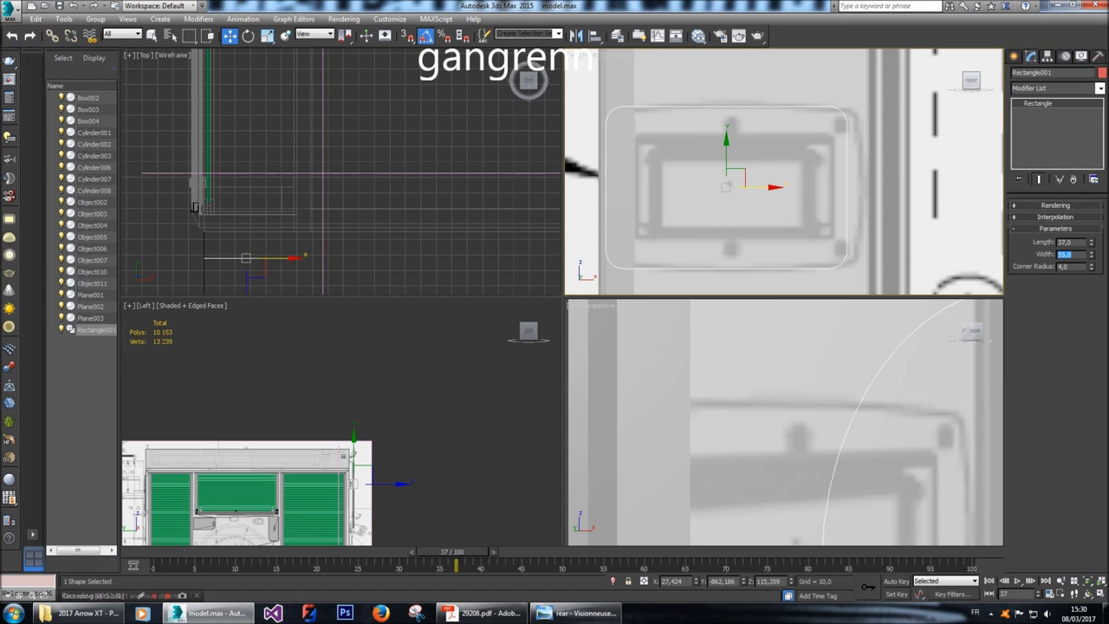
Slide the rounded rectangle along X to fit the panel, then select Plane003.
left_click_drag(769, 187, 782, 187)
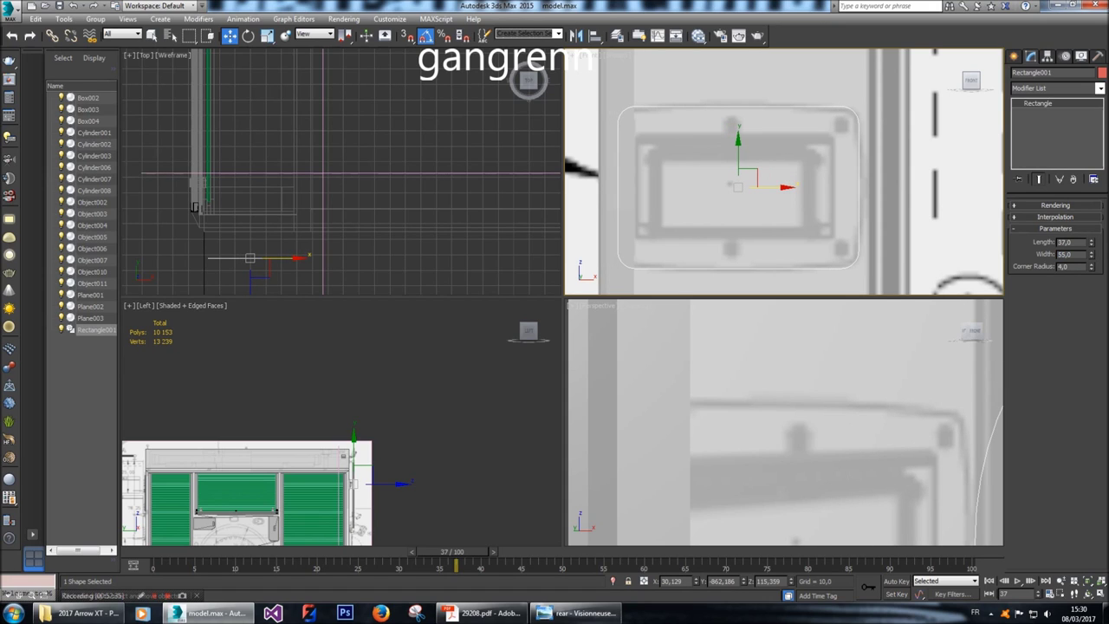
left_click(194, 208)
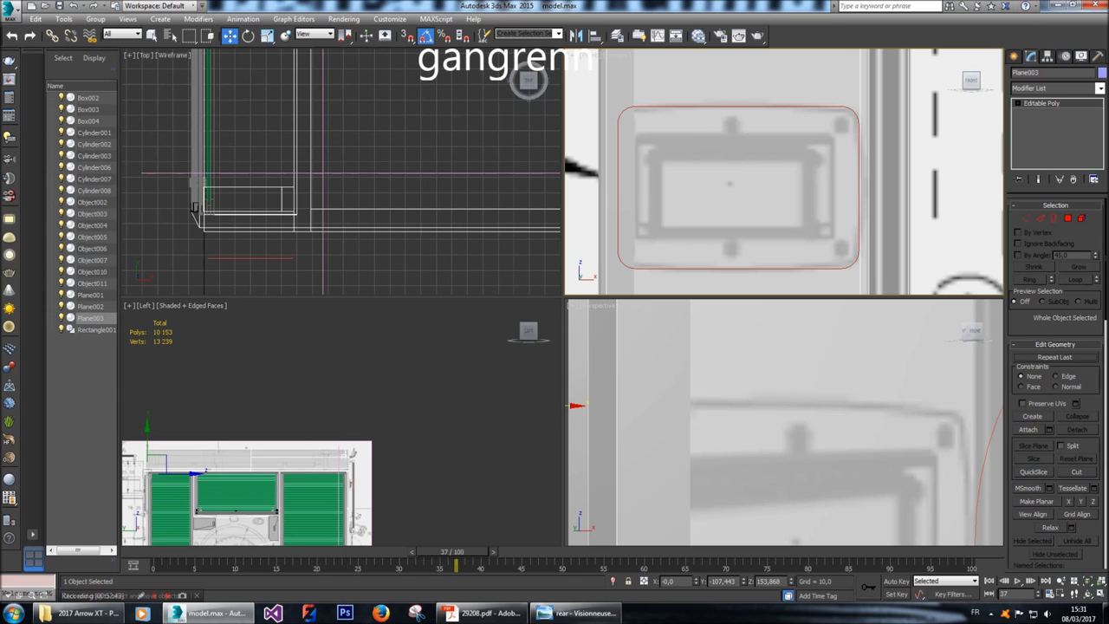
left_click(1068, 219)
Convert Rectangle001 to an Editable Poly and select its single face.
left_click(825, 216)
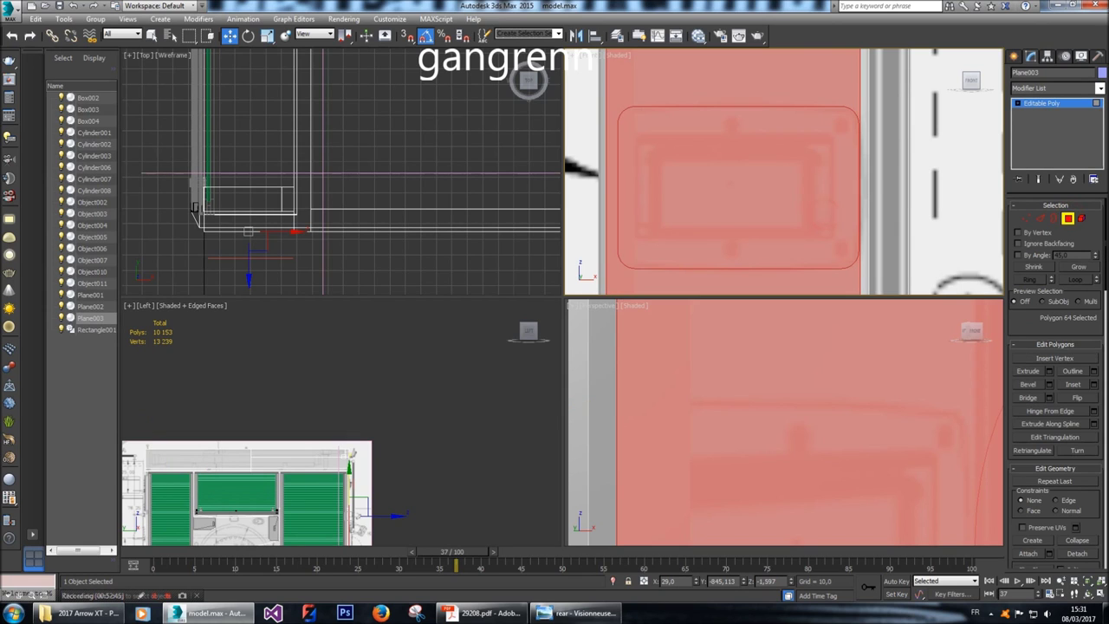
left_click(1014, 55)
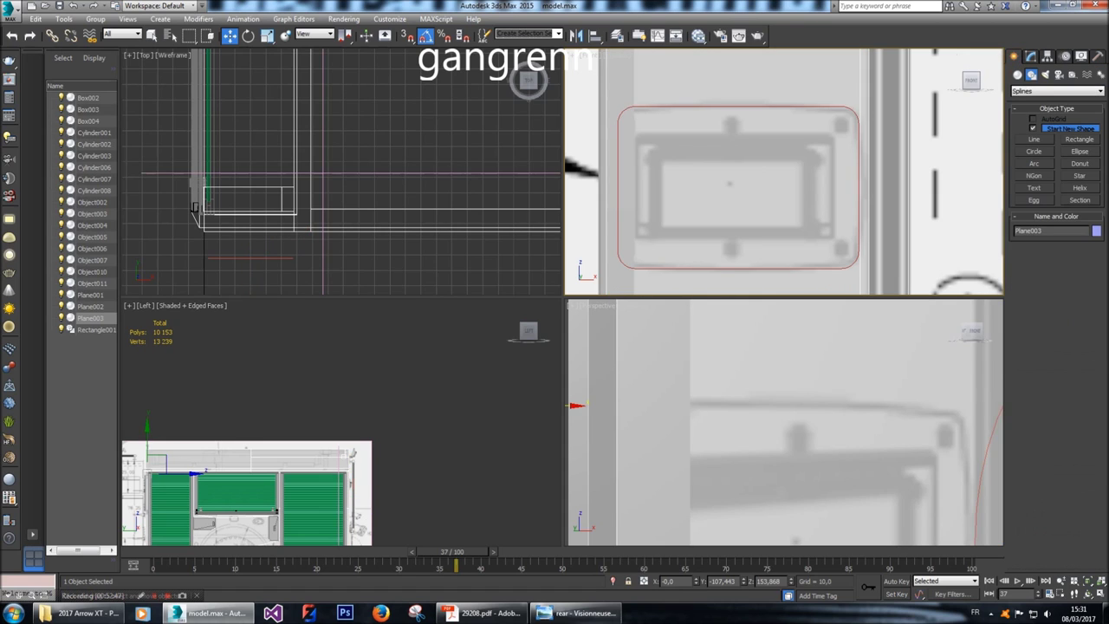
left_click(842, 108)
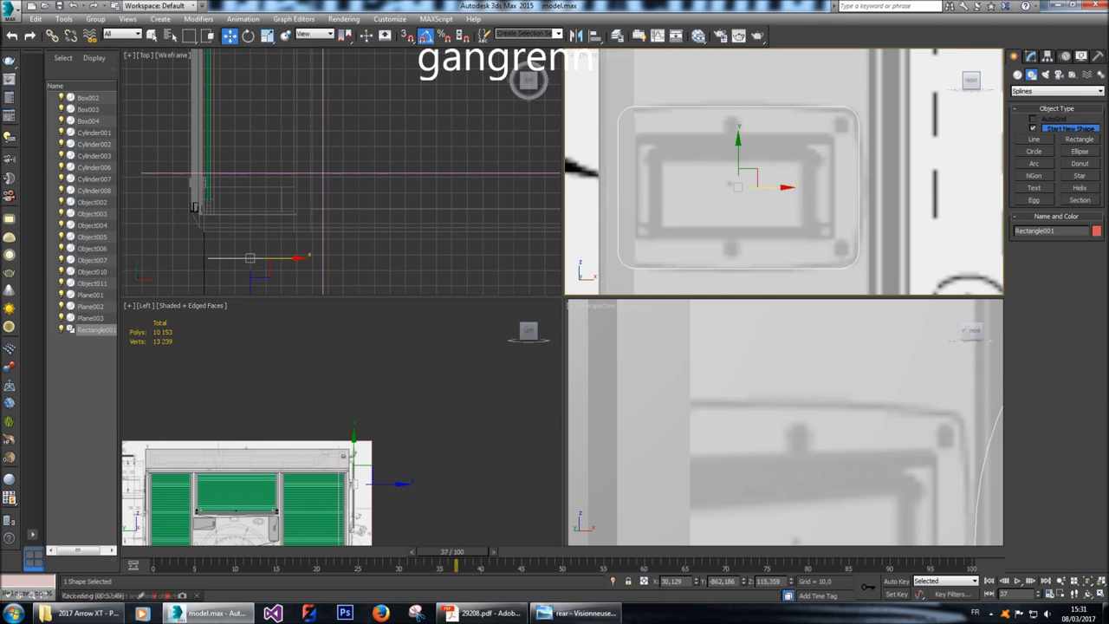
right_click(842, 113)
mouse_move(867, 230)
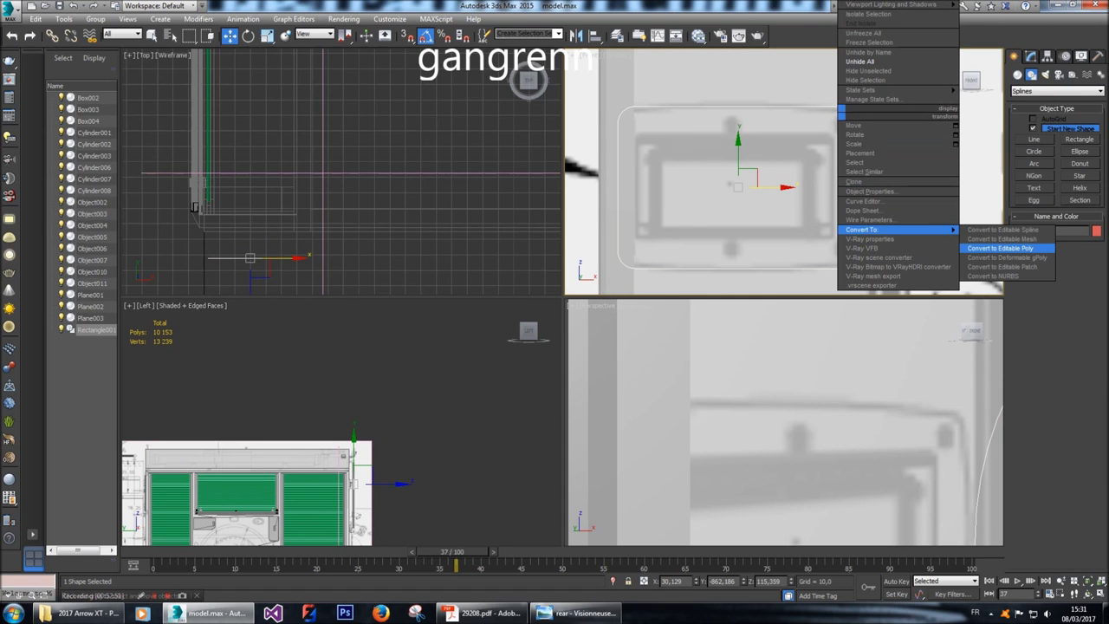
left_click(1001, 248)
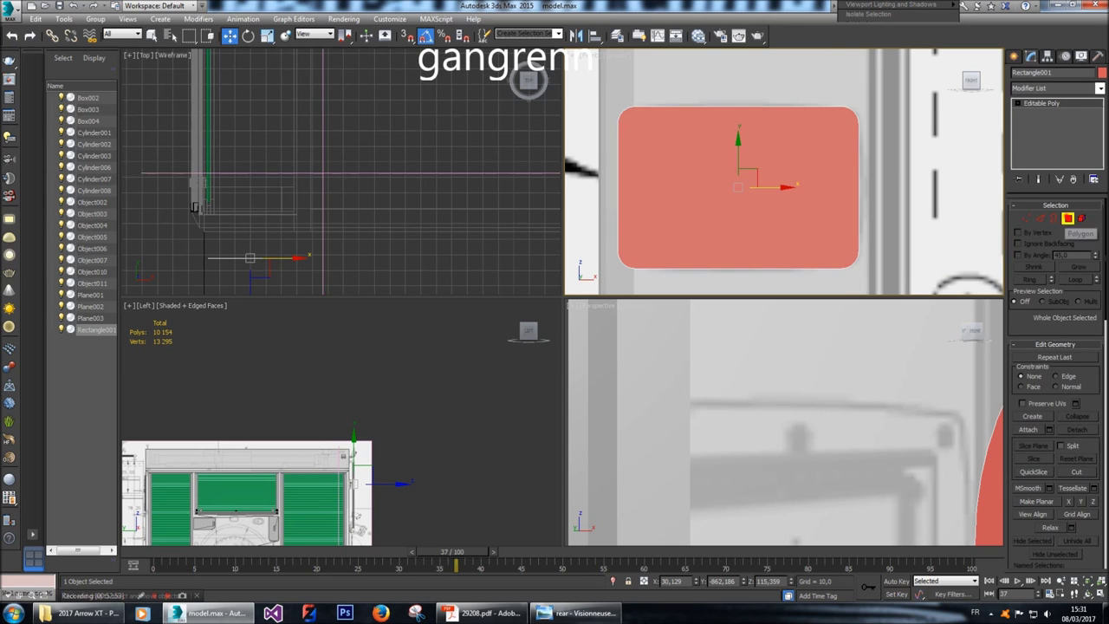
left_click(1068, 219)
left_click(775, 213)
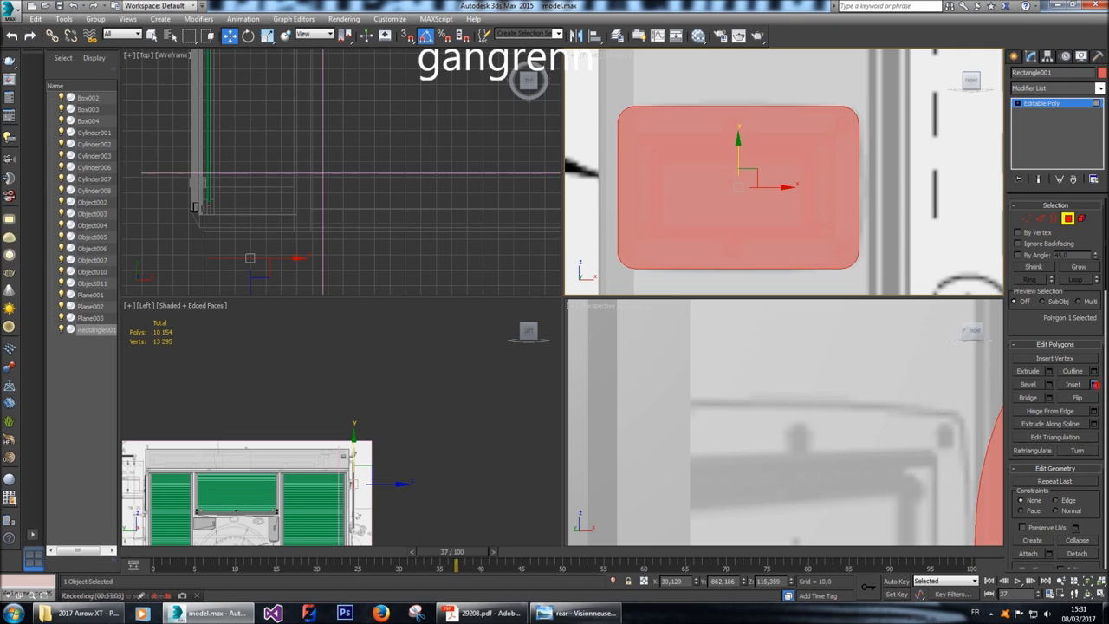
Inset the rectangle's face by 3,5 to leave an inner face inside a border ring.
left_click(1094, 384)
double_click(807, 194)
type("5")
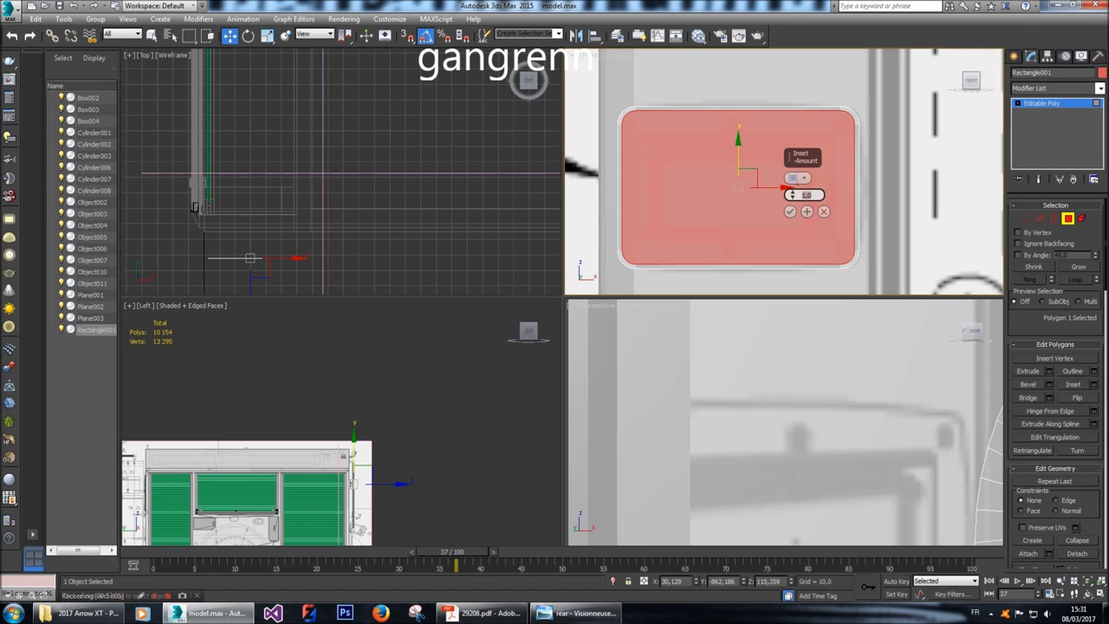
key("Return")
type("3")
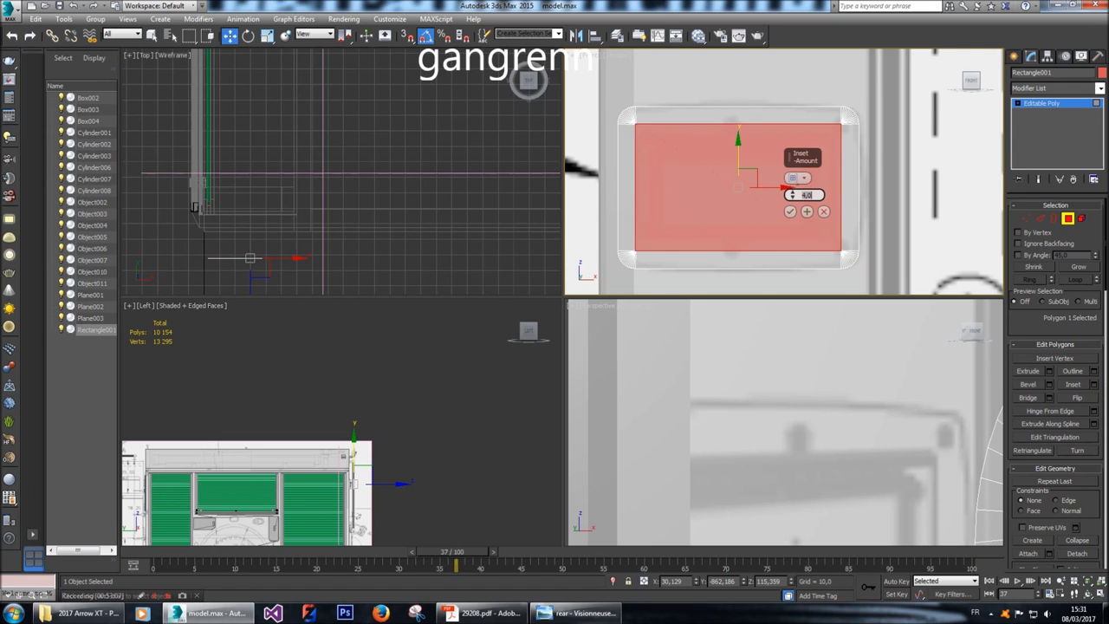
key("Return")
type("3,5")
key("Return")
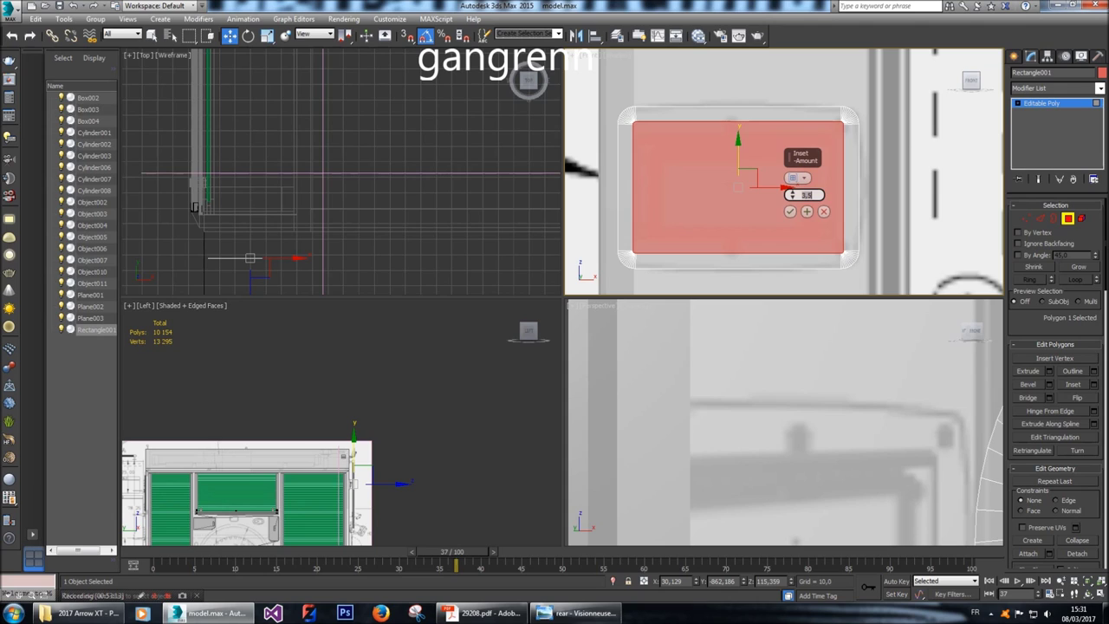
left_click(789, 212)
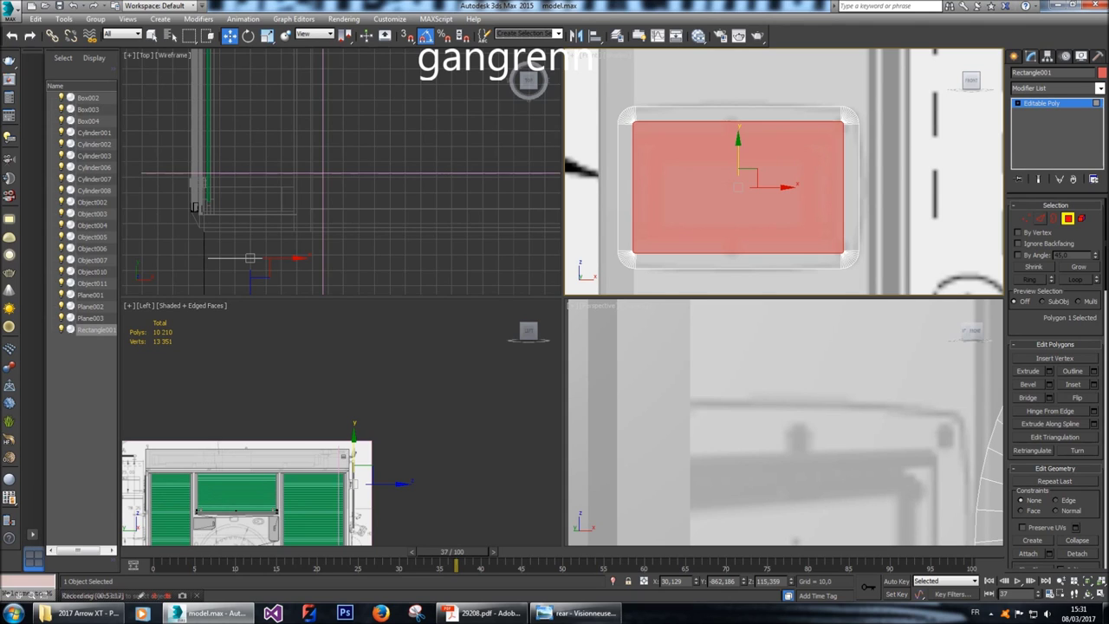
left_click(1040, 218)
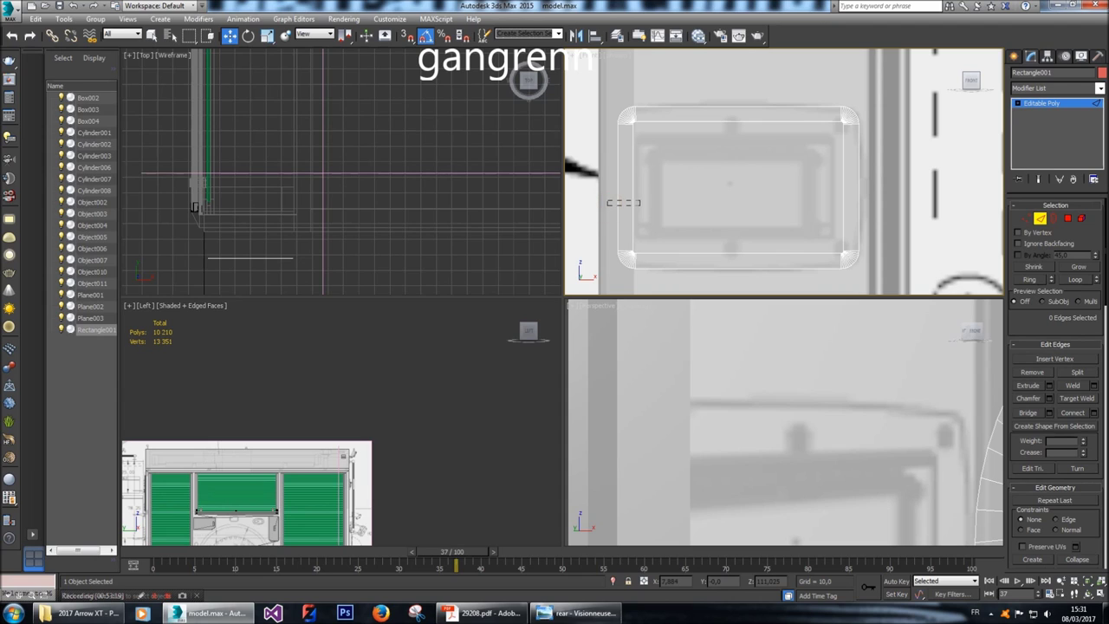
Connect the four horizontal edges with a vertical edge and scale the edges apart vertically.
left_click(700, 198)
left_click(745, 97)
left_click_drag(745, 182, 739, 267)
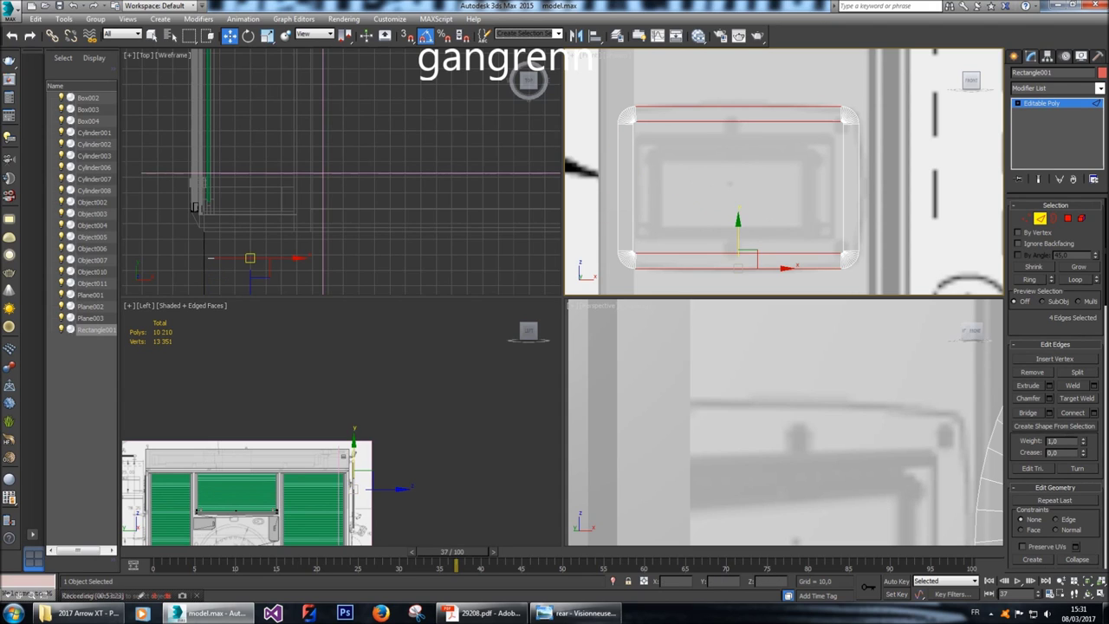
left_click(1095, 413)
left_click(789, 228)
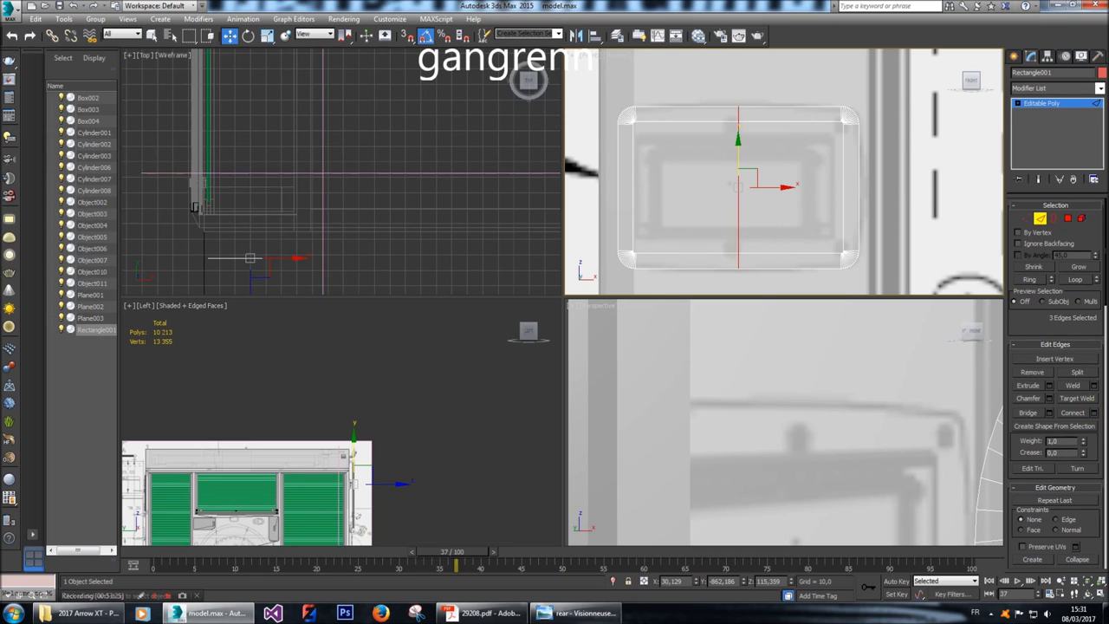
left_click(270, 35)
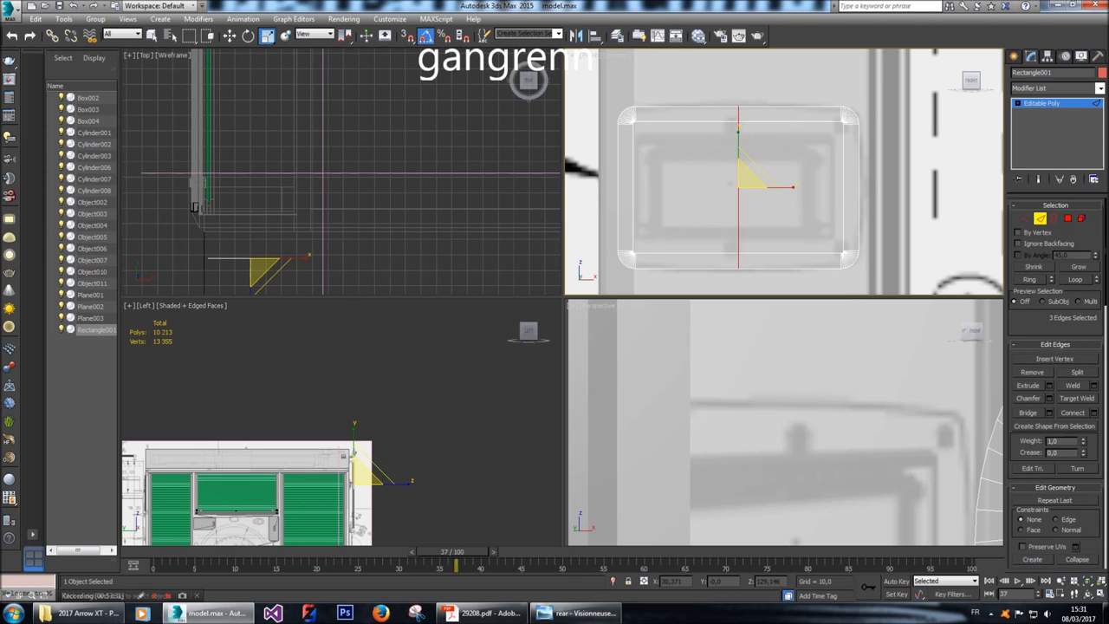
left_click_drag(737, 131, 737, 121)
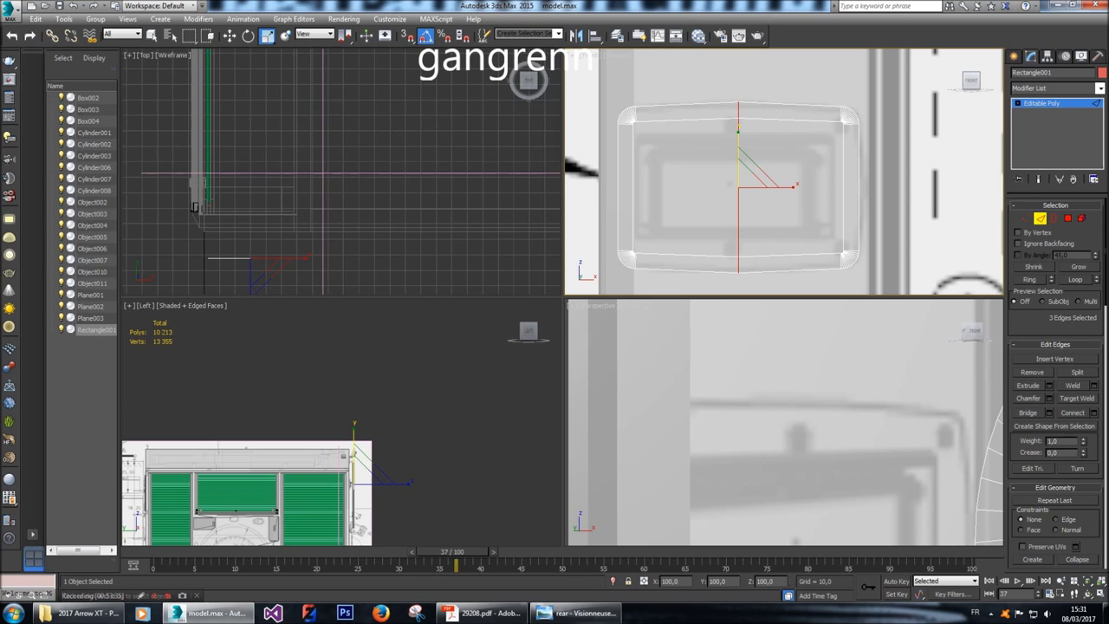
Connect the five vertical edges with a new horizontal edge.
left_click(653, 182)
left_click_drag(598, 192, 804, 207)
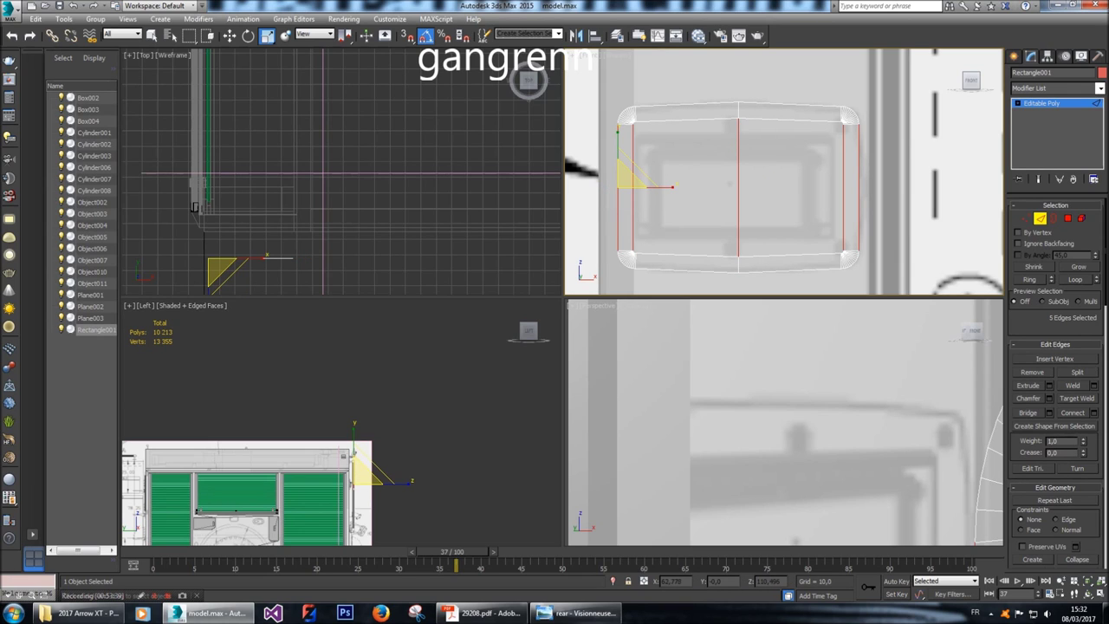
left_click(1093, 413)
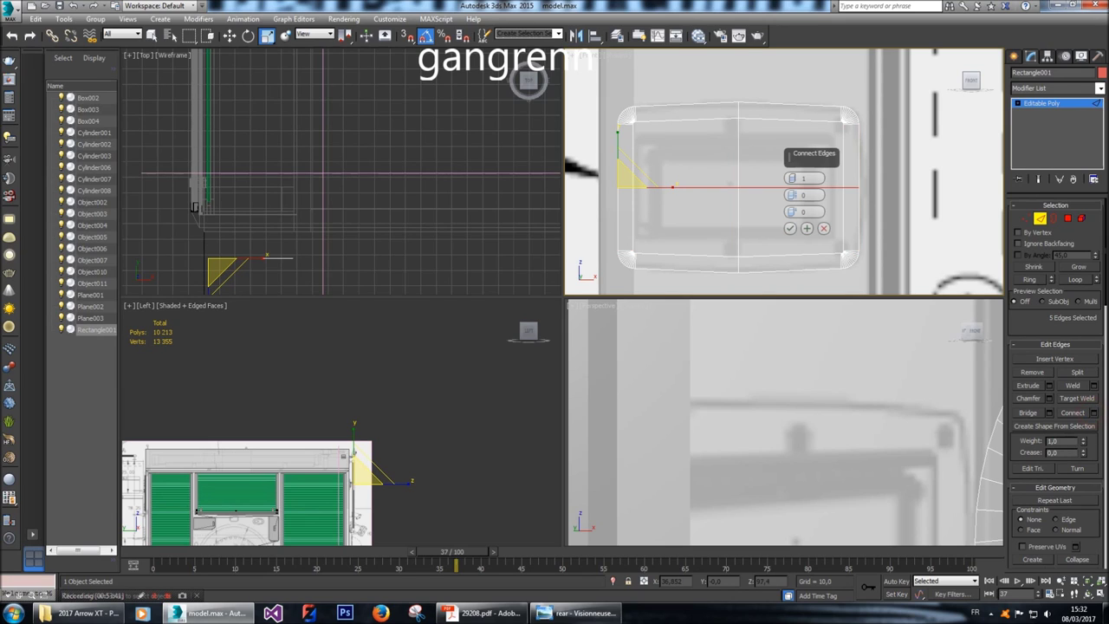
left_click(790, 228)
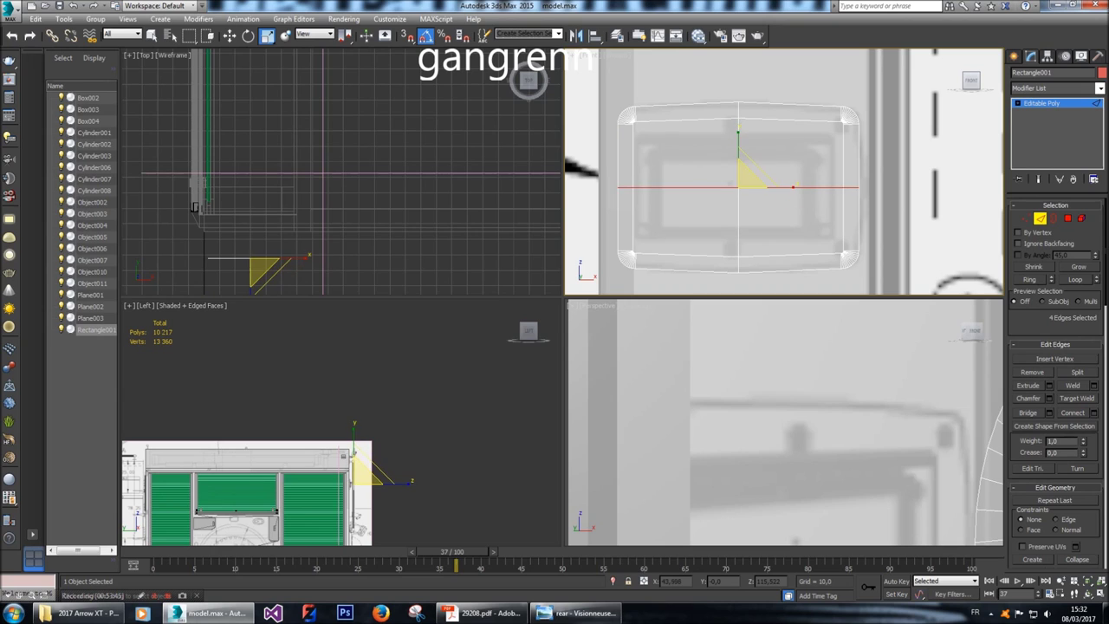
Select the vertical edge loops and delete them from the panel.
left_click(841, 187)
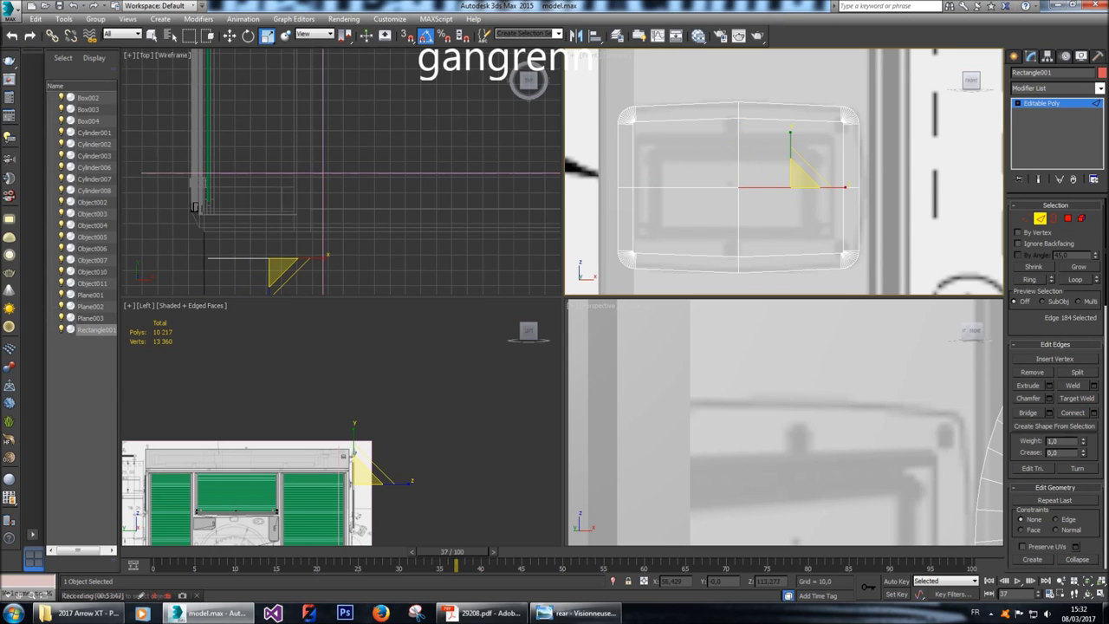
double_click(815, 188)
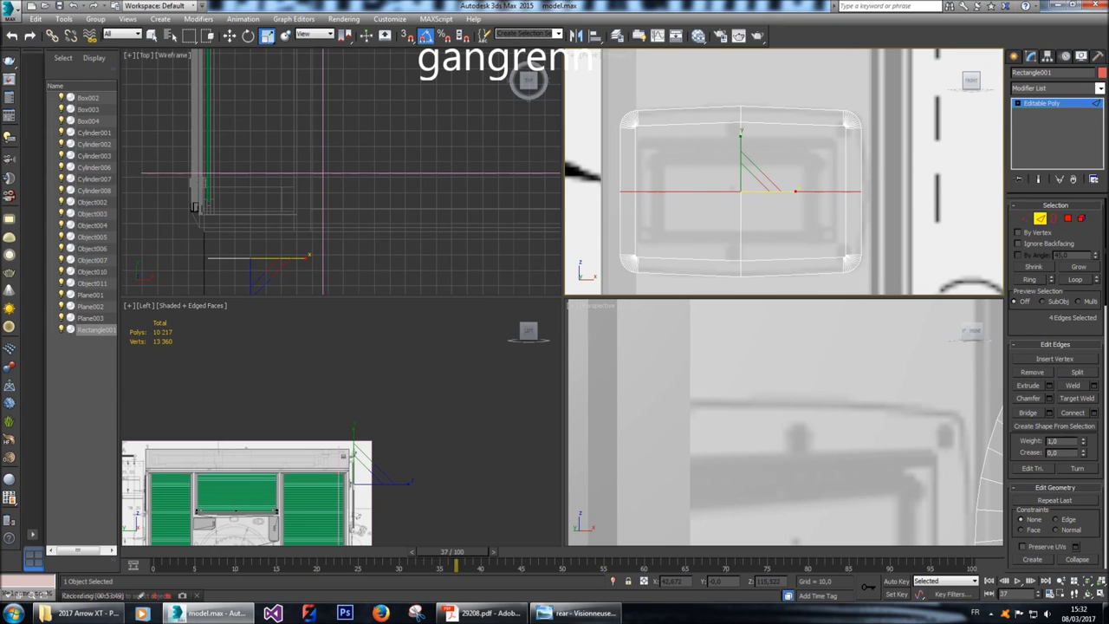
mouse_move(797, 188)
left_mouse_down()
mouse_move(809, 188)
mouse_move(798, 188)
left_mouse_up()
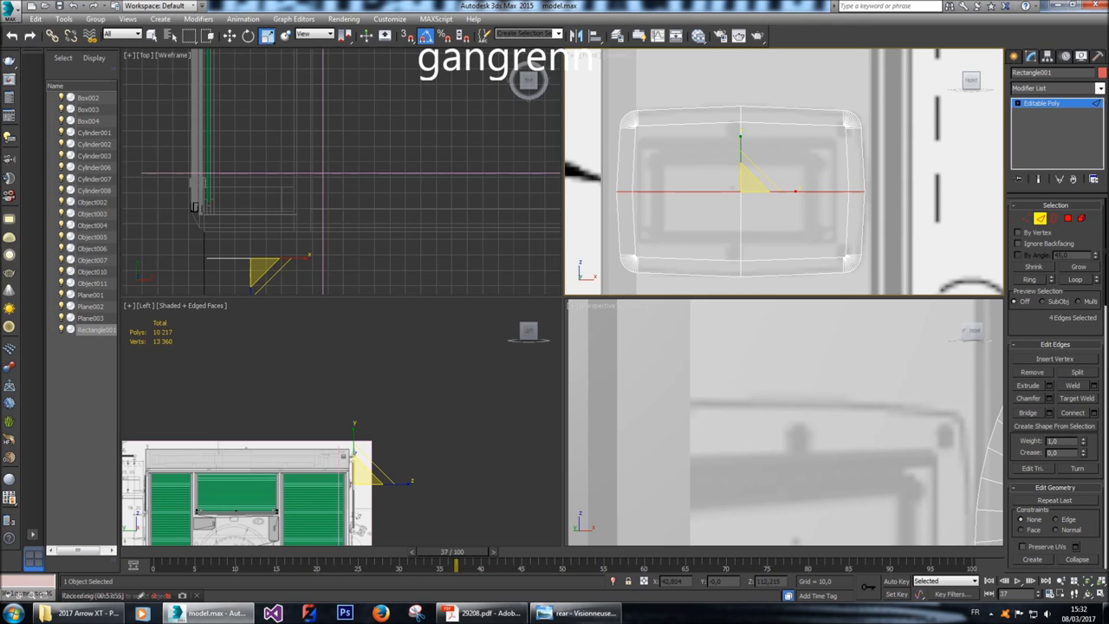
left_click(718, 185)
key("BackSpace")
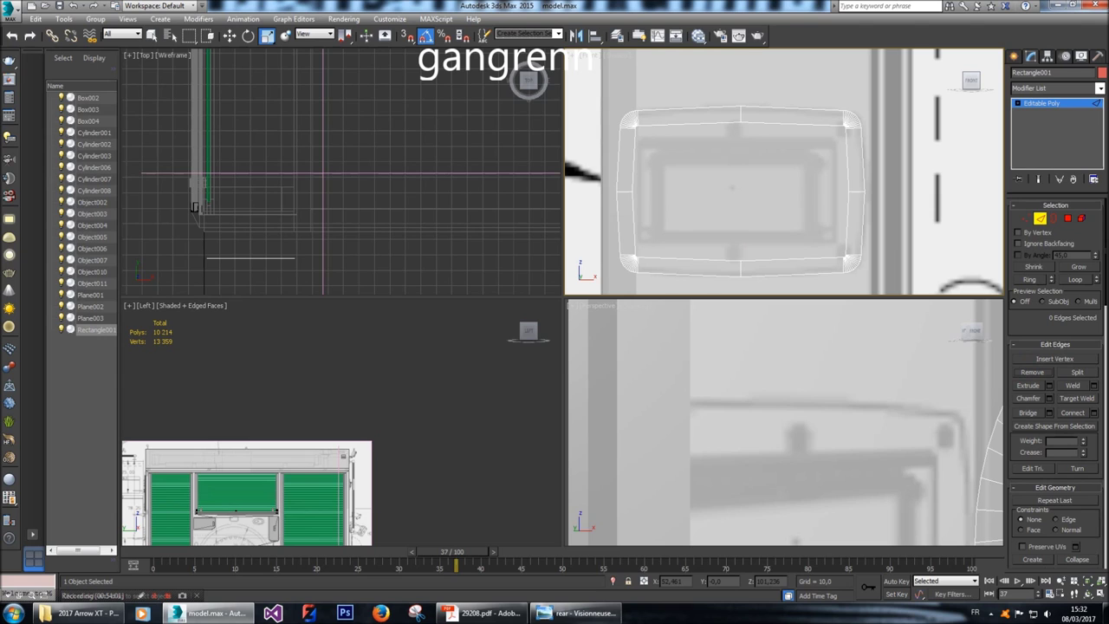
Select the frame's polygon ring and extrude it by a height of 2,0.
left_click(1067, 218)
left_click(845, 221)
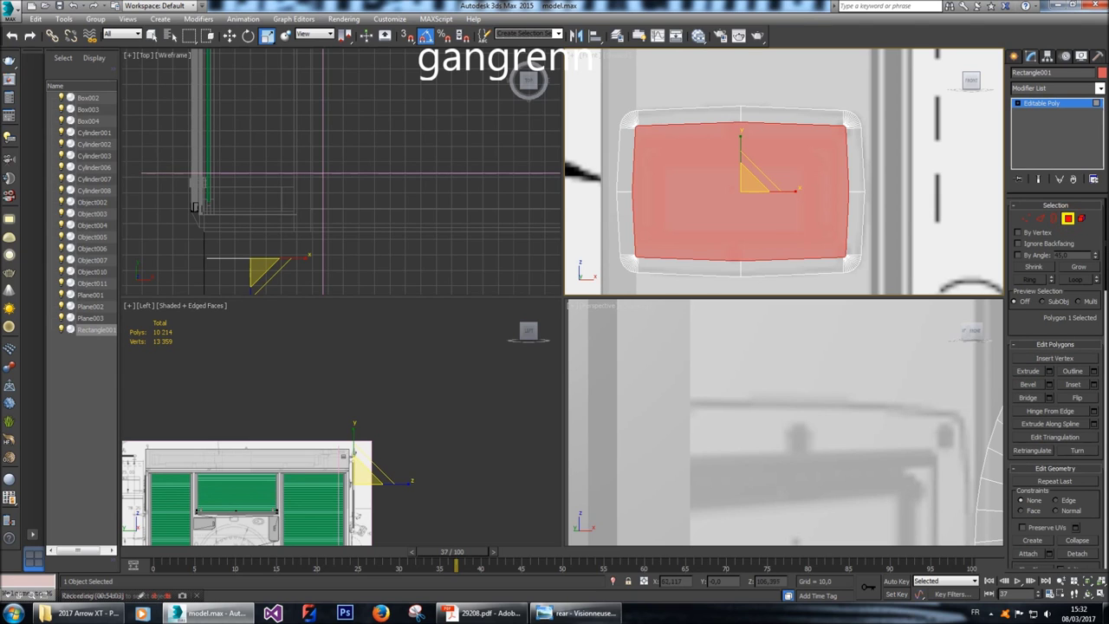
left_click(848, 223)
left_click(853, 148, "shift")
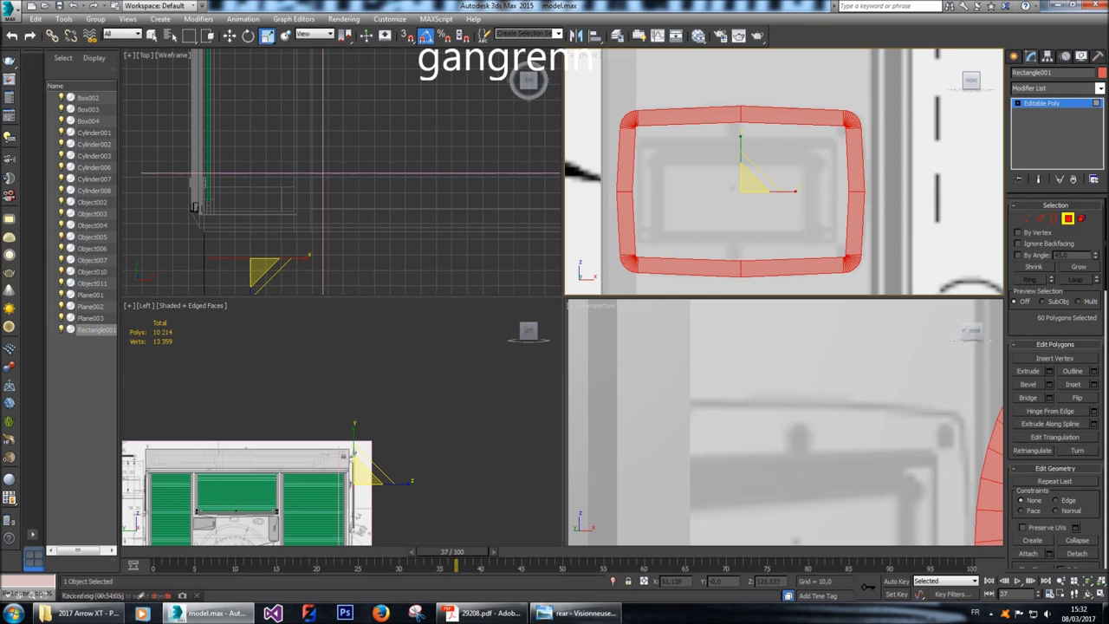
middle_click_drag(954, 433, 737, 434)
scroll(832, 451, "down", 4)
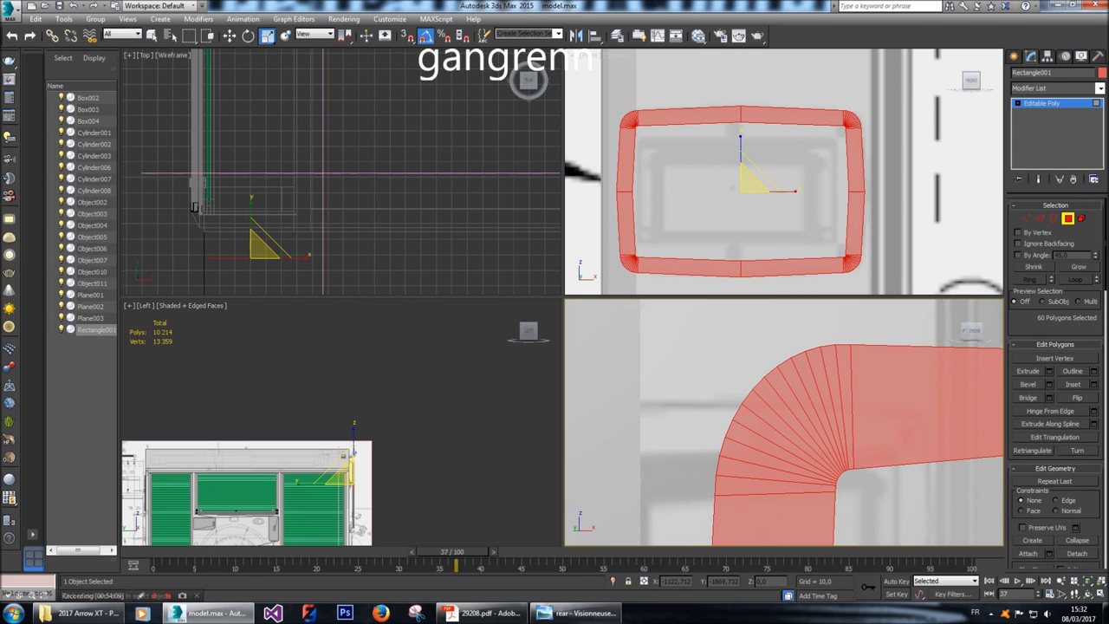
left_click(1049, 371)
type("2")
key("Return")
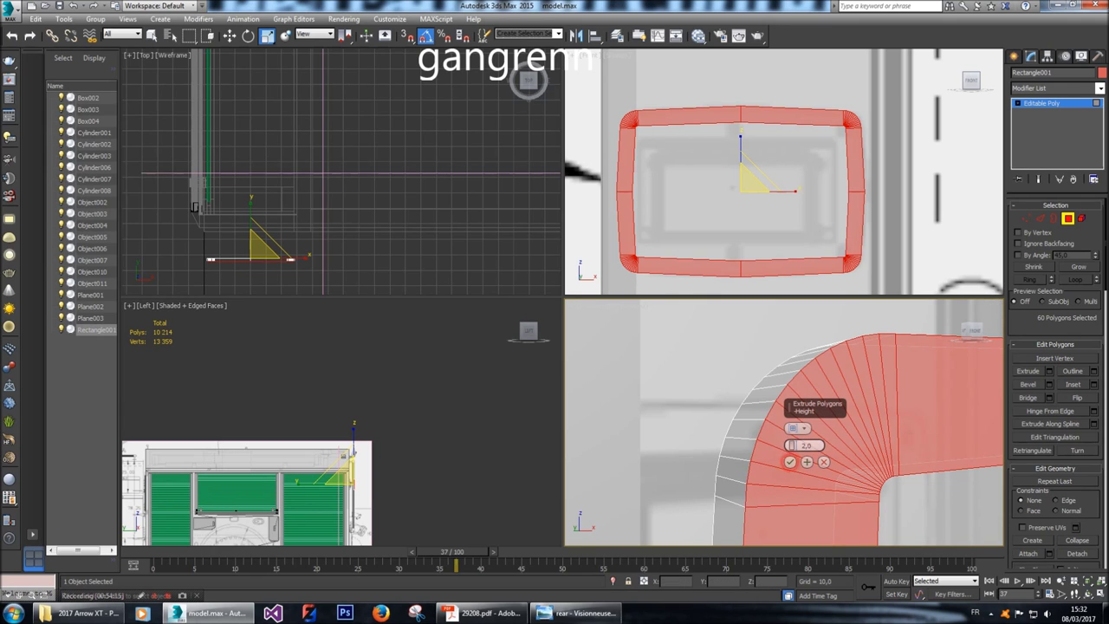
left_click(789, 461)
Select only the panel's large centre face from the top view.
middle_click_drag(788, 462, 676, 415)
left_click(790, 443)
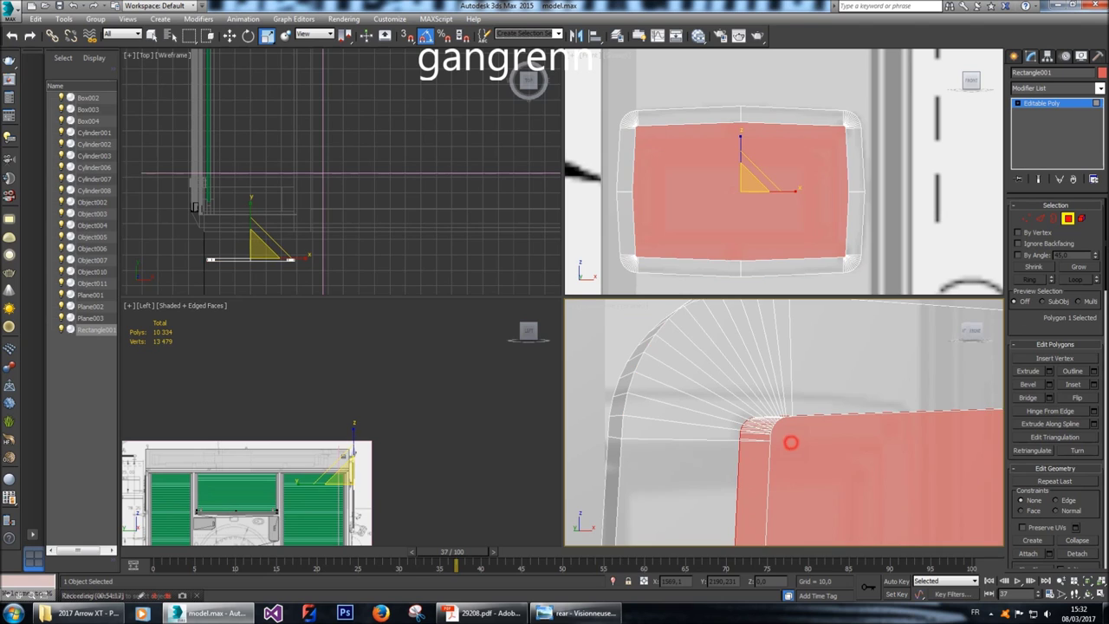
key("w")
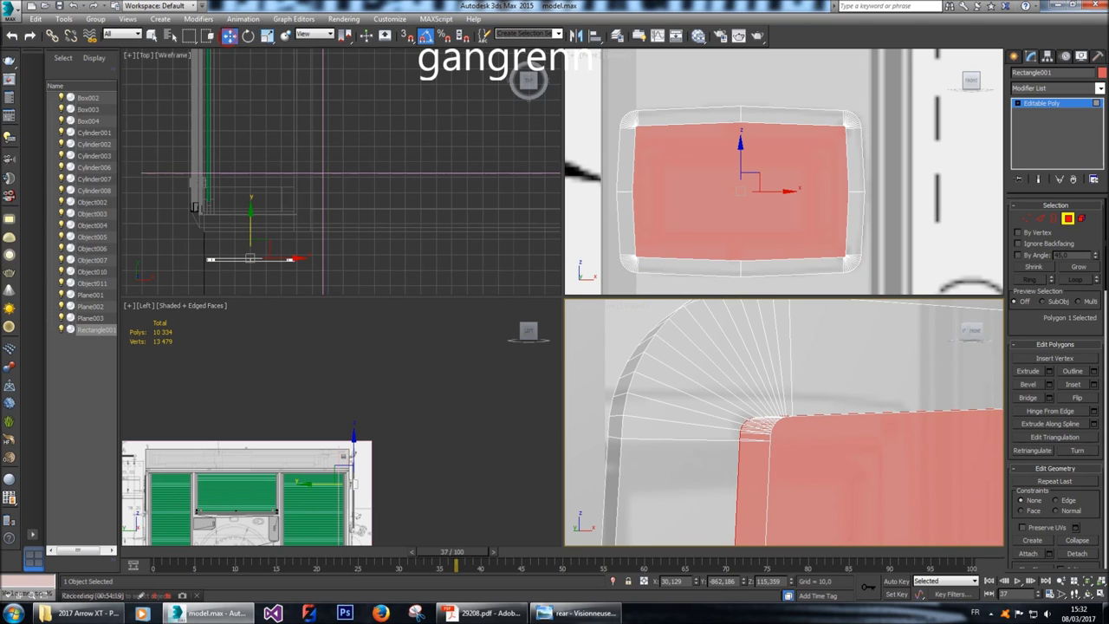
middle_click_drag(229, 273, 256, 262)
scroll(256, 263, "up", 3)
scroll(309, 203, "up", 3)
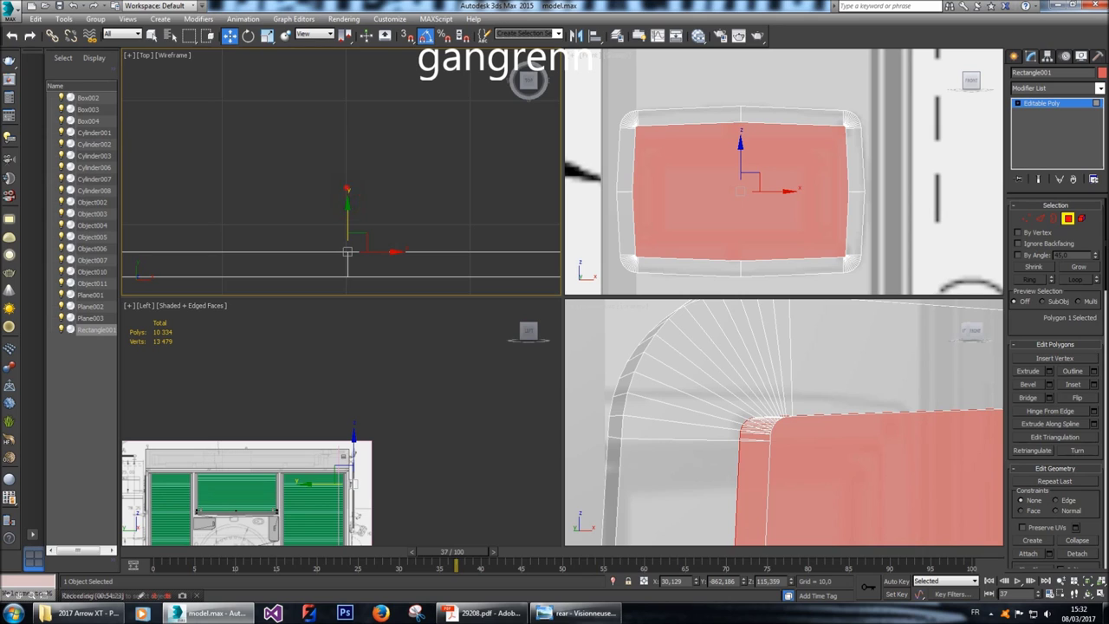
left_click(349, 204)
left_click(347, 253)
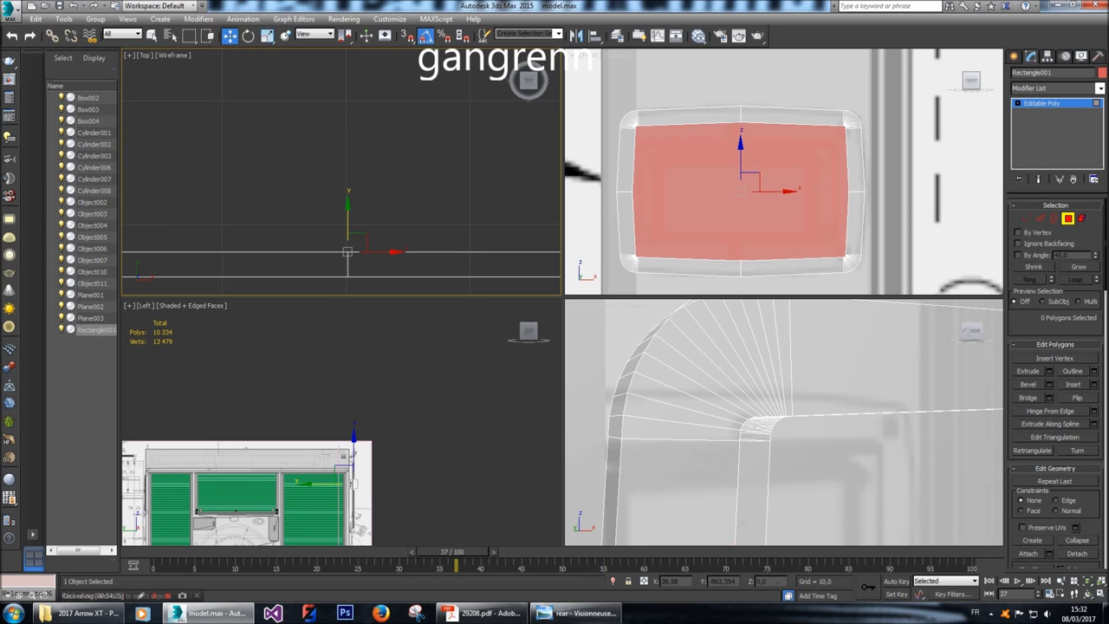
Push the centre face back along Y and shift it slightly along X.
left_click_drag(348, 209, 348, 59)
scroll(351, 446, "up", 10)
left_click_drag(397, 460, 389, 459)
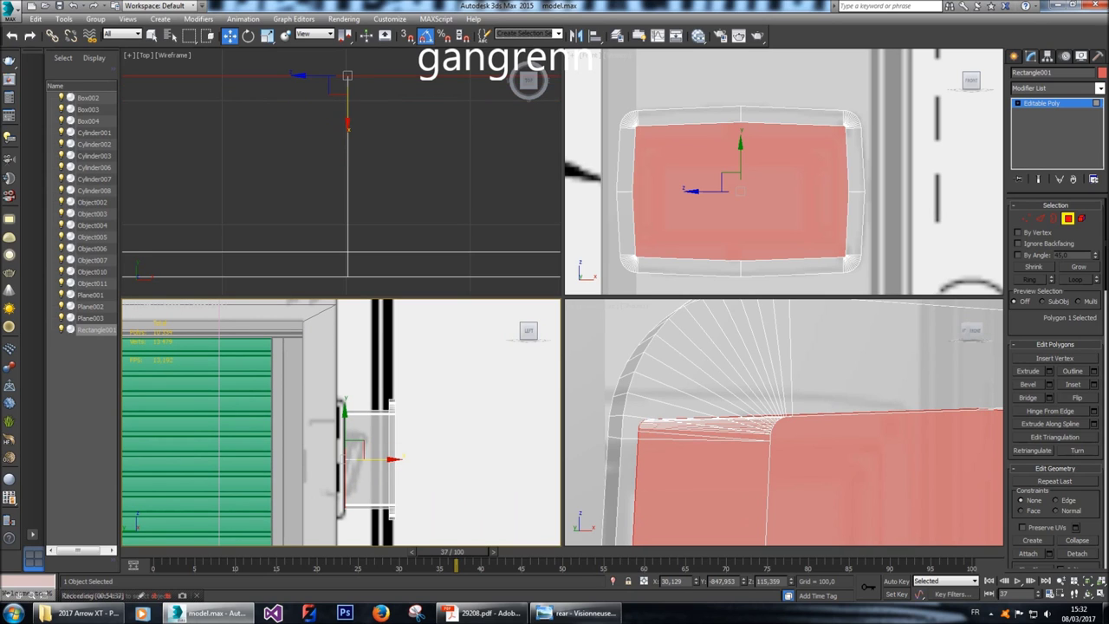
Select the frame's outer edge loop and slide it slightly along X.
left_click(1054, 219)
double_click(607, 416)
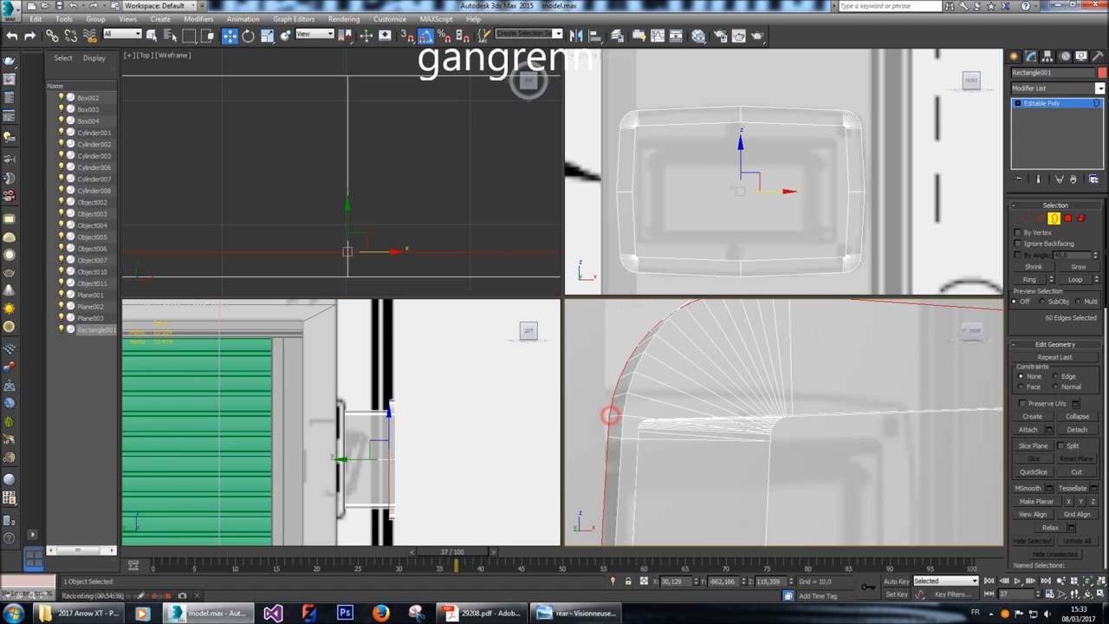
scroll(388, 446, "up", 2)
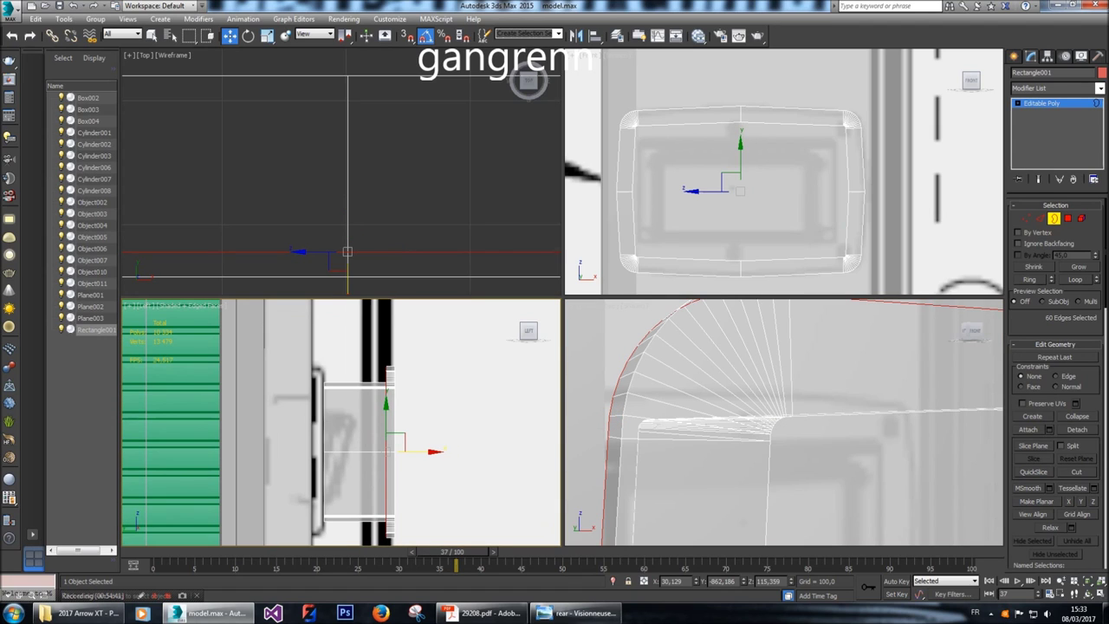
left_click_drag(437, 450, 418, 451)
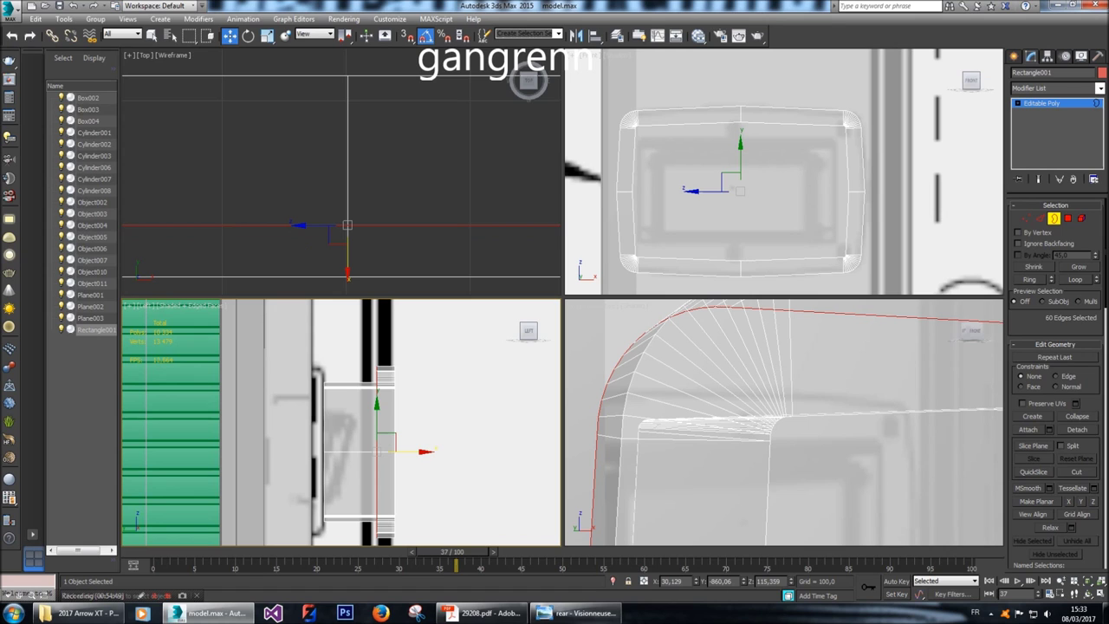
Select the horizontal edges across the panel's side and orbit to inspect them.
key("2")
scroll(572, 338, "up", 3)
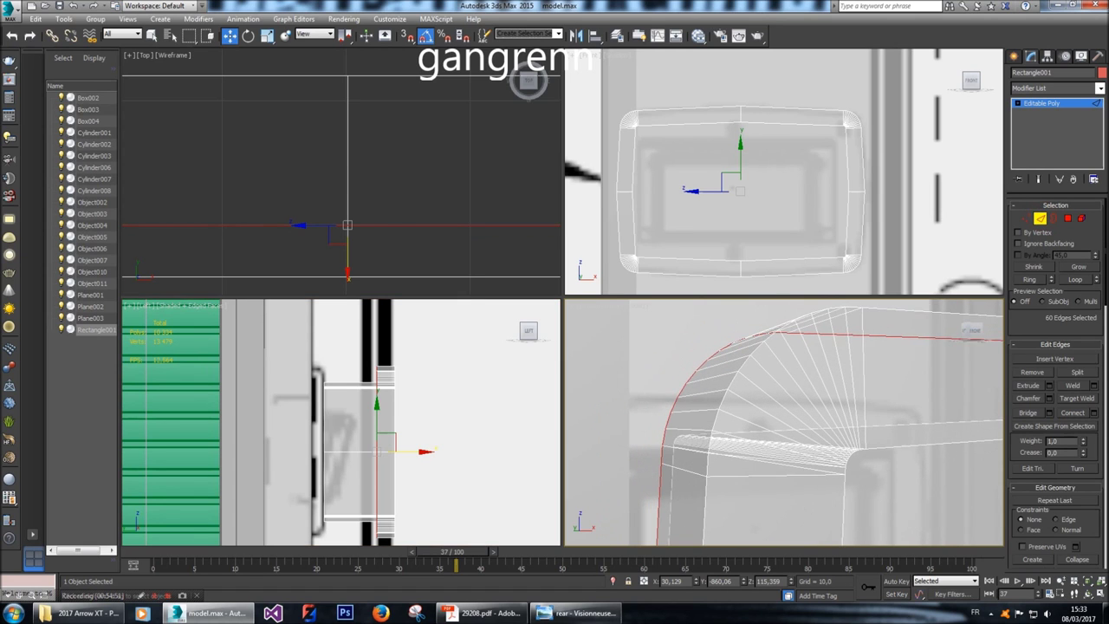
middle_click_drag(780, 425, 866, 429, "alt")
left_click(784, 509)
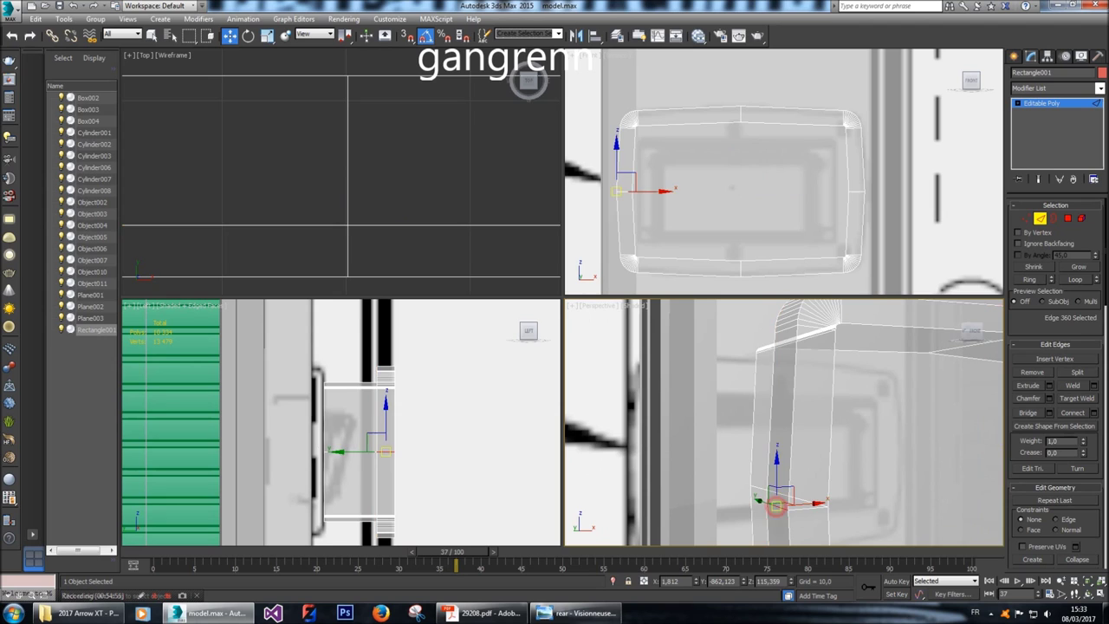
scroll(373, 433, "up", 3)
left_click(339, 416)
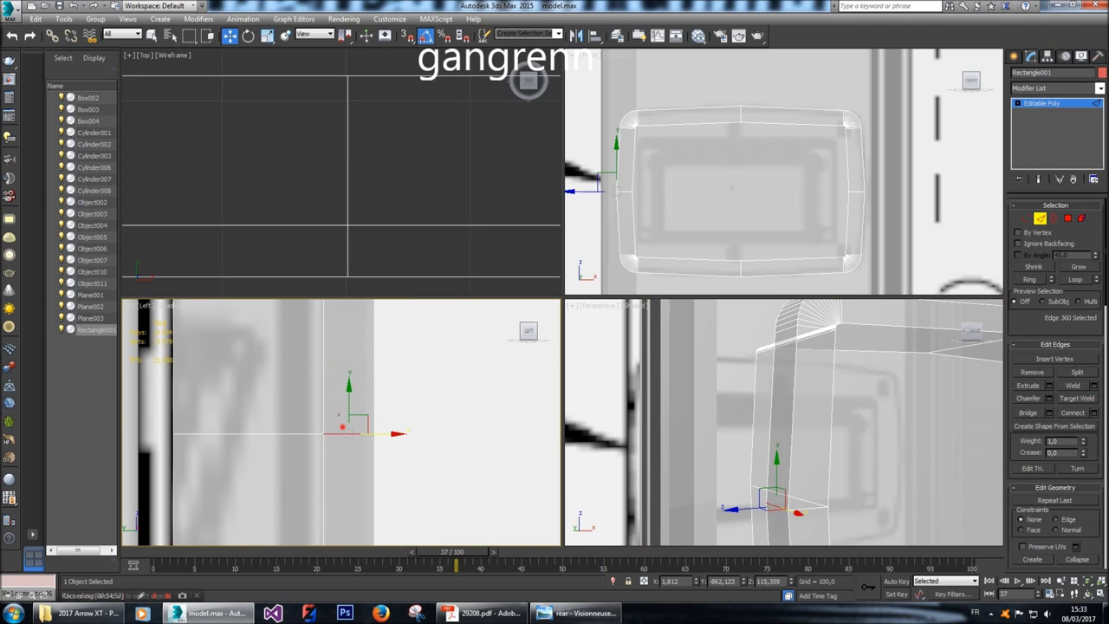
left_click(359, 446)
left_click(350, 453)
left_click(351, 414)
left_click(347, 457)
left_click_drag(348, 456, 349, 418)
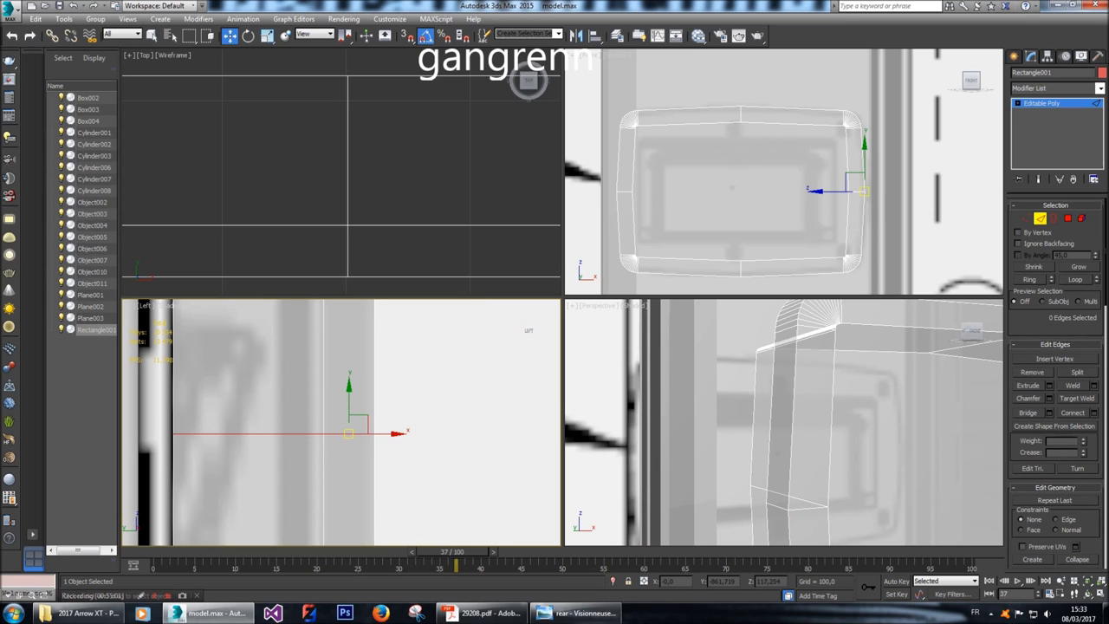
middle_click_drag(780, 416, 695, 423, "alt")
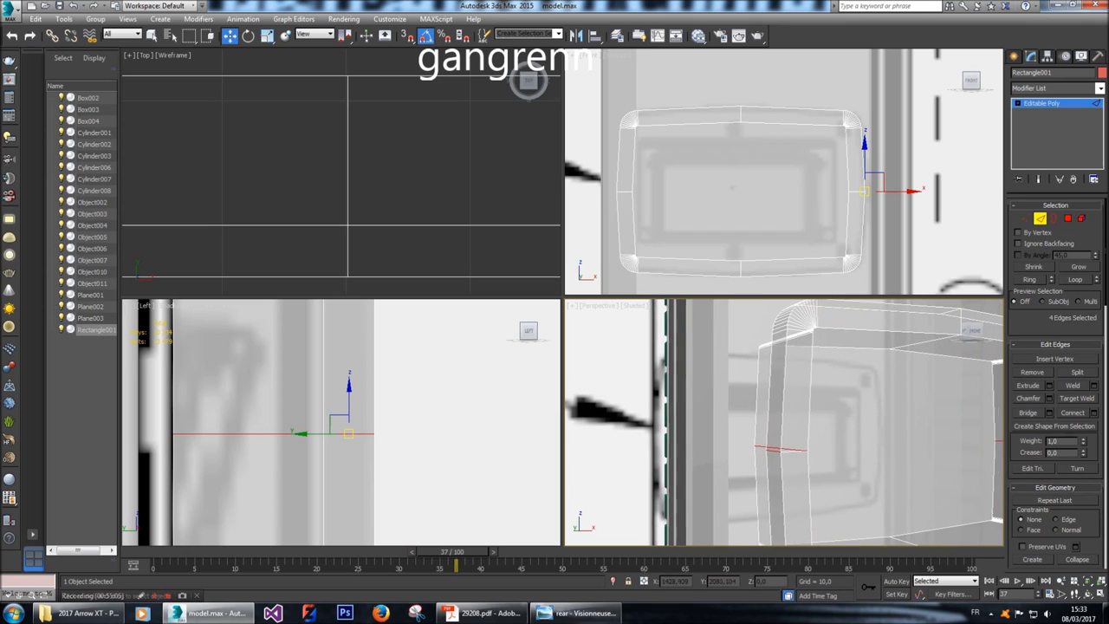
middle_click_drag(763, 173, 837, 174)
scroll(837, 174, "up", 5)
scroll(836, 174, "down", 4)
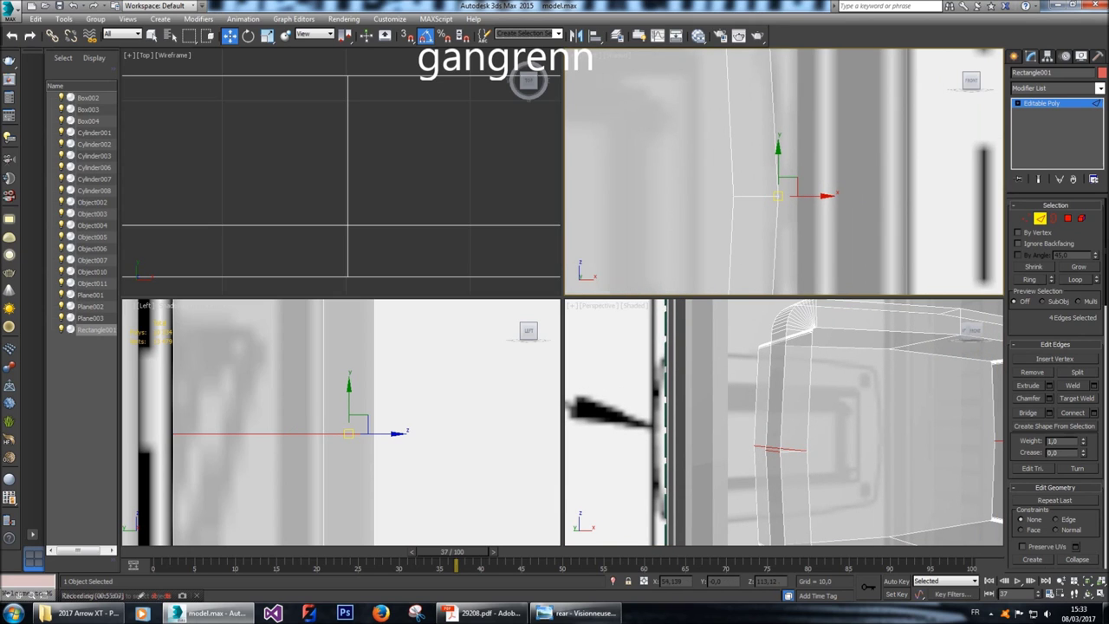
Chamfer the selected edges with 2 segments, trying amounts of 3, 10, 5 and 3.
key("ctrl+shift+c")
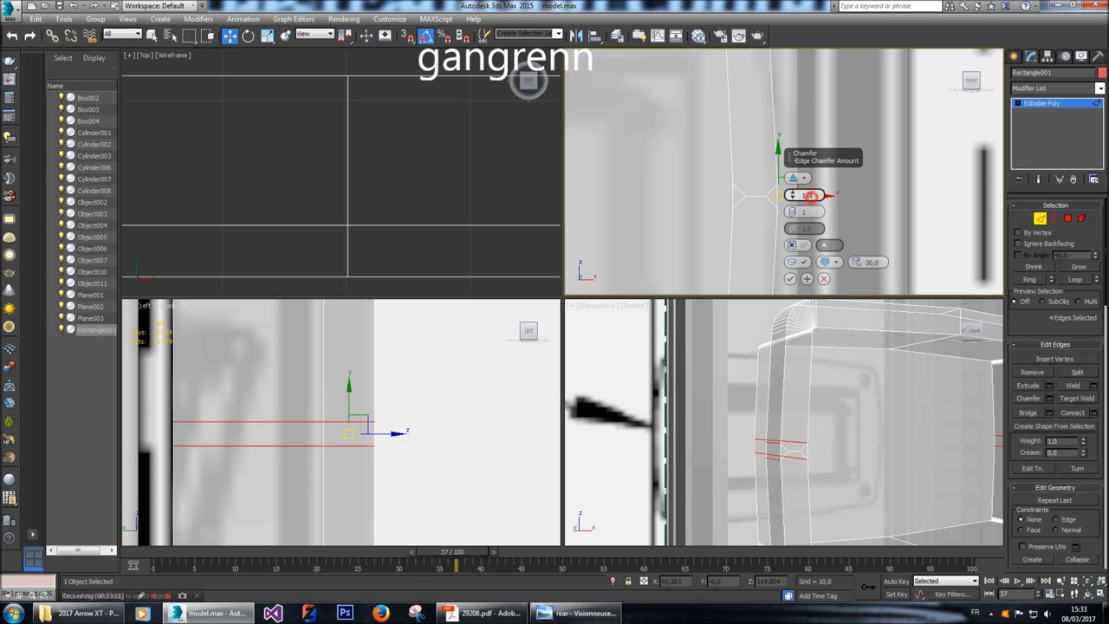
left_click_drag(806, 195, 806, 184)
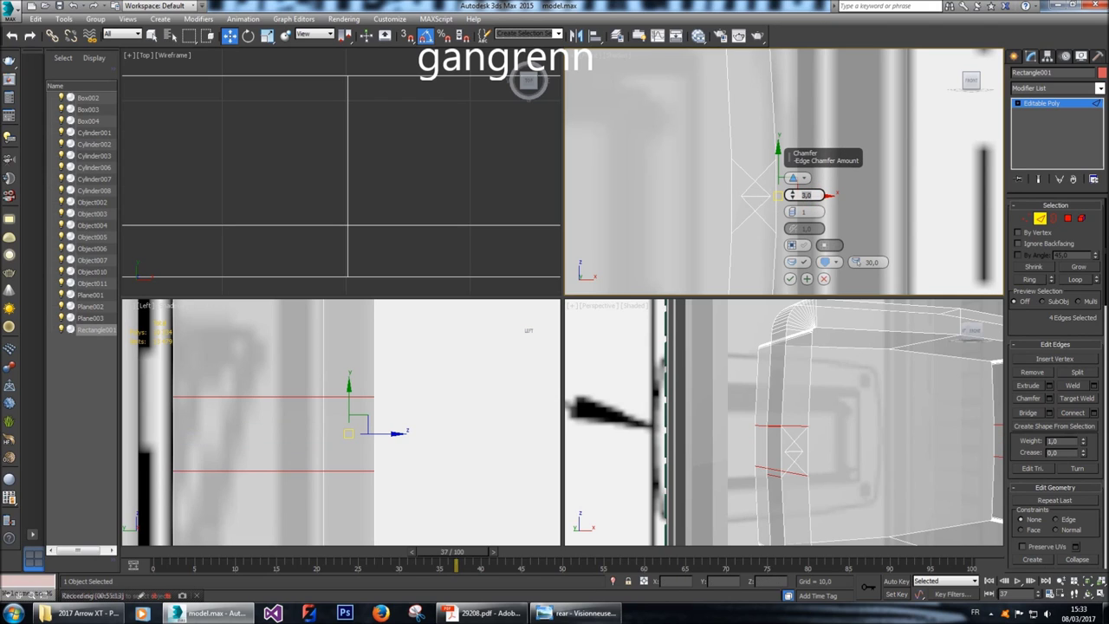
left_click(791, 208)
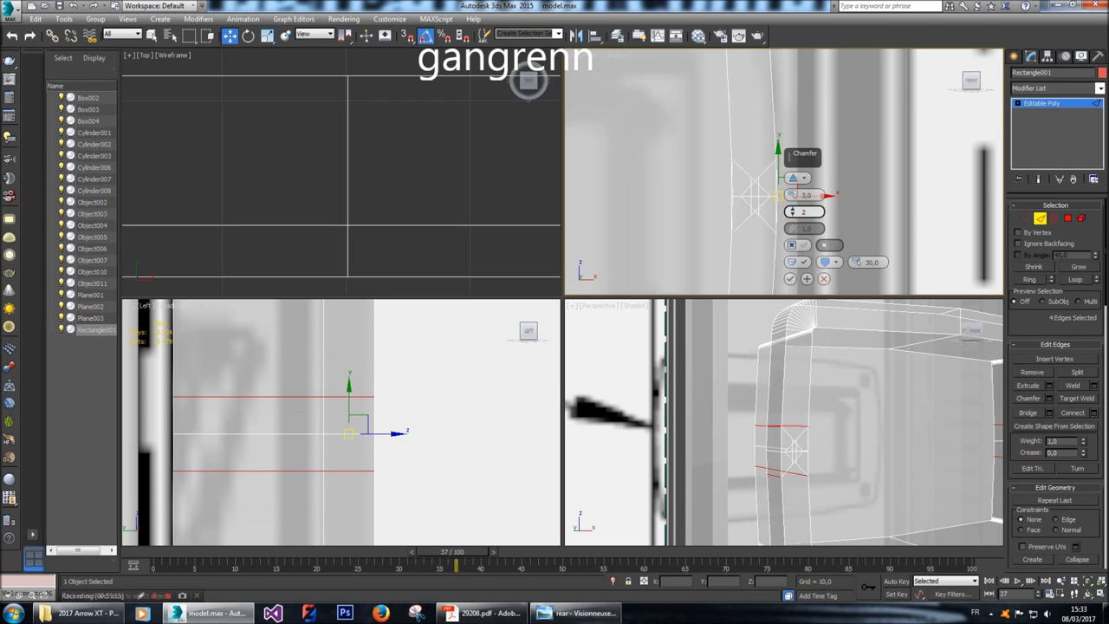
left_click(806, 195)
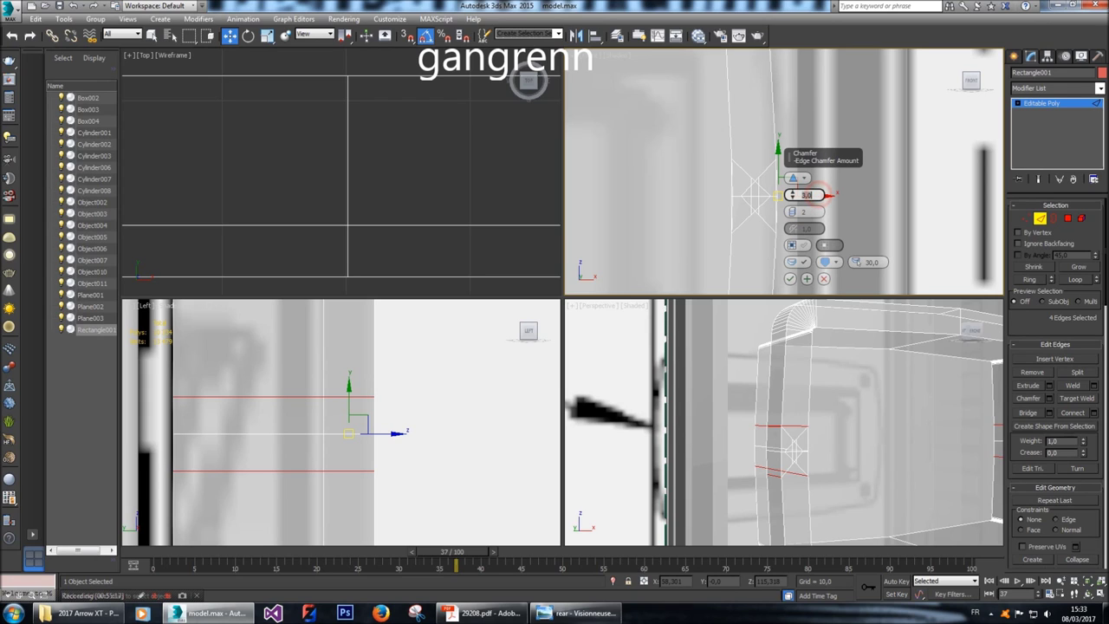
type("10")
key("Return")
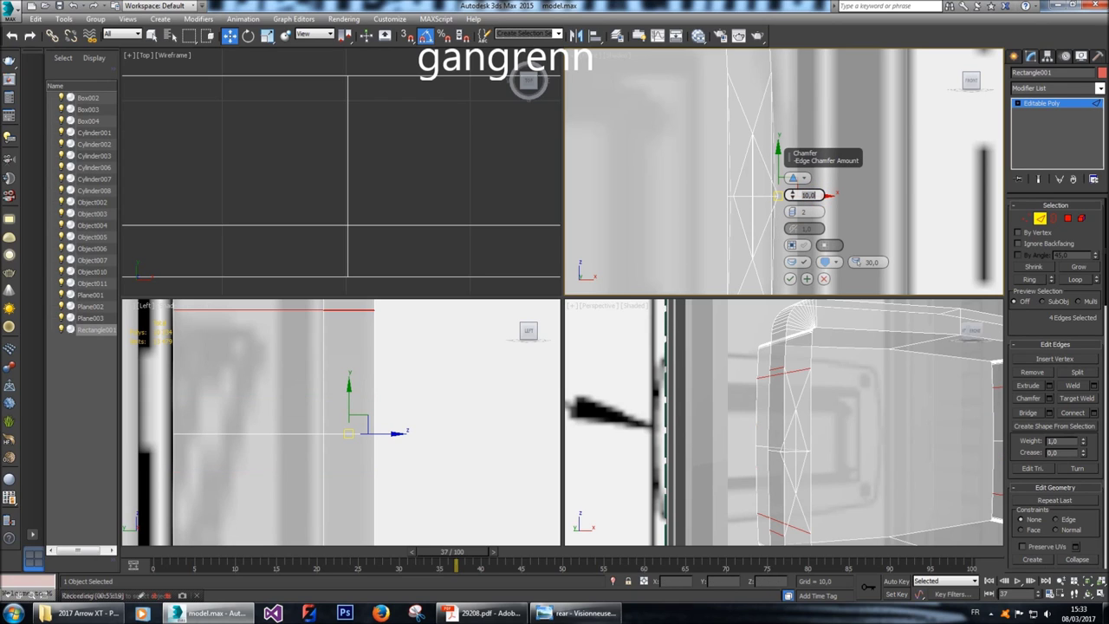
scroll(784, 172, "down", 5)
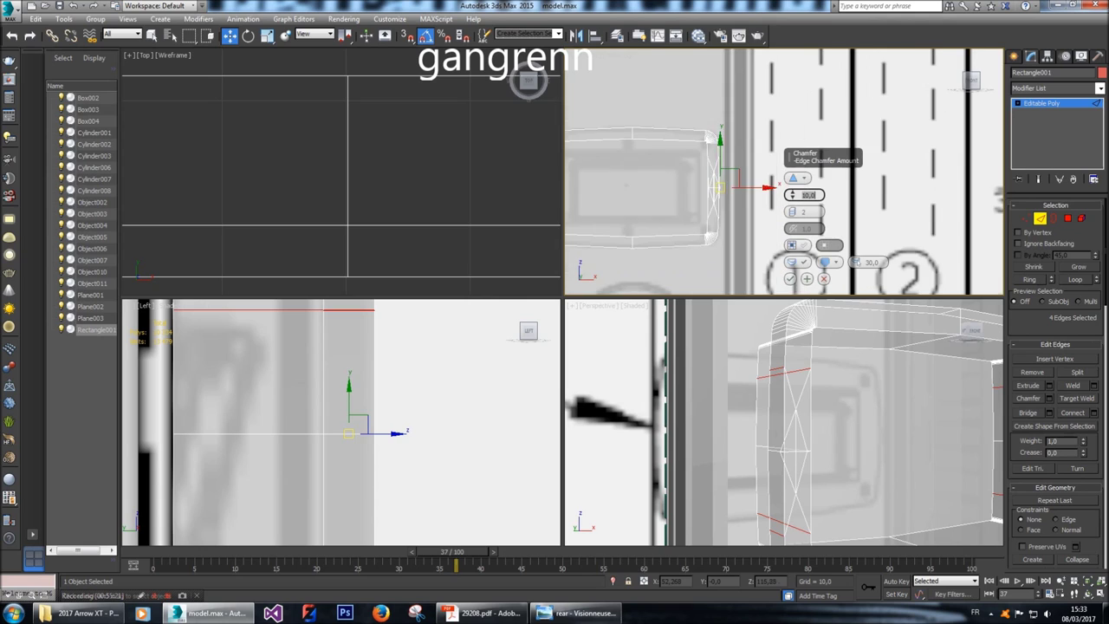
scroll(689, 190, "up", 2)
type("5")
key("Return")
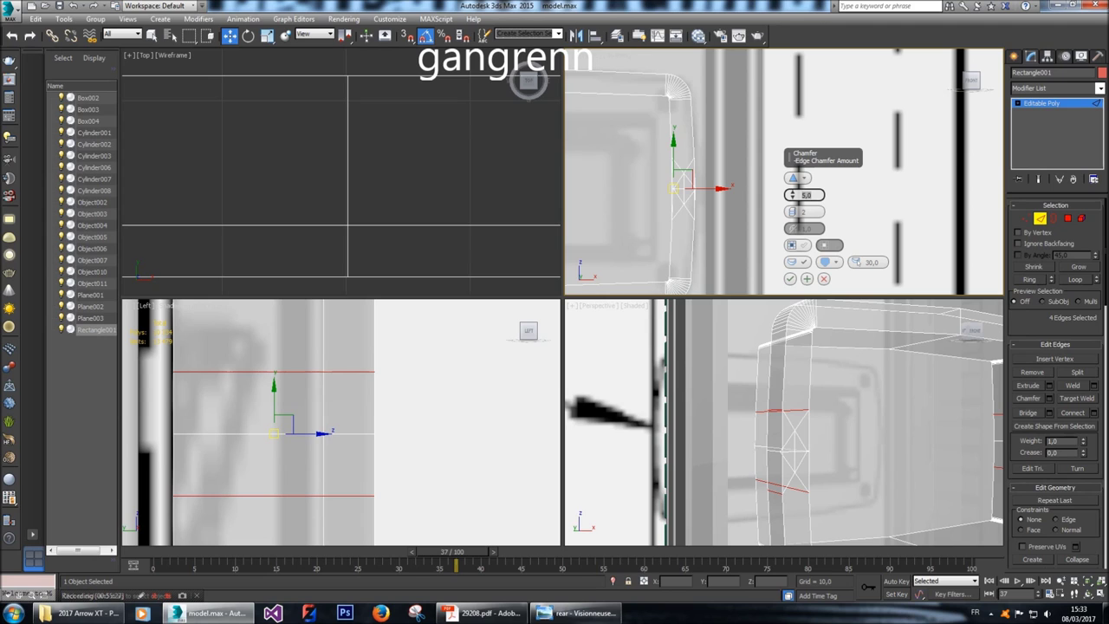
type("3")
key("Return")
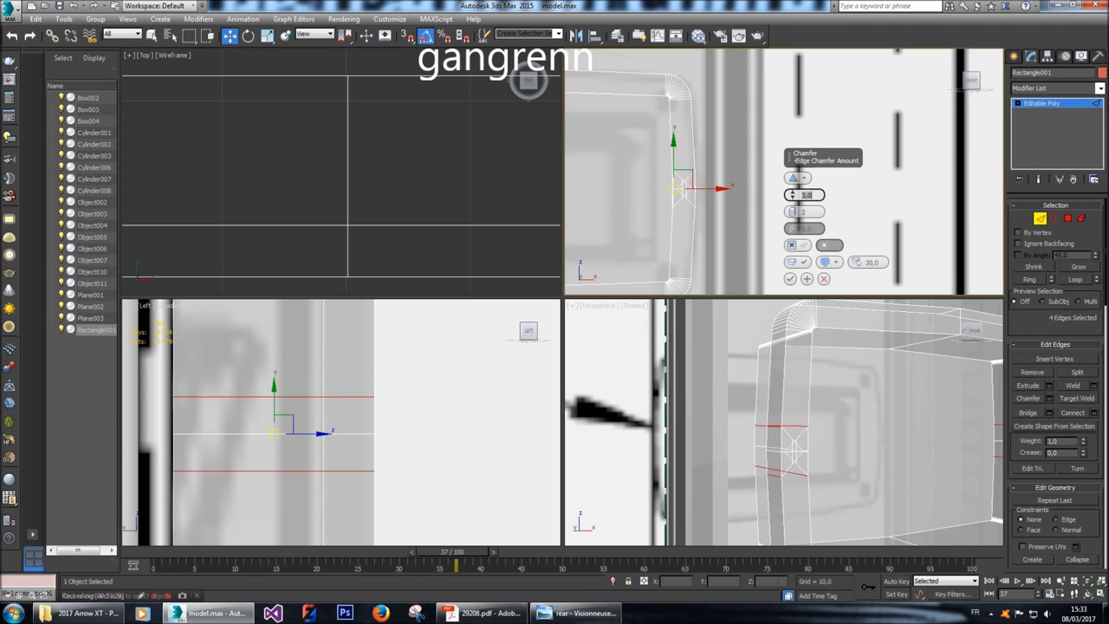
Try chamfer widths of 5 and 10, then cancel the chamfer.
middle_click_drag(785, 422, 663, 426, "alt")
double_click(813, 193)
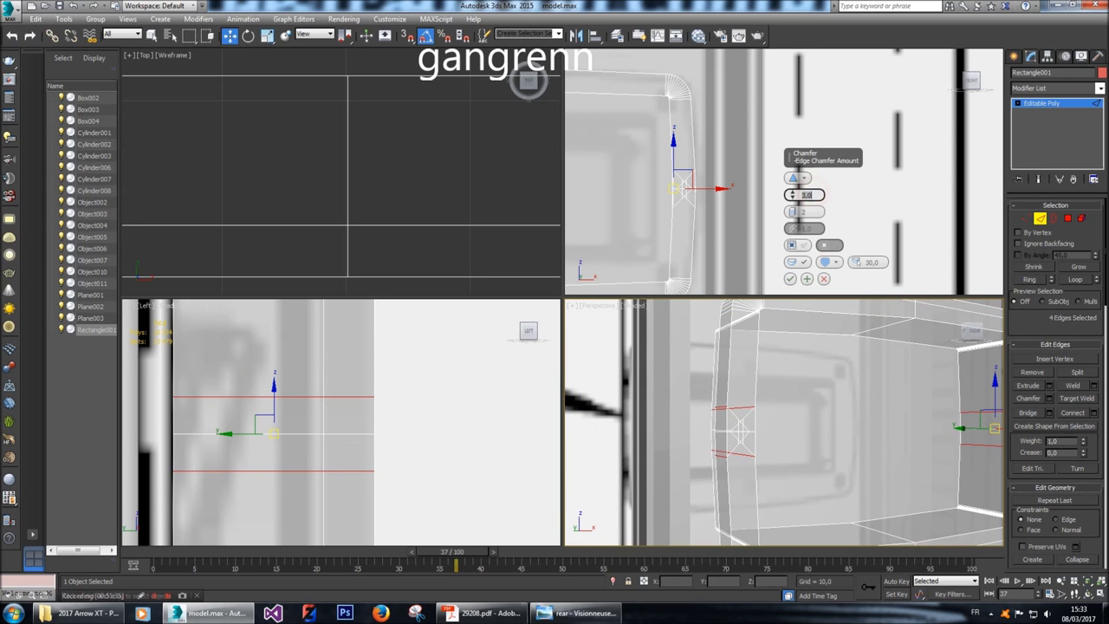
type("5")
key("Return")
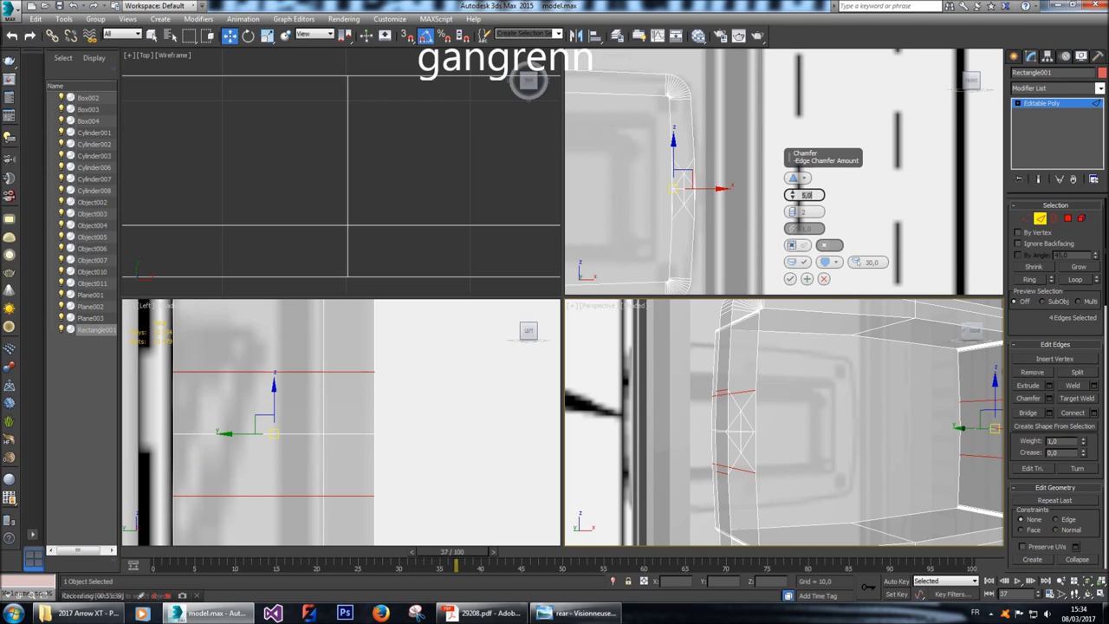
double_click(806, 194)
type("10")
key("Return")
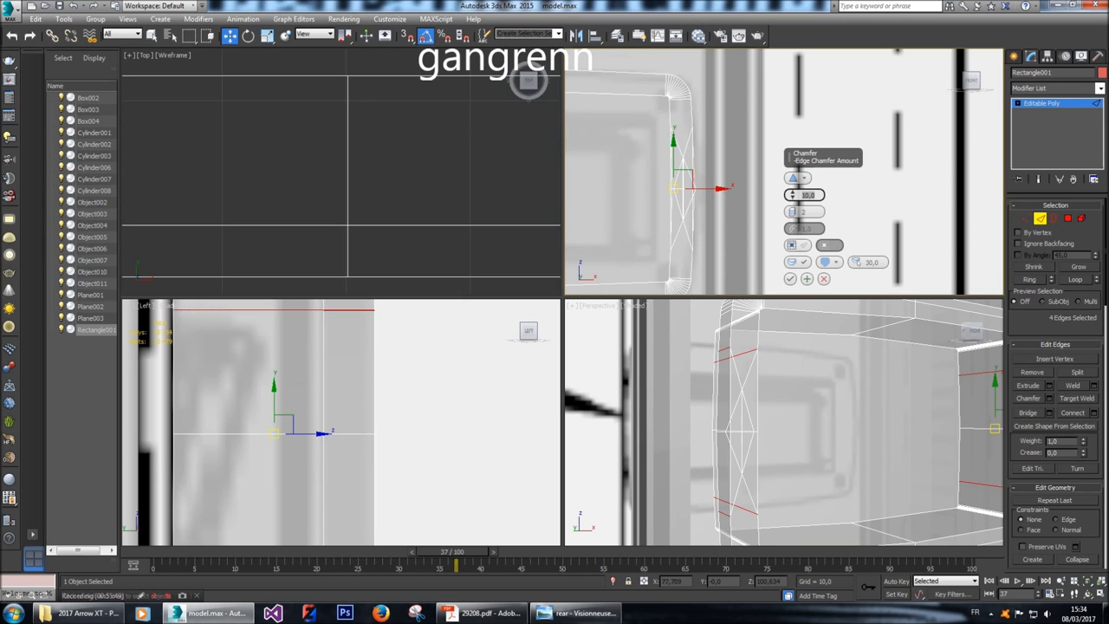
left_click(823, 278)
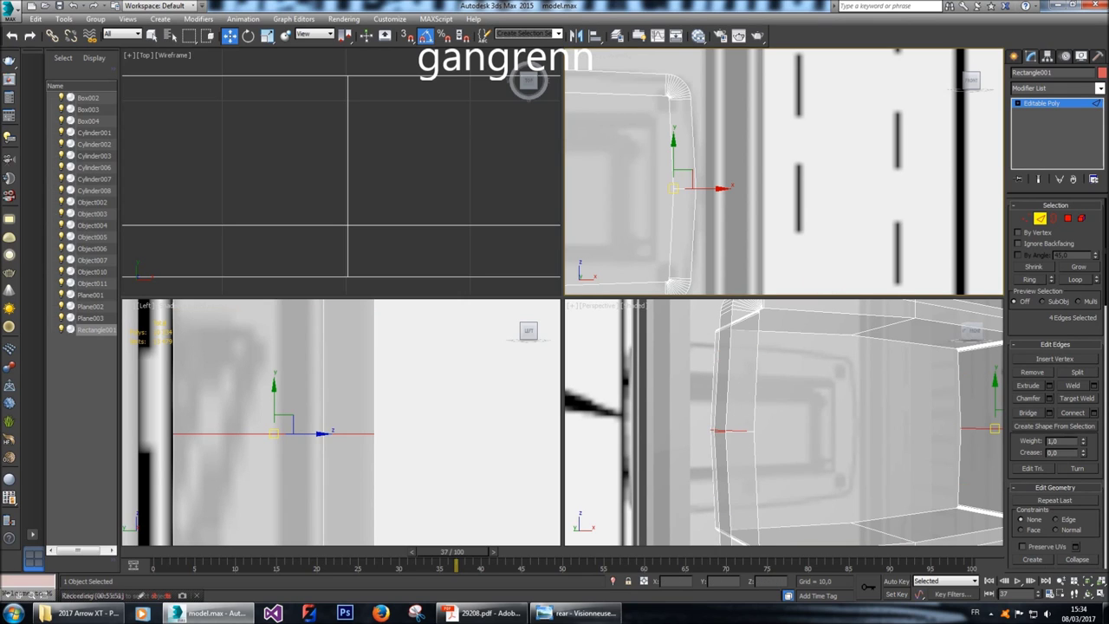
Preview an 8-unit chamfer on the edges and cancel it again.
left_click(1048, 399)
type("8")
key("Return")
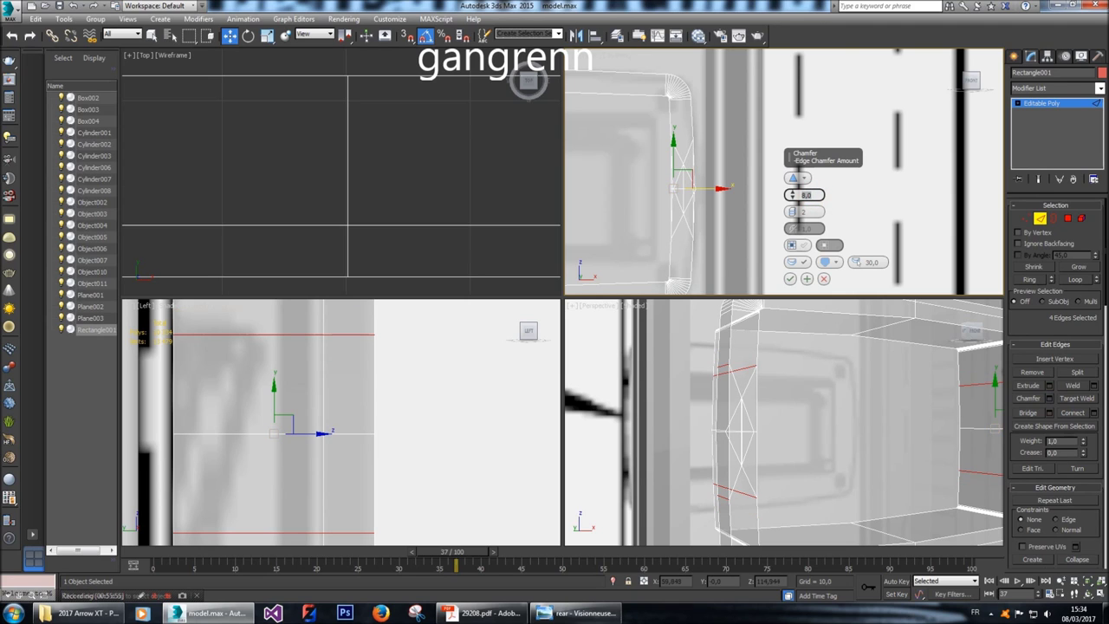
scroll(693, 189, "up", 5)
left_click(824, 279)
Orbit around the panel and pick a different pair of panel edges.
middle_click_drag(780, 424, 725, 414, "alt")
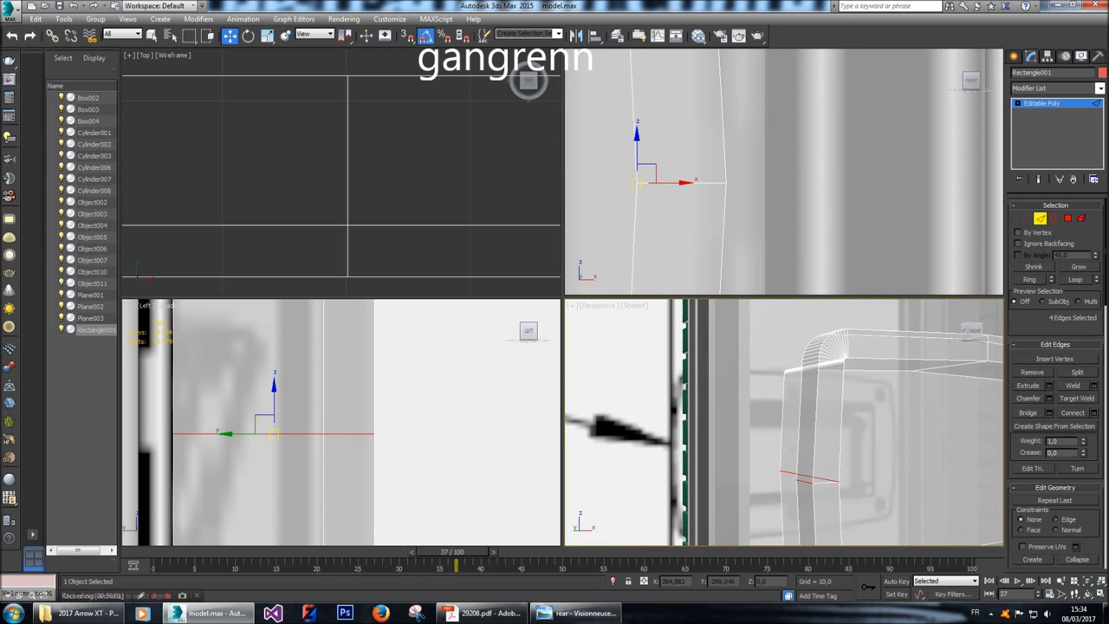
scroll(774, 227, "down", 3)
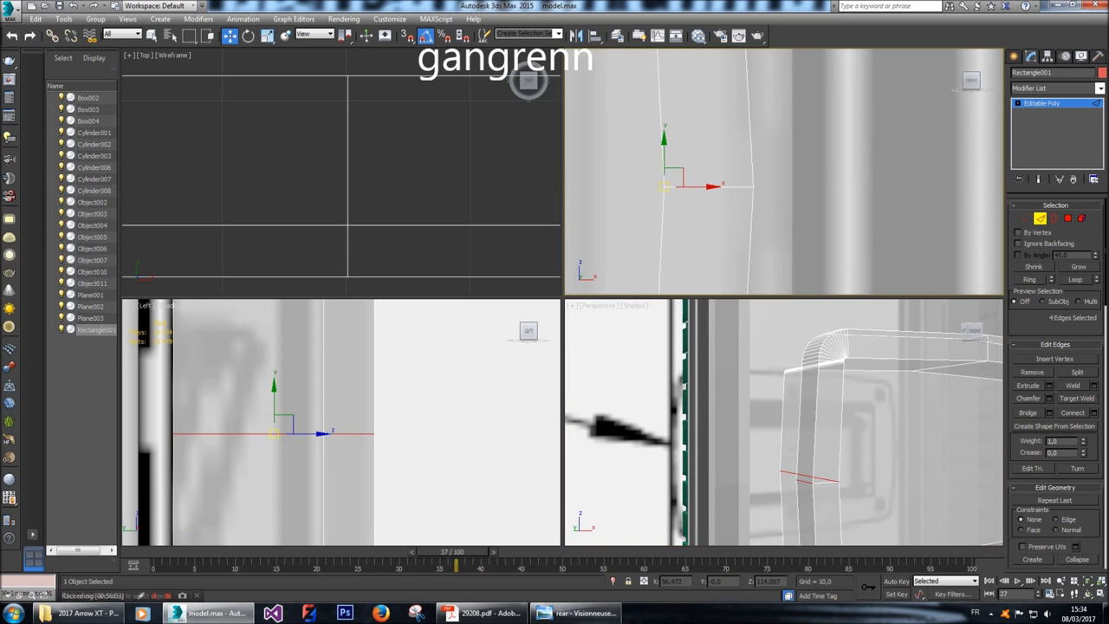
scroll(338, 425, "down", 3)
left_click(280, 418)
middle_click_drag(785, 416, 777, 415, "alt")
Chamfer the two selected Rectangle001 edges with Amount 10,0 and 4 segments.
left_click(1051, 398)
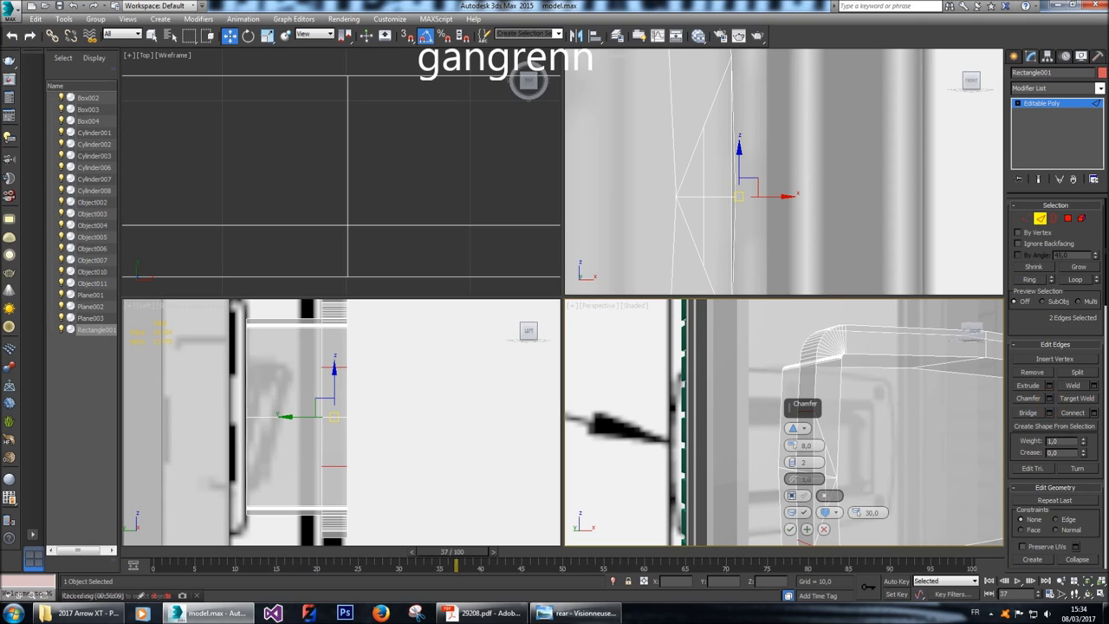
scroll(784, 174, "down", 3)
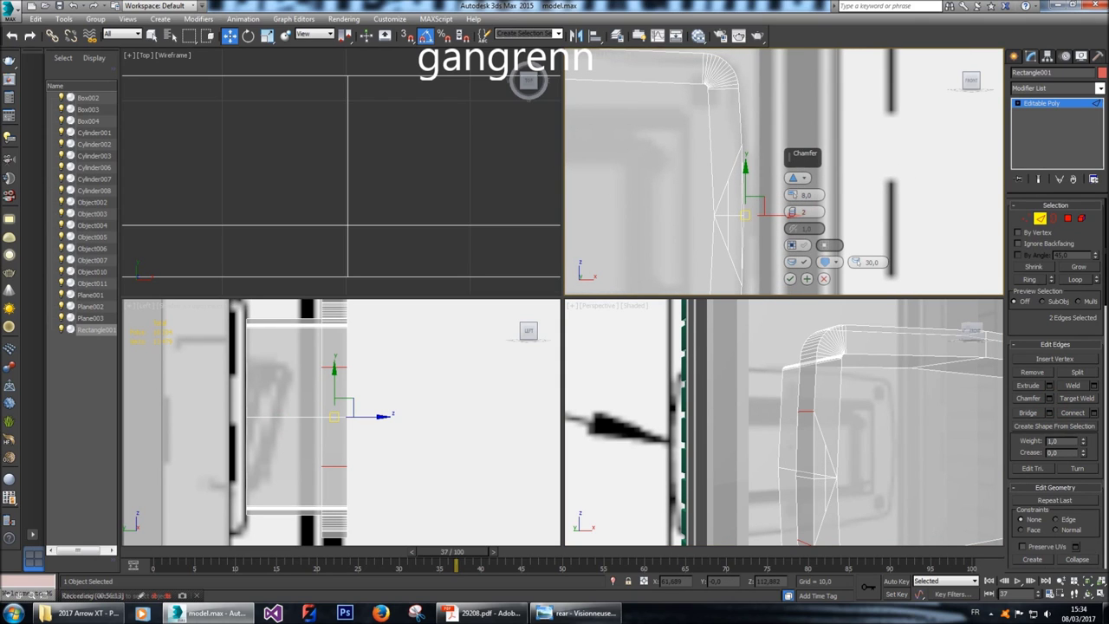
double_click(804, 195)
type("6")
key("Return")
left_click_drag(792, 211, 792, 199)
middle_click_drag(780, 416, 702, 411, "alt")
double_click(806, 445)
type("10,0")
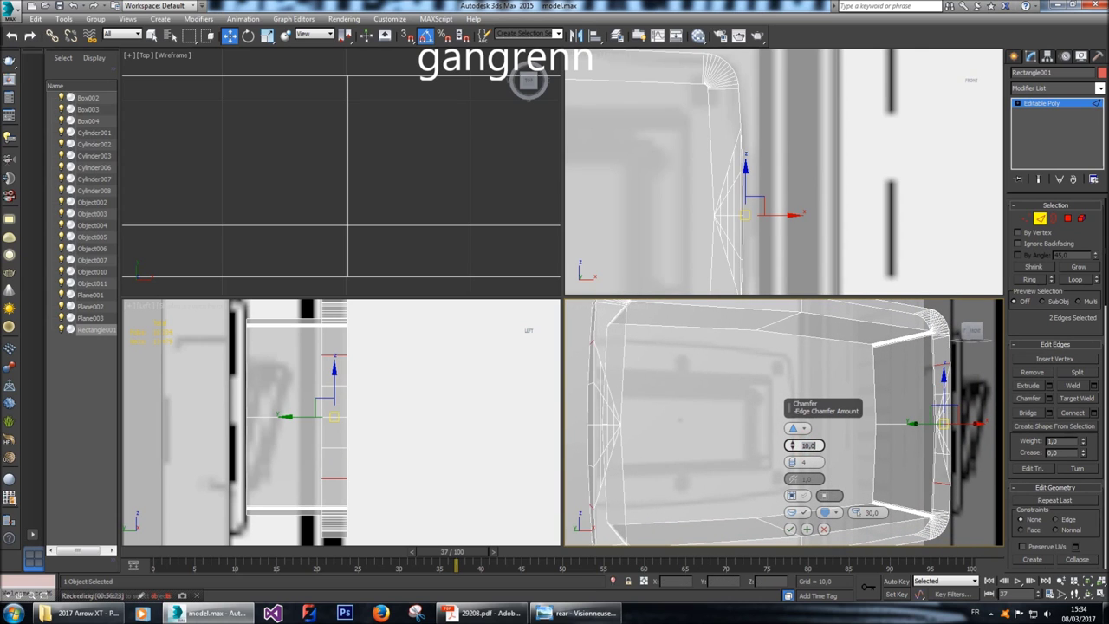
type("t")
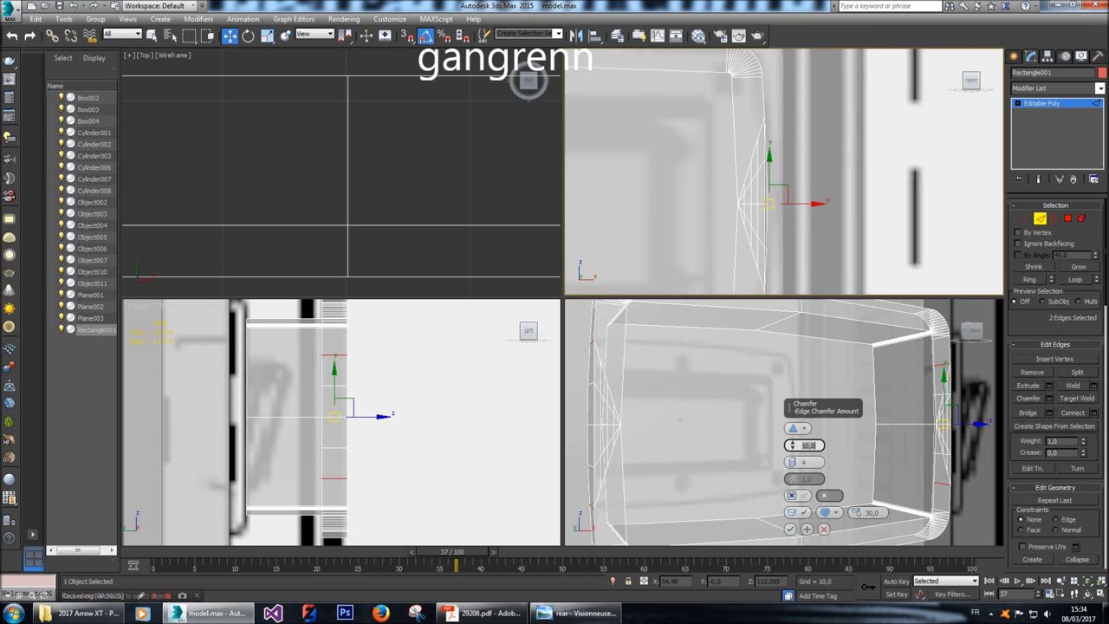
type("z")
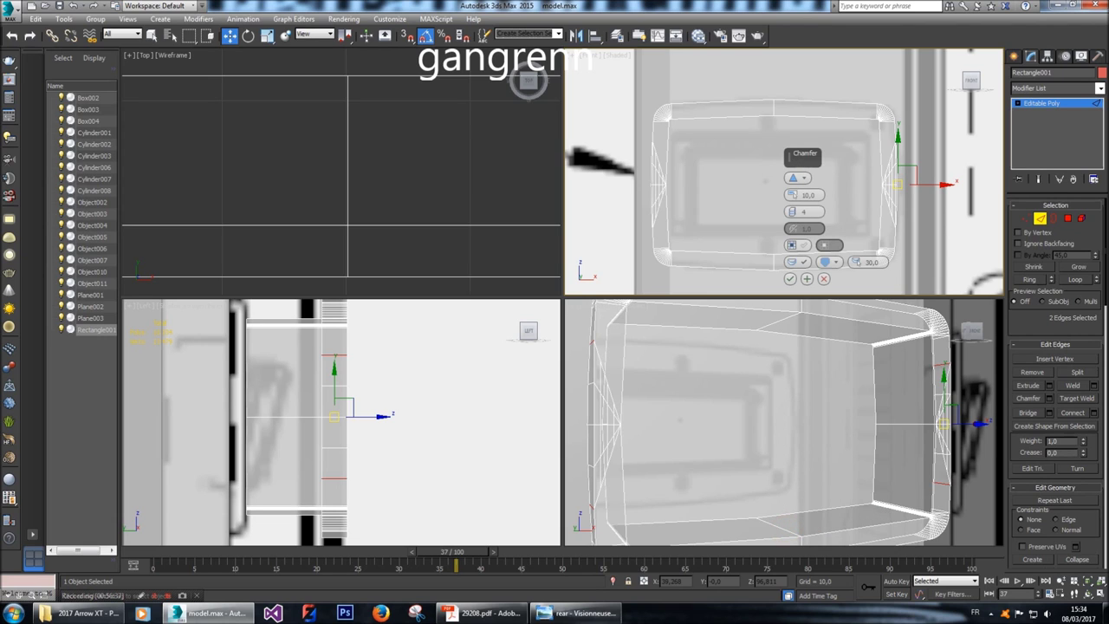
left_click(790, 278)
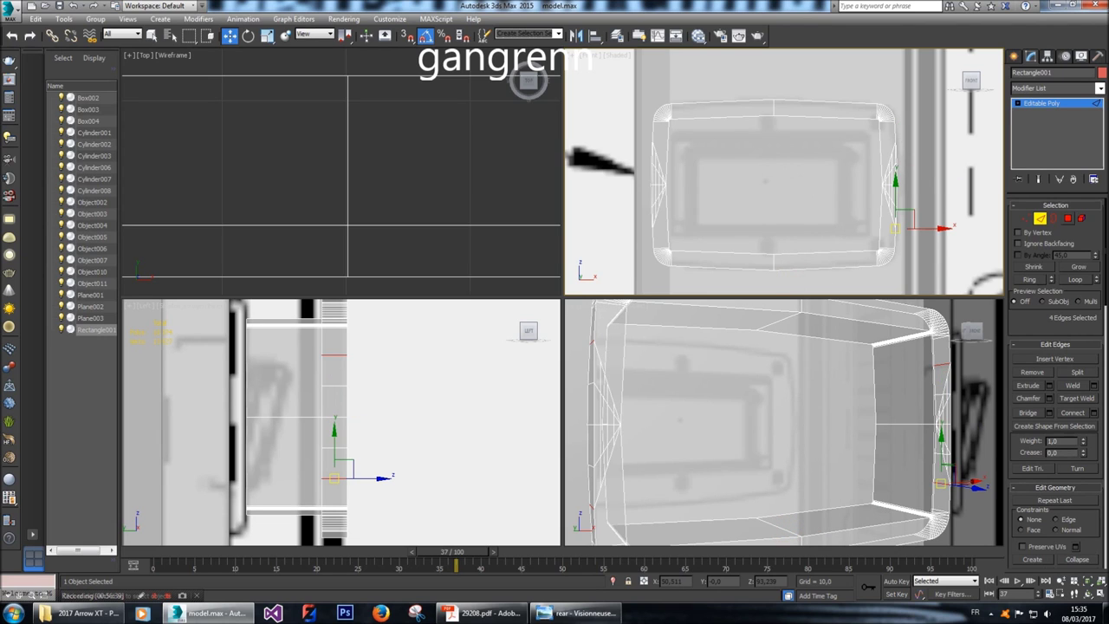
Select a small side edge of the panel and nudge it slightly along X.
key("4")
left_click(904, 386)
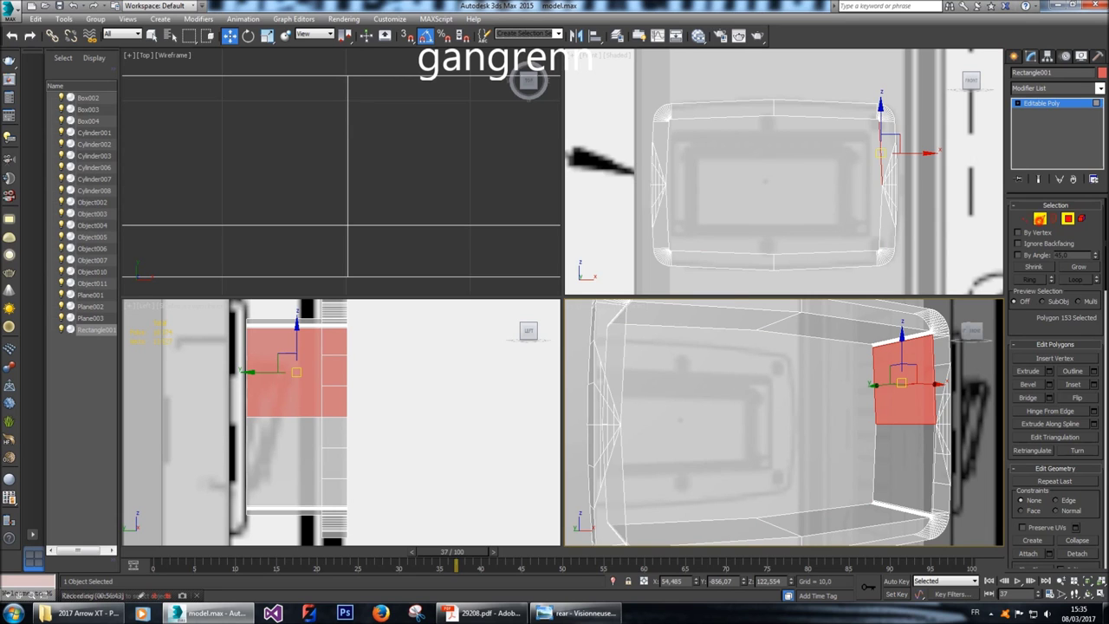
key("2")
scroll(913, 424, "up", 3)
left_click(913, 425)
middle_click_drag(913, 424, 875, 424)
scroll(884, 184, "up", 5)
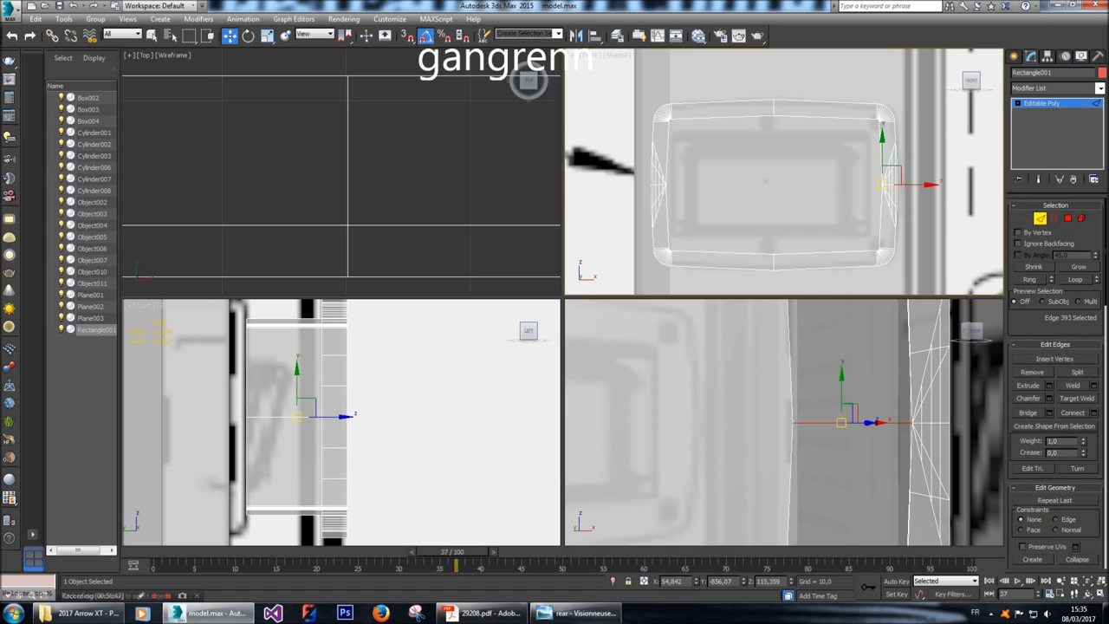
left_click_drag(911, 186, 905, 186)
scroll(890, 187, "down", 5)
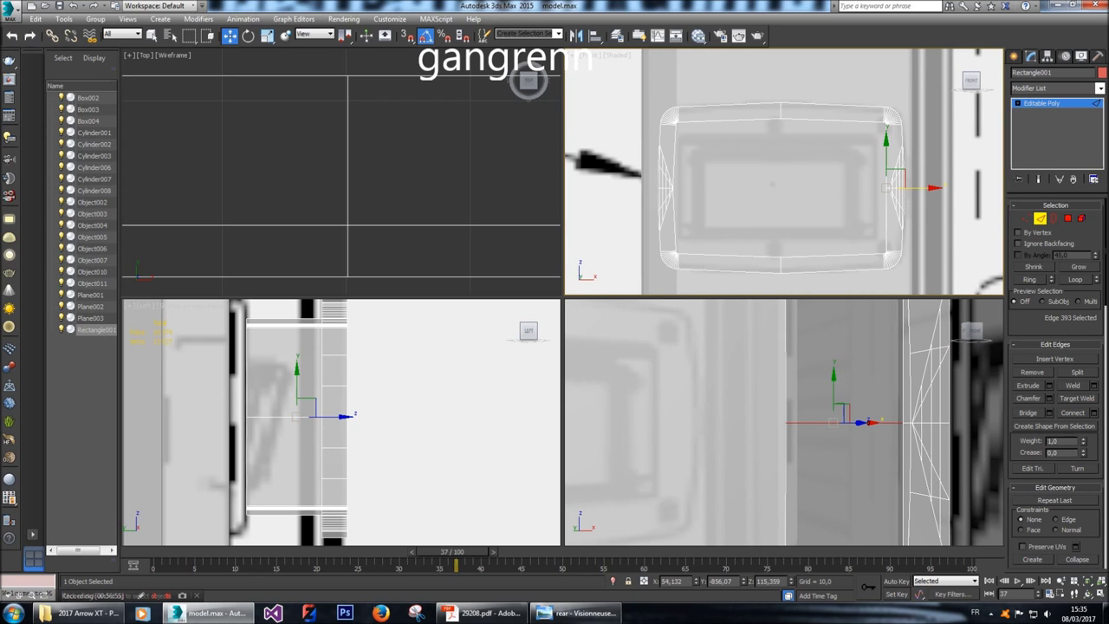
Shift the three converging vertices on the panel's left side slightly to the right.
key("1")
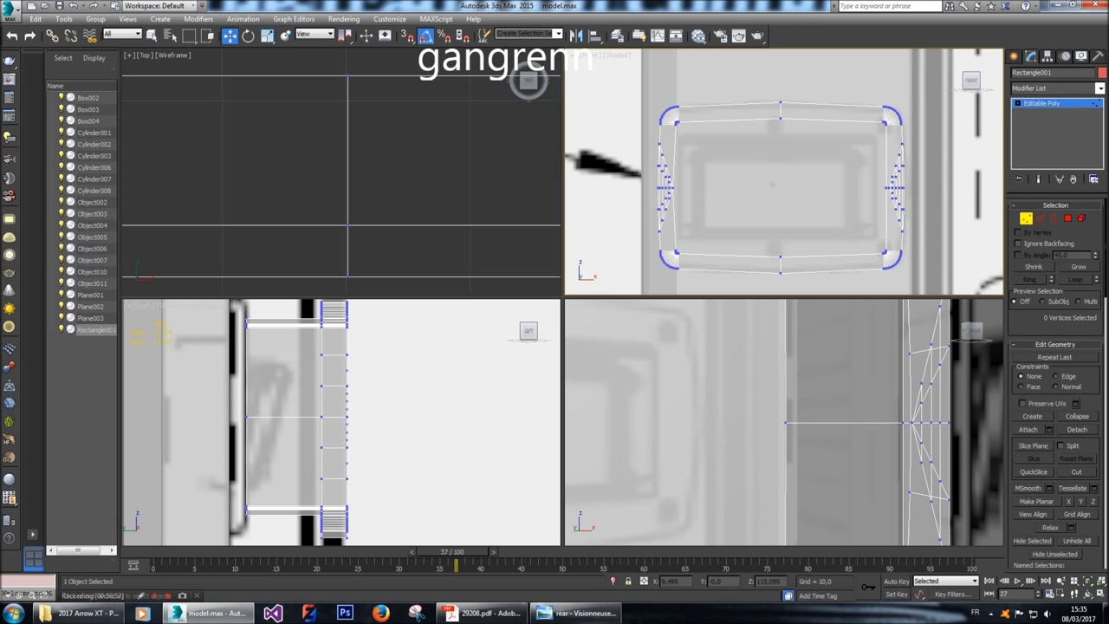
scroll(663, 187, "up", 5)
left_click_drag(664, 188, 625, 158)
scroll(628, 163, "down", 5)
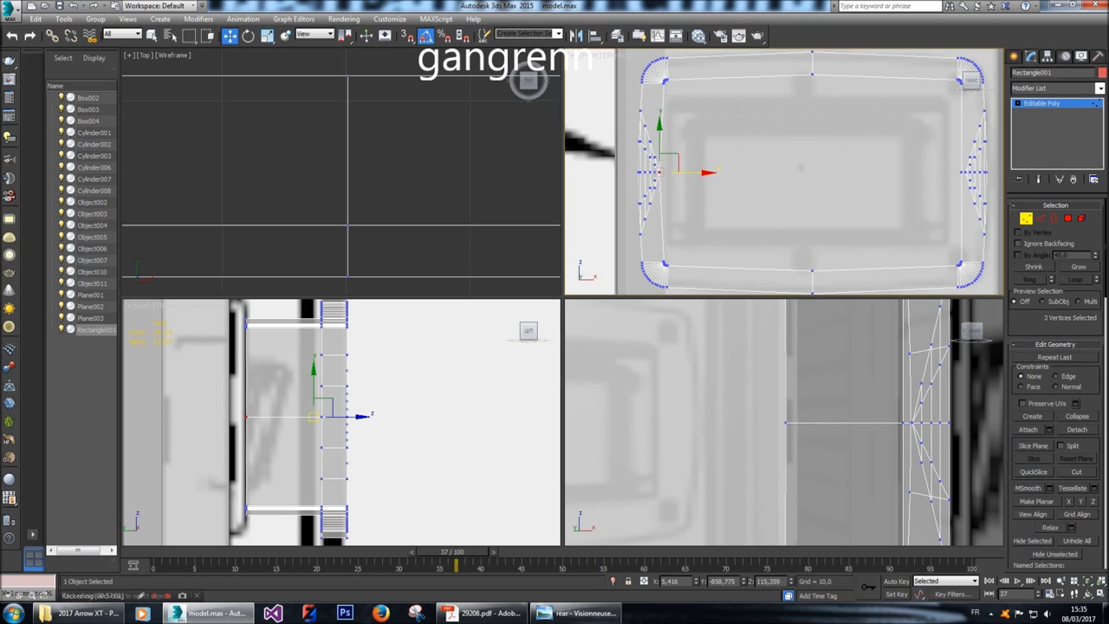
left_click_drag(707, 173, 711, 173)
left_click(719, 223)
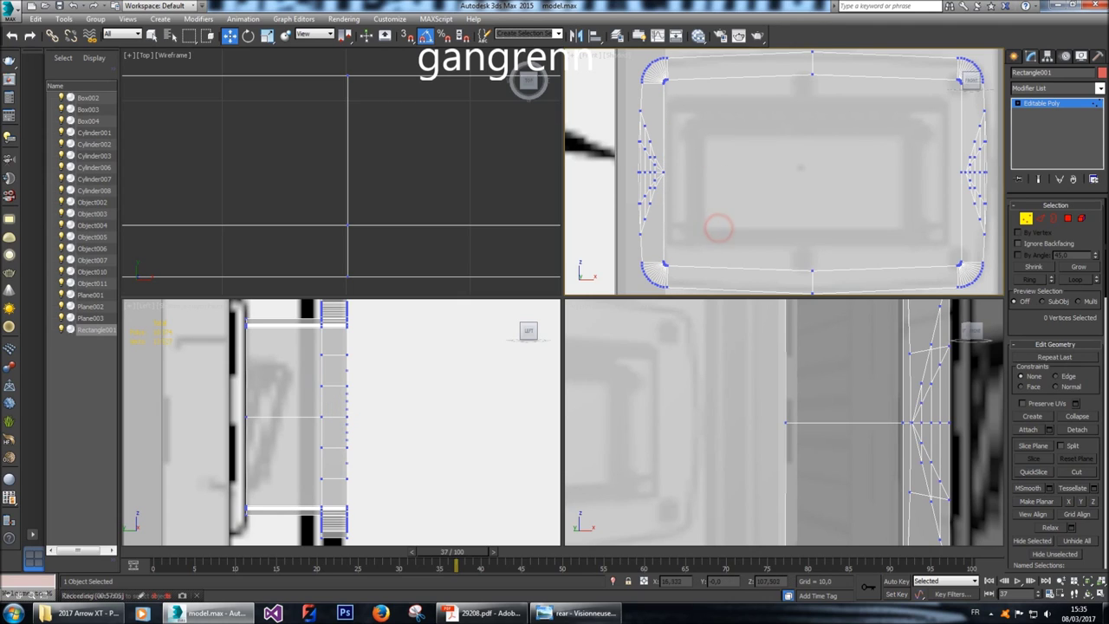
middle_click_drag(719, 222, 714, 223)
Nudge the bottom-middle and top-middle vertex pairs slightly along Y to straighten them.
left_click_drag(795, 255, 819, 279)
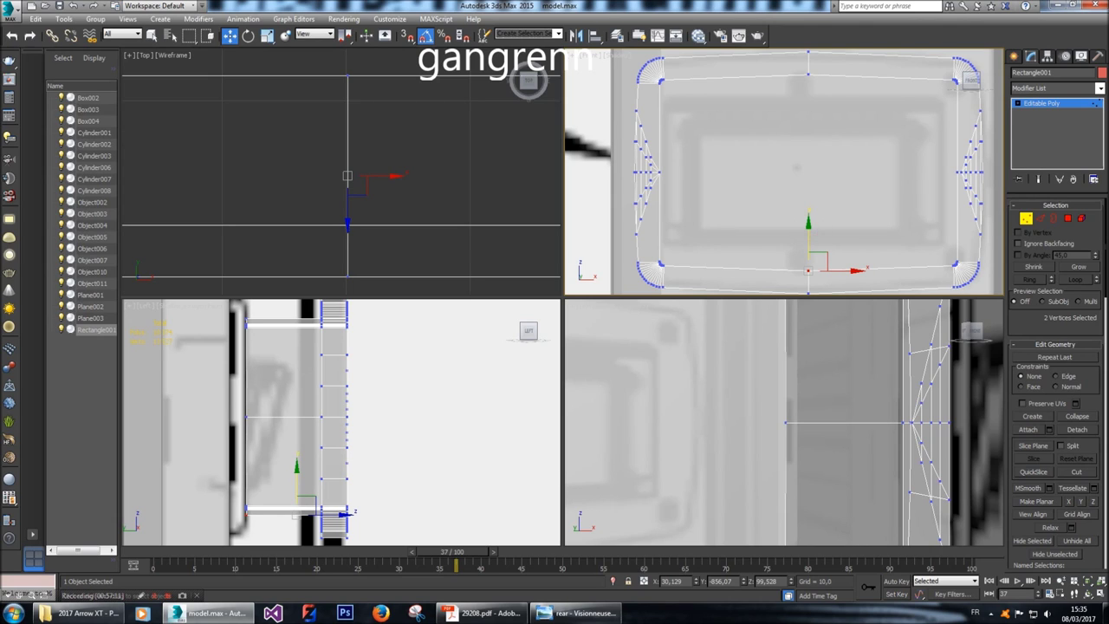
left_click_drag(807, 228, 807, 226)
left_click(835, 222)
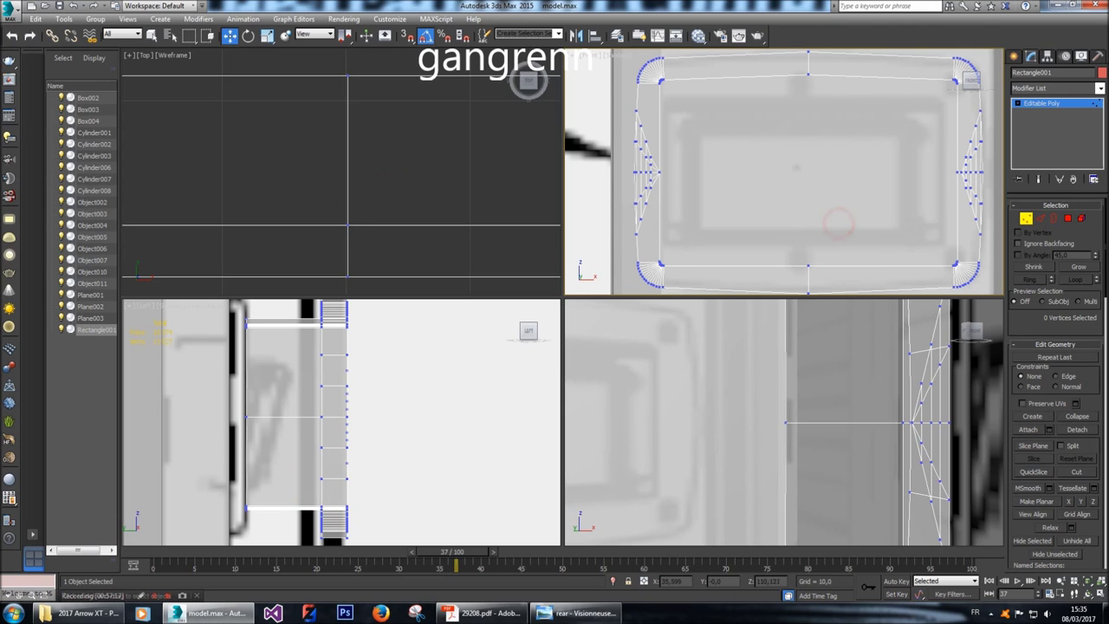
middle_click_drag(836, 222, 806, 315)
left_click(789, 192)
left_click_drag(789, 192, 773, 161)
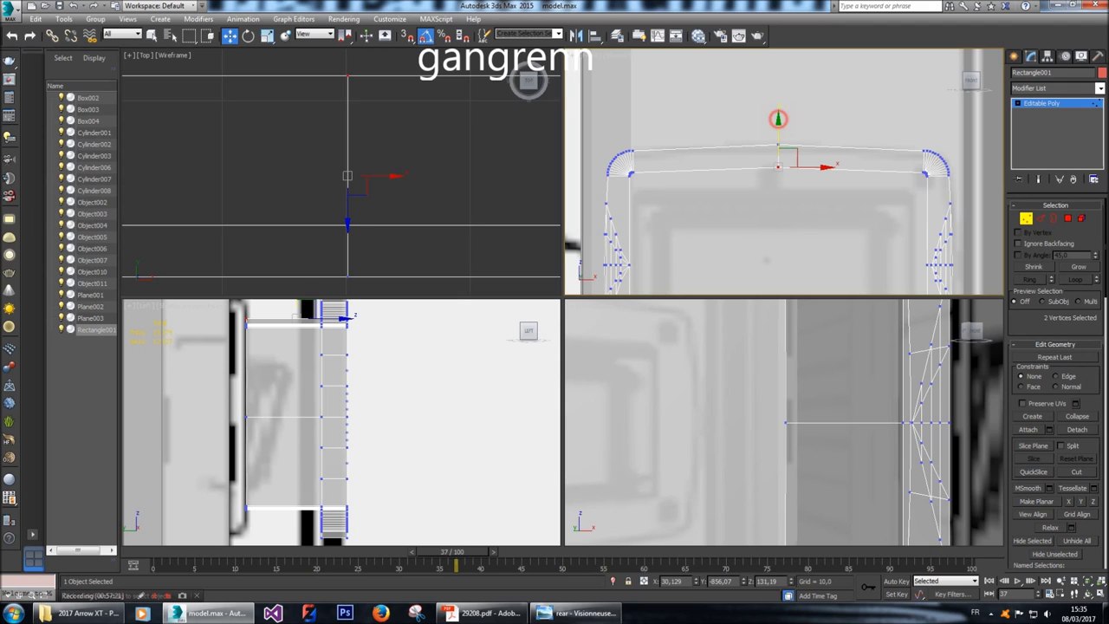
left_click_drag(778, 147, 778, 149)
left_click(806, 117)
key("z")
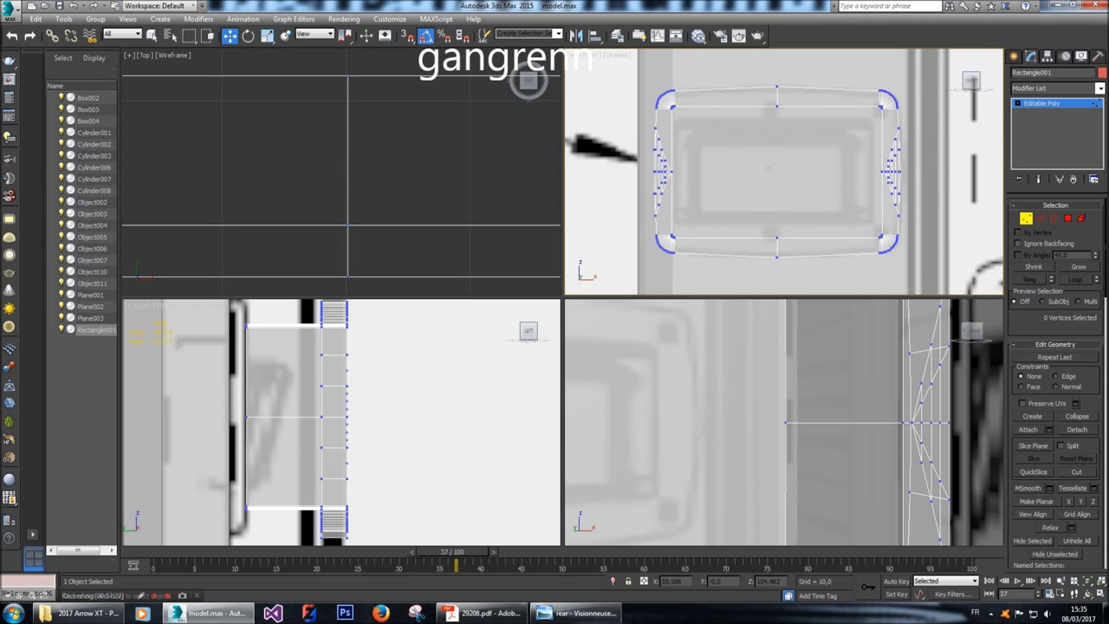
Chamfer two more panel edges with the same 10,0 amount and 4 segments.
left_click(1040, 218)
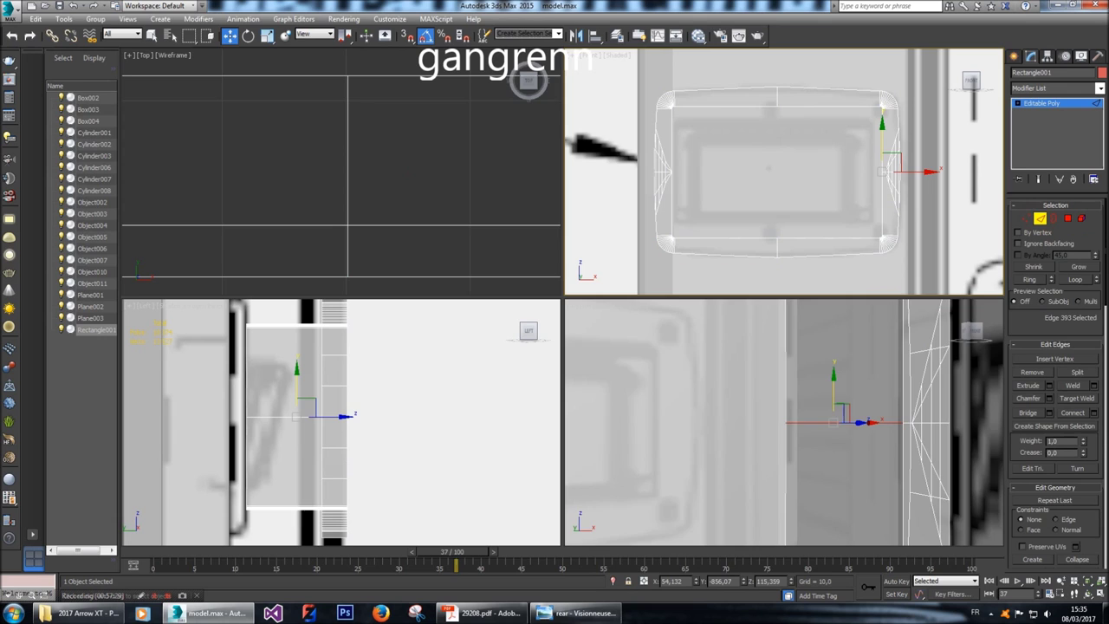
middle_click_drag(784, 422, 862, 451)
left_click(897, 511)
middle_click_drag(896, 511, 886, 364)
left_click(832, 306, "ctrl")
middle_click_drag(832, 305, 827, 324)
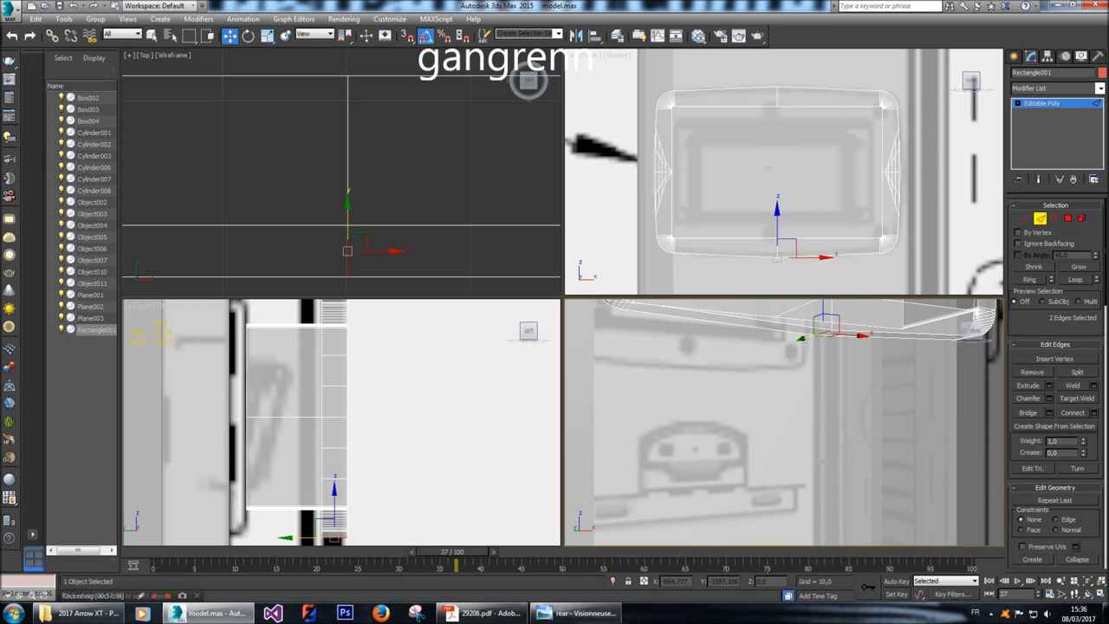
left_click(1049, 398)
right_click(797, 260)
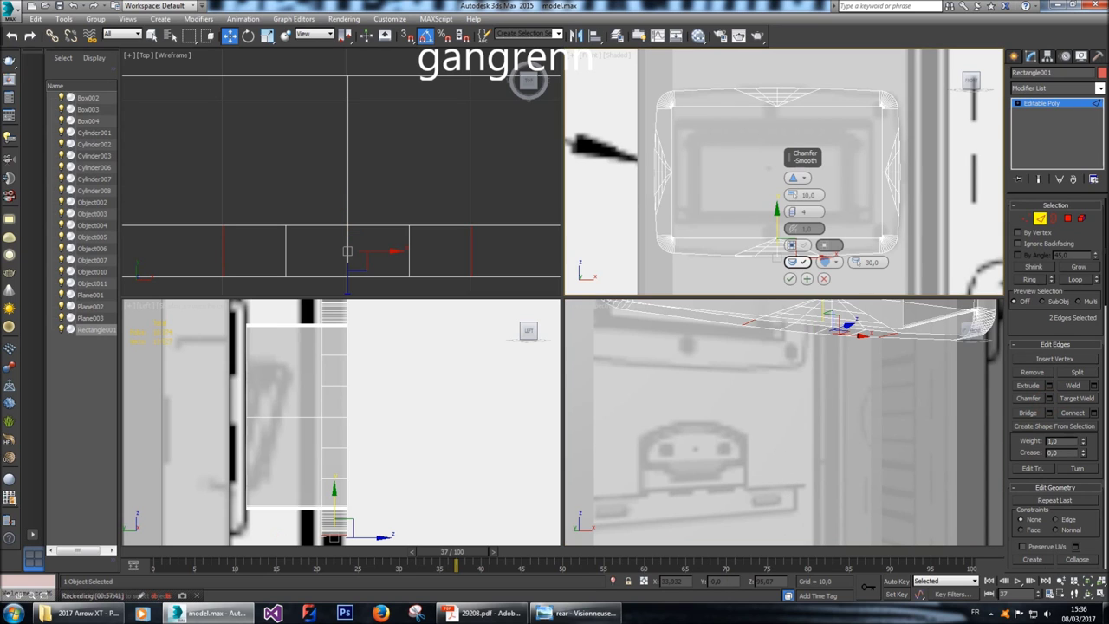
left_click(789, 280)
left_click(782, 166)
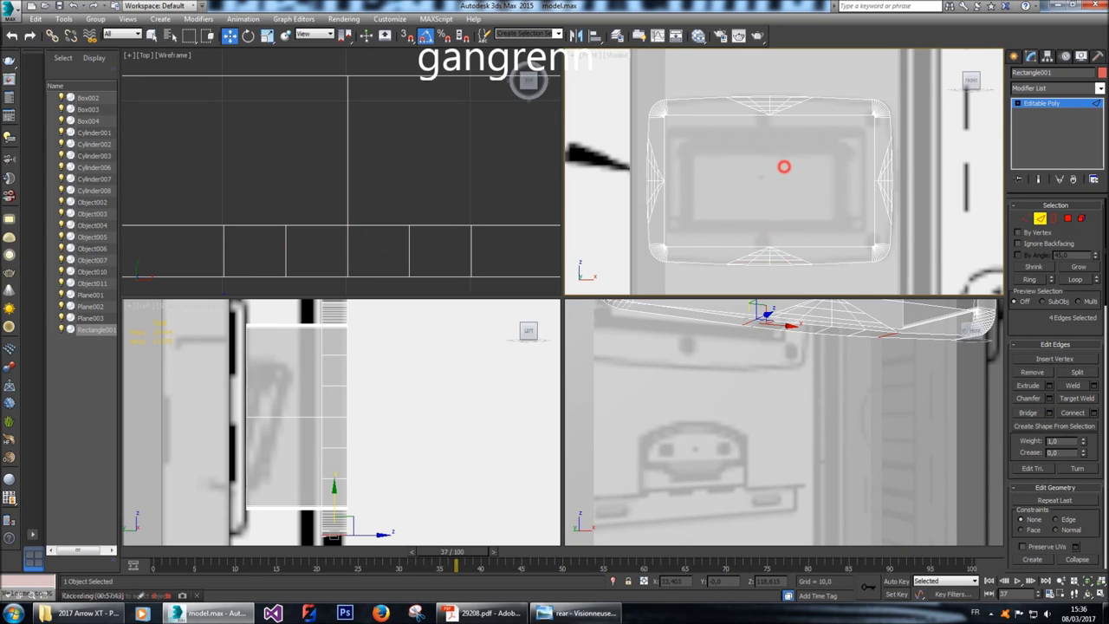
scroll(782, 165, "down", 3)
middle_click_drag(784, 422, 767, 403, "alt")
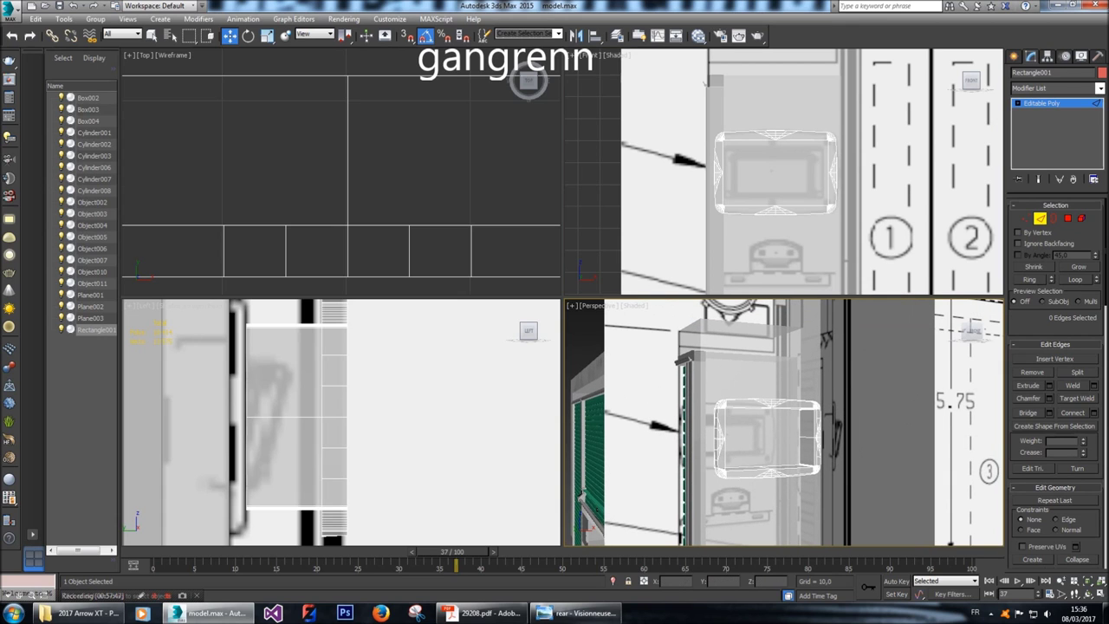
left_click(1014, 55)
Detach Plane003's front panel face and its adjacent strip as Object012.
left_click(813, 92)
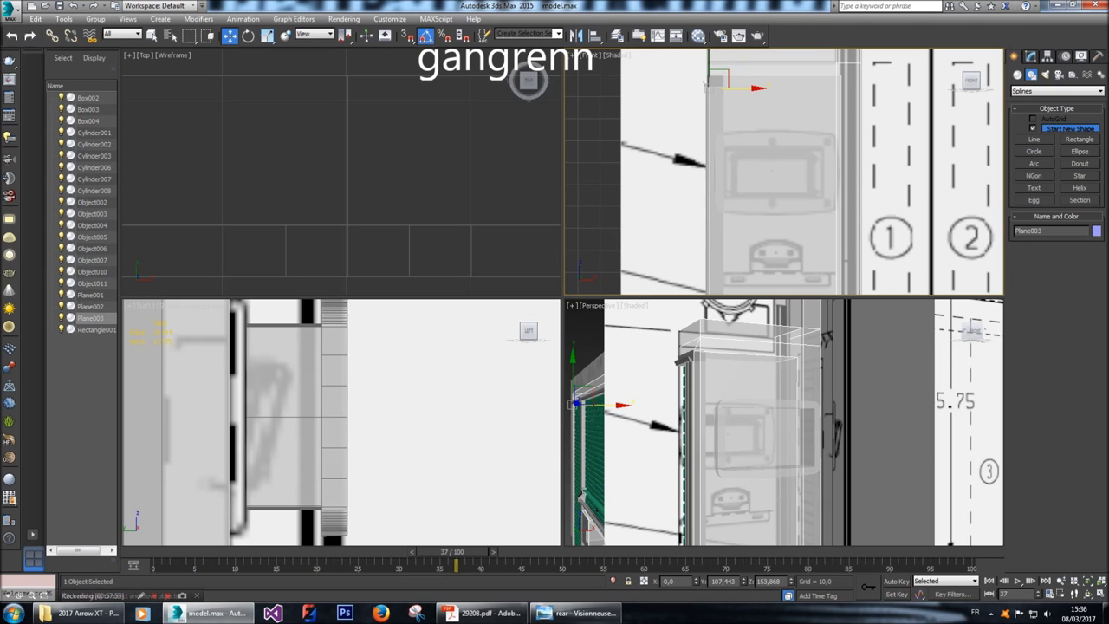
left_click(1019, 75)
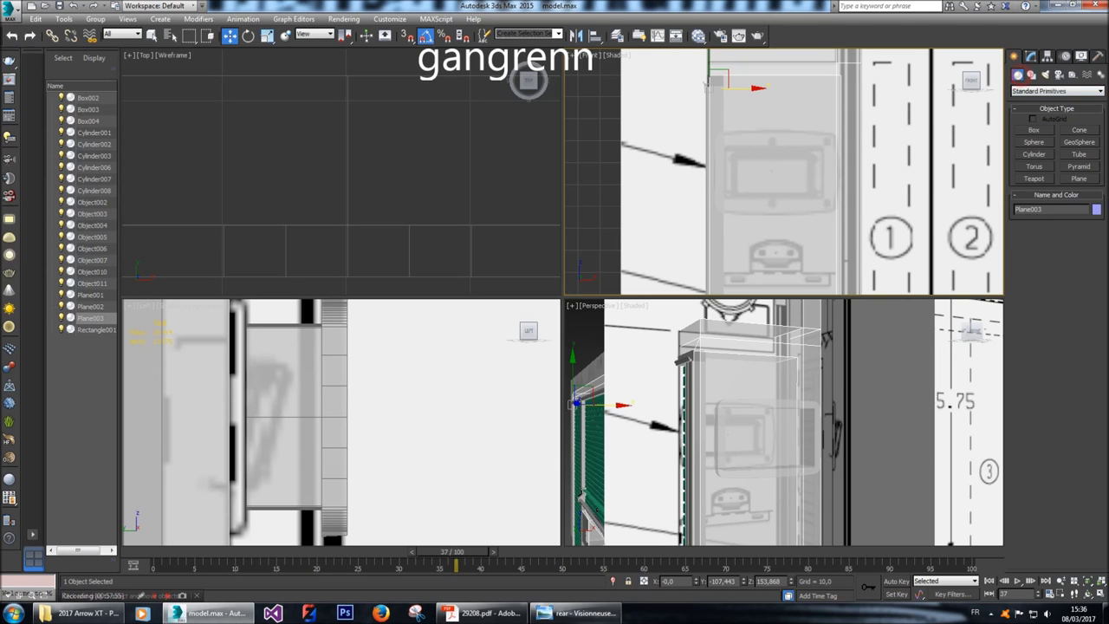
middle_click_drag(780, 424, 774, 435)
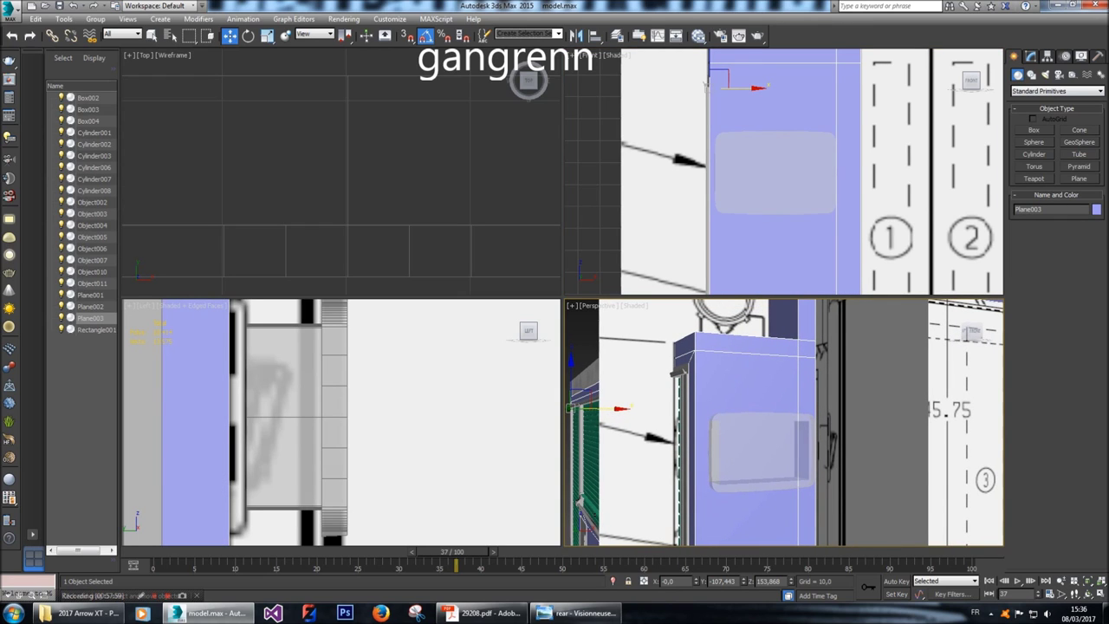
key("4")
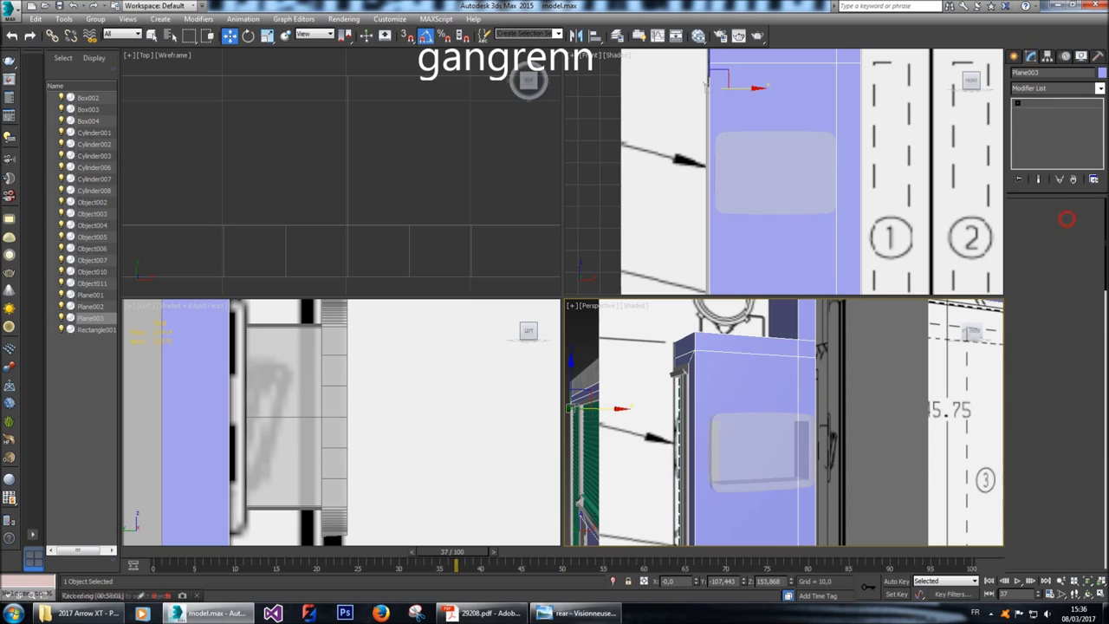
left_click(783, 105)
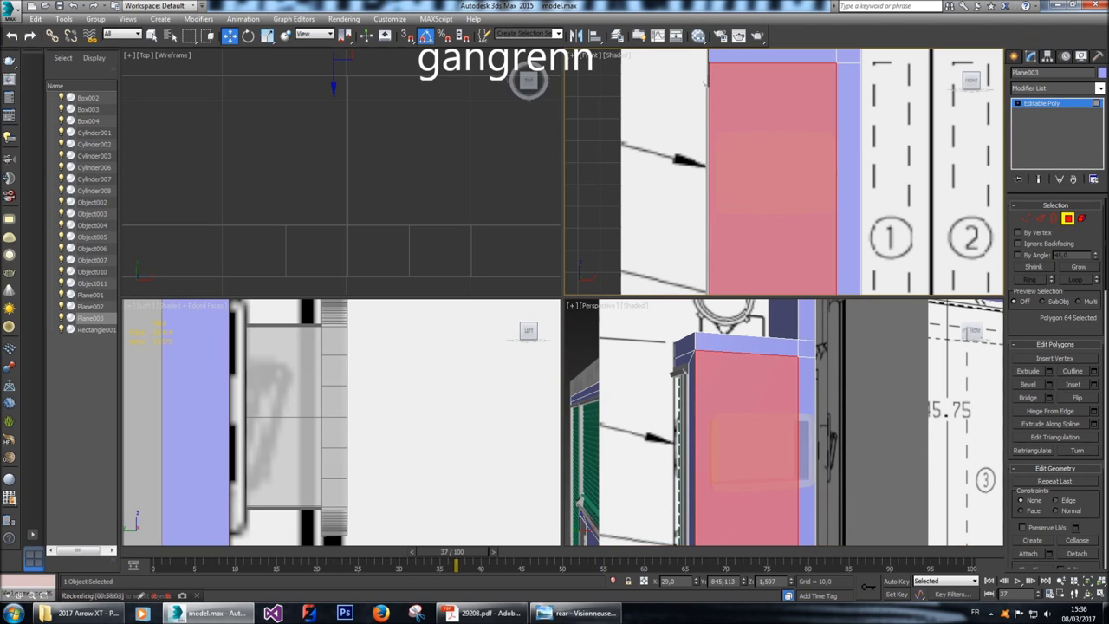
left_click(841, 106, "ctrl")
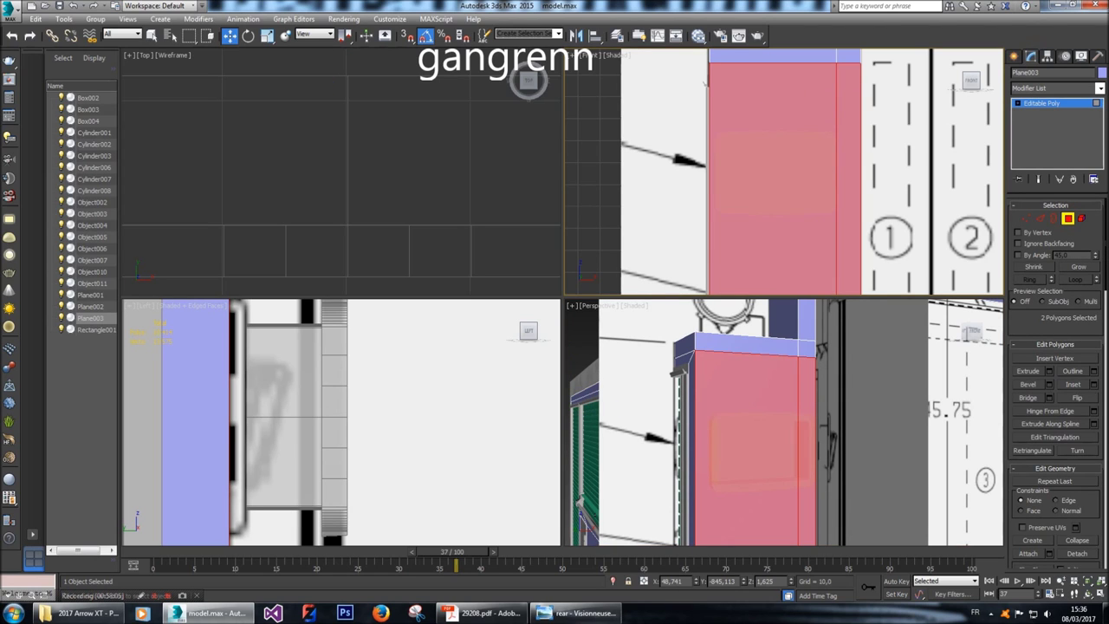
left_click(1077, 553)
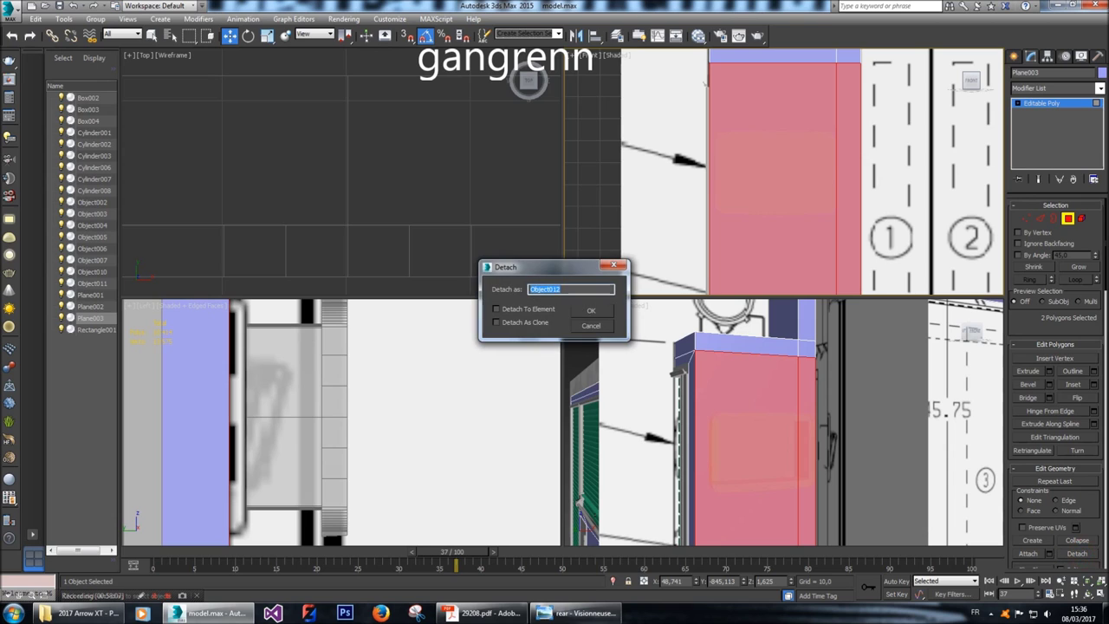
left_click(587, 314)
left_click(850, 105)
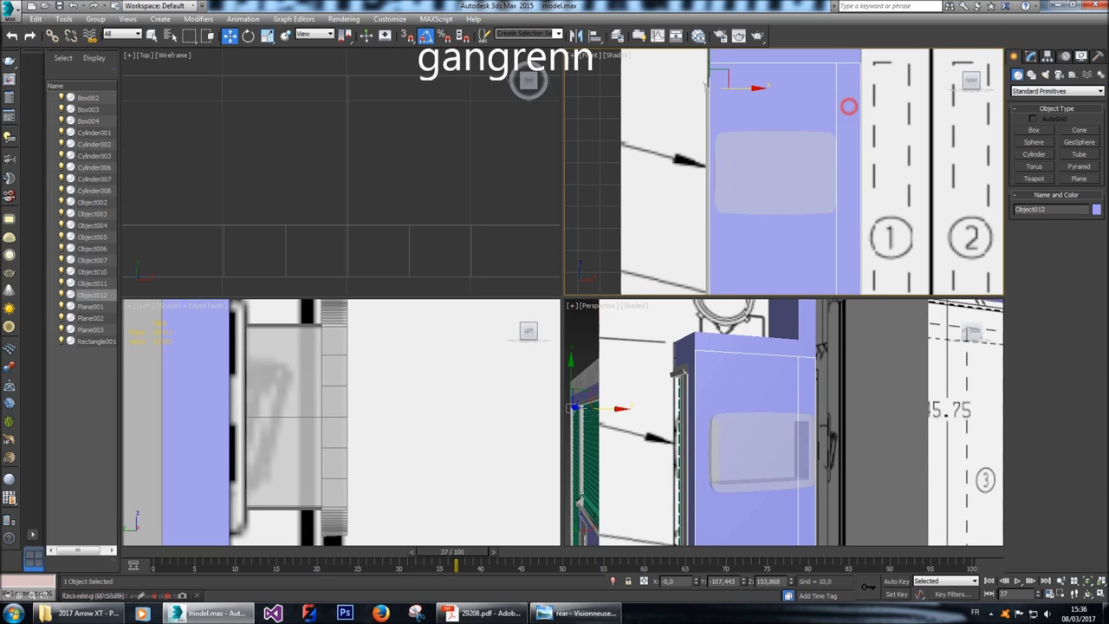
Frame Object012 in the Front view and bring up its Editable Poly settings in Modify.
left_click(1032, 56)
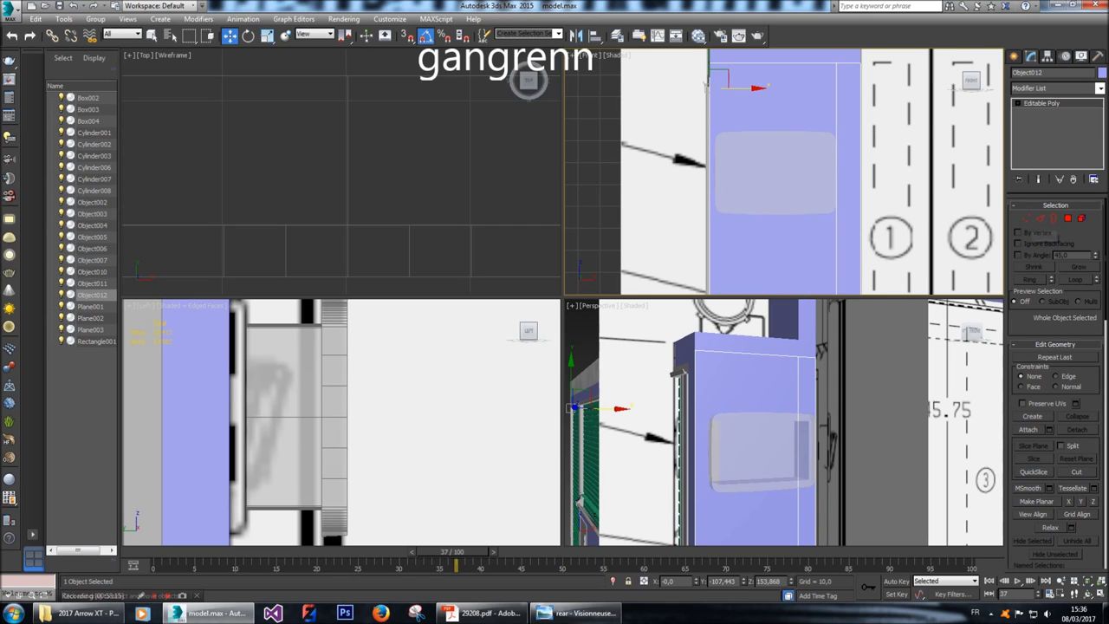
key("z")
key("z")
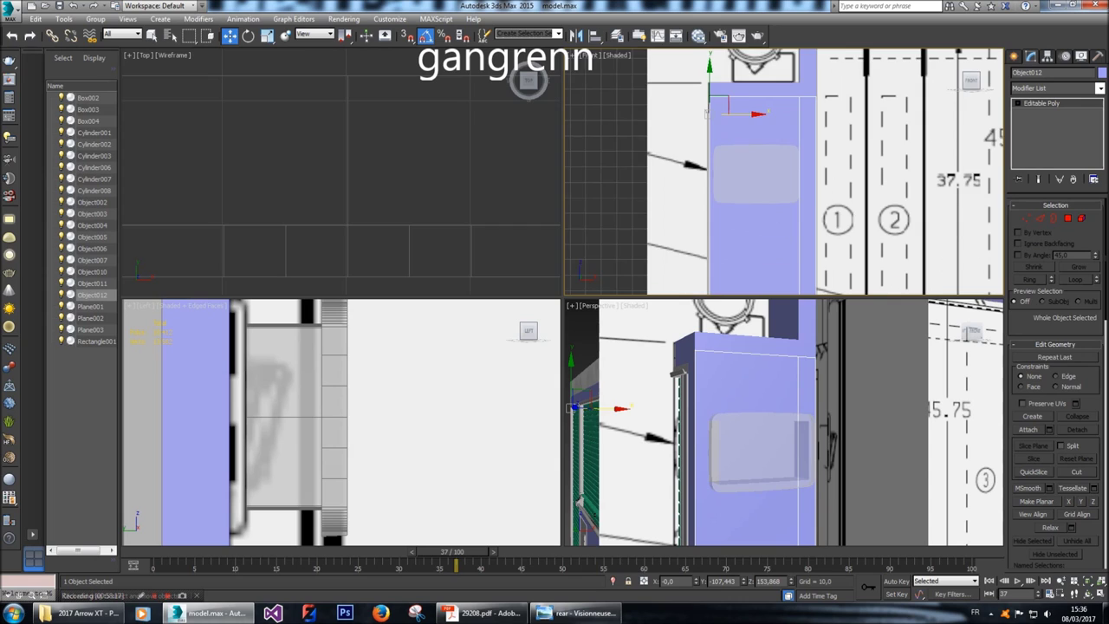
key("ctrl+z")
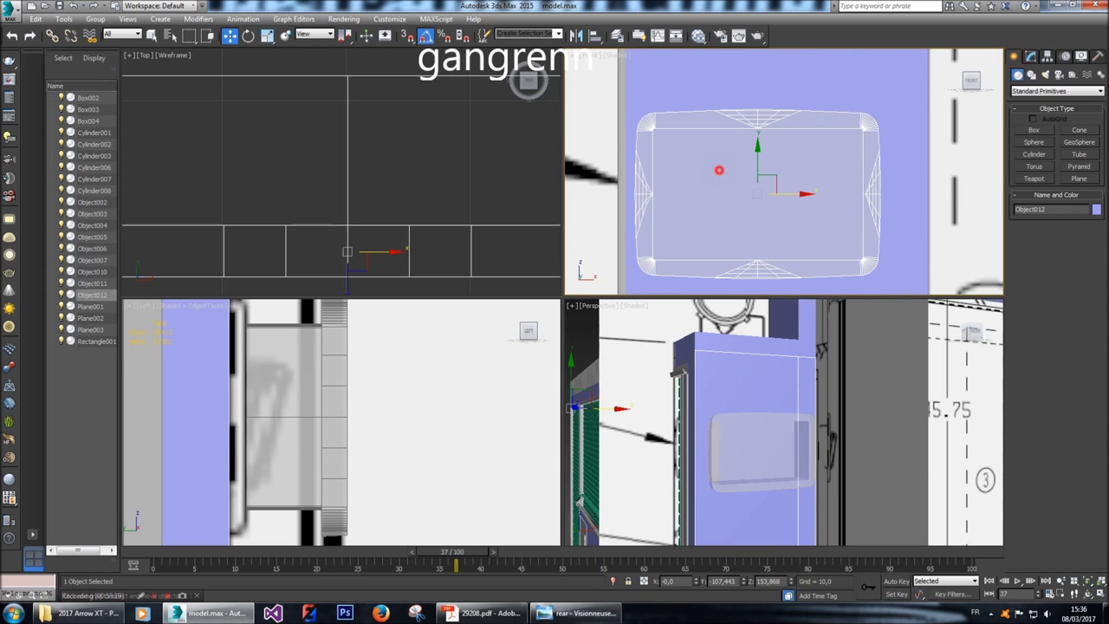
key("ctrl+z")
key("ctrl+z")
key("ctrl+z")
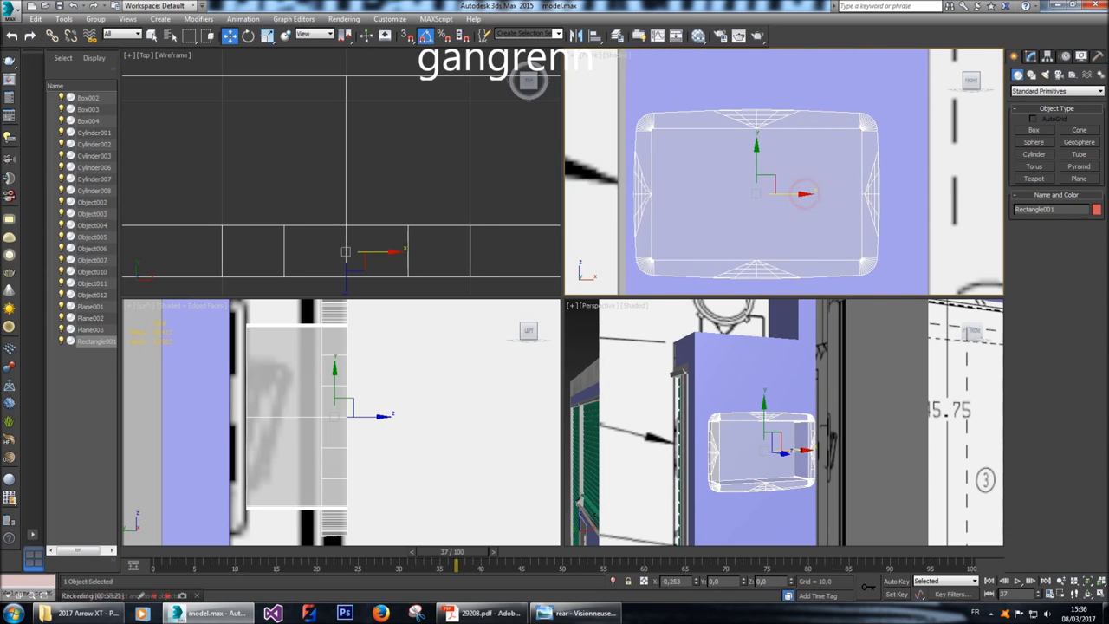
key("ctrl+z")
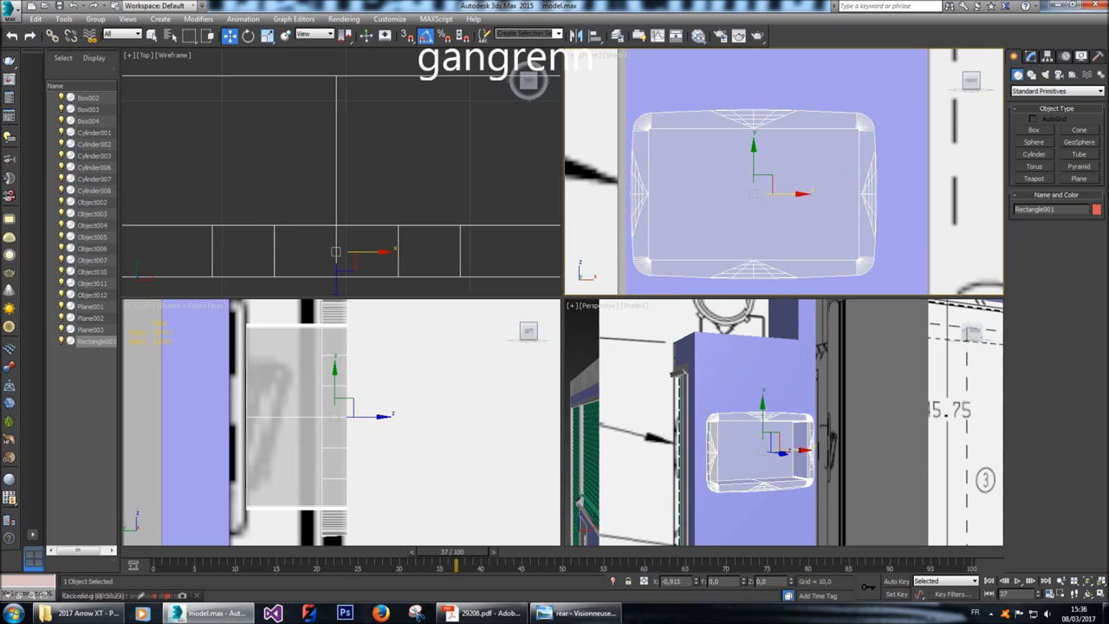
key("ctrl+z")
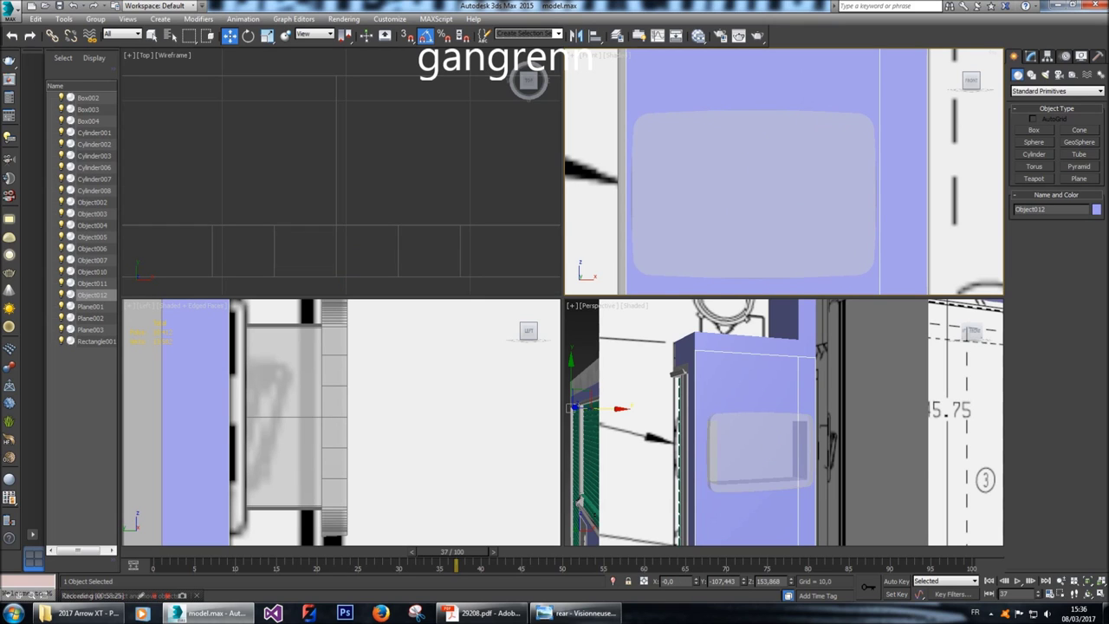
key("ctrl+z")
Connect Object012's left and right vertical edges with a new horizontal edge and slide it upward.
key("2")
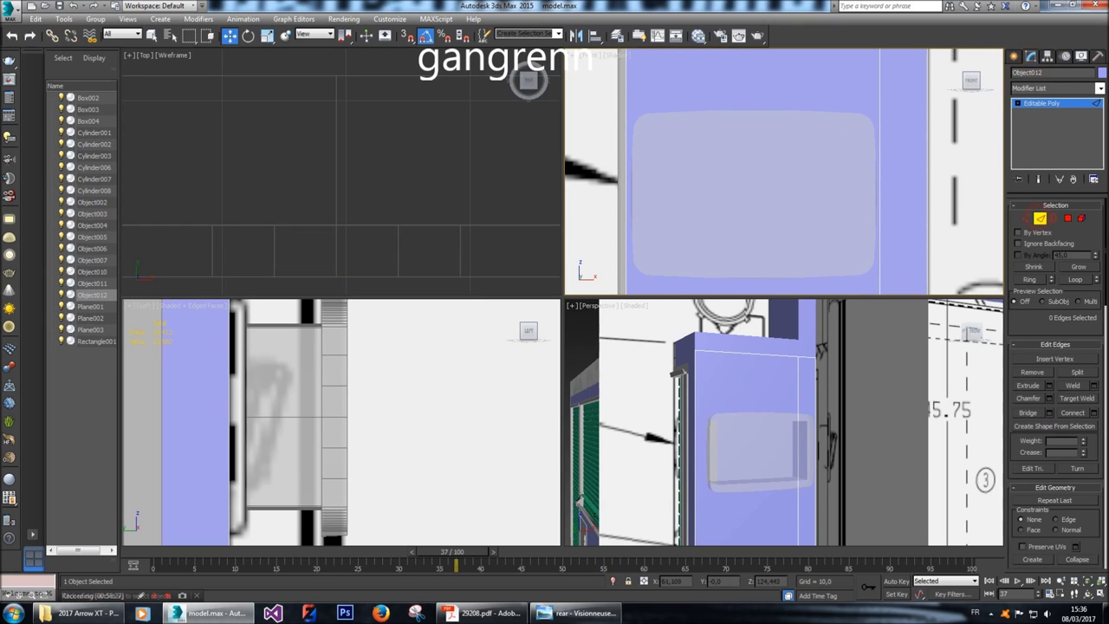
left_click(879, 153)
left_click(609, 164, "ctrl")
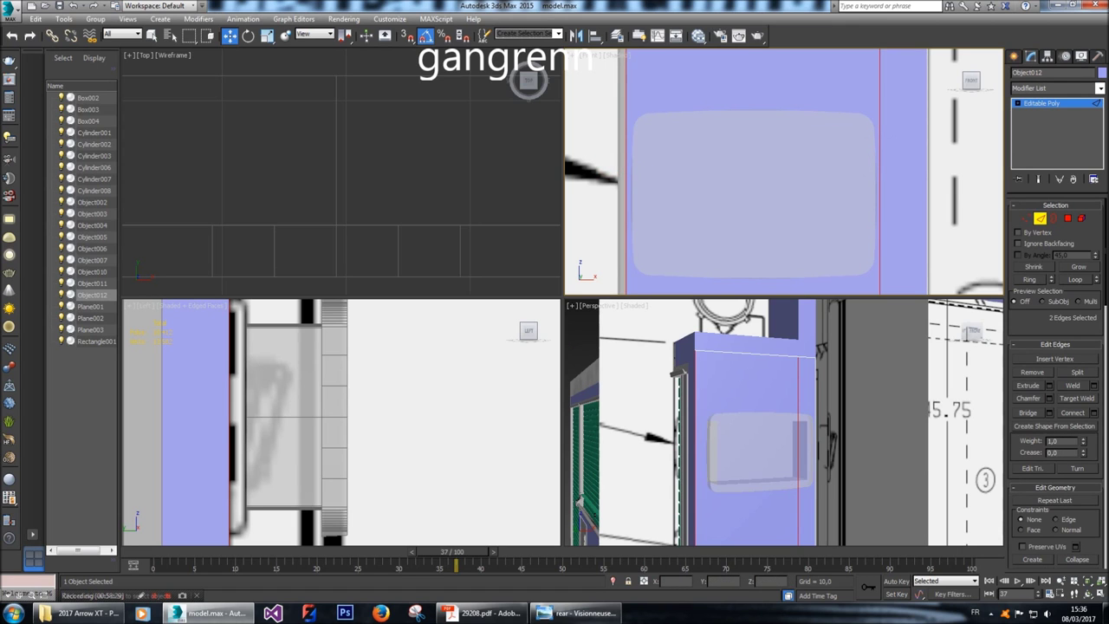
left_click(1095, 413)
scroll(737, 173, "down", 5)
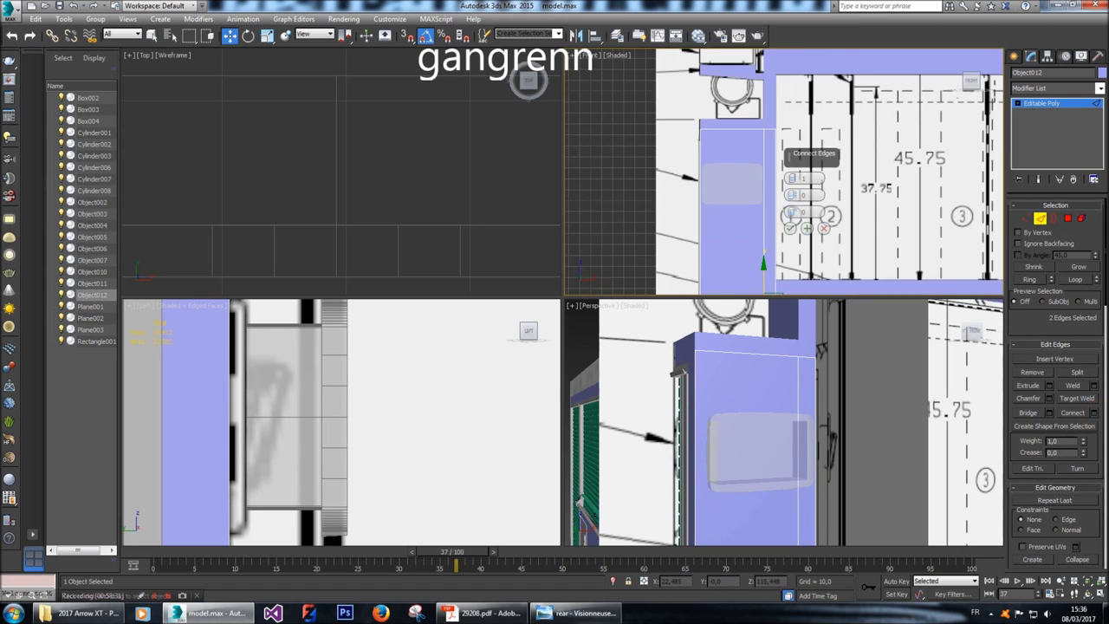
middle_click_drag(867, 191, 798, 177)
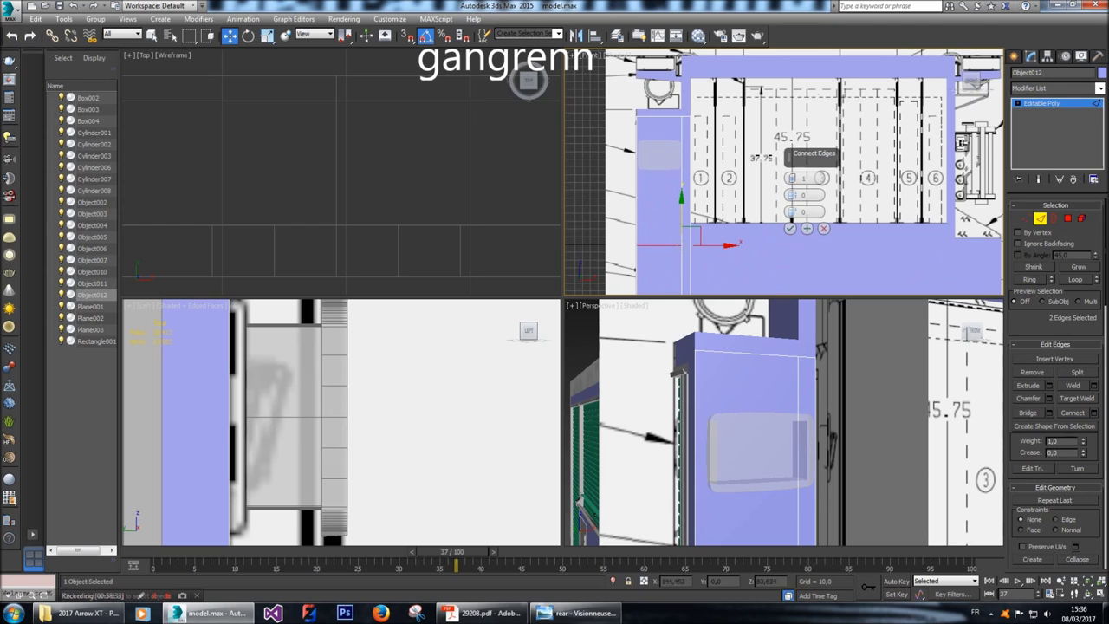
left_click(790, 228)
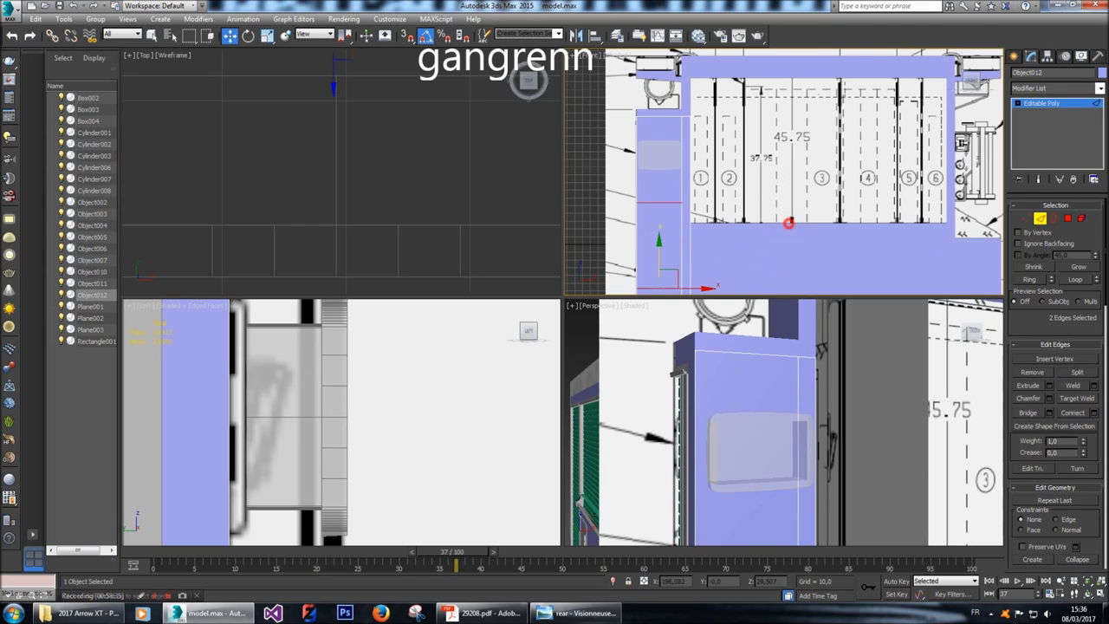
left_click_drag(754, 535, 754, 422)
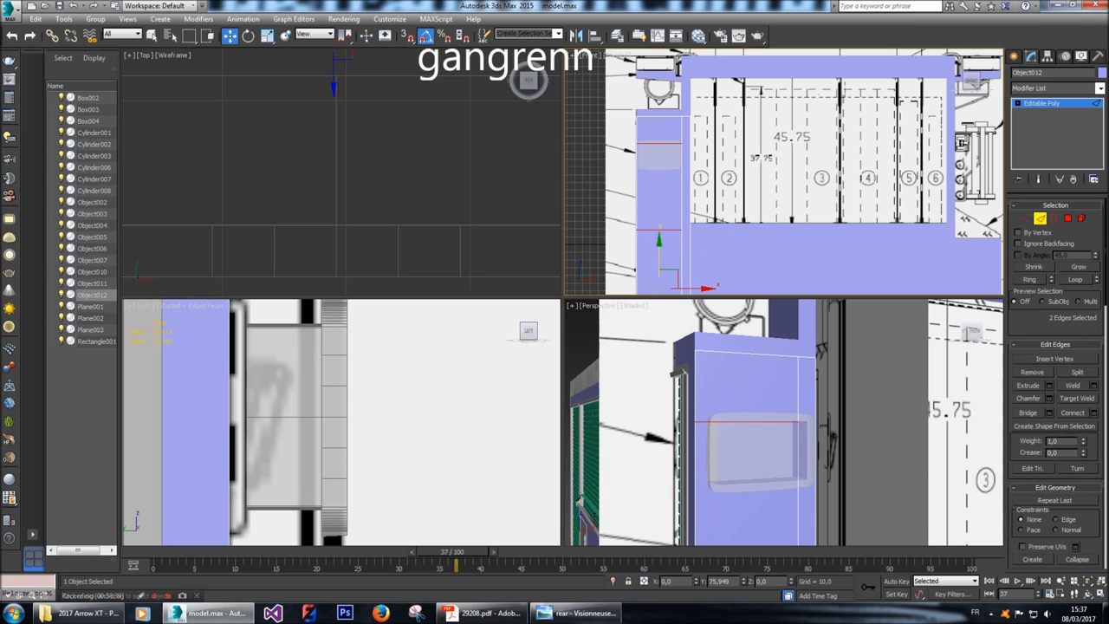
Show edged faces in the Front view and move the lower new edge up to the inner rectangle's bottom.
scroll(657, 147, "up", 5)
middle_click_drag(656, 147, 693, 87)
scroll(680, 121, "down", 2)
scroll(731, 175, "down", 2)
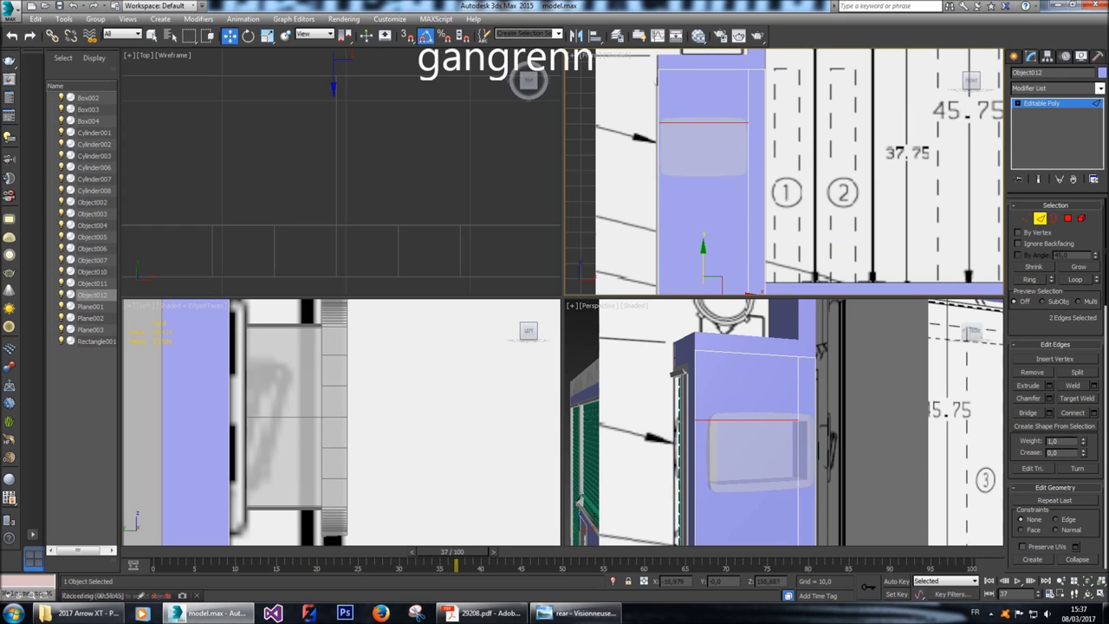
left_click(613, 56)
left_click(641, 107)
scroll(710, 144, "up", 3)
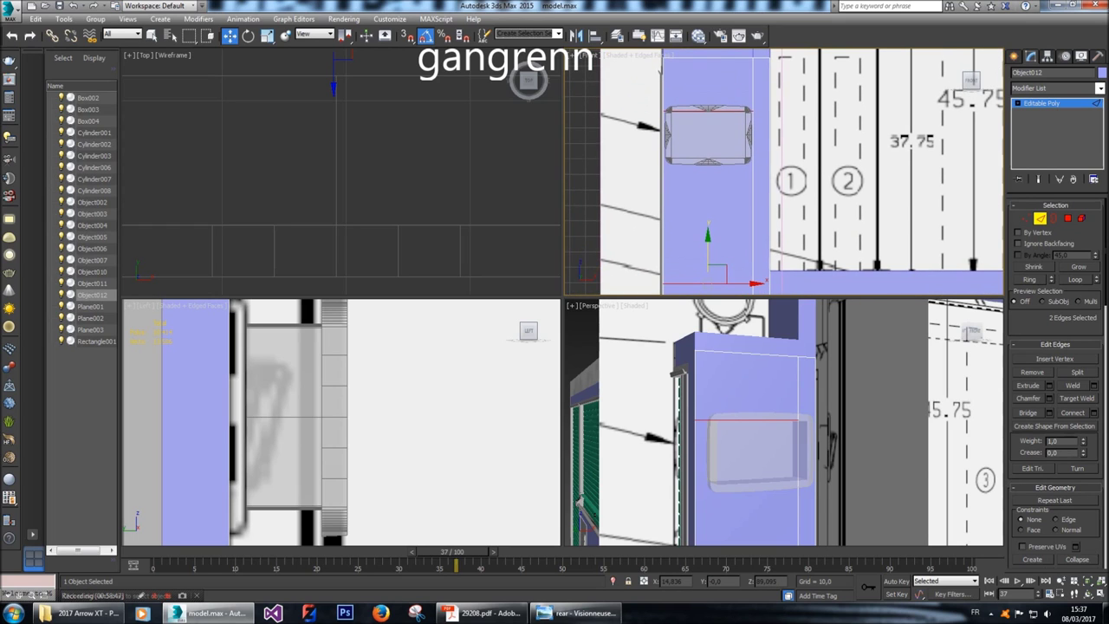
scroll(710, 144, "down", 2)
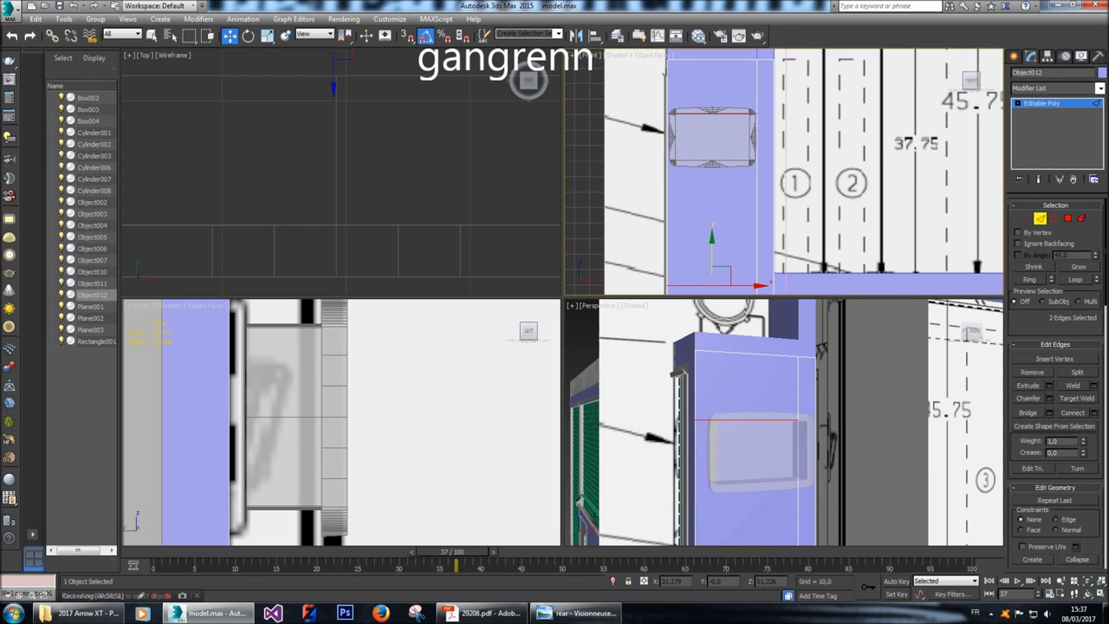
left_click_drag(711, 239, 711, 232)
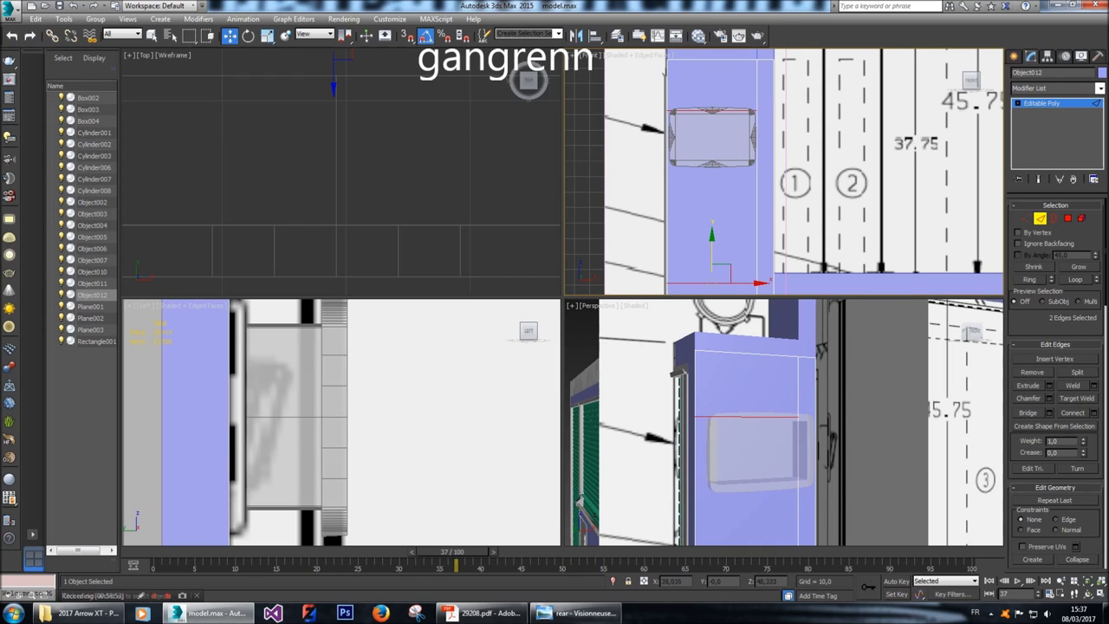
left_click(699, 282)
left_click_drag(711, 239, 711, 141)
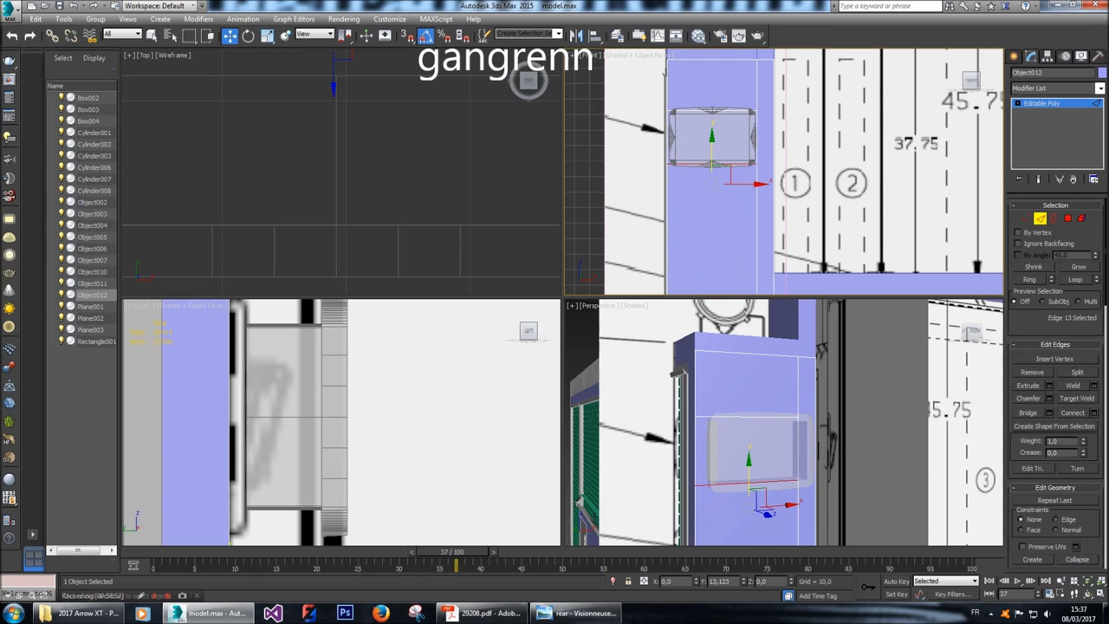
Connect the top and bottom edges with two vertical edges and move the left one to the outline.
scroll(721, 90, "up", 4)
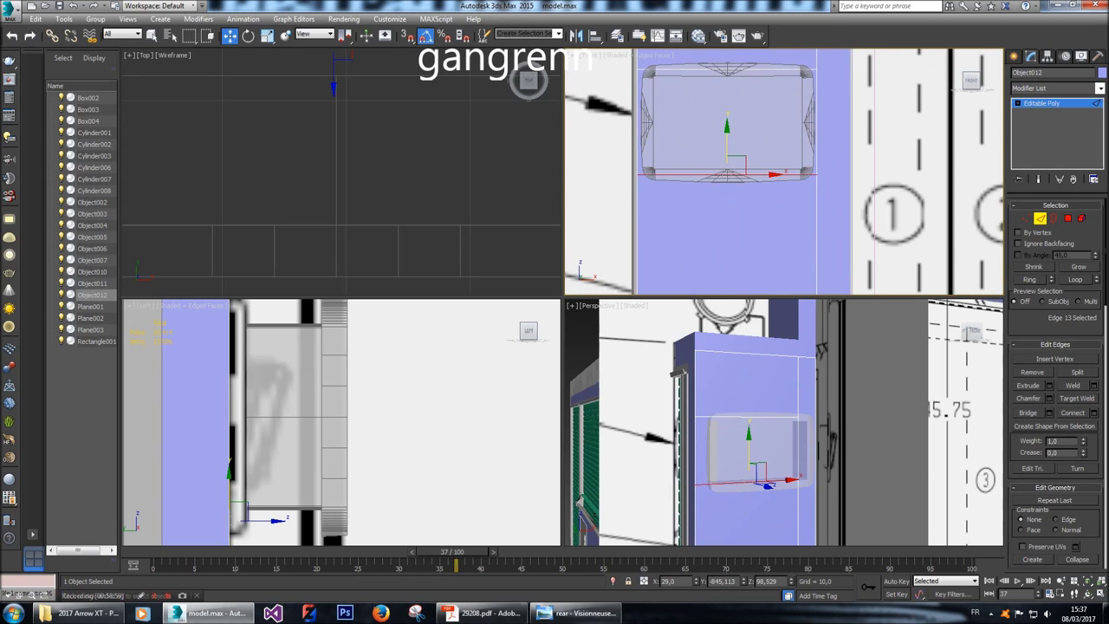
left_click(655, 132, "ctrl")
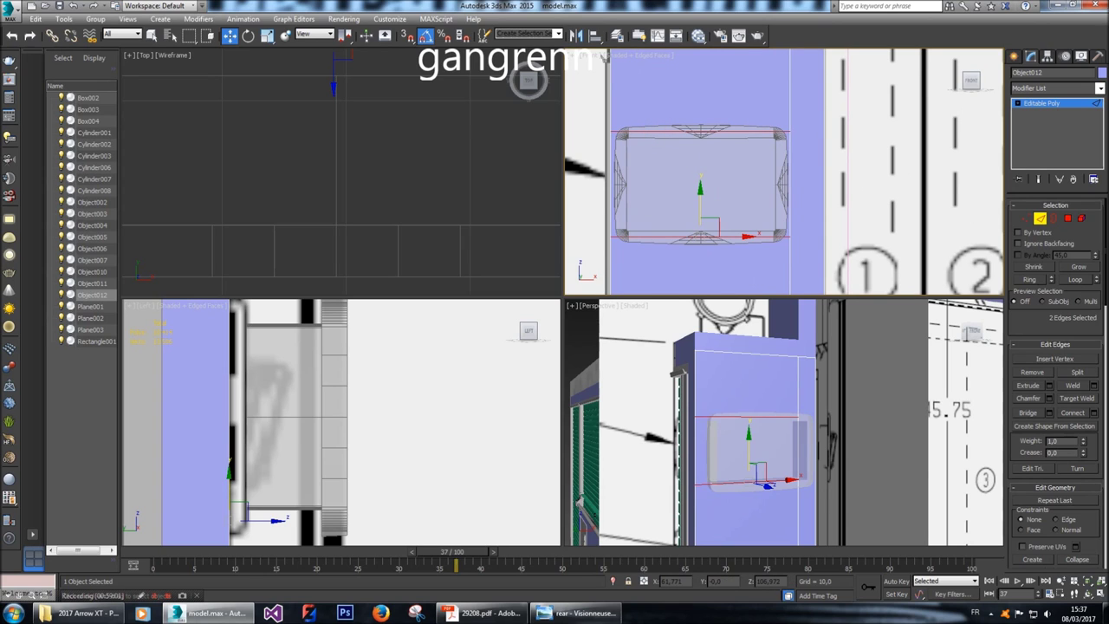
left_click(1095, 413)
left_click(792, 228)
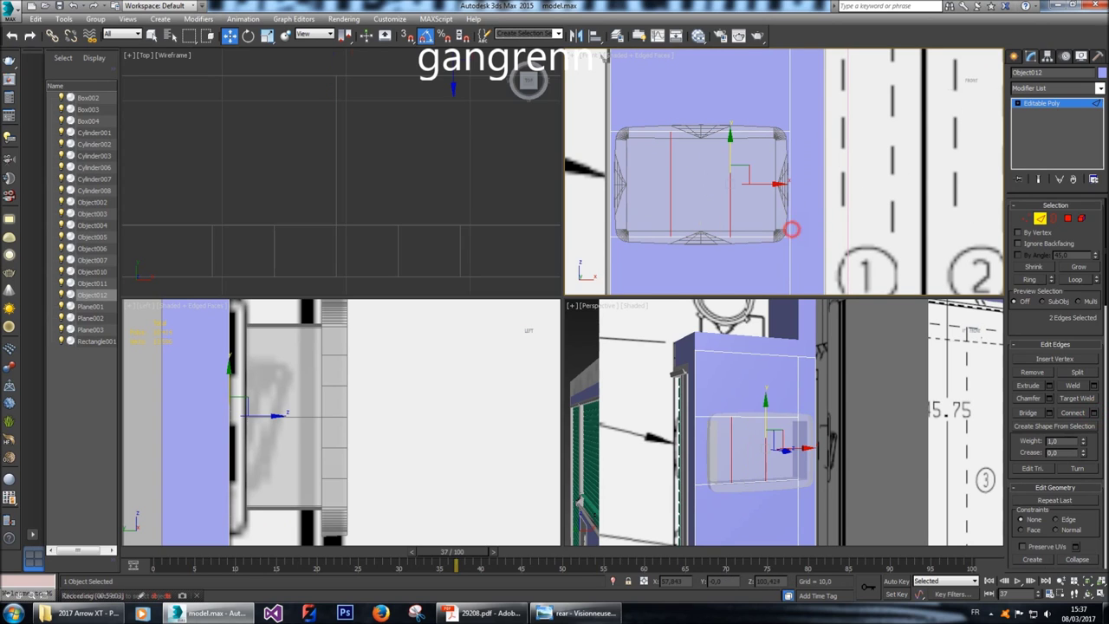
left_click(670, 186)
middle_click_drag(672, 187, 745, 203)
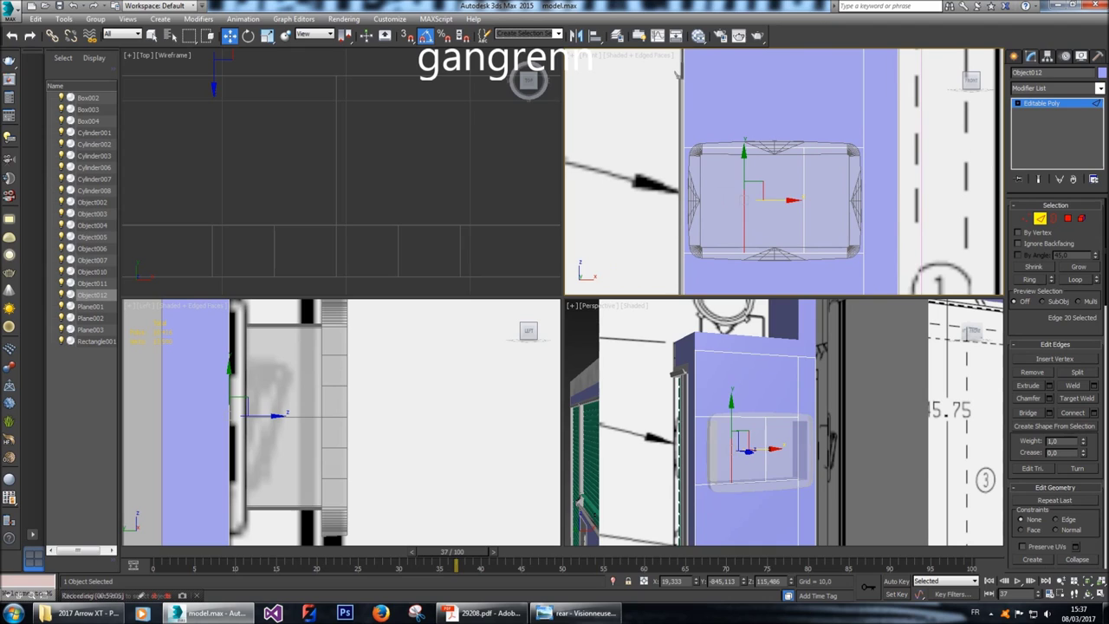
left_click_drag(767, 199, 721, 199)
Move the middle vertical edge right to line up with the rounded panel's right border.
left_click(854, 199)
left_click(843, 201)
left_click(804, 201)
middle_click_drag(806, 201, 799, 201)
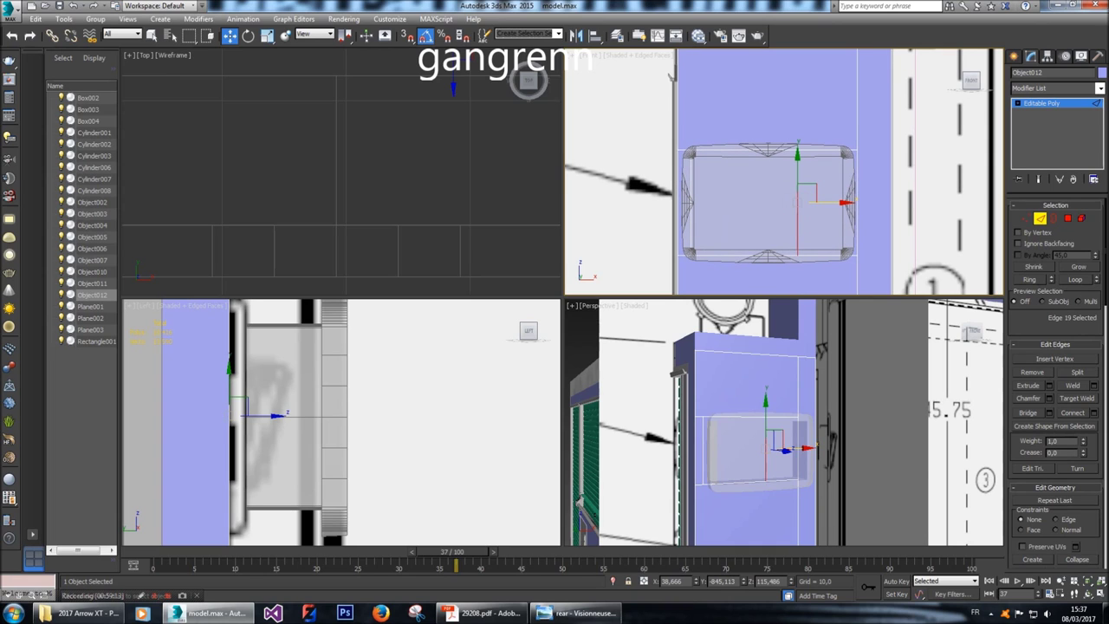
left_click_drag(845, 202, 906, 202)
scroll(867, 208, "up", 1)
middle_click_drag(867, 208, 879, 208)
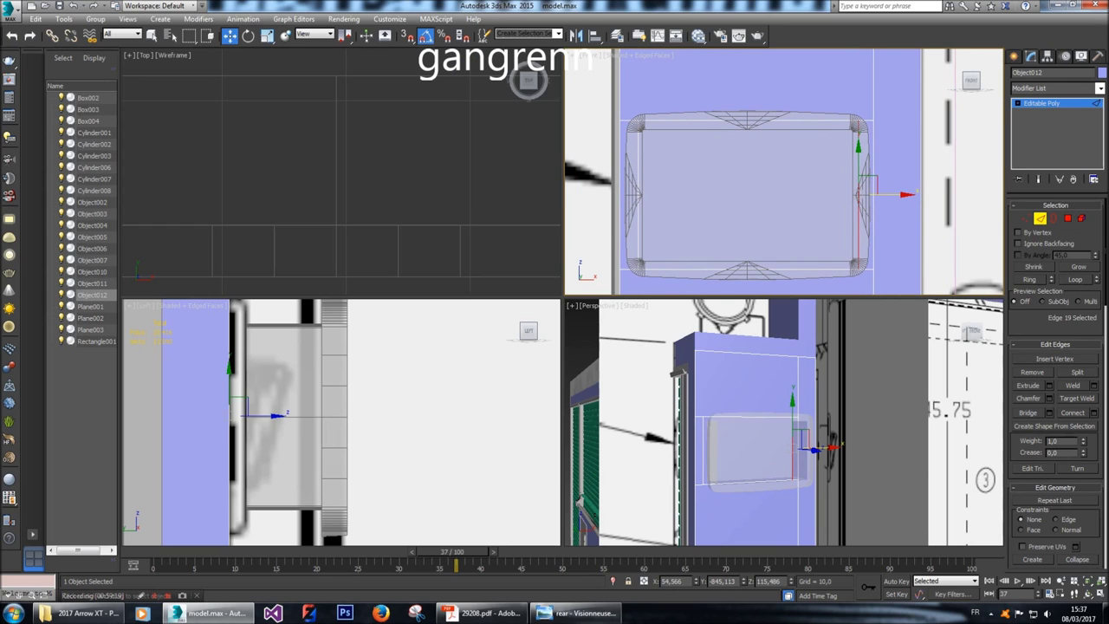
Extrude Object012's front face with a height of -10 to recess it.
left_click(1068, 219)
left_click(798, 207)
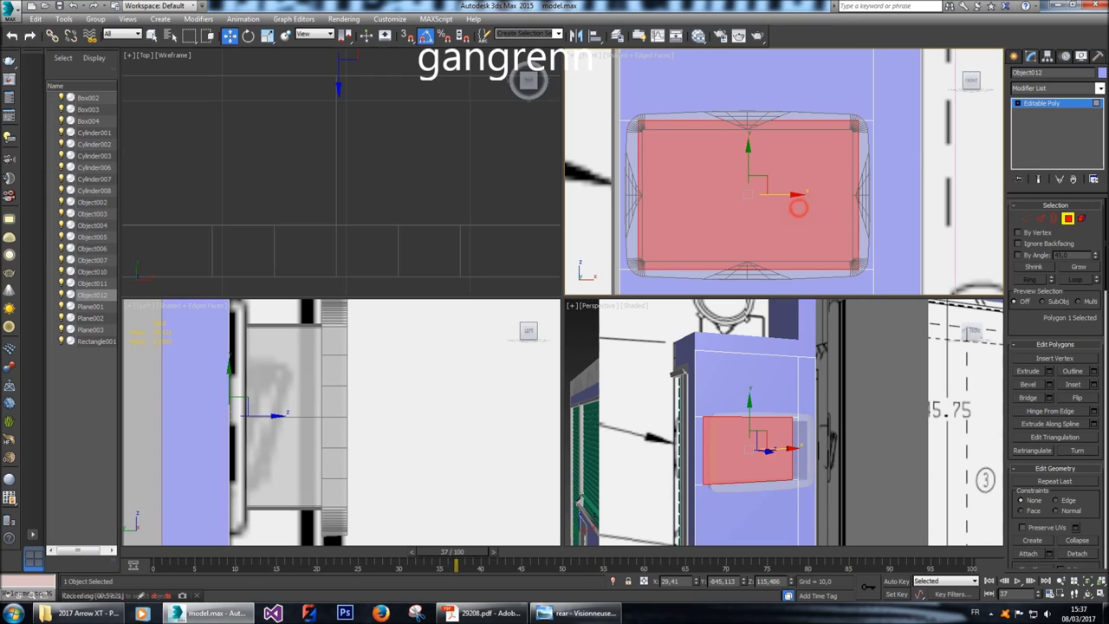
middle_click_drag(763, 425, 792, 422)
scroll(791, 422, "up", 2)
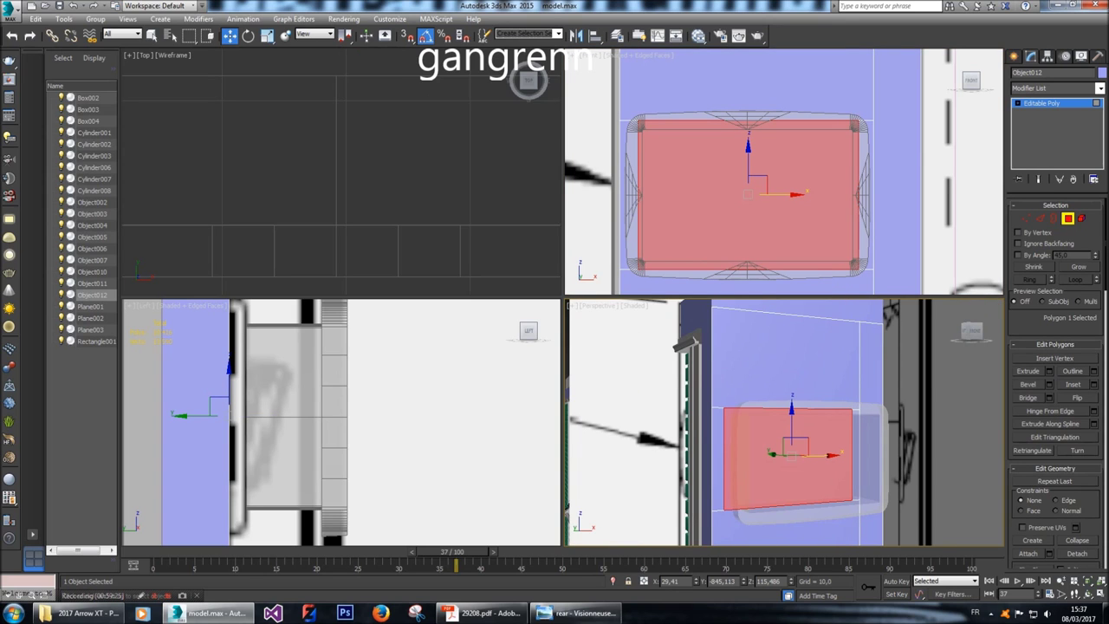
left_click(1050, 371)
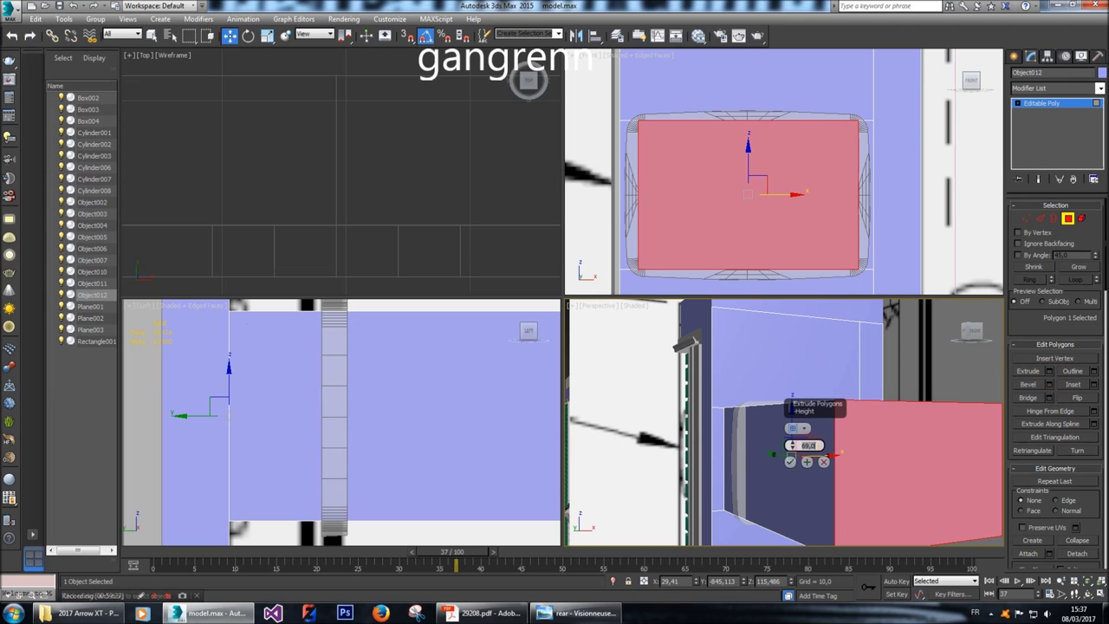
type("-10")
key("Return")
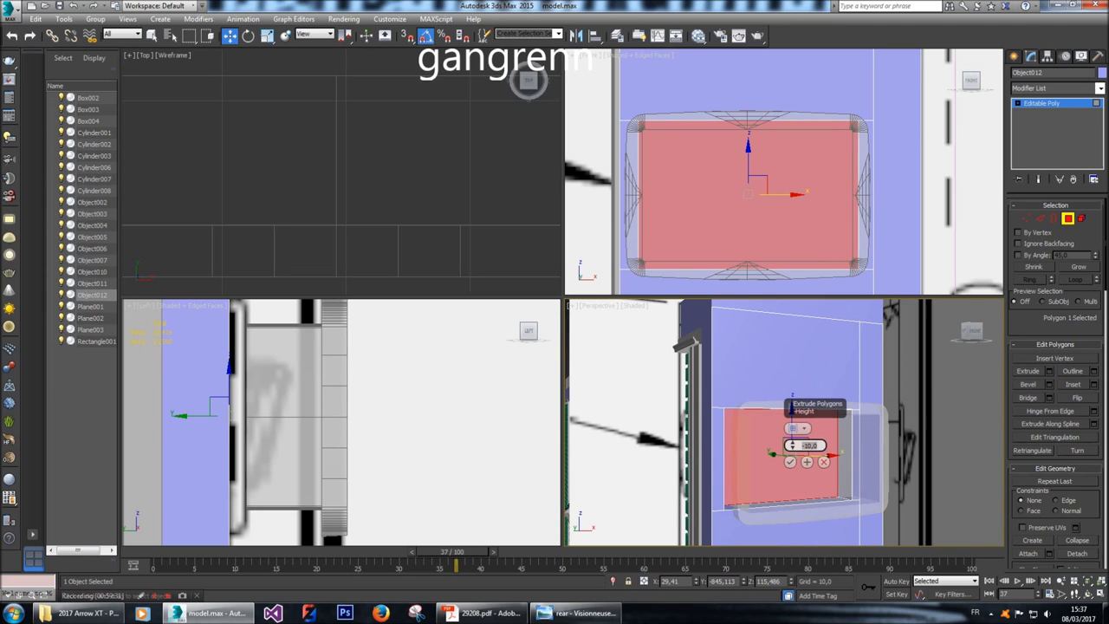
scroll(338, 425, "down", 3)
scroll(289, 424, "up", 3)
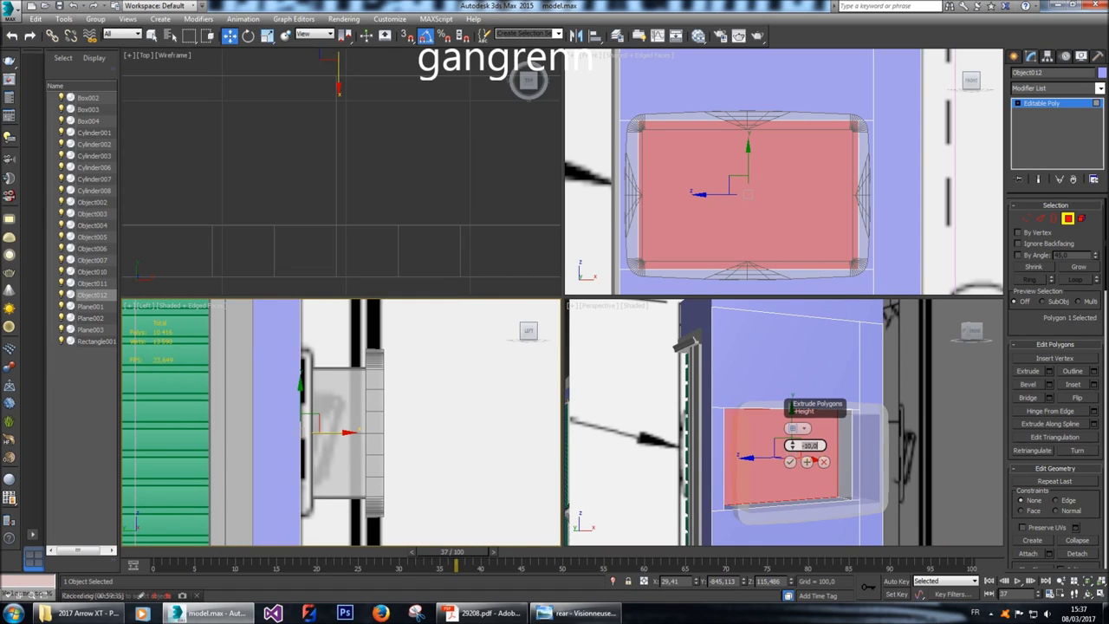
left_click(790, 462)
Reselect the recessed front face, nudge it slightly along X, and frame it in perspective.
middle_click_drag(791, 462, 919, 406)
scroll(684, 394, "up", 4)
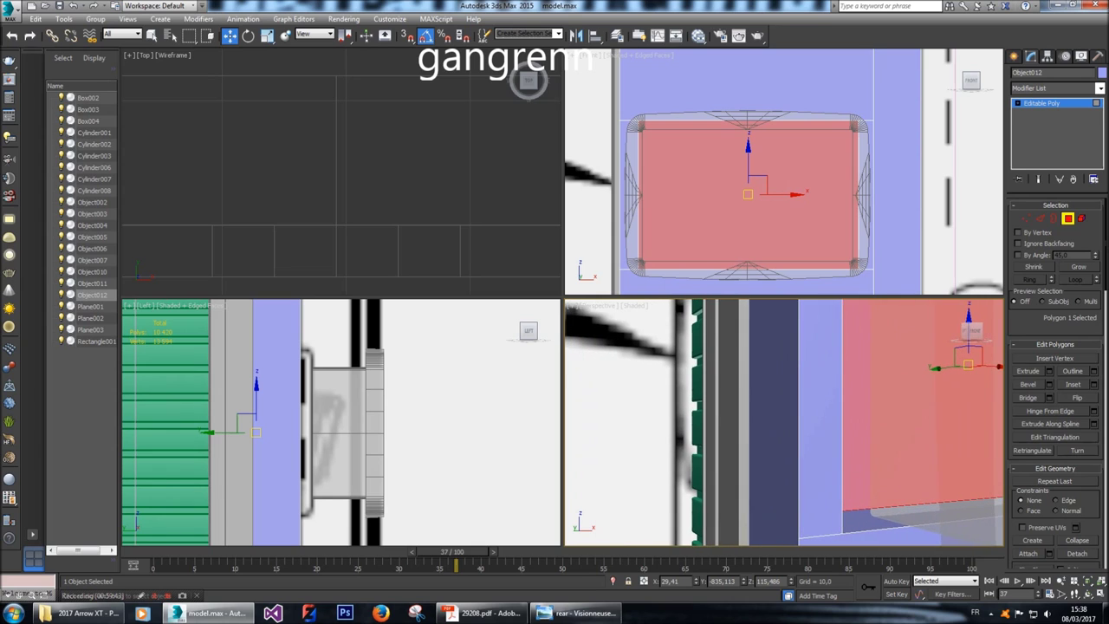
scroll(185, 425, "up", 4)
left_click(376, 431)
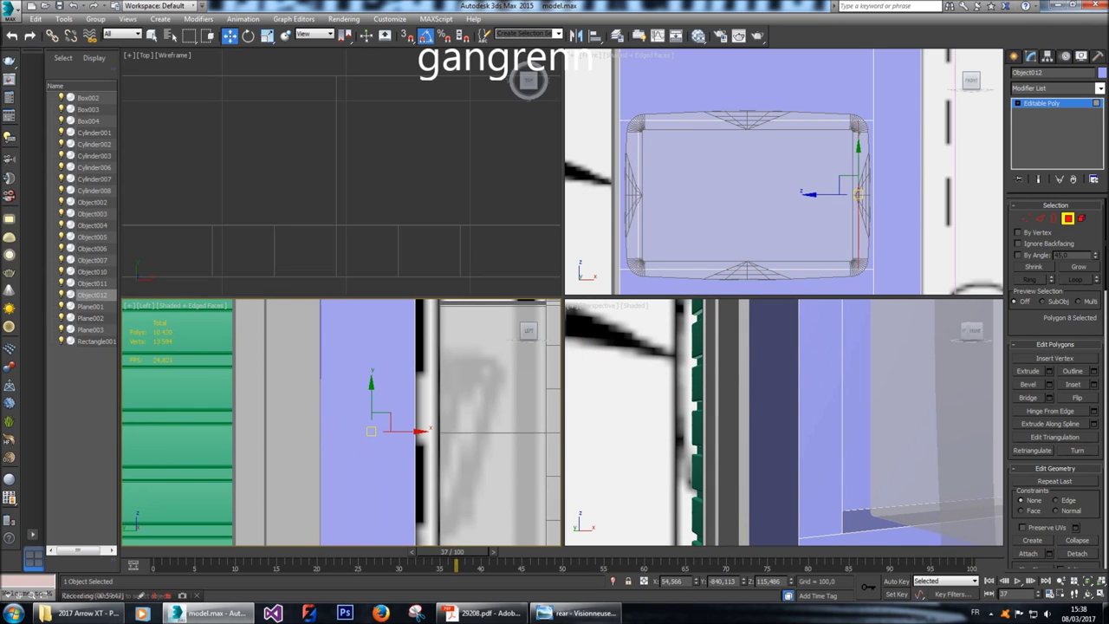
key("ctrl+z")
left_click(376, 431)
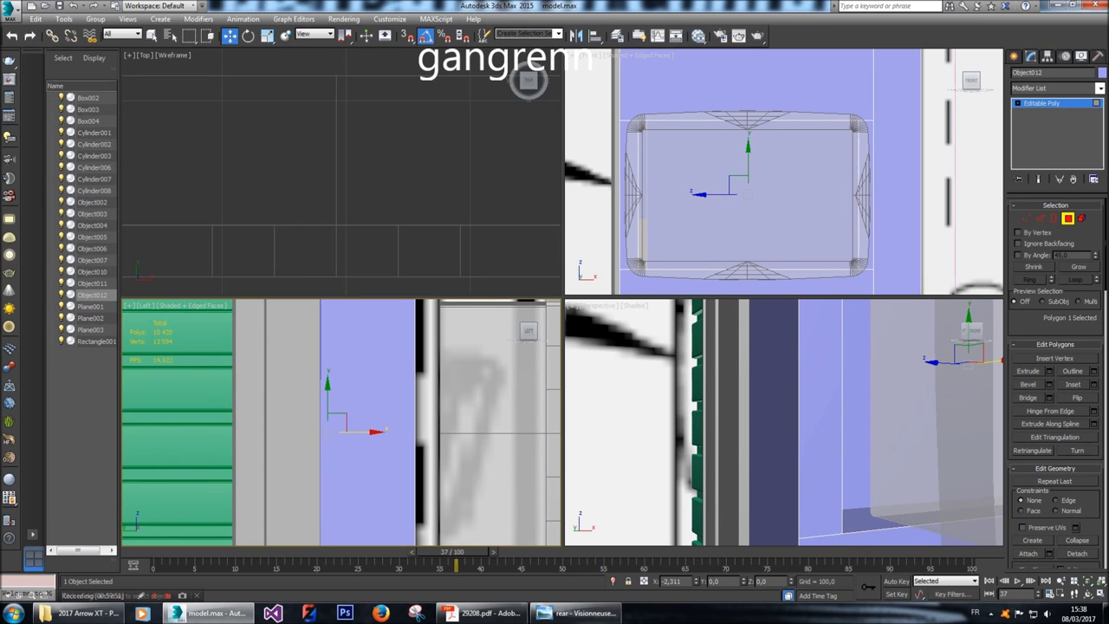
key("ctrl+z")
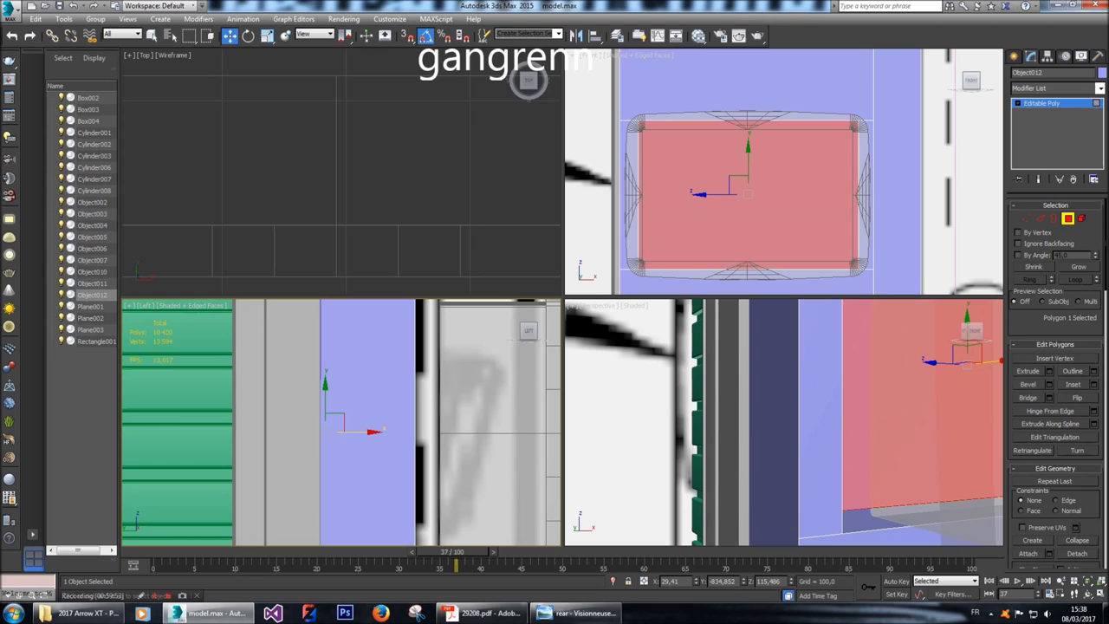
left_click_drag(370, 432, 372, 431)
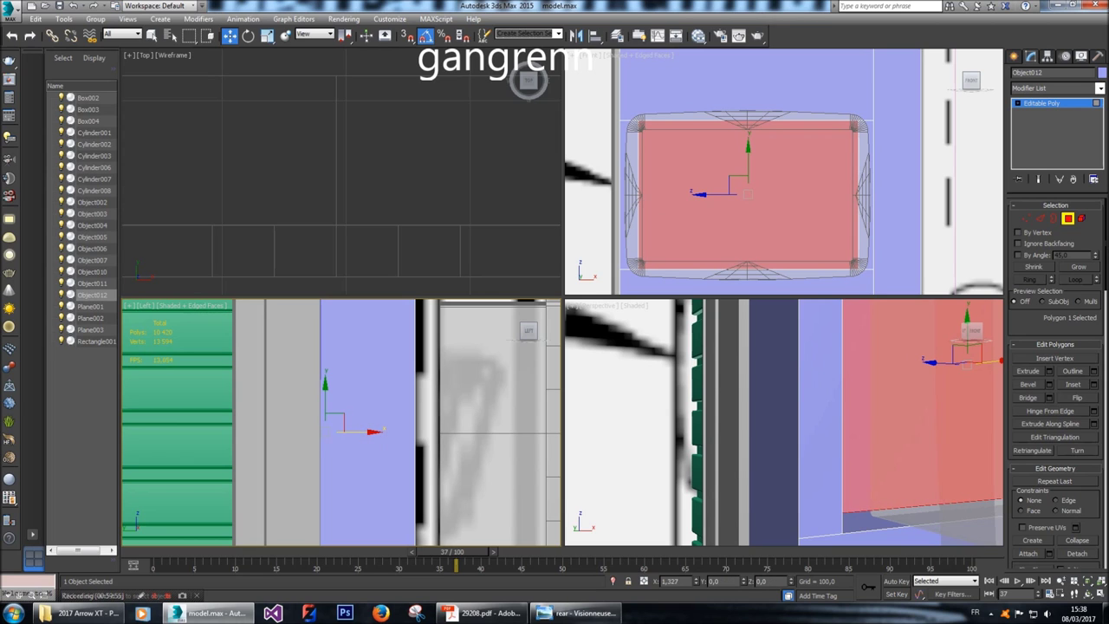
key("z")
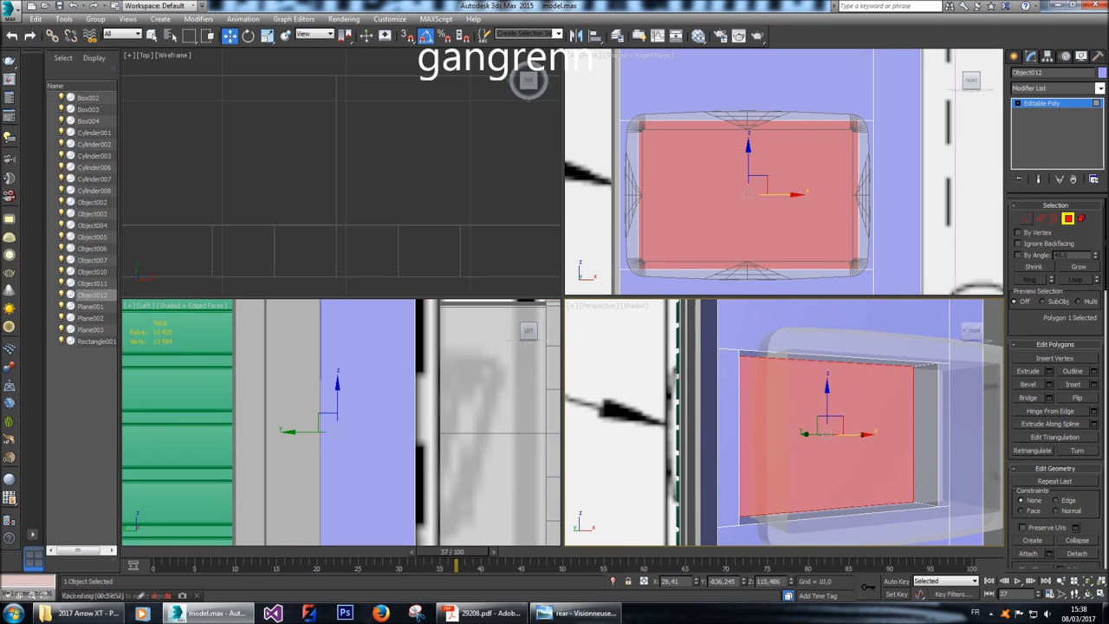
left_click(1014, 56)
Move Rectangle001 along X onto the panel, convert it to Editable Poly, and shift all 60 vertices slightly.
left_click(774, 362)
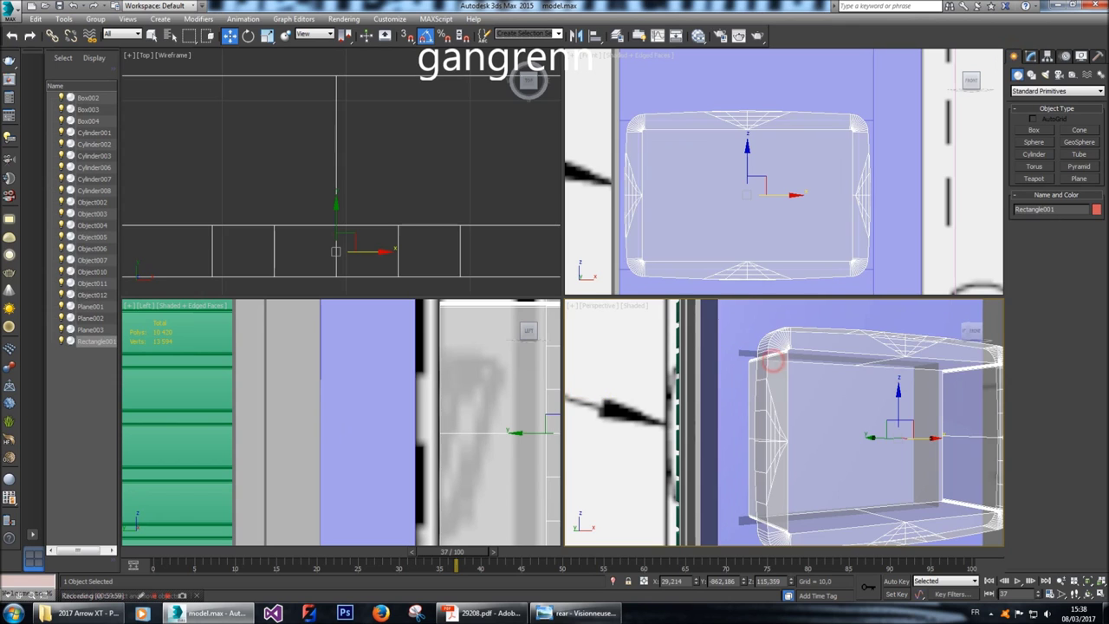
scroll(342, 422, "down", 2)
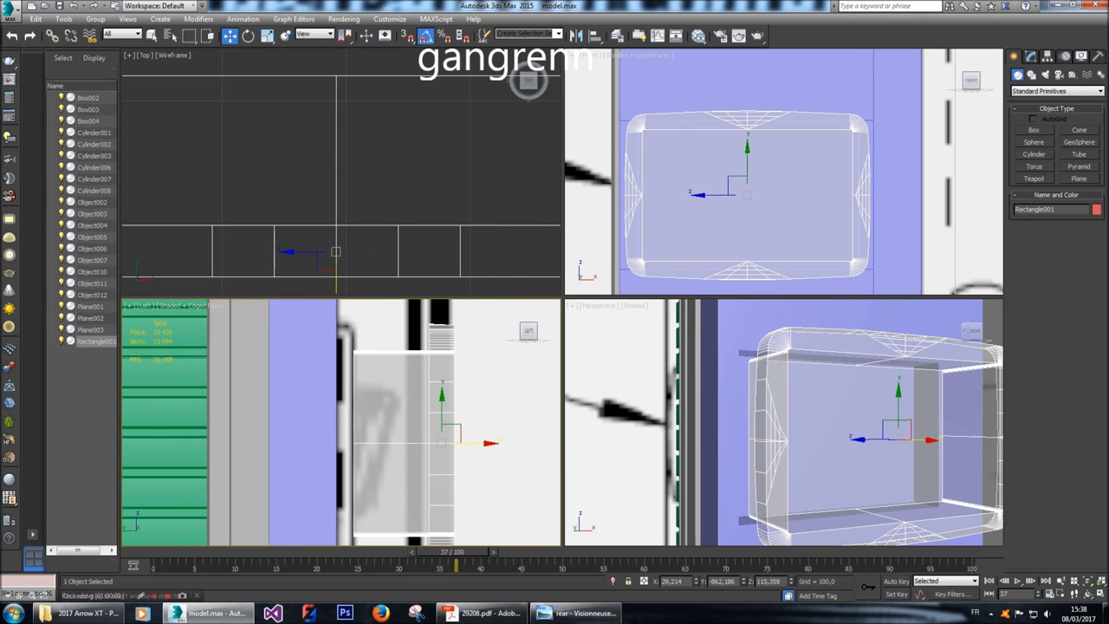
left_click_drag(490, 443, 390, 443)
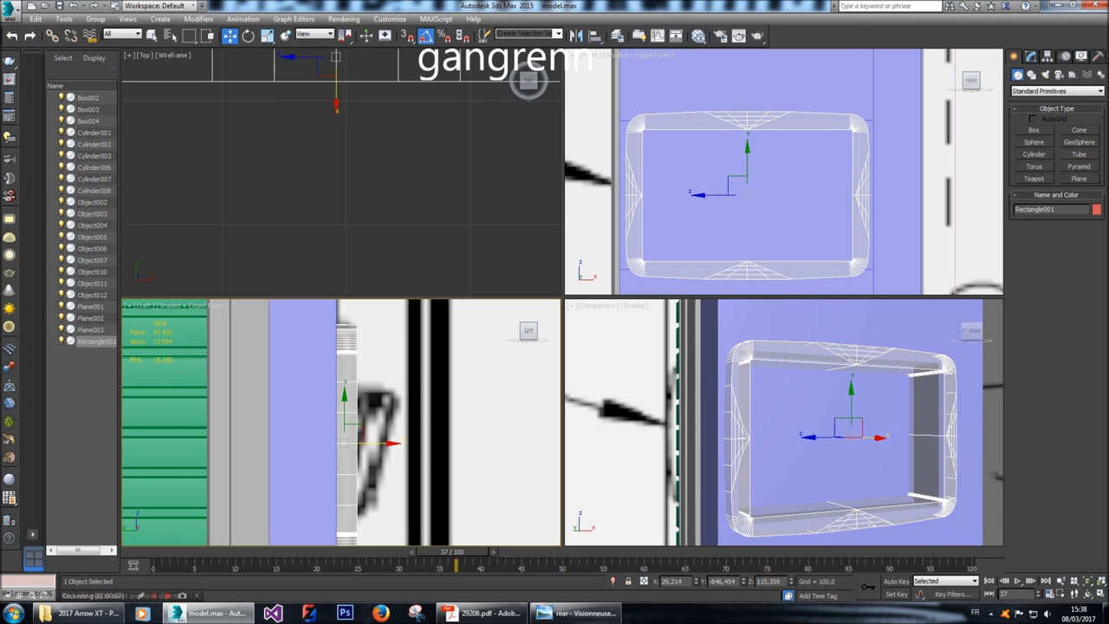
key("ctrl+e")
key("1")
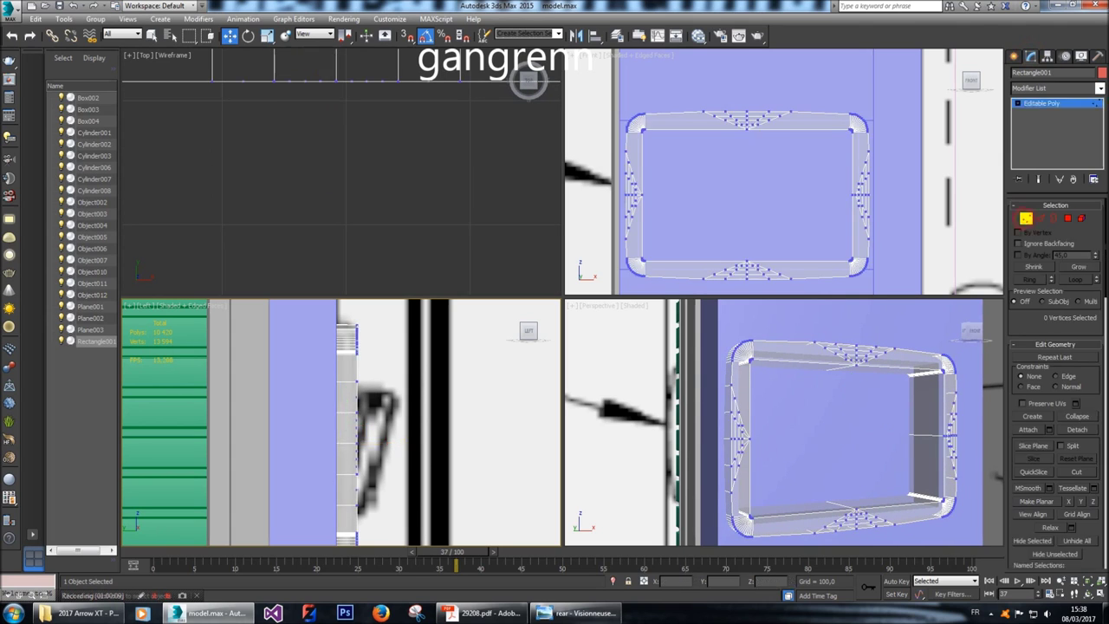
scroll(346, 416, "down", 10)
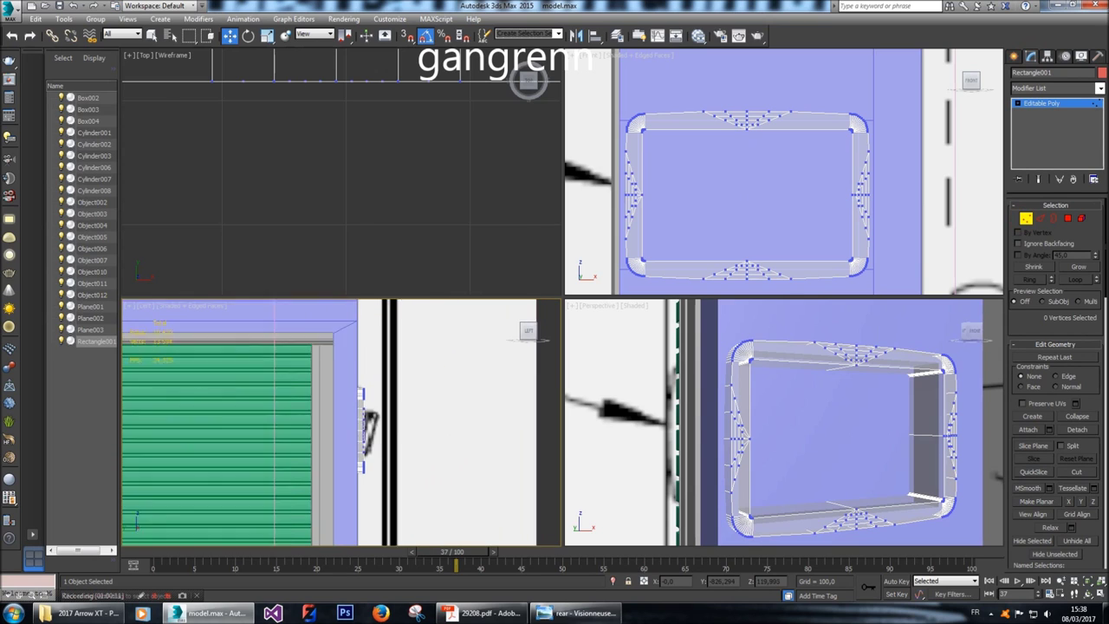
key("ctrl+a")
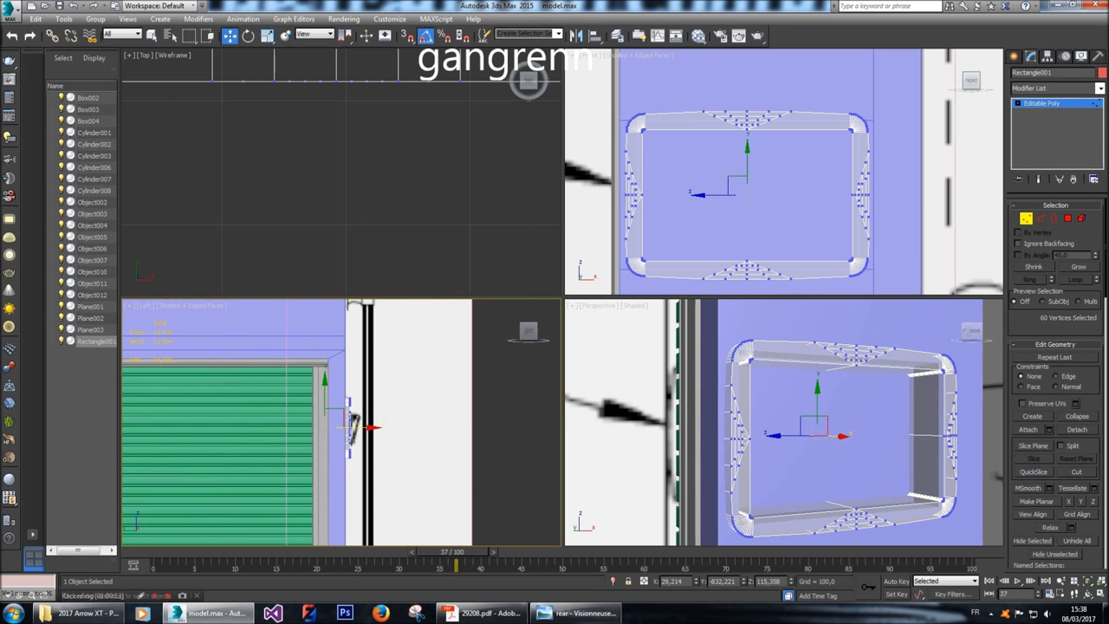
scroll(338, 416, "up", 5)
left_click_drag(351, 397, 354, 397)
key("F2")
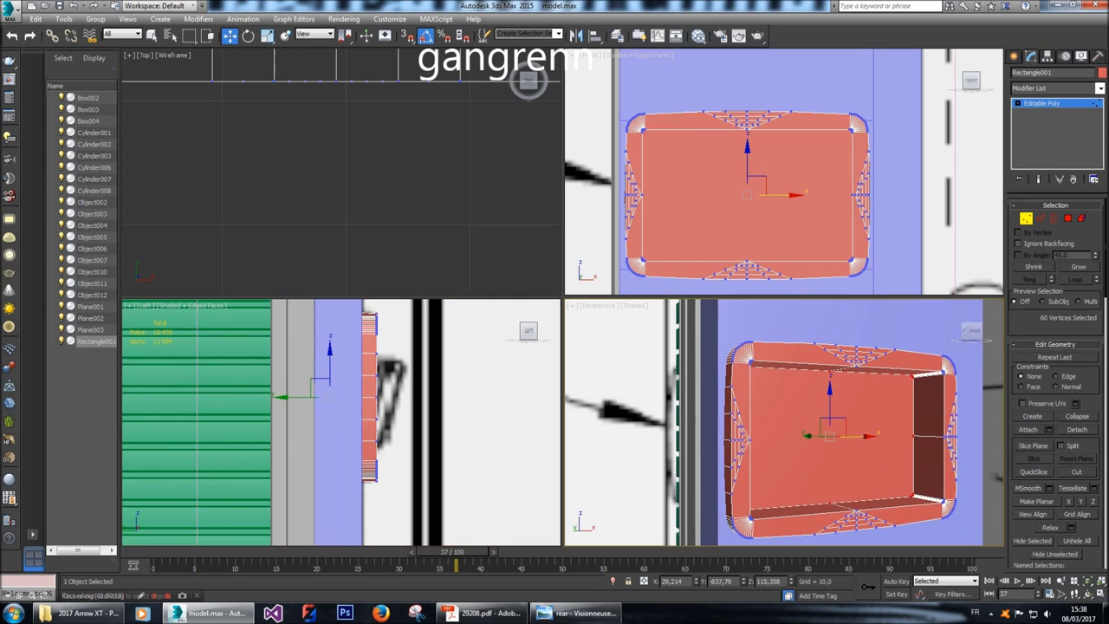
Set Rectangle001's object colour to grey, nudge its vertices along X, and clear the selection.
left_click(1102, 72)
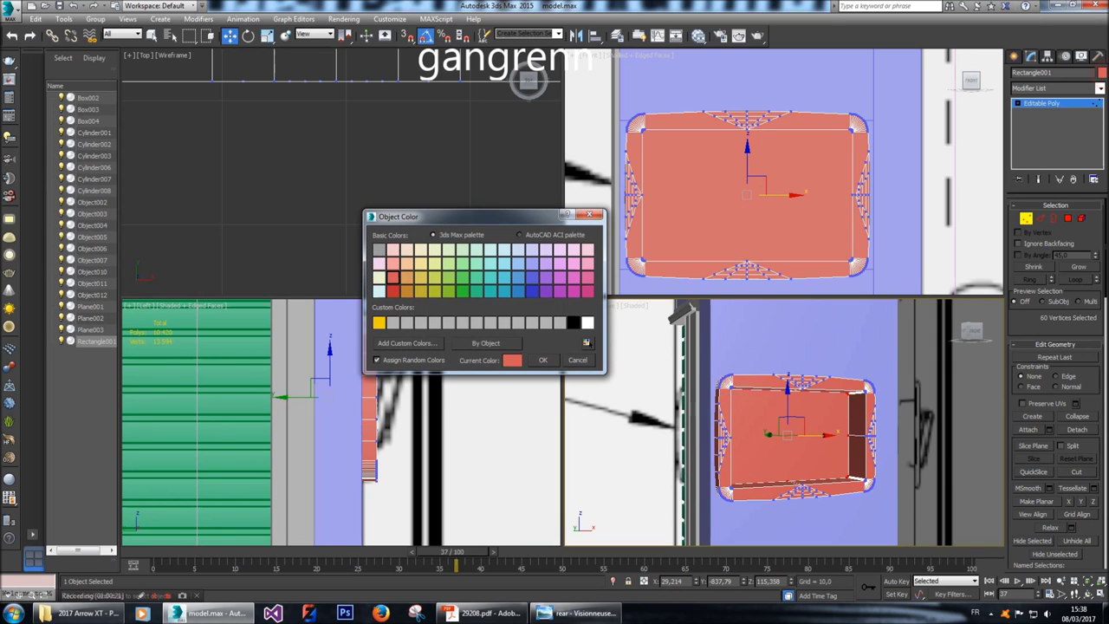
left_click(518, 322)
left_click(538, 360)
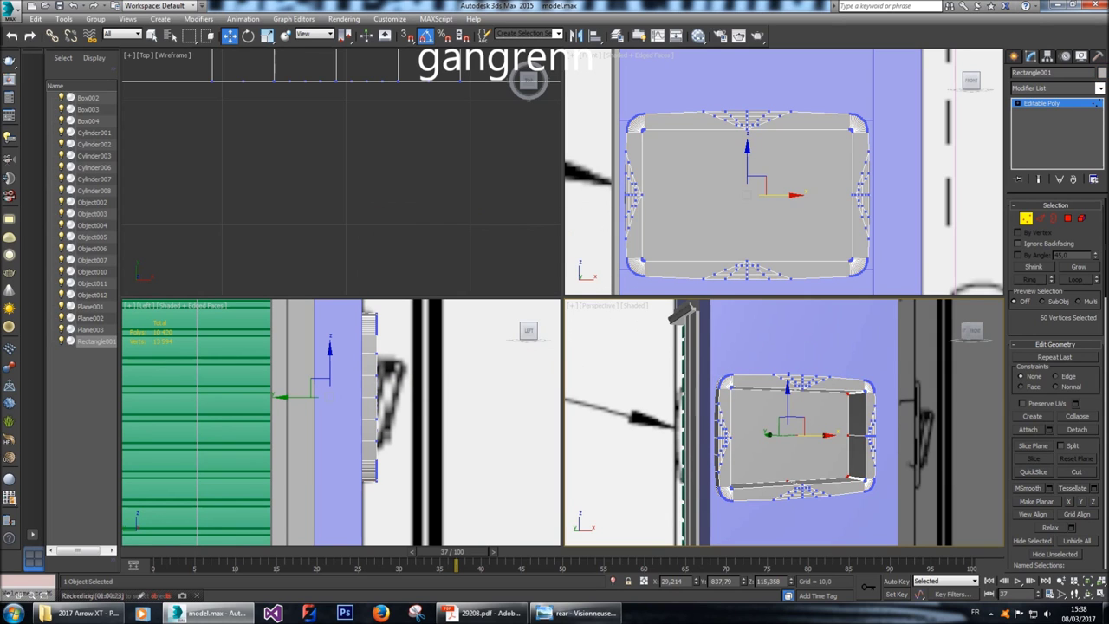
scroll(309, 382, "up", 6)
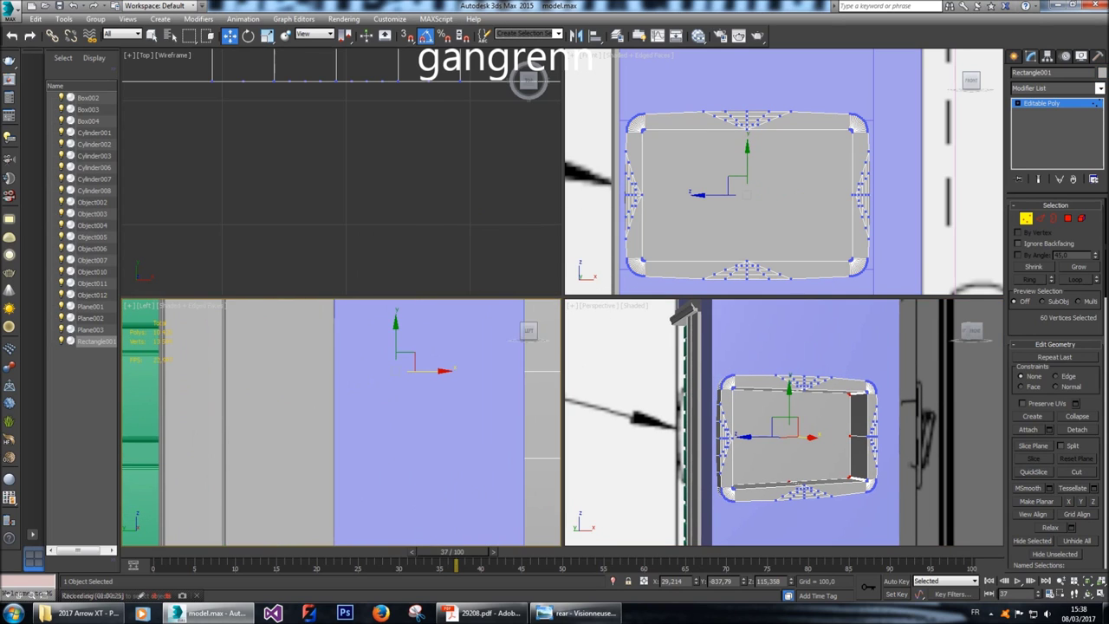
left_click_drag(442, 371, 445, 371)
key("ctrl+d")
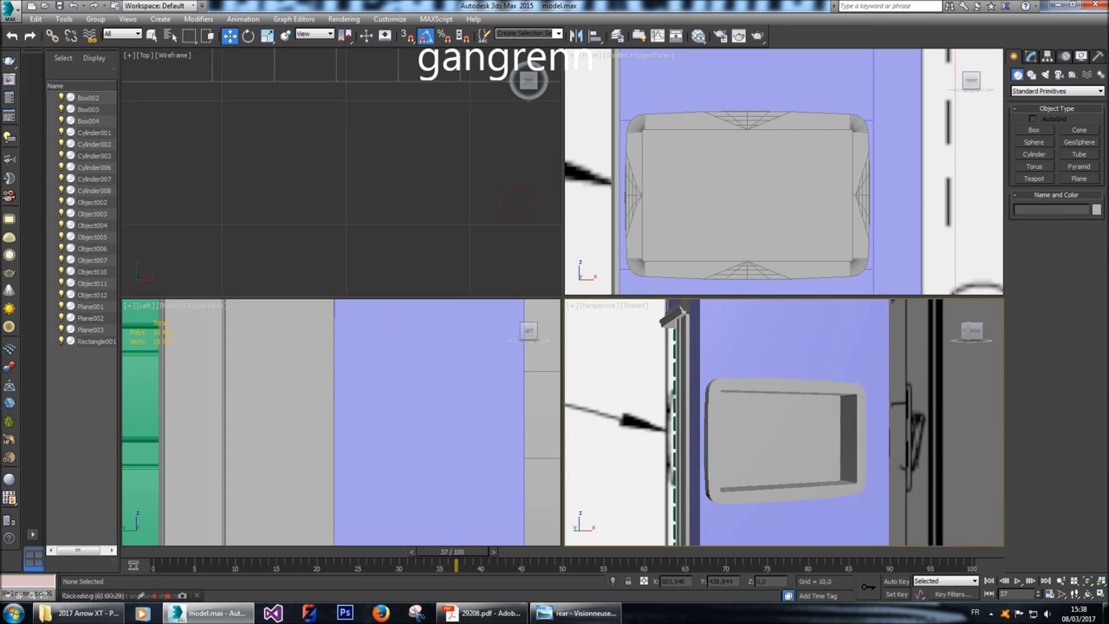
Attach the blue Object012 box to the Plane003 body panel.
left_click_drag(971, 332, 940, 340)
scroll(790, 136, "down", 10)
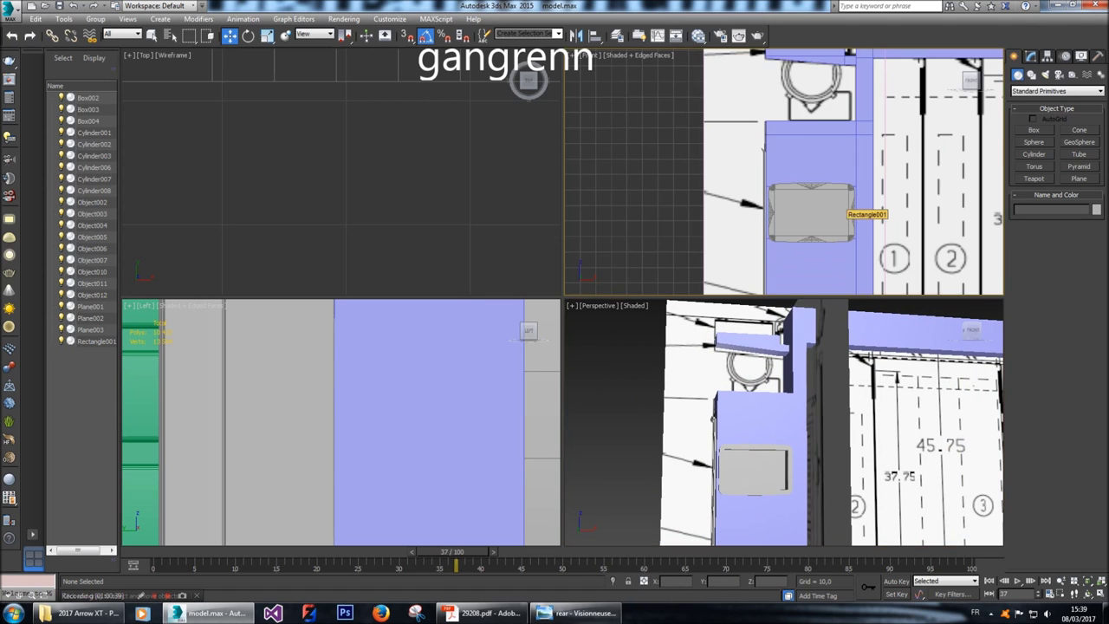
middle_click_drag(812, 265, 804, 248)
left_click(804, 248)
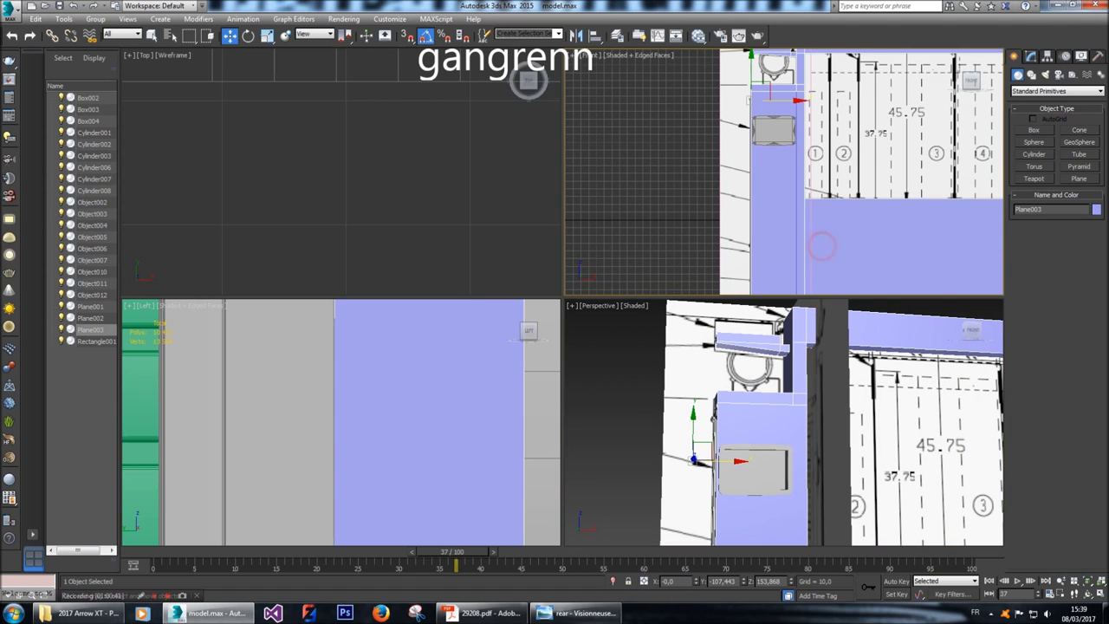
key("ctrl+m")
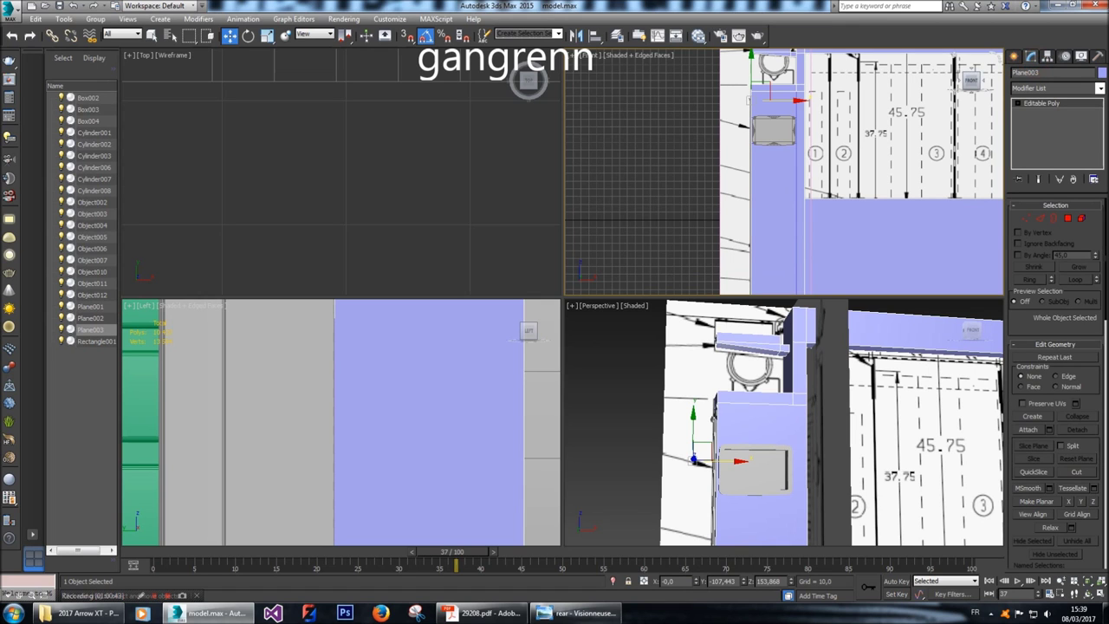
left_click(760, 199)
middle_click_drag(760, 198, 748, 178)
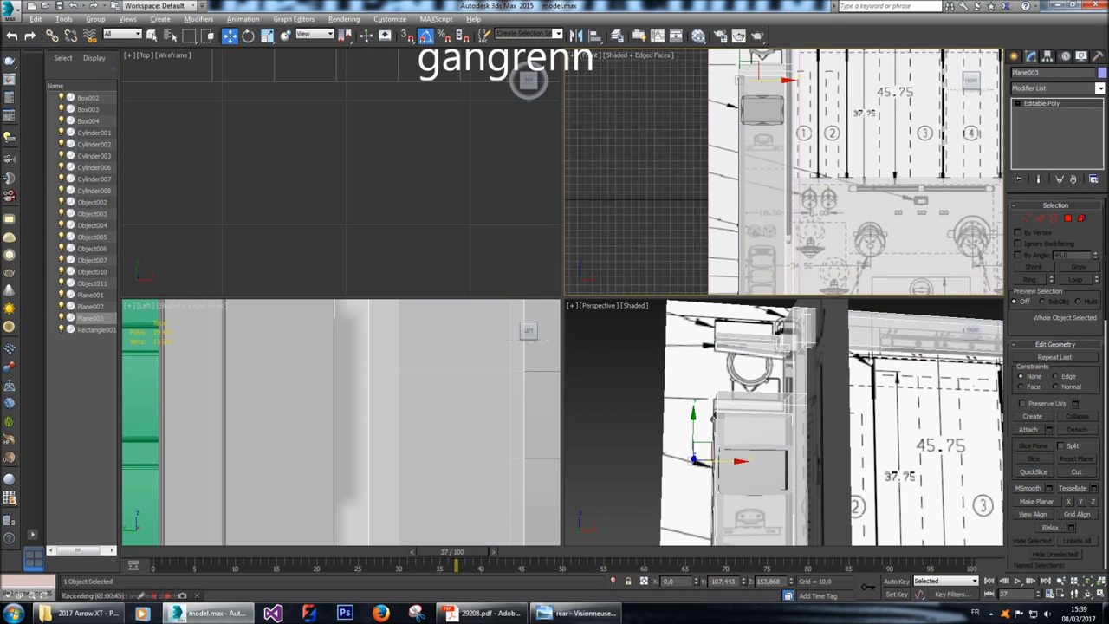
scroll(676, 121, "down", 3)
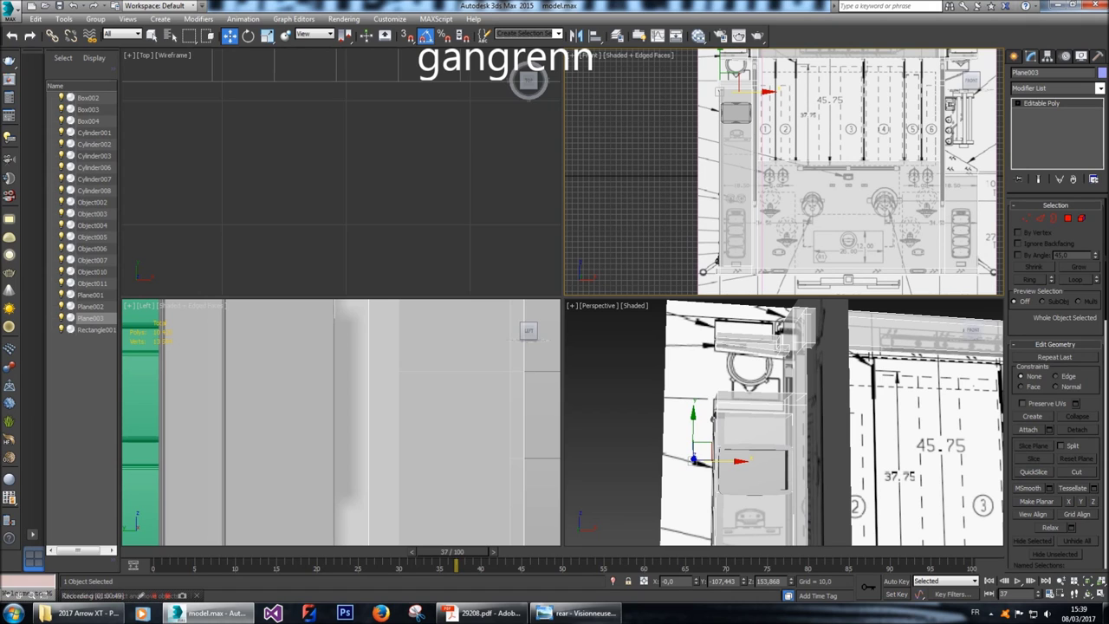
middle_click_drag(785, 173, 769, 178)
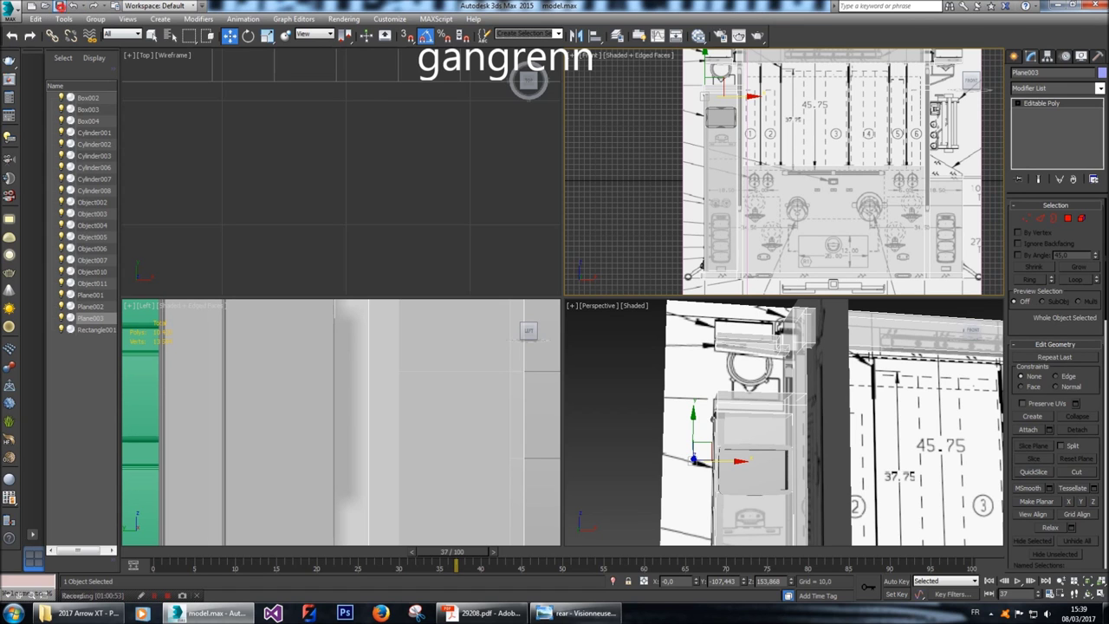
Step back to earlier views and make Plane003 see-through with Alt+X.
key("shift+z")
key("shift+z")
key("shift+z")
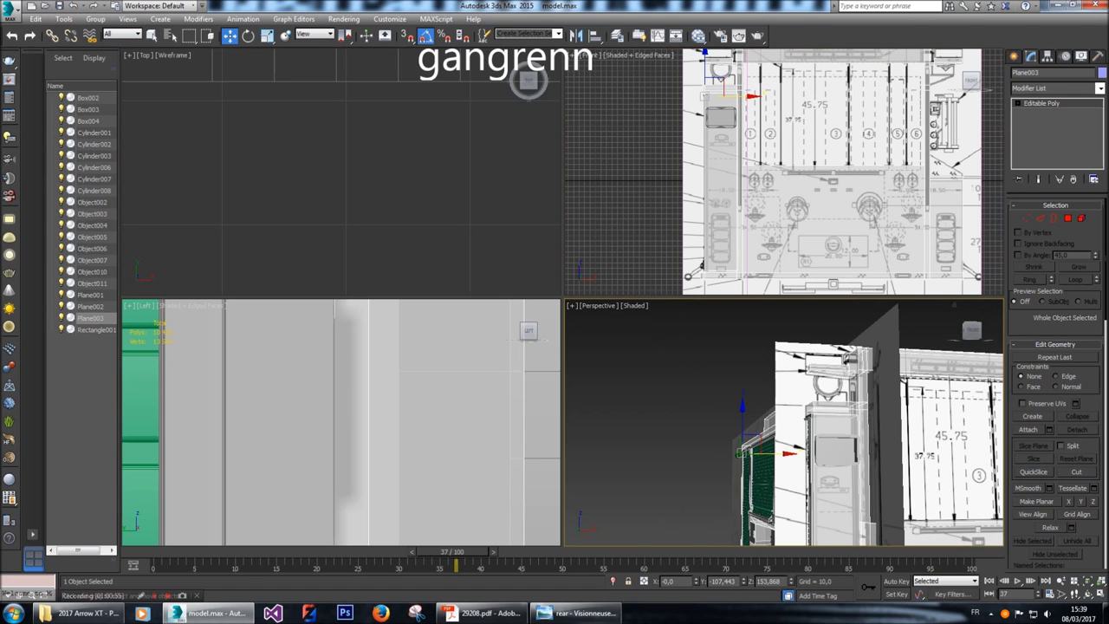
key("shift+z")
key("shift+z")
key("shift+z")
key("shift+z")
key("shift+z")
key("shift+z")
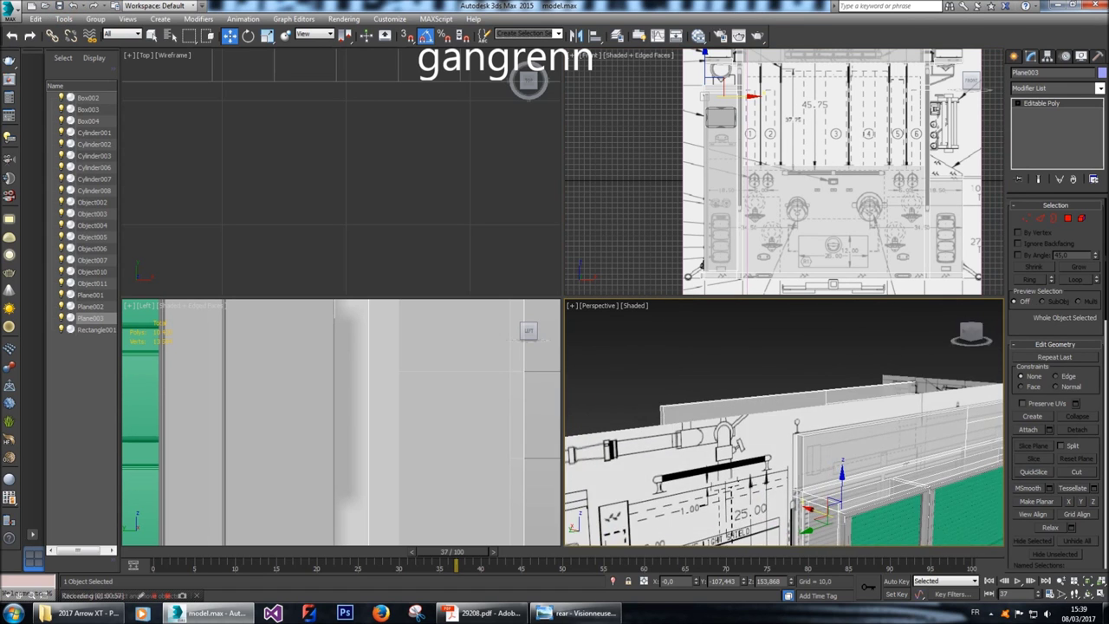
key("shift+z")
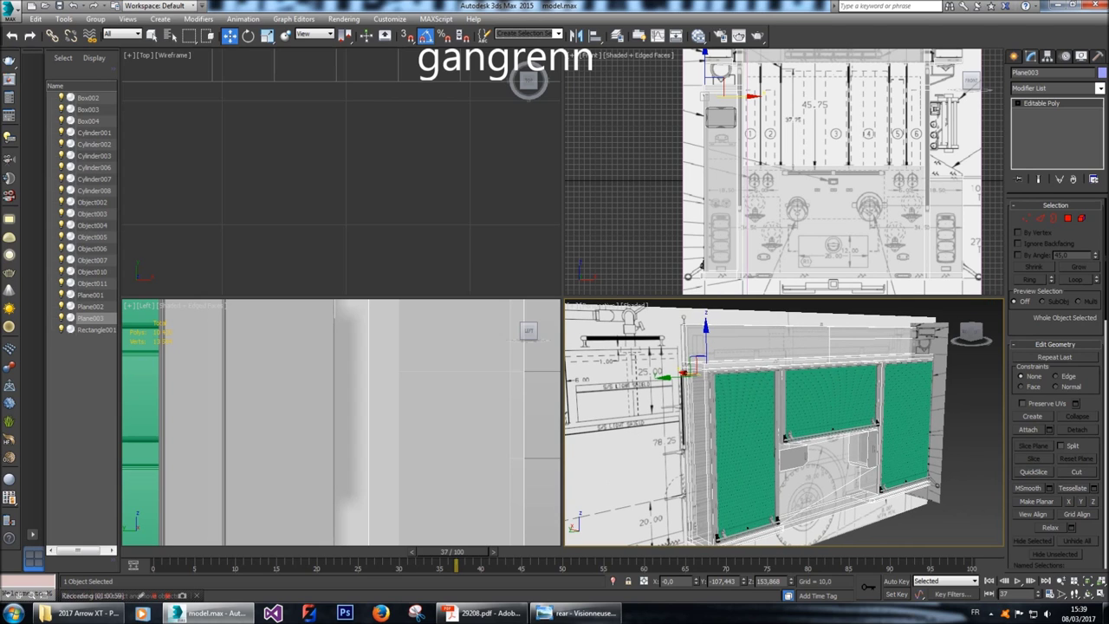
key("ctrl+z")
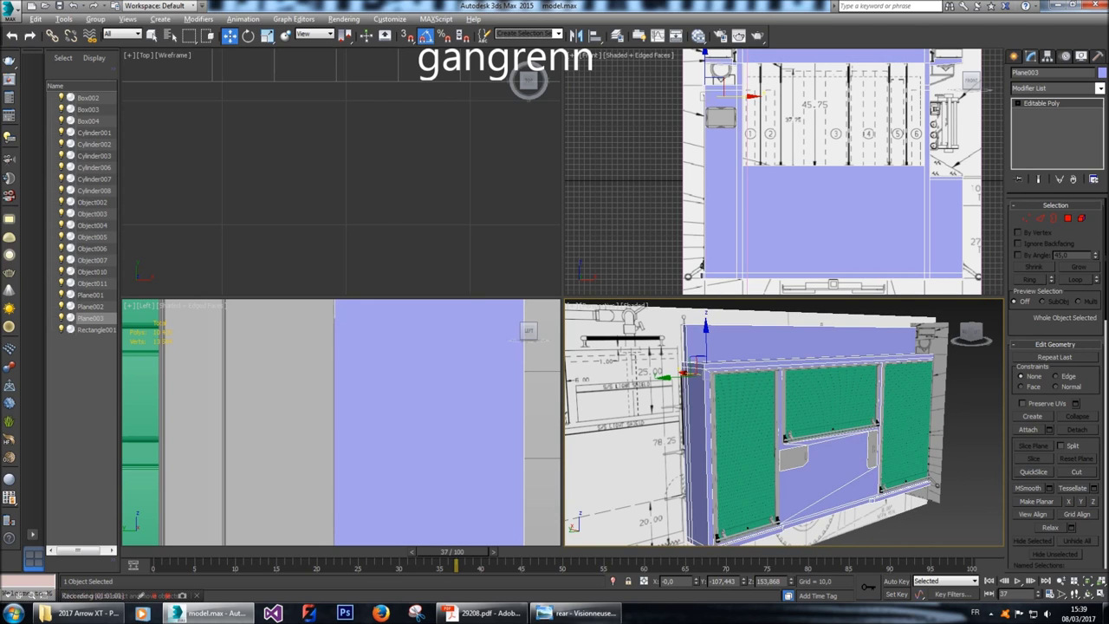
key("shift+z")
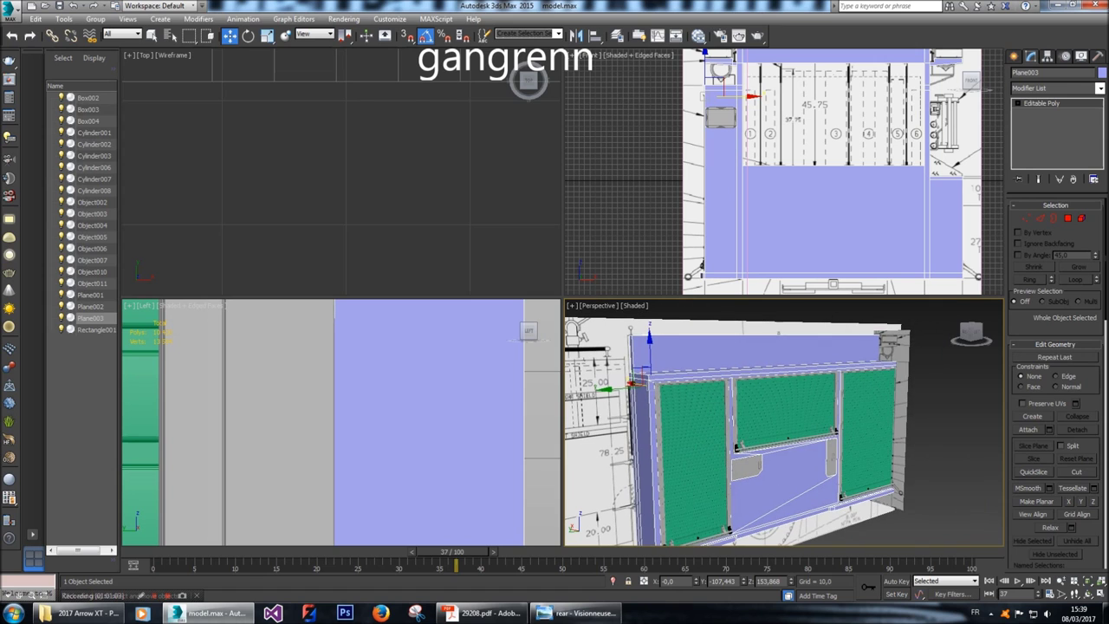
key("shift+z")
key("shift+z")
key("shift+z")
key("shift+z")
key("shift+z")
key("shift+z")
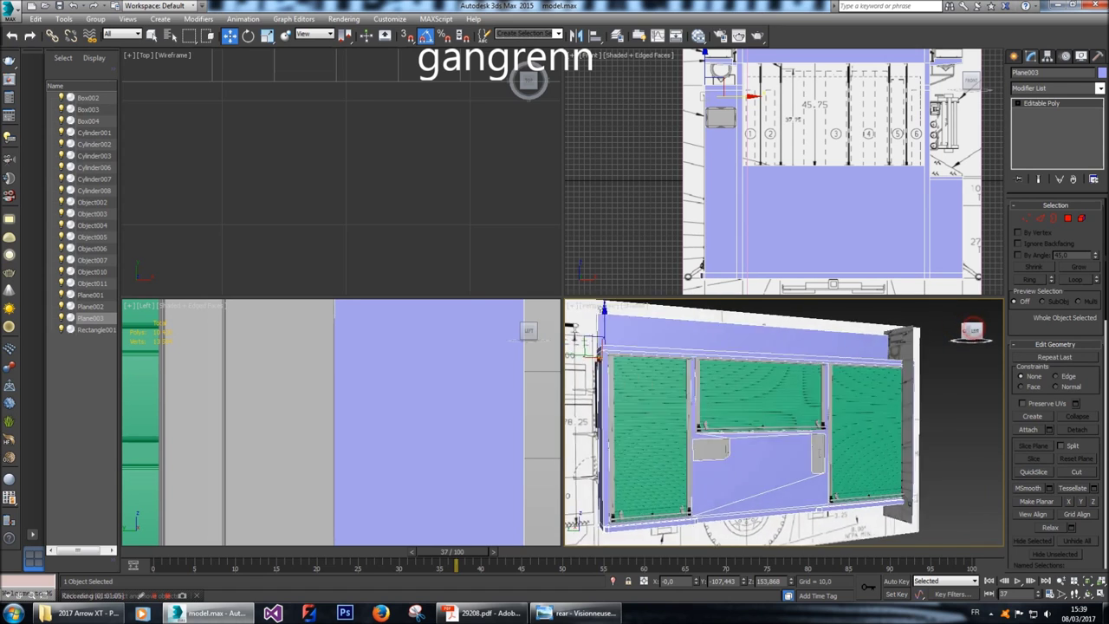
key("shift+z")
key("shift+z")
key("shift+z")
key("shift+z")
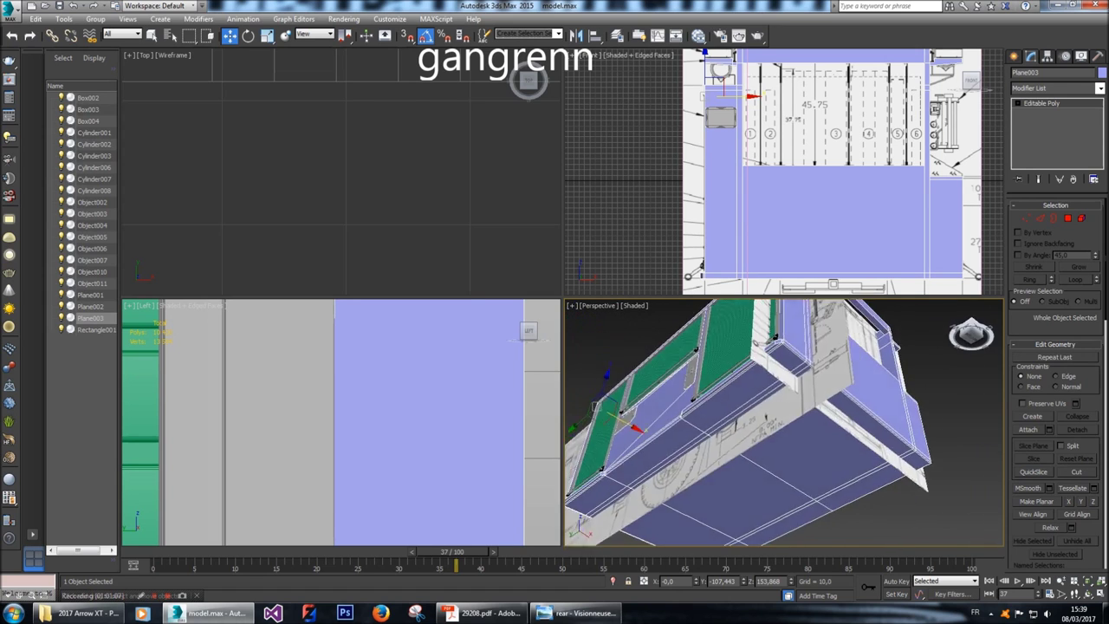
key("shift+z")
key("shift+z")
key("shift+z")
key("shift+z")
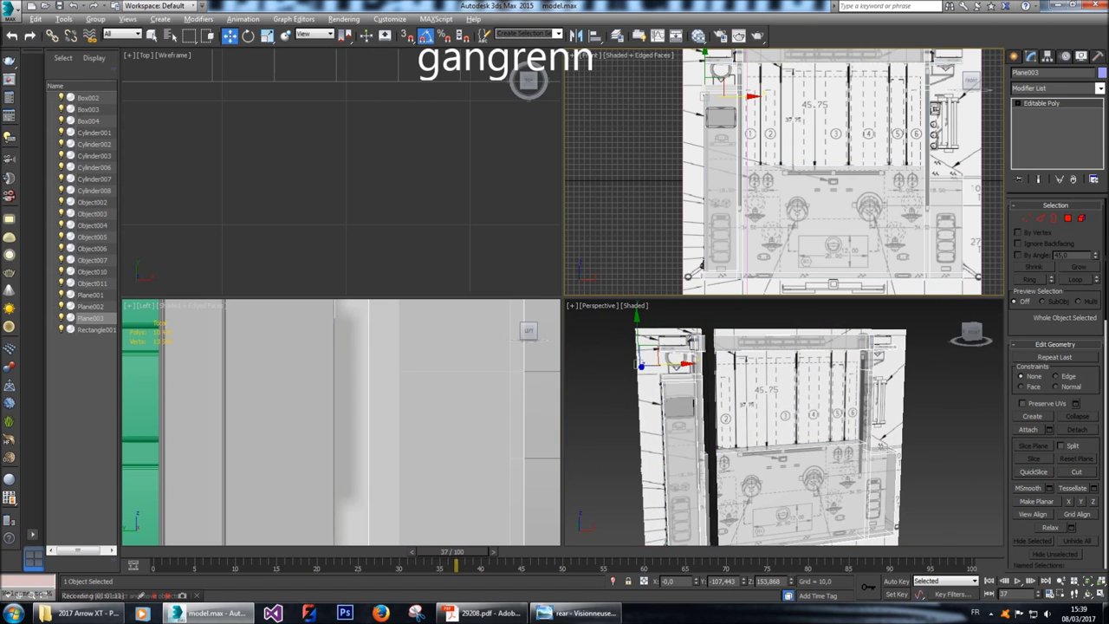
key("alt+x")
key("shift+z")
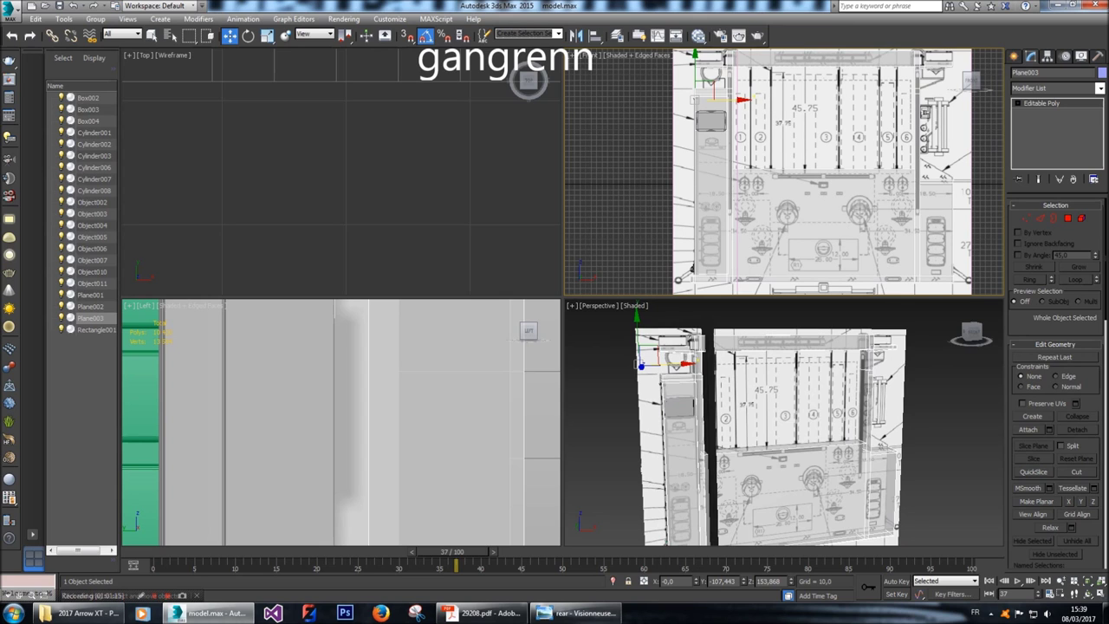
key("shift+z")
scroll(736, 201, "up", 6)
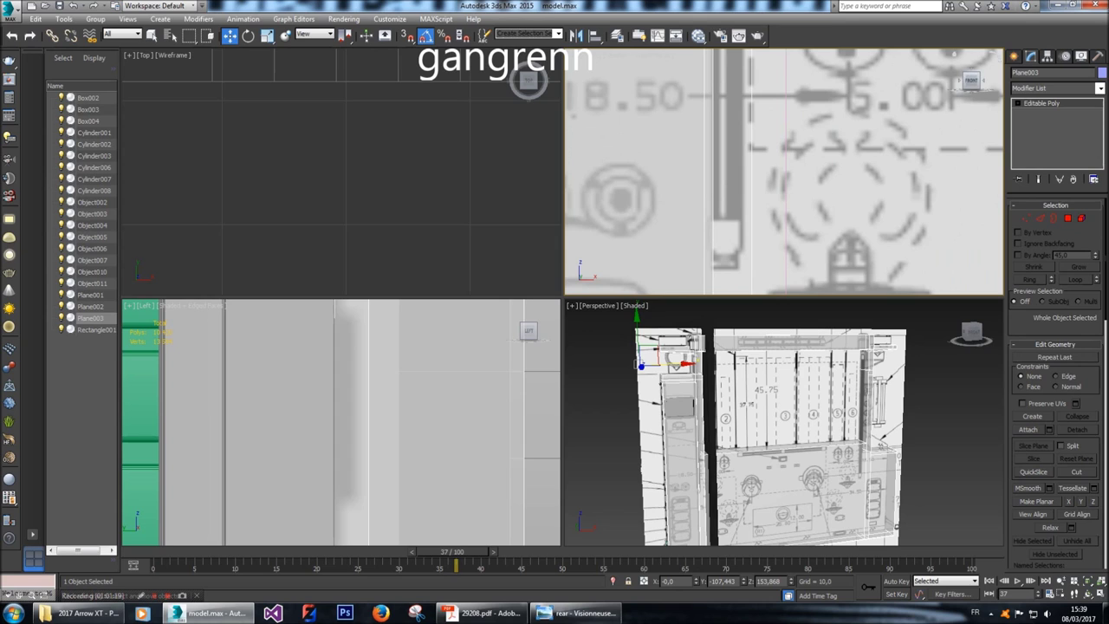
scroll(742, 200, "down", 4)
scroll(742, 200, "down", 2)
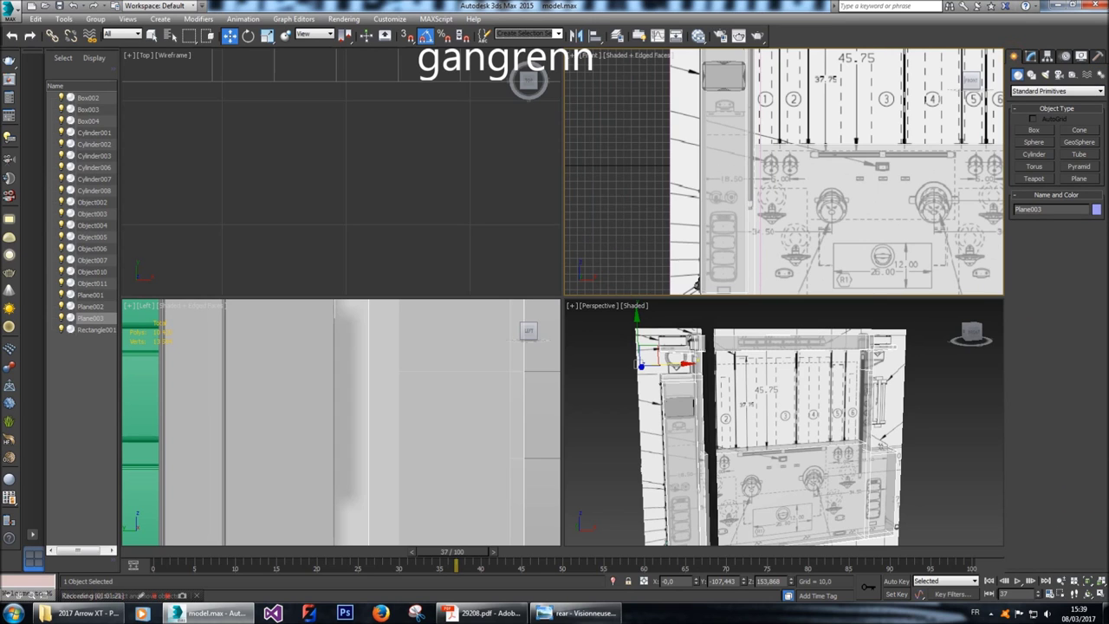
Draw a sphere in the Front view and move it onto the lower left of the rear body.
left_click(939, 396)
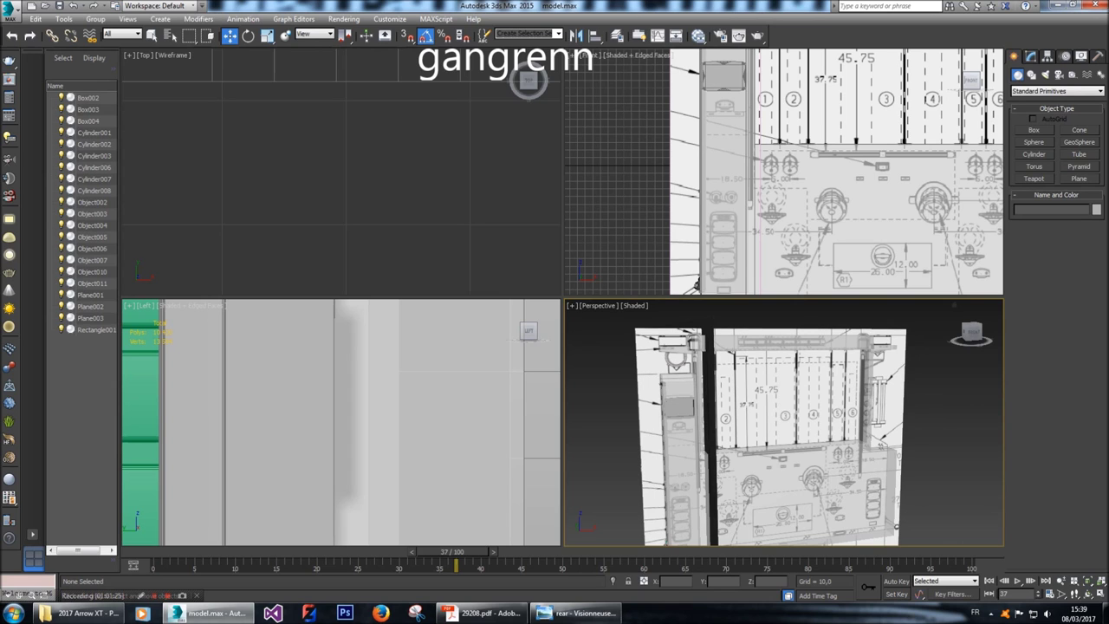
left_click(1034, 141)
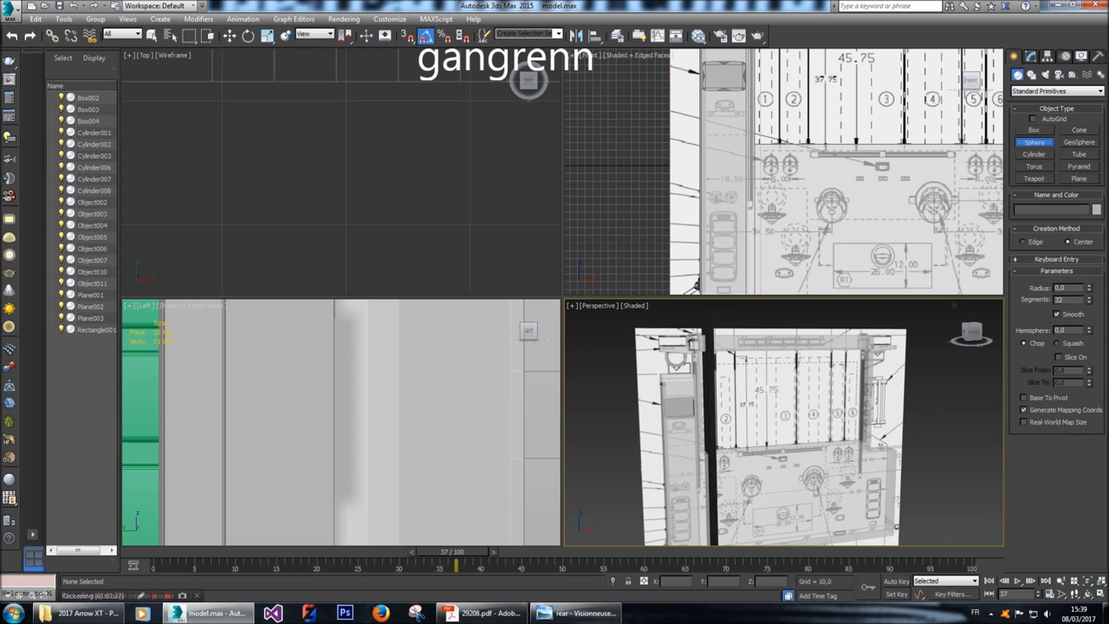
scroll(784, 178, "up", 8)
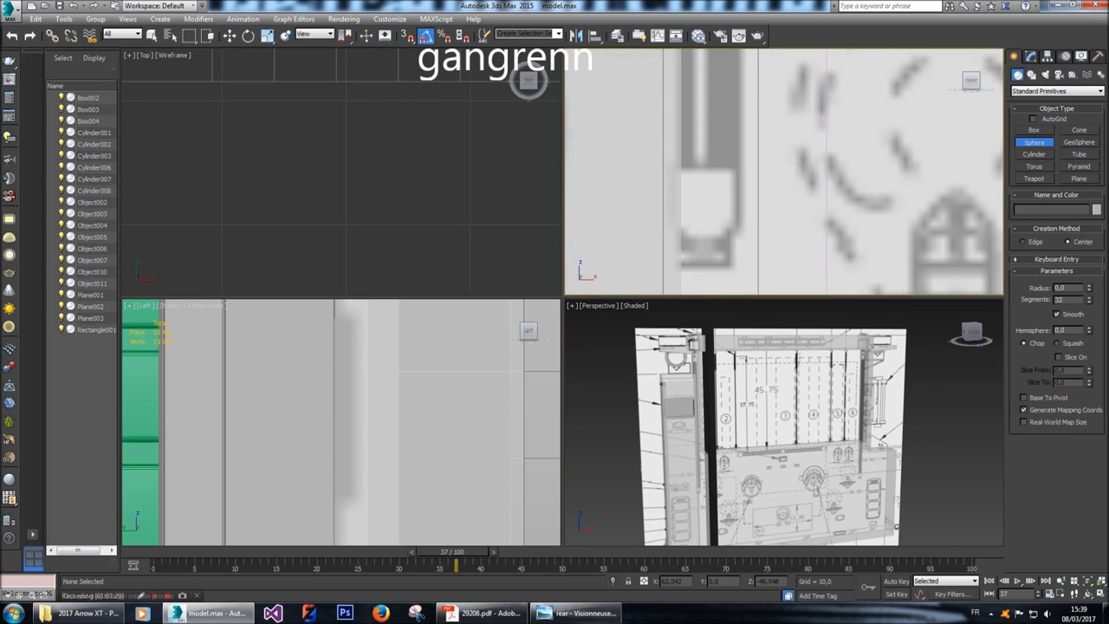
left_click_drag(702, 214, 700, 215)
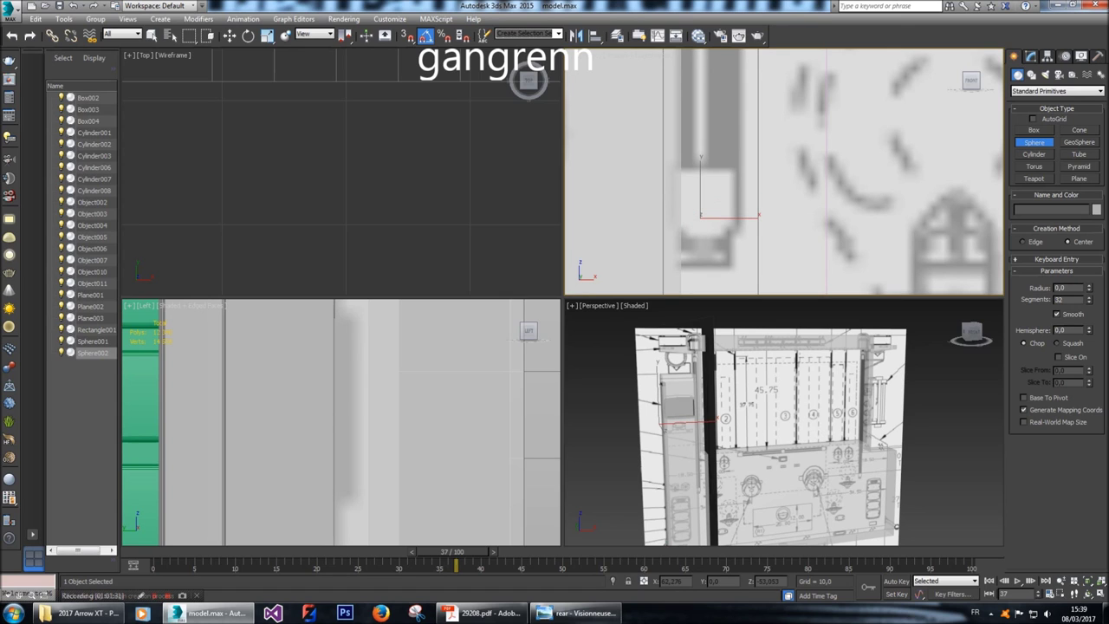
key("w")
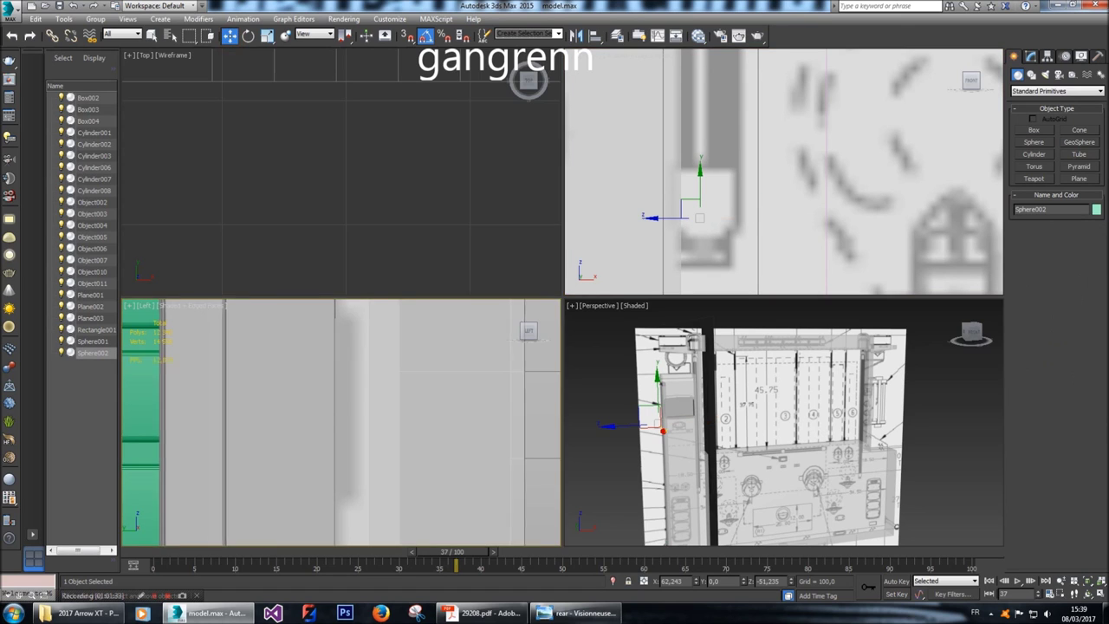
scroll(343, 423, "down", 10)
scroll(387, 412, "down", 5)
left_click_drag(276, 447, 458, 446)
middle_click_drag(780, 174, 776, 177)
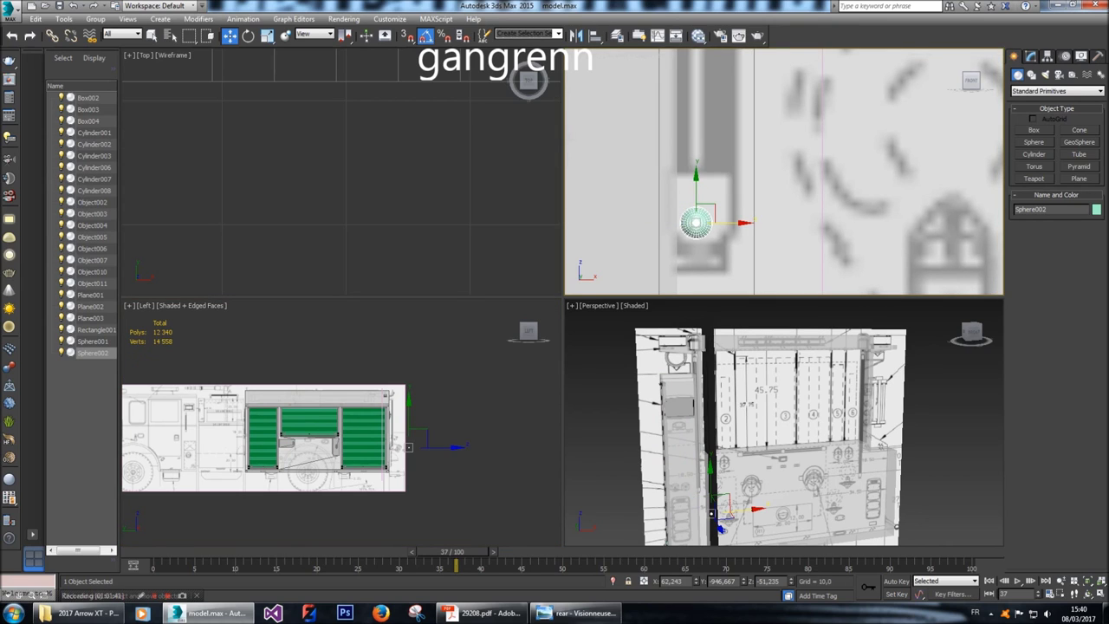
left_click_drag(696, 176, 696, 161)
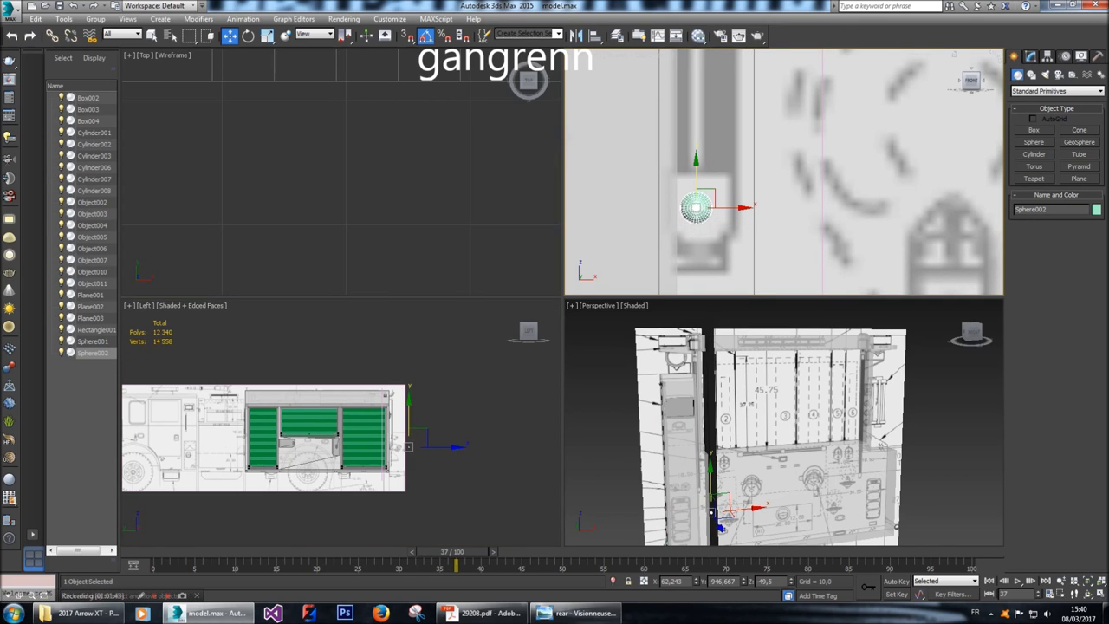
Enlarge the sphere's radius to 4 and shift it slightly right.
left_click(1031, 54)
double_click(1069, 223)
type("3")
key("Return")
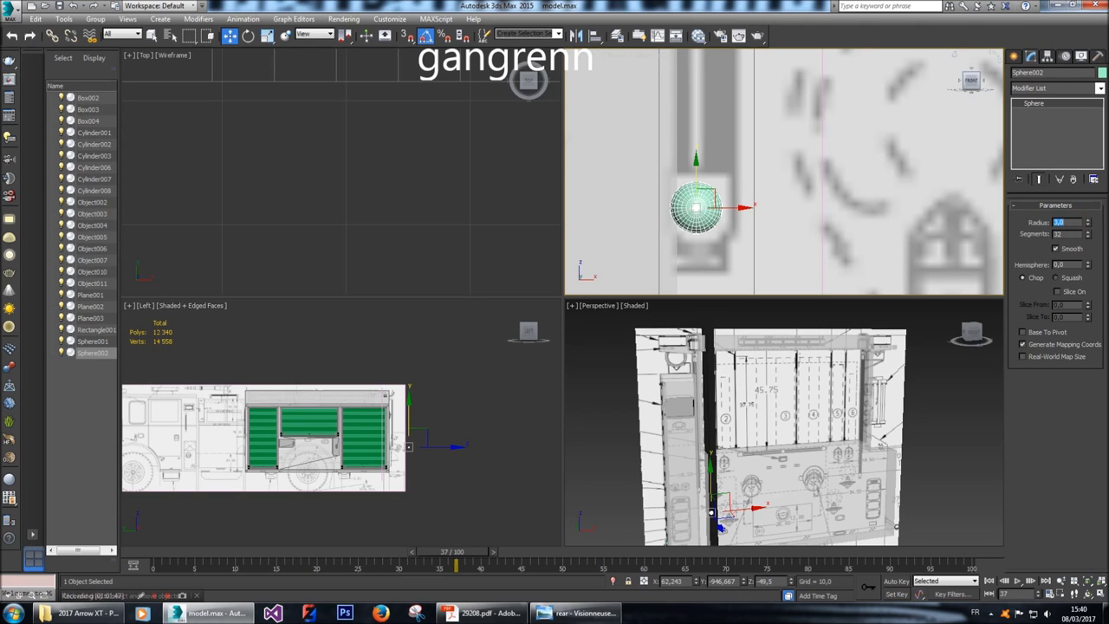
type("4")
key("Return")
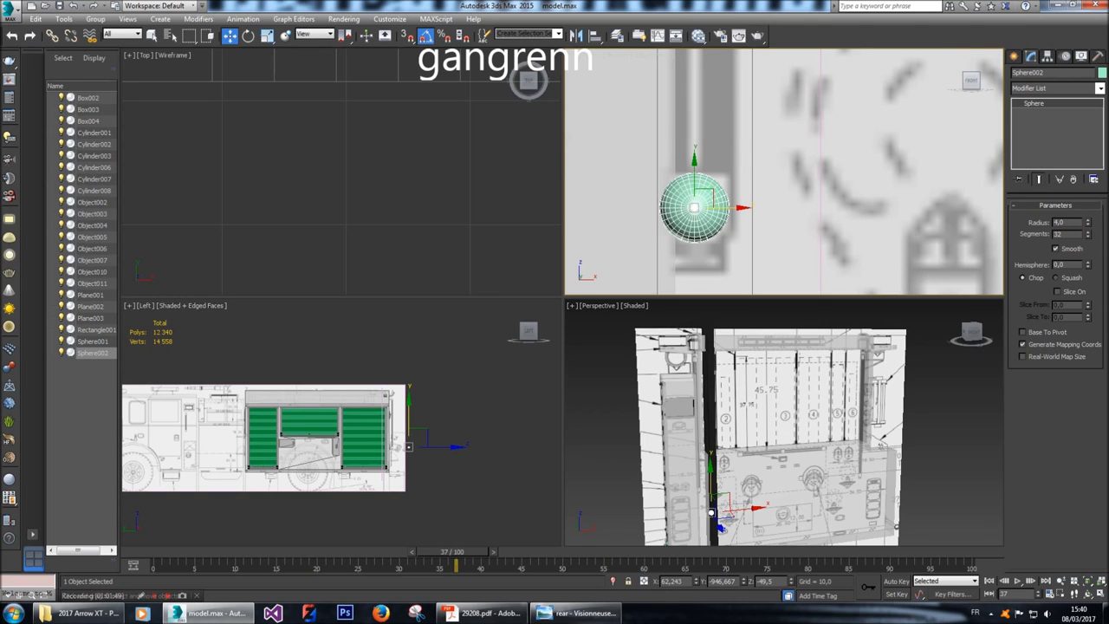
left_click_drag(694, 207, 700, 207)
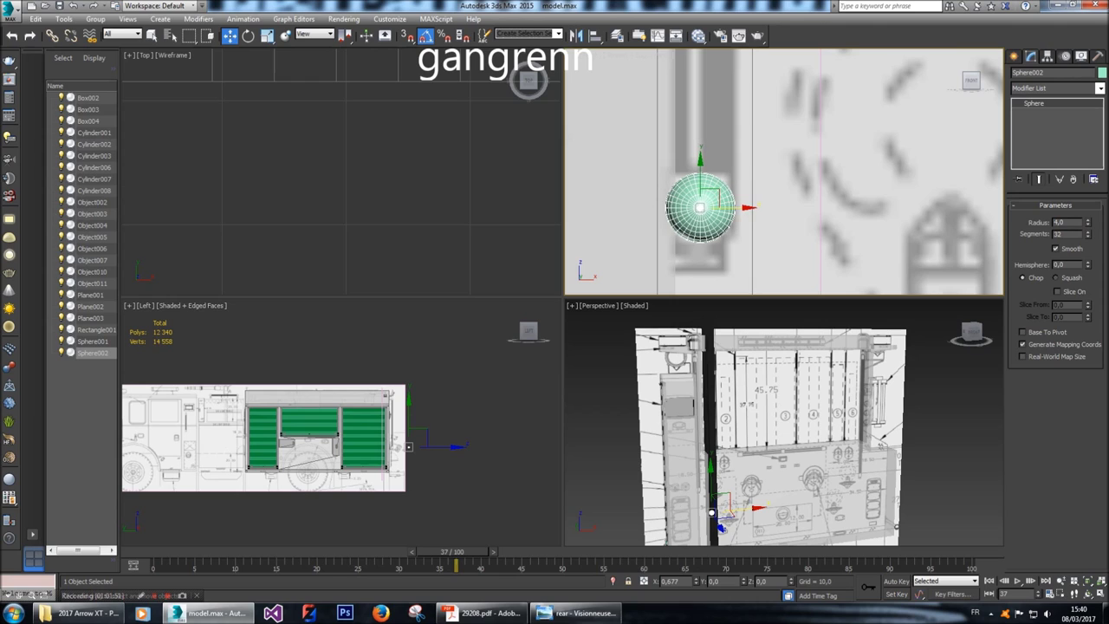
left_click_drag(700, 169, 700, 172)
Settle the sphere radius at 4,5 after trying 5 and 4, and raise it slightly.
double_click(1059, 222)
type("5")
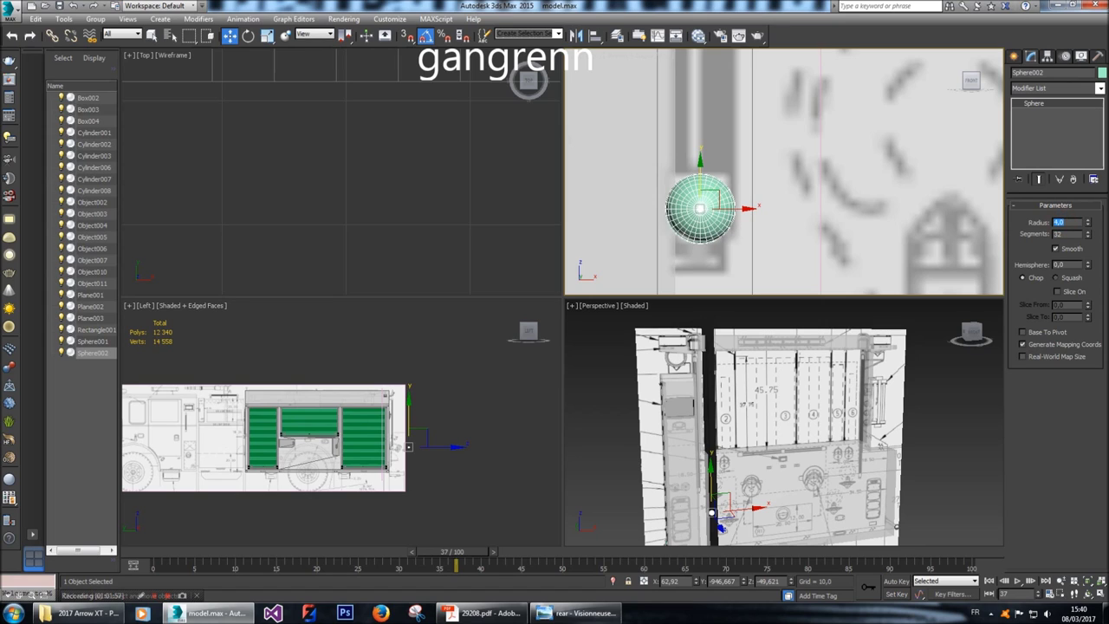
key("Return")
type("4")
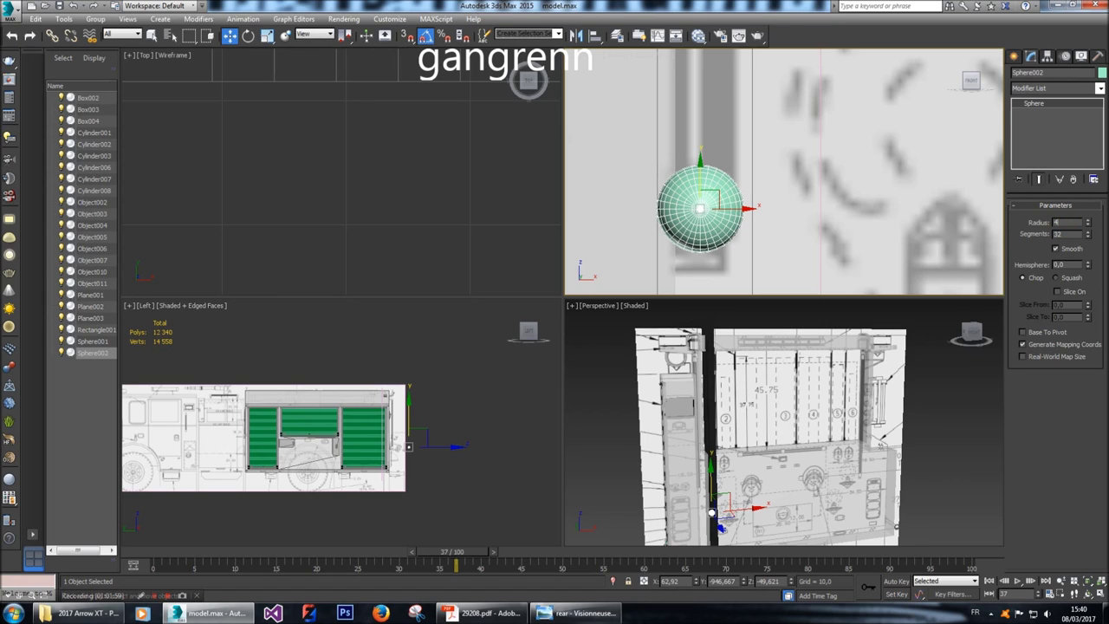
type(",5")
key("Return")
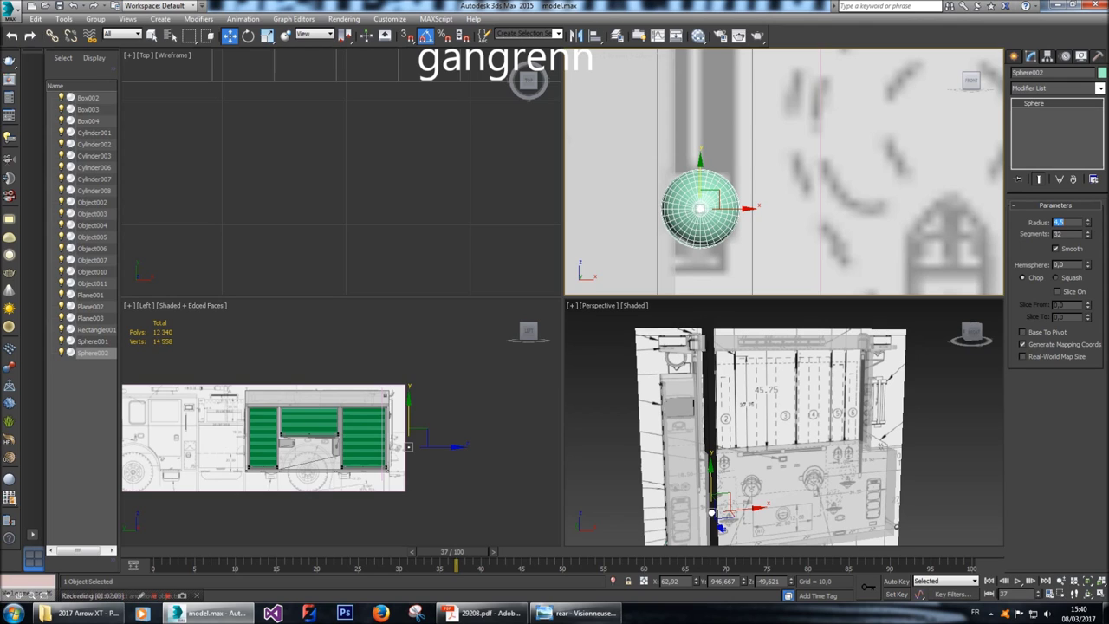
type("4")
key("Return")
type("4,5")
key("Return")
left_click_drag(700, 171, 700, 163)
scroll(707, 234, "up", 3)
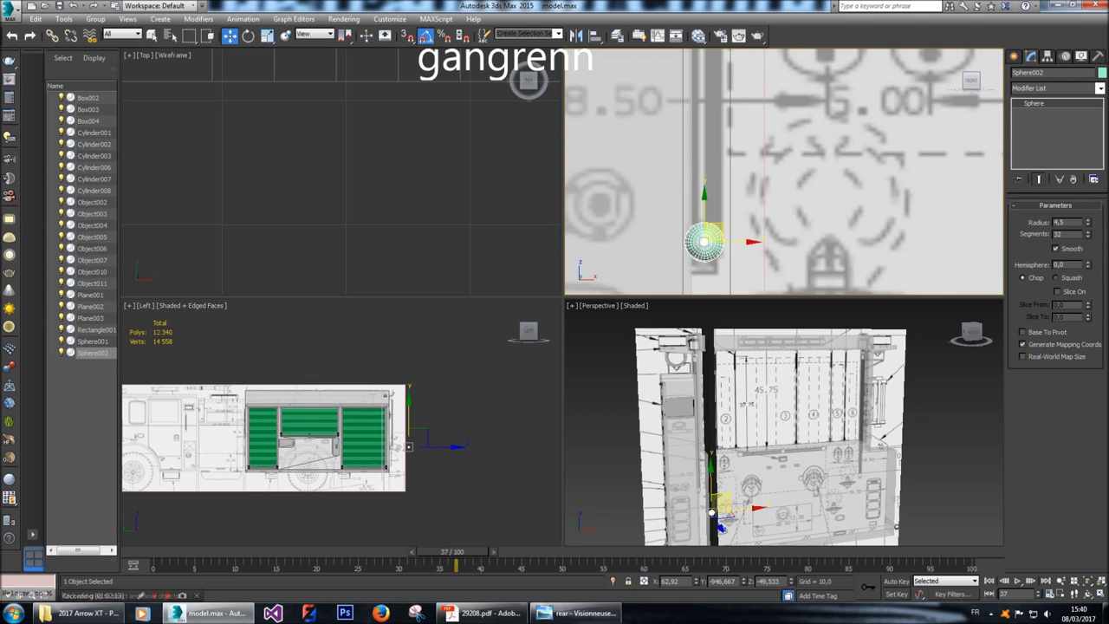
right_click(702, 240)
Convert the sphere to Editable Poly and stretch its upper-half vertices into a capsule.
mouse_move(763, 357)
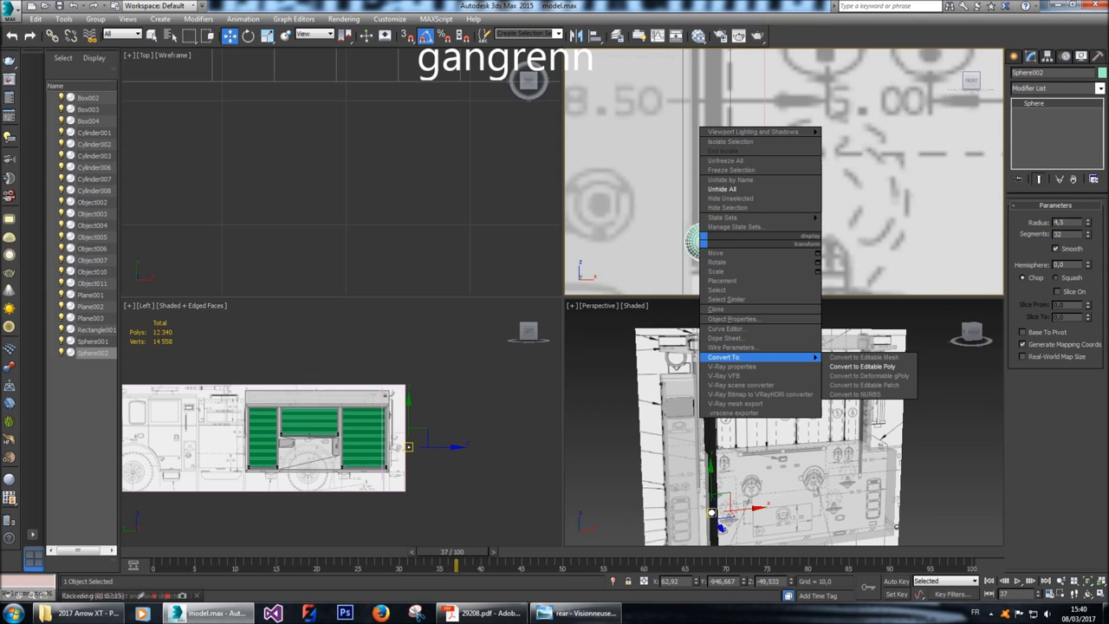
left_click(862, 366)
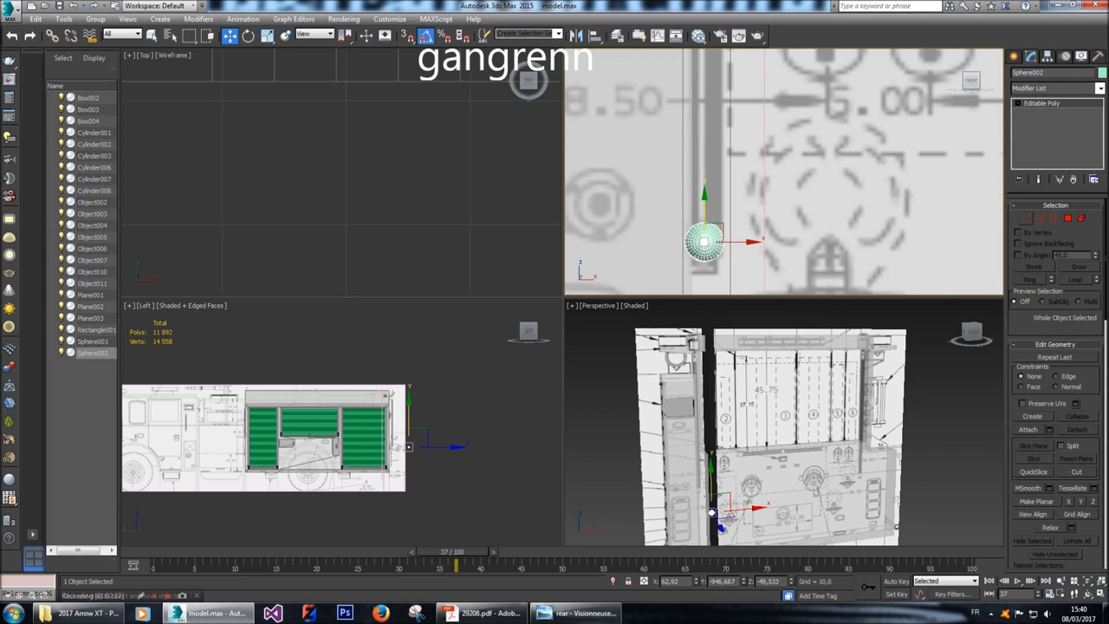
left_click(1026, 217)
scroll(695, 251, "up", 5)
scroll(716, 201, "up", 3)
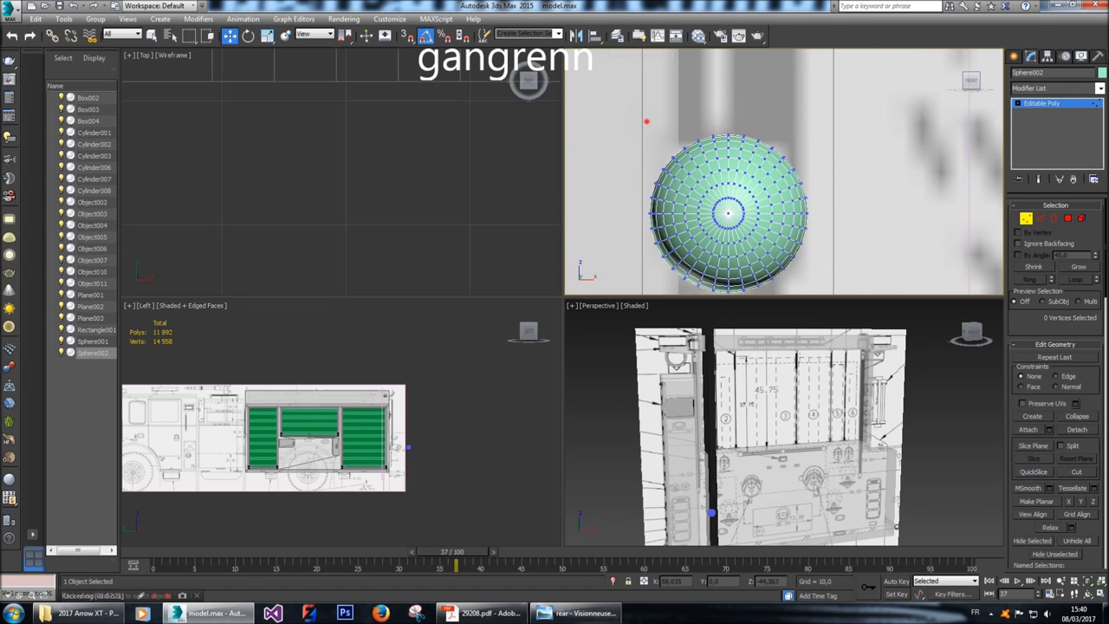
left_click_drag(630, 113, 878, 214)
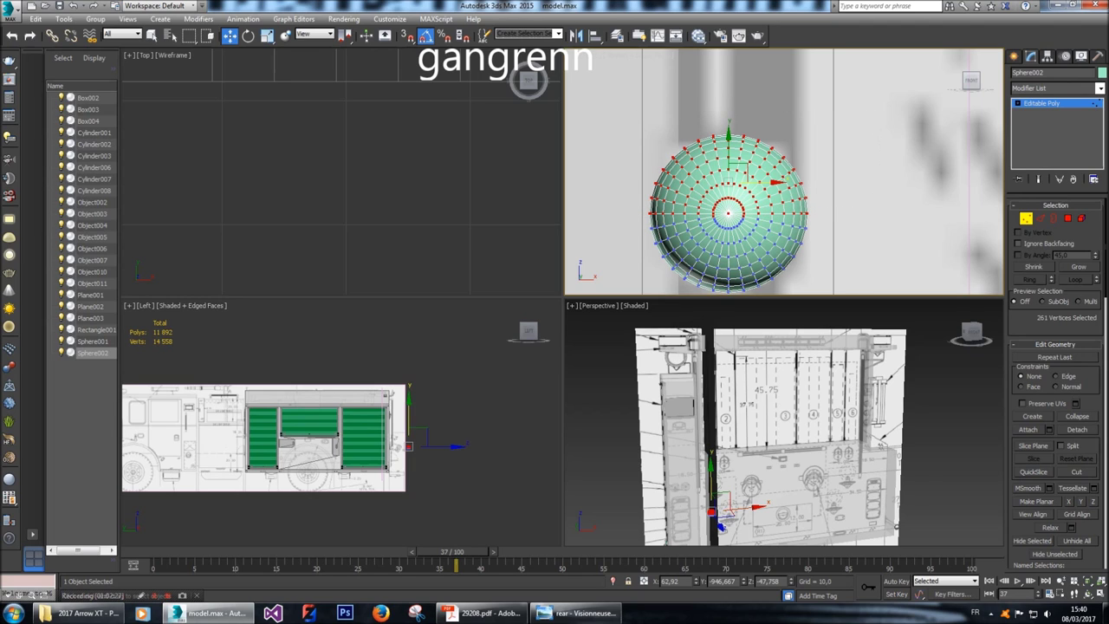
left_click_drag(728, 156, 728, 108)
Stretch the capsule into a tall rod, lower the top cap slightly, and select its vertical edges.
scroll(737, 251, "down", 5)
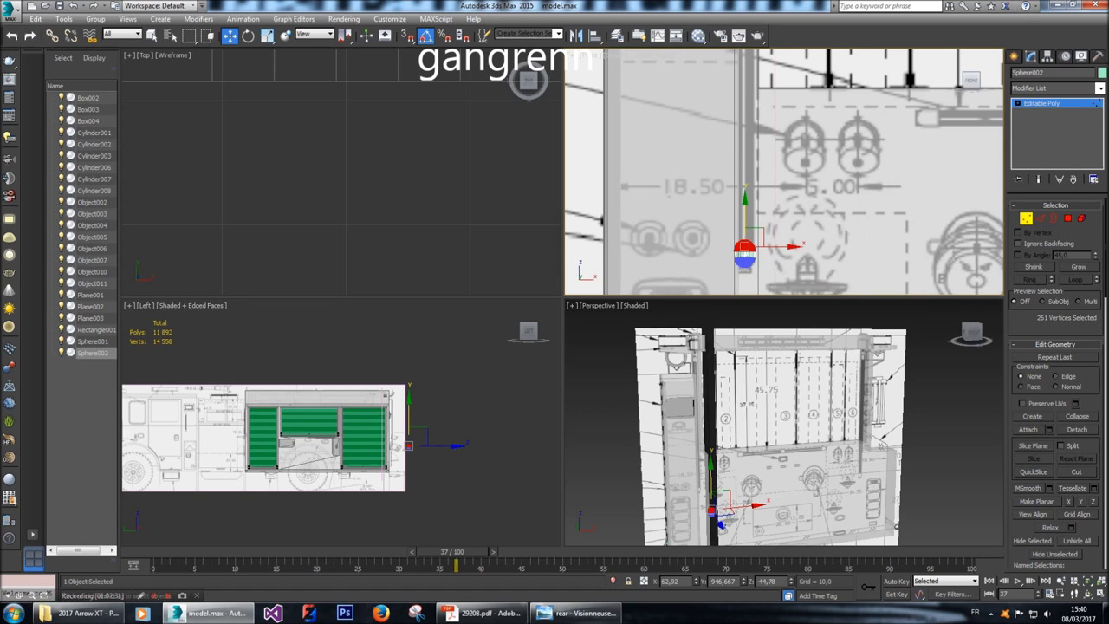
scroll(744, 266, "down", 3)
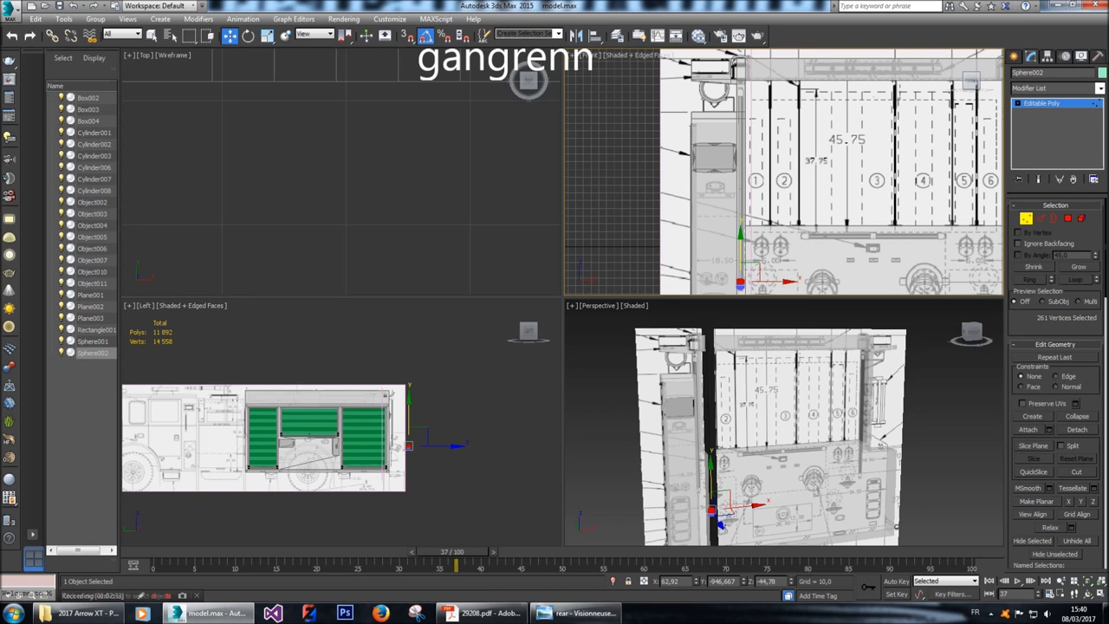
left_click_drag(742, 234, 742, 85)
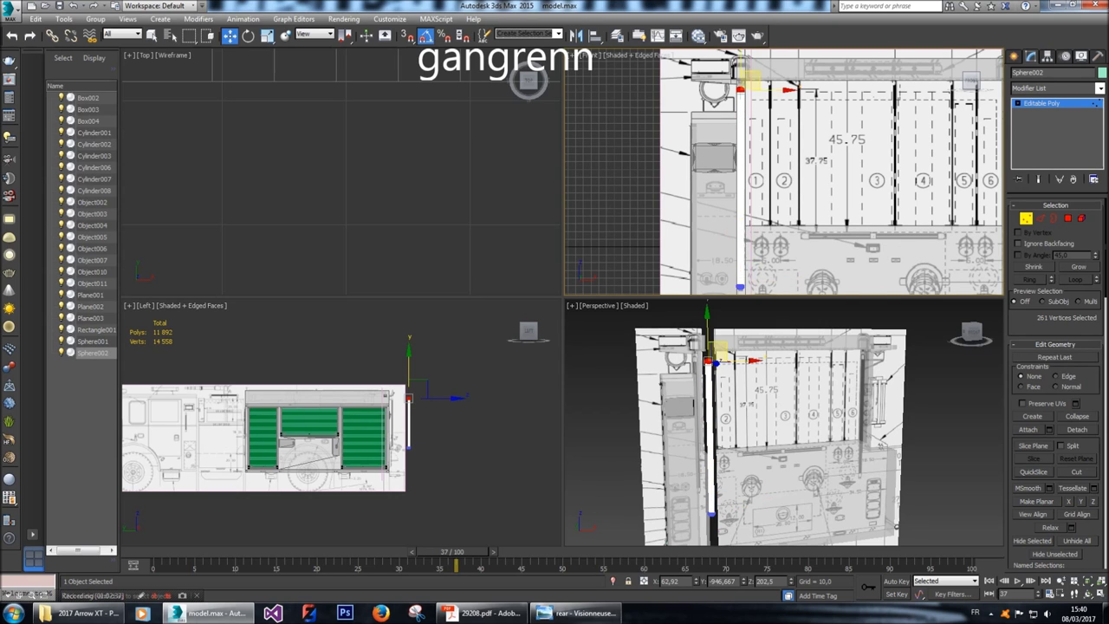
scroll(739, 87, "up", 8)
middle_click_drag(738, 87, 738, 154)
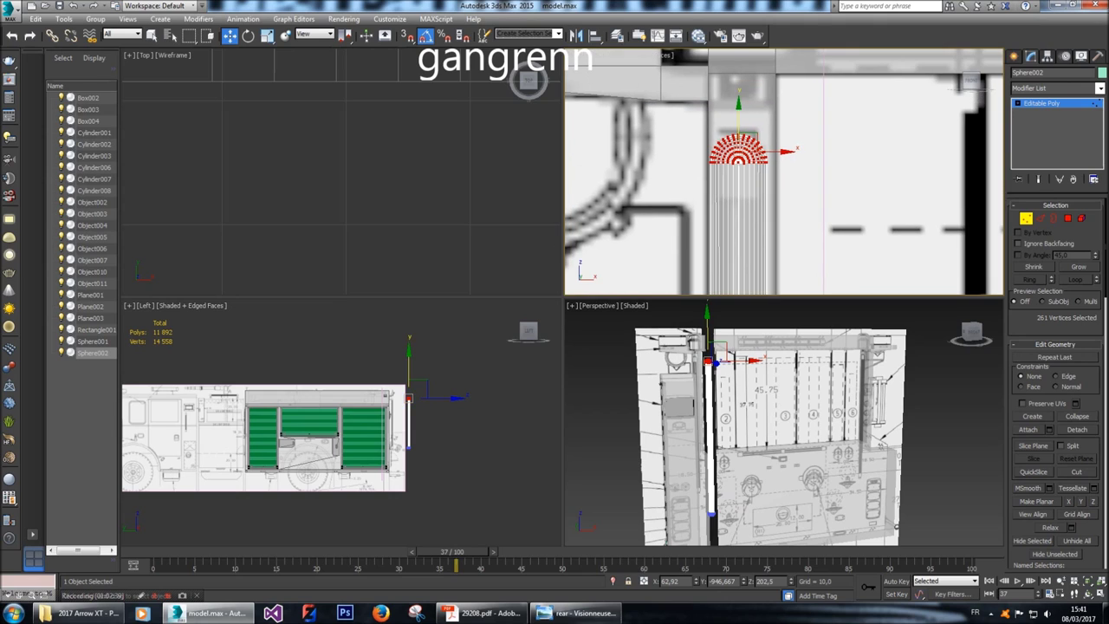
left_click_drag(739, 102, 739, 108)
key("2")
left_click_drag(819, 217, 700, 214)
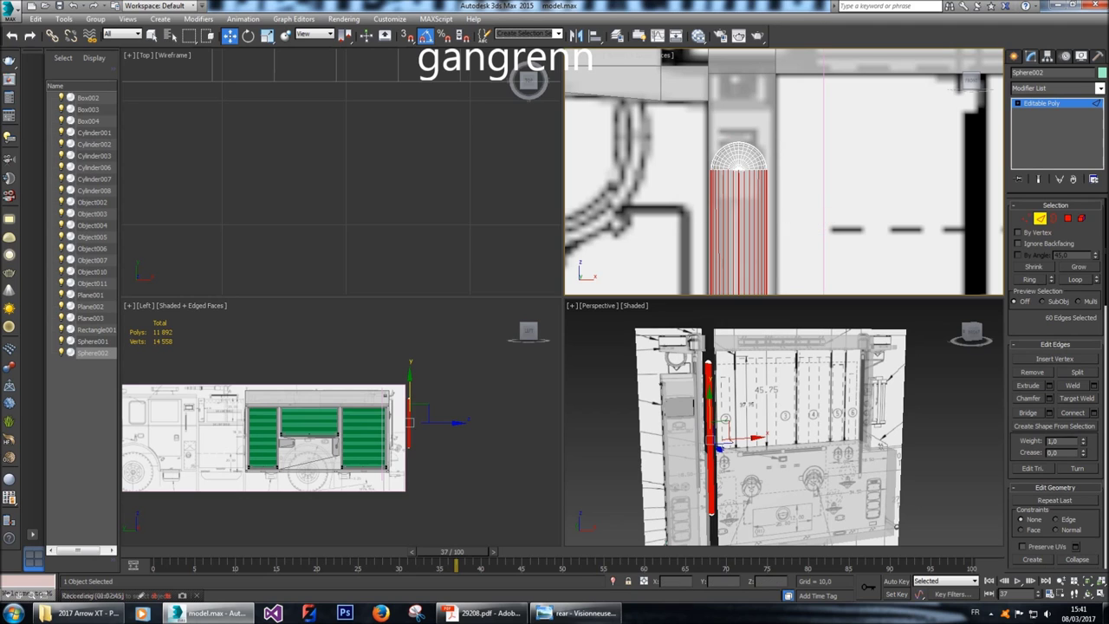
Connect the side edges with new loops and raise the upper vertex ring toward the top cap.
left_click(1094, 413)
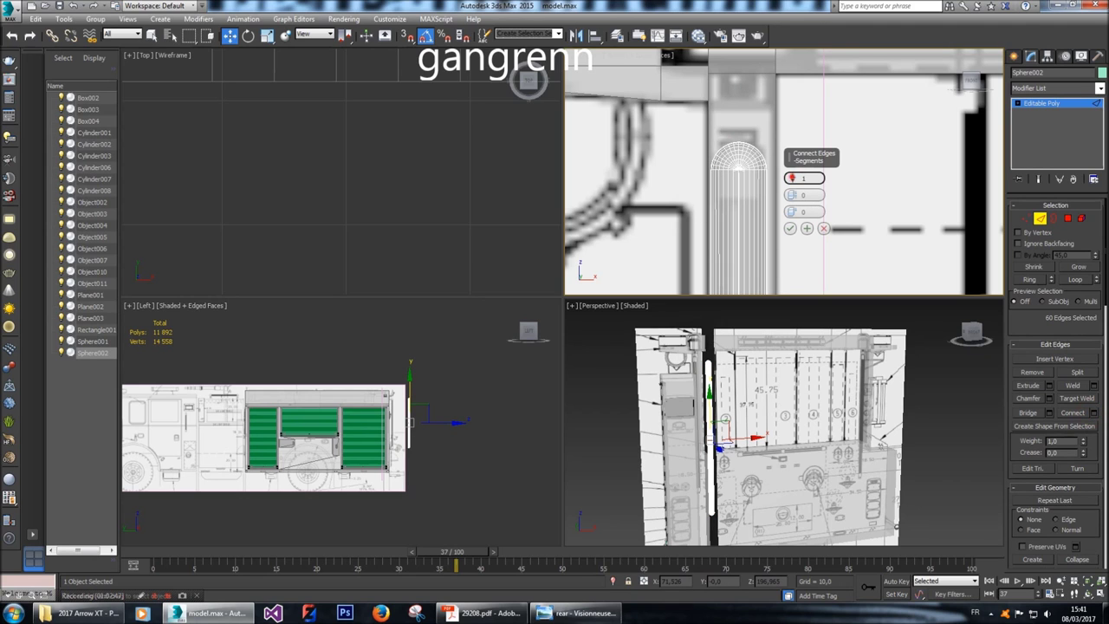
left_click(790, 228)
scroll(790, 228, "down", 2)
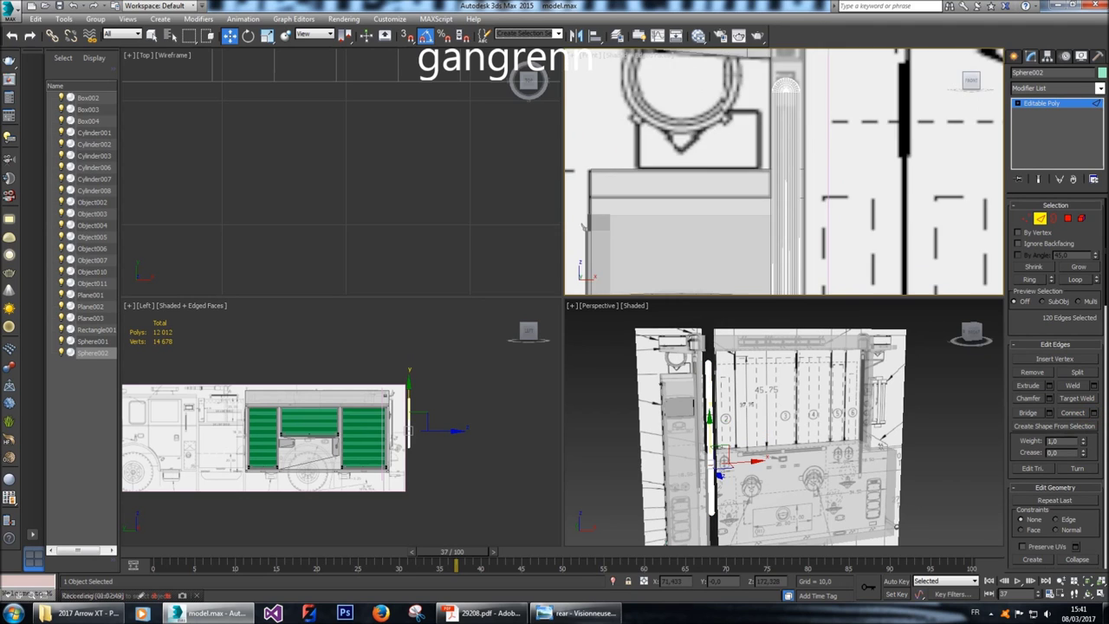
scroll(784, 172, "down", 3)
key("1")
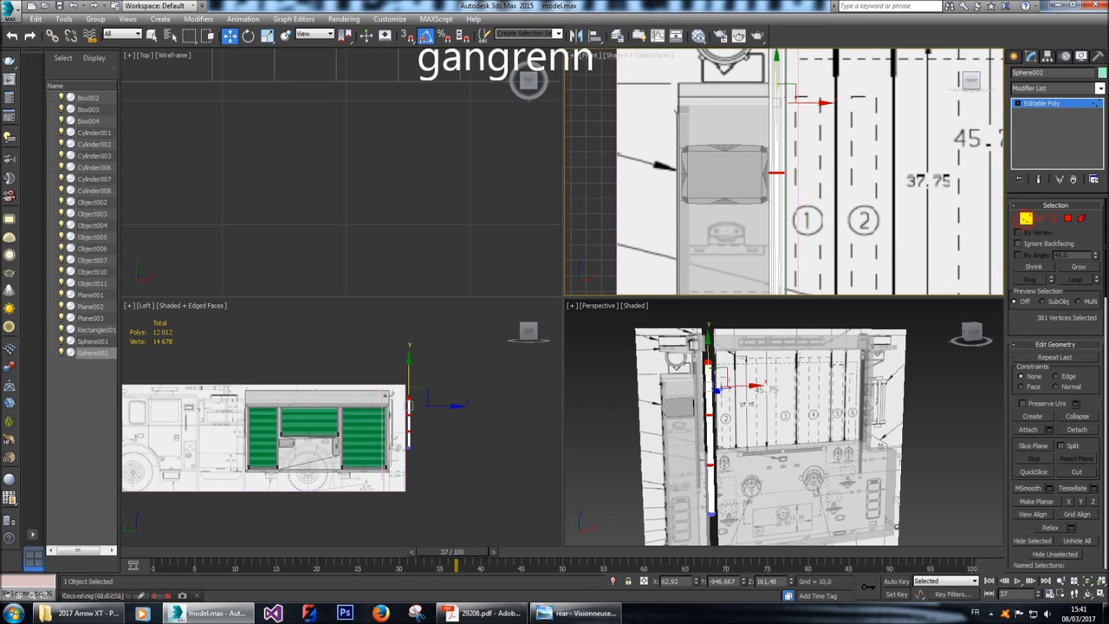
middle_click_drag(743, 169, 735, 241)
left_click_drag(769, 201, 769, 135)
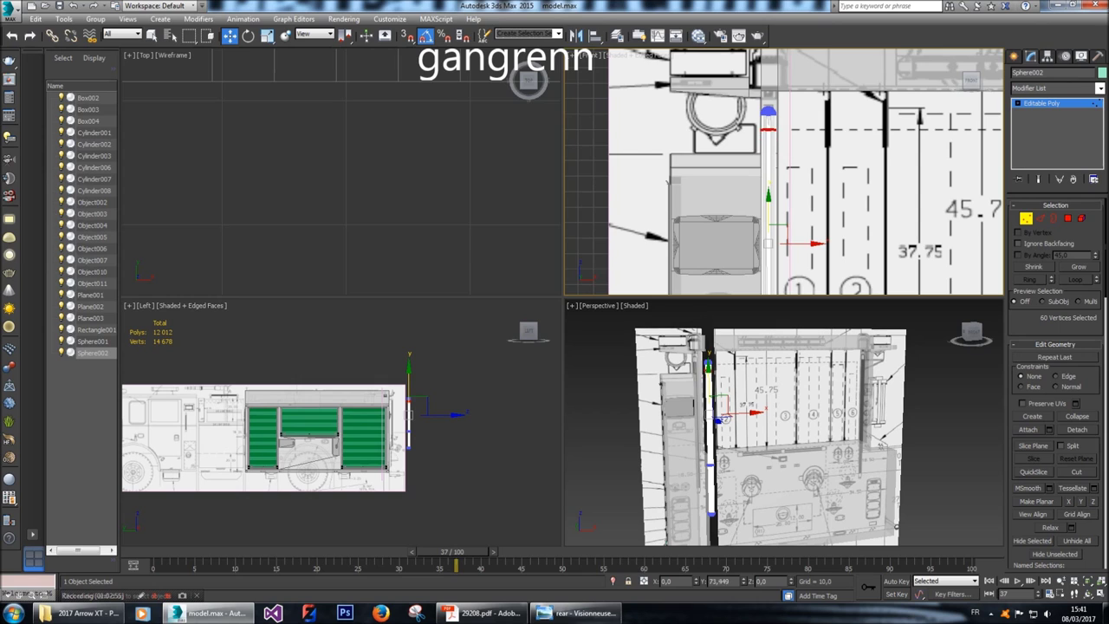
scroll(770, 112, "up", 6)
left_click_drag(752, 199, 751, 133)
left_click_drag(751, 182, 751, 176)
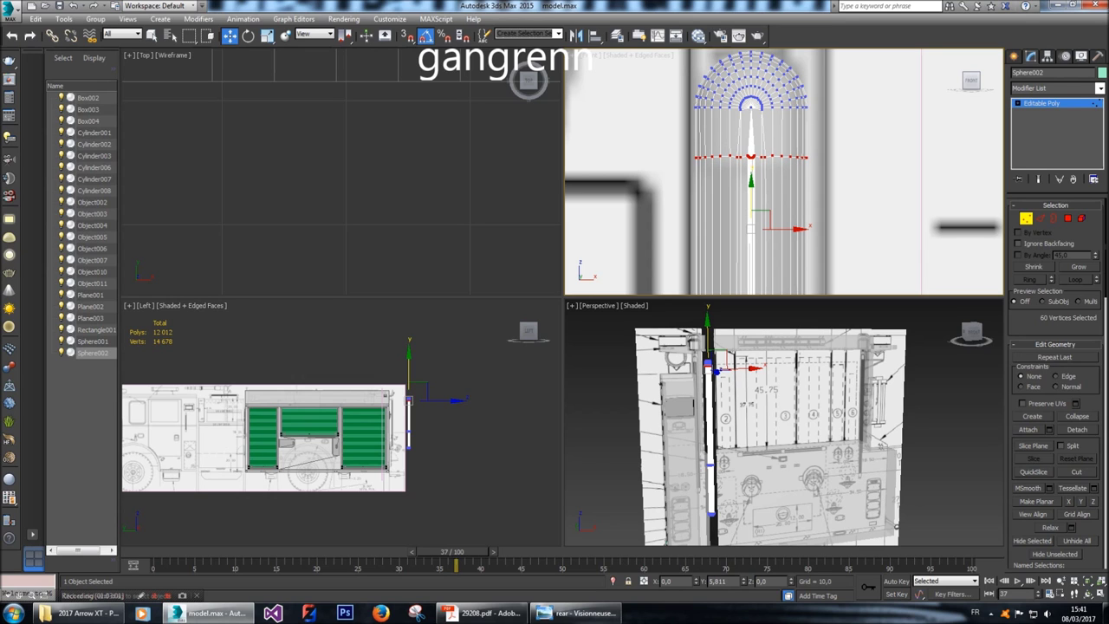
Lower the other vertex ring toward the bottom cap and select the rod's side polygons.
scroll(780, 165, "down", 7)
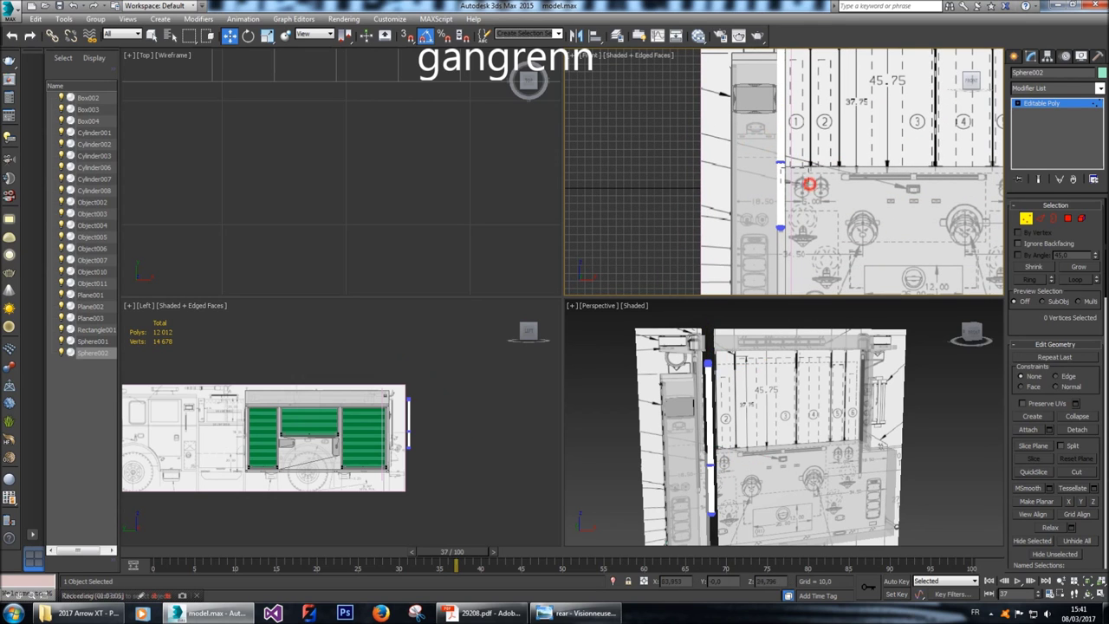
left_click_drag(780, 192, 780, 219)
scroll(780, 219, "up", 10)
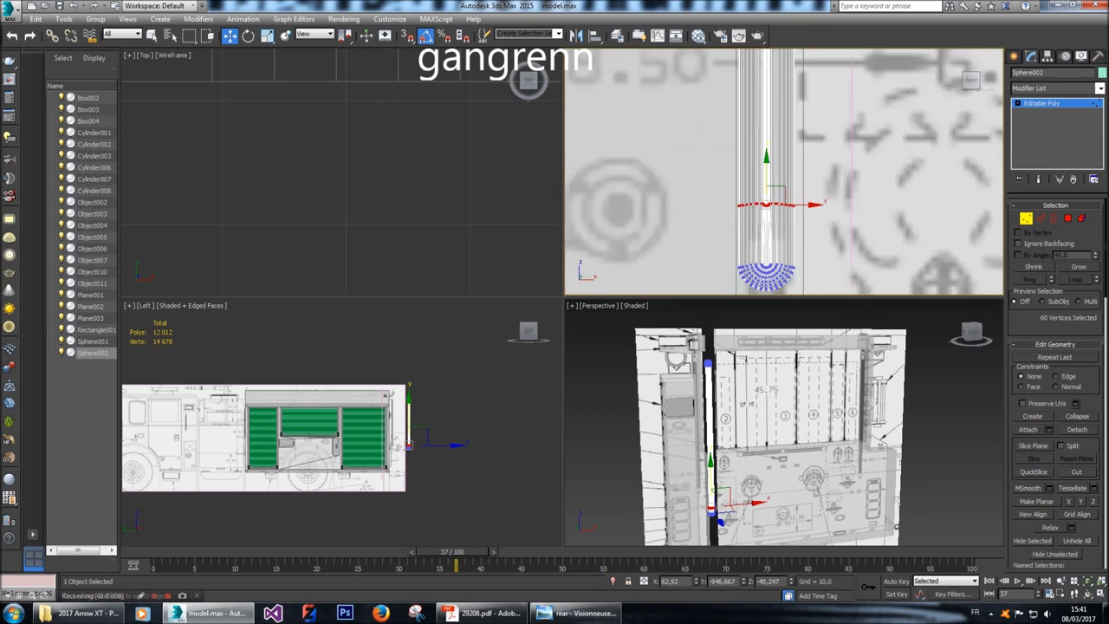
left_click_drag(773, 136, 773, 204)
scroll(785, 422, "up", 8)
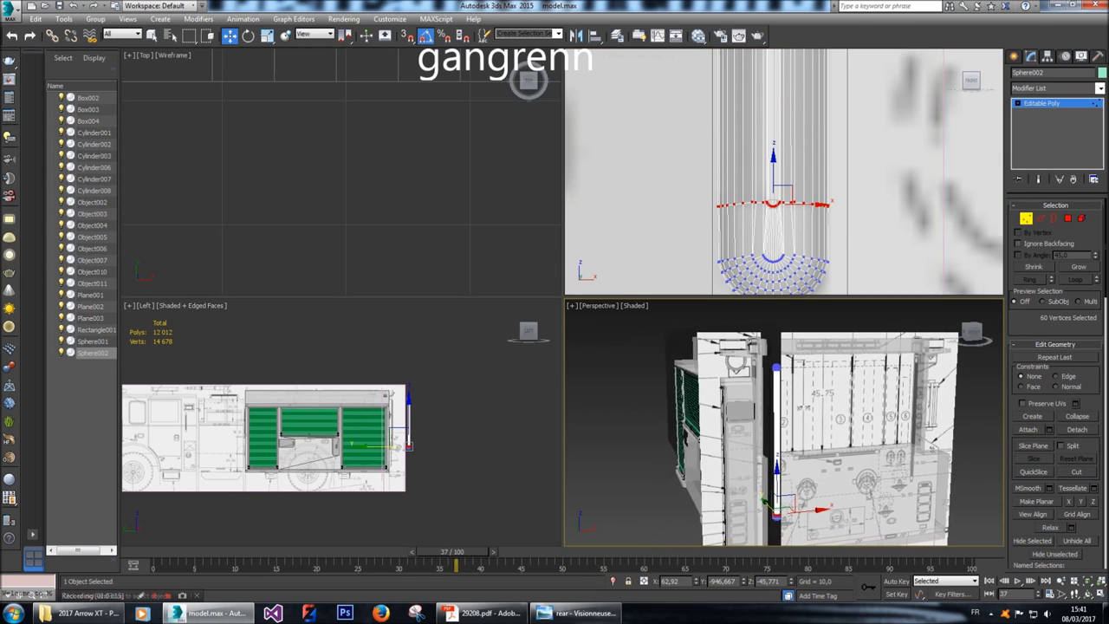
mouse_move(784, 422)
middle_mouse_down("alt")
mouse_move(763, 416)
mouse_move(815, 429)
mouse_move(784, 421)
middle_mouse_up("alt")
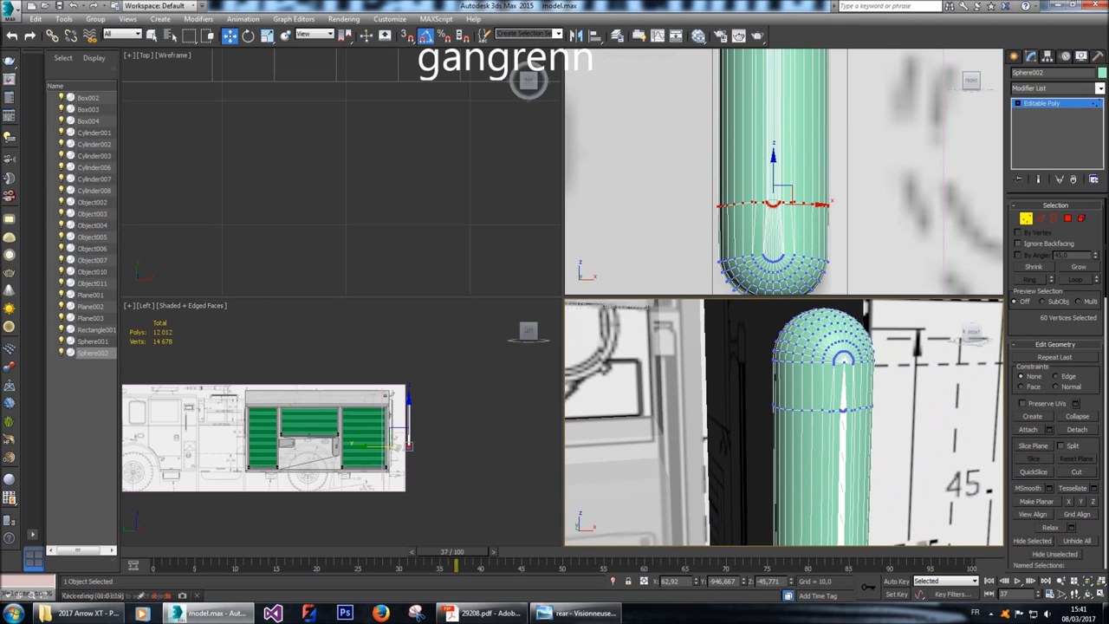
left_click(1067, 218)
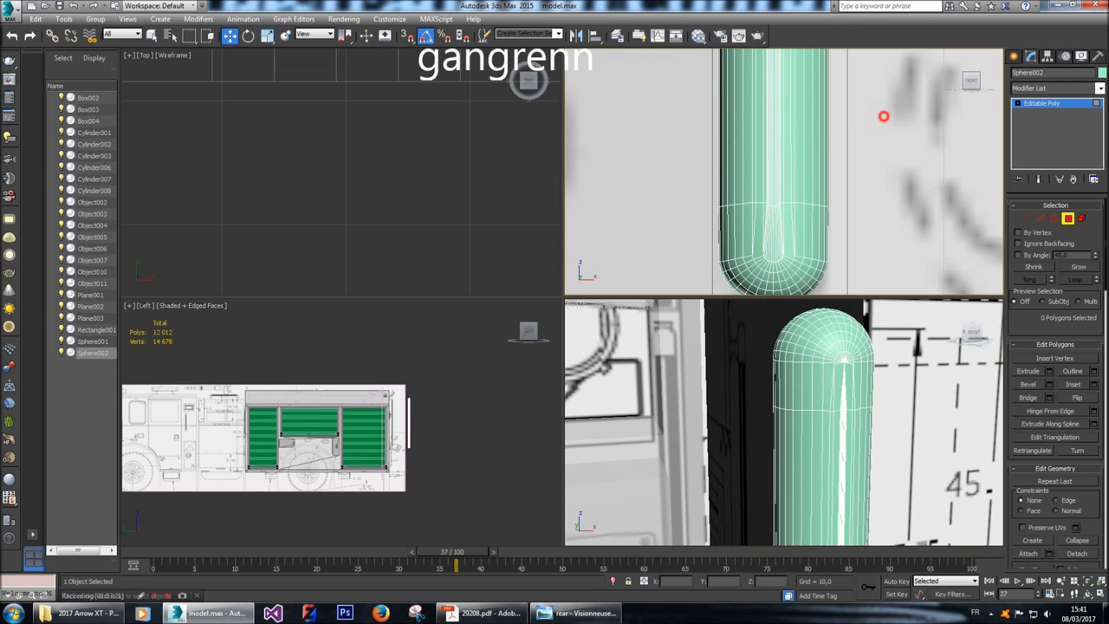
left_click_drag(883, 115, 883, 202)
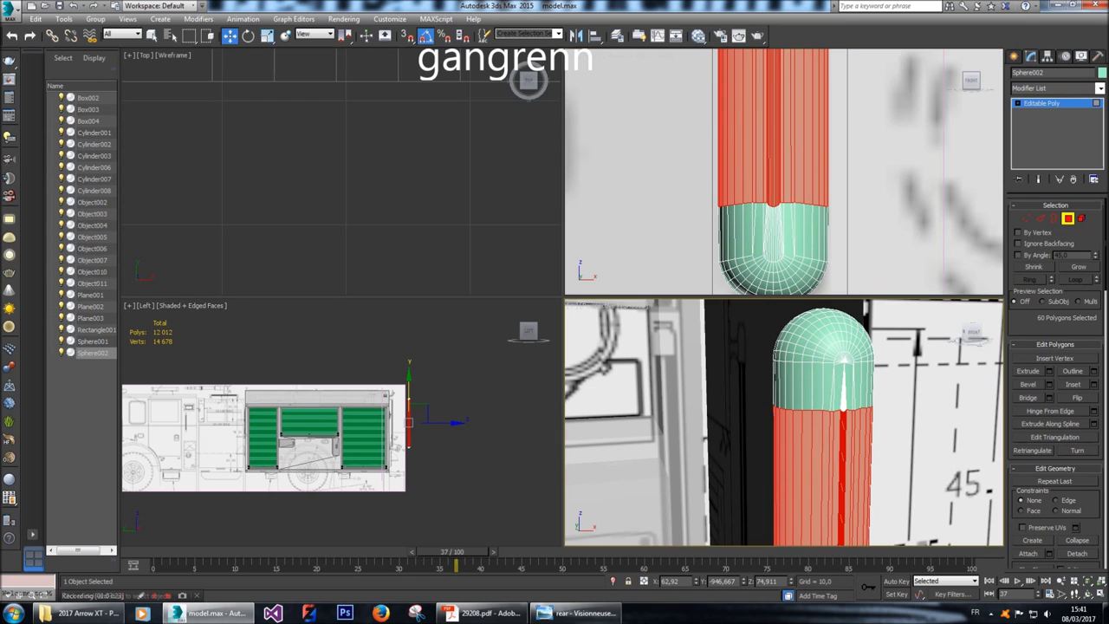
scroll(784, 422, "up", 6)
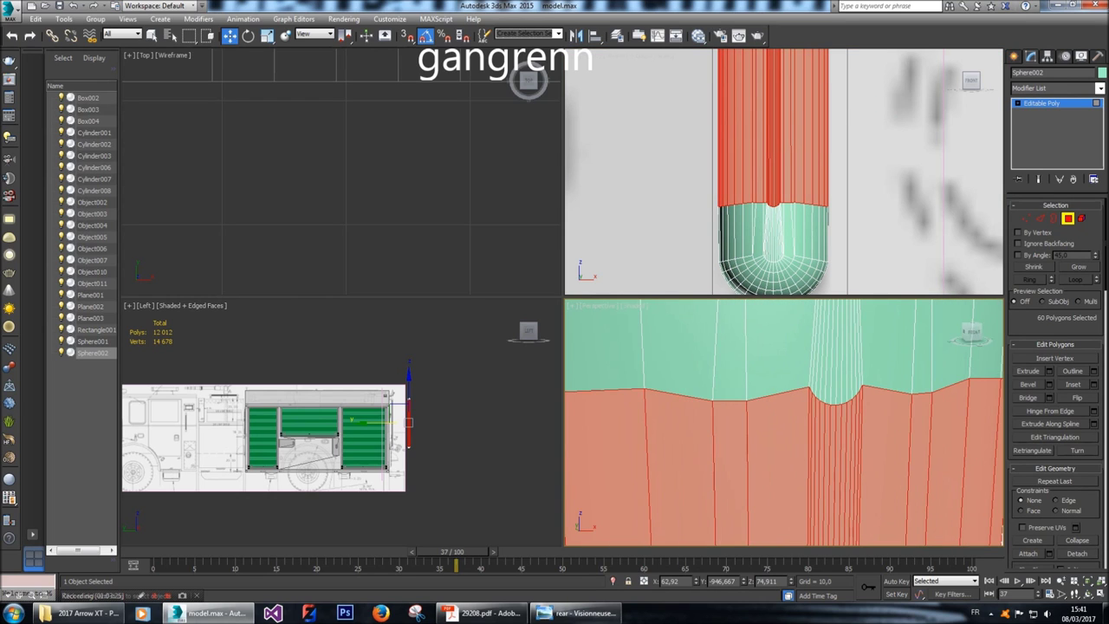
left_click(1026, 218)
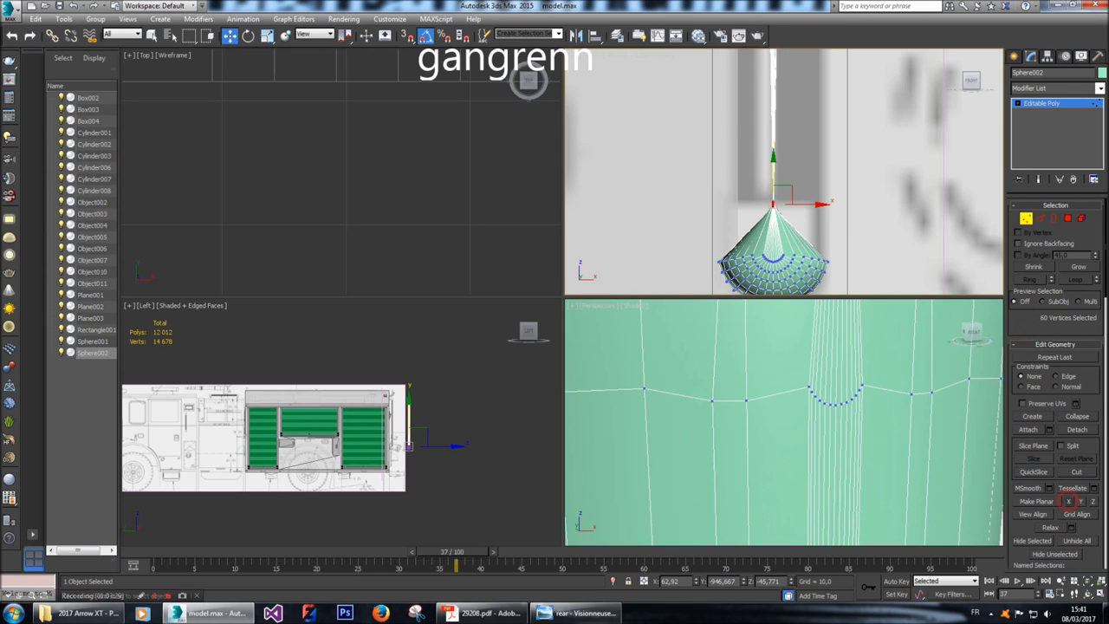
scroll(769, 207, "down", 5)
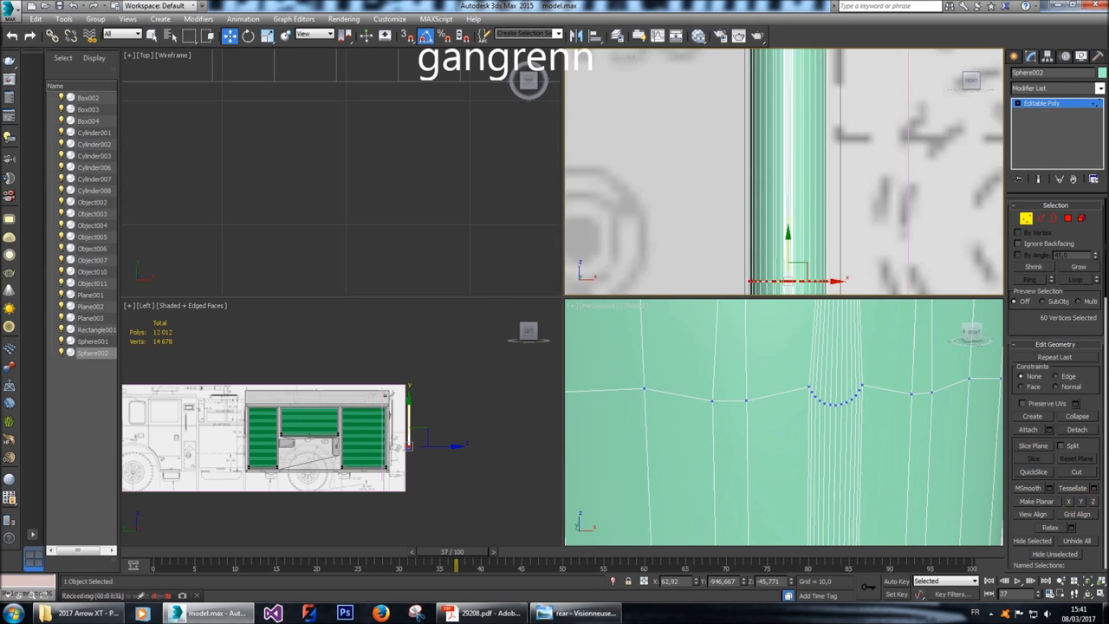
middle_click_drag(769, 206, 747, 109)
scroll(769, 160, "up", 5)
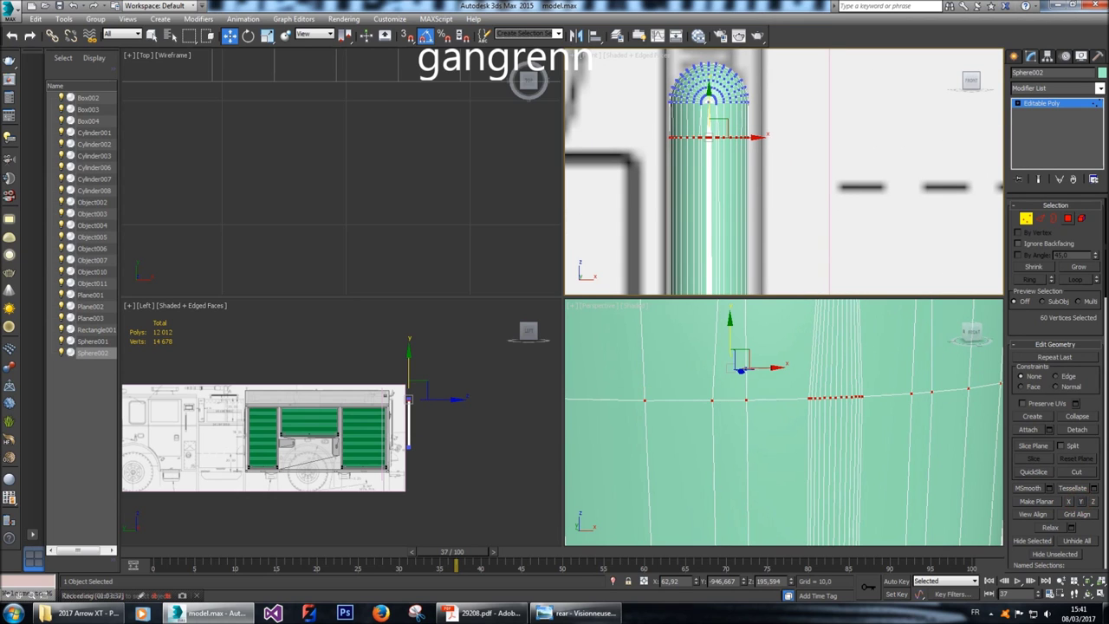
key("4")
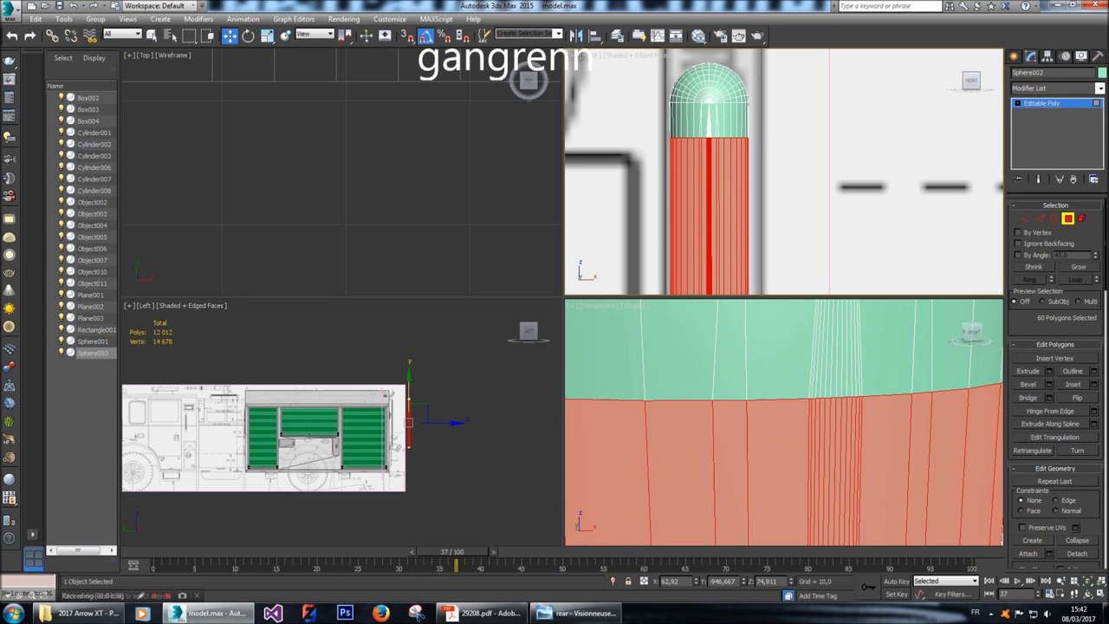
left_click(1048, 371)
Test inward extrude heights of -5, -2 and -3 on the side polygons, then return to Polygon mode.
type("-5")
key("Return")
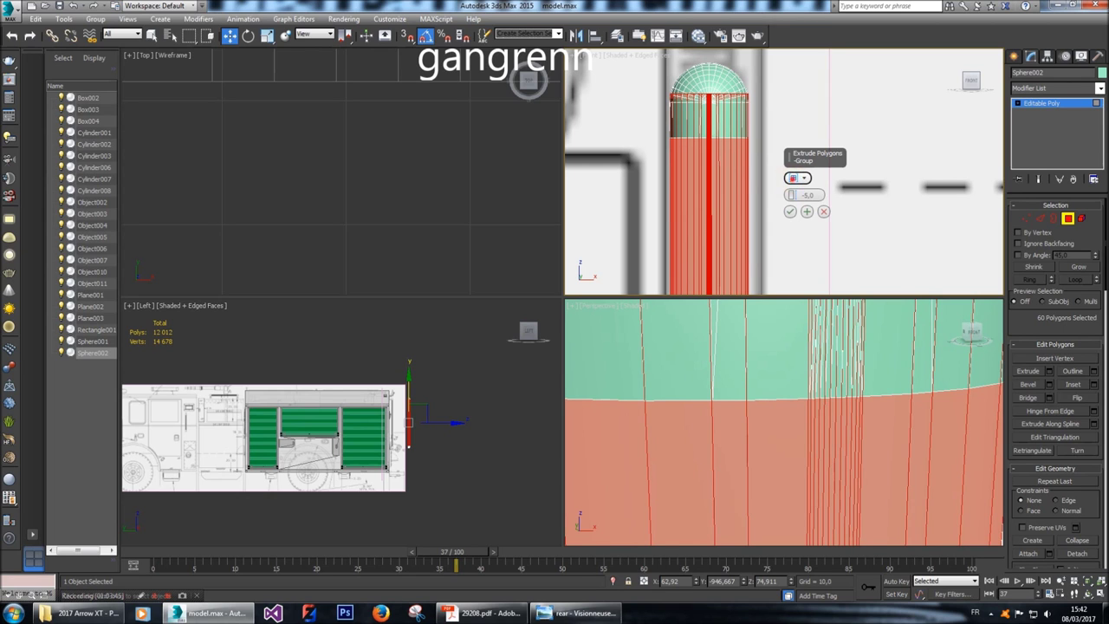
scroll(784, 423, "down", 3)
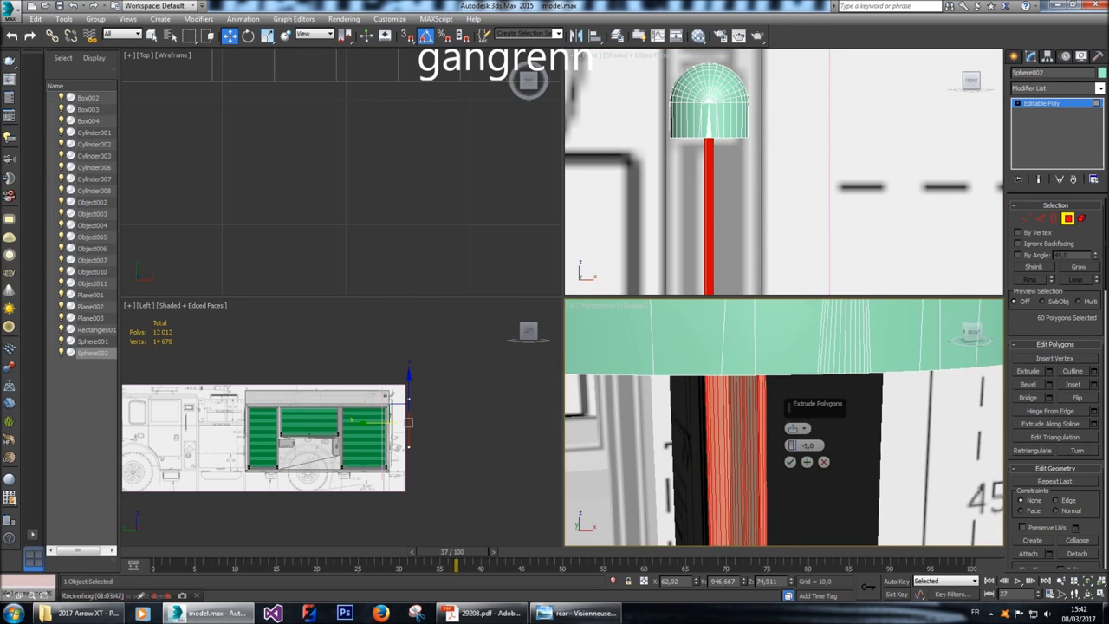
scroll(785, 422, "up", 4)
scroll(808, 445, "down", 3)
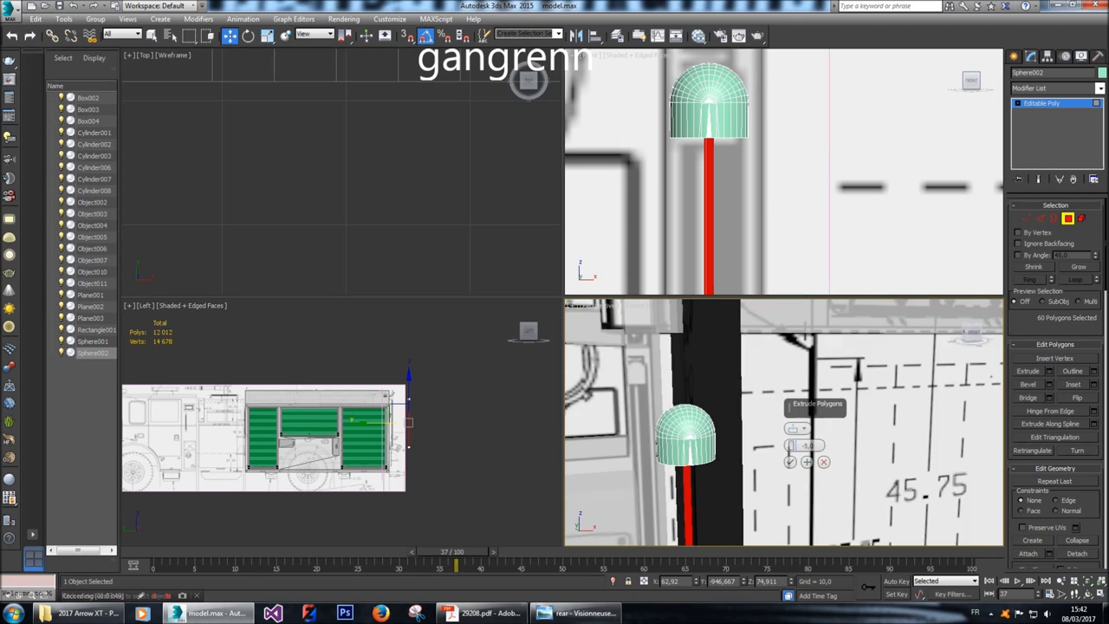
type("-2")
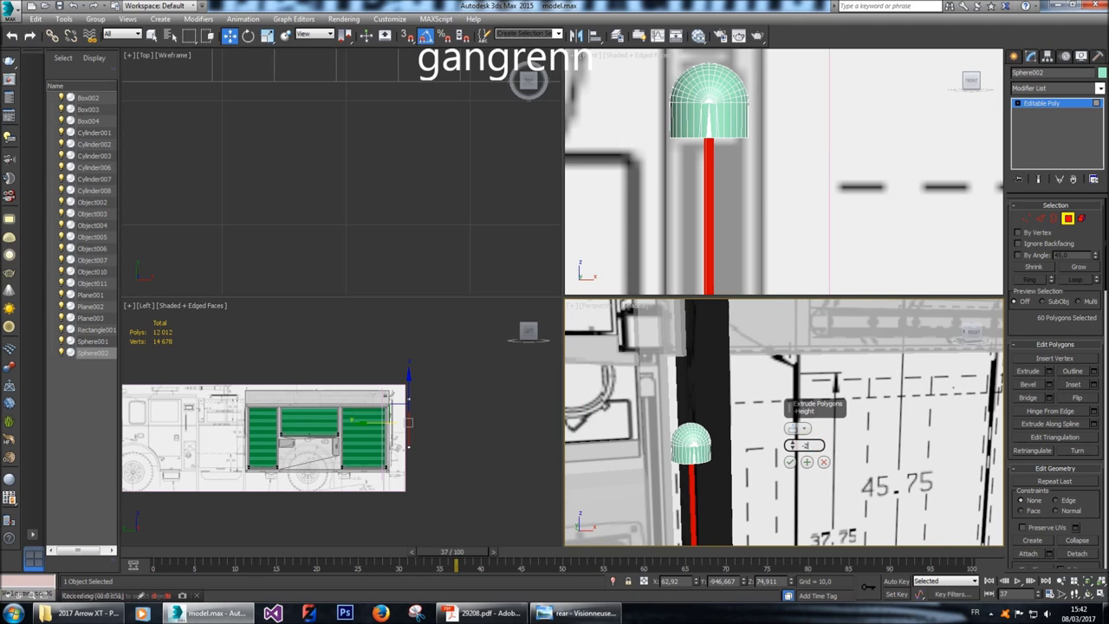
key("Return")
type("-3")
key("Return")
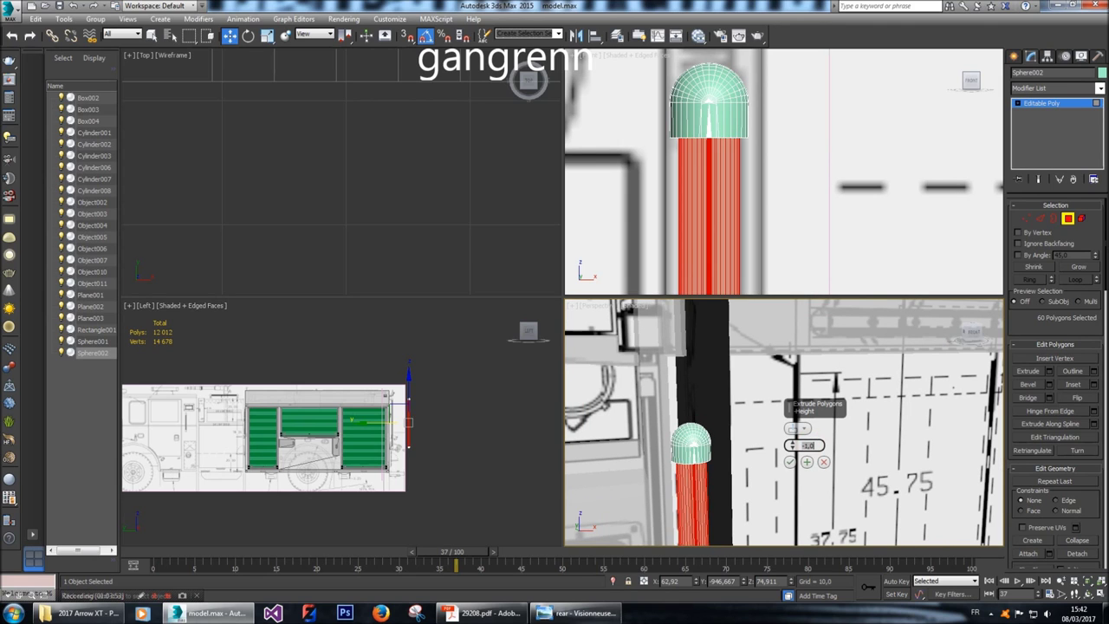
middle_click_drag(780, 433, 732, 417, "alt")
scroll(707, 416, "up", 8)
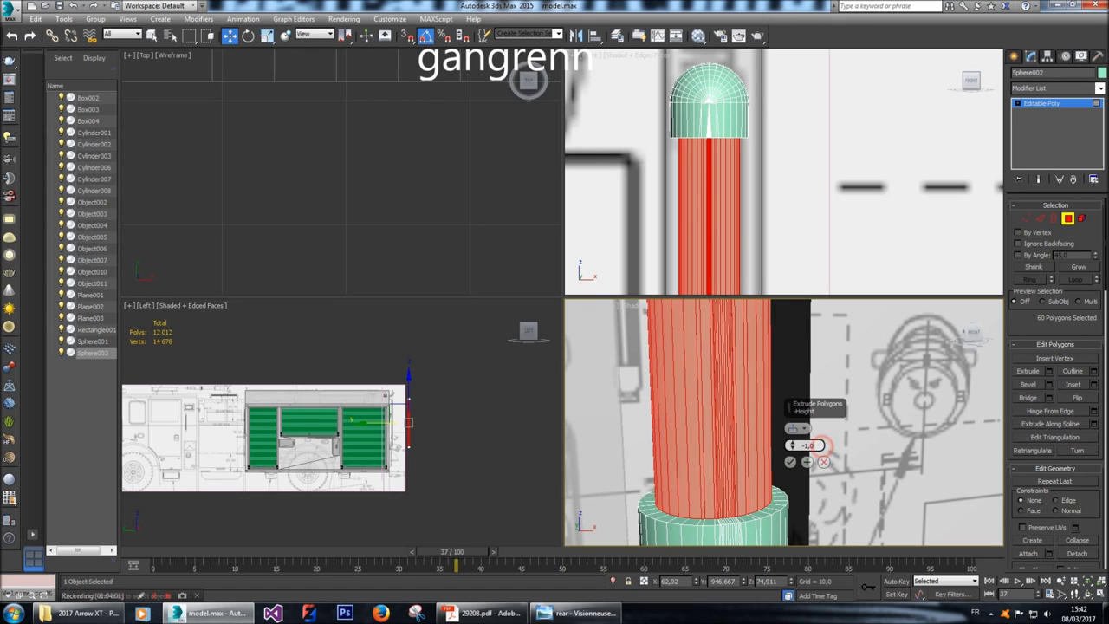
key("5")
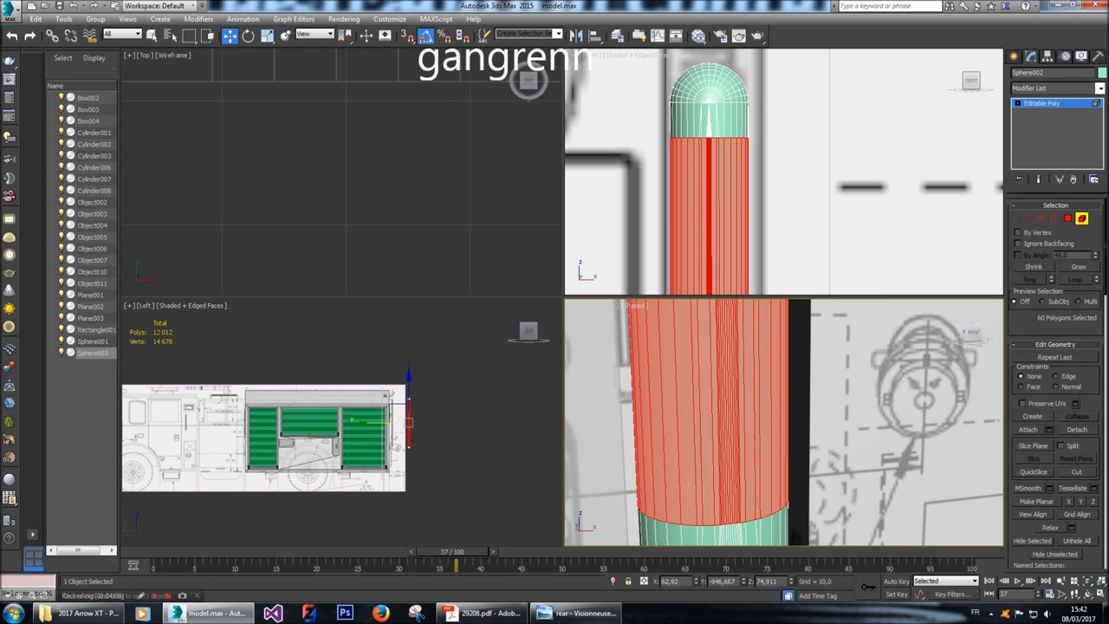
key("4")
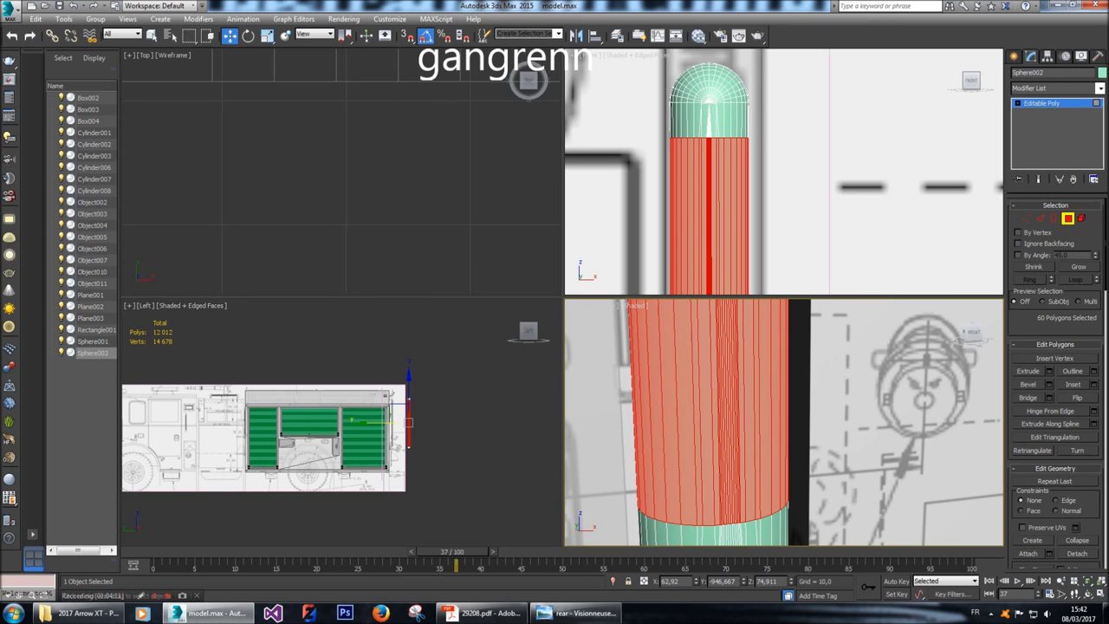
Try extrude heights of -1,5, -0,05, -0,5, -1 and -0,08 on the strip.
left_click(1049, 371)
double_click(819, 445)
type("-1,5")
key("Return")
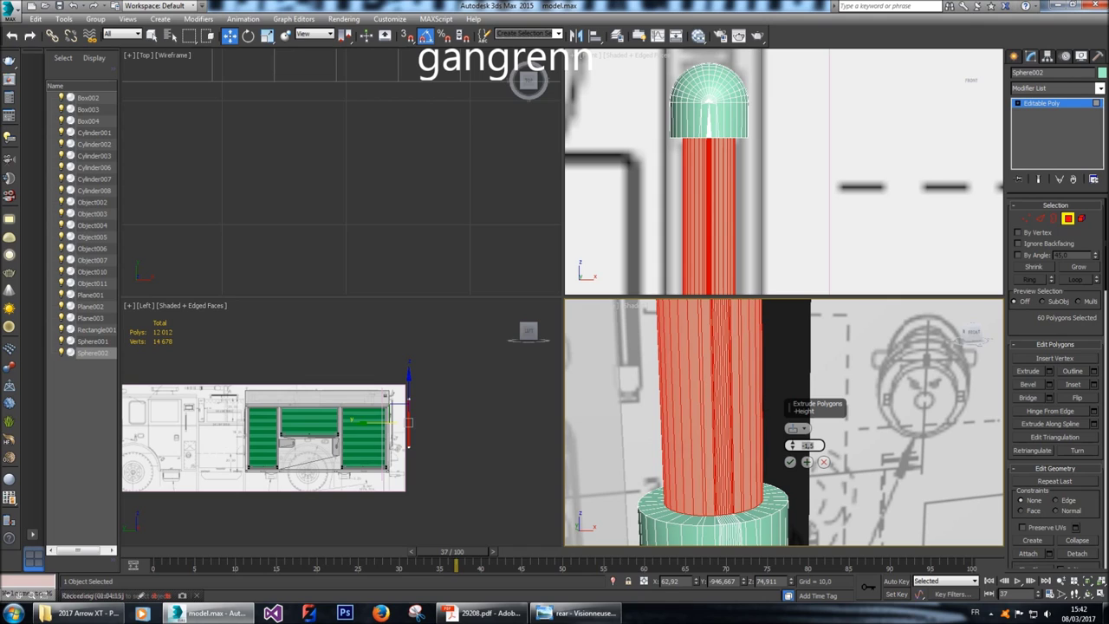
type("-0,05")
key("Return")
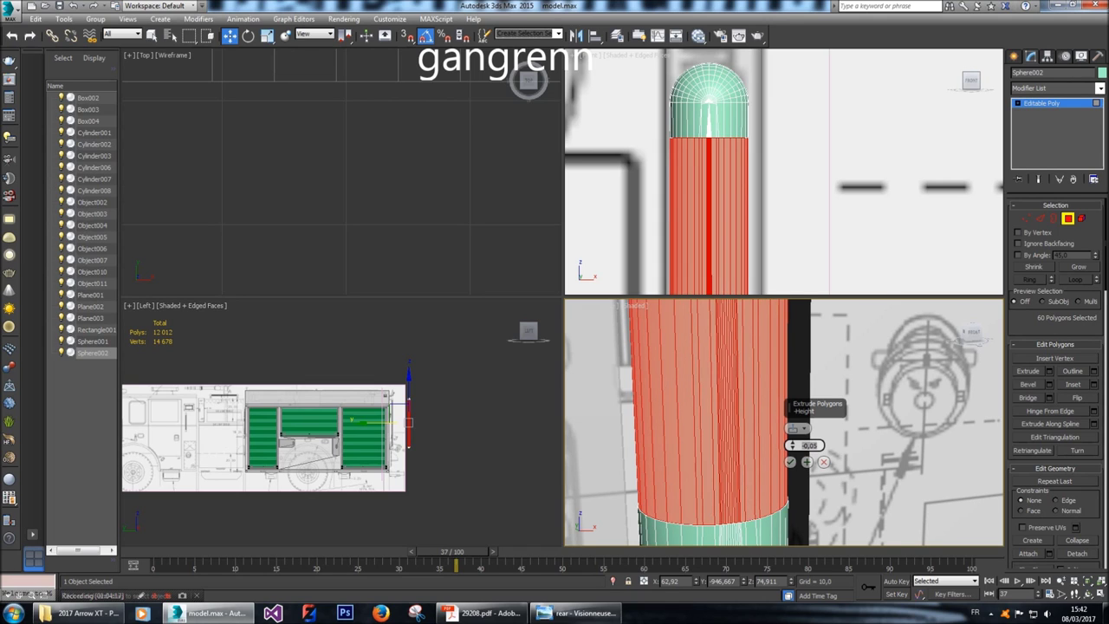
type("-0,5")
key("Return")
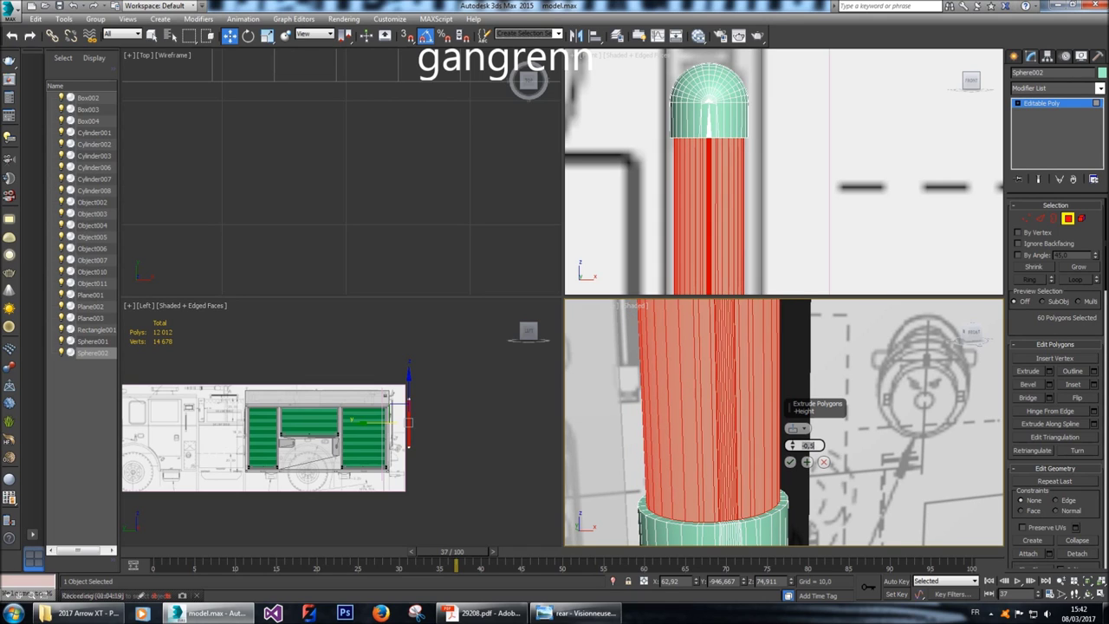
type("-1")
key("Return")
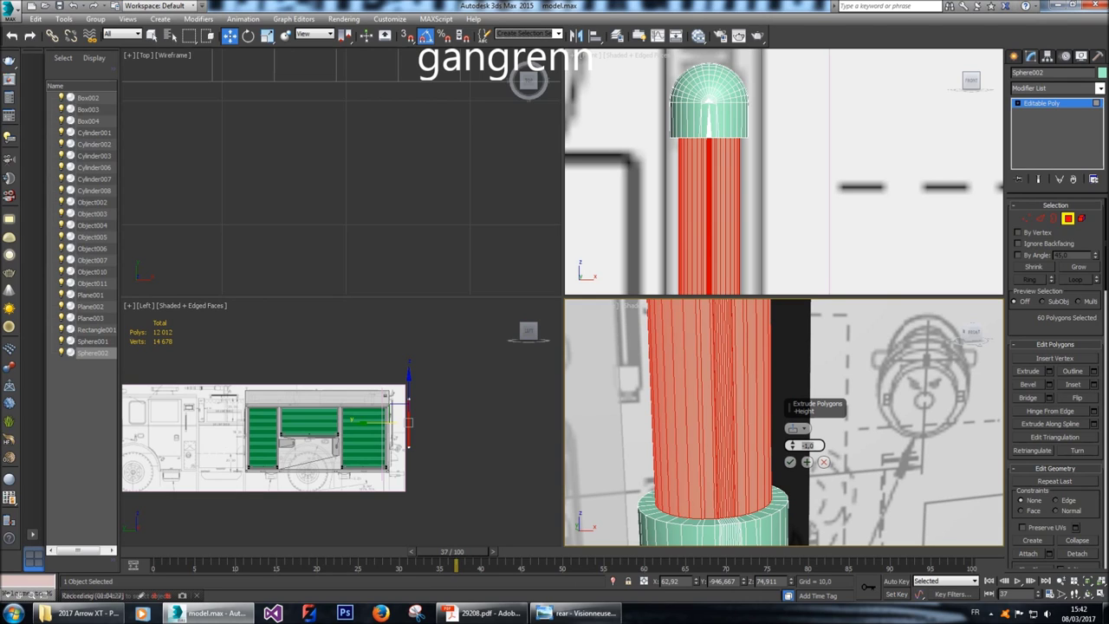
type("-0,08")
key("Return")
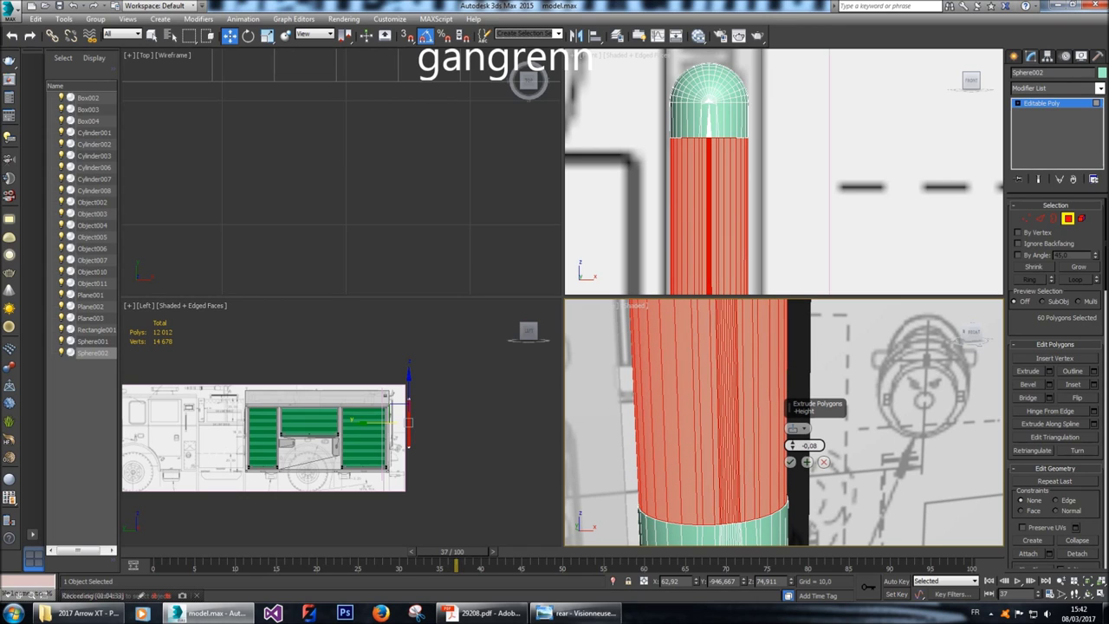
Refine the groove depth through -0,7, -0,8 and -0,9 to -0,85 and confirm it.
key("Return")
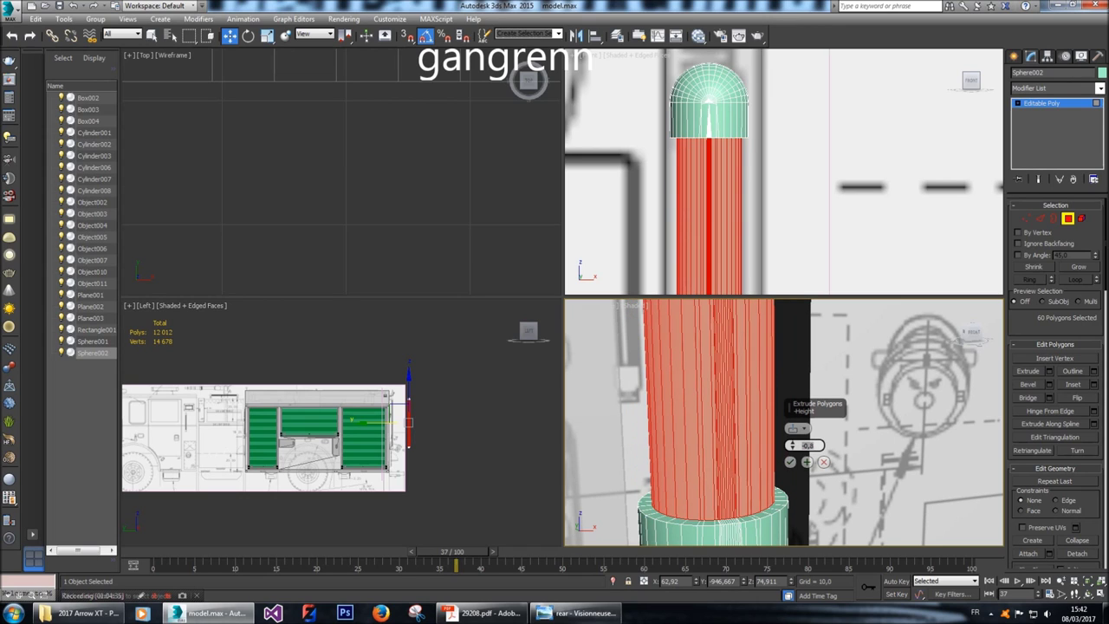
type("7")
key("Return")
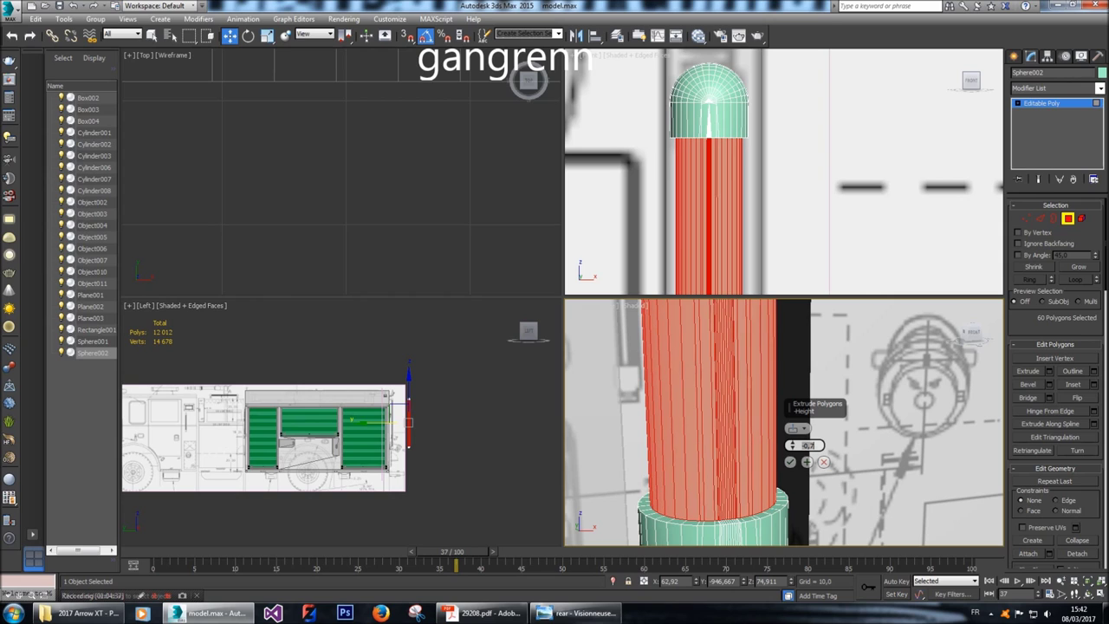
type("8")
key("Return")
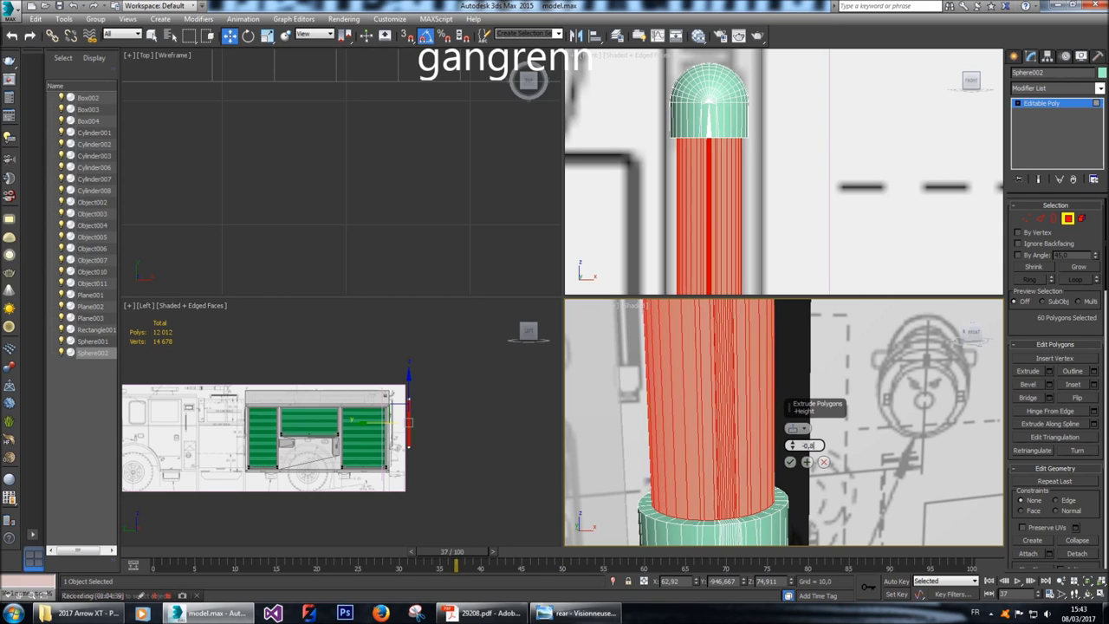
type("9")
key("Return")
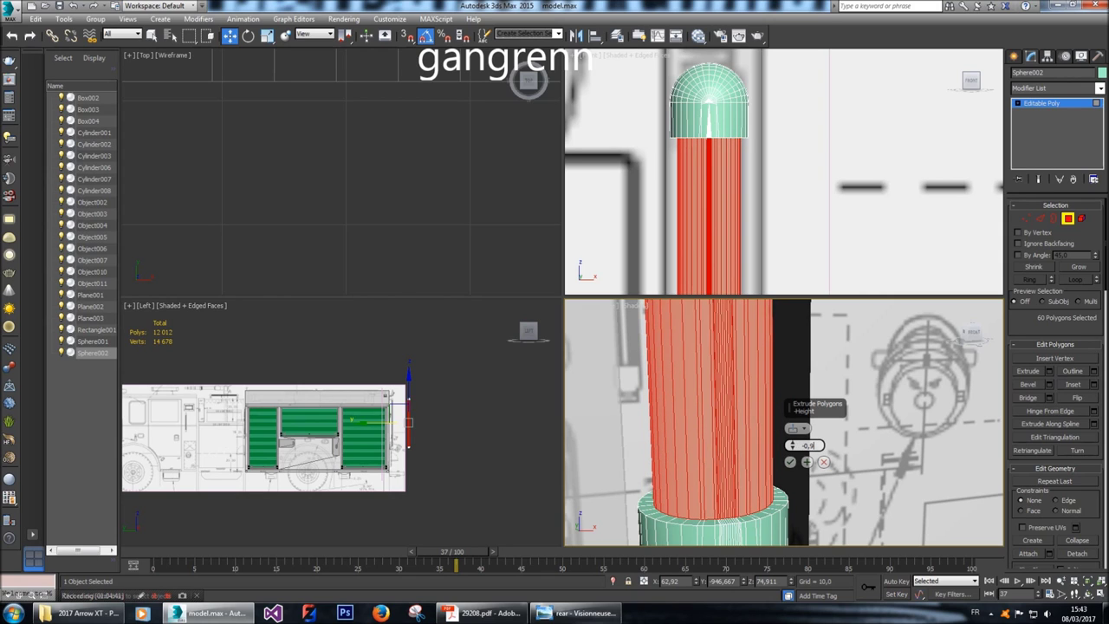
key("Return")
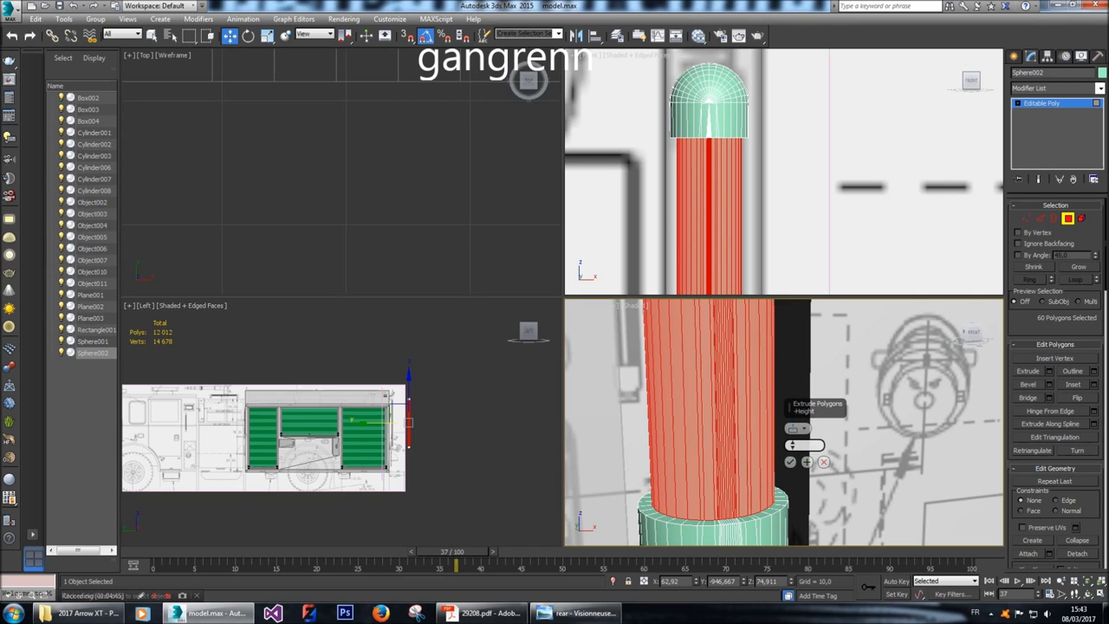
type("5")
key("Return")
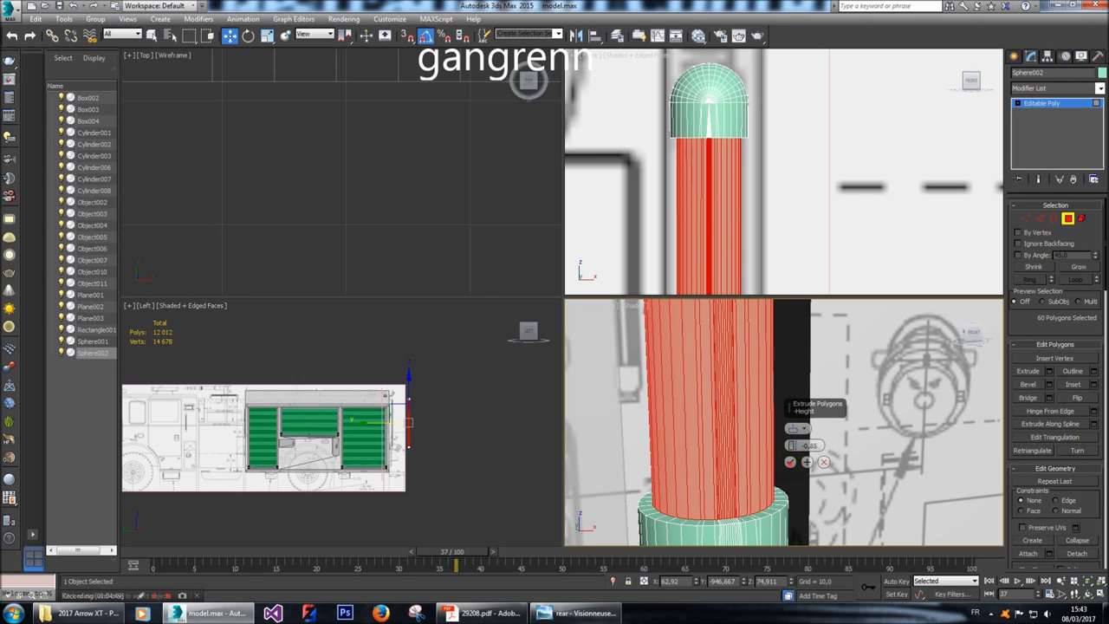
left_click(789, 462)
scroll(784, 422, "down", 3)
Orbit to the capsule's lower section and select two adjacent long side faces, framing them.
middle_click_drag(784, 422, 936, 385, "alt")
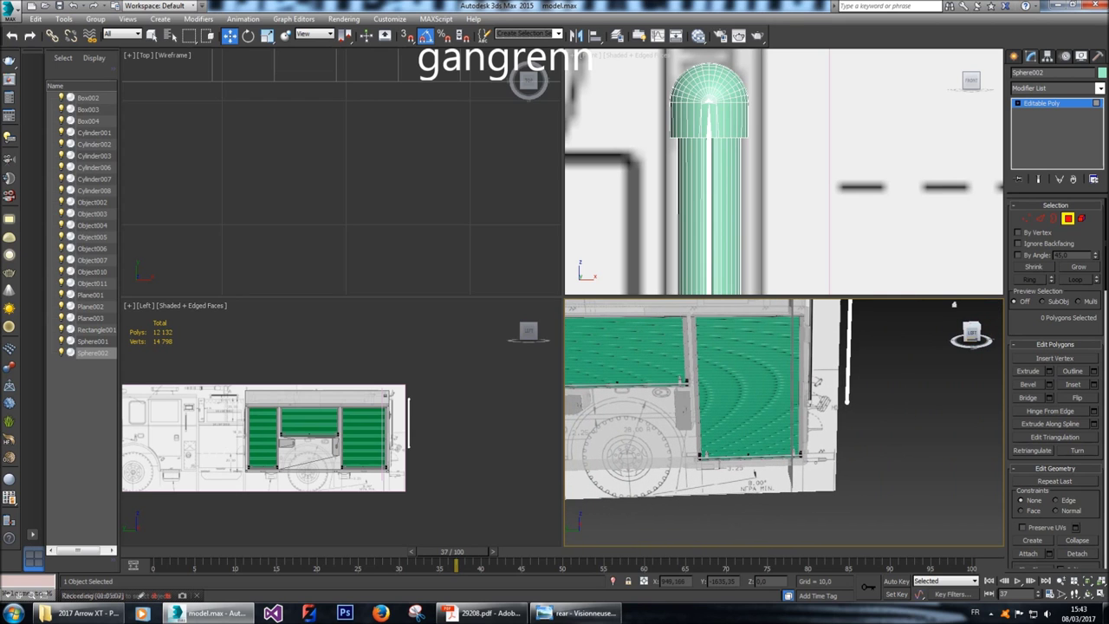
mouse_move(936, 384)
middle_mouse_down("alt")
mouse_move(962, 373)
mouse_move(971, 352)
mouse_move(962, 338)
mouse_move(941, 347)
middle_mouse_up("alt")
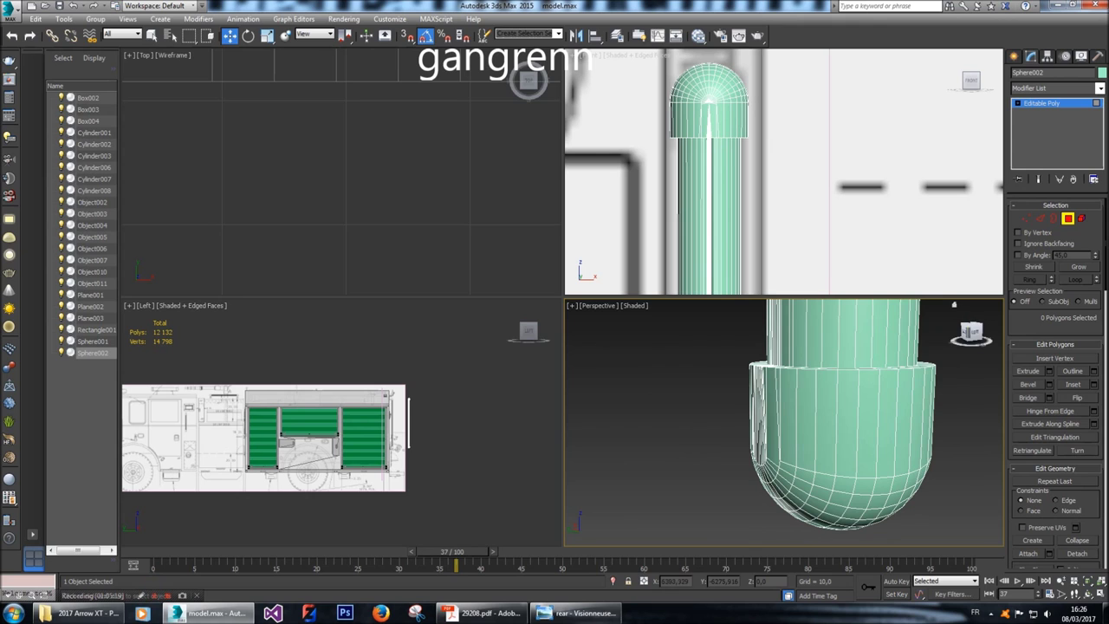
middle_click_drag(967, 332, 1002, 335, "alt")
left_click(929, 468)
mouse_move(929, 468)
middle_mouse_down("alt")
mouse_move(939, 468)
mouse_move(907, 468)
middle_mouse_up("alt")
left_click(897, 468, "ctrl")
key("z")
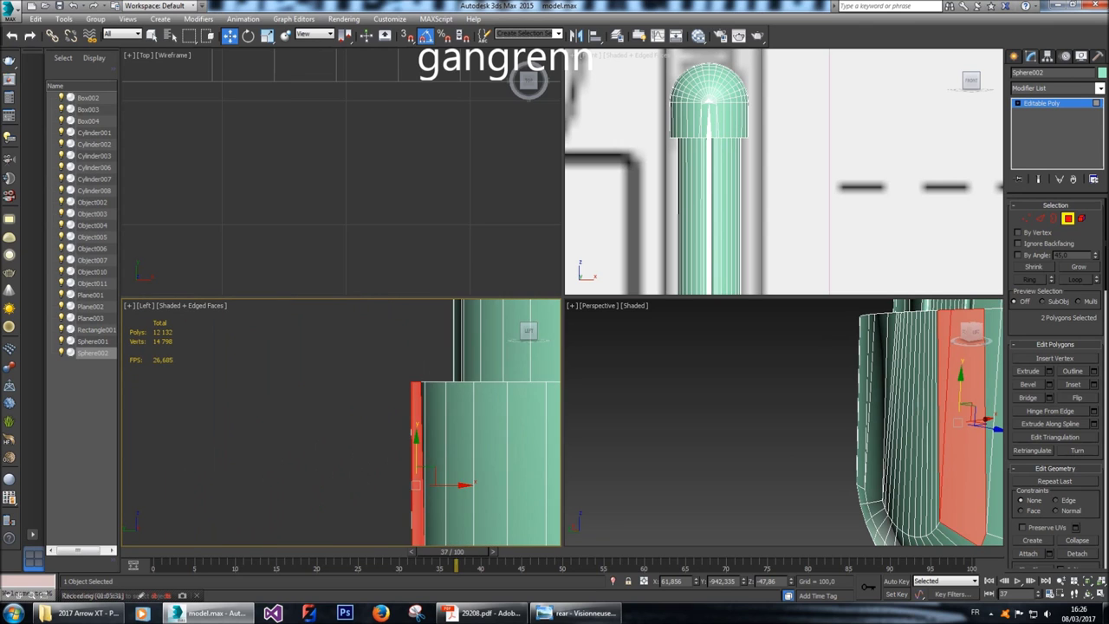
Clear the selection, marquee the side-face strip in the Left viewport and add the bottom faces.
left_click(391, 330)
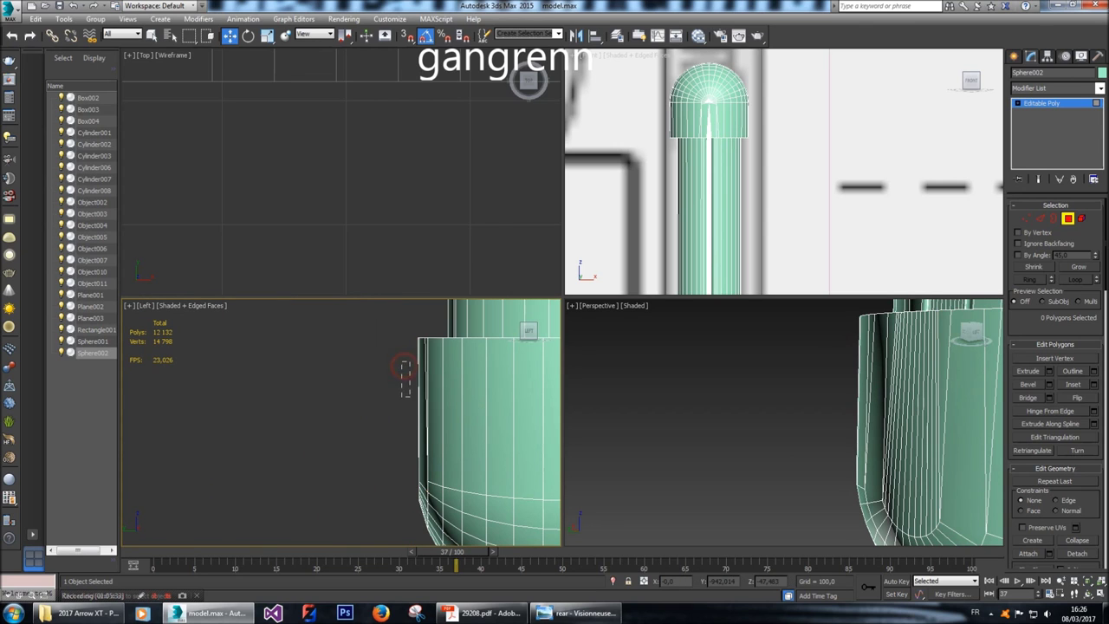
left_click_drag(401, 384, 419, 414)
middle_click_drag(694, 416, 633, 374, "alt")
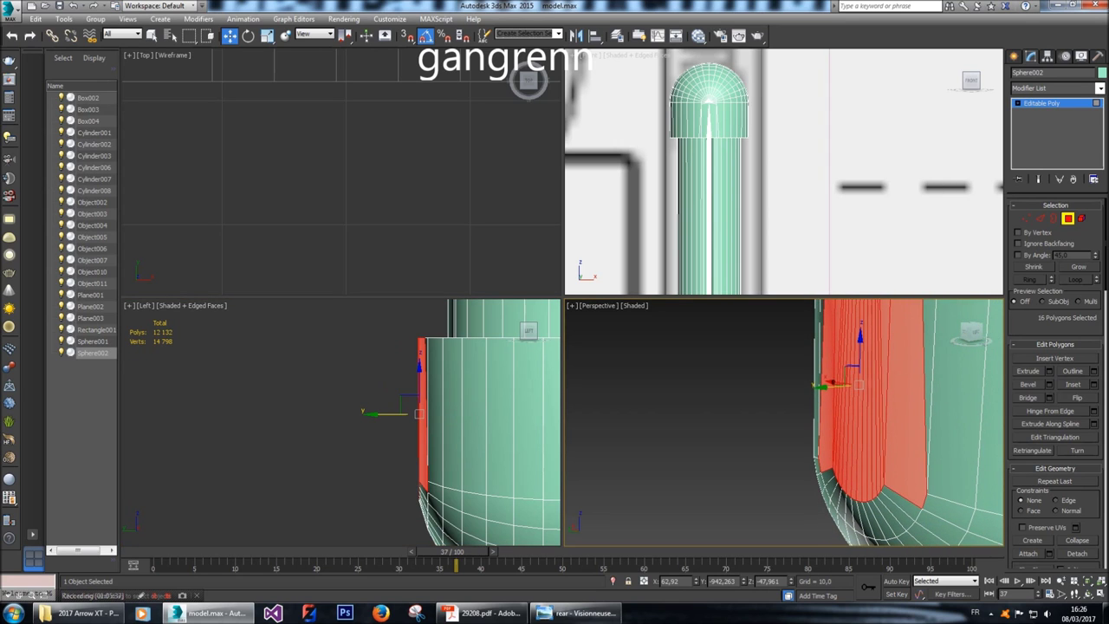
left_click(906, 508, "ctrl")
left_click(897, 512, "ctrl")
left_click(888, 518, "ctrl")
left_click(875, 524, "ctrl")
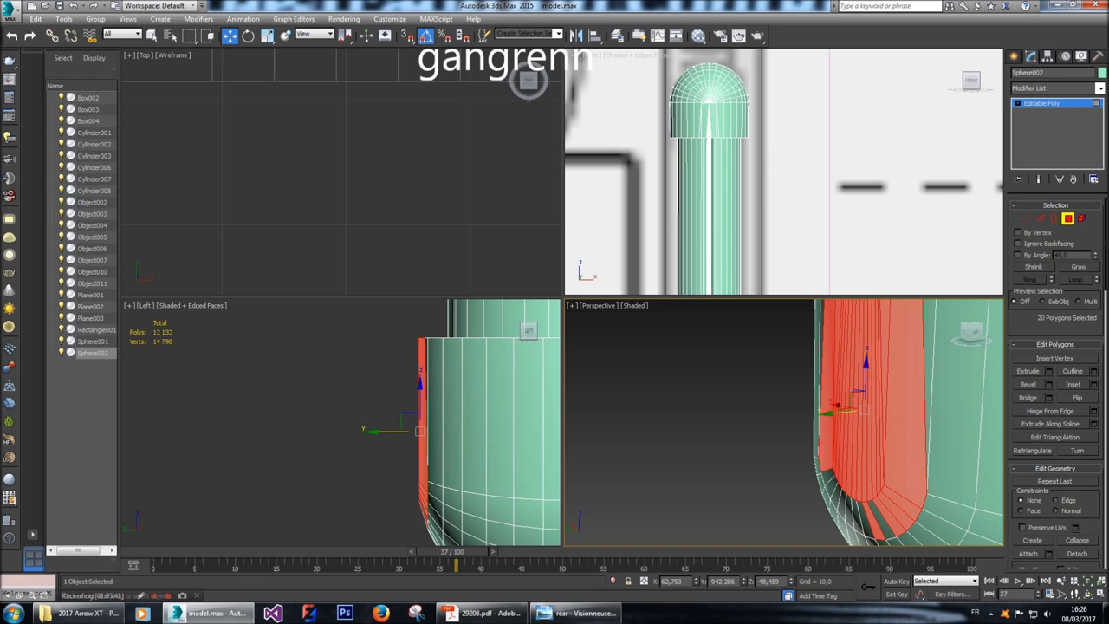
Add more faces to the strip along the rod body.
scroll(403, 416, "up", 2)
left_click_drag(443, 409, 407, 466, "ctrl")
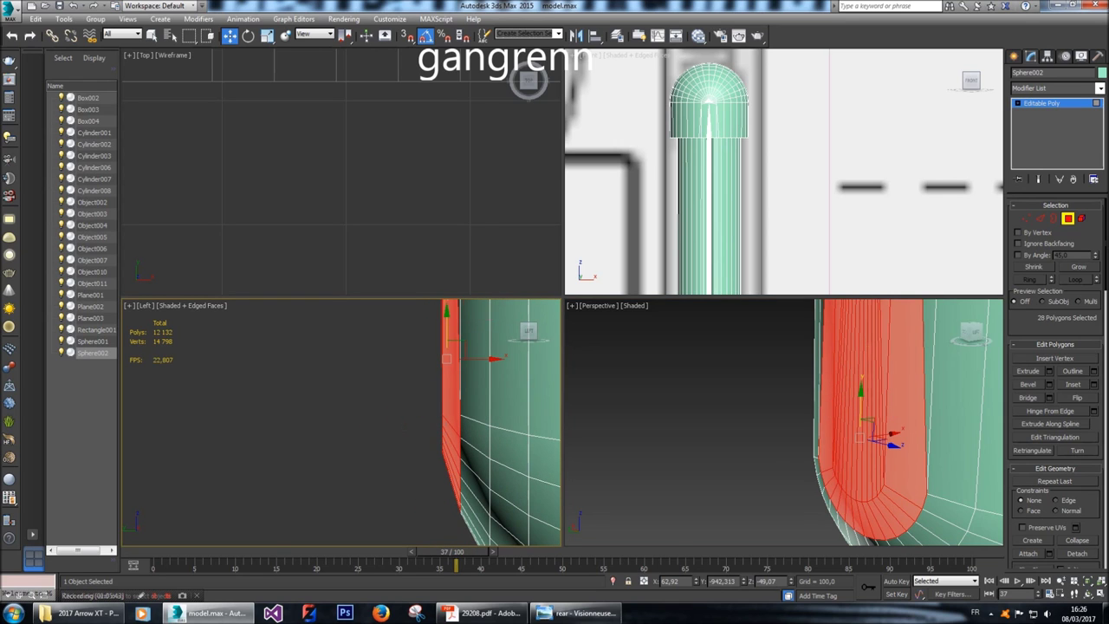
scroll(854, 425, "down", 3)
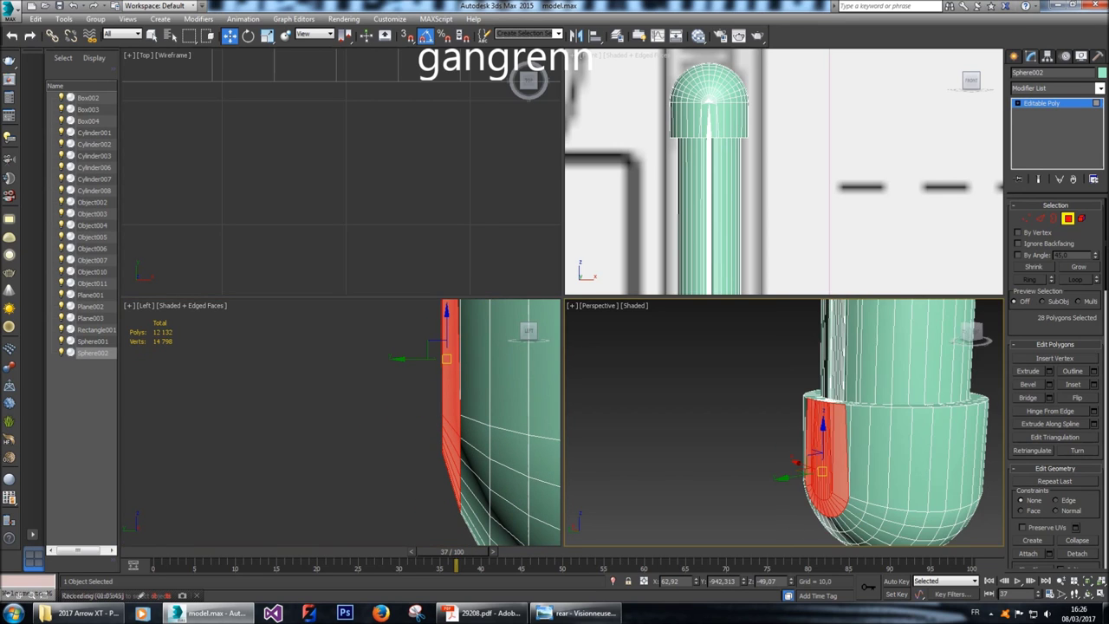
middle_click_drag(853, 425, 945, 468, "alt")
left_click(884, 459, "ctrl")
left_click(945, 468, "ctrl")
scroll(945, 468, "up", 4)
scroll(806, 460, "down", 4)
scroll(433, 373, "down", 3)
scroll(433, 373, "down", 2)
Extend the strip up to the capsule's top, completing the 100-face selection.
middle_click_drag(433, 373, 449, 457)
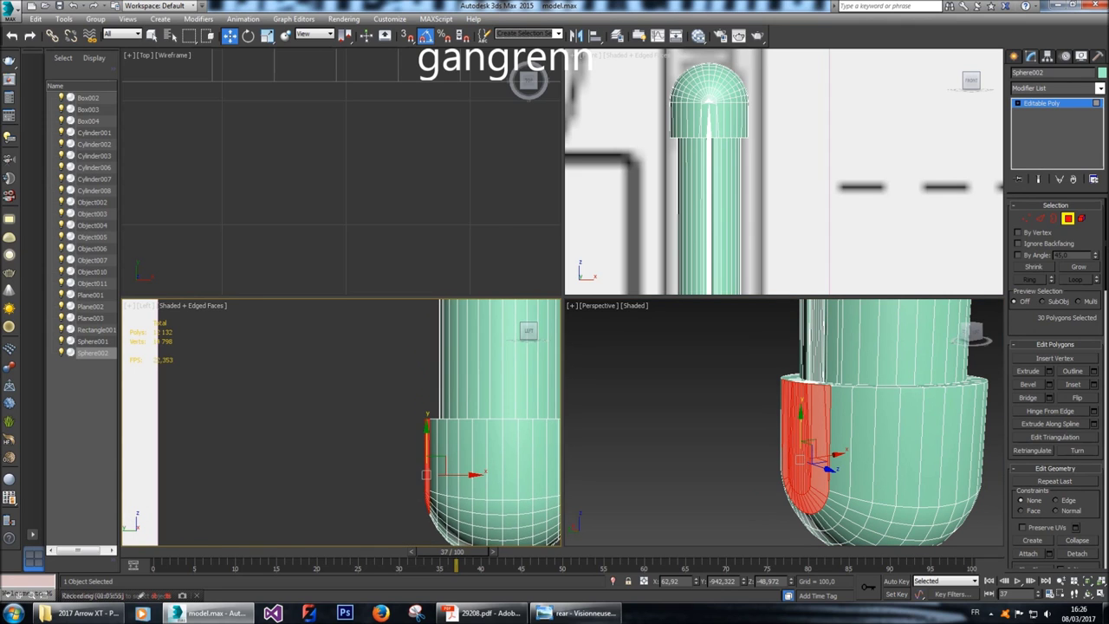
scroll(448, 457, "down", 1)
scroll(425, 398, "down", 5)
middle_click_drag(425, 398, 442, 533)
scroll(442, 533, "down", 2)
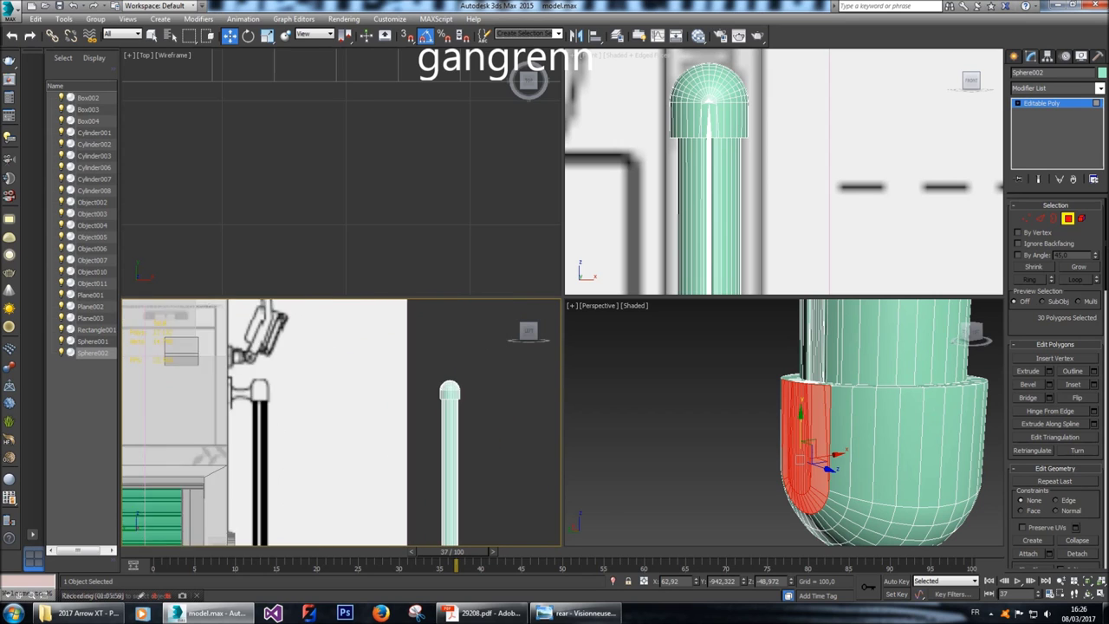
scroll(442, 533, "up", 5)
scroll(442, 533, "up", 3)
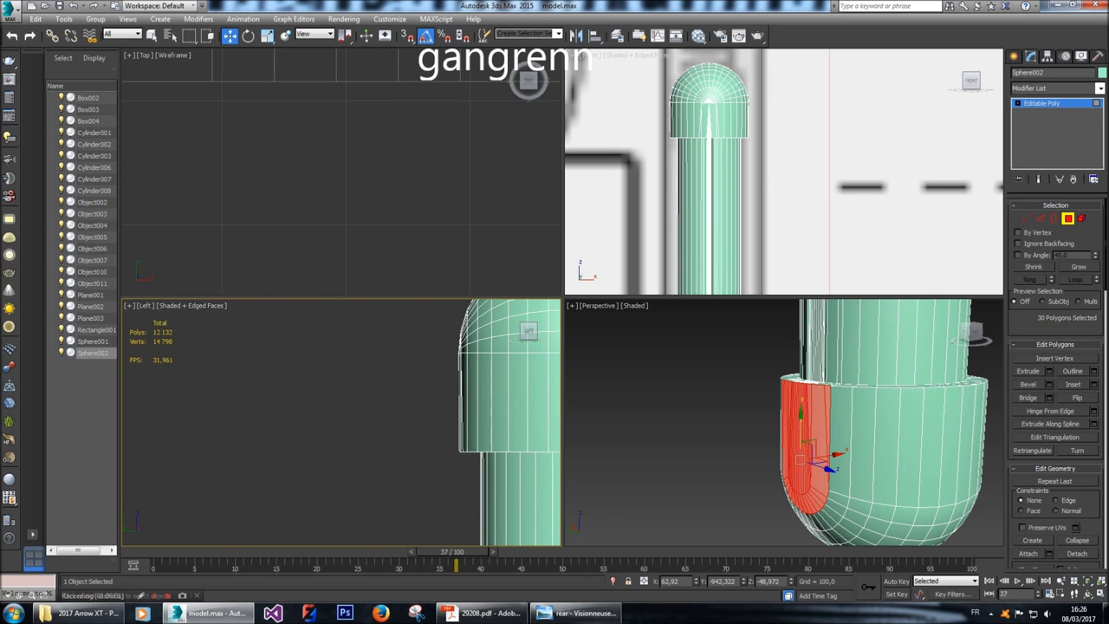
left_click_drag(434, 312, 462, 472)
scroll(867, 425, "down", 3)
scroll(867, 425, "down", 3)
scroll(866, 425, "up", 4)
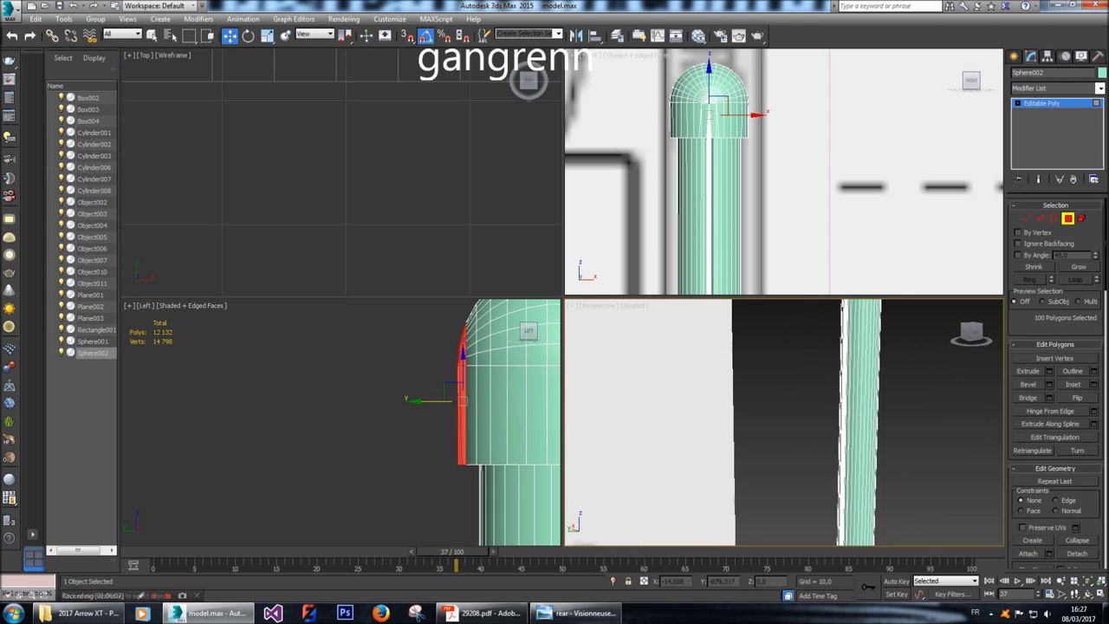
scroll(866, 425, "up", 2)
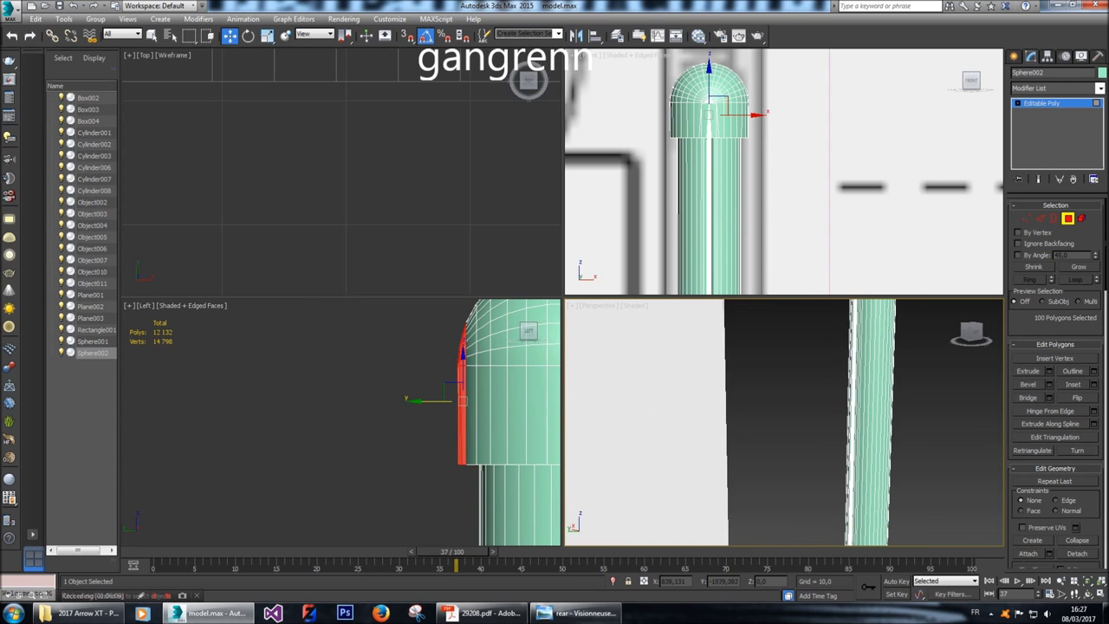
scroll(867, 425, "up", 1)
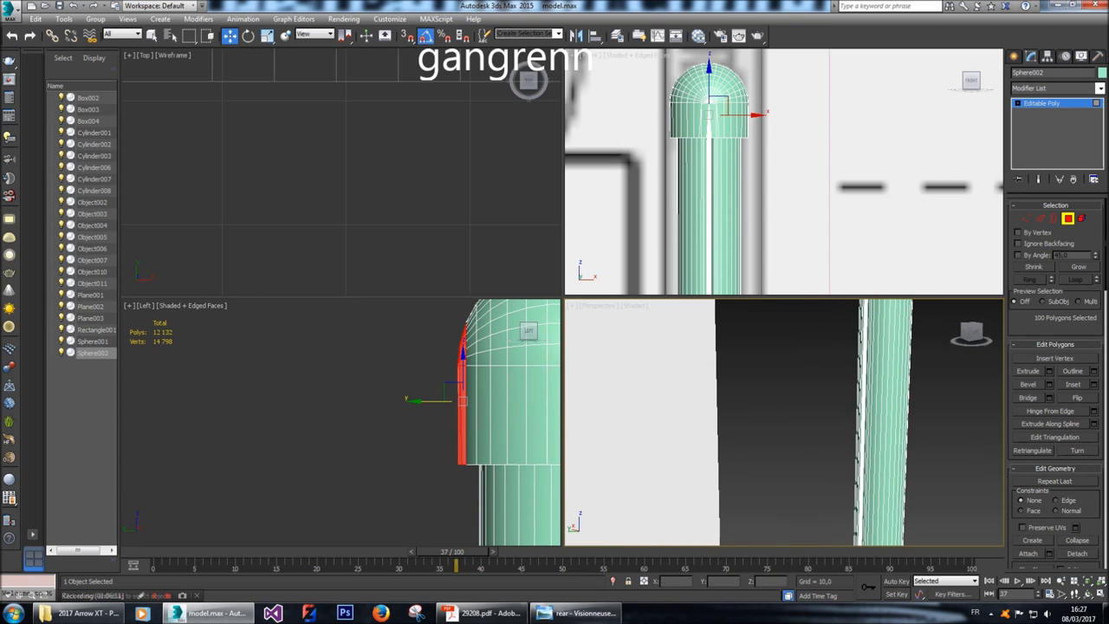
scroll(866, 424, "down", 4)
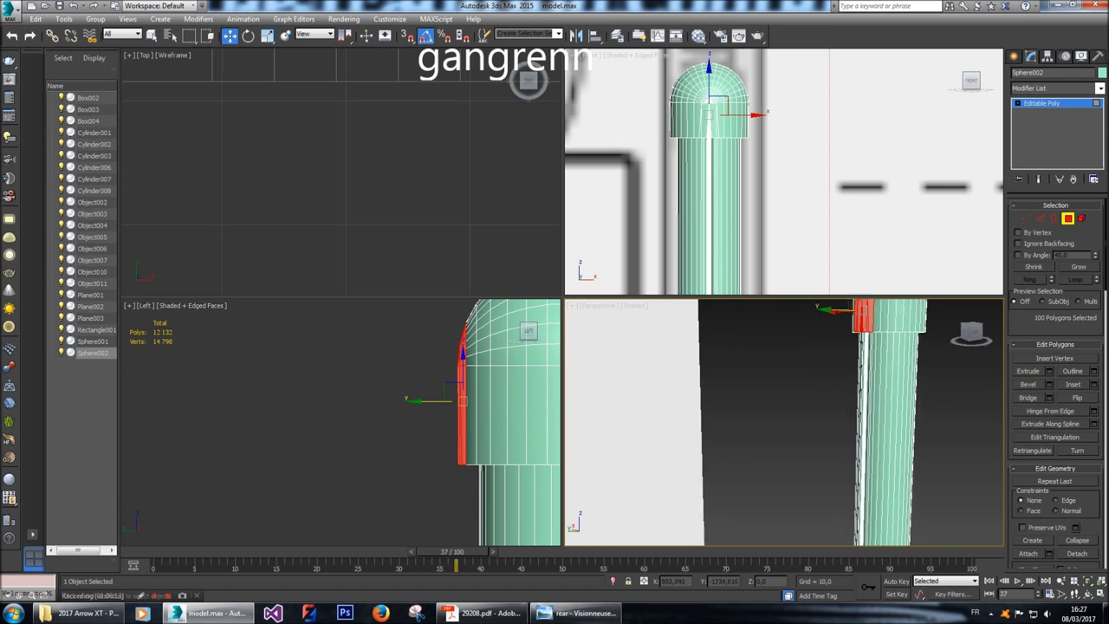
scroll(867, 425, "up", 5)
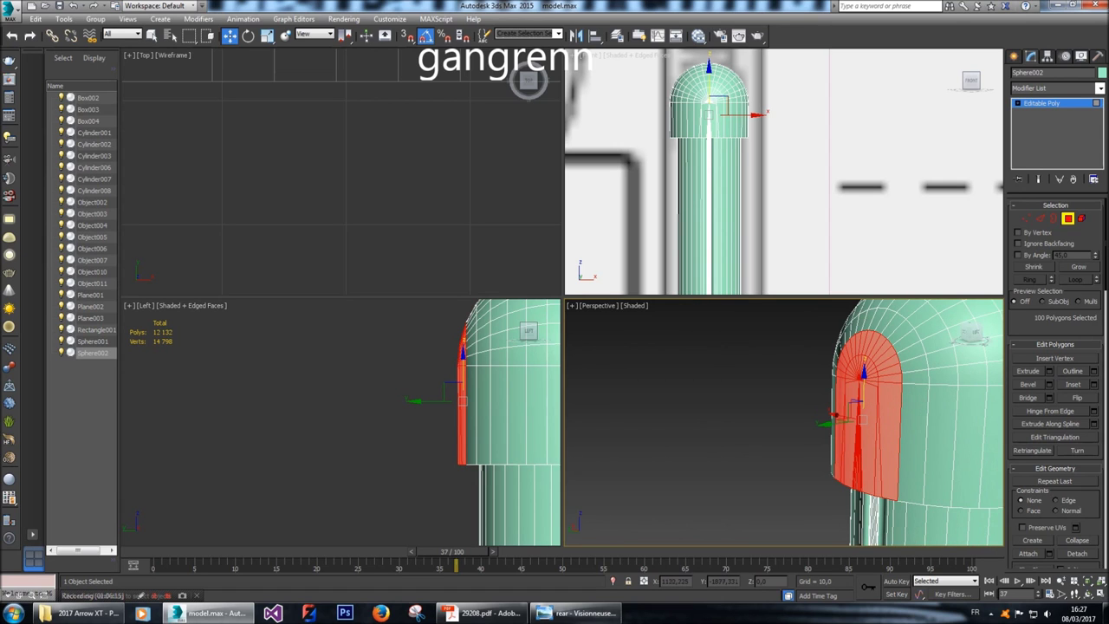
scroll(867, 424, "down", 3)
scroll(867, 424, "up", 4)
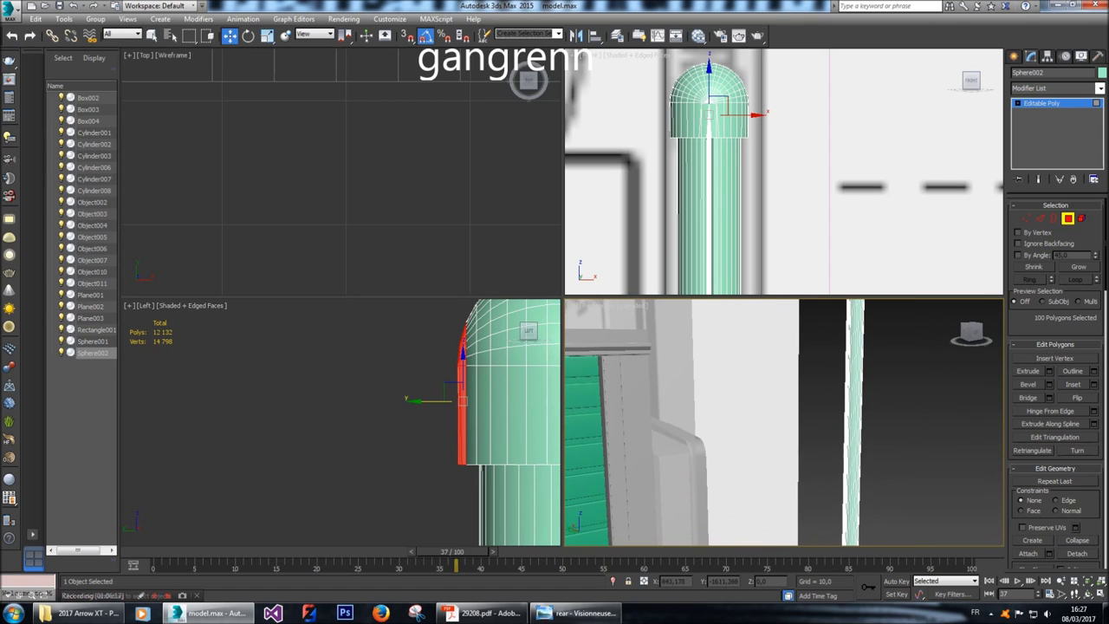
scroll(867, 425, "up", 4)
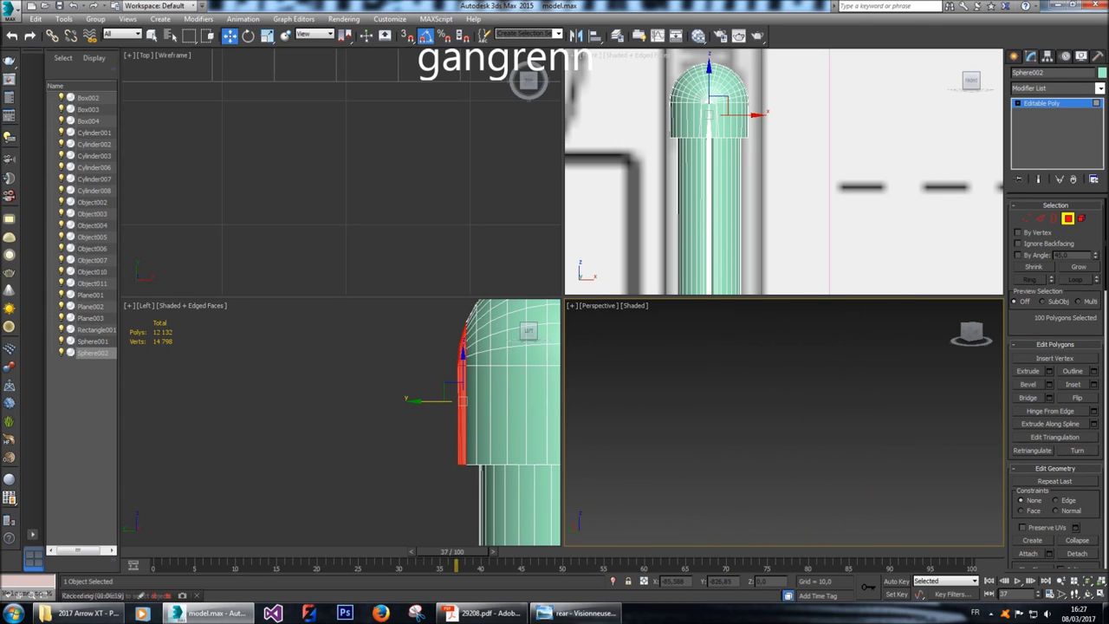
scroll(867, 424, "down", 3)
scroll(866, 425, "up", 4)
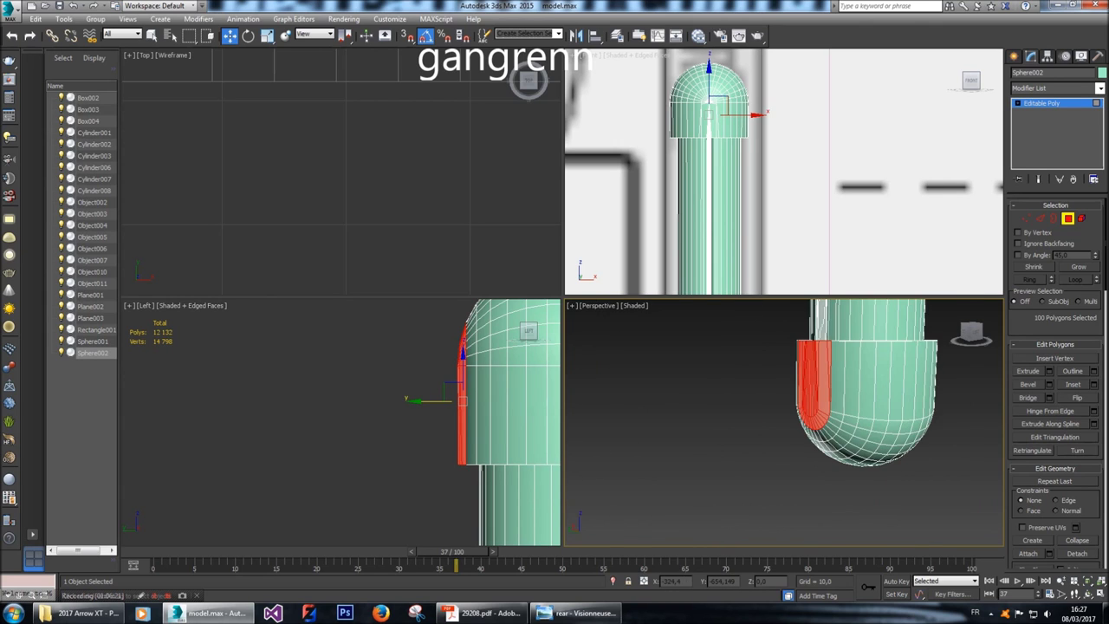
middle_click_drag(390, 390, 390, 433)
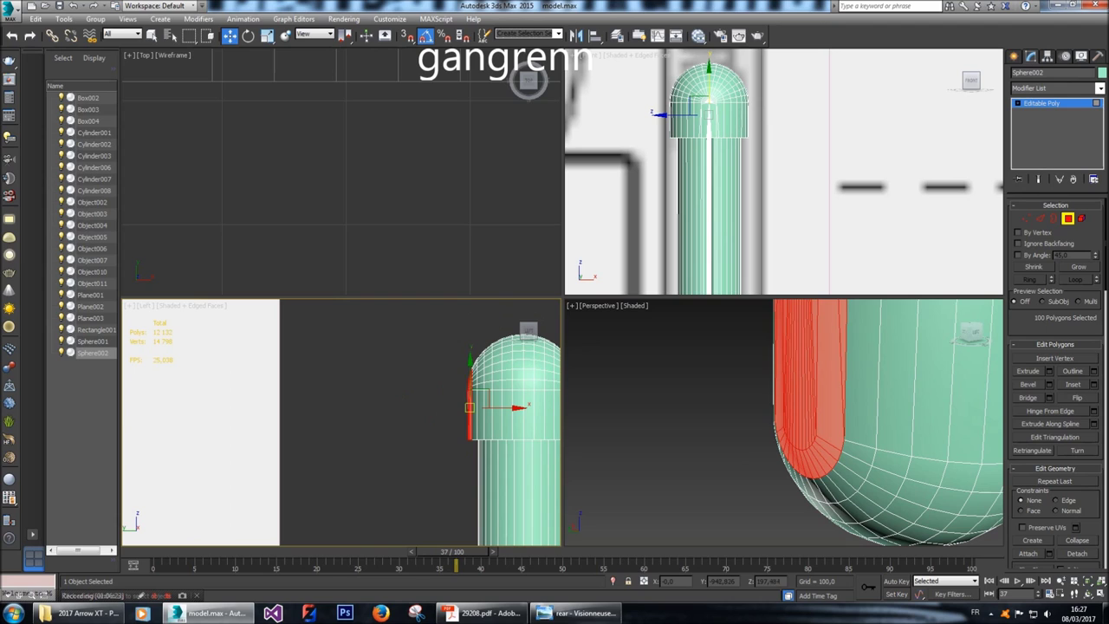
Extrude the selected face strip outward with Height 3,0.
left_click(1050, 371)
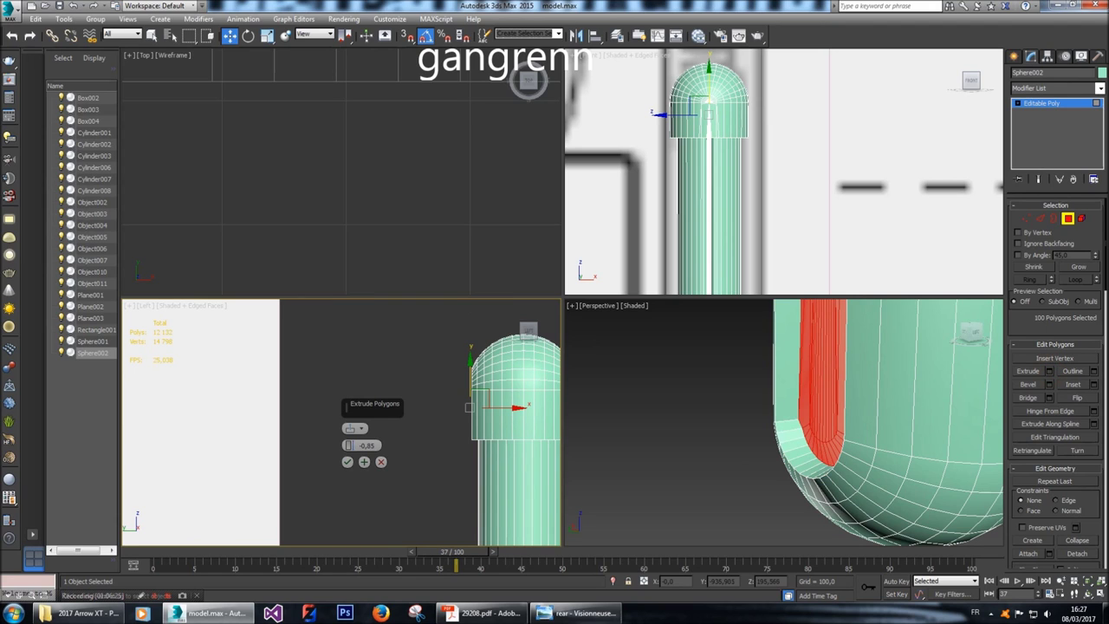
left_click(370, 445)
type("3")
key("Return")
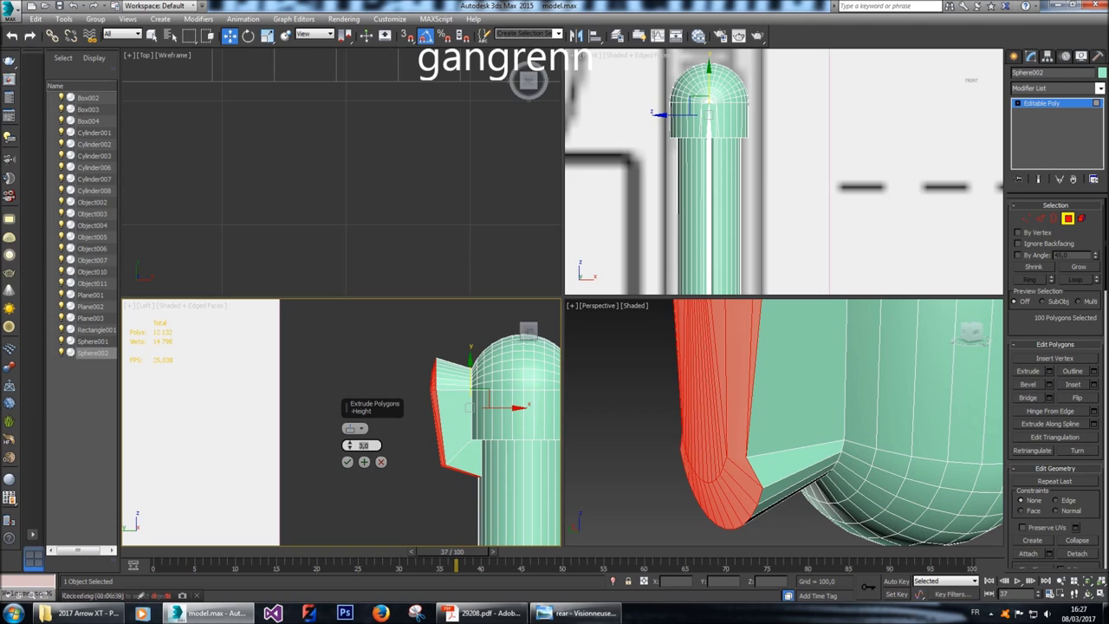
Extrude the selected capsule faces with a height of 3, after first trying 4.
type("4")
key("Return")
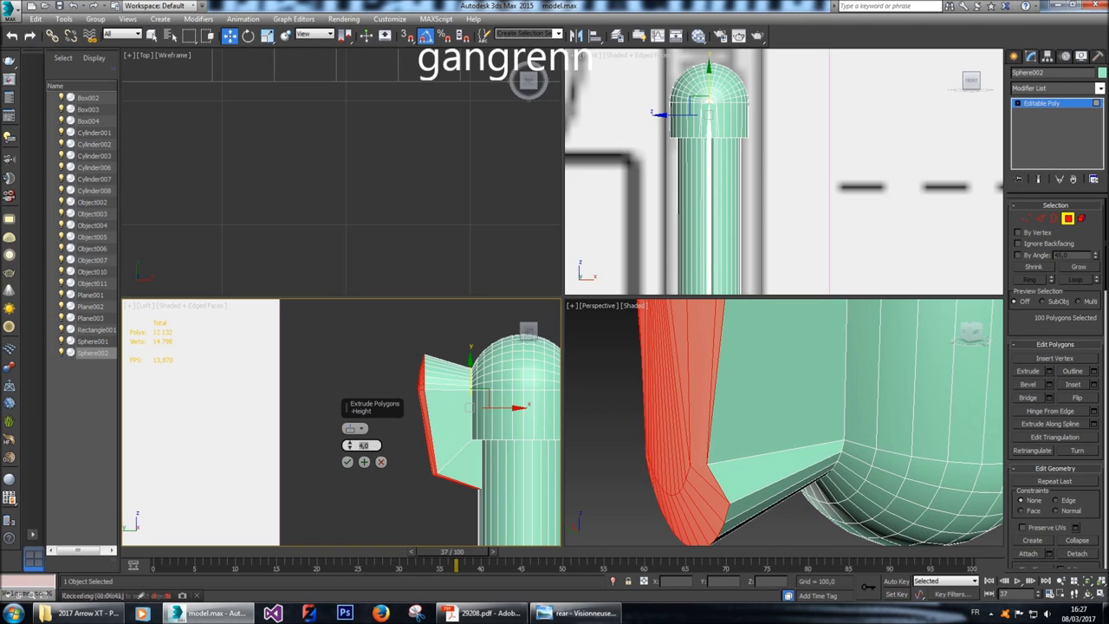
type("3")
key("Return")
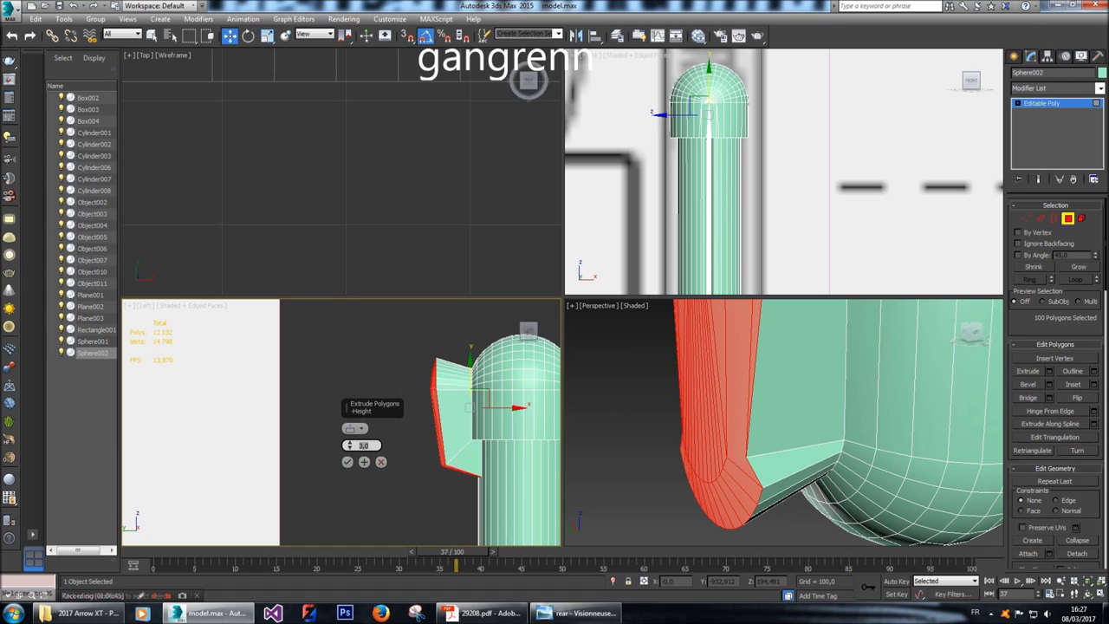
left_click(347, 462)
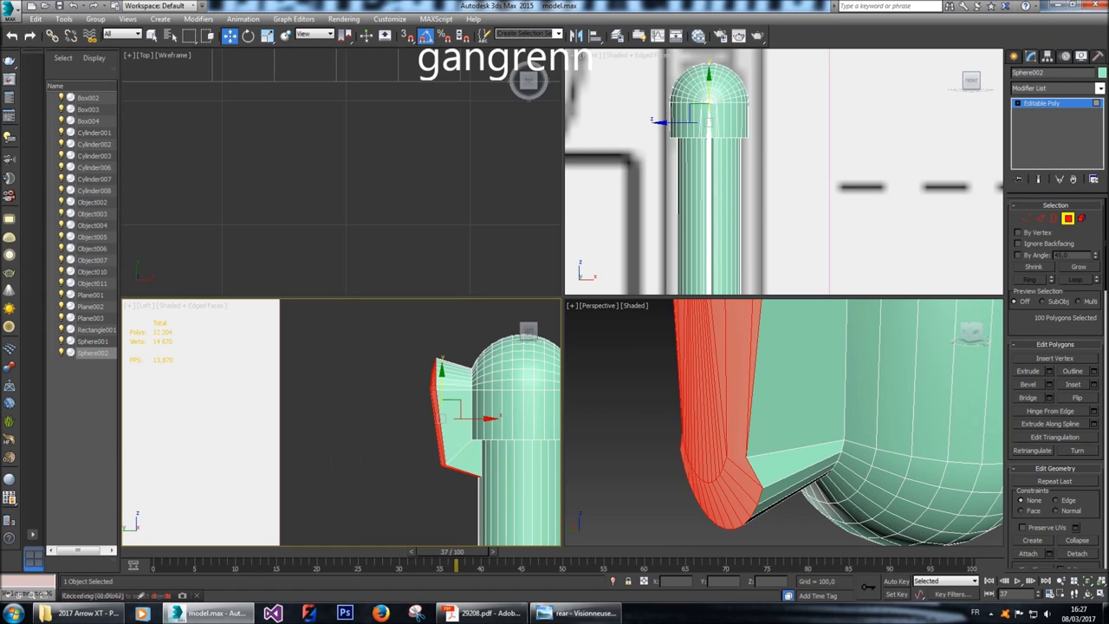
Delete the extruded polygons, undo the deletion, and frame the capsule in perspective.
scroll(1057, 381, "down", 5)
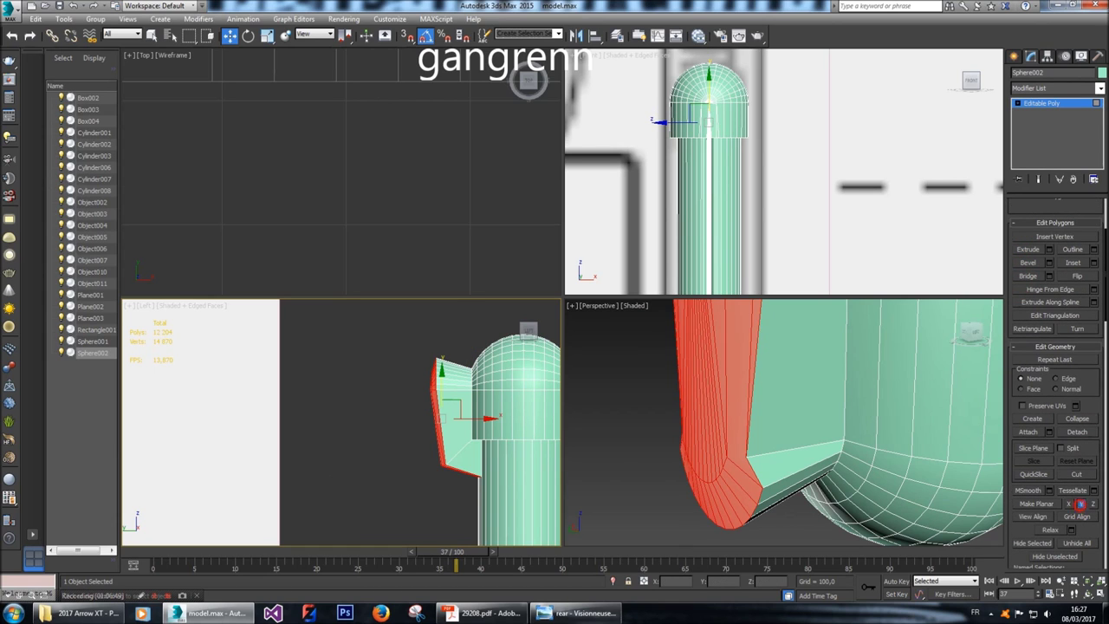
key("Delete")
key("ctrl+z")
key("ctrl+z")
key("ctrl+z")
key("ctrl+z")
key("shift+z")
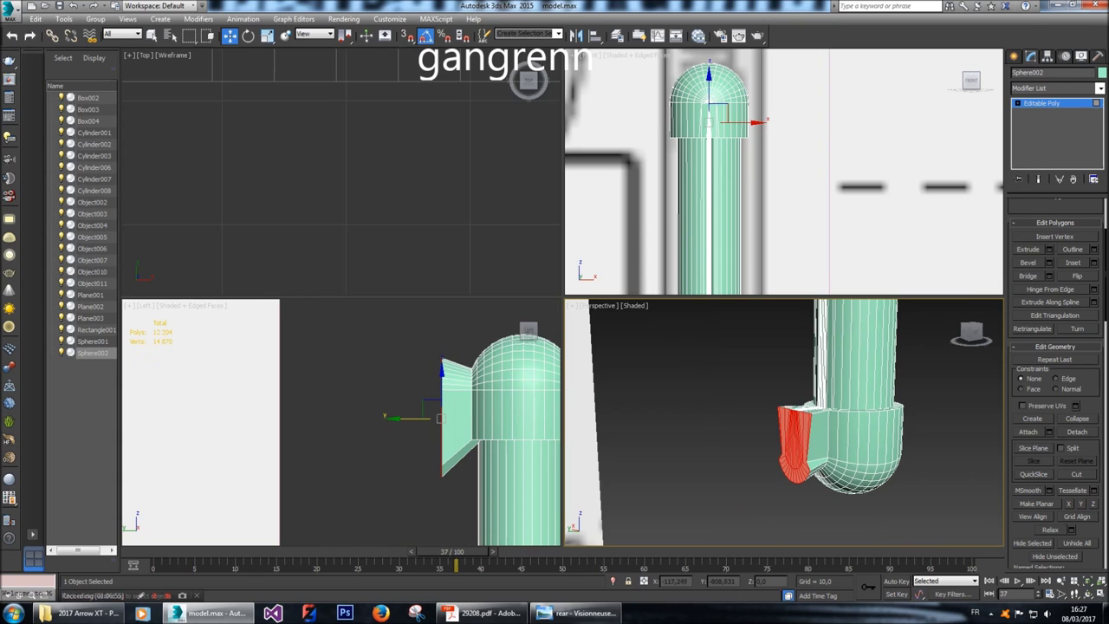
key("shift+z")
Squash the extruded faces to 65% along Y, then move them slightly along Y.
left_click(266, 36)
left_click_drag(444, 359, 444, 382)
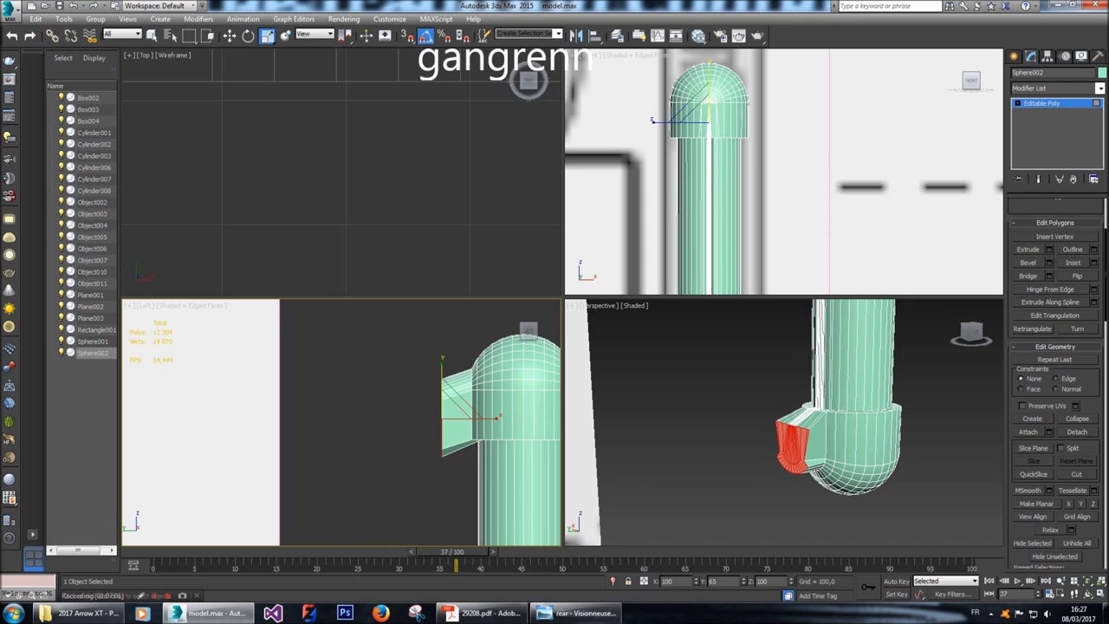
key("w")
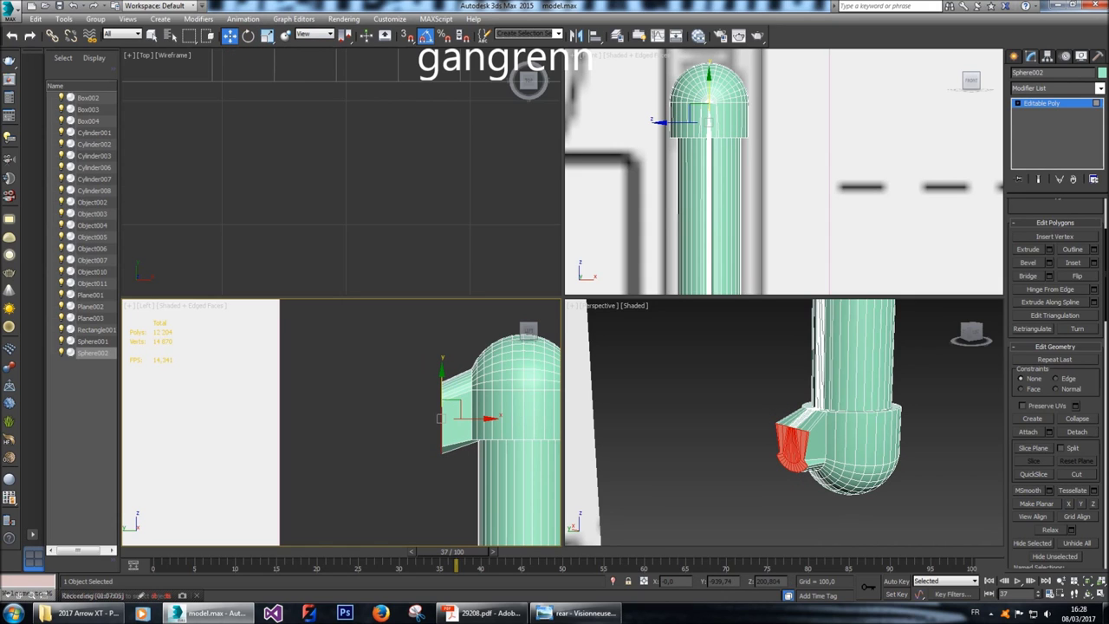
mouse_move(441, 419)
left_mouse_down()
mouse_move(440, 373)
mouse_move(440, 420)
mouse_move(440, 403)
left_mouse_up()
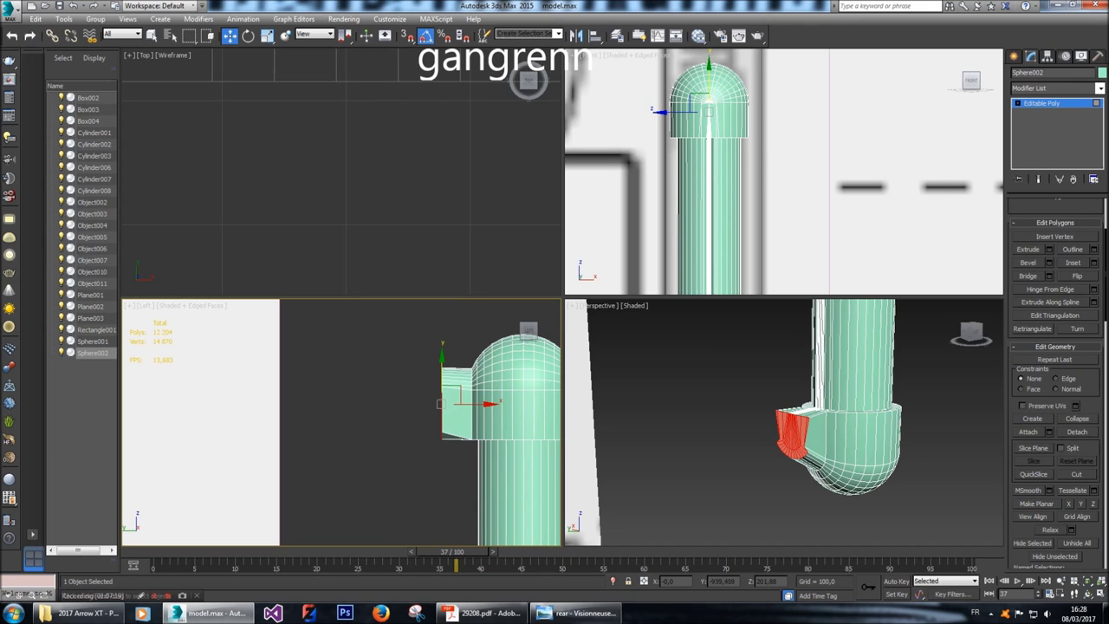
left_click_drag(440, 403, 441, 419)
Undo the extrusion so the faces flatten back, and deselect the capsule.
key("ctrl+z")
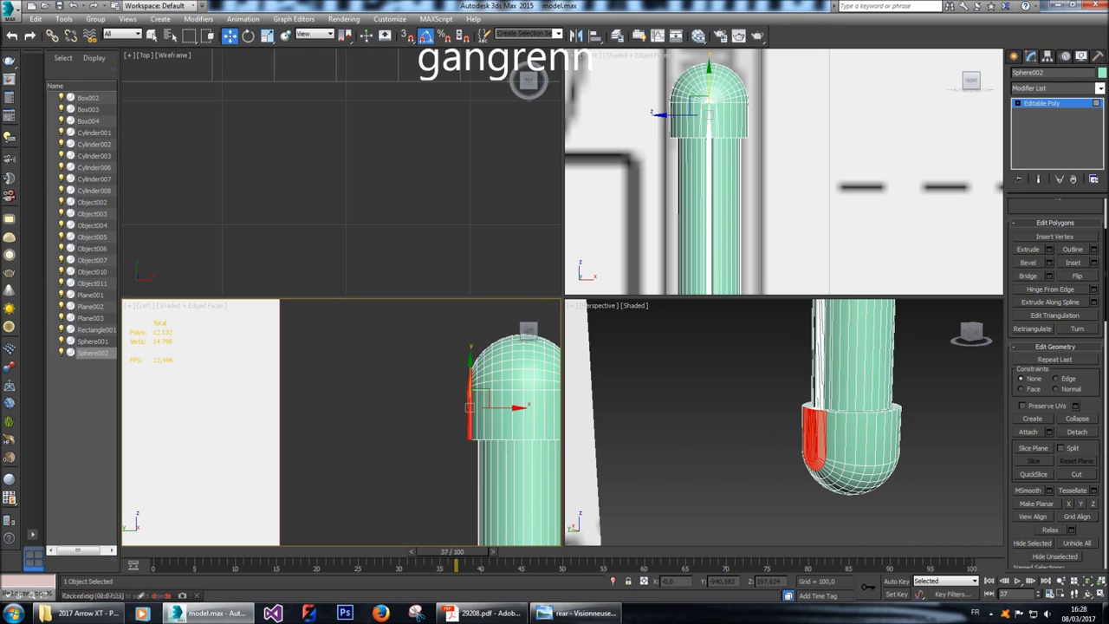
left_click(440, 403)
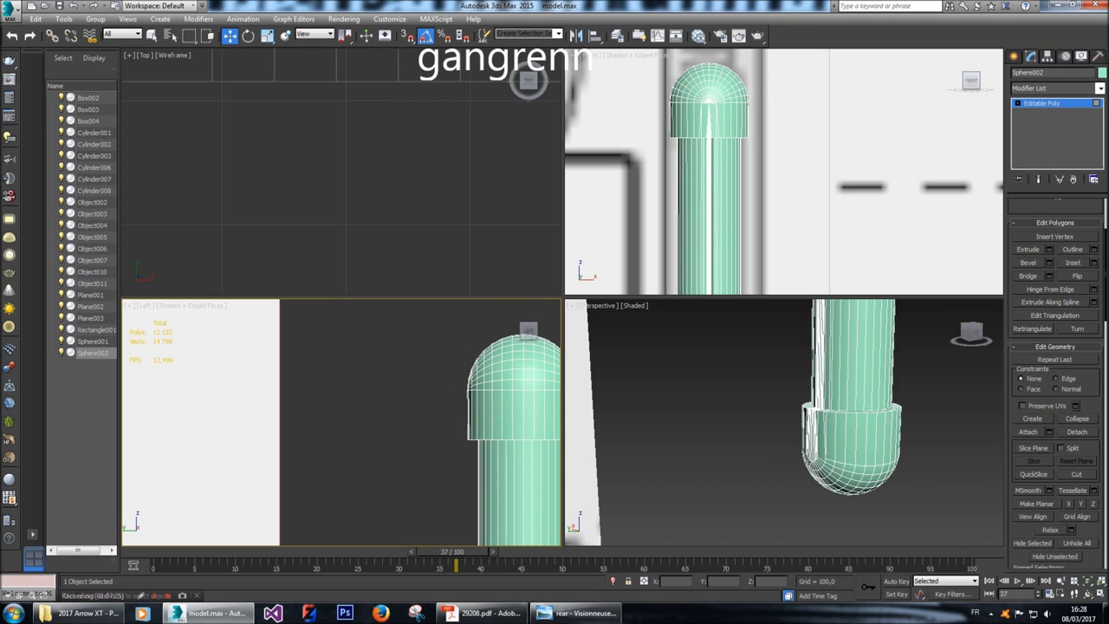
left_click(953, 440)
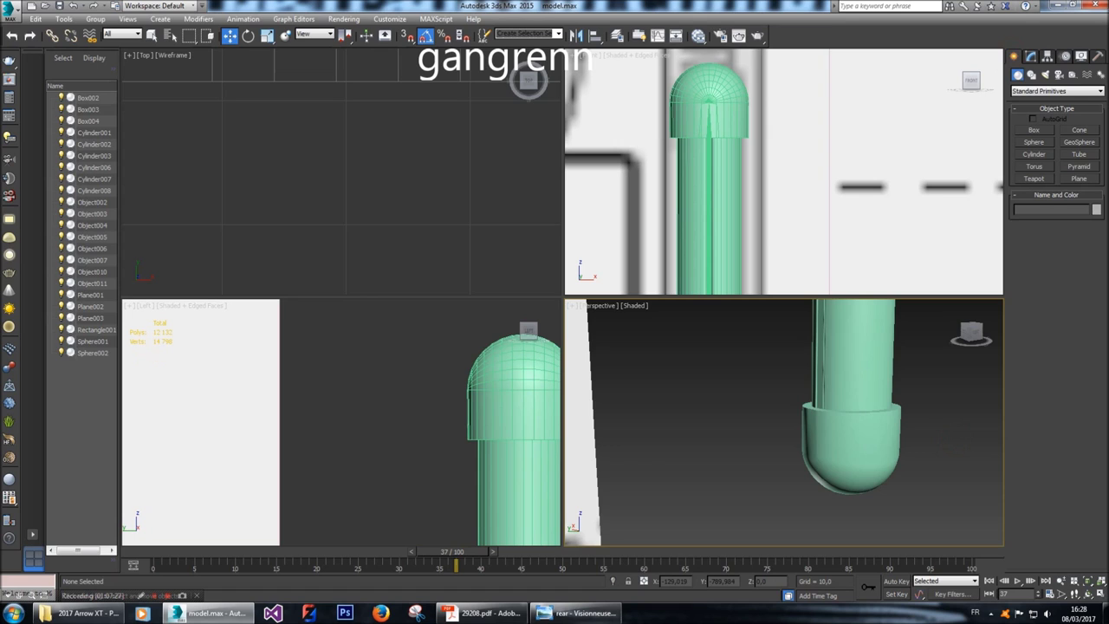
scroll(953, 440, "up", 6)
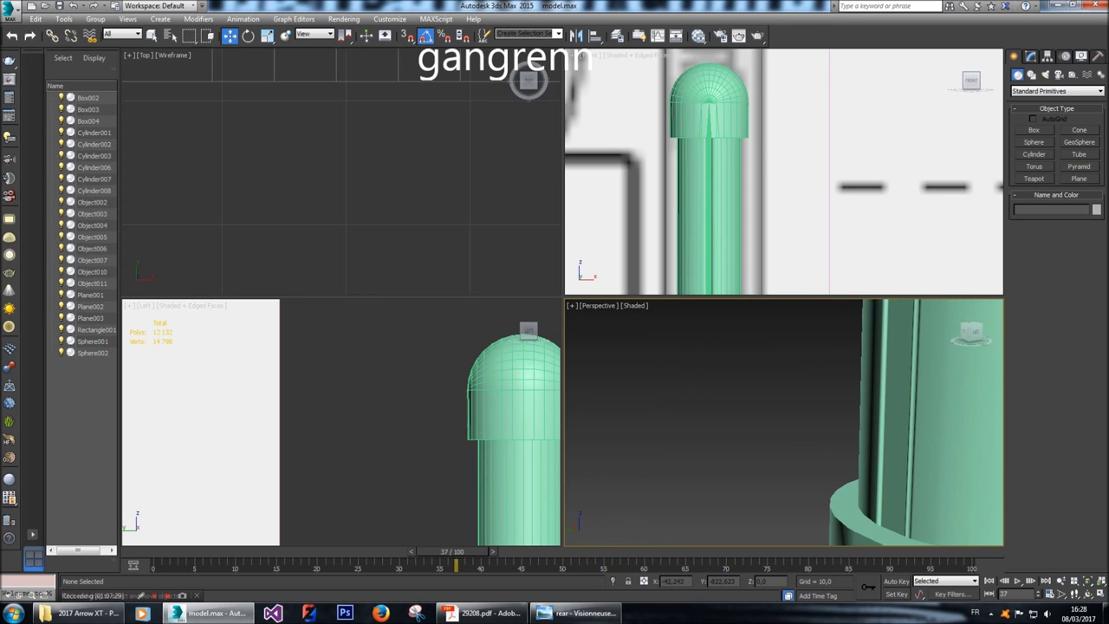
scroll(784, 422, "up", 5)
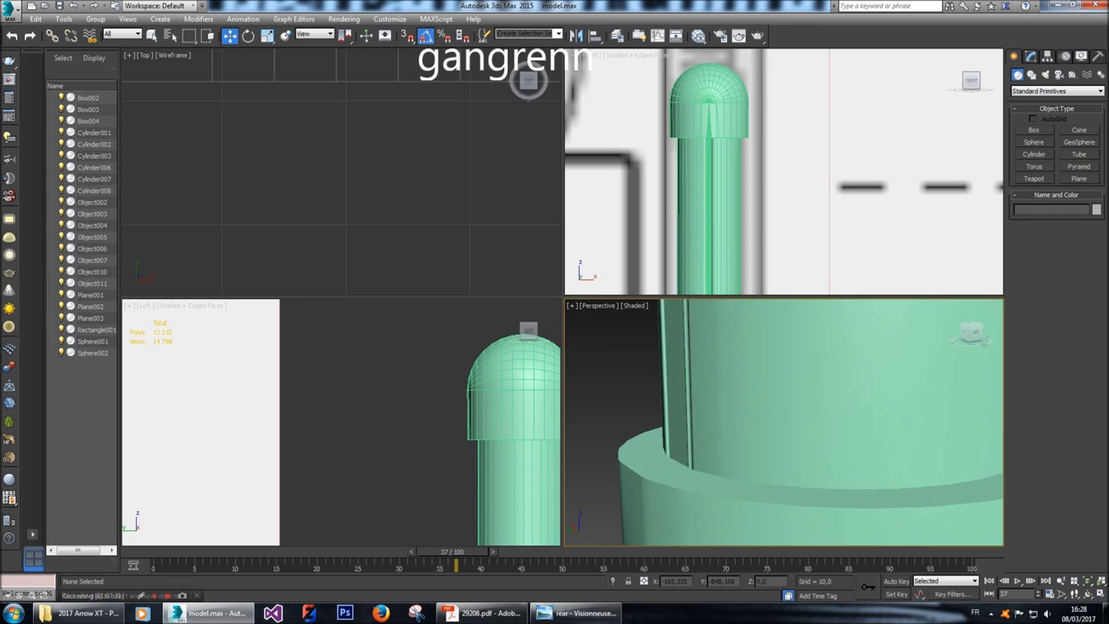
scroll(784, 422, "up", 5)
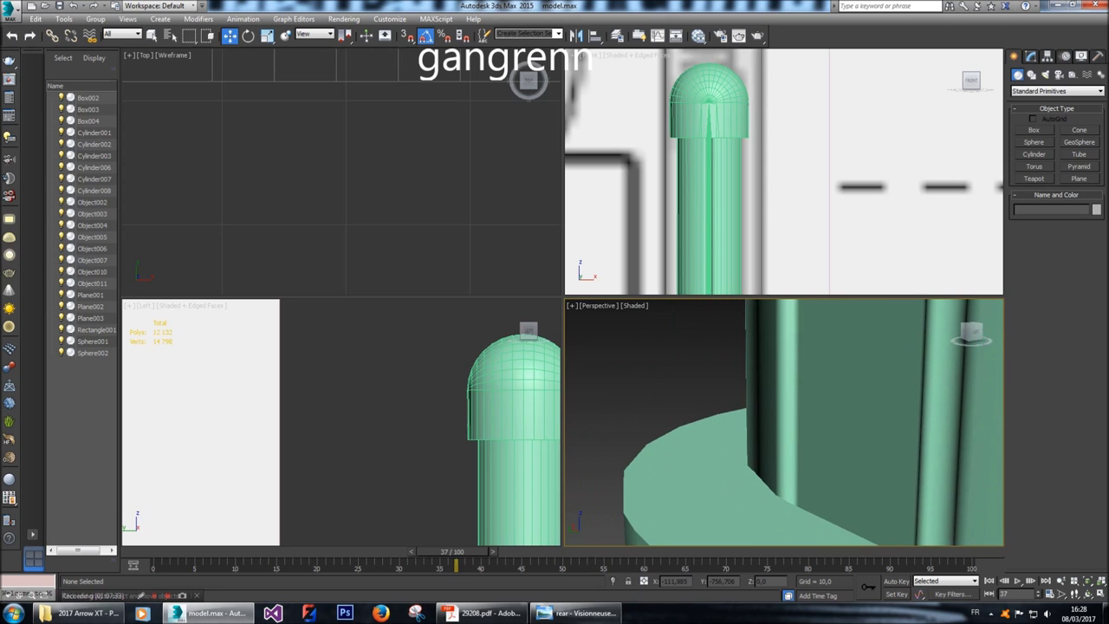
left_click(812, 421)
scroll(812, 422, "up", 6)
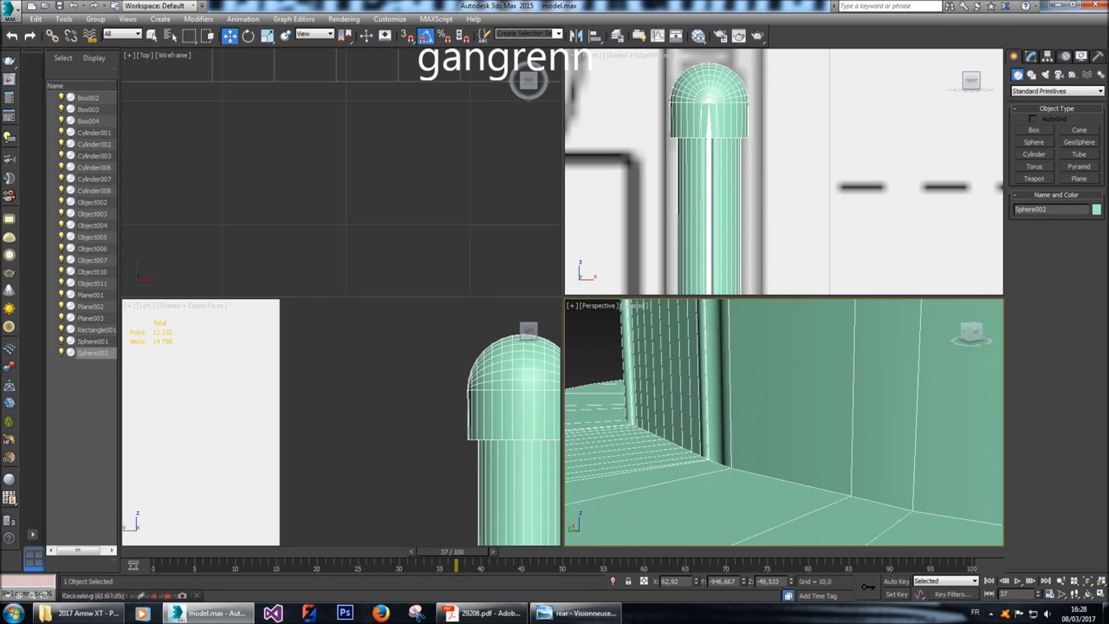
middle_click_drag(812, 421, 888, 428, "alt")
left_click(658, 421)
scroll(658, 420, "down", 5)
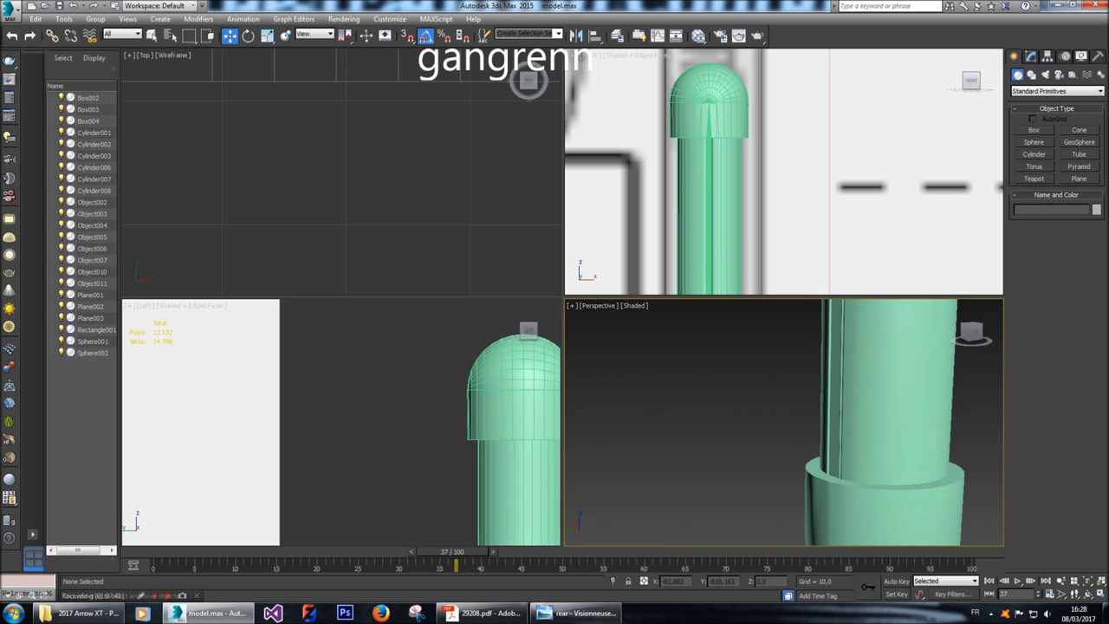
middle_click_drag(659, 421, 940, 442, "alt")
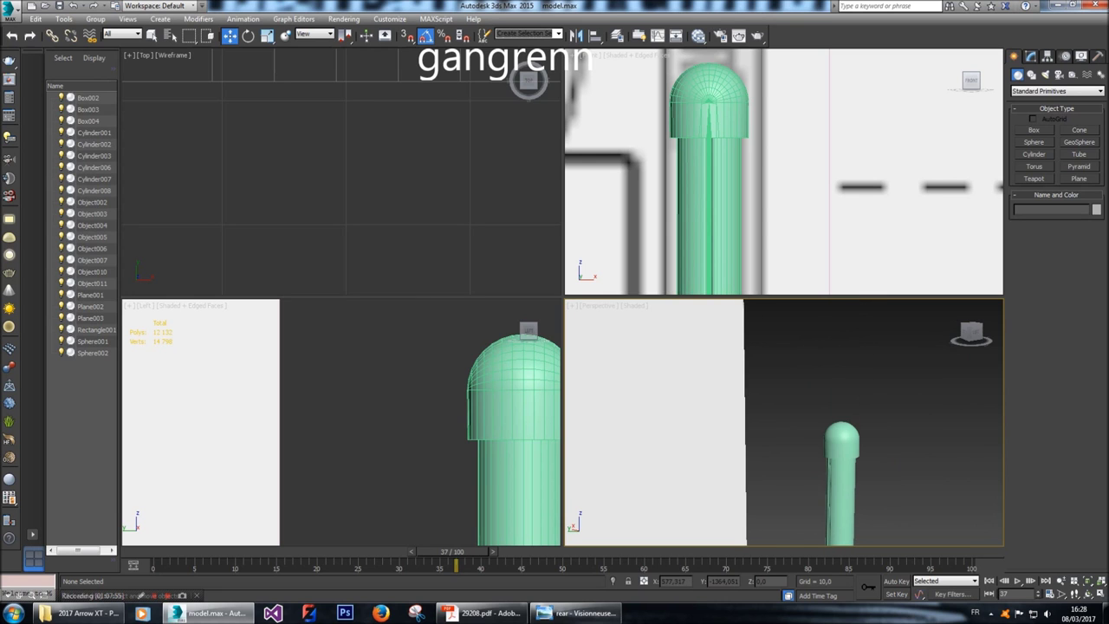
scroll(841, 468, "up", 5)
mouse_move(867, 425)
middle_mouse_down("alt")
mouse_move(720, 425)
mouse_move(663, 411)
mouse_move(648, 386)
mouse_move(776, 384)
mouse_move(667, 380)
middle_mouse_up("alt")
middle_click_drag(498, 434, 469, 434)
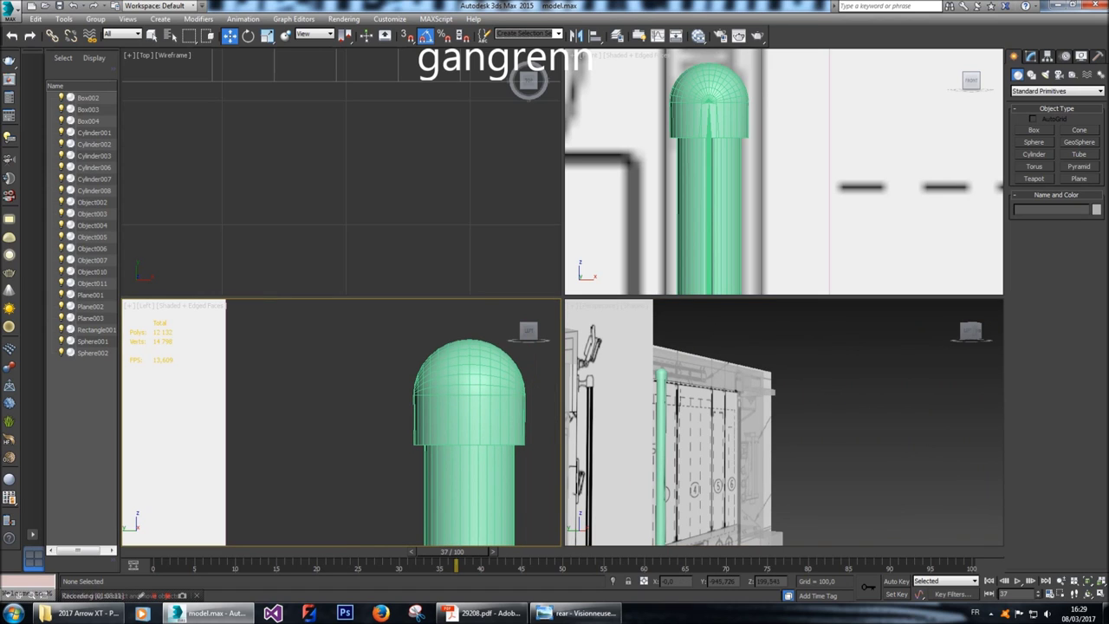
Draw a thin box beside the capsule and convert it to an editable poly.
left_click(1034, 130)
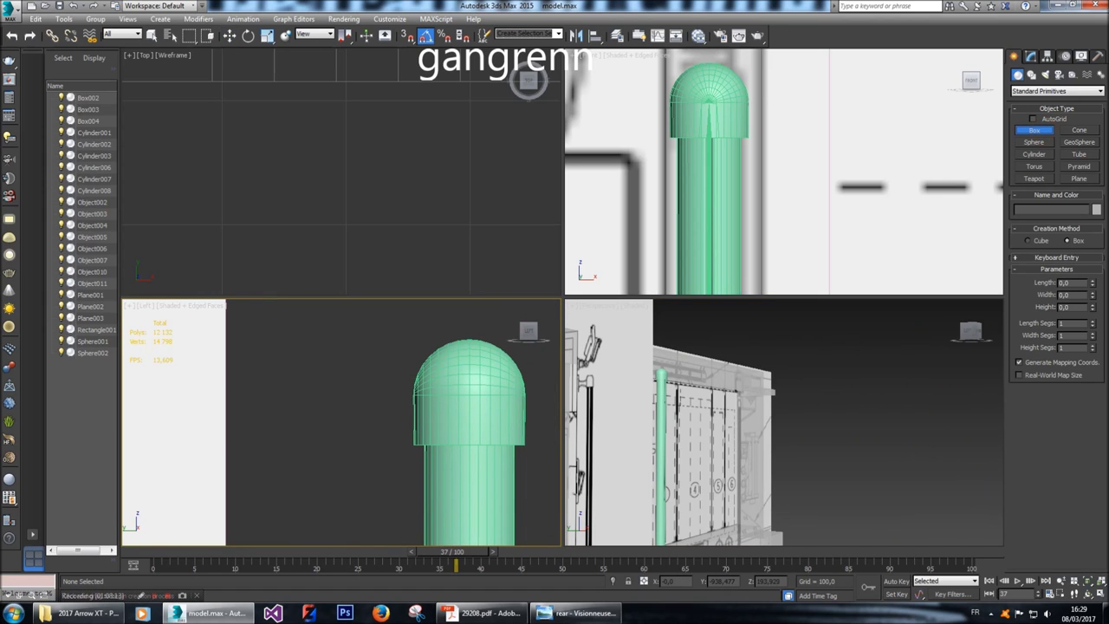
left_click_drag(407, 392, 395, 442)
left_click(387, 441)
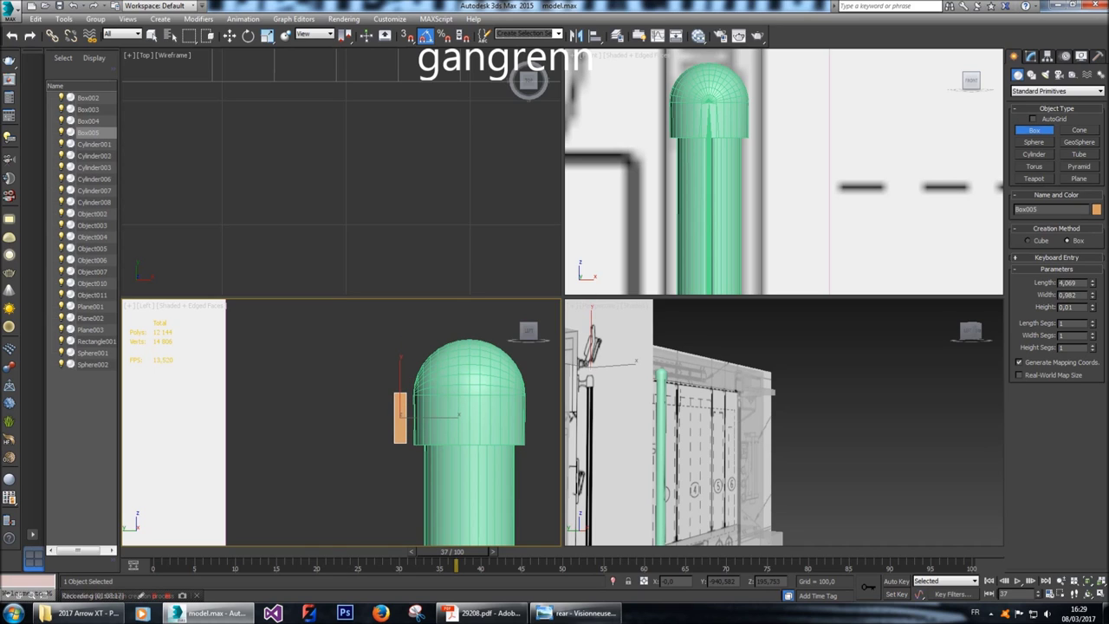
right_click(386, 440)
right_click(388, 414)
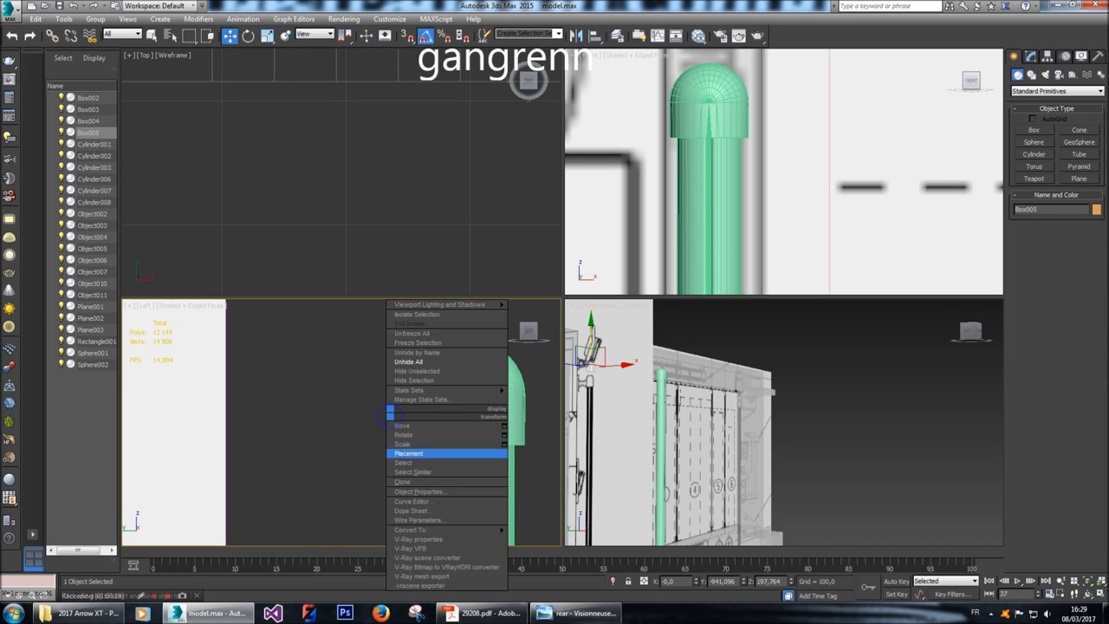
mouse_move(416, 530)
left_click(542, 539)
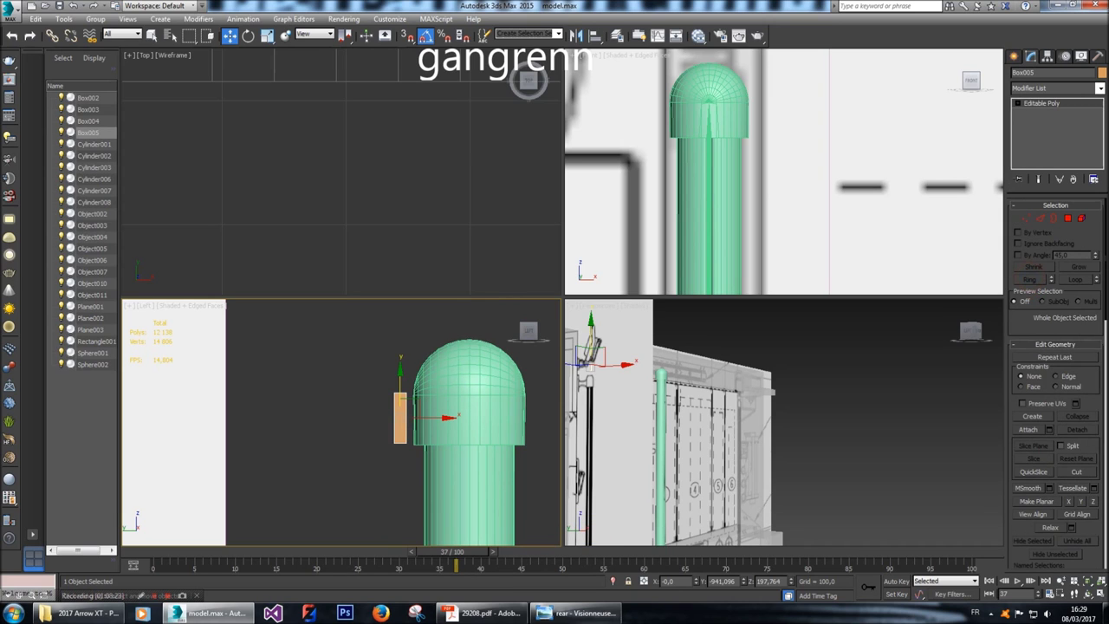
Select four of the box's vertices and shift them slightly left.
left_click(1026, 218)
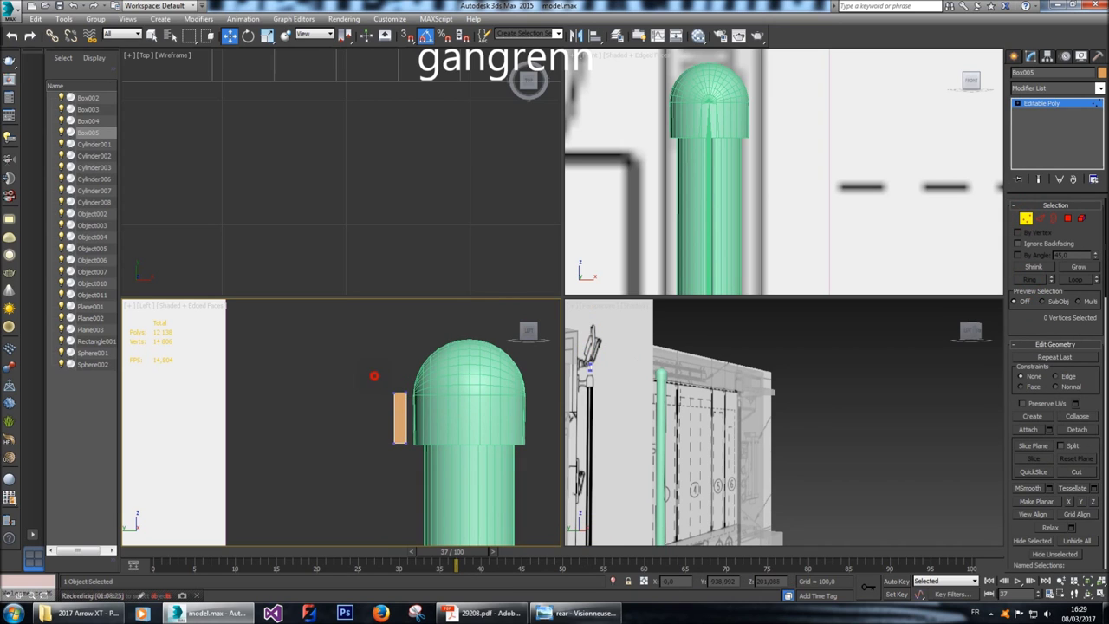
left_click_drag(402, 453, 401, 453)
scroll(406, 431, "up", 2)
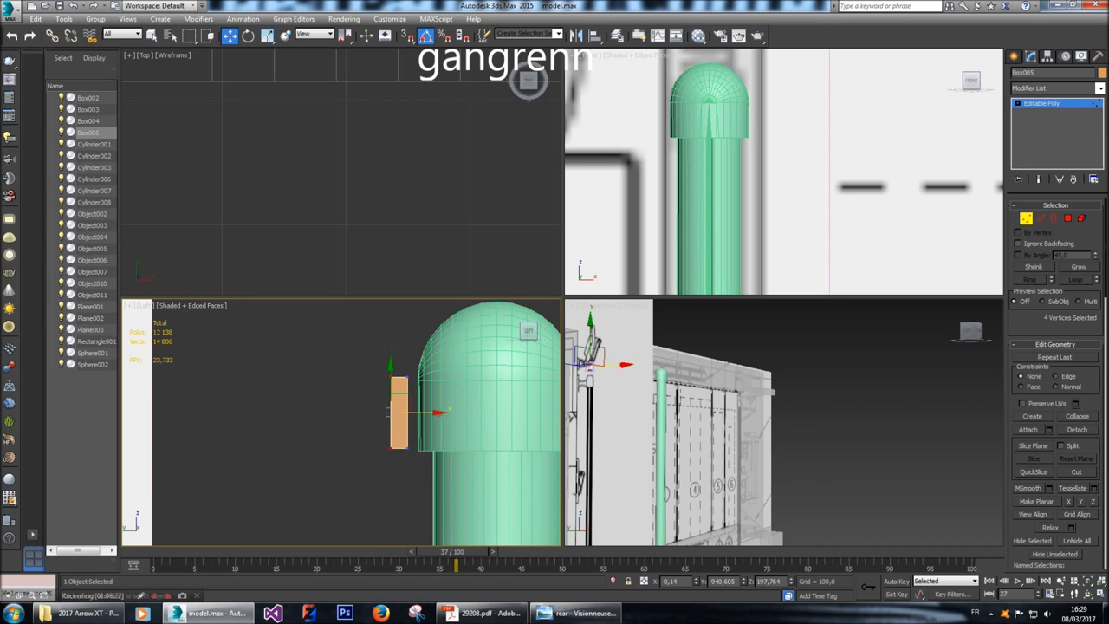
mouse_move(387, 412)
left_mouse_down()
mouse_move(437, 412)
mouse_move(418, 413)
left_mouse_up()
key("4")
scroll(783, 172, "down", 3)
scroll(784, 171, "down", 3)
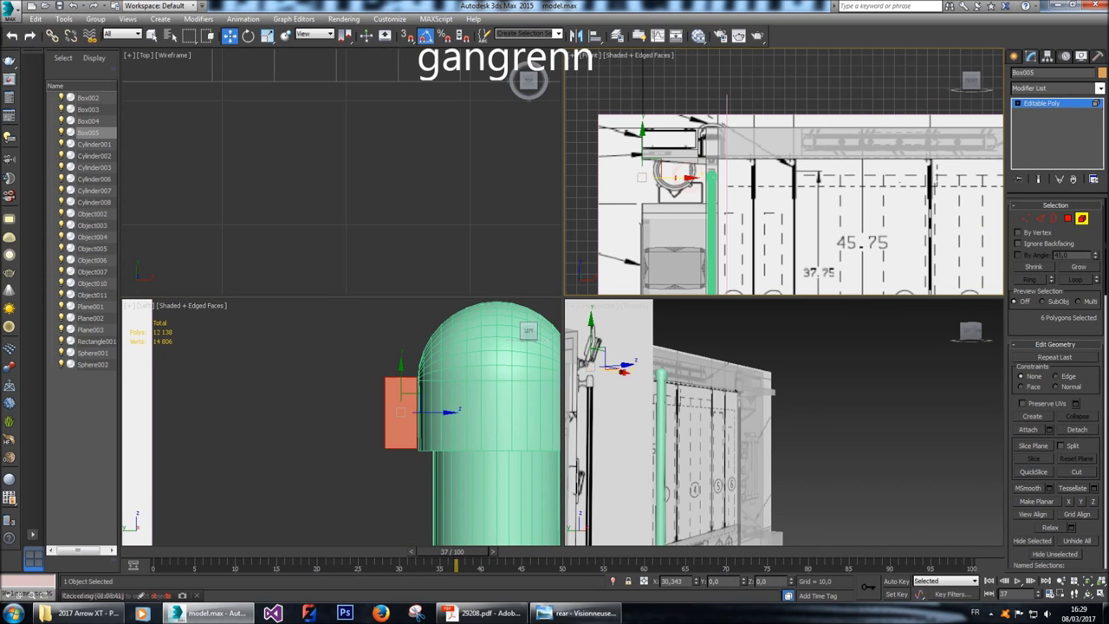
scroll(324, 217, "down", 3)
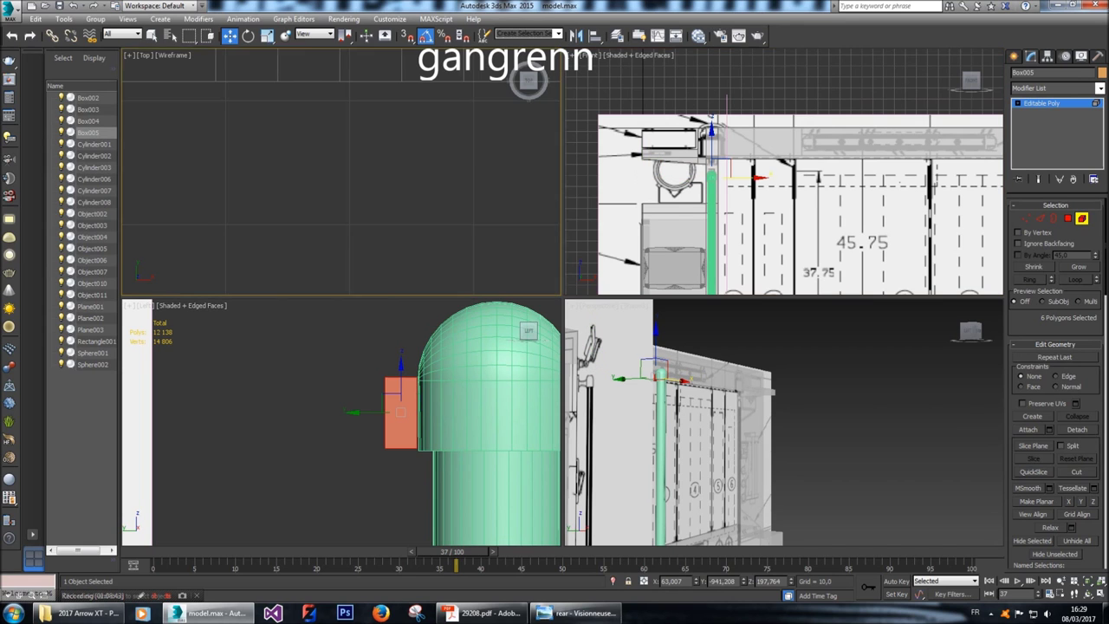
scroll(324, 217, "down", 2)
scroll(324, 254, "up", 4)
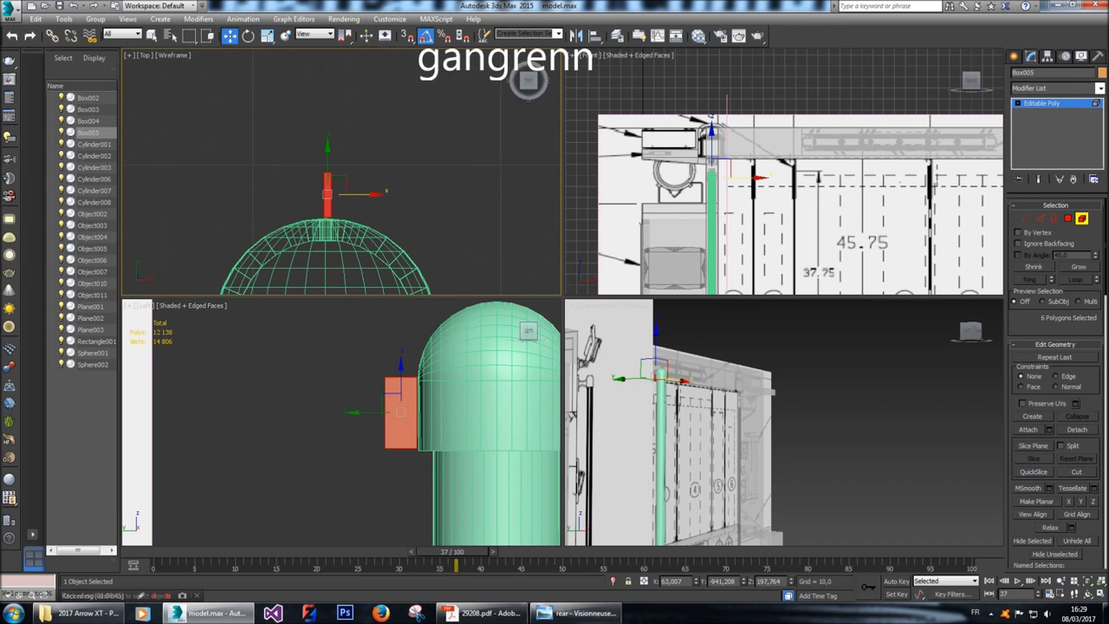
In the top view, slide the box left along X and nudge it along negative Y.
key("1")
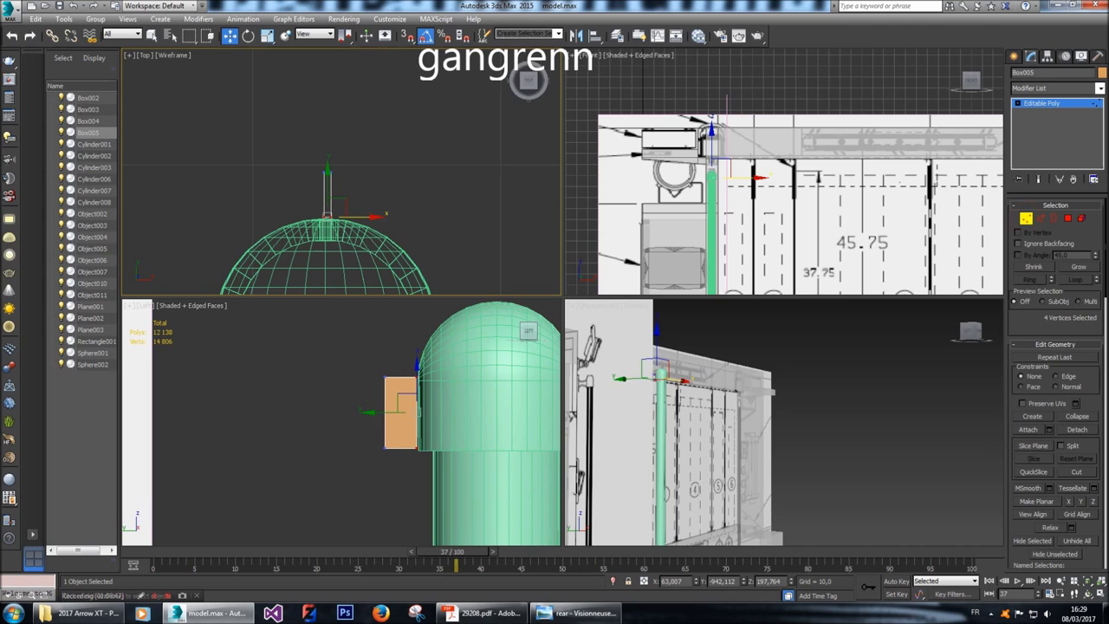
left_click_drag(347, 217, 406, 193)
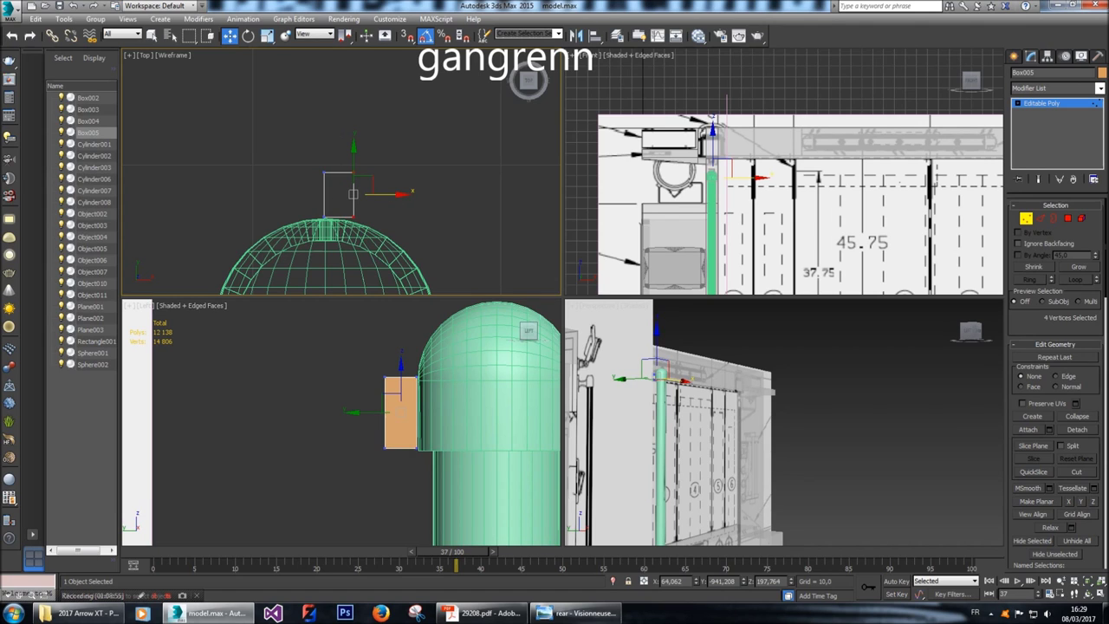
key("4")
left_click_drag(387, 194, 372, 194)
left_click_drag(323, 148, 323, 152)
left_click_drag(369, 198, 369, 197)
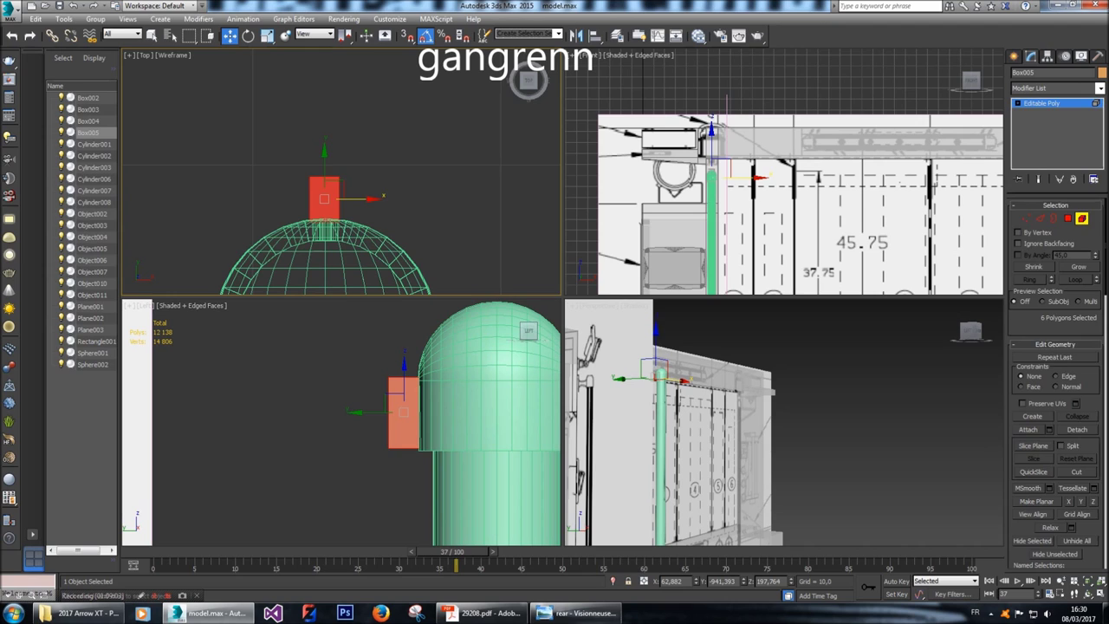
In the side view, move the box's end vertices to stretch it into a longer, flatter bar.
key("1")
middle_click(352, 360)
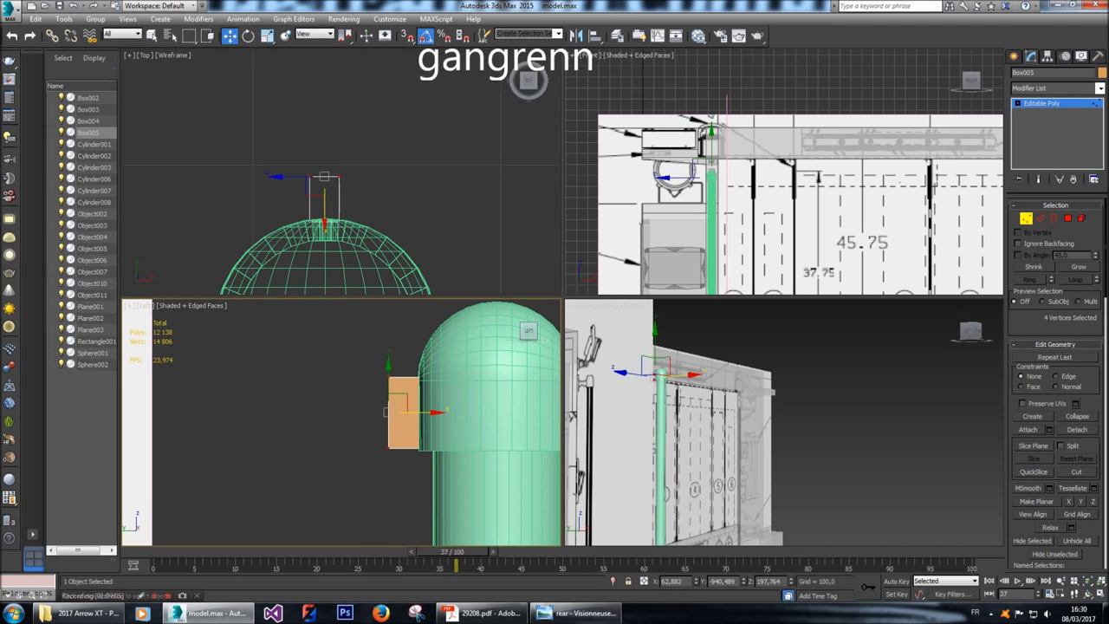
left_click_drag(387, 412, 371, 412)
left_click_drag(344, 354, 373, 409)
key("ctrl+z")
left_click_drag(354, 369, 427, 391)
left_click_drag(396, 325, 396, 363)
left_click_drag(339, 391, 396, 433)
left_click(324, 123)
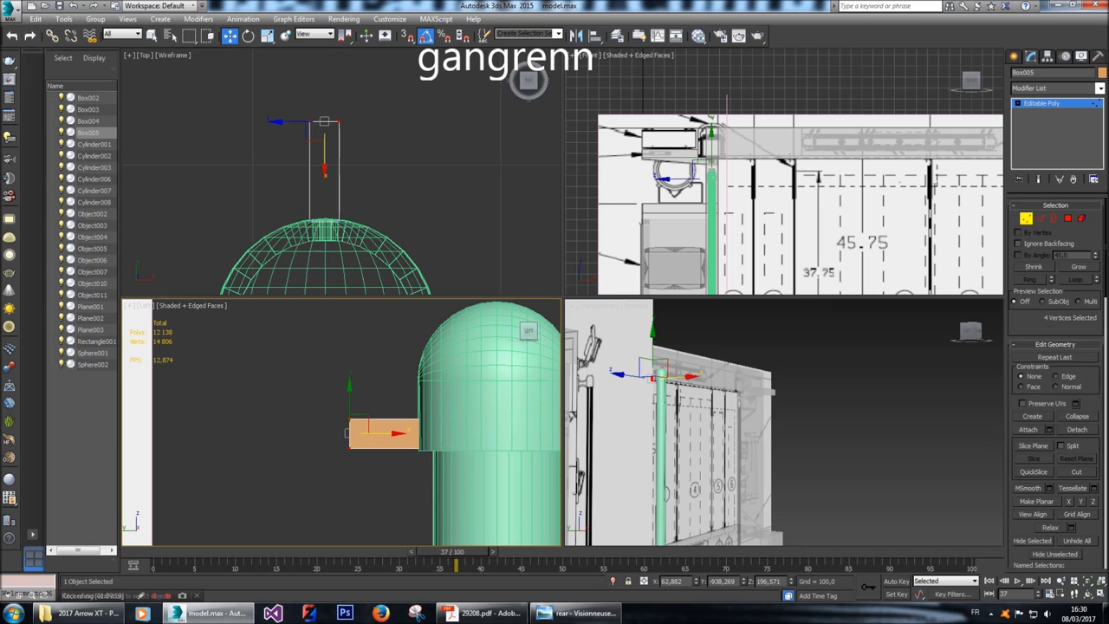
key("4")
middle_click_drag(745, 416, 771, 403, "alt")
Extrude the bar's outer end face outward with a reduced height.
scroll(771, 403, "up", 5)
scroll(702, 424, "up", 8)
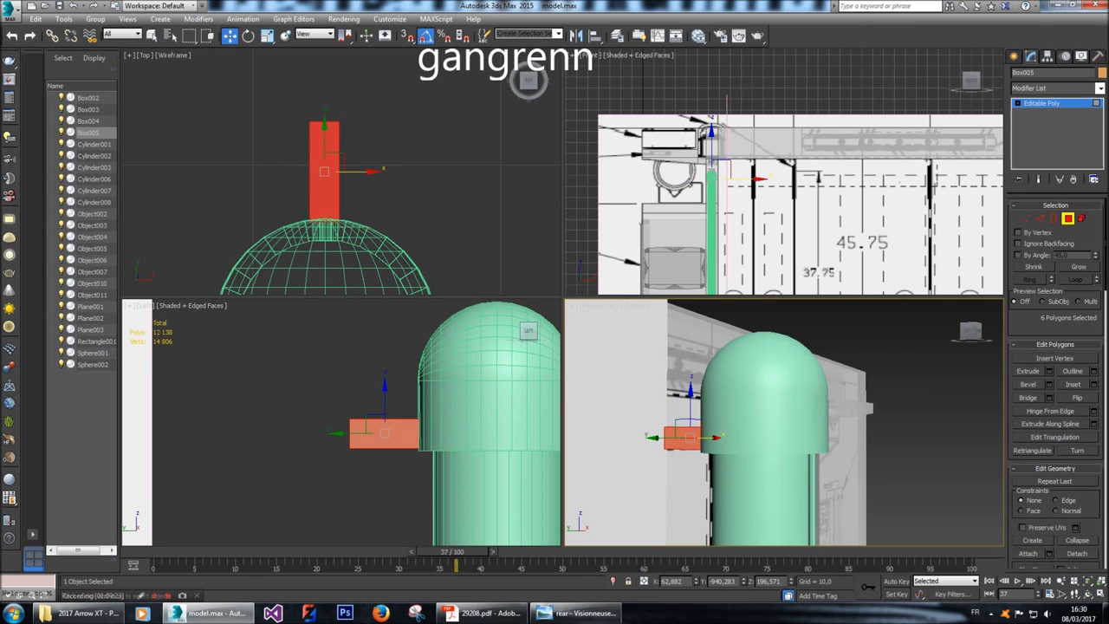
left_click(672, 447)
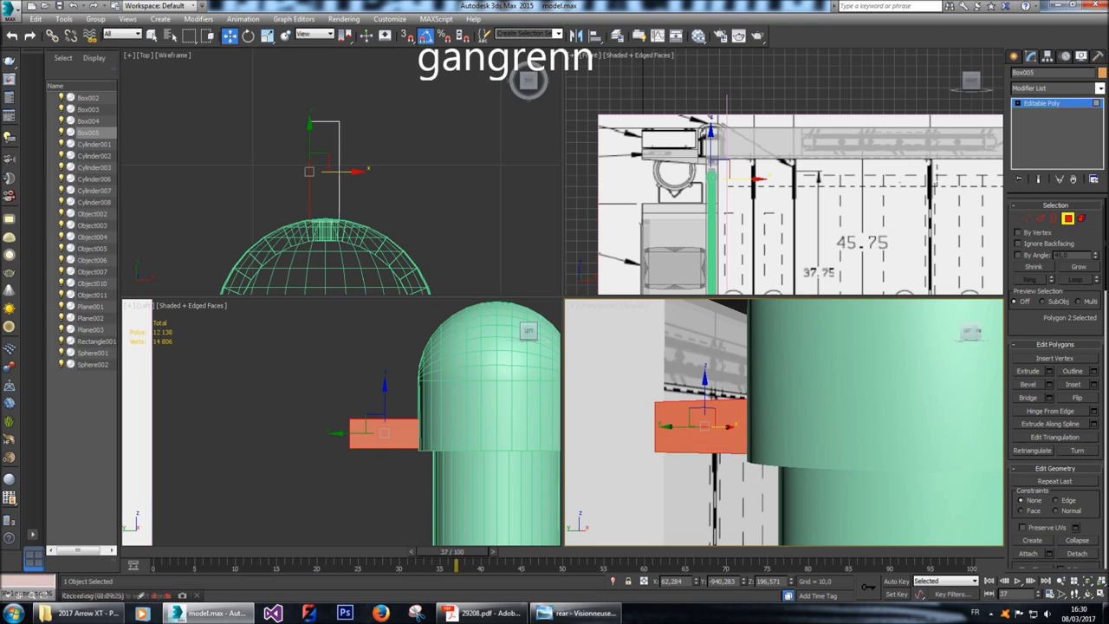
scroll(702, 424, "up", 6)
scroll(702, 425, "down", 5)
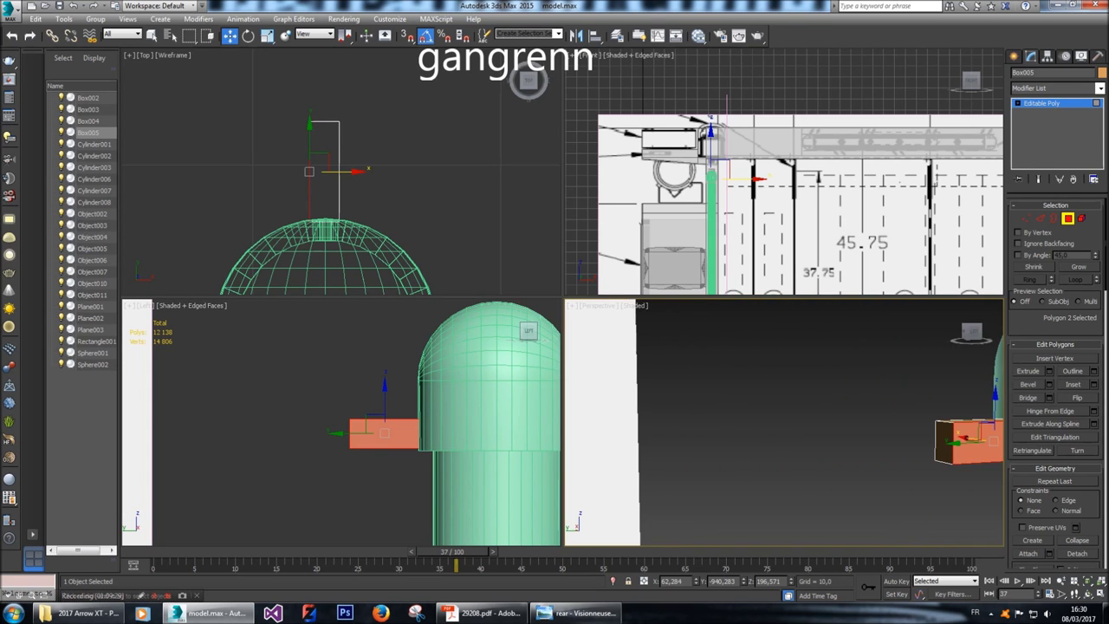
left_click(941, 443)
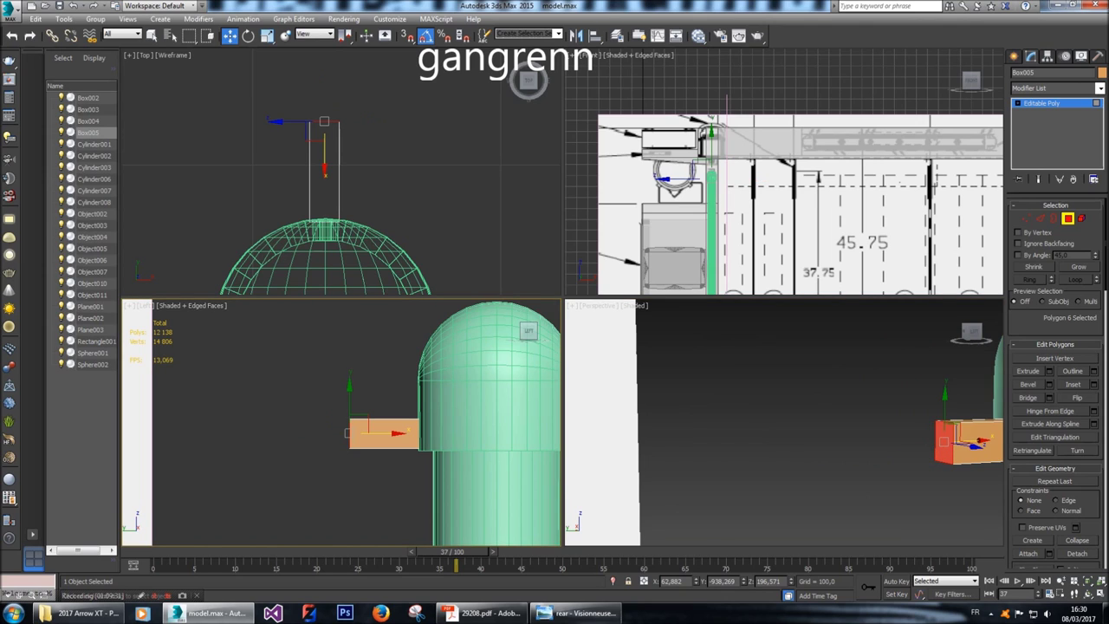
key("shift+e")
left_click_drag(349, 444, 350, 468)
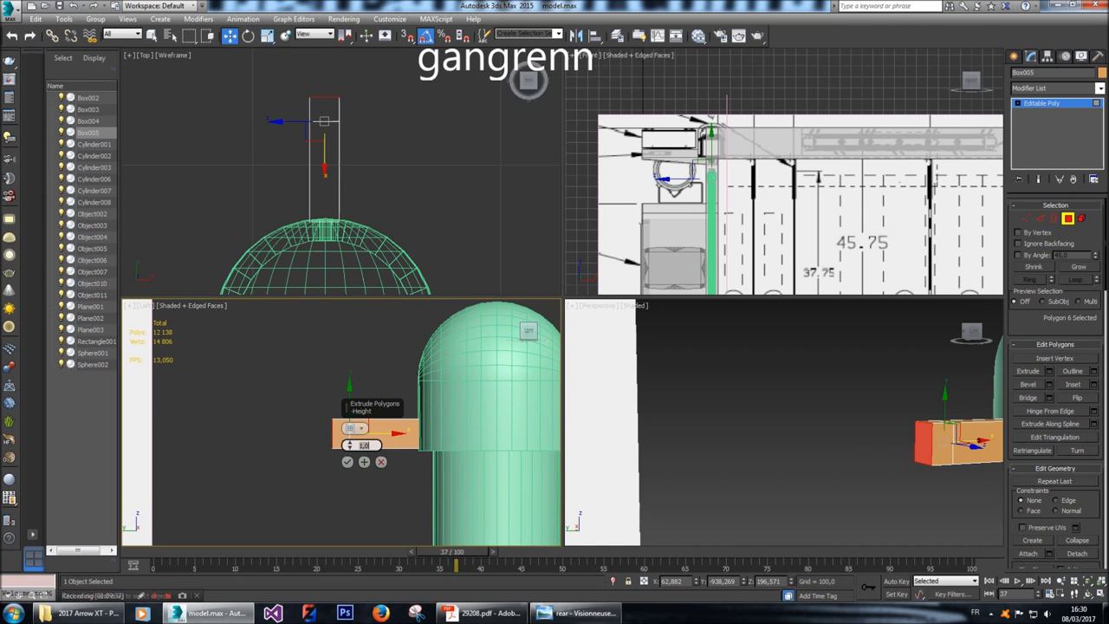
left_click(348, 462)
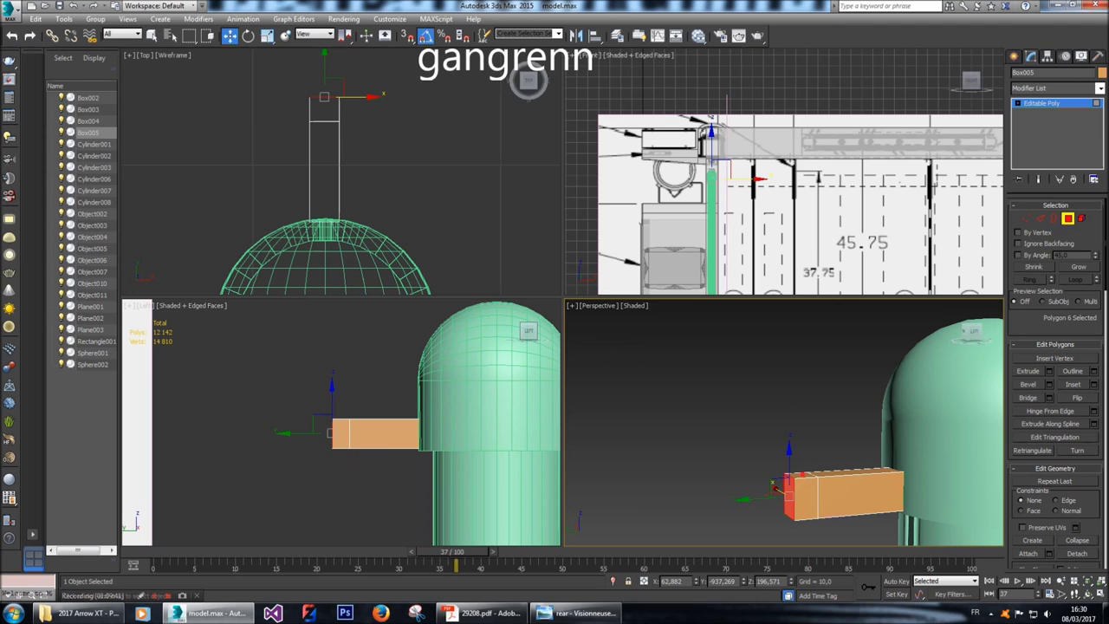
Extrude the new end face upward into a column with height 3.
left_click(819, 481)
right_click(388, 420)
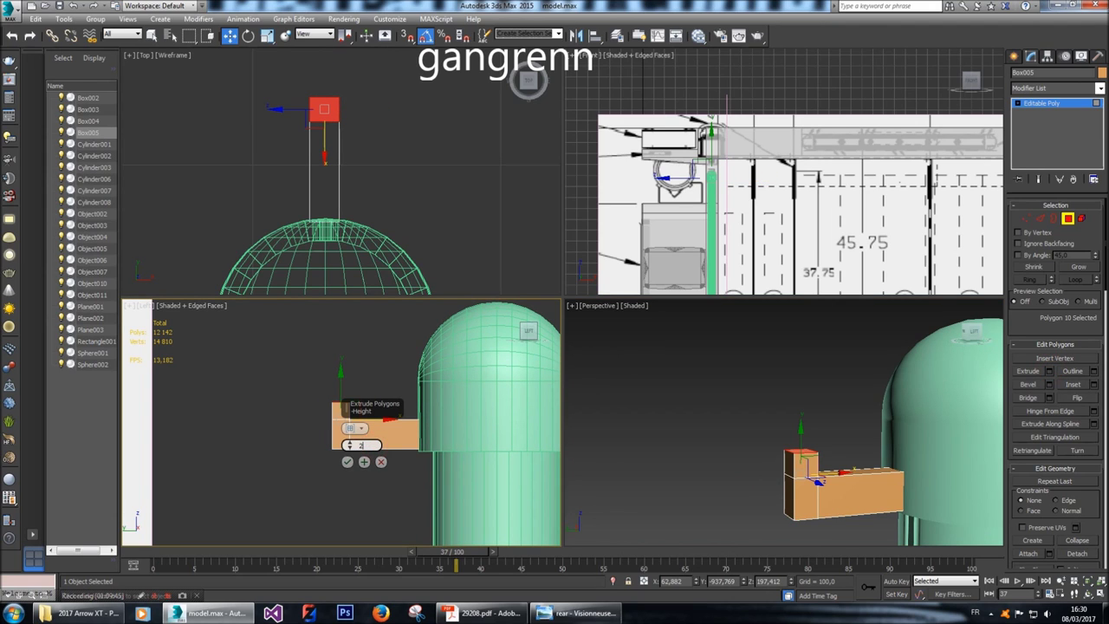
type("0")
key("Return")
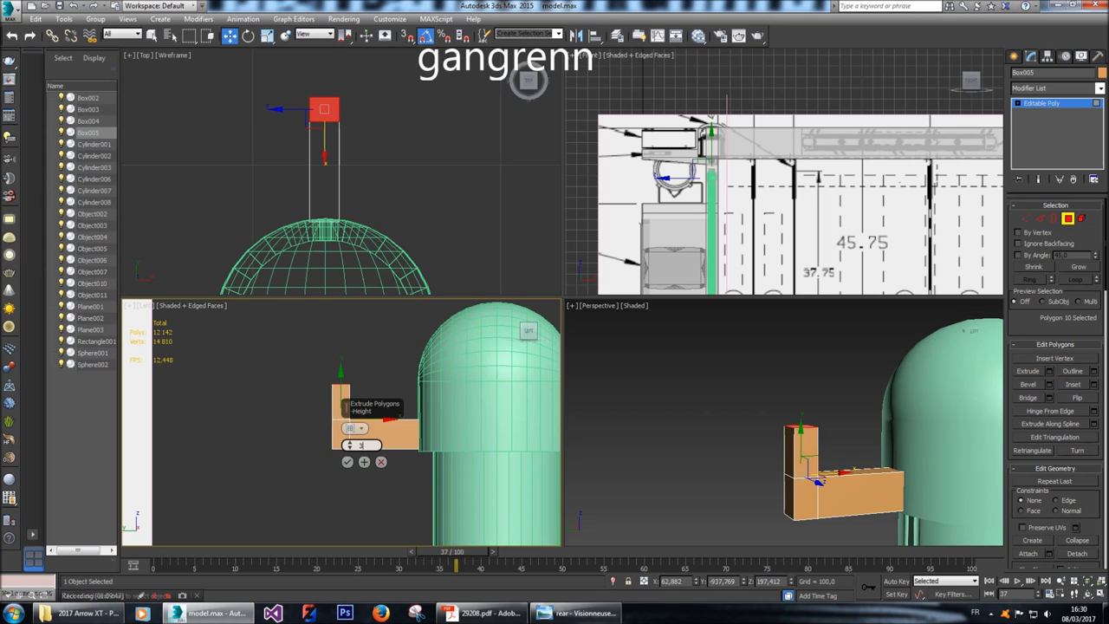
type("3")
key("Return")
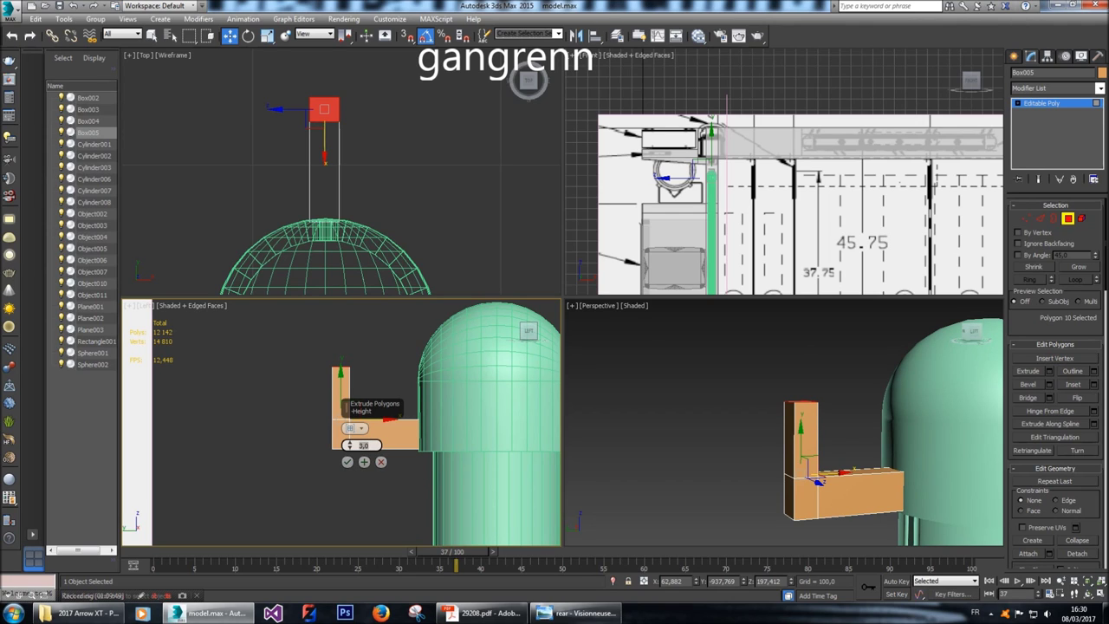
left_click(346, 461)
Lengthen the column by moving its vertices, then nudge the whole bracket along X.
key("1")
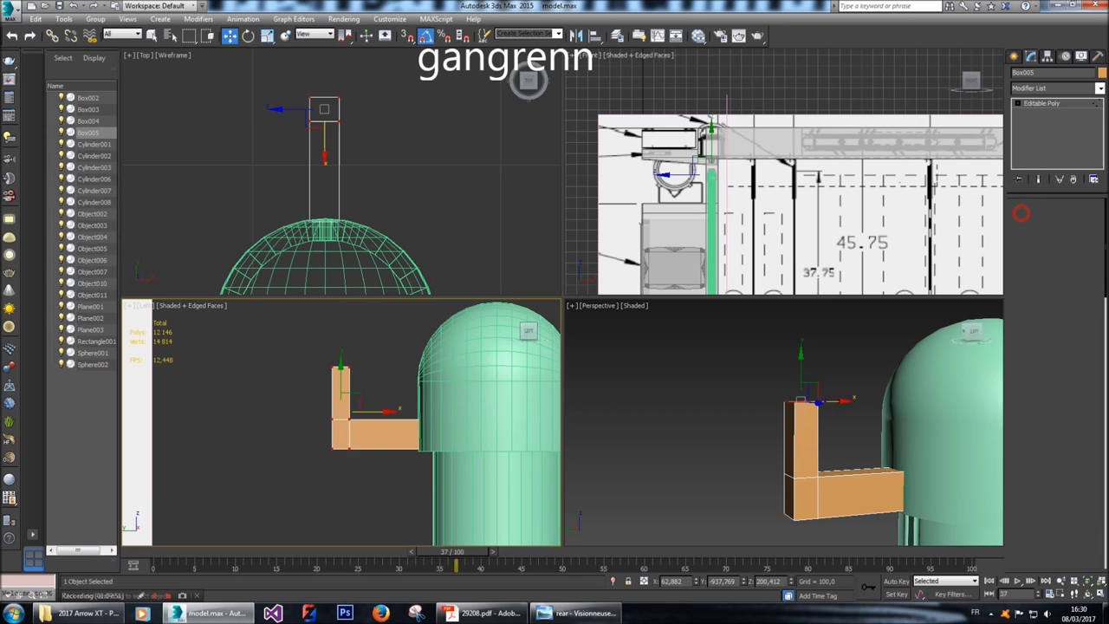
left_click_drag(315, 244, 314, 244)
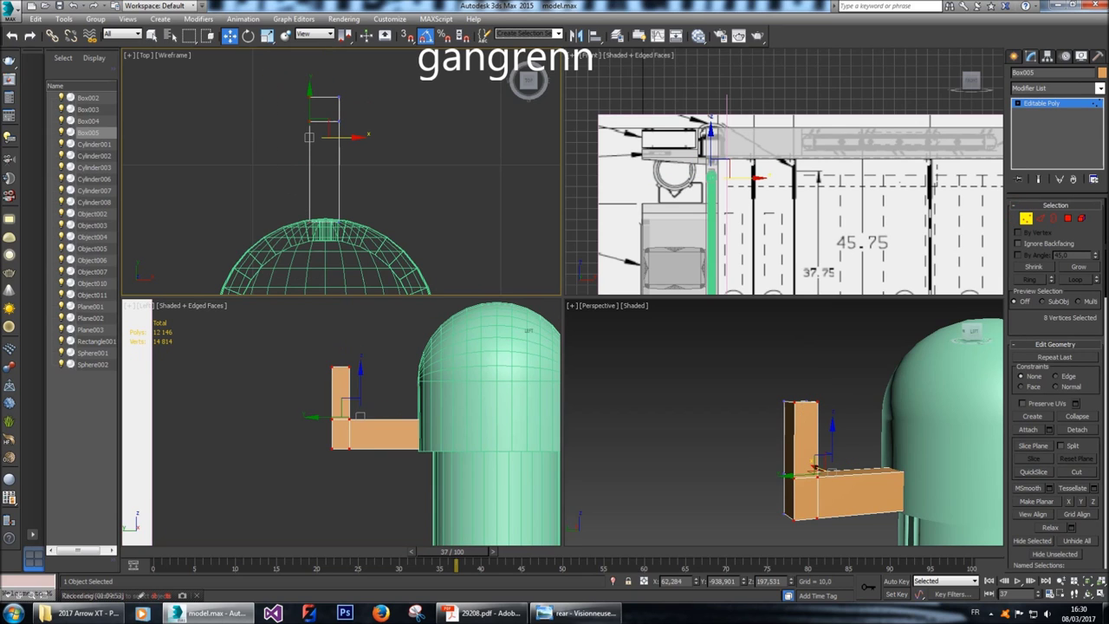
left_click_drag(309, 136, 390, 136)
key("4")
key("ctrl+a")
left_click_drag(372, 132, 370, 134)
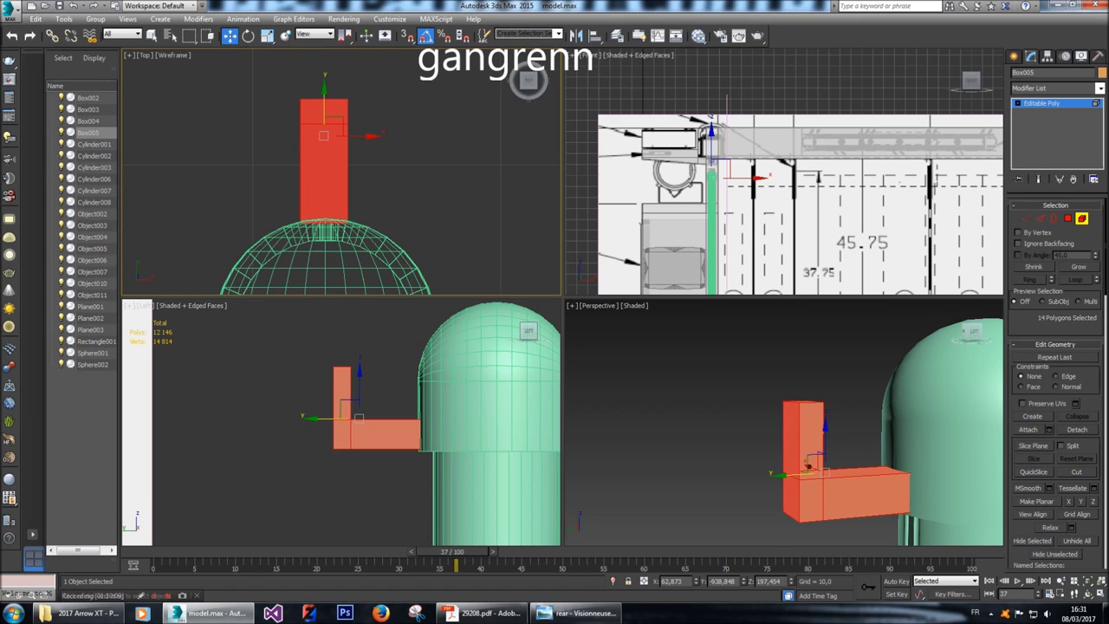
Frame the bracket in perspective and extrude the column's top face downward.
key("2")
left_click(624, 391)
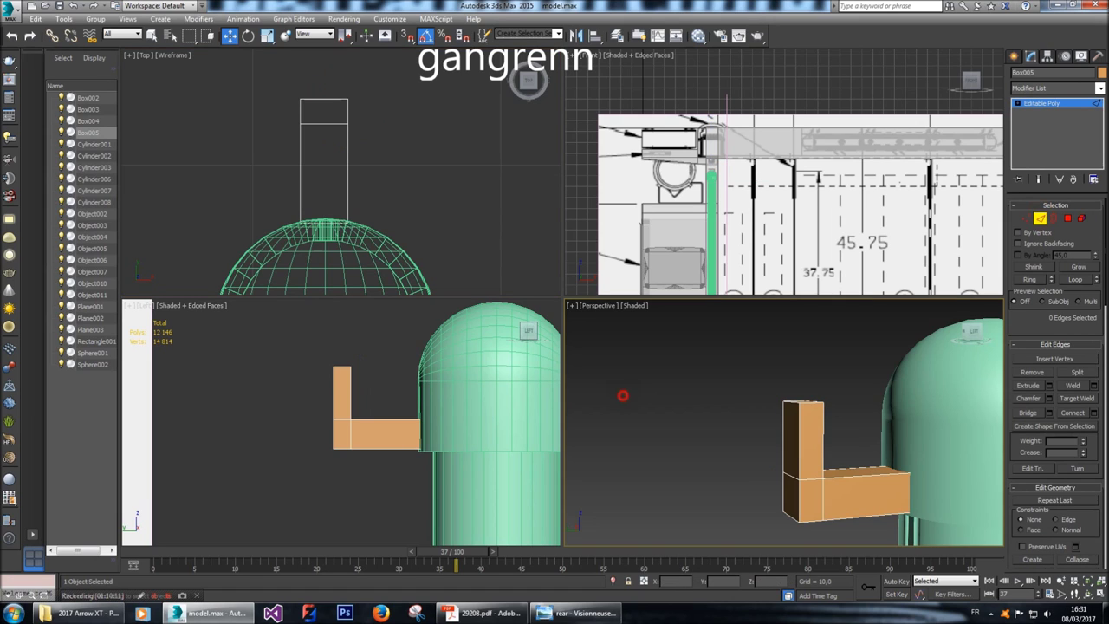
scroll(785, 425, "up", 5)
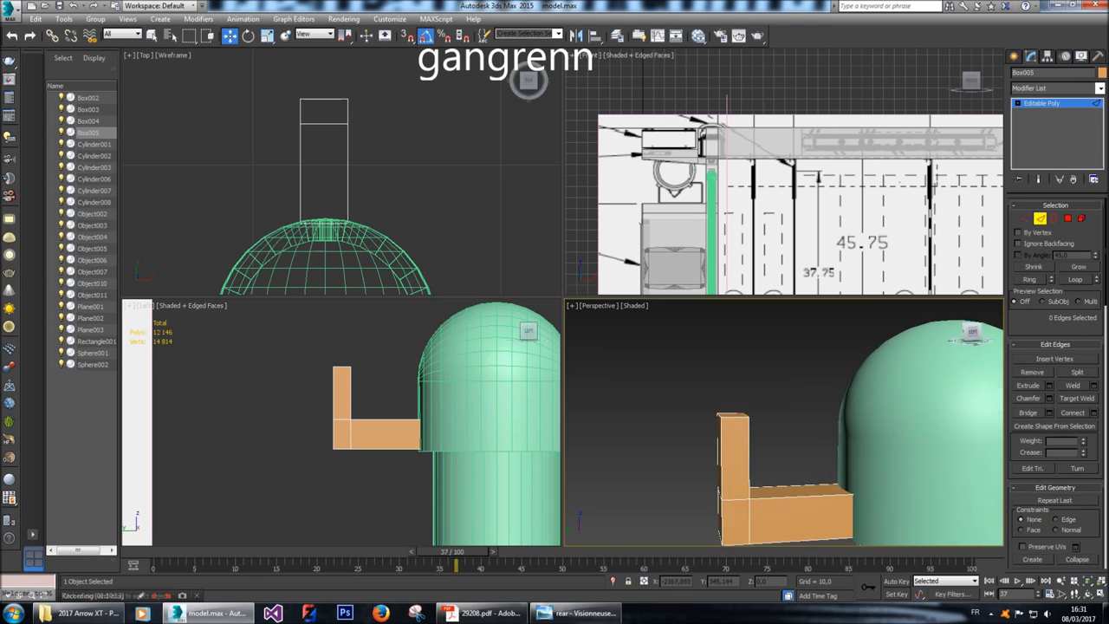
left_click(630, 486)
scroll(658, 433, "up", 10)
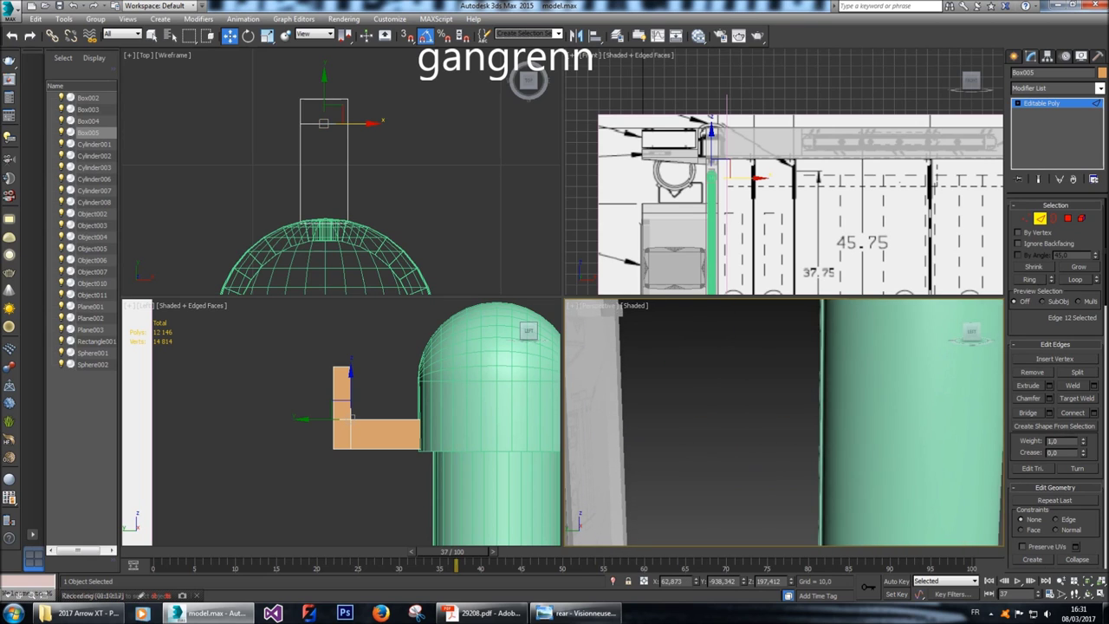
key("z")
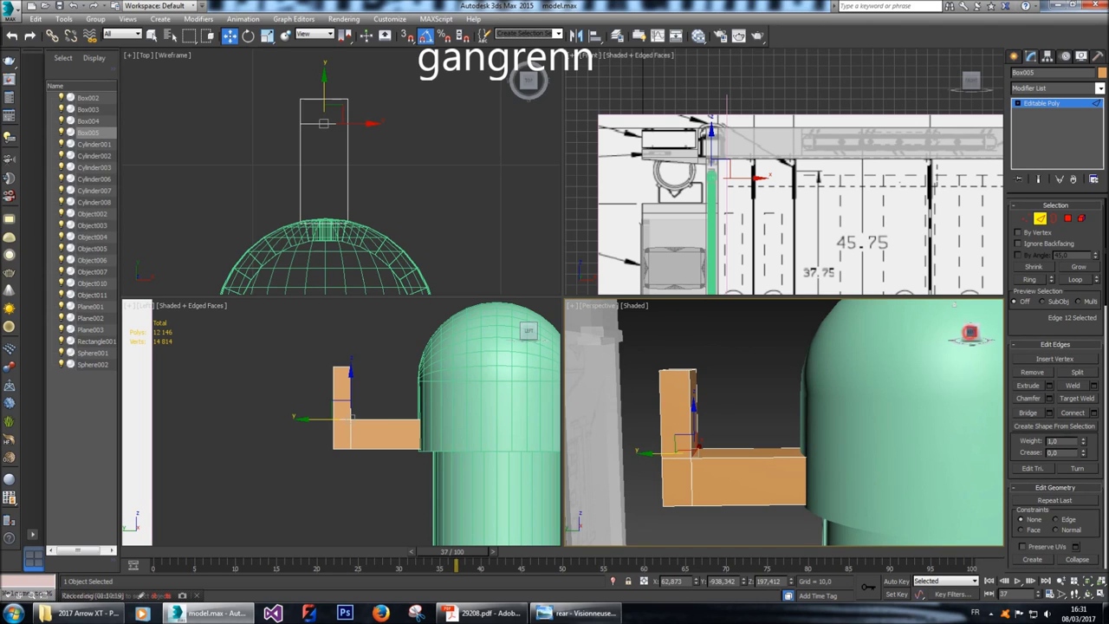
left_click(970, 332)
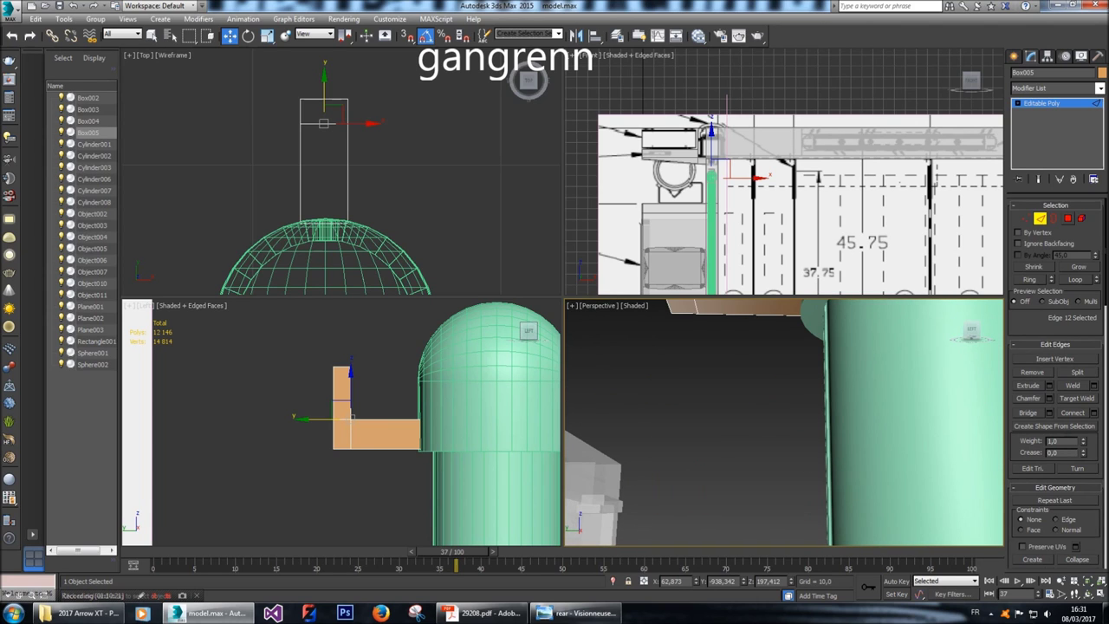
key("4")
left_click(682, 309)
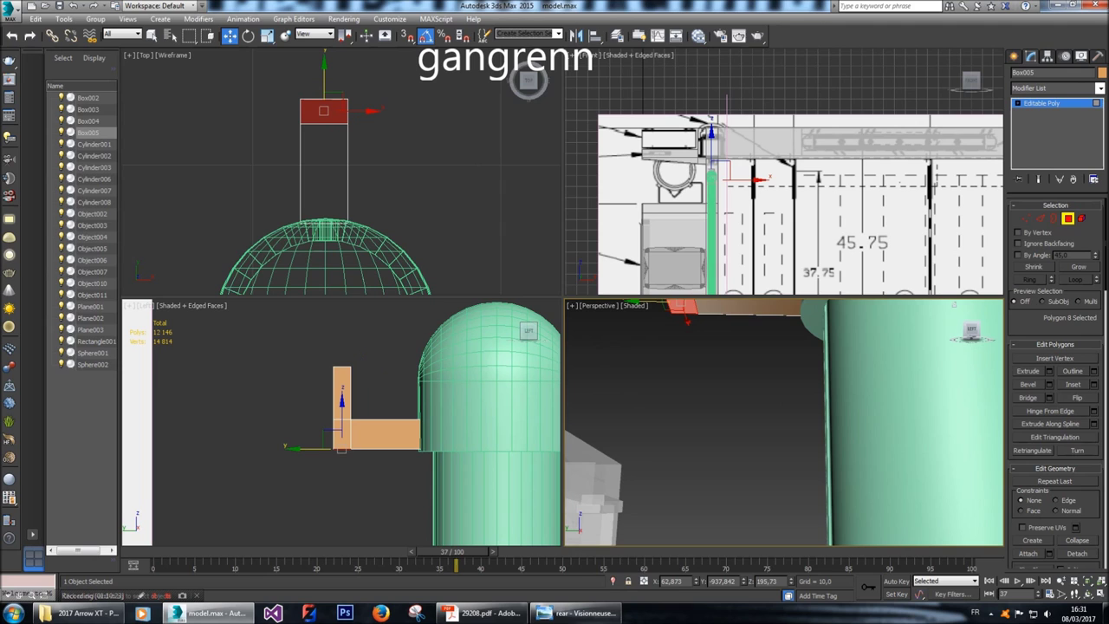
key("shift+e")
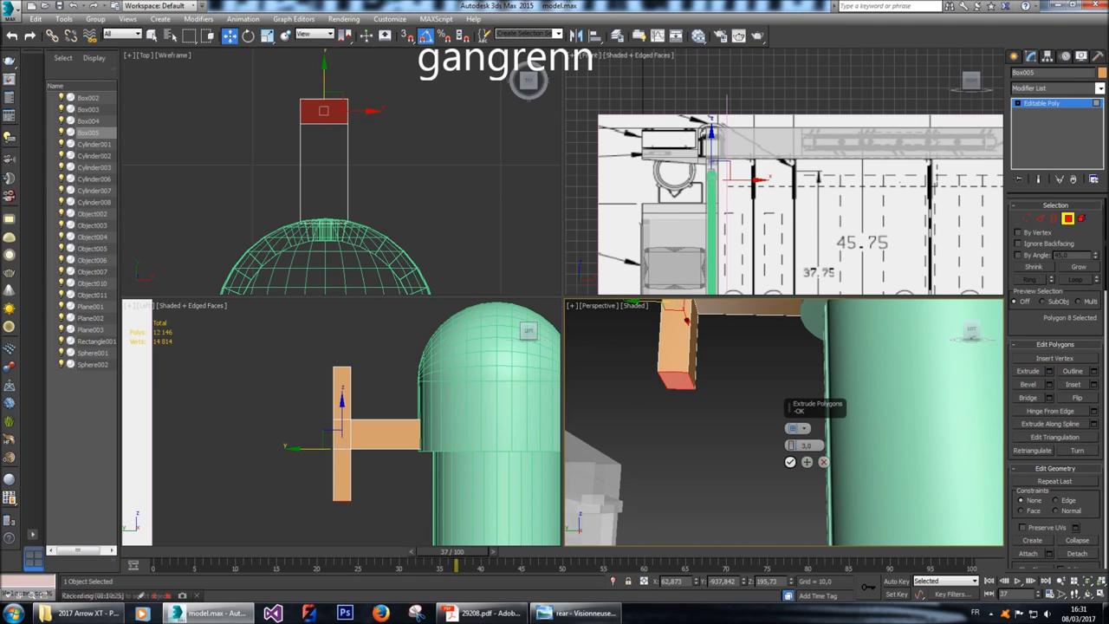
left_click(790, 462)
Select the bracket's edges and turn off edged-faces display in the perspective view.
mouse_move(780, 424)
middle_mouse_down("alt")
mouse_move(763, 407)
mouse_move(759, 416)
mouse_move(772, 407)
middle_mouse_up("alt")
left_click(1040, 218)
left_click(652, 372)
middle_click_drag(780, 425, 745, 398, "alt")
key("F4")
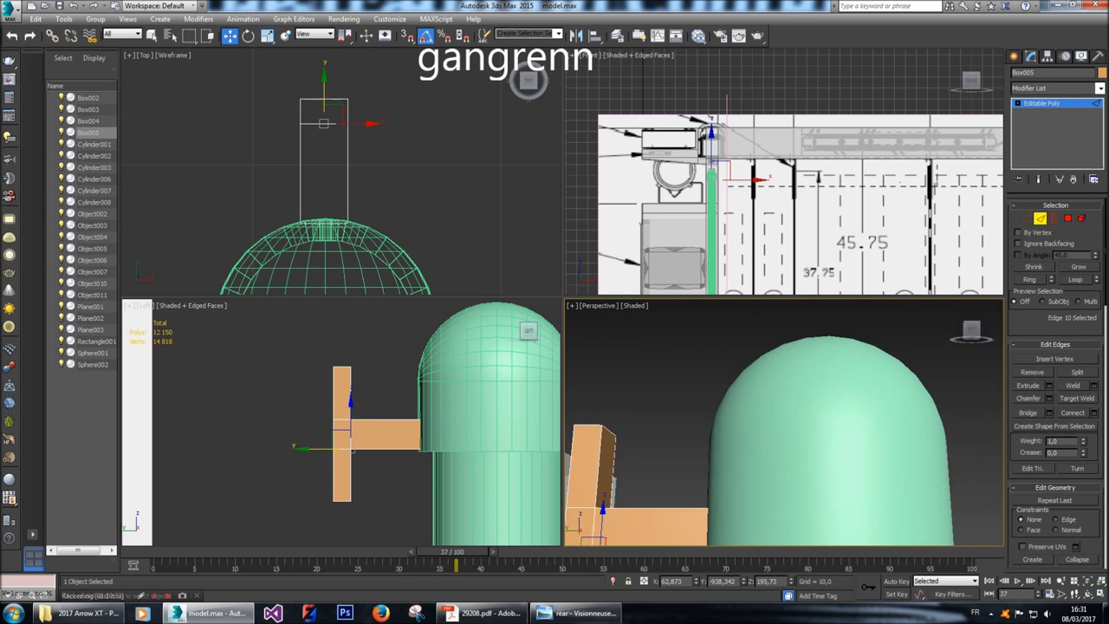
left_click(972, 330)
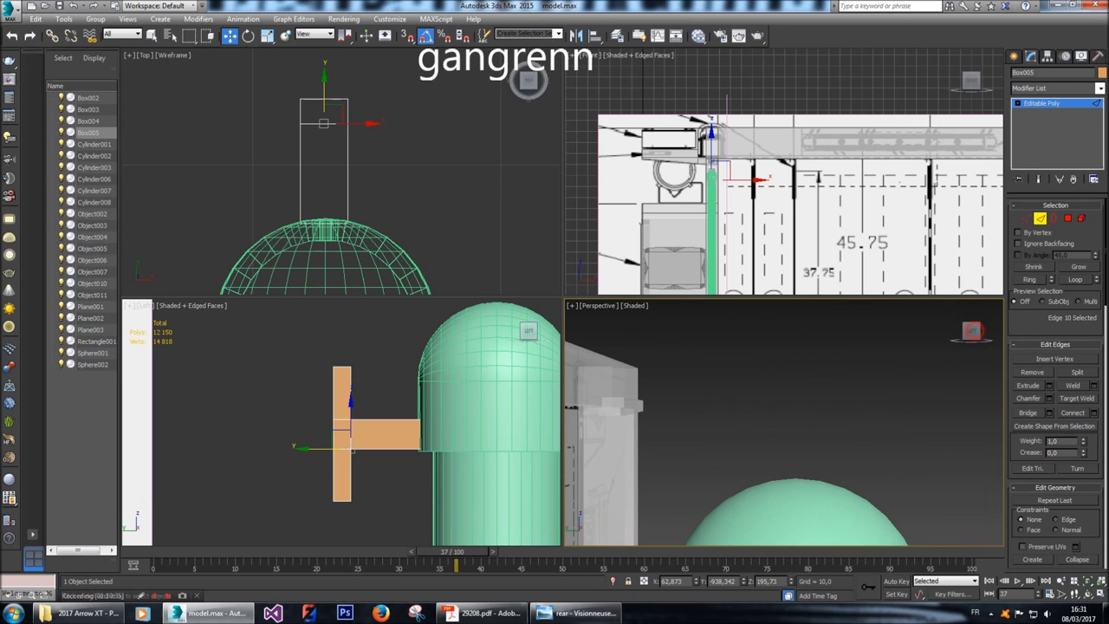
Chamfer the two inner corner edges with 4 segments, trying an amount of 1,5.
left_click(635, 493)
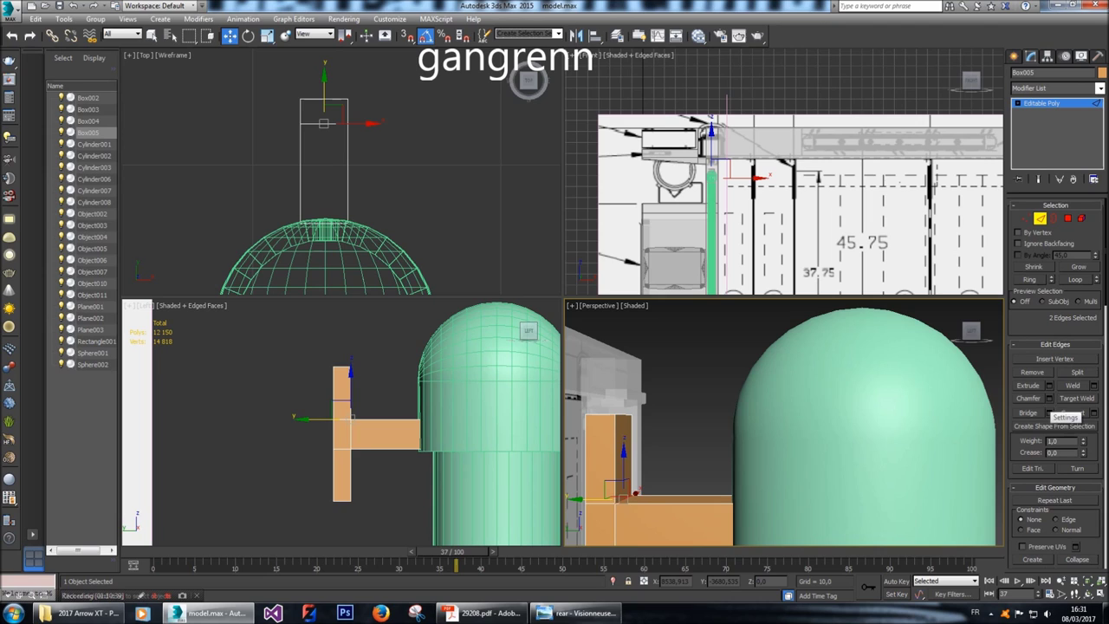
left_click(1050, 398)
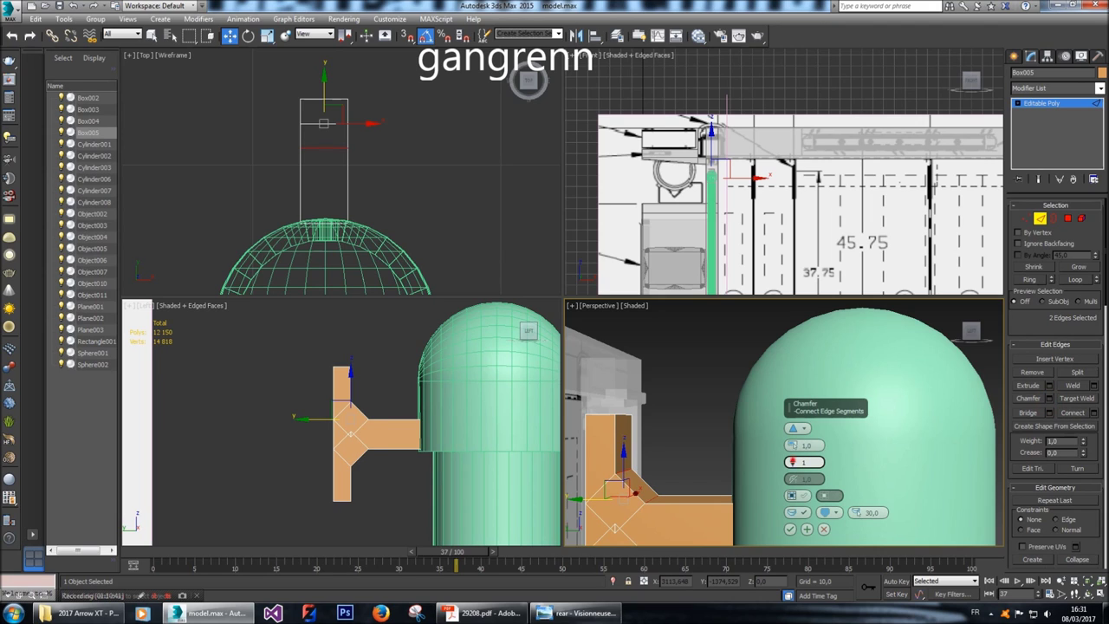
left_click_drag(791, 462, 791, 449)
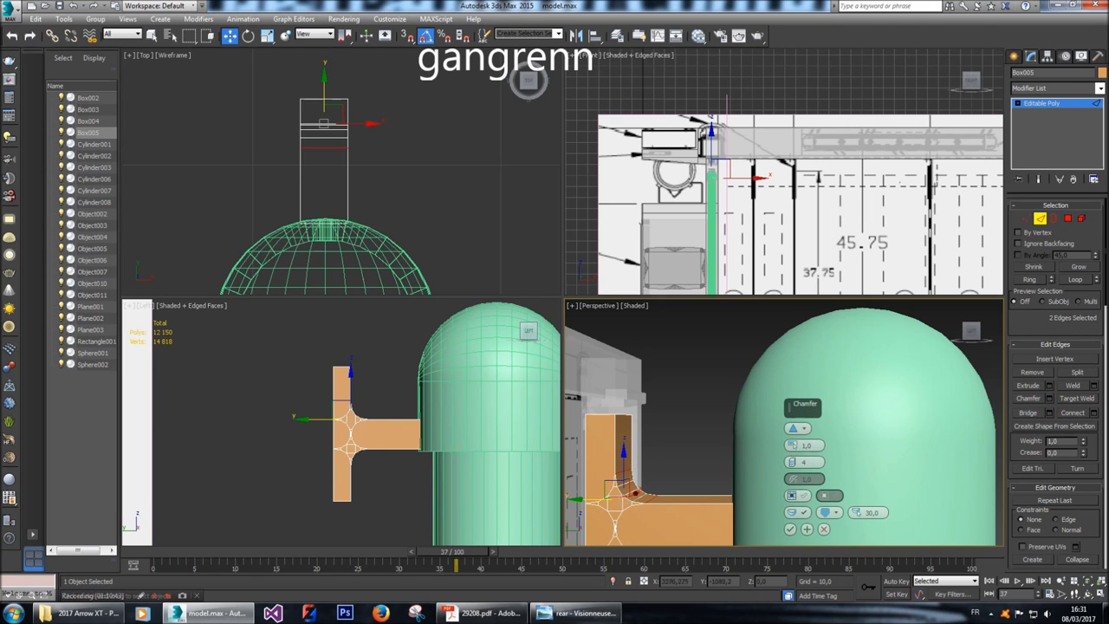
double_click(806, 444)
type("1,5")
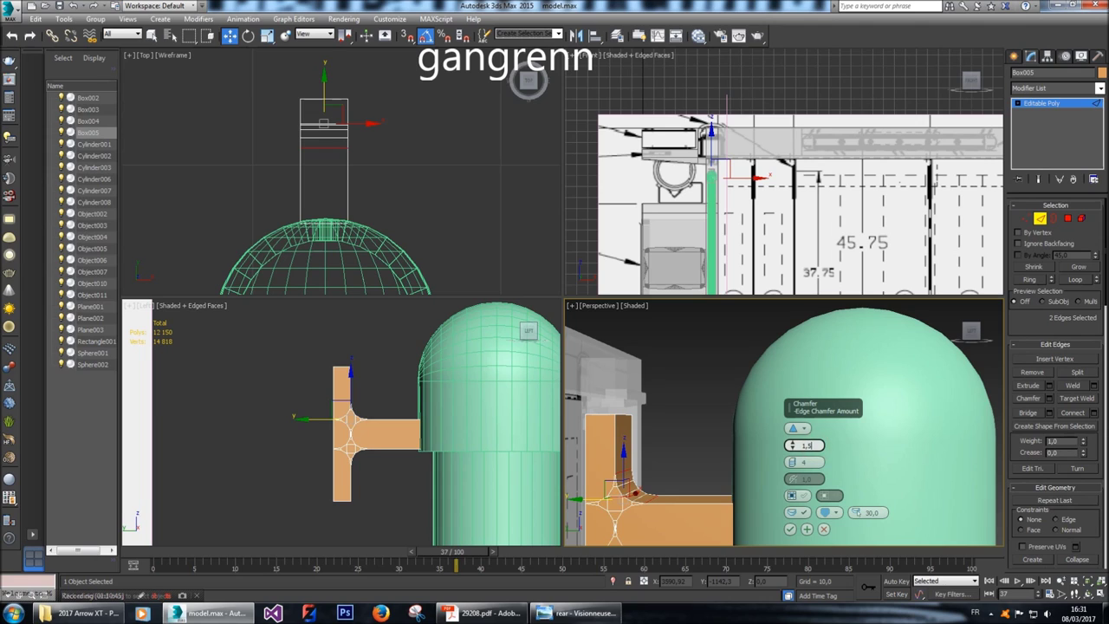
key("Return")
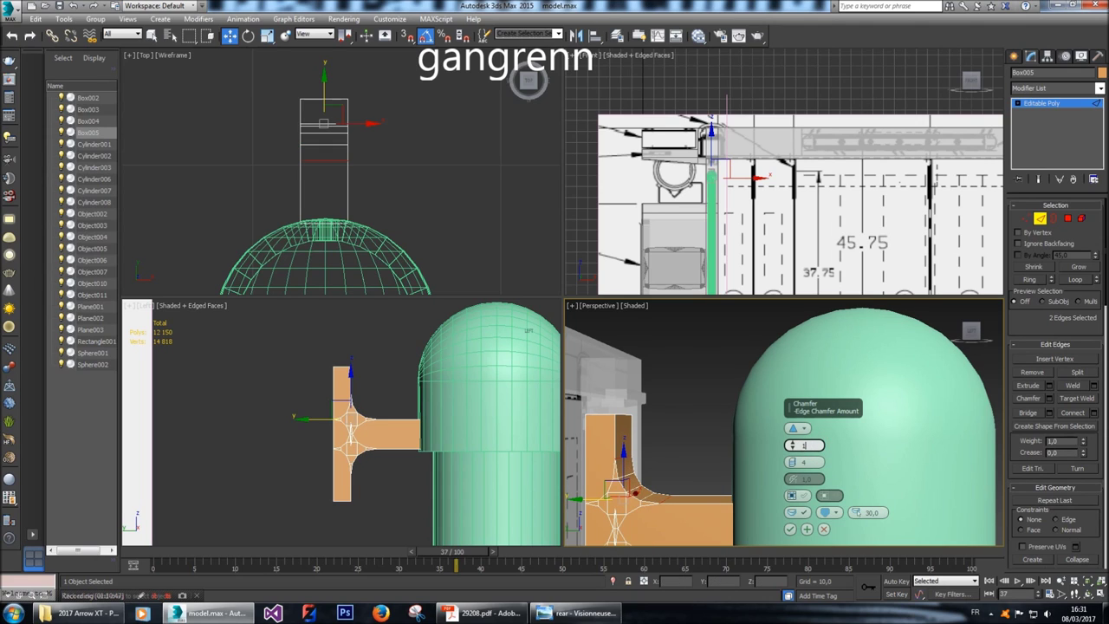
Test chamfer amounts 2 and 1,5, settle on 1,0, and apply the chamfer.
type("1")
key("Return")
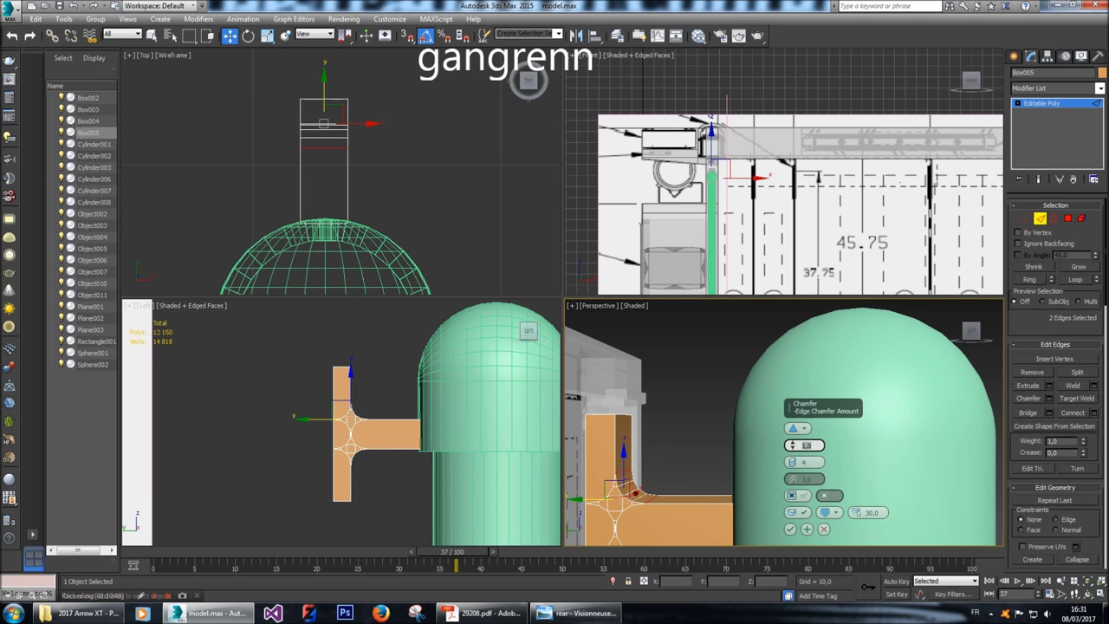
type("2")
key("Return")
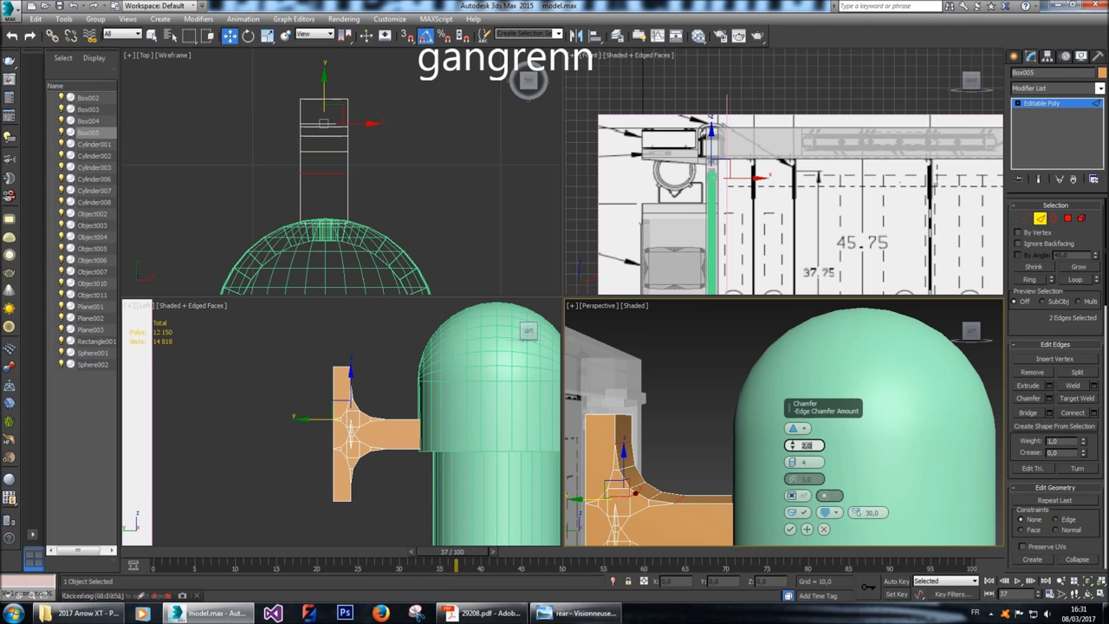
type("1,5")
key("Return")
type("1")
key("Return")
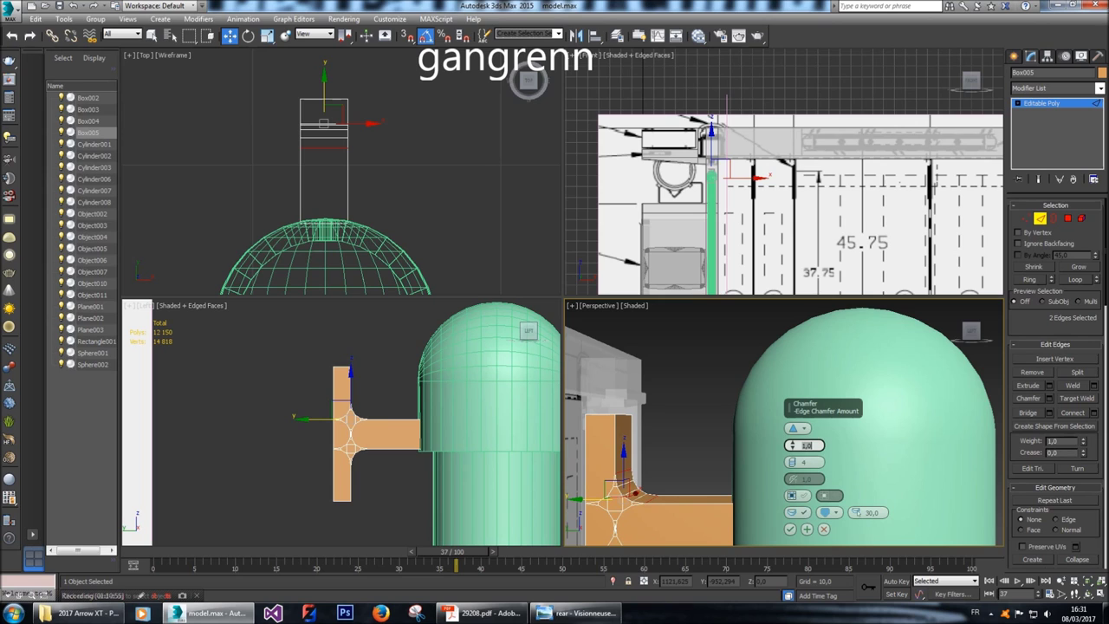
left_click(790, 528)
left_click(1026, 218)
left_click(299, 446)
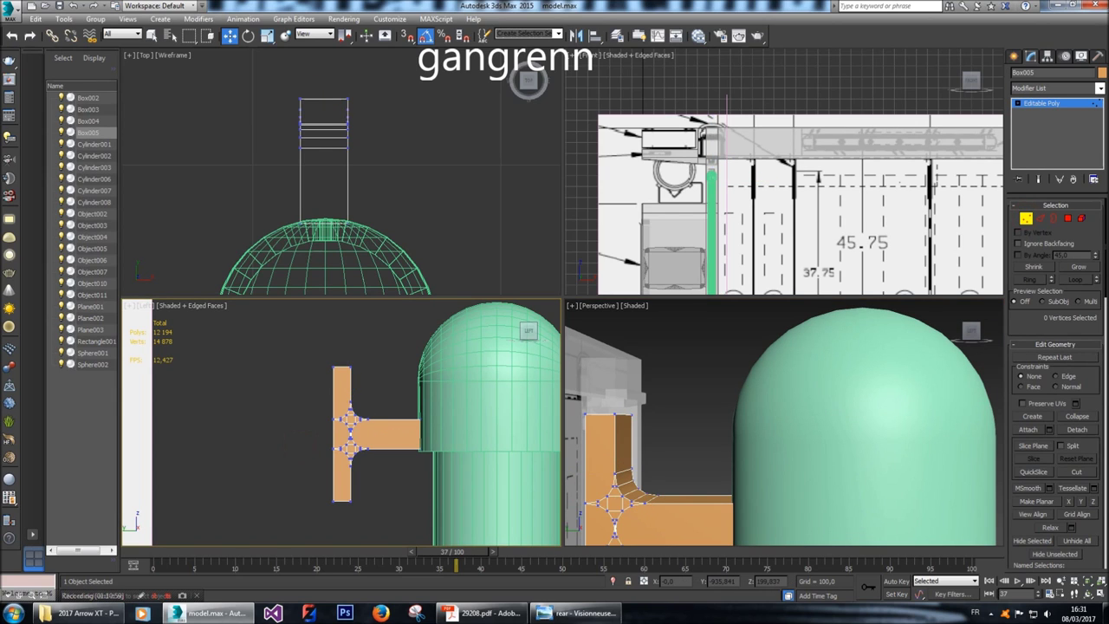
Undo the chamfer and shift the arm's vertices right to centre it on the upright.
key("ctrl+z")
left_click_drag(329, 381, 350, 423)
left_click_drag(305, 336, 309, 399)
left_click_drag(330, 505, 331, 504)
left_click_drag(330, 434, 337, 433)
Chamfer both inner corner edges of the T-joint and apply it.
key("2")
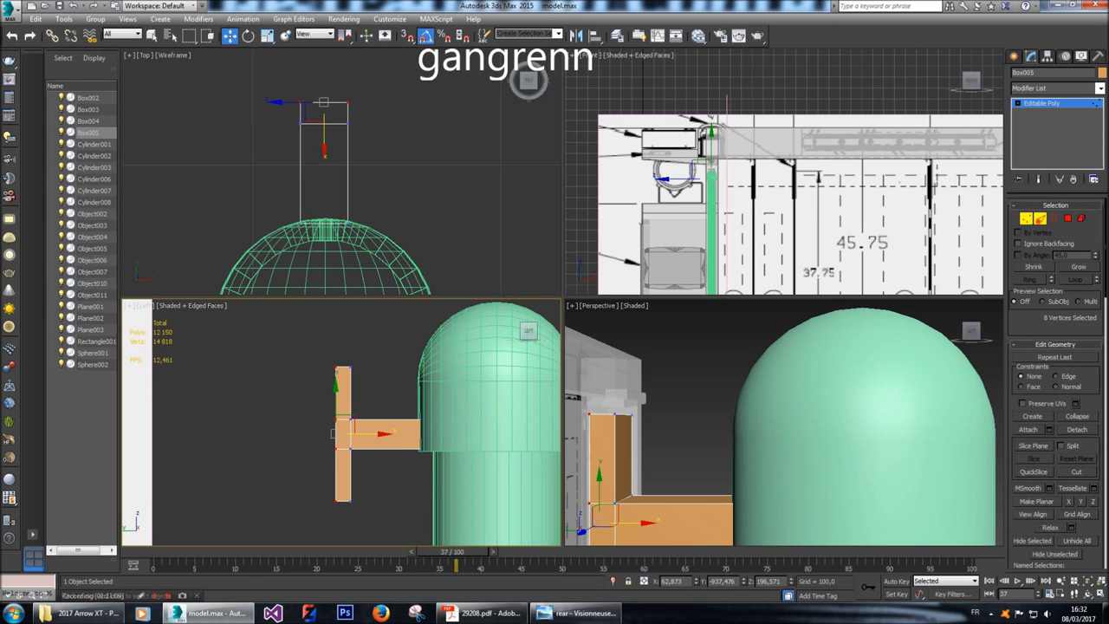
left_click(1049, 398)
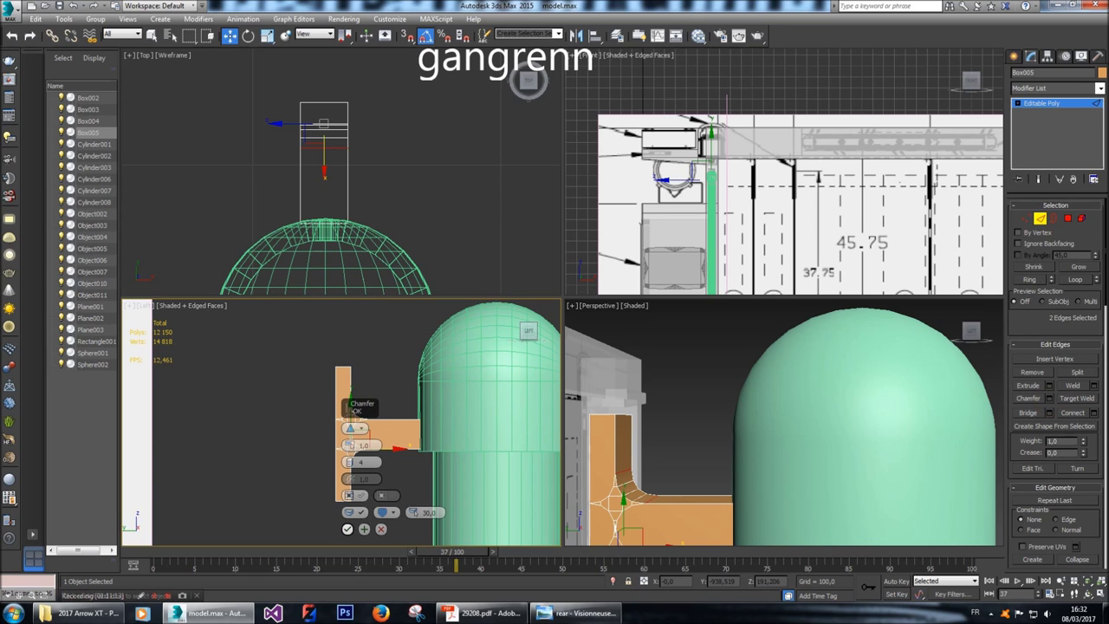
left_click(348, 529)
left_click(347, 384)
scroll(659, 390, "up", 5)
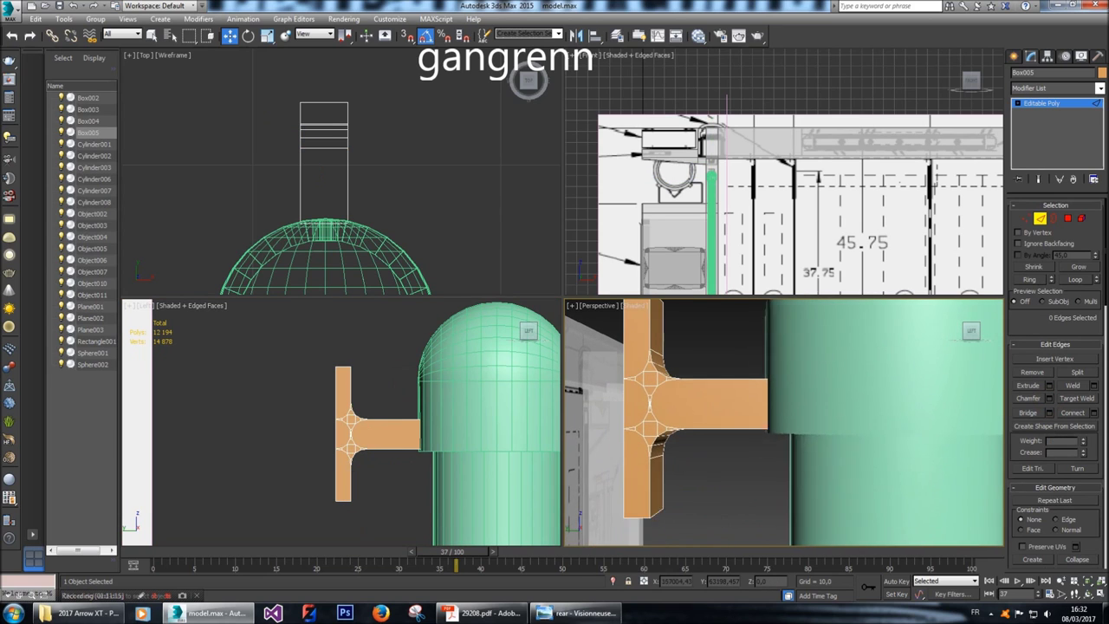
Select all of the bracket's polygons and raise the bracket slightly along Z.
key("4")
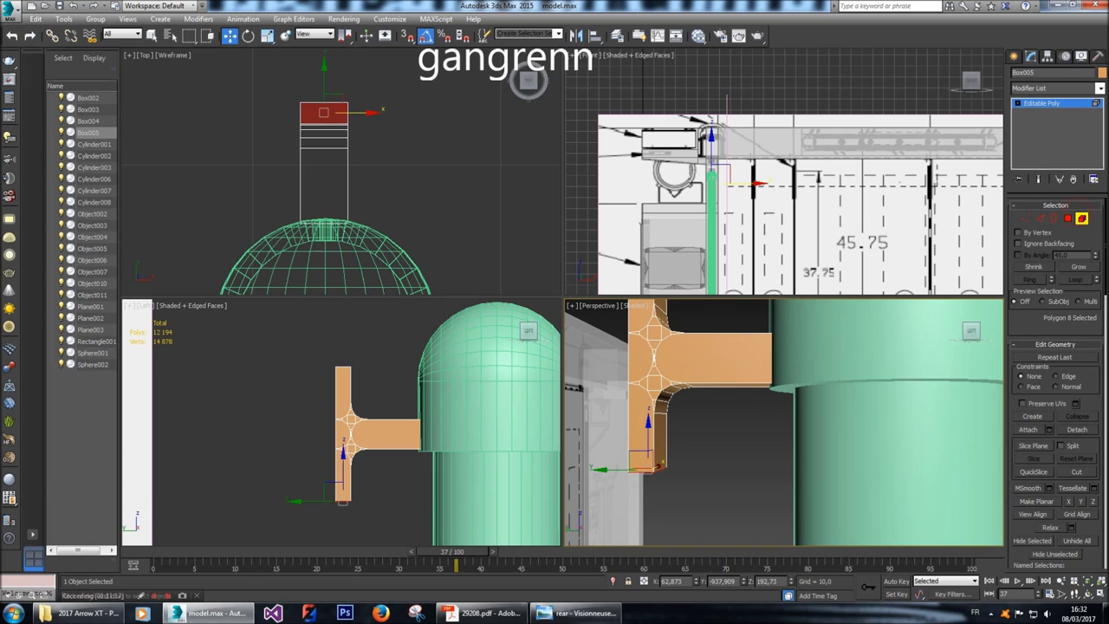
key("ctrl+a")
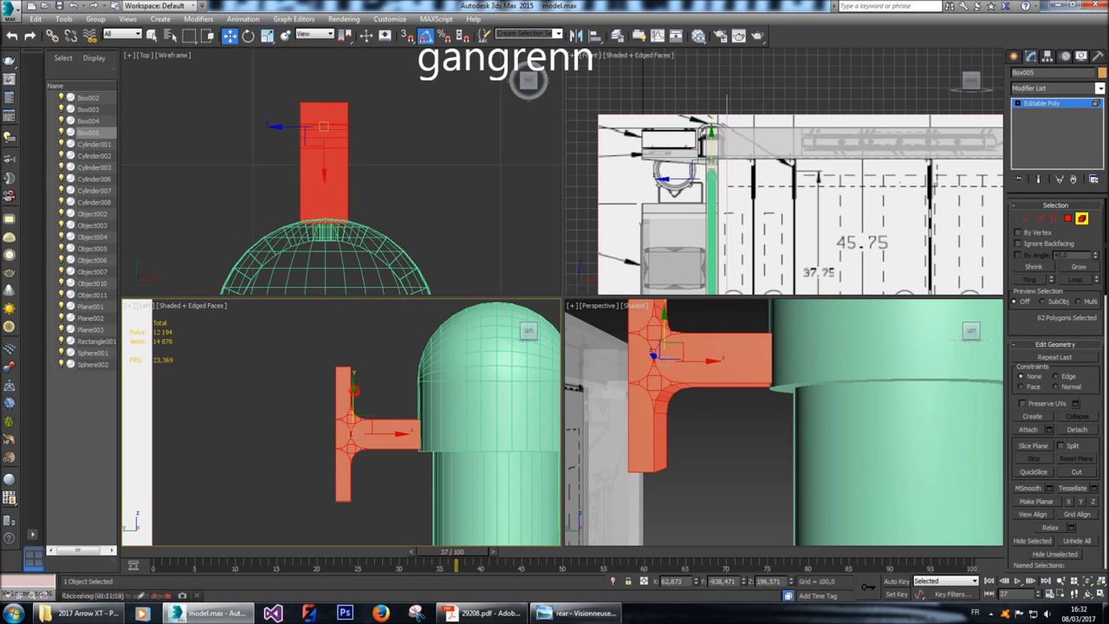
left_click(356, 385)
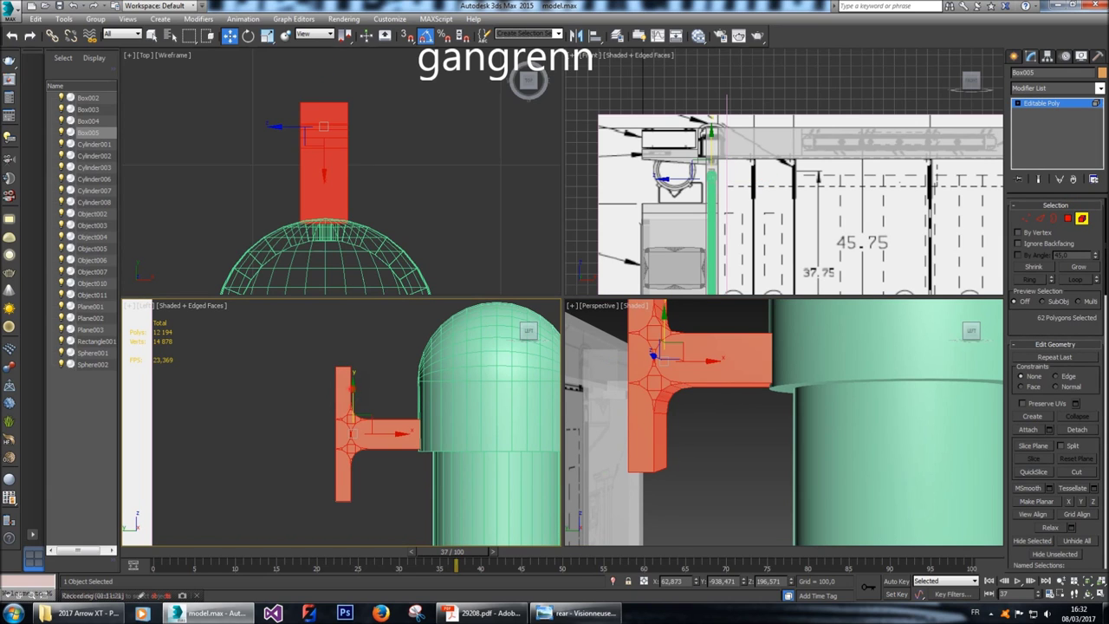
left_click_drag(354, 385, 353, 362)
left_click(354, 367)
mouse_move(693, 416)
middle_mouse_down("alt")
mouse_move(677, 474)
mouse_move(693, 407)
mouse_move(693, 424)
middle_mouse_up("alt")
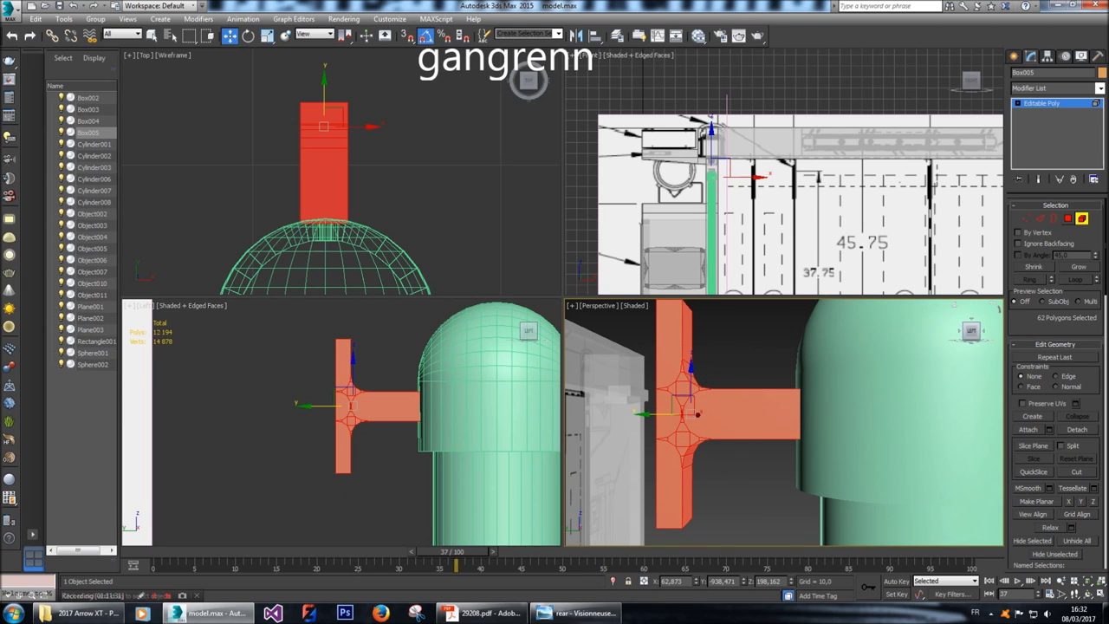
Select the back plate's three left-side faces and scale them wider along X to taper it.
key("4")
middle_click_drag(780, 425, 832, 425, "alt")
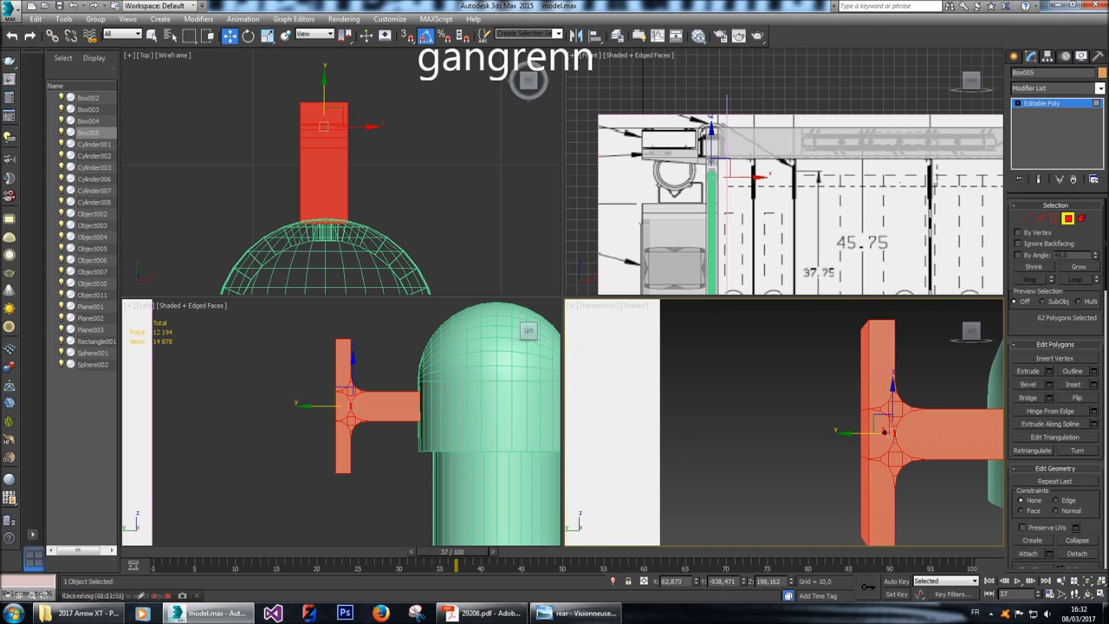
left_click(866, 425)
left_click(866, 364, "ctrl")
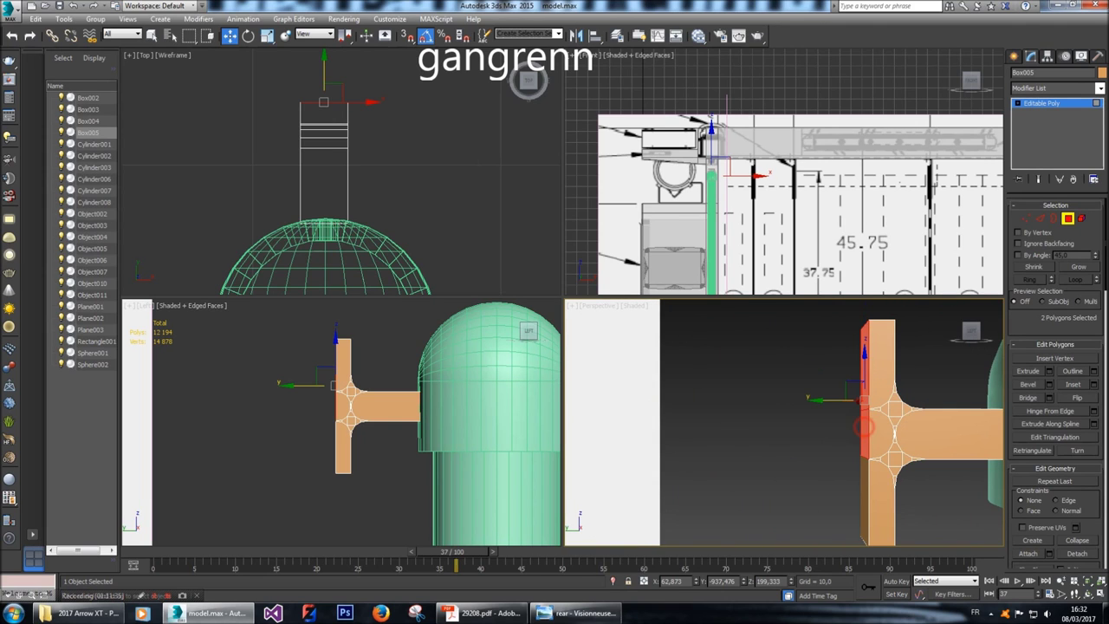
left_click(865, 511, "ctrl")
scroll(343, 173, "up", 2)
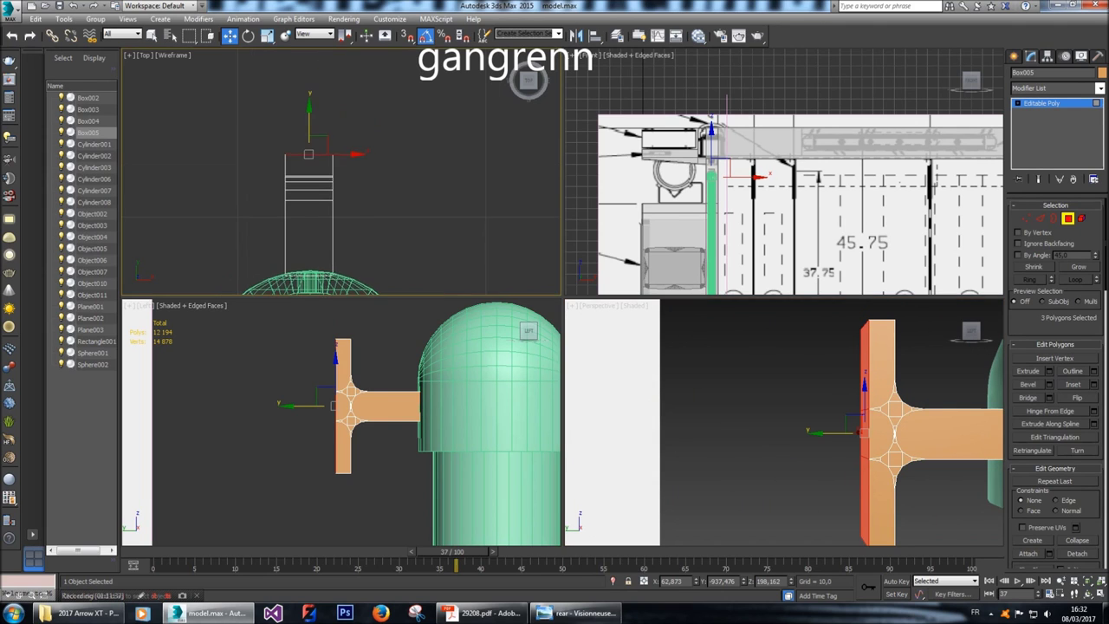
key("r")
left_click_drag(356, 157, 364, 154)
middle_click_drag(867, 416, 754, 417)
mouse_move(970, 331)
left_mouse_down()
mouse_move(940, 338)
mouse_move(966, 334)
left_mouse_up()
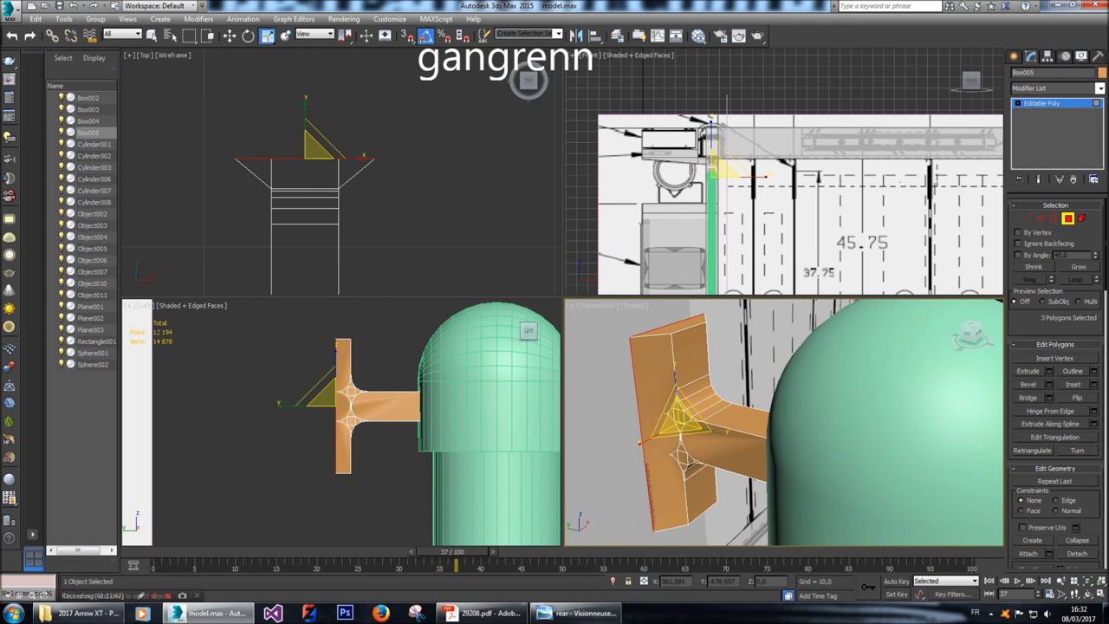
left_click_drag(364, 157, 358, 156)
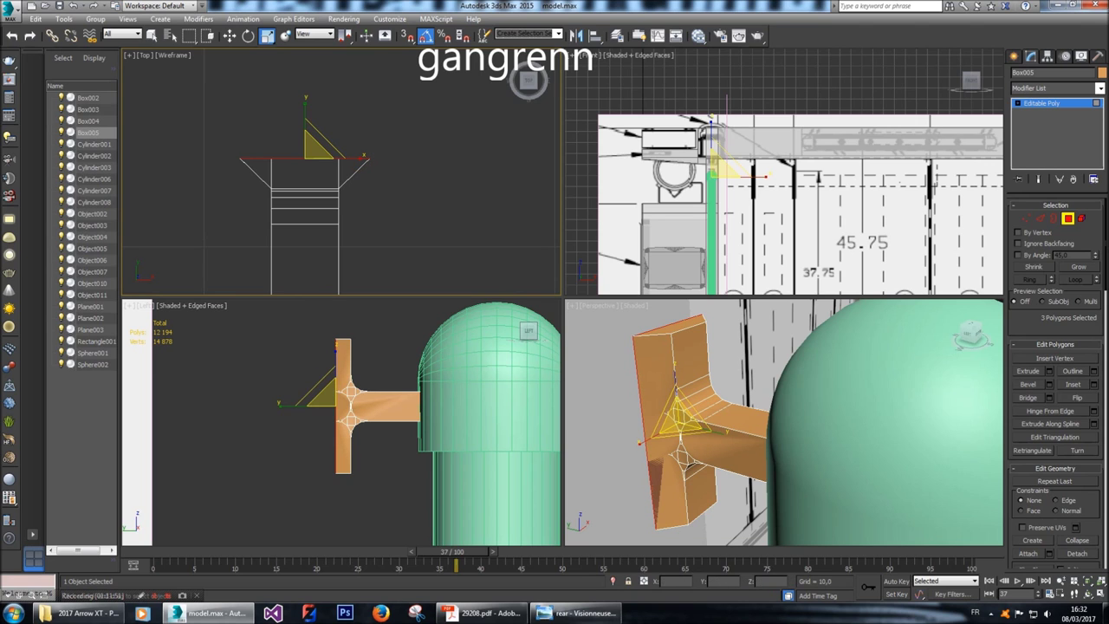
left_click(1102, 71)
Set the orange bracket's object colour to a custom grey.
left_click(531, 322)
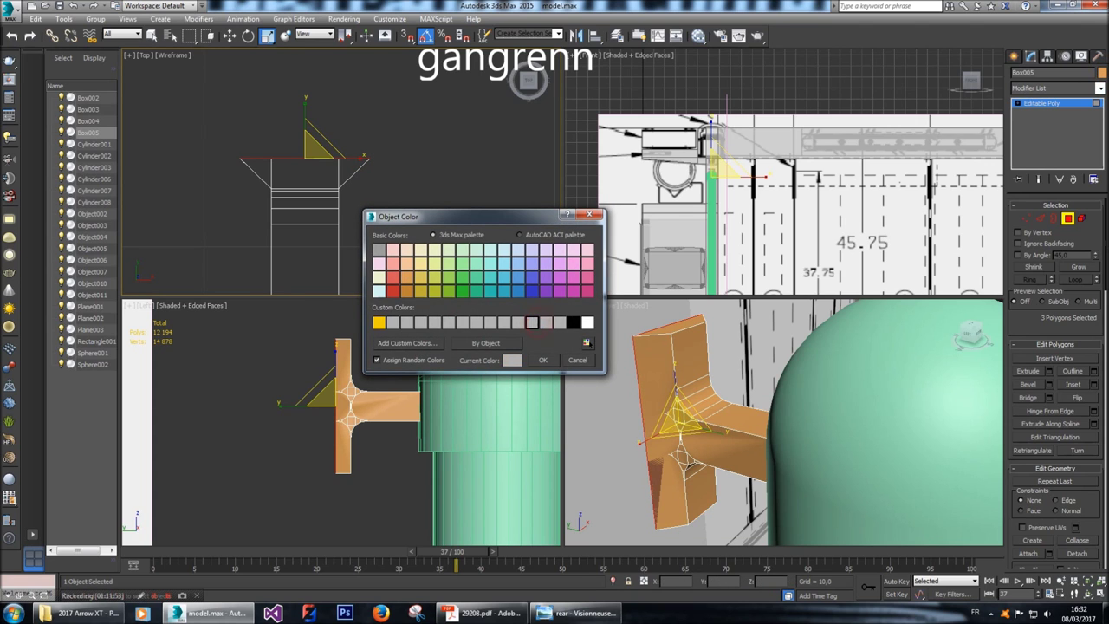
left_click(542, 359)
left_click(1015, 55)
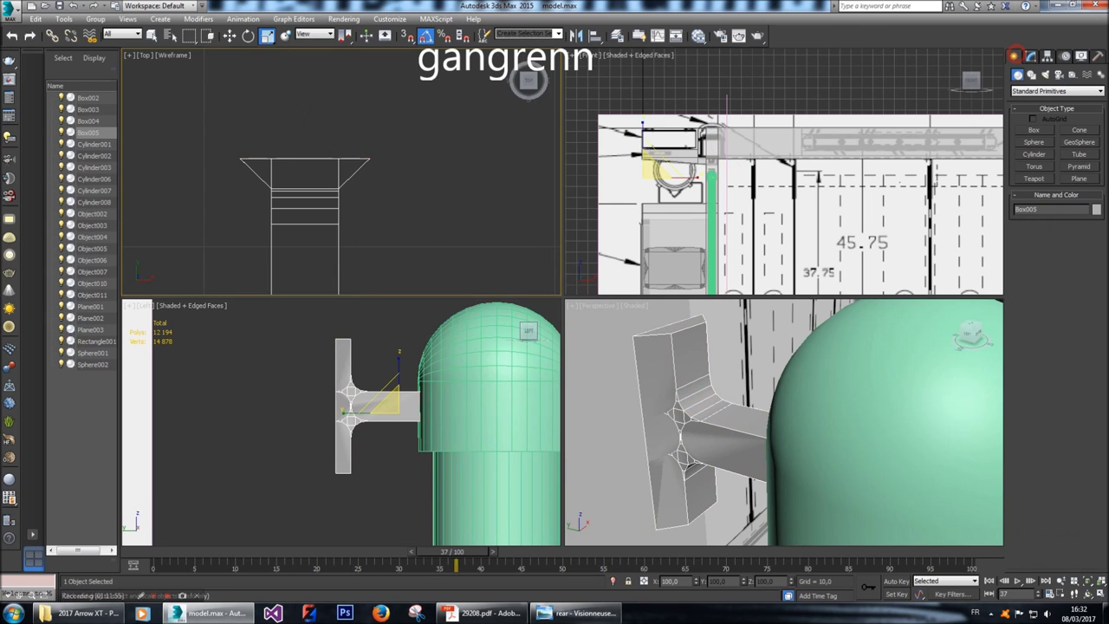
Give the green dome Sphere002 the same grey object colour.
left_click(908, 347)
left_click(1096, 210)
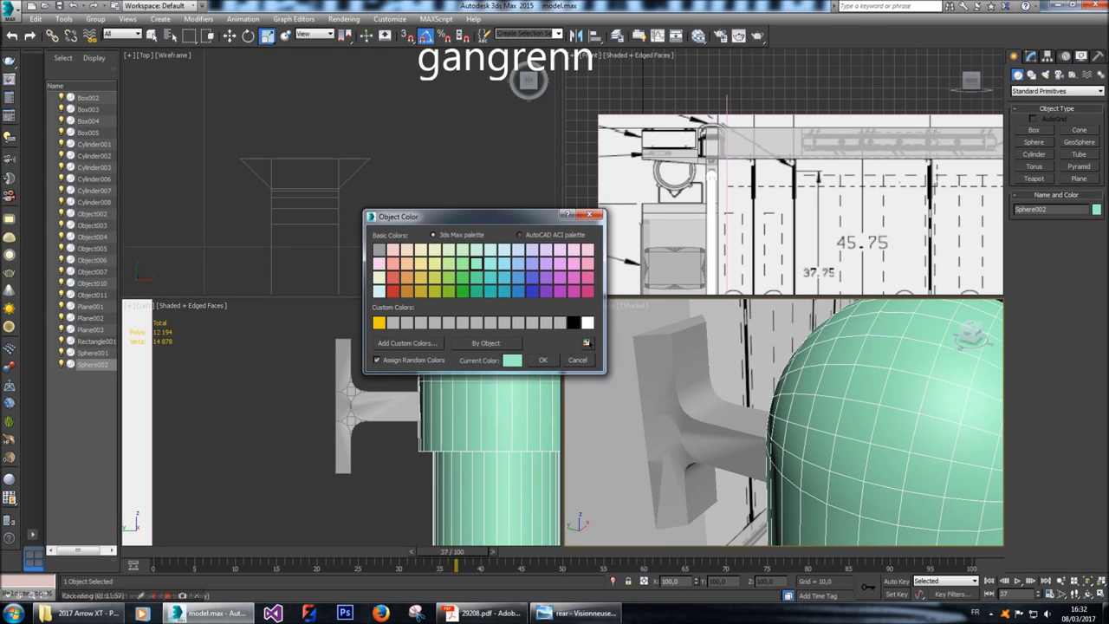
left_click(531, 322)
left_click(543, 360)
Reselect the bracket Box005 and return to its editable poly settings.
left_click(656, 438)
left_click(583, 215)
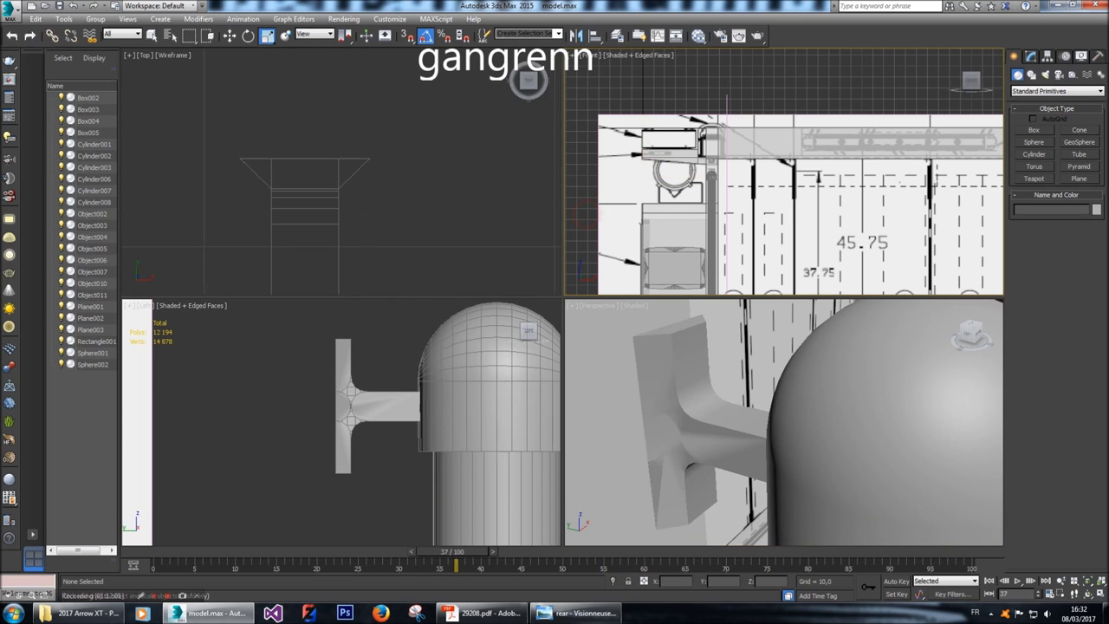
left_click(669, 412)
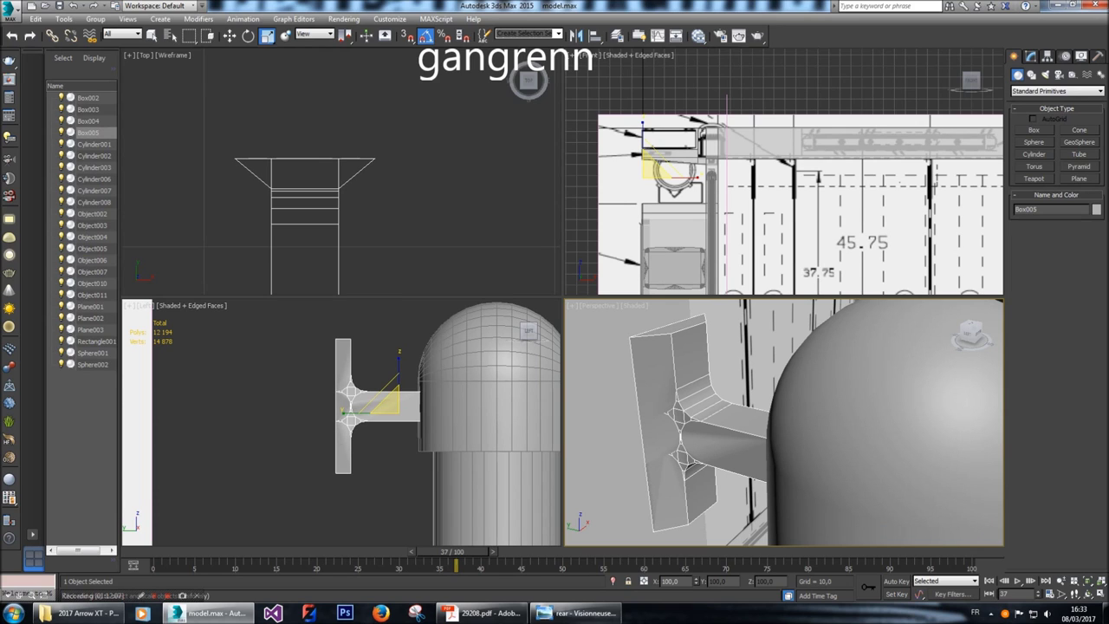
left_click(1033, 56)
In Polygon mode, select the three faces on the plate's left side.
key("4")
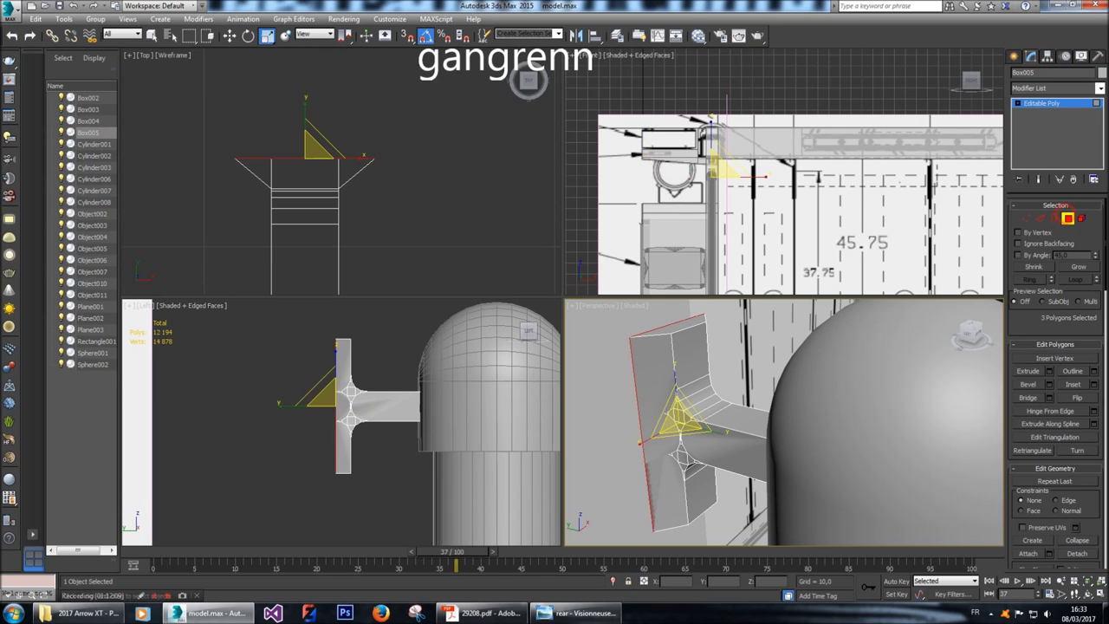
key("w")
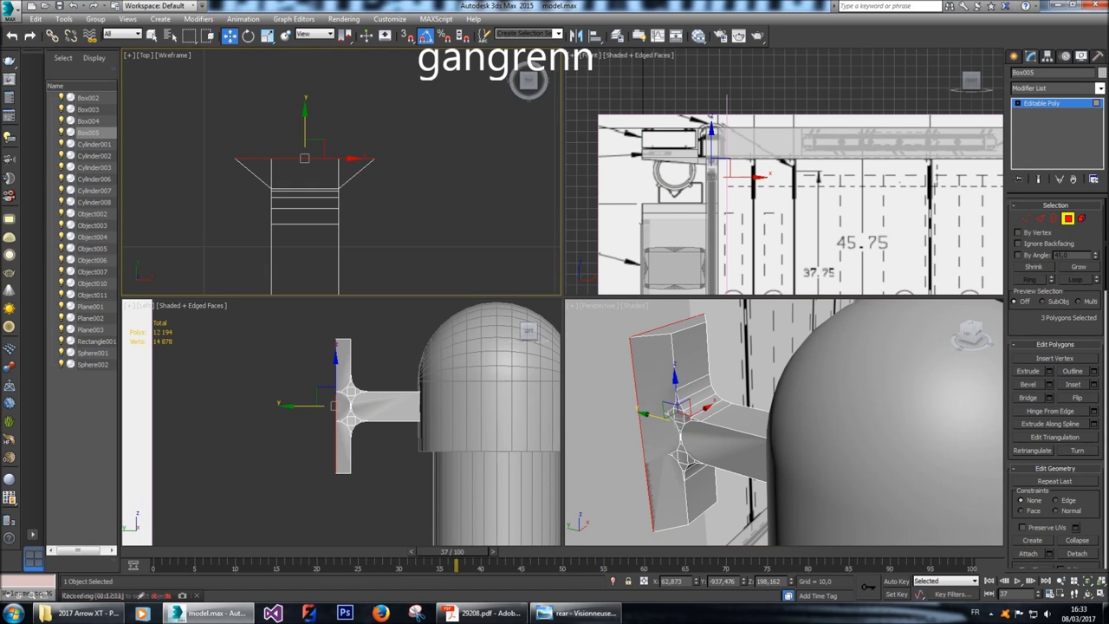
key("ctrl+d")
left_click_drag(307, 108, 305, 157)
Try a 1,0 extrusion on those faces, cancel it, and show the Undo list.
left_click(1049, 371)
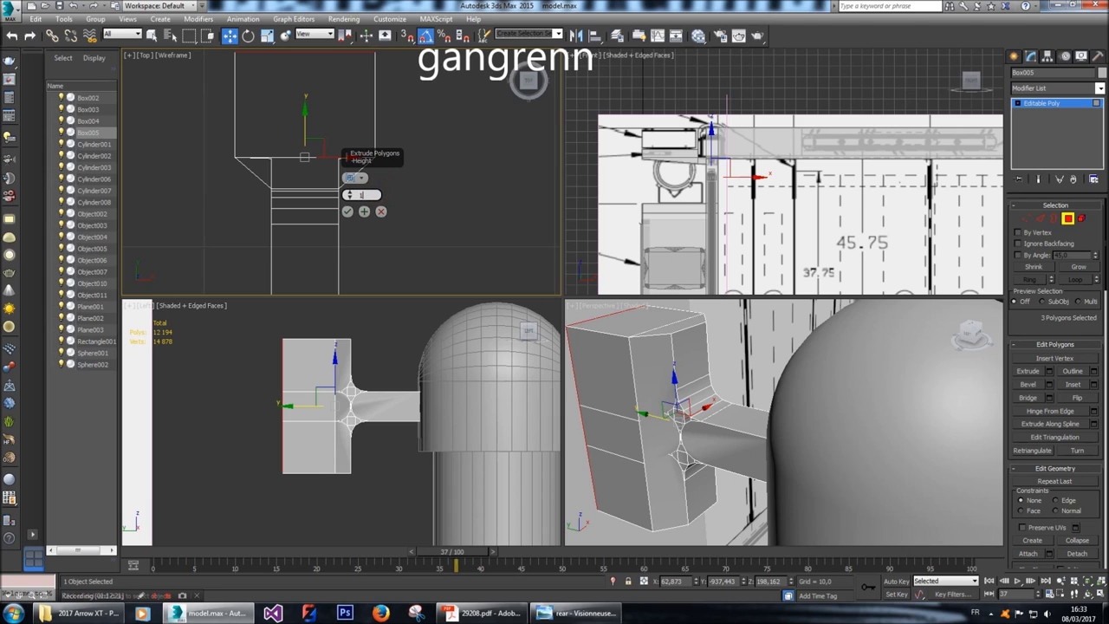
type("1")
key("Return")
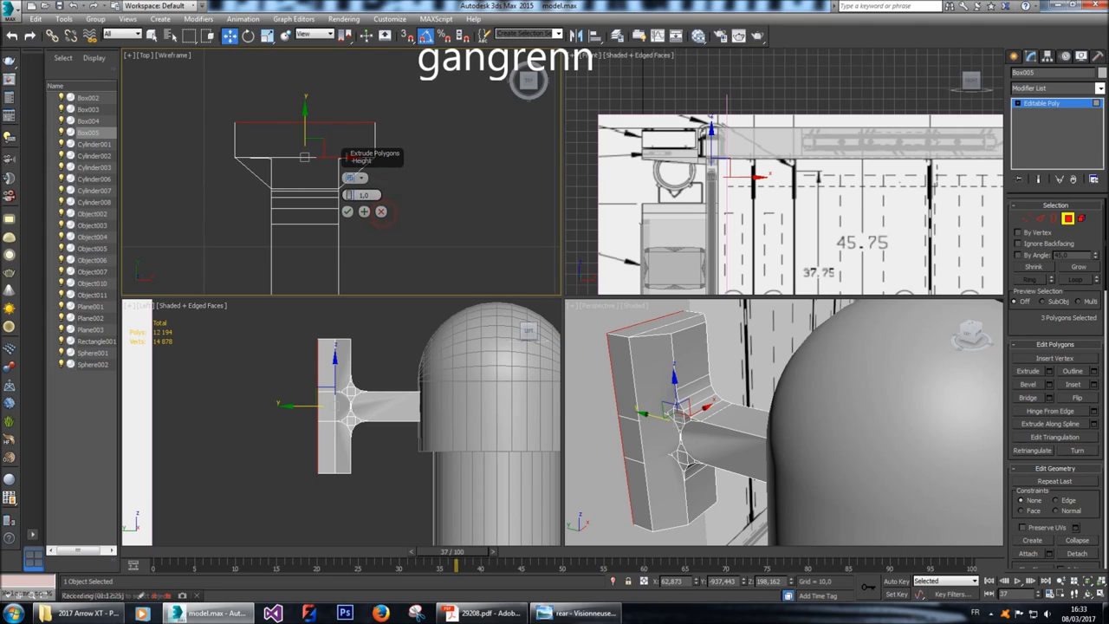
left_click(380, 211)
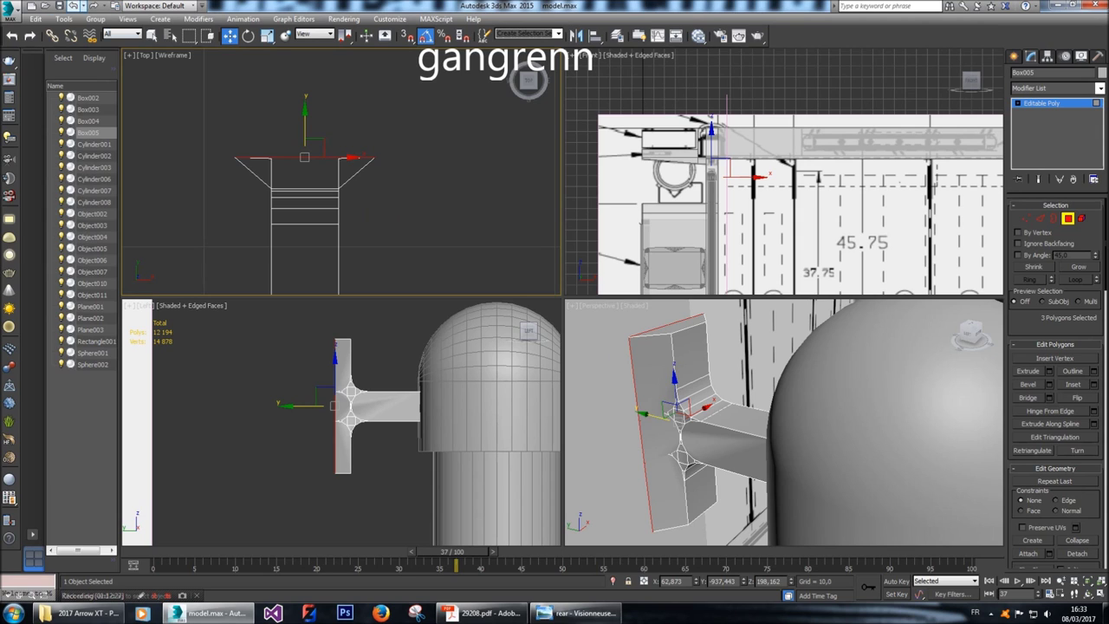
left_click(81, 5)
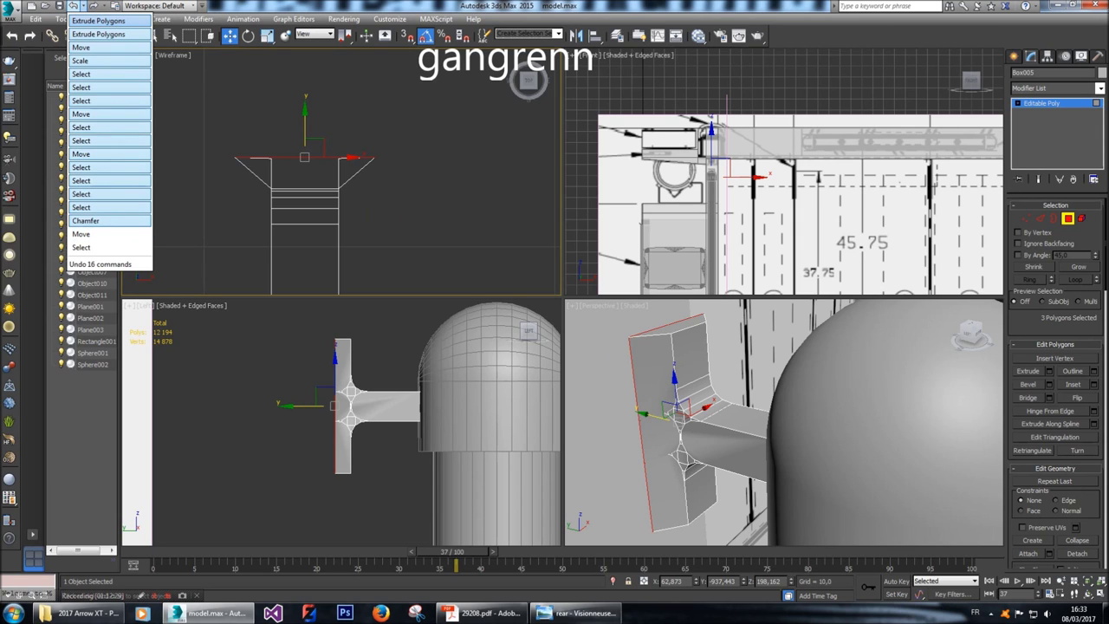
Undo everything back through the Chamfer, returning the bracket to a plain T.
left_click(111, 223)
right_click(866, 416)
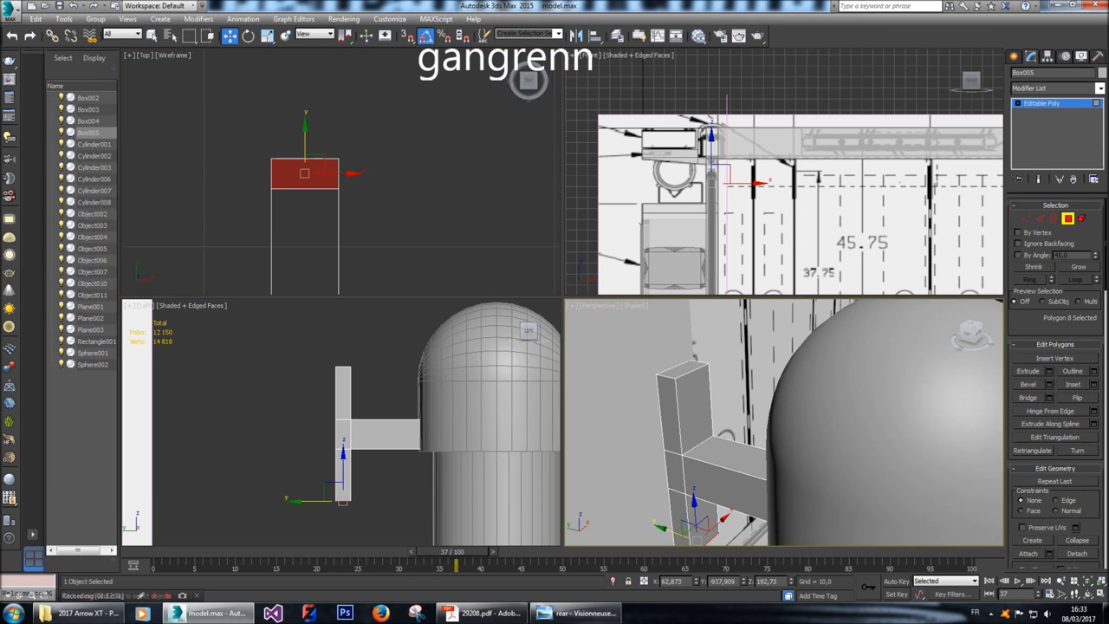
left_click_drag(970, 333, 954, 305)
Select the back plate's outer faces and scale them to 150% along X.
left_click(676, 390)
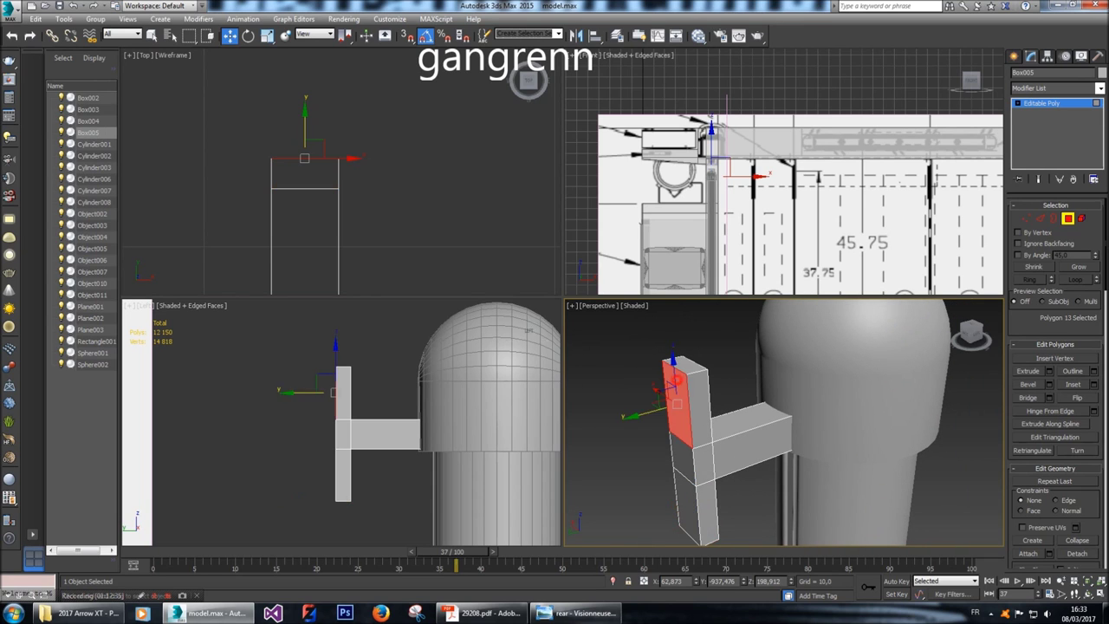
left_click(685, 498, "ctrl")
left_click(685, 507, "ctrl")
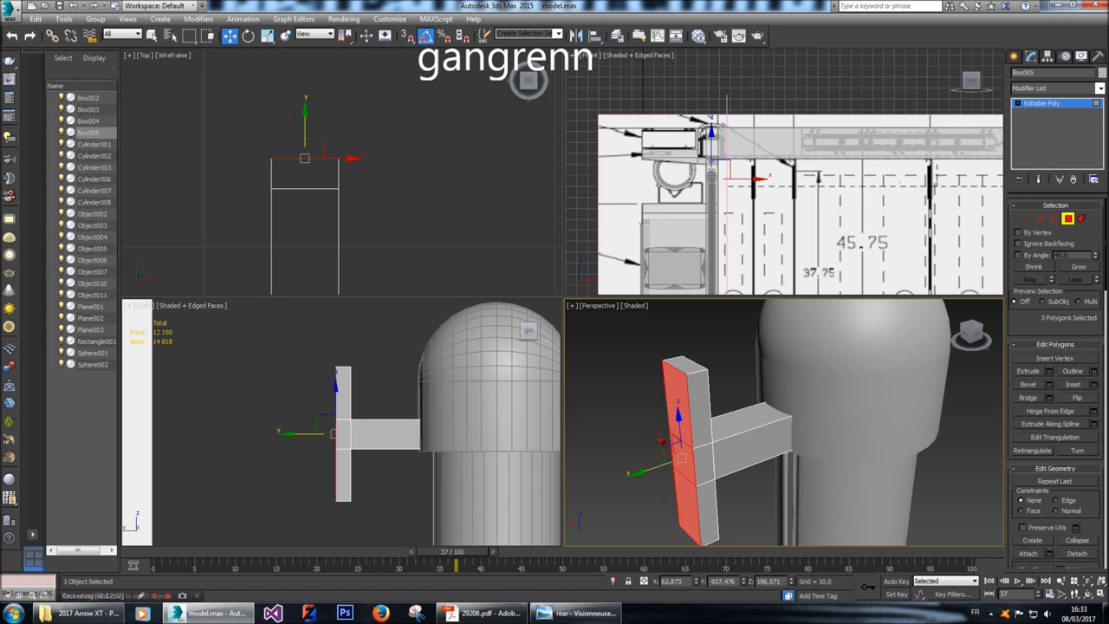
key("r")
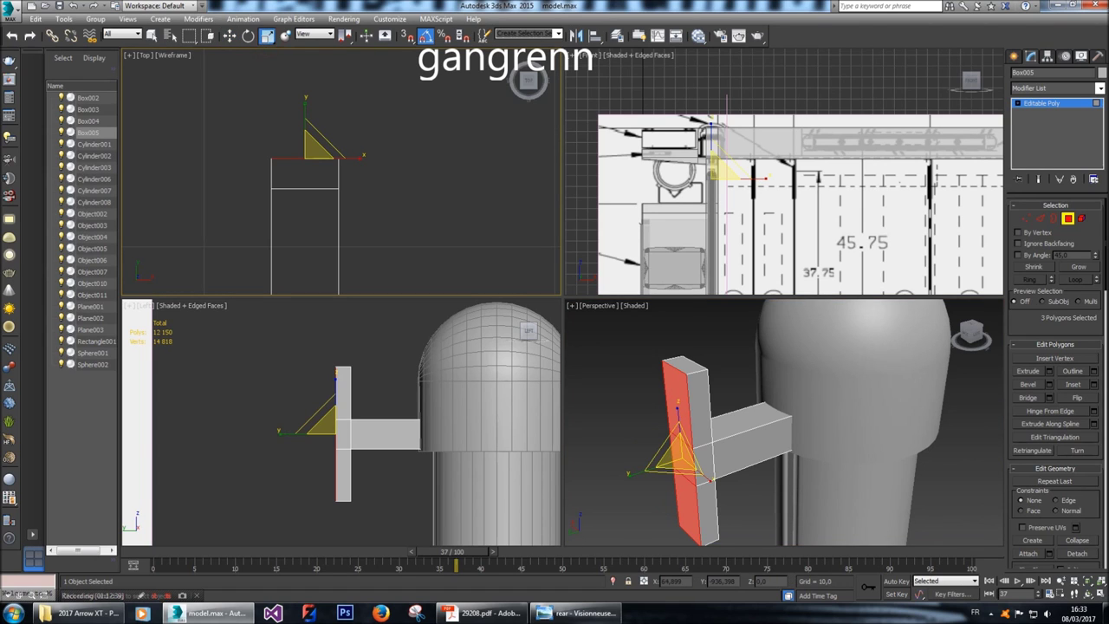
left_click_drag(362, 158, 347, 179)
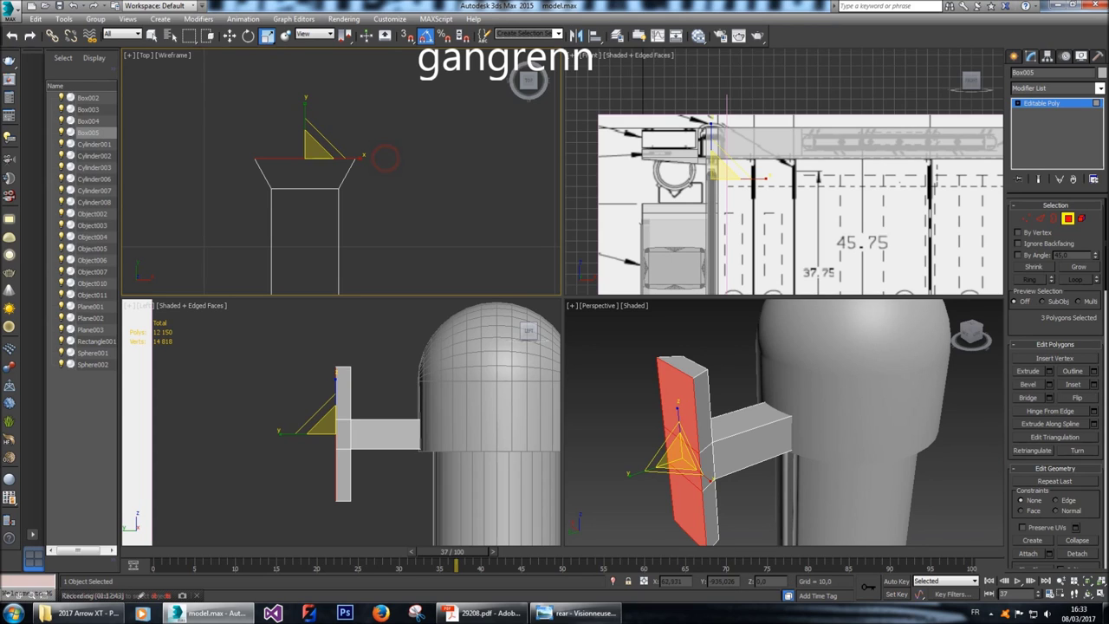
Try a 1,0 extrusion on the selected polygons, then cancel it and clear the selection.
key("w")
key("shift+e")
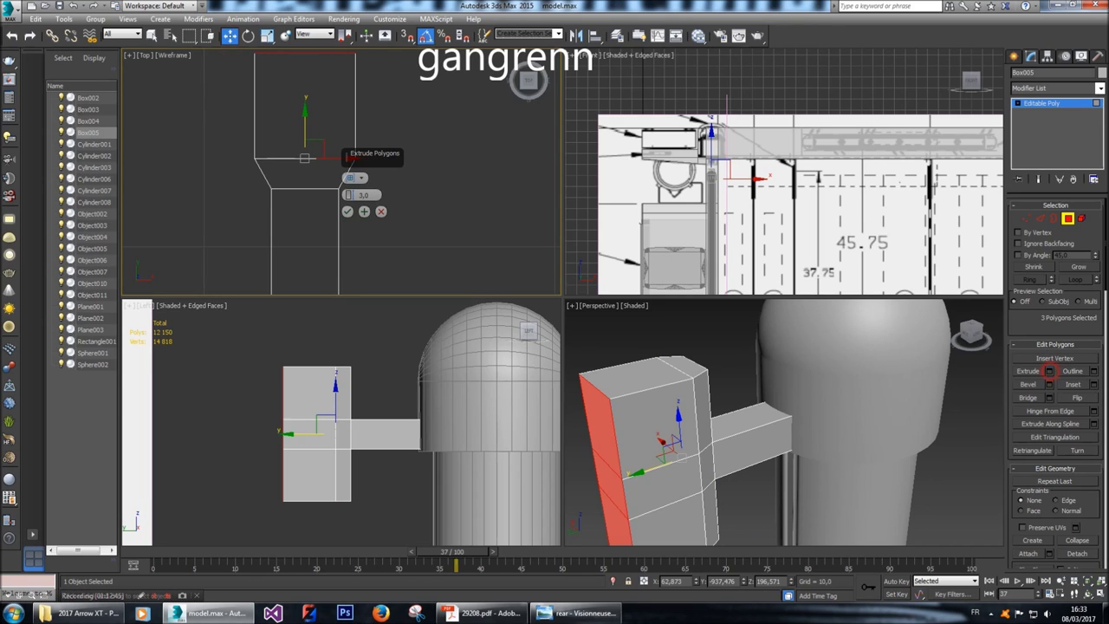
double_click(373, 196)
type("1")
key("Return")
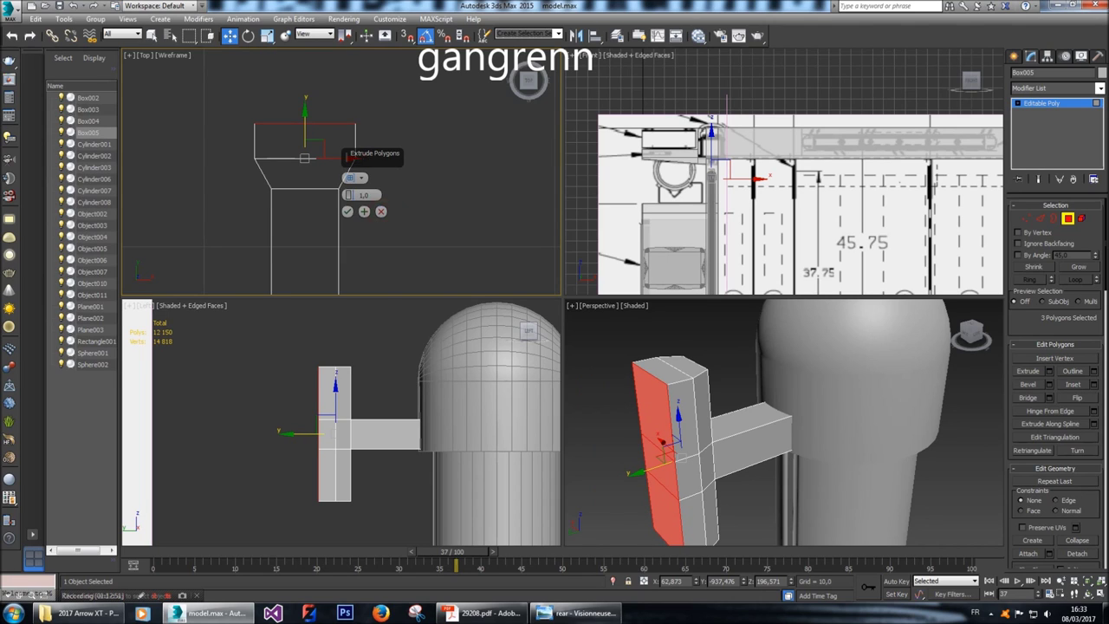
left_click(381, 211)
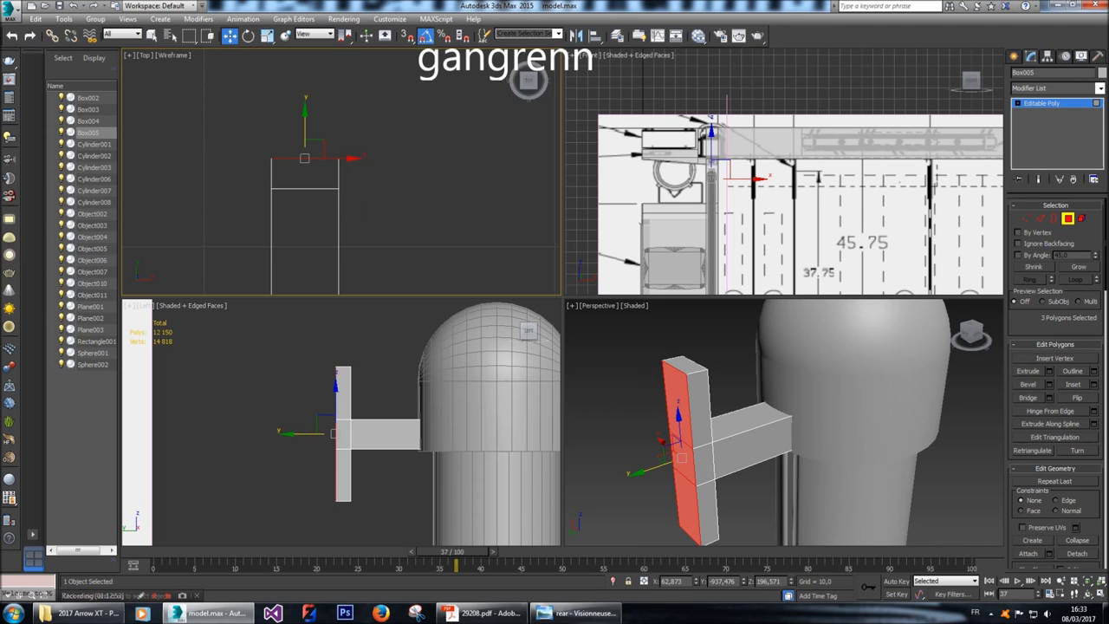
left_click(384, 206)
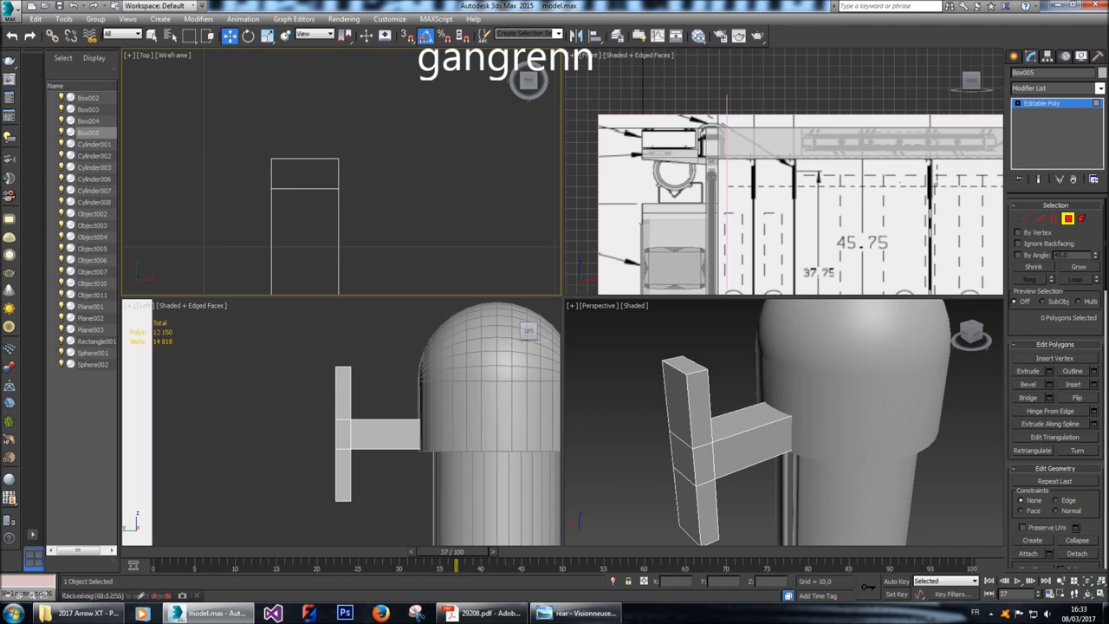
Chamfer the two T-junction edges with 4 segments at 1,0, then select all polygons.
key("2")
middle_click_drag(780, 425, 680, 446)
scroll(598, 434, "up", 3)
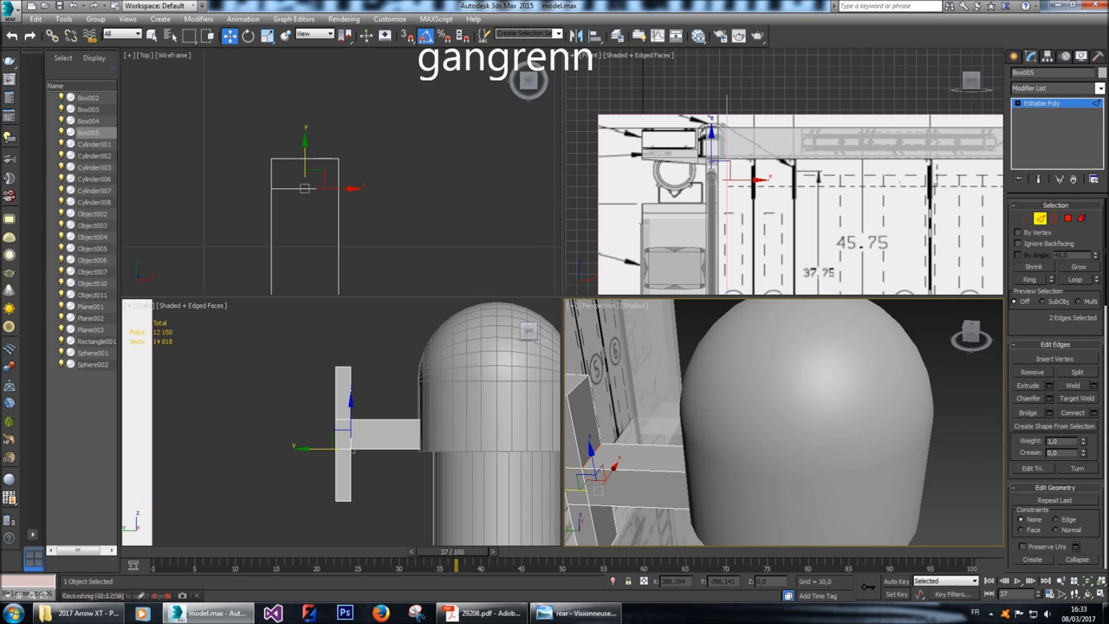
left_click(1048, 399)
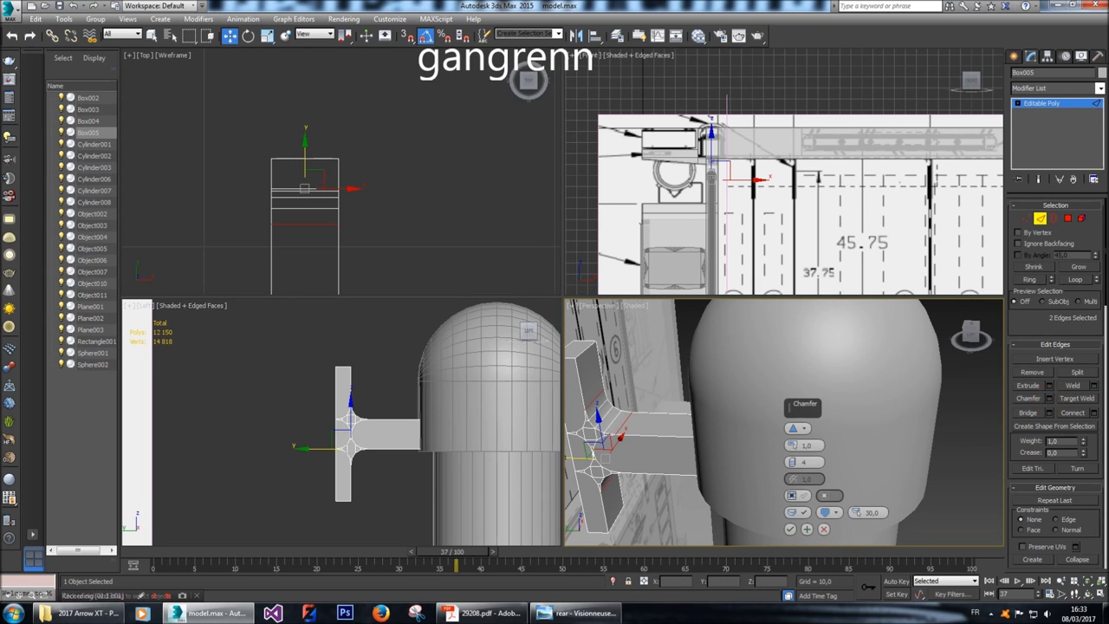
left_click(790, 529)
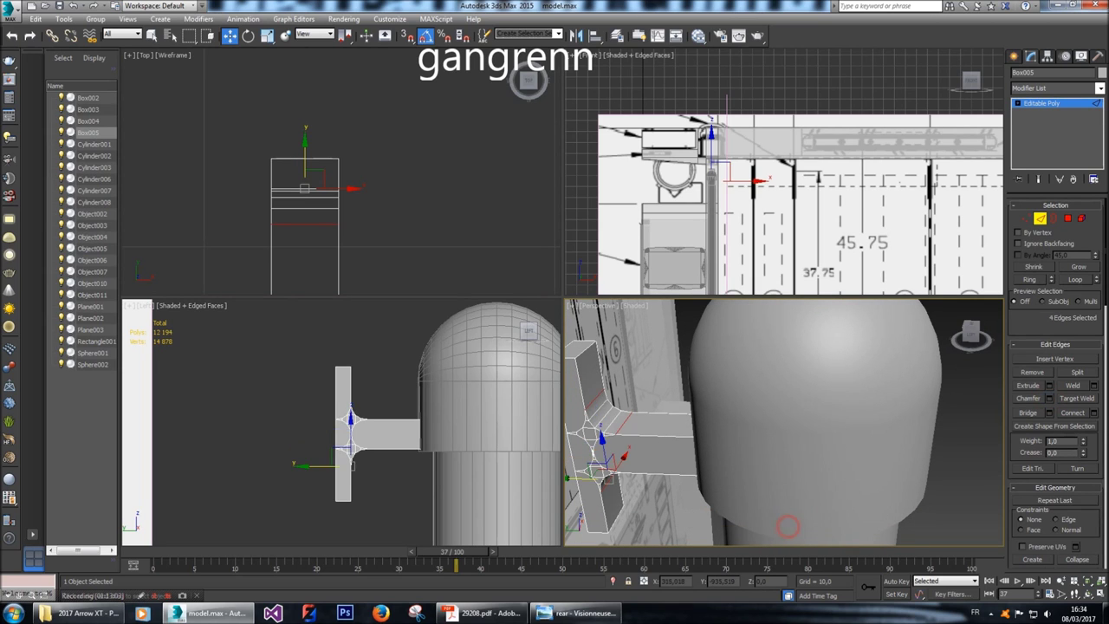
left_click(1081, 218)
key("ctrl+a")
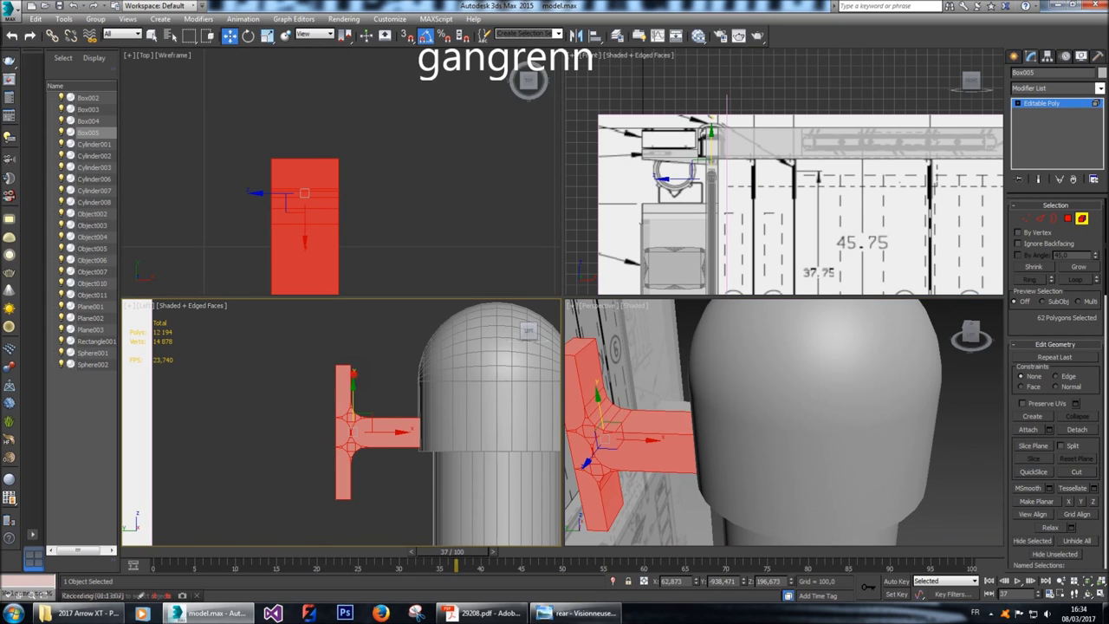
Select all the T-bracket's polygons, lift them, and widen them to 135% along X.
key("ctrl+d")
key("ctrl+a")
left_click_drag(352, 394, 352, 357)
key("t")
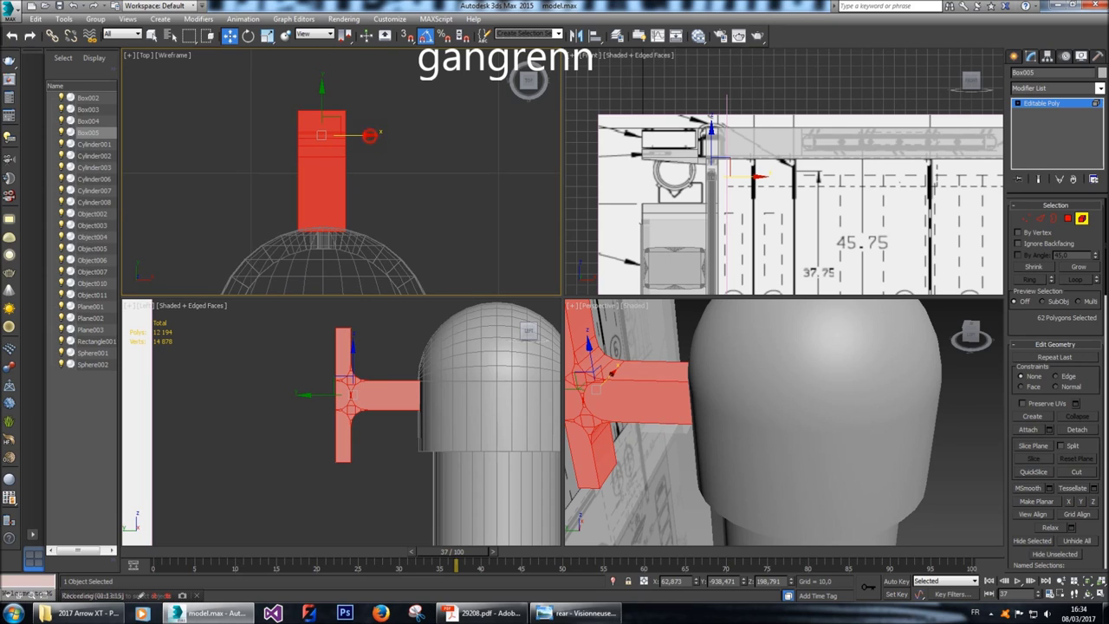
left_click(267, 36)
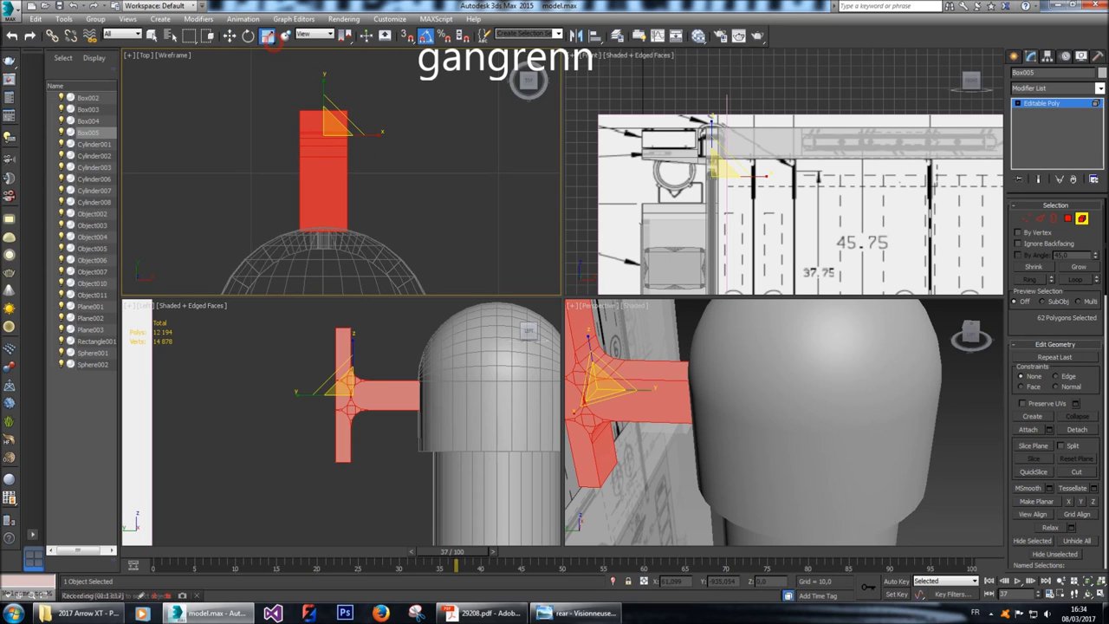
left_click_drag(377, 132, 404, 132)
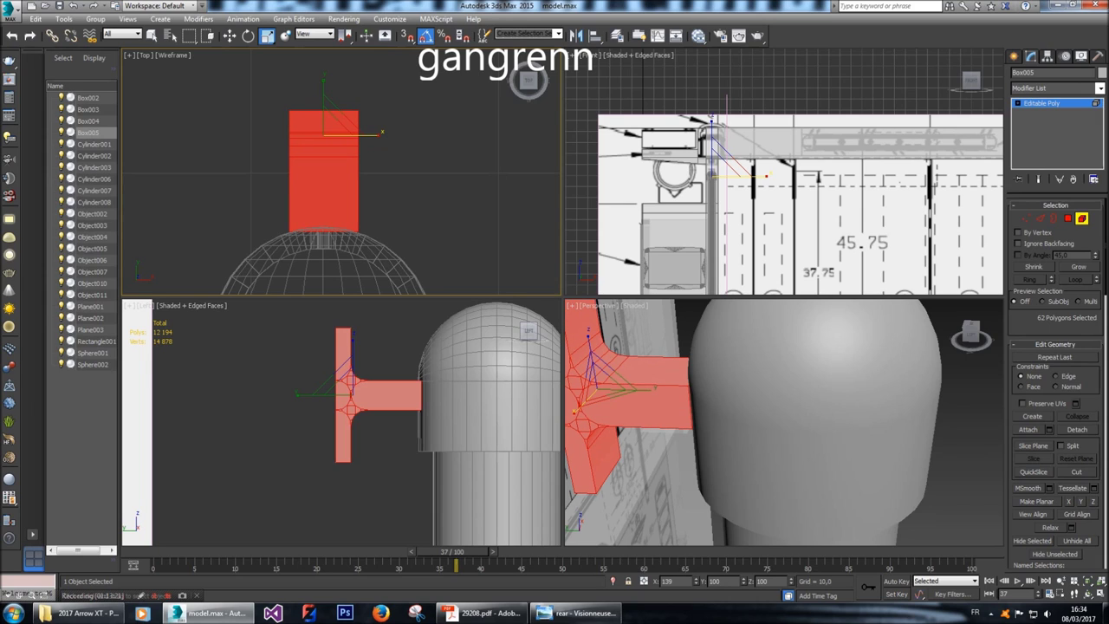
Move the bracket down beside the domed cap in the Top and side views.
key("w")
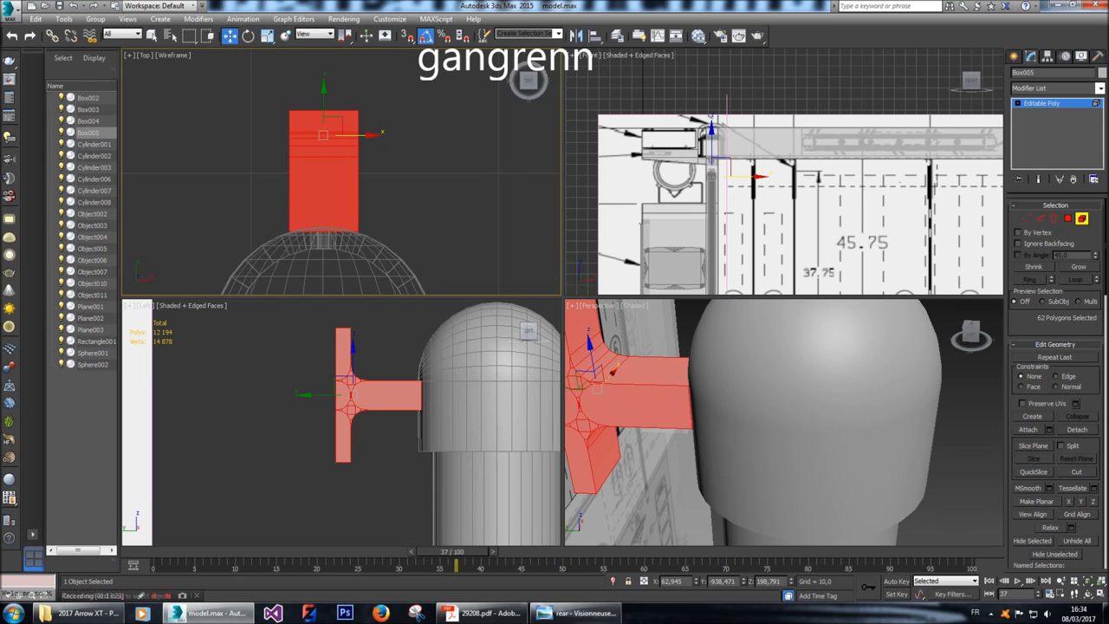
scroll(357, 147, "up", 2)
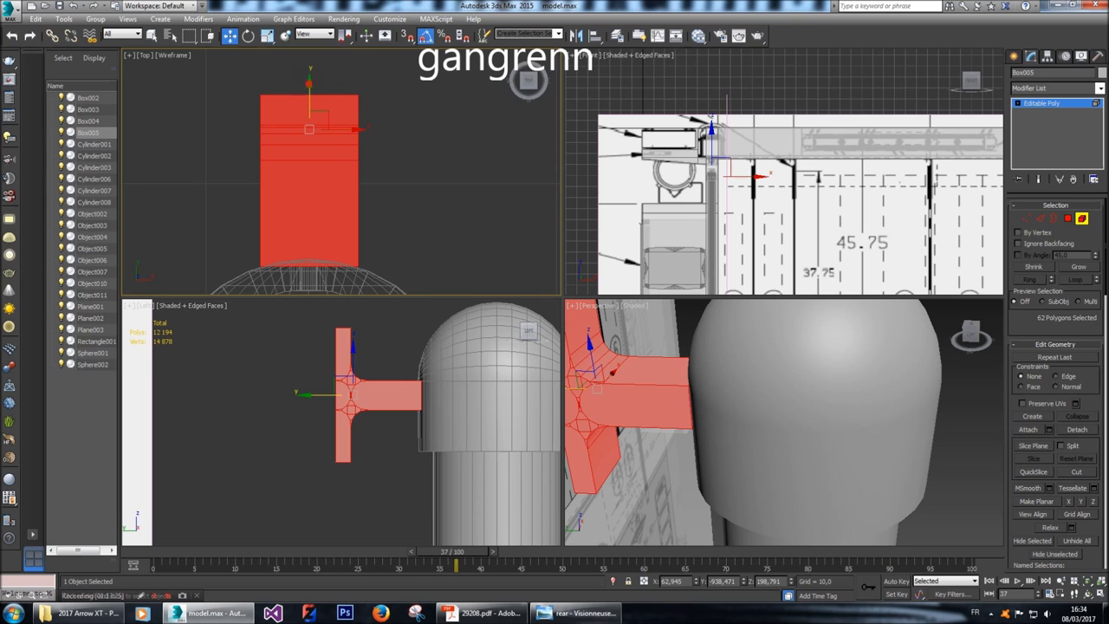
left_click_drag(310, 104, 309, 108)
scroll(347, 381, "down", 8)
scroll(345, 364, "down", 6)
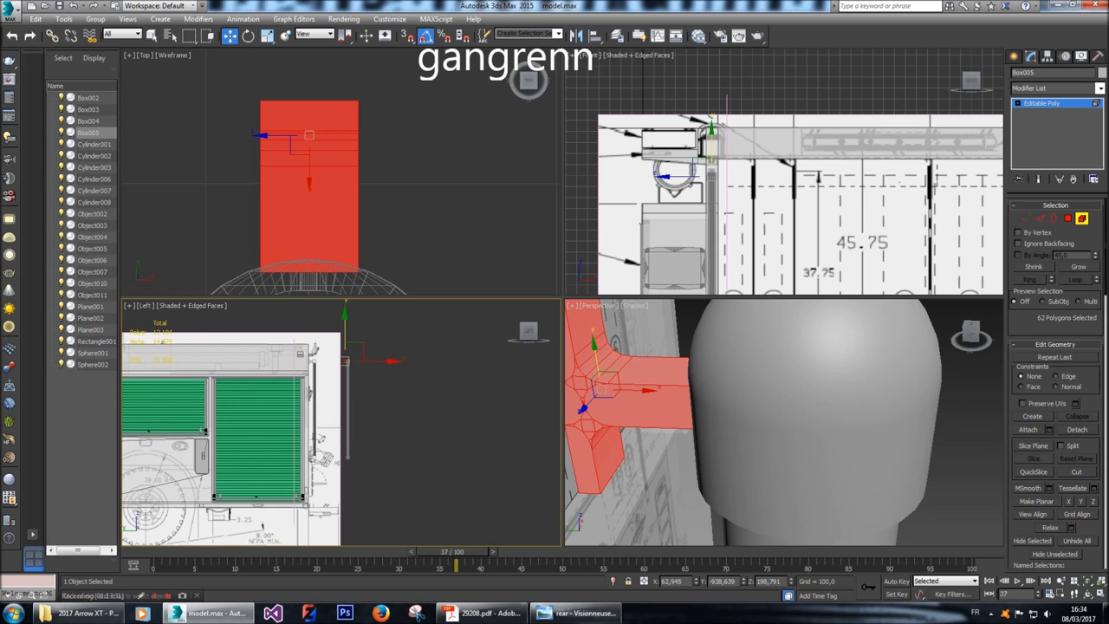
left_click_drag(344, 327, 344, 316)
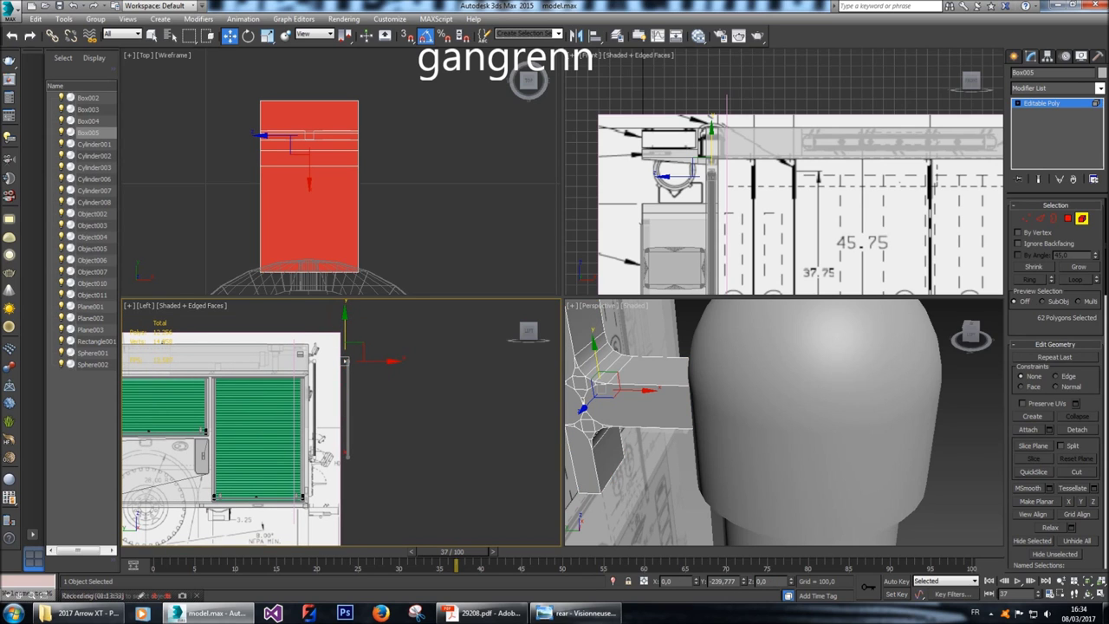
key("z")
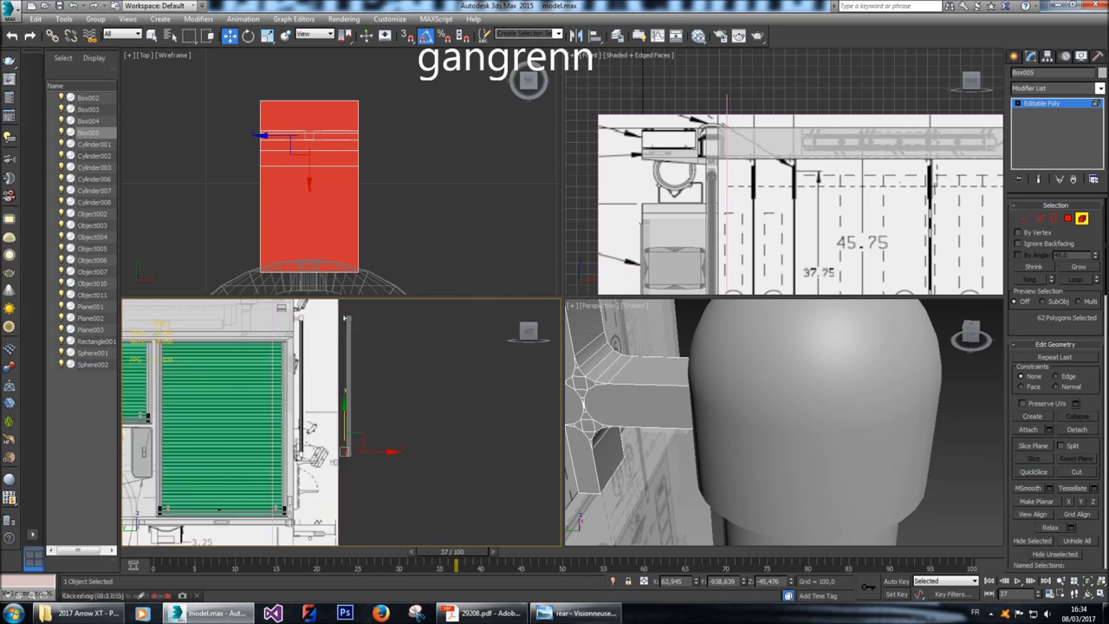
scroll(342, 422, "up", 4)
left_click_drag(323, 359, 324, 394)
middle_click_drag(763, 408, 719, 403, "alt")
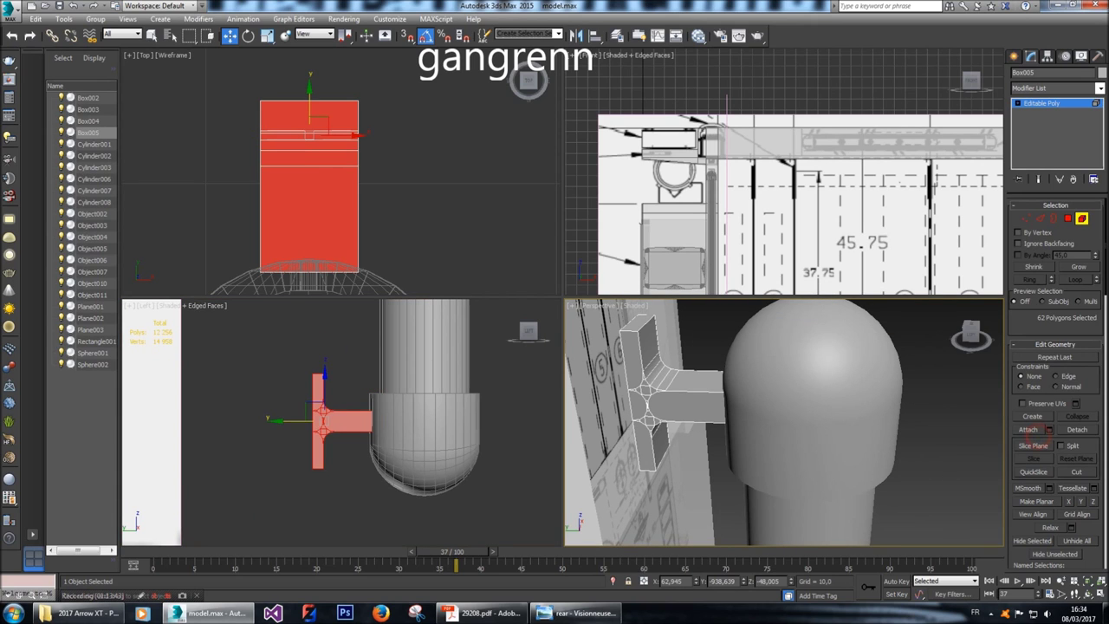
Attach the domed sphere to Box005 so they form one editable poly.
left_click(1029, 429)
left_click(798, 391)
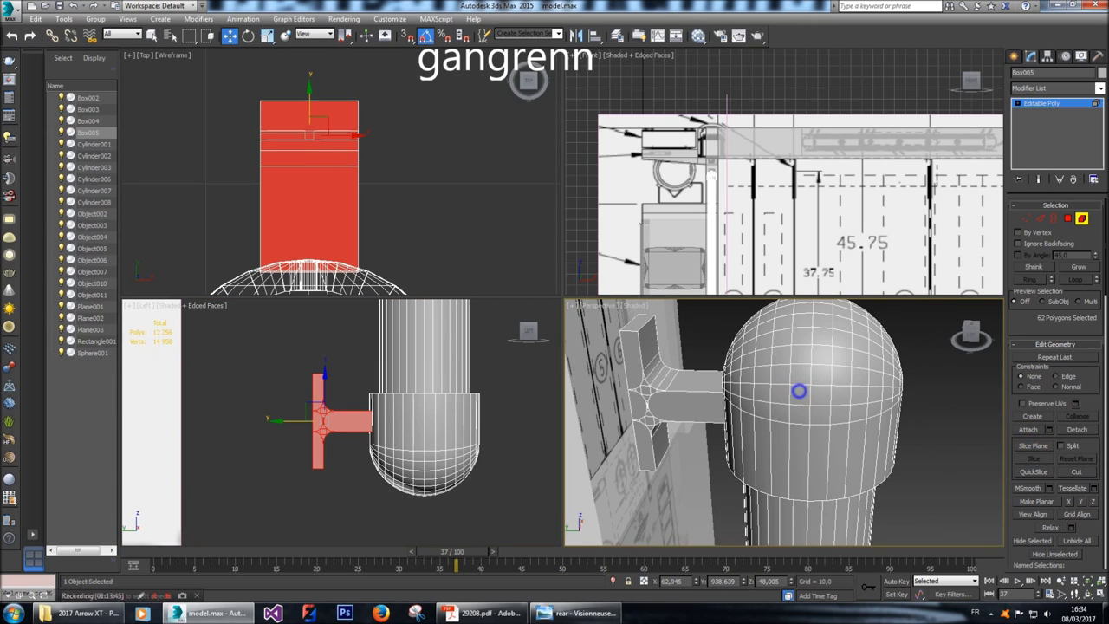
left_click(946, 395)
middle_click_drag(945, 395, 879, 390, "alt")
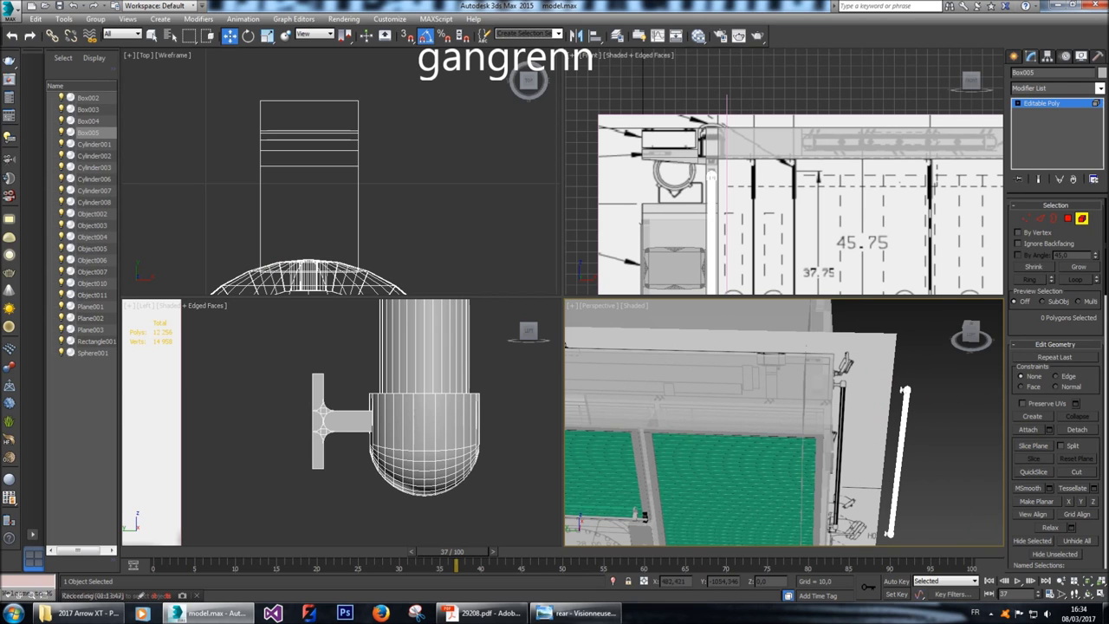
Deselect everything and turn the Perspective view to face the front.
left_click(1014, 56)
left_click(977, 385)
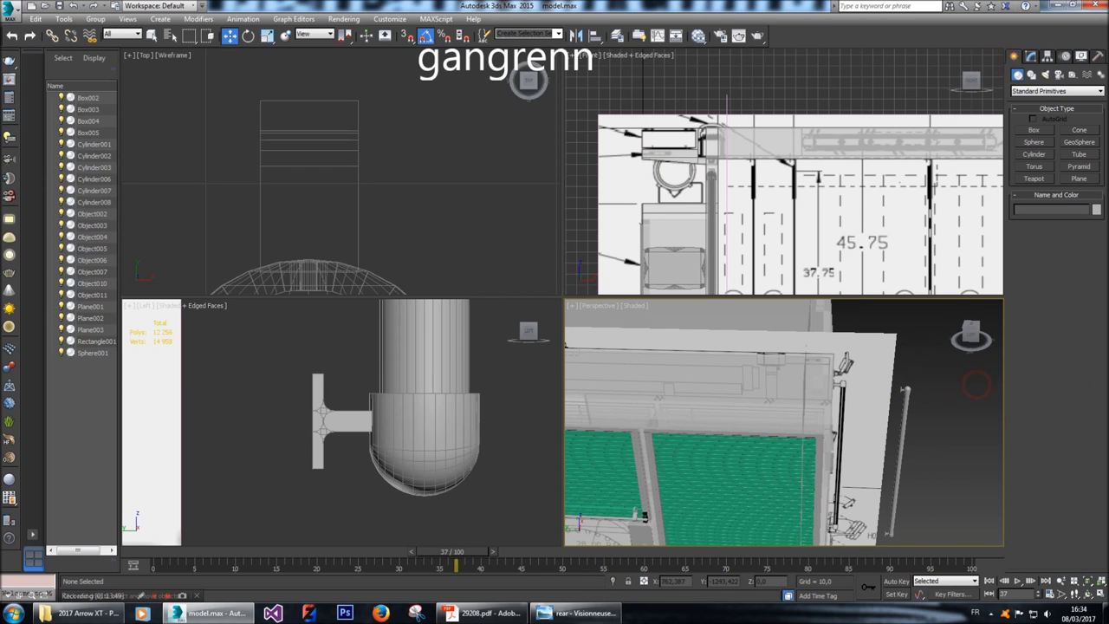
left_click(970, 337)
mouse_move(971, 329)
left_mouse_down()
mouse_move(947, 329)
mouse_move(971, 329)
mouse_move(962, 331)
left_mouse_up()
scroll(867, 416, "up", 5)
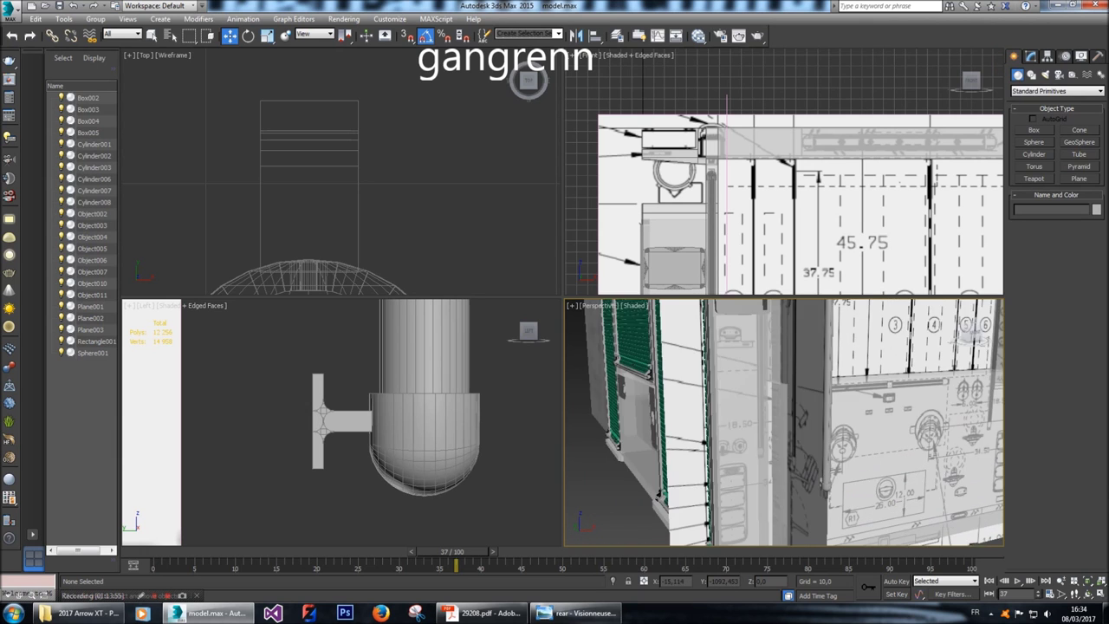
scroll(784, 422, "up", 3)
scroll(784, 422, "up", 8)
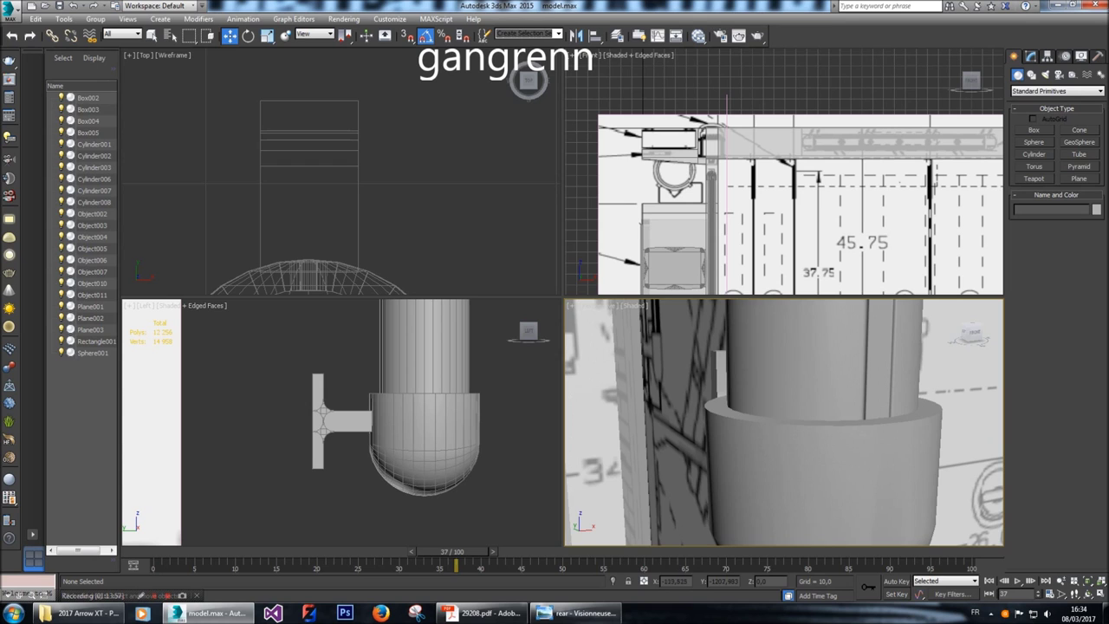
scroll(785, 422, "down", 4)
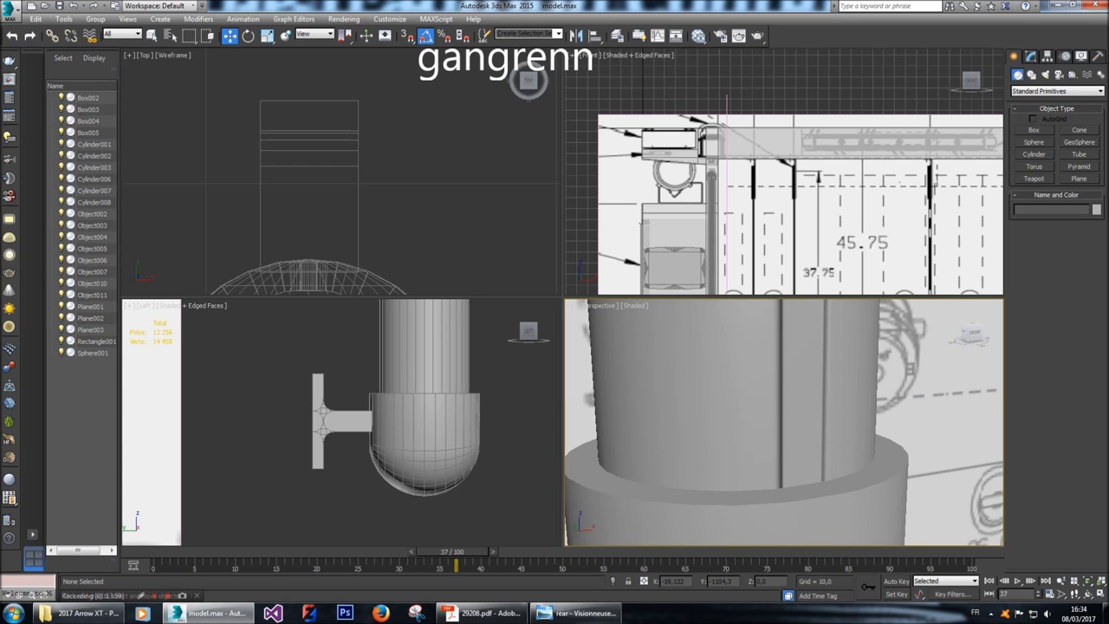
Reselect Box005 and return to its editable poly settings at Polygon level.
left_click(785, 422)
middle_click_drag(785, 422, 777, 357, "alt")
key("q")
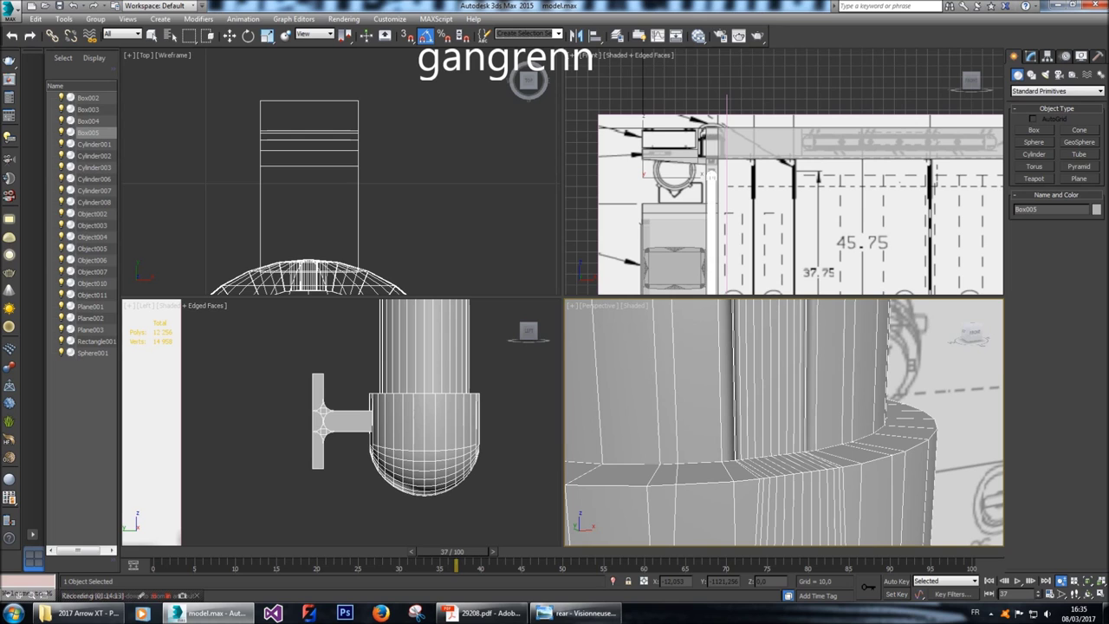
key("w")
middle_click_drag(777, 357, 792, 352, "alt")
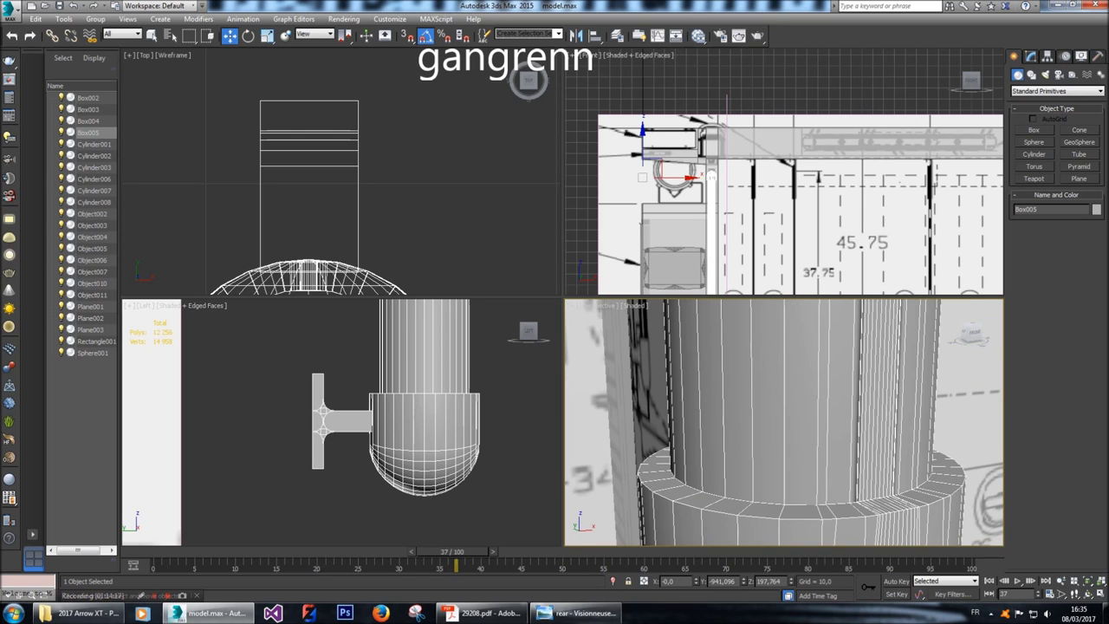
left_click(1030, 55)
key("4")
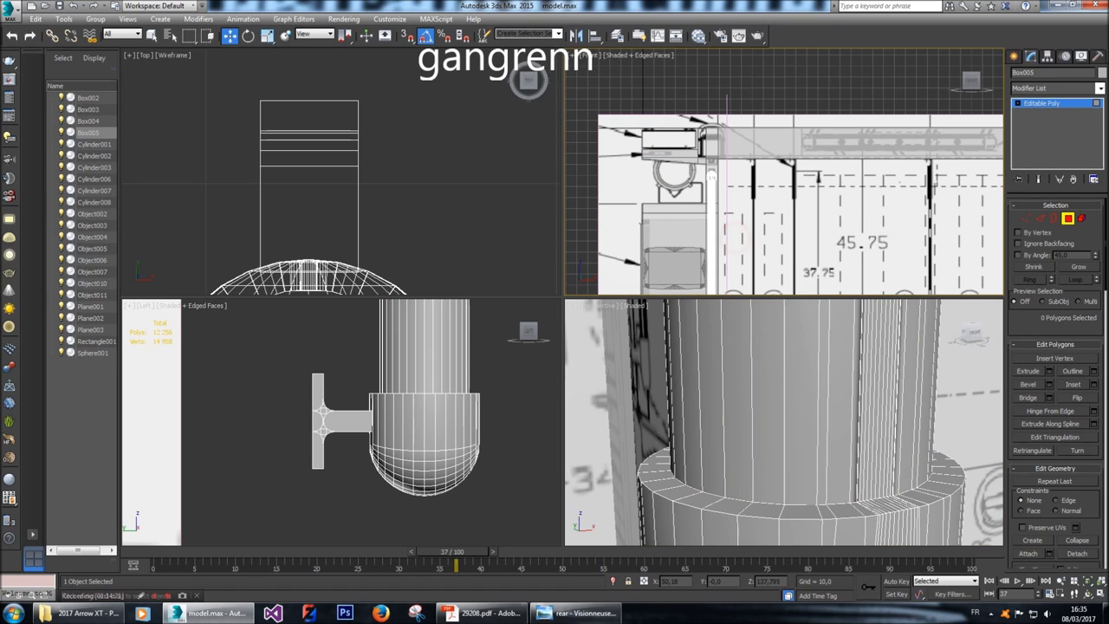
Delete the column's upper polygons and select the ring's inner top border.
left_click_drag(693, 240, 716, 247)
key("Delete")
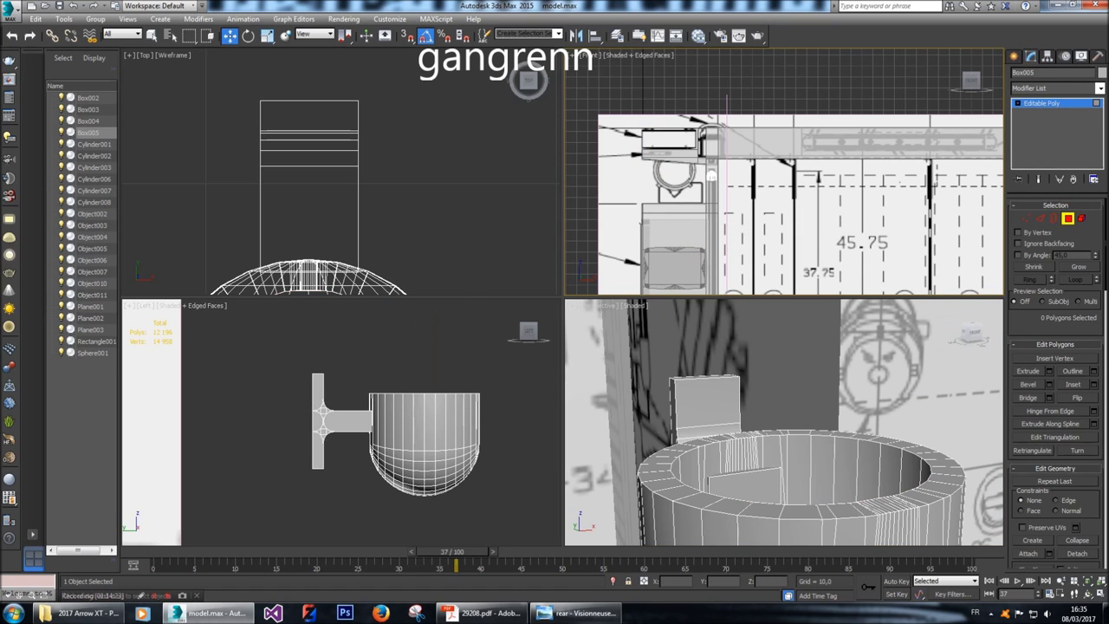
key("3")
key("ctrl+a")
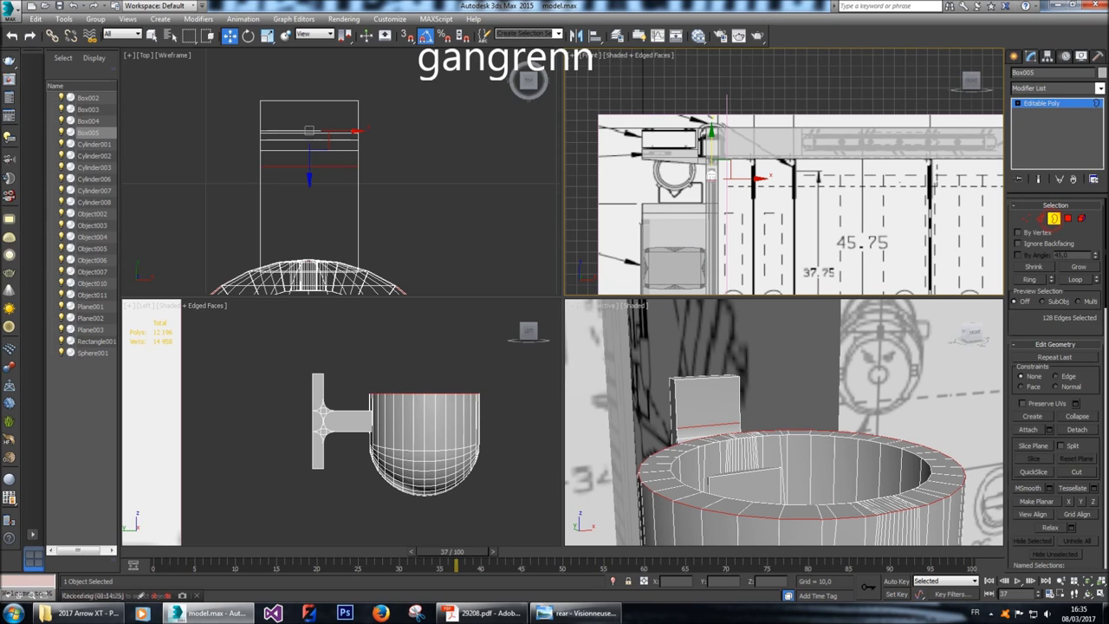
left_click(871, 496)
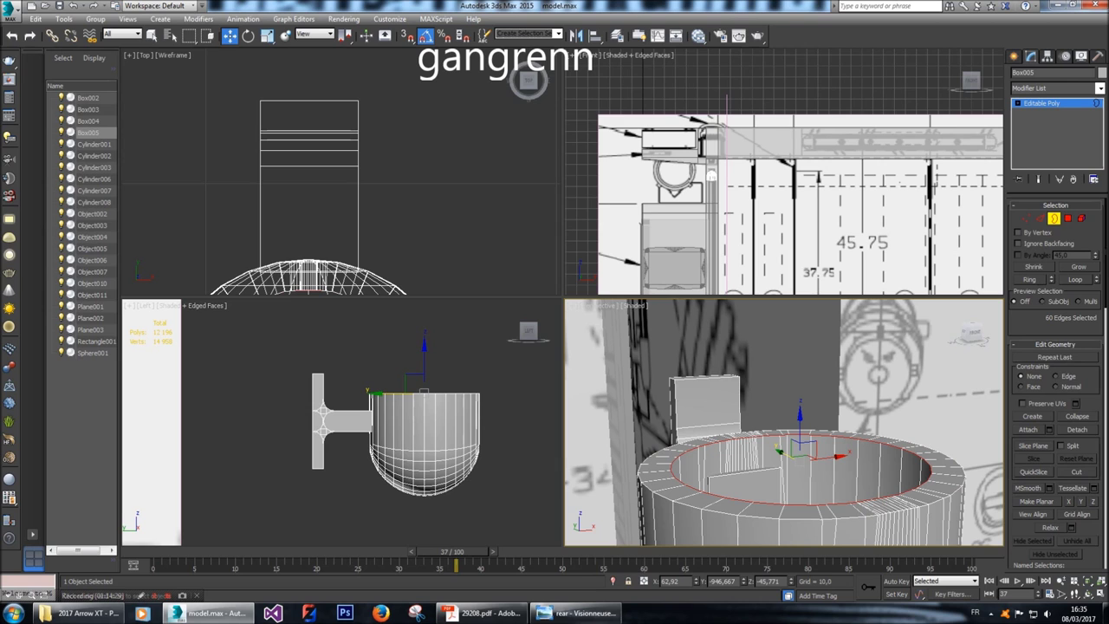
Cap the open top border with a flat polygon.
scroll(1057, 416, "down", 10)
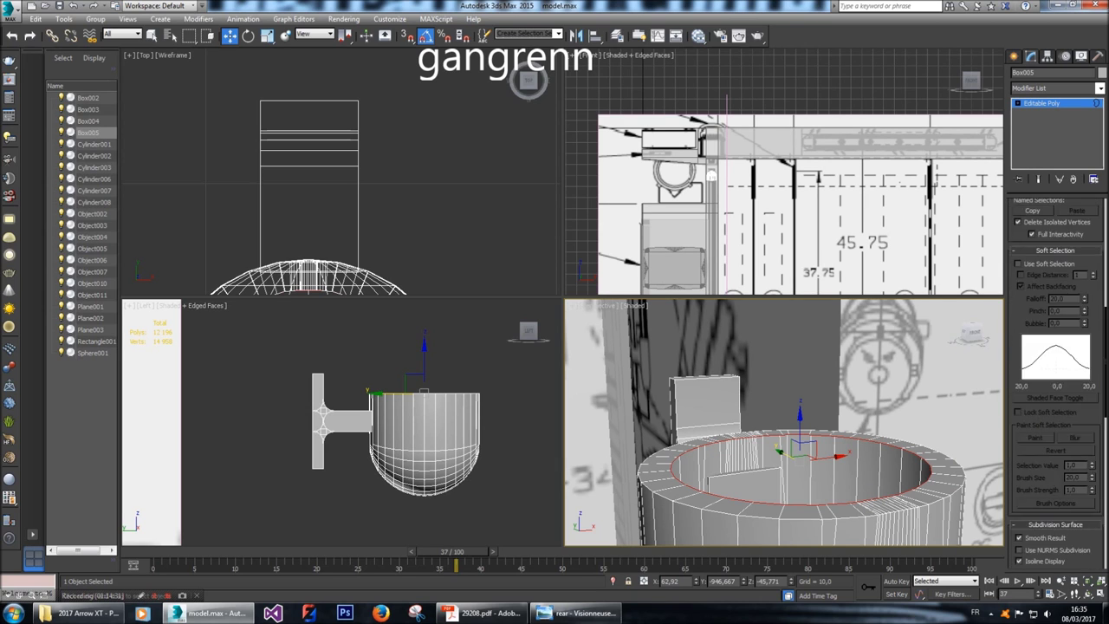
left_click(1078, 481)
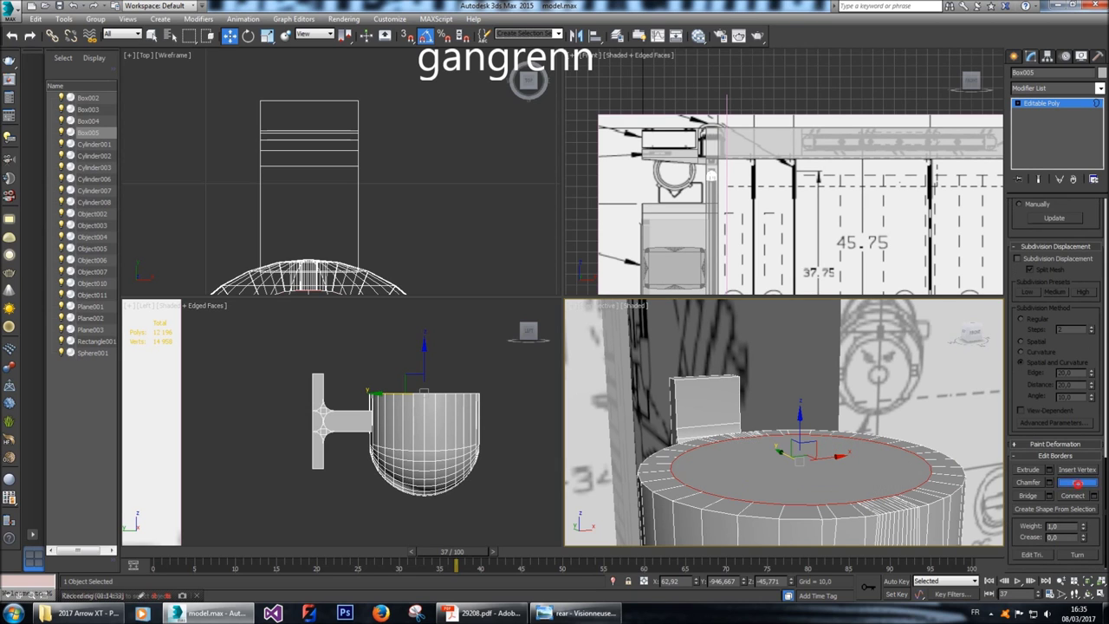
scroll(1058, 373, "up", 5)
scroll(1058, 372, "up", 5)
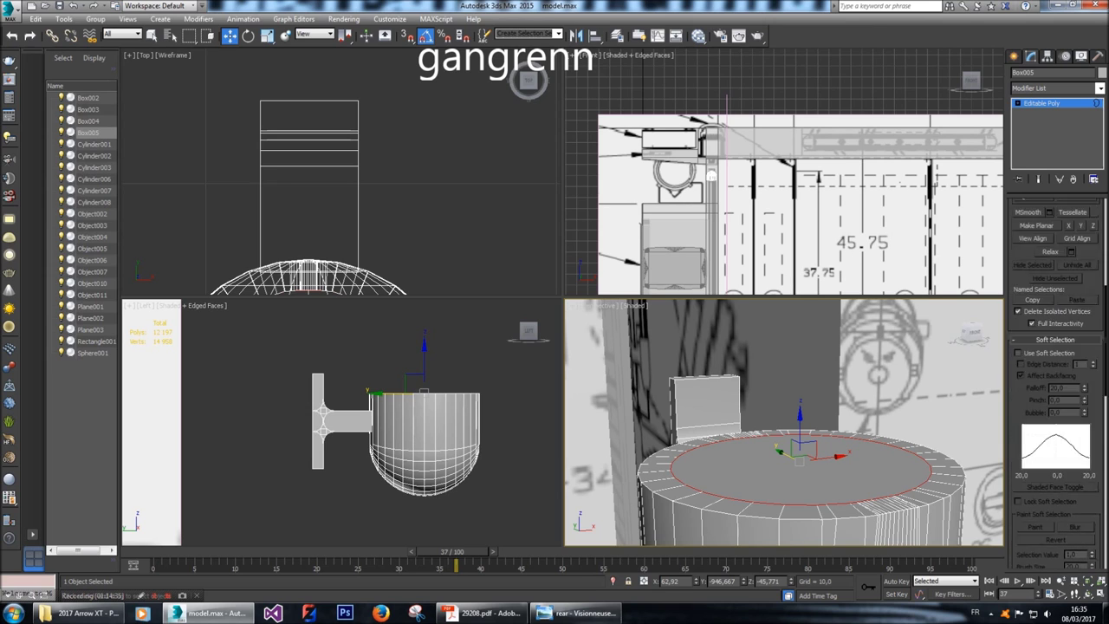
Select the cylinder's top cap face and extrude it upward.
key("4")
left_click(810, 482)
middle_click_drag(486, 433, 479, 442)
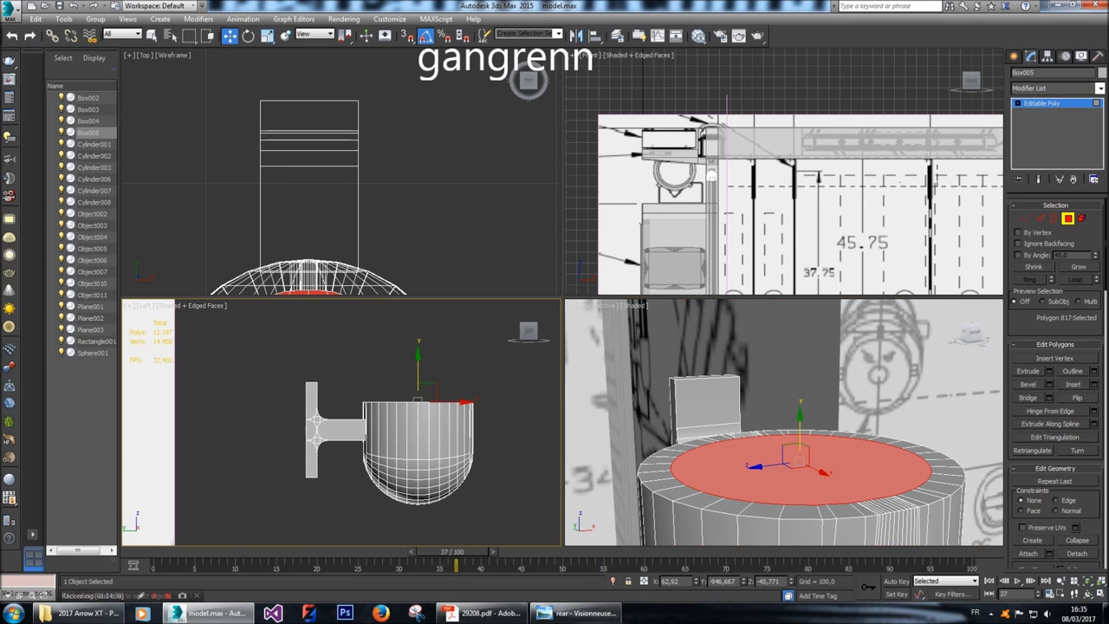
left_click(1049, 370)
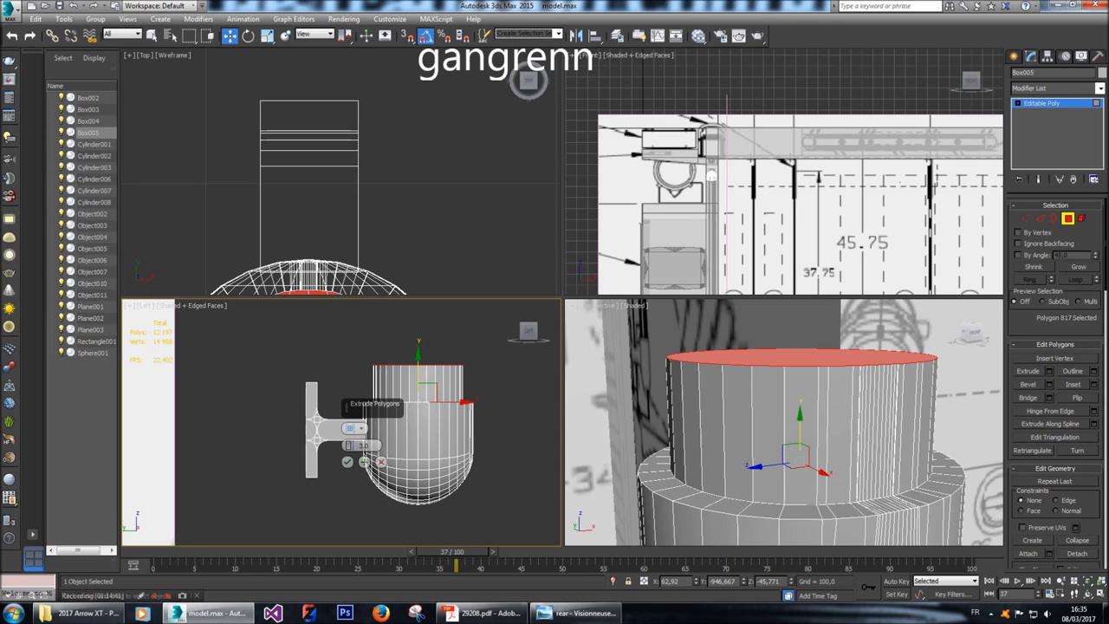
left_click(347, 461)
left_click(347, 466)
Orbit and zoom the Perspective view to look down into the cylinder's top.
mouse_move(970, 334)
left_mouse_down()
mouse_move(960, 336)
mouse_move(971, 335)
left_mouse_up()
scroll(784, 422, "up", 10)
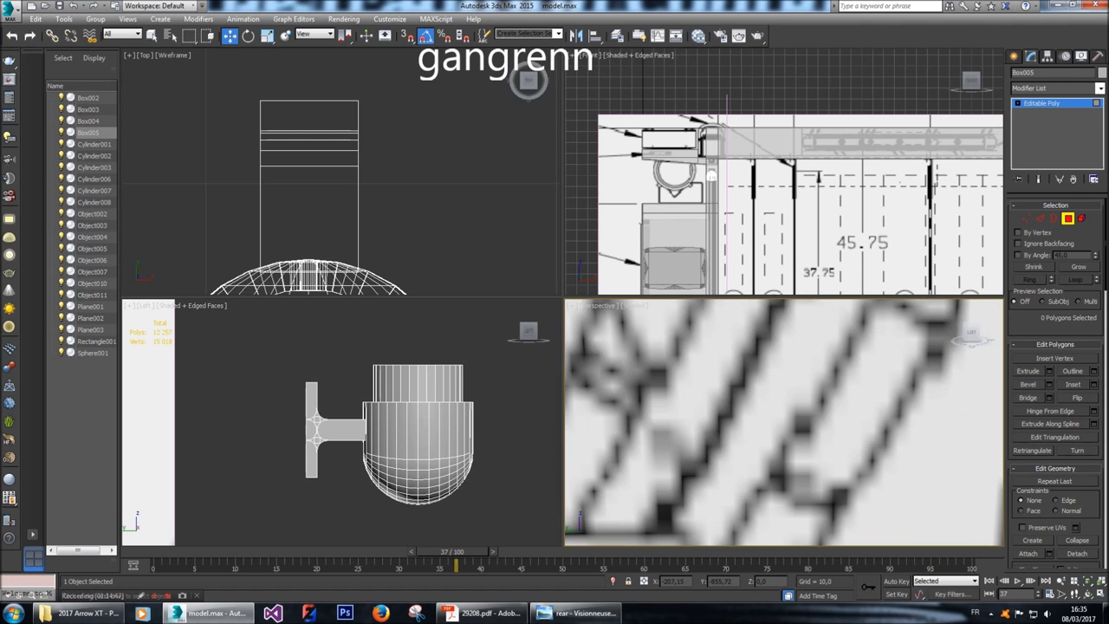
scroll(784, 423, "up", 10)
scroll(784, 422, "down", 5)
scroll(784, 422, "up", 10)
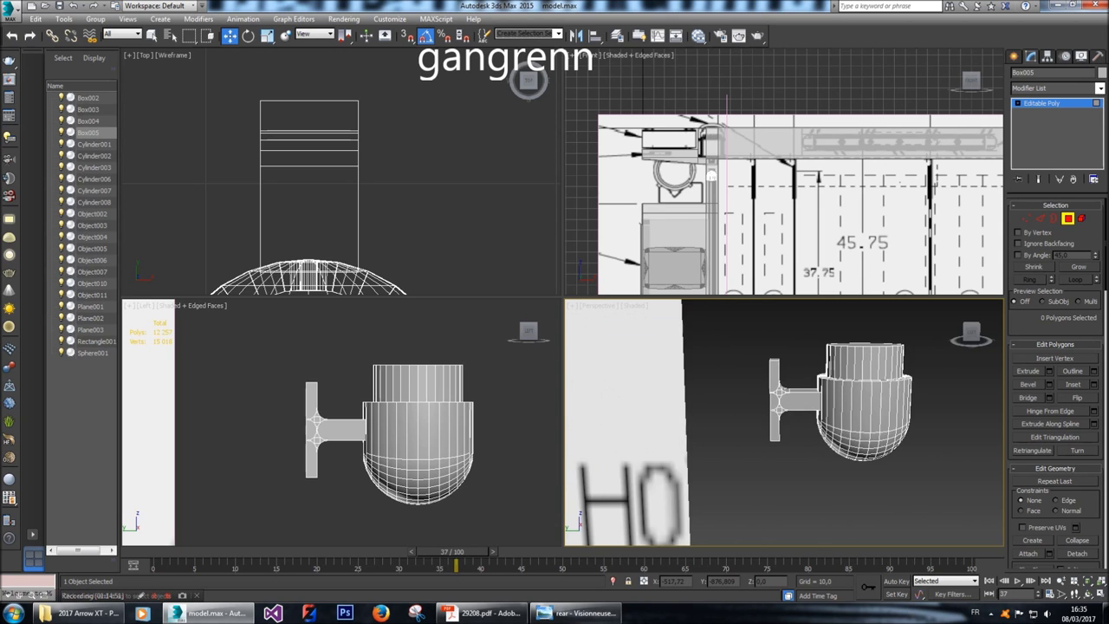
middle_click_drag(784, 422, 789, 355, "alt")
Select the top face and pull it far up along Y in the Front view.
left_click(867, 350)
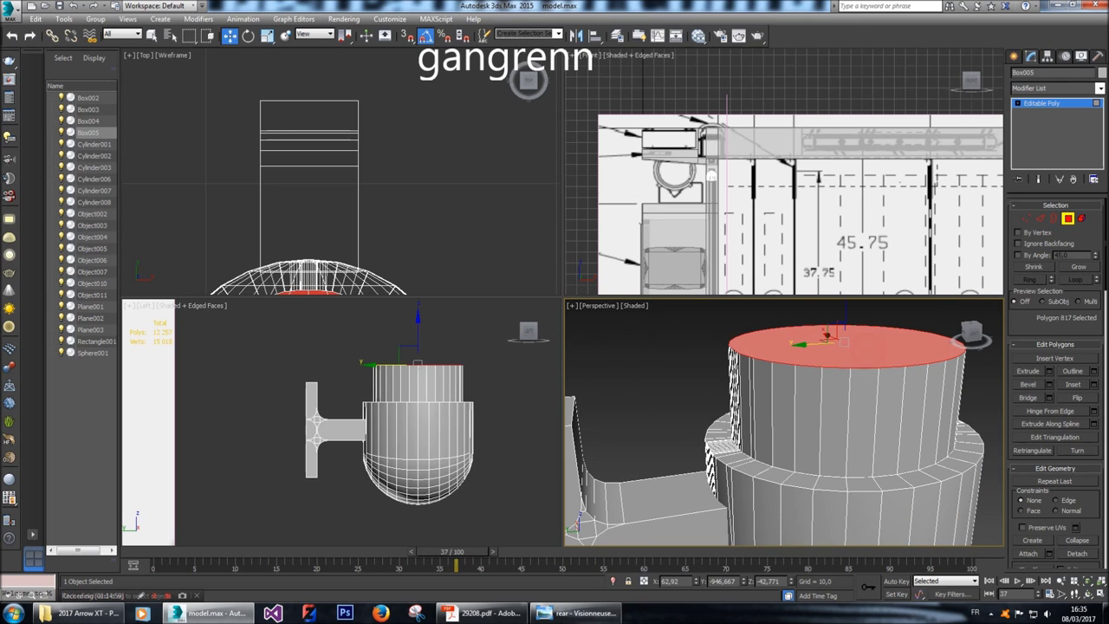
scroll(414, 504, "down", 5)
scroll(683, 193, "down", 2)
middle_click_drag(683, 193, 694, 121)
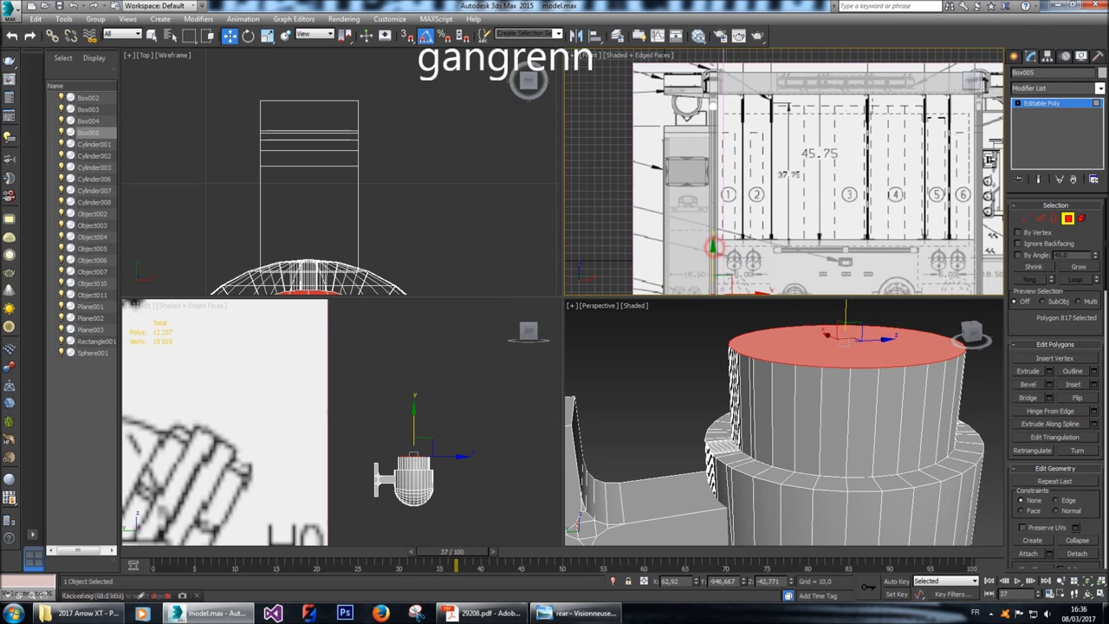
left_click_drag(714, 247, 714, 139)
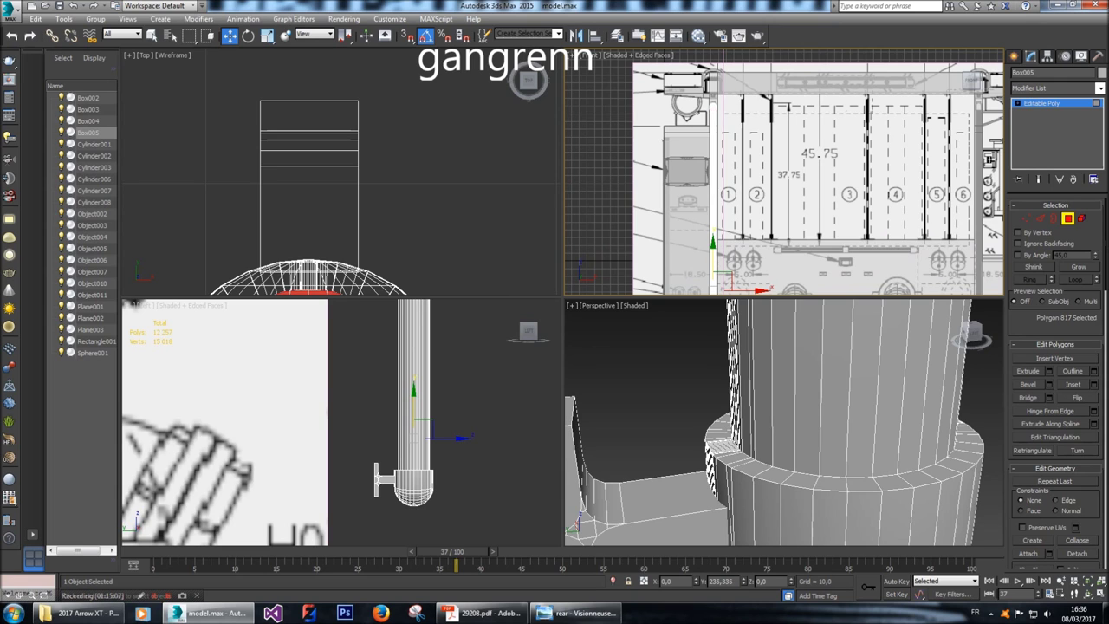
scroll(719, 156, "up", 8)
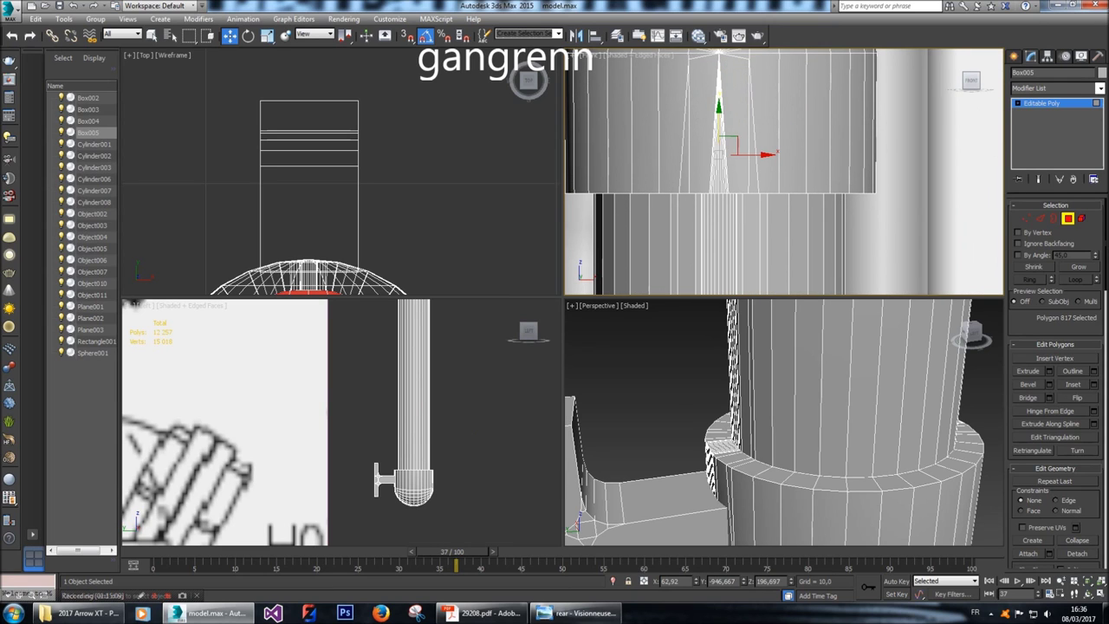
Deselect everything and orbit the Perspective view to a new angle.
left_click(899, 193)
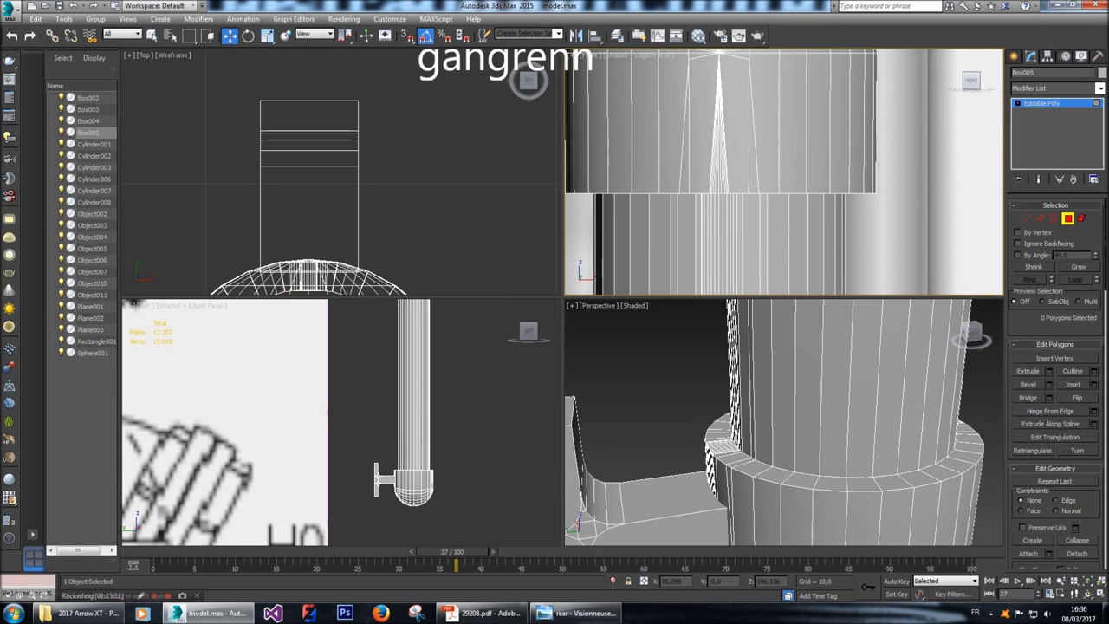
left_click(1018, 55)
left_click(651, 342)
scroll(651, 342, "up", 3)
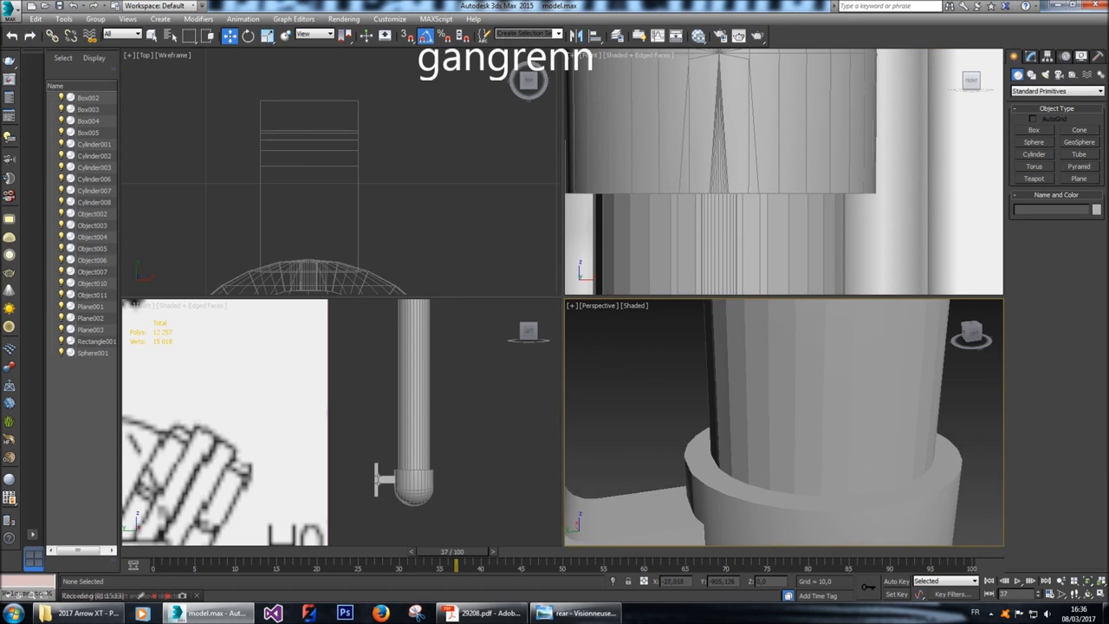
scroll(784, 422, "down", 6)
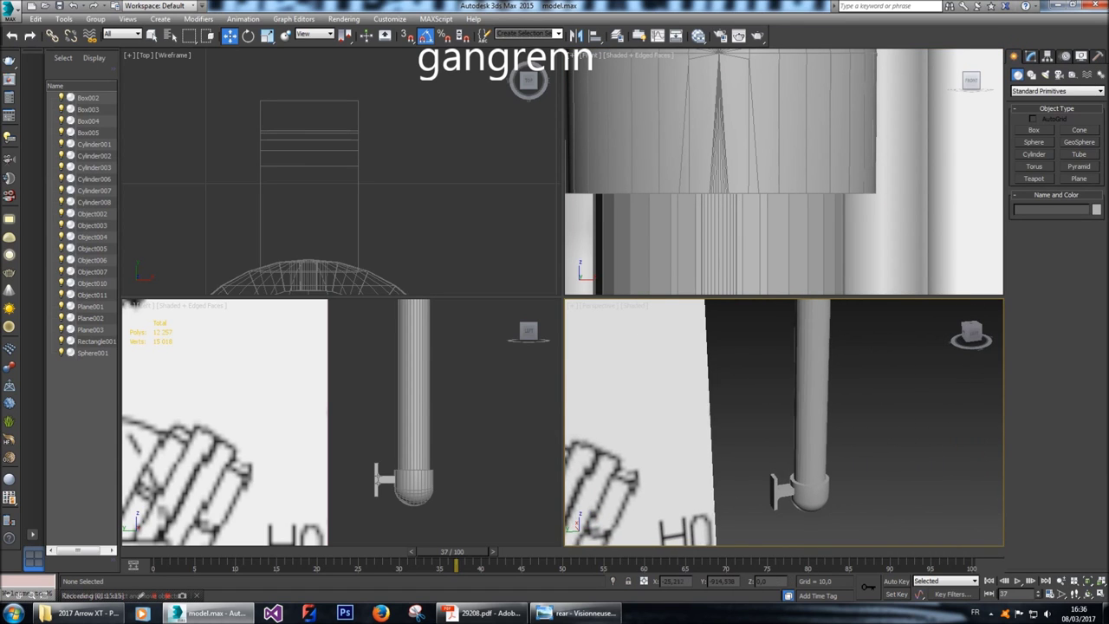
middle_click_drag(784, 422, 832, 399, "alt")
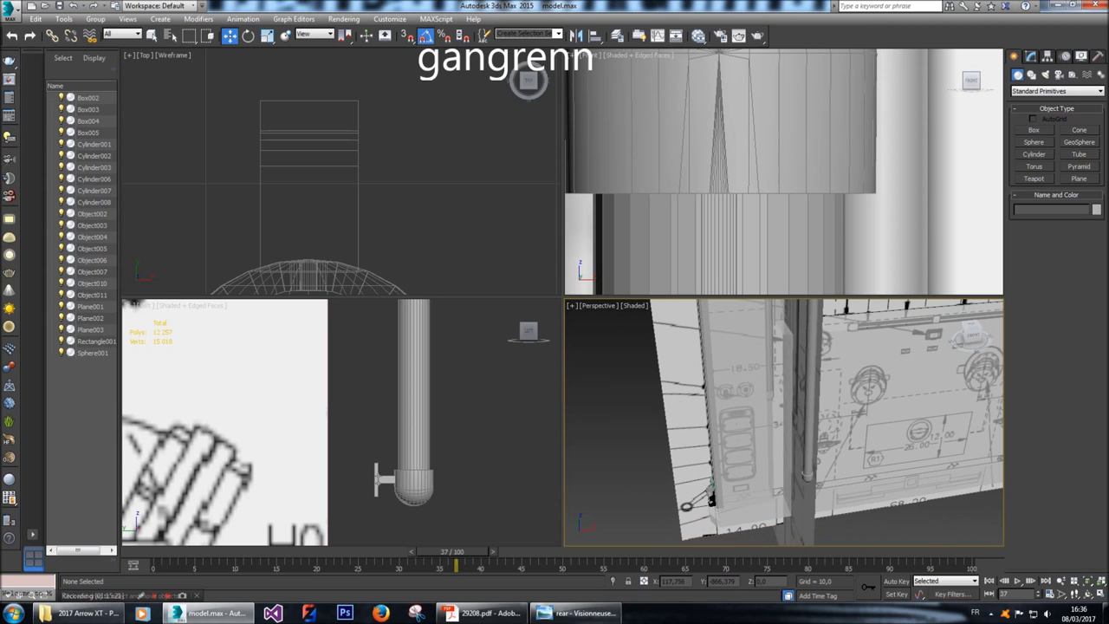
scroll(807, 468, "up", 6)
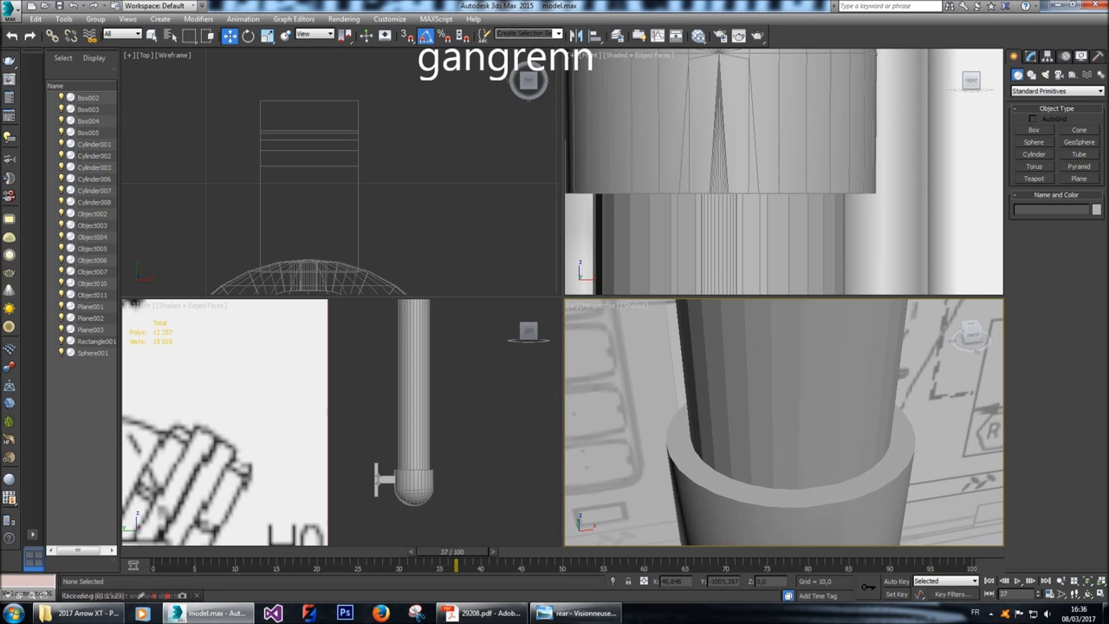
Select Box005 and shift it left in the Left viewport to Y -854,164.
scroll(784, 422, "down", 5)
middle_click_drag(785, 422, 832, 418, "alt")
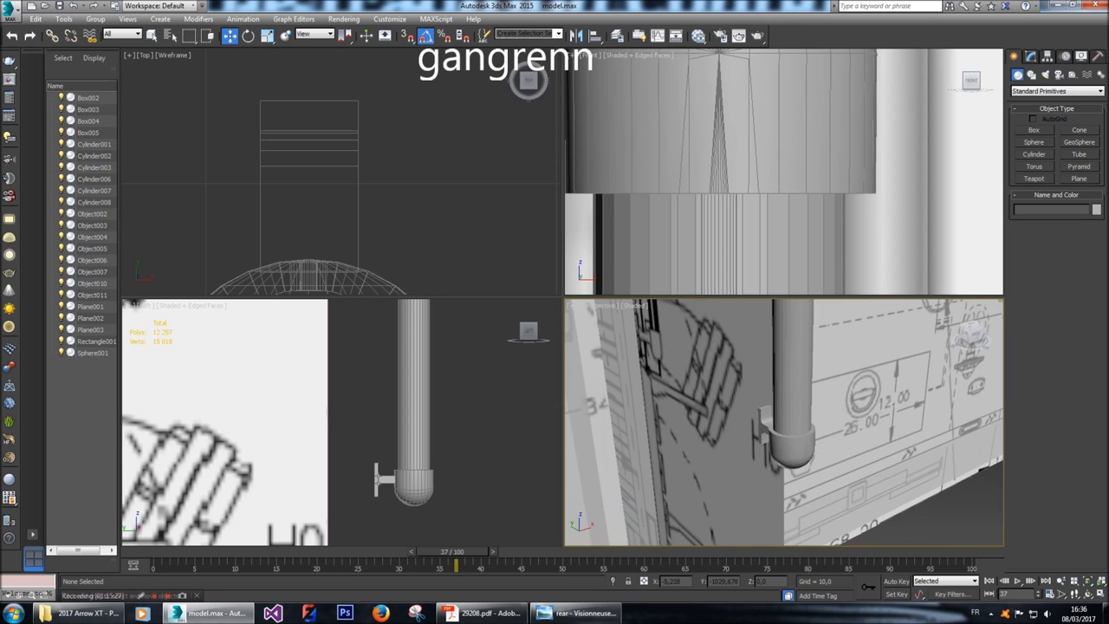
left_click(794, 398)
scroll(451, 481, "down", 10)
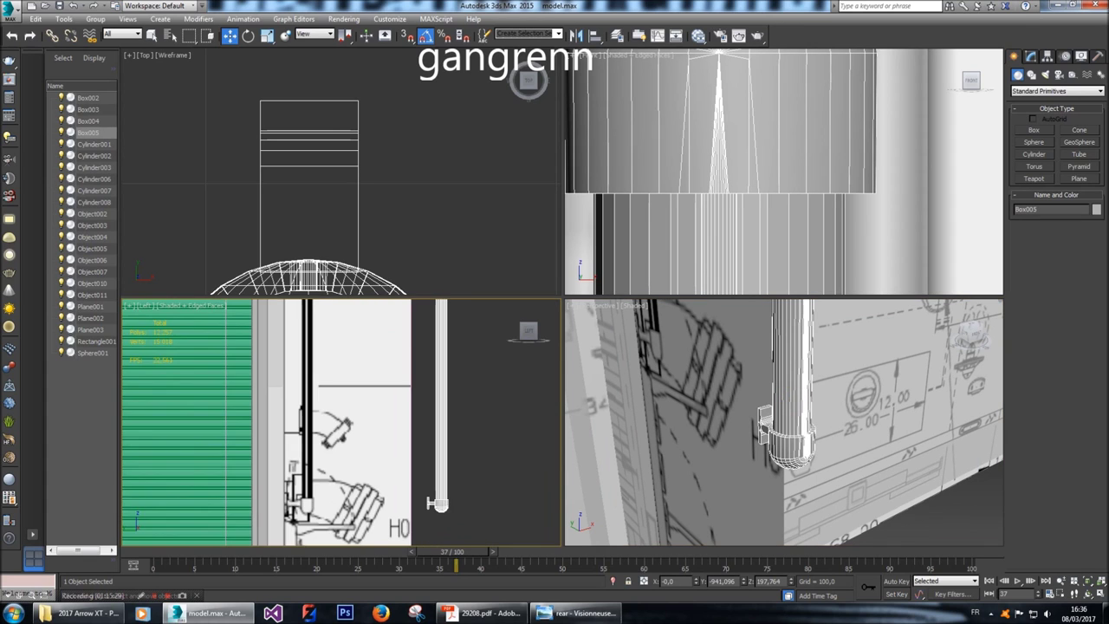
scroll(450, 347, "up", 5)
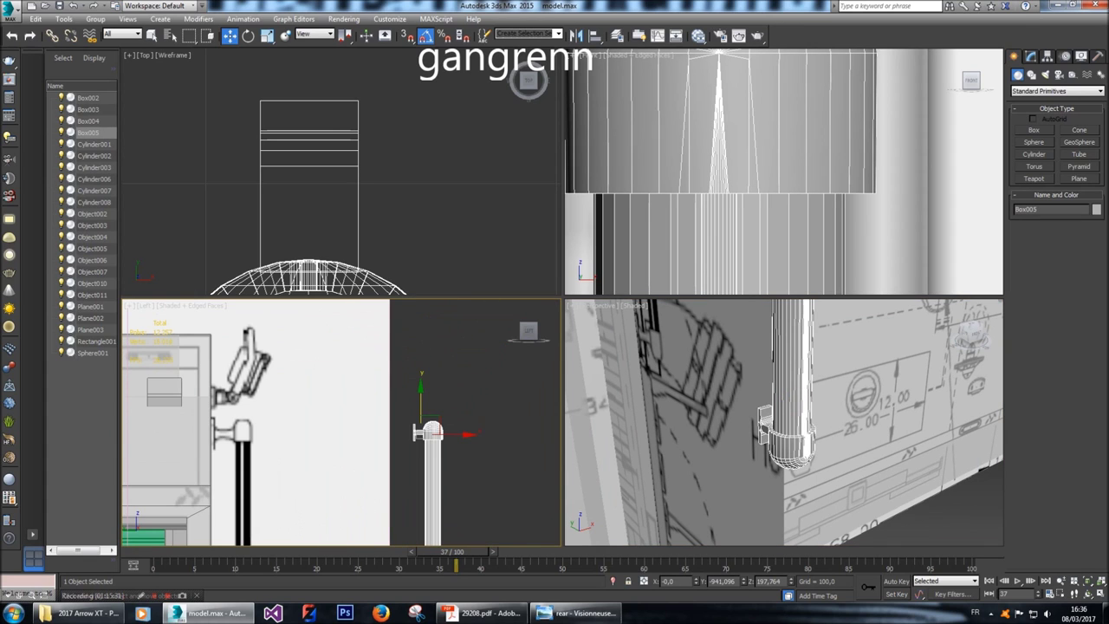
left_click_drag(468, 433, 279, 434)
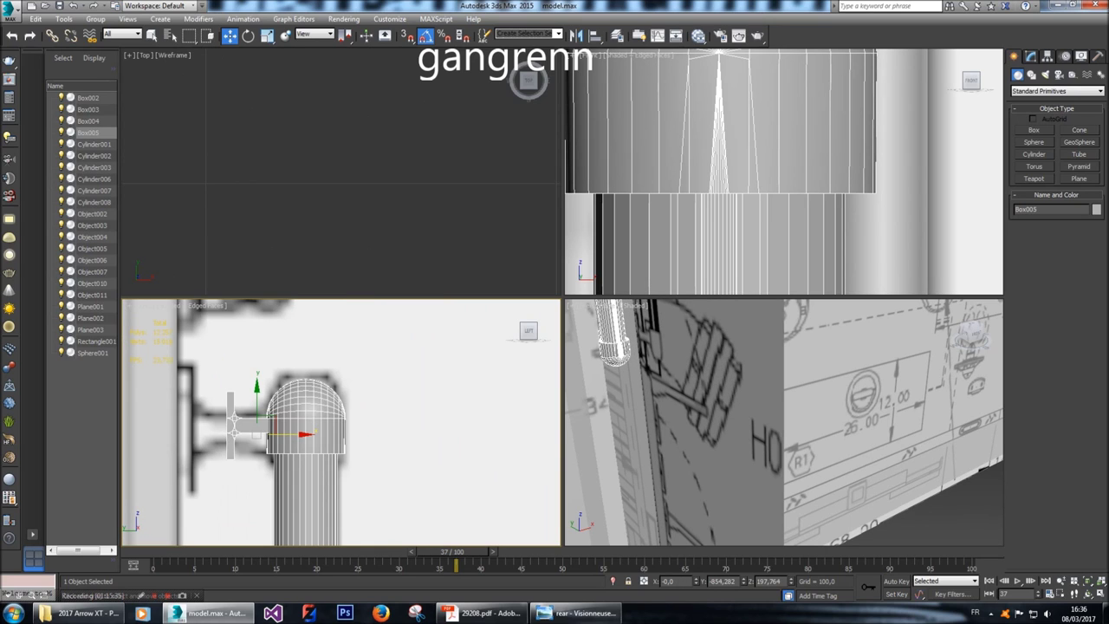
left_click_drag(278, 433, 278, 434)
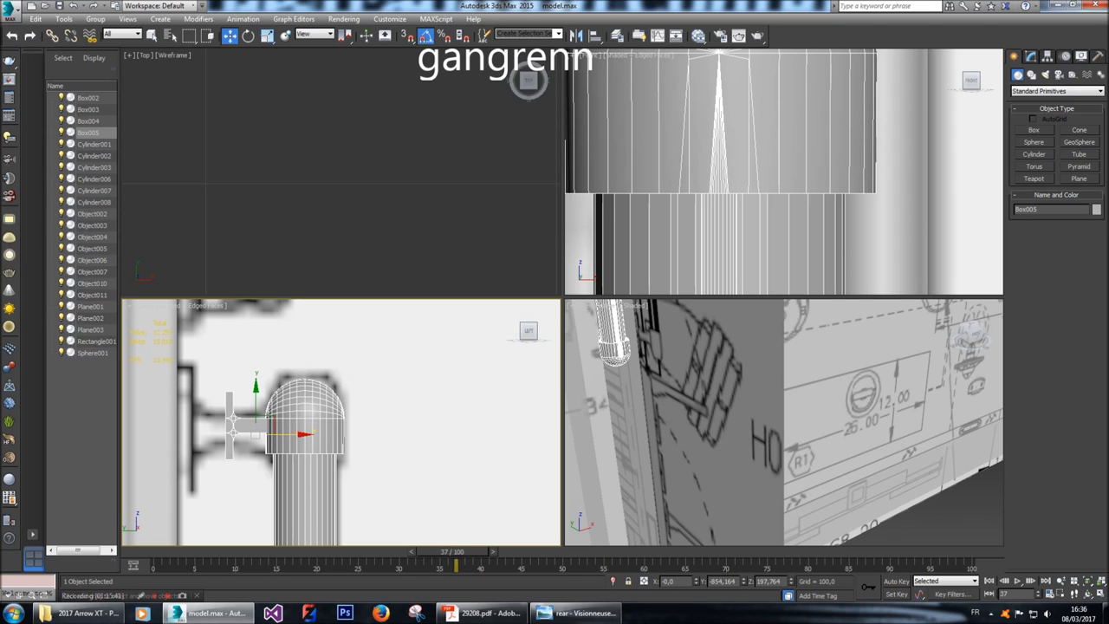
left_click(1030, 55)
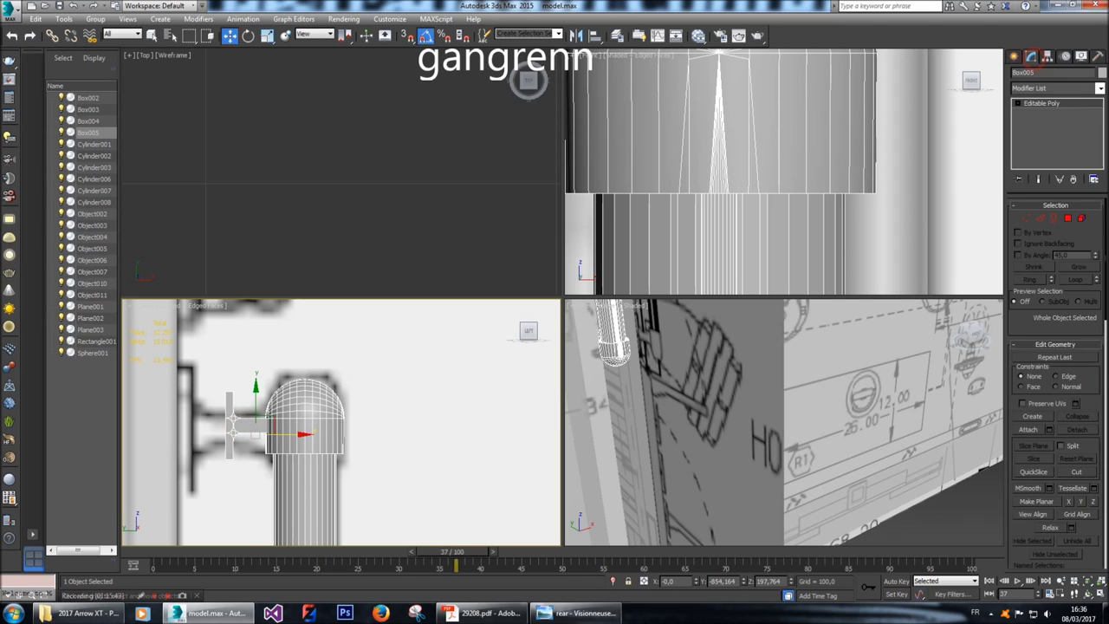
In Vertex mode, move the bracket plate's vertices left to lengthen the T-bracket arm.
key("1")
scroll(528, 80, "up", 5)
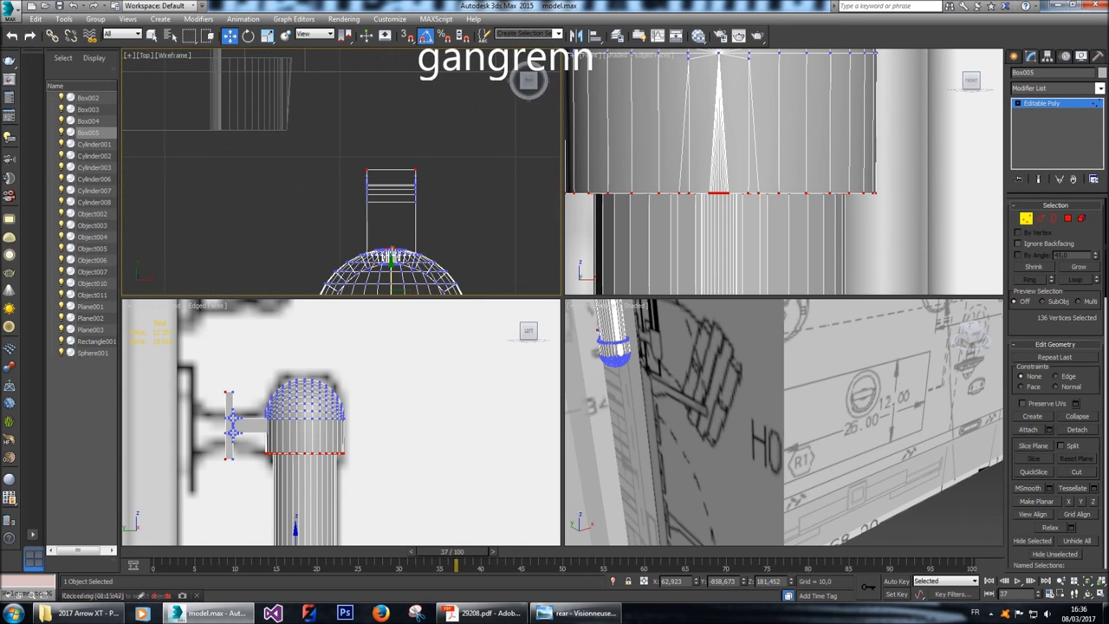
left_click_drag(392, 177, 338, 137)
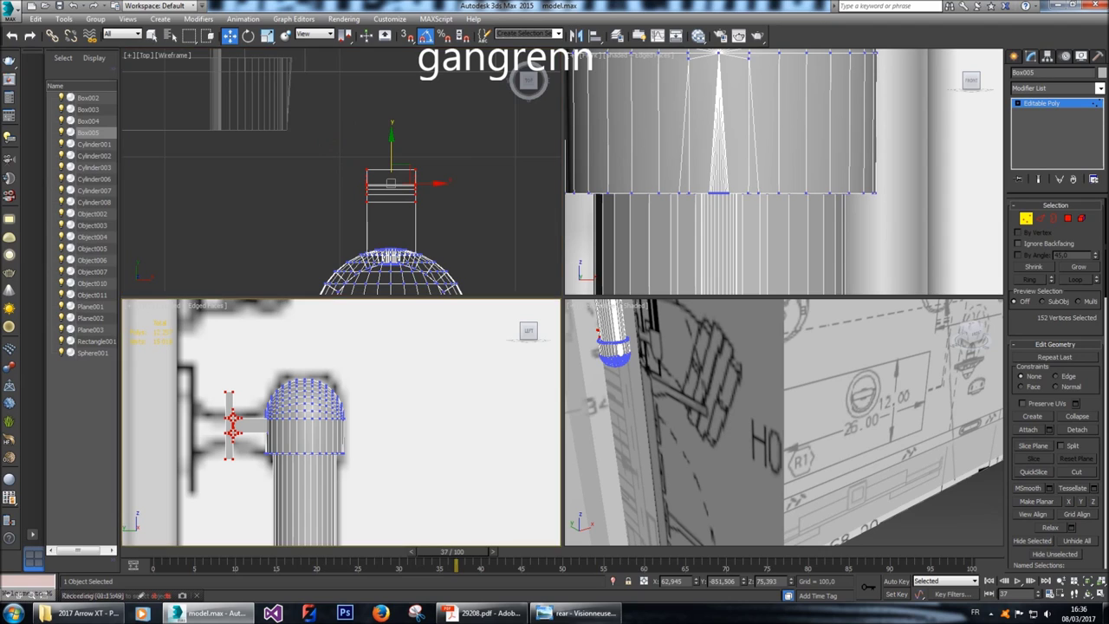
left_click_drag(232, 424, 191, 424)
scroll(183, 428, "up", 4)
left_click_drag(165, 336, 187, 467)
left_click_drag(190, 511, 190, 512)
left_click_drag(216, 421, 192, 360)
Drag the bracket plate's lower vertices down to extend the plate, then clear the selection.
scroll(204, 468, "down", 2)
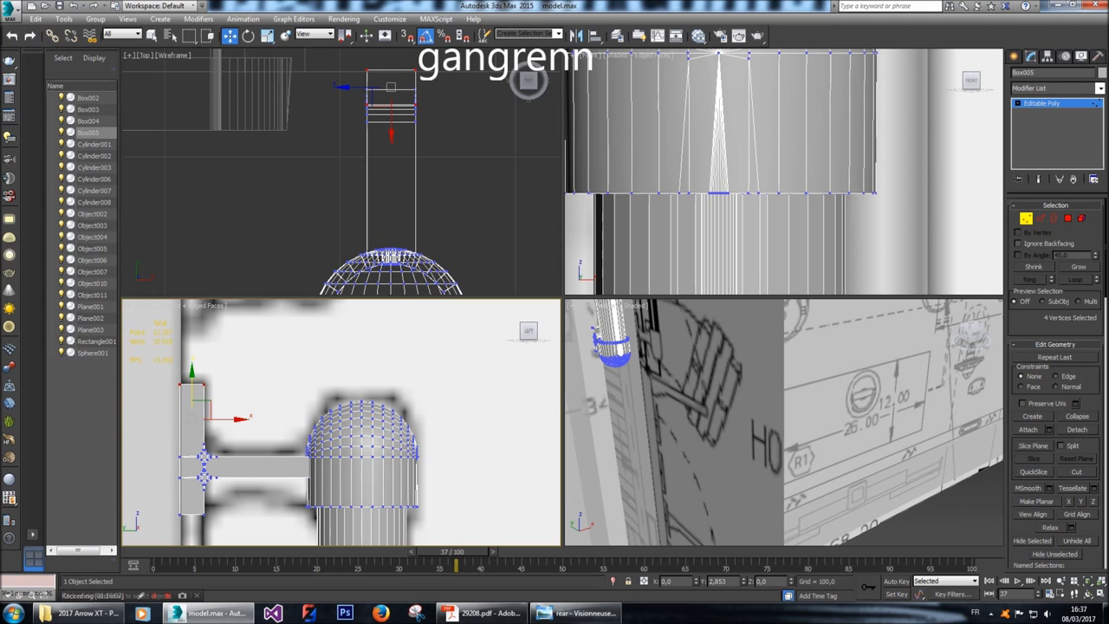
middle_click_drag(260, 416, 271, 338)
left_click_drag(222, 432, 222, 433)
left_click_drag(205, 391, 204, 438)
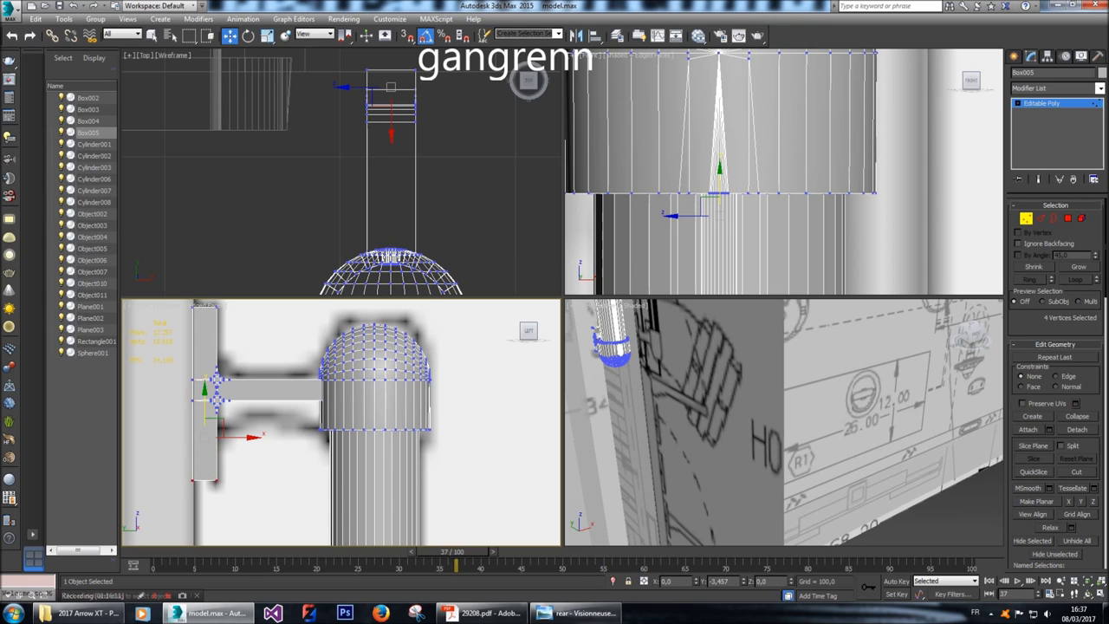
left_click(263, 455)
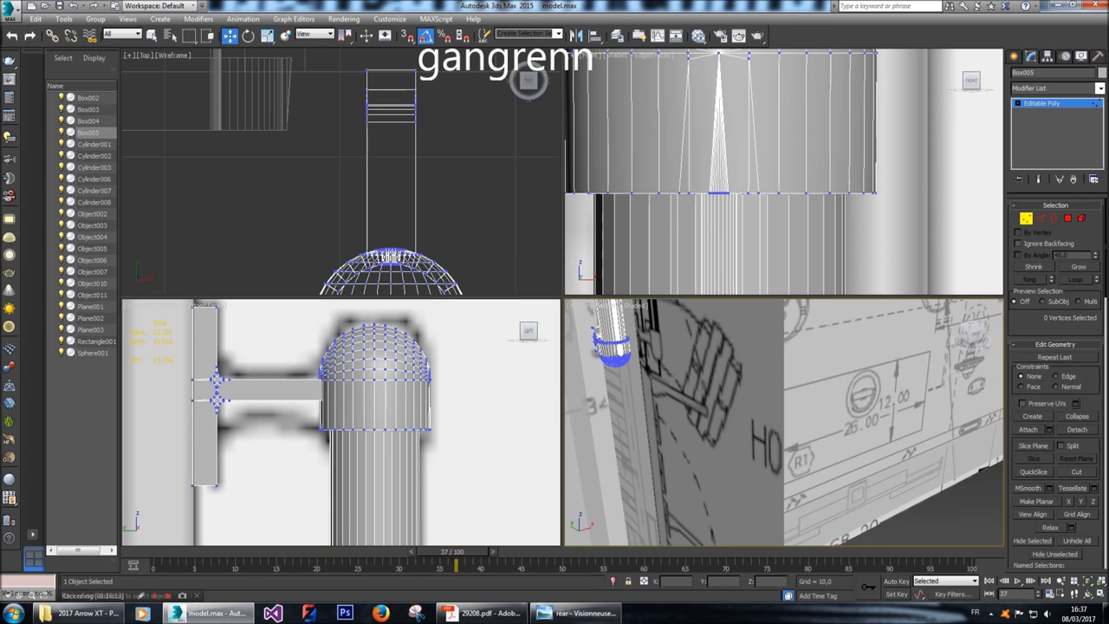
middle_click_drag(763, 416, 815, 433, "alt")
scroll(381, 470, "down", 4)
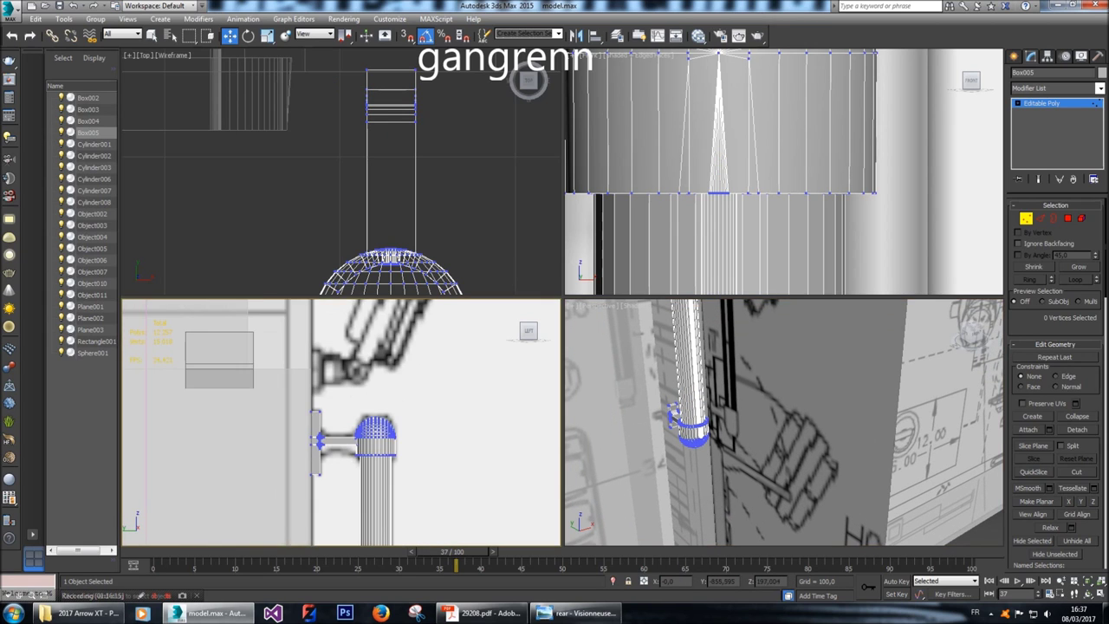
scroll(346, 438, "up", 5)
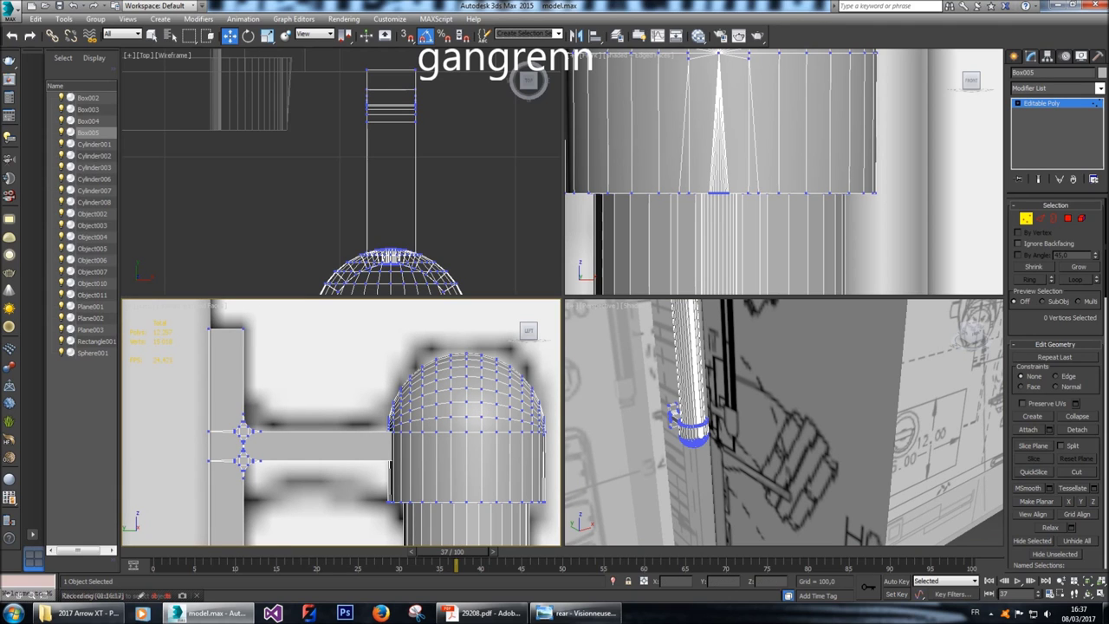
key("5")
key("1")
Make Box005 see-through and move a group of bracket vertices down along Y.
key("alt+x")
left_click_drag(406, 469, 303, 473)
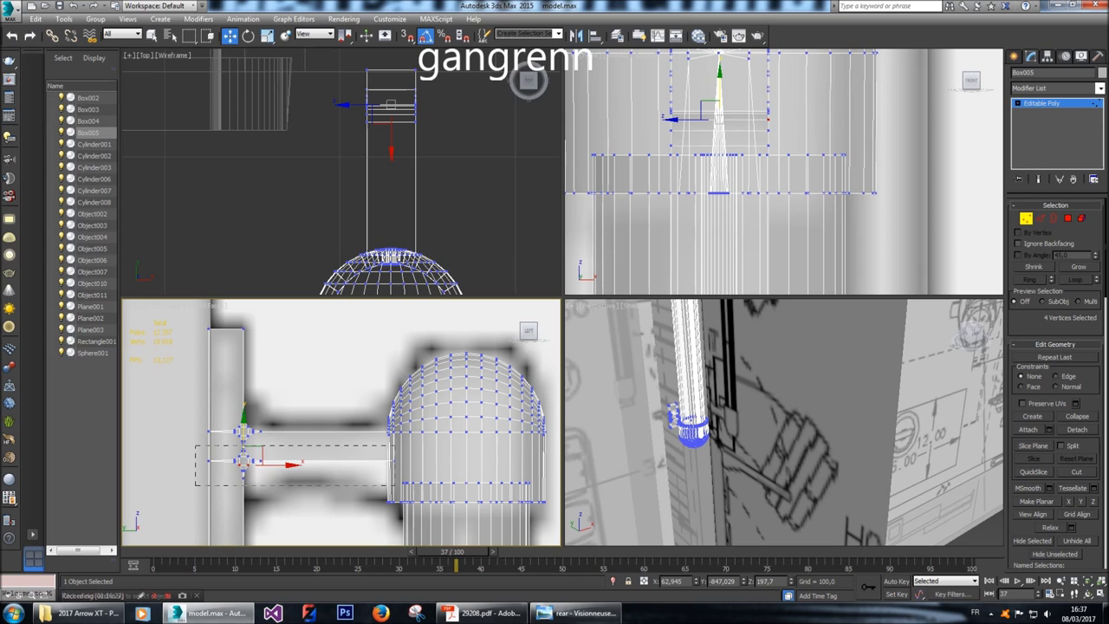
left_click_drag(392, 484, 392, 483)
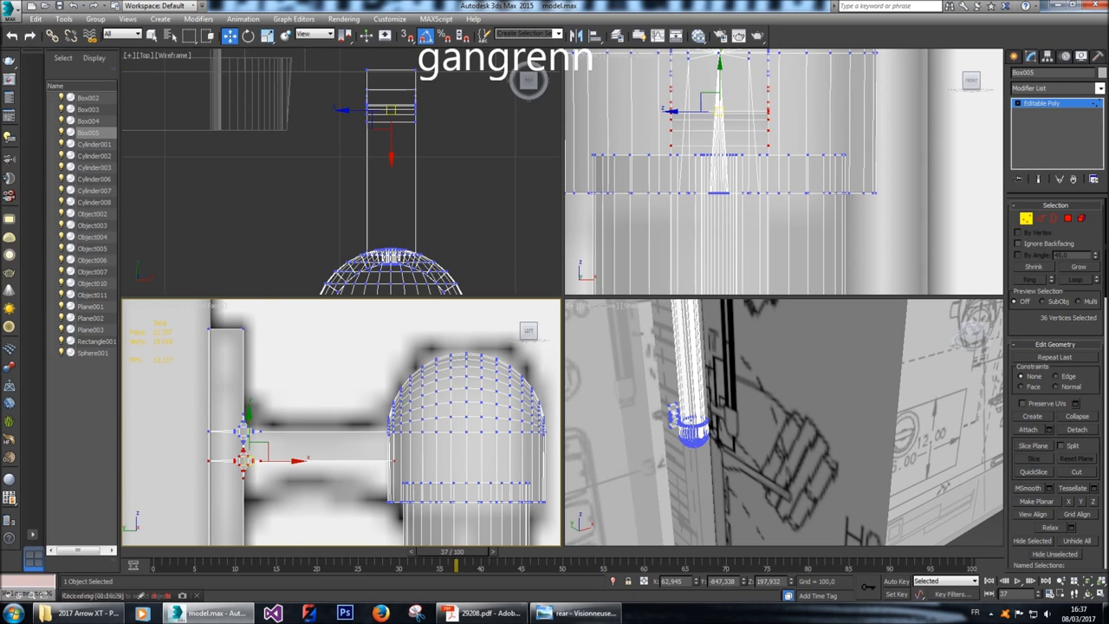
key("z")
key("shift+z")
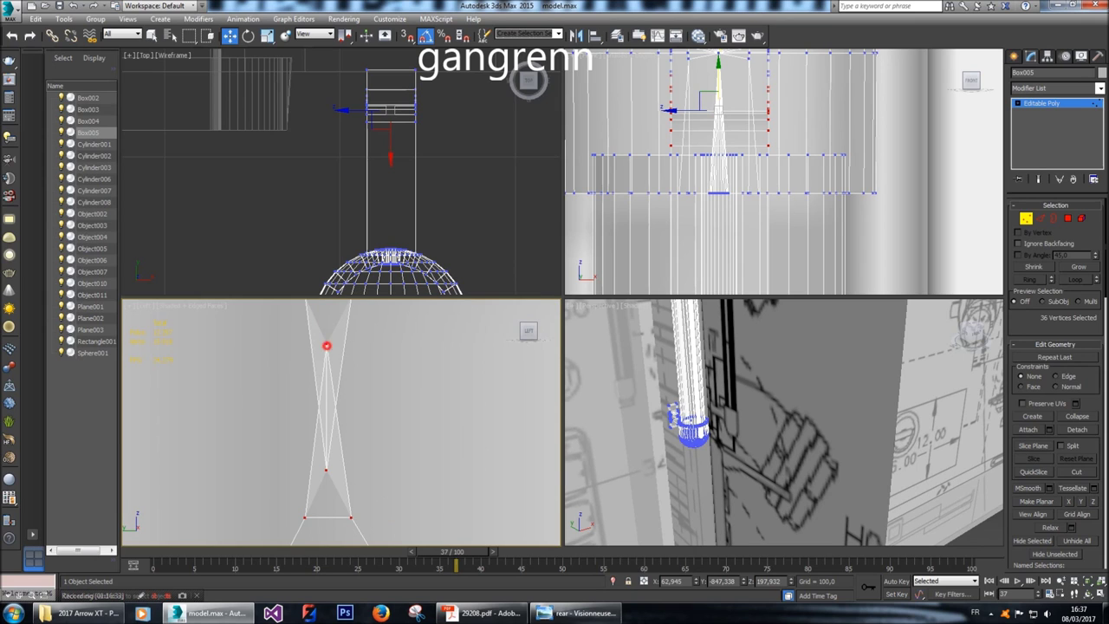
key("shift+z")
key("shift+z")
key("shift+z")
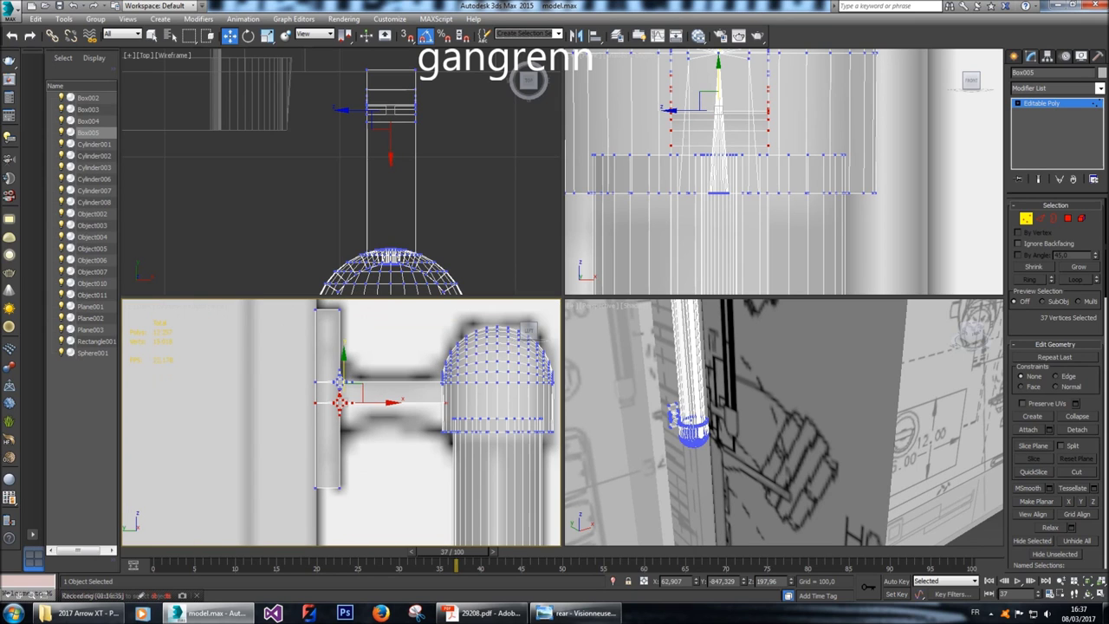
left_click_drag(340, 403, 341, 419)
Select the bracket arm's upper vertices, then clear the selection and orbit in on the bracket.
scroll(410, 390, "up", 3)
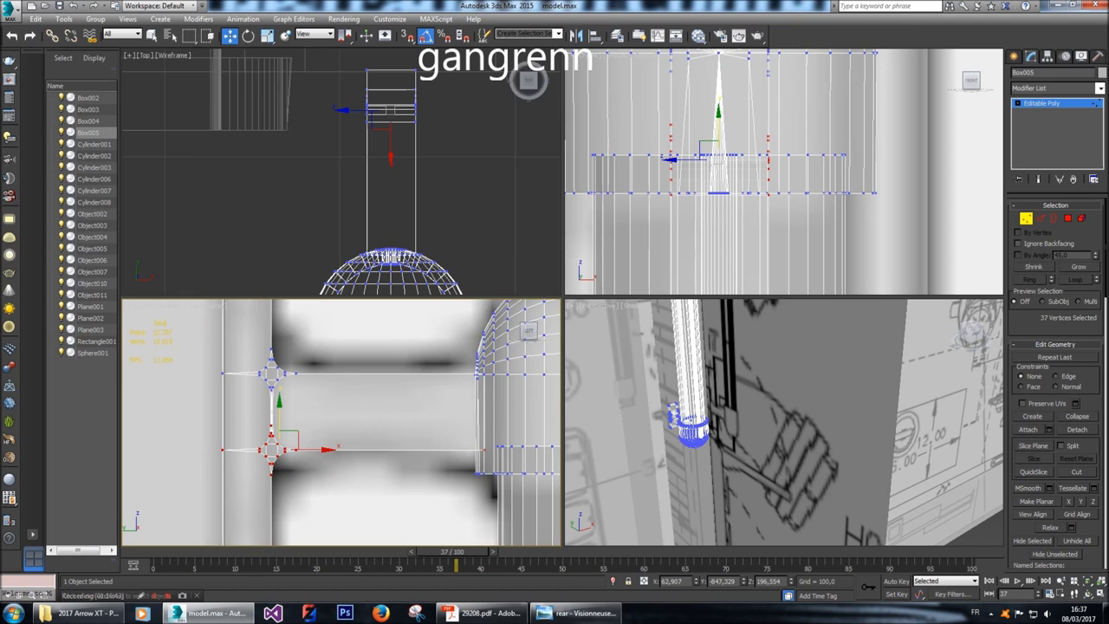
left_click_drag(213, 338, 319, 399)
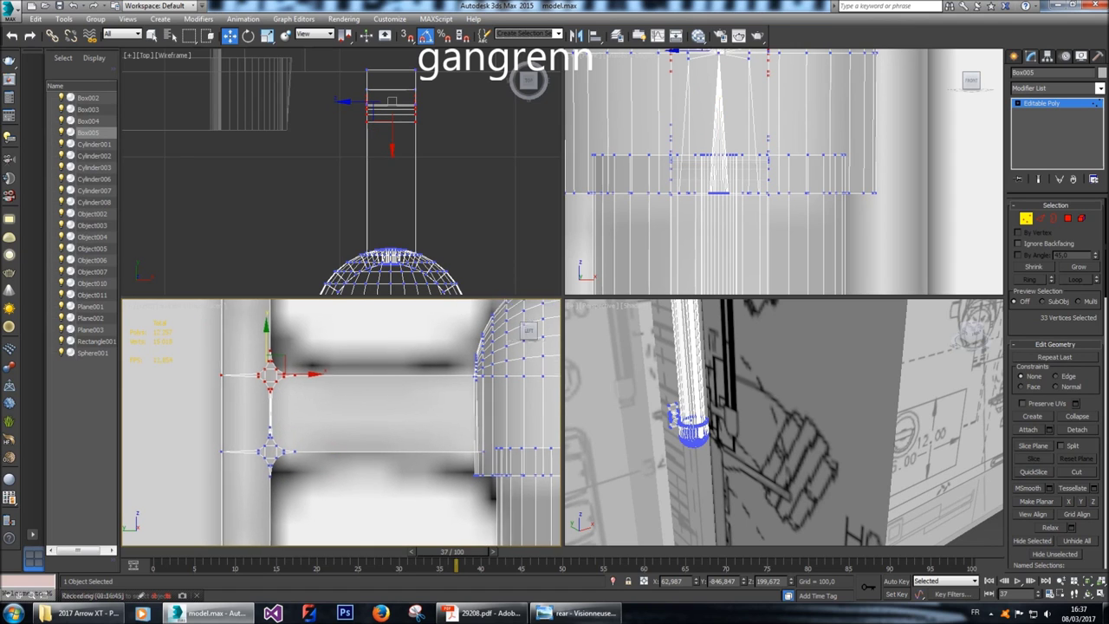
scroll(243, 368, "up", 5)
left_click_drag(470, 371, 488, 388)
scroll(473, 390, "down", 10)
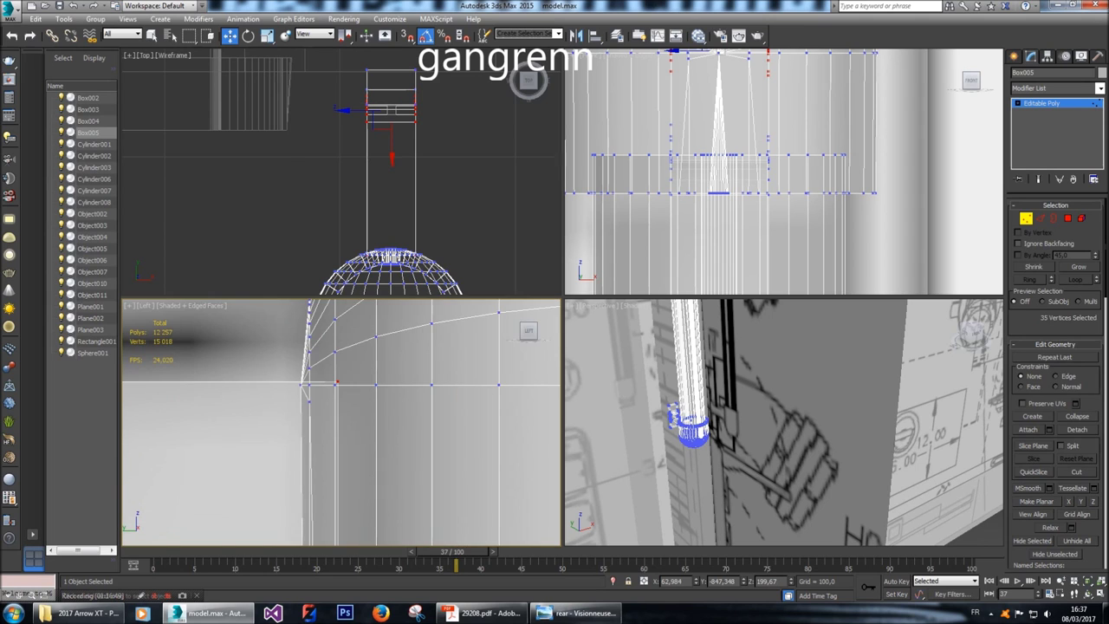
middle_click_drag(341, 422, 433, 425)
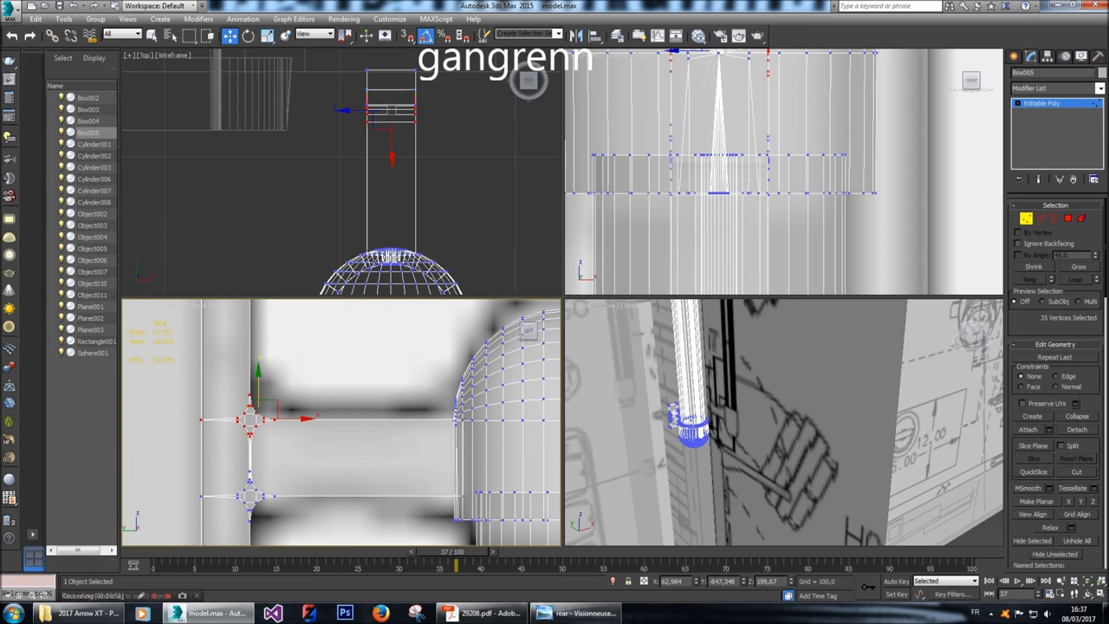
scroll(337, 371, "down", 2)
left_click(353, 362)
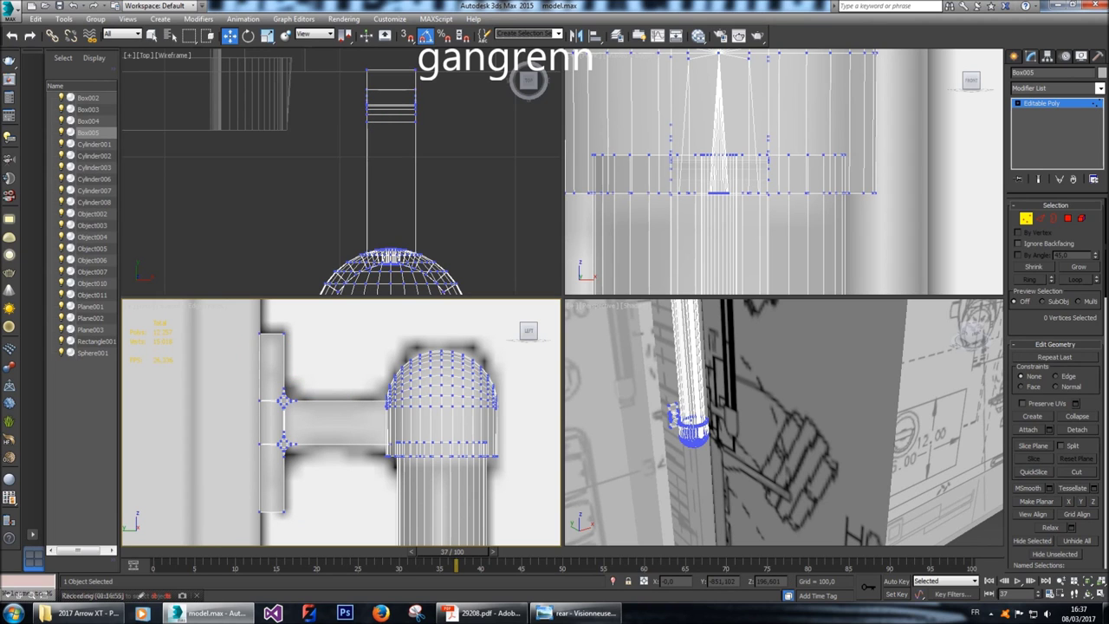
left_click_drag(972, 333, 962, 335)
scroll(784, 422, "up", 3)
mouse_move(784, 422)
middle_mouse_down("alt")
mouse_move(827, 402)
mouse_move(845, 412)
mouse_move(790, 412)
middle_mouse_up("alt")
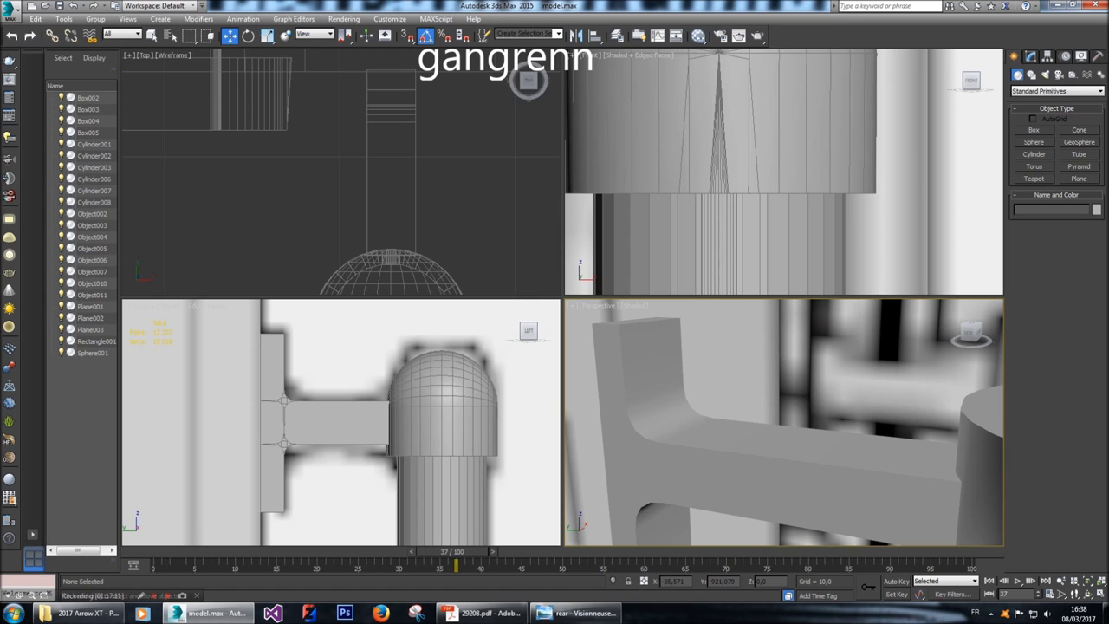
With Affect Pivot Only, nudge Box005's pivot slightly along Y to the domed pipe's centre.
middle_click_drag(791, 412, 786, 413, "alt")
left_click(713, 479)
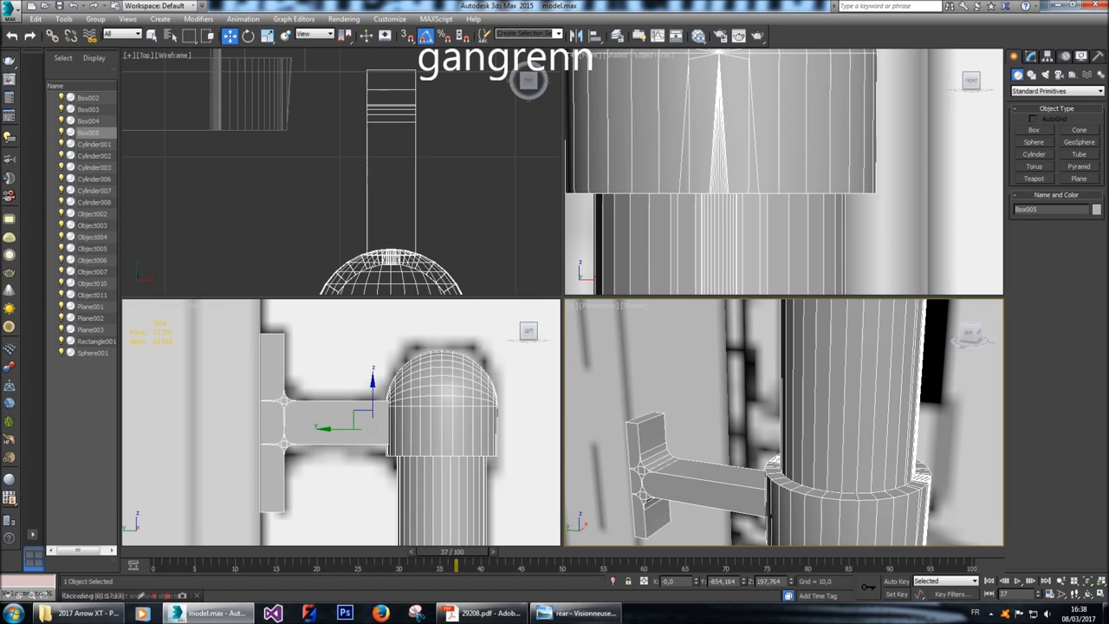
scroll(427, 179, "down", 5)
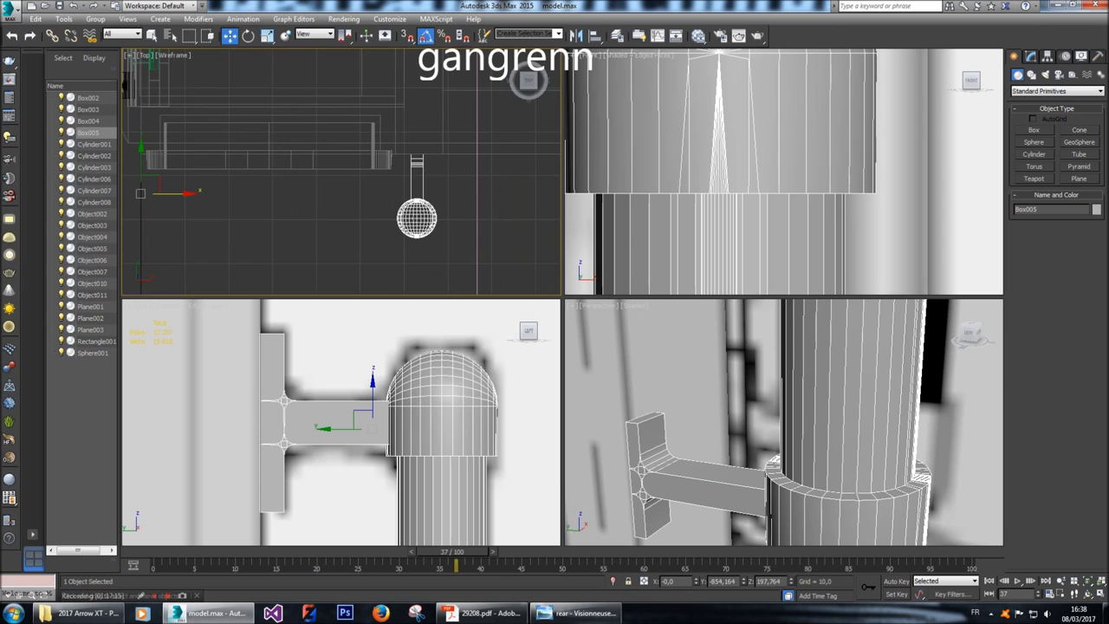
left_click(1048, 56)
left_click(1055, 129)
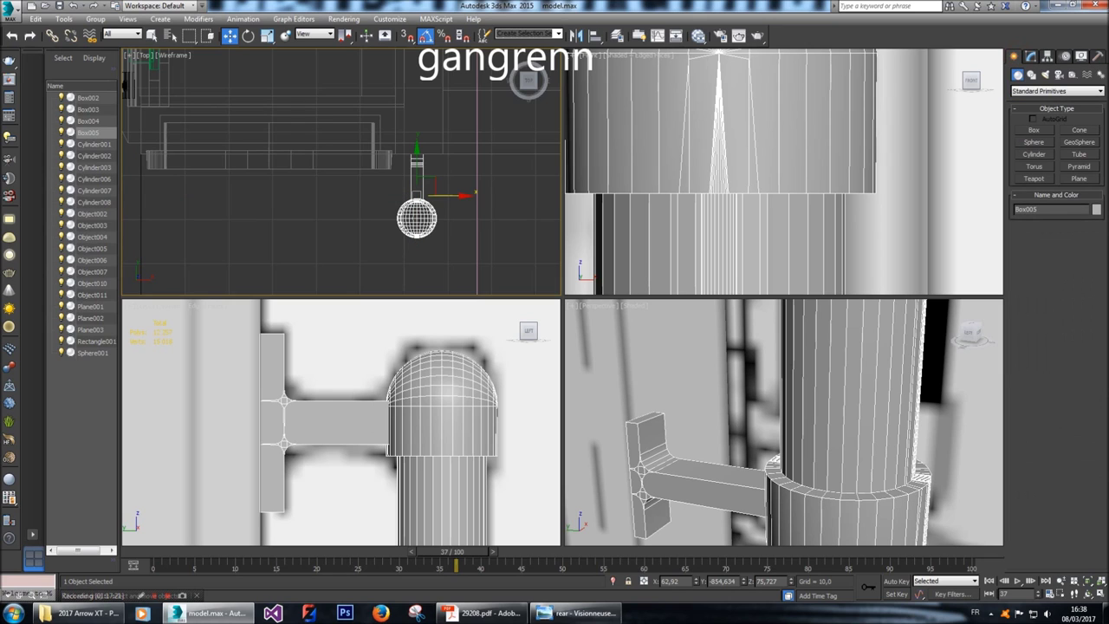
scroll(416, 154, "up", 4)
left_click_drag(414, 233, 415, 230)
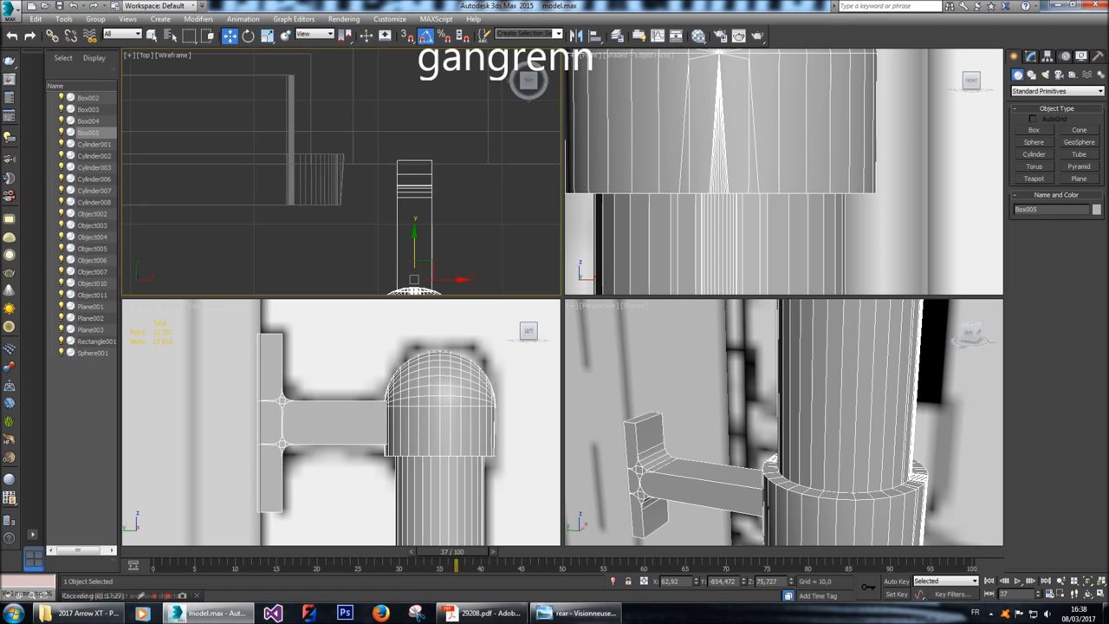
key("ctrl+d")
scroll(784, 422, "down", 5)
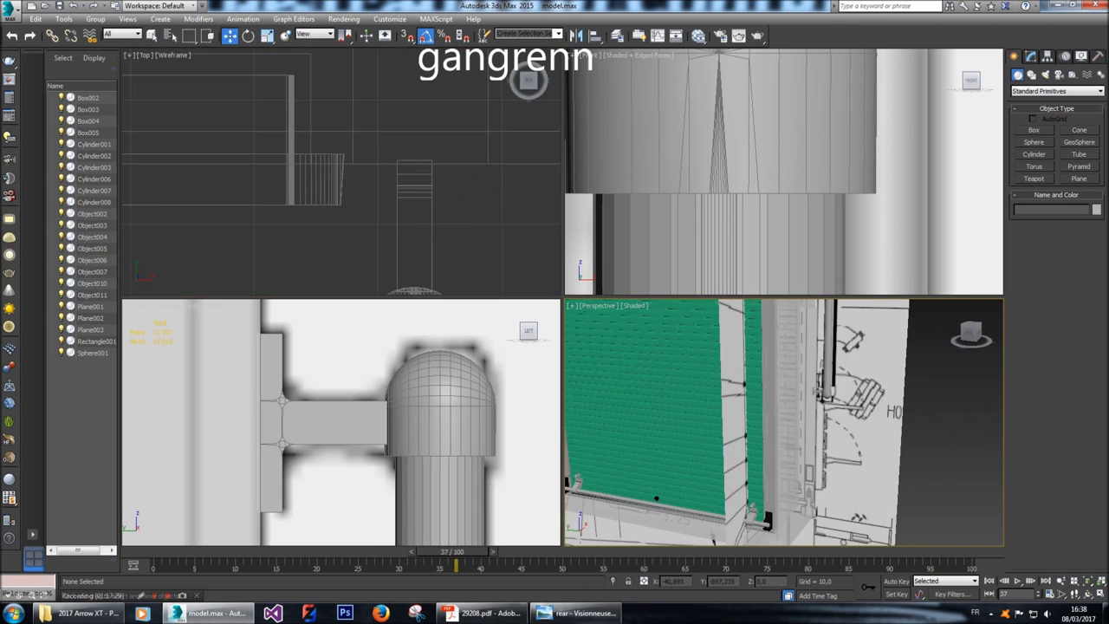
Select Box005 and move it right along X about 342.97 units toward the right-side fittings.
scroll(785, 172, "down", 8)
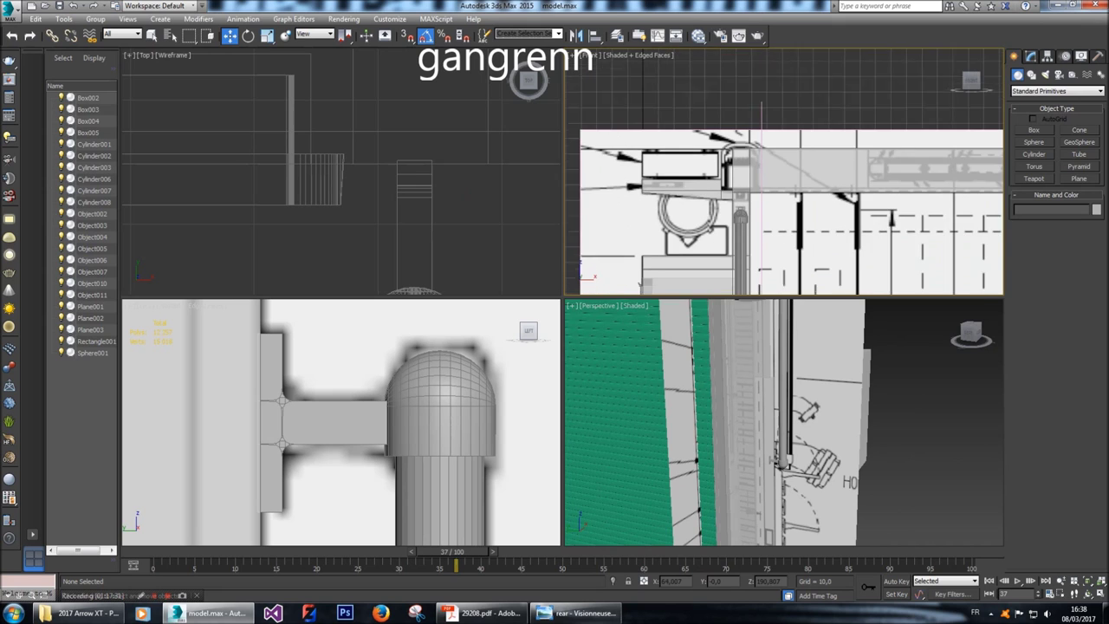
scroll(785, 171, "up", 2)
scroll(784, 171, "down", 4)
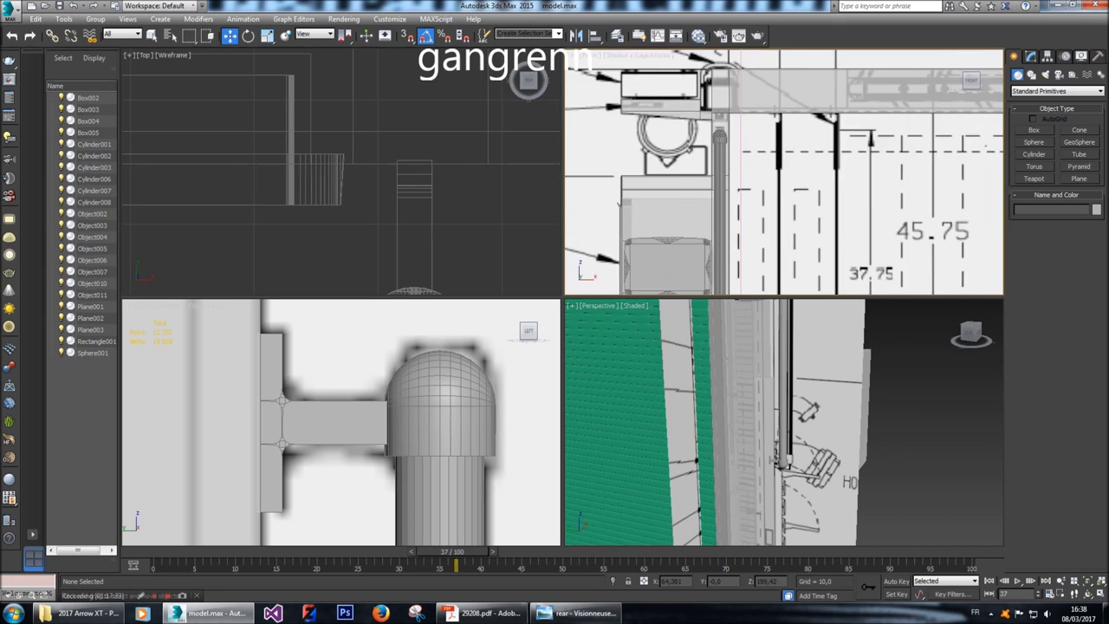
middle_click_drag(784, 226, 731, 75)
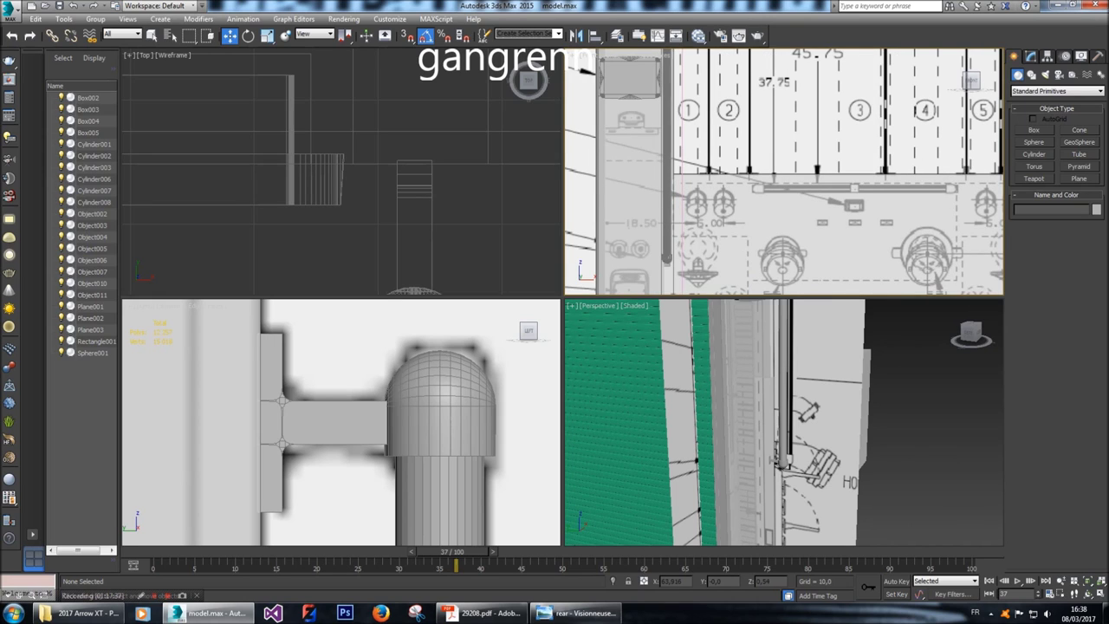
left_click(668, 204)
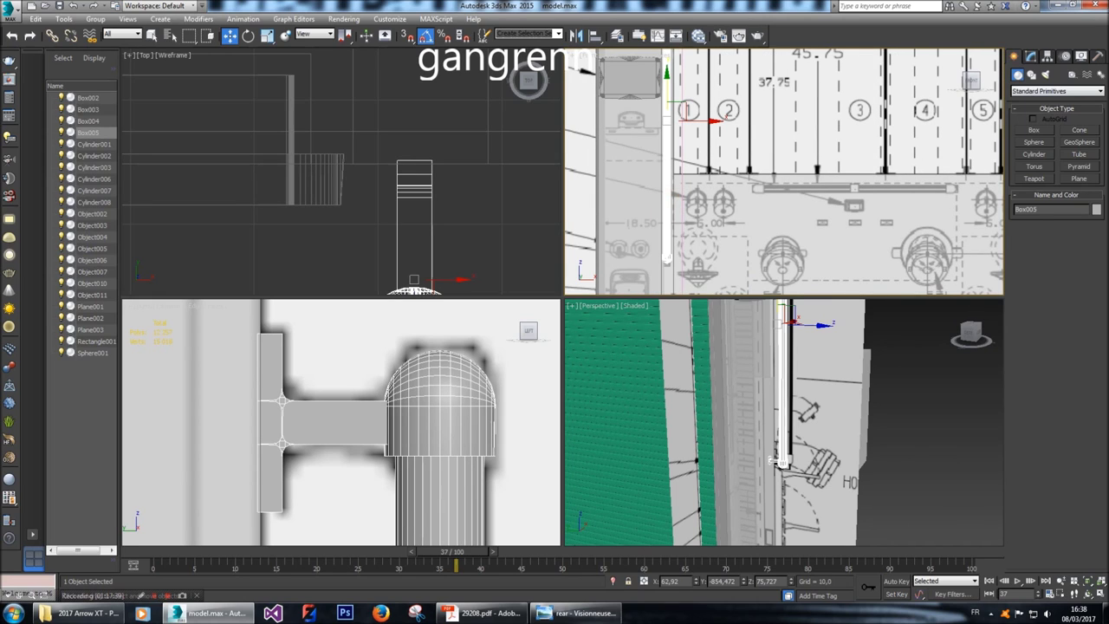
left_click(1031, 57)
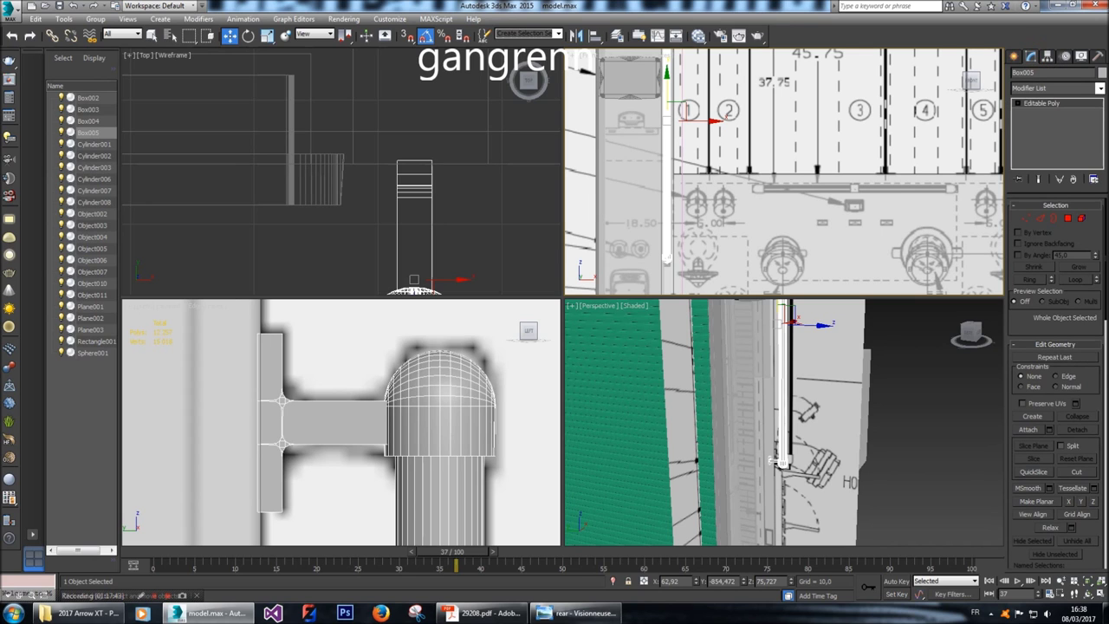
left_click(1015, 56)
key("e")
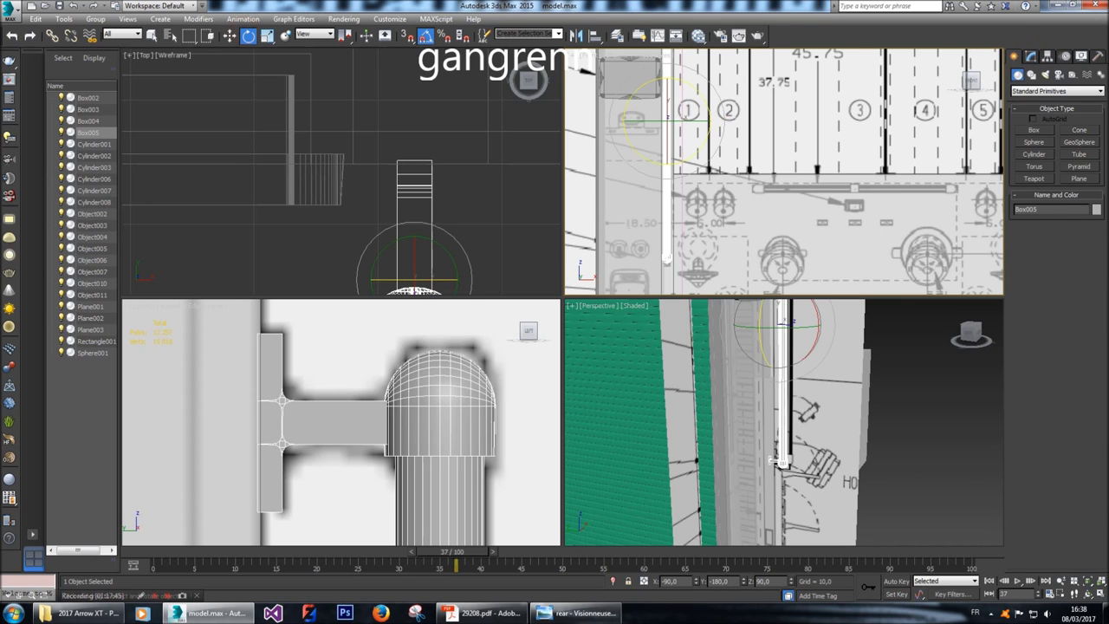
scroll(784, 172, "down", 3)
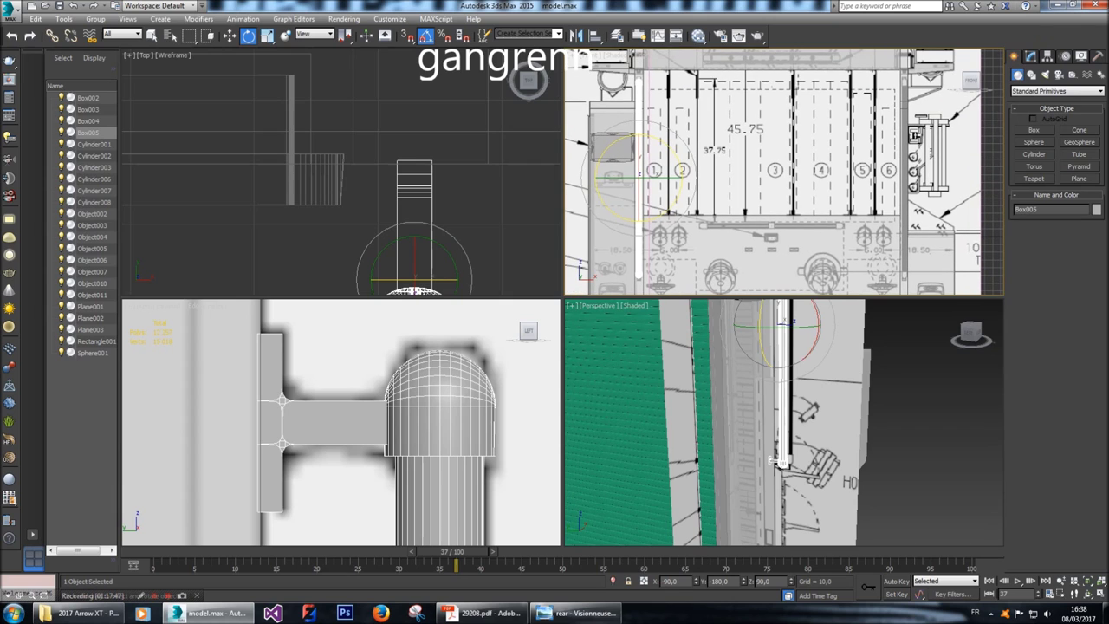
left_click(228, 36)
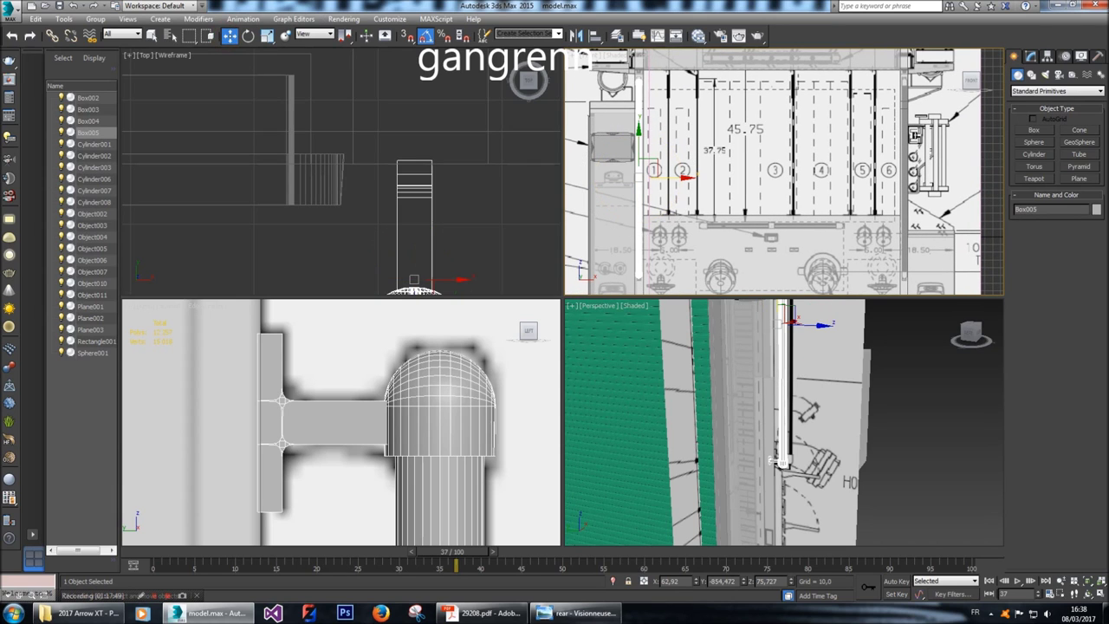
left_click(90, 318)
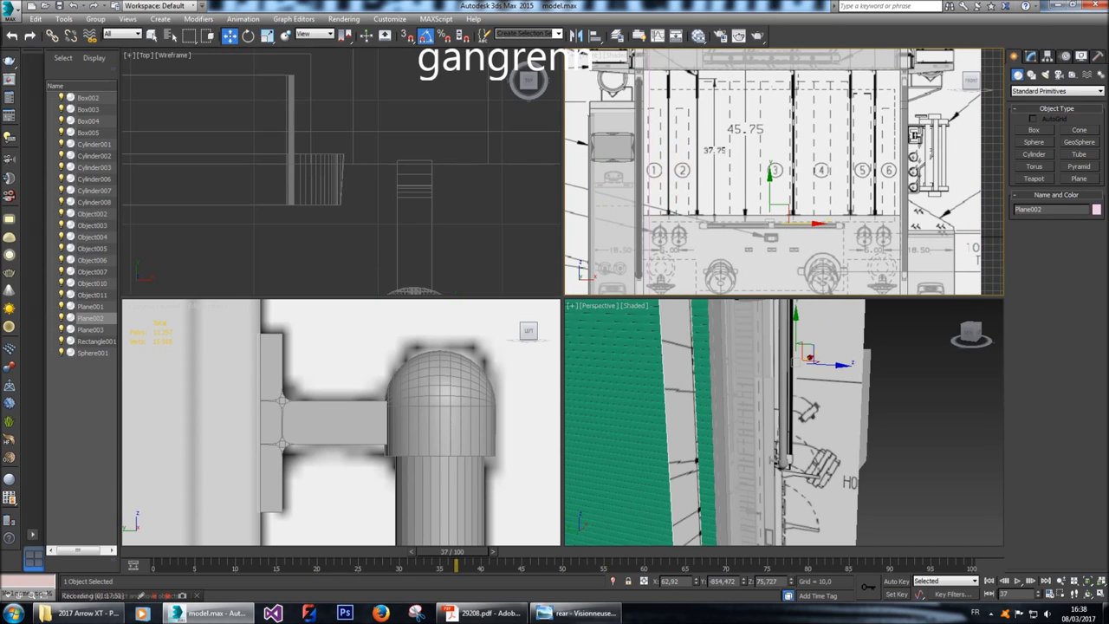
left_click(774, 461)
left_click_drag(681, 179, 949, 180)
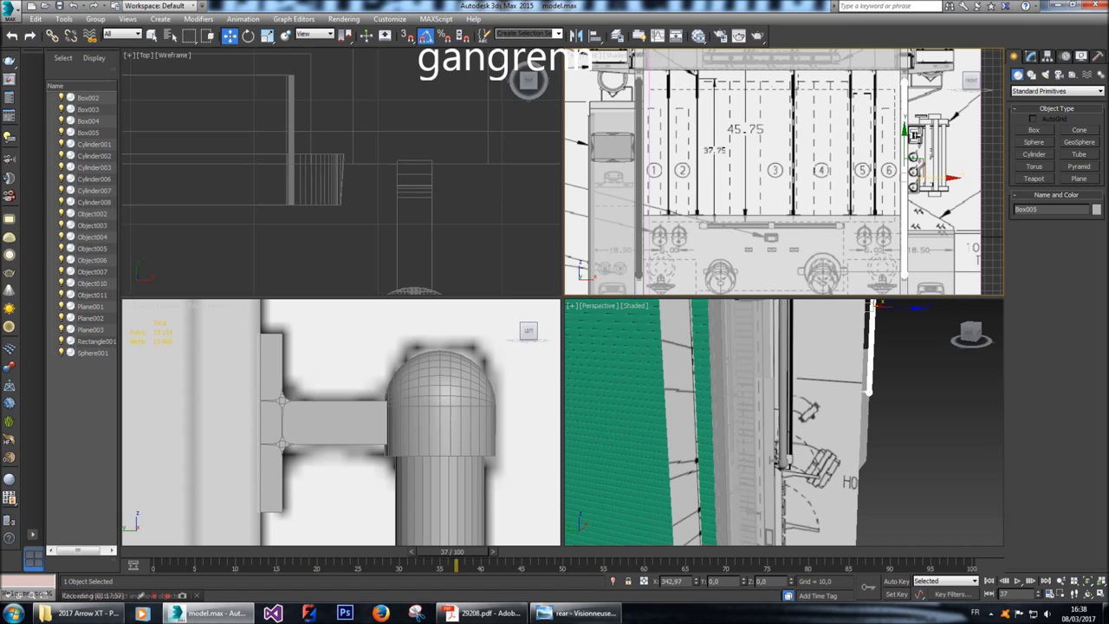
Clone Box005 as Box006 at the right-side fittings and rotate it about 95°.
left_click_drag(922, 169, 921, 170, "shift")
left_click(564, 356)
scroll(901, 148, "up", 3)
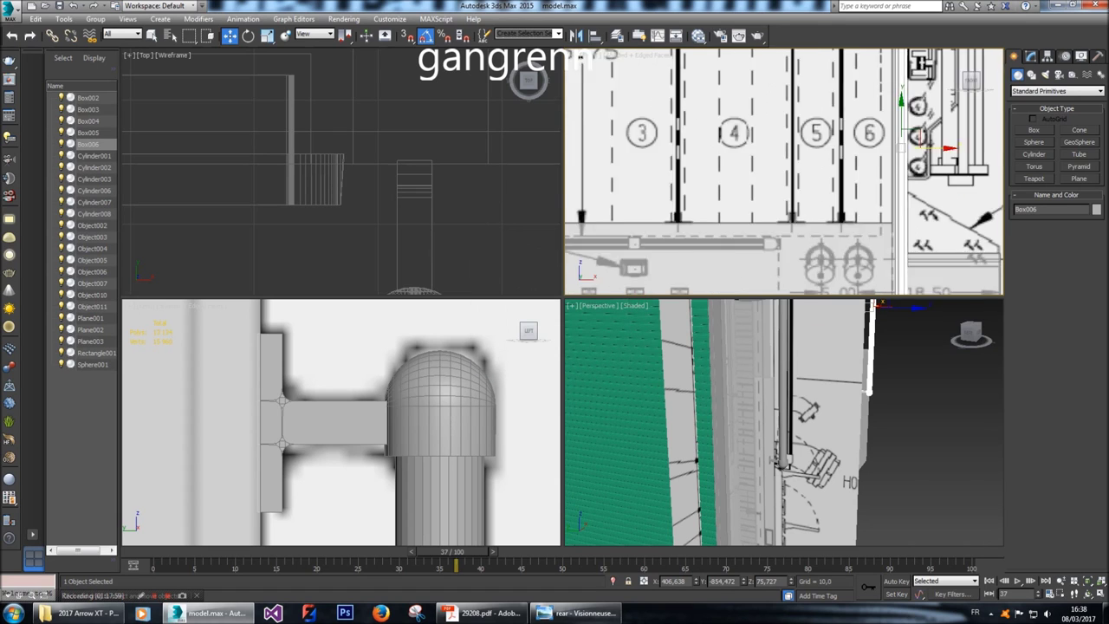
scroll(919, 143, "up", 5)
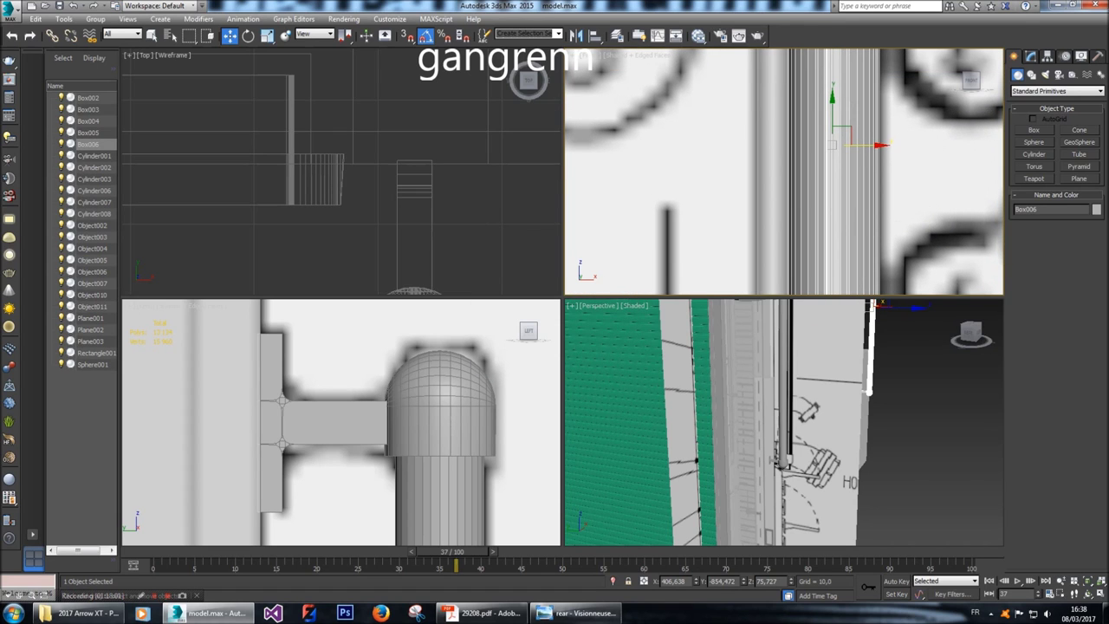
left_click_drag(880, 146, 875, 144)
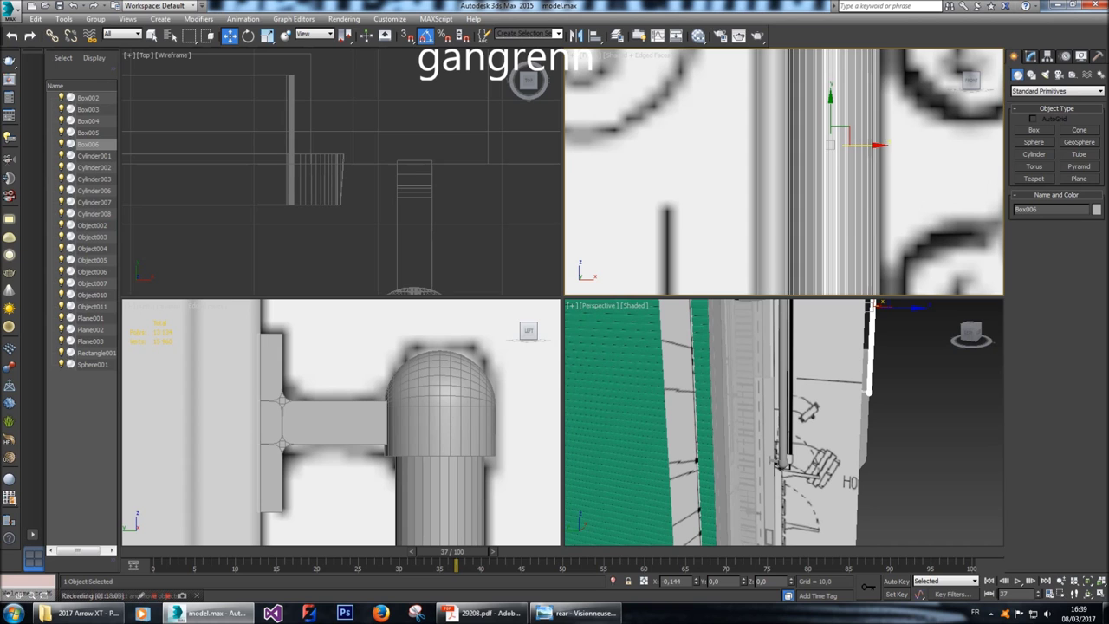
scroll(884, 154, "down", 4)
scroll(865, 153, "down", 5)
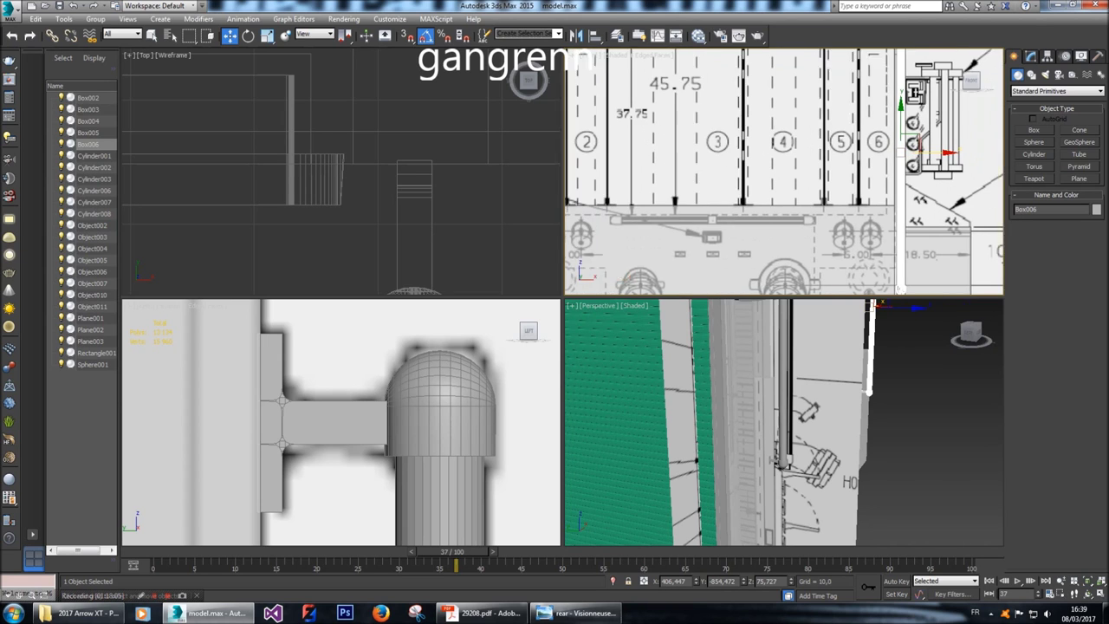
middle_click_drag(867, 152, 860, 146)
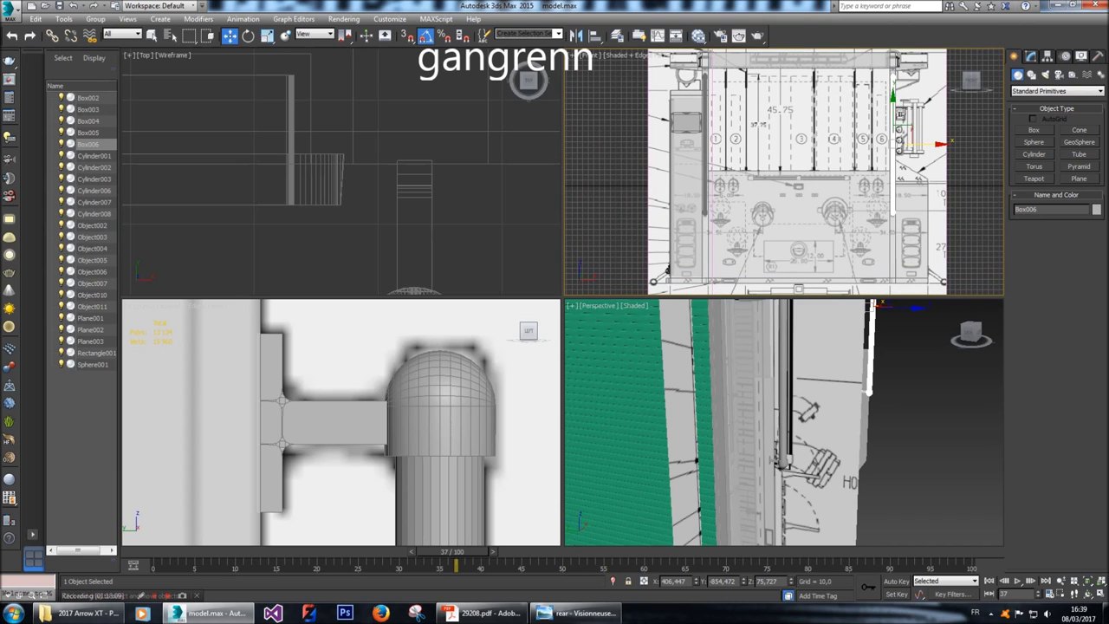
key("e")
middle_click_drag(867, 147, 830, 145)
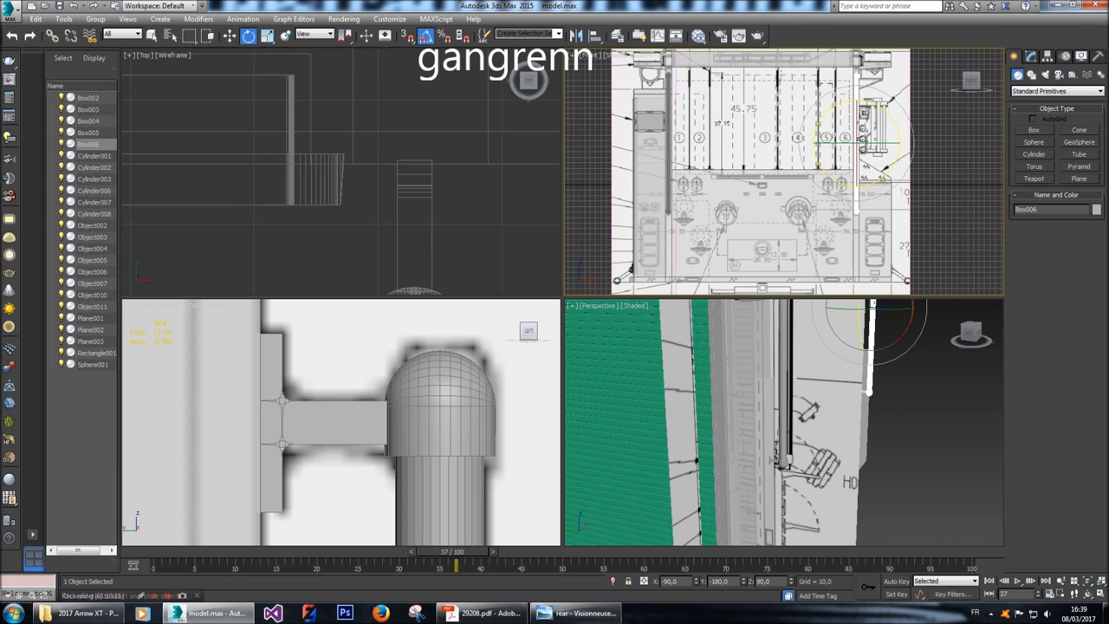
left_click_drag(864, 144, 926, 138)
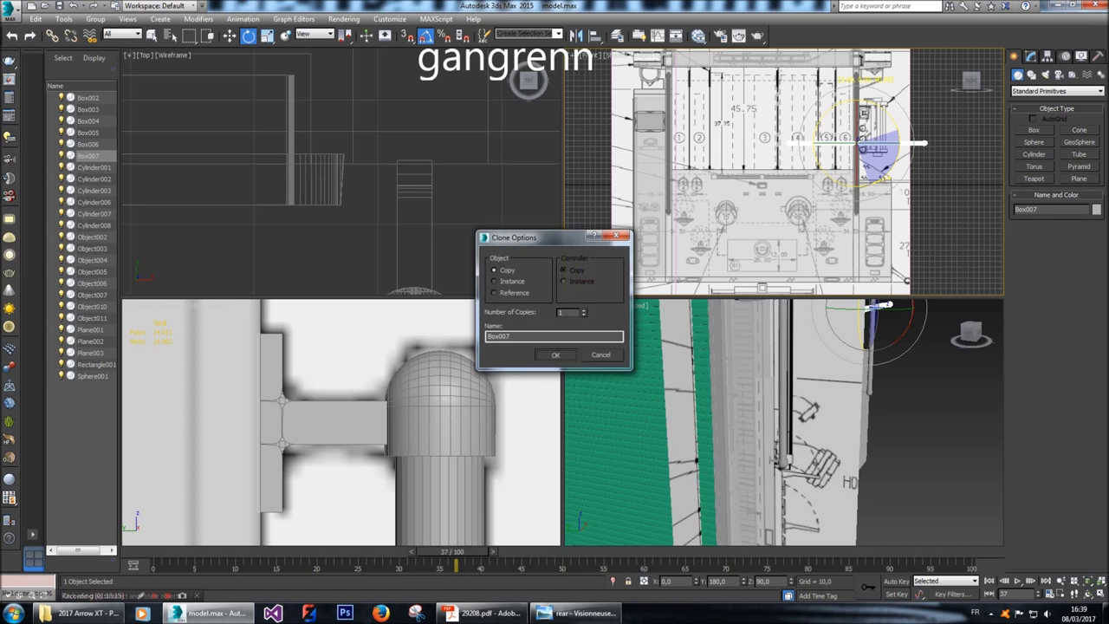
Create the rotated copy Box007 and move it down and left beneath columns 1–3.
left_click(556, 355)
key("w")
left_click_drag(863, 143, 862, 176)
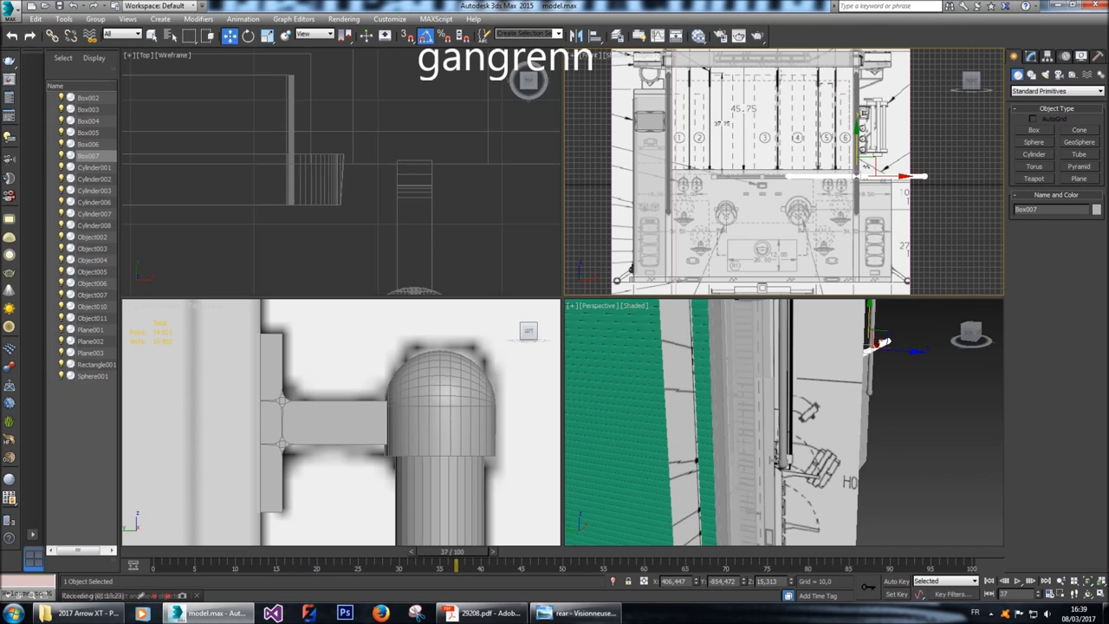
left_click_drag(901, 176, 795, 176)
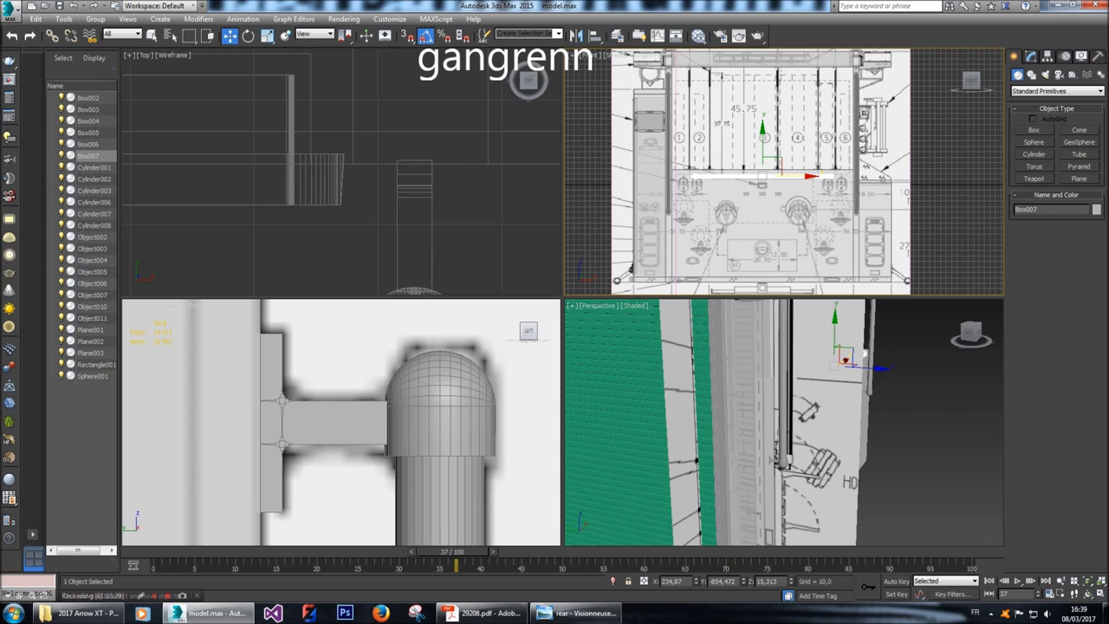
scroll(805, 176, "up", 6)
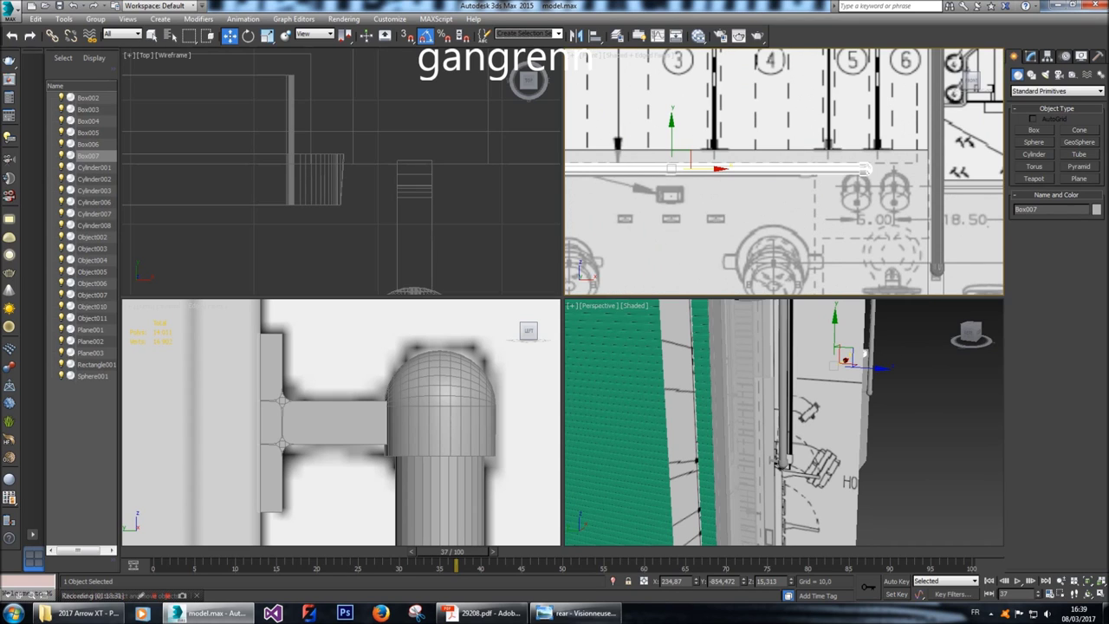
left_click_drag(735, 176, 682, 176)
middle_click_drag(682, 177, 872, 189)
In Vertex mode, shift Box007's end vertices along X to adjust the bar's length.
left_click(1031, 55)
left_click(1026, 219)
left_click_drag(591, 154, 739, 190)
middle_click_drag(745, 195, 583, 199)
left_click_drag(874, 218, 723, 191)
scroll(842, 184, "down", 2)
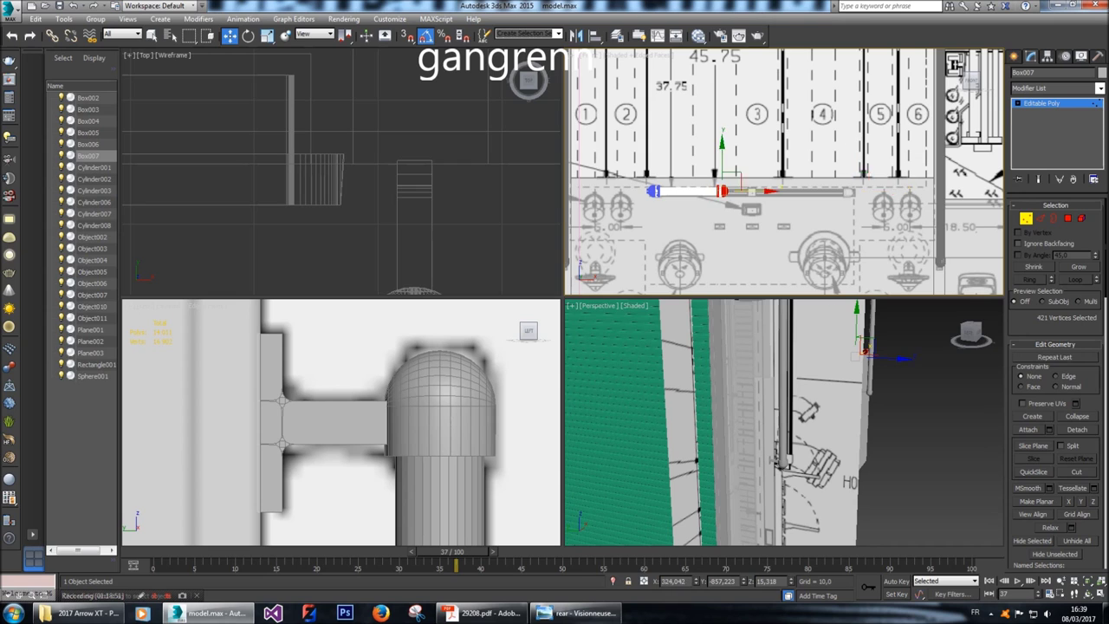
Reframe the views on the bar and nudge its end vertices slightly right.
key("z")
scroll(774, 193, "up", 2)
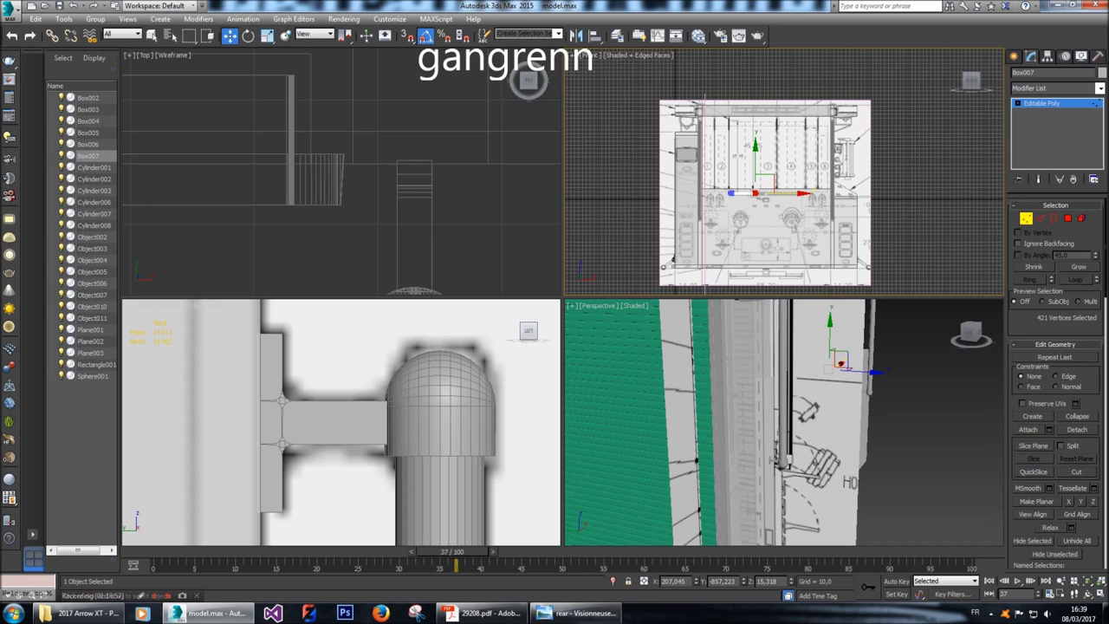
scroll(342, 422, "down", 5)
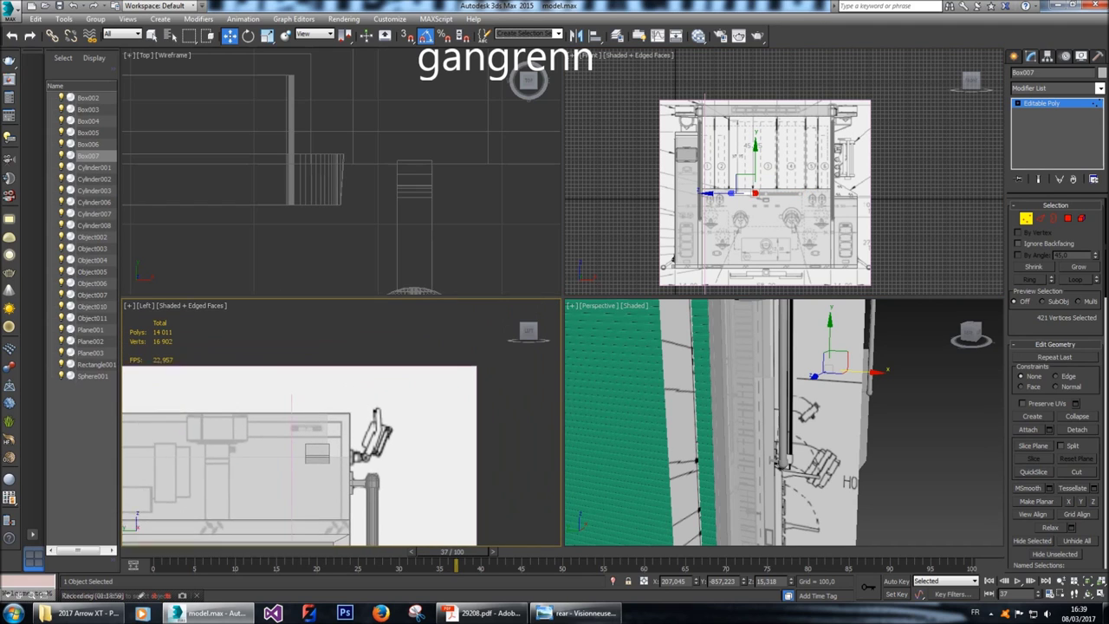
middle_click_drag(341, 422, 349, 431)
scroll(748, 187, "up", 4)
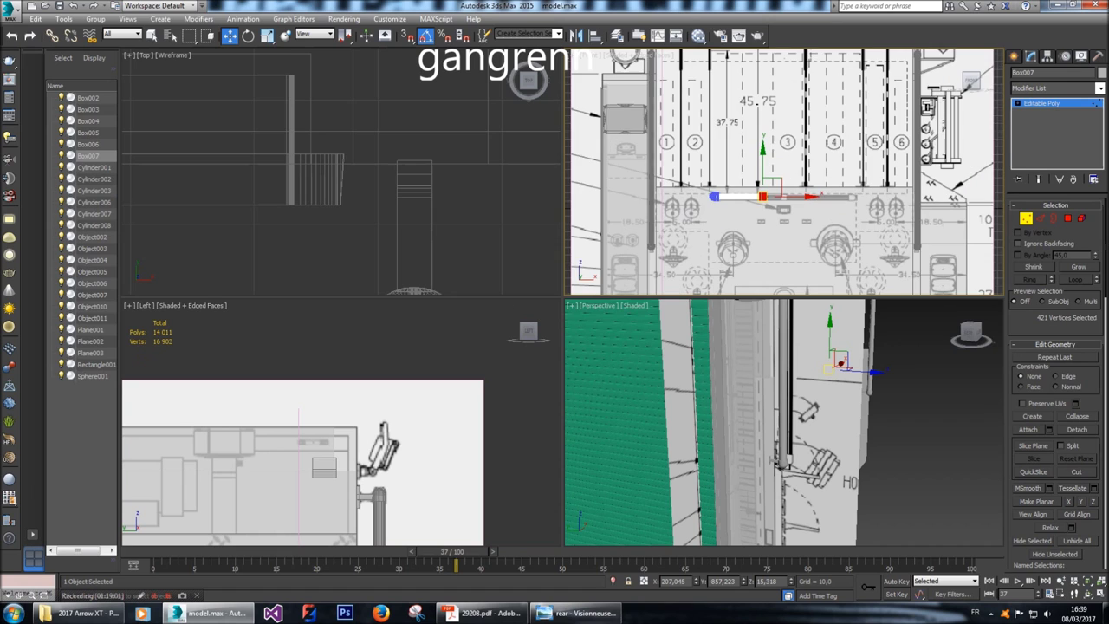
middle_click_drag(748, 187, 719, 160)
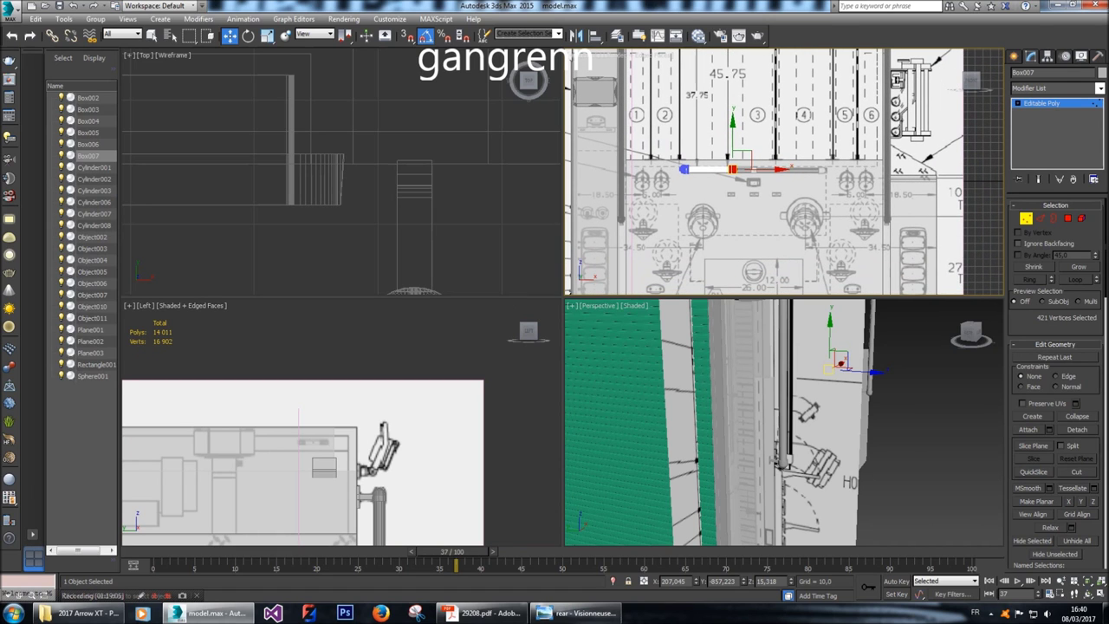
scroll(732, 167, "up", 6)
left_click_drag(777, 165, 781, 165)
In Polygon mode, Shift-drag the bar's faces right along X to clone a second bar.
left_click(1082, 219)
left_click_drag(567, 128, 780, 206)
left_click_drag(656, 165, 916, 164, "shift")
Keep the clone as an element of Box007 and slide the original bar left into line.
key("Return")
mouse_move(867, 217)
middle_mouse_down()
mouse_move(659, 237)
mouse_move(671, 235)
middle_mouse_up()
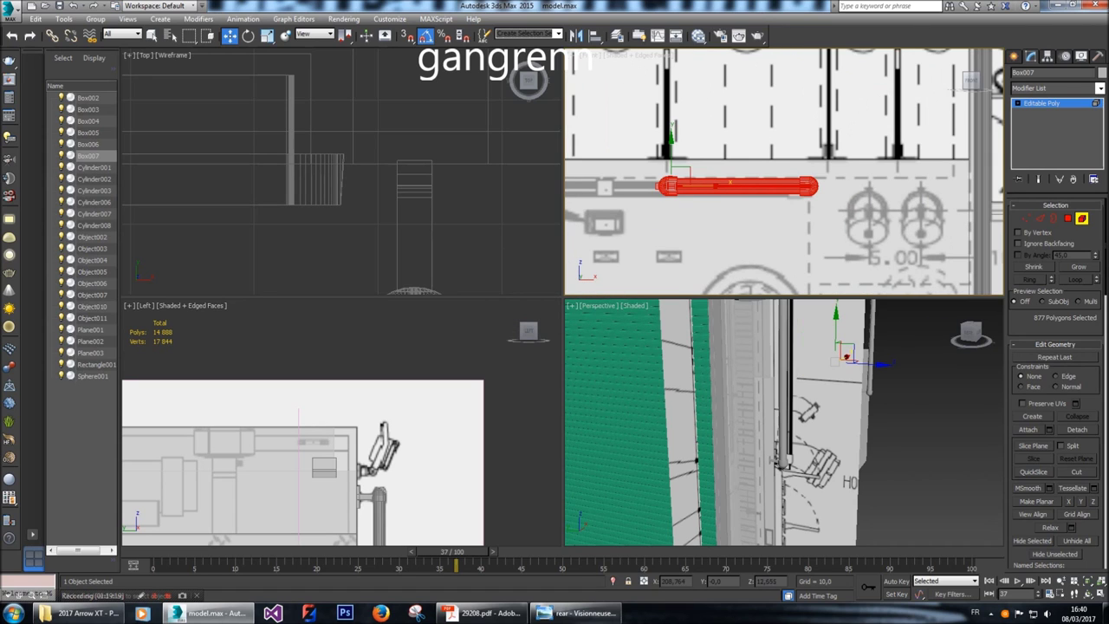
left_click_drag(728, 186, 733, 185)
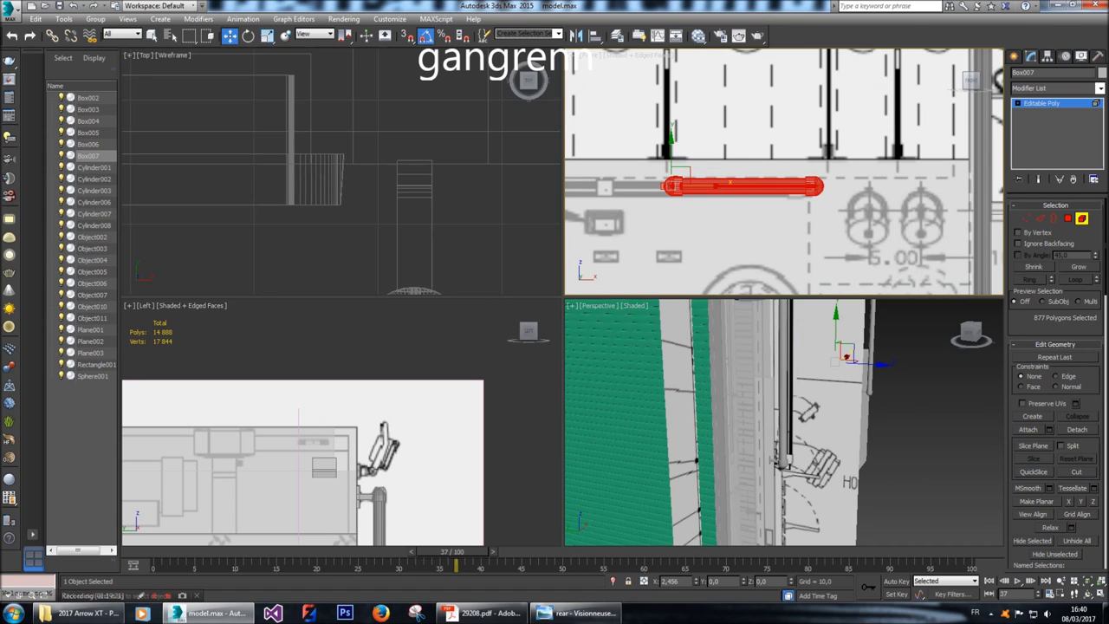
mouse_move(733, 186)
middle_mouse_down()
mouse_move(745, 144)
mouse_move(733, 121)
mouse_move(847, 176)
middle_mouse_up()
middle_click_drag(684, 156, 811, 169)
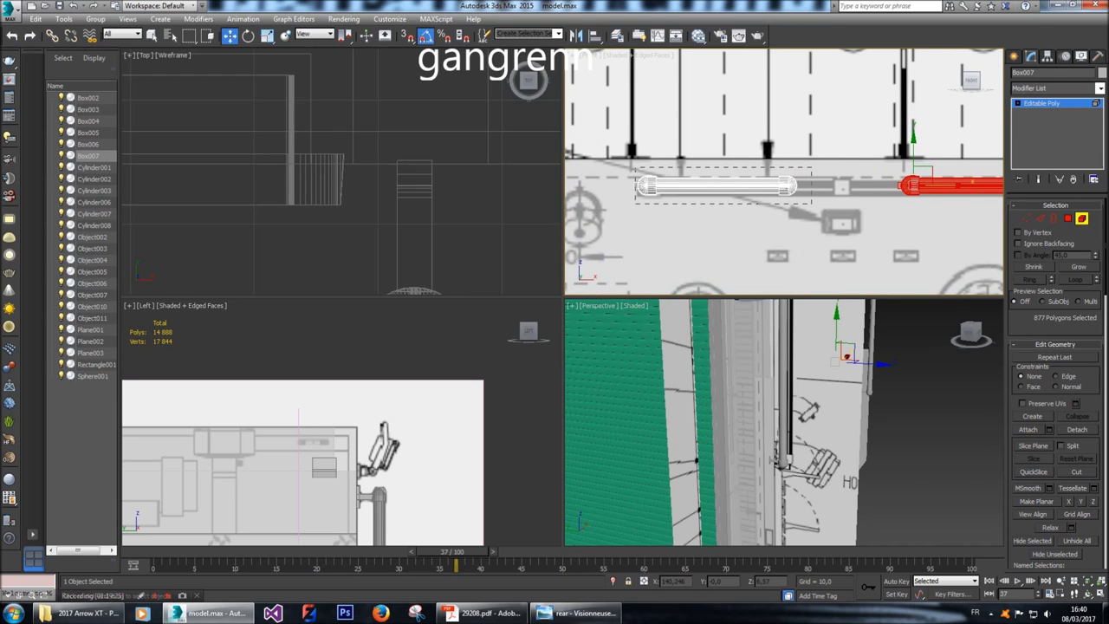
left_click_drag(811, 169, 635, 204)
left_click_drag(710, 186, 685, 186)
scroll(716, 198, "down", 4)
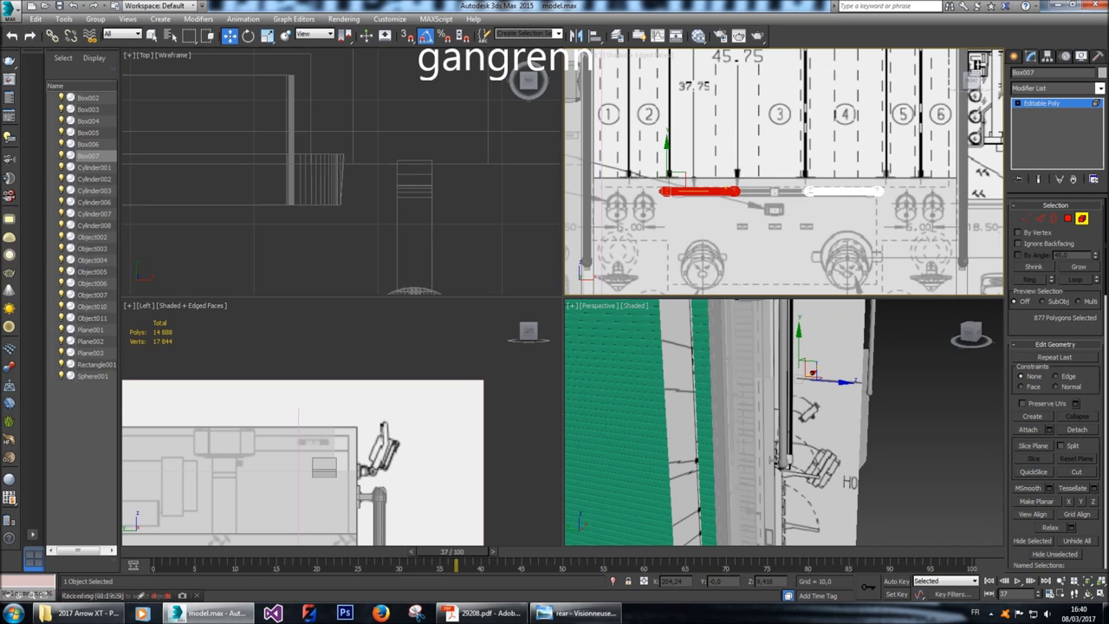
scroll(729, 193, "up", 4)
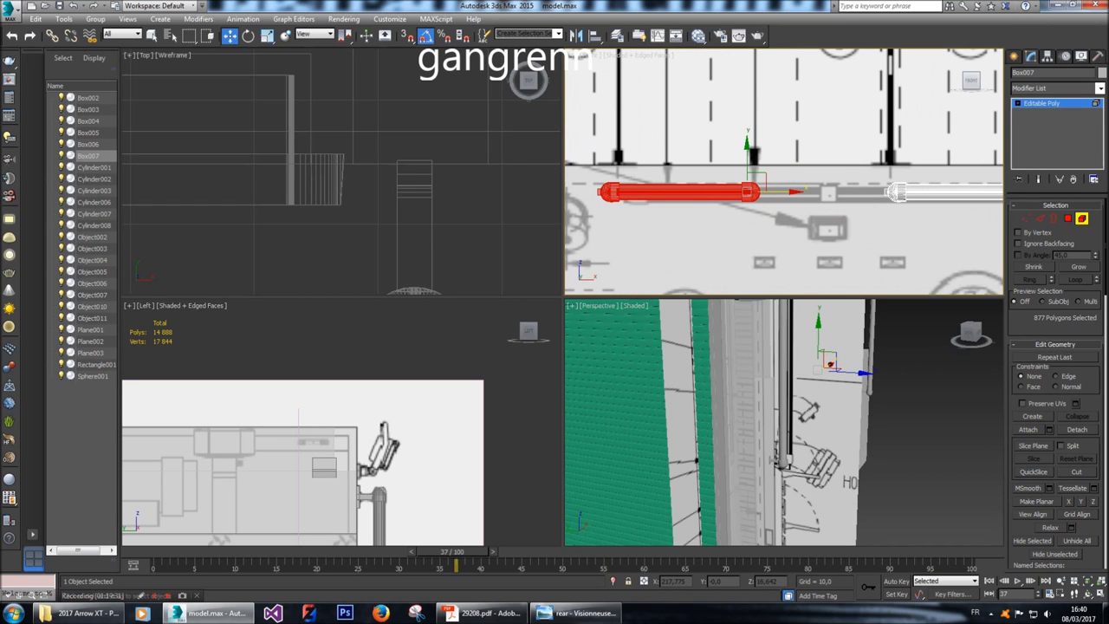
left_click_drag(794, 191, 782, 190)
Move the second bar slightly right end to end with the first, then deselect and zoom out.
middle_click_drag(782, 191, 630, 194)
left_click_drag(910, 229, 724, 162)
middle_click_drag(724, 162, 606, 164)
left_click_drag(811, 198, 823, 198)
scroll(823, 197, "down", 3)
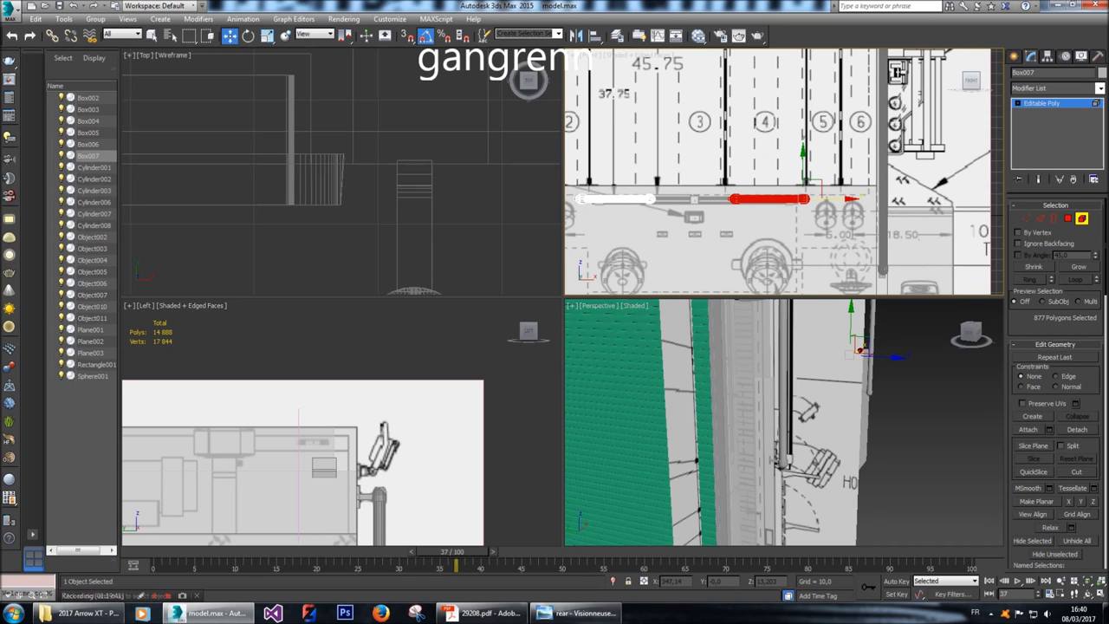
middle_click_drag(823, 198, 825, 198)
key("ctrl+d")
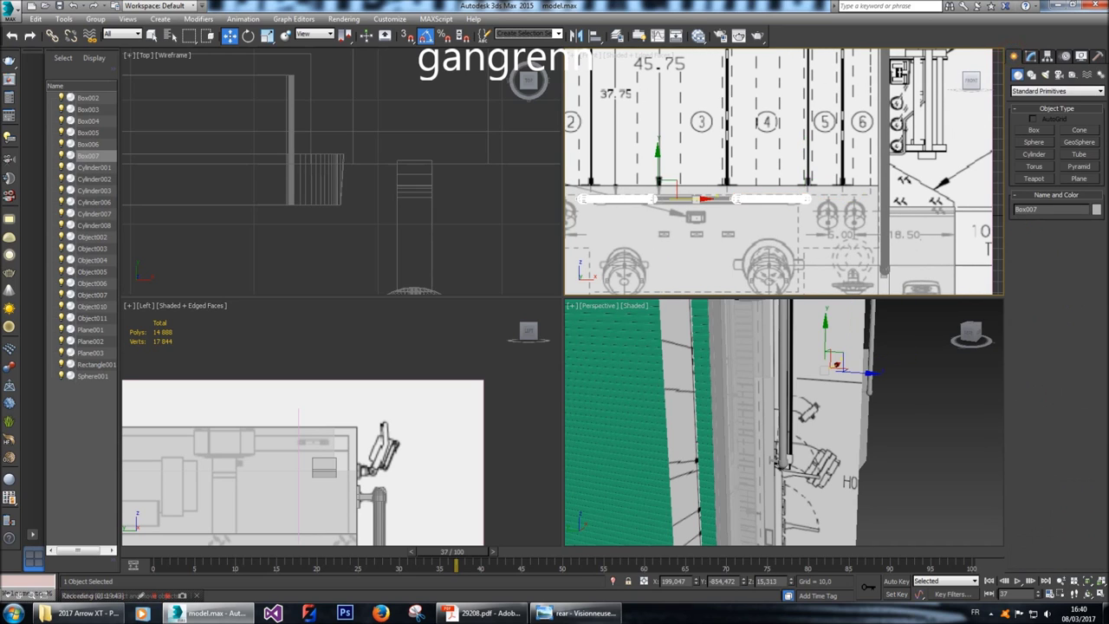
key("z")
middle_click_drag(347, 485, 408, 286)
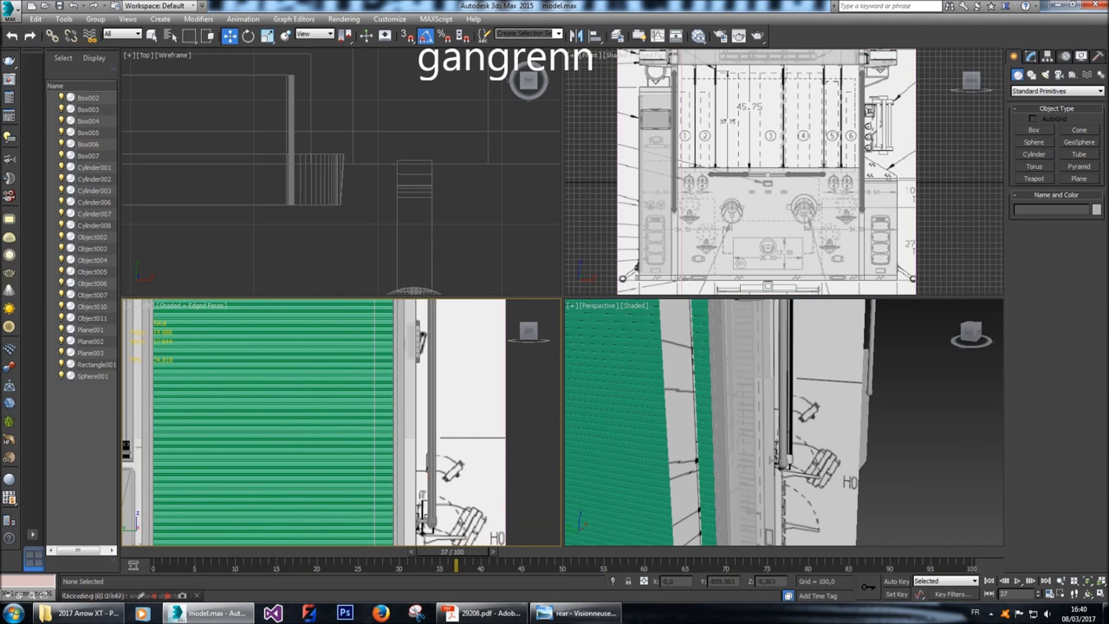
Attach Box007 and Box006 to Box005 using Attach in Polygon mode.
left_click(777, 461)
key("4")
scroll(347, 223, "down", 5)
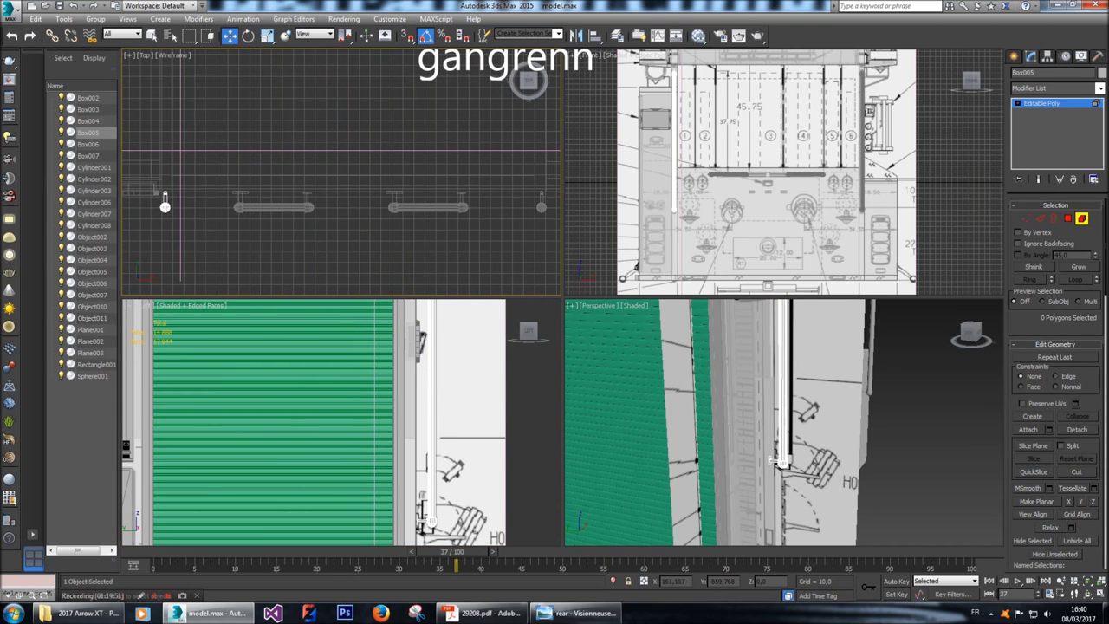
left_click(1028, 430)
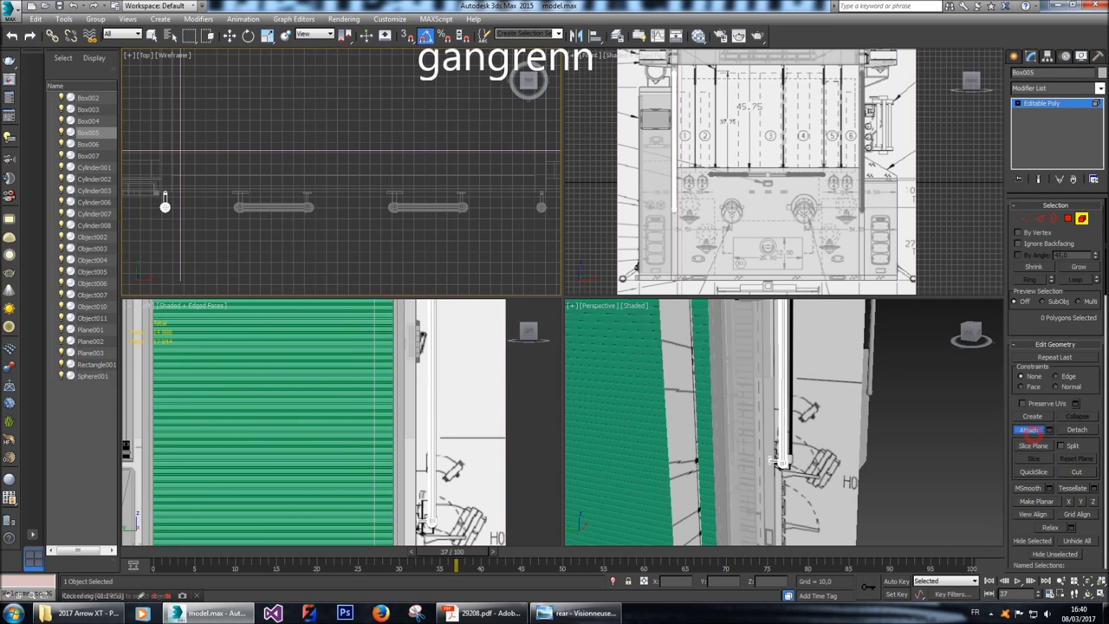
left_click(462, 208)
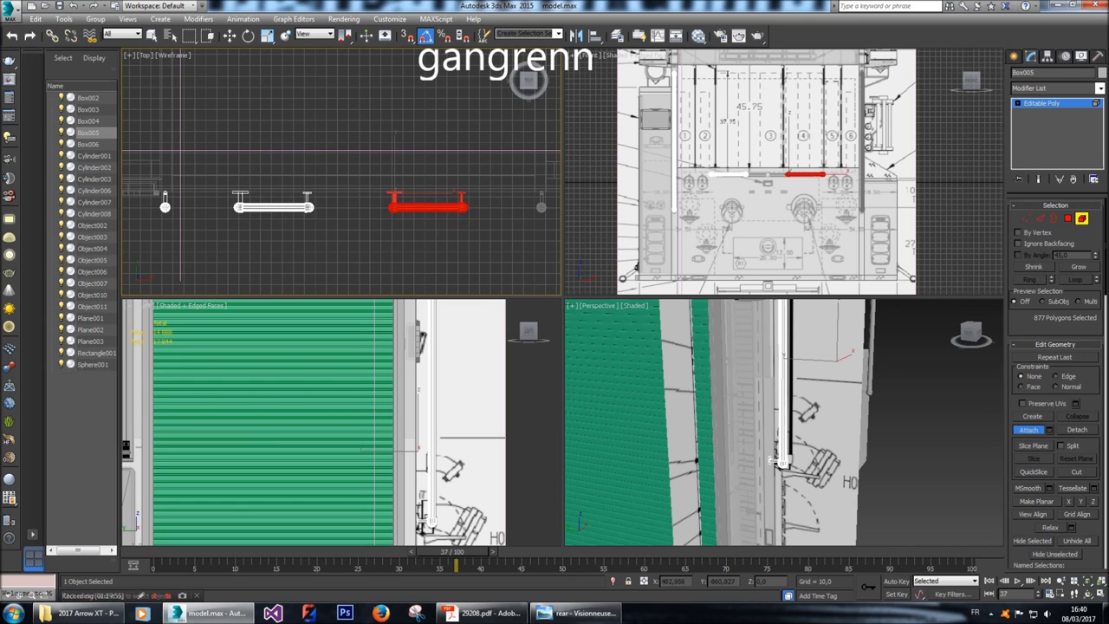
left_click(515, 213)
right_click(515, 214)
left_click_drag(489, 249, 230, 165)
scroll(222, 190, "up", 5)
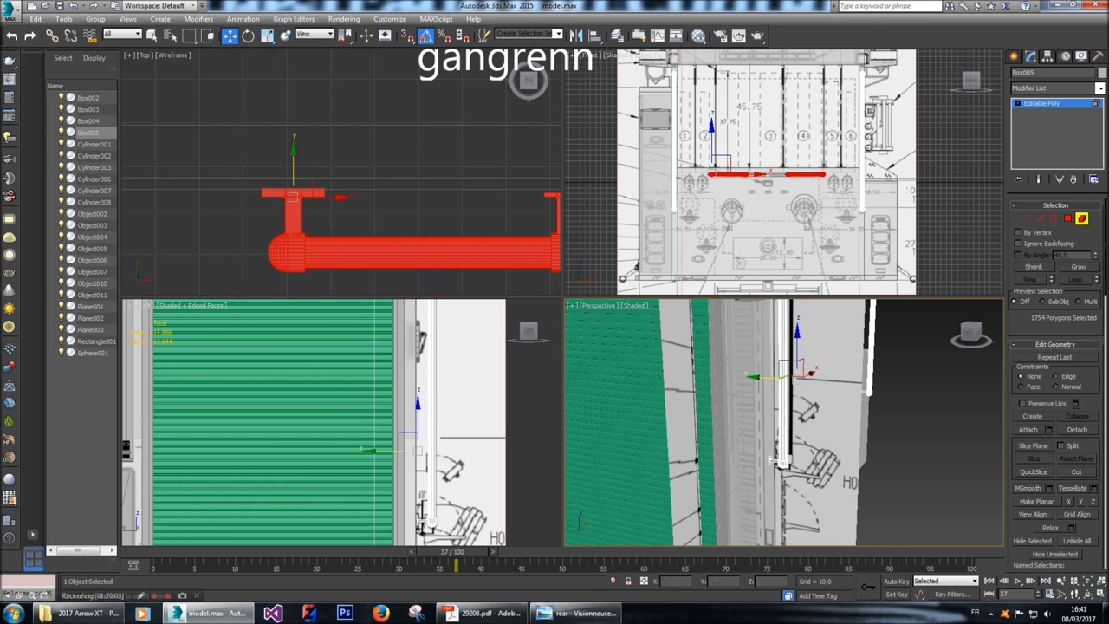
middle_click_drag(777, 462, 798, 375, "alt")
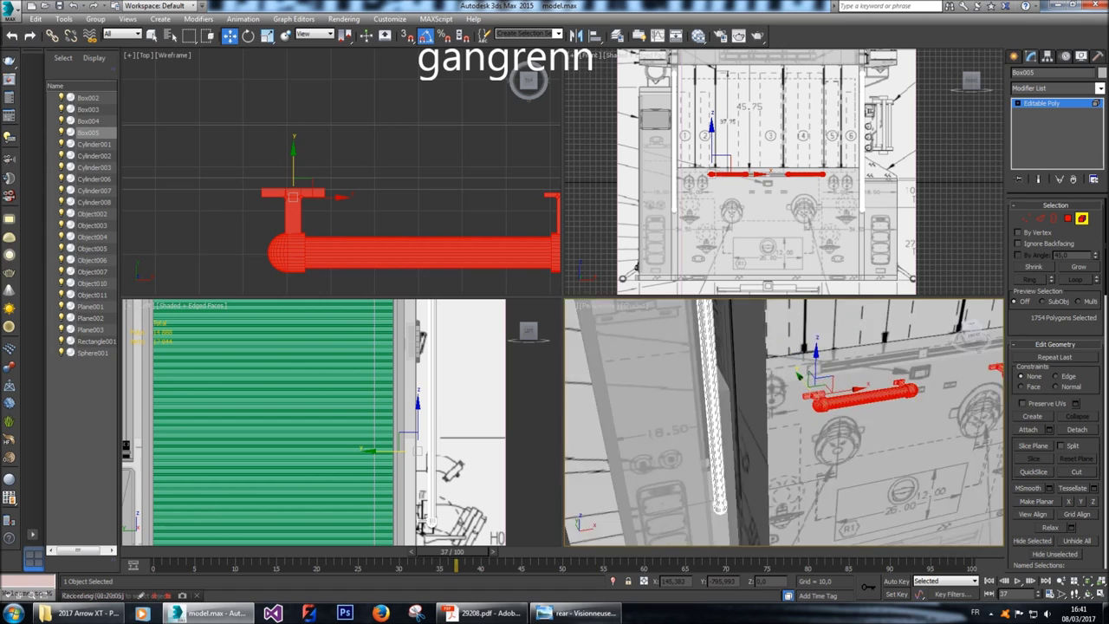
scroll(823, 395, "up", 5)
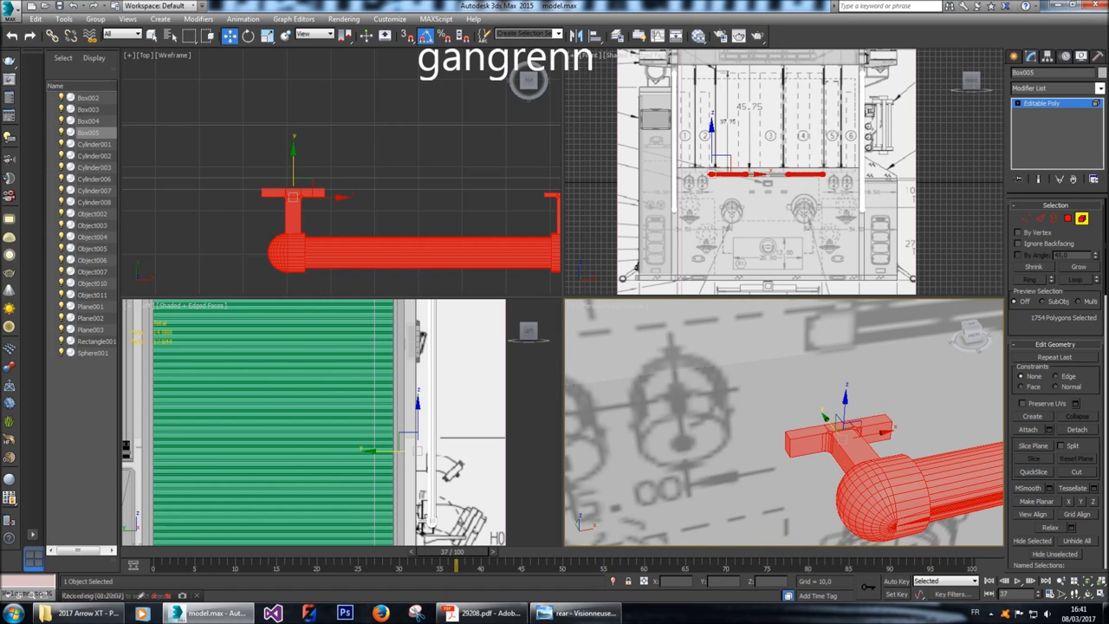
left_click(90, 330)
left_click(855, 450)
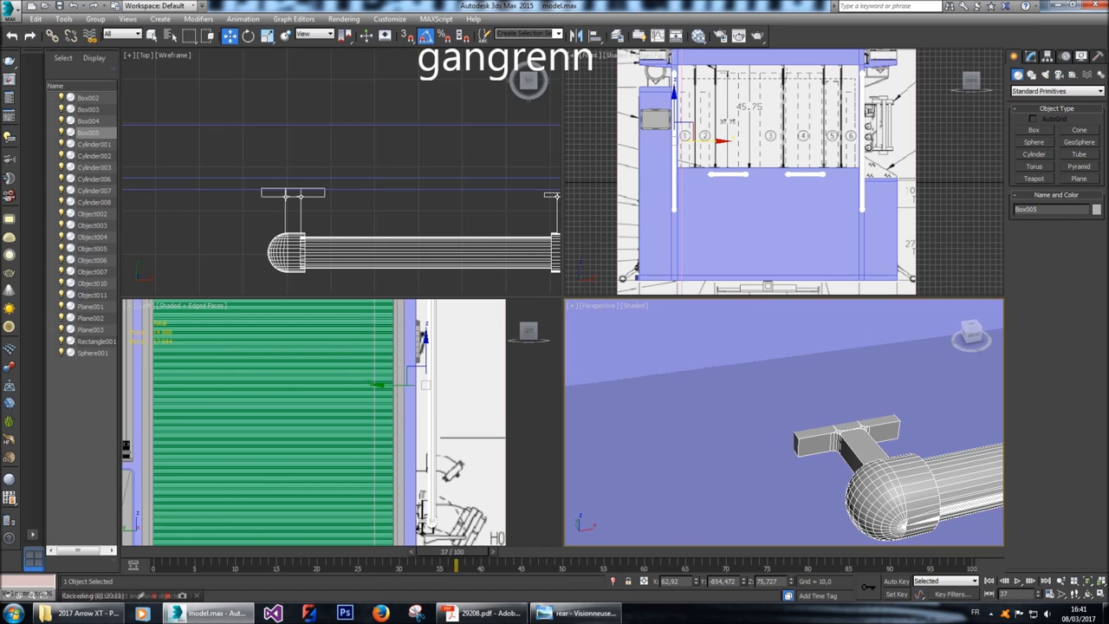
Make the rear wall plane Plane003 see-through with Alt+X to reveal the drawing.
scroll(784, 422, "down", 5)
middle_click_drag(785, 422, 875, 411, "alt")
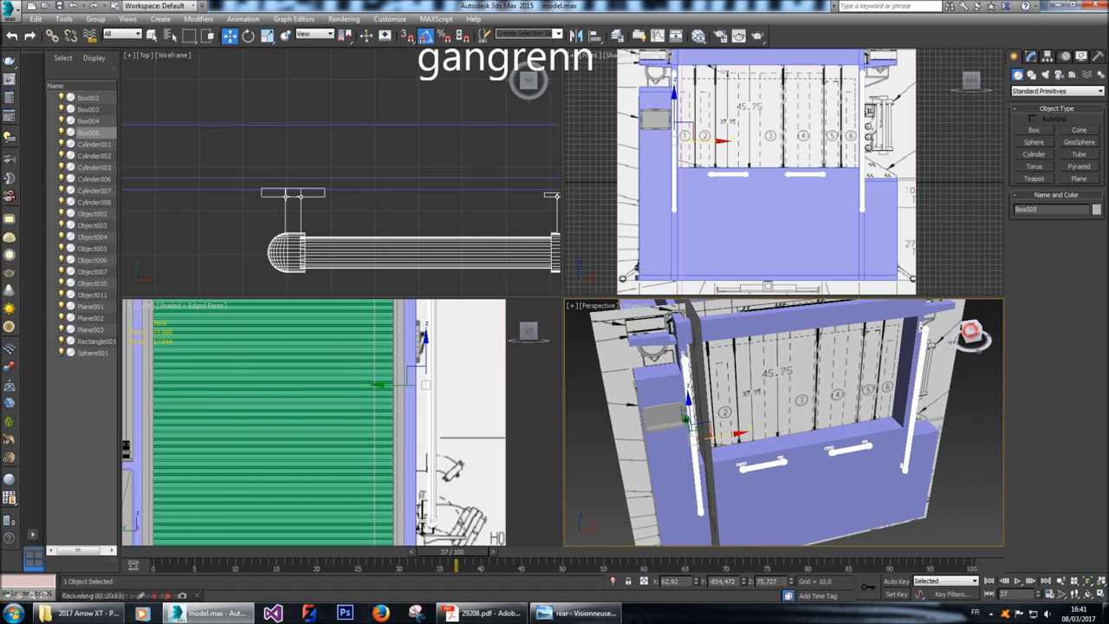
left_click_drag(967, 335, 957, 332)
left_click(763, 225)
key("alt+x")
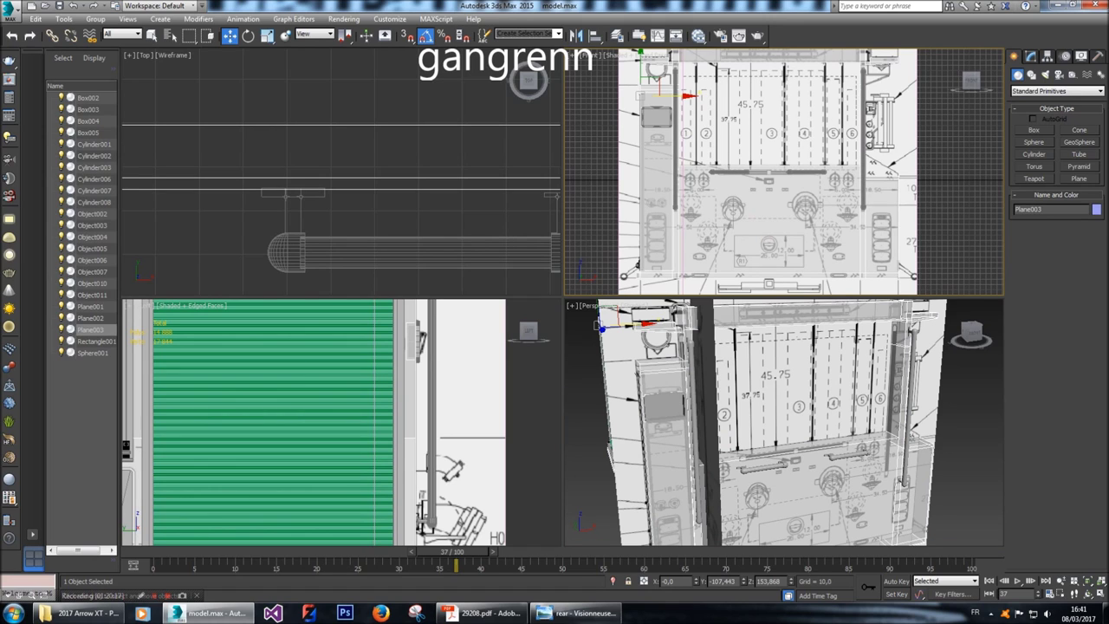
middle_click_drag(780, 173, 794, 206)
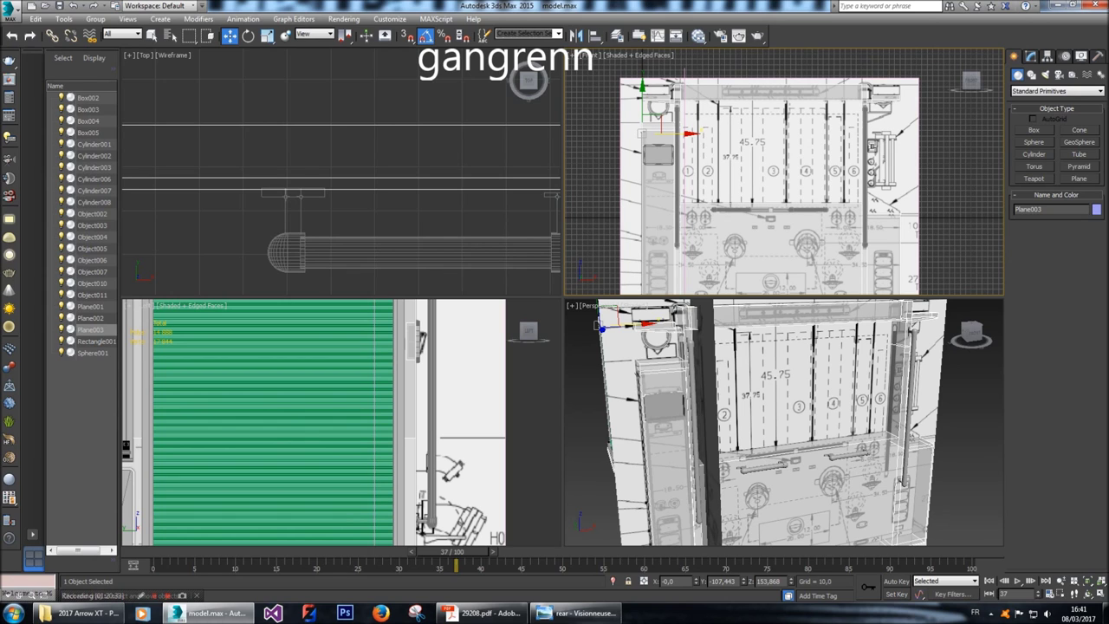
left_click(97, 340)
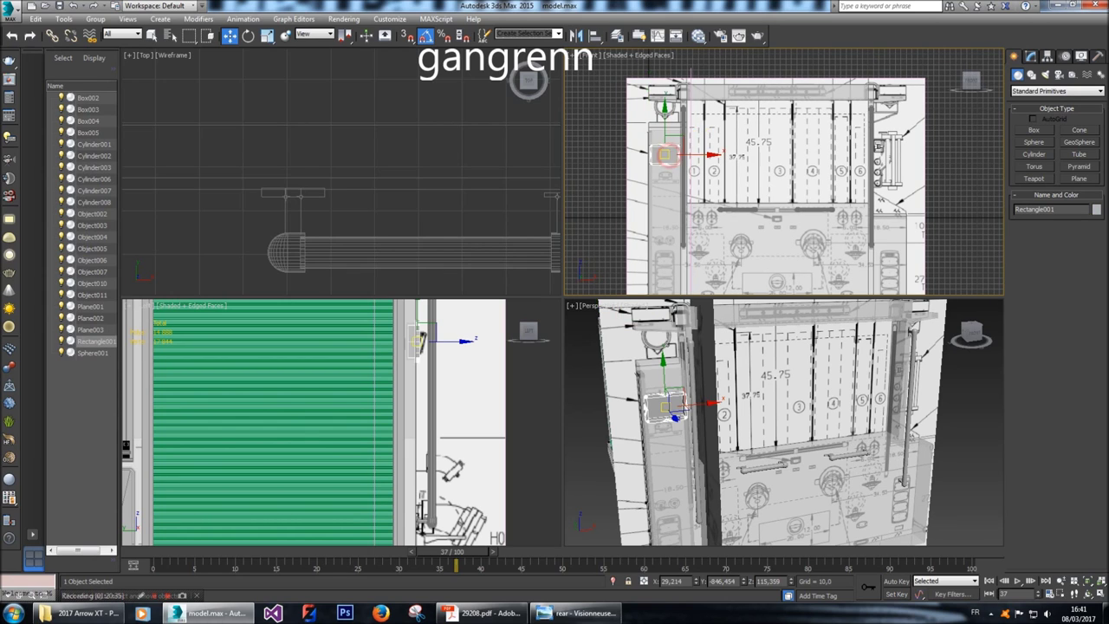
Zoom the Front and Perspective views onto the rectangle and select its front face.
key("z")
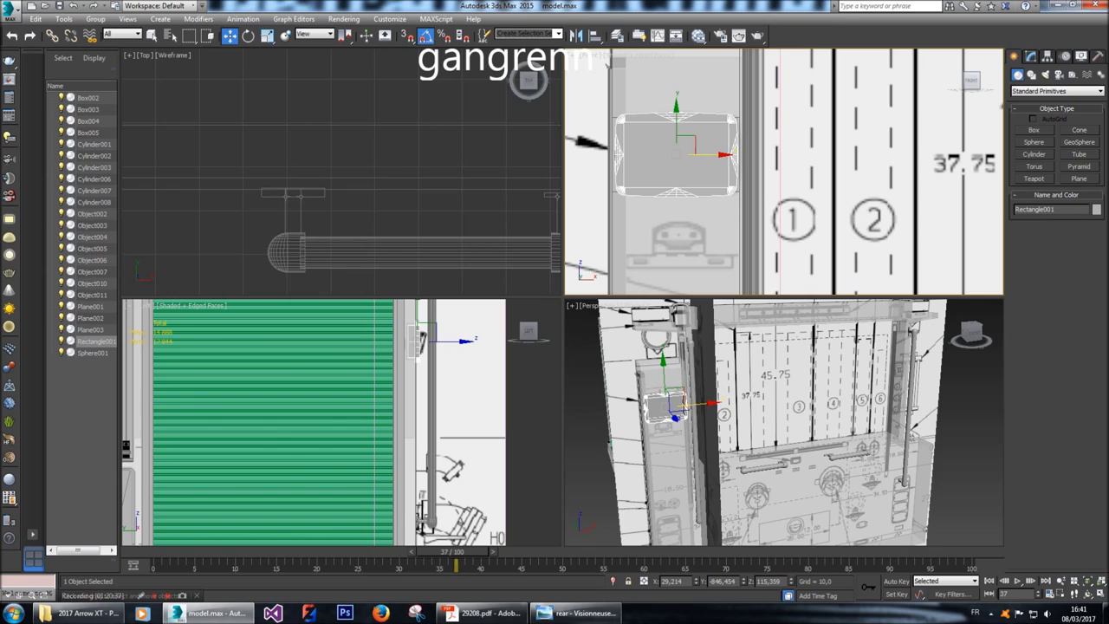
key("z")
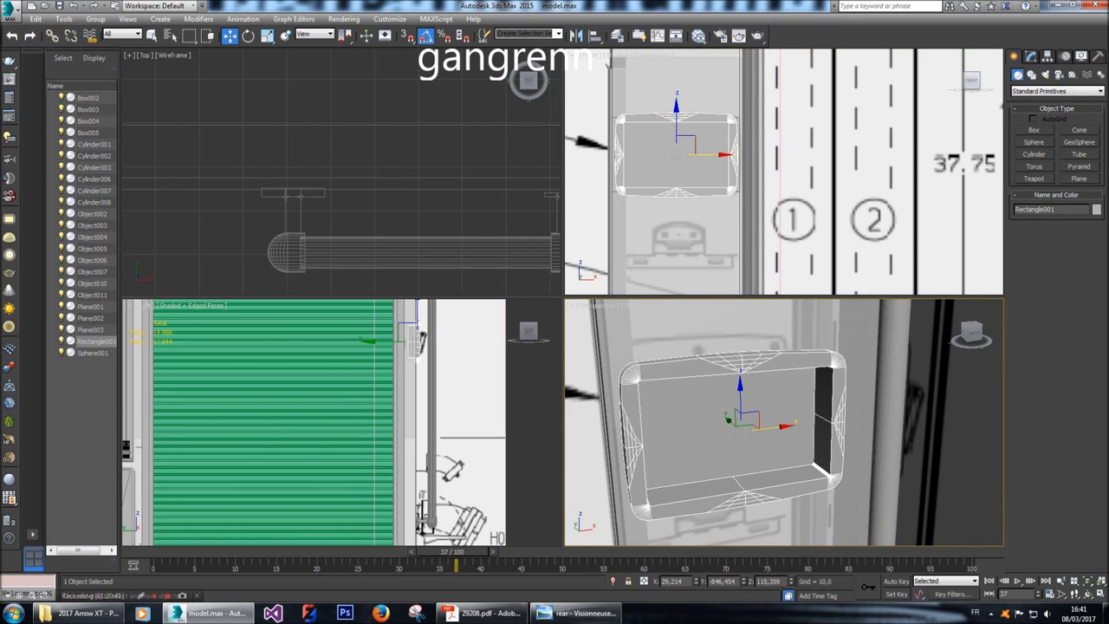
left_click(1031, 56)
key("4")
left_click(825, 394)
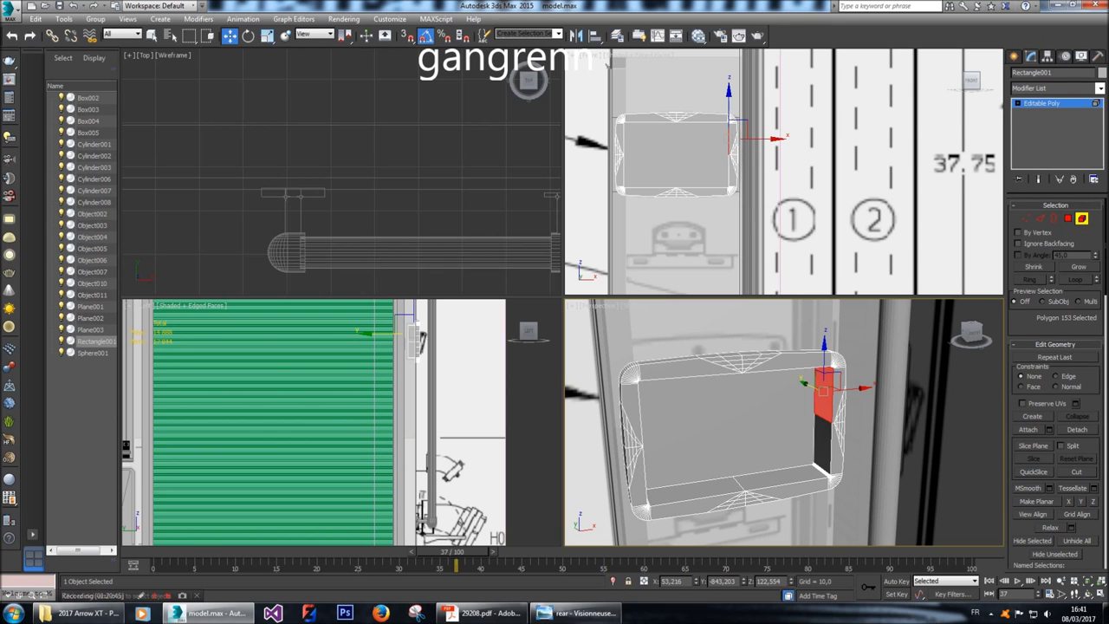
Leave polygon editing, zoom out, clear the selection and pick the Line spline tool.
left_click(1014, 56)
scroll(330, 422, "down", 5)
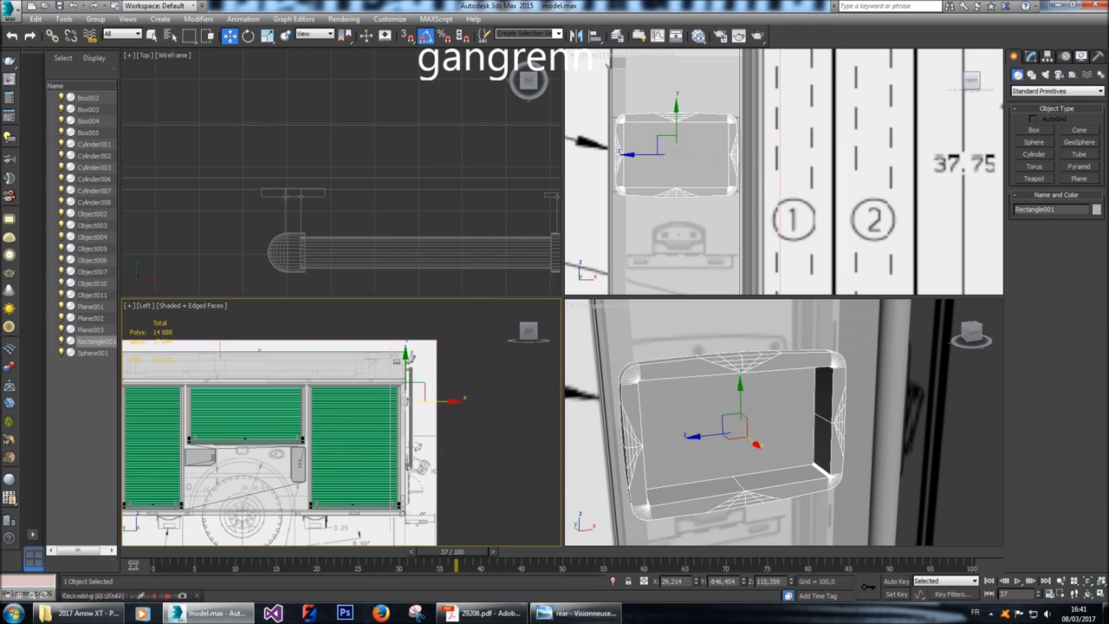
scroll(685, 195, "down", 6)
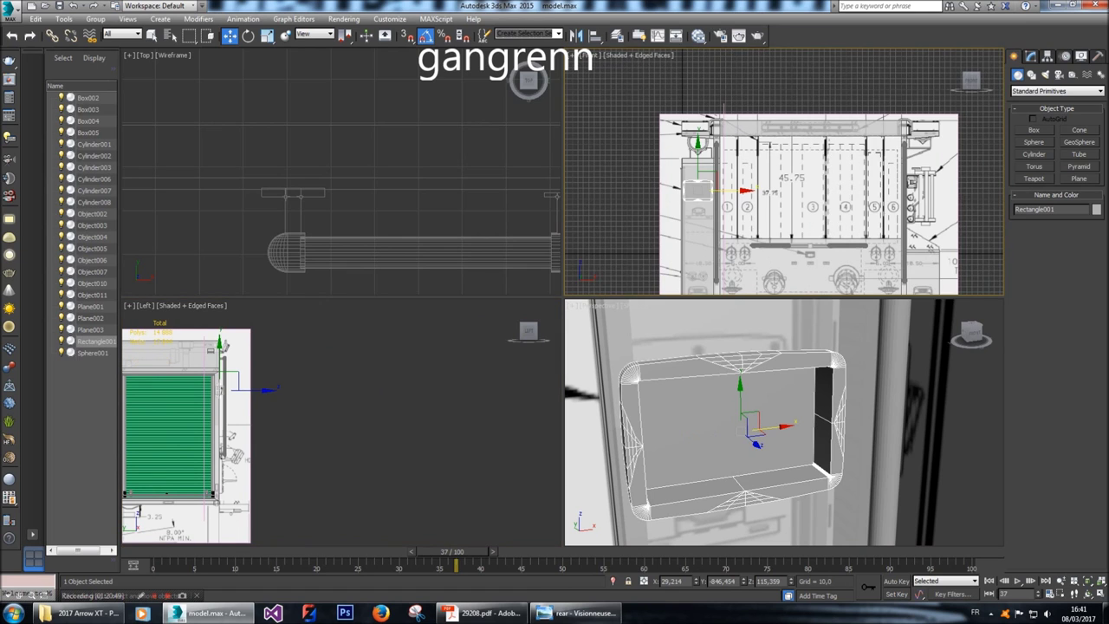
left_click(382, 357)
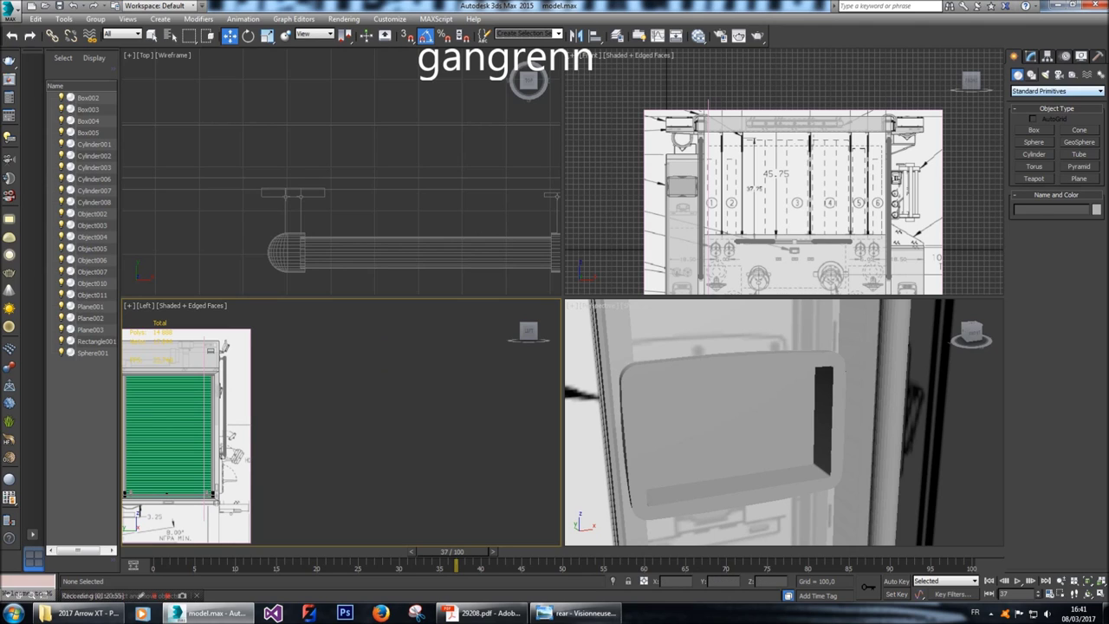
key("l")
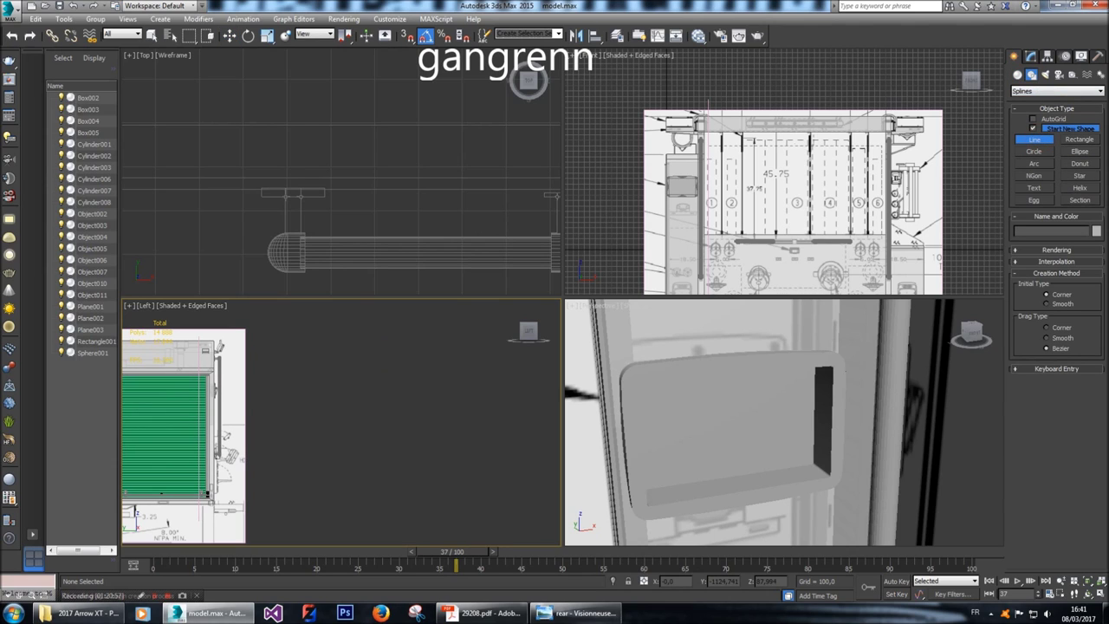
Draw a three-point L-shaped line in the Left view.
left_click(226, 379)
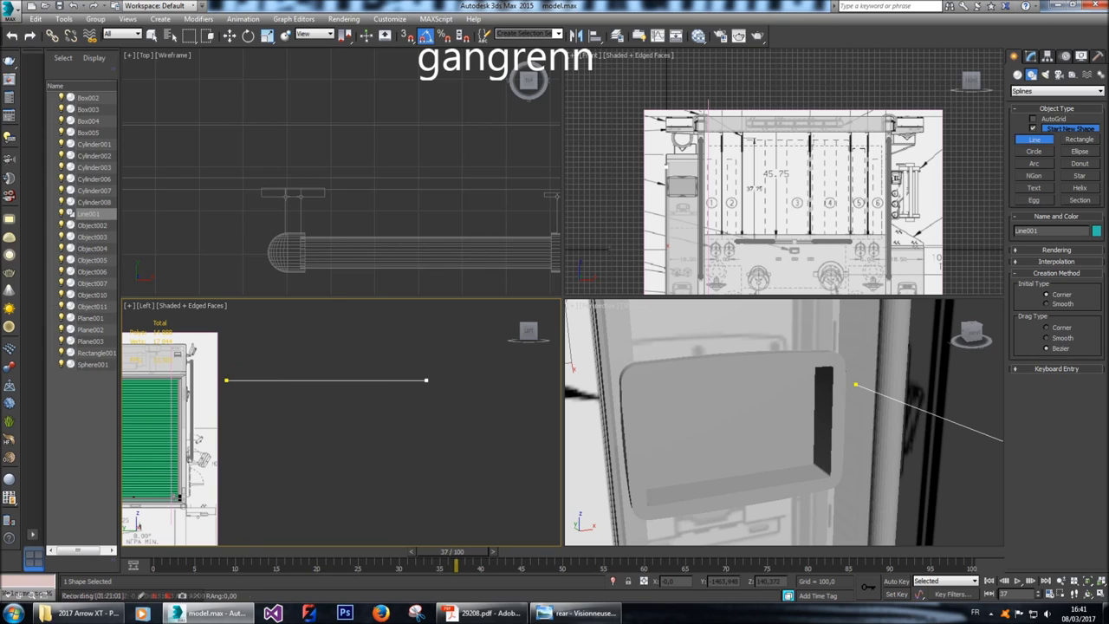
left_click(397, 380)
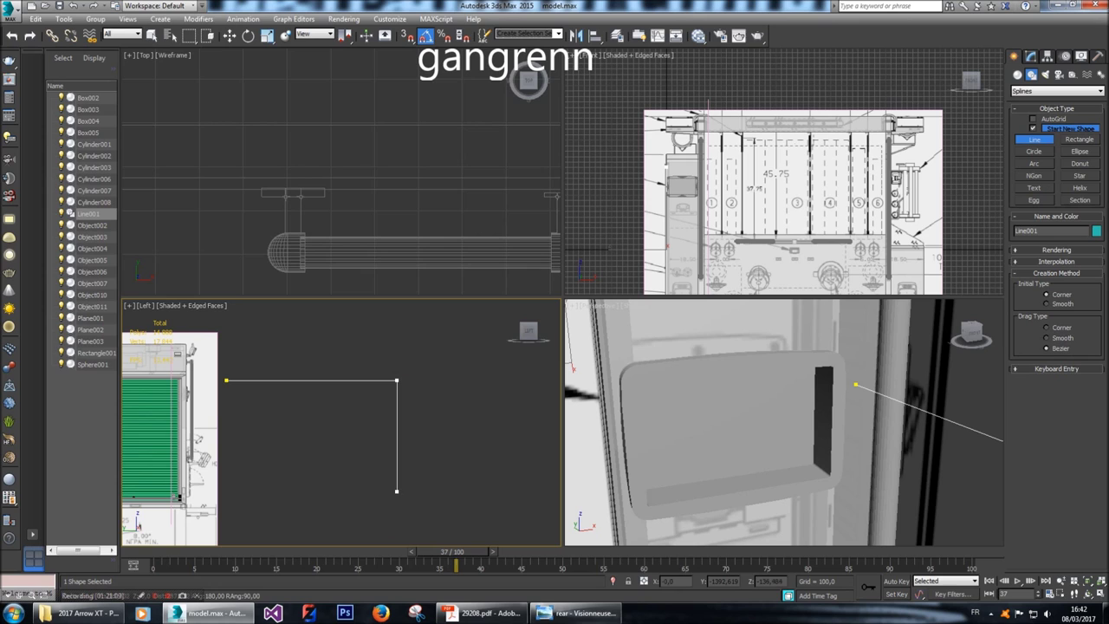
left_click(397, 489)
right_click(443, 426)
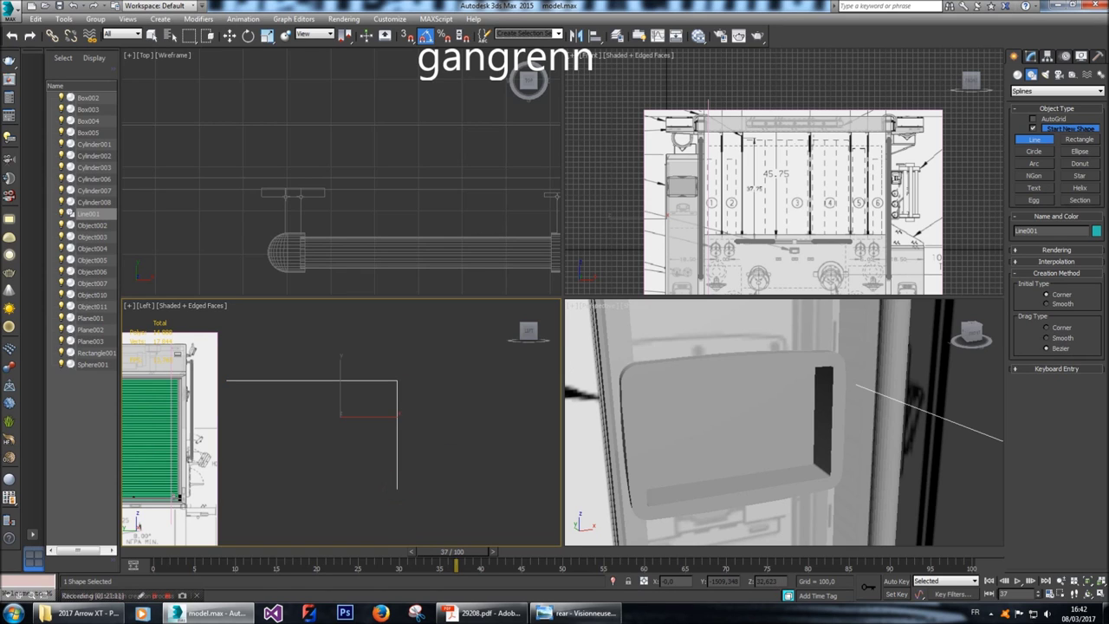
Move the new line right and up in the Front view to align it with the panel.
scroll(780, 197, "down", 5)
key("w")
scroll(756, 182, "up", 5)
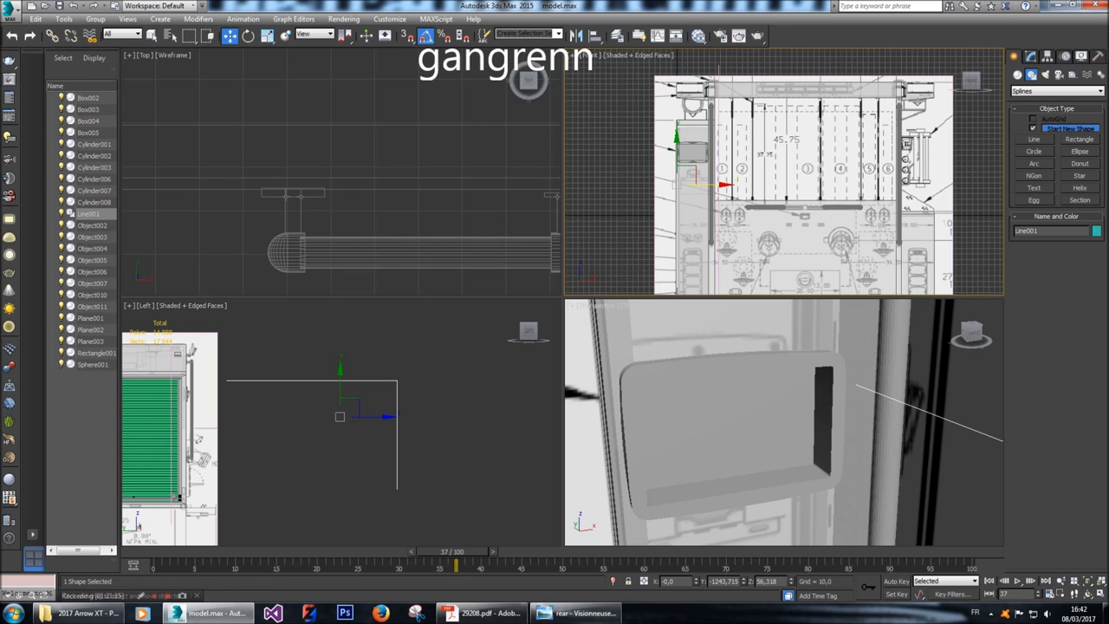
left_click_drag(724, 186, 733, 185)
left_click_drag(718, 184, 757, 184)
scroll(771, 114, "up", 4)
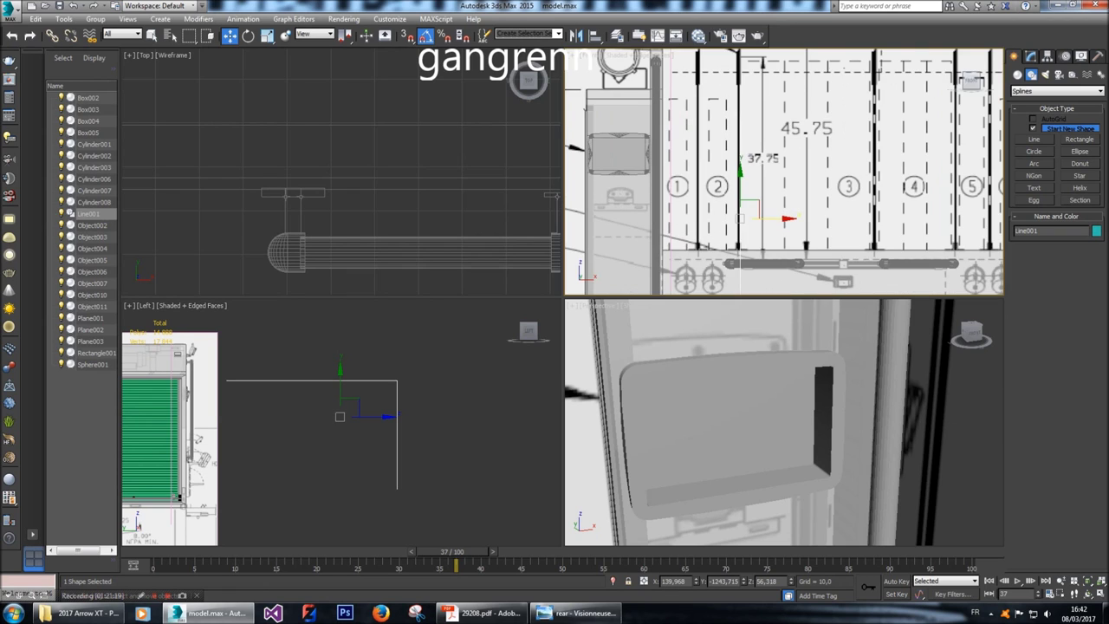
left_click_drag(736, 230, 736, 160)
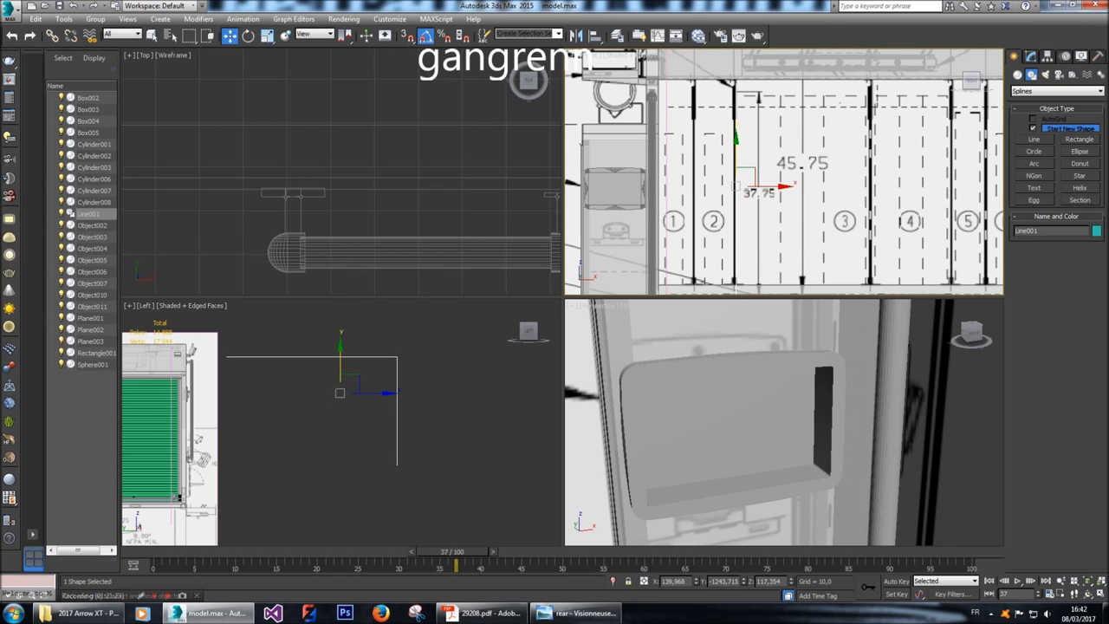
scroll(741, 181, "up", 5)
left_click_drag(737, 206, 728, 205)
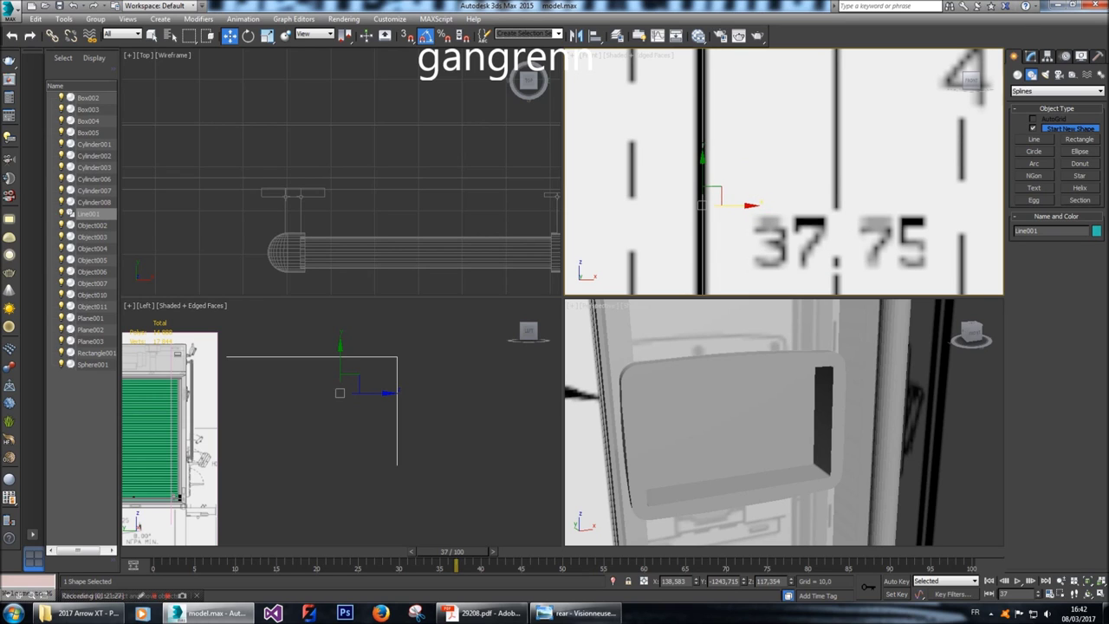
scroll(784, 172, "down", 2)
middle_click_drag(745, 87, 635, 90)
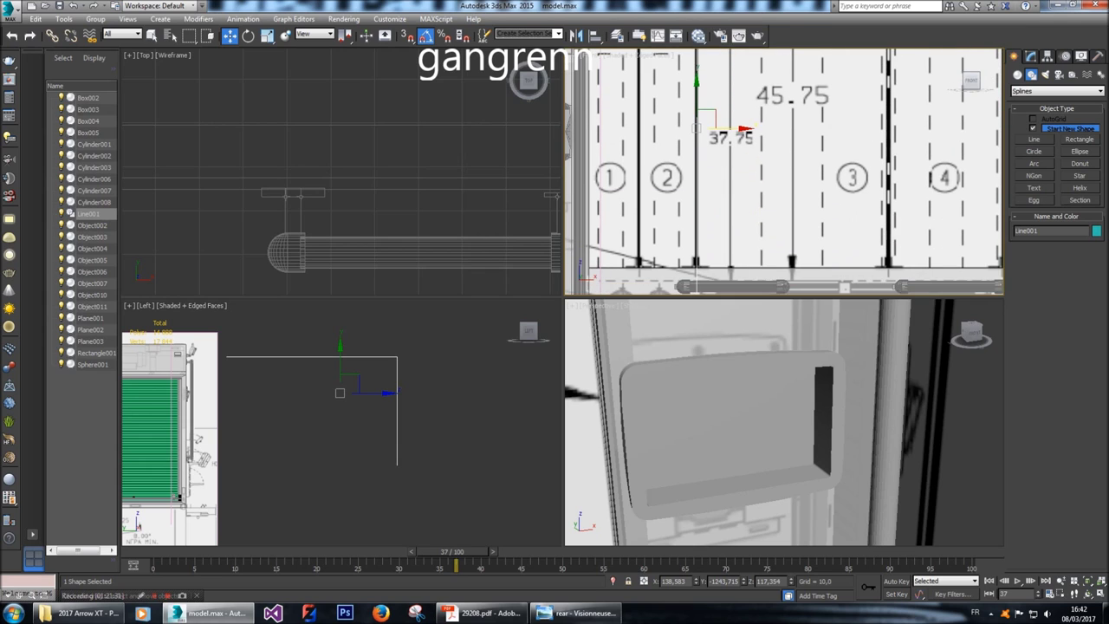
At vertex level, raise the bottom vertex to shorten the leg, then move all vertices onto the panel.
left_click(1031, 56)
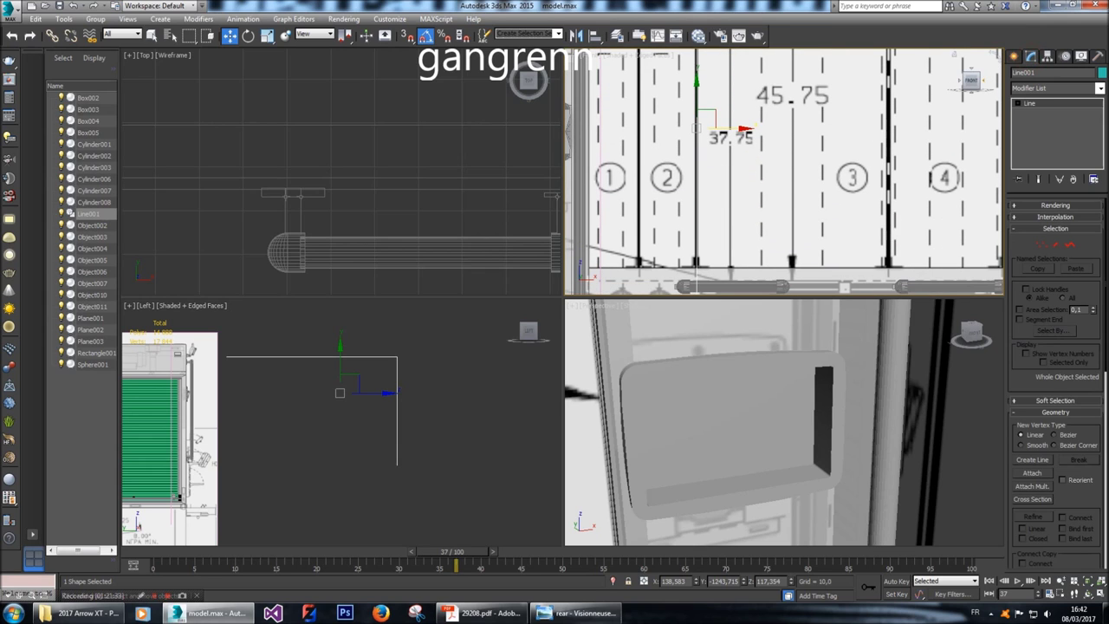
key("1")
left_click(373, 446)
left_click(396, 466)
scroll(785, 171, "down", 2)
left_click_drag(712, 256, 711, 194)
middle_click_drag(712, 193, 715, 316)
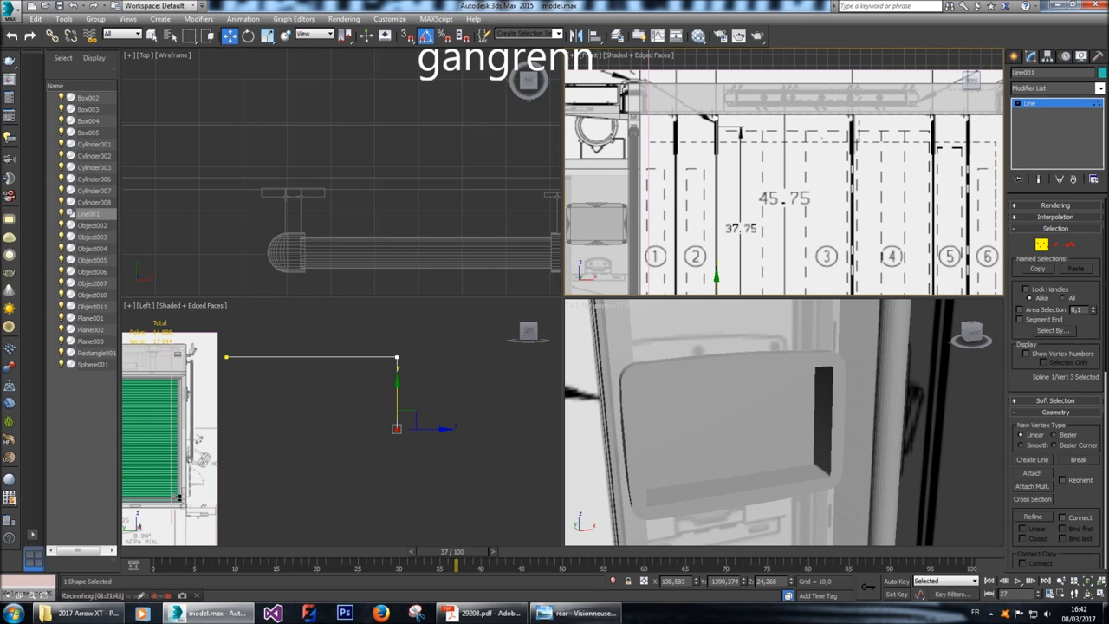
left_click_drag(232, 356, 431, 460)
middle_click_drag(303, 416, 506, 432)
left_click_drag(697, 581, 697, 577)
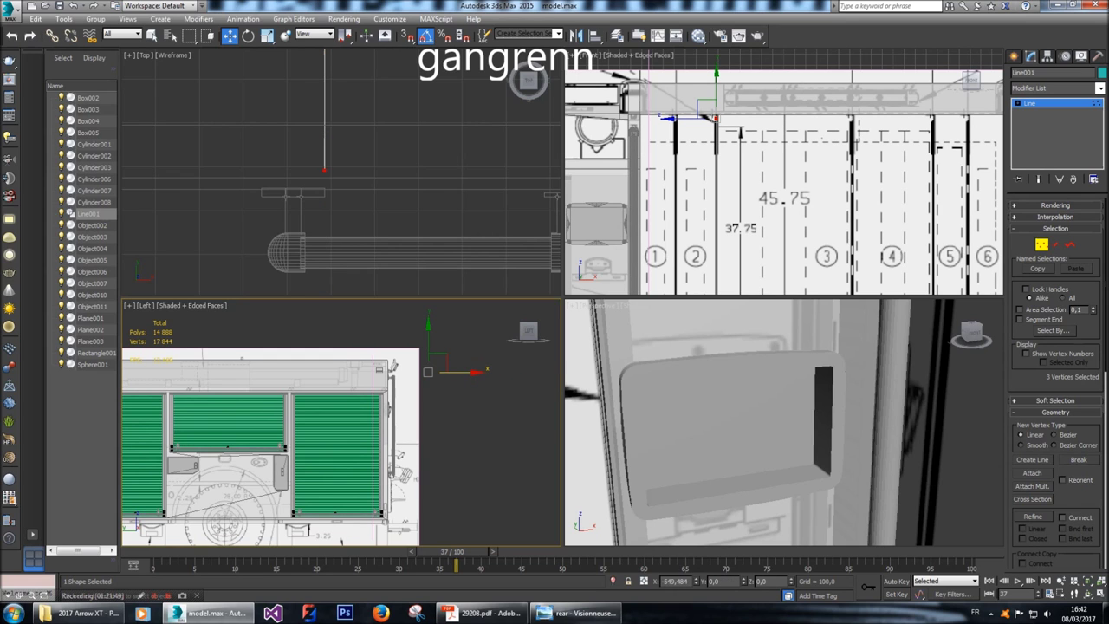
Select the line's first vertex in the Top view and try pulling it down, then cancel the move.
scroll(319, 144, "up", 6)
scroll(323, 139, "down", 3)
left_click(332, 177)
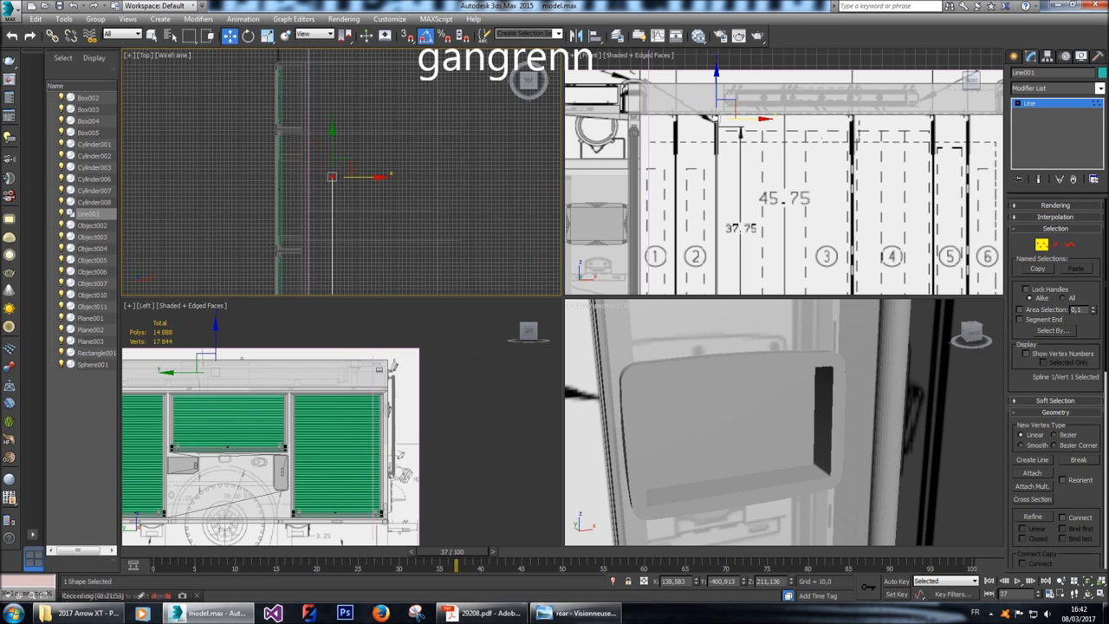
scroll(347, 191, "down", 3)
scroll(342, 183, "up", 1)
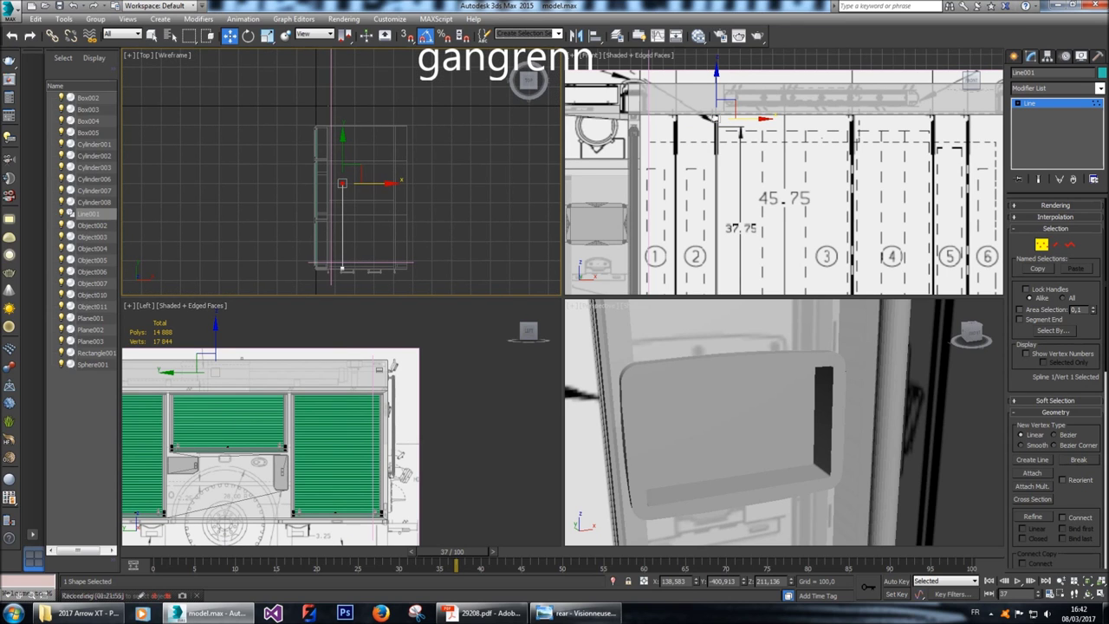
key("z")
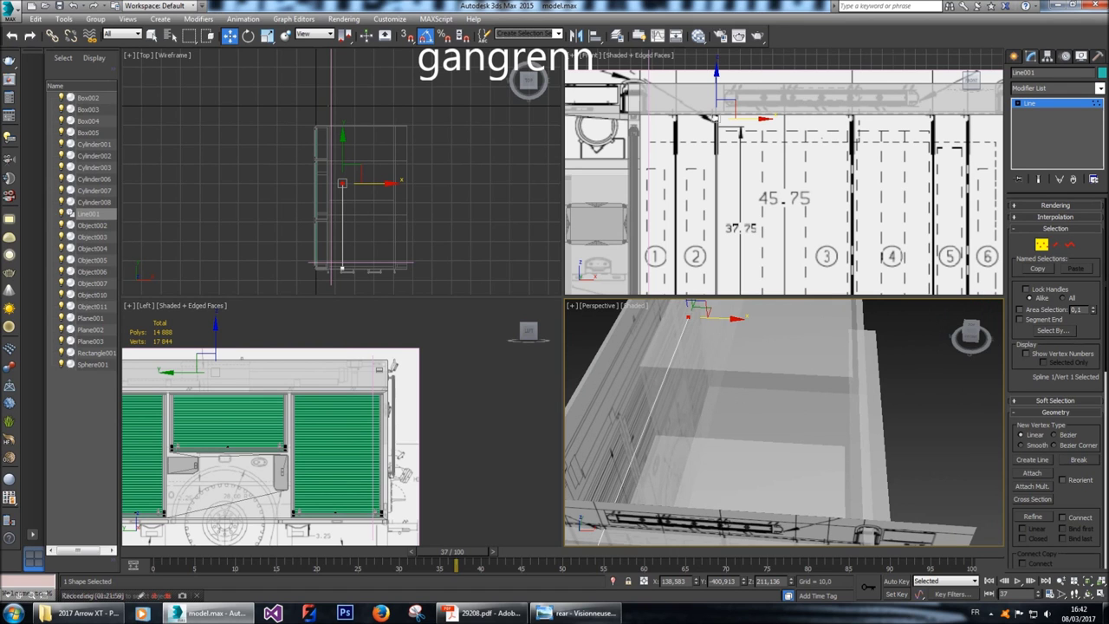
scroll(338, 187, "up", 4)
left_click_drag(347, 164, 347, 232)
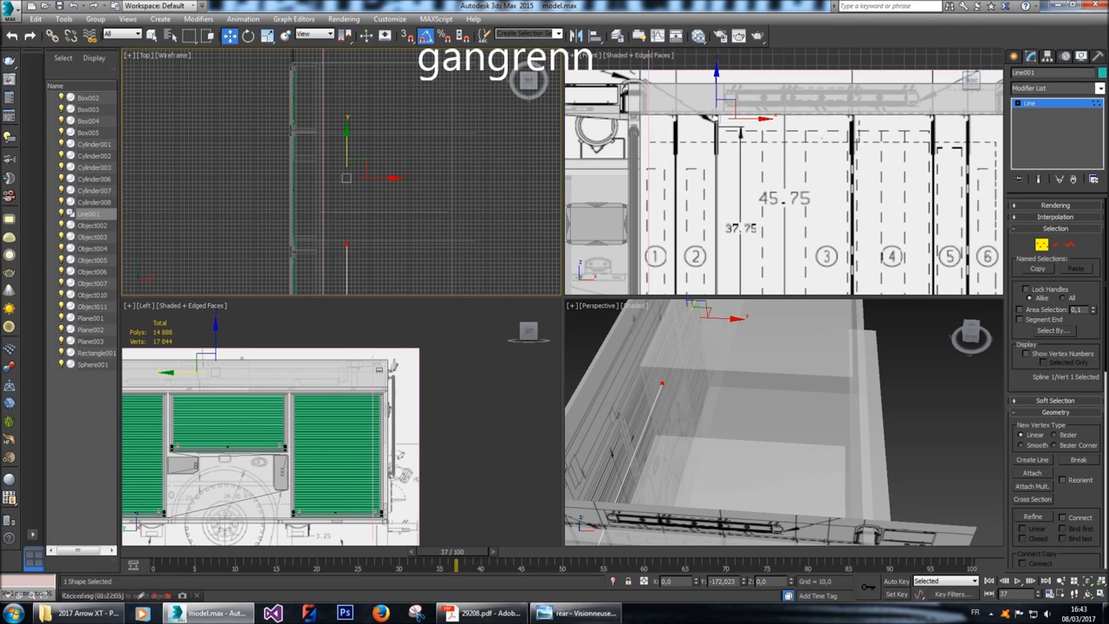
left_click_drag(347, 232, 346, 228)
right_click(346, 224)
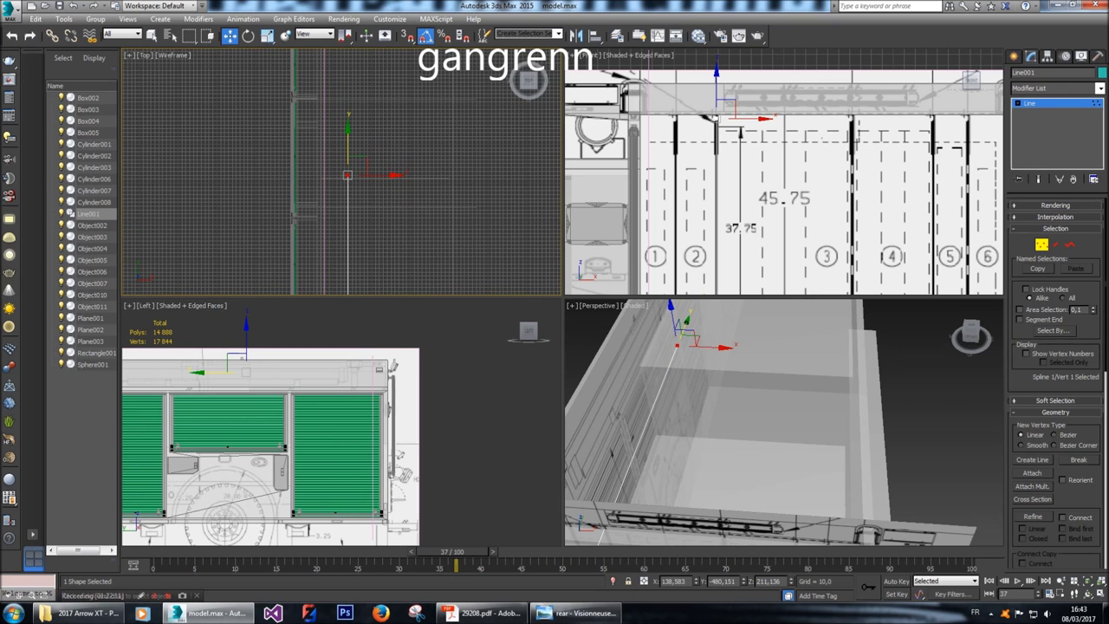
Orbit the Perspective view toward the panel and select the line's top-end vertex.
middle_click_drag(780, 425, 823, 407, "alt")
left_click(684, 379)
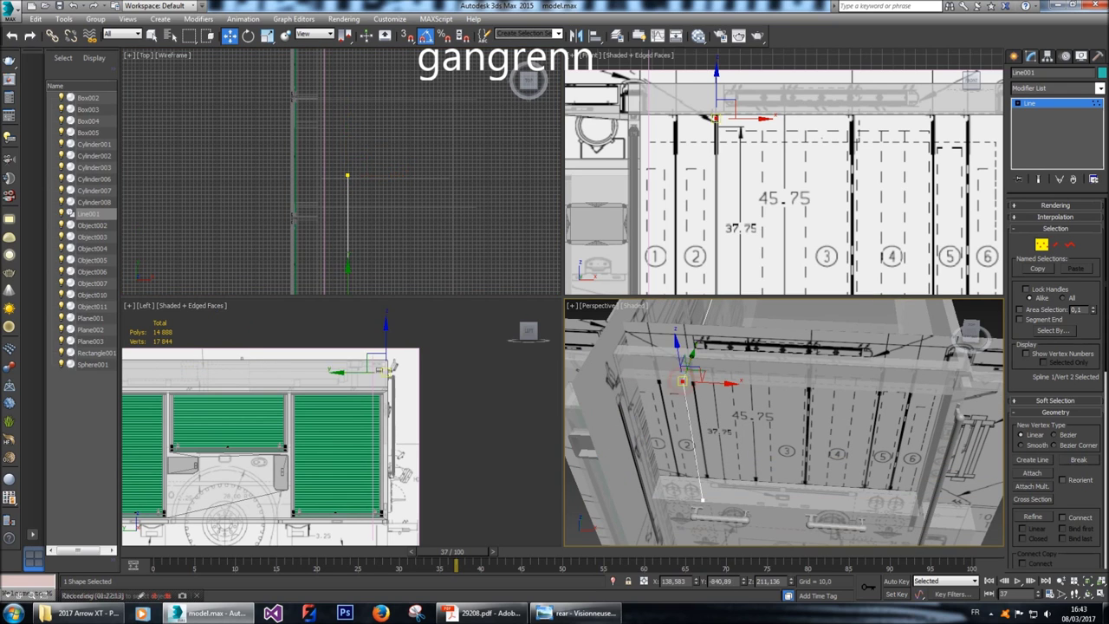
scroll(681, 378, "up", 4)
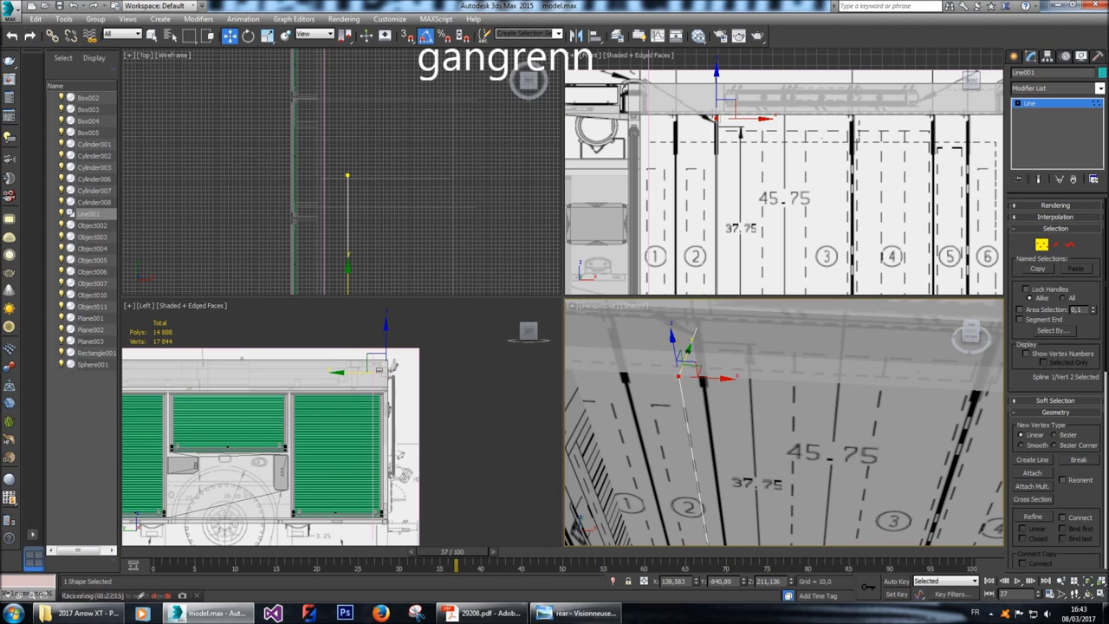
scroll(1073, 496, "down", 5)
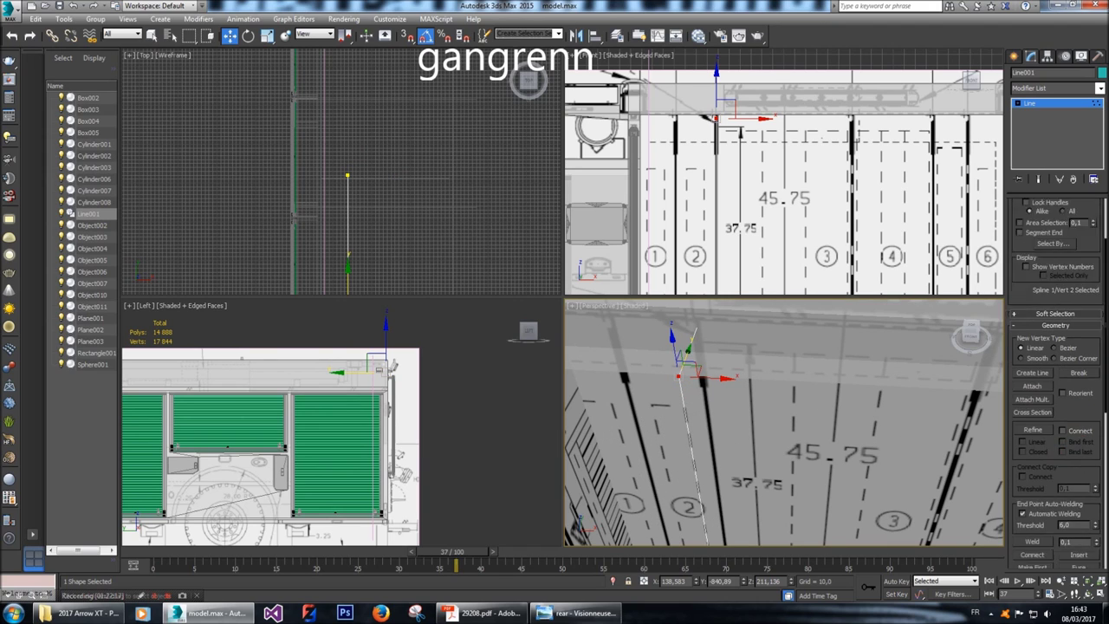
scroll(1058, 383, "down", 1)
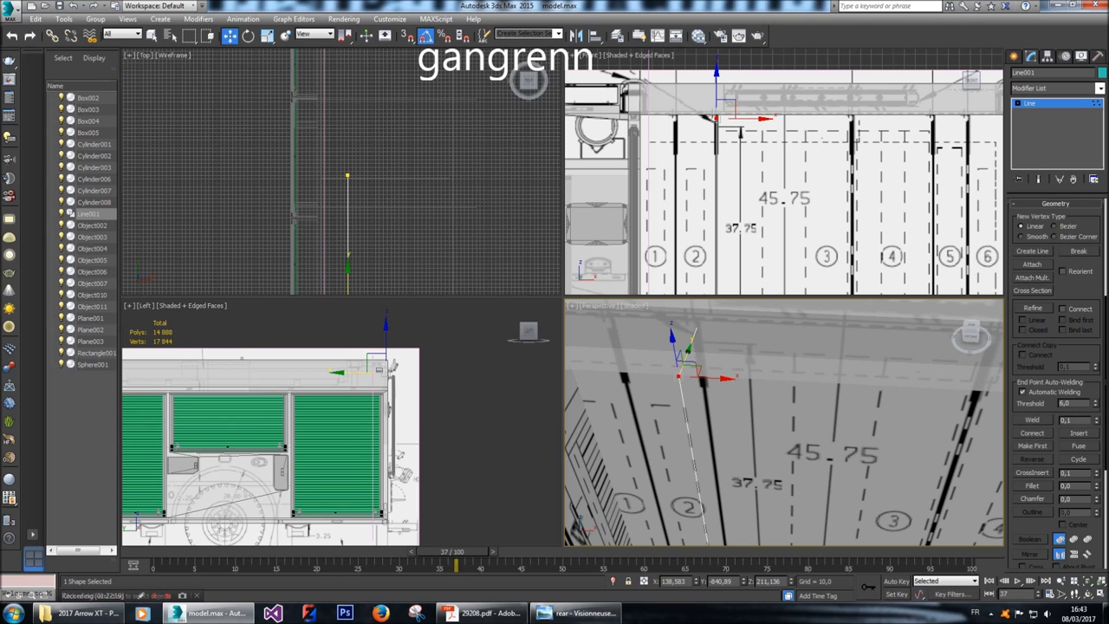
Hide every object except the line to isolate it in the side view.
left_click(1032, 499)
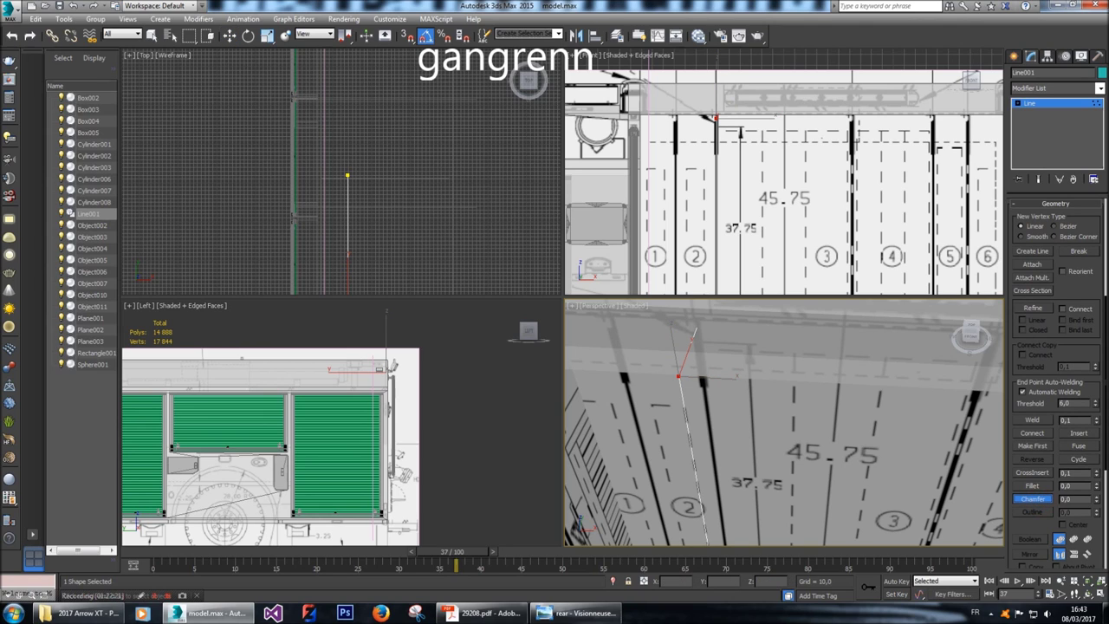
right_click(377, 381)
right_click(373, 370)
left_click(404, 327)
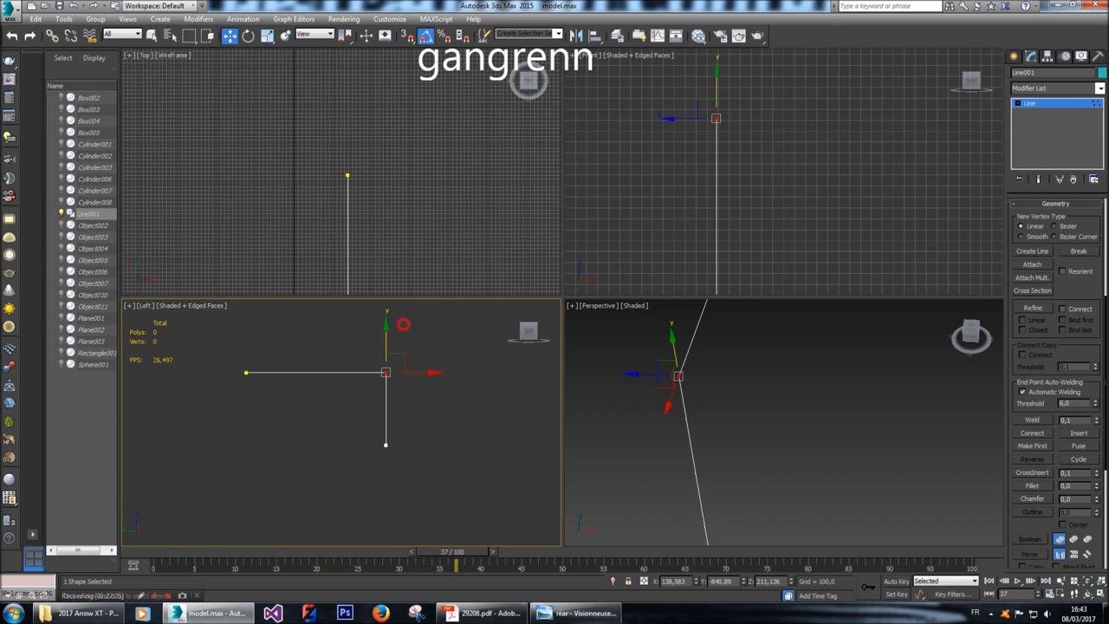
middle_click_drag(392, 365, 381, 381)
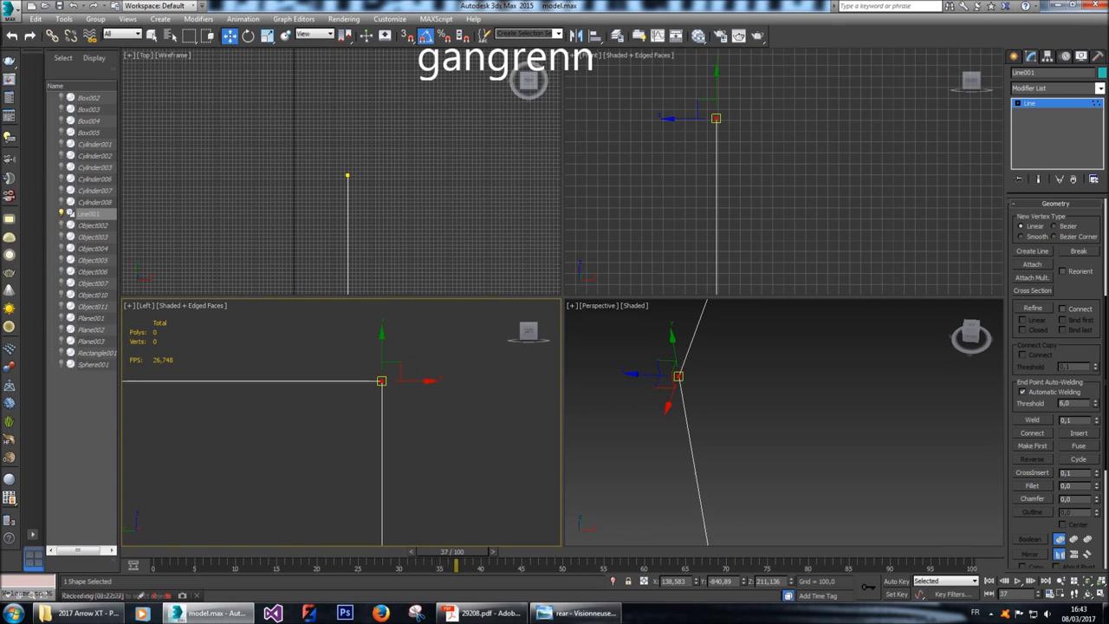
Try chamfering the corner vertex, undo it, and fillet the corner into a smooth curve instead.
left_click(1032, 499)
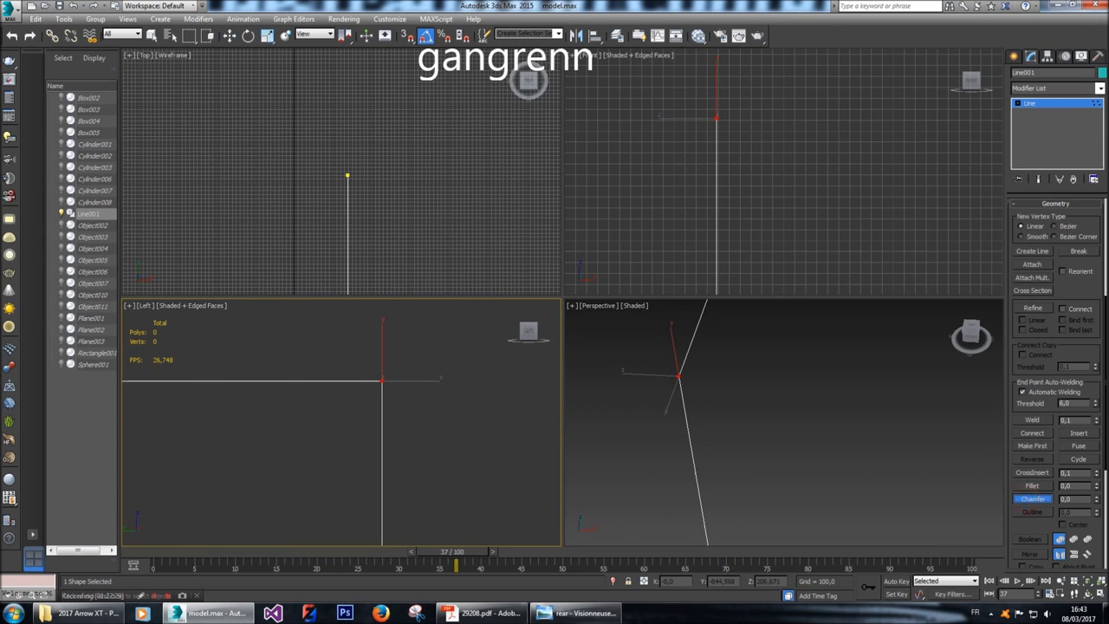
left_click_drag(382, 381, 370, 286)
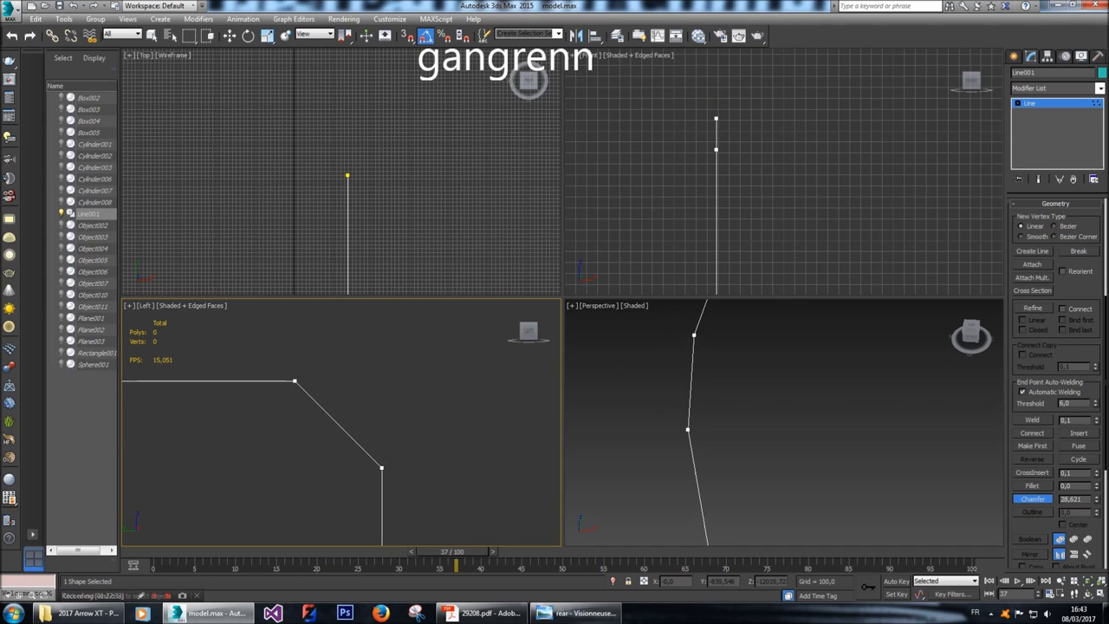
key("w")
key("ctrl+z")
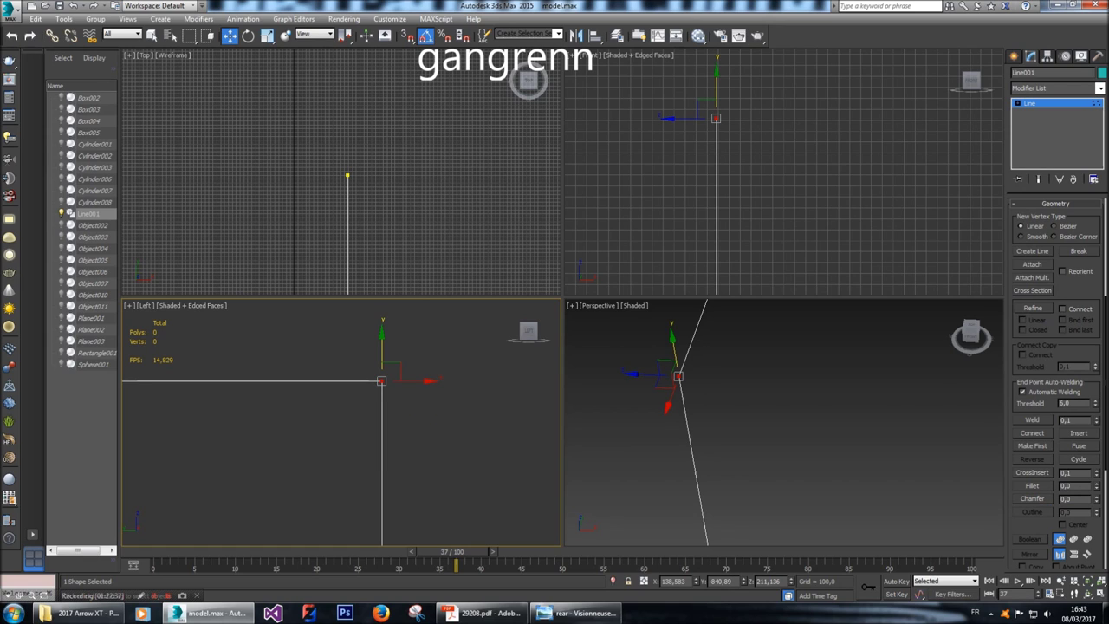
left_click(1033, 485)
left_click_drag(382, 380, 382, 340)
Unhide all hidden scene objects.
right_click(633, 208)
right_click(683, 172)
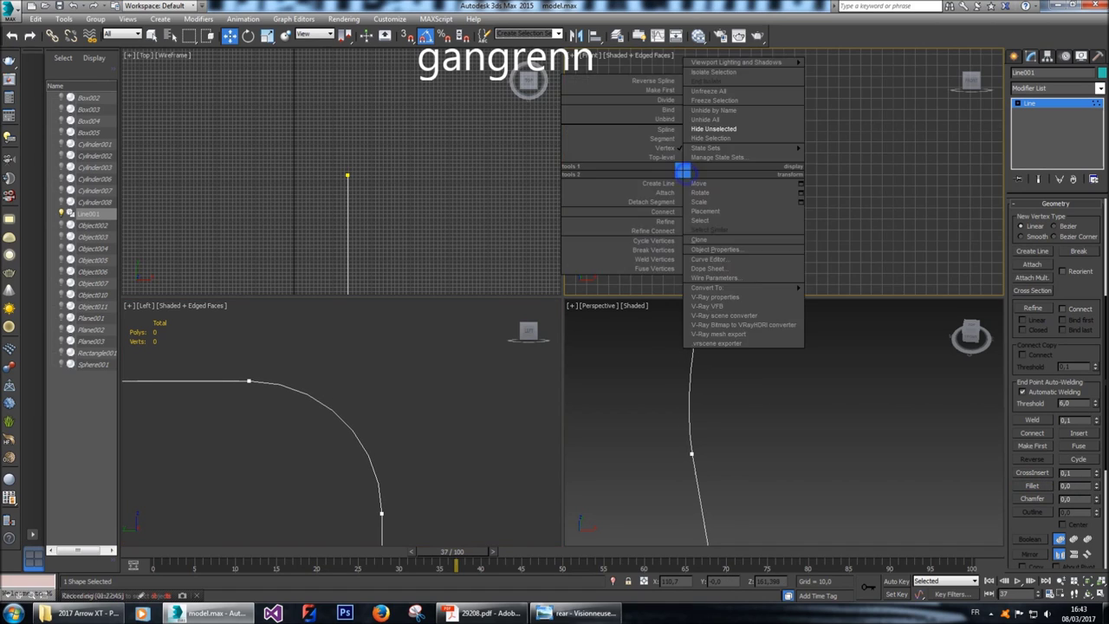
left_click(706, 119)
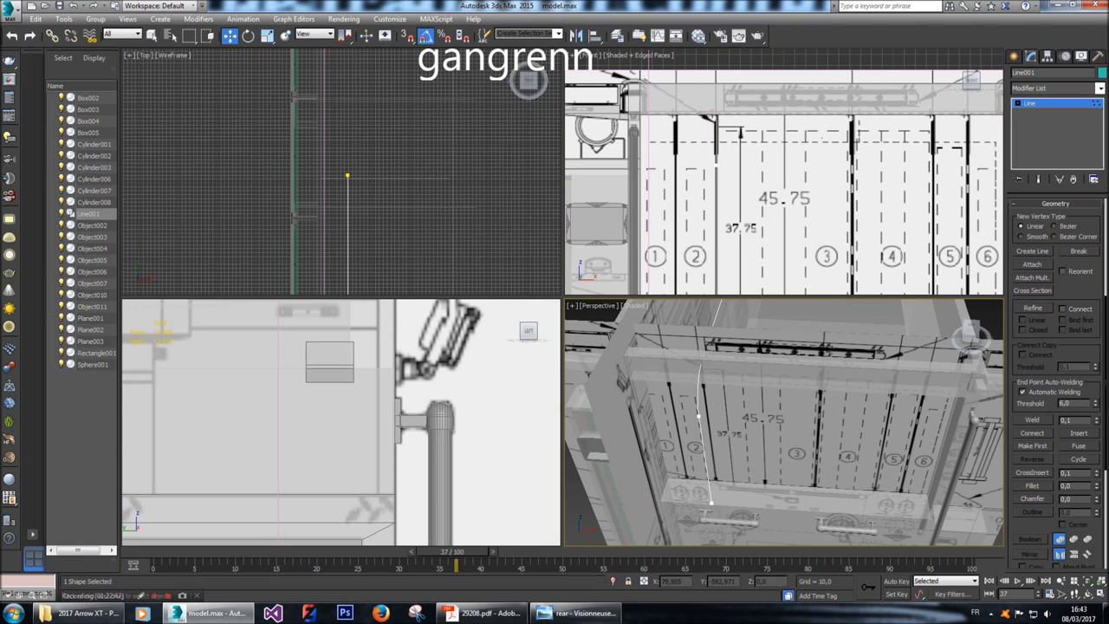
Add a Sweep modifier to Line001 from the Modifier List.
left_click(971, 335)
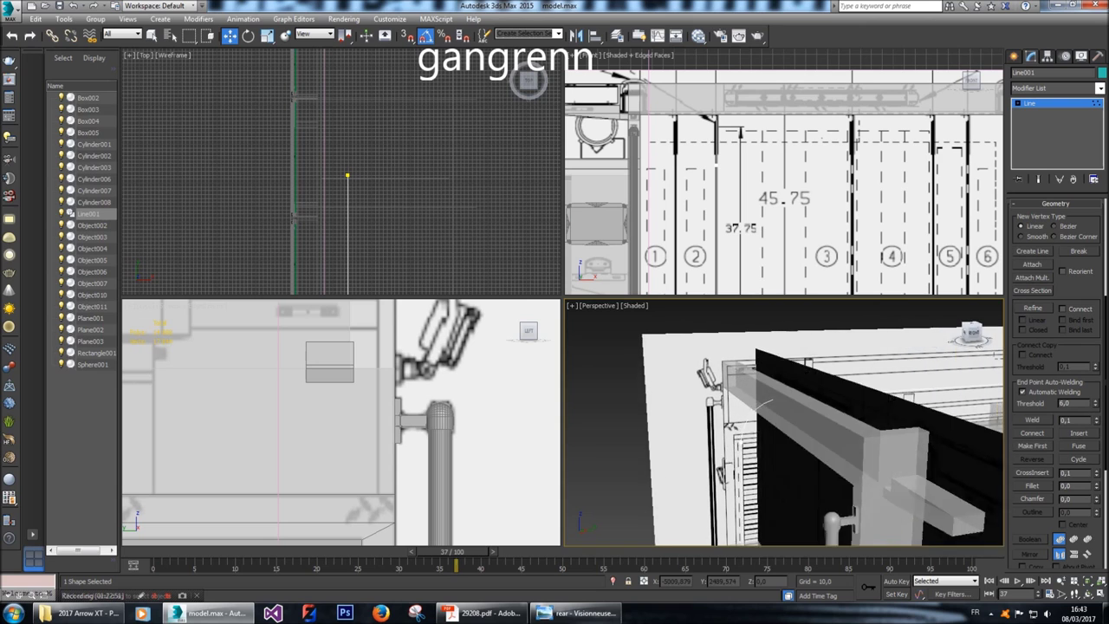
right_click(804, 369)
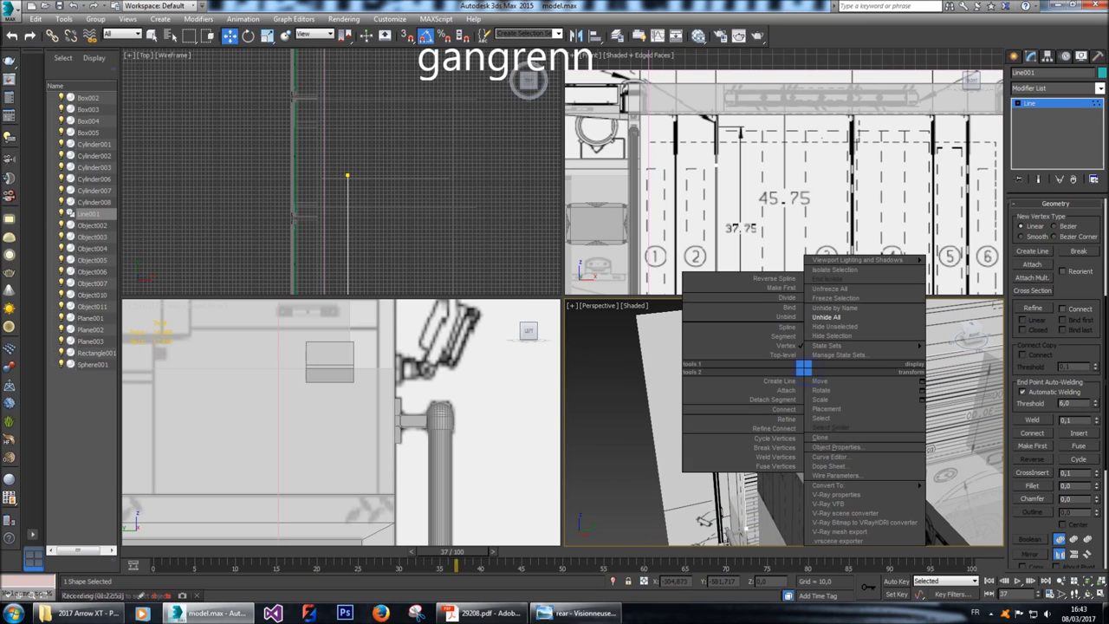
key("Escape")
left_click(1065, 89)
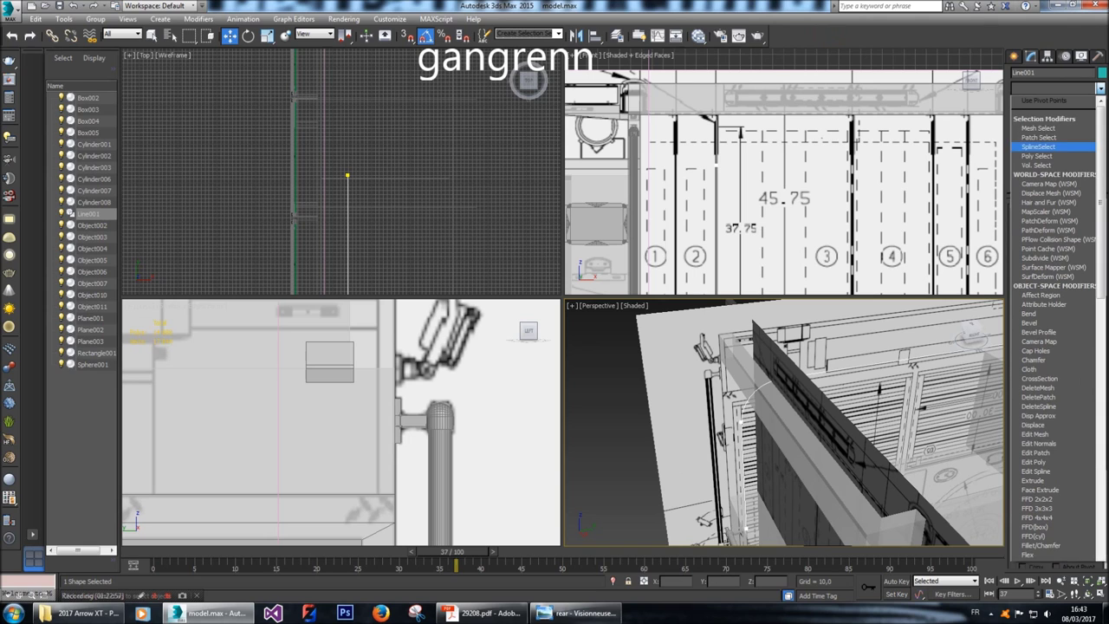
scroll(1053, 441, "down", 3)
scroll(1053, 441, "down", 6)
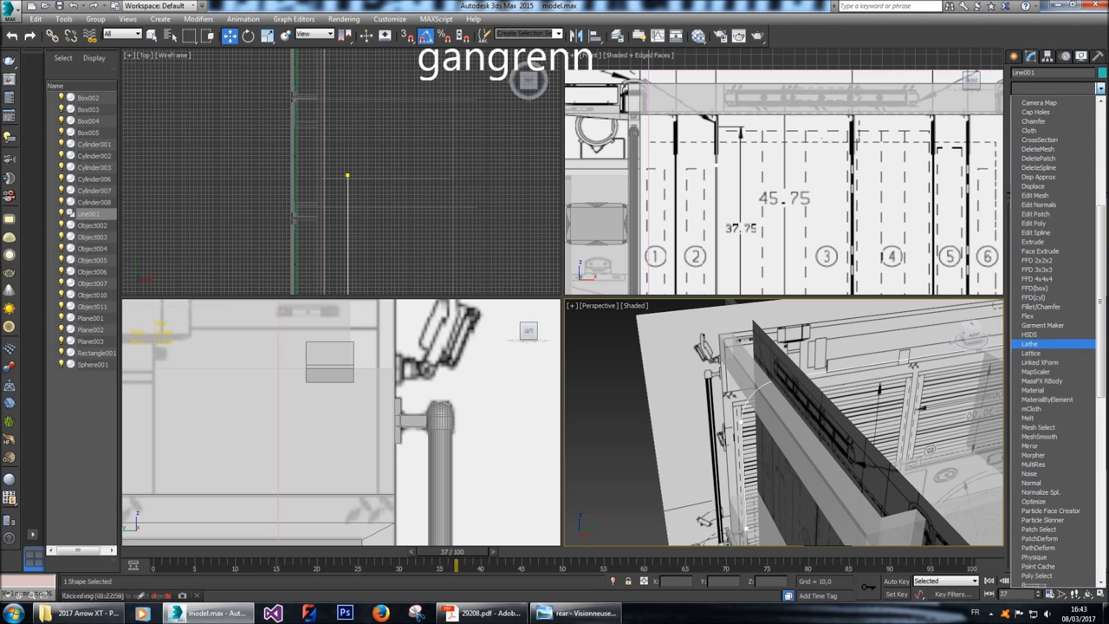
scroll(1053, 441, "down", 1)
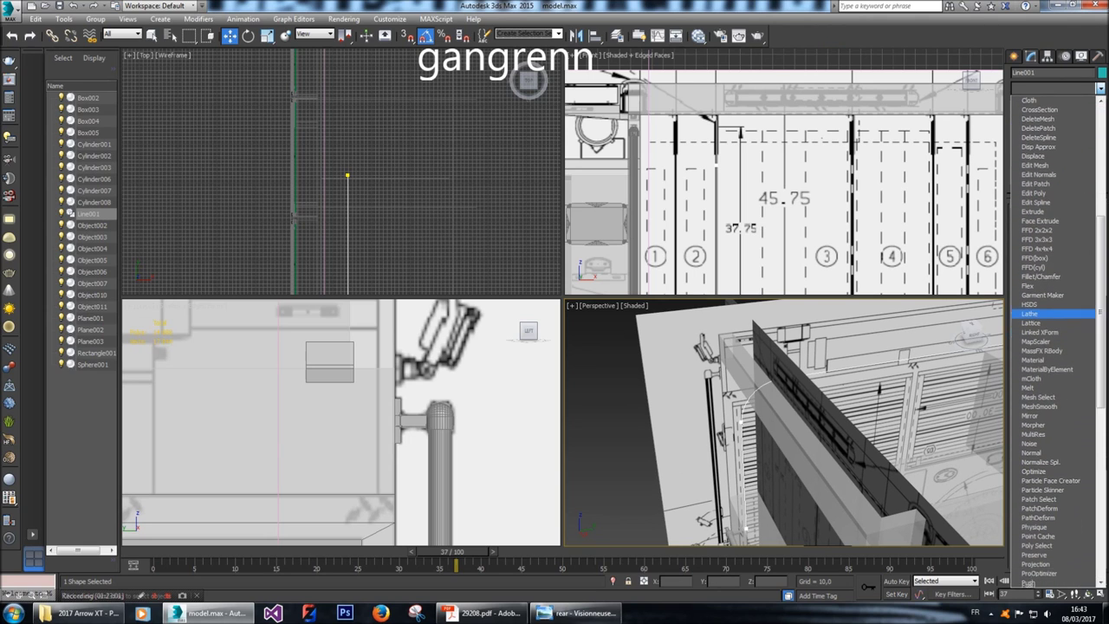
scroll(1053, 441, "down", 8)
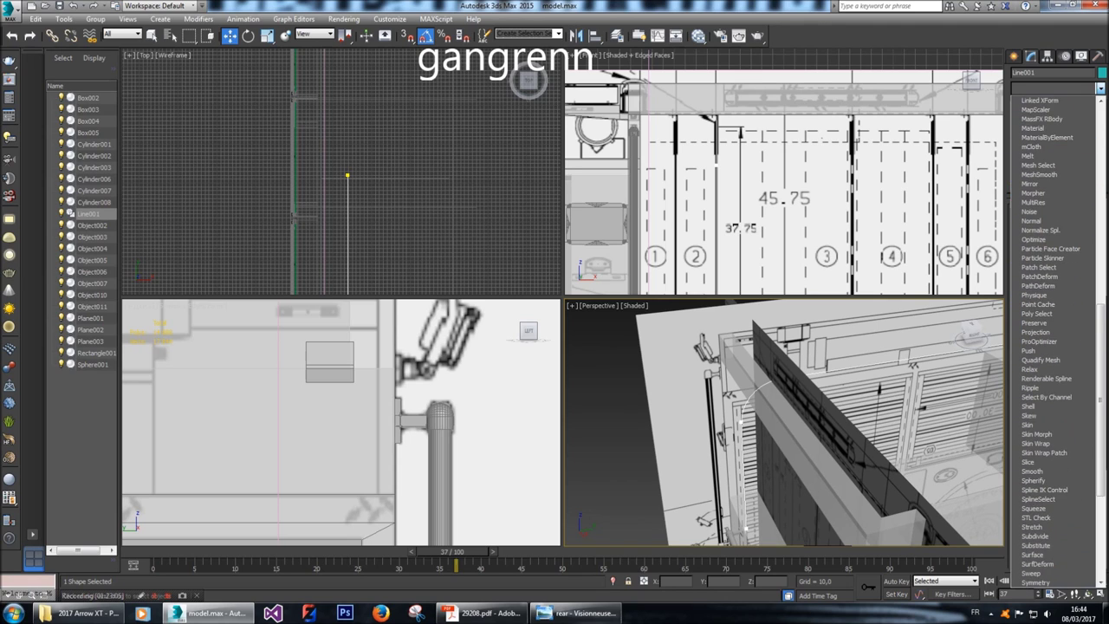
scroll(1054, 517, "down", 2)
left_click(1047, 517)
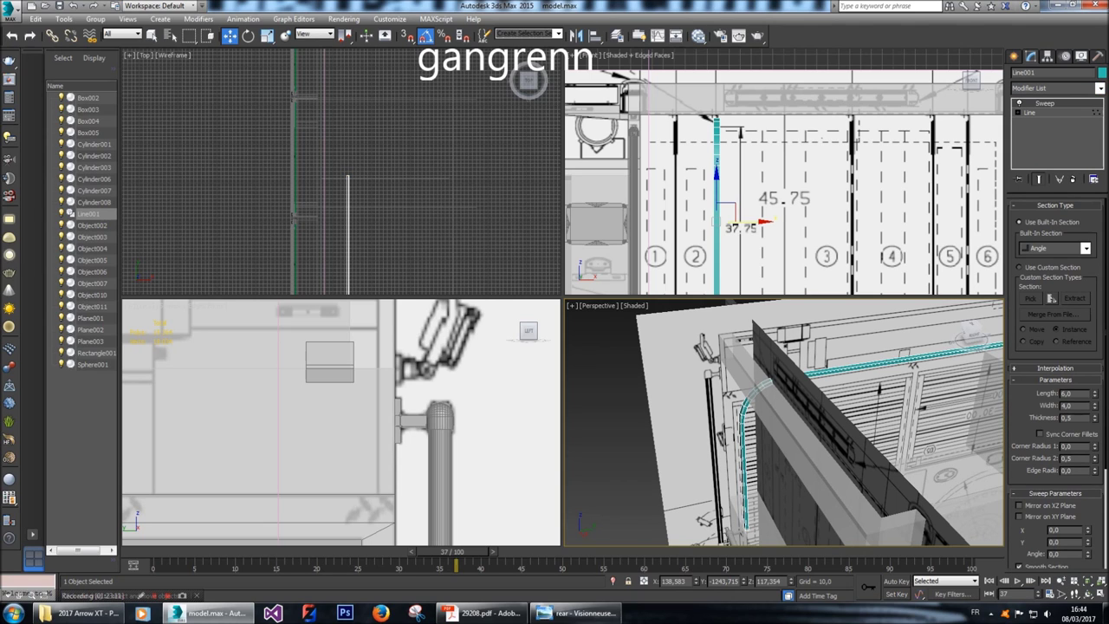
Set the sweep's Built-In Section to Cylinder.
left_click(973, 334)
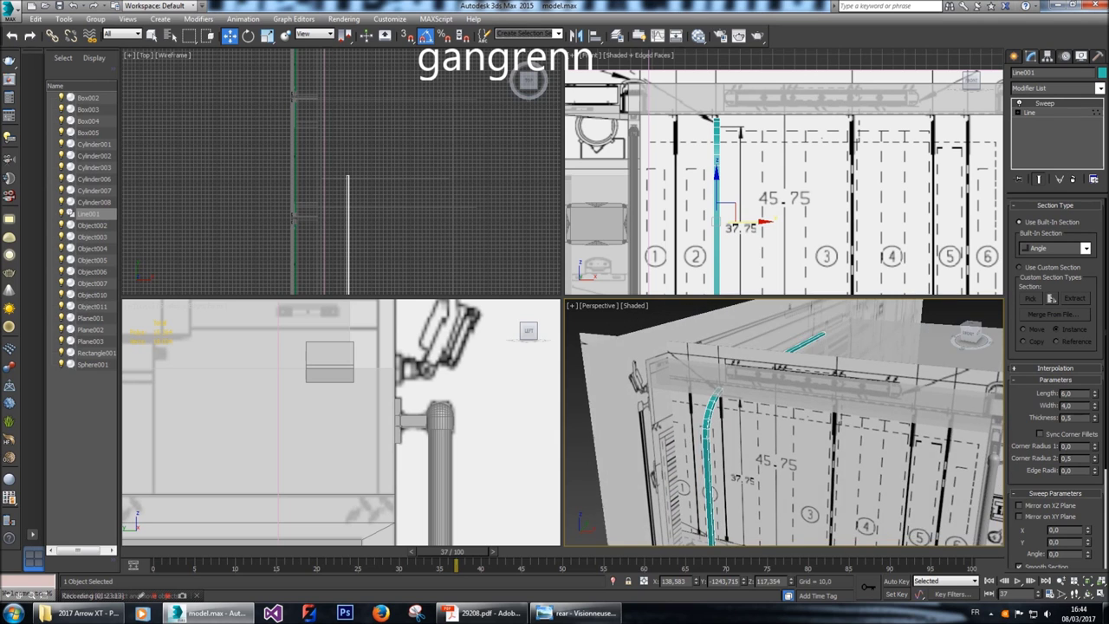
scroll(739, 433, "up", 6)
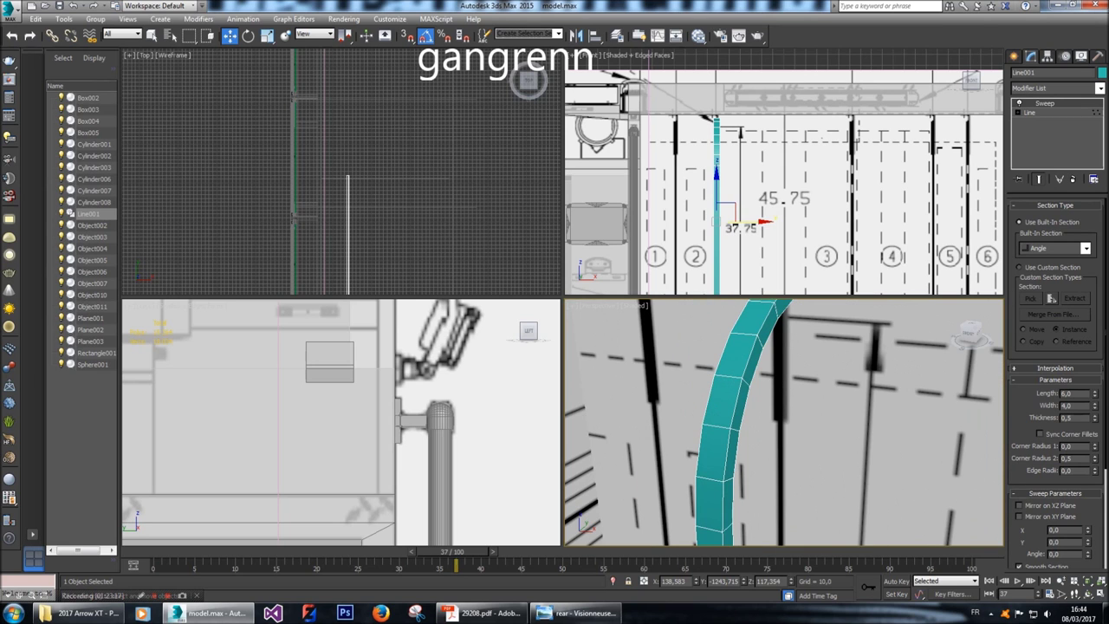
left_click(1086, 249)
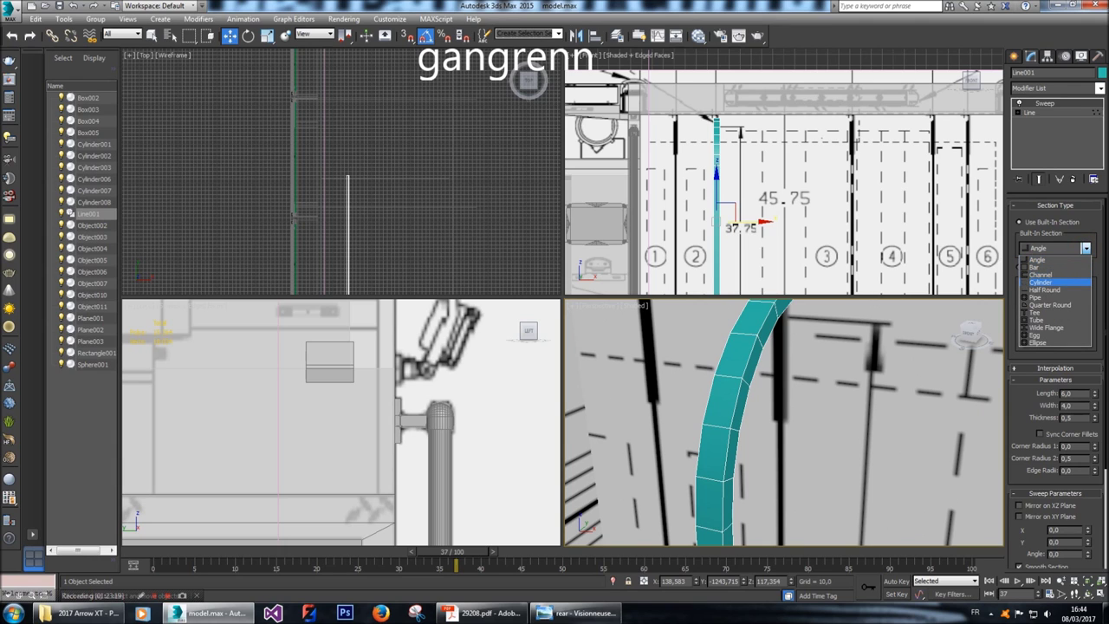
left_click(1043, 282)
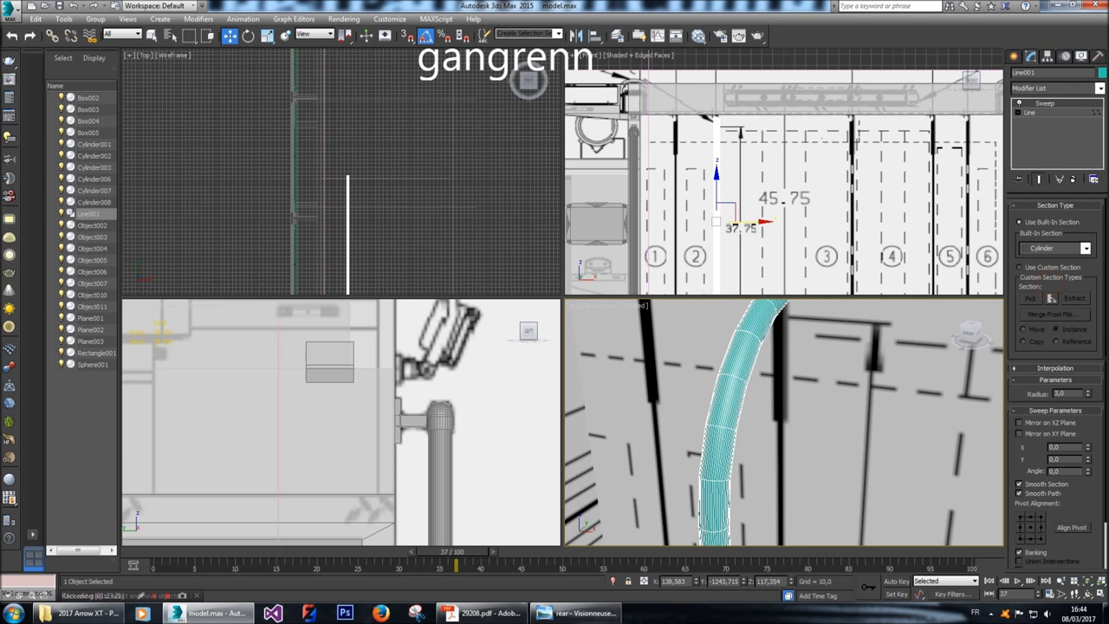
middle_click_drag(784, 422, 832, 418, "alt")
Try sweep radii 0,8 and 2,0, settling on a radius of 1,5.
double_click(1073, 395)
type("1,5")
key("Return")
type("0,8")
key("Return")
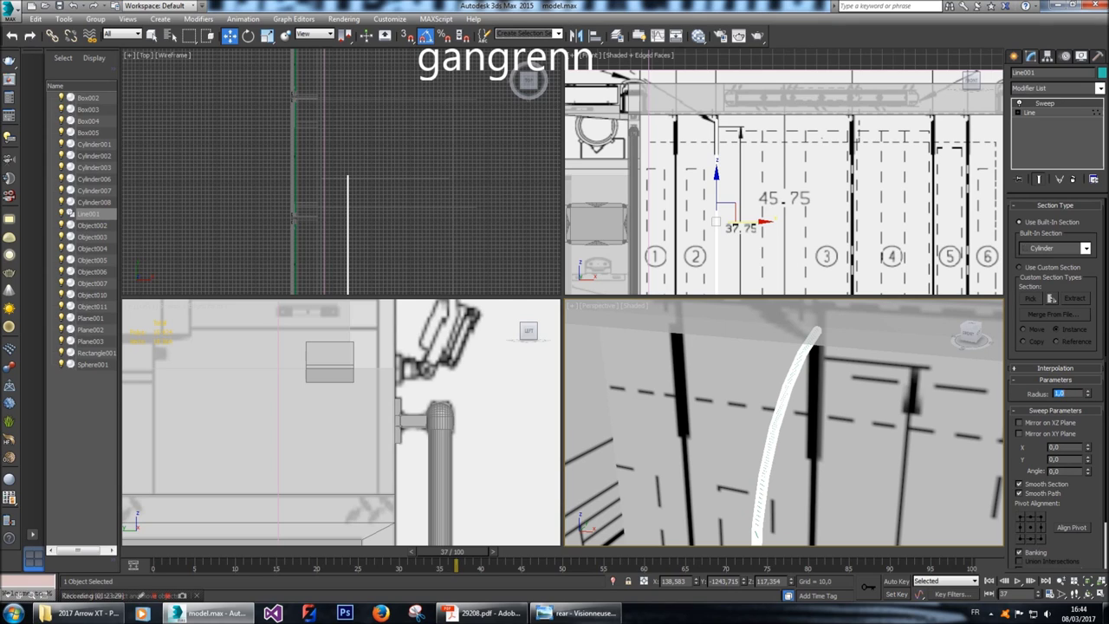
type("2,0")
key("Return")
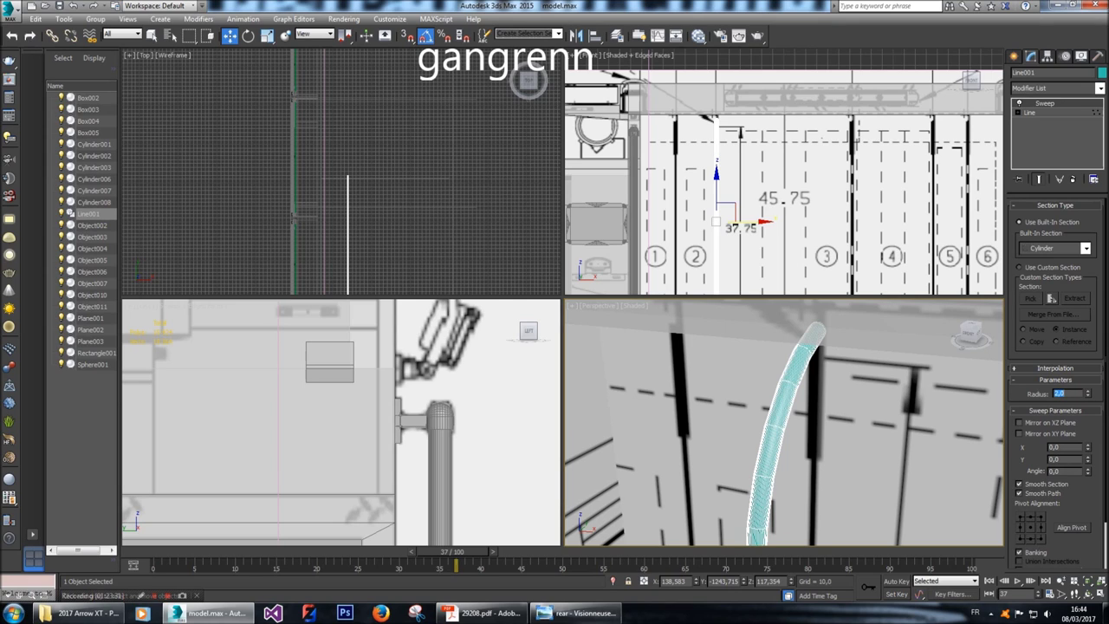
type("1,5")
key("Return")
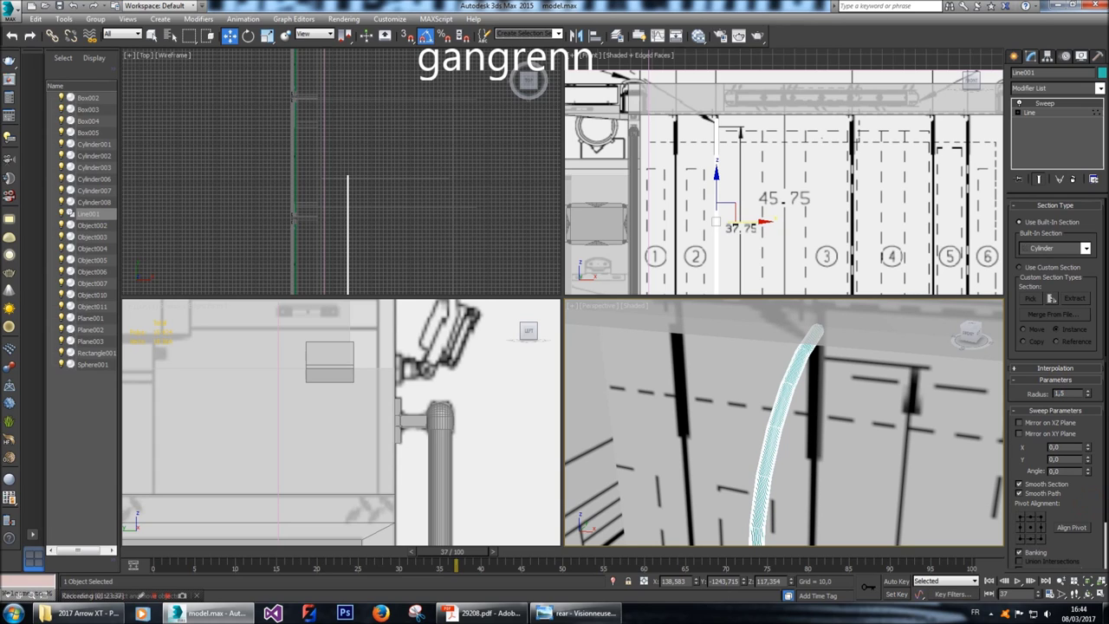
scroll(1058, 381, "down", 2)
scroll(1058, 381, "up", 2)
middle_click_drag(784, 425, 737, 409, "alt")
right_click(729, 421)
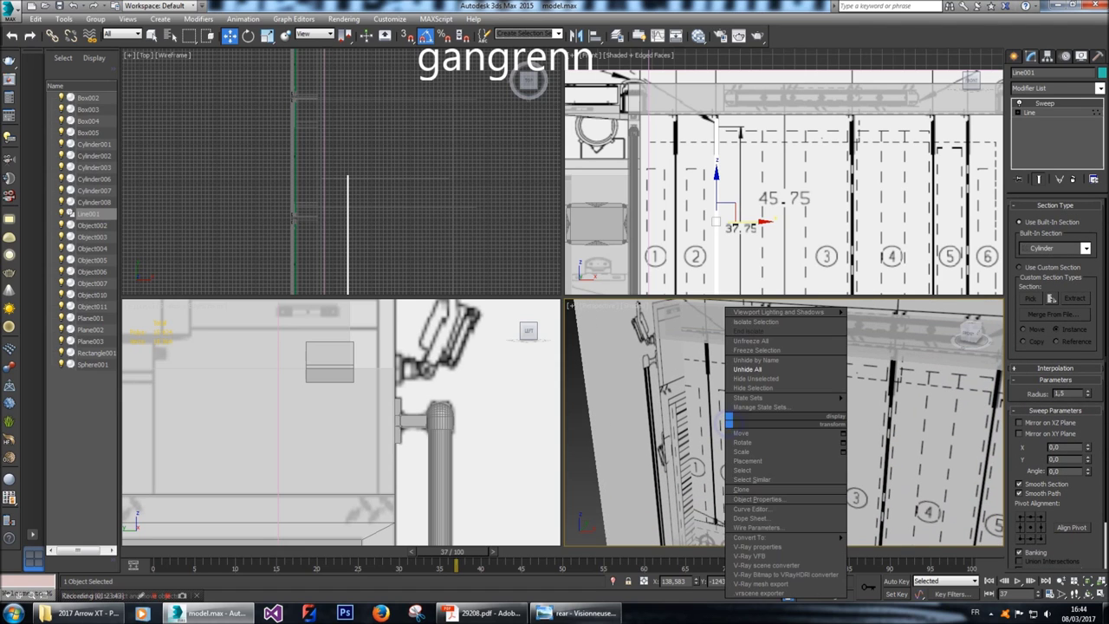
Convert the swept rod to an Editable Poly and clear the selection.
mouse_move(762, 537)
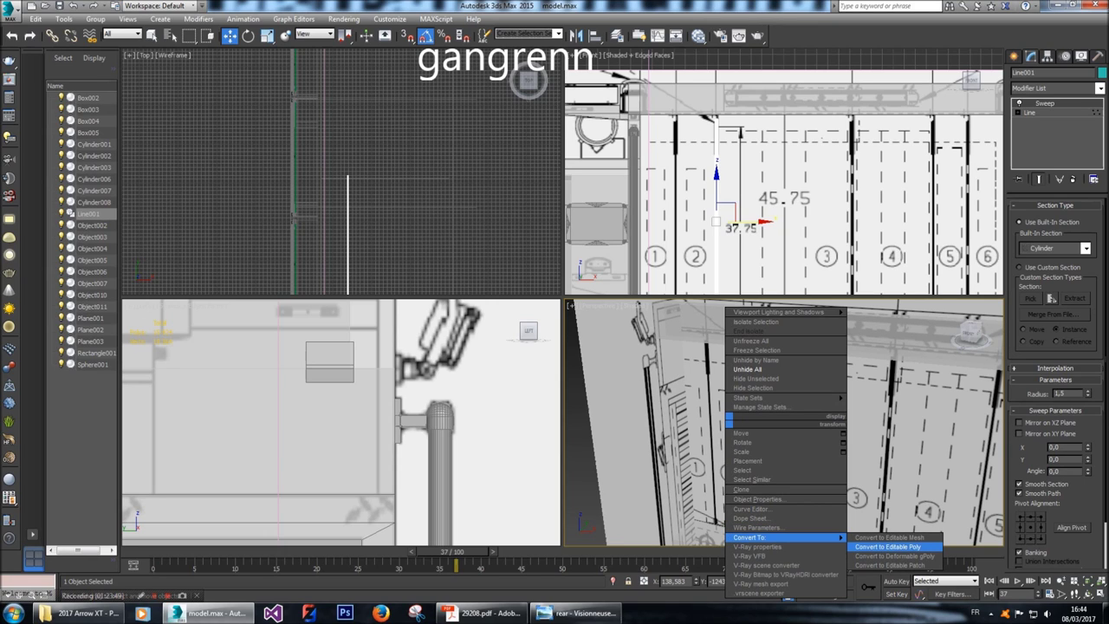
left_click(888, 547)
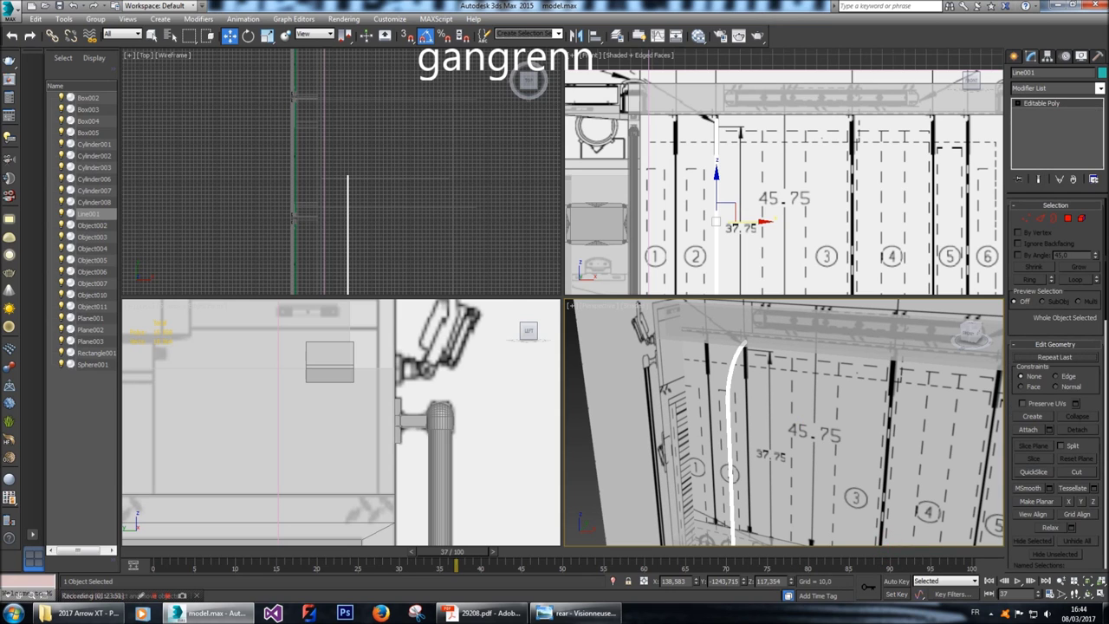
left_click(1014, 56)
left_click(485, 141)
Make the bottom plate Plane003 opaque with Alt+X, then deselect it.
middle_click_drag(784, 422, 785, 386, "alt")
left_click(823, 502)
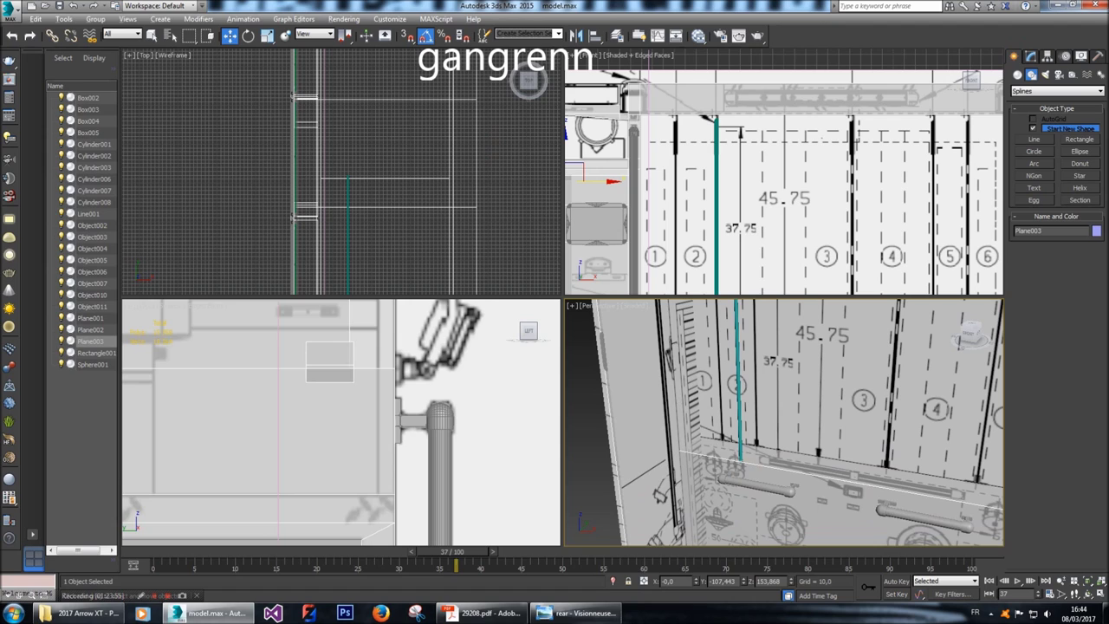
key("alt+x")
key("ctrl+d")
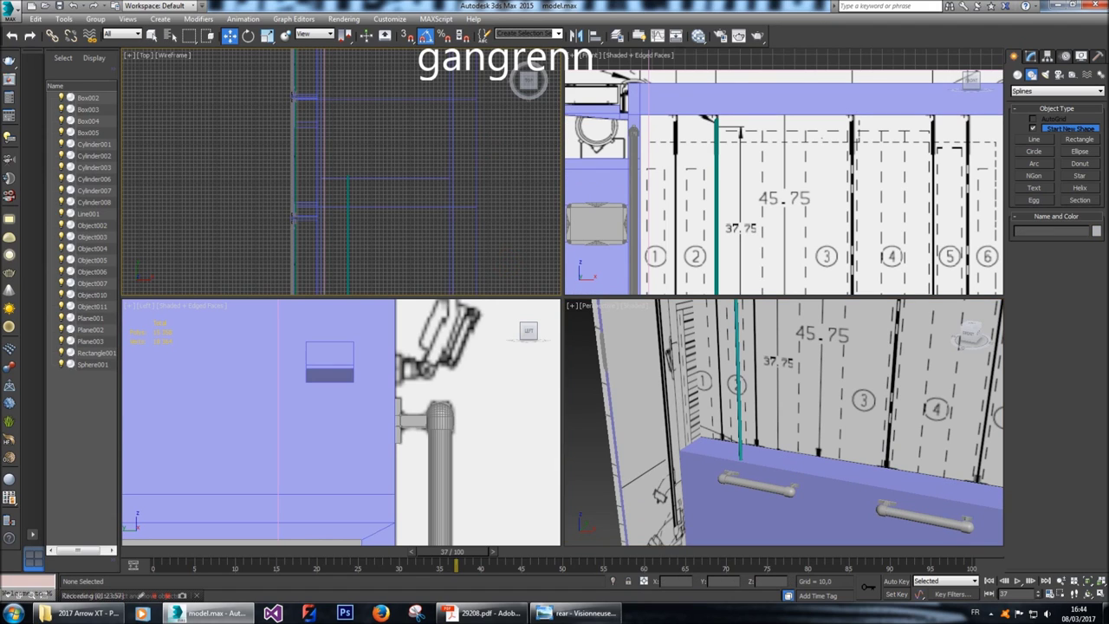
Select all of Line001's vertices and shift the rod slightly sideways, then deselect it.
left_click(738, 430)
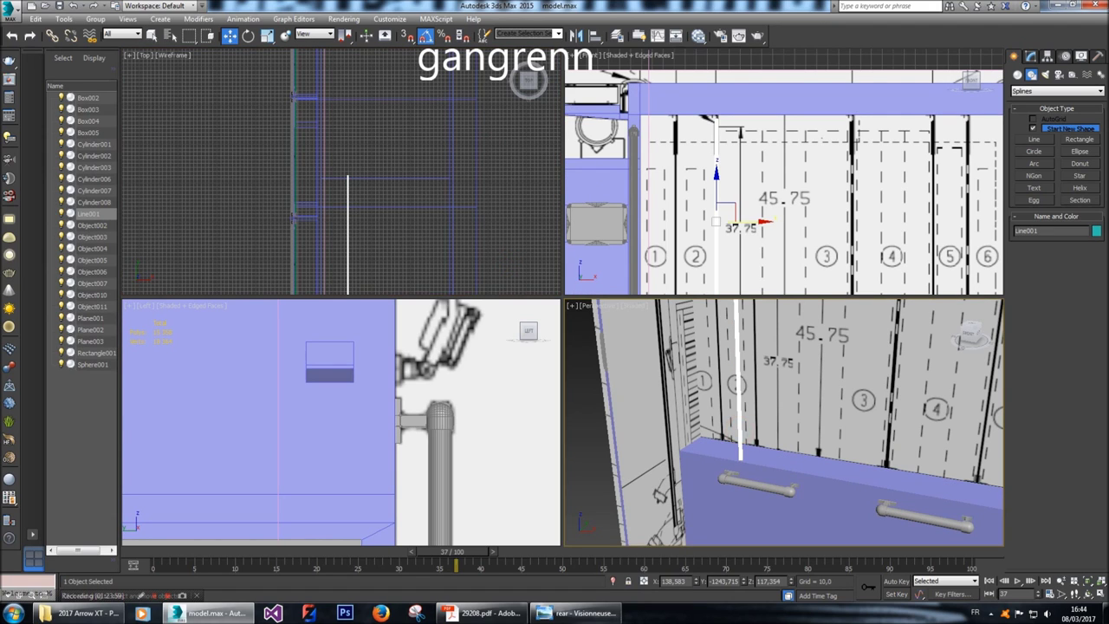
left_click(1030, 55)
left_click(1026, 218)
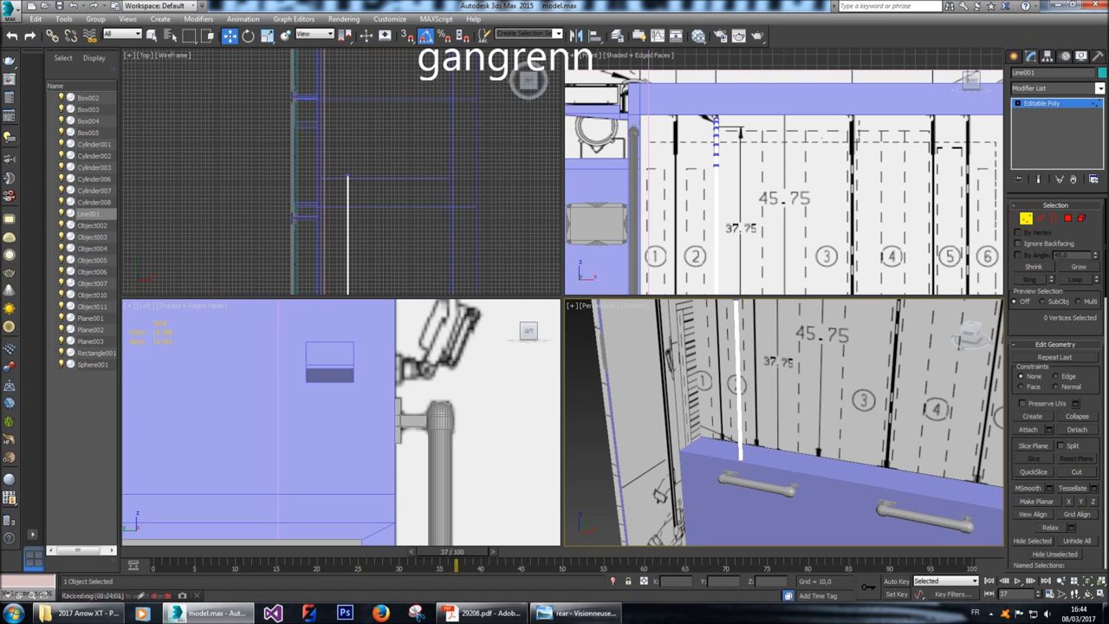
middle_click_drag(319, 272, 321, 201)
key("ctrl+a")
scroll(350, 234, "up", 5)
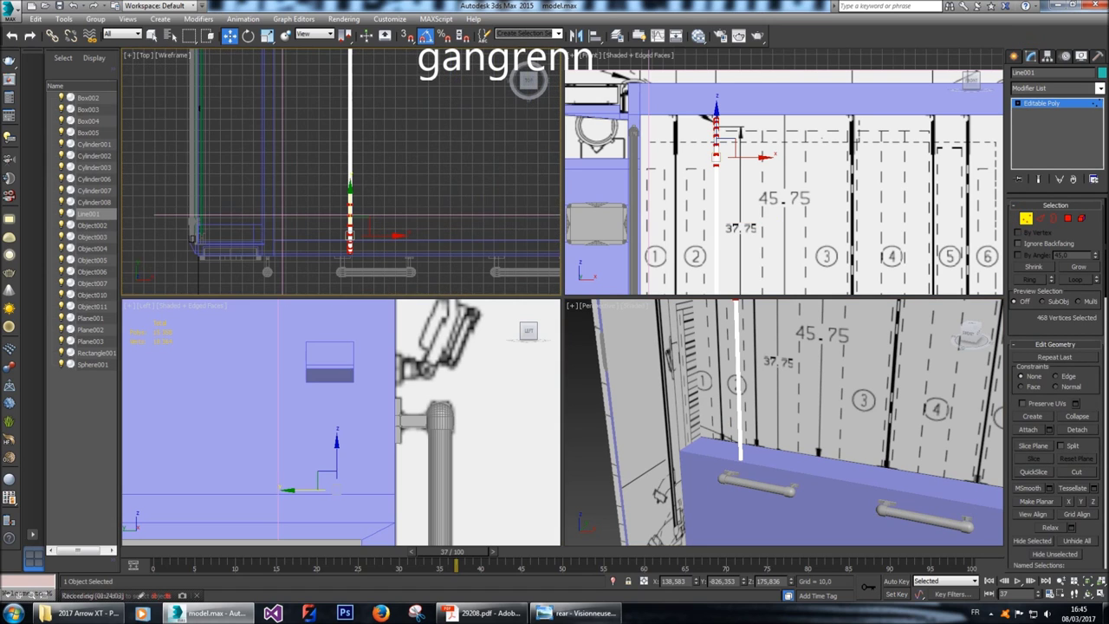
mouse_move(349, 189)
left_mouse_down()
mouse_move(350, 236)
mouse_move(350, 210)
left_mouse_up()
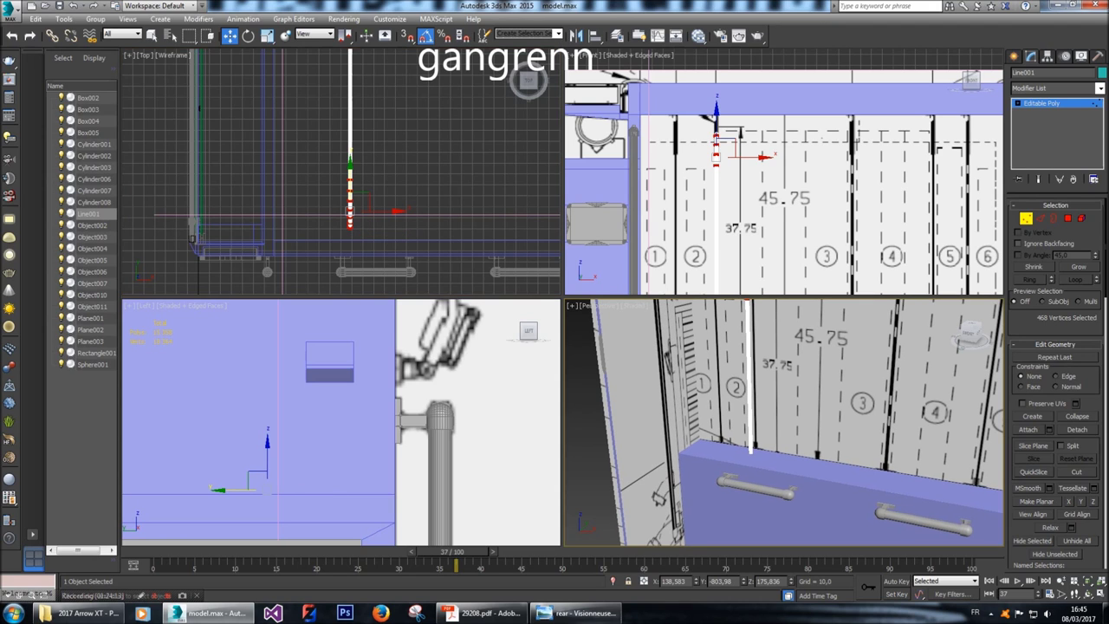
left_click(1017, 55)
left_click(458, 141)
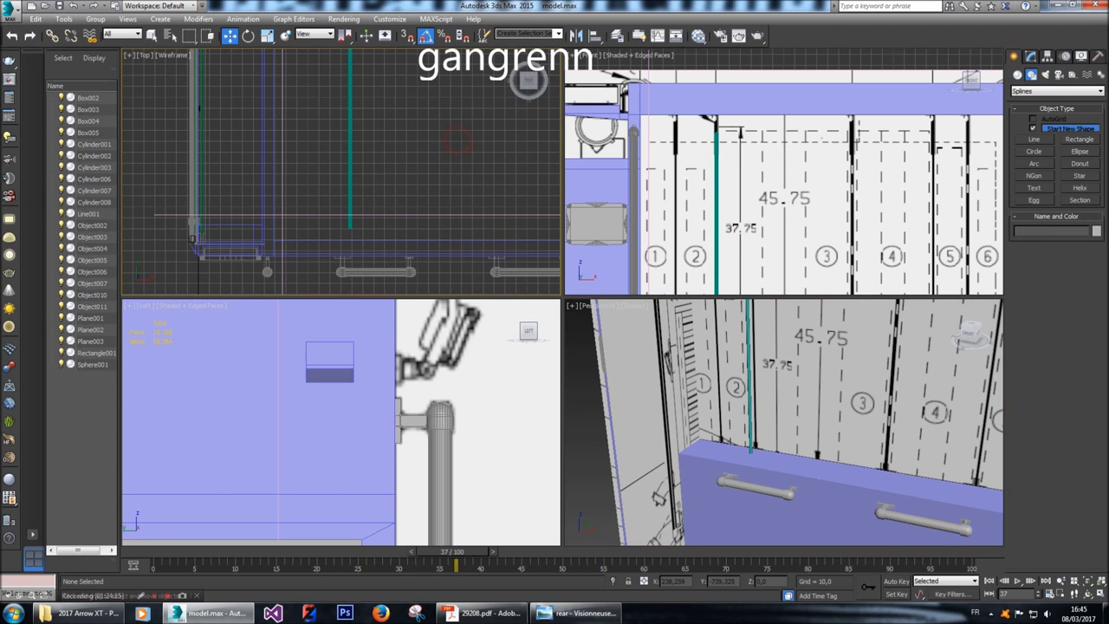
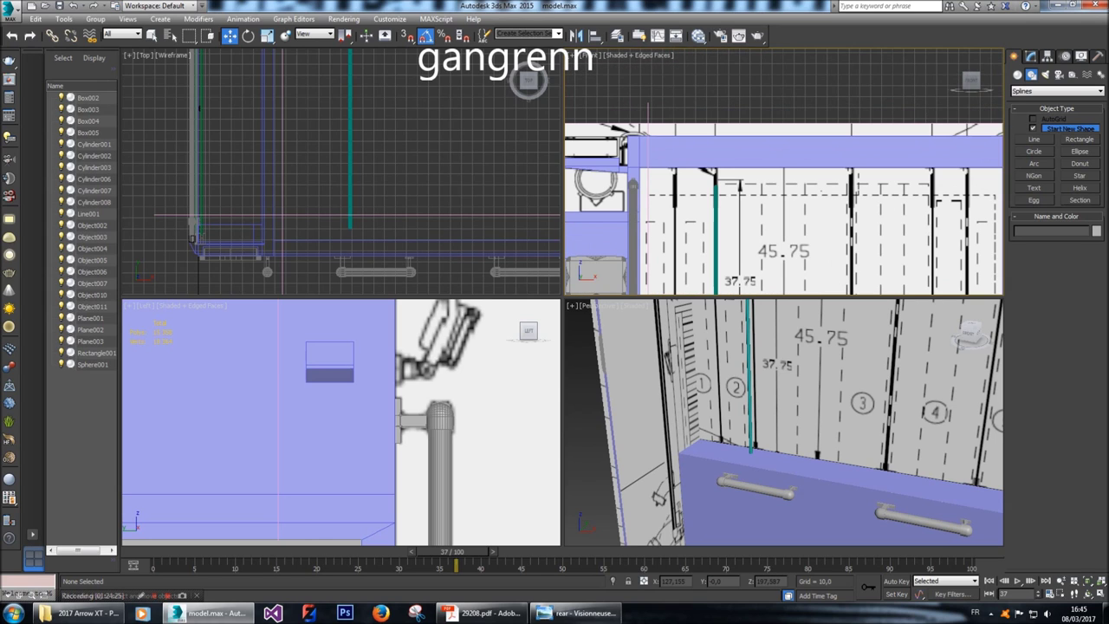
Select Plane003's polygon beside the teal post and Shift-drag a copy slightly to the right.
left_click(664, 149)
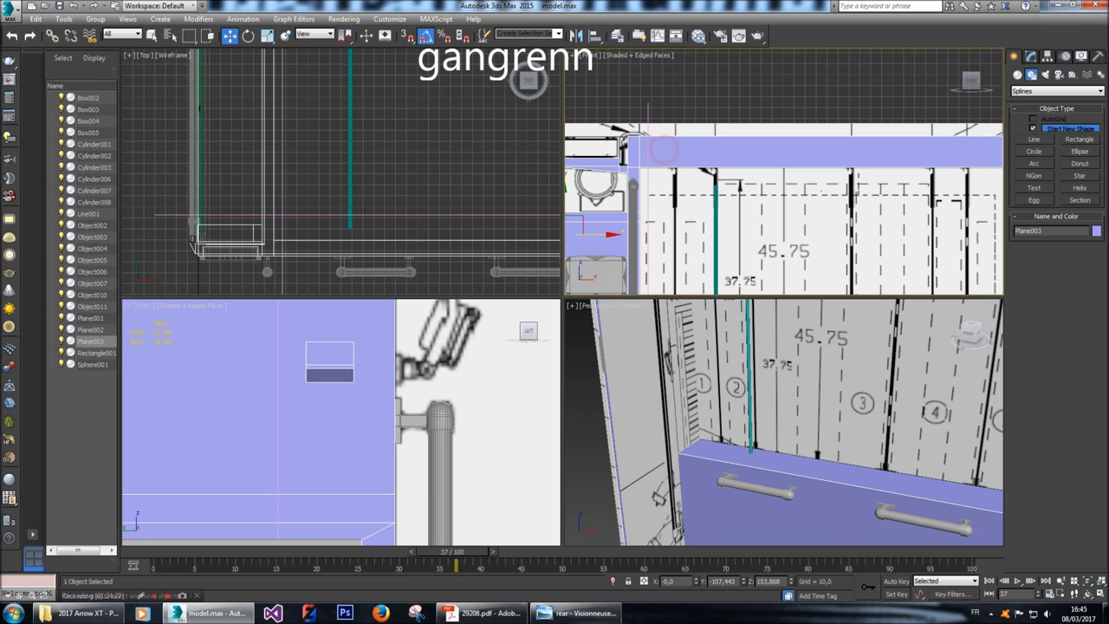
key("4")
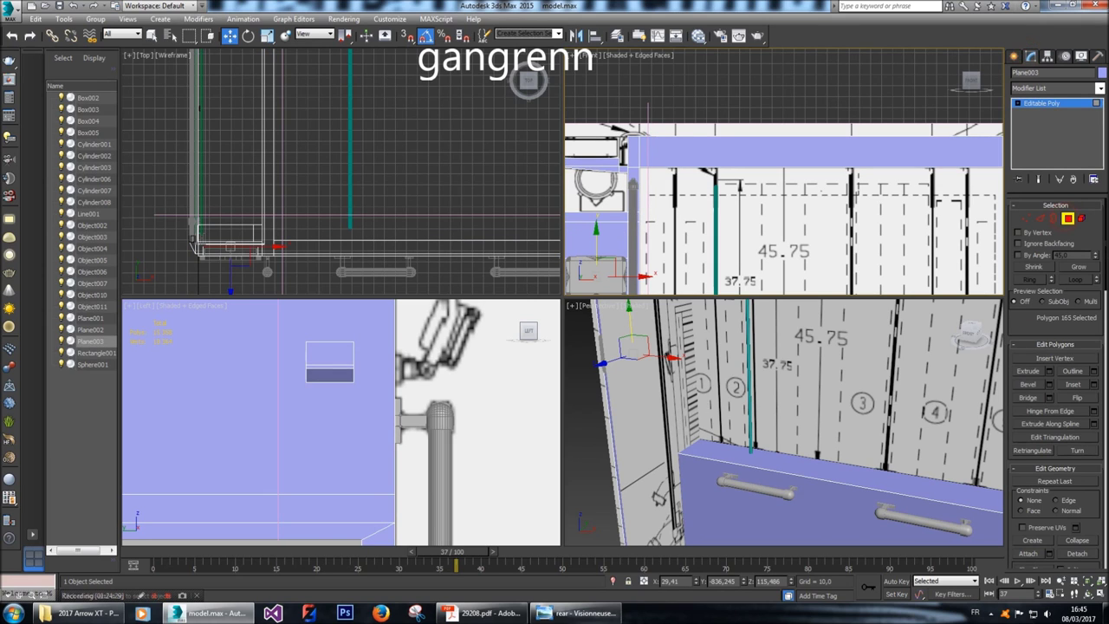
left_click(633, 149)
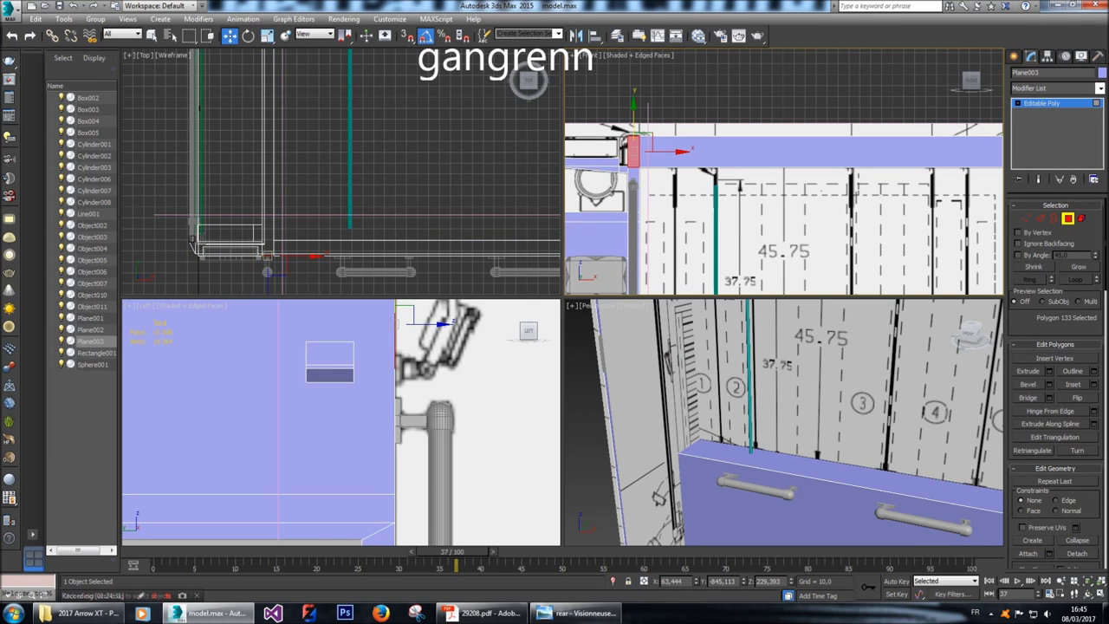
left_click(707, 152)
left_click_drag(707, 152, 717, 152, "shift")
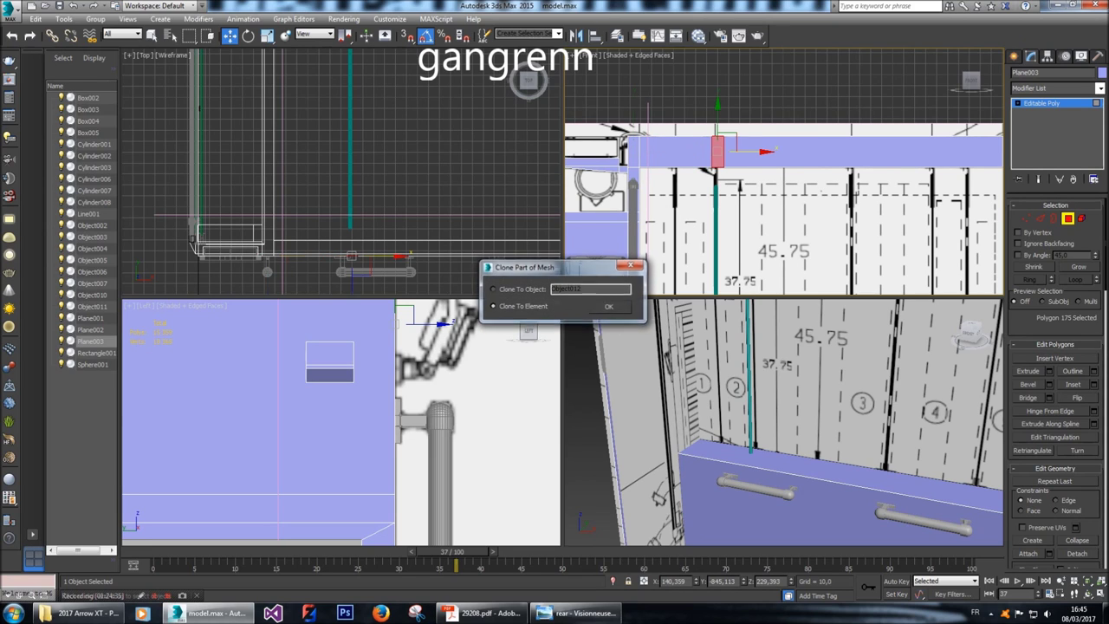
Clone the copy to an element of Plane003, narrow its edges, and nudge it over the teal post.
key("Return")
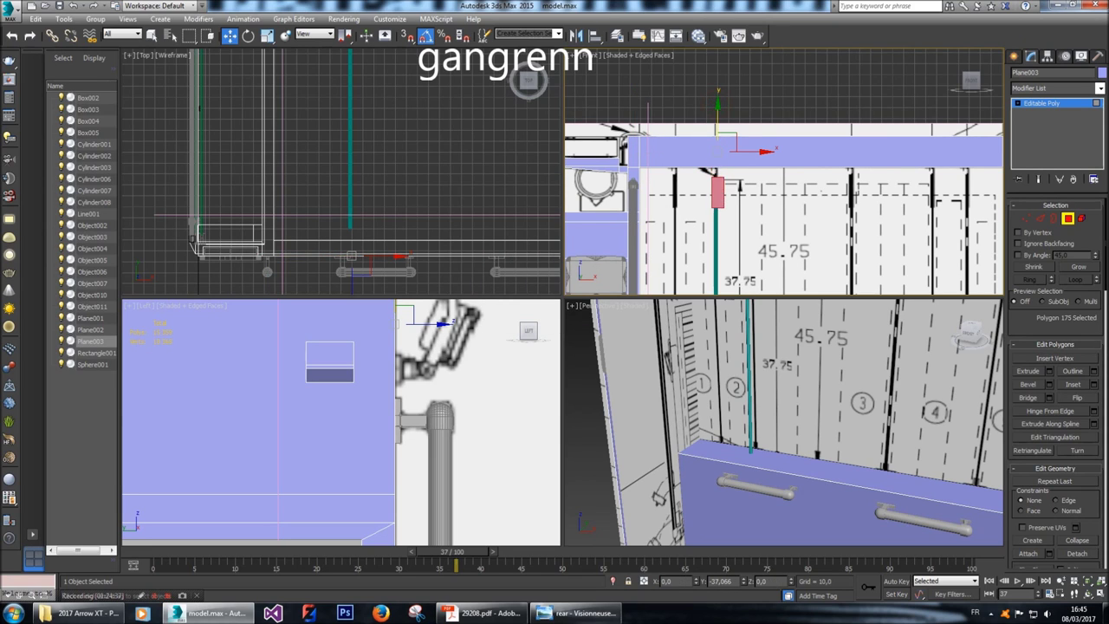
key("4")
key("1")
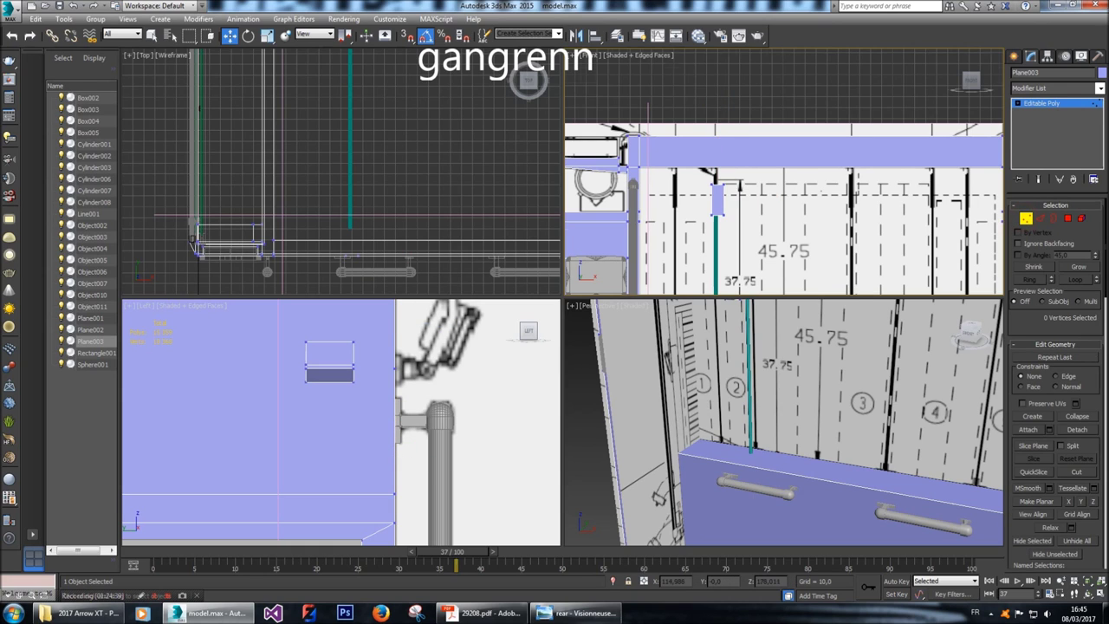
key("z")
left_click_drag(740, 137, 762, 250)
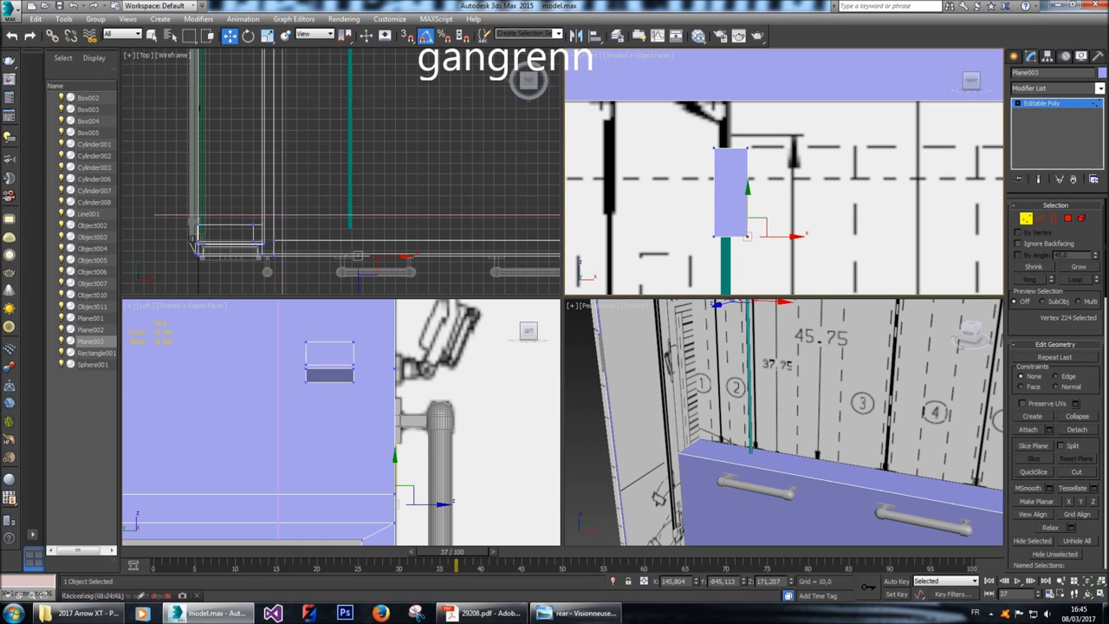
left_click_drag(798, 192, 777, 193)
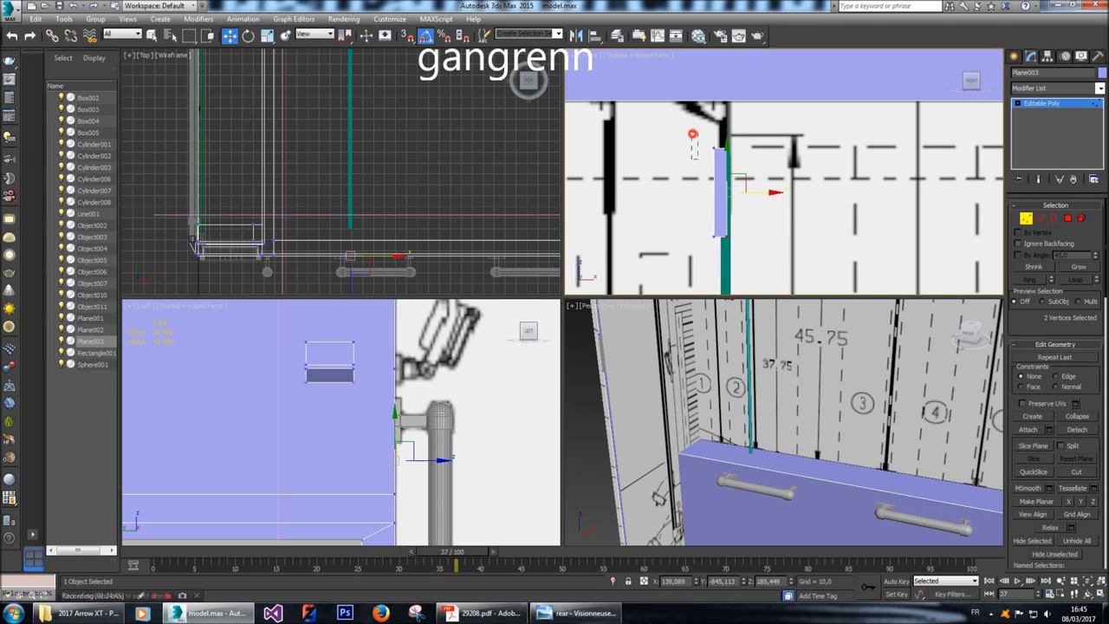
scroll(694, 155, "up", 3)
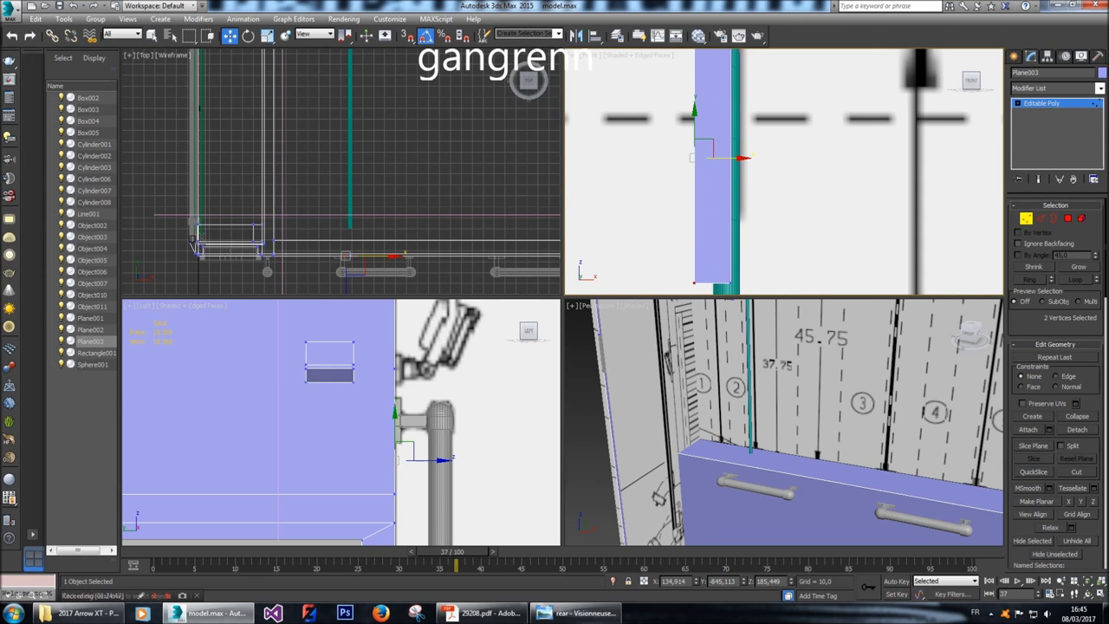
left_click_drag(721, 158, 743, 158)
key("4")
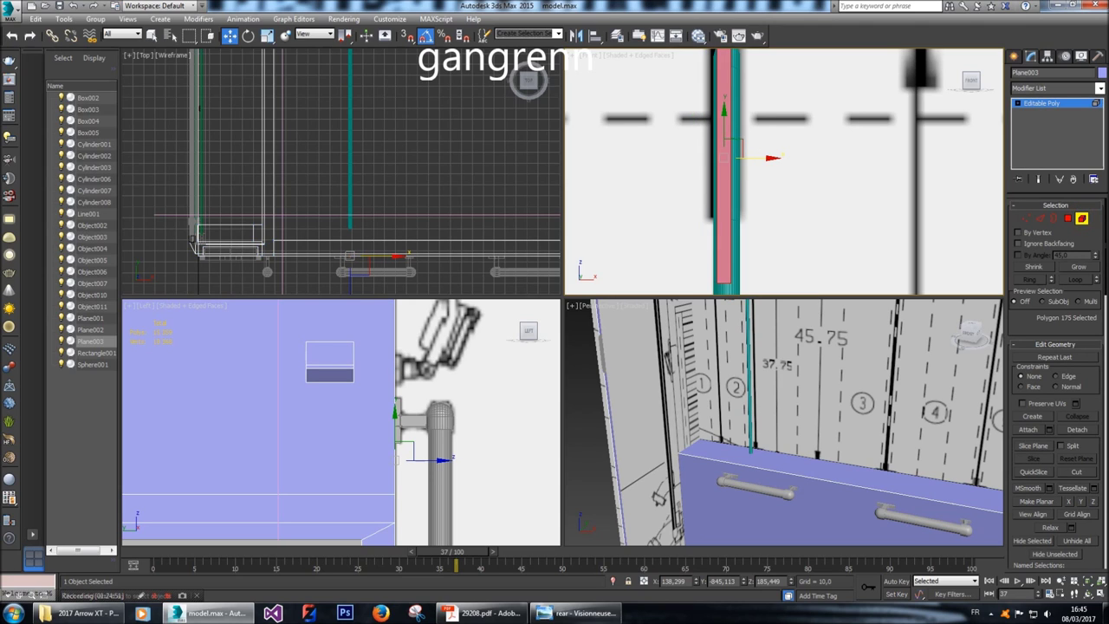
left_click_drag(771, 158, 775, 158)
key("1")
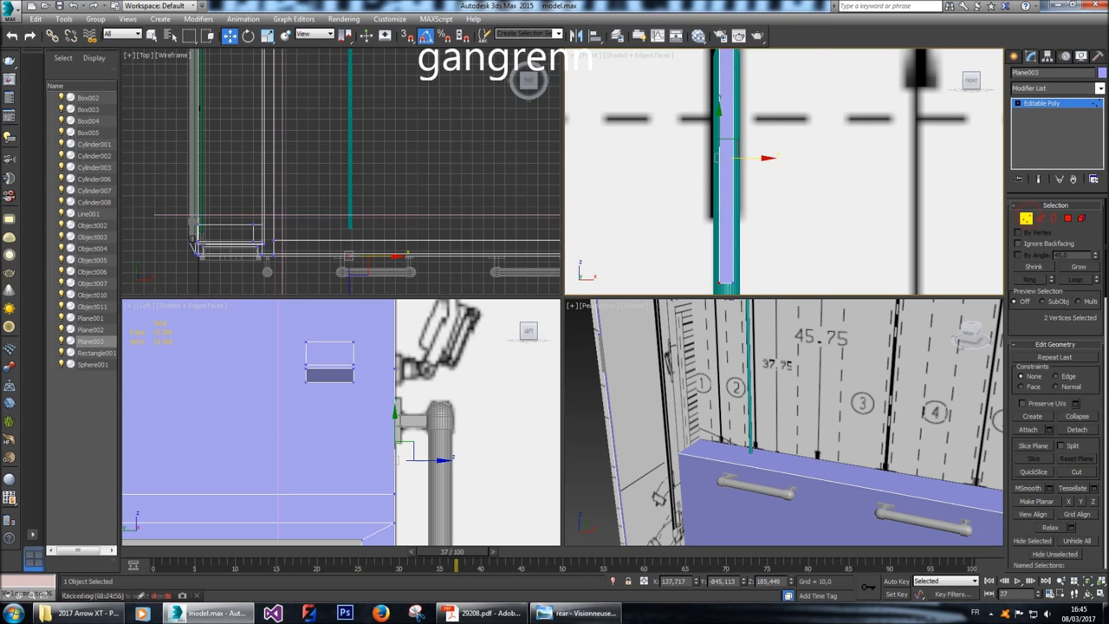
Lower the strip's bottom vertices down the post and drop its top below the post's rounded cap.
scroll(736, 174, "down", 2)
left_click_drag(708, 177, 755, 236)
scroll(784, 173, "down", 2)
middle_click_drag(784, 225, 762, 127)
left_click_drag(736, 59, 736, 225)
middle_click_drag(736, 225, 735, 133)
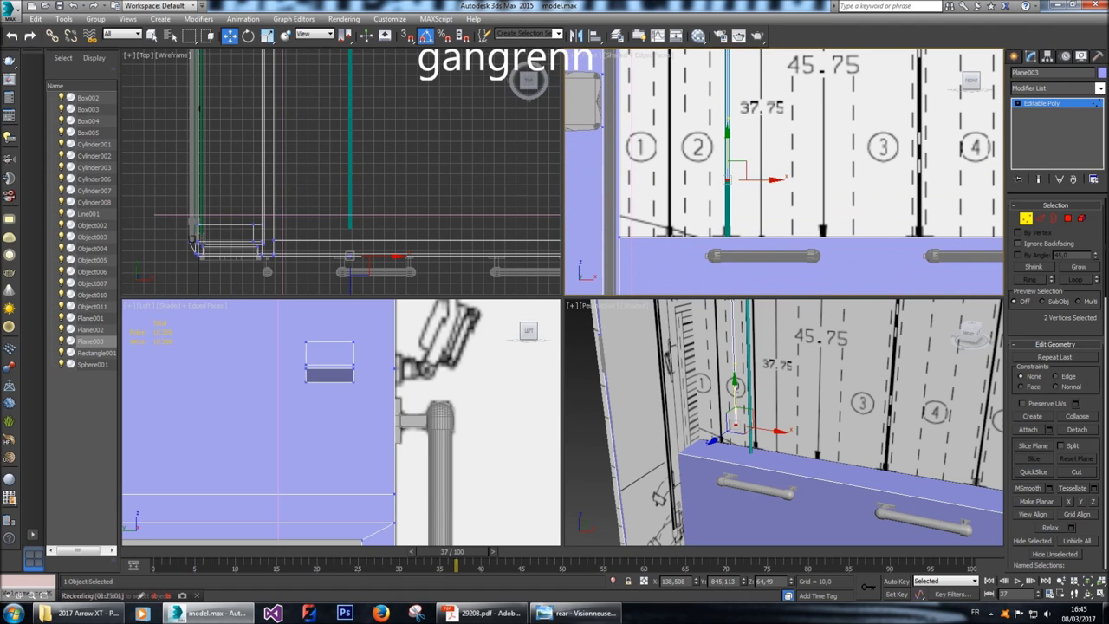
left_click_drag(731, 136, 730, 158)
left_click_drag(729, 158, 729, 170)
scroll(728, 173, "up", 6)
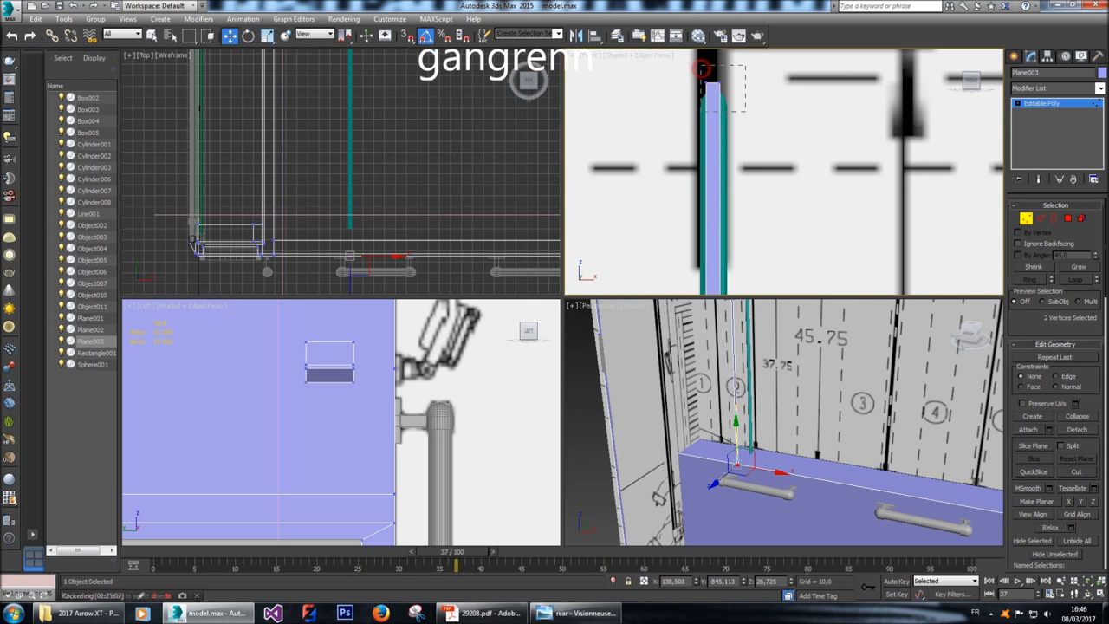
middle_click_drag(728, 104, 728, 162)
scroll(705, 88, "up", 2)
left_click_drag(704, 87, 704, 174)
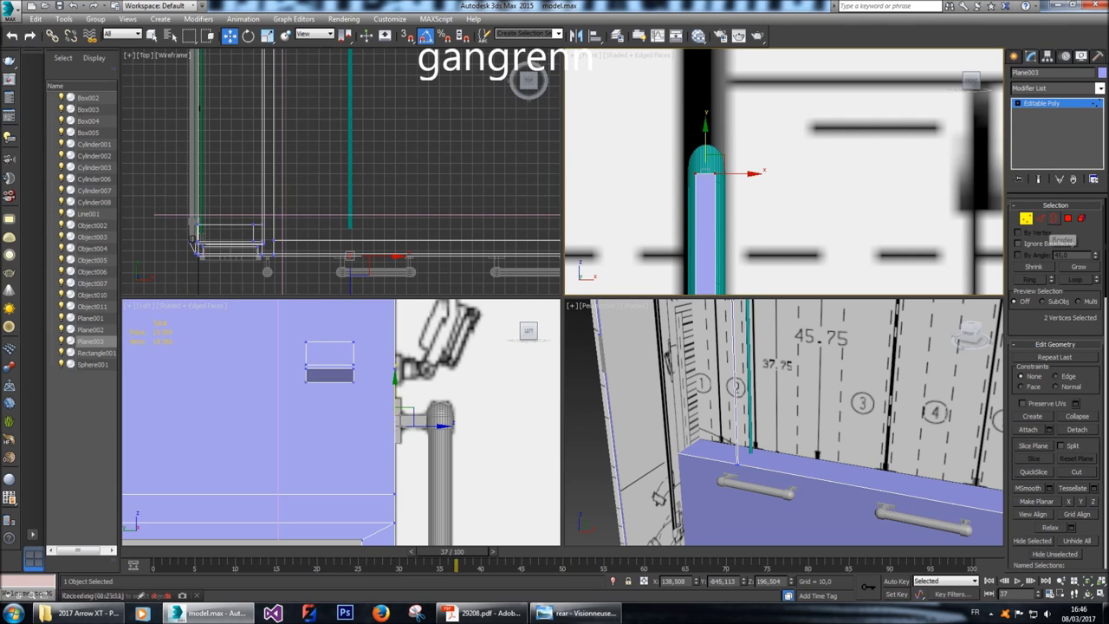
Shift-drag the strip's open border along Y to extrude it back toward the curved handrail.
key("3")
left_click(737, 408)
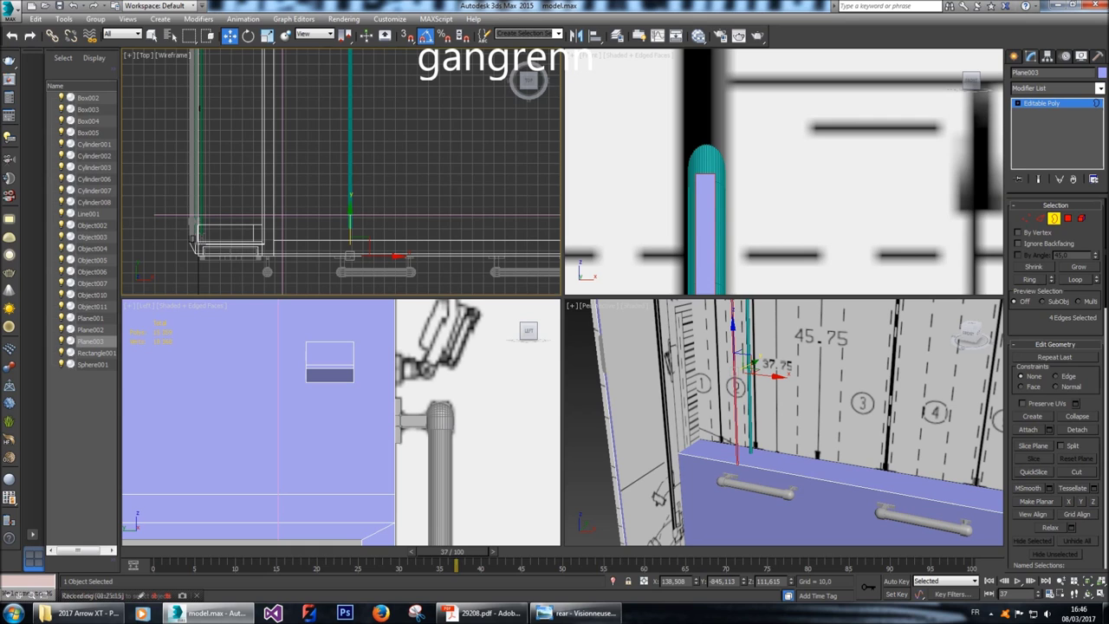
left_click_drag(752, 365, 757, 363)
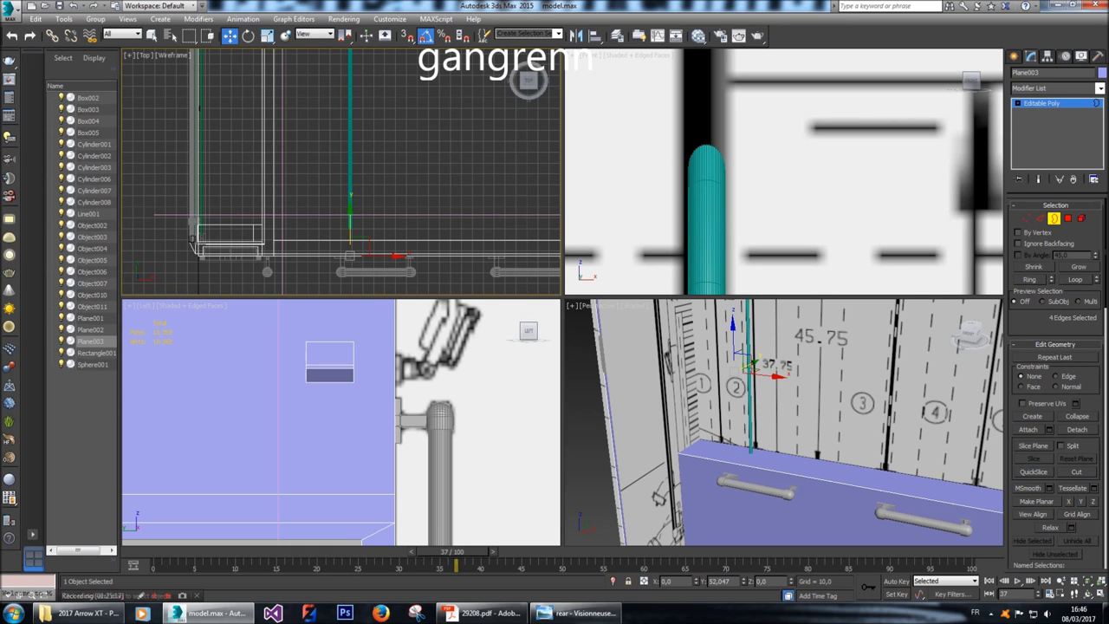
middle_click_drag(757, 363, 704, 362, "alt")
scroll(704, 362, "up", 5)
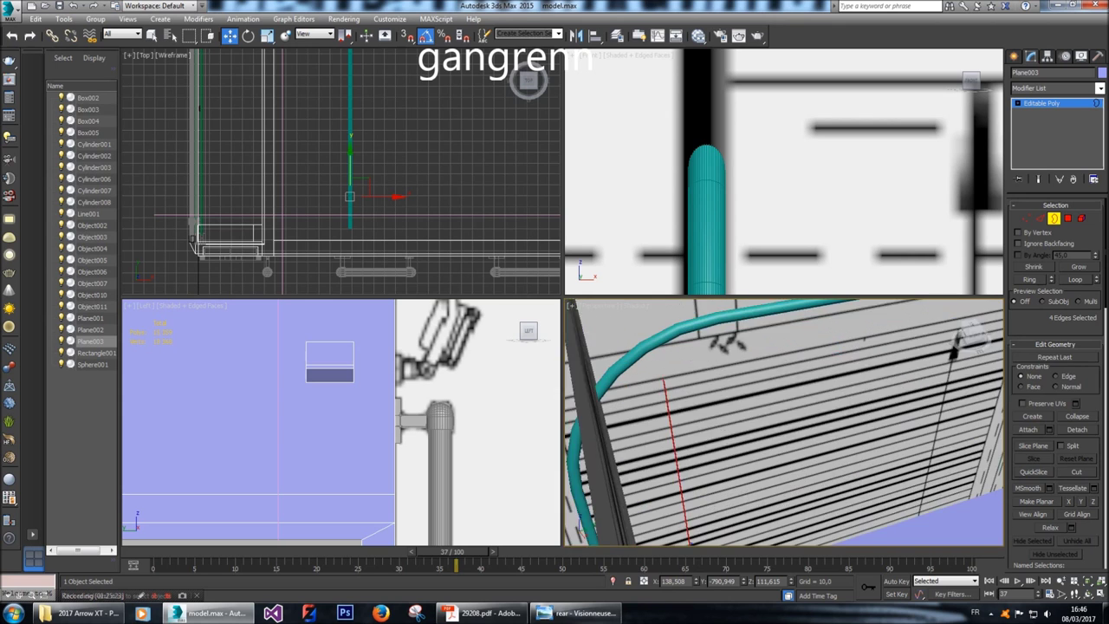
middle_click_drag(704, 362, 720, 355, "alt")
Raise two of the strip's top vertices about 10 units higher up the teal post.
key("1")
right_click(667, 131)
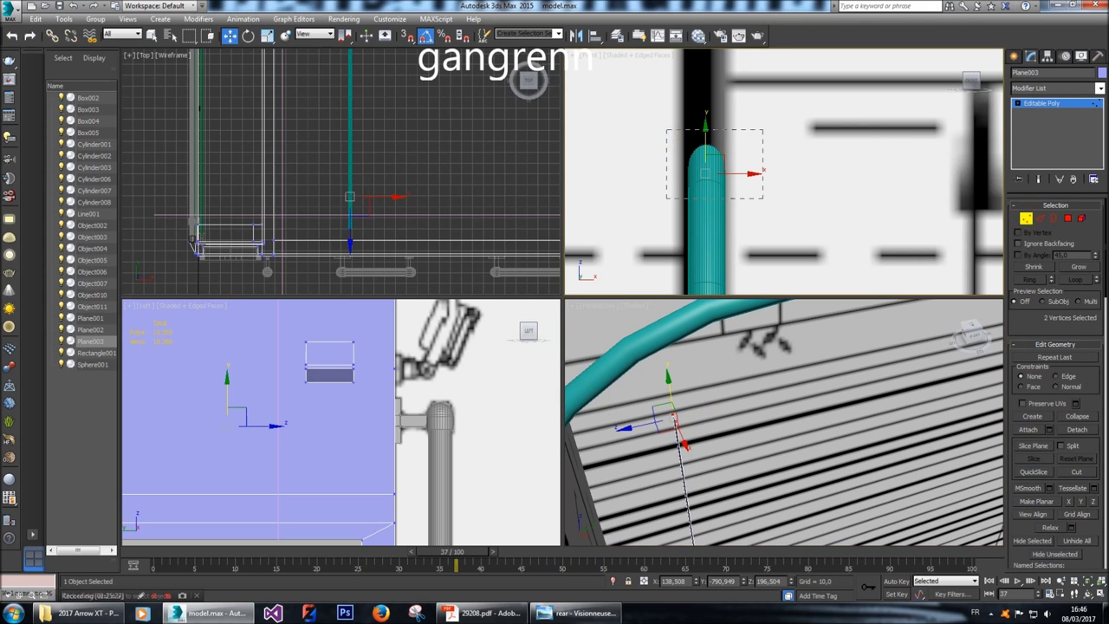
left_click_drag(704, 123, 705, 118)
left_click_drag(704, 118, 705, 118)
middle_click_drag(784, 425, 832, 408, "alt")
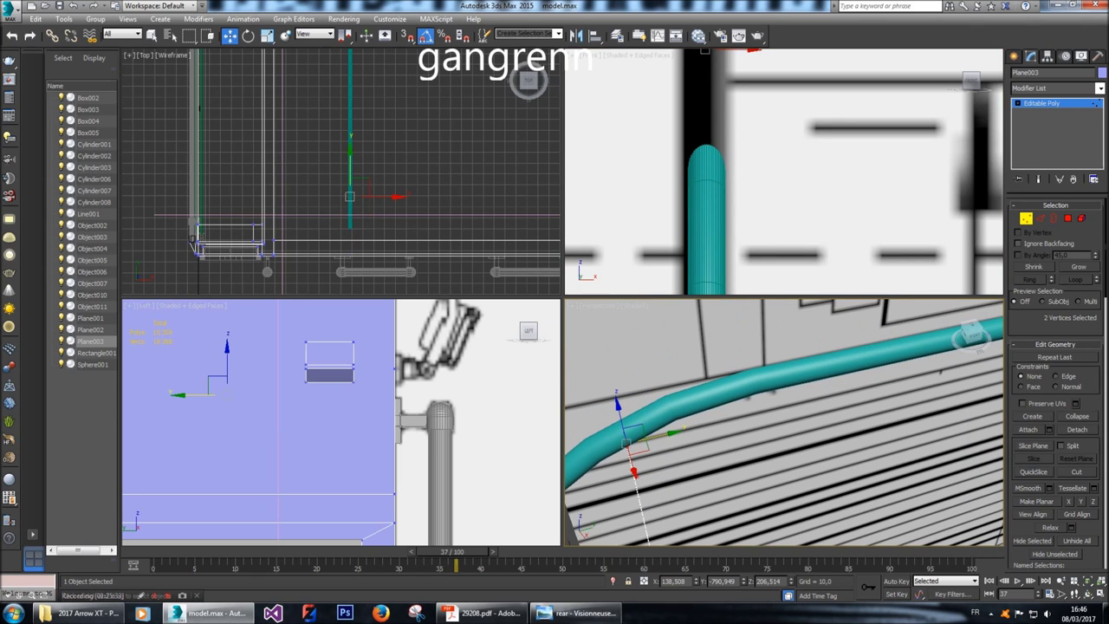
middle_click_drag(780, 173, 780, 253)
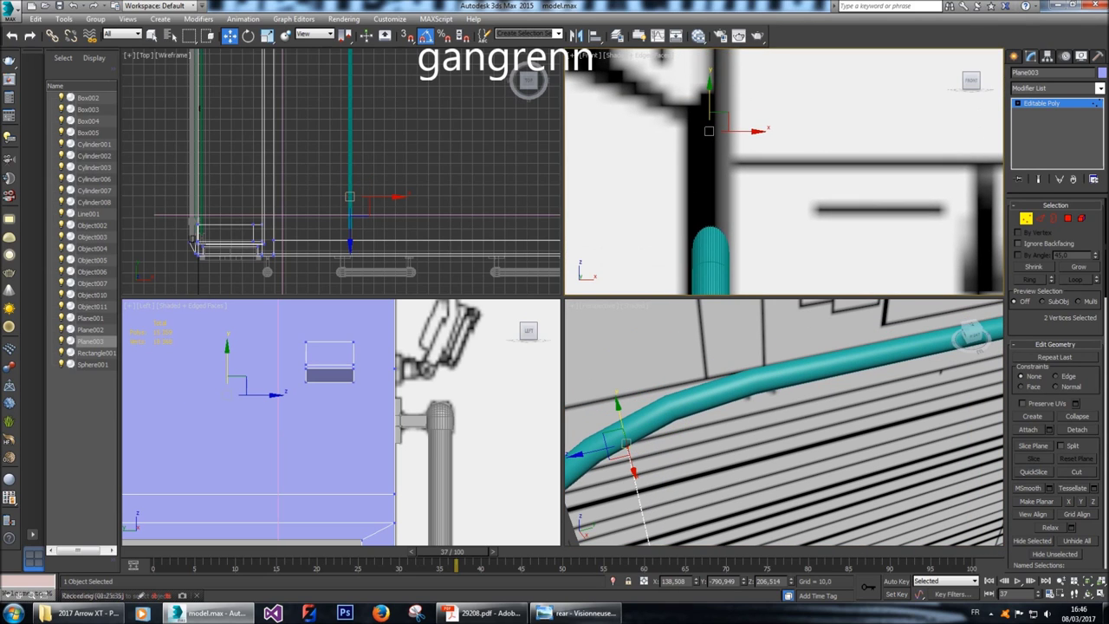
left_click_drag(708, 81, 702, 79)
left_click_drag(709, 131, 709, 127)
key("2")
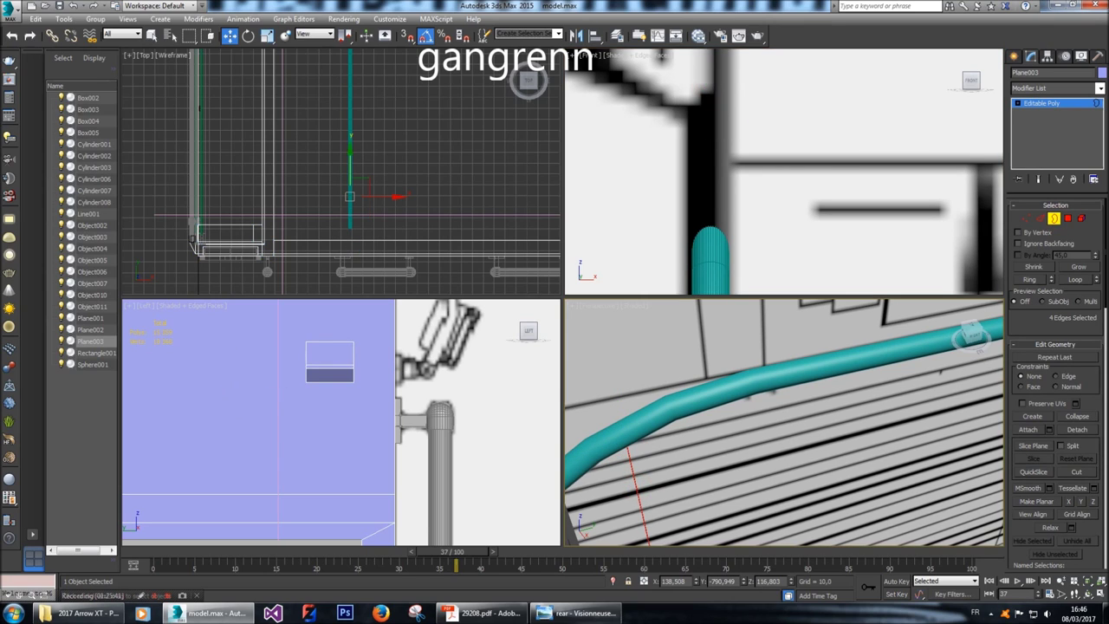
scroll(341, 171, "down", 3)
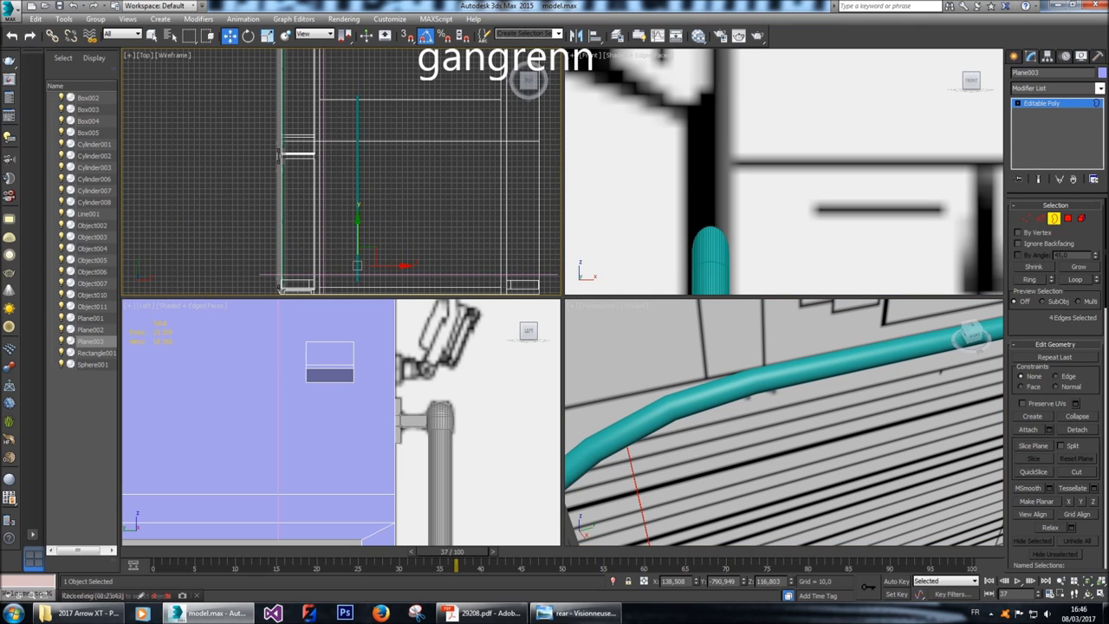
Move the strip's selection along Y in the top view toward the curved handrail.
key("ctrl+z")
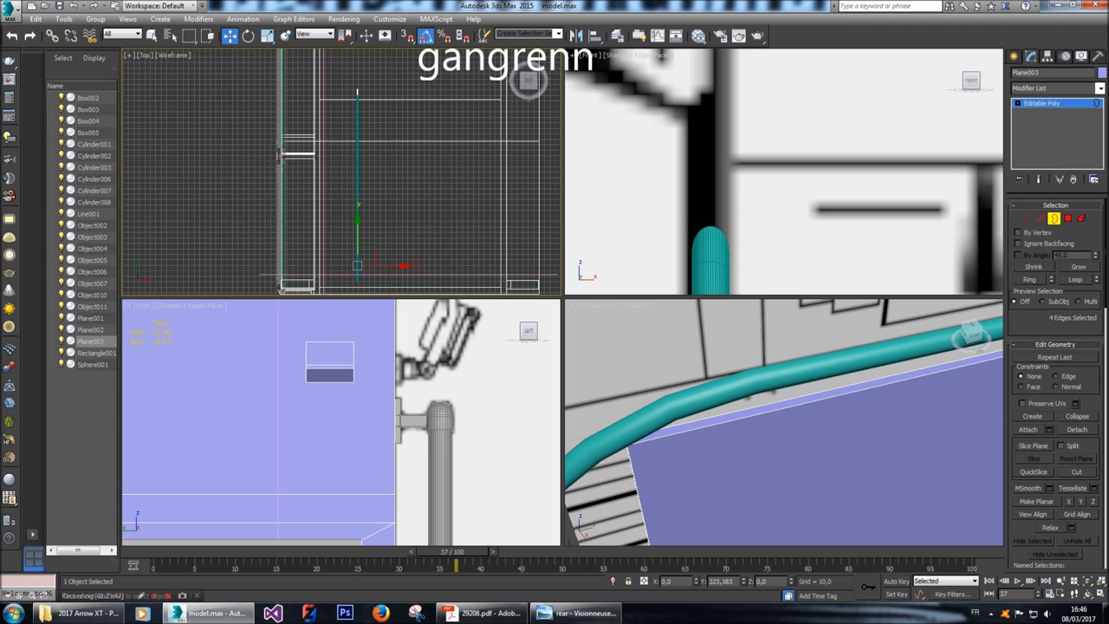
key("z")
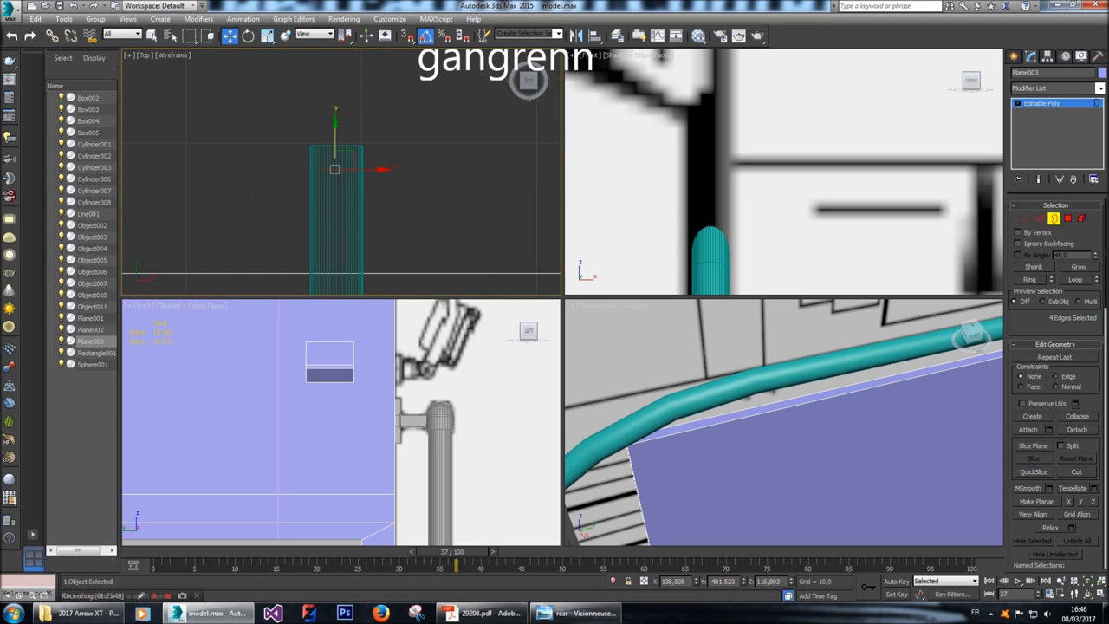
left_click_drag(336, 126, 335, 101)
scroll(784, 422, "down", 3)
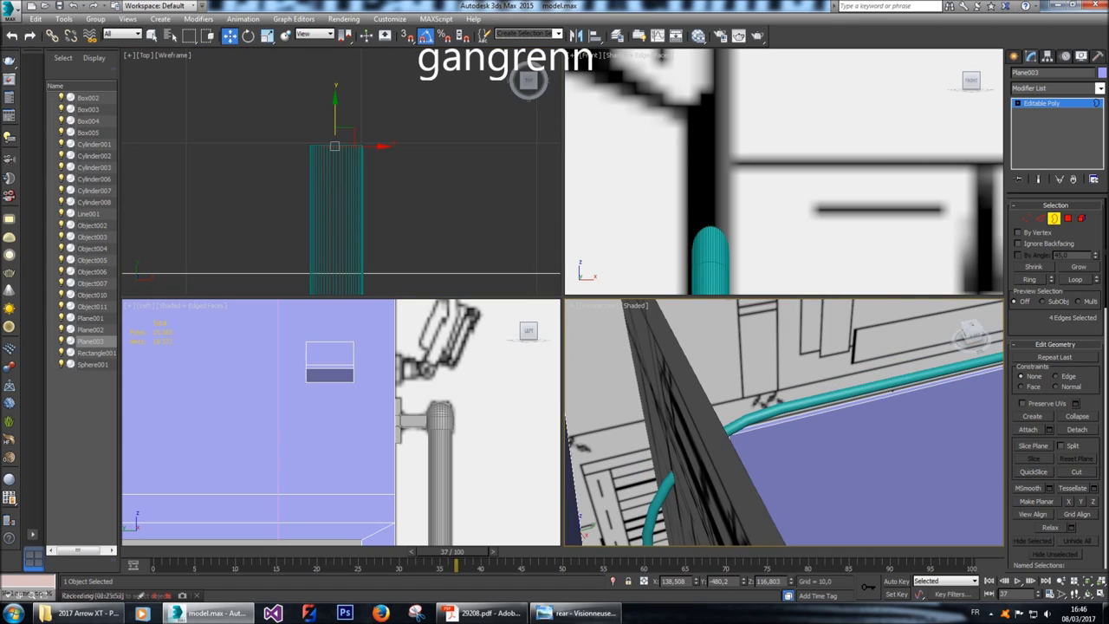
middle_click_drag(784, 422, 806, 407, "alt")
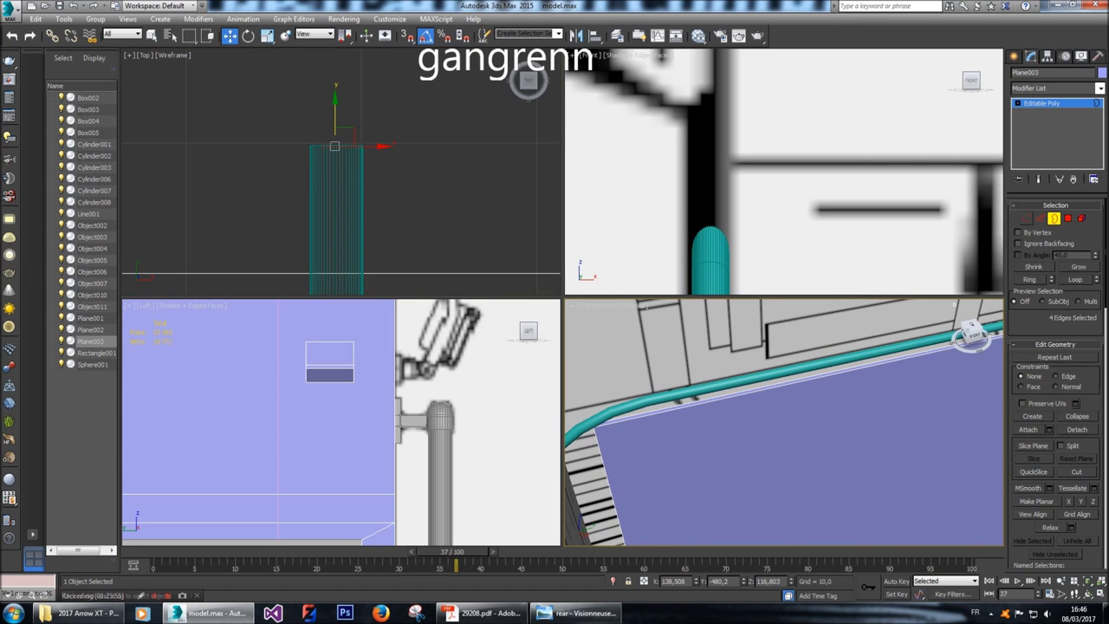
Widen the panel using four vertices and raise them in Z to about 211 to match the blueprint.
key("1")
key("z")
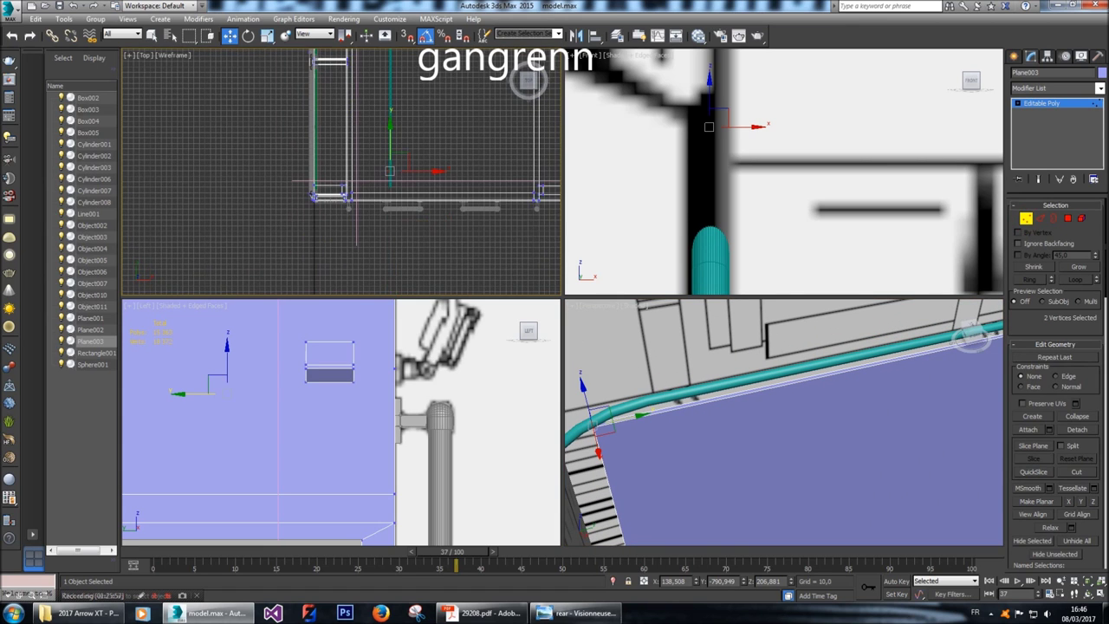
key("ctrl+a")
key("z")
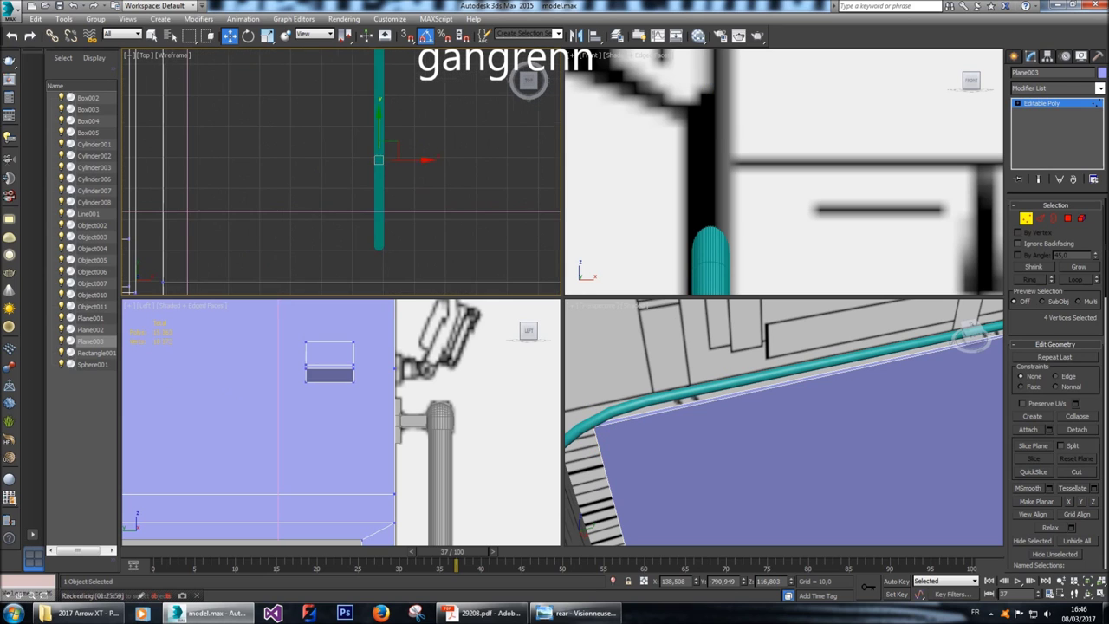
left_click_drag(598, 423, 667, 408)
scroll(715, 149, "down", 6)
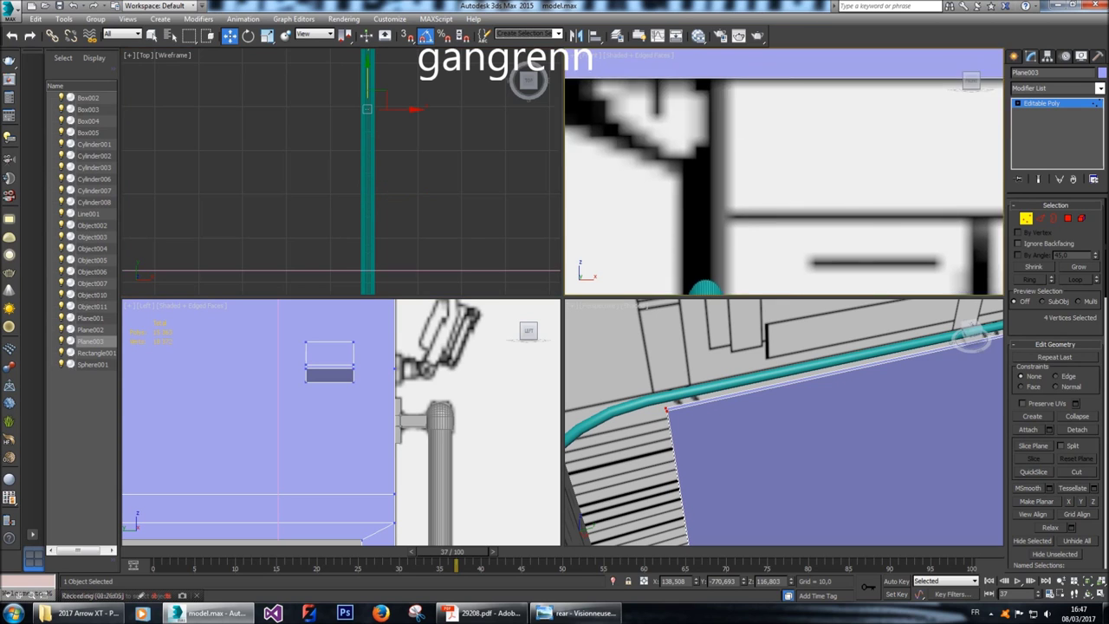
left_click_drag(764, 258, 763, 189)
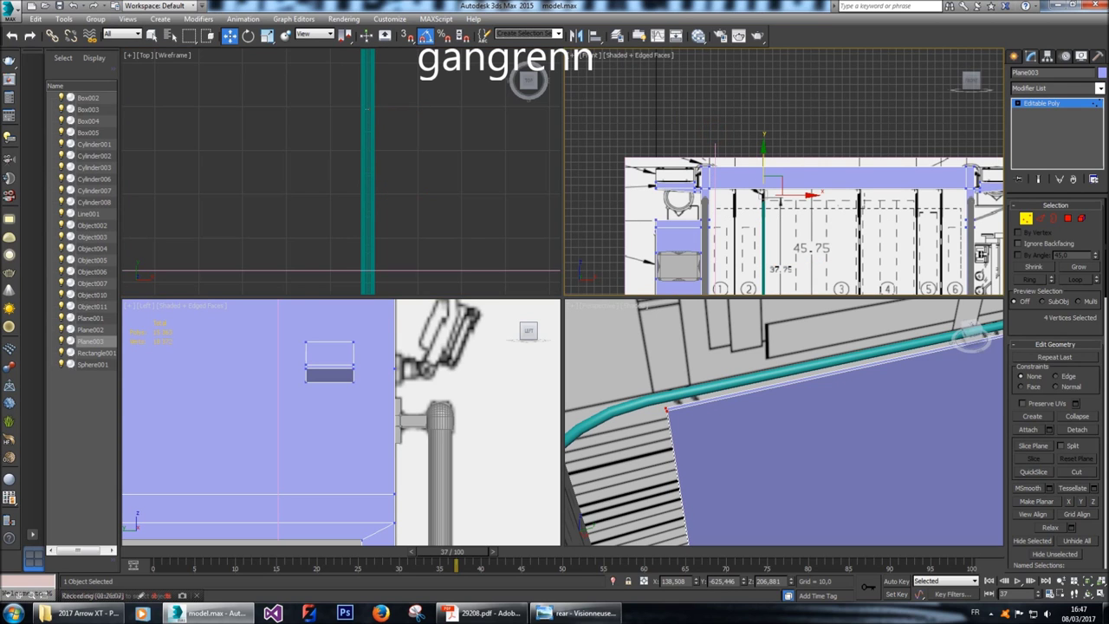
scroll(764, 189, "up", 2)
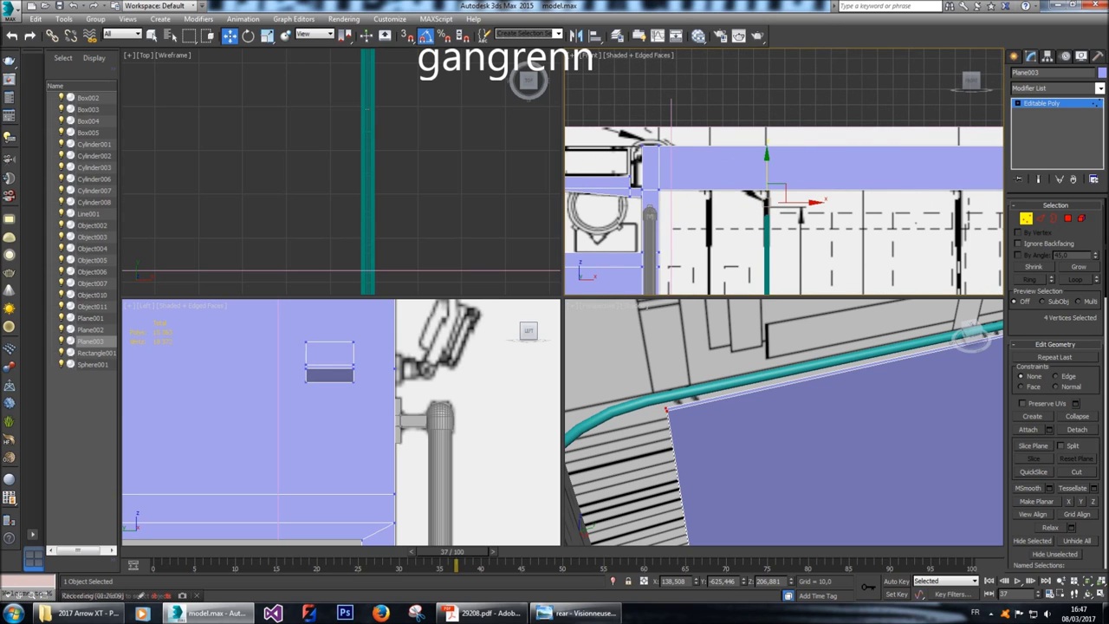
left_click_drag(765, 156, 766, 149)
scroll(784, 422, "down", 5)
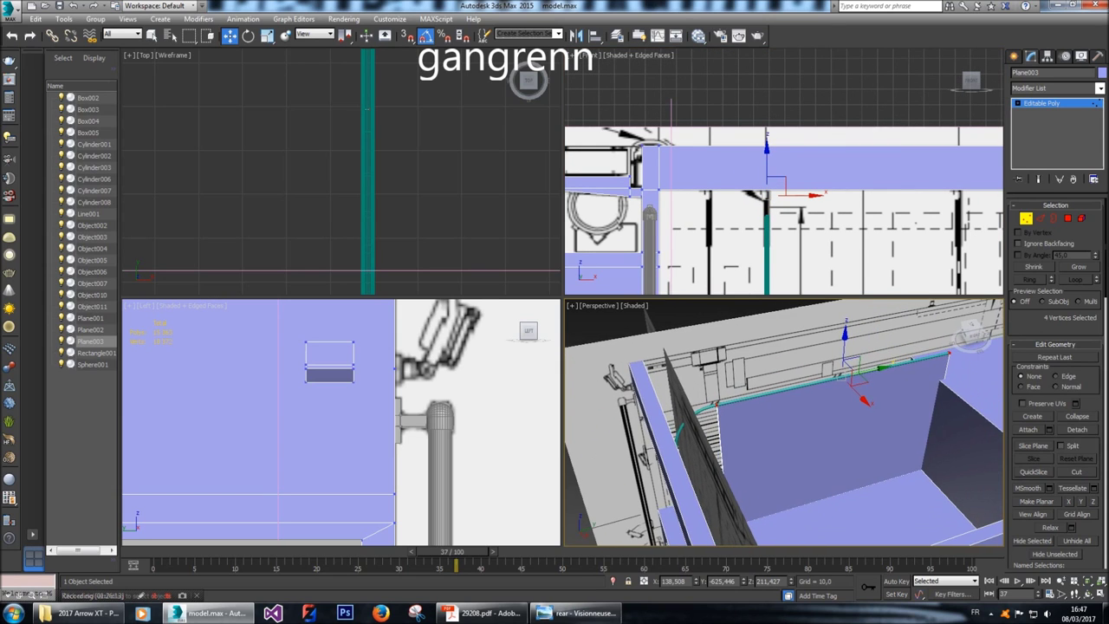
Orbit and zoom to check the raised panel edge against the teal rail, then show the Splines options.
middle_click_drag(784, 422, 694, 381, "alt")
scroll(763, 422, "up", 3)
scroll(784, 423, "down", 3)
scroll(694, 416, "up", 3)
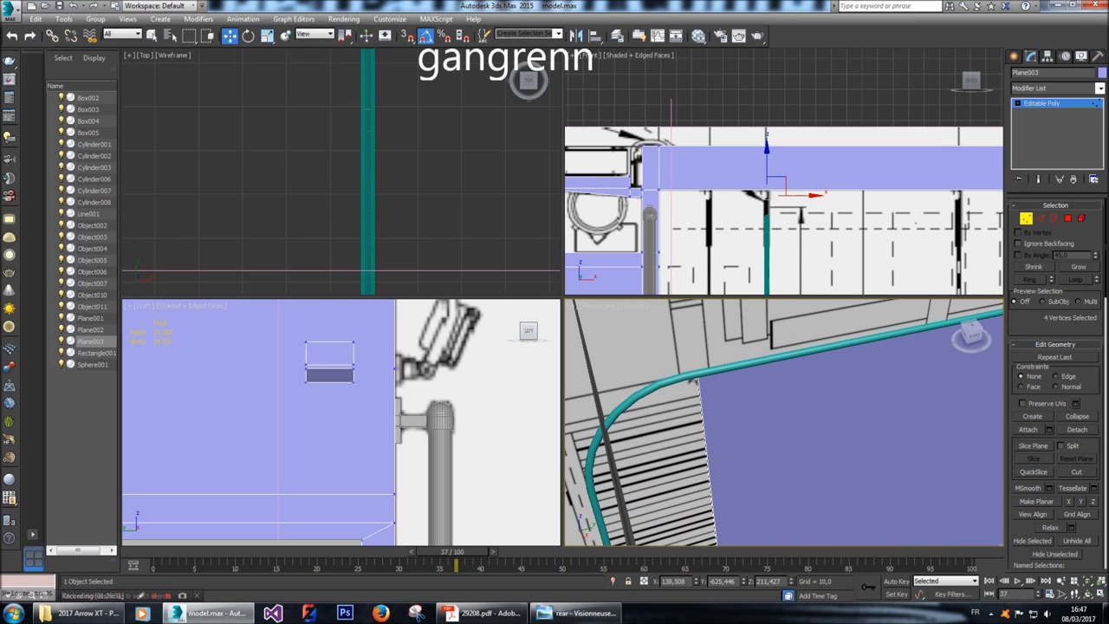
scroll(694, 382, "up", 2)
middle_click_drag(693, 381, 697, 377, "alt")
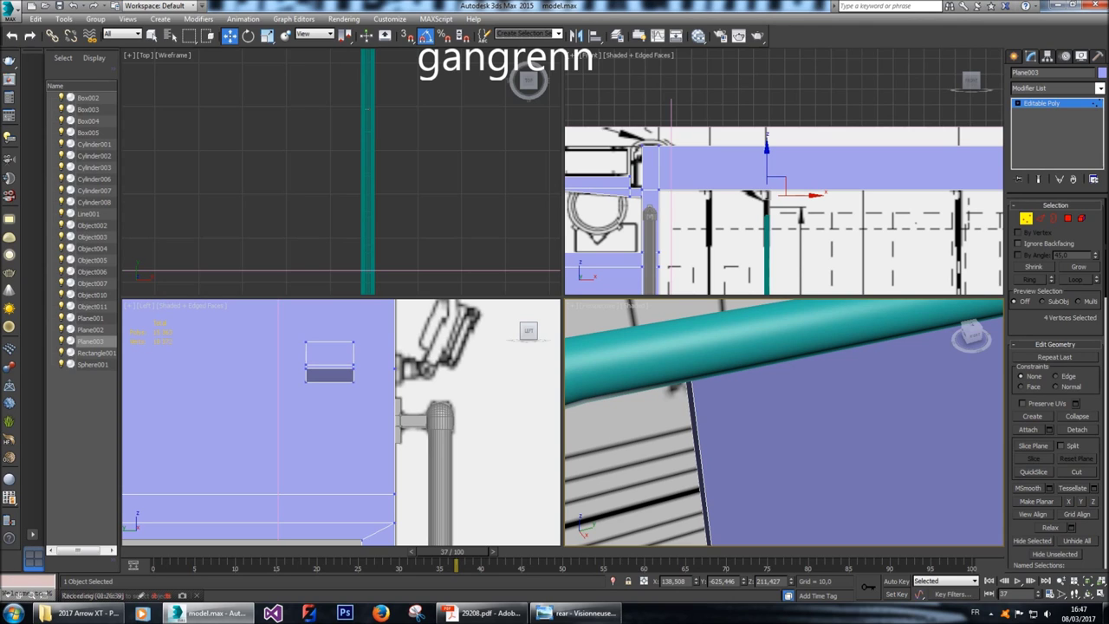
left_click(1013, 56)
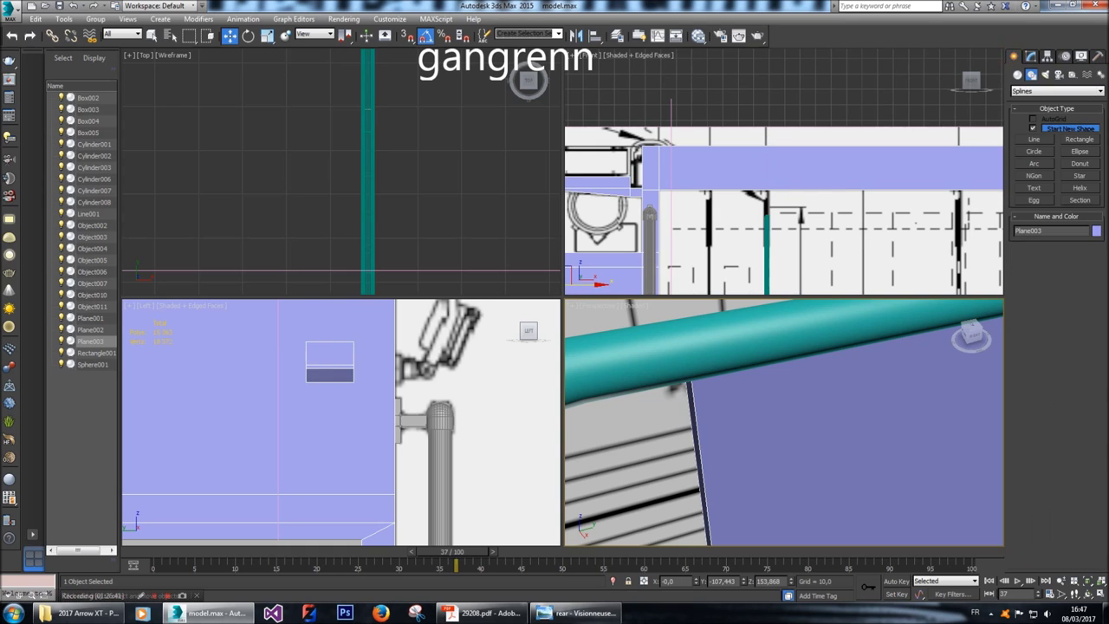
Select Line001 at Polygon level and hide everything except the handrail.
left_click(780, 331)
left_click(1031, 56)
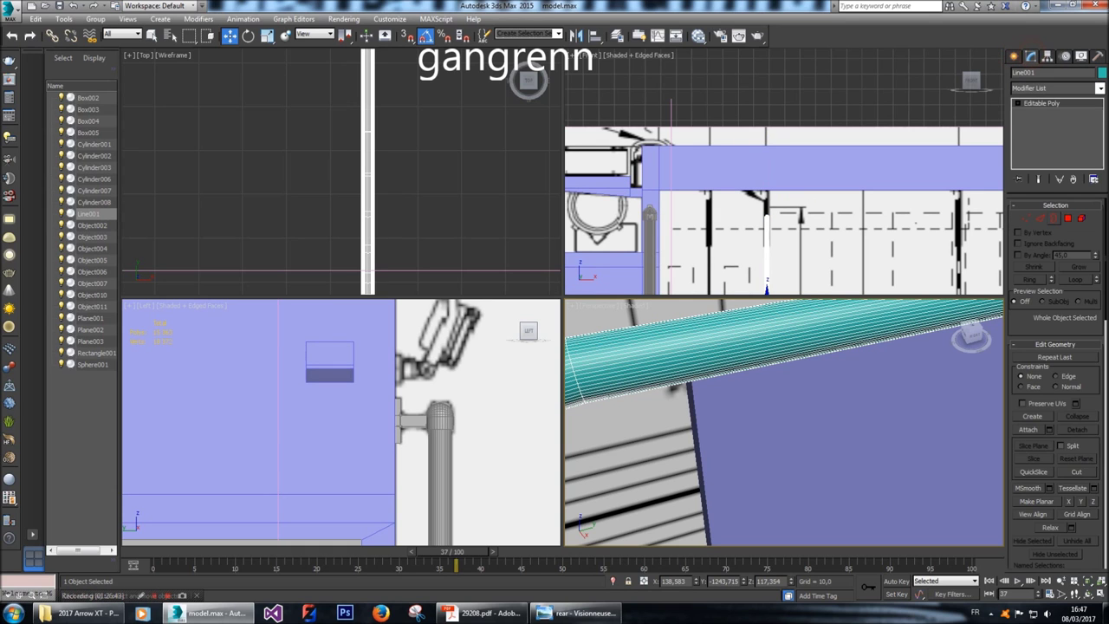
left_click(1068, 217)
scroll(371, 174, "down", 5)
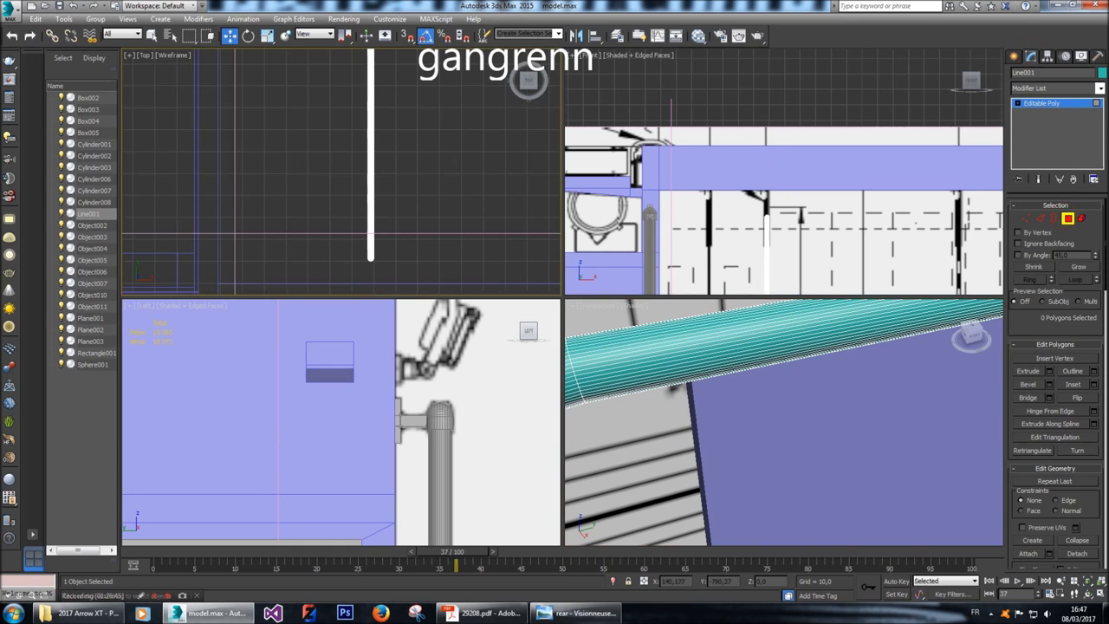
middle_click_drag(685, 372, 706, 347, "alt")
right_click(364, 449)
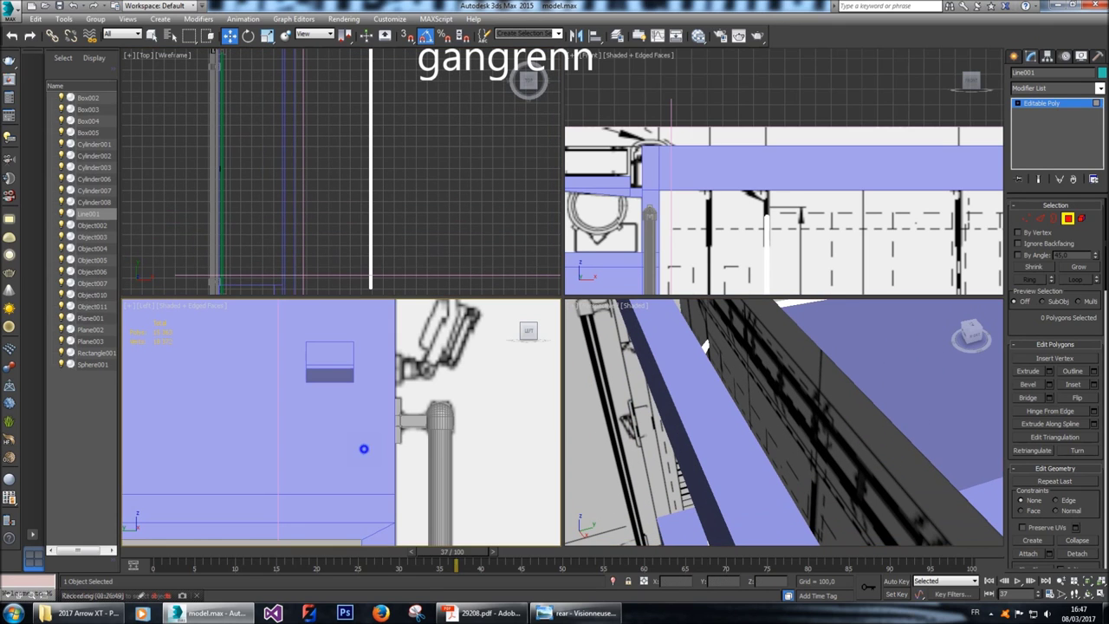
right_click(369, 448)
left_click(397, 383)
middle_click_drag(399, 390, 449, 295)
Shift-drag the vertical post's polygons to the left and clone them to a new element.
left_click_drag(321, 445, 404, 455)
scroll(382, 447, "down", 3)
scroll(382, 447, "up", 2)
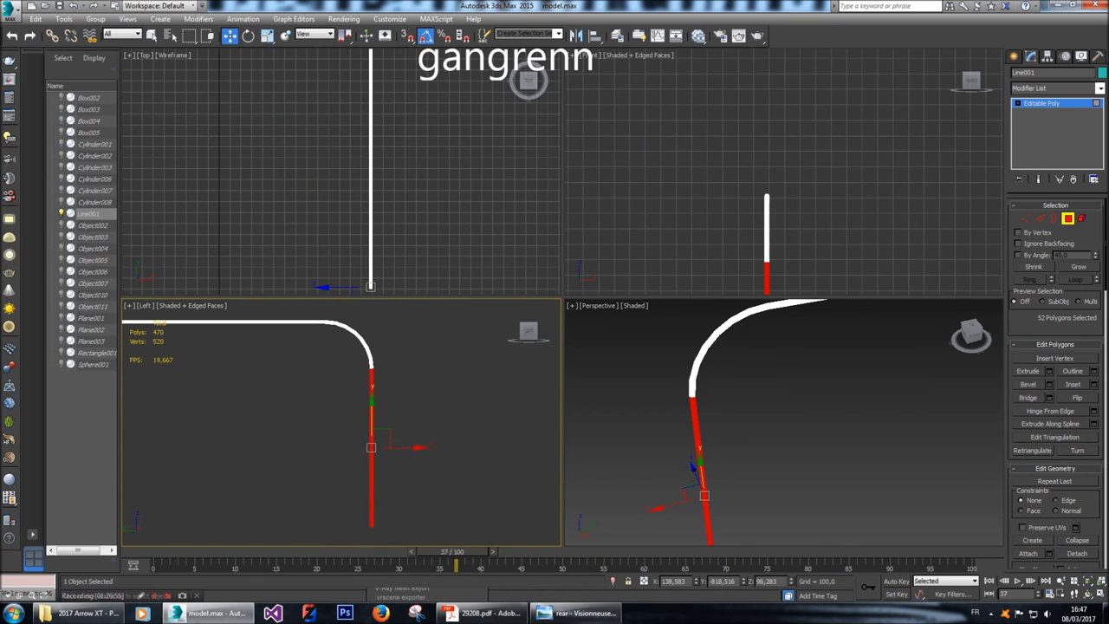
left_click_drag(407, 447, 337, 448, "shift")
key("Return")
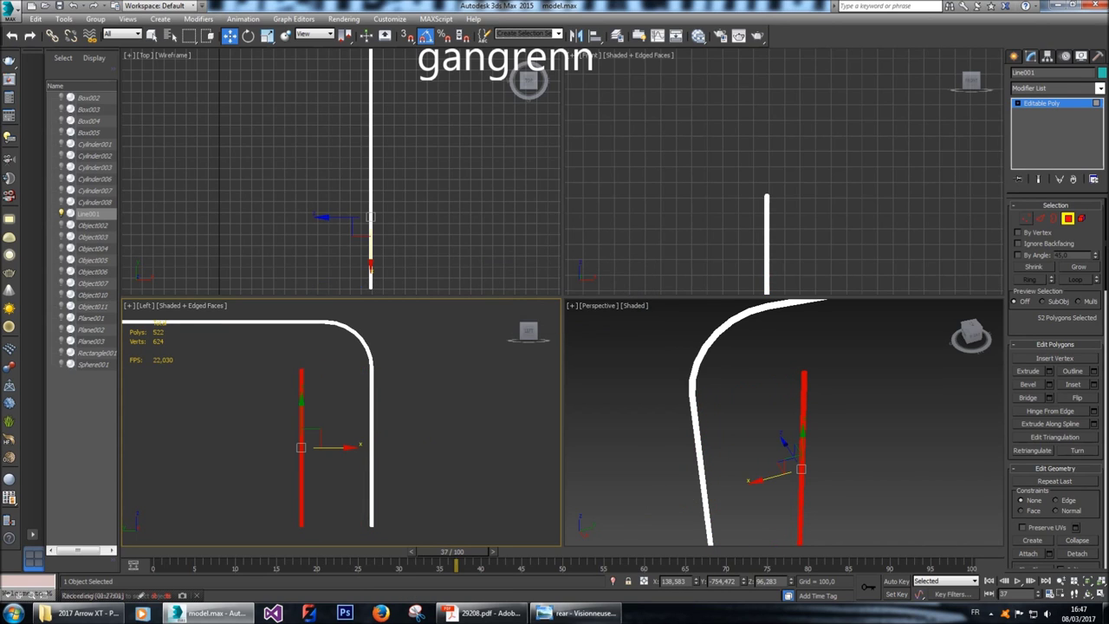
Stretch the copied post up toward the curve and scale it to 95% to make it thinner.
key("1")
left_click(784, 347)
scroll(306, 316, "up", 4)
left_click_drag(296, 379, 297, 288)
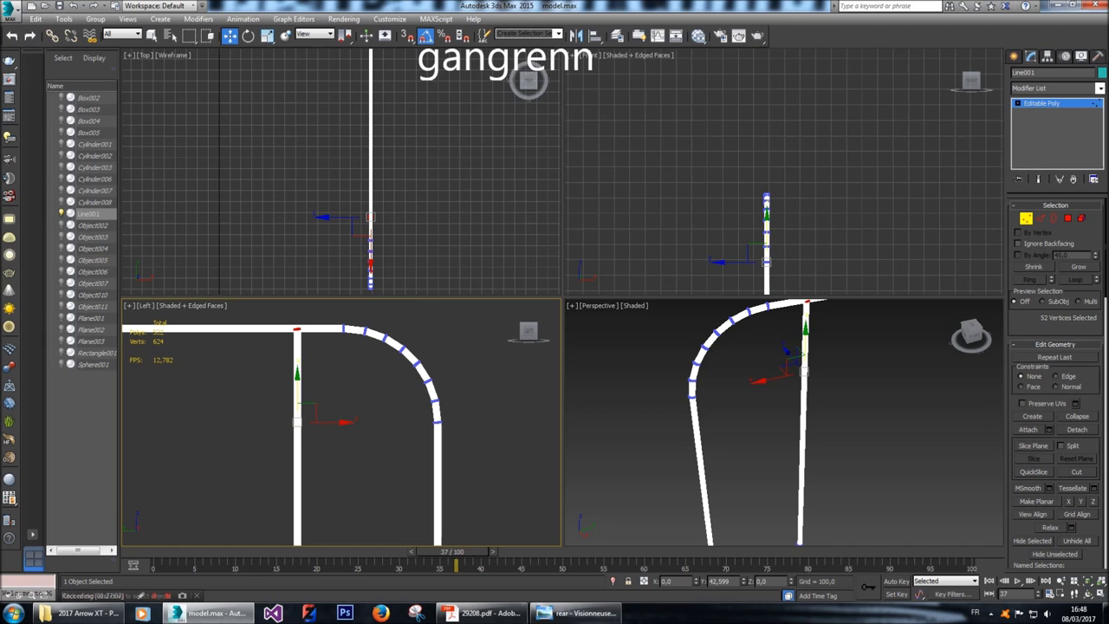
scroll(375, 219, "up", 10)
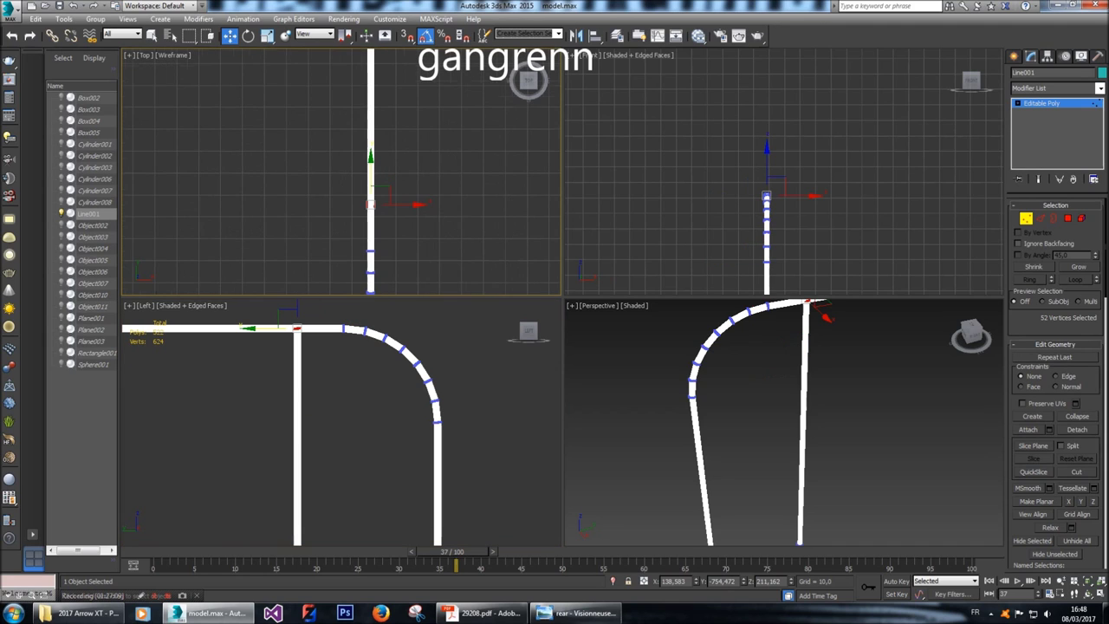
scroll(375, 219, "up", 3)
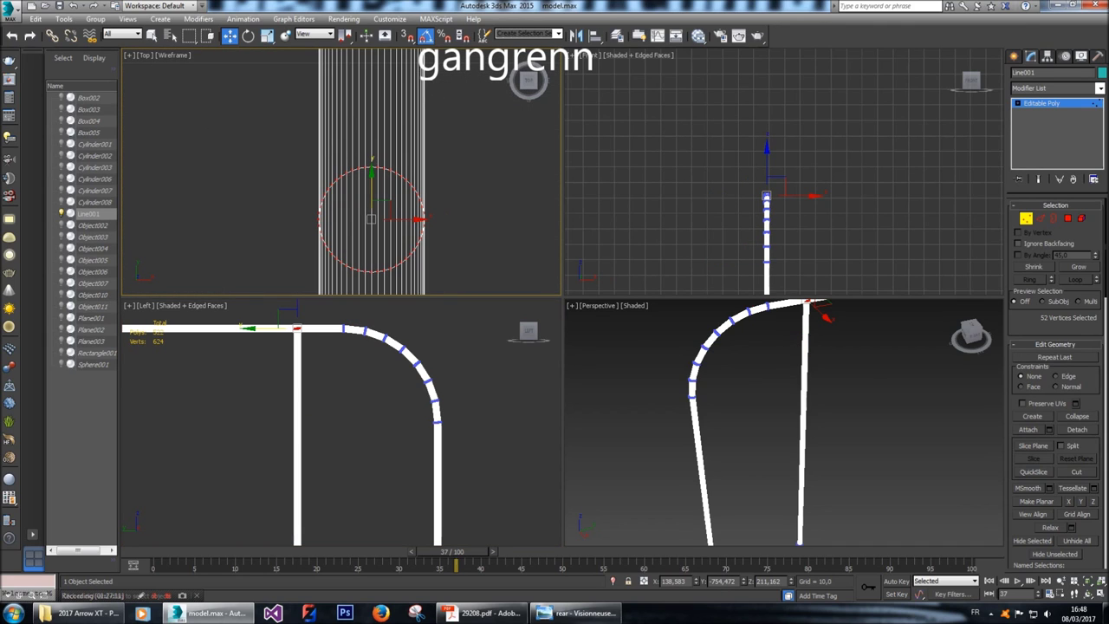
key("r")
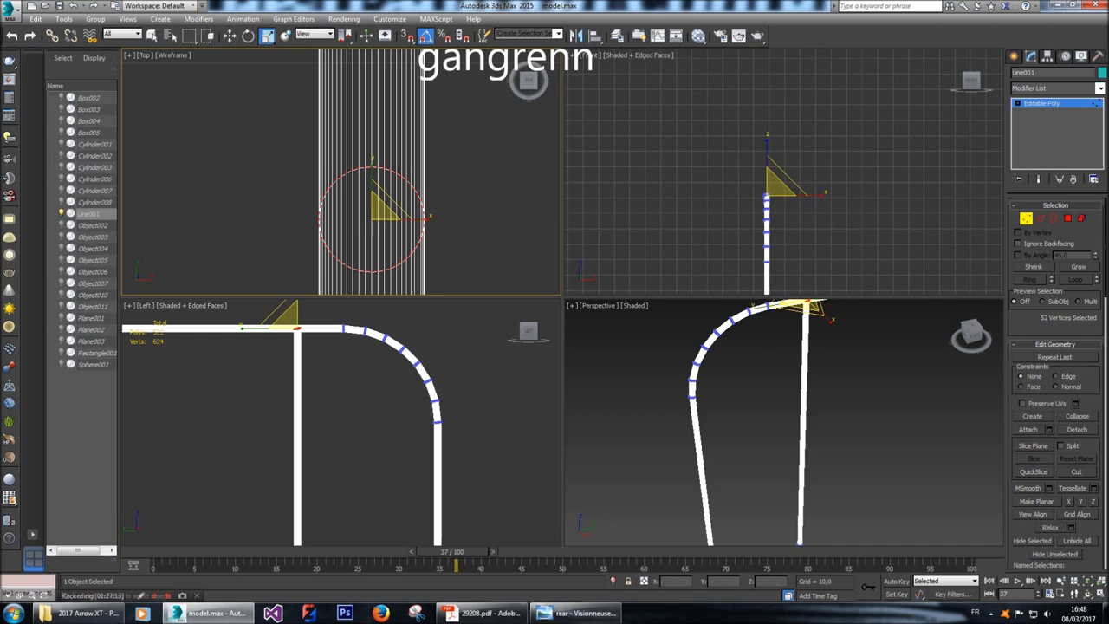
key("4")
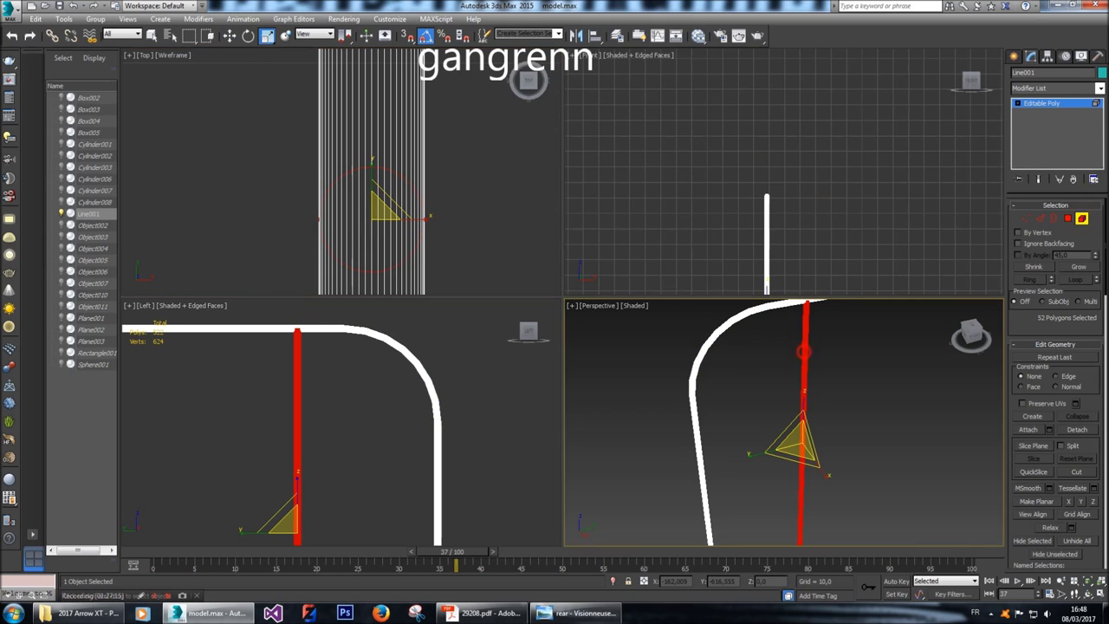
middle_click_drag(375, 212, 382, 213)
left_click_drag(390, 206, 395, 212)
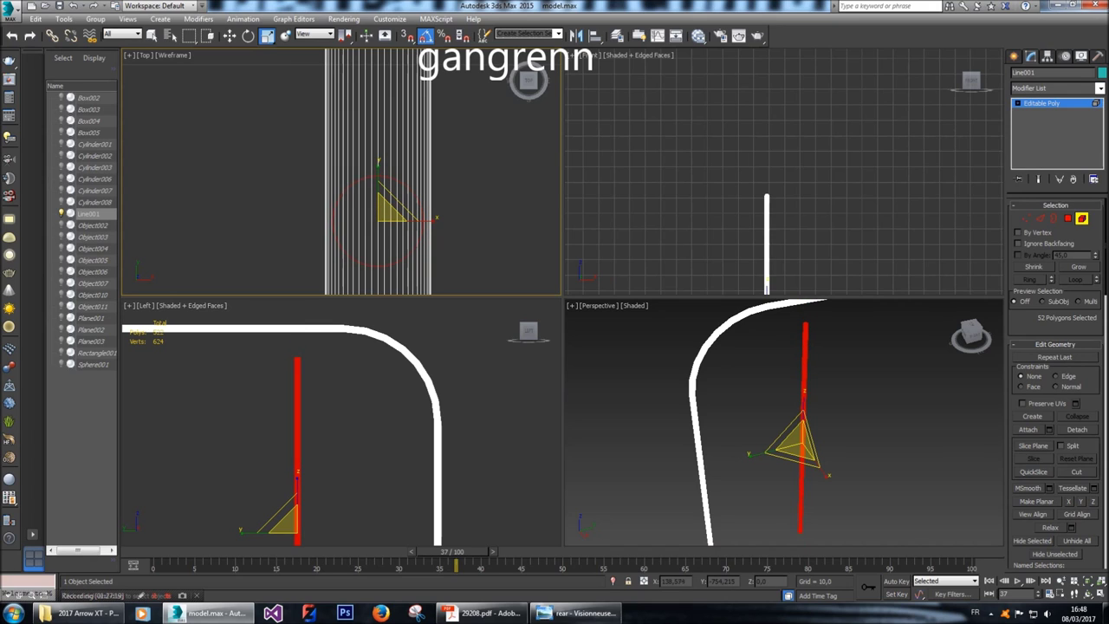
Pull the copied post's top vertex up to the top bar and unhide the rest of the scene.
left_click(1026, 217)
key("w")
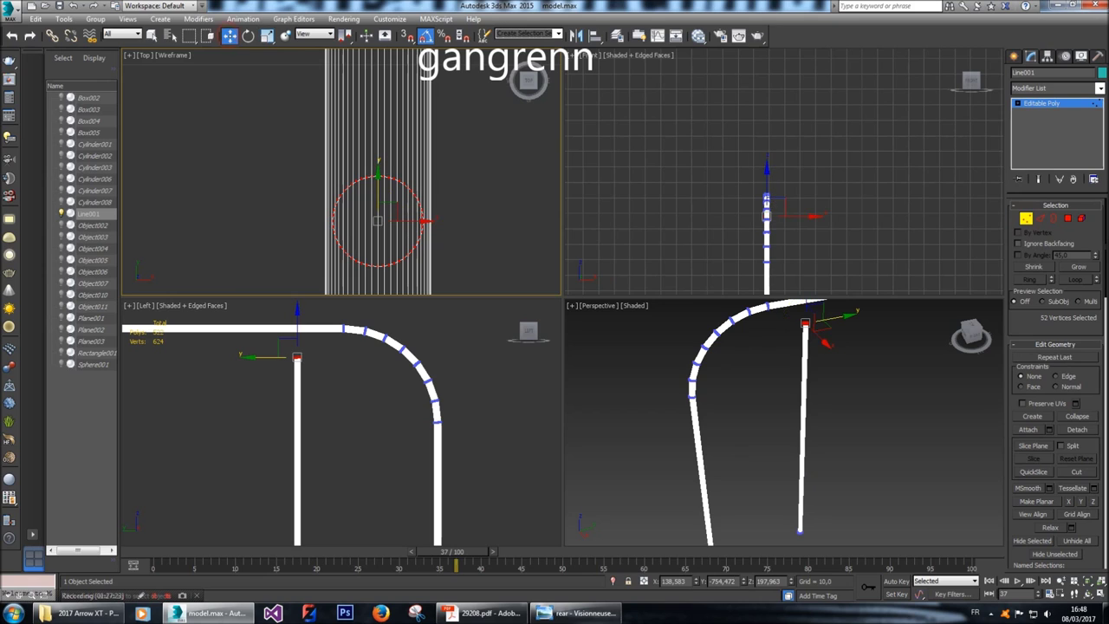
left_click_drag(297, 355, 296, 329)
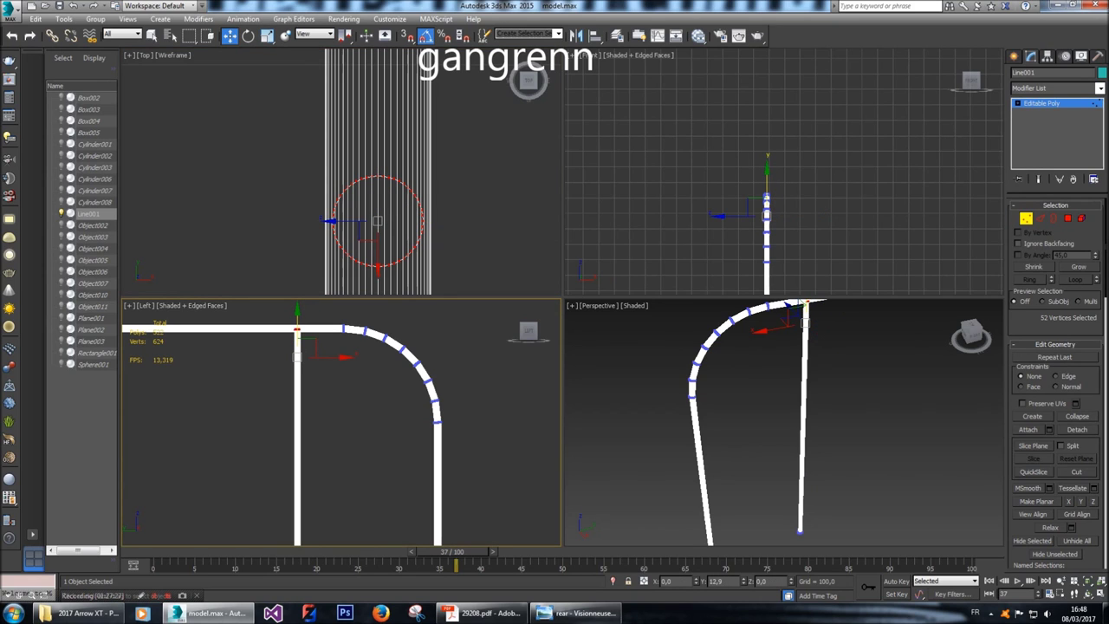
middle_click_drag(780, 391, 754, 422)
right_click(784, 373)
left_click(810, 325)
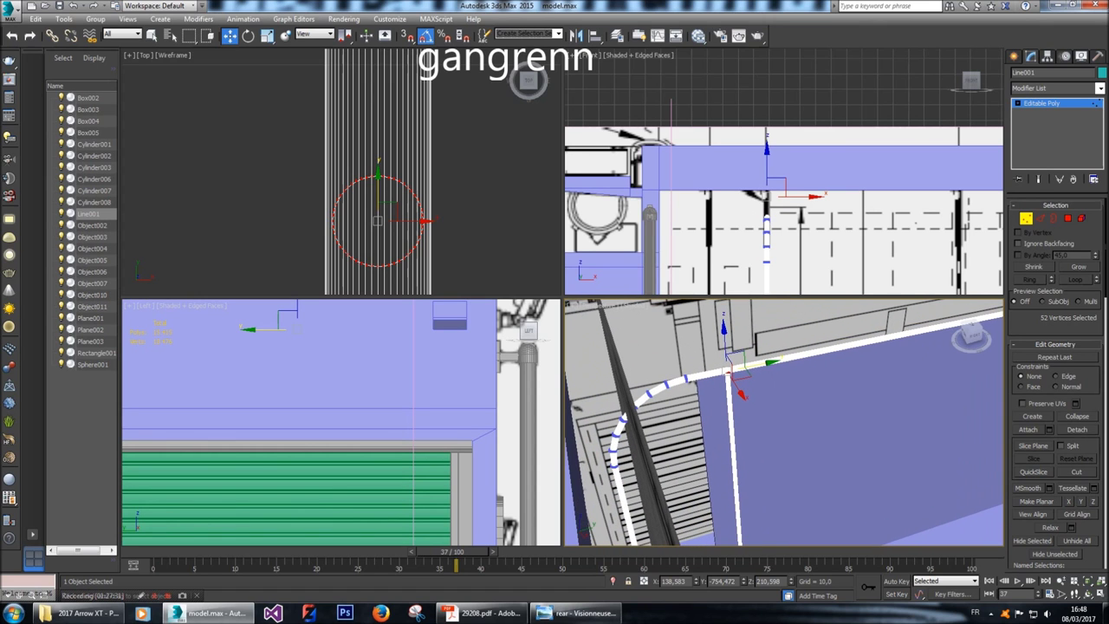
Slide the copied post's polygons sideways into position under the rail.
key("4")
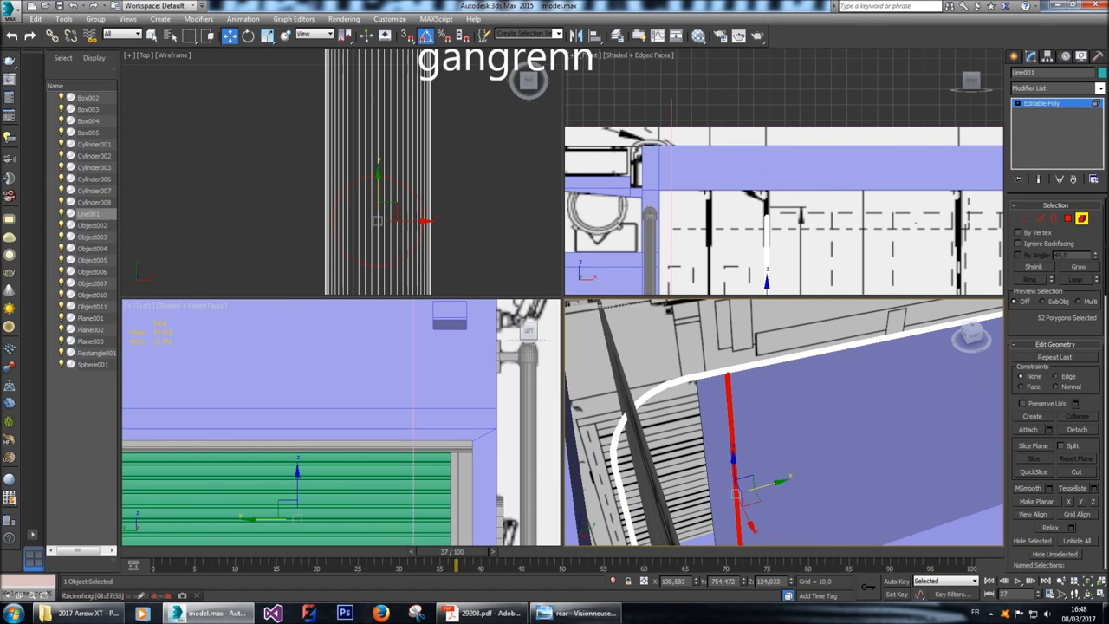
middle_click_drag(377, 221, 396, 130)
left_click_drag(396, 87, 369, 113)
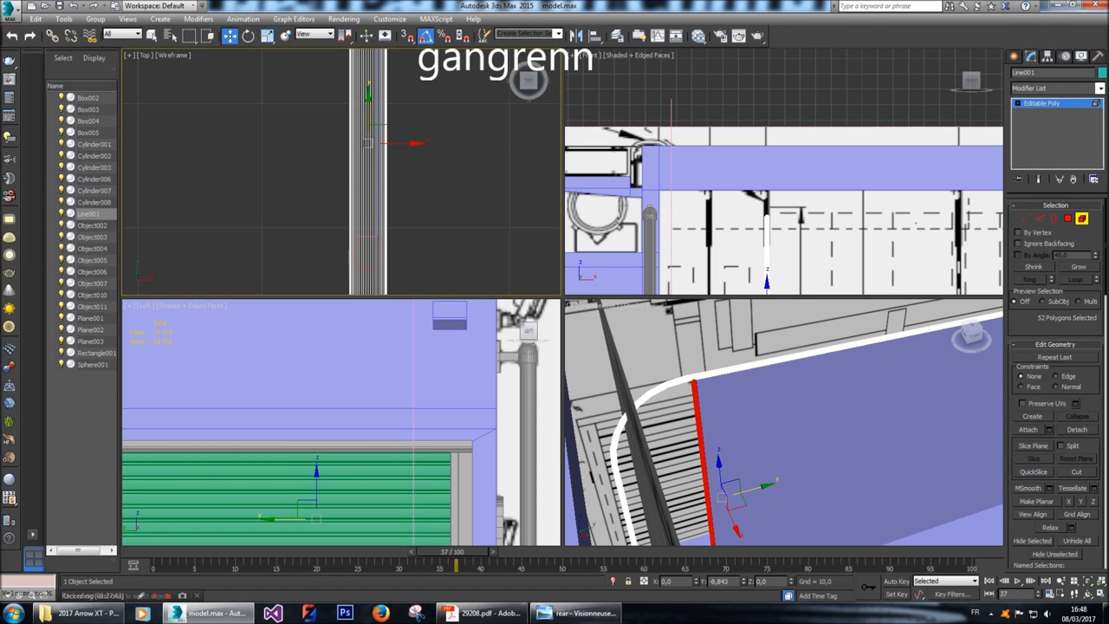
left_click_drag(368, 113, 369, 217)
middle_click_drag(780, 416, 918, 342, "alt")
Select the post's bottom vertex and lower its bottom end slightly.
key("1")
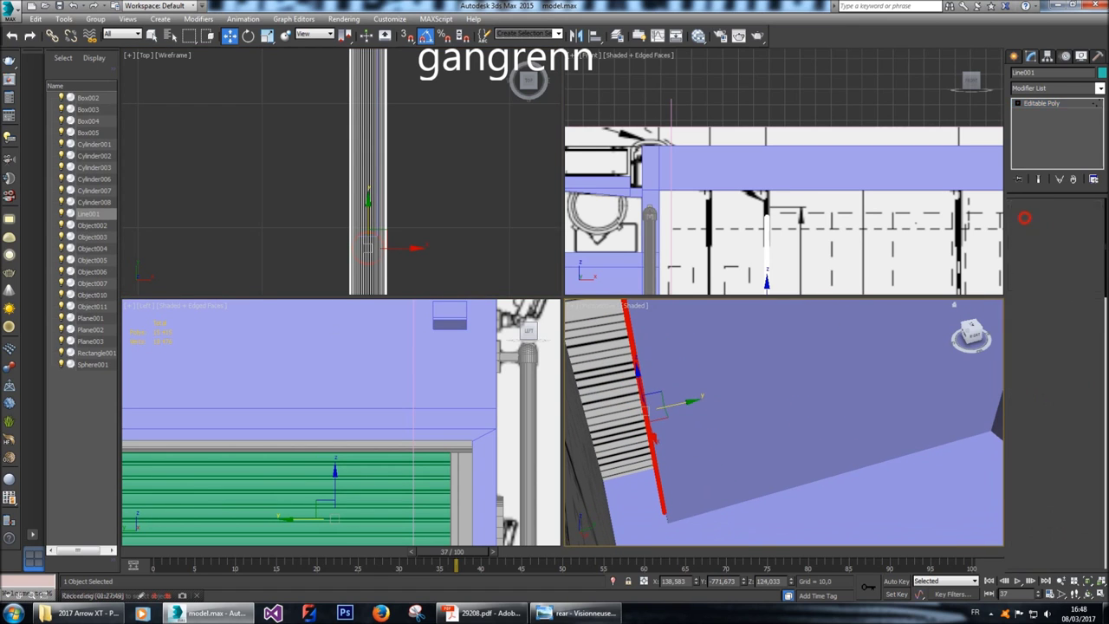
left_click(731, 532)
scroll(414, 416, "down", 6)
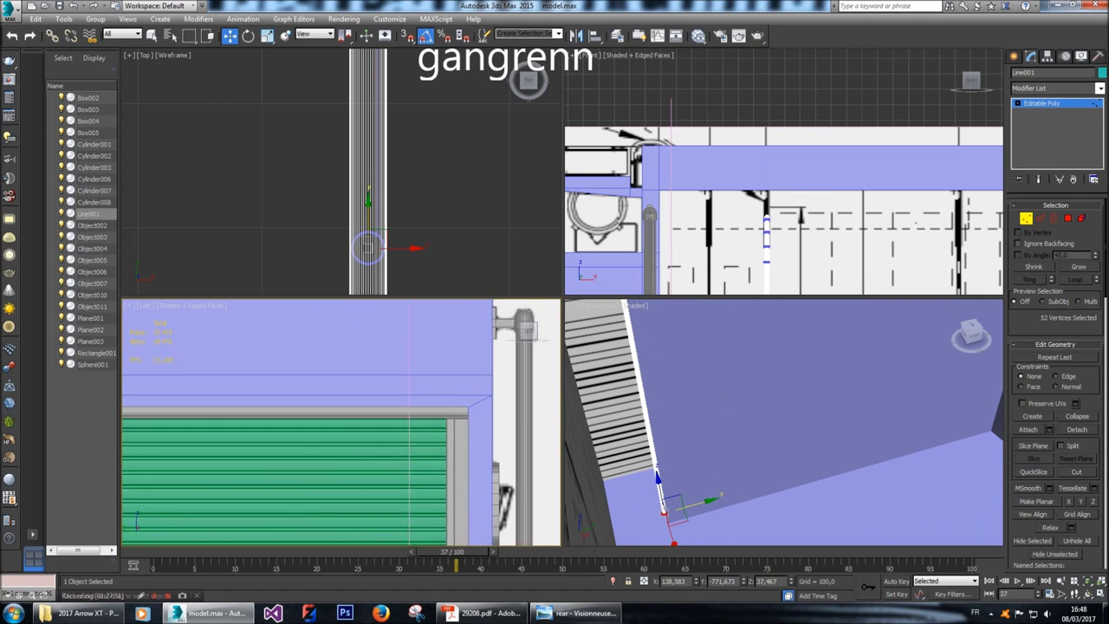
scroll(415, 416, "up", 5)
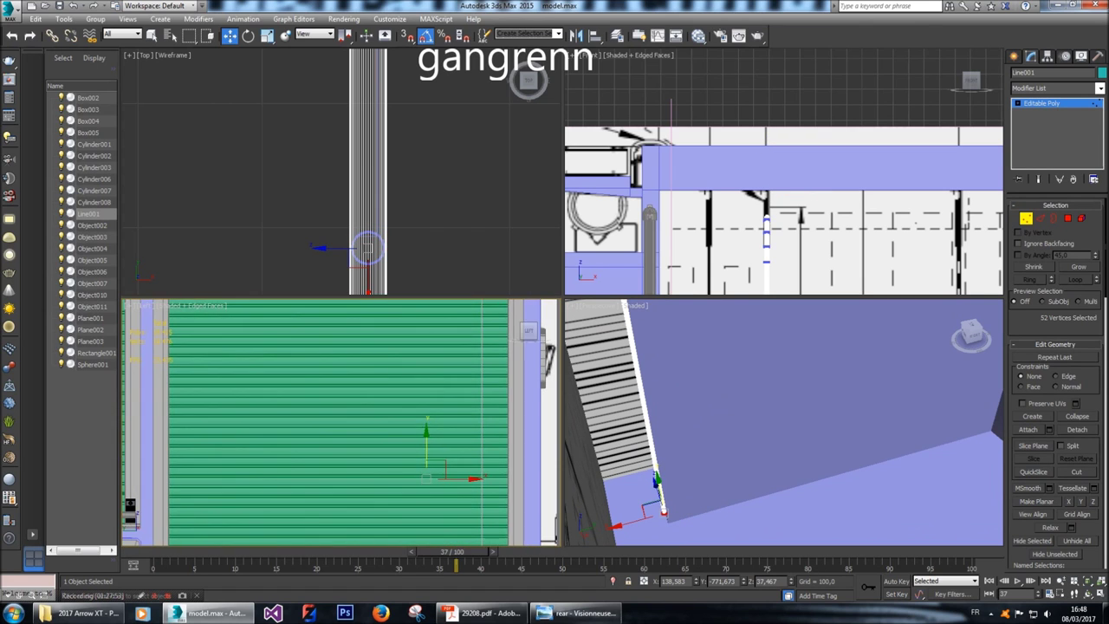
left_click_drag(418, 366, 419, 372)
key("z")
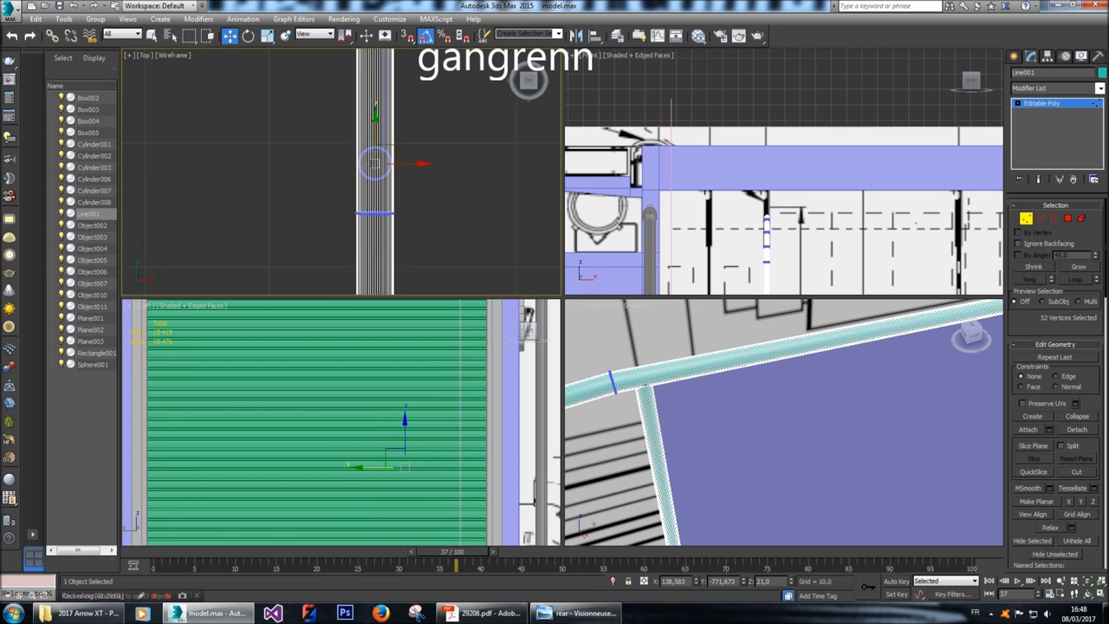
Move the 52-vertex ring at the rail joint, then bring up the quad menu for Line001 and Plane003.
middle_click_drag(698, 421, 719, 412)
left_click_drag(669, 364, 719, 409)
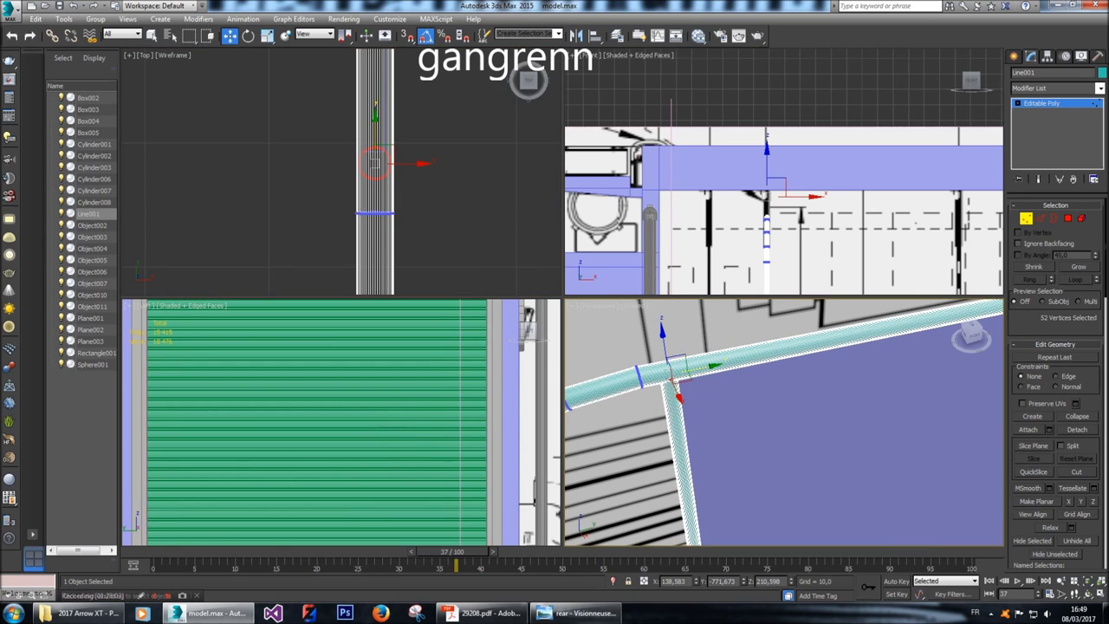
scroll(768, 184, "up", 8)
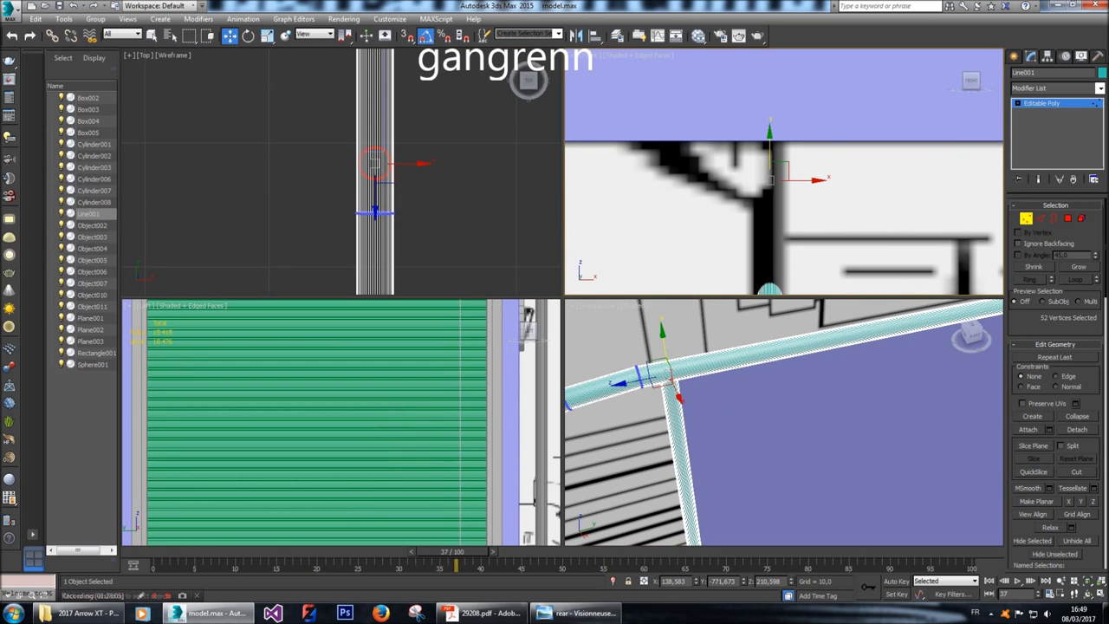
left_click(374, 163)
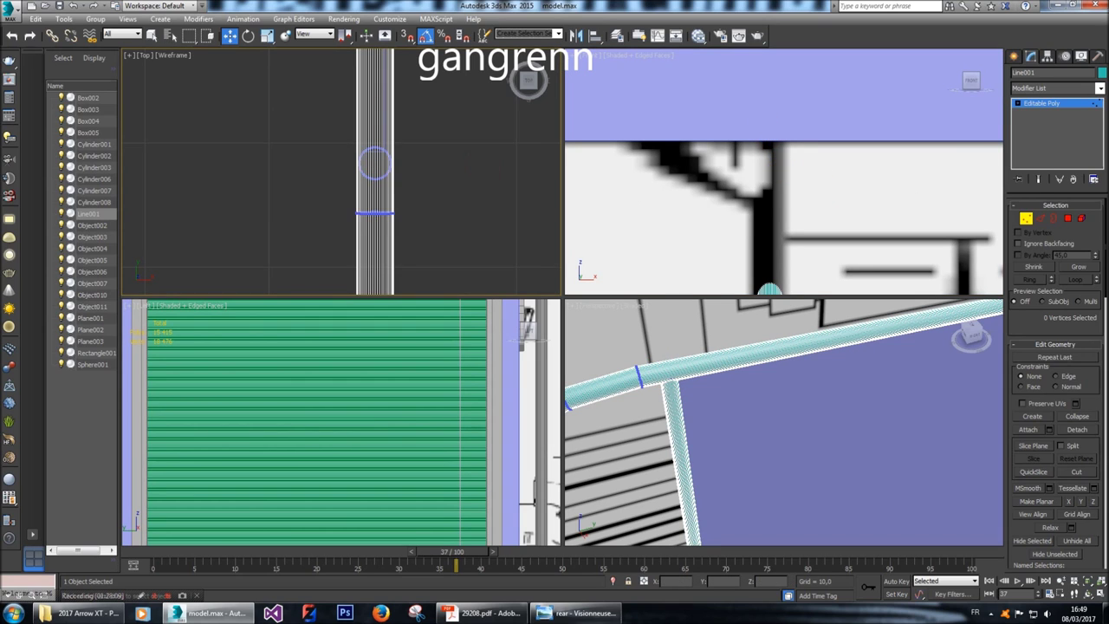
right_click(719, 408)
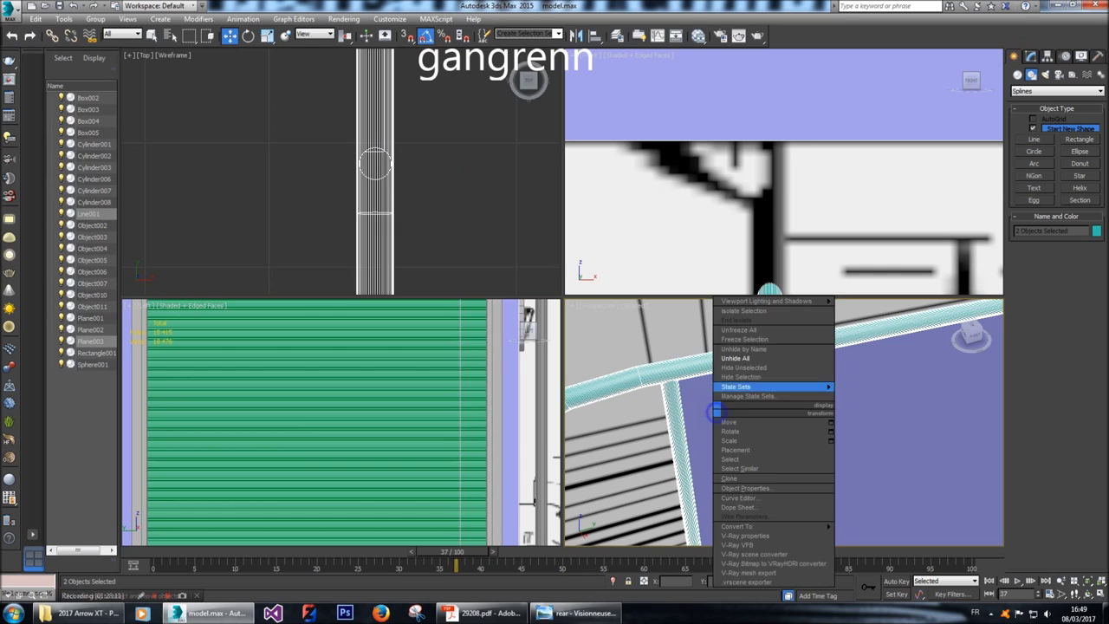
Hide everything except the rail and panel, then select Plane003's end polygon 176.
left_click(743, 368)
scroll(960, 340, "down", 5)
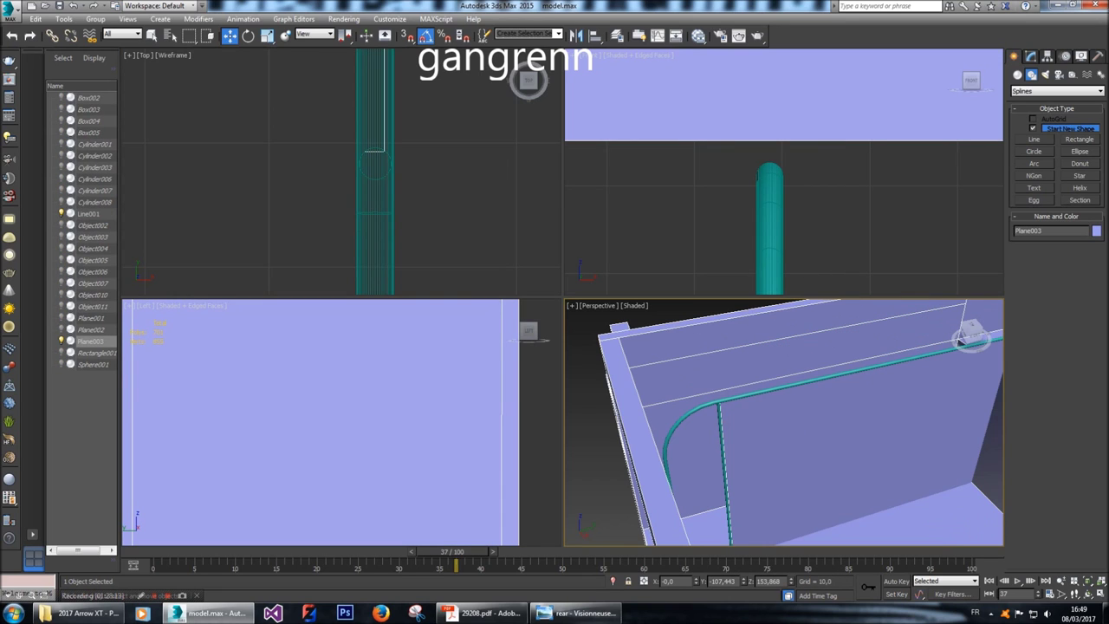
middle_click_drag(960, 339, 999, 305, "alt")
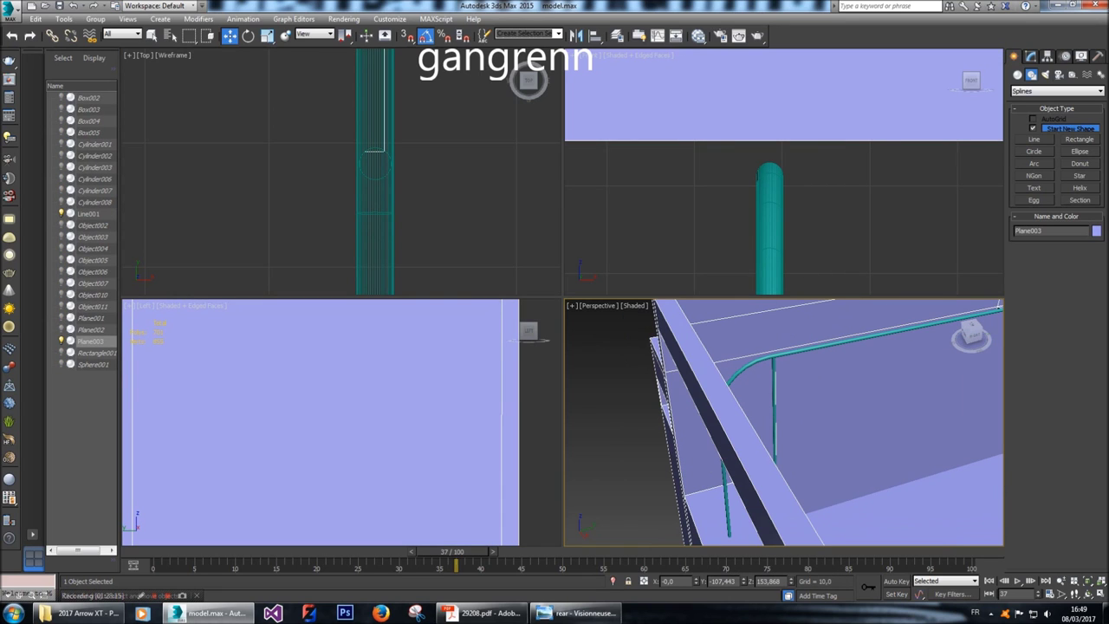
left_click(1032, 55)
left_click(1068, 218)
left_click(885, 367)
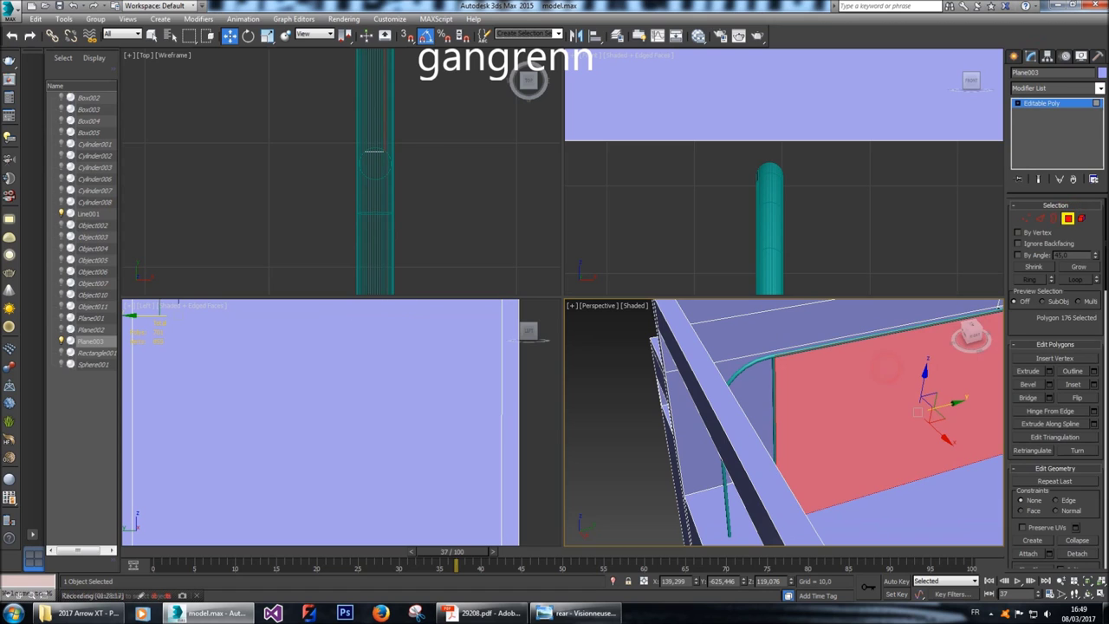
scroll(374, 112, "up", 5)
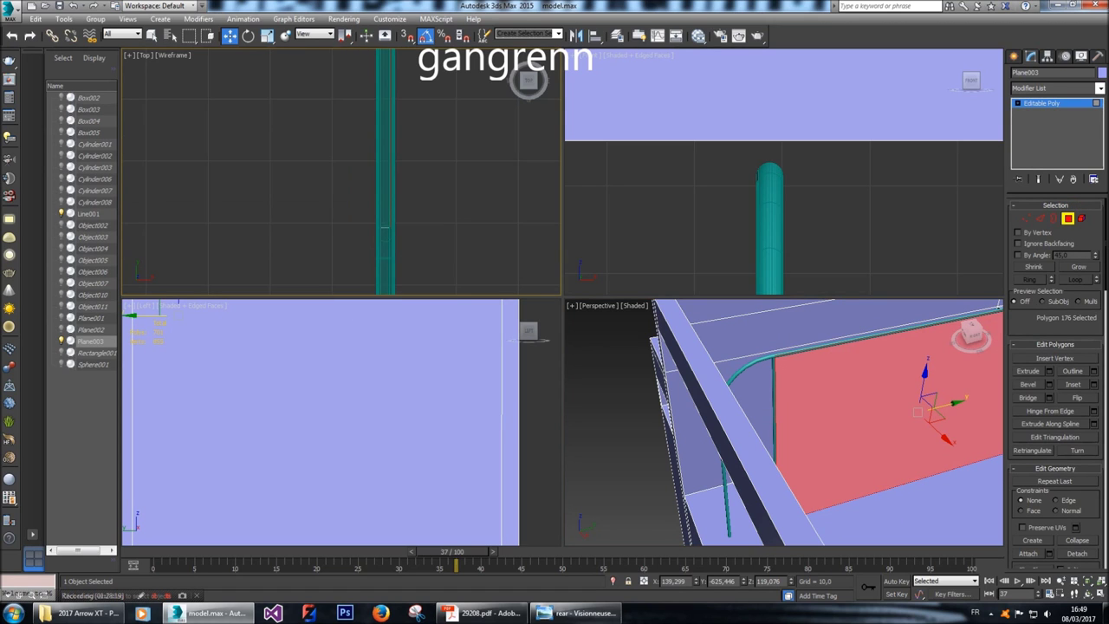
scroll(385, 182, "up", 5)
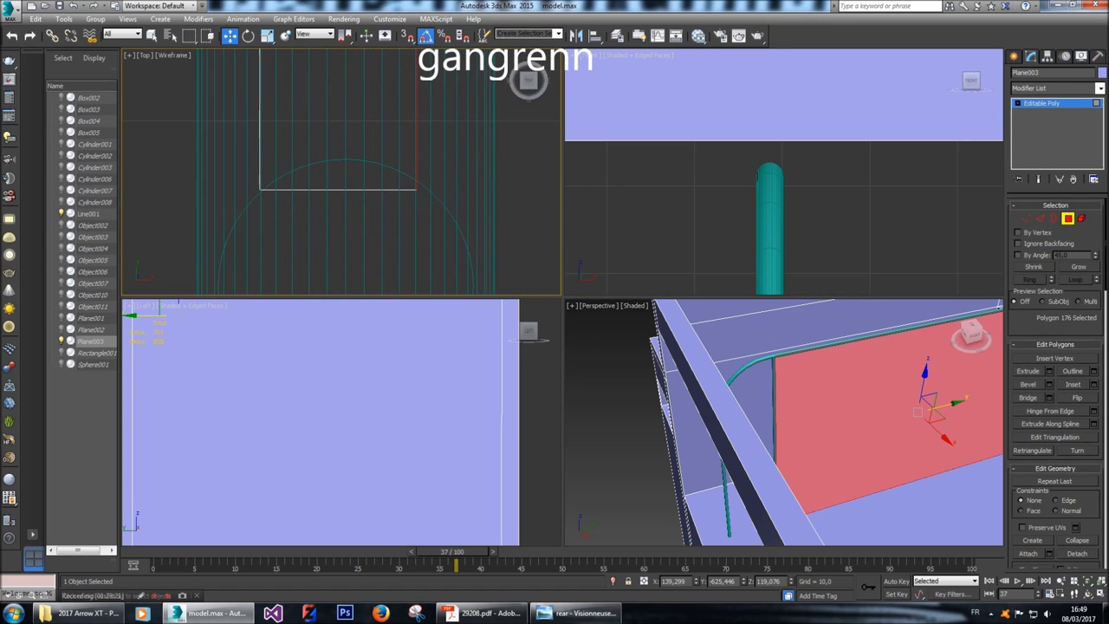
scroll(771, 130, "up", 10)
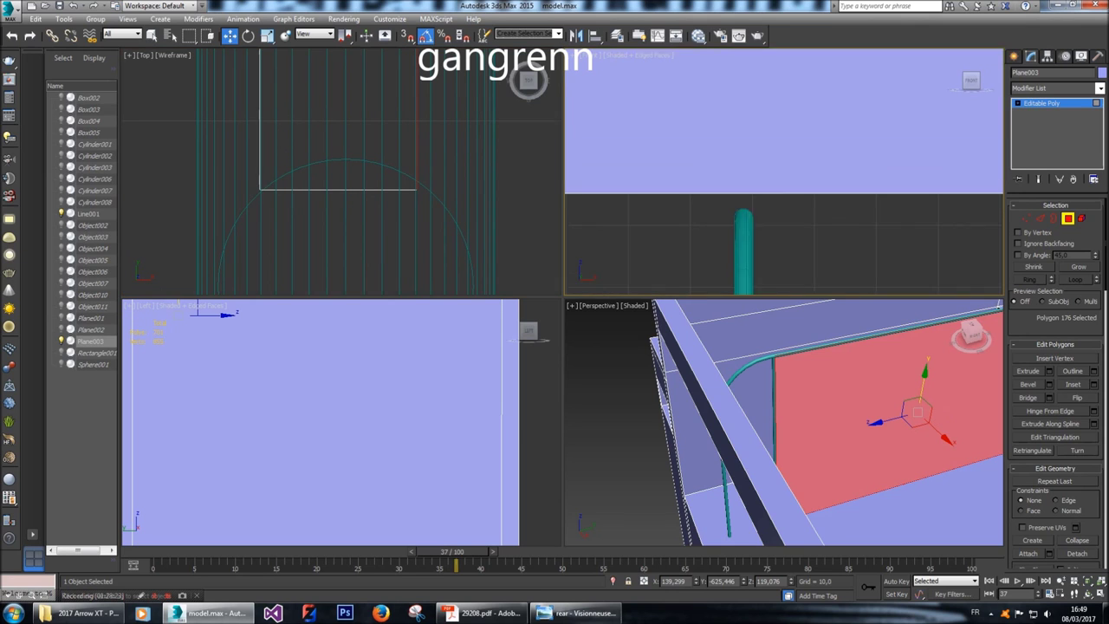
scroll(724, 174, "up", 8)
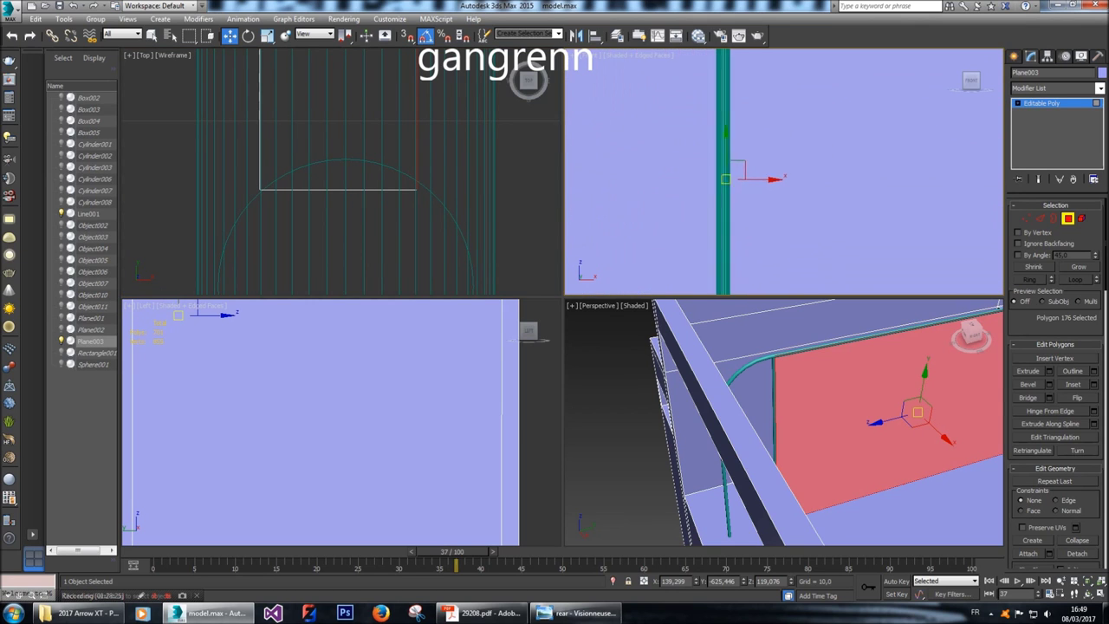
scroll(613, 123, "up", 3)
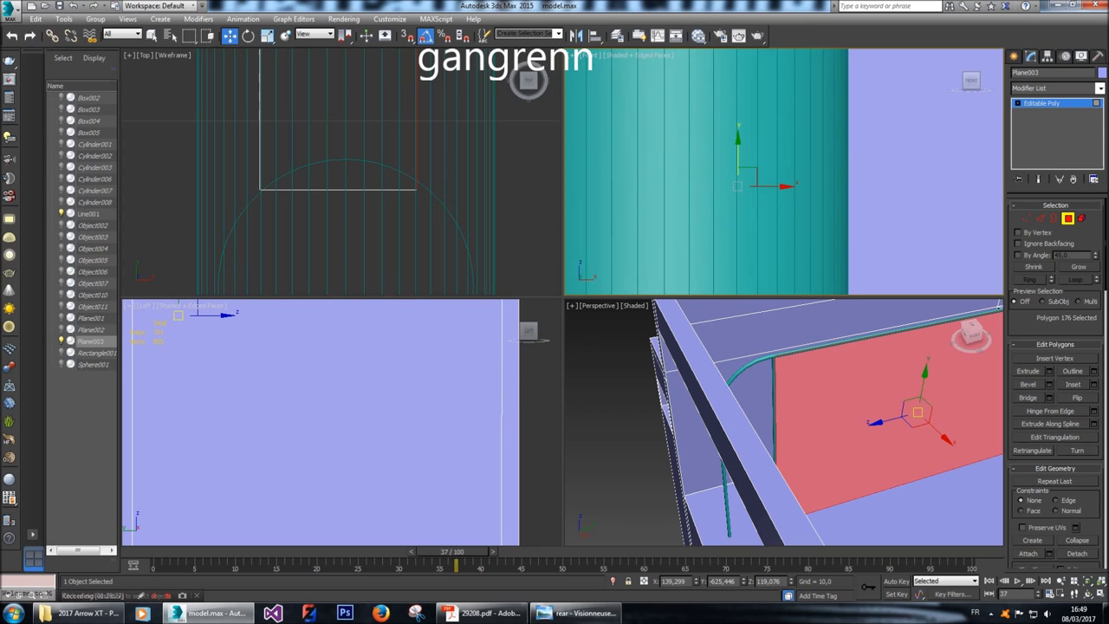
Move Plane003's end face along X until it lines up with the rail's upright post.
key("ctrl+z")
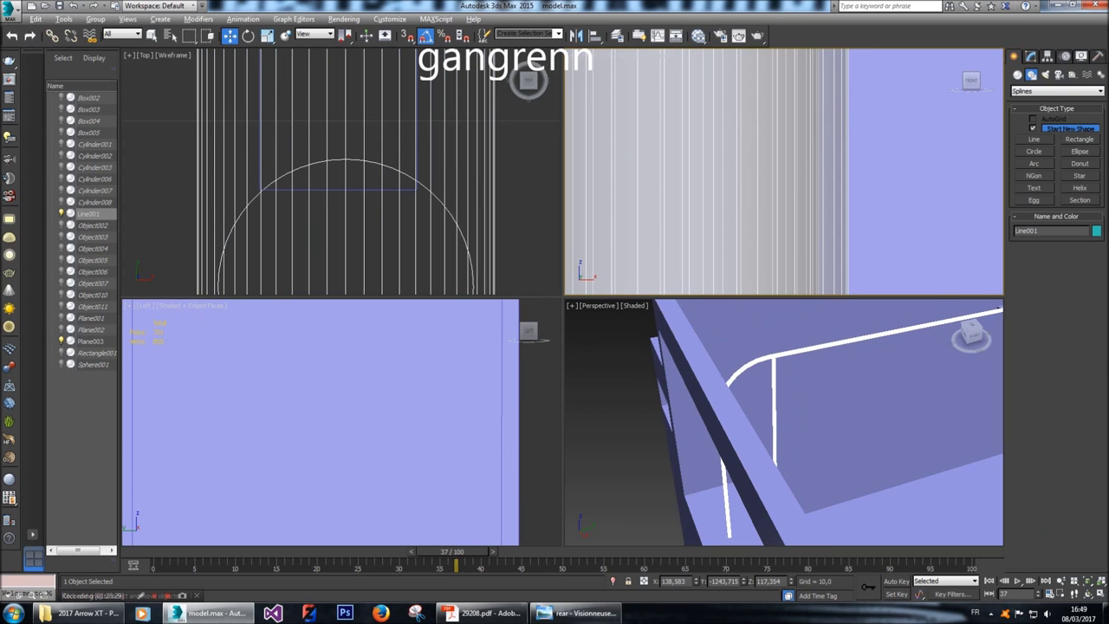
key("ctrl+z")
left_click(1033, 56)
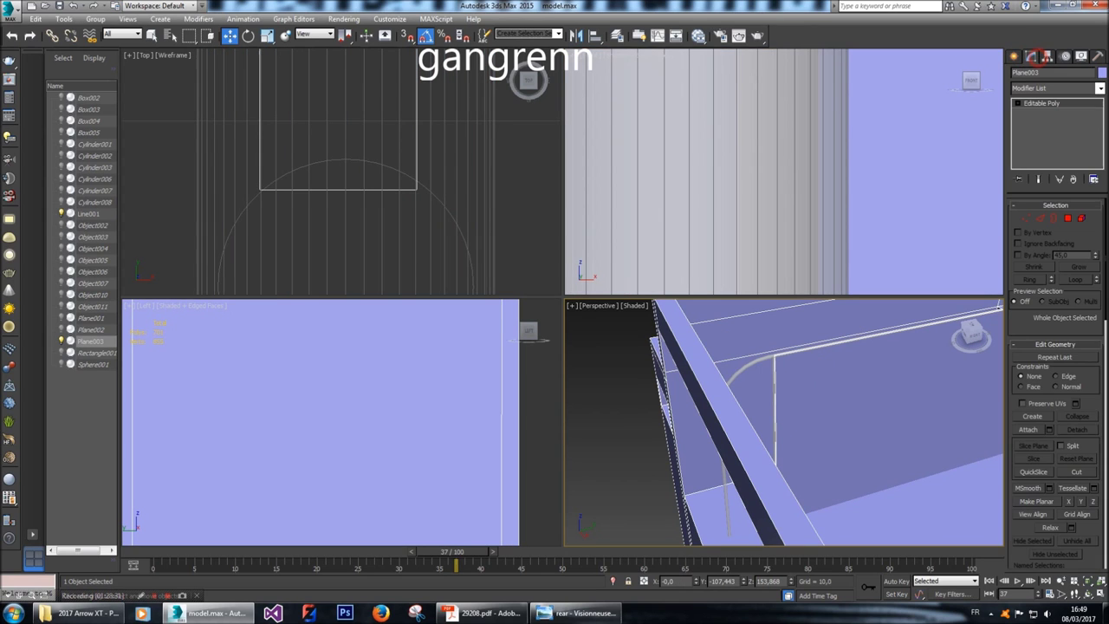
left_click(1067, 218)
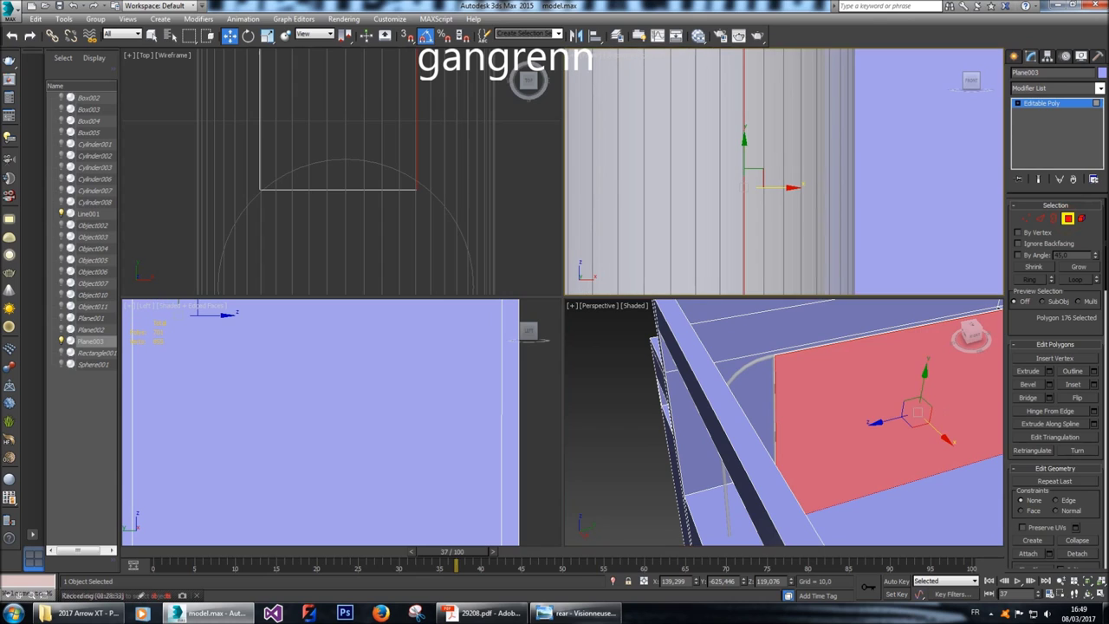
left_click_drag(793, 187, 745, 187)
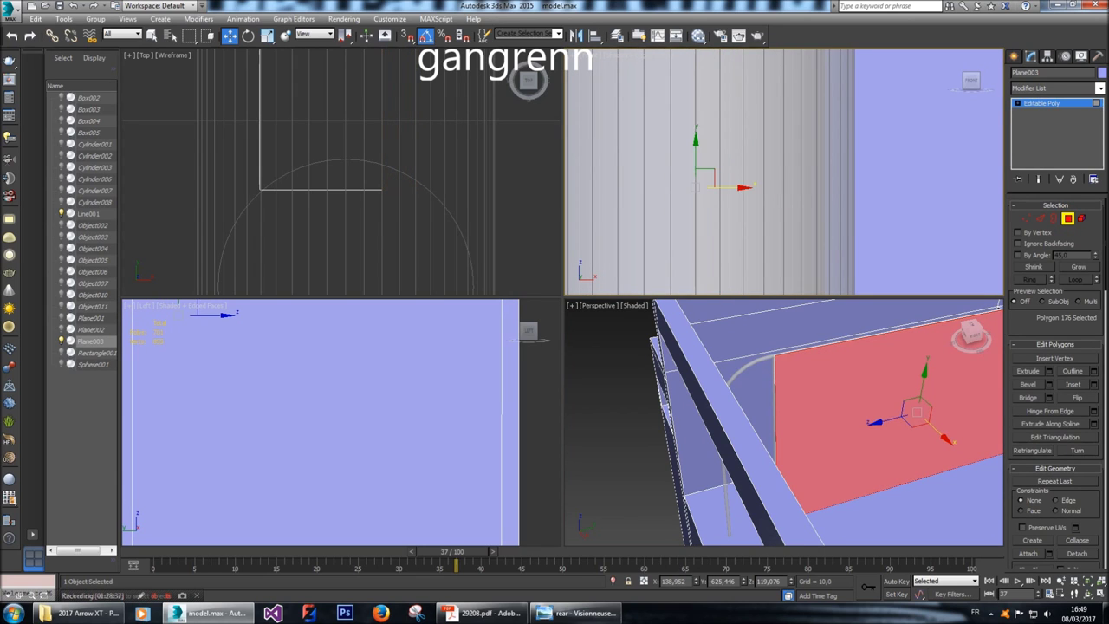
left_click_drag(971, 334, 884, 337)
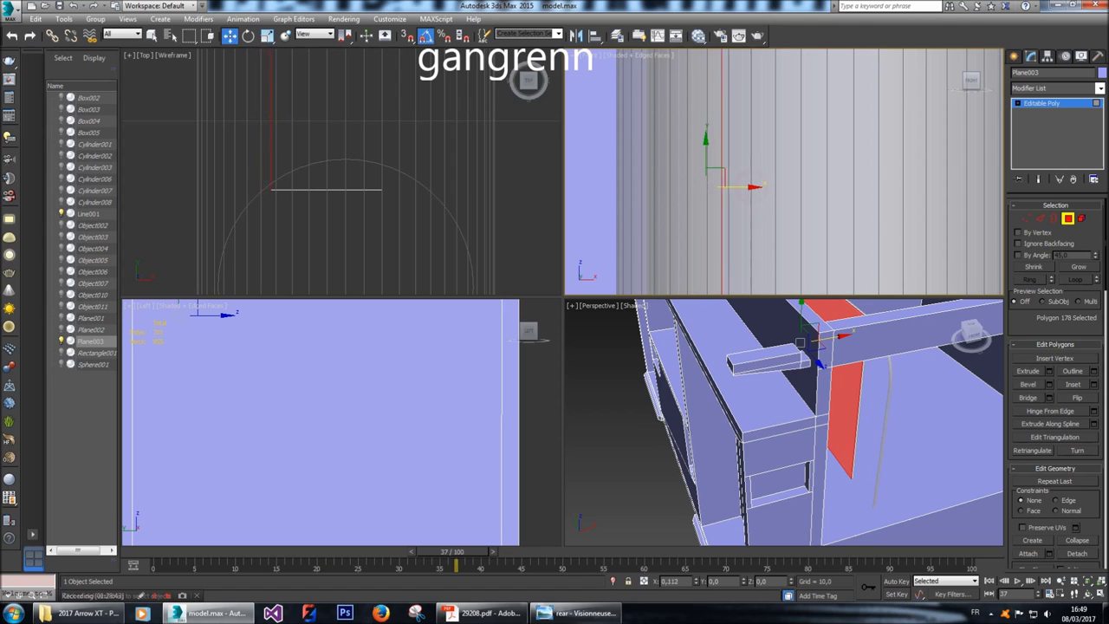
left_click_drag(685, 581, 685, 560)
middle_click_drag(780, 416, 663, 402, "alt")
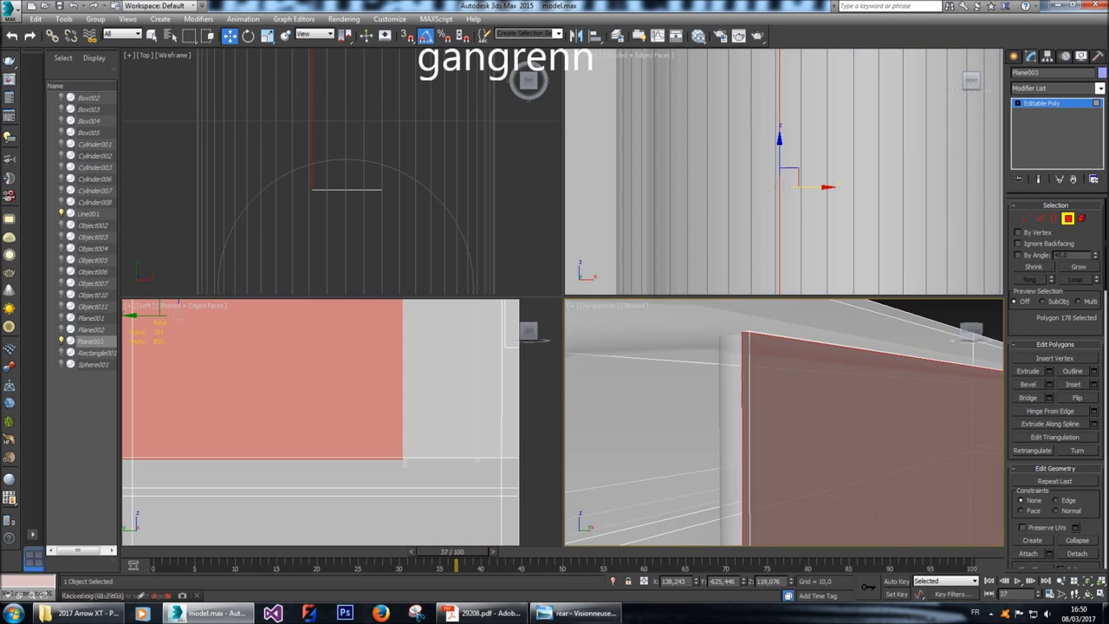
left_click(1017, 55)
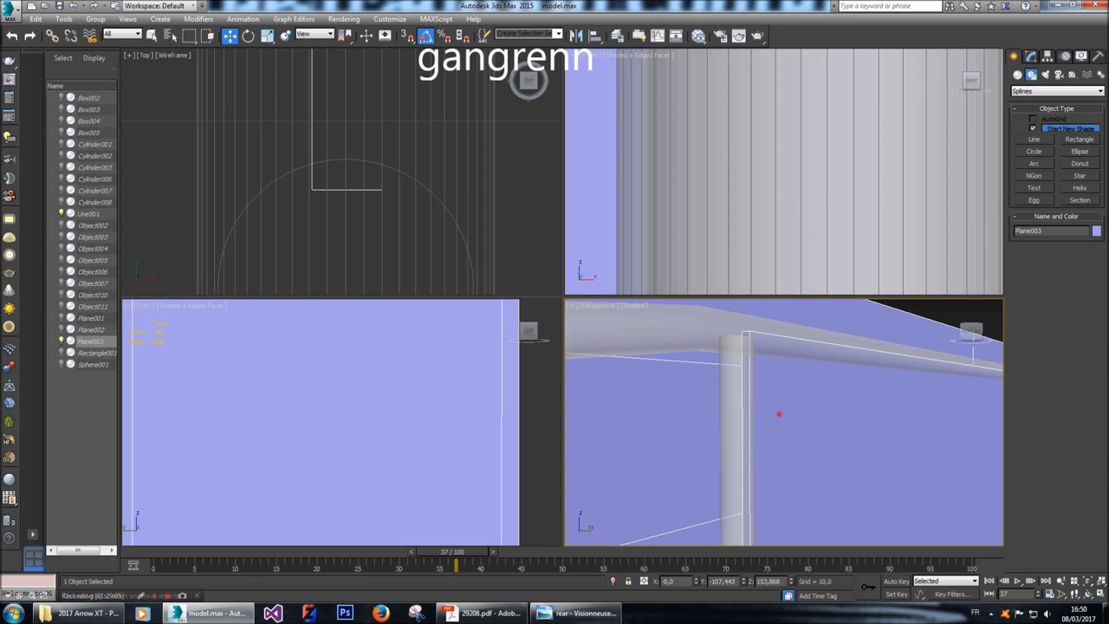
Select the handrail Line001 and set its object colour to light grey.
left_click(730, 421)
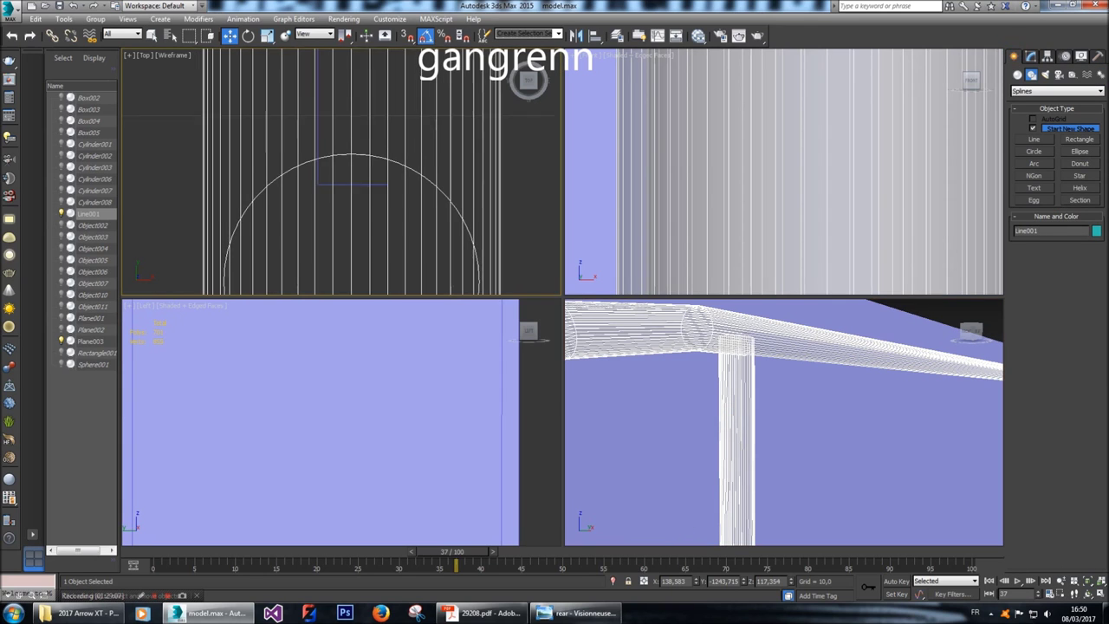
scroll(447, 207, "down", 5)
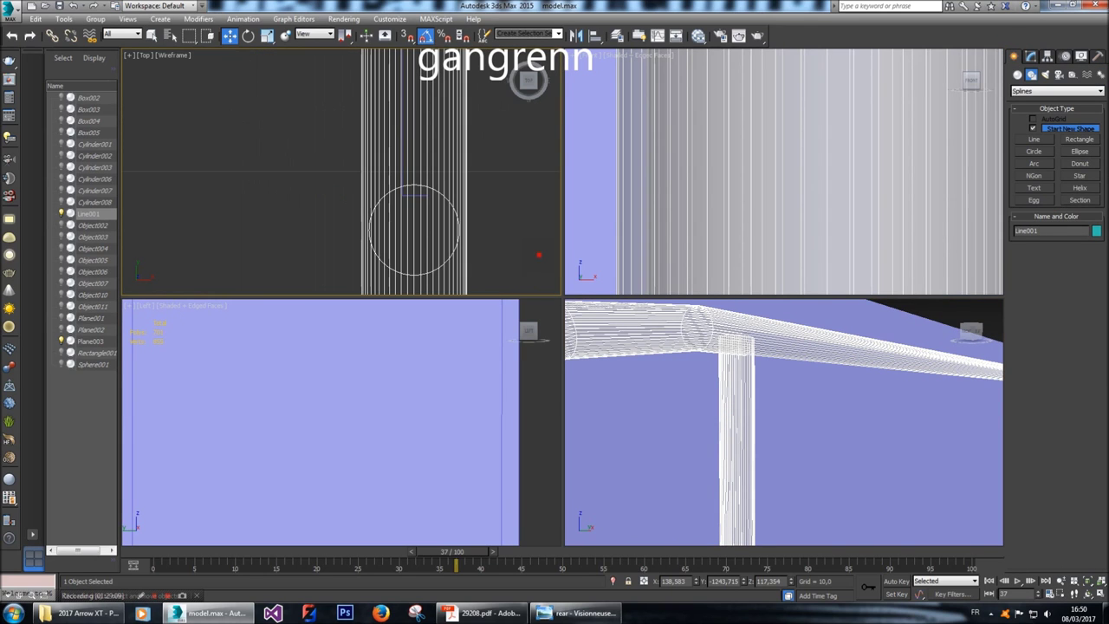
middle_click_drag(676, 408, 740, 404, "alt")
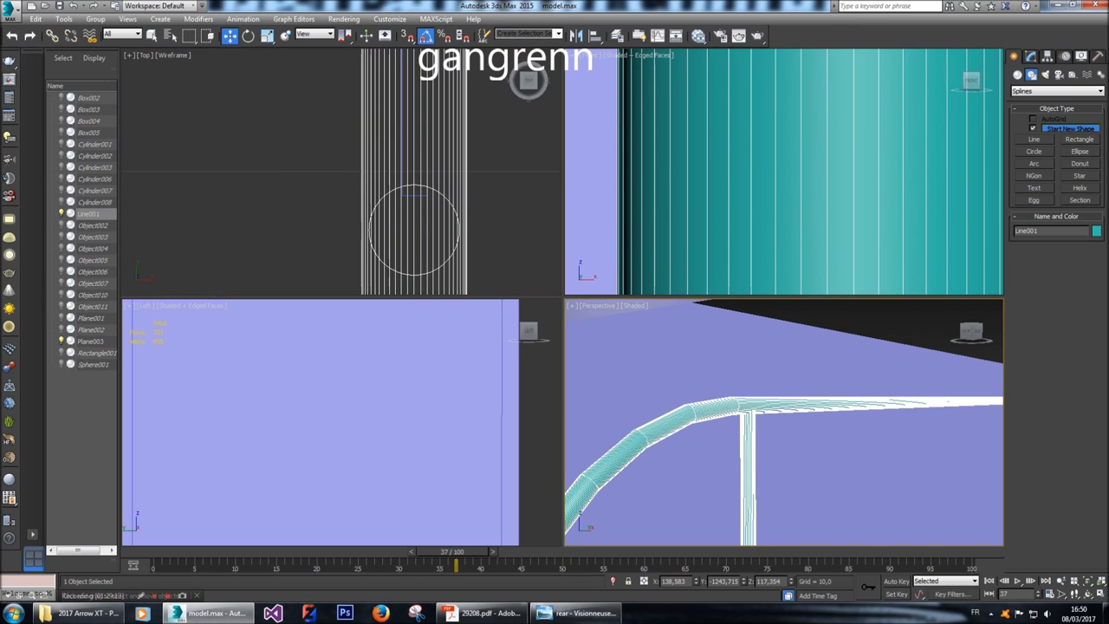
left_click(1097, 230)
left_click(551, 322)
left_click(543, 355)
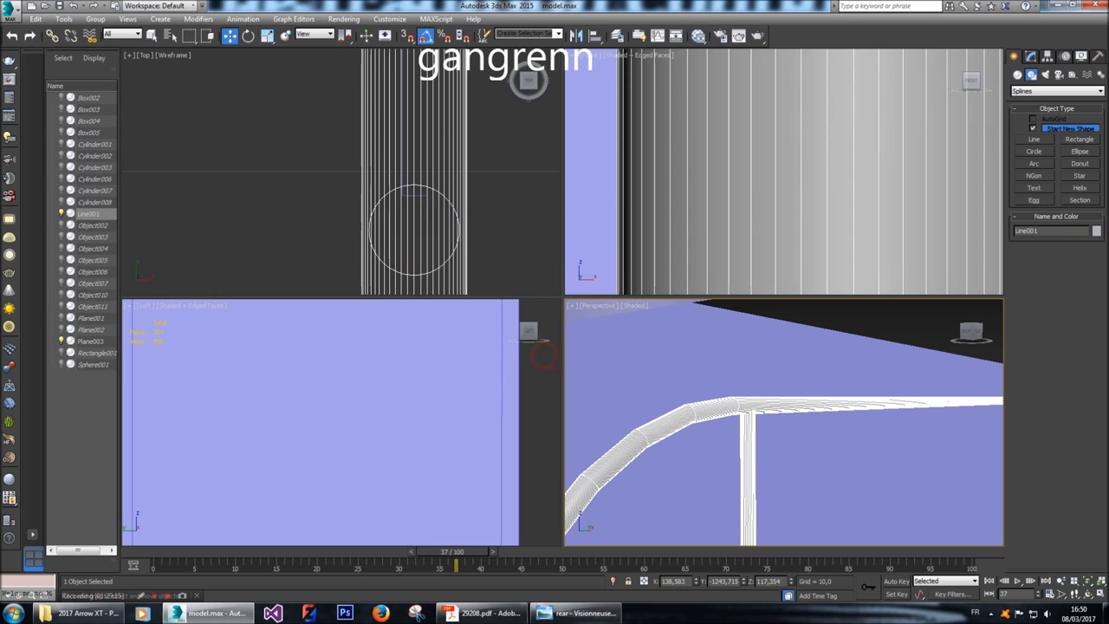
In Vertex mode, lower the vertex rings of the rail's bend in Y, then select Plane003.
left_click(1030, 55)
key("1")
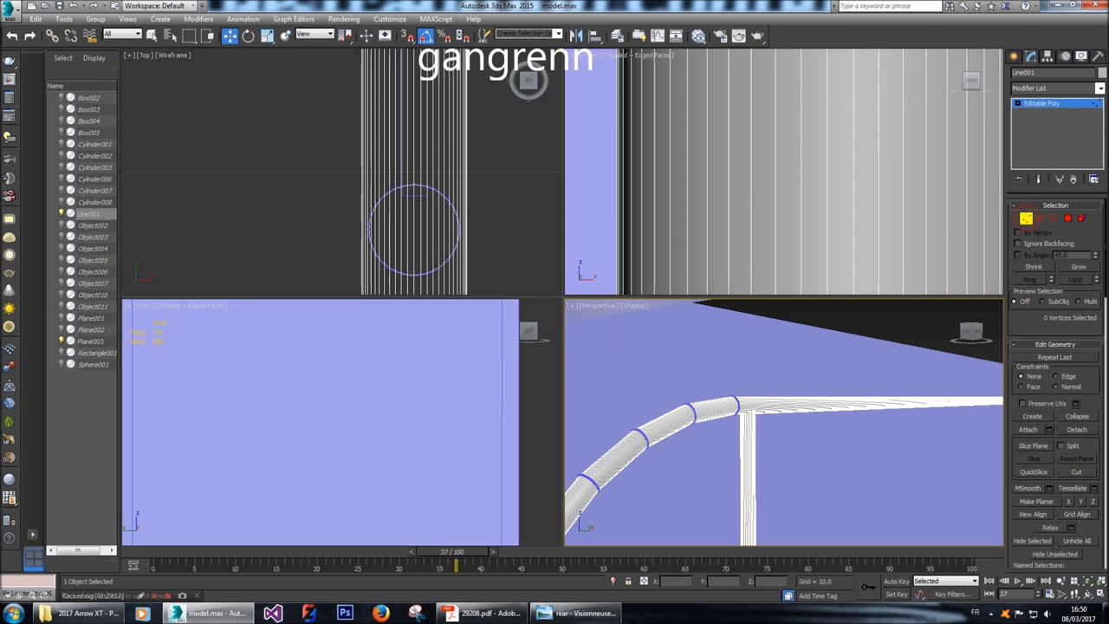
scroll(784, 171, "down", 5)
scroll(785, 172, "down", 3)
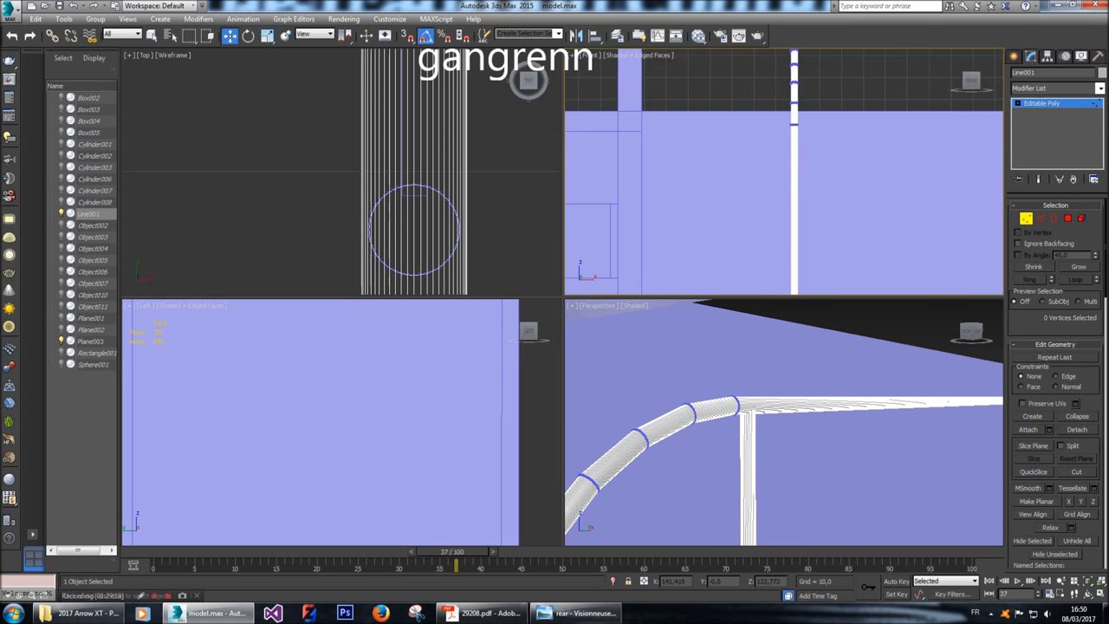
left_click_drag(755, 104, 821, 163)
scroll(820, 180, "up", 3)
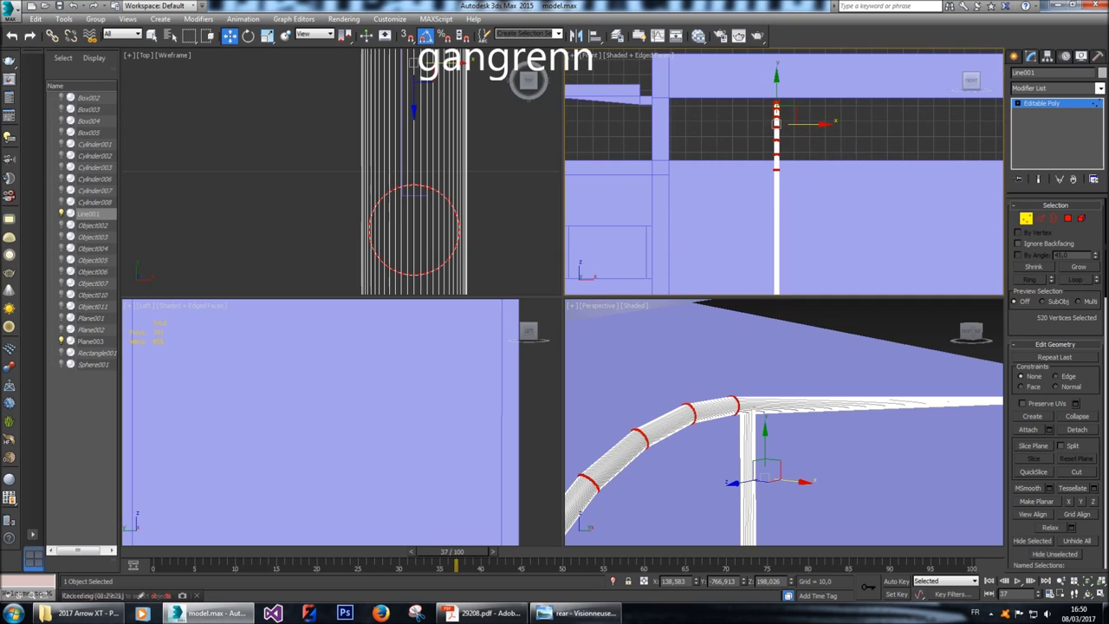
left_click_drag(776, 95, 777, 160)
middle_click_drag(780, 407, 962, 334, "alt")
left_click(1018, 56)
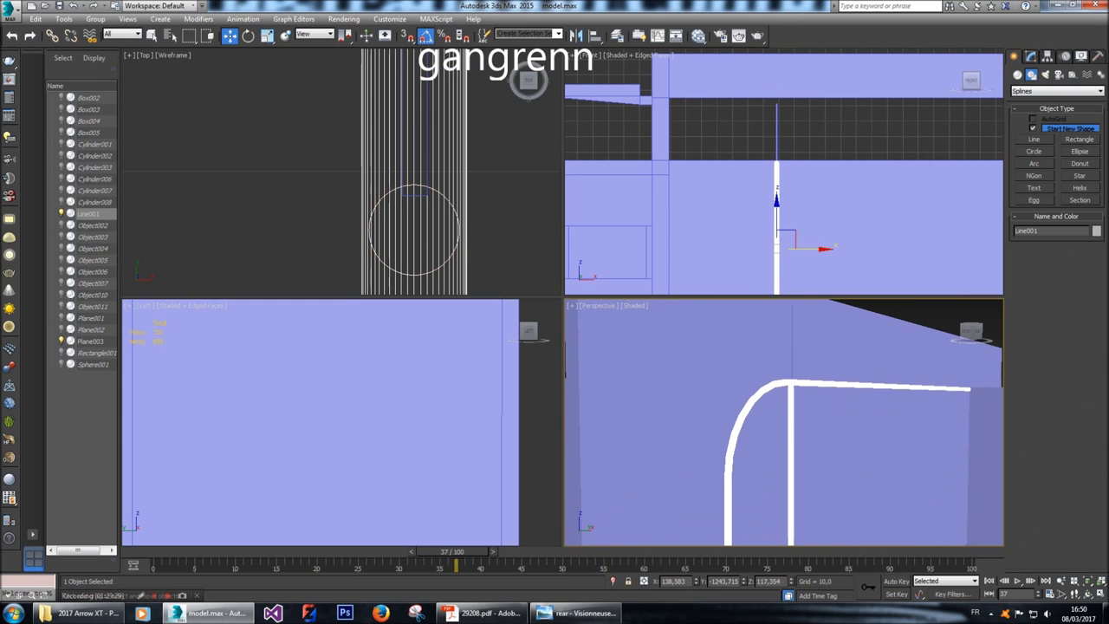
left_click(826, 419)
Adjust the height of four Plane003 vertices so the panel meets the grey handrail.
key("1")
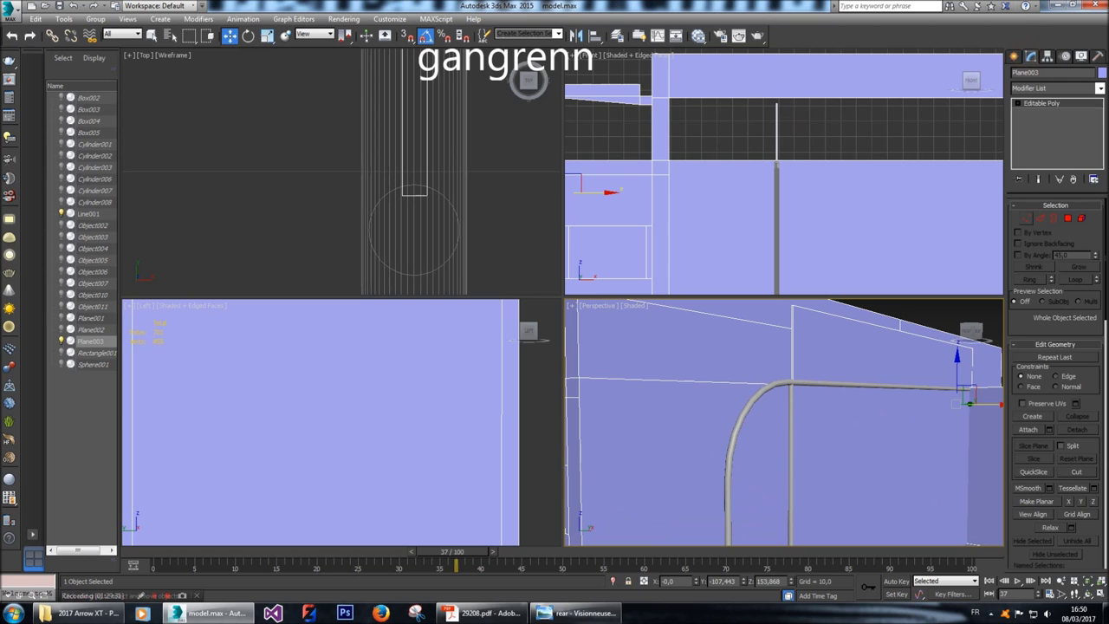
middle_click(745, 87)
left_click_drag(777, 76, 777, 165)
middle_click(364, 451)
scroll(364, 451, "down", 6)
middle_click(806, 390)
scroll(806, 390, "up", 10)
middle_click_drag(806, 390, 845, 404, "alt")
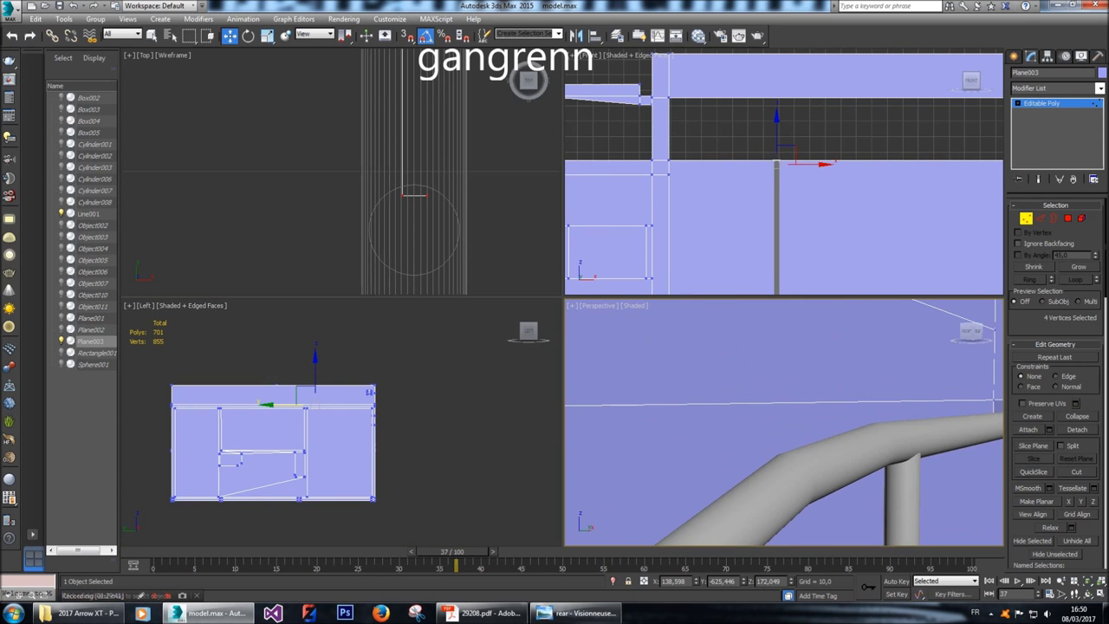
middle_click(779, 151)
scroll(778, 152, "up", 10)
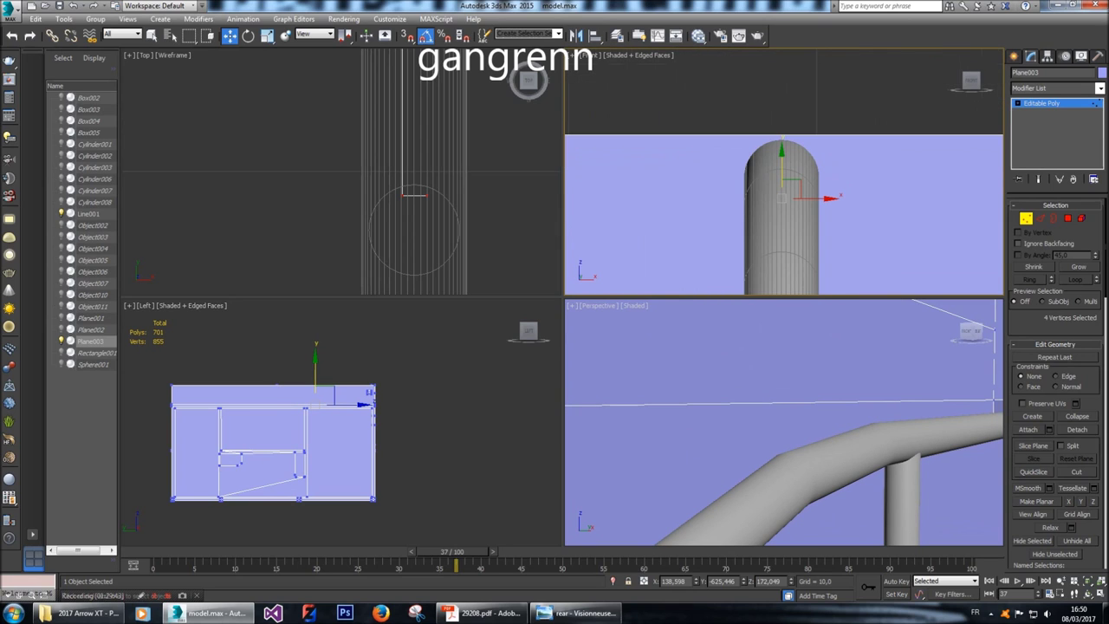
left_click_drag(781, 153, 780, 150)
middle_click_drag(780, 416, 845, 398, "alt")
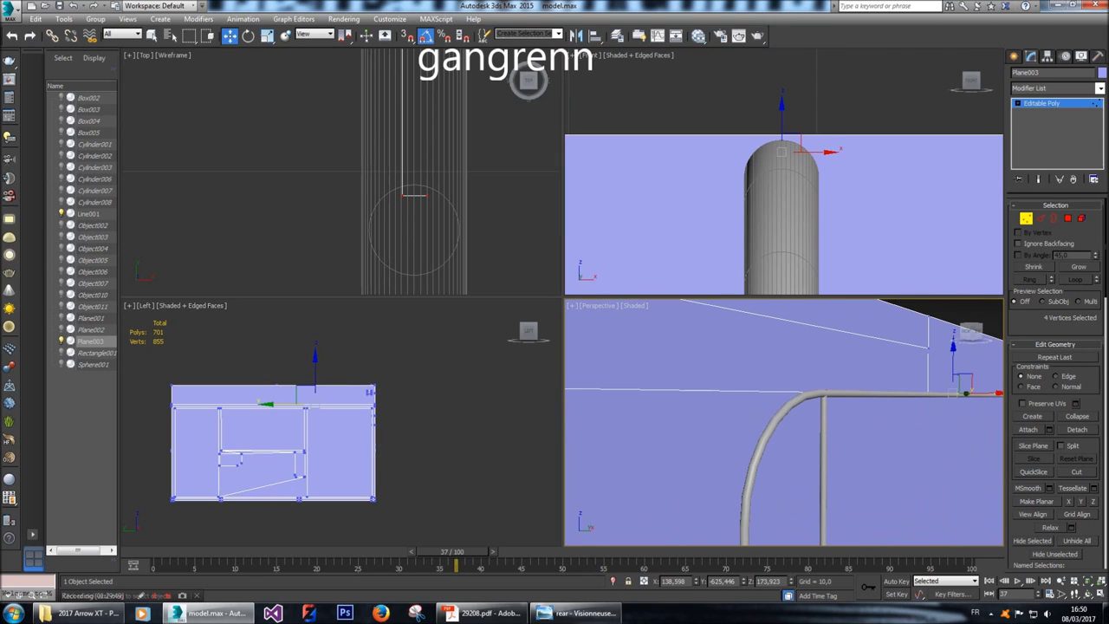
Deselect the panel vertices, exit sub-object mode and select Line001.
key("ctrl+d")
left_click(1014, 55)
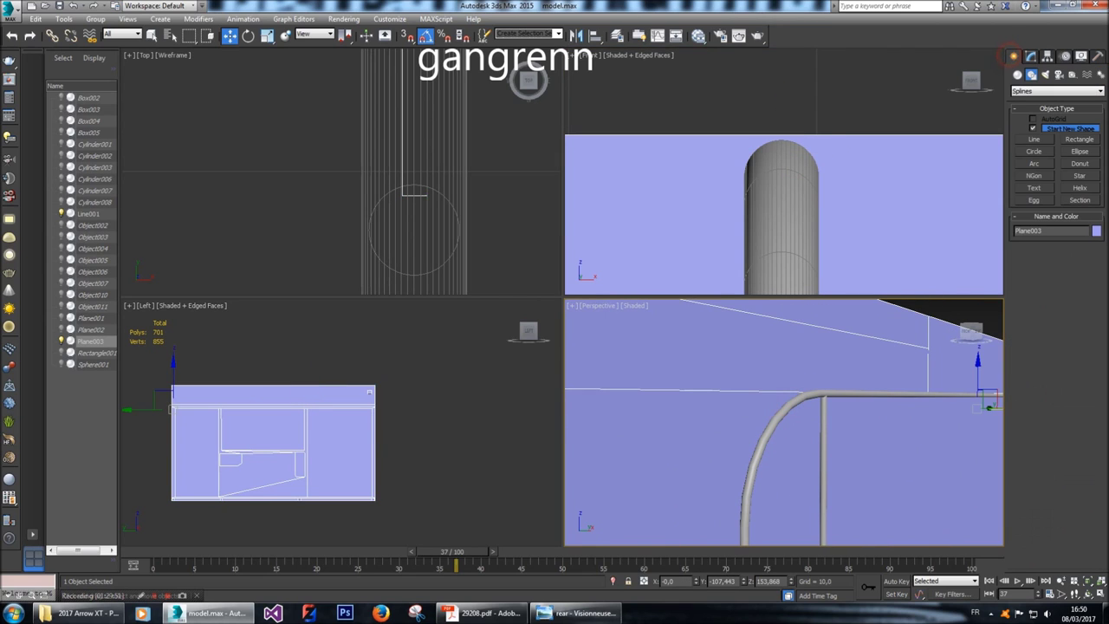
left_click(768, 446)
scroll(768, 446, "down", 5)
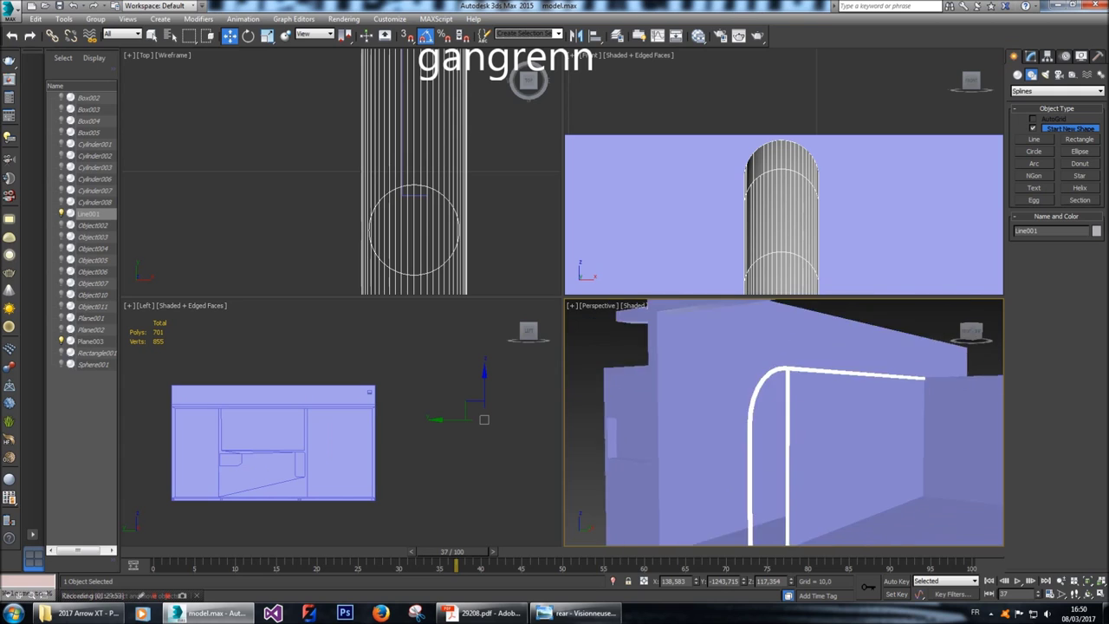
Delete Line001's curved rail element, leaving only the upright post.
scroll(785, 422, "up", 4)
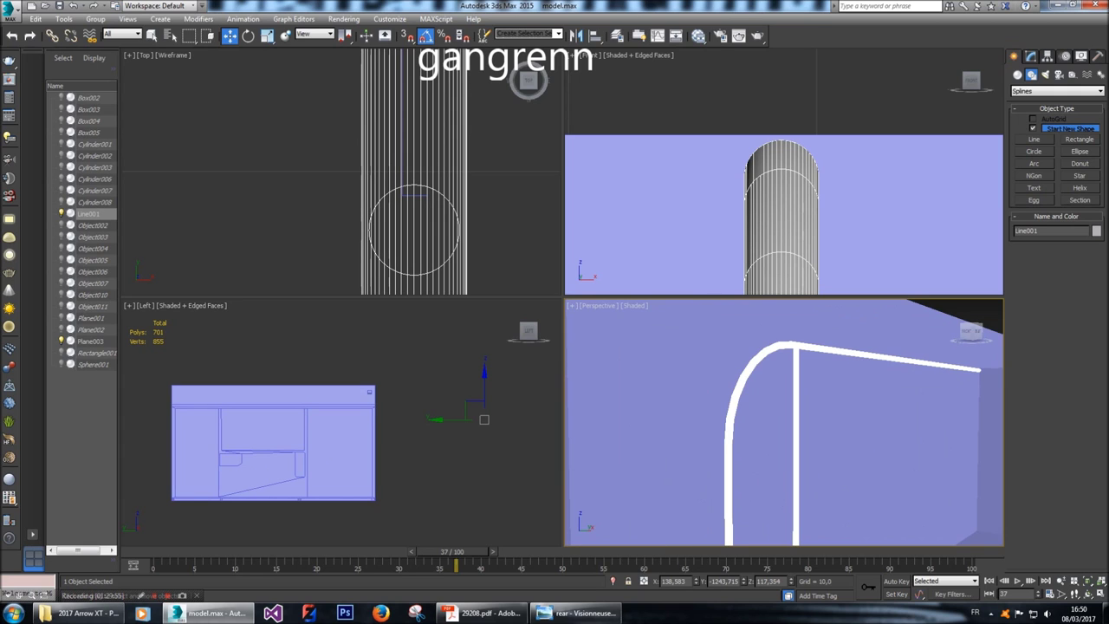
left_click(1030, 55)
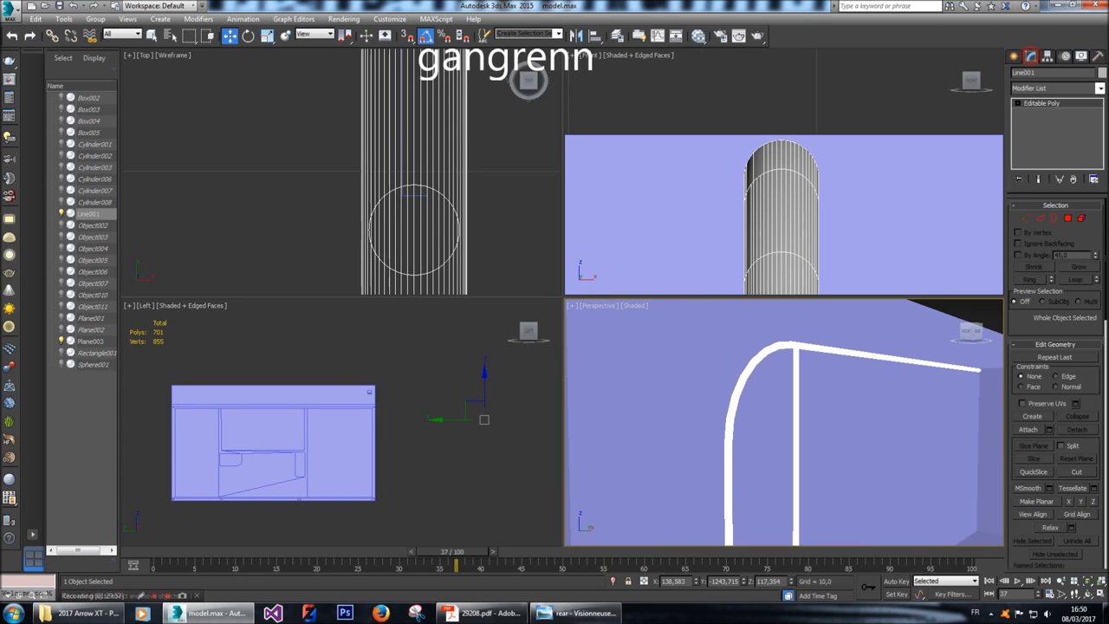
left_click(1082, 219)
left_click(841, 352)
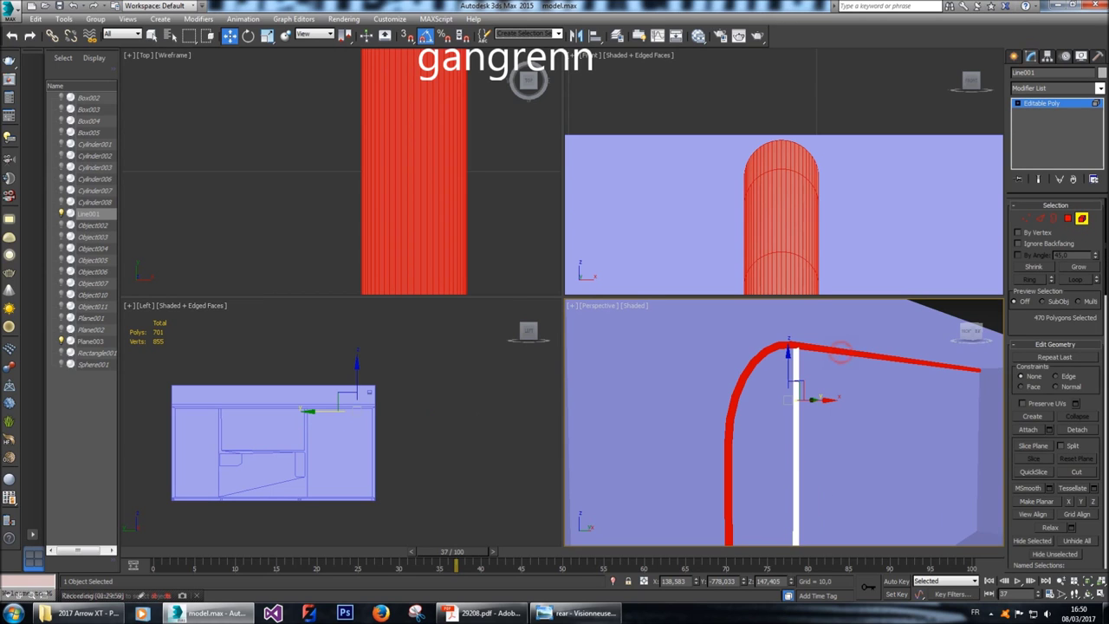
scroll(784, 422, "down", 5)
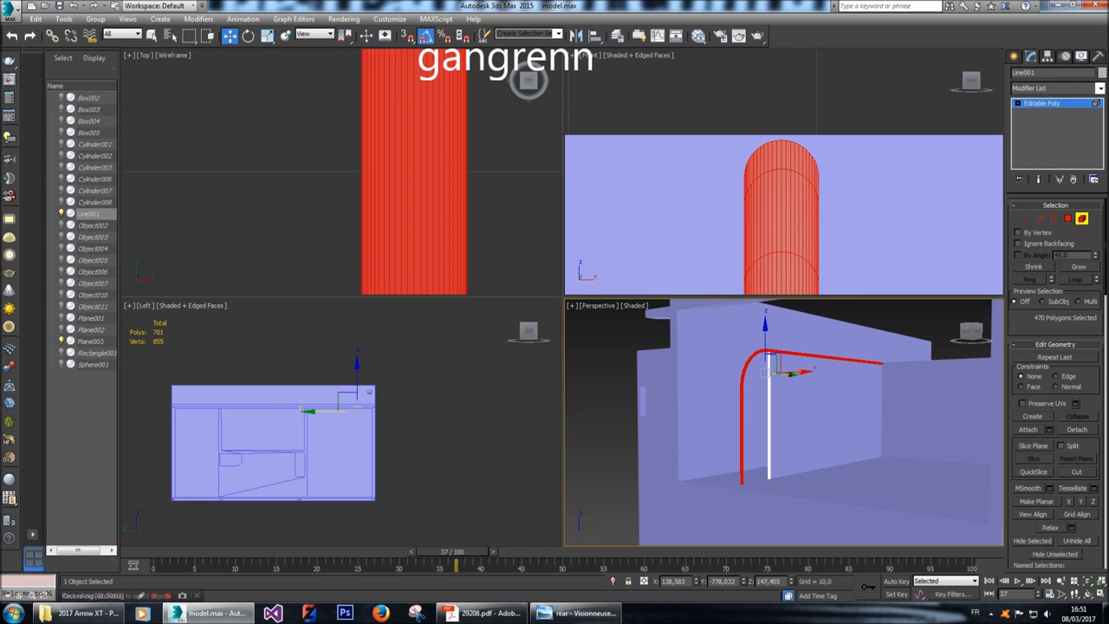
key("Delete")
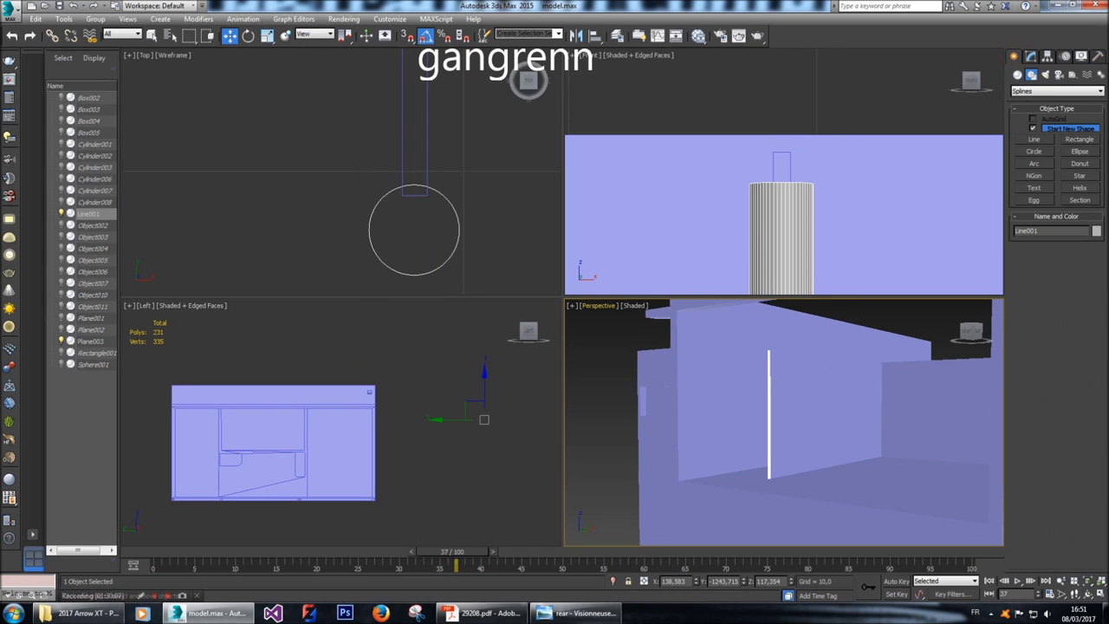
Draw a three-point L-shaped line, Line002, in the Left view.
left_click(1034, 139)
middle_click_drag(347, 433, 316, 438)
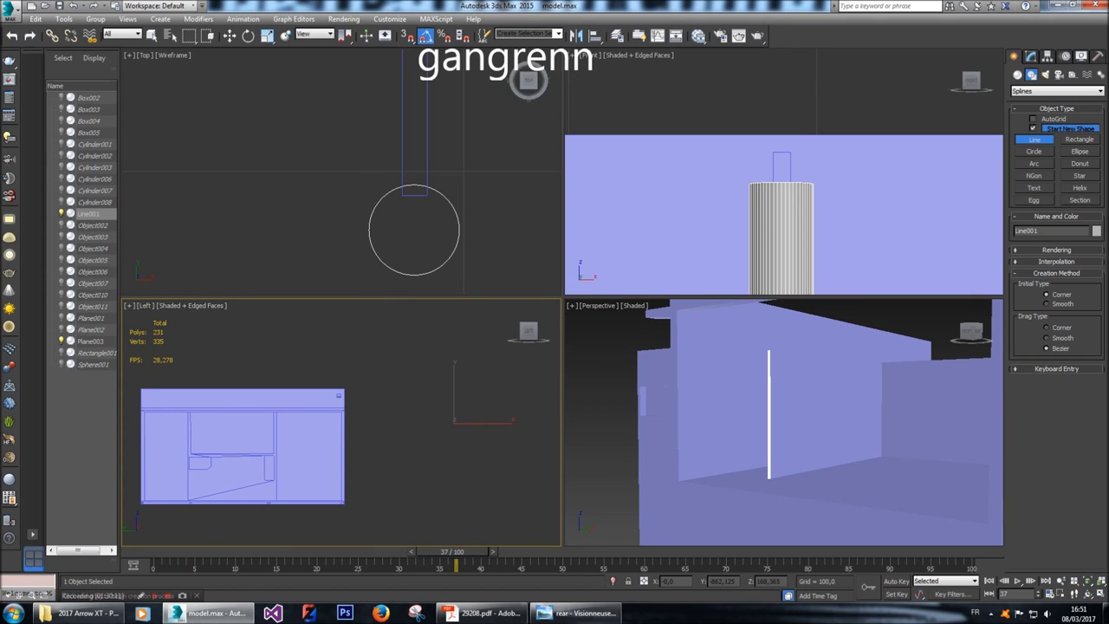
left_click(349, 409)
left_click(457, 409)
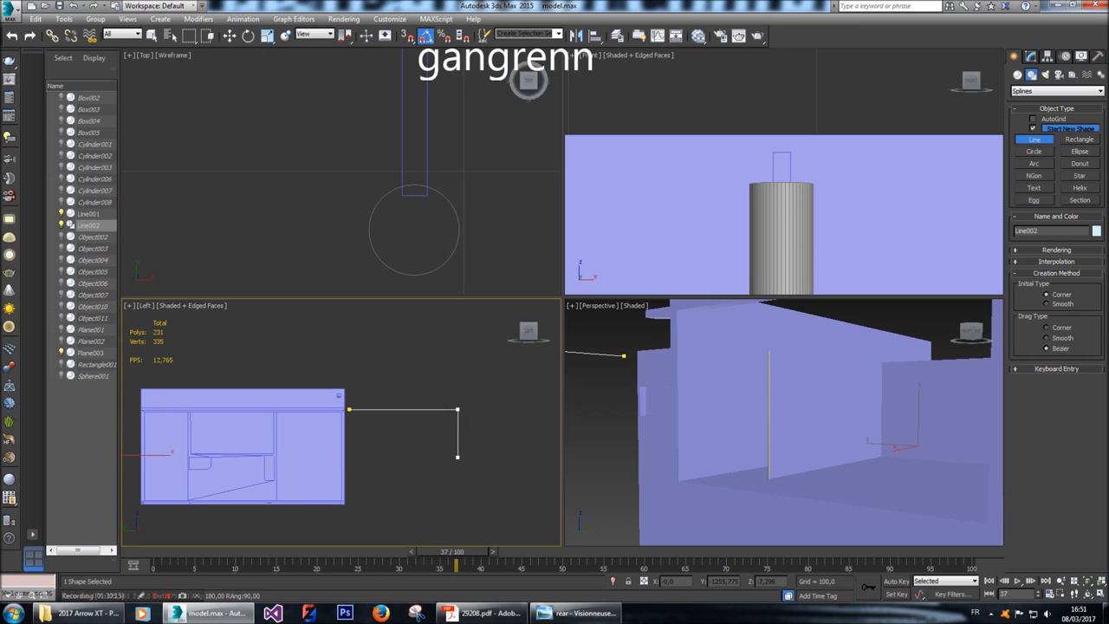
left_click(457, 451)
right_click(384, 439)
key("w")
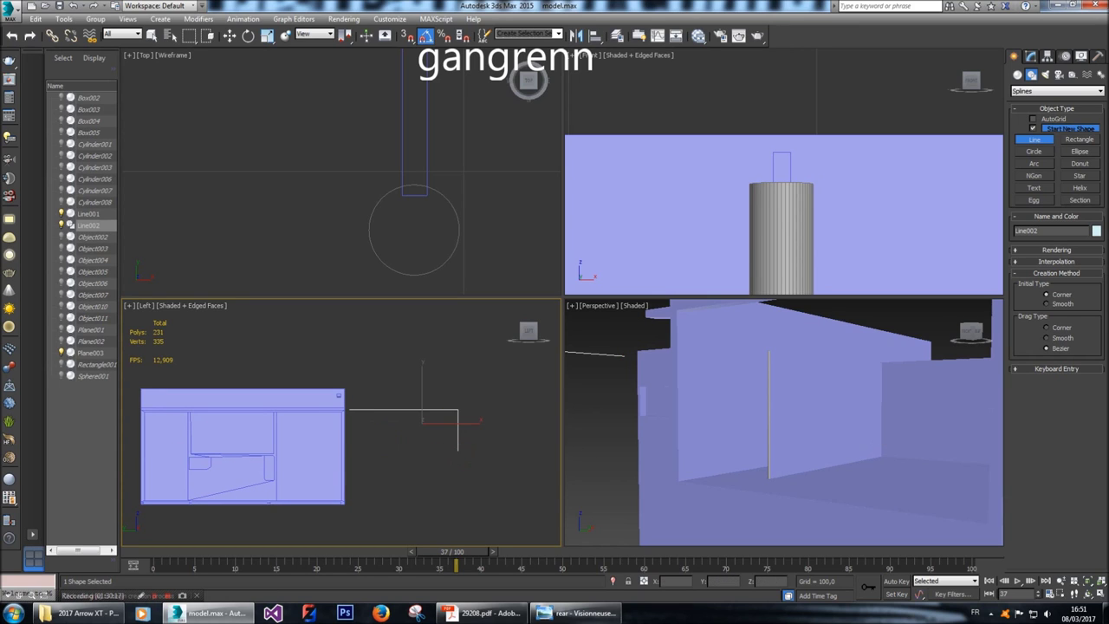
Move Line002 sideways and slightly up so it sits above the remaining post.
scroll(784, 174, "down", 6)
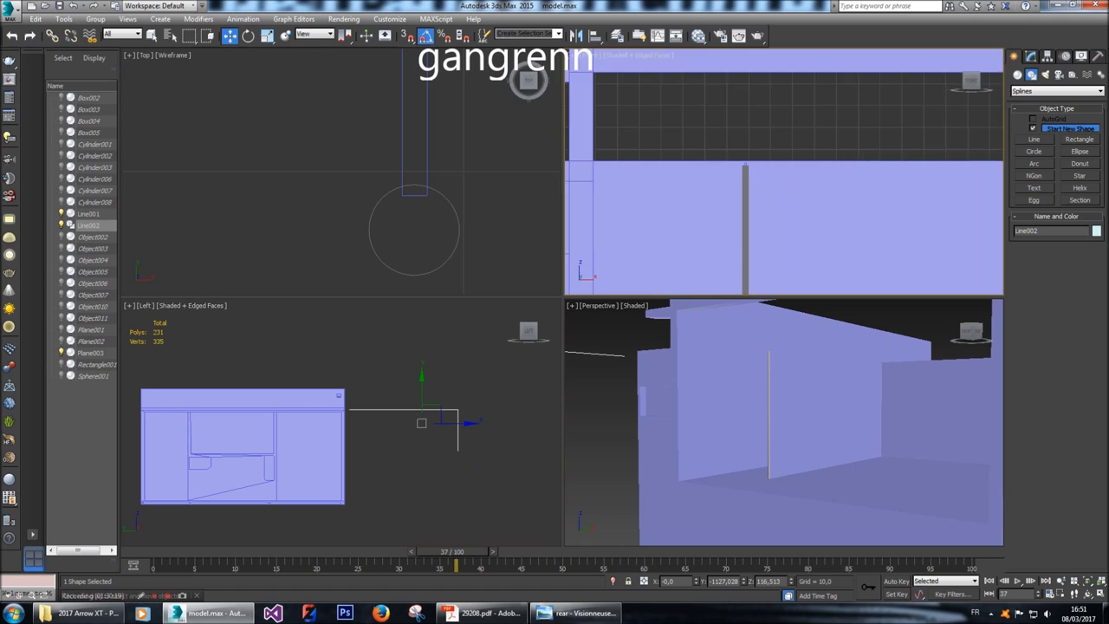
scroll(727, 210, "up", 3)
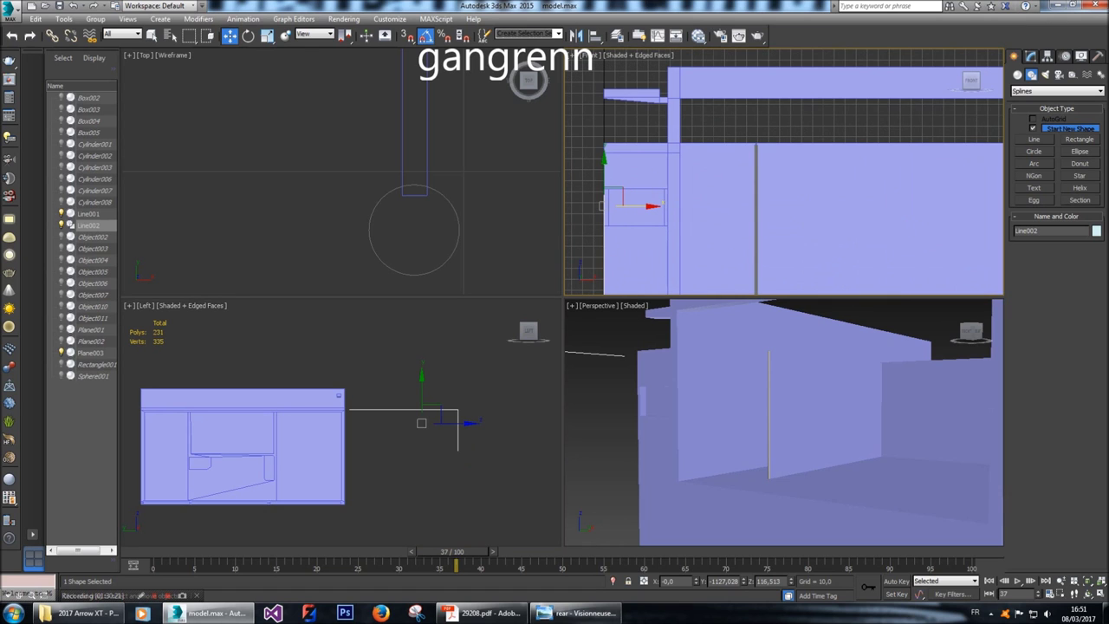
left_click_drag(651, 205, 803, 206)
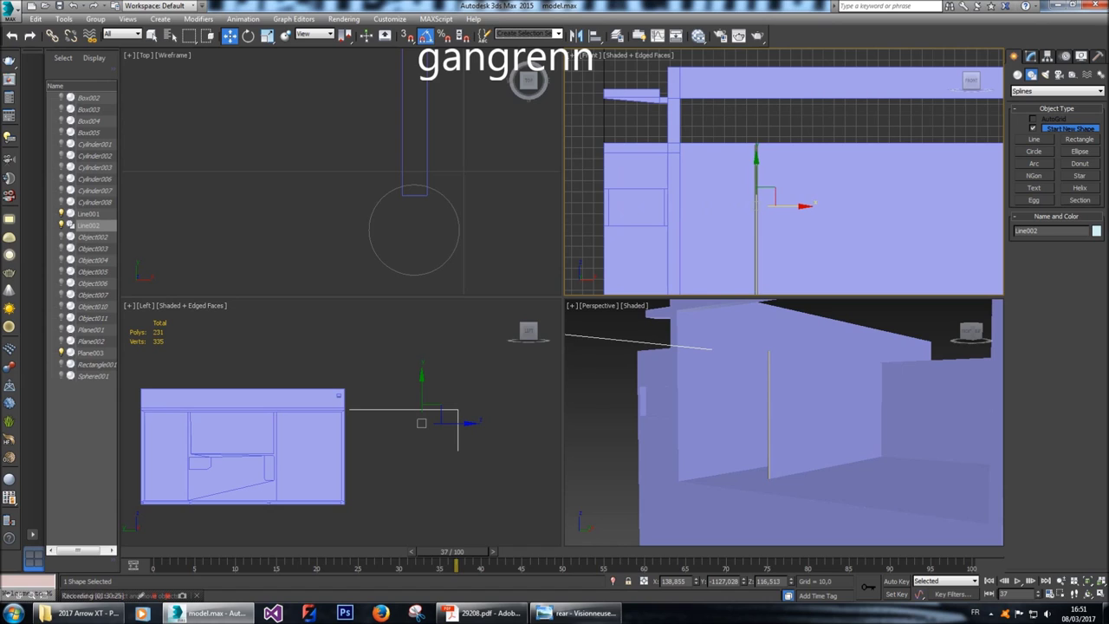
left_click_drag(755, 173, 756, 147)
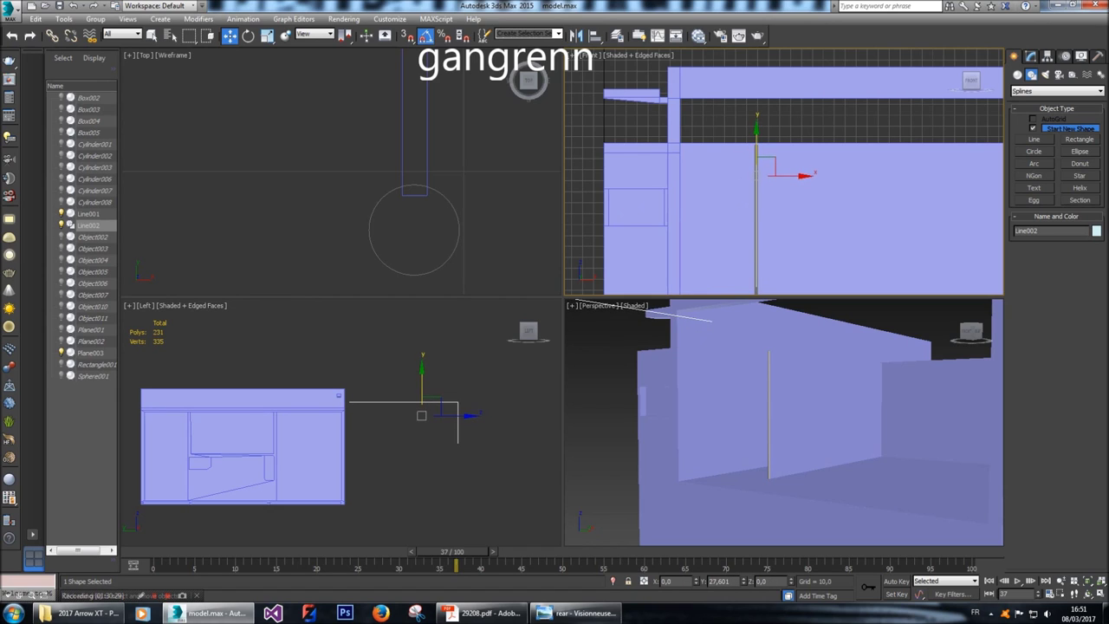
middle_click_drag(756, 148, 759, 79)
left_click(1031, 56)
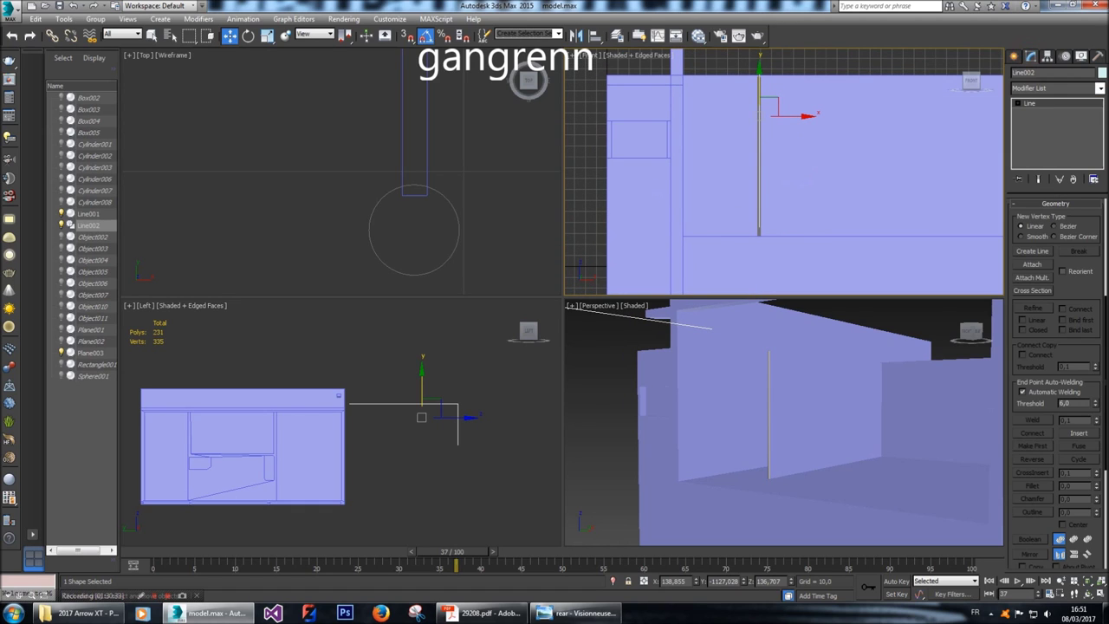
Lower one Line002 vertex and nudge its left end vertex along X.
scroll(1057, 381, "up", 5)
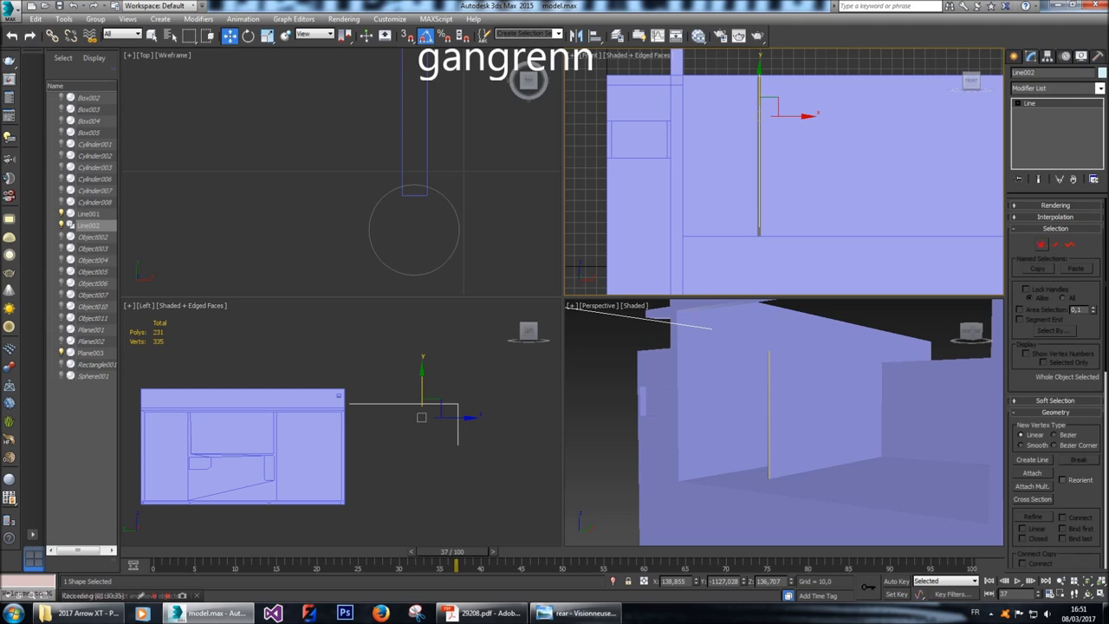
key("1")
left_click_drag(737, 198, 767, 239)
scroll(760, 230, "up", 6)
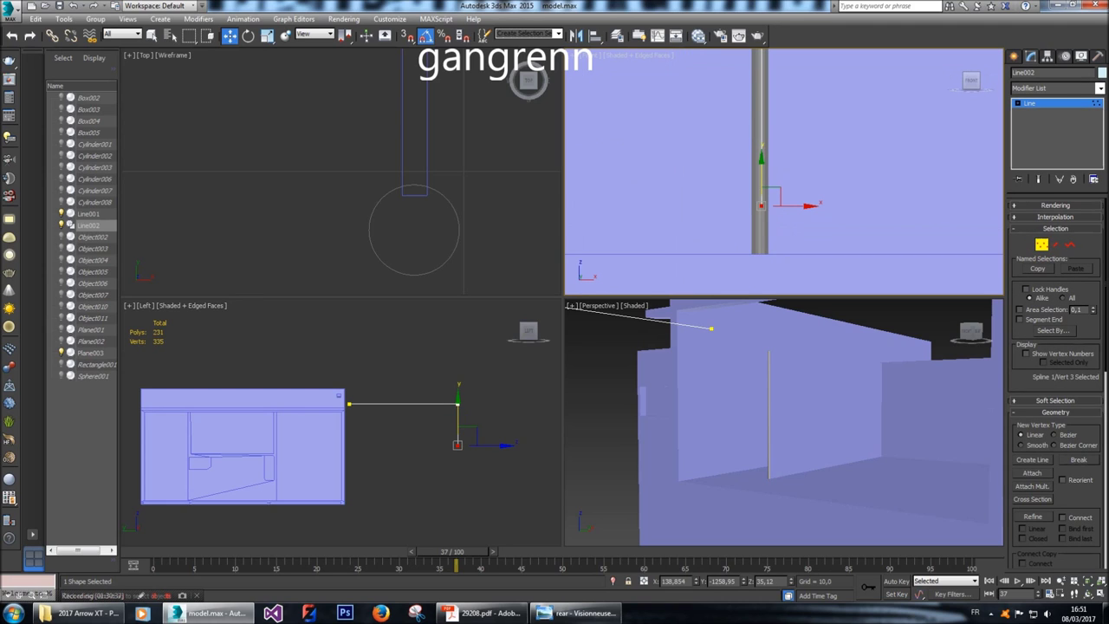
left_click_drag(761, 158, 761, 258)
scroll(761, 257, "down", 2)
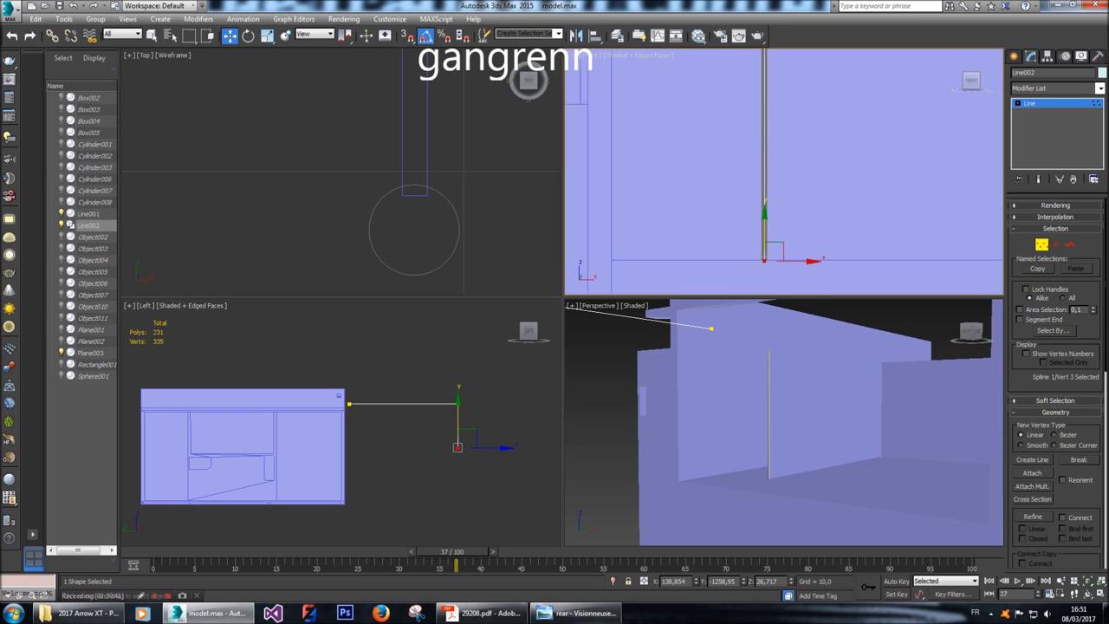
left_click(348, 404)
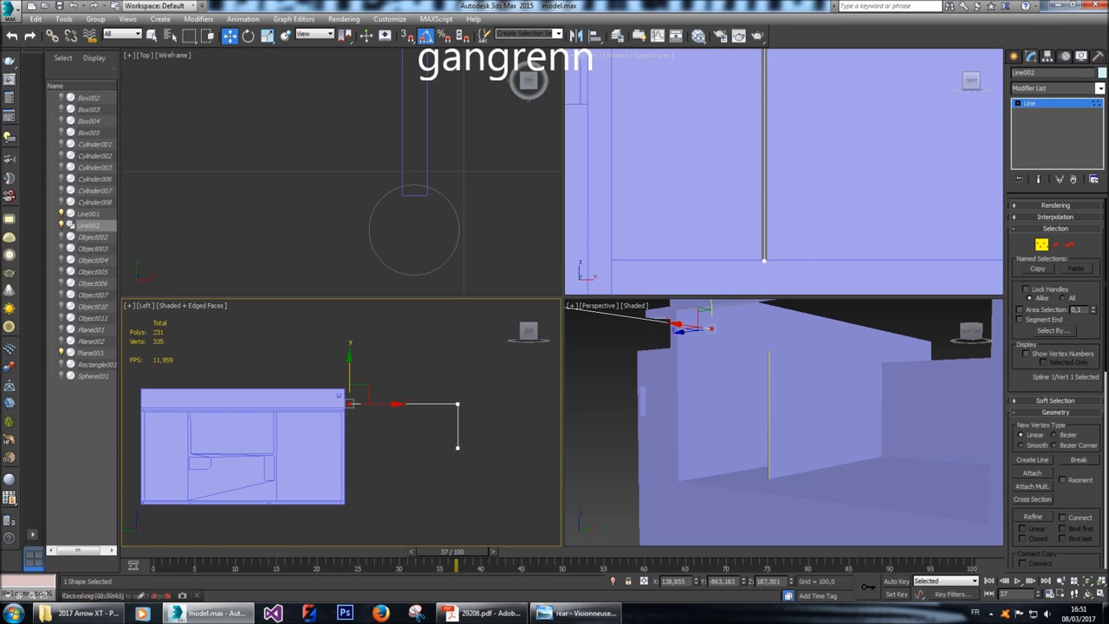
left_click_drag(396, 405, 393, 405)
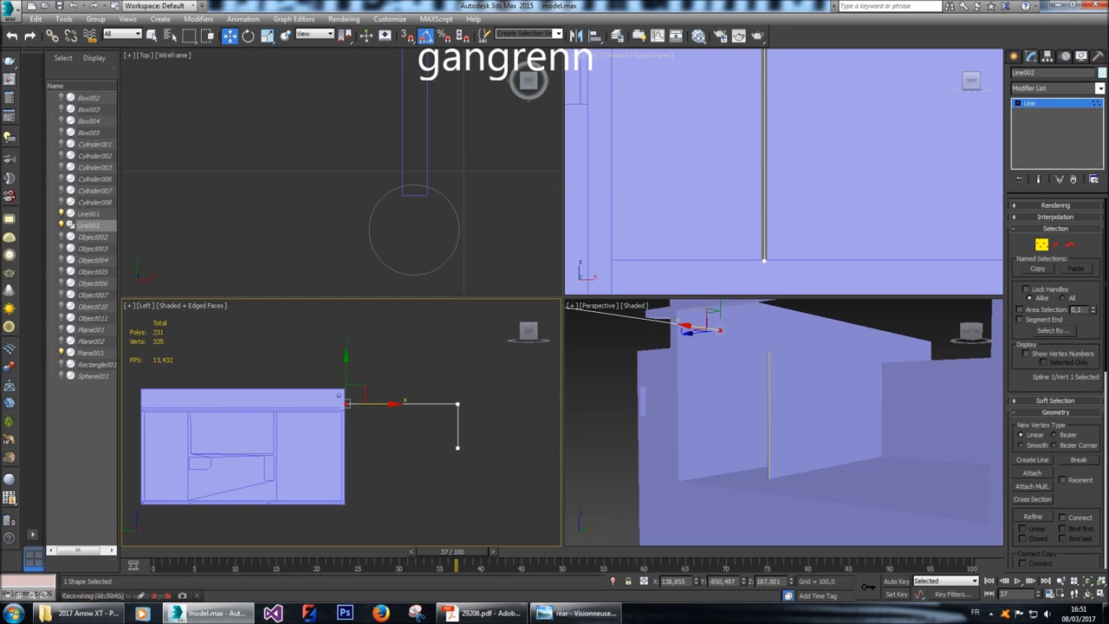
Shift the whole spline left toward the wall and drop its top vertices onto the wall's top edge.
key("3")
left_click(458, 425)
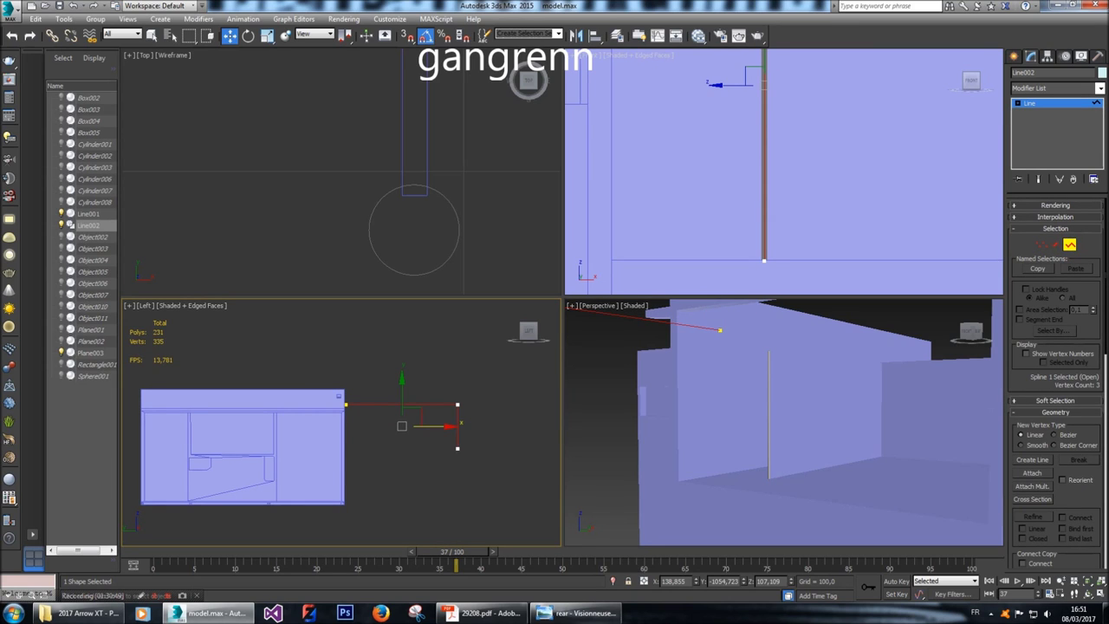
left_click_drag(449, 426, 332, 425)
key("1")
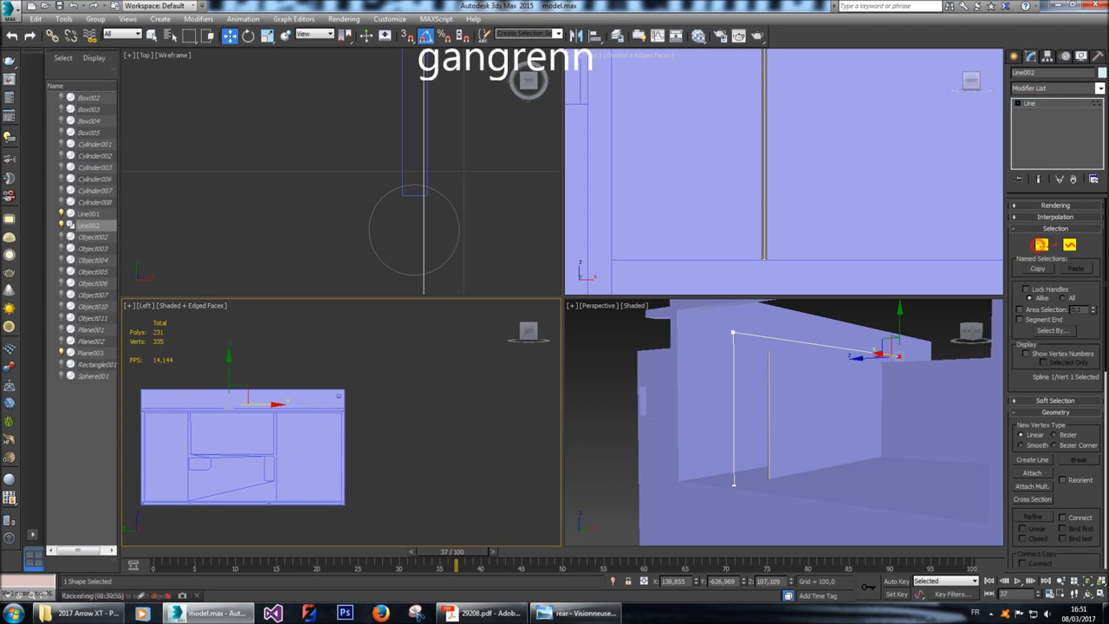
left_click_drag(397, 423, 397, 423)
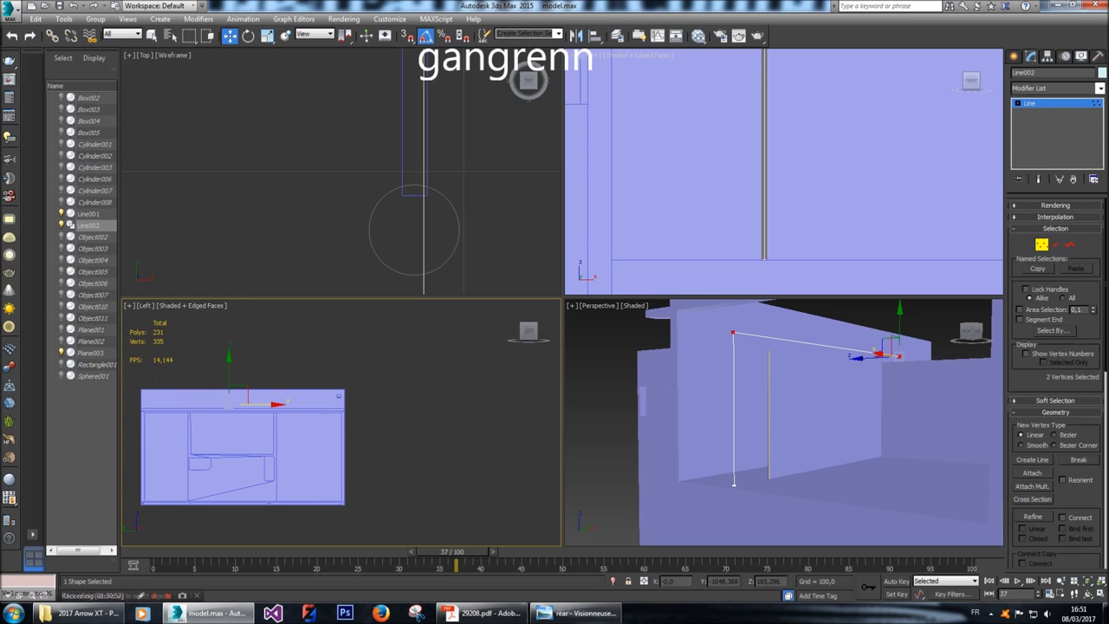
scroll(785, 171, "down", 5)
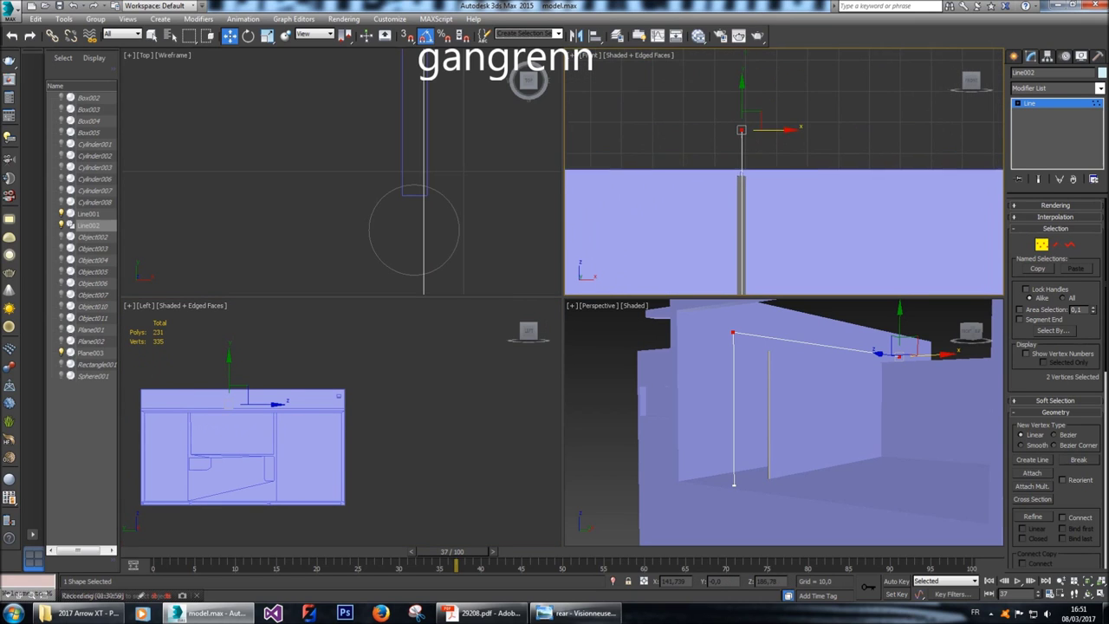
left_click_drag(739, 140, 739, 182)
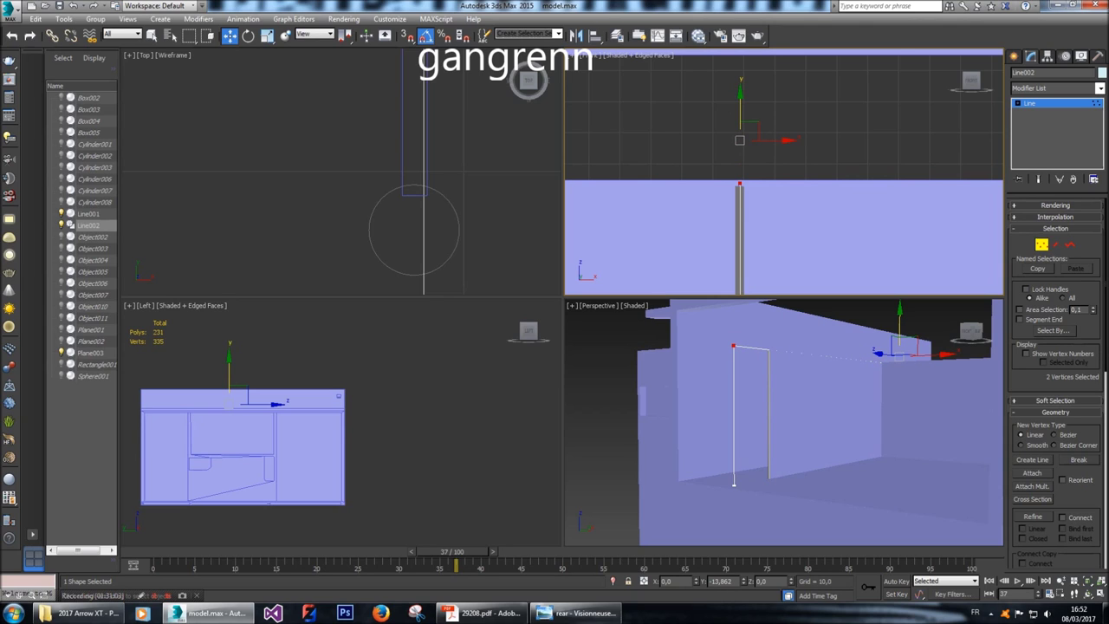
left_click_drag(739, 182, 739, 186)
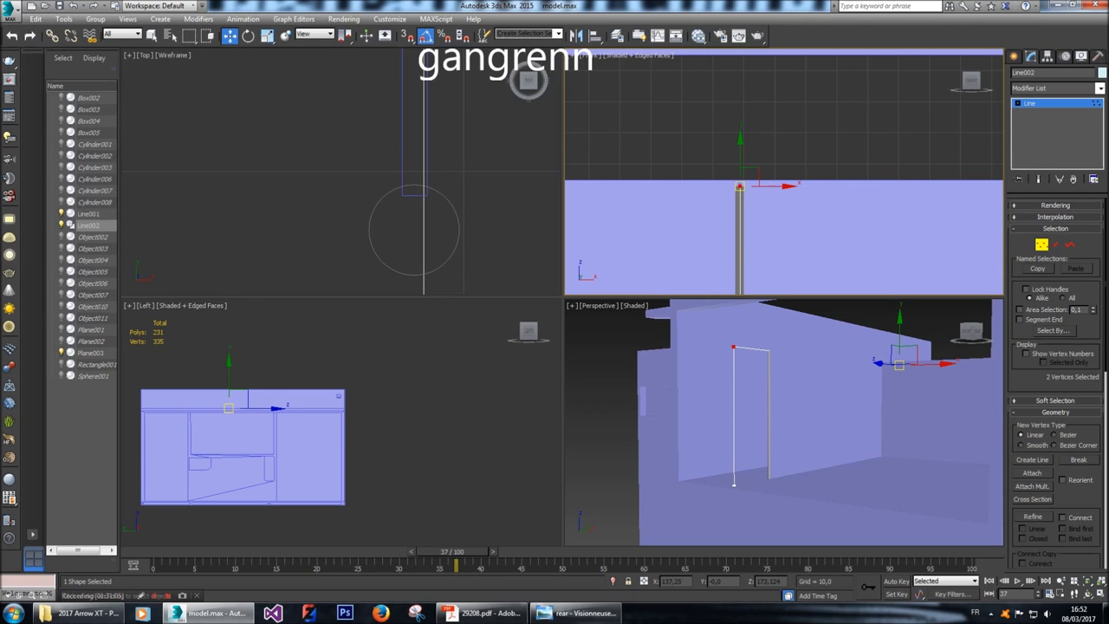
left_click(823, 502)
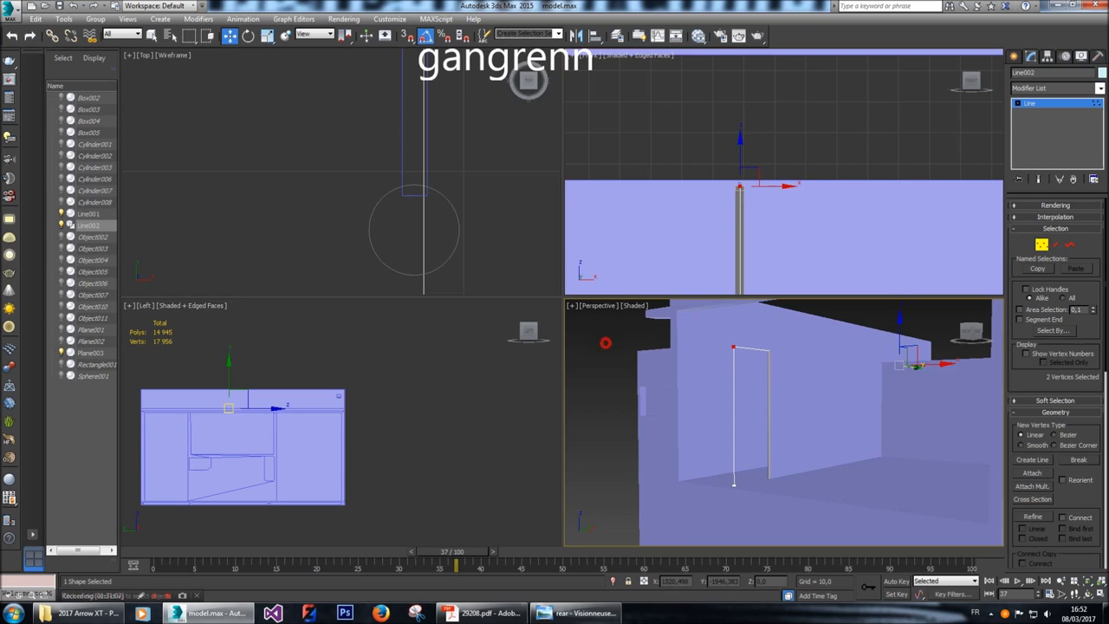
Select Line002's top corner vertex and bring up the quad menu beside it.
left_click(733, 348)
scroll(1073, 499, "down", 6)
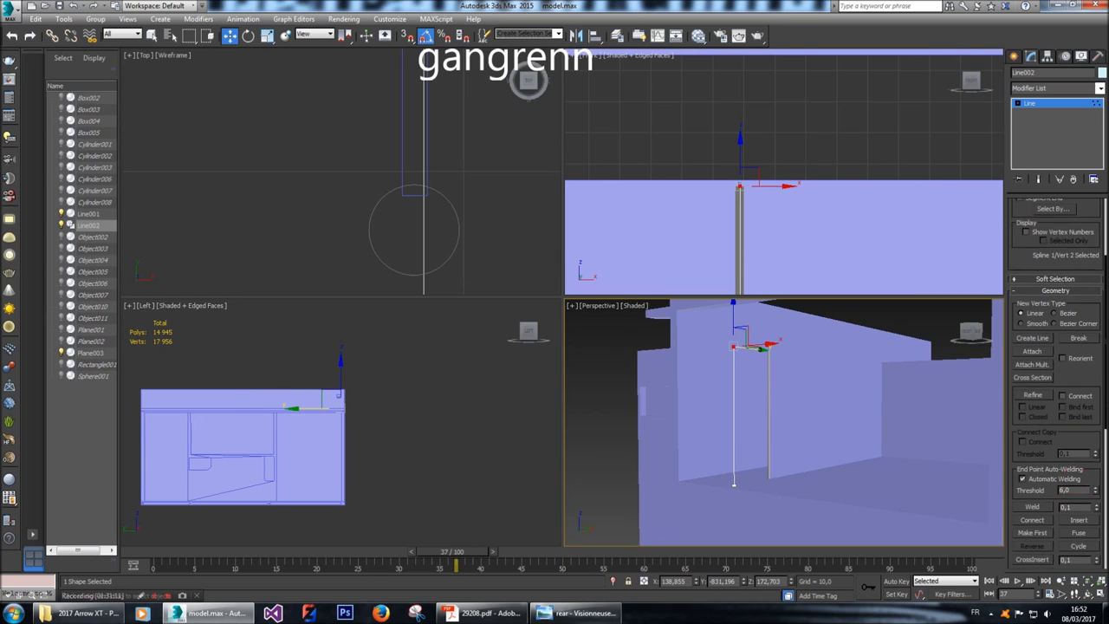
left_click(1038, 486)
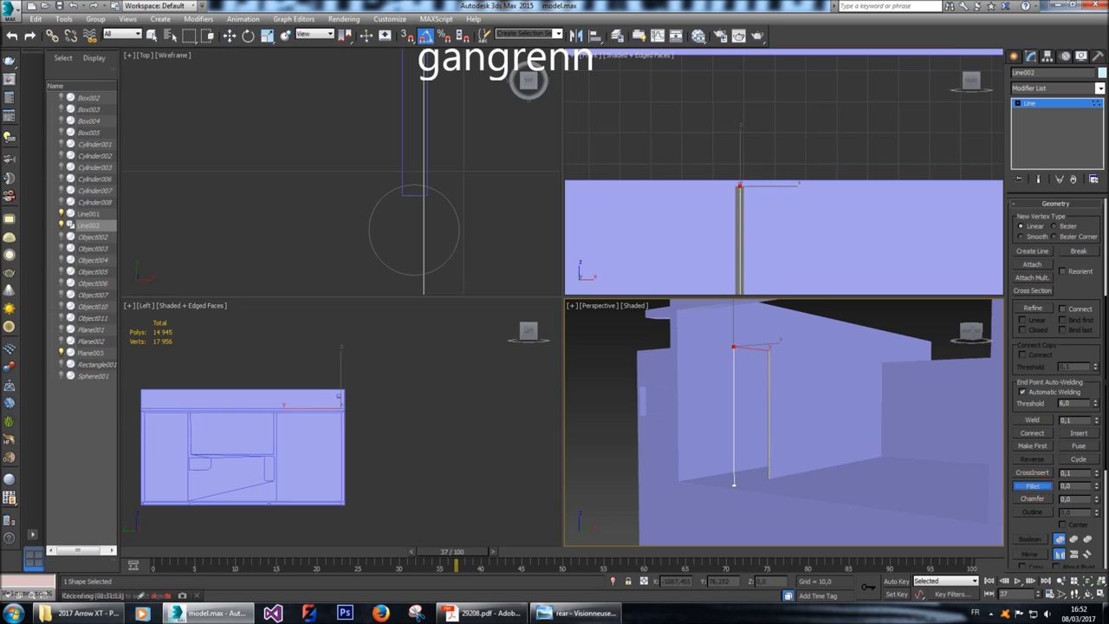
scroll(767, 364, "up", 4)
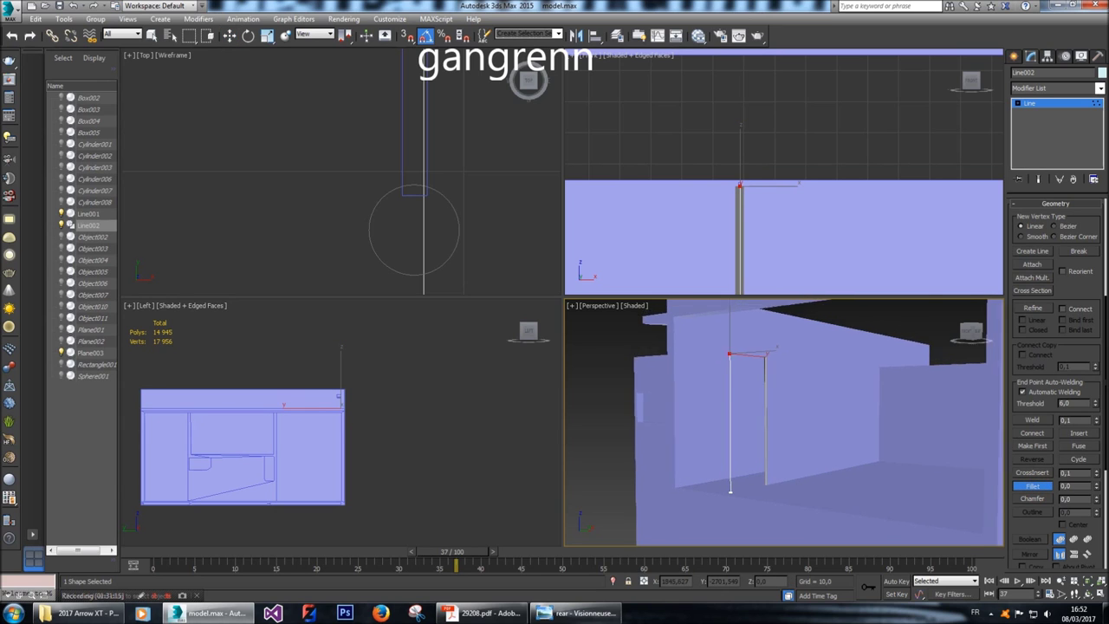
scroll(719, 370, "up", 3)
right_click(735, 350)
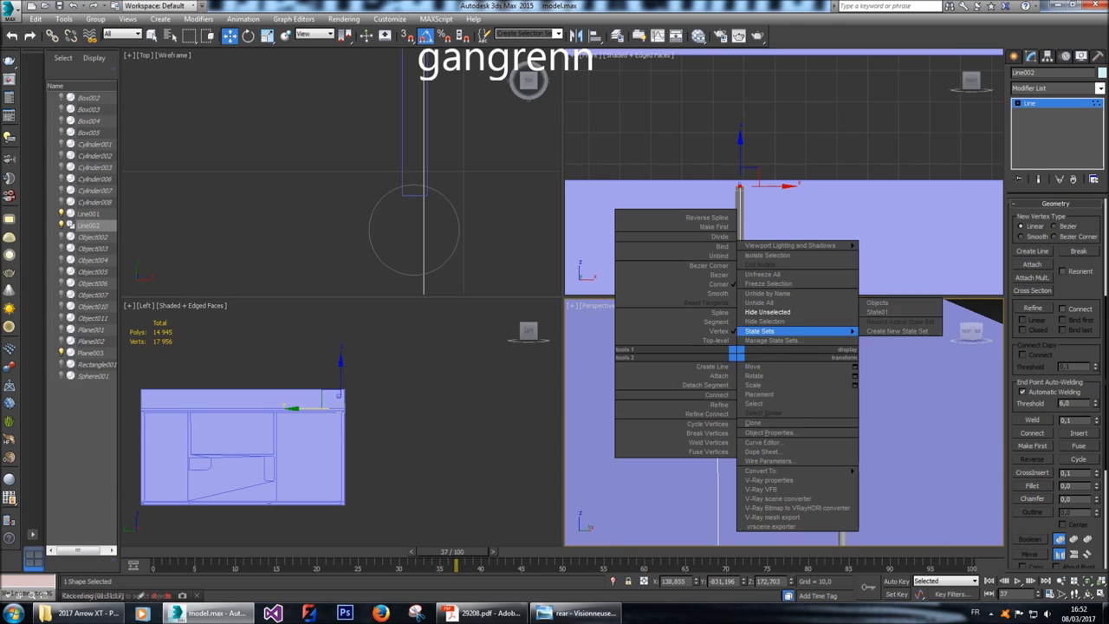
Hide unselected objects and try filleting Line002's corner vertex.
left_click(798, 329)
key("[")
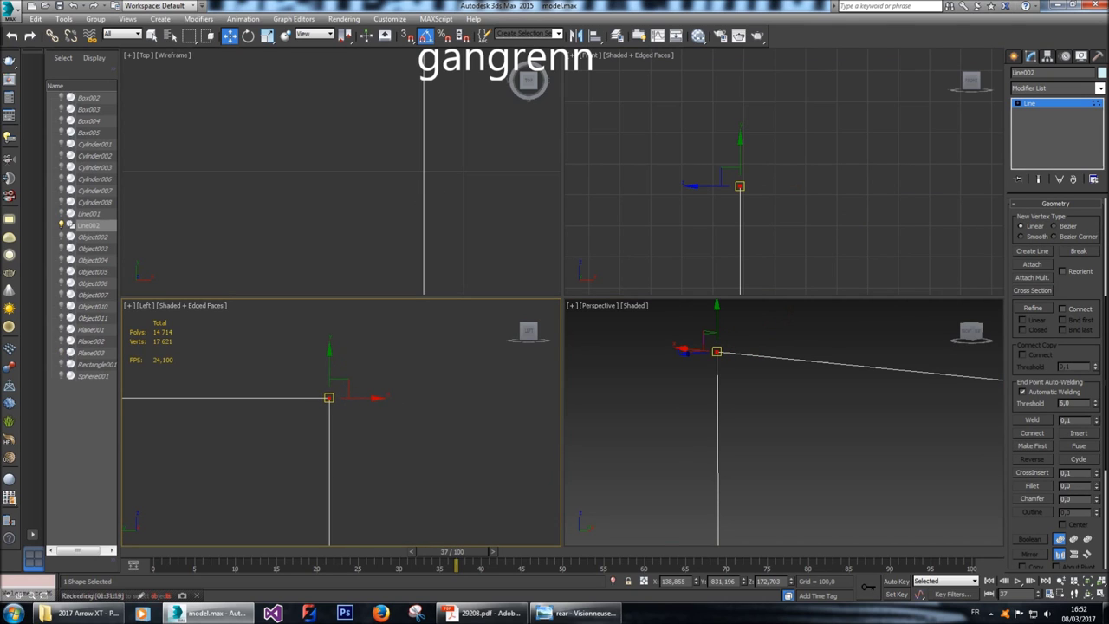
left_click(1032, 485)
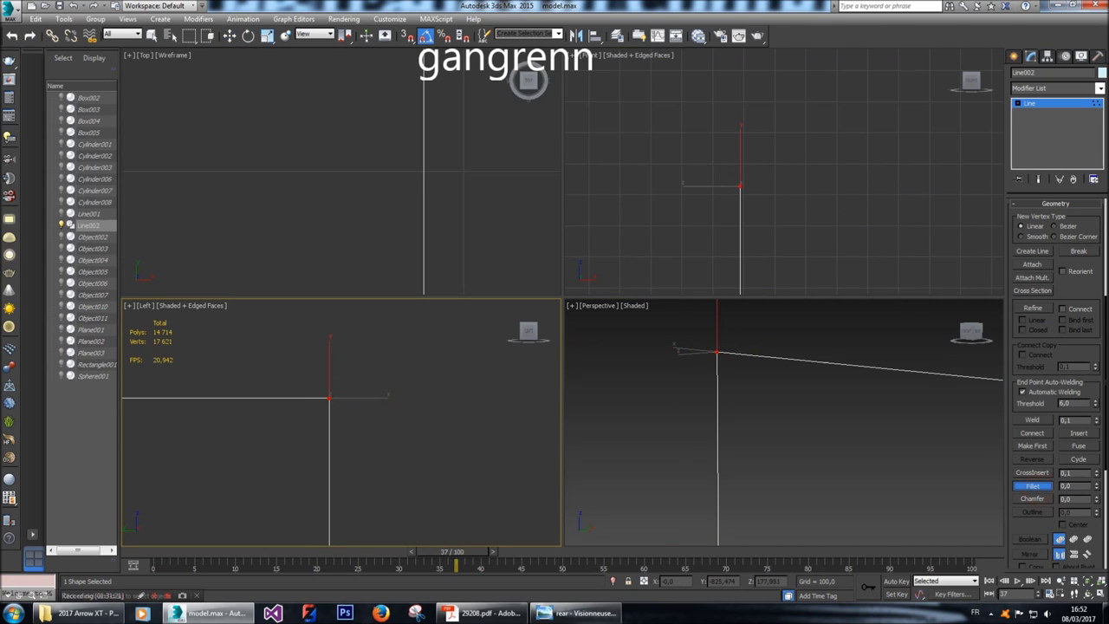
left_click_drag(329, 398, 329, 347)
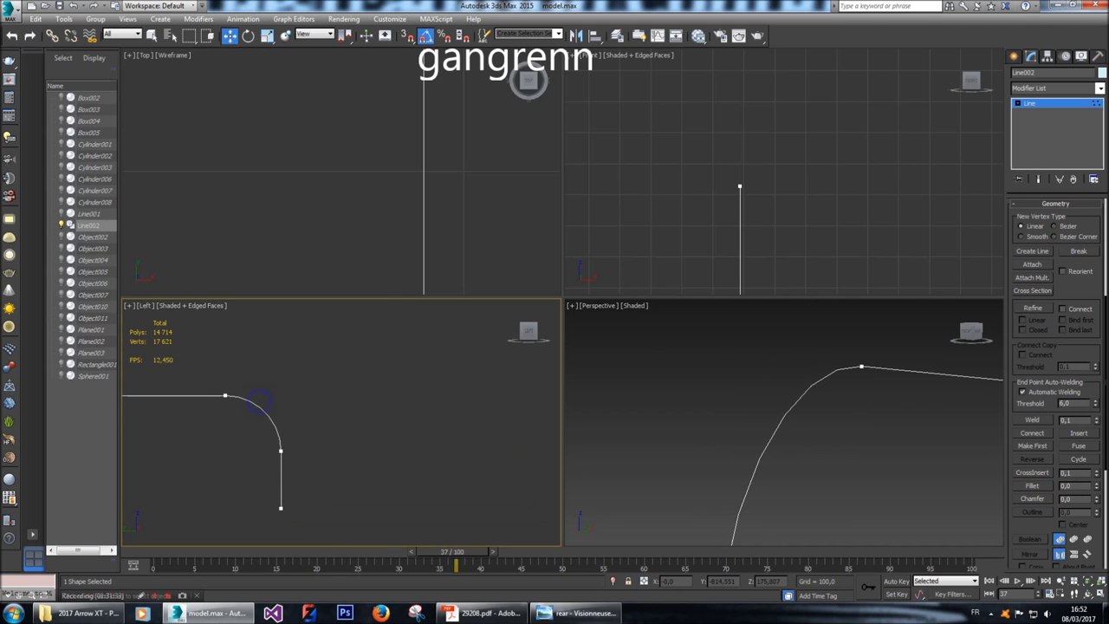
Unhide all objects, then isolate Line002 with Alt+Q.
right_click(263, 392)
left_click(295, 336)
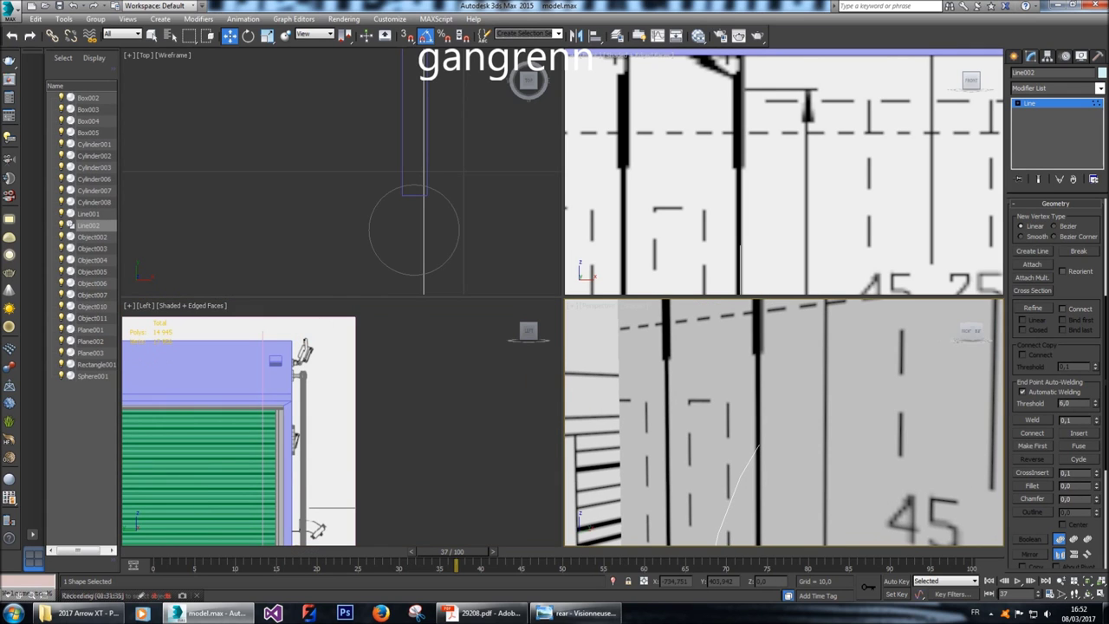
left_click(970, 332)
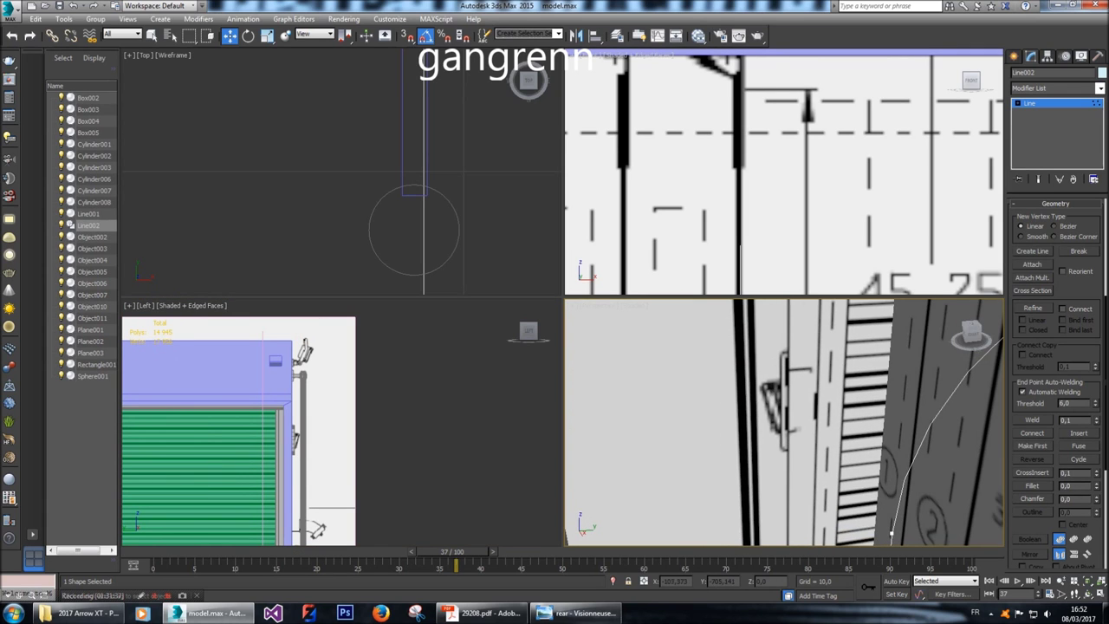
scroll(723, 308, "up", 5)
middle_click_drag(723, 308, 728, 347)
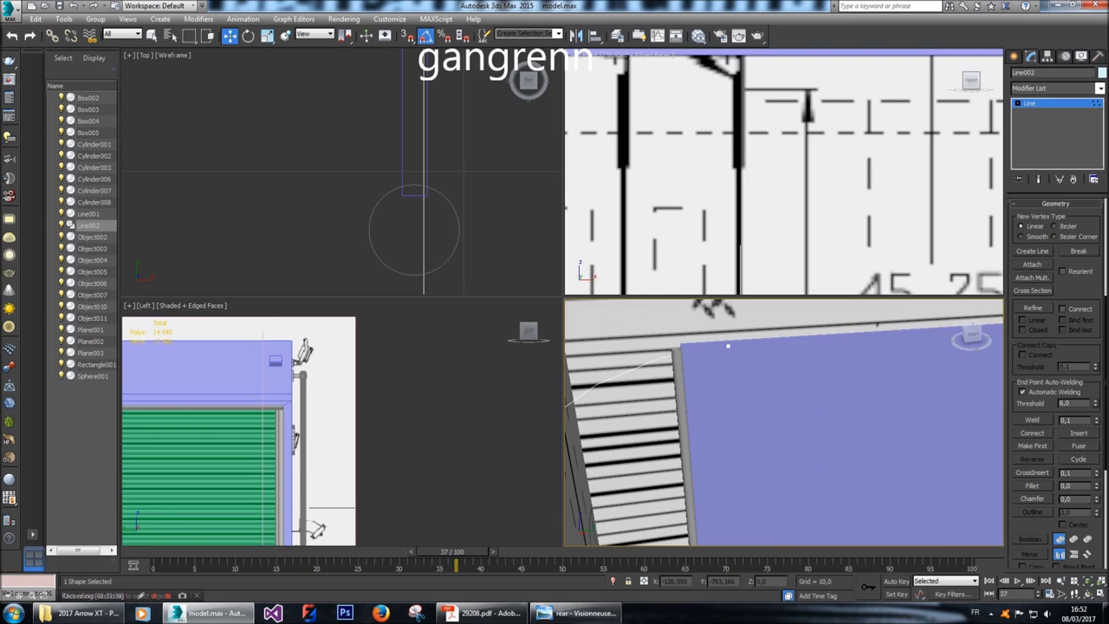
key("alt+q")
right_click(328, 403)
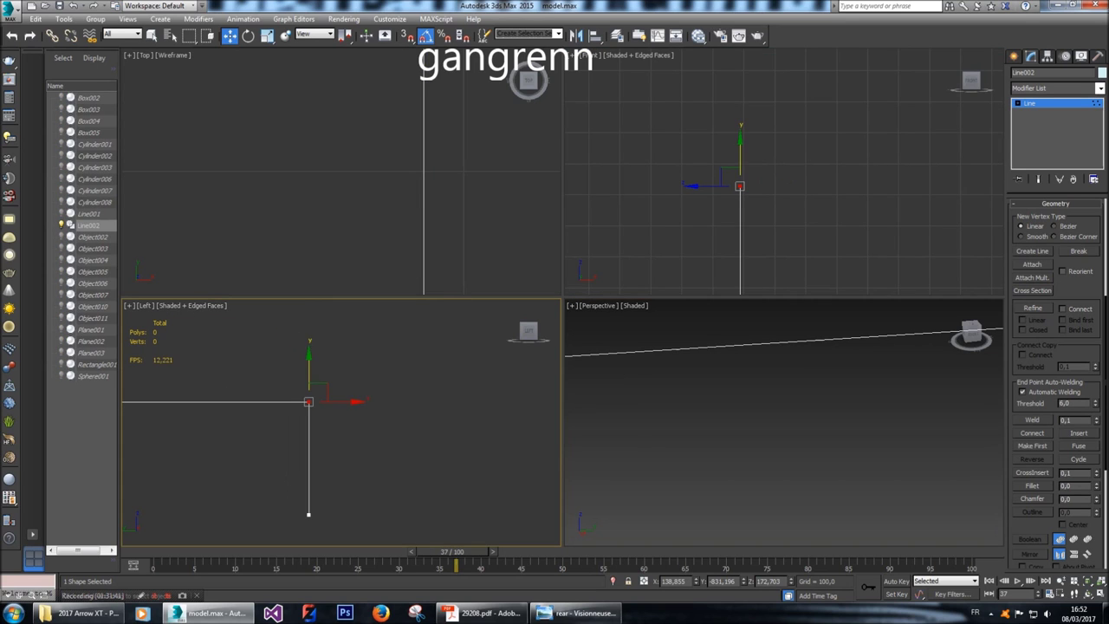
End isolation and isolate Plane003, Line001 and Line002 together.
right_click(328, 403)
left_click(365, 353)
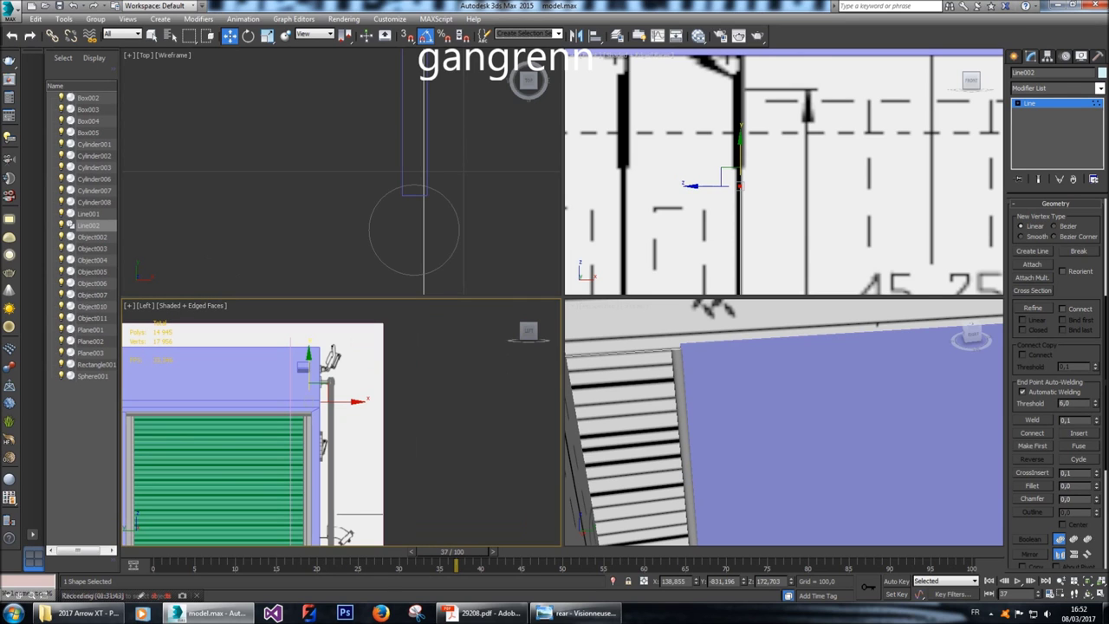
left_click(1020, 56)
left_click(725, 371, "ctrl")
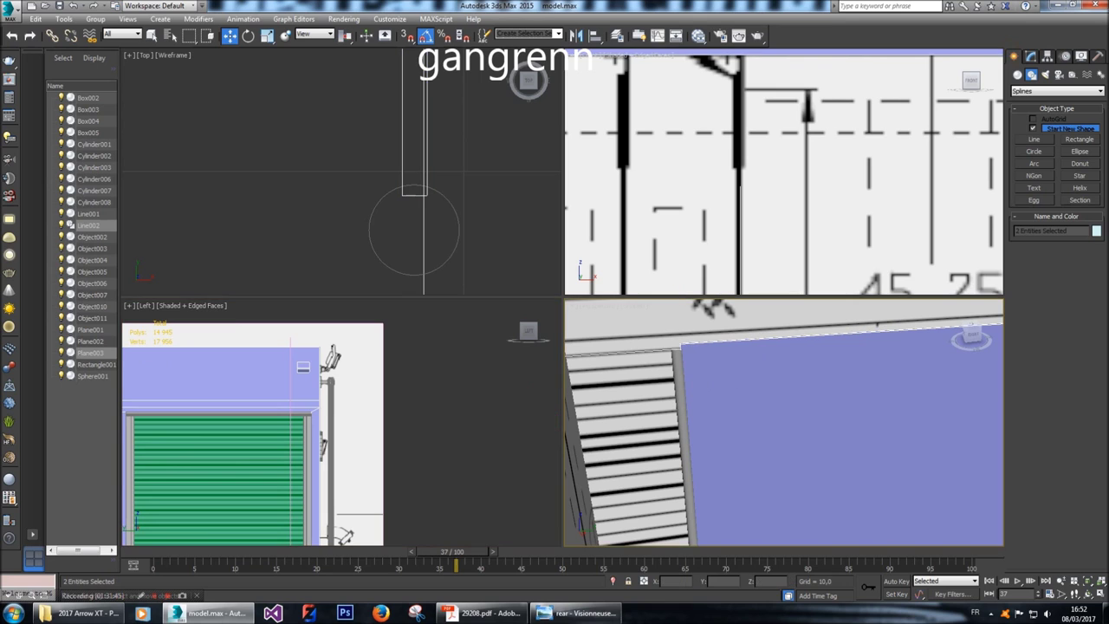
left_click(680, 379, "ctrl")
right_click(680, 380)
left_click(719, 332)
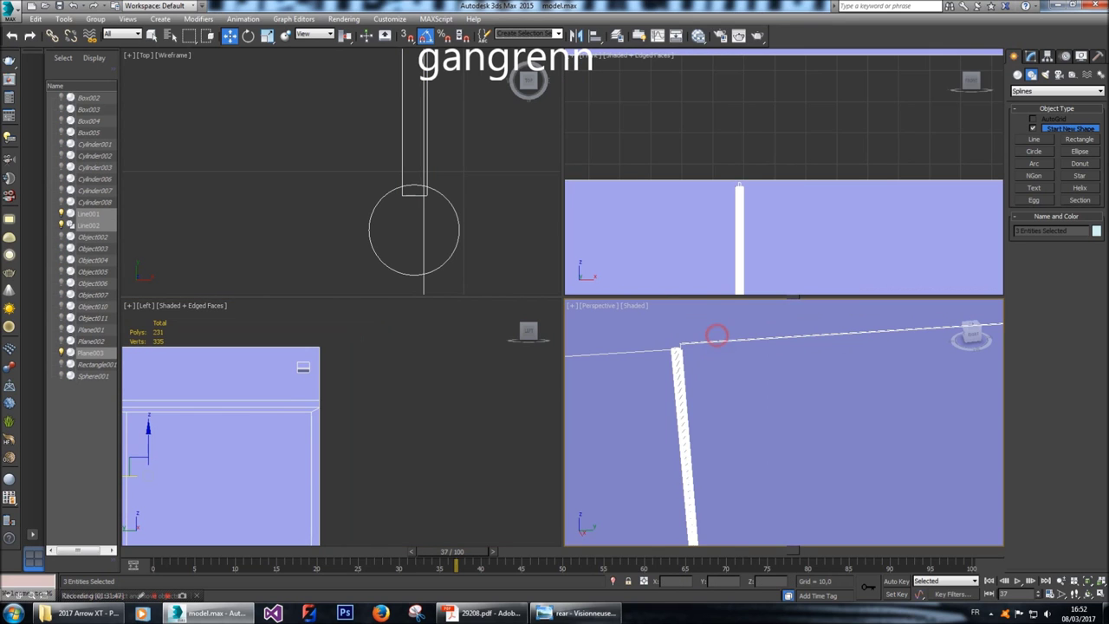
Select Line002 and show its line settings in the Modify panel.
left_click(647, 352)
scroll(647, 353, "up", 6)
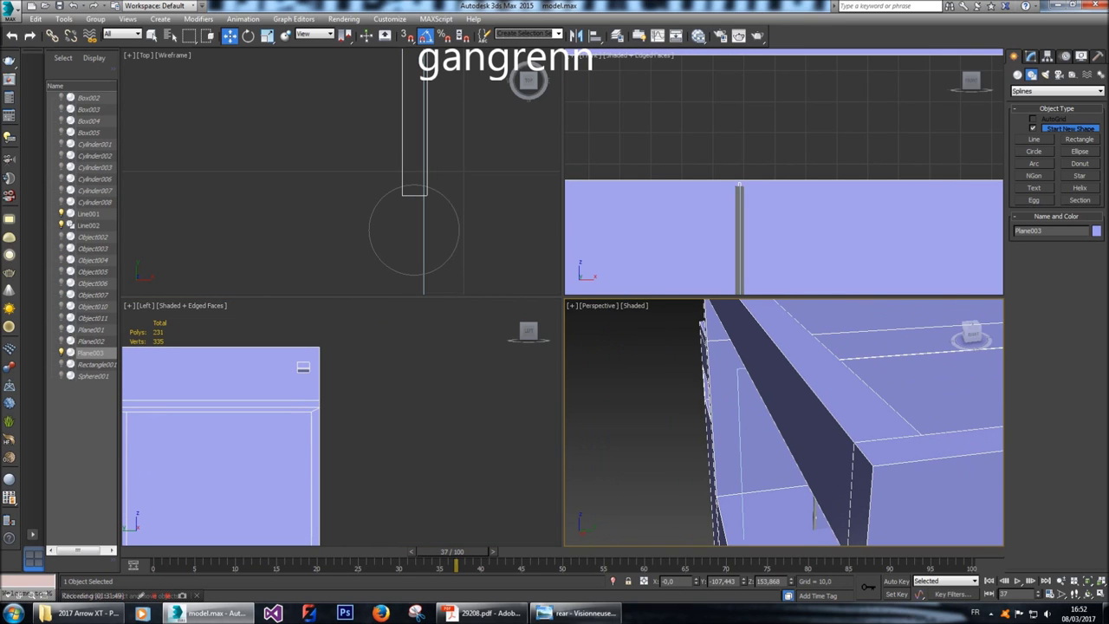
left_click(738, 404)
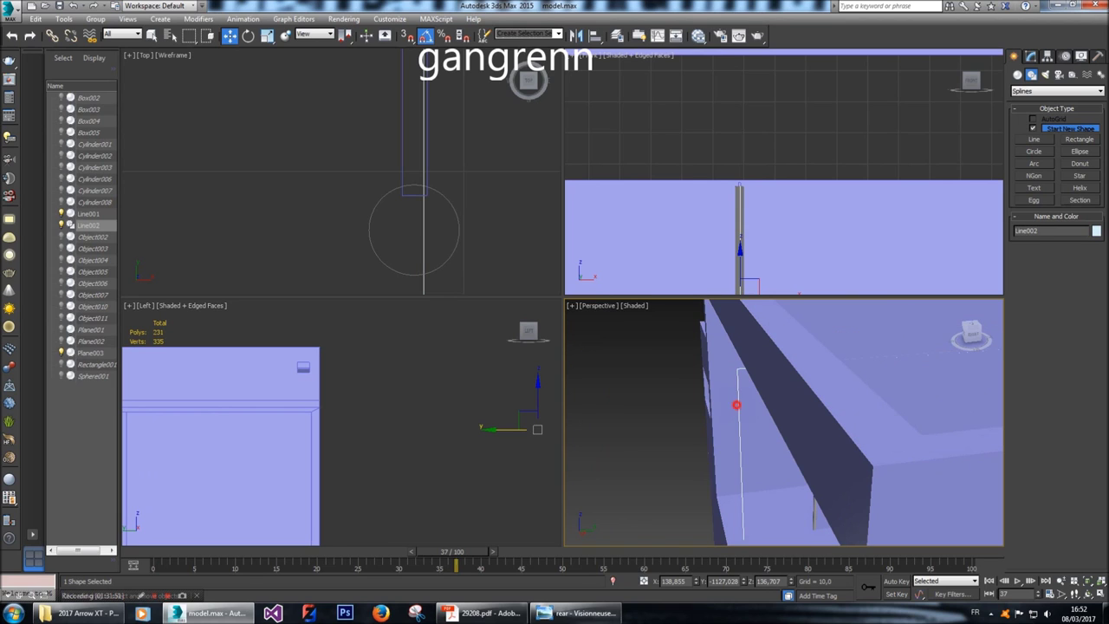
left_click(1031, 57)
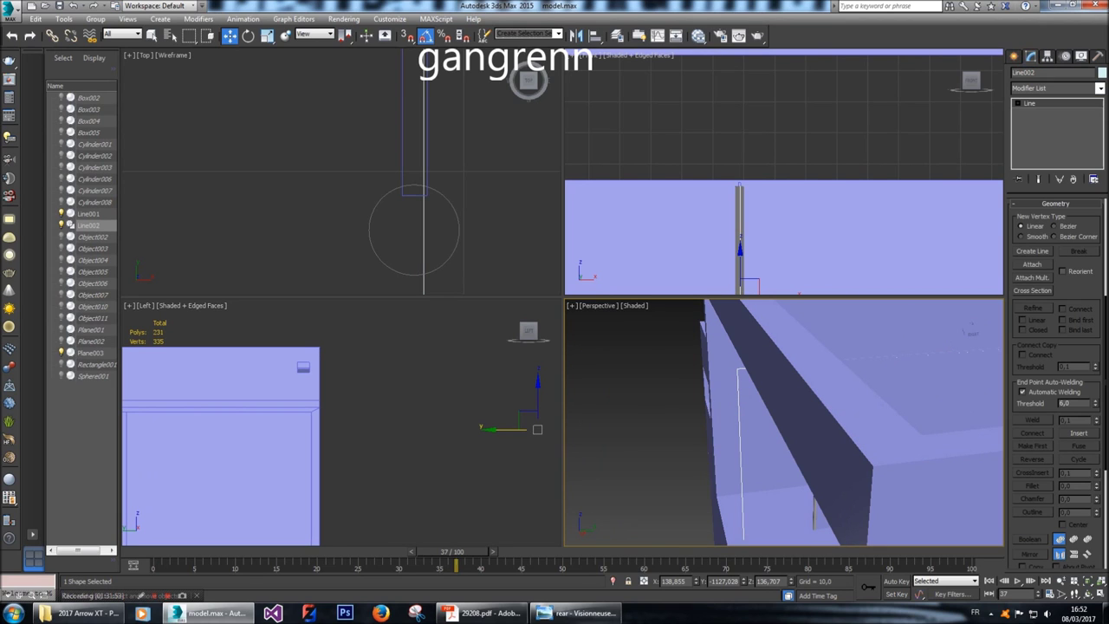
left_click_drag(1073, 295, 1073, 78)
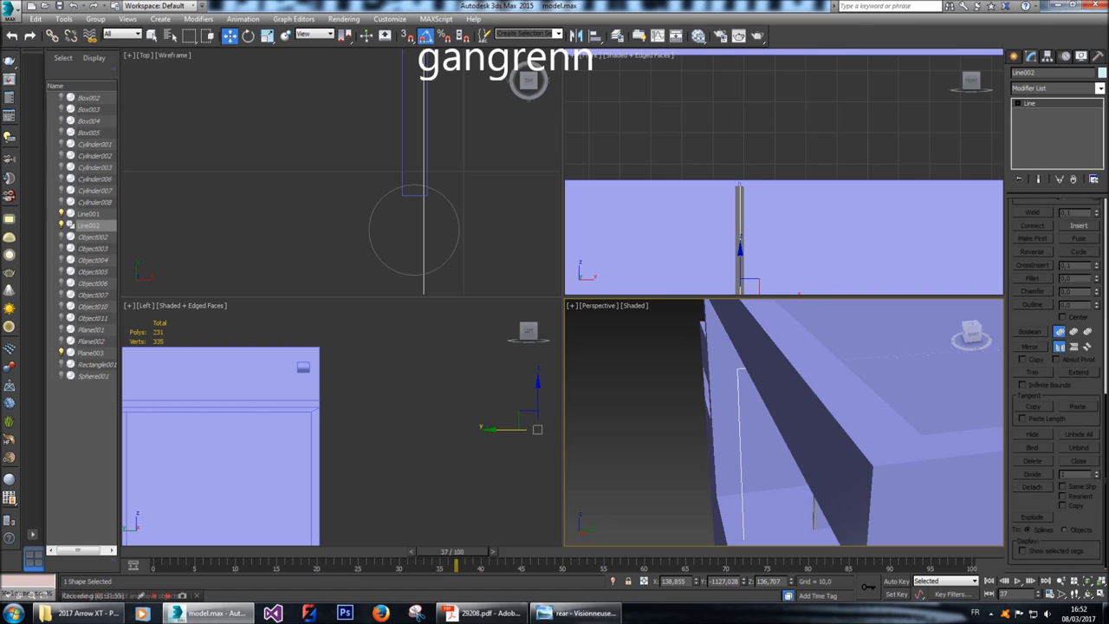
scroll(1055, 381, "up", 5)
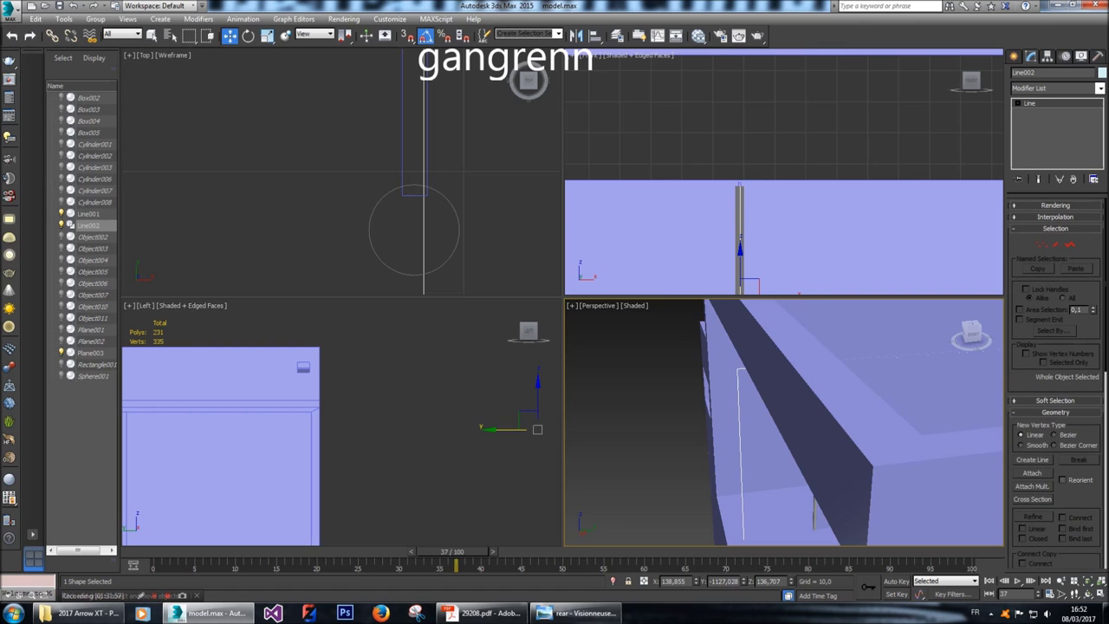
Fillet Line002's corner vertex into a smooth curved bend.
left_click(1041, 244)
scroll(1030, 381, "down", 2)
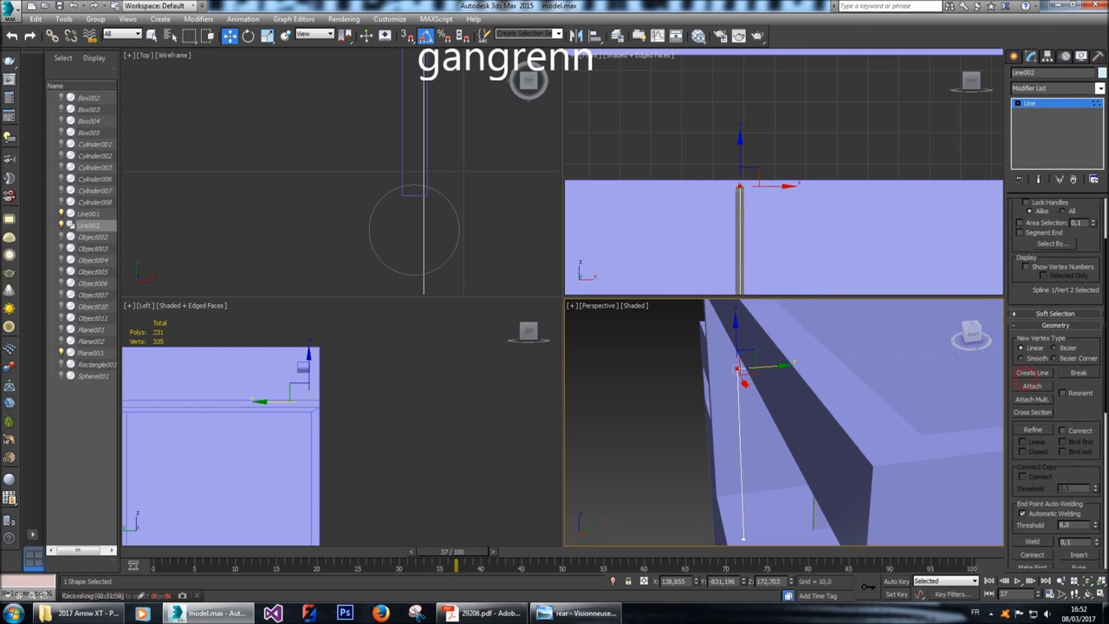
scroll(1029, 381, "down", 3)
left_click(1032, 485)
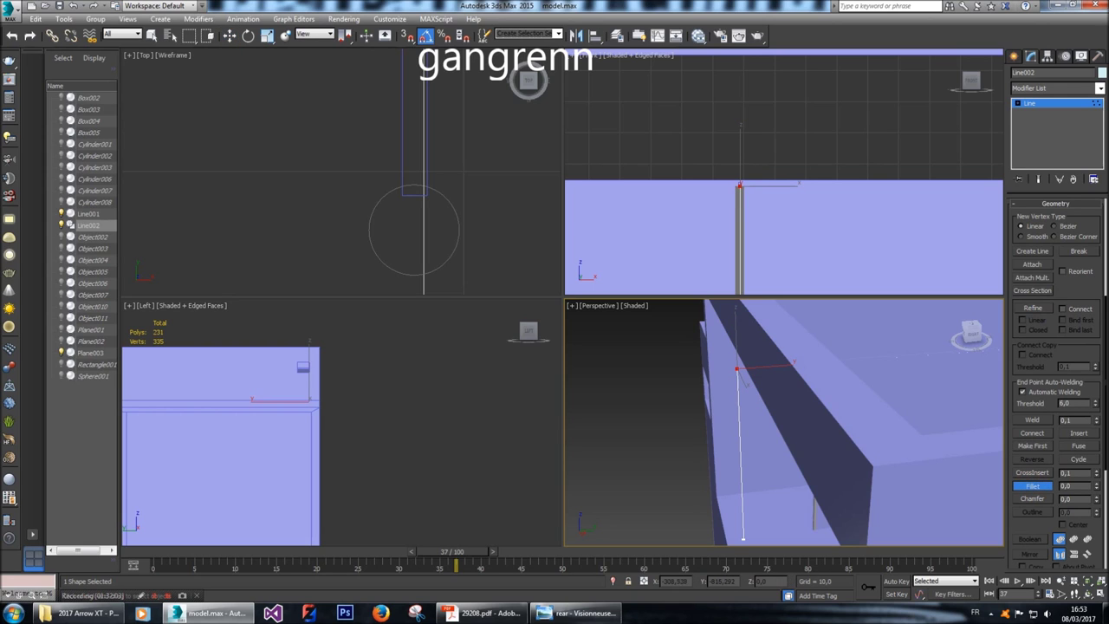
left_click_drag(971, 335, 950, 335)
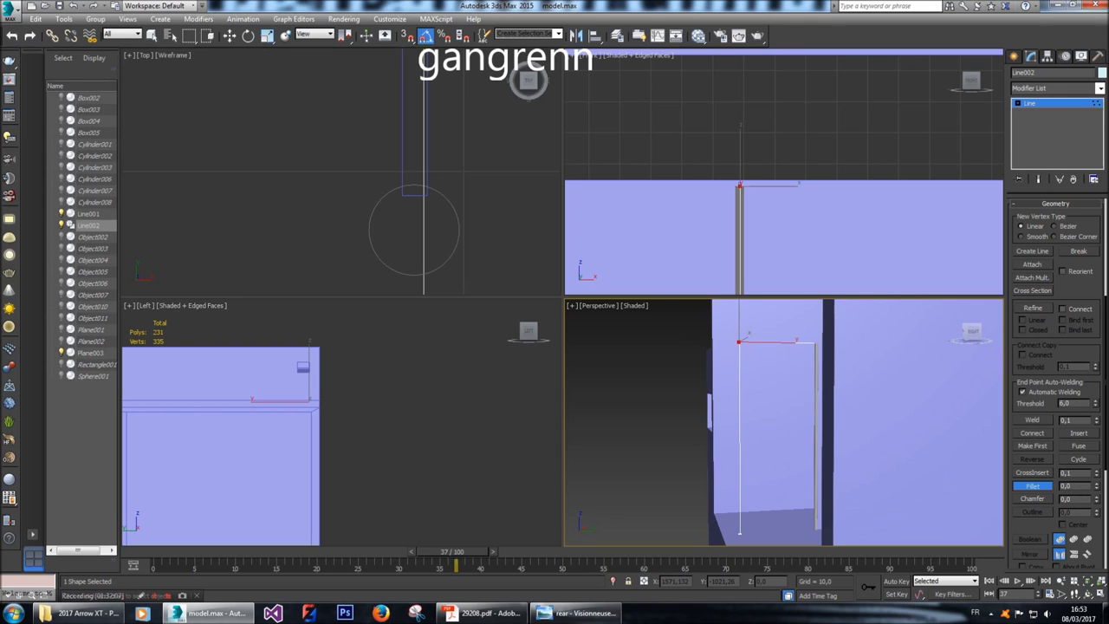
left_click_drag(739, 344, 738, 417)
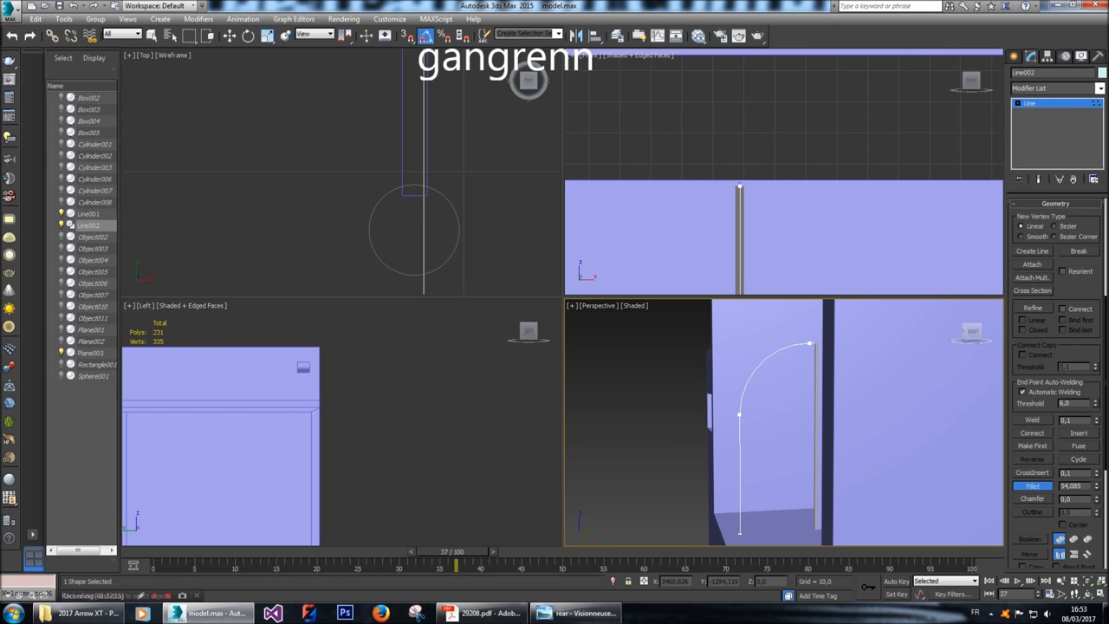
right_click(864, 441)
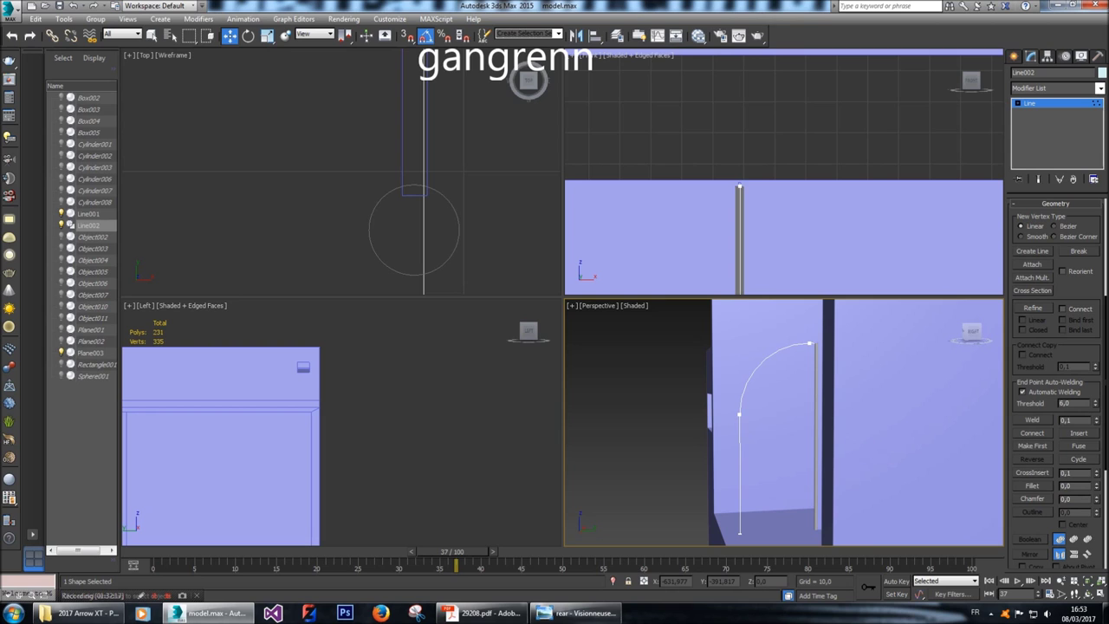
Select the line's top end vertex, briefly test Chamfer, then cancel it.
scroll(1027, 524, "down", 5)
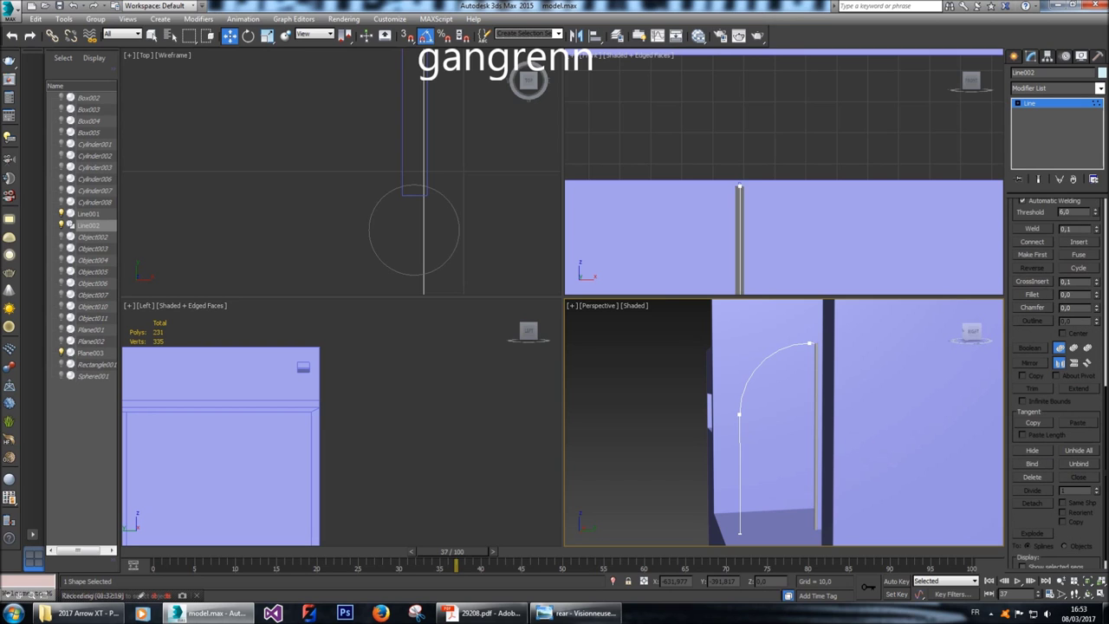
scroll(1056, 346, "up", 2)
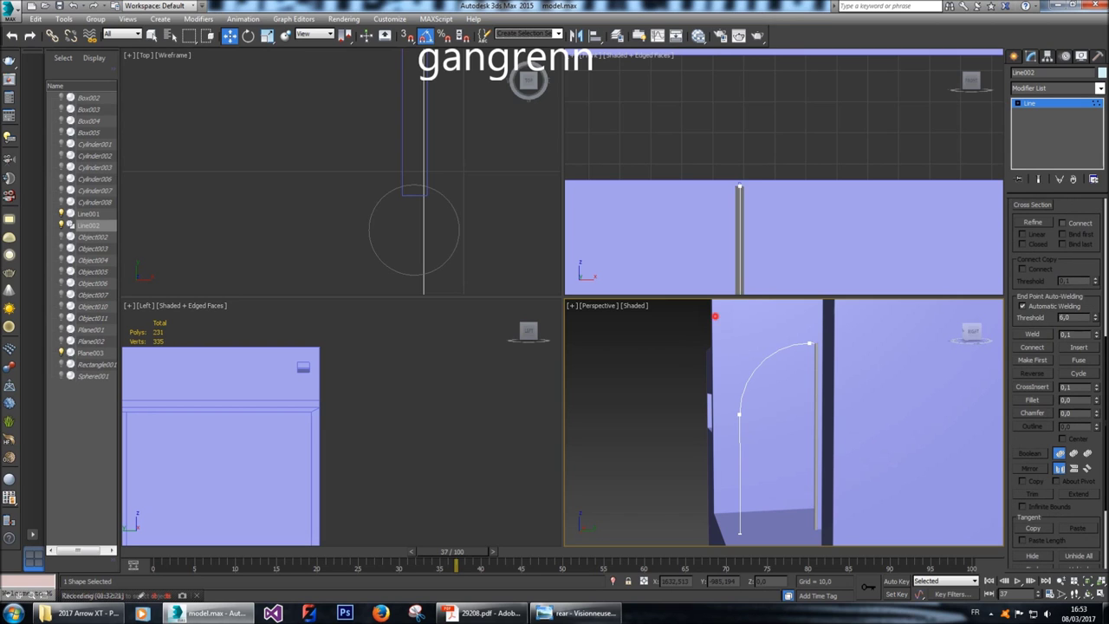
left_click(819, 342)
left_click(1032, 412)
left_click(1037, 413)
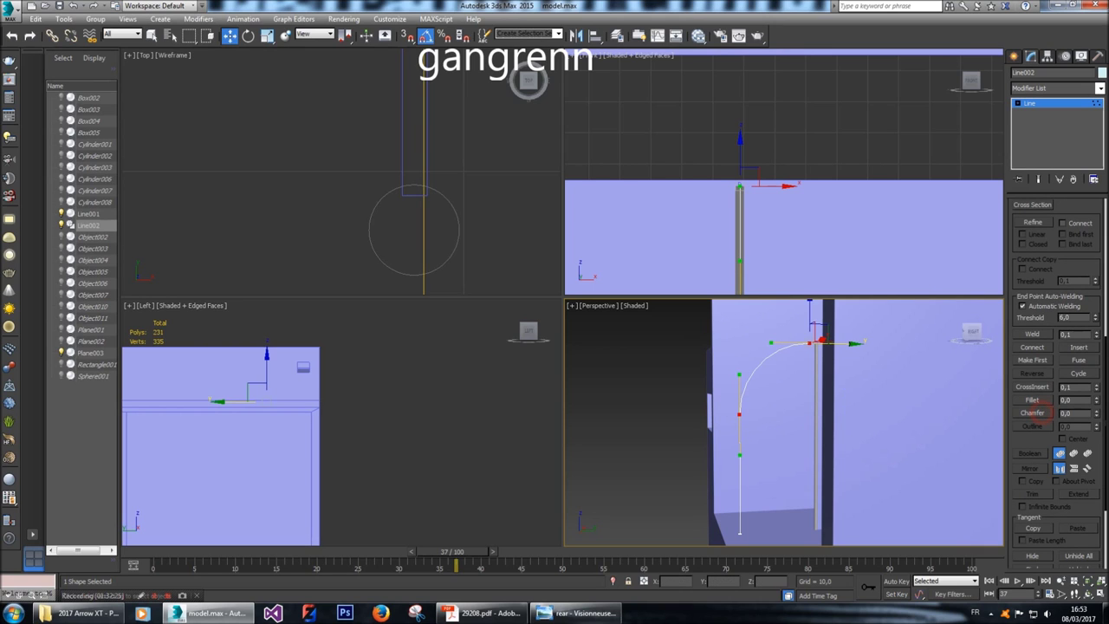
right_click(782, 384)
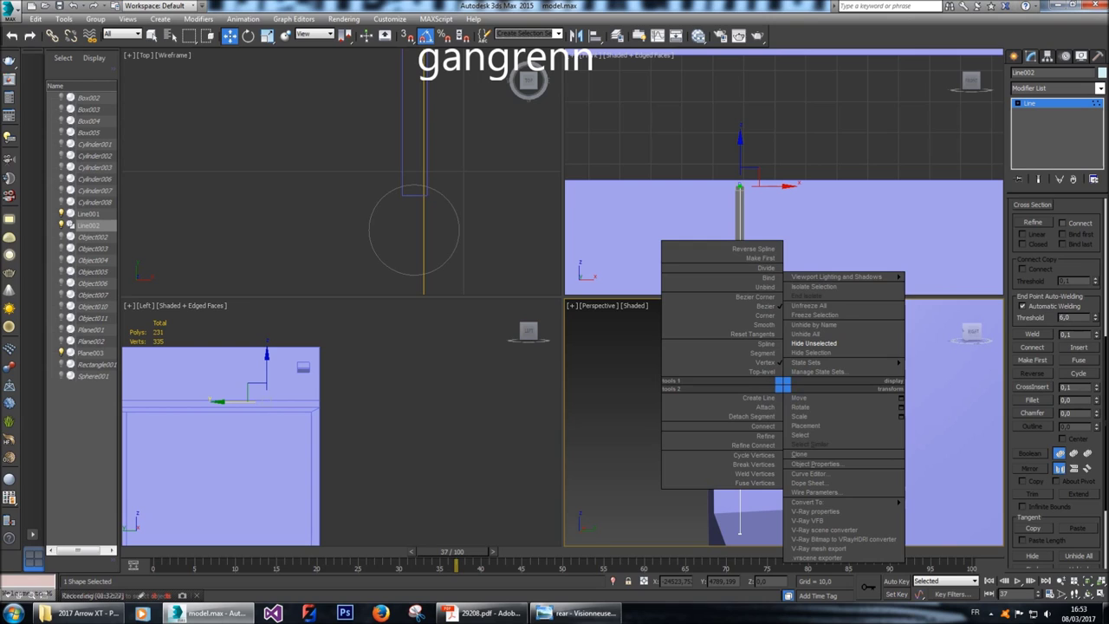
key("Escape")
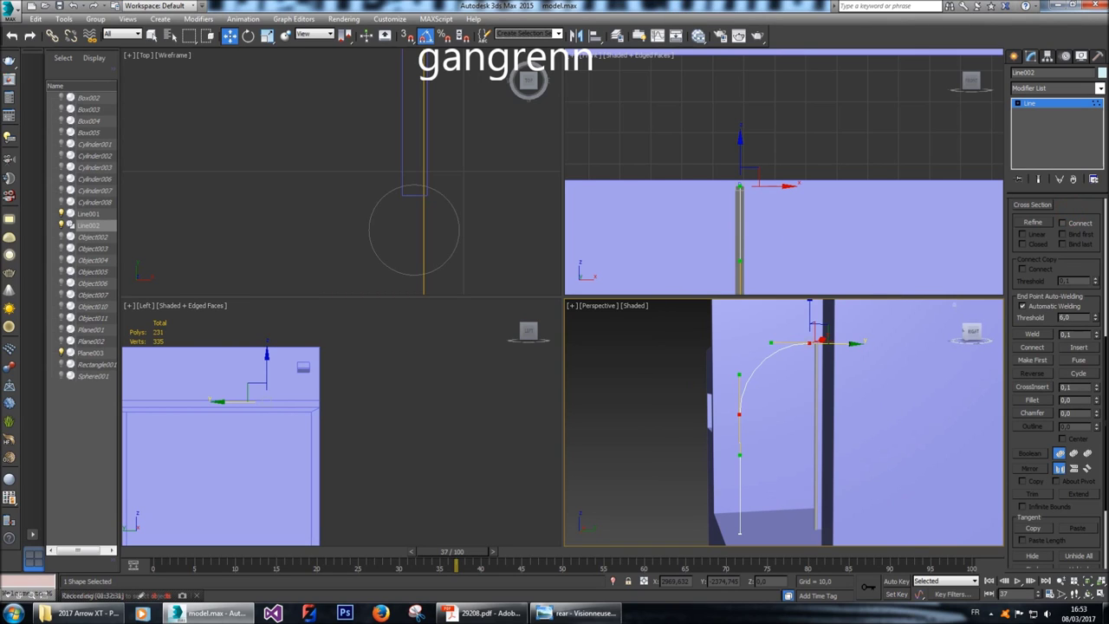
Open the Modifier List dropdown for Line002.
scroll(1056, 381, "up", 2)
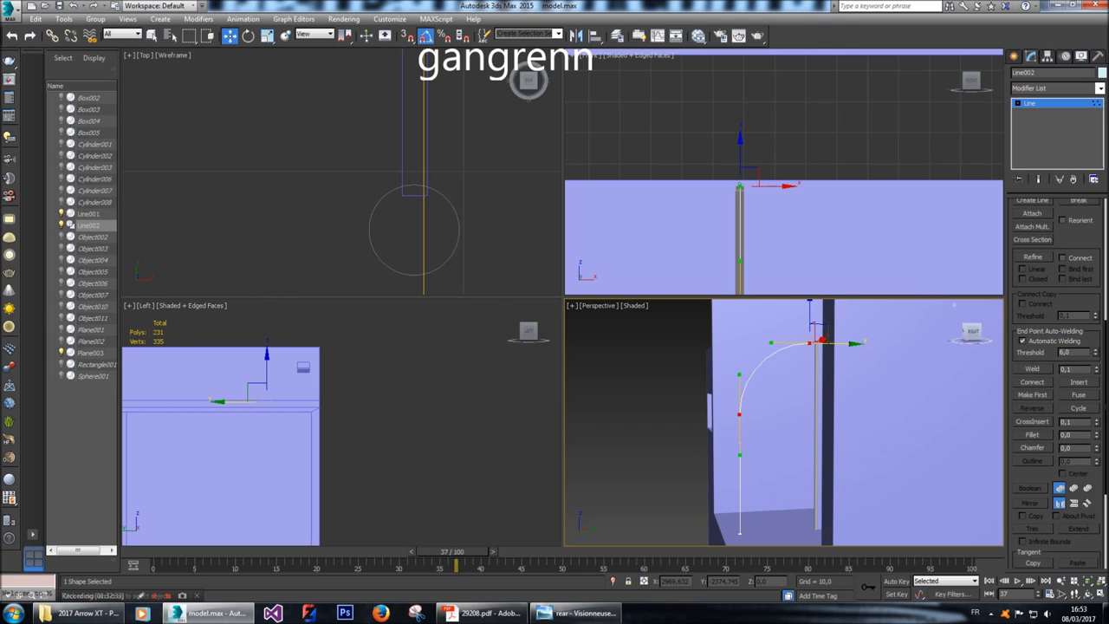
scroll(1056, 381, "up", 8)
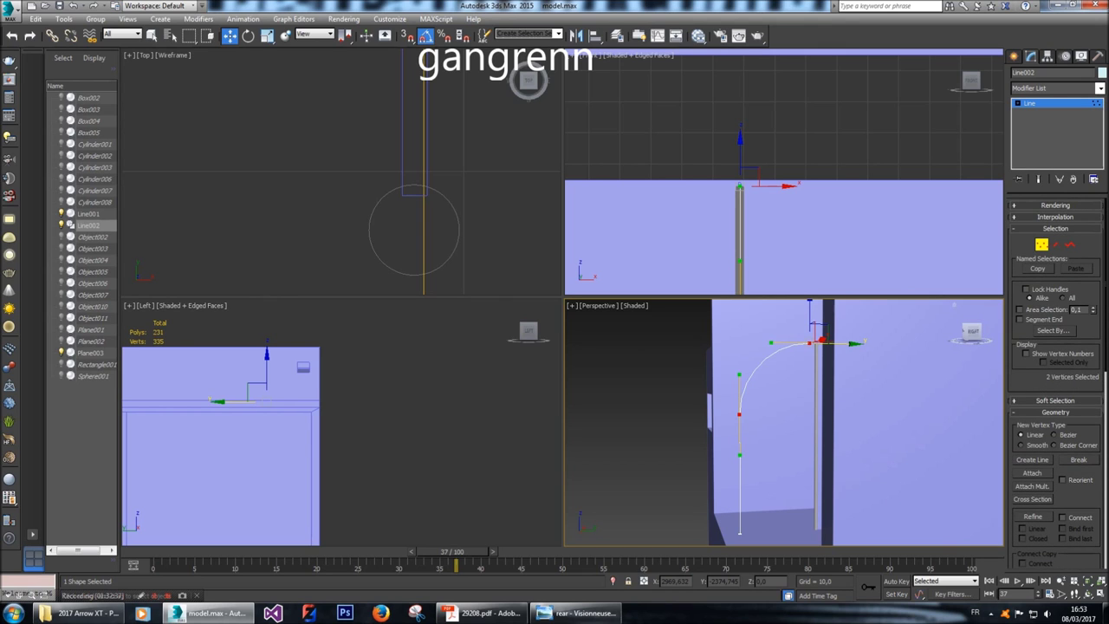
left_click(1058, 88)
scroll(1036, 460, "down", 5)
scroll(1040, 468, "down", 15)
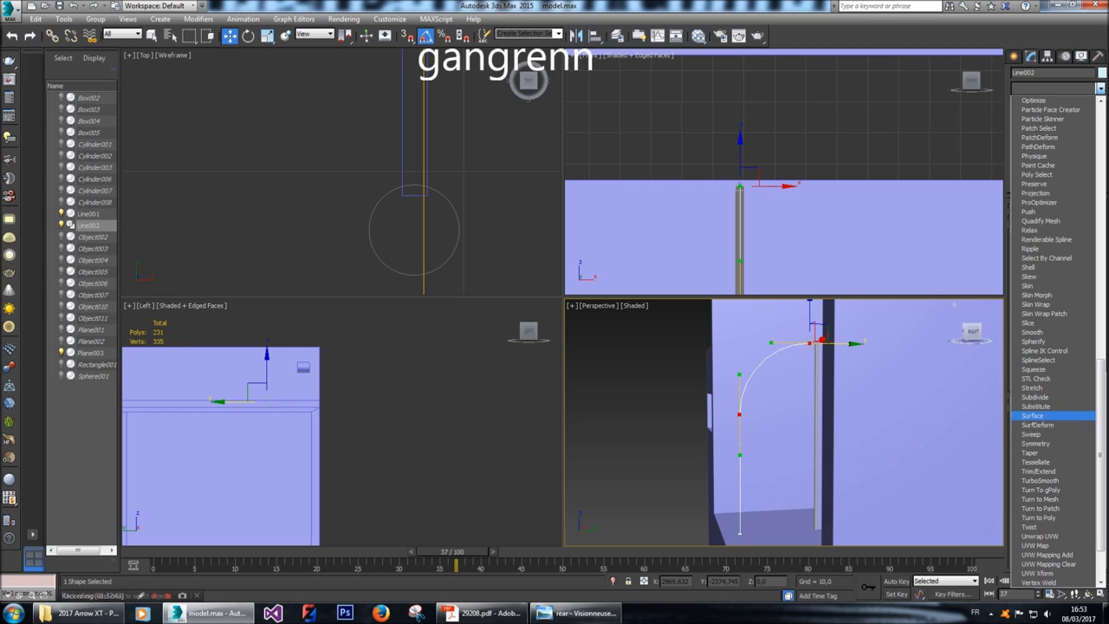
Apply a Sweep with a cylinder section to Line002, setting radius 2 then 2.5.
left_click(1033, 435)
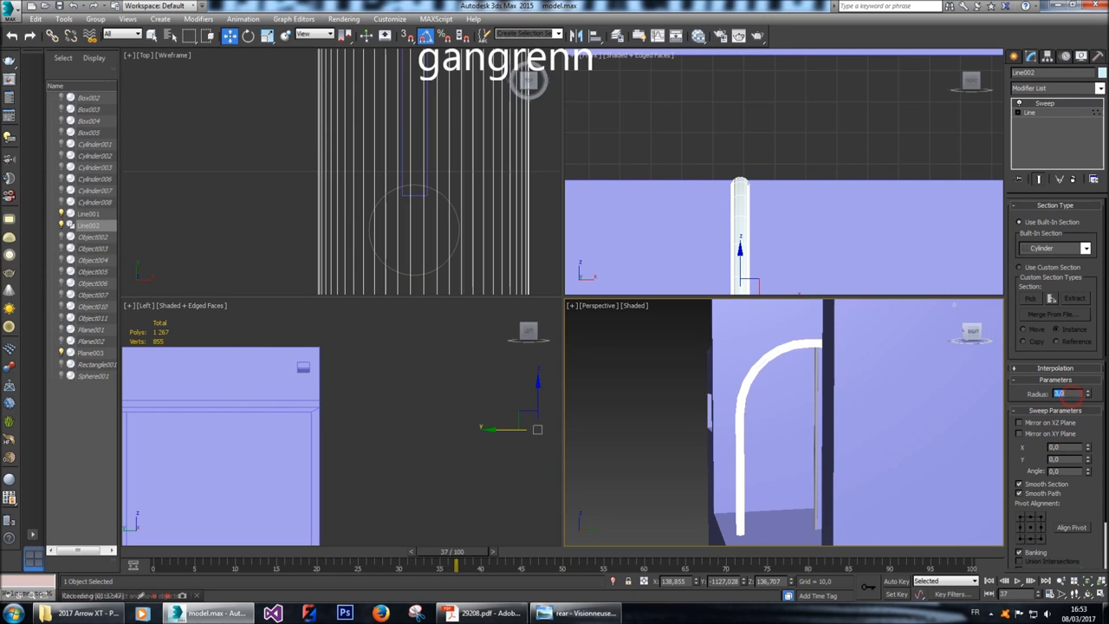
key("Return")
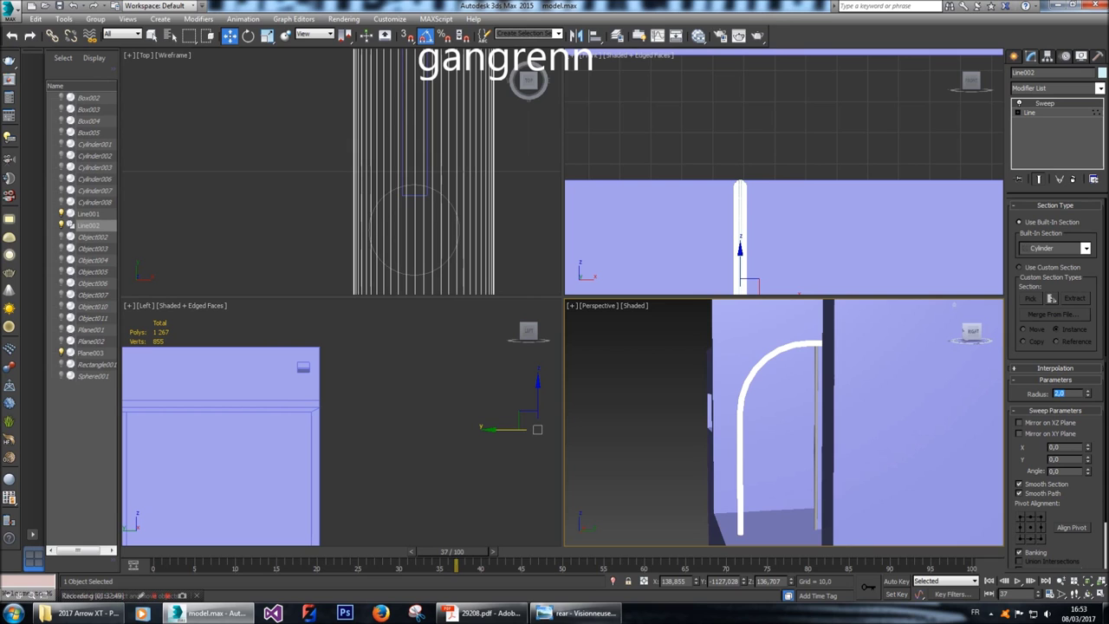
scroll(954, 304, "up", 6)
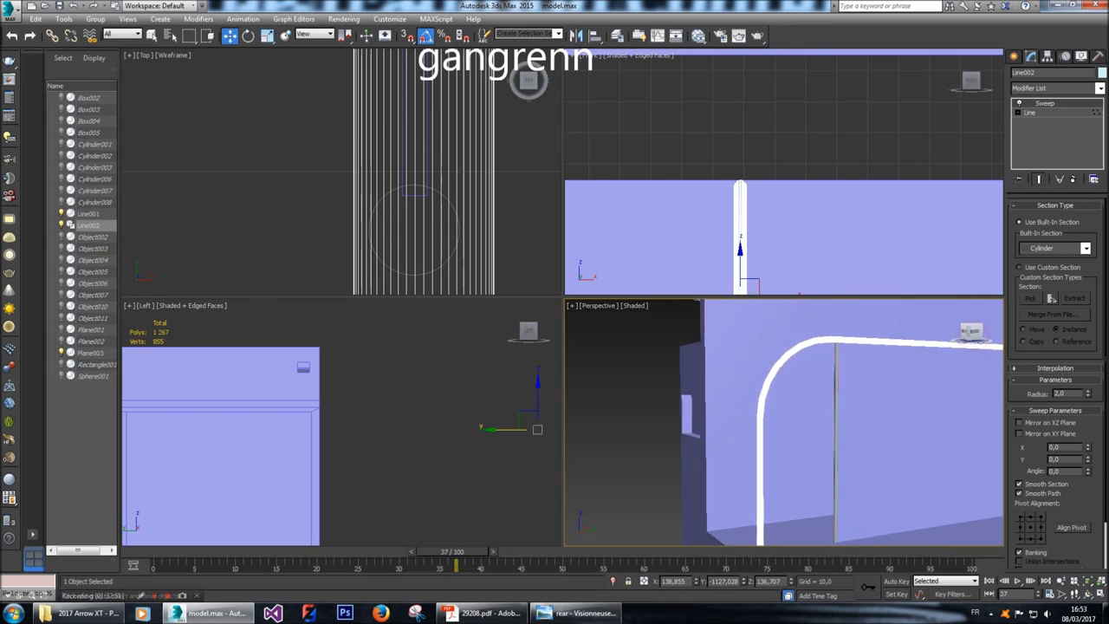
scroll(784, 423, "up", 5)
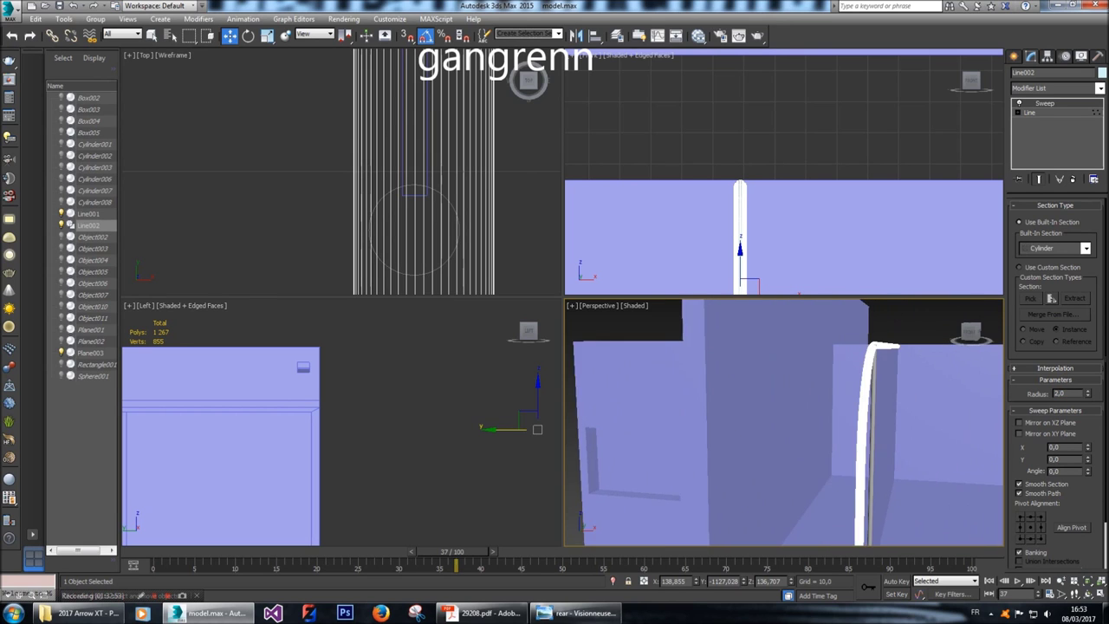
scroll(784, 422, "up", 5)
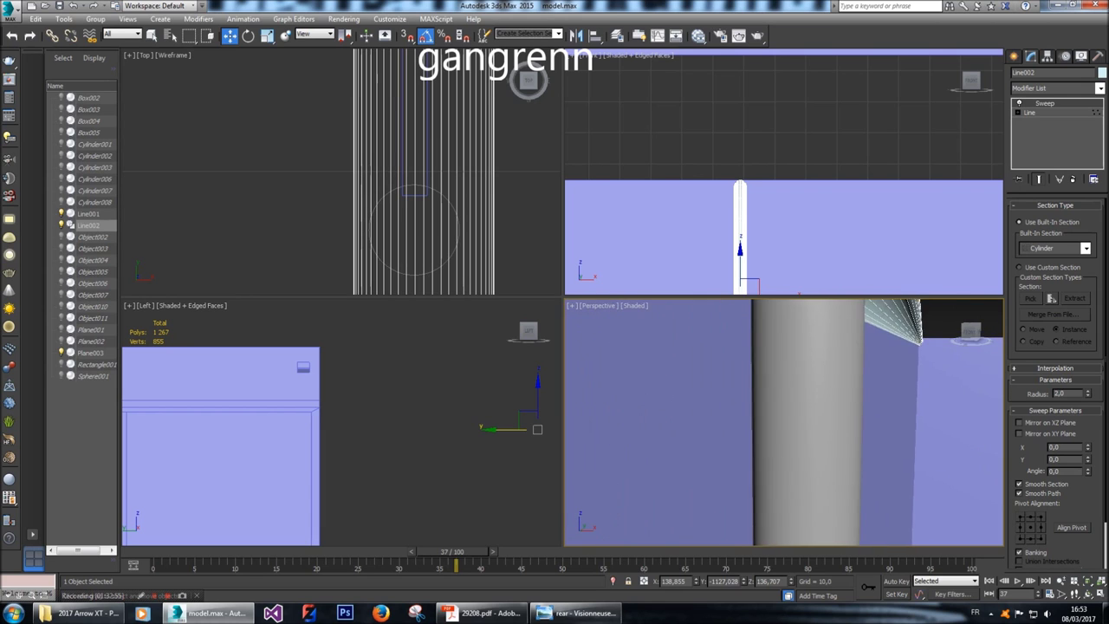
scroll(784, 422, "up", 5)
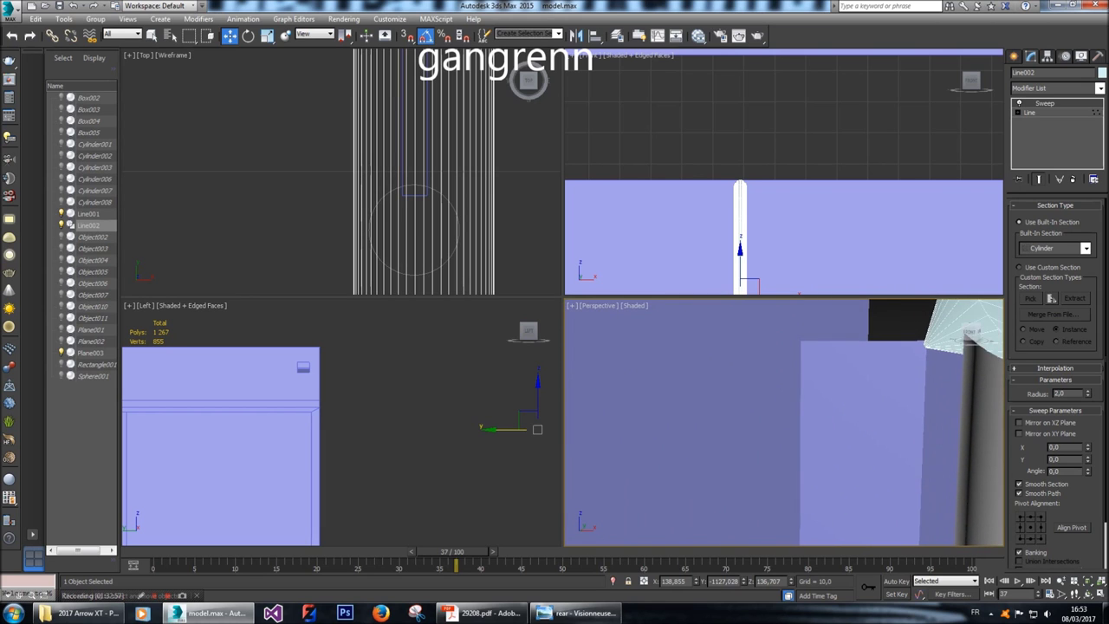
scroll(784, 422, "up", 5)
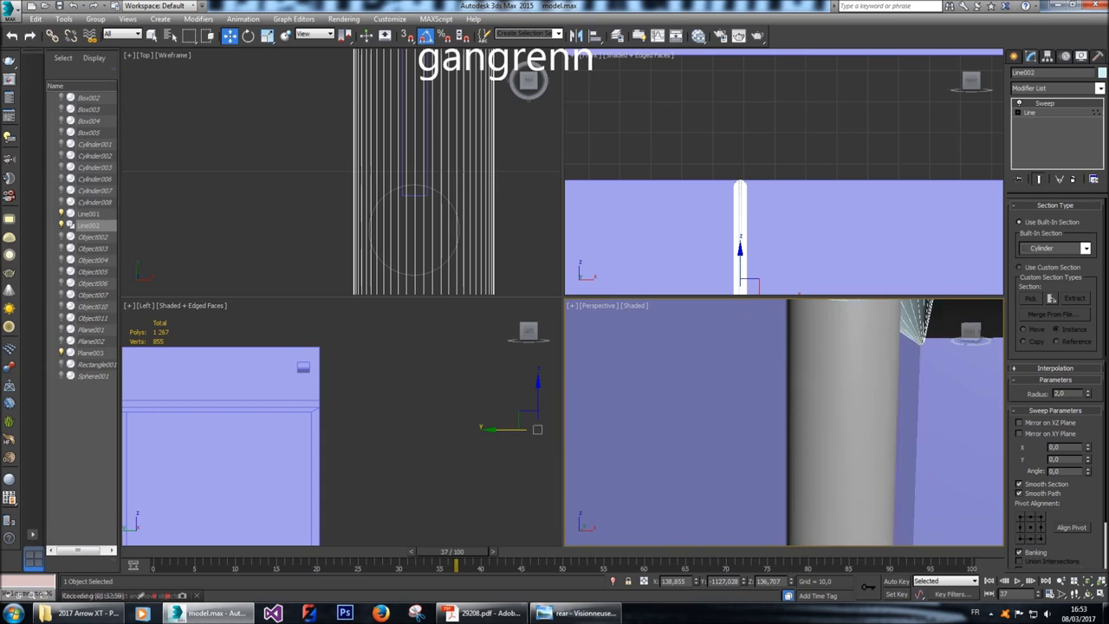
scroll(784, 422, "up", 3)
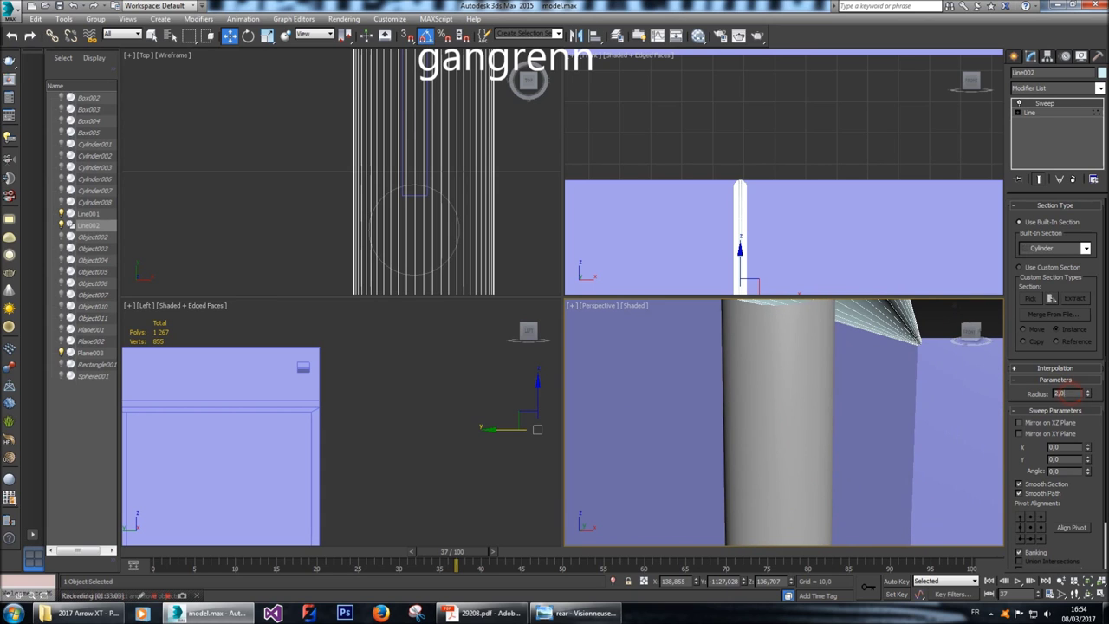
type("5")
key("Return")
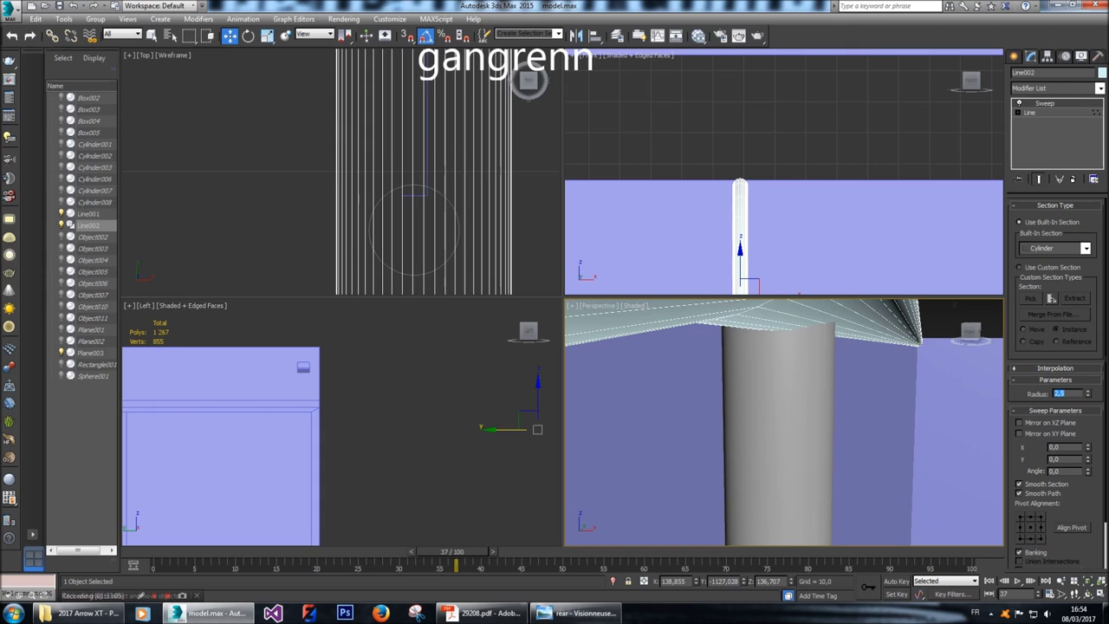
scroll(785, 422, "up", 6)
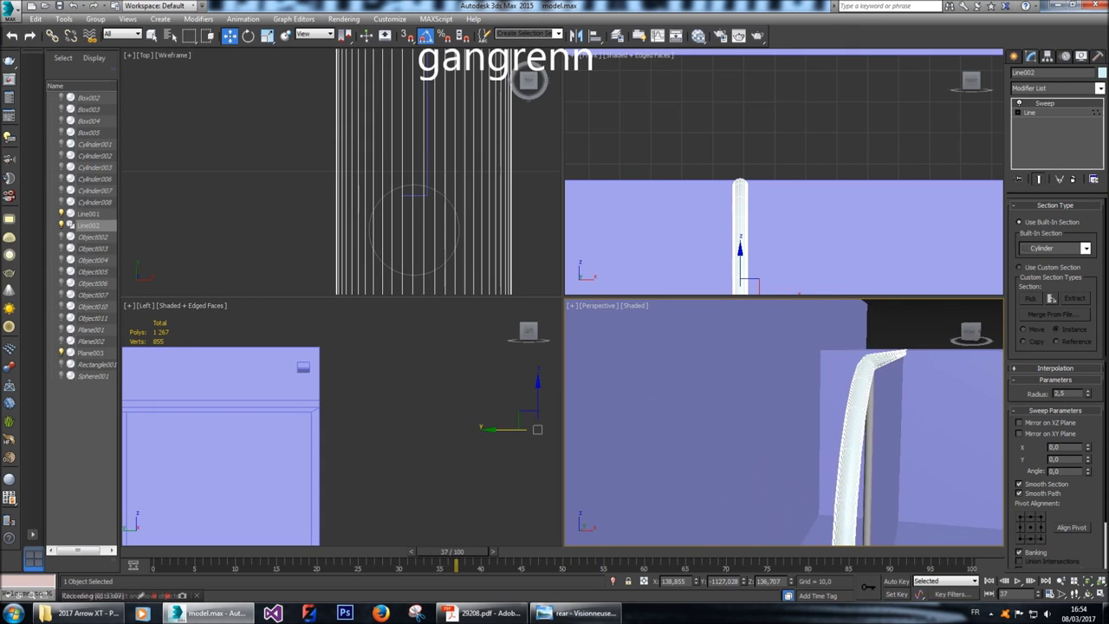
scroll(785, 422, "up", 4)
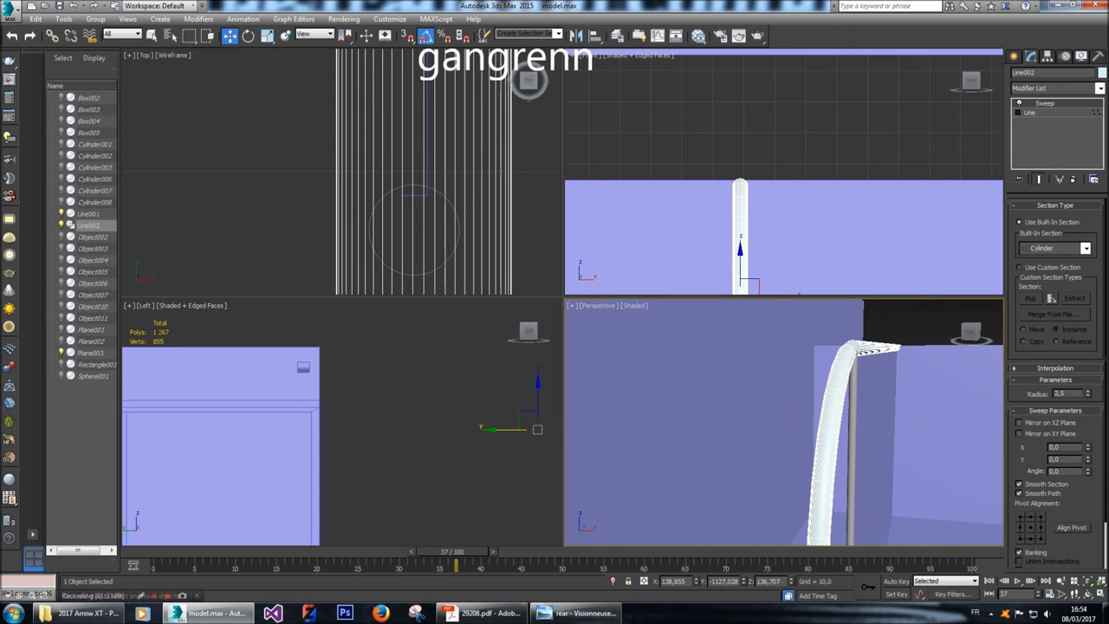
right_click(845, 390)
mouse_move(867, 503)
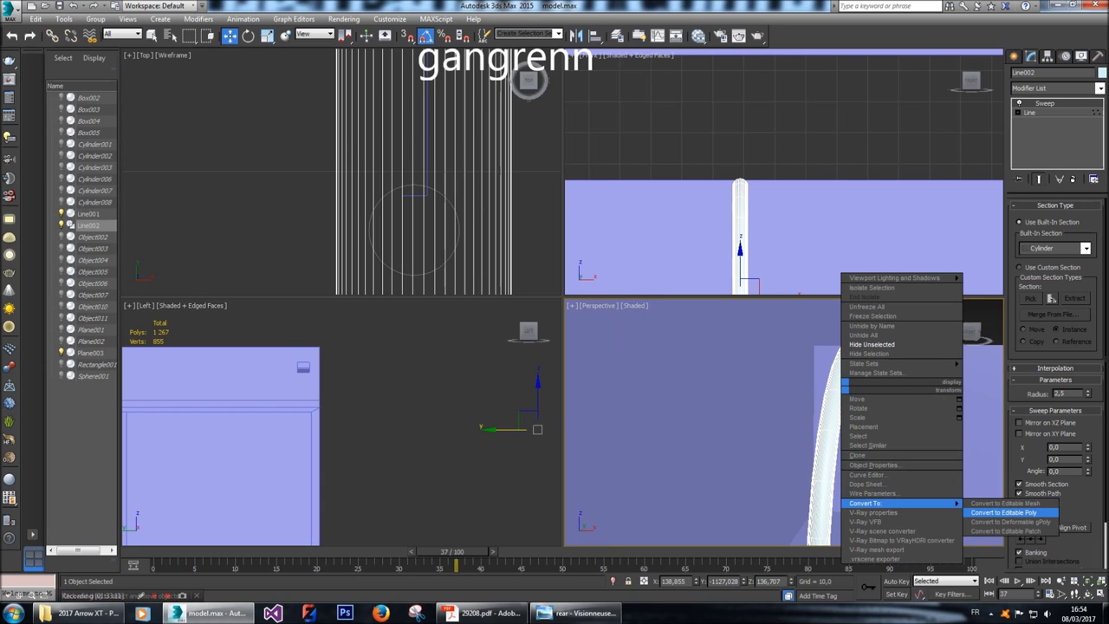
Convert the swept handrail tube to an editable poly and inspect its polygons.
left_click(997, 512)
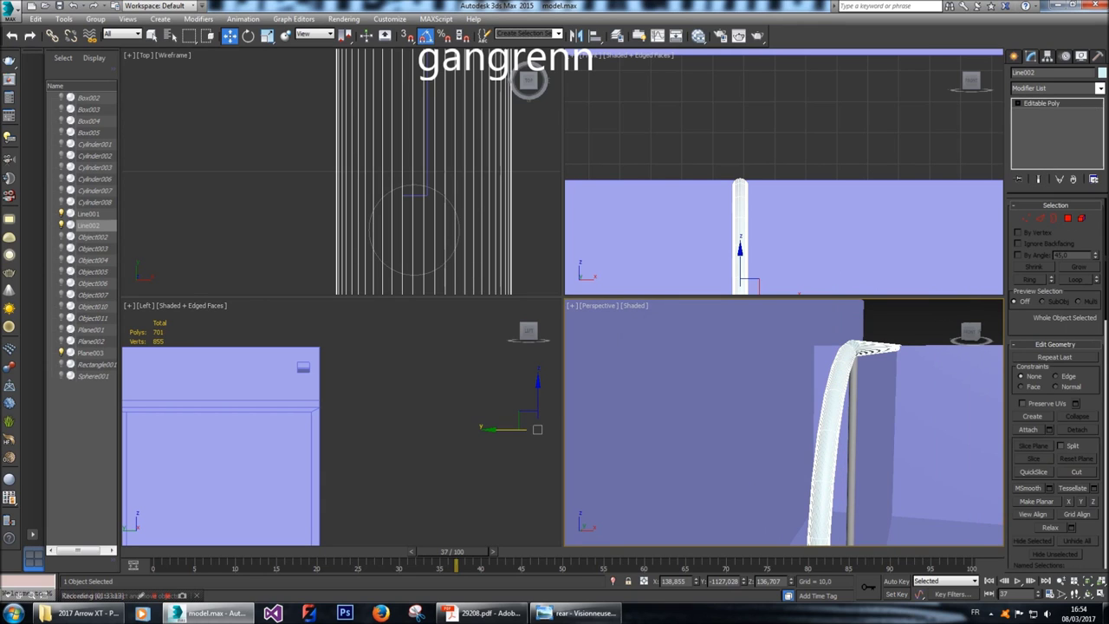
left_click(1082, 218)
key("ctrl+a")
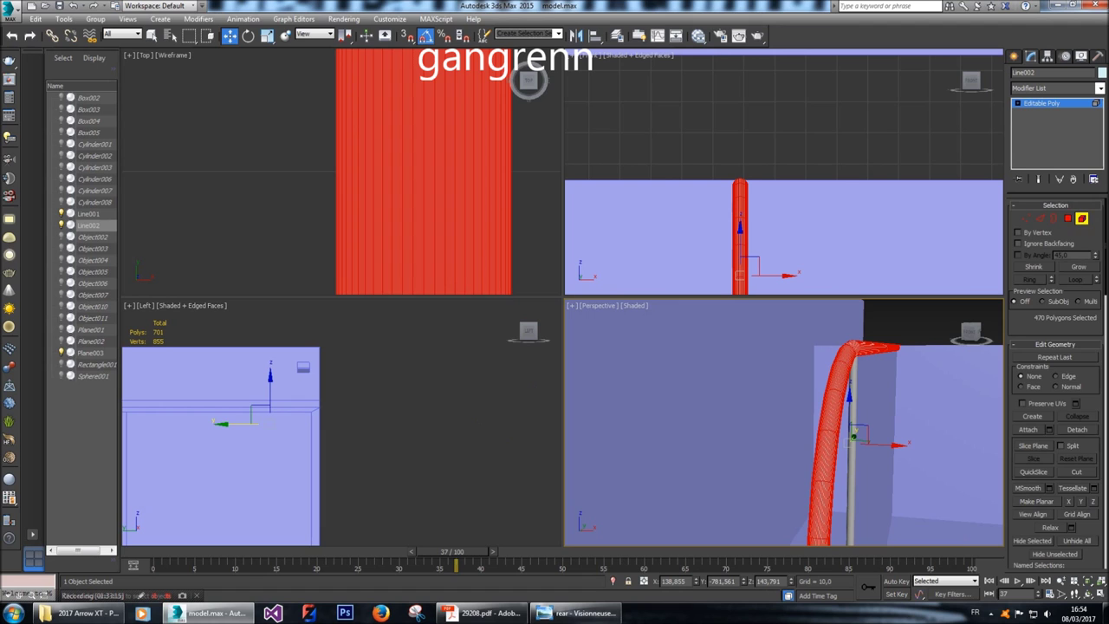
scroll(1023, 318, "down", 10)
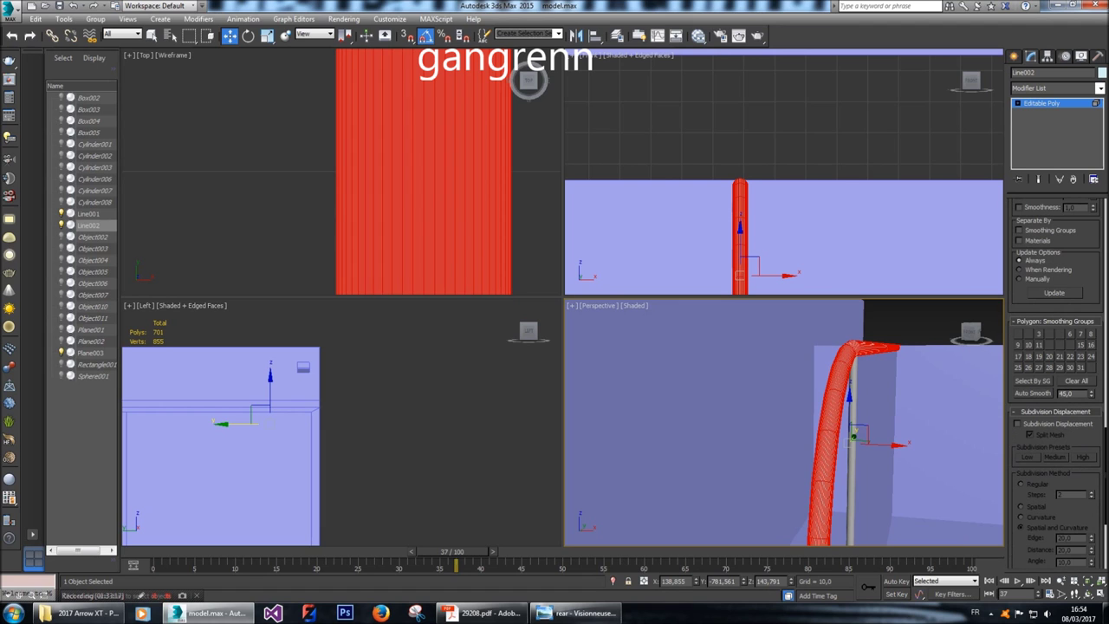
left_click(962, 391)
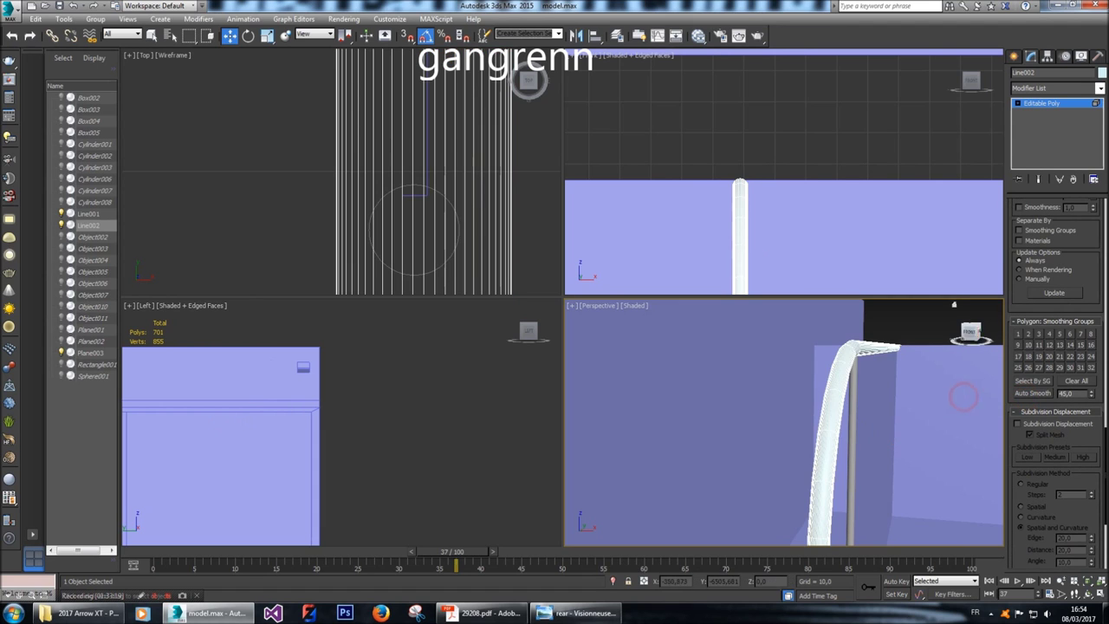
middle_click_drag(867, 416, 767, 399, "alt")
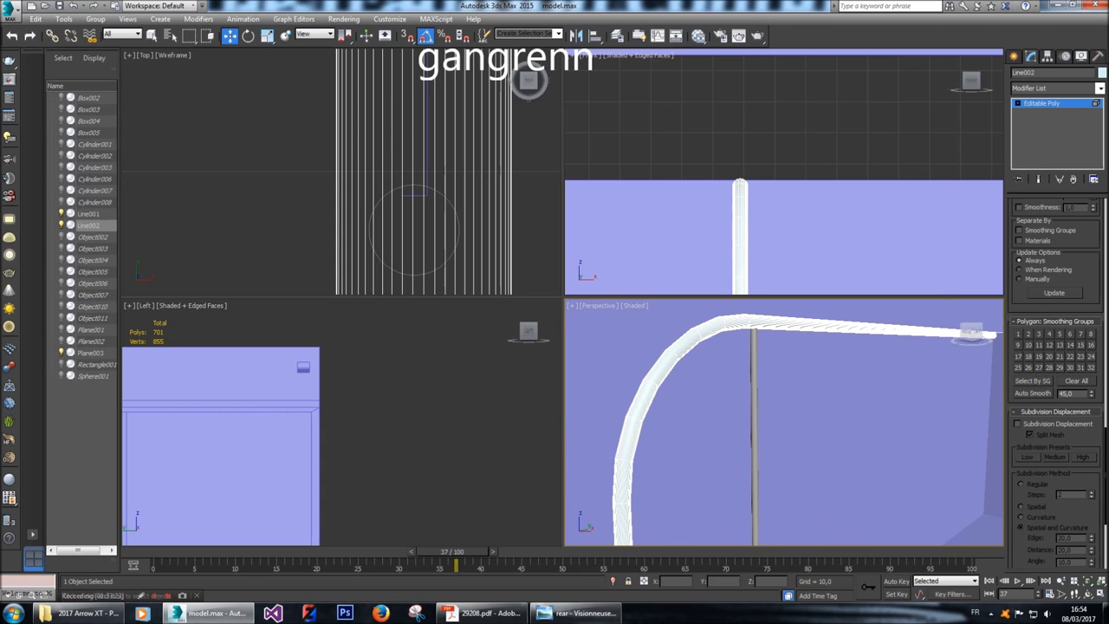
Select the Line001 pole as an element in the top view and shift it slightly along X.
left_click(1015, 56)
left_click(754, 364)
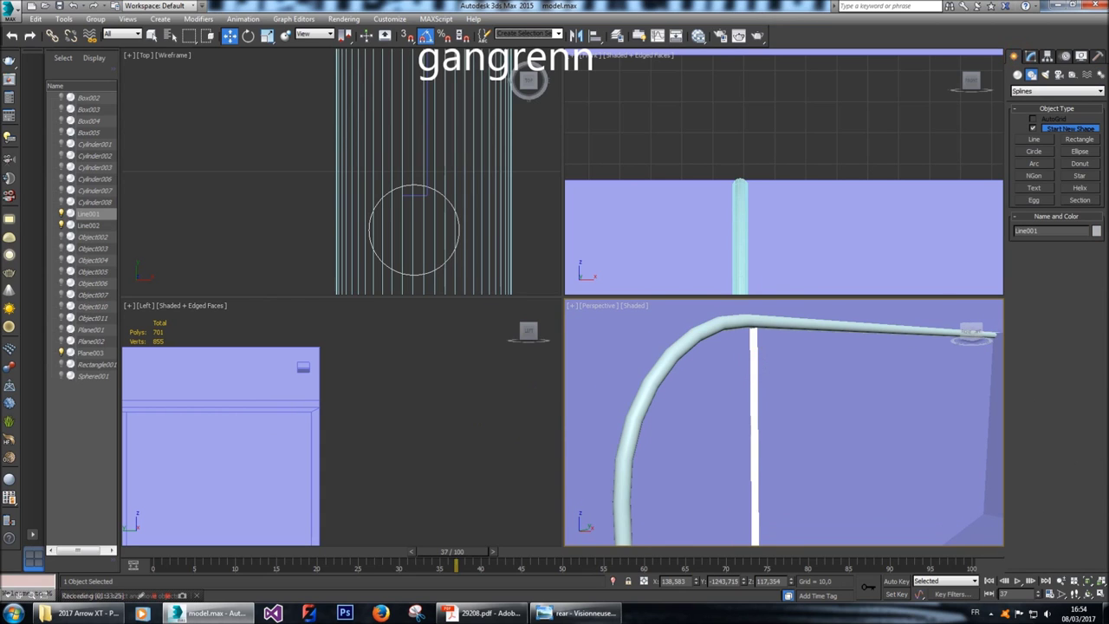
scroll(425, 173, "down", 3)
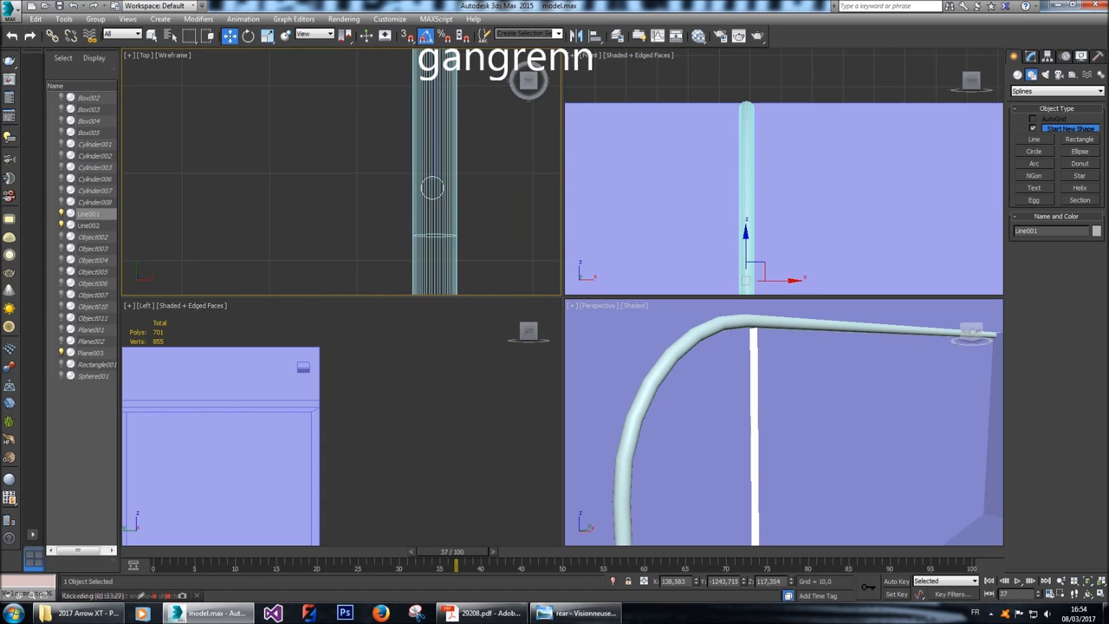
left_click(1030, 56)
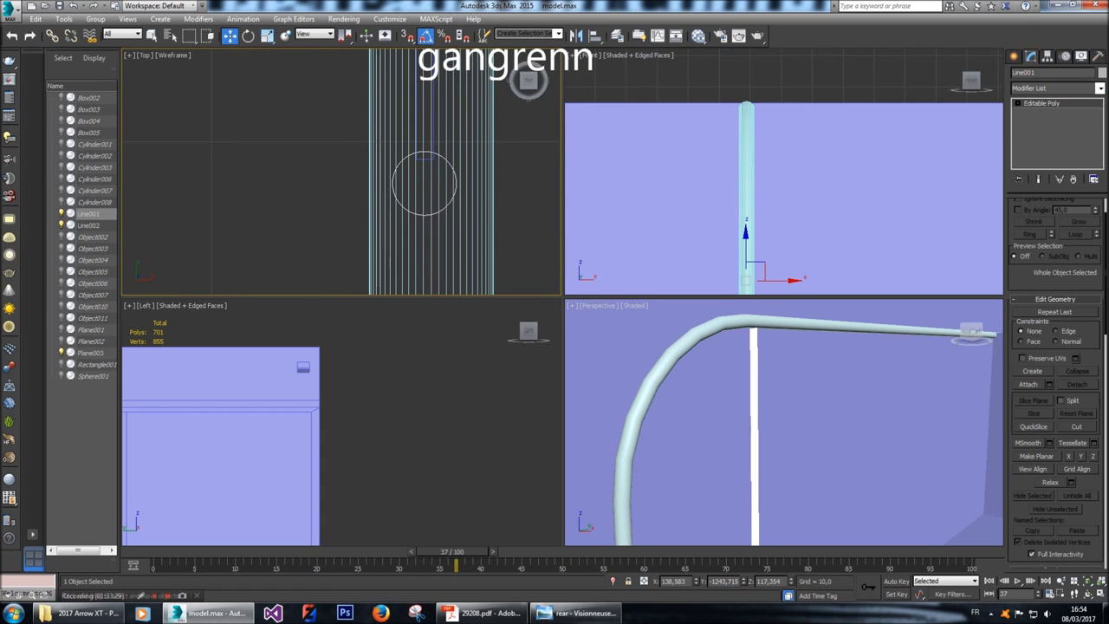
left_click(1082, 218)
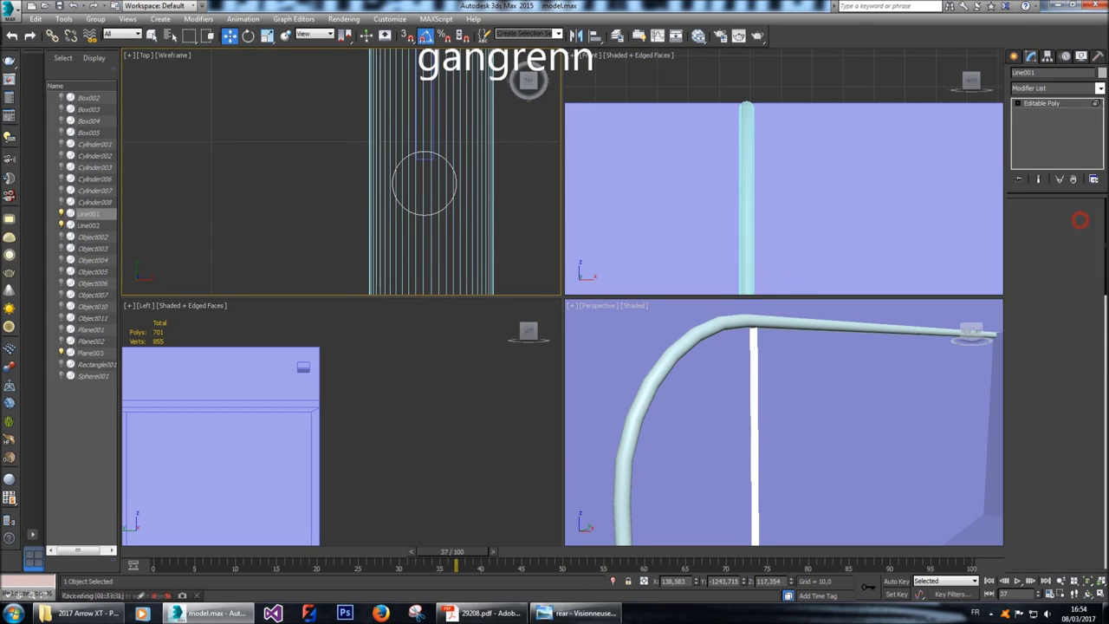
left_click_drag(444, 210, 348, 132)
scroll(460, 184, "up", 2)
left_click_drag(459, 182, 466, 182)
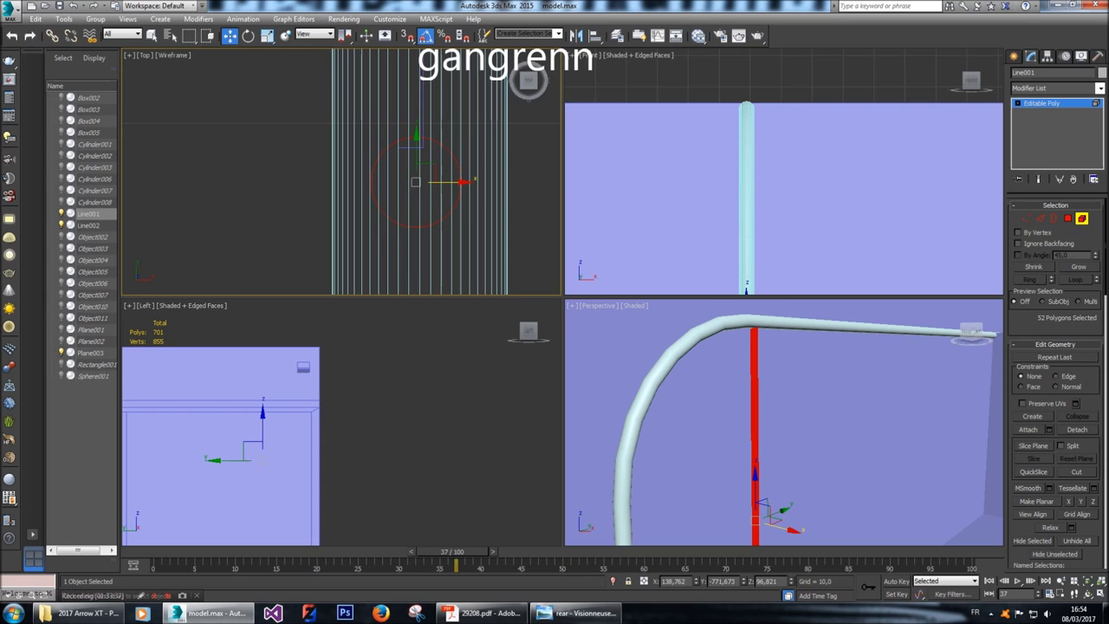
left_click(885, 496)
left_click(1032, 55)
Nudge all of Plane003's polygons slightly along X, then clear the selection.
left_click(1082, 219)
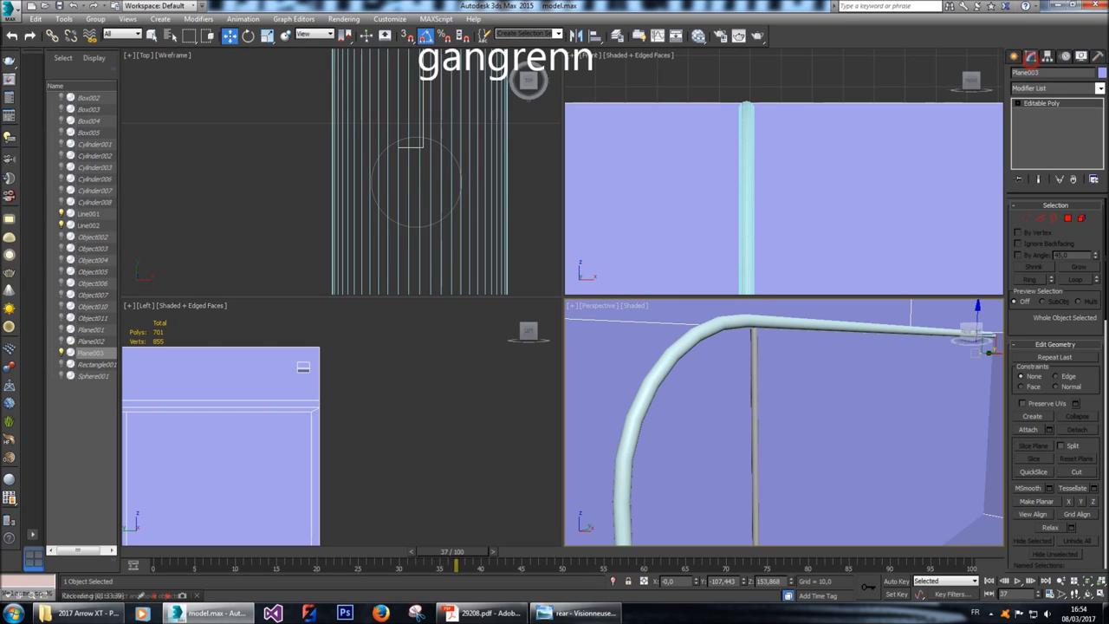
key("ctrl+a")
scroll(424, 87, "up", 4)
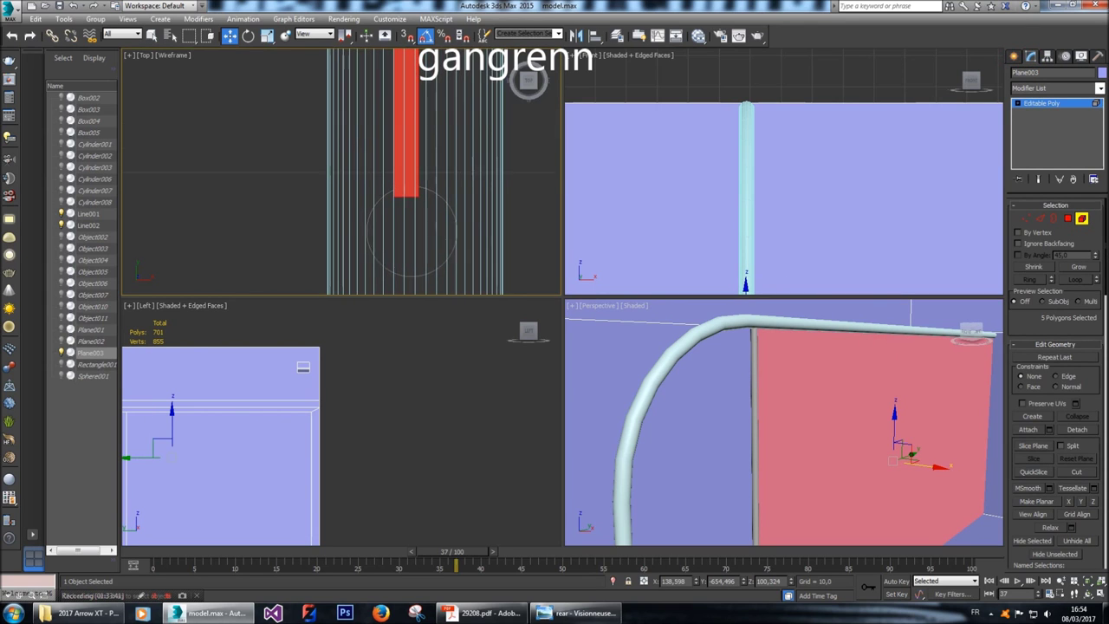
scroll(710, 173, "up", 8)
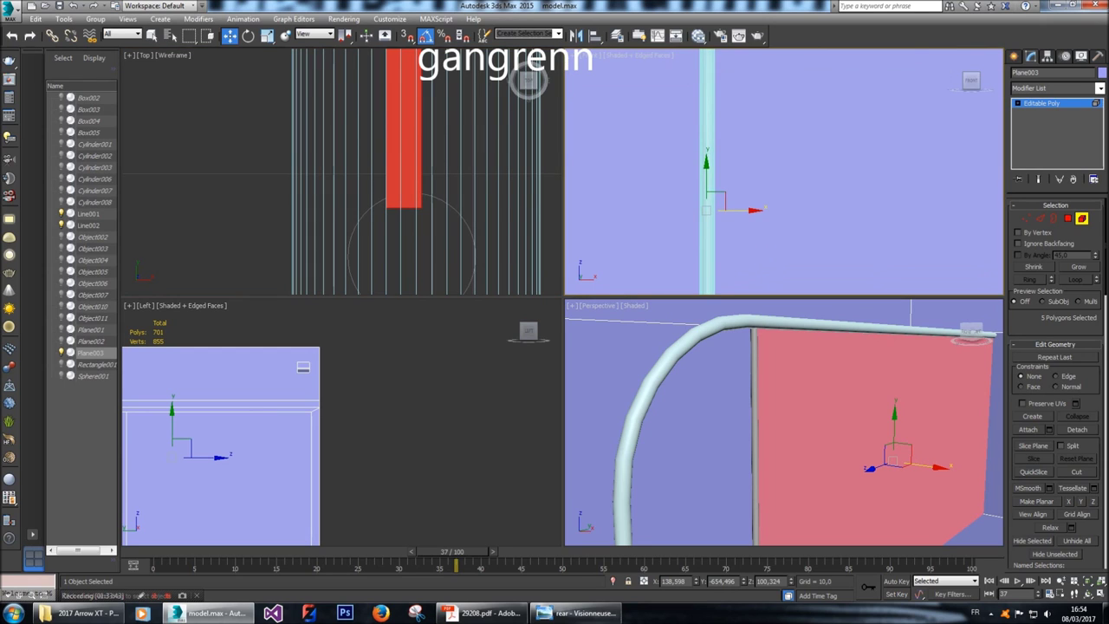
scroll(732, 158, "up", 2)
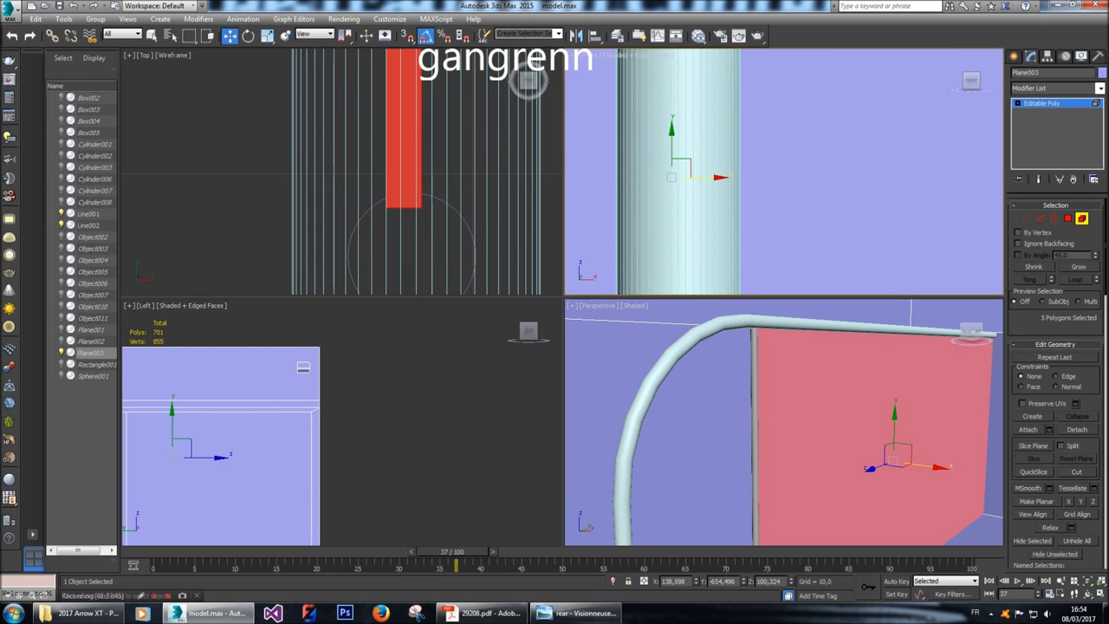
left_click_drag(718, 177, 721, 178)
scroll(440, 228, "down", 5)
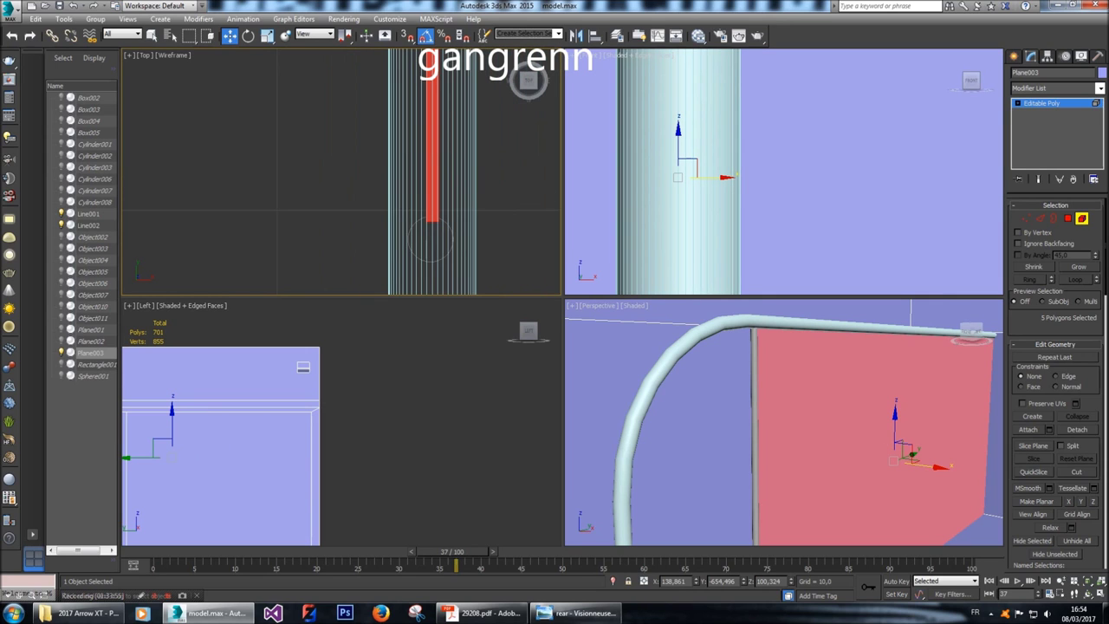
key("ctrl+i")
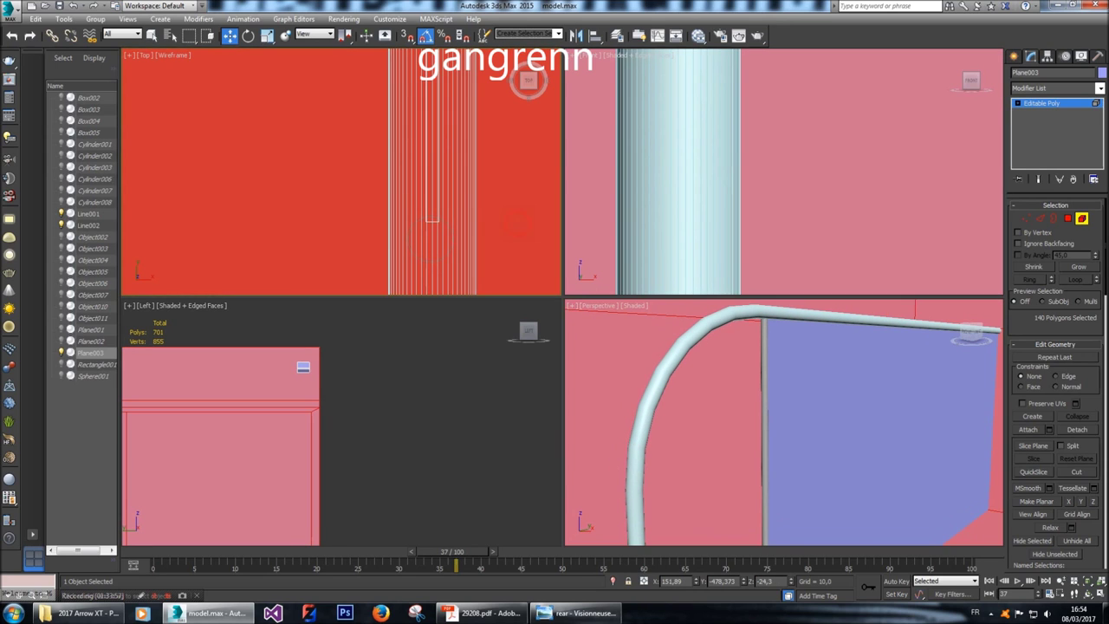
left_click(519, 432)
left_click(475, 397)
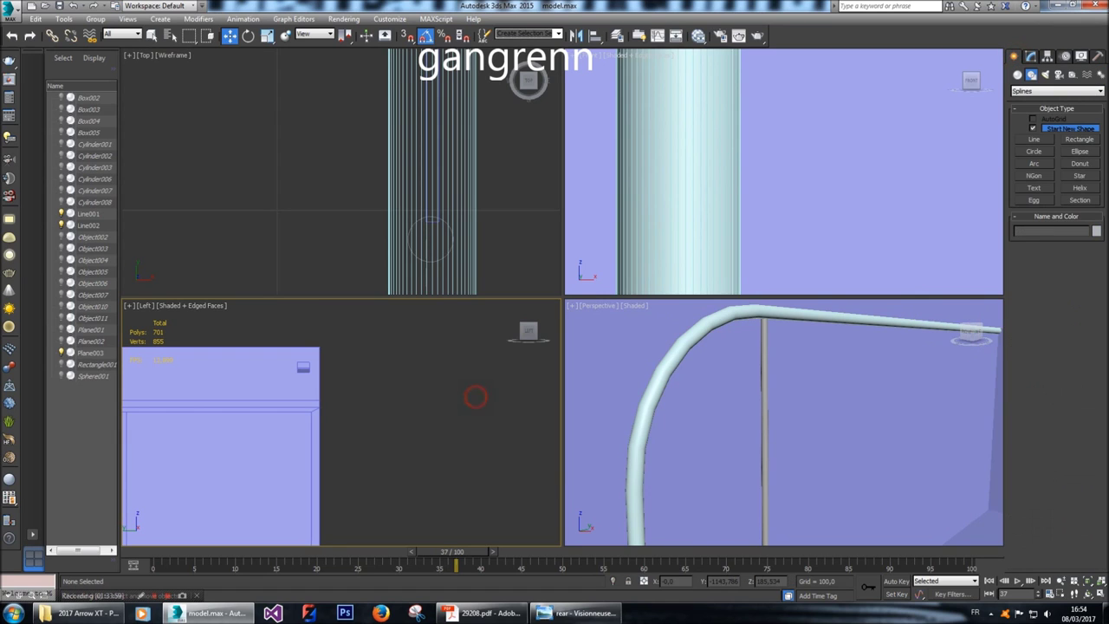
Detach the wall polygons beside the rail from Plane003 as Object012.
middle_click_drag(867, 390, 788, 337, "alt")
scroll(884, 395, "up", 5)
scroll(807, 341, "down", 4)
scroll(808, 342, "down", 3)
left_click_drag(970, 331, 919, 312)
left_click(825, 420)
left_click(1031, 55)
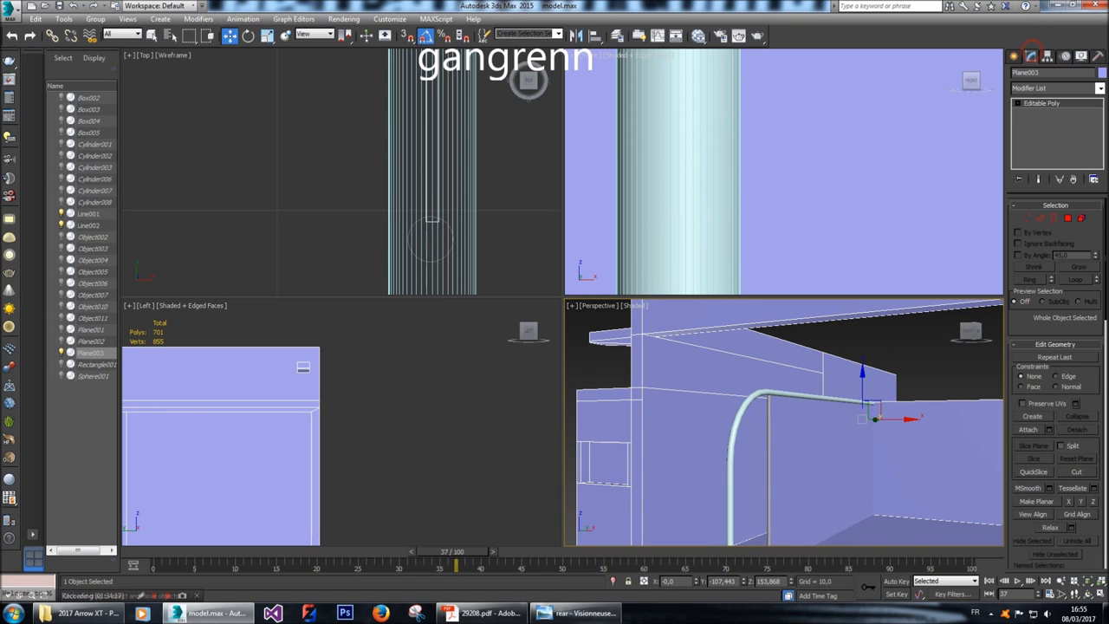
key("4")
left_click(851, 409)
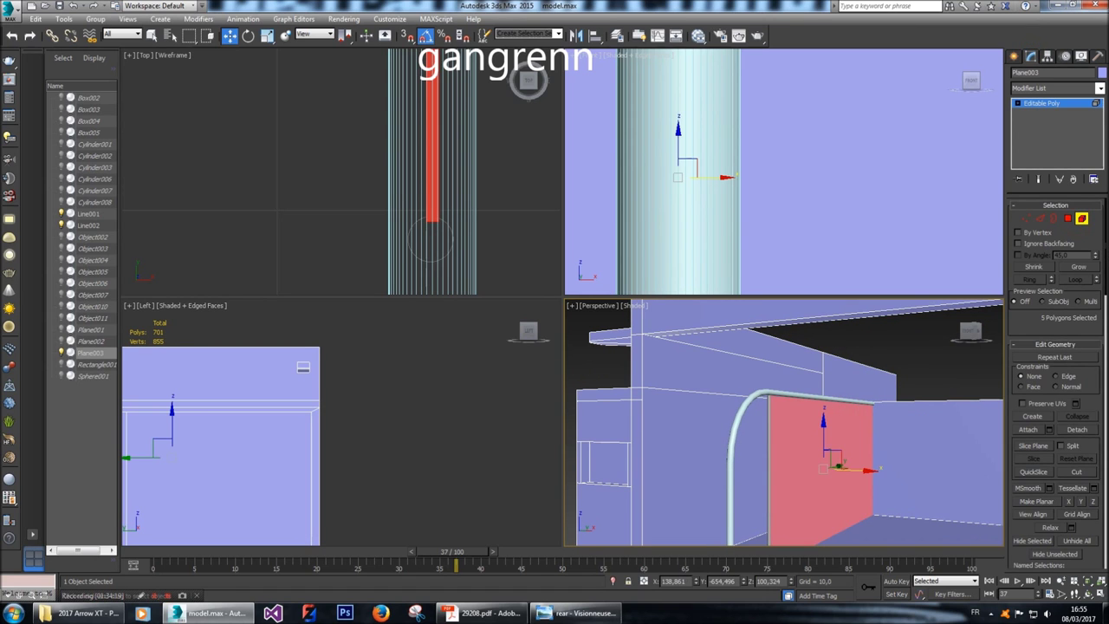
left_click(1077, 429)
left_click(588, 310)
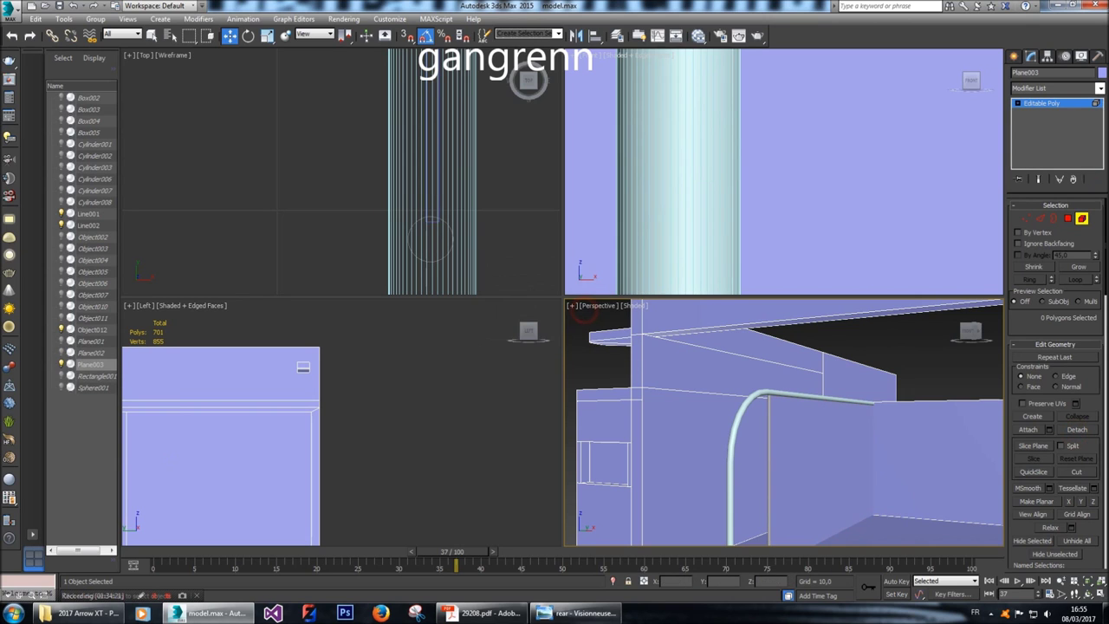
left_click(1014, 56)
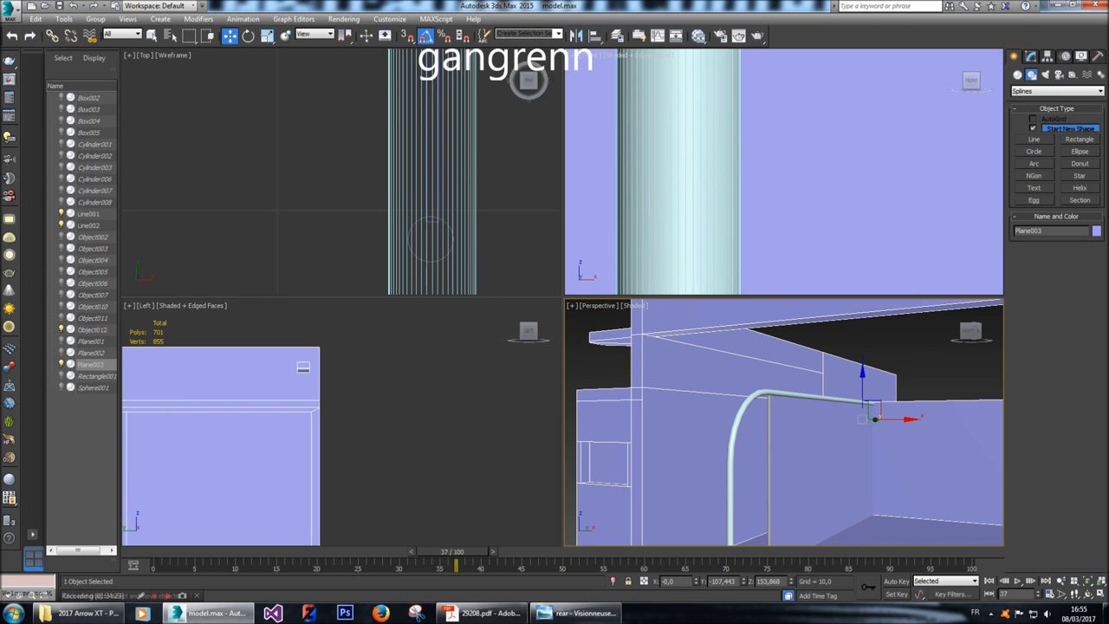
Attach the detached wall panel to the arched rail Line002.
left_click(733, 439)
left_click(1030, 56)
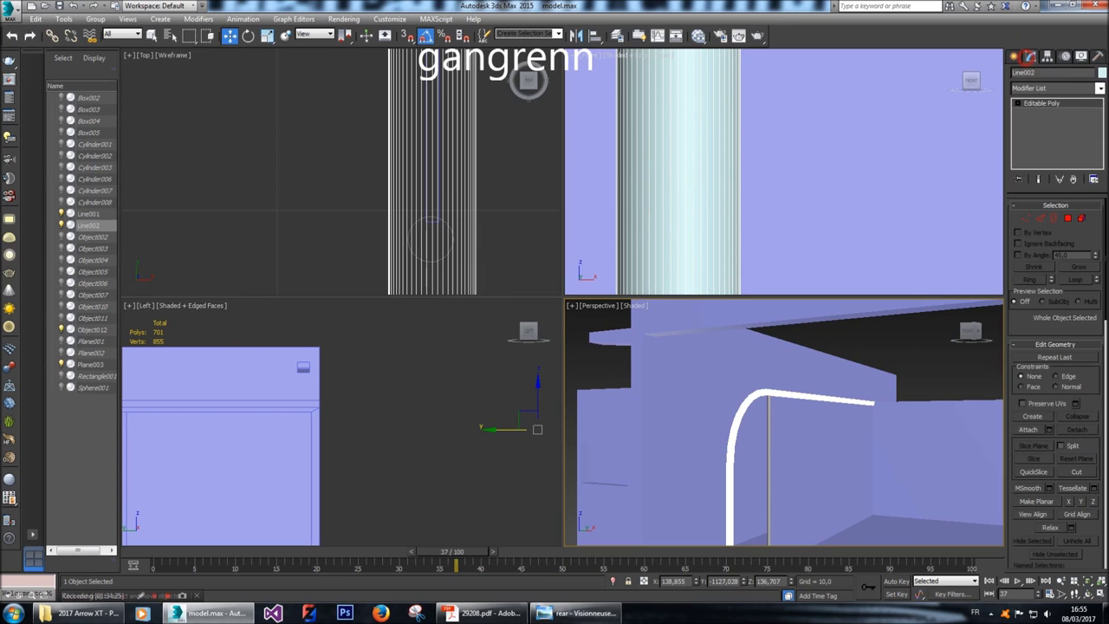
key("q")
left_click(788, 438)
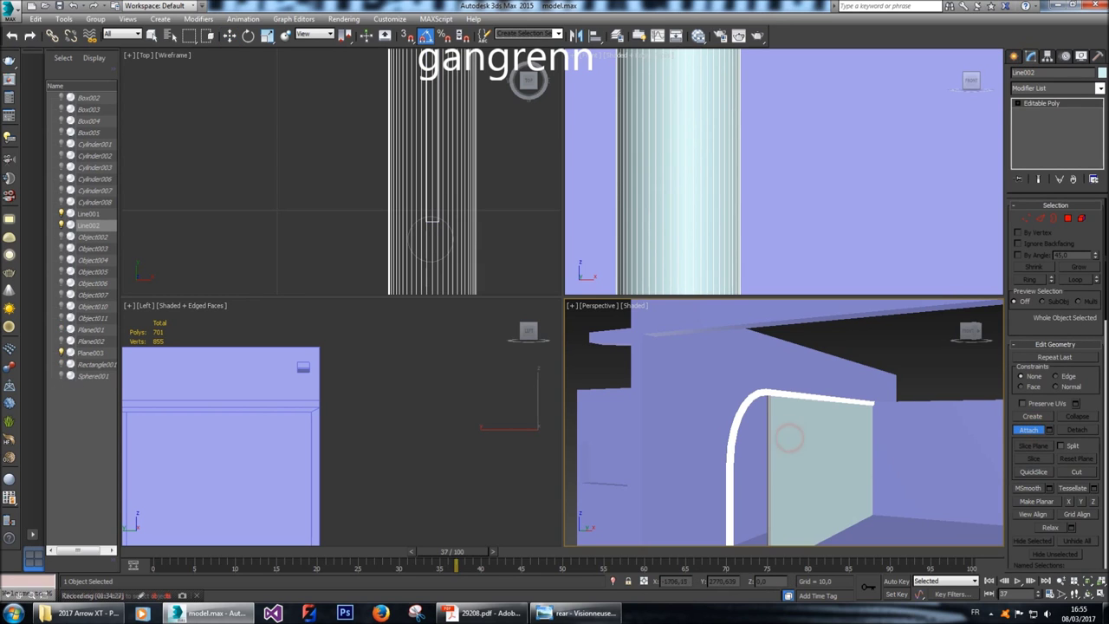
left_click(770, 443)
Set Line002's object colour to grey.
key("w")
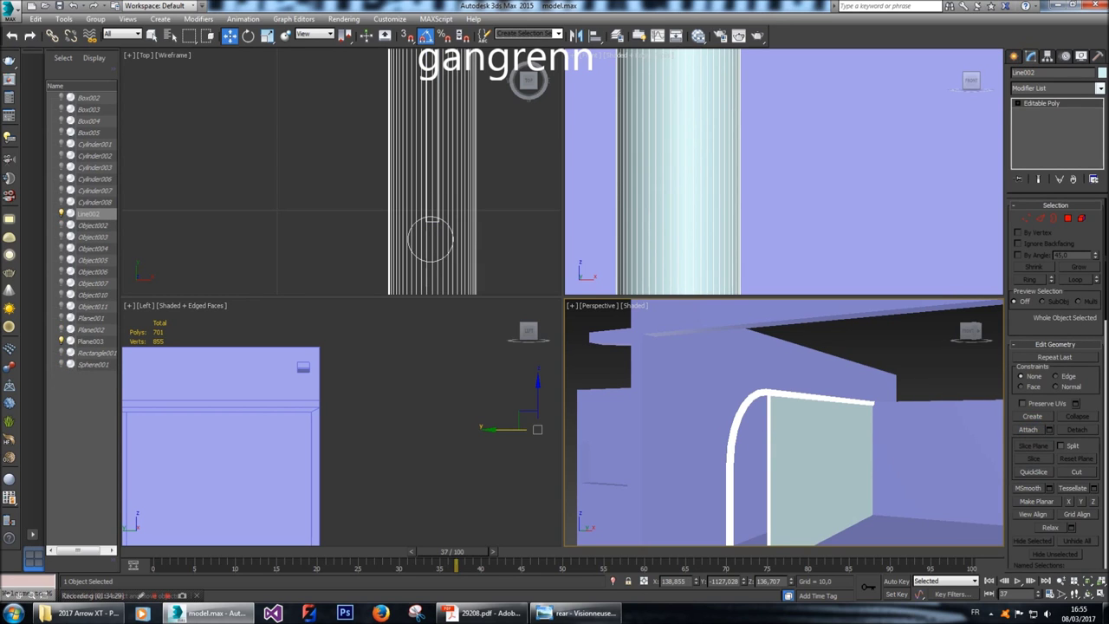
left_click(1102, 72)
left_click(449, 322)
left_click(540, 356)
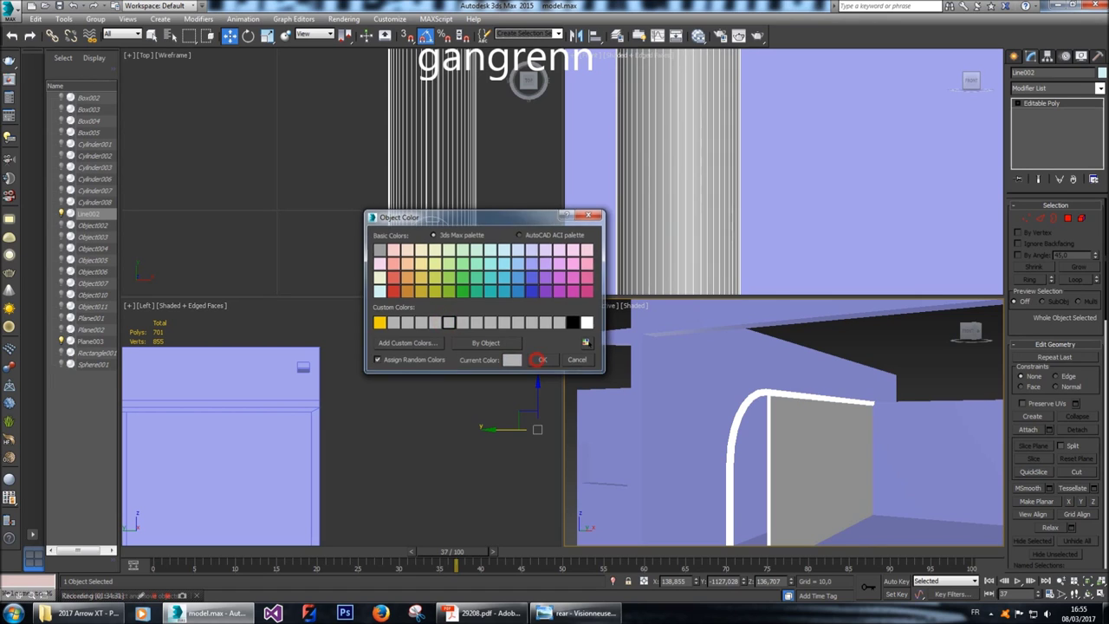
Select all of Line002's elements and shift the rail and panel slightly along Y.
left_click(1082, 219)
left_click(431, 240)
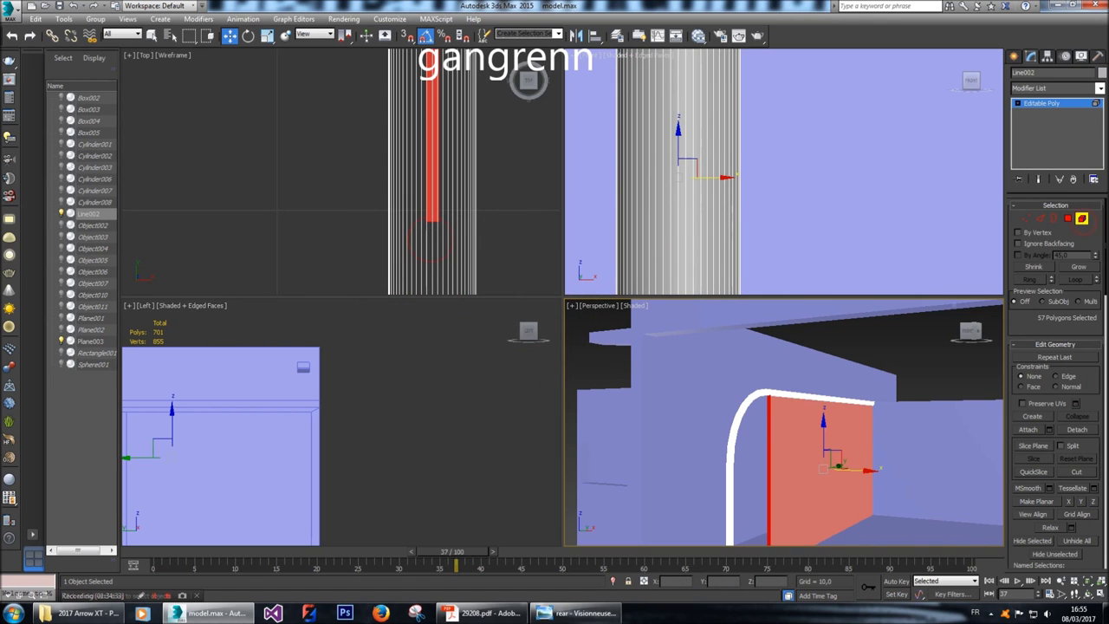
key("ctrl+a")
key("z")
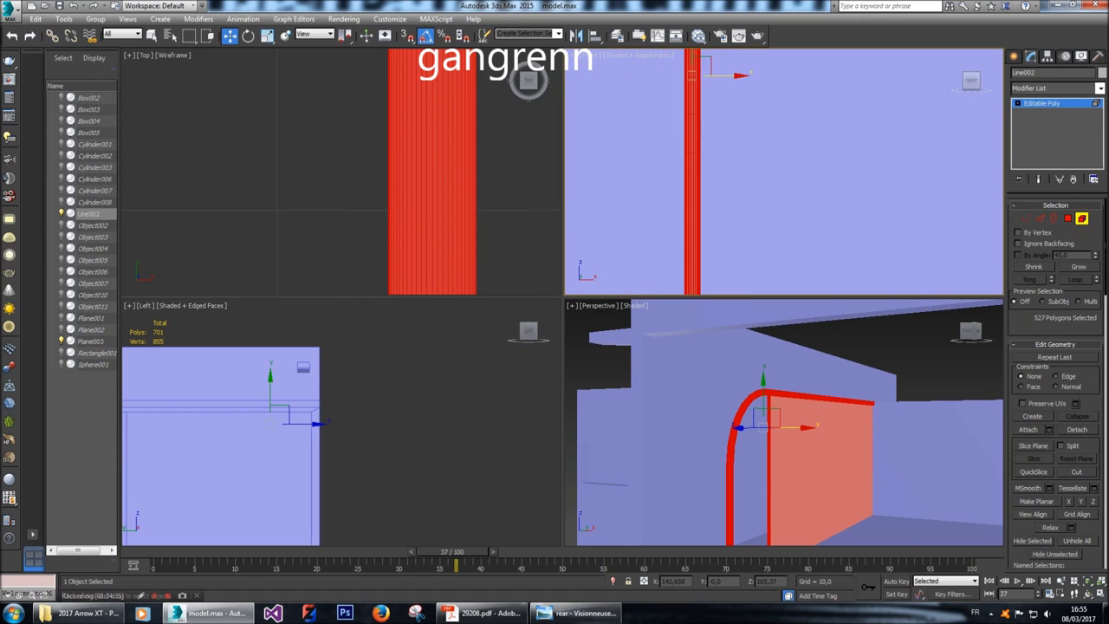
left_click_drag(701, 109, 701, 127)
scroll(701, 126, "down", 3)
scroll(945, 222, "down", 2)
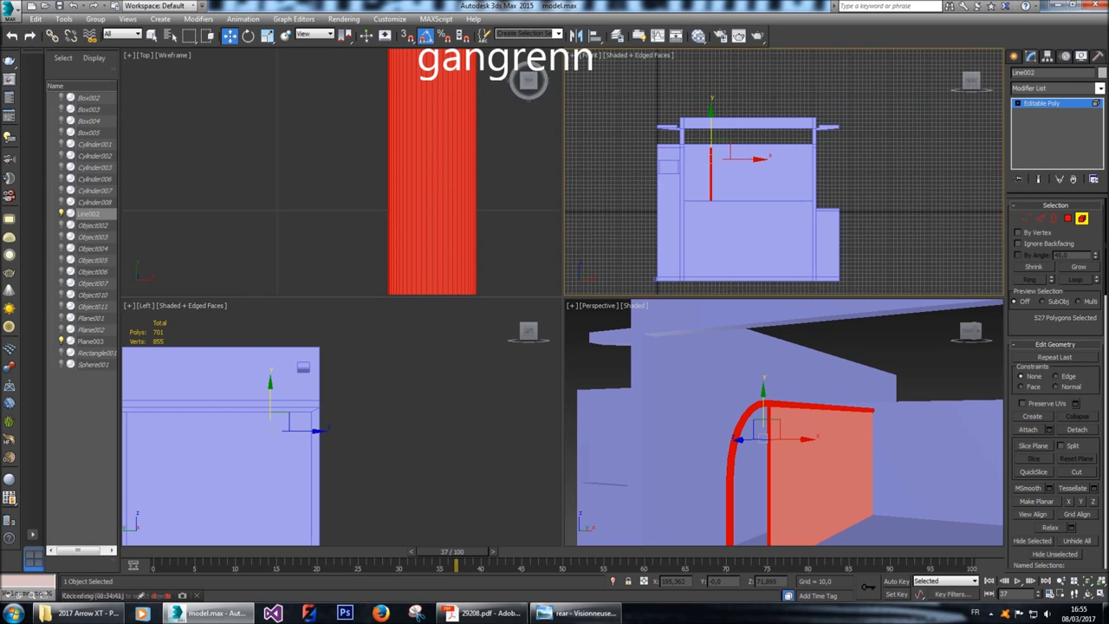
scroll(945, 223, "up", 2)
left_click(945, 223)
middle_click_drag(780, 424, 815, 429, "alt")
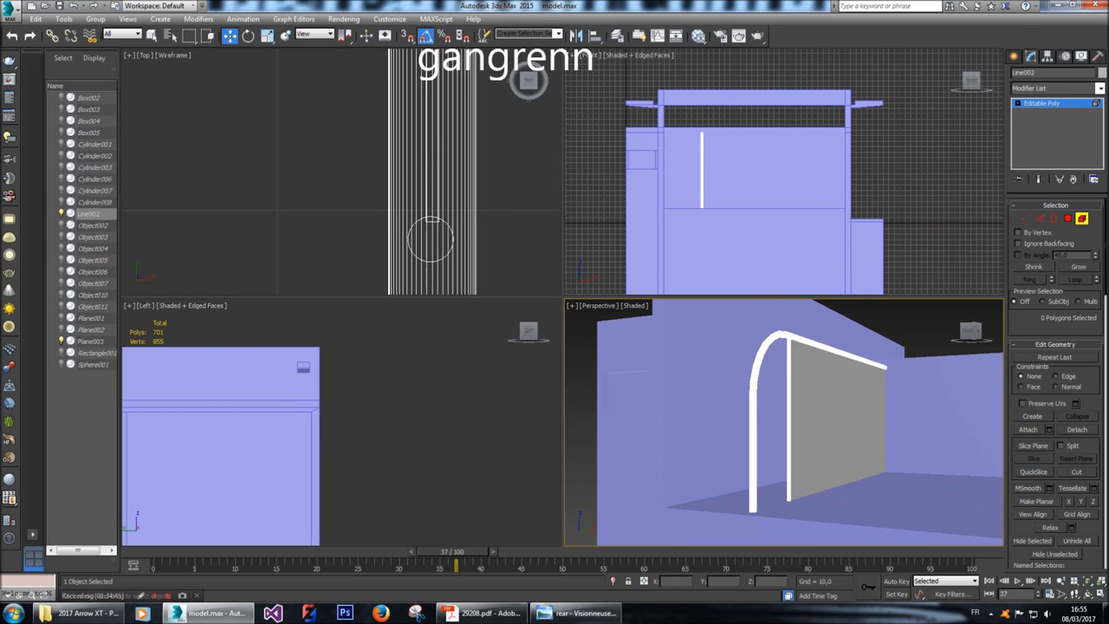
Marquee-select a group of rail vertices in the Top view and move them slightly along X.
key("1")
left_click_drag(407, 183, 455, 264)
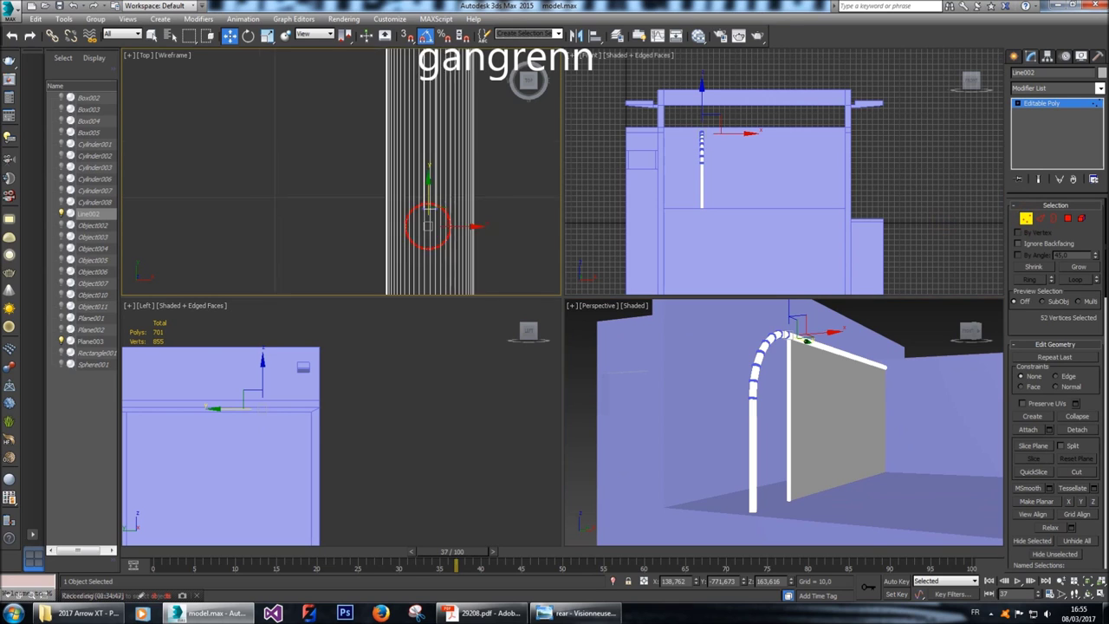
scroll(444, 199, "down", 3)
scroll(442, 148, "down", 2)
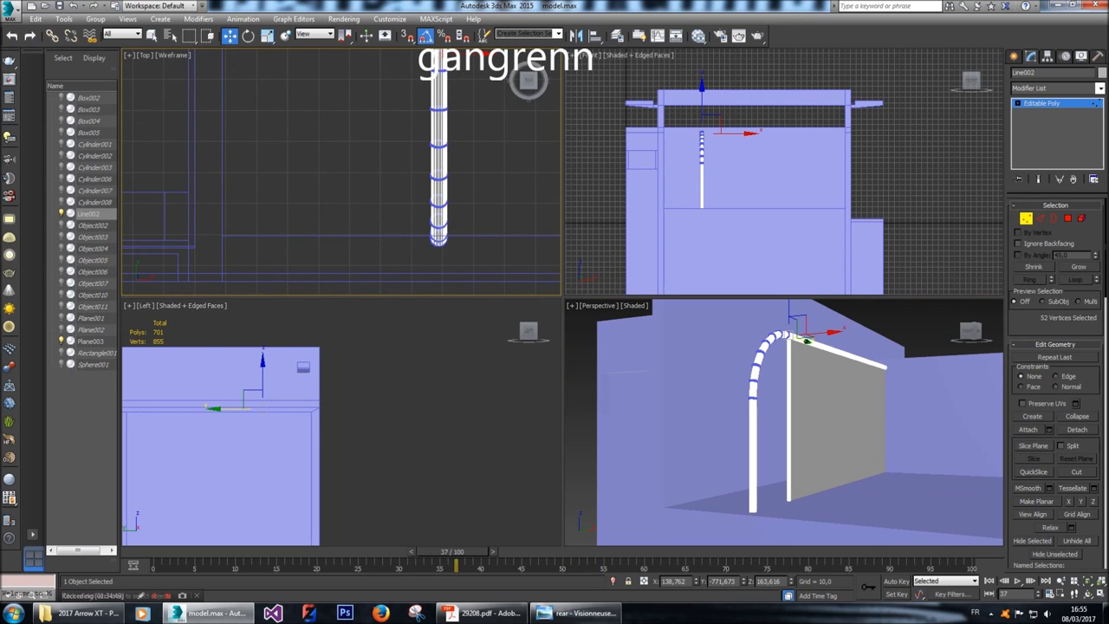
scroll(442, 173, "down", 2)
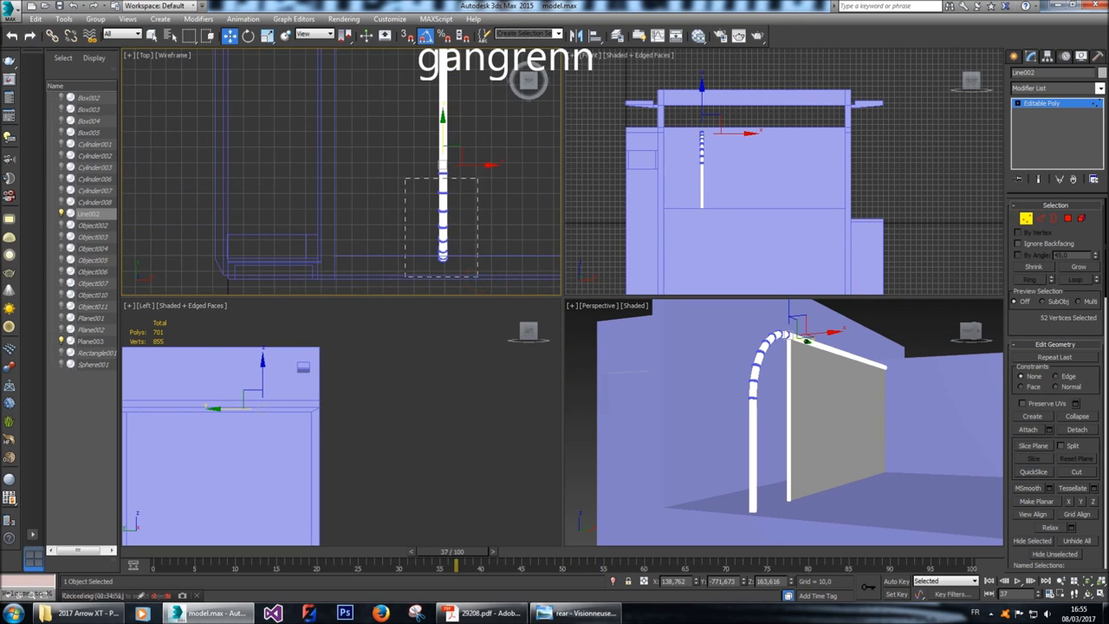
left_click_drag(477, 277, 478, 278)
scroll(421, 177, "up", 5)
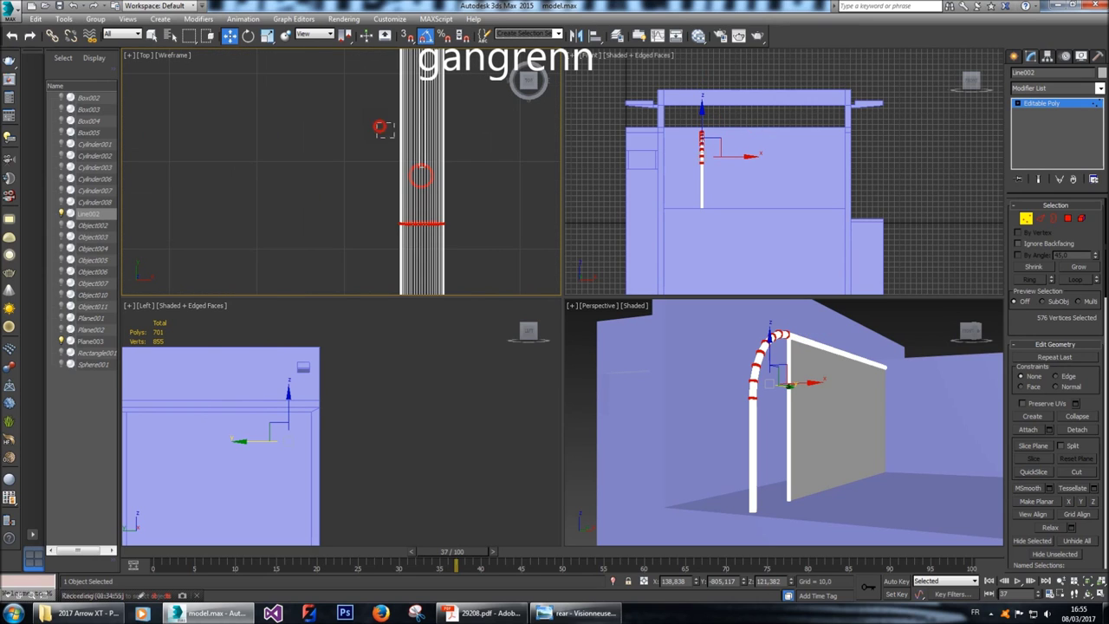
left_click_drag(422, 176, 421, 177)
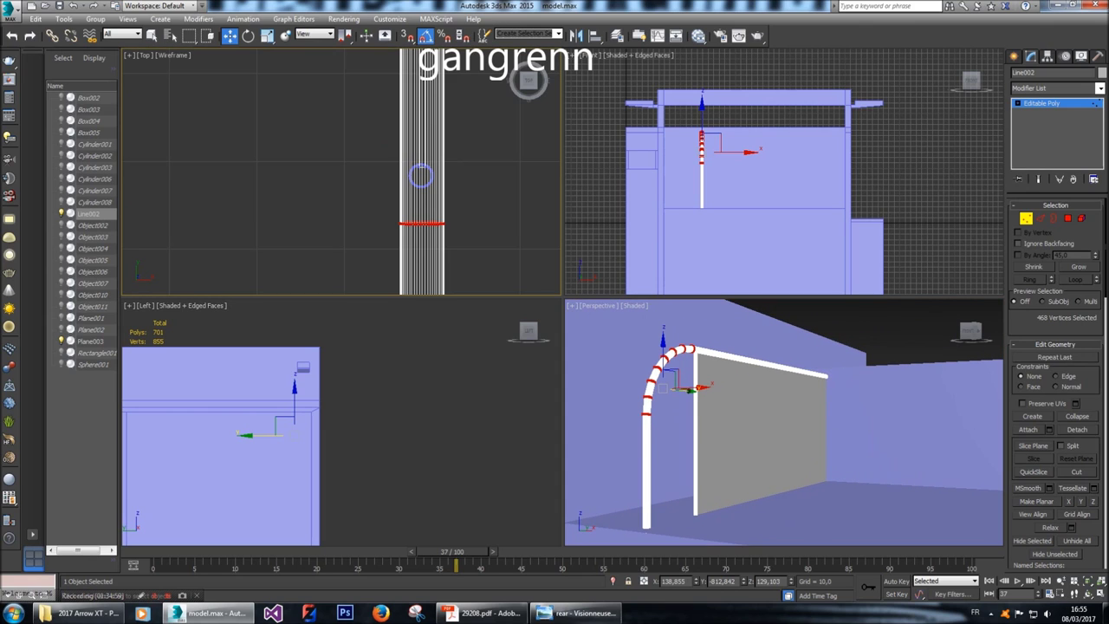
scroll(414, 178, "down", 2)
scroll(228, 440, "up", 4)
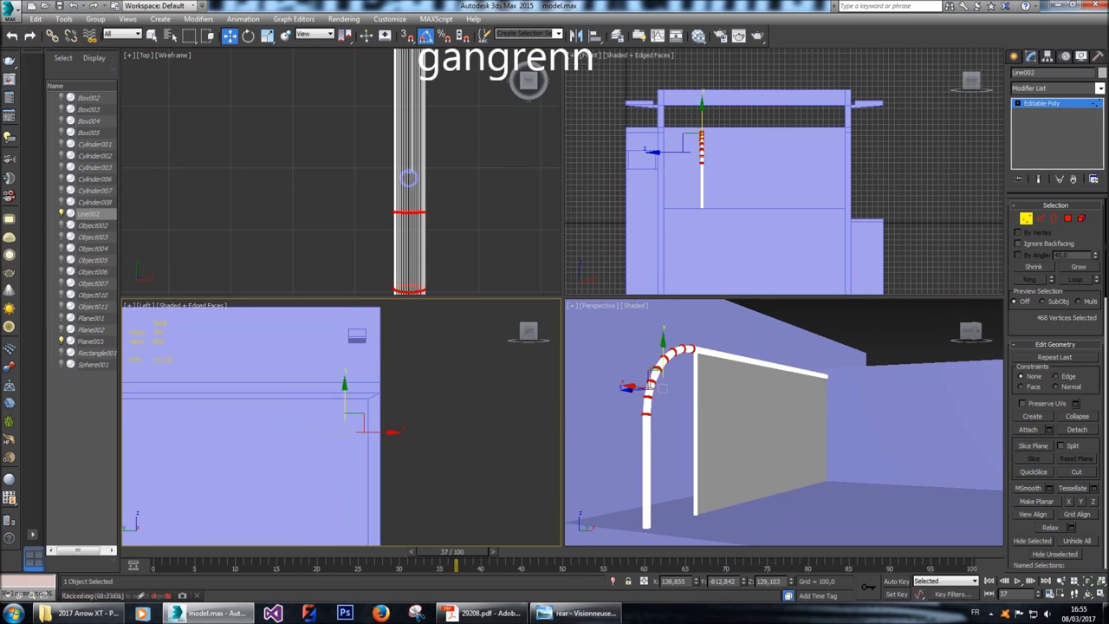
left_click_drag(407, 429, 400, 429)
left_click(1019, 56)
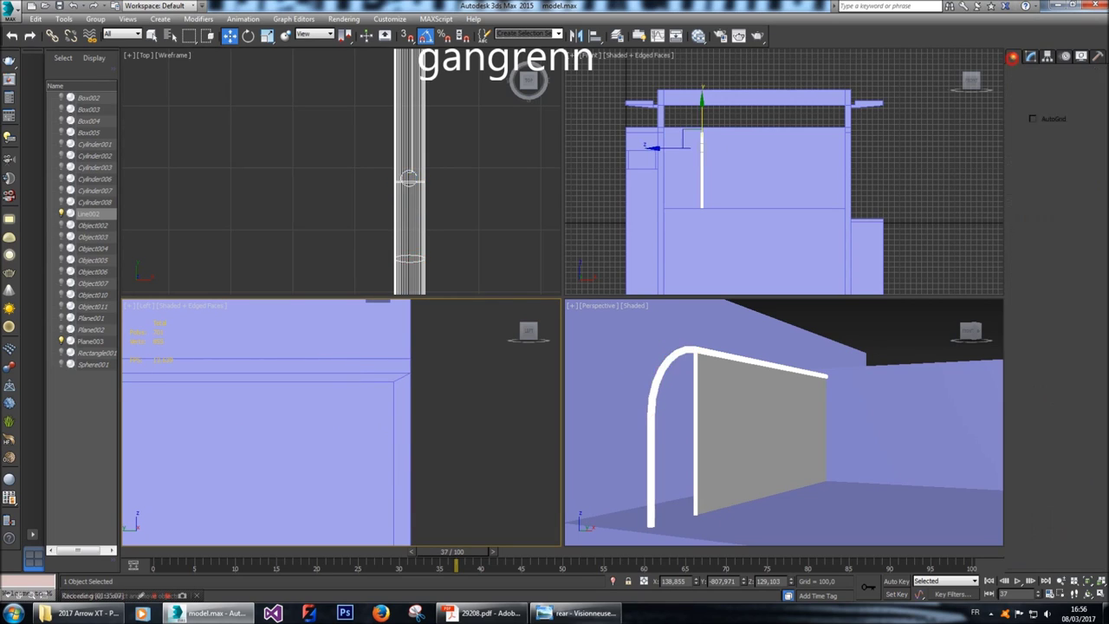
left_click(955, 305)
left_click_drag(971, 332, 828, 335)
Select the 52-vertex ring at the rail end and move it about 3.5 units along Y.
left_click(726, 373)
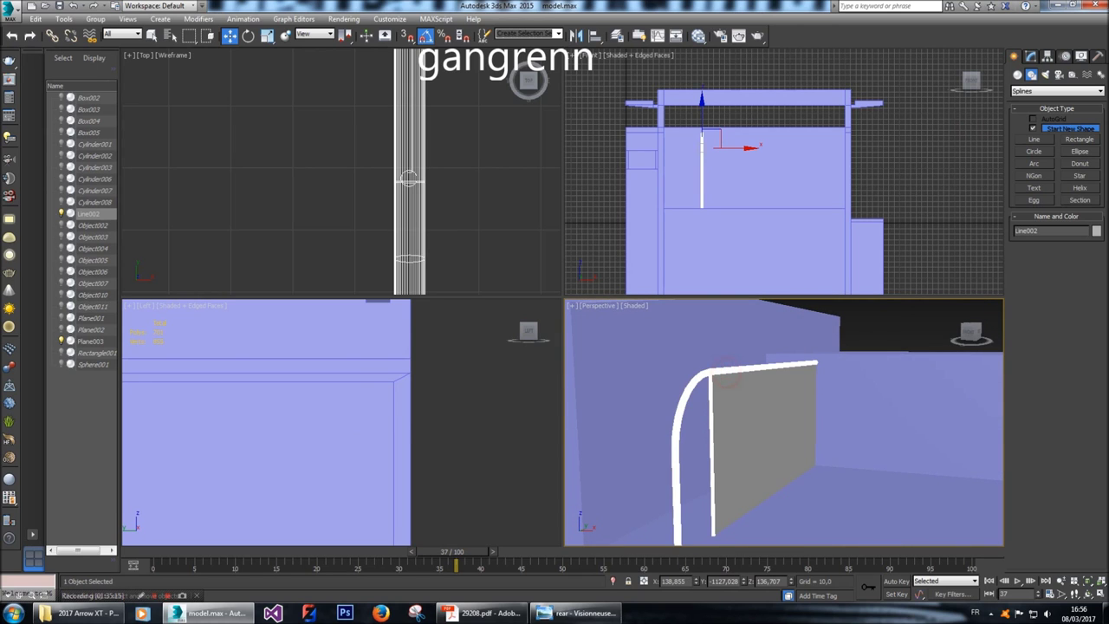
left_click(1030, 55)
left_click(1026, 219)
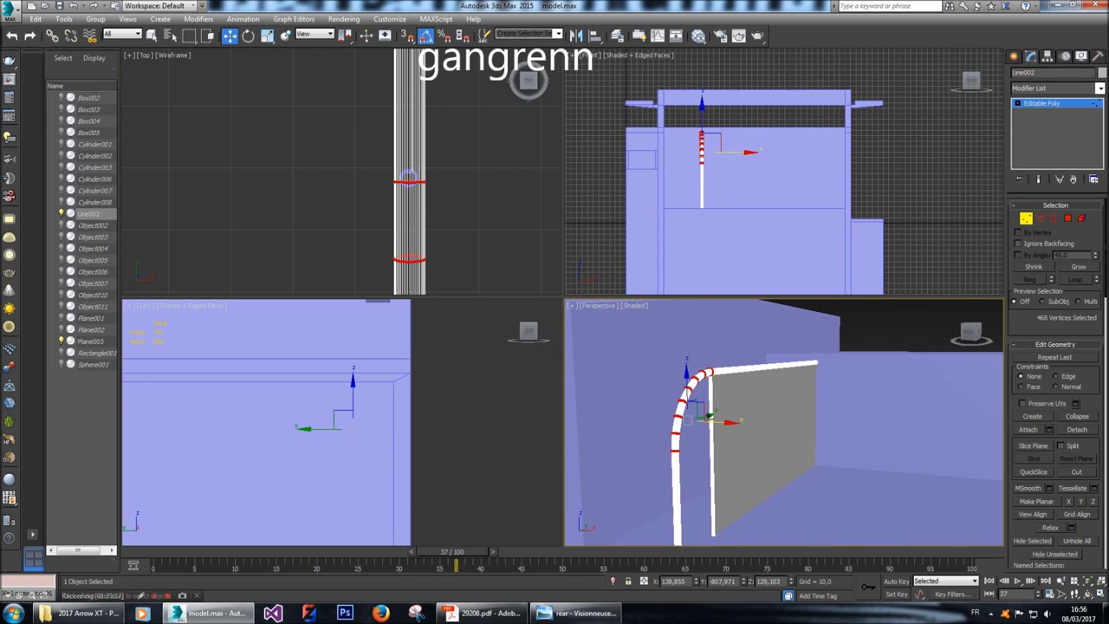
scroll(409, 173, "down", 4)
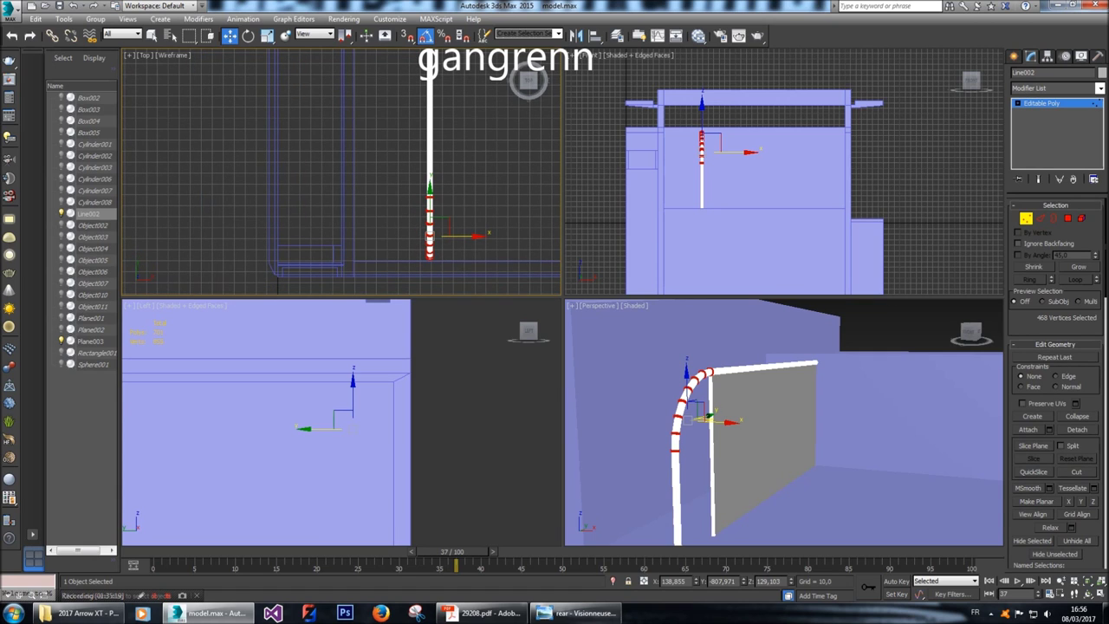
left_click_drag(375, 205, 466, 279)
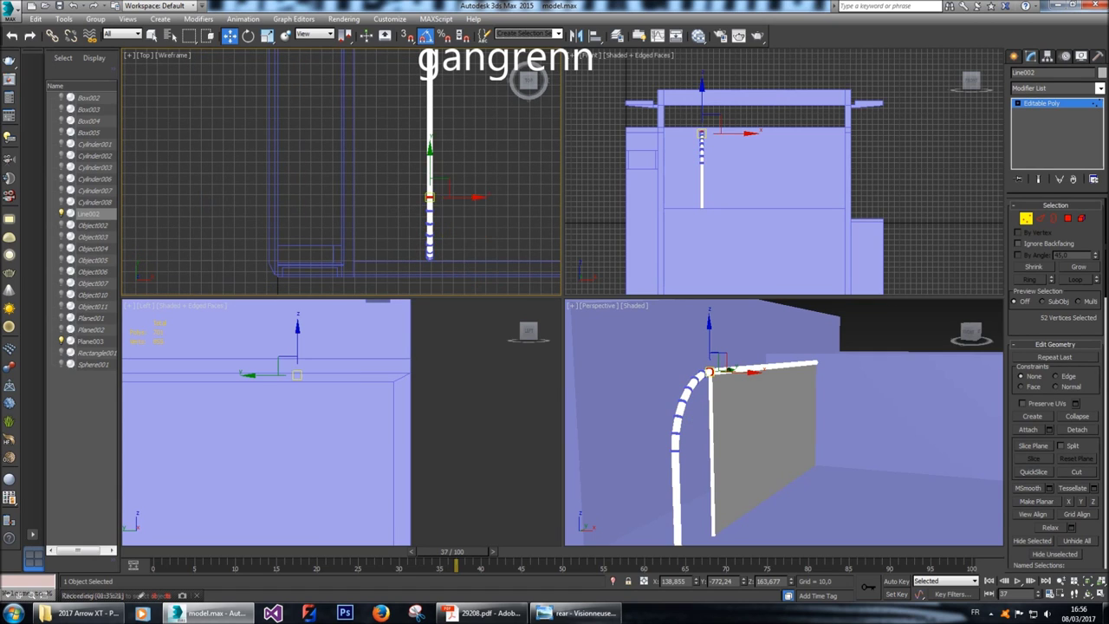
scroll(428, 193, "up", 4)
left_click_drag(446, 193, 446, 209)
scroll(710, 373, "up", 3)
middle_click_drag(711, 381, 689, 338, "alt")
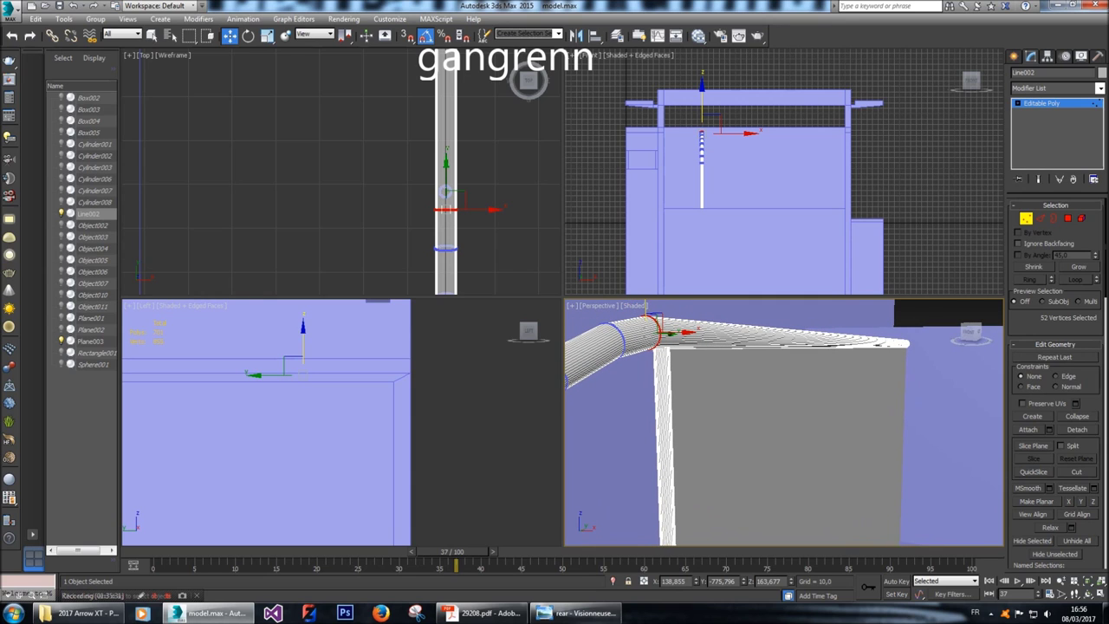
middle_click_drag(784, 422, 754, 403, "alt")
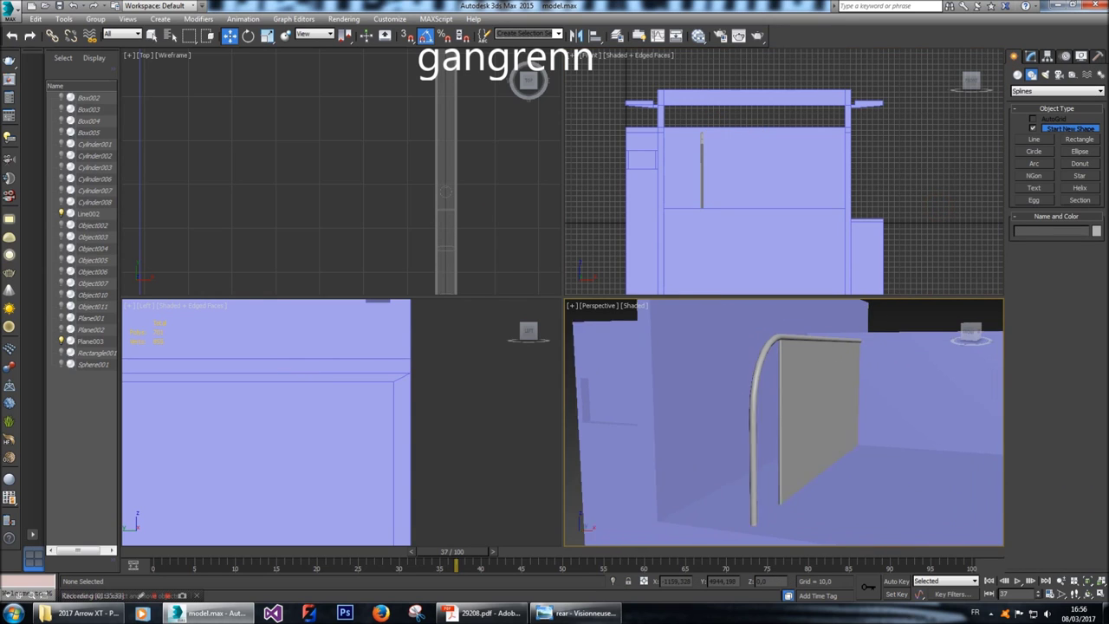
Nudge Line002's 52-vertex rail-end ring about 0.47 units further along Y, then enter Polygon mode.
mouse_move(969, 331)
left_mouse_down()
mouse_move(1063, 341)
mouse_move(961, 331)
left_mouse_up()
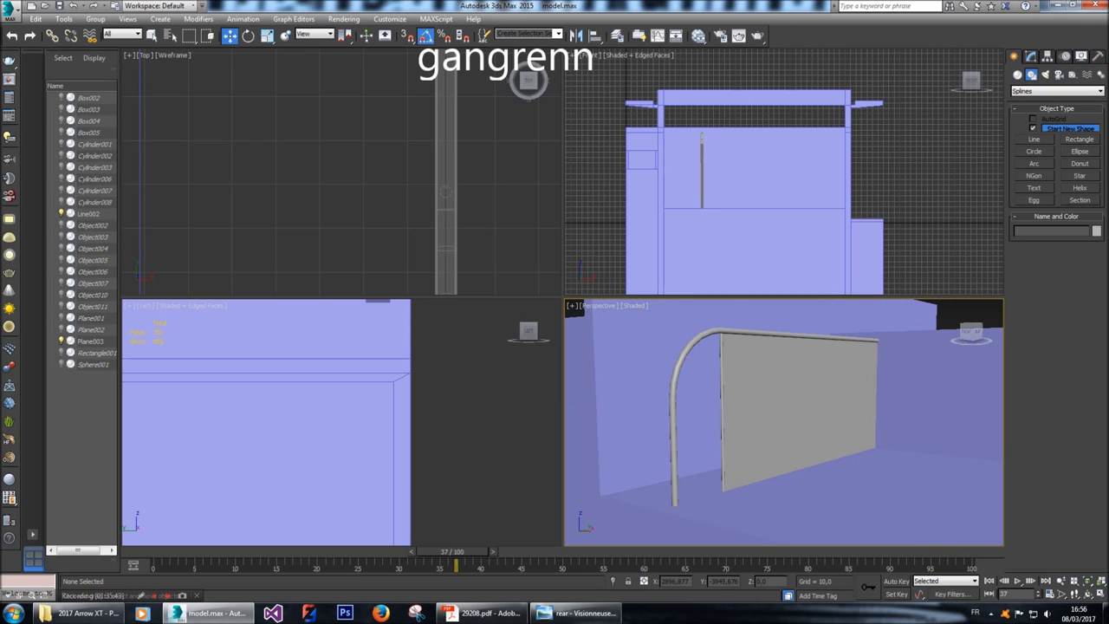
left_click(445, 191)
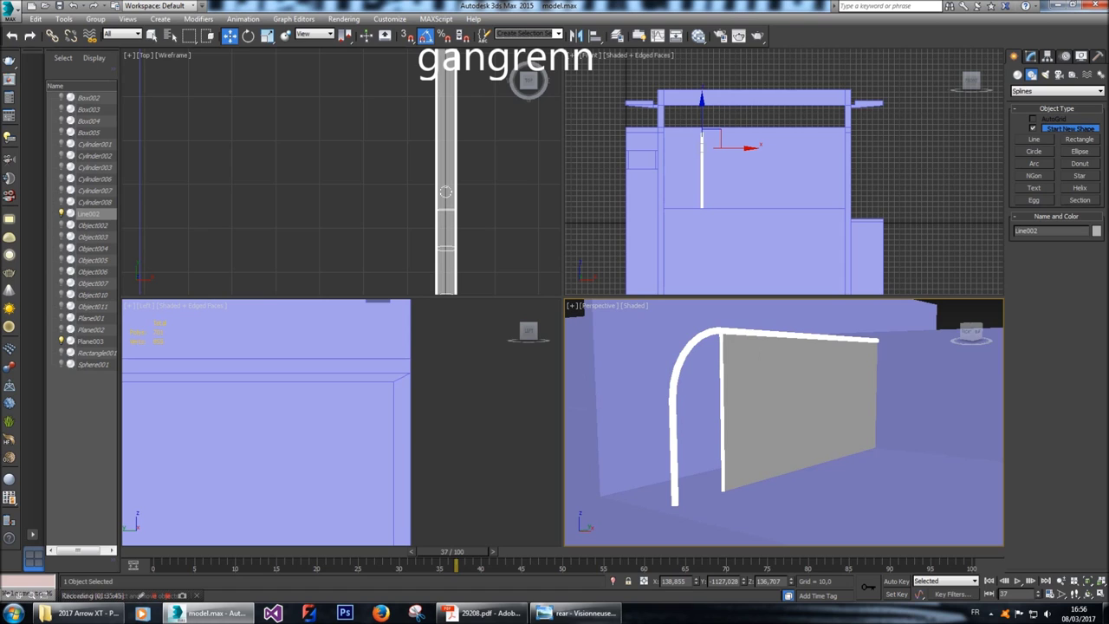
left_click(1031, 56)
left_click(1027, 219)
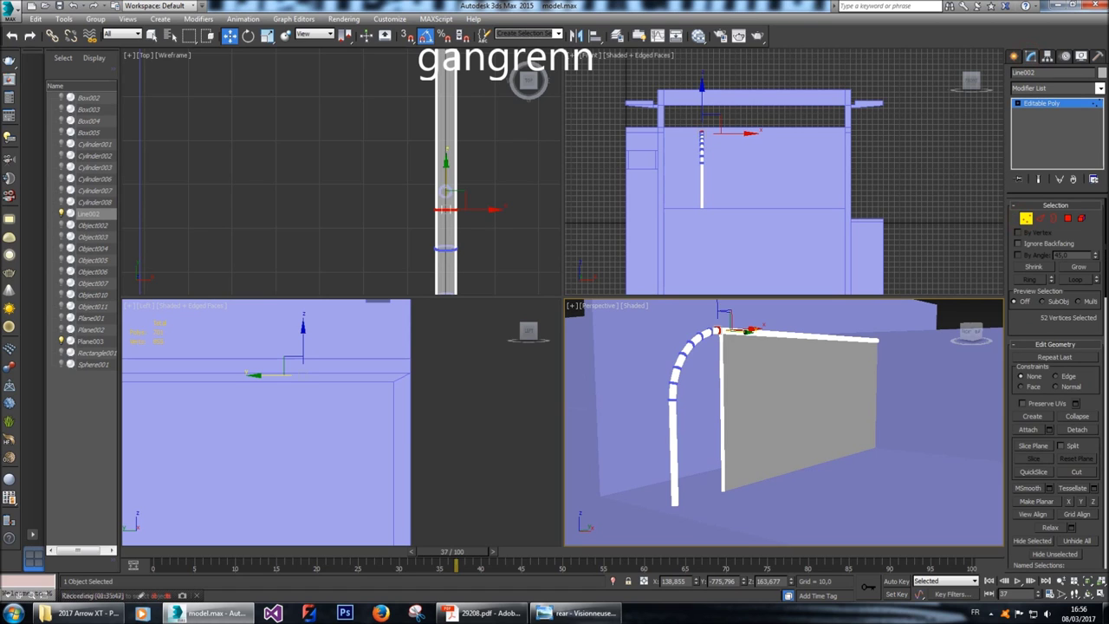
middle_click_drag(444, 156, 410, 156)
scroll(407, 173, "up", 3)
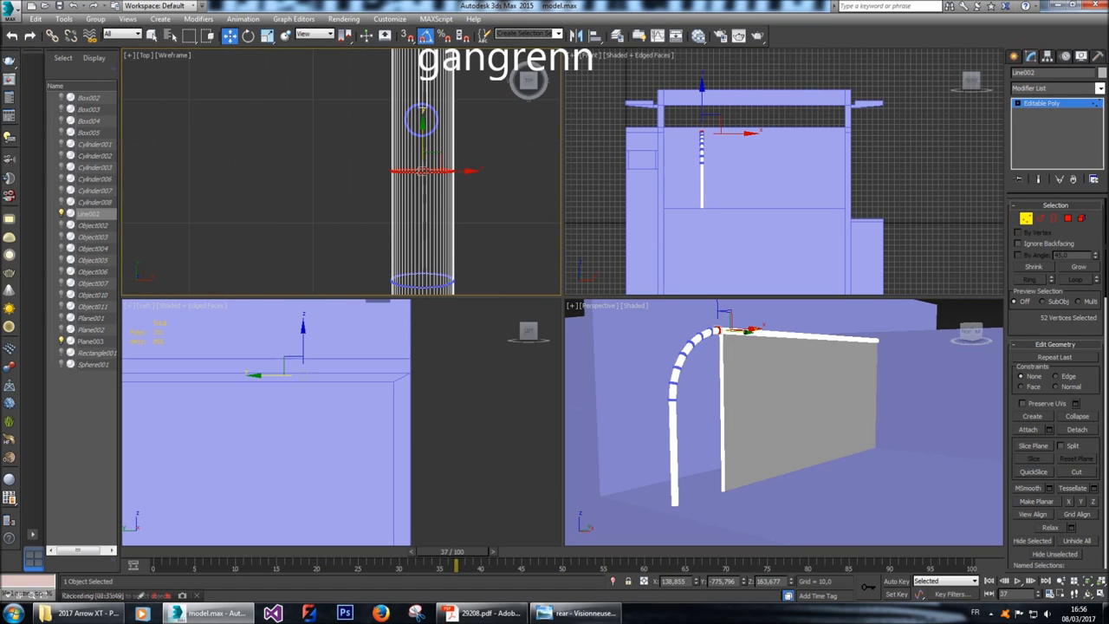
left_click_drag(422, 171, 422, 177)
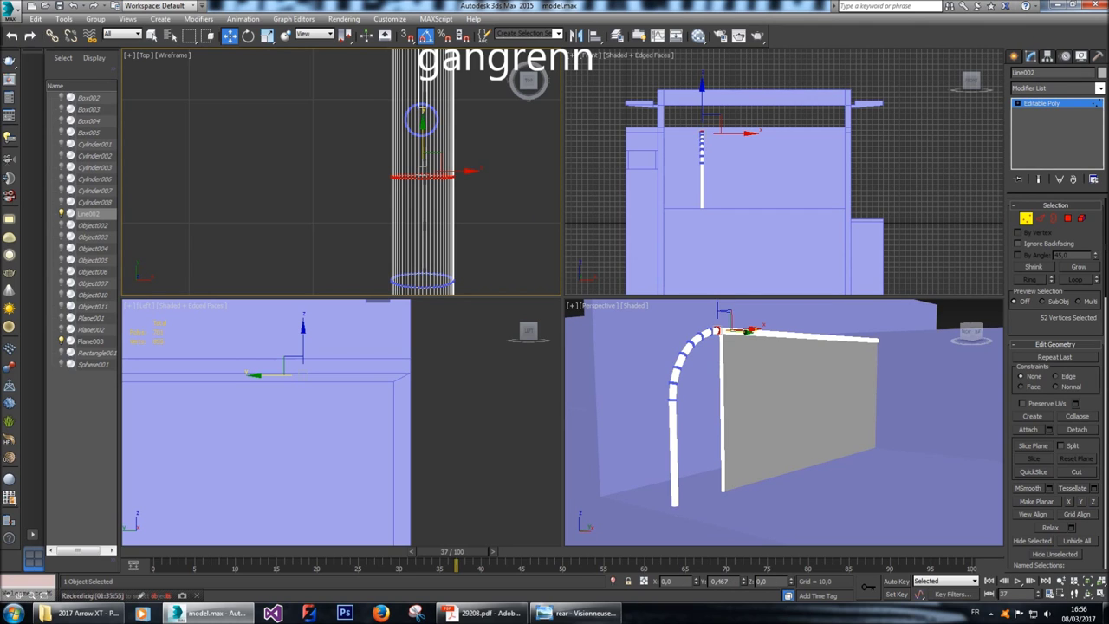
scroll(705, 132, "up", 5)
scroll(705, 132, "up", 2)
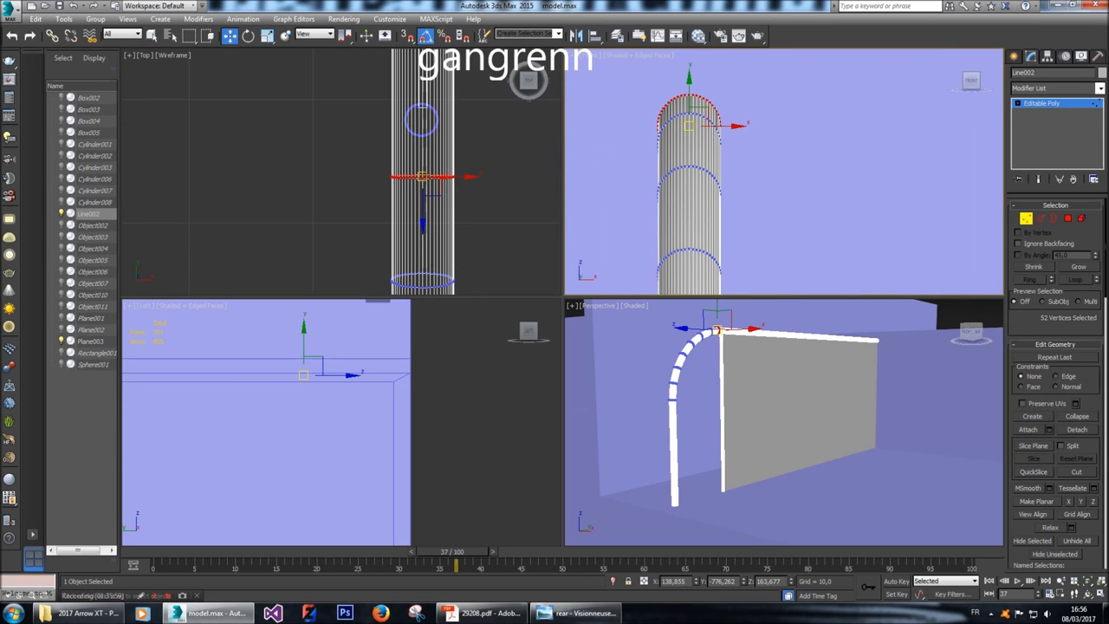
left_click(1068, 218)
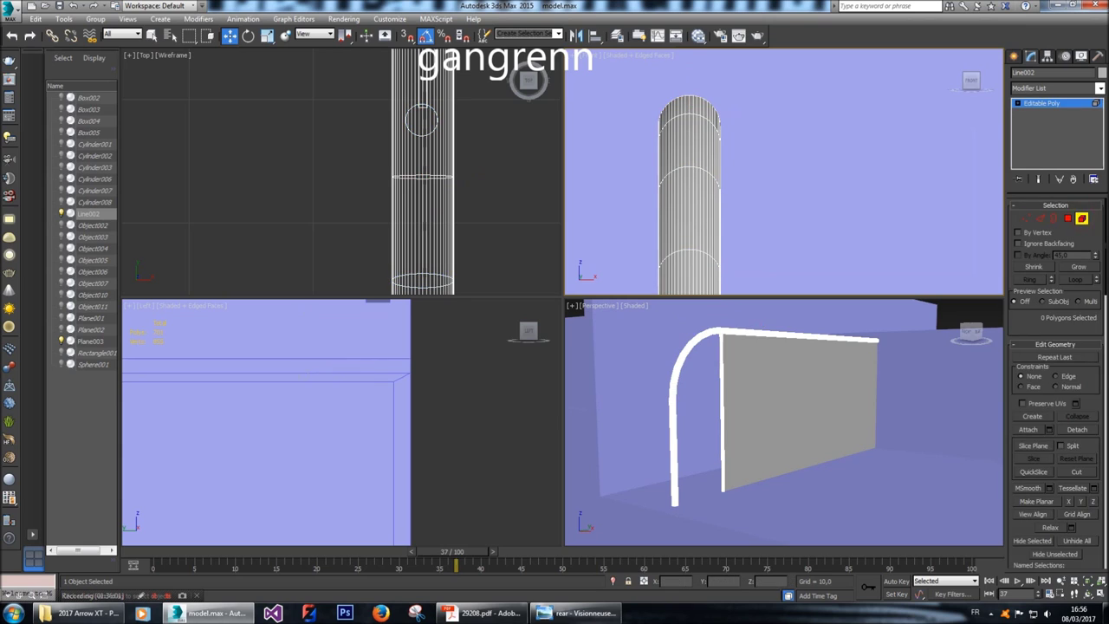
Select the rail's top cap polygons, deselect the side ones, and make the front view active.
left_click_drag(616, 69, 793, 186)
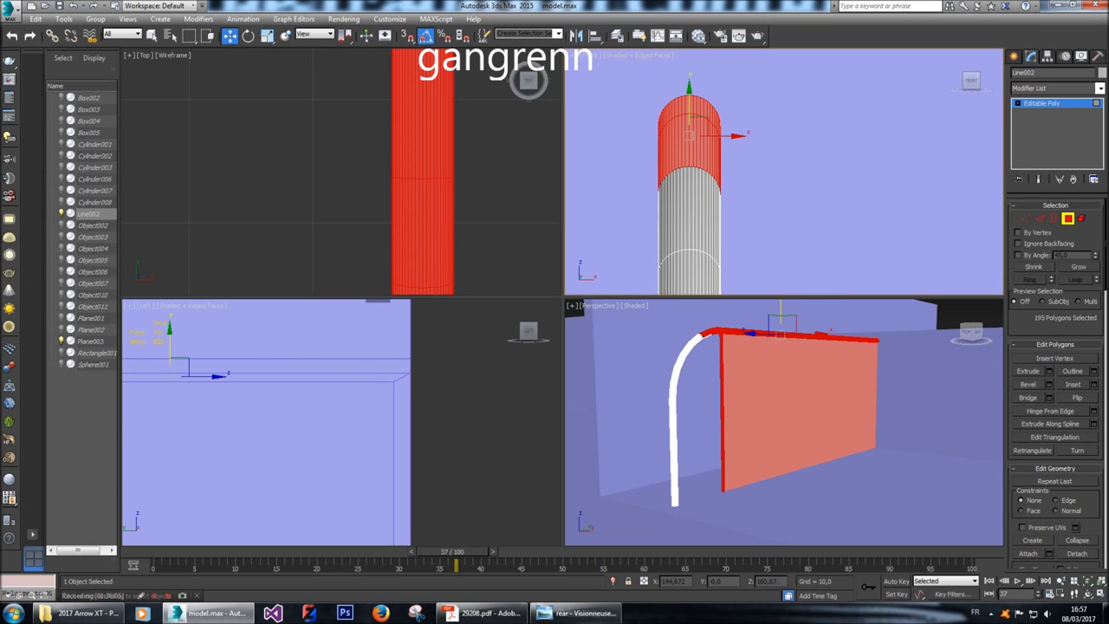
right_click(879, 525)
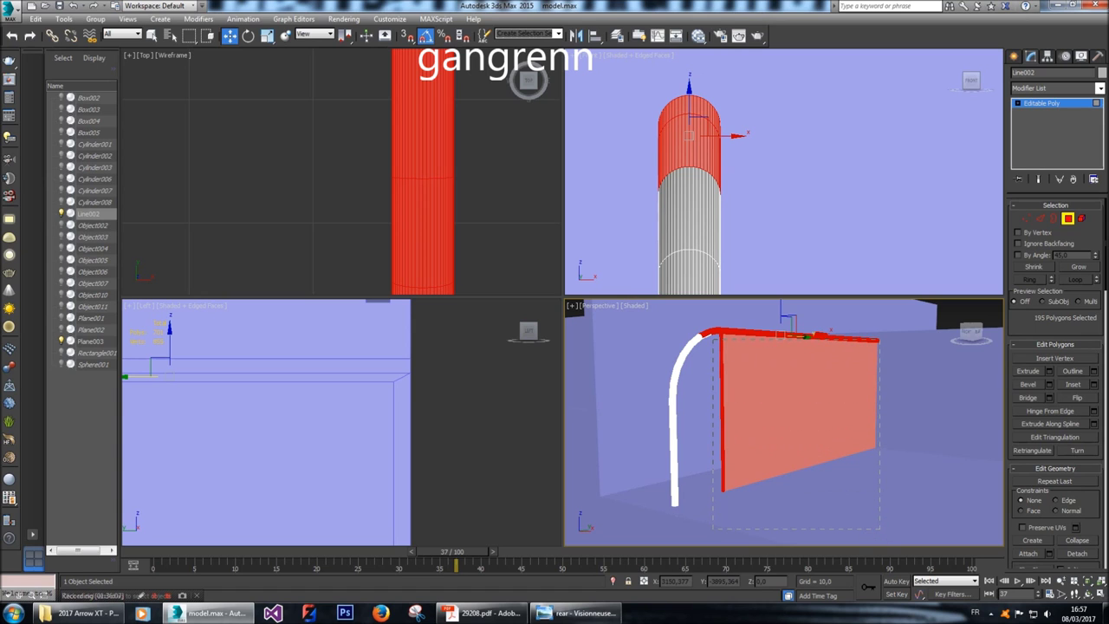
scroll(441, 174, "down", 10)
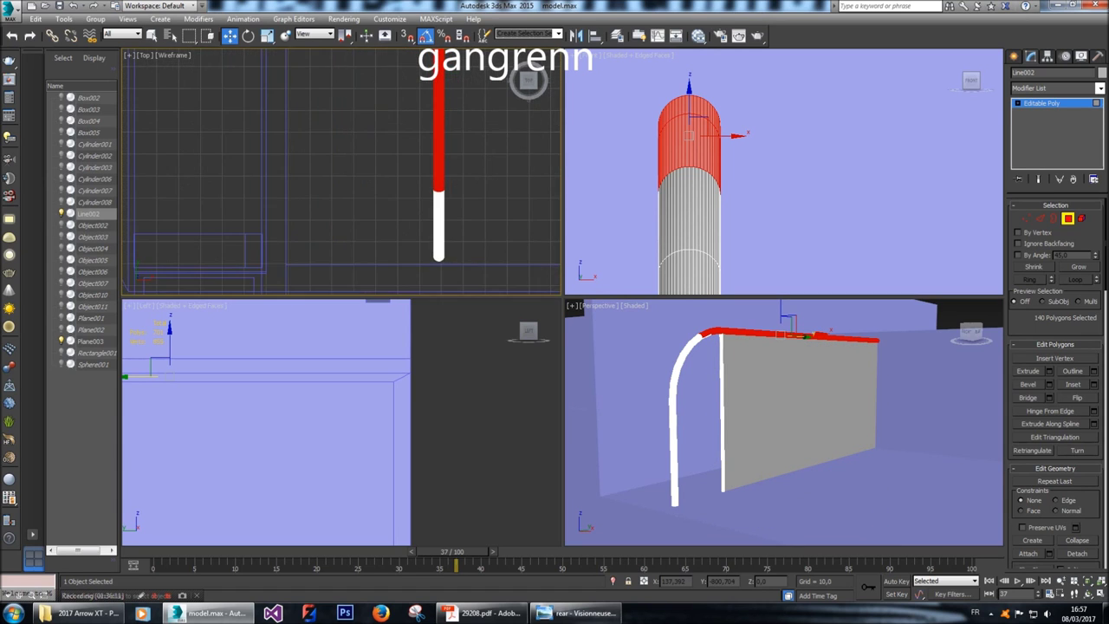
scroll(438, 174, "up", 8)
left_click_drag(367, 203, 513, 255, "alt")
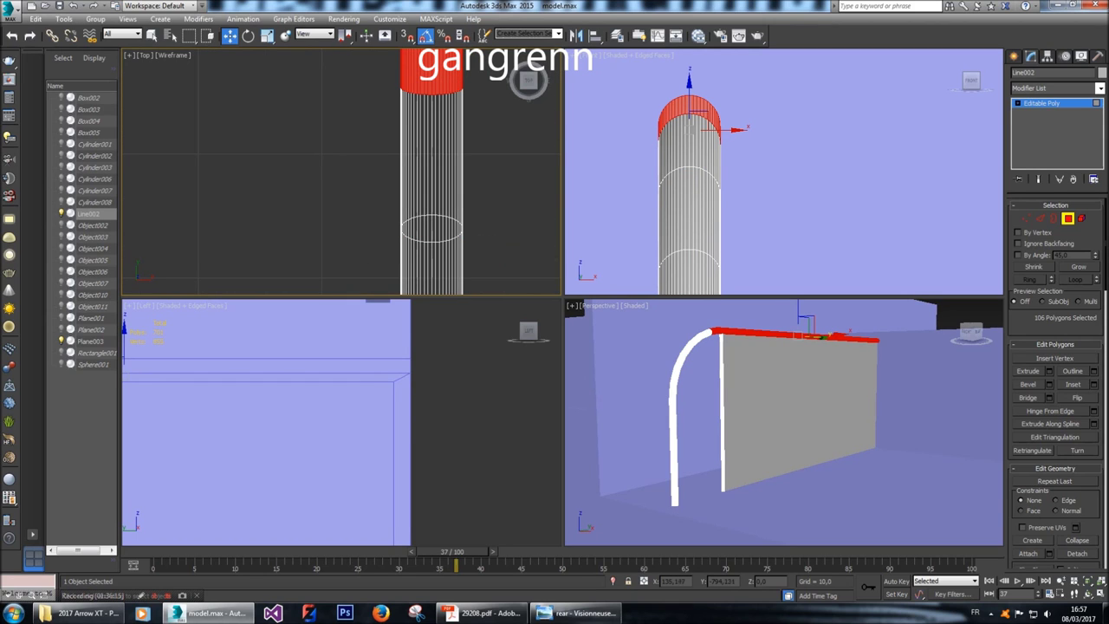
left_click(689, 83)
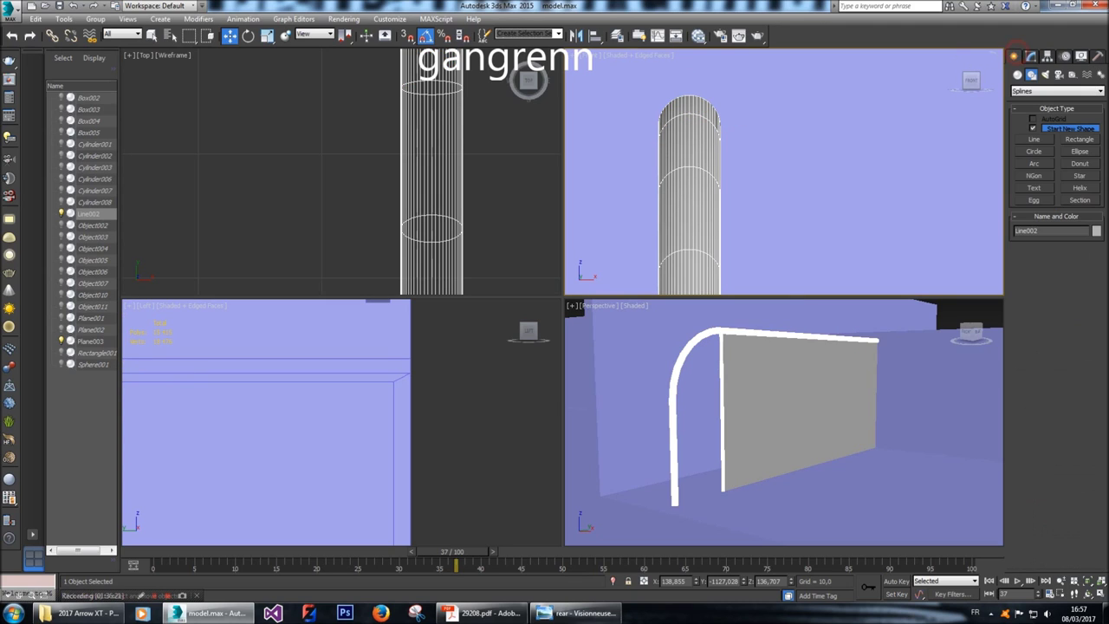
Unhide all blueprint planes, zoom to the handrail area, and Shift-drag a copy of Line002 left.
left_click(328, 144)
right_click(750, 354)
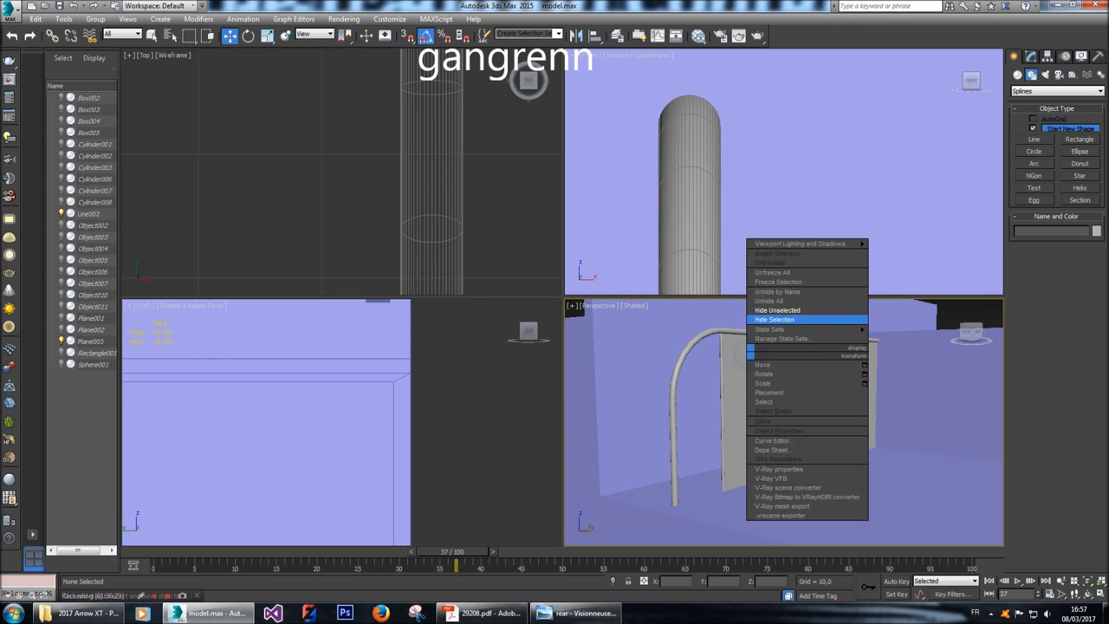
left_click(806, 301)
key("z")
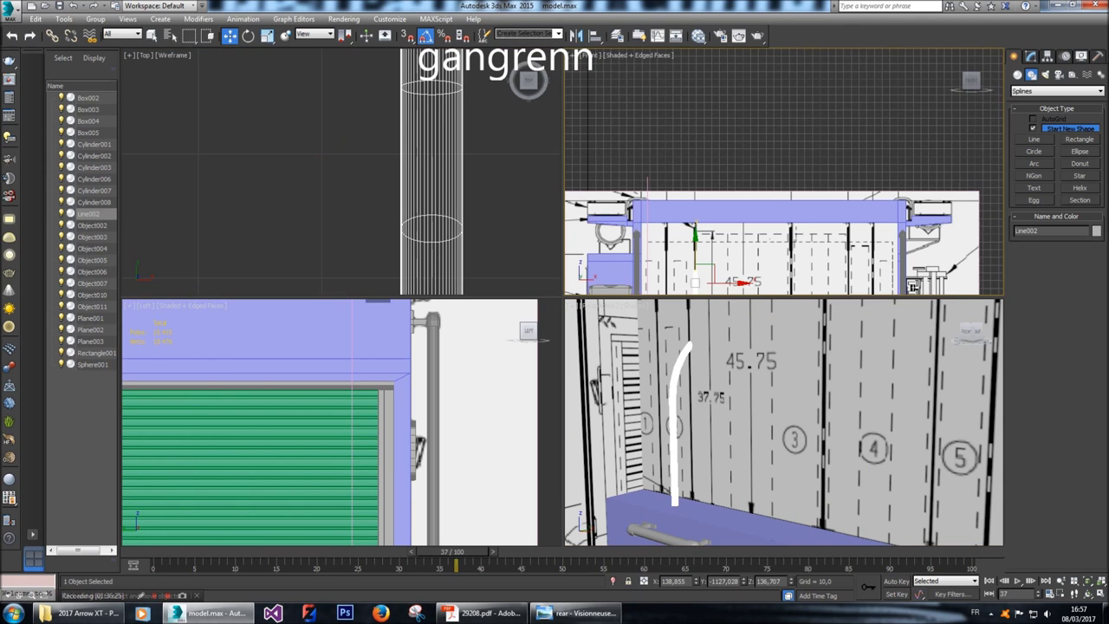
middle_click_drag(763, 208, 721, 178)
scroll(671, 164, "up", 3)
scroll(693, 202, "down", 1)
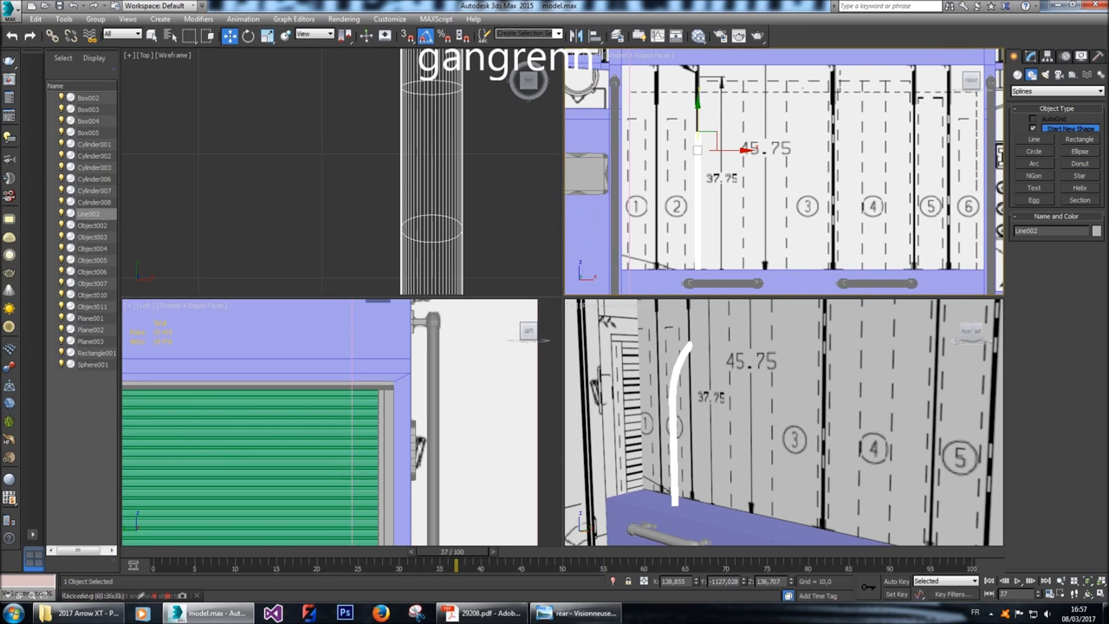
left_click_drag(741, 150, 694, 150)
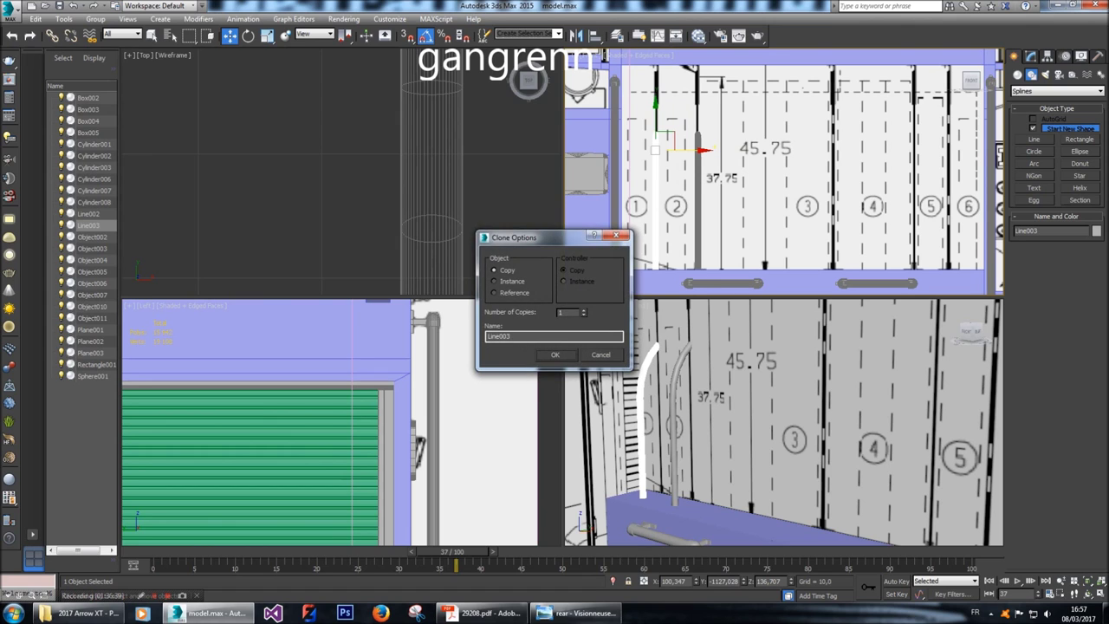
Confirm the Line003 copy and slide the original Line002 right toward panel 4.
key("Return")
middle_click_drag(780, 173, 699, 174)
left_click(617, 173)
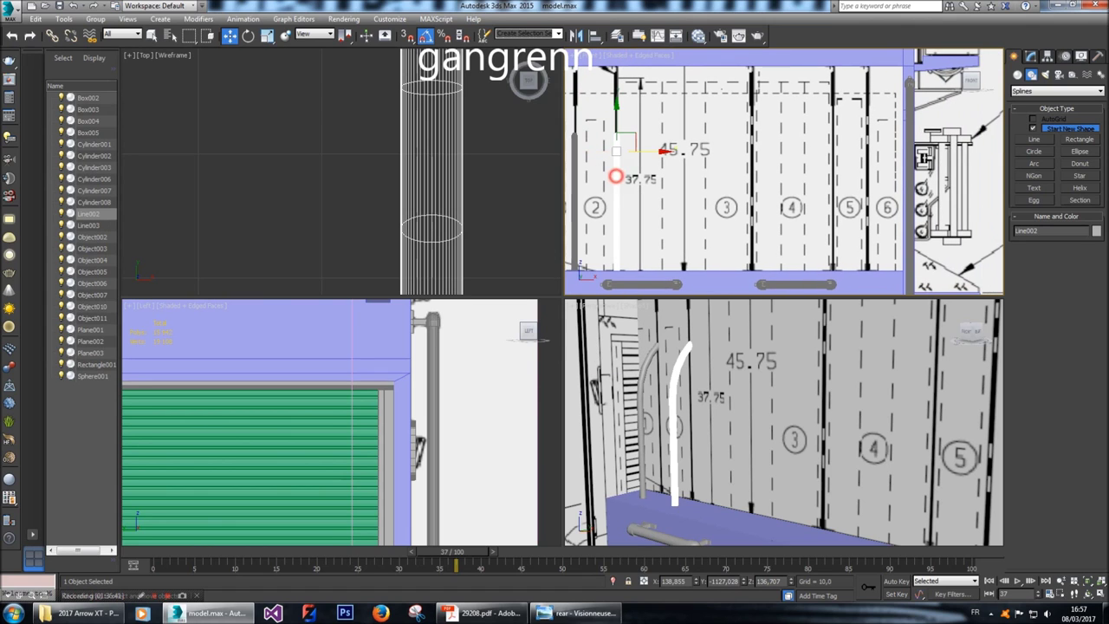
middle_click_drag(617, 173, 614, 173)
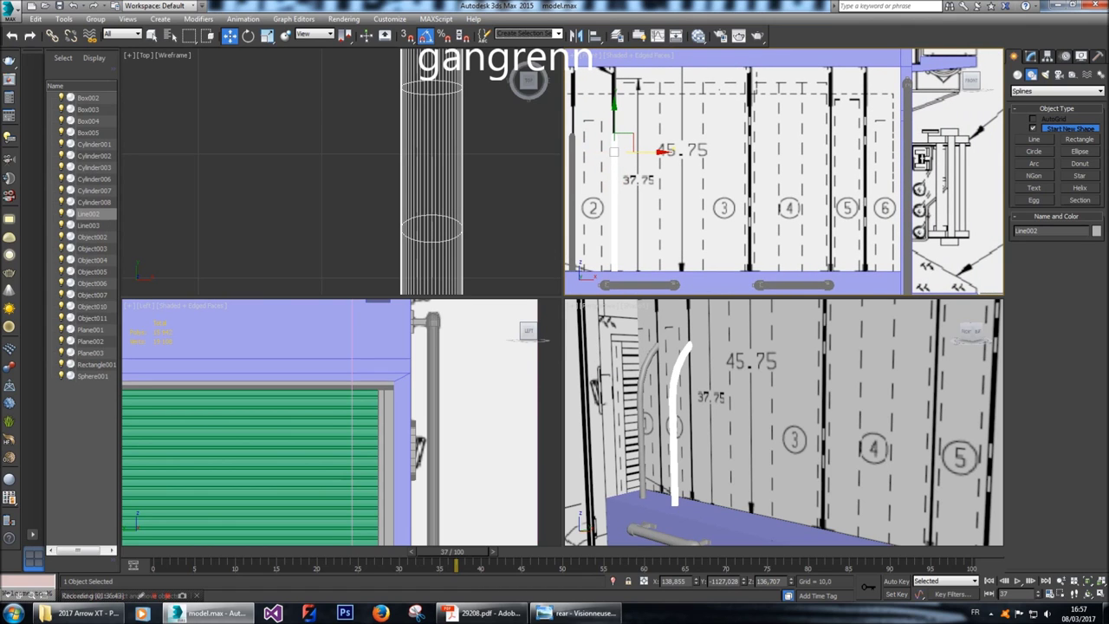
left_click_drag(633, 151, 748, 150)
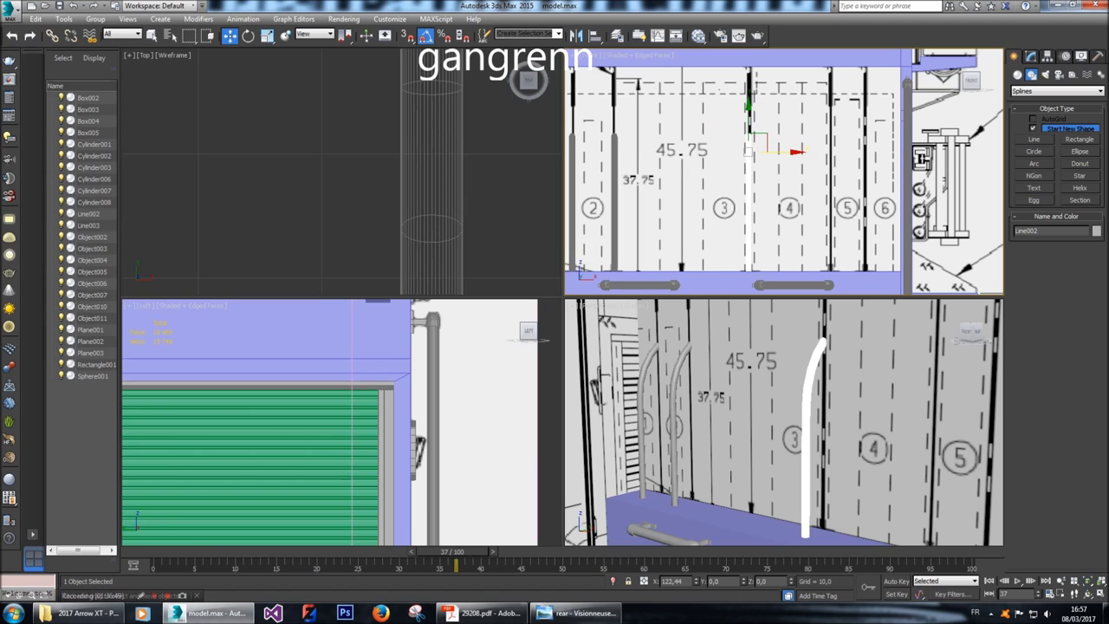
left_click_drag(749, 151, 750, 151)
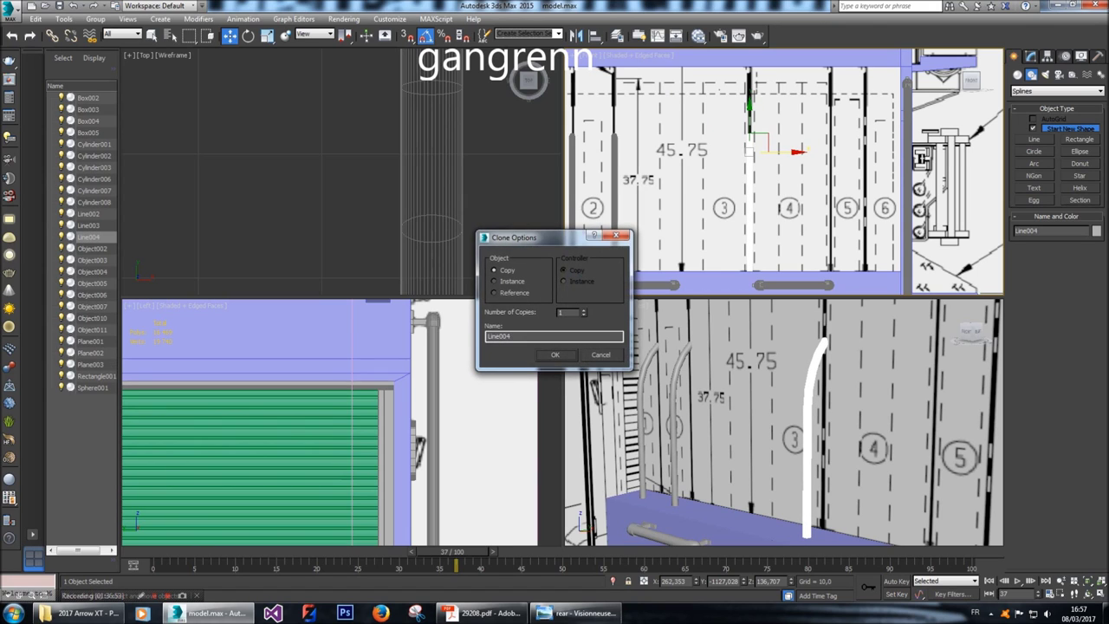
Clone handrails Line004 and Line005 along X to the blueprint's rail positions, then deselect.
left_click(557, 355)
middle_click_drag(711, 217, 664, 217)
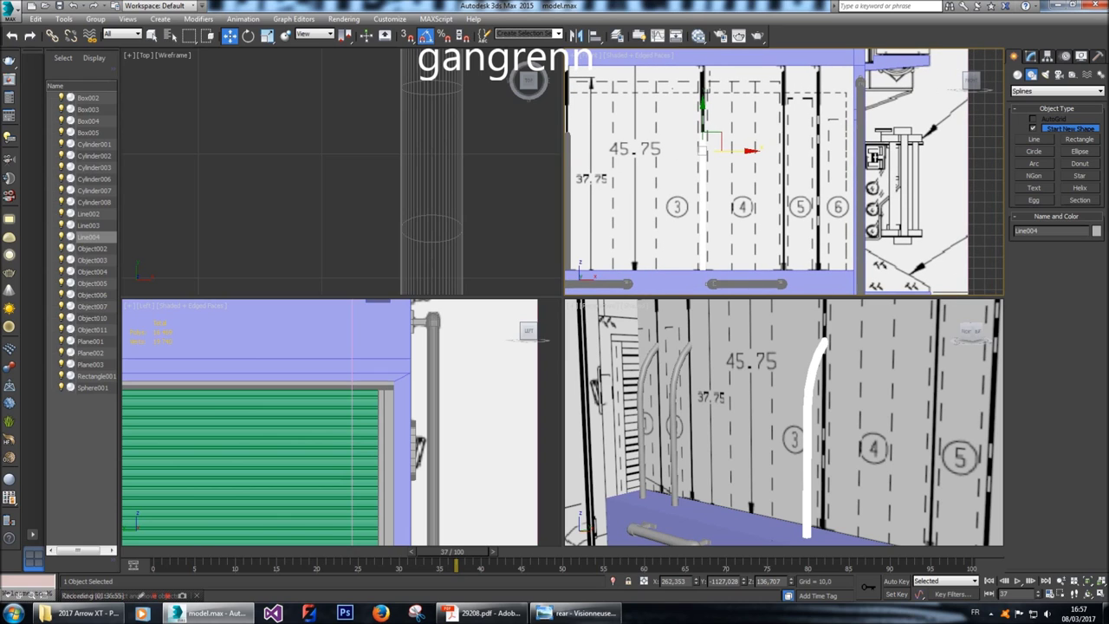
left_click_drag(751, 151, 831, 151)
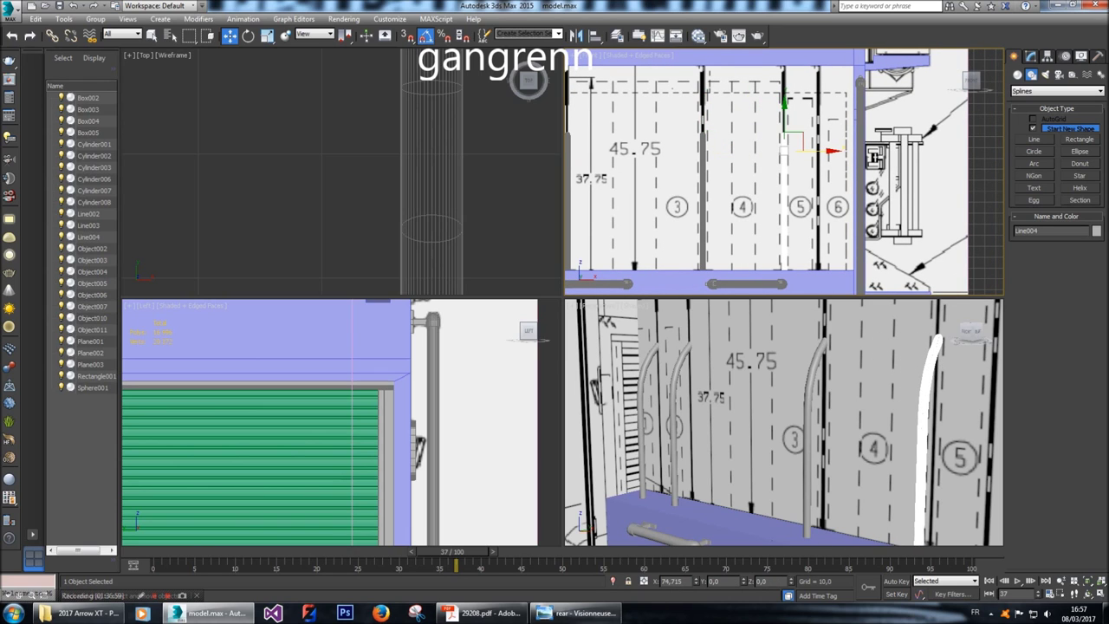
left_click_drag(830, 151, 831, 151, "shift")
left_click(557, 355)
scroll(837, 157, "down", 2)
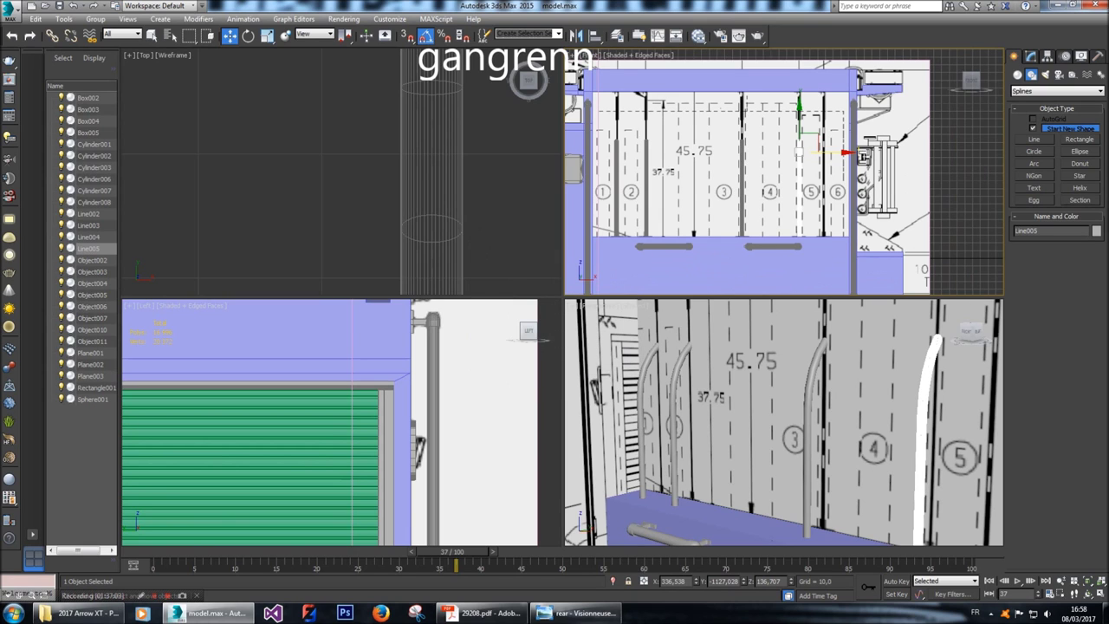
middle_click_drag(837, 157, 843, 157)
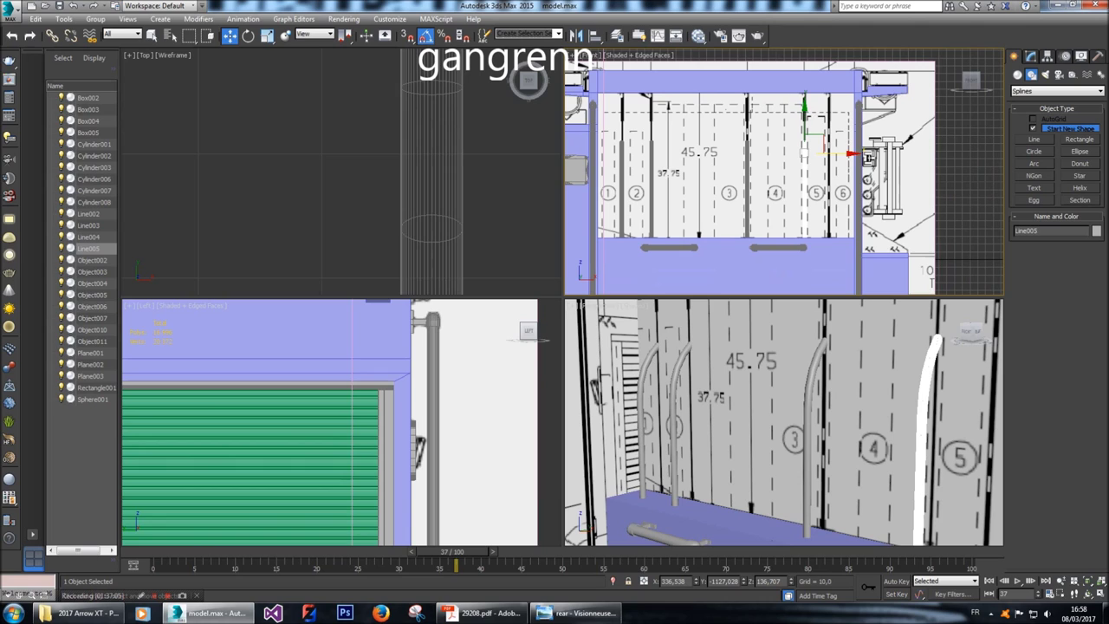
left_click(503, 168)
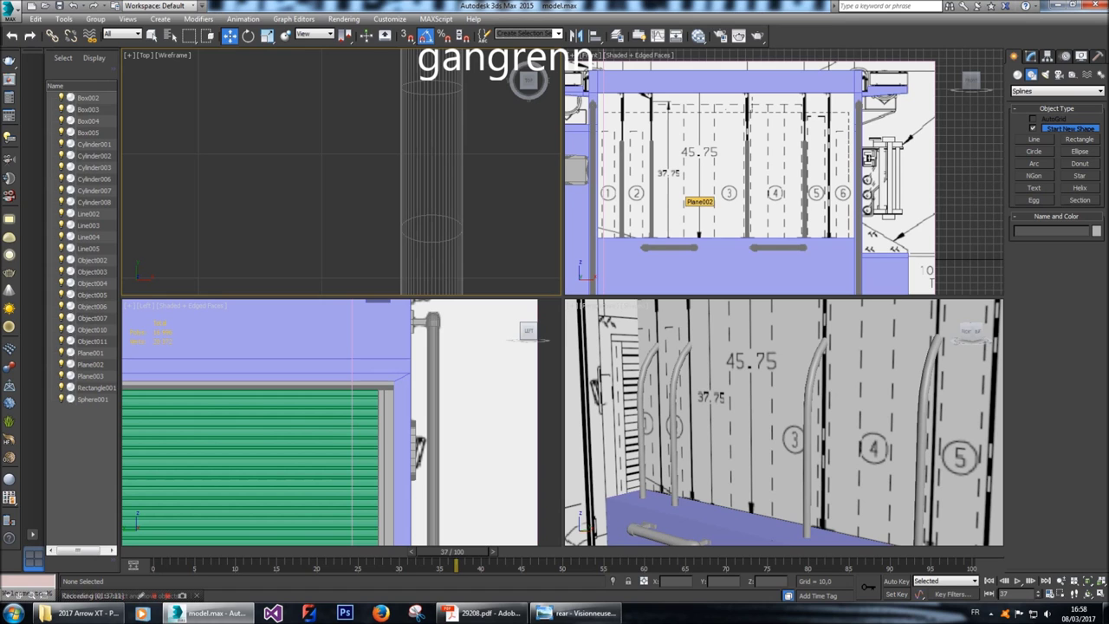
middle_click_drag(780, 416, 969, 331, "alt")
Reorient the perspective view and make the Plane003 blueprint see-through with Alt+X.
left_click(969, 331)
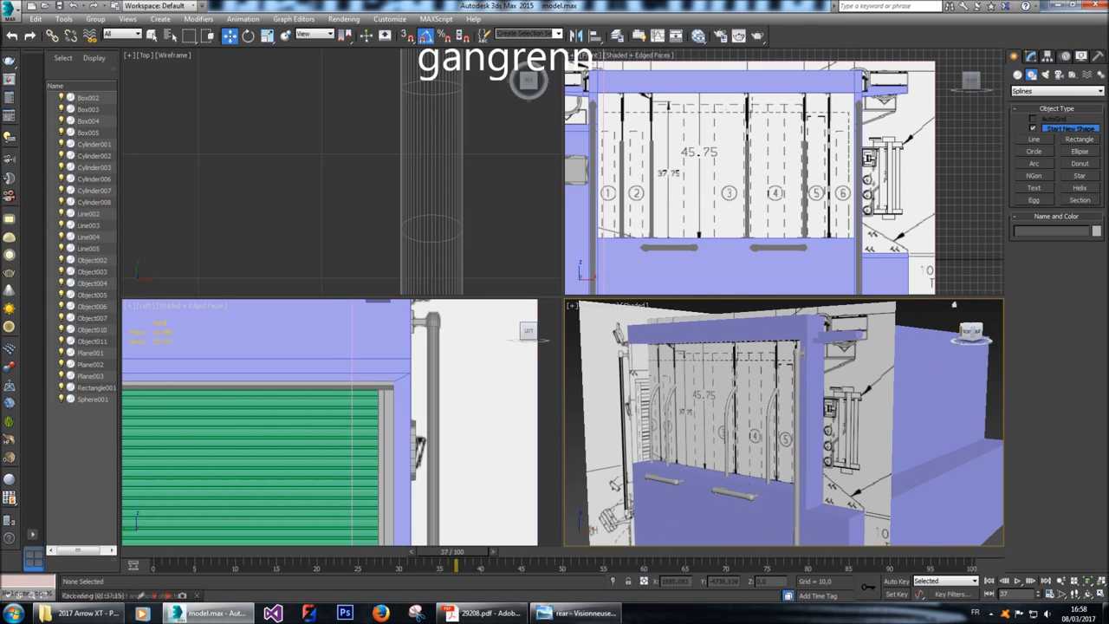
mouse_move(969, 331)
left_mouse_down()
mouse_move(988, 339)
mouse_move(971, 336)
mouse_move(968, 350)
mouse_move(971, 333)
left_mouse_up()
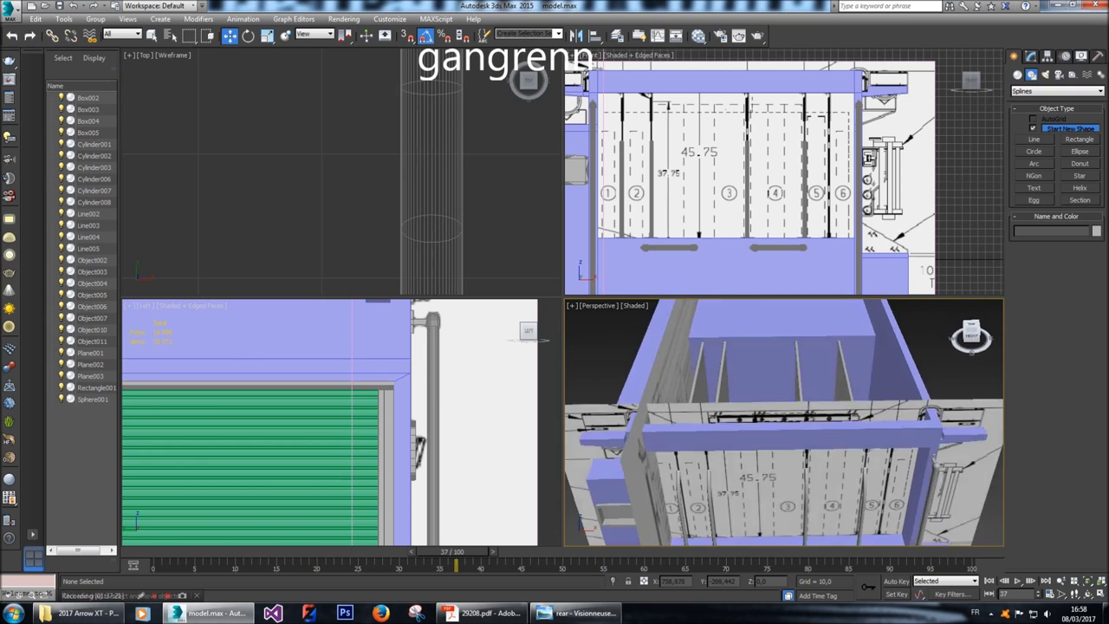
left_click(971, 333)
key("shift+z")
scroll(737, 199, "down", 3)
left_click(736, 234)
key("alt+x")
middle_click_drag(737, 234, 740, 225)
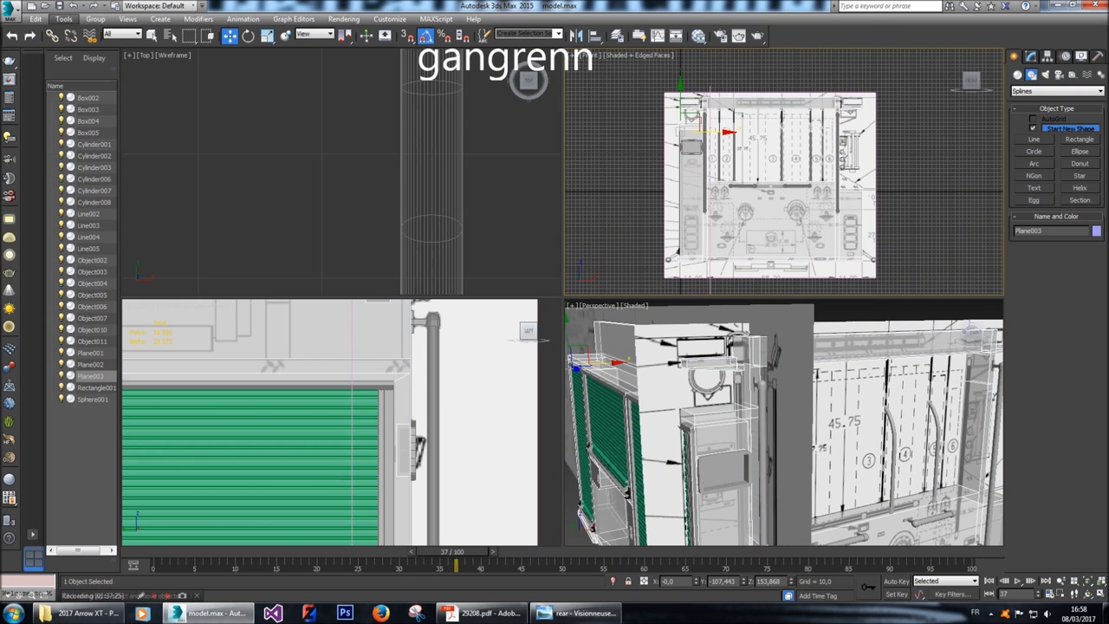
scroll(704, 176, "up", 2)
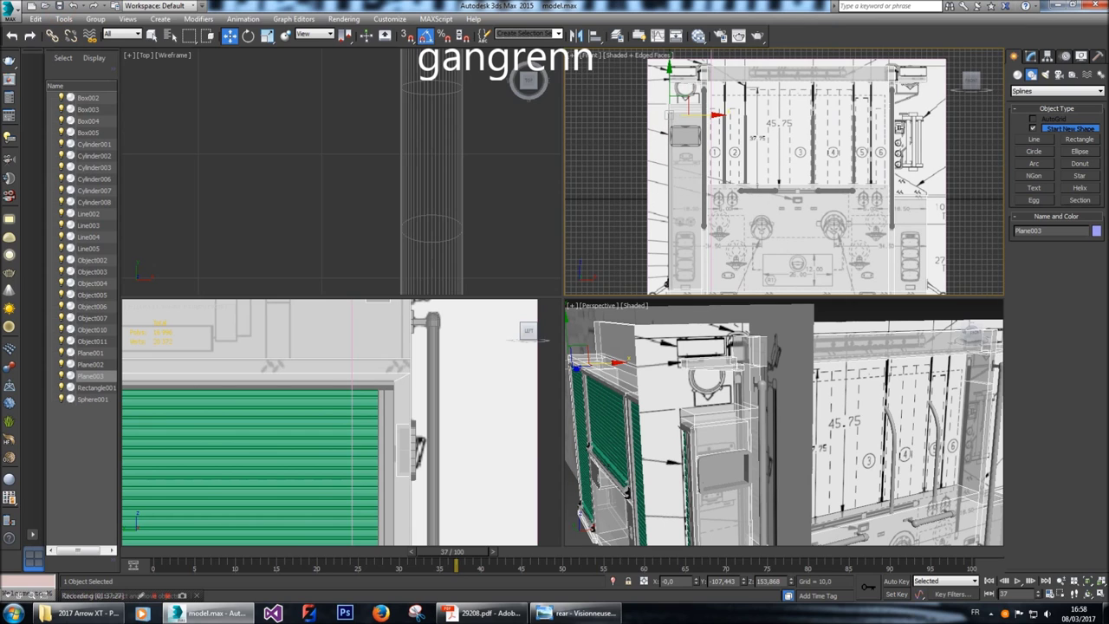
Draw a rectangle over the camera housing outline and copy it as Rectangle002 for scaling.
left_click_drag(673, 129, 698, 144)
scroll(485, 454, "up", 3)
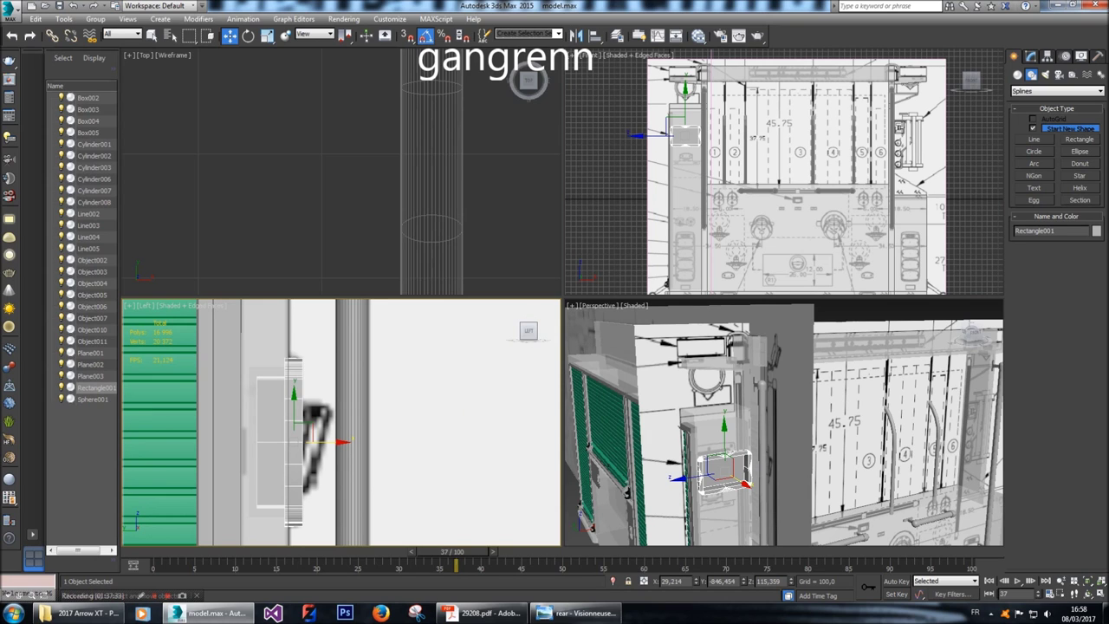
left_click_drag(312, 442, 444, 442, "shift")
key("Return")
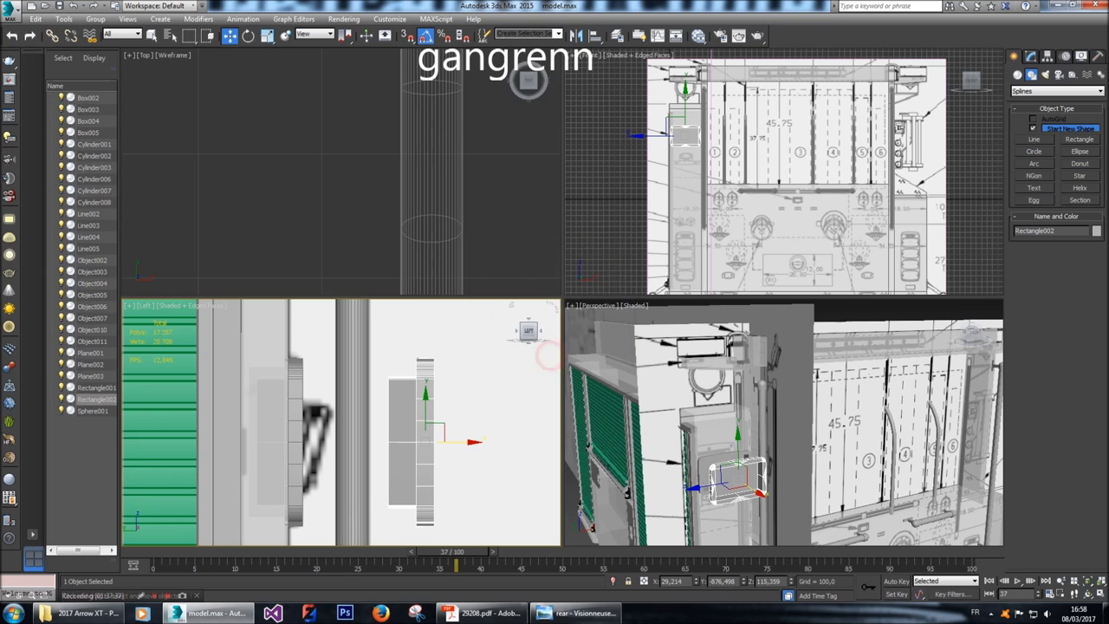
key("r")
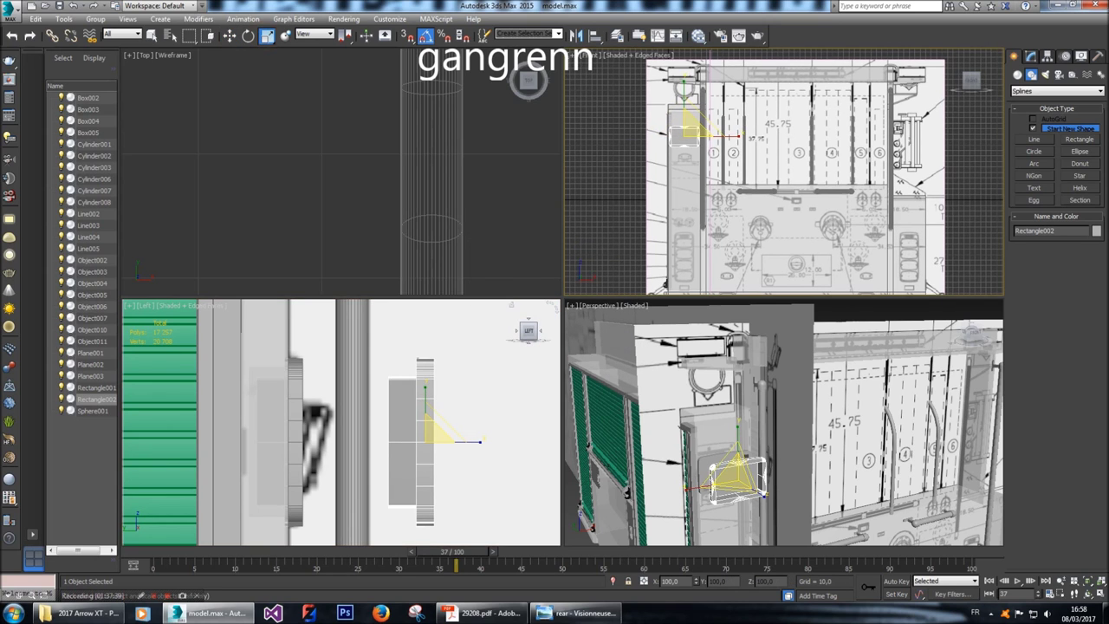
key("z")
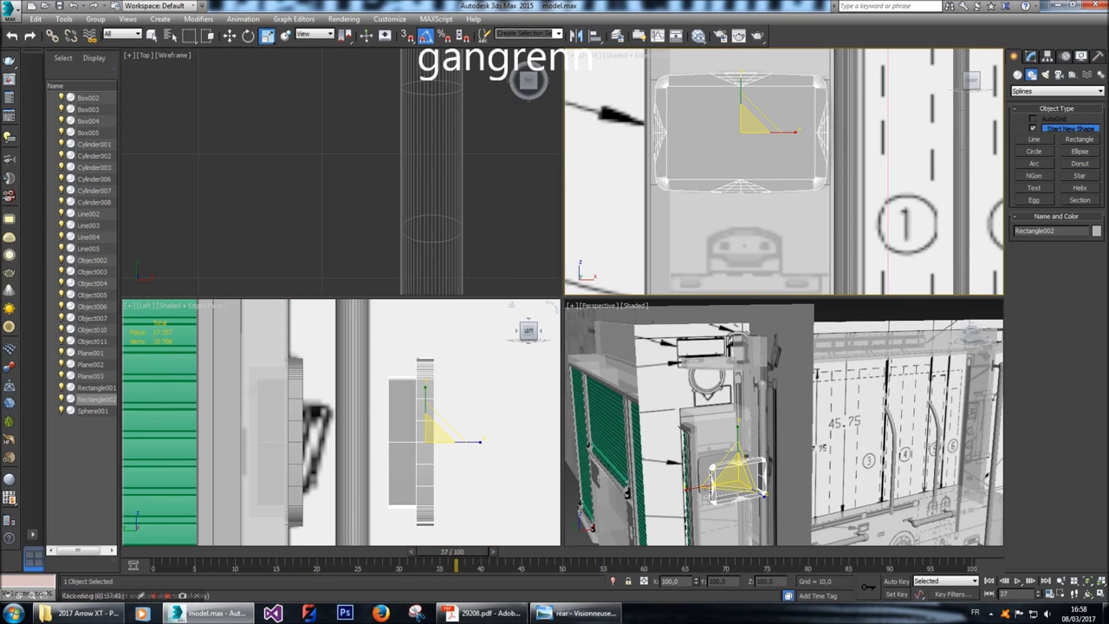
key("alt+Tab")
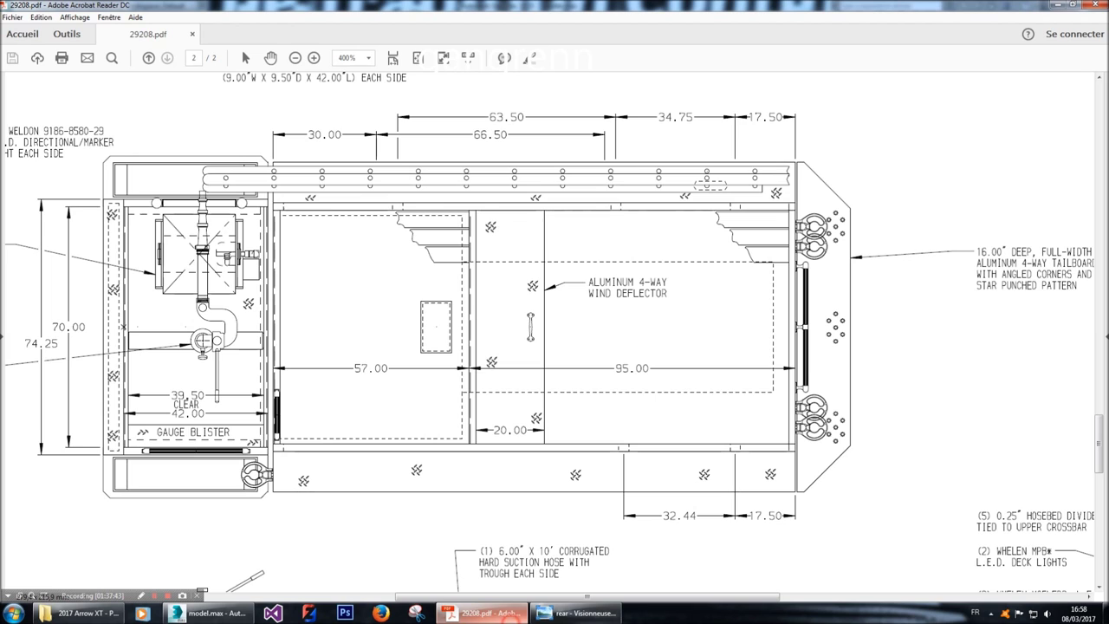
Zoom the PDF blueprint to 2400% on the Pierce rear view camera detail, then return to model.max.
scroll(554, 329, "up", 5, "ctrl")
scroll(554, 334, "up", 3)
scroll(554, 333, "down", 2)
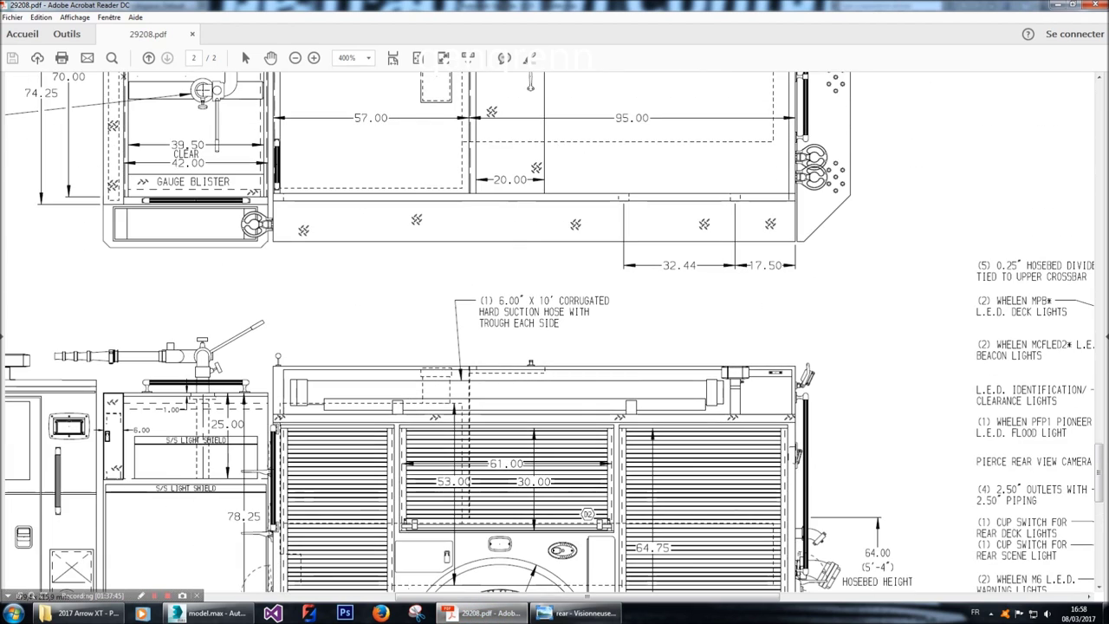
left_click_drag(436, 598, 722, 598)
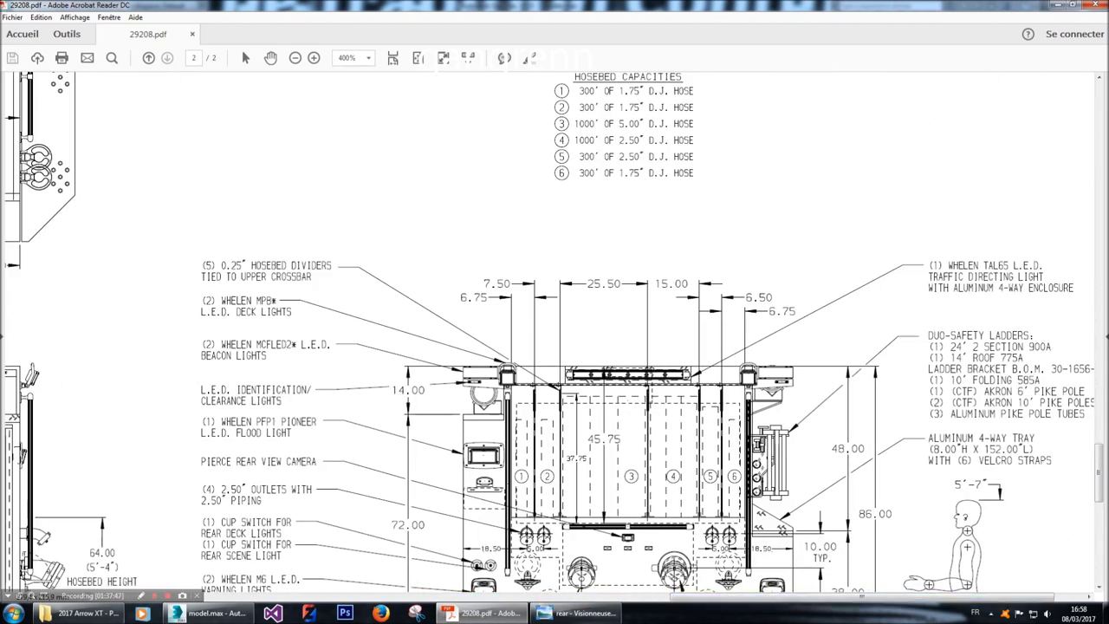
scroll(495, 459, "down", 3)
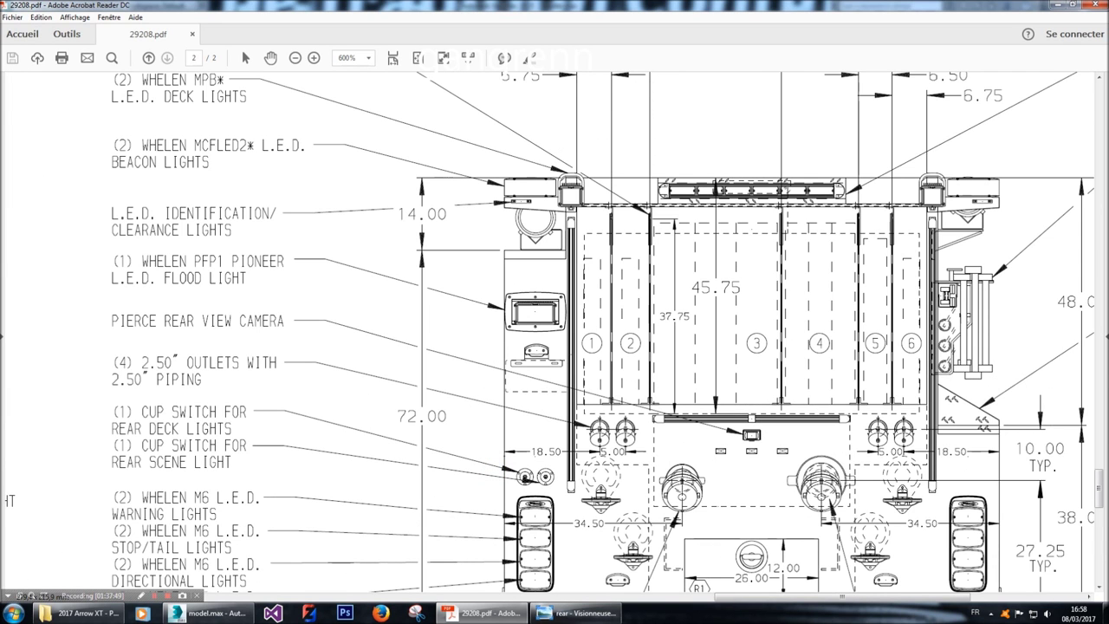
scroll(528, 314, "up", 2, "ctrl")
scroll(543, 313, "up", 3, "ctrl")
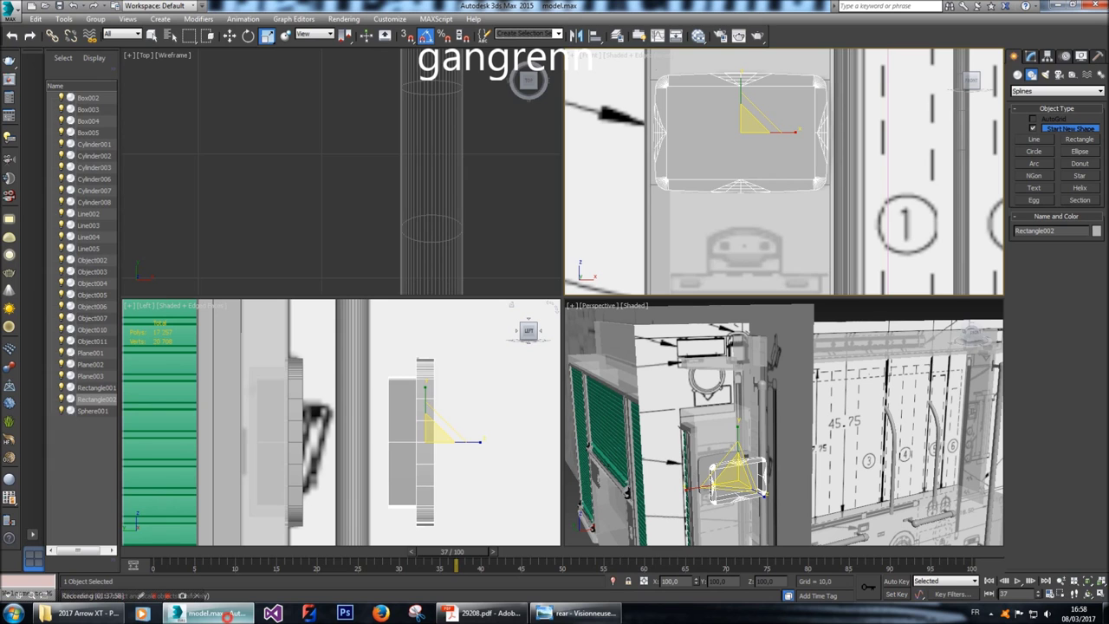
left_click(212, 613)
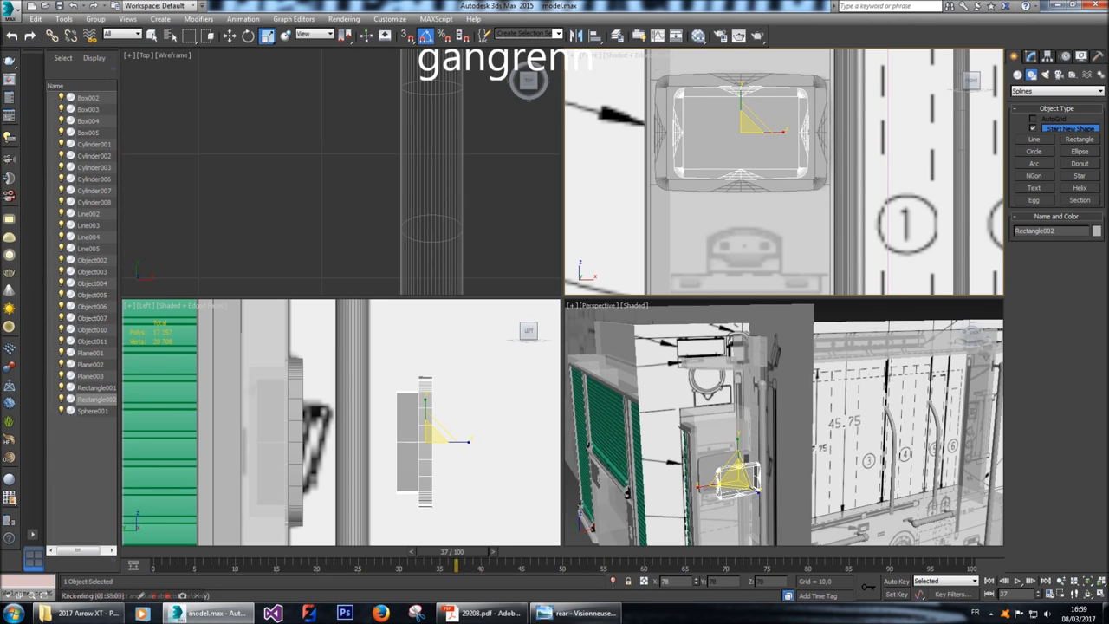
Squash Rectangle002 to 92% in Y and select its open border loop at Border level.
scroll(736, 130, "up", 3)
scroll(737, 130, "up", 1)
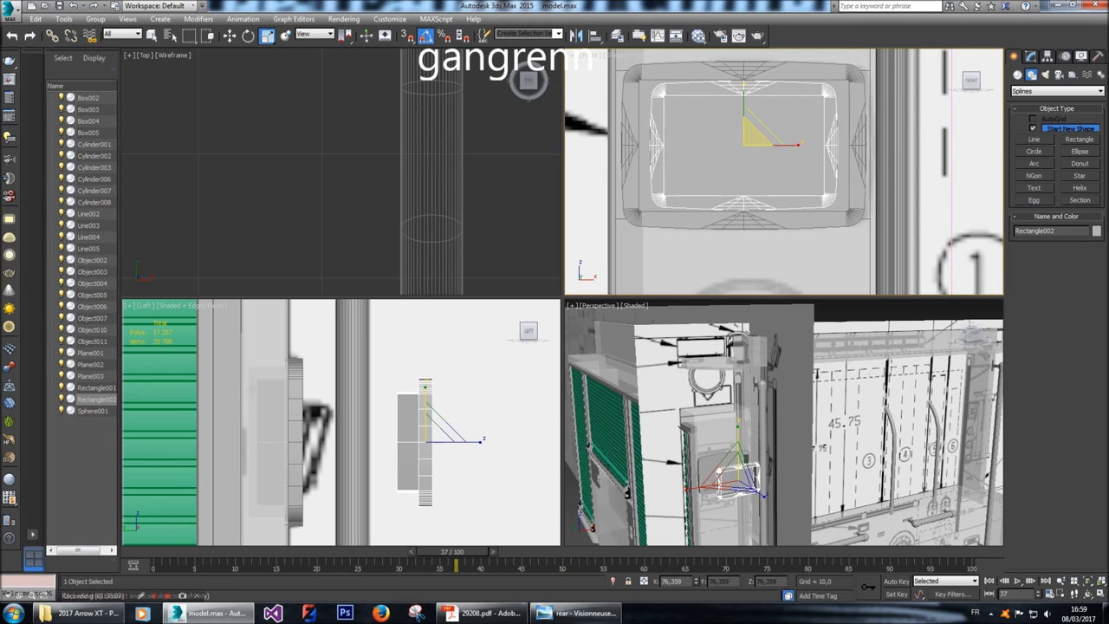
left_click_drag(744, 121, 745, 132)
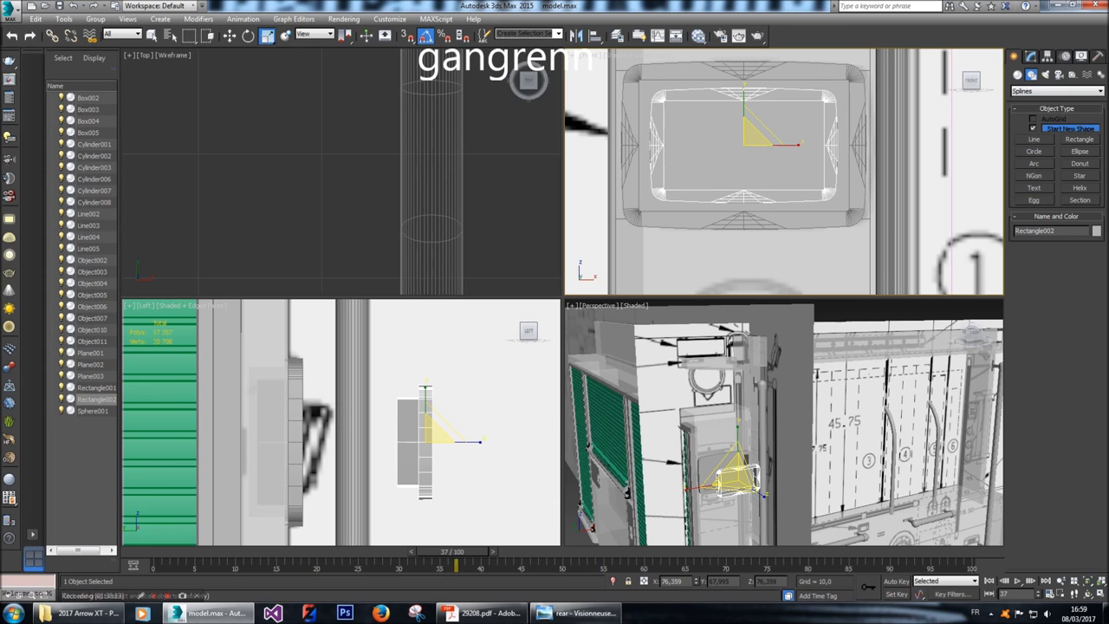
left_click(1031, 55)
key("3")
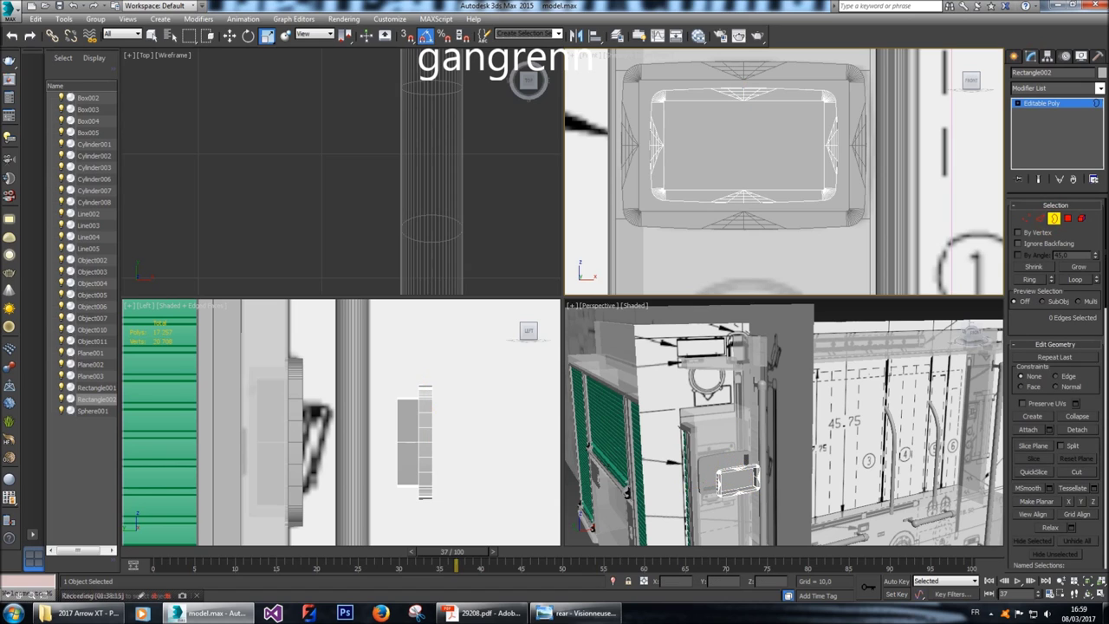
left_click(420, 438)
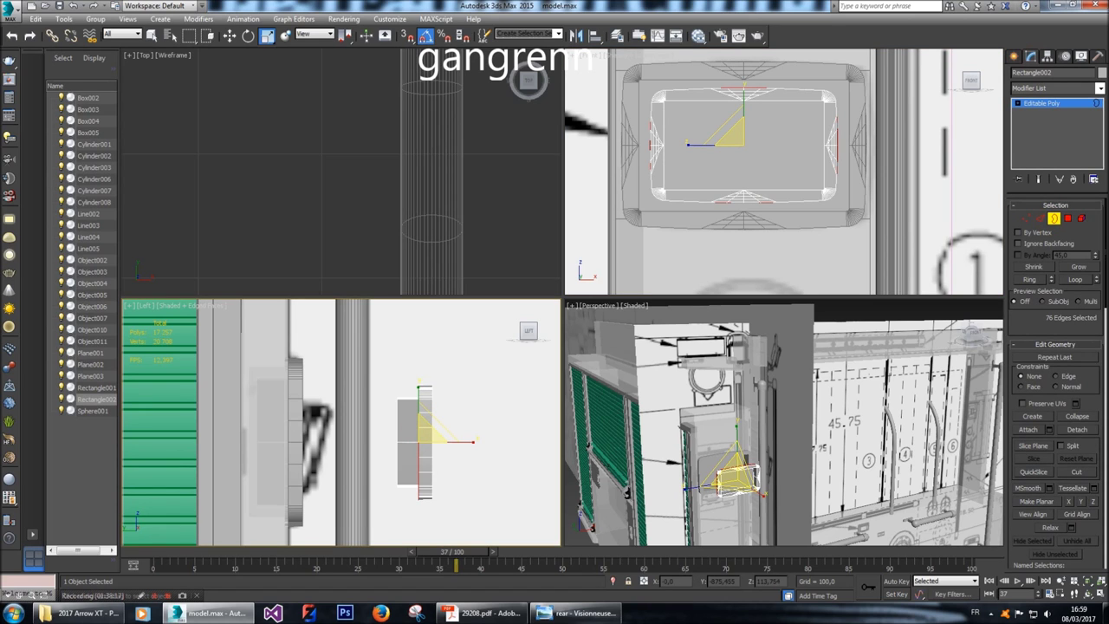
Move the border loop along X in the side view to position the rim.
left_click(228, 36)
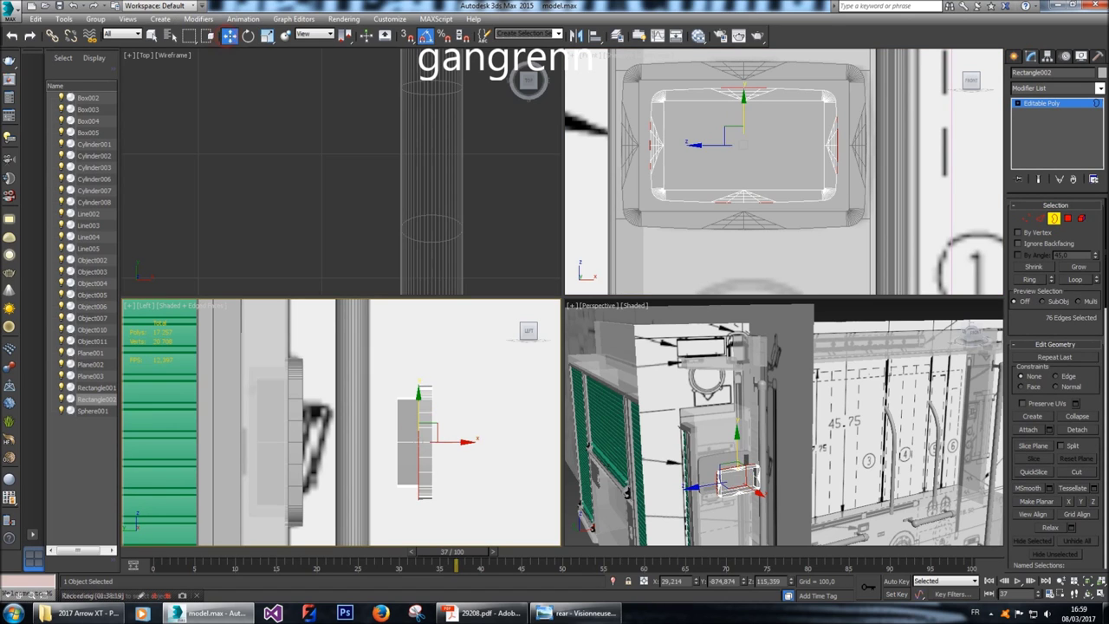
scroll(451, 452, "up", 2)
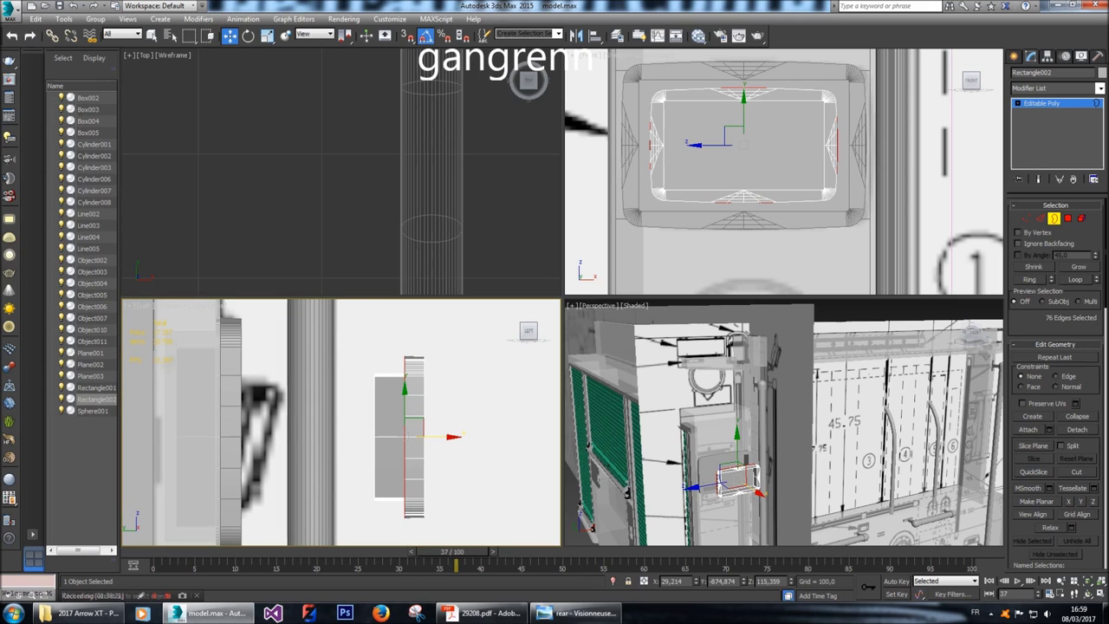
left_click(733, 477)
left_click(404, 434)
left_click_drag(442, 436, 407, 436)
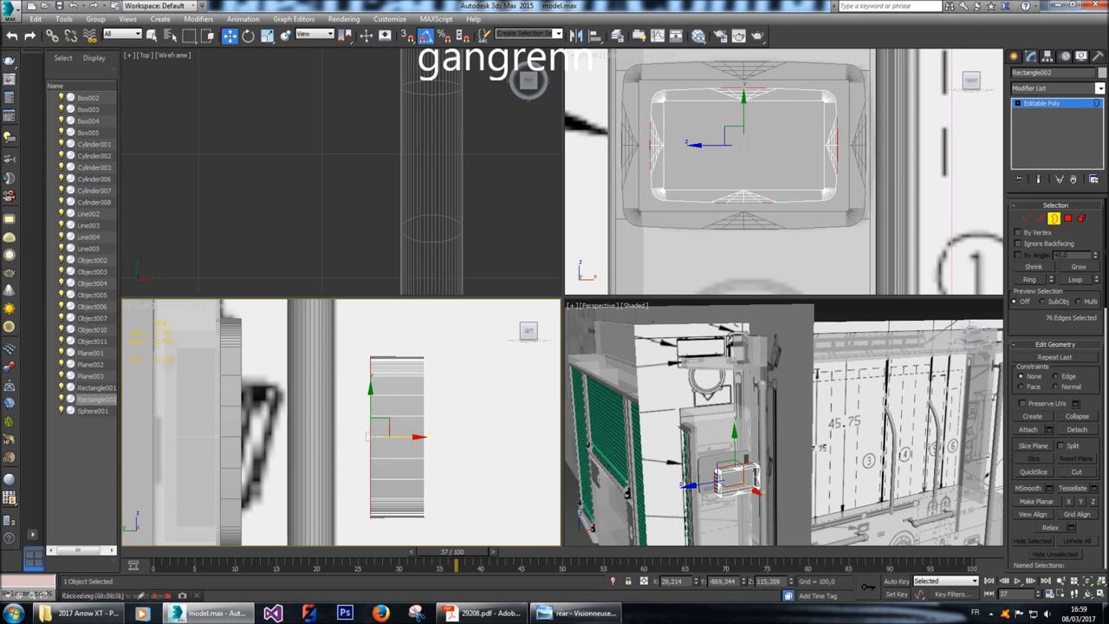
left_click_drag(425, 436, 391, 436)
Inset the border loop slightly by scaling, then slide it further along X.
key("r")
scroll(724, 125, "up", 2)
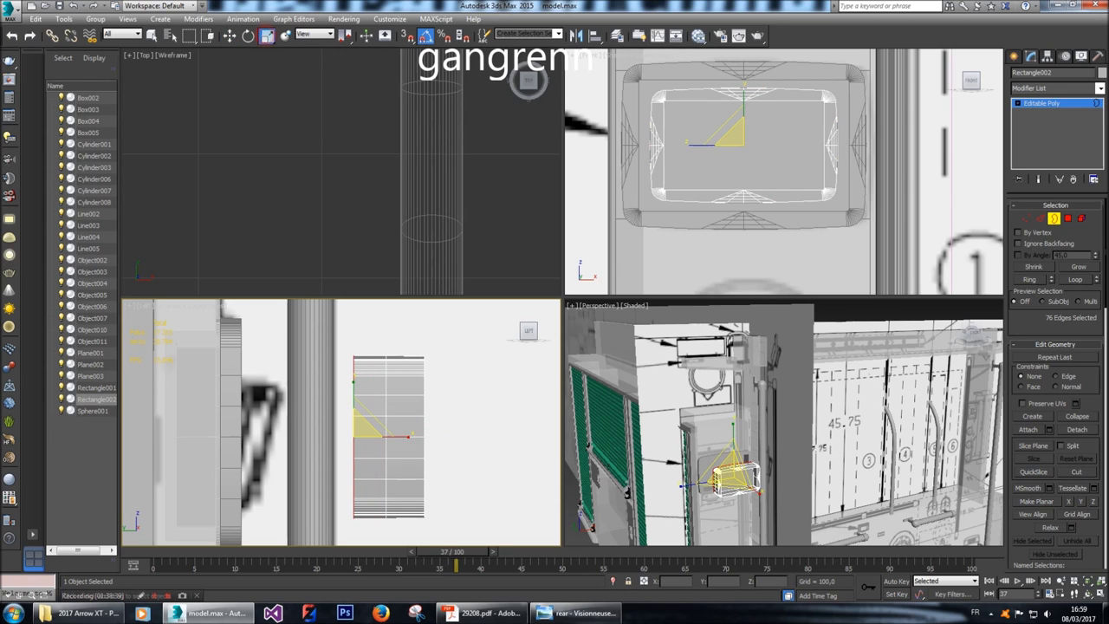
left_click_drag(761, 138, 754, 148)
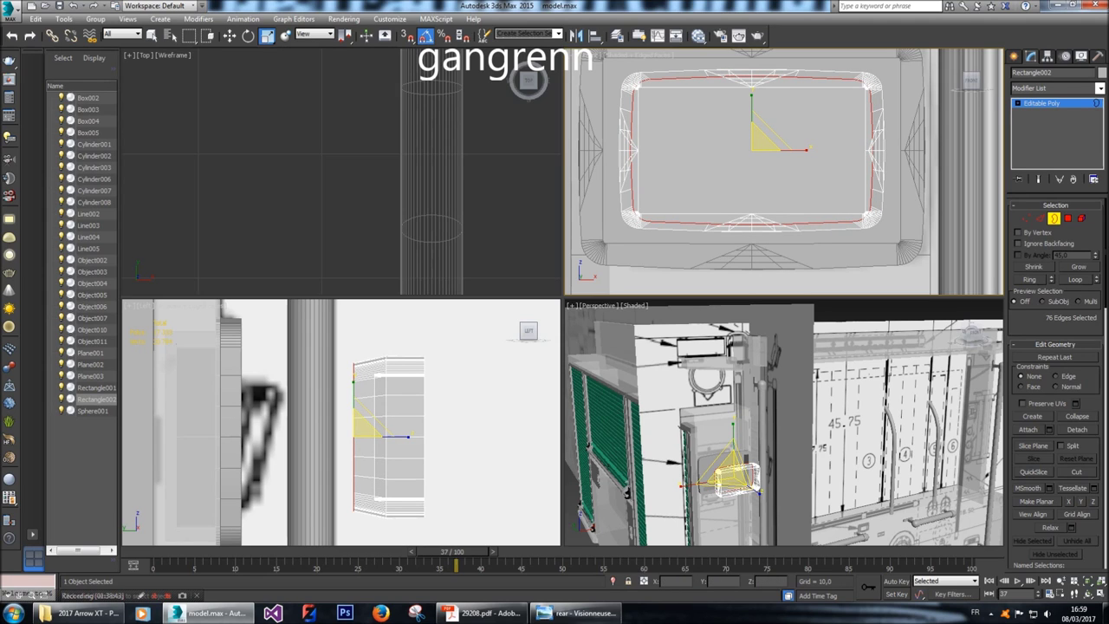
key("w")
scroll(297, 336, "up", 2)
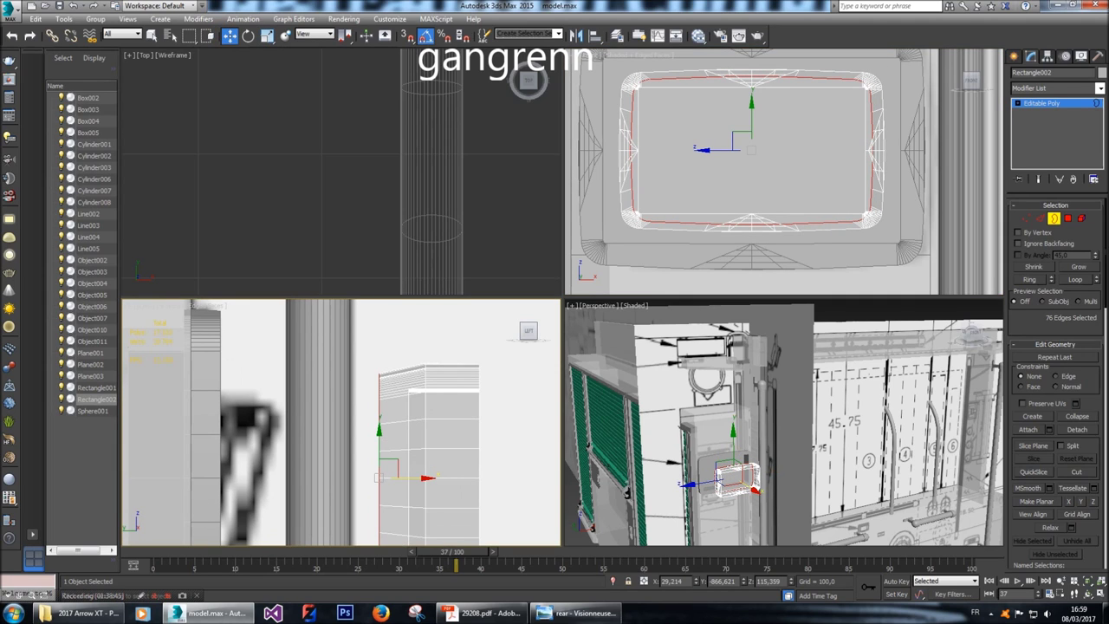
left_click_drag(426, 477, 442, 478)
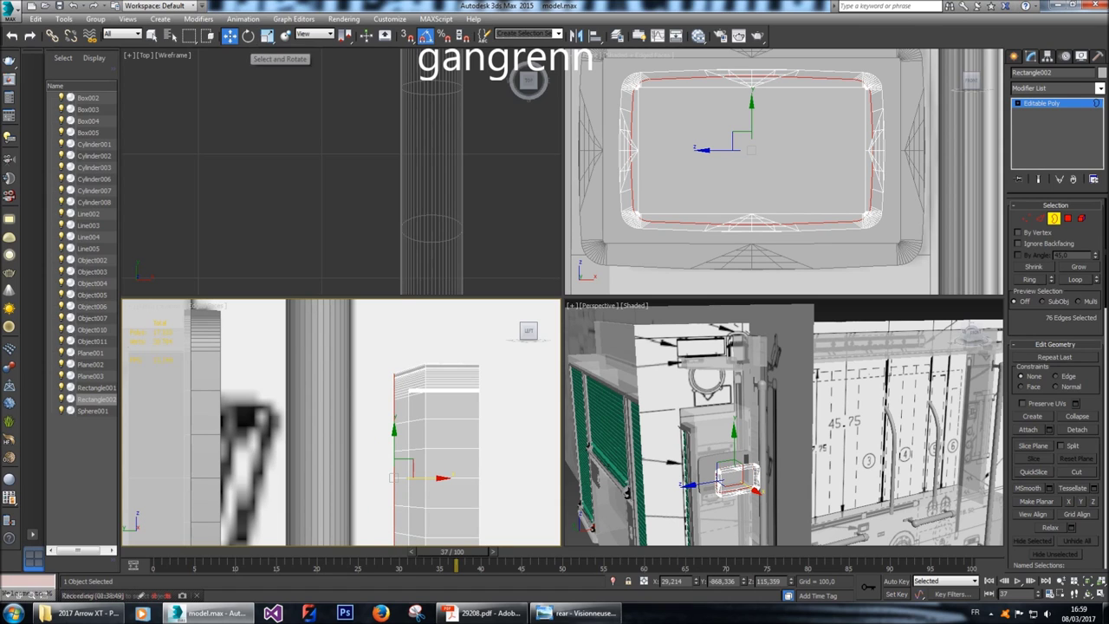
middle_click_drag(342, 422, 362, 422, "alt")
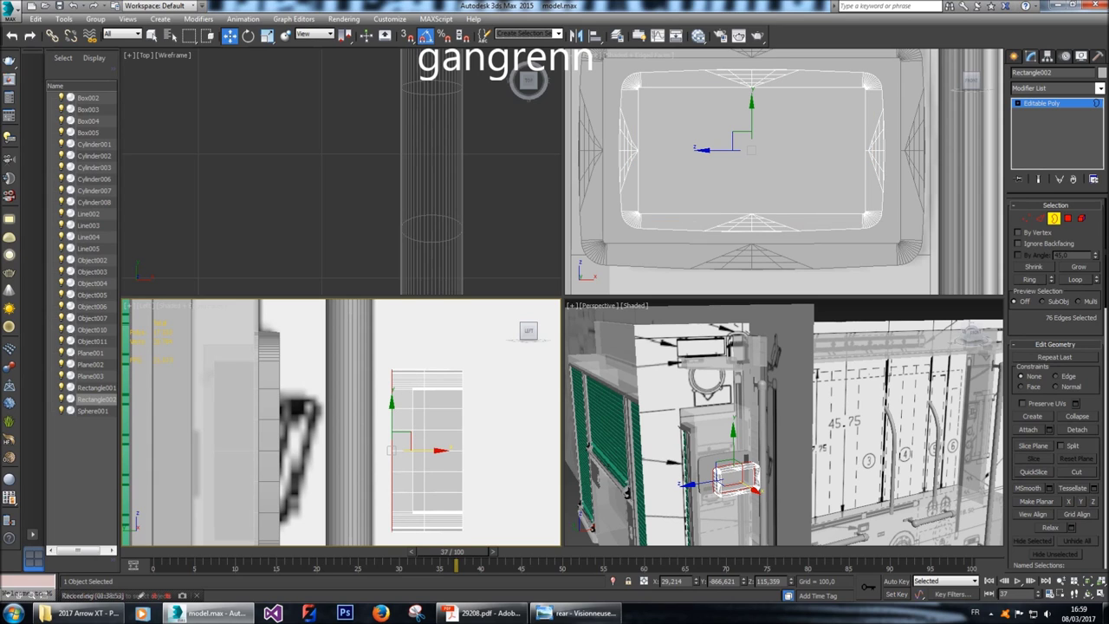
mouse_move(409, 450)
left_mouse_down()
mouse_move(443, 450)
mouse_move(388, 450)
left_mouse_up()
Try flaring the border loop outward, then along Y only, undoing both attempts.
key("r")
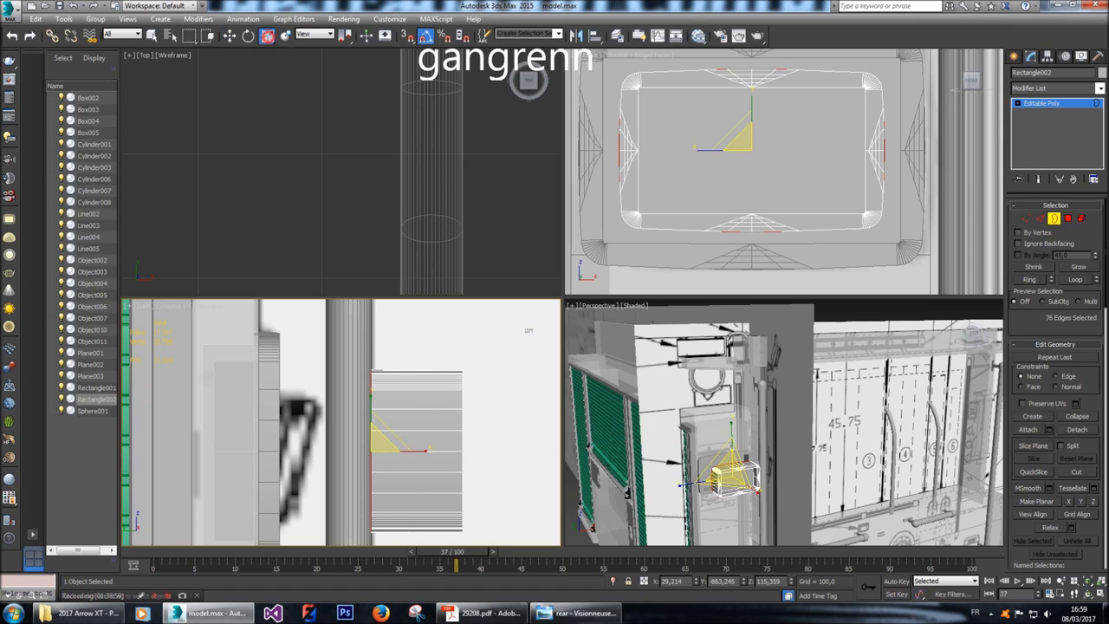
left_click_drag(385, 438, 388, 429)
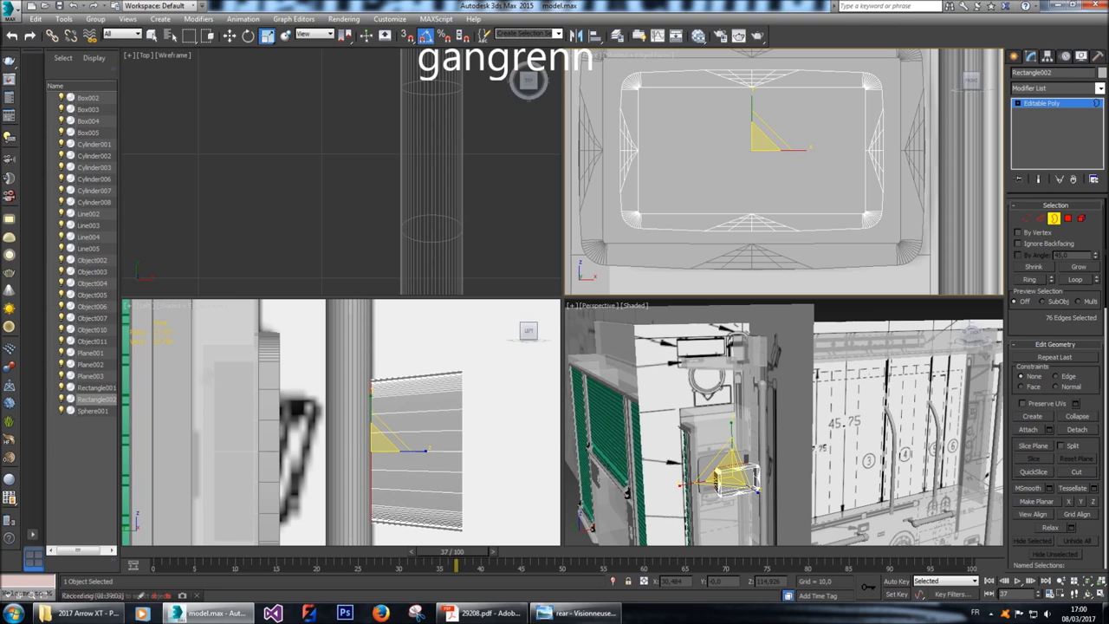
key("ctrl+z")
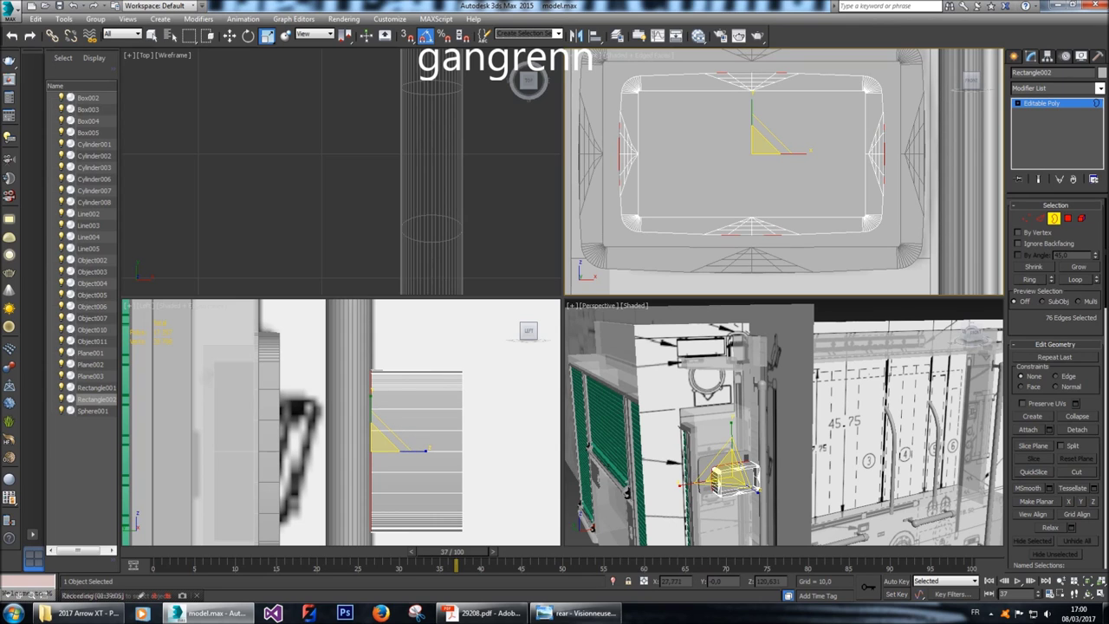
left_click(751, 96)
left_click_drag(751, 97, 751, 107)
key("ctrl+z")
At Edge level, frame the housing in Perspective and chamfer the selected edges into segmented rounded corners.
scroll(1056, 390, "down", 10)
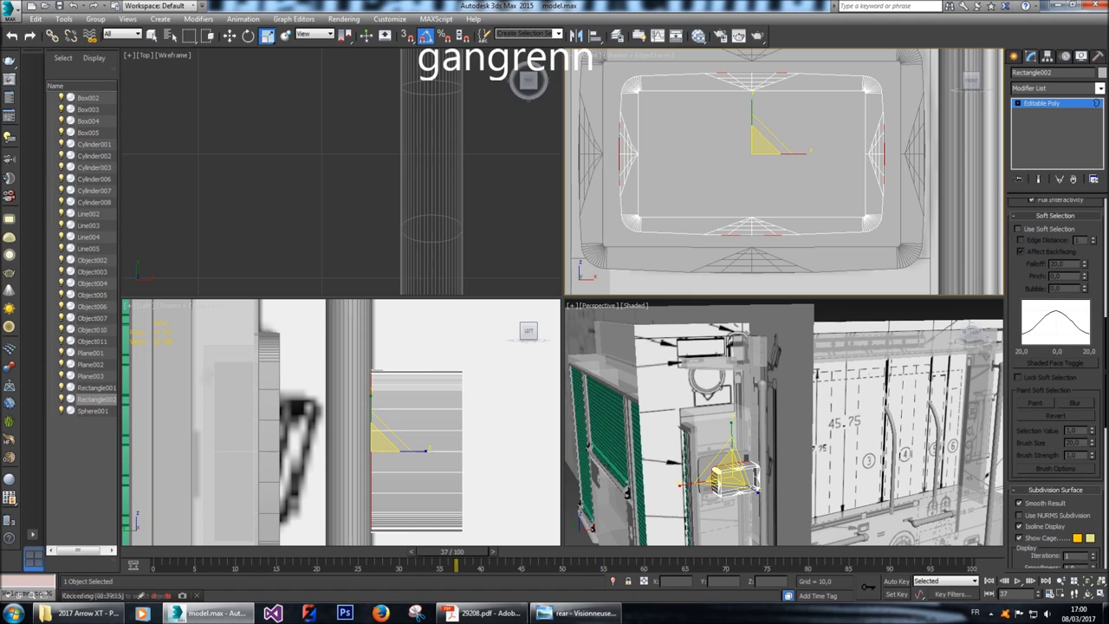
scroll(1075, 482, "down", 5)
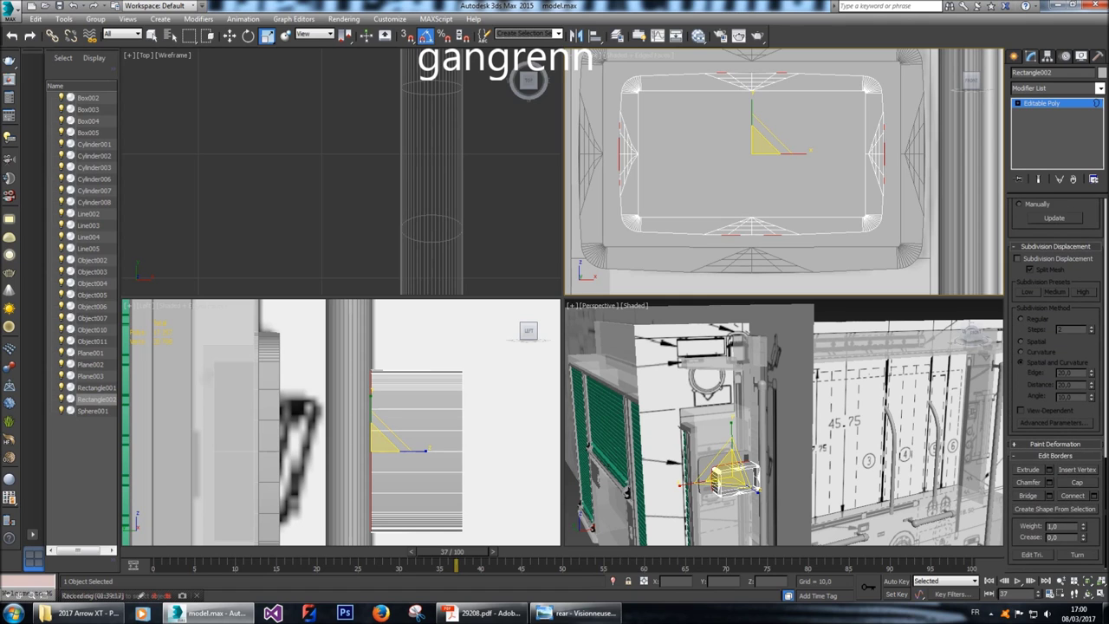
scroll(1074, 481, "up", 10)
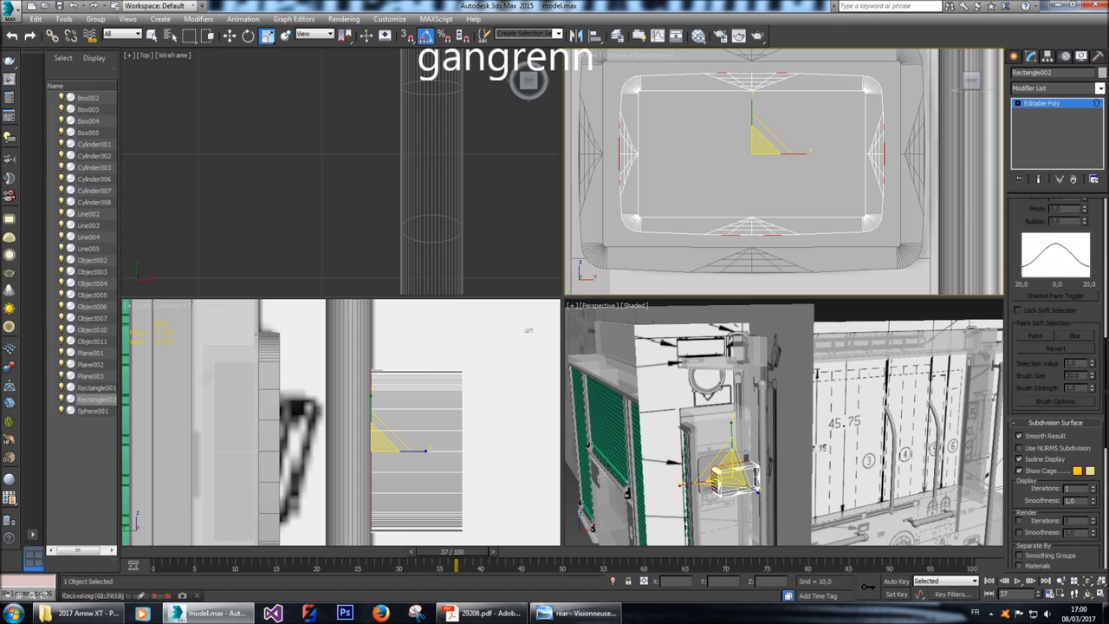
scroll(1055, 390, "up", 3)
key("2")
middle_click_drag(970, 331, 975, 334, "alt")
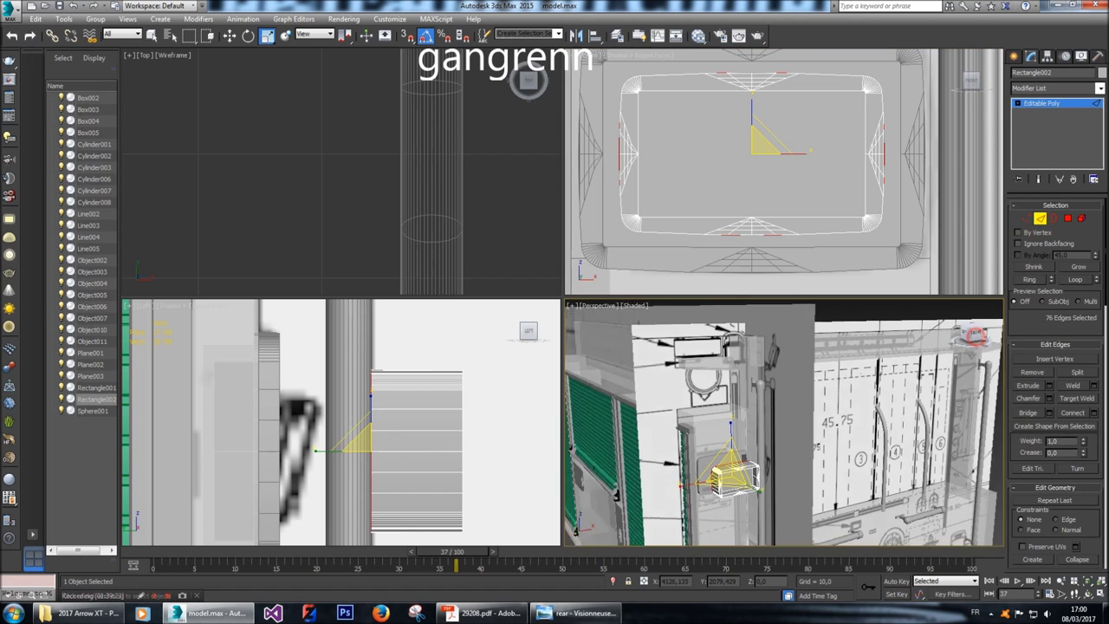
key("z")
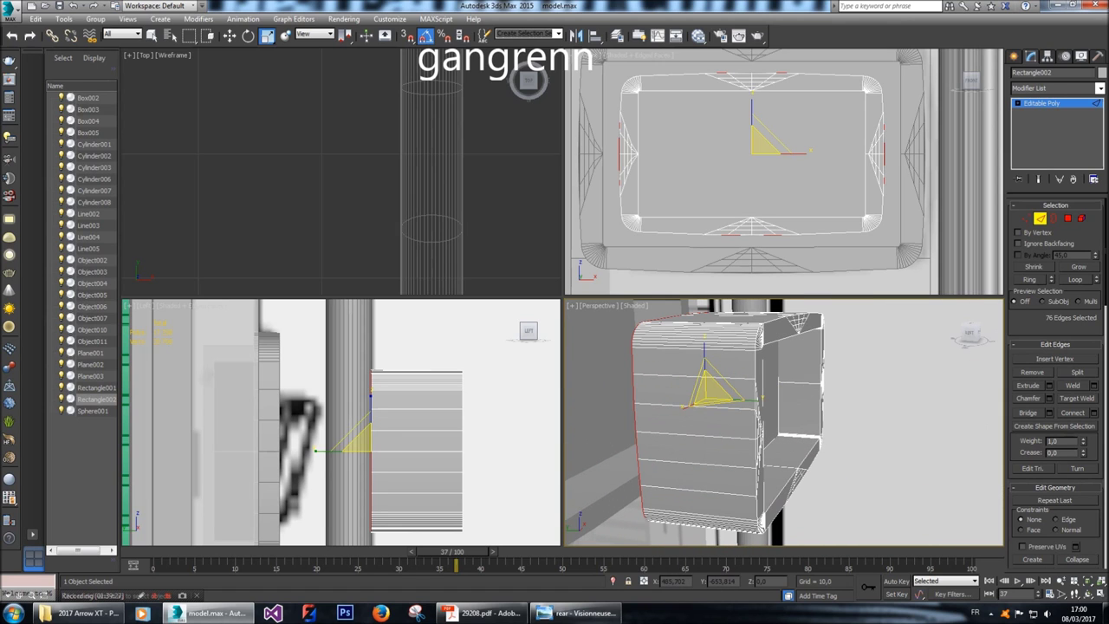
left_click(1049, 398)
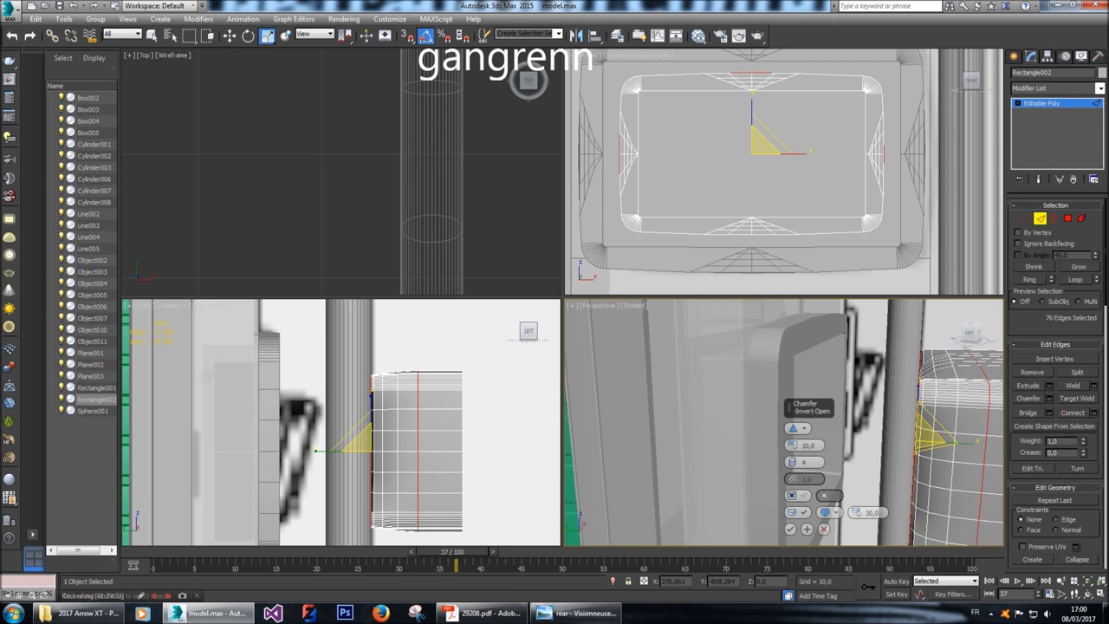
left_click(824, 529)
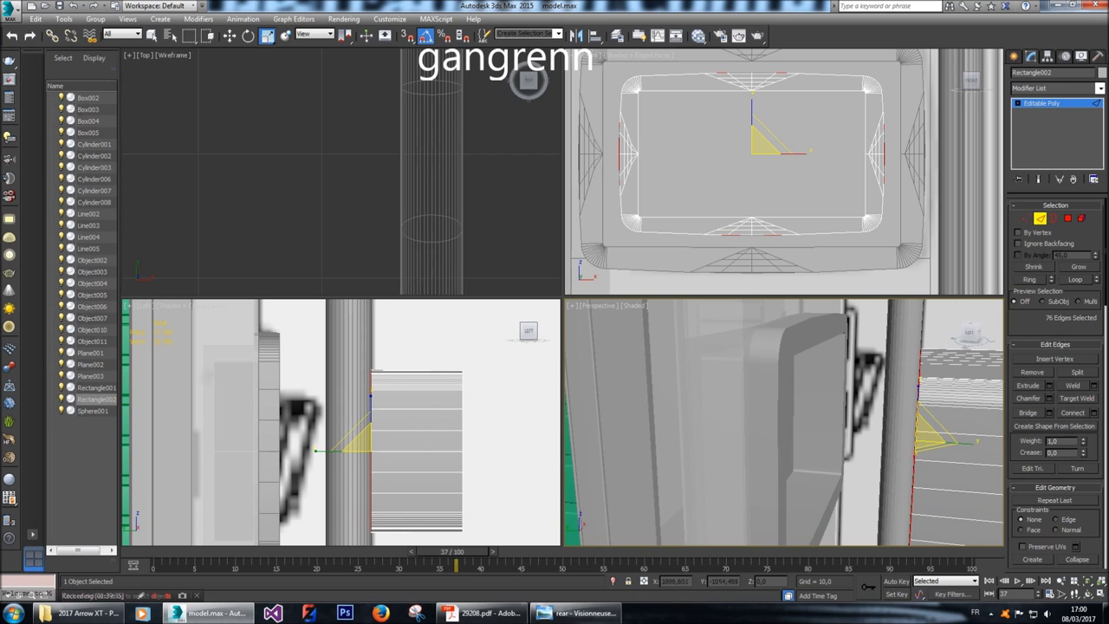
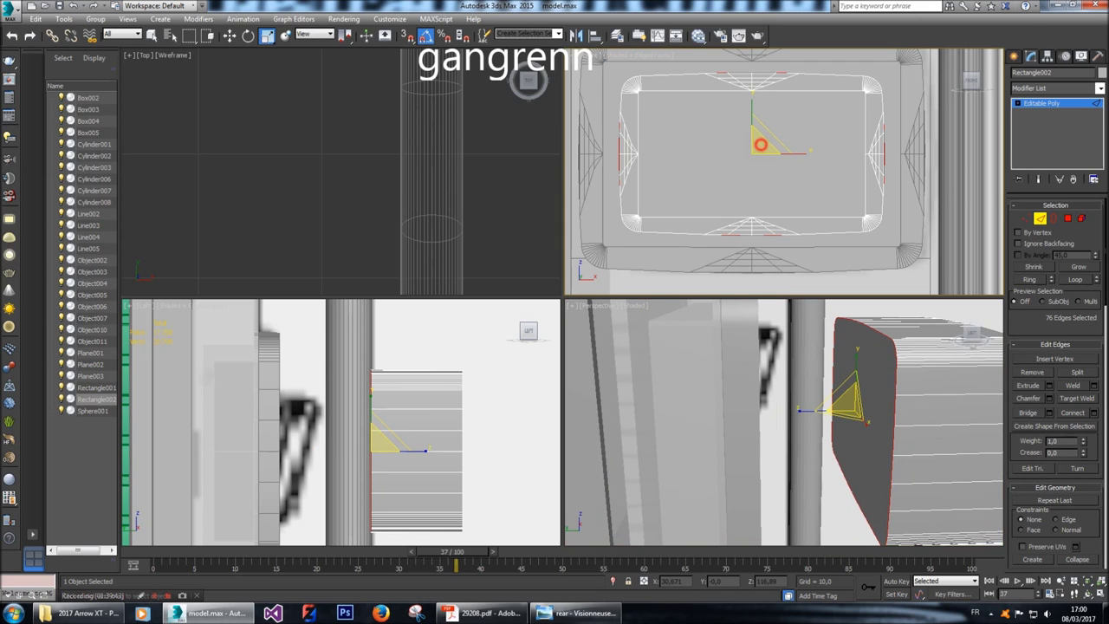
Turn on See-Through and slide Rectangle002's open border outward along X.
key("alt+x")
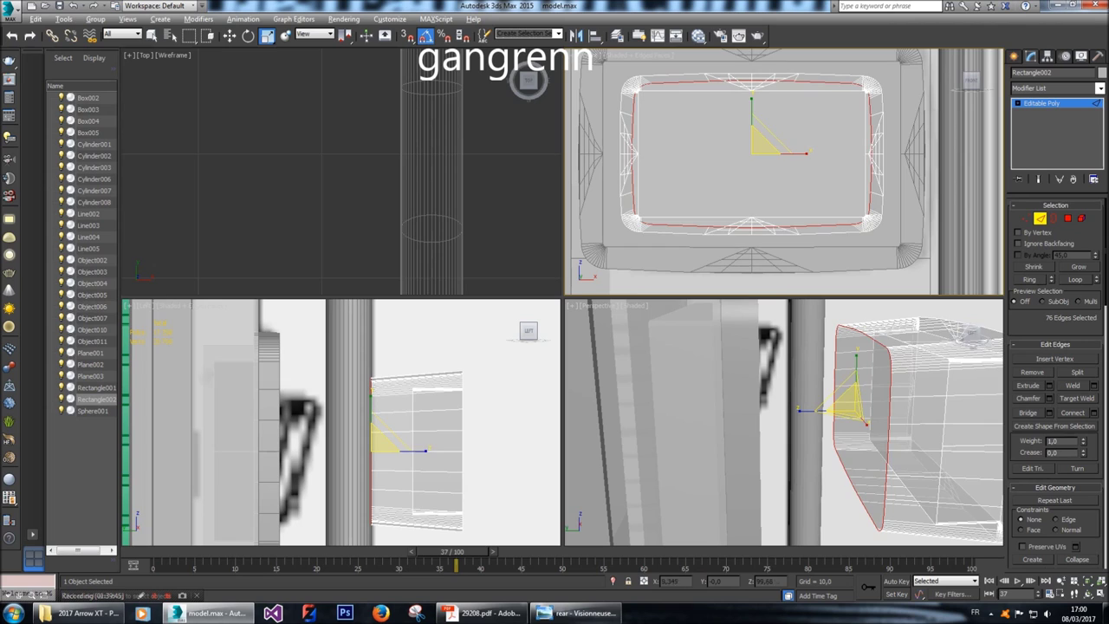
key("w")
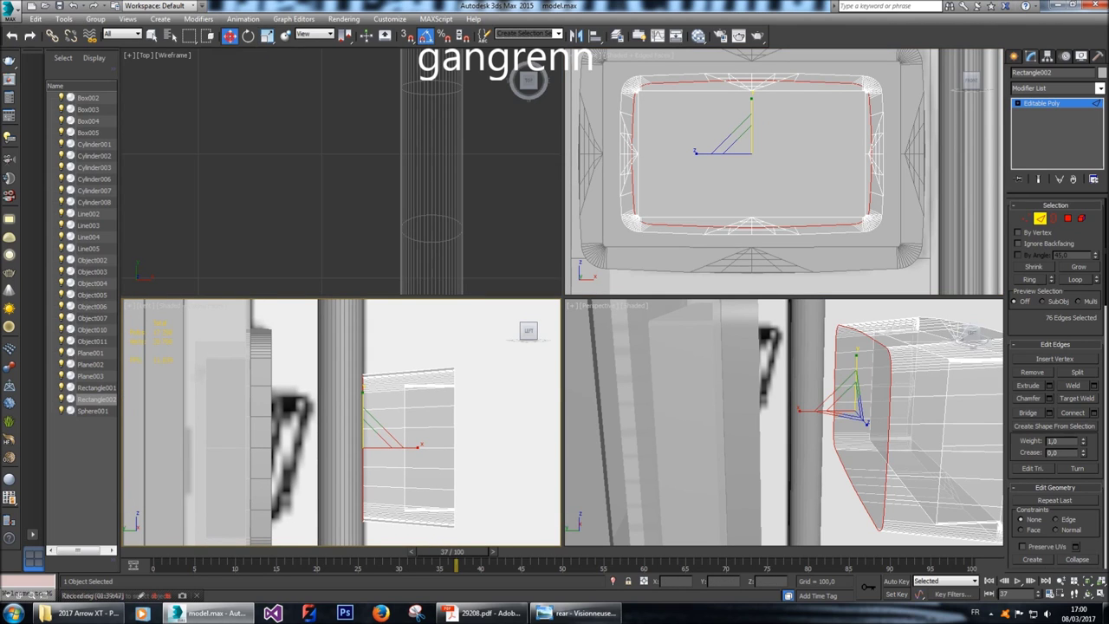
left_click_drag(403, 447, 473, 447)
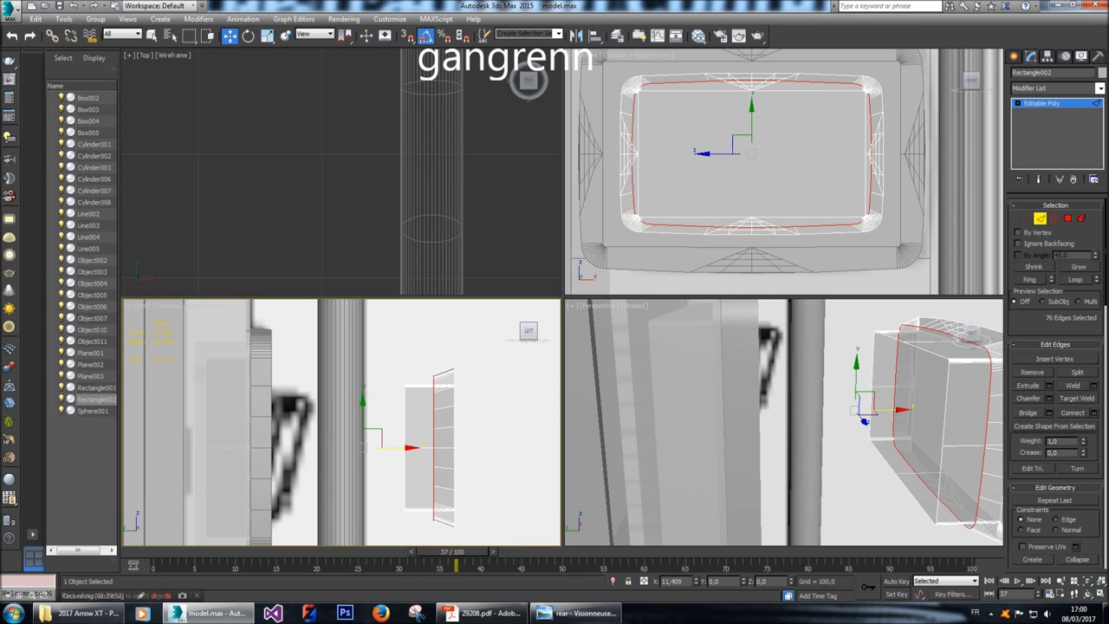
key("ctrl+z")
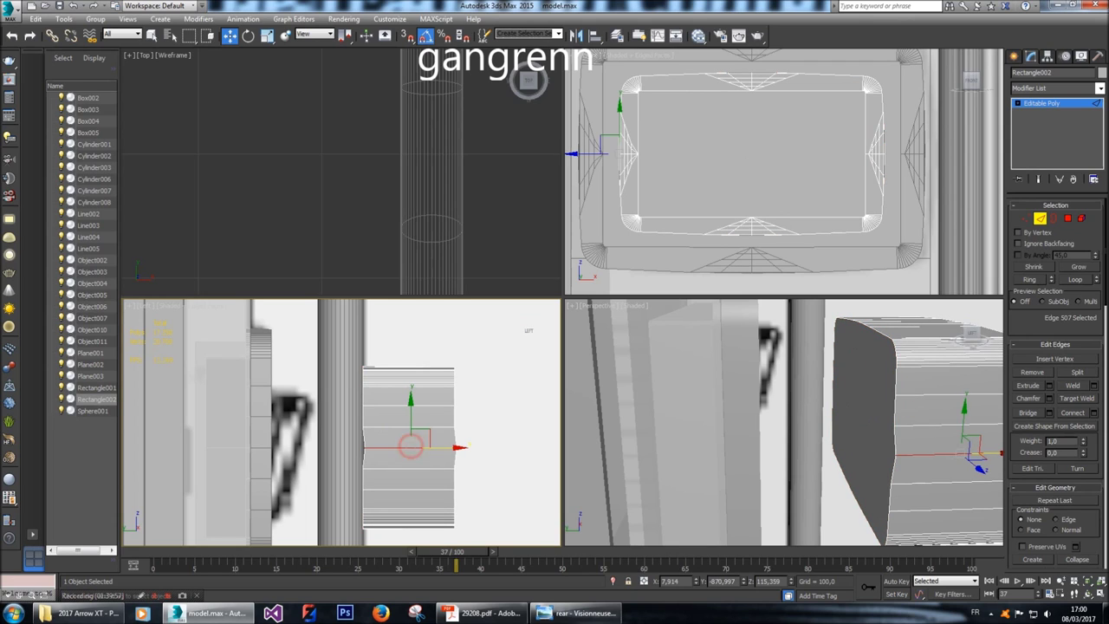
left_click_drag(410, 447, 483, 448)
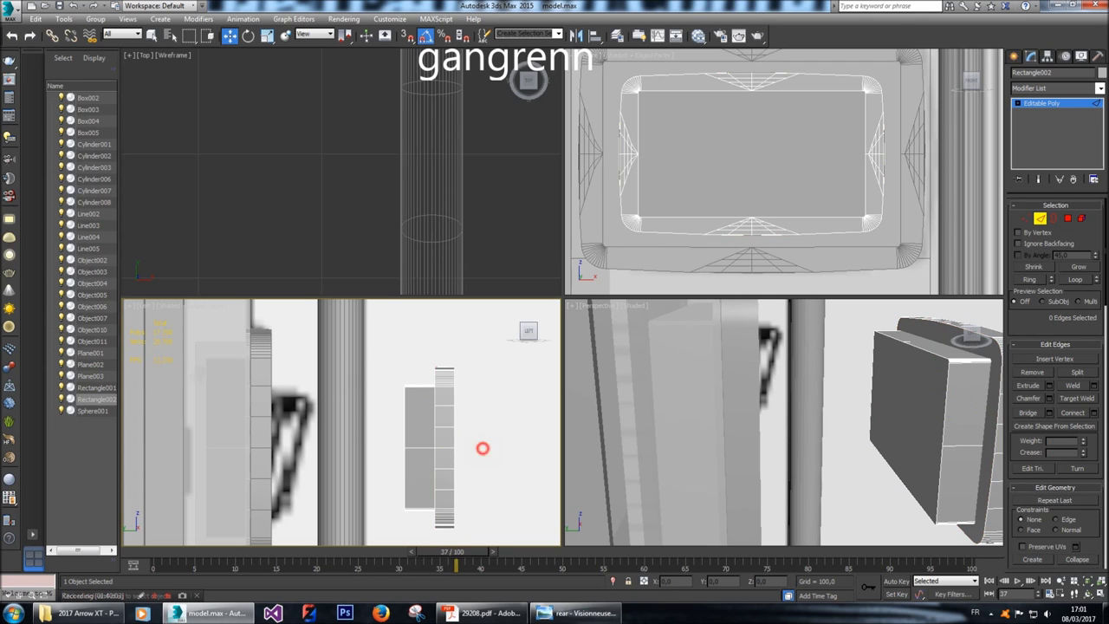
Shift-extrude the border along X in the Left view and scale the new rim to 88%.
key("z")
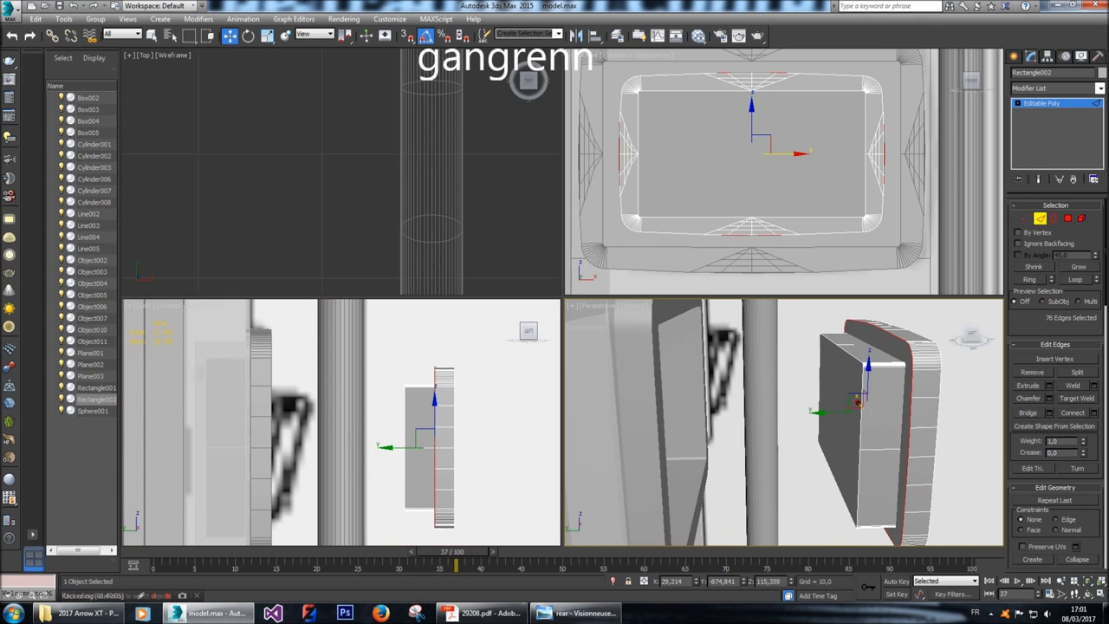
right_click(485, 486)
left_click_drag(409, 447, 487, 447, "shift")
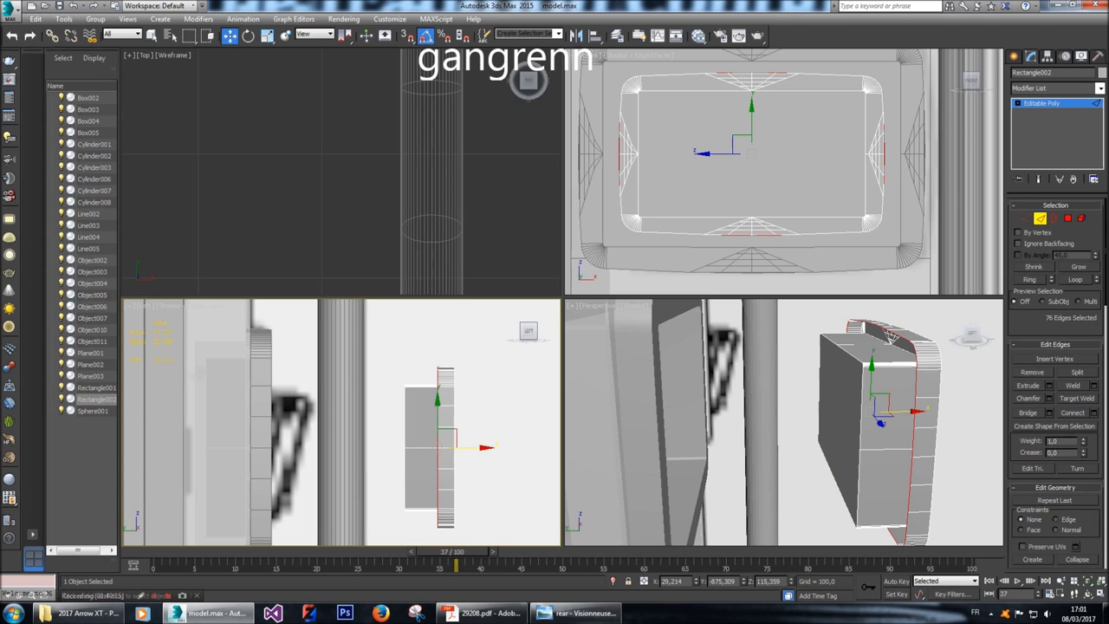
key("r")
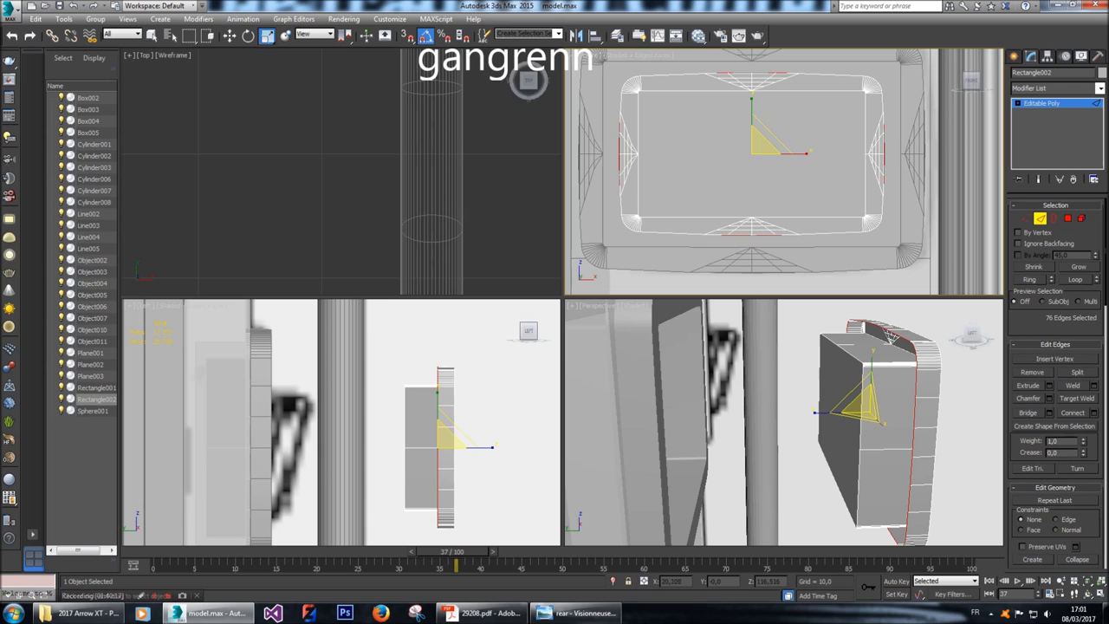
left_click_drag(759, 147, 758, 154, "shift")
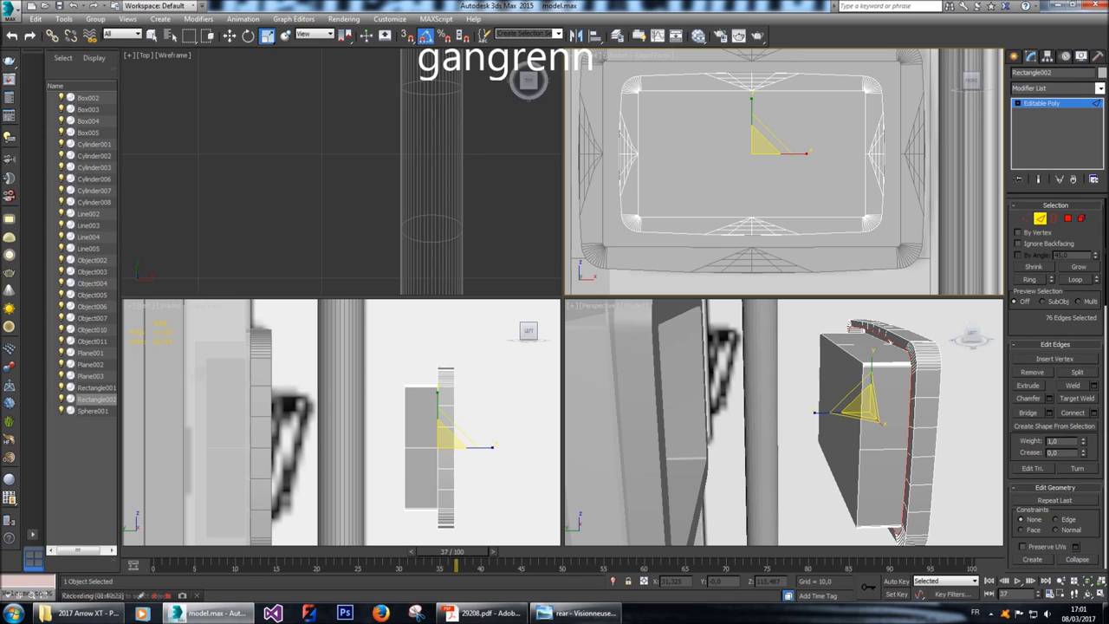
Extrude the border back along X and taper the new loop to 84%.
key("w")
right_click(459, 485)
left_click_drag(485, 447, 446, 447, "shift")
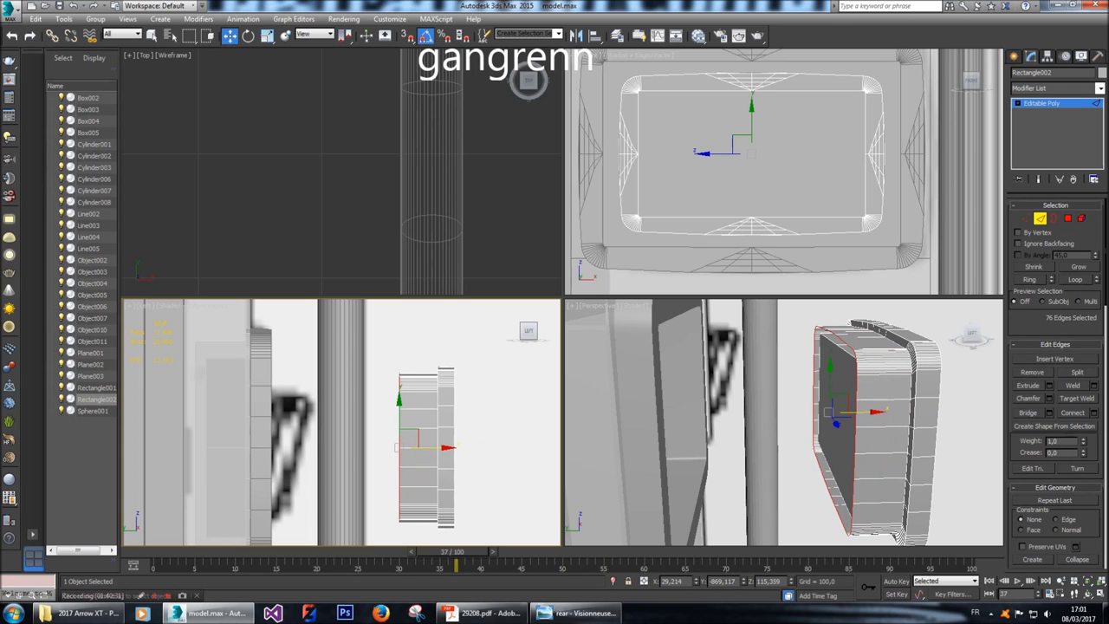
left_click_drag(447, 447, 448, 447, "shift")
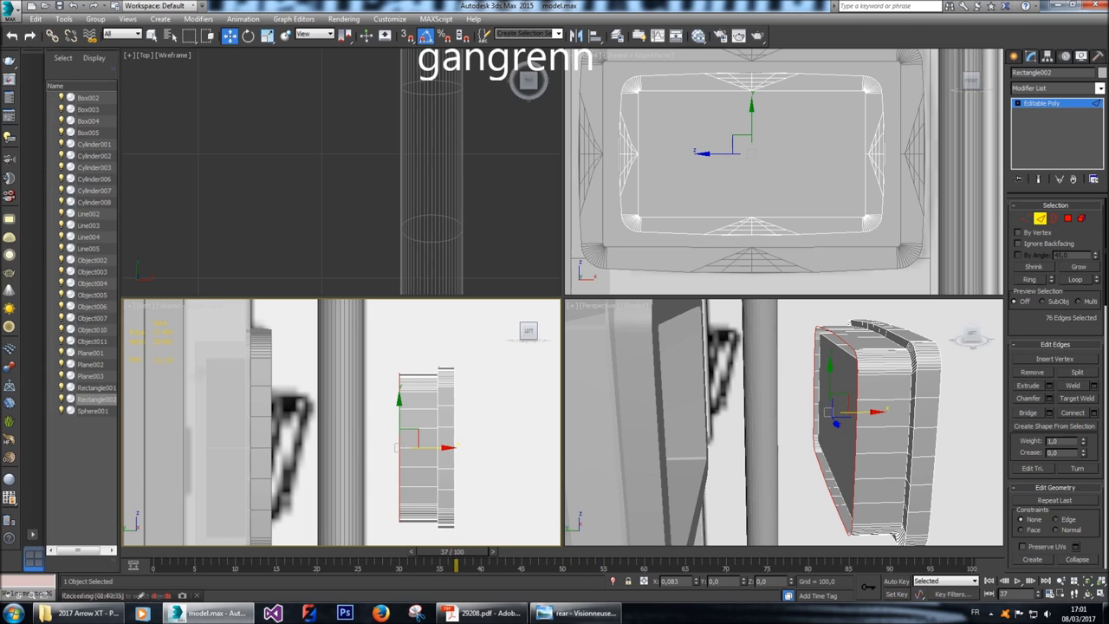
left_click_drag(448, 447, 423, 447, "shift")
key("r")
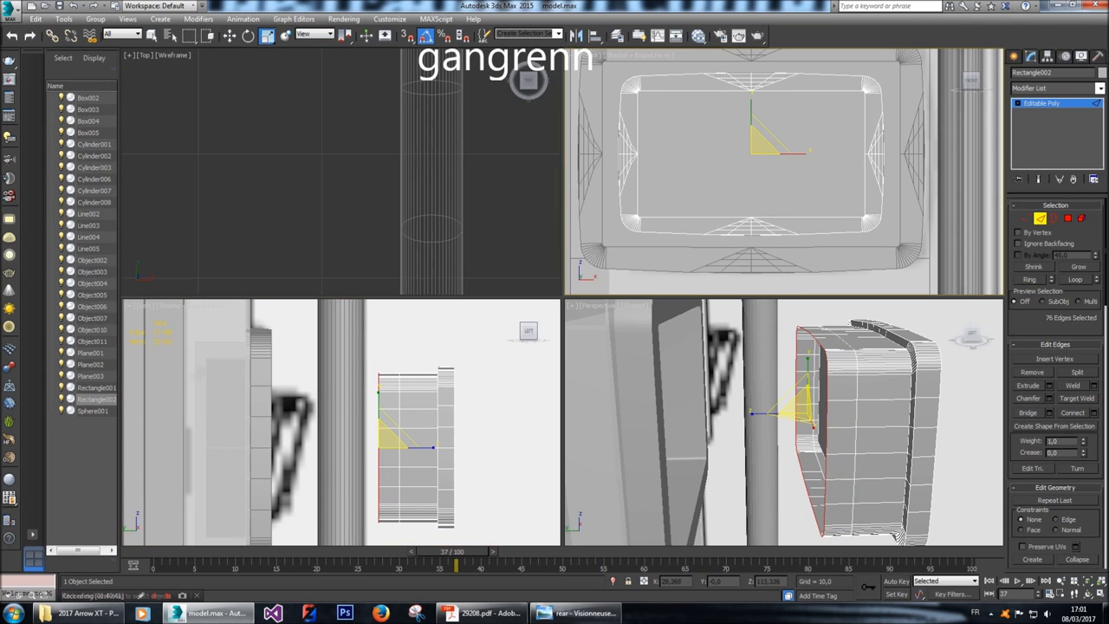
left_click_drag(395, 437, 394, 453)
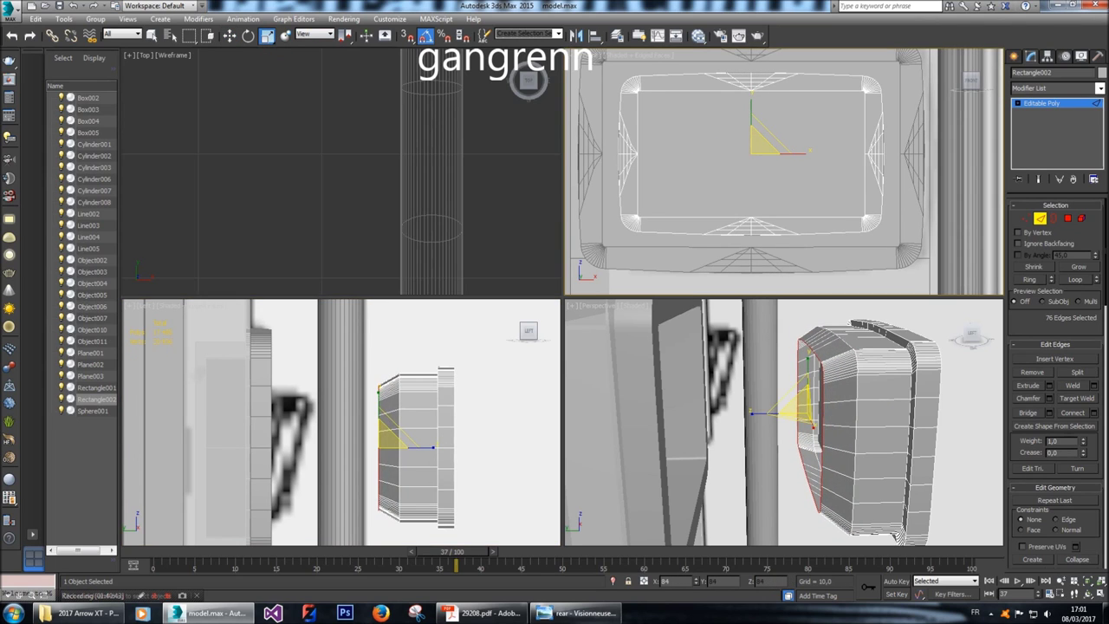
Reposition the border loop along X and scale it inward to about 64%.
key("w")
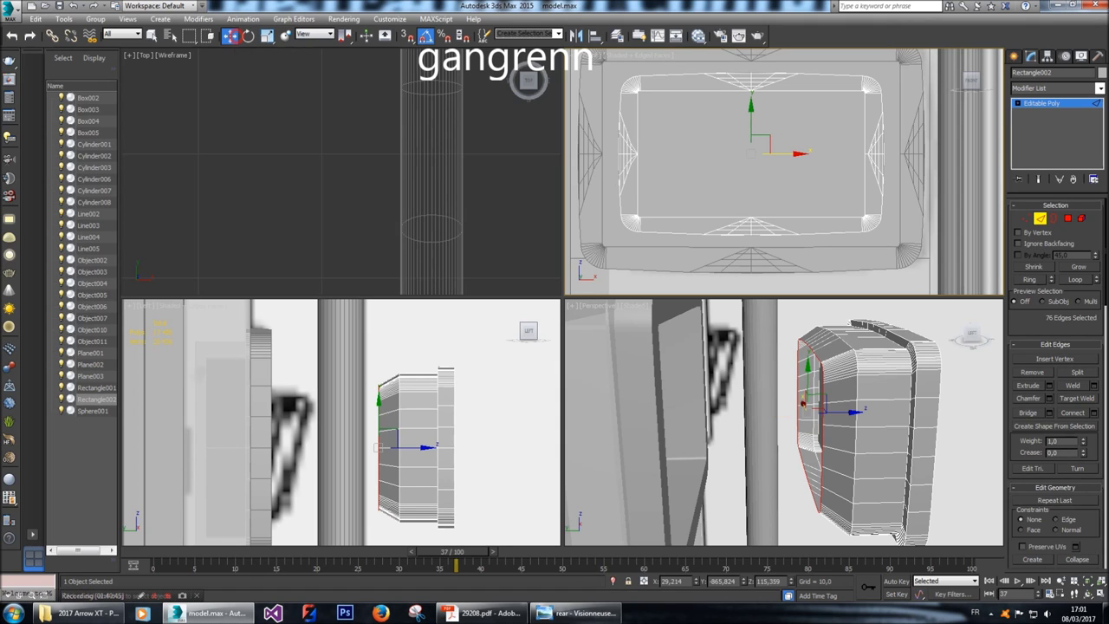
scroll(416, 467, "up", 2)
left_click_drag(403, 439, 420, 440)
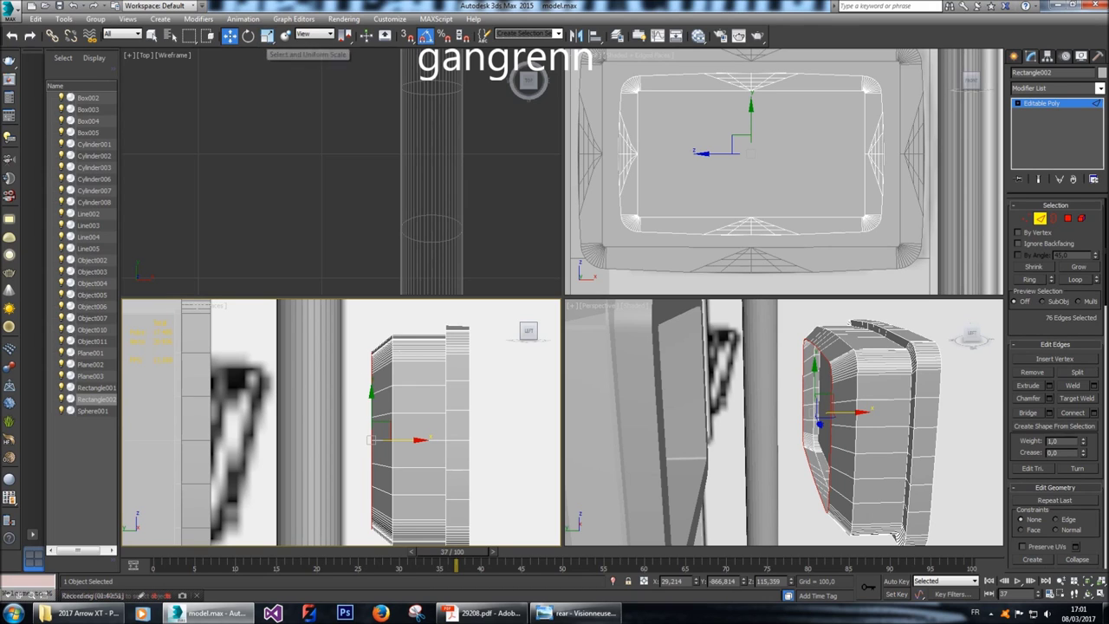
left_click_drag(420, 440, 407, 439)
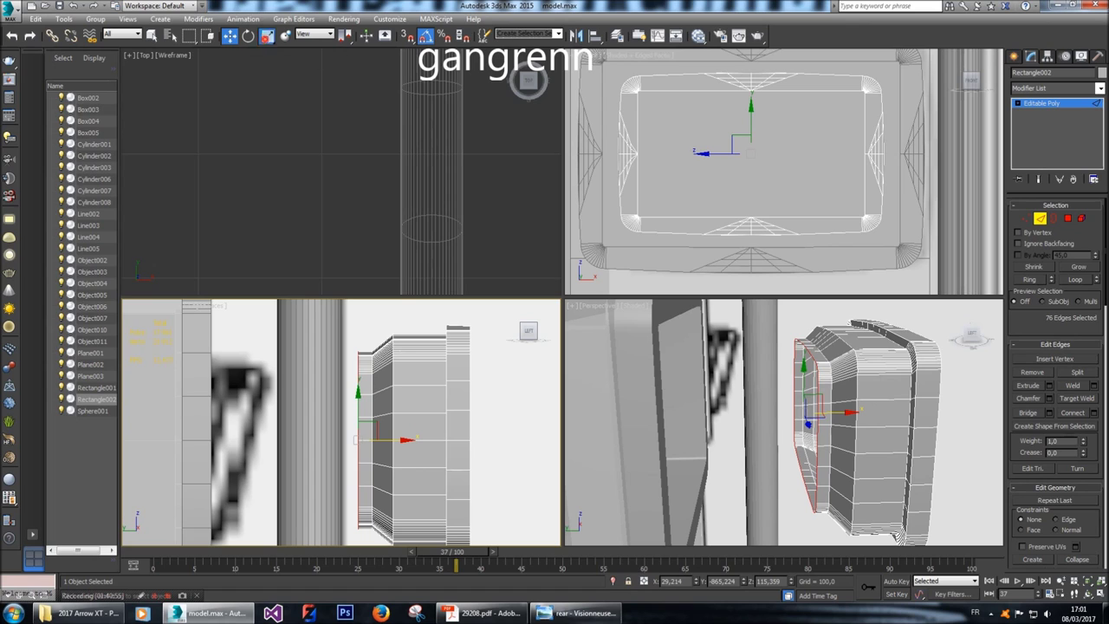
key("r")
left_click(759, 144)
left_click_drag(759, 144, 759, 158)
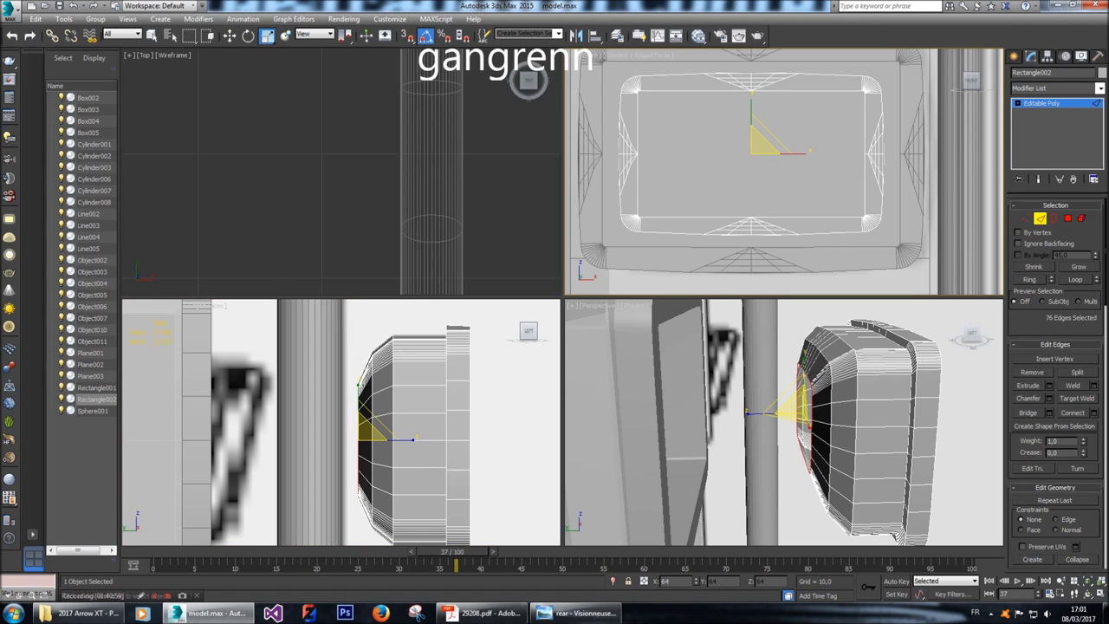
left_click_drag(758, 158, 758, 158)
scroll(1055, 373, "down", 5)
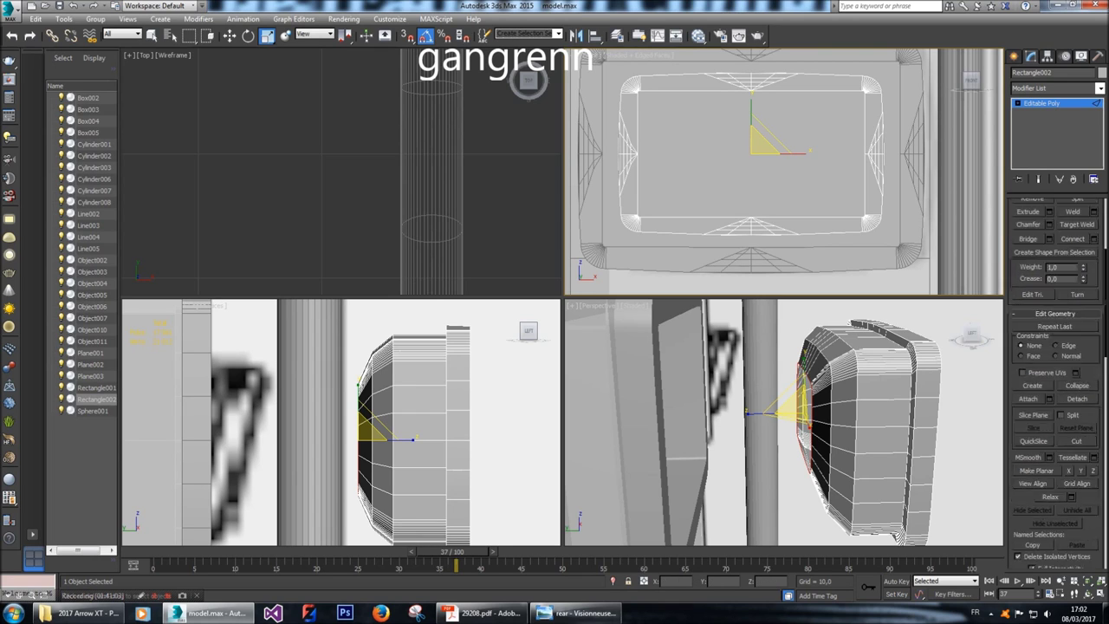
Push the tapered 76-edge border loop about 1.65 units outward along X in the Left view.
scroll(1055, 381, "down", 8)
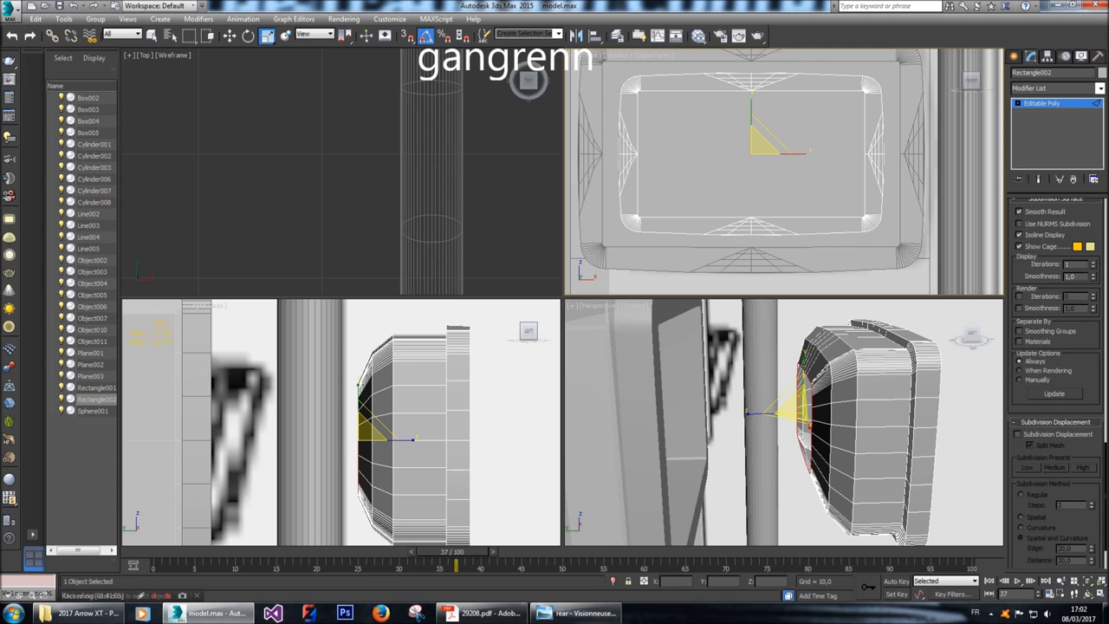
scroll(1055, 382, "up", 10)
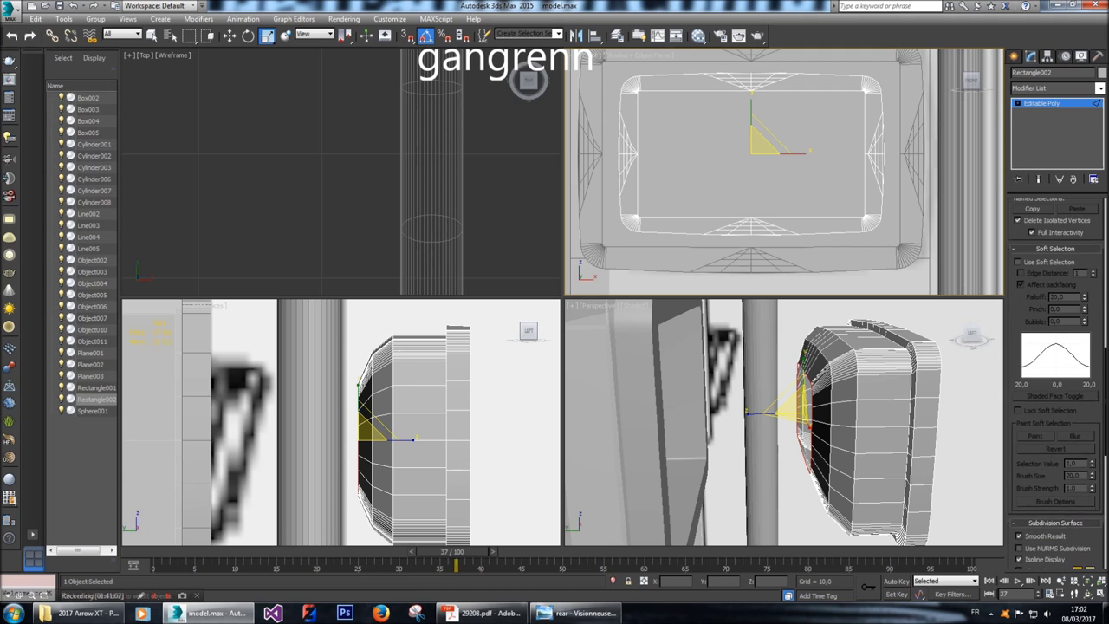
scroll(1056, 382, "up", 3)
scroll(1055, 382, "down", 10)
scroll(1055, 381, "down", 3)
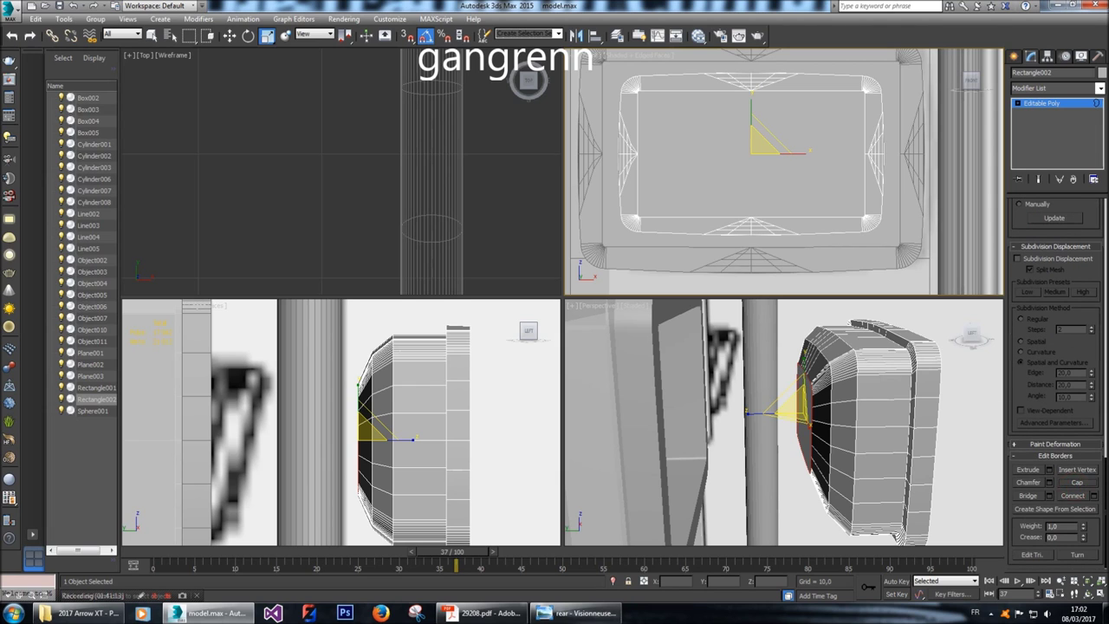
scroll(1056, 382, "up", 10)
scroll(1055, 381, "up", 5)
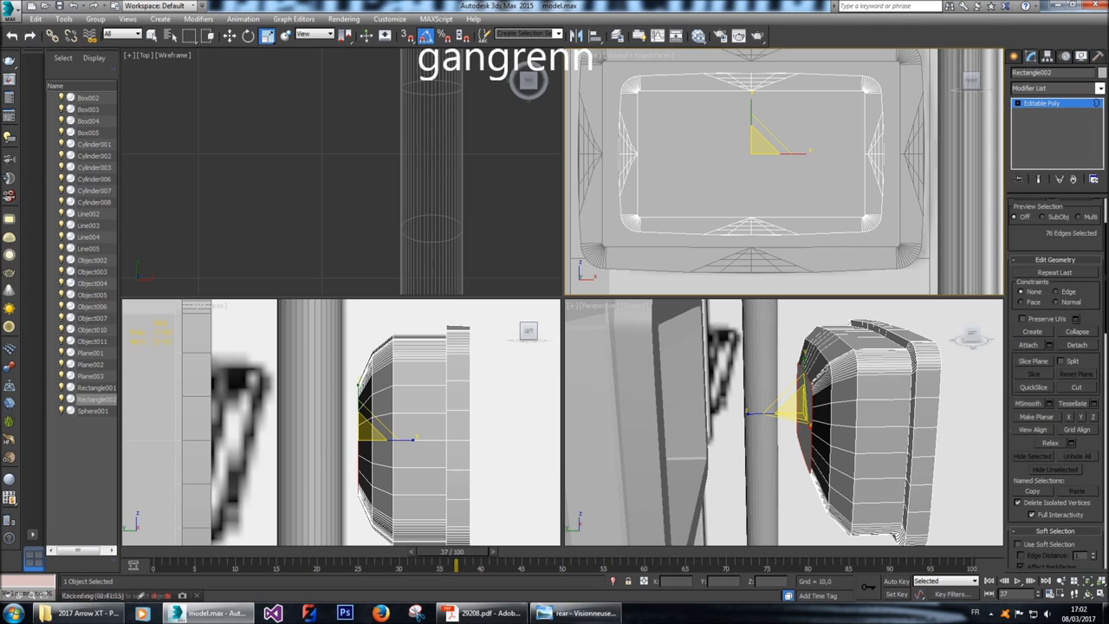
key("w")
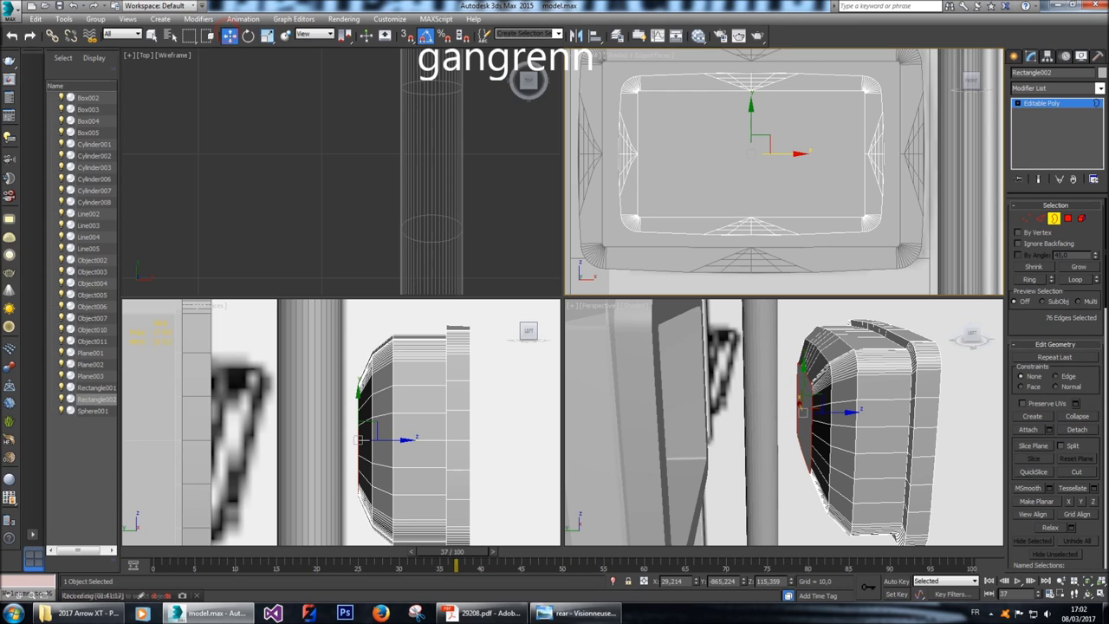
left_click(405, 439)
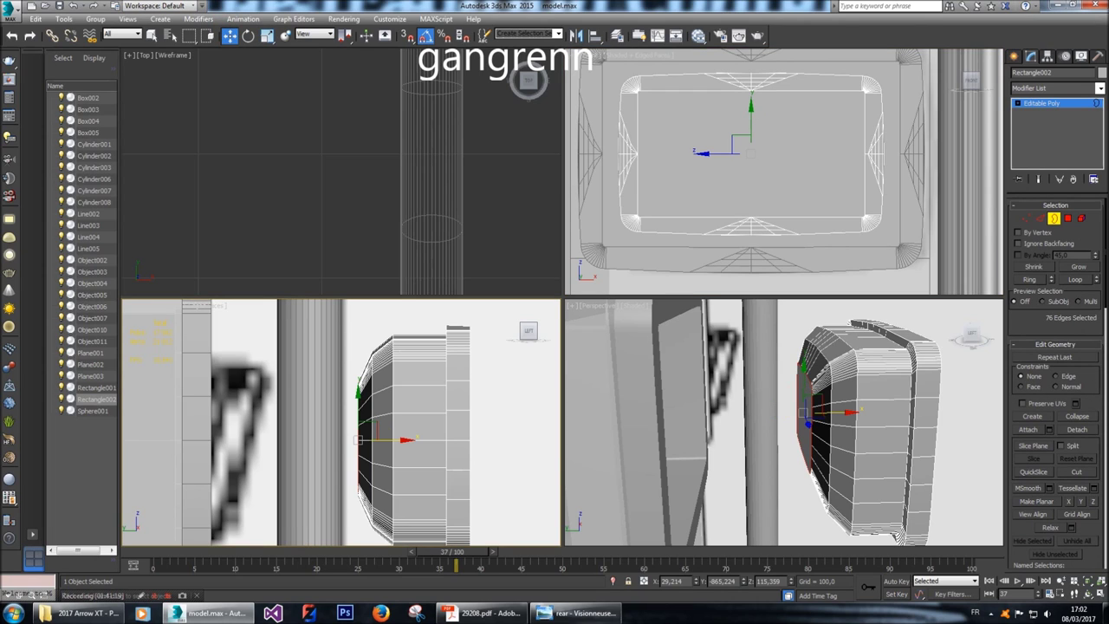
left_click_drag(406, 440, 433, 440)
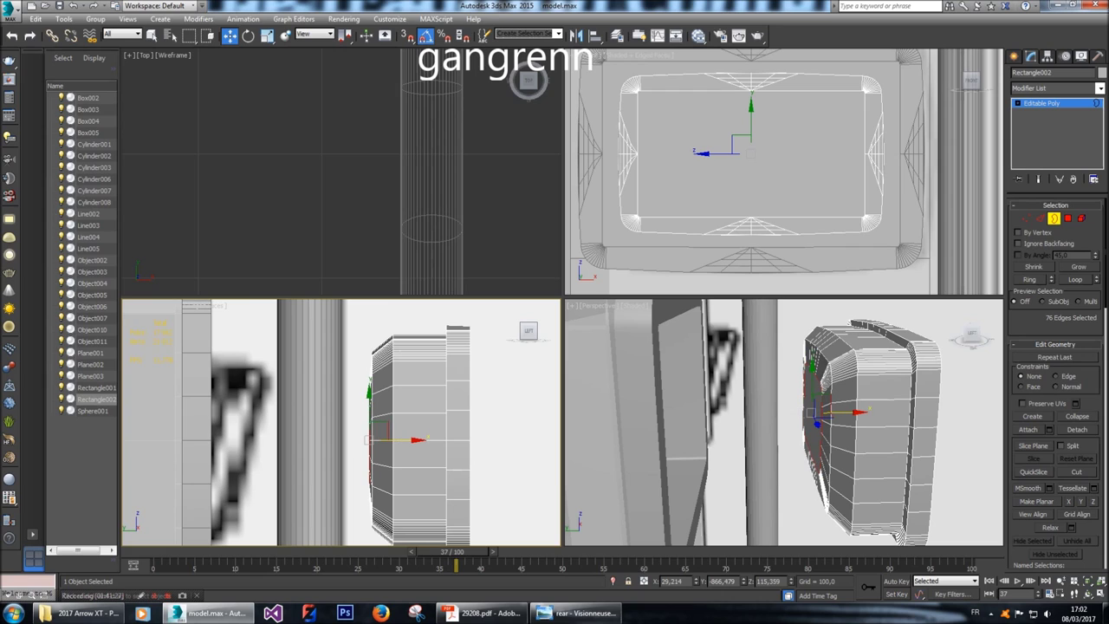
Select the body's corner edge loop and try a chamfer amount of 5.
key("2")
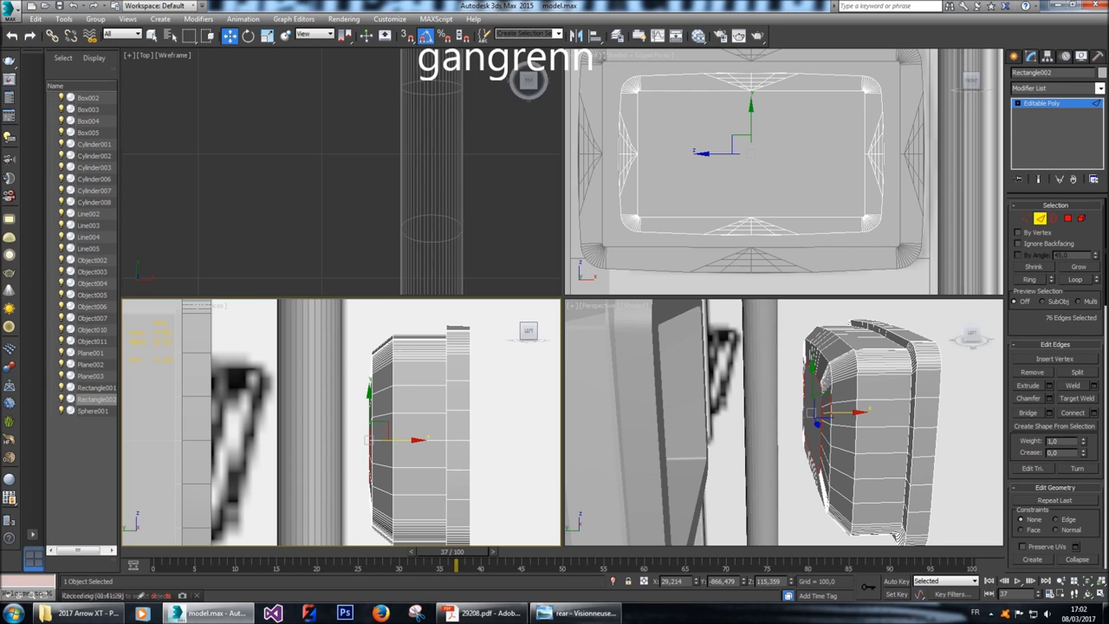
left_click(852, 380)
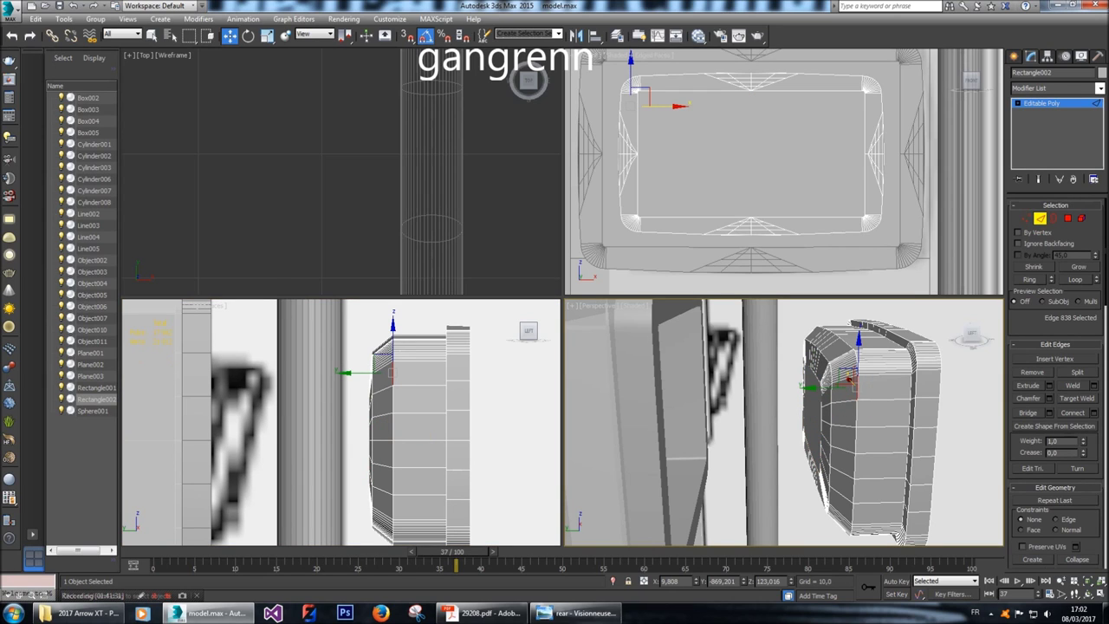
left_click(1075, 280)
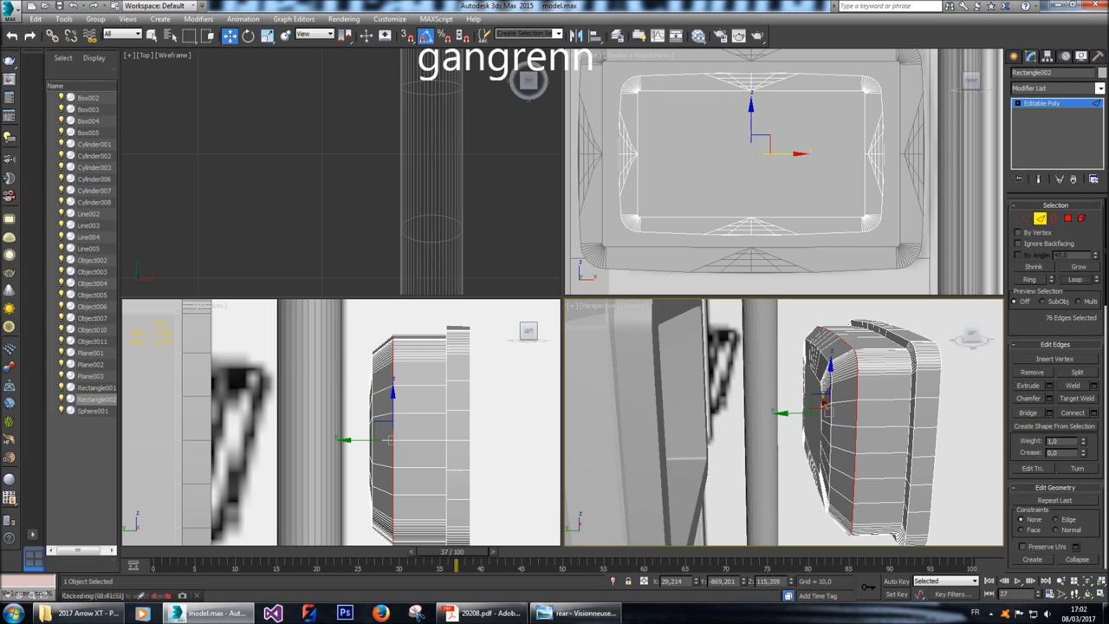
left_click(1049, 398)
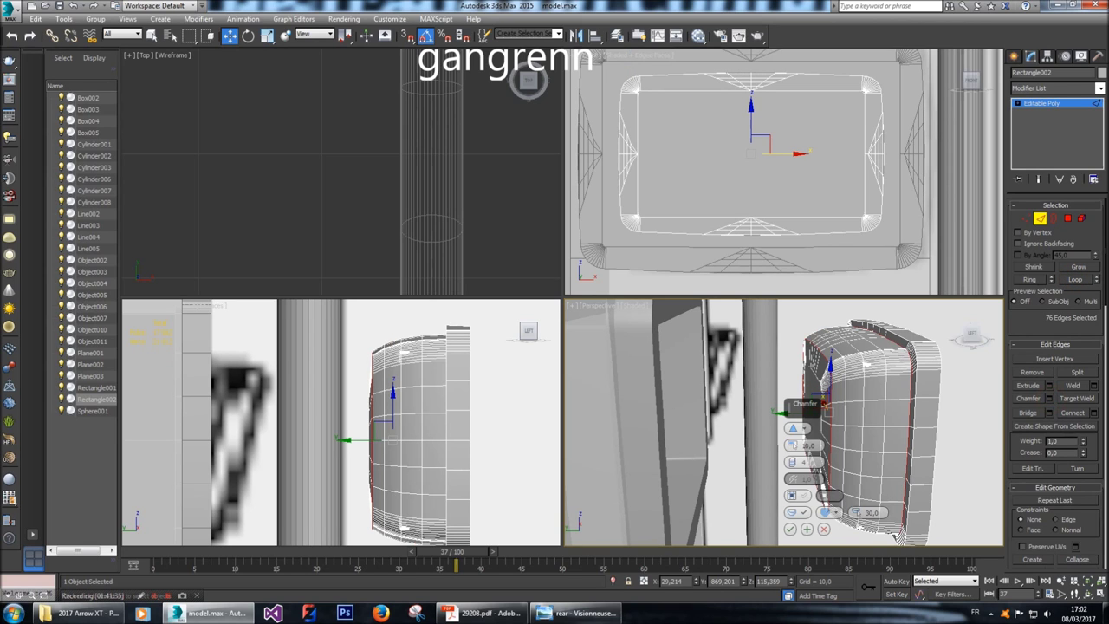
left_click(806, 445)
type("5")
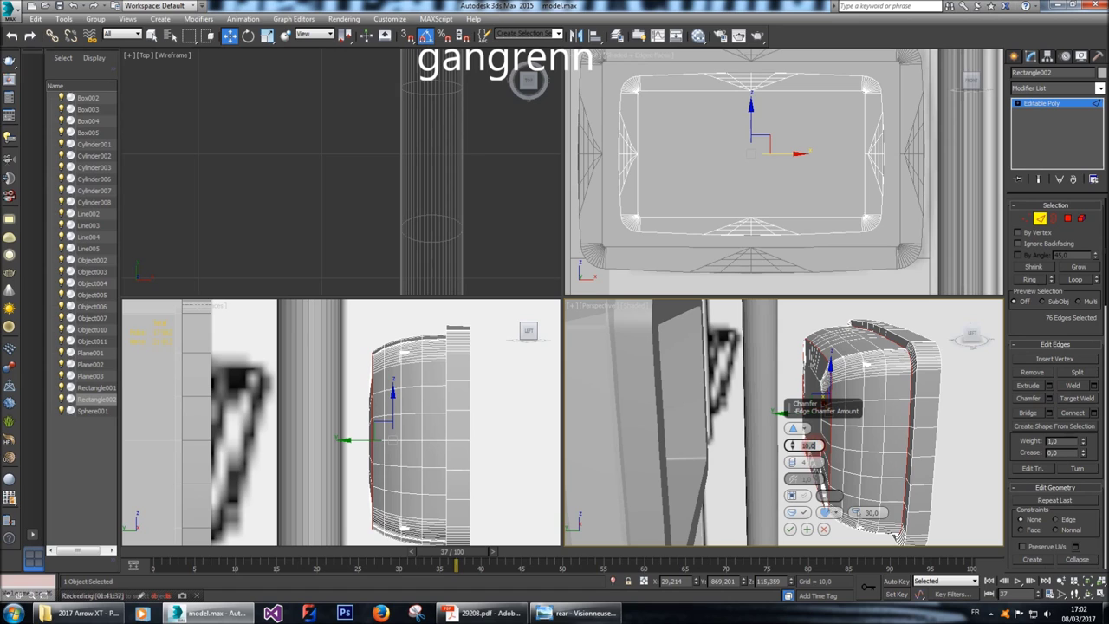
key("Return")
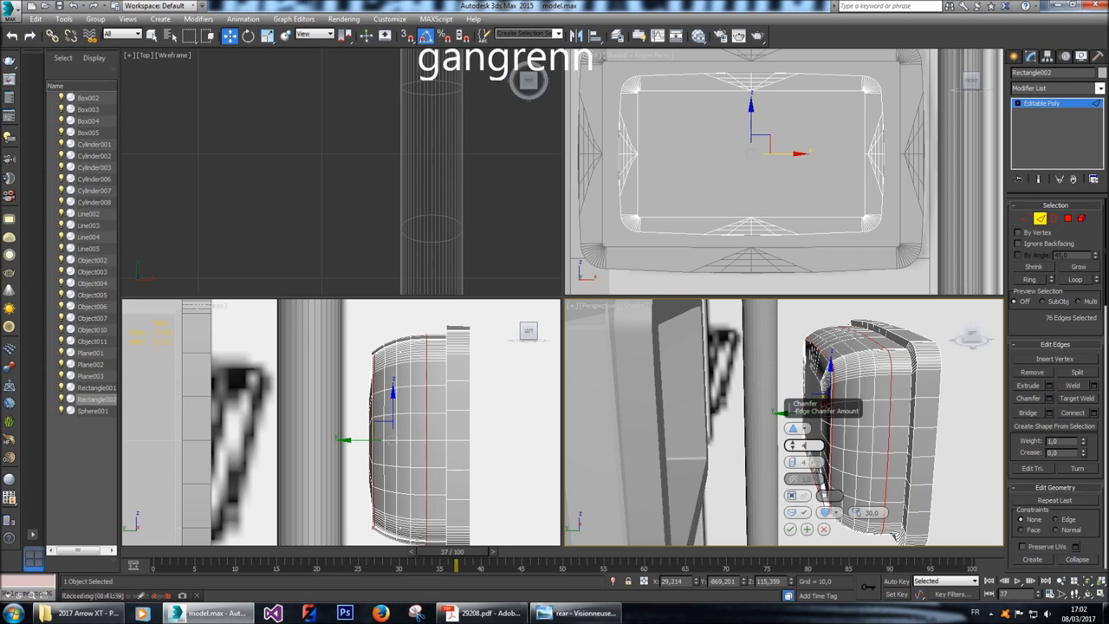
Apply the edge chamfer with amount 3 and 3 segments.
left_click(806, 445)
type("3")
key("Return")
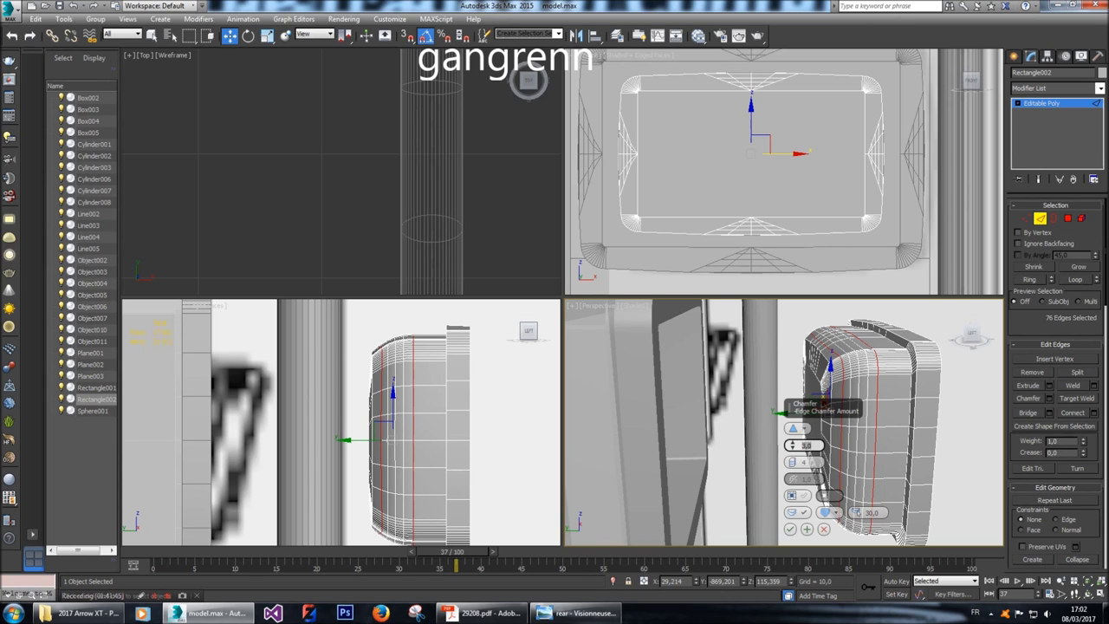
key("Tab")
type("3")
key("Return")
left_click(790, 528)
middle_click_drag(790, 529, 728, 511, "alt")
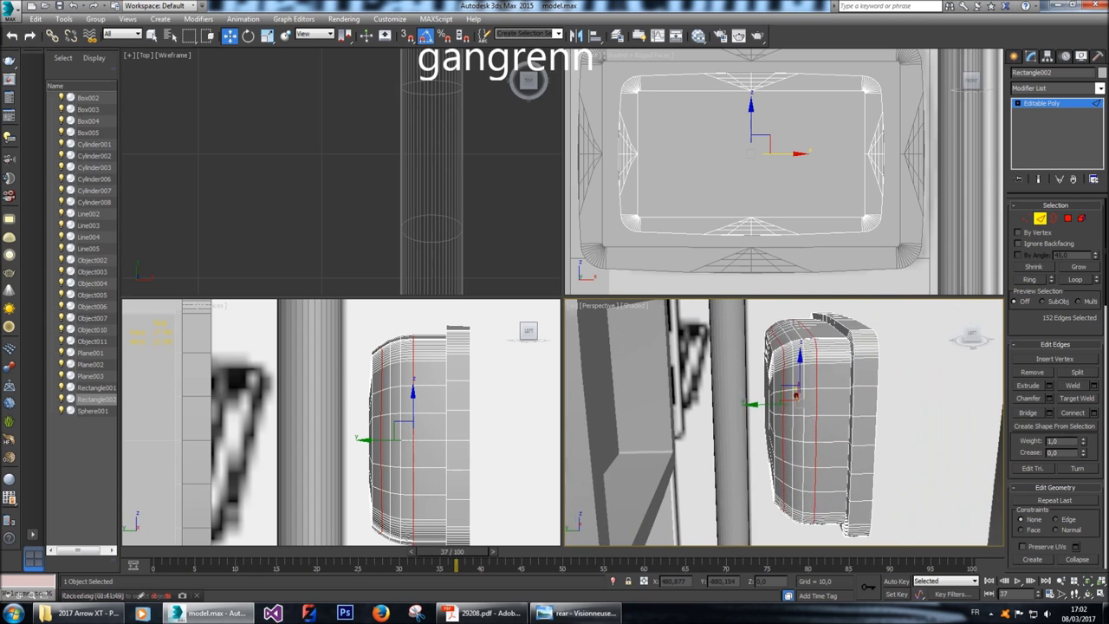
left_click(972, 336)
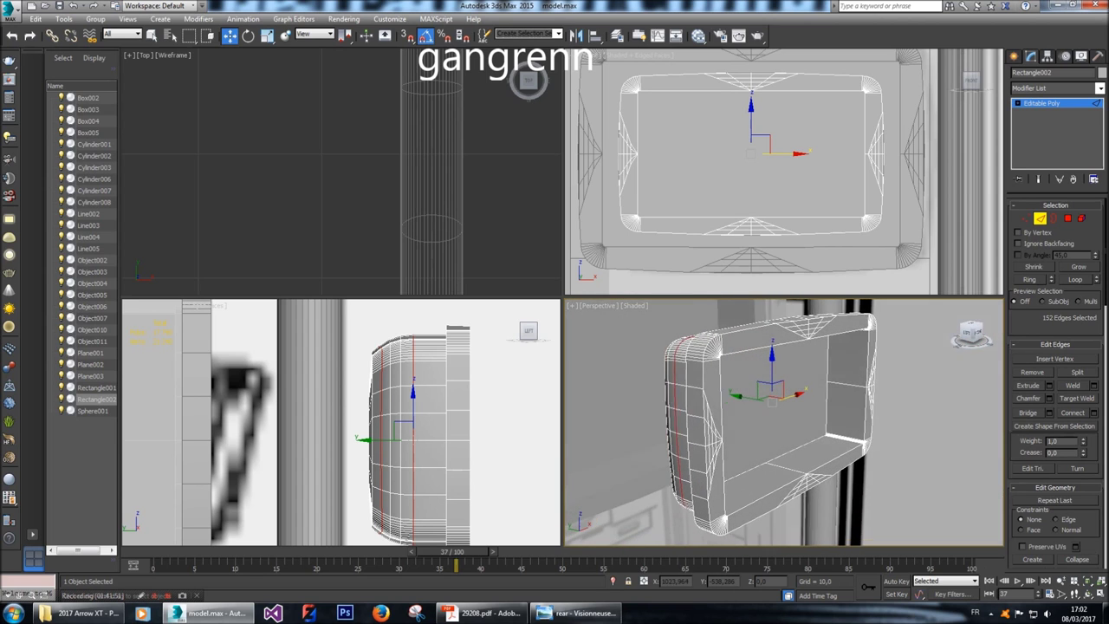
Scale the frame's front face to 79% and shift it sideways.
key("4")
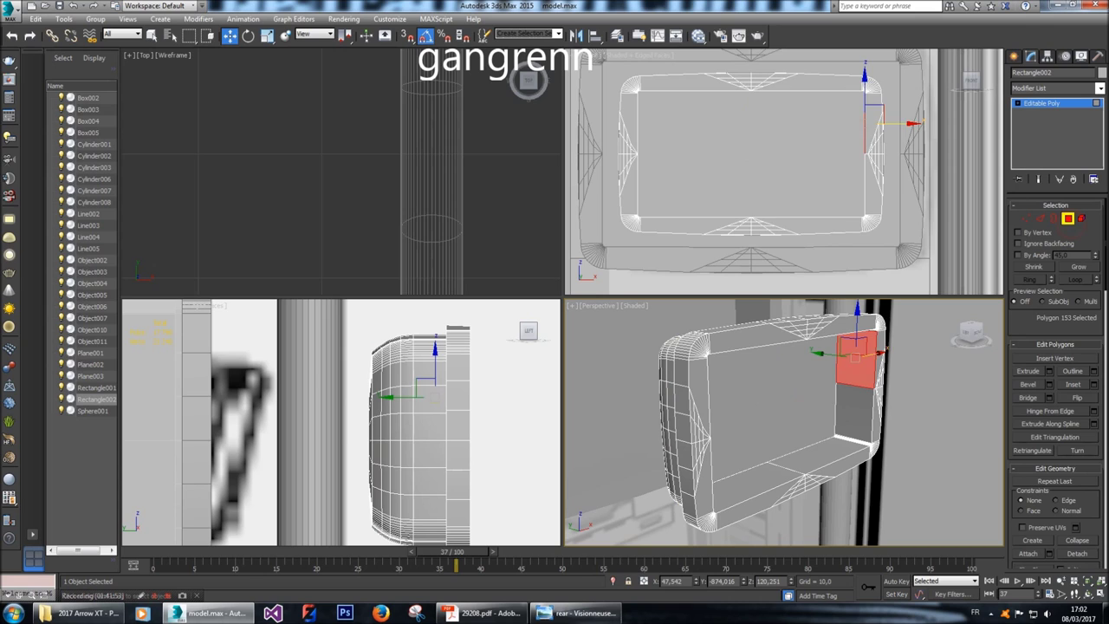
left_click(809, 367)
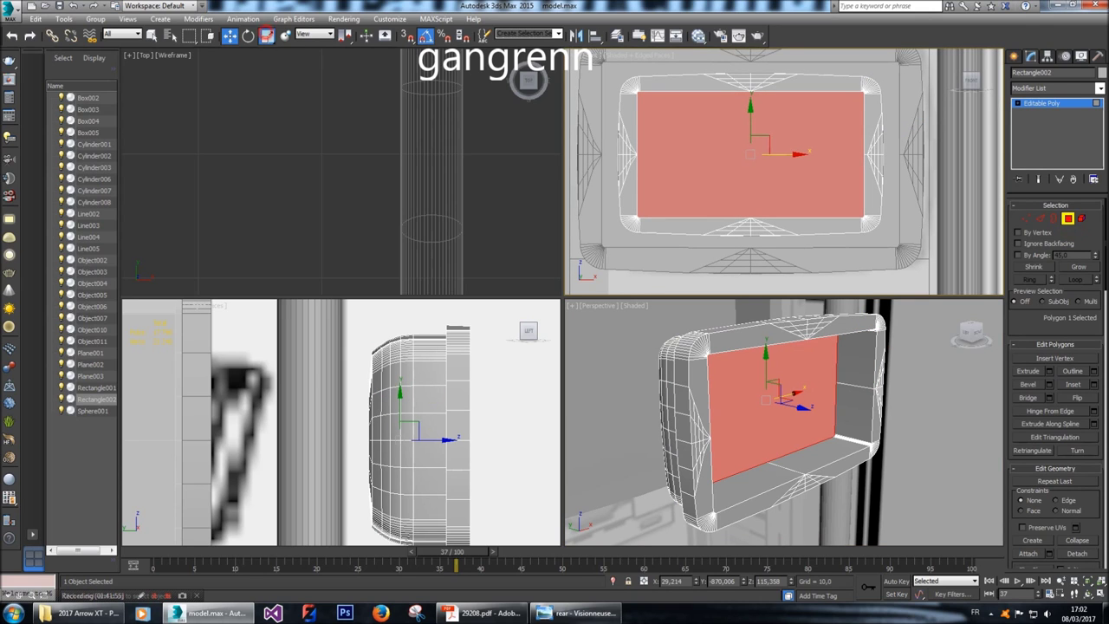
left_click(267, 36)
left_click_drag(757, 149, 758, 170)
key("w")
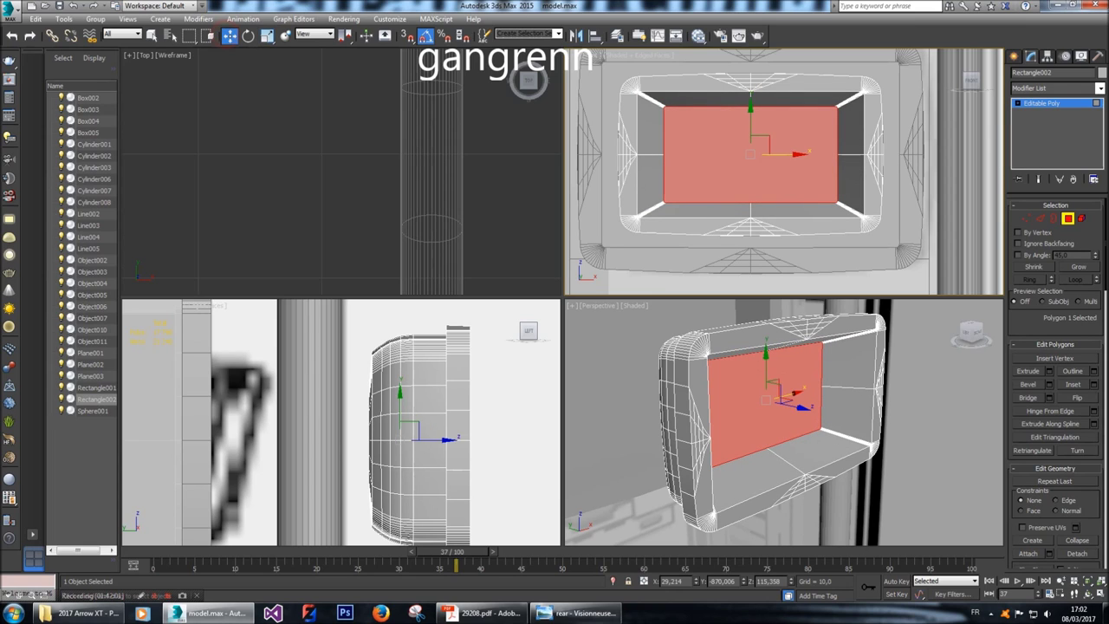
left_click_drag(445, 440, 457, 441)
Convert the selection through vertices and edges back to the front face and delete it.
key("2")
left_click(802, 444)
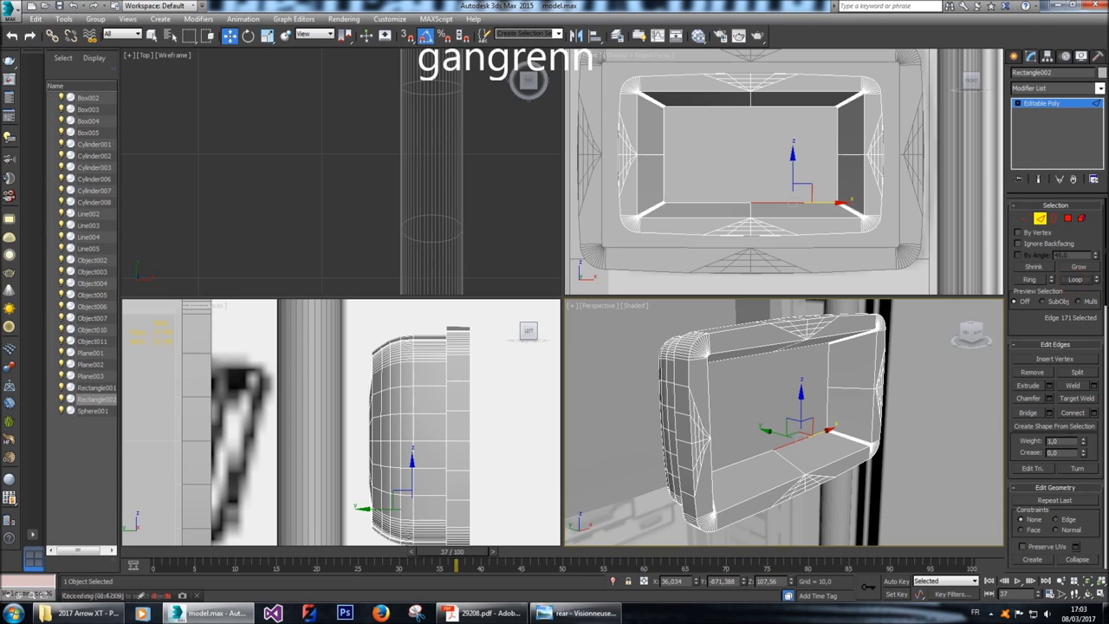
left_click(1068, 218)
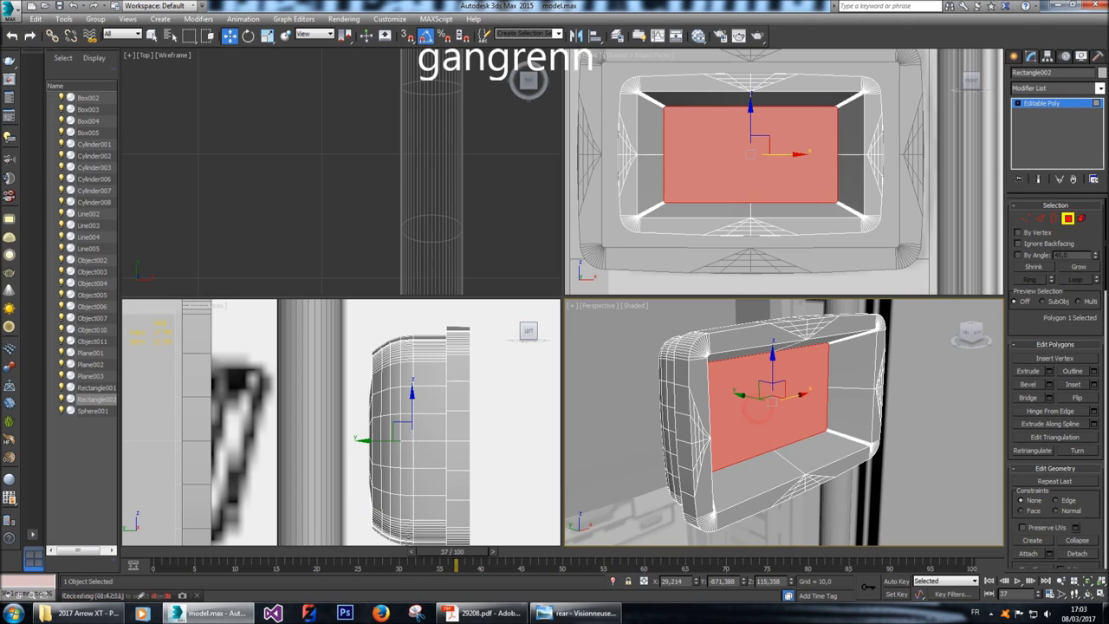
right_click(780, 414)
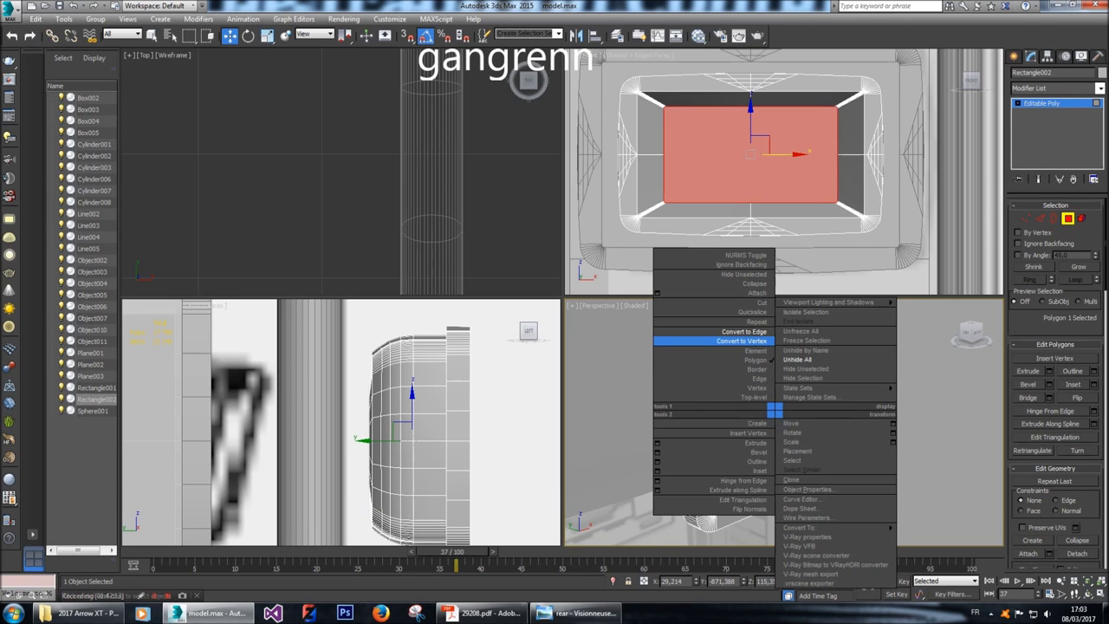
left_click(754, 345)
right_click(771, 374)
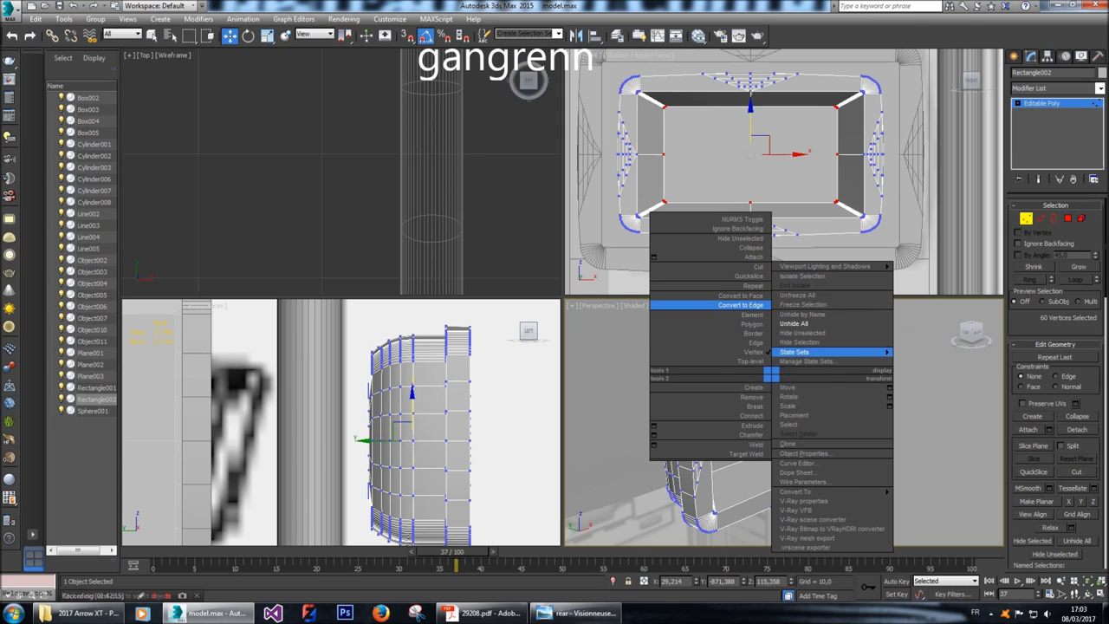
left_click(741, 305)
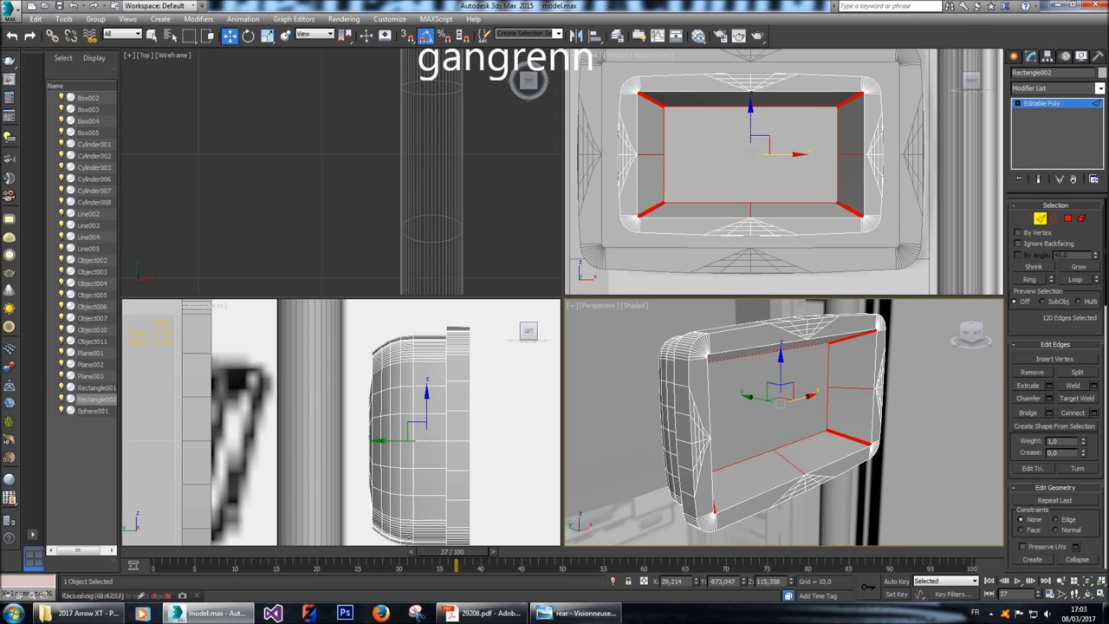
left_click(1067, 218, "ctrl")
key("Delete")
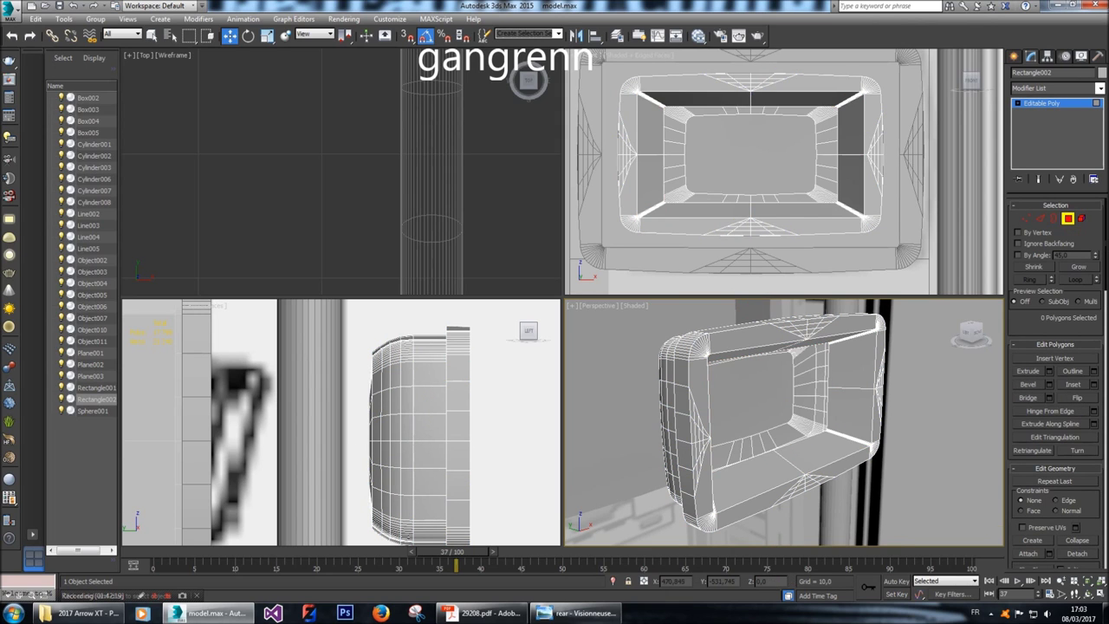
Select the open hole's border and close it with a flat Cap face.
key("2")
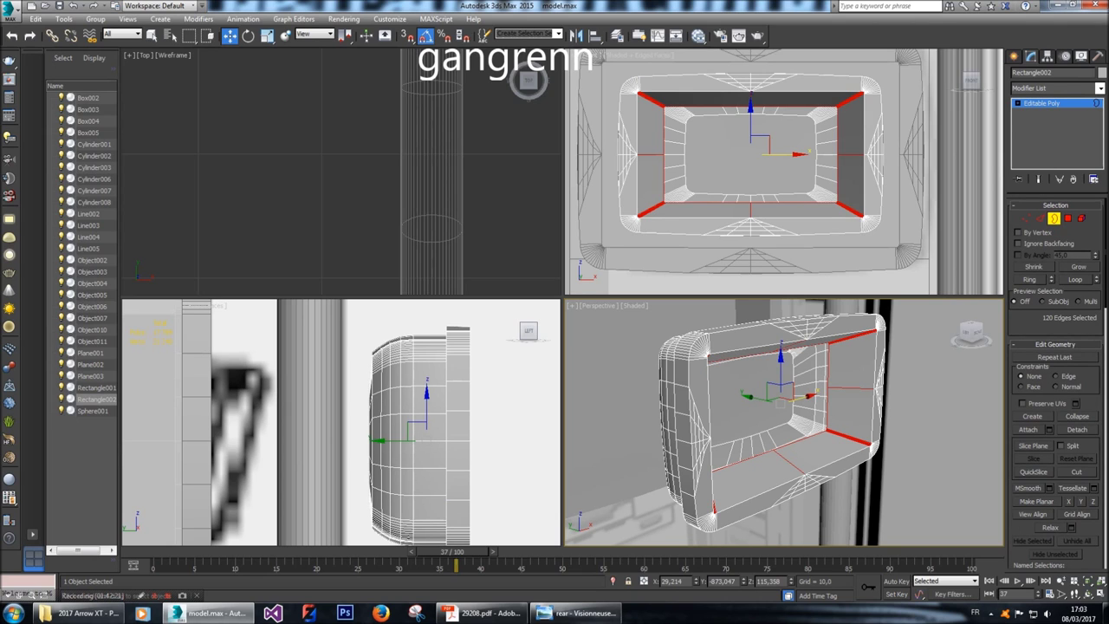
key("3")
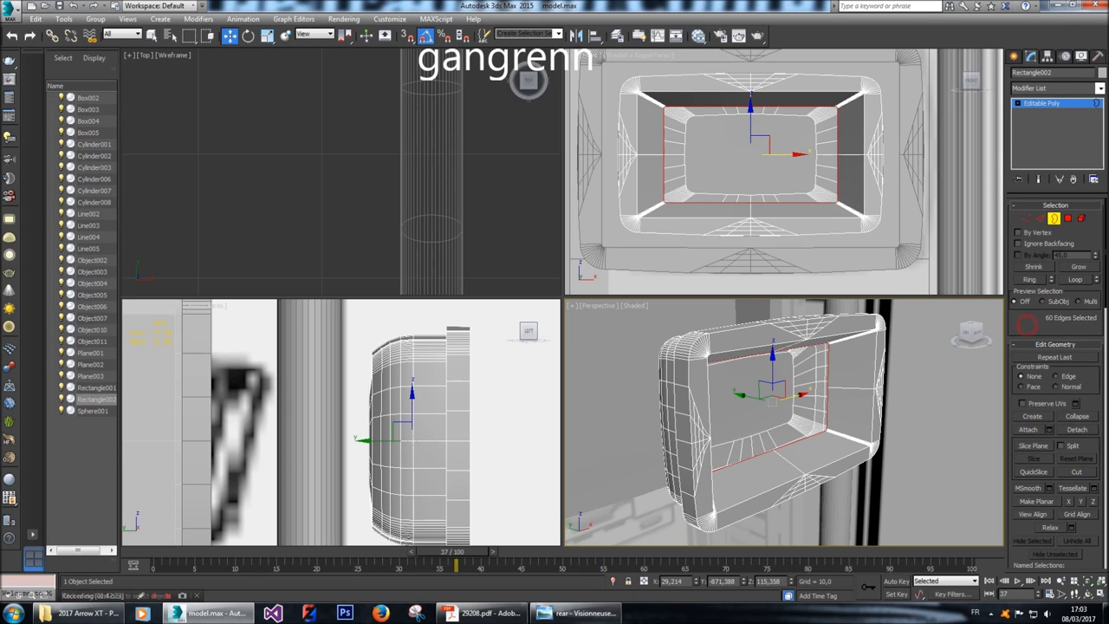
scroll(1056, 381, "down", 10)
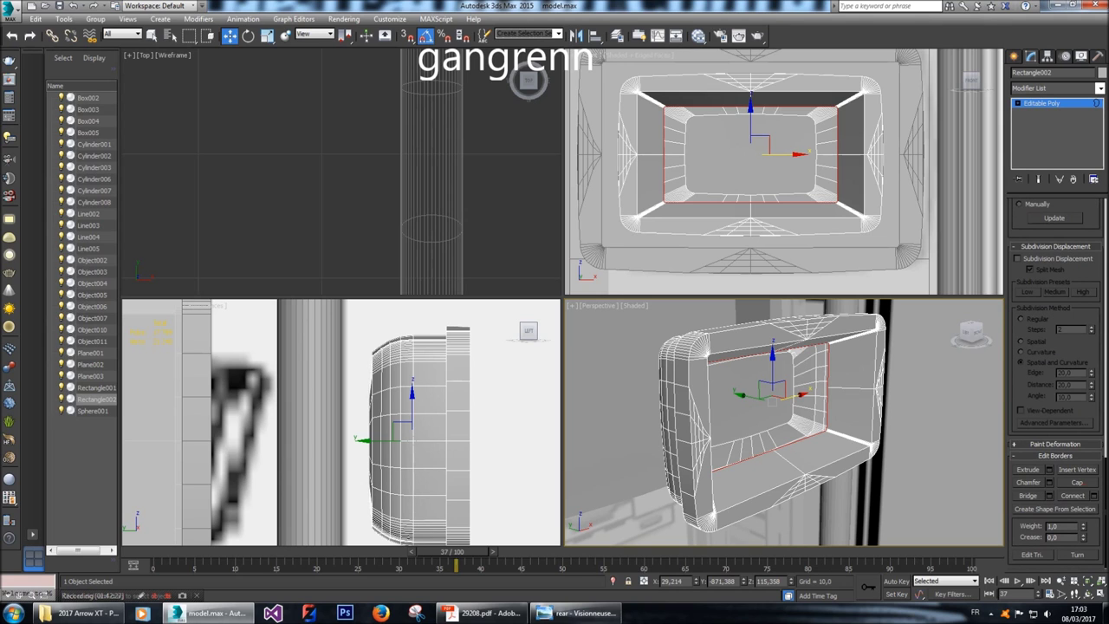
left_click(1077, 481)
scroll(1056, 382, "up", 10)
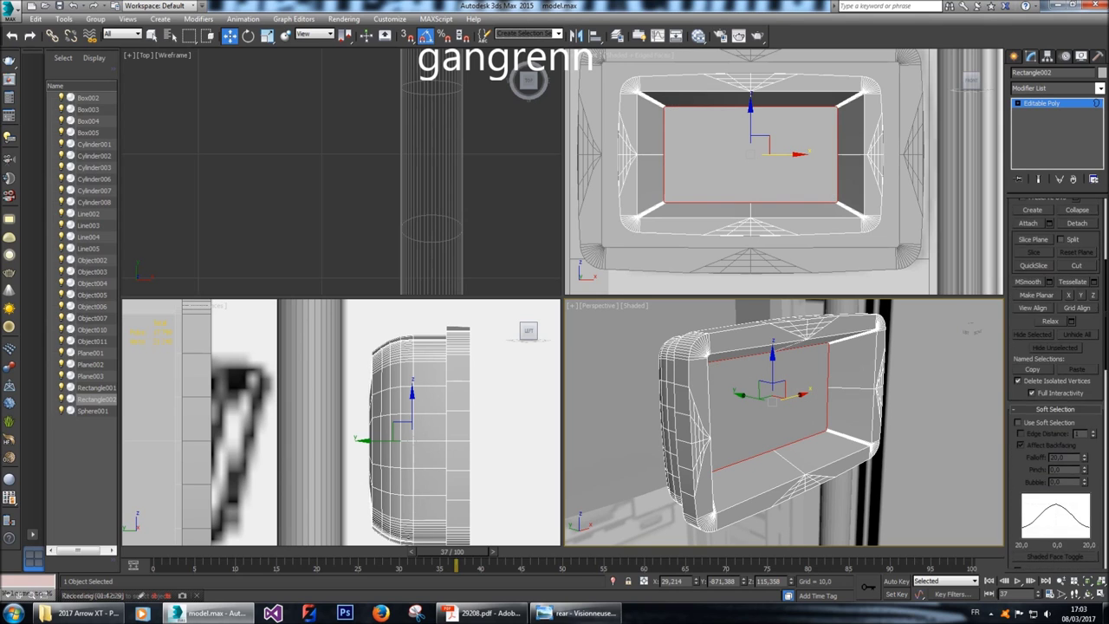
scroll(1055, 364, "up", 5)
key("2")
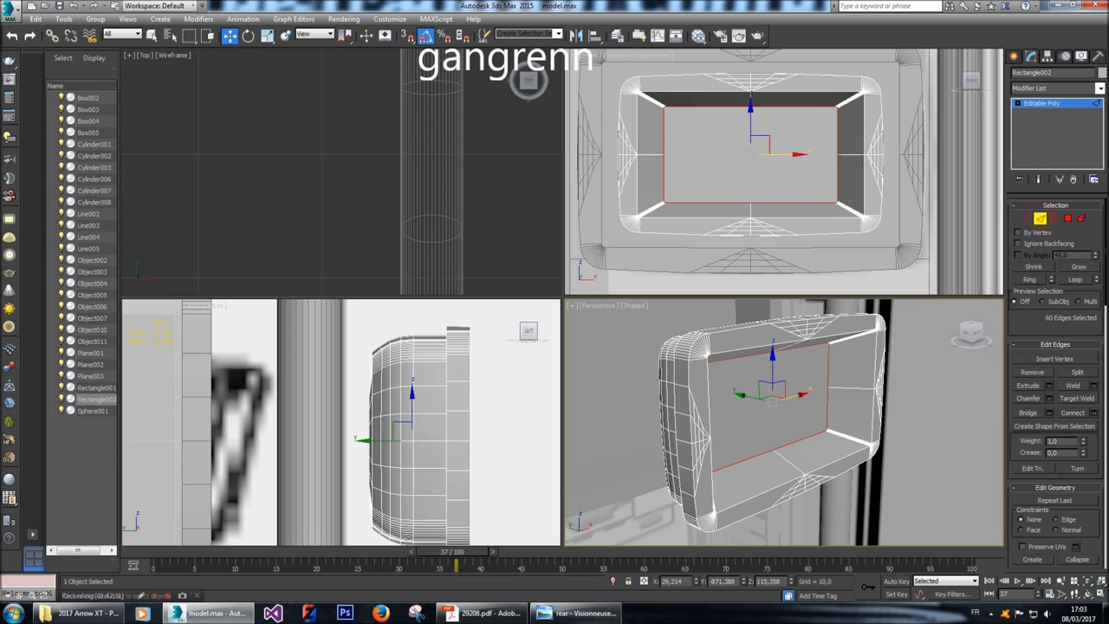
key("z")
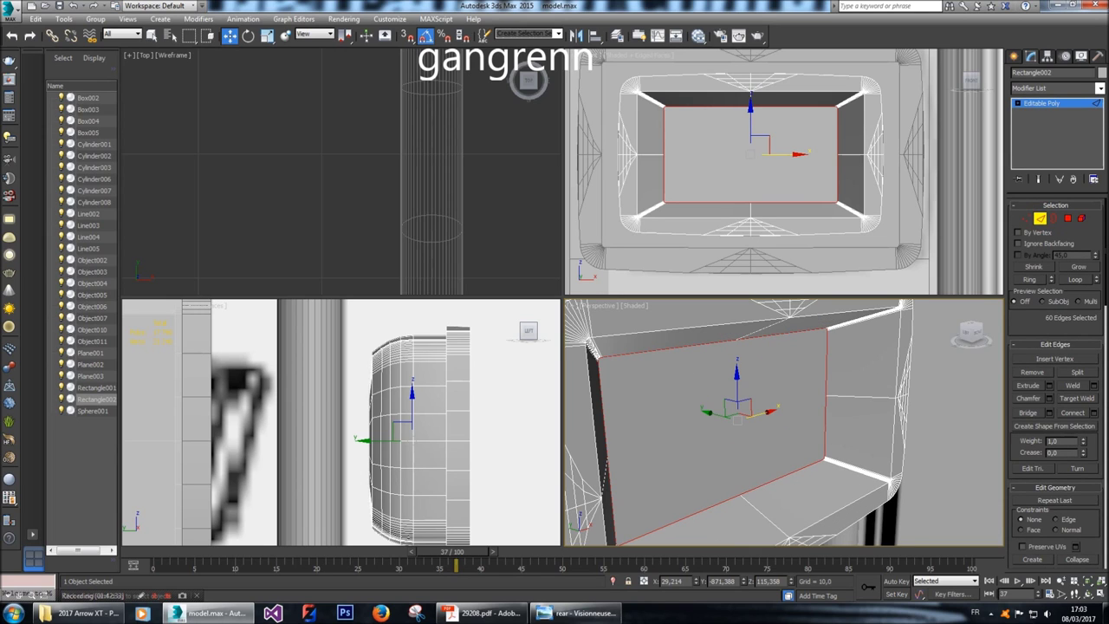
left_click(1050, 399)
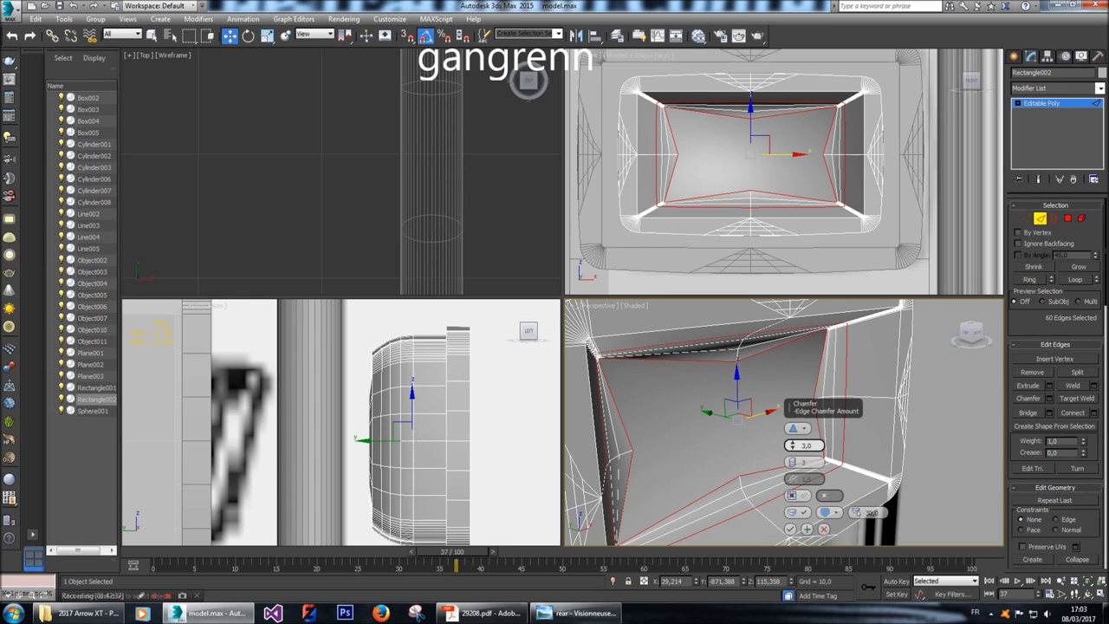
Test Quad and Standard chamfers at amounts 1 and 2 on the cap rim, then cancel.
left_click(794, 428)
middle_click_drag(793, 428, 754, 422, "alt")
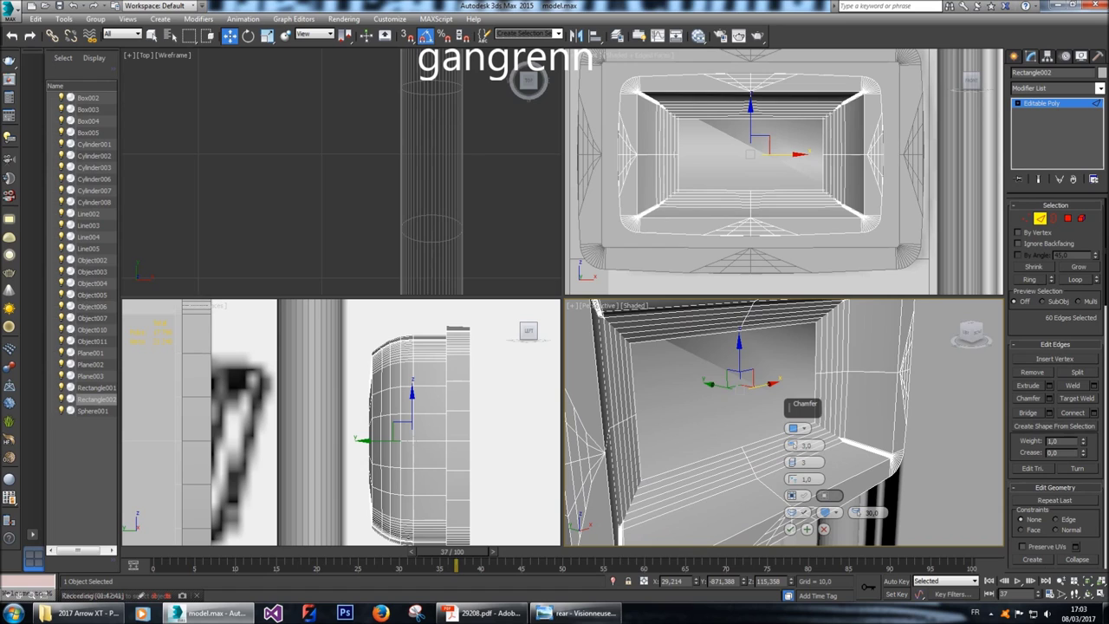
left_click(794, 428)
left_click(806, 445)
type("1")
key("Return")
type("2")
key("Return")
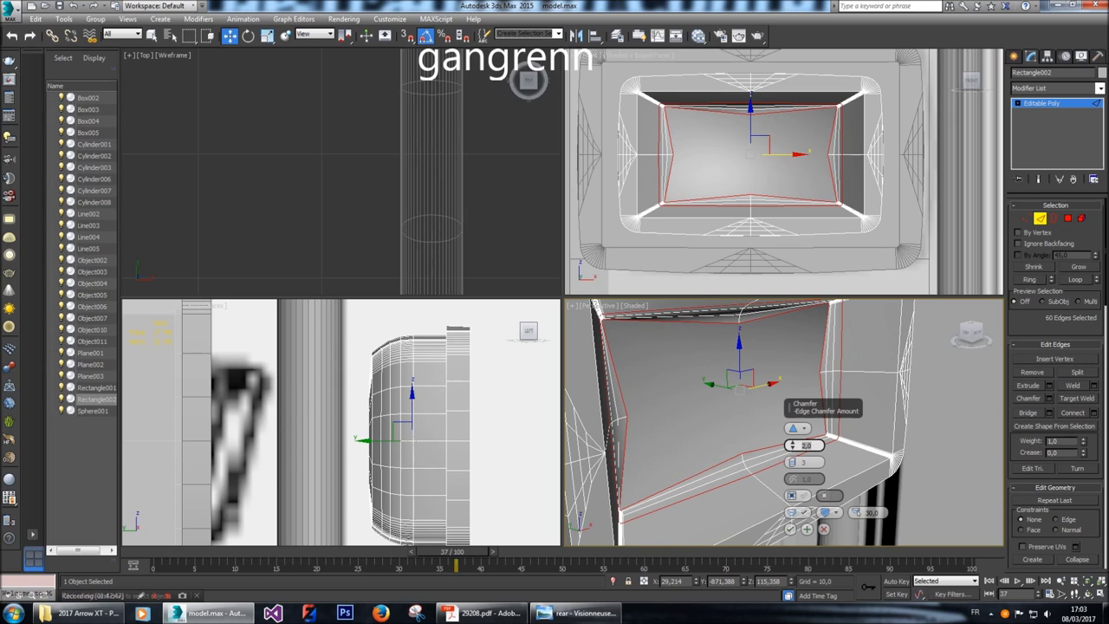
left_click(824, 529)
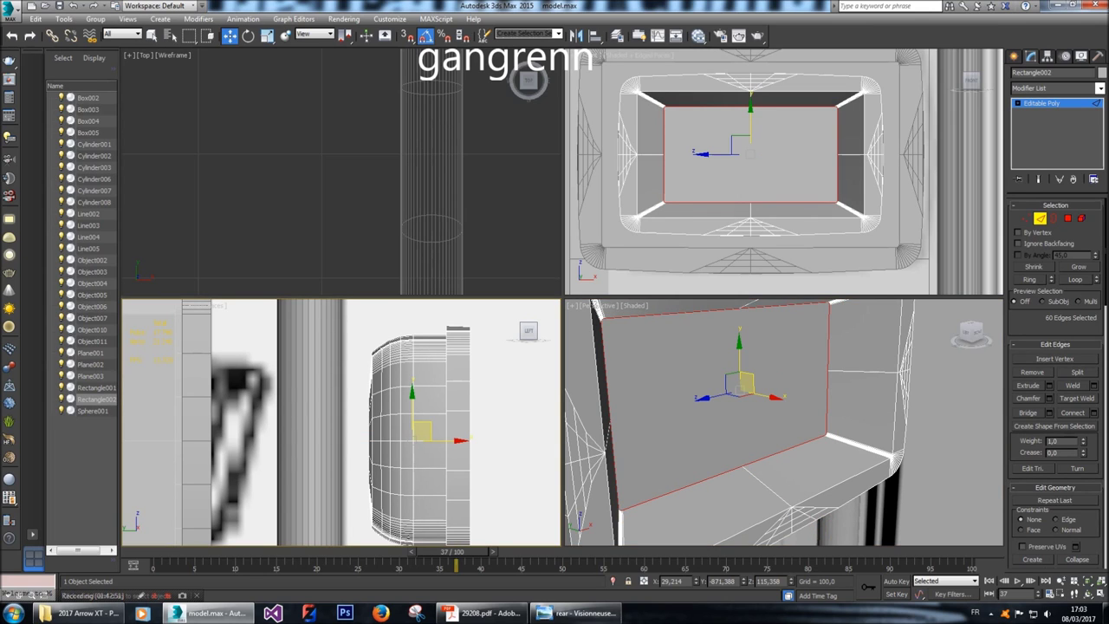
key("ctrl+z")
Slide the cap edge loop along X and delete the polygon inside it.
left_click_drag(458, 439, 479, 439)
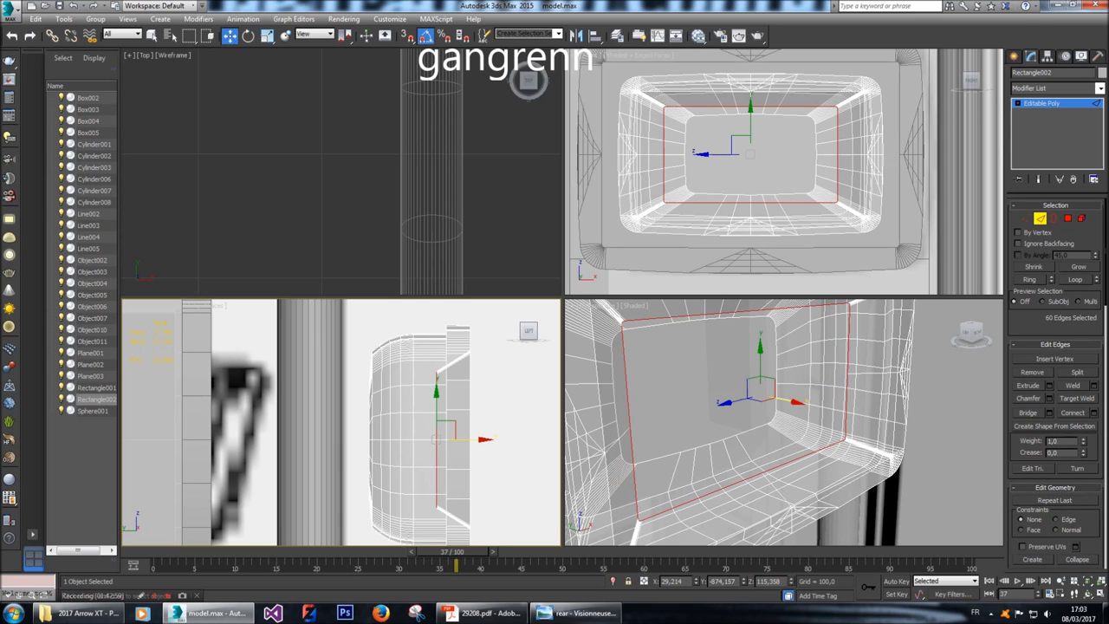
left_click(1067, 218, "ctrl")
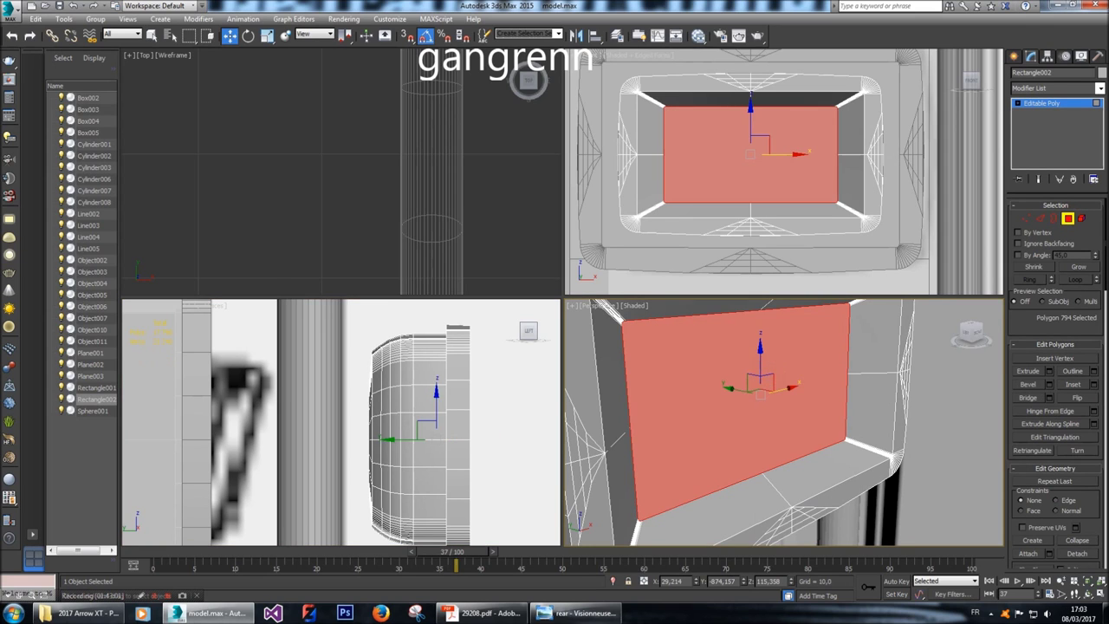
key("Delete")
Move the edge loop back, scale it down inward, and nudge it slightly along the depth.
left_click(1054, 219)
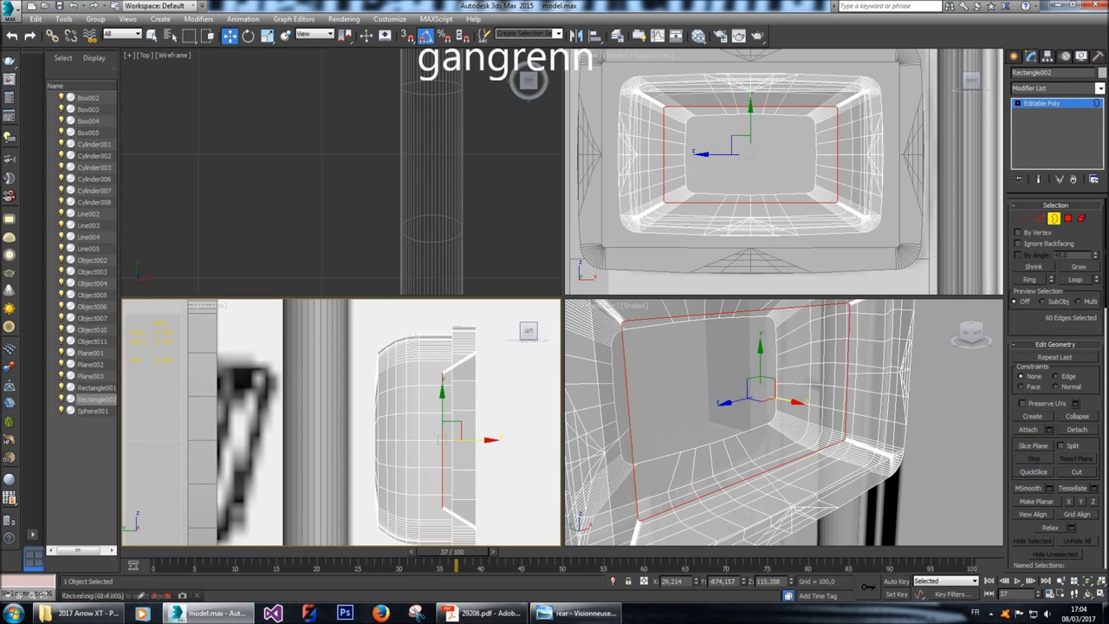
left_click_drag(486, 439, 460, 440)
key("r")
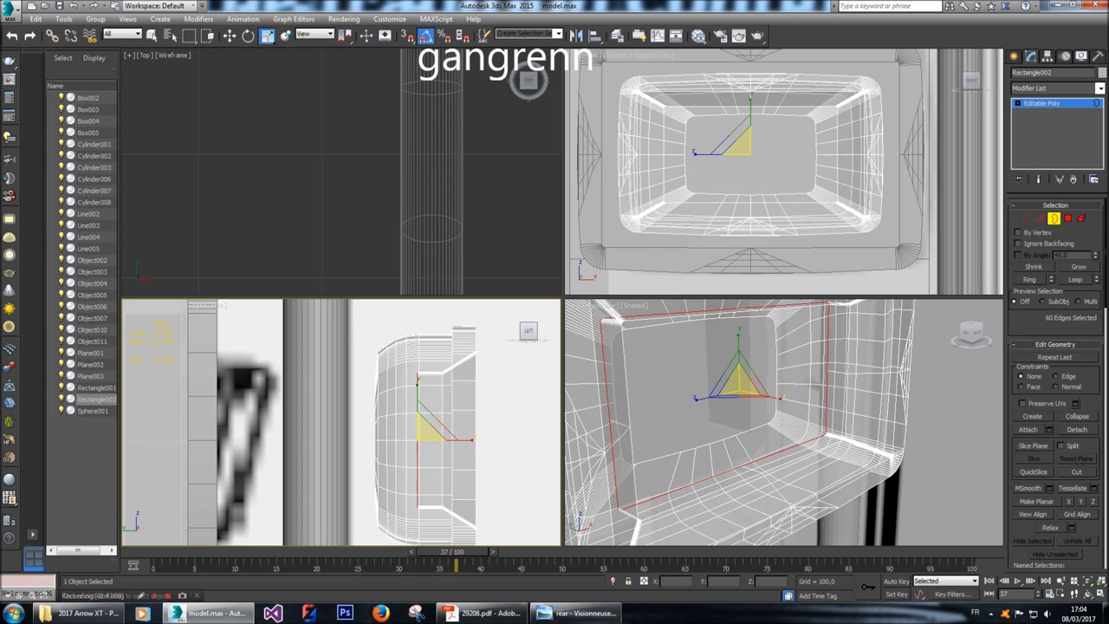
left_click_drag(757, 153, 757, 182)
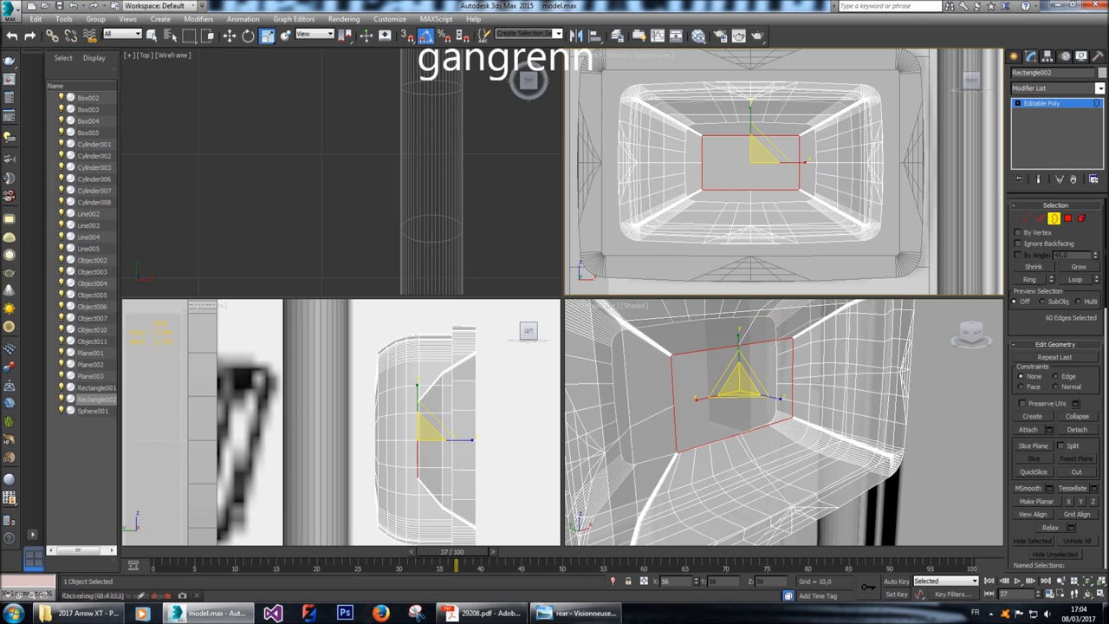
key("ctrl+q")
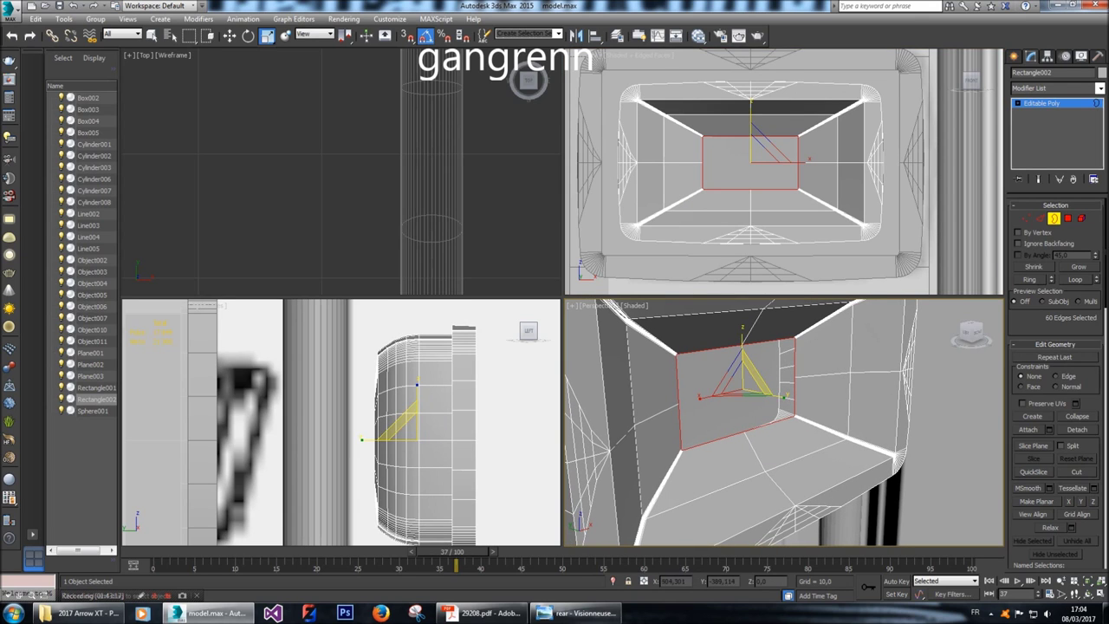
key("ctrl+q")
key("w")
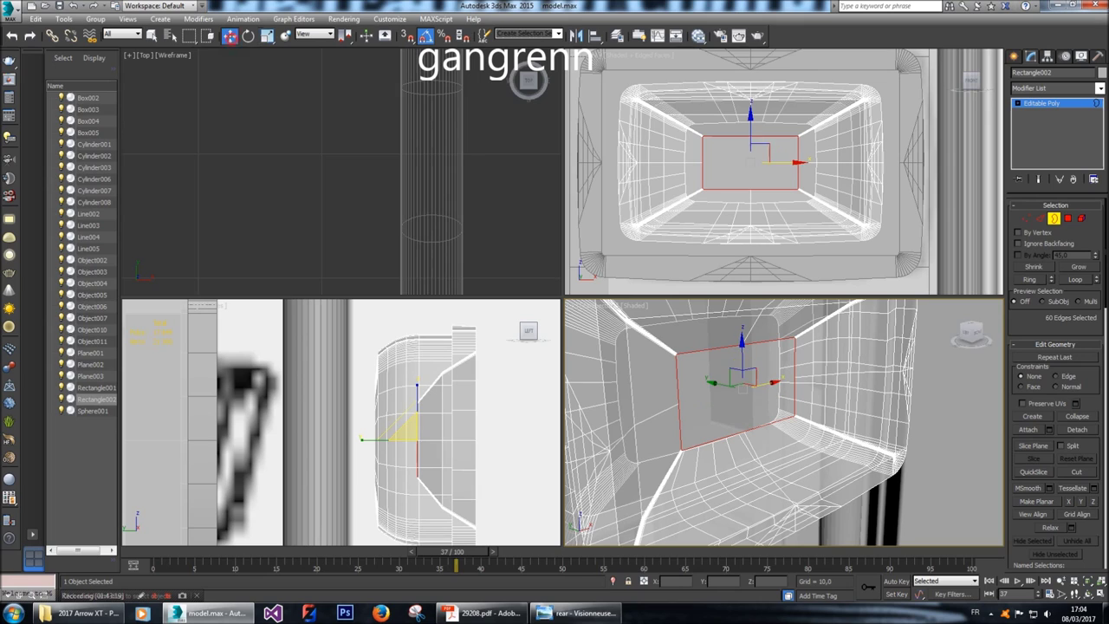
left_click_drag(455, 440, 441, 440)
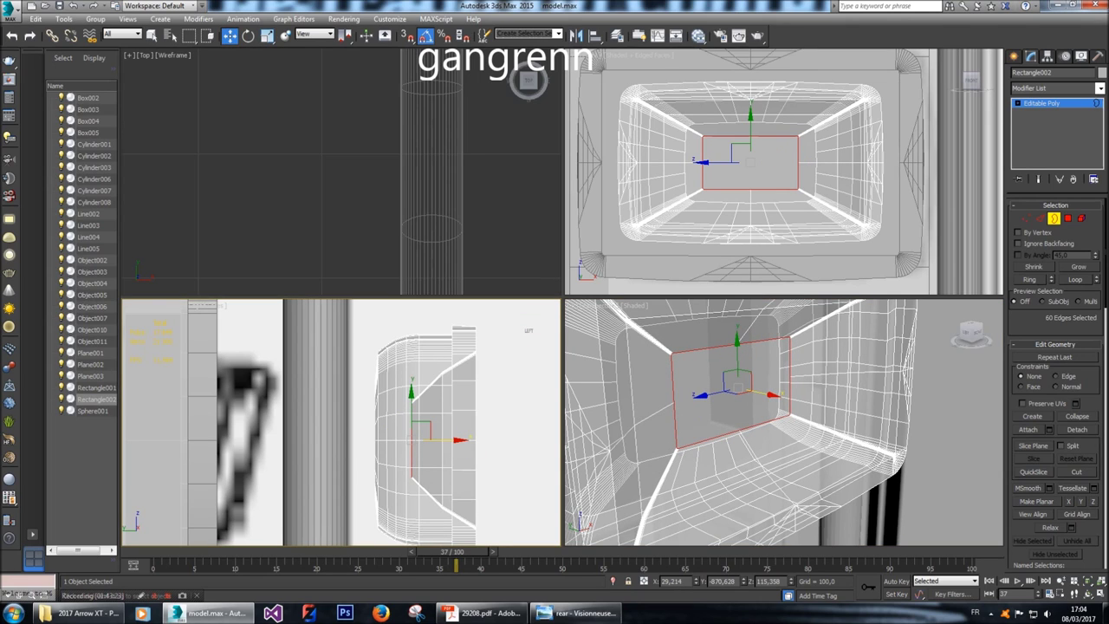
Select the edge loop around the recessed back-wall rectangle.
scroll(1032, 323, "down", 15)
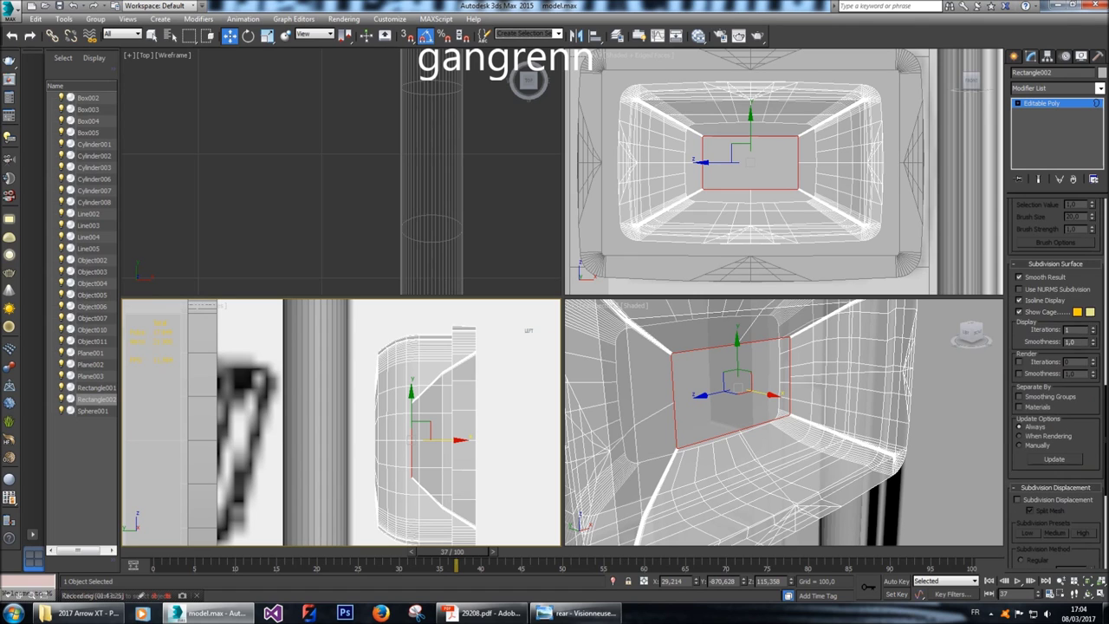
scroll(1056, 364, "up", 5)
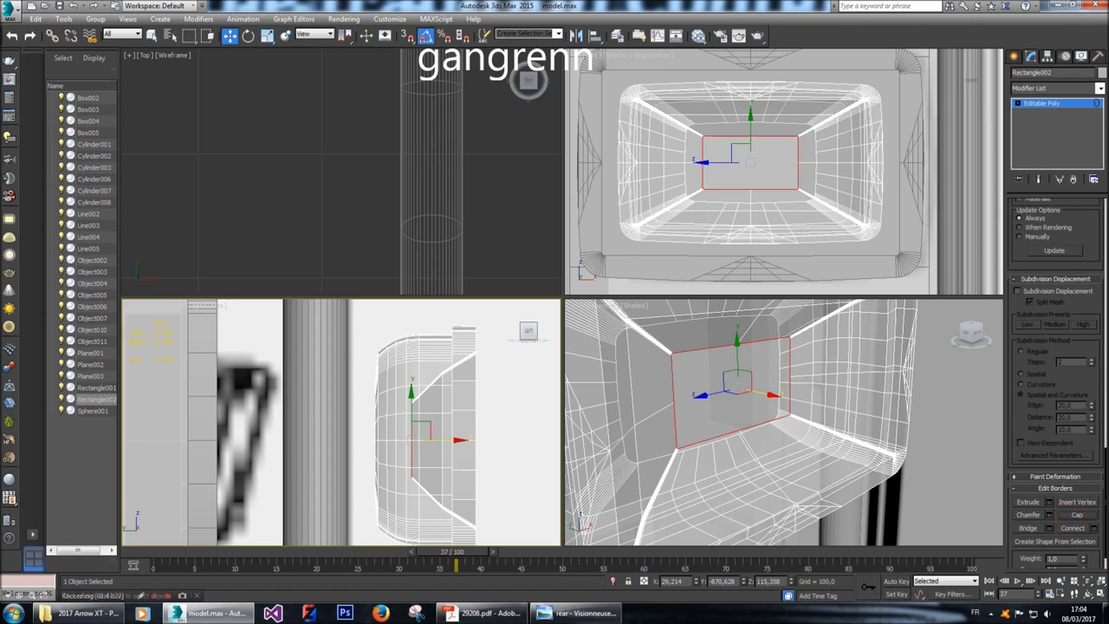
scroll(1056, 381, "up", 10)
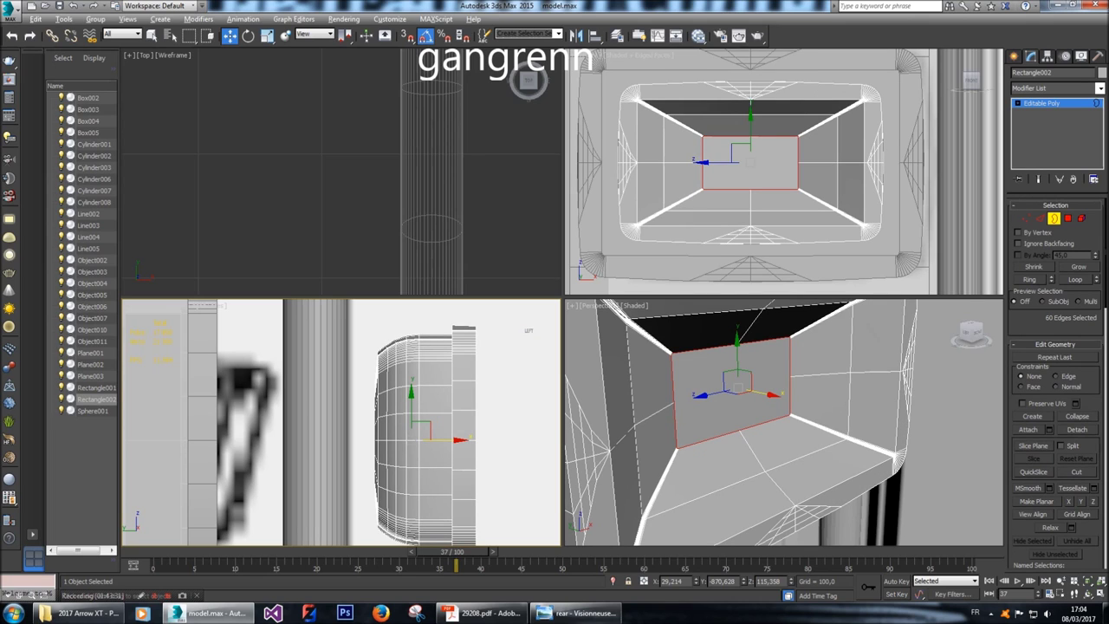
left_click(1040, 218)
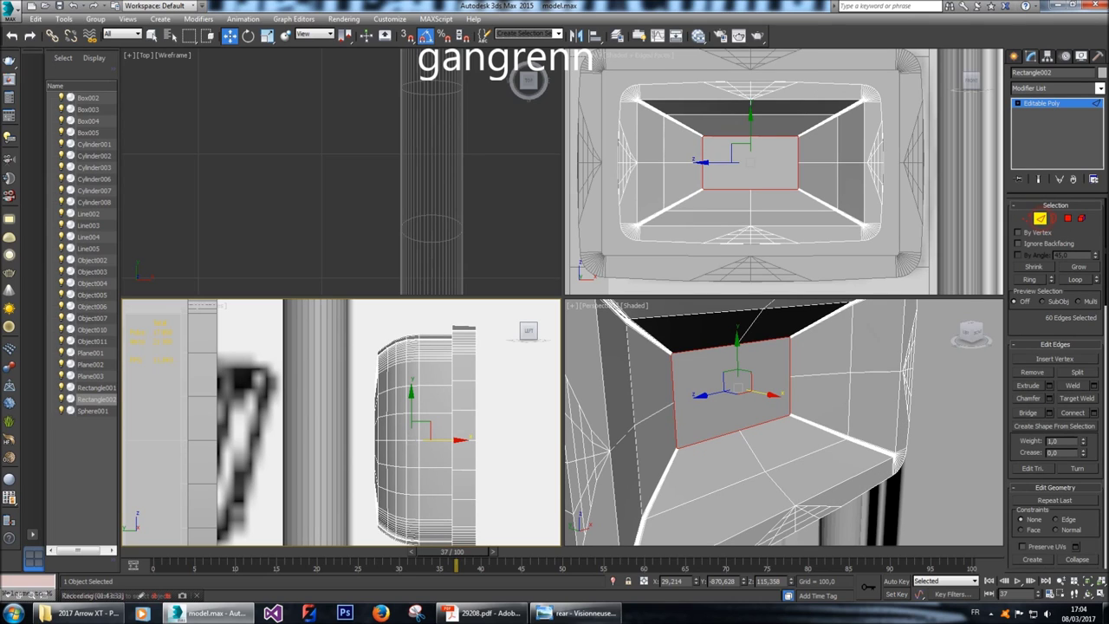
left_click(762, 418)
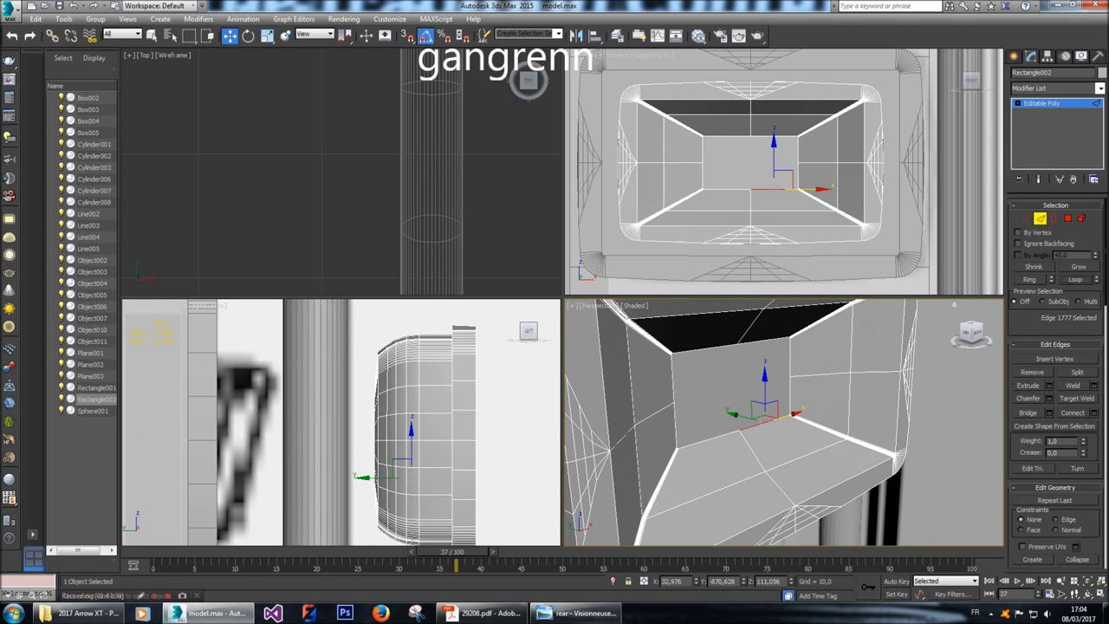
left_click(1068, 219)
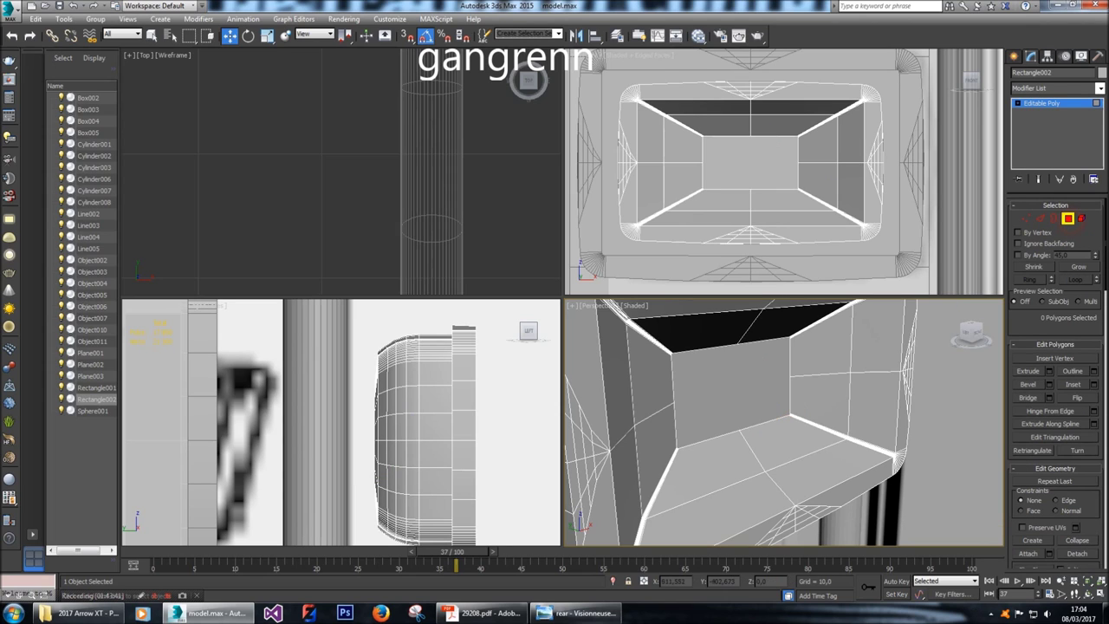
left_click(1053, 218)
double_click(713, 436)
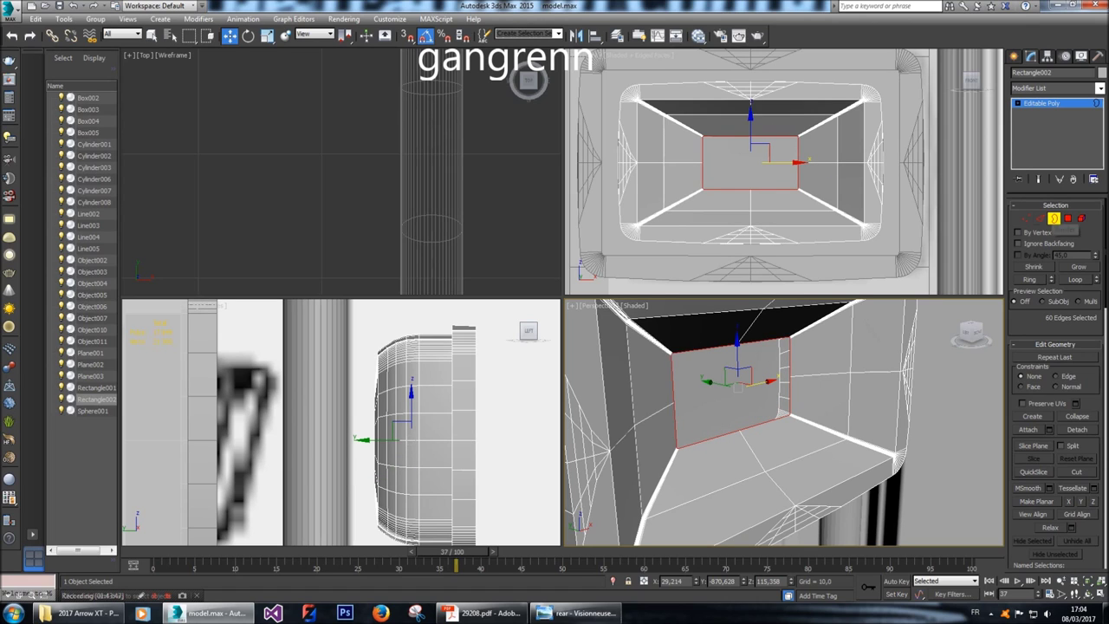
left_click(1040, 218)
left_click(1054, 218)
Preview a chamfer on the back-wall edge loop and cancel it.
scroll(1055, 382, "down", 10)
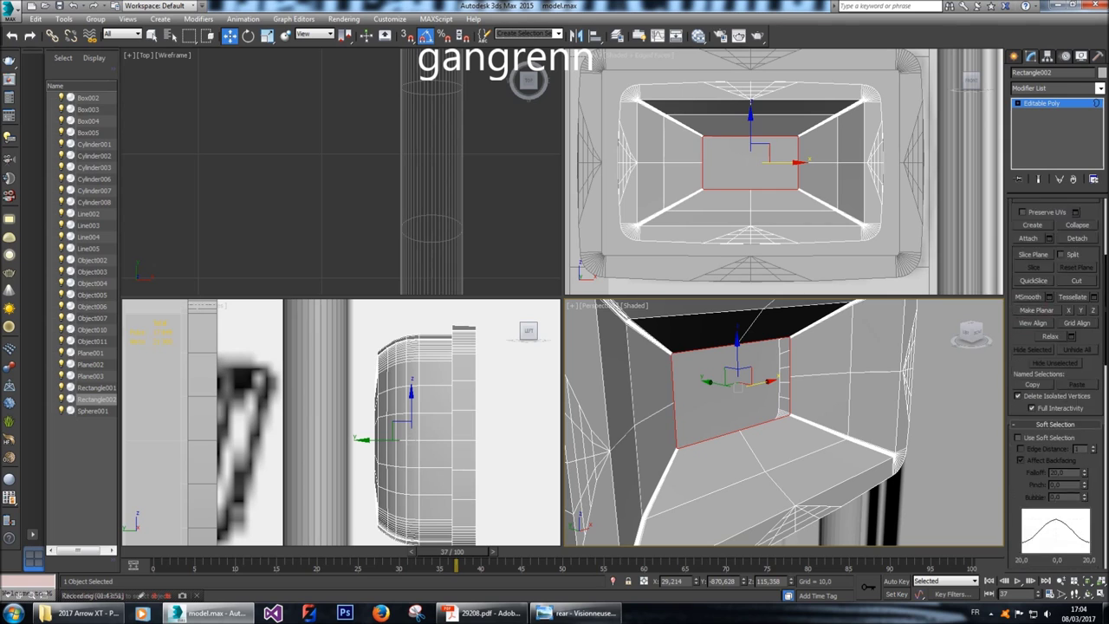
scroll(1056, 381, "up", 10)
scroll(1056, 381, "up", 3)
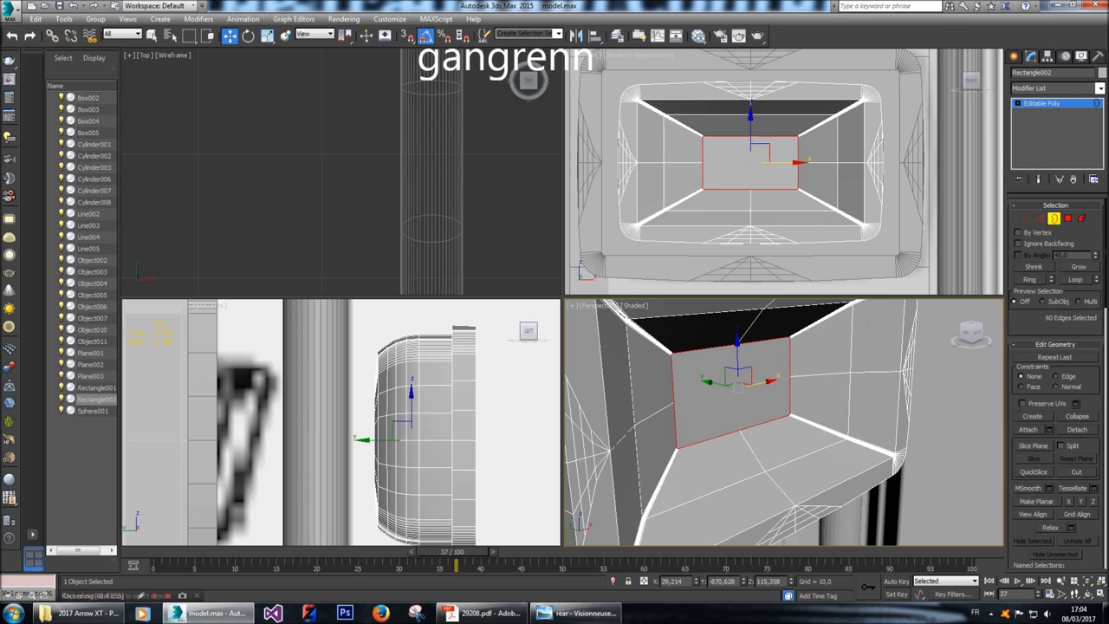
left_click(1040, 218)
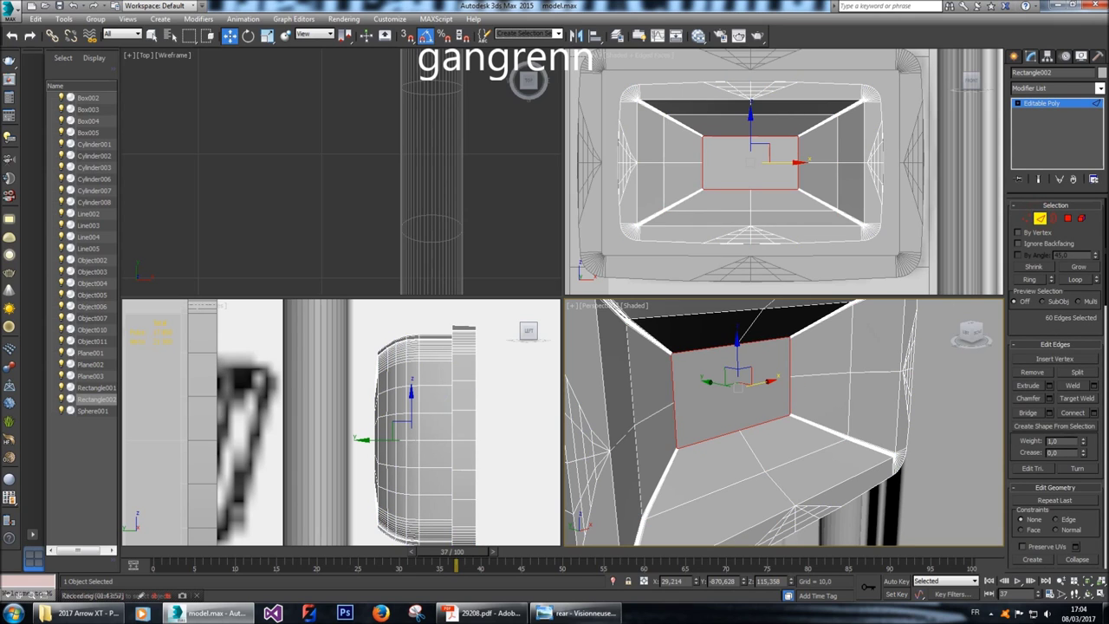
left_click(1048, 398)
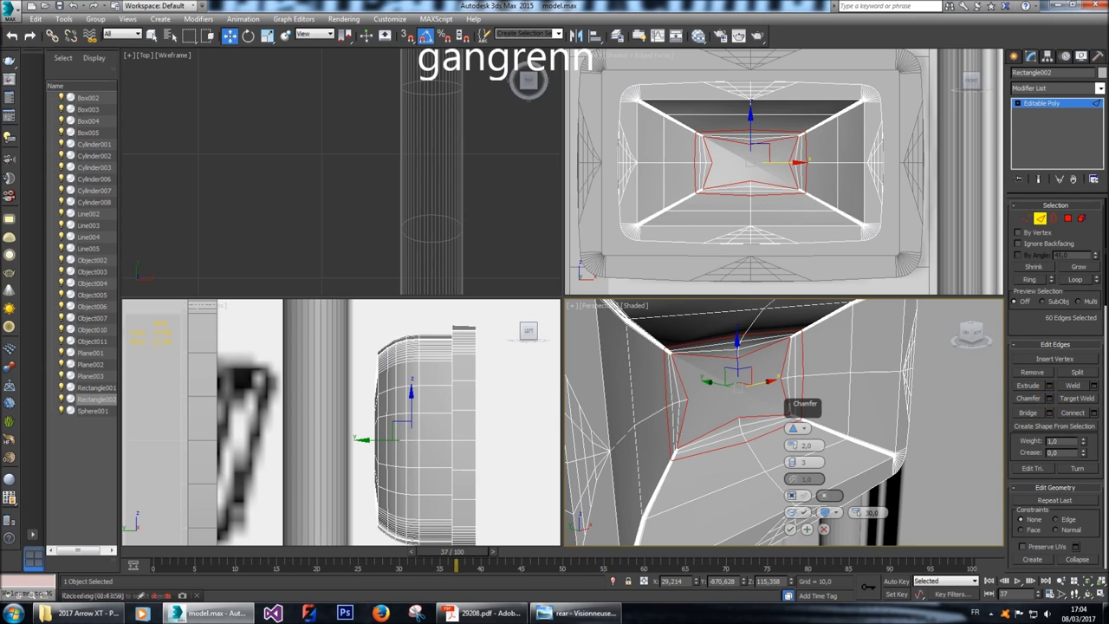
left_click(824, 529)
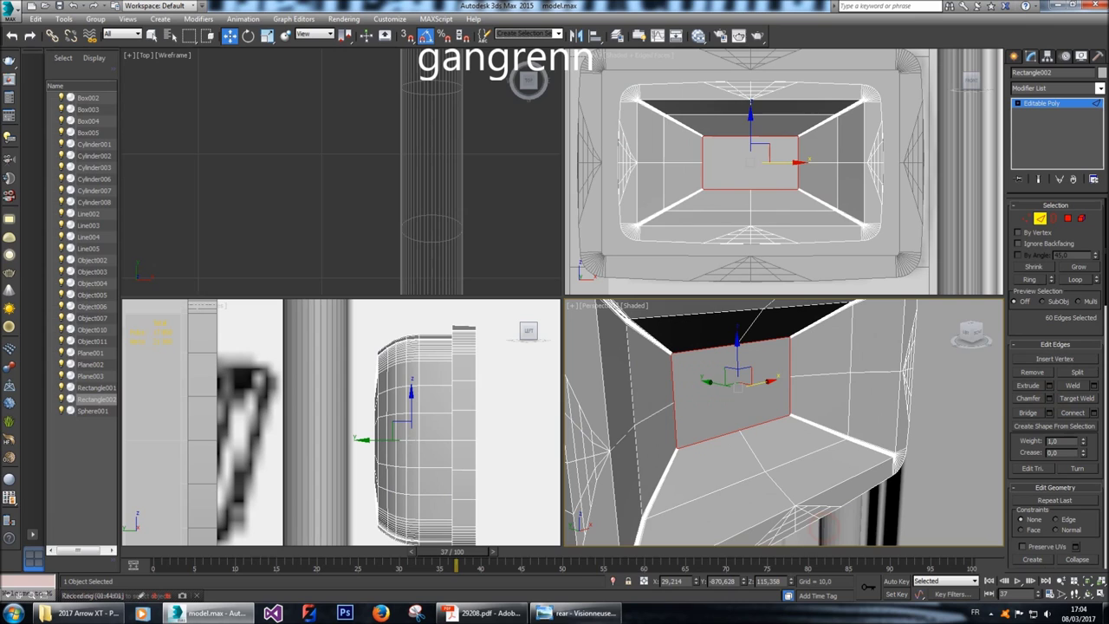
Slide the back-wall edge loop slightly along X in the Left view.
right_click(485, 485)
key("ctrl+BackSpace")
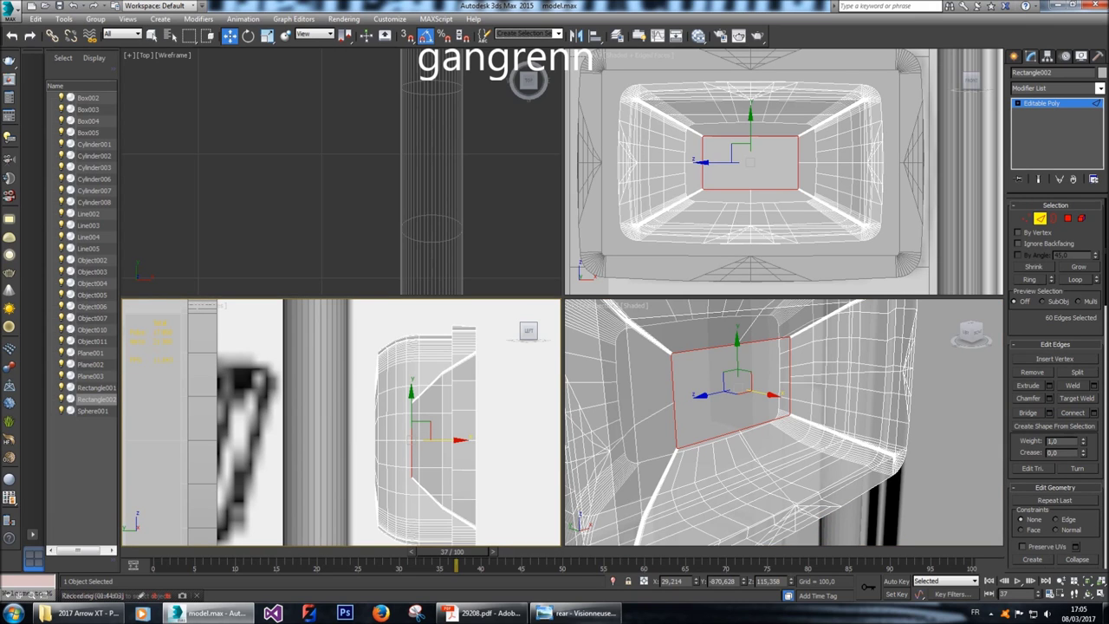
left_click_drag(447, 439, 458, 440)
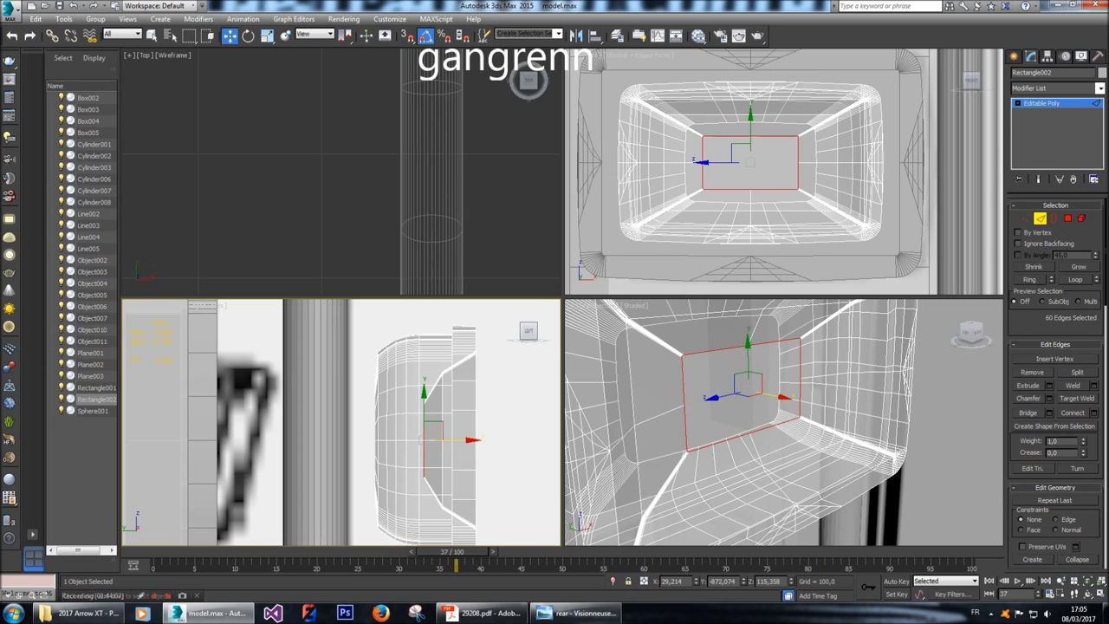
key("ctrl+BackSpace")
left_click(750, 479)
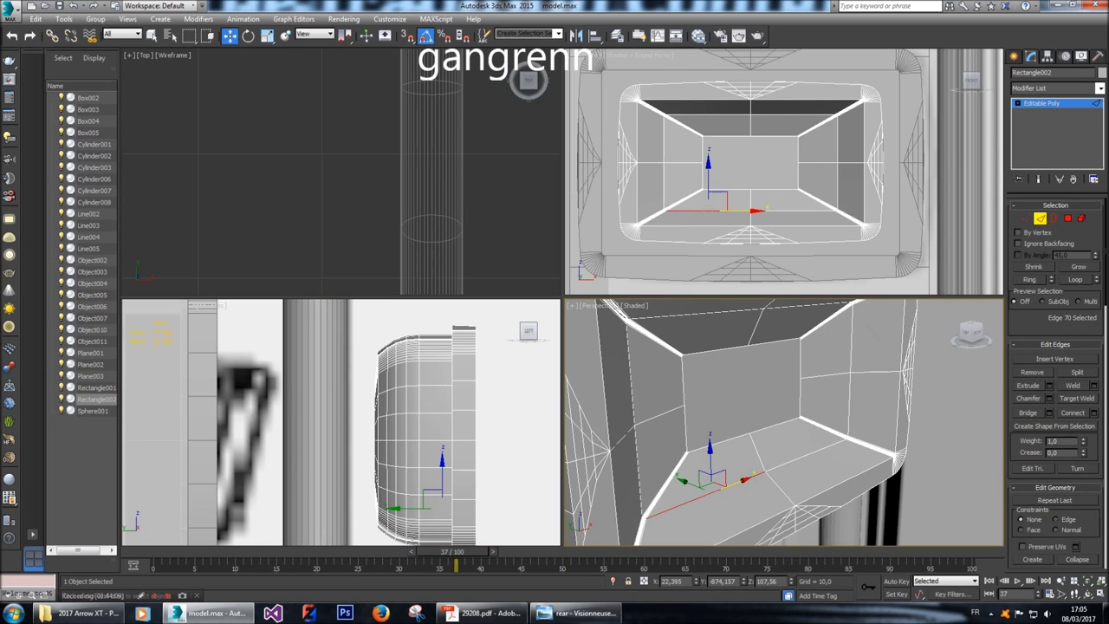
left_click(1074, 279)
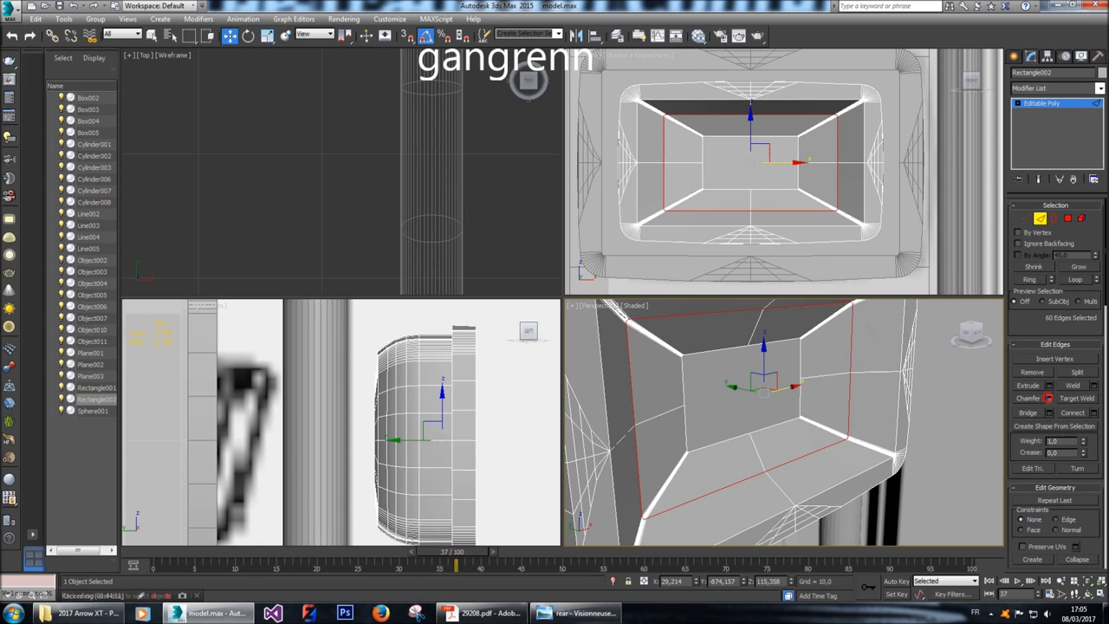
left_click(1050, 398)
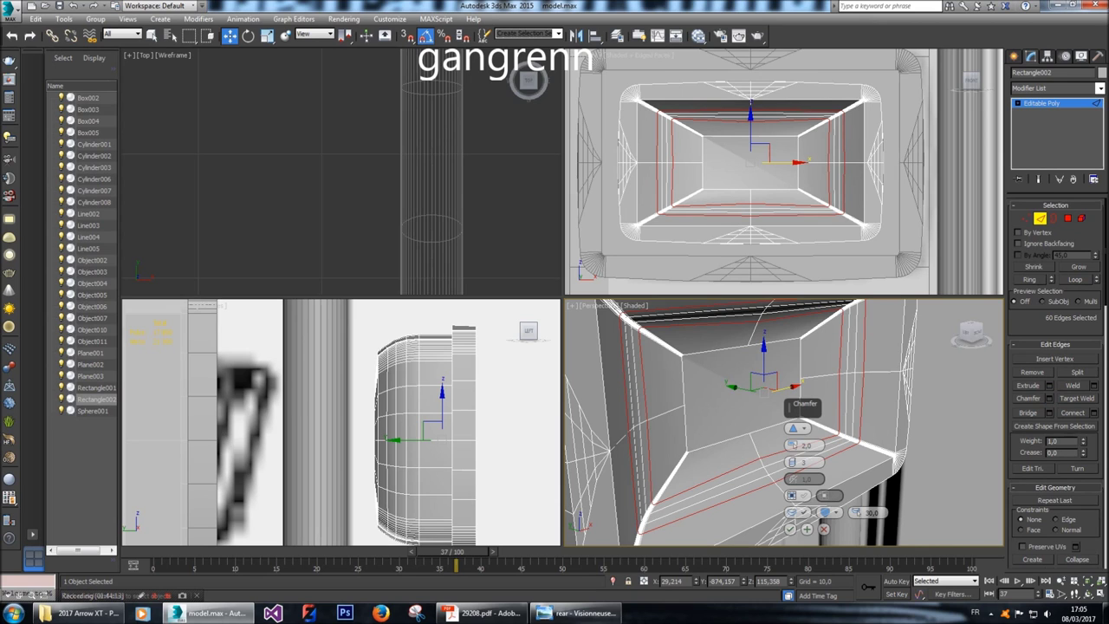
key("ctrl+BackSpace")
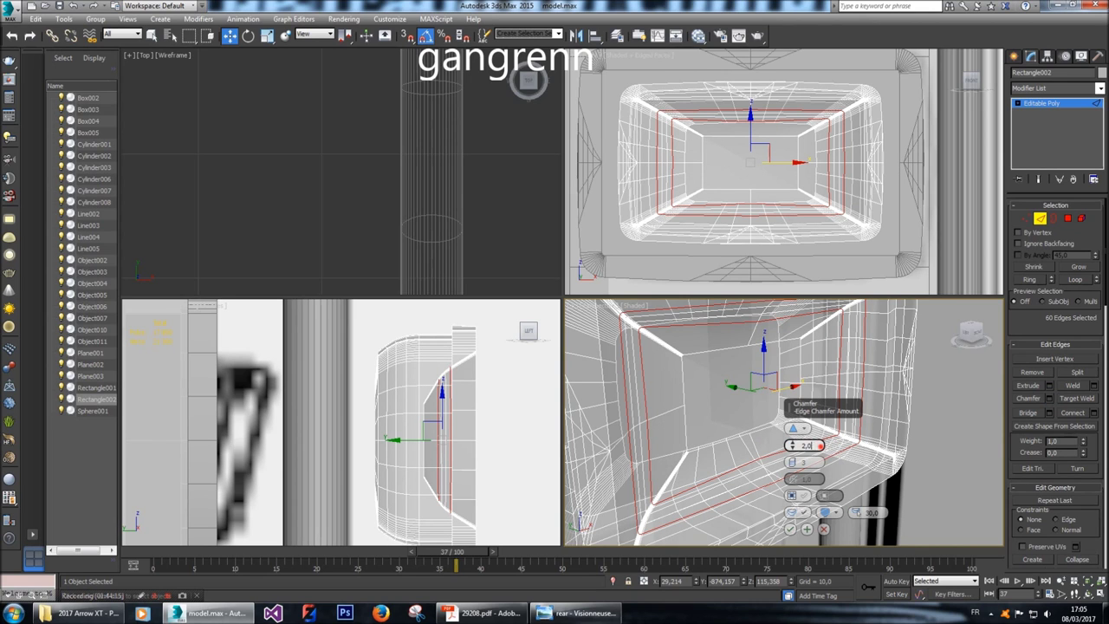
key("Return")
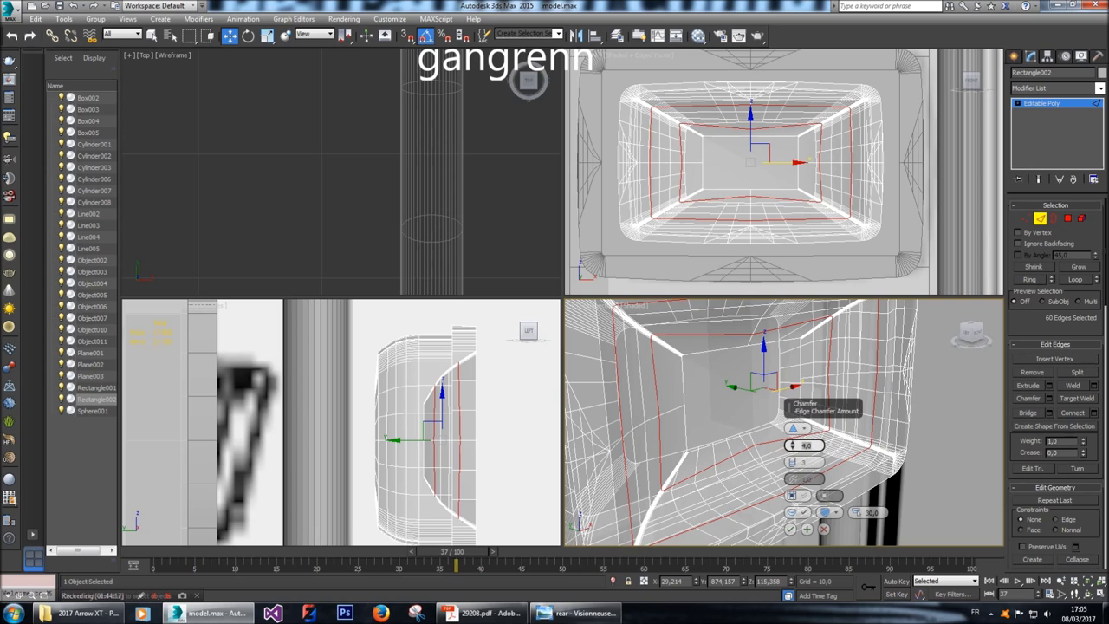
type("5")
key("Return")
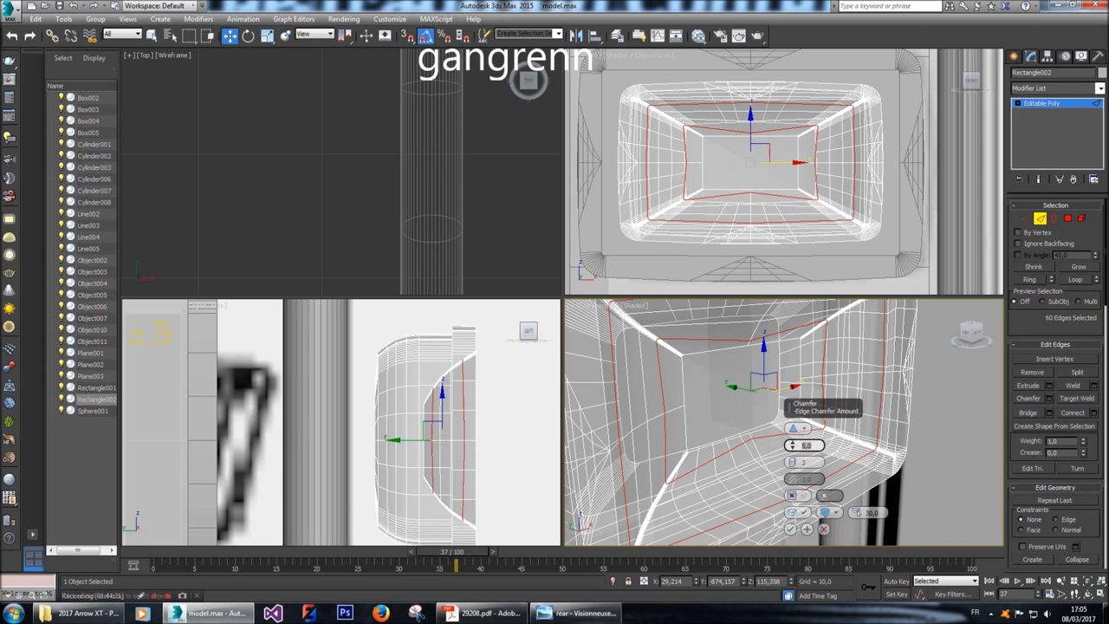
type("4")
key("Return")
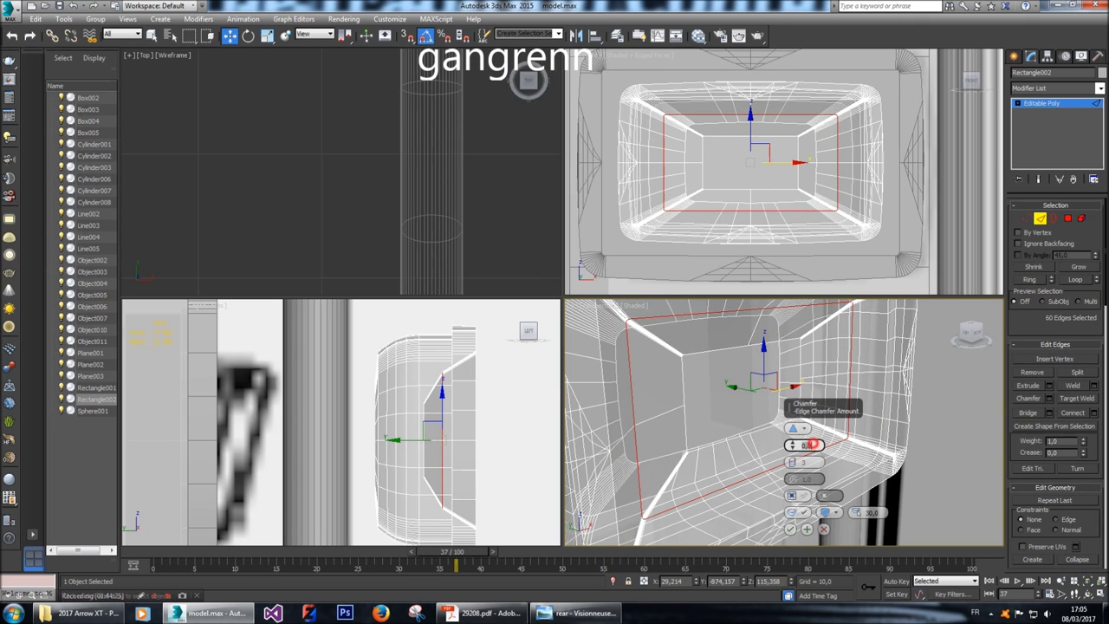
type("4")
key("Return")
middle_click_drag(702, 373, 747, 367, "alt")
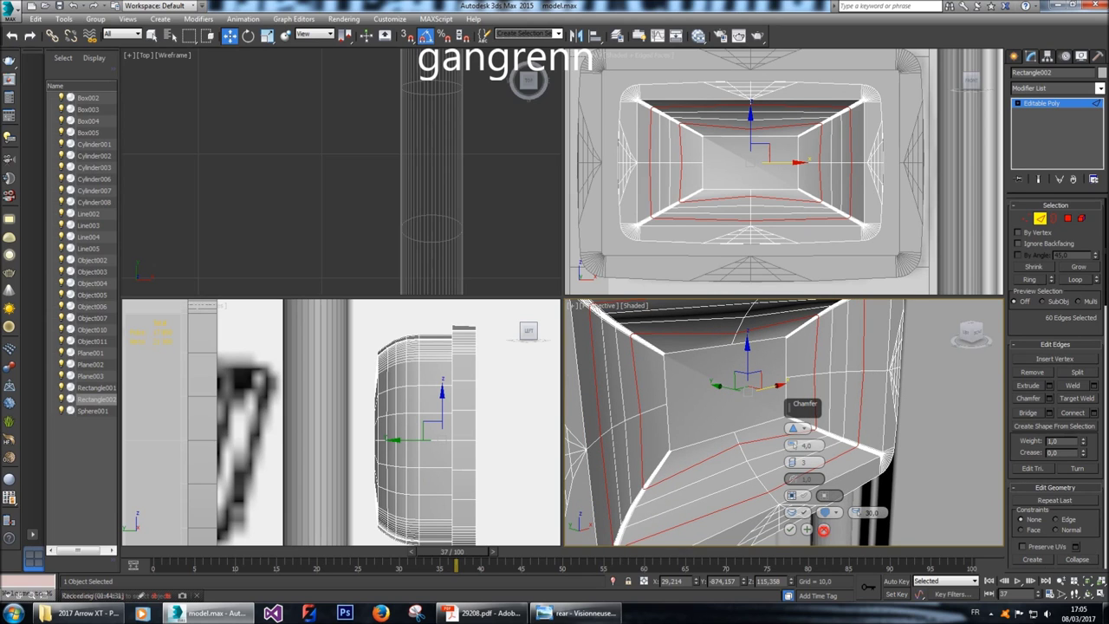
left_click(824, 529)
middle_click_drag(745, 382, 751, 376, "alt")
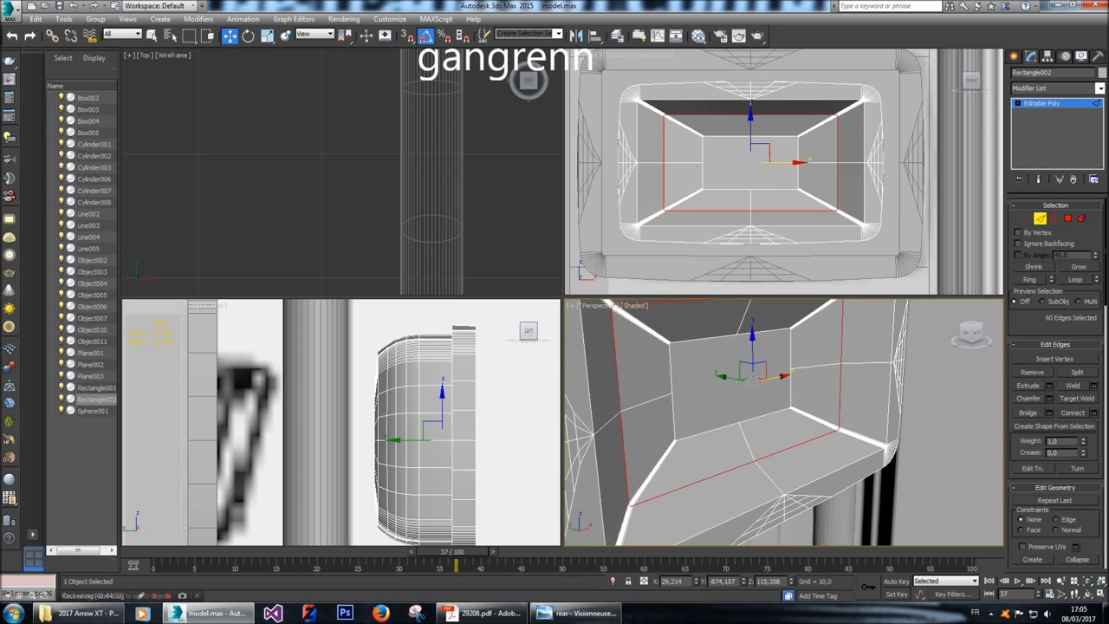
key("z")
left_click(969, 331)
middle_click_drag(780, 416, 787, 416, "alt")
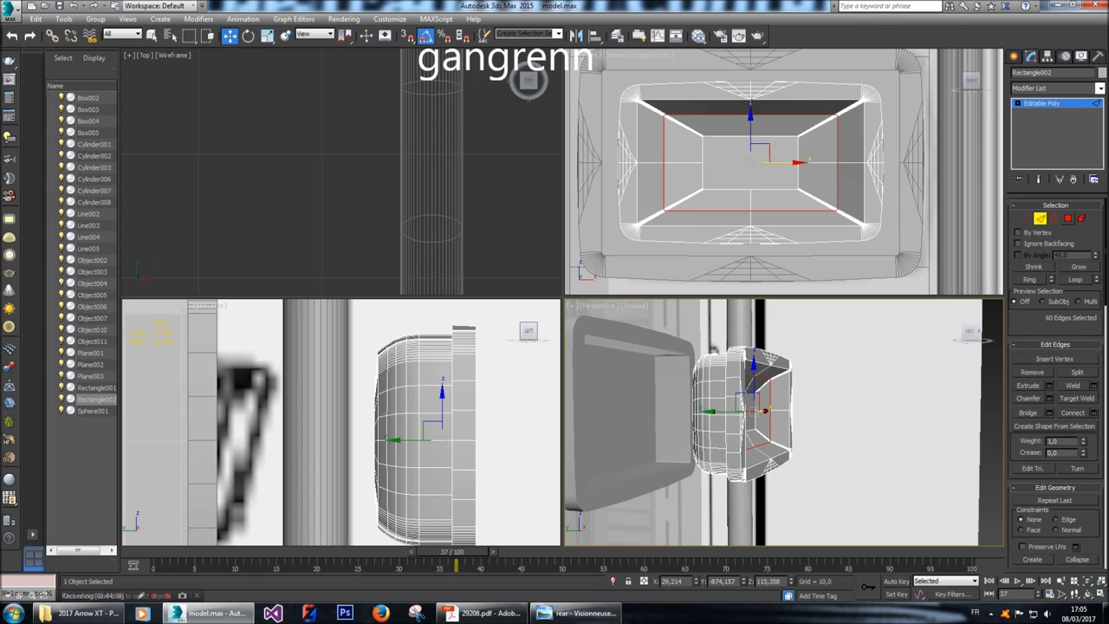
key("4")
Push the centre back-wall polygon slightly deeper.
left_click(751, 162)
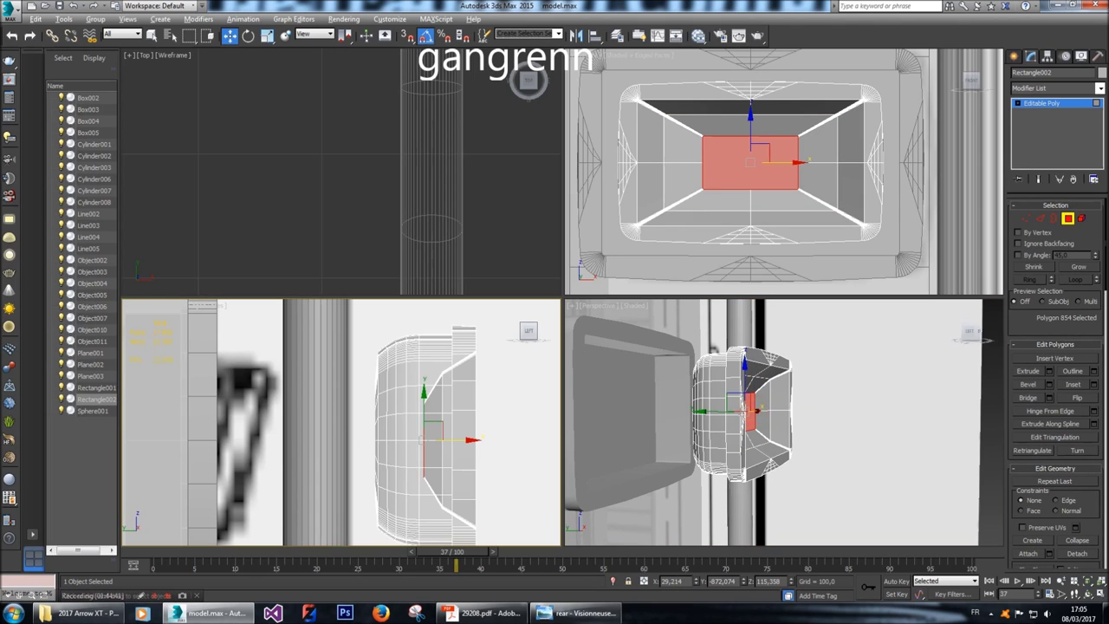
left_click_drag(469, 439, 466, 440)
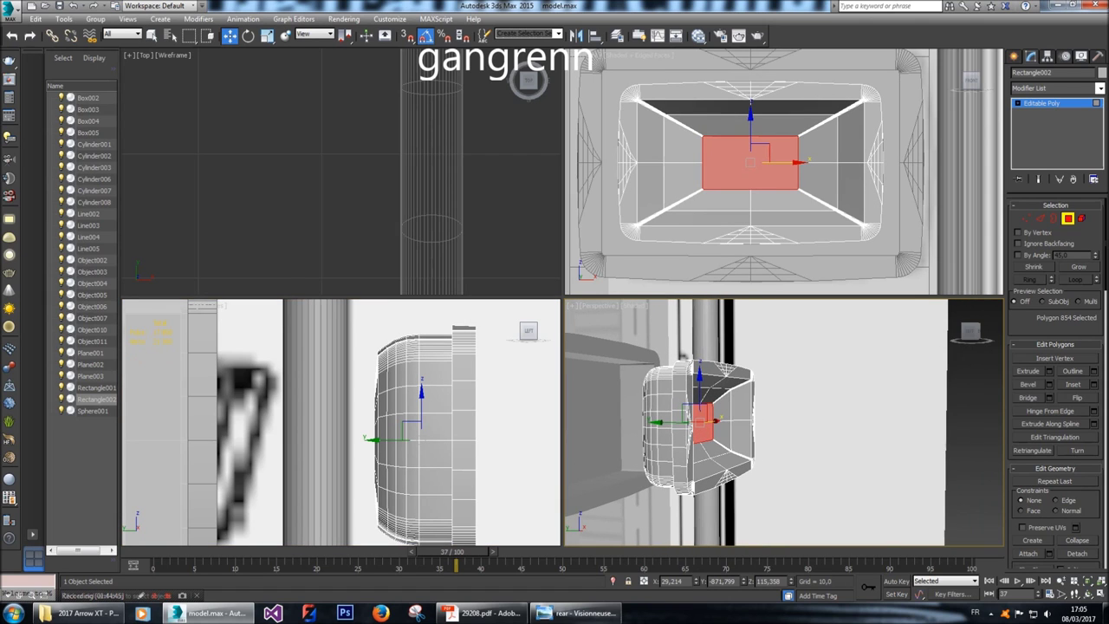
left_click(973, 329)
Select the whole housing element and move it sideways toward the panel.
left_click(1081, 219)
left_click(796, 171)
key("z")
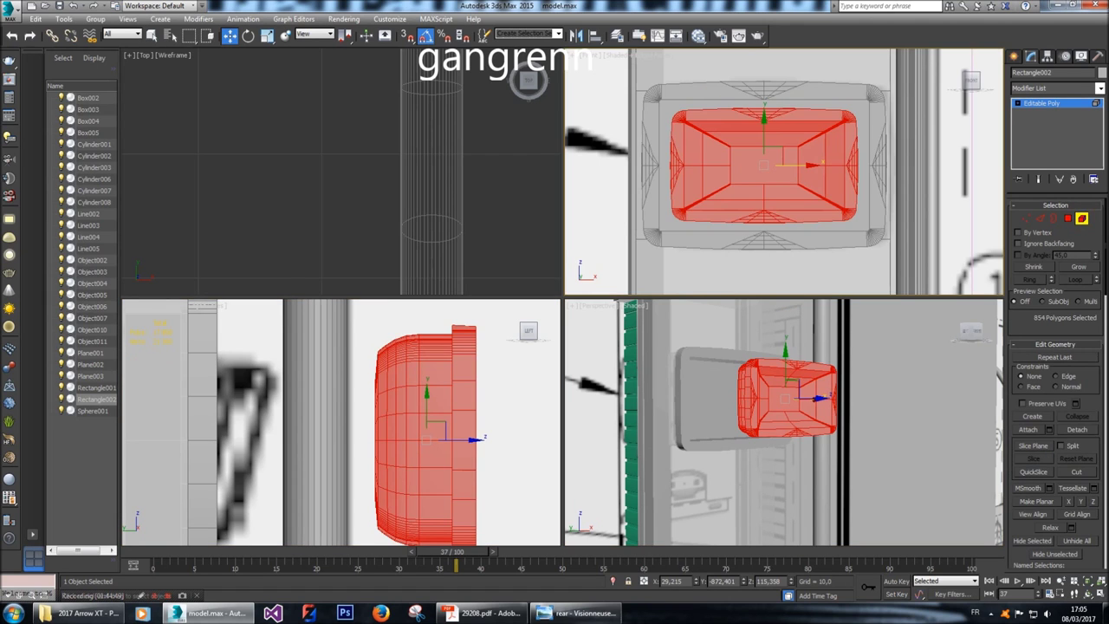
scroll(442, 425, "up", 3)
scroll(447, 434, "down", 2)
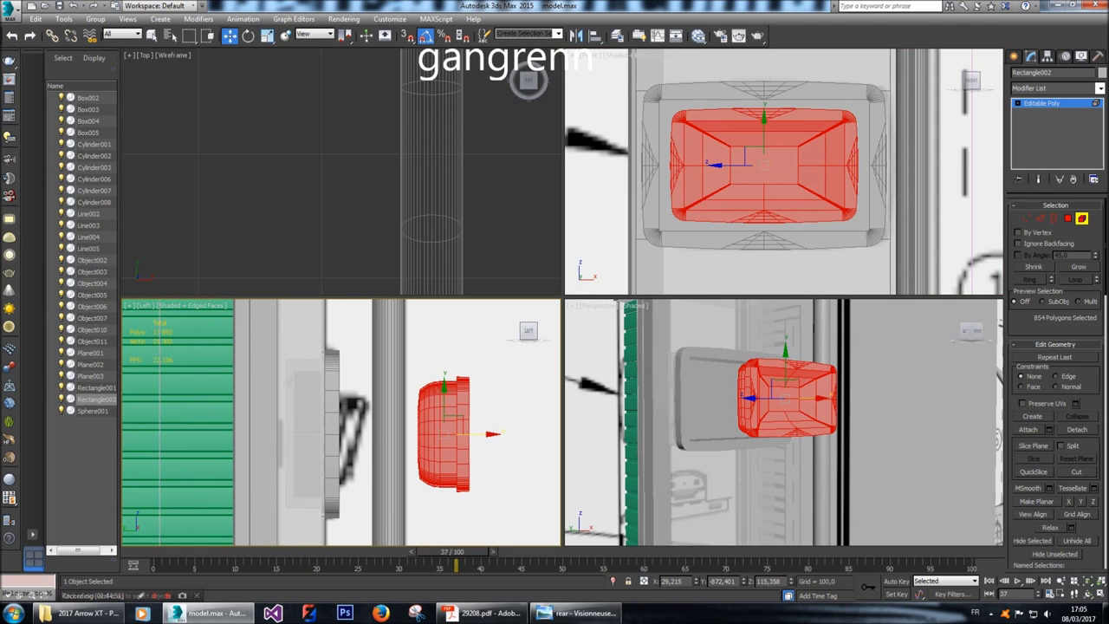
left_click_drag(491, 434, 356, 433)
scroll(299, 442, "up", 2)
scroll(304, 429, "up", 1)
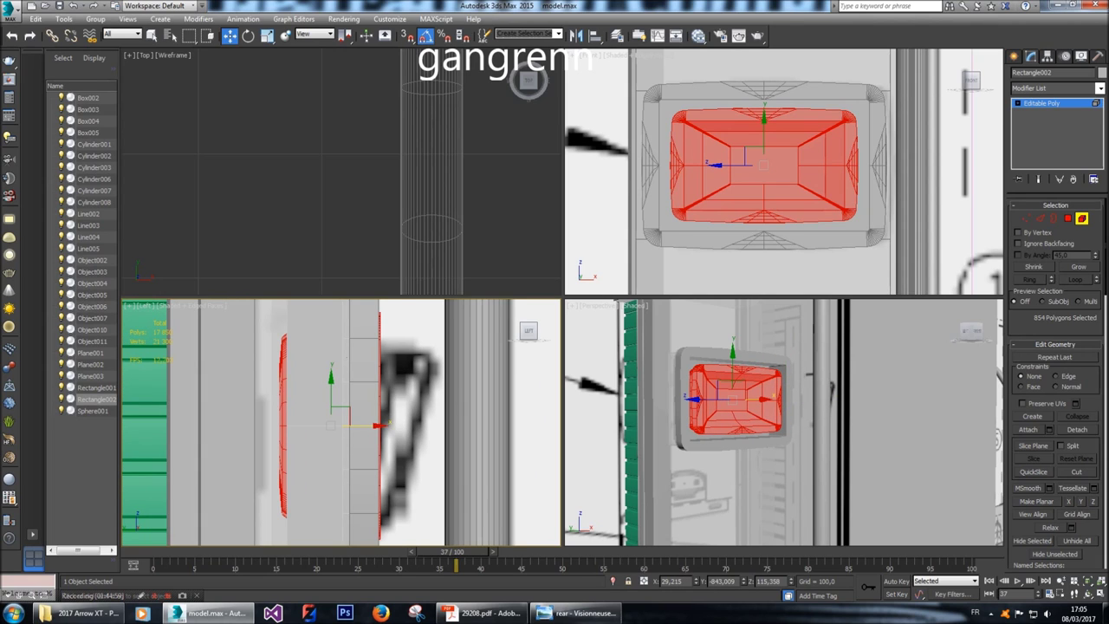
left_click_drag(375, 425, 376, 425)
middle_click(733, 403)
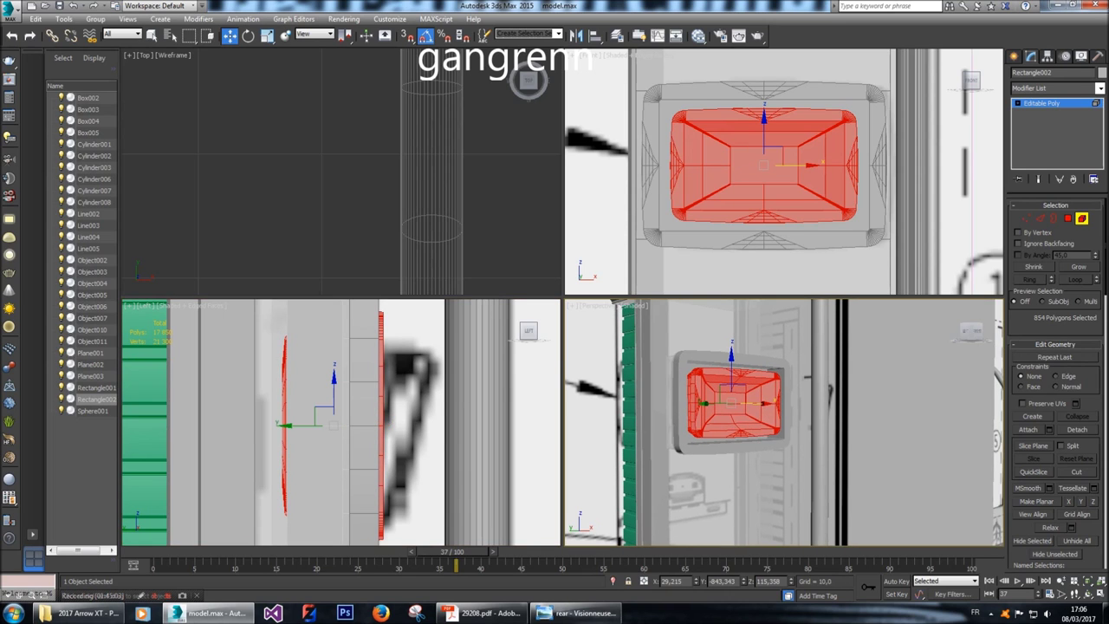
Check the fitting on reference drawing 29208.pdf, then return to the 3ds Max model.
left_click(481, 613)
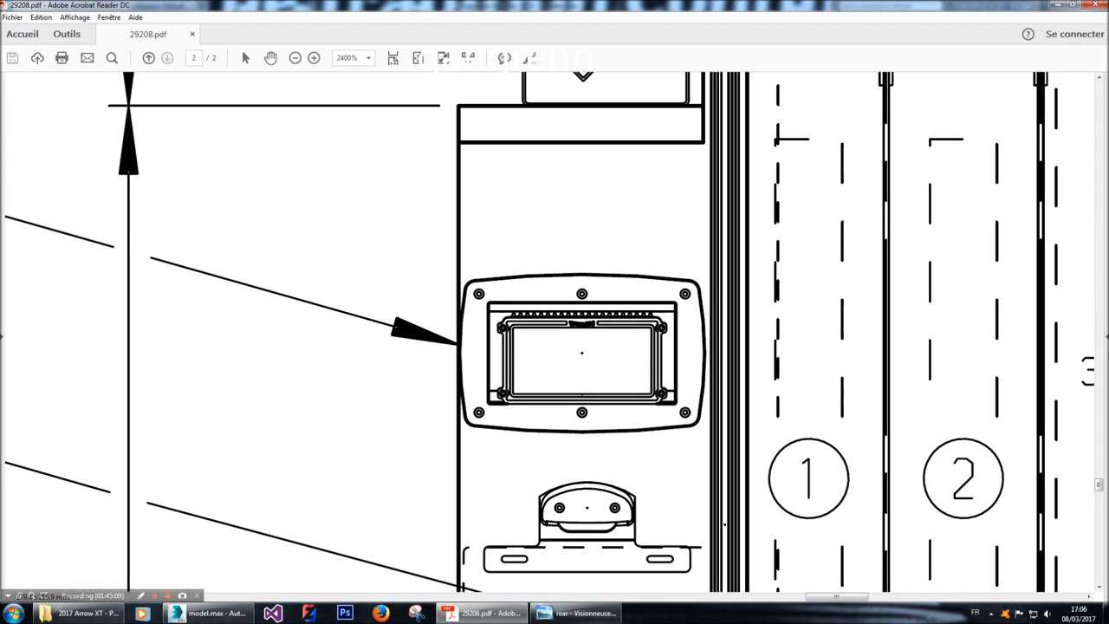
mouse_move(208, 613)
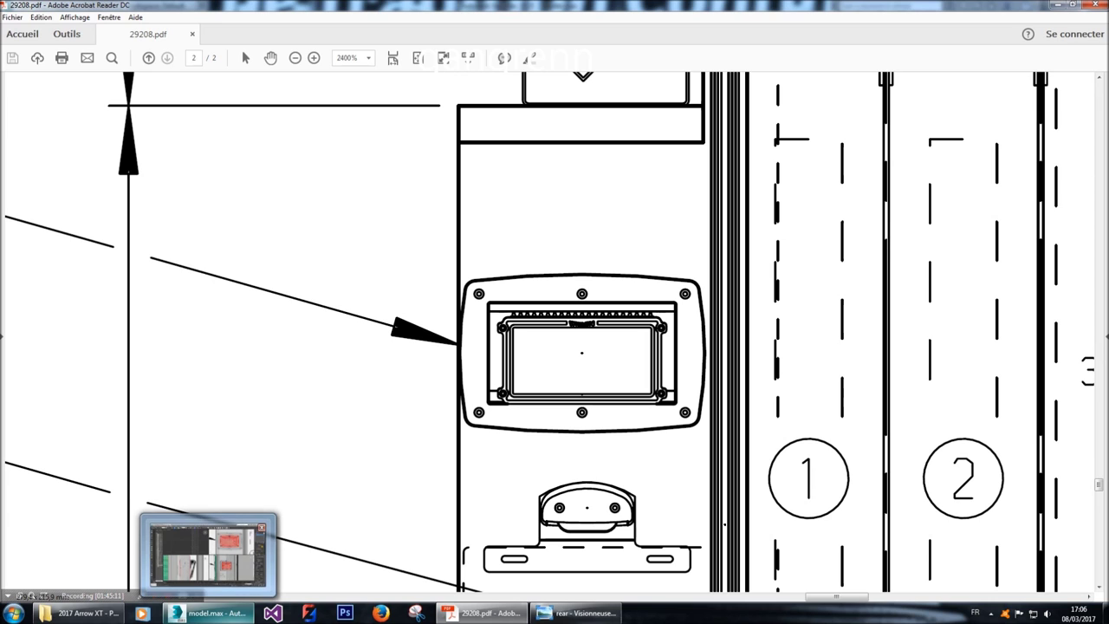
left_click(208, 554)
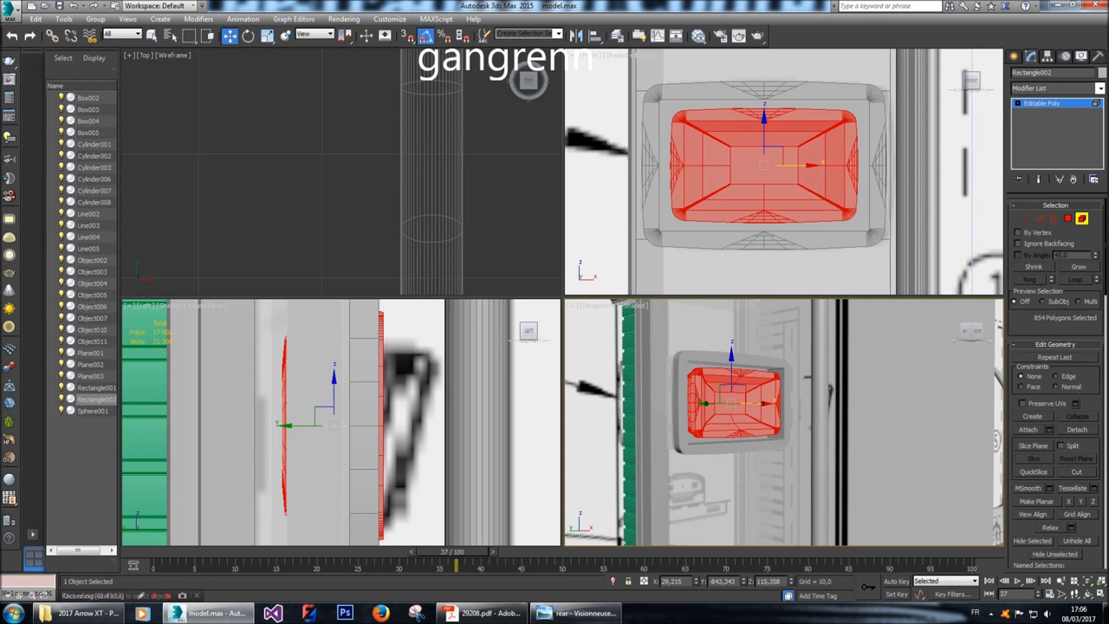
Rotate Rectangle002's inner part by -15° in the Left viewport.
key("e")
left_click(334, 425)
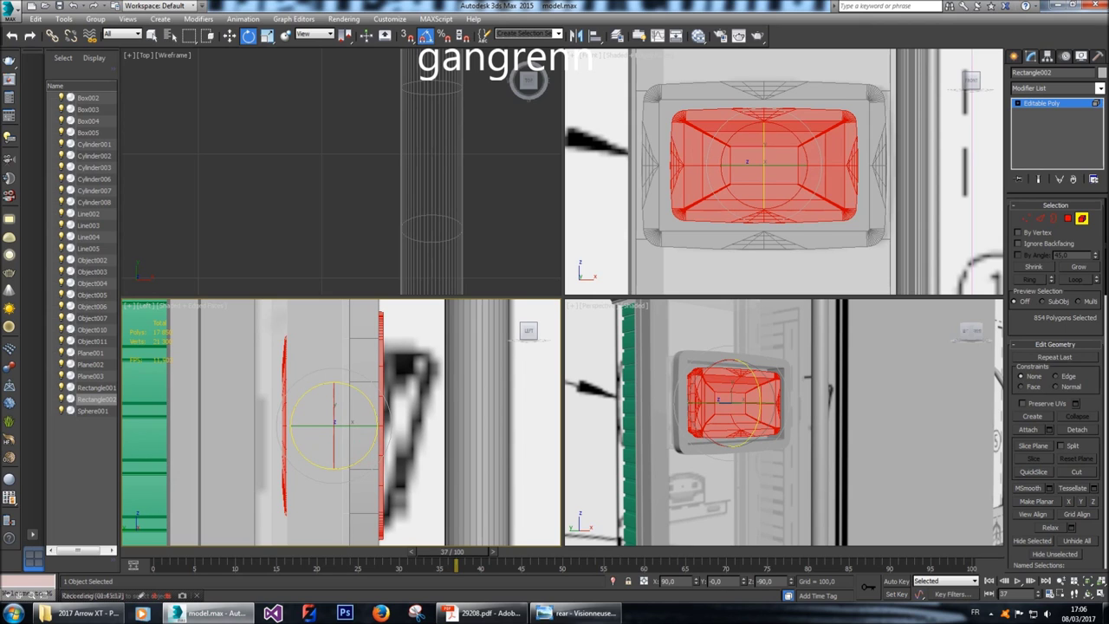
left_click_drag(369, 452, 373, 445)
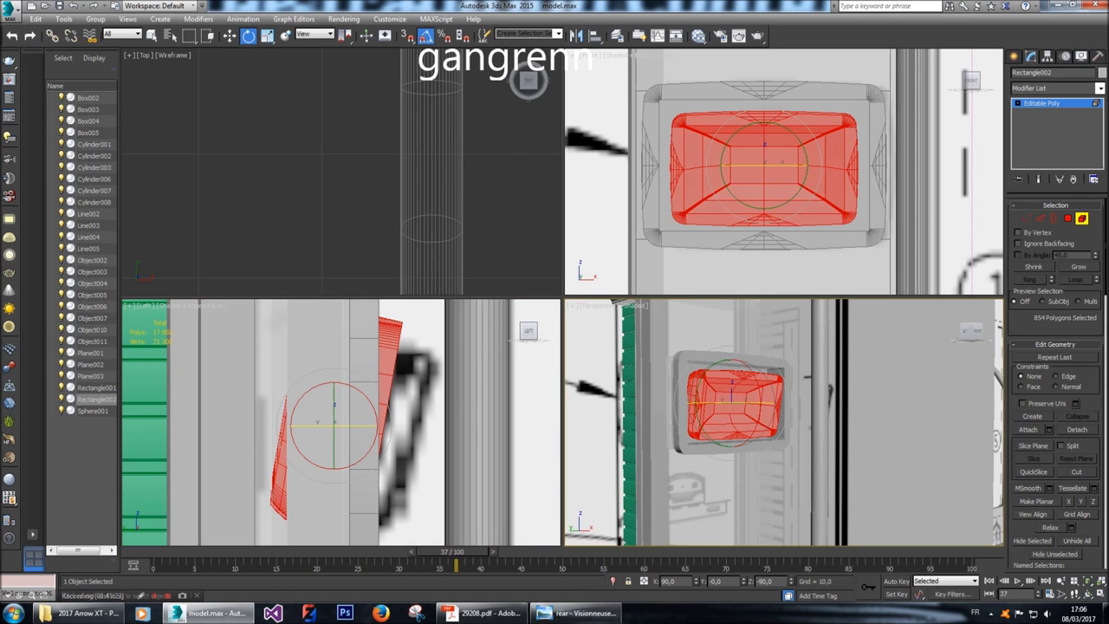
left_click(861, 106)
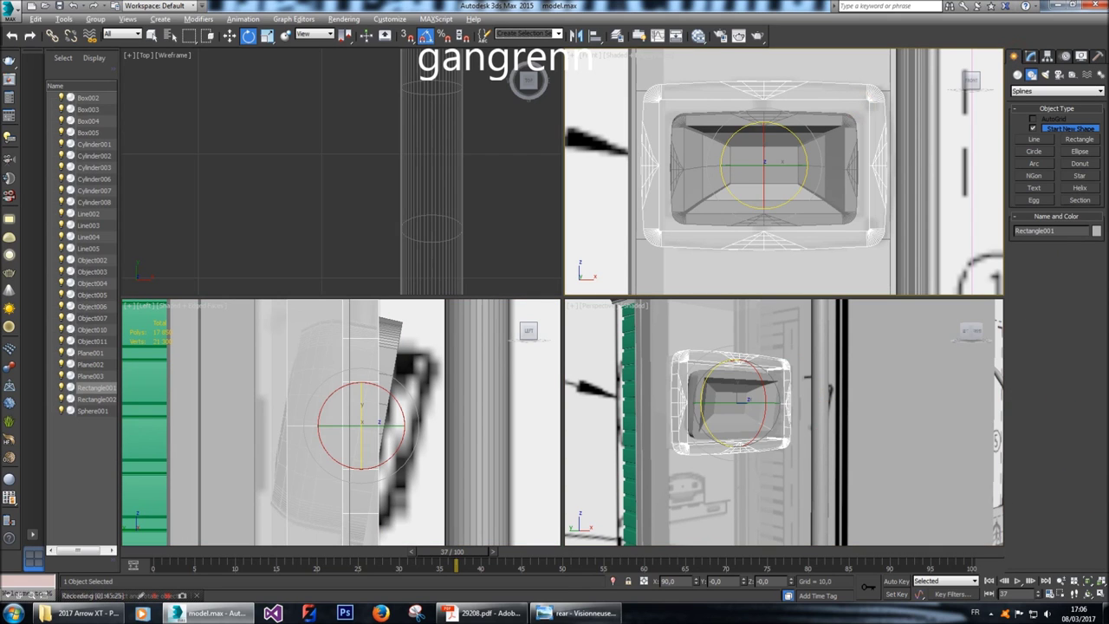
left_click(661, 263)
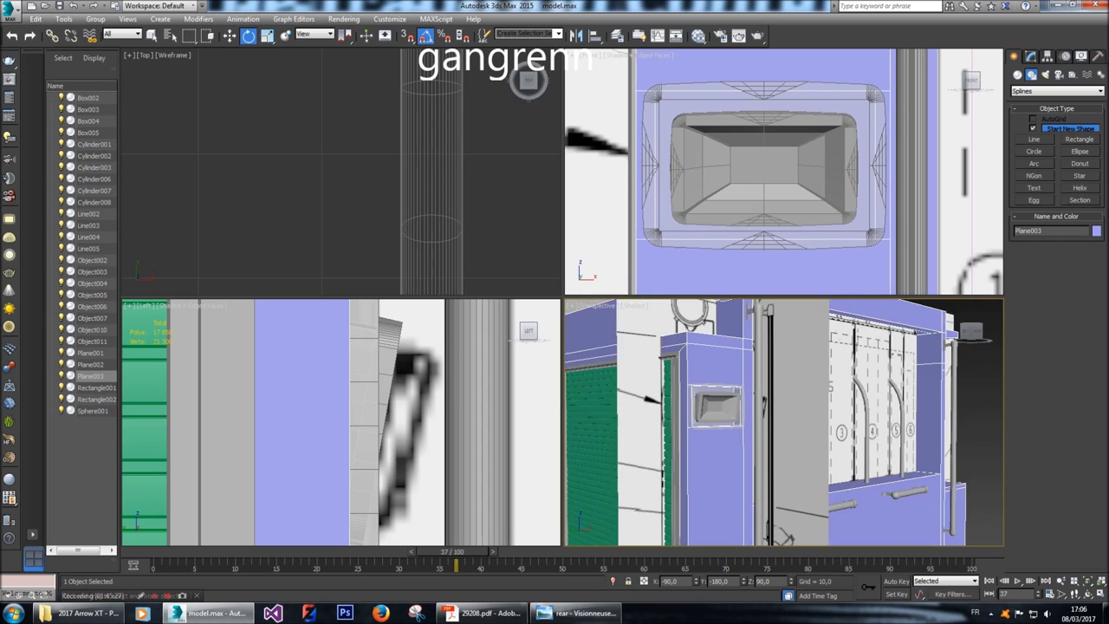
left_click(944, 404)
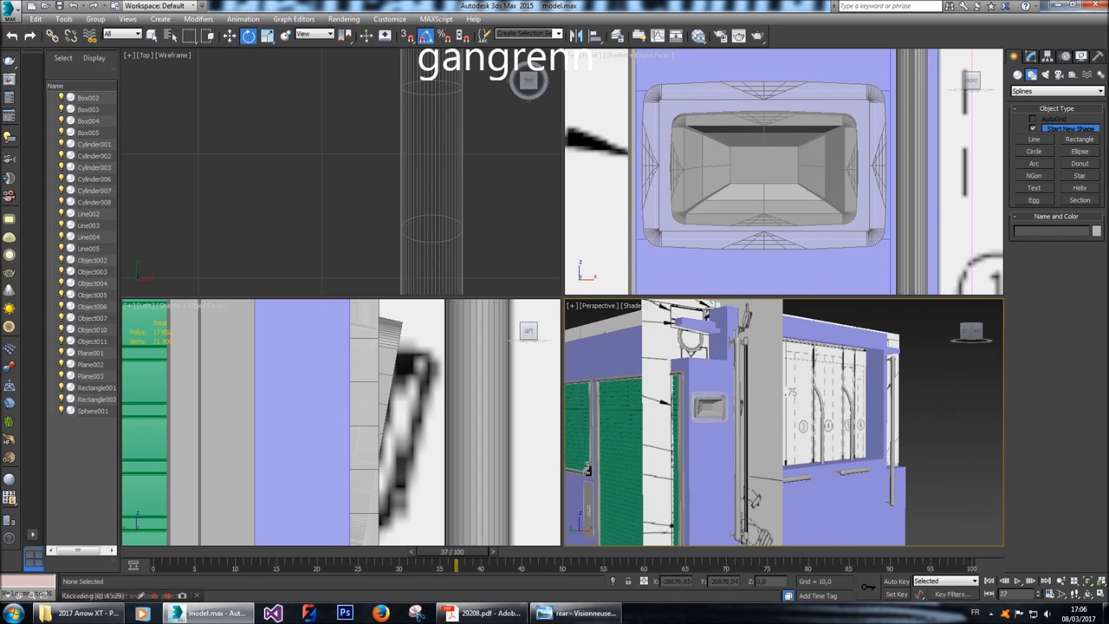
Select the fitting's recessed inner part, Rectangle002, in the Modify panel.
scroll(709, 407, "down", 3)
scroll(709, 408, "up", 6)
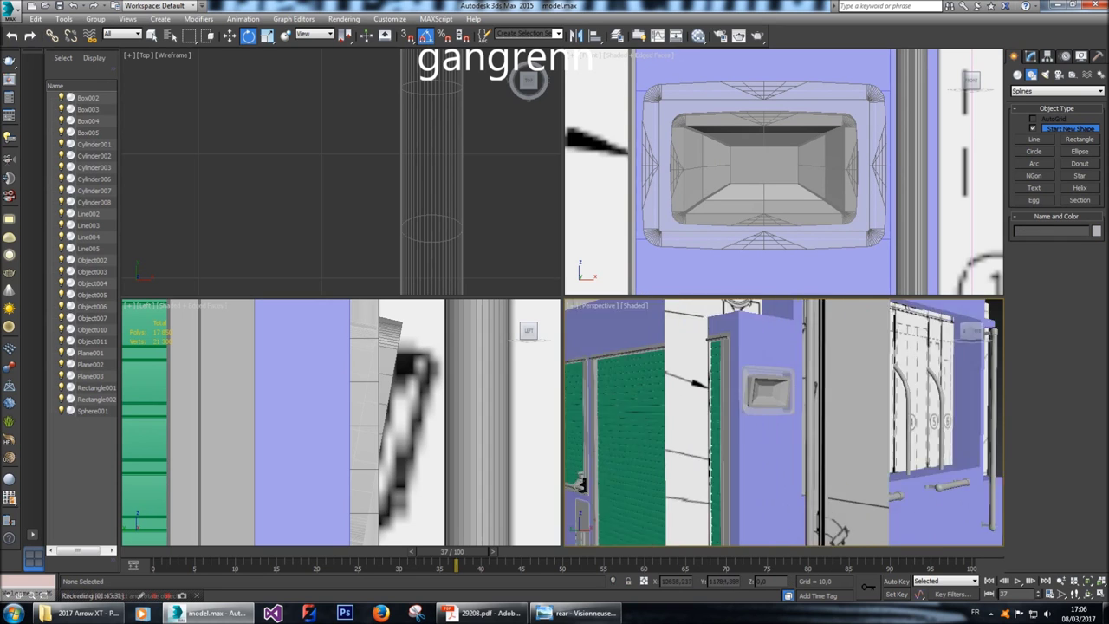
scroll(785, 422, "up", 3)
scroll(785, 422, "down", 1)
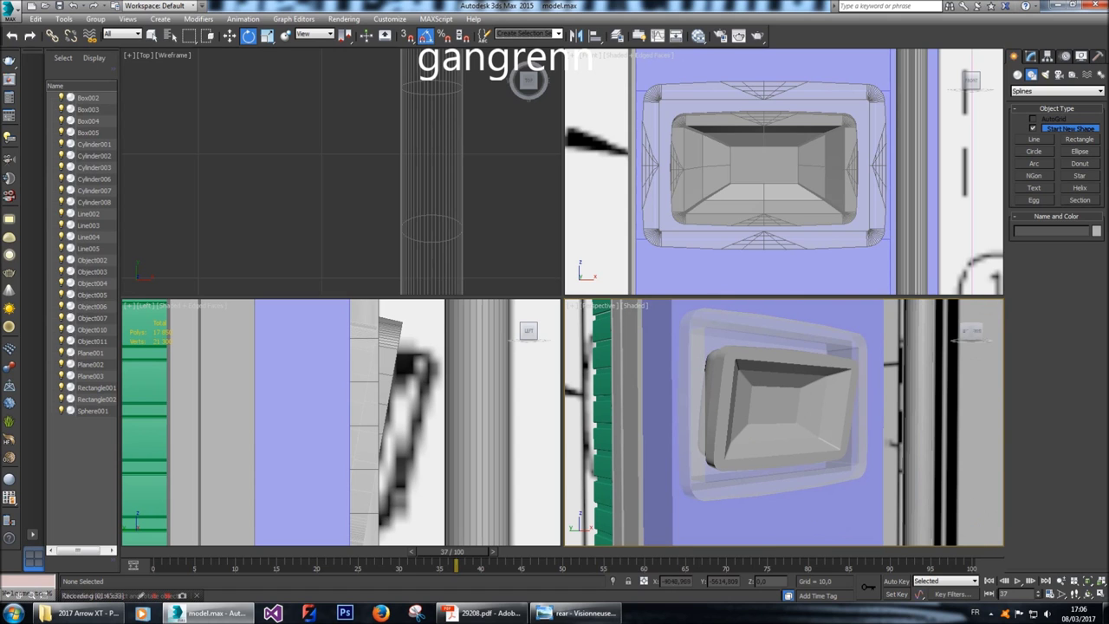
left_click(694, 392)
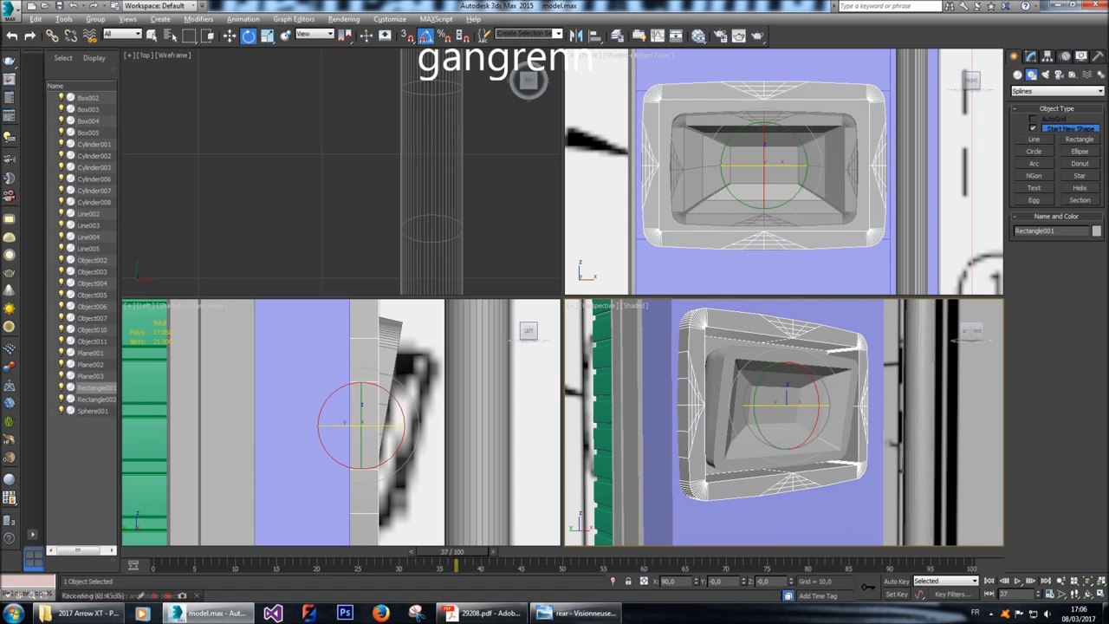
left_click(522, 240)
scroll(763, 416, "down", 3)
scroll(784, 422, "down", 5)
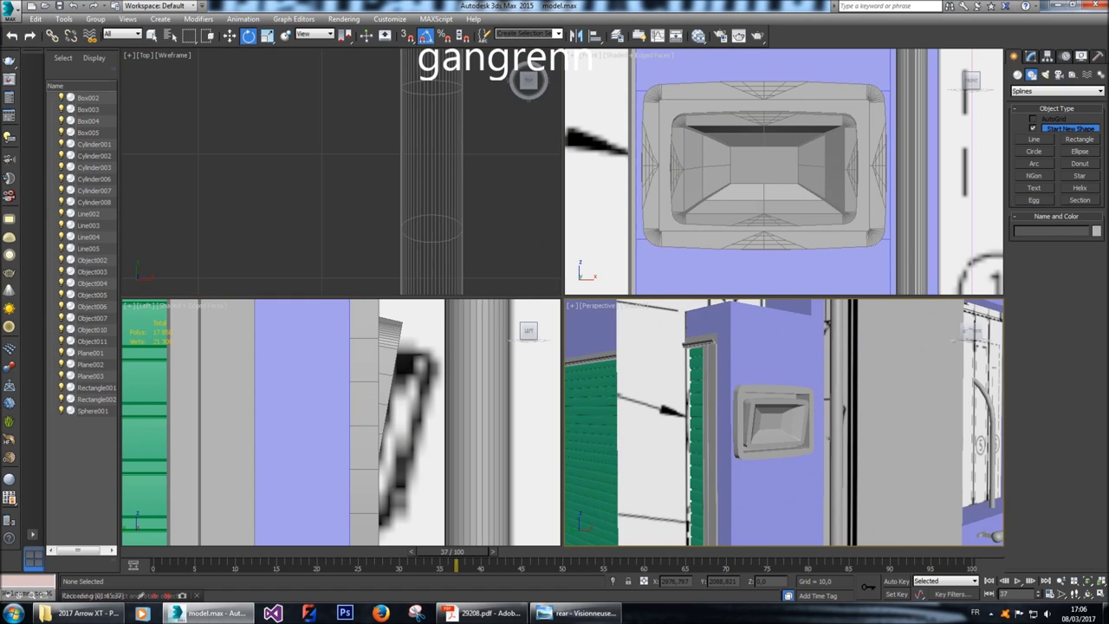
mouse_move(971, 330)
left_mouse_down()
mouse_move(958, 332)
mouse_move(988, 331)
mouse_move(969, 330)
left_mouse_up()
scroll(767, 429, "up", 8)
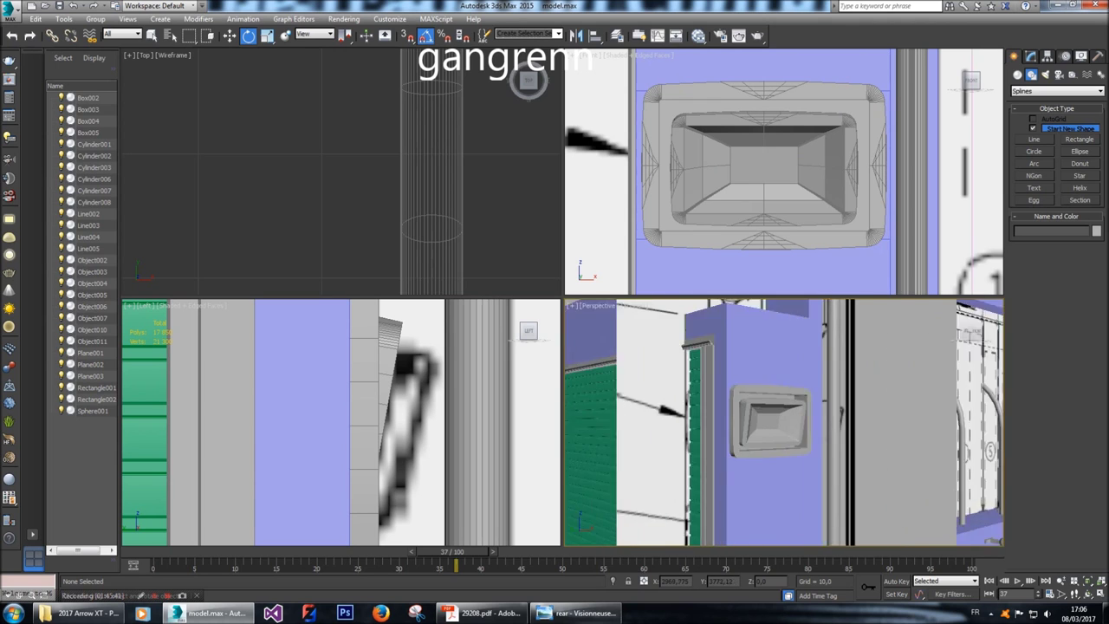
left_click(766, 431)
left_click(1032, 55)
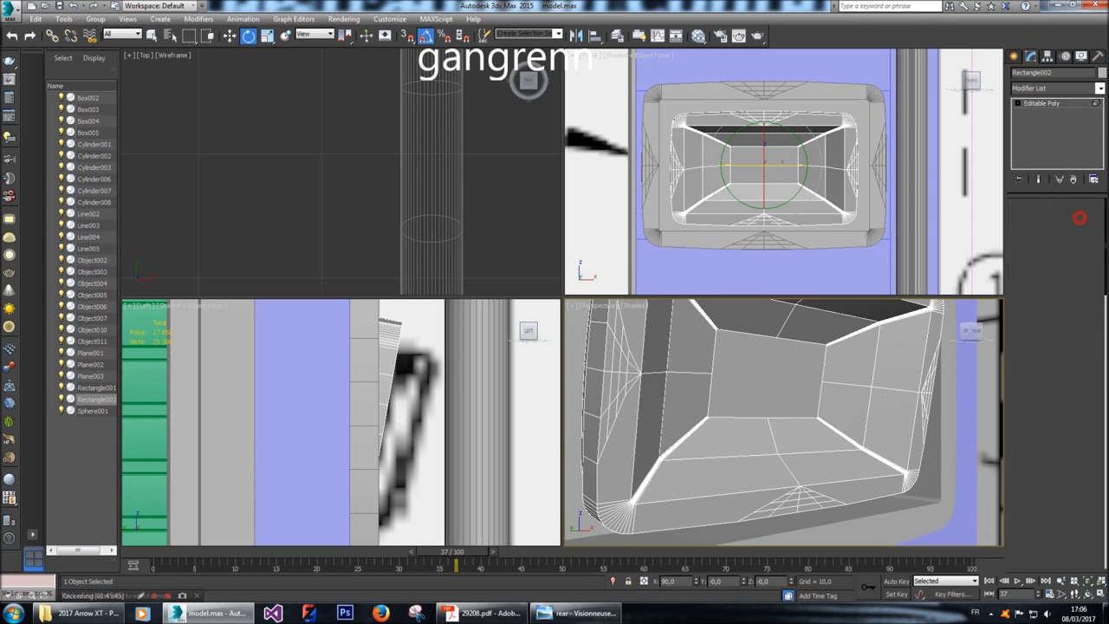
Reselect Rectangle002 from a more frontal Perspective view and bring up its Modify settings.
key("4")
key("w")
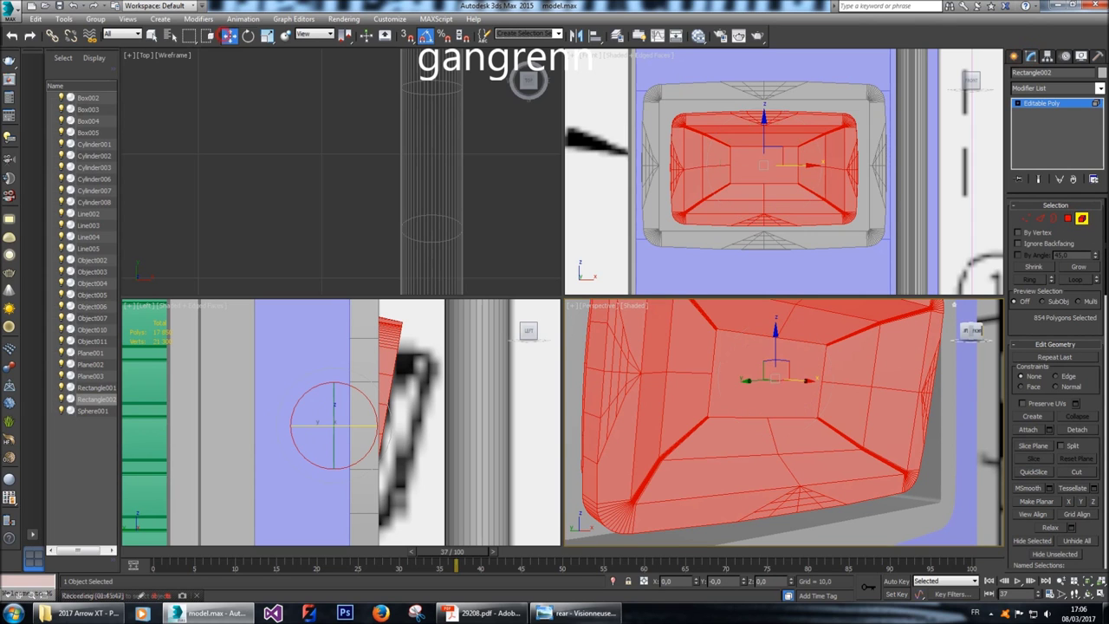
scroll(1057, 382, "down", 10)
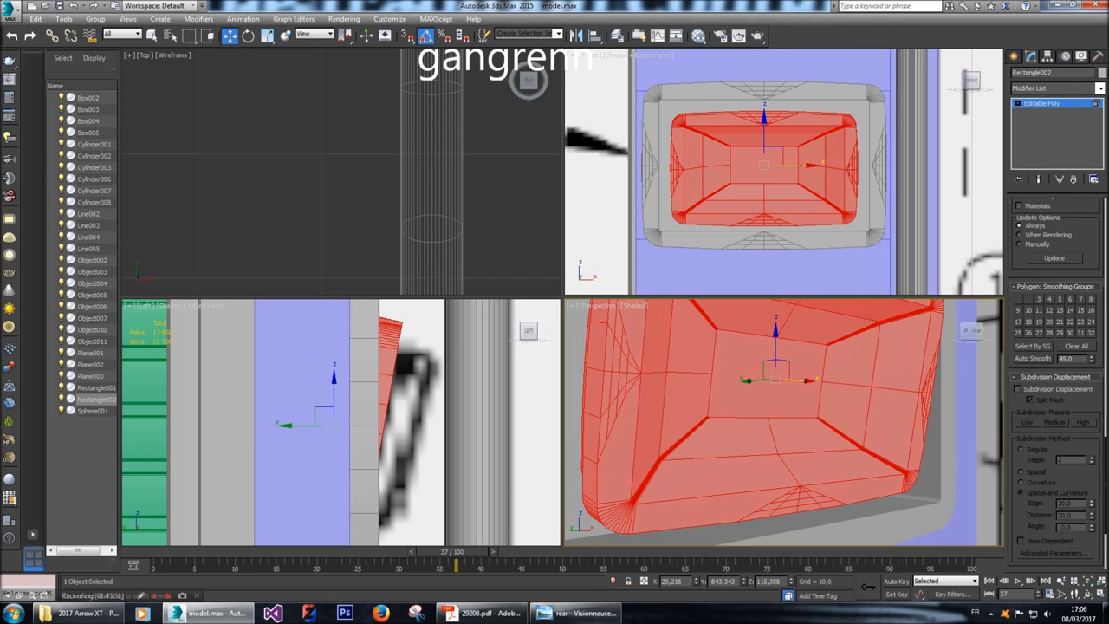
scroll(1058, 382, "up", 8)
scroll(1057, 381, "up", 6)
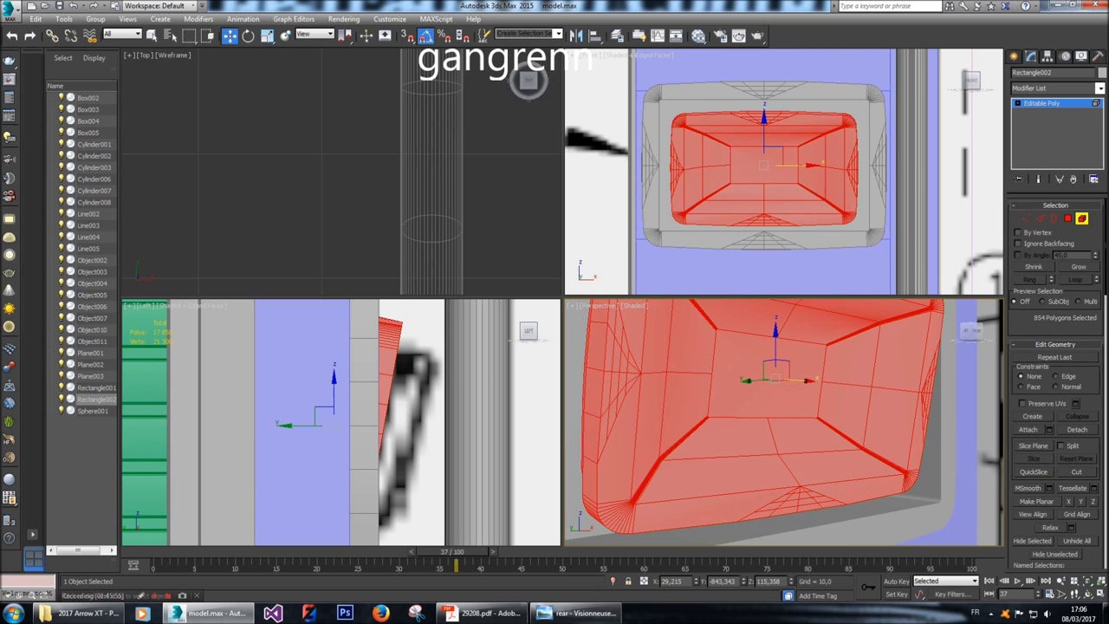
left_click(1082, 219)
left_click(1014, 56)
key("ctrl+d")
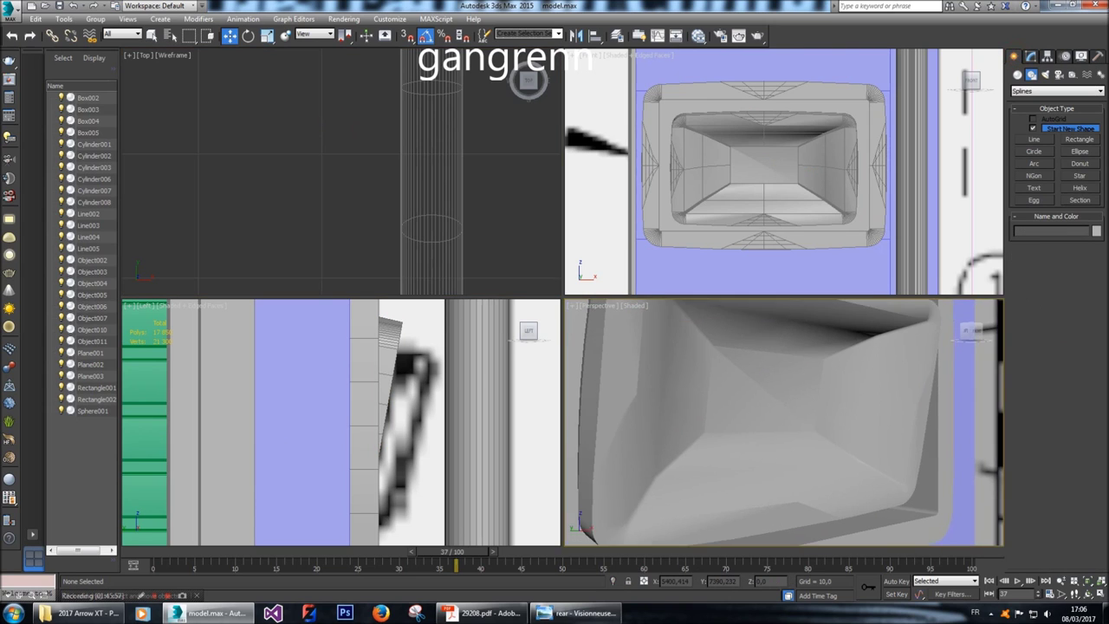
scroll(785, 422, "down", 3)
left_click(709, 423)
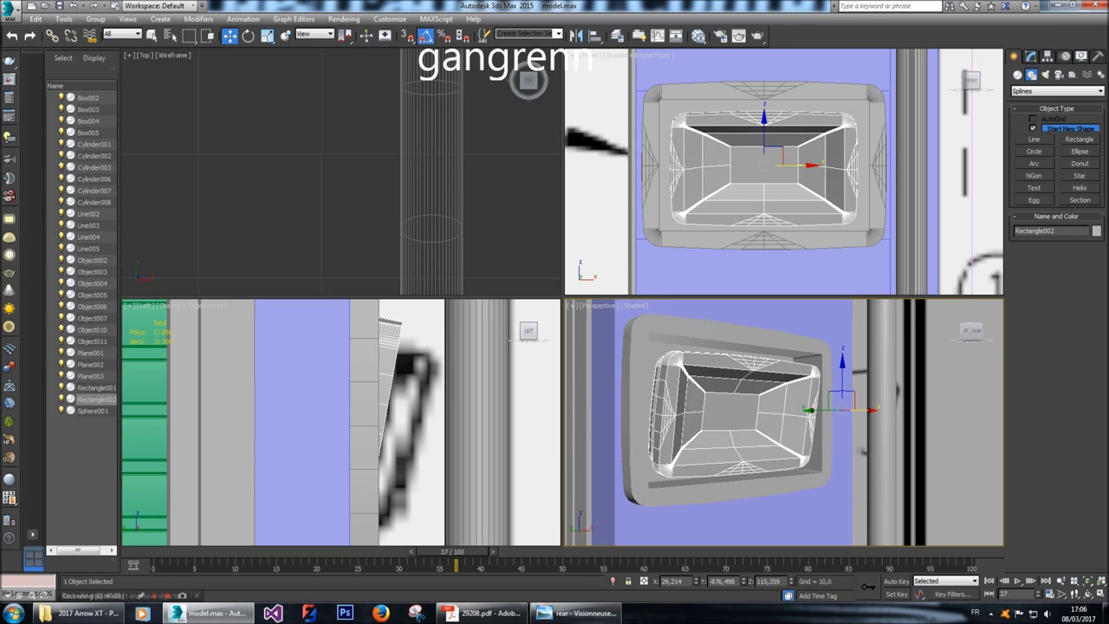
left_click(529, 80)
middle_click_drag(762, 434, 776, 448, "alt")
left_click(777, 449)
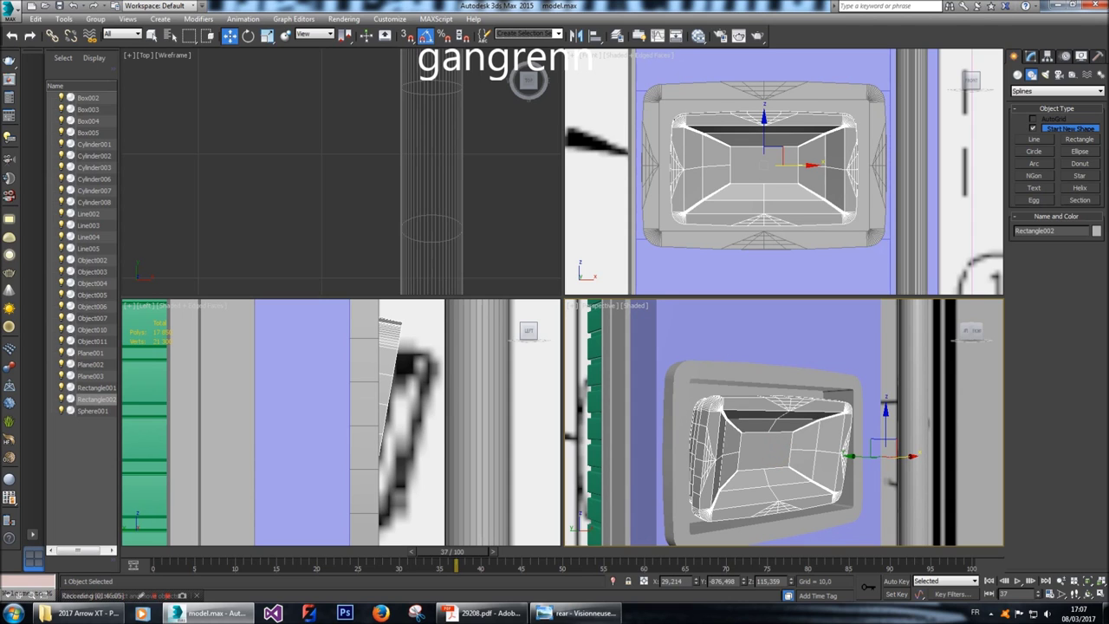
left_click(1031, 56)
At Polygon level, loop the inner walls, then keep only bottom polygon 168 selected.
left_click(1068, 218)
left_click(756, 490)
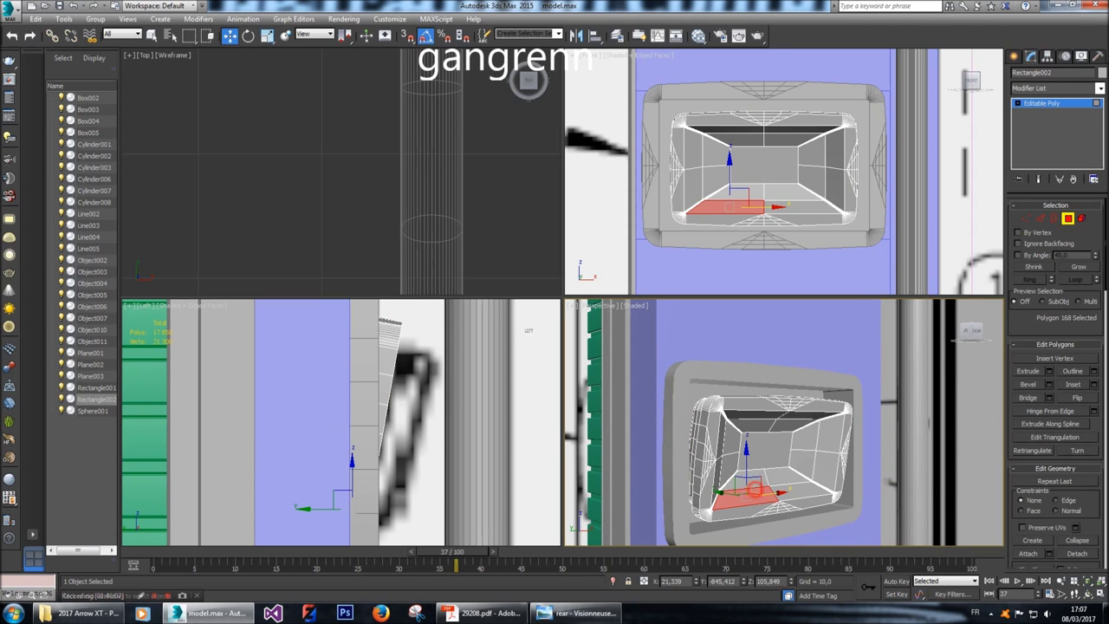
left_click(782, 493, "shift")
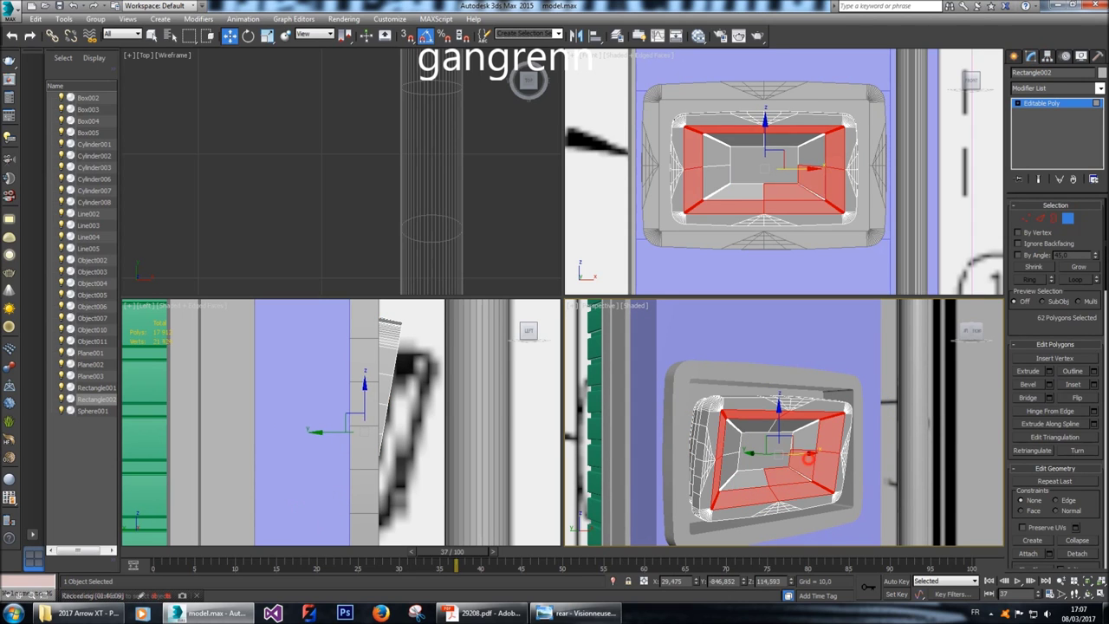
left_click(808, 439, "ctrl")
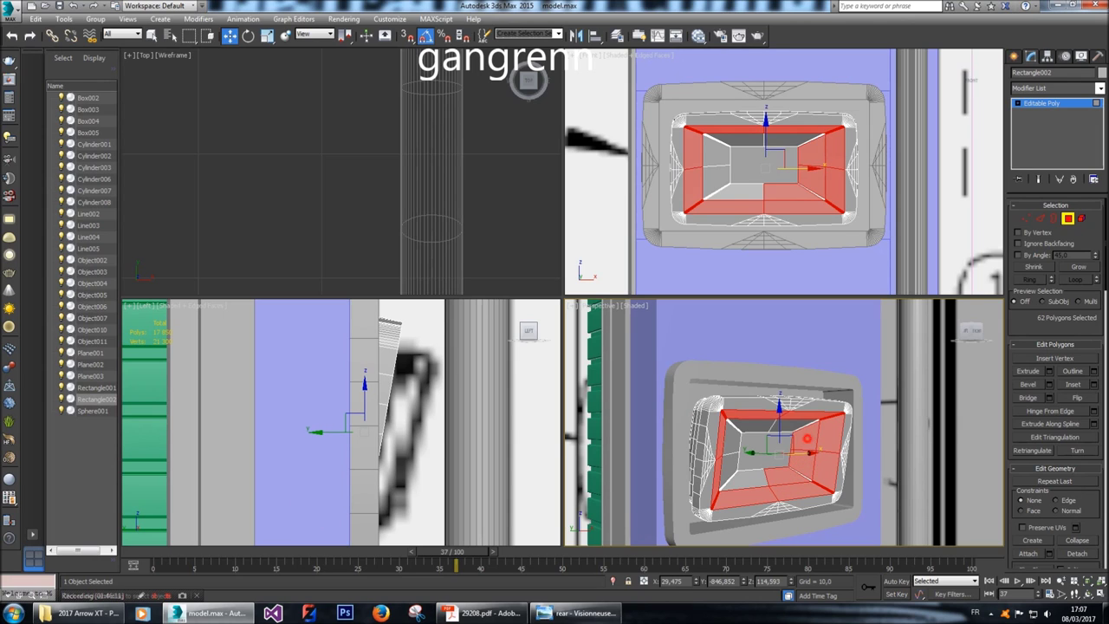
left_click(785, 429, "ctrl")
left_click(756, 432, "ctrl")
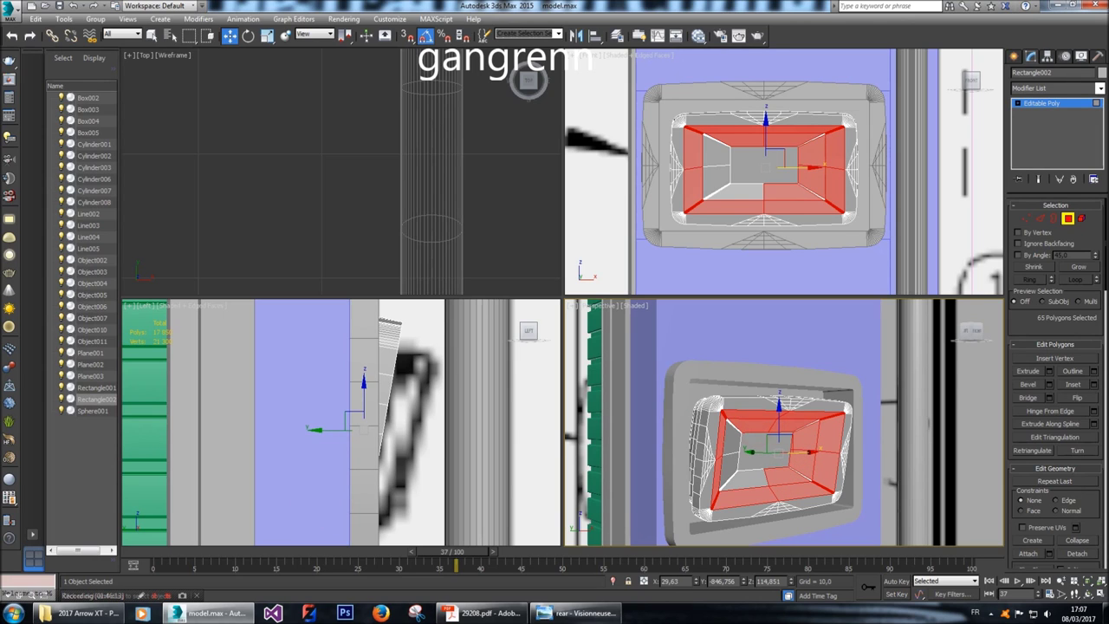
left_click(756, 494)
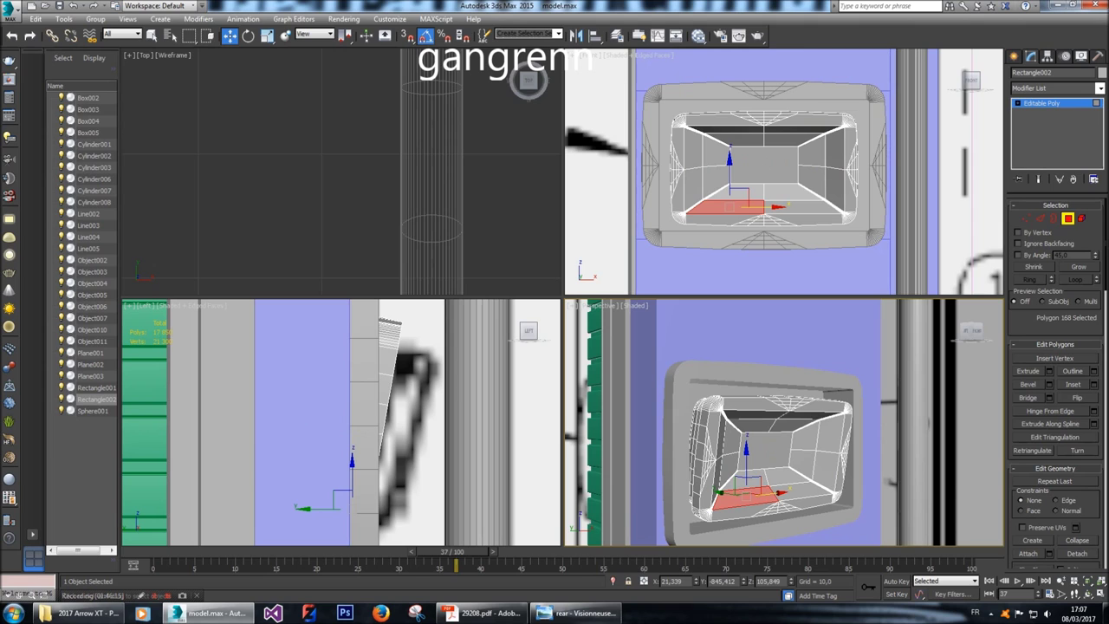
Select the inner element, tilt it slightly, shift it about 2.9 units along X and lower it.
key("5")
left_click(822, 432)
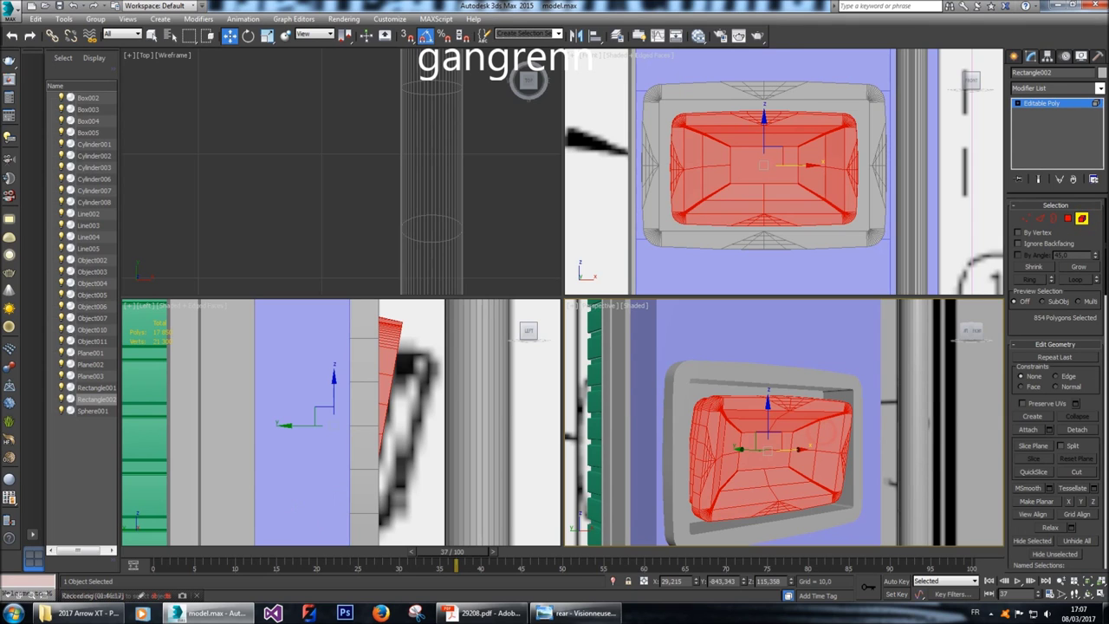
key("e")
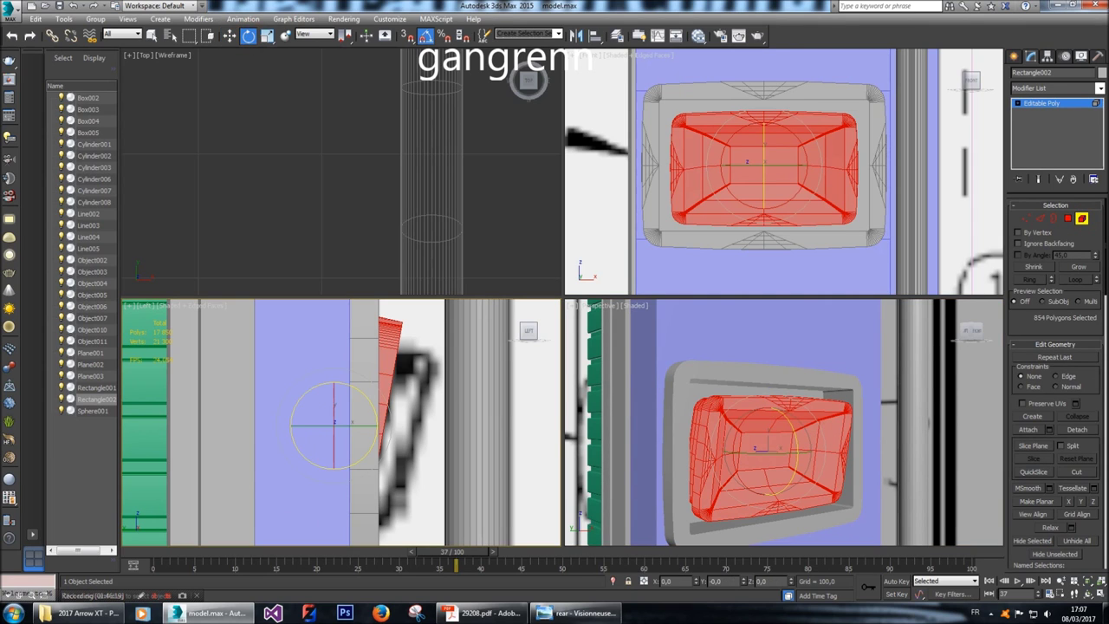
left_click_drag(362, 454, 363, 452)
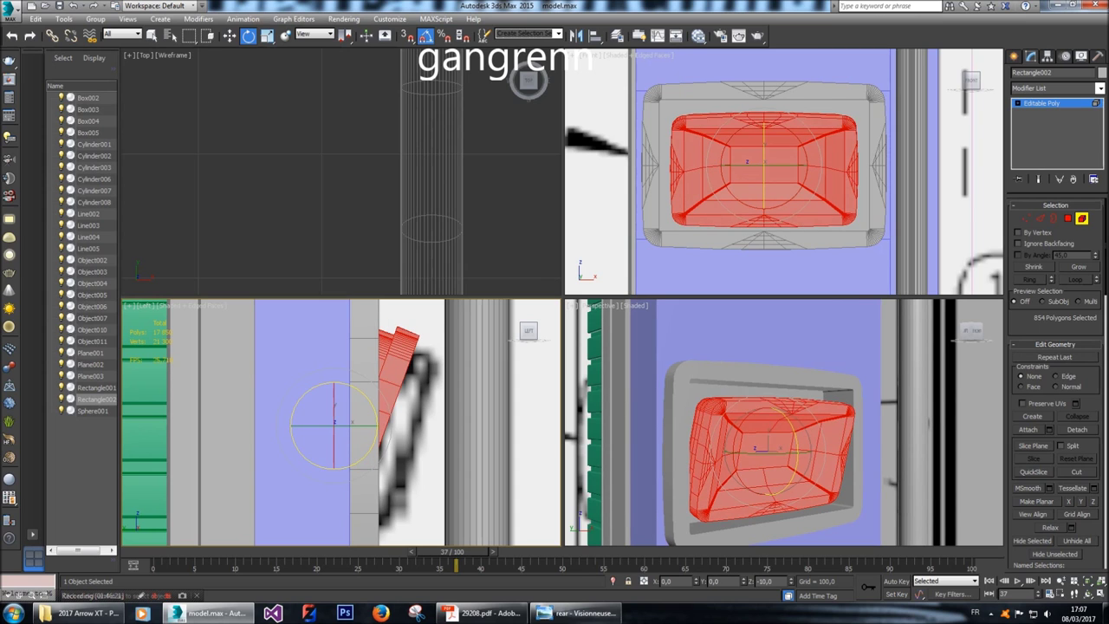
key("w")
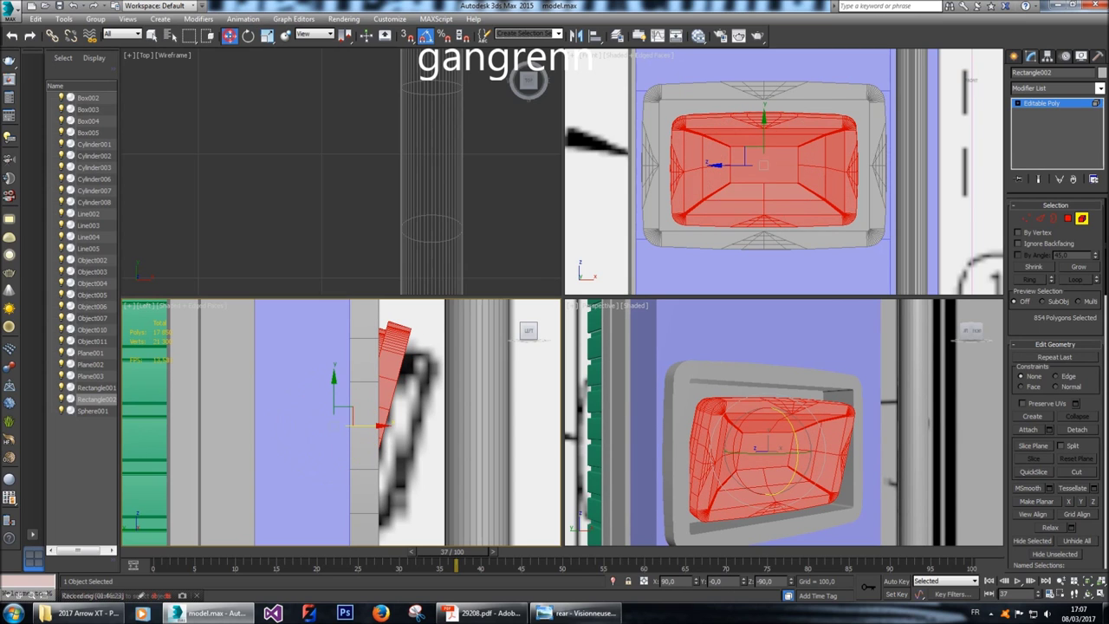
left_click_drag(381, 426, 388, 425)
left_click_drag(356, 377, 356, 381)
Scale the inner element, nudge it left in the Left view, then clear the polygon selection.
left_click(267, 36)
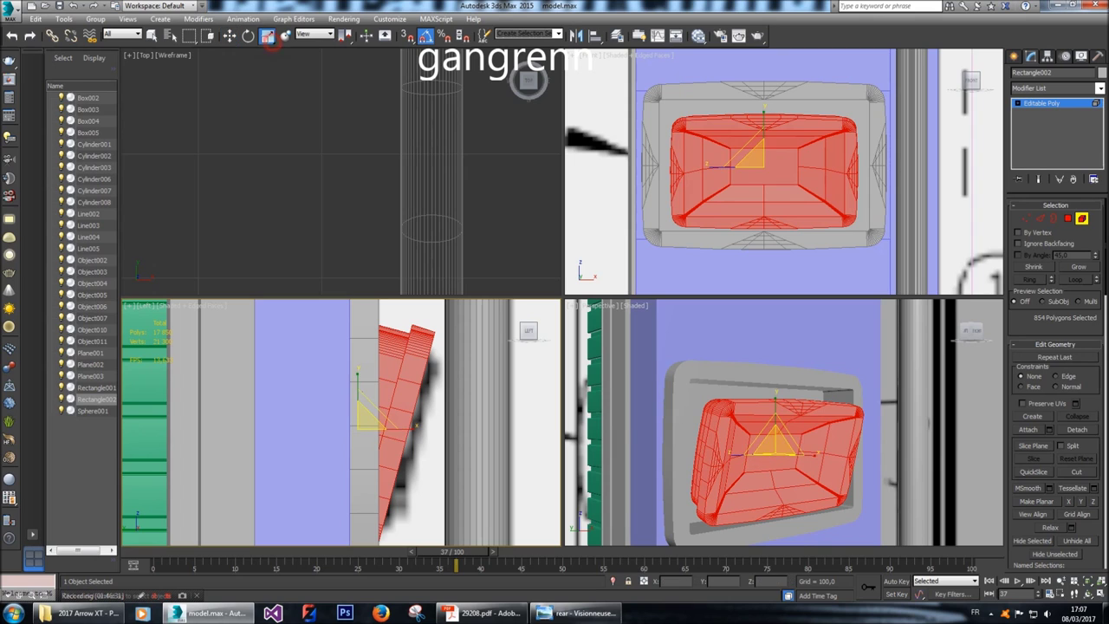
left_click_drag(774, 158, 781, 158)
key("w")
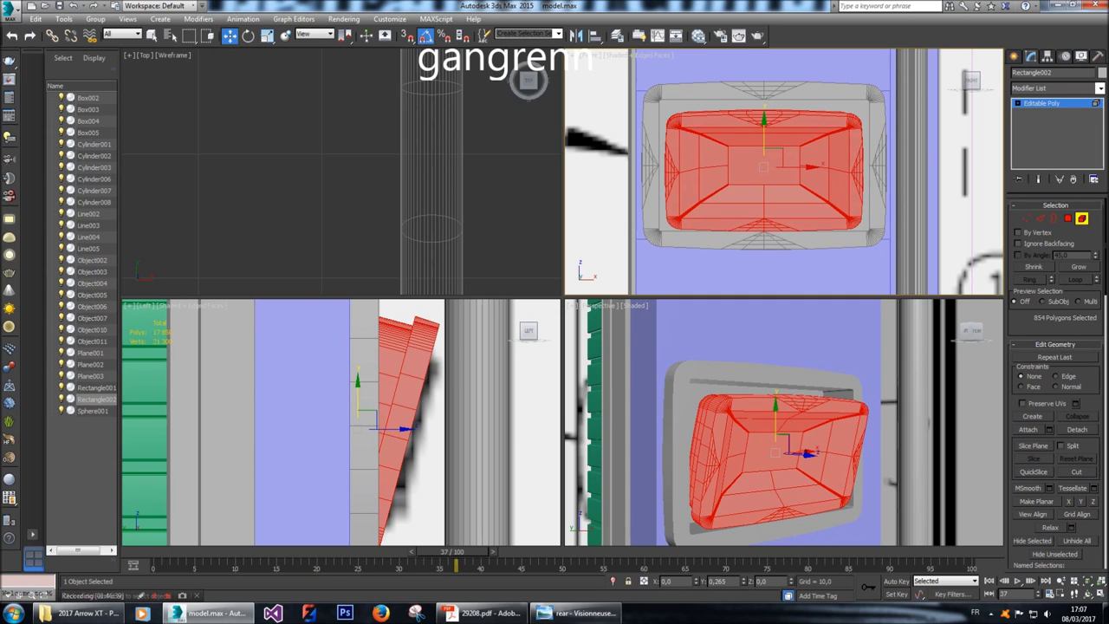
left_click(403, 429)
left_click_drag(403, 429, 400, 428)
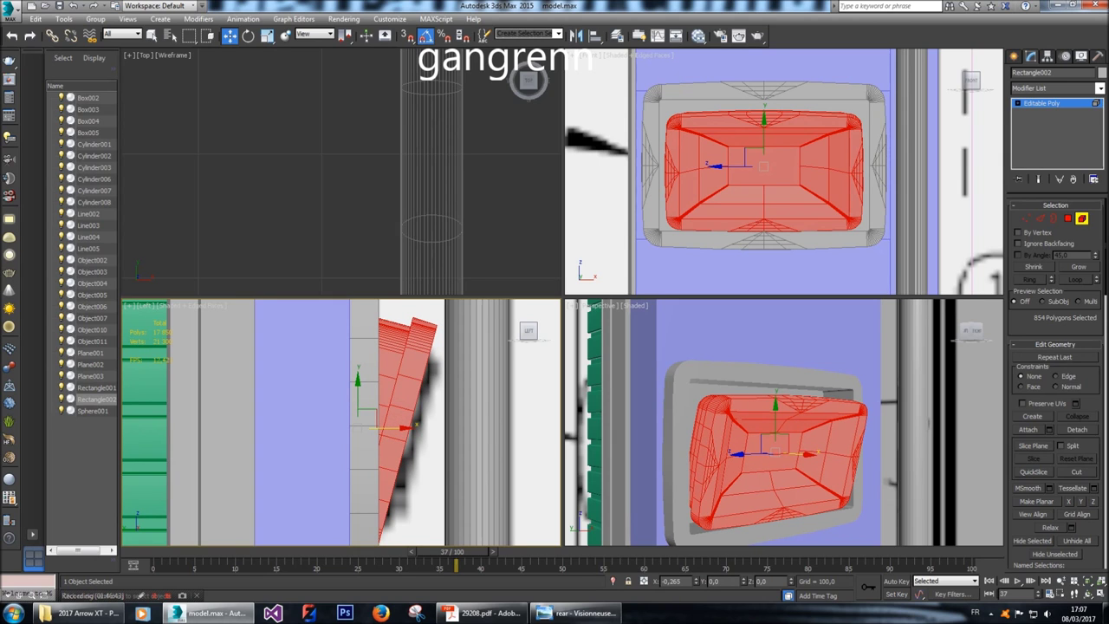
left_click(303, 186)
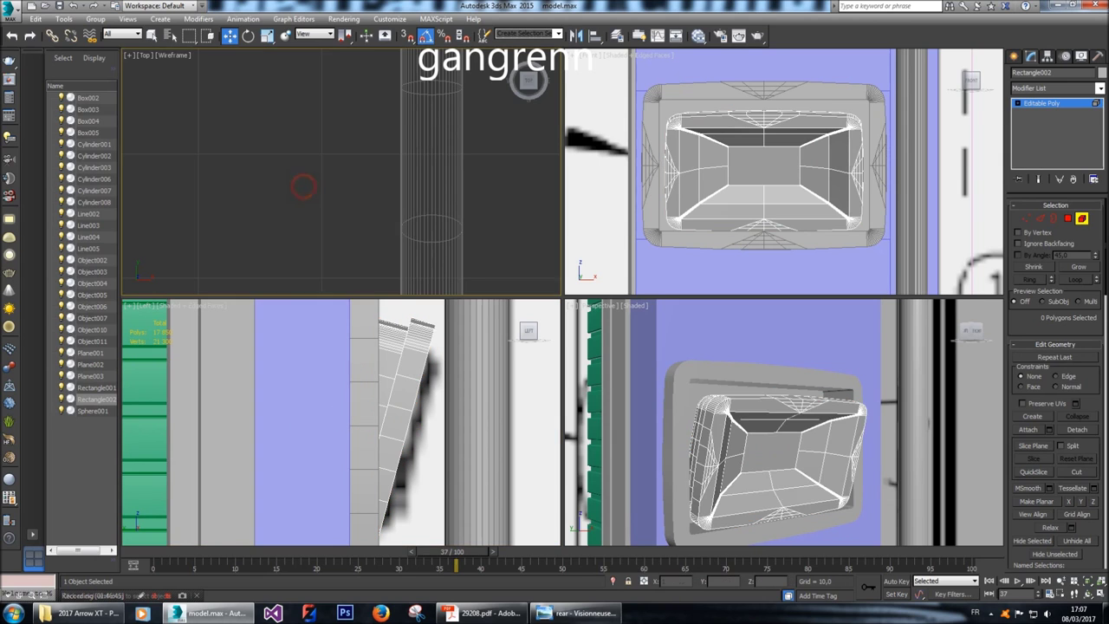
key("ctrl+z")
key("ctrl+z")
key("ctrl+z")
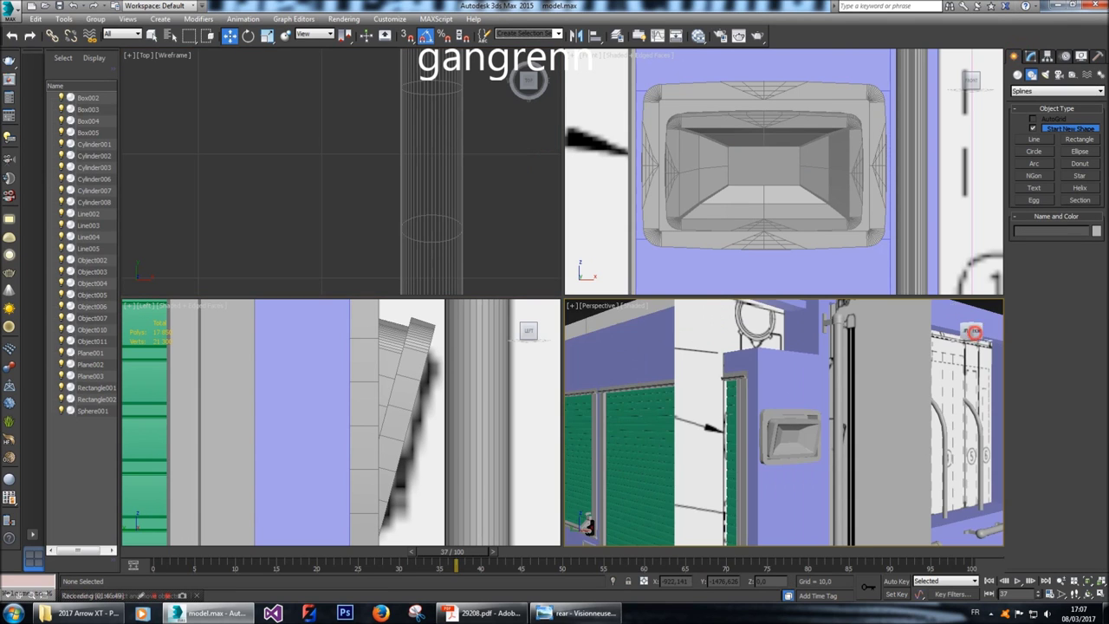
Step back through five earlier Perspective views with Shift+Z.
key("shift+z")
key("shift+z")
key("shift+z")
key("shift+z")
key("shift+z")
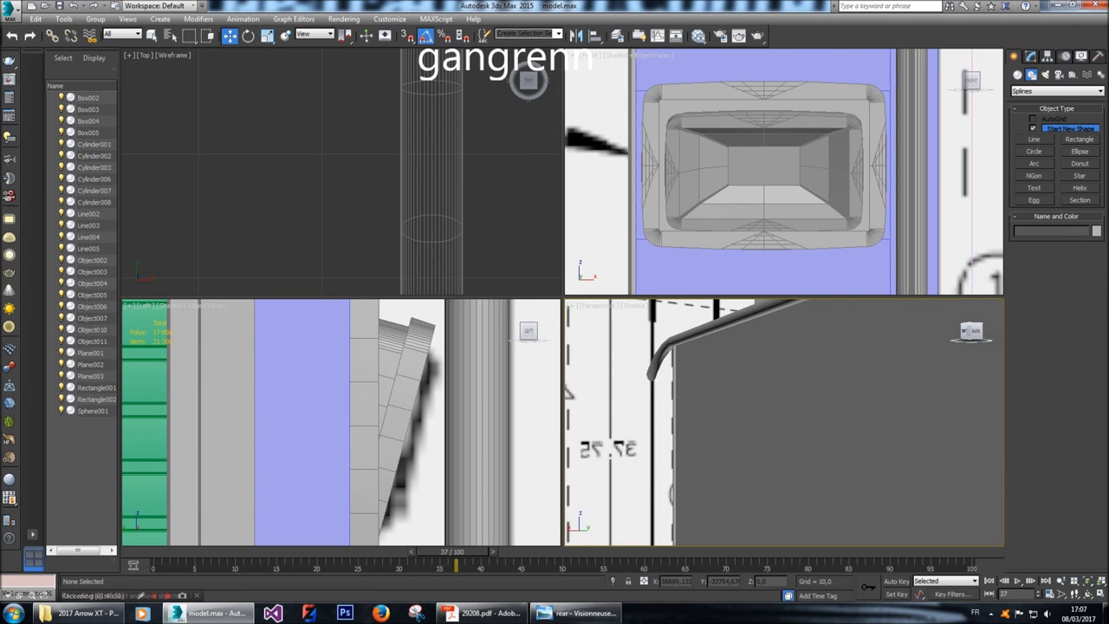
key("shift+z")
key("shift+z")
key("shift+z")
key("shift+z")
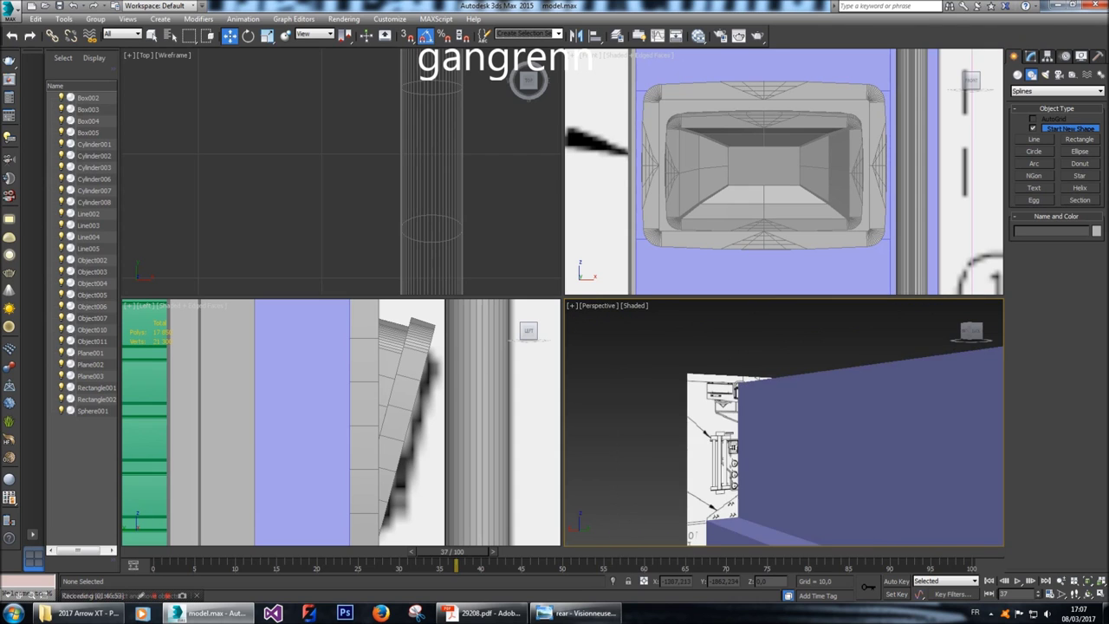
key("shift+z")
key("shift+z")
key("shift+z")
key("shift+z")
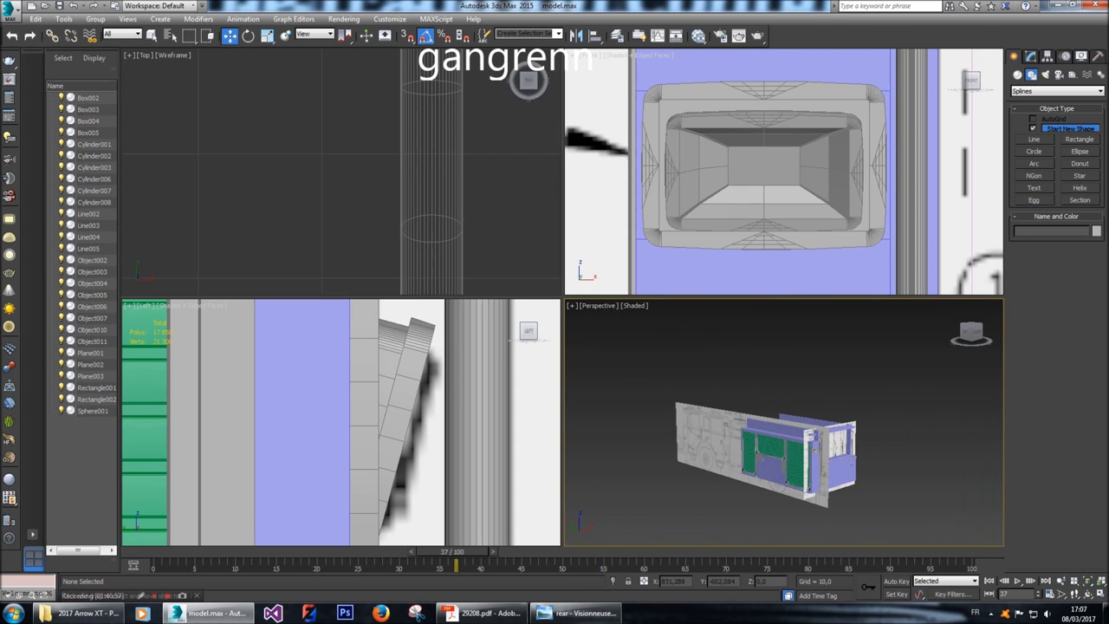
key("shift+z")
key("shift+z")
key("shift+z")
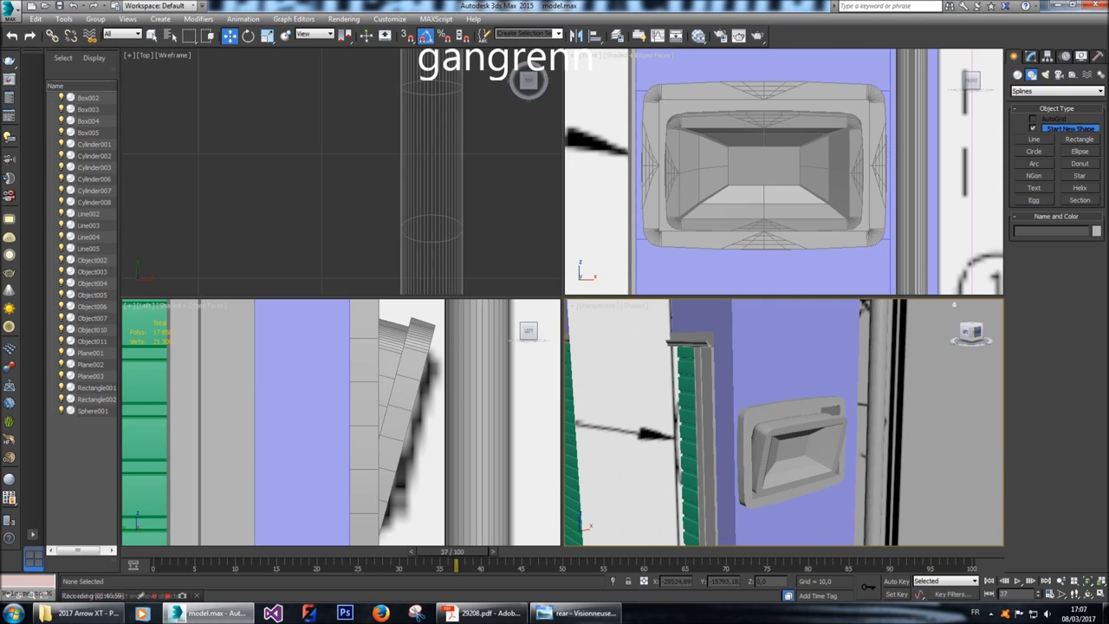
key("shift+z")
key("shift+z")
key("shift+z")
key("shift+z")
key("shift+z")
key("shift+z")
key("shift+z")
key("shift+z")
key("shift+z")
key("shift+z")
key("shift+z")
key("shift+z")
key("shift+z")
key("shift+z")
key("shift+z")
key("shift+z")
key("shift+z")
Undo the last two Rectangle002 edits, deselect it and orbit along the side wall.
key("ctrl+z")
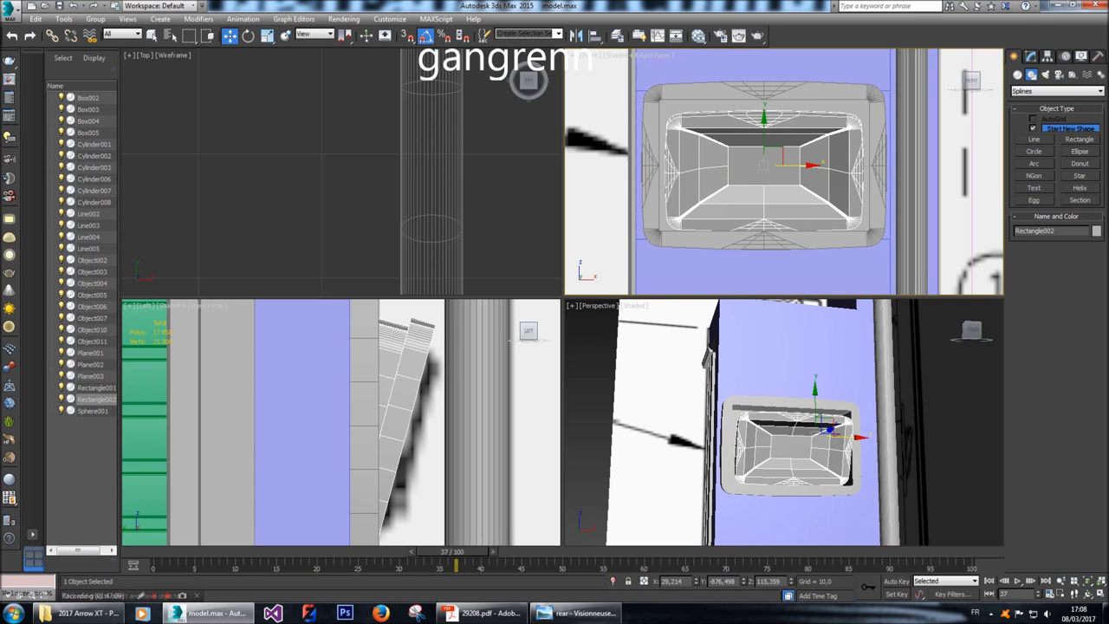
key("ctrl+z")
key("ctrl+z")
key("ctrl+z")
key("ctrl+z")
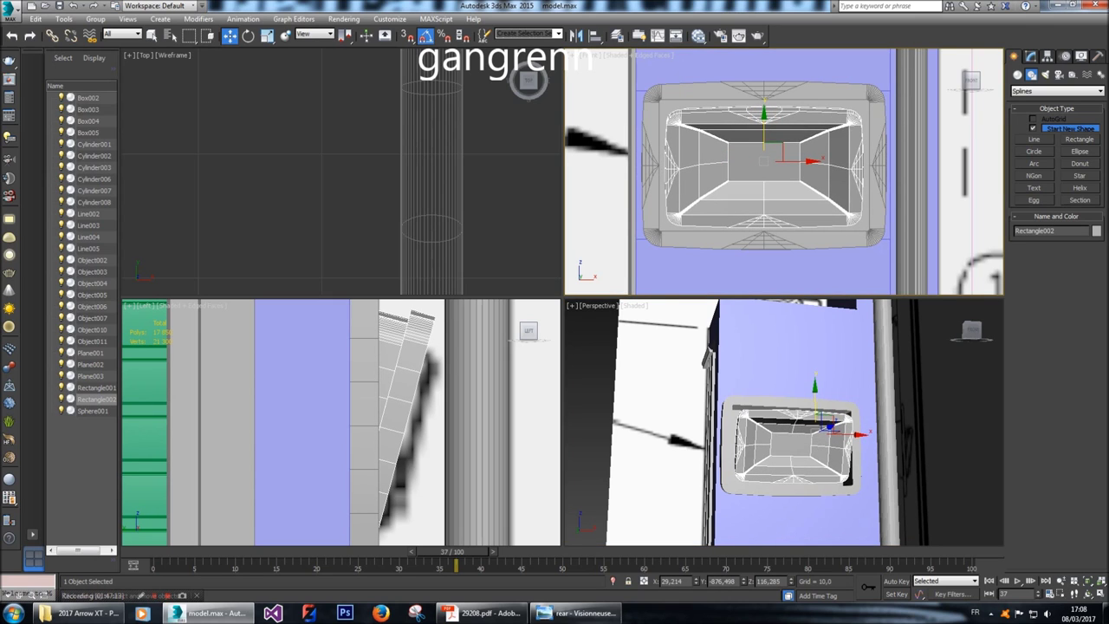
left_click(339, 144)
left_click_drag(972, 330, 960, 333)
scroll(700, 223, "down", 5)
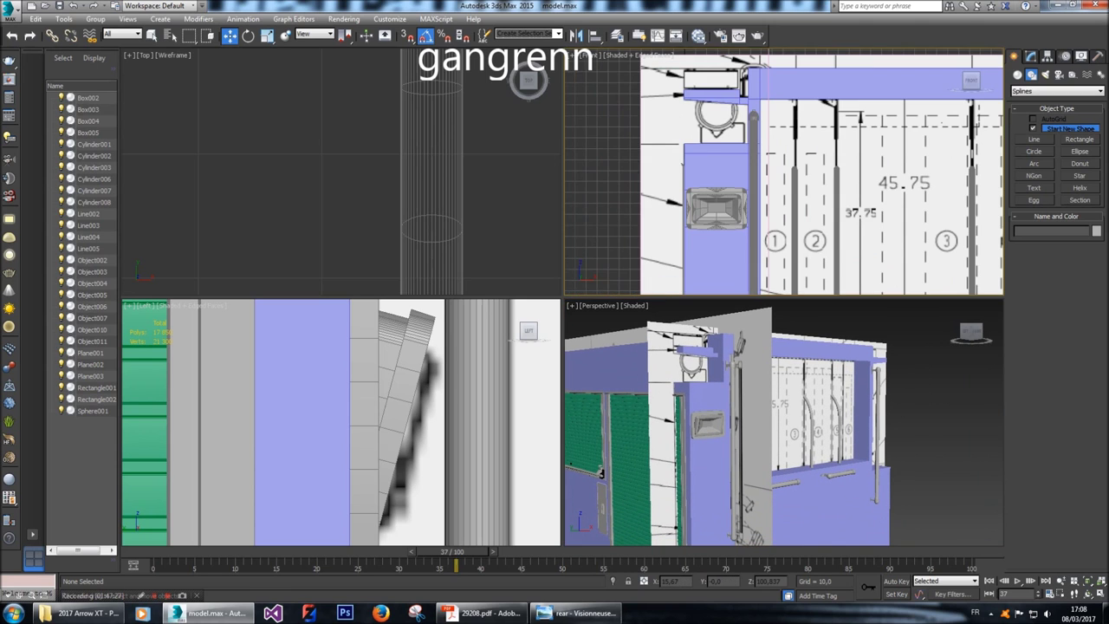
middle_click_drag(700, 222, 620, 183)
left_click(737, 240)
key("alt+x")
middle_click_drag(738, 241, 704, 163)
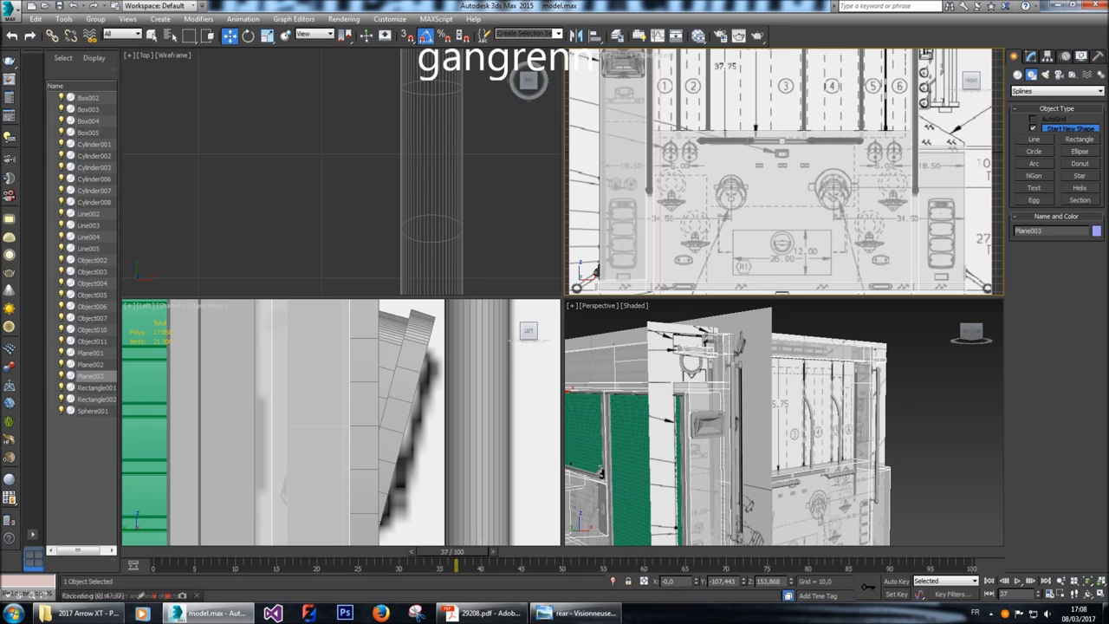
scroll(789, 286, "up", 5)
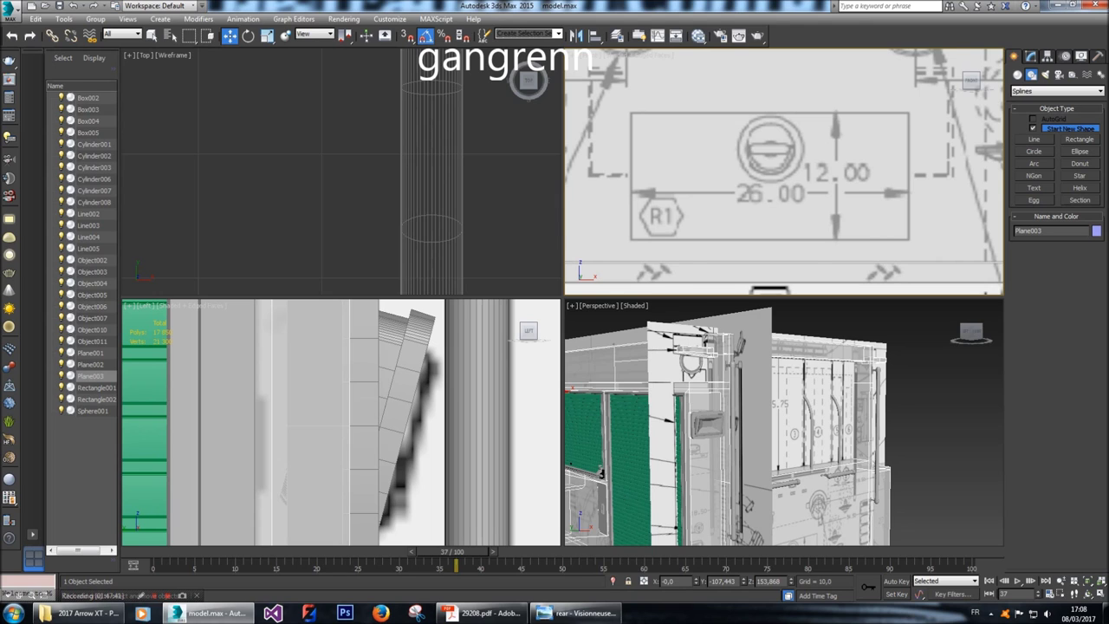
scroll(783, 222, "down", 4)
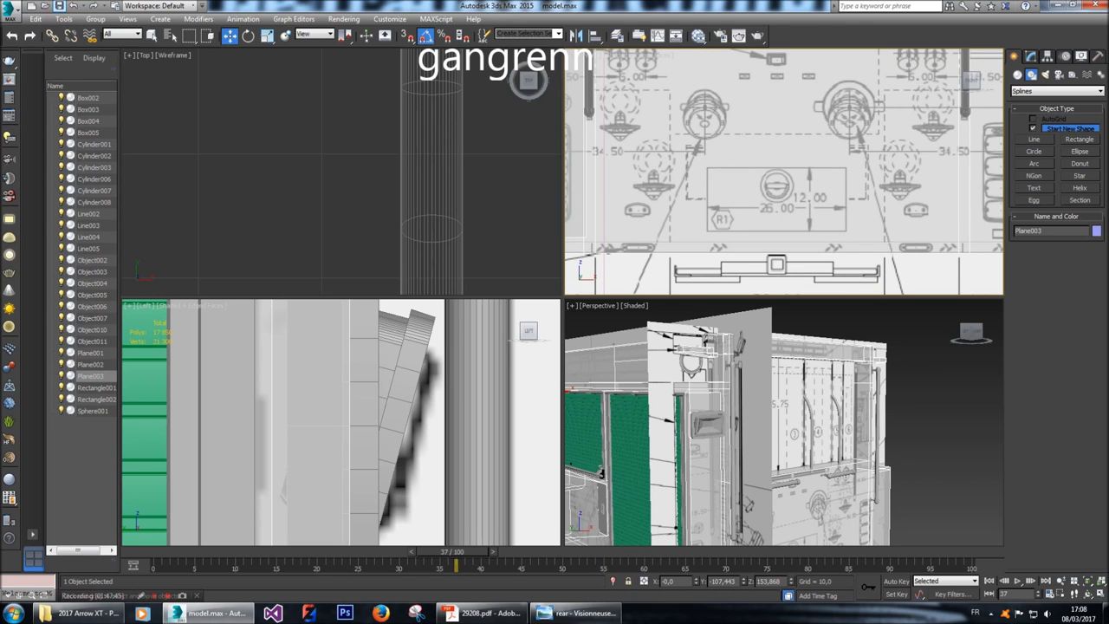
key("z")
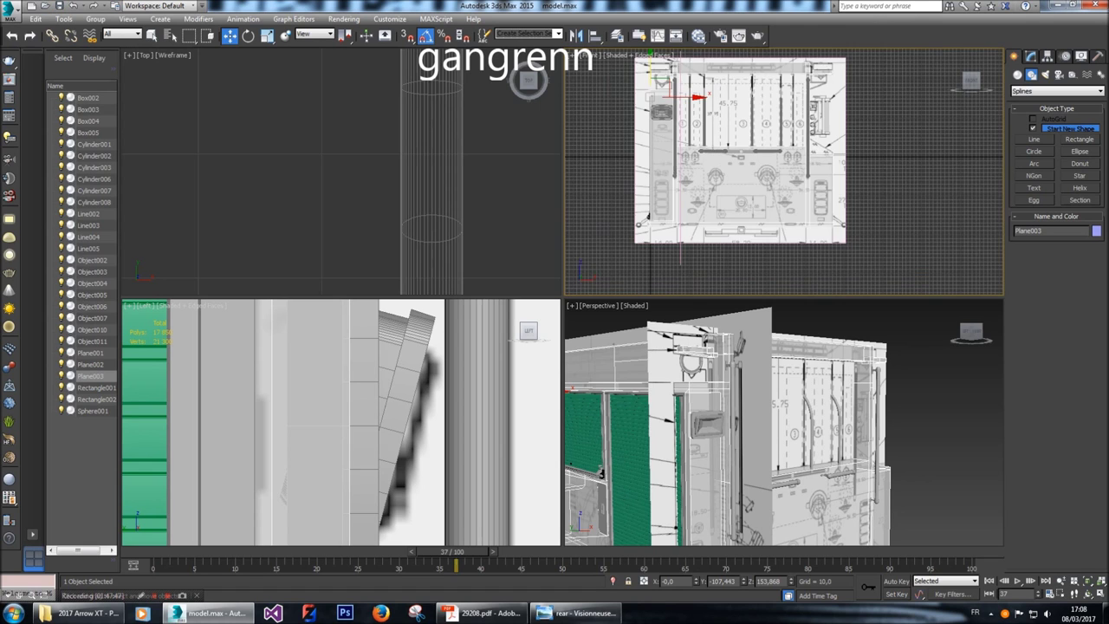
key("z")
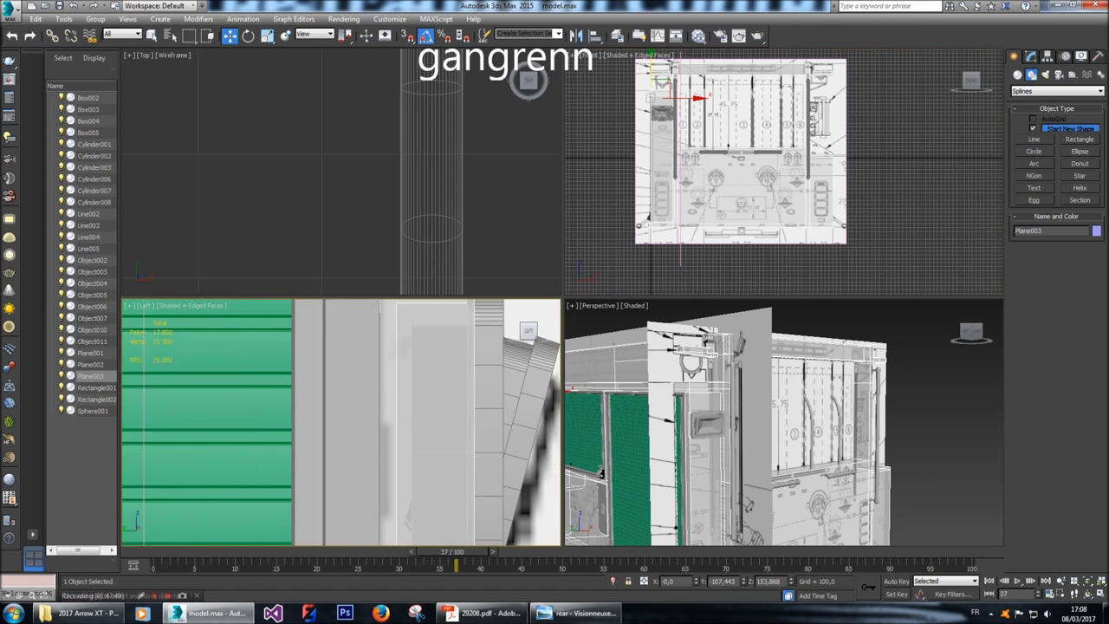
key("alt+x")
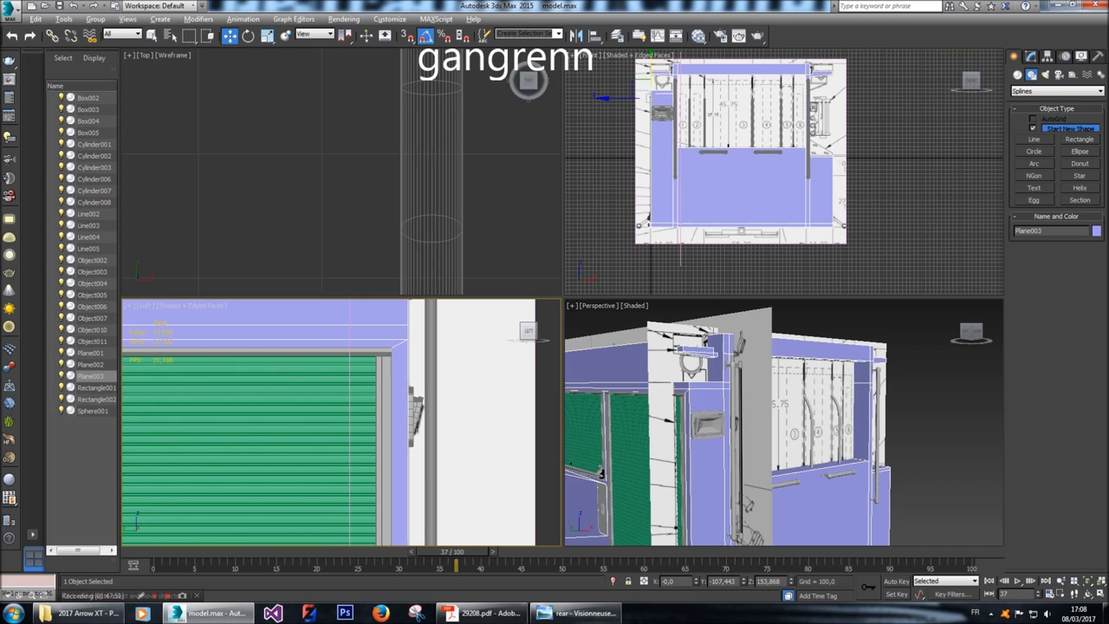
Select the middle green shutter Object006 together with its three bottom rod parts.
left_click(622, 434)
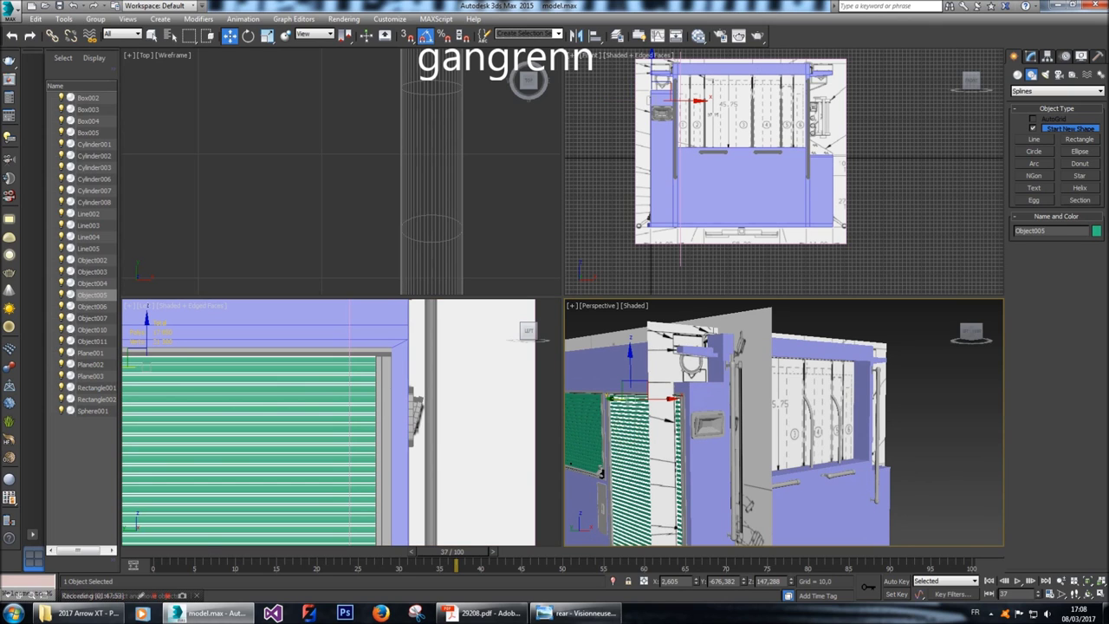
left_click(386, 371, "ctrl")
key("z")
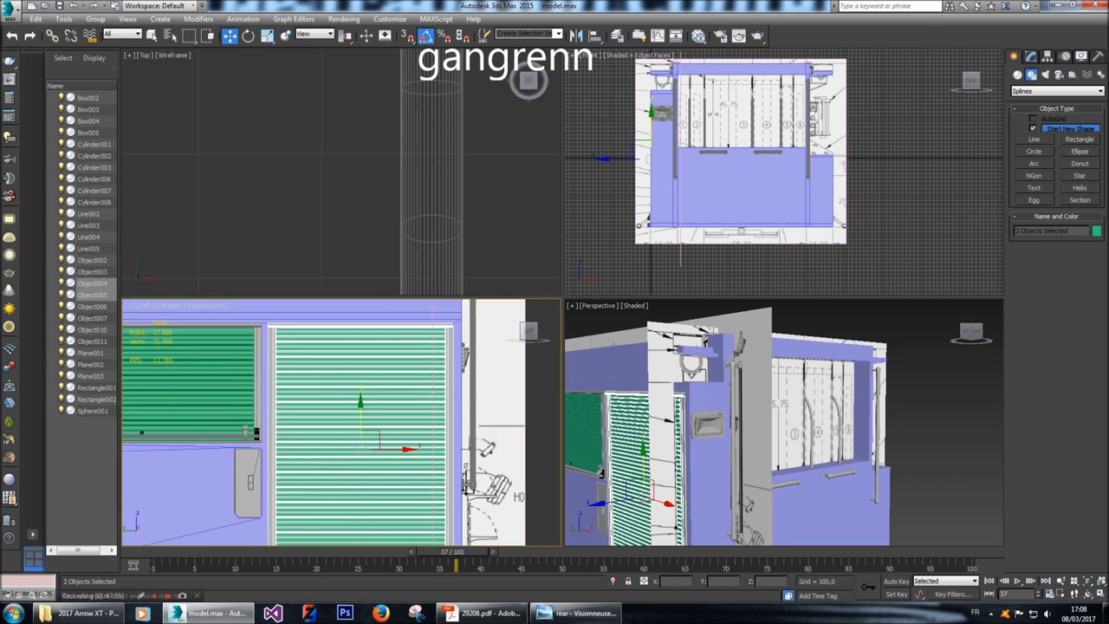
left_click(380, 475)
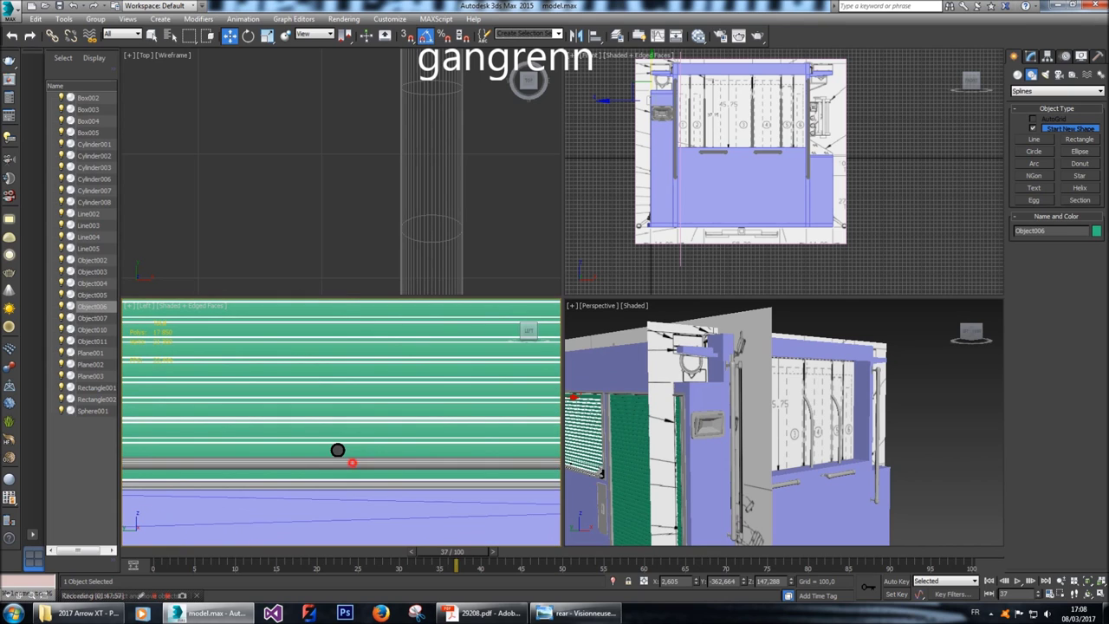
left_click(340, 463, "ctrl")
left_click(337, 460, "ctrl")
left_click(336, 485, "ctrl")
key("z")
scroll(337, 472, "up", 5)
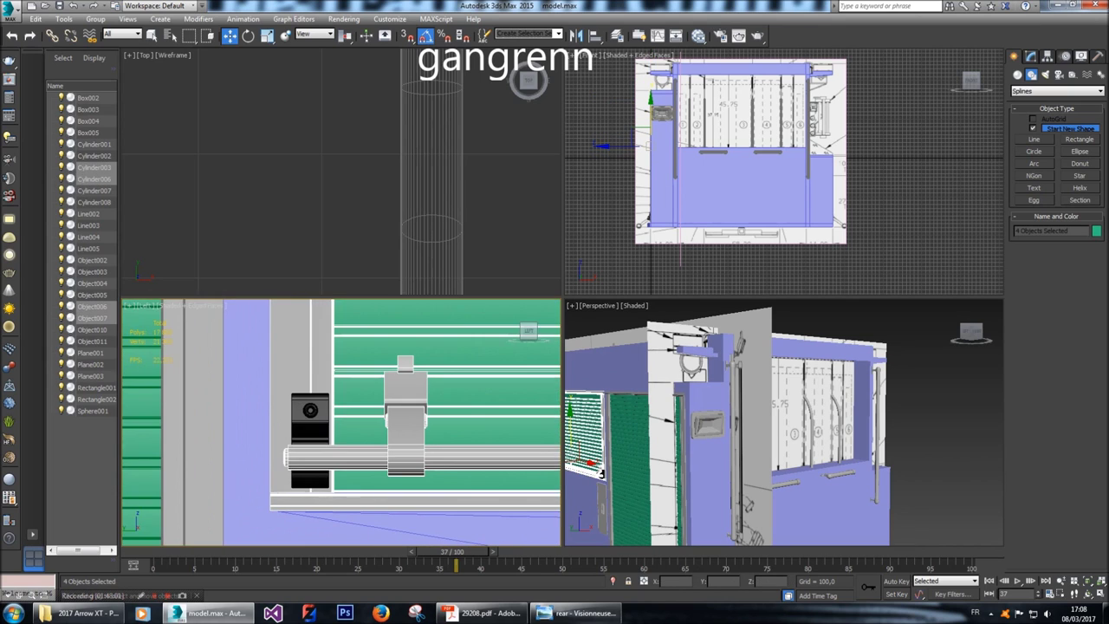
Add bracket Box004 and Shift-drag the five-object assembly to the right along X.
left_click(310, 425, "ctrl")
scroll(312, 425, "down", 5)
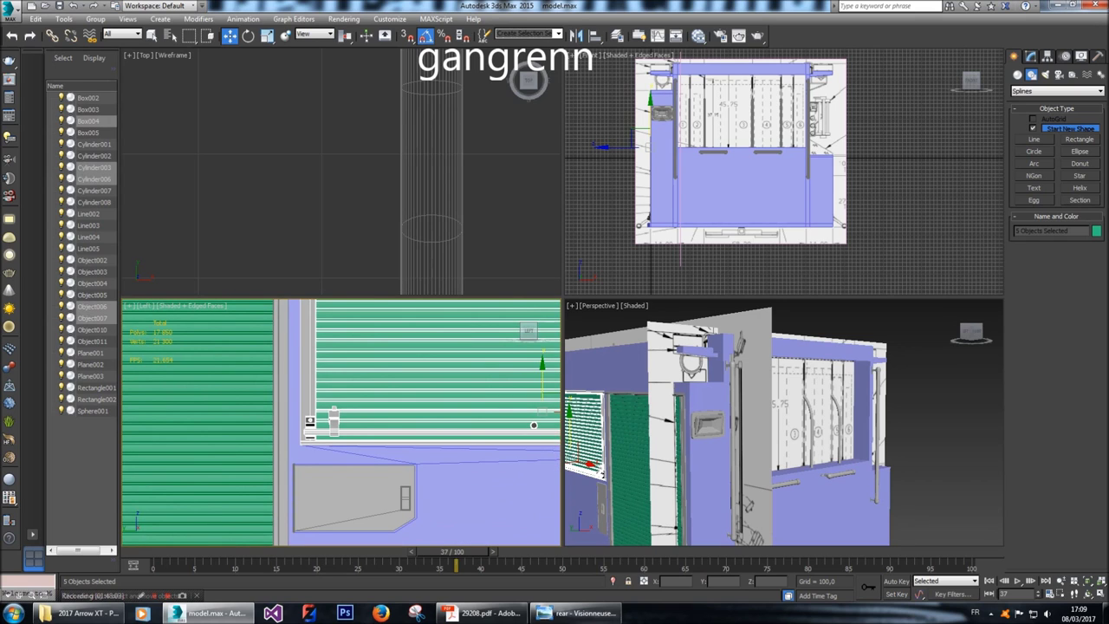
scroll(534, 424, "down", 3)
scroll(534, 424, "up", 1)
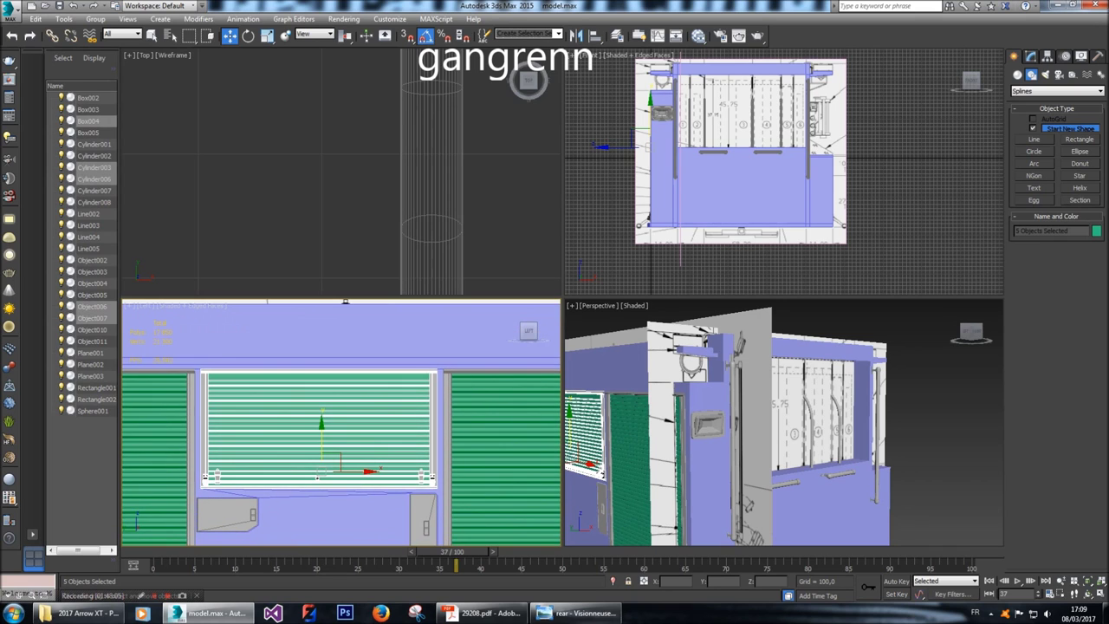
scroll(342, 422, "down", 4)
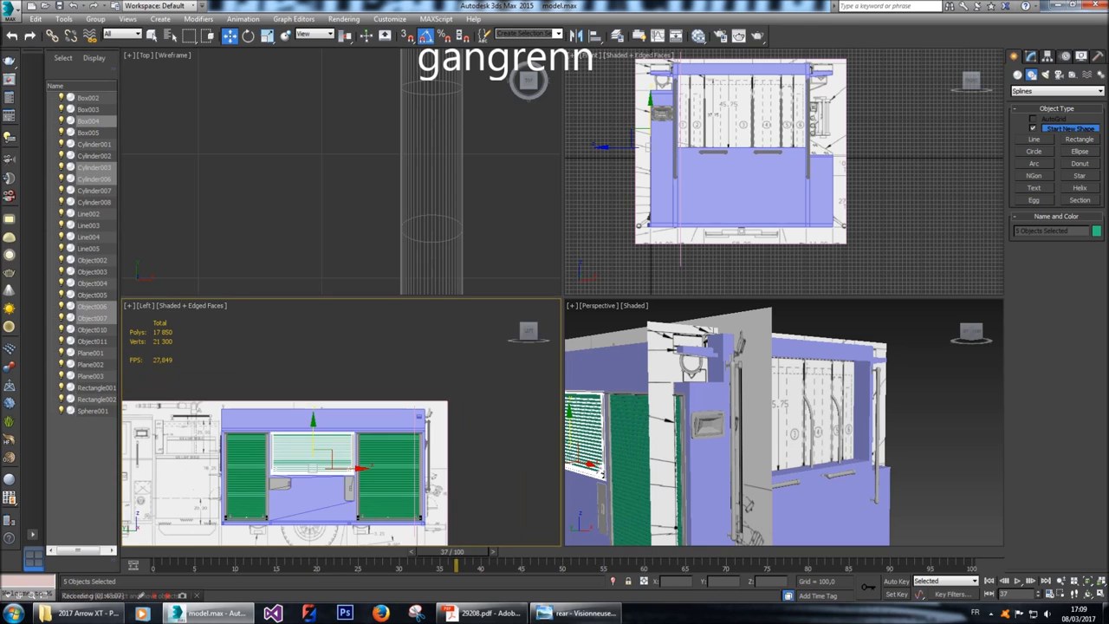
middle_click_drag(341, 422, 303, 400)
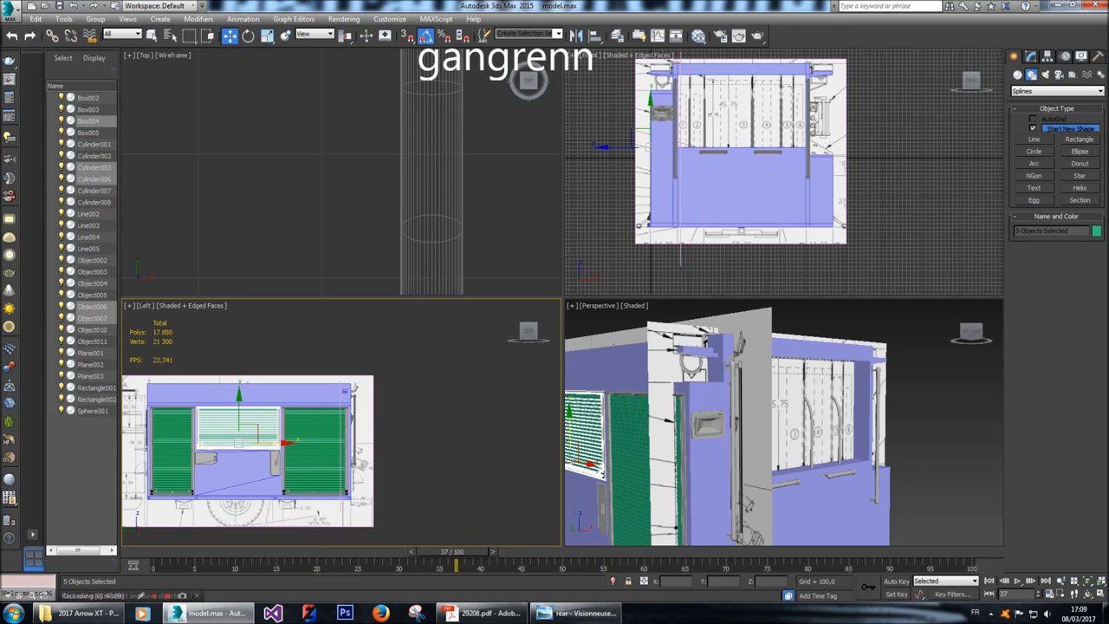
left_click_drag(293, 442, 525, 491)
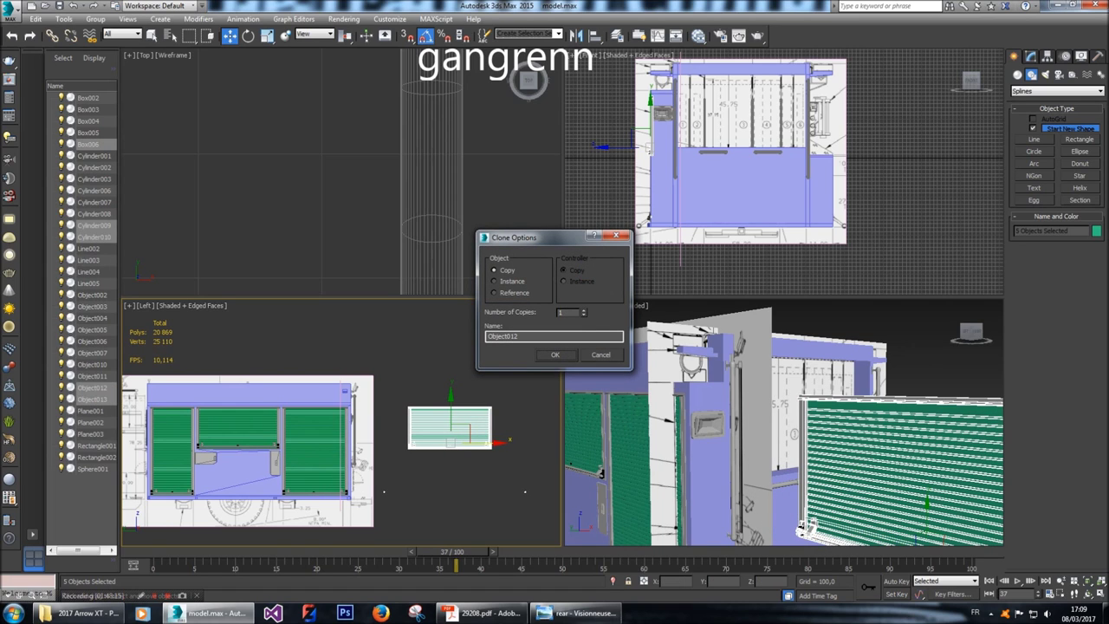
Cancel the clone and detach the rod piece from Cylinder006 as Object012.
left_click(601, 354)
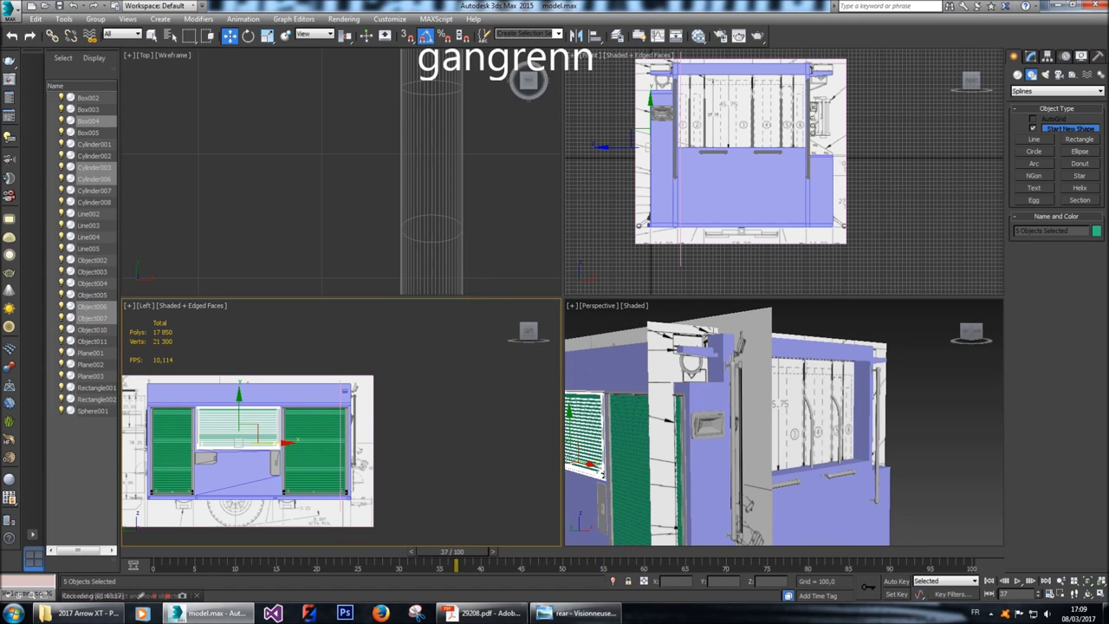
key("z")
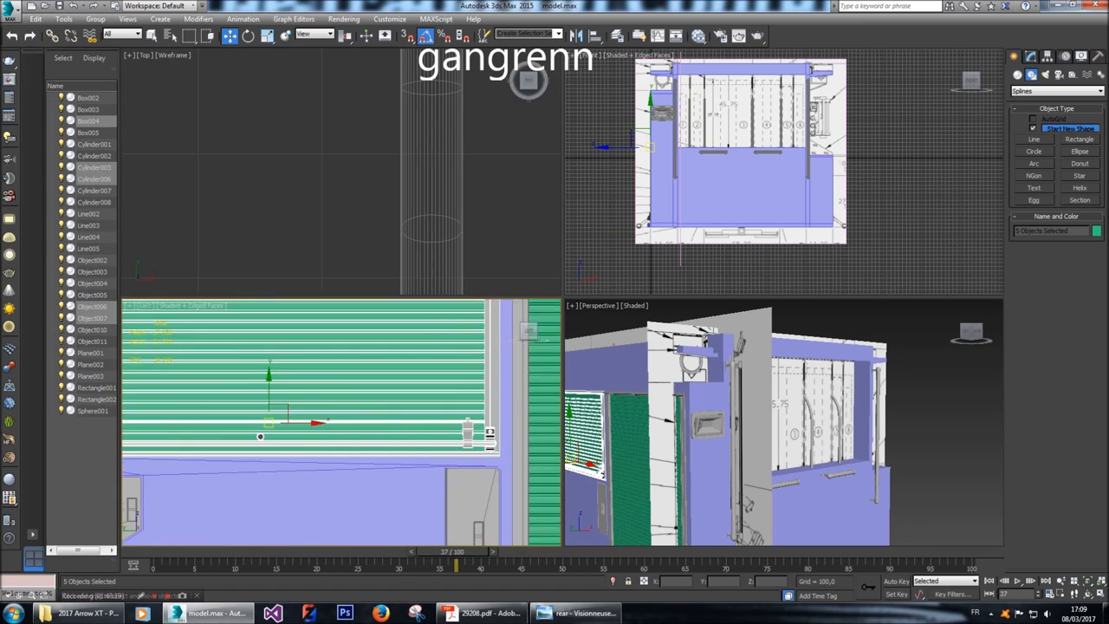
scroll(260, 435, "up", 3)
left_click(261, 442)
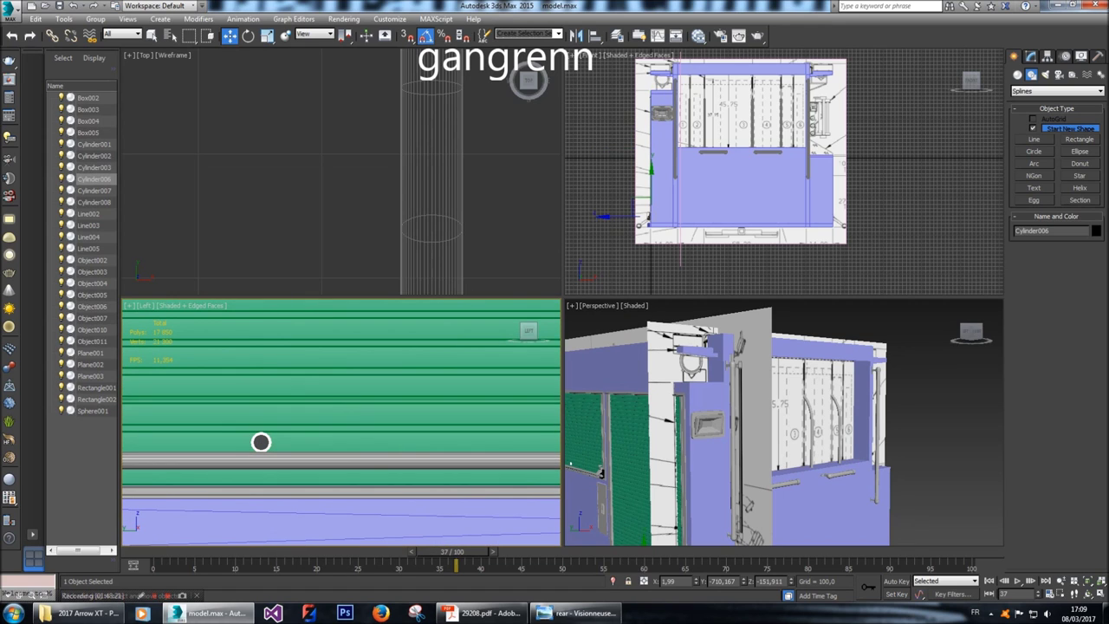
key("m")
key("5")
left_click(260, 442)
key("alt+d")
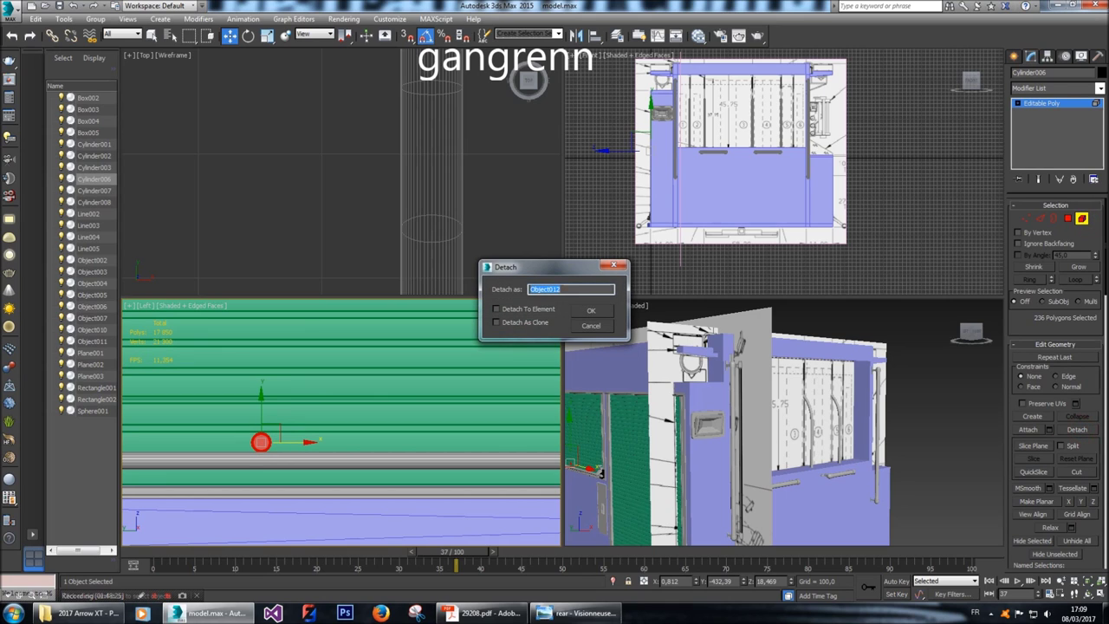
key("Return")
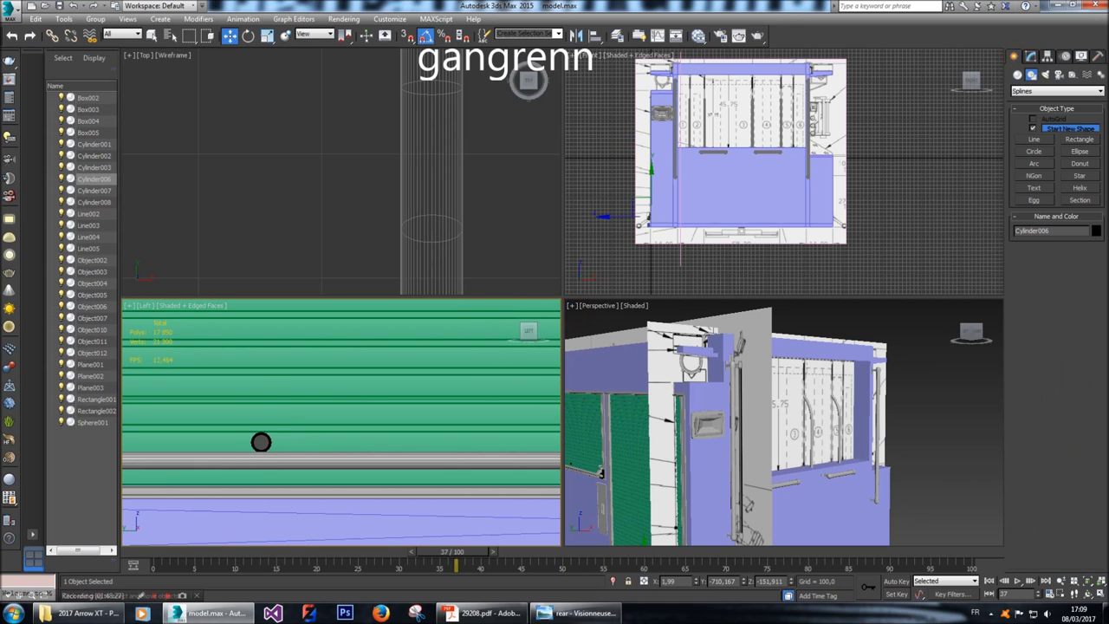
Select Object012, Object006, Cylinder003 and Box004 and Shift-drag a copy to the right.
left_click(261, 442)
left_click(260, 398, "ctrl")
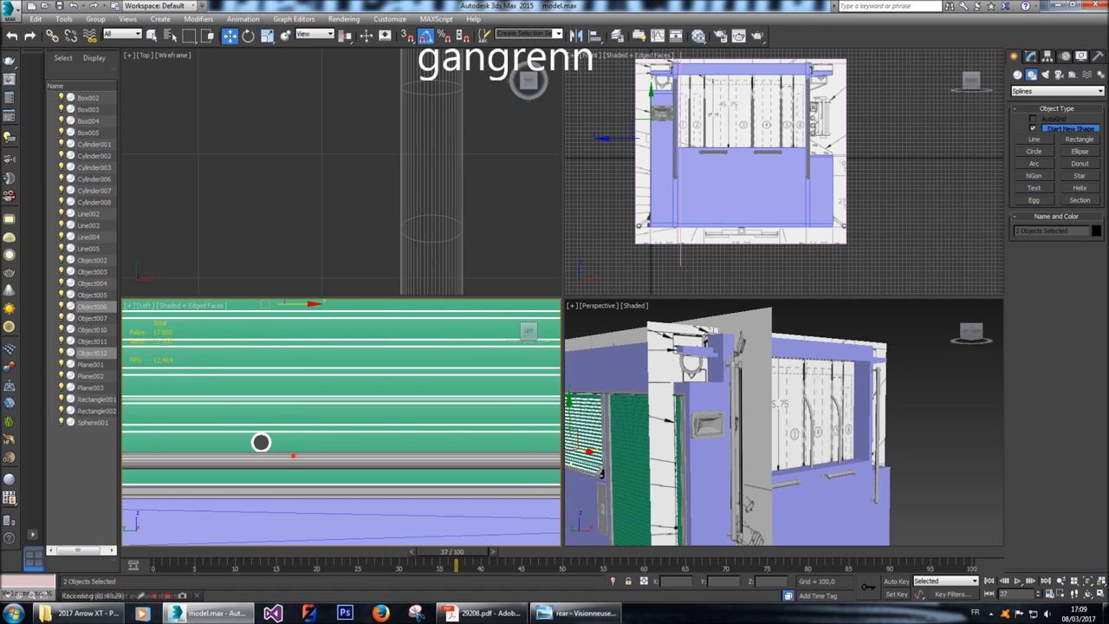
left_click(263, 451, "ctrl")
scroll(261, 442, "down", 6)
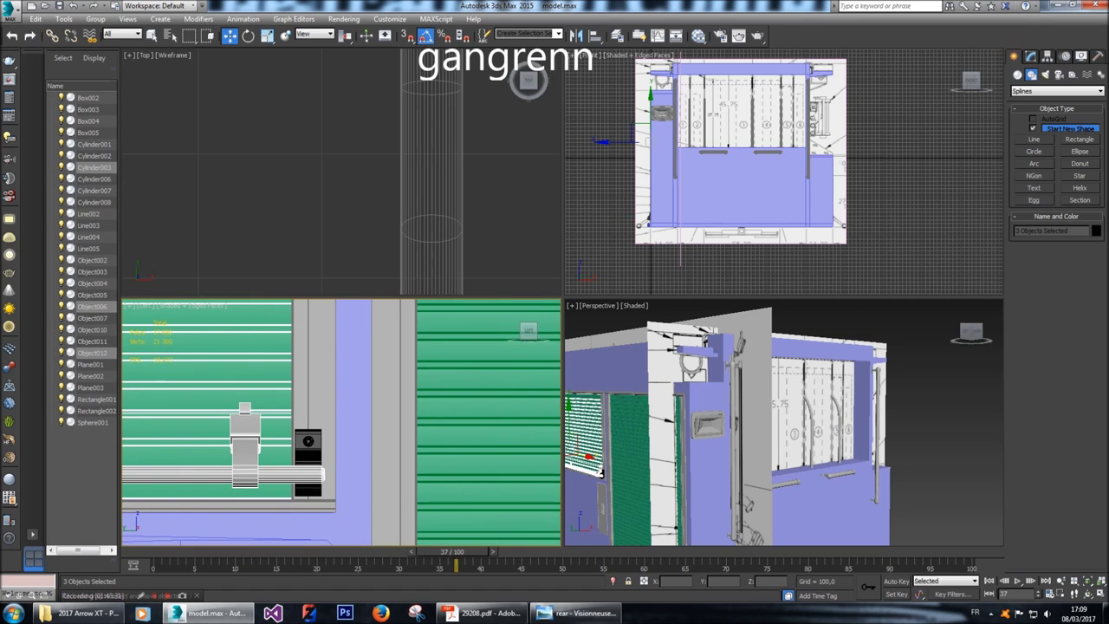
left_click(308, 442, "ctrl")
scroll(312, 445, "down", 8)
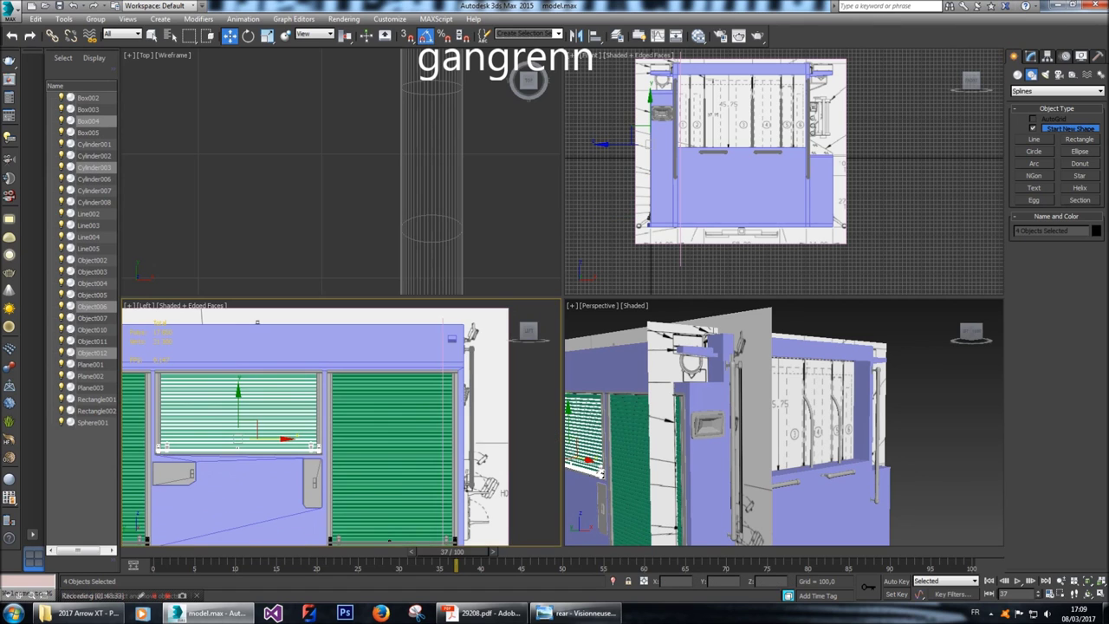
scroll(224, 434, "down", 6)
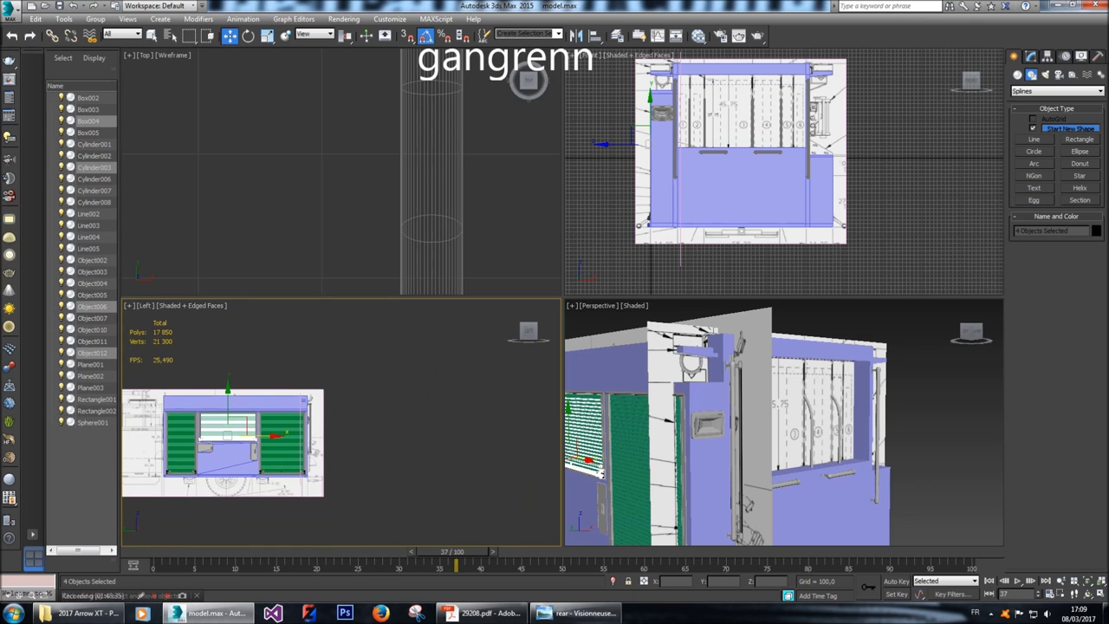
left_click_drag(228, 434, 362, 431, "shift")
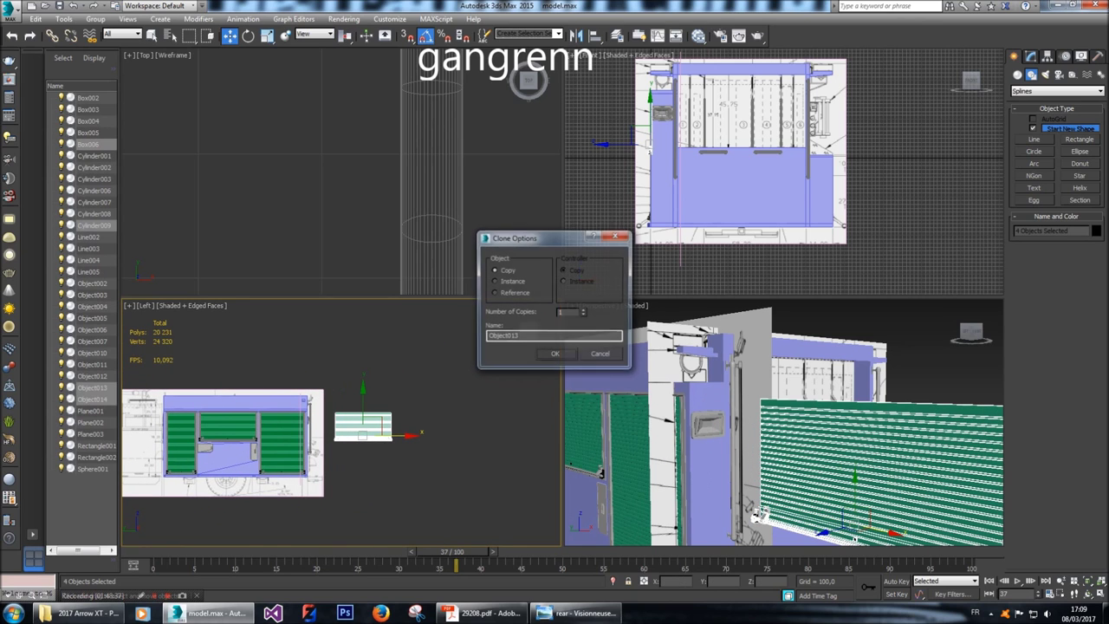
Confirm the clone, rotate the copy 90° to face the rear and lower it into the rear opening.
left_click(556, 354)
left_click(248, 35)
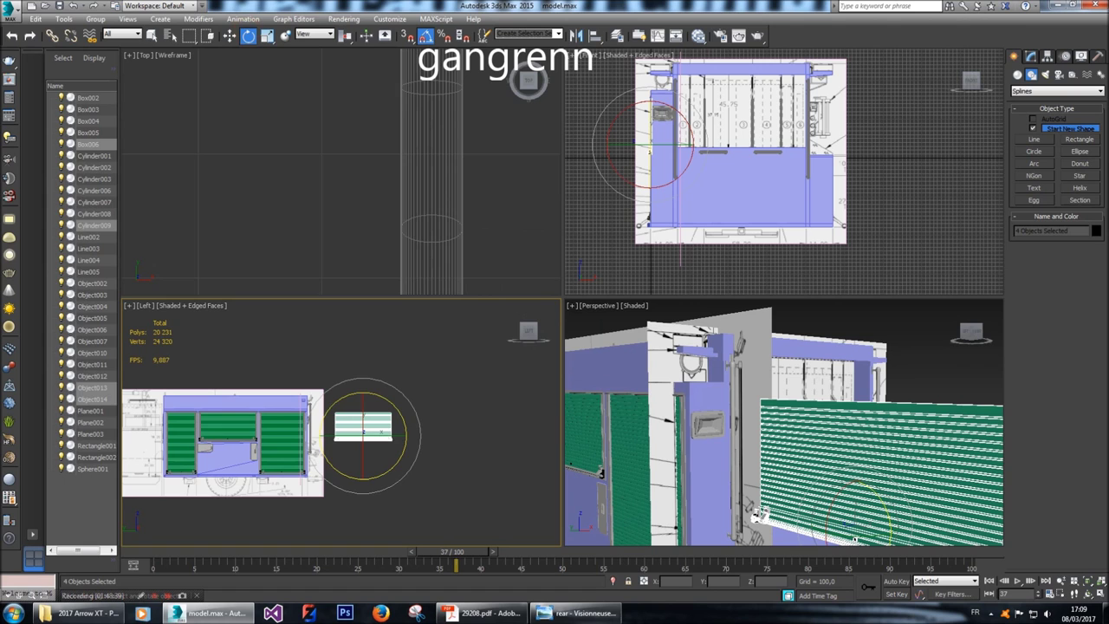
scroll(343, 441, "up", 4)
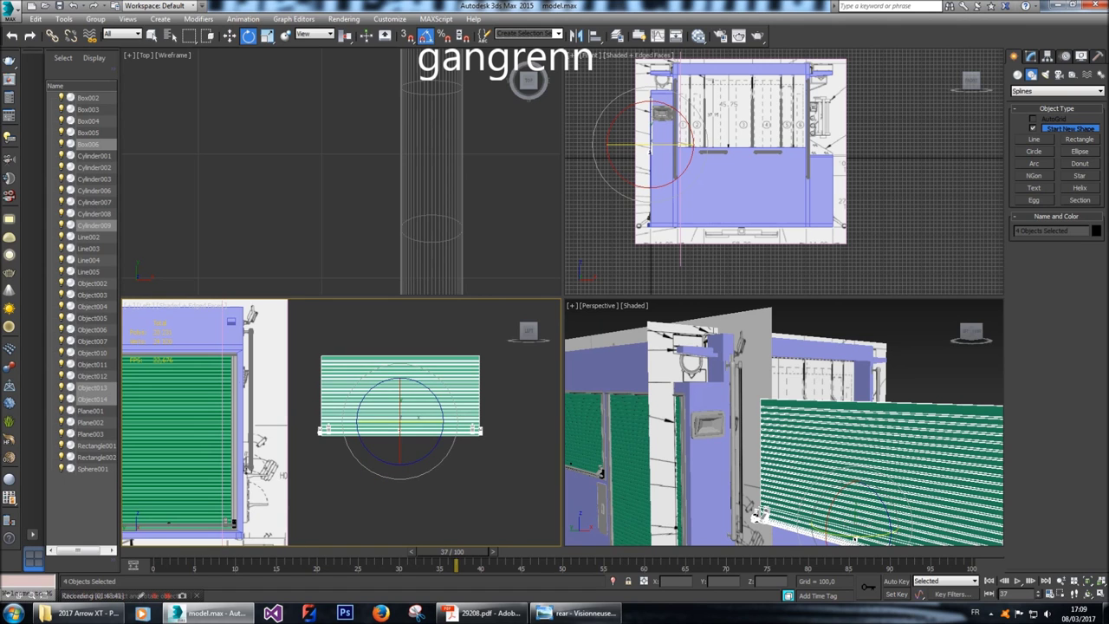
left_click_drag(760, 517, 932, 513)
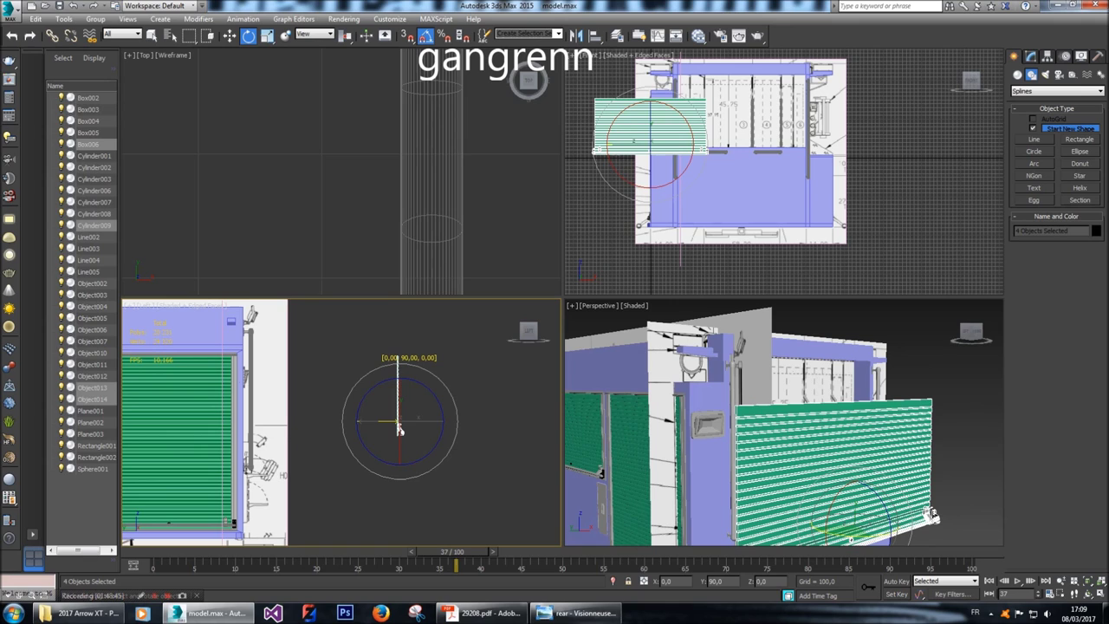
key("w")
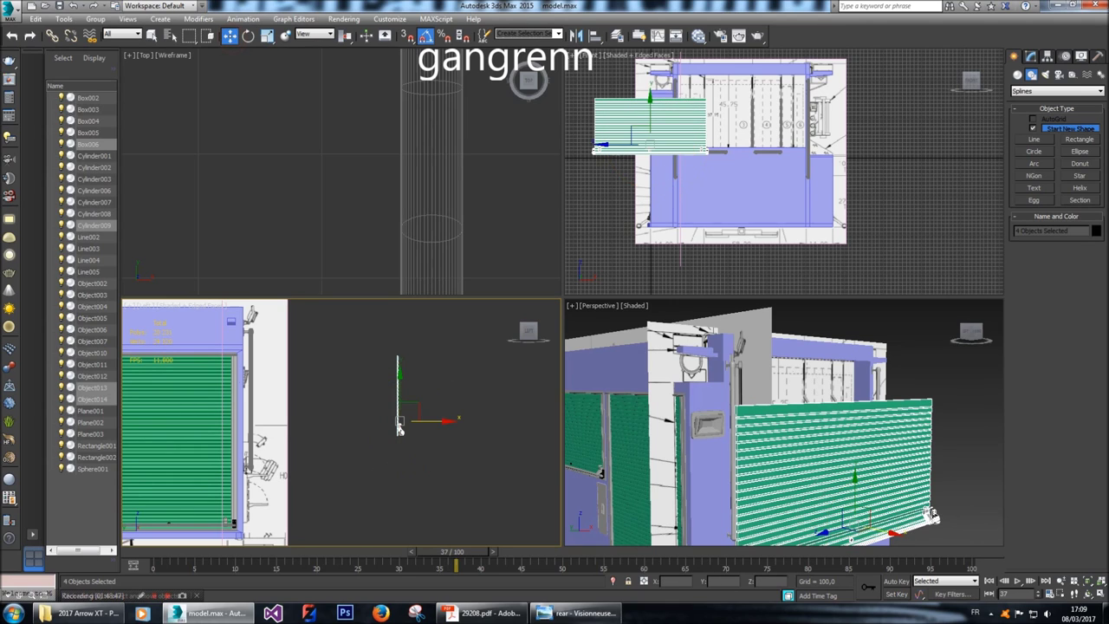
left_click_drag(932, 514, 911, 523)
left_click_drag(400, 430, 399, 520)
Make rear wall panel Plane003 see-through with Alt+X and select the edge-on shutter copy.
left_click(733, 154)
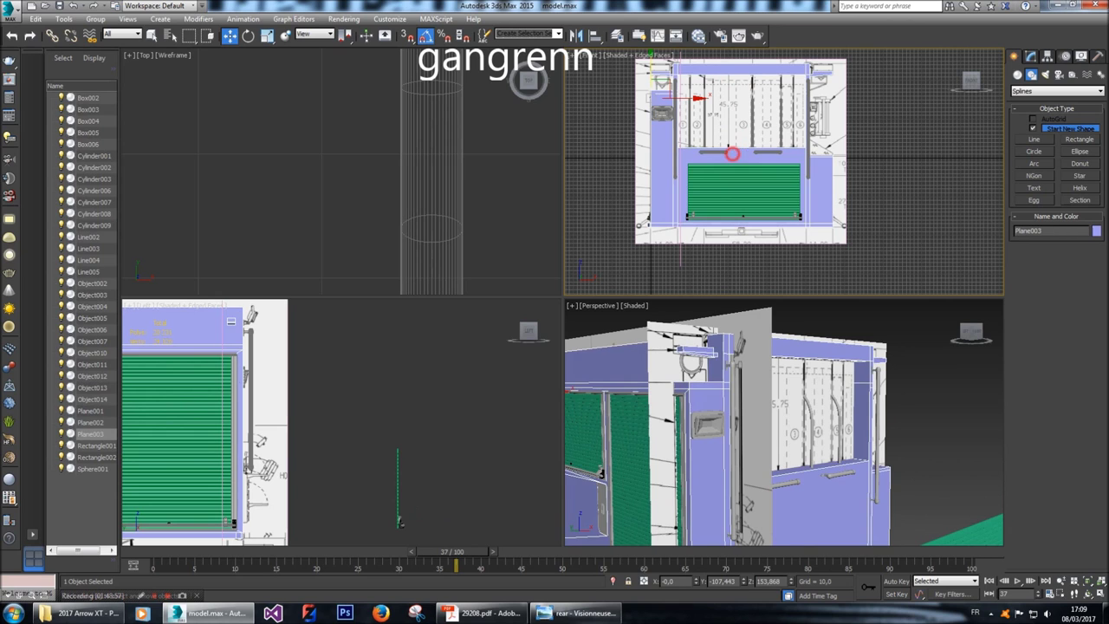
scroll(741, 198, "up", 4)
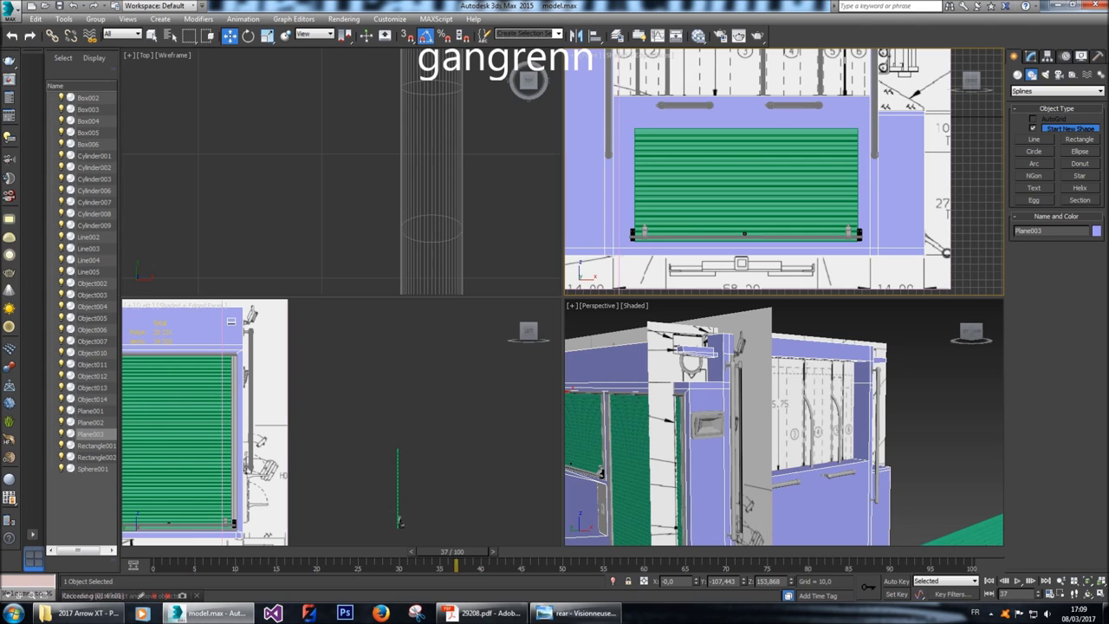
key("alt+x")
left_click(399, 520)
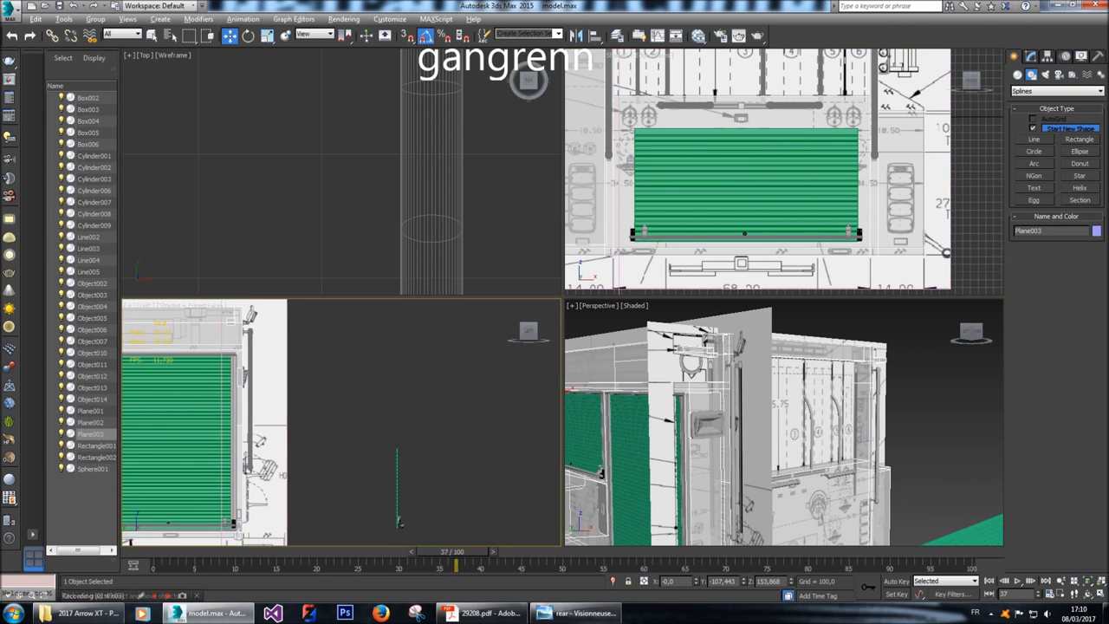
middle_click_drag(398, 520, 398, 499)
left_click_drag(417, 478, 385, 405)
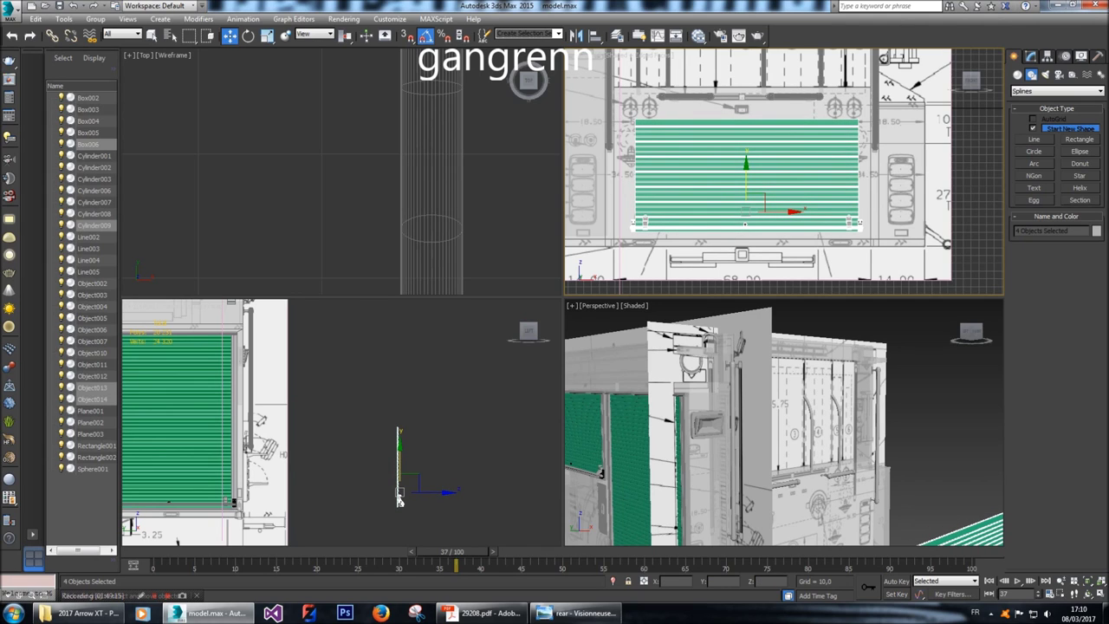
Clear the selection, set the lower-left viewport to Left and select the rear shutter copy.
left_click(400, 501)
key("ctrl+d")
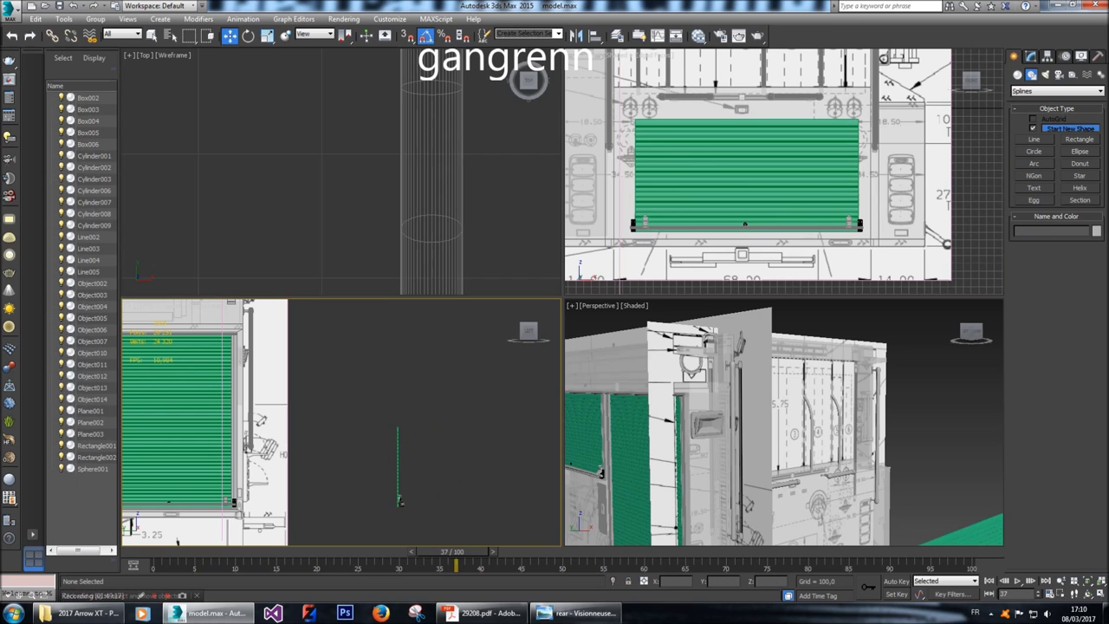
scroll(784, 171, "up", 4)
scroll(784, 171, "down", 5)
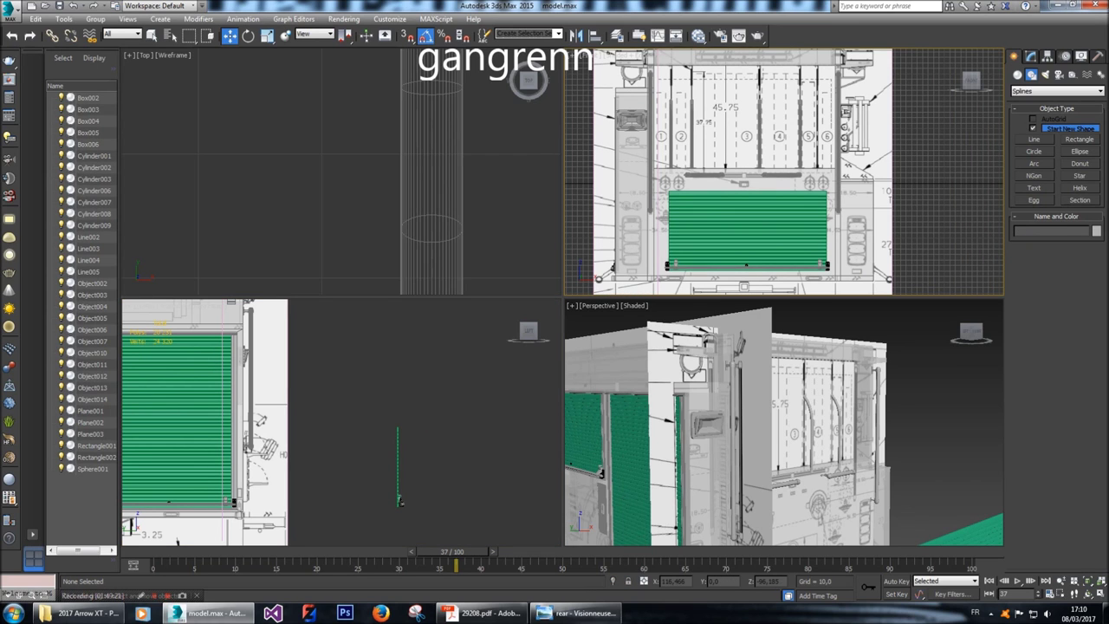
left_click(178, 539)
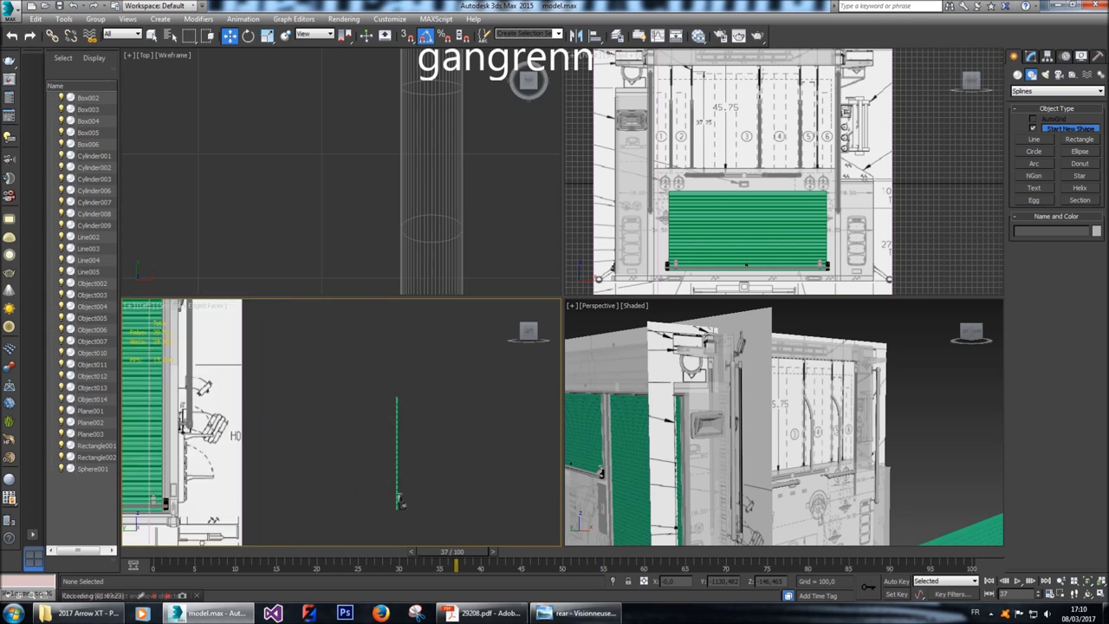
key("l")
left_click(93, 399)
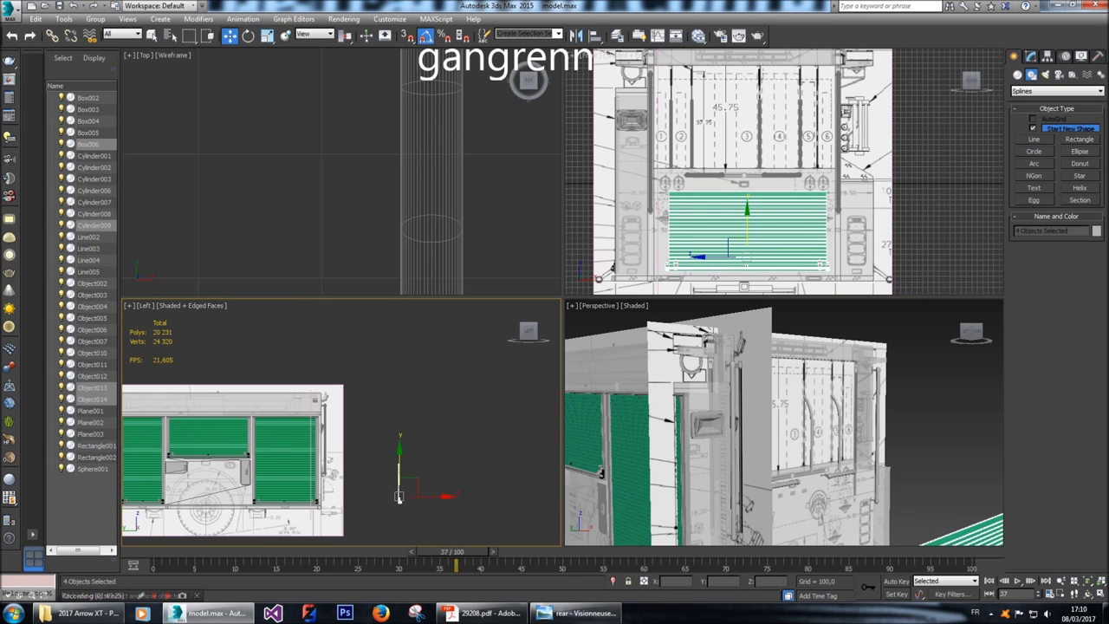
Undo the first copy and clone the five-piece shutter, rod included, to the right.
left_click(90, 434)
left_click_drag(606, 476, 931, 514)
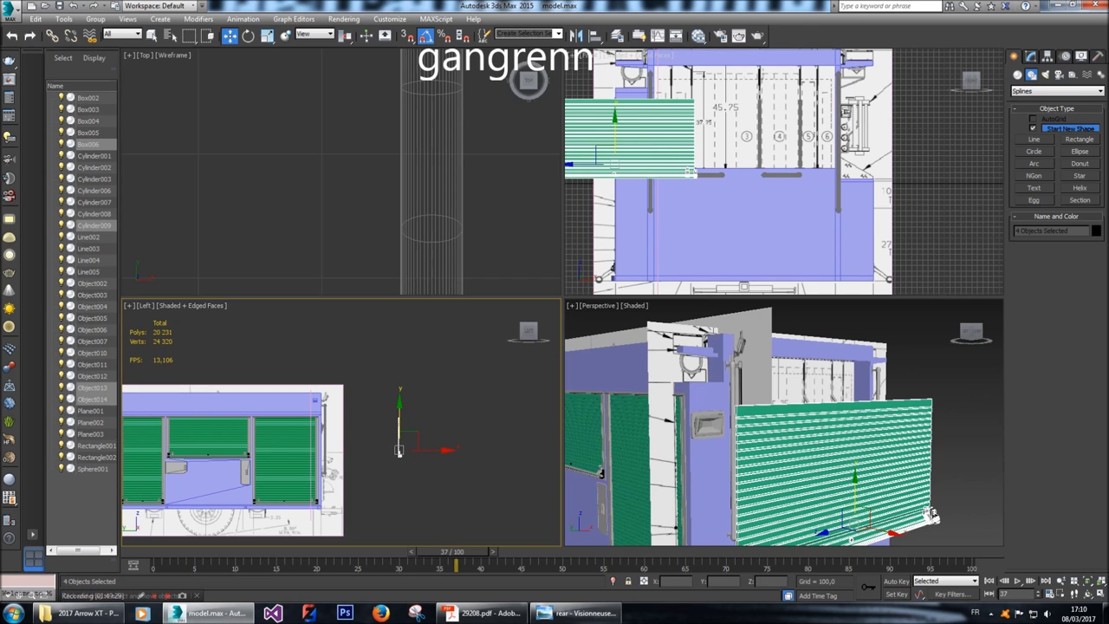
key("ctrl+z")
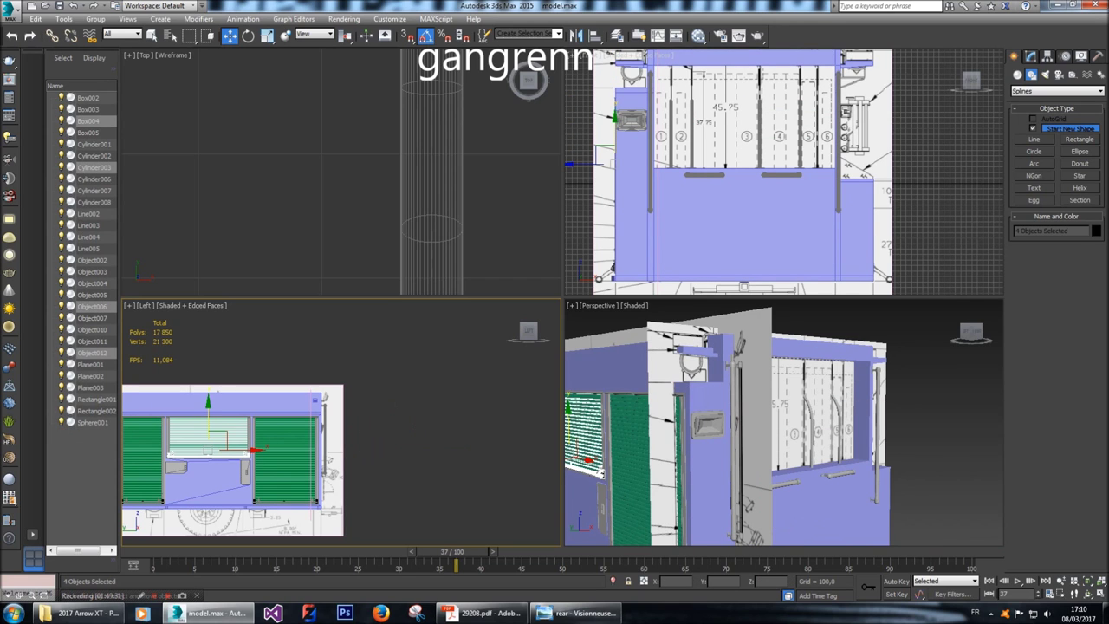
scroll(173, 416, "up", 6)
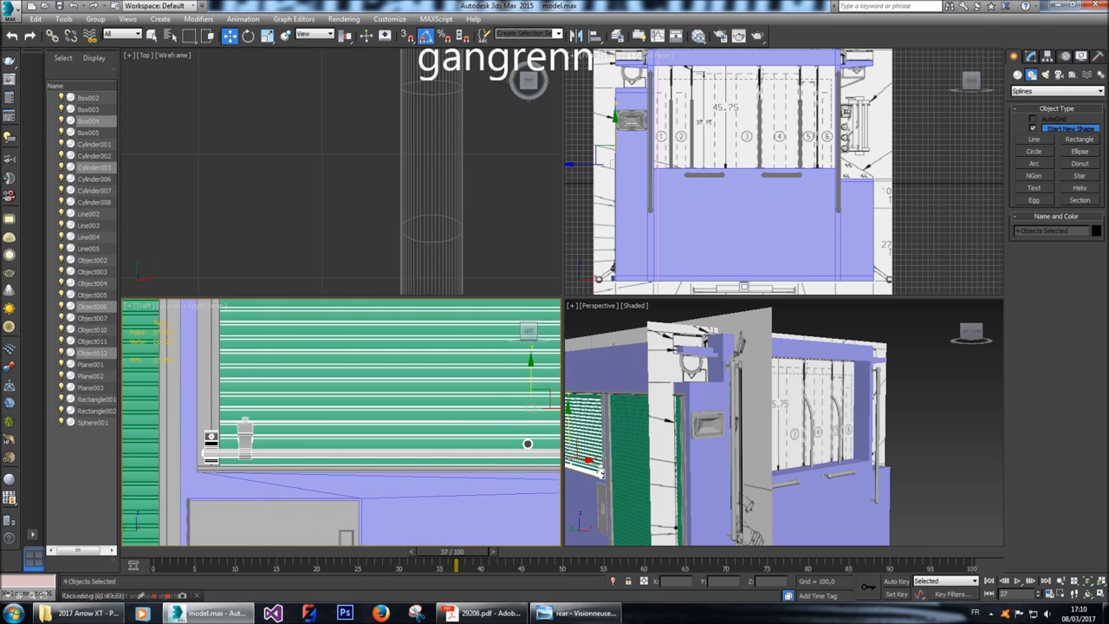
left_click(527, 444, "ctrl")
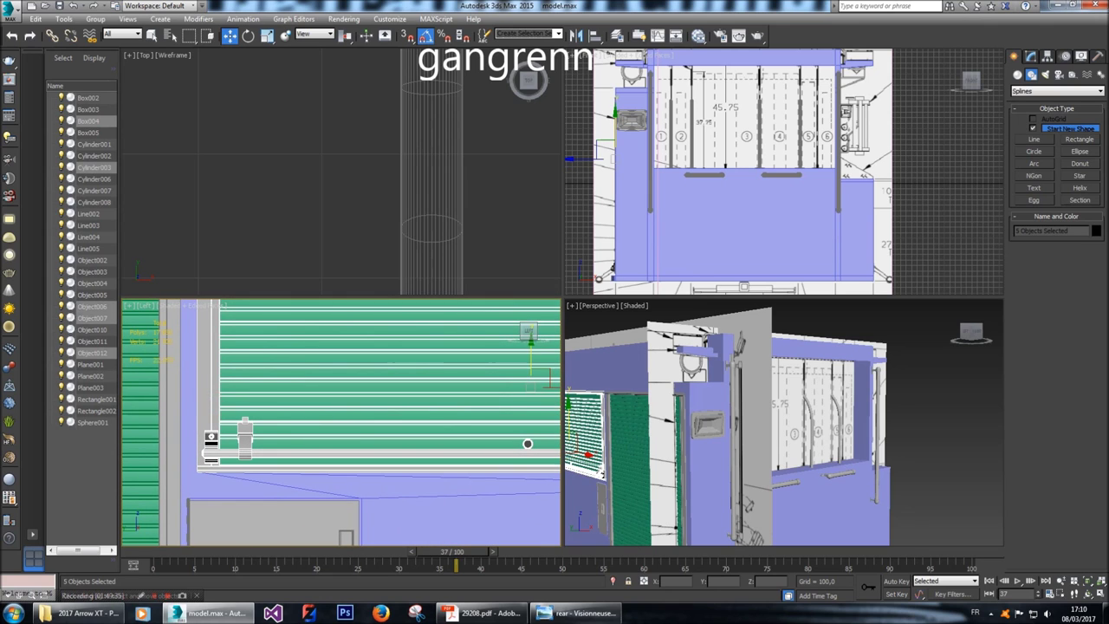
key("z")
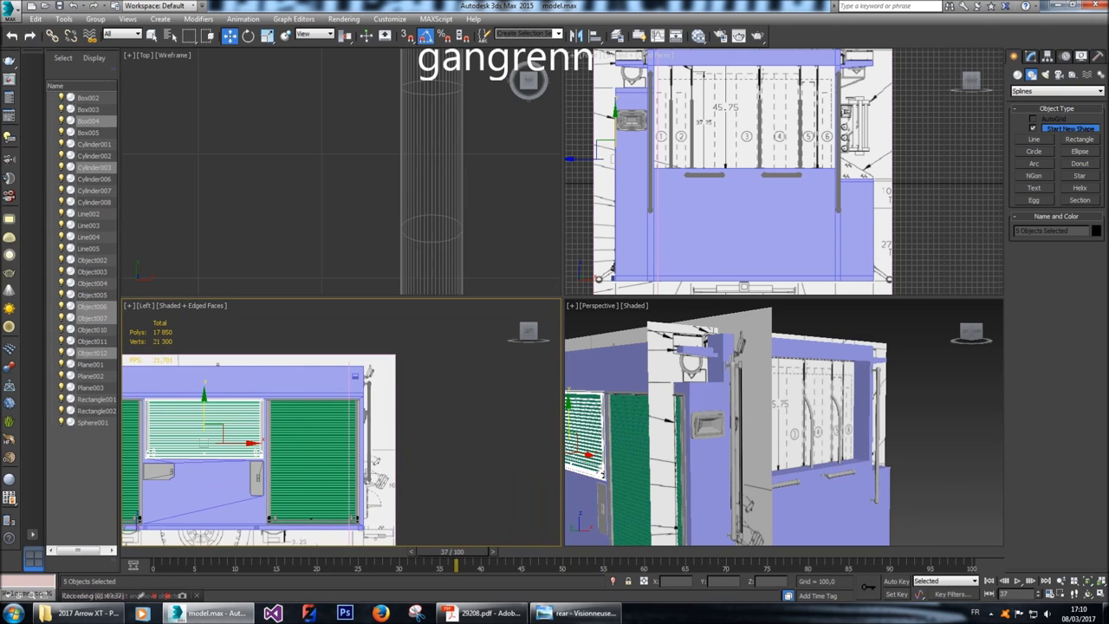
left_click_drag(251, 444, 487, 444, "shift")
left_click(555, 355)
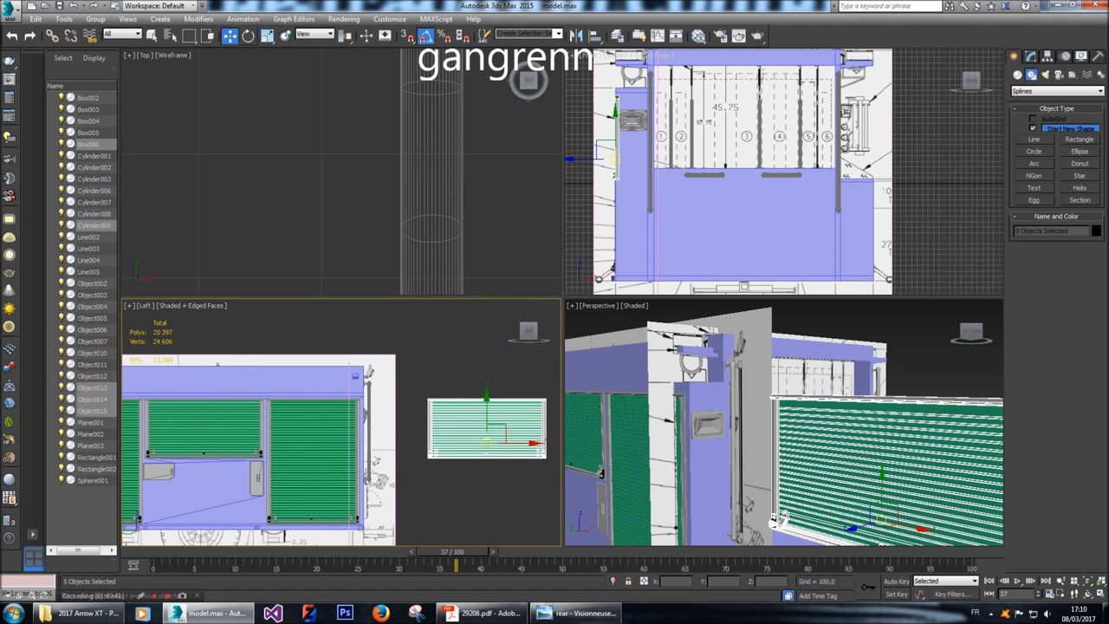
Rotate the new copy to face the rear and slide it into the rear opening, centred.
key("e")
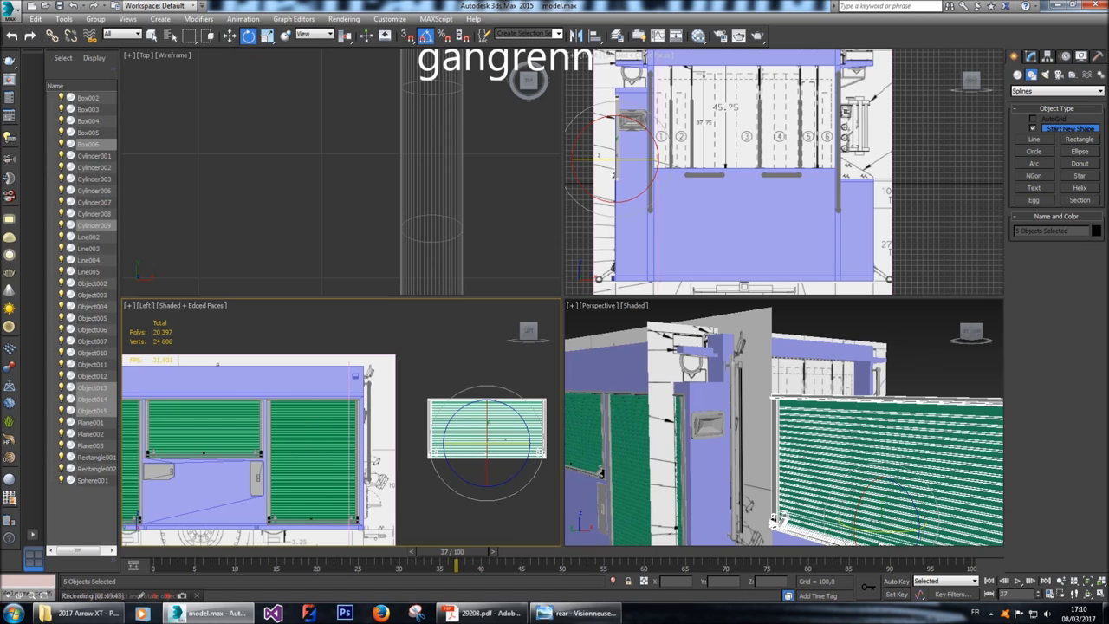
mouse_move(463, 443)
left_mouse_down()
mouse_move(473, 473)
mouse_move(487, 453)
left_mouse_up()
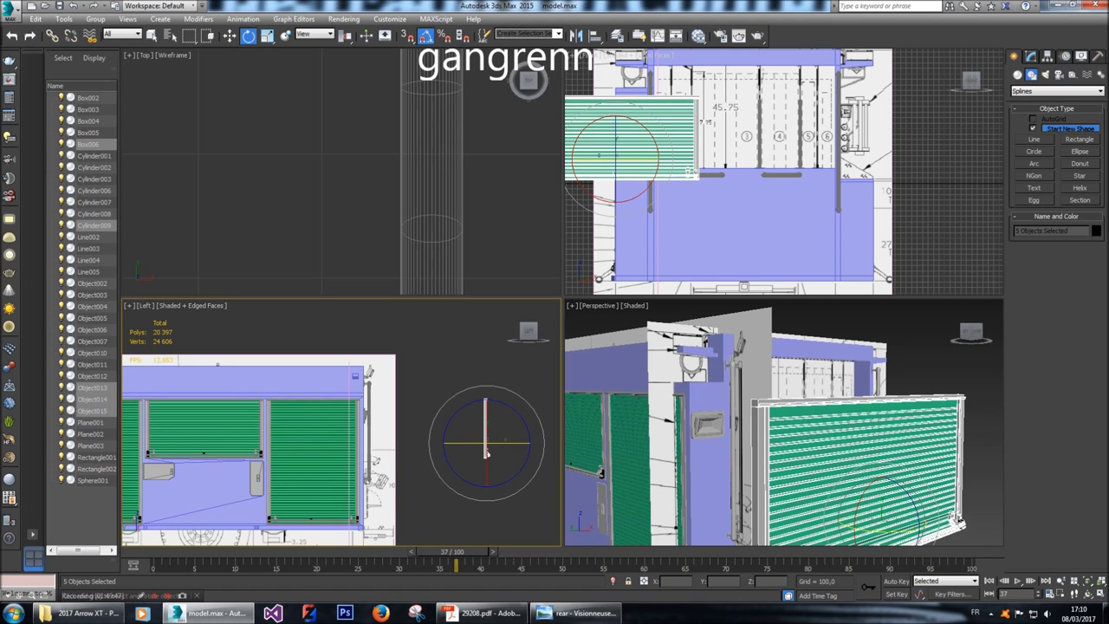
left_click(487, 453)
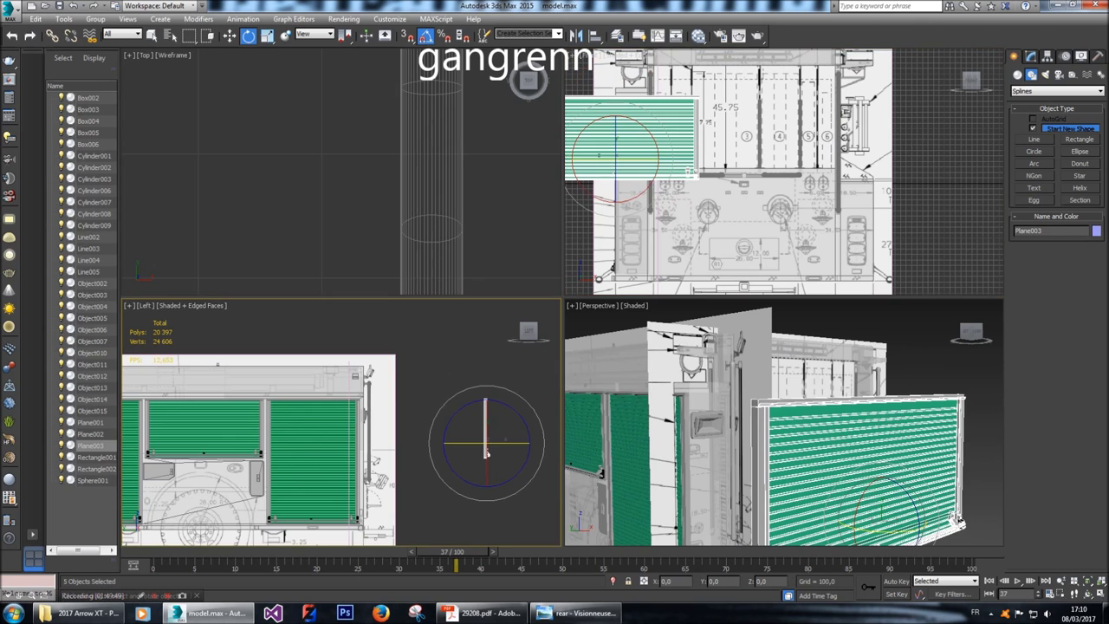
key("ctrl+z")
key("w")
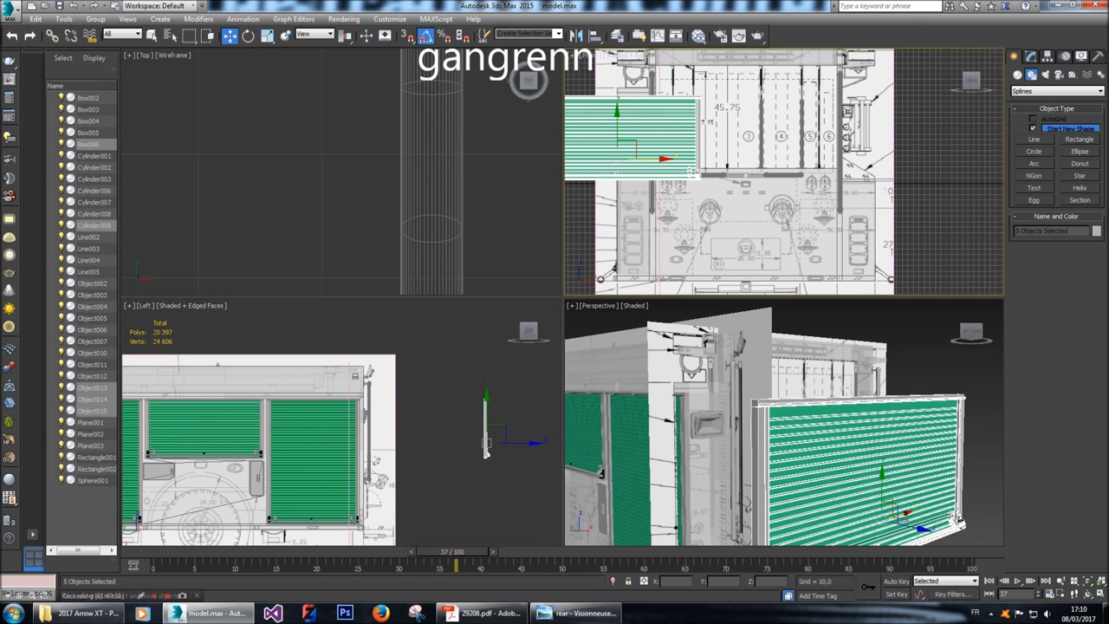
left_click_drag(663, 159, 752, 220)
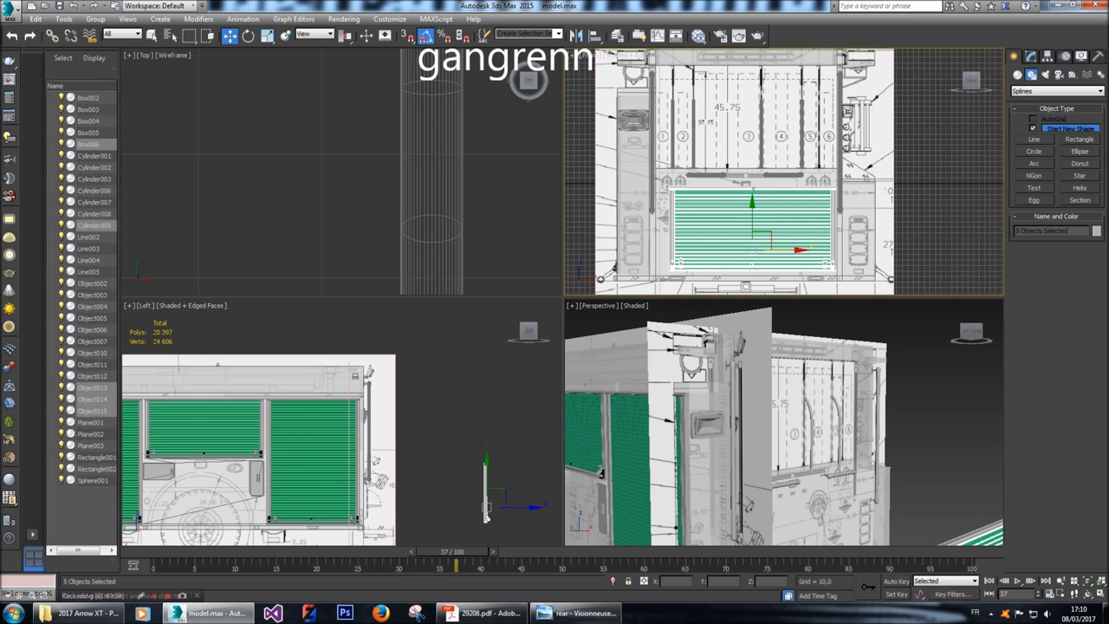
left_click_drag(802, 249, 794, 249)
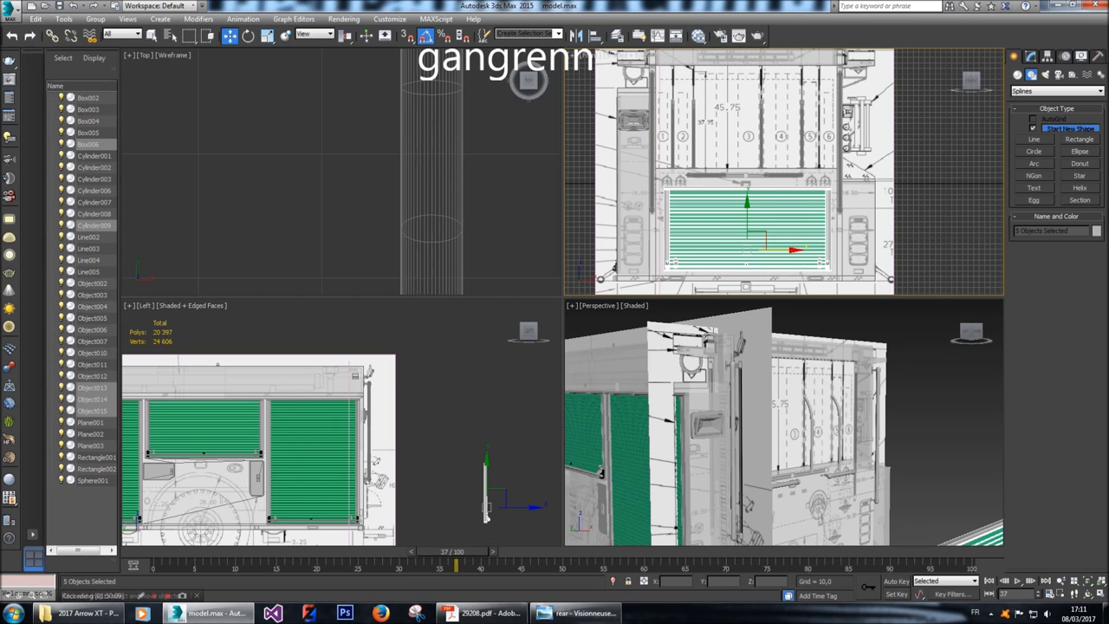
Set the copy's depth against the rear body and view it within the whole rear elevation.
middle_click_drag(485, 485, 447, 442)
left_click_drag(449, 470, 374, 469)
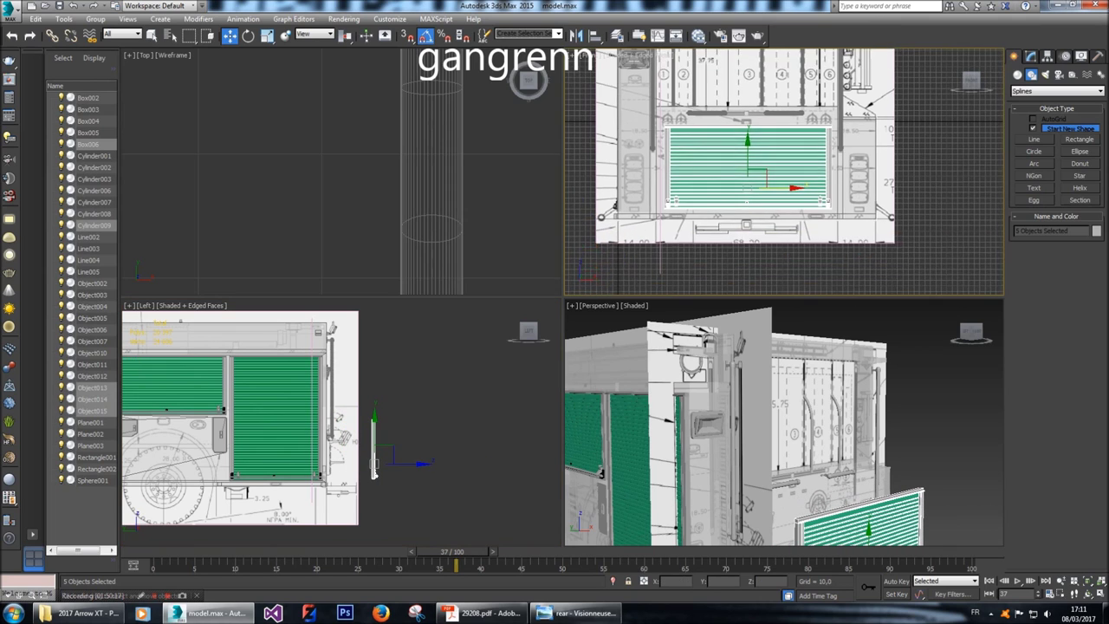
key("z")
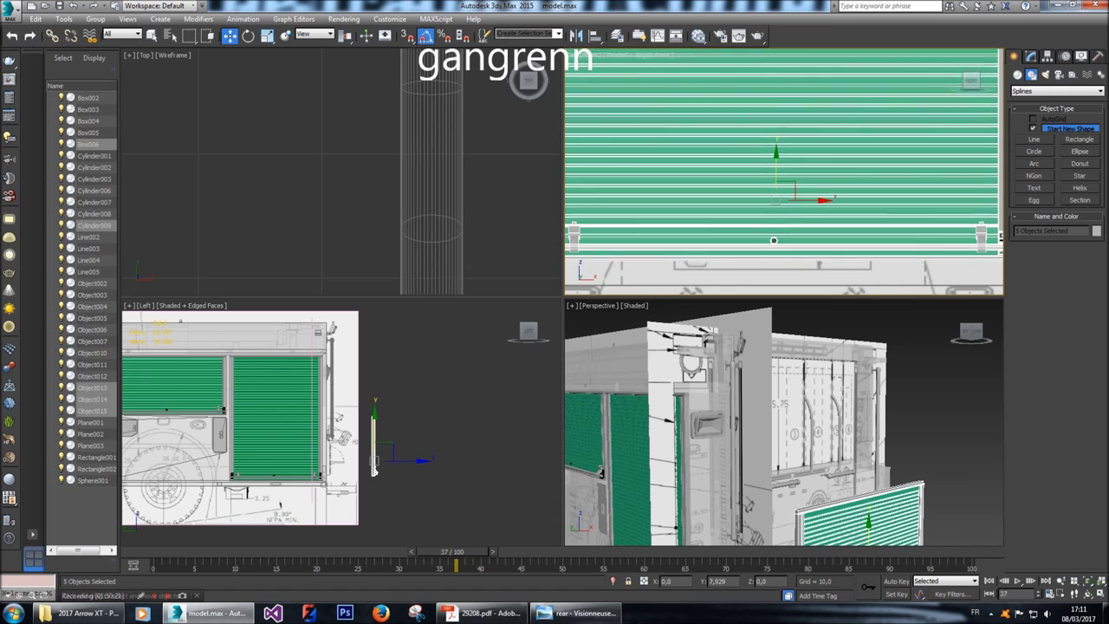
key("shift+z")
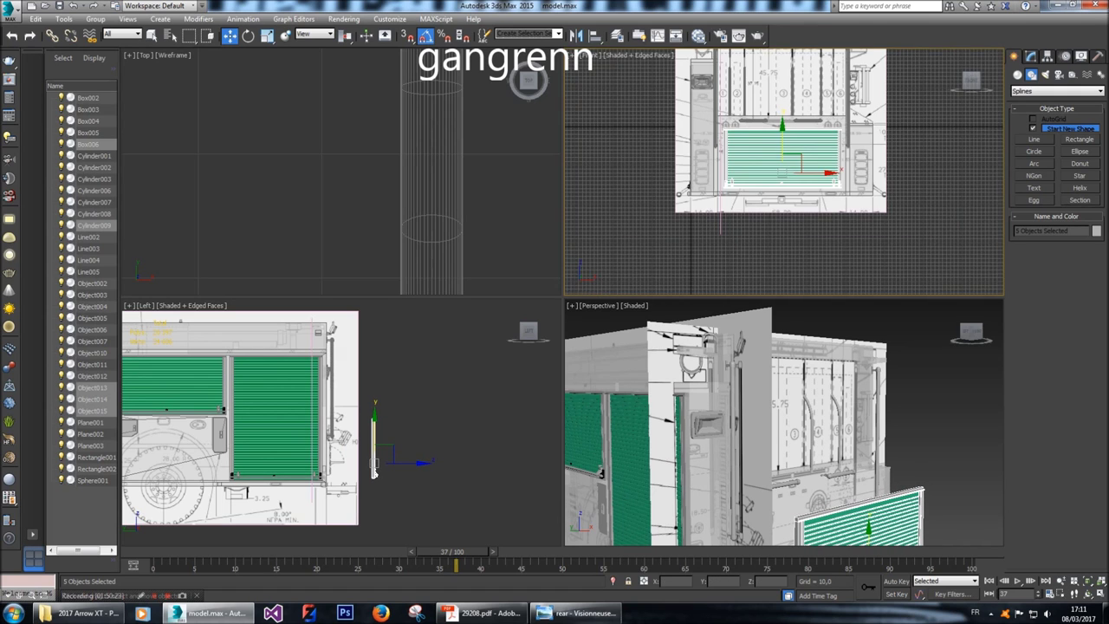
left_click(735, 151)
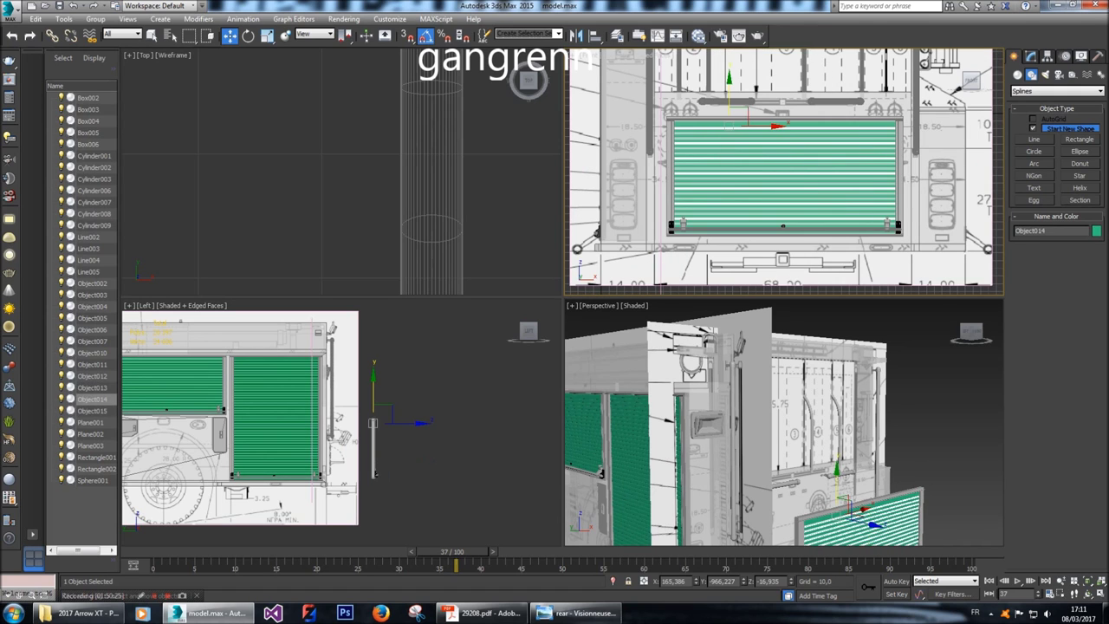
Select the top rows of Object014's slat polygons and move them down slightly.
left_click(1031, 55)
key("4")
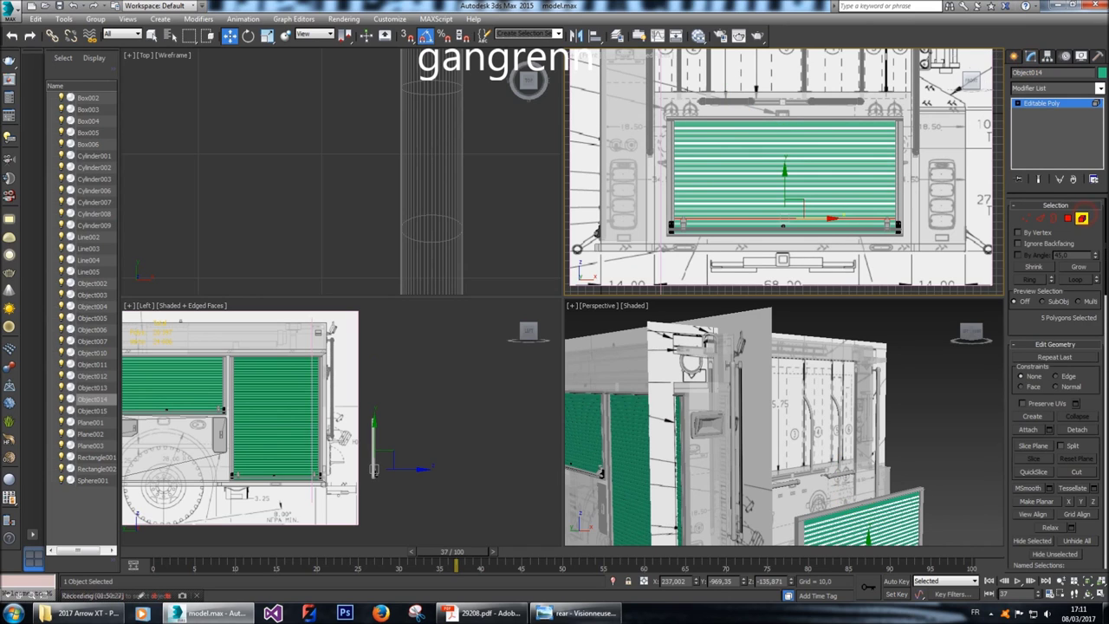
scroll(351, 357, "up", 6)
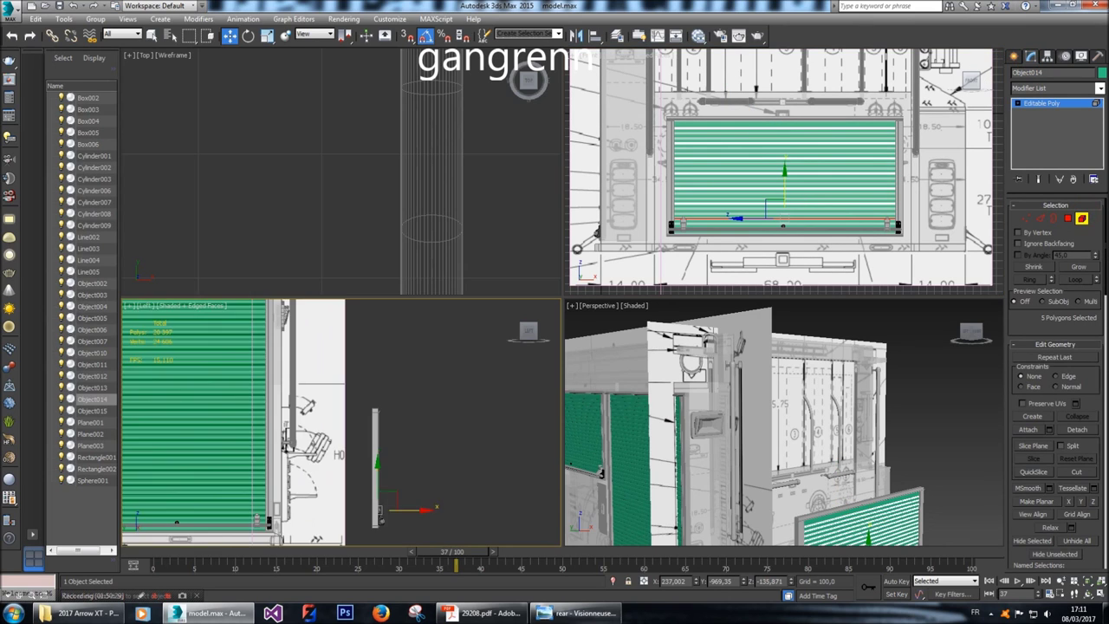
left_click_drag(422, 447, 422, 446)
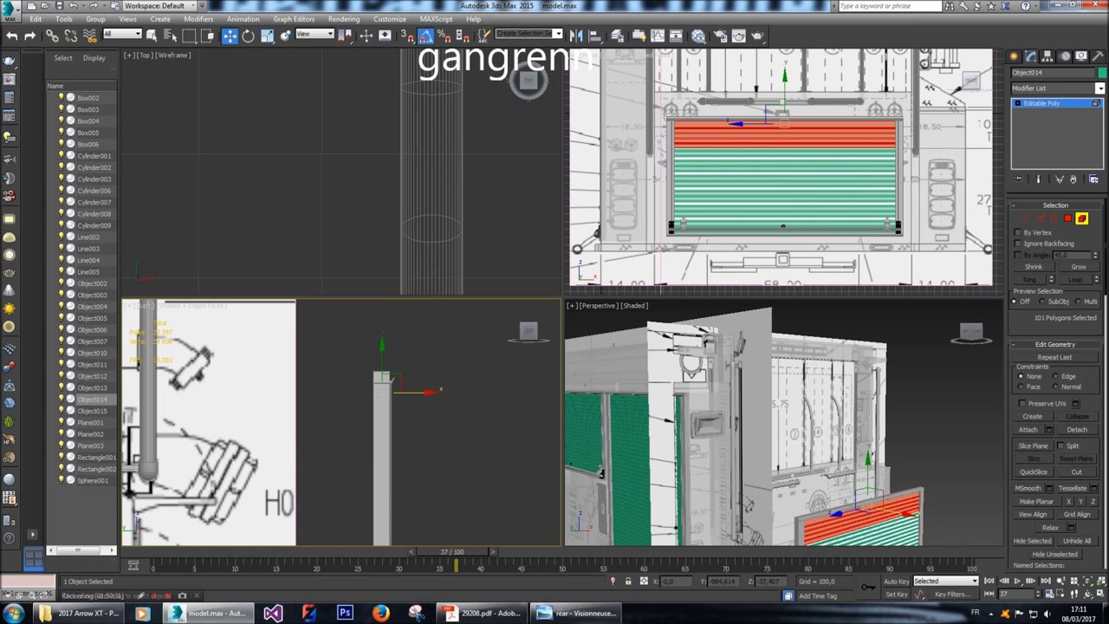
left_click_drag(387, 381, 386, 397)
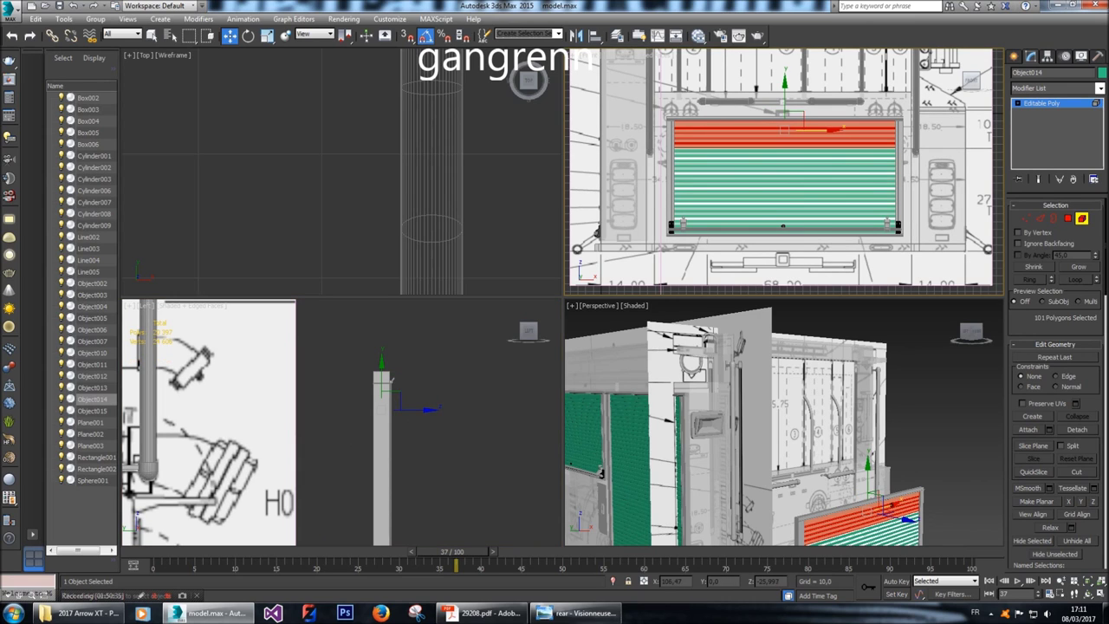
Zoom in to check the lowered slats, then undo back to a smaller top-row selection.
key("z")
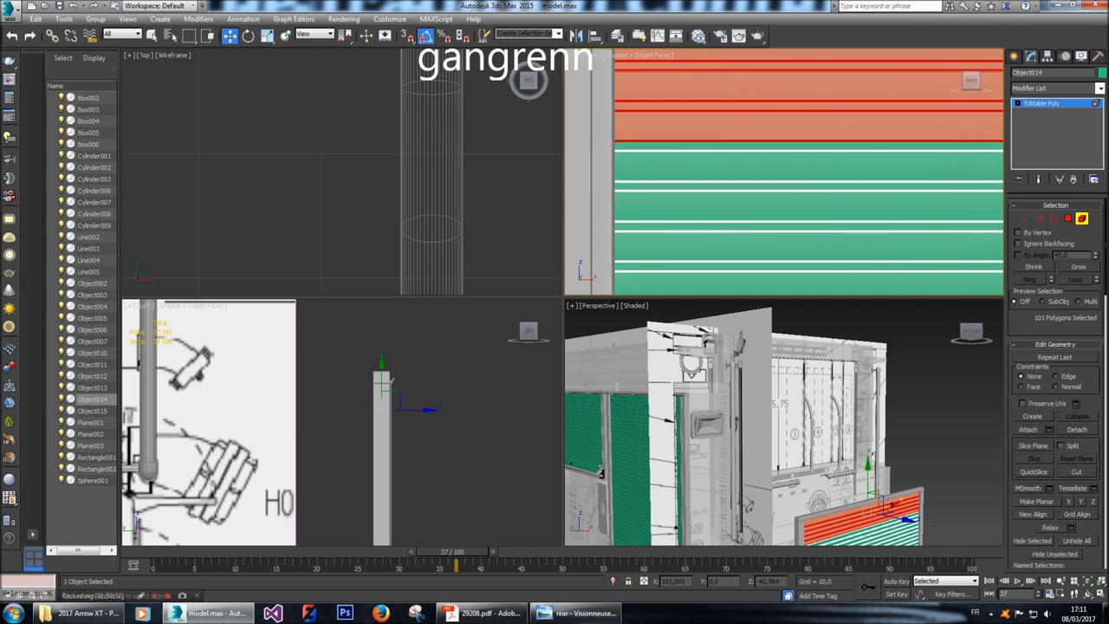
key("ctrl+d")
key("z")
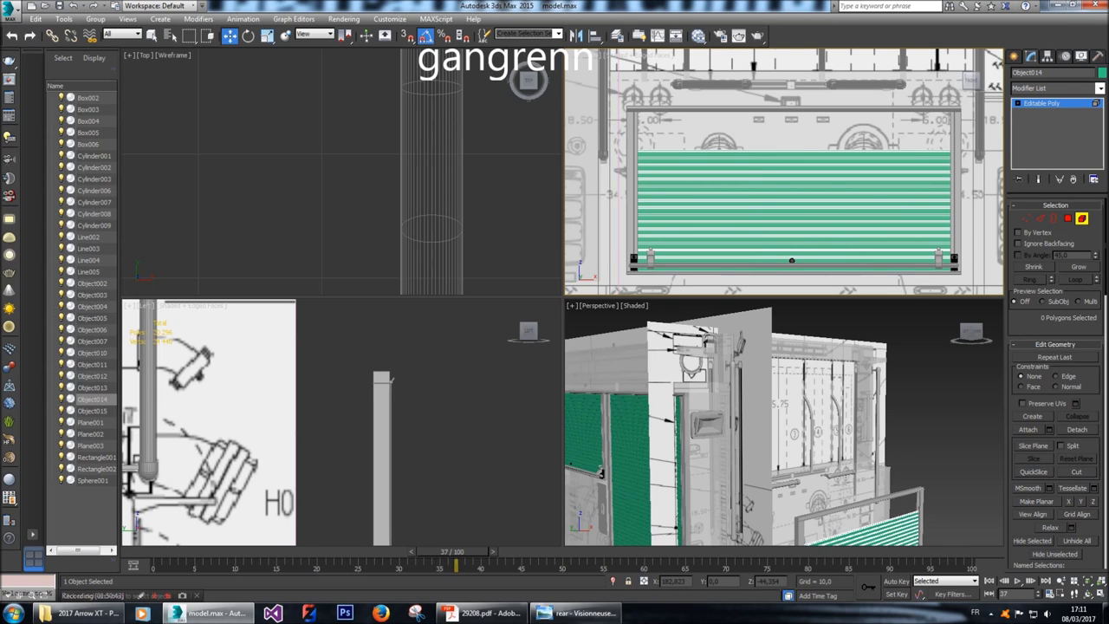
key("ctrl+z")
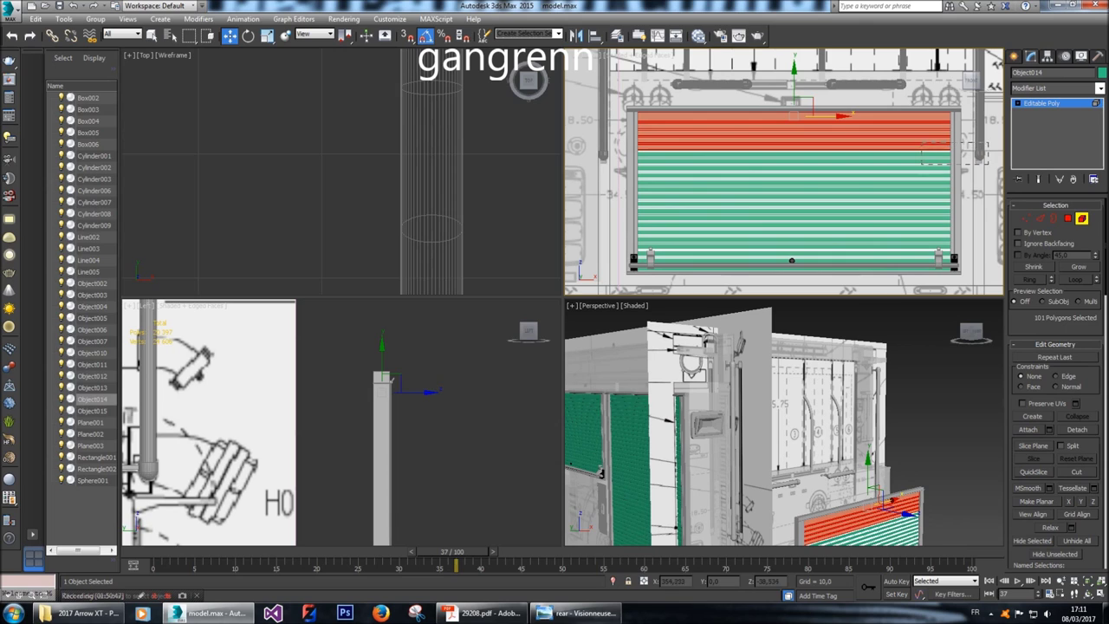
key("ctrl+z")
key("ctrl+z")
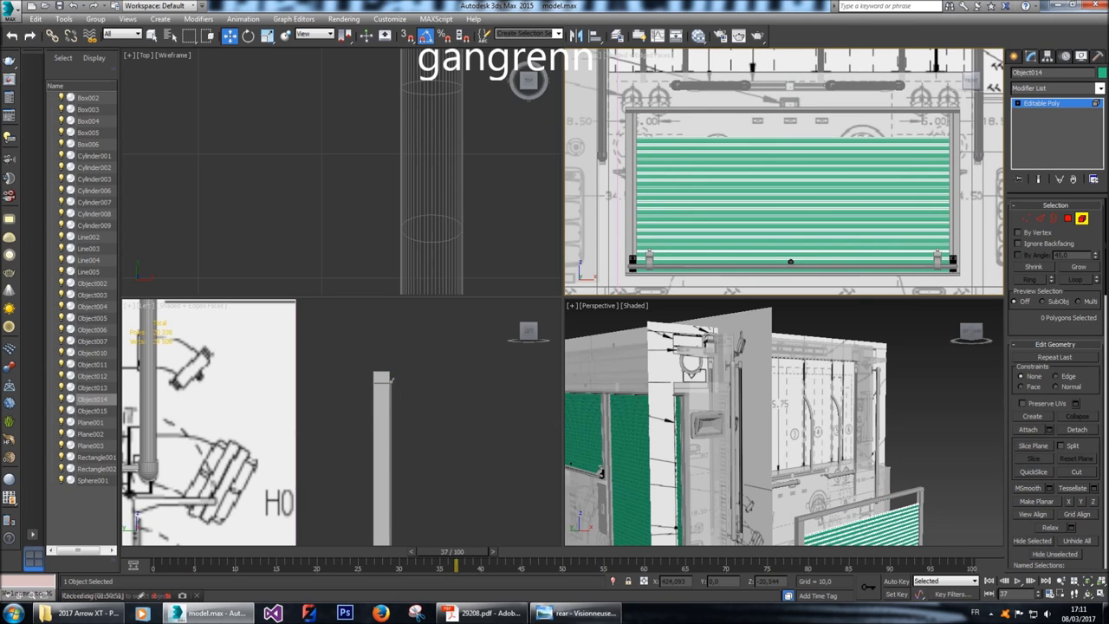
left_click(1014, 56)
key("1")
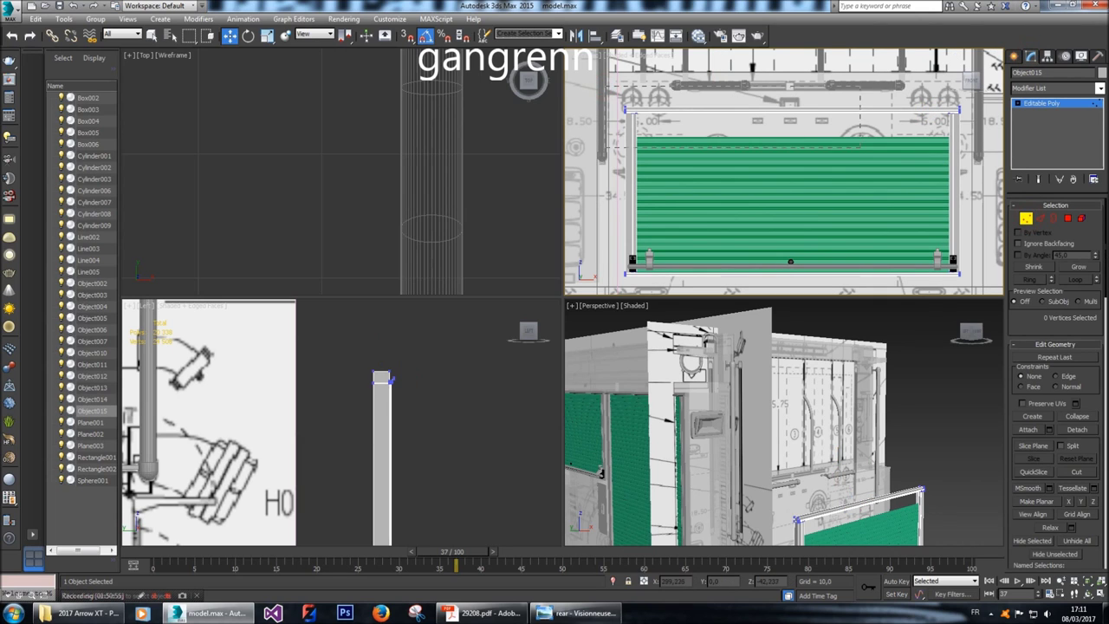
Lower the top edge of the shutter frame Object015 by moving its top vertices down.
left_click_drag(371, 368, 397, 388)
scroll(399, 382, "down", 5)
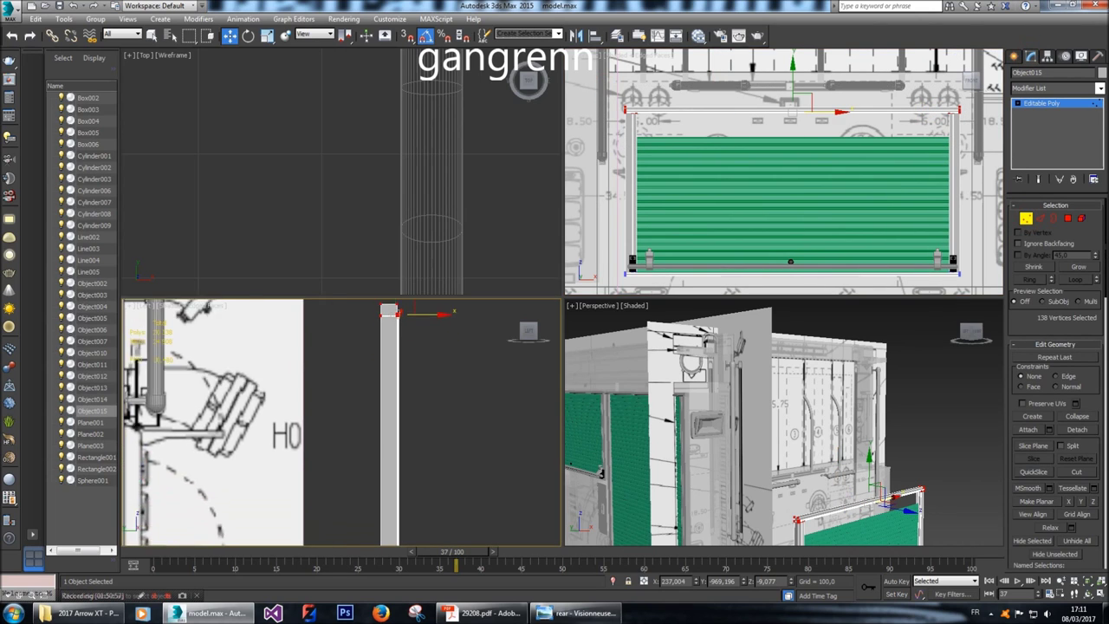
left_click_drag(392, 351, 393, 375)
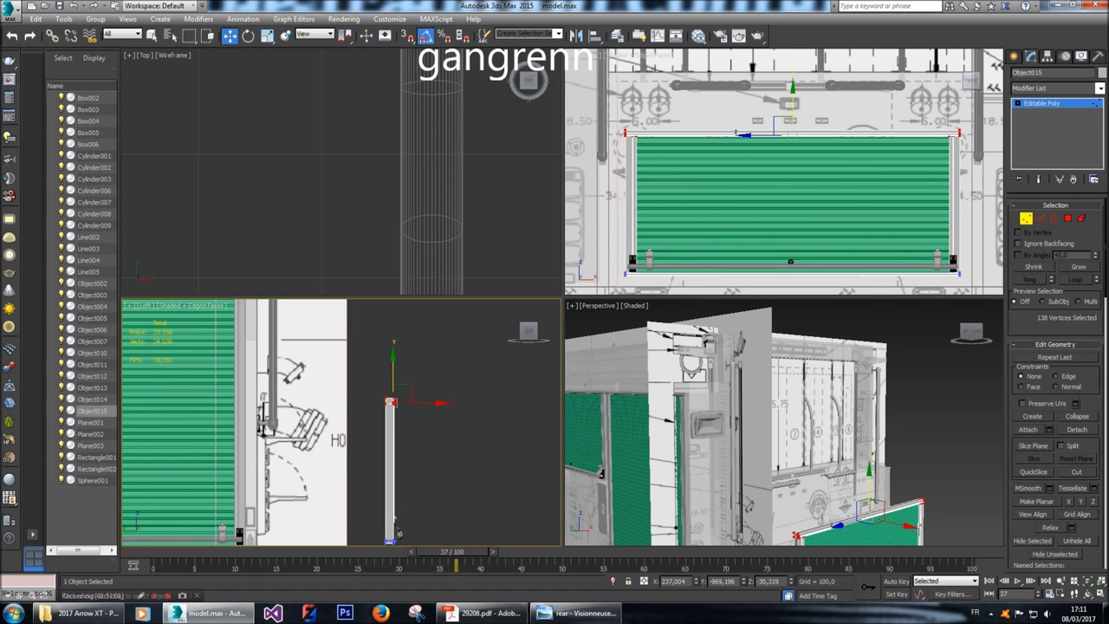
scroll(396, 532, "up", 8)
scroll(386, 312, "up", 3)
middle_click_drag(347, 416, 361, 392)
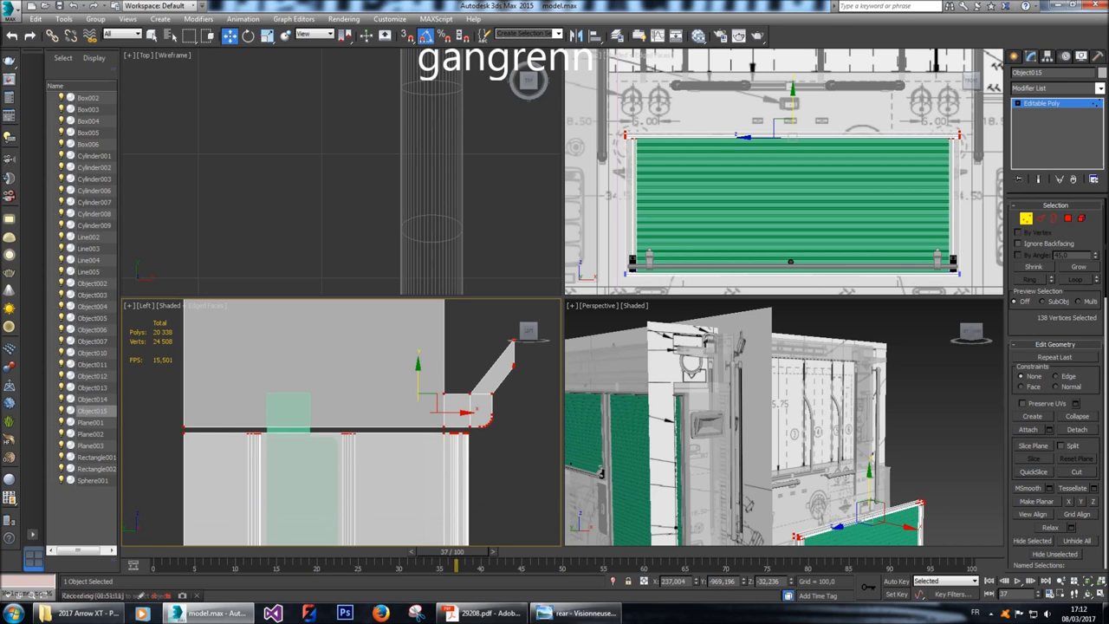
Switch to the slat object Object014 and try vertex and edge-loop selections on its bars.
key("ctrl+z")
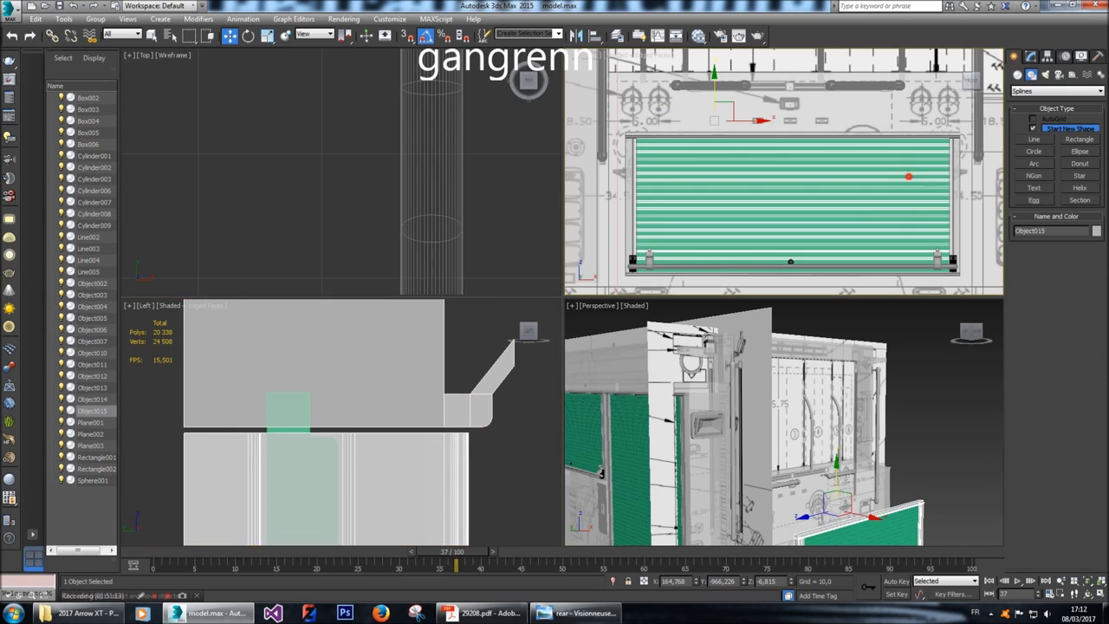
key("1")
left_click_drag(226, 381, 323, 399)
key("ctrl+d")
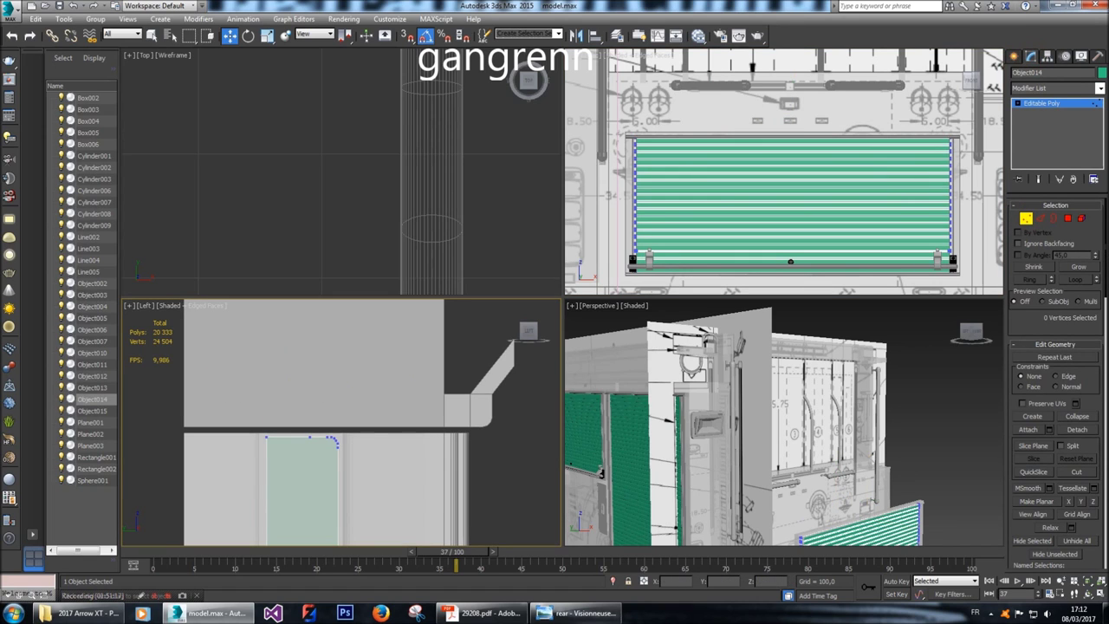
key("2")
scroll(250, 227, "down", 5)
scroll(250, 227, "up", 8)
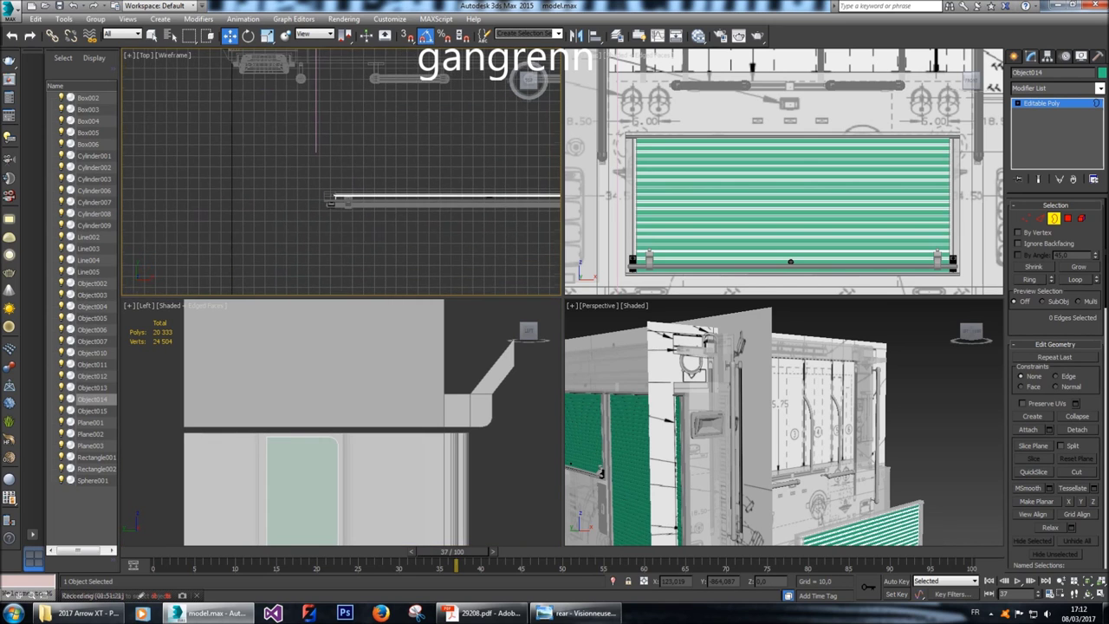
double_click(306, 207)
scroll(1034, 323, "down", 15)
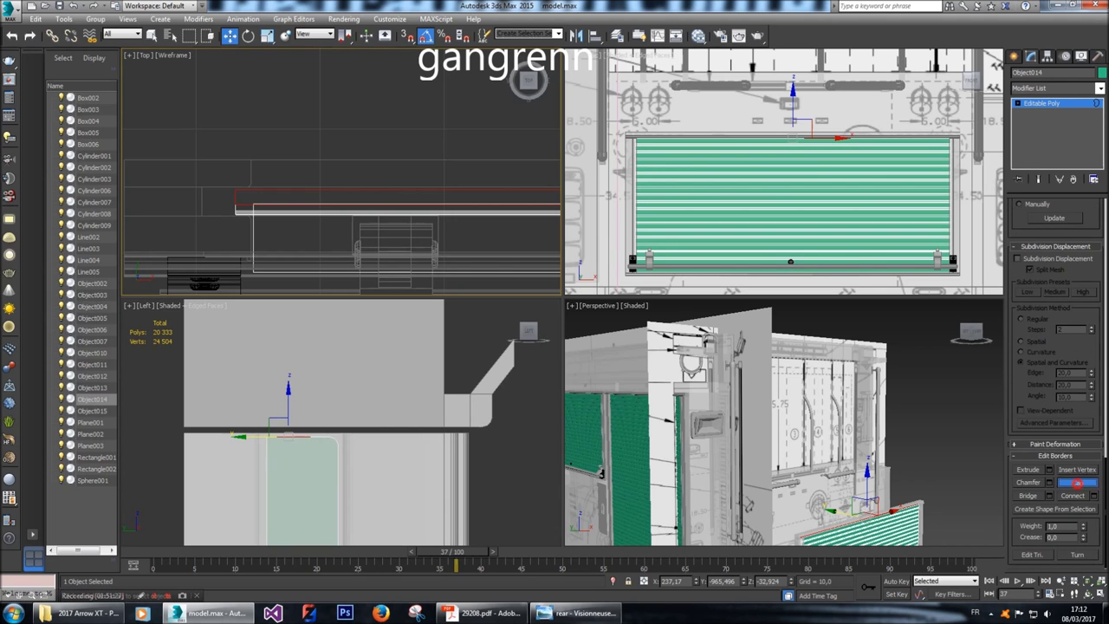
scroll(1055, 373, "up", 10)
scroll(1056, 373, "up", 5)
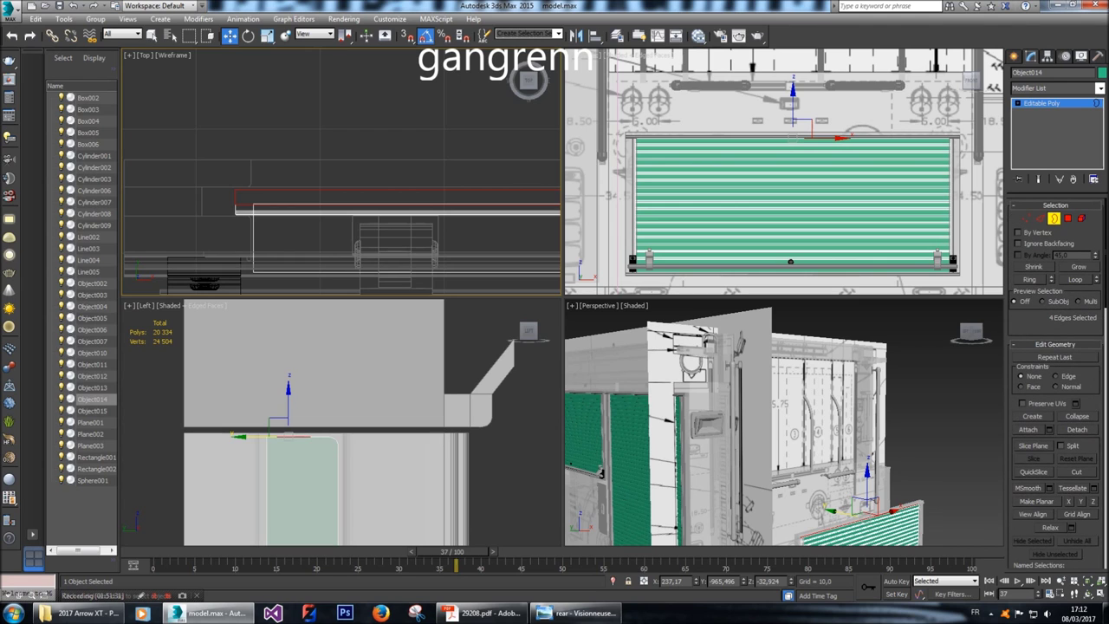
key("1")
scroll(744, 175, "down", 3)
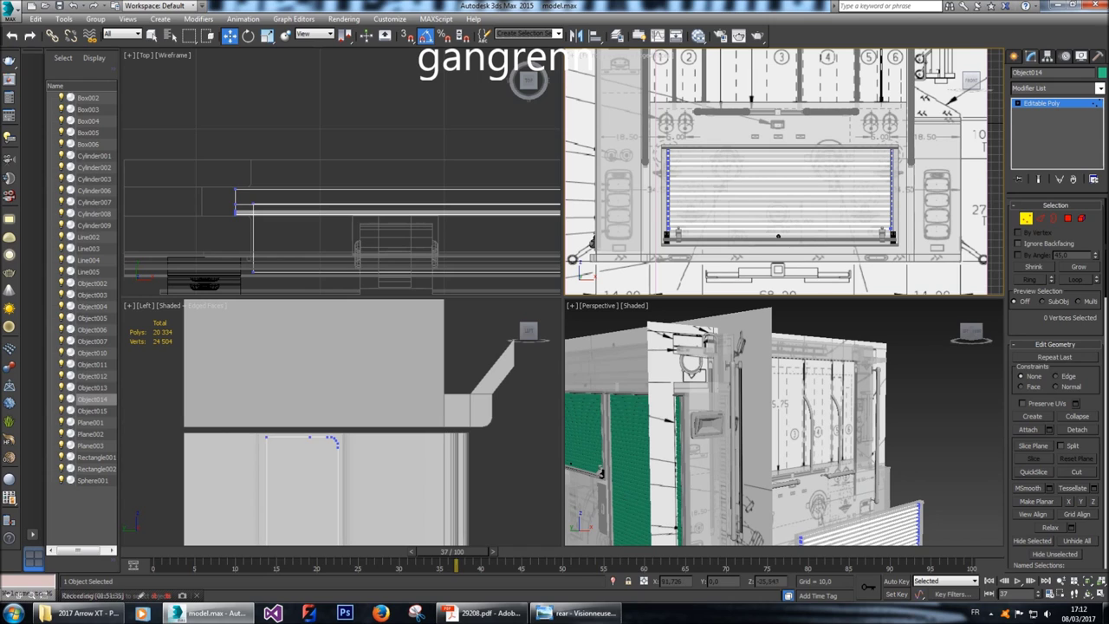
Pull the slats' left and right vertex columns inward so they sit inside the frame.
left_click_drag(645, 130, 689, 247)
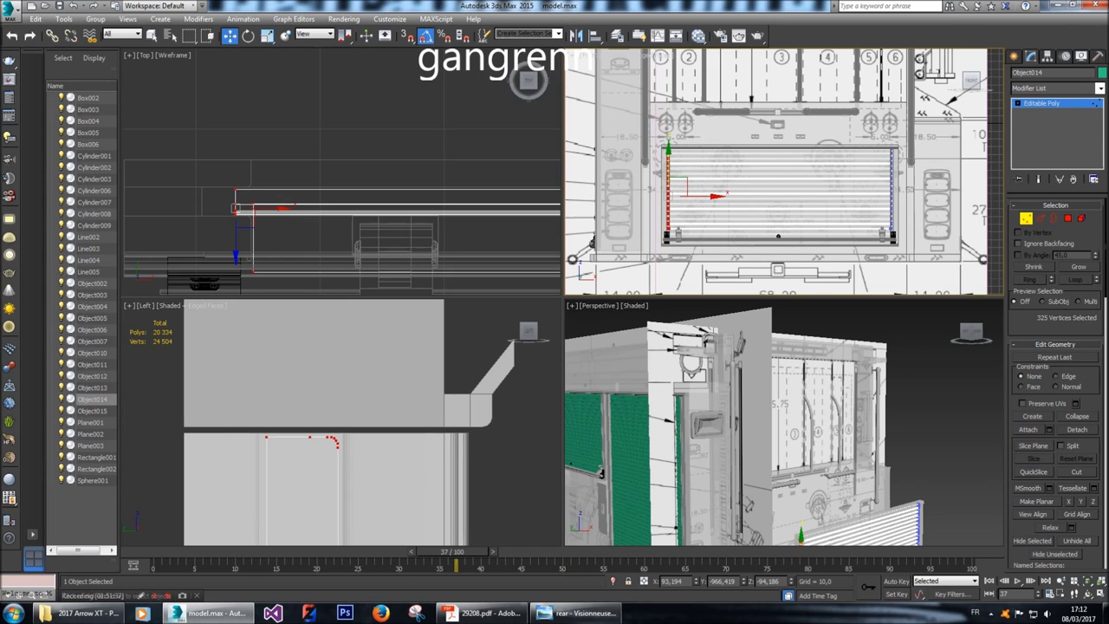
left_click_drag(693, 196, 732, 196)
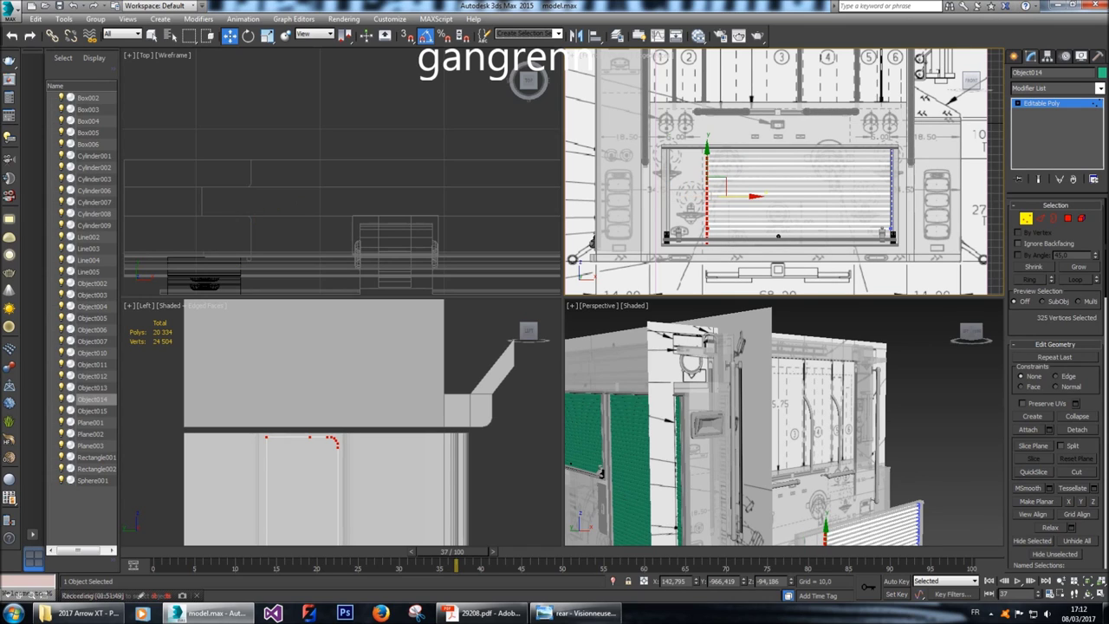
left_click_drag(920, 271, 877, 139)
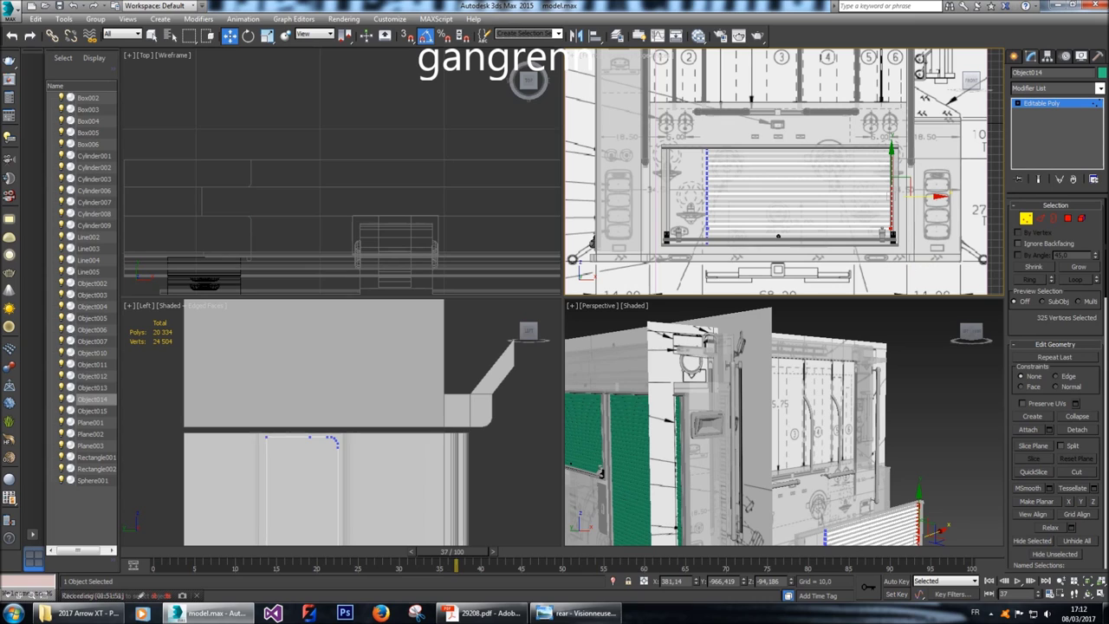
left_click_drag(938, 198, 889, 198)
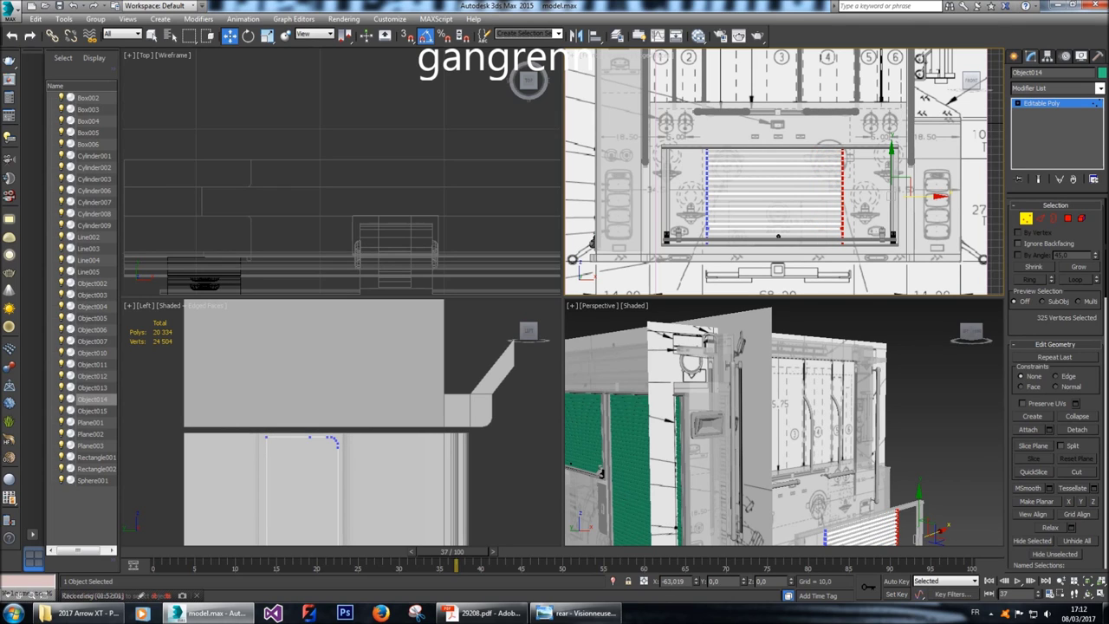
left_click_drag(889, 198, 891, 197)
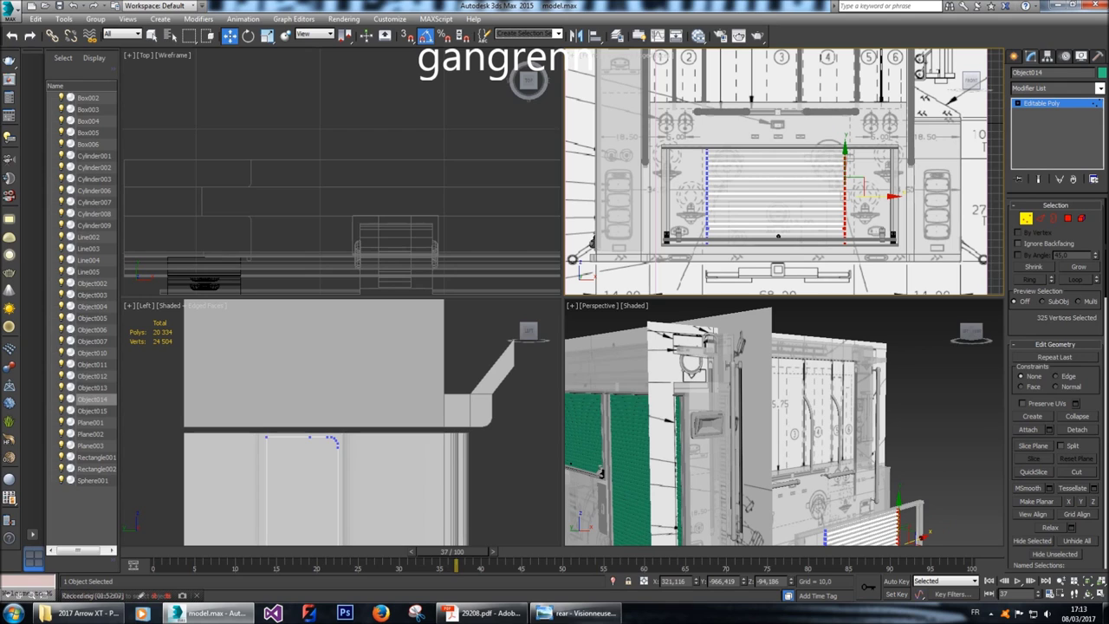
left_click(1015, 56)
left_click(1032, 74)
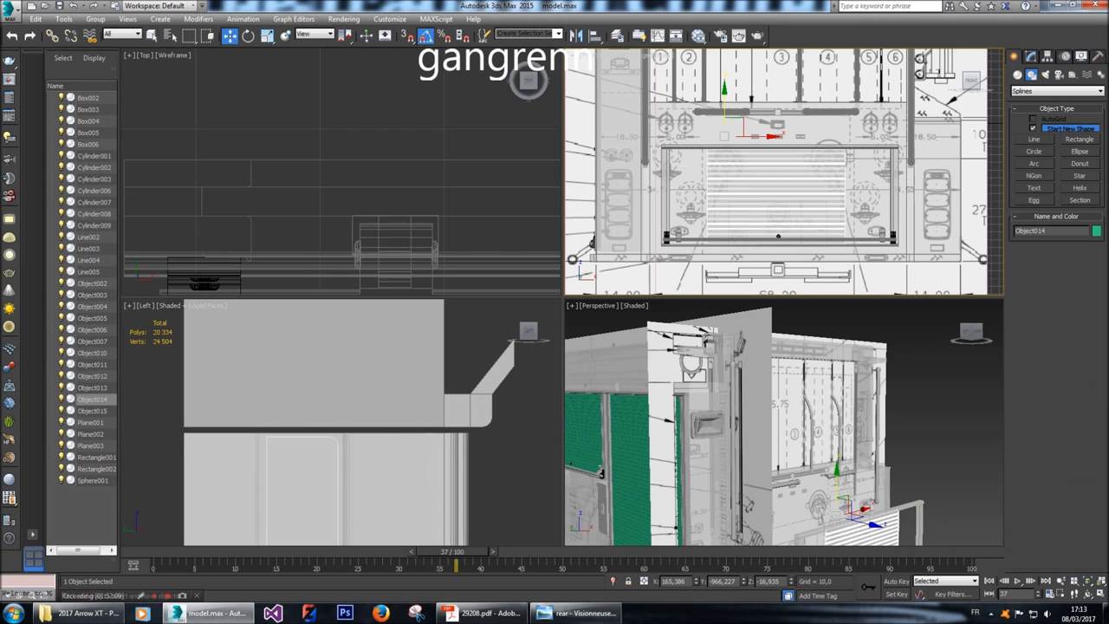
Move Object015's right-side vertices inward to the left in two passes.
left_click(893, 172)
left_click(1031, 55)
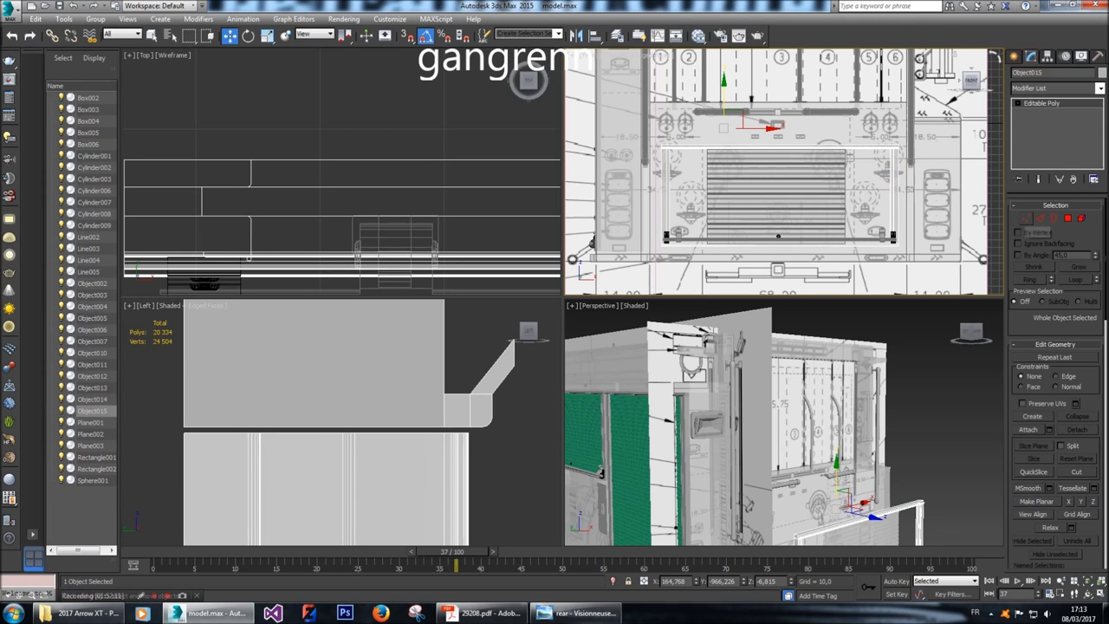
key("1")
left_click_drag(928, 260, 875, 143)
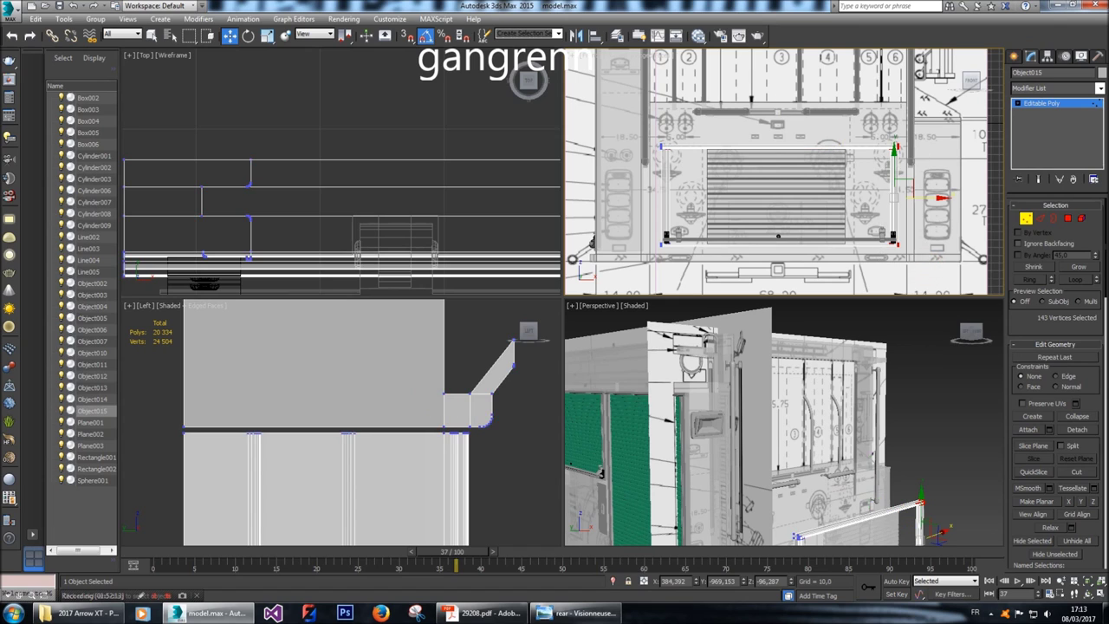
left_click_drag(921, 197, 879, 198)
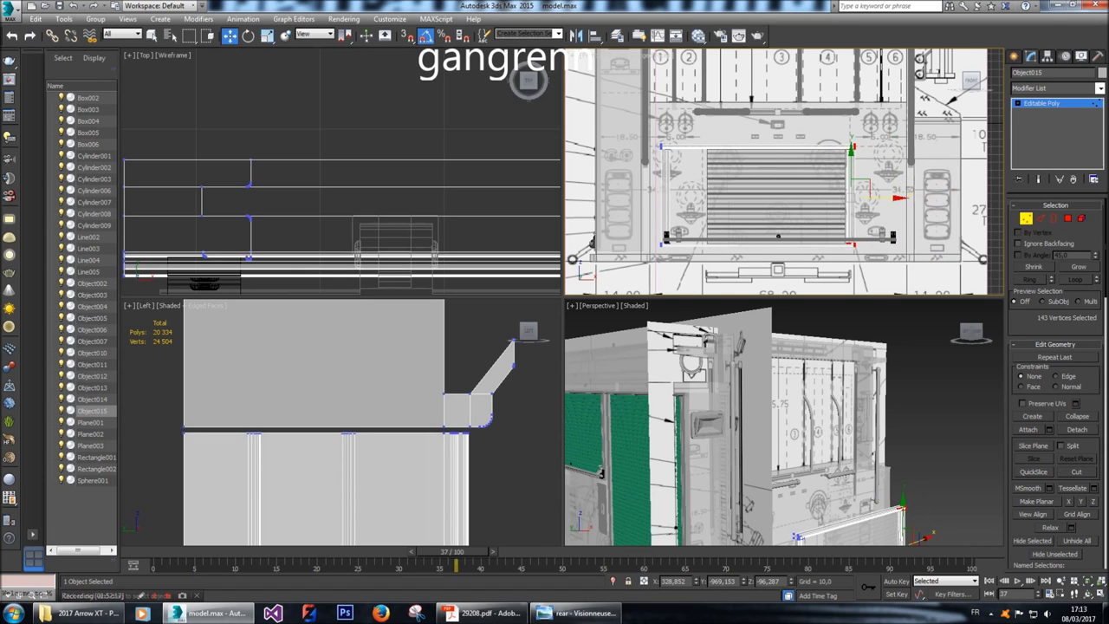
scroll(343, 171, "down", 5)
scroll(343, 182, "up", 6)
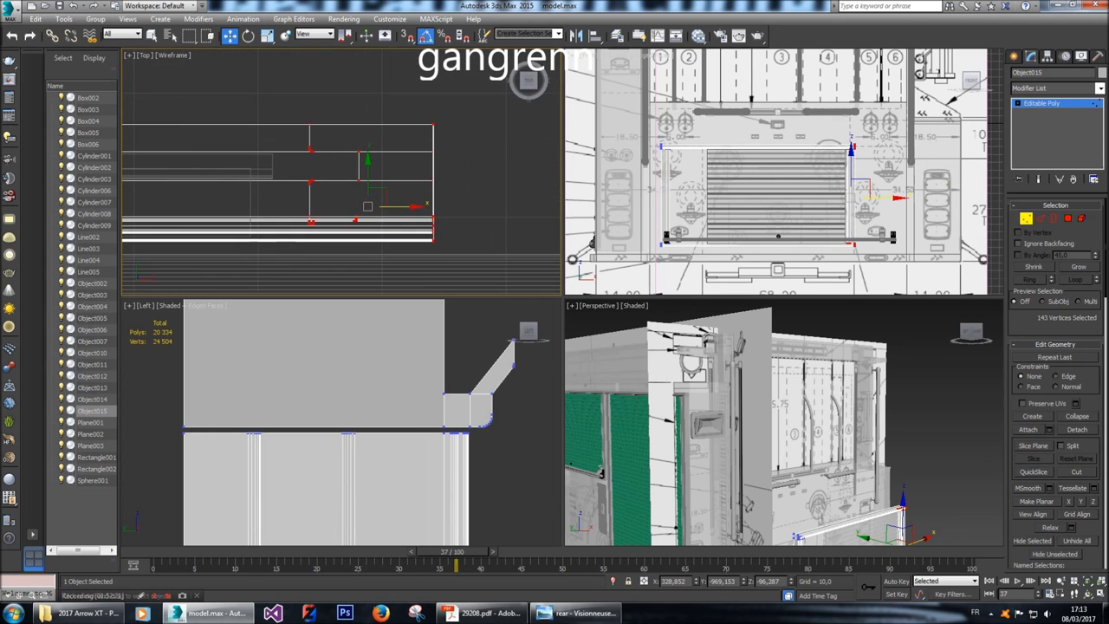
left_click(403, 210)
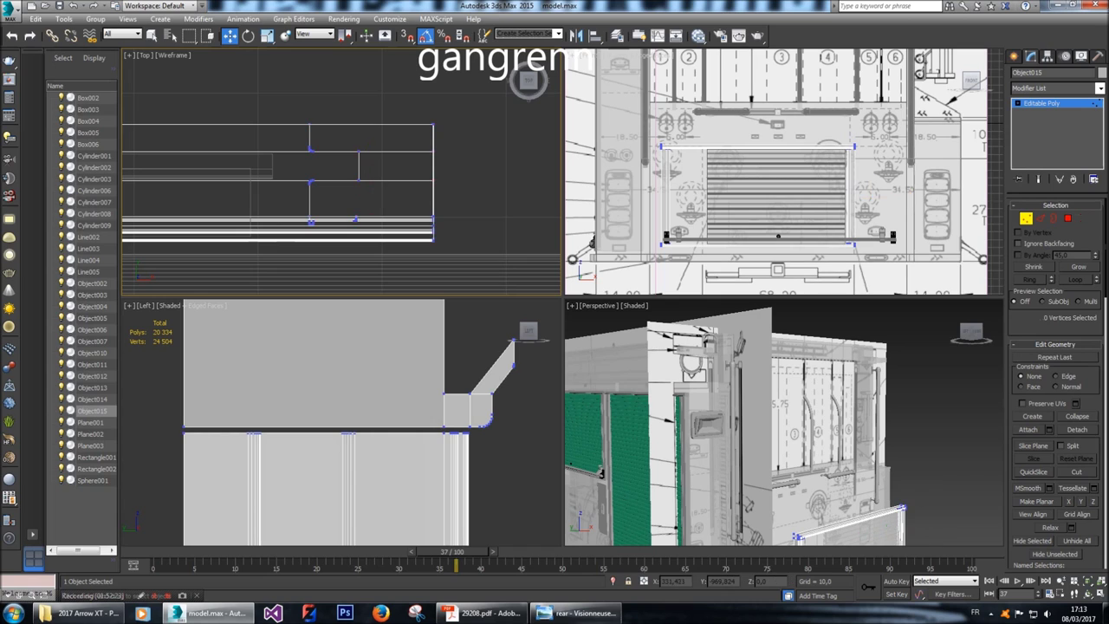
left_click_drag(469, 250, 469, 251)
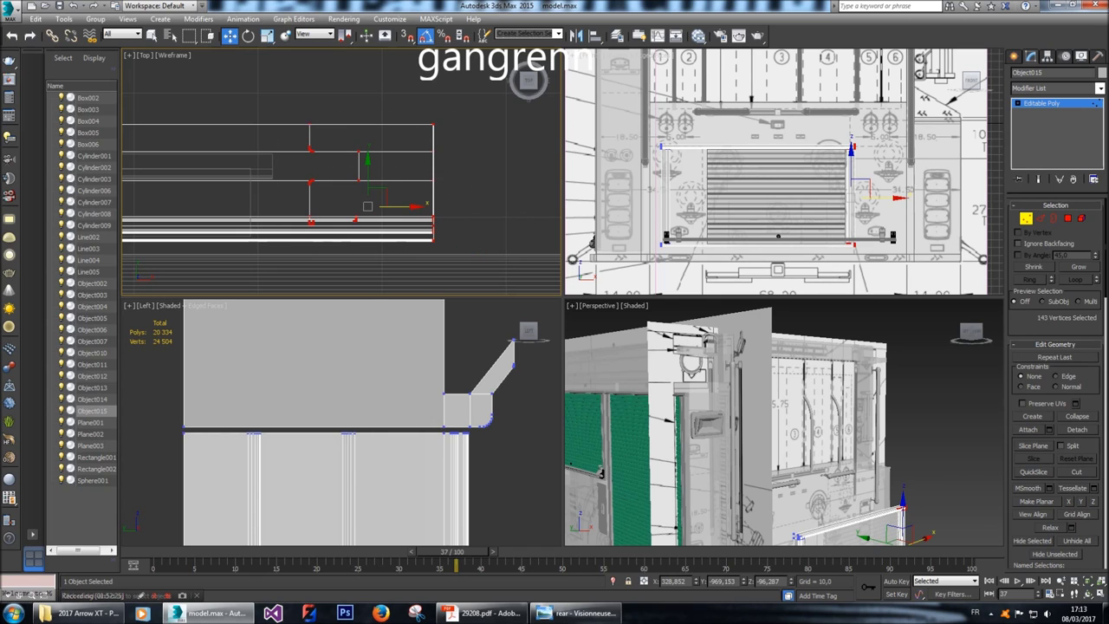
left_click_drag(414, 206, 330, 207)
Shift Object015's 143 end vertices to the right along X to meet the shutter opening.
scroll(492, 172, "down", 6)
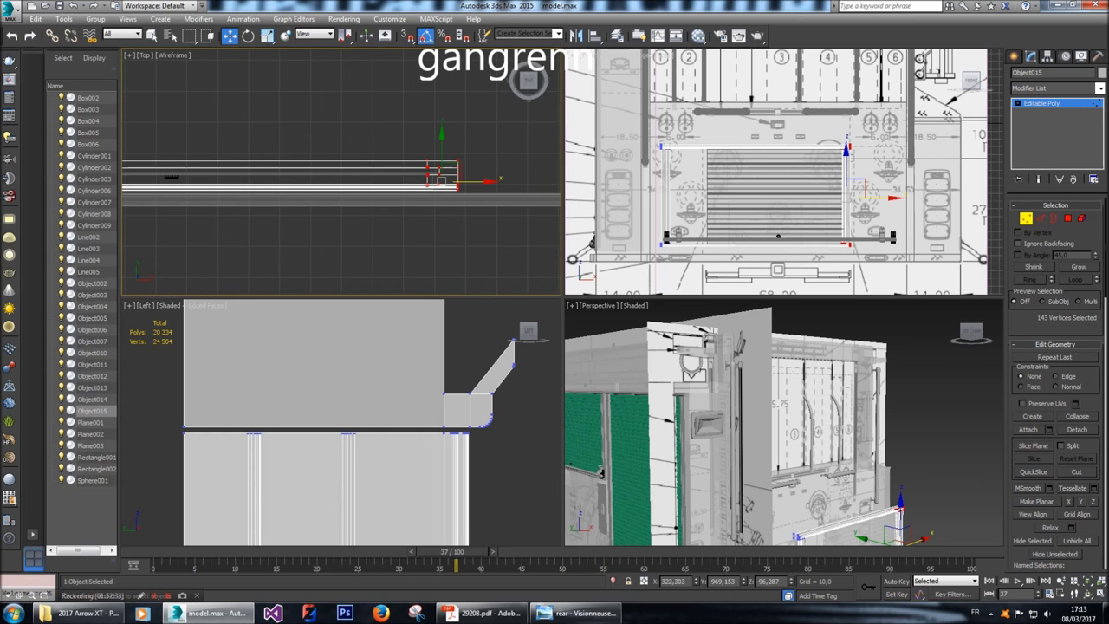
scroll(512, 187, "down", 5)
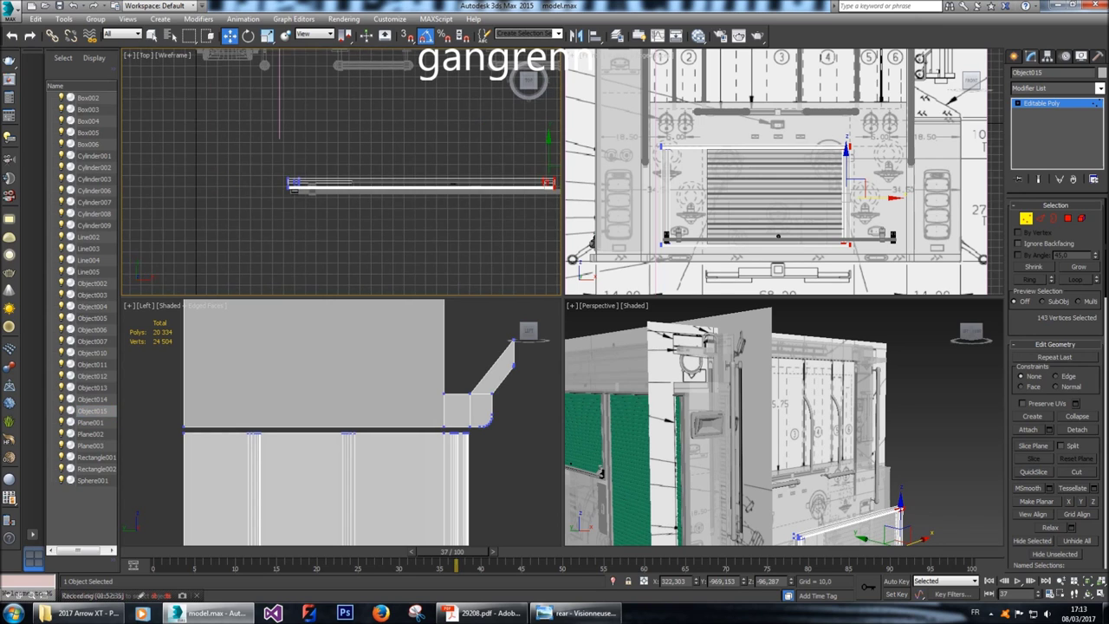
left_click_drag(260, 153, 508, 231)
scroll(342, 204, "up", 5)
middle_click_drag(509, 231, 194, 203)
left_click_drag(198, 204, 442, 205)
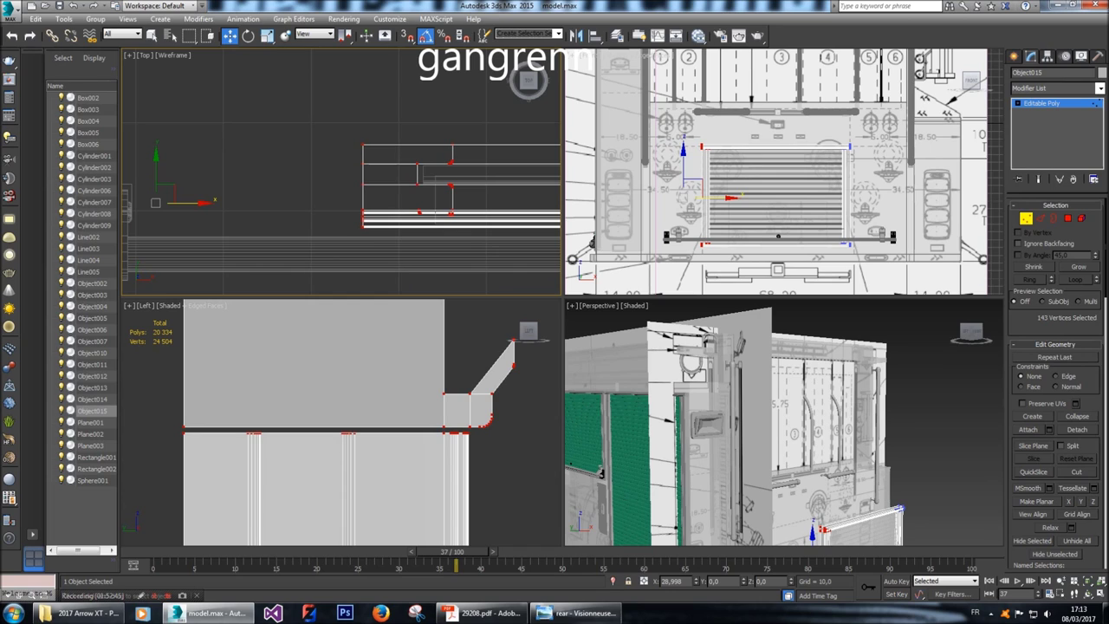
left_click_drag(441, 204, 445, 204)
scroll(190, 206, "down", 3)
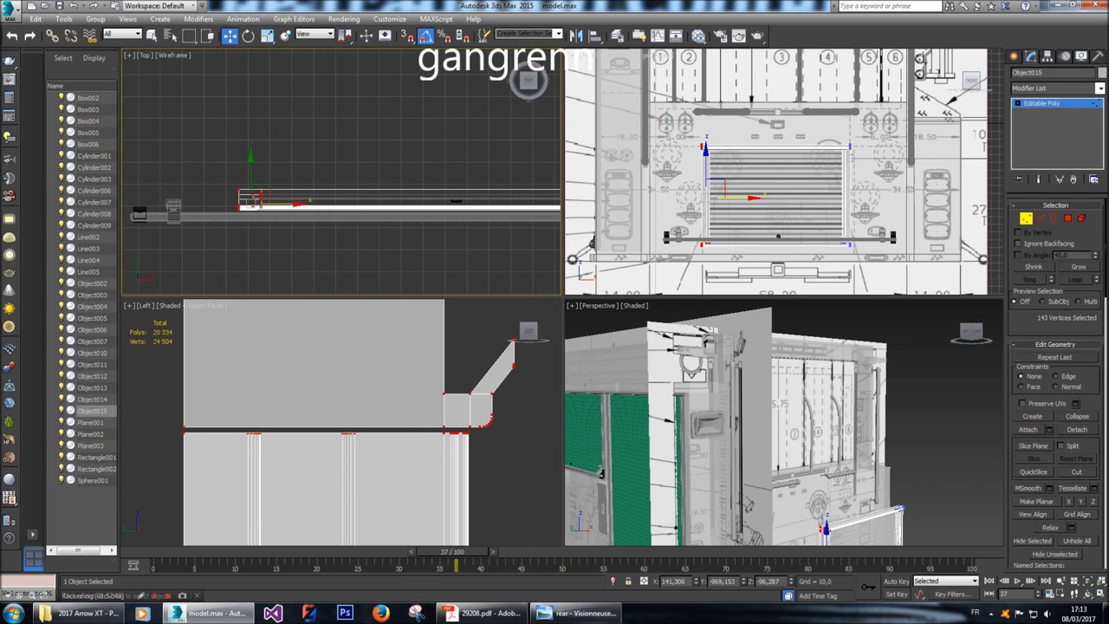
left_click(780, 238)
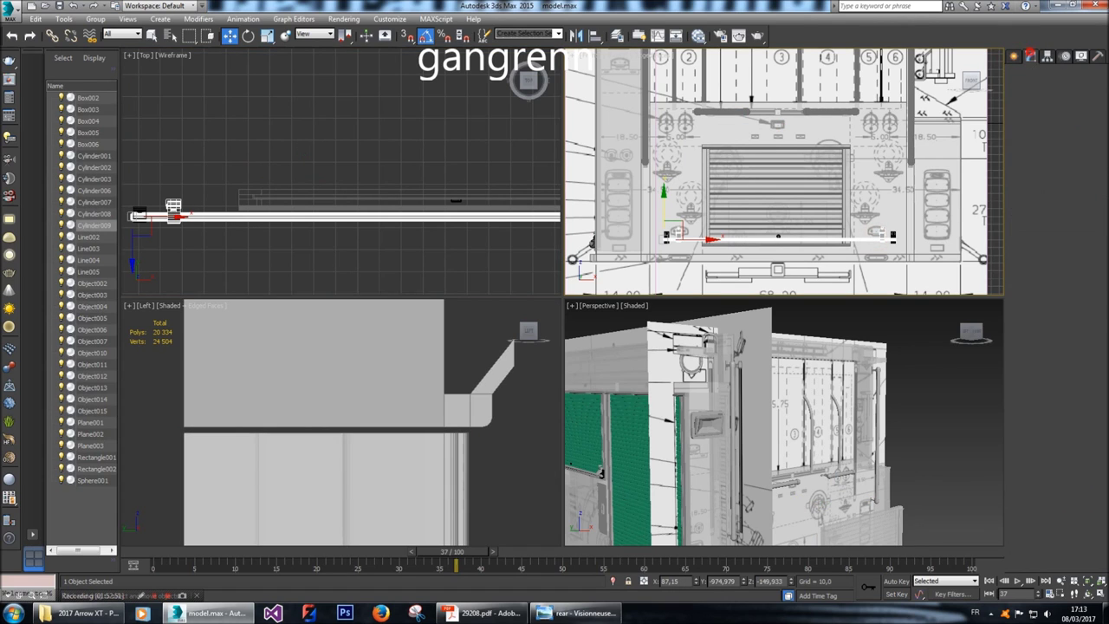
Move one bracket's vertices on Cylinder009 left along X, then select the left bracket.
key("1")
left_click_drag(926, 260, 854, 208)
left_click_drag(927, 235, 893, 236)
left_click_drag(637, 207, 760, 236)
key("z")
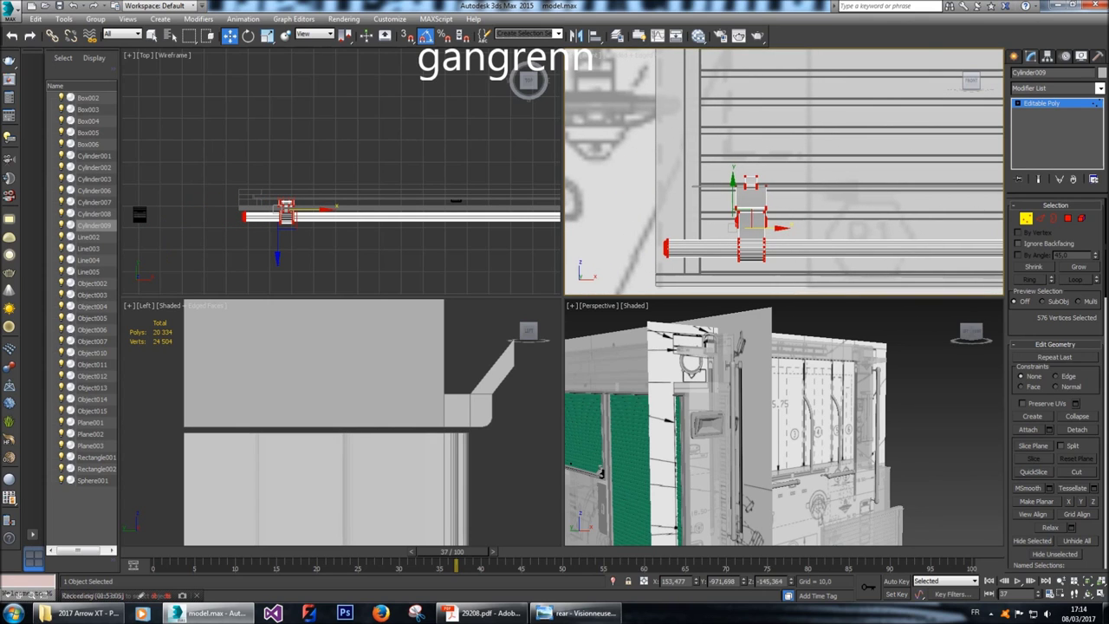
scroll(741, 230, "down", 5)
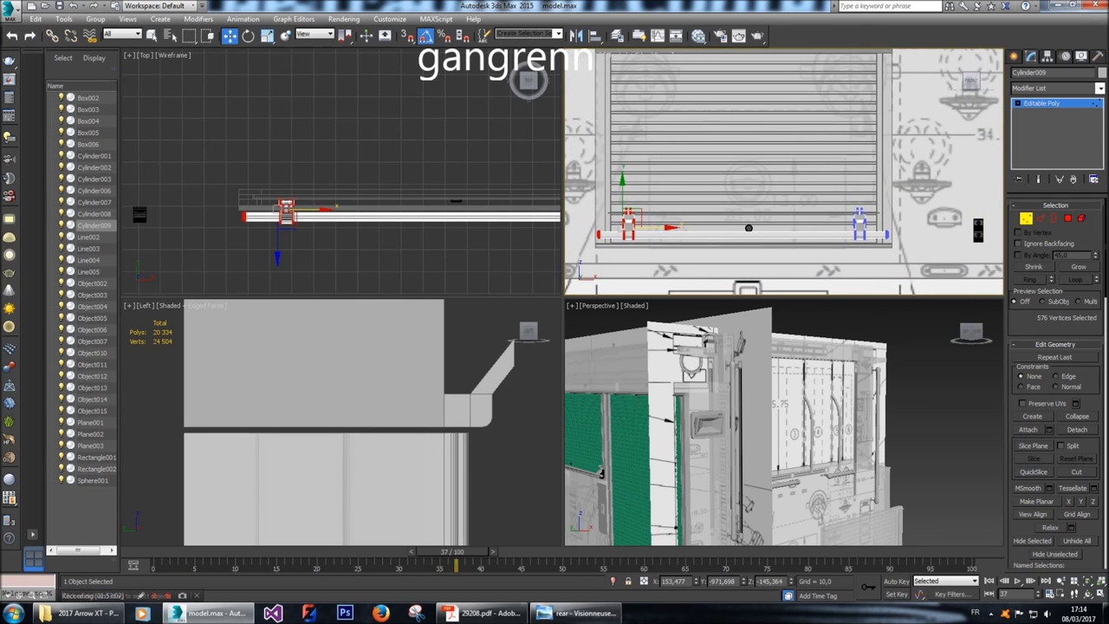
scroll(742, 229, "up", 3)
middle_click_drag(870, 228, 921, 225)
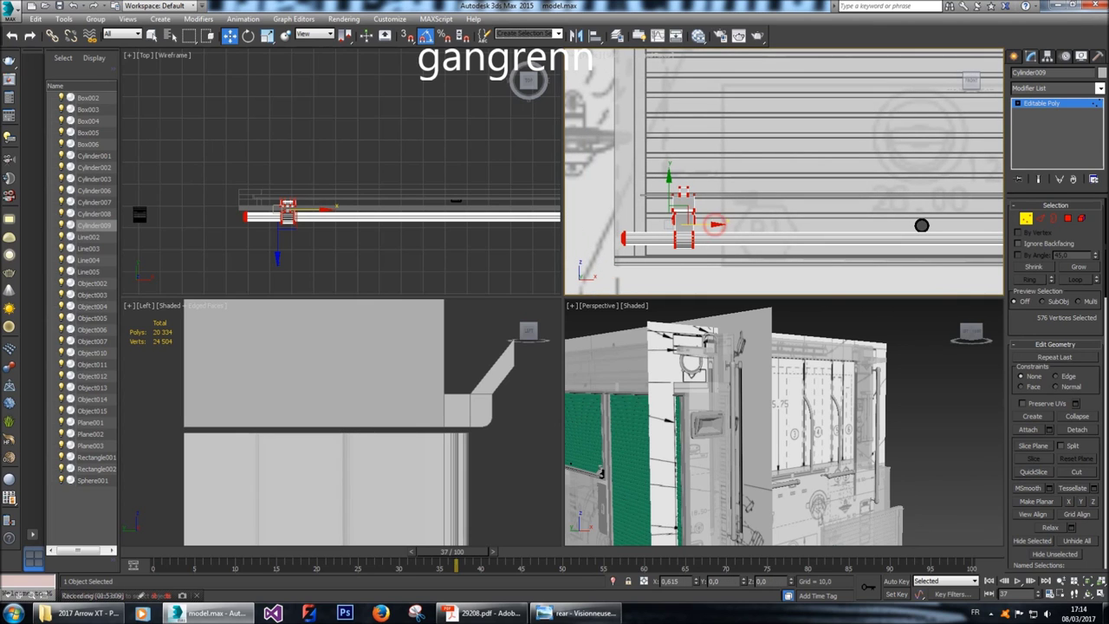
scroll(788, 227, "down", 3)
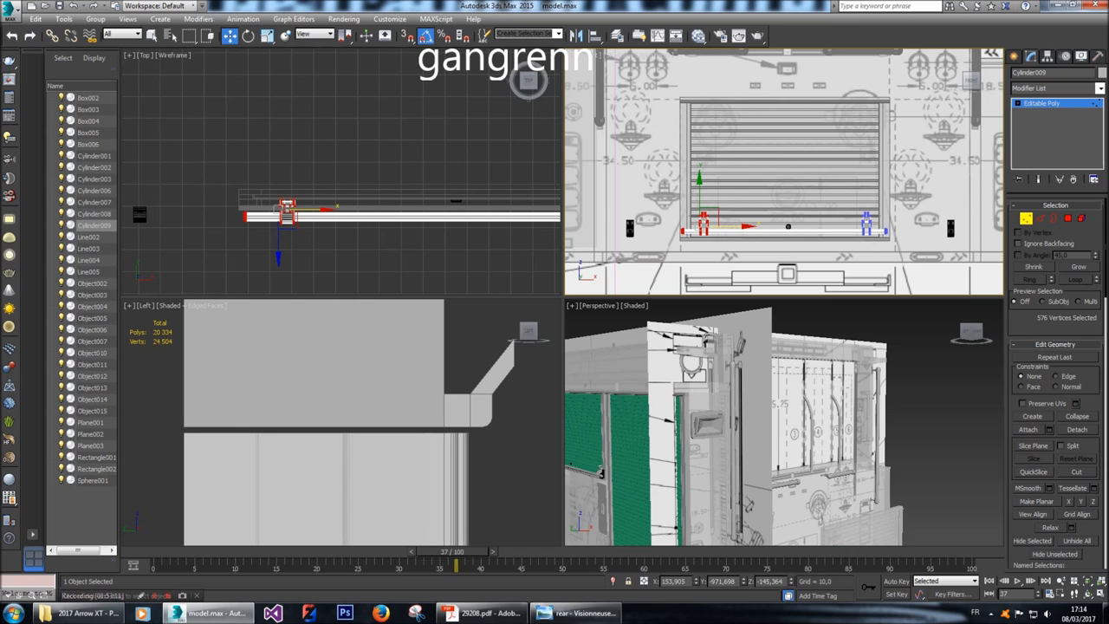
Select the end-block object Box006 and enter Element selection mode.
left_click(1015, 55)
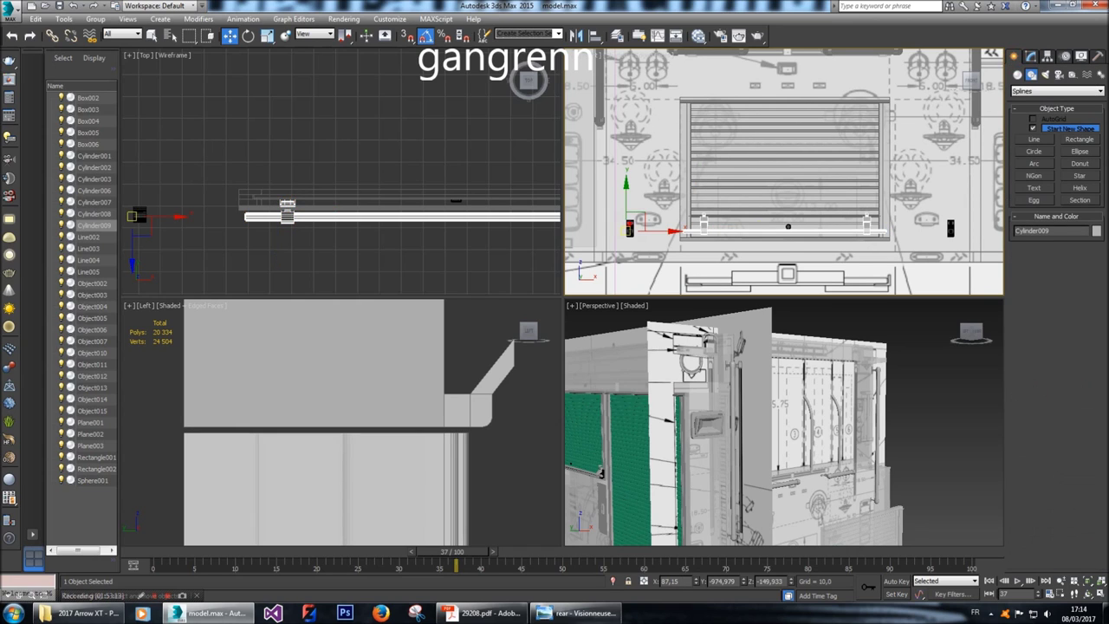
left_click(88, 143)
left_click(1031, 56)
left_click(1082, 218)
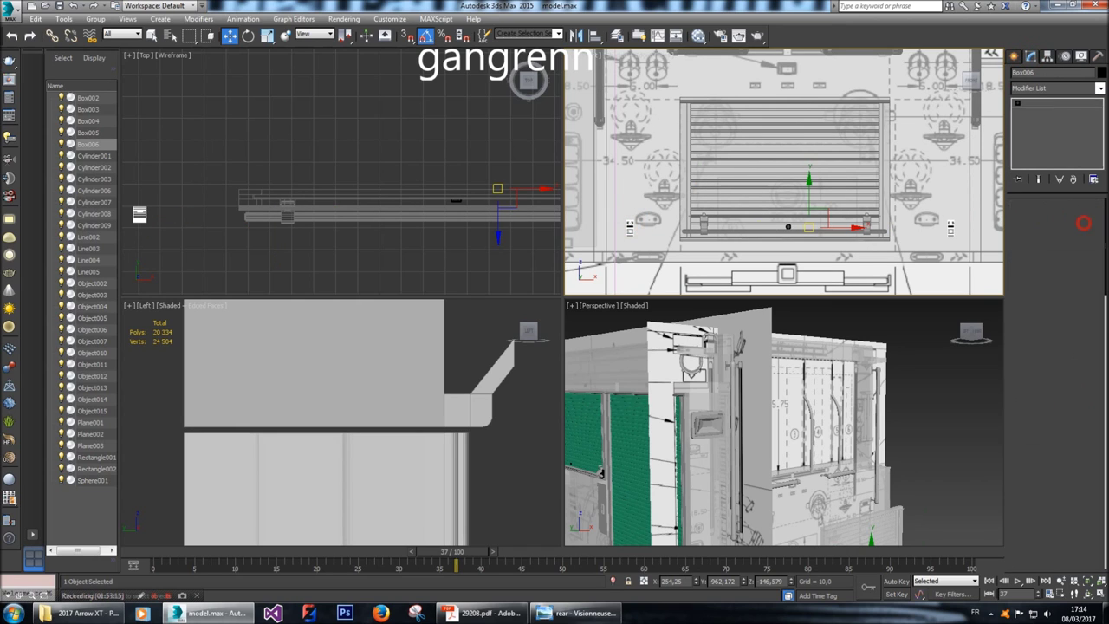
Slide one Box006 end block right along X to cap the rod end.
left_click_drag(620, 201, 656, 251)
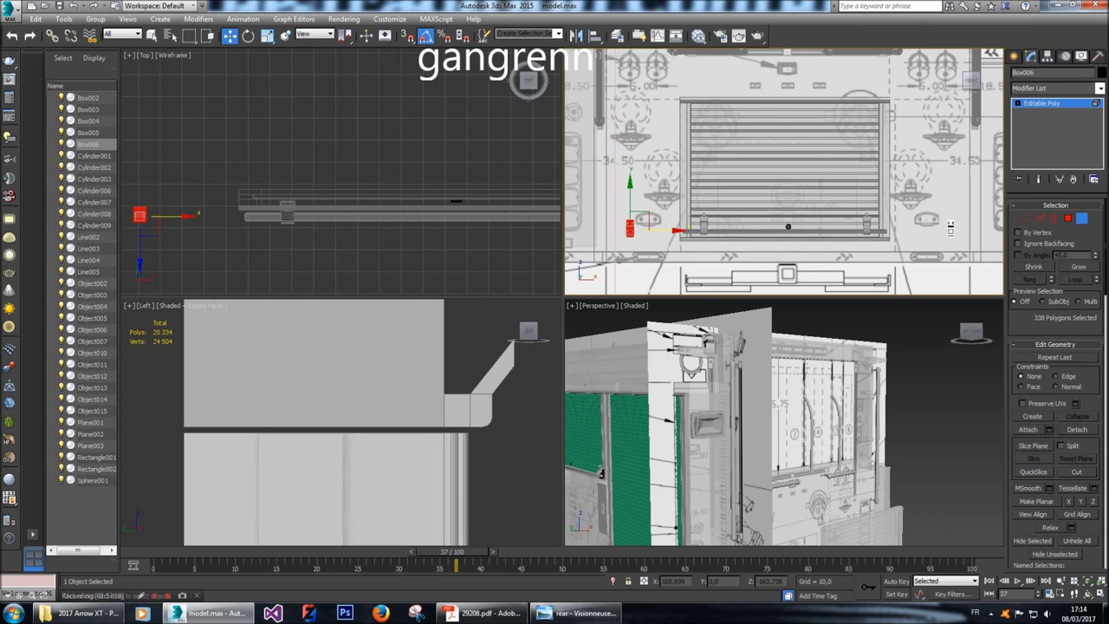
left_click_drag(675, 231, 717, 231)
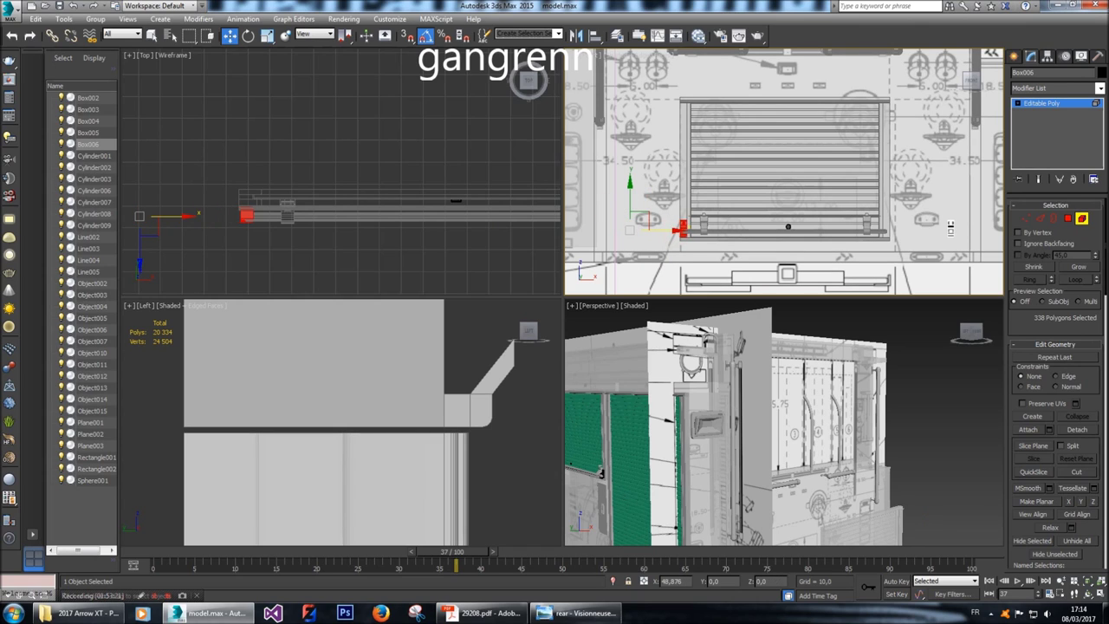
scroll(717, 231, "up", 5)
scroll(615, 232, "up", 3)
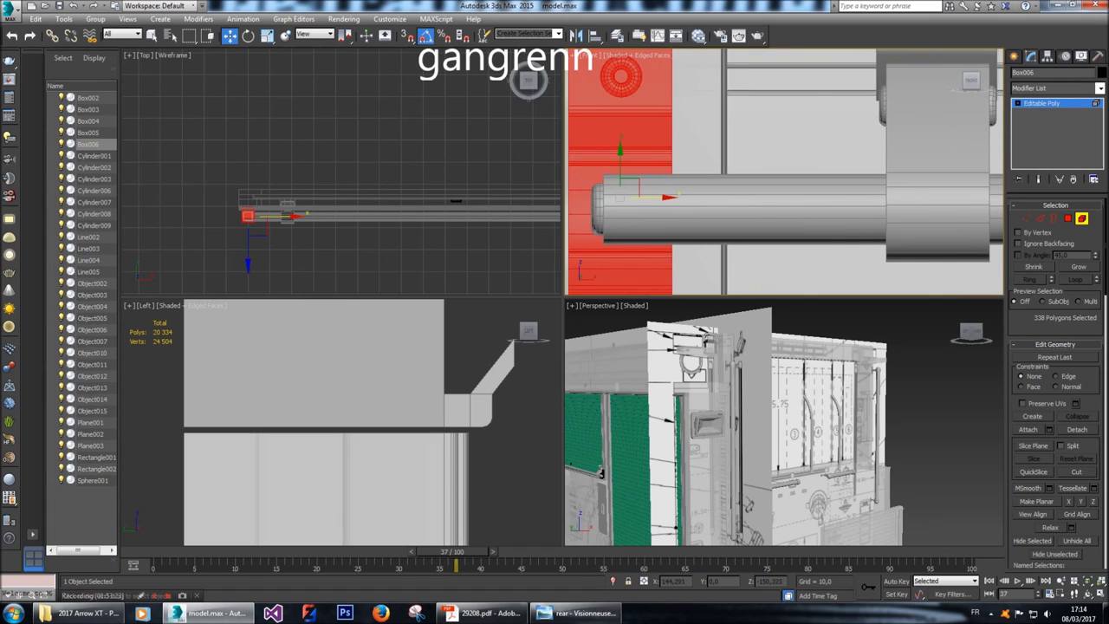
scroll(615, 232, "down", 2)
left_click_drag(706, 204, 727, 204)
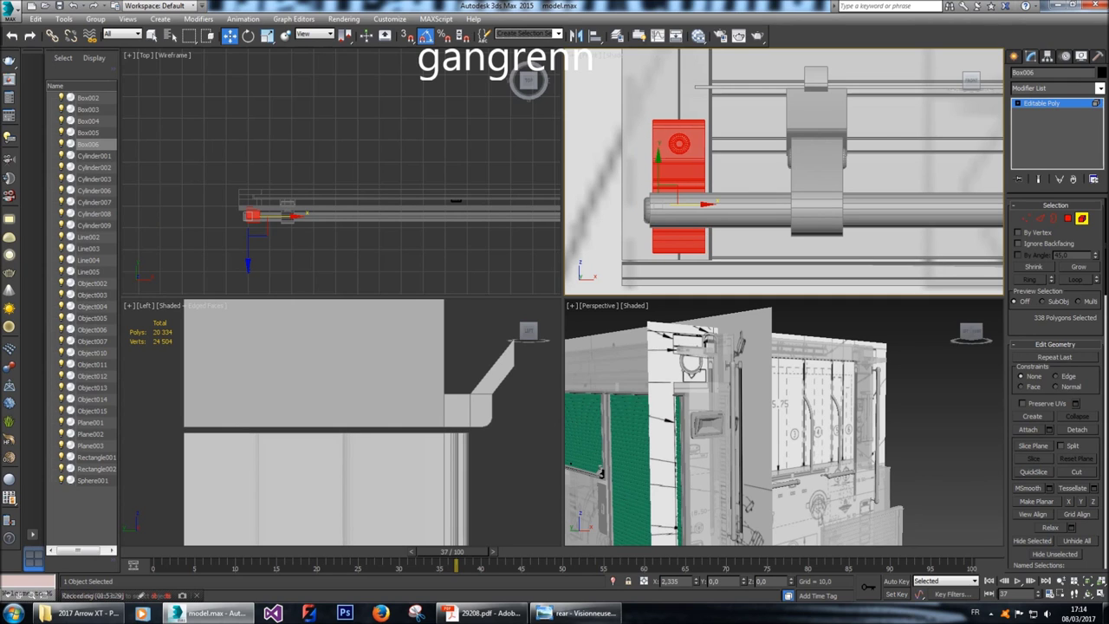
scroll(785, 172, "down", 6)
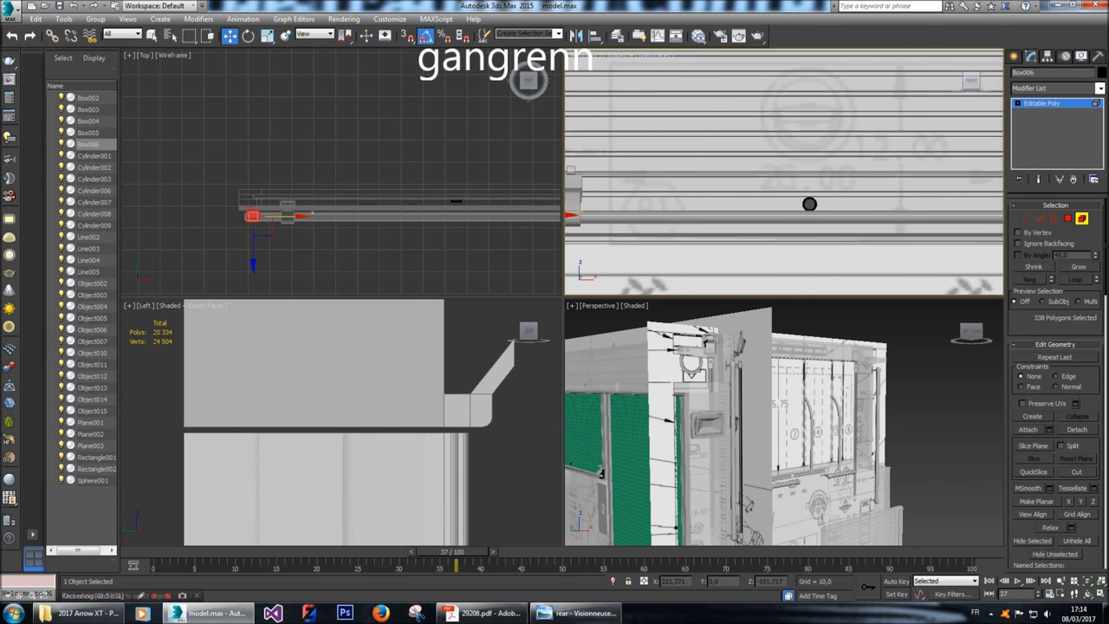
scroll(793, 224, "down", 3)
Slide the other Box006 end block left along the rod to its opposite end.
left_click(910, 211)
left_click_drag(956, 214, 833, 217)
scroll(819, 213, "up", 5)
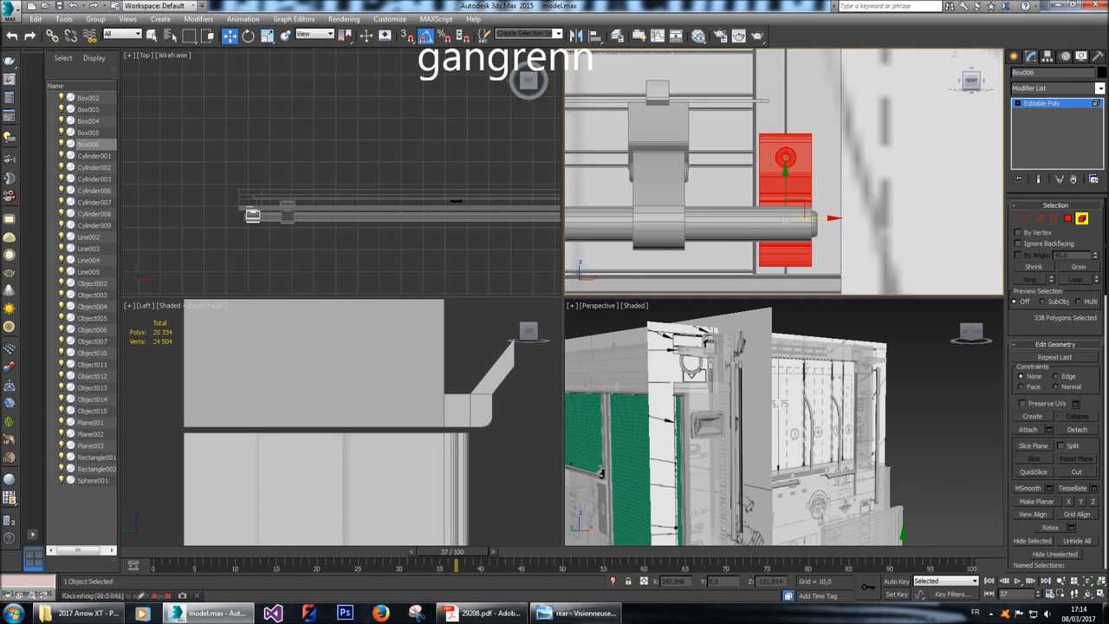
left_click(1014, 56)
Fine-tune both brackets on Cylinder009 with small X nudges into their final positions.
left_click(763, 219)
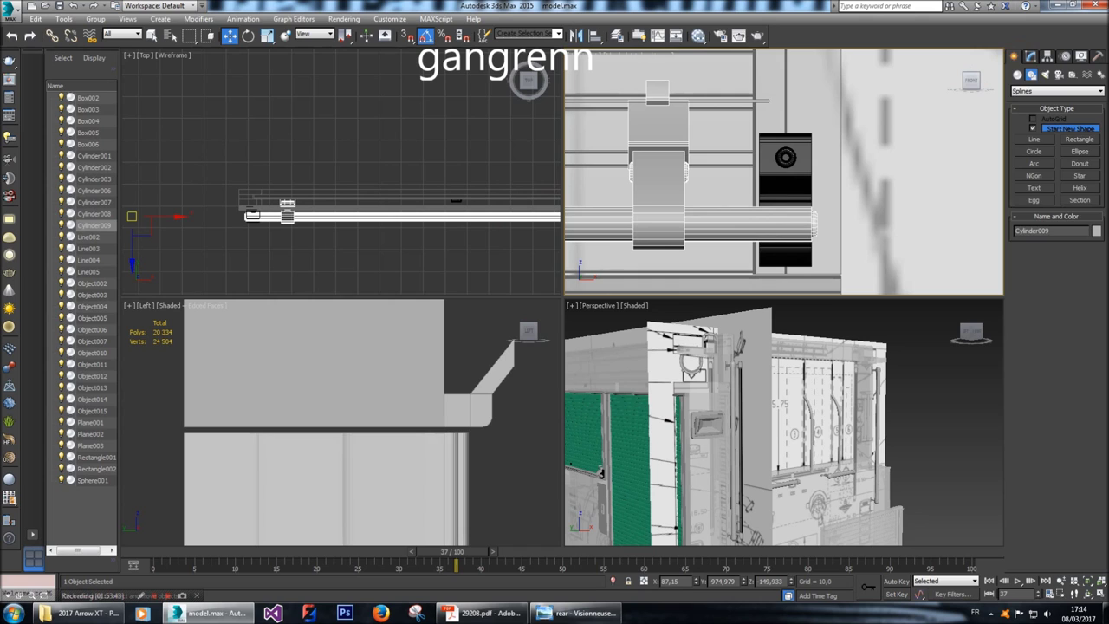
left_click(1032, 56)
left_click(1020, 213)
key("1")
scroll(832, 182, "down", 2)
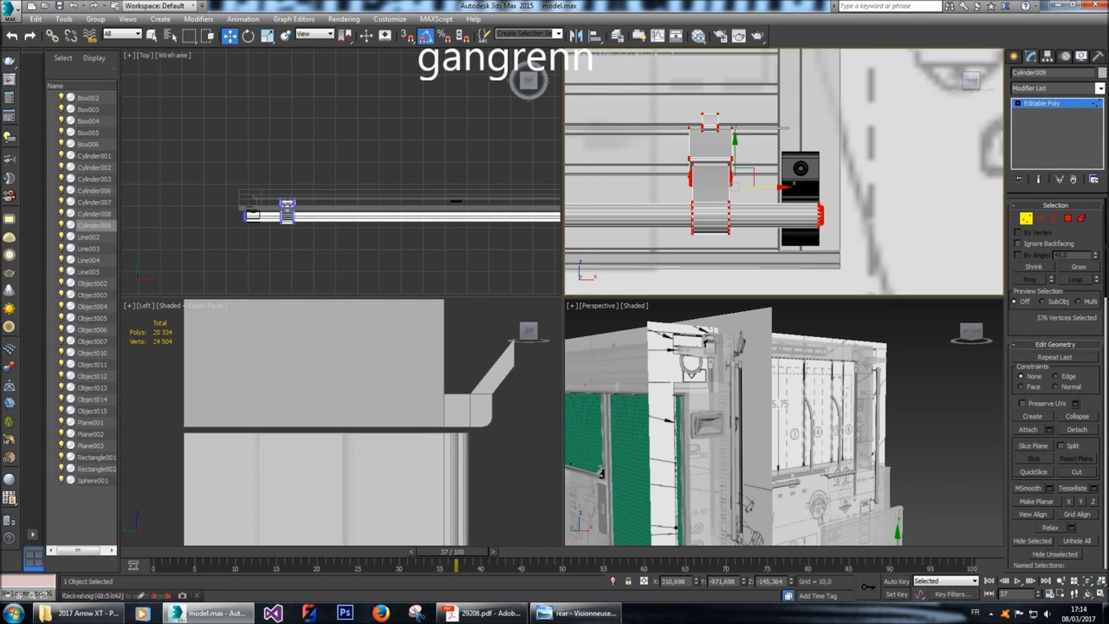
left_click_drag(762, 185, 759, 186)
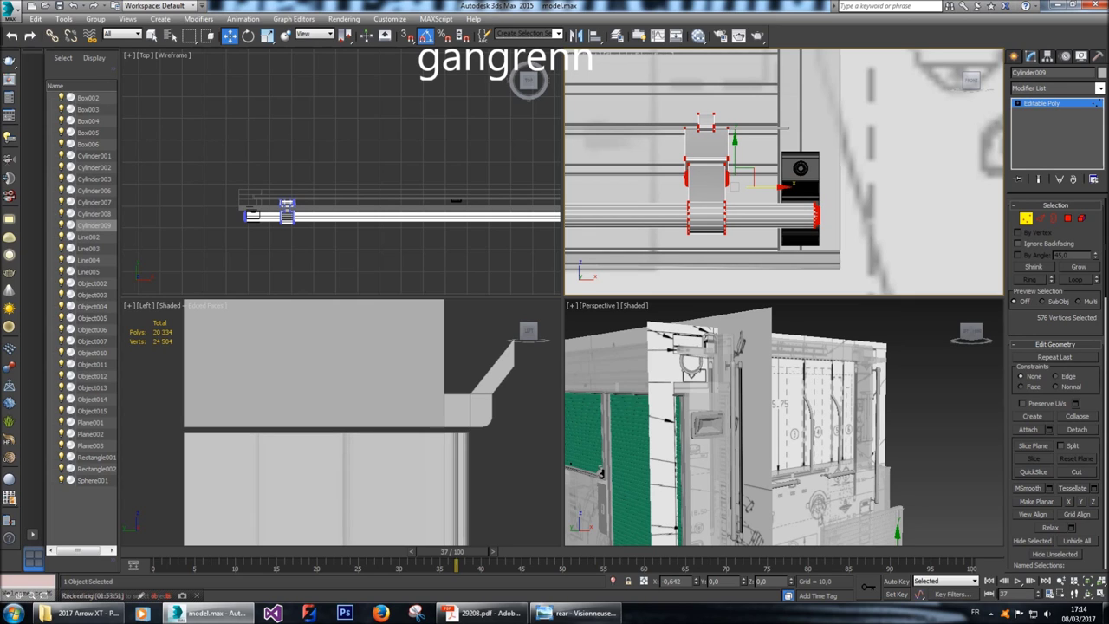
left_click_drag(758, 186, 762, 186)
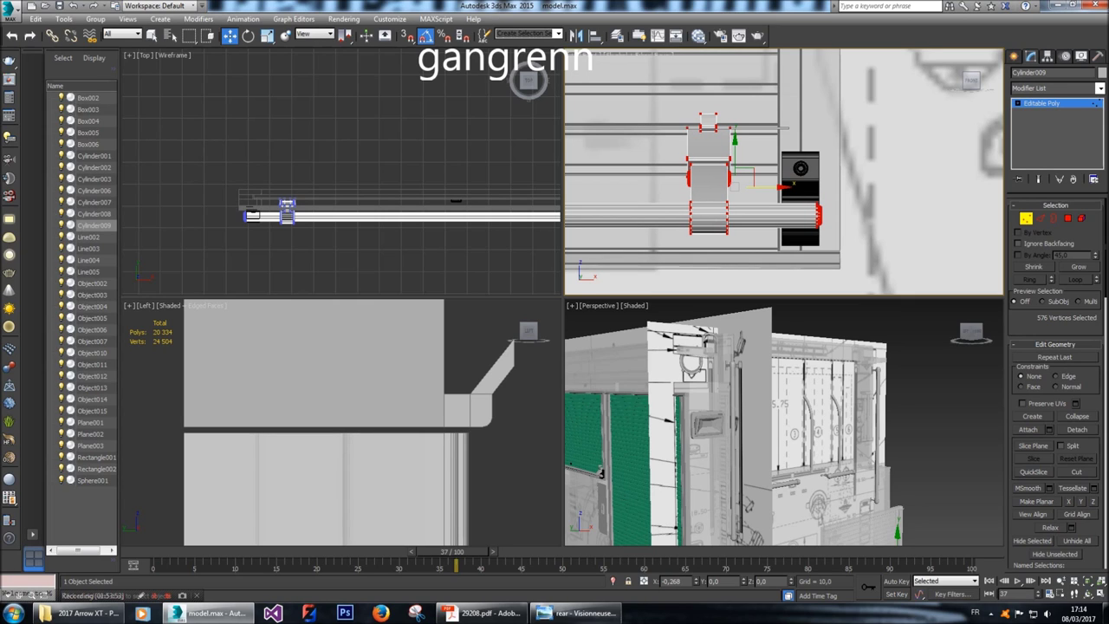
scroll(762, 186, "down", 4)
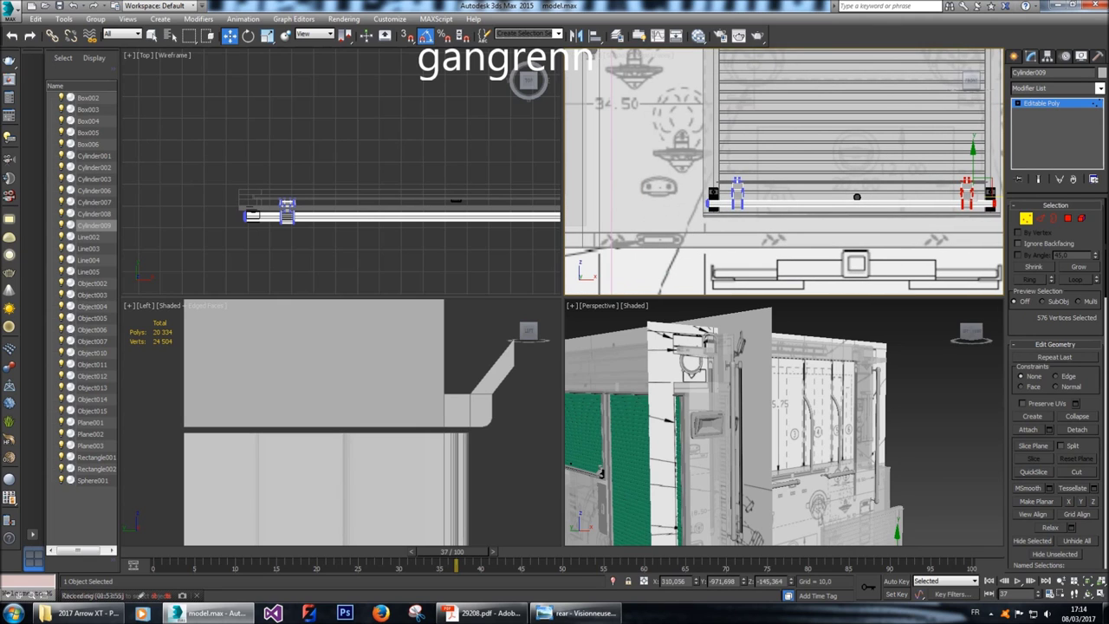
left_click_drag(728, 135, 752, 197)
scroll(745, 173, "up", 4)
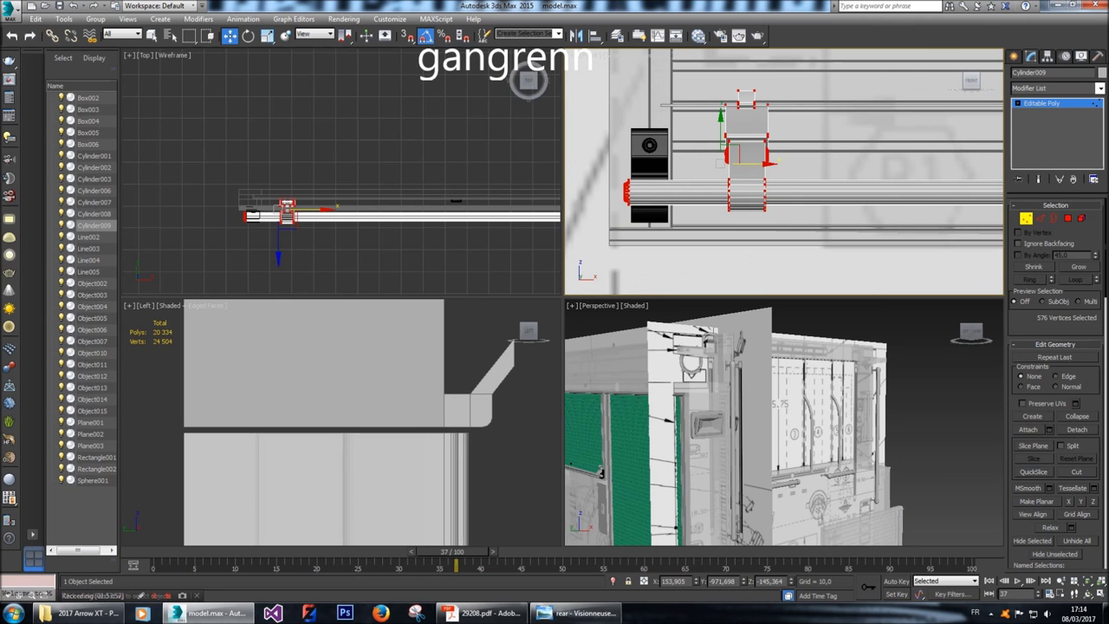
left_click_drag(767, 161, 774, 161)
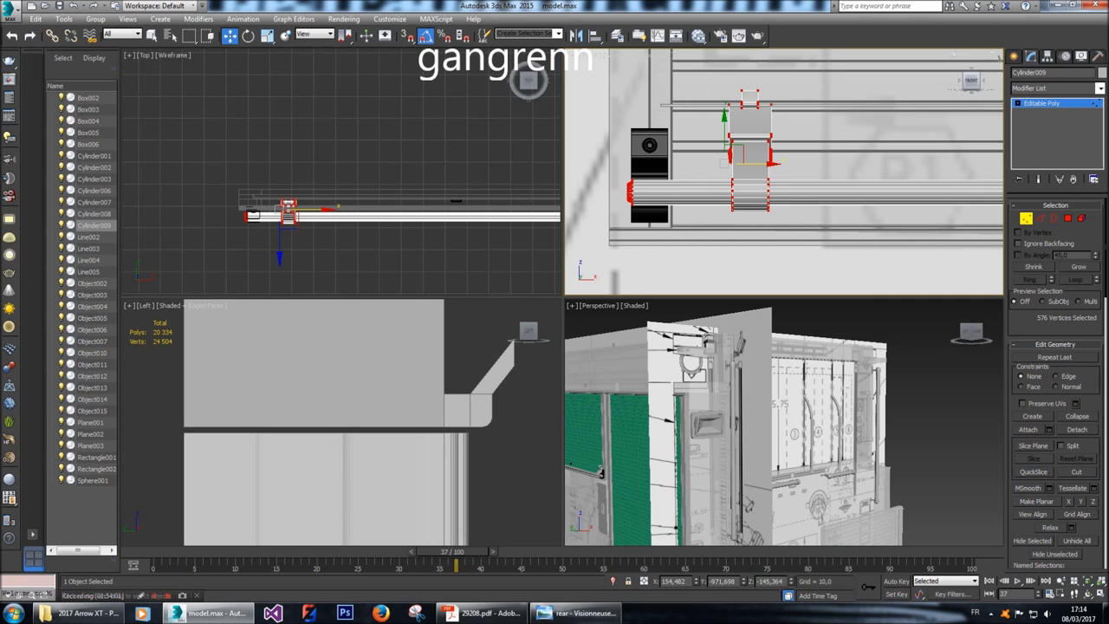
left_click(1014, 56)
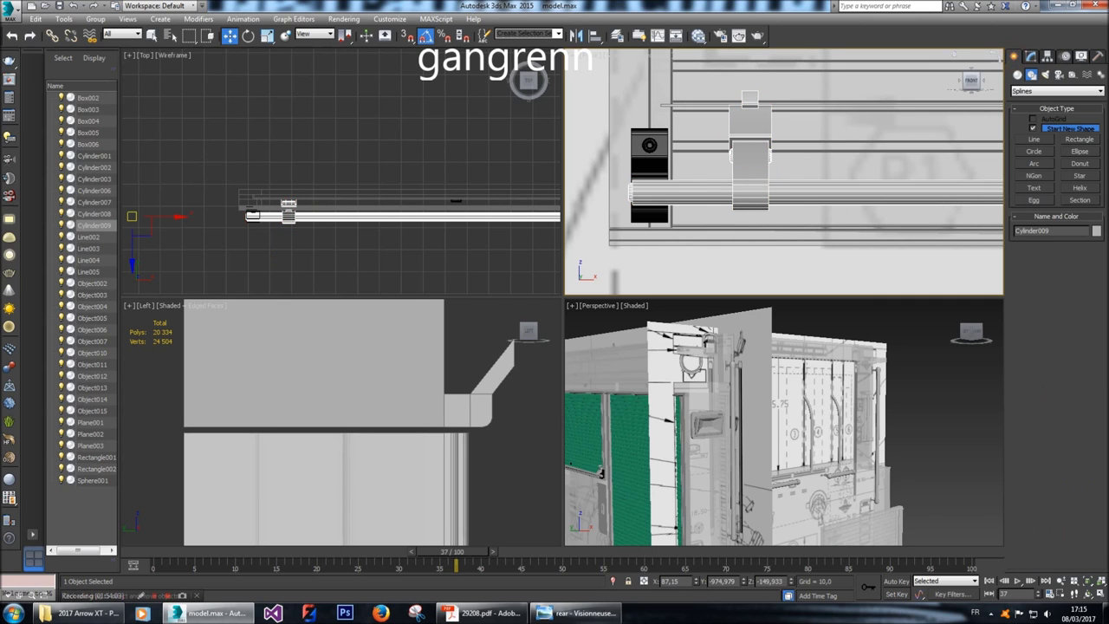
Orbit the Perspective view and frame Object015 to review the fitted rear shutter.
middle_click_drag(710, 434, 650, 489, "alt")
key("z")
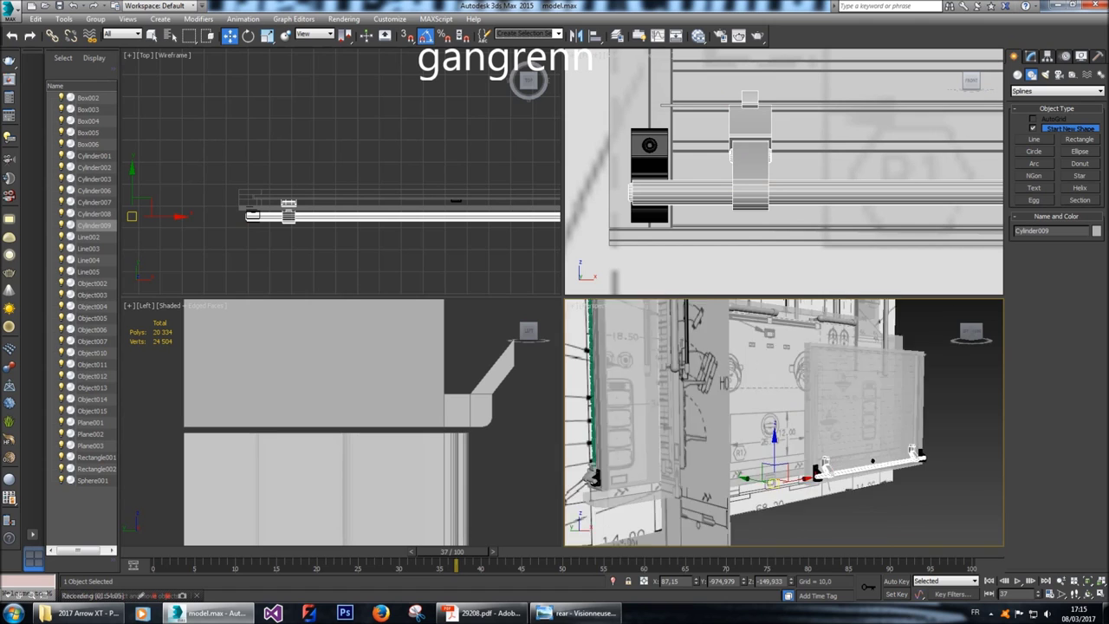
middle_click_drag(784, 422, 824, 442, "alt")
left_click(93, 399)
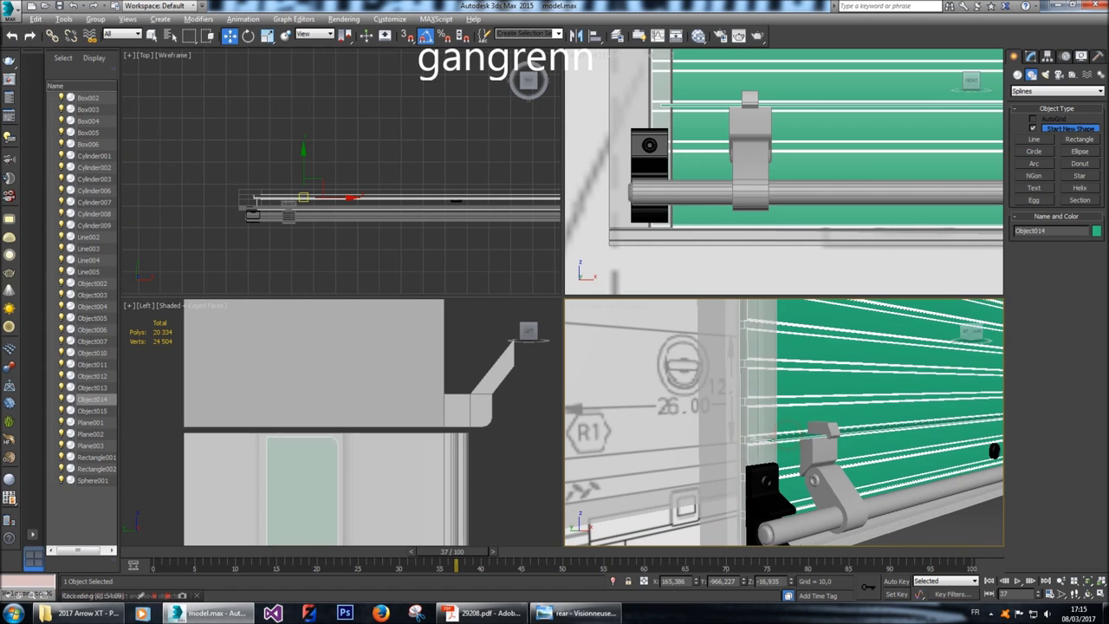
left_click(93, 410)
key("z")
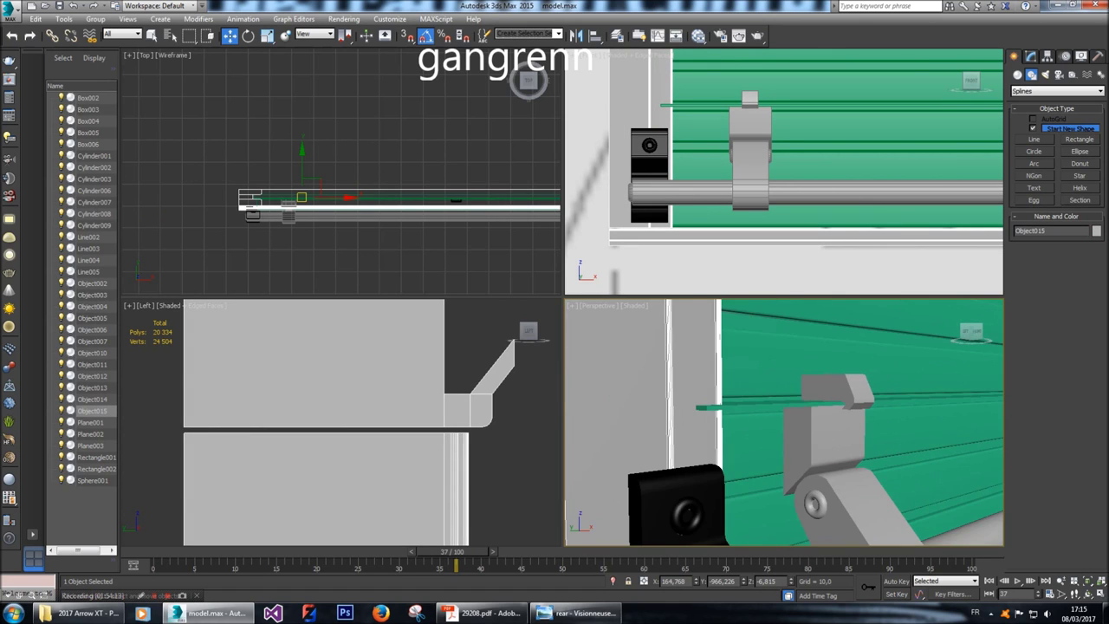
key("ctrl+shift+z")
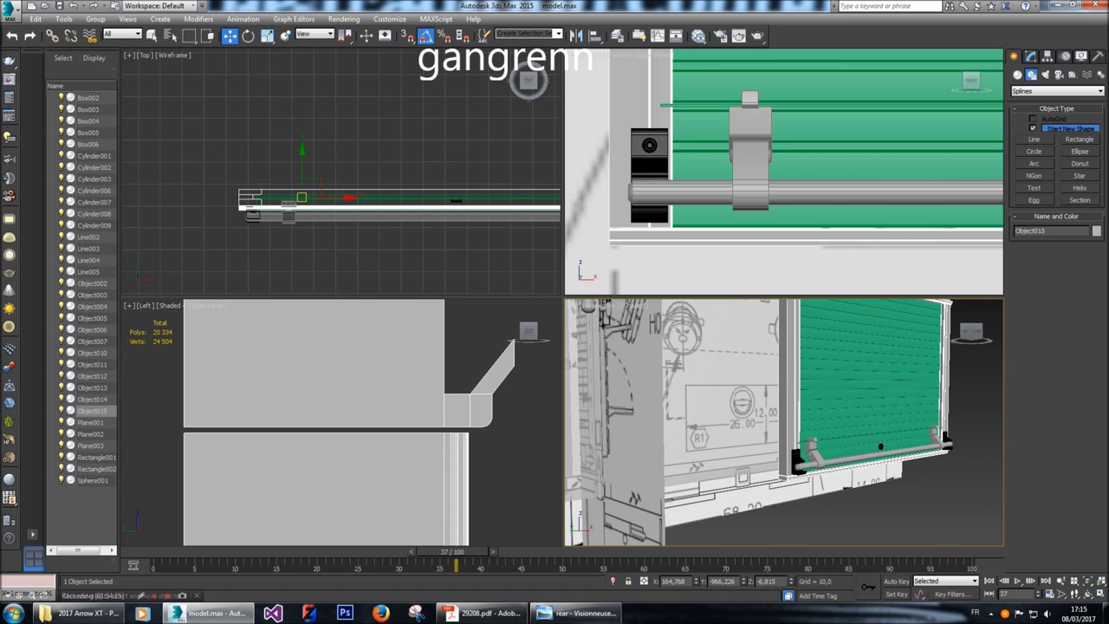
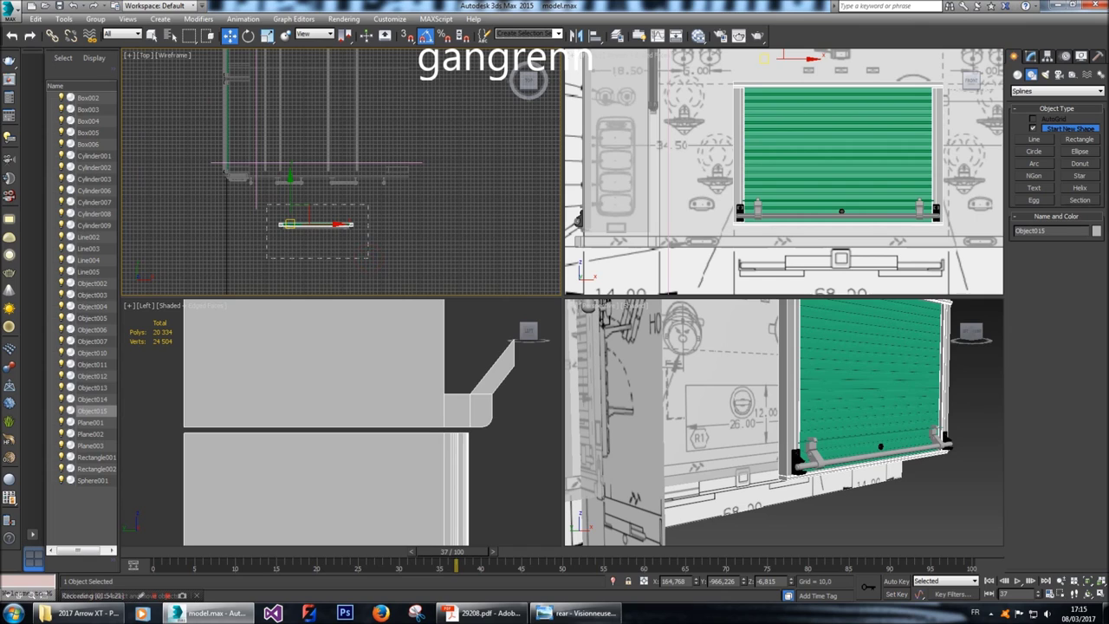
Select the backdrop plane Plane003 and enter its Editable Poly Vertex level.
left_click_drag(793, 347, 945, 440)
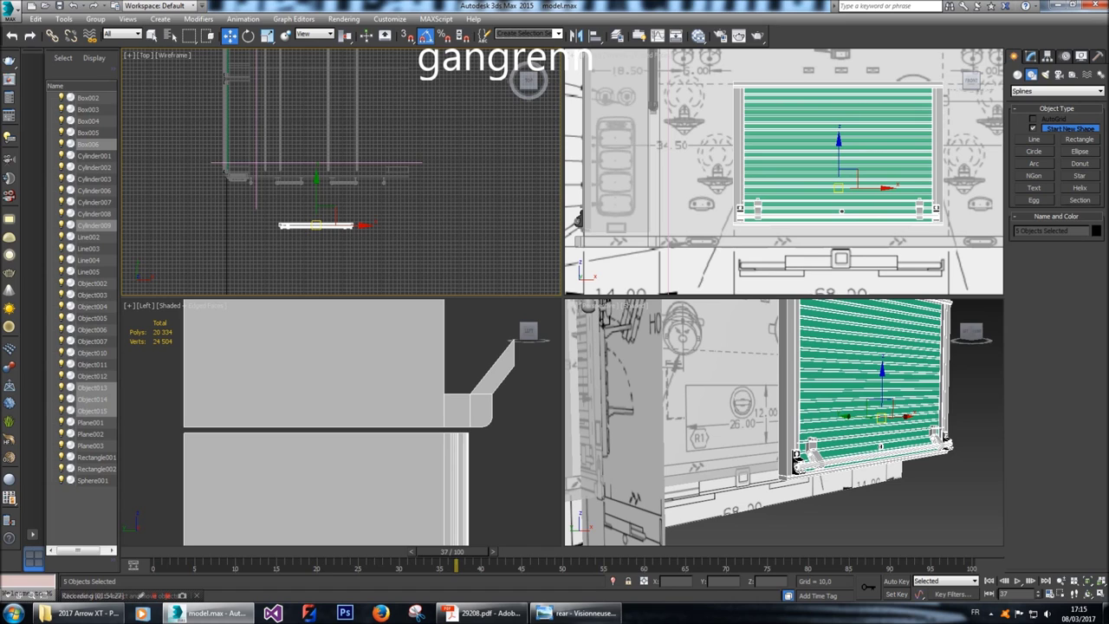
left_click(688, 205)
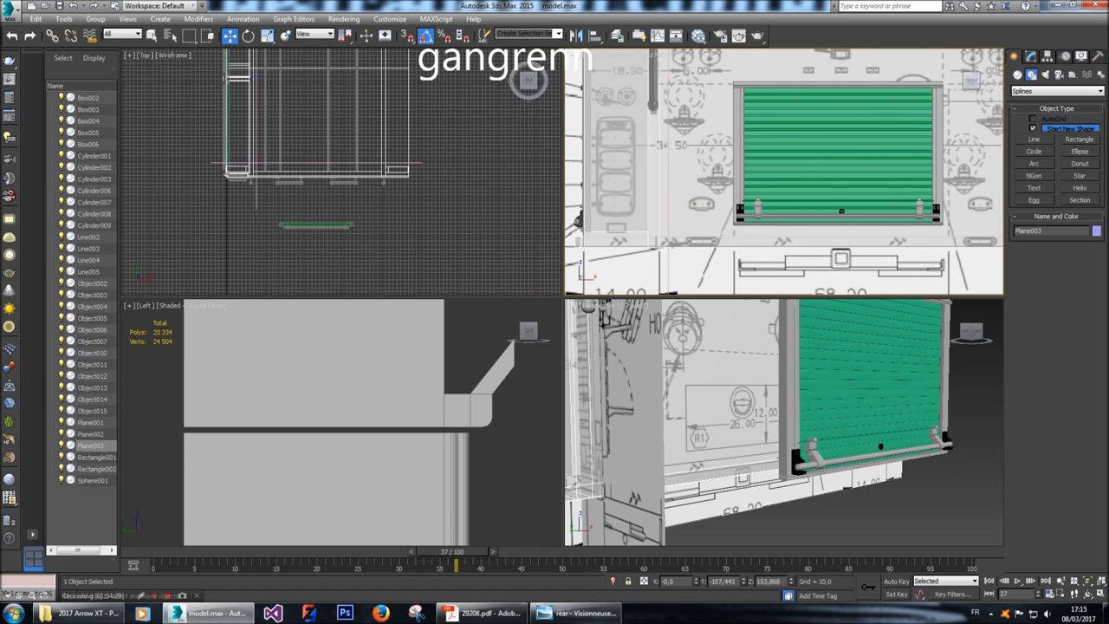
middle_click_drag(688, 205, 611, 220)
key("1")
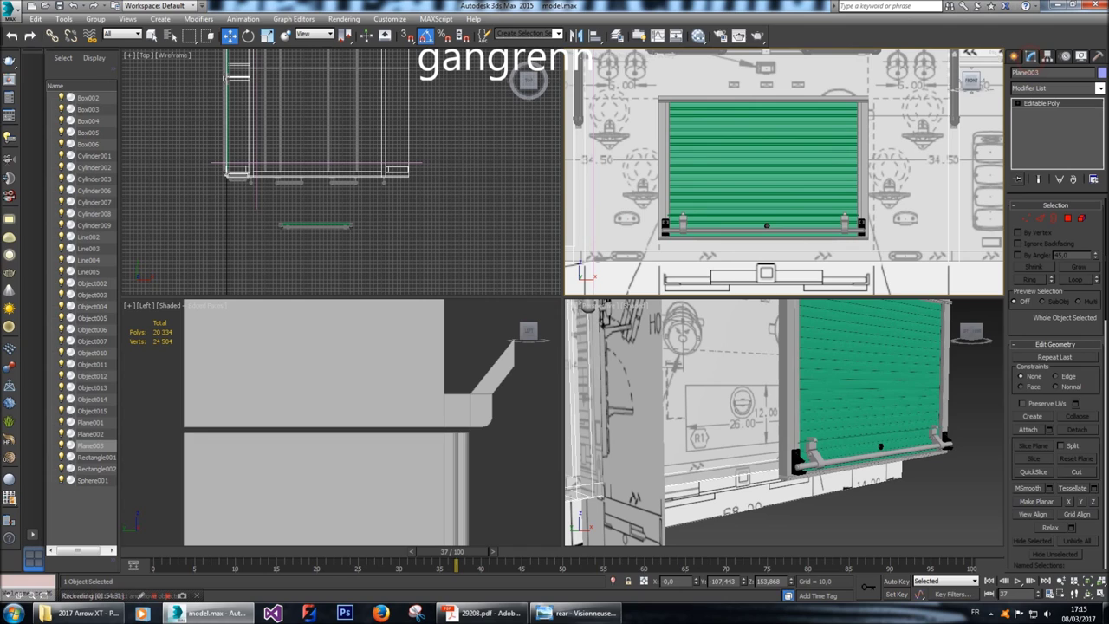
middle_click_drag(612, 220, 613, 225)
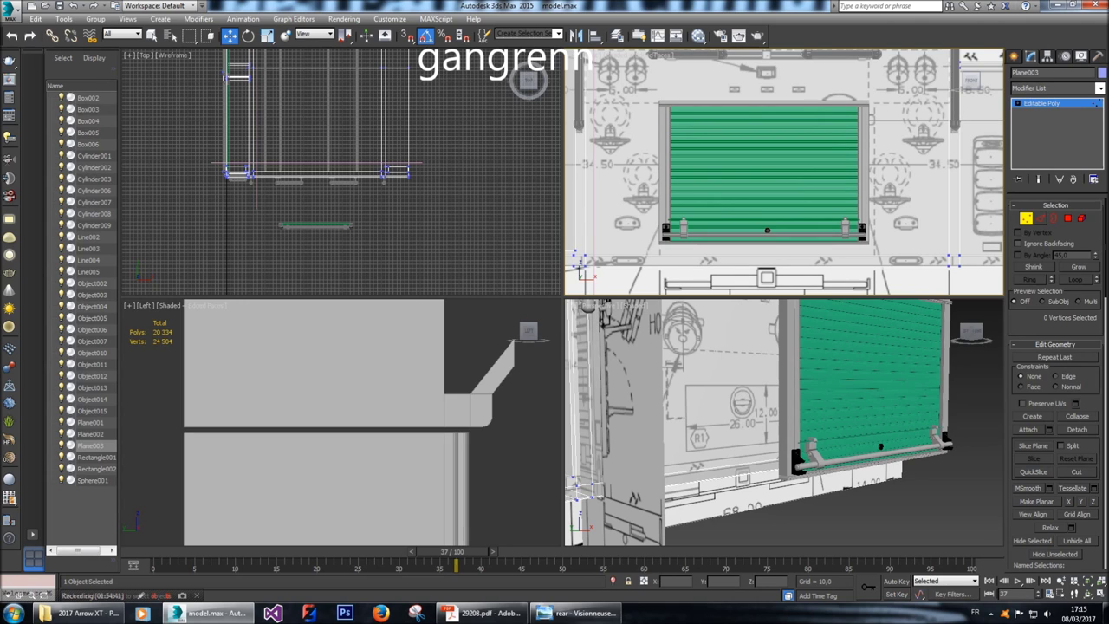
Connect two opposite vertical edges of the plane with 2 connecting segments.
key("2")
left_click(949, 220)
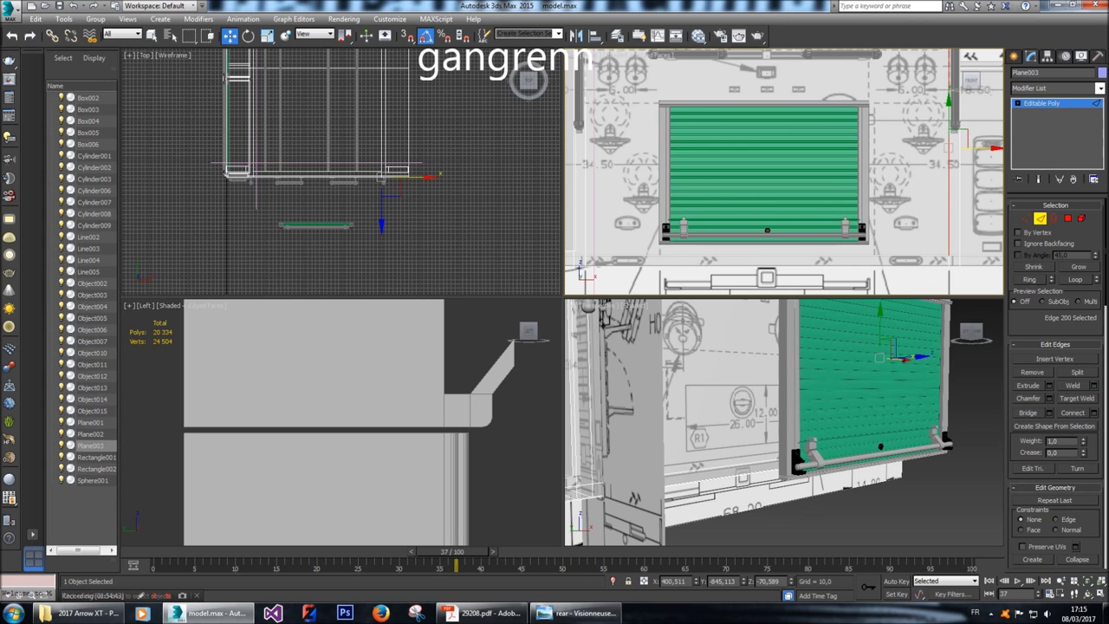
left_click(587, 191, "ctrl")
scroll(590, 197, "down", 2)
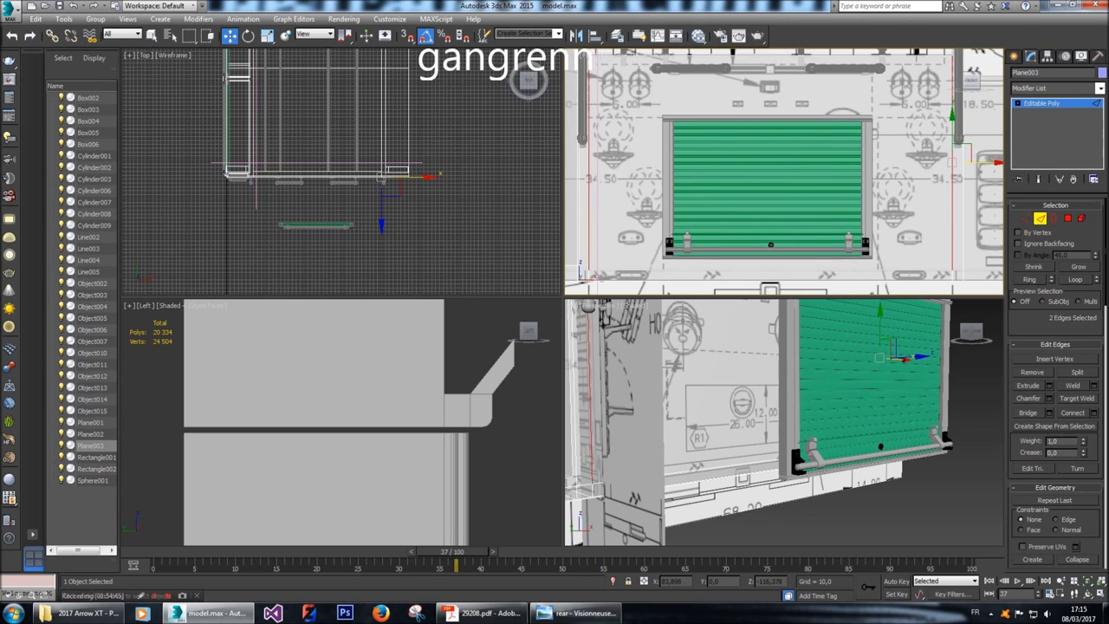
scroll(589, 197, "up", 2)
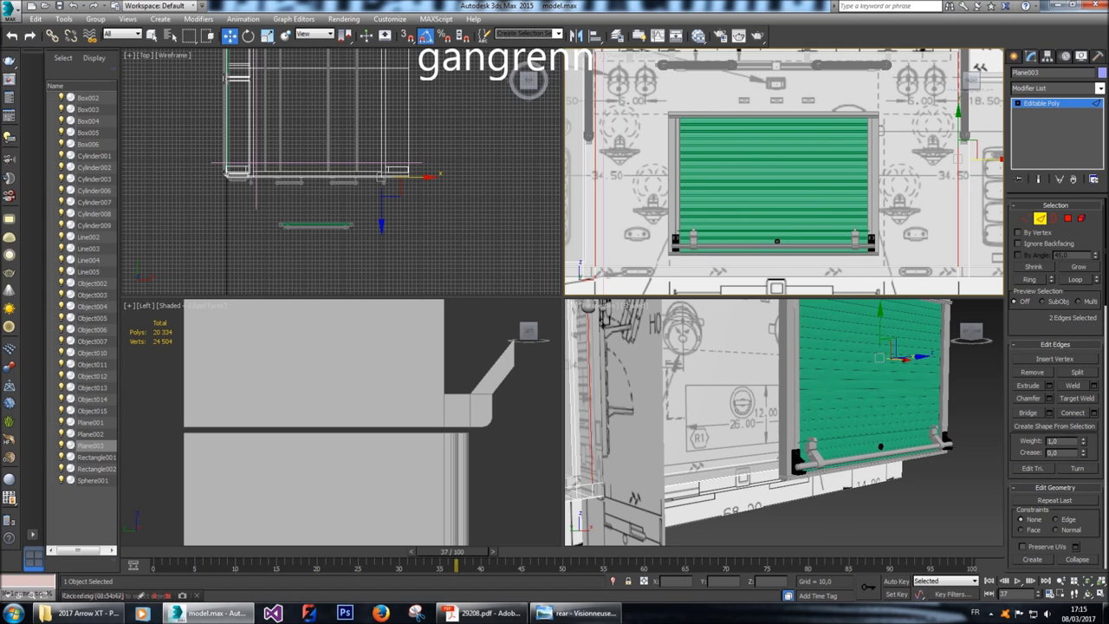
left_click(1096, 414)
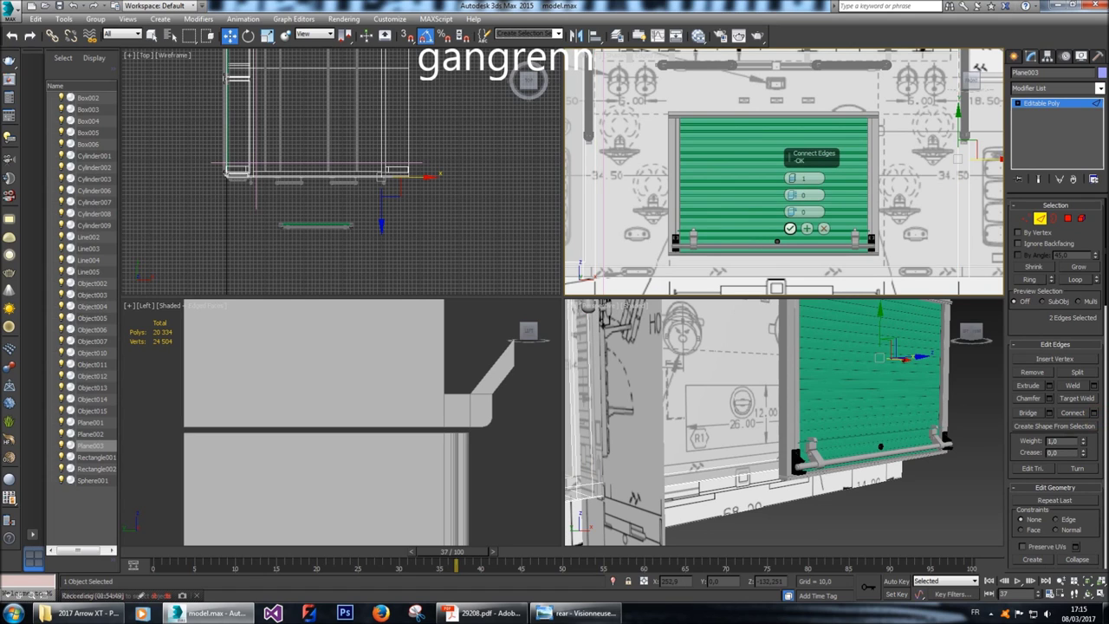
left_click_drag(792, 179, 793, 173)
scroll(757, 187, "down", 2)
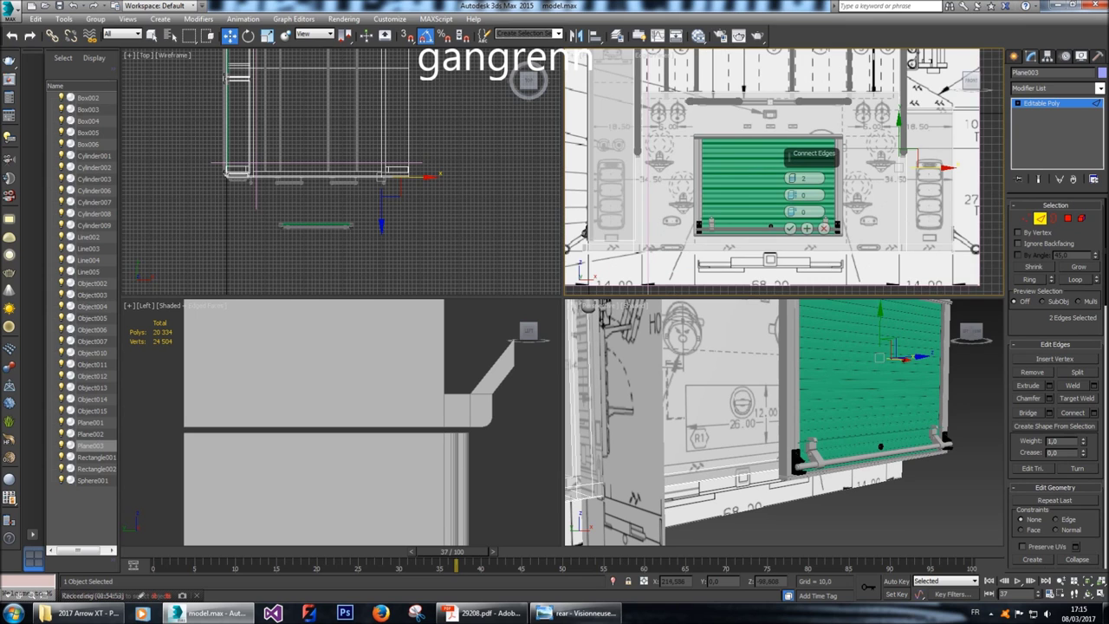
middle_click_drag(866, 416, 598, 416, "alt")
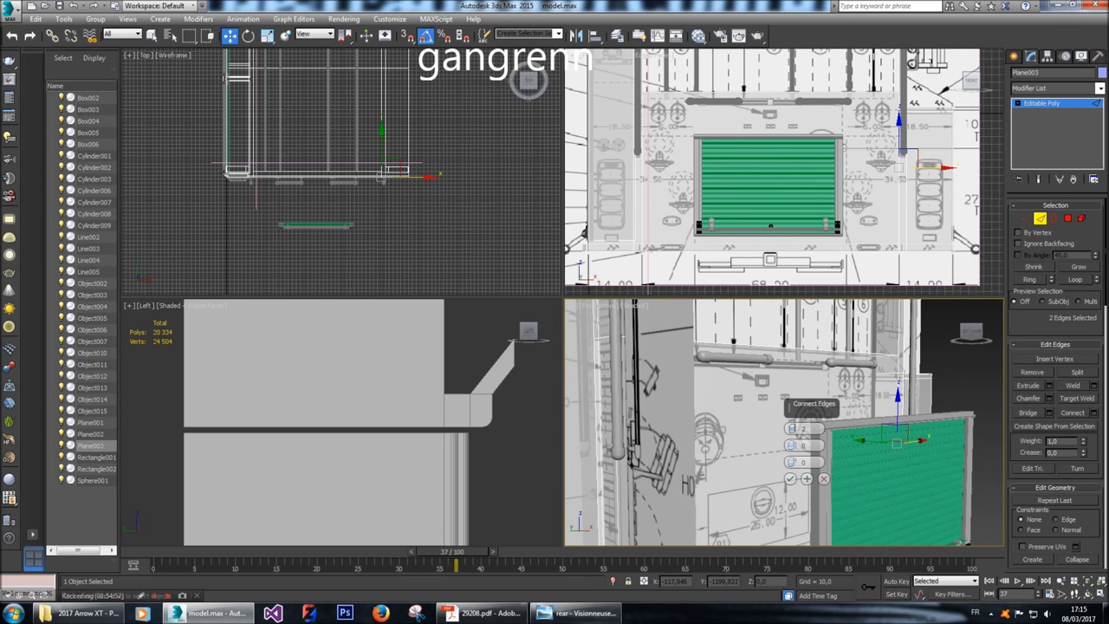
left_click(791, 478)
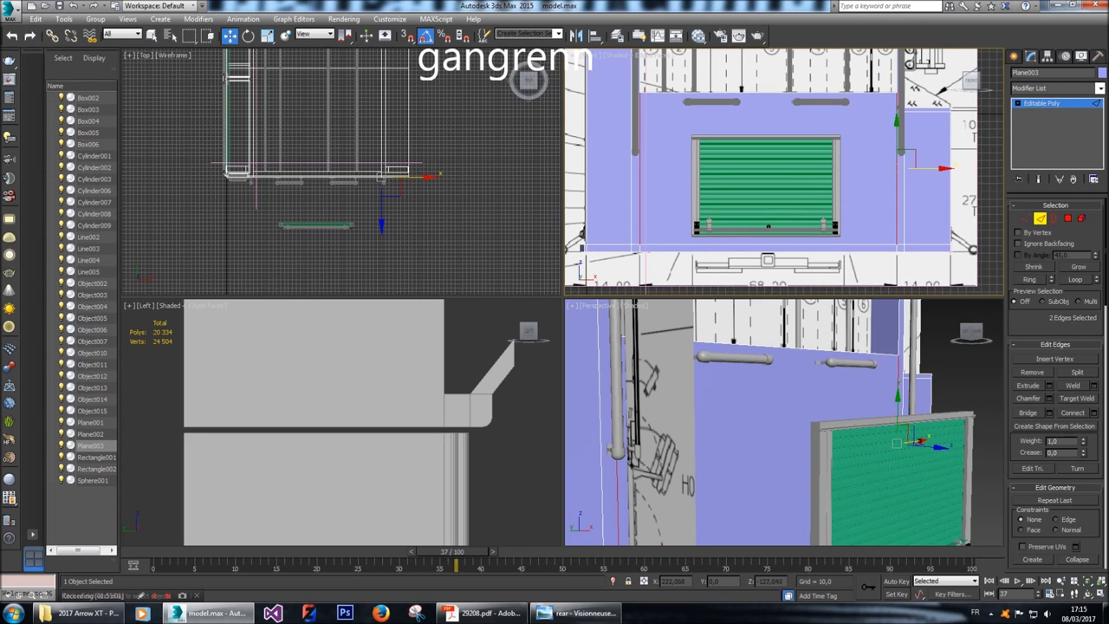
Connect the opening's top and bottom edges with a new edge, then clear the selection.
key("ctrl+shift+e")
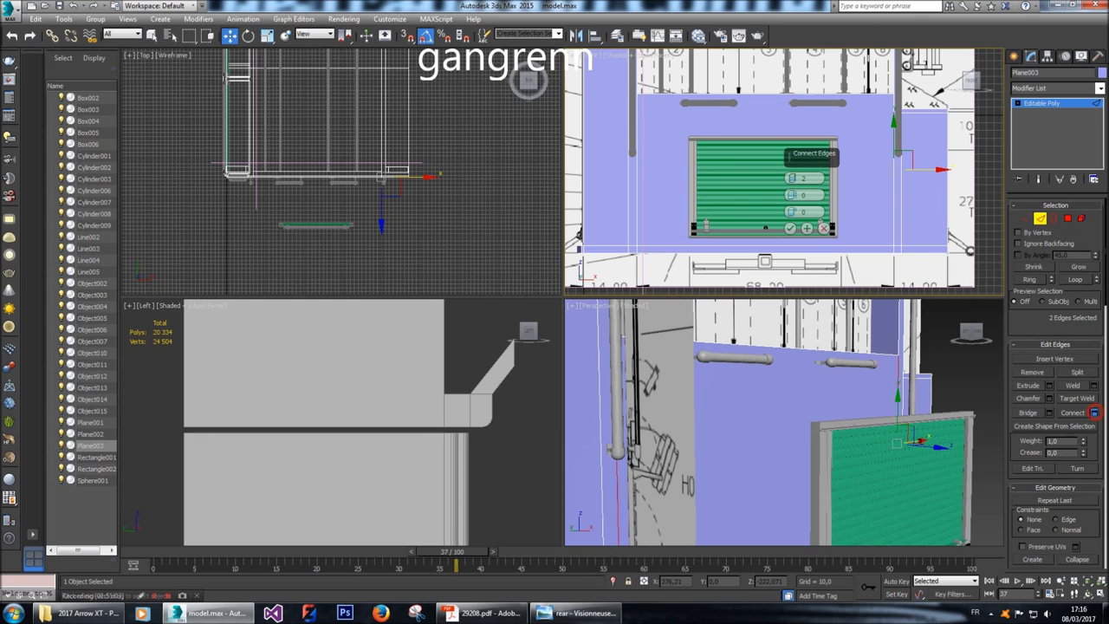
middle_click_drag(780, 416, 854, 407, "alt")
left_click(824, 478)
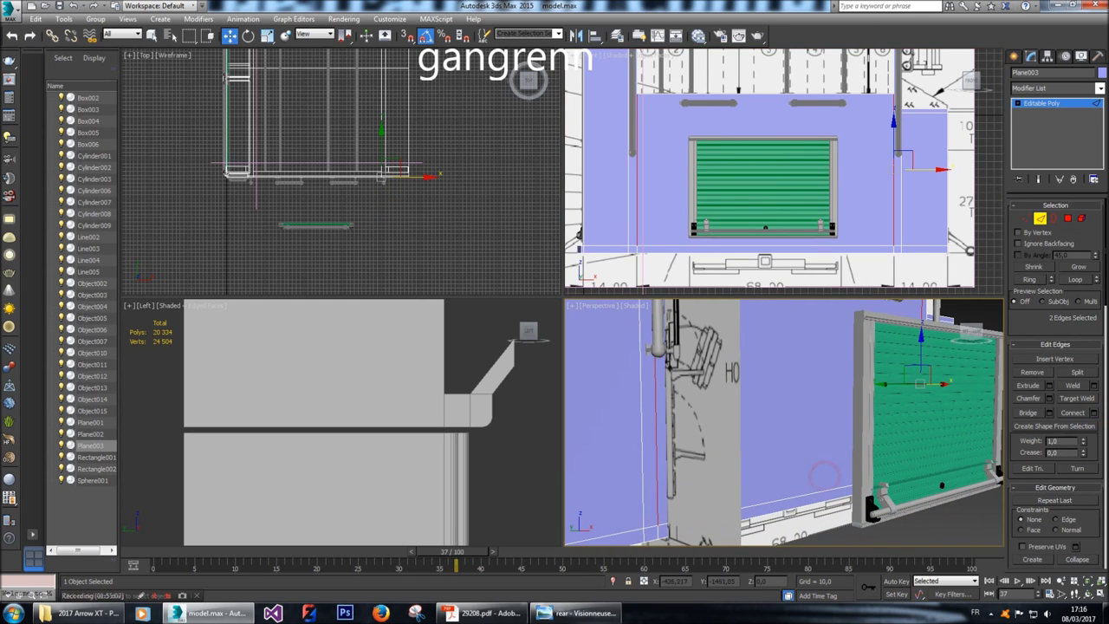
middle_click_drag(771, 174, 772, 178)
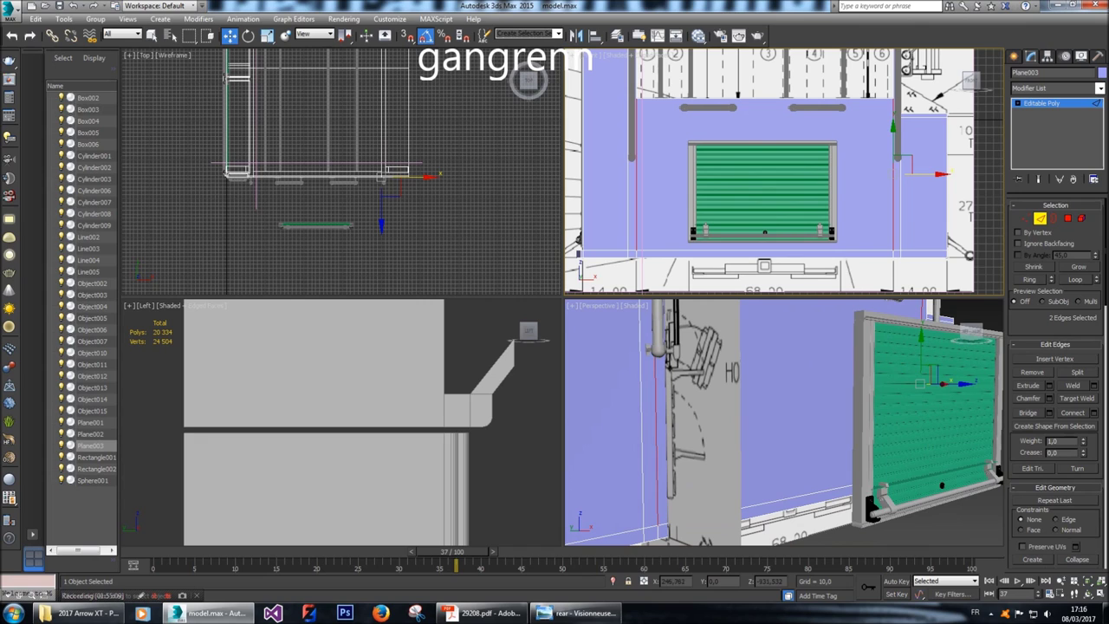
left_click(738, 97)
left_click(694, 251, "ctrl")
left_click(1094, 413)
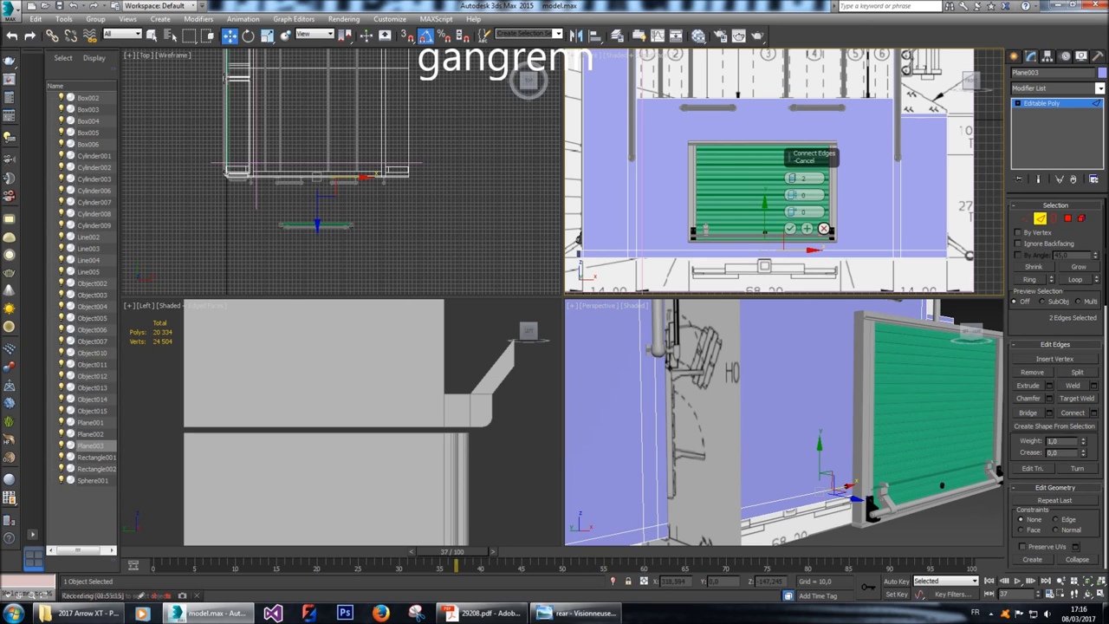
left_click(823, 228)
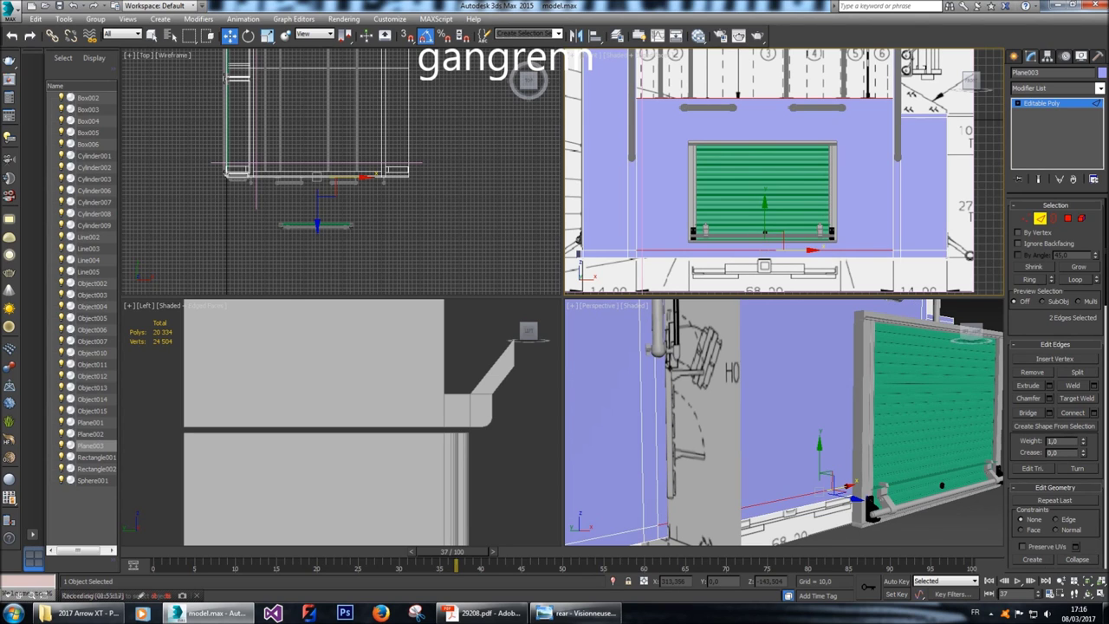
scroll(785, 172, "up", 1)
left_click(796, 91)
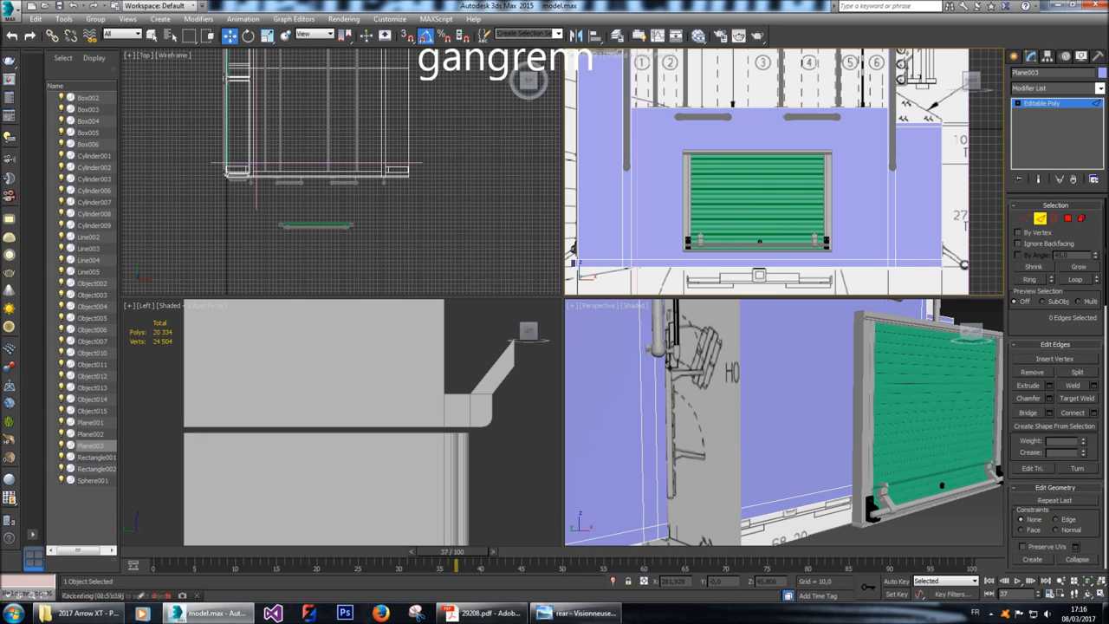
In Vertex mode, start a Cut and place its first point at the shutter frame's corner.
middle_click_drag(910, 416, 901, 416, "alt")
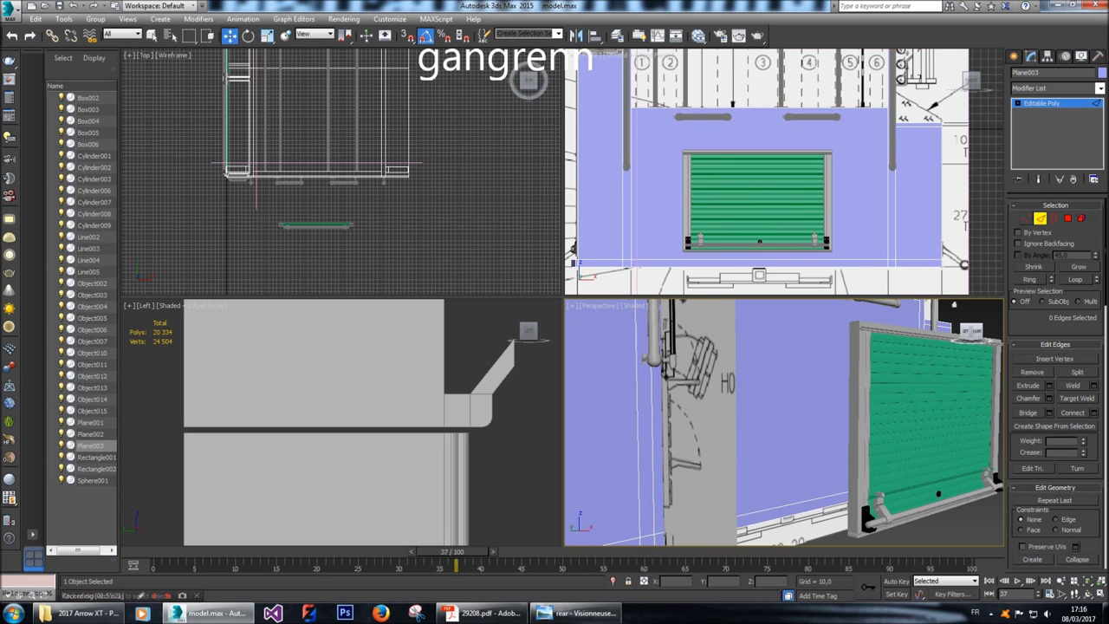
left_click(1040, 218)
left_click(867, 195)
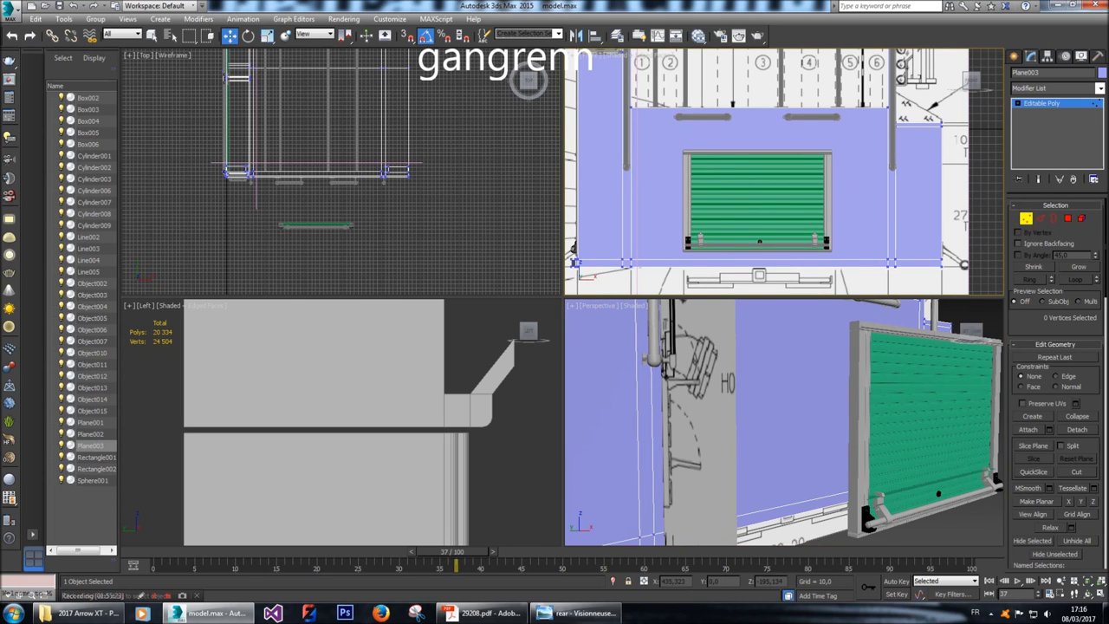
left_click(1076, 472)
scroll(687, 153, "up", 5)
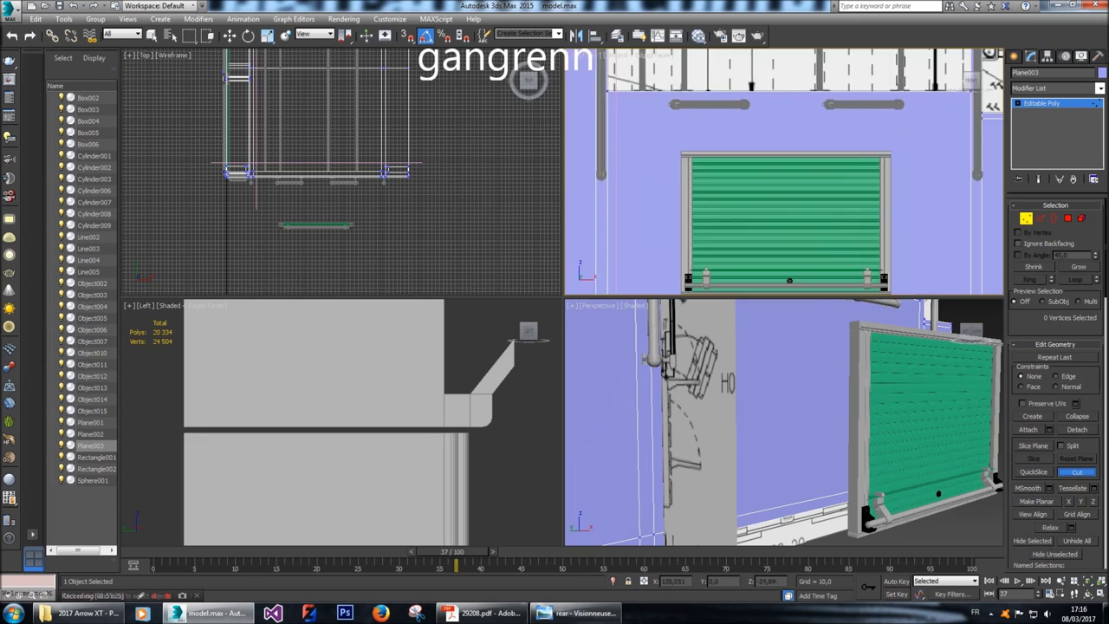
scroll(692, 155, "up", 3)
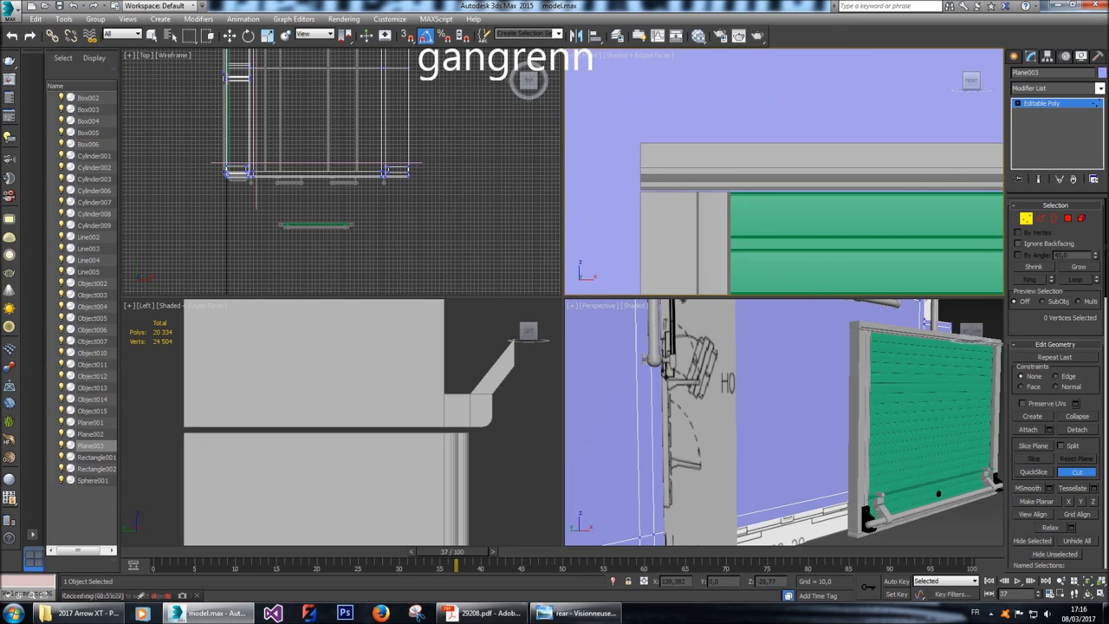
left_click(649, 161)
Finish the cut at a second point near the shutter's left end and exit Cut.
middle_click_drag(649, 161, 429, 80)
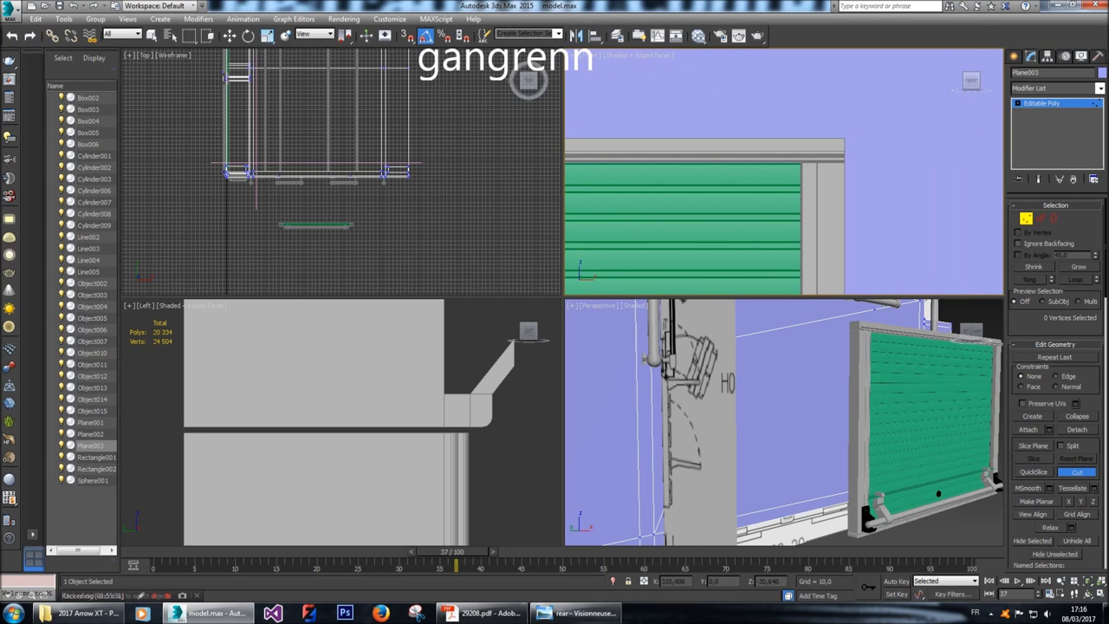
middle_click_drag(988, 291, 988, 277)
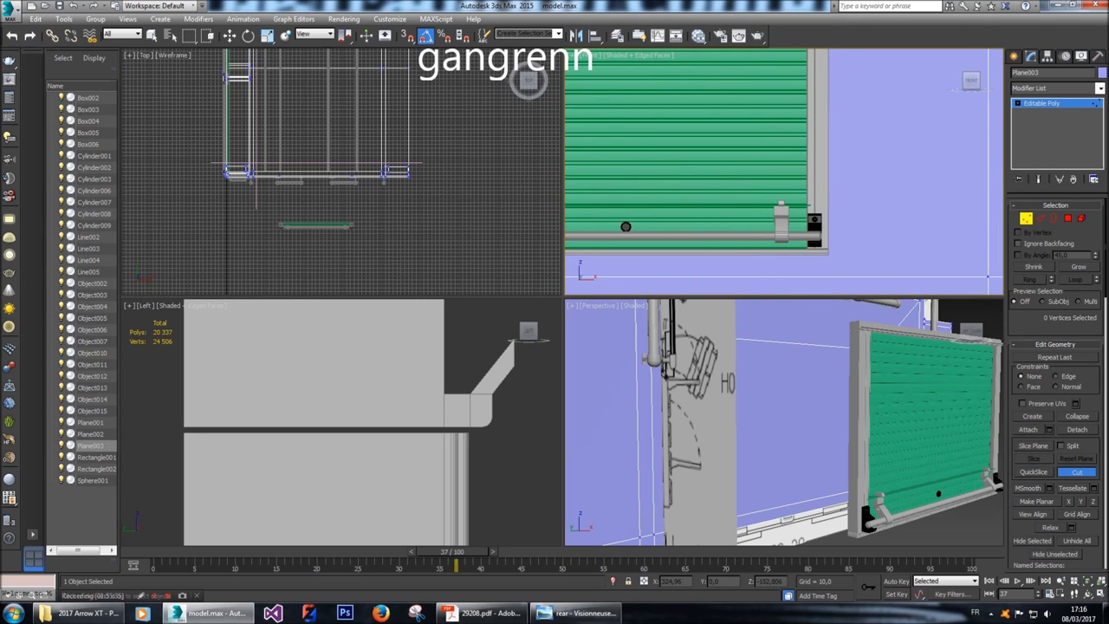
middle_click_drag(818, 247, 996, 222)
left_click(719, 225)
middle_click_drag(780, 130, 780, 251)
scroll(781, 251, "up", 2)
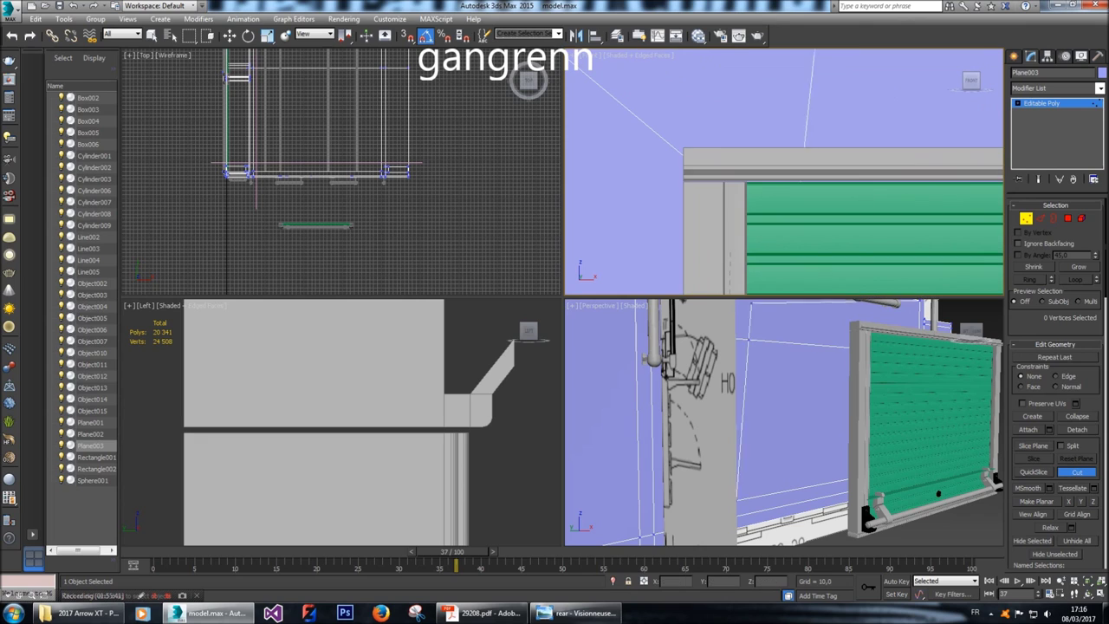
middle_click_drag(866, 425, 728, 424)
scroll(628, 355, "up", 5)
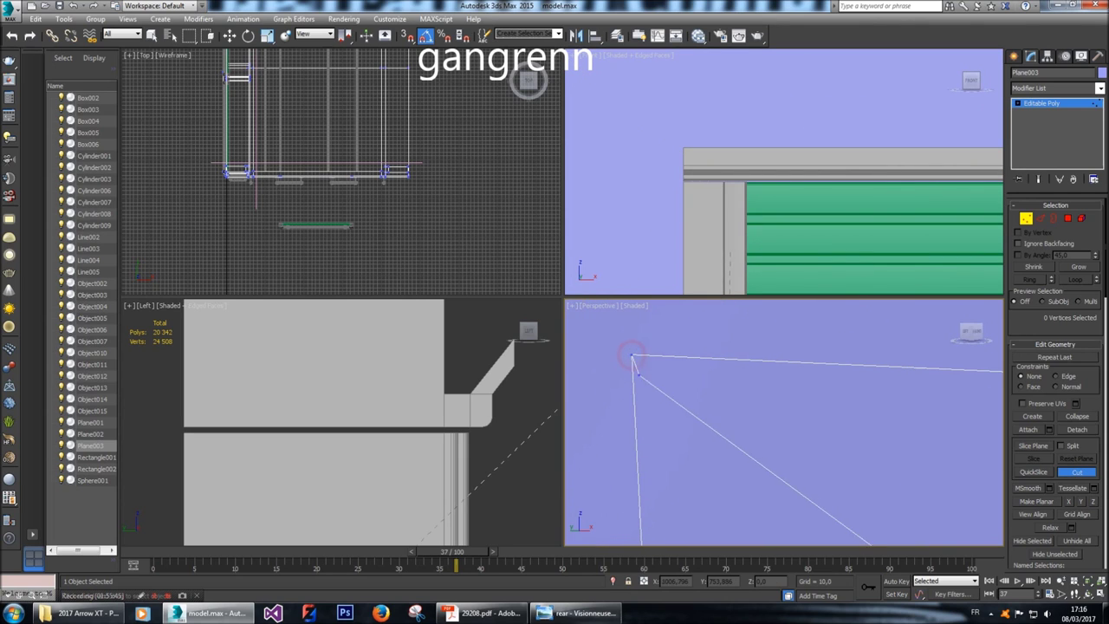
key("w")
scroll(664, 372, "down", 3)
scroll(658, 373, "down", 5)
Select the panel's lower and vertical edges and make them planar in X and Z.
key("2")
left_click(720, 380)
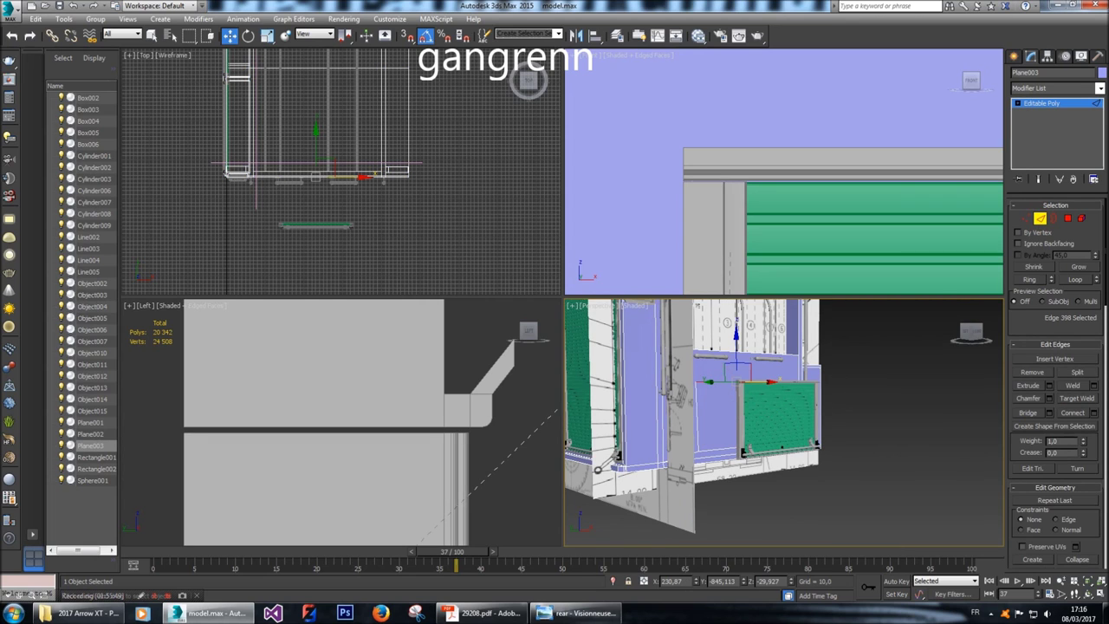
left_click_drag(1019, 319, 1019, 215)
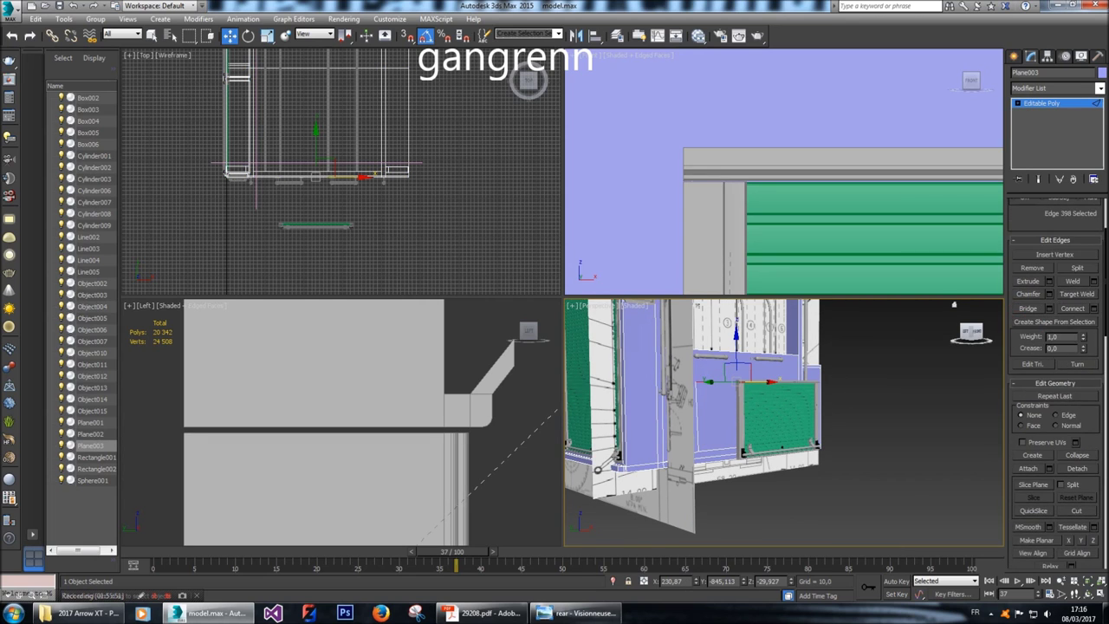
left_click(724, 449)
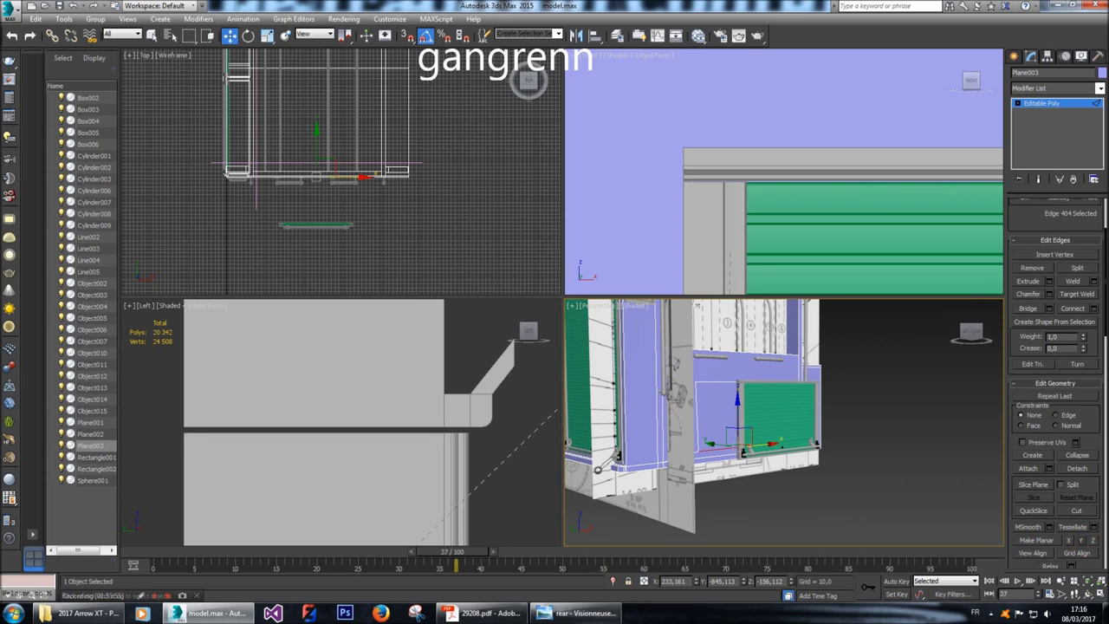
left_click(696, 415)
left_click(1069, 540)
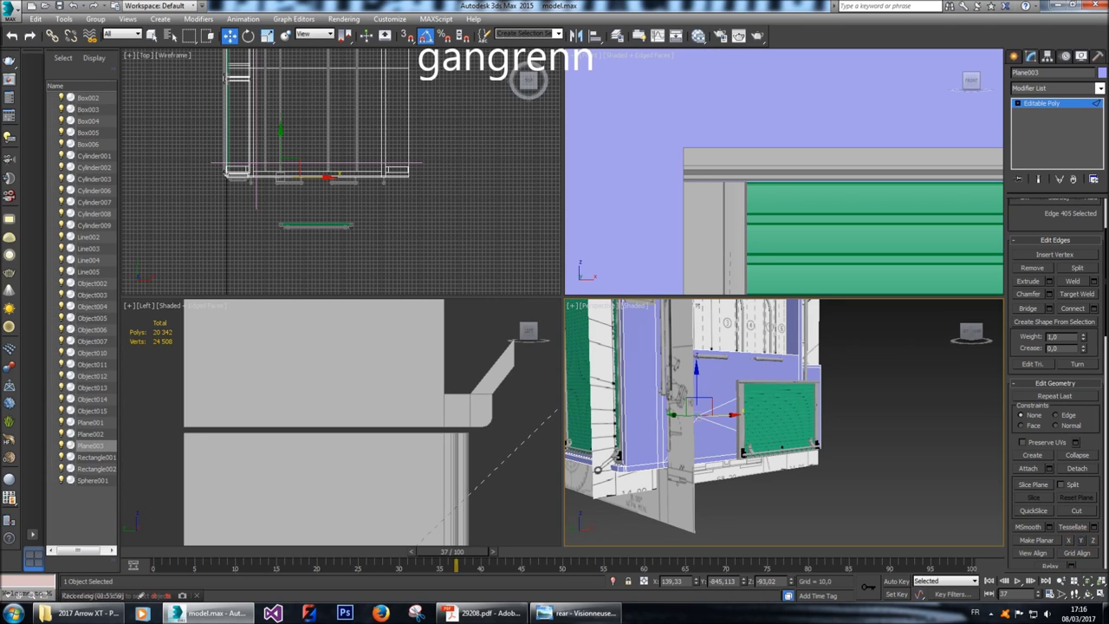
left_click(1093, 540)
left_click_drag(966, 334, 967, 335)
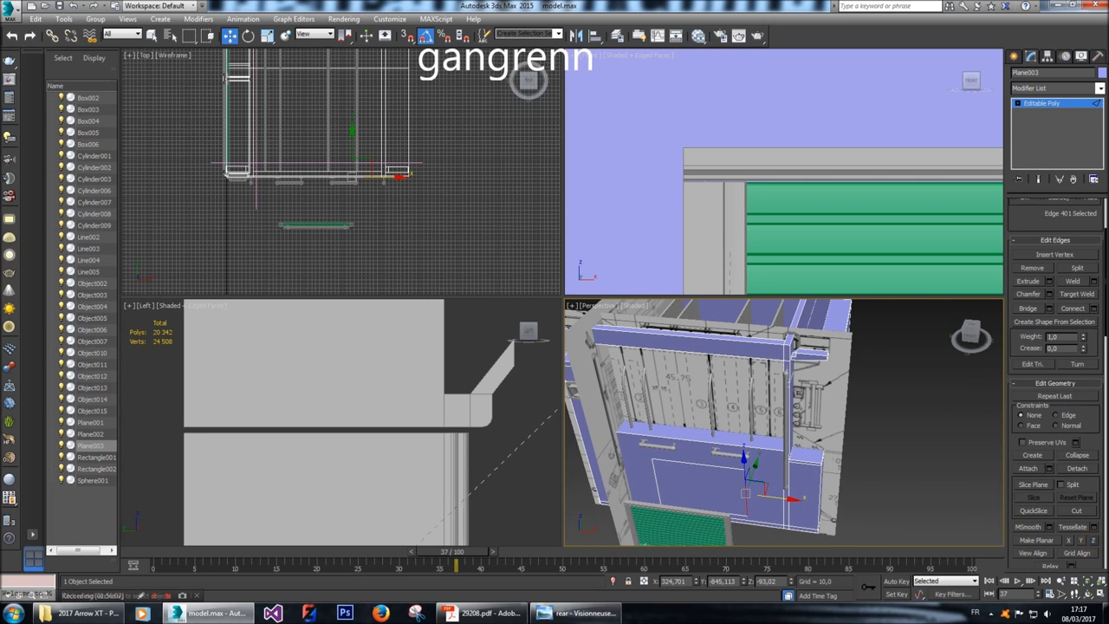
Select the rectangle's top and bottom edges, flatten the bottom along Y, then switch to Polygon level.
left_click(698, 457)
key("z")
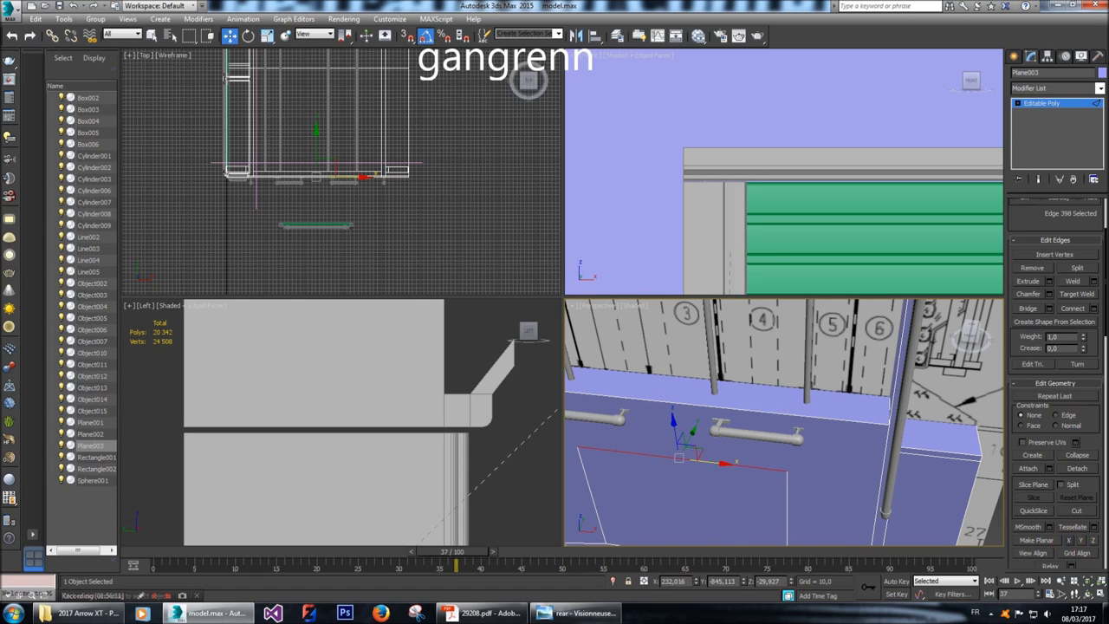
middle_click_drag(785, 460, 786, 418)
left_click(676, 518)
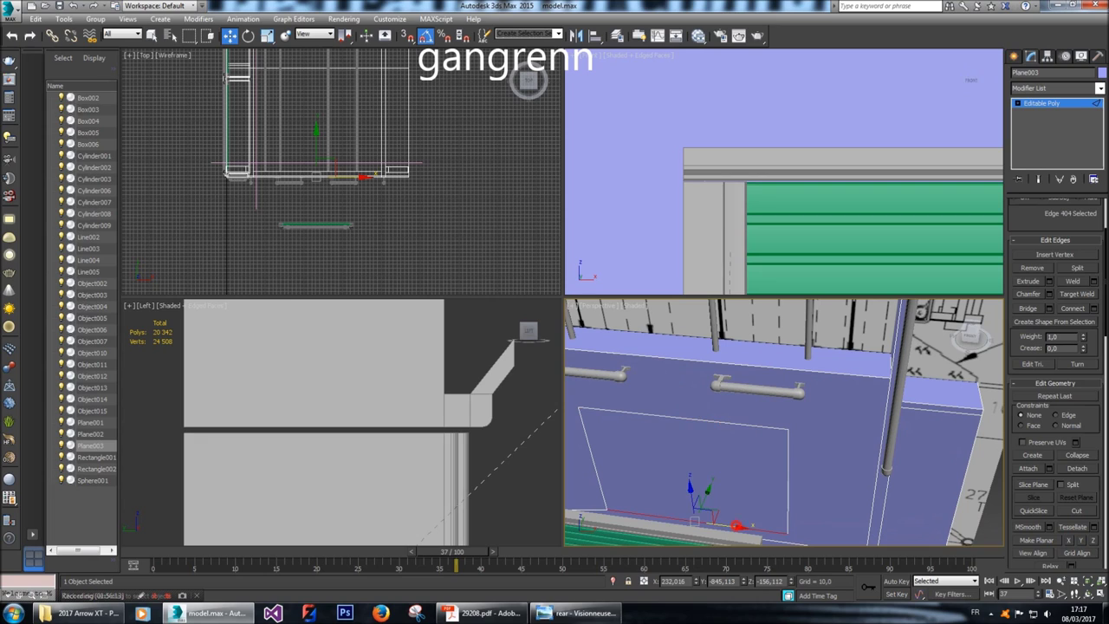
left_click(1082, 540)
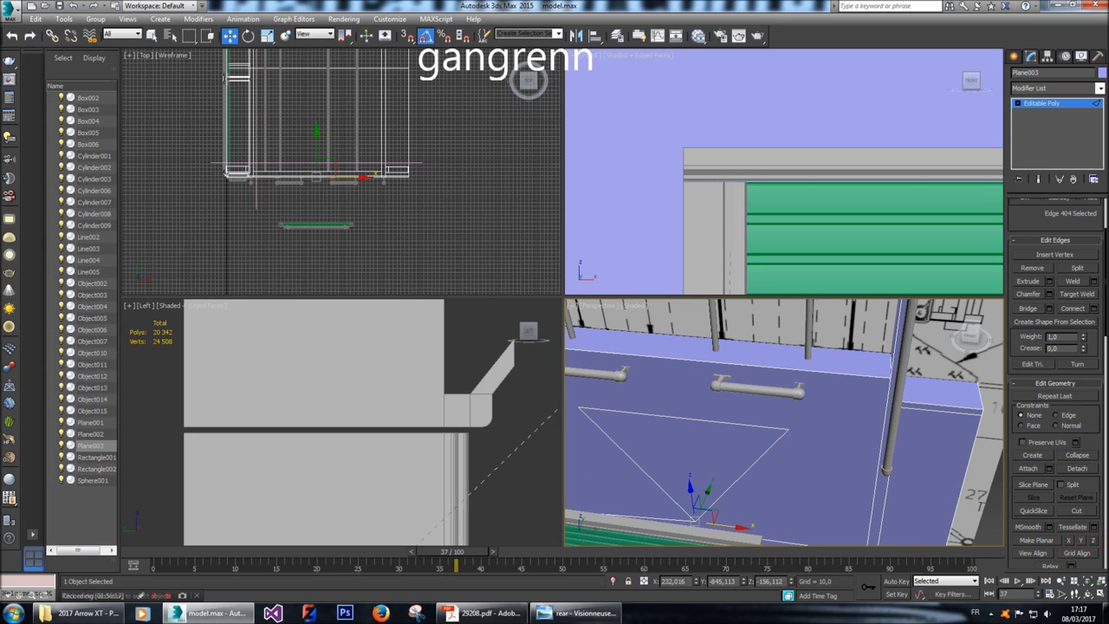
left_click(787, 485)
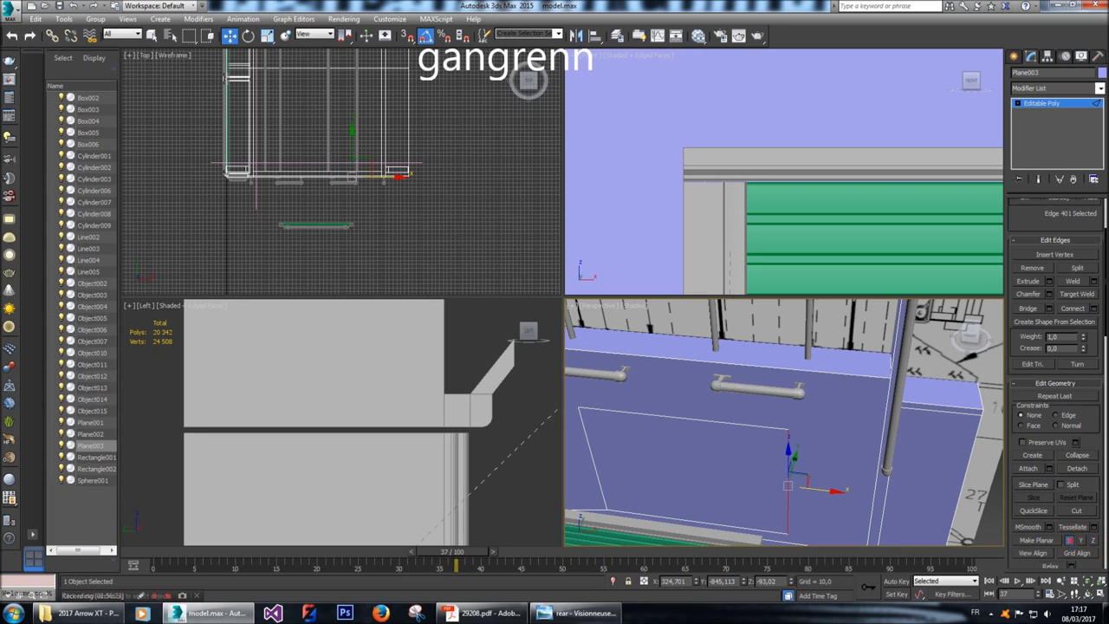
middle_click_drag(780, 416, 733, 408, "alt")
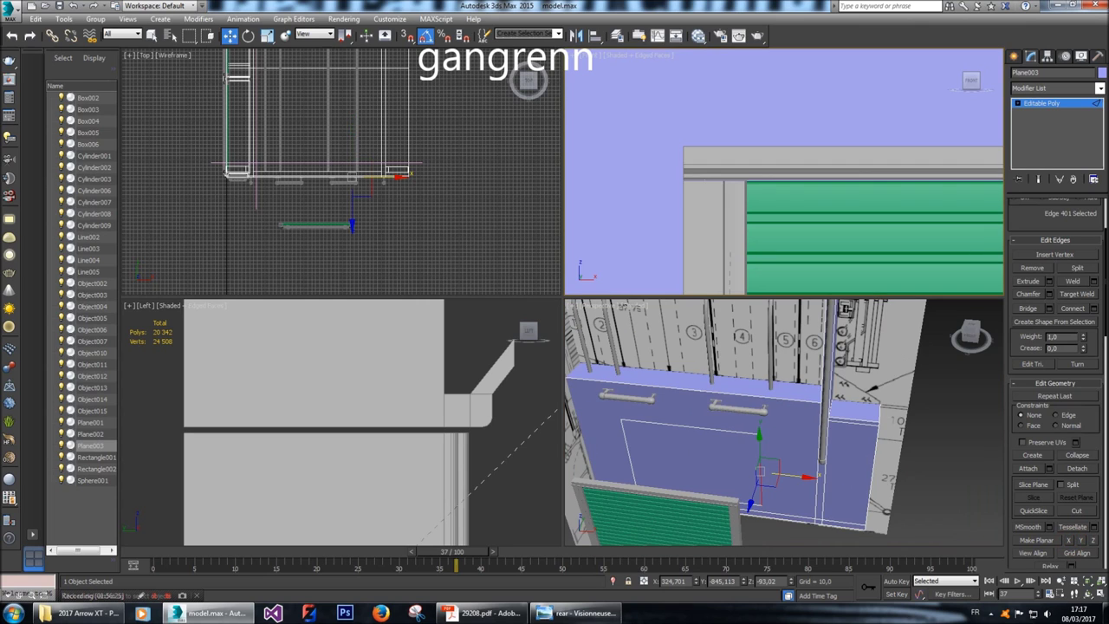
scroll(1056, 390, "up", 3)
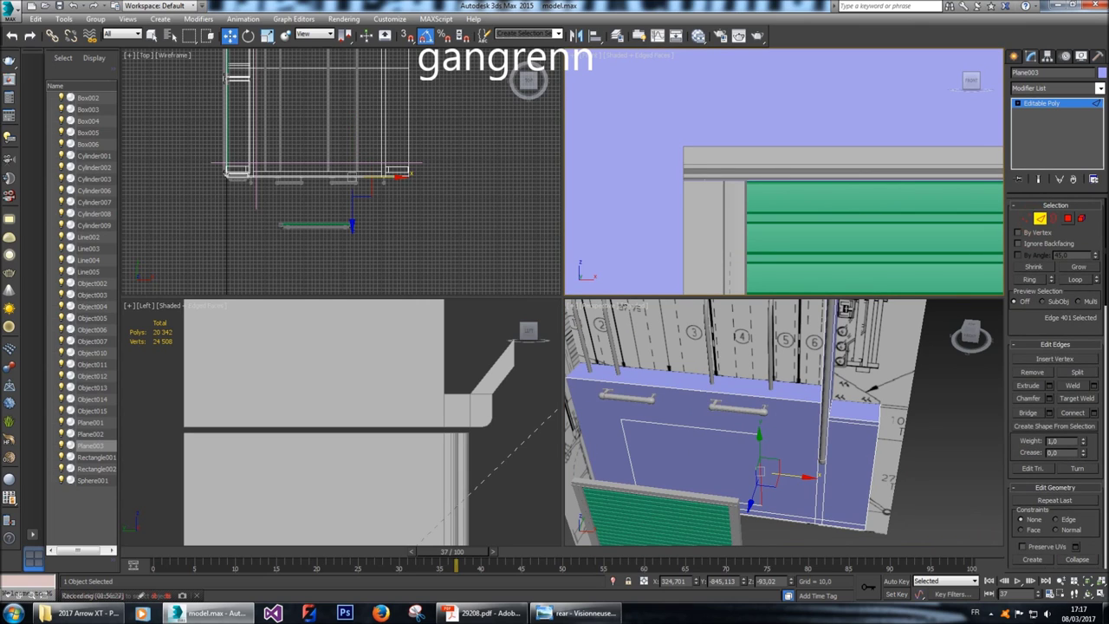
key("4")
scroll(784, 172, "down", 3)
scroll(785, 171, "up", 6)
scroll(784, 172, "down", 3)
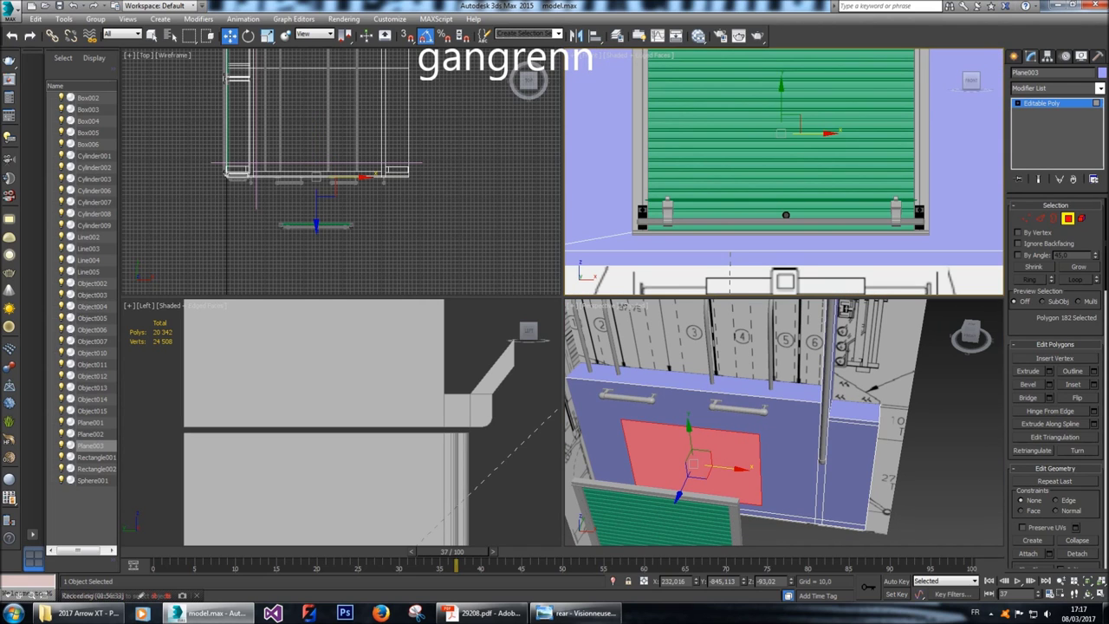
Move the five green shutter parts up along Y into the wall's rectangular patch.
left_click(1015, 55)
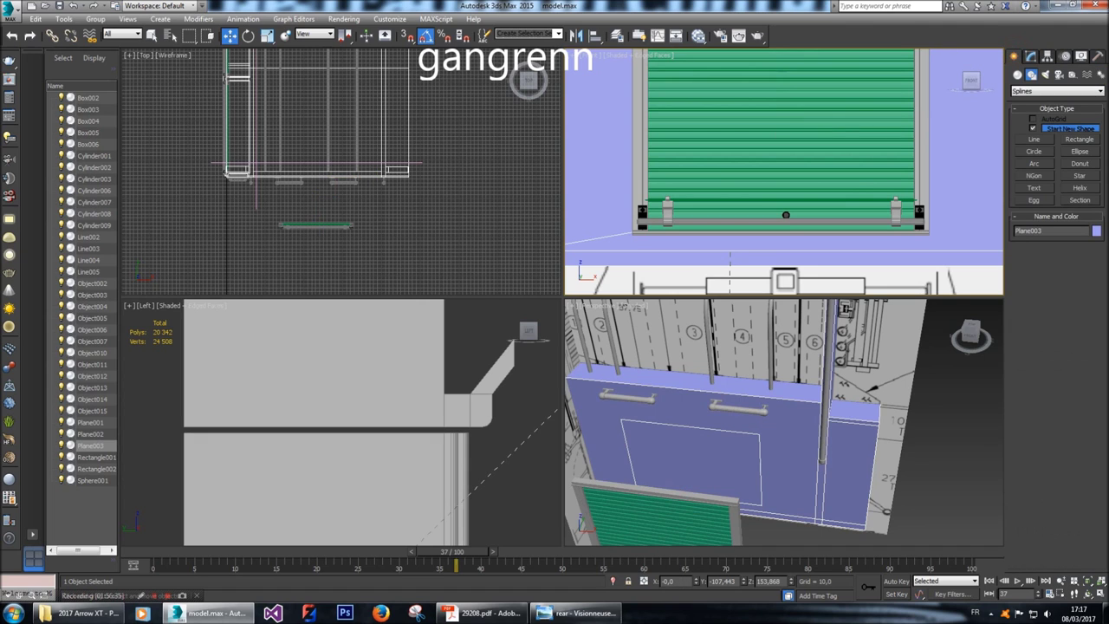
left_click_drag(287, 210, 367, 243)
scroll(321, 198, "up", 4)
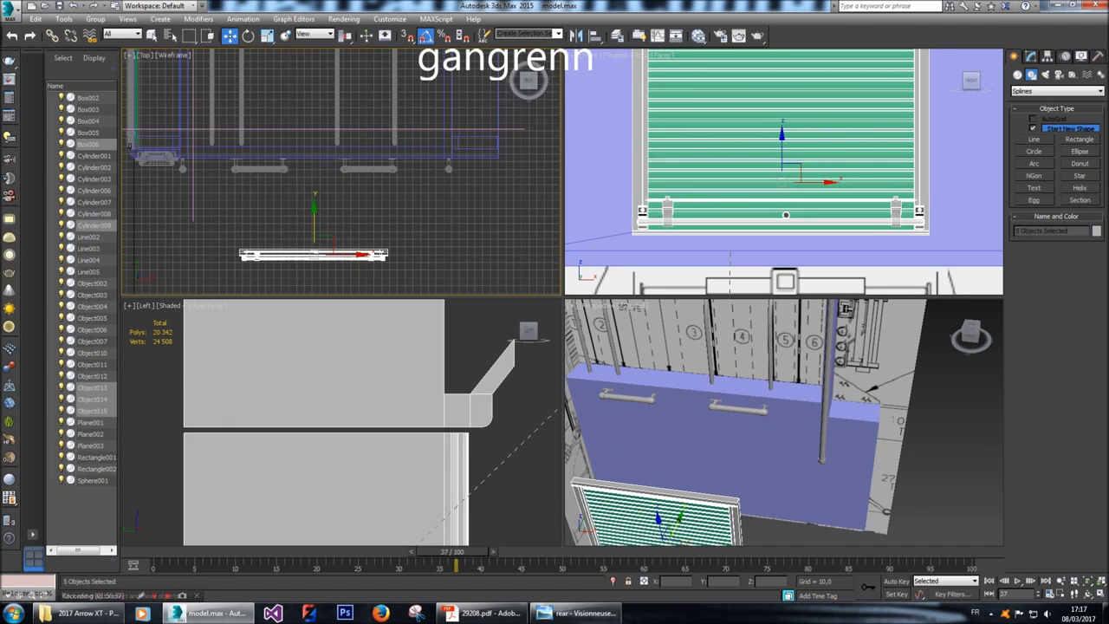
left_click_drag(313, 212, 313, 118)
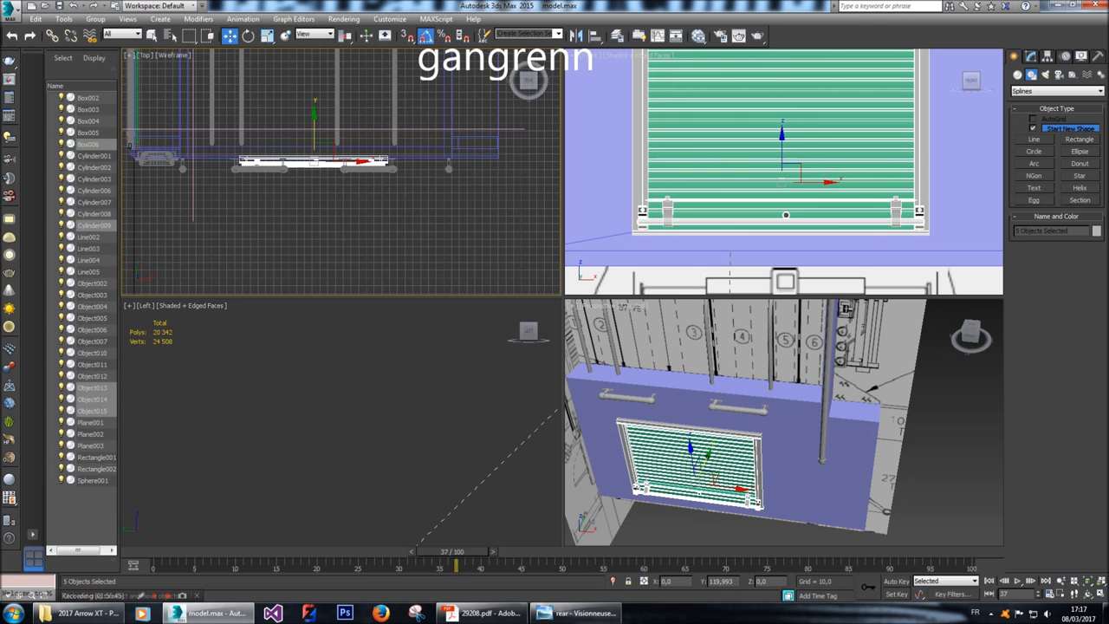
key("z")
middle_click_drag(784, 425, 719, 428, "alt")
key("z")
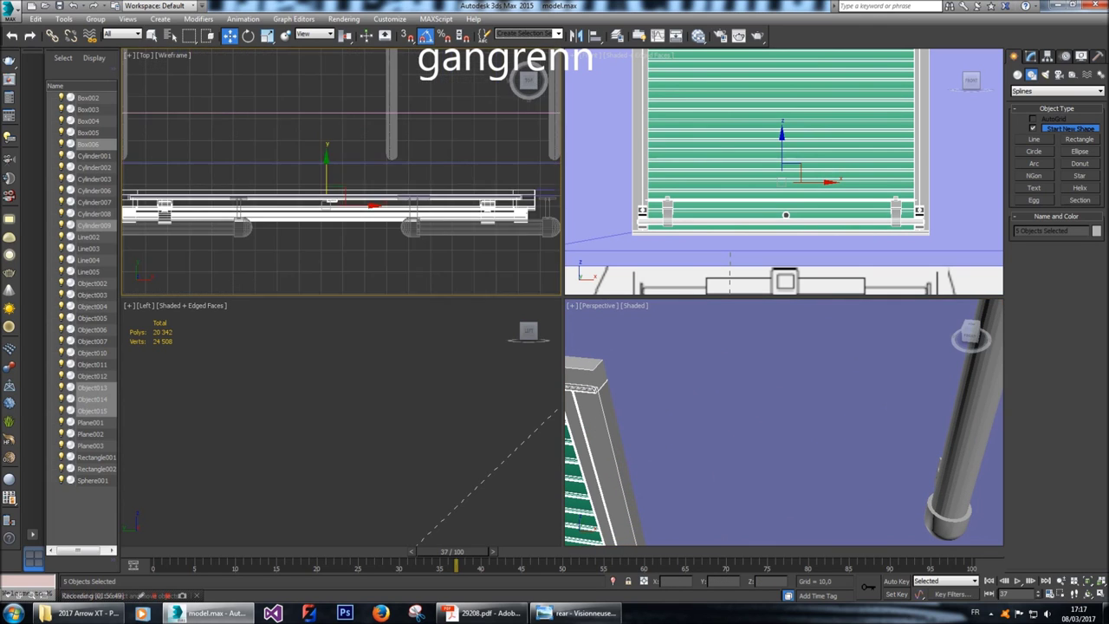
mouse_move(346, 217)
middle_mouse_down()
mouse_move(347, 255)
mouse_move(343, 197)
middle_mouse_up()
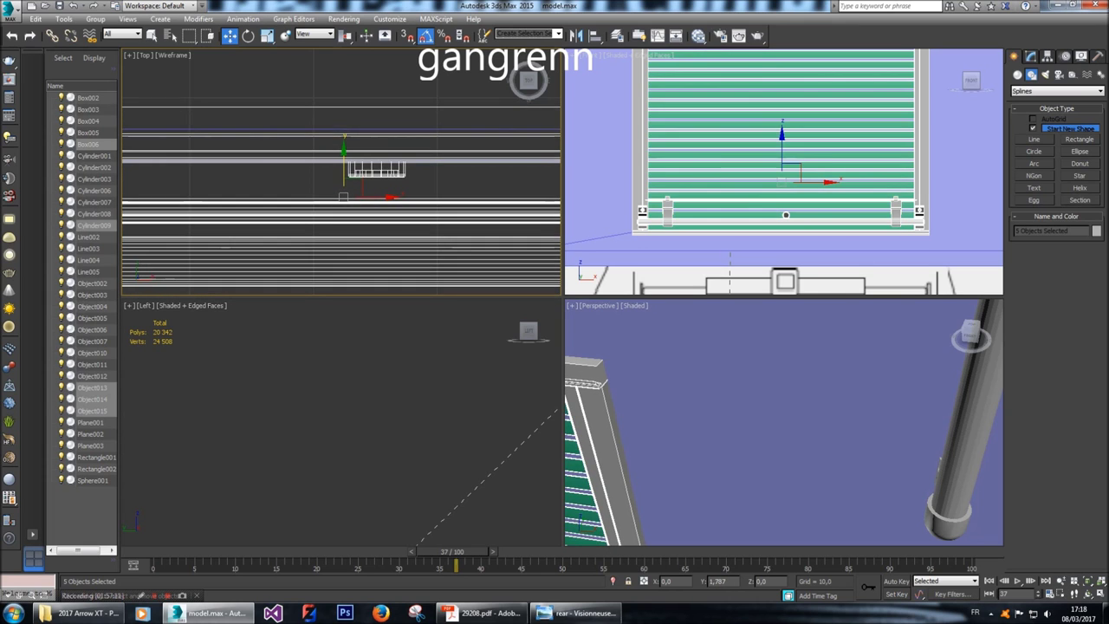
middle_click_drag(624, 486, 655, 516, "alt")
left_click(970, 331)
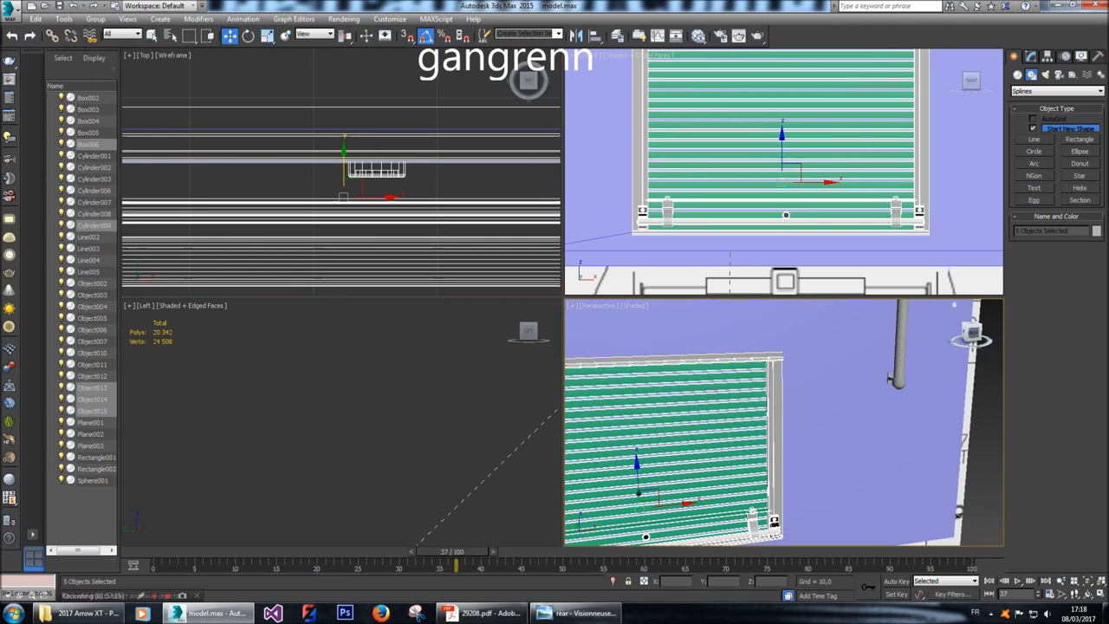
left_click(784, 338)
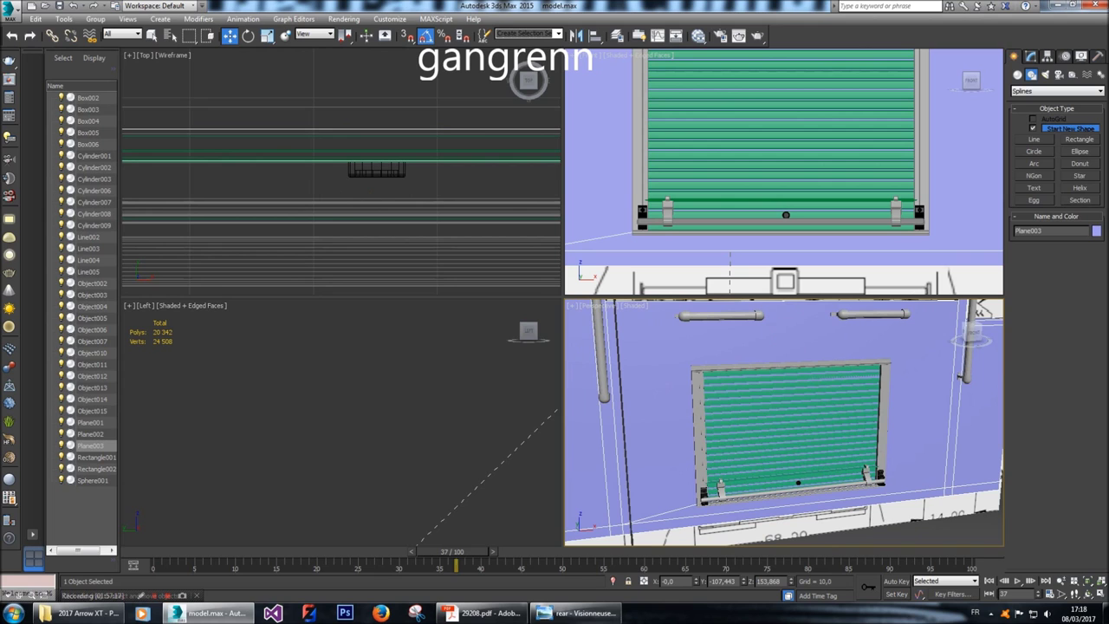
Extrude Plane003's rectangular face with a height of -60 to recess it inward.
left_click(1031, 55)
key("4")
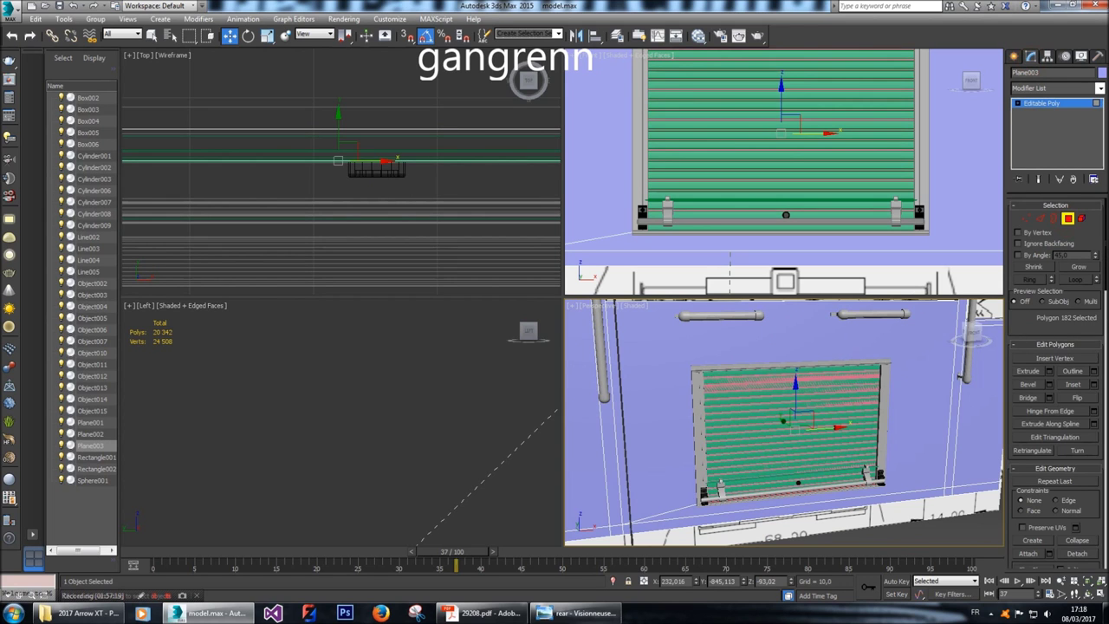
scroll(639, 227, "up", 8)
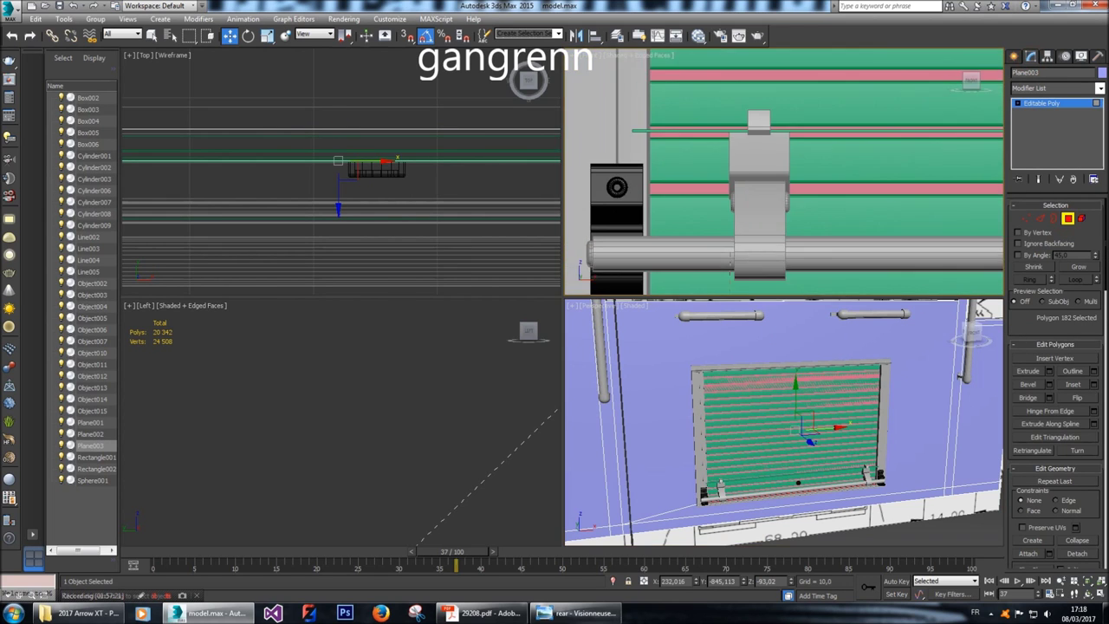
key("z")
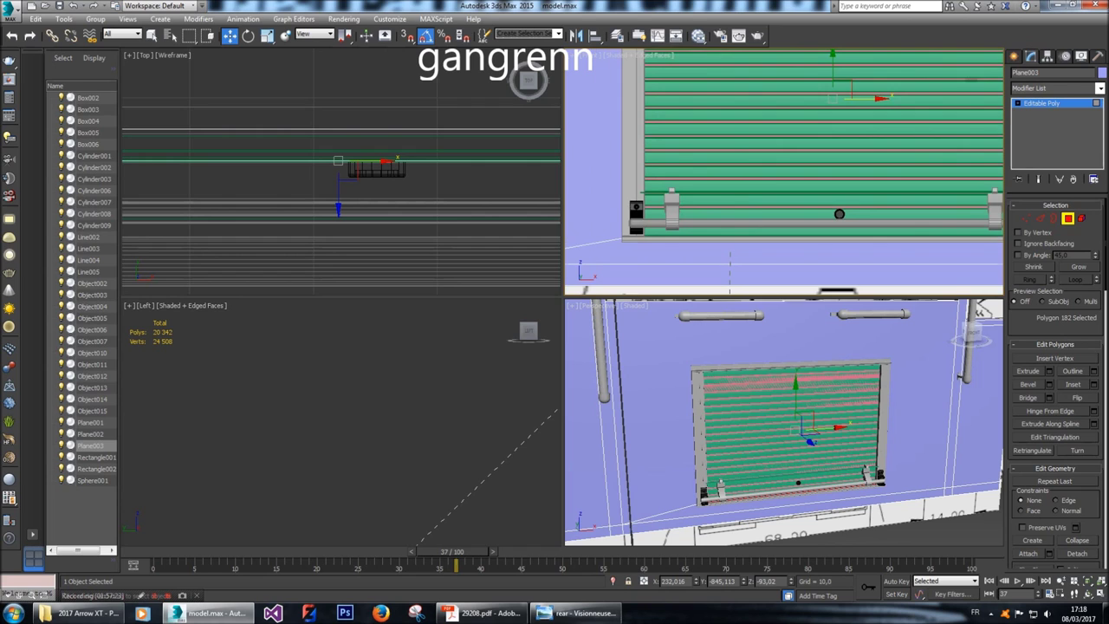
middle_click_drag(811, 248, 656, 224)
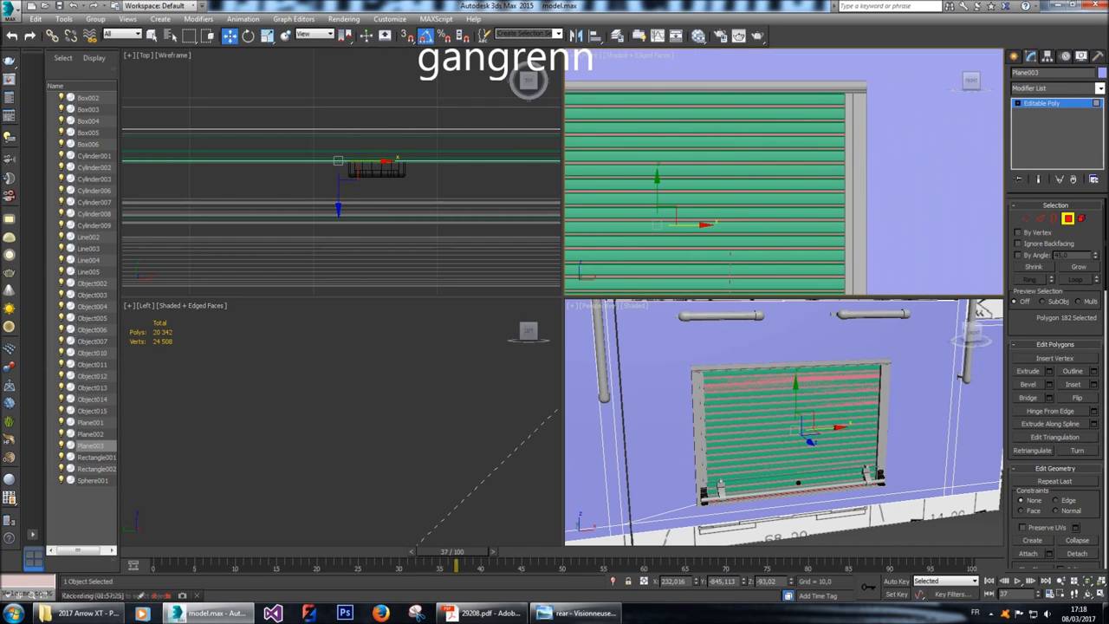
left_click(1050, 371)
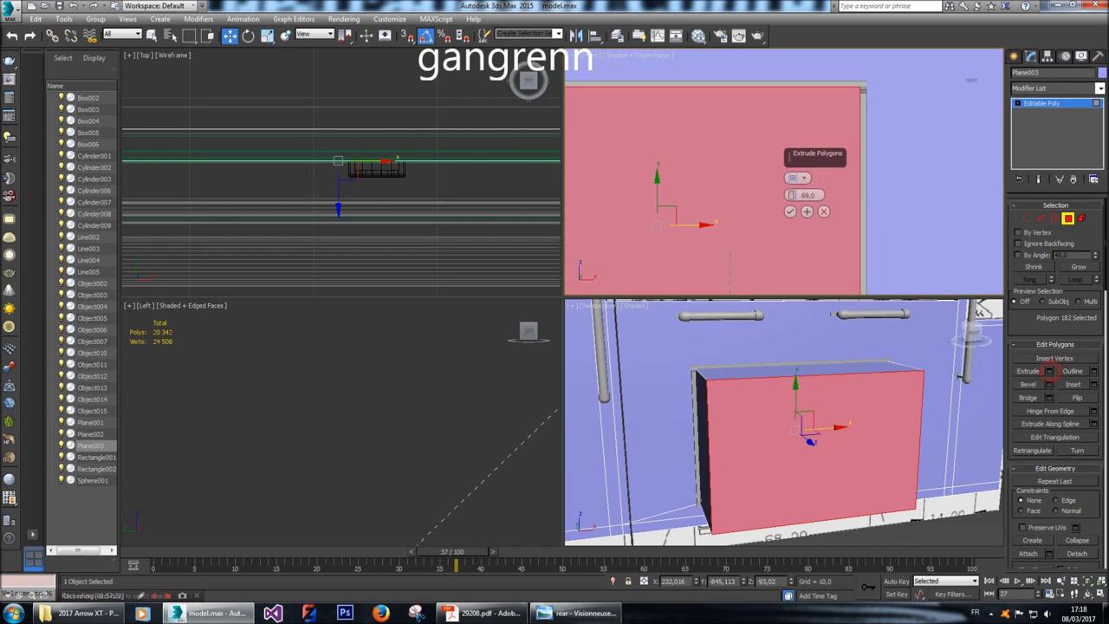
left_click(819, 195)
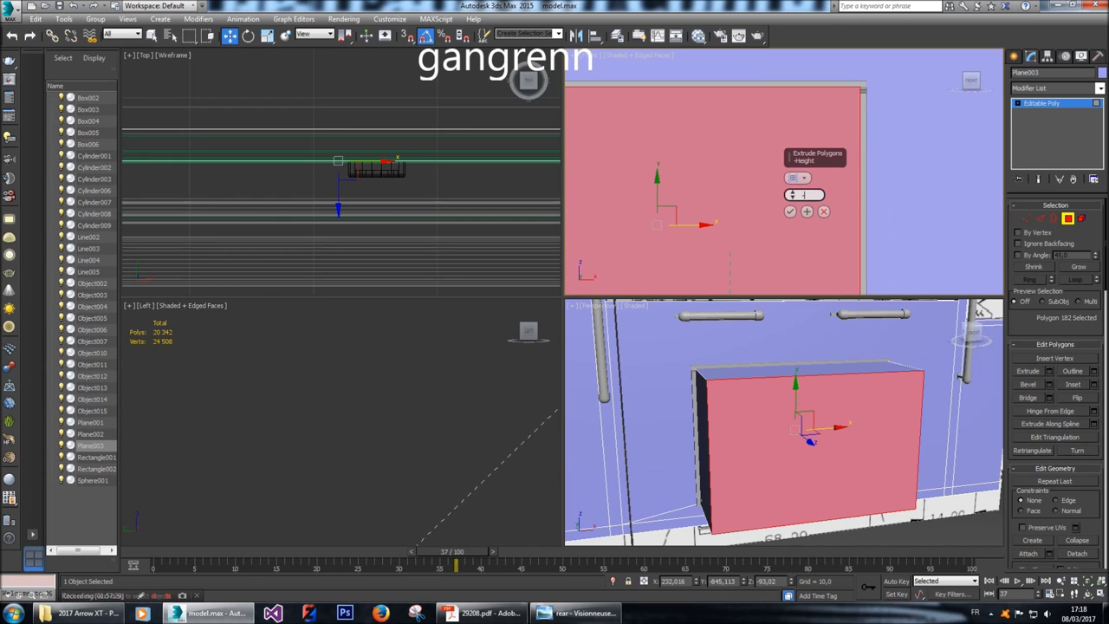
type("-60")
key("Return")
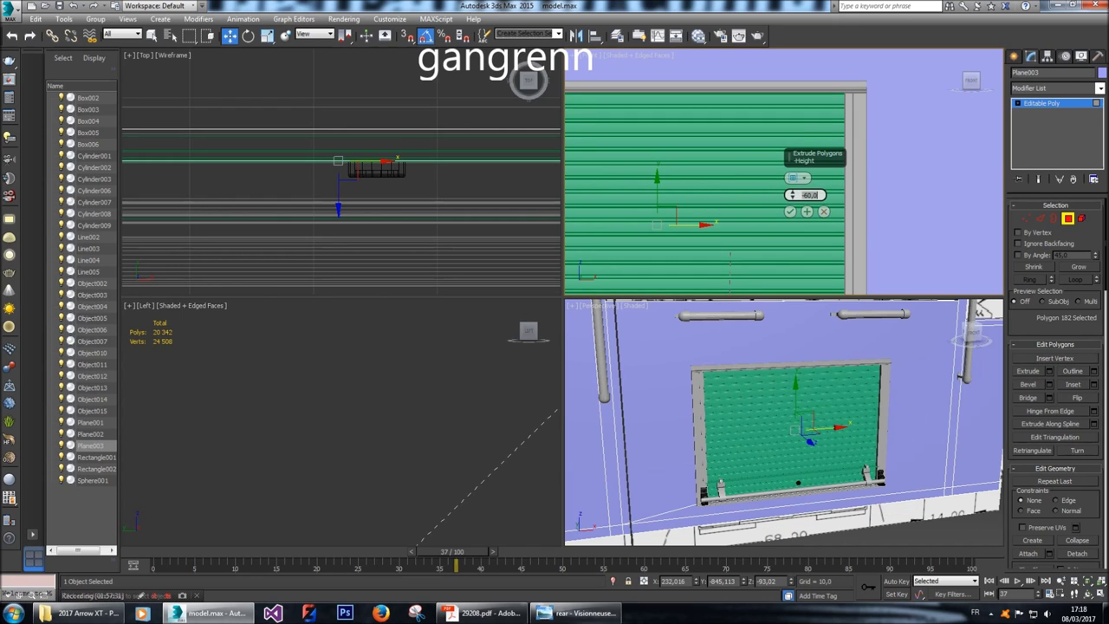
left_click(790, 211)
Exit face editing, deselect everything, and select the green shutter.
key("ctrl+d")
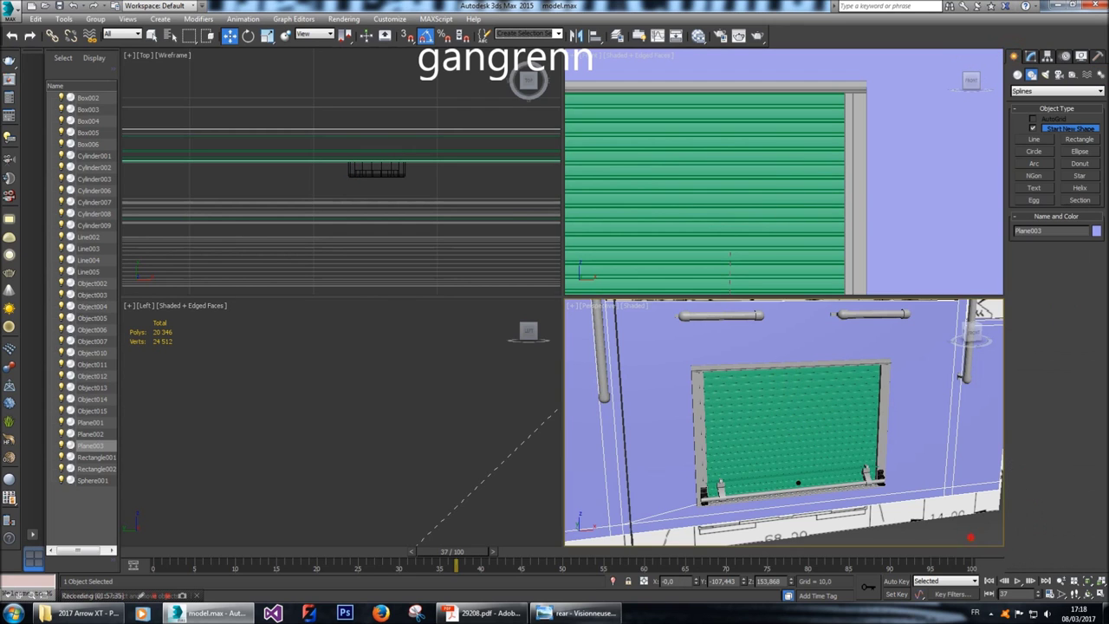
scroll(784, 423, "down", 5)
key("shift+z")
left_click(807, 417)
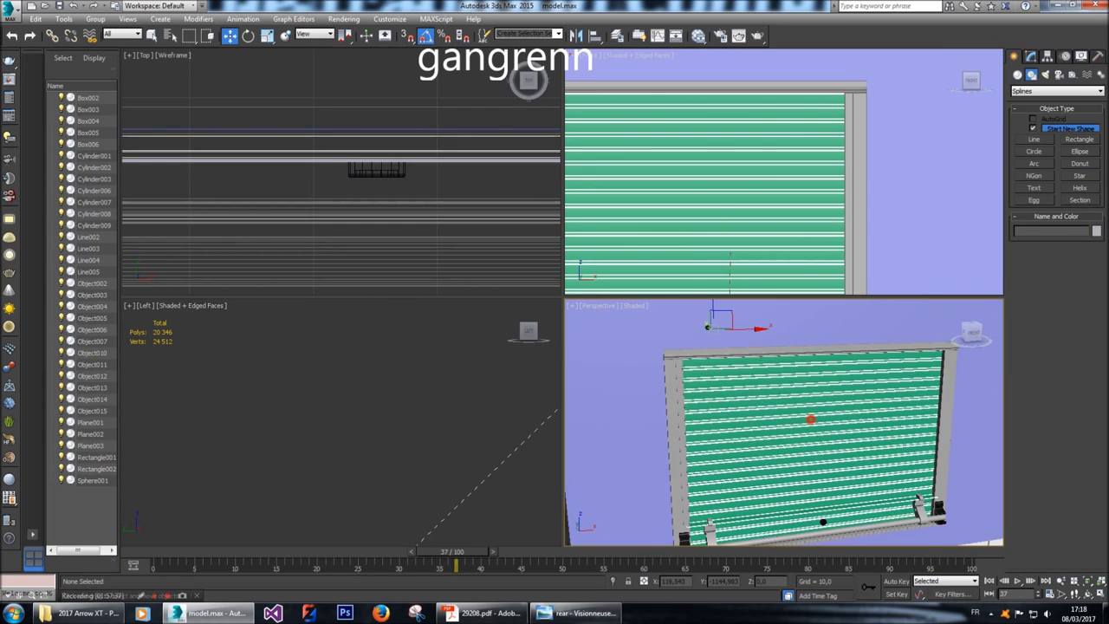
Hide the green shutter to inspect the recessed frame, then unhide all objects.
right_click(807, 417)
left_click(835, 384)
scroll(842, 384, "down", 2)
scroll(784, 422, "up", 3)
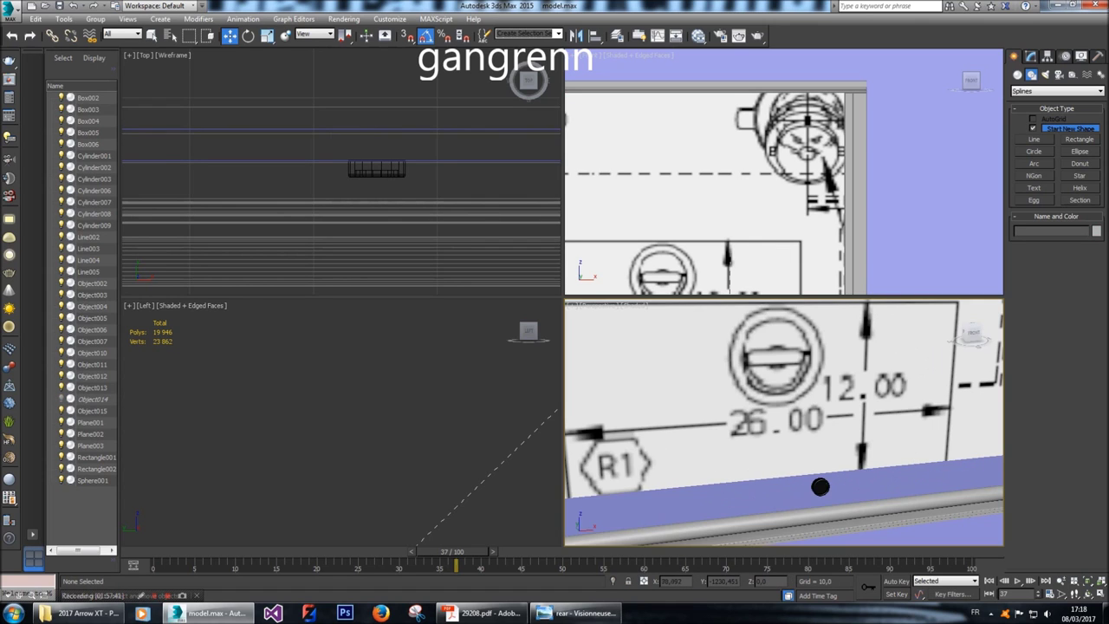
scroll(785, 422, "up", 2)
mouse_move(971, 334)
left_mouse_down()
mouse_move(949, 335)
mouse_move(963, 334)
left_mouse_up()
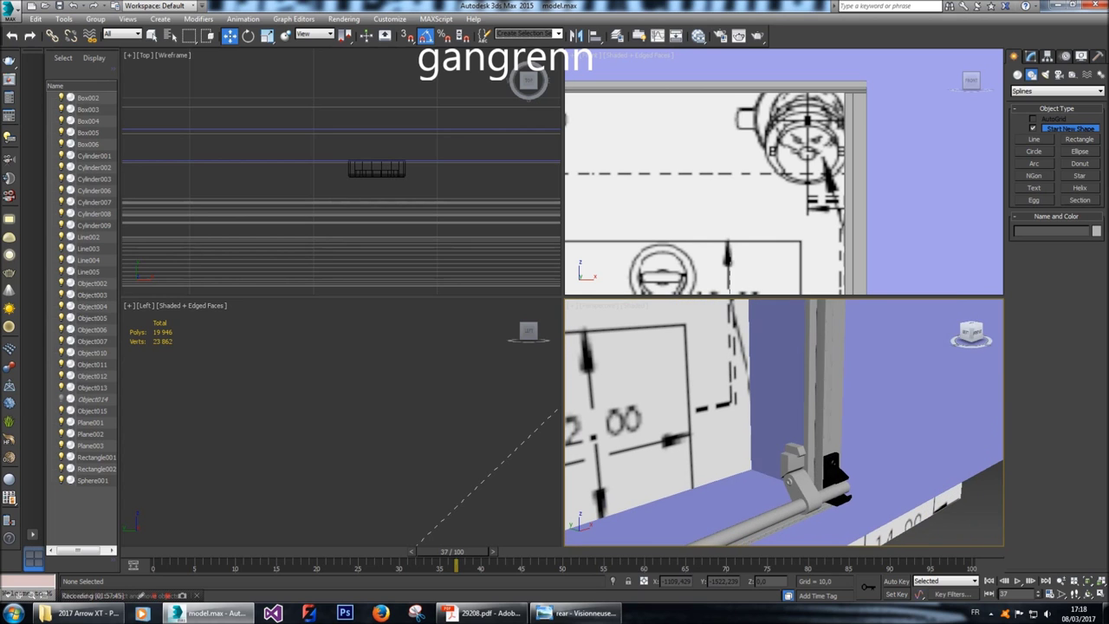
right_click(763, 387)
left_click(785, 333)
left_click_drag(971, 334, 940, 345)
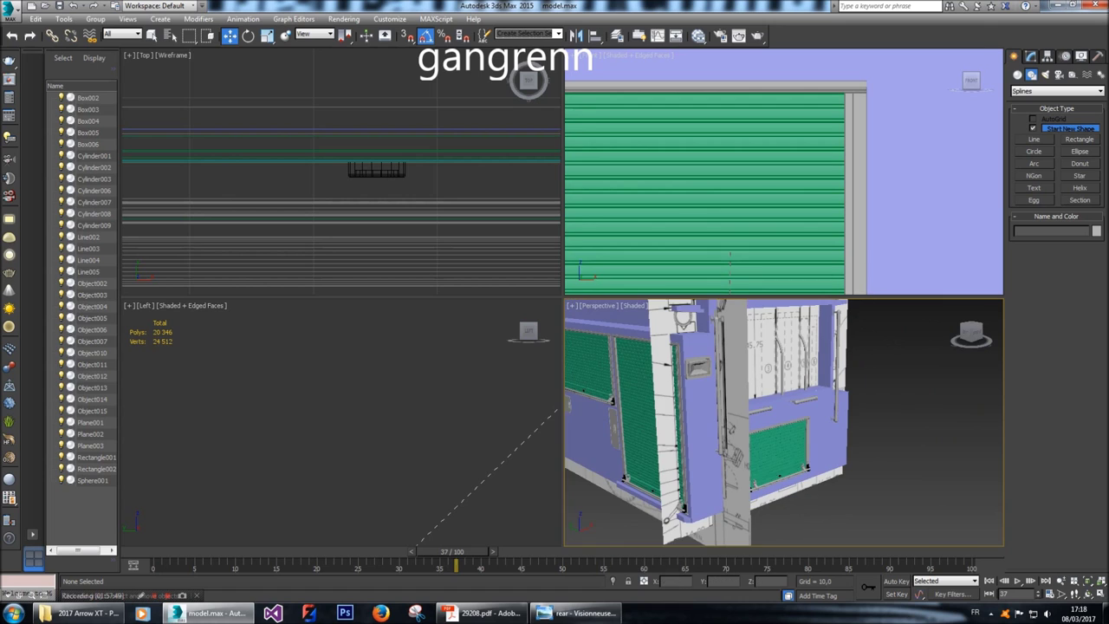
scroll(715, 108, "down", 5)
Select Plane003 and turn on See-Through (Alt+X) so the blueprint shows beneath.
left_click(715, 107)
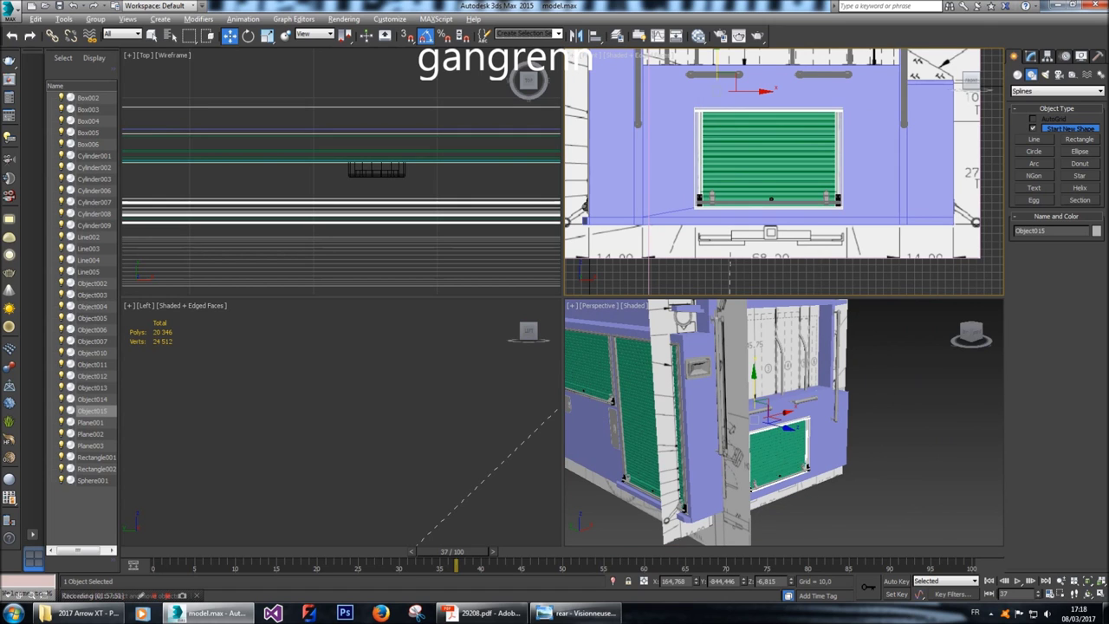
left_click(699, 95)
scroll(729, 276, "up", 2)
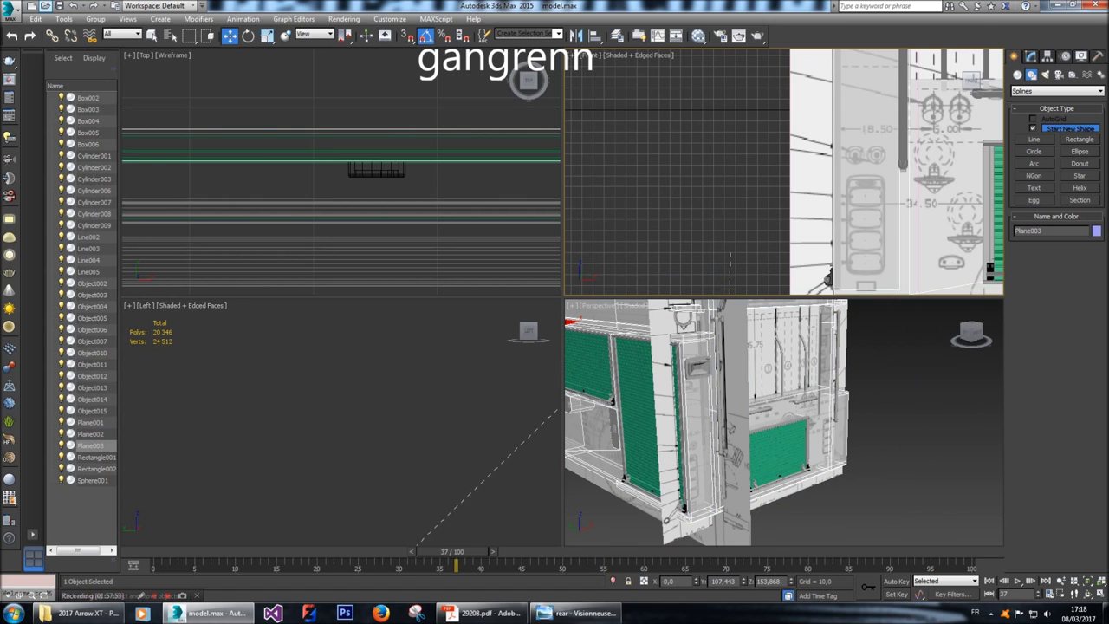
scroll(729, 276, "down", 2)
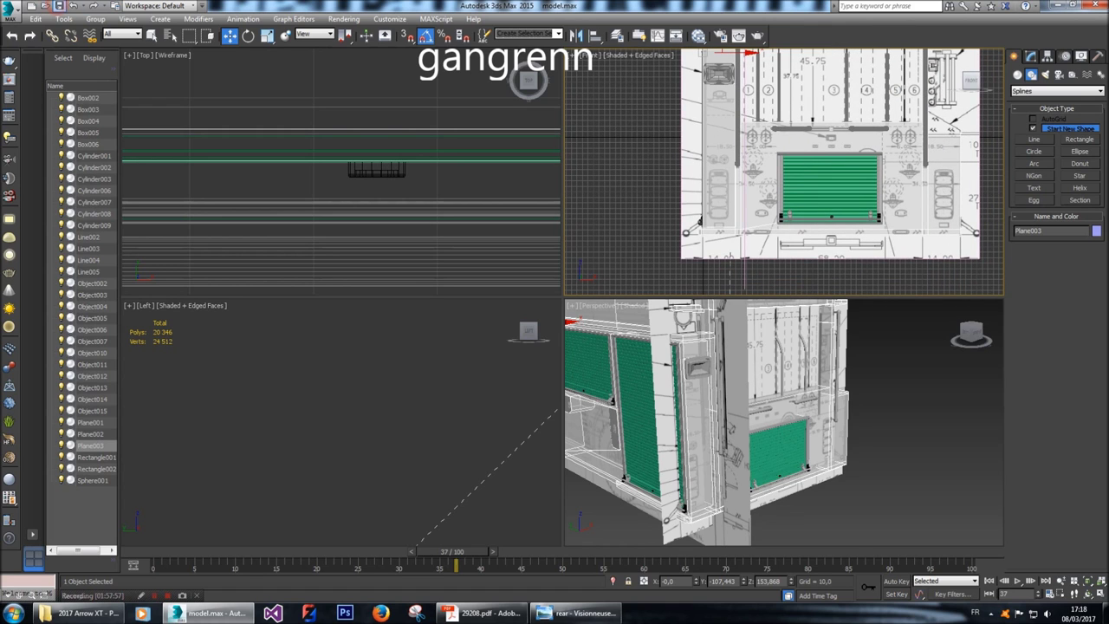
middle_click_drag(780, 425, 927, 421, "alt")
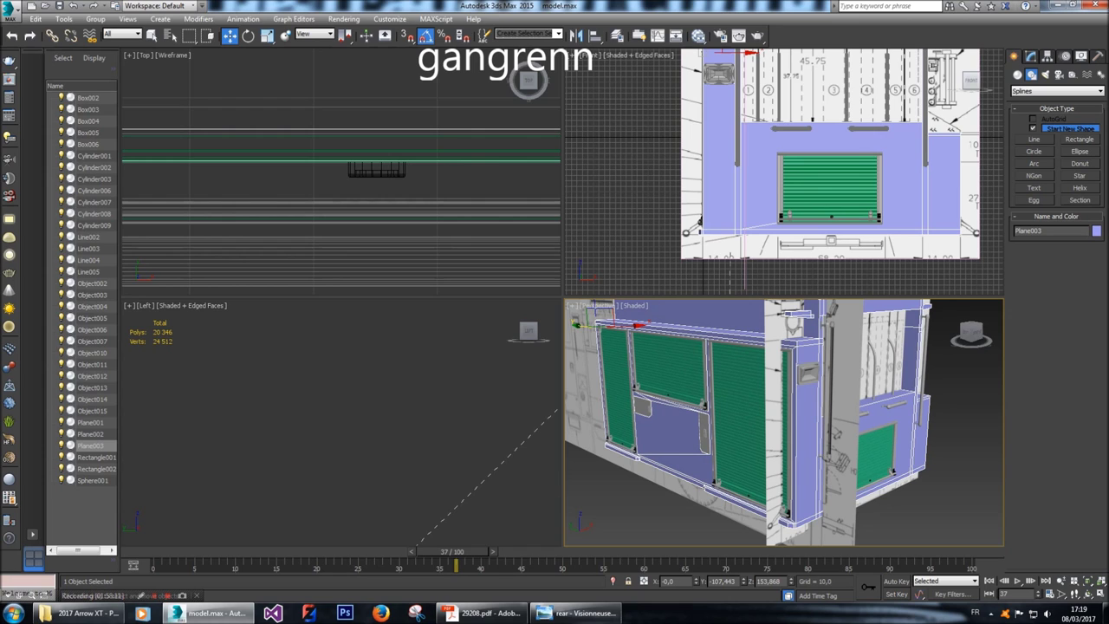
middle_click_drag(832, 174, 768, 172)
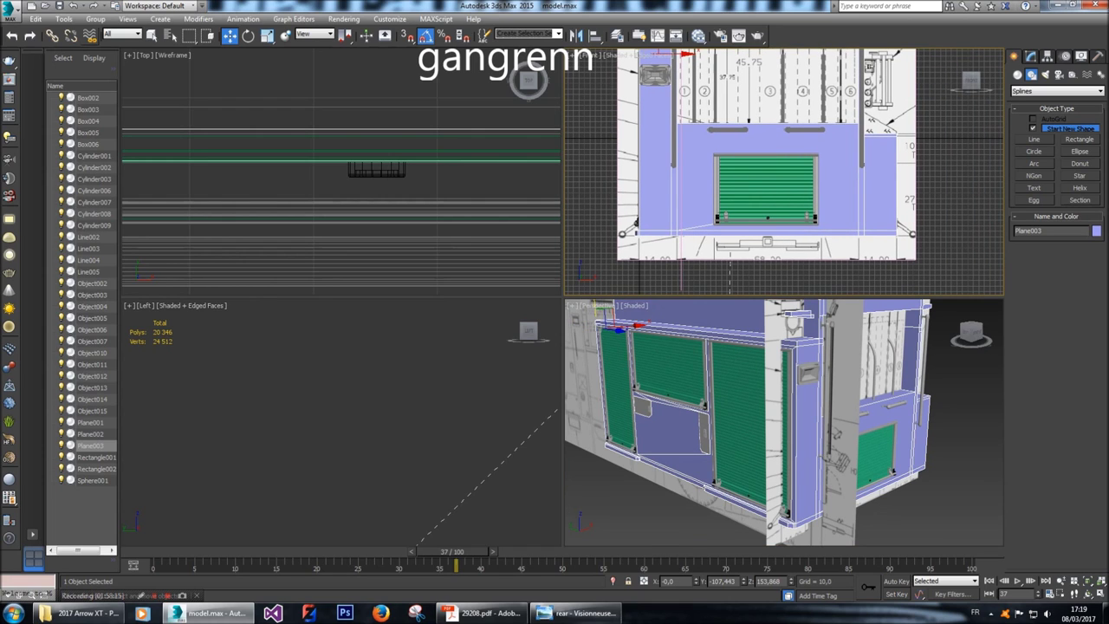
middle_click_drag(768, 171, 761, 170)
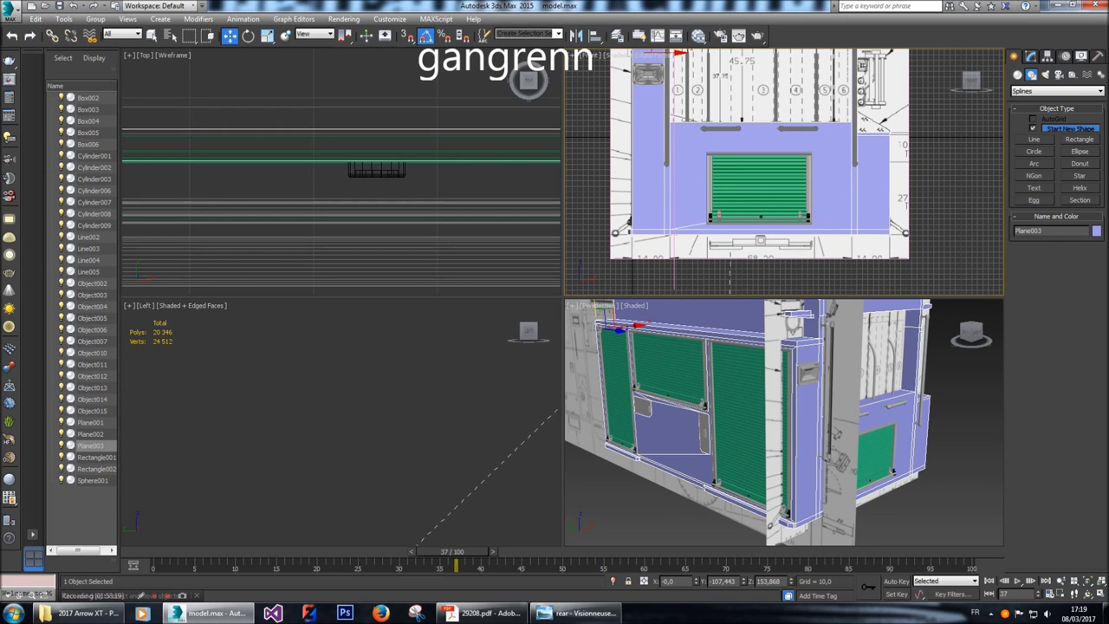
middle_click_drag(767, 172, 758, 192)
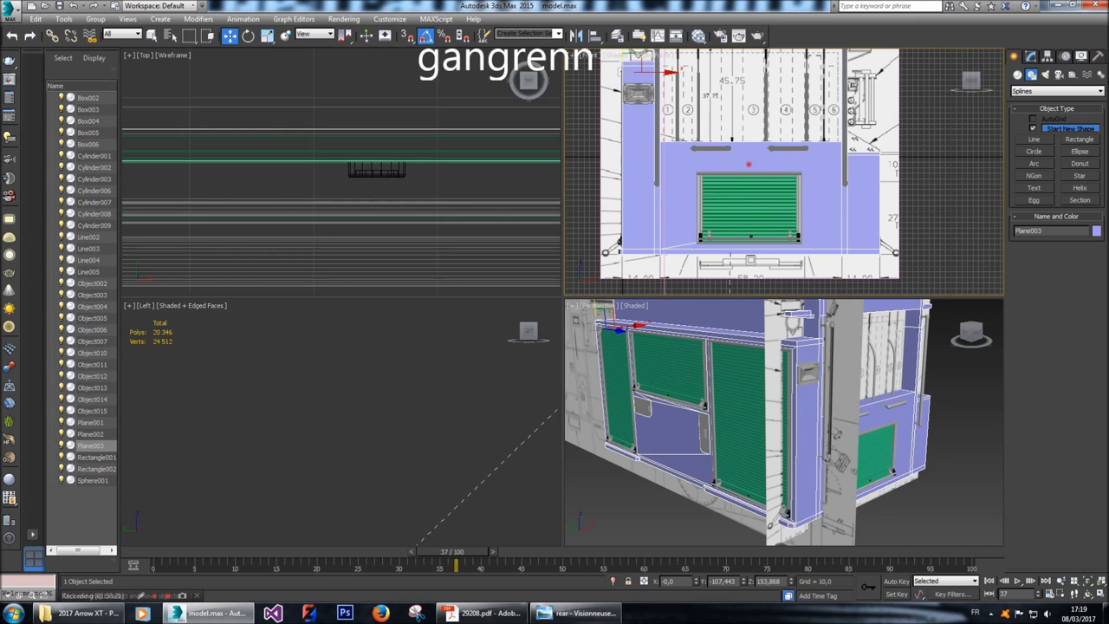
key("alt+x")
middle_click_drag(767, 171, 787, 208)
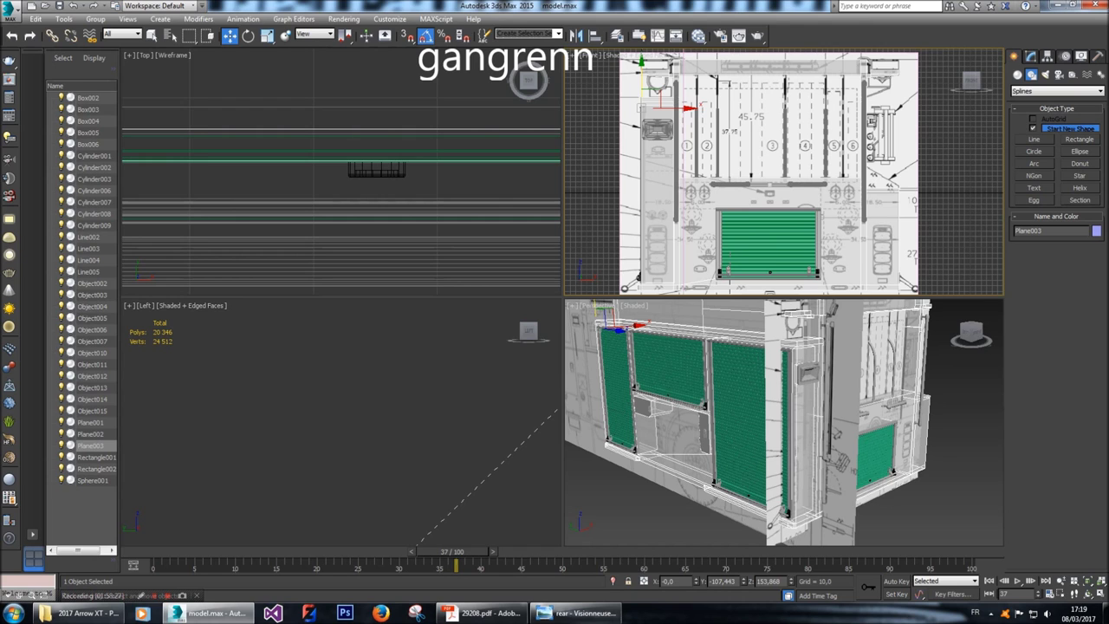
middle_click_drag(768, 172, 768, 167)
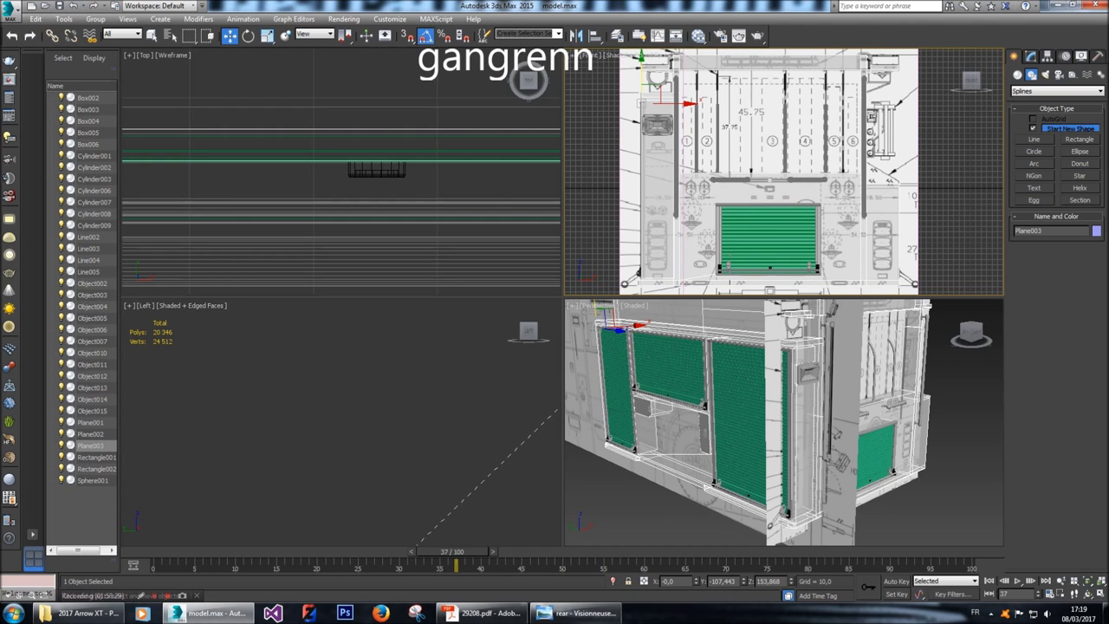
scroll(669, 215, "up", 5)
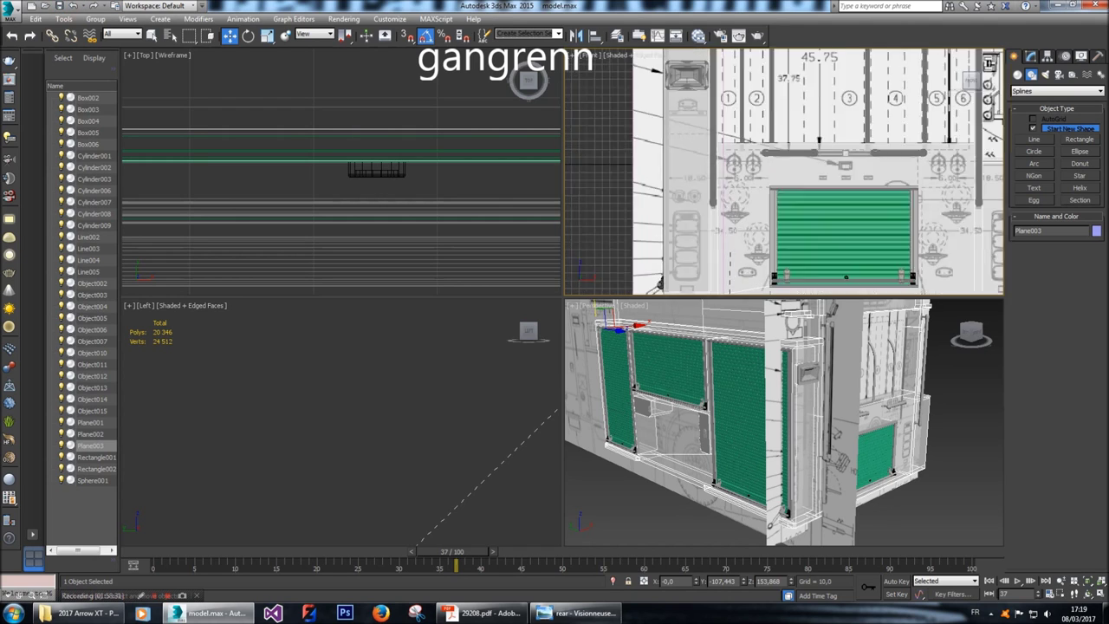
scroll(756, 250, "up", 5)
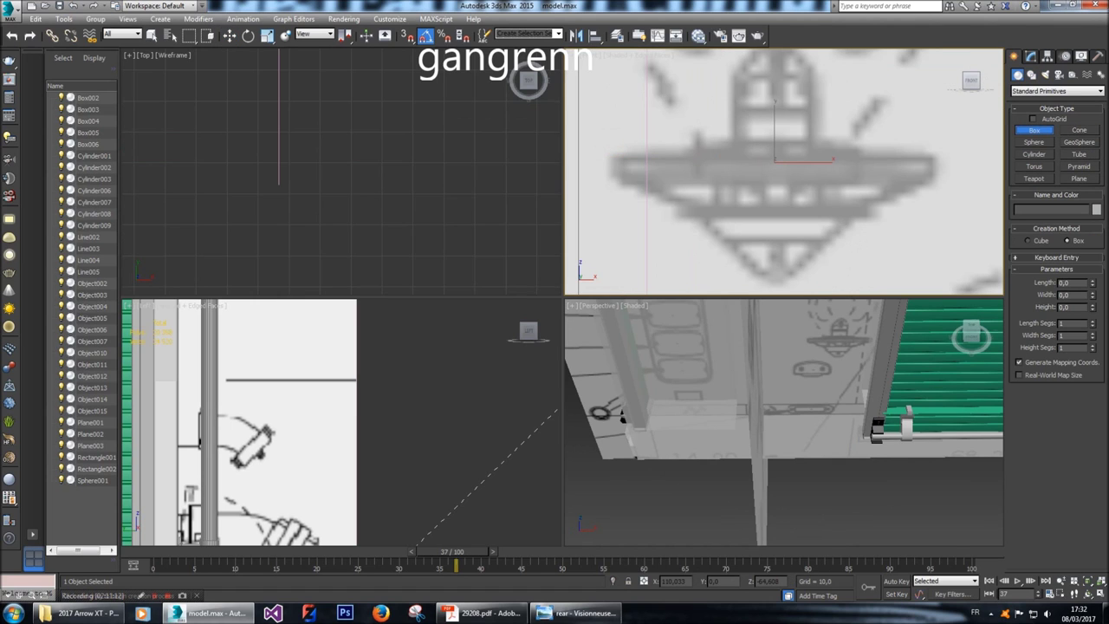
Create a new box, move it onto the blueprint, and convert it to an editable poly.
left_click(936, 144)
key("w")
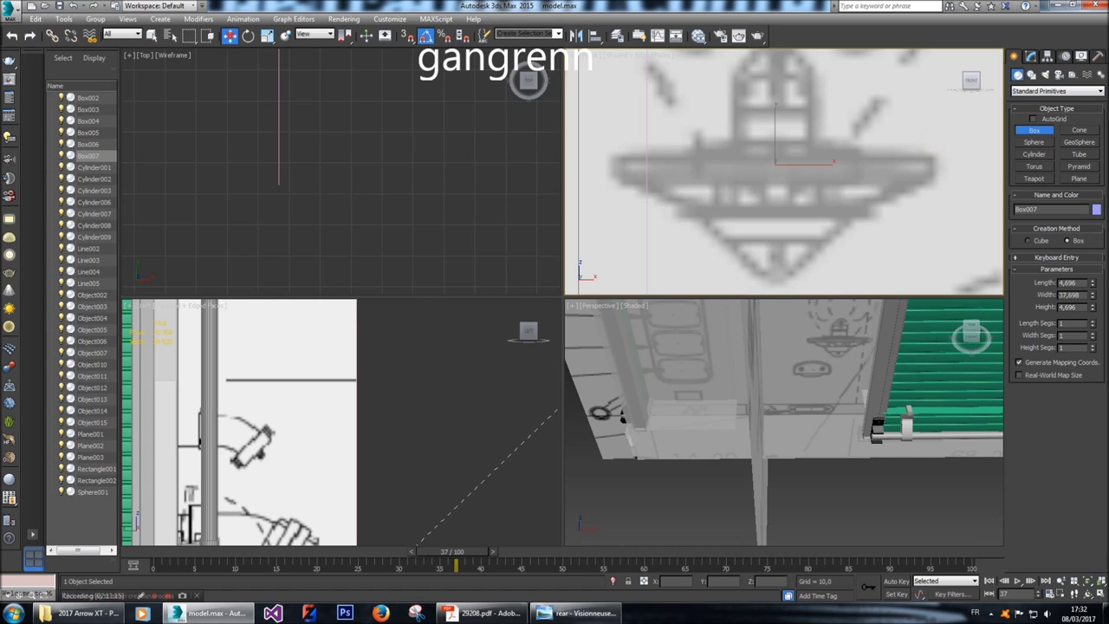
scroll(433, 450, "down", 10)
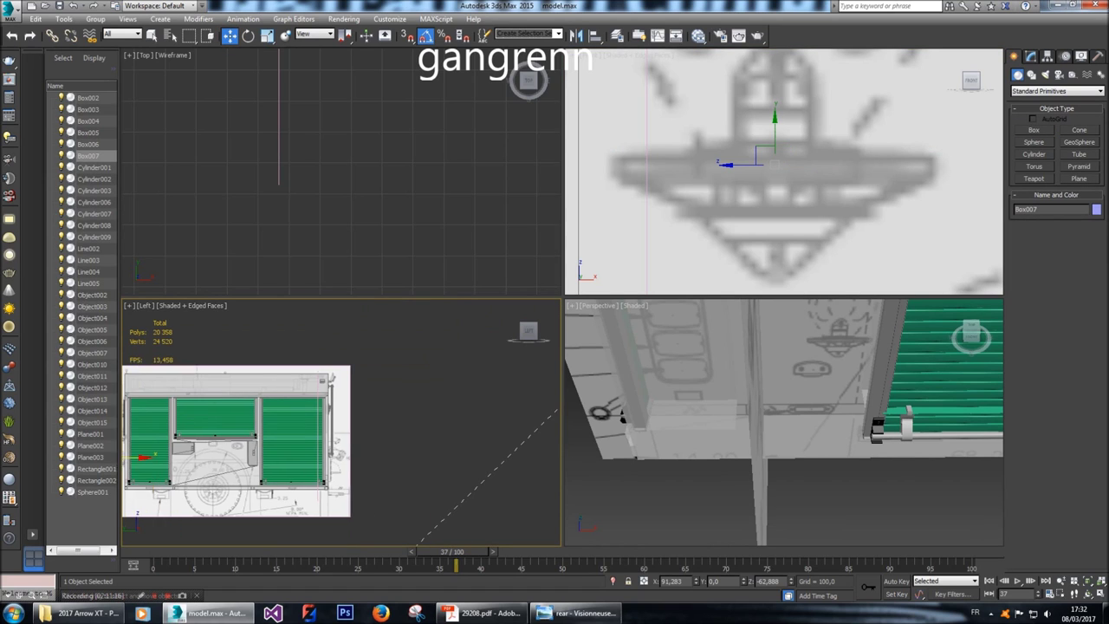
scroll(221, 452, "down", 3)
left_click_drag(224, 465, 387, 464)
right_click(691, 168)
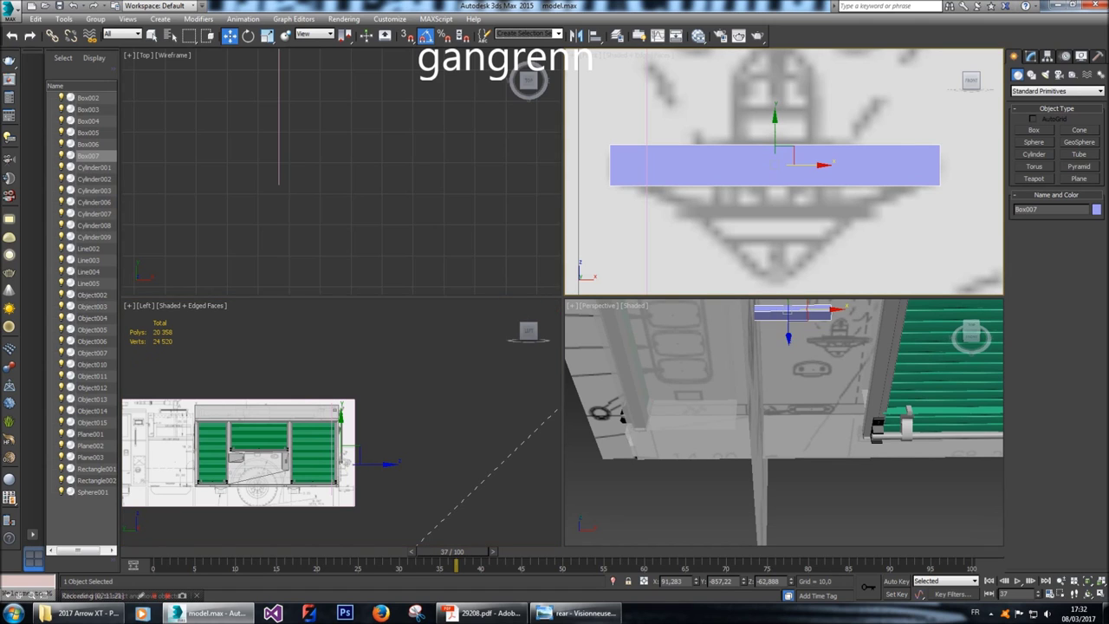
right_click(691, 169)
mouse_move(746, 286)
left_click(851, 295)
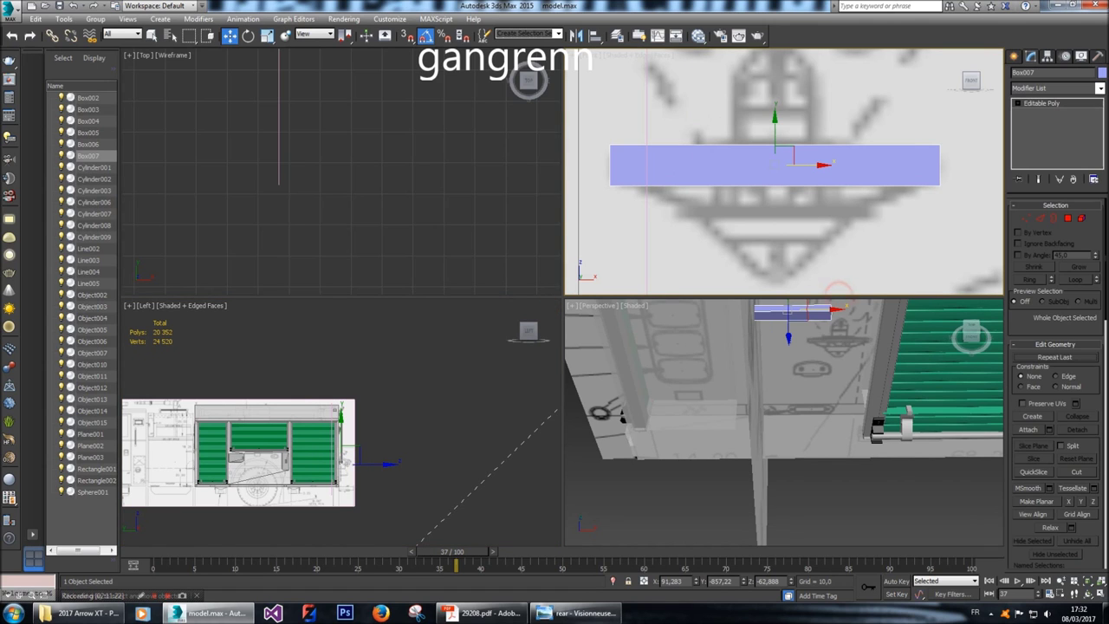
Move the box's vertices to stretch it downward and adjust both ends to the blueprint.
left_click(1026, 219)
middle_click_drag(260, 86, 247, 208)
left_click_drag(241, 162, 381, 180)
left_click_drag(235, 175, 419, 229)
left_click_drag(312, 165, 312, 272)
scroll(316, 247, "down", 3)
scroll(314, 243, "up", 2)
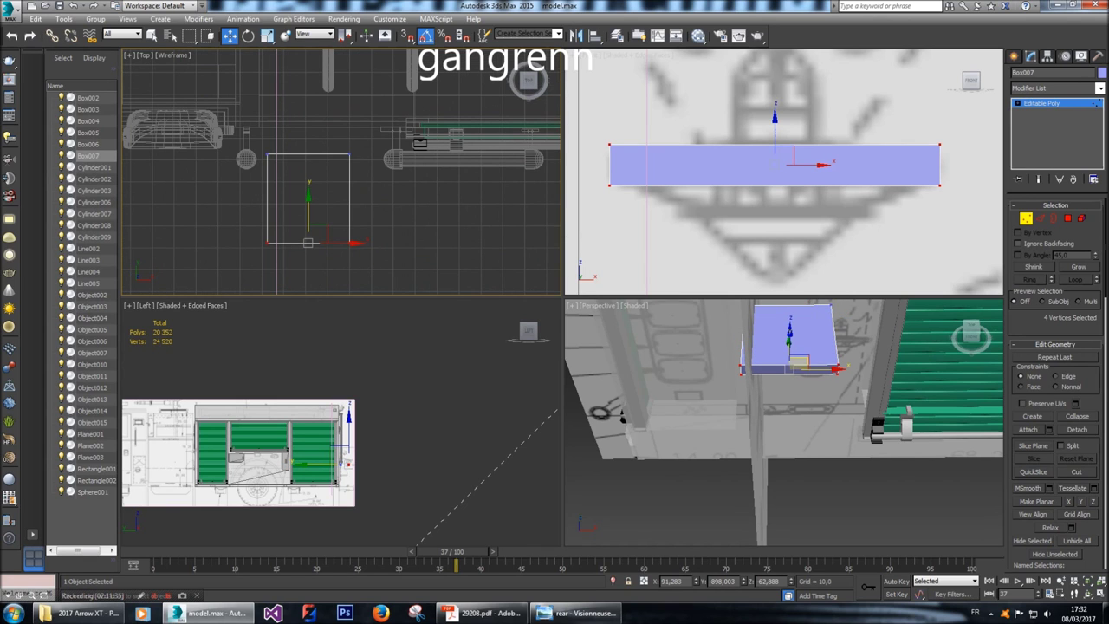
left_click_drag(309, 217, 310, 220)
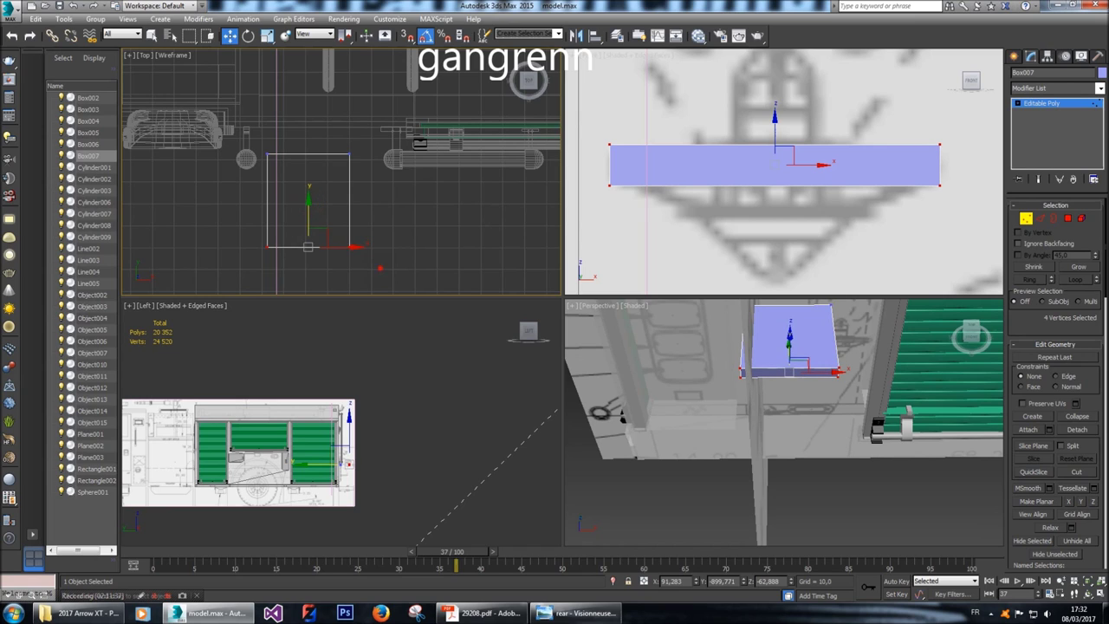
left_click_drag(953, 130, 919, 198)
left_click_drag(971, 165, 889, 165)
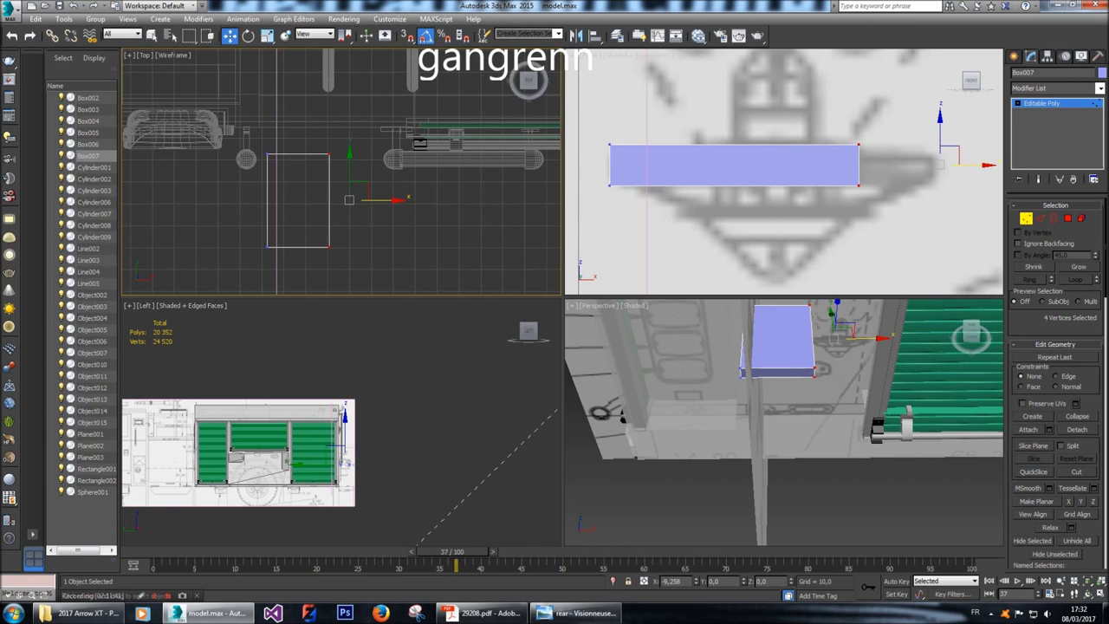
left_click_drag(256, 146, 279, 255)
left_click_drag(620, 158, 609, 163)
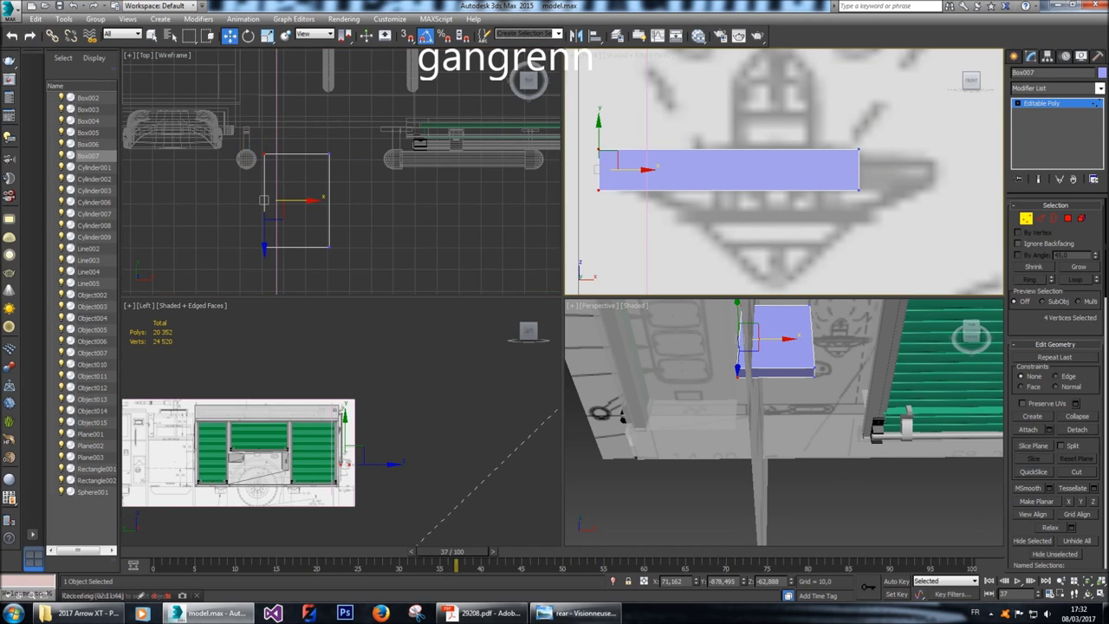
Select the box's top face, then at Edge level select its four corner edges.
left_click(1068, 218)
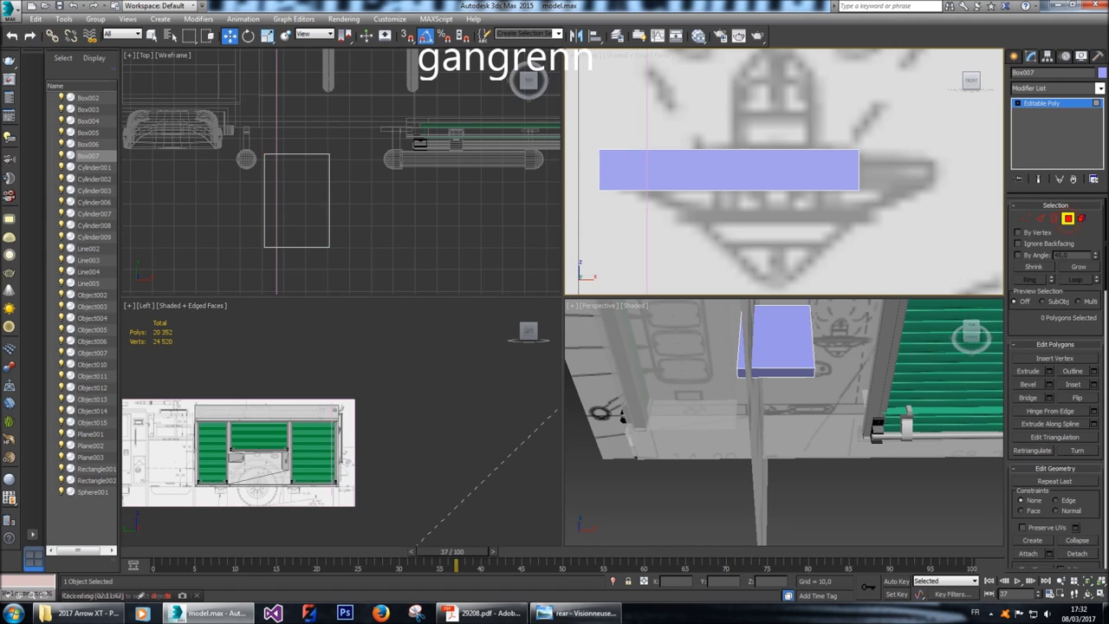
left_click(785, 338)
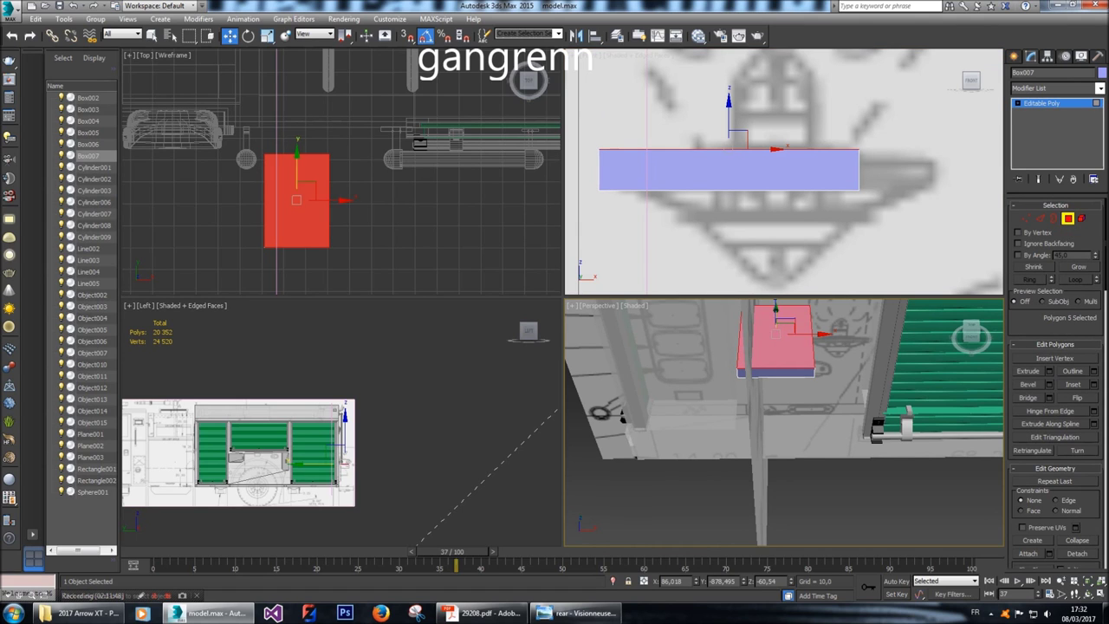
middle_click_drag(785, 338, 815, 295, "alt")
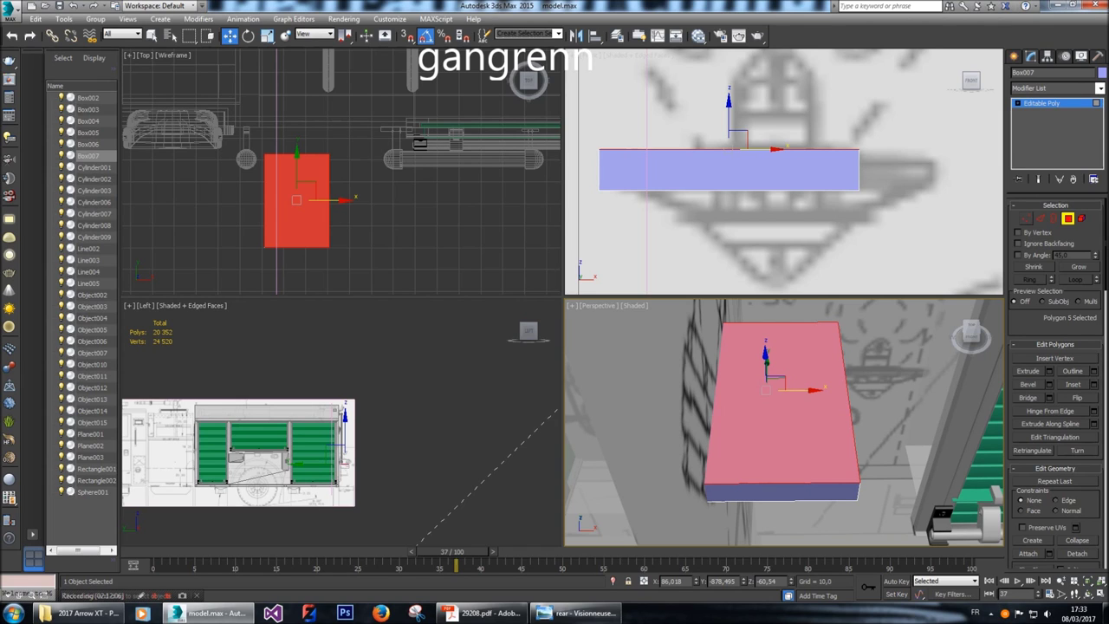
left_click(1040, 219)
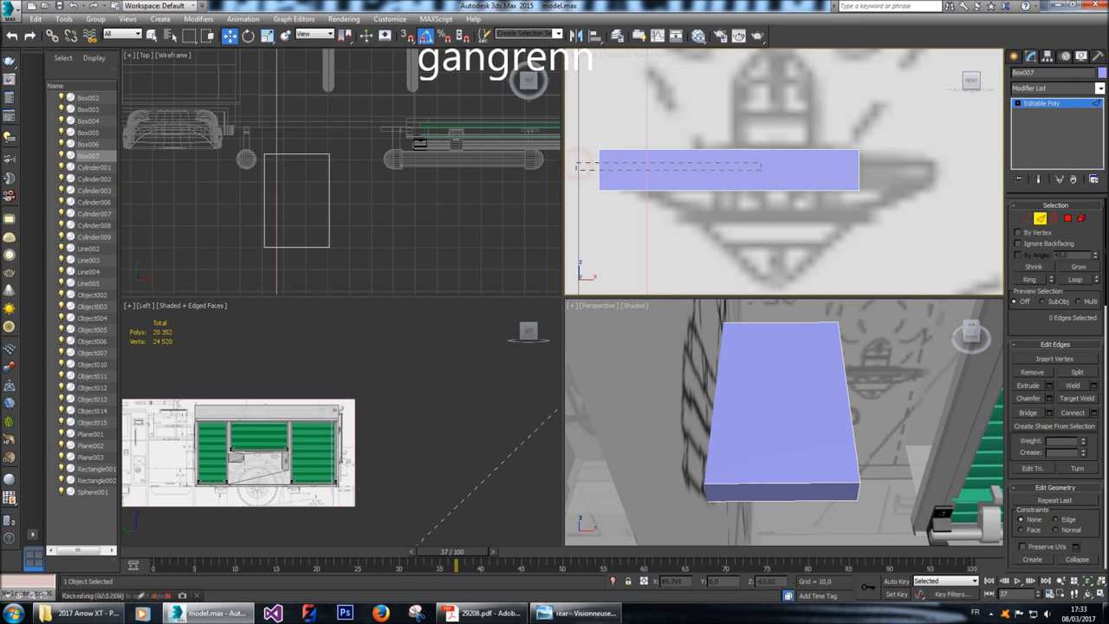
double_click(598, 170)
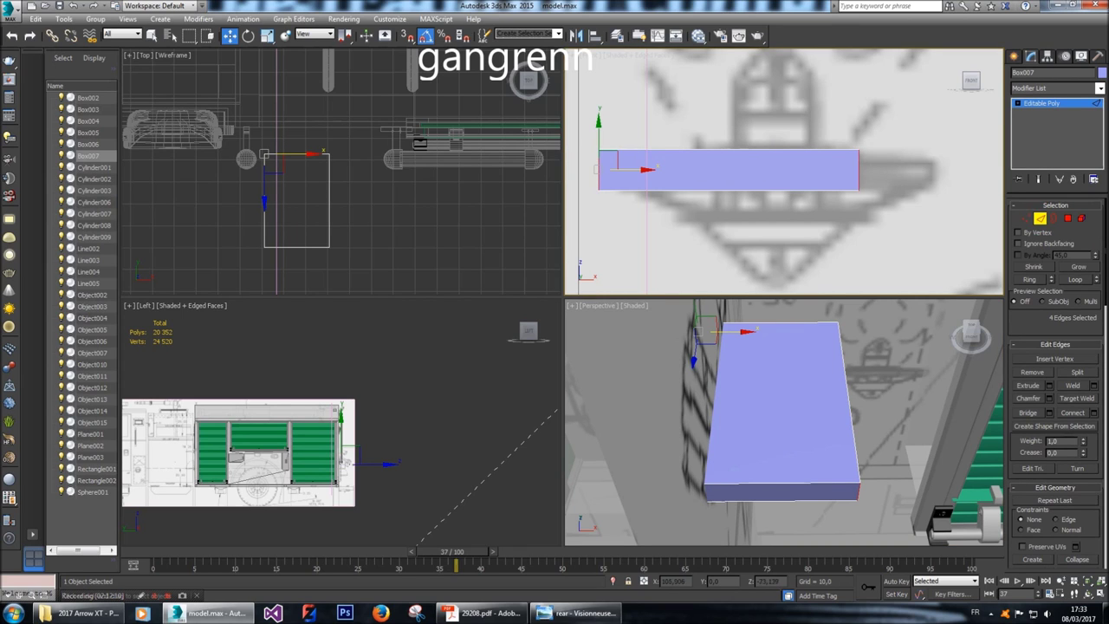
Chamfer Box007's selected vertical corner edges with amount 5,0 and 4 segments.
left_click(1049, 398)
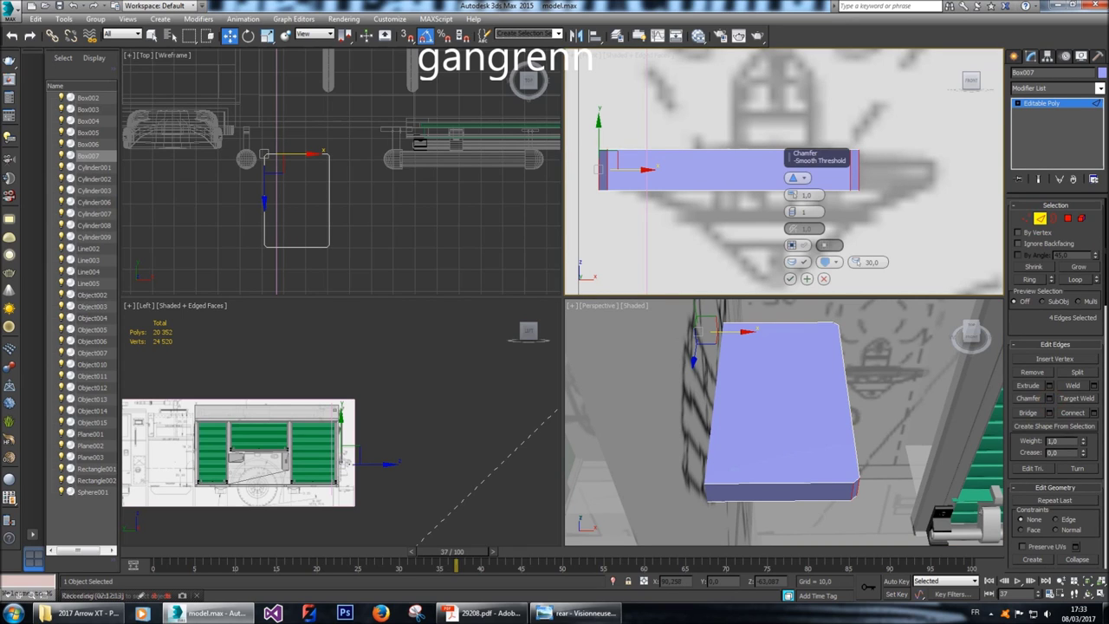
type("5")
key("Return")
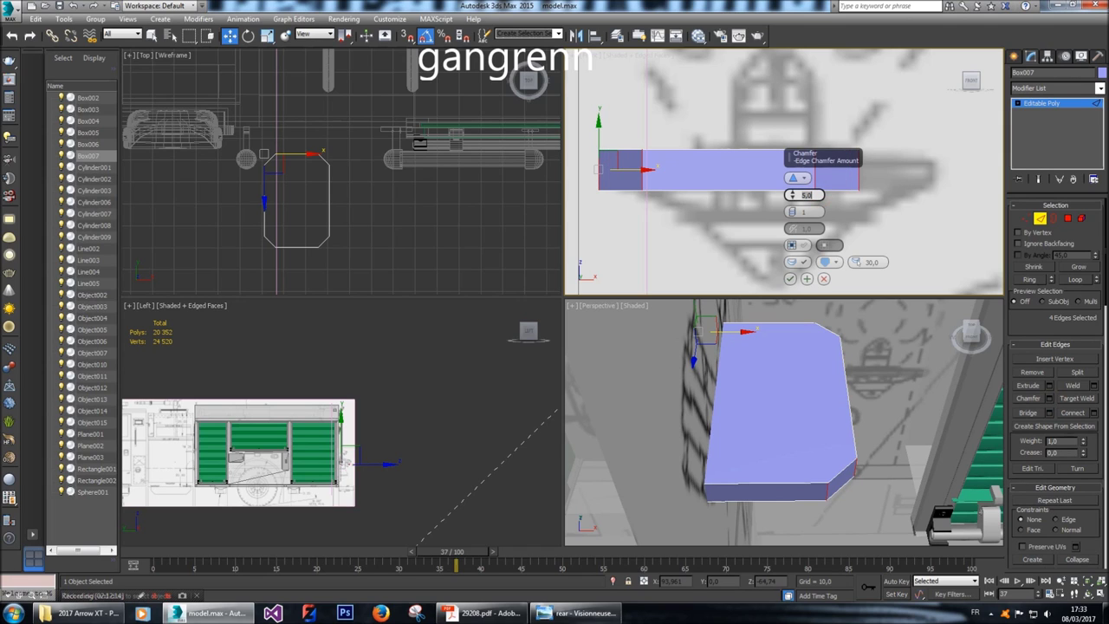
key("Tab")
type("5")
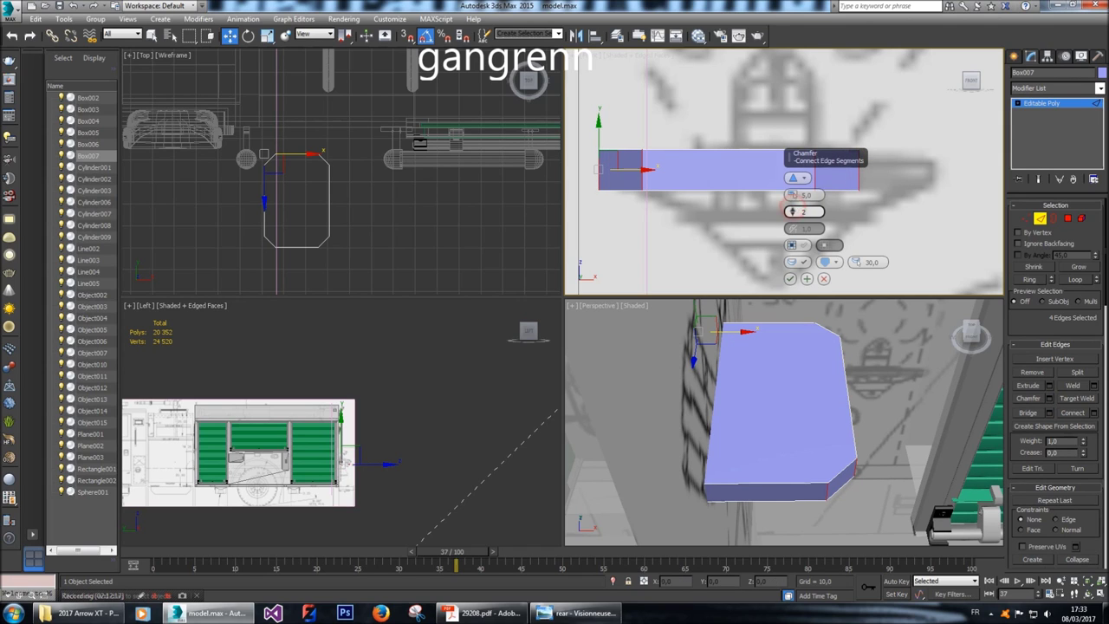
key("Return")
type("4")
key("shift+Tab")
Try chamfer amounts 3,0 and 4,0, settle on 5,0, and confirm the rounded corners.
type("3")
key("Return")
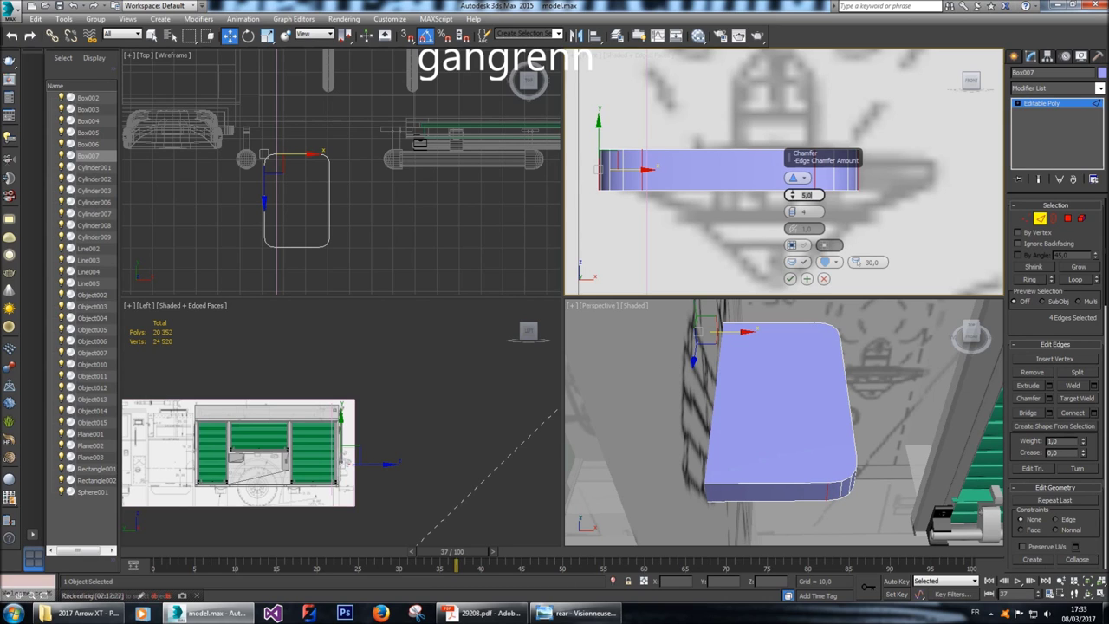
type("4")
key("Return")
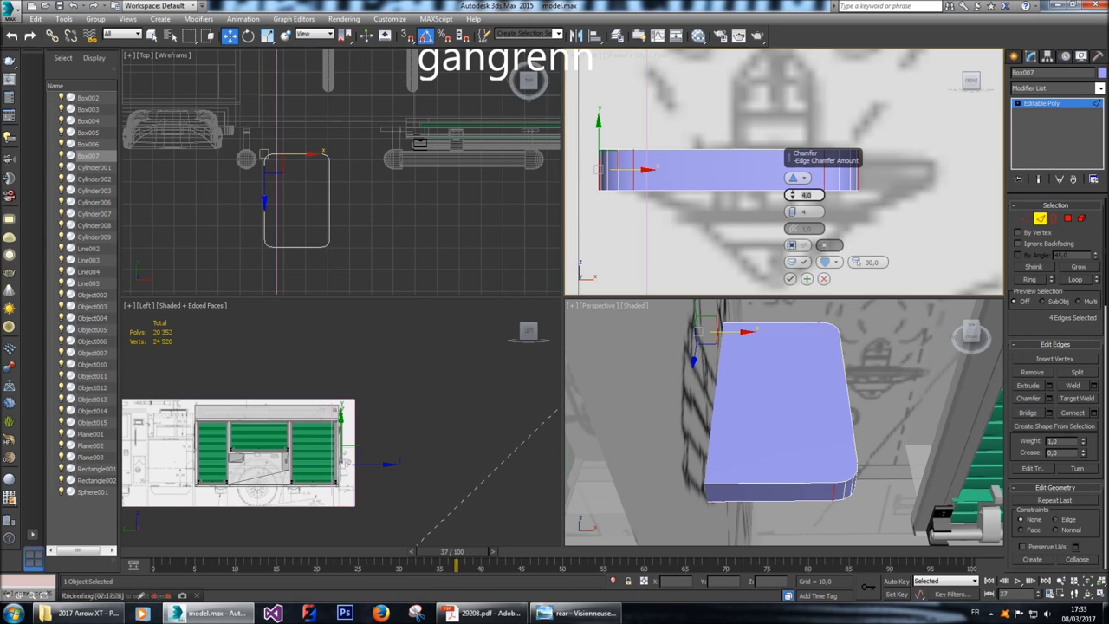
type("5")
key("Return")
left_click(789, 279)
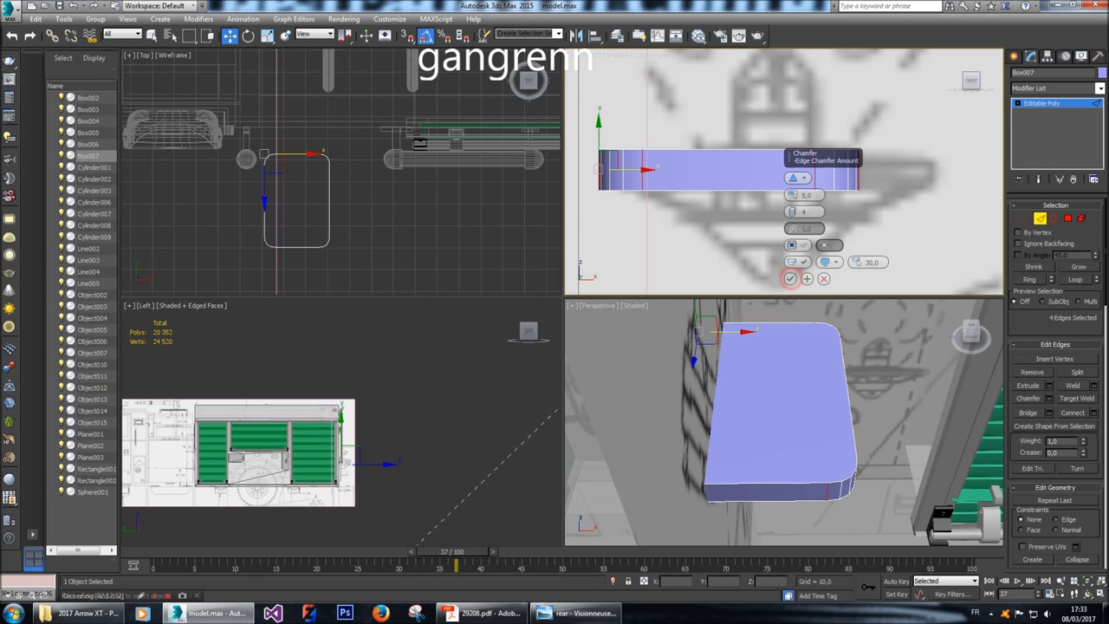
scroll(325, 214, "up", 2)
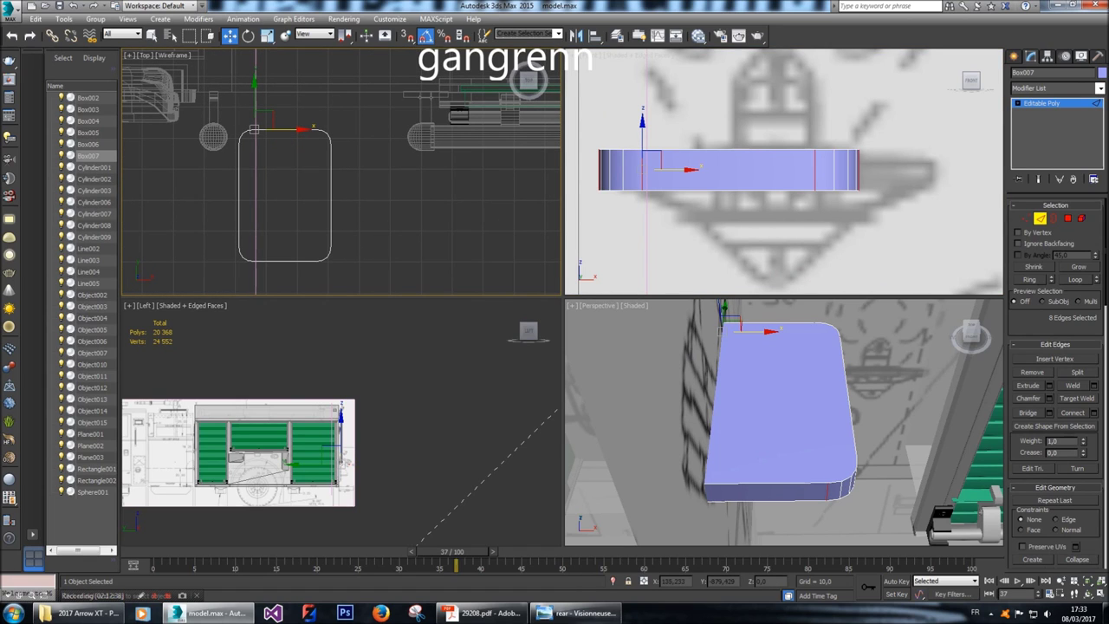
left_click(1018, 56)
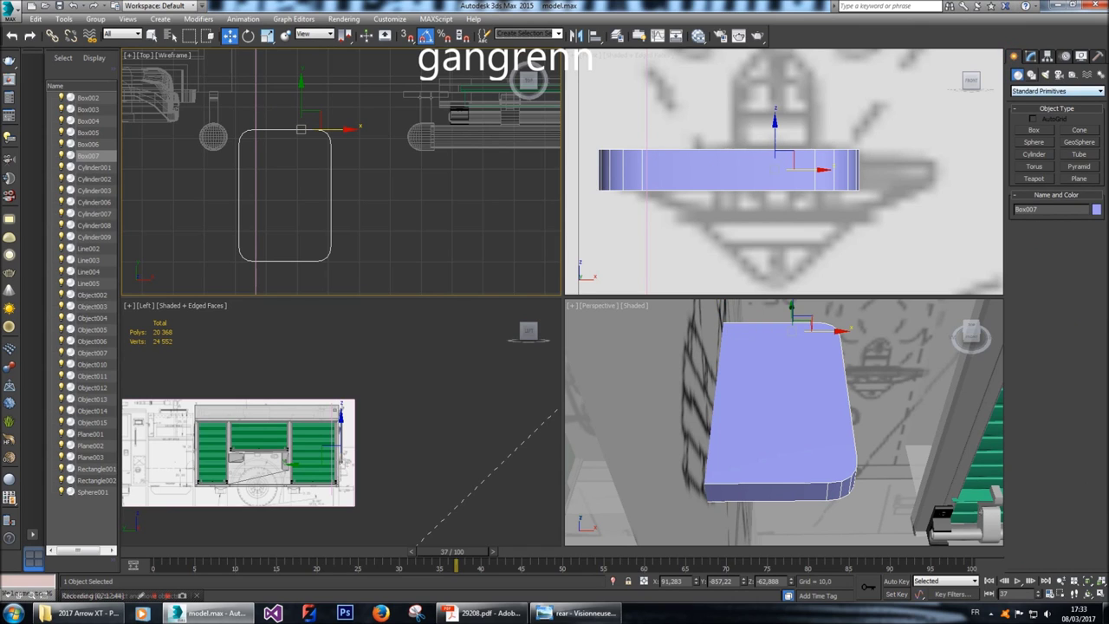
Draw a rectangle spline inside the box outline in the Top view with corner radius 3.
left_click(1033, 74)
left_click(1080, 138)
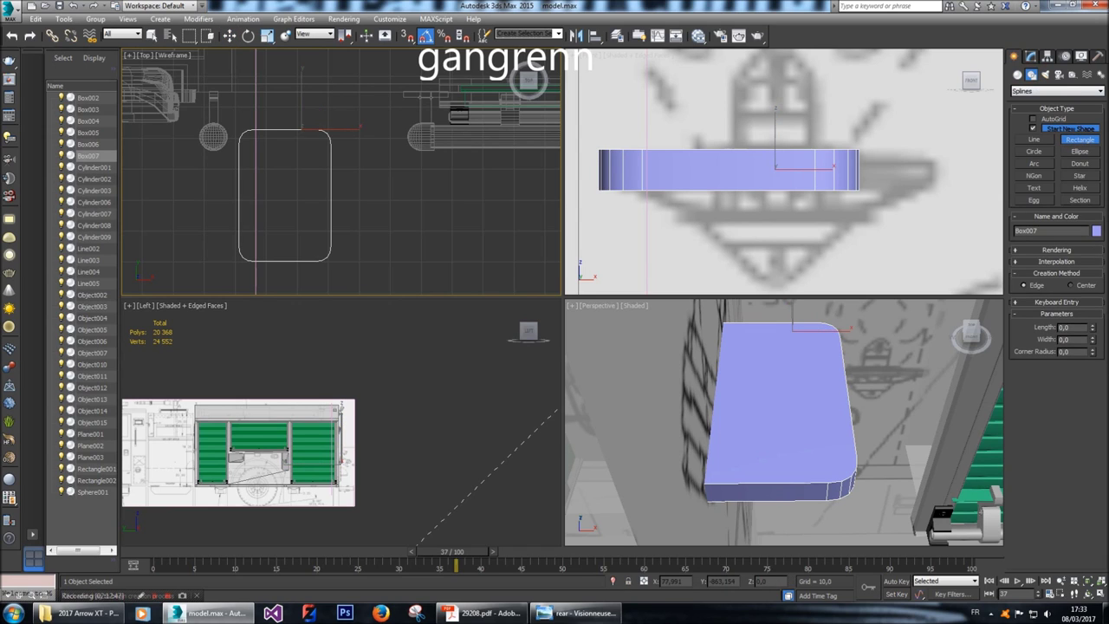
left_click_drag(293, 138, 321, 251)
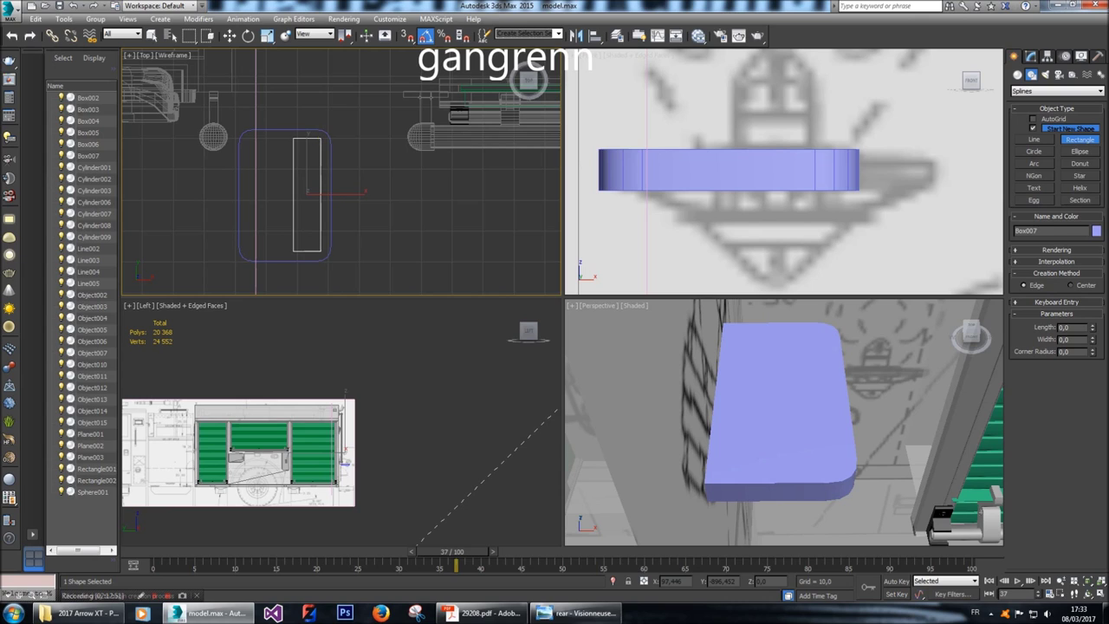
left_click(1075, 352)
type("3")
key("Return")
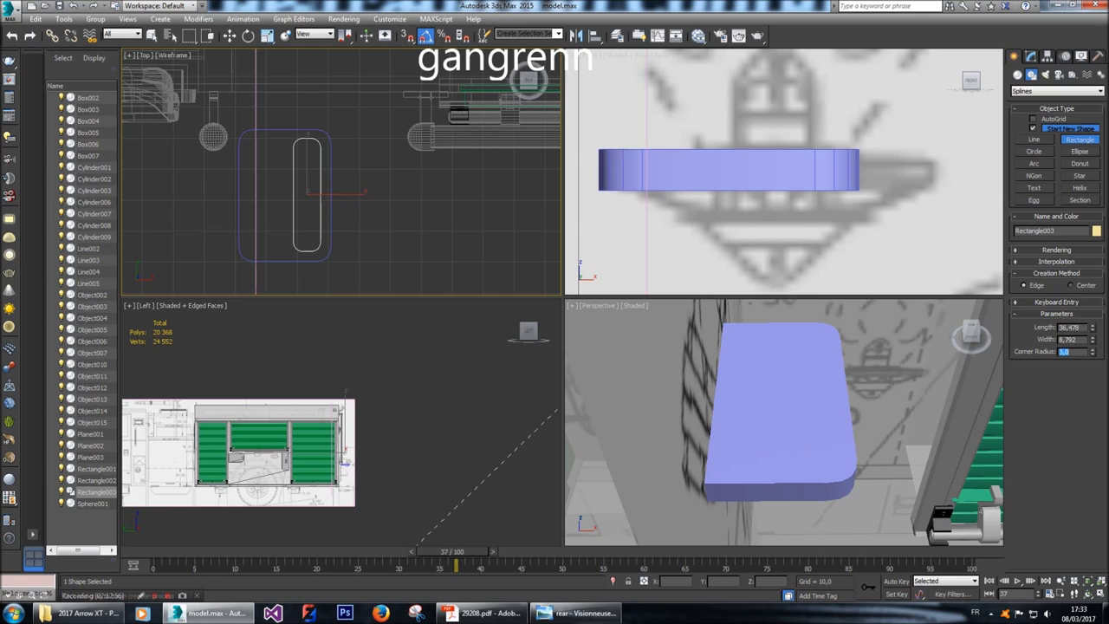
Set the rectangle's width to 10 and its length to 37.
left_click(1068, 339)
type("10")
key("Return")
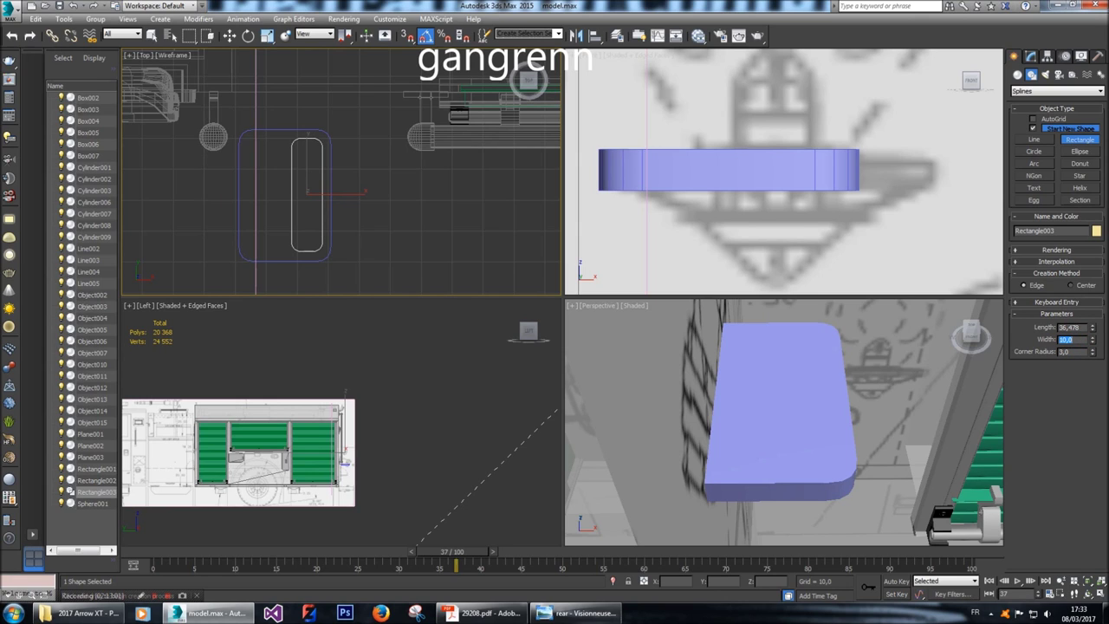
left_click(1075, 328)
type("40")
key("Return")
type("38")
key("Return")
type("37")
key("Return")
Nudge the rounded rectangle slightly left and select the box.
scroll(330, 211, "up", 3)
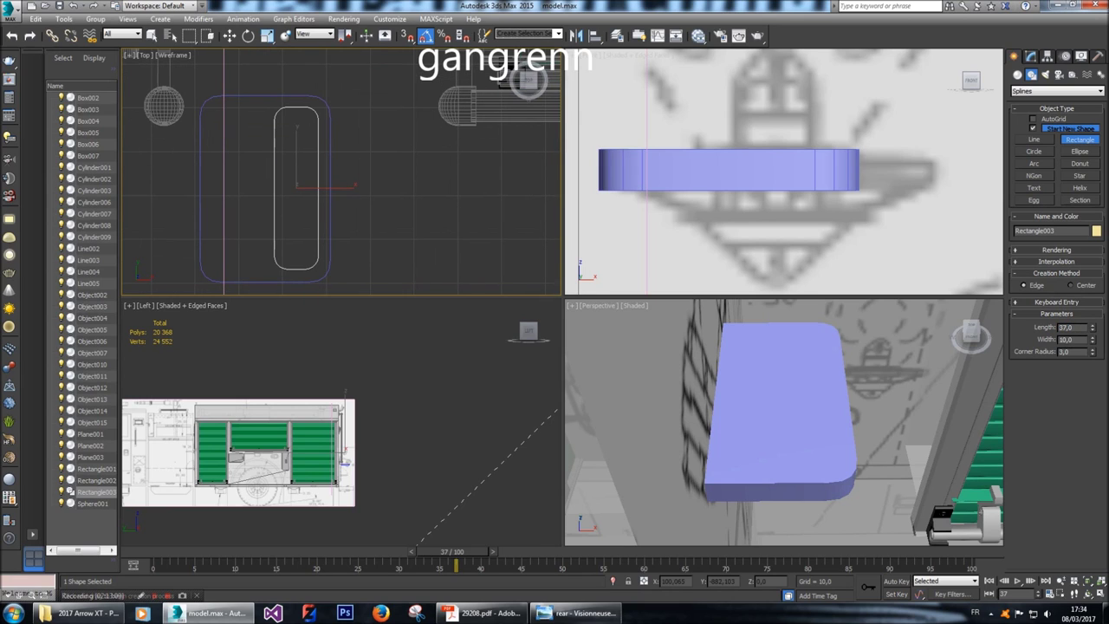
key("w")
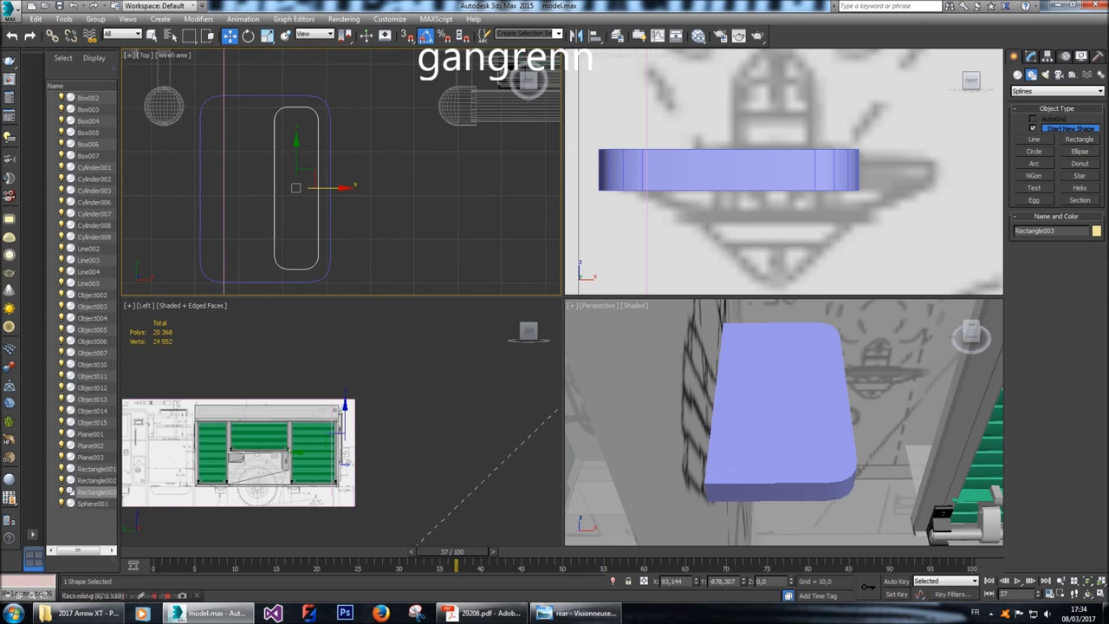
left_click_drag(342, 186, 339, 186)
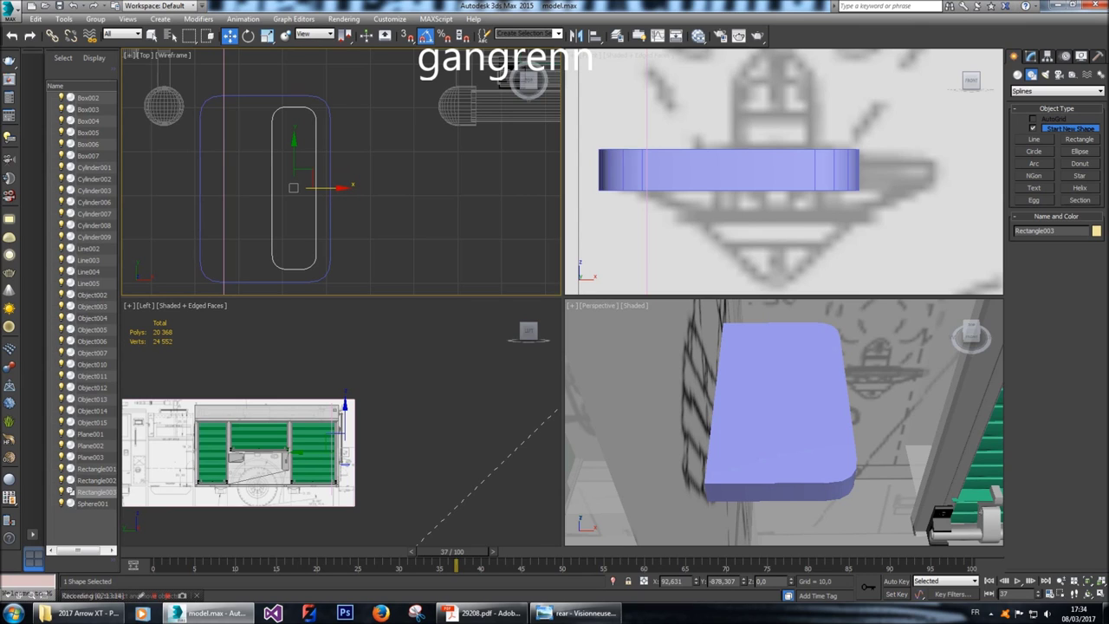
left_click(329, 258)
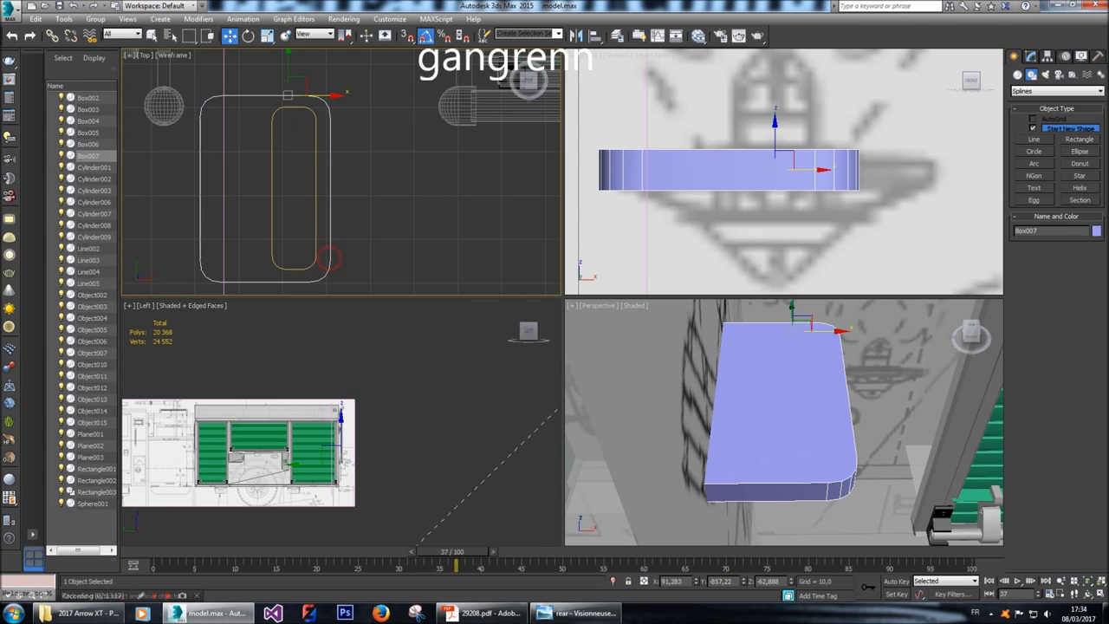
Move Box007's left-side vertices further left to widen the box.
left_click(1031, 55)
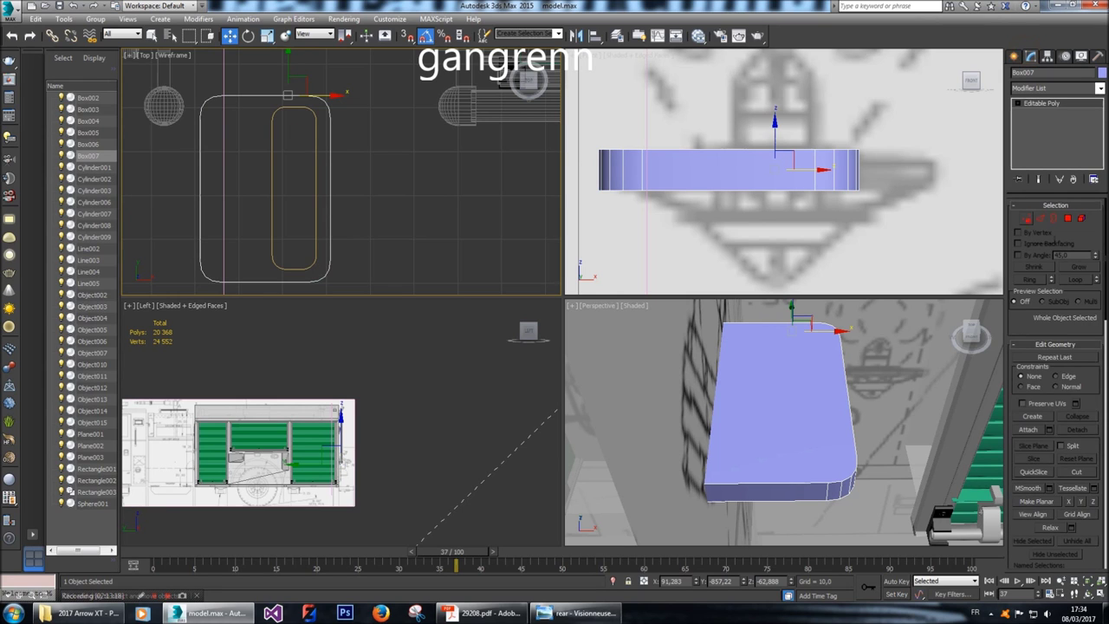
key("1")
left_click_drag(201, 82, 242, 291)
scroll(248, 79, "down", 2)
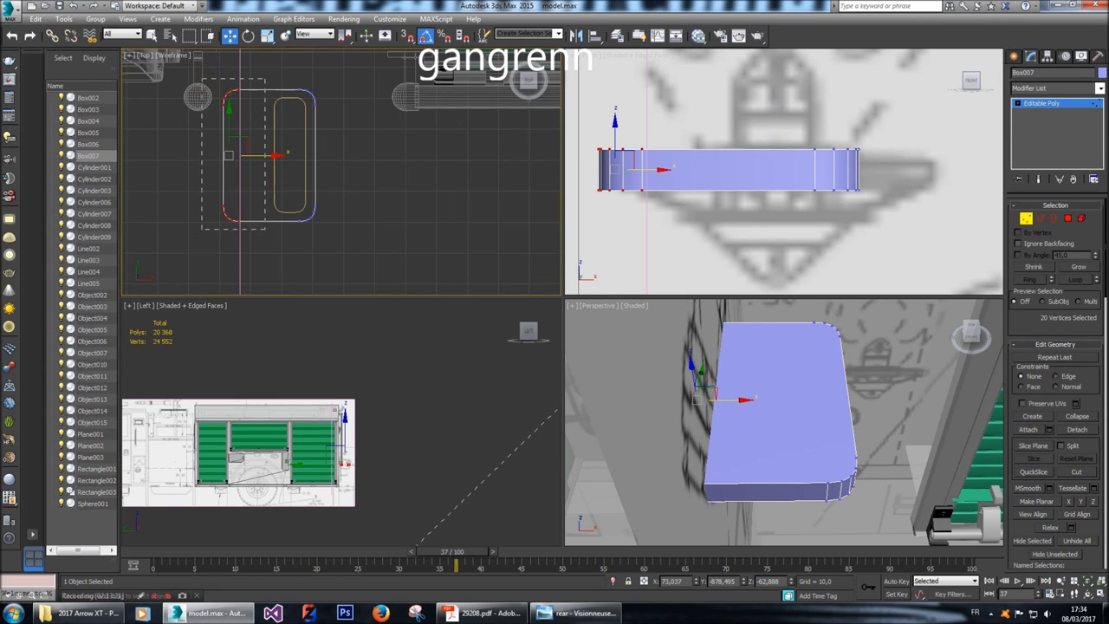
left_click_drag(274, 156, 266, 156)
key("1")
Select Rectangle003 and narrow its width to 8 in the Modify panel.
left_click(1015, 55)
left_click(1031, 75)
left_click(276, 141)
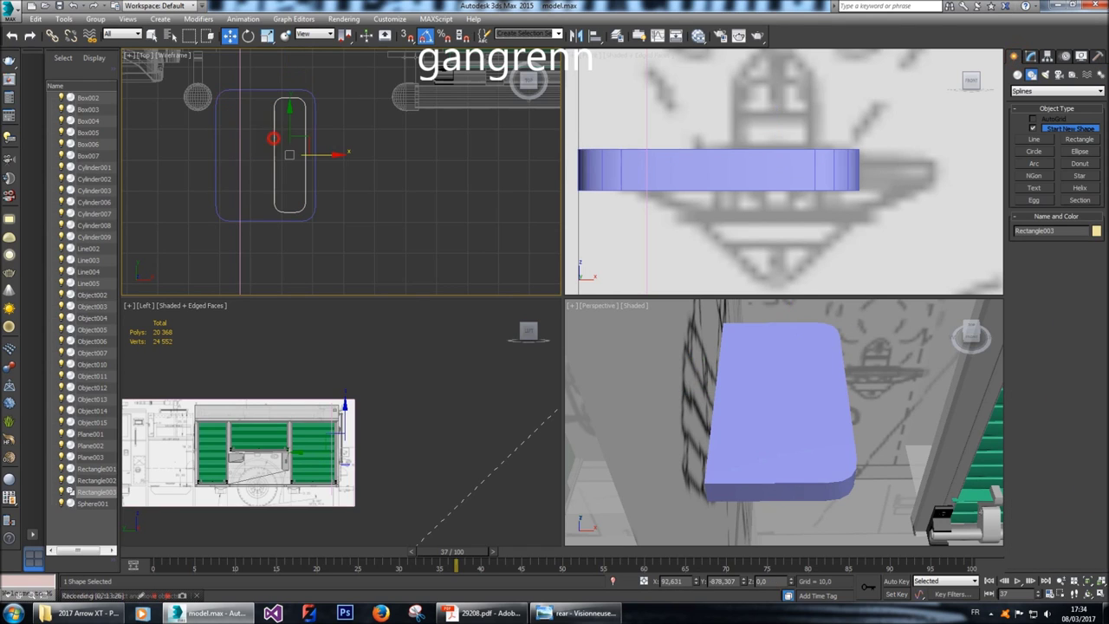
left_click(1031, 55)
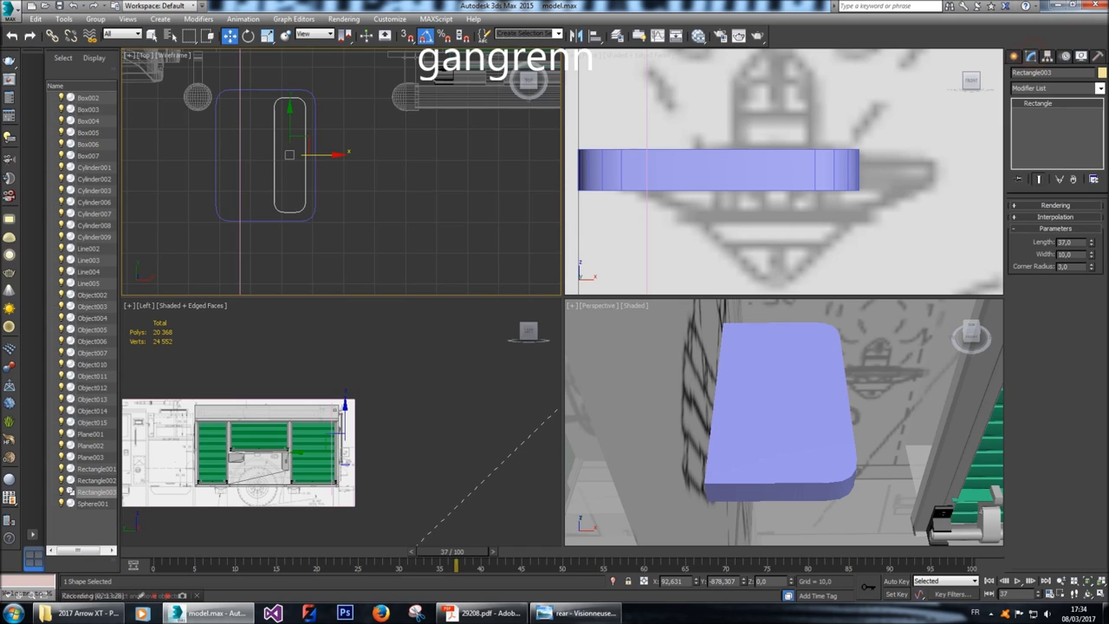
left_click(1075, 266)
left_click(1071, 254)
type("8")
key("Return")
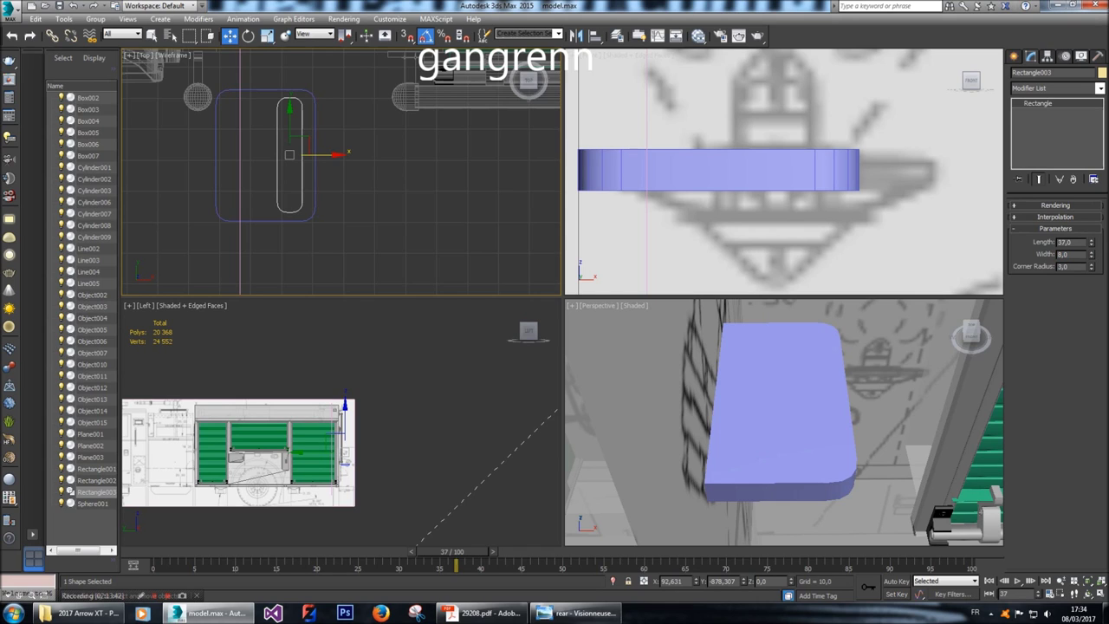
right_click(305, 161)
Convert the rectangle to editable poly and extrude all its edges into a pill through the box.
mouse_move(347, 279)
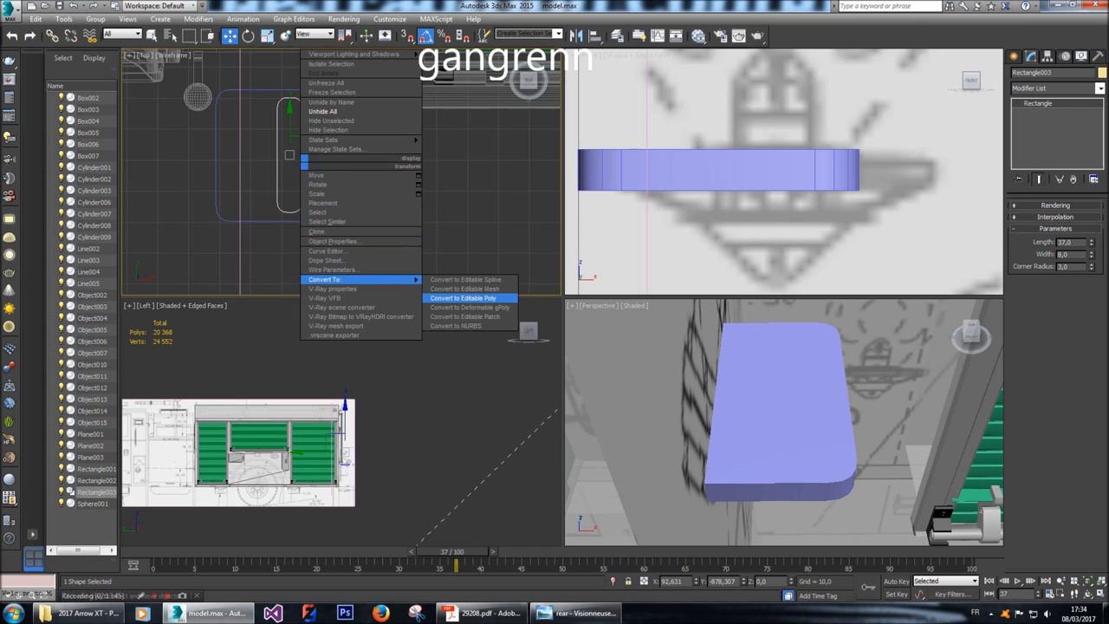
left_click(462, 299)
left_click(1054, 218)
key("ctrl+a")
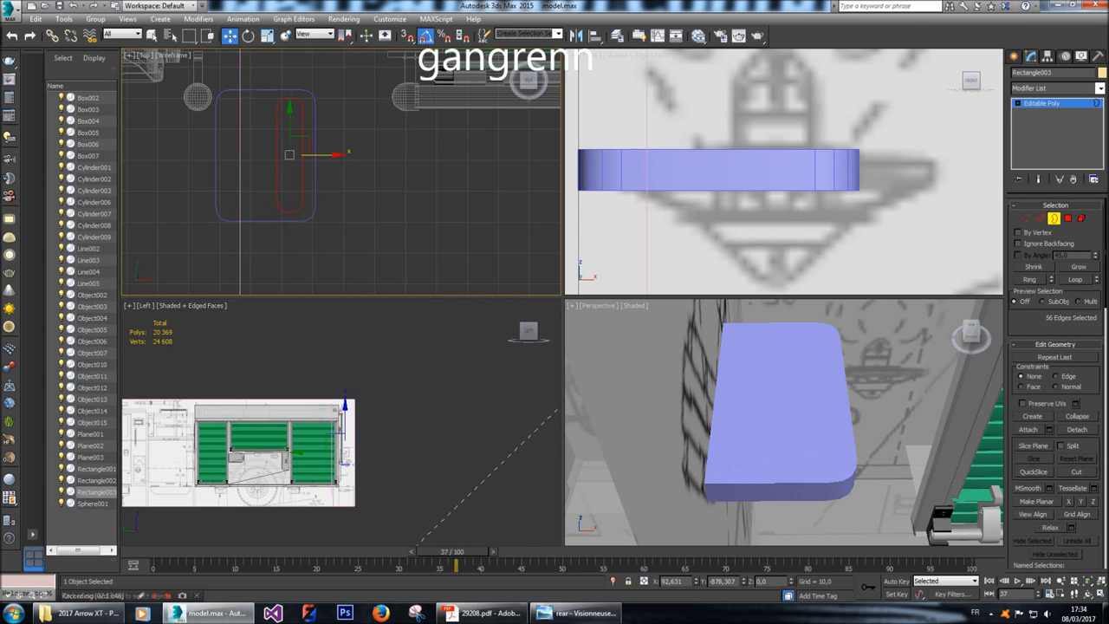
scroll(784, 171, "down", 5)
left_click_drag(763, 108, 763, 89)
scroll(754, 199, "up", 5)
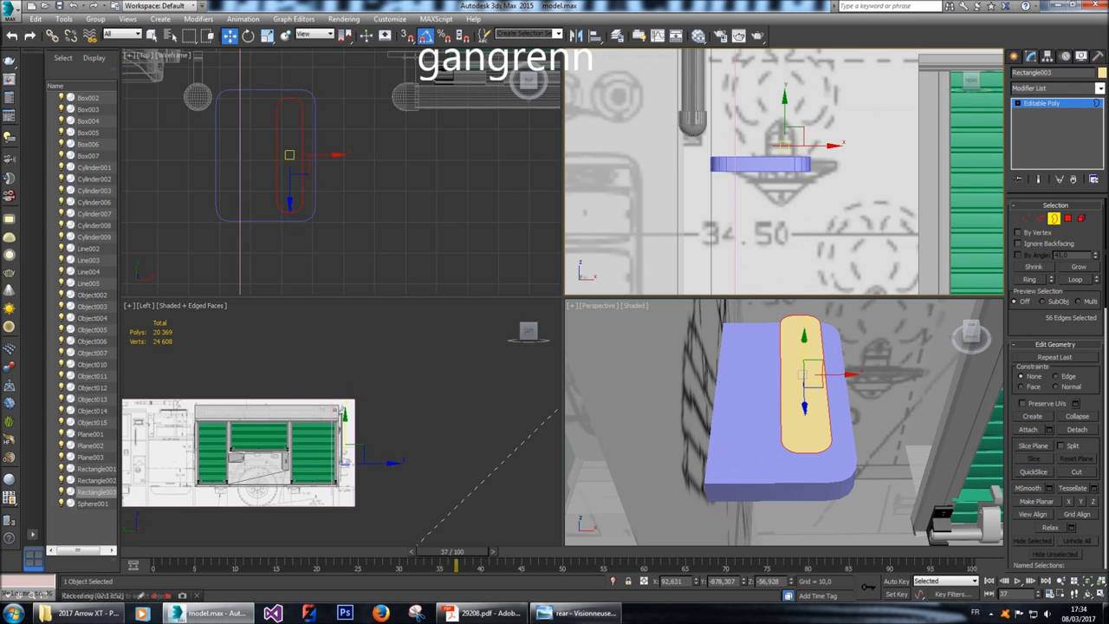
left_click_drag(812, 375, 810, 431)
Clone the pill element and place the copy between the two outer pills.
key("5")
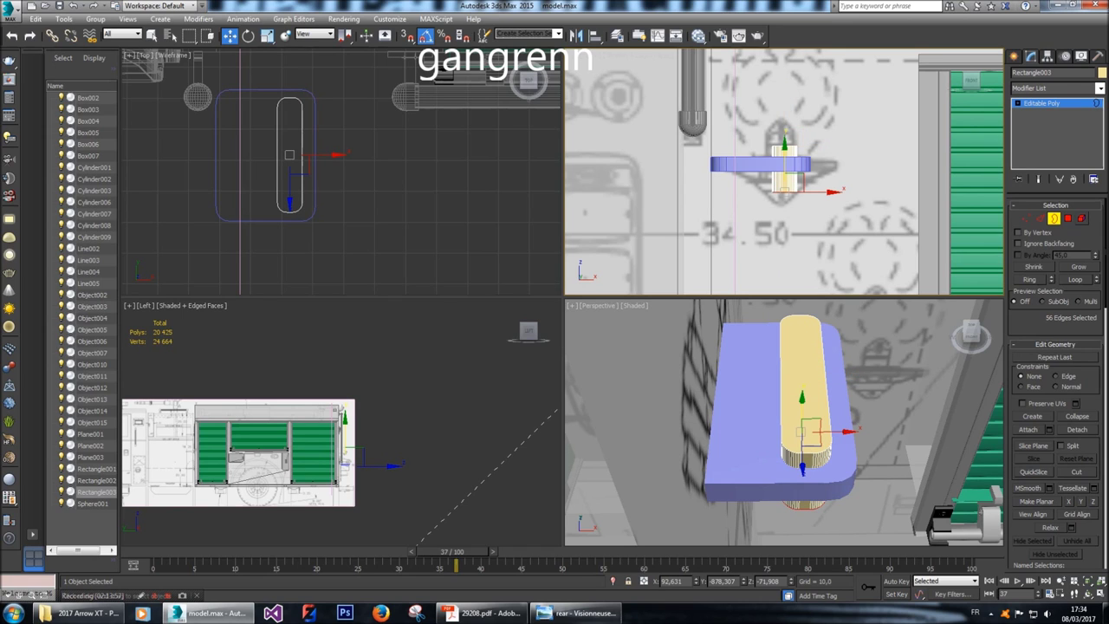
left_click(785, 177)
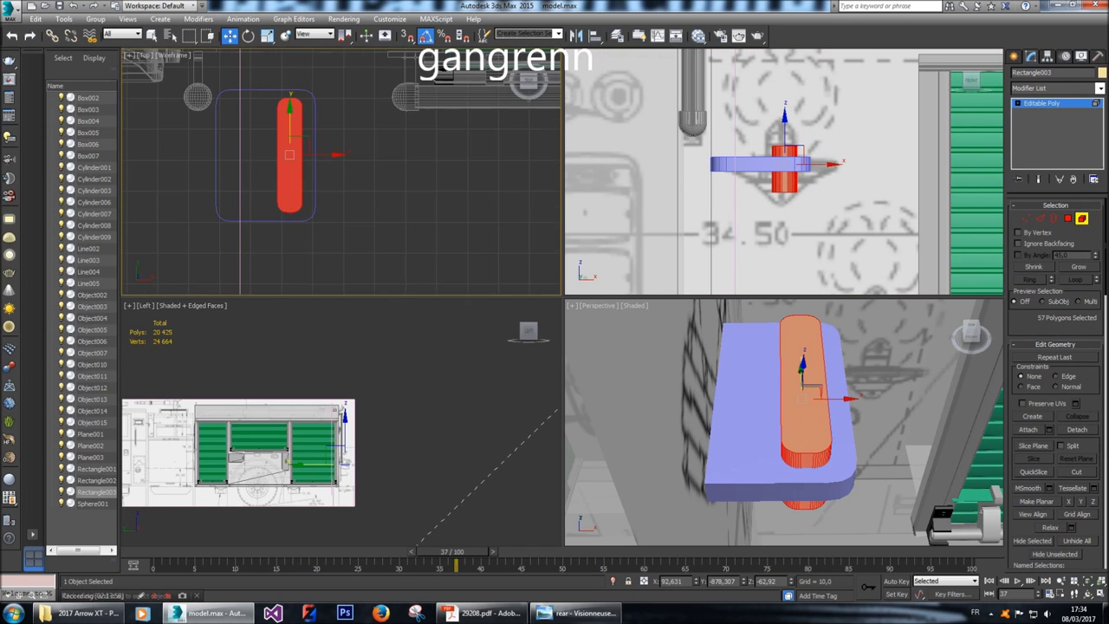
scroll(288, 156, "up", 2)
left_click_drag(312, 155, 239, 155, "shift")
left_click(601, 306)
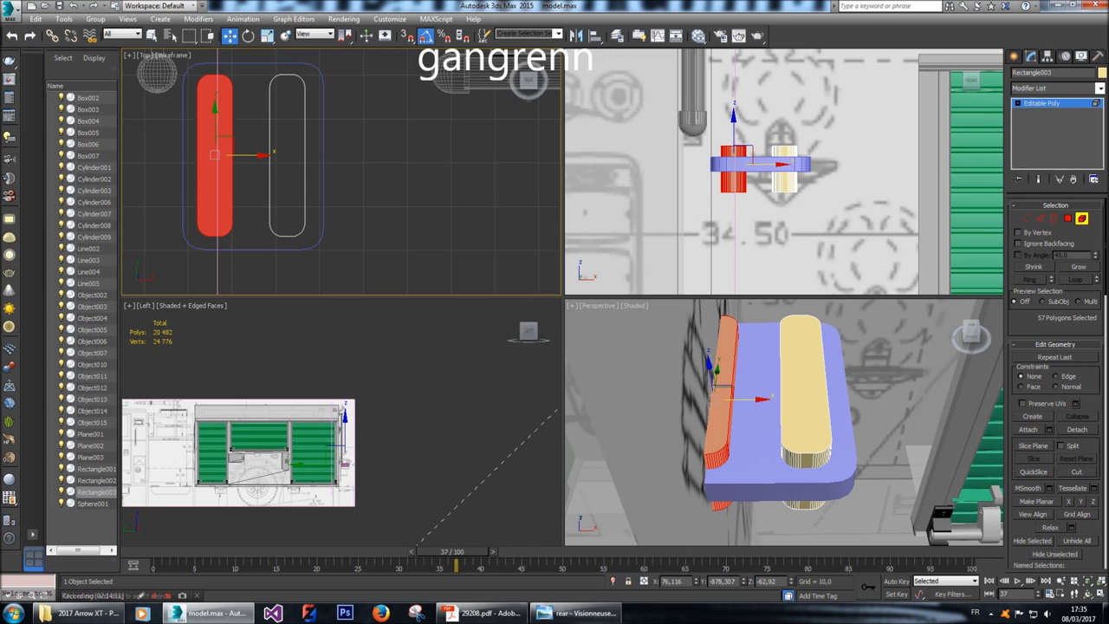
left_click_drag(262, 156, 296, 156)
key("Return")
Scale the middle pill narrower and shorter, then nudge it slightly right.
key("r")
scroll(297, 155, "up", 2)
left_click_drag(298, 155, 279, 168)
left_click_drag(245, 130, 244, 156)
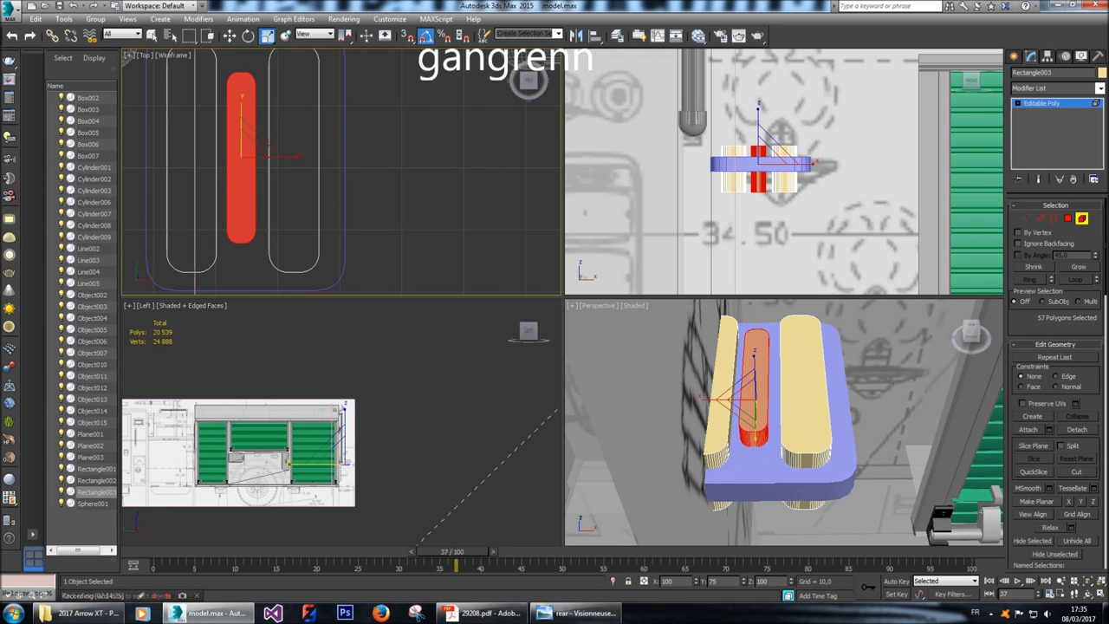
scroll(245, 118, "down", 5)
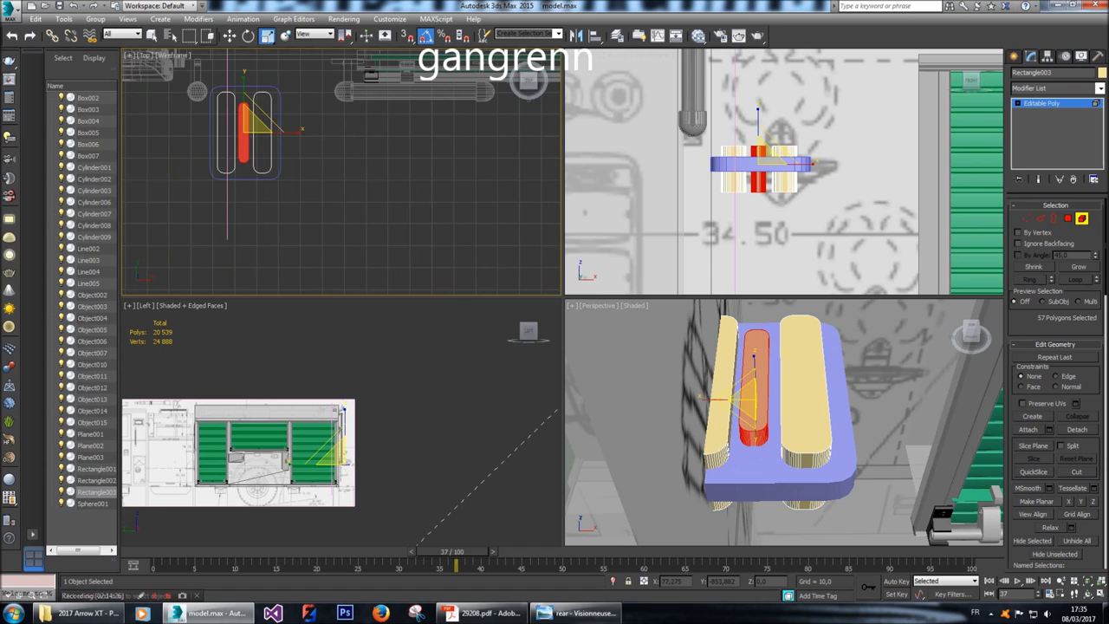
key("w")
scroll(250, 107, "up", 5)
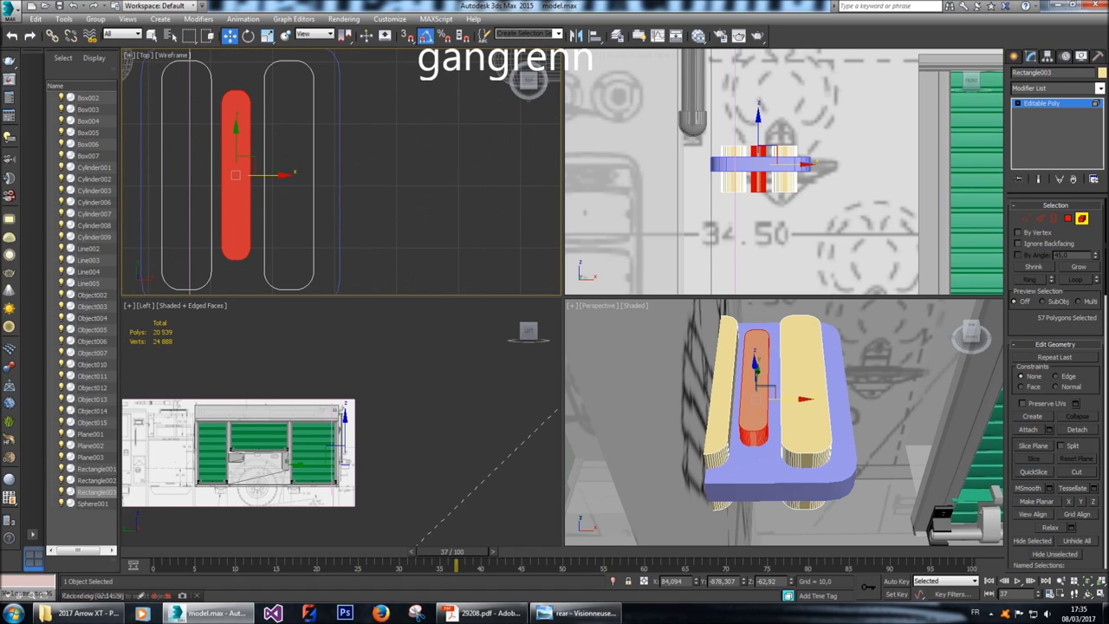
left_click_drag(280, 175, 282, 175)
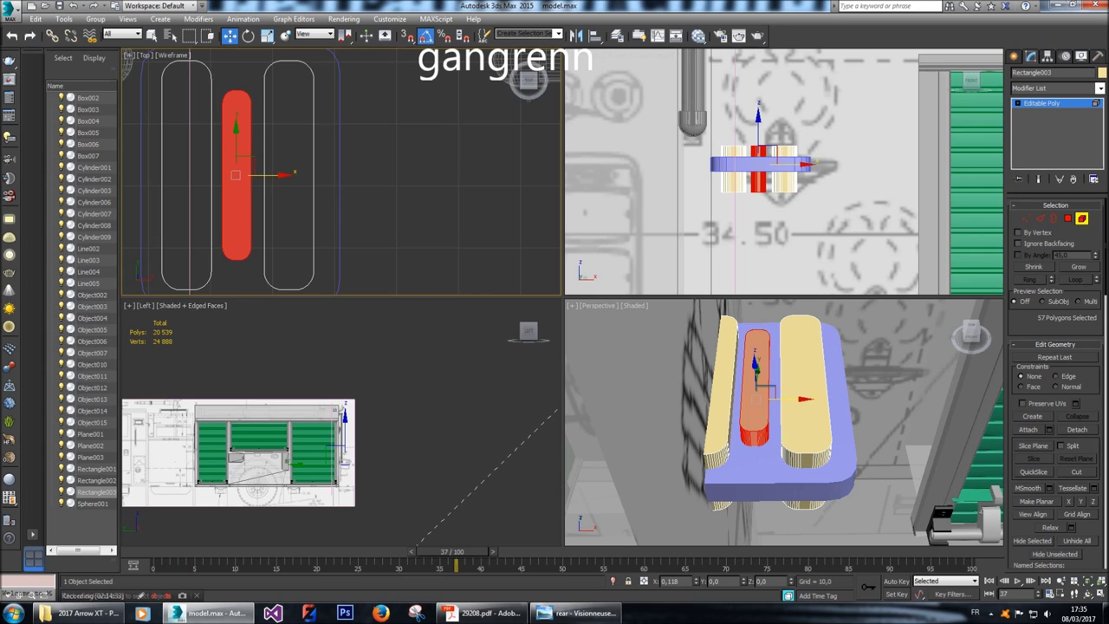
scroll(267, 181, "down", 3)
left_click(338, 141)
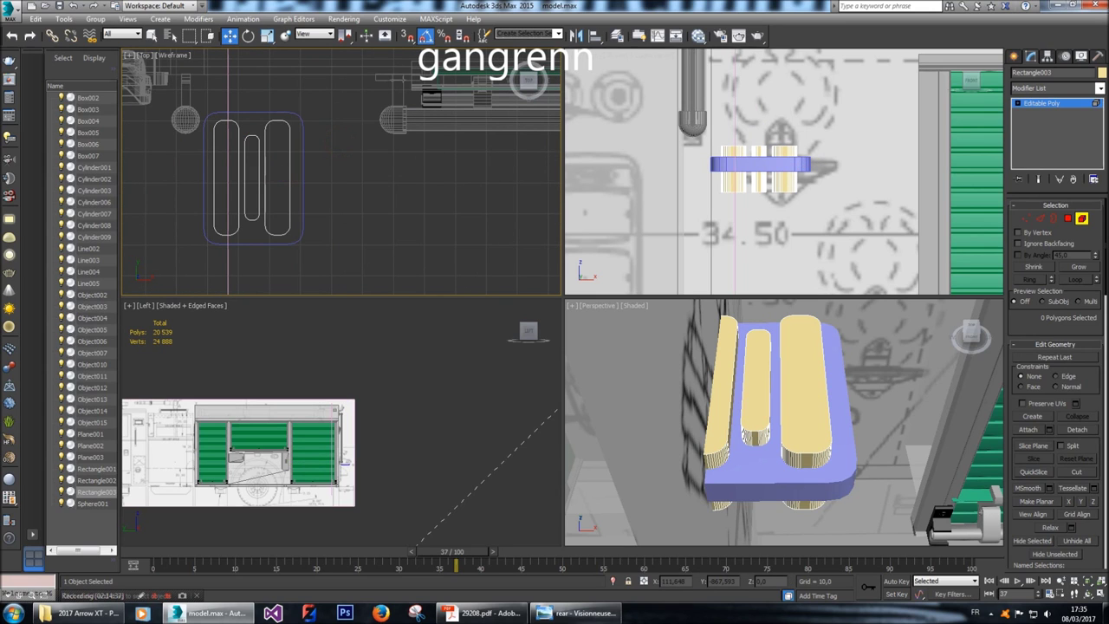
middle_click_drag(780, 416, 867, 427, "alt")
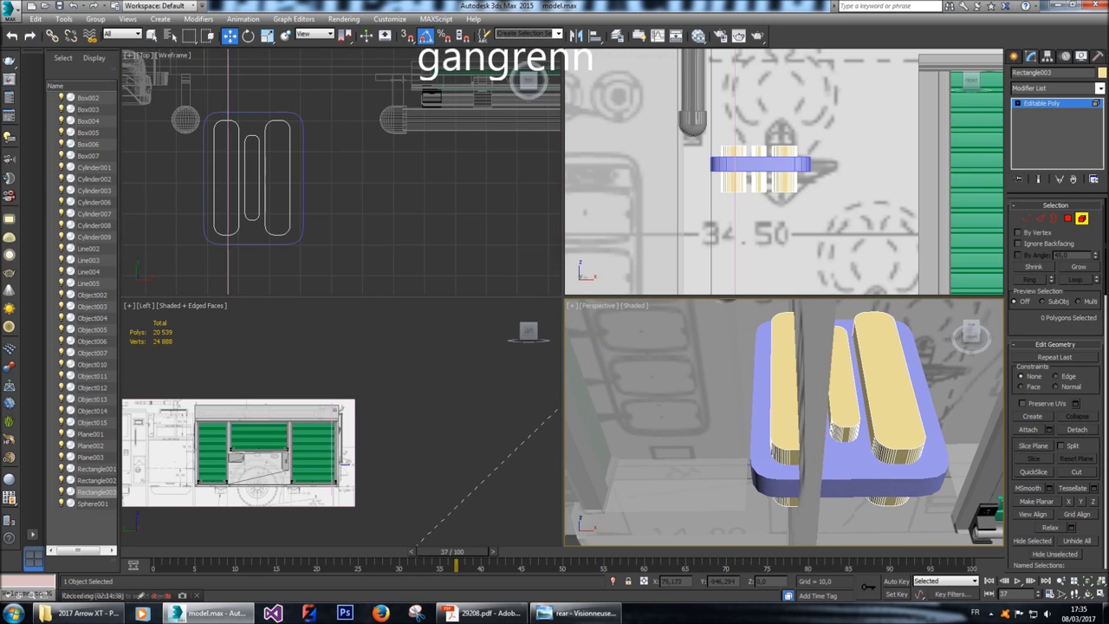
left_click(1015, 55)
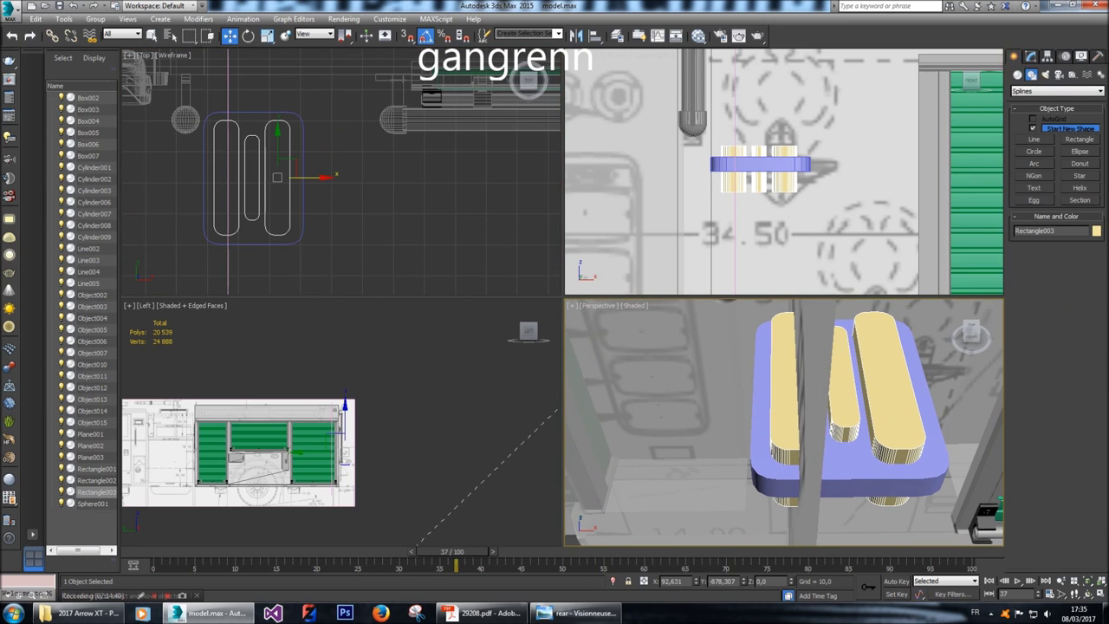
Lengthen the middle pill element of Rectangle003 by scaling it.
left_click(853, 471)
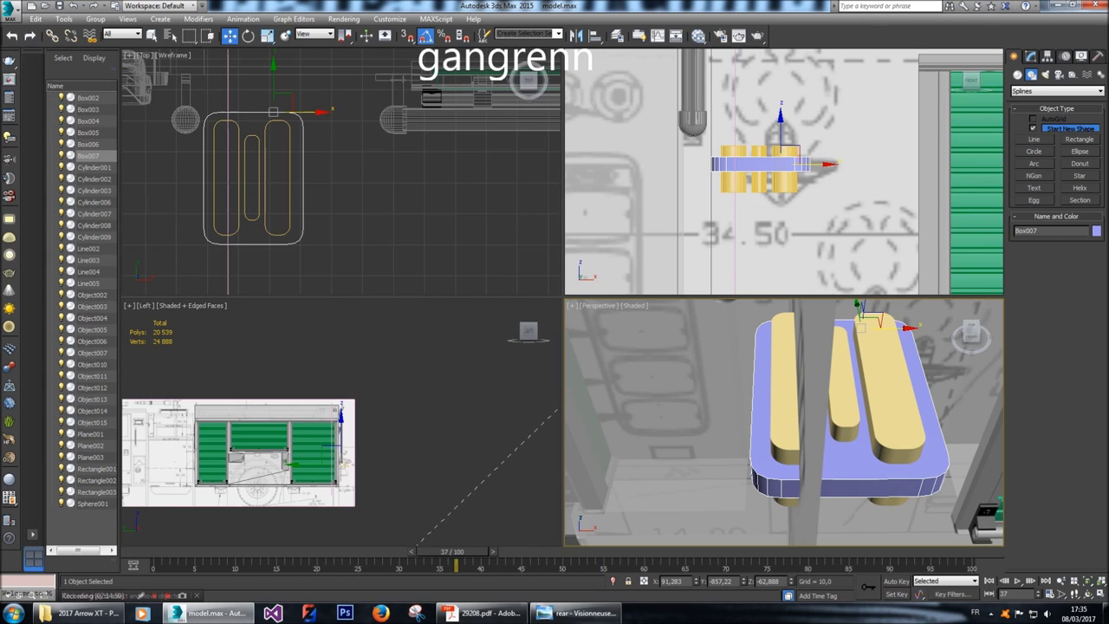
left_click(96, 492)
left_click(1033, 56)
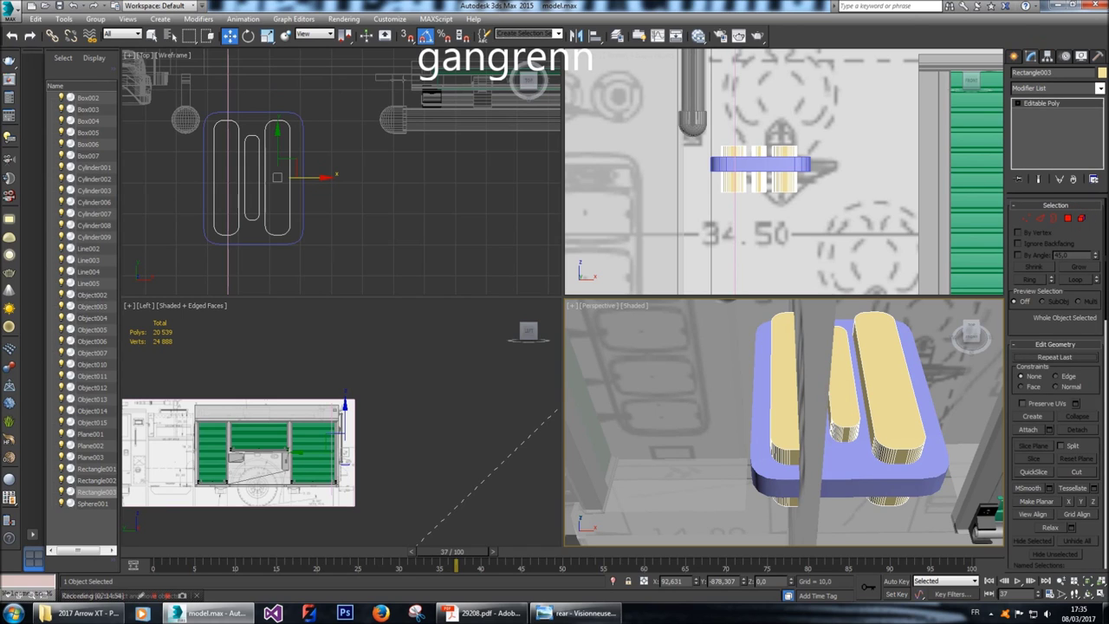
key("5")
left_click(845, 407)
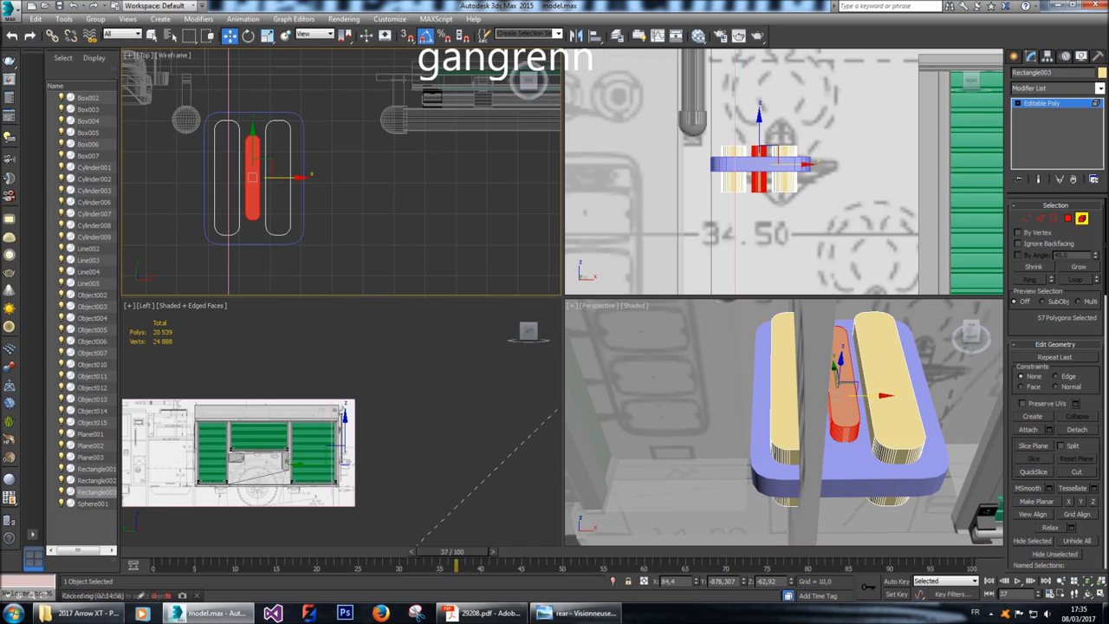
key("r")
scroll(260, 132, "up", 2)
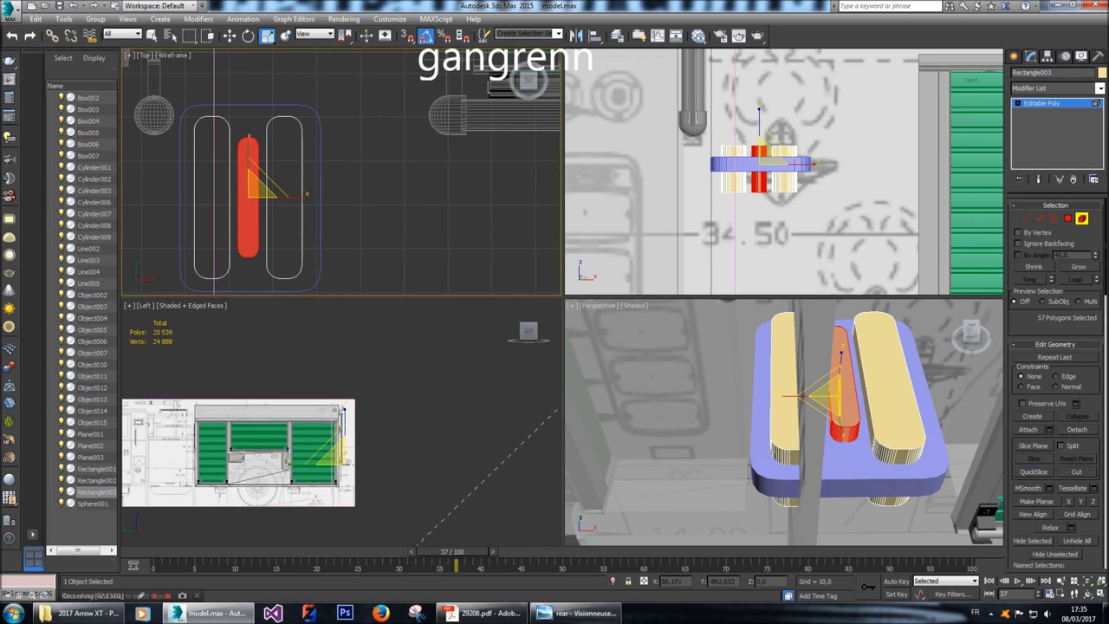
left_click_drag(249, 141, 249, 124)
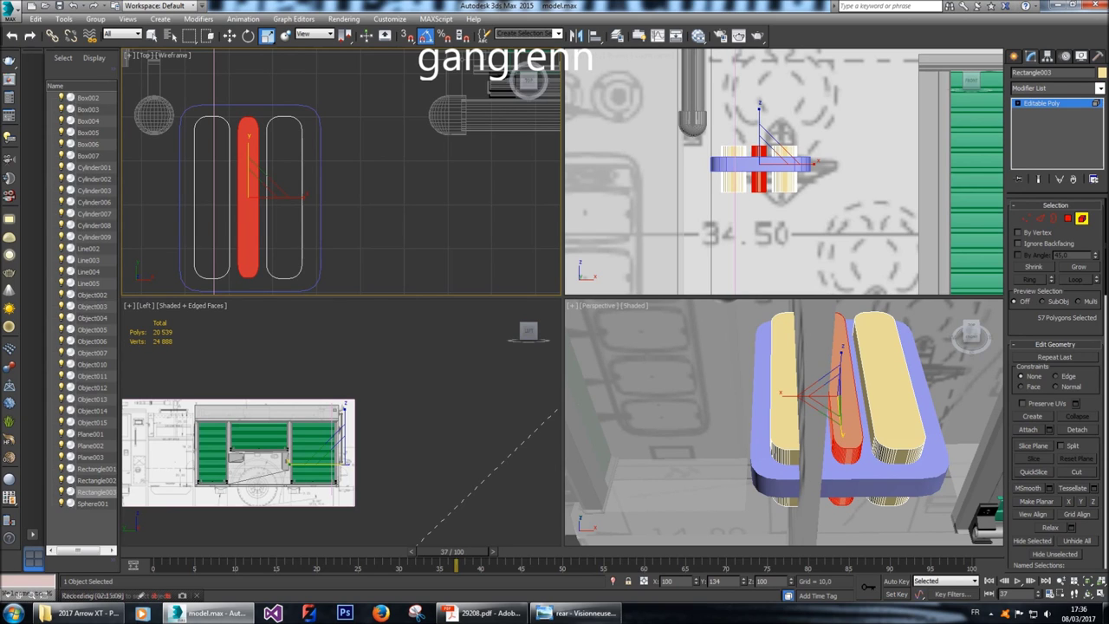
Nudge the right and middle pills slightly to the right.
left_click(347, 136)
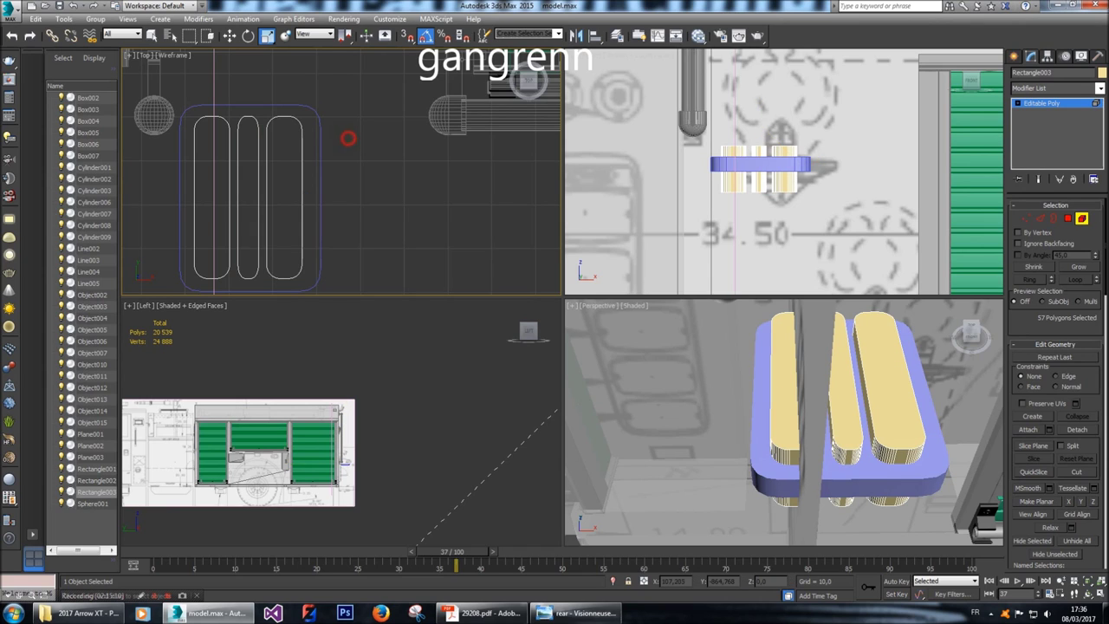
left_click(255, 143)
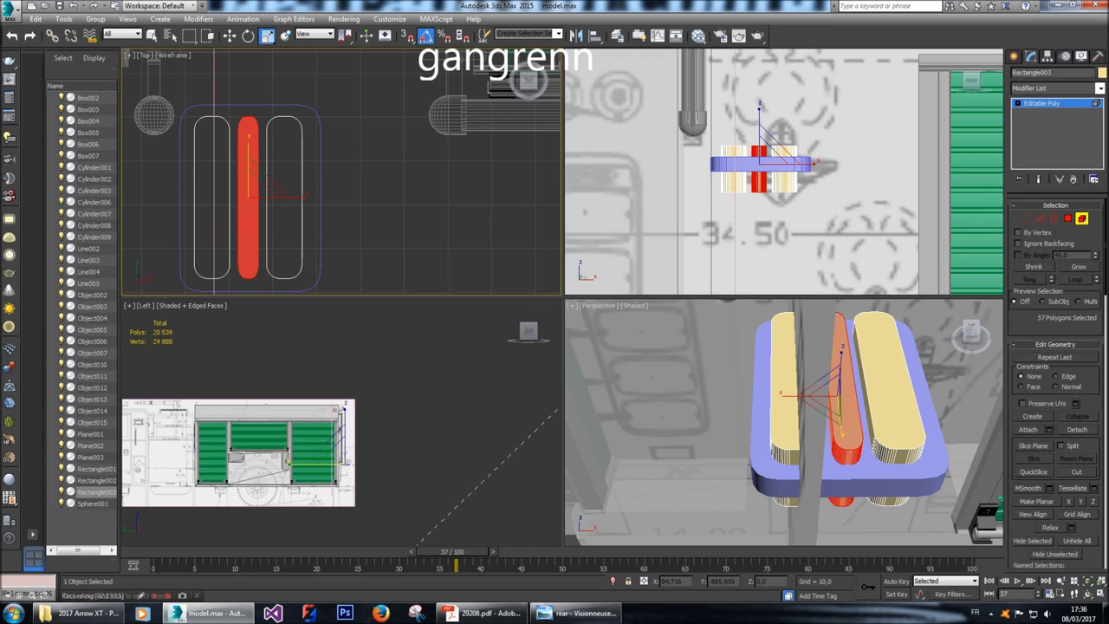
left_click(366, 188)
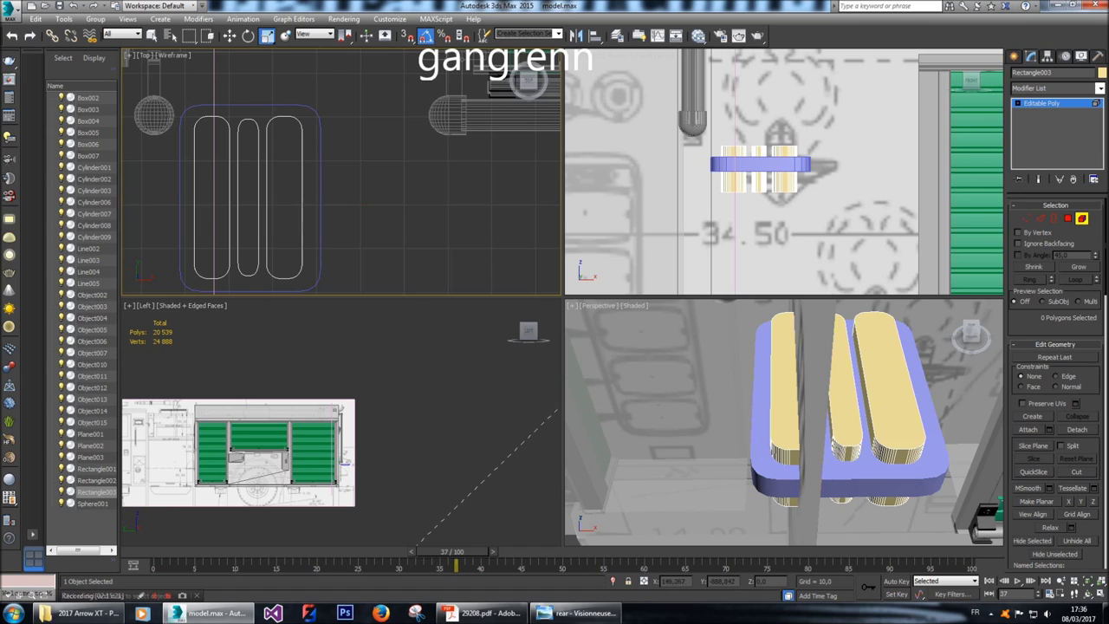
left_click(286, 199)
key("w")
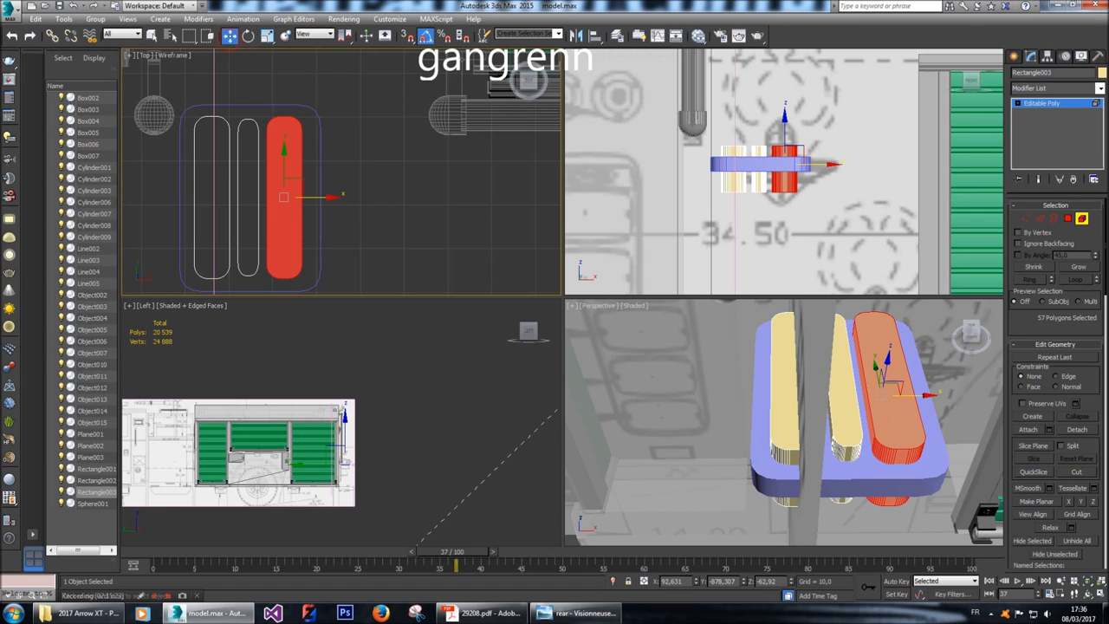
left_click_drag(331, 198, 333, 198)
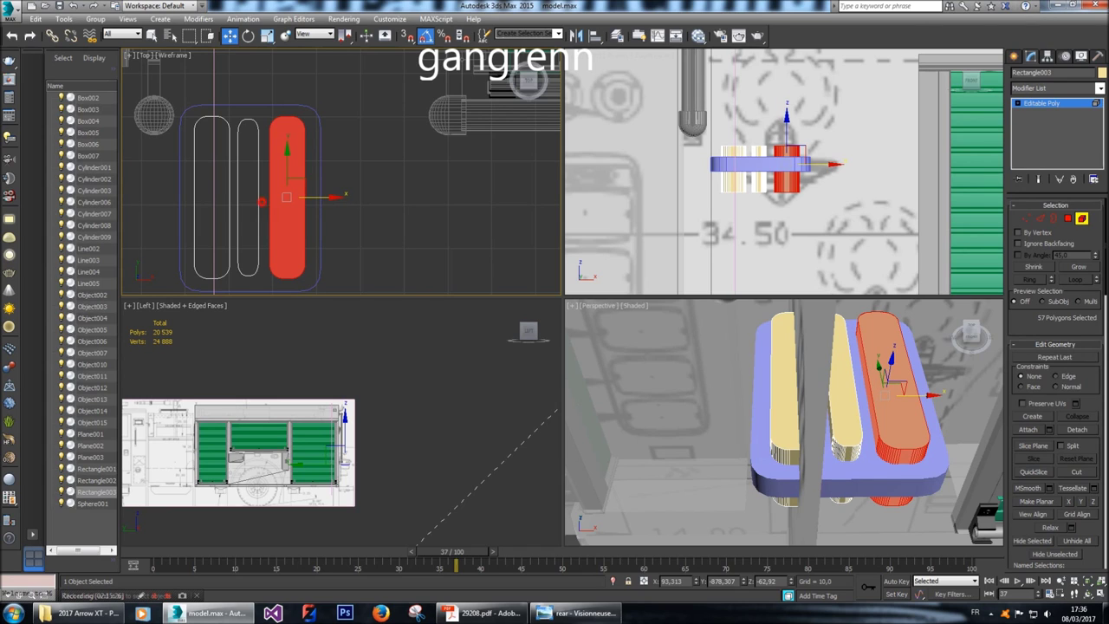
left_click(262, 202)
left_click(248, 199)
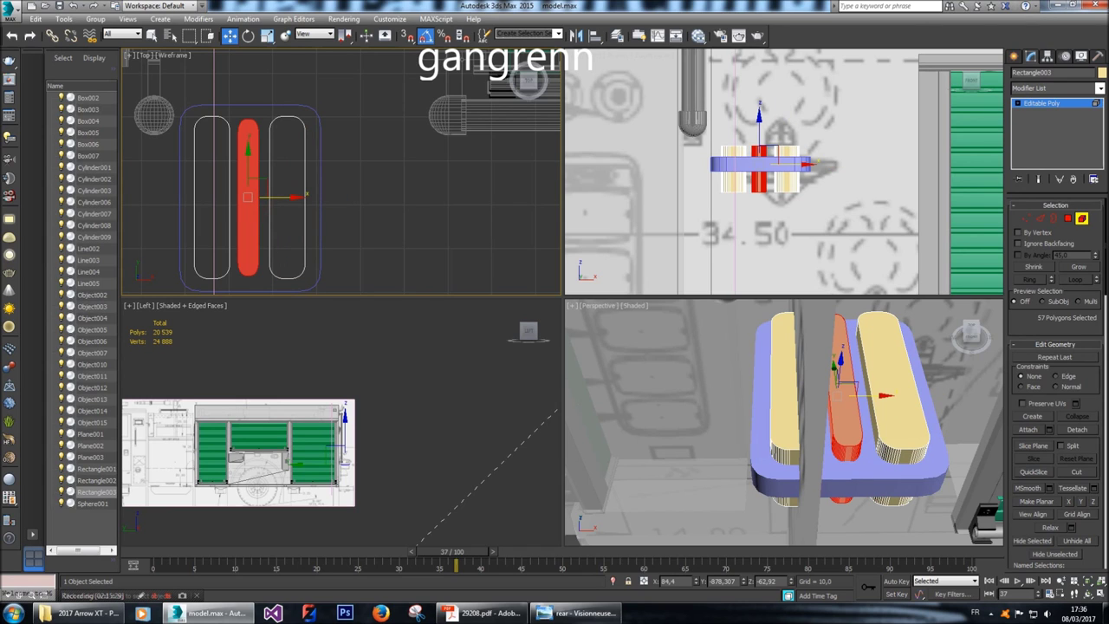
left_click_drag(296, 197, 298, 198)
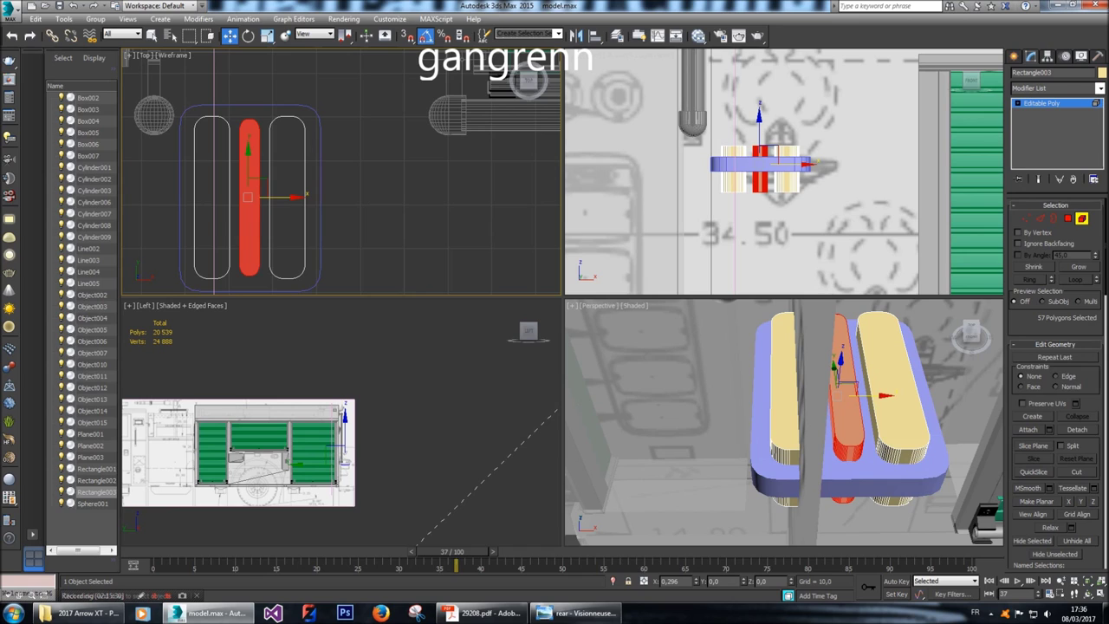
left_click(460, 212)
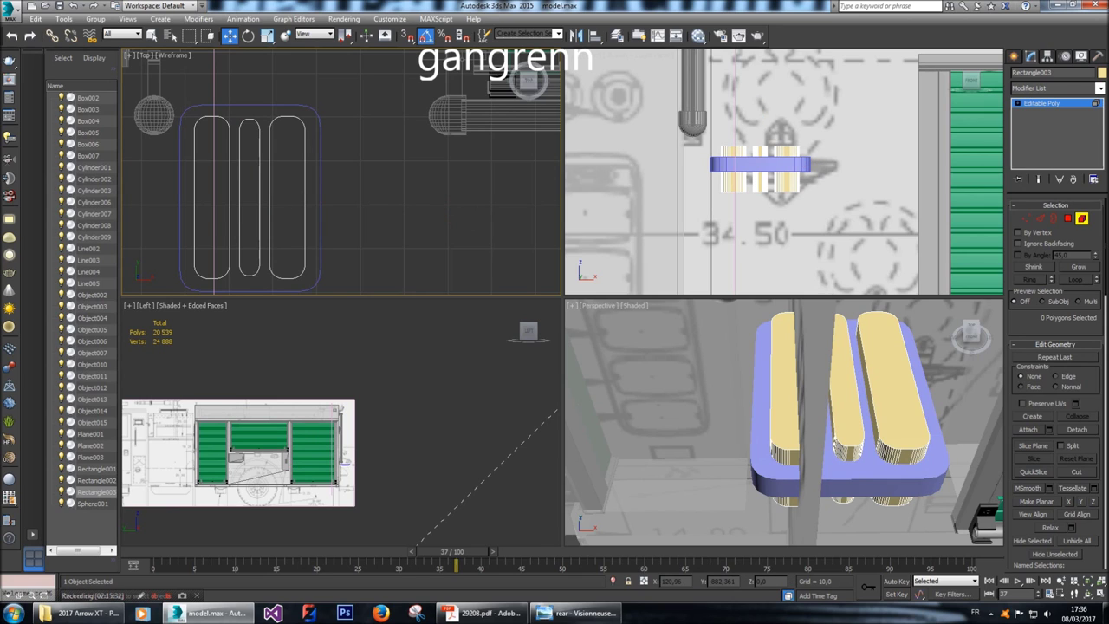
Subtract Rectangle003's three pills from Box007 with a ProBoolean Subtraction.
left_click(862, 481)
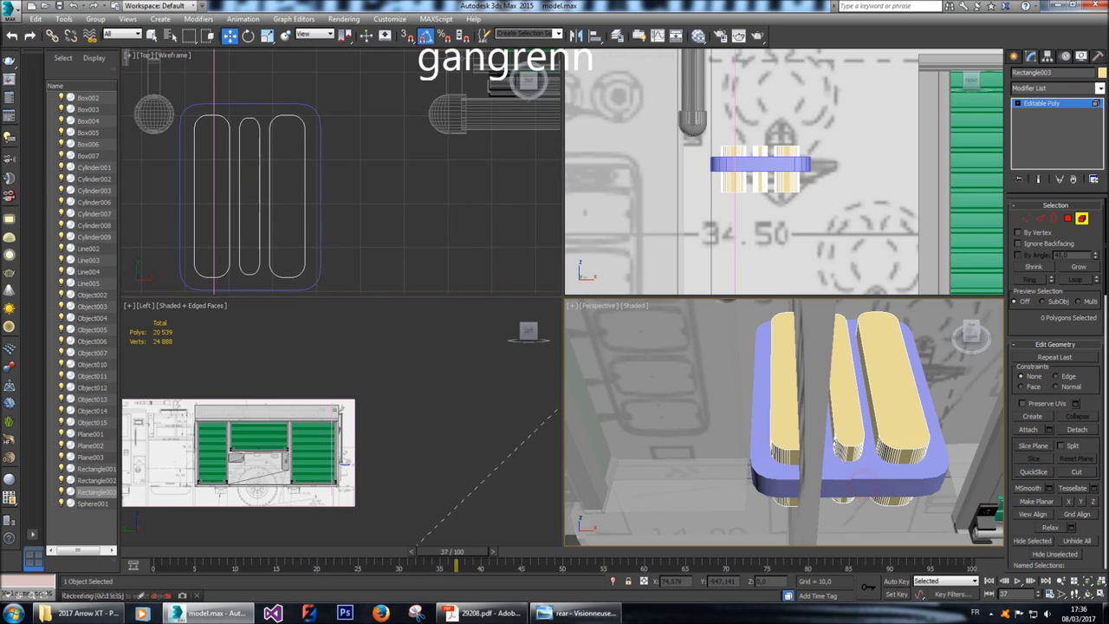
left_click(1017, 55)
left_click(277, 104)
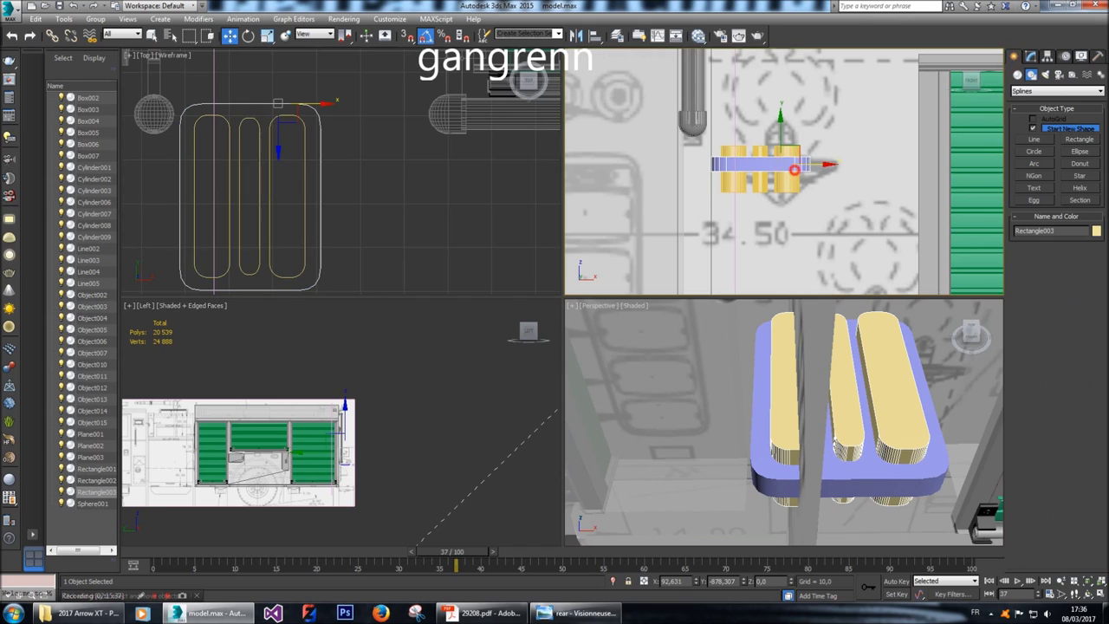
left_click(1018, 74)
left_click(1057, 90)
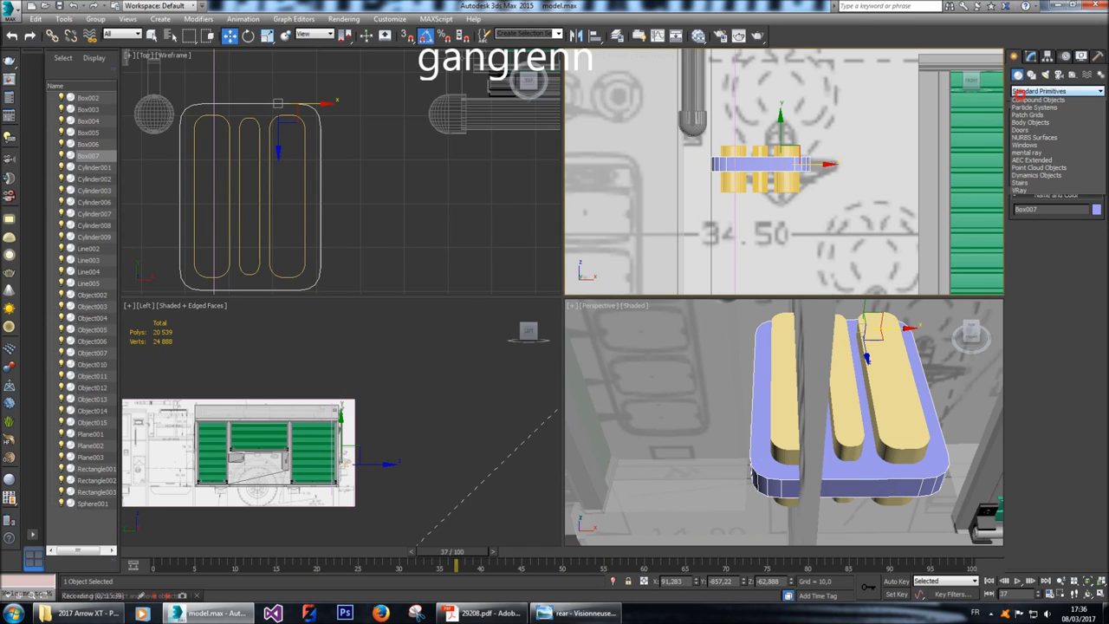
left_click(1031, 118)
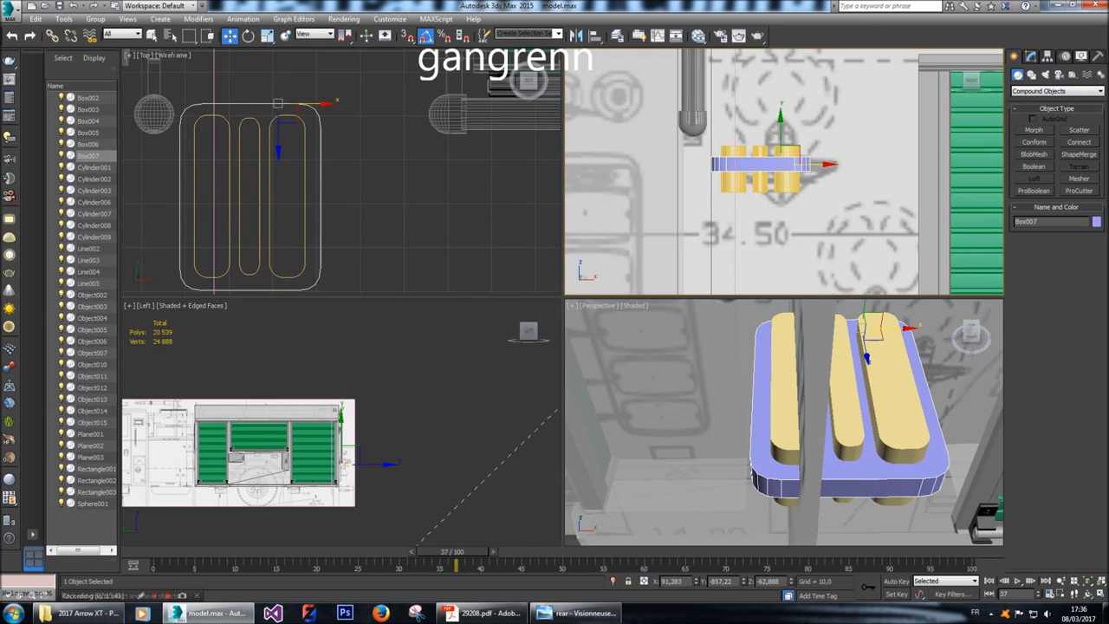
left_click(1034, 190)
left_click(1056, 252)
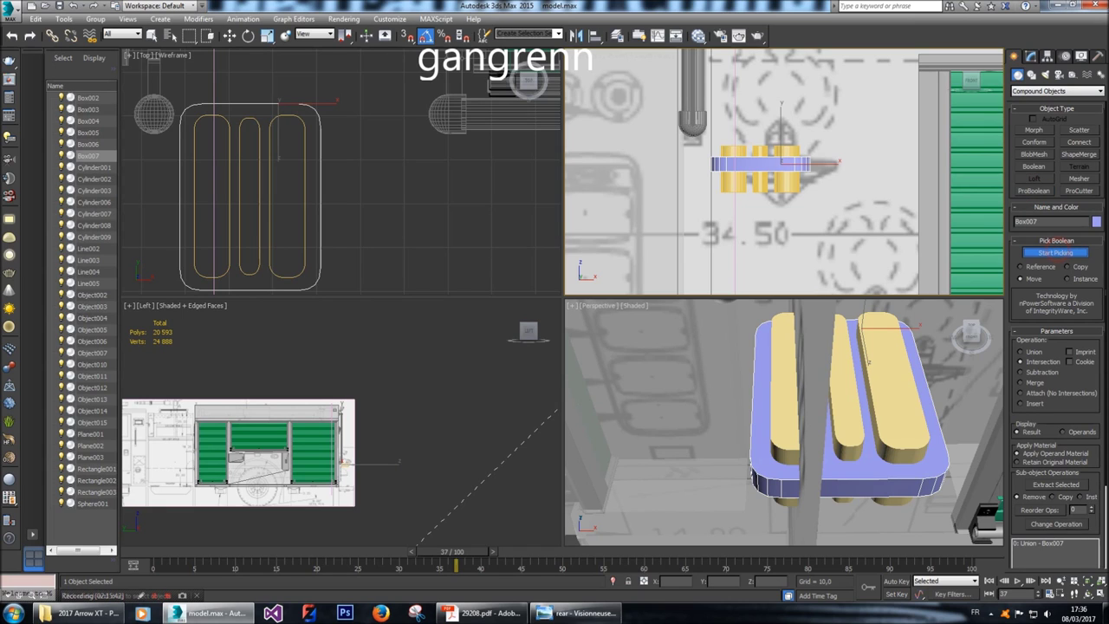
left_click(887, 384)
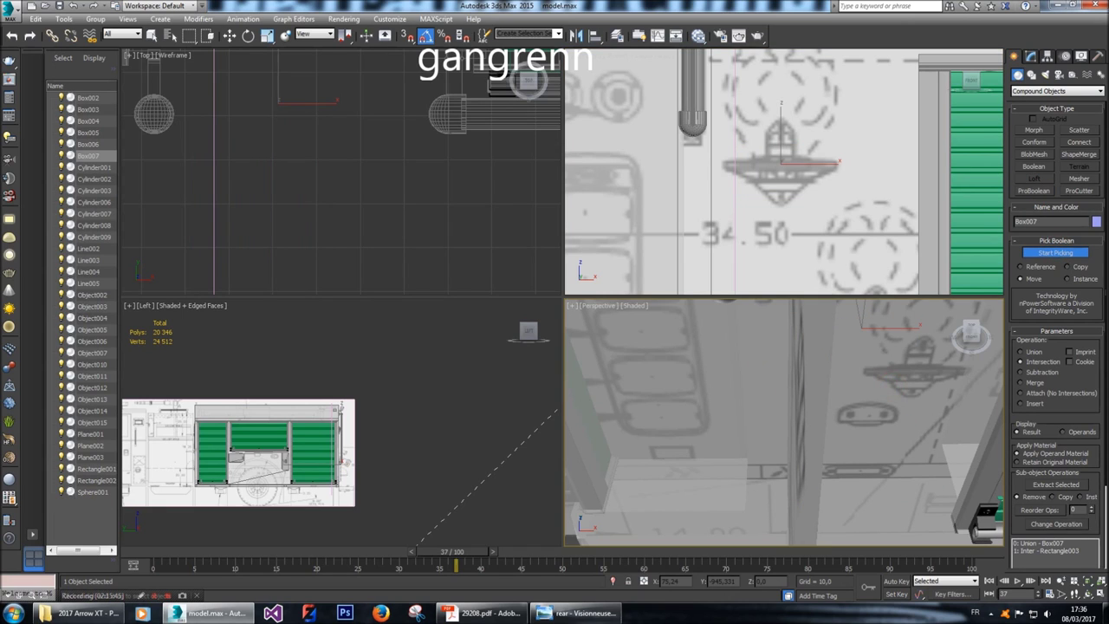
key("ctrl+z")
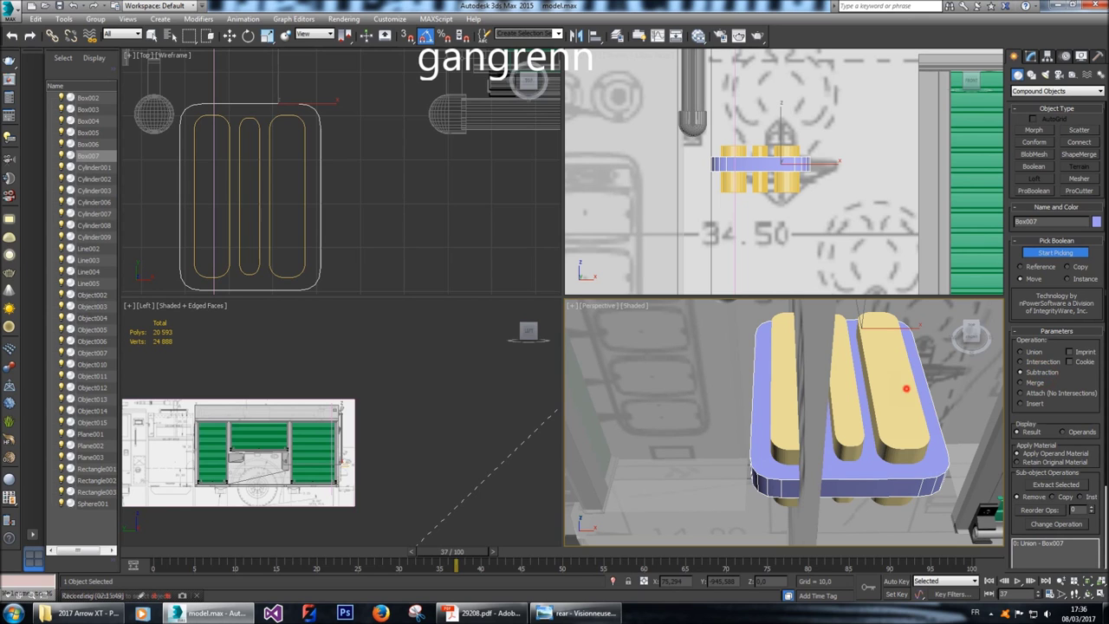
left_click(907, 387)
middle_click_drag(785, 423, 788, 446, "alt")
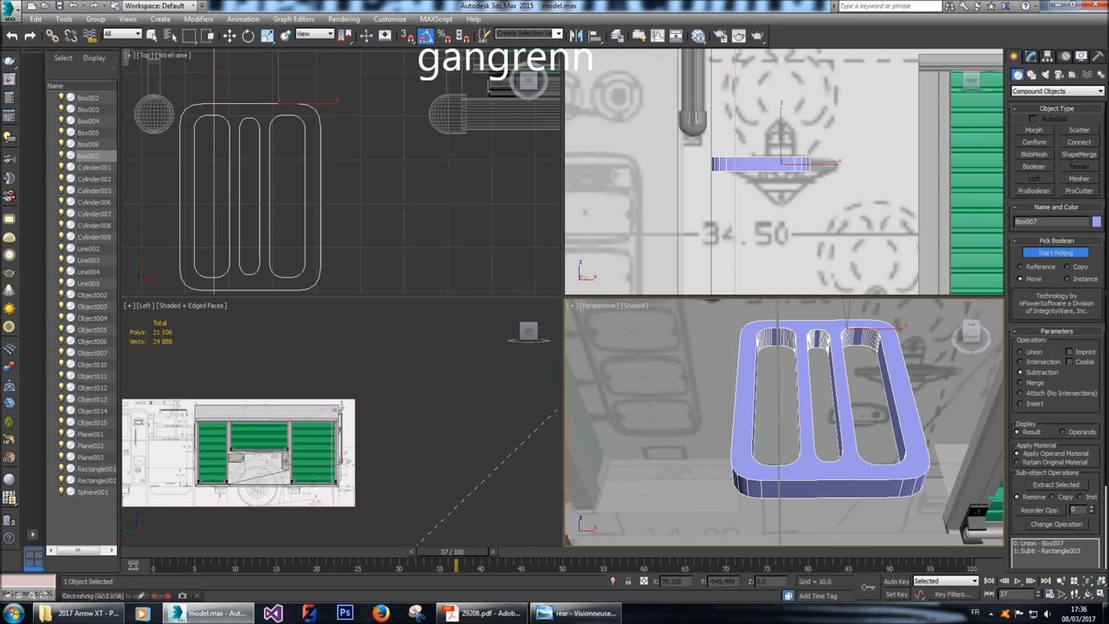
Convert the slotted Box007 to an editable poly.
key("w")
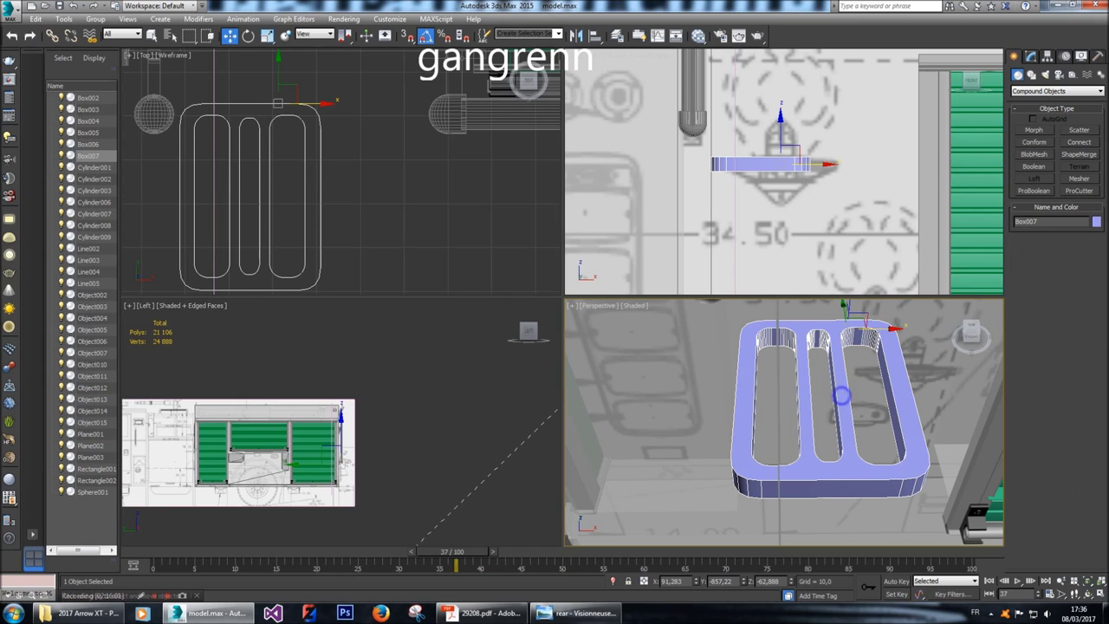
right_click(853, 418)
mouse_move(875, 535)
left_click(1013, 545)
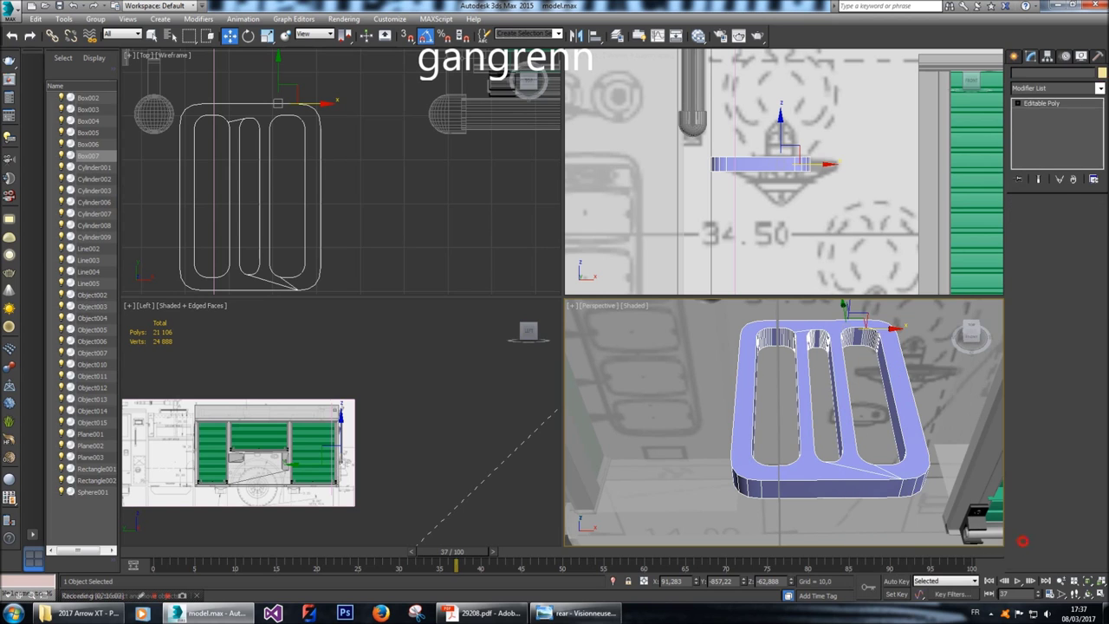
Orbit to a three-quarter view and select Box007's front face in Polygon mode.
left_click(972, 332)
left_click_drag(972, 332, 955, 304)
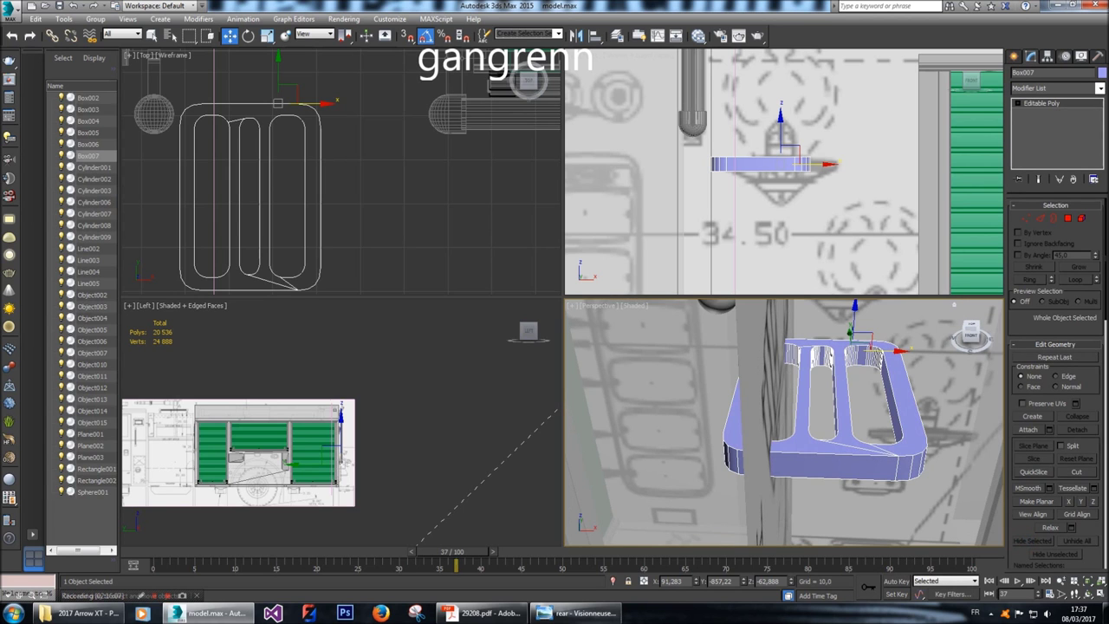
left_click(1018, 55)
left_click(390, 199)
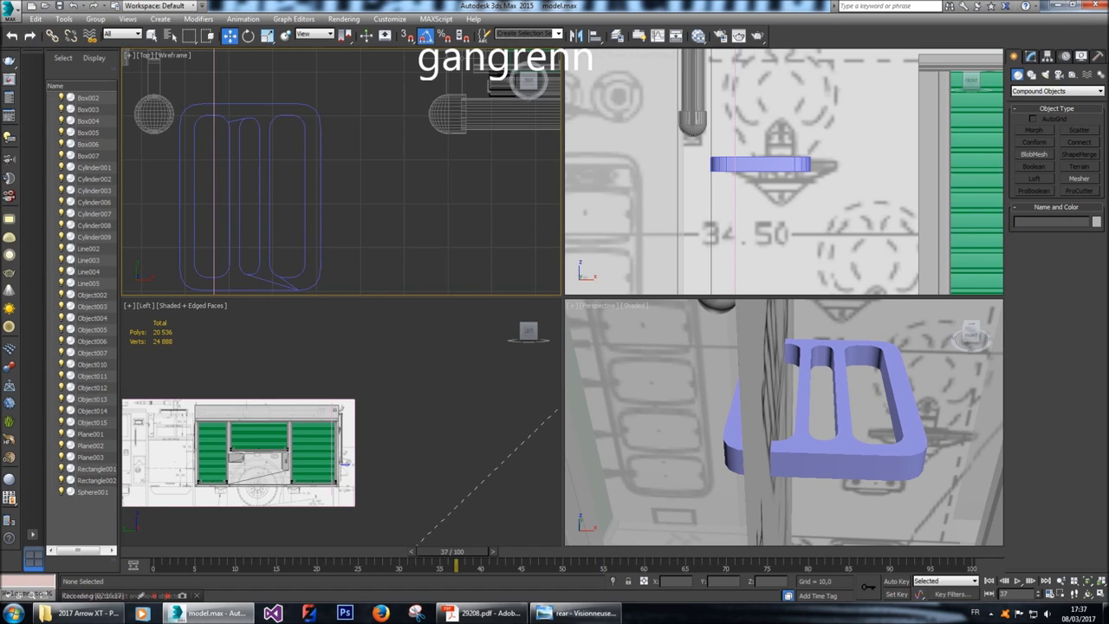
left_click(762, 164)
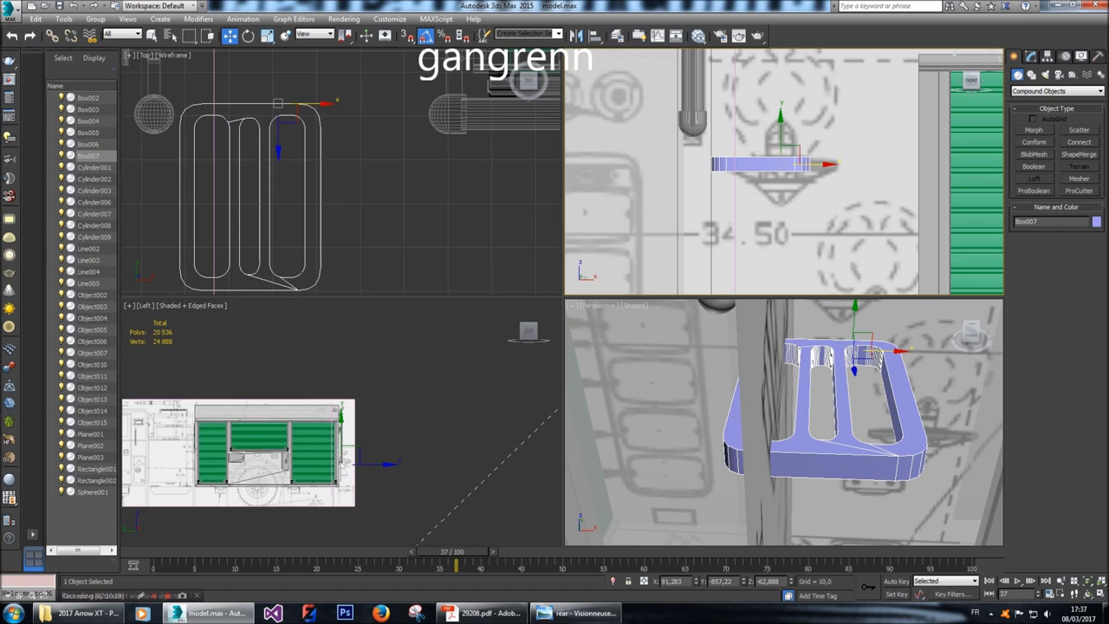
left_click(1031, 56)
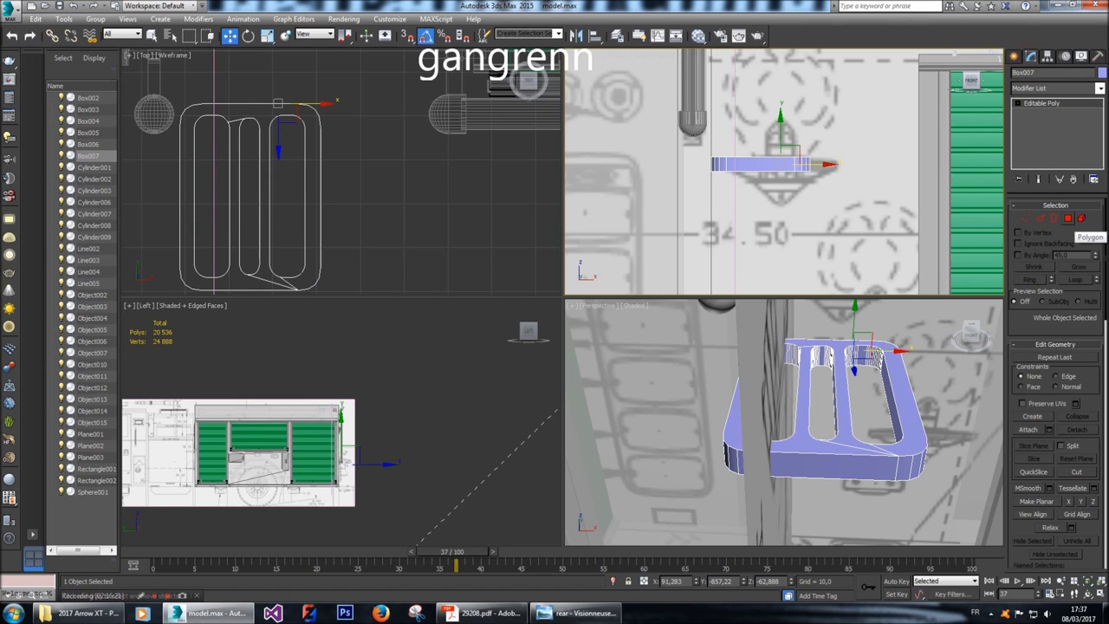
left_click(1068, 218)
left_click(832, 464)
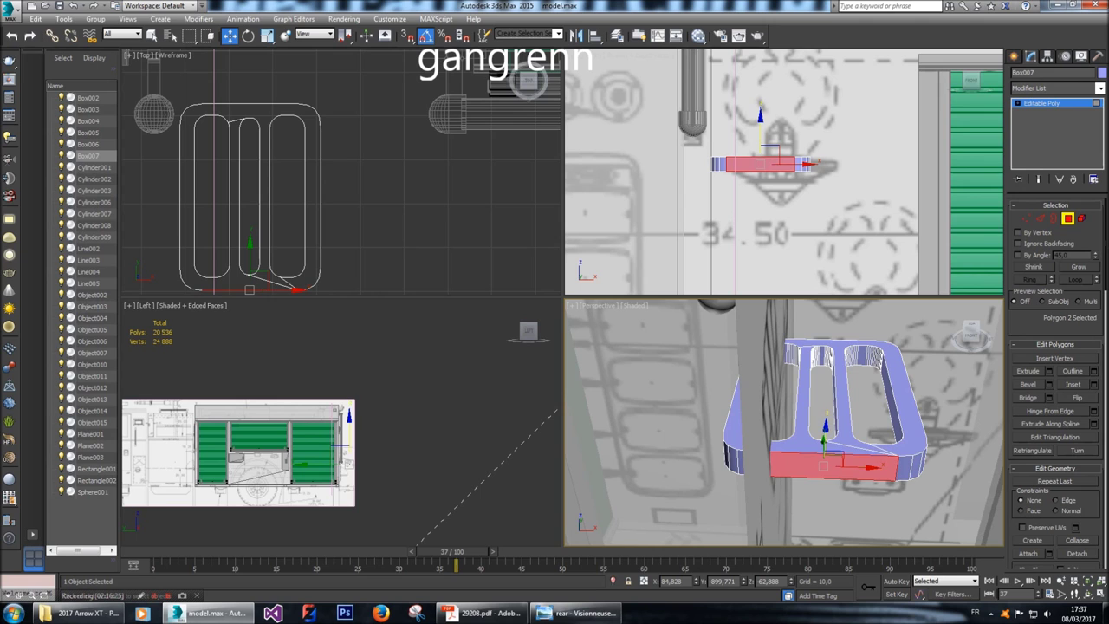
Isolate Box007 and orbit to view its end face from the side.
right_click(825, 425)
left_click(856, 390)
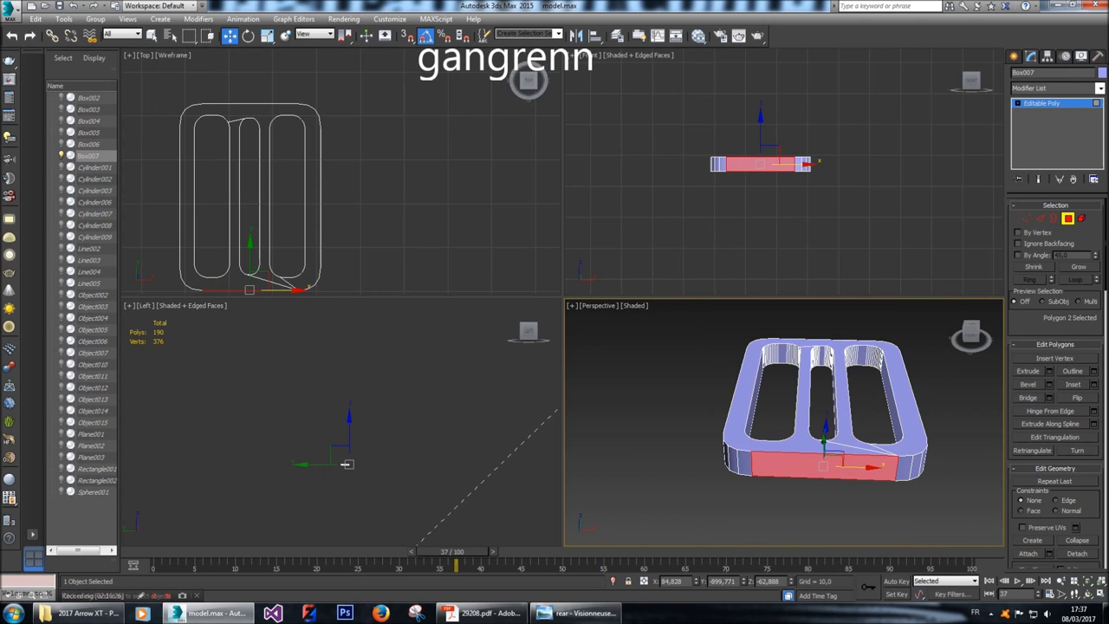
mouse_move(970, 336)
left_mouse_down()
mouse_move(958, 325)
mouse_move(969, 333)
left_mouse_up()
left_click(346, 464)
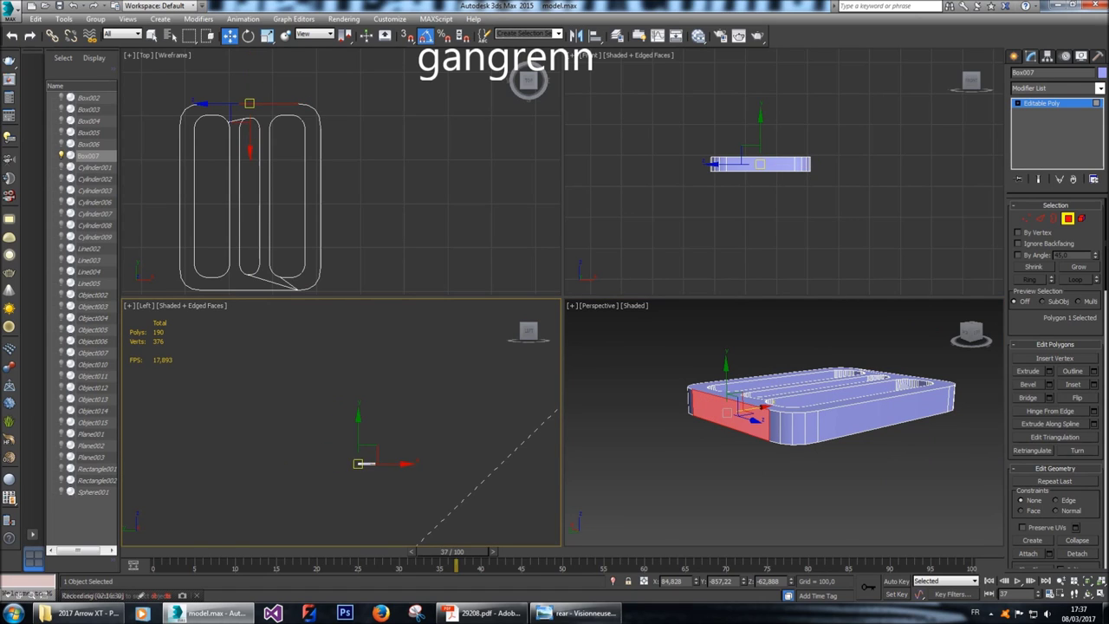
scroll(346, 463, "up", 10)
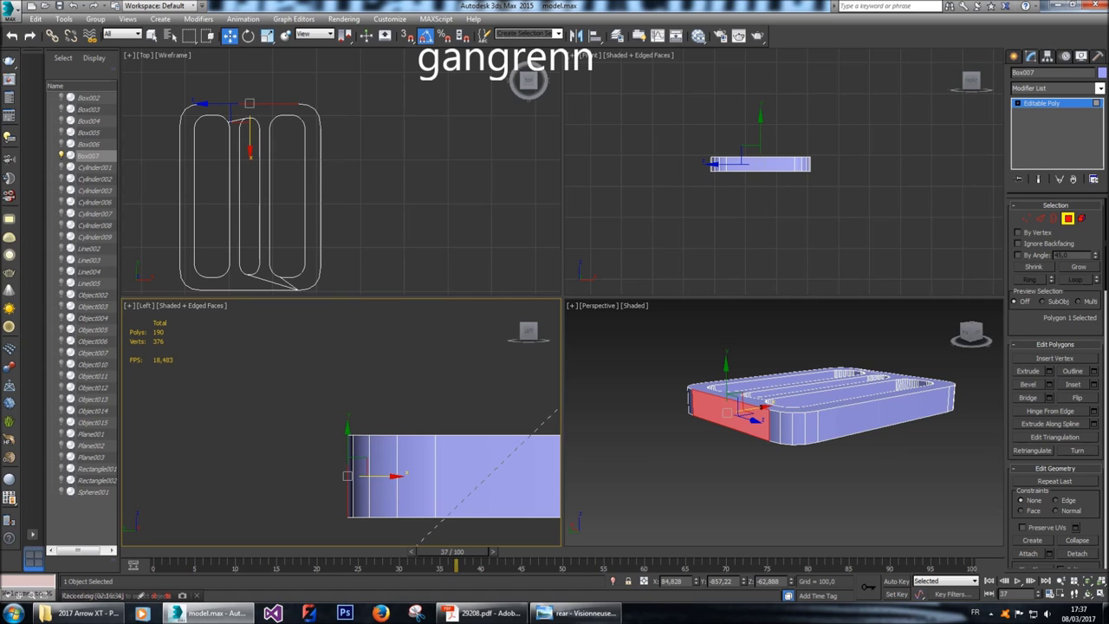
Shift-drag the front face outward to clone it as a separate element.
left_click(1040, 218)
scroll(248, 93, "up", 3)
left_click(243, 102)
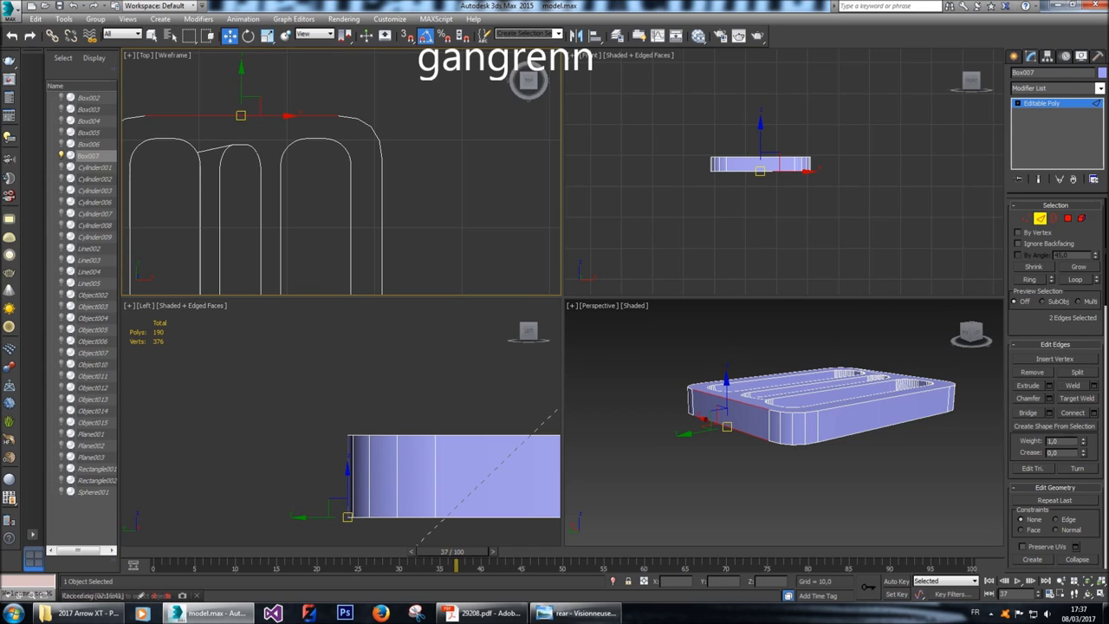
left_click(1068, 218)
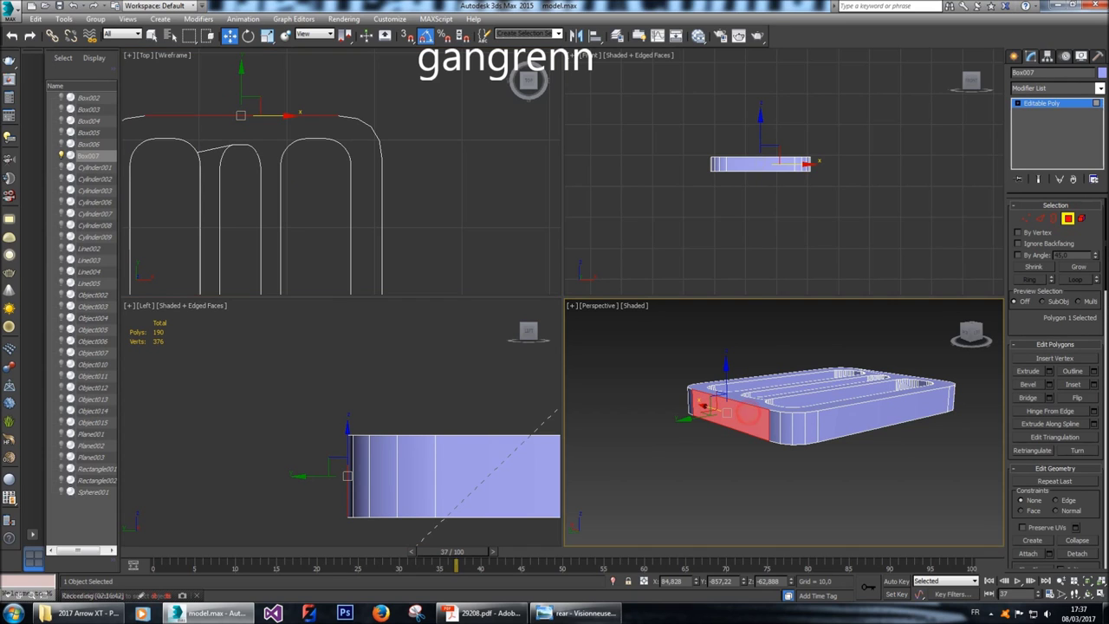
left_click_drag(395, 476, 343, 476, "shift")
key("Return")
left_click(1054, 218)
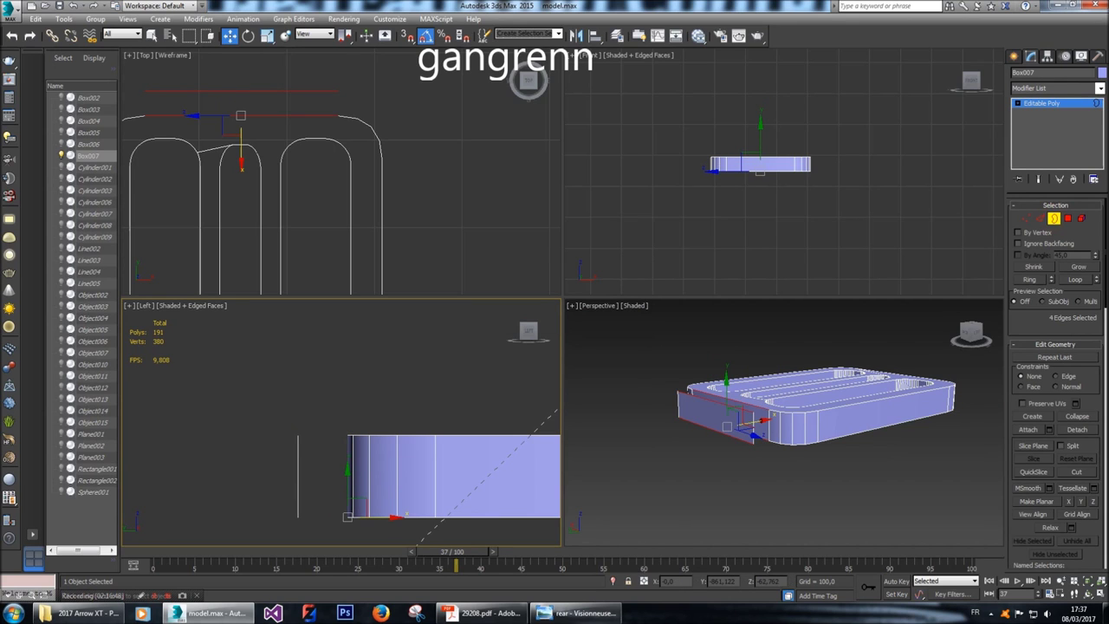
Extrude the clone's border into a block, then move its left-edge vertices in to make it thin.
left_click(298, 478)
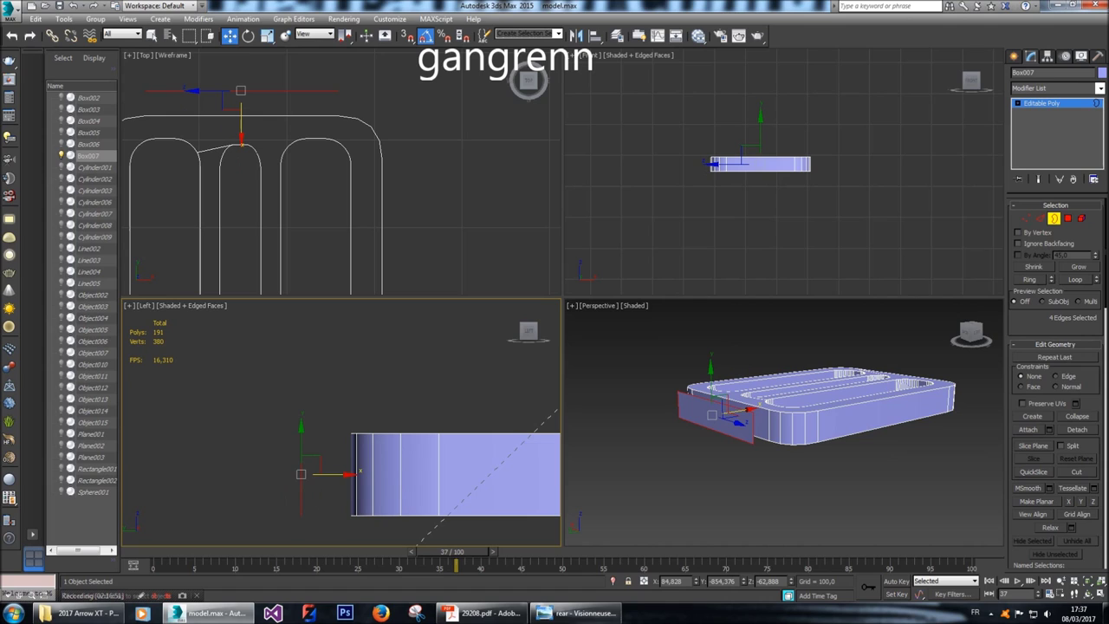
left_click_drag(325, 474, 294, 474, "shift")
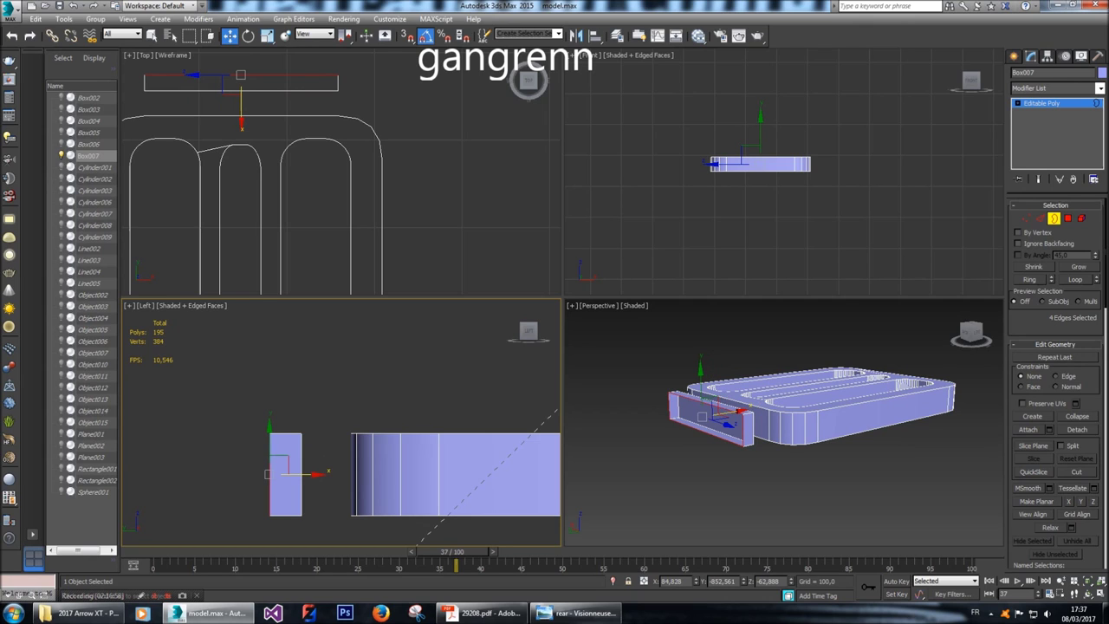
key("1")
left_click_drag(236, 416, 299, 444)
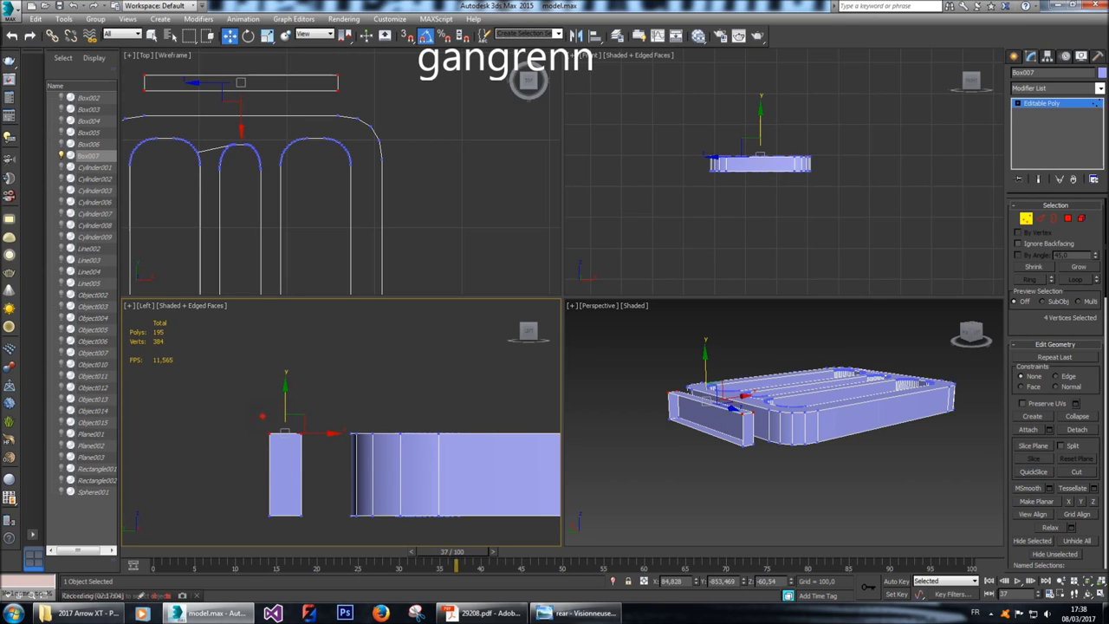
left_click_drag(251, 412, 276, 526)
left_click_drag(267, 474, 257, 474)
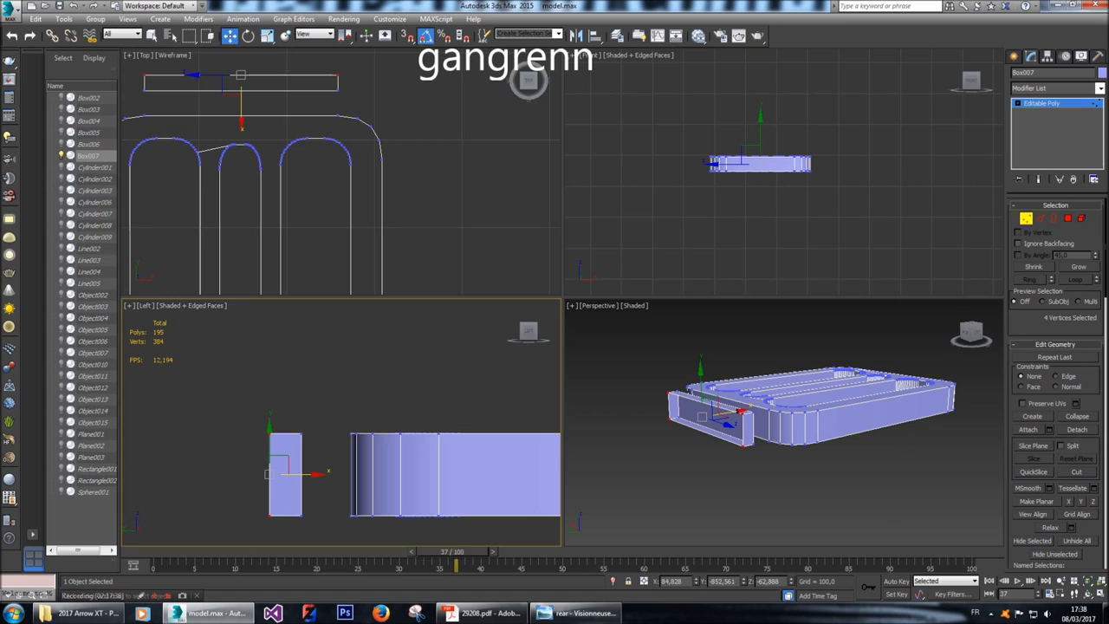
scroll(403, 277, "down", 3)
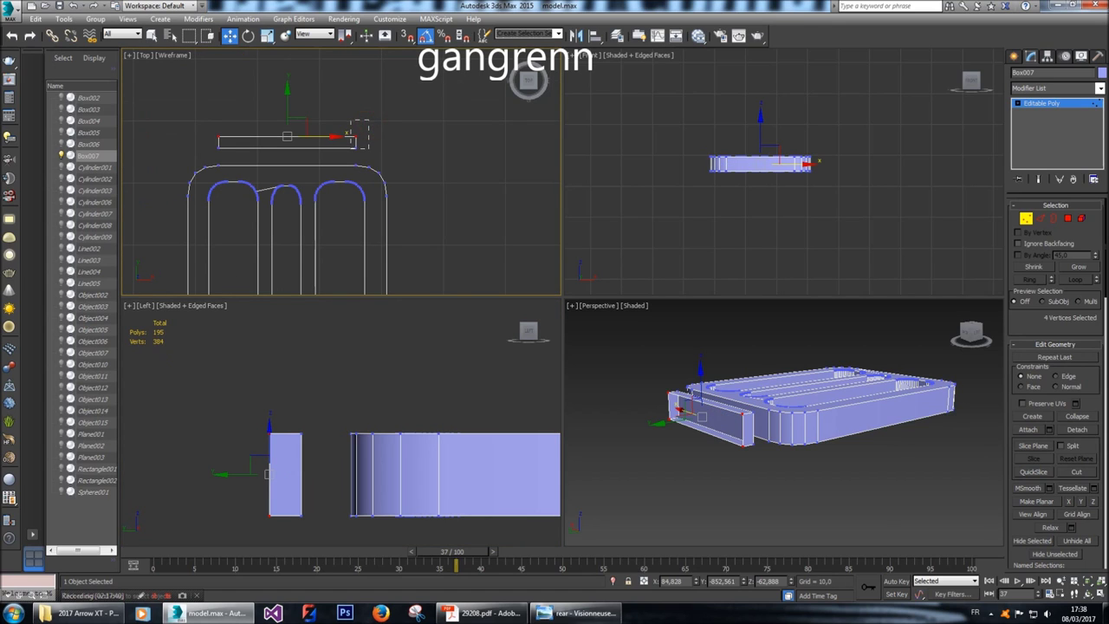
left_click_drag(404, 142, 274, 142)
Nudge the block's end and left-edge vertices and raise its top in the side view.
left_click_drag(325, 114, 274, 142)
right_click(256, 411)
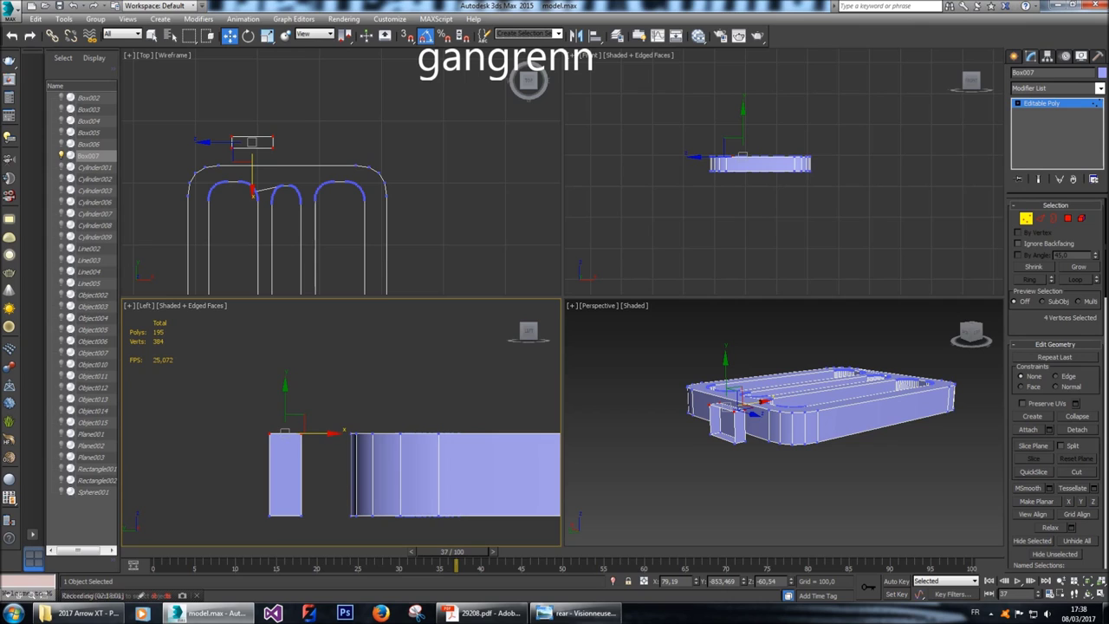
left_click_drag(253, 418, 277, 521)
left_click_drag(314, 474, 310, 473)
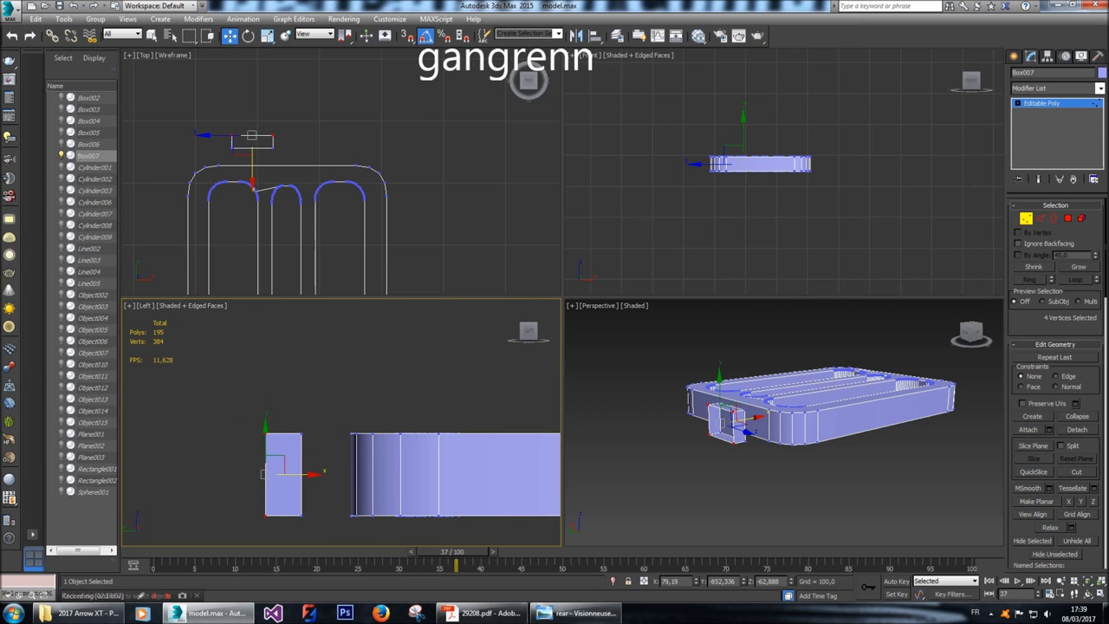
left_click_drag(242, 416, 309, 442)
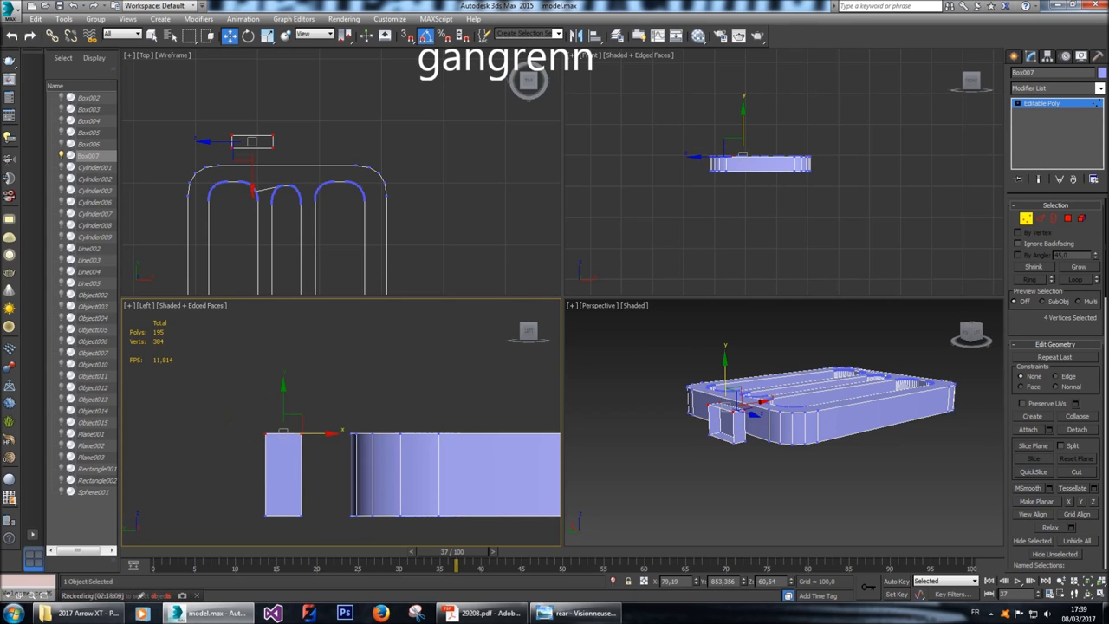
left_click_drag(284, 395, 284, 376)
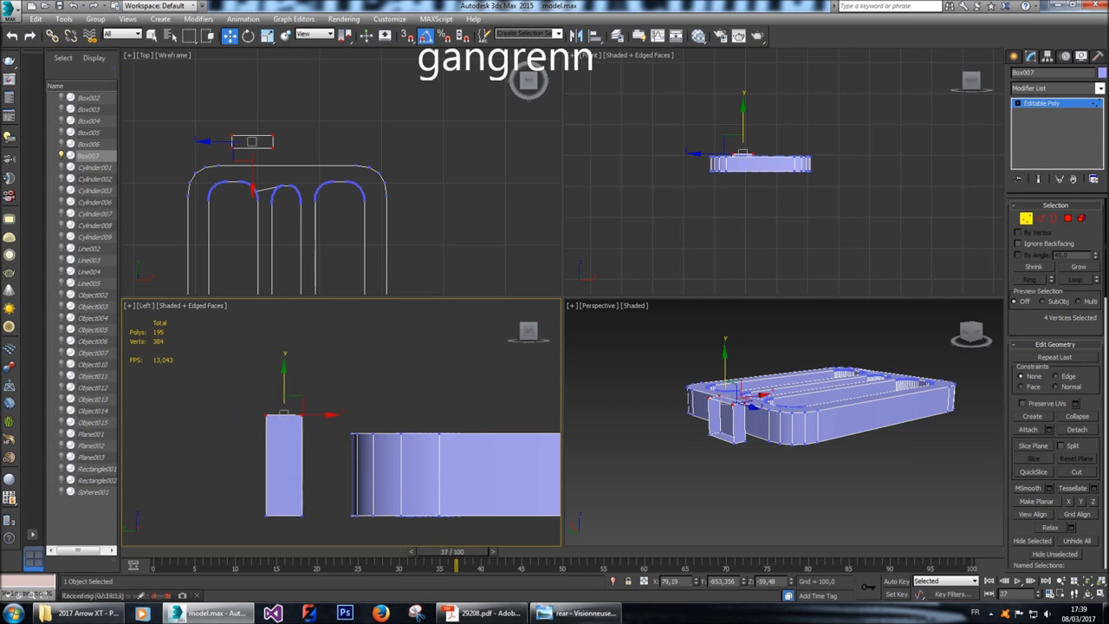
Raise the bottom vertices slightly and scale the left-edge vertices to 184% on Y for a taper.
middle_click_drag(308, 504, 316, 436)
left_click_drag(271, 454, 292, 423)
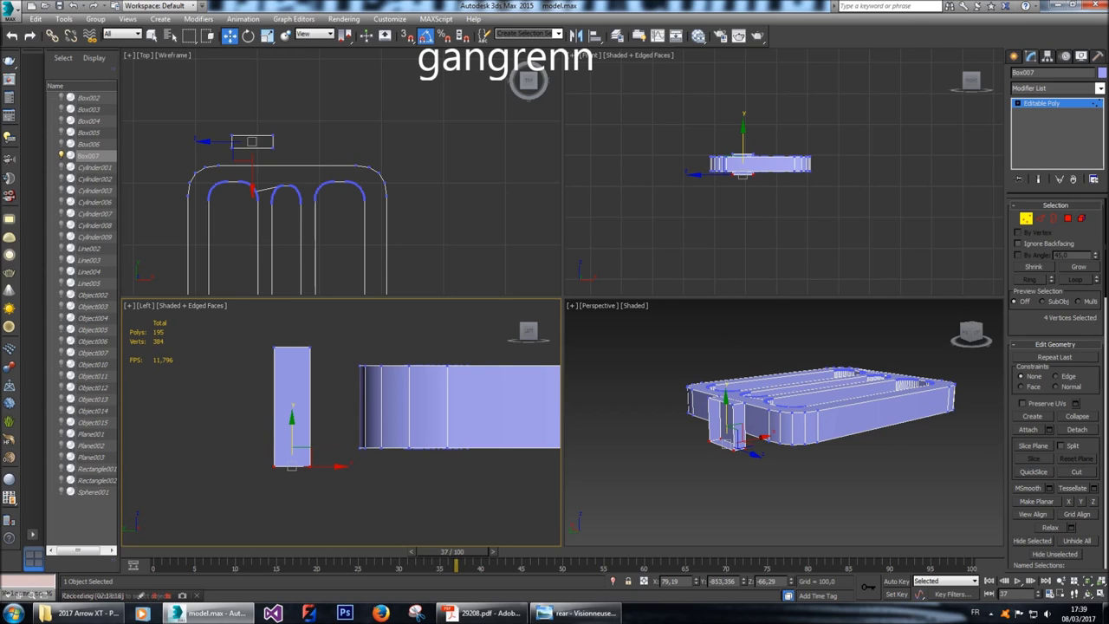
left_click_drag(292, 423, 292, 417)
left_click_drag(252, 324, 278, 486)
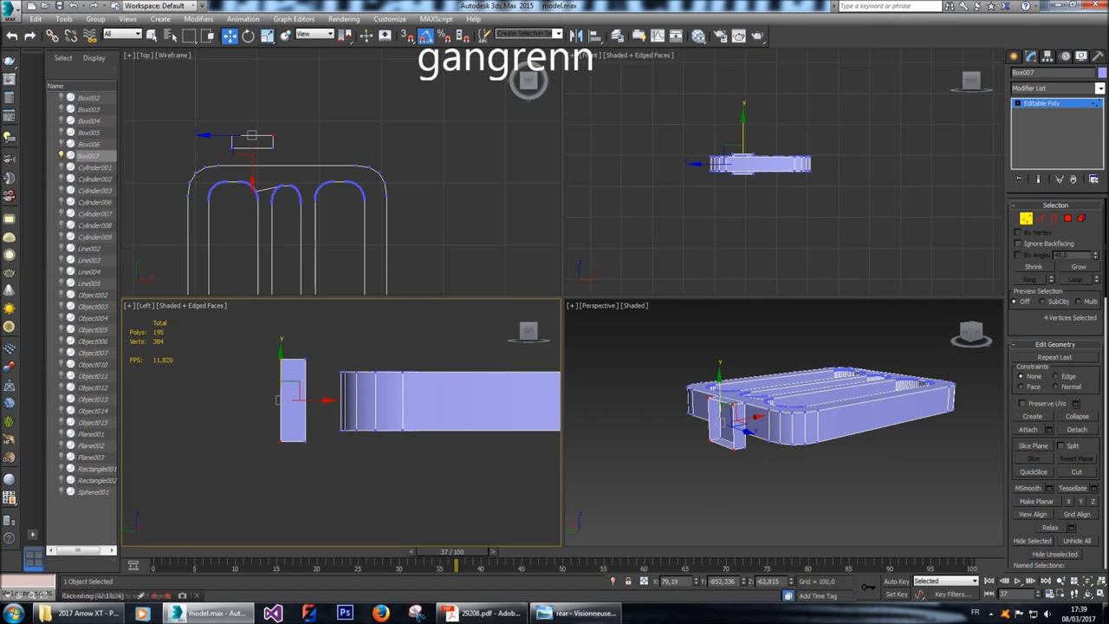
key("r")
scroll(303, 458, "down", 2)
left_click_drag(284, 380, 284, 322)
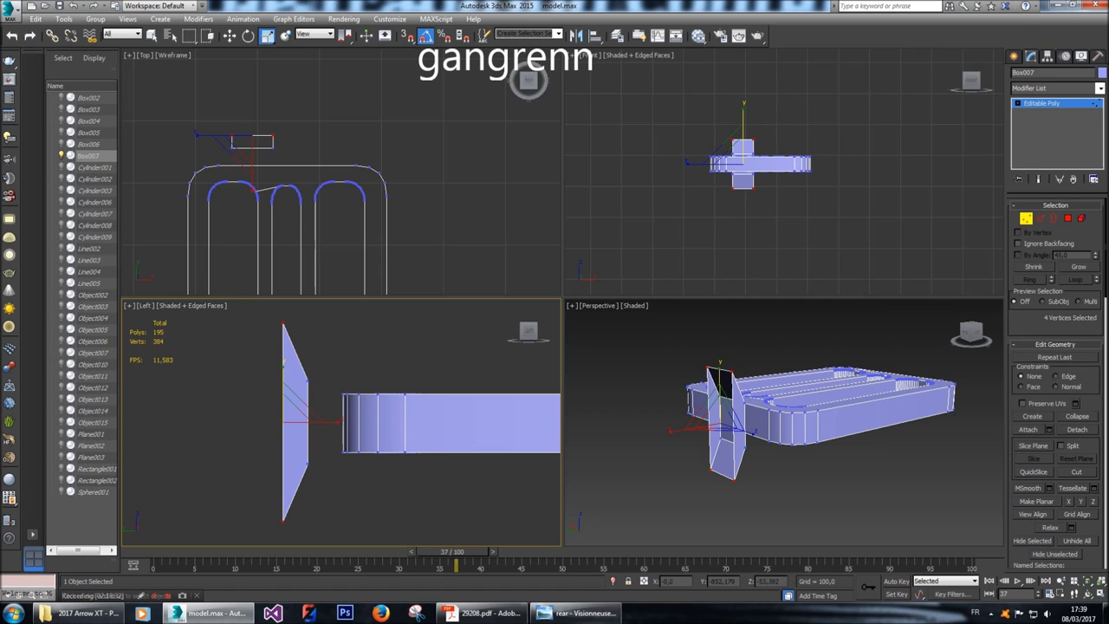
Widen the tab's left edge and Shift-drag its border outward into a straight section.
left_click(230, 36)
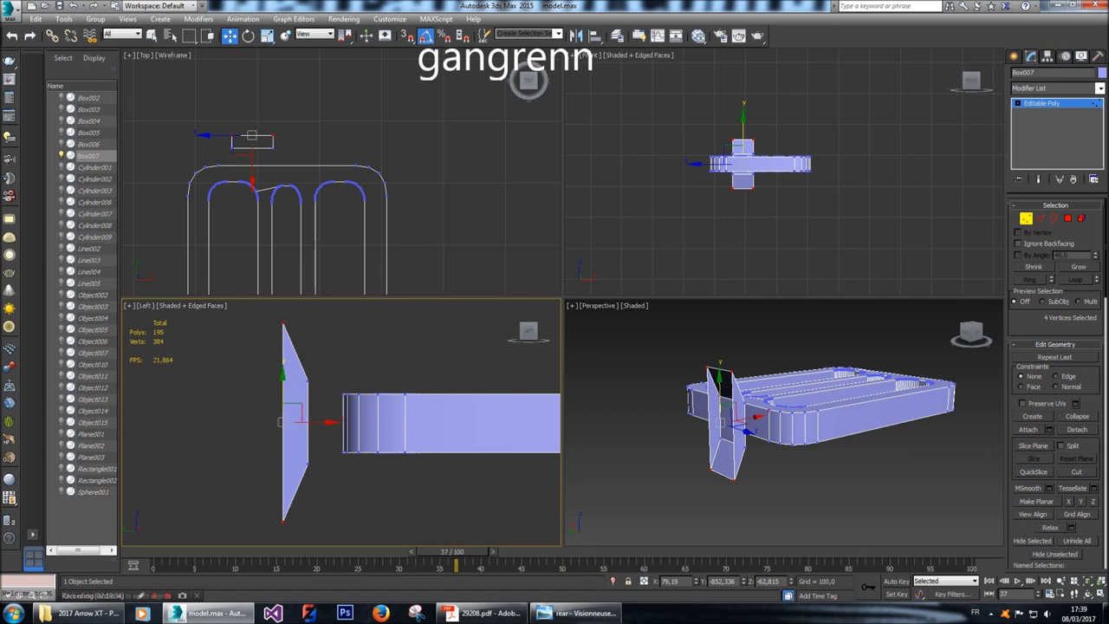
left_click_drag(331, 423, 319, 422)
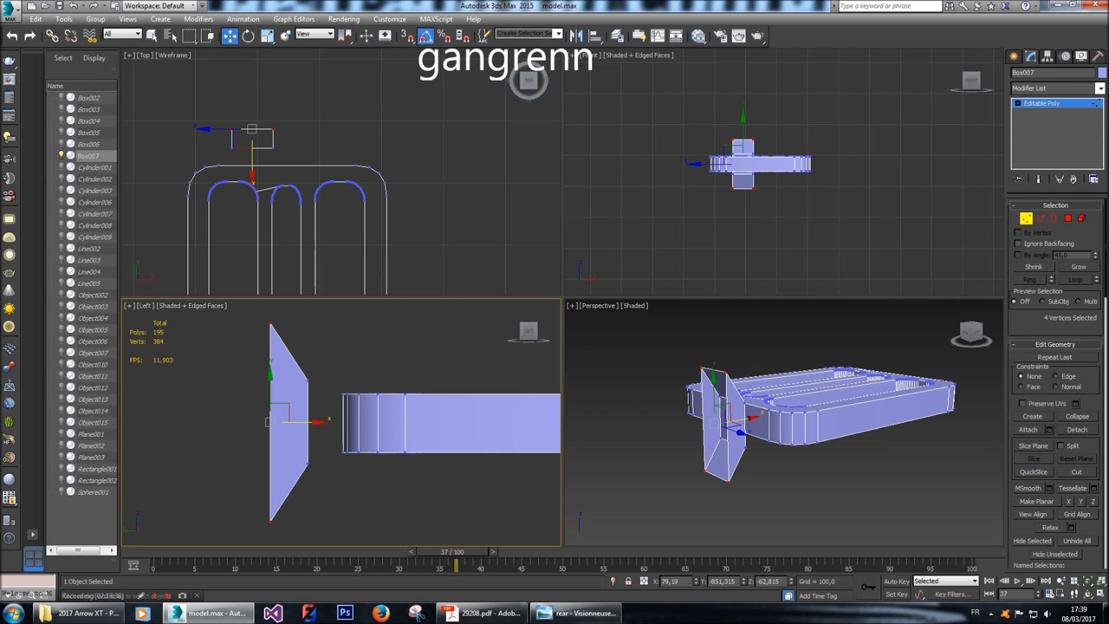
left_click(1054, 219)
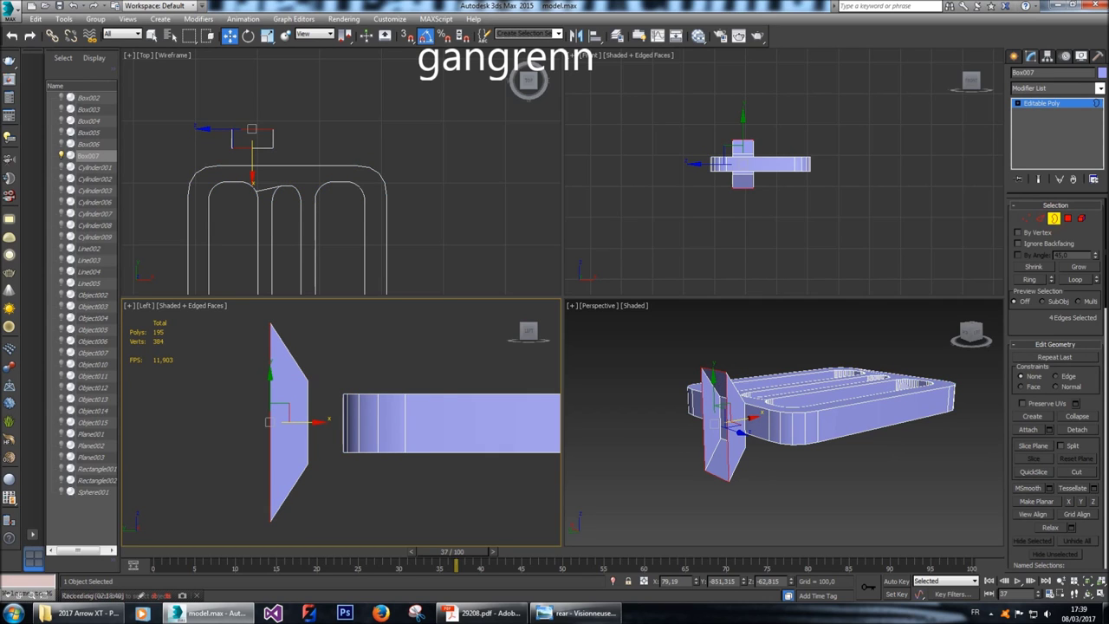
middle_click_drag(416, 425, 423, 425)
left_click_drag(324, 425, 307, 426, "shift")
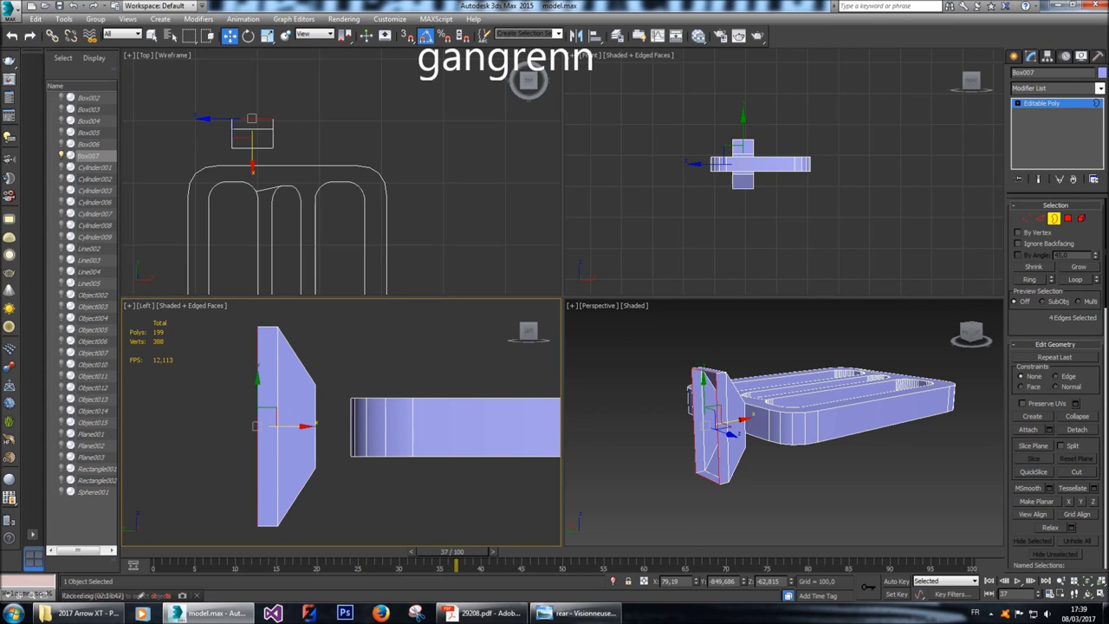
Select all the tab's polygons and move the tab closer to the box.
left_click(1082, 218)
left_click_drag(225, 111, 281, 154)
mouse_move(252, 89)
left_mouse_down()
mouse_move(252, 103)
mouse_move(252, 88)
left_mouse_up()
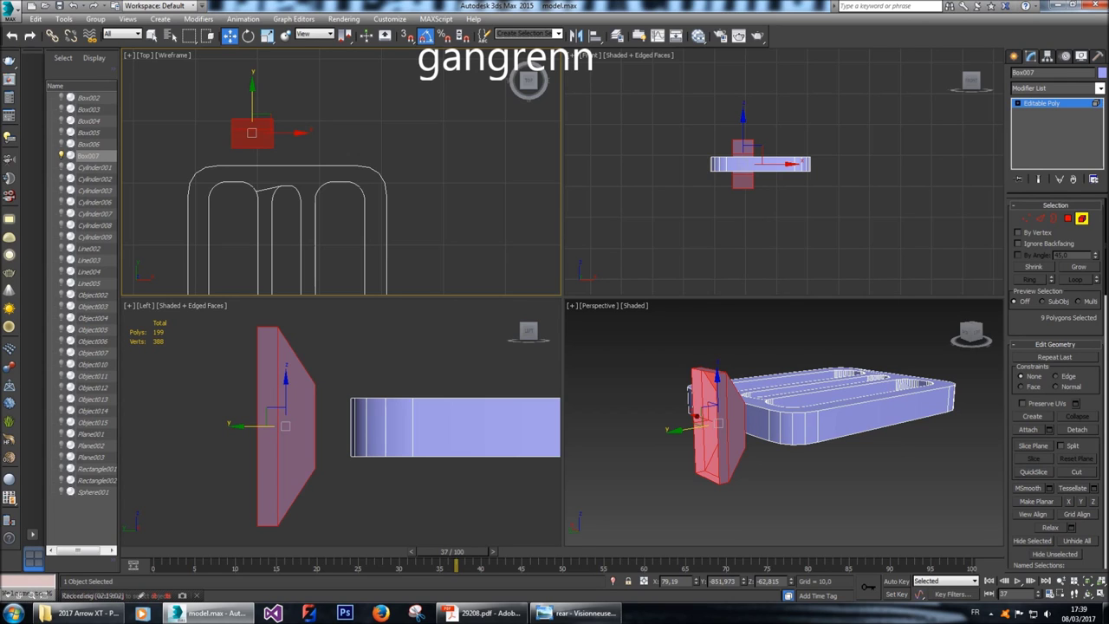
Marquee-select the tab's 9 polygons in the Top view, Flip their normals, then deselect.
right_click(199, 486)
key("4")
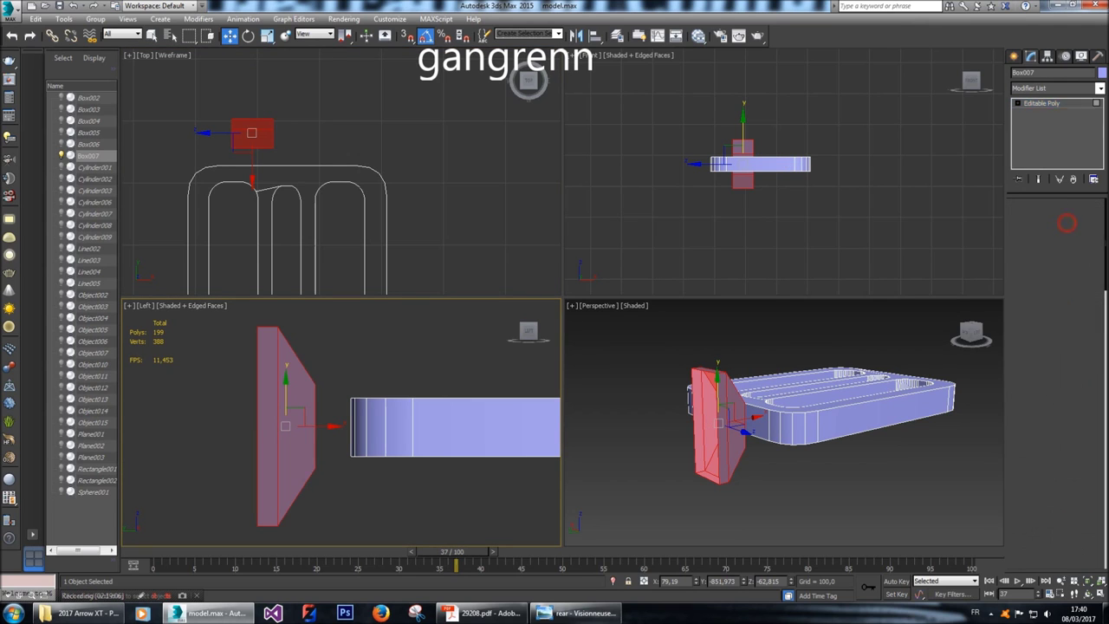
right_click(832, 503)
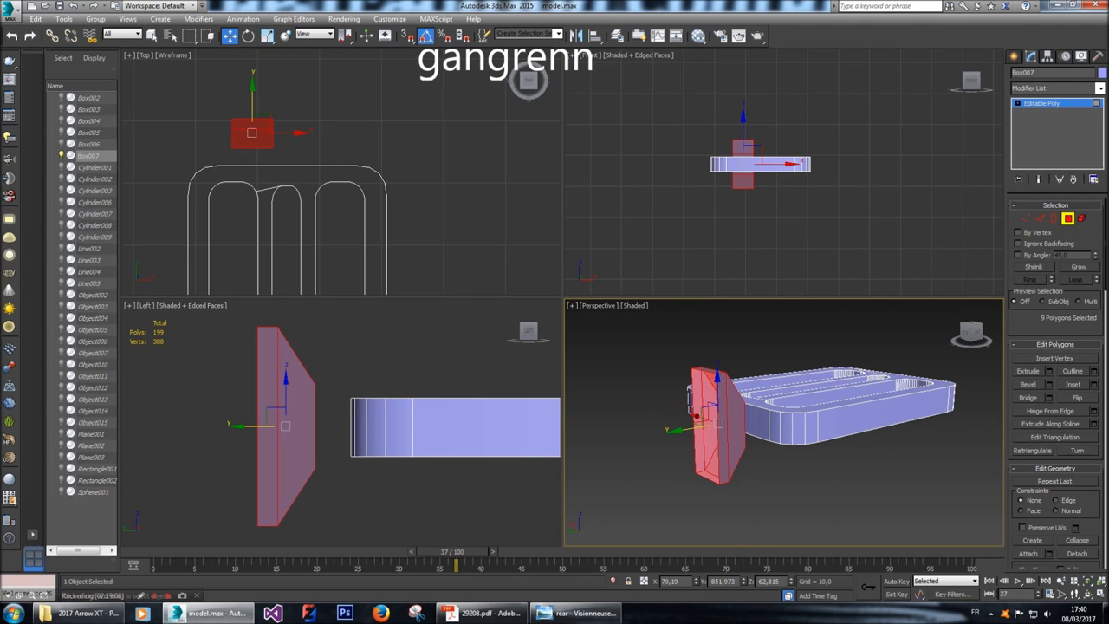
scroll(696, 416, "up", 5)
left_click(709, 405)
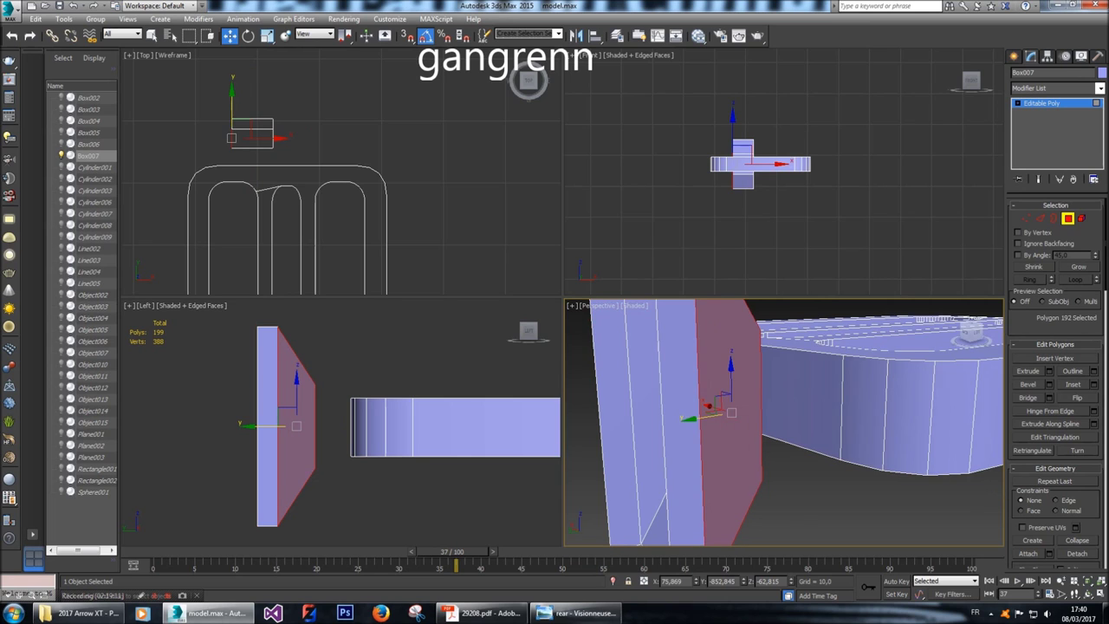
key("ctrl+a")
left_click_drag(309, 162, 197, 99)
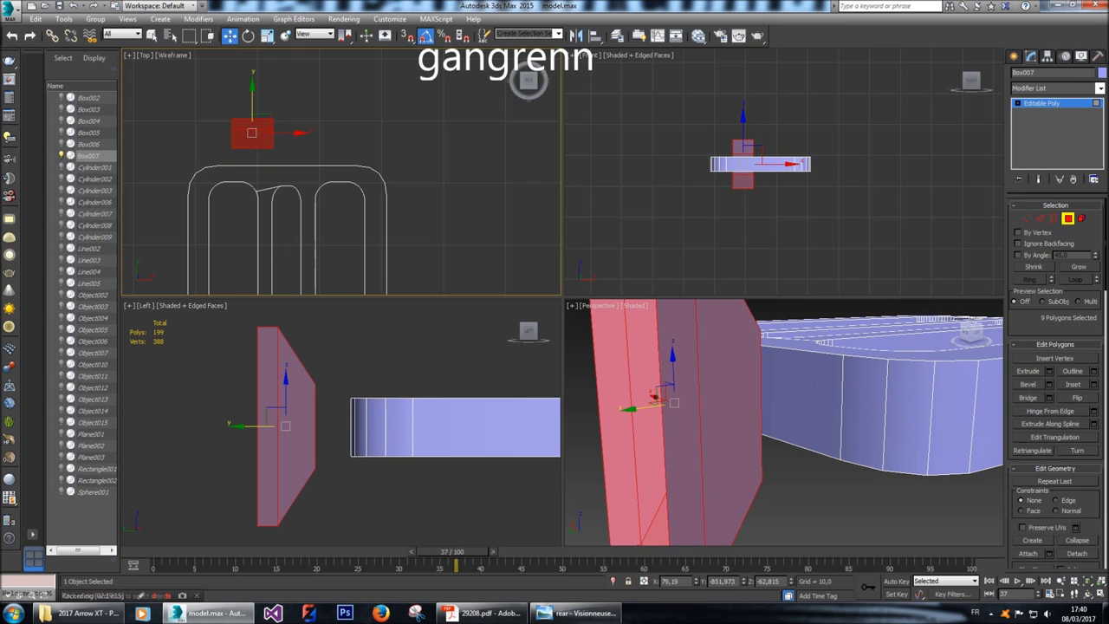
left_click(1077, 396)
scroll(783, 422, "down", 5)
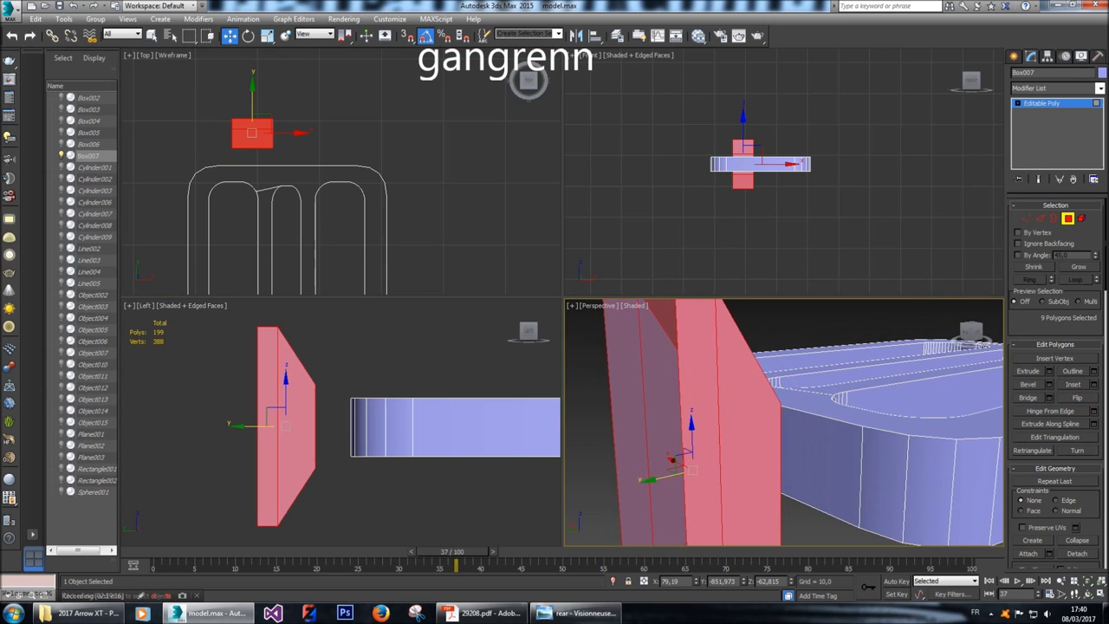
left_click(733, 321)
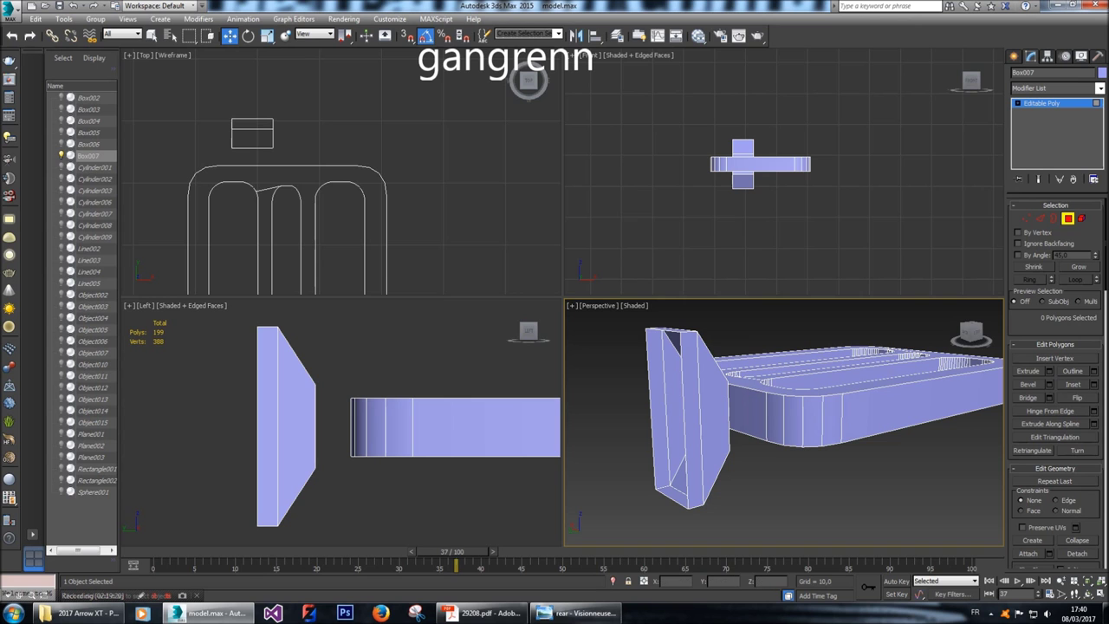
mouse_move(967, 333)
left_mouse_down()
mouse_move(962, 323)
mouse_move(978, 335)
mouse_move(969, 317)
mouse_move(971, 330)
left_mouse_up()
key("1")
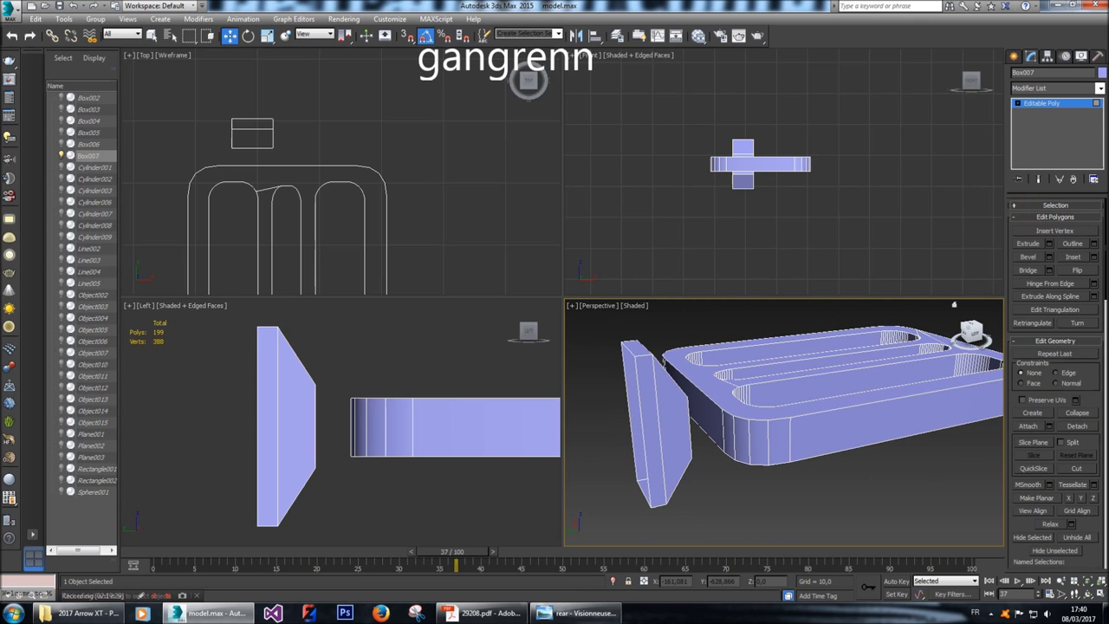
Scale the tab's right-edge vertices vertically to 93%.
scroll(216, 117, "up", 4)
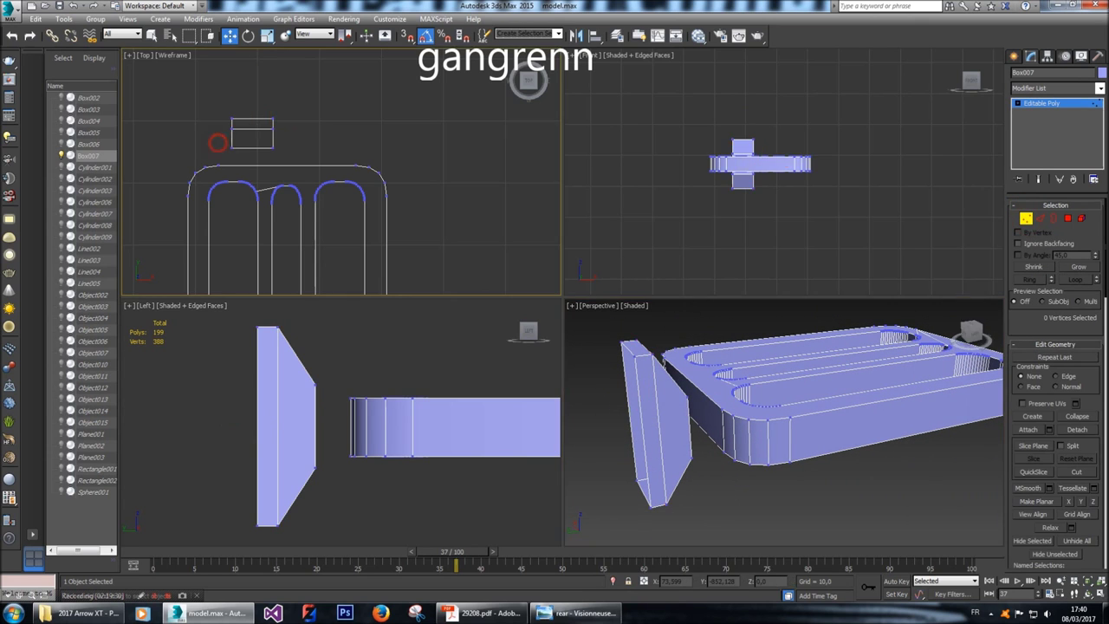
mouse_move(227, 108)
left_mouse_down()
mouse_move(340, 130)
mouse_move(289, 117)
left_mouse_up()
left_click_drag(304, 362, 322, 475)
key("r")
left_click_drag(314, 371, 310, 374)
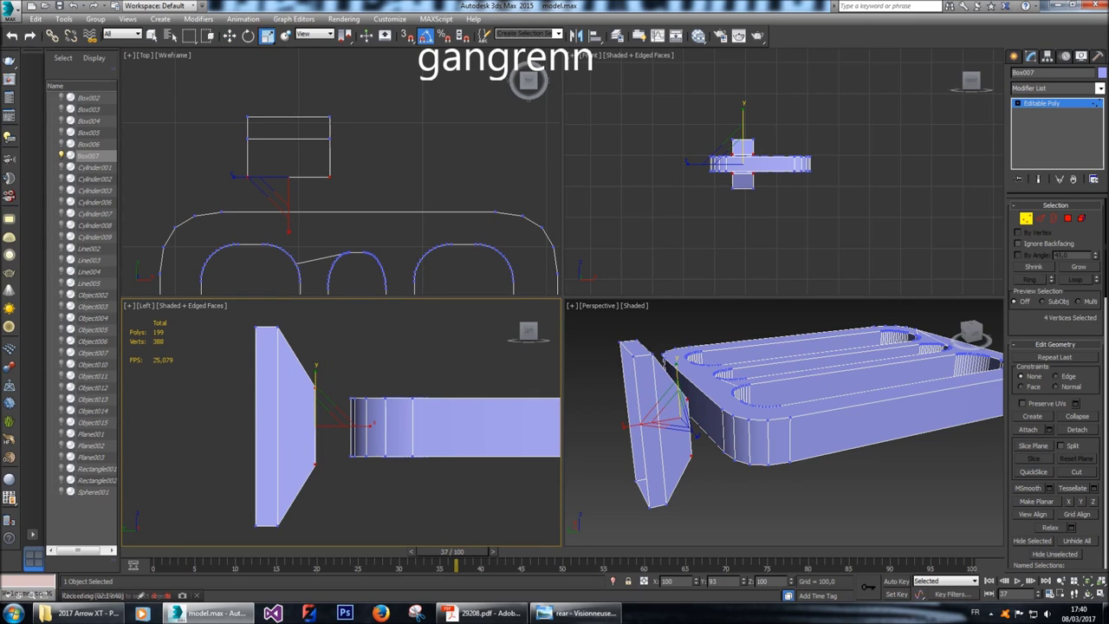
Move the tab's slanted-side vertices slightly outward along X, then select all the tab's polygons.
key("w")
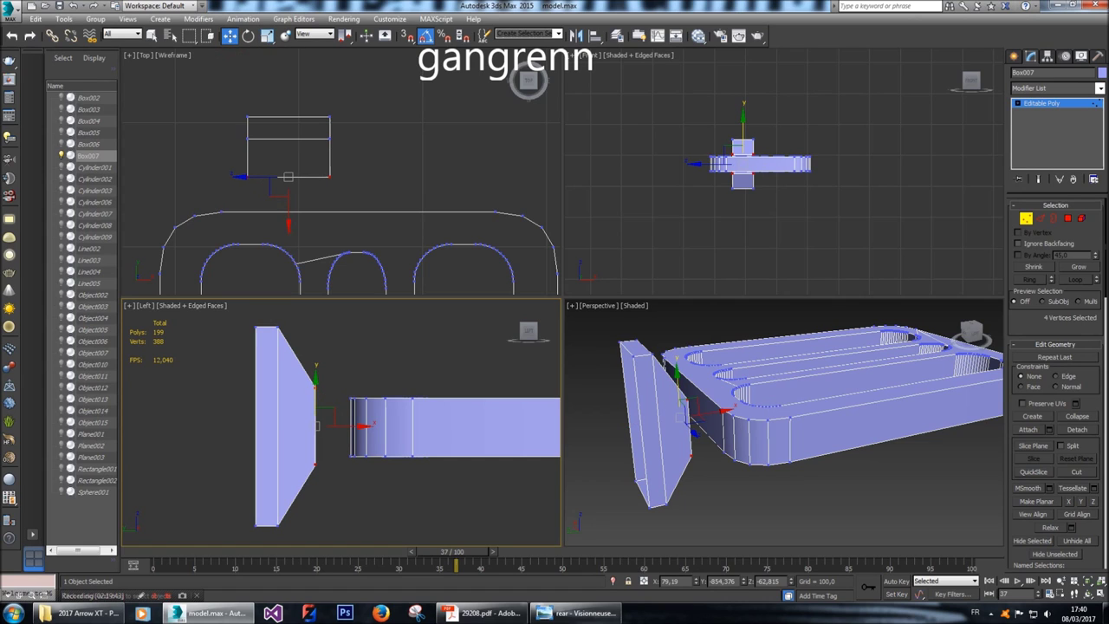
left_click_drag(341, 426, 348, 425)
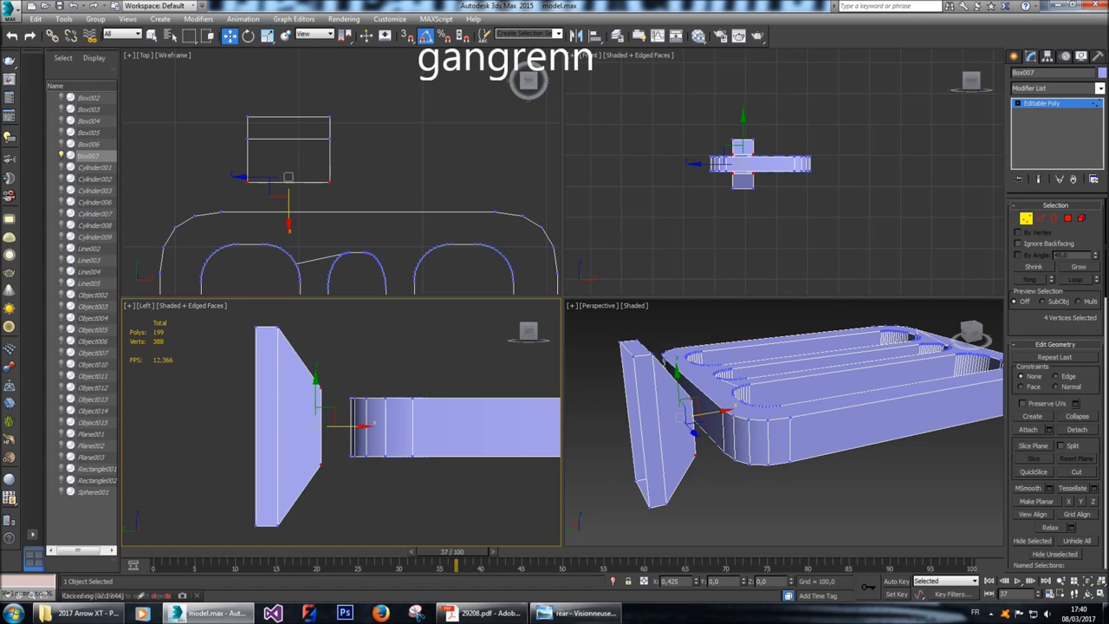
right_click(953, 305)
key("4")
key("ctrl+a")
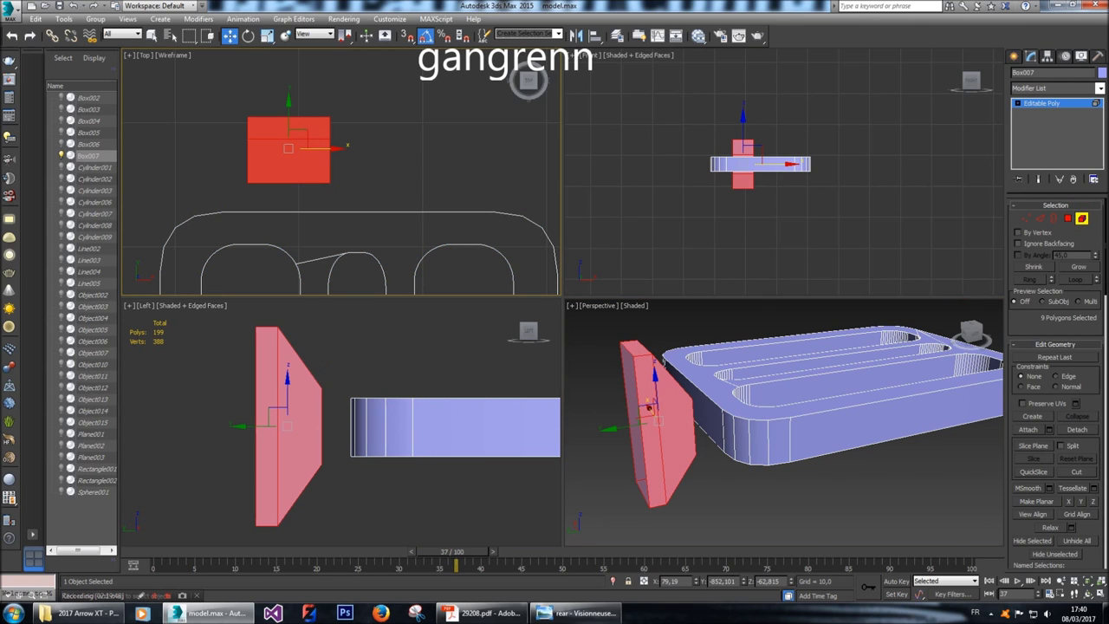
Scale the tab's polygons to 88% on X to narrow it.
key("r")
left_click_drag(674, 439, 666, 434)
left_click(650, 415)
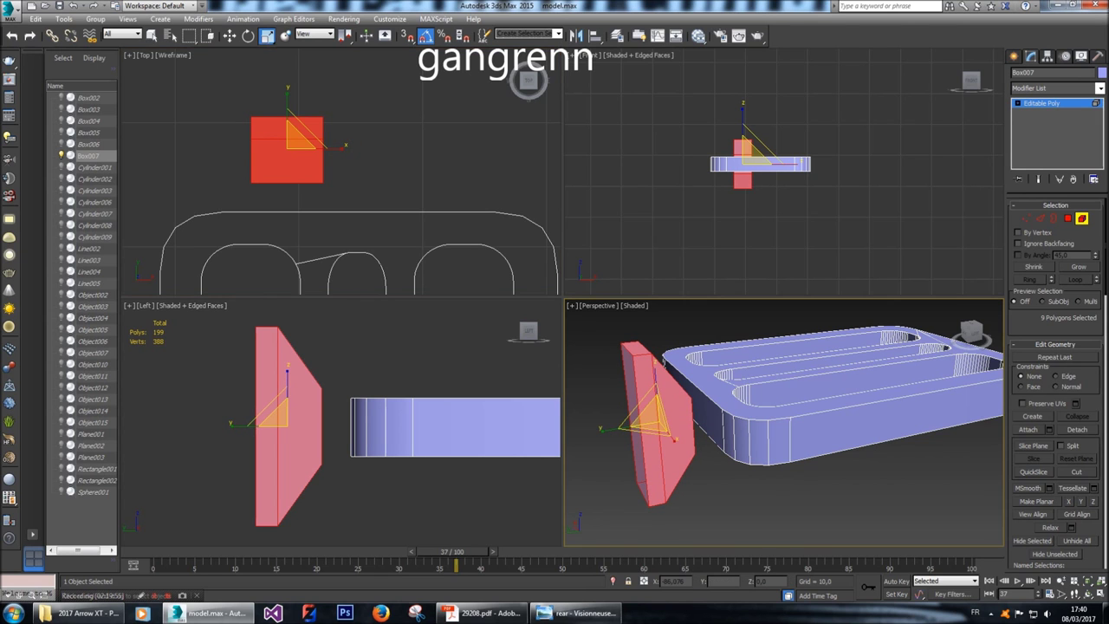
mouse_move(969, 331)
left_mouse_down()
mouse_move(988, 350)
mouse_move(975, 333)
left_mouse_up()
left_click(972, 328)
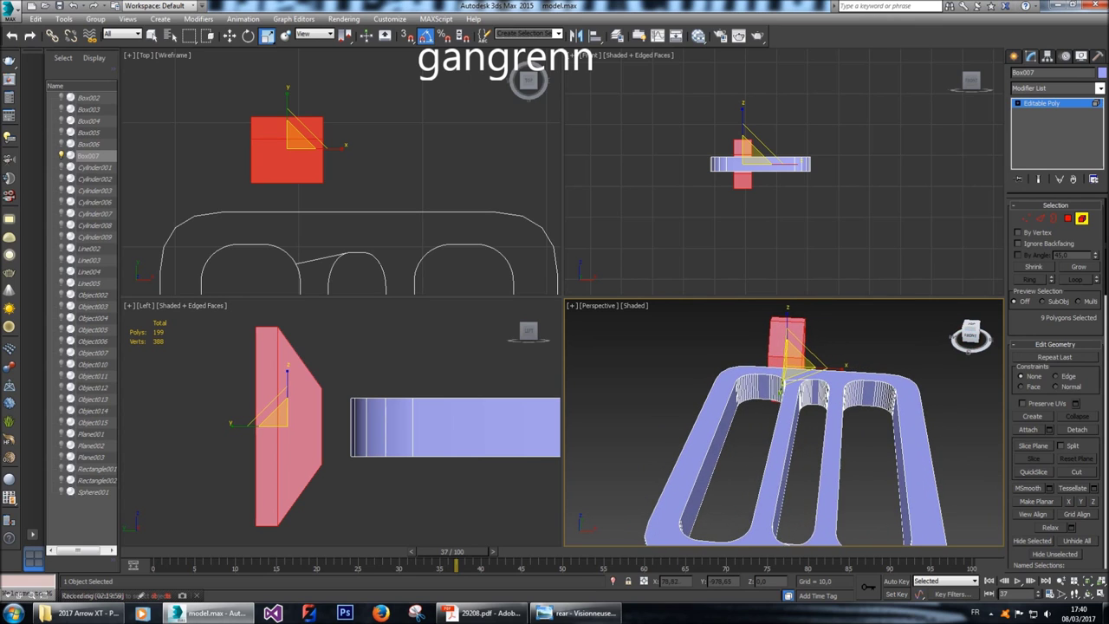
Shift-move the tab along X in the Top view as a Clone To Element copy.
right_click(399, 260)
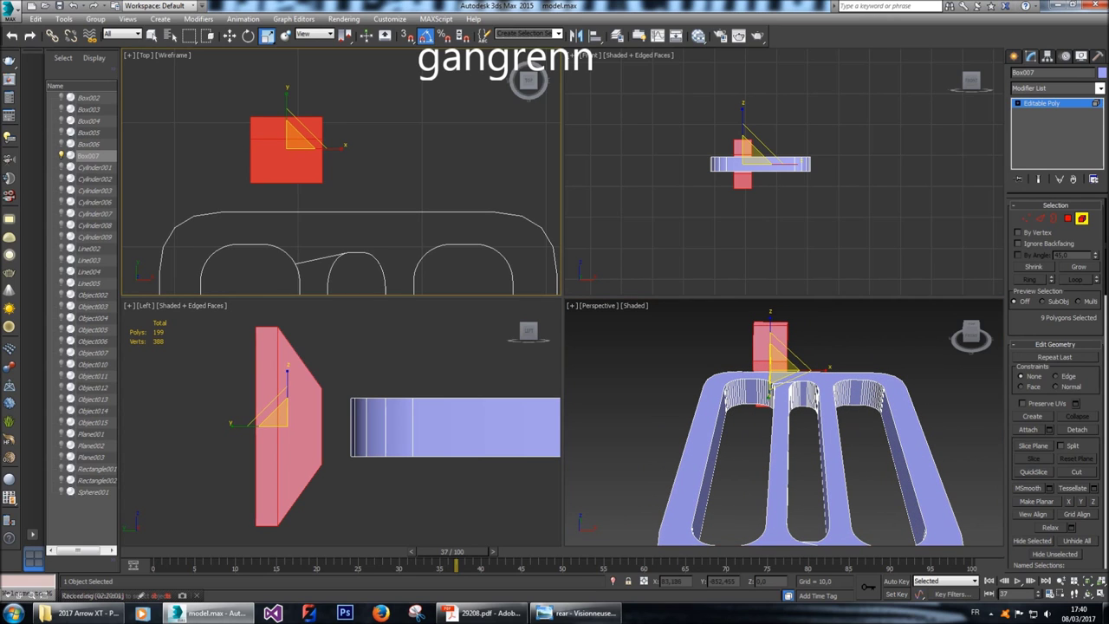
key("w")
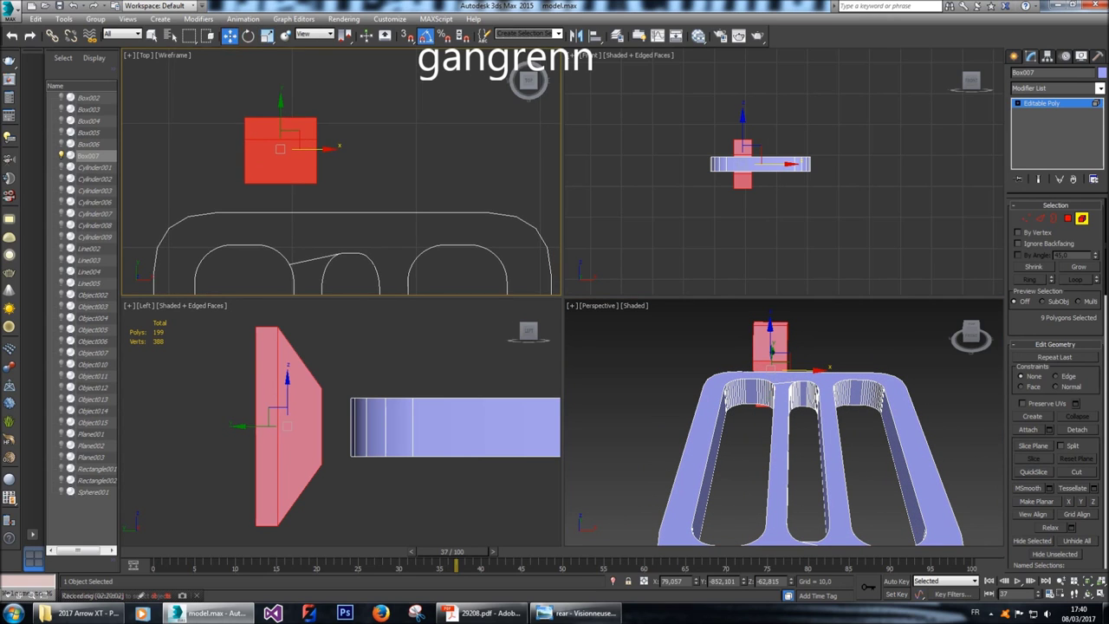
mouse_move(328, 149)
left_mouse_down("shift")
mouse_move(505, 149)
mouse_move(488, 149)
left_mouse_up("shift")
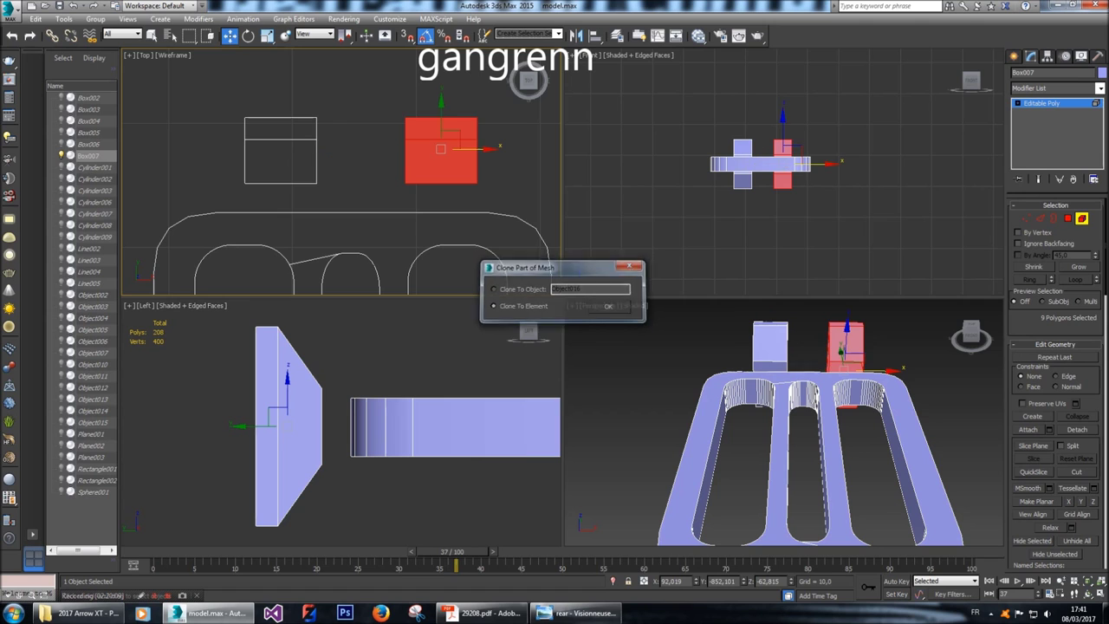
left_click(610, 305)
right_click(867, 317)
left_click_drag(971, 336, 905, 357)
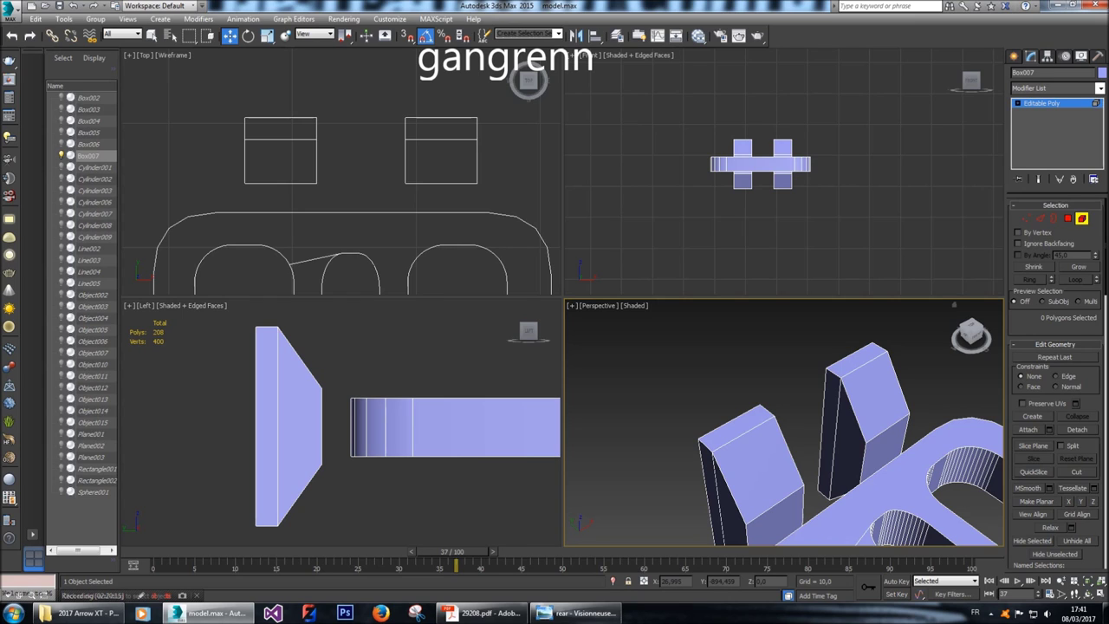
Shift-drag both tabs' back edges along X in the Left view to extrude thicker tabs.
key("2")
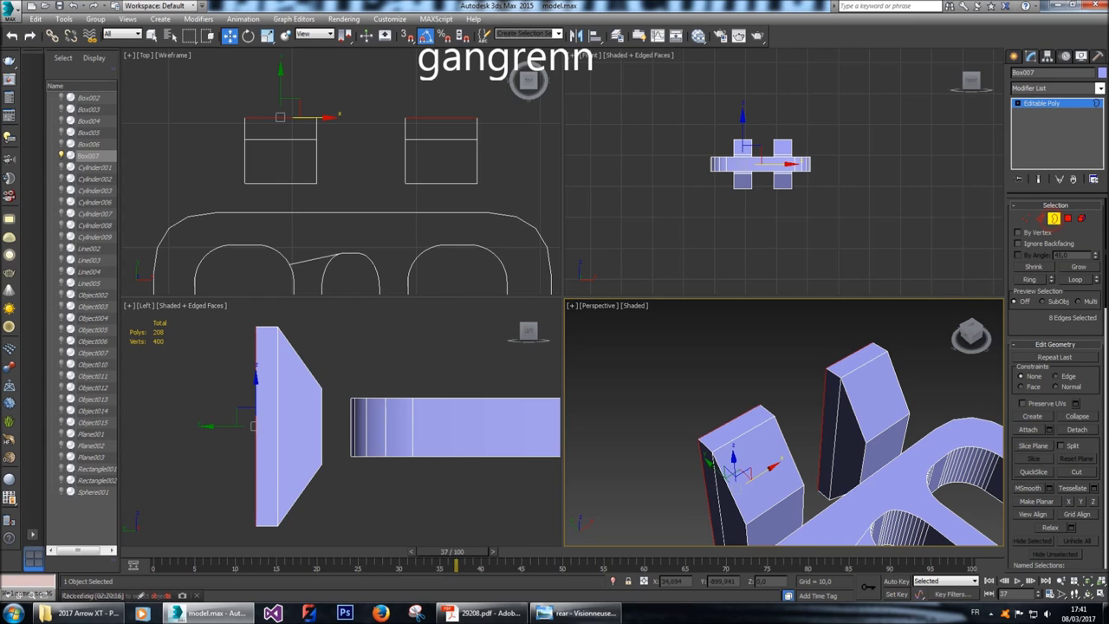
right_click(190, 416)
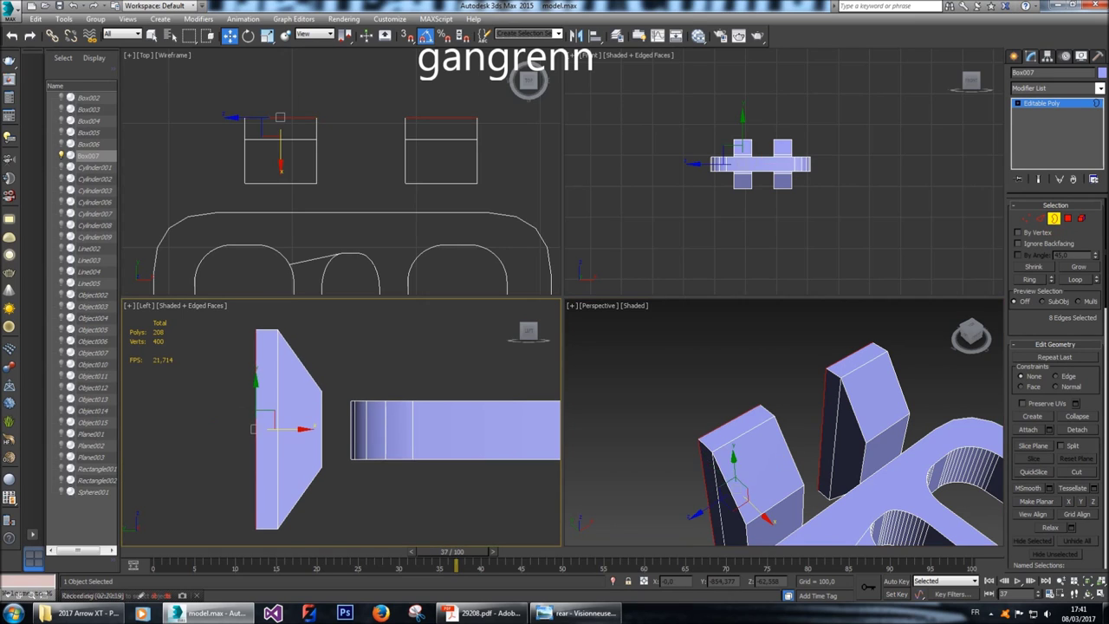
left_click_drag(299, 428, 279, 428, "shift")
left_click(632, 352)
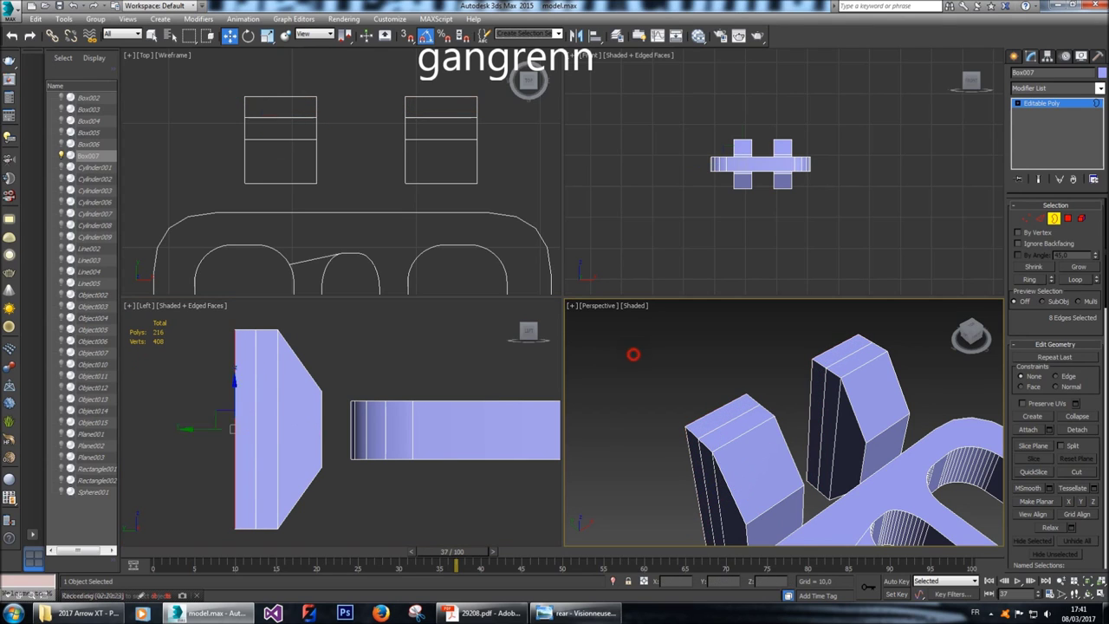
left_click_drag(970, 336, 940, 338)
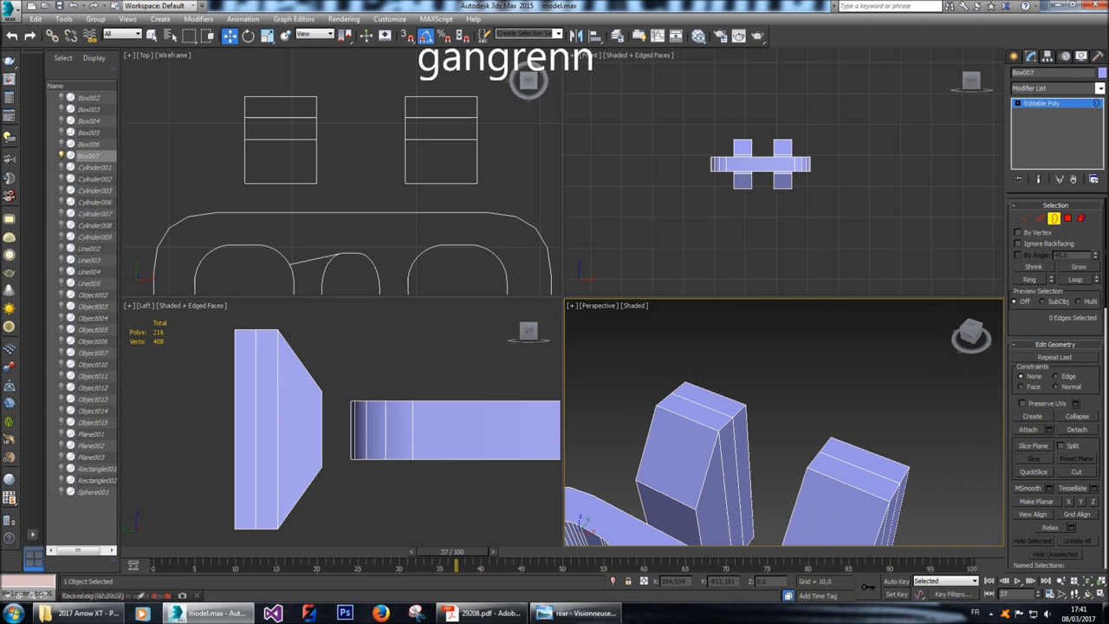
left_click(1067, 218)
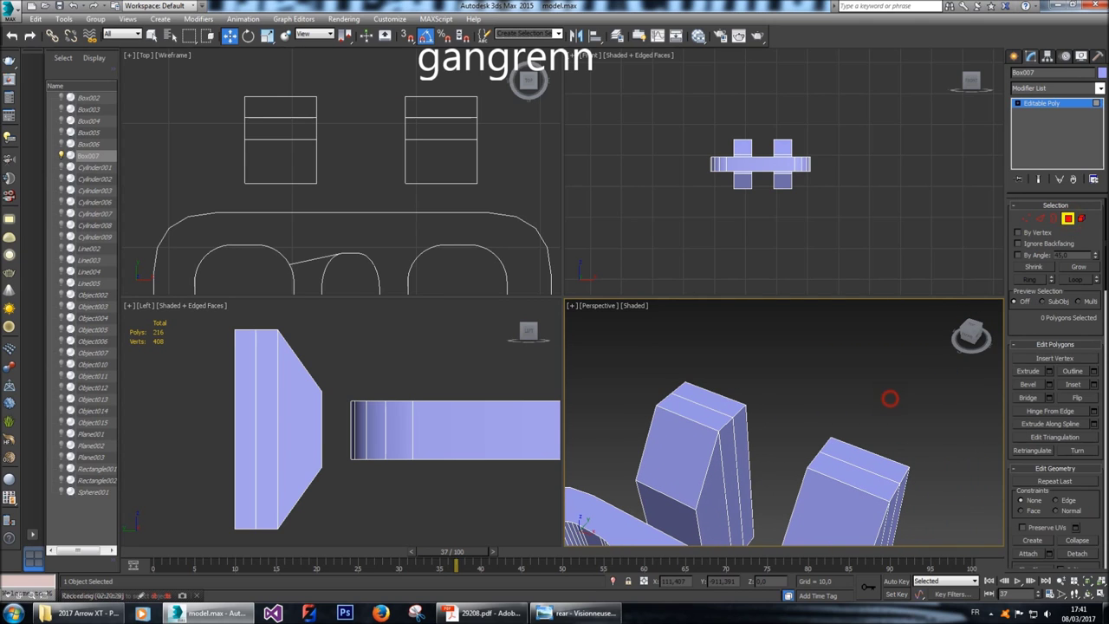
Bridge the facing polygon of each tab to create the connector between them.
left_click(1027, 398)
left_click(741, 428)
left_click_drag(967, 333, 954, 304)
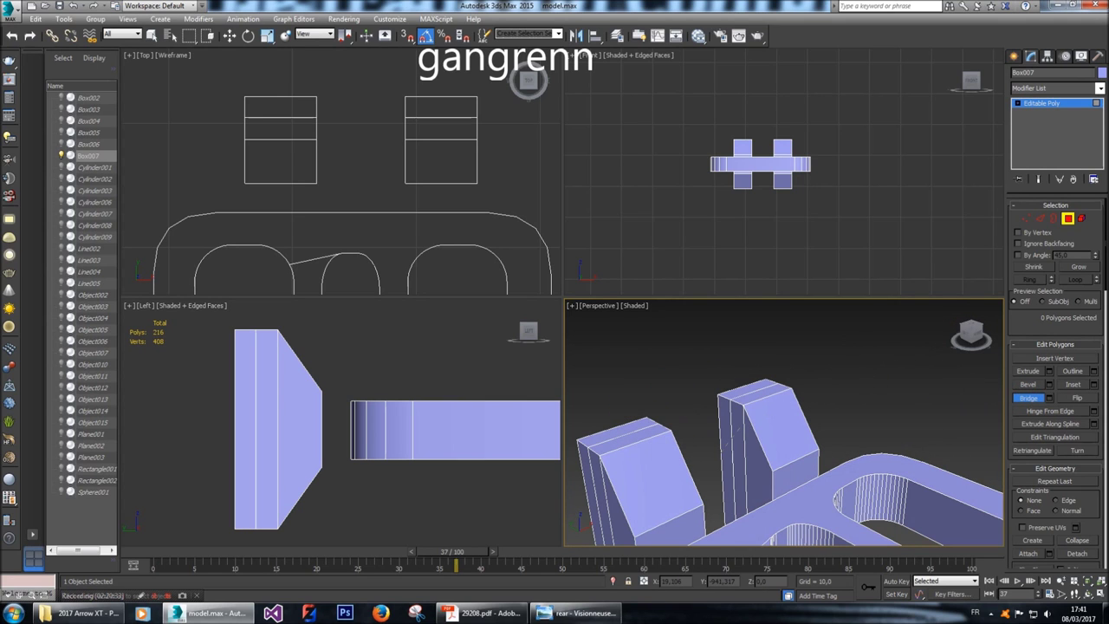
left_click(723, 451)
left_click(696, 390)
middle_click_drag(696, 389, 624, 394, "alt")
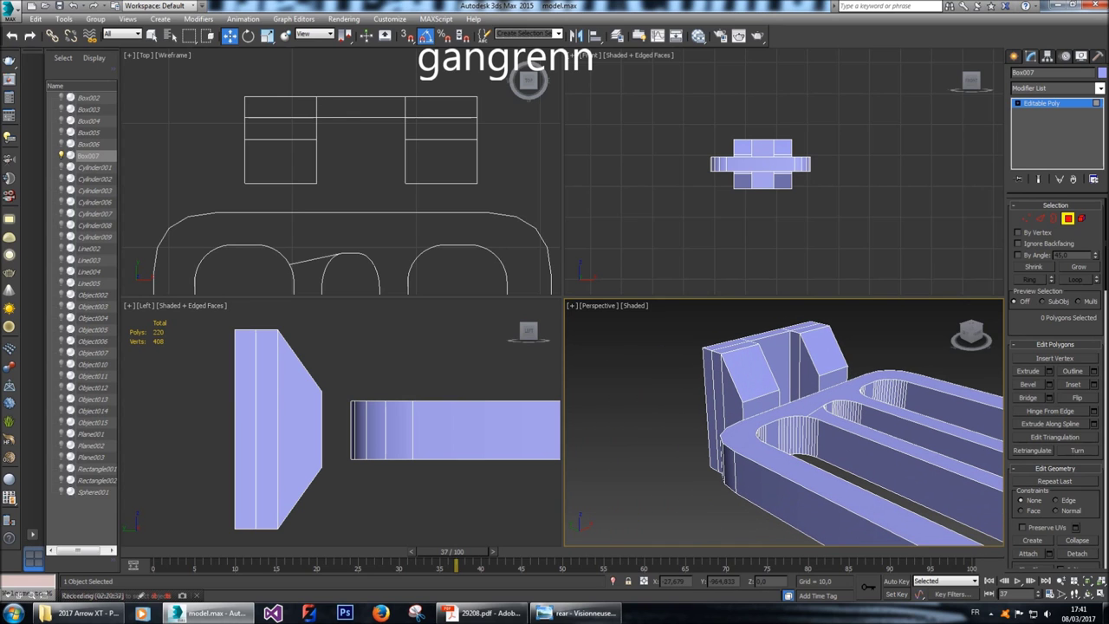
Raise the top-row vertices and lower the bottom-row vertices of the tab piece in the Left view.
key("1")
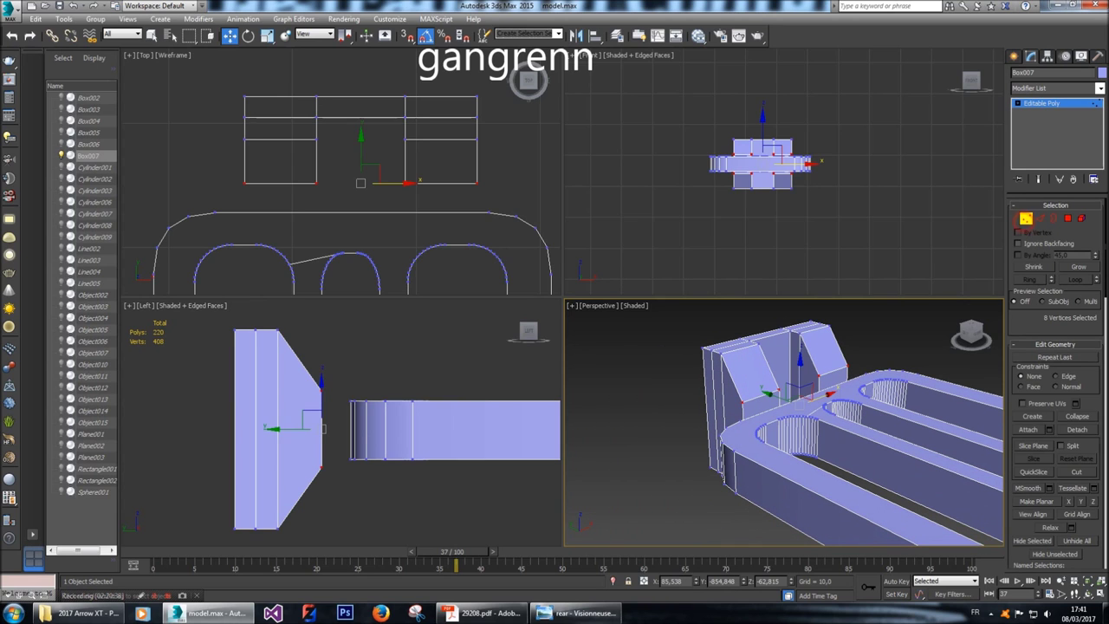
middle_click_drag(219, 312, 227, 346)
left_click_drag(227, 346, 321, 445)
left_click_drag(281, 338, 281, 323)
middle_click_drag(226, 477, 237, 399)
left_click_drag(238, 399, 338, 510)
left_click_drag(291, 423, 292, 449)
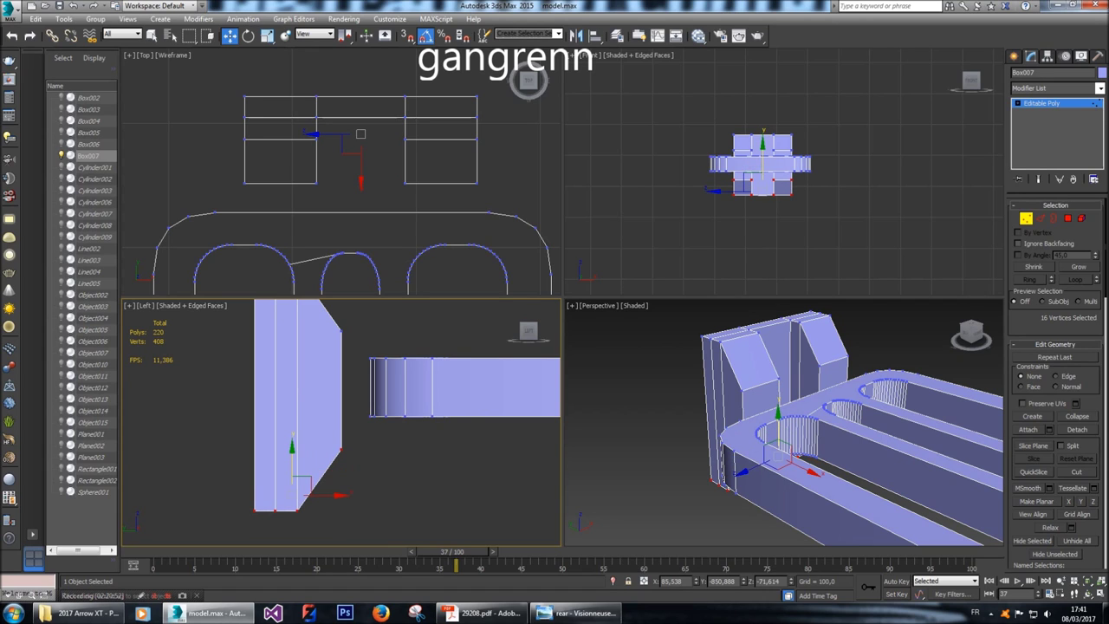
Scale the tapered-end vertices to 91% on Y, then deselect.
left_click_drag(323, 322, 345, 466)
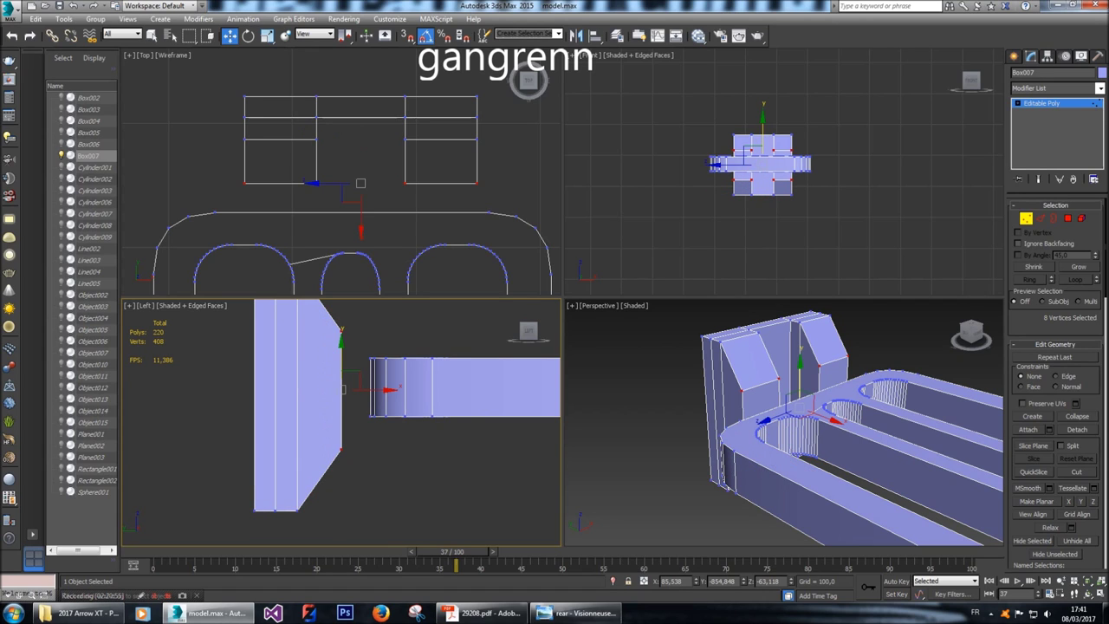
key("r")
left_click_drag(340, 336, 341, 344)
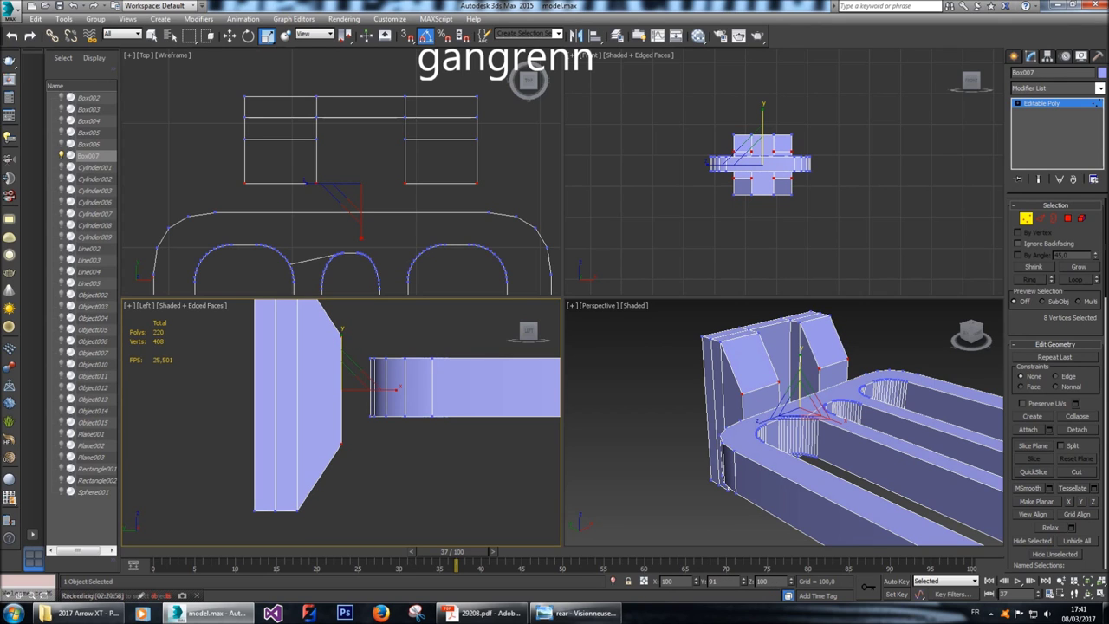
middle_click_drag(685, 450, 650, 443, "alt")
left_click(650, 442)
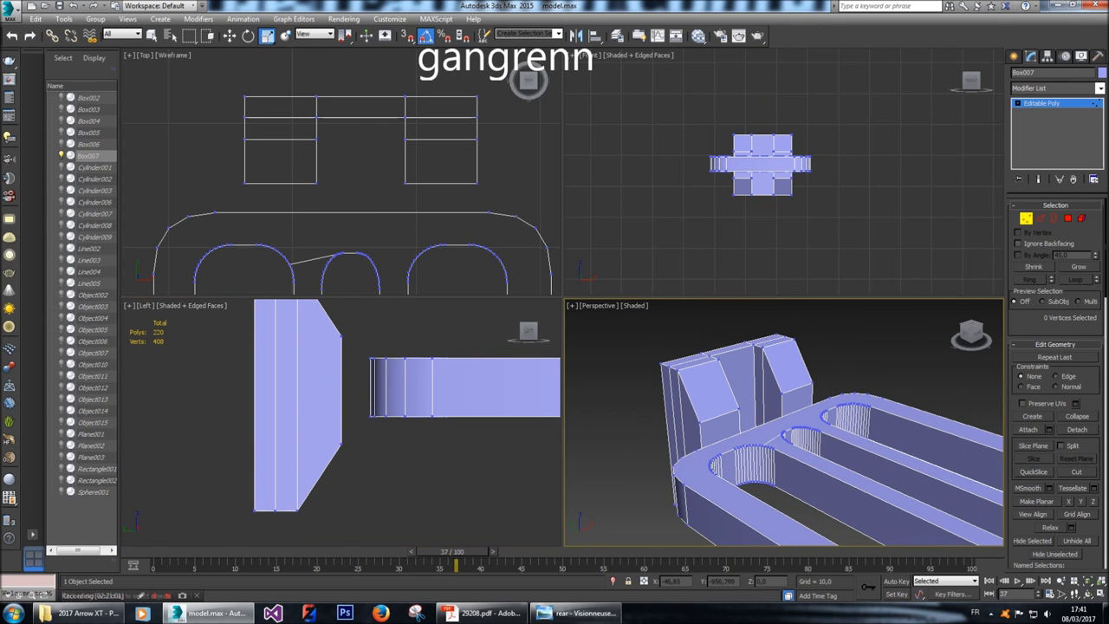
mouse_move(971, 334)
left_mouse_down()
mouse_move(992, 355)
mouse_move(975, 390)
mouse_move(964, 336)
mouse_move(943, 336)
mouse_move(966, 322)
mouse_move(971, 336)
left_mouse_up()
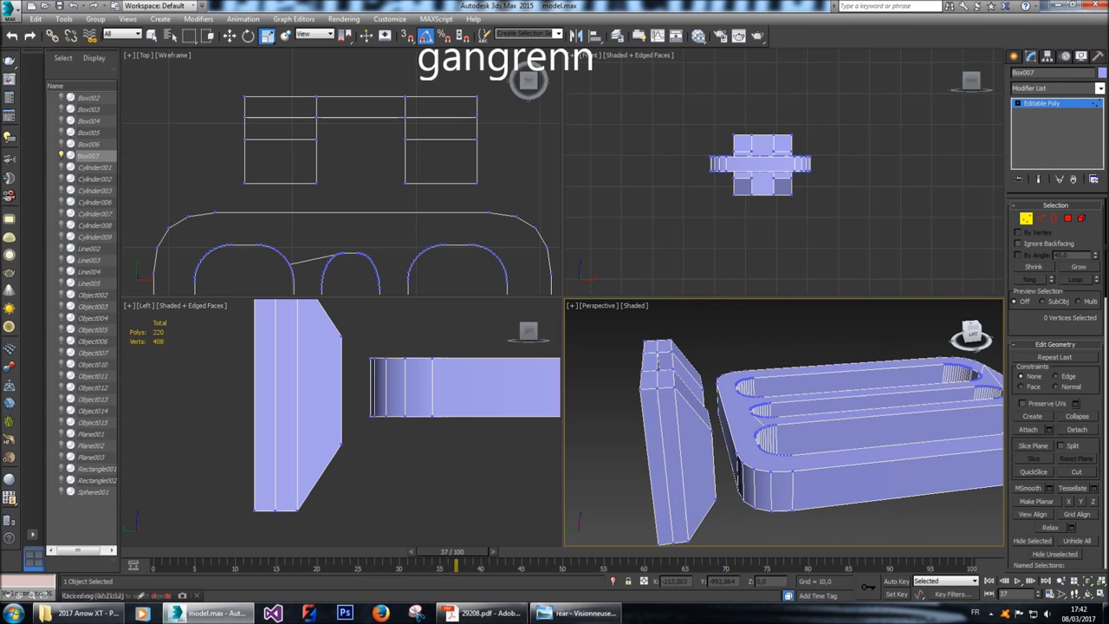
Clone a front face of the tab piece as an element and move the copy forward.
key("4")
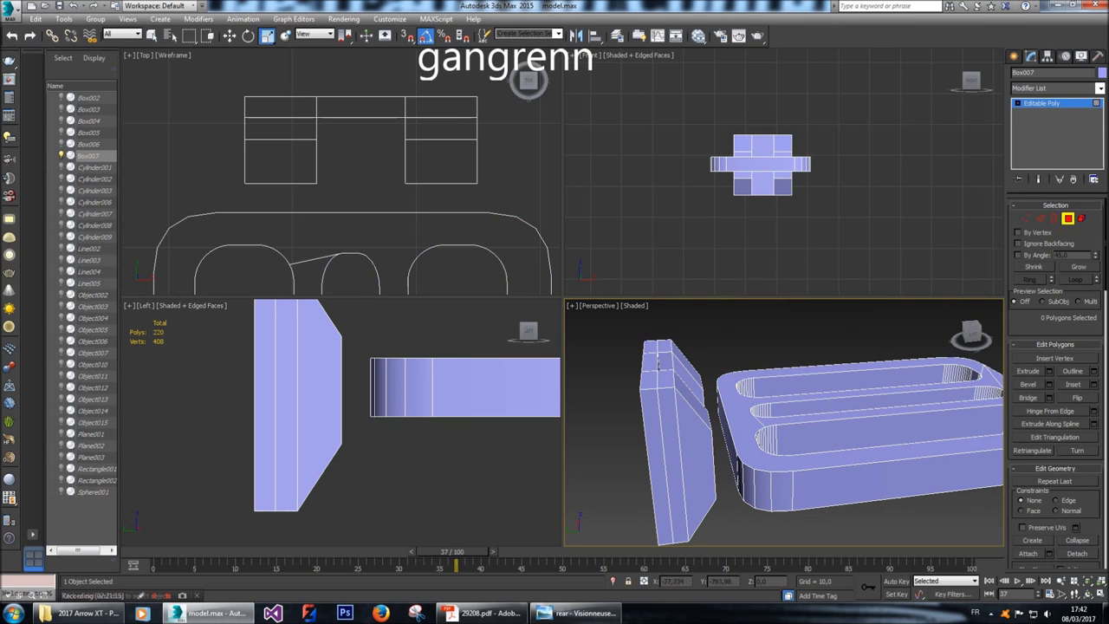
left_click_drag(971, 336, 970, 334)
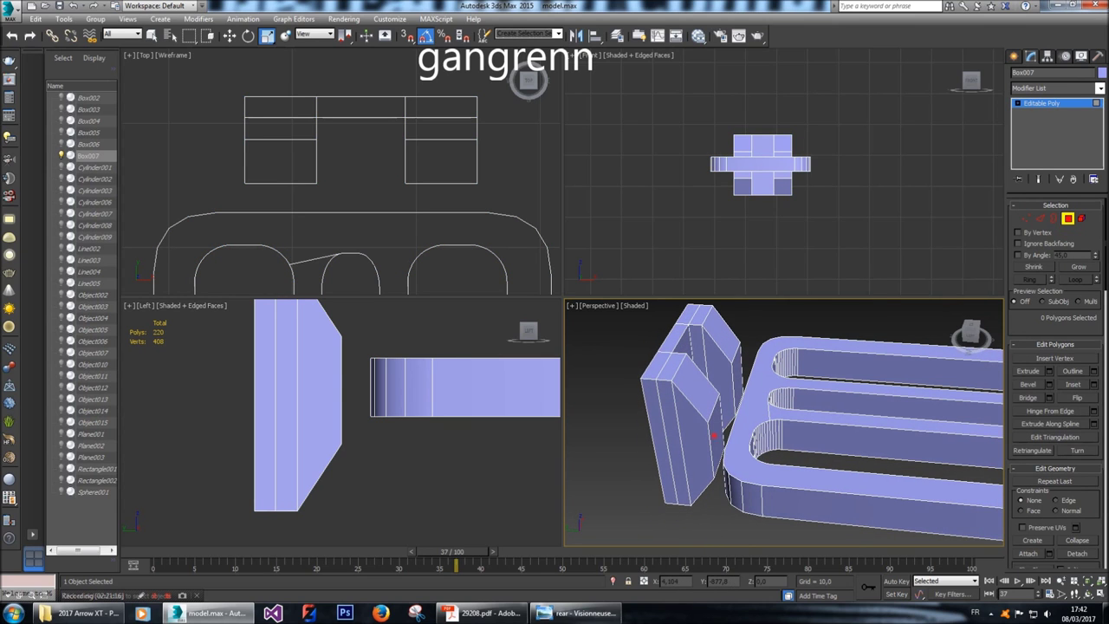
left_click(712, 429)
key("w")
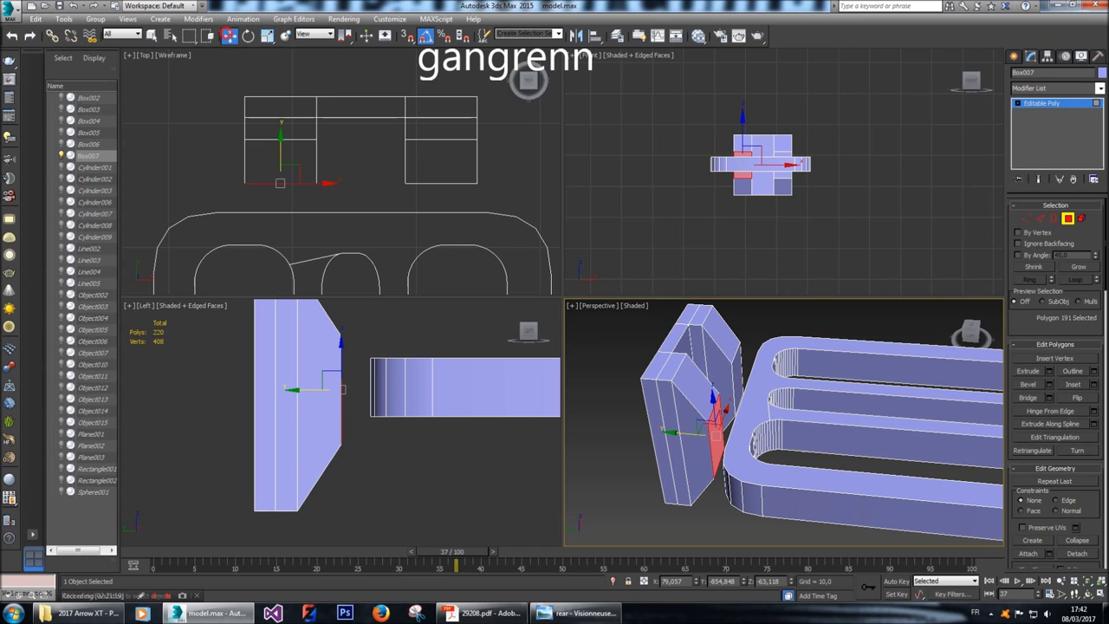
right_click(528, 79)
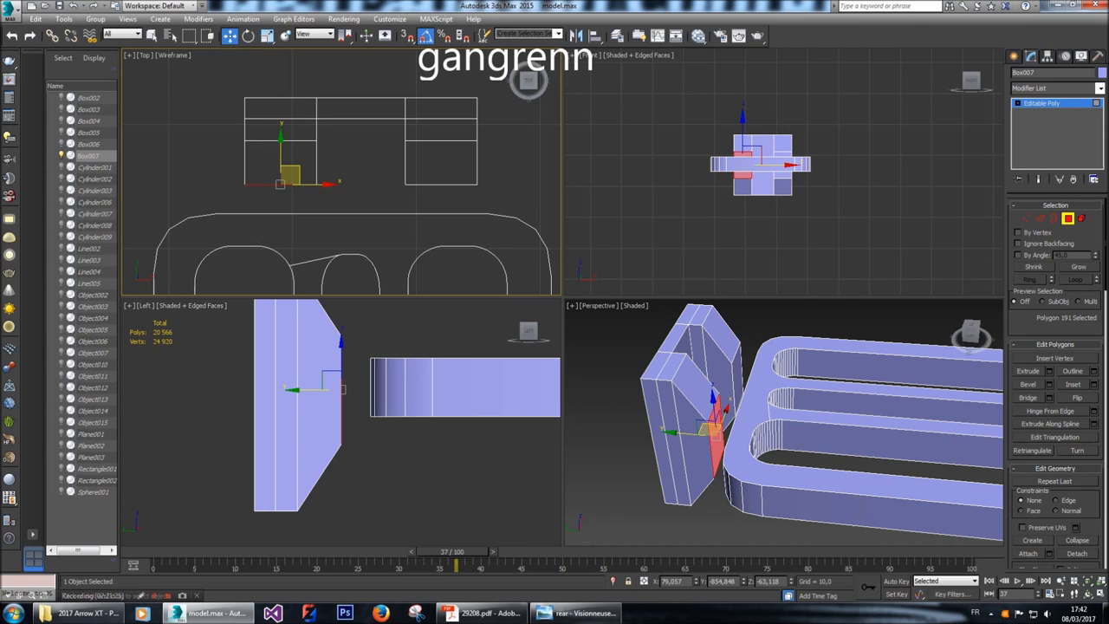
left_click_drag(323, 184, 330, 184, "shift")
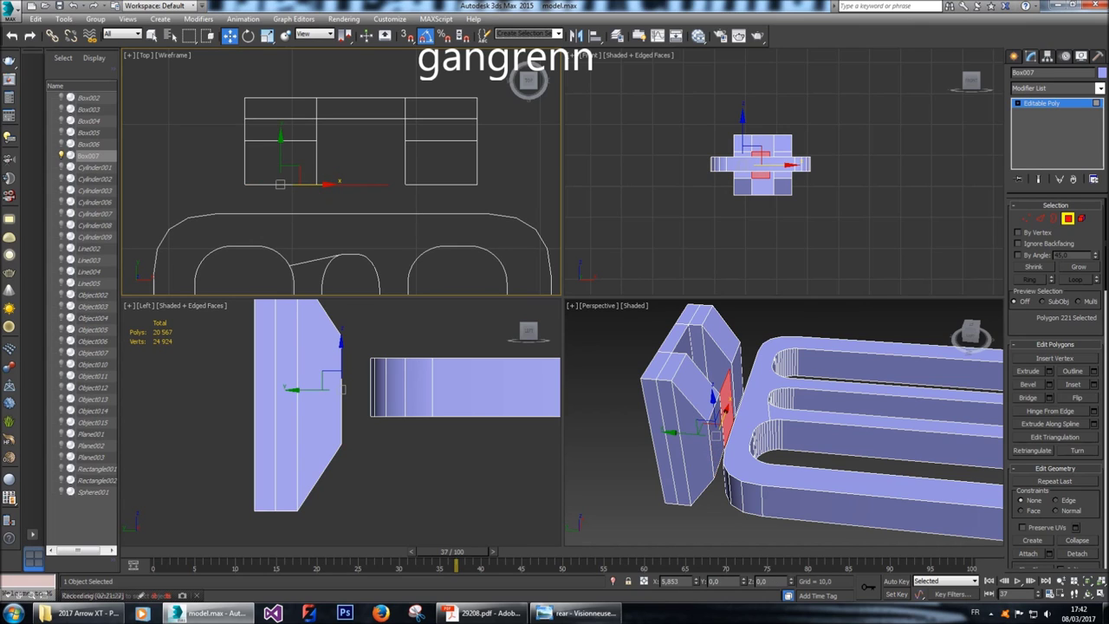
left_click(610, 307)
left_click_drag(356, 139, 357, 157)
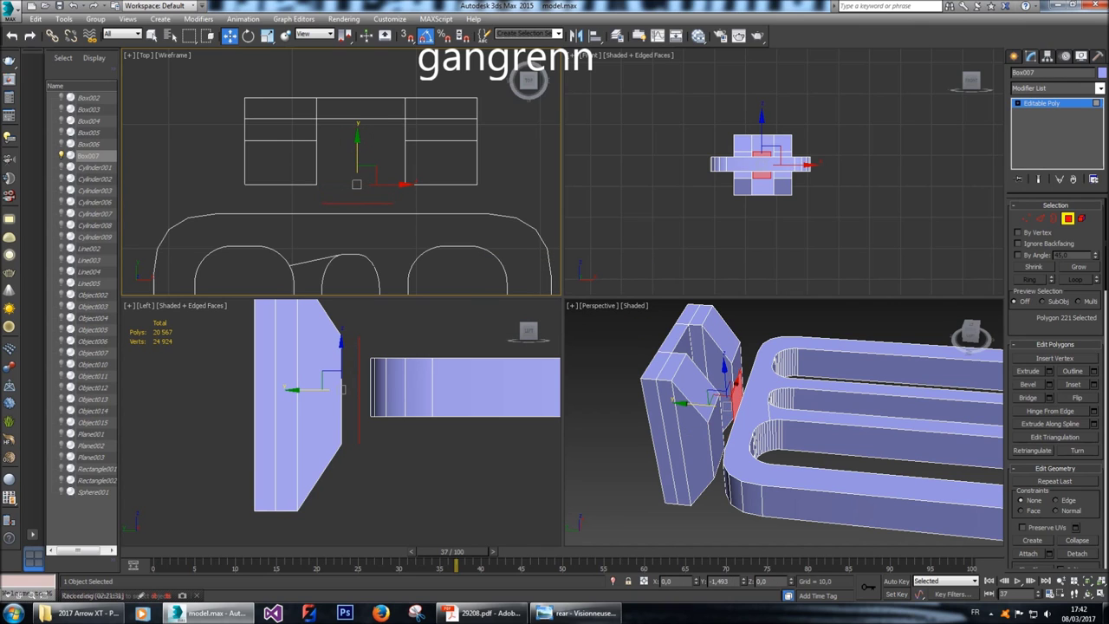
Lower two vertices along Z in the Left view, then switch to Edge level.
key("1")
left_click_drag(343, 314, 359, 336)
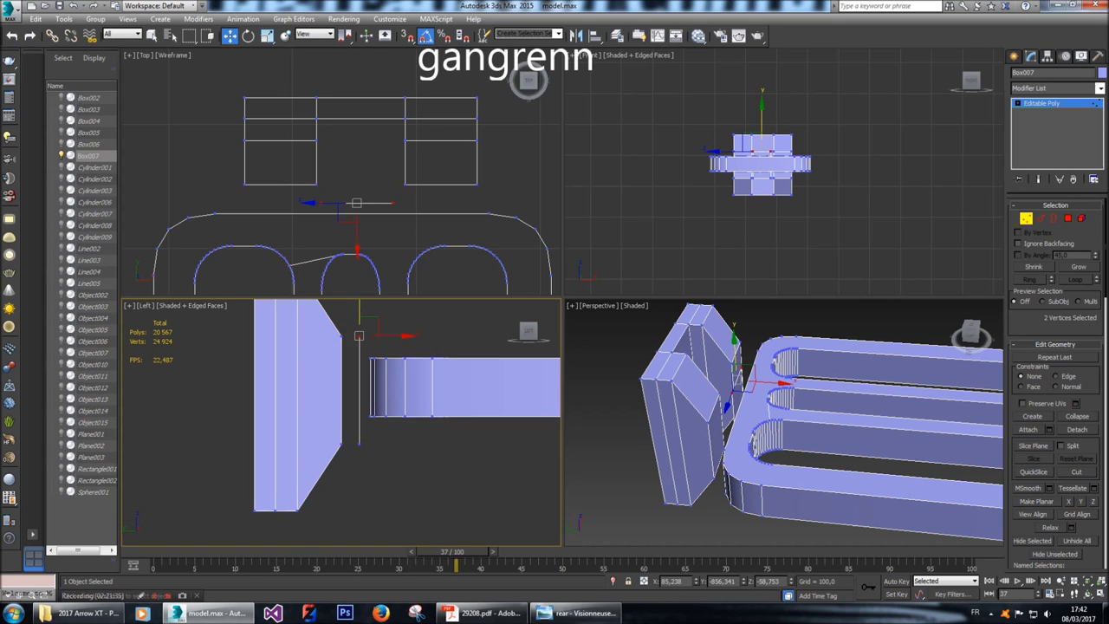
middle_click_drag(359, 337, 360, 362)
left_click_drag(360, 362, 360, 391)
left_click_drag(353, 458, 360, 423)
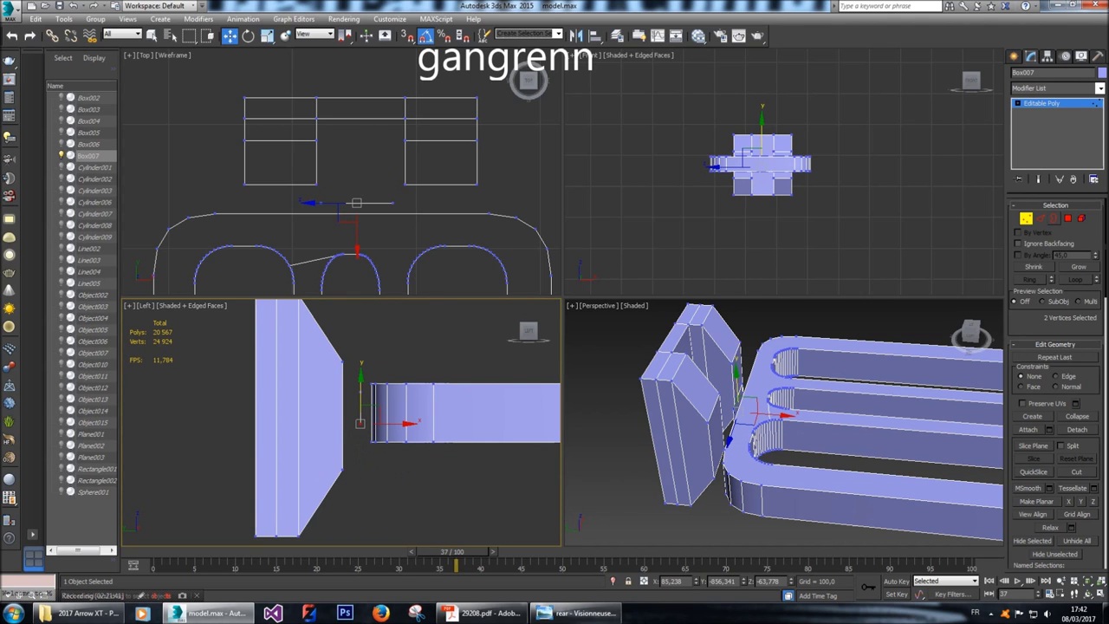
key("2")
left_click(359, 409)
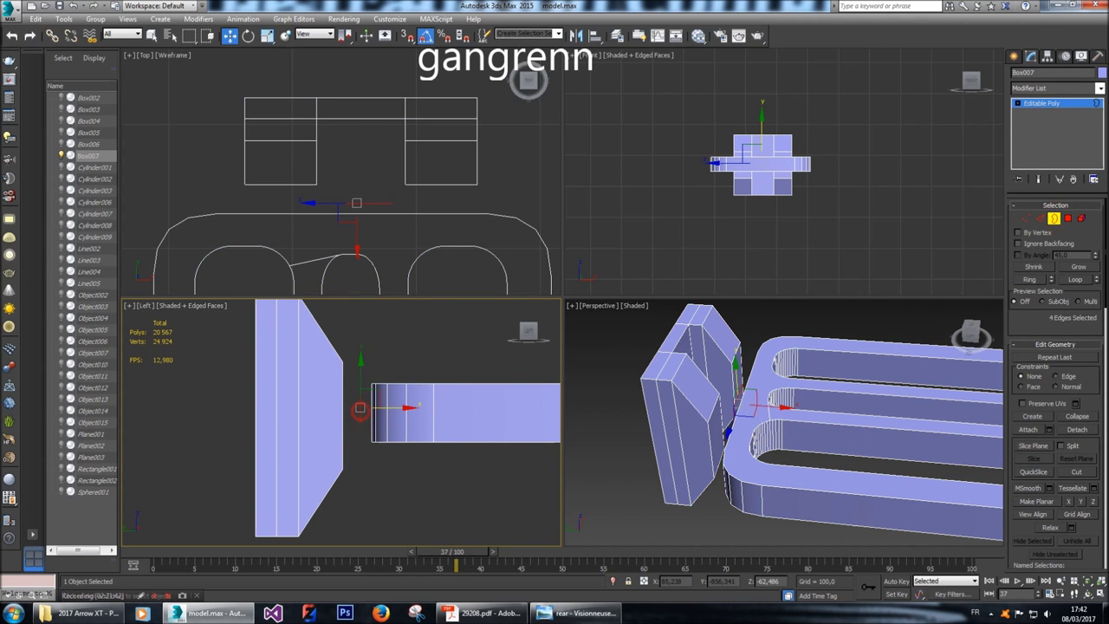
Extrude the selected tab edges into a new block face and shift its polygons into place.
key("z")
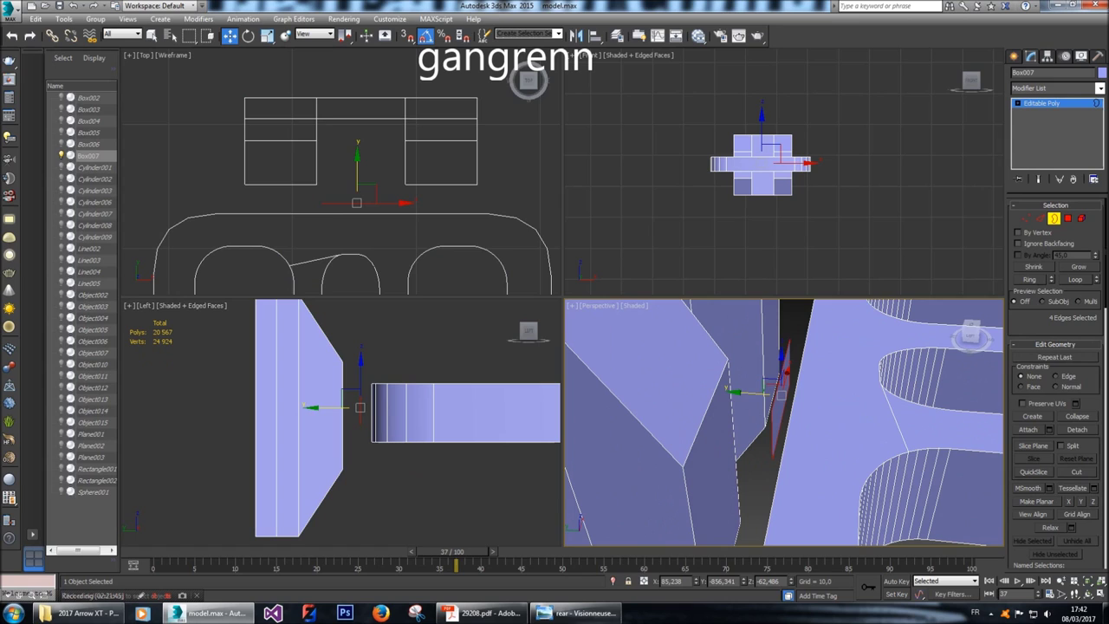
right_click(360, 408)
key("z")
left_click_drag(360, 408, 331, 408, "shift")
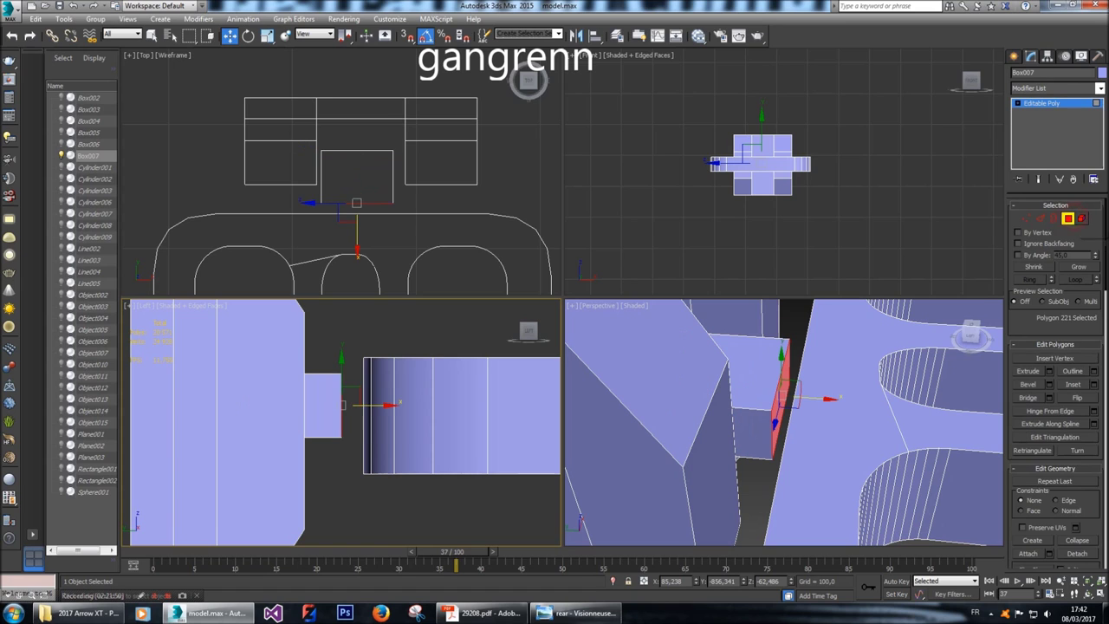
left_click(1081, 219, "ctrl")
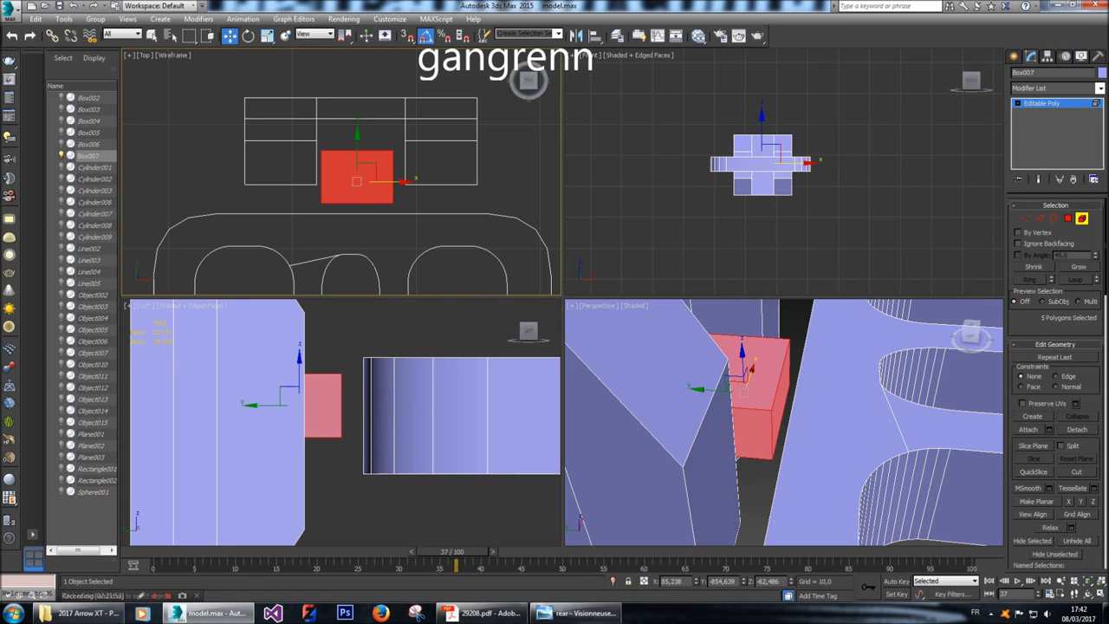
left_click_drag(404, 181, 409, 181)
left_click_drag(361, 152, 362, 168)
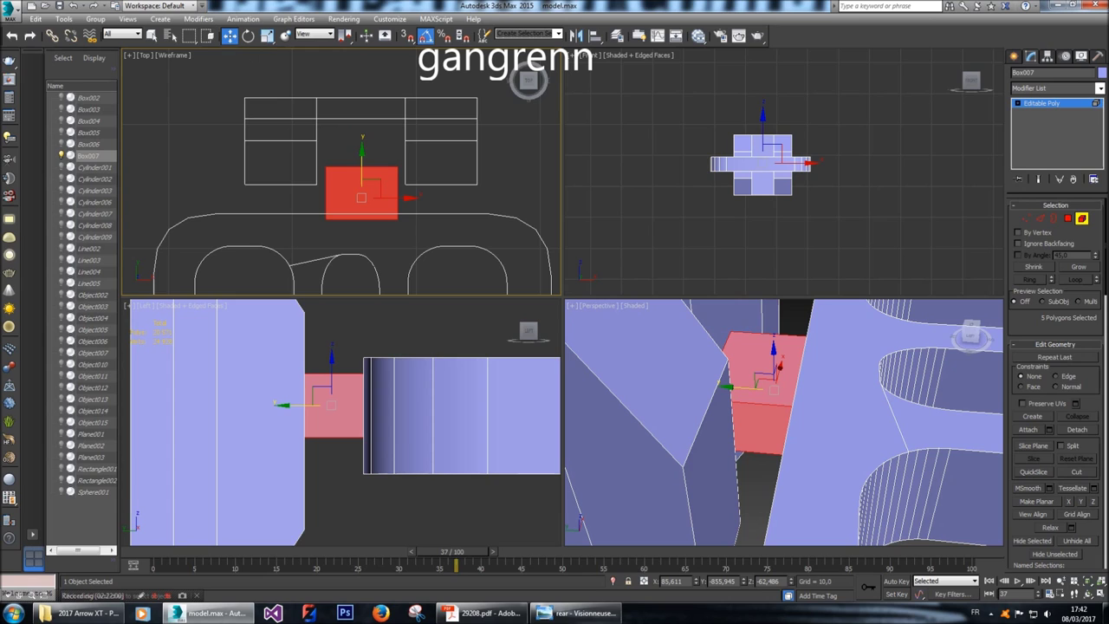
Raise the four vertices along the new block's top edge upward.
key("1")
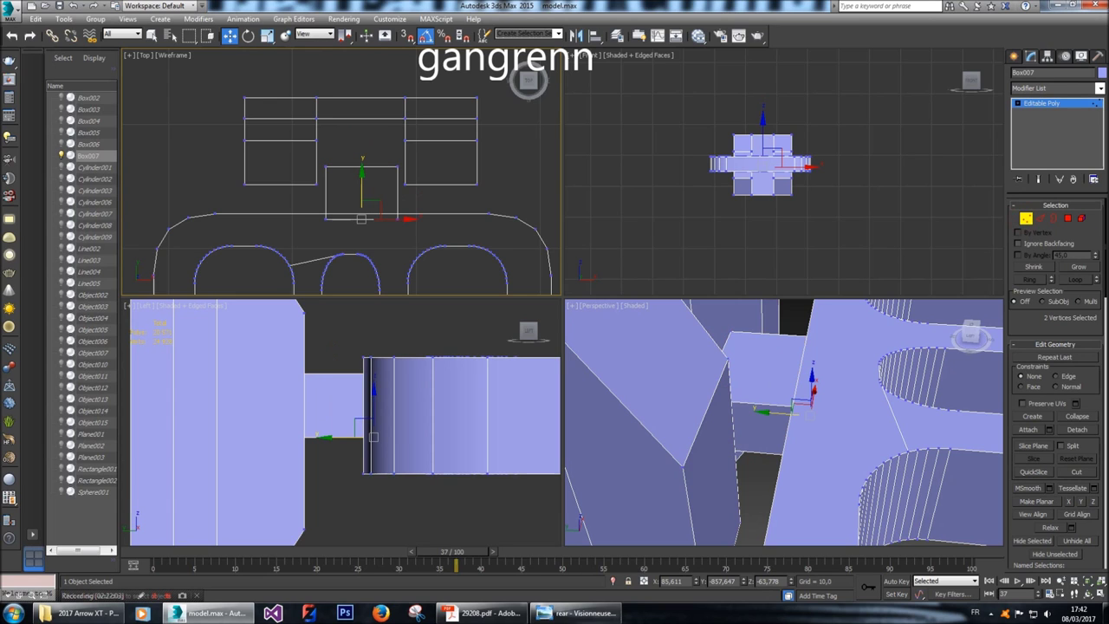
left_click_drag(318, 158, 404, 178)
scroll(356, 149, "up", 2)
left_click_drag(364, 130, 364, 119)
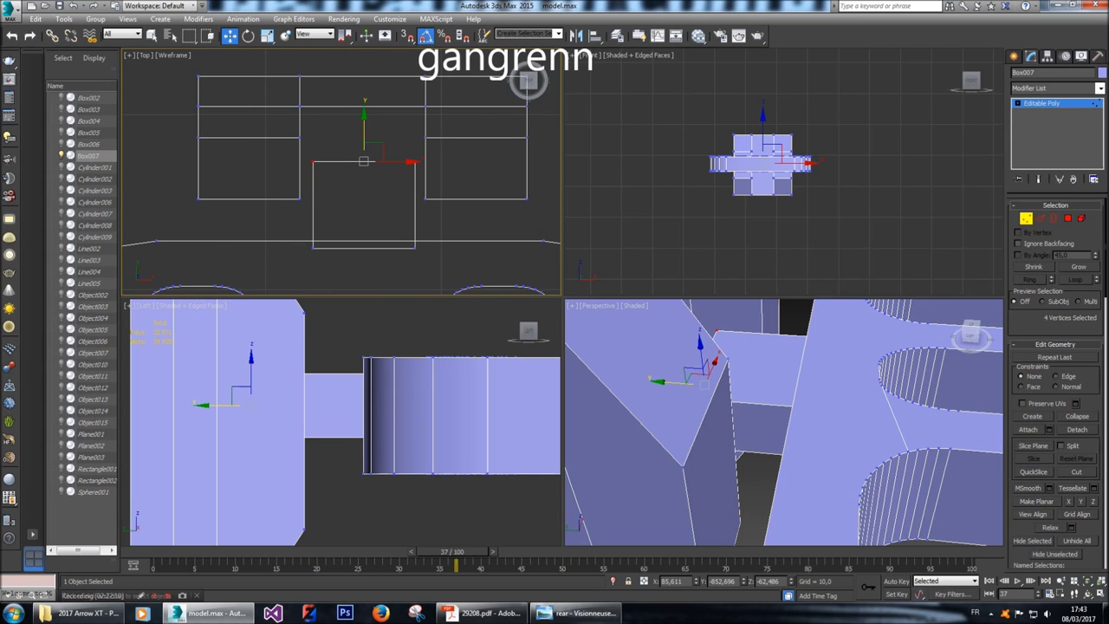
left_click(1082, 219)
right_click(338, 434)
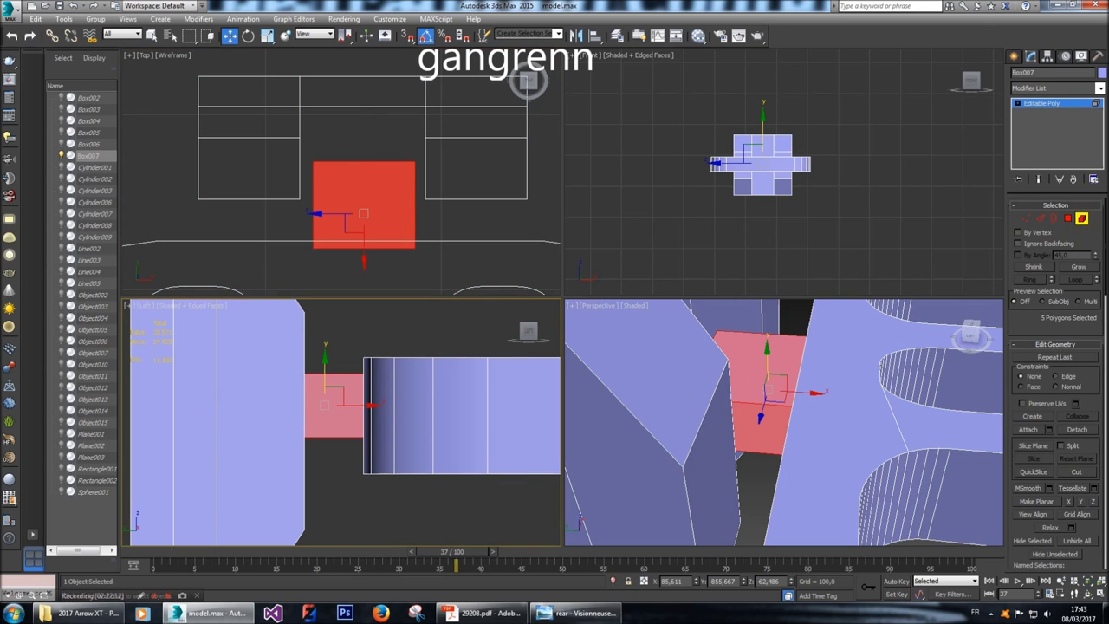
Move the connector polygons down and narrow the block along X.
left_click_drag(325, 356, 325, 378)
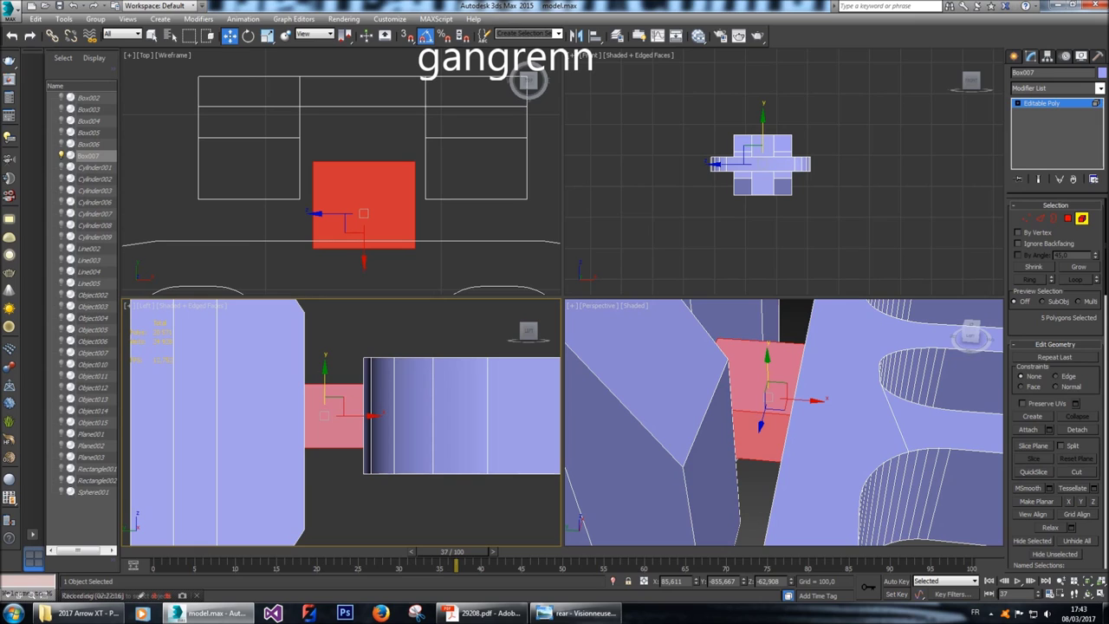
key("r")
left_click_drag(421, 211, 410, 211)
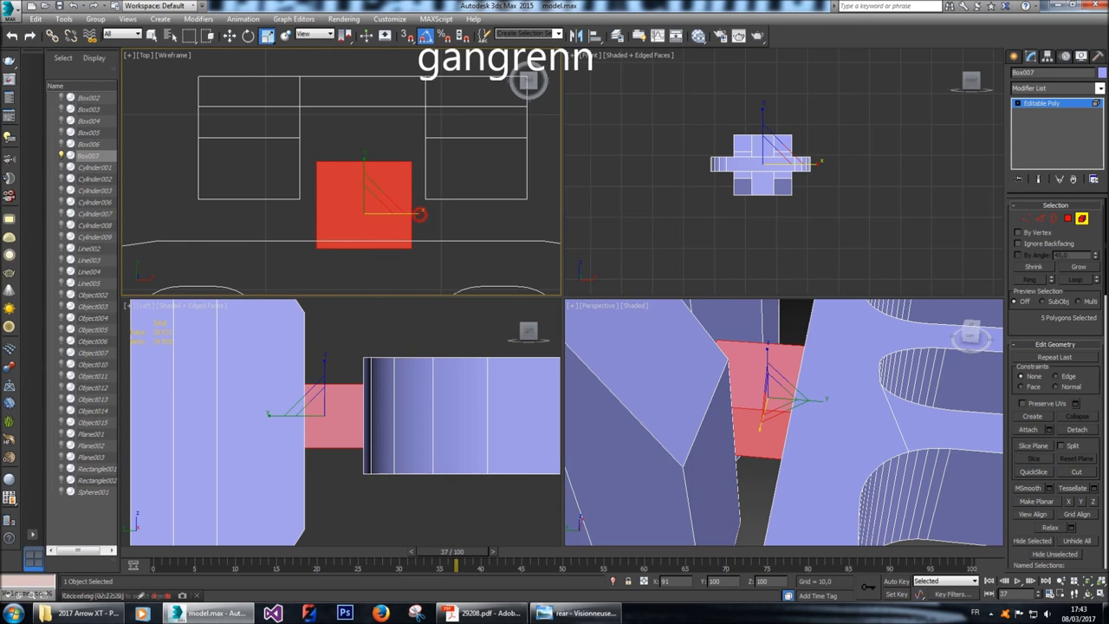
left_click(421, 212)
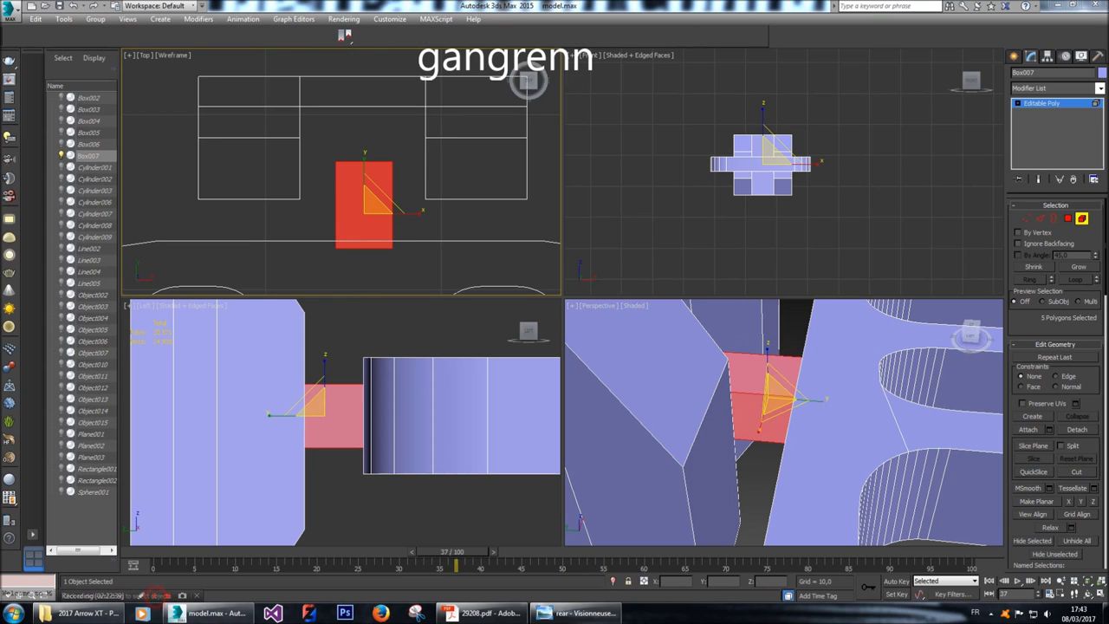
key("w")
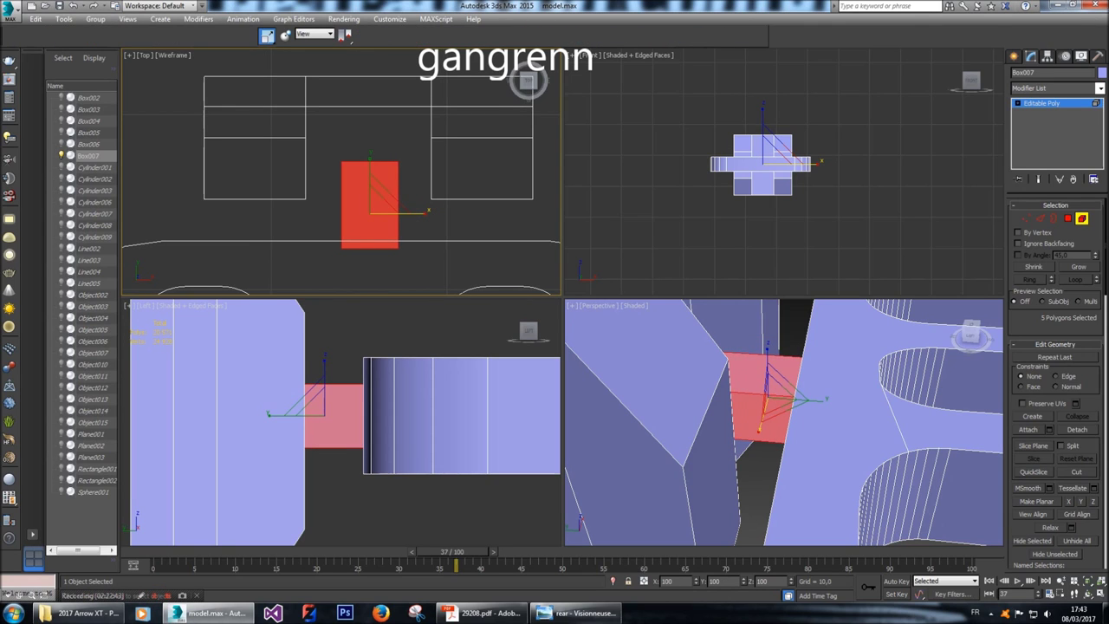
key("r")
key("w")
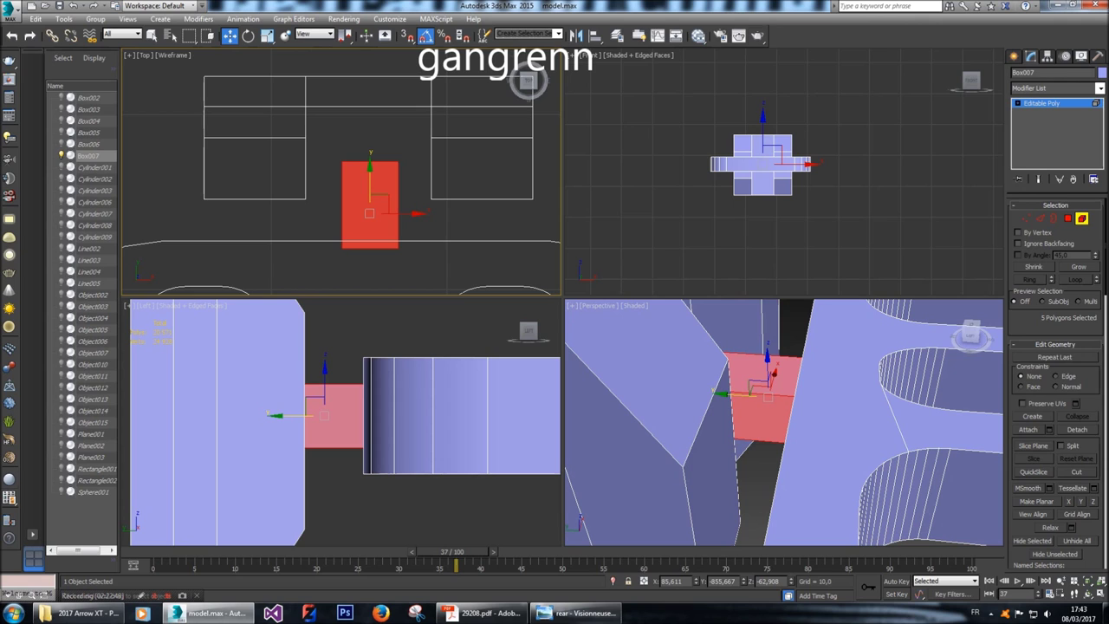
Nudge the connector slightly down, widen it to 112% along X, and deselect it.
left_click(325, 381)
left_click_drag(325, 371, 325, 374)
middle_click_drag(797, 416, 866, 407, "alt")
scroll(785, 422, "down", 5)
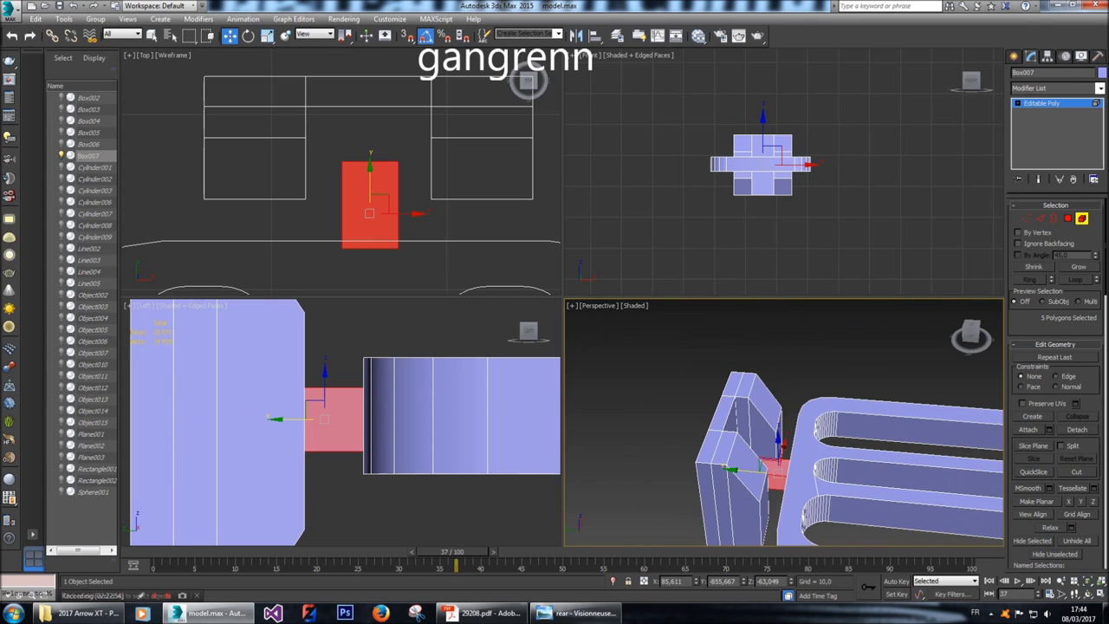
key("r")
left_click(423, 211)
left_click_drag(425, 211, 452, 211)
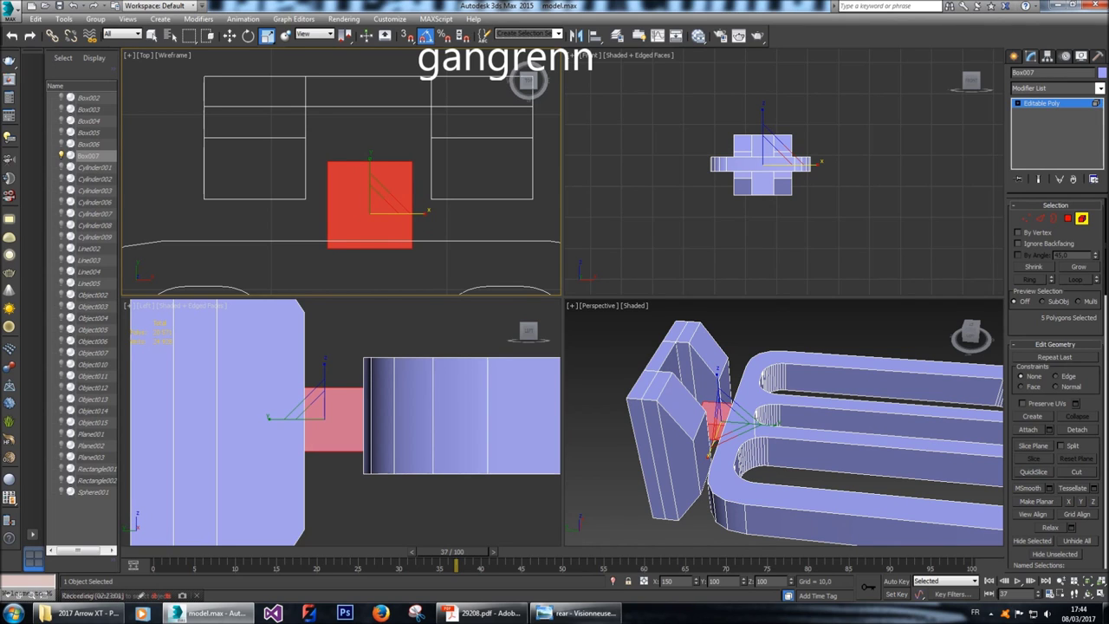
left_click(455, 211)
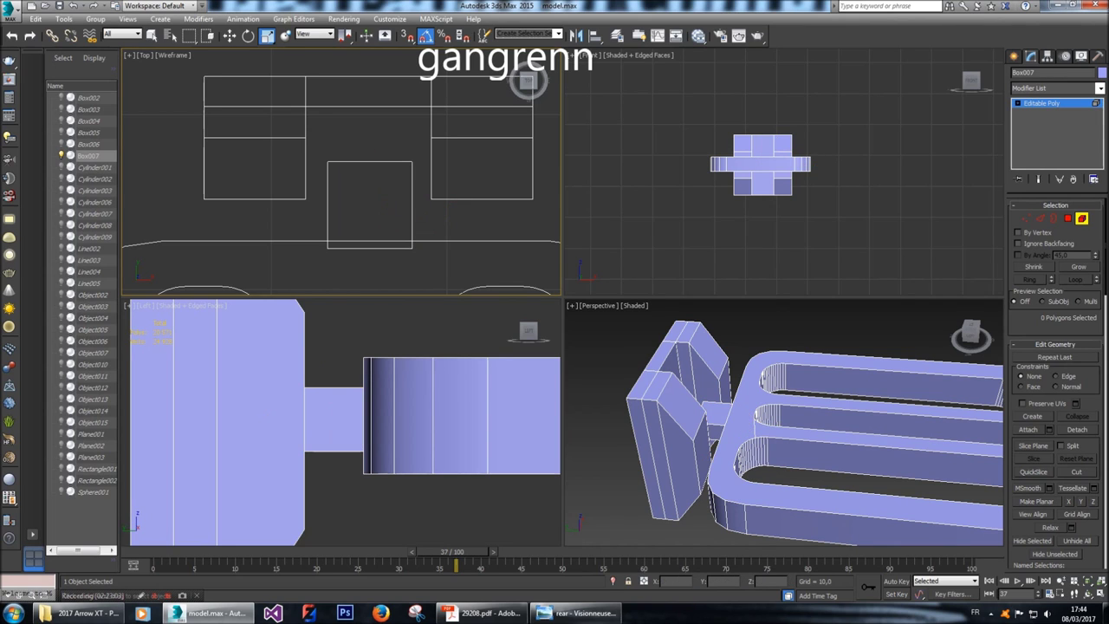
Switch the Create panel to Shapes > Splines.
scroll(784, 425, "down", 4)
left_click_drag(971, 334, 968, 335)
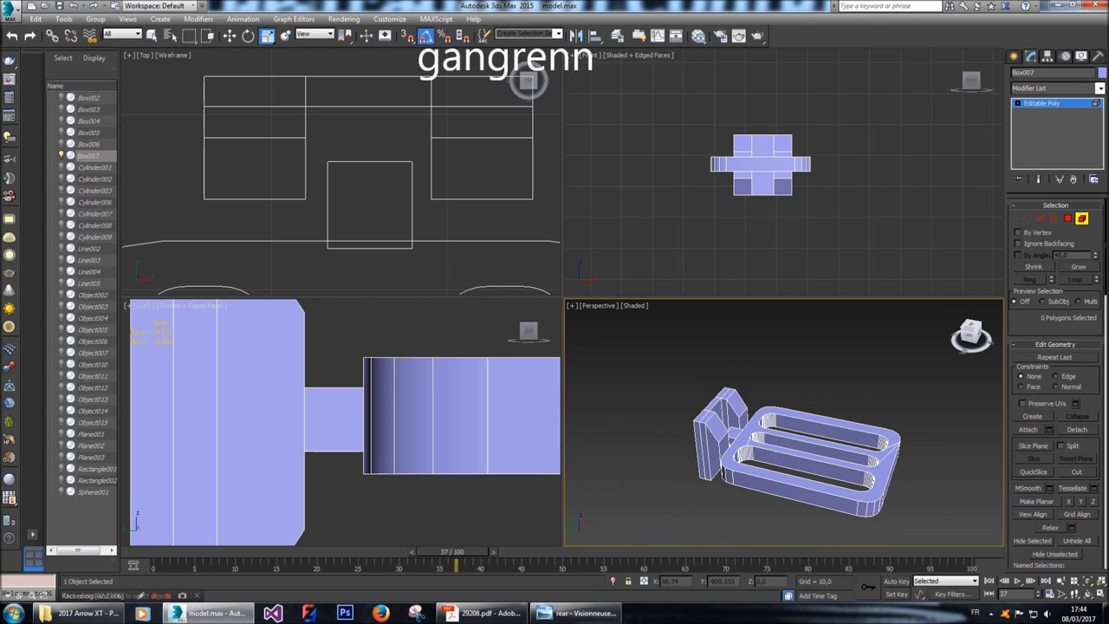
left_click(1015, 56)
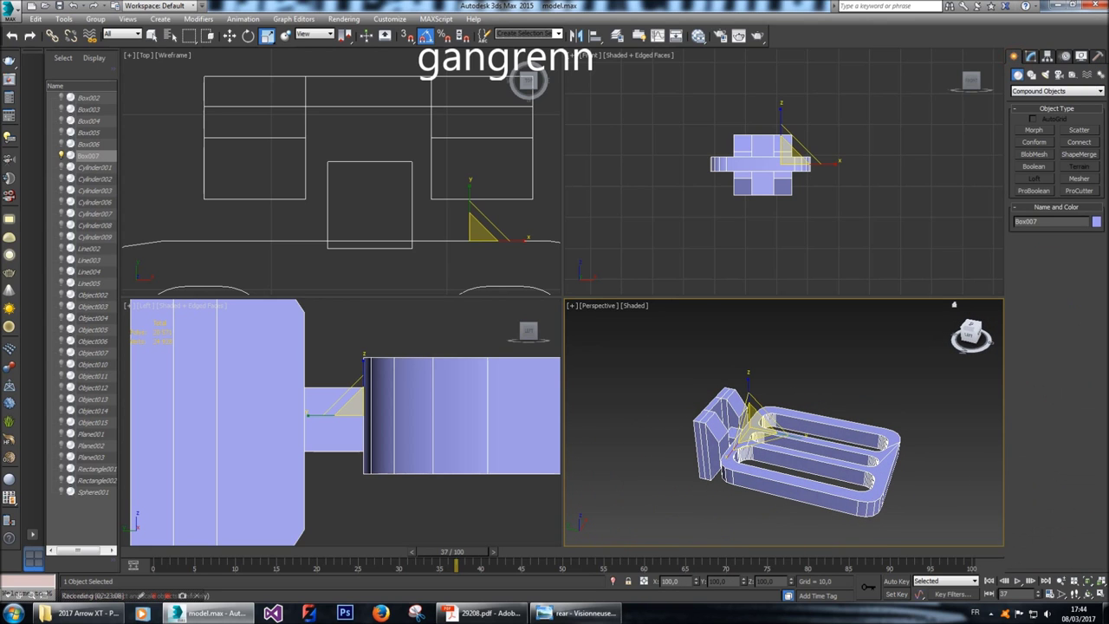
left_click(1058, 91)
left_click(1053, 102)
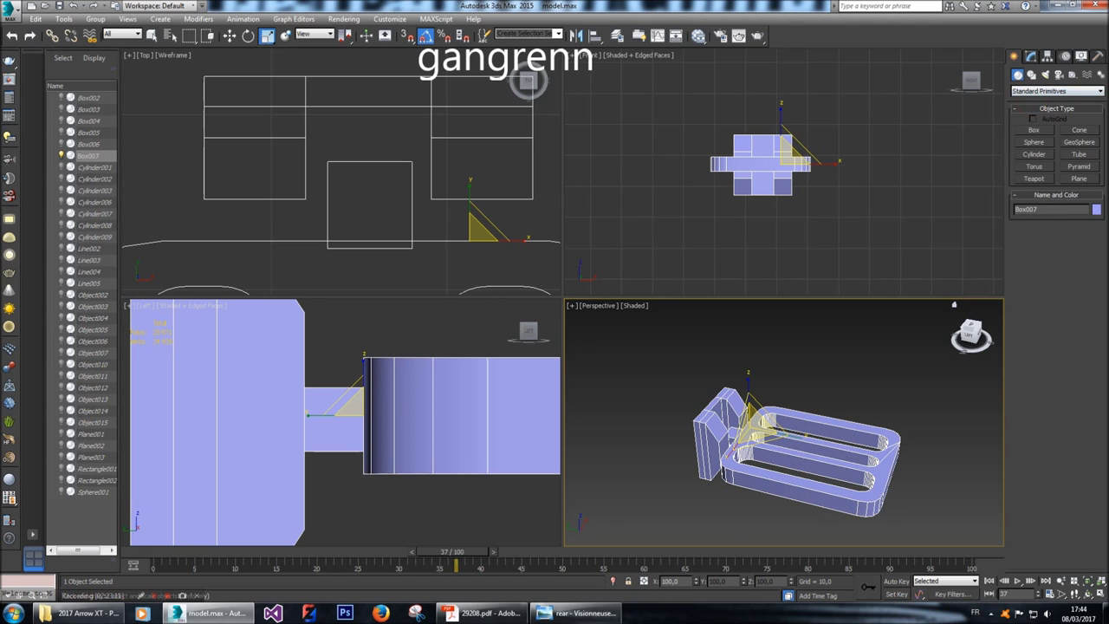
left_click(1029, 74)
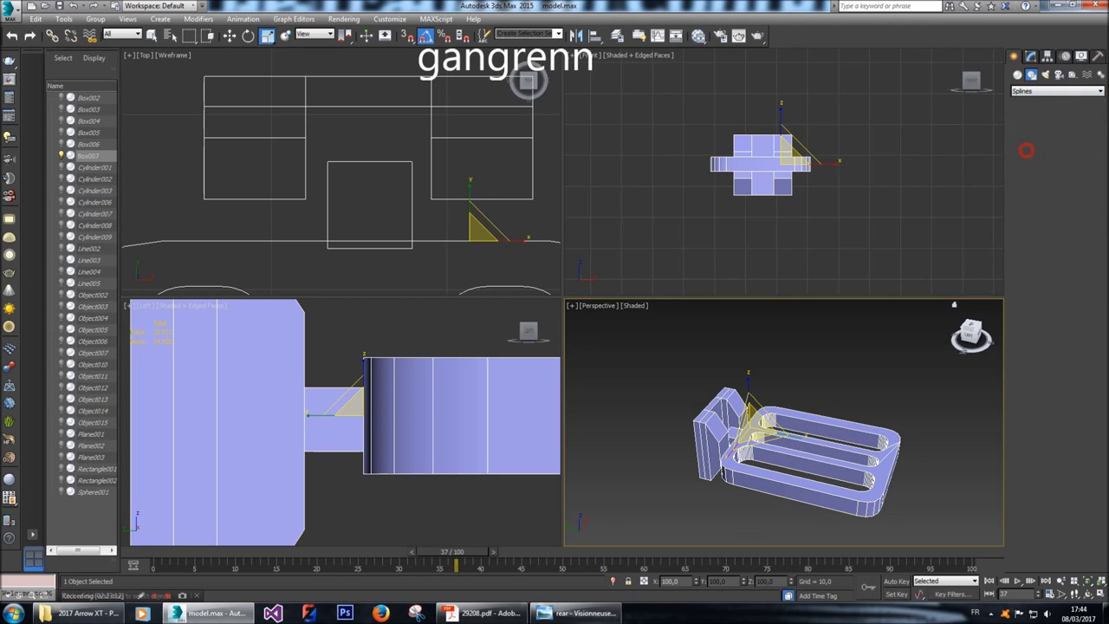
Draw a small circle in the Left viewport.
left_click(1034, 151)
middle_click_drag(422, 410, 431, 413)
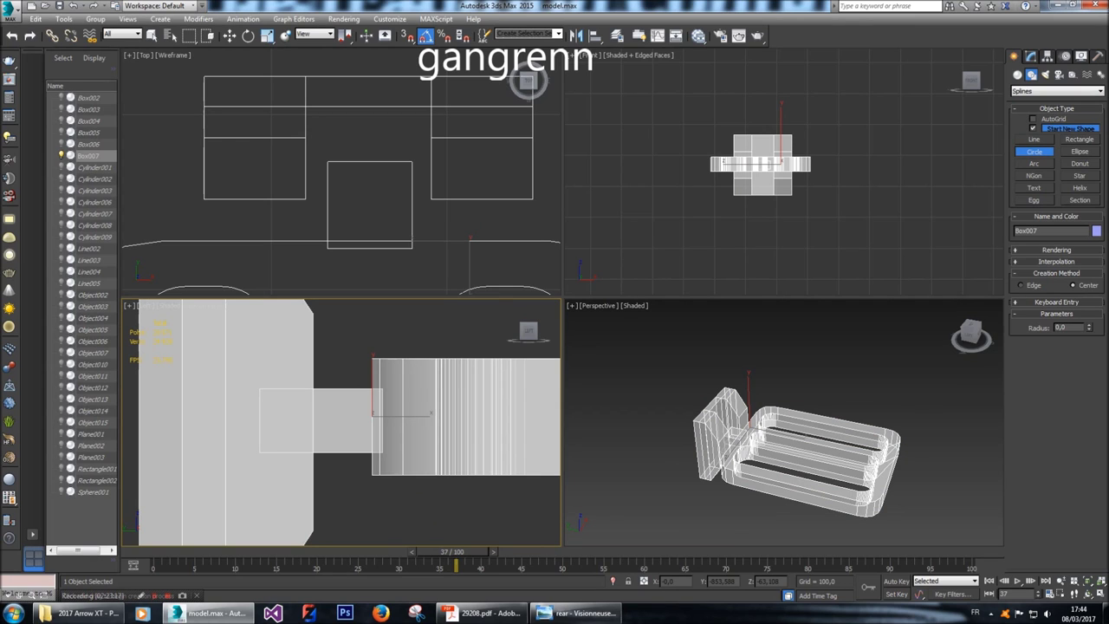
left_click_drag(234, 422, 257, 422)
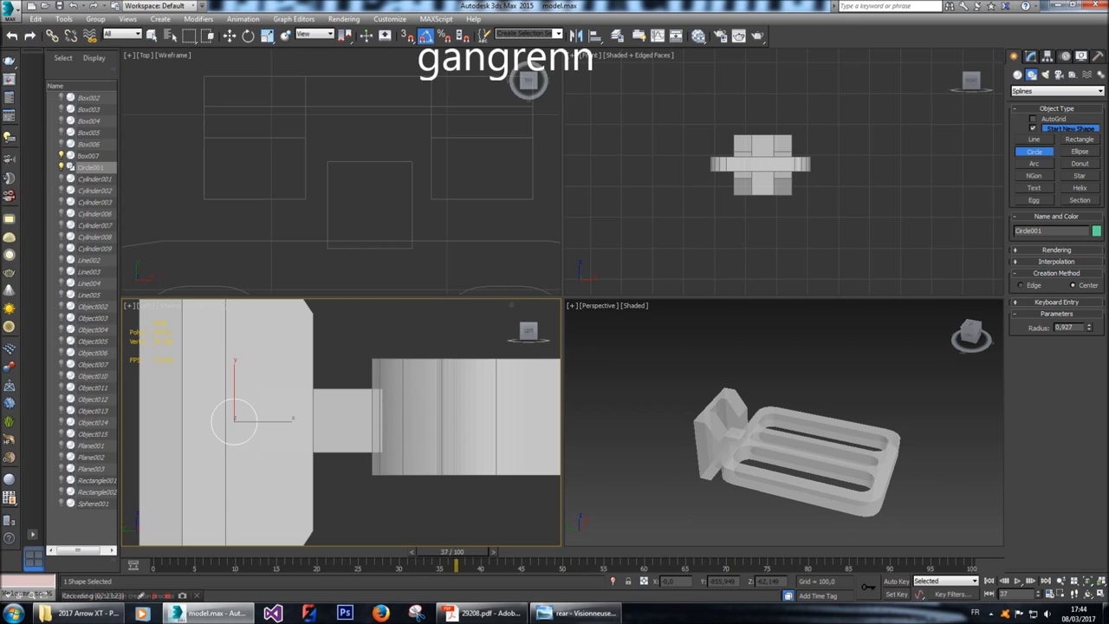
scroll(276, 423, "down", 4)
scroll(275, 420, "up", 5)
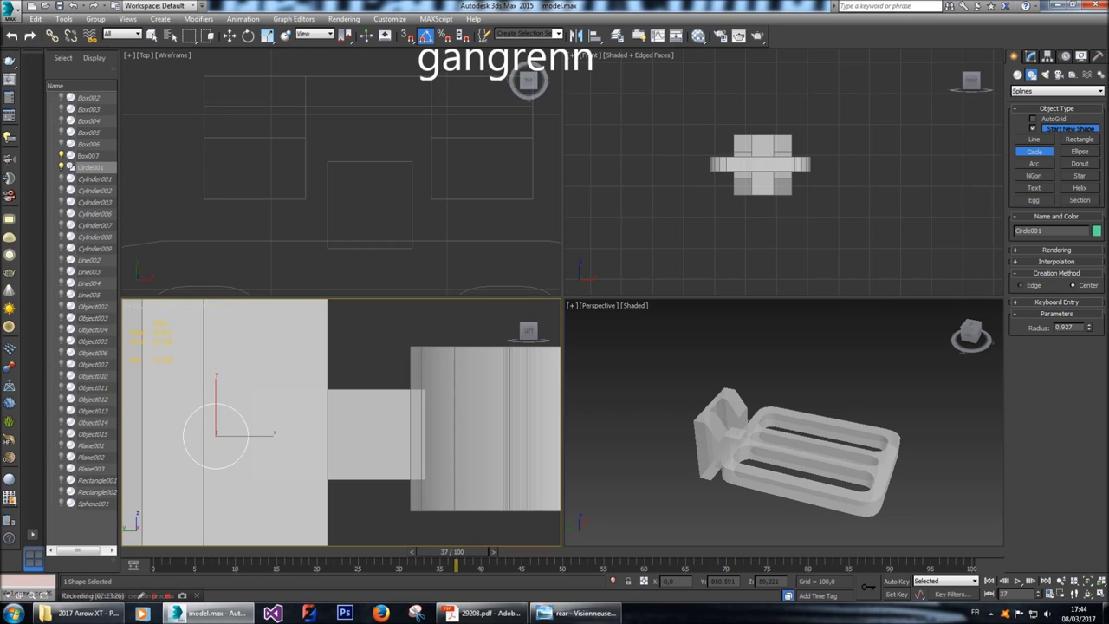
left_click(177, 305)
left_click(178, 305)
scroll(263, 243, "down", 6)
middle_click_drag(262, 243, 317, 244)
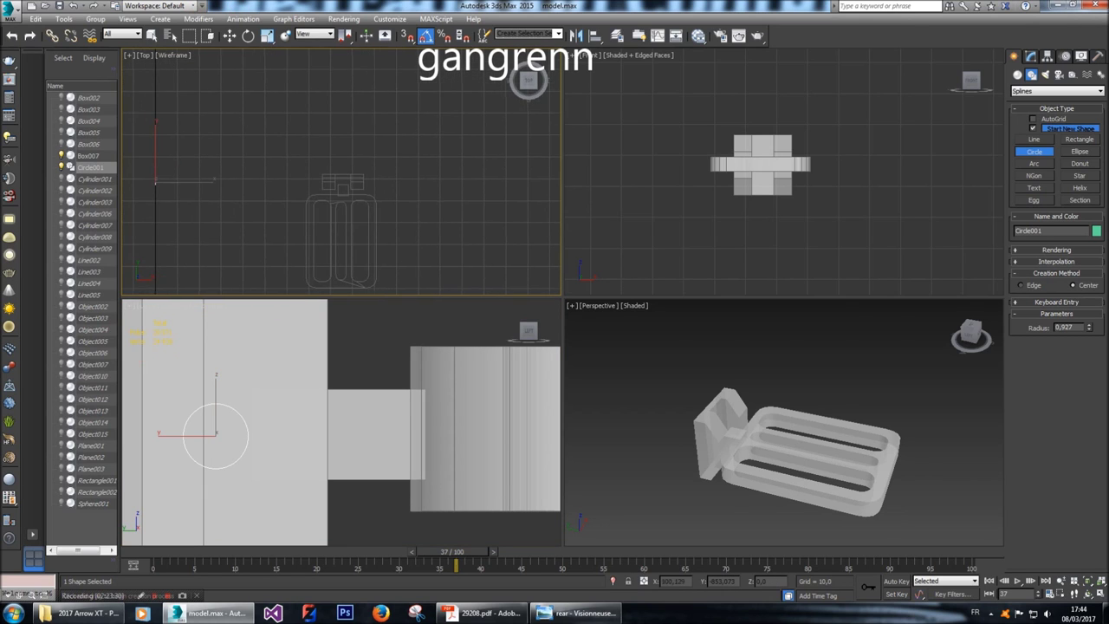
Move the circle onto the model in the Top view.
left_click(228, 35)
left_click_drag(155, 182, 345, 182)
scroll(345, 182, "up", 6)
left_click_drag(438, 201, 417, 202)
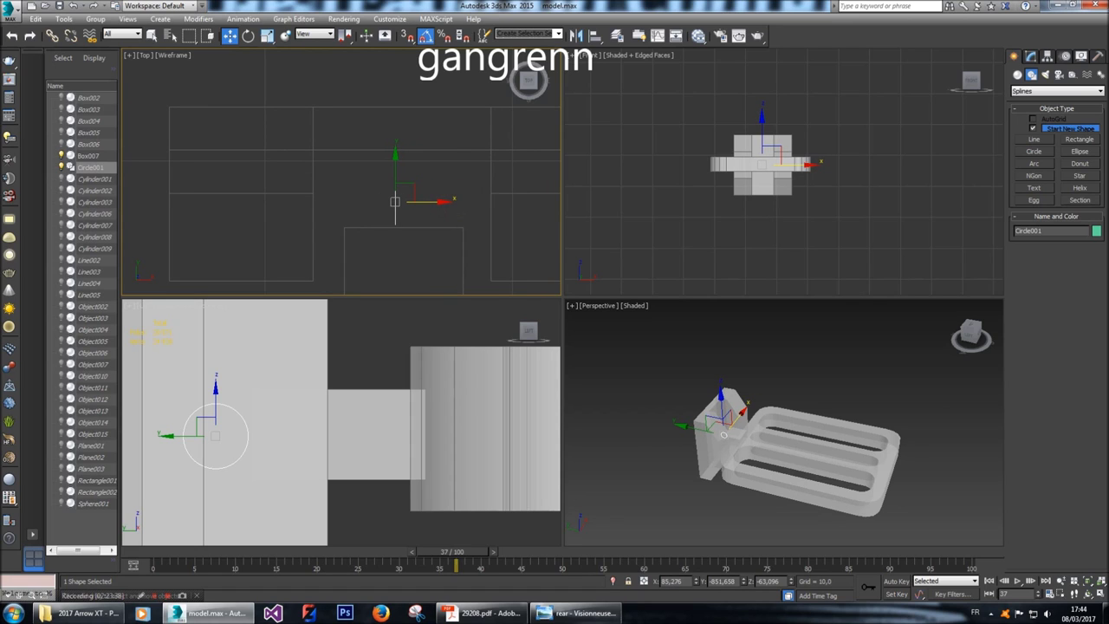
Set the circle's radius to 1,5 and slide it left over the tab.
left_click(1030, 56)
double_click(1064, 280)
type("1")
key("Return")
type("2")
key("Return")
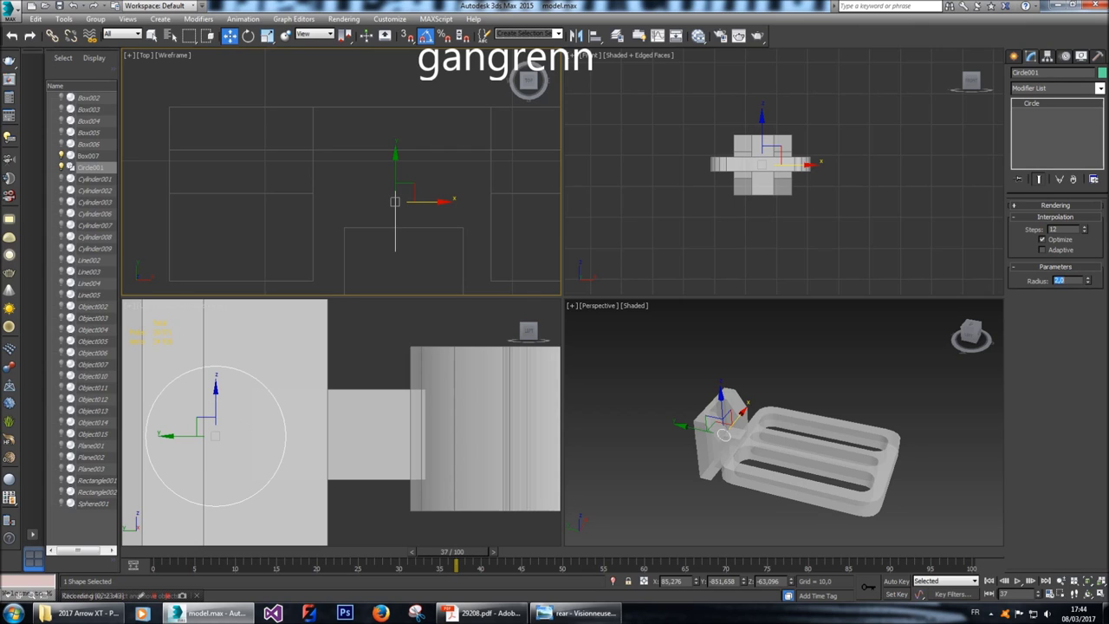
type("1")
key("Return")
type("1,5")
key("Return")
left_click_drag(393, 202, 314, 202)
right_click(328, 203)
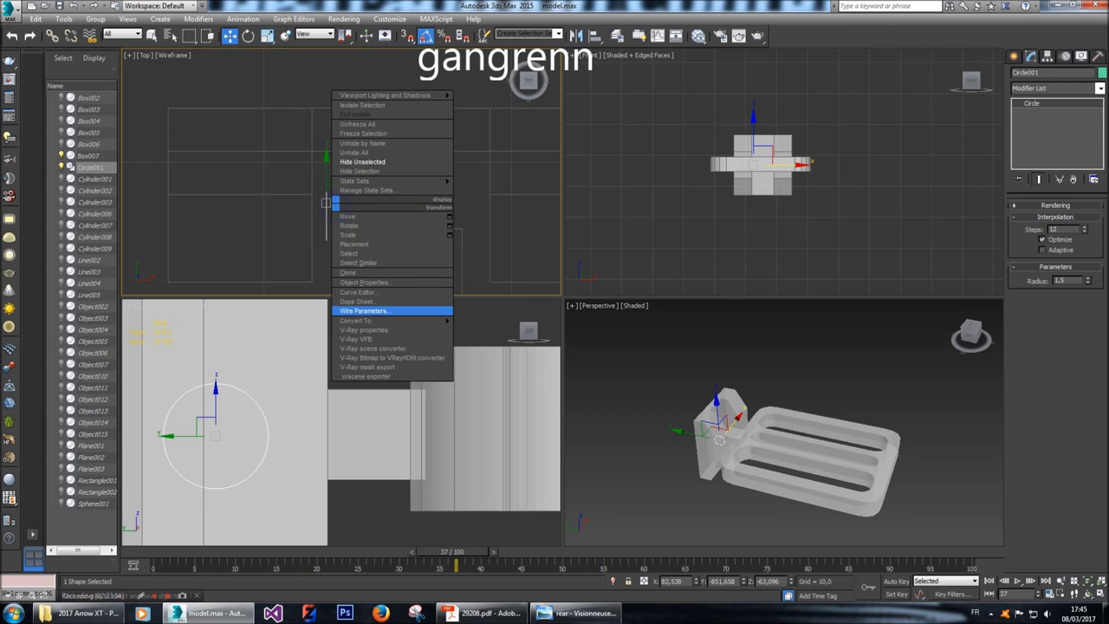
Convert the circle to Editable Poly and extrude its edges sideways into a cylinder.
mouse_move(399, 310)
left_click(516, 338)
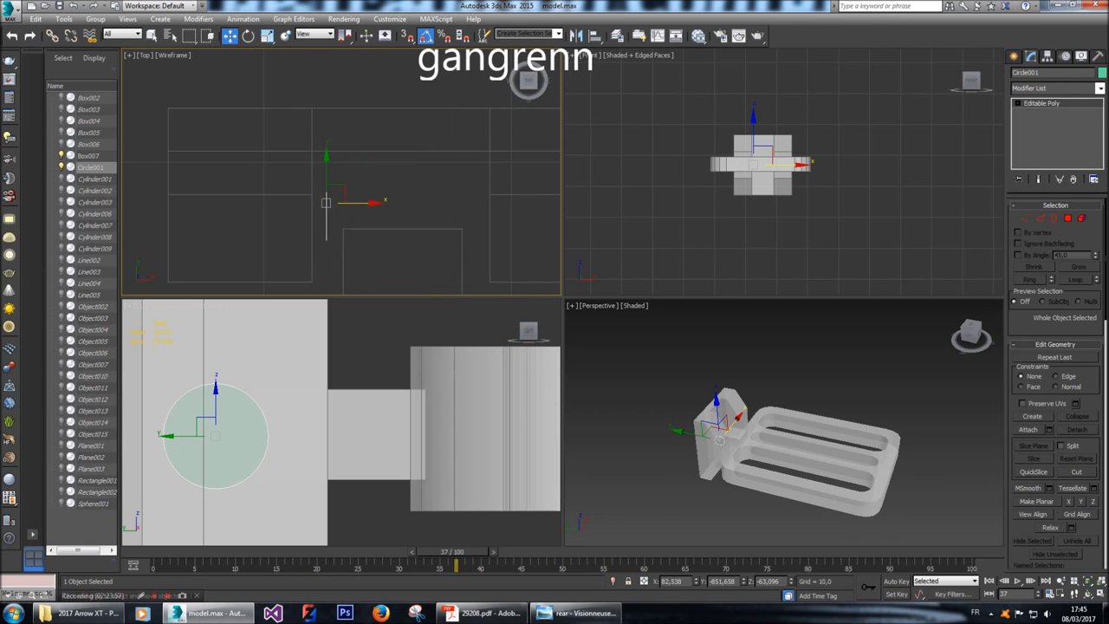
key("2")
left_click_drag(308, 156, 345, 252)
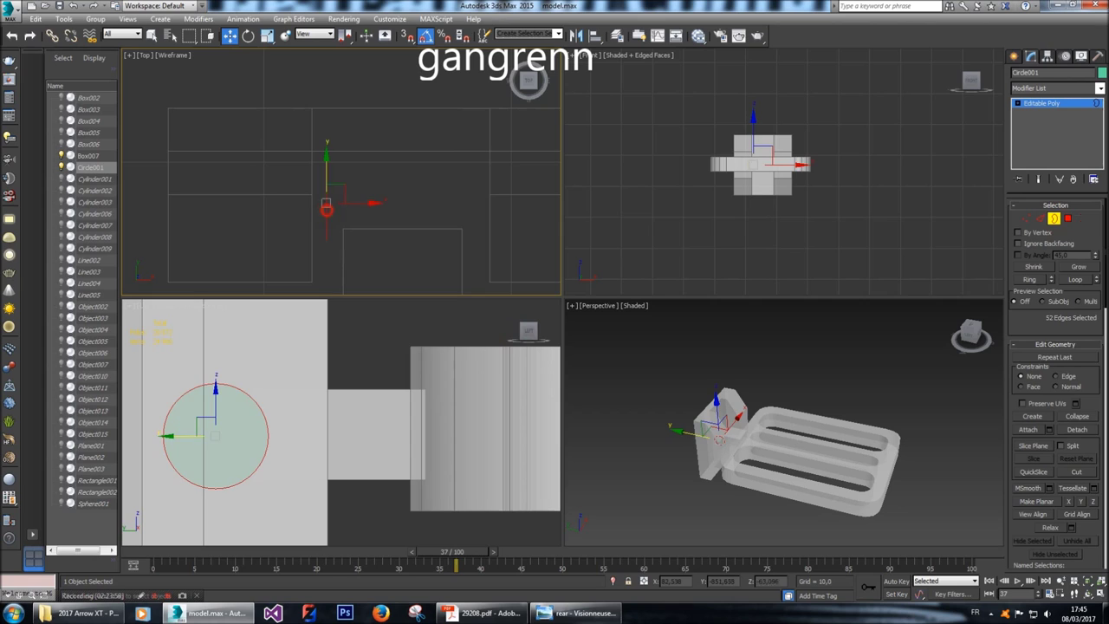
left_click_drag(346, 203, 508, 203, "shift")
Slide the whole cylinder left along X and give it a grey object colour.
key("4")
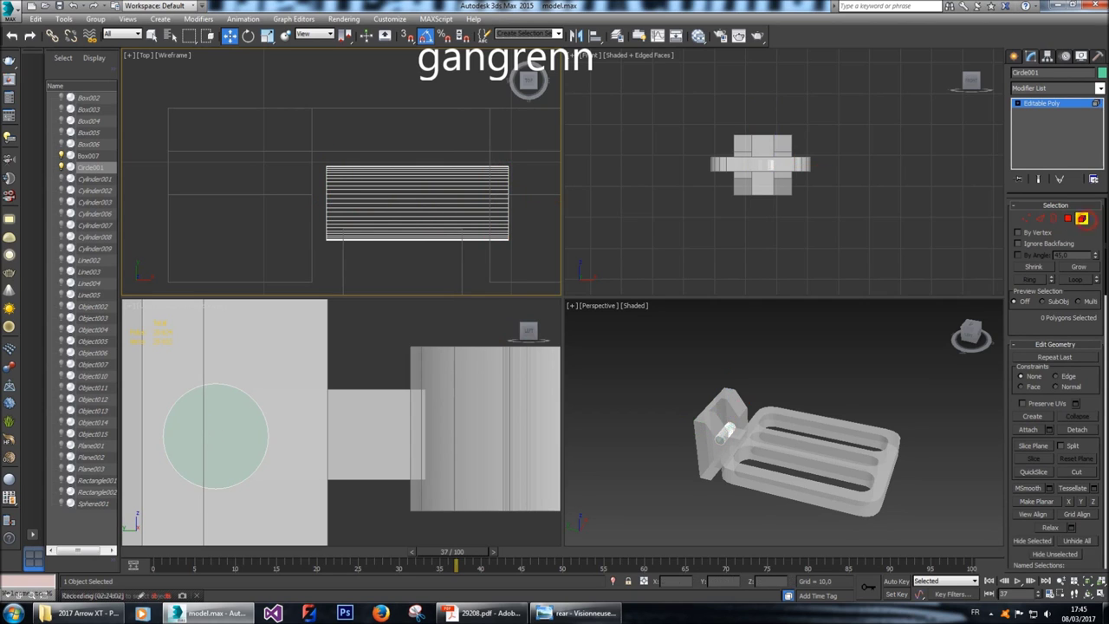
key("ctrl+a")
left_click_drag(434, 203, 415, 203)
scroll(729, 435, "up", 10)
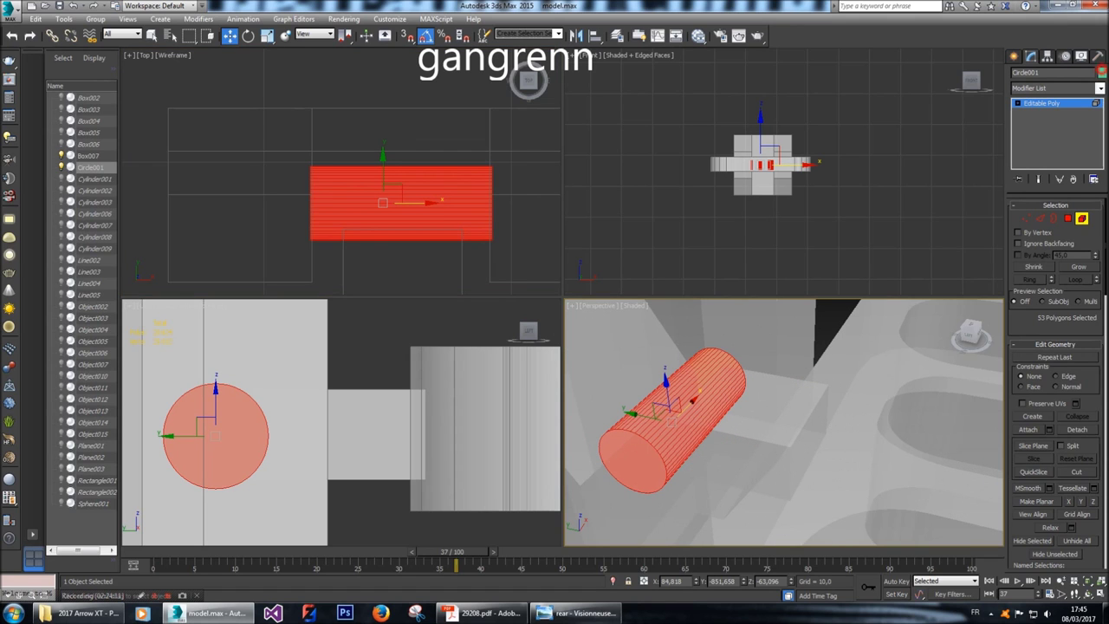
left_click(1102, 72)
left_click(543, 359)
left_click(88, 156)
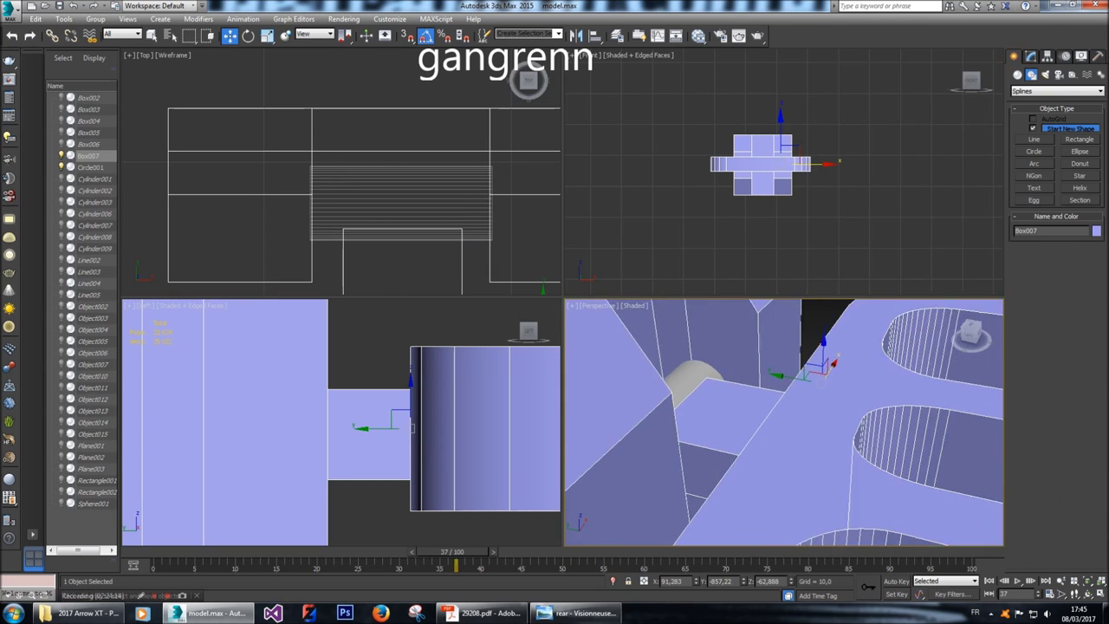
left_click(760, 349)
scroll(760, 349, "down", 5)
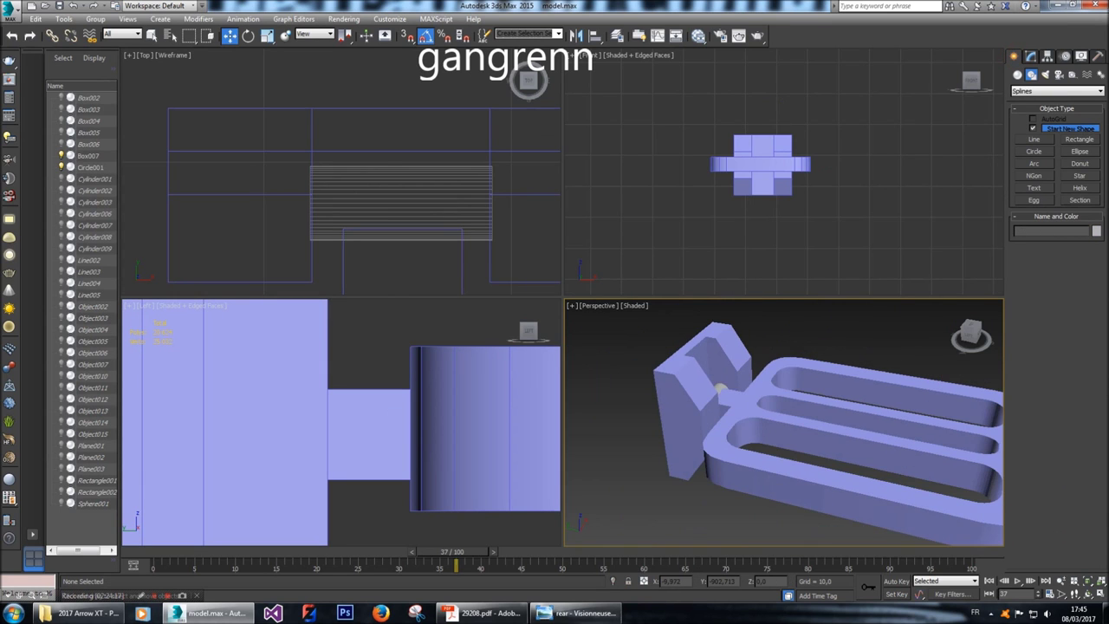
mouse_move(971, 334)
left_mouse_down()
mouse_move(936, 333)
mouse_move(971, 332)
left_mouse_up()
left_click(971, 331)
left_click(493, 389)
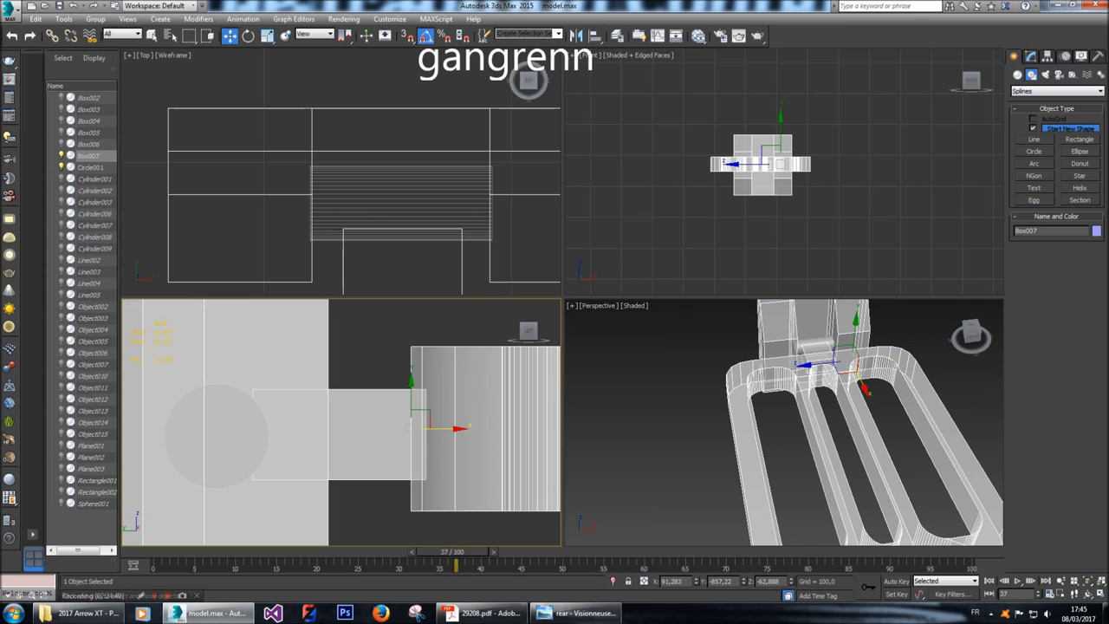
left_click(1030, 56)
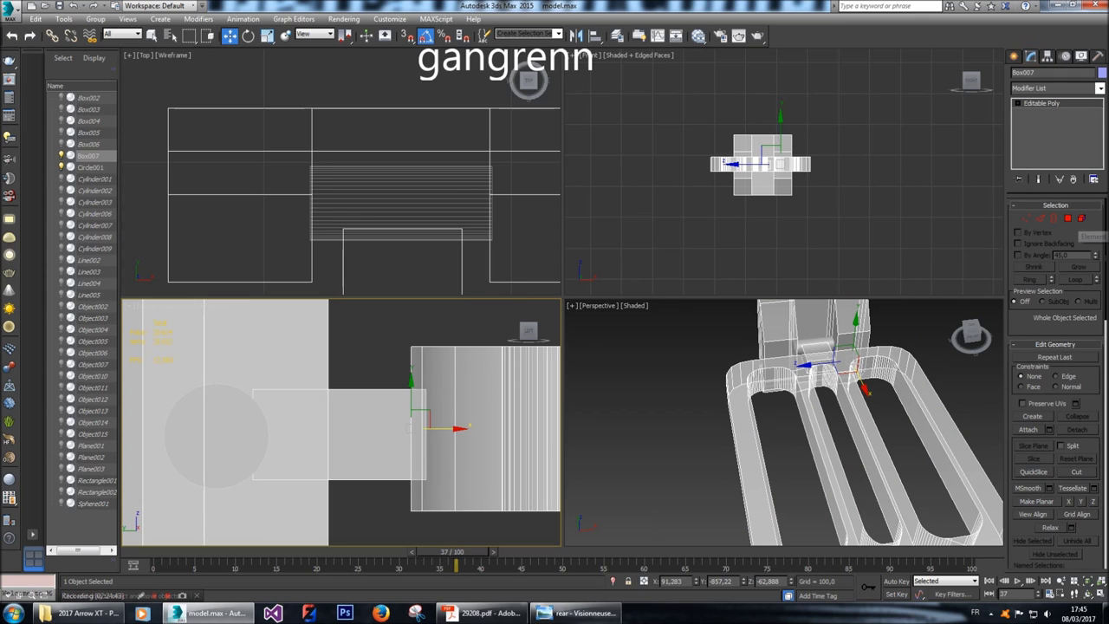
left_click(1014, 55)
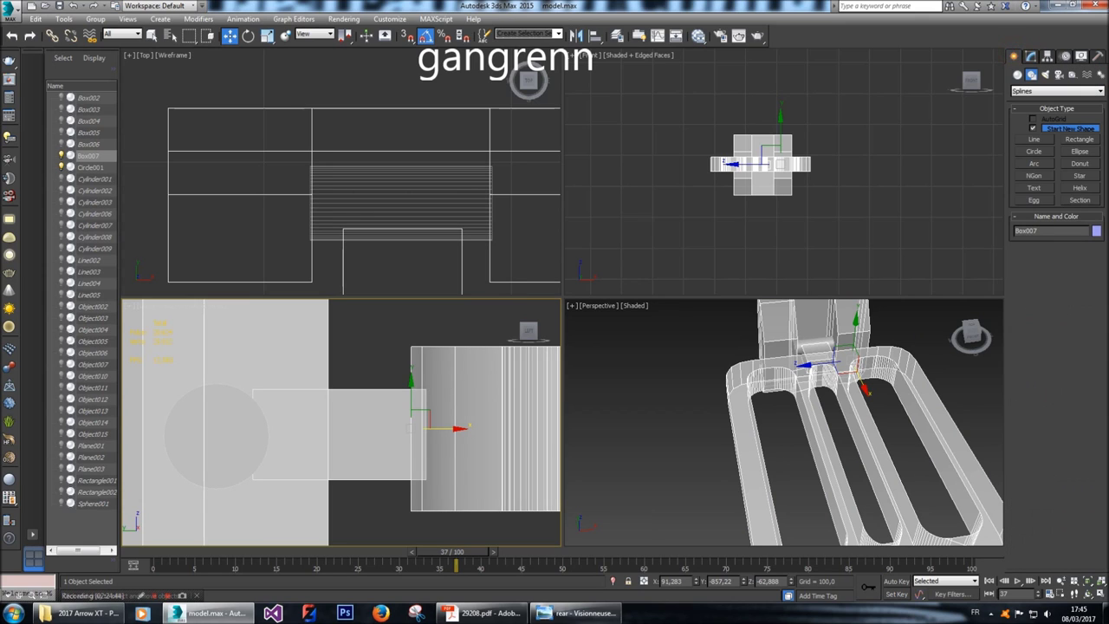
left_click(815, 345)
left_click(1032, 55)
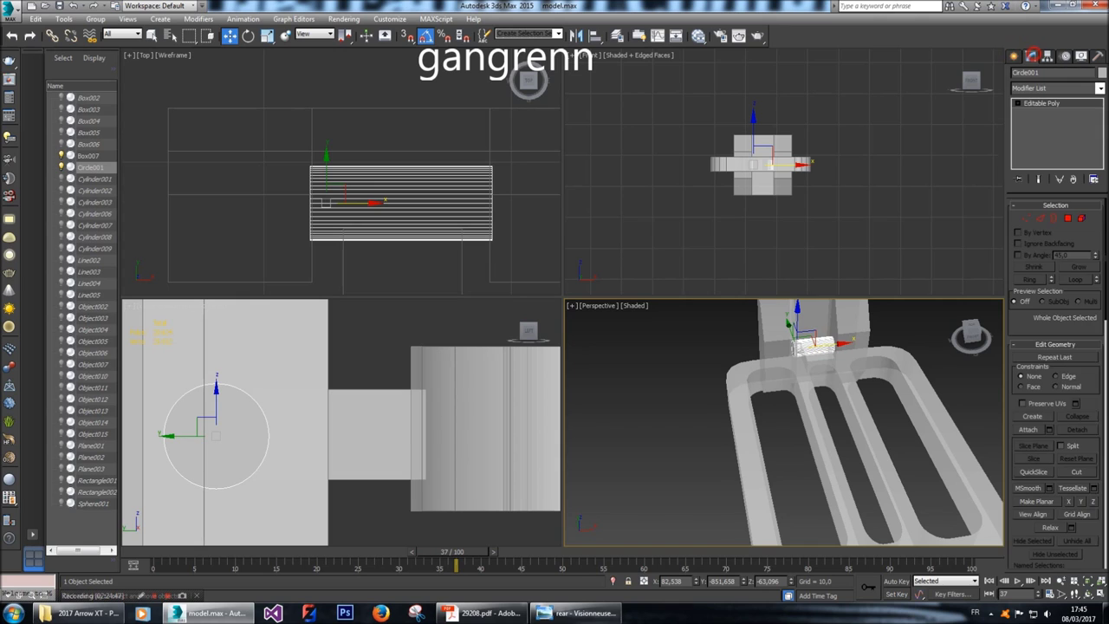
Select the cylinder element and scale it up slightly in the side view.
left_click(1082, 219)
left_click(446, 203)
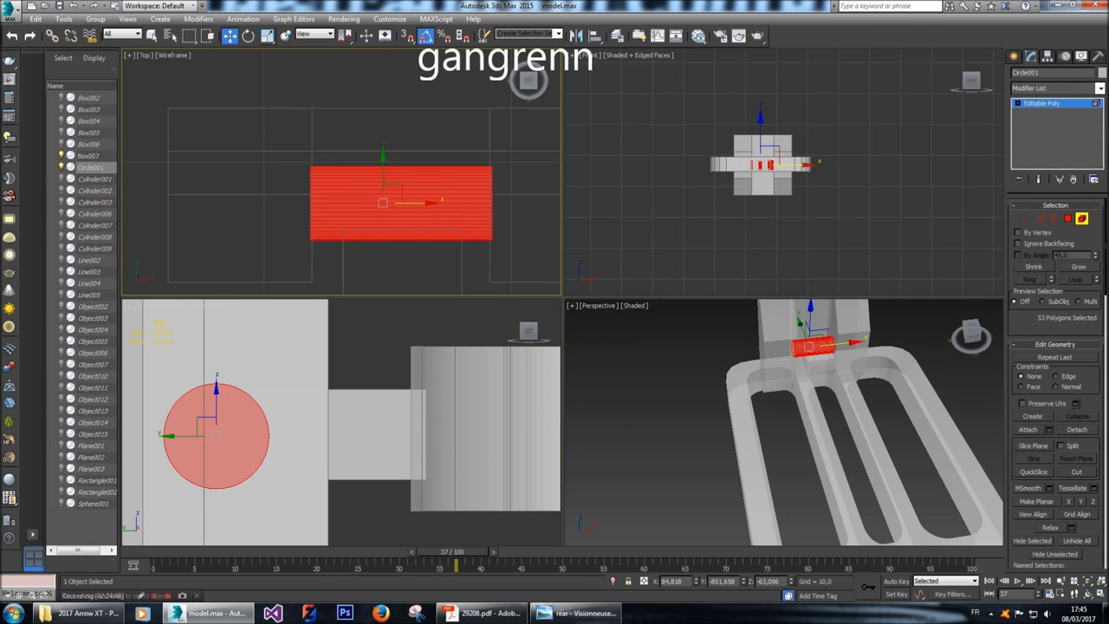
key("r")
left_click(221, 429)
left_click_drag(223, 429, 227, 404)
scroll(217, 411, "down", 2)
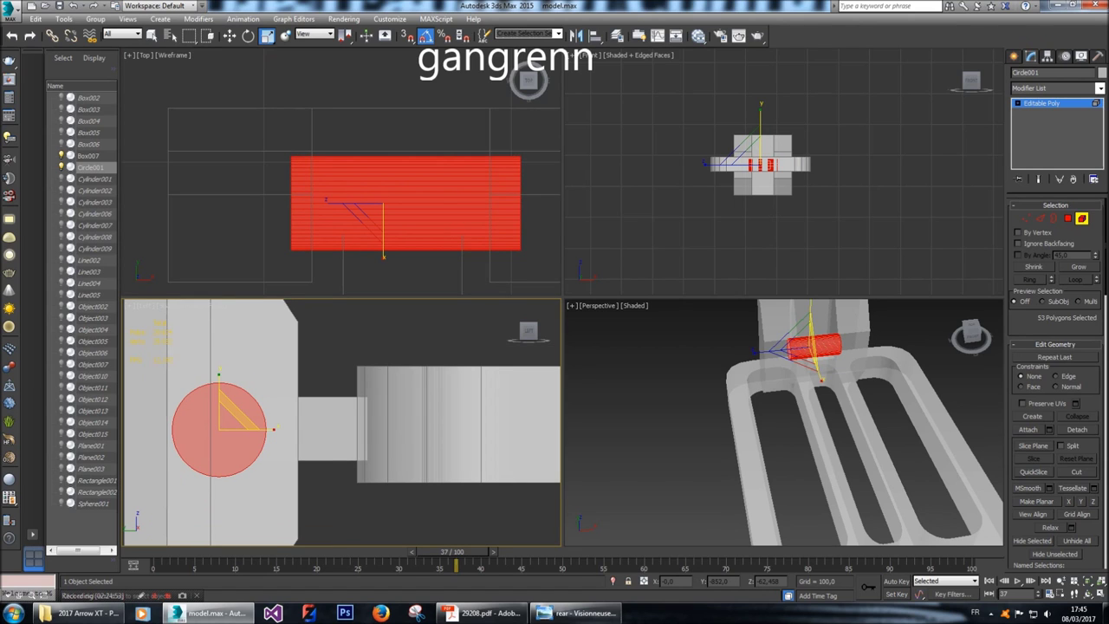
left_click_drag(230, 420, 230, 405)
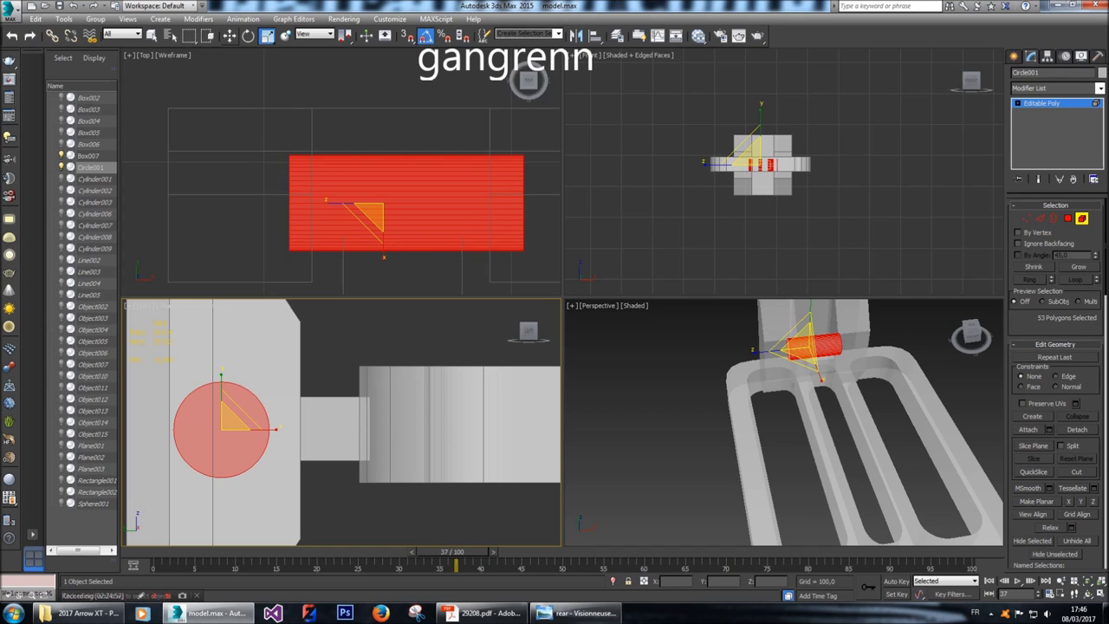
Move the pin along Y in the Top view to centre it in the tabs.
key("w")
middle_click_drag(399, 204, 384, 206)
left_click_drag(369, 178, 358, 207)
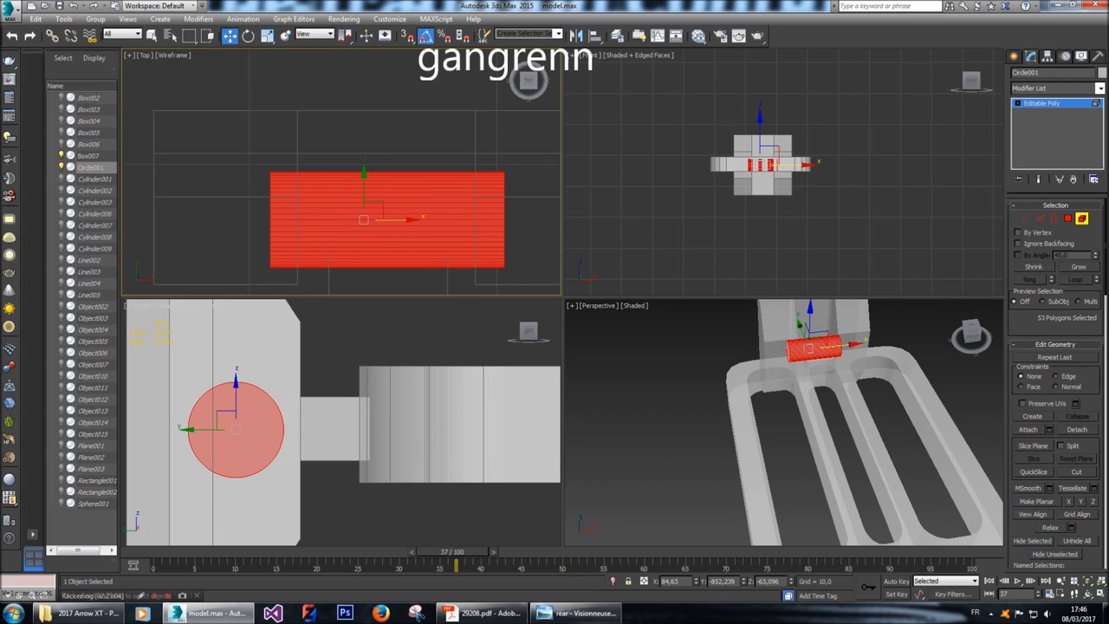
key("4")
left_click(421, 389)
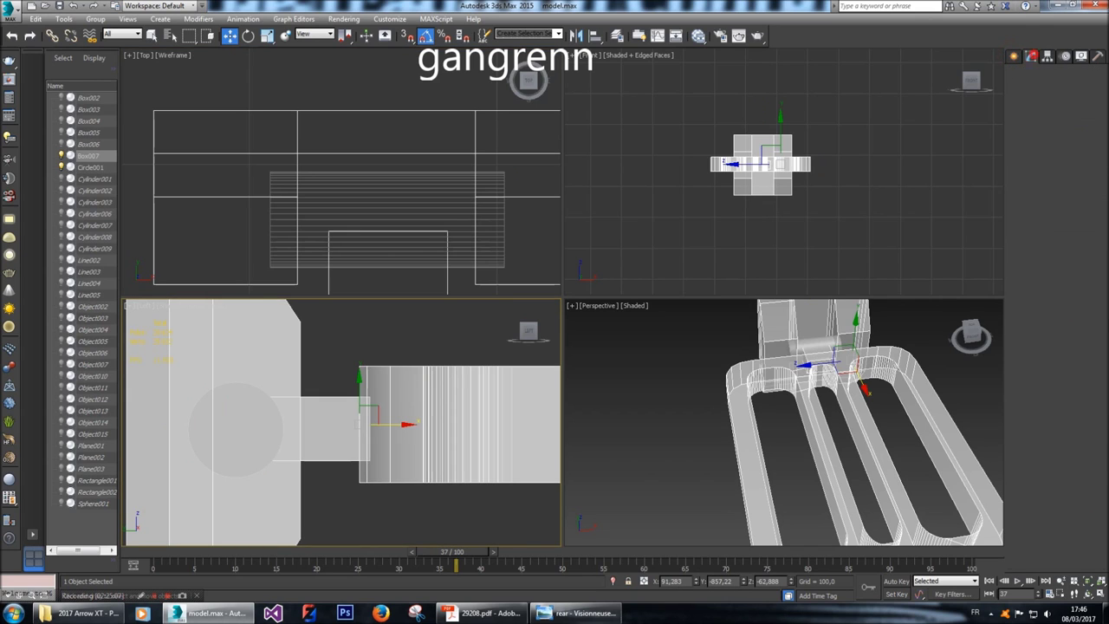
Select Box007's end polygons and move them along X.
key("4")
scroll(429, 468, "down", 3)
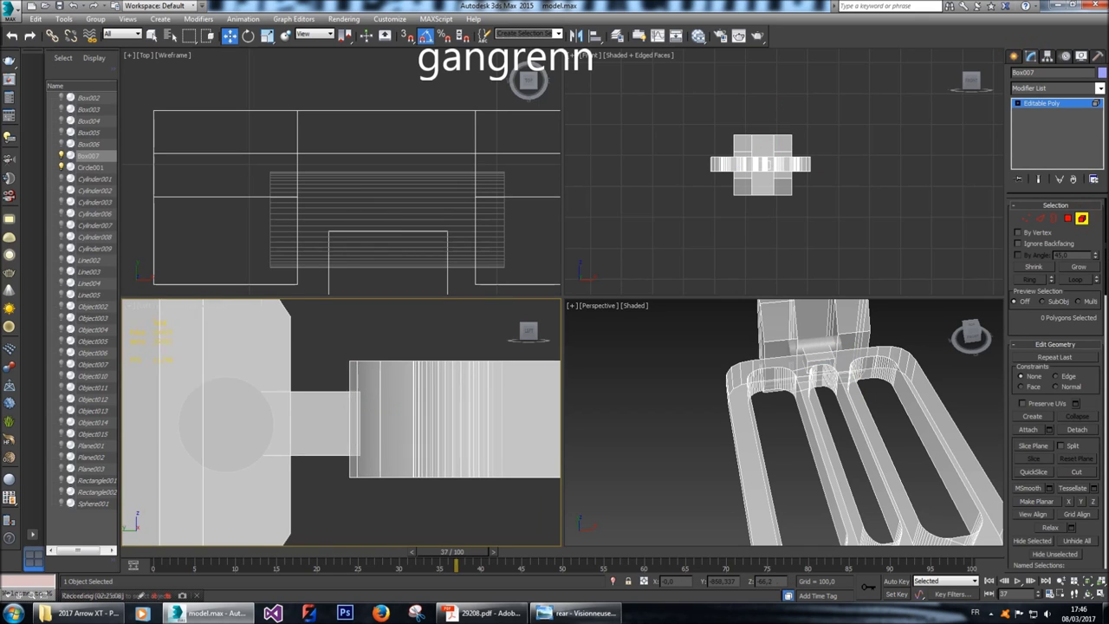
left_click_drag(485, 498, 391, 404)
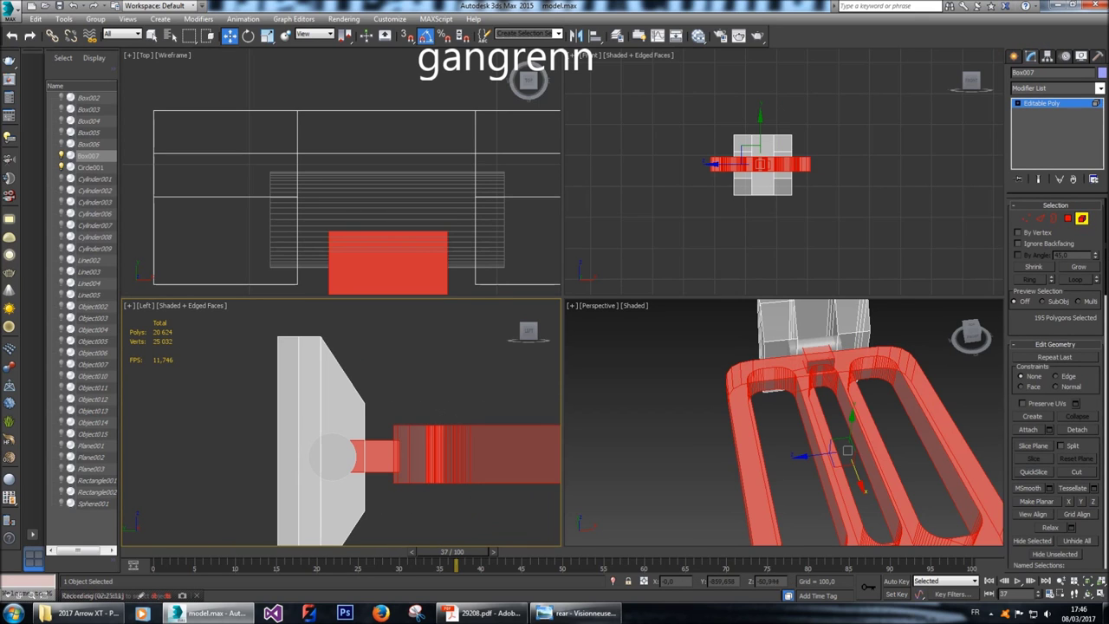
middle_click_drag(537, 468, 330, 432)
mouse_move(485, 417)
left_mouse_down()
mouse_move(498, 417)
mouse_move(489, 416)
left_mouse_up()
left_click(646, 361)
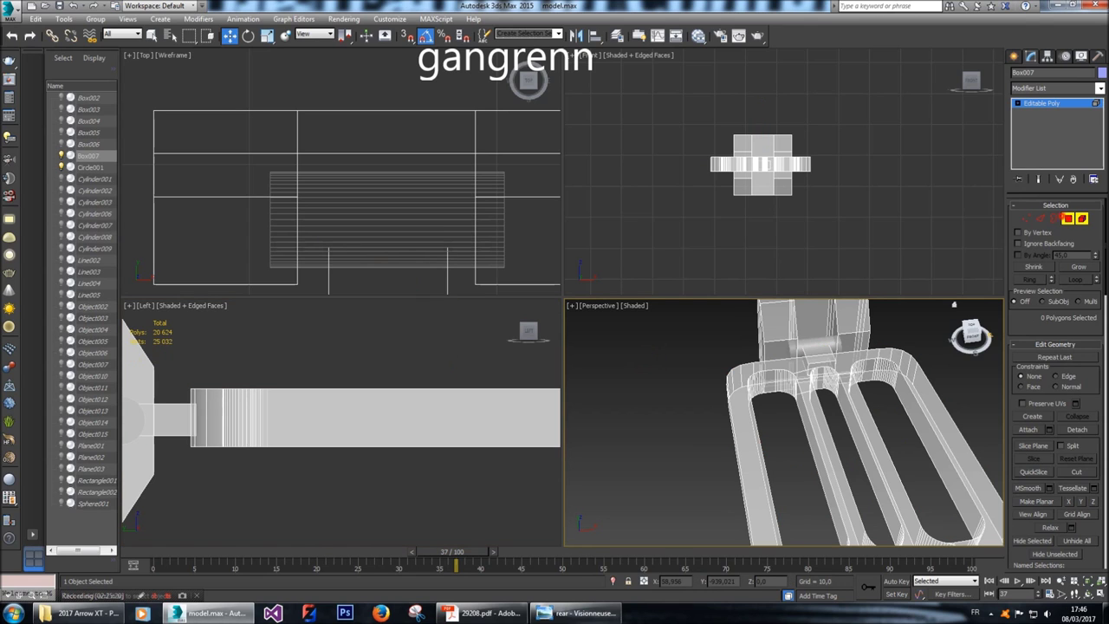
Select a group of vertex rings in the Left view and shift them slightly along X.
key("4")
key("ctrl+a")
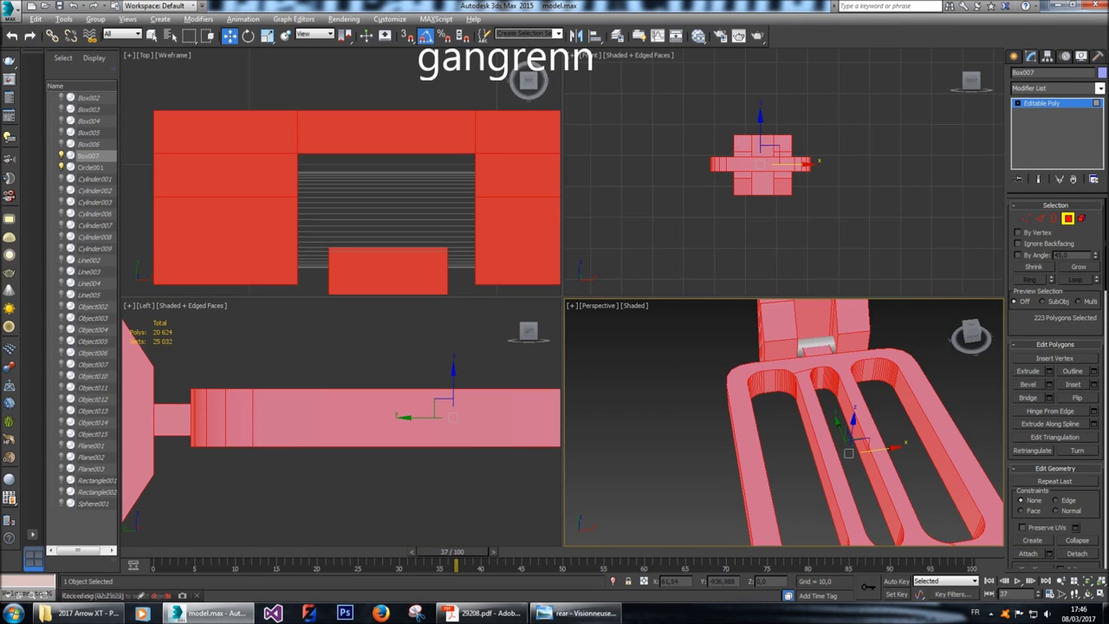
middle_click_drag(828, 425, 810, 416, "alt")
scroll(806, 408, "up", 3)
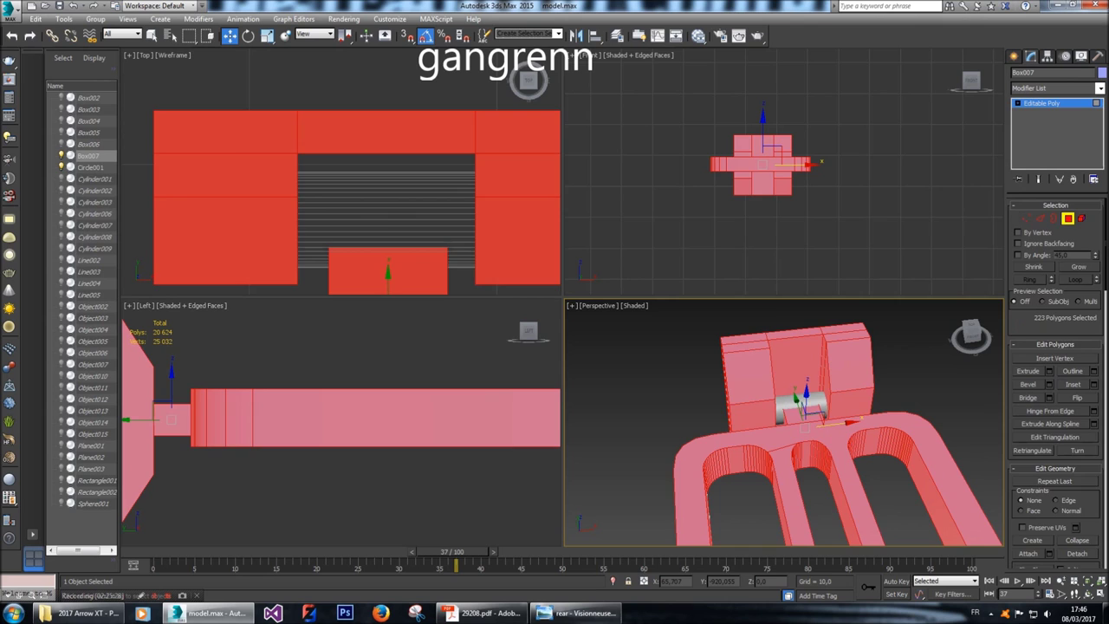
key("1")
scroll(343, 408, "down", 2)
left_click(287, 456)
left_click_drag(344, 390, 189, 364)
left_click_drag(360, 406, 383, 405)
left_click(436, 468)
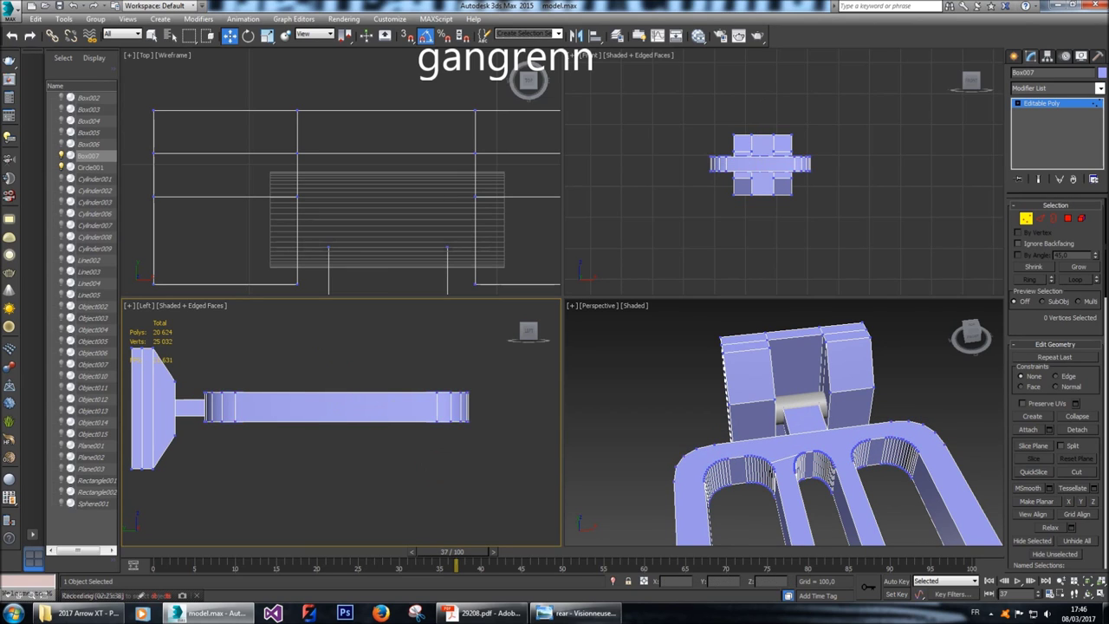
Change Box007's object colour to light grey.
left_click(1103, 72)
left_click(545, 322)
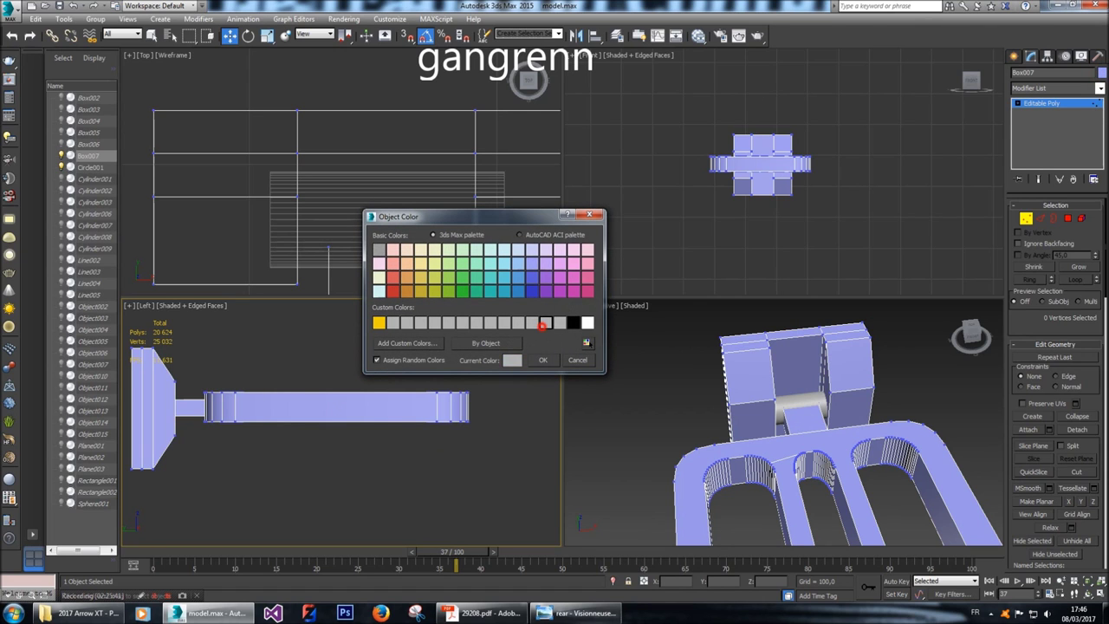
left_click(544, 361)
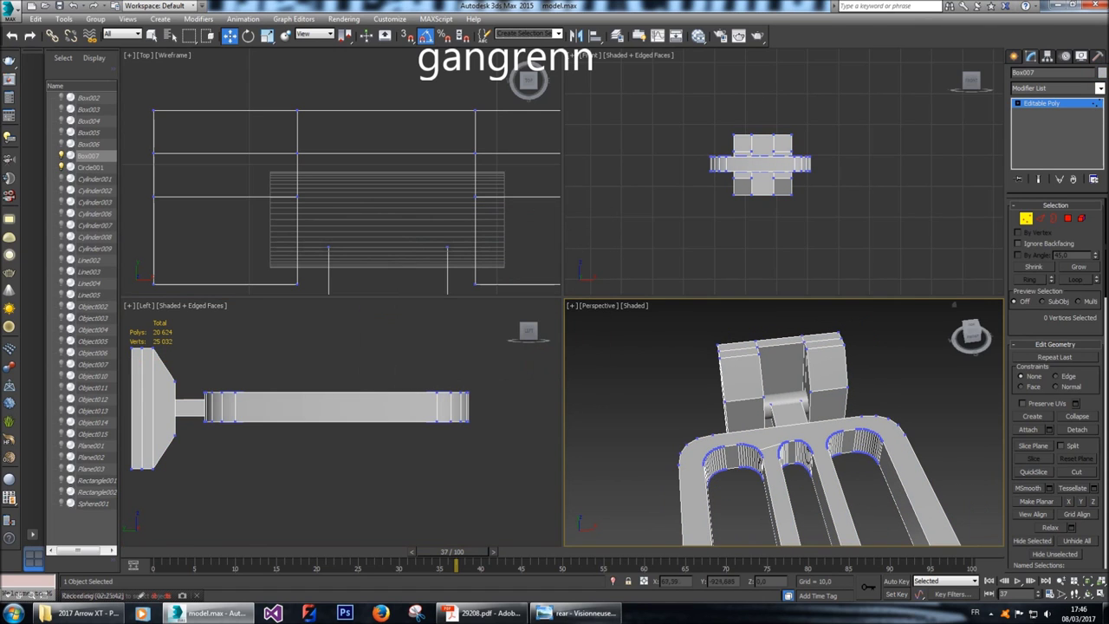
Orbit the Perspective view to inspect the finished model from several angles.
left_click_drag(971, 333, 969, 338)
scroll(853, 429, "down", 6)
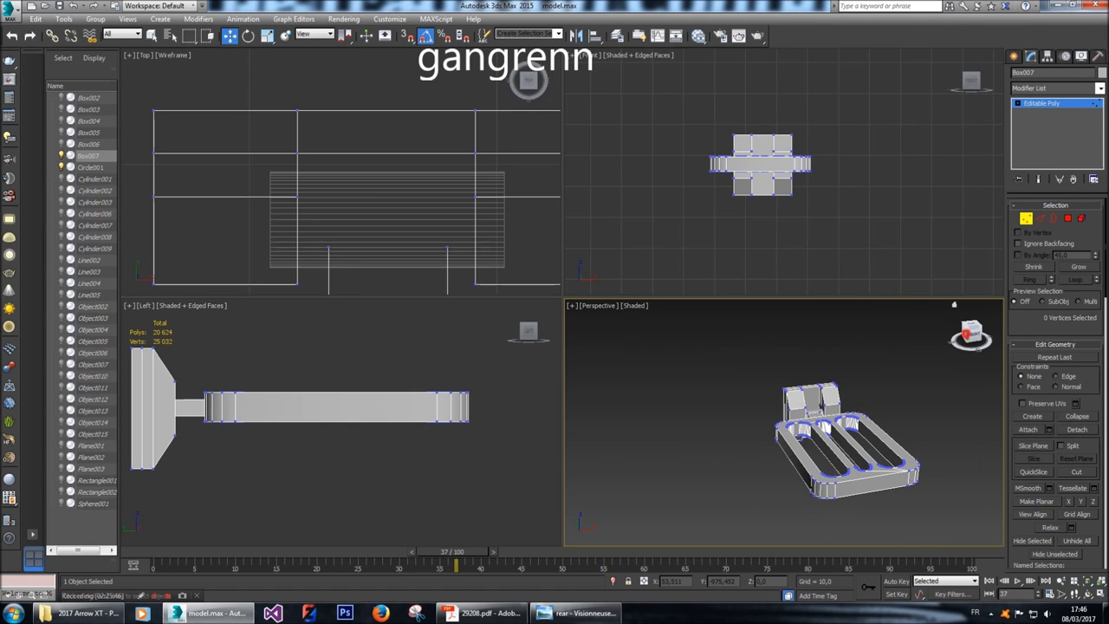
left_click(965, 333)
left_click_drag(966, 333, 954, 304)
left_click(1015, 55)
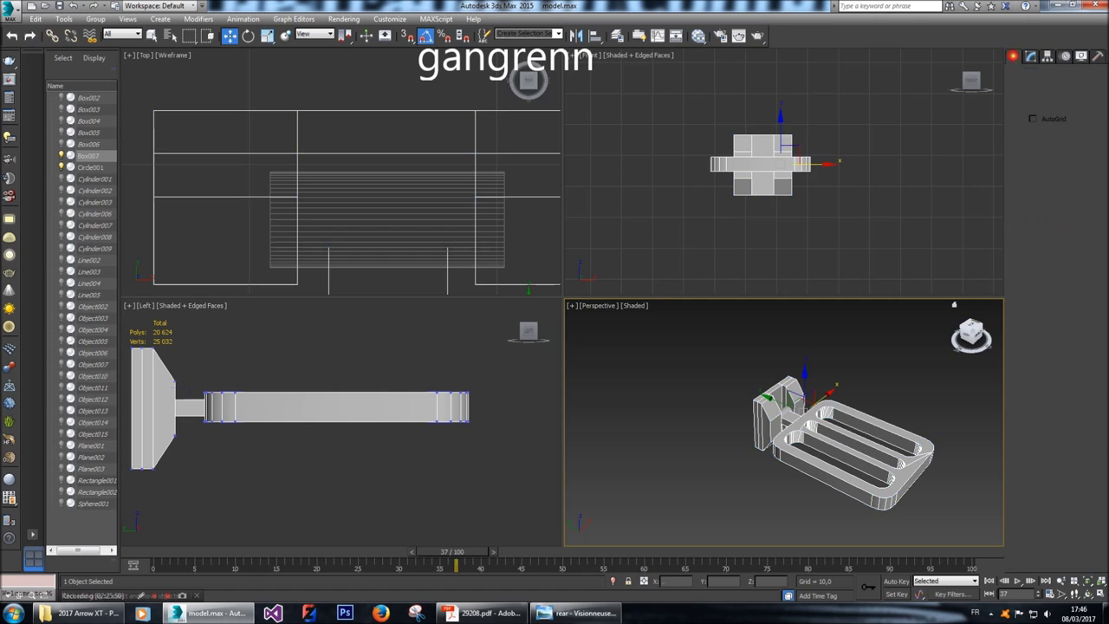
scroll(869, 465, "up", 3)
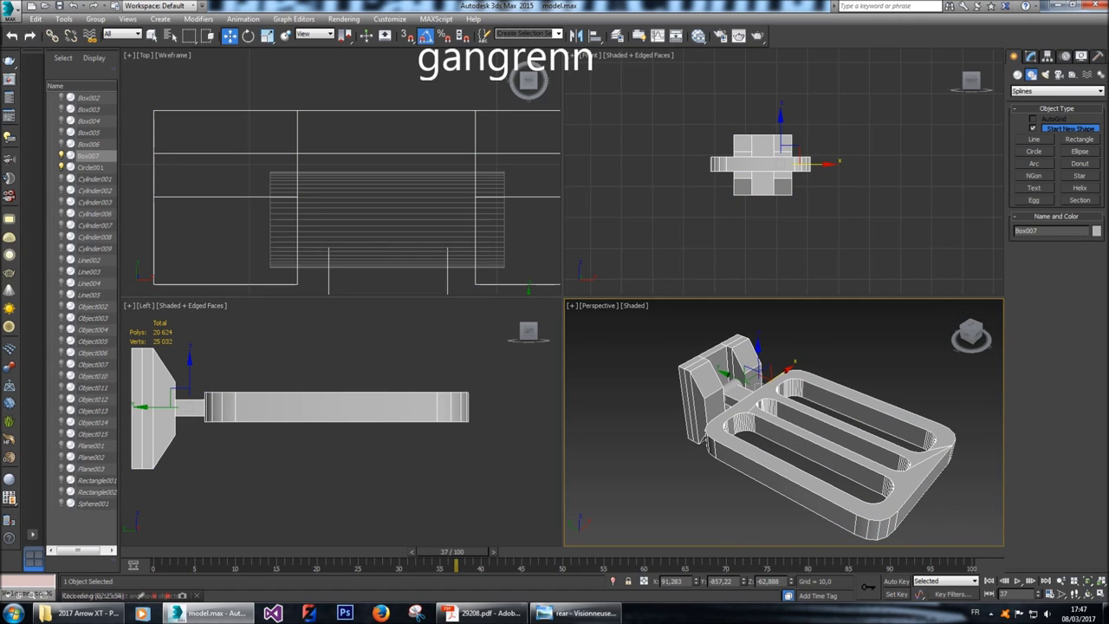
middle_click_drag(785, 434, 776, 438, "alt")
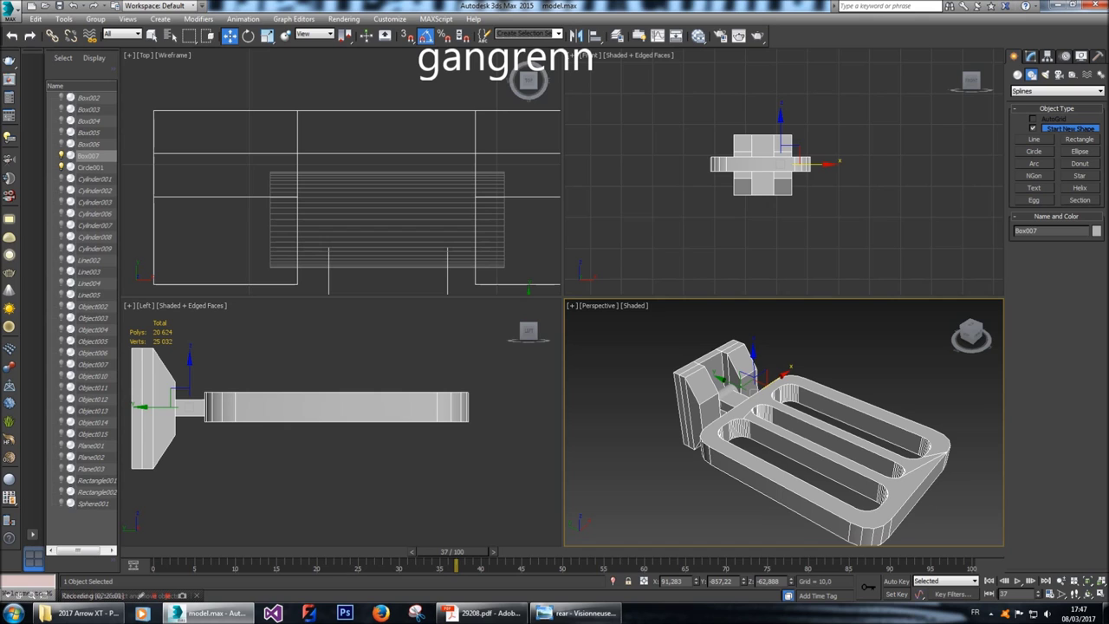
Select Box007 and unhide all the hidden blueprints and truck parts.
left_click(853, 332)
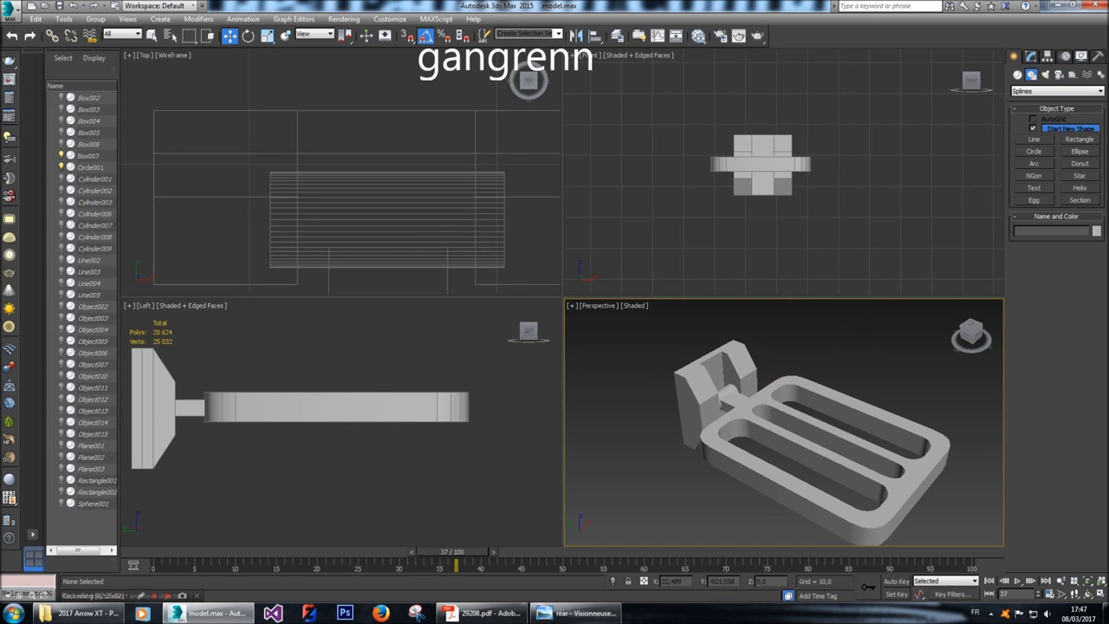
scroll(780, 425, "up", 2)
scroll(763, 416, "down", 2)
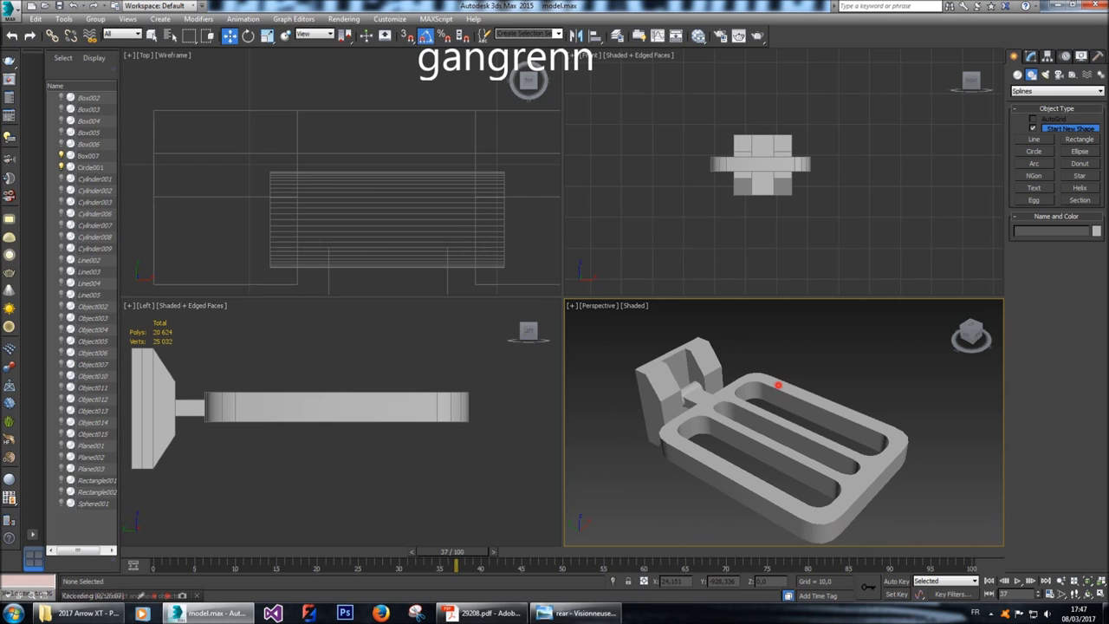
left_click(779, 385)
right_click(770, 378)
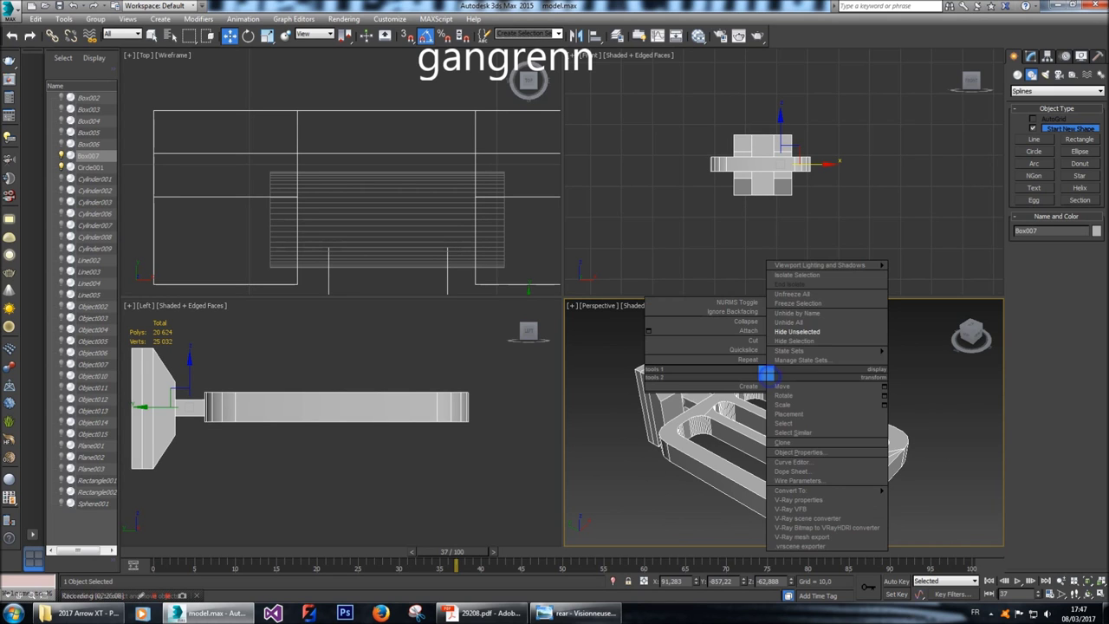
left_click(794, 319)
Reframe the perspective view around the scene and open Box007's Editable Poly settings.
scroll(341, 422, "down", 5)
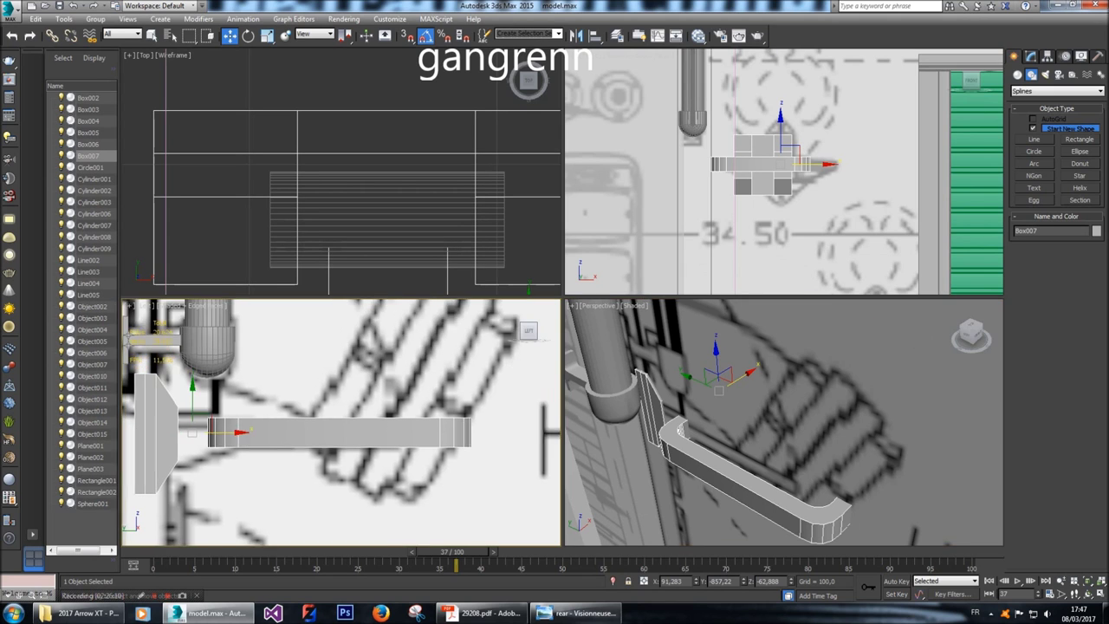
middle_click_drag(780, 424, 728, 407, "alt")
right_click(485, 220)
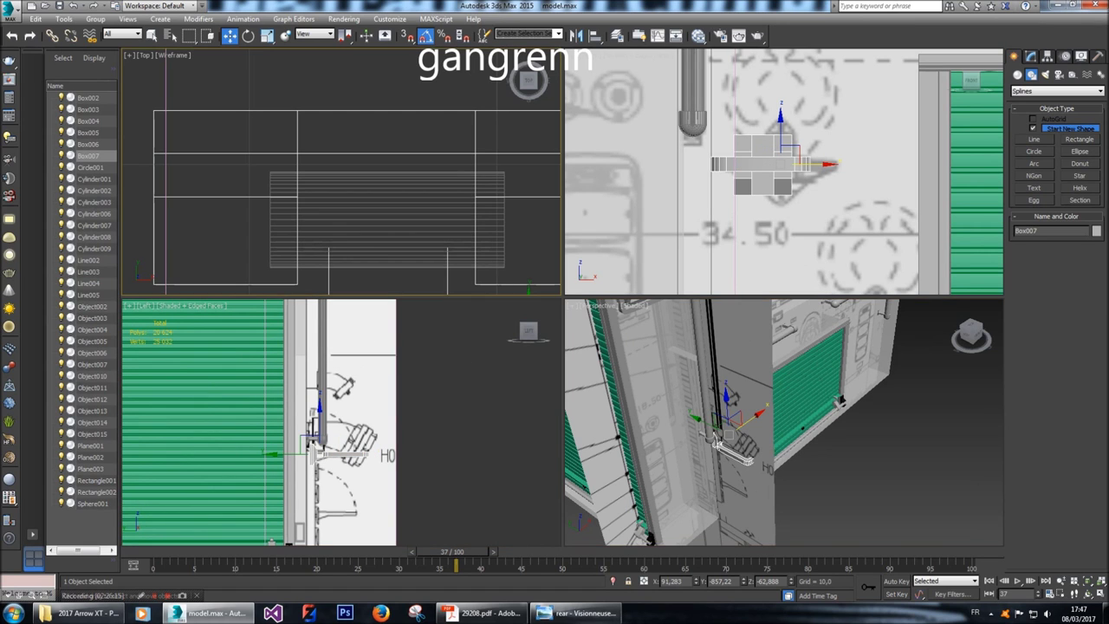
right_click(774, 423)
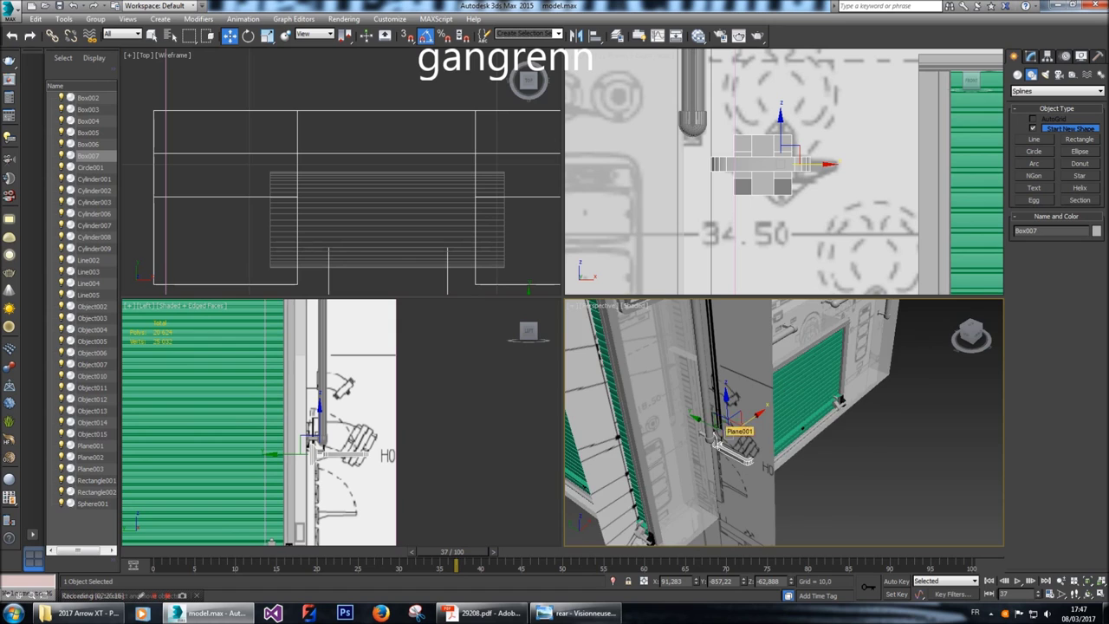
scroll(773, 422, "up", 3)
left_click(1032, 56)
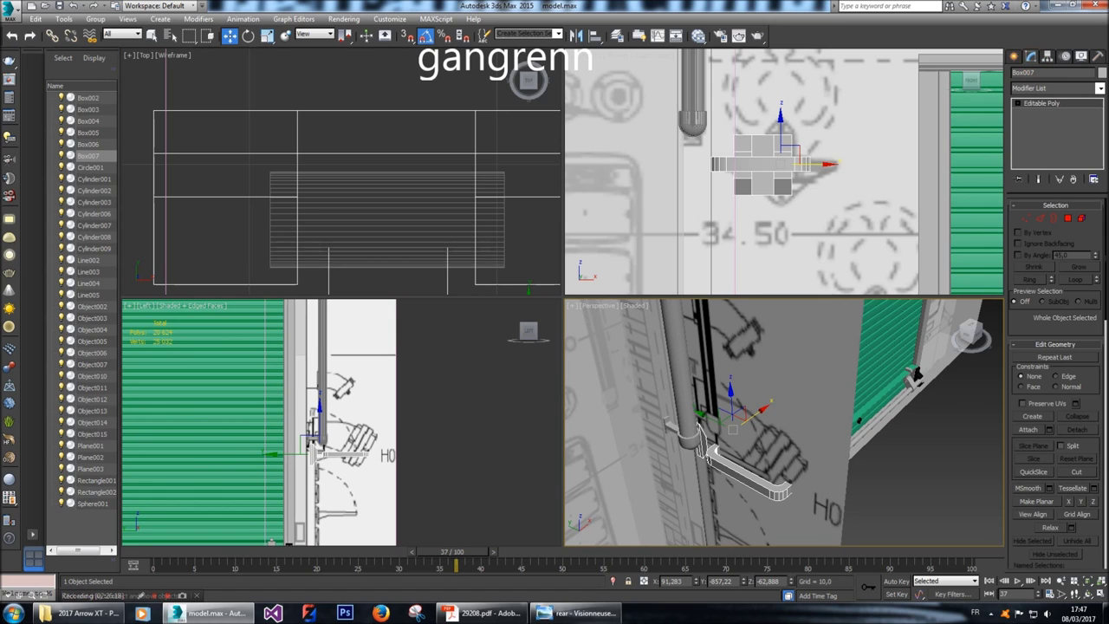
Select all 276 polygons of Box007 and shift them down and left in the Left view.
right_click(422, 241)
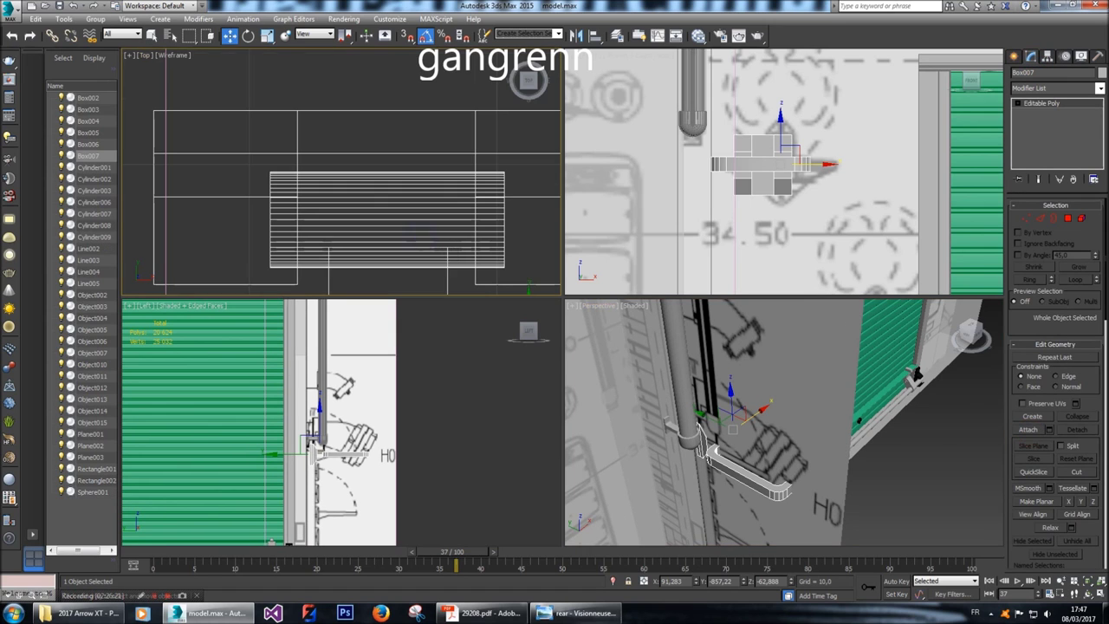
scroll(422, 240, "down", 5)
key("4")
key("ctrl+a")
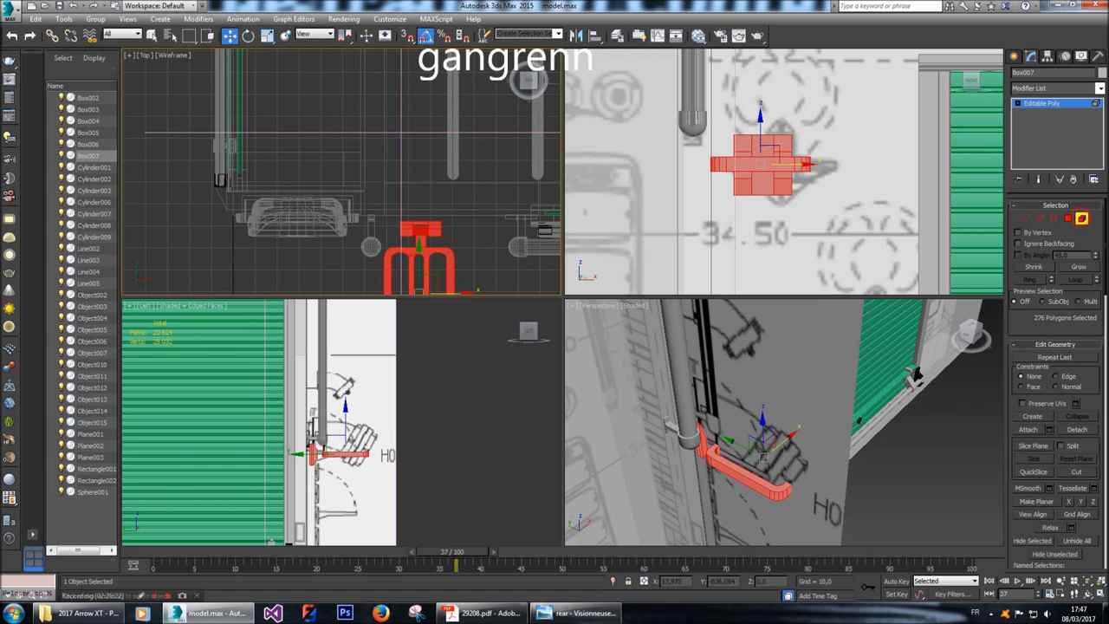
middle_click_drag(422, 240, 409, 171)
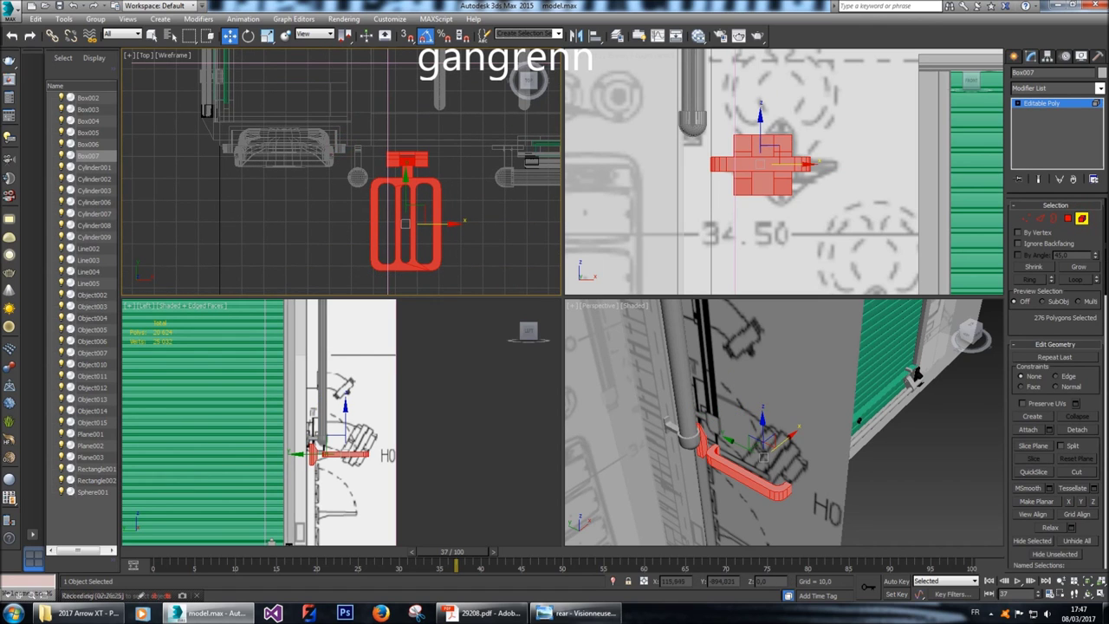
right_click(340, 399)
scroll(341, 398, "down", 2)
left_click_drag(340, 351, 341, 470)
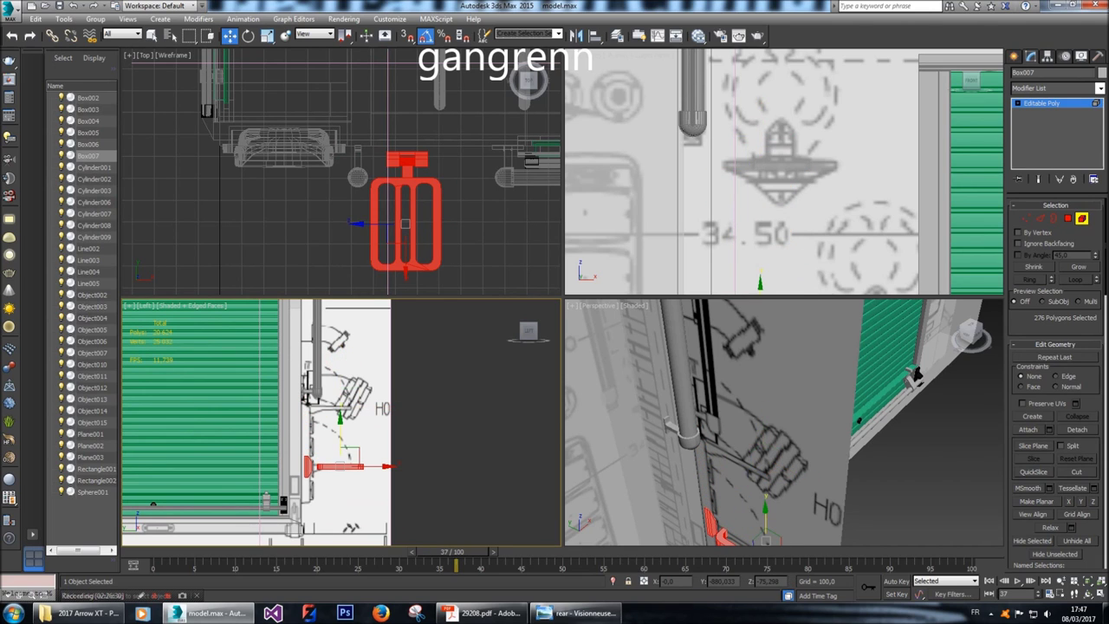
scroll(340, 471, "up", 2)
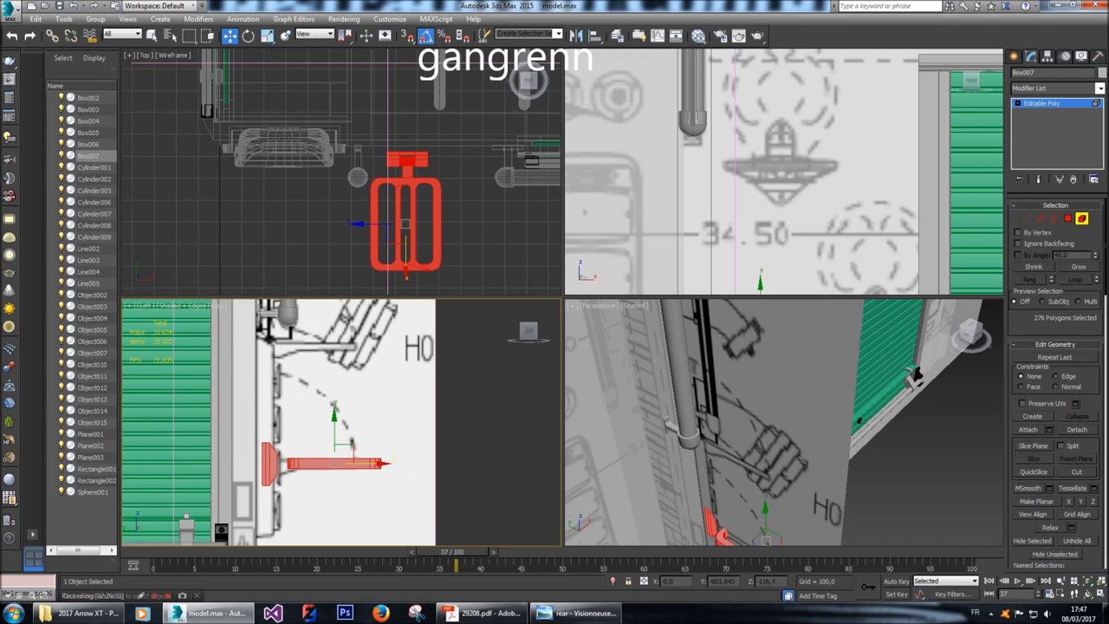
left_click_drag(341, 470, 324, 471)
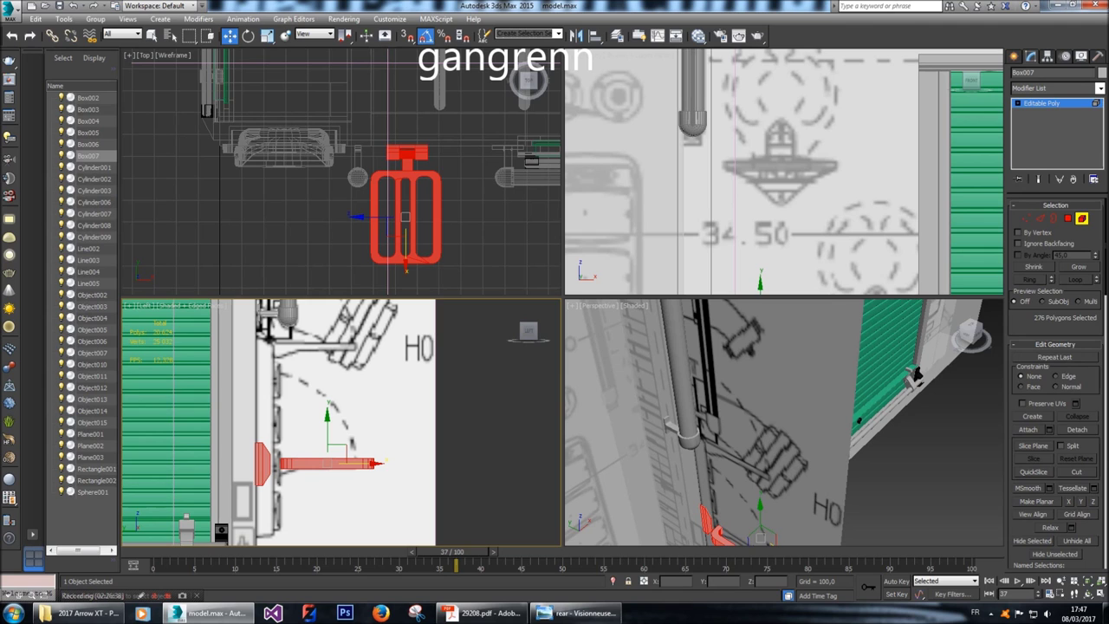
Raise the polygons along Y and slide them right in Front view, then nudge them up in Top view.
scroll(763, 477, "up", 3)
scroll(219, 453, "up", 3)
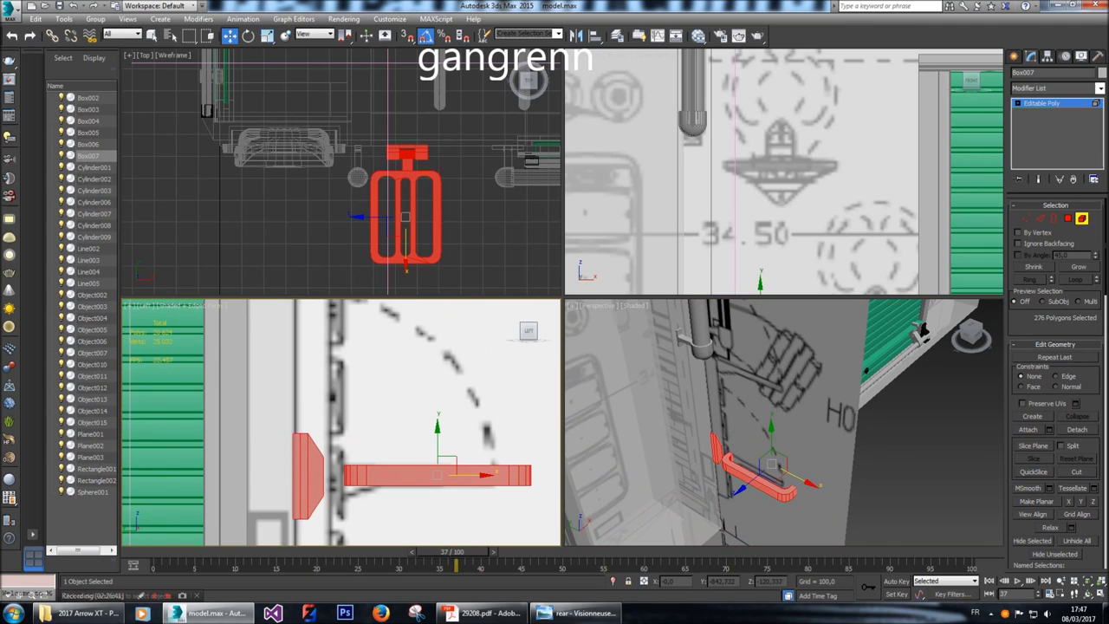
scroll(324, 450, "down", 5)
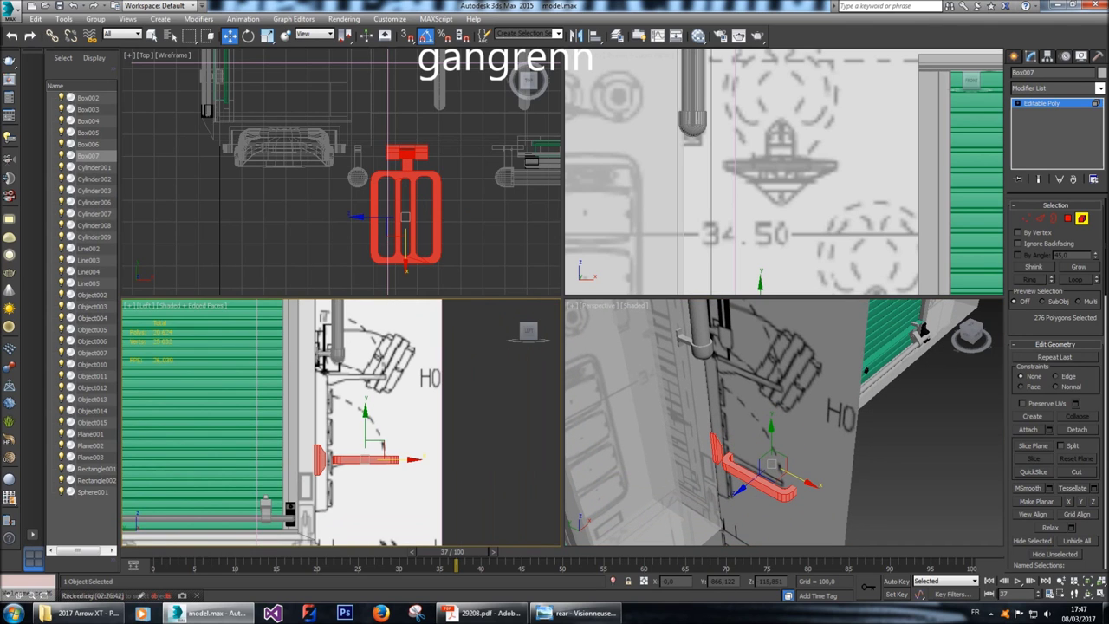
scroll(324, 450, "down", 2)
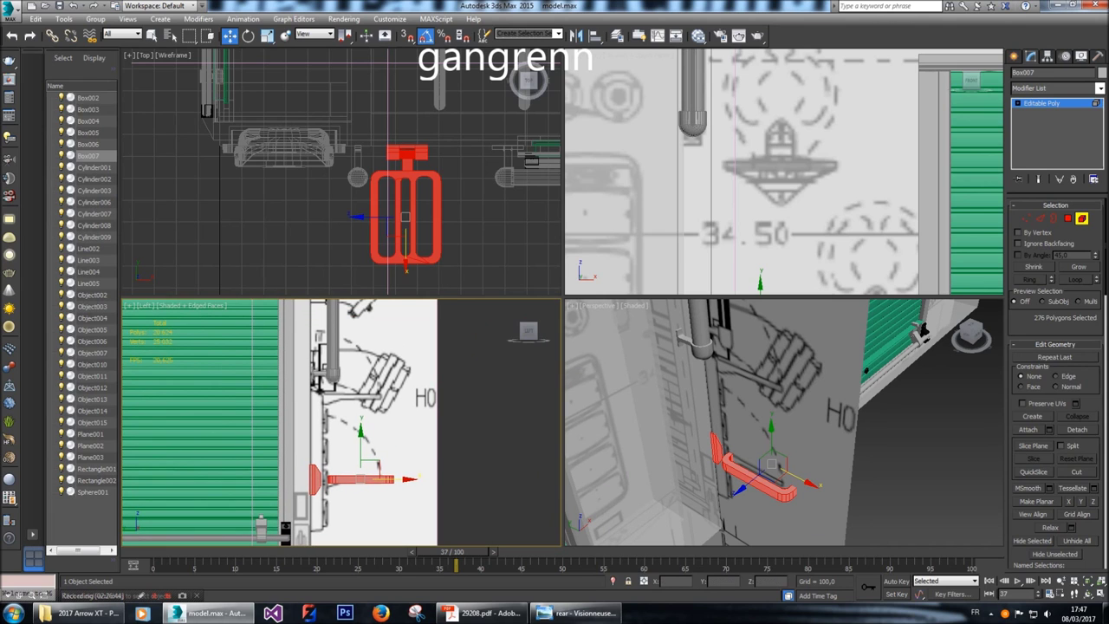
scroll(702, 210, "down", 3)
middle_click_drag(702, 209, 664, 183)
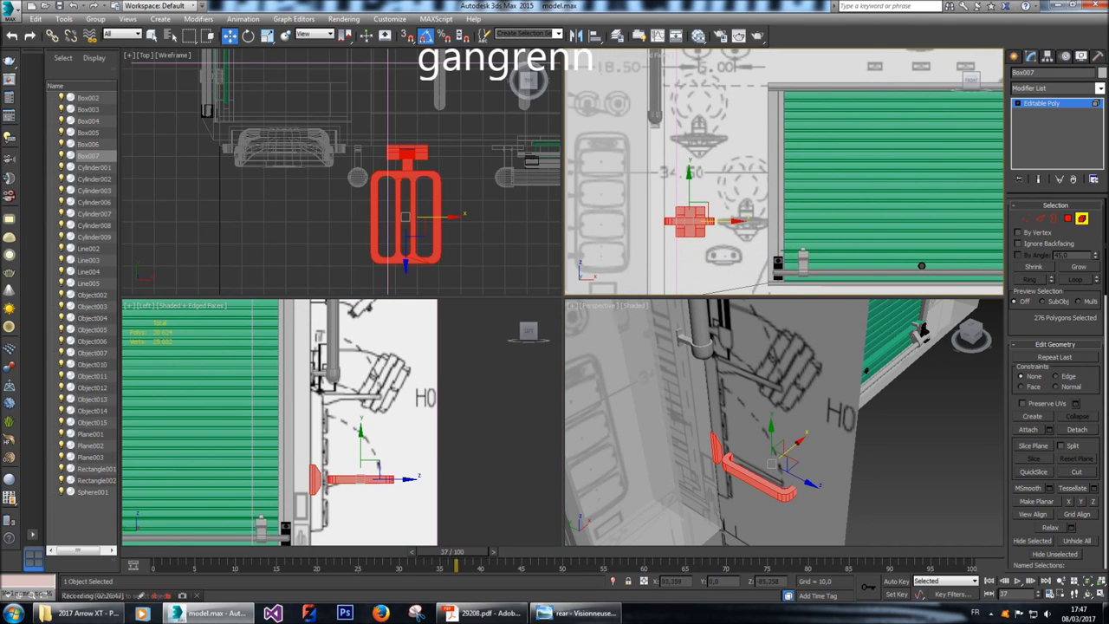
left_click_drag(689, 173, 689, 89)
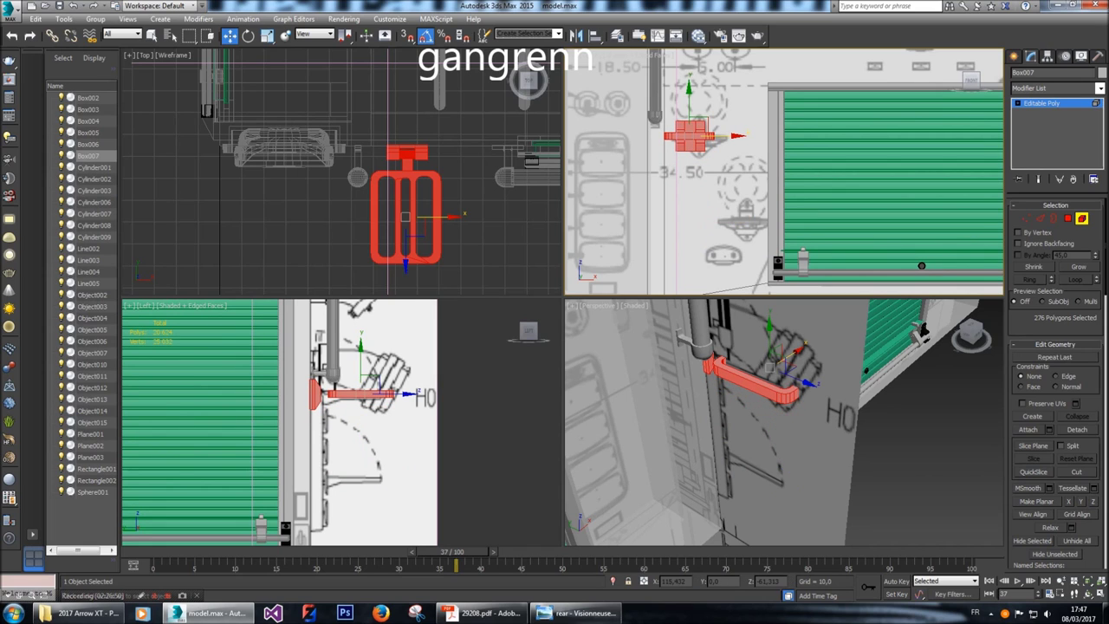
left_click_drag(737, 136, 751, 137)
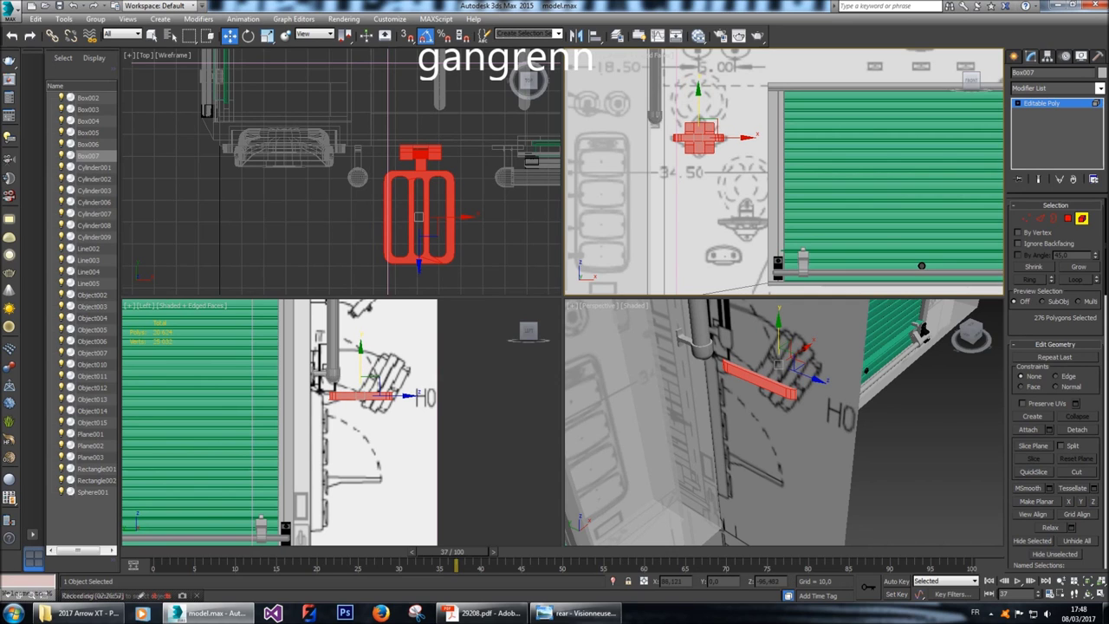
middle_click_drag(720, 330, 832, 425, "alt")
scroll(832, 424, "up", 5)
middle_click_drag(347, 217, 332, 219)
mouse_move(404, 174)
left_mouse_down()
mouse_move(404, 138)
mouse_move(404, 167)
left_mouse_up()
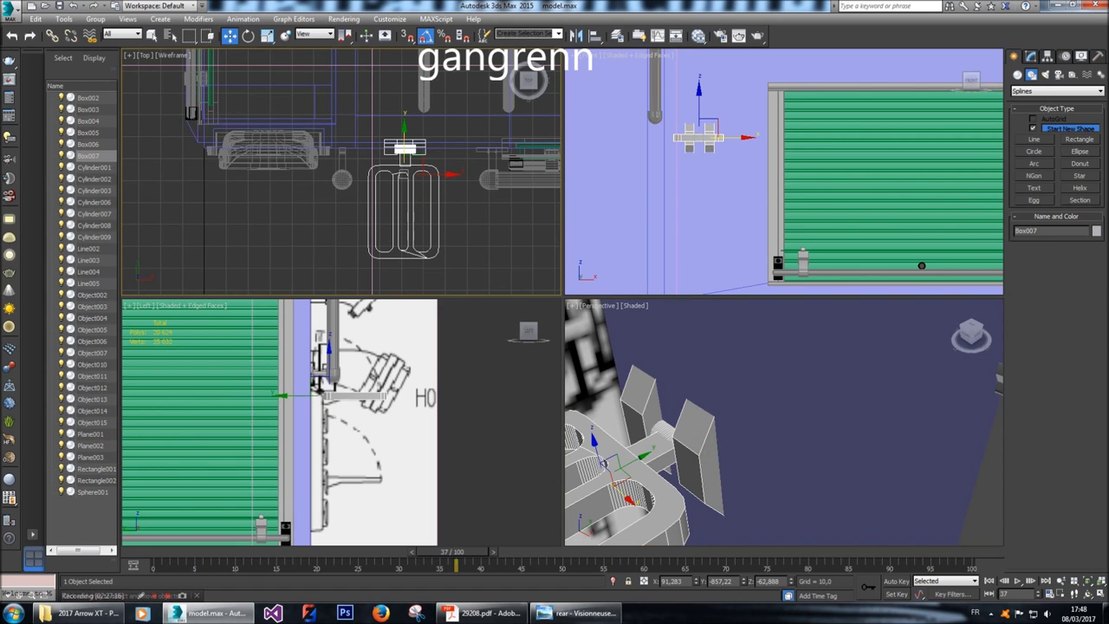
Lower Box007 slightly along Y in the Top view, then reselect it beside the grille.
left_click_drag(405, 128, 404, 140)
left_click(866, 390)
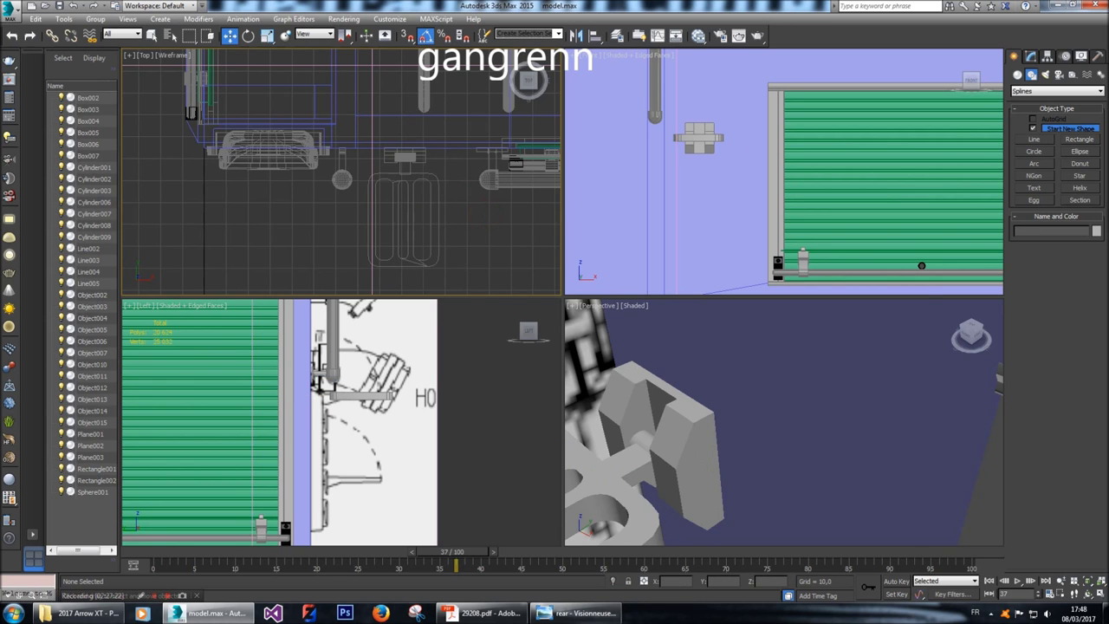
middle_click_drag(867, 390, 772, 412, "alt")
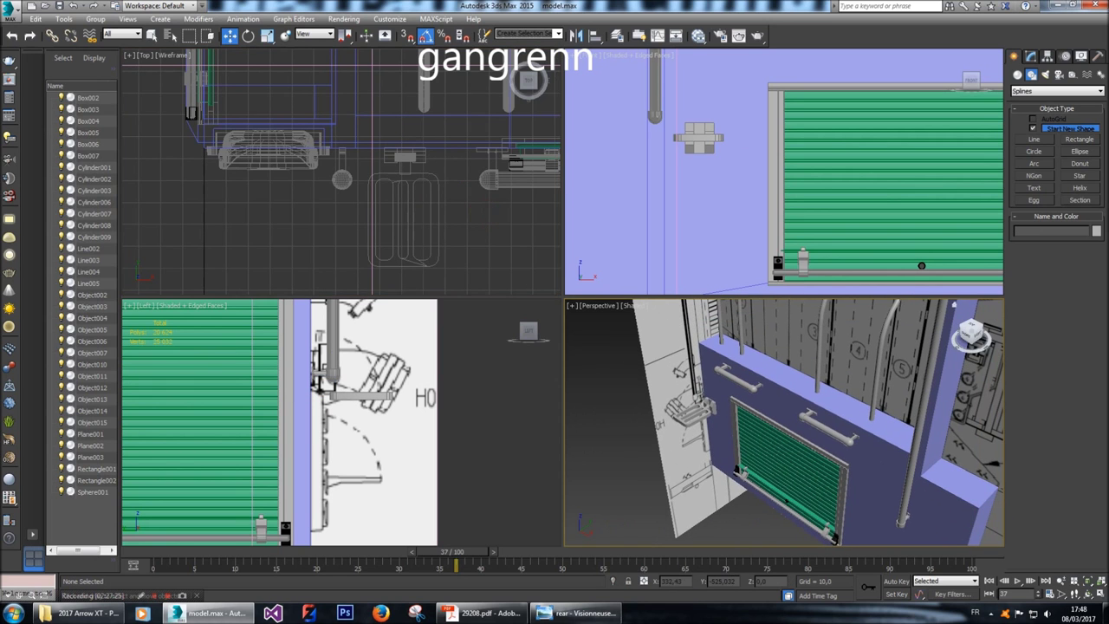
mouse_move(971, 334)
left_mouse_down()
mouse_move(950, 345)
mouse_move(956, 321)
mouse_move(962, 338)
left_mouse_up()
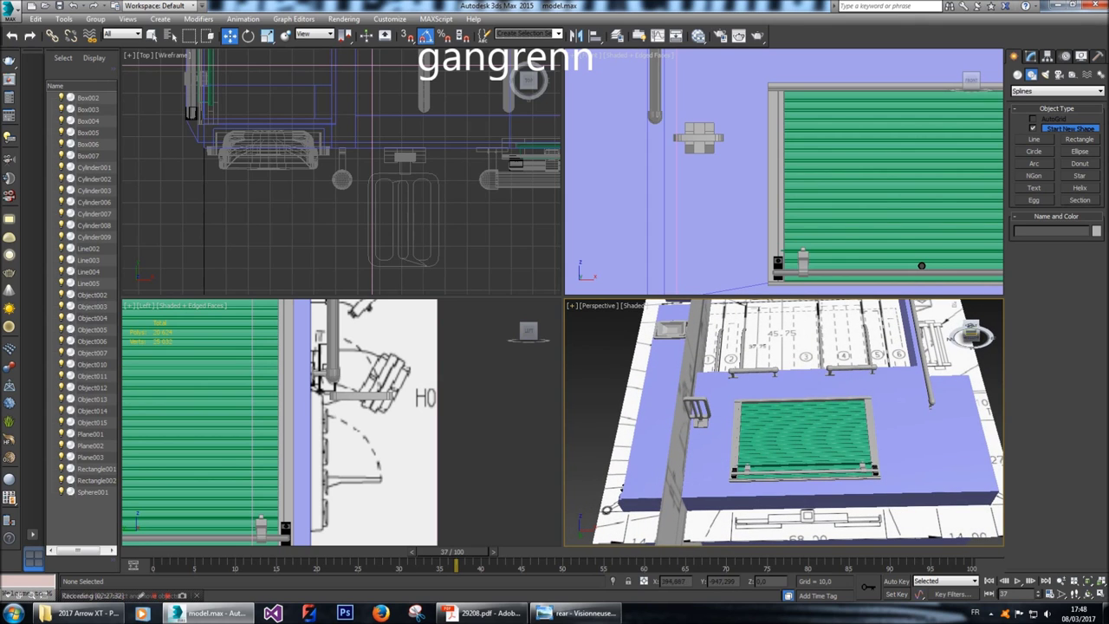
left_click(696, 407)
left_click(325, 387)
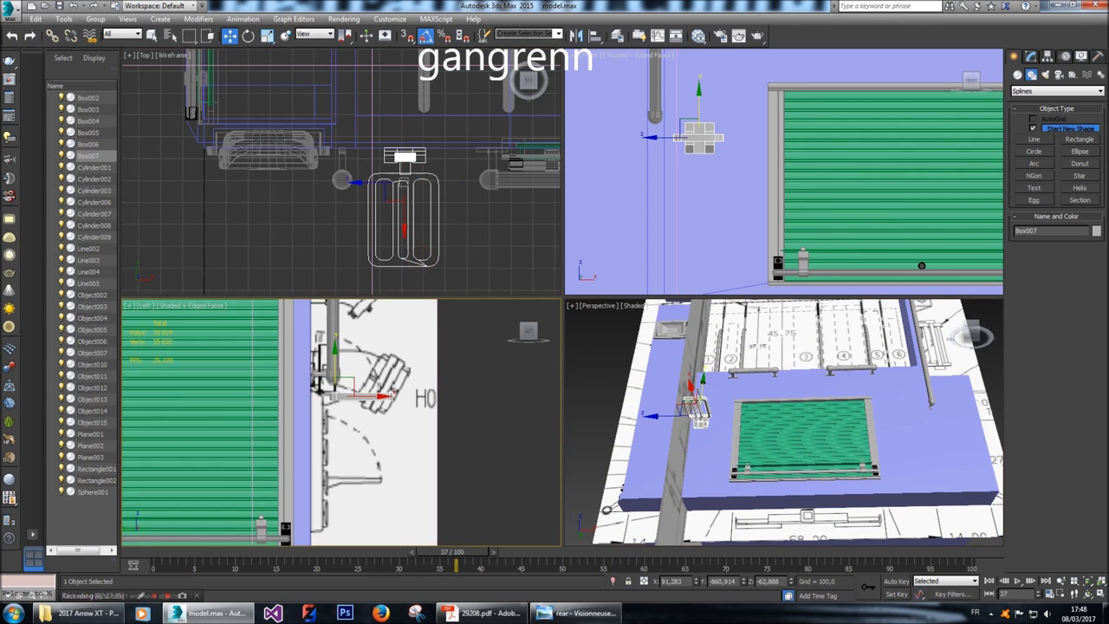
Select Box007's bottom vertices in the Top view and slide them left along X in the Left view.
left_click(1032, 55)
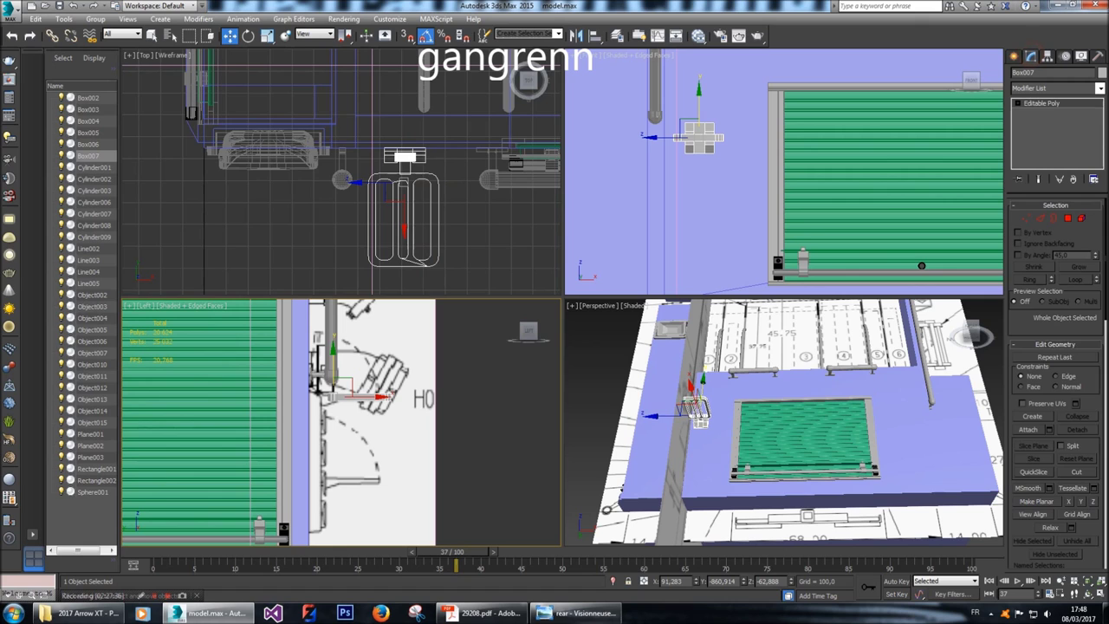
left_click(1026, 219)
middle_click_drag(458, 281, 455, 273)
left_click_drag(457, 271, 328, 234)
scroll(385, 386, "up", 2)
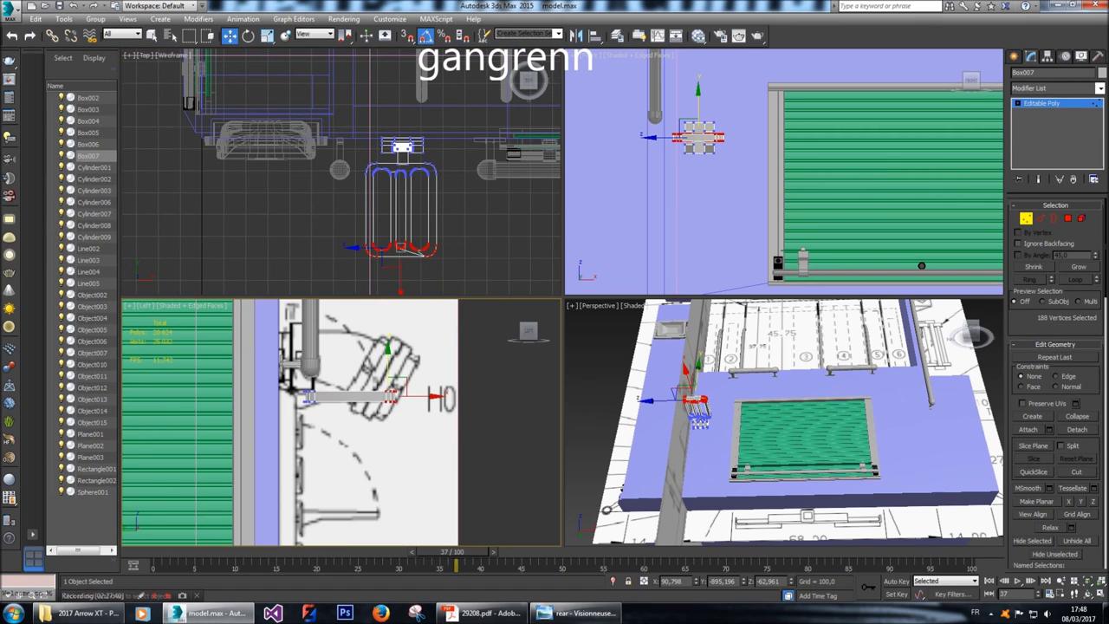
left_click_drag(416, 398, 408, 398)
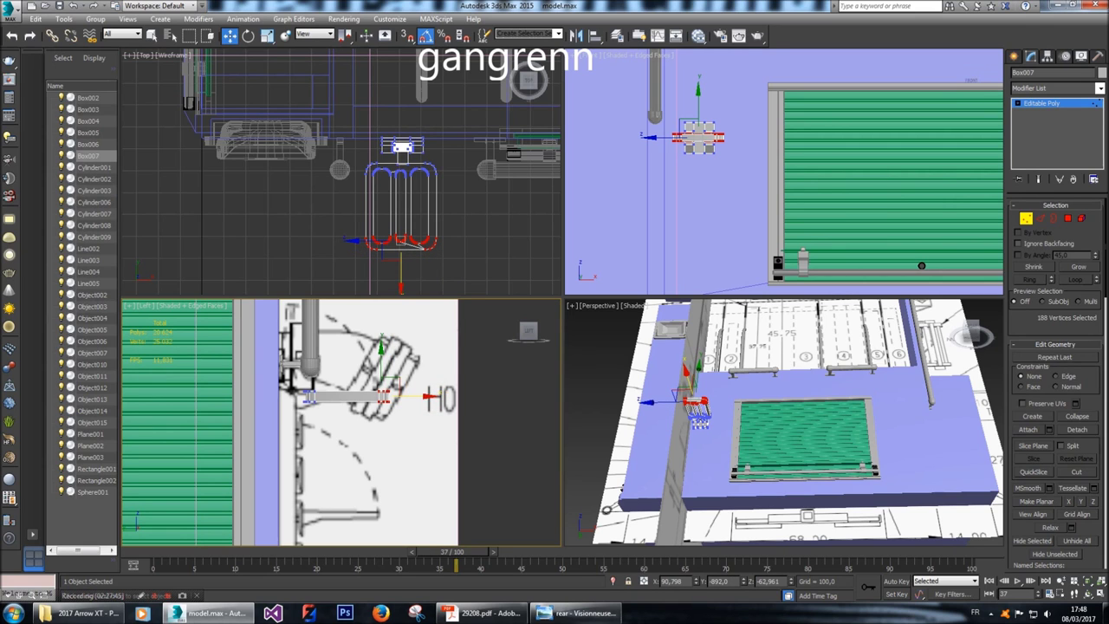
key("z")
mouse_move(971, 334)
left_mouse_down()
mouse_move(949, 328)
mouse_move(970, 336)
left_mouse_up()
left_click(425, 397)
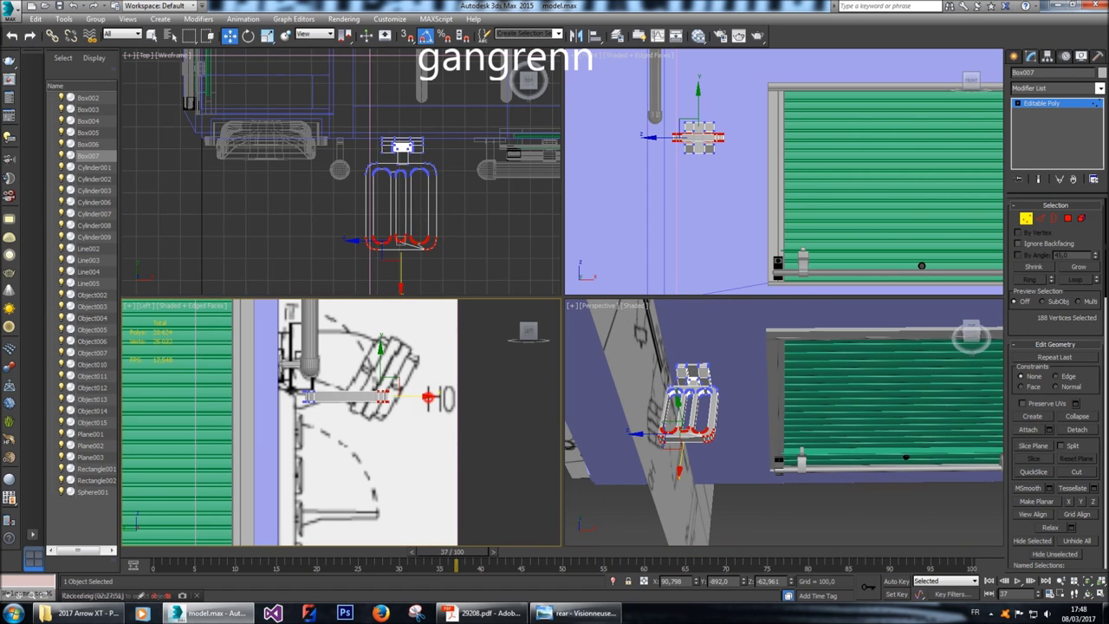
left_click_drag(425, 397, 407, 397)
left_click(1015, 55)
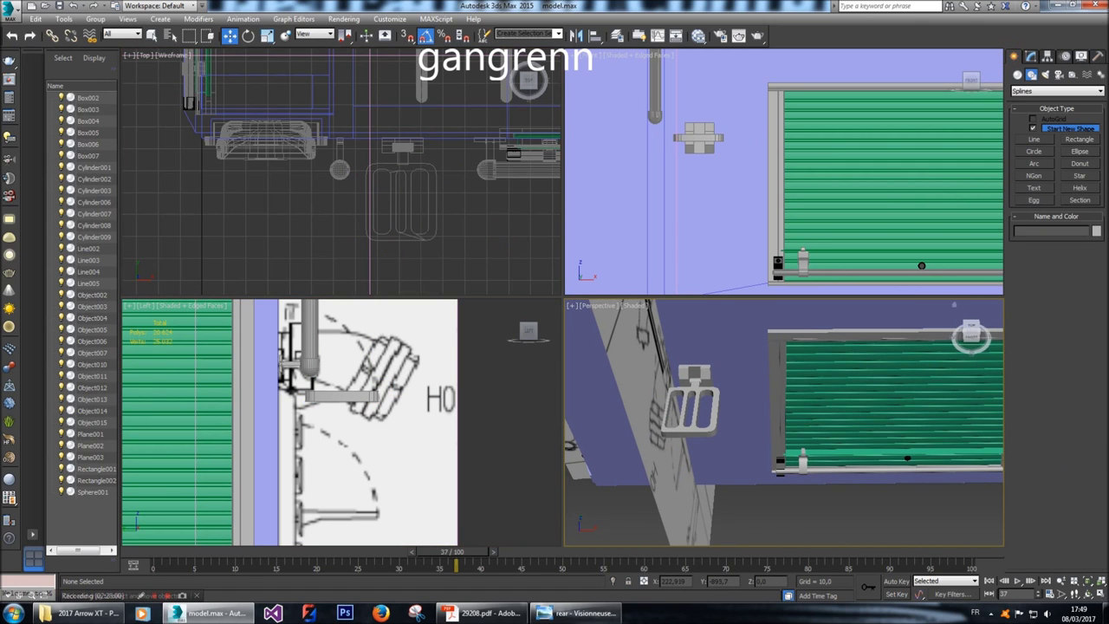
left_click_drag(970, 334, 569, 521)
scroll(413, 236, "up", 3)
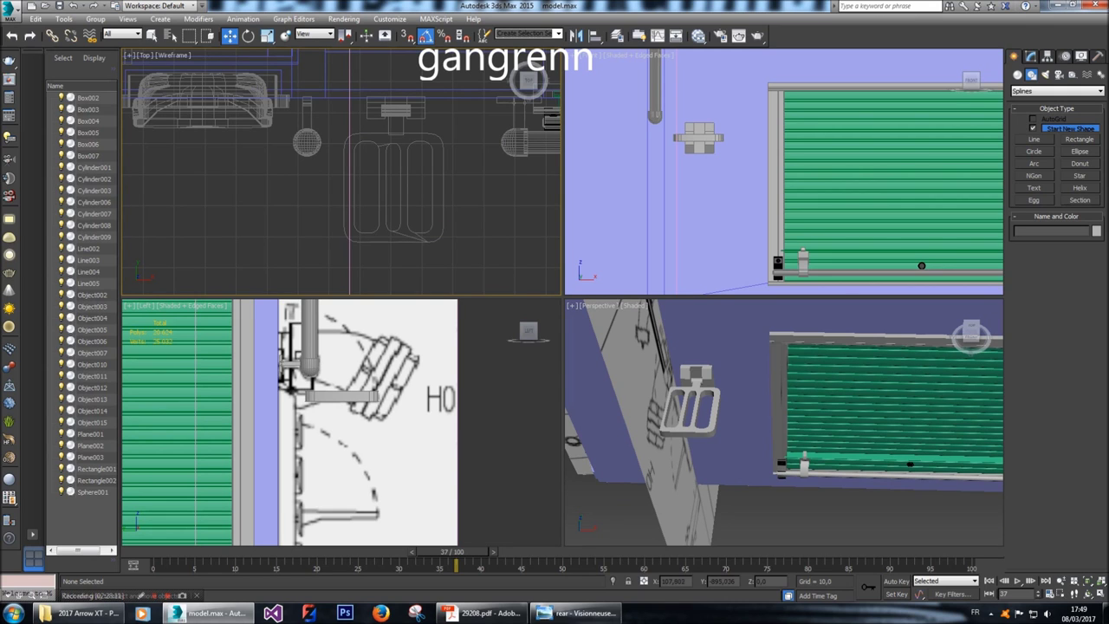
scroll(737, 407, "up", 6)
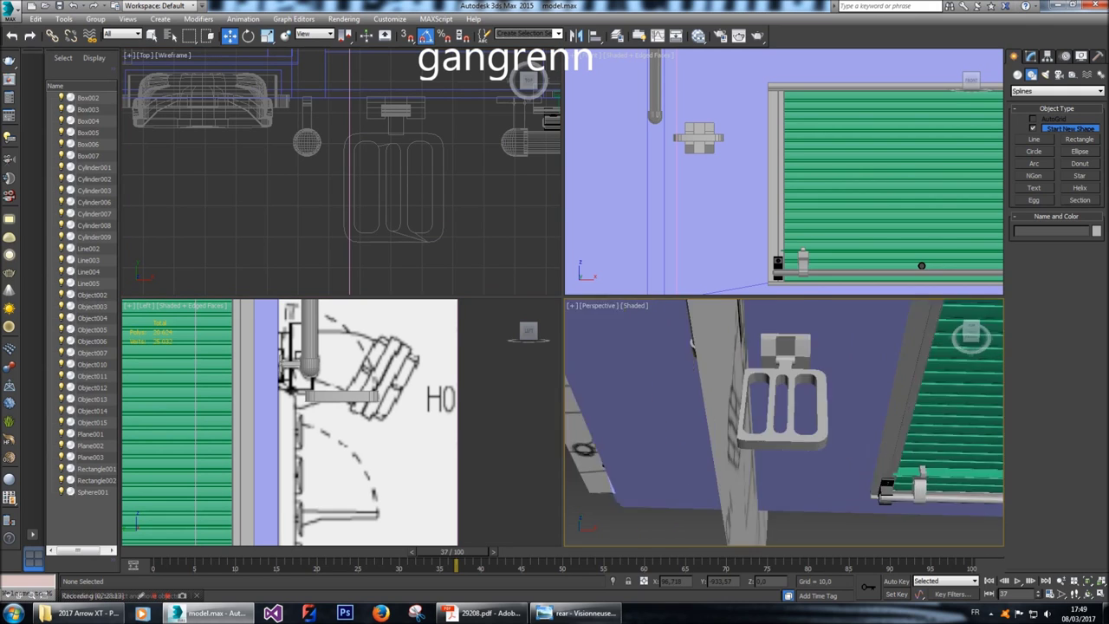
middle_click_drag(784, 422, 867, 430, "alt")
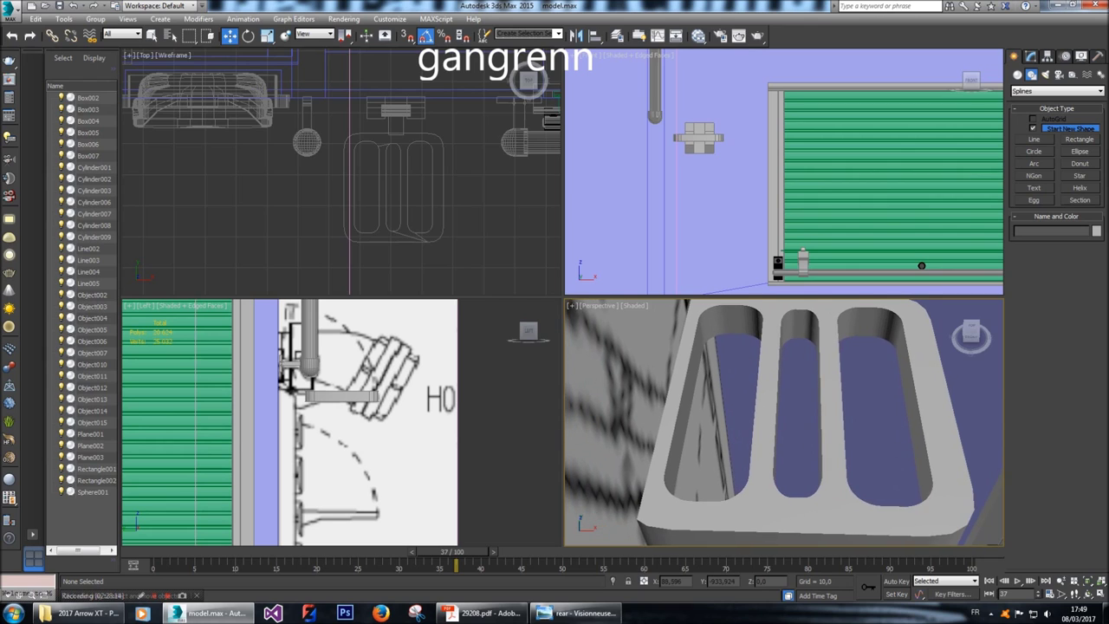
scroll(785, 422, "down", 3)
scroll(785, 422, "down", 3)
middle_click_drag(785, 423, 832, 425, "alt")
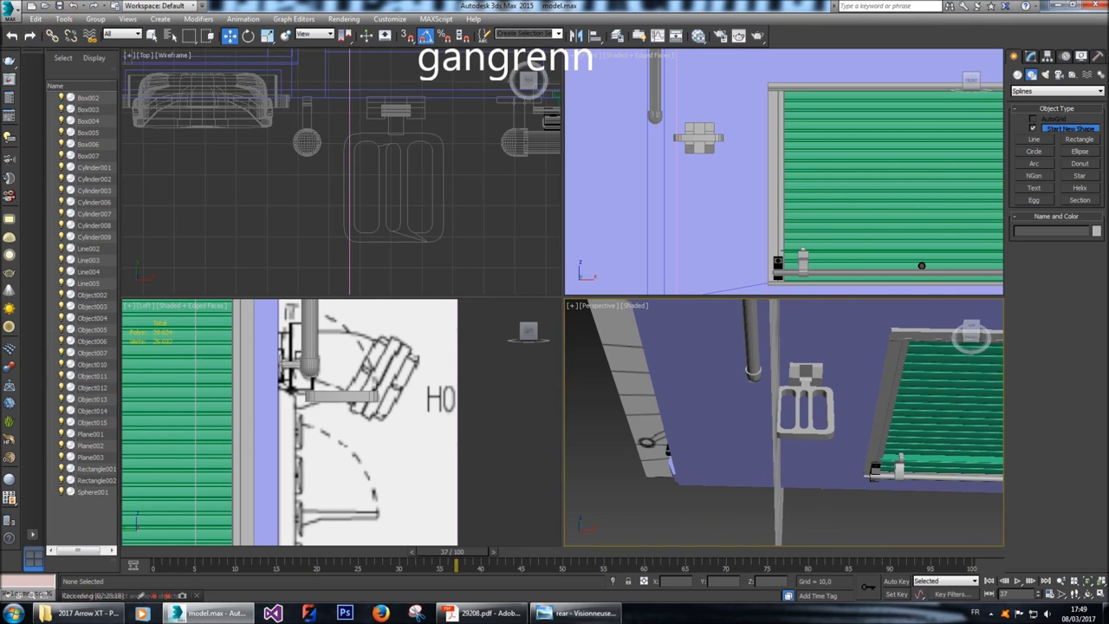
left_click(438, 192)
left_click(437, 193)
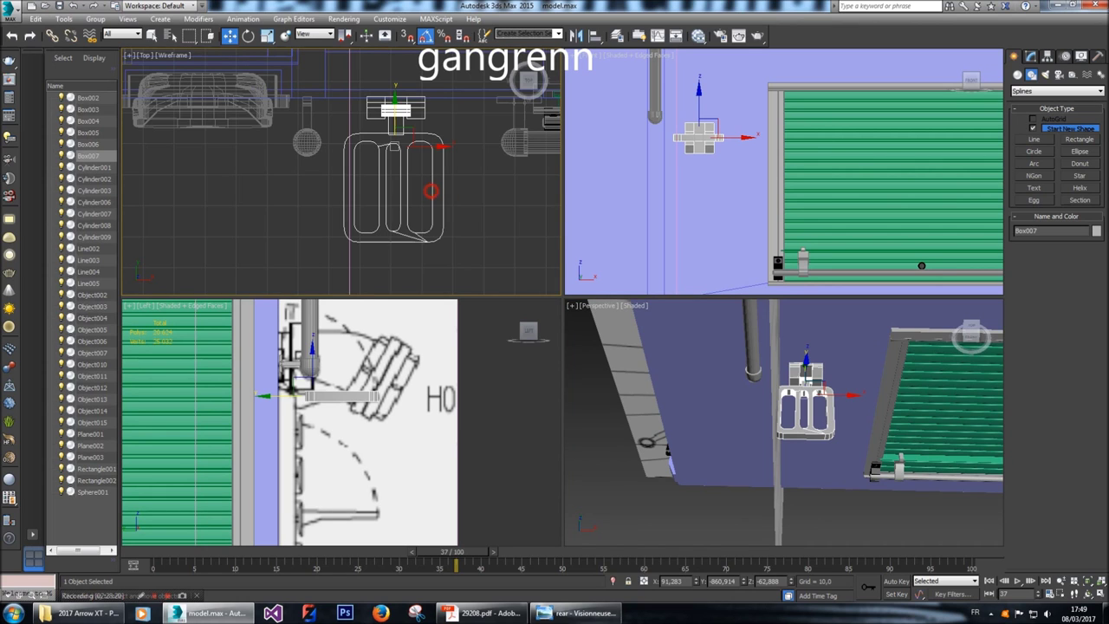
key("4")
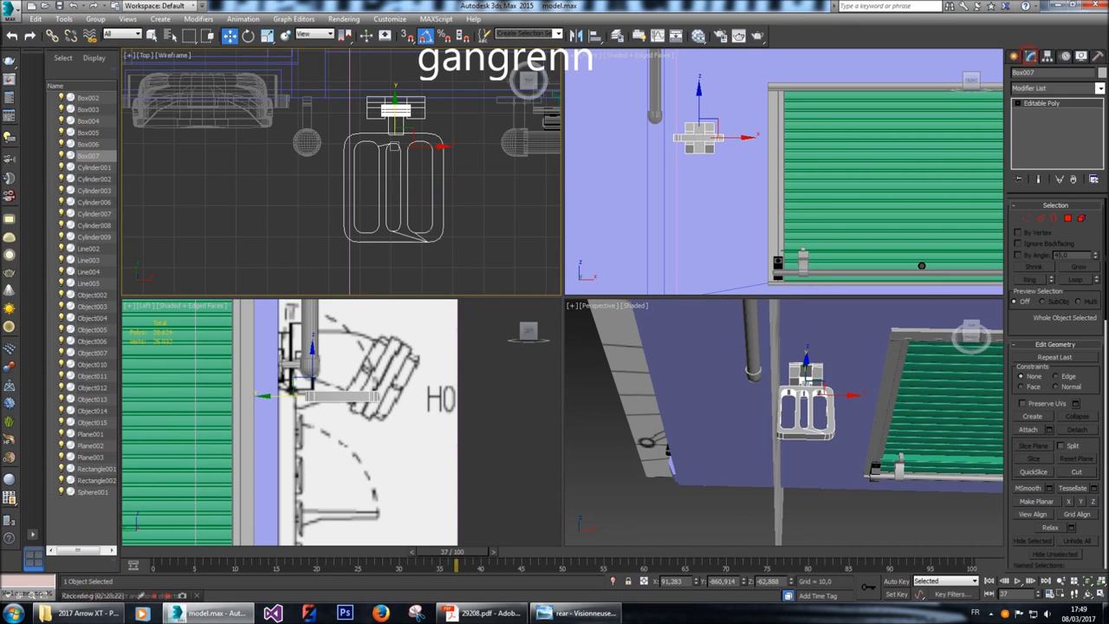
key("ctrl+a")
left_click(411, 252)
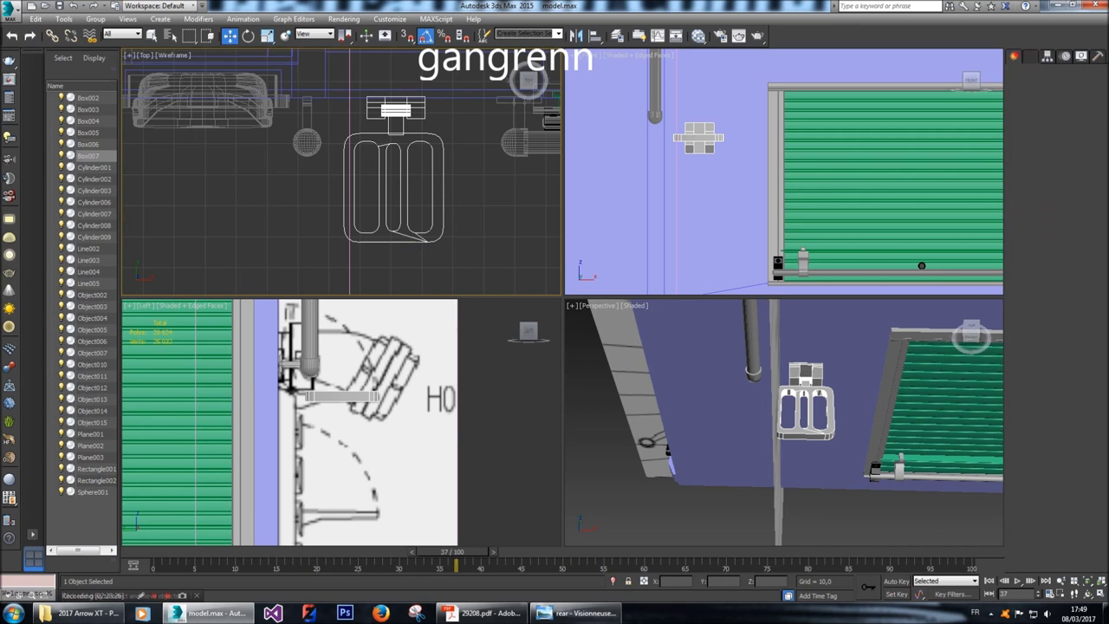
key("ctrl+d")
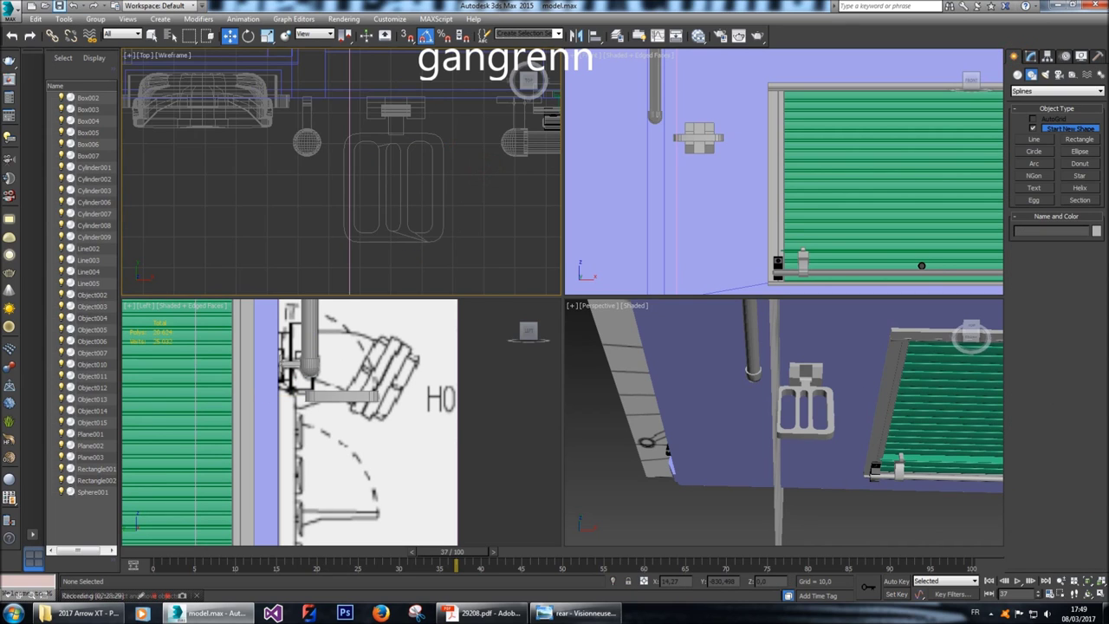
scroll(602, 232, "down", 4)
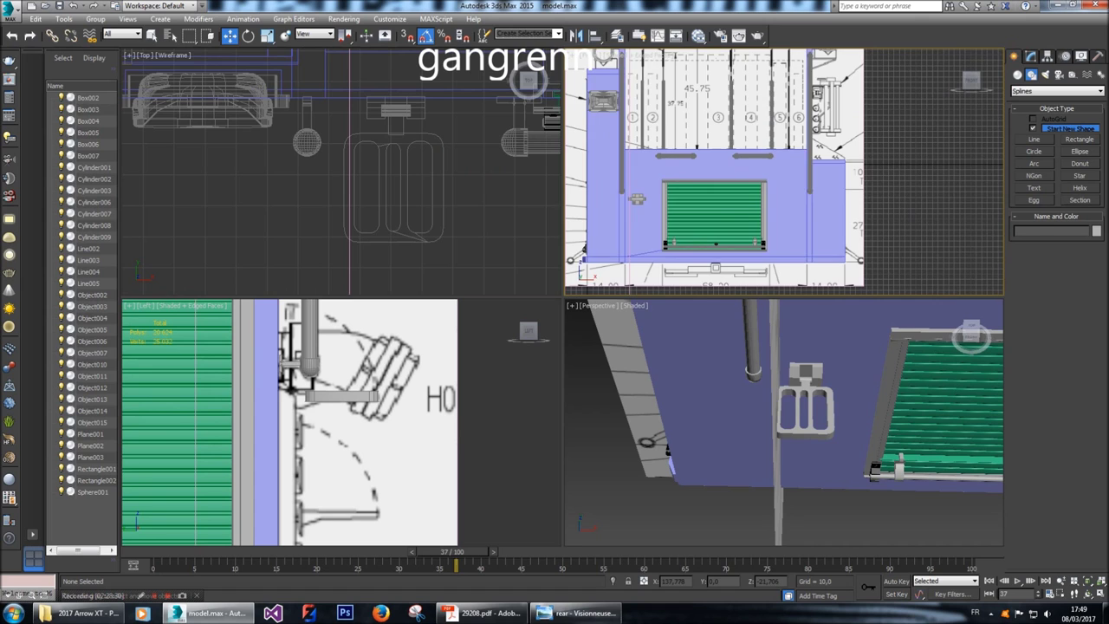
Make the body panel Plane003 see-through with Alt+X.
left_click(90, 456)
key("alt+x")
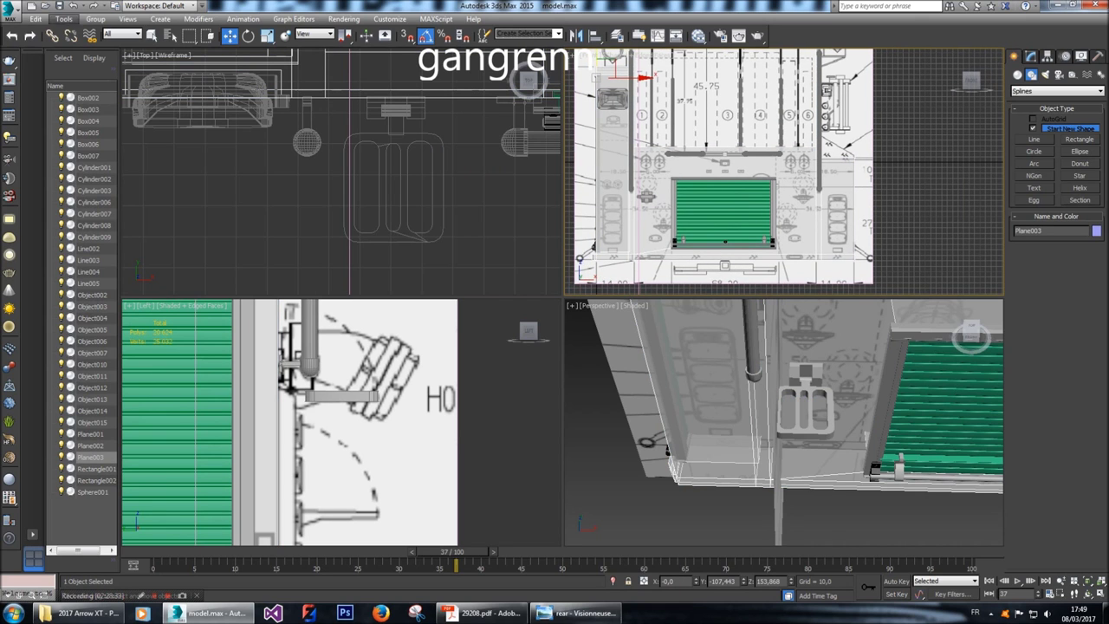
middle_click_drag(780, 173, 789, 171)
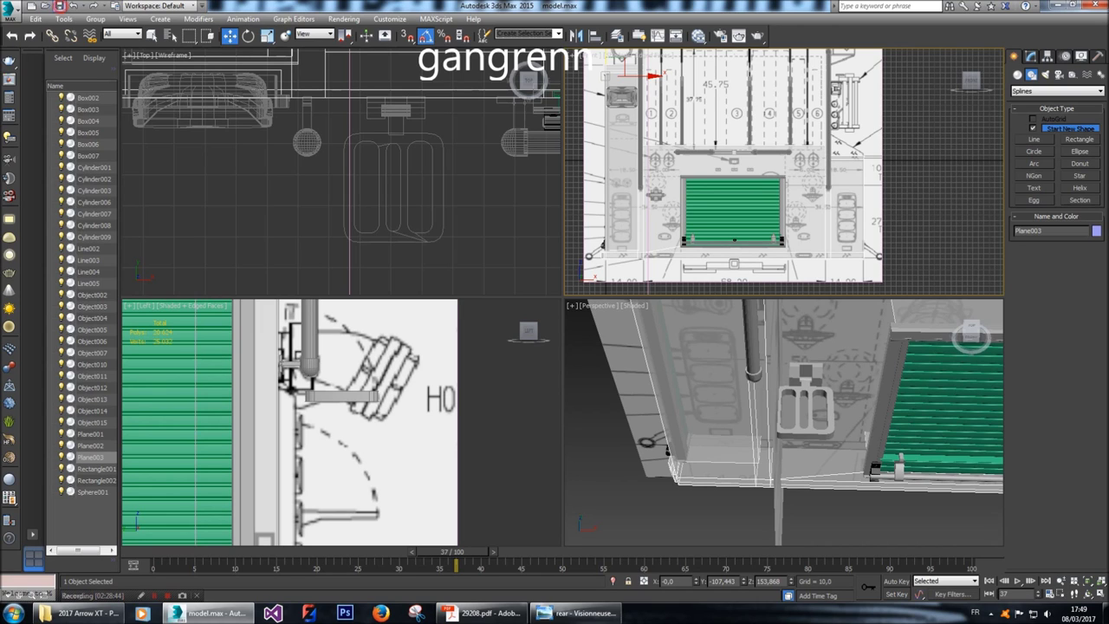
scroll(637, 60, "up", 5)
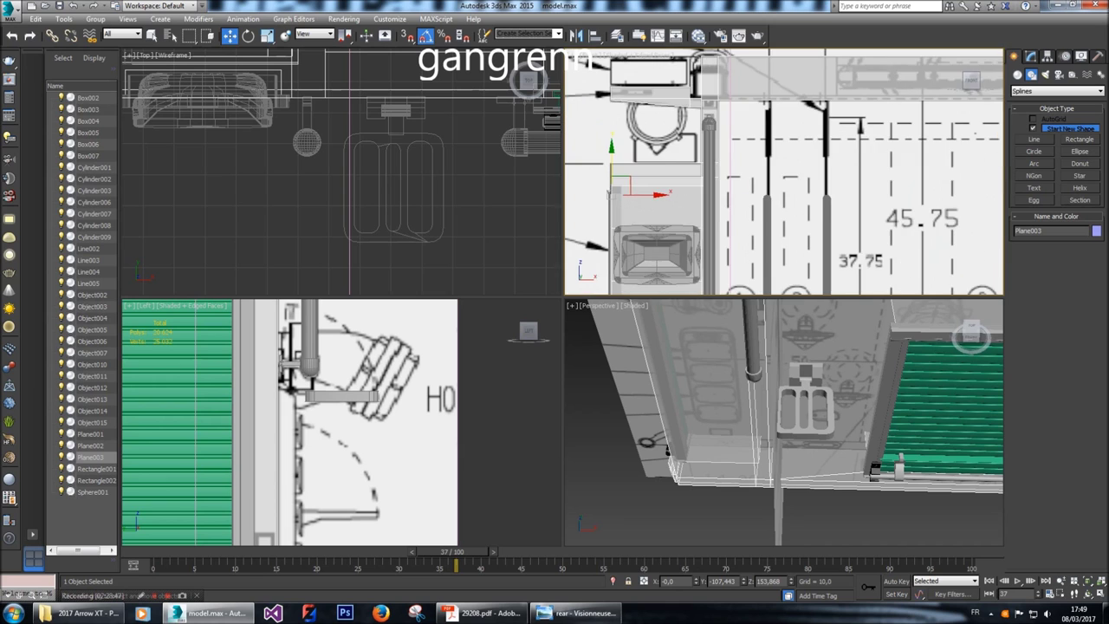
Pan and zoom the side and front views to frame the blueprint and the shutter.
left_click(494, 208)
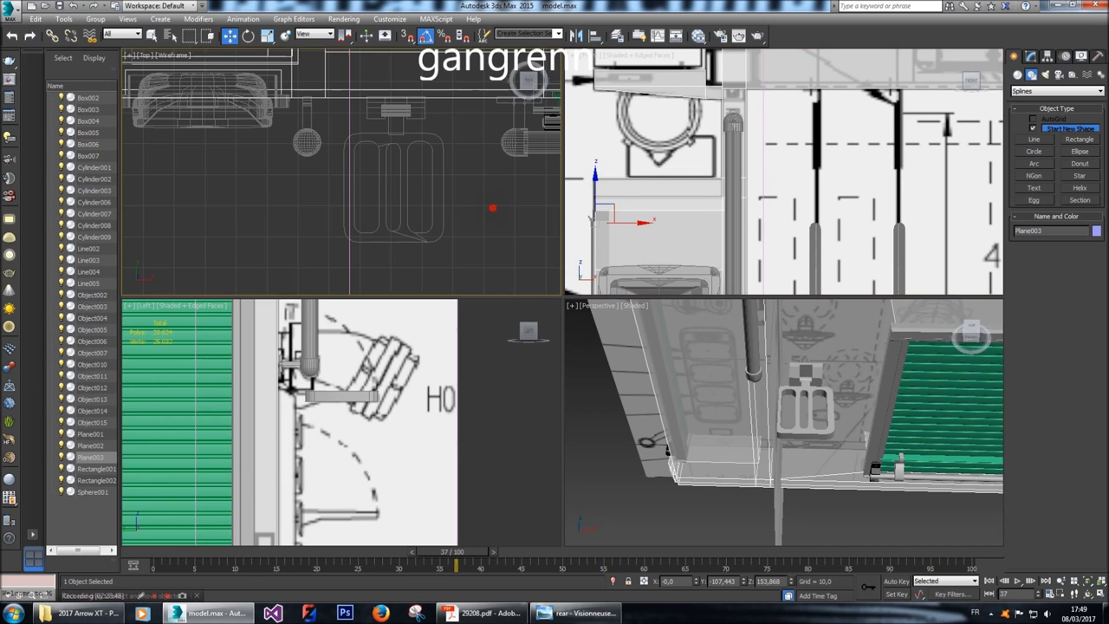
middle_click_drag(347, 416, 502, 511)
scroll(342, 422, "down", 5)
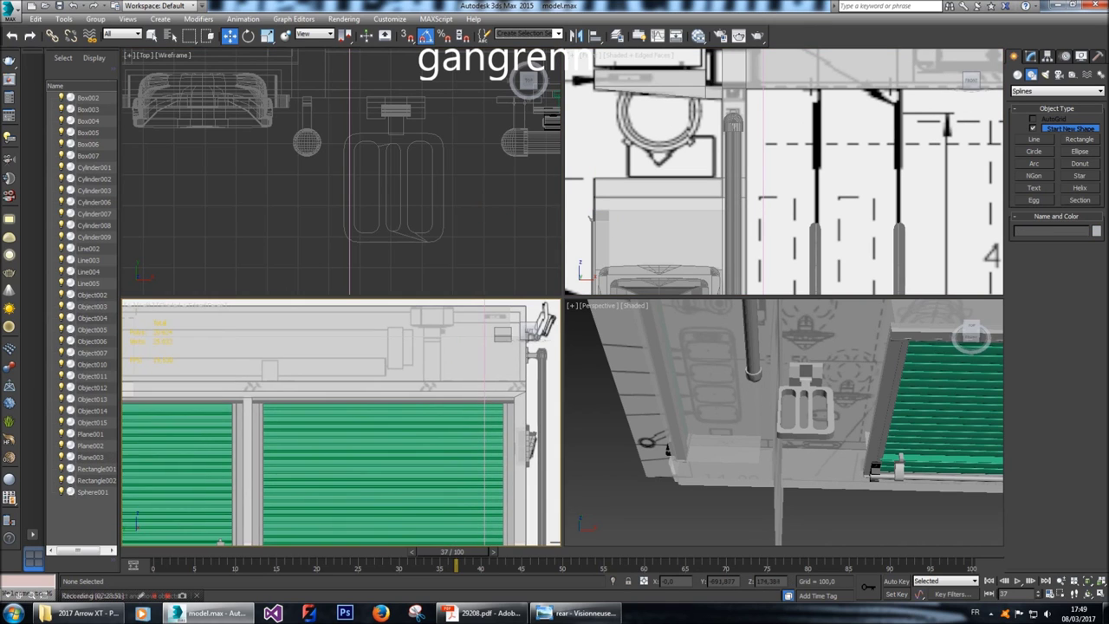
scroll(343, 433, "up", 3)
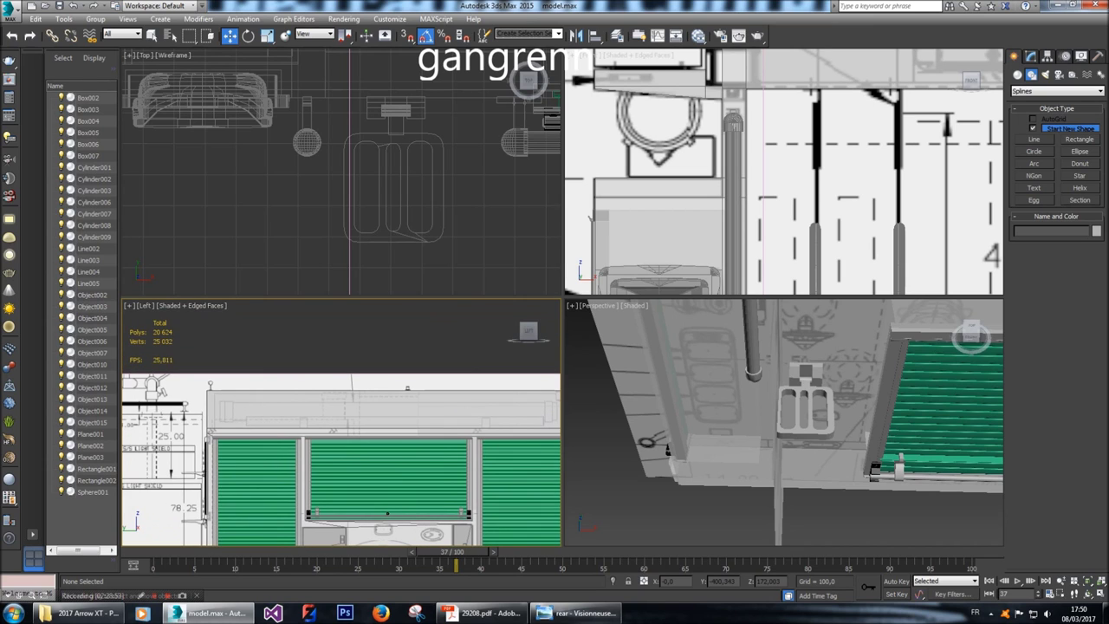
middle_click_drag(346, 434, 295, 434)
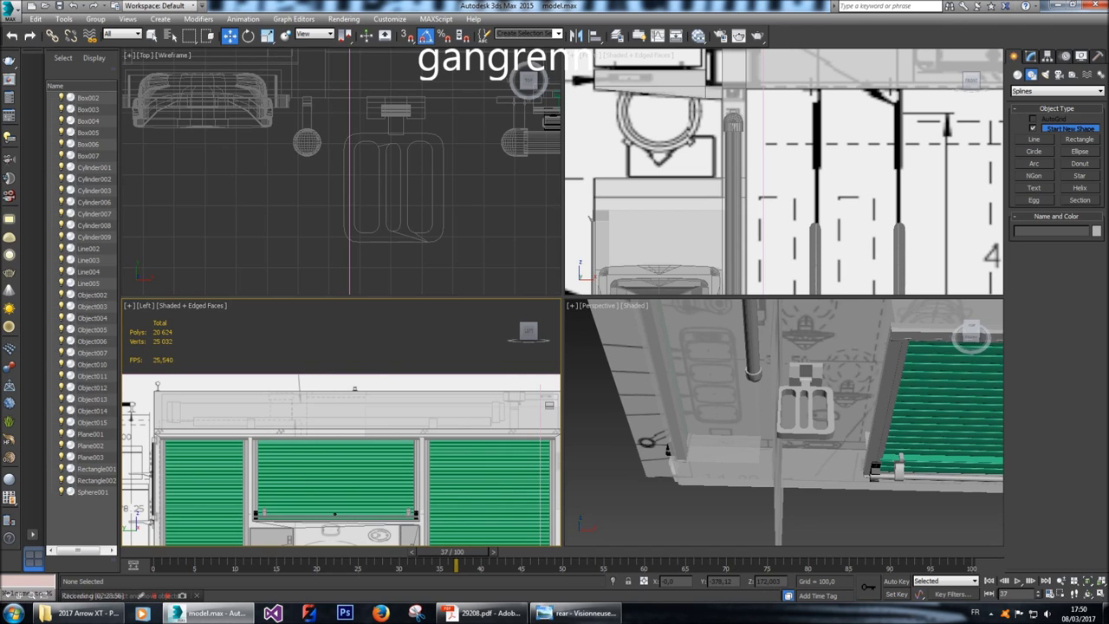
middle_click_drag(354, 475, 333, 408)
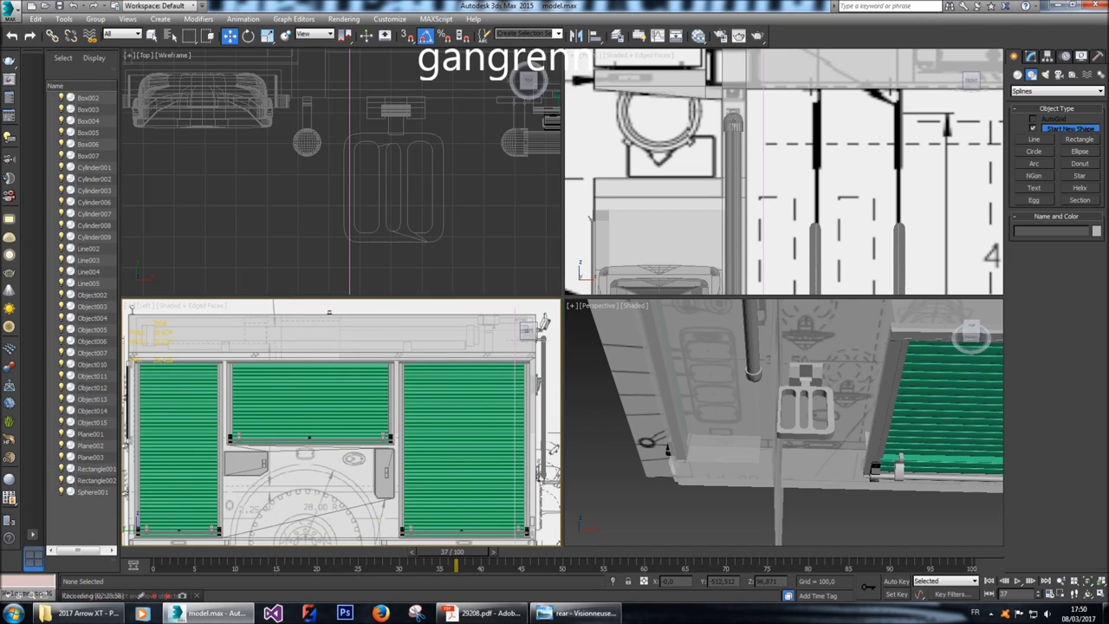
scroll(333, 408, "down", 3)
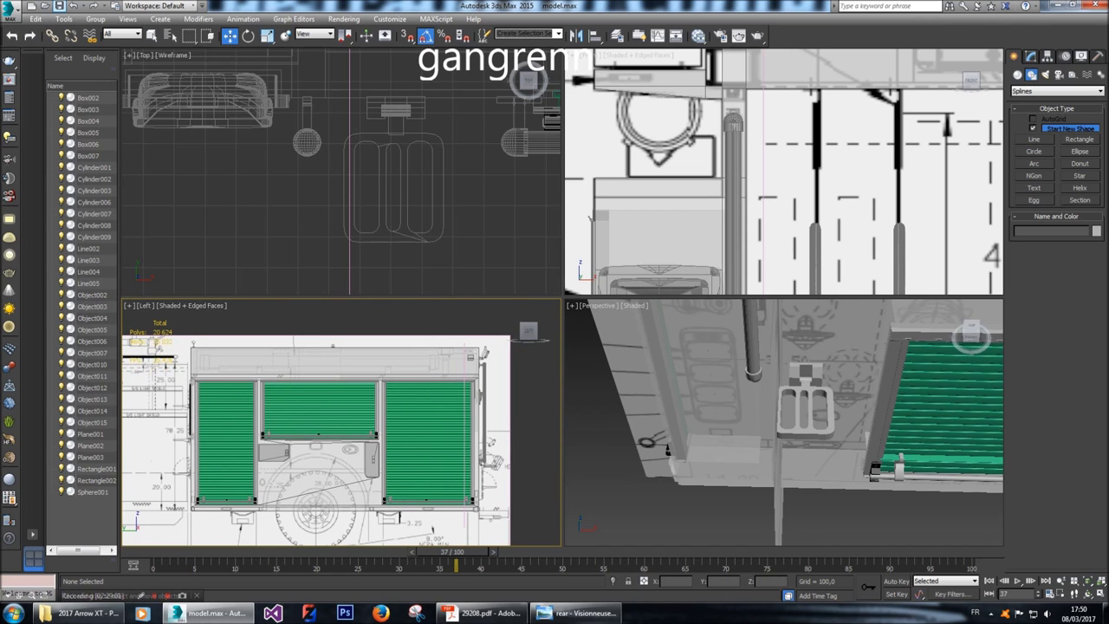
scroll(784, 172, "down", 5)
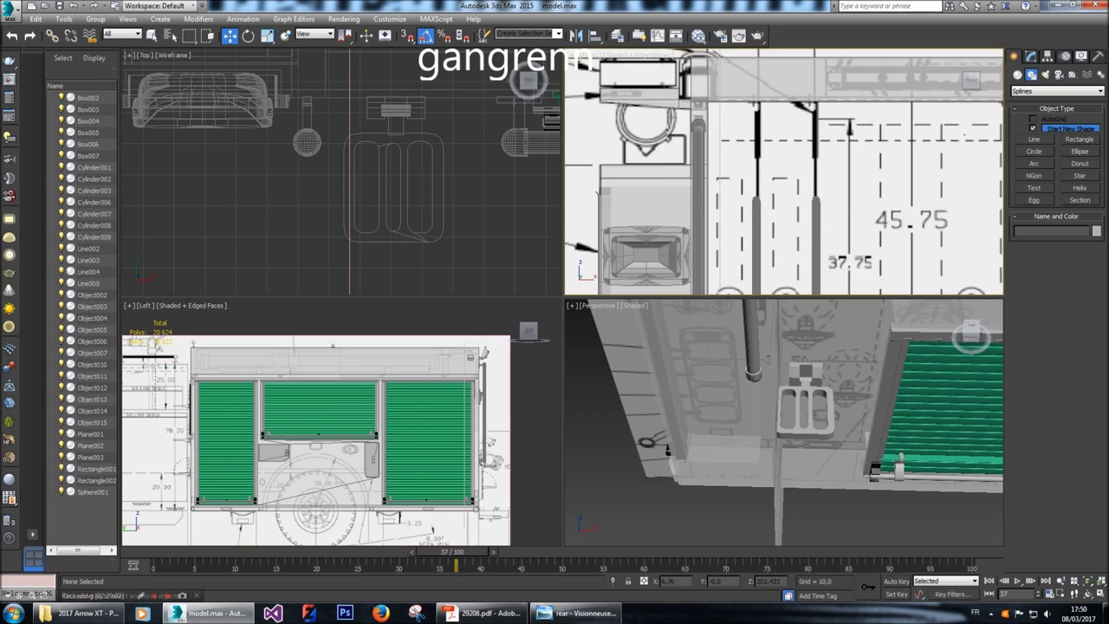
scroll(641, 180, "down", 4)
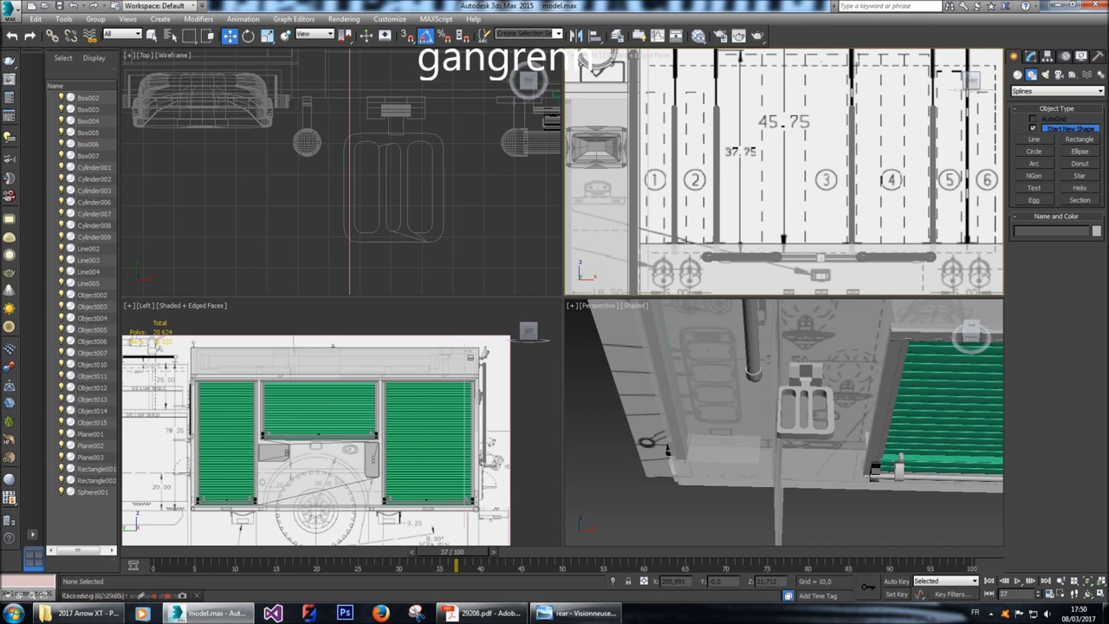
middle_click_drag(784, 199, 772, 56)
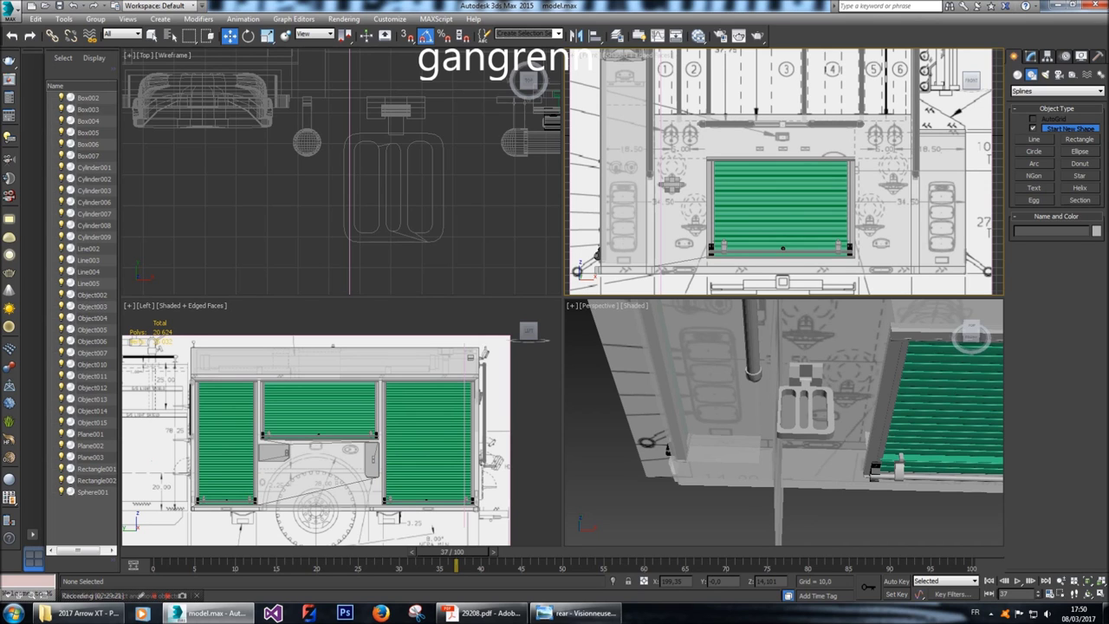
scroll(724, 195, "down", 3)
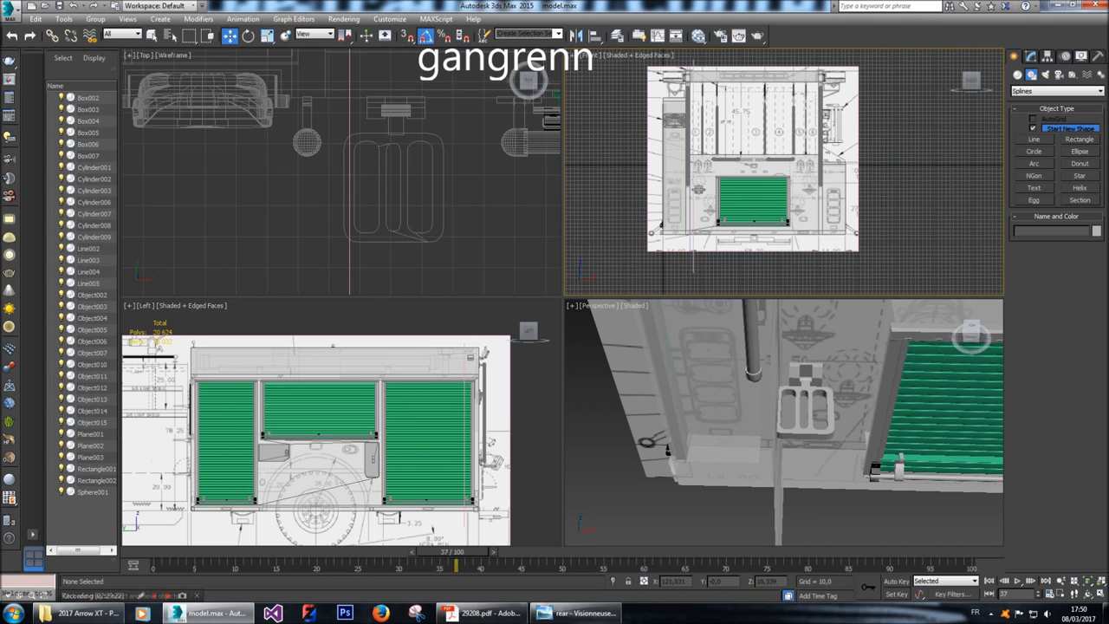
scroll(784, 423, "down", 2)
Orbit around the truck body and reselect the body panel Plane003.
left_click_drag(971, 334, 957, 339)
left_click(90, 456)
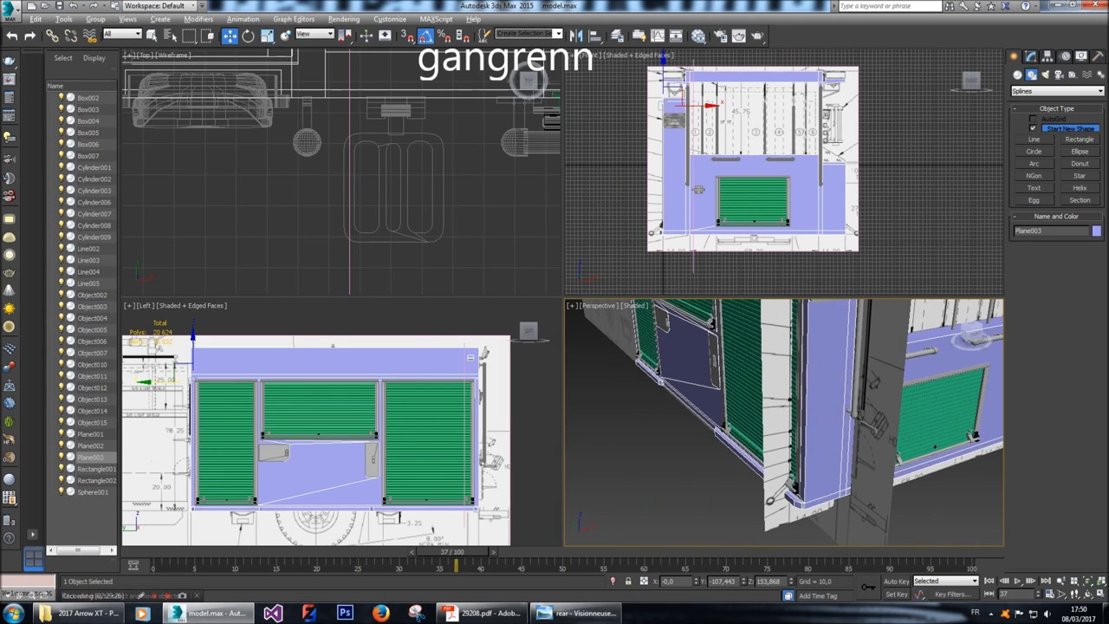
left_click(970, 334)
scroll(970, 334, "up", 5)
key("ctrl+d")
left_click_drag(971, 334, 968, 335)
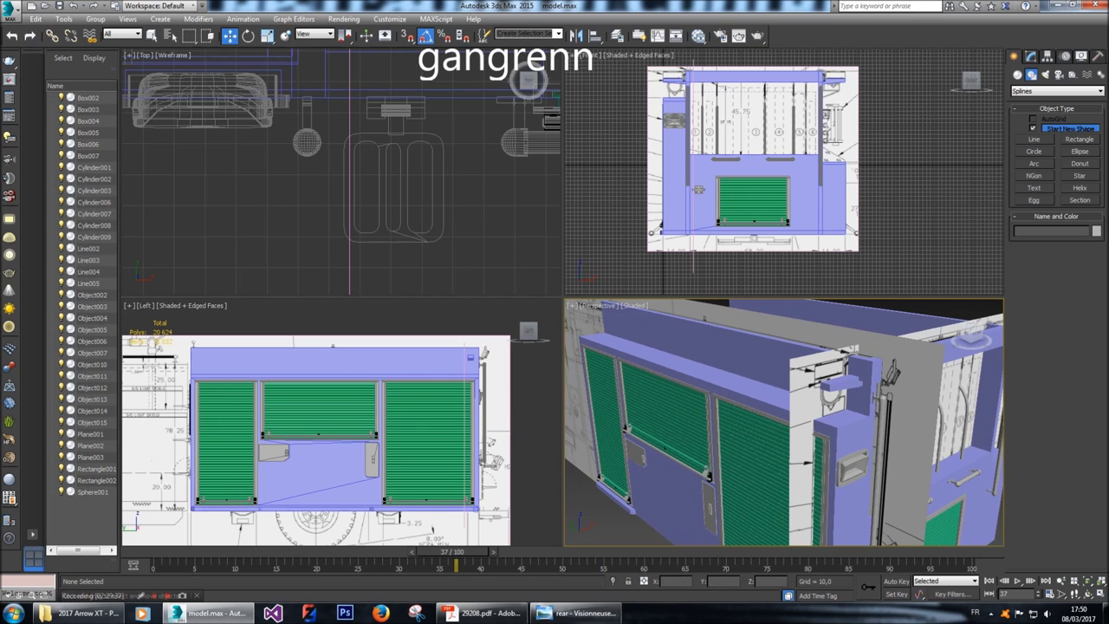
left_click(390, 342)
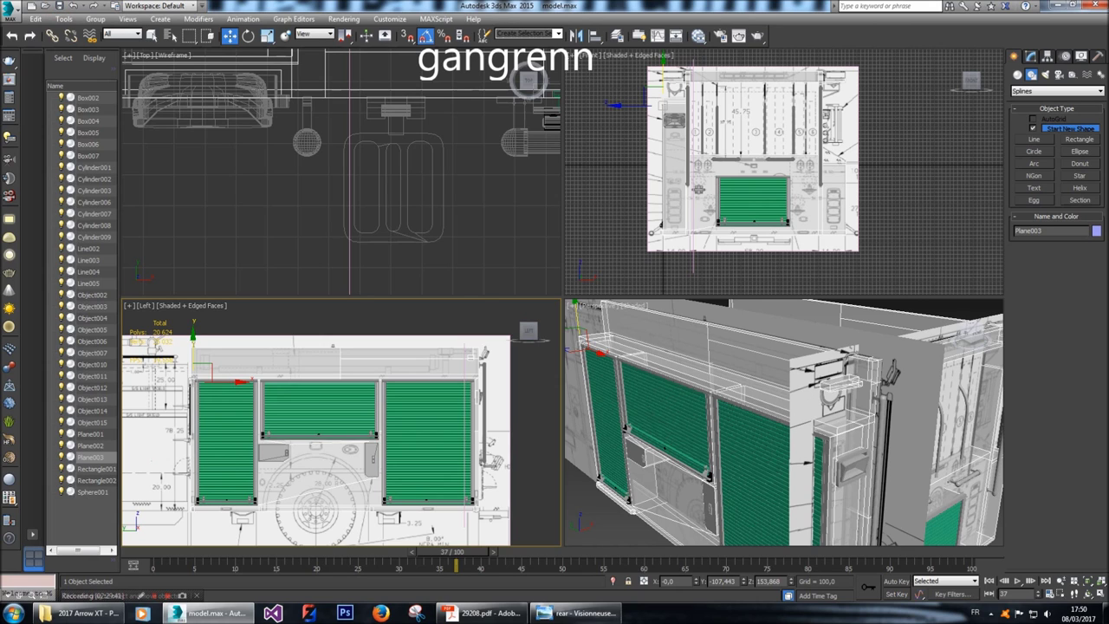
Pan and zoom the side and front views to frame the panel.
scroll(216, 360, "up", 6)
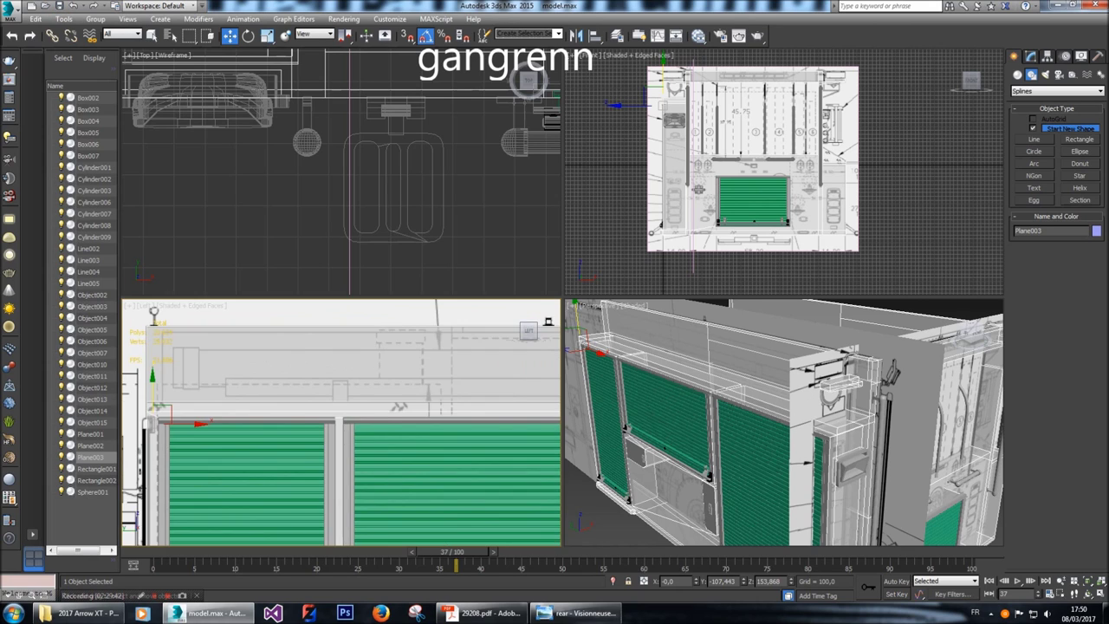
middle_click_drag(260, 416, 209, 421)
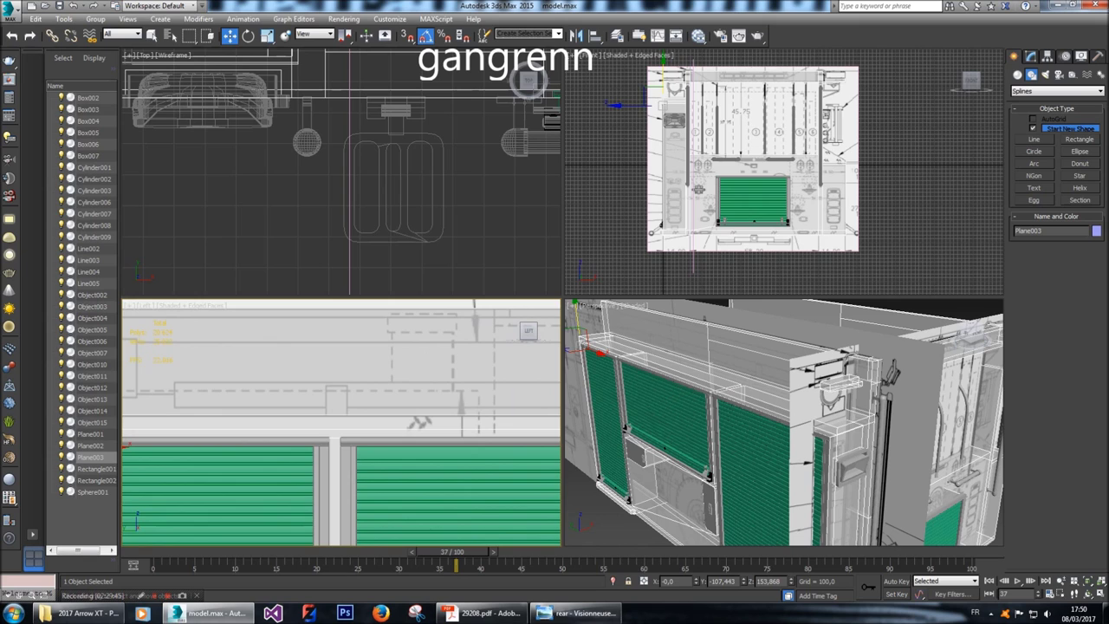
scroll(699, 189, "up", 10)
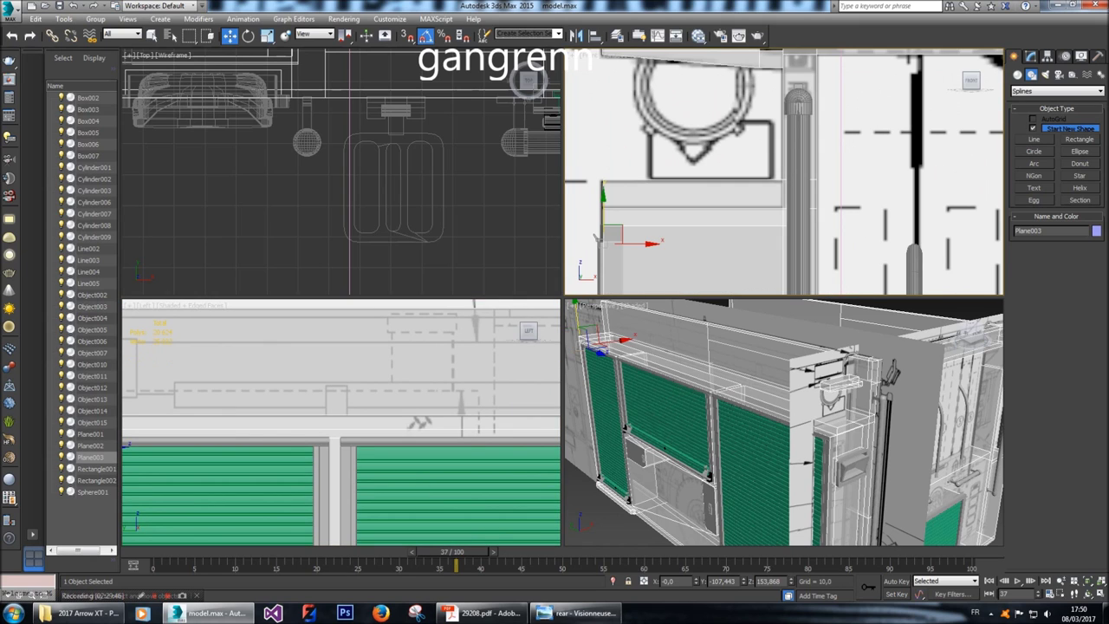
middle_click_drag(699, 189, 694, 189)
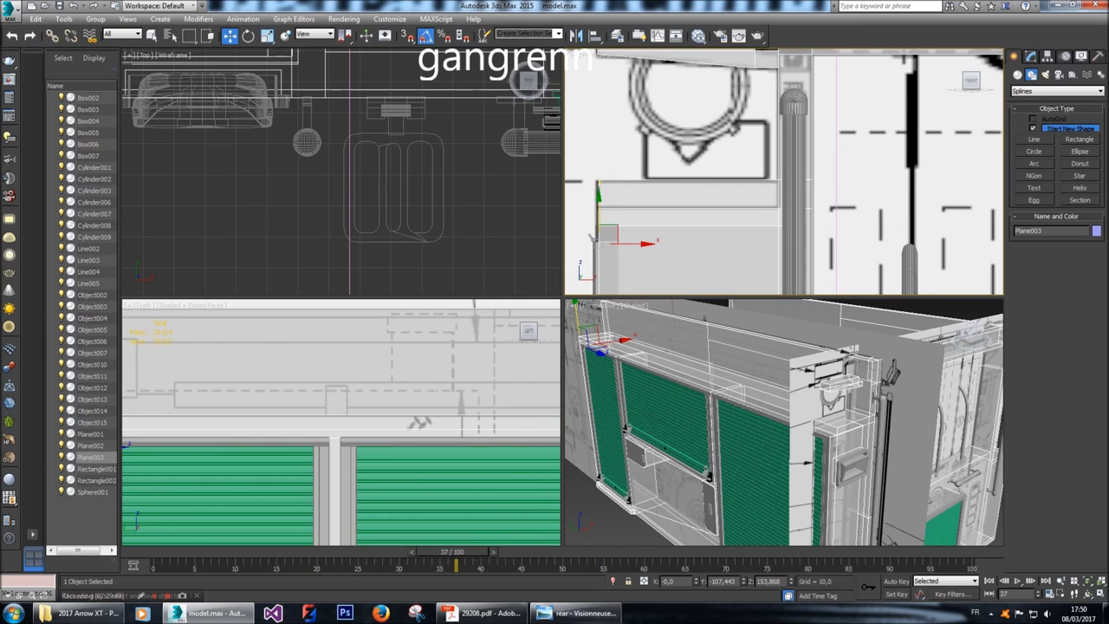
scroll(699, 189, "down", 3)
scroll(699, 189, "up", 3)
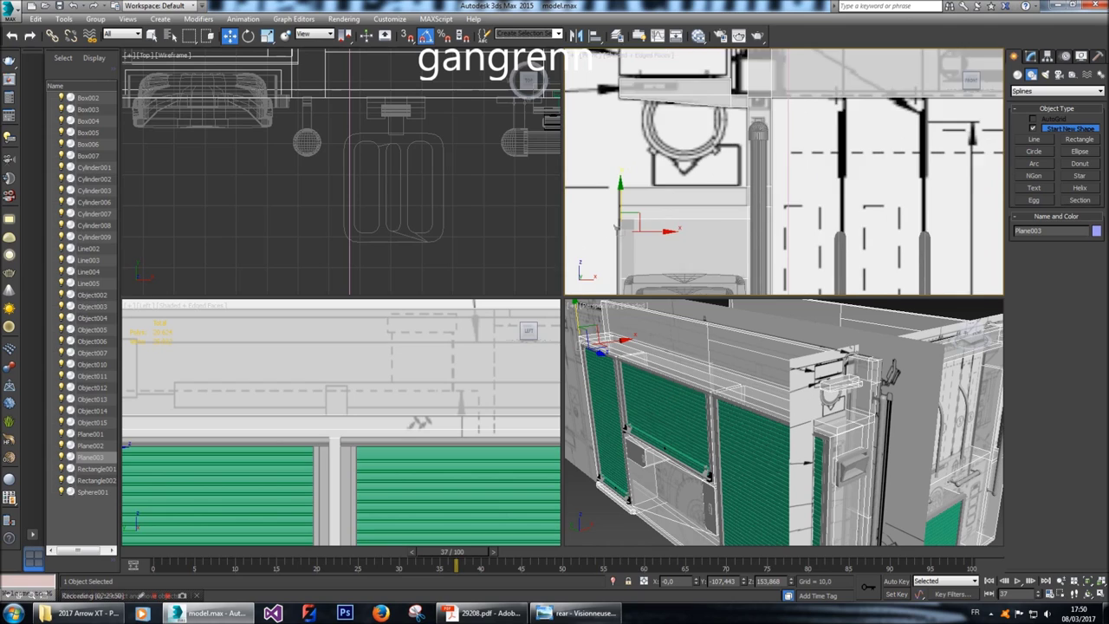
middle_click_drag(698, 189, 690, 189)
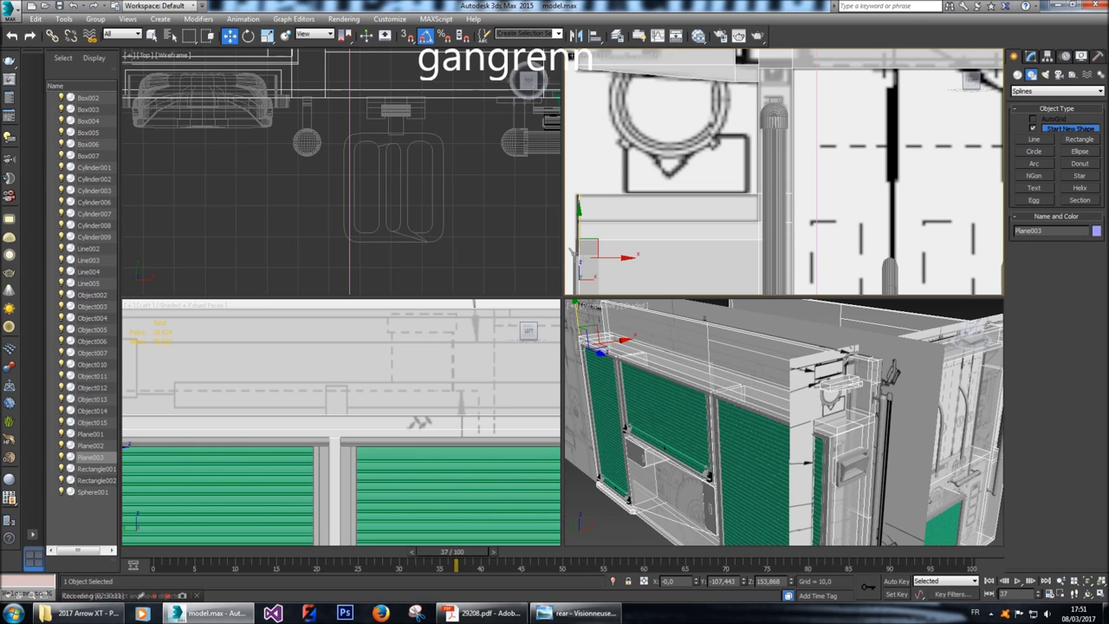
Start a Standard Primitives box, then pick the Capture photo in the project folder.
left_click(1018, 74)
left_click(1034, 129)
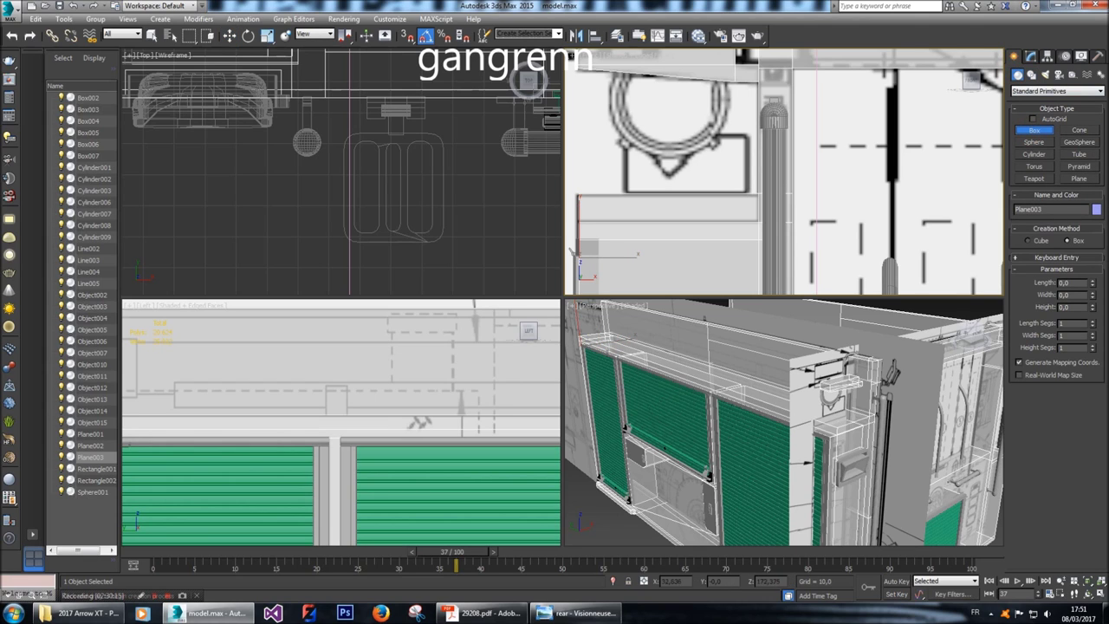
left_click(95, 616)
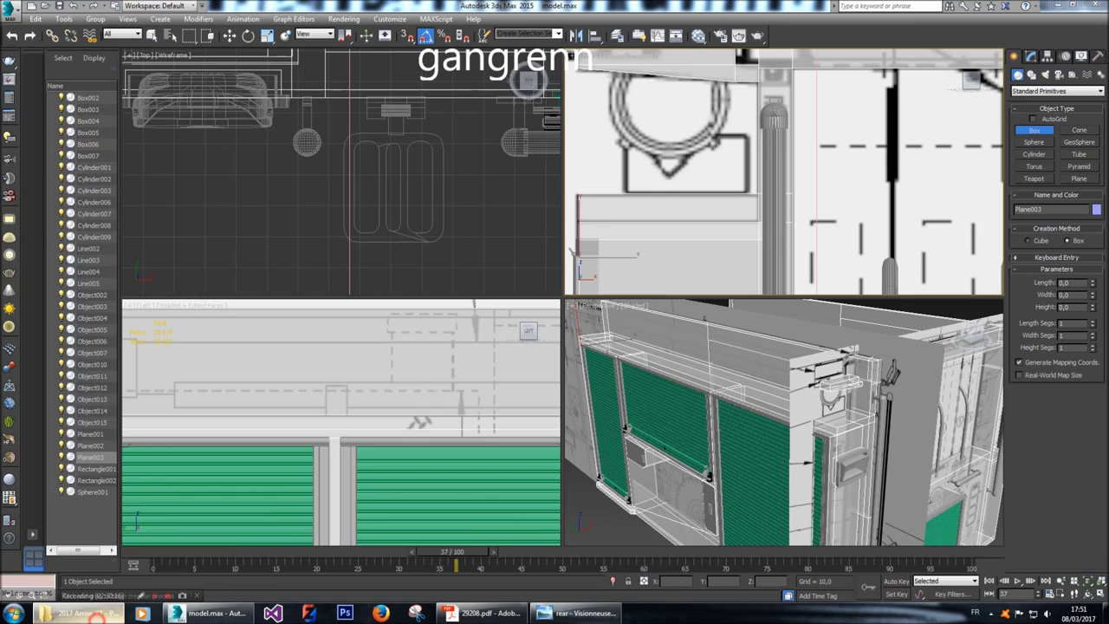
left_click(180, 80)
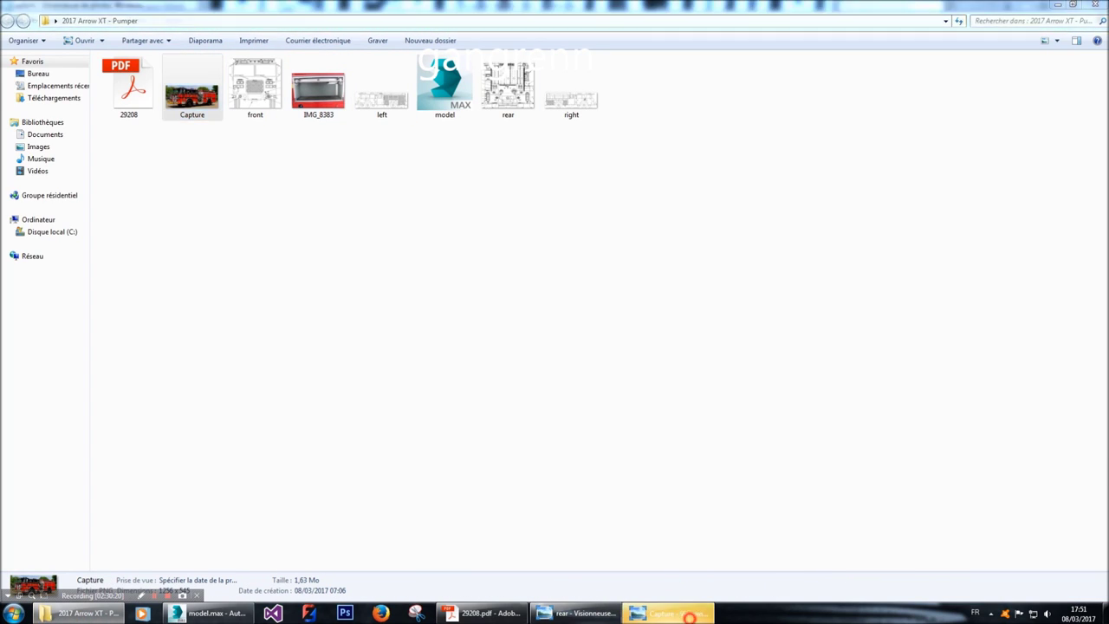
Zoom and pan the Capture photo onto the truck's side compartments, then return to 3ds Max.
scroll(602, 321, "up", 5)
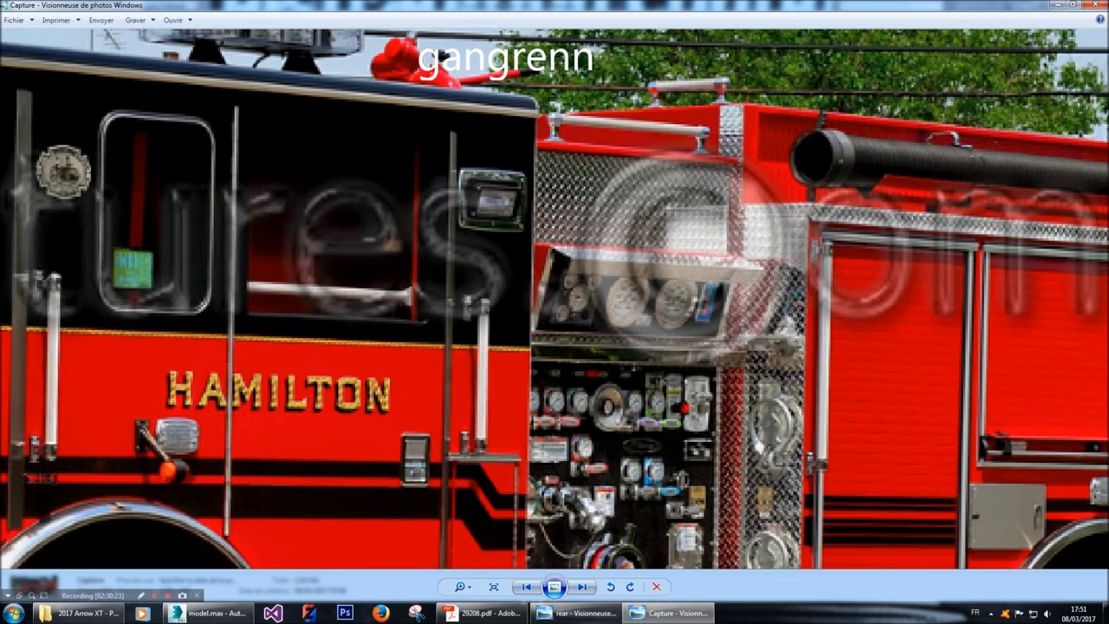
left_click_drag(554, 294, 476, 331)
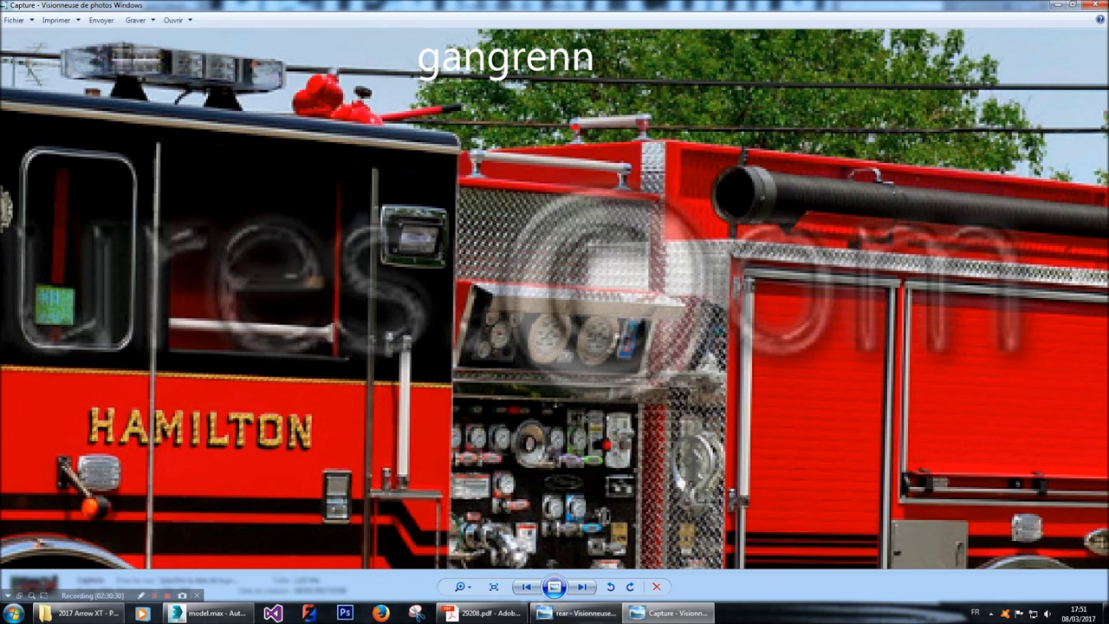
left_click(208, 613)
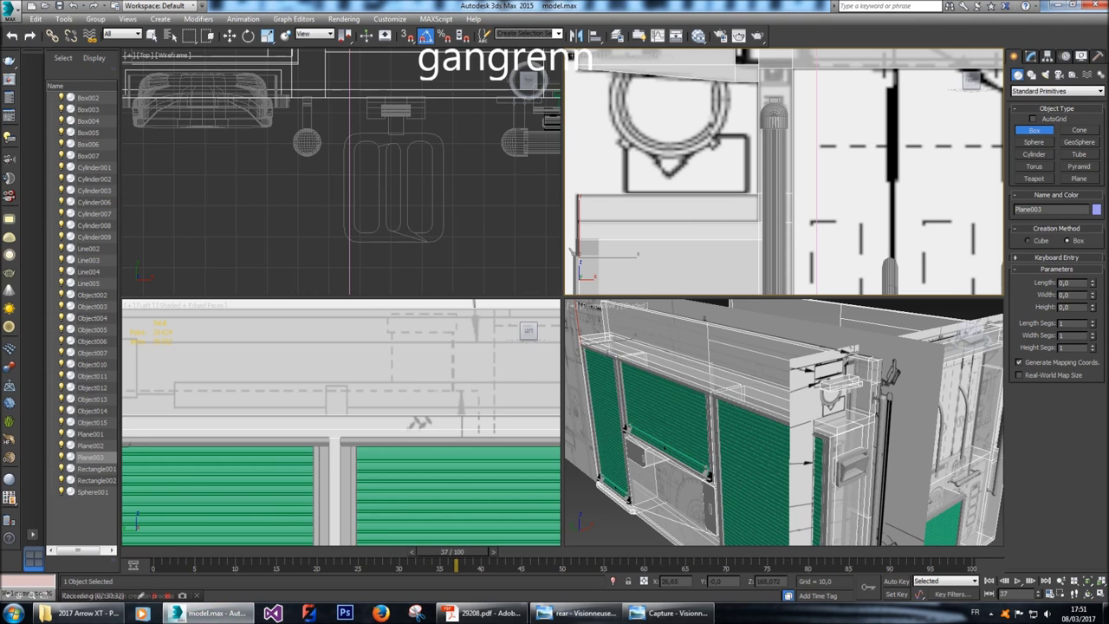
Draw a new box on the truck's side and move it into position.
left_click_drag(648, 182, 682, 187)
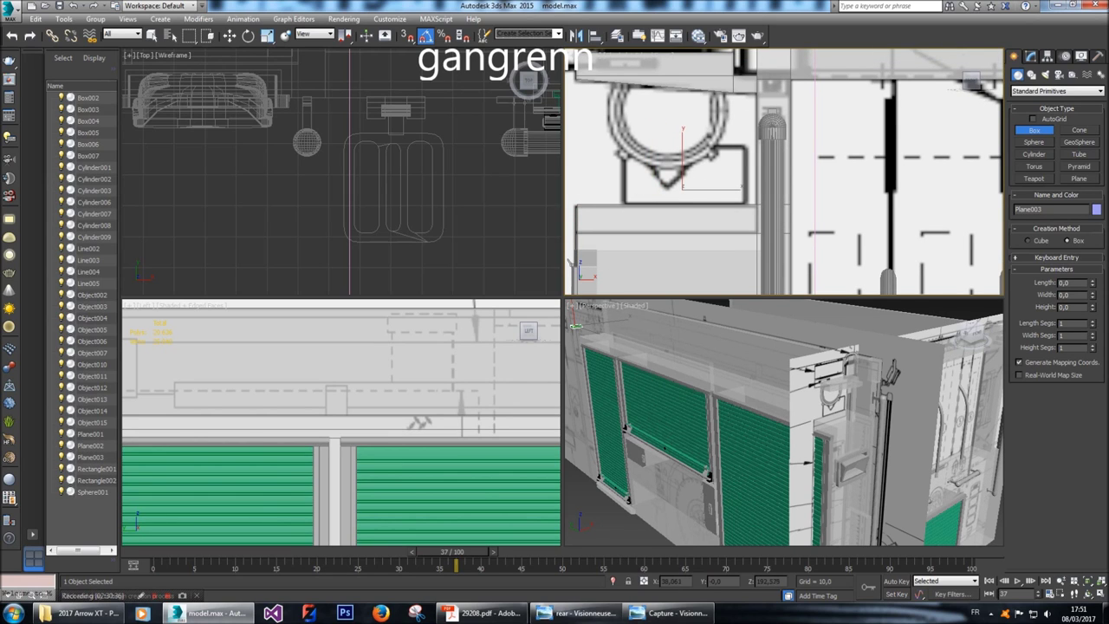
left_click(682, 187)
key("w")
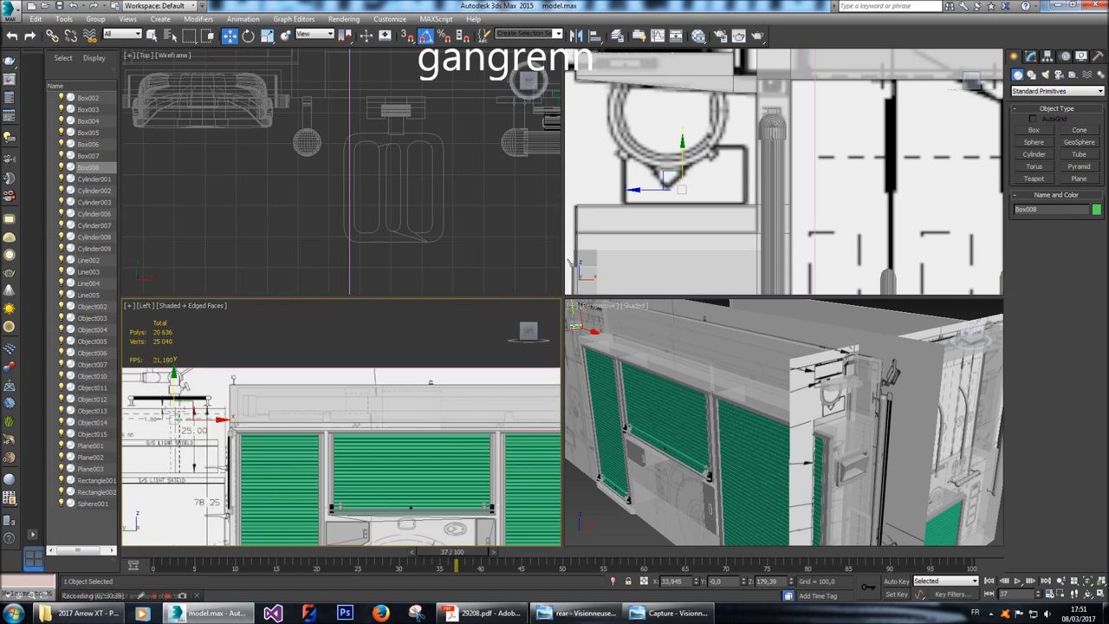
scroll(309, 381, "down", 3)
left_click_drag(260, 408, 304, 409)
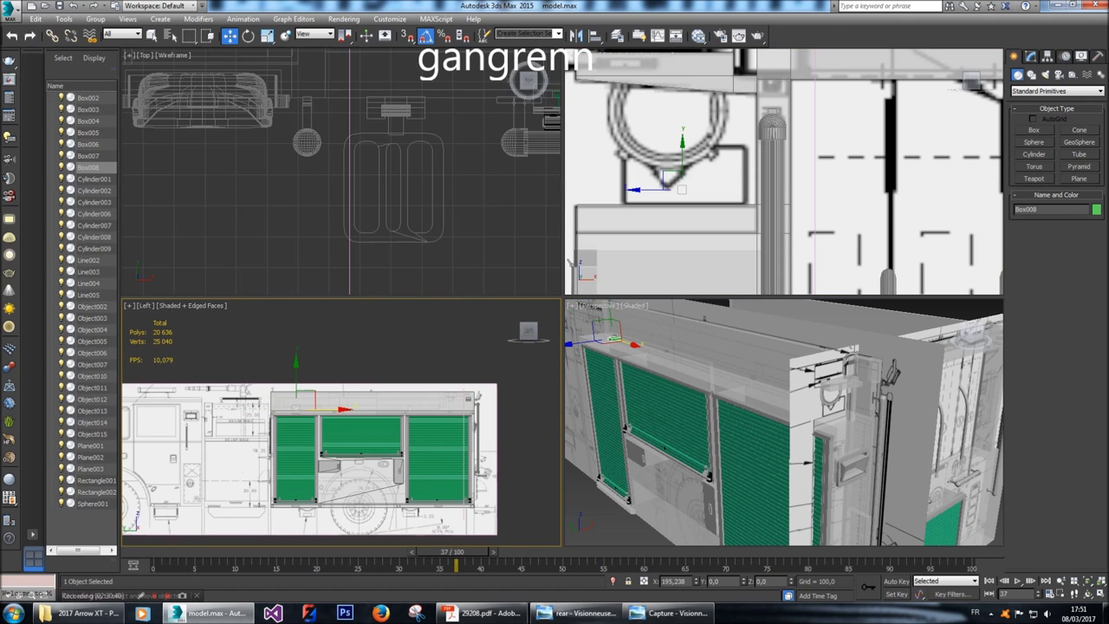
scroll(364, 401, "up", 5)
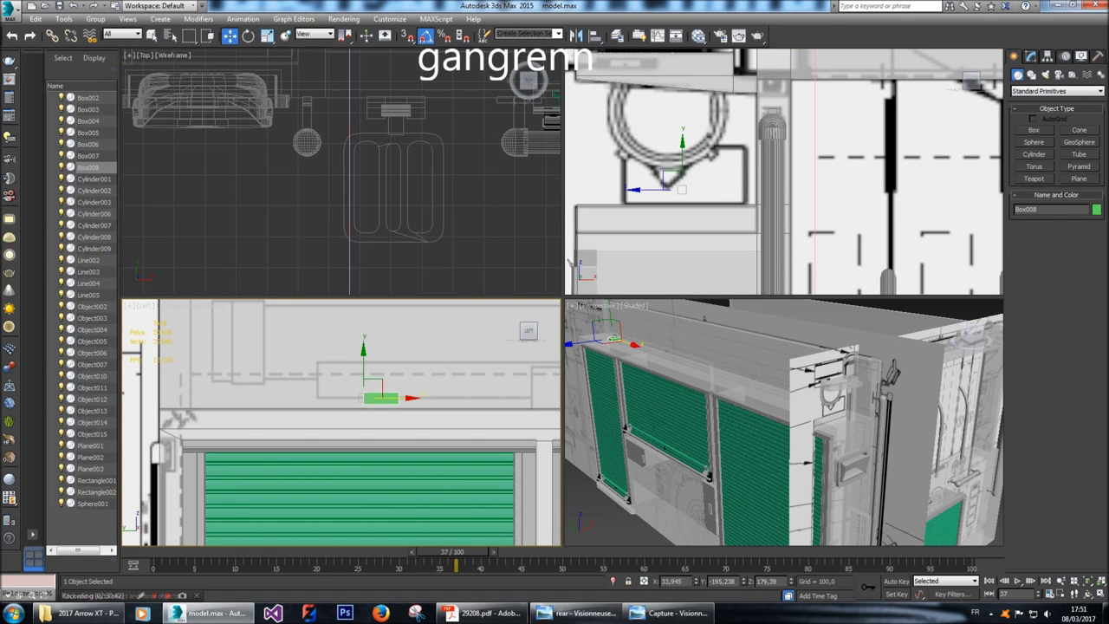
left_click_drag(382, 398, 335, 398)
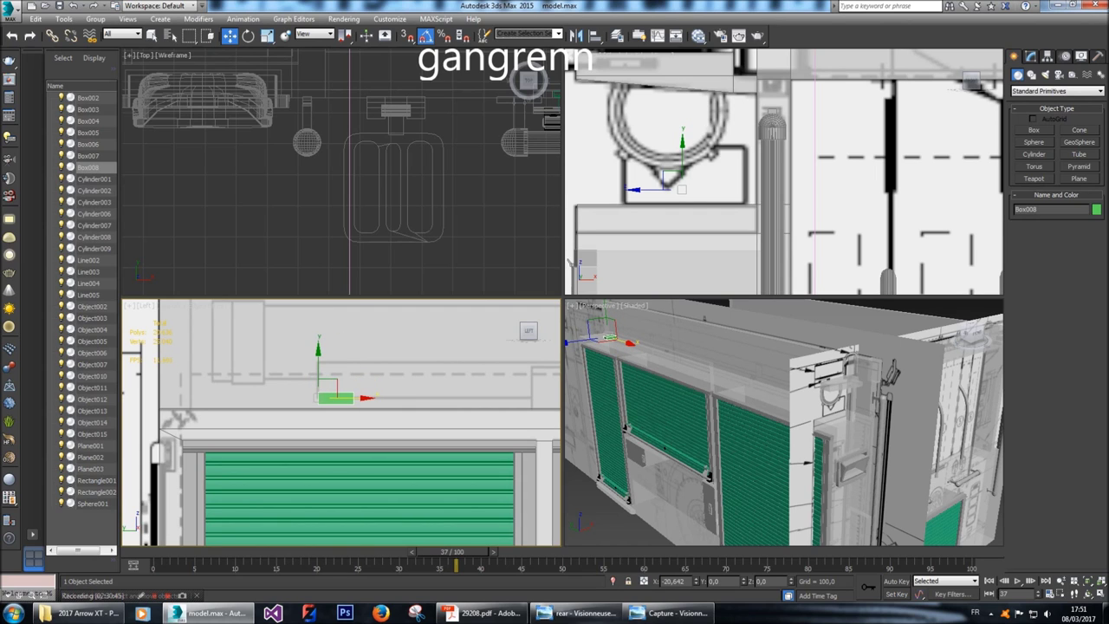
Convert the box to Editable Poly and stretch its end vertices along the compartments' top edge.
right_click(334, 395)
mouse_move(390, 498)
left_click(498, 517)
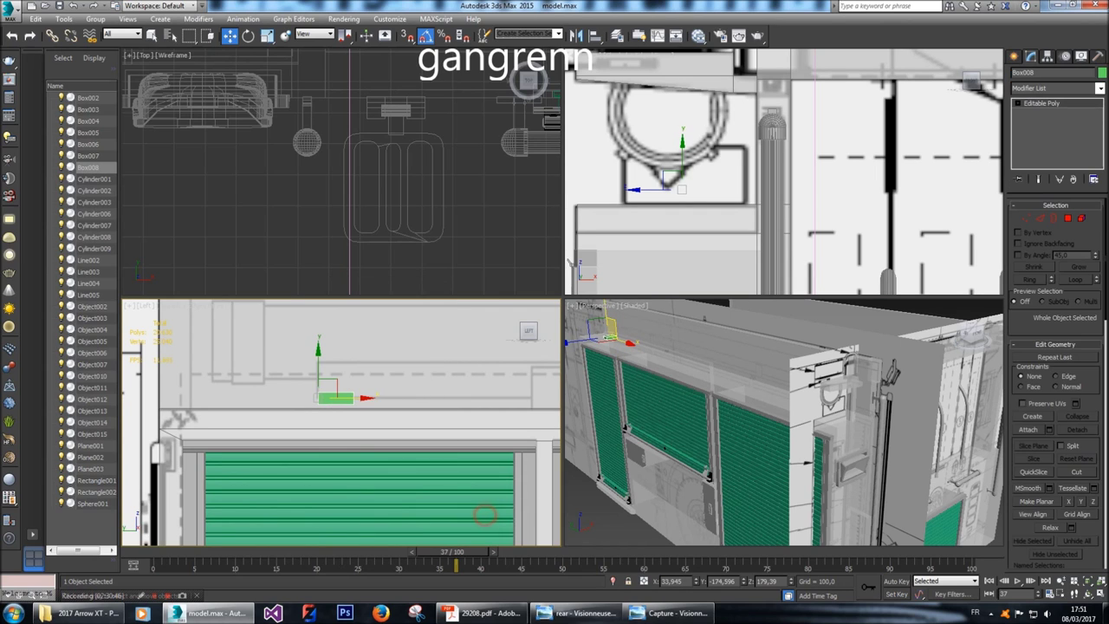
key("1")
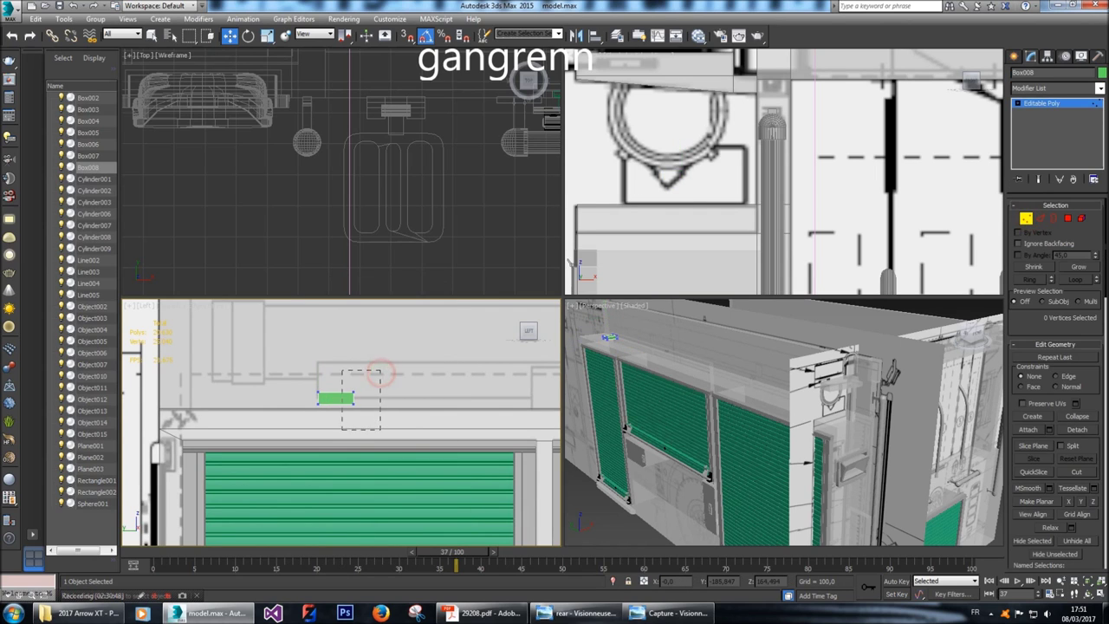
left_click_drag(379, 372, 346, 406)
scroll(346, 406, "down", 2)
scroll(347, 406, "down", 8)
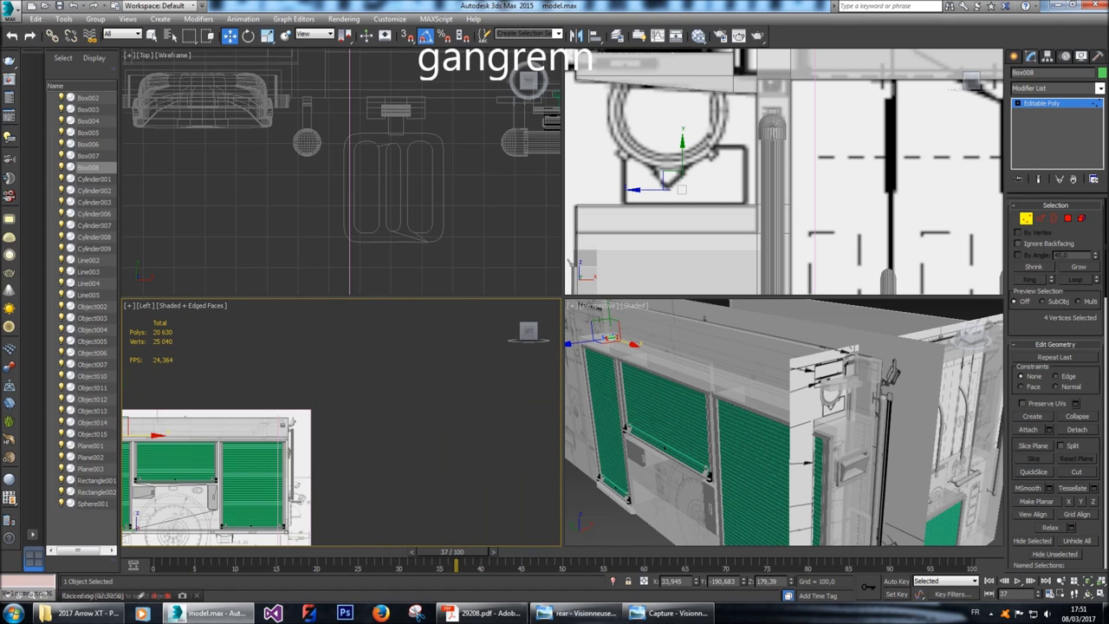
left_click_drag(173, 436, 277, 436)
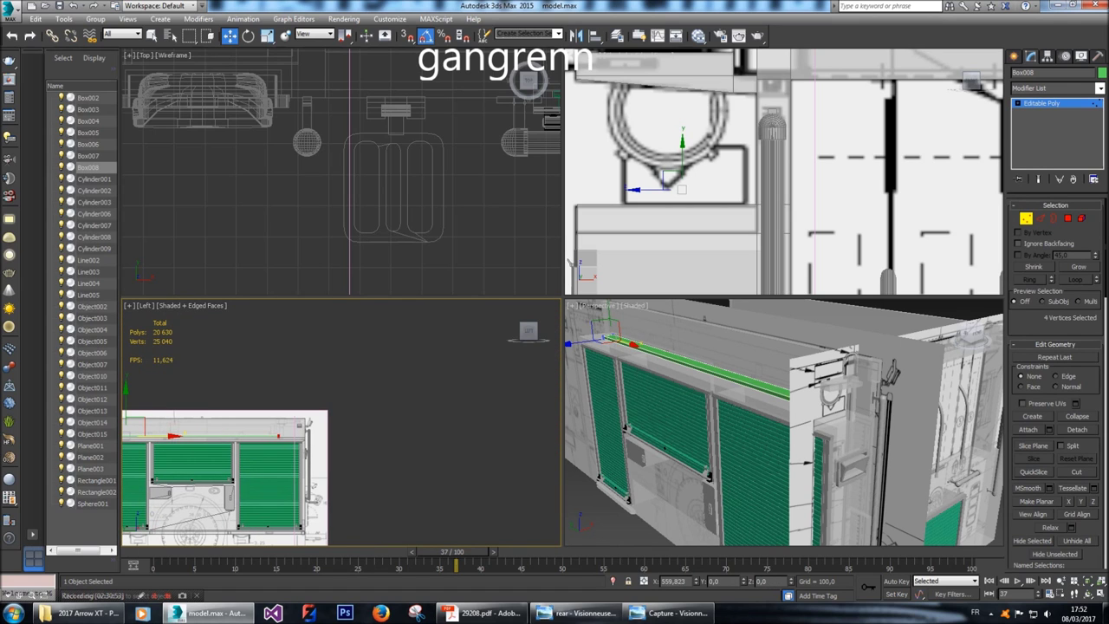
scroll(260, 433, "up", 8)
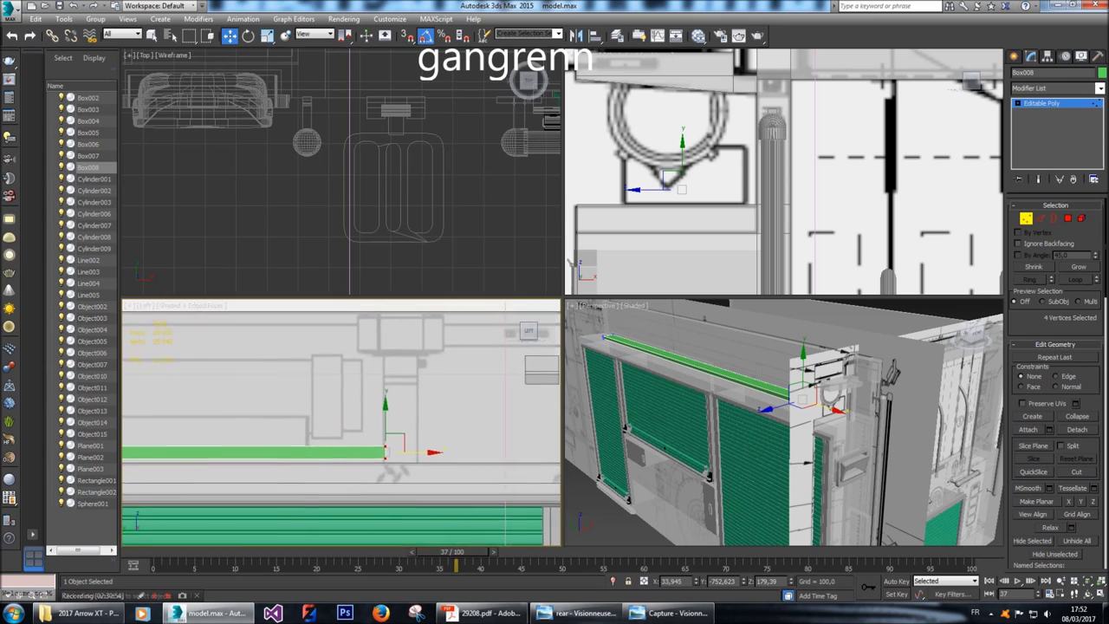
left_click_drag(416, 450, 303, 450)
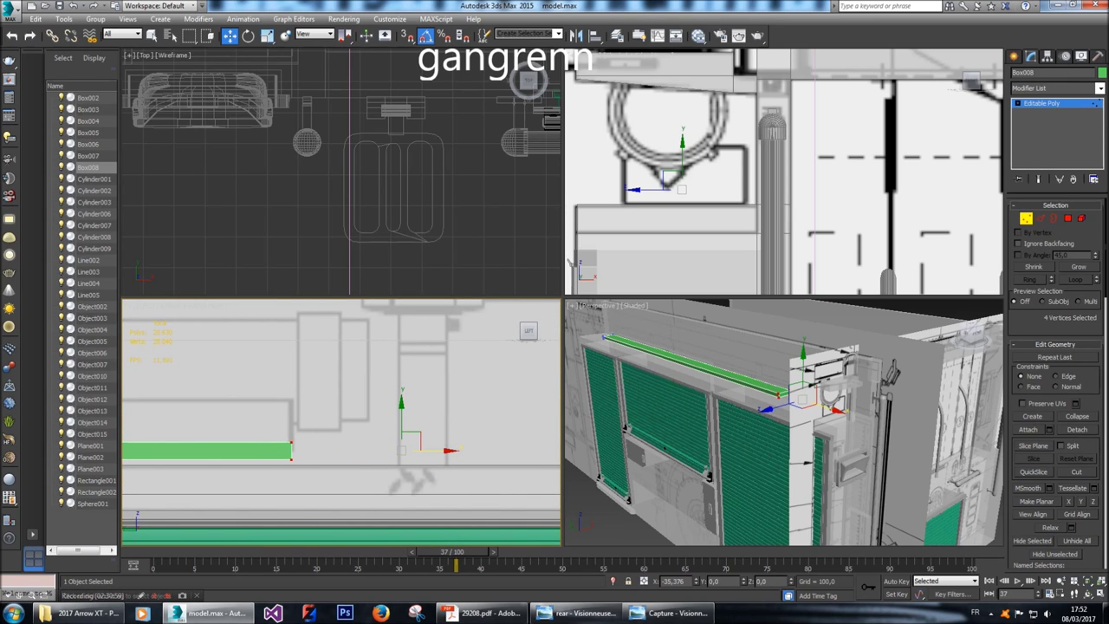
Move four vertices to make the strip much thinner.
scroll(342, 422, "down", 3)
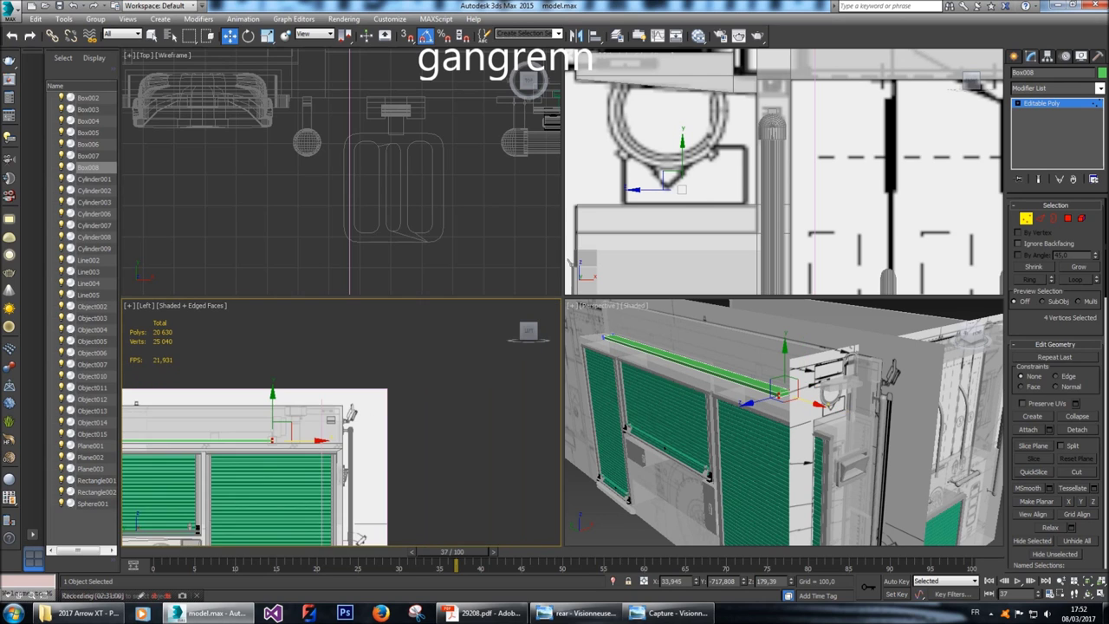
scroll(312, 459, "up", 4)
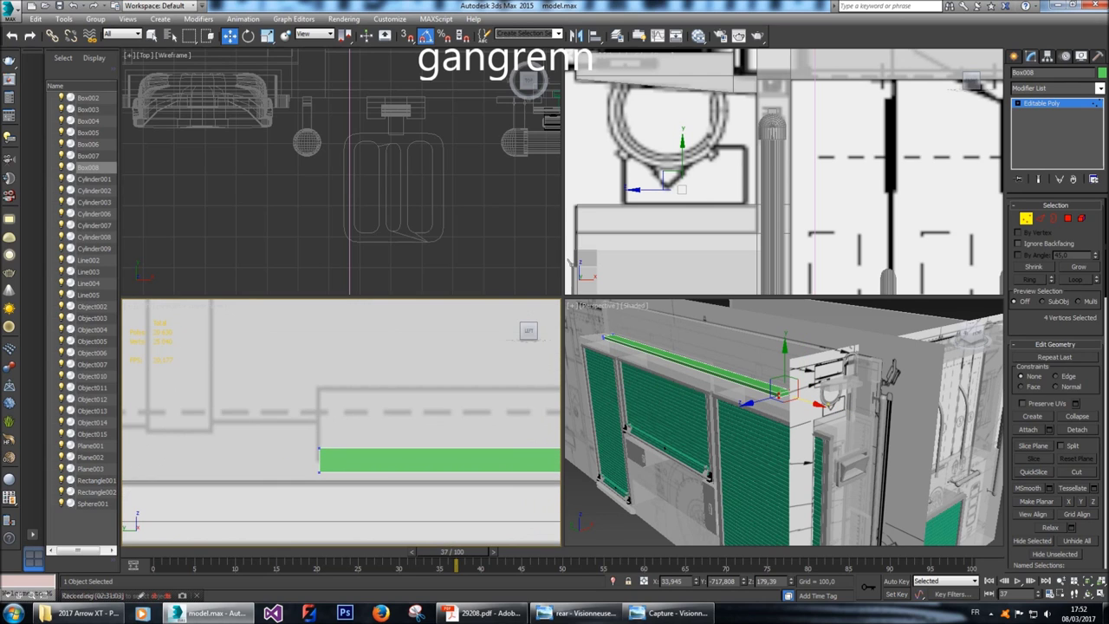
left_click_drag(292, 428, 363, 458)
scroll(784, 171, "up", 1)
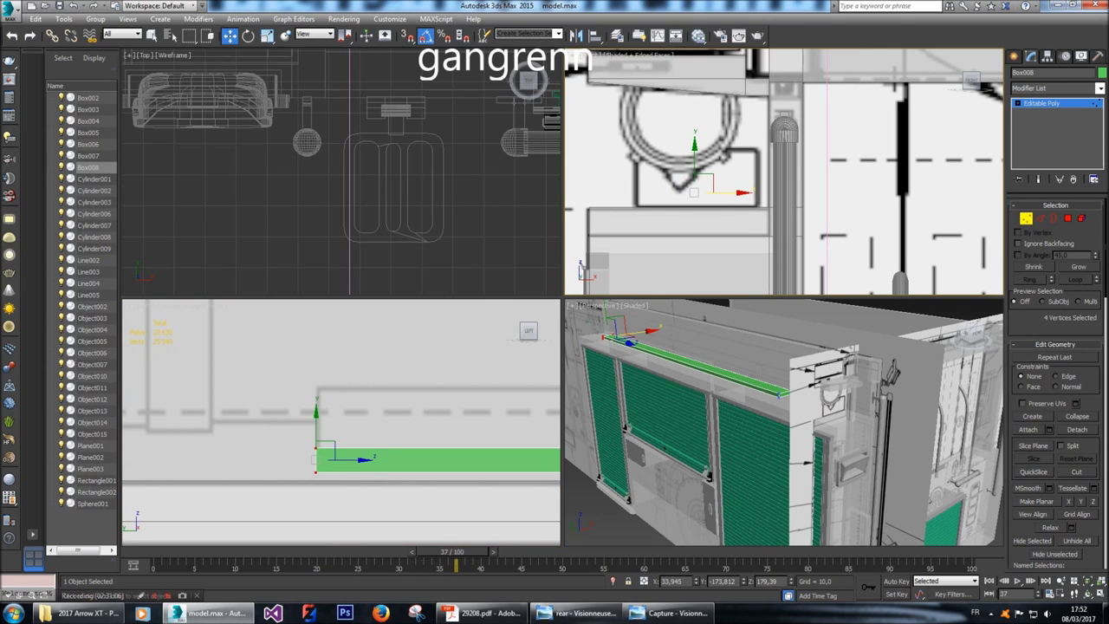
key("ctrl+d")
scroll(784, 422, "up", 3)
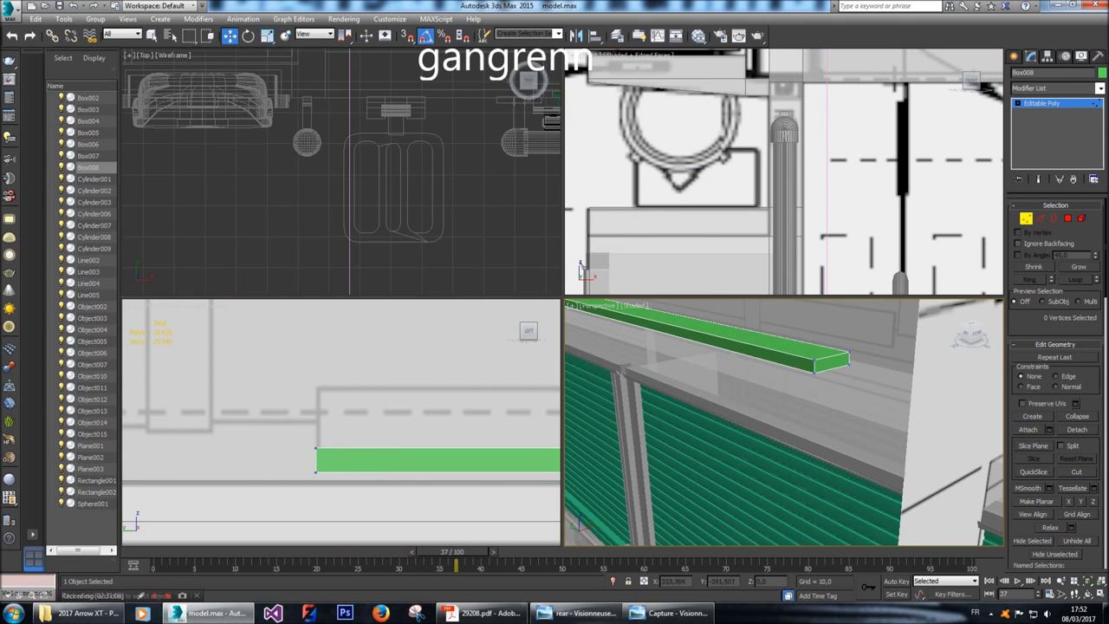
left_click_drag(810, 253, 680, 177)
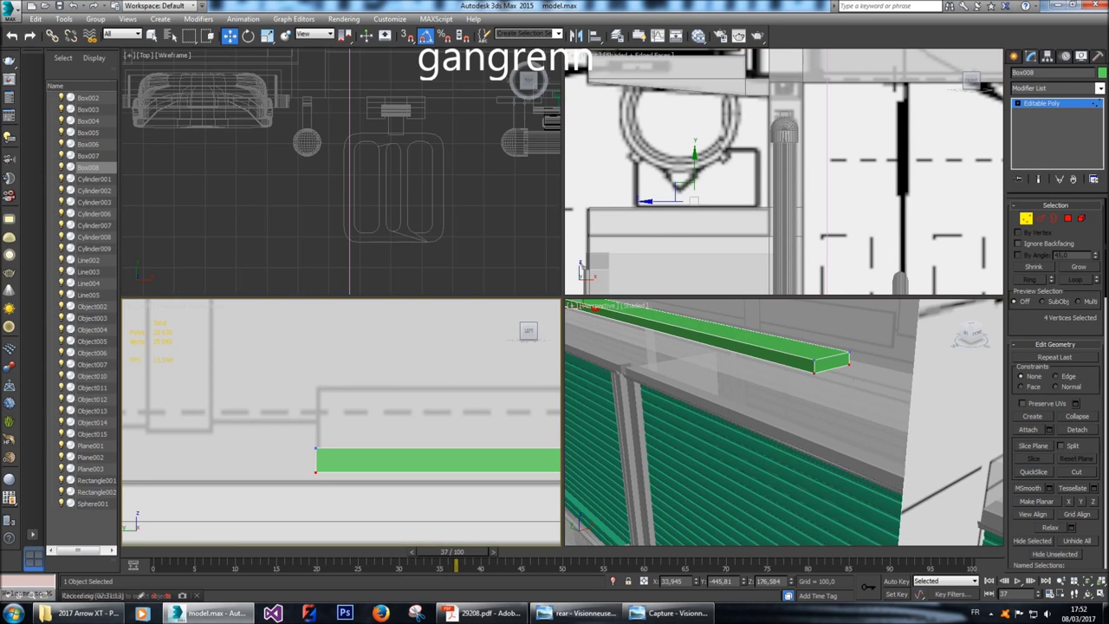
left_click_drag(694, 164, 694, 154)
left_click(1069, 220)
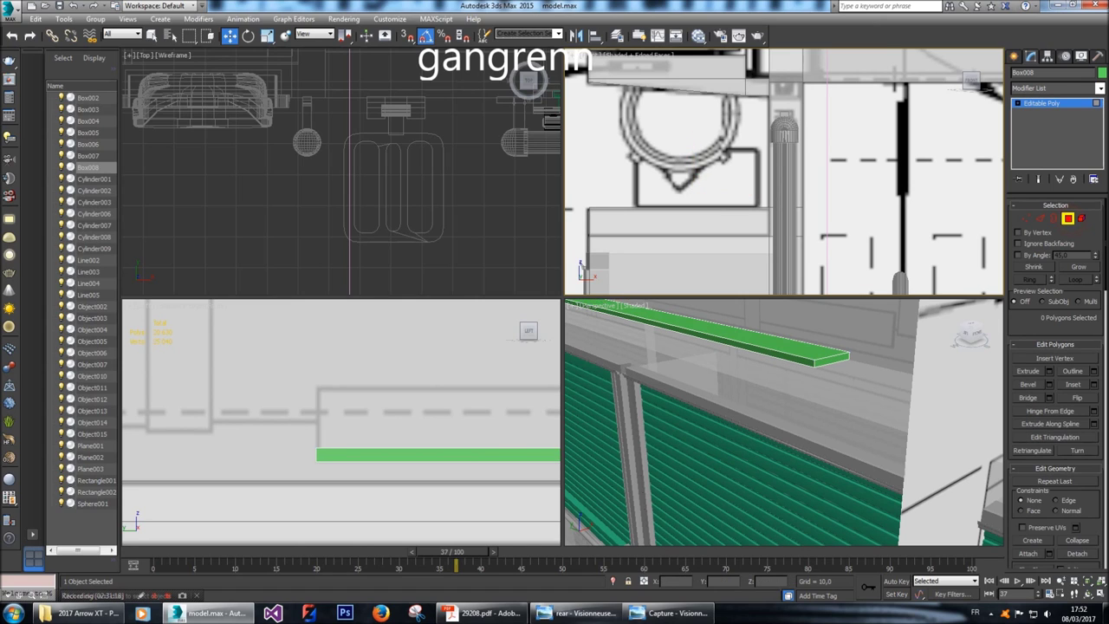
Hide all but the green strip, then extrude its front and side faces 5 units.
left_click(793, 358)
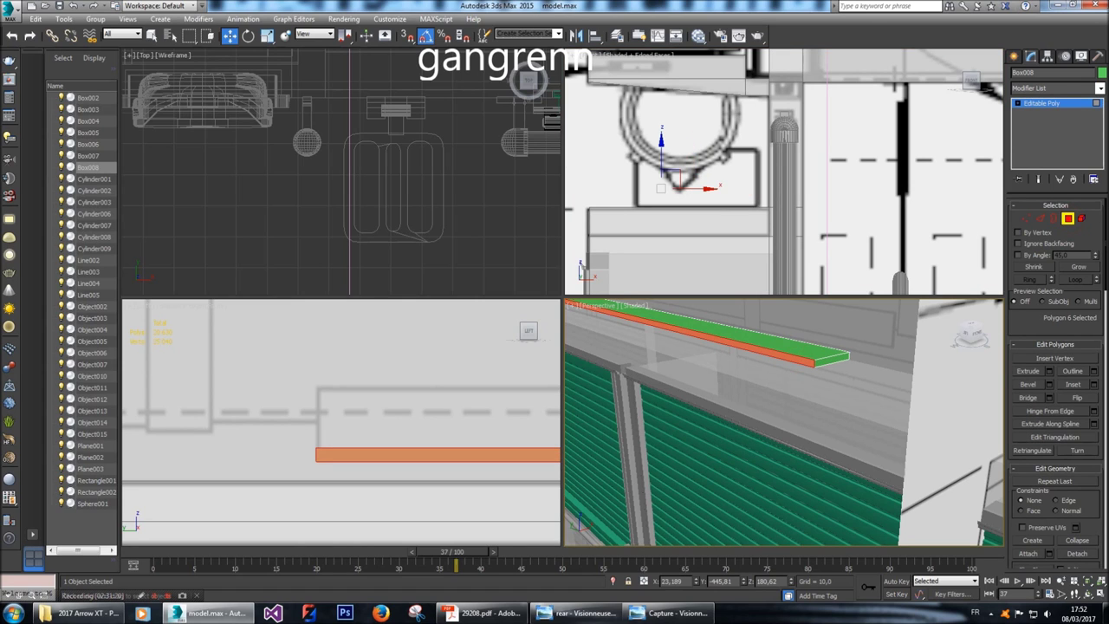
left_click(971, 333)
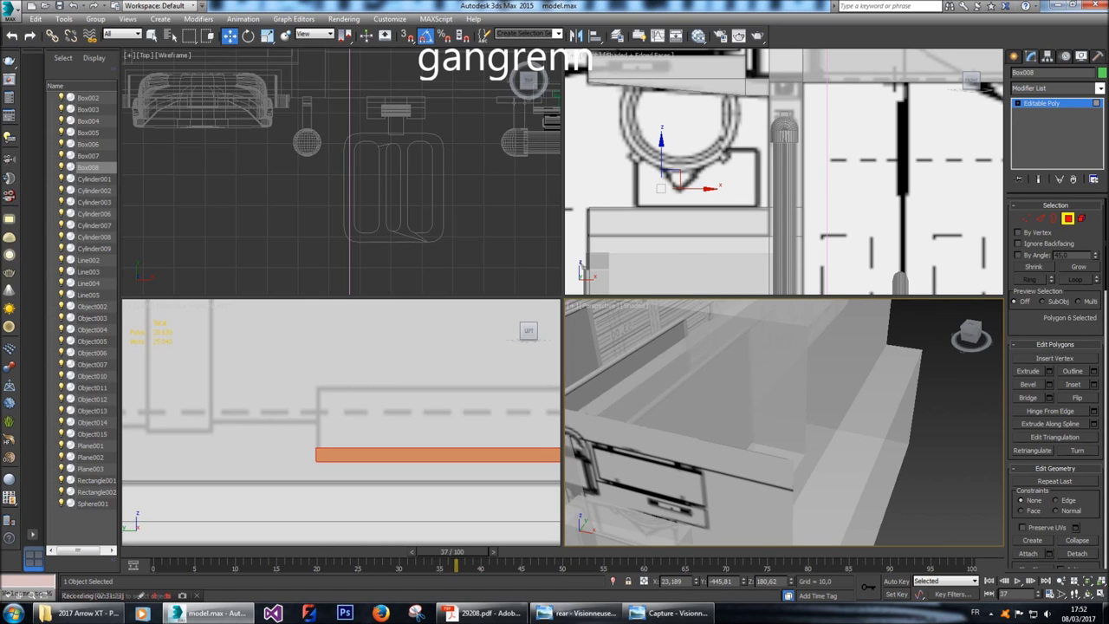
right_click(685, 338)
left_click(715, 296)
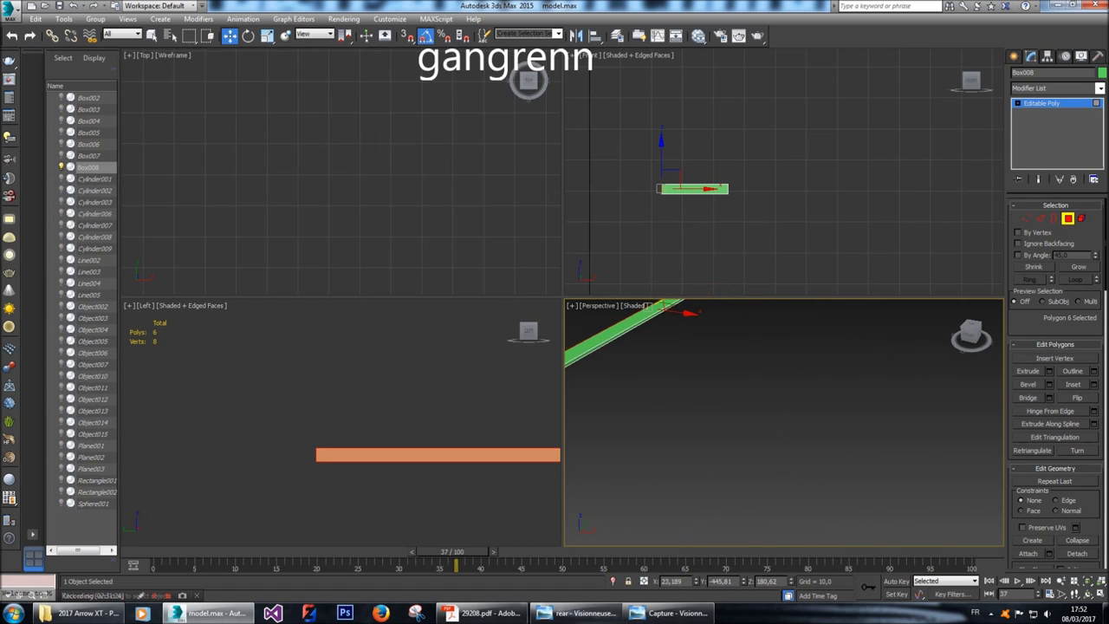
scroll(672, 407, "up", 4)
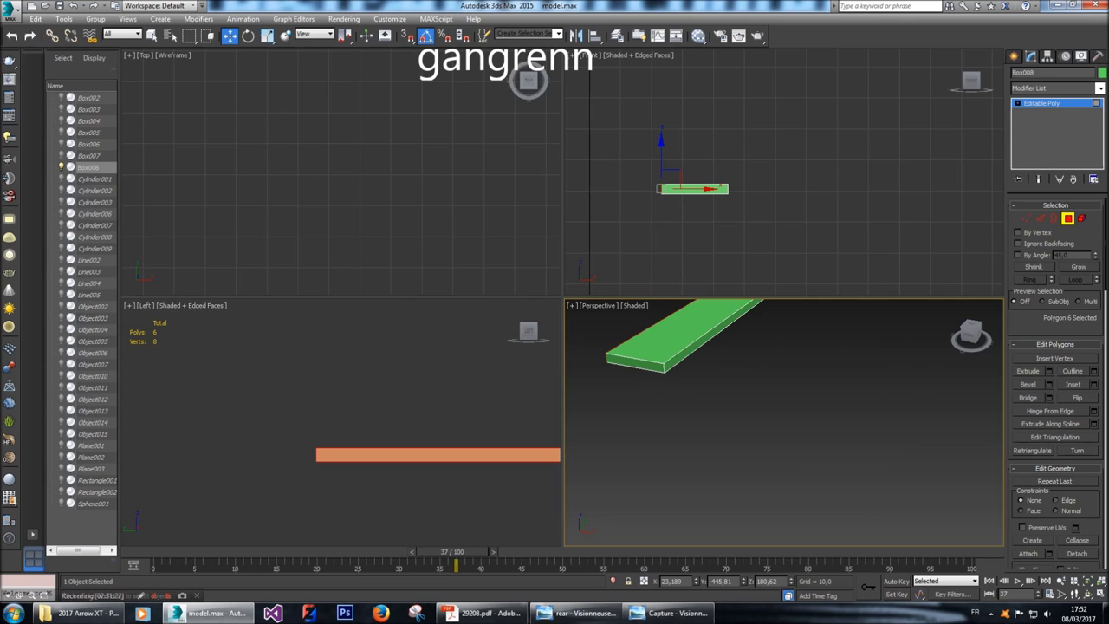
left_click(674, 365, "ctrl")
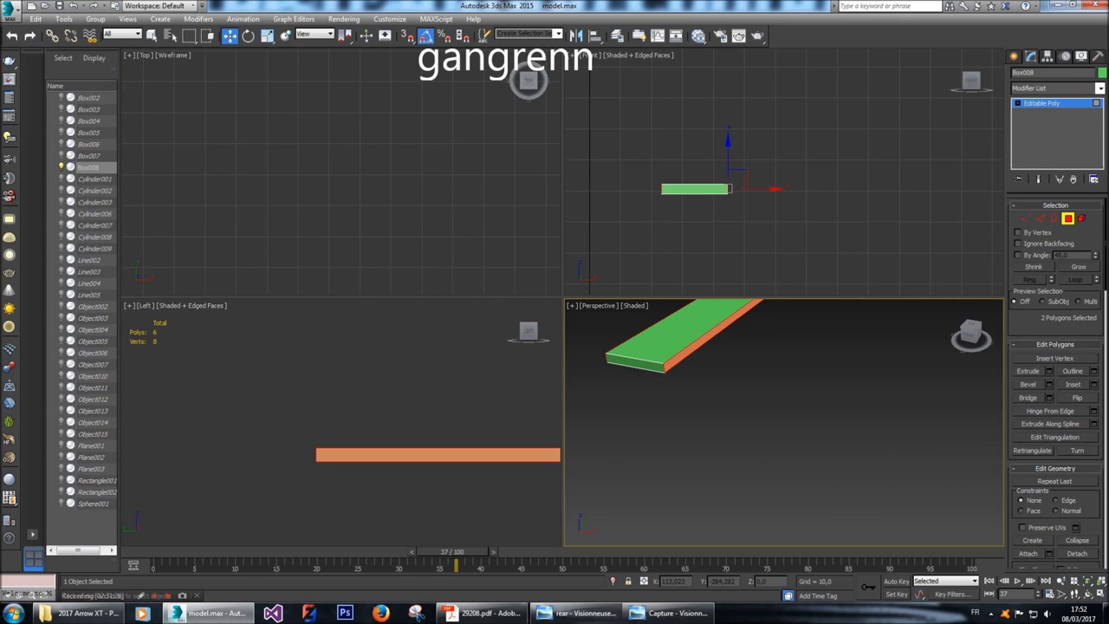
left_click(1049, 371)
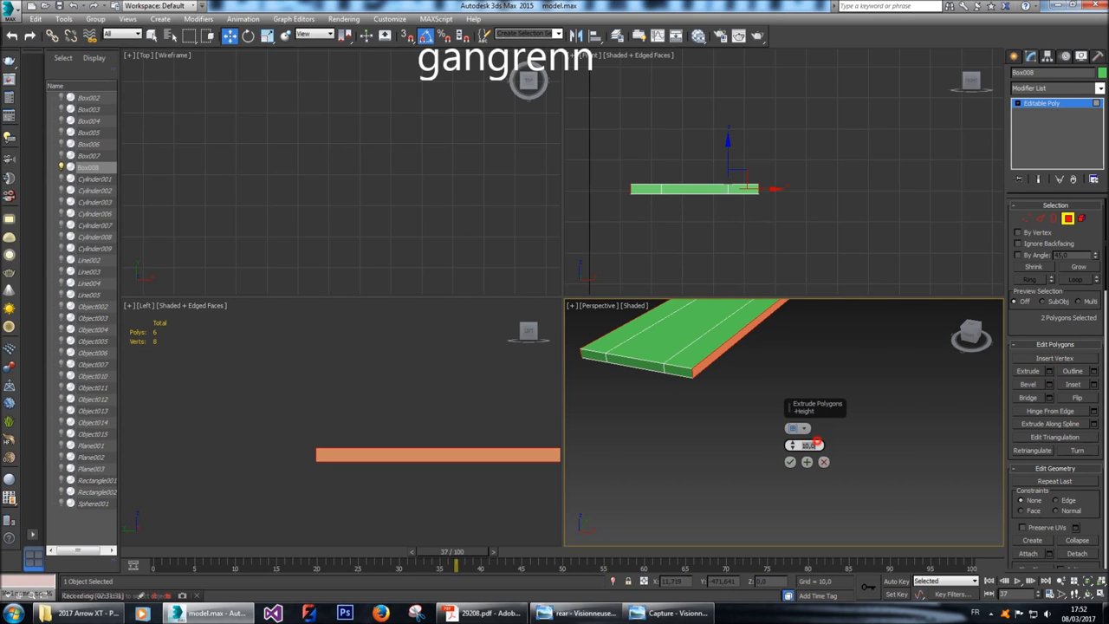
key("Return")
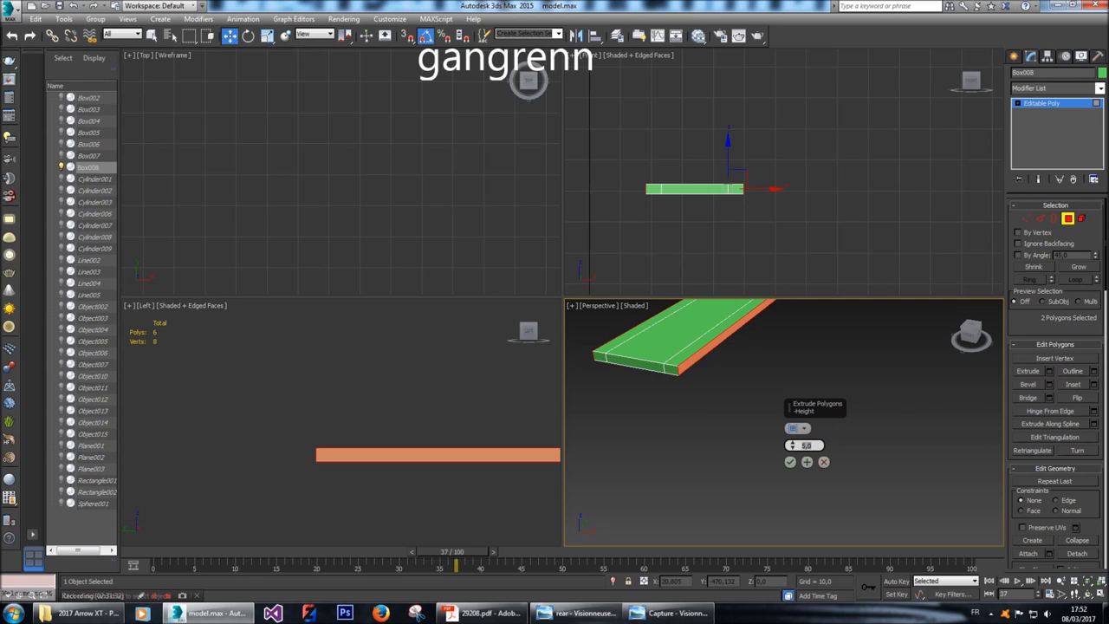
left_click(790, 462)
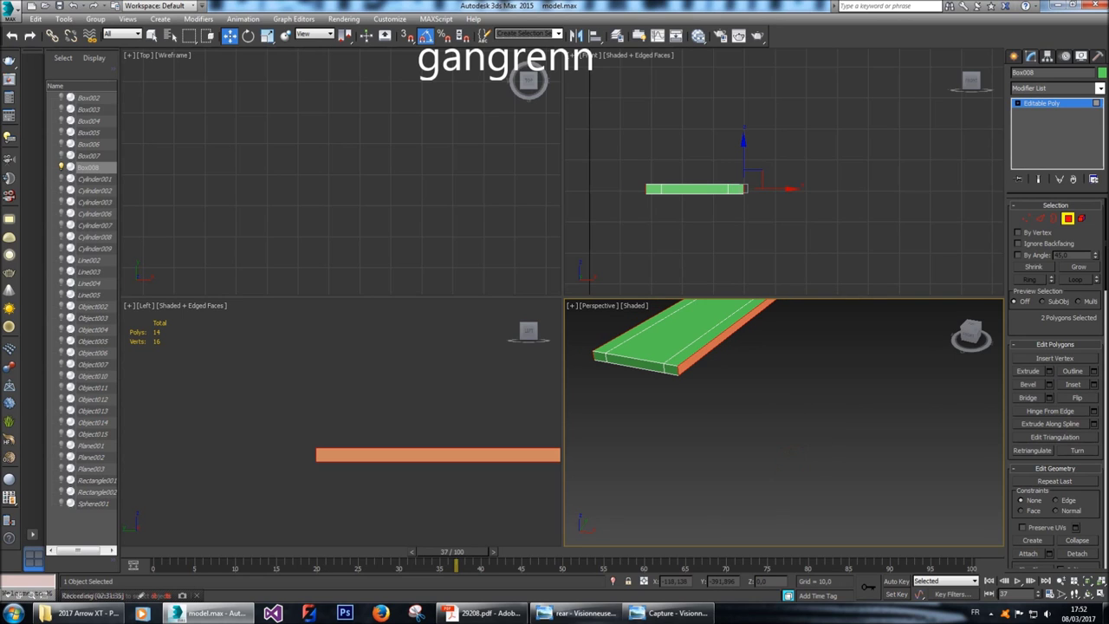
Select both end polygons of the panel and unhide all scene objects.
middle_click_drag(780, 416, 789, 414, "alt")
left_click(694, 334, "alt")
middle_click_drag(693, 333, 720, 408, "alt")
left_click(629, 362, "ctrl")
right_click(629, 364)
left_click(668, 312)
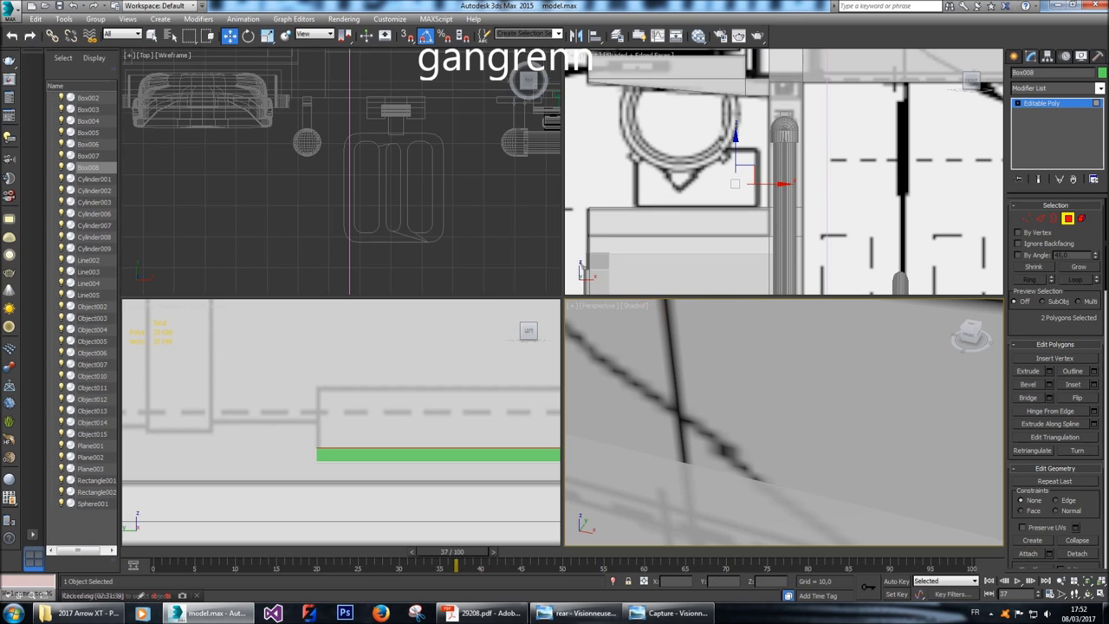
scroll(247, 438, "down", 4)
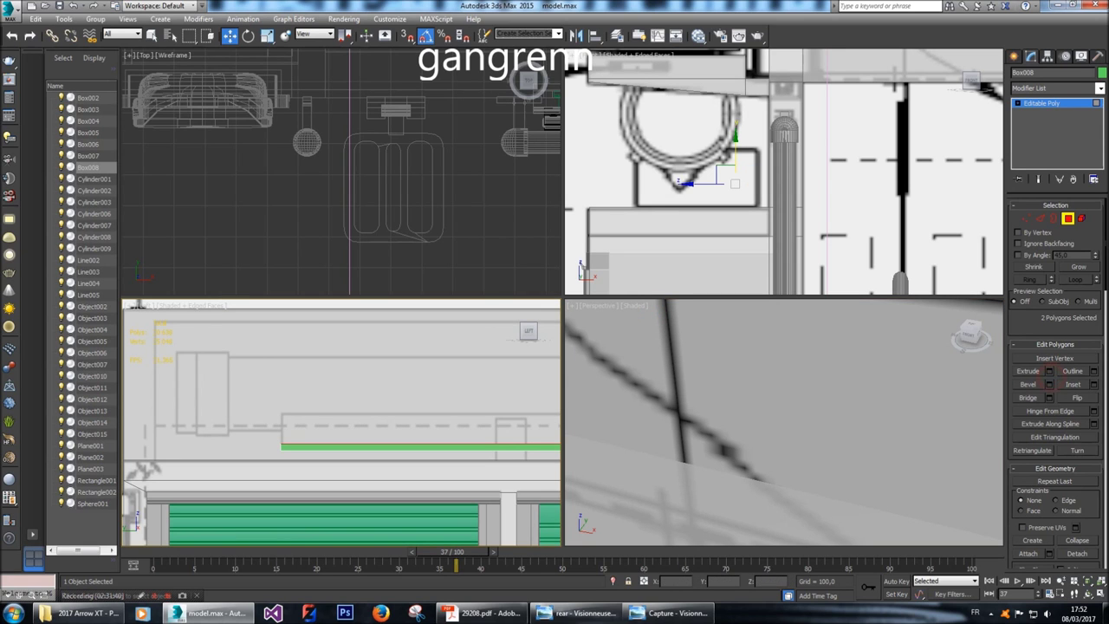
Extrude the two end polygons 14 units into upright walls.
left_click(1050, 371)
type("15")
key("Return")
type("14")
key("Return")
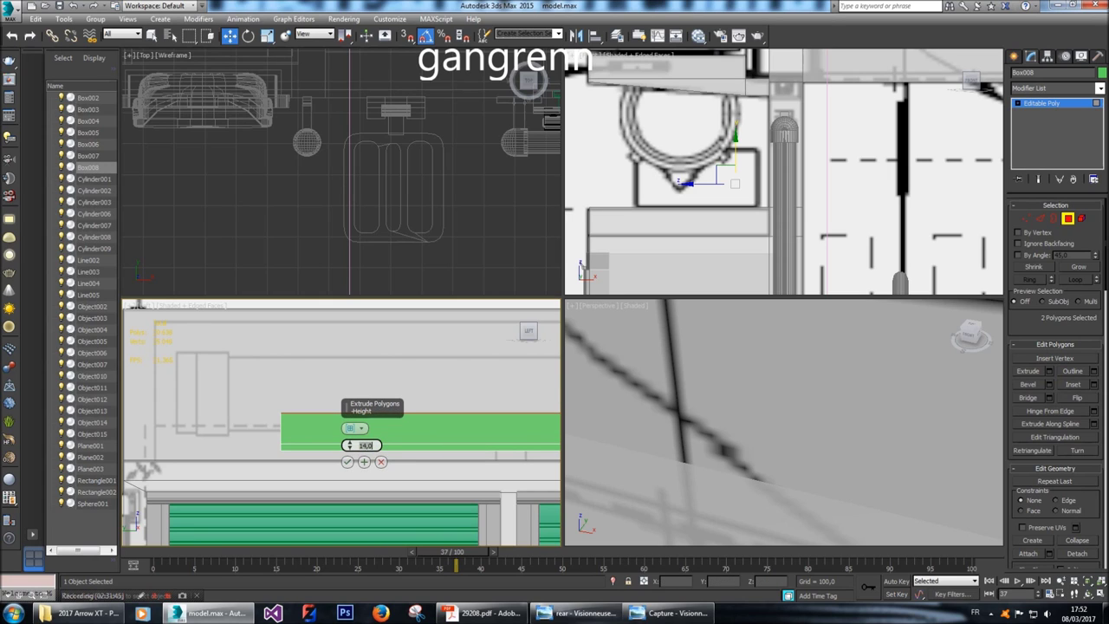
key("Return")
type("14")
key("Return")
left_click(346, 461)
right_click(752, 181)
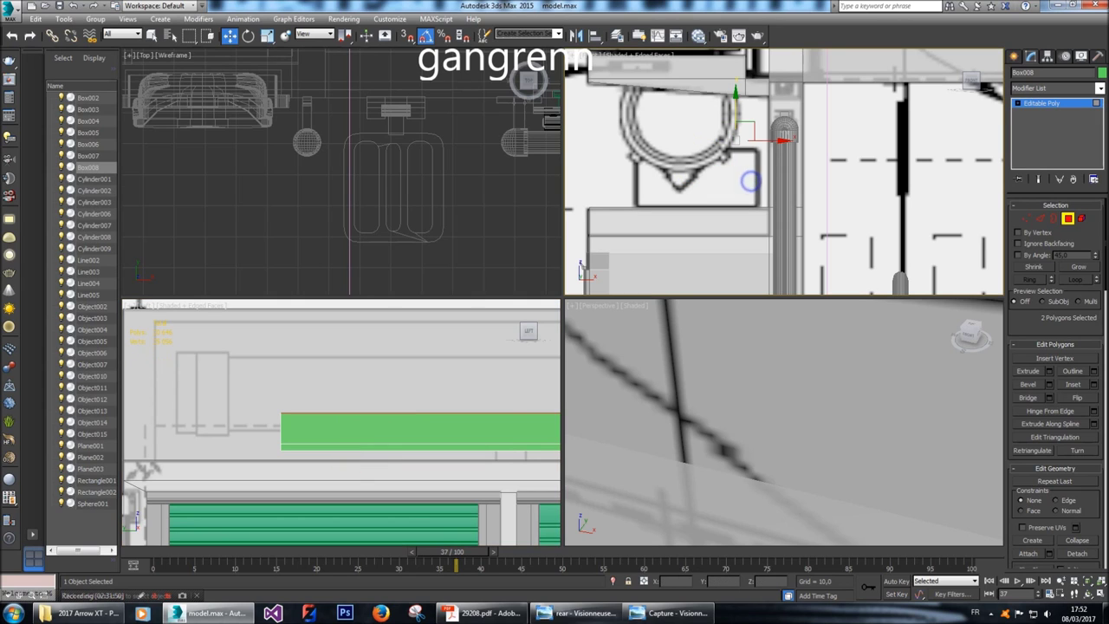
right_click(742, 178)
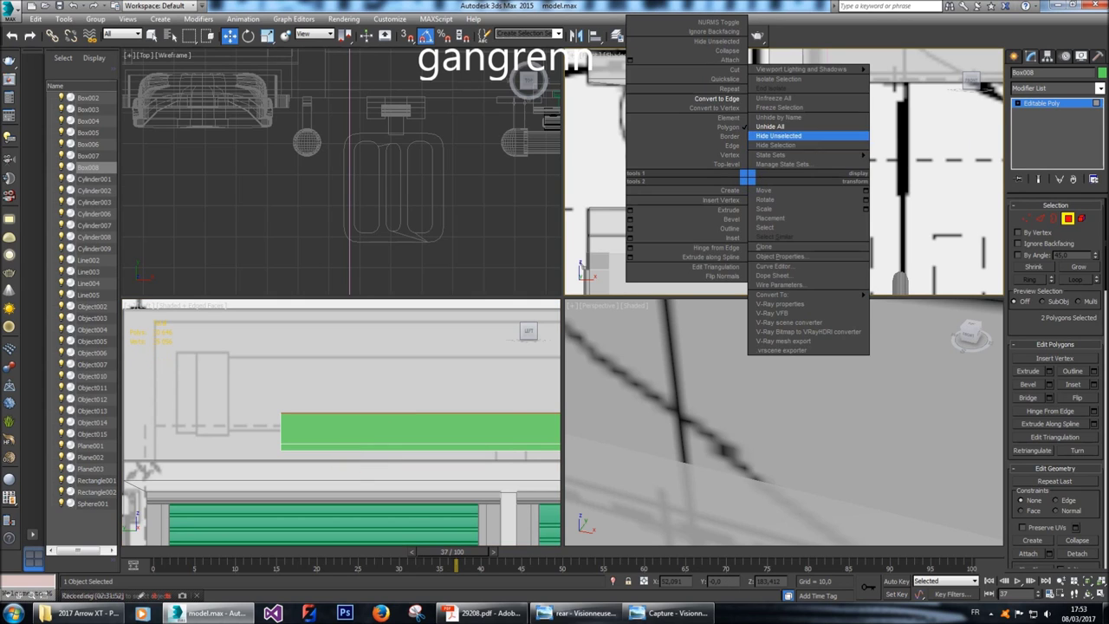
Isolate the panel and move its wall vertices along X so both walls slant outward.
left_click(801, 139)
key("1")
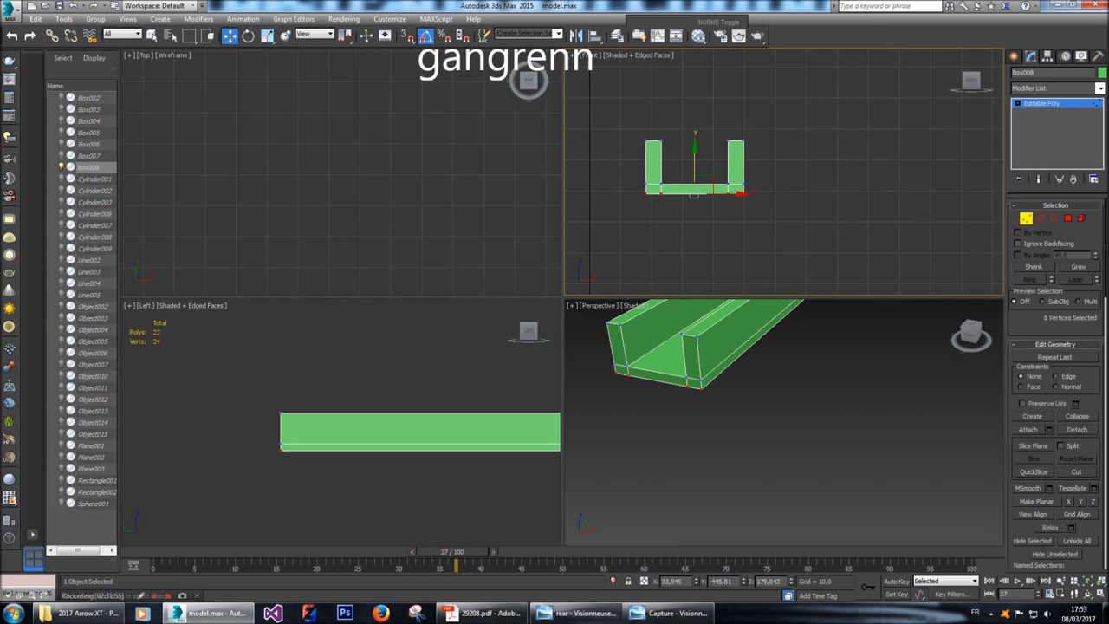
left_click_drag(630, 208, 648, 172)
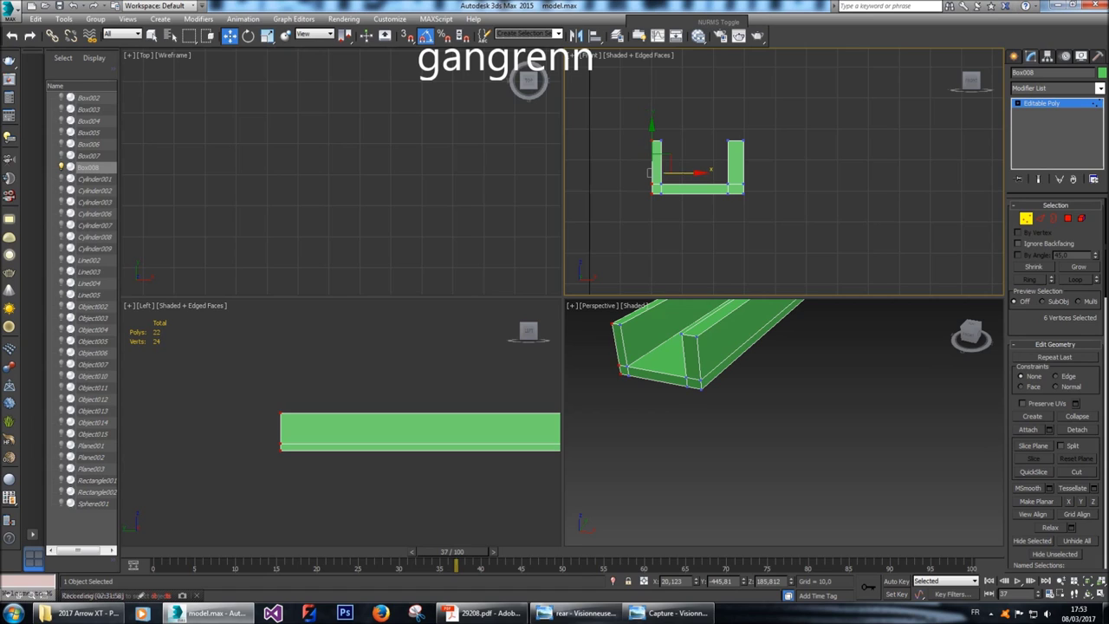
left_click_drag(756, 204, 744, 125)
left_click_drag(754, 171, 744, 172)
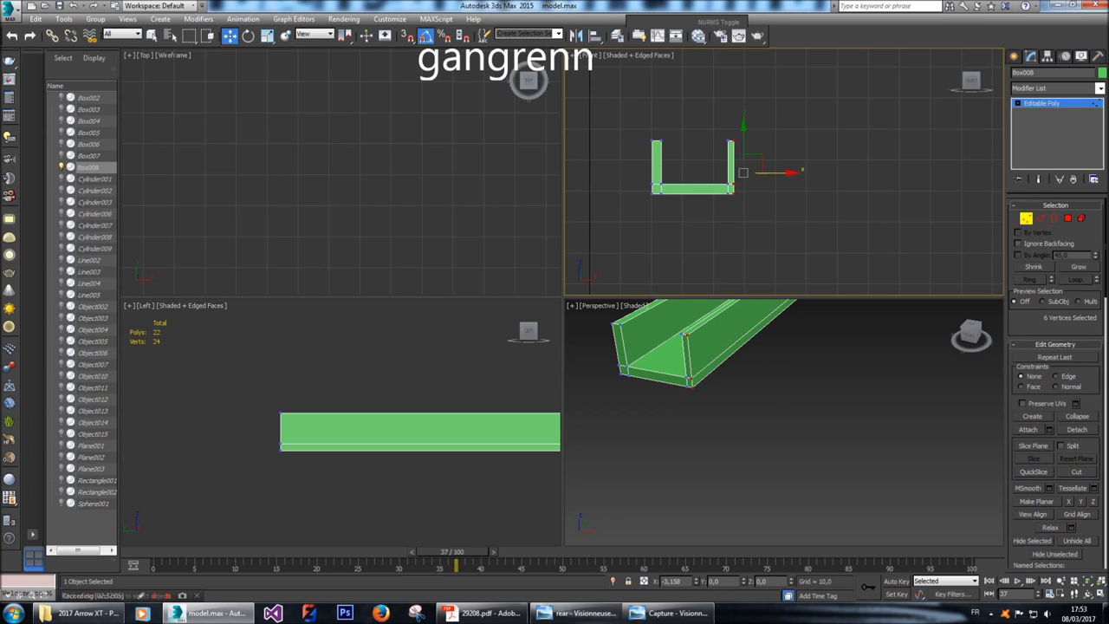
left_click_drag(638, 124, 702, 173)
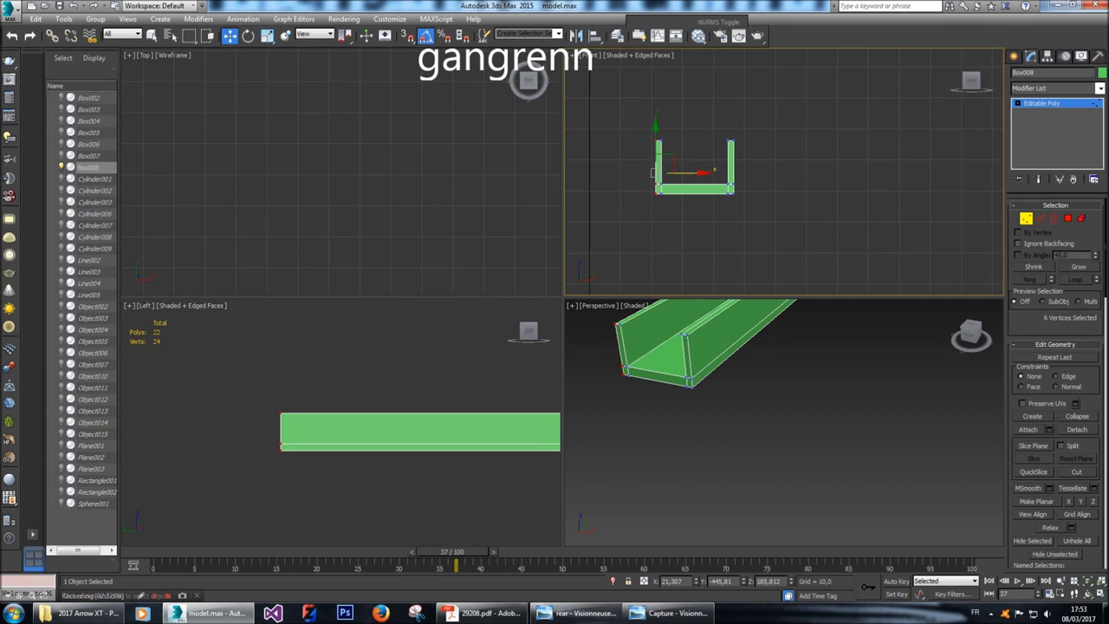
mouse_move(642, 129)
left_mouse_down()
mouse_move(664, 148)
mouse_move(713, 130)
mouse_move(780, 140)
mouse_move(765, 141)
left_mouse_up()
Study the fire-truck reference photo zoomed in within Windows Photo Viewer.
left_click(574, 612)
left_click(672, 613)
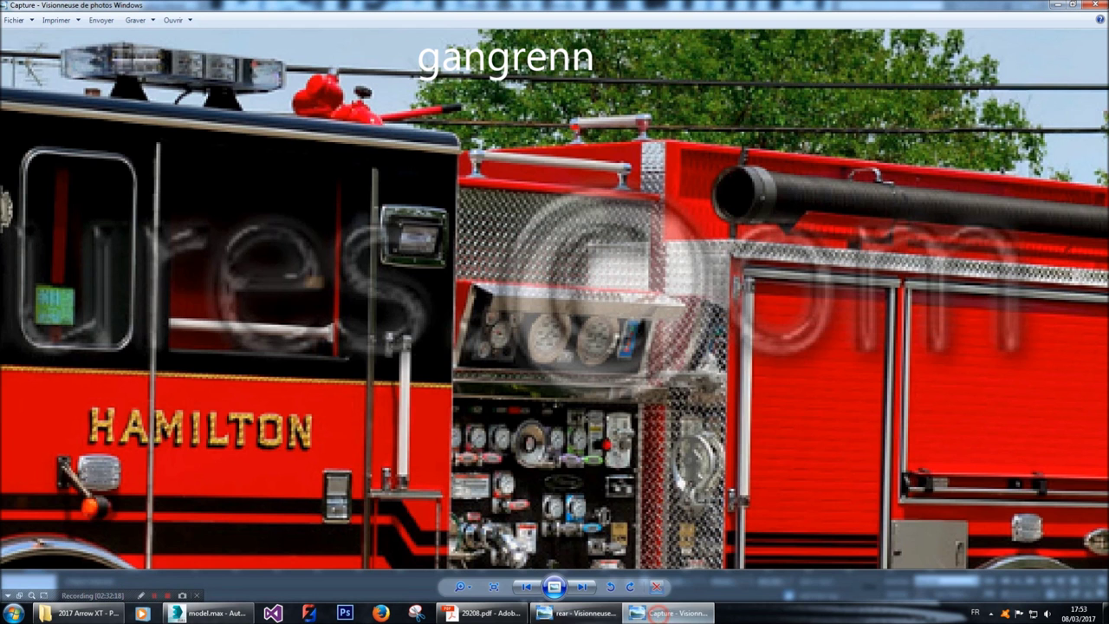
scroll(555, 299, "up", 2)
scroll(707, 282, "up", 1)
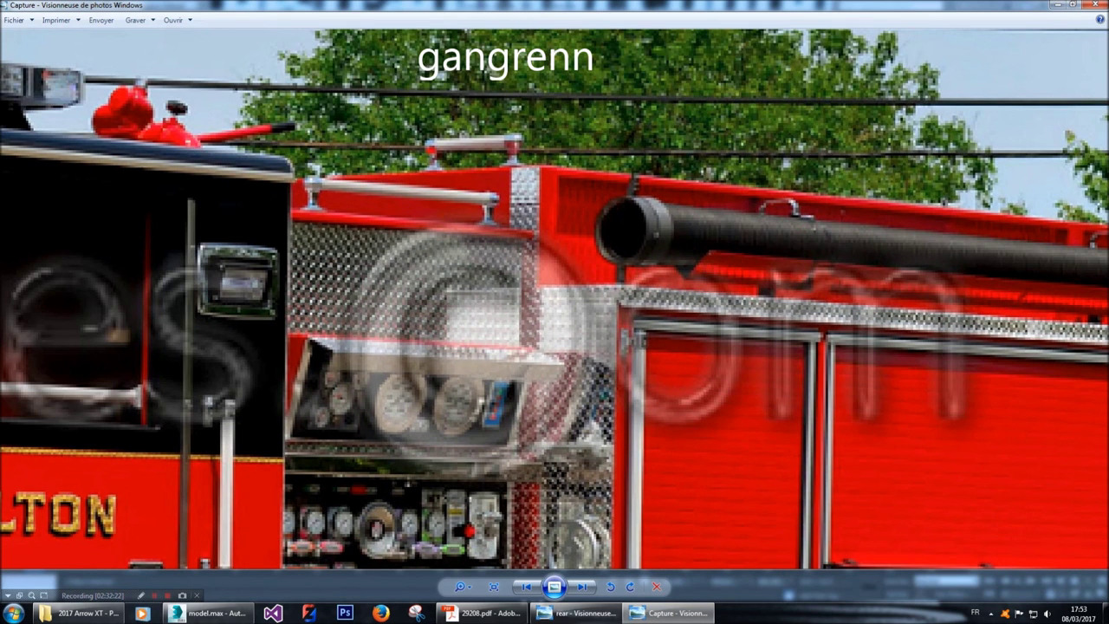
left_click(208, 612)
Move the left-side vertices outward, raise the bottom vertices, and recheck the photo.
left_click_drag(611, 122, 669, 210)
left_click_drag(695, 173, 747, 219)
scroll(705, 167, "up", 4)
left_click_drag(710, 174, 710, 165)
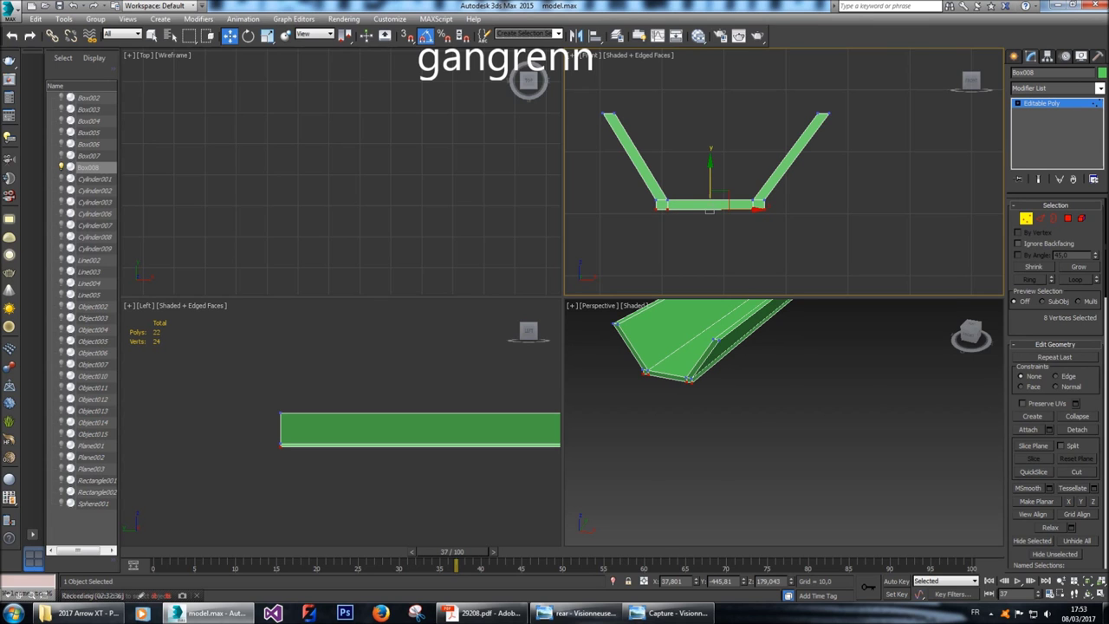
left_click(668, 613)
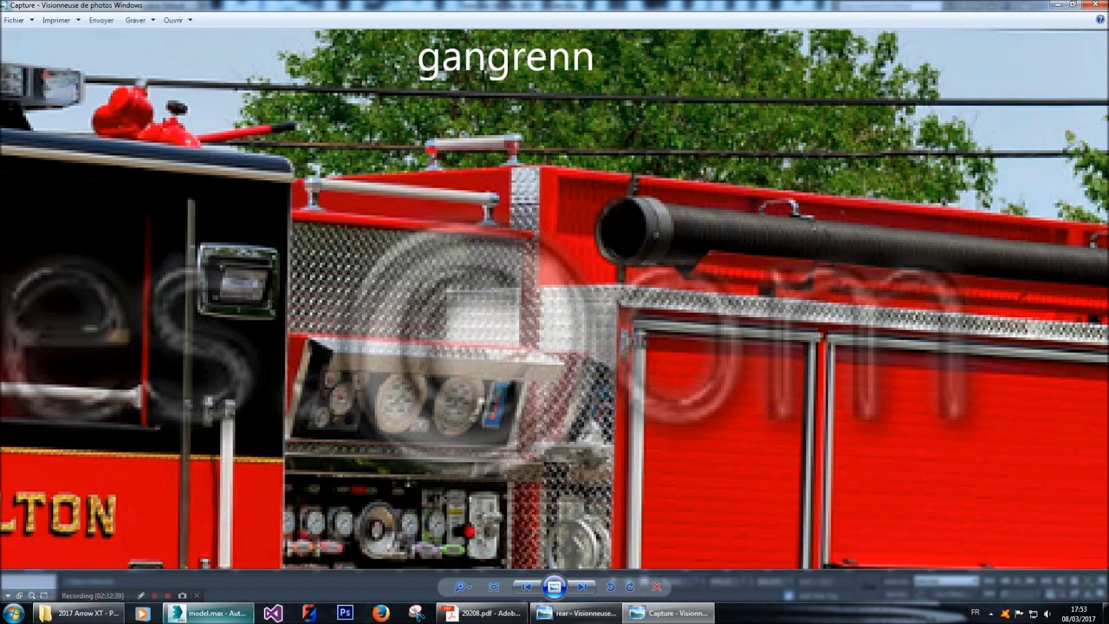
mouse_move(208, 612)
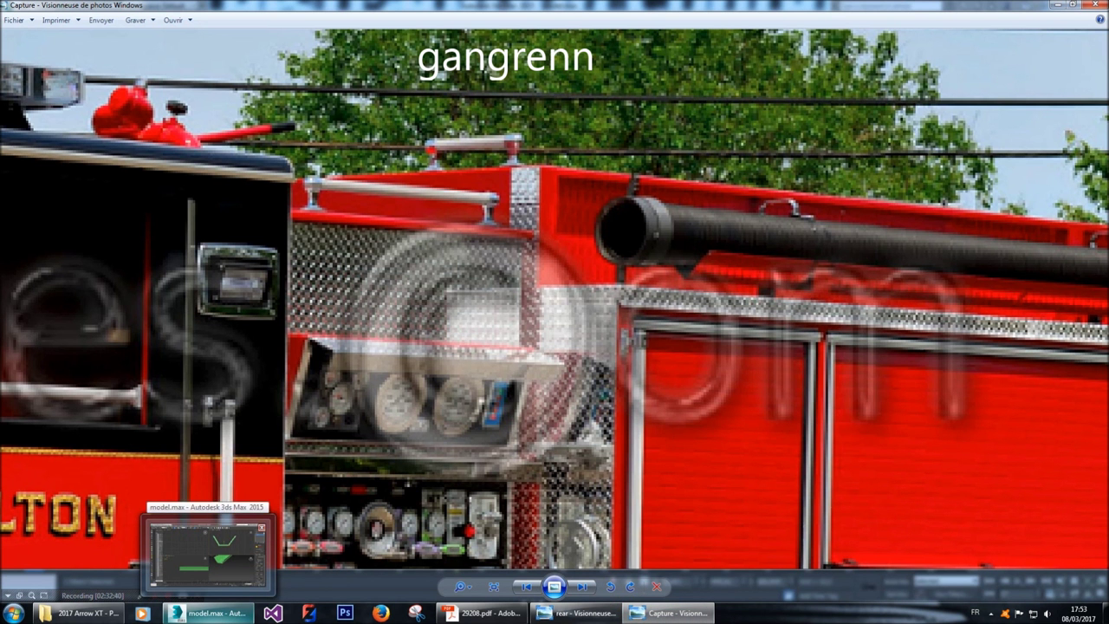
left_click(208, 612)
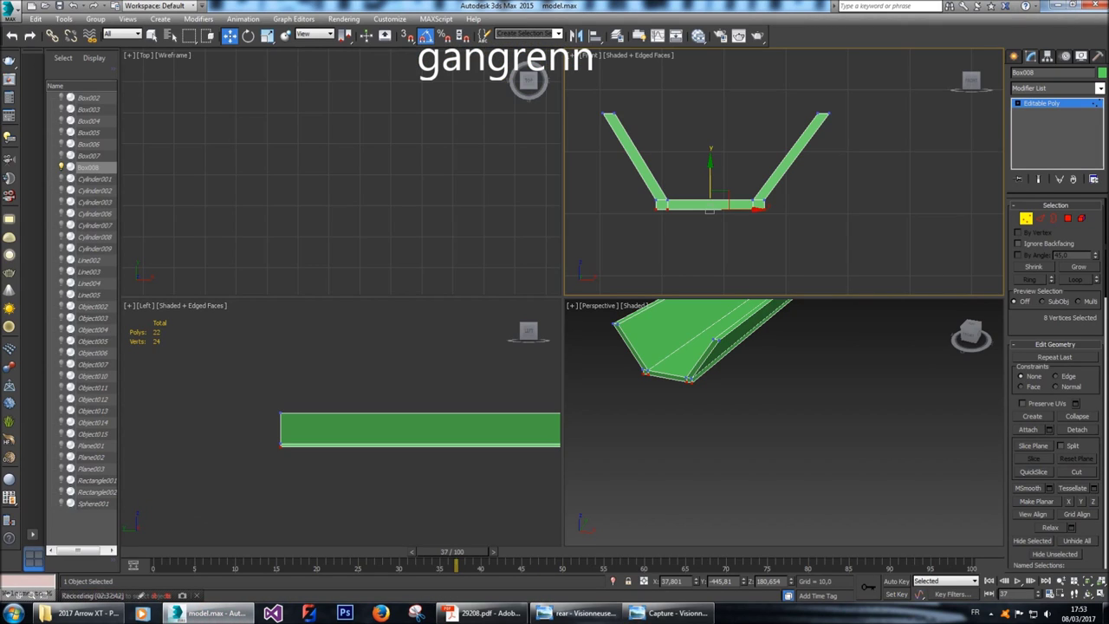
Shift the left and right wall arms inward along X to shorten the base.
left_click_drag(588, 100, 669, 212)
left_click_drag(688, 174, 694, 174)
left_click_drag(794, 160, 856, 105)
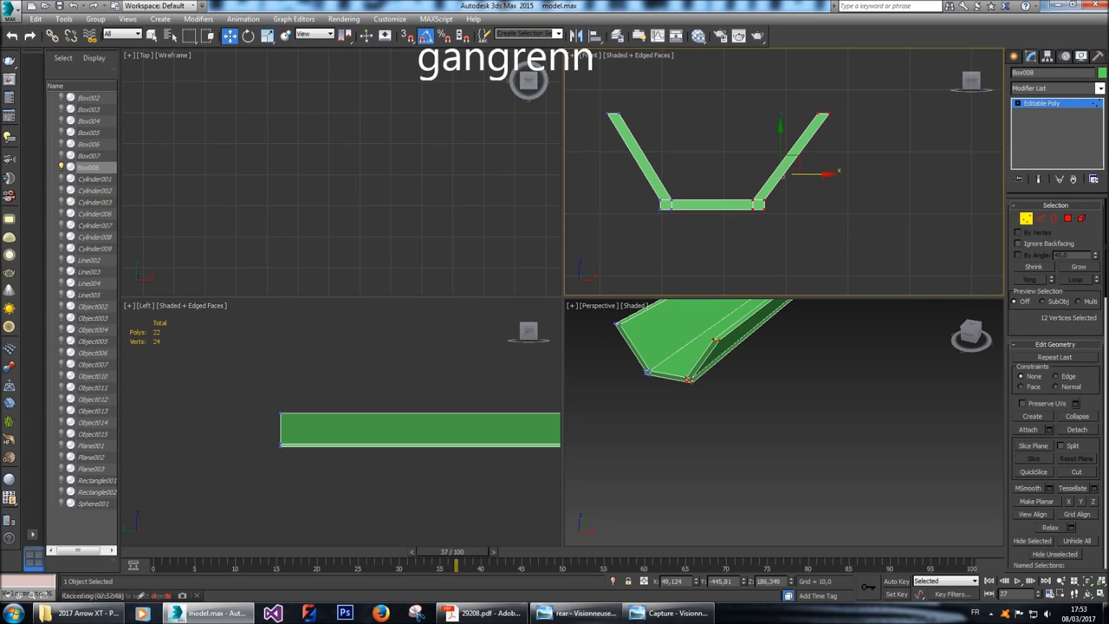
left_click_drag(830, 173, 825, 173)
left_click_drag(749, 190, 778, 205)
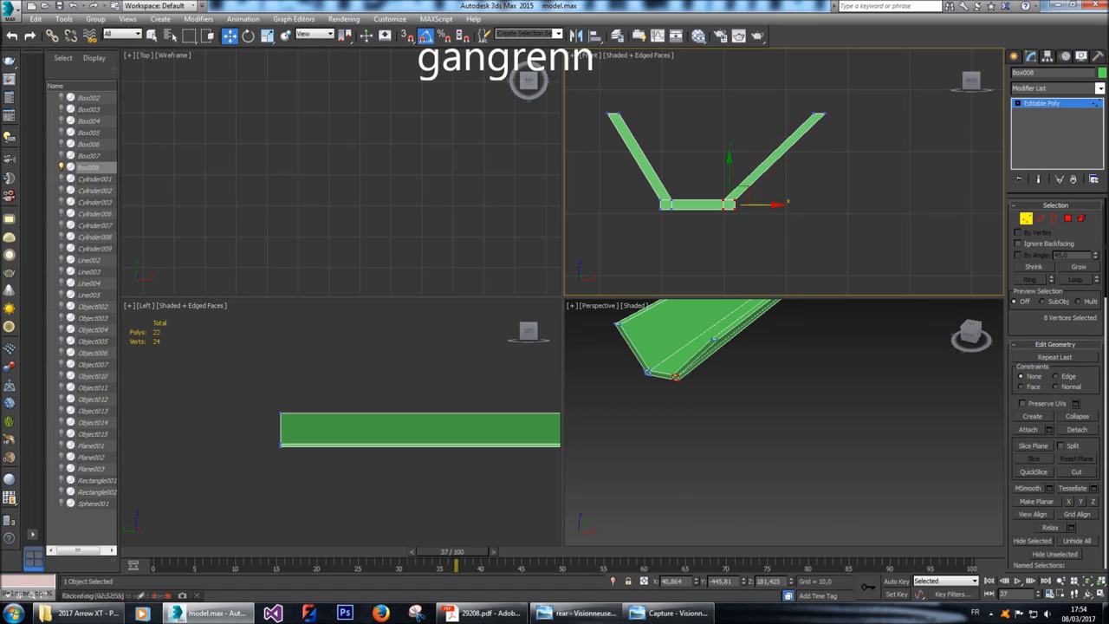
left_click_drag(637, 185, 687, 205)
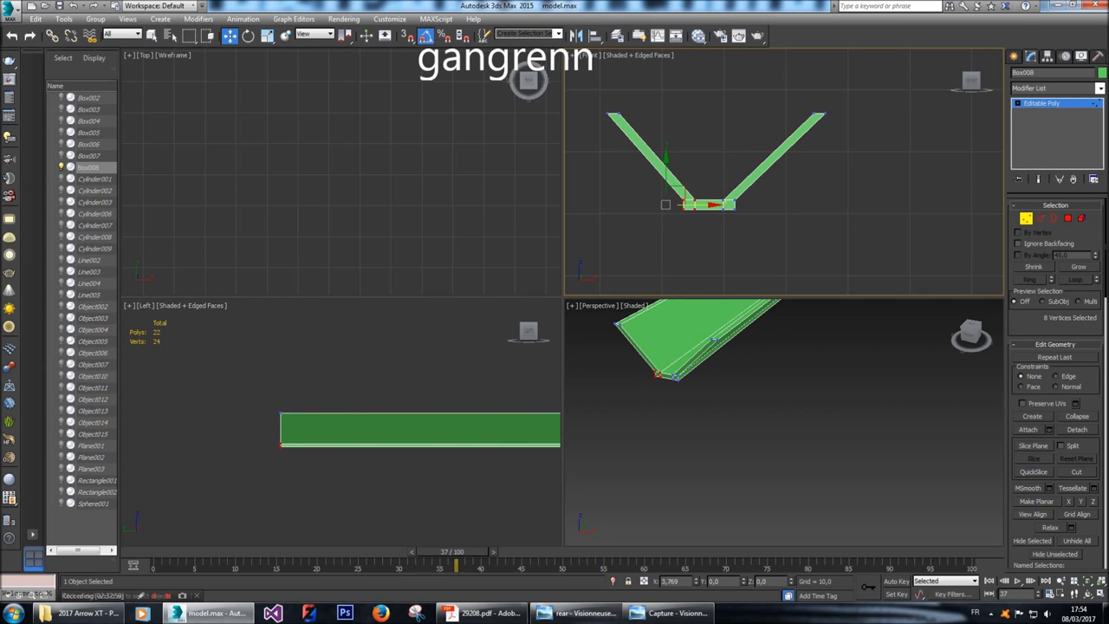
left_click(785, 209)
scroll(785, 209, "up", 3)
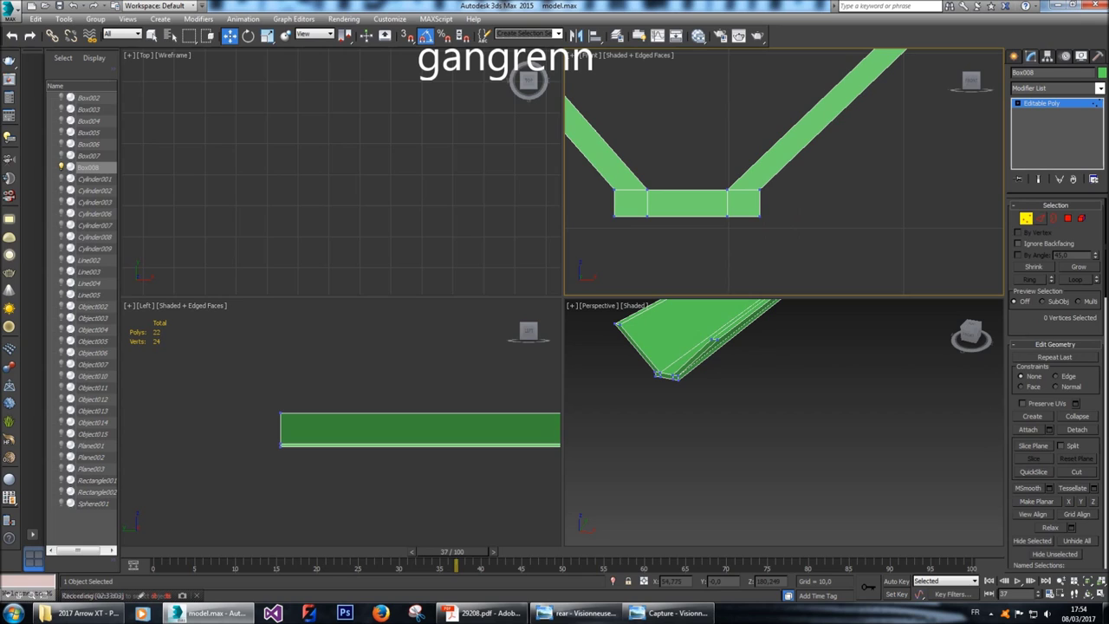
key("2")
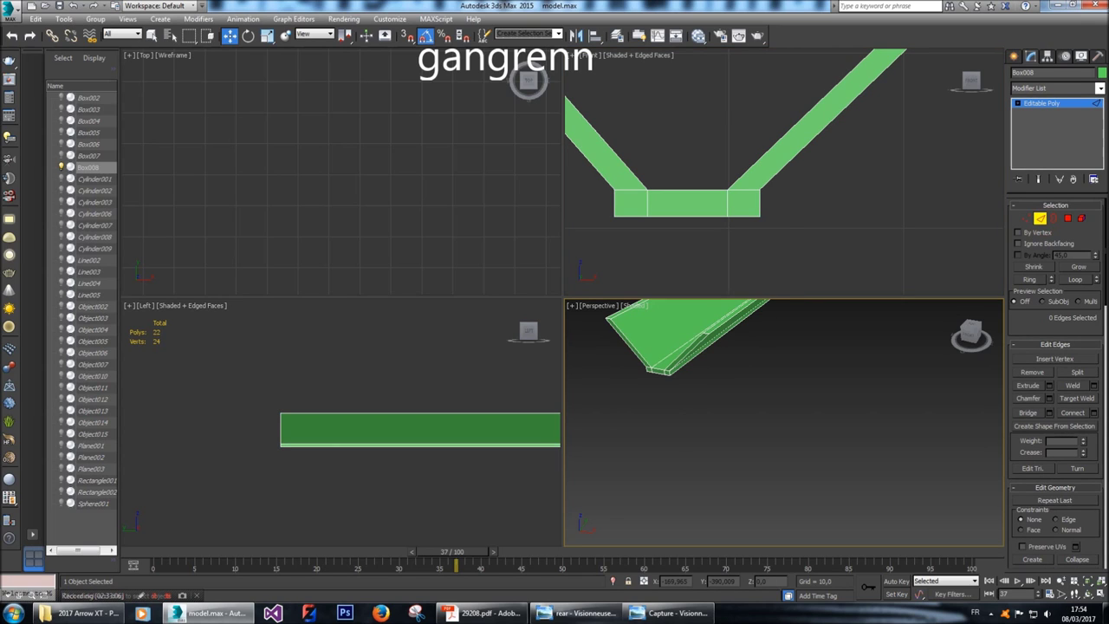
Chamfer the two bottom corner edges with 4 segments to round them.
left_click(681, 373)
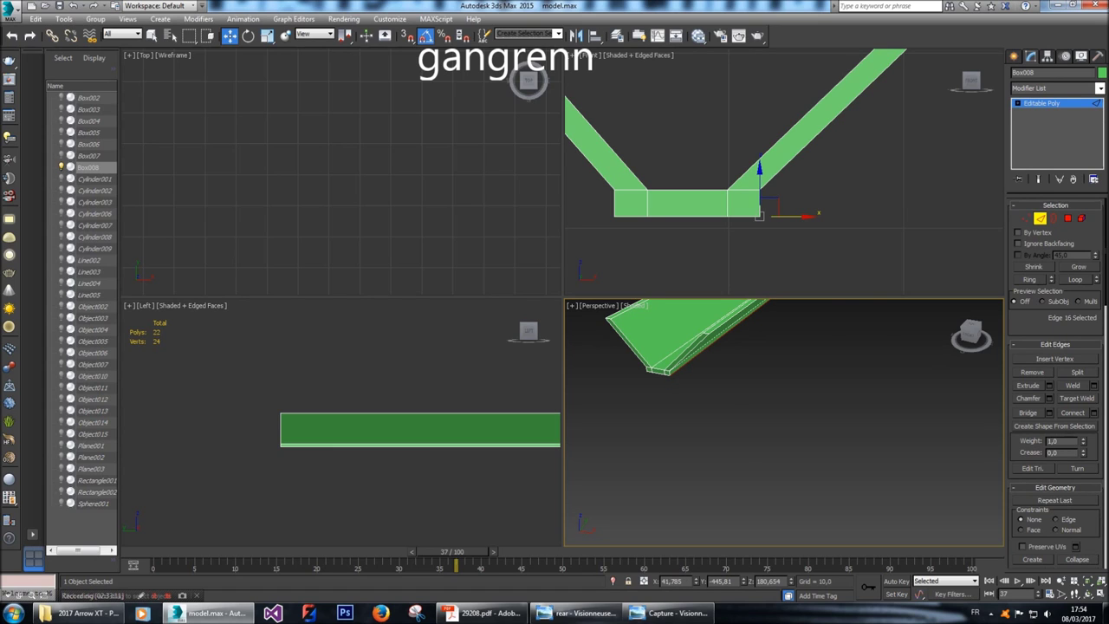
scroll(785, 423, "up", 5)
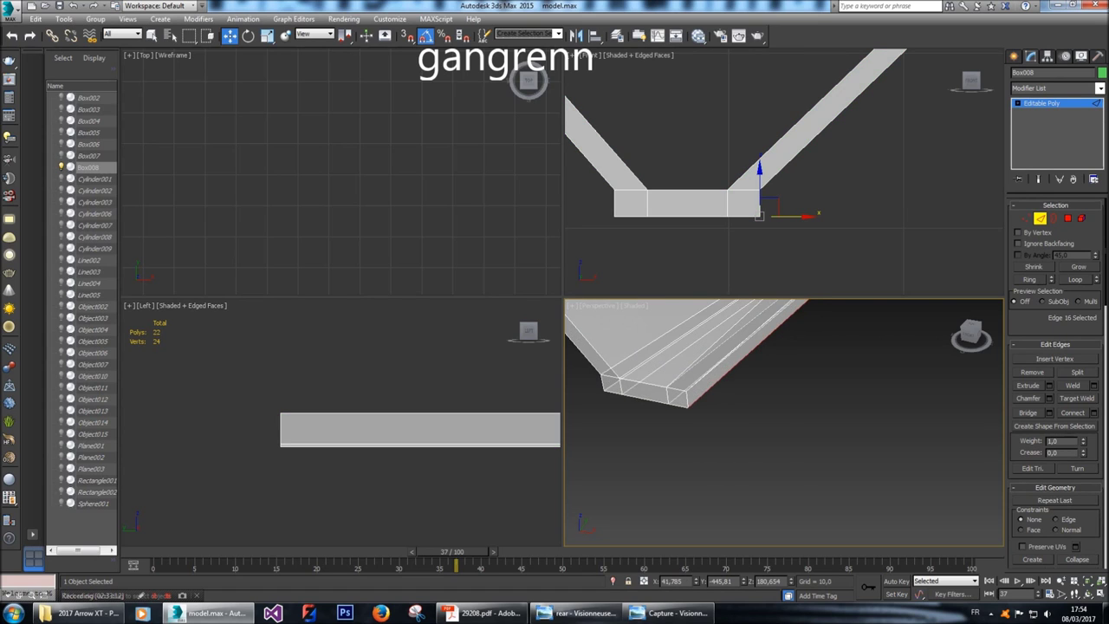
left_click(728, 400, "ctrl")
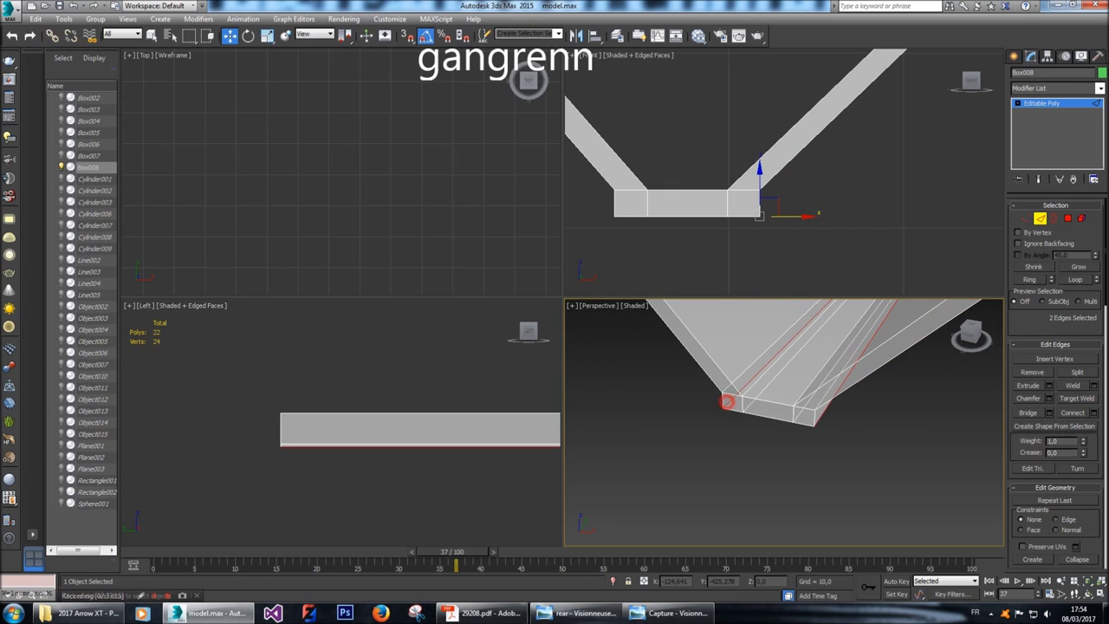
middle_click_drag(737, 173, 778, 185)
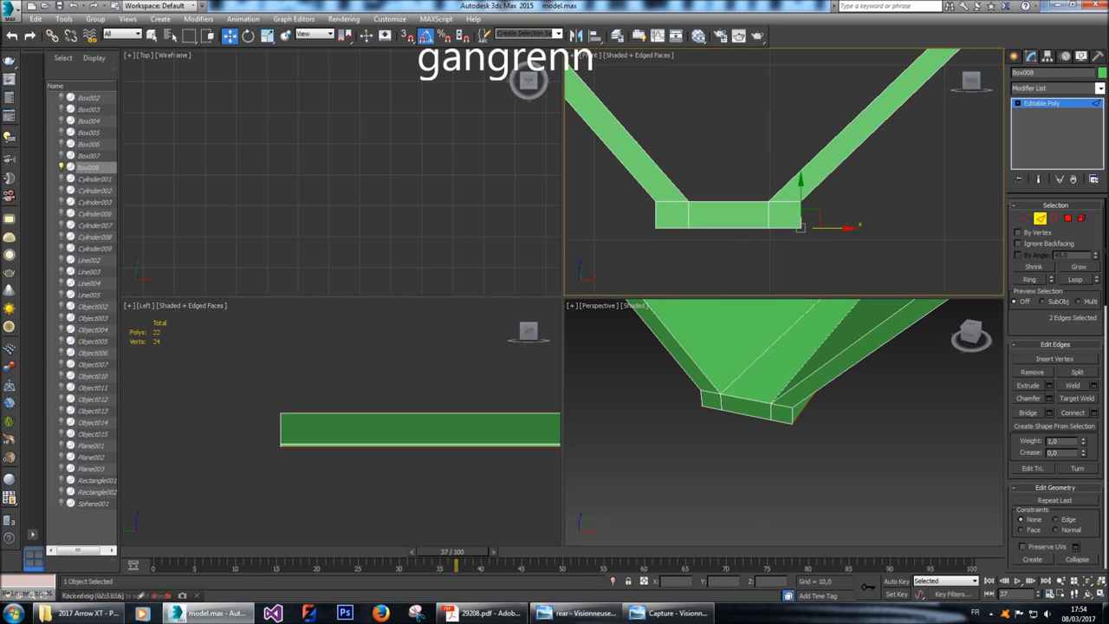
left_click(1049, 398)
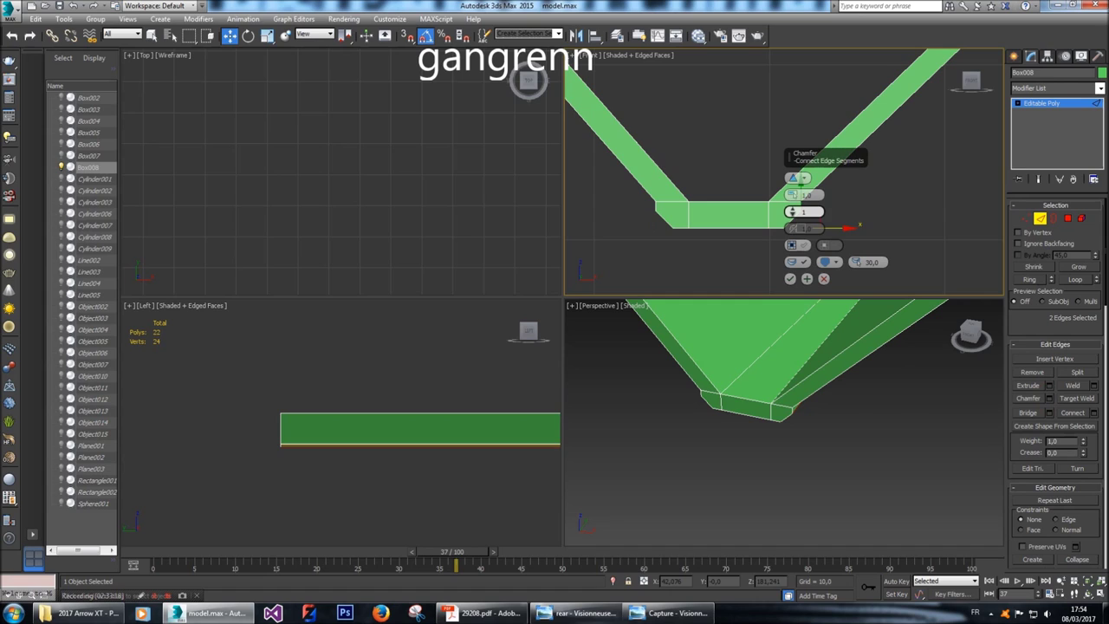
left_click_drag(791, 210, 791, 195)
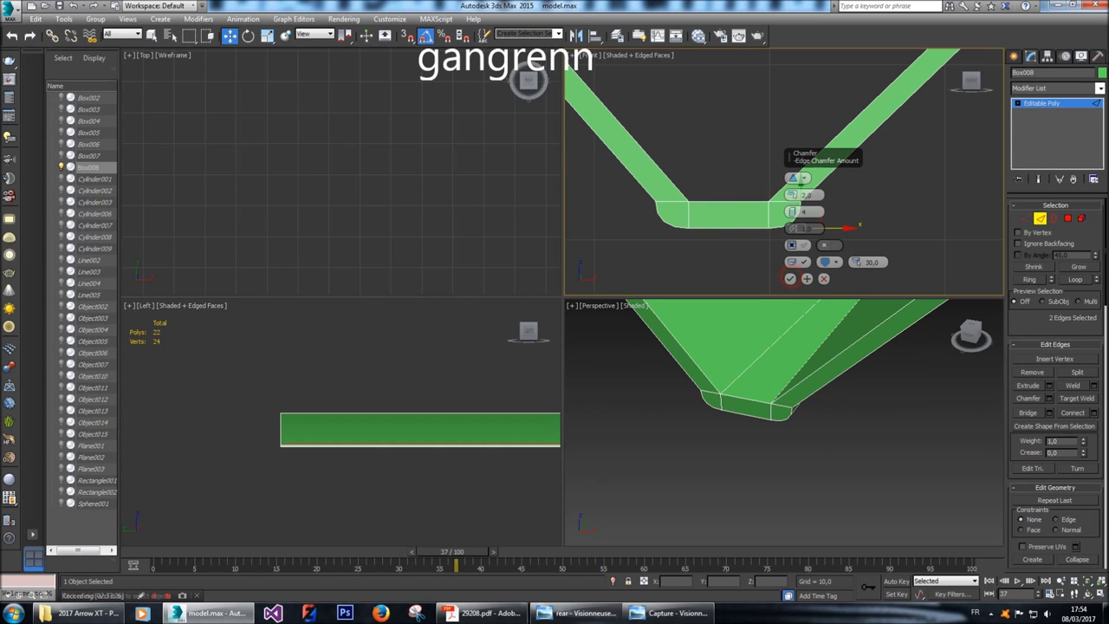
left_click(789, 279)
scroll(747, 263, "down", 5)
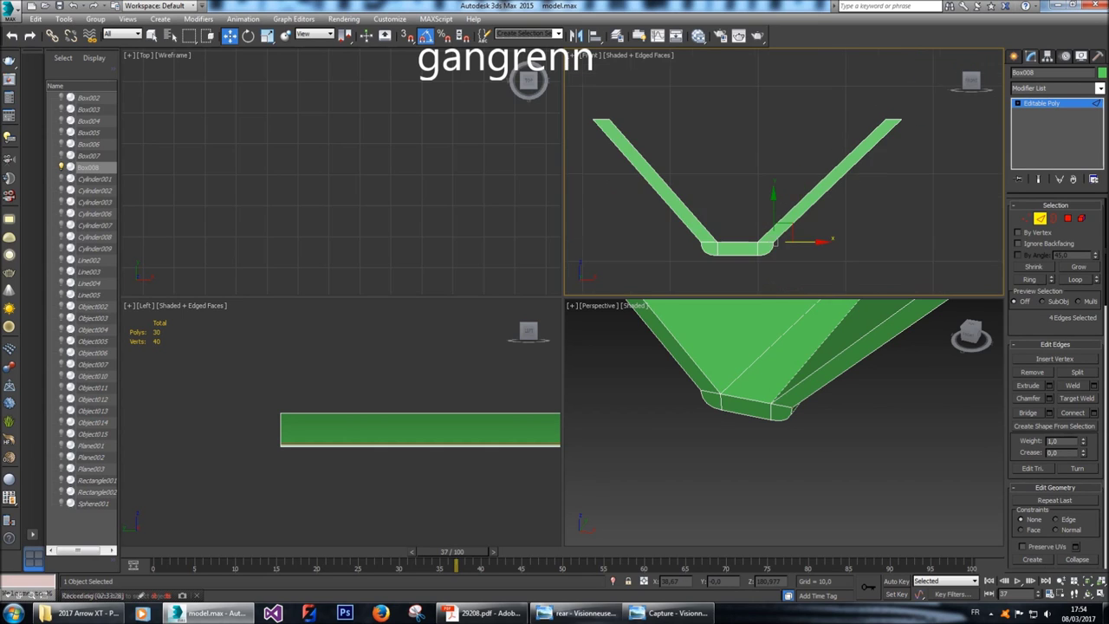
middle_click_drag(780, 416, 832, 407, "alt")
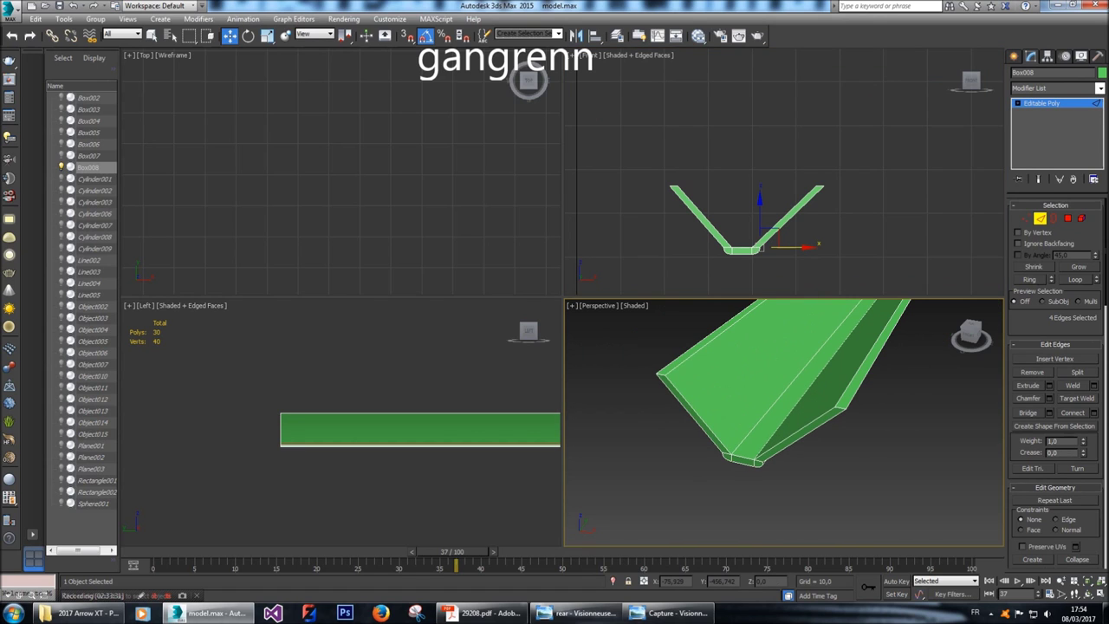
right_click(761, 427)
Unhide all scene objects and line up the blueprint in the side view.
left_click(819, 374)
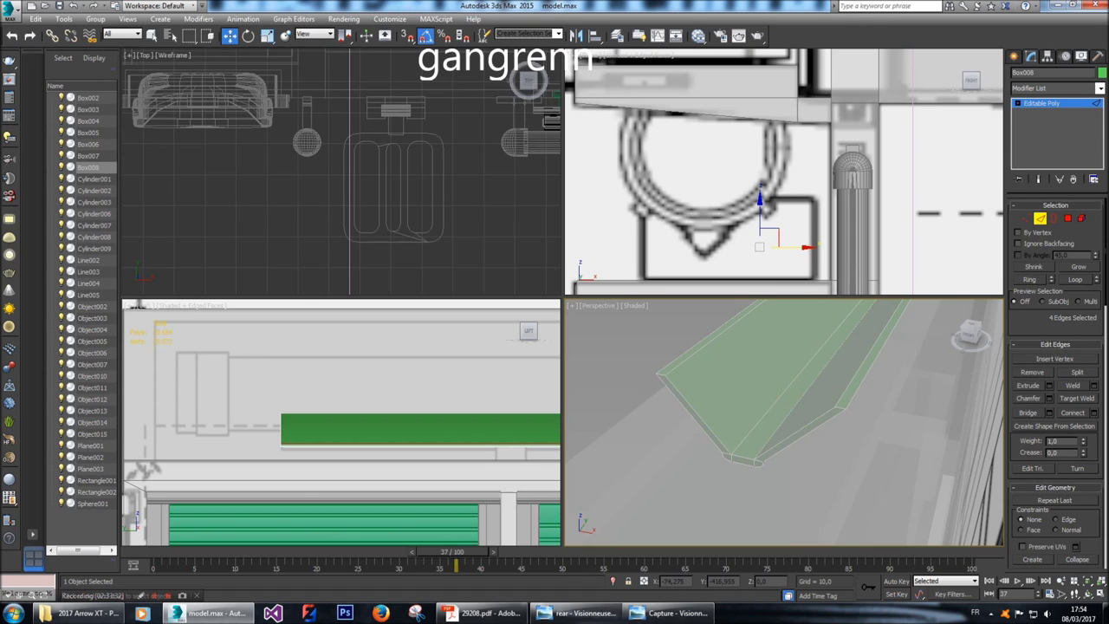
scroll(390, 434, "down", 8)
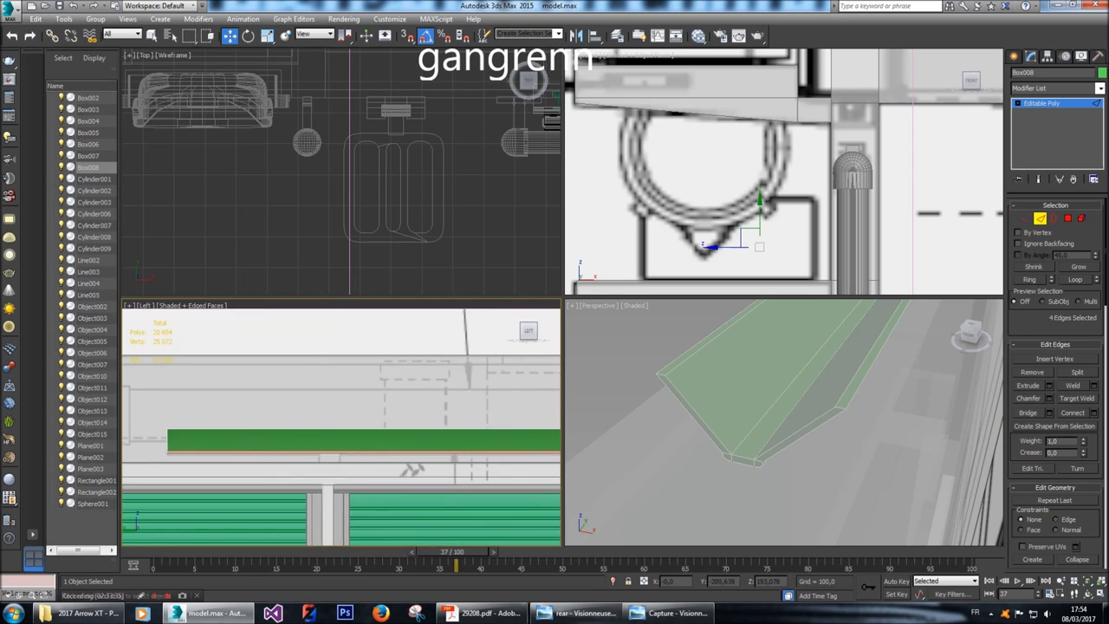
middle_click_drag(347, 468, 243, 452)
scroll(216, 424, "up", 4)
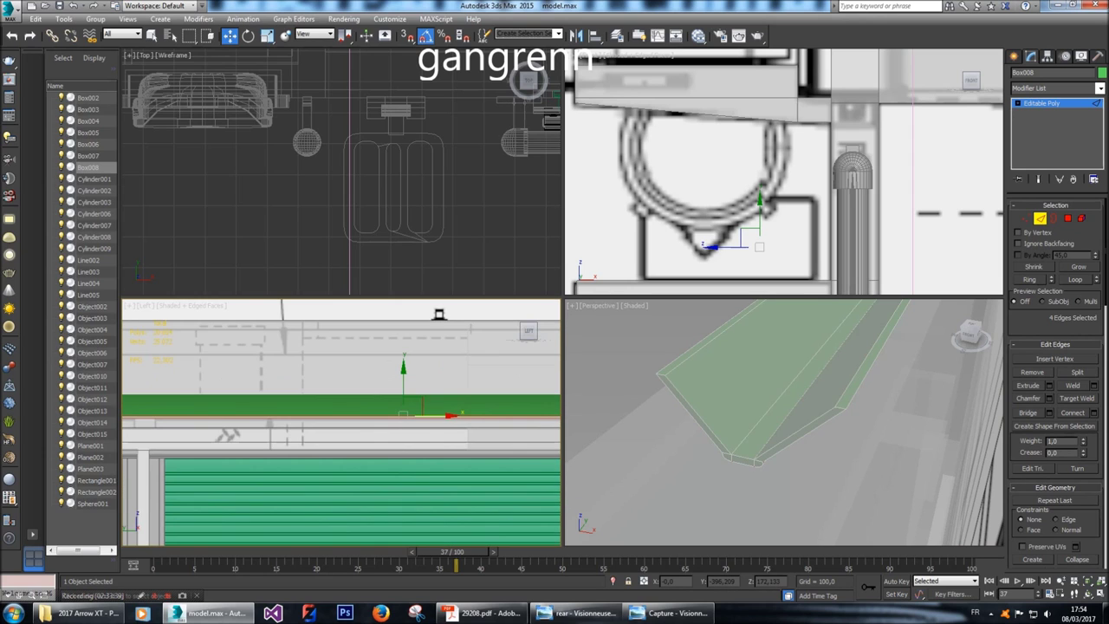
scroll(217, 425, "down", 2)
mouse_move(346, 468)
middle_mouse_down()
mouse_move(261, 468)
mouse_move(388, 468)
middle_mouse_up()
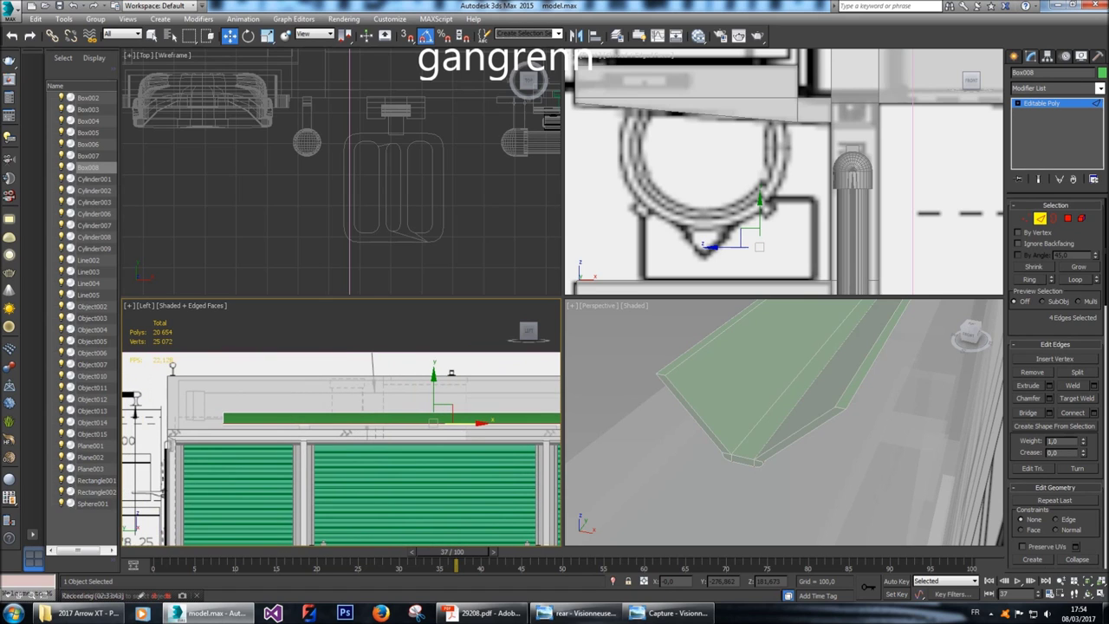
scroll(346, 424, "up", 8)
Connect the vertical edges across the panel with one new edge loop.
middle_click(955, 305)
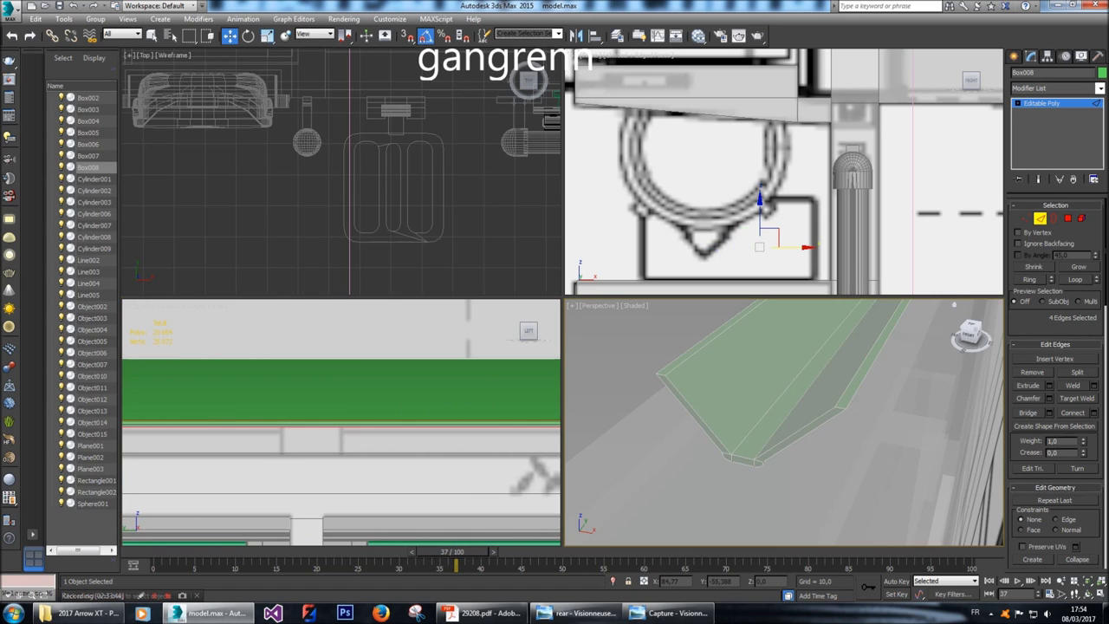
middle_click(297, 446)
left_click_drag(297, 446, 260, 407, "ctrl")
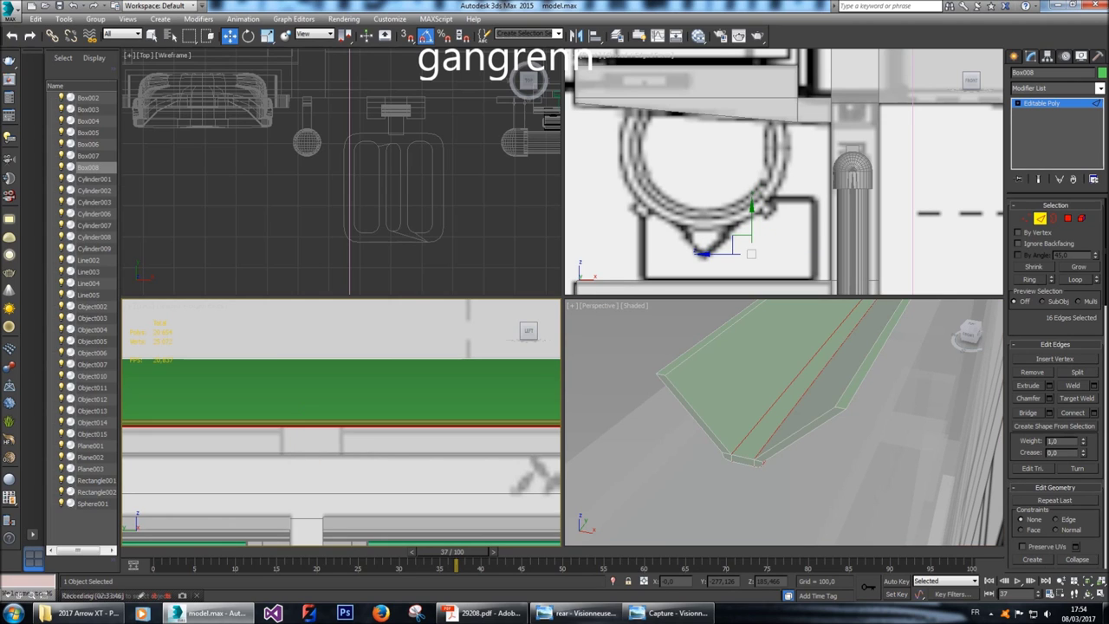
left_click(1091, 413)
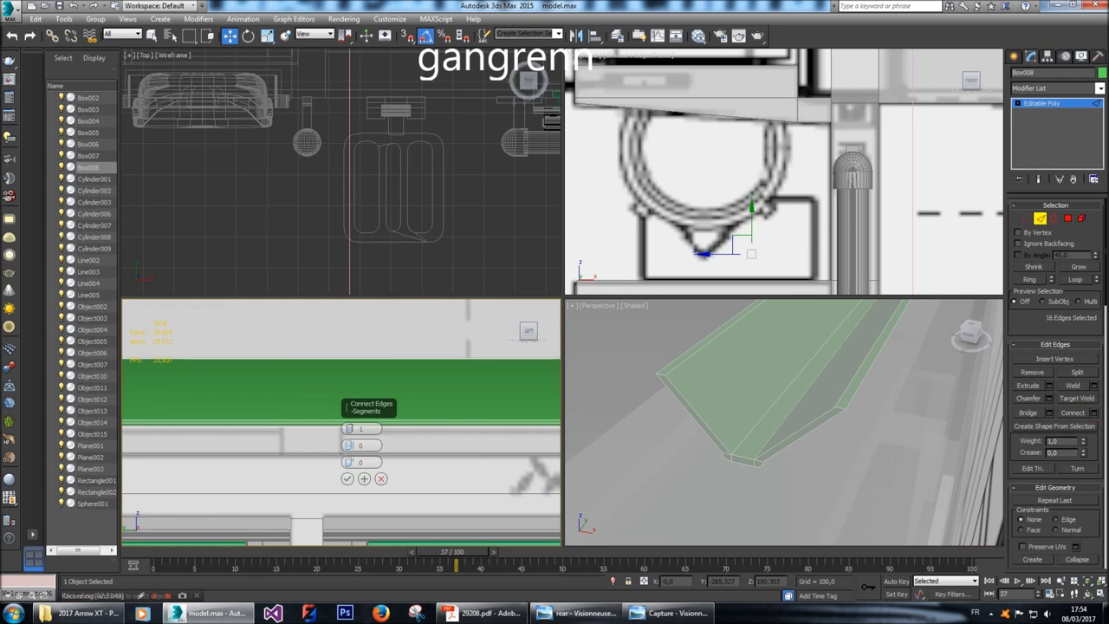
left_click(346, 478)
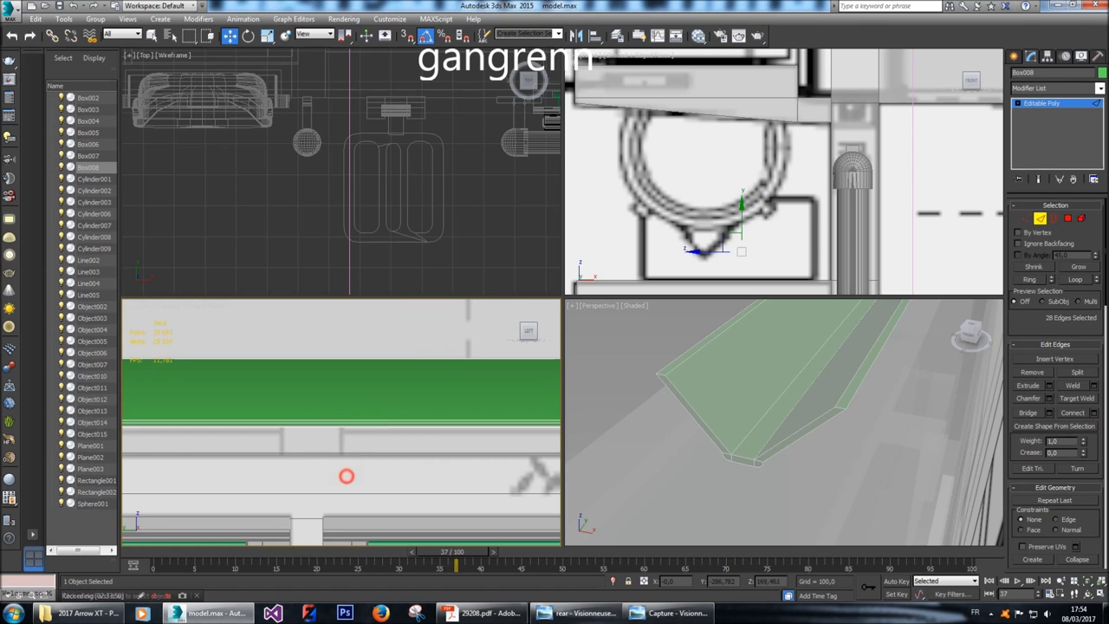
Slide the new row of vertices left along X onto the blueprint line.
key("1")
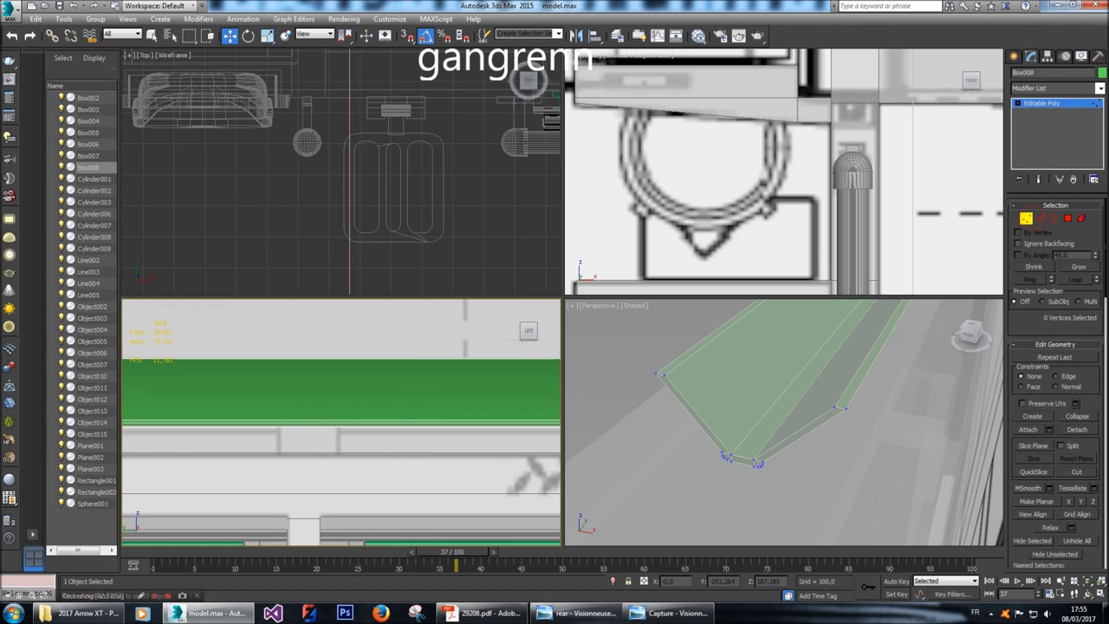
scroll(150, 338, "down", 4)
mouse_move(395, 403)
left_mouse_down()
mouse_move(438, 429)
mouse_move(376, 419)
left_mouse_up()
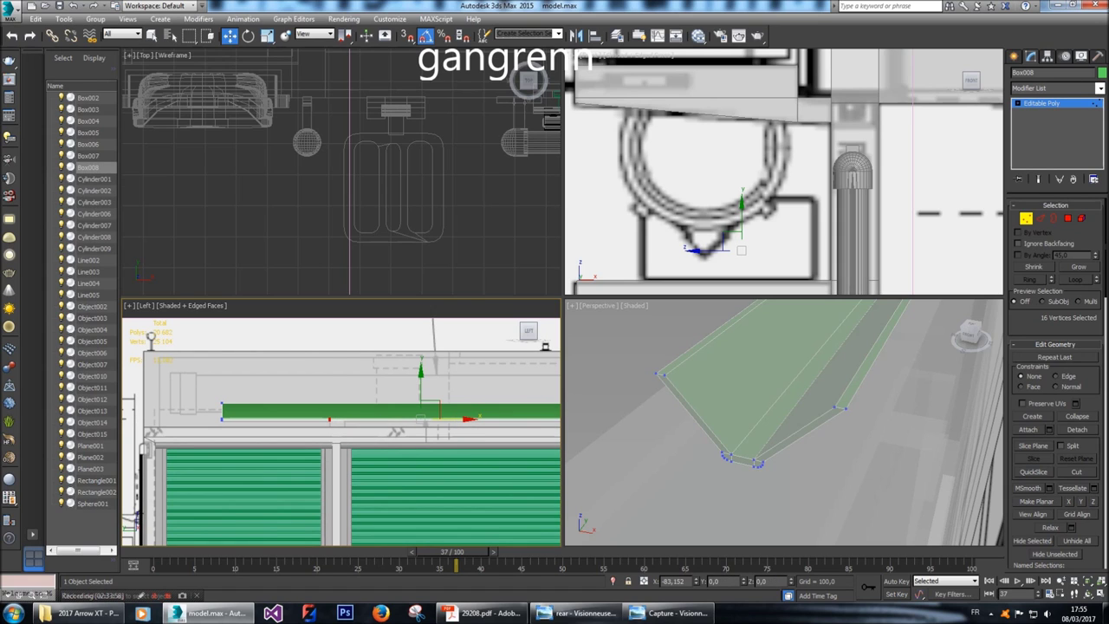
scroll(389, 446, "up", 2)
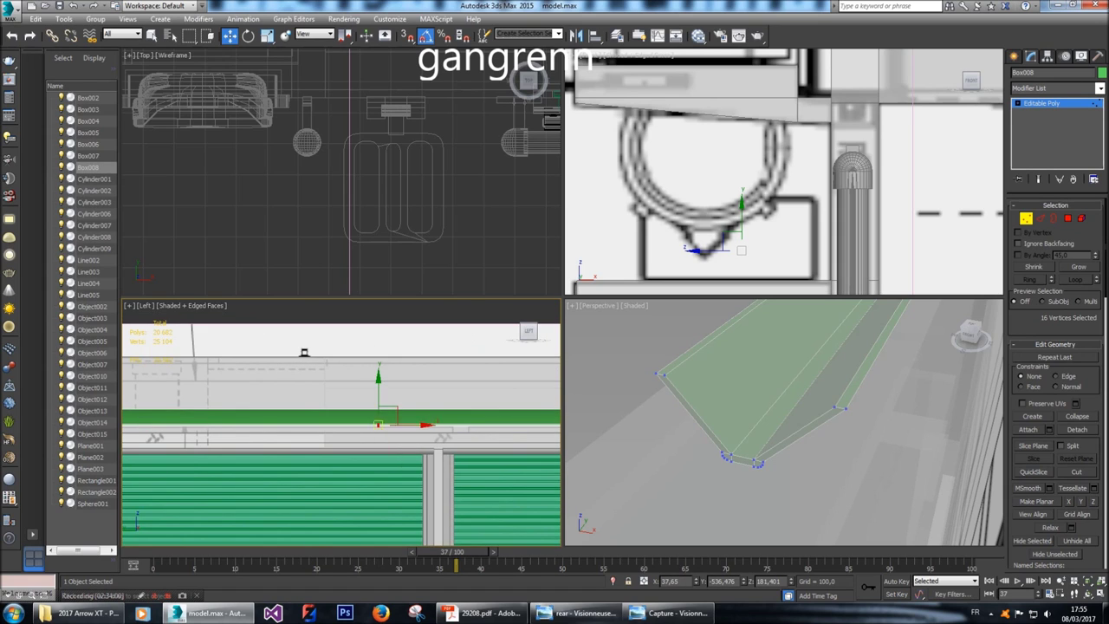
scroll(397, 432, "down", 1)
left_click_drag(382, 426, 189, 427)
scroll(178, 429, "up", 5)
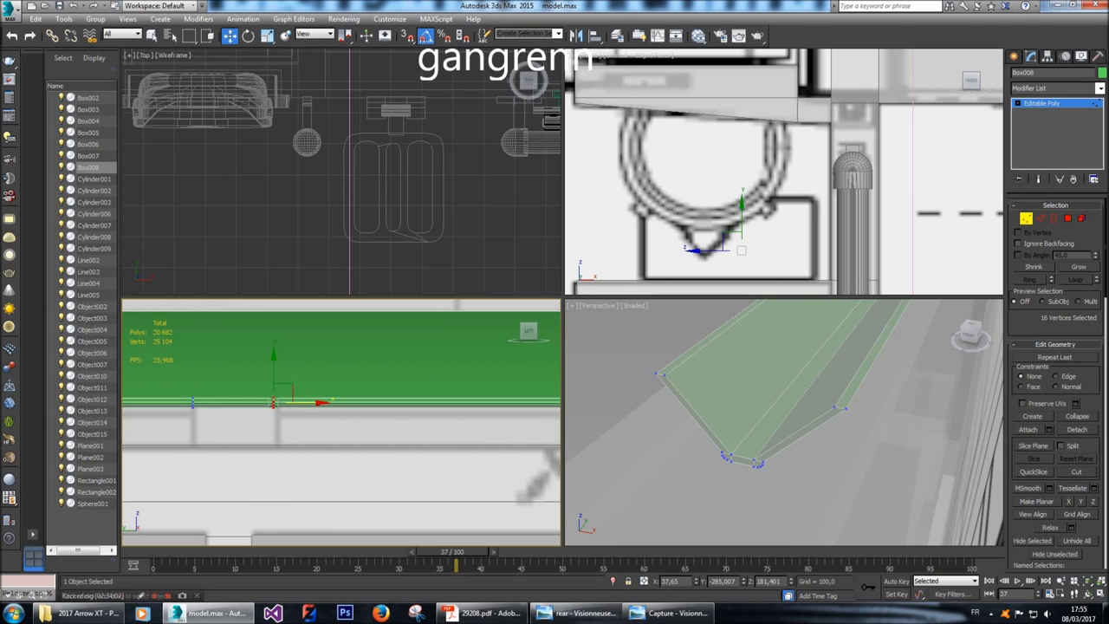
left_click_drag(319, 403, 325, 403)
Select the polygon strip along the green panel's lower edge.
right_click(988, 342)
left_click(966, 330)
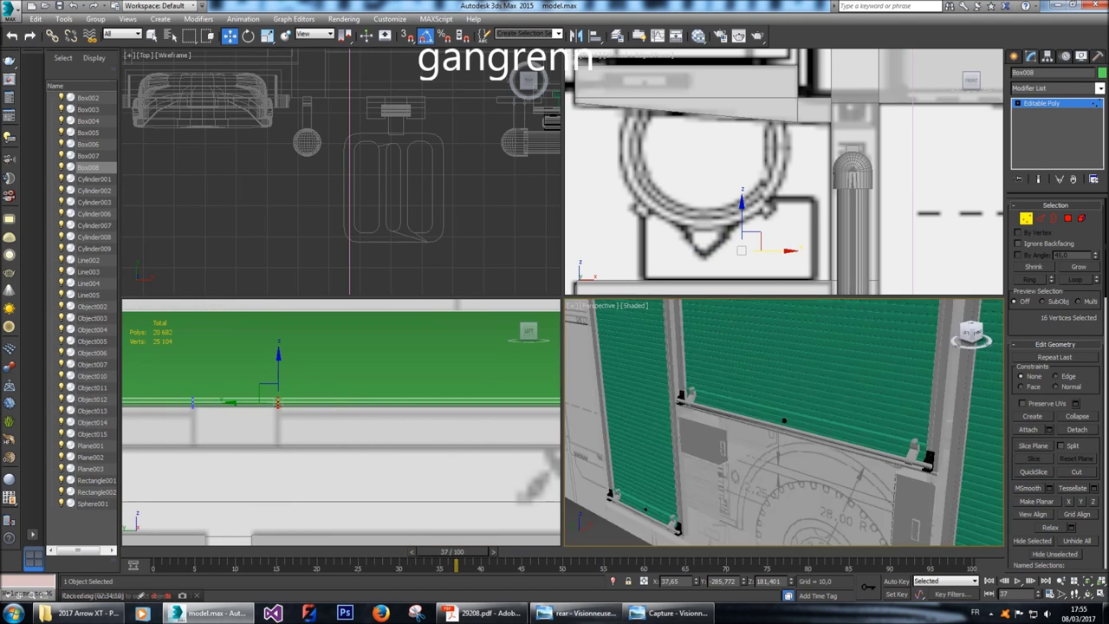
middle_click_drag(784, 423, 784, 360, "alt")
scroll(744, 407, "up", 3)
left_click(1066, 218)
left_click(789, 369)
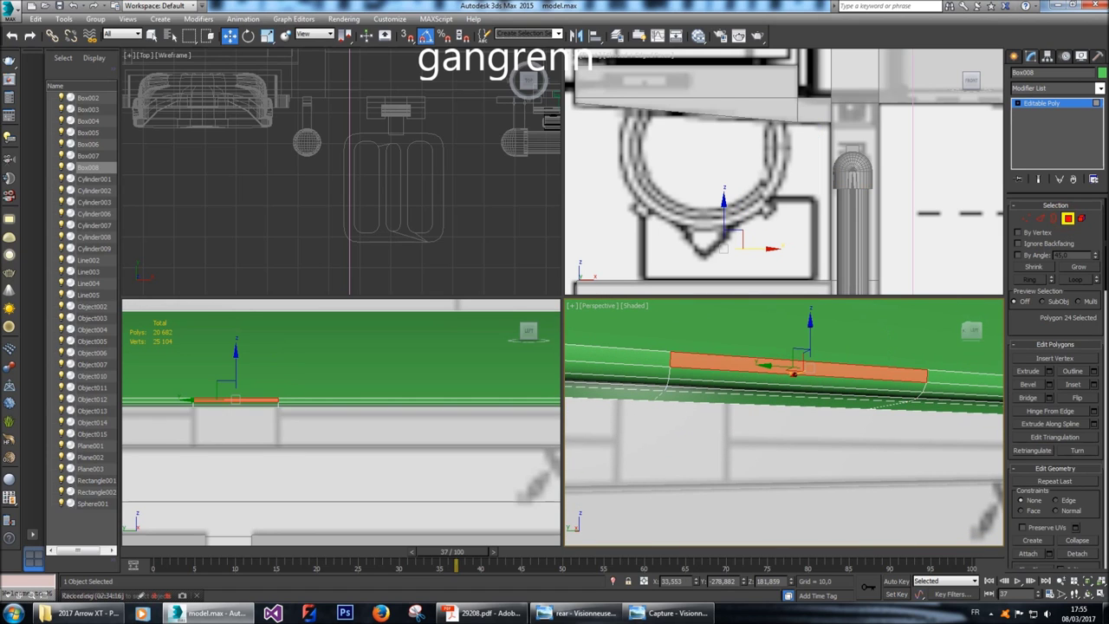
scroll(249, 424, "up", 2)
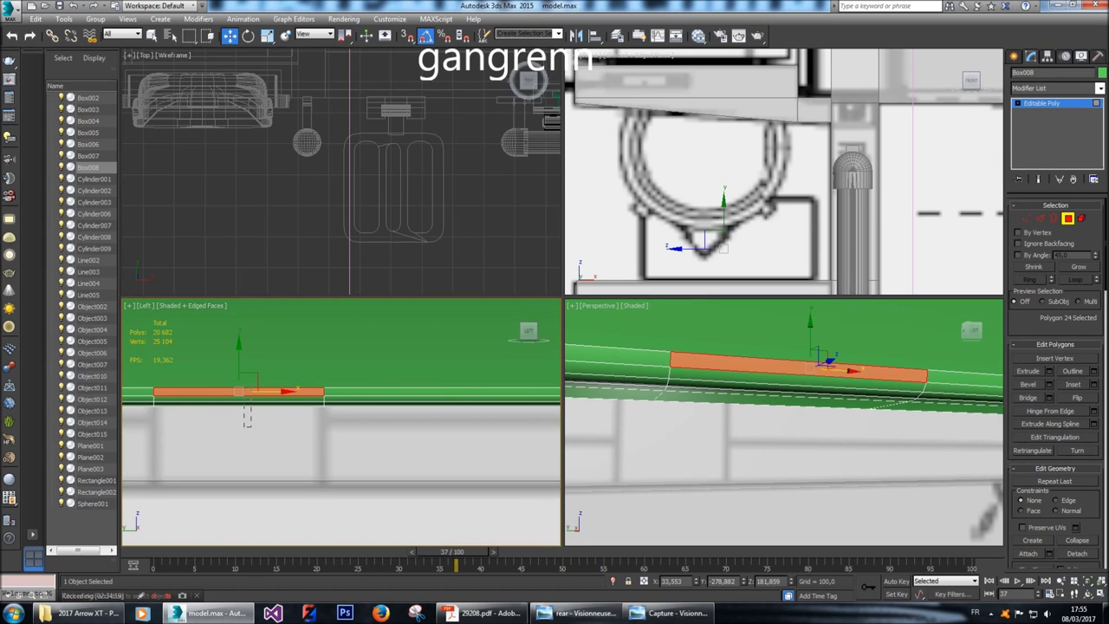
left_click_drag(247, 418, 236, 391)
scroll(333, 395, "down", 3)
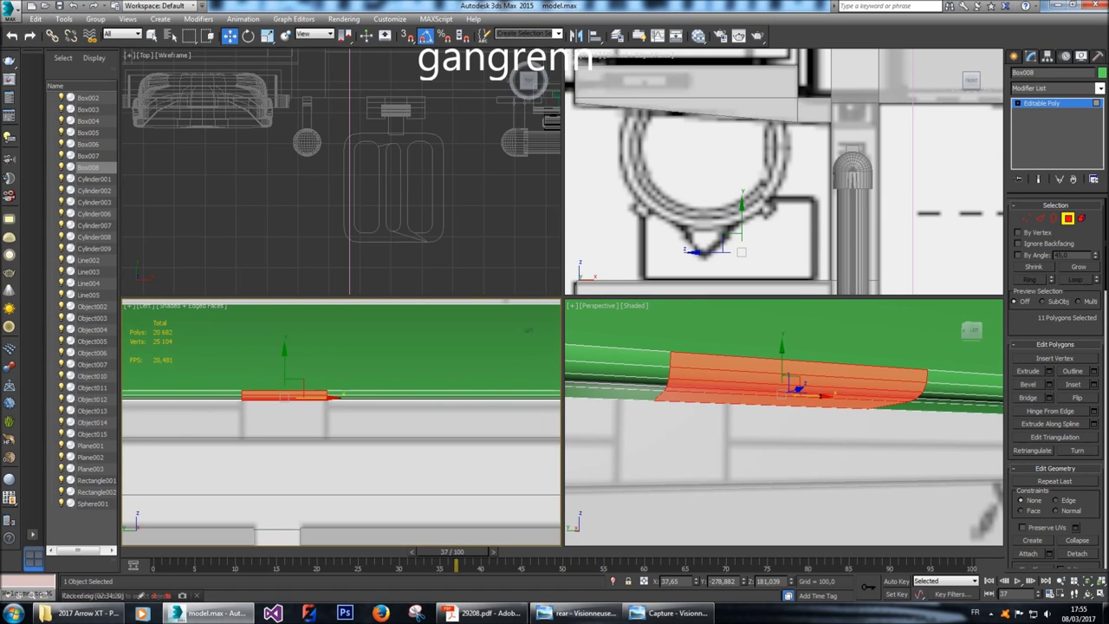
Extrude the strip 14 units, flatten it with Make Planar Y, and raise the bottom faces slightly.
key("shift+e")
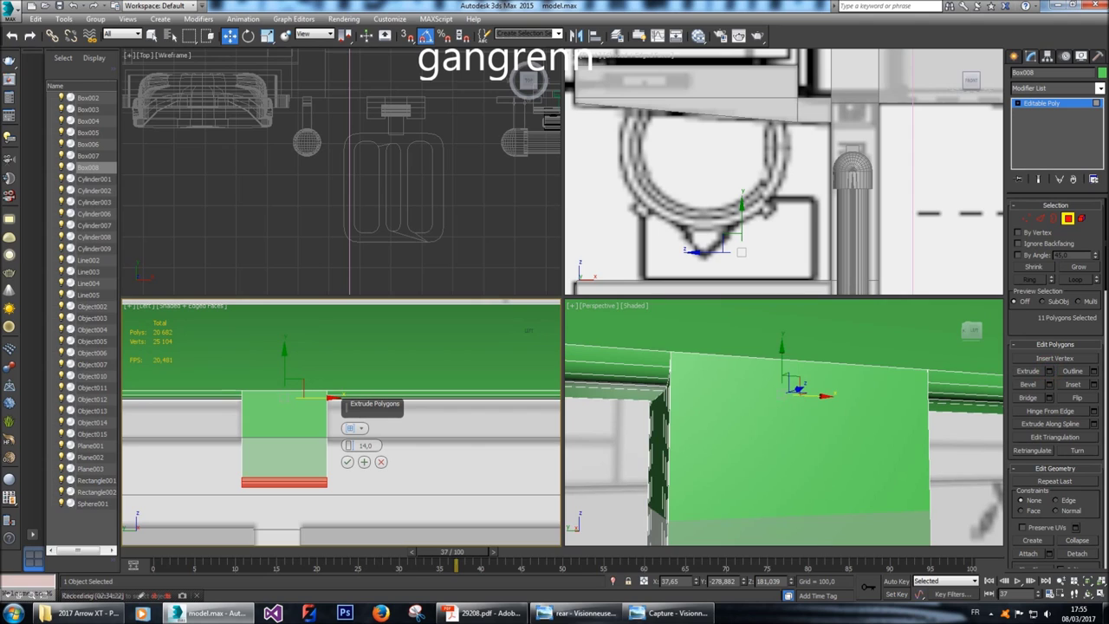
left_click(347, 462)
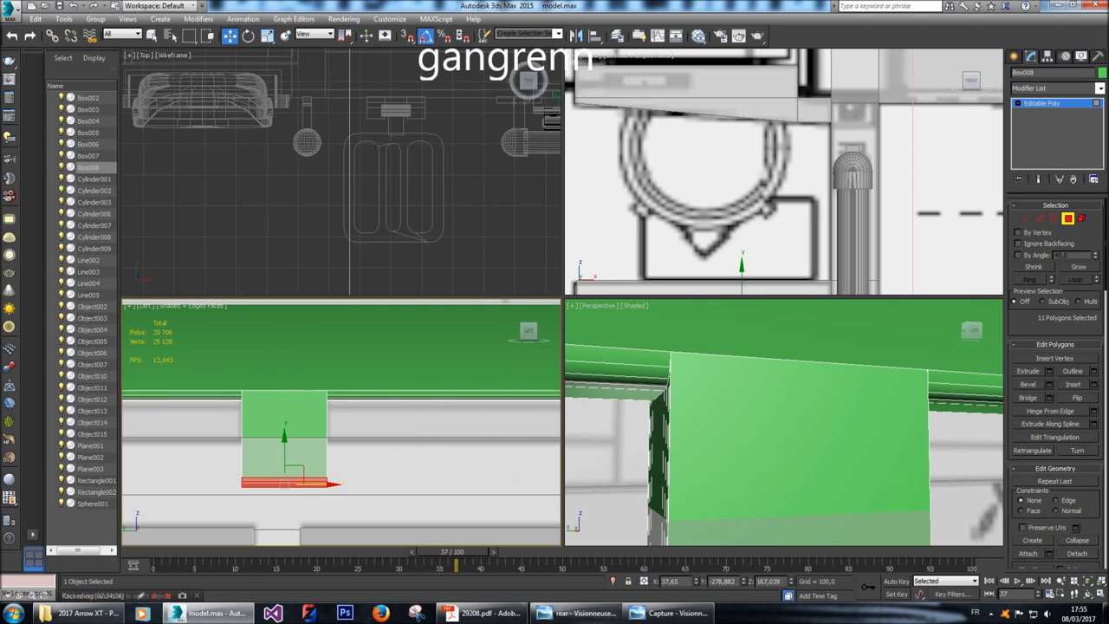
scroll(1056, 373, "down", 4)
left_click(1081, 504)
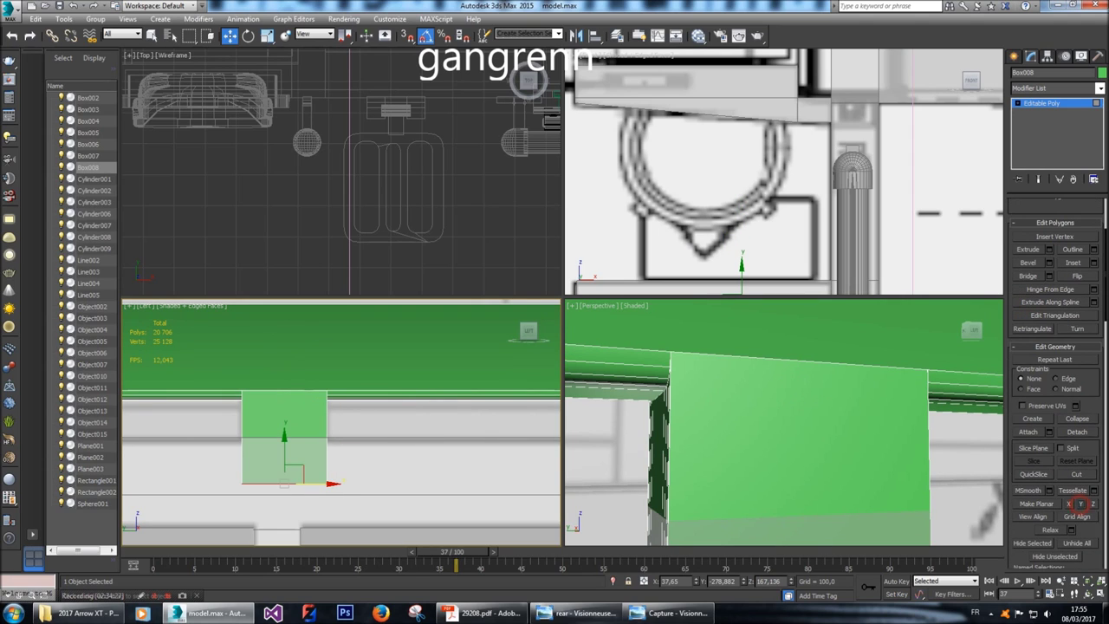
left_click_drag(285, 439, 285, 402)
middle_click_drag(784, 425, 810, 407, "alt")
scroll(802, 416, "down", 4)
scroll(802, 451, "down", 3)
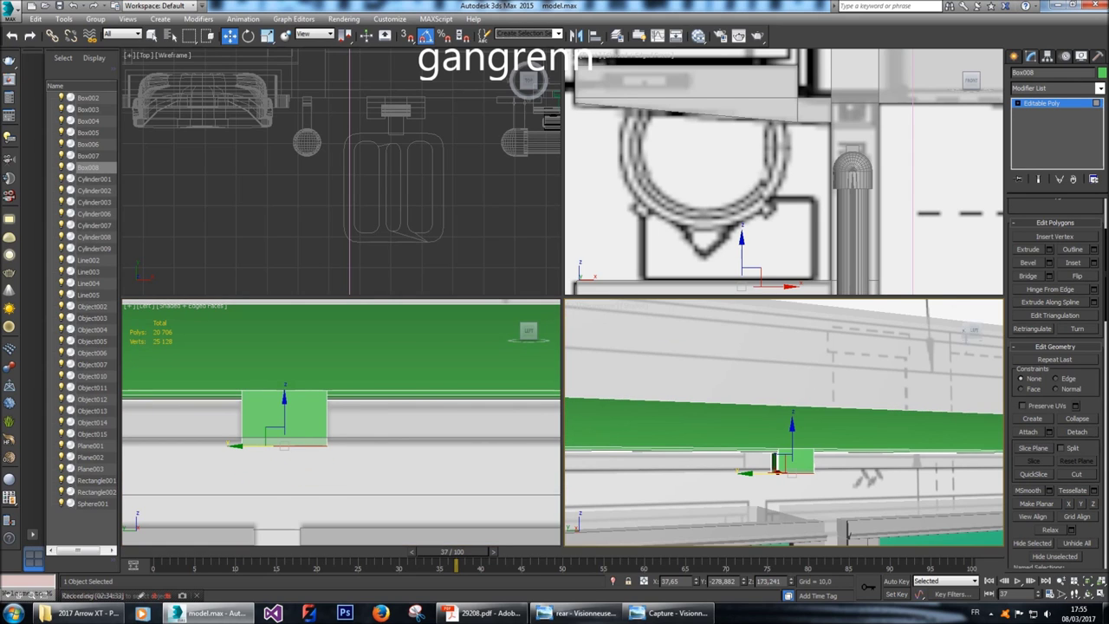
middle_click_drag(867, 477, 763, 399, "alt")
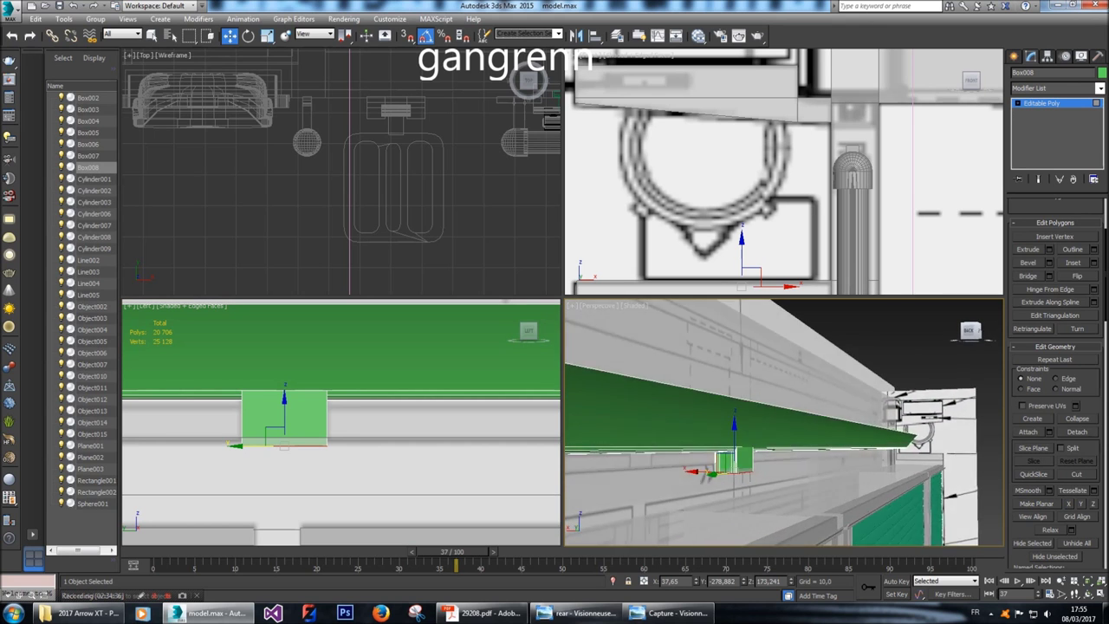
middle_click_drag(703, 475, 828, 426, "alt")
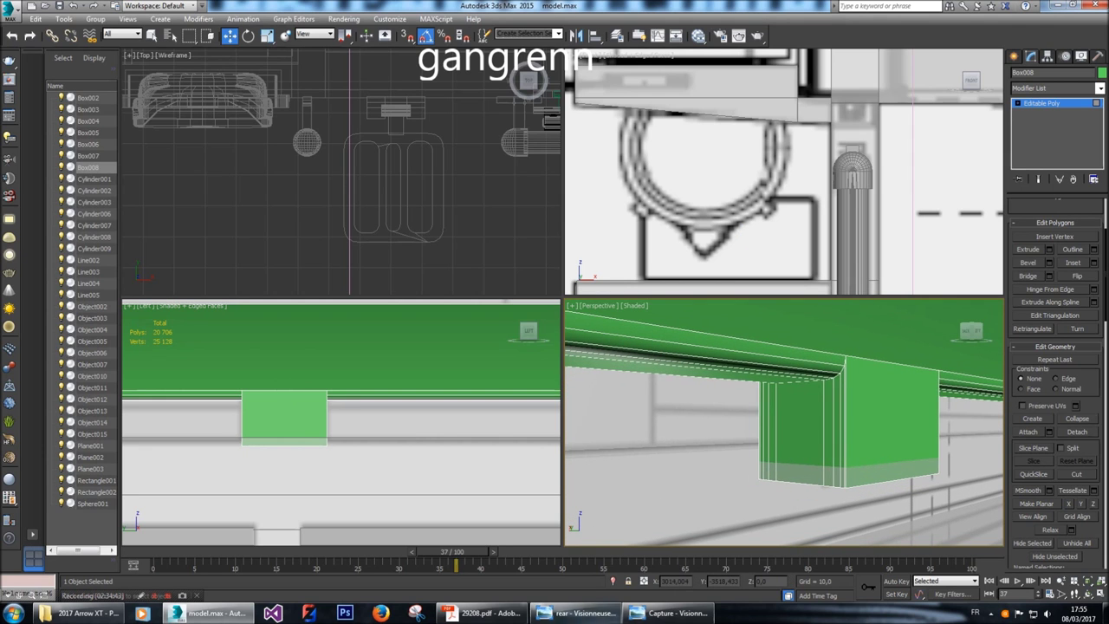
left_click(672, 613)
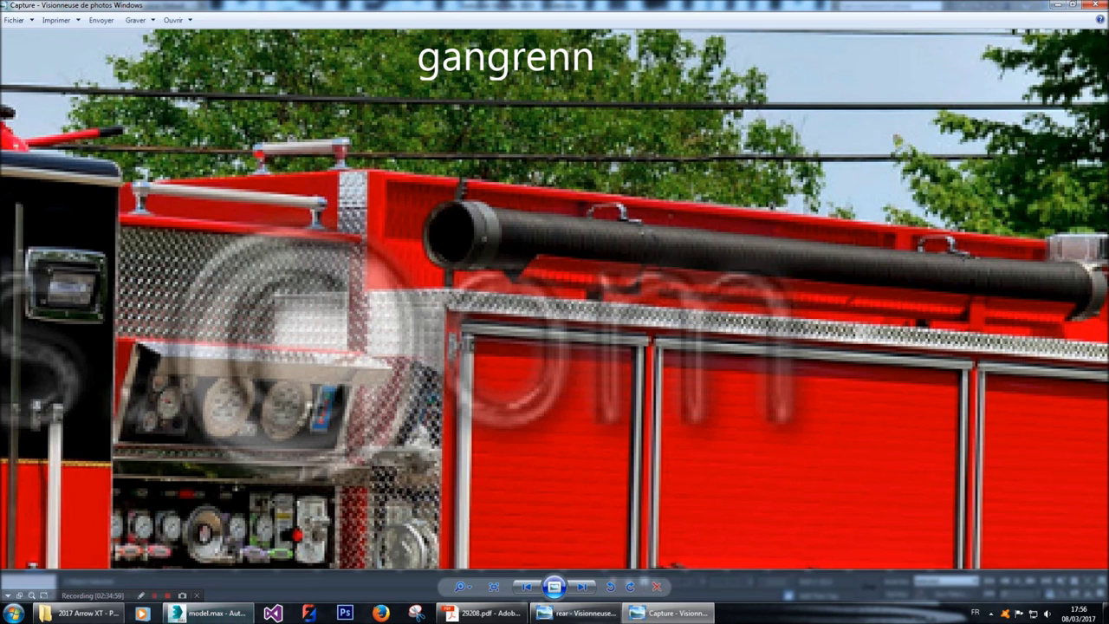
left_click(483, 613)
scroll(555, 329, "up", 5)
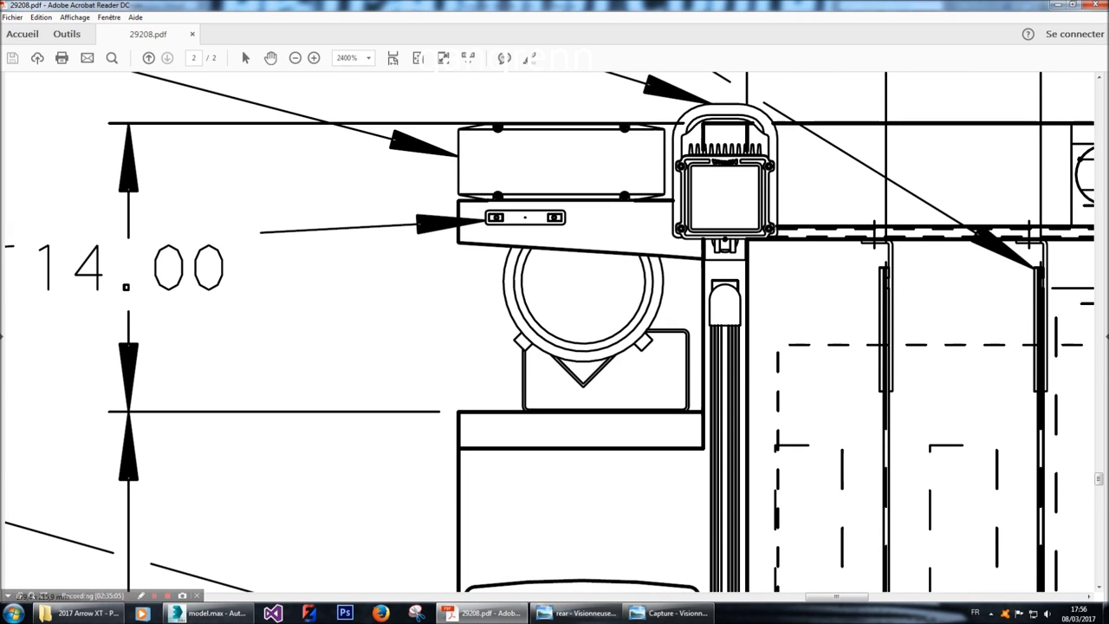
left_click(212, 613)
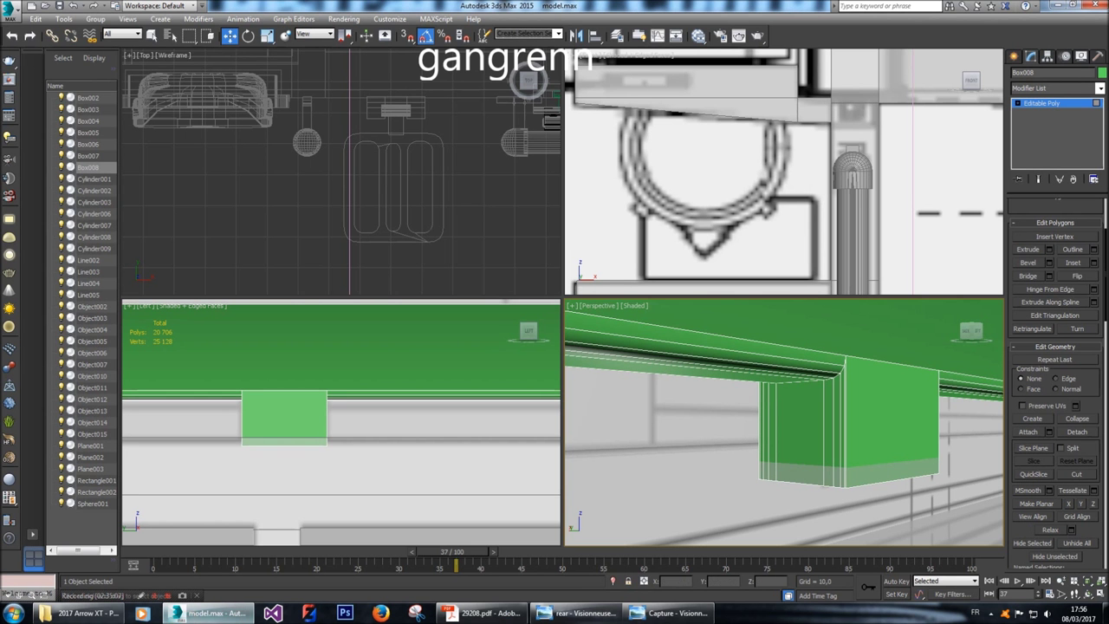
Clone the extruded block as an element further right along the bar.
left_click_drag(390, 503, 216, 433)
scroll(342, 423, "down", 5)
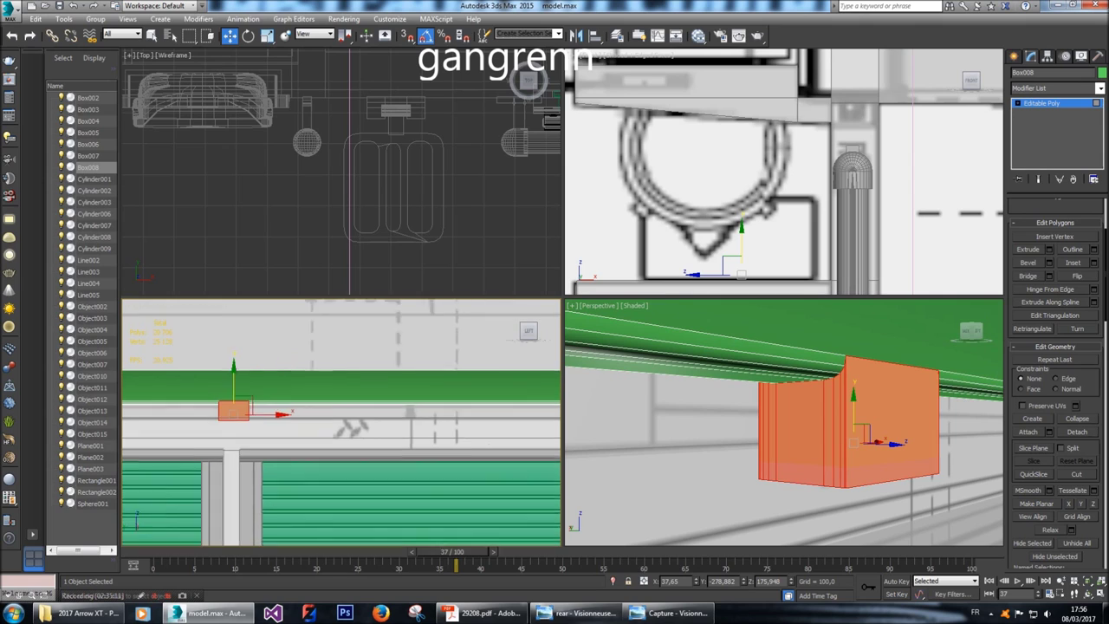
middle_click_drag(342, 423, 316, 423)
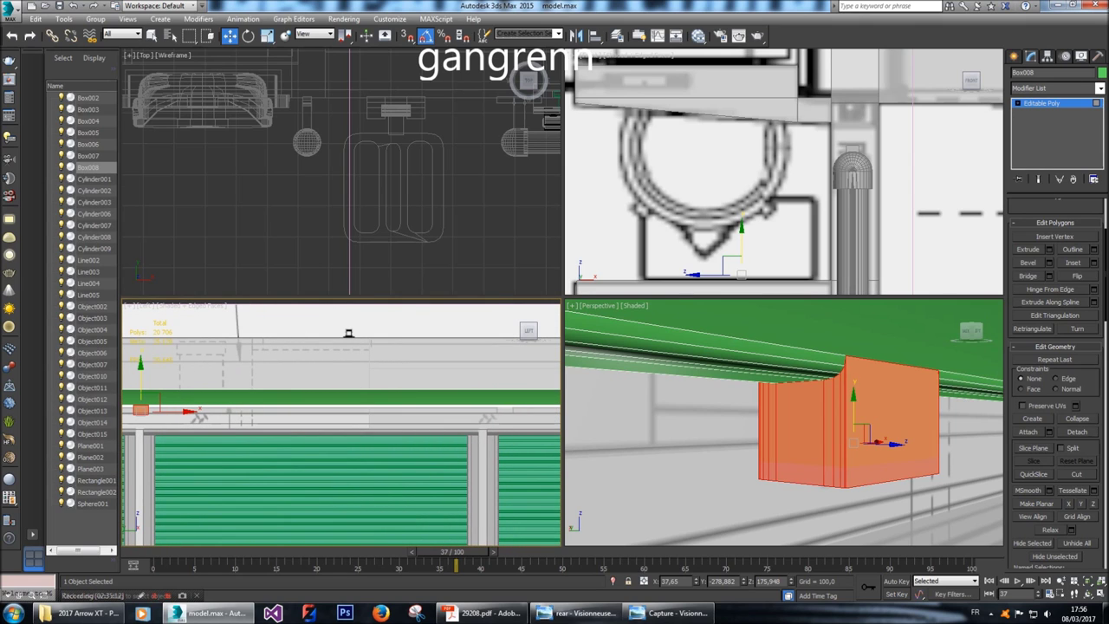
mouse_move(187, 412)
left_mouse_down("shift")
mouse_move(578, 412)
mouse_move(553, 413)
left_mouse_up("shift")
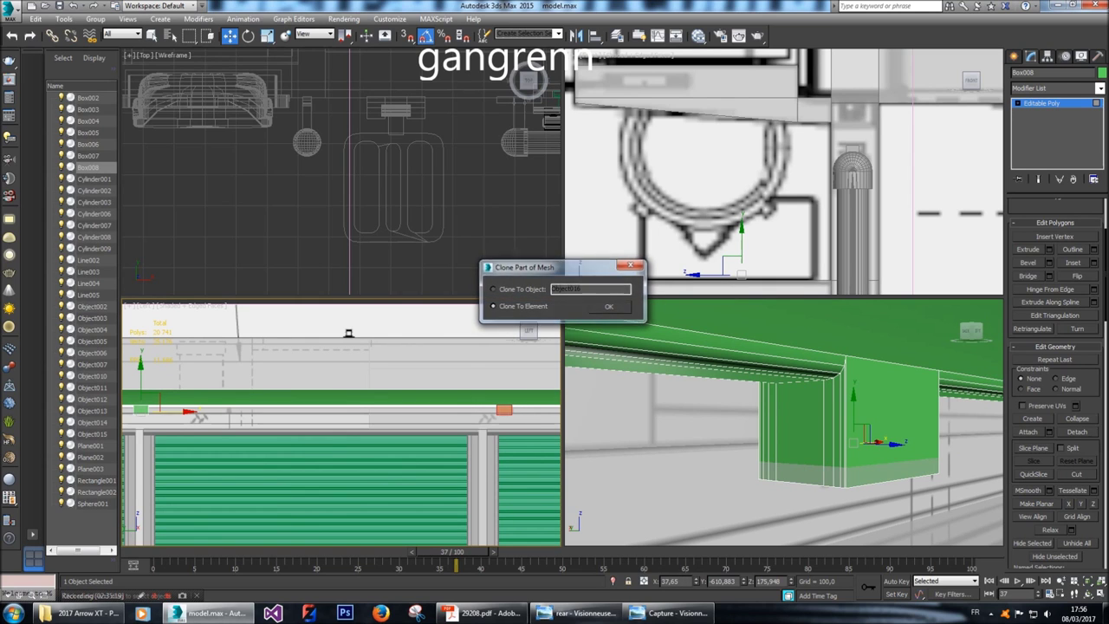
left_click(622, 307)
Orbit the perspective view and pan the side view across the shutter doors.
scroll(770, 444, "down", 5)
scroll(769, 444, "down", 5)
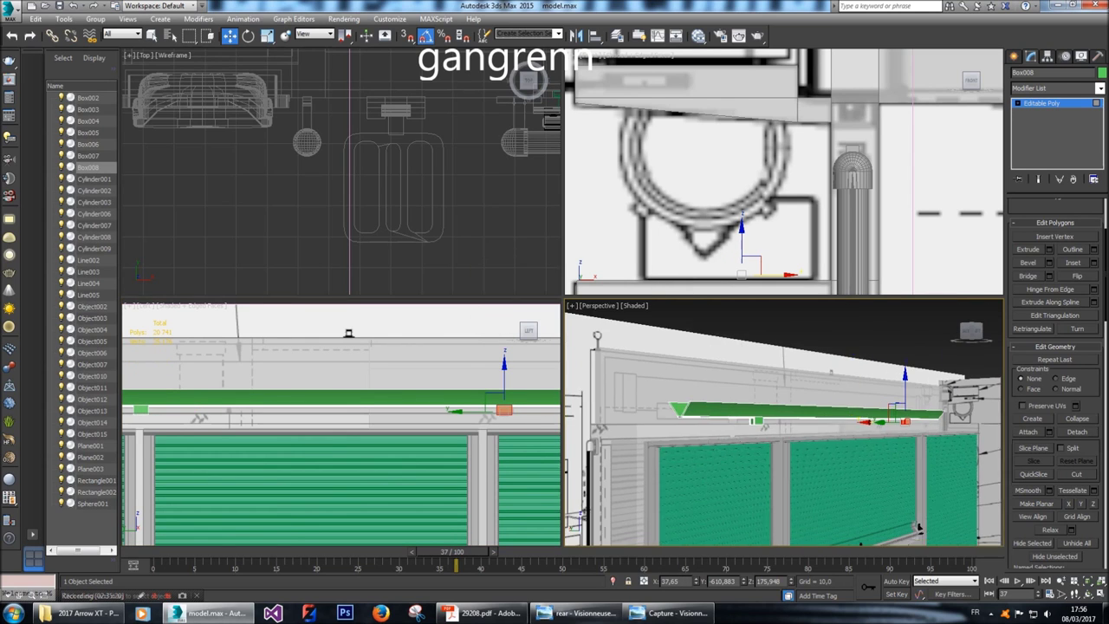
left_click_drag(971, 331, 872, 490)
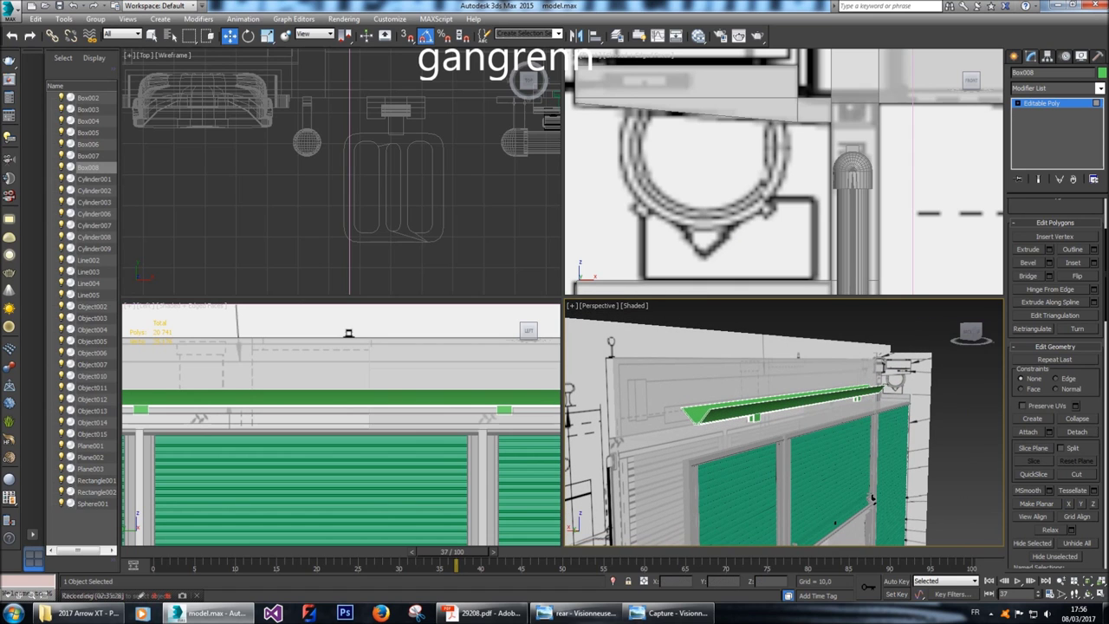
scroll(341, 433, "down", 3)
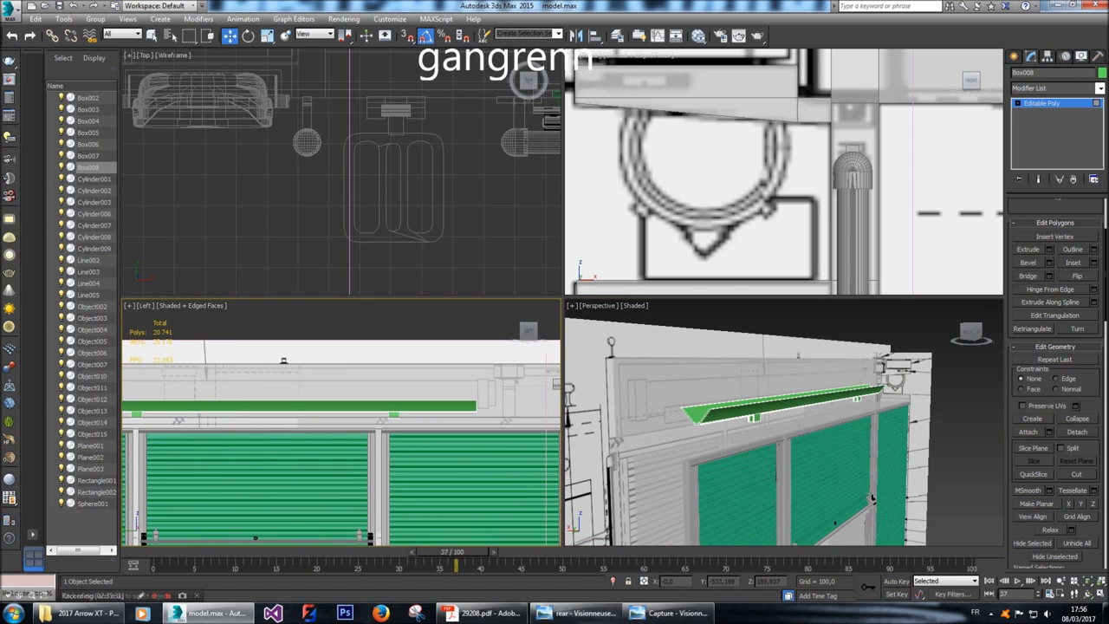
middle_click_drag(341, 433, 559, 433)
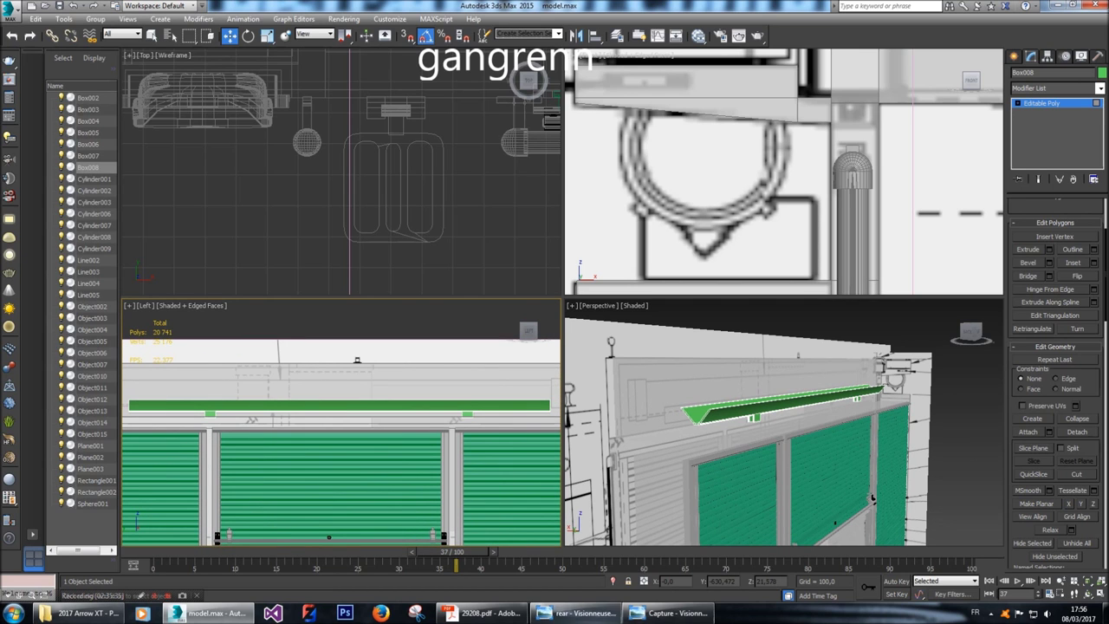
left_click(671, 613)
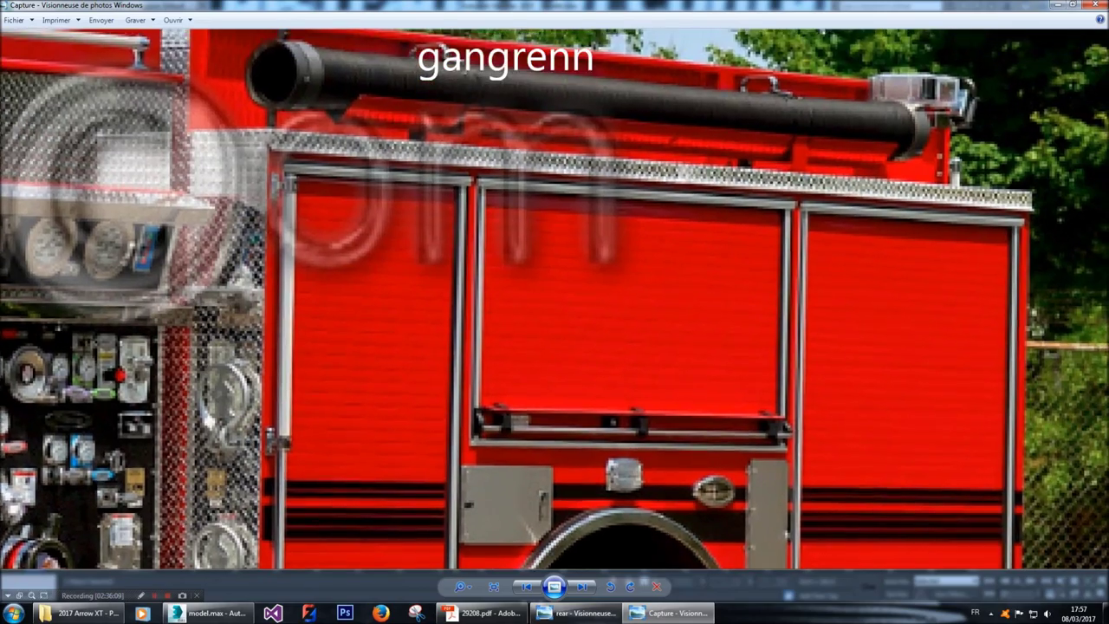
left_click(212, 613)
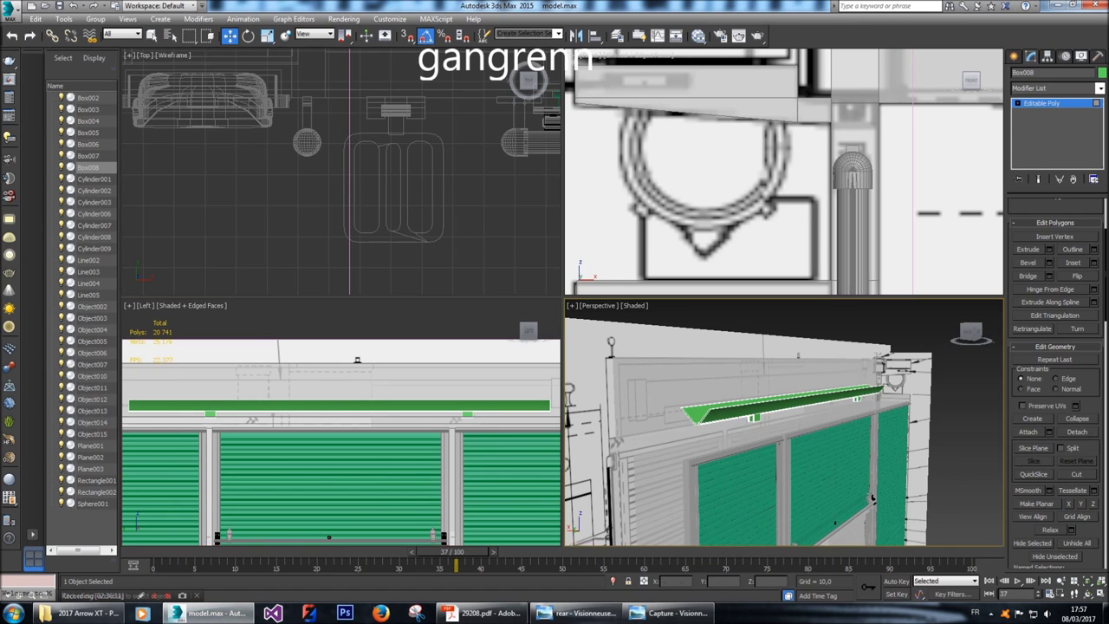
Change Plane003's object colour from purple to green, then clear the selection.
left_click(972, 329)
left_click_drag(972, 329, 934, 366)
key("ctrl+z")
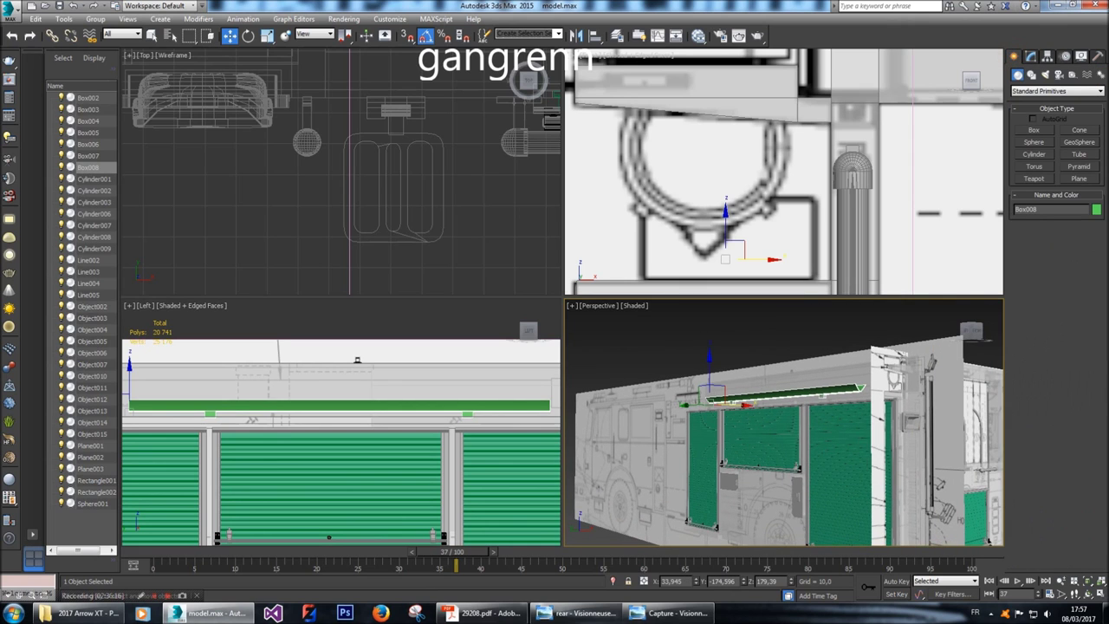
left_click_drag(971, 329, 954, 304)
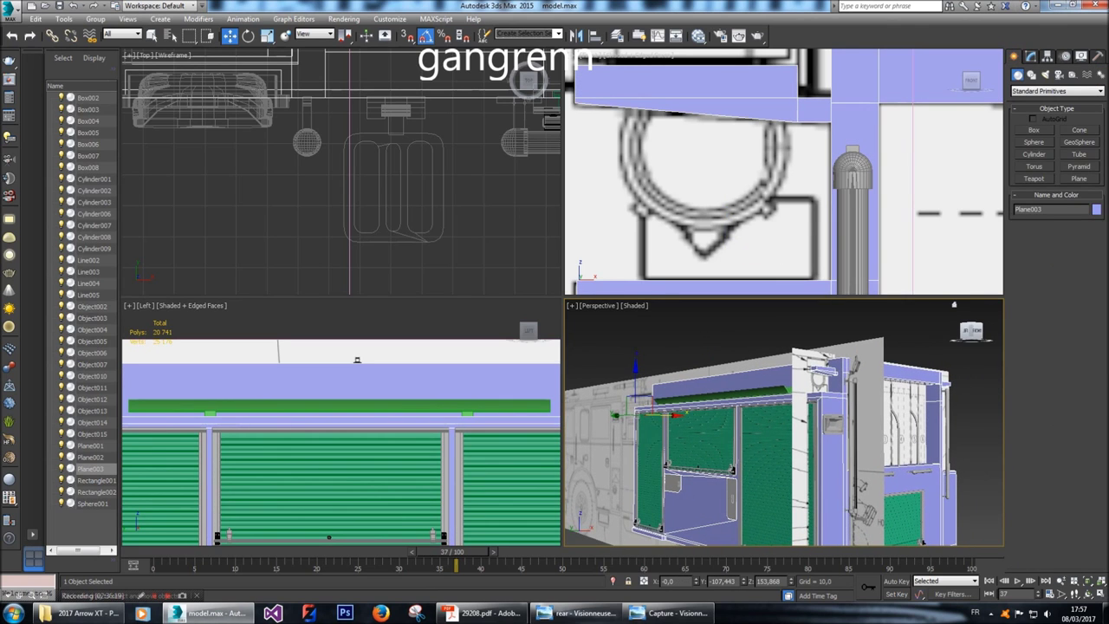
left_click(1097, 209)
left_click(476, 292)
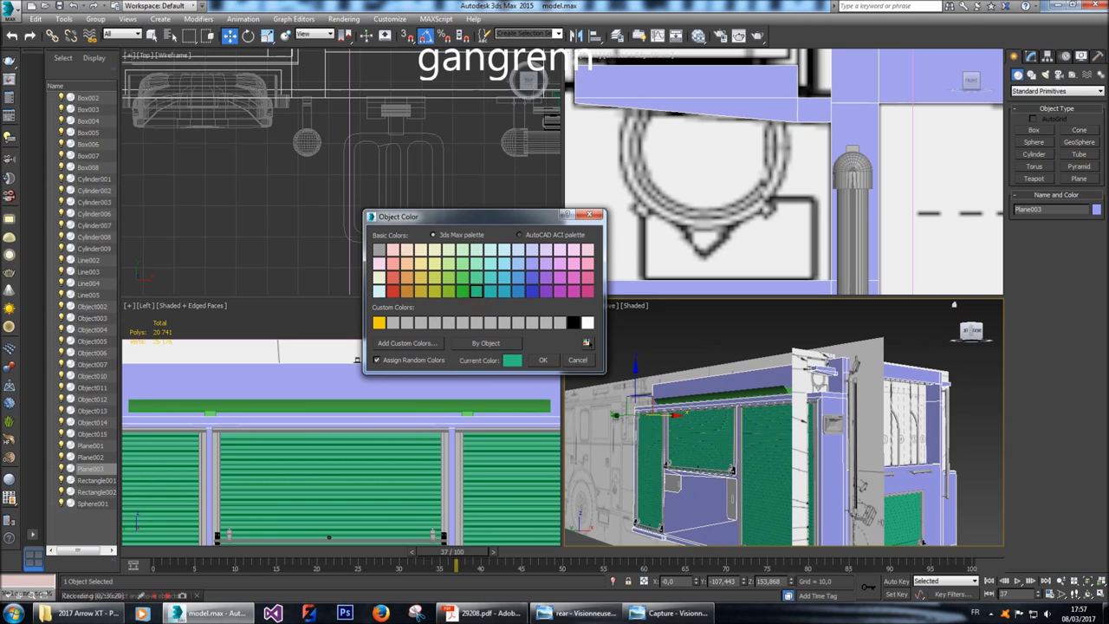
left_click(542, 359)
left_click(744, 331)
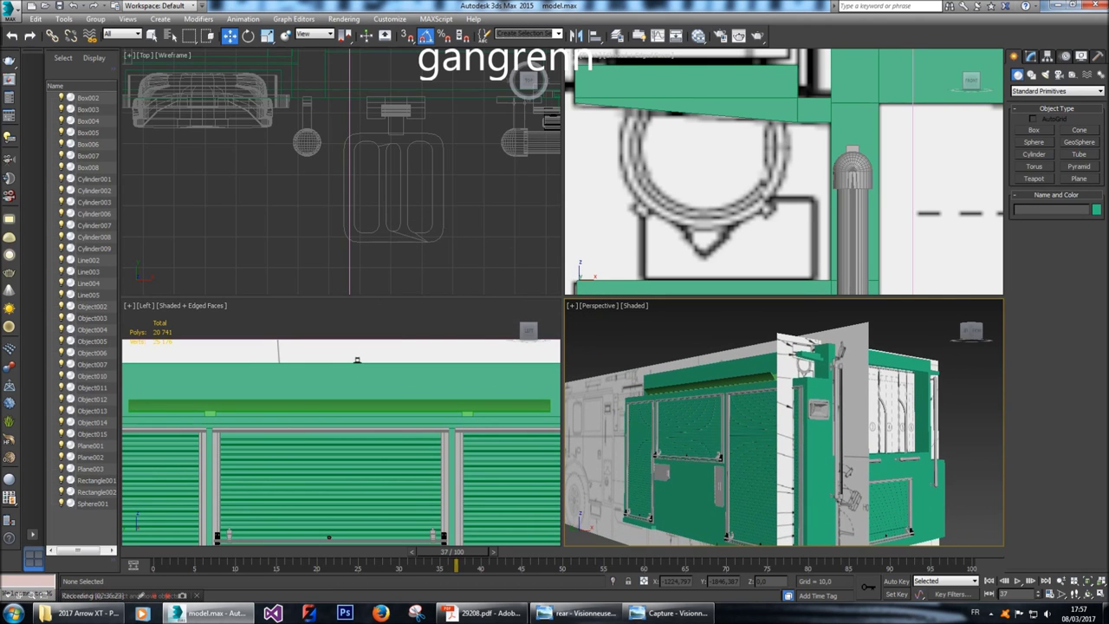
left_click_drag(972, 329, 945, 305)
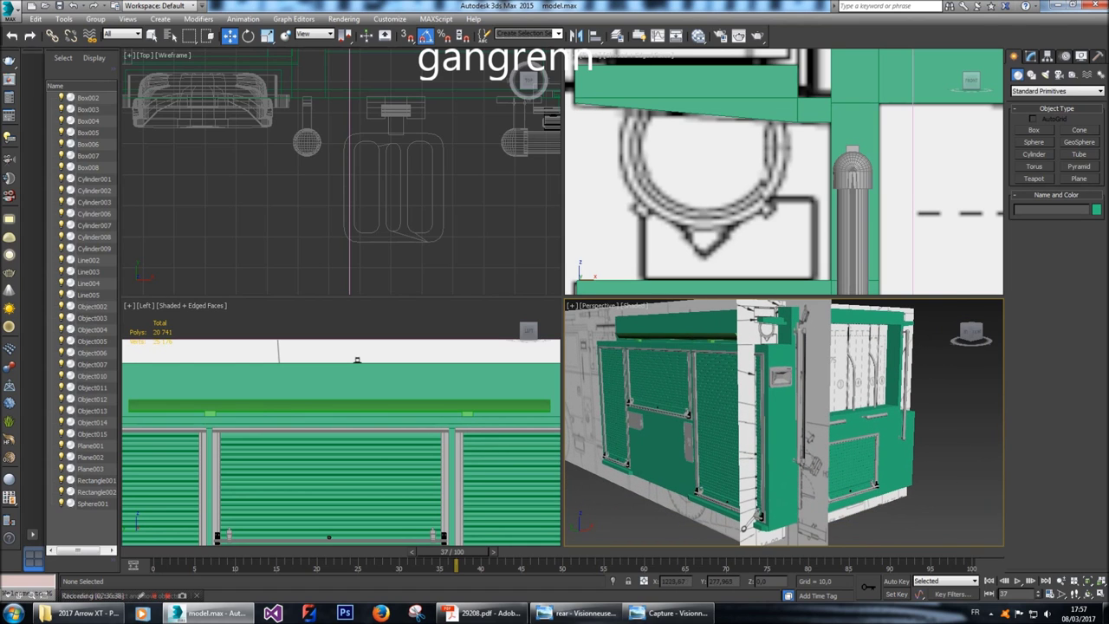
Pan and zoom the Front view to show the lower shutter door and the upper blueprint.
middle_click_drag(785, 173, 782, 172)
scroll(782, 172, "down", 8)
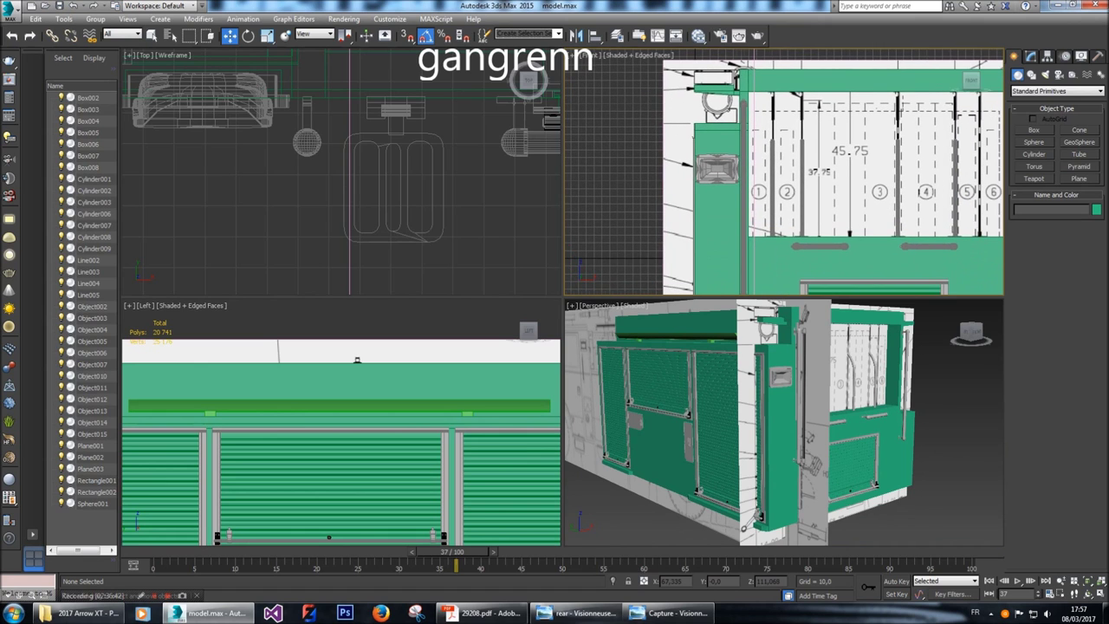
middle_click_drag(782, 171, 734, 98)
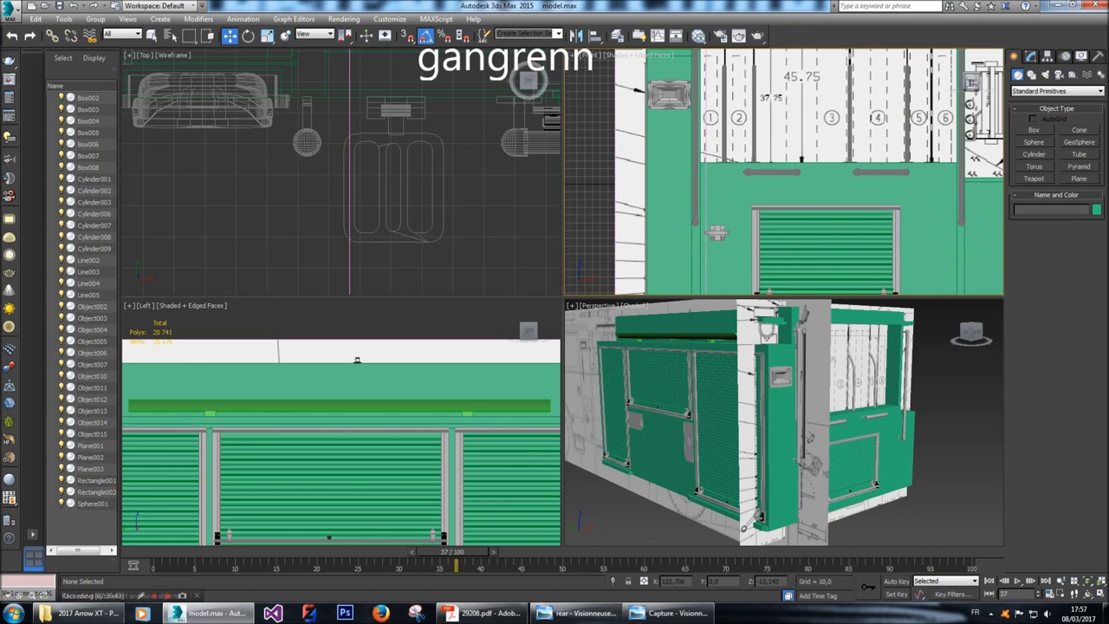
left_click(717, 232)
middle_click_drag(717, 232, 698, 208)
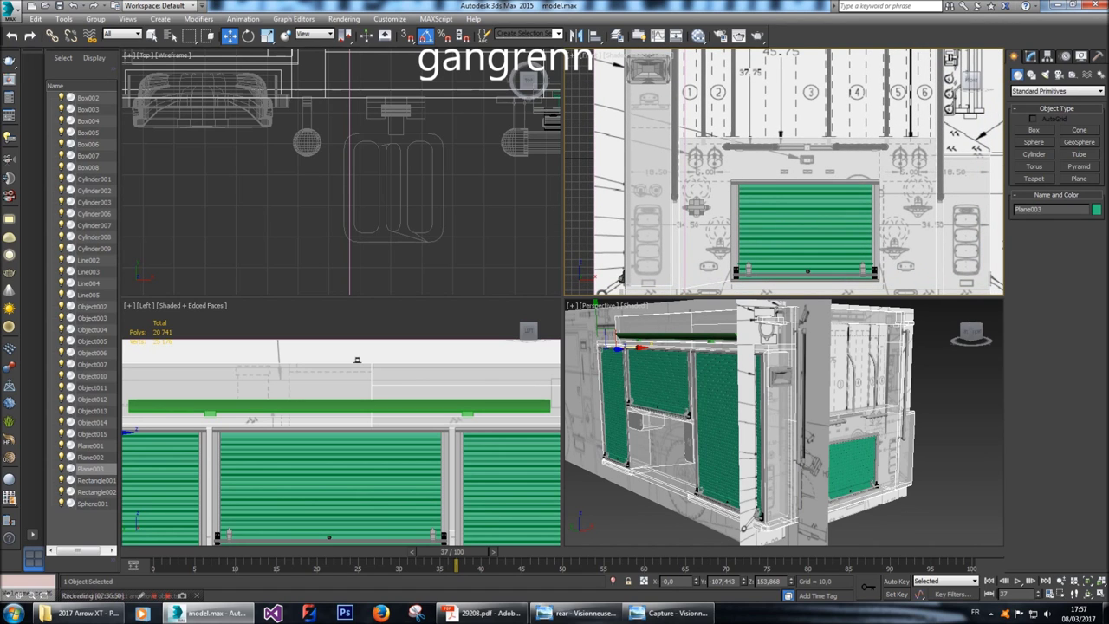
middle_click_drag(647, 197, 654, 238)
scroll(732, 286, "down", 3)
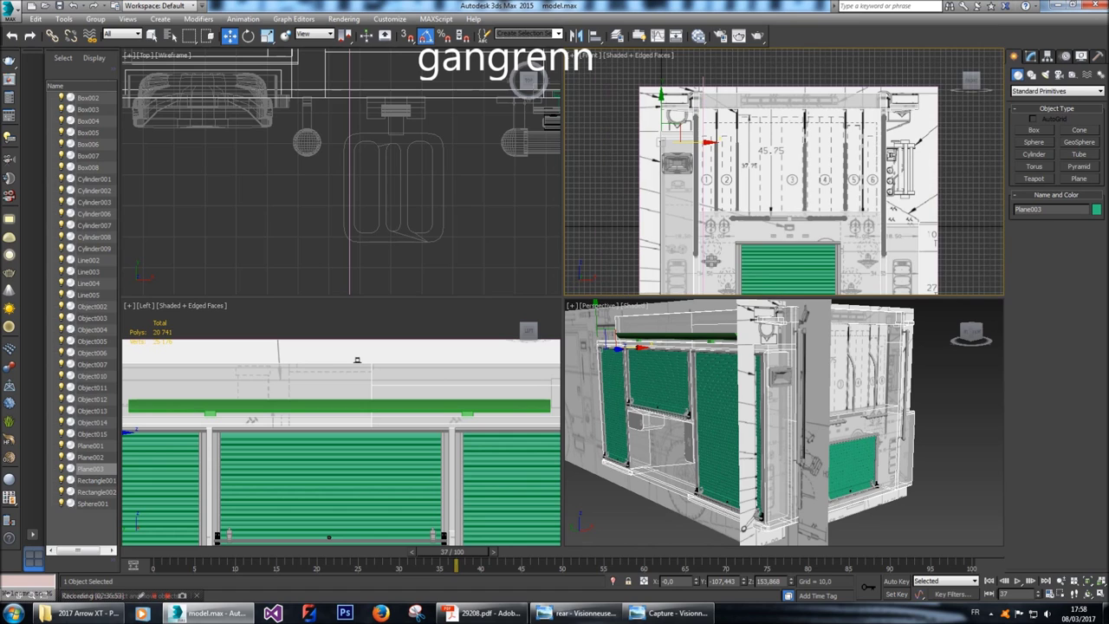
middle_click_drag(711, 260, 711, 257)
key("ctrl+d")
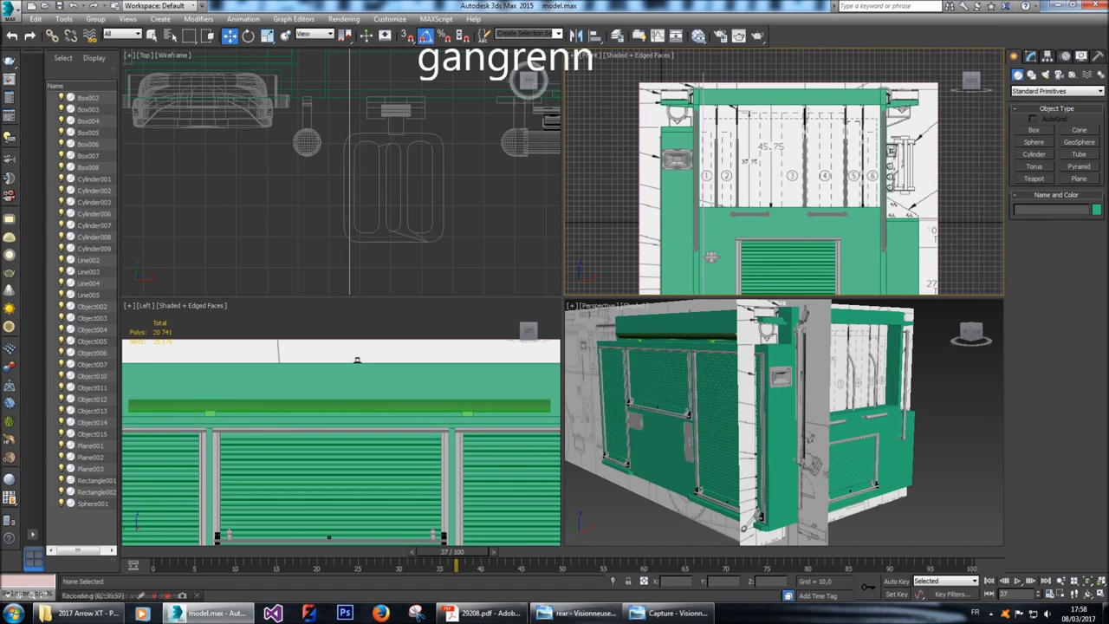
Orbit Perspective to the opposite corner and frame the wheel drawing in the side view, with Plane003 selected.
left_click_drag(970, 334, 906, 337)
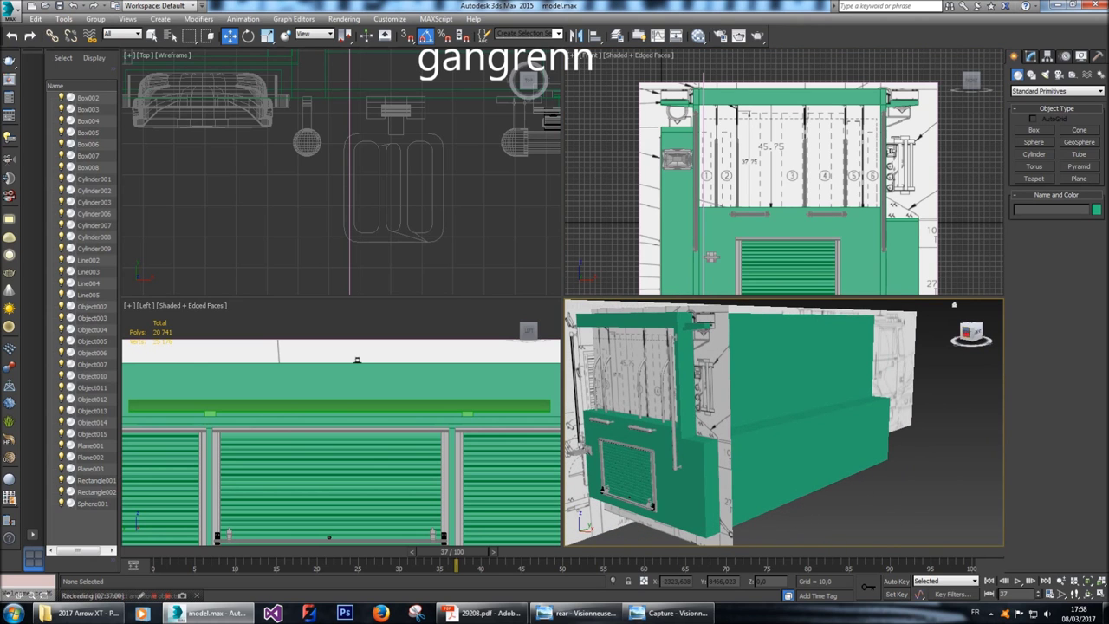
left_click(966, 332)
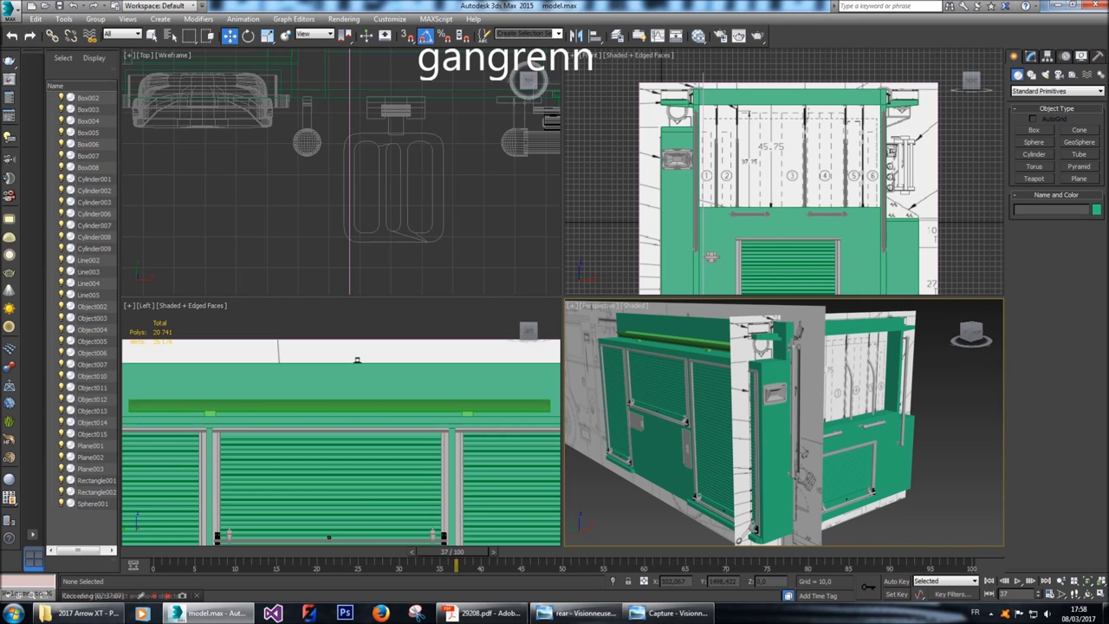
scroll(468, 347, "down", 3)
middle_click_drag(347, 433, 350, 378)
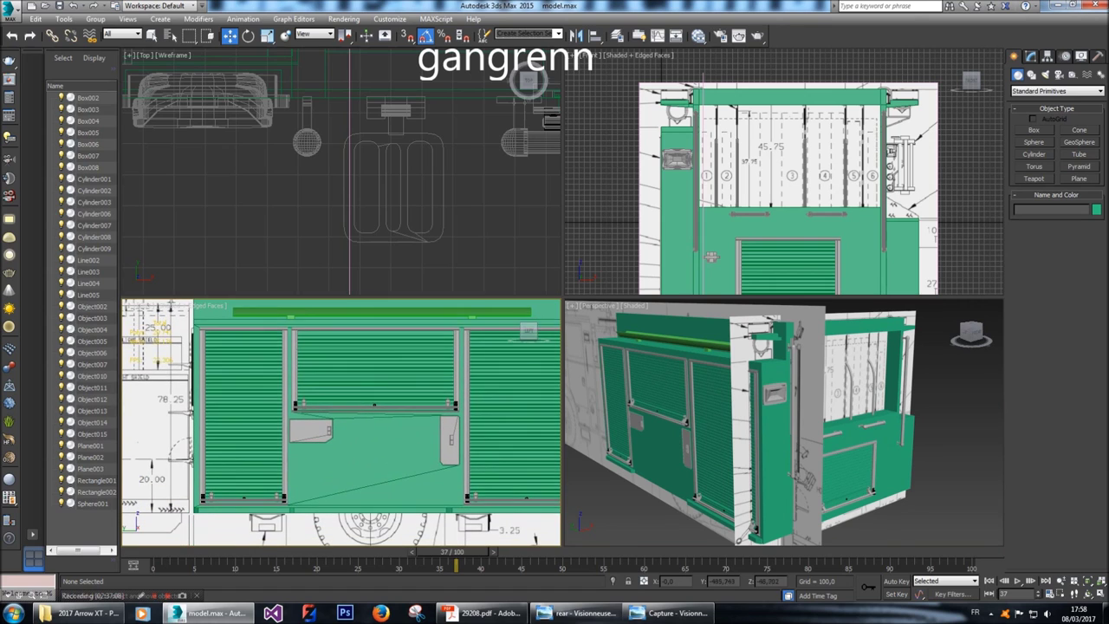
left_click(380, 456)
mouse_move(380, 457)
middle_mouse_down()
mouse_move(381, 437)
mouse_move(337, 419)
middle_mouse_up()
scroll(381, 438, "up", 2)
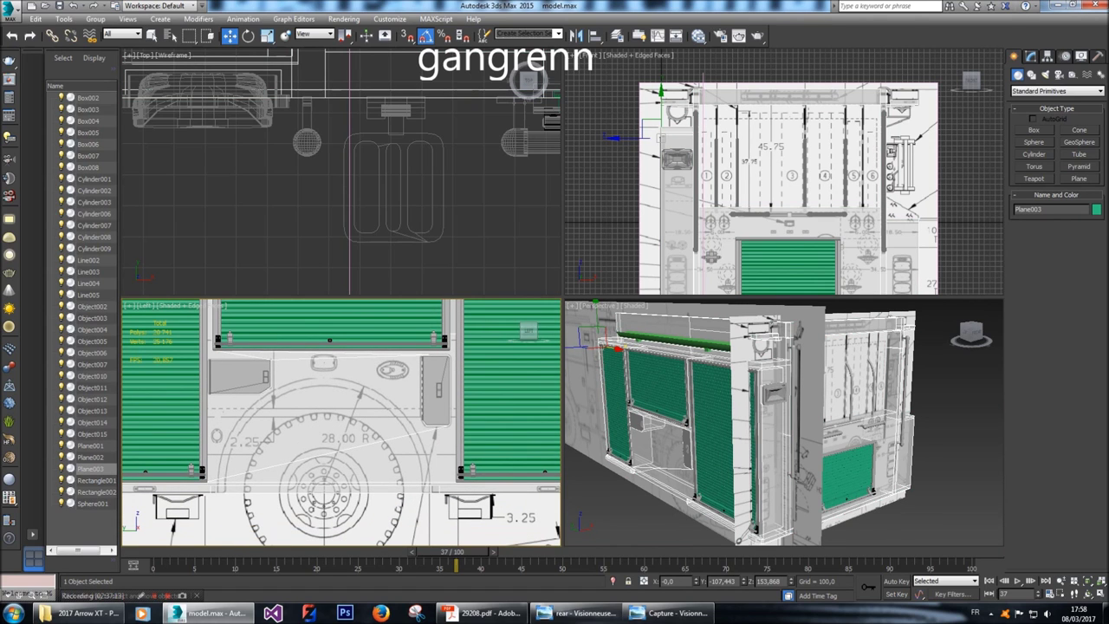
left_click(1031, 75)
Draw a radius-136 circle over the rear wheel drawing and move it onto the wheel centre.
left_click(1034, 151)
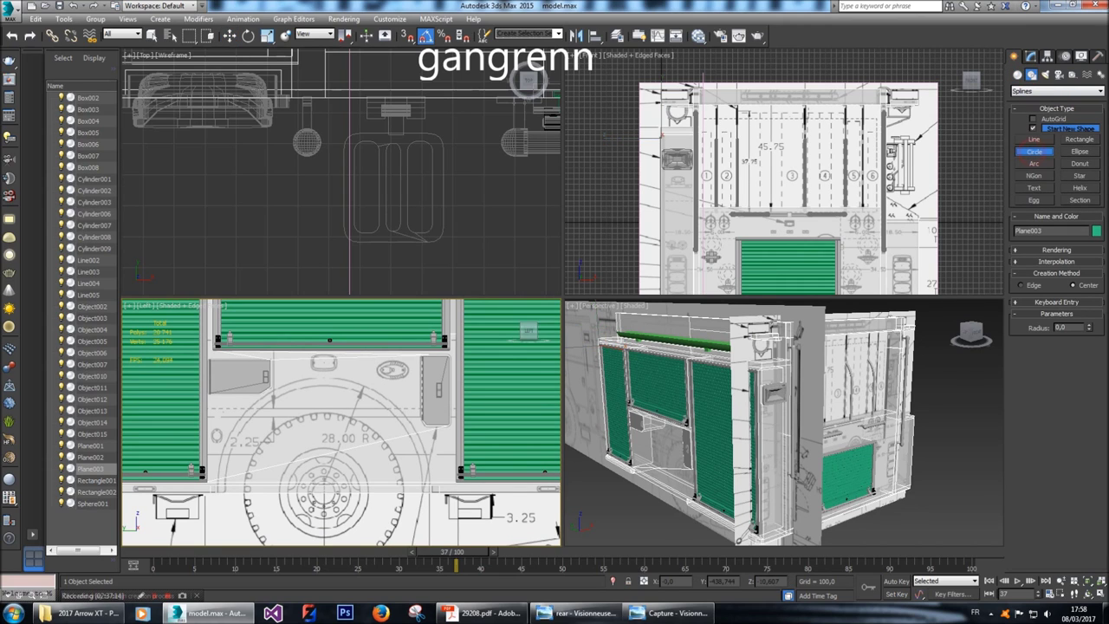
middle_click_drag(338, 434, 336, 413)
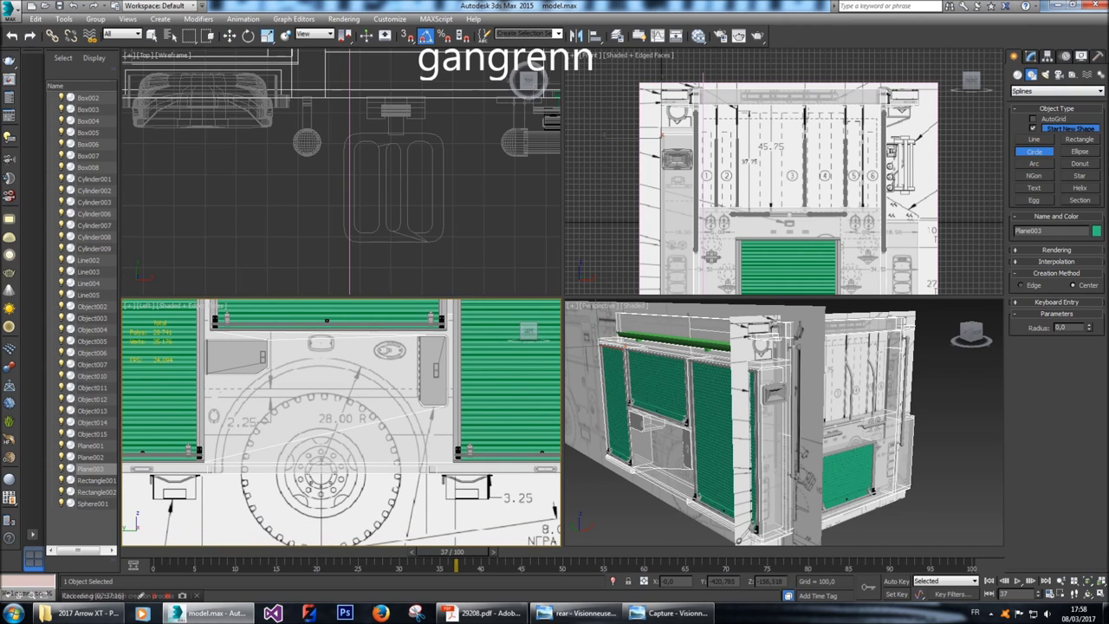
left_click_drag(318, 457, 426, 454)
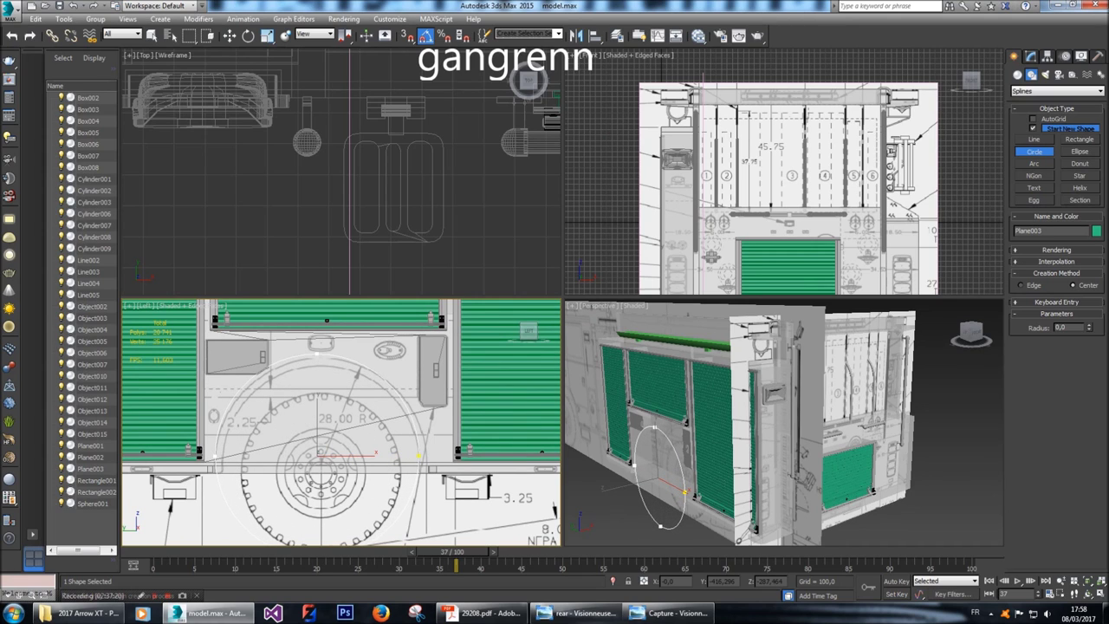
left_click_drag(1056, 328, 1069, 328)
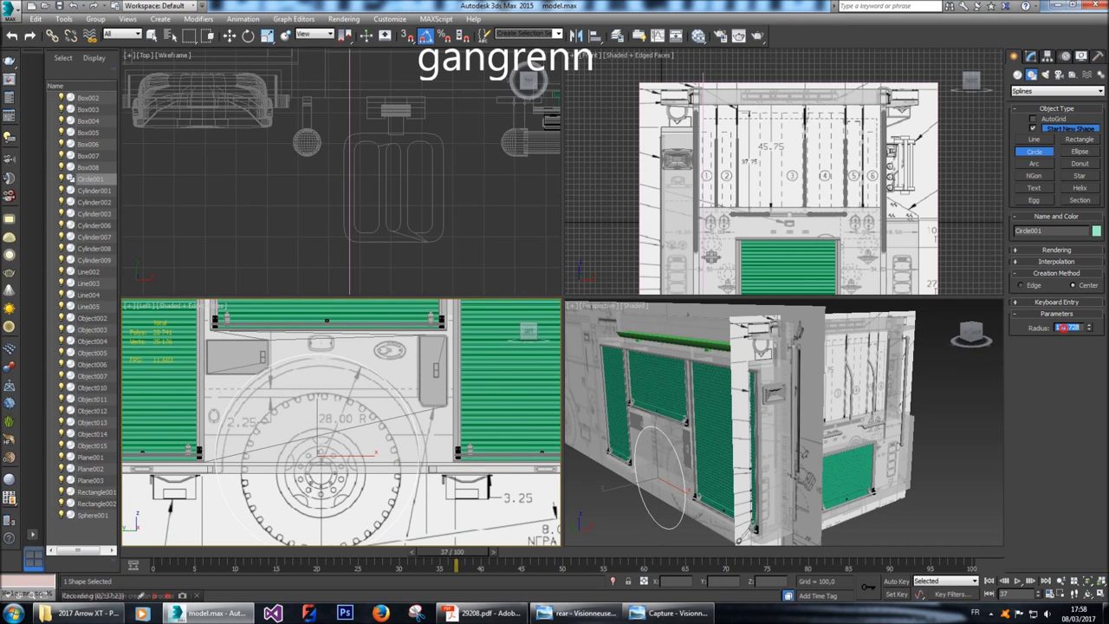
type("136")
key("Return")
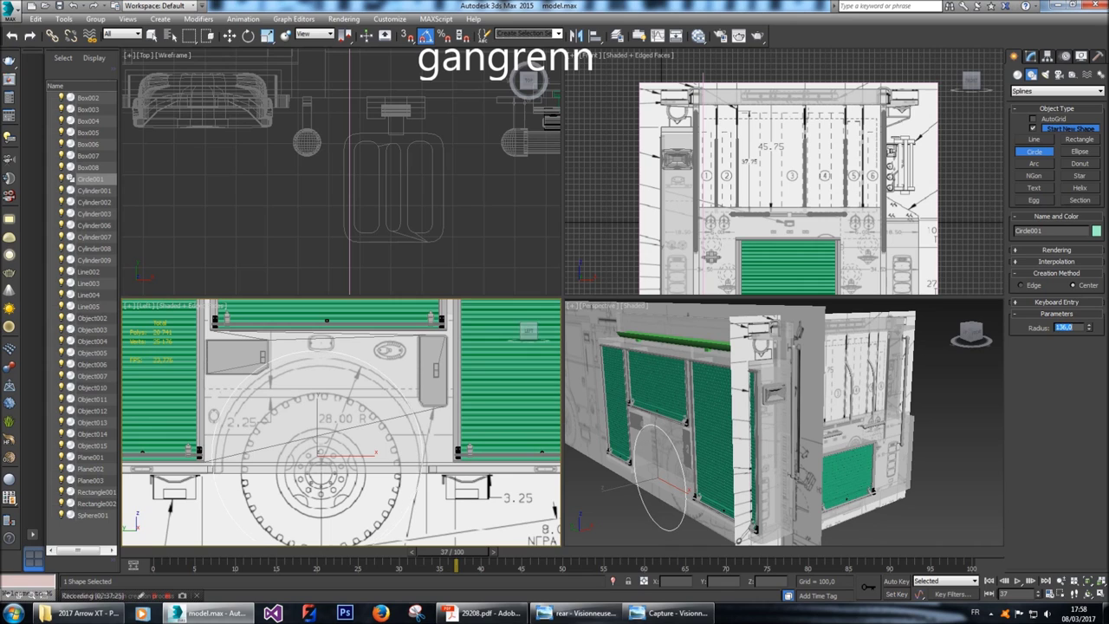
scroll(331, 442, "up", 2)
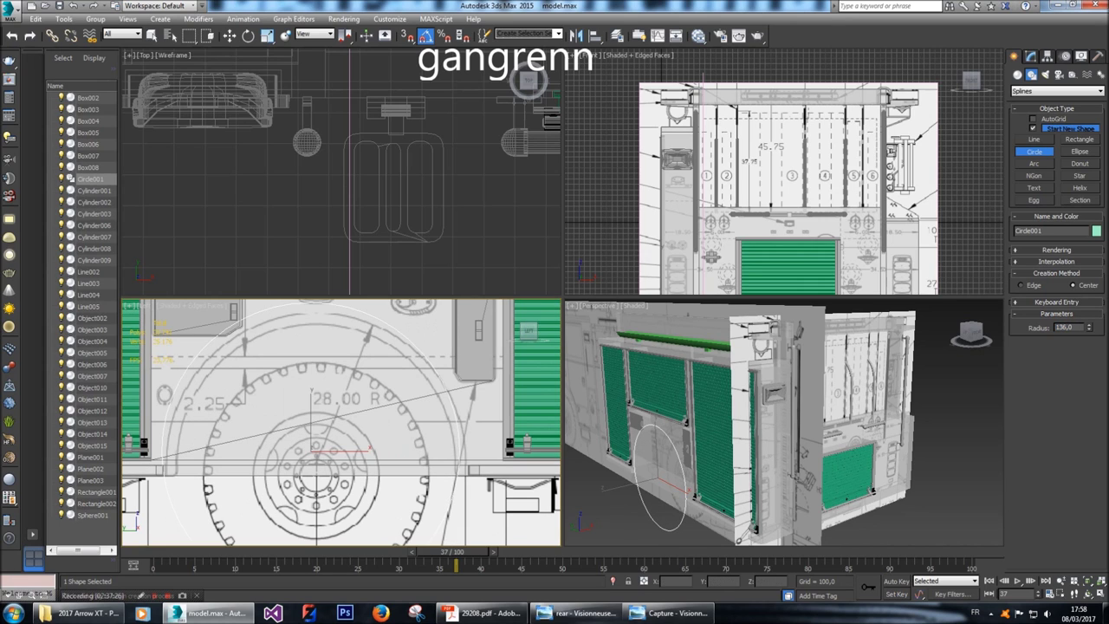
key("w")
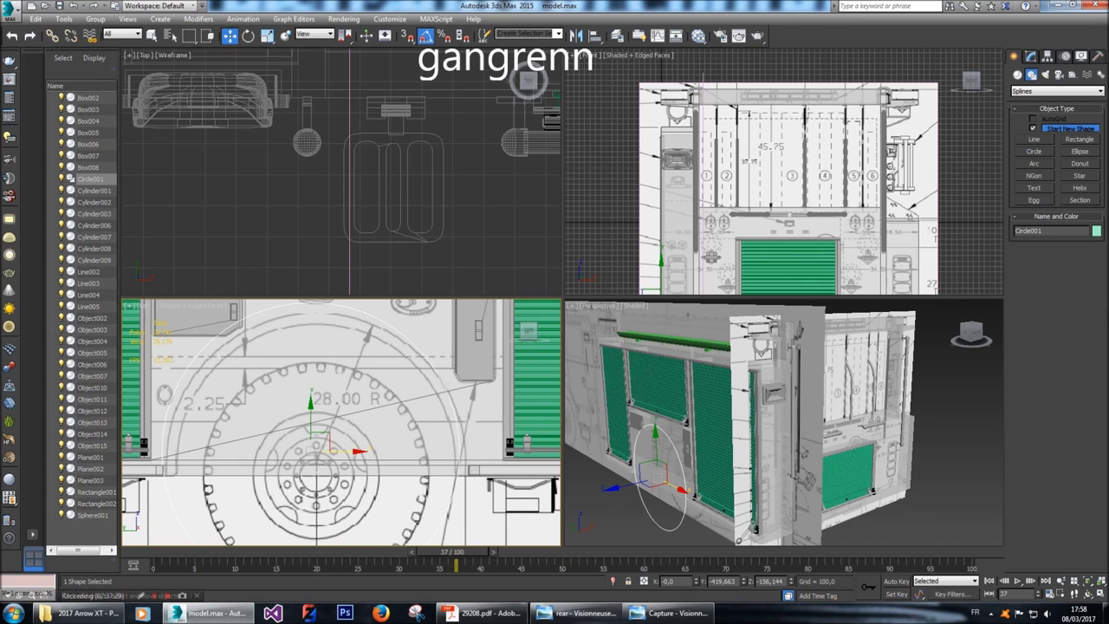
left_click_drag(357, 451, 363, 451)
left_click_drag(316, 421, 316, 438)
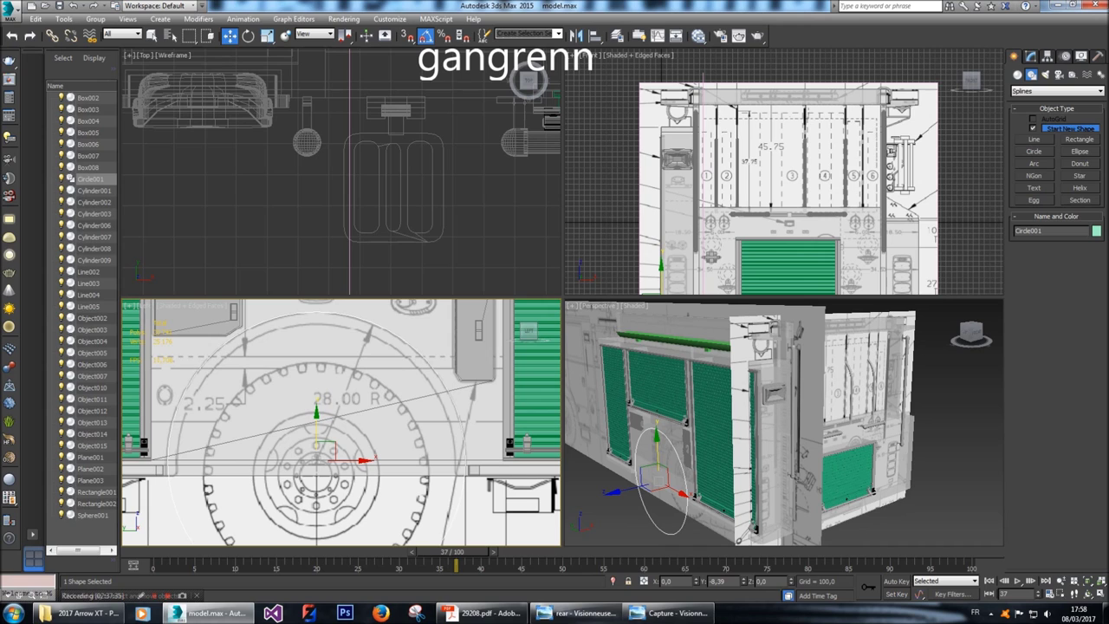
Convert the circle to an editable poly and pull its border outward into a wheel-arch cylinder.
right_click(392, 425)
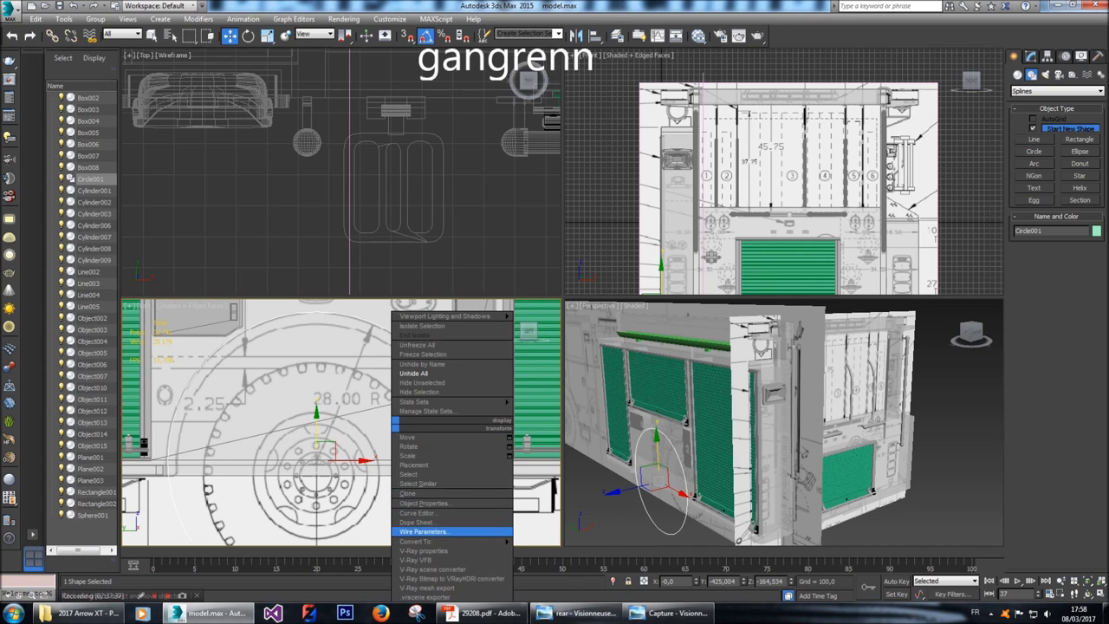
mouse_move(451, 541)
left_click(554, 560)
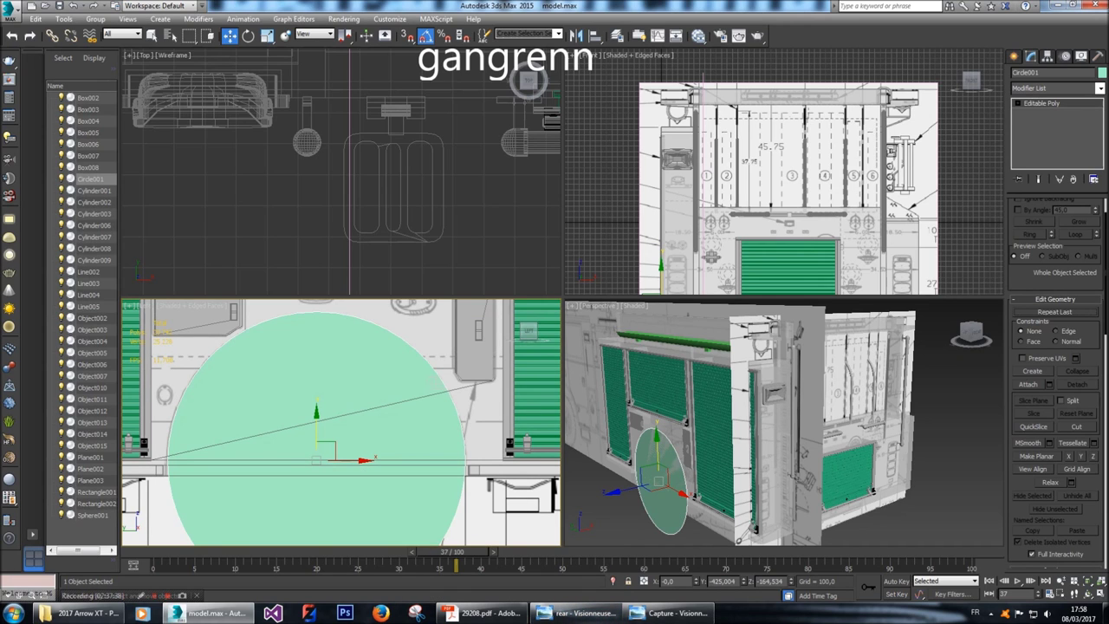
scroll(1024, 279, "up", 1)
key("3")
left_click(460, 499)
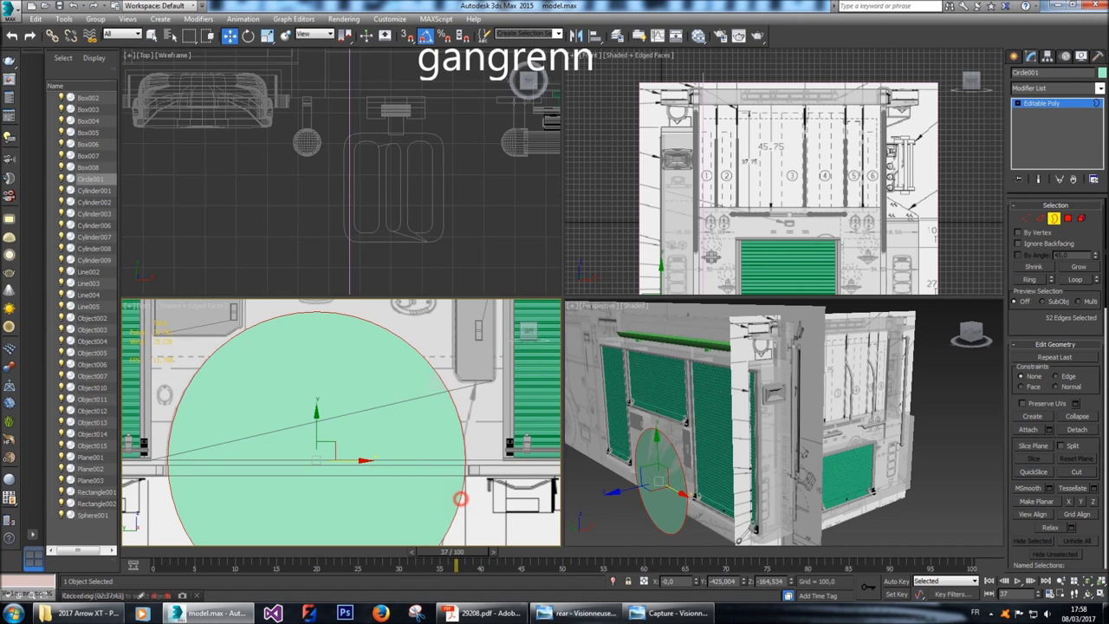
middle_click_drag(780, 217, 810, 184)
mouse_move(737, 257)
left_mouse_down()
mouse_move(721, 257)
mouse_move(732, 257)
left_mouse_up()
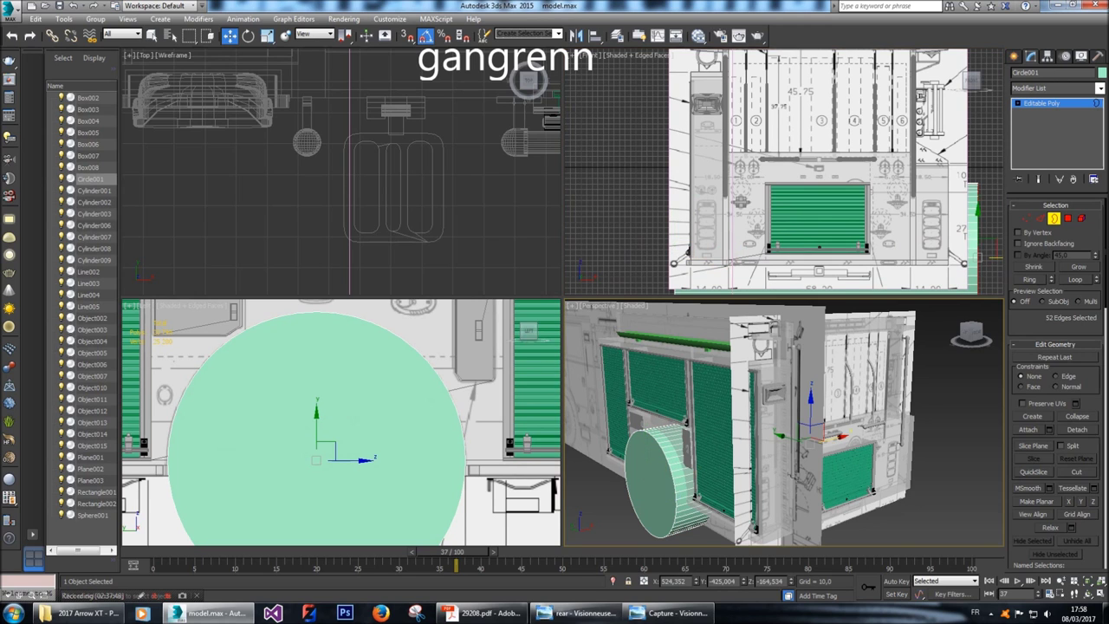
Orbit the Perspective view to inspect the cylinder against the side compartment panels.
left_click(970, 335)
mouse_move(970, 335)
left_mouse_down()
mouse_move(984, 334)
mouse_move(960, 333)
mouse_move(972, 335)
left_mouse_up()
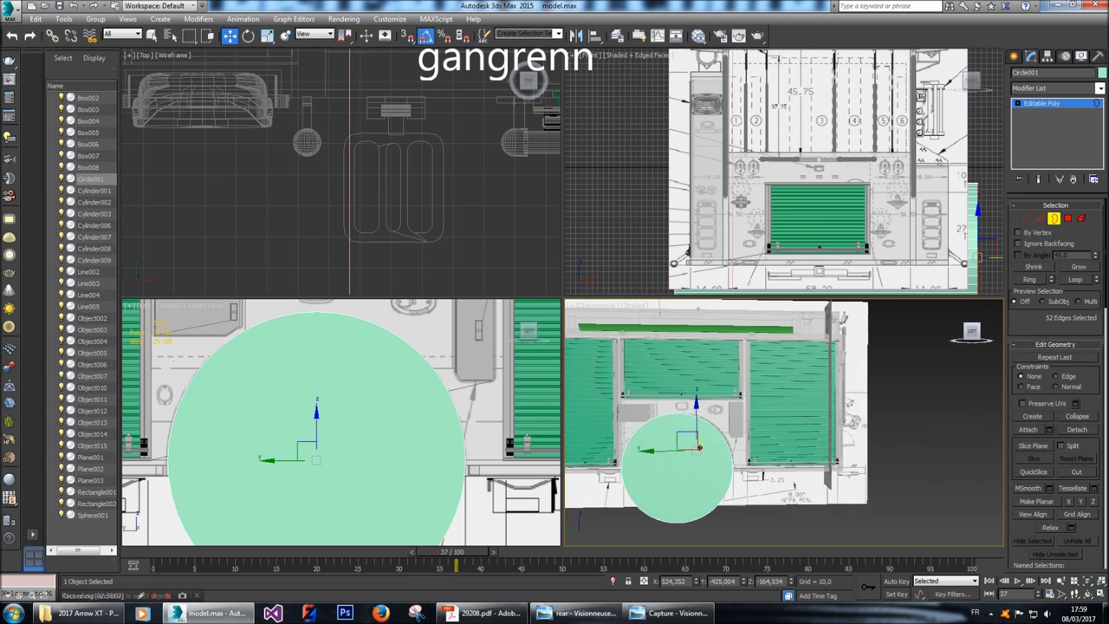
left_click_drag(971, 334, 971, 334)
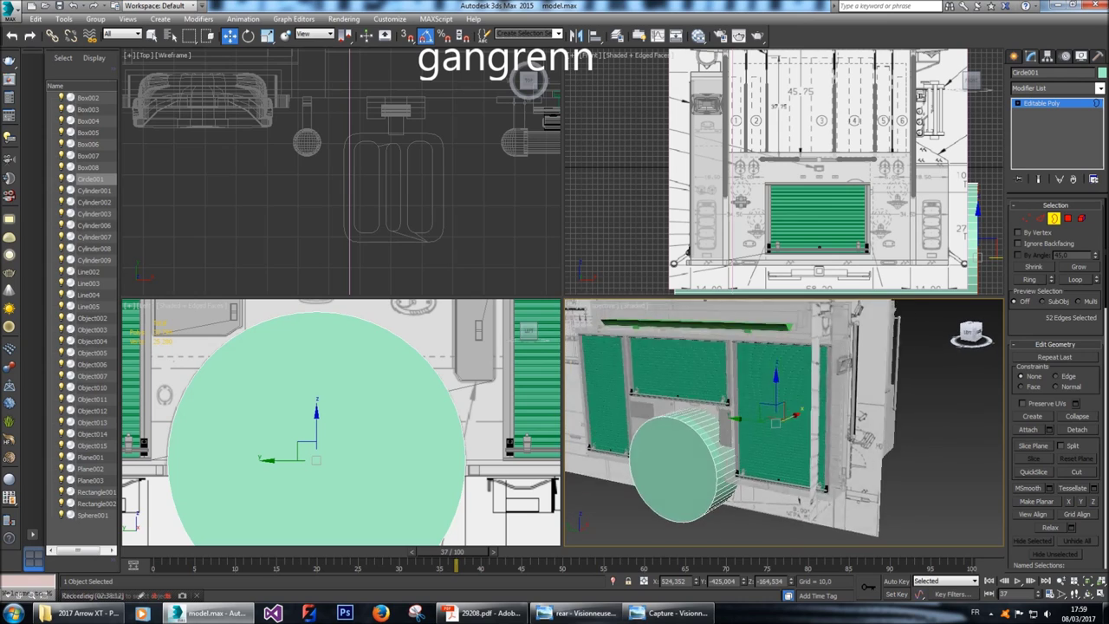
left_click_drag(972, 334, 972, 334)
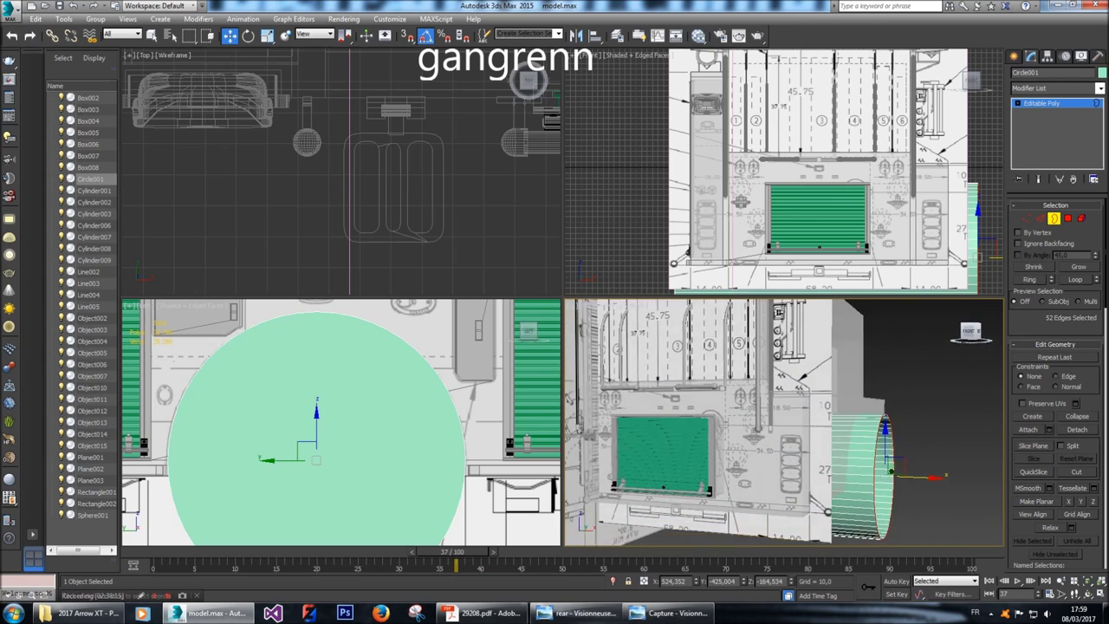
left_click_drag(971, 335, 971, 335)
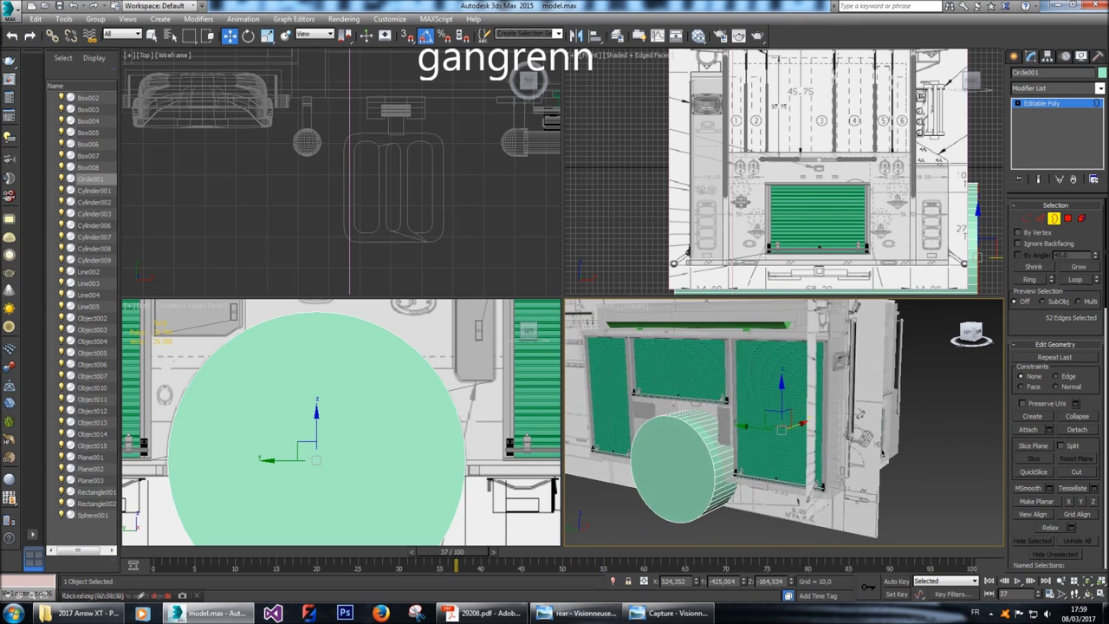
left_click_drag(971, 335, 971, 334)
left_click(1017, 55)
Select Plane003 and the wheel-arch cylinder and isolate them.
left_click(1031, 74)
left_click(895, 410)
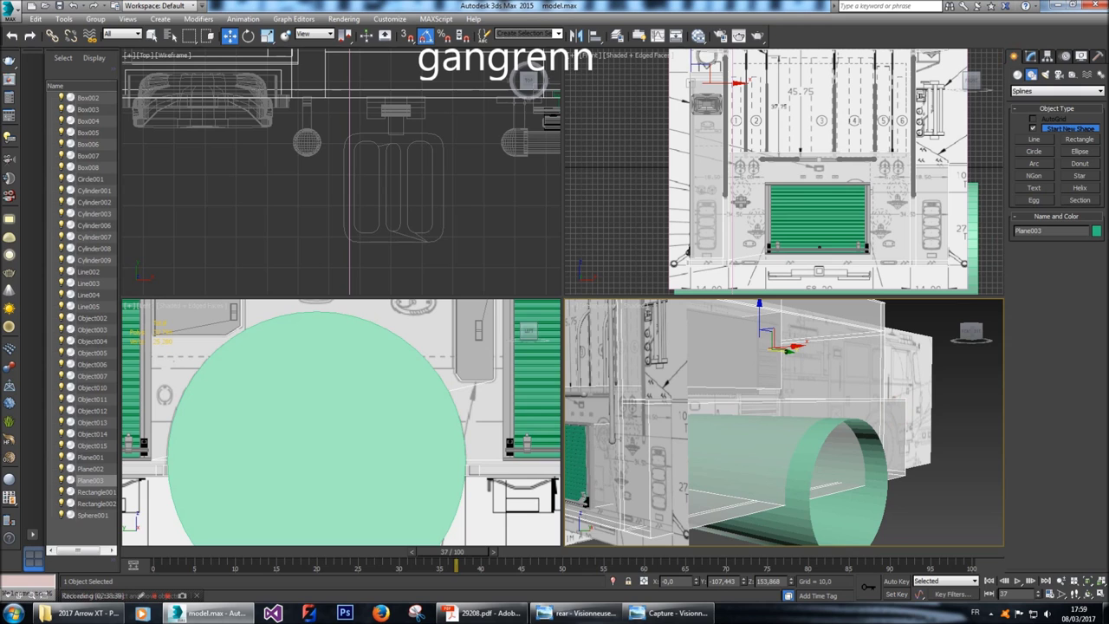
scroll(397, 486, "down", 3)
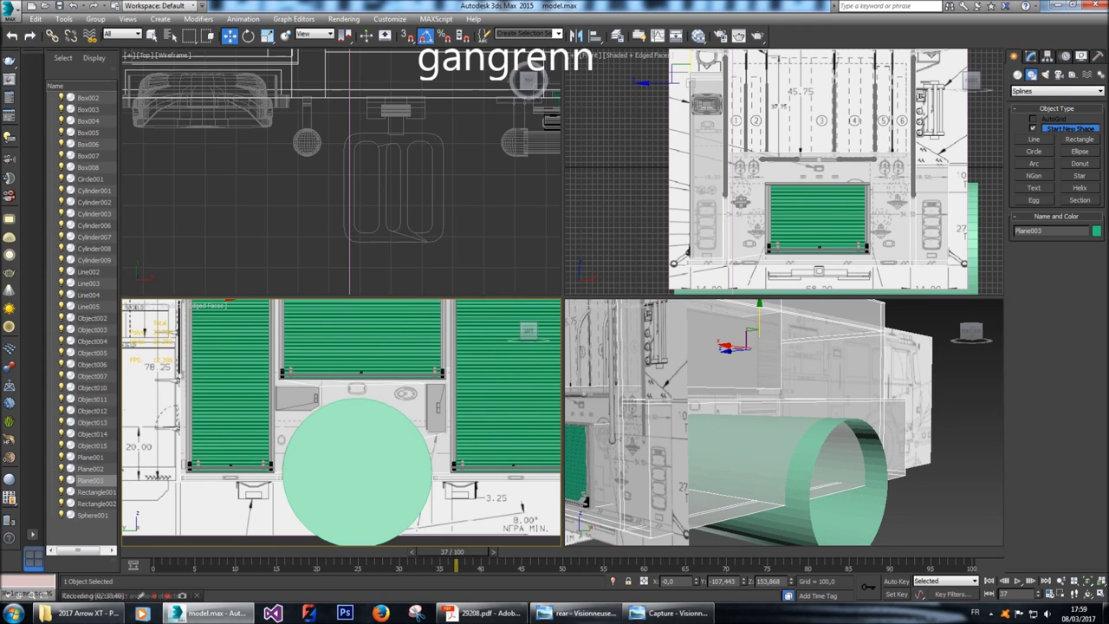
left_click(791, 416, "ctrl")
right_click(790, 416)
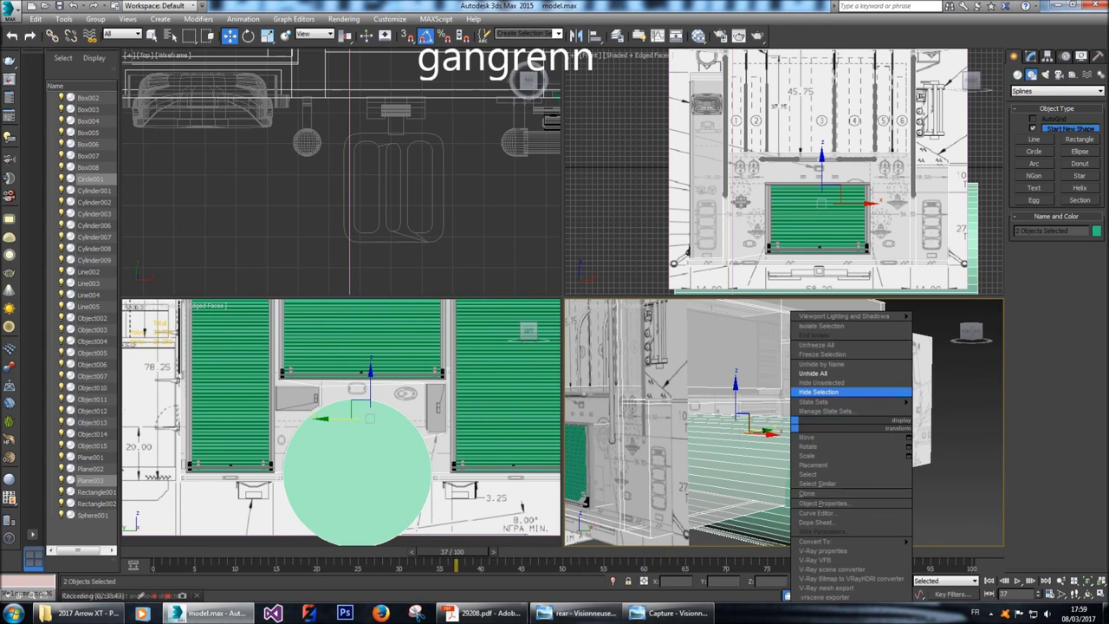
left_click(819, 390)
Set the lower-left view to Left, orbit Perspective to see the body wall, then bring up the 29208 PDF.
key("l")
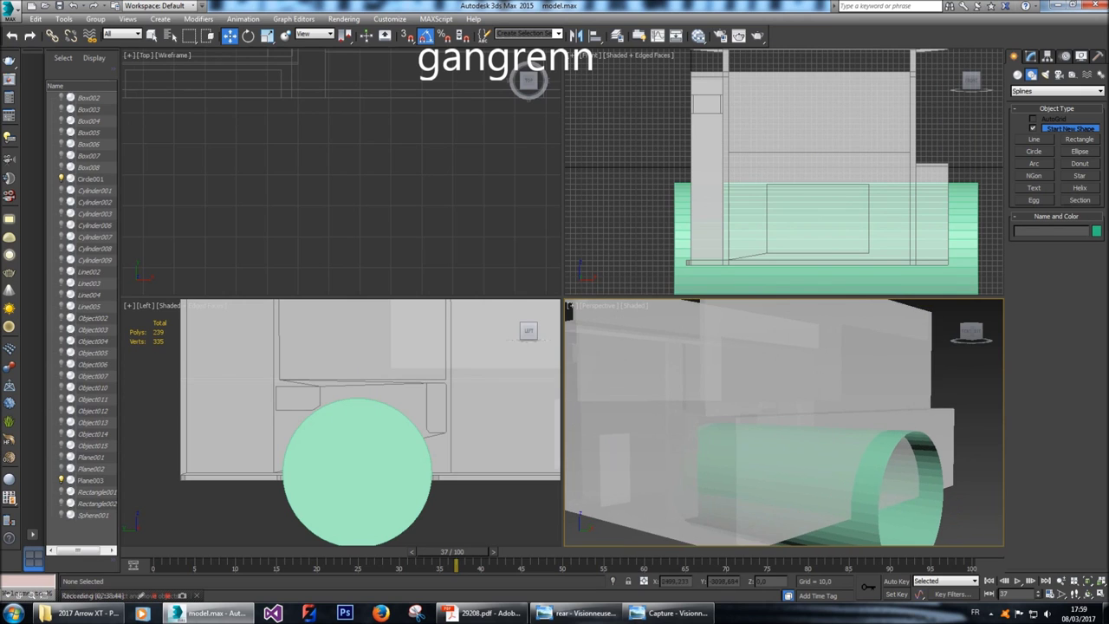
left_click(756, 382)
left_click(953, 389)
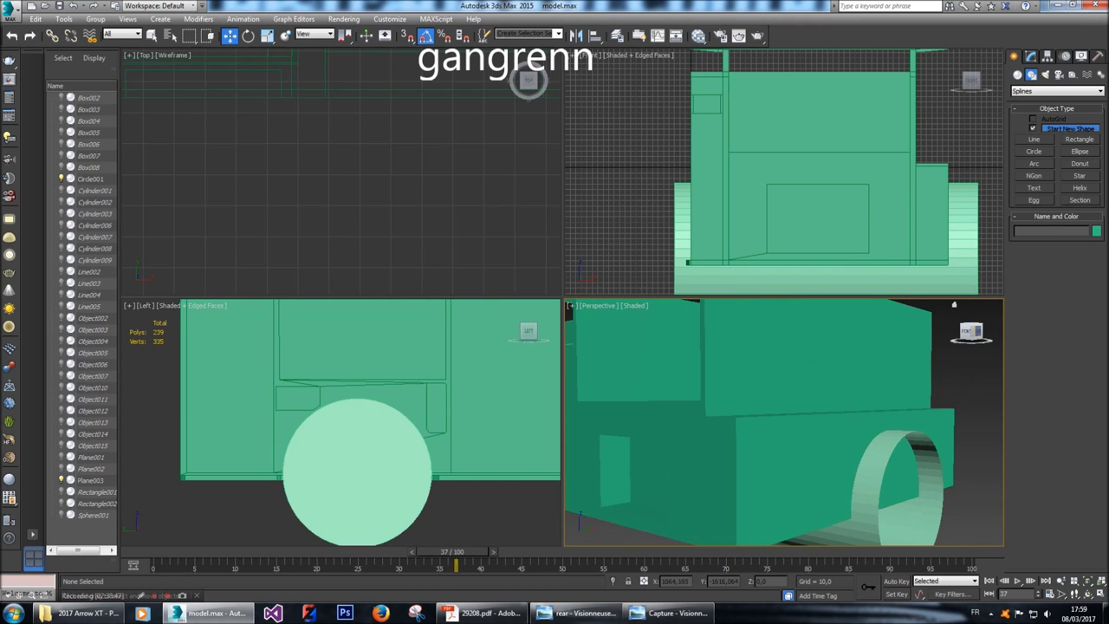
left_click(972, 333)
left_click(965, 334)
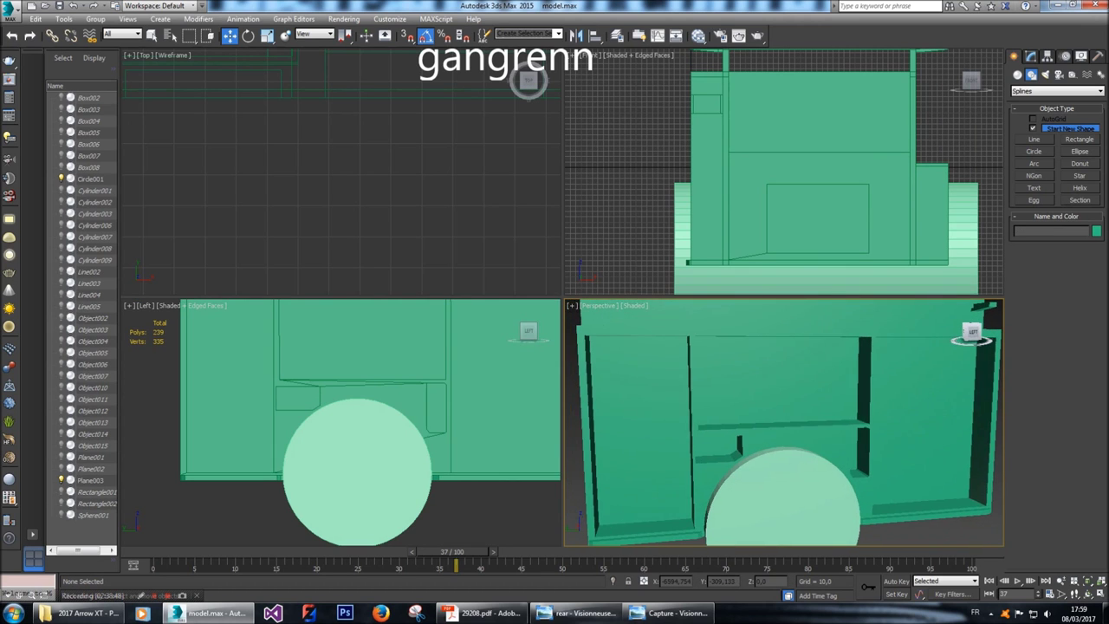
left_click_drag(972, 333, 955, 307)
left_click(481, 613)
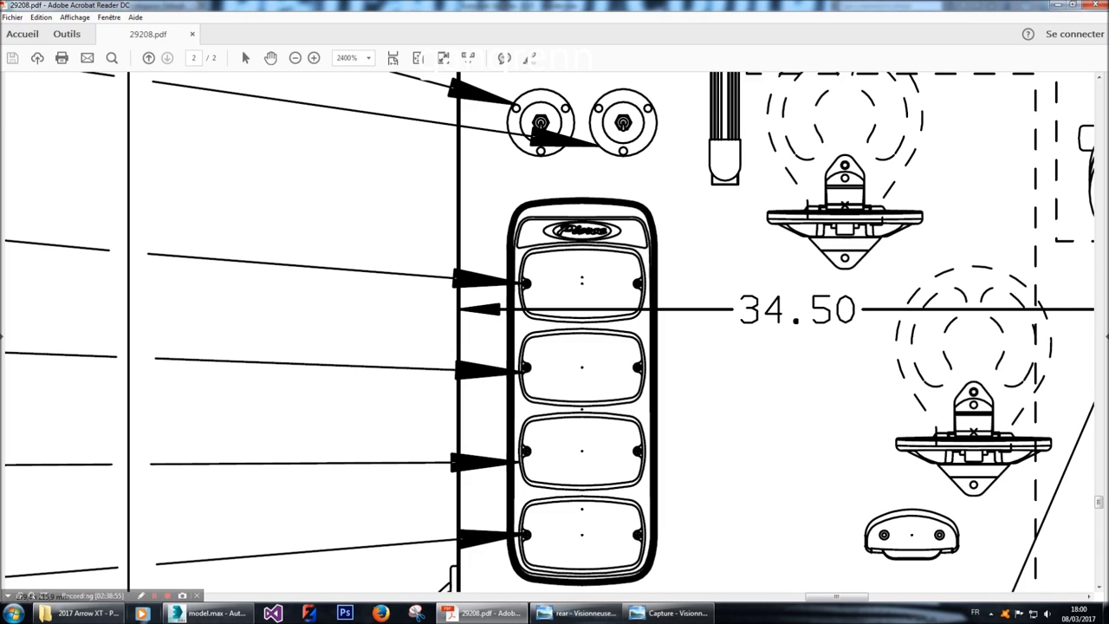
Open the 'right' drawing from the 2017 Arrow XT - Pumper folder, zoom and pan to study it, then close it.
left_click(105, 613)
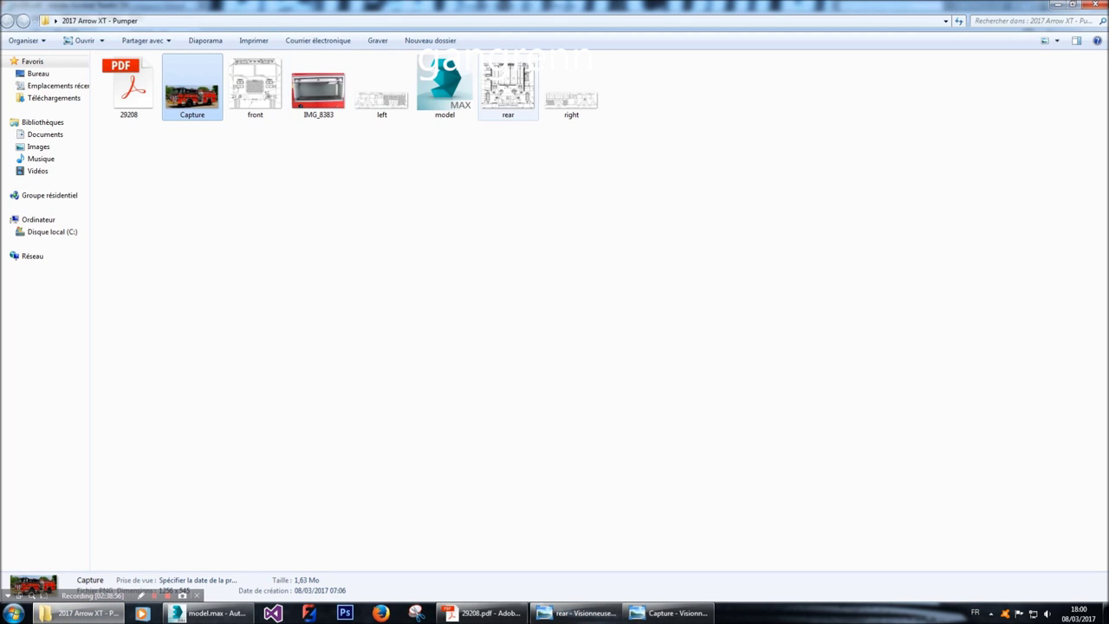
double_click(571, 87)
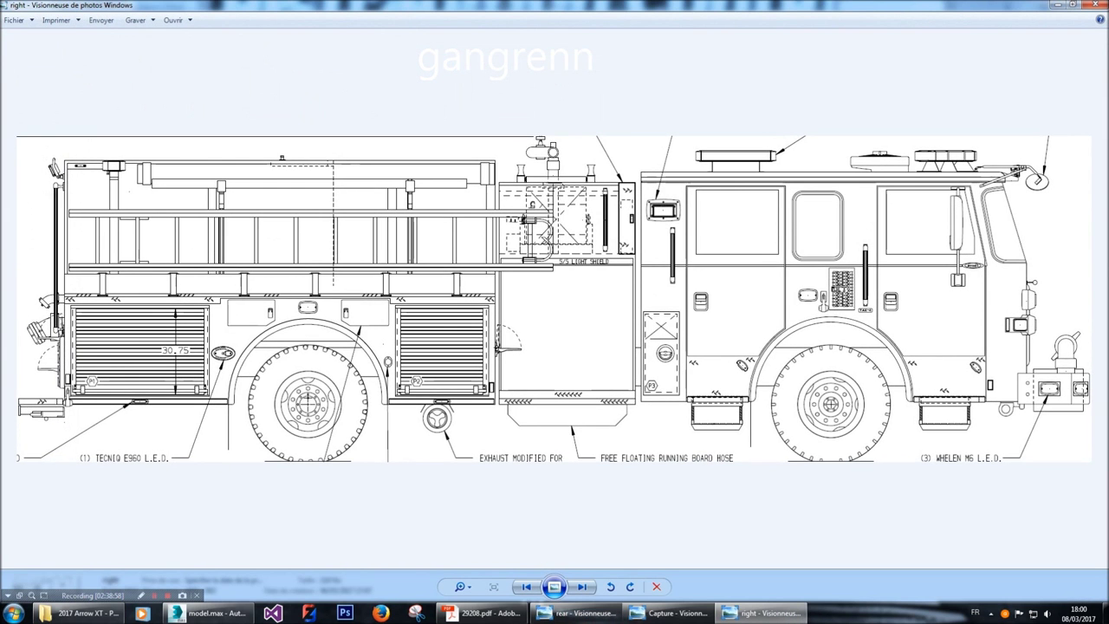
scroll(307, 302, "up", 2)
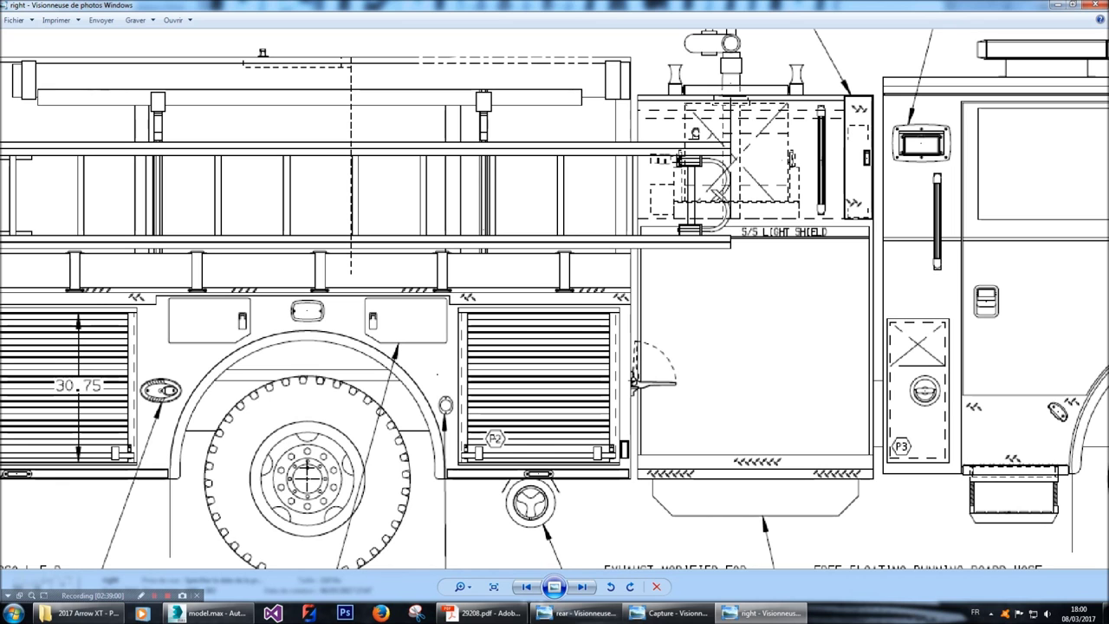
scroll(236, 321, "down", 2)
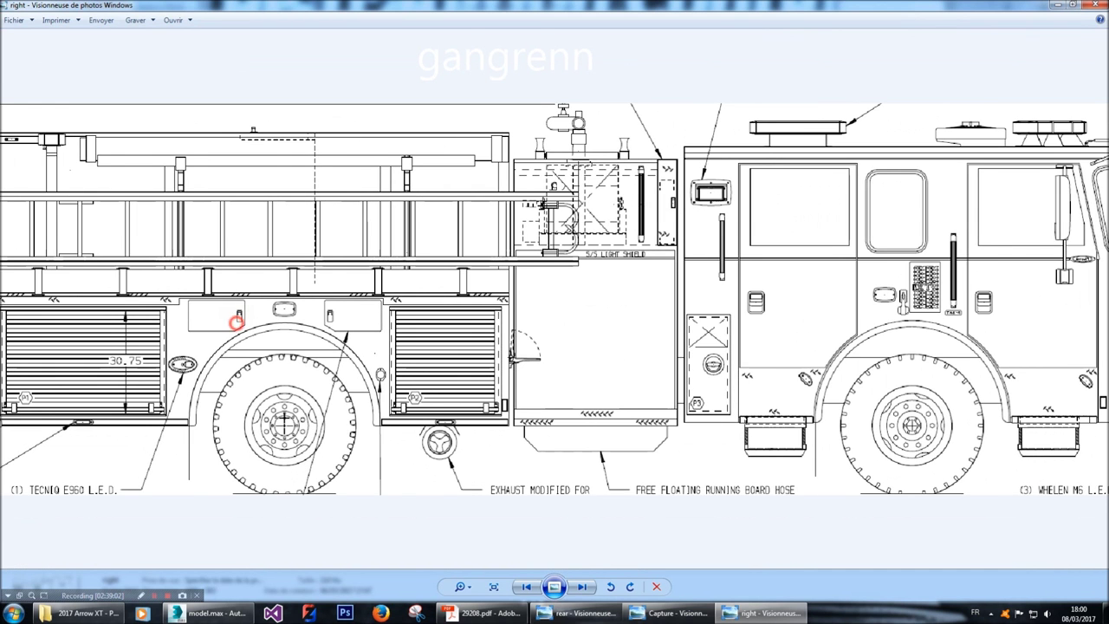
left_click_drag(237, 322, 265, 323)
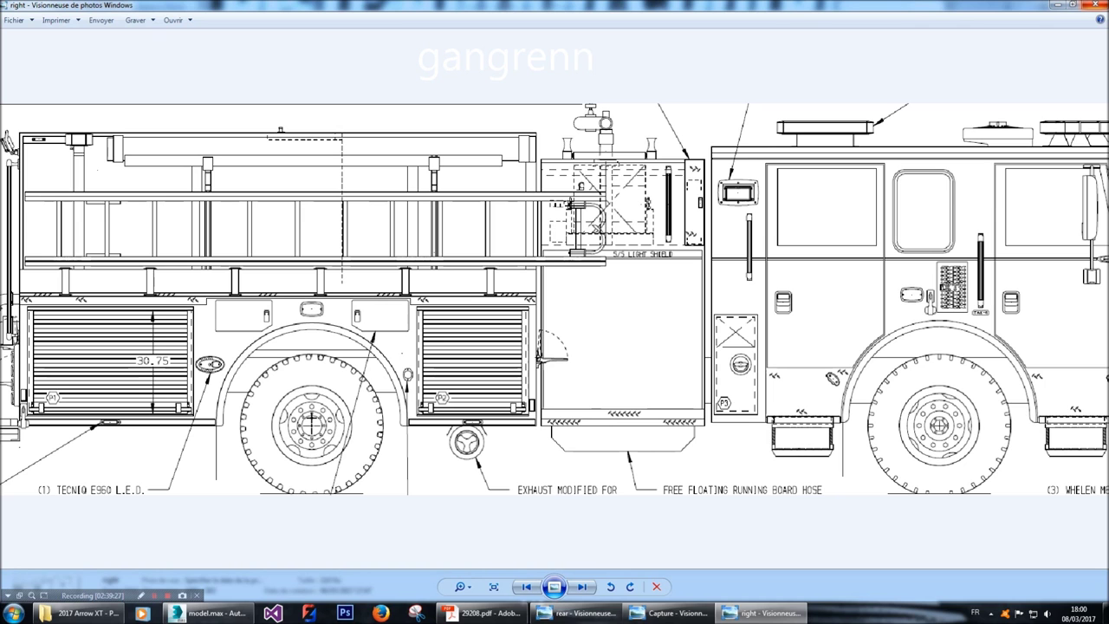
left_click(1097, 5)
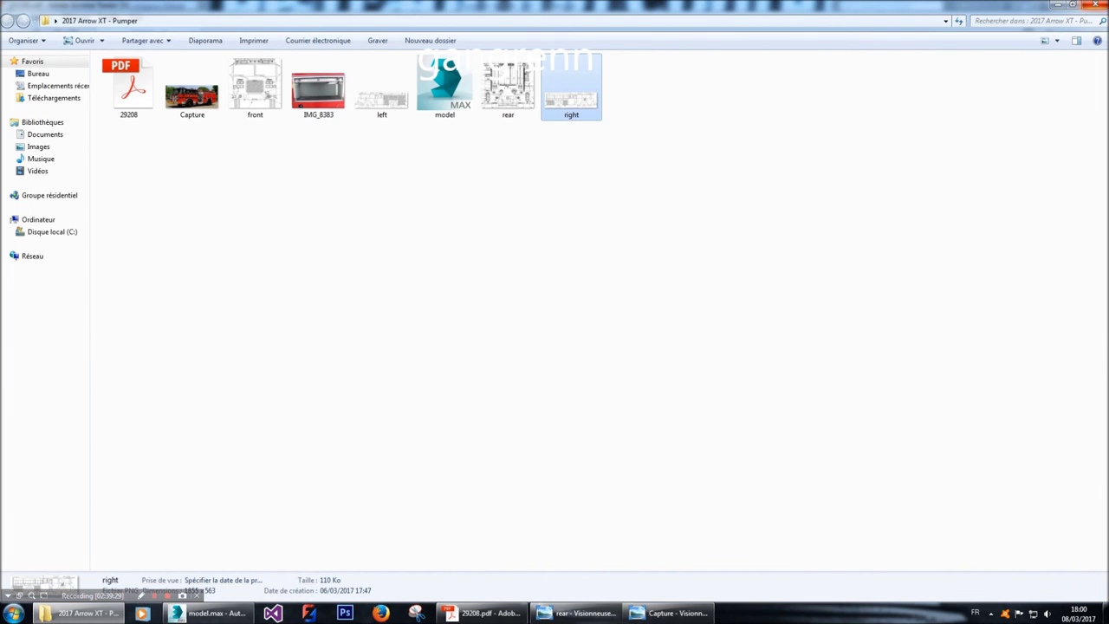
left_click(599, 385)
Back in 3ds Max, end the isolation and select blueprint plane Plane001.
left_click(208, 613)
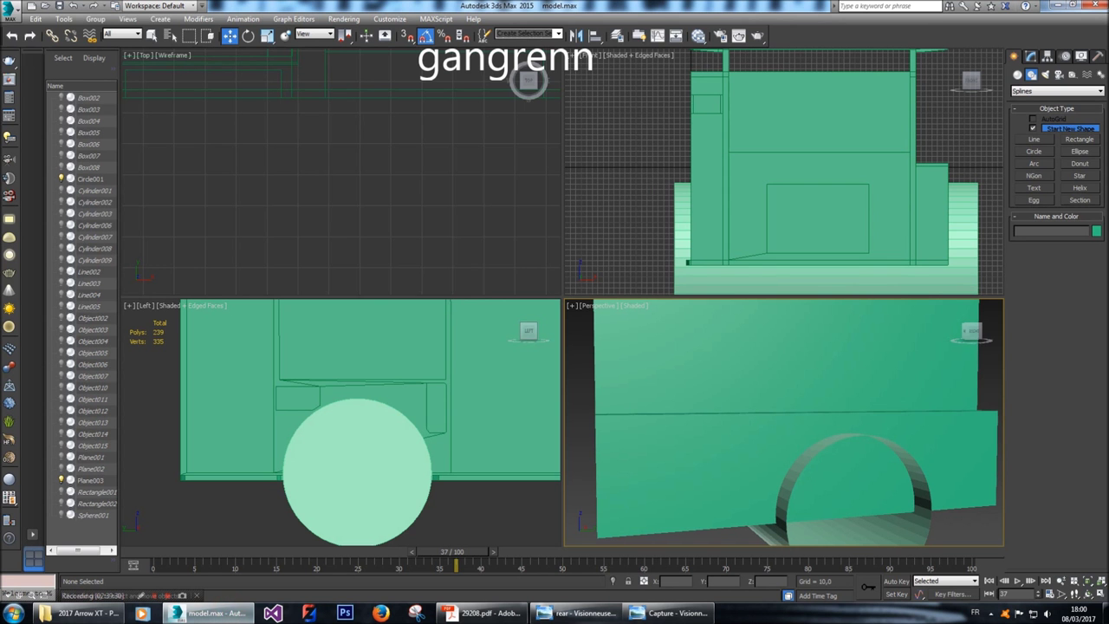
scroll(254, 442, "down", 4)
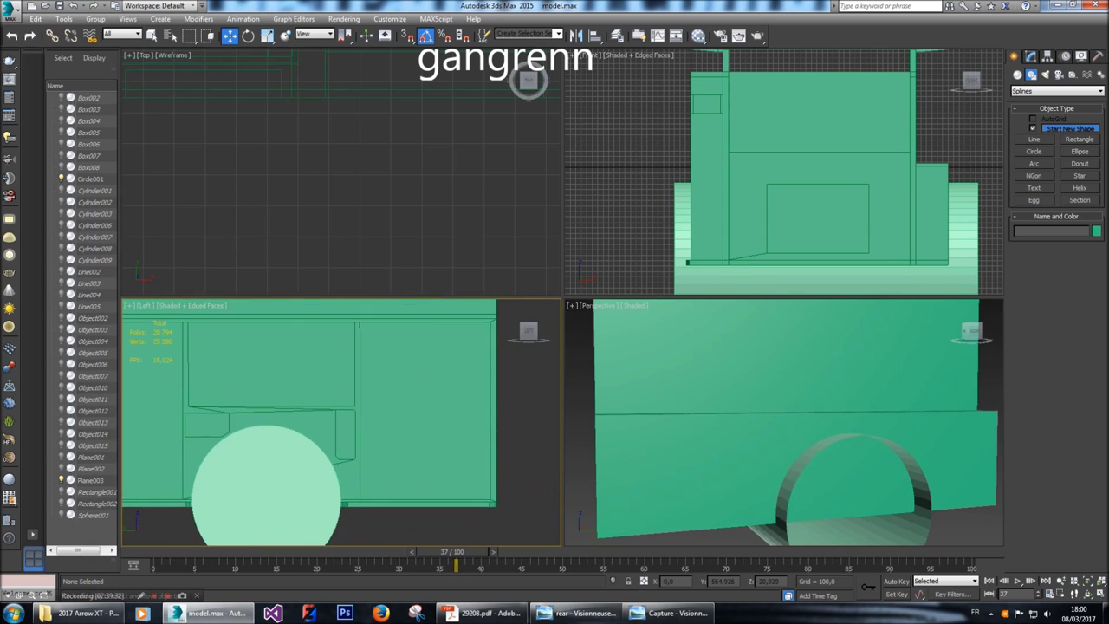
right_click(347, 416)
left_click(372, 362)
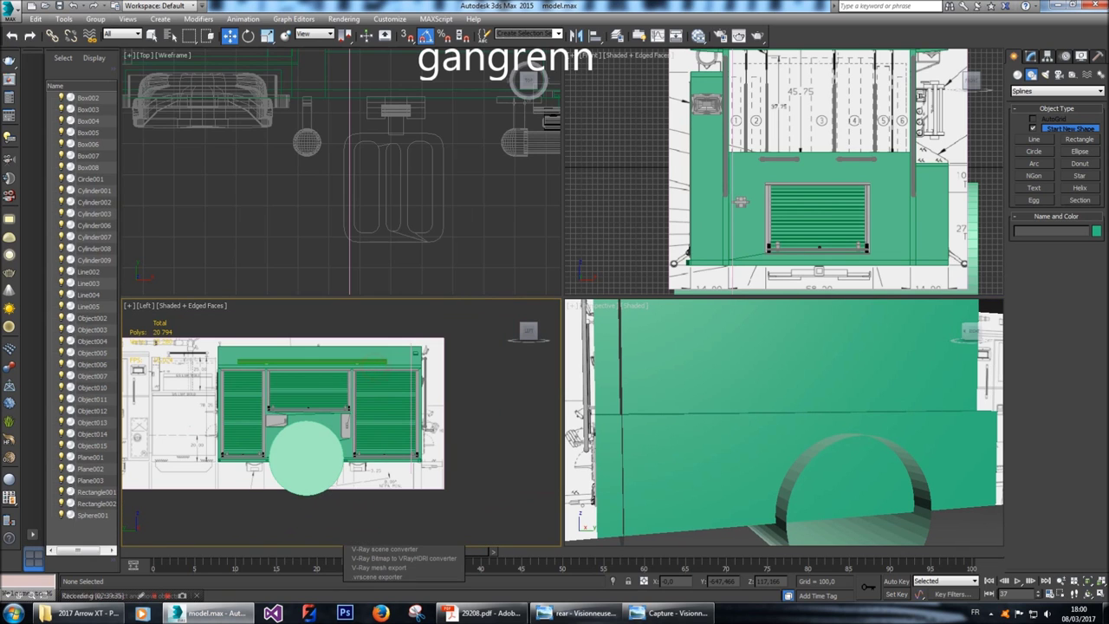
left_click(422, 476)
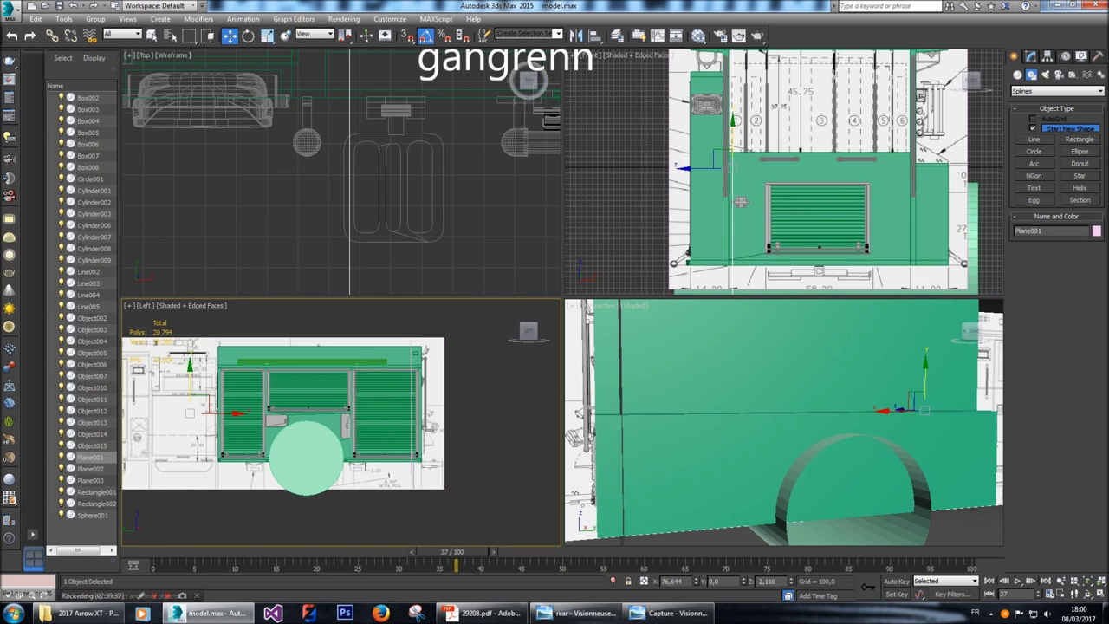
Compare the left and right image files in the project folder, then pan the Left view to show more blueprint.
left_click(82, 613)
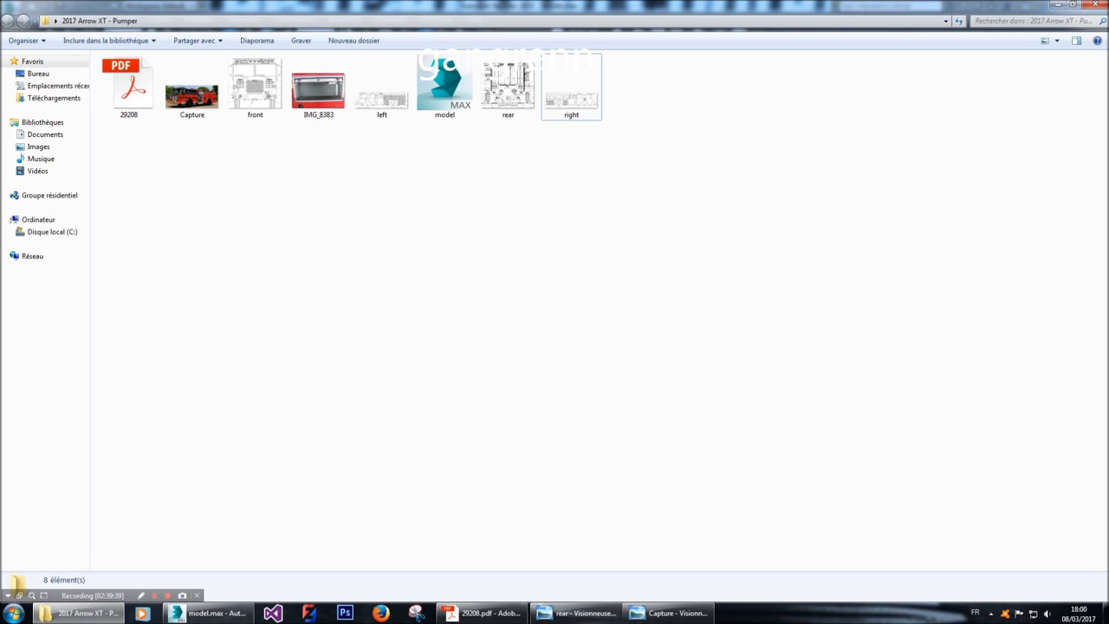
left_click(572, 87)
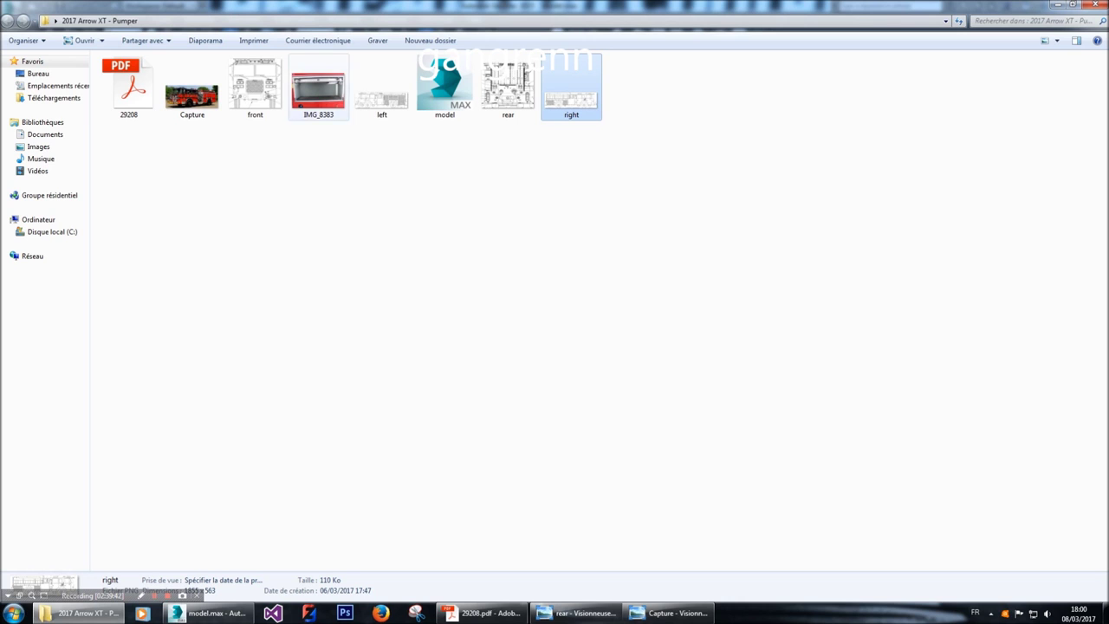
left_click(382, 87)
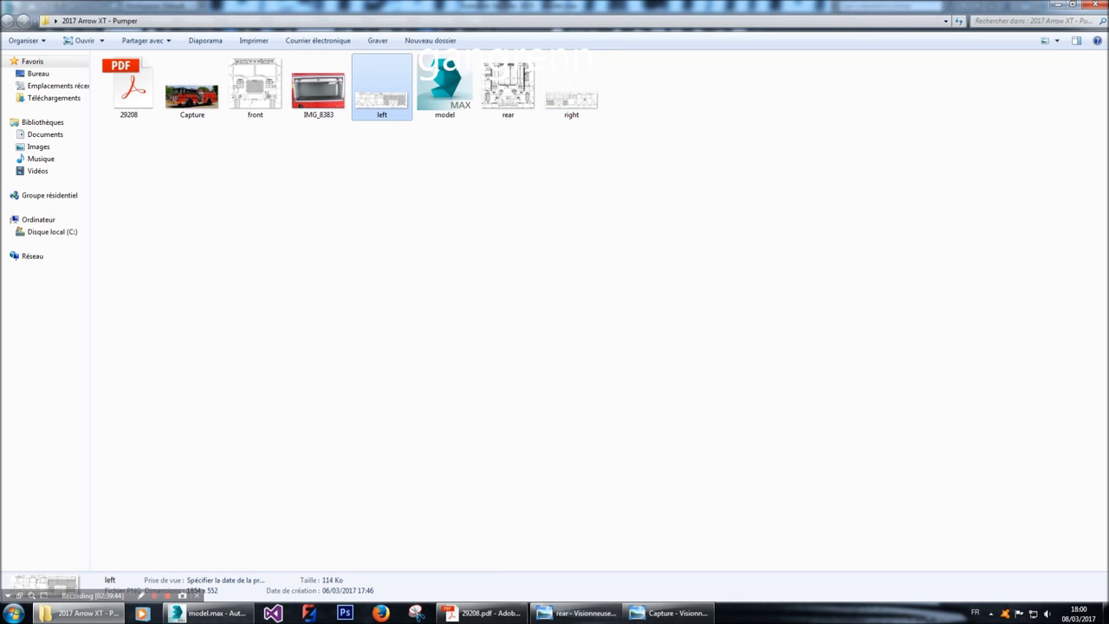
left_click(571, 87)
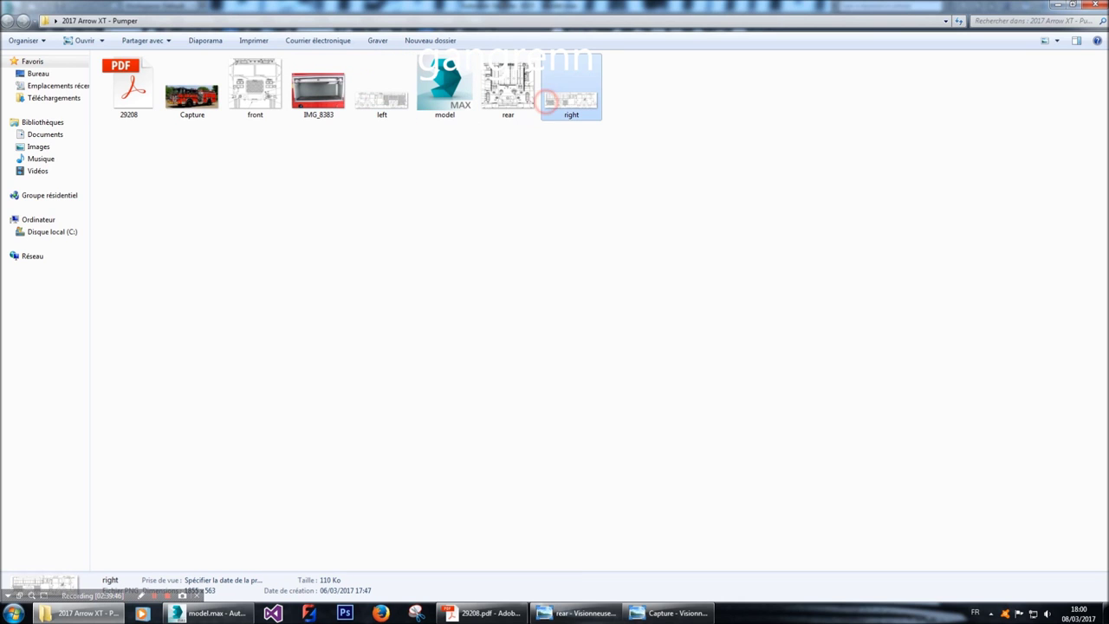
left_click(212, 613)
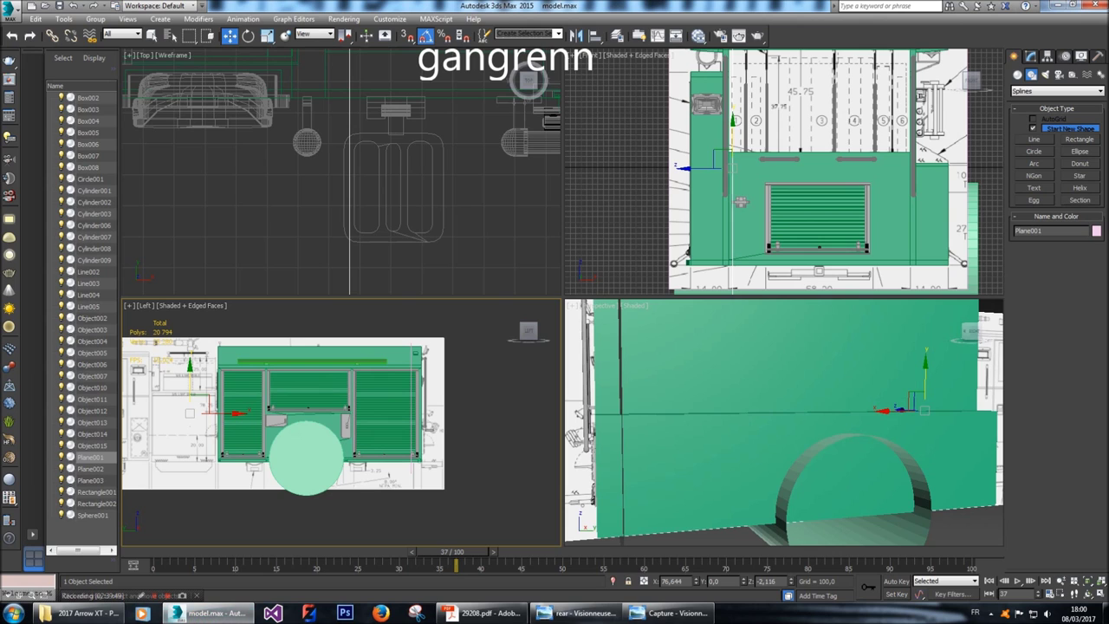
middle_click_drag(389, 477, 545, 476)
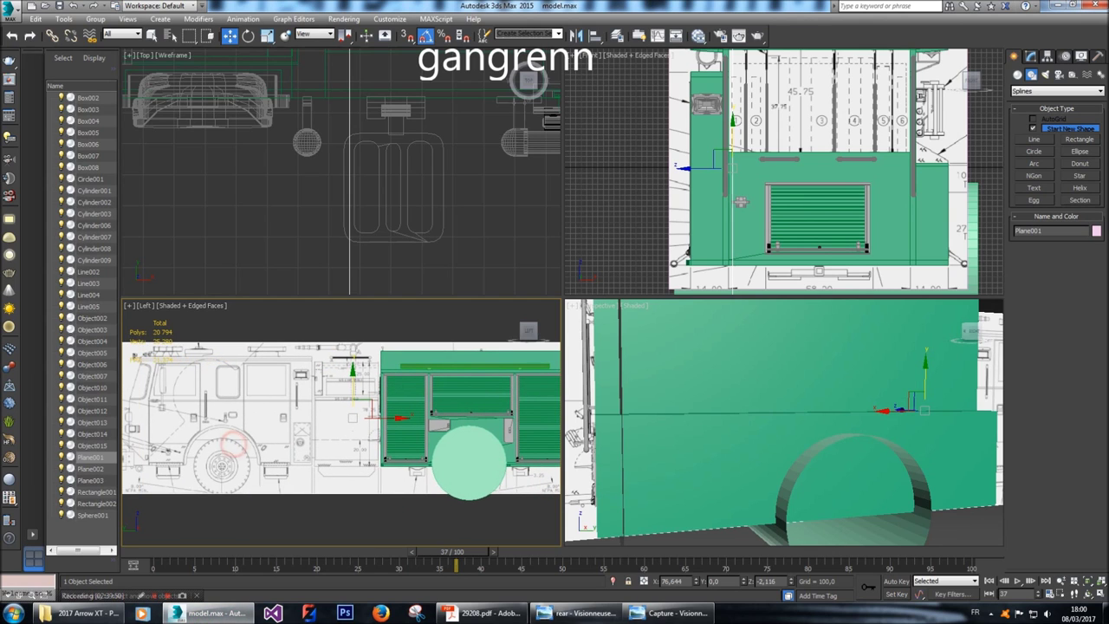
key("m")
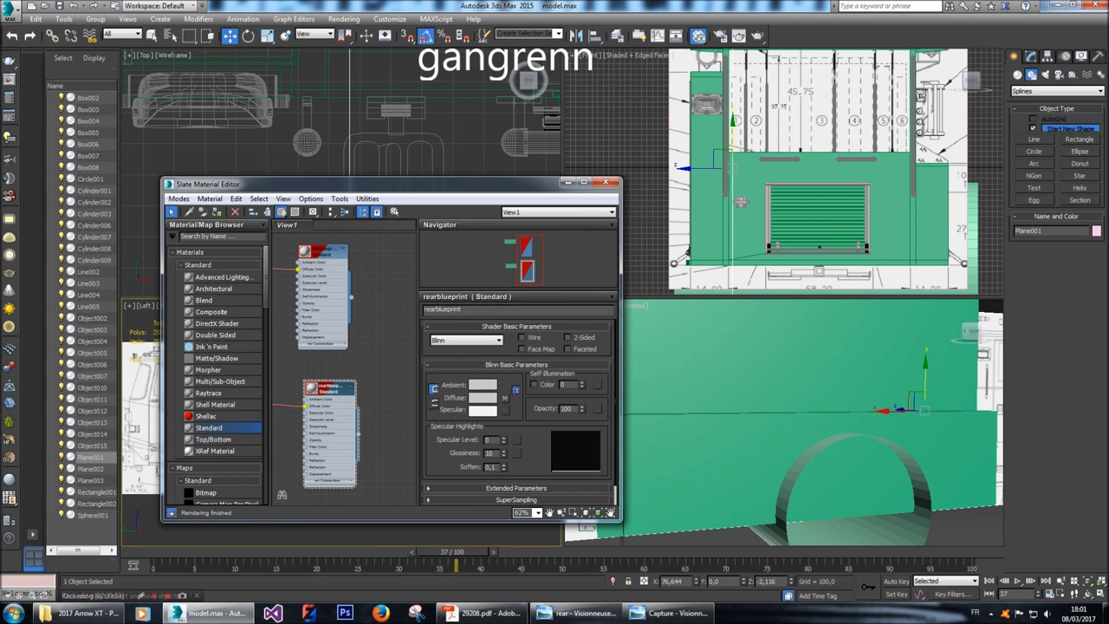
Swap the leftBlueprint material's bitmap from left.PNG to right.PNG and close the material editor.
double_click(322, 252)
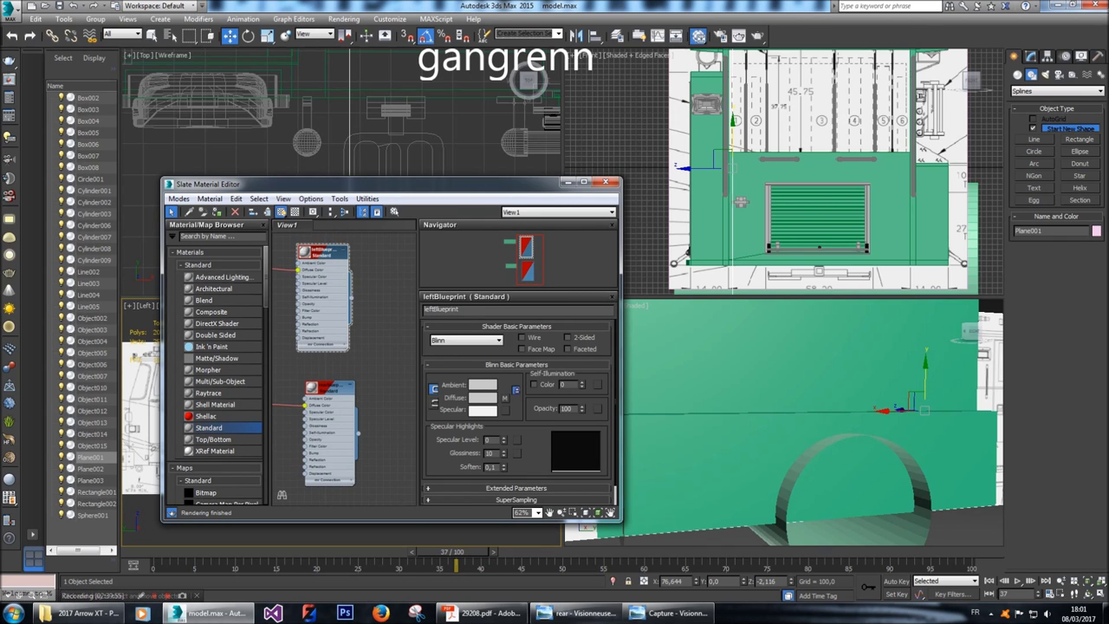
left_click(504, 397)
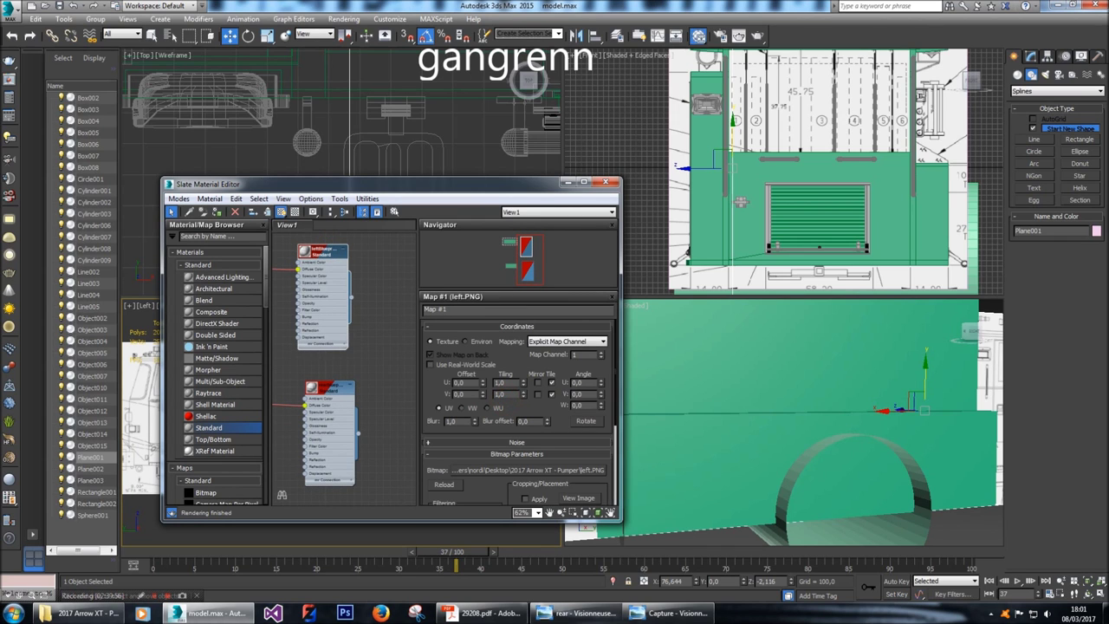
left_click(529, 470)
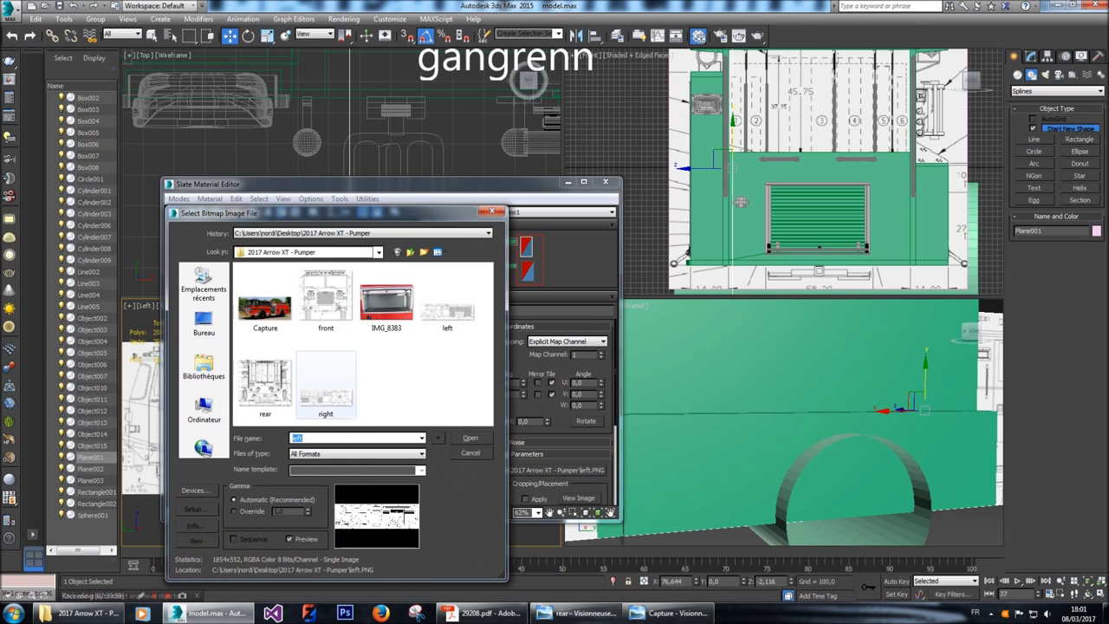
double_click(326, 385)
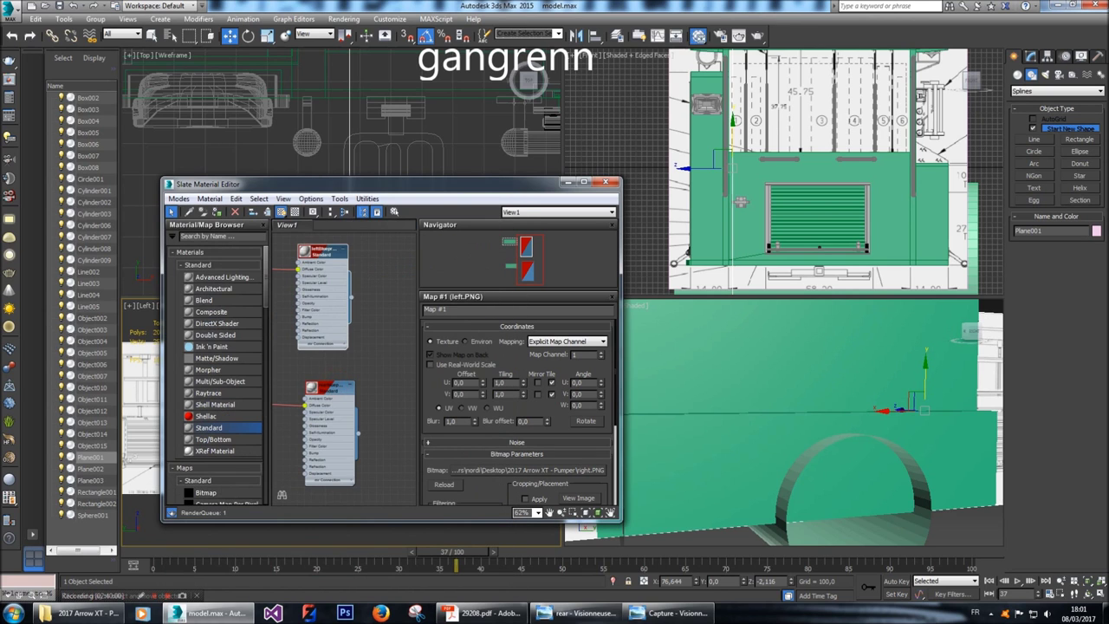
left_click(606, 182)
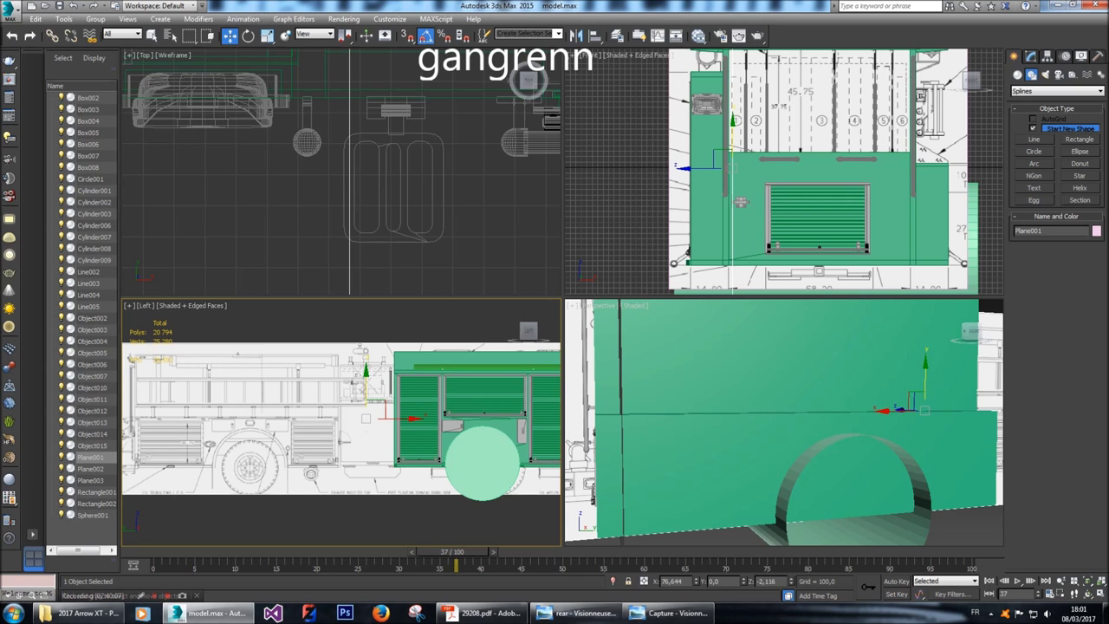
Switch the lower-left viewport to Right and rotate the blueprint plane to face the right side.
left_click(145, 305)
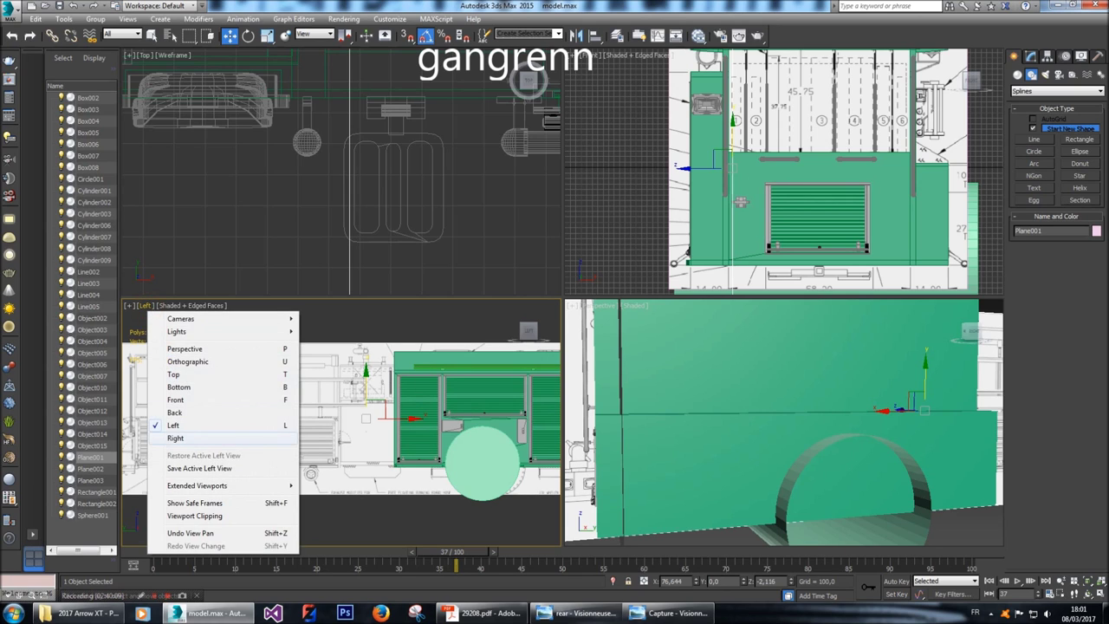
left_click(169, 438)
scroll(459, 433, "down", 3)
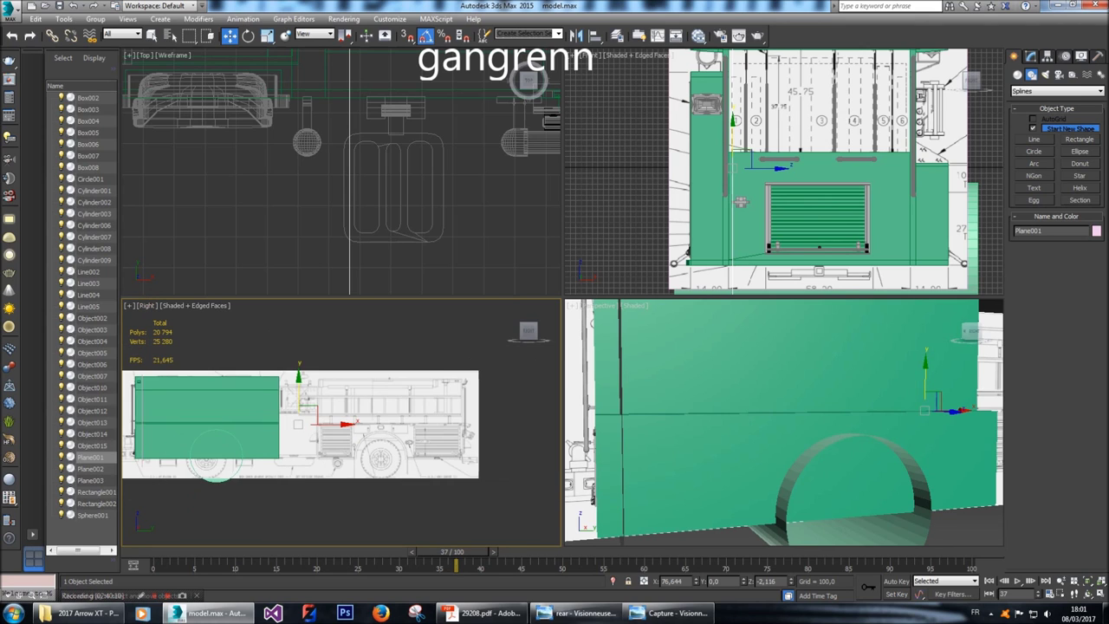
key("e")
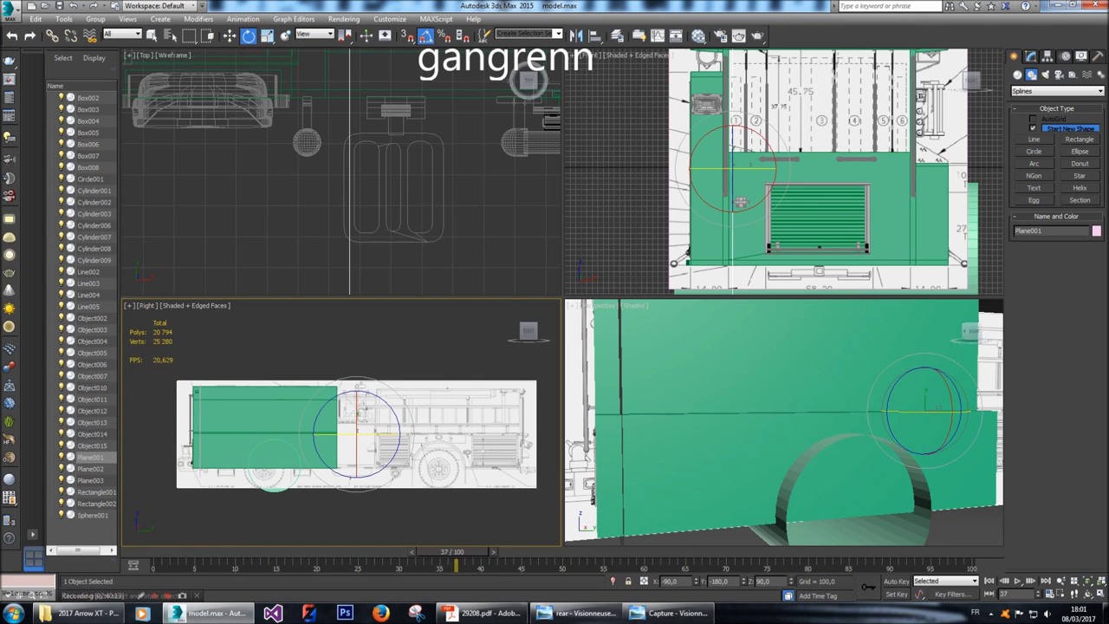
left_click_drag(329, 435, 378, 434)
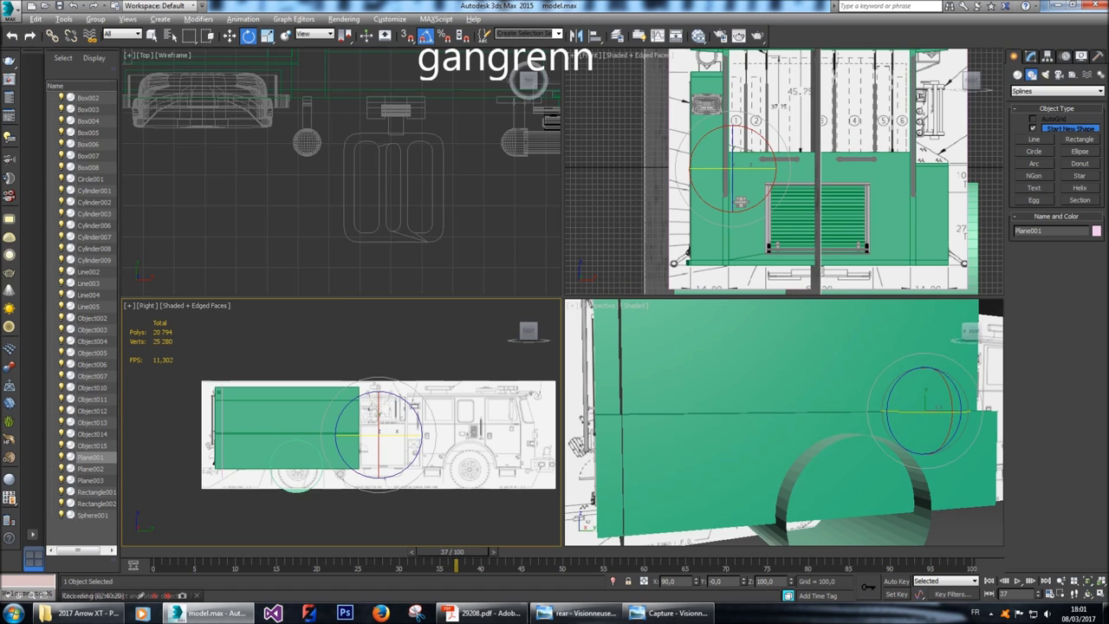
middle_click_drag(347, 433, 121, 402)
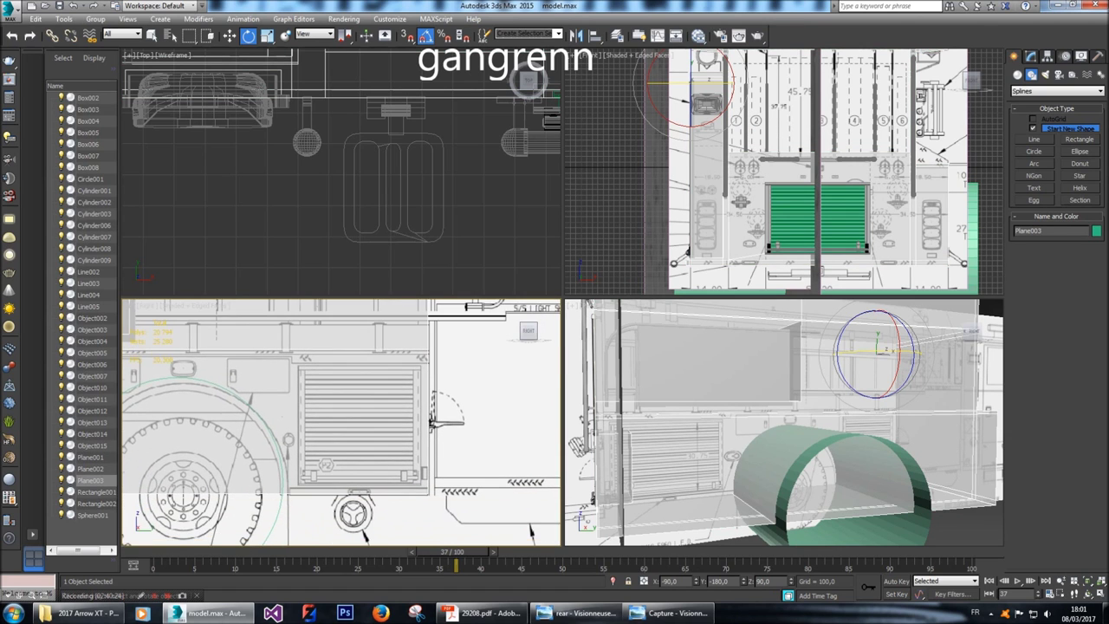
scroll(532, 531, "up", 4)
scroll(532, 531, "up", 2)
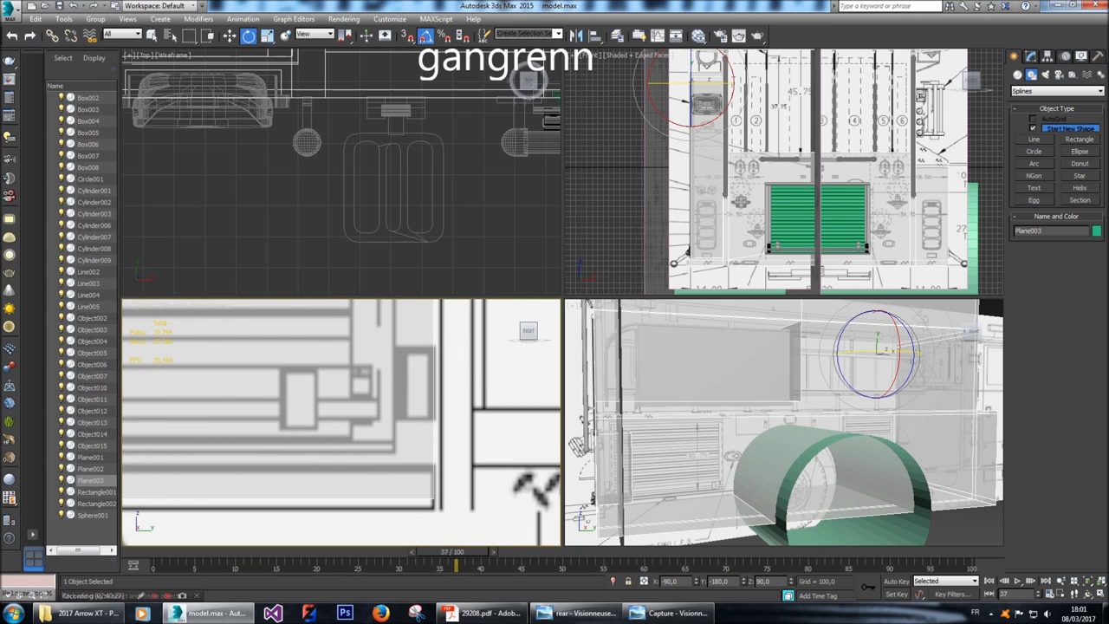
scroll(532, 486, "down", 6)
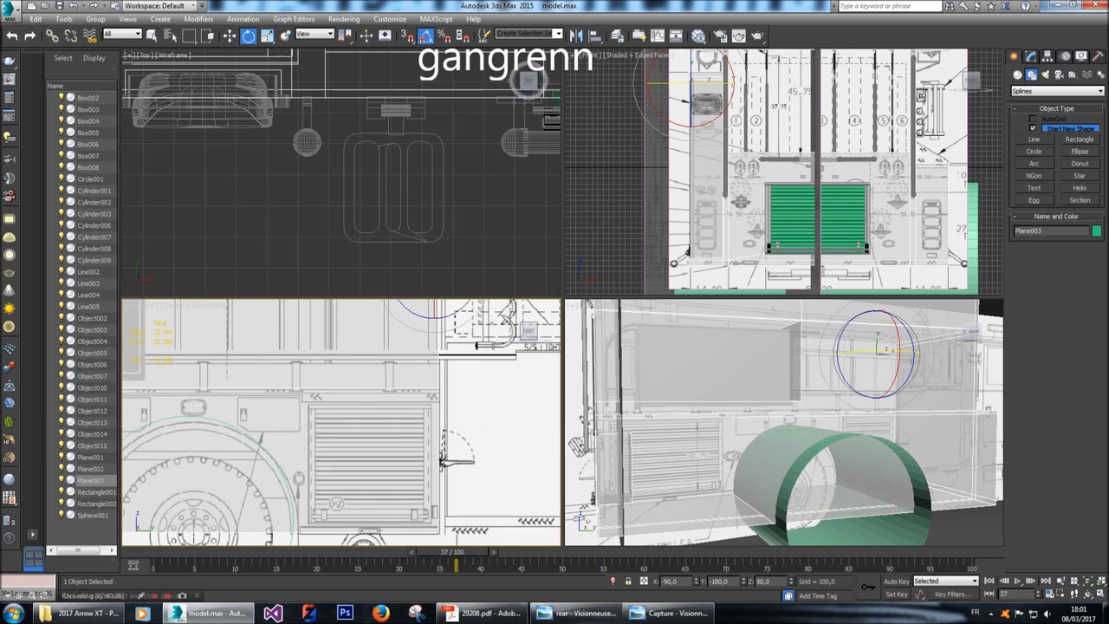
middle_click_drag(286, 486, 546, 459)
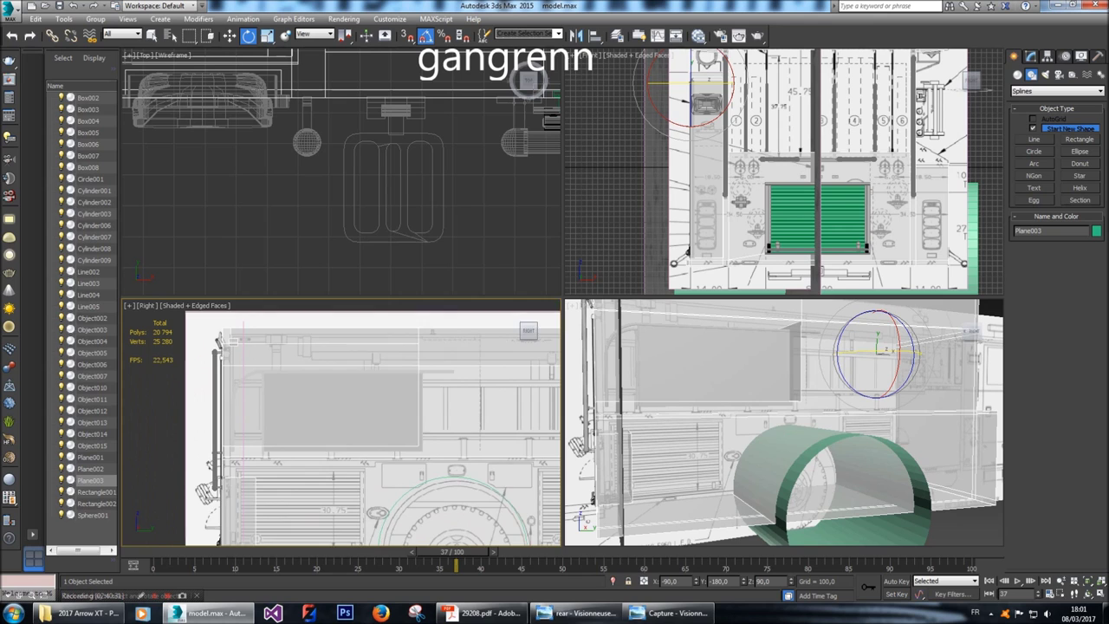
scroll(546, 459, "up", 1)
Open Plane003 in Modify, check its large lower side polygon, then go to Vertex level.
left_click(1031, 55)
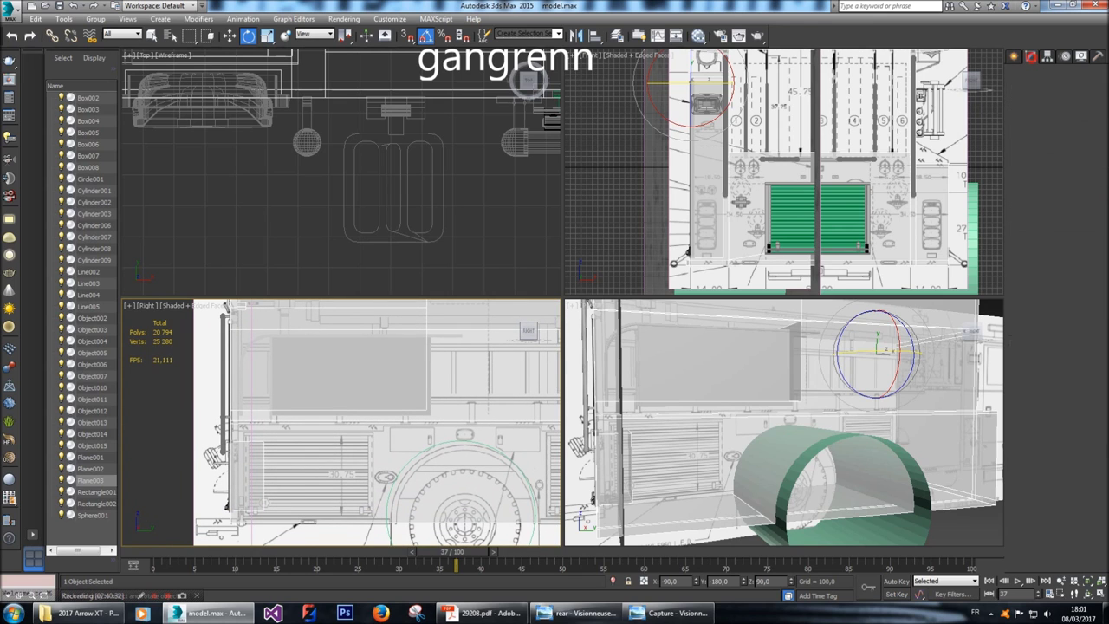
right_click(954, 435)
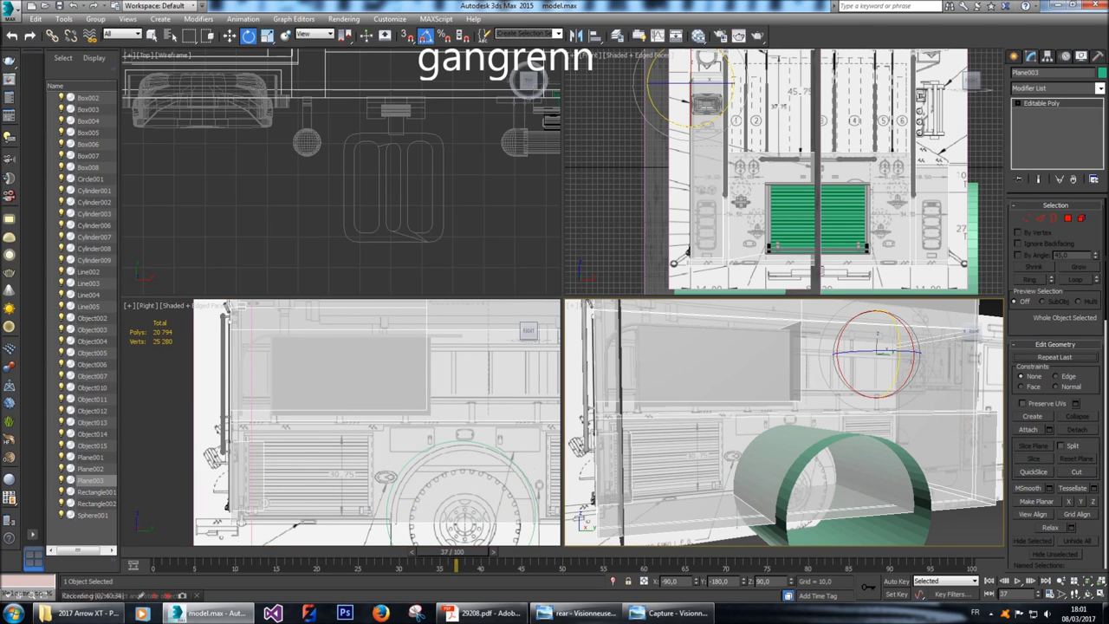
left_click(1067, 217)
left_click(943, 444)
key("w")
scroll(338, 494, "up", 3)
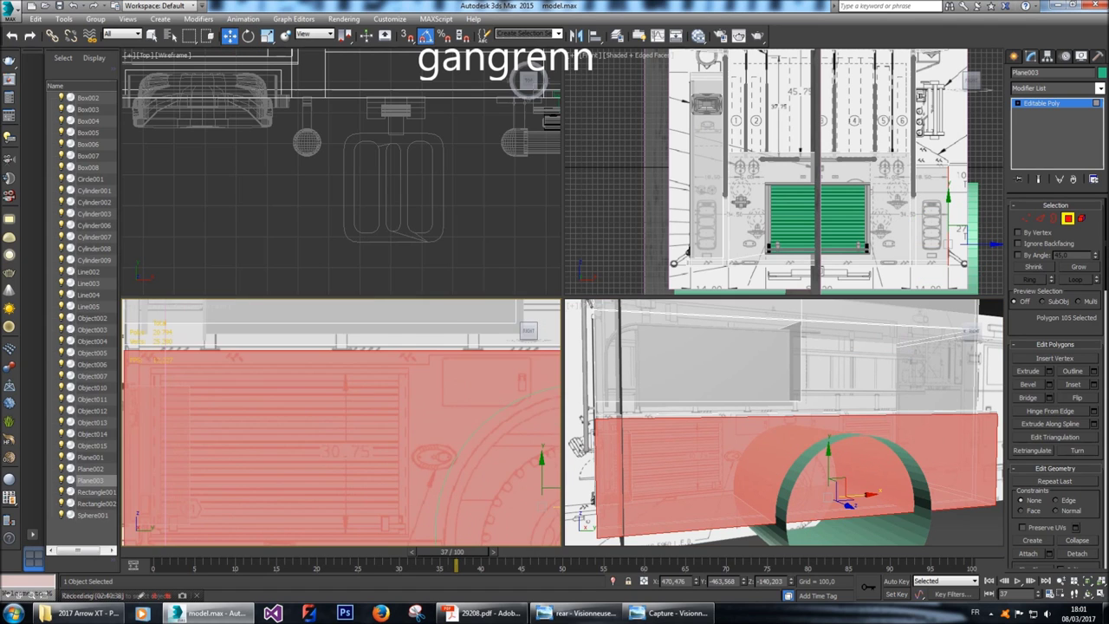
middle_click_drag(252, 544, 263, 528)
left_click(488, 254)
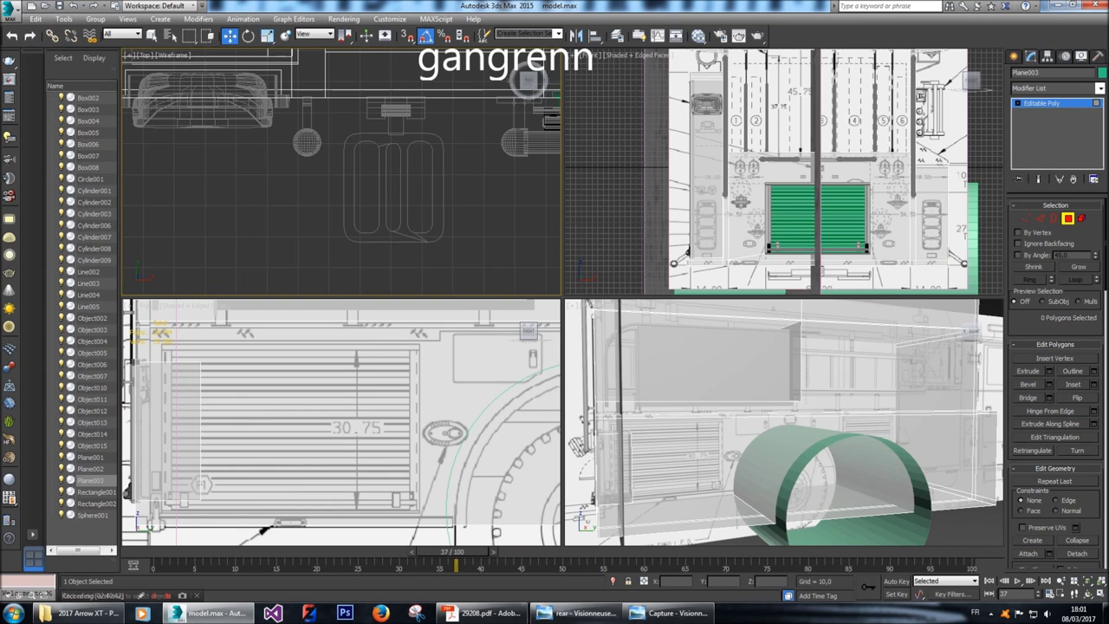
left_click(1026, 218)
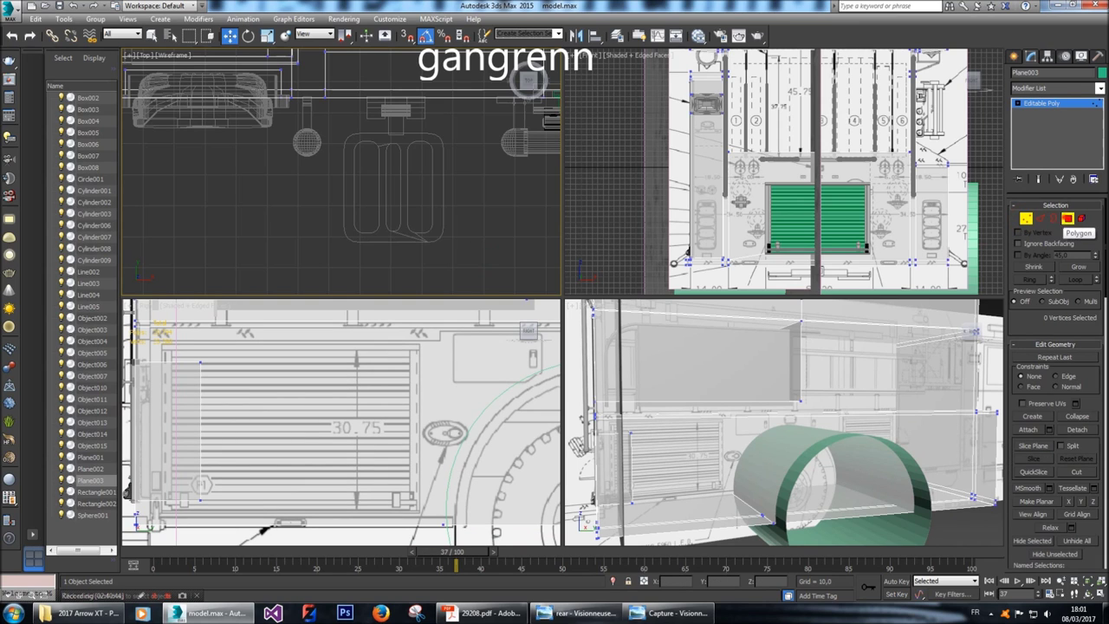
Detach the lower right-side panel polygon from Plane003 as Object016 and enter its Vertex level.
left_click(1068, 218)
left_click(527, 80)
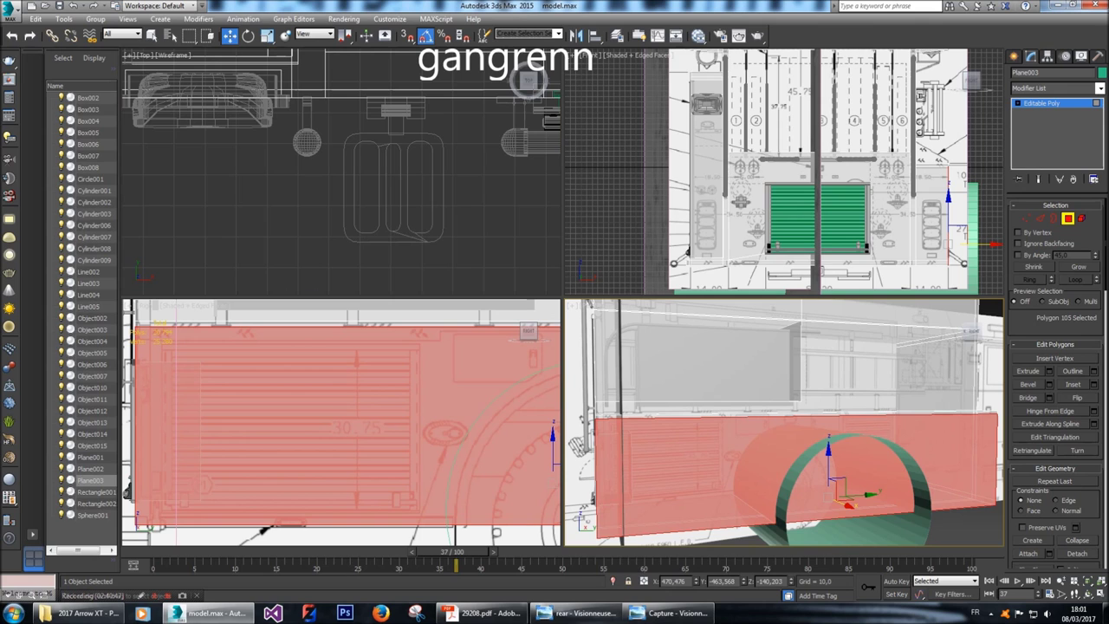
left_click(1077, 553)
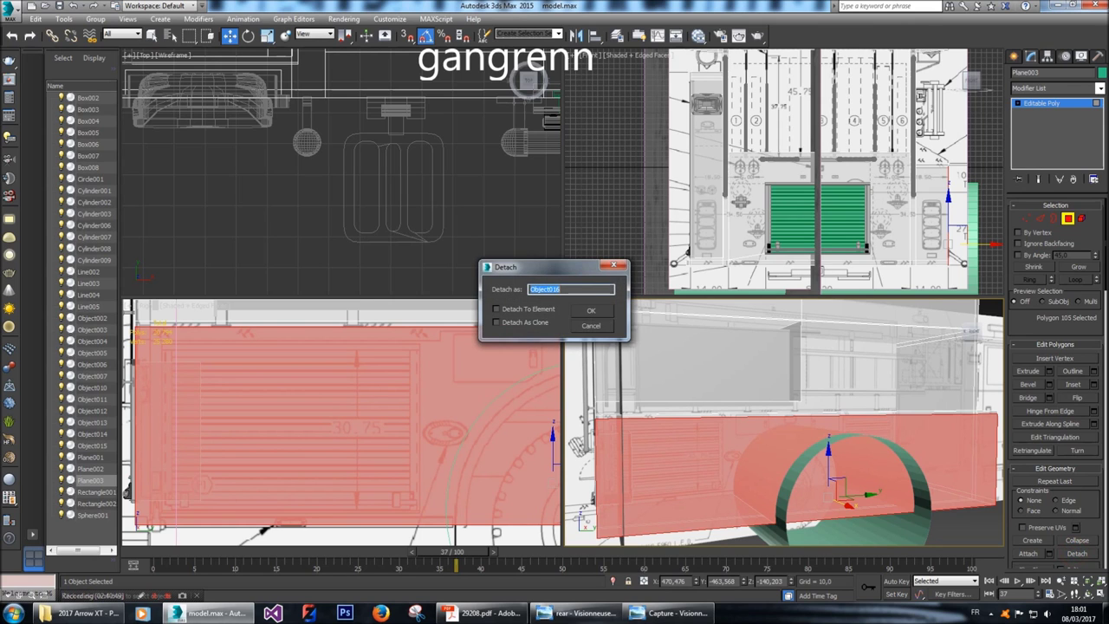
left_click(591, 294)
left_click(953, 453)
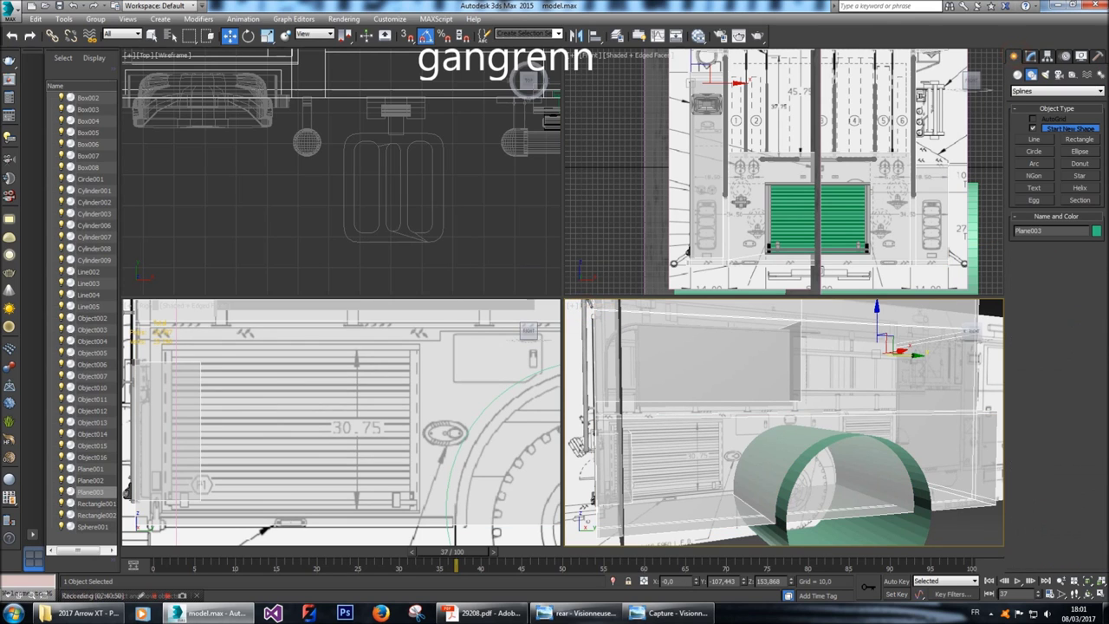
left_click(1026, 218)
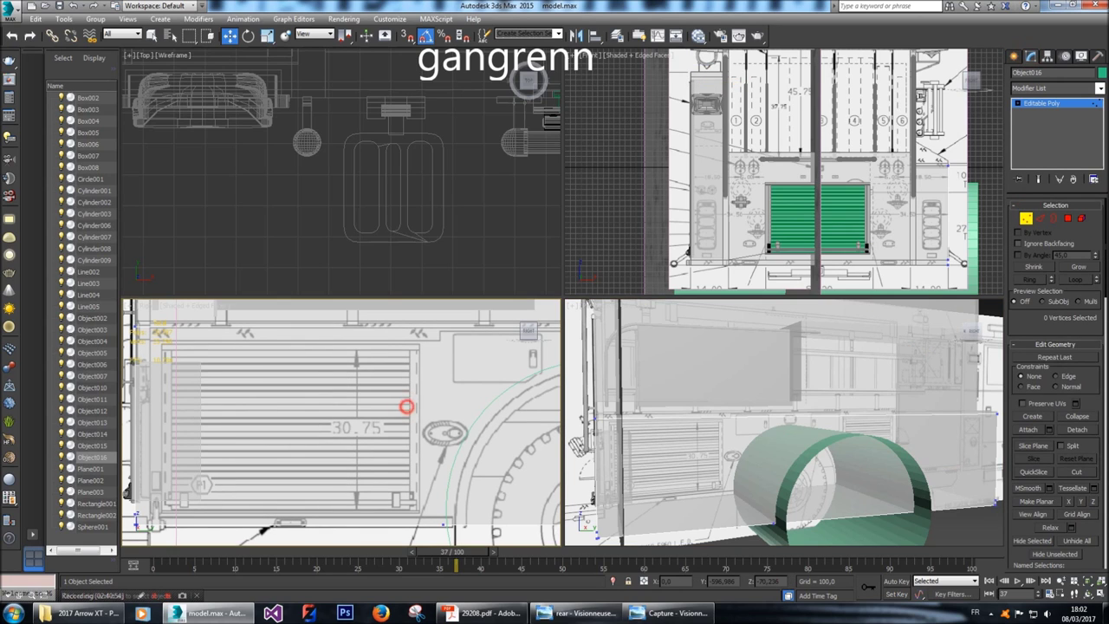
left_click(1076, 471)
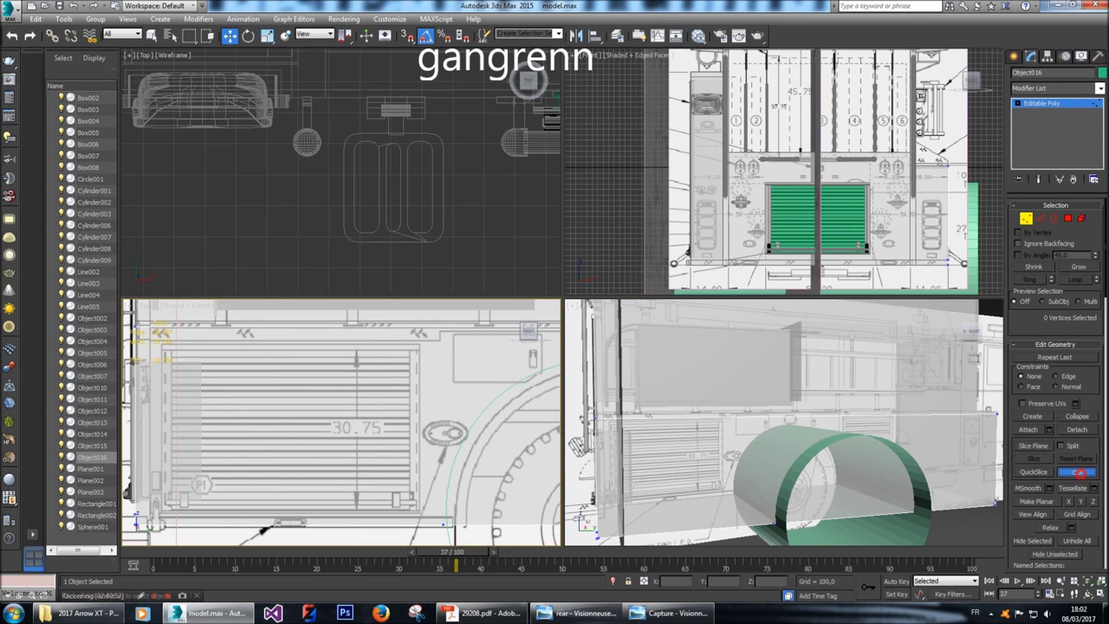
Place the first cut point on a blueprint line in the Right view, zooming in to check it.
middle_click_drag(347, 416, 444, 442)
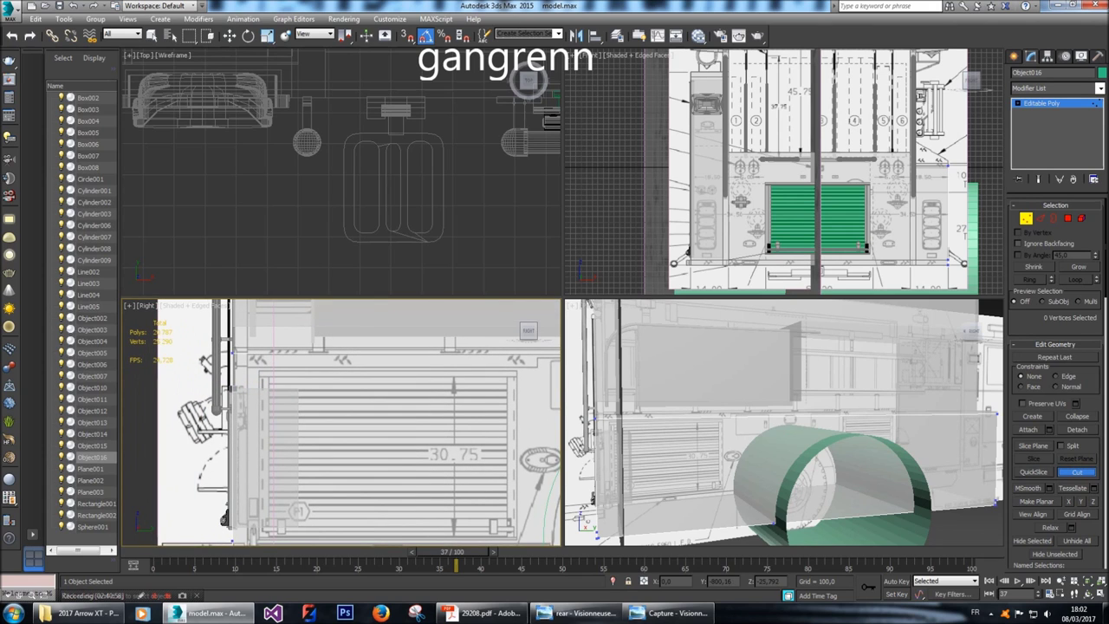
scroll(342, 422, "up", 3)
scroll(263, 373, "up", 2)
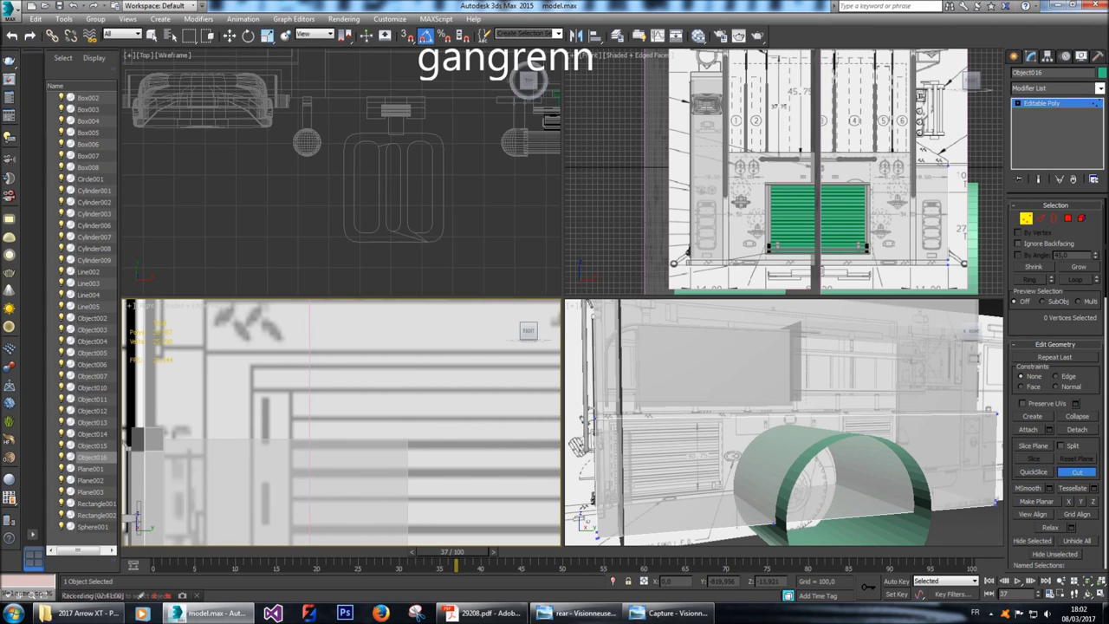
left_click(253, 368)
scroll(342, 422, "up", 3)
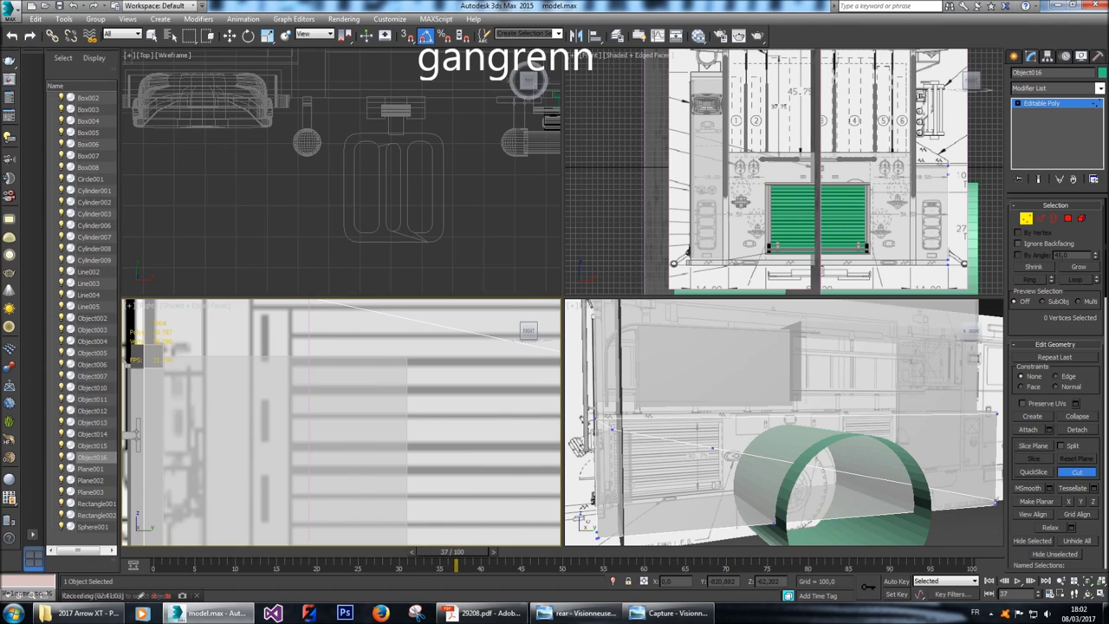
scroll(341, 422, "down", 3)
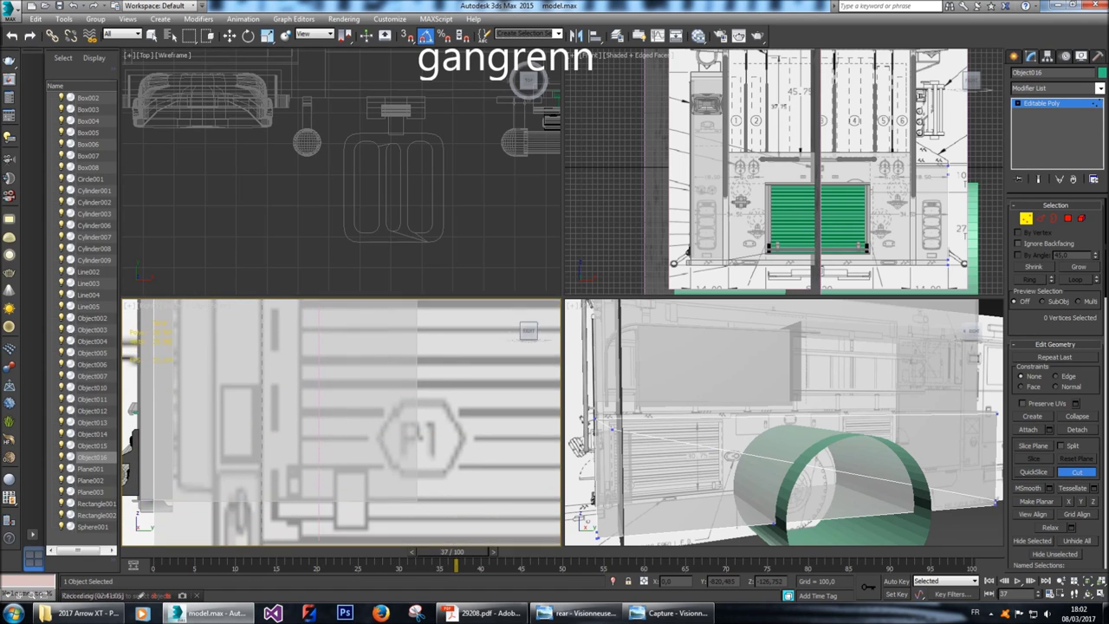
scroll(341, 422, "up", 2)
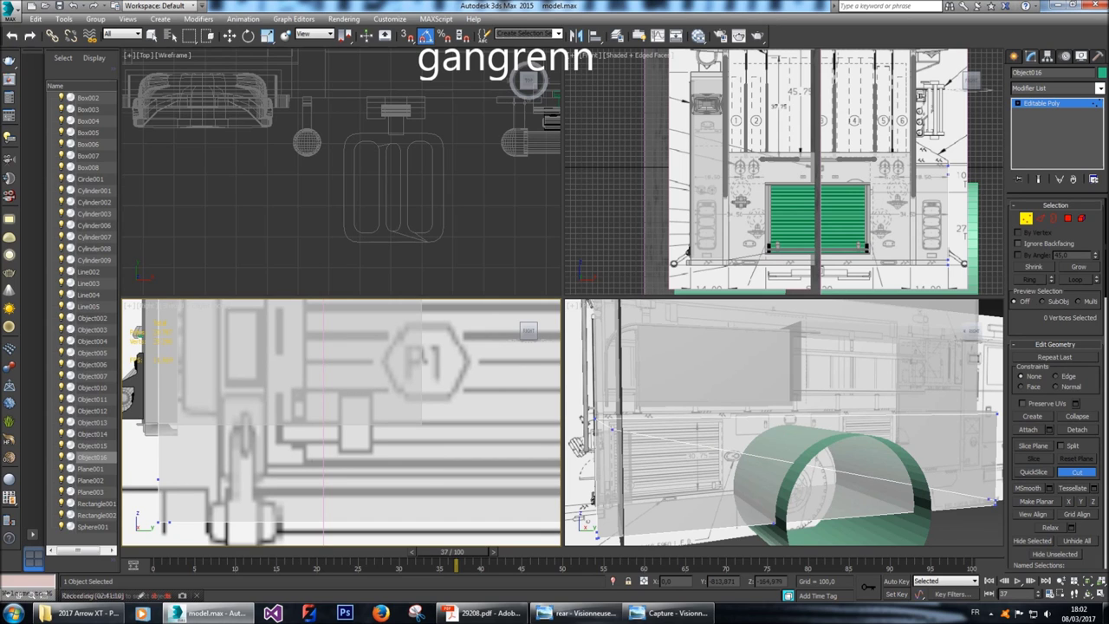
scroll(199, 451, "down", 5)
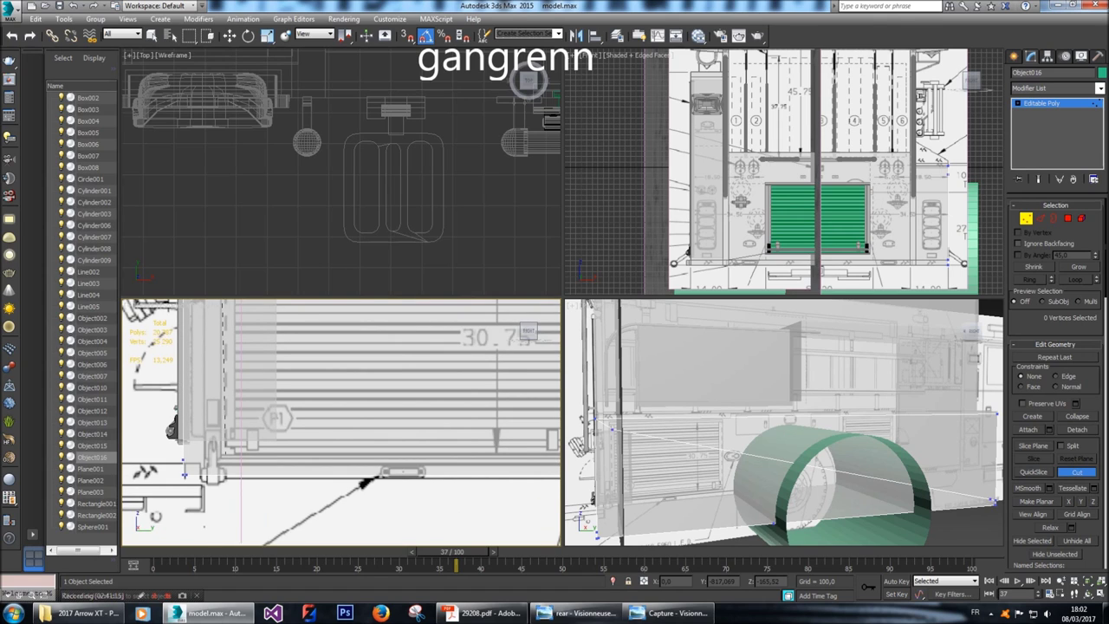
scroll(186, 477, "up", 10)
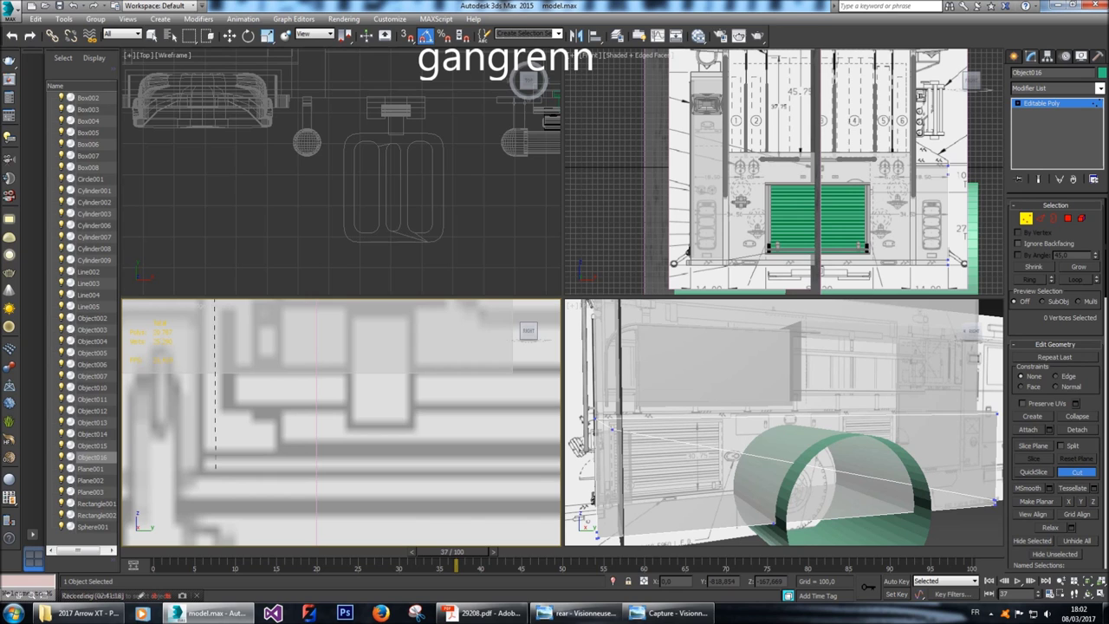
scroll(219, 475, "down", 8)
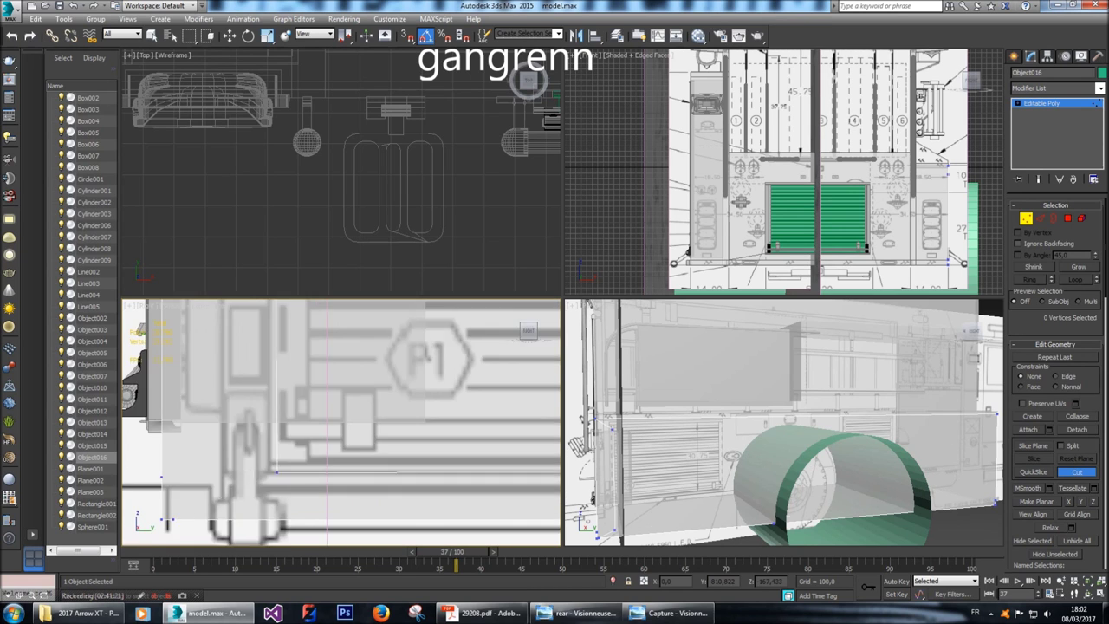
scroll(233, 501, "down", 6)
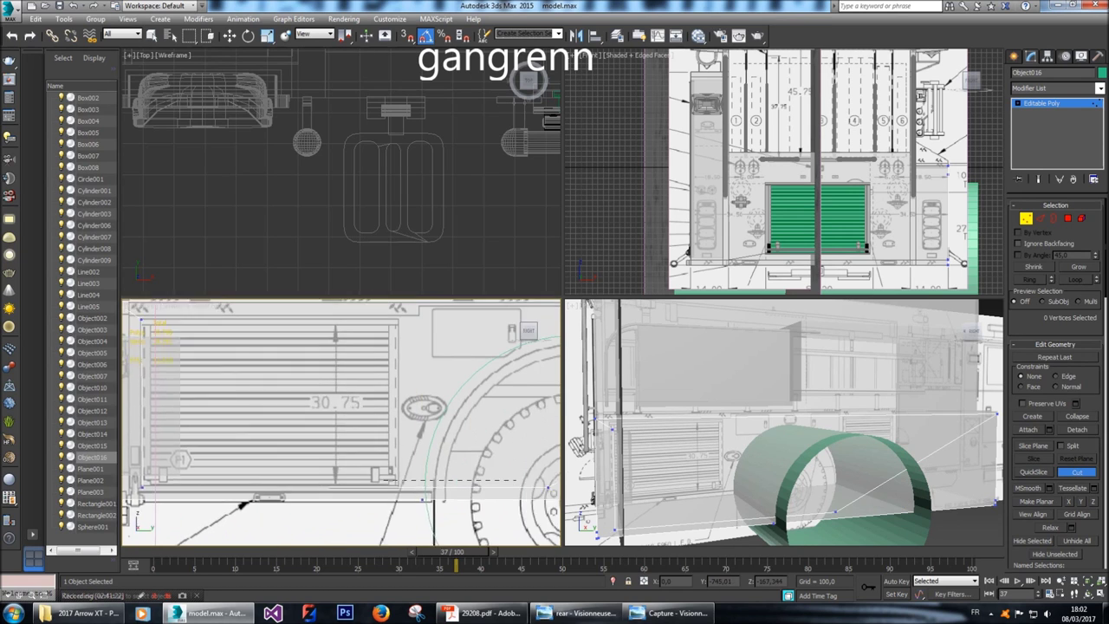
Pan the Right view toward the wheel area and louvred panel, then exit the cut.
middle_click_drag(213, 487, 167, 488)
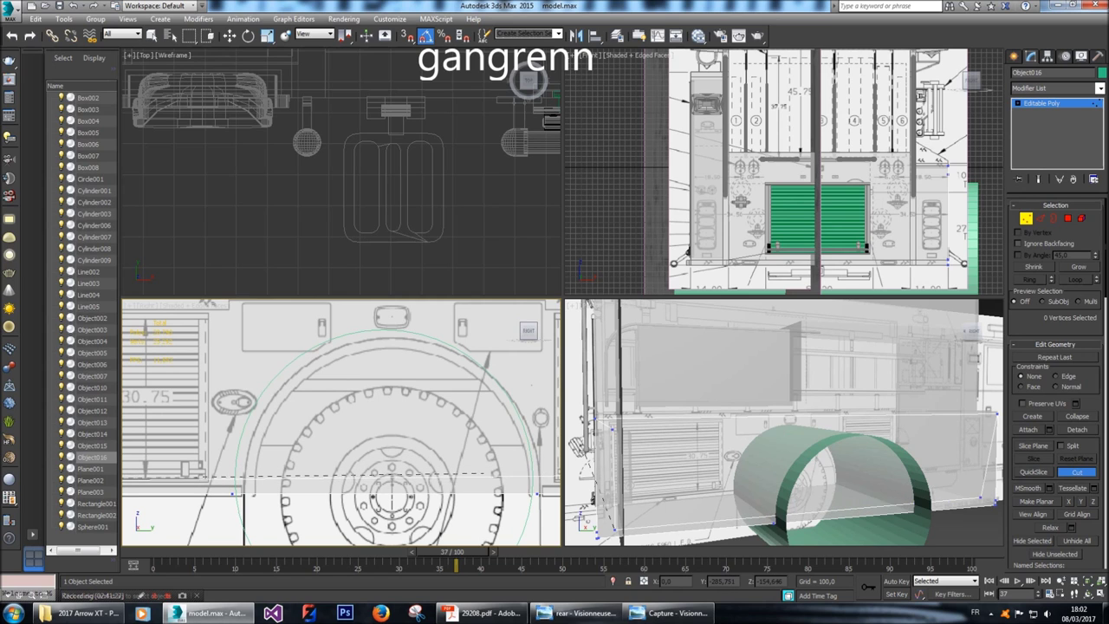
middle_click_drag(390, 489, 216, 489)
middle_click_drag(546, 520, 385, 520)
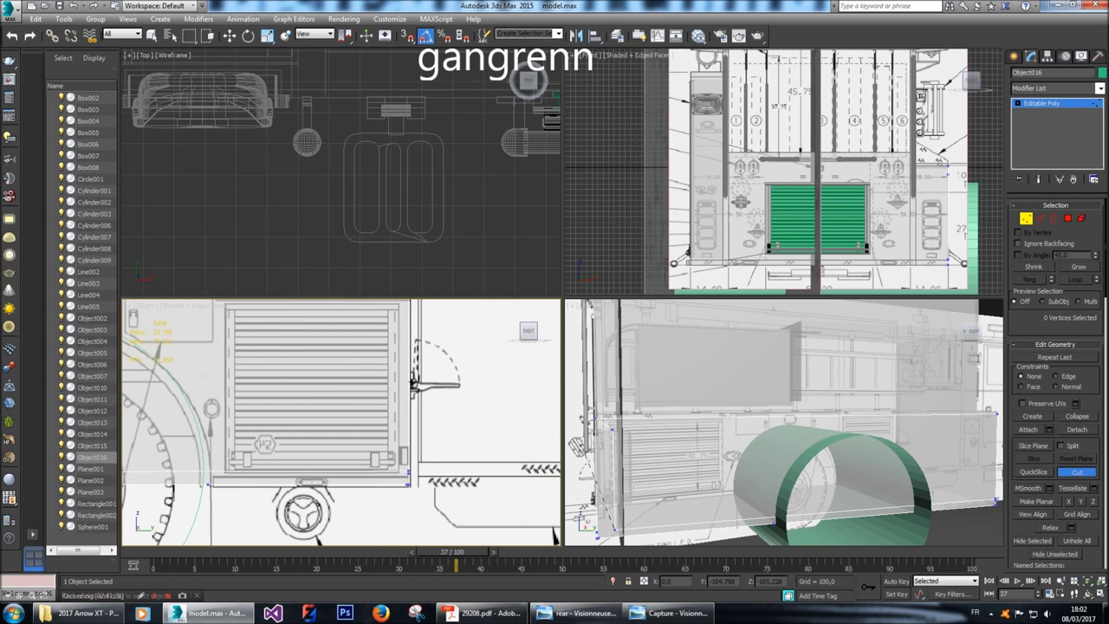
scroll(529, 520, "up", 6)
scroll(377, 455, "up", 2)
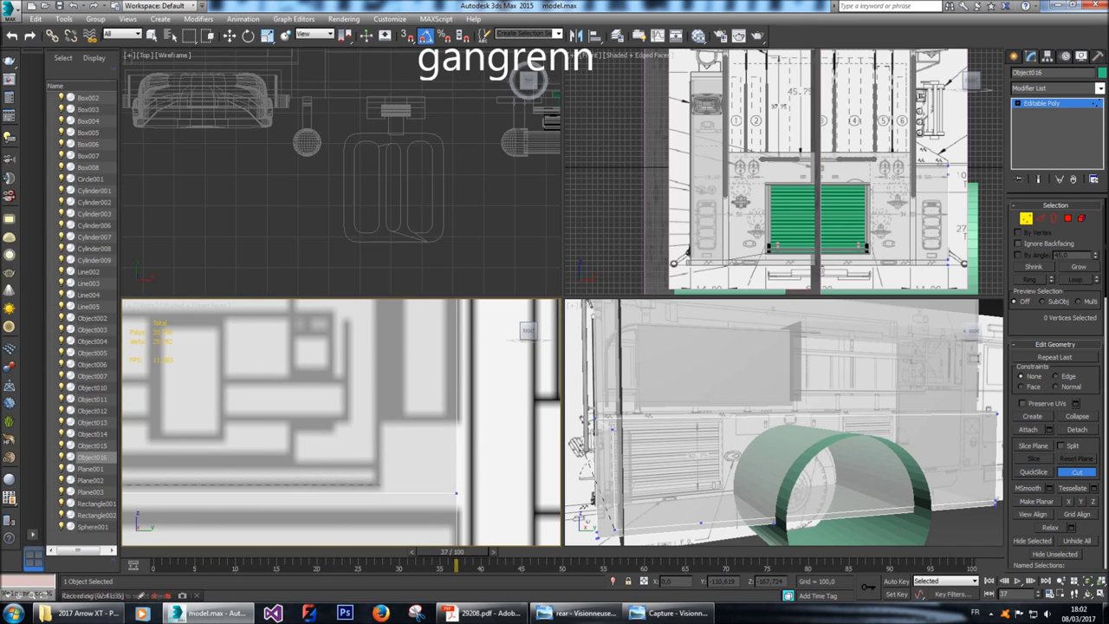
scroll(381, 485, "down", 8)
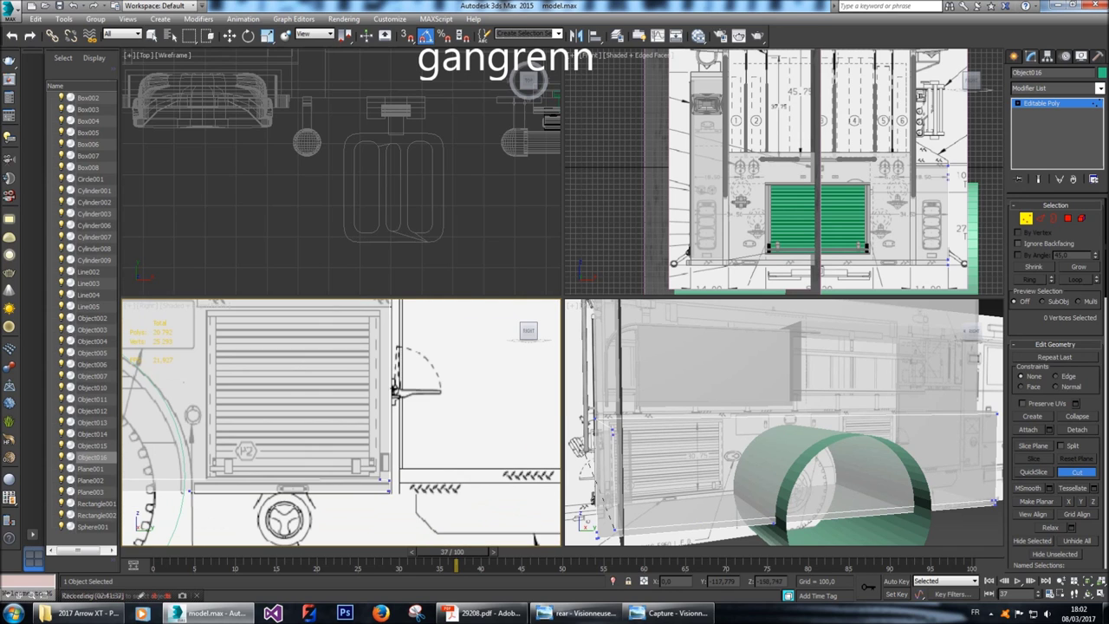
scroll(346, 469, "up", 6)
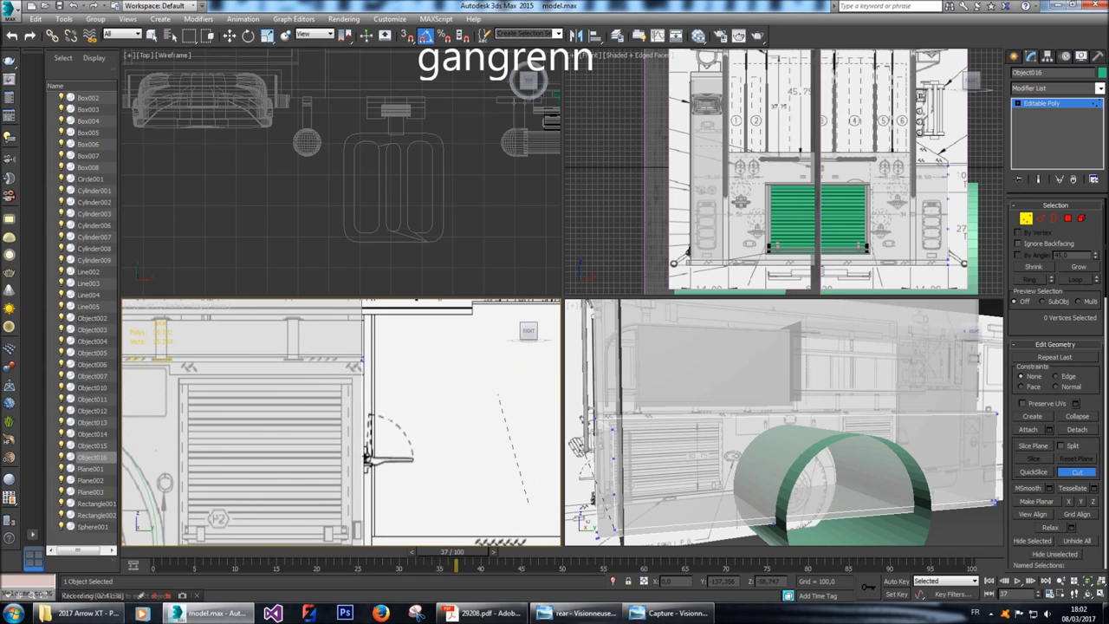
scroll(347, 469, "up", 1)
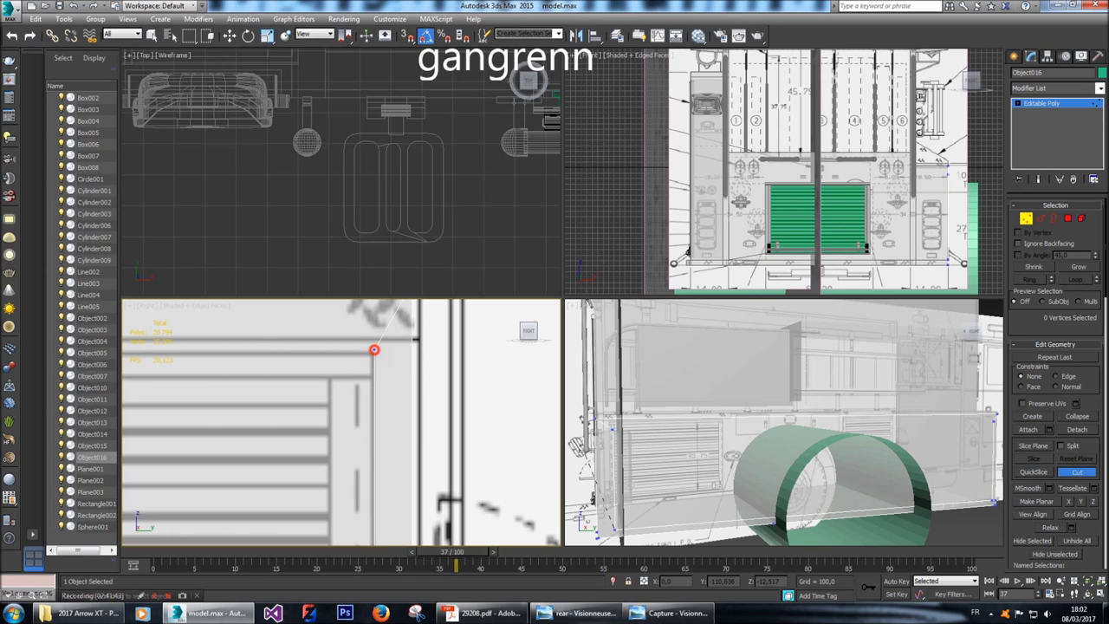
scroll(373, 351, "down", 4)
scroll(373, 351, "down", 5)
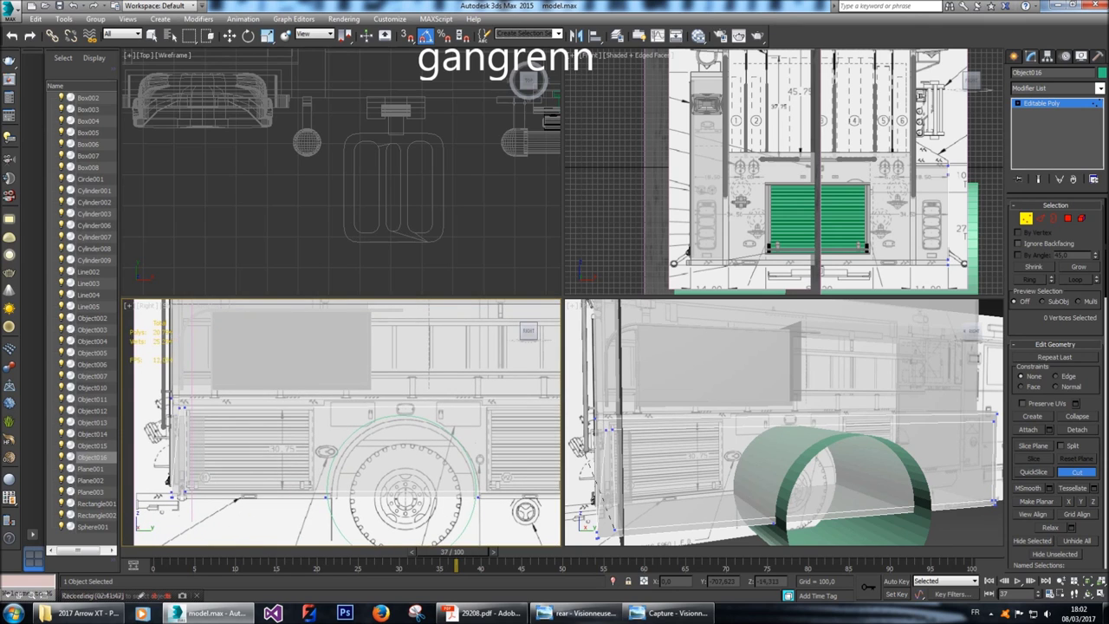
scroll(156, 416, "up", 4)
scroll(277, 424, "up", 5)
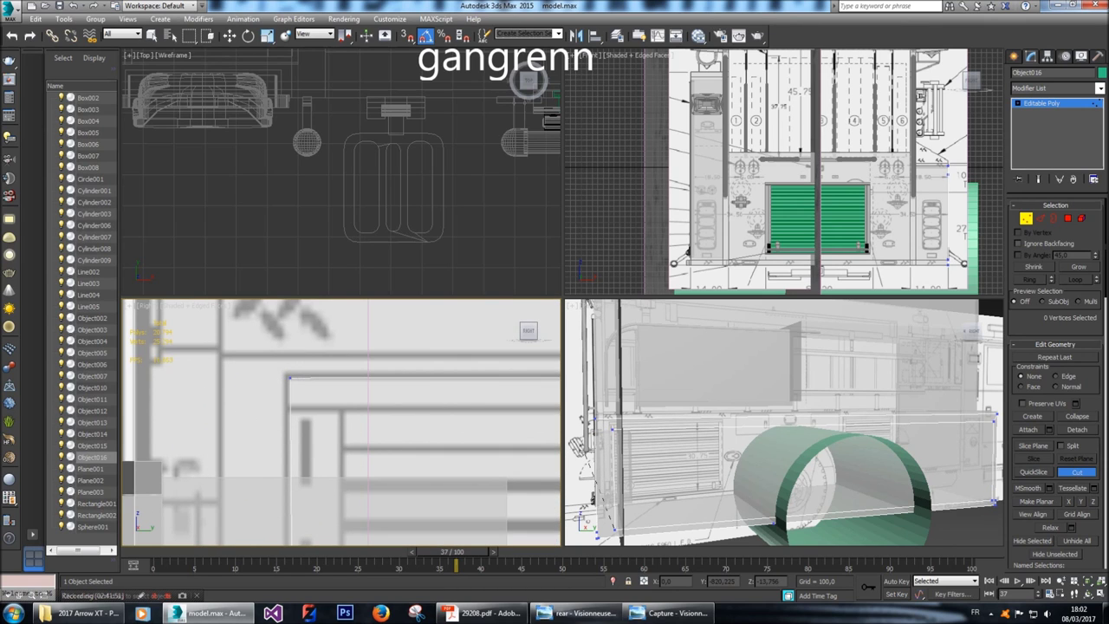
key("w")
scroll(346, 397, "down", 2)
scroll(347, 423, "down", 4)
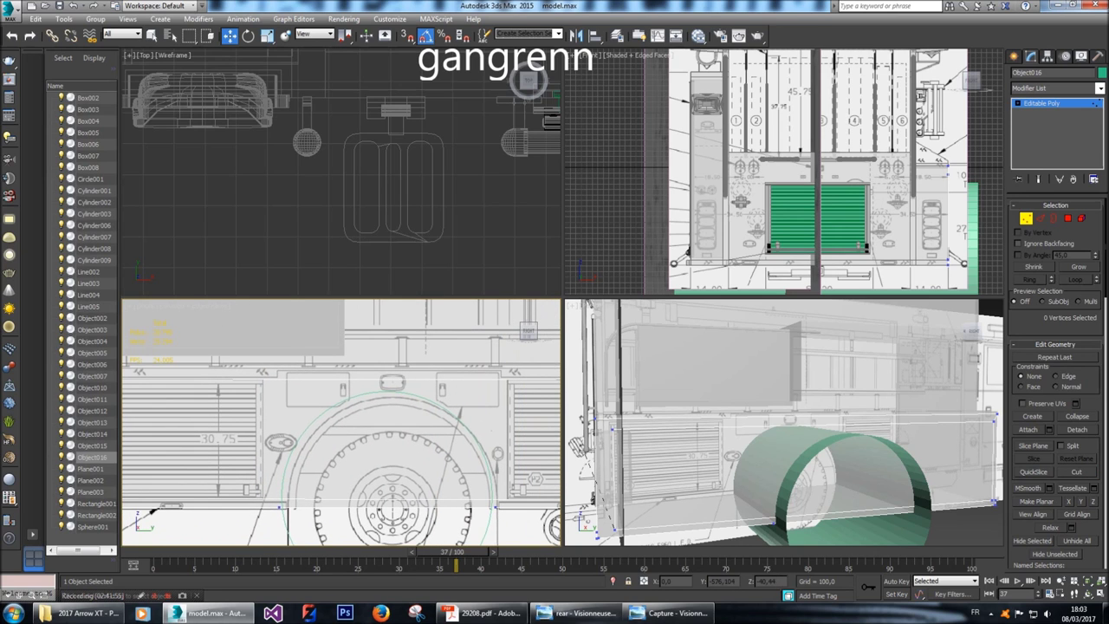
Cut edges from the panel's lower edge to the door's top-left and bottom-left corners.
key("alt+c")
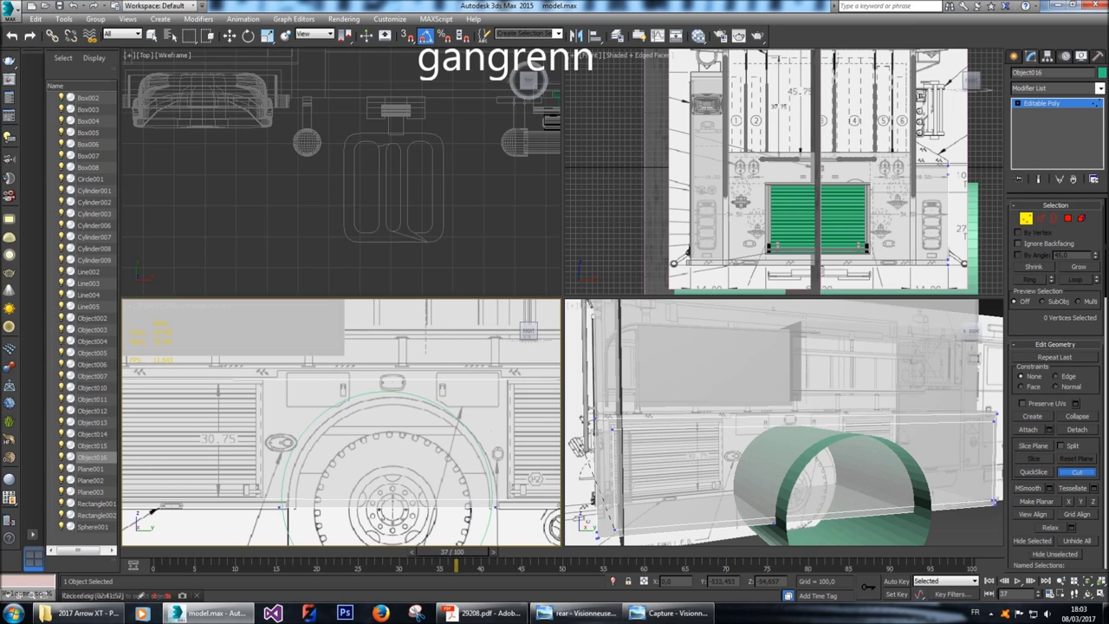
left_click(264, 380)
middle_click_drag(348, 465, 135, 458)
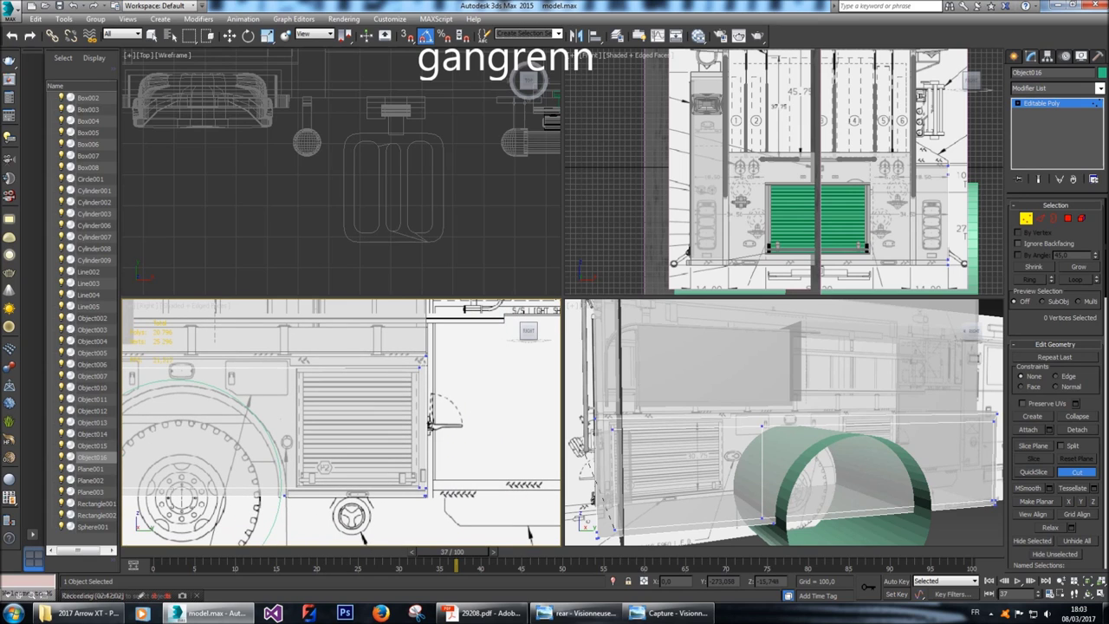
left_click(295, 368)
left_click(296, 488)
key("w")
middle_click_drag(391, 448, 491, 465)
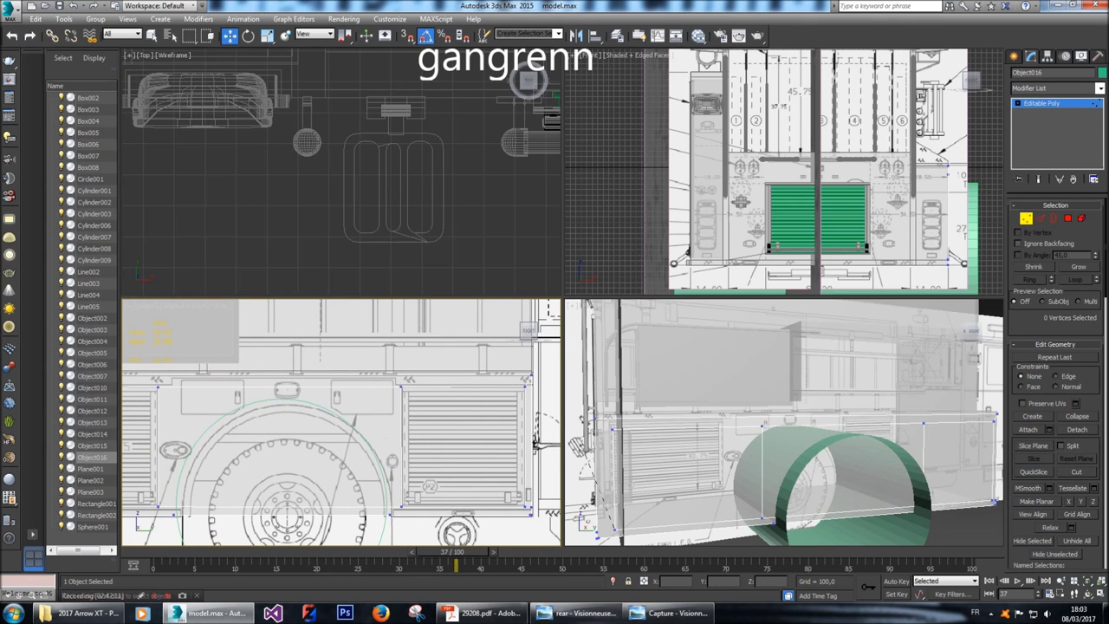
left_click(1040, 218)
Remove the stray horizontal edge loop running across the side panel.
double_click(366, 389)
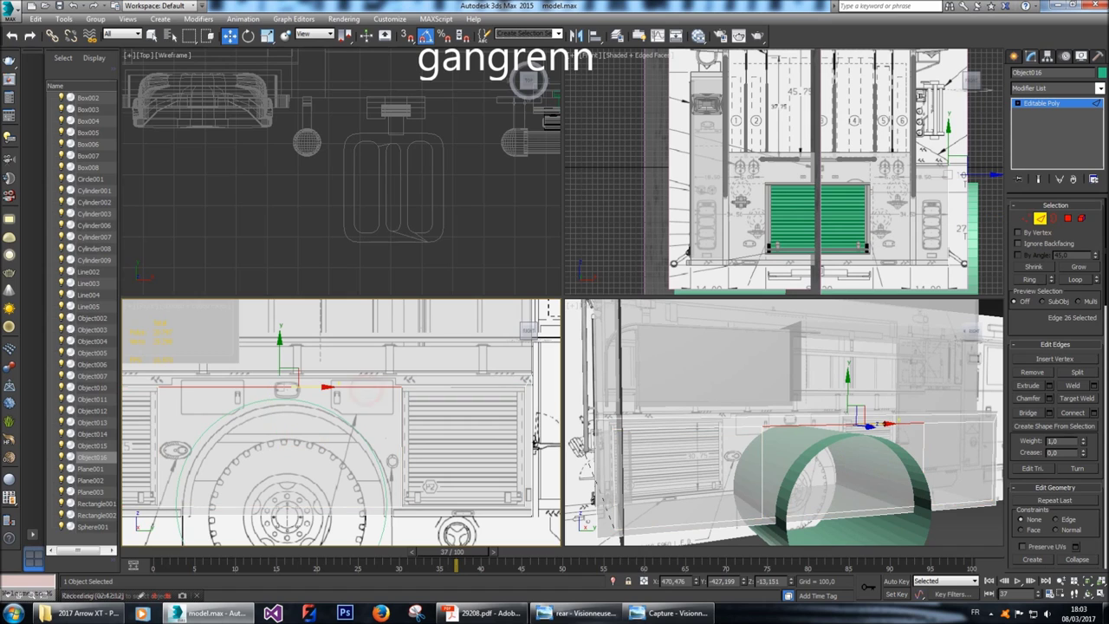
left_click(1032, 372)
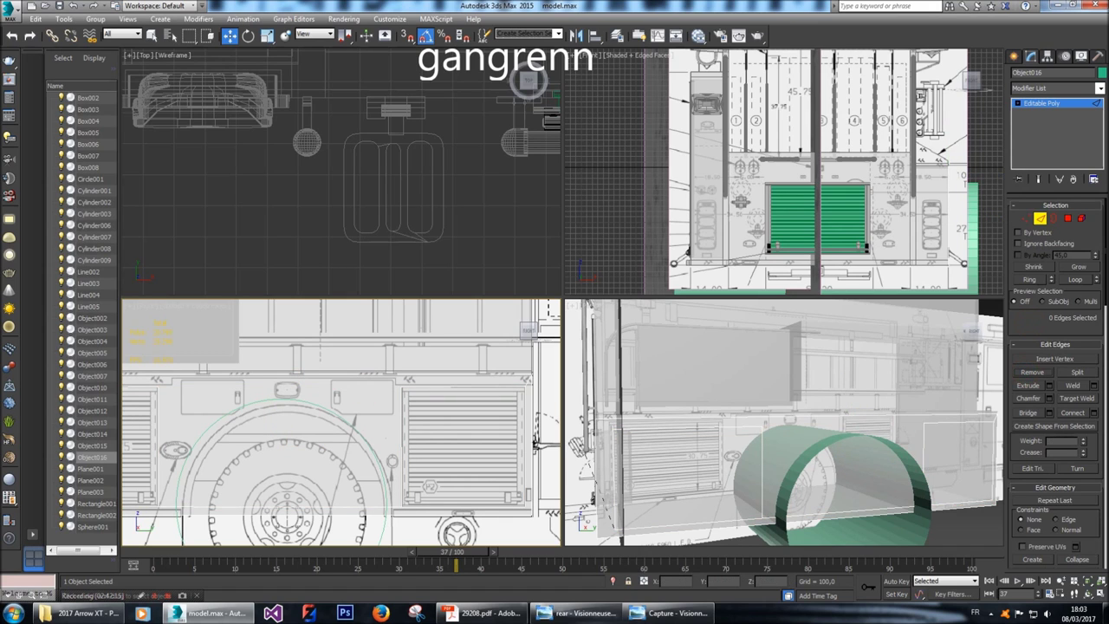
middle_click_drag(286, 433, 514, 424)
Select the door panel polygon, then pick edges along the door top, panel front and grille bottom.
key("4")
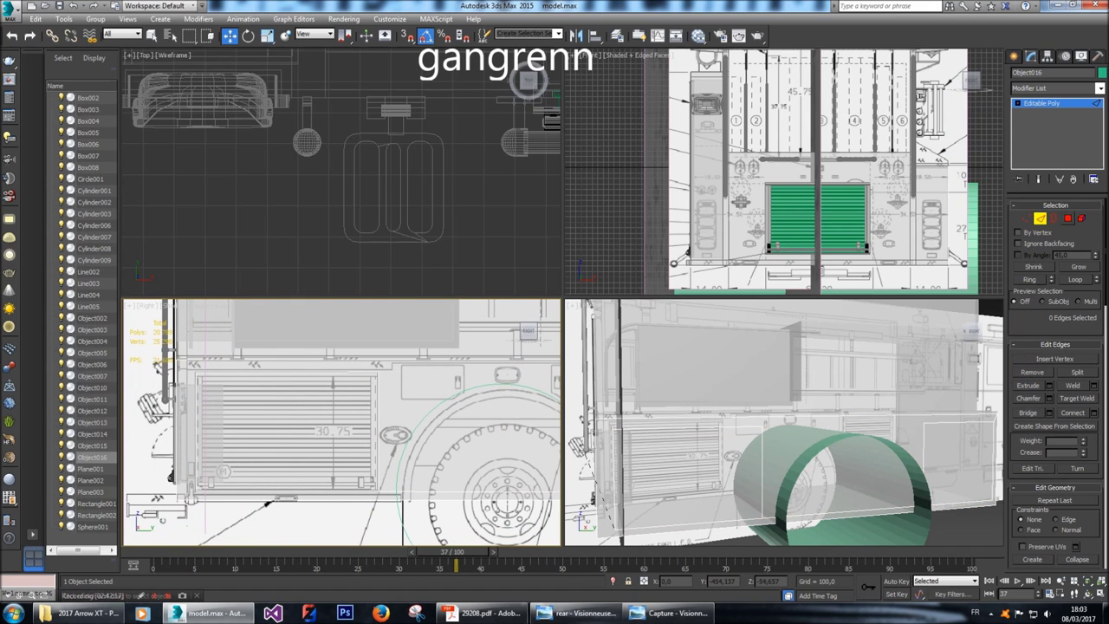
left_click(276, 412)
key("2")
left_click(262, 374)
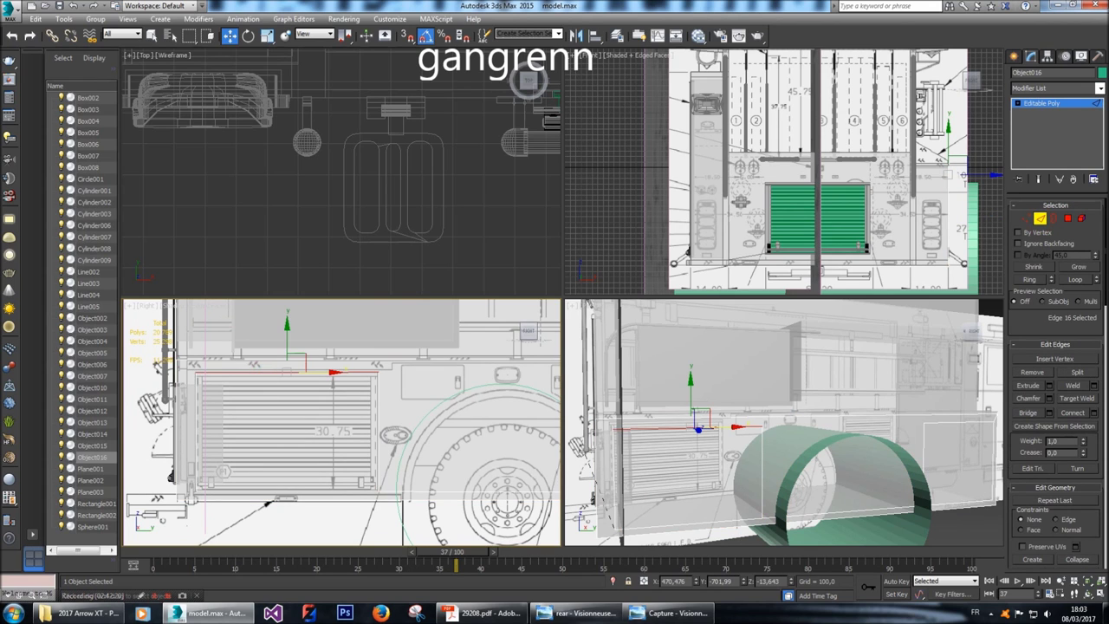
middle_click_drag(520, 382, 425, 382)
left_click(544, 377, "ctrl")
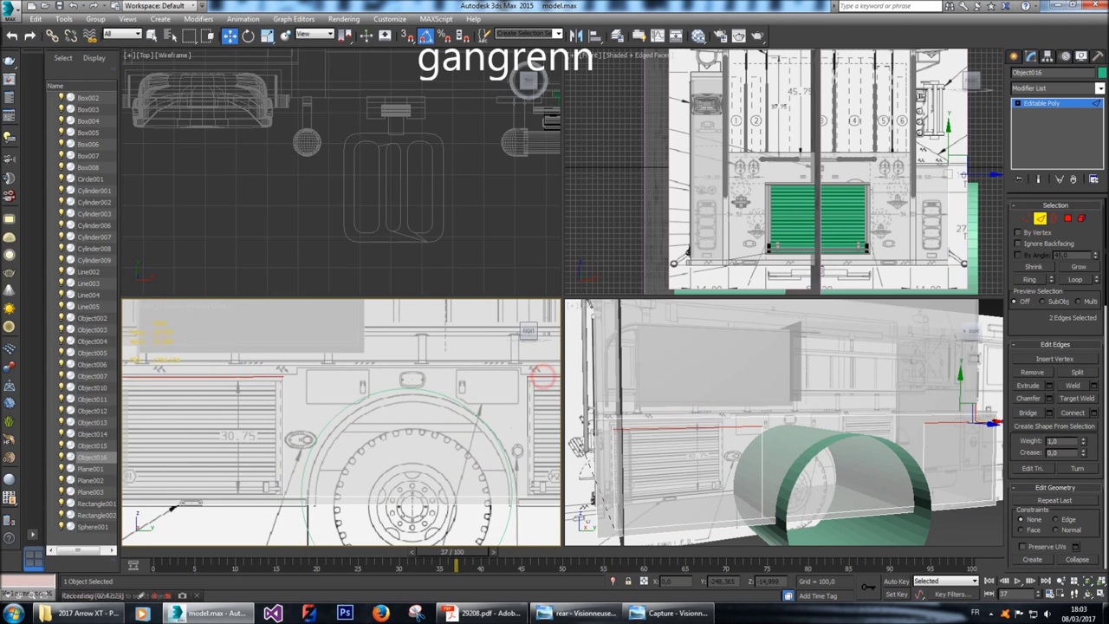
scroll(1055, 381, "down", 3)
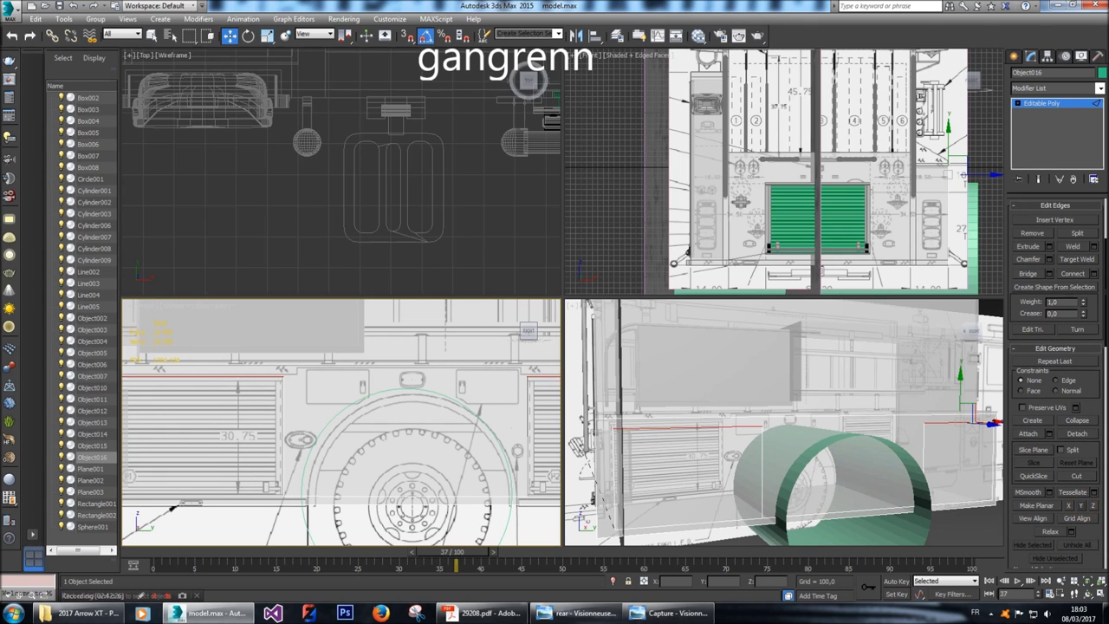
left_click(676, 524)
middle_click_drag(390, 433, 234, 434)
scroll(470, 451, "up", 3)
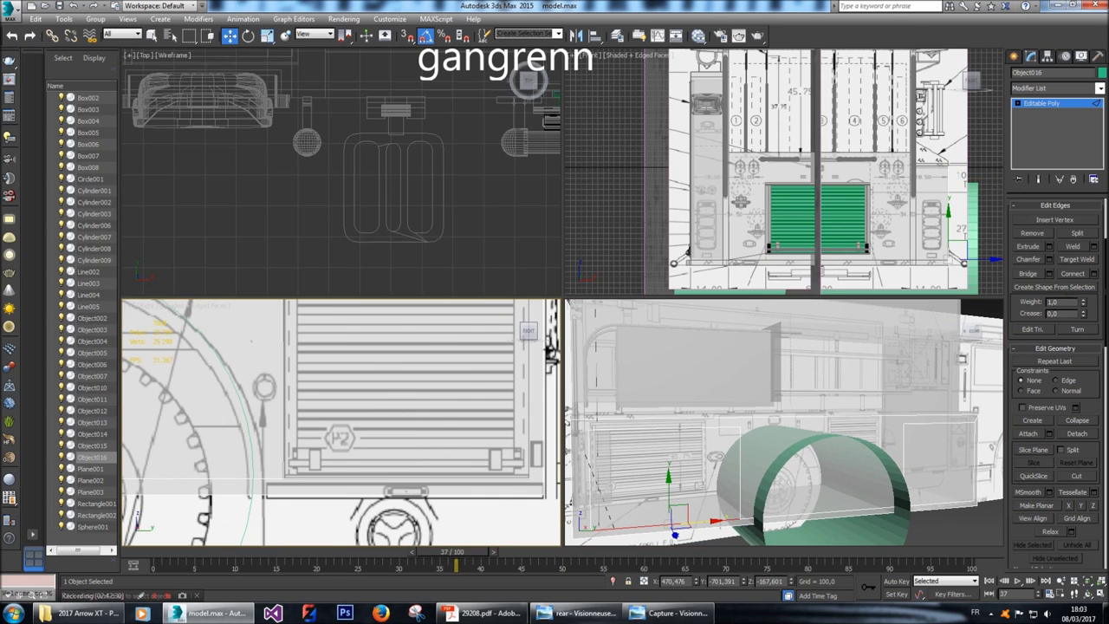
left_click(324, 476)
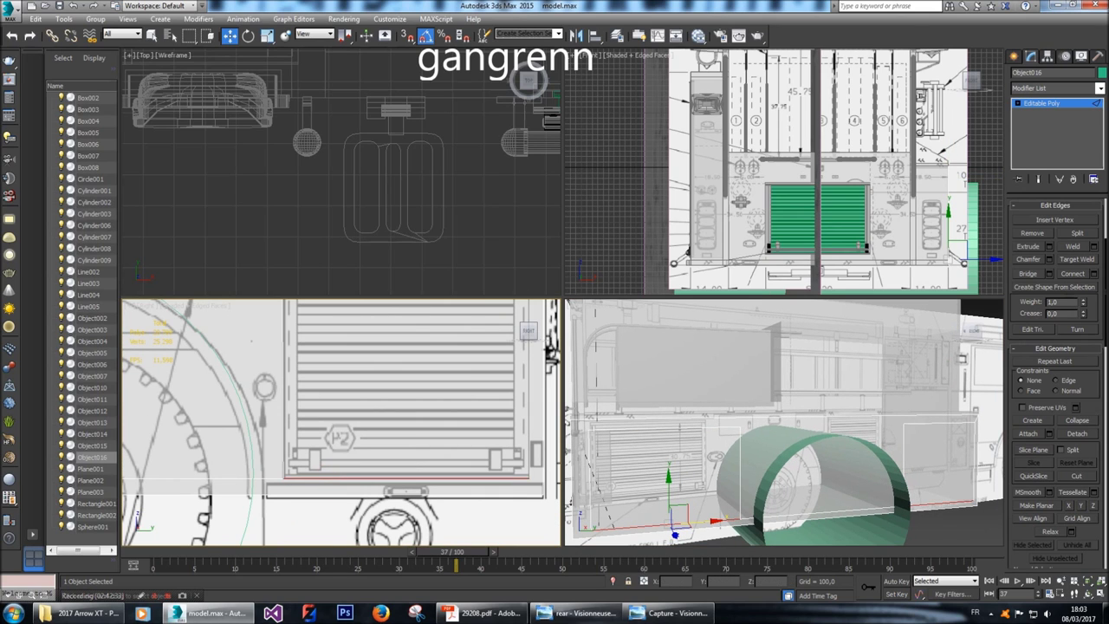
left_click(1081, 506)
Select the grille's vertical edges and neighbouring edges, then clear the edge selection.
left_click(283, 425)
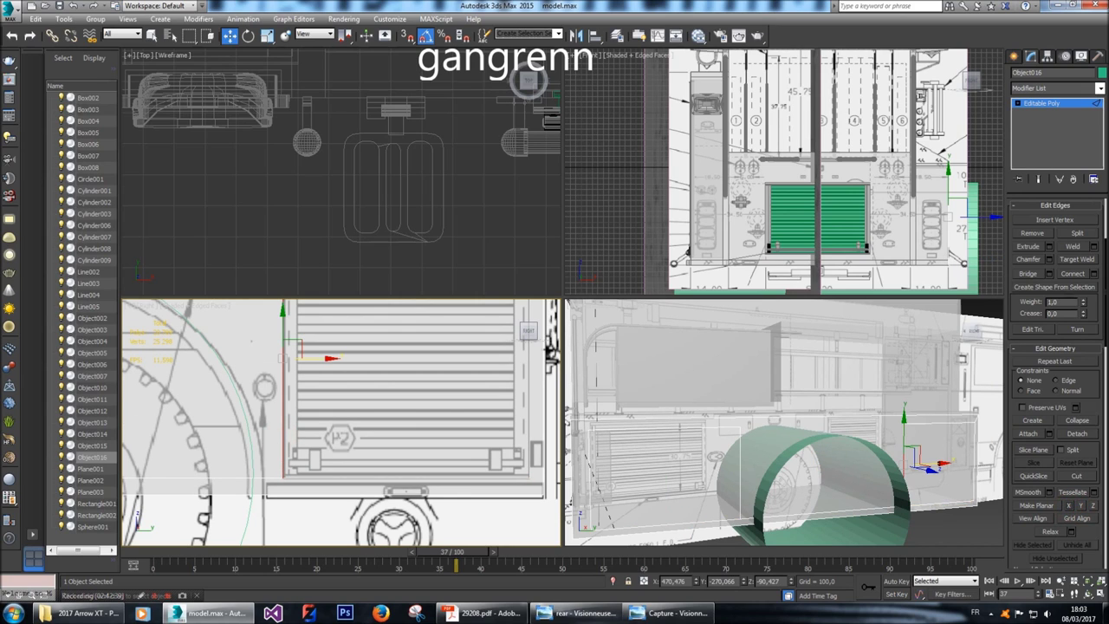
left_click(530, 390)
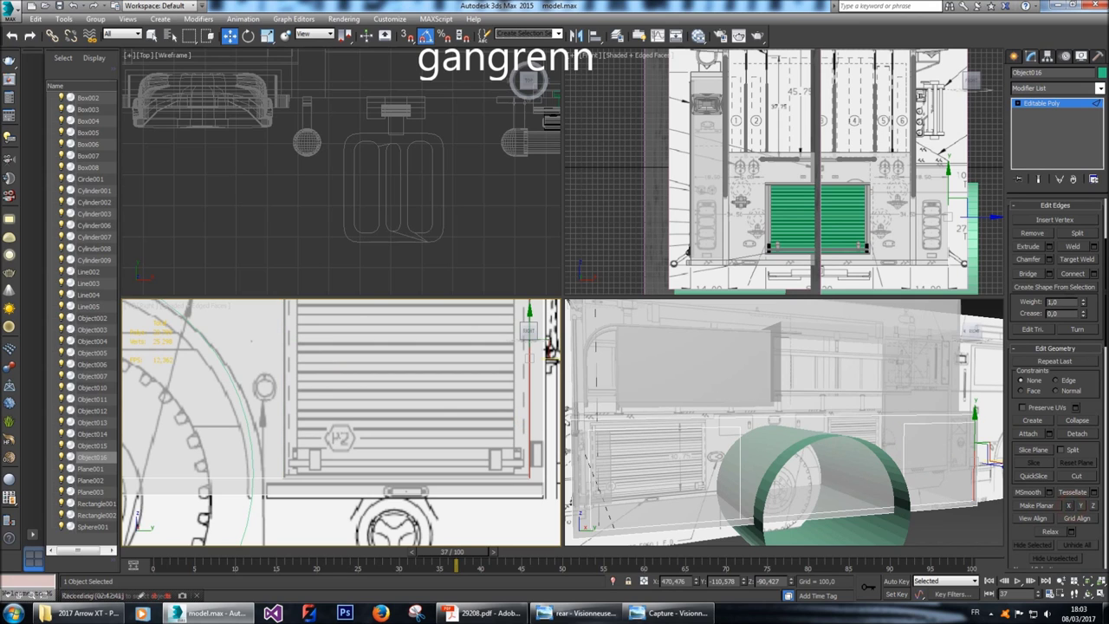
scroll(342, 424, "up", 3)
middle_click_drag(343, 425, 361, 428)
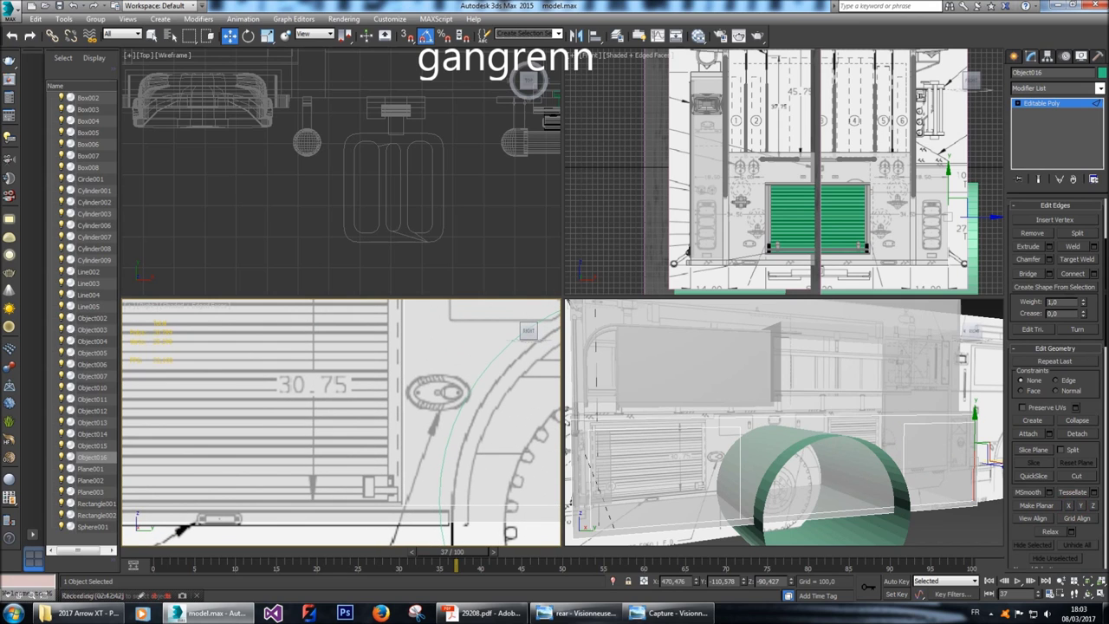
left_click(403, 450)
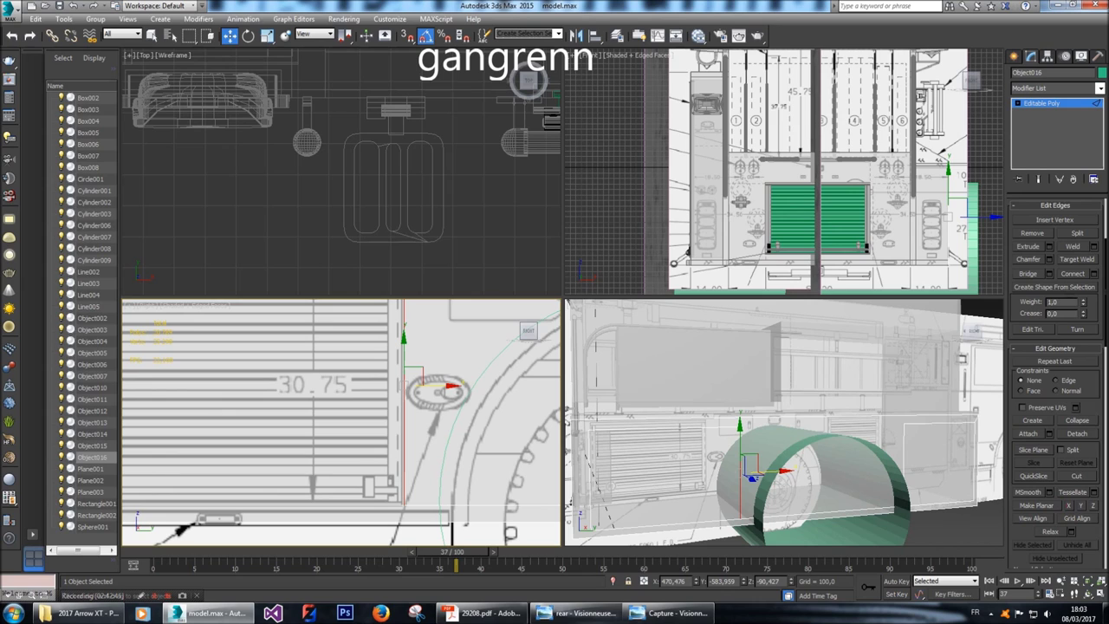
middle_click_drag(342, 425, 550, 446)
left_click(255, 446)
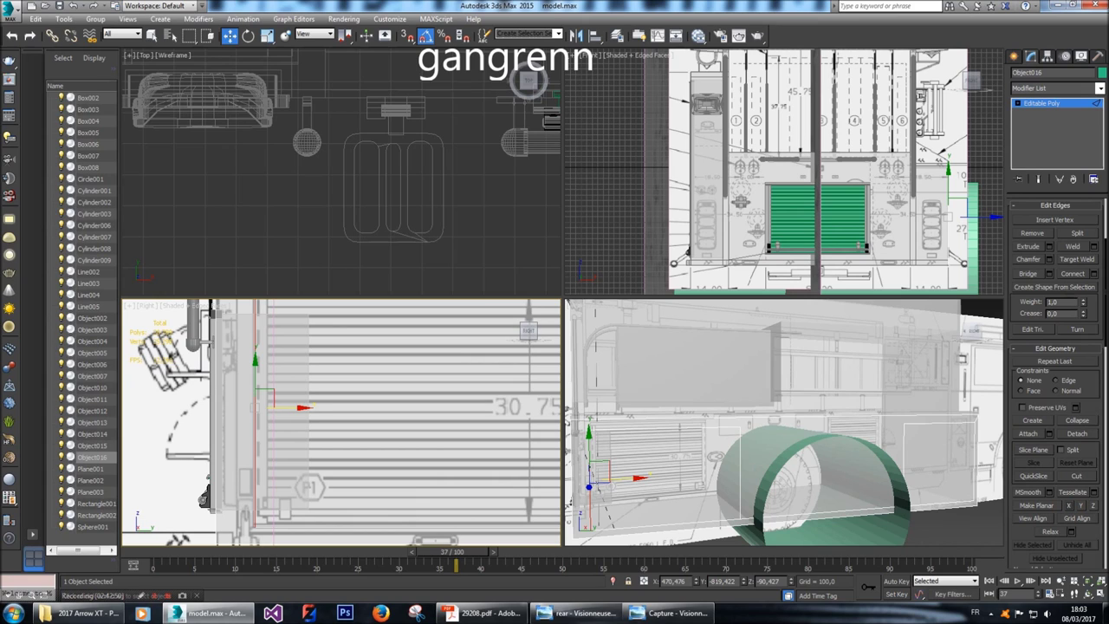
left_click(941, 426)
left_click(718, 425, "ctrl")
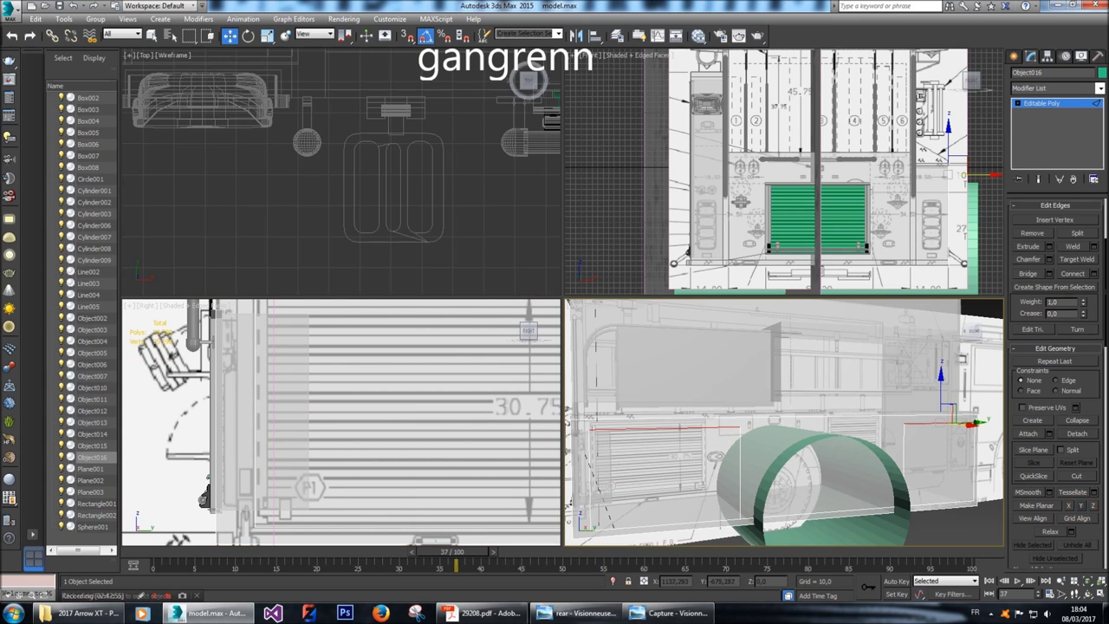
left_click(932, 483)
Select both louvred door panel polygons on the side panel together.
scroll(213, 473, "down", 5)
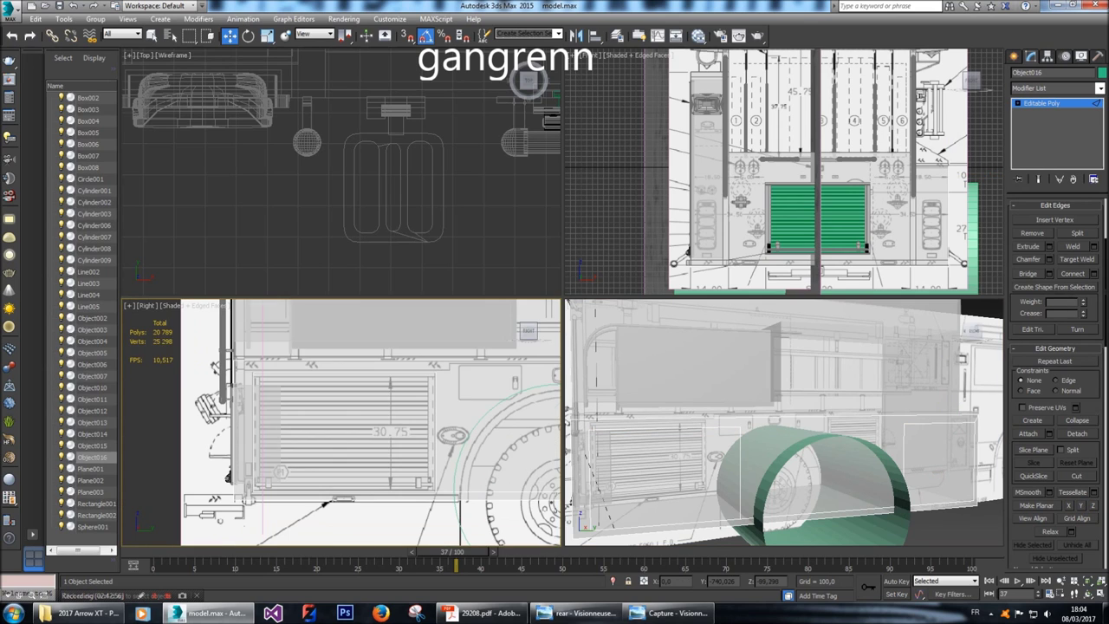
scroll(1058, 347, "up", 5)
left_click(1068, 219)
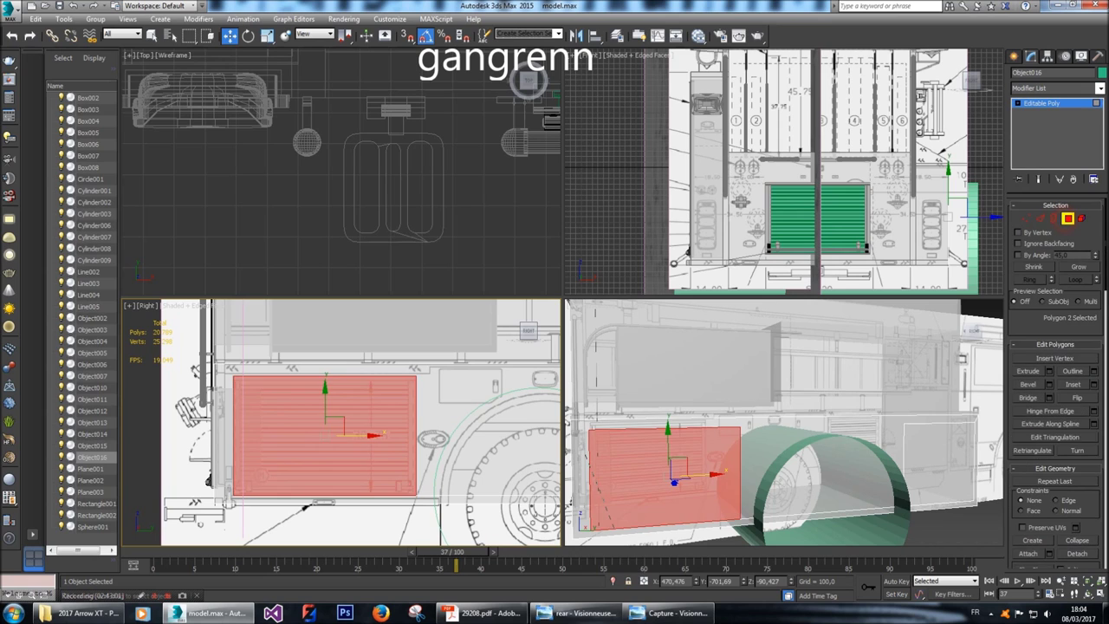
middle_click_drag(336, 432, 104, 432)
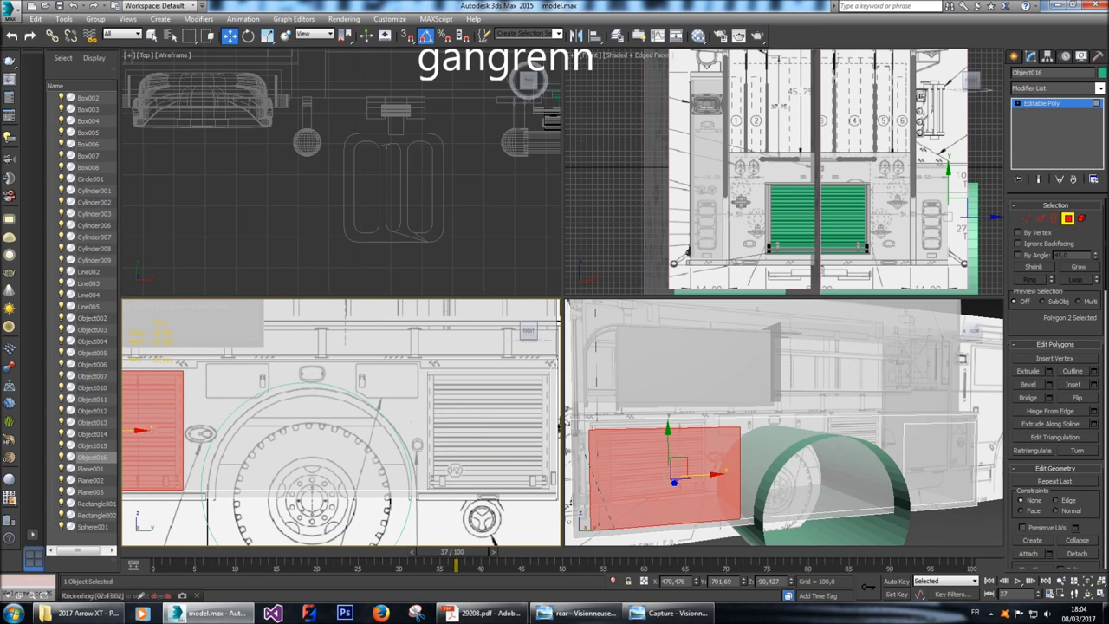
left_click(462, 429, "ctrl")
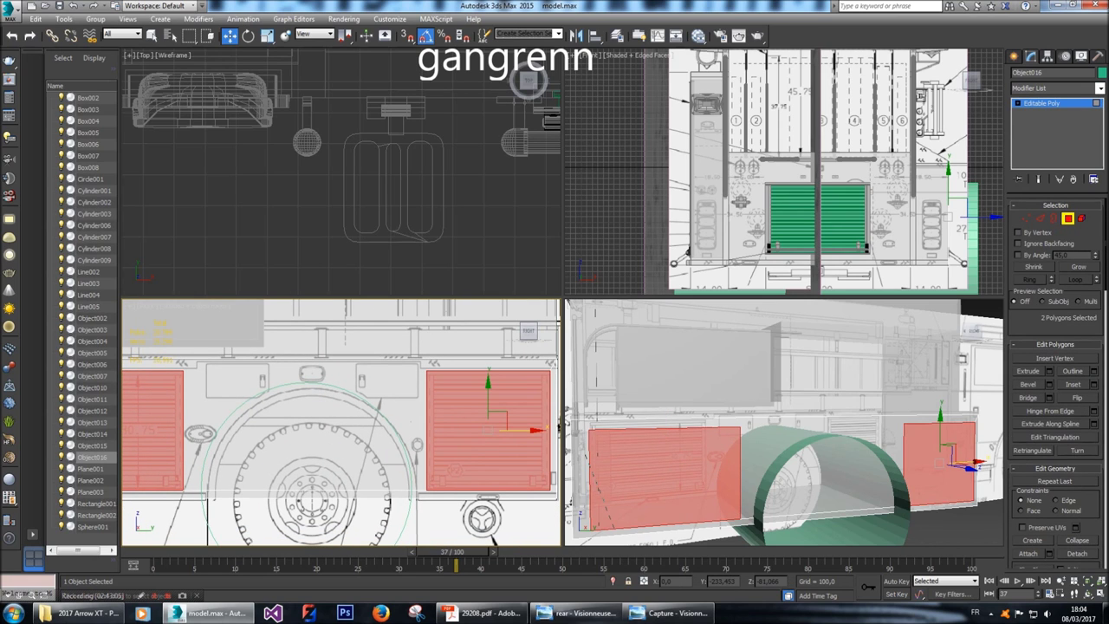
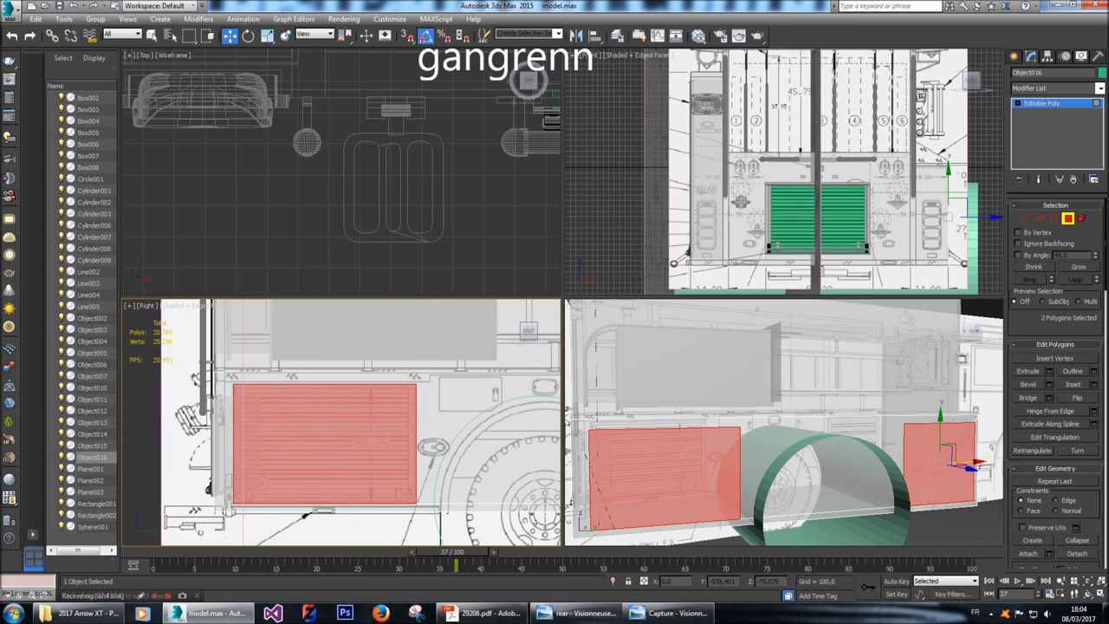
Clear the side panel's face selection and pick Plane001, then Object015 in the front view.
scroll(178, 394, "up", 5)
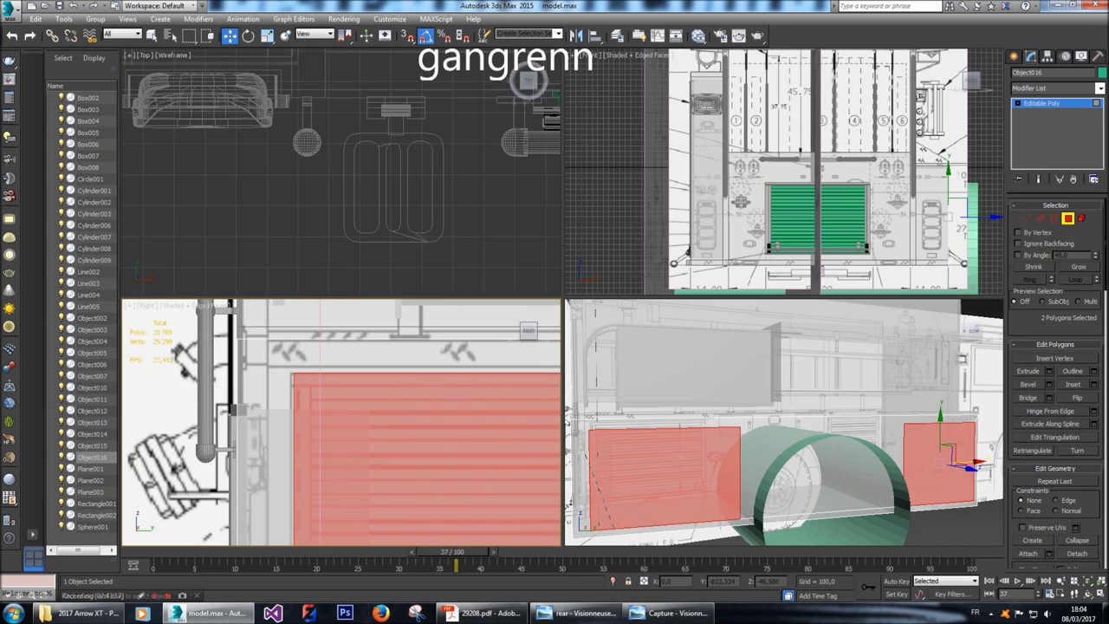
key("ctrl+d")
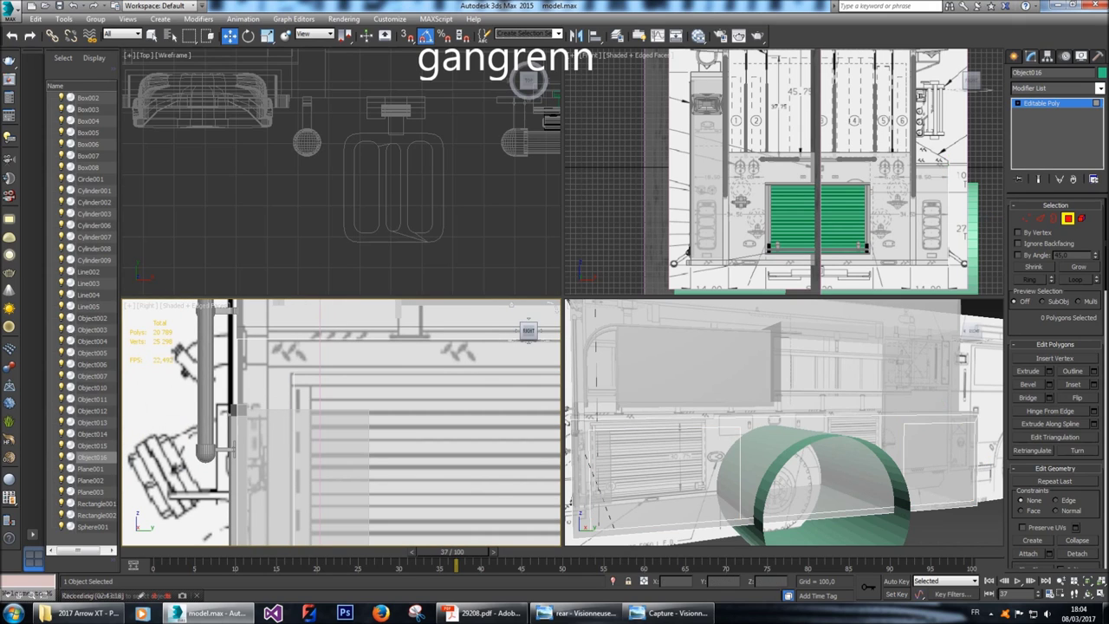
left_click(1015, 55)
left_click(1032, 75)
left_click(142, 436)
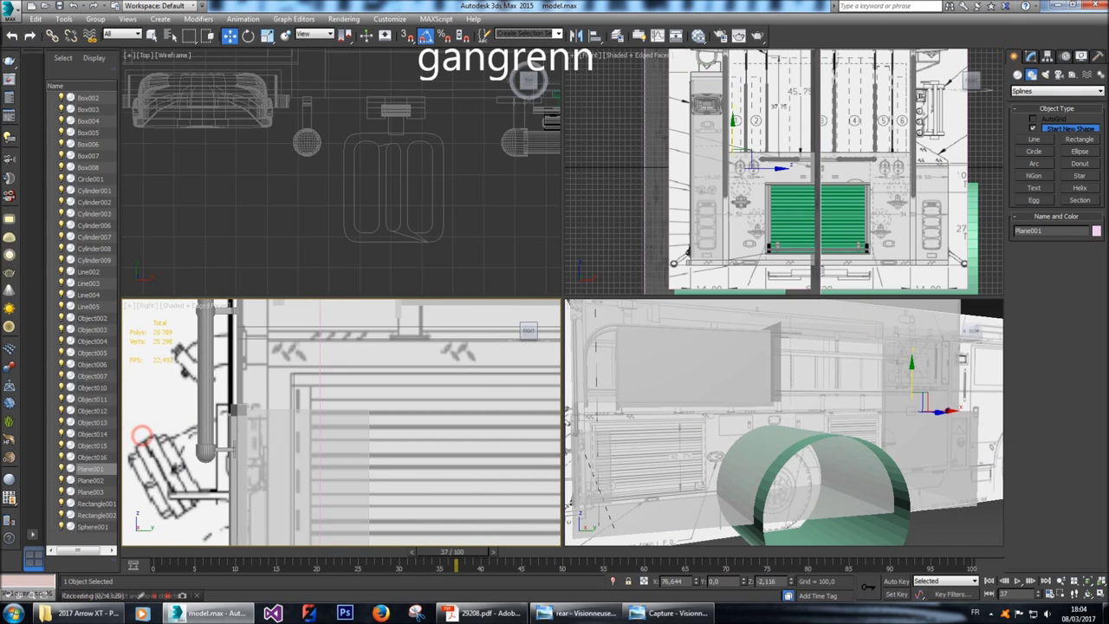
left_click(781, 169)
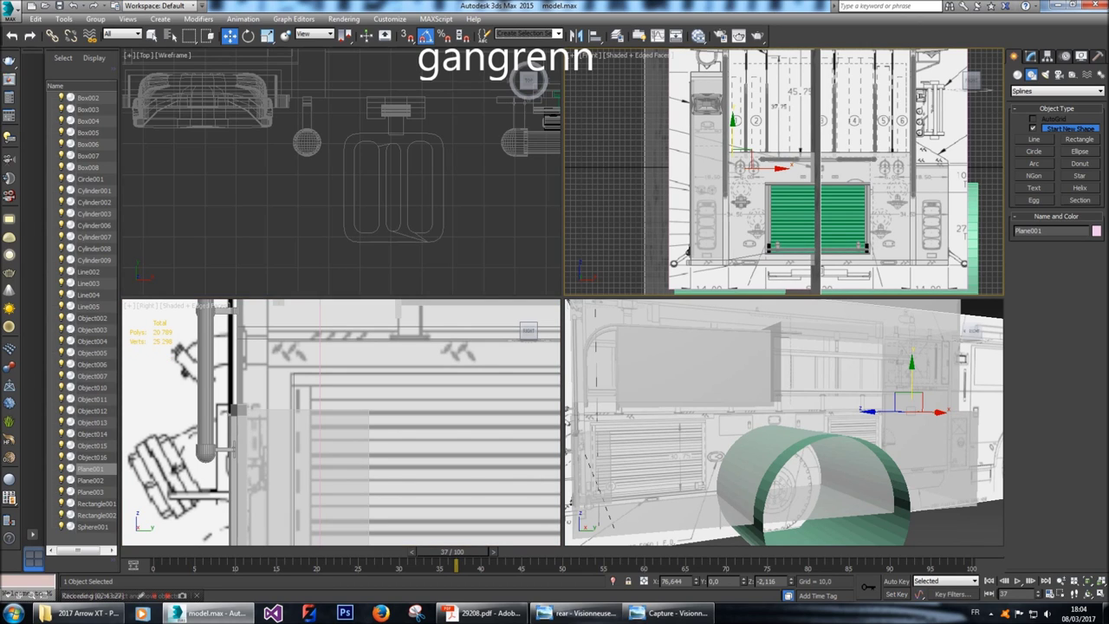
left_click(529, 81)
Deselect everything and turn the view round to face the green roll-up door side.
scroll(342, 422, "up", 3)
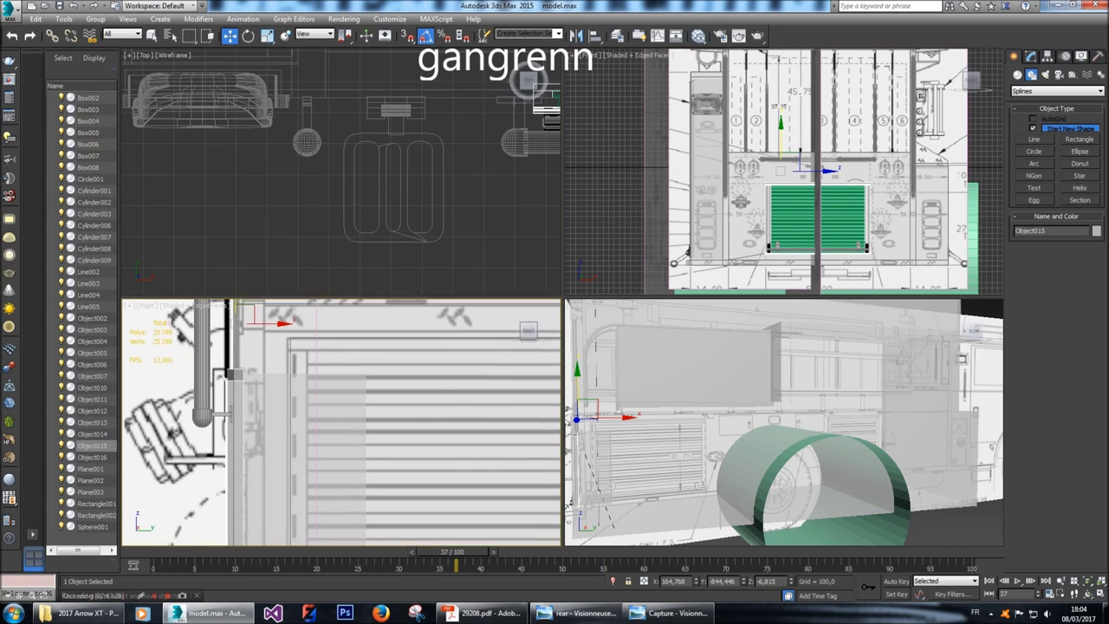
scroll(342, 422, "up", 2)
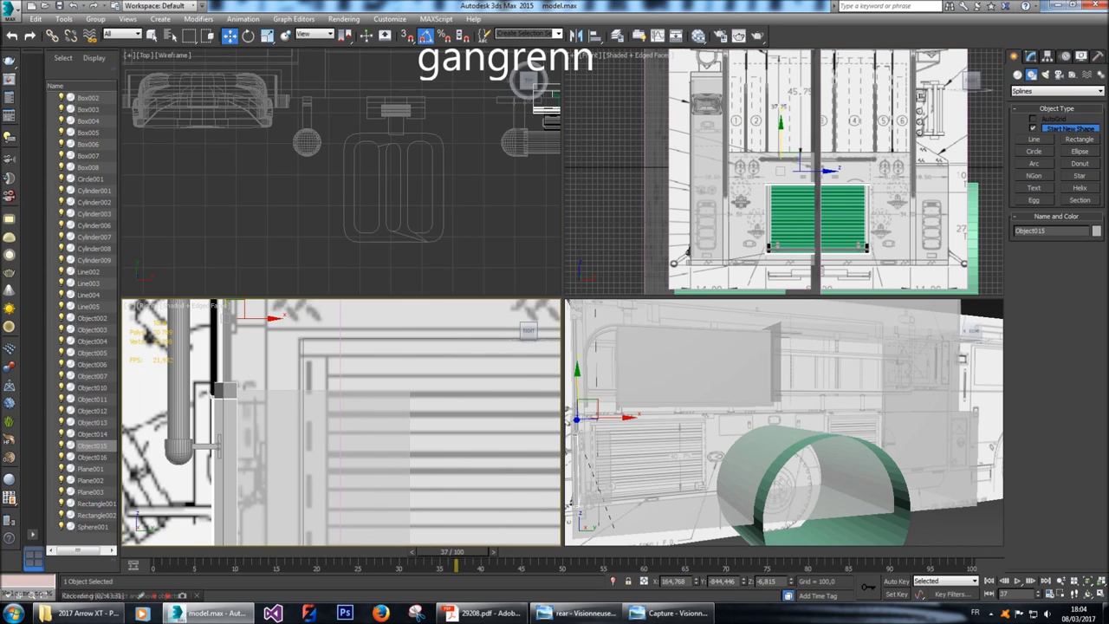
scroll(343, 422, "down", 2)
middle_click_drag(343, 422, 345, 351)
scroll(345, 351, "down", 2)
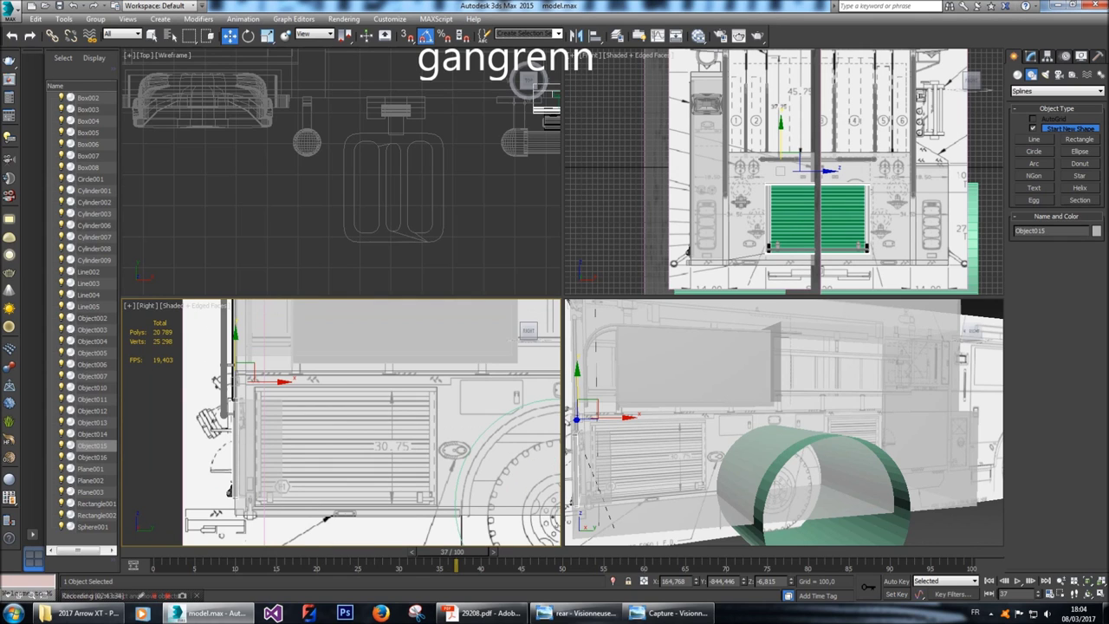
left_click(916, 532)
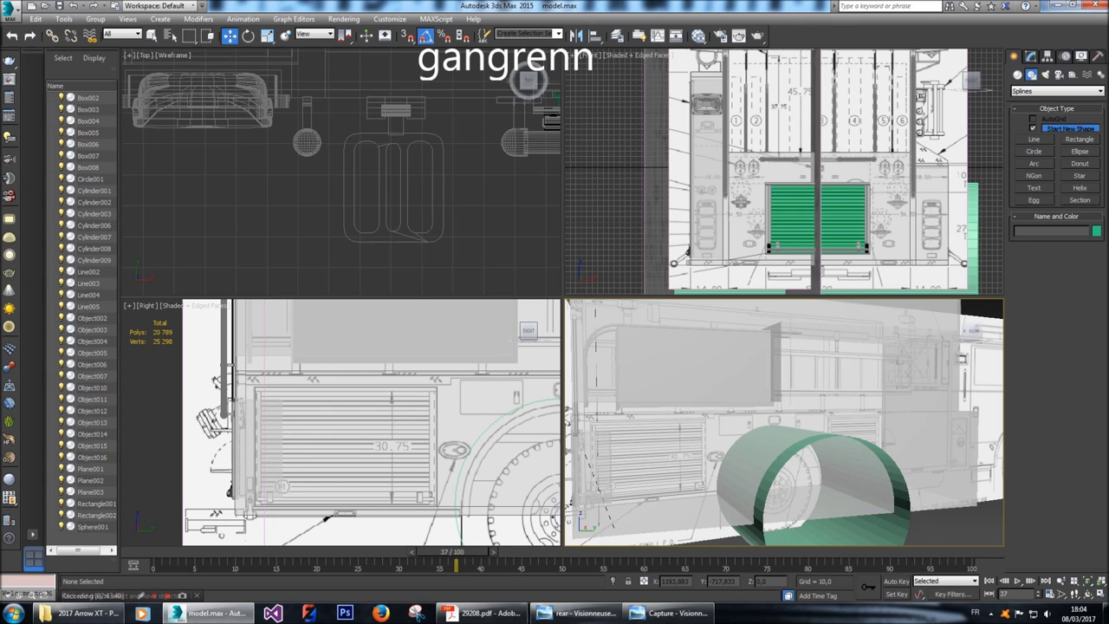
scroll(785, 422, "down", 4)
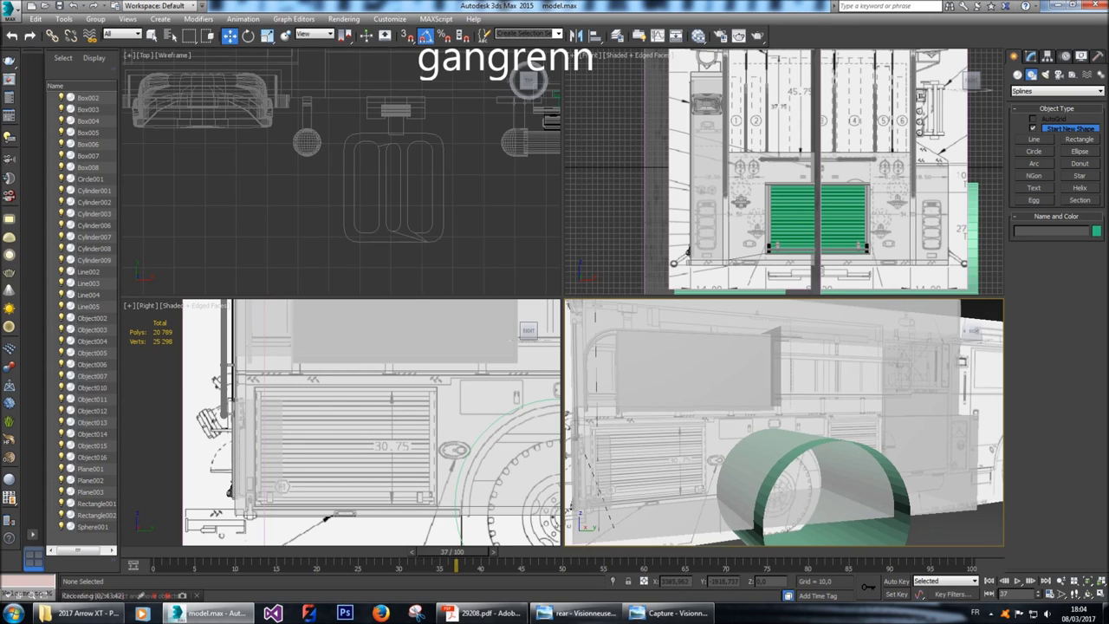
left_click_drag(970, 331, 923, 334)
left_click(971, 333)
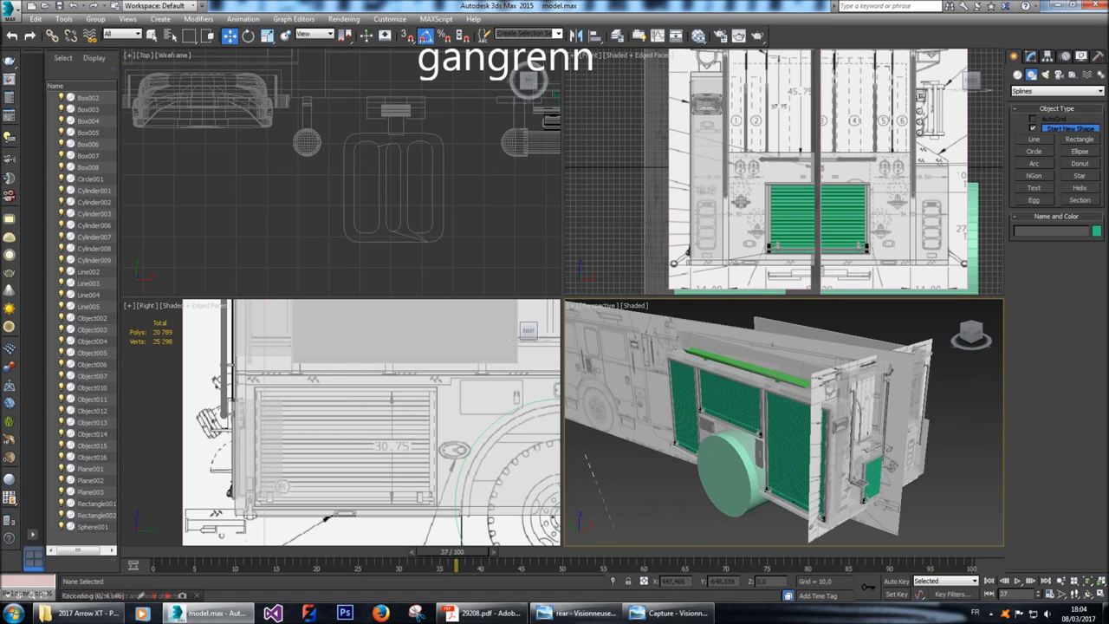
Select the nine roll-up door parts, including Cylinder006, Cylinder001 and Box002, and frame them.
left_click(804, 397)
middle_click_drag(803, 397, 776, 393, "alt")
scroll(774, 444, "up", 3)
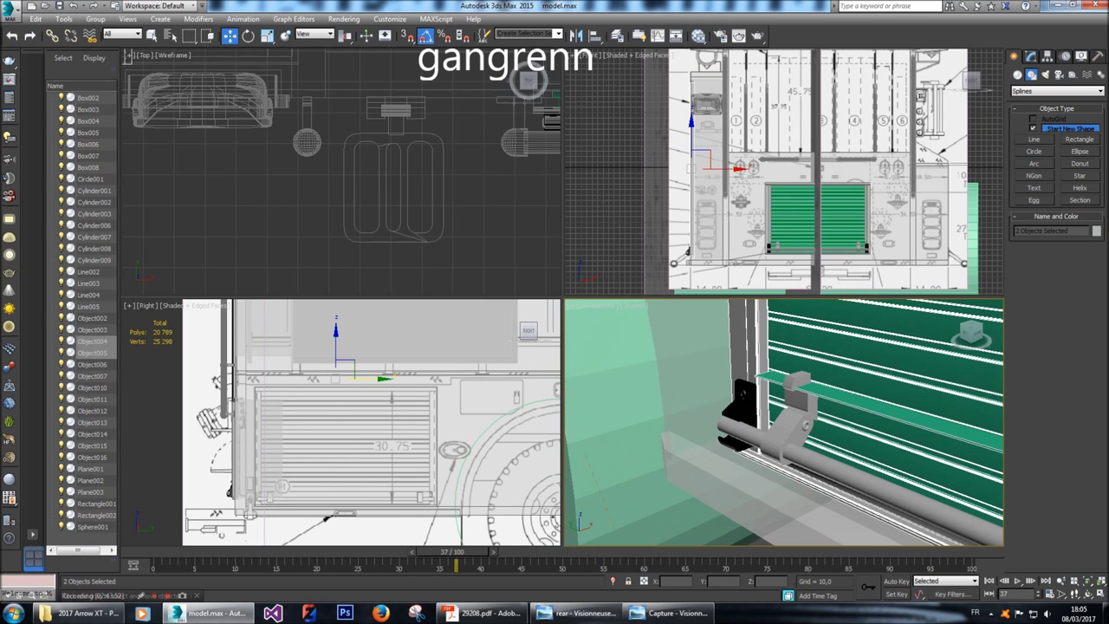
left_click(785, 439, "ctrl")
left_click(745, 407, "ctrl")
middle_click_drag(837, 468, 810, 466, "alt")
left_click(841, 470, "ctrl")
left_click(805, 471, "ctrl")
left_click(654, 364, "ctrl")
key("z")
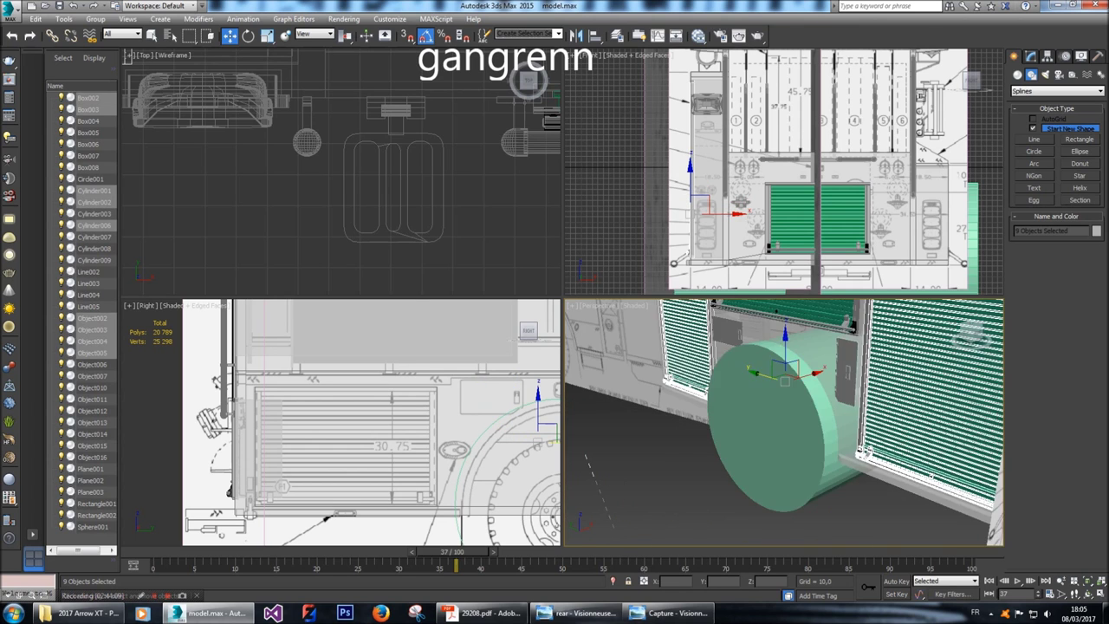
scroll(784, 422, "down", 3)
scroll(529, 81, "up", 6)
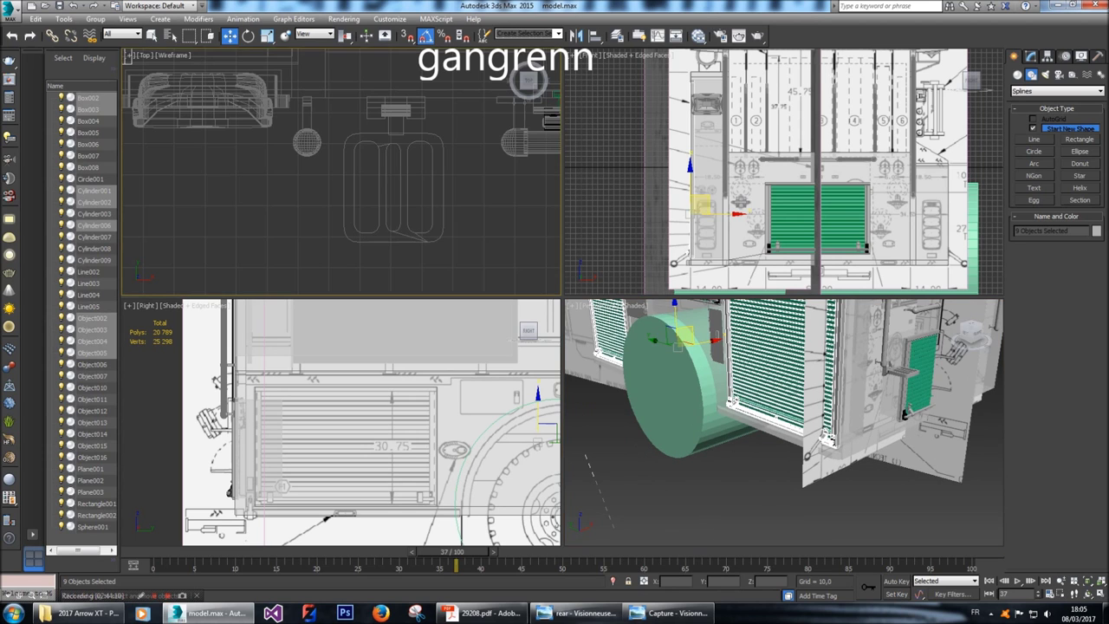
scroll(529, 80, "up", 2)
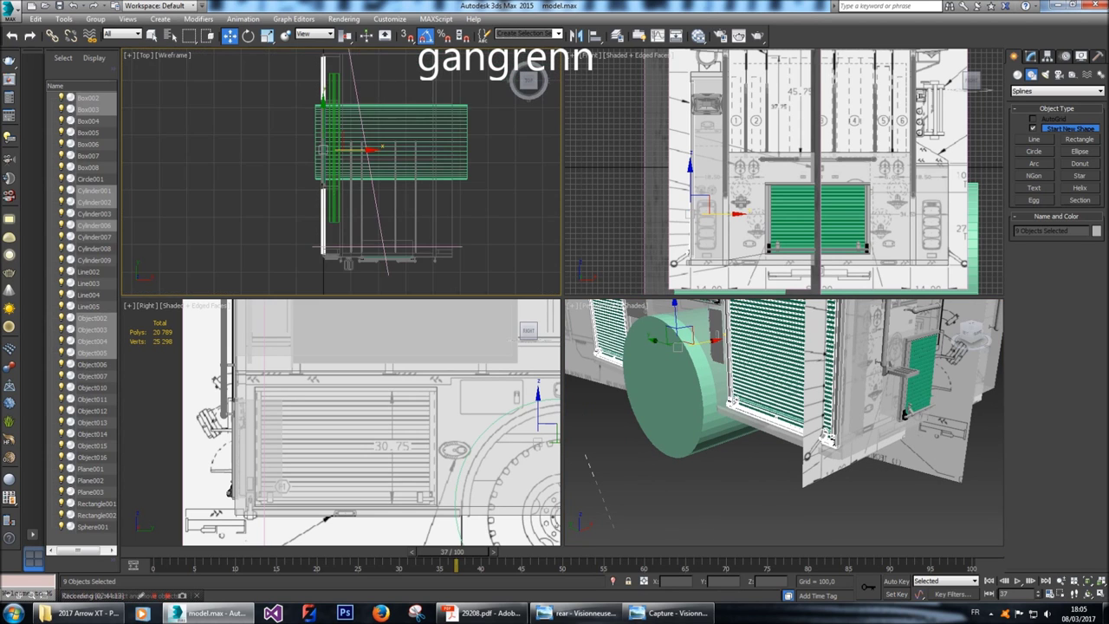
key("z")
Shift-drag the door assembly sideways along X to make one copy.
left_click_drag(676, 381, 724, 364, "shift")
key("Escape")
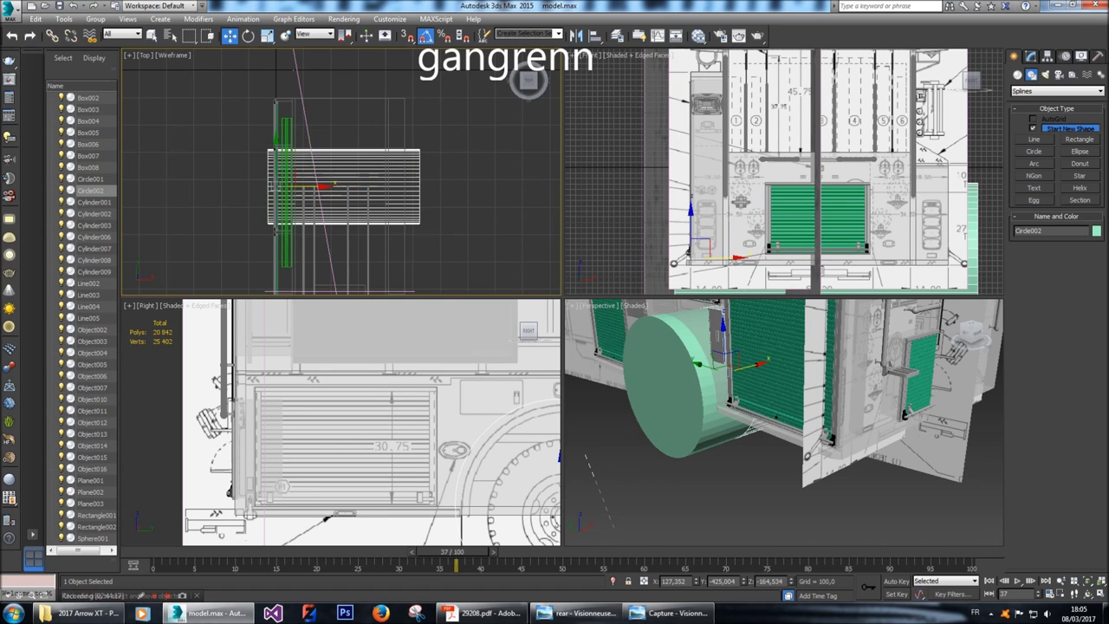
mouse_move(286, 193)
left_mouse_down()
mouse_move(436, 193)
mouse_move(425, 193)
left_mouse_up()
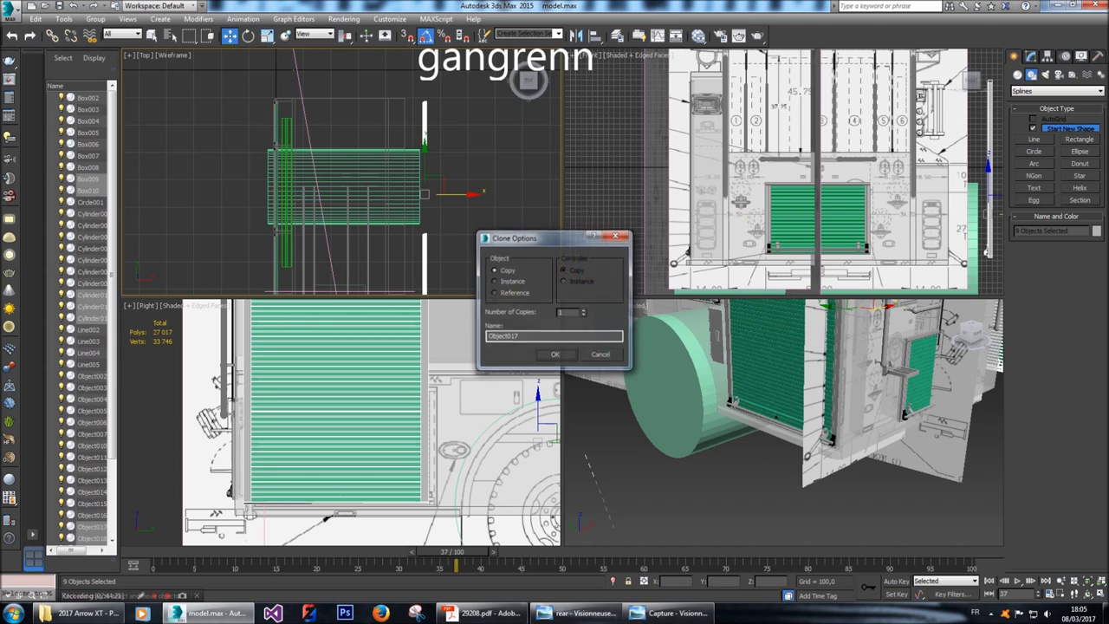
key("Return")
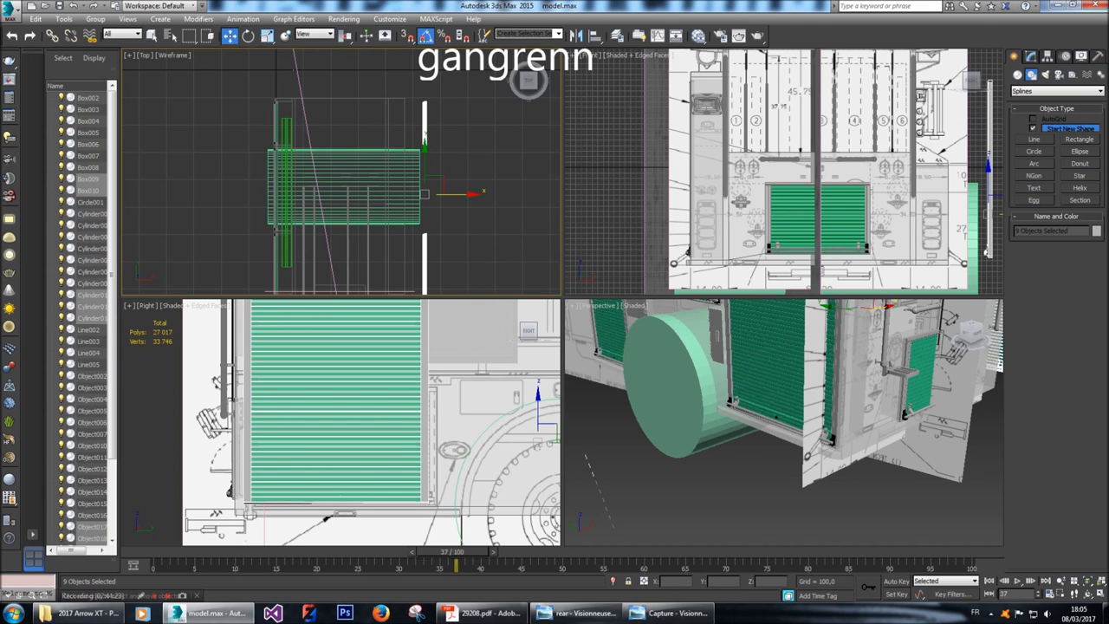
Add a Mirror modifier to the copy, mirroring across the X axis.
left_click(1031, 56)
left_click(1056, 87)
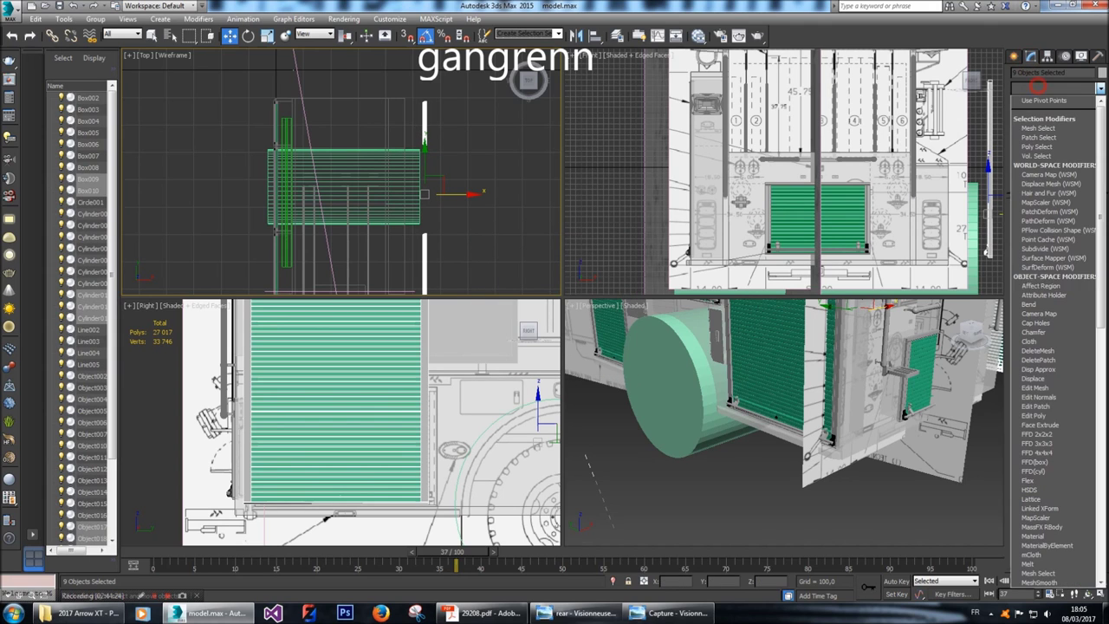
scroll(1053, 512, "down", 1)
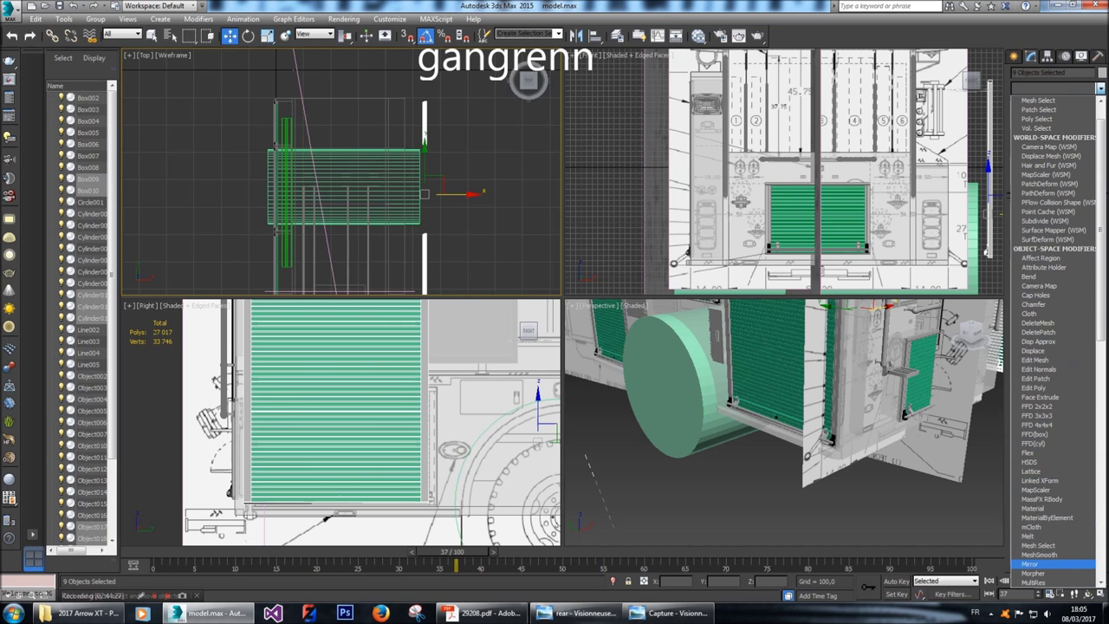
left_click(1036, 564)
middle_click_drag(971, 338, 958, 290, "alt")
middle_click_drag(784, 425, 724, 403, "alt")
scroll(902, 321, "up", 5)
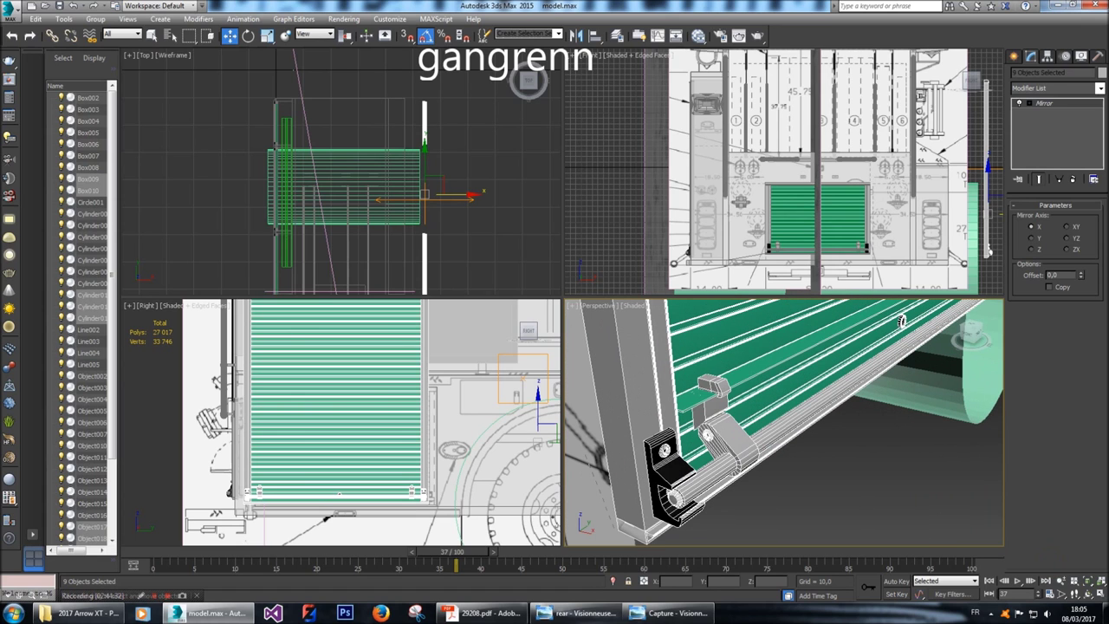
middle_click_drag(902, 322, 941, 322, "alt")
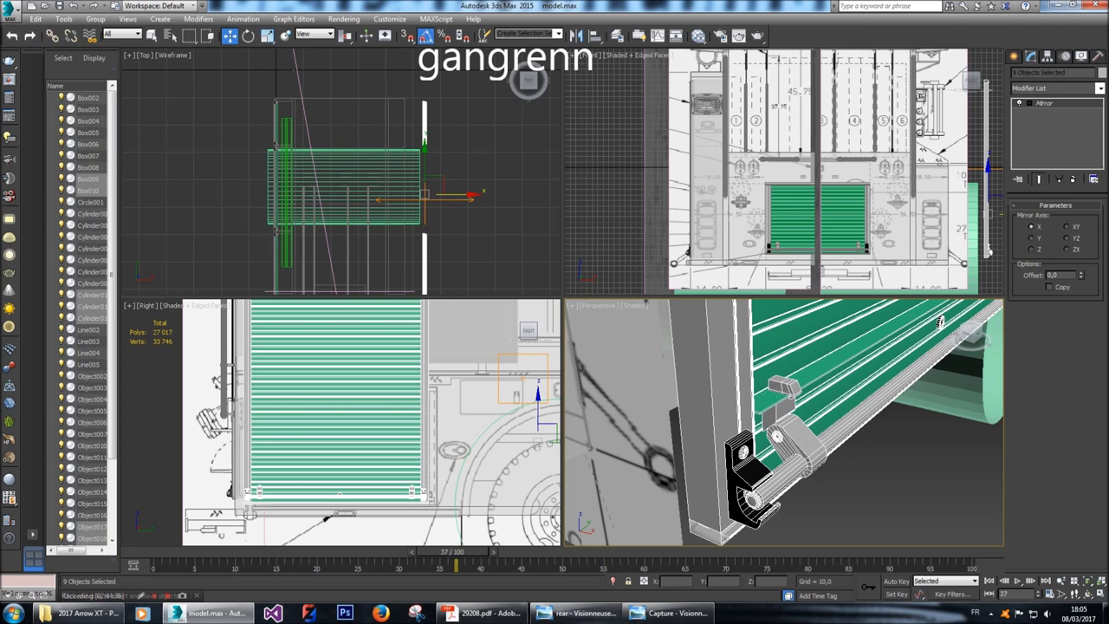
left_click(1031, 238)
left_click(1031, 248)
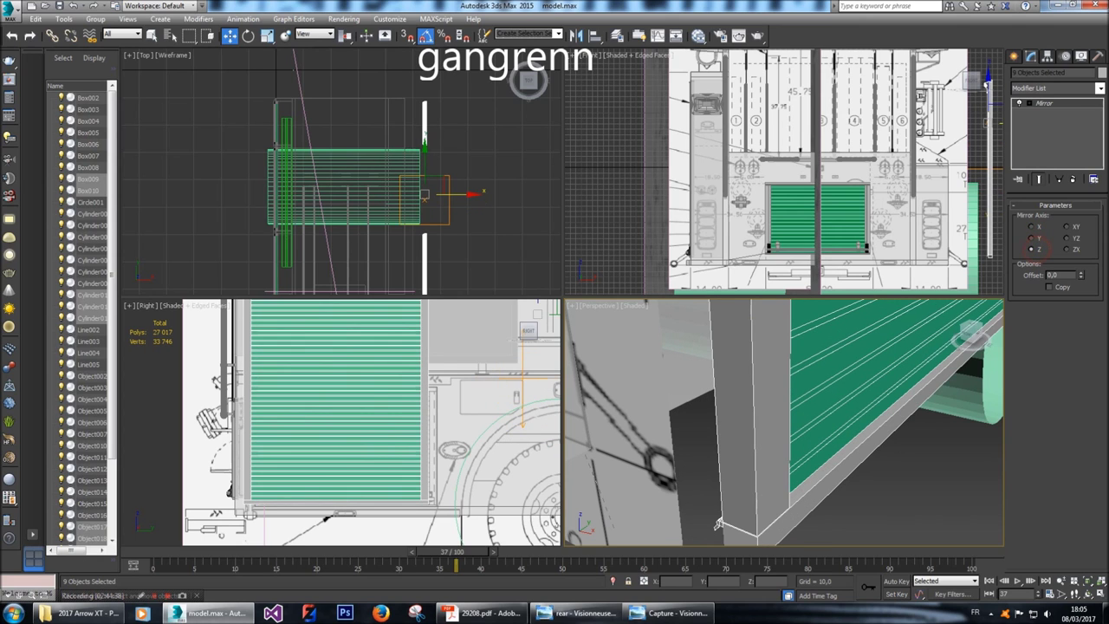
left_click(1031, 227)
middle_click_drag(941, 323, 918, 327)
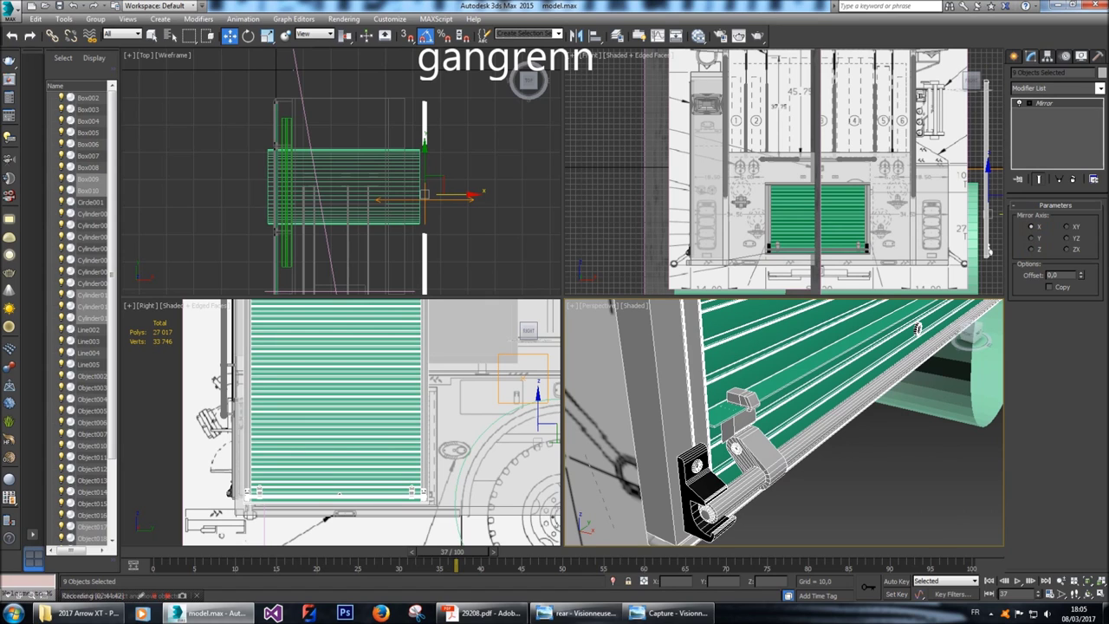
Convert the mirrored door copy to Editable Poly and deselect everything.
right_click(721, 407)
mouse_move(814, 525)
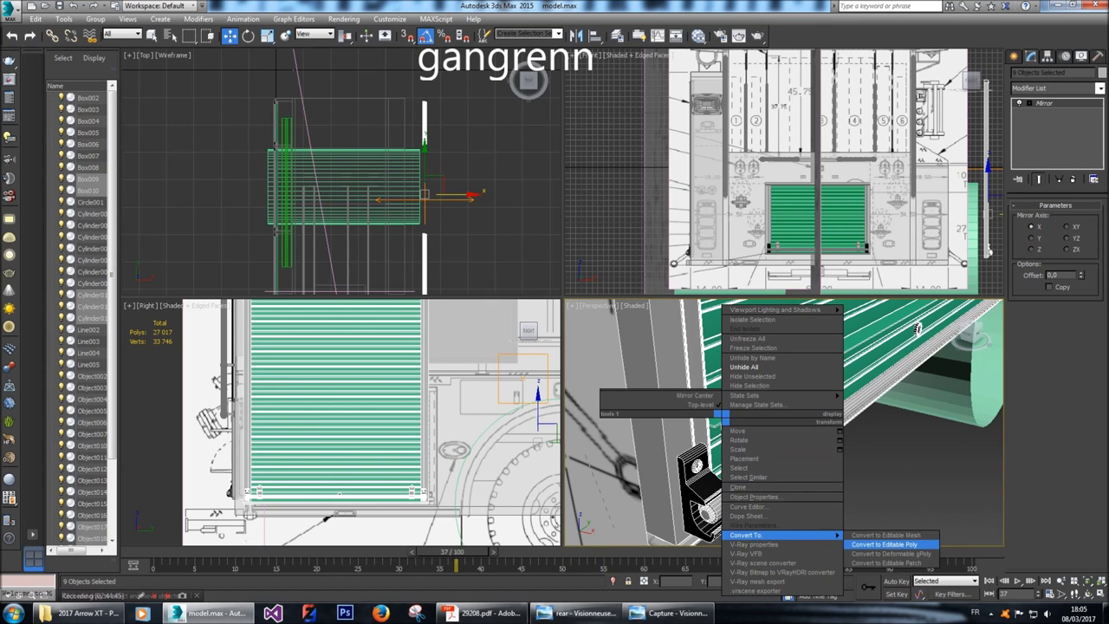
left_click(888, 543)
left_click(889, 484)
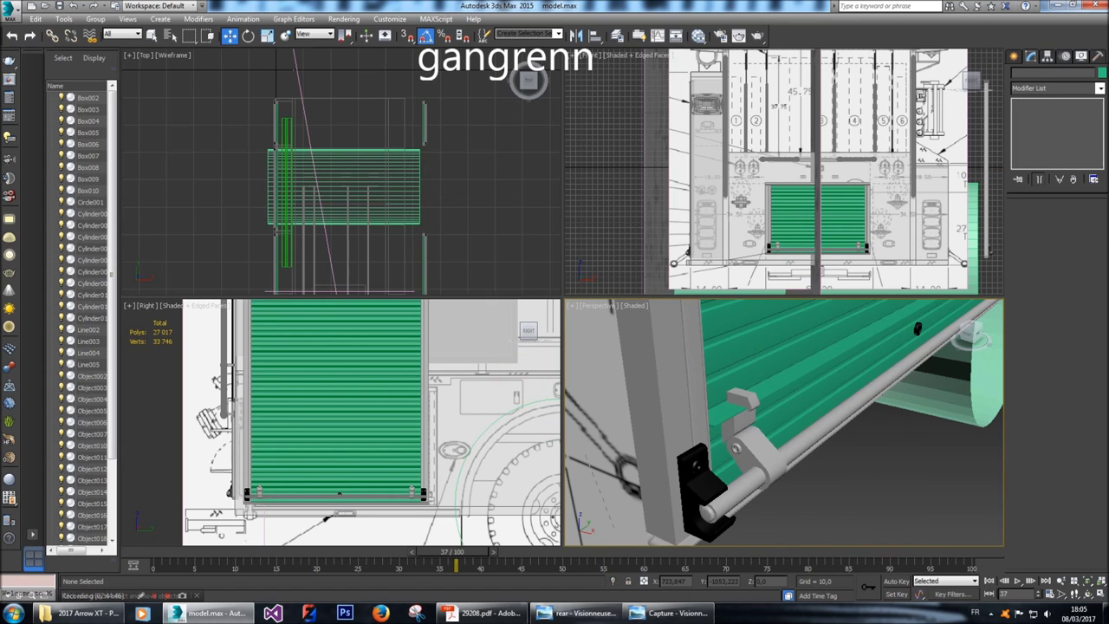
Select the copied door parts and move them left along X in the Top view.
middle_click_drag(278, 71, 276, 84)
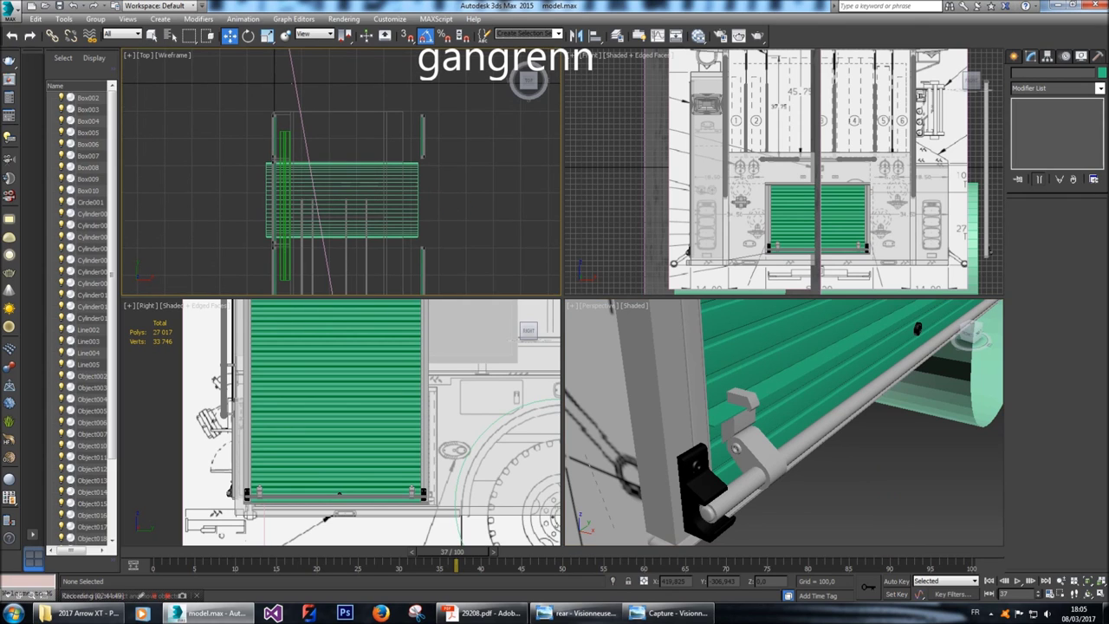
left_click(918, 328)
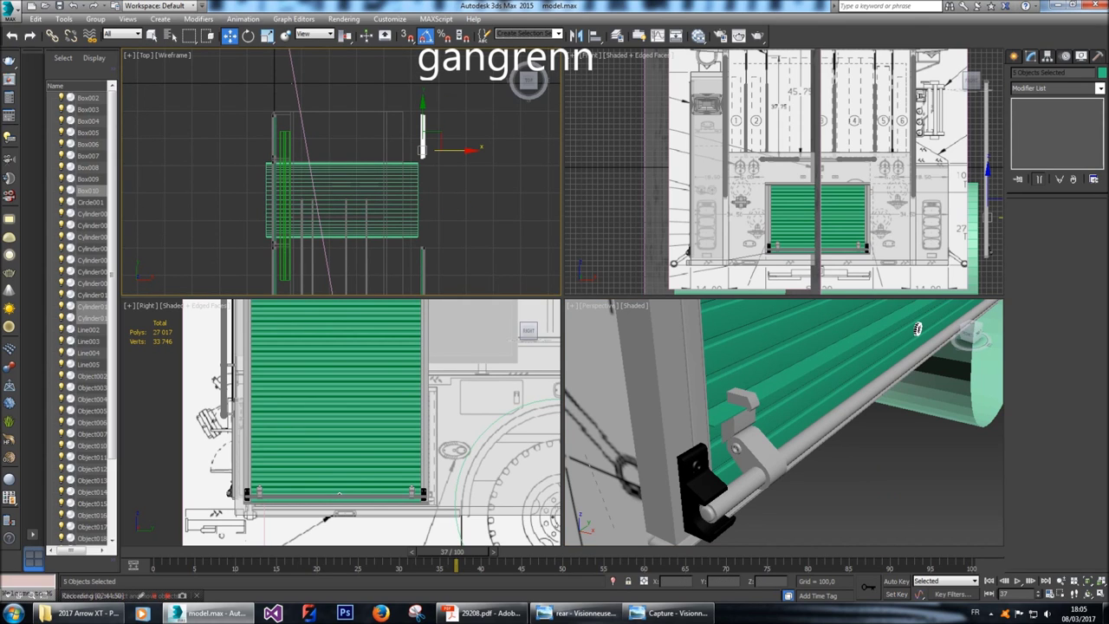
middle_click_drag(347, 217, 347, 146)
left_click(418, 202, "ctrl")
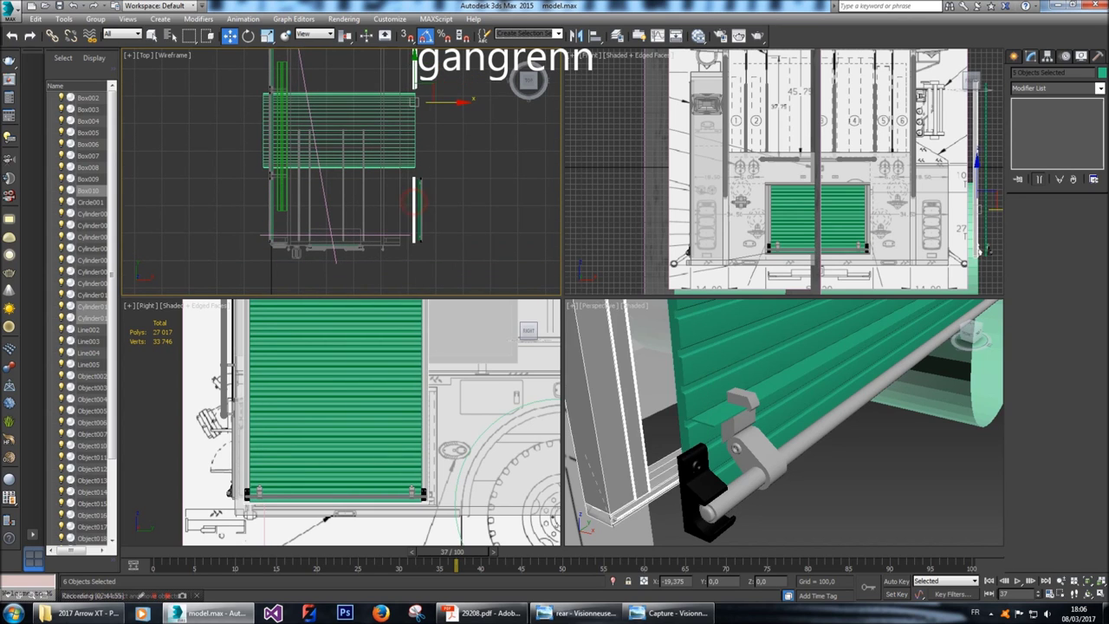
left_click(918, 328, "ctrl")
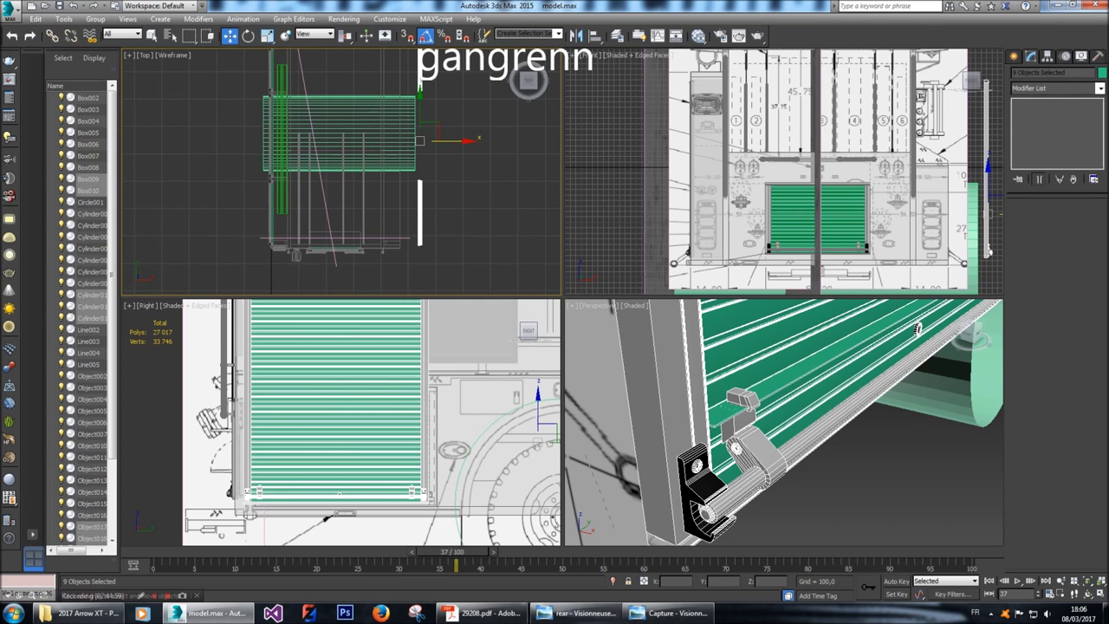
key("z")
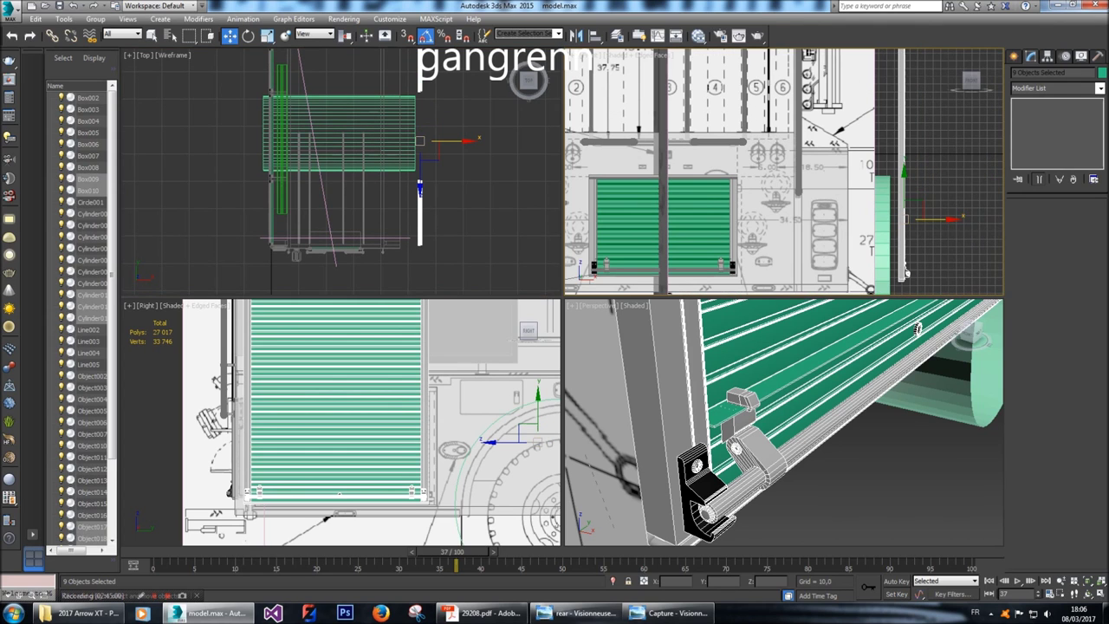
left_click_drag(918, 329, 777, 306)
key("[")
key("[")
key("[")
key("[")
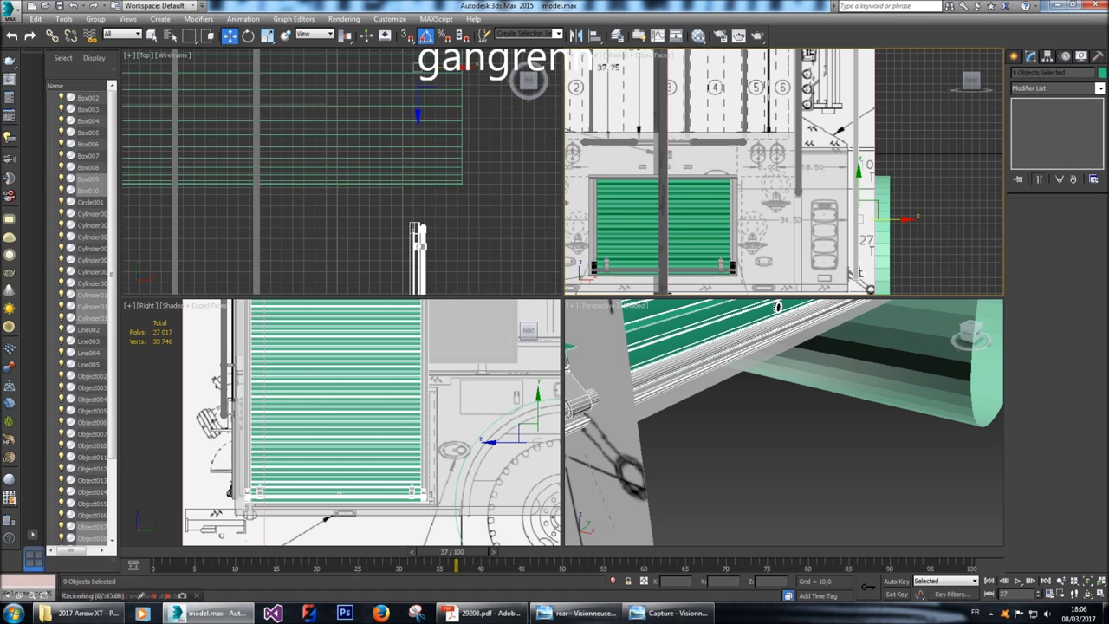
middle_click_drag(402, 272, 346, 57)
left_click_drag(346, 56, 334, 57)
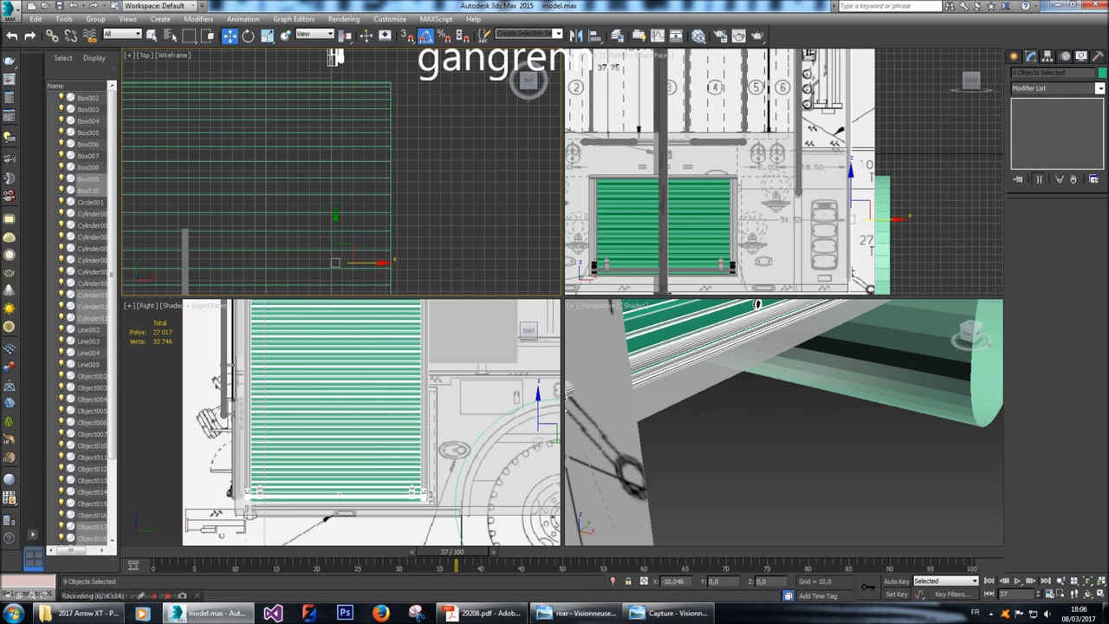
Undo viewport changes with Shift+Z to return to a wider framing of the model.
key("shift+z")
key("shift+z")
key("shift+z")
key("shift+z")
key("shift+z")
key("shift+z")
key("shift+z")
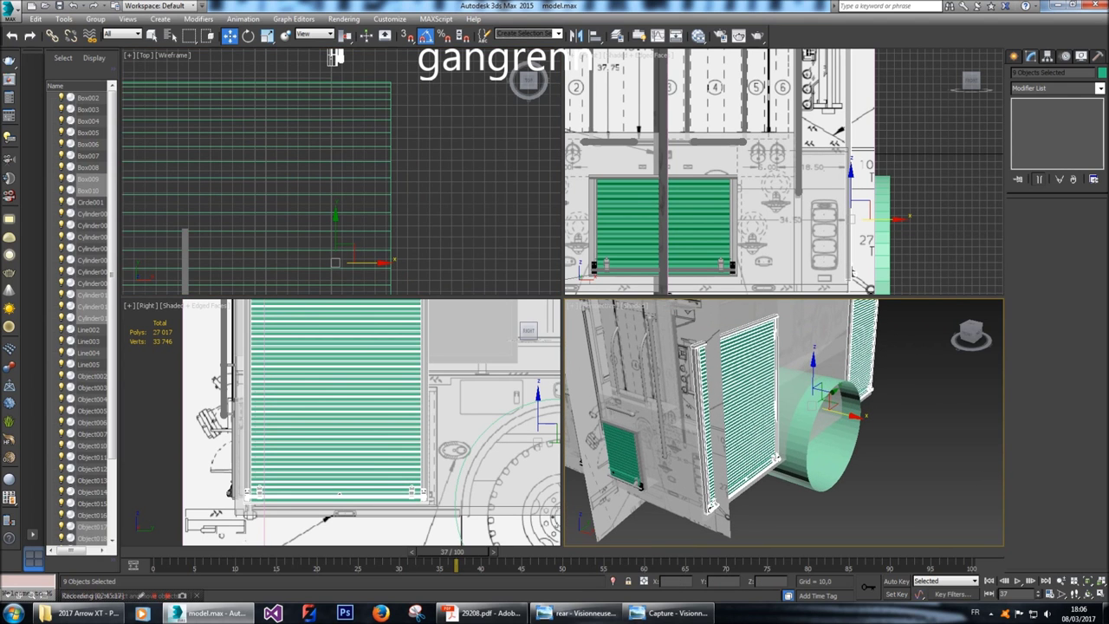
key("shift+z")
key("shift+z")
key("shift+z")
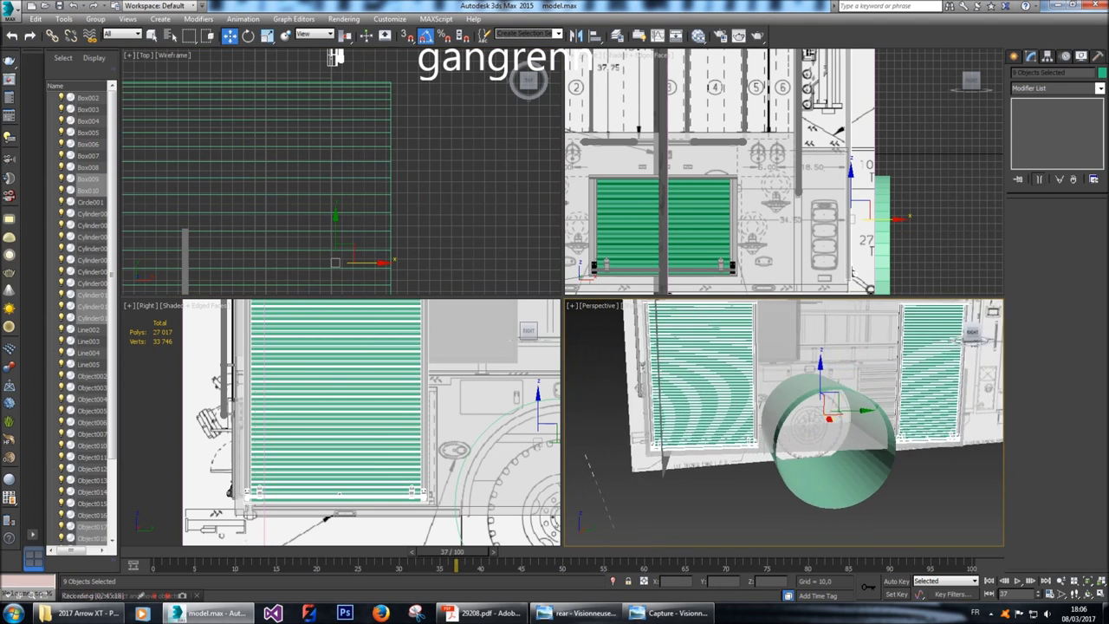
key("shift+z")
key("shift+z")
key("shift+z")
key("shift+z")
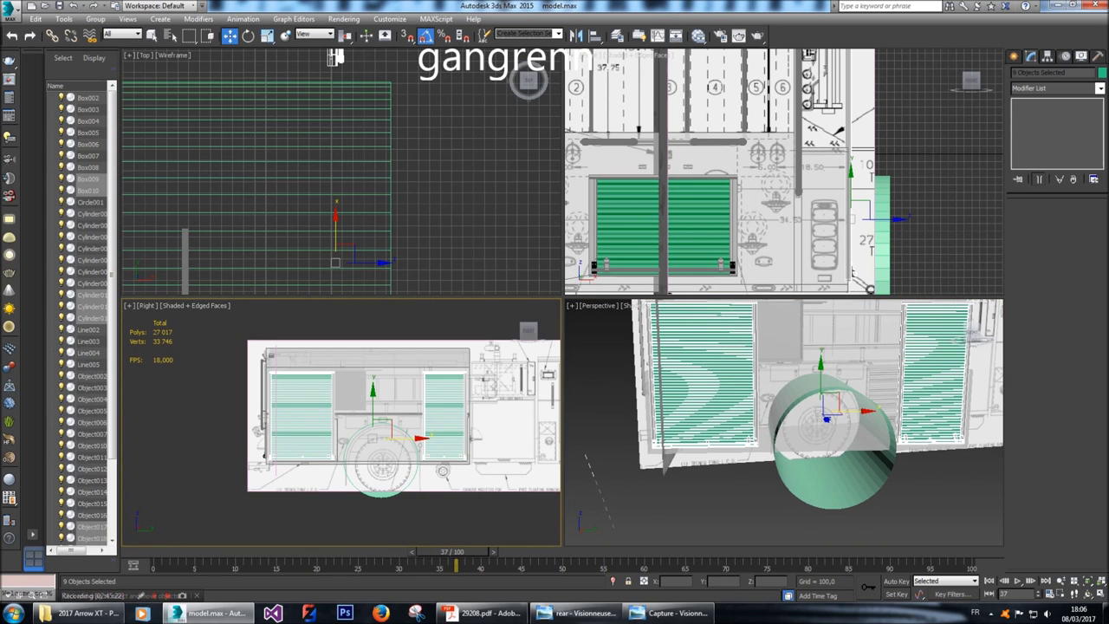
key("shift+z")
key("shift+z")
key("shift+z")
key("shift+z")
key("shift+z")
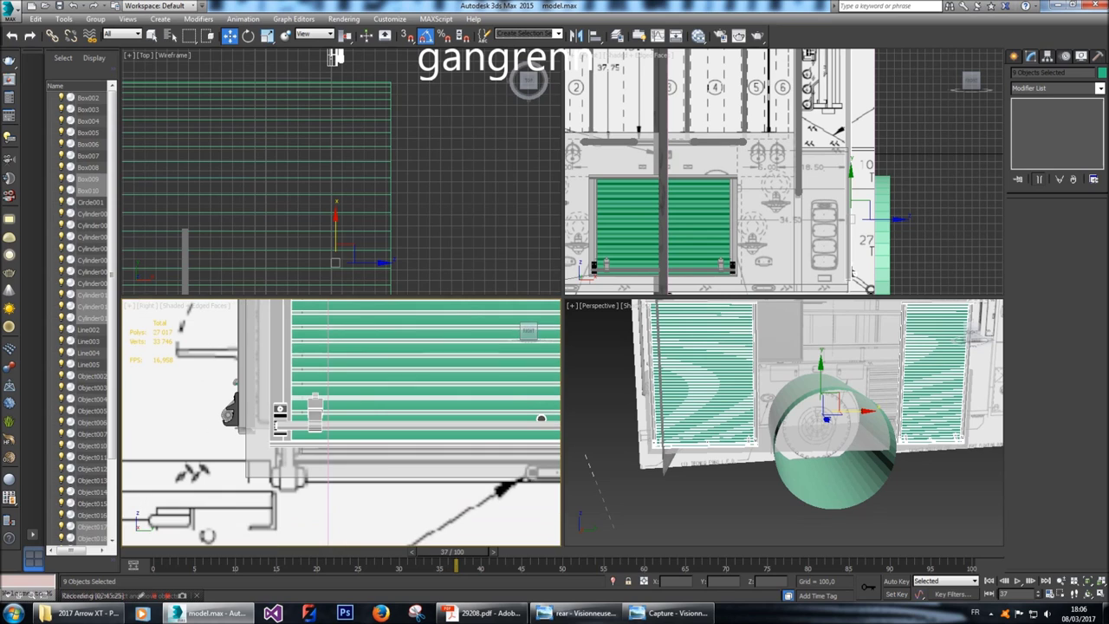
key("shift+z")
key("shift+z")
key("shift+z")
key("shift+z")
key("shift+z")
key("shift+z")
key("shift+z")
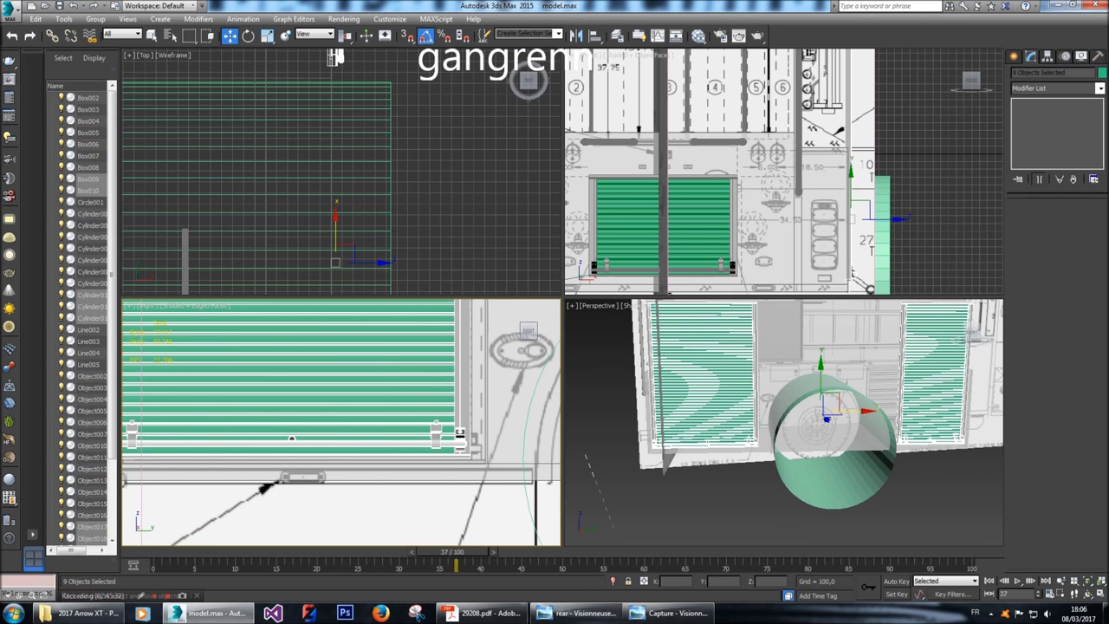
key("shift+z")
key("shift+z")
key("shift+z")
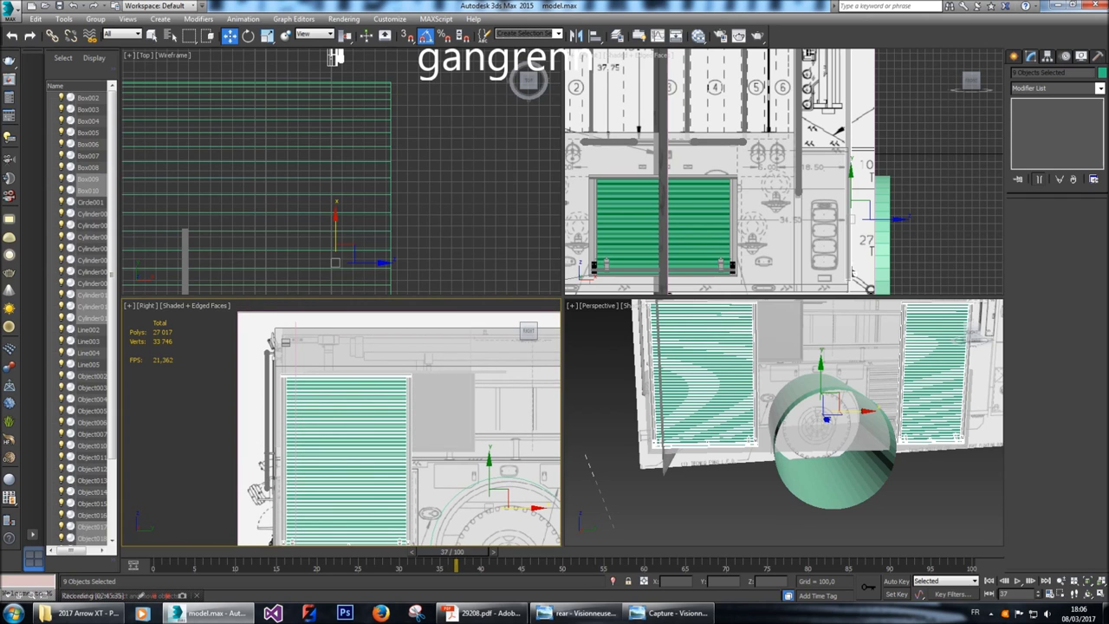
key("shift+z")
Try selecting Object018's upper slat elements, then clear the selection and leave sub-object mode.
left_click(336, 408)
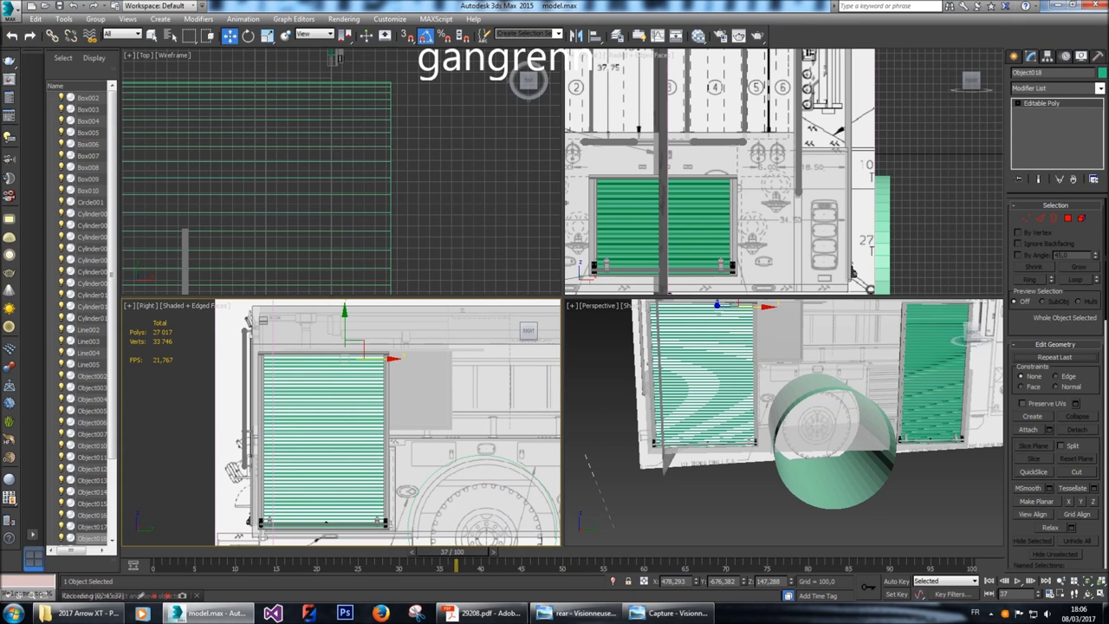
key("5")
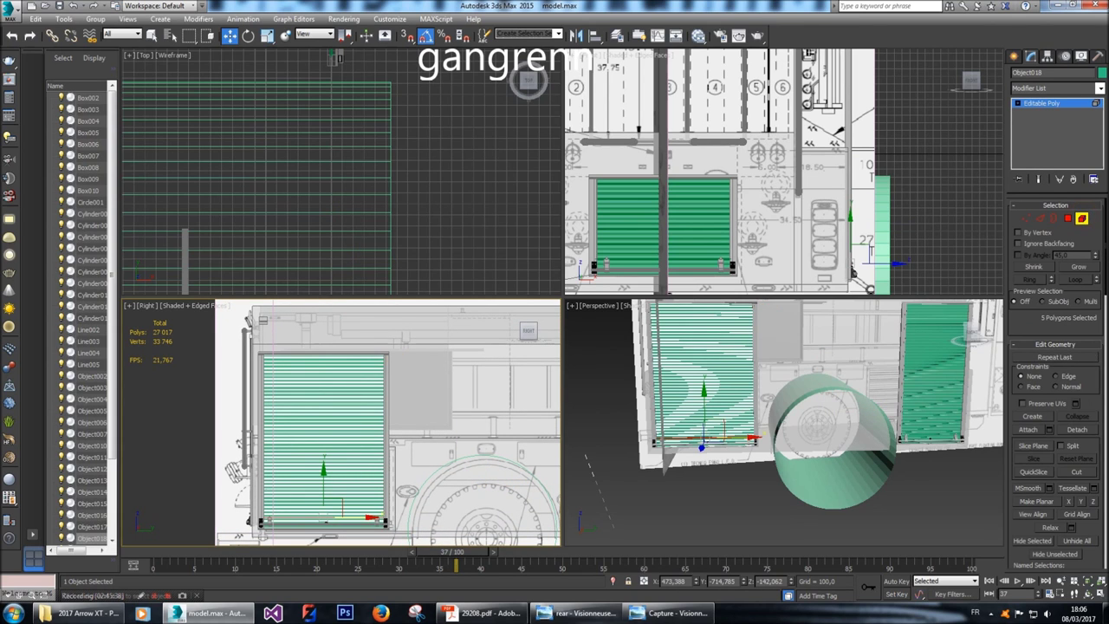
left_click_drag(219, 334, 387, 446)
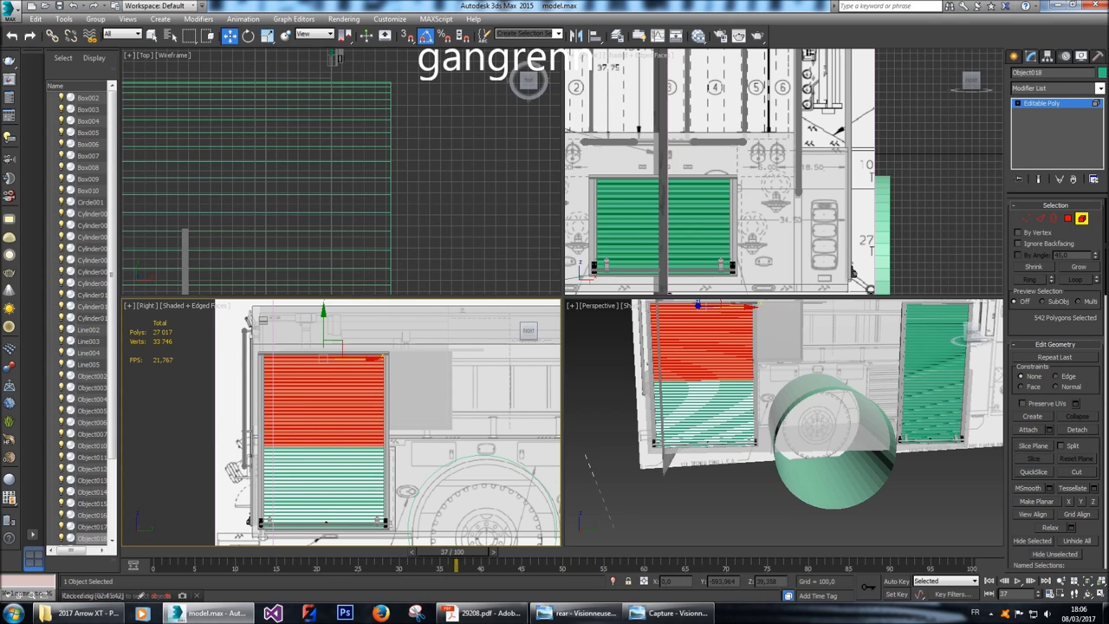
key("ctrl+d")
scroll(384, 520, "up", 10)
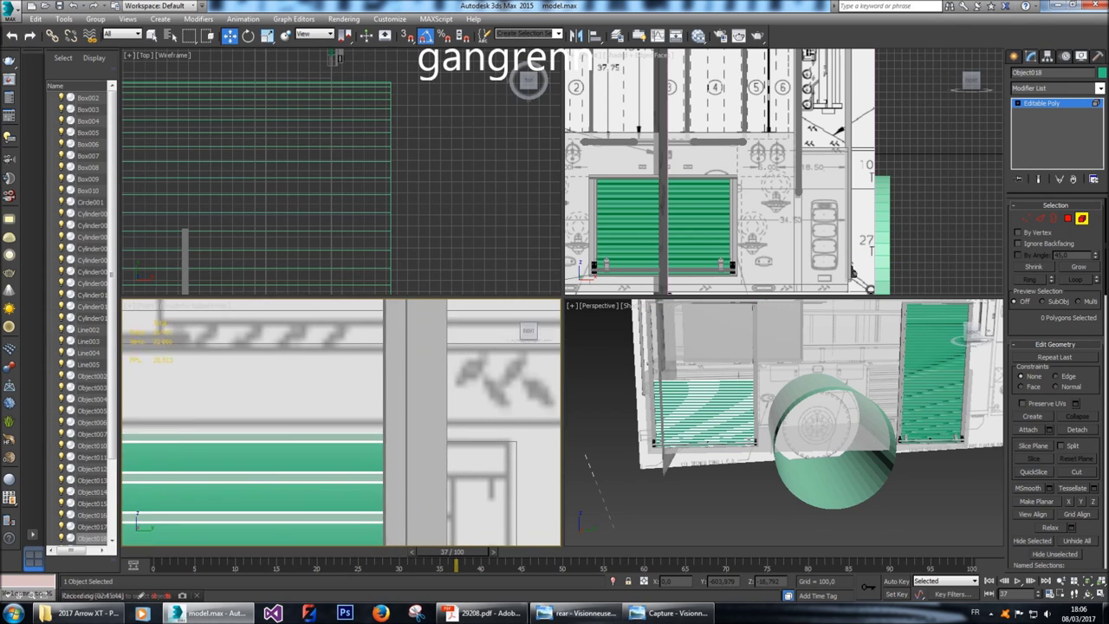
middle_click_drag(260, 433, 247, 448)
left_click(247, 430)
key("ctrl+d")
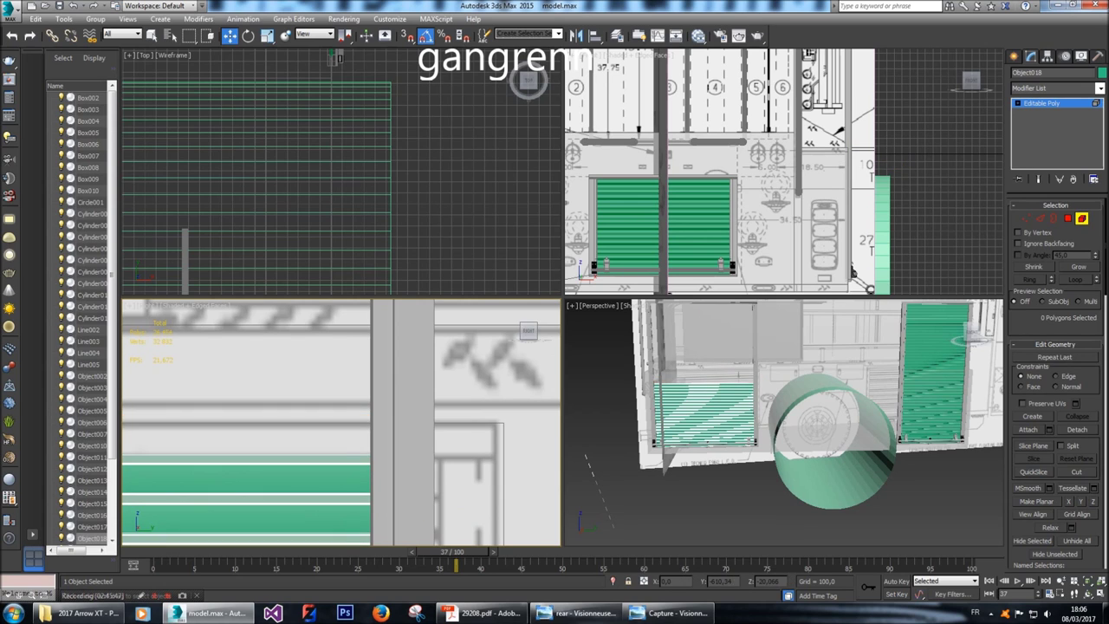
scroll(247, 430, "down", 3)
middle_click_drag(247, 431, 299, 431)
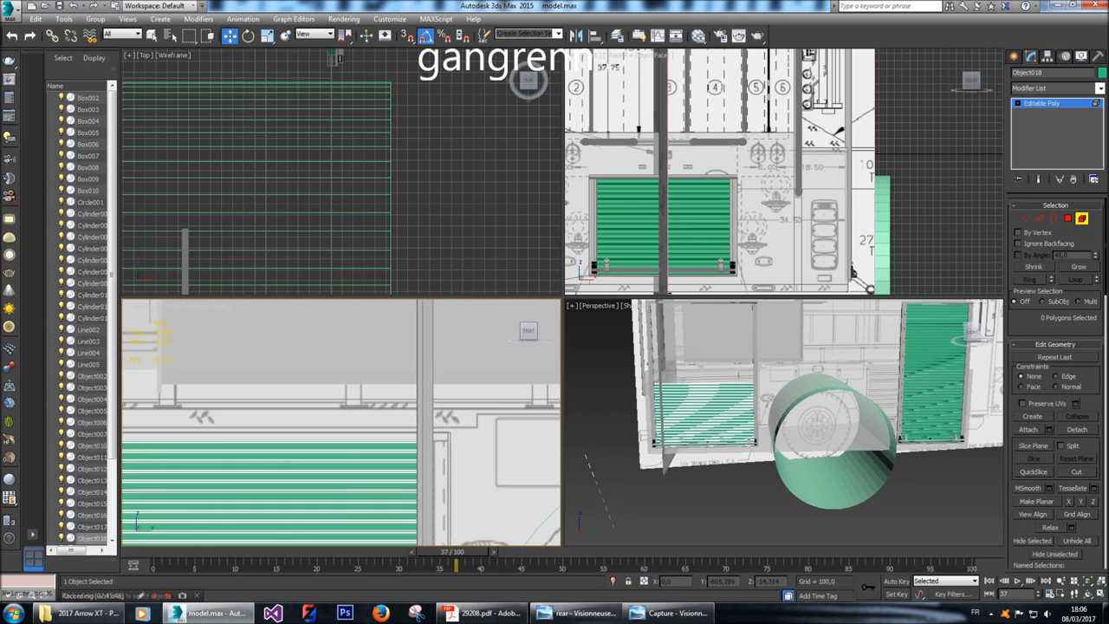
scroll(341, 422, "down", 5)
left_click(1014, 55)
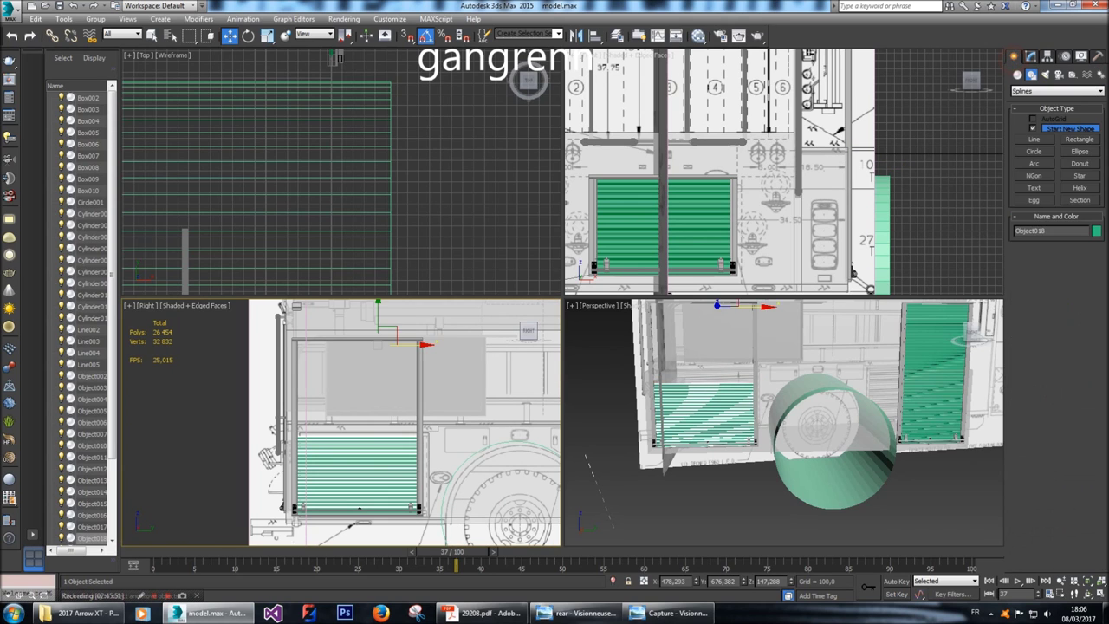
In Object017's Vertex mode, select the door's top-edge vertices and move them down.
left_click(736, 399)
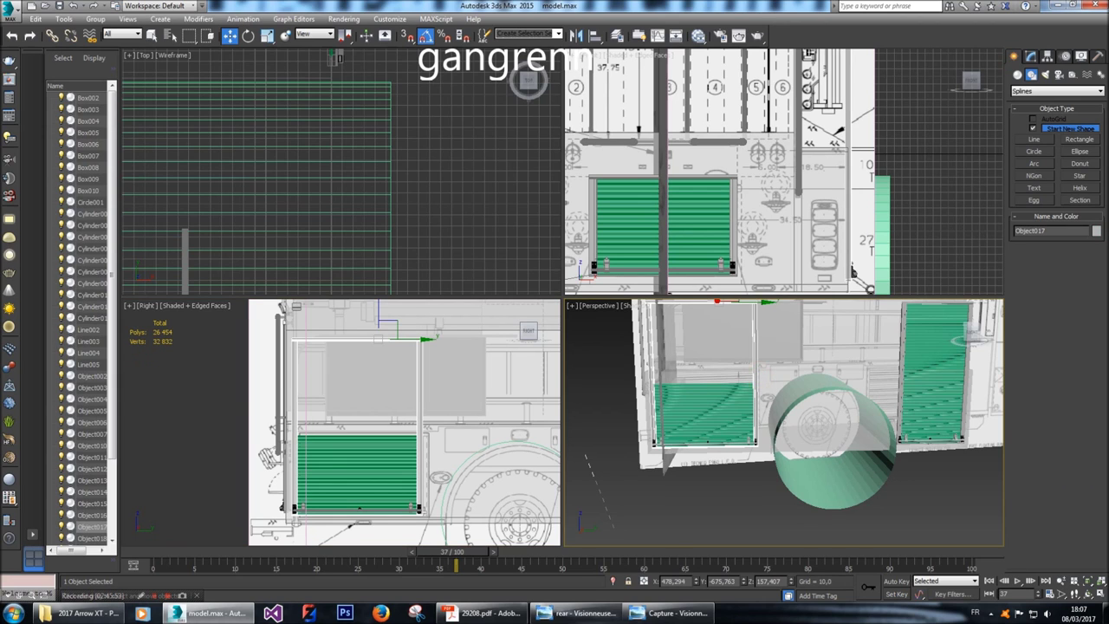
left_click(1030, 54)
key("1")
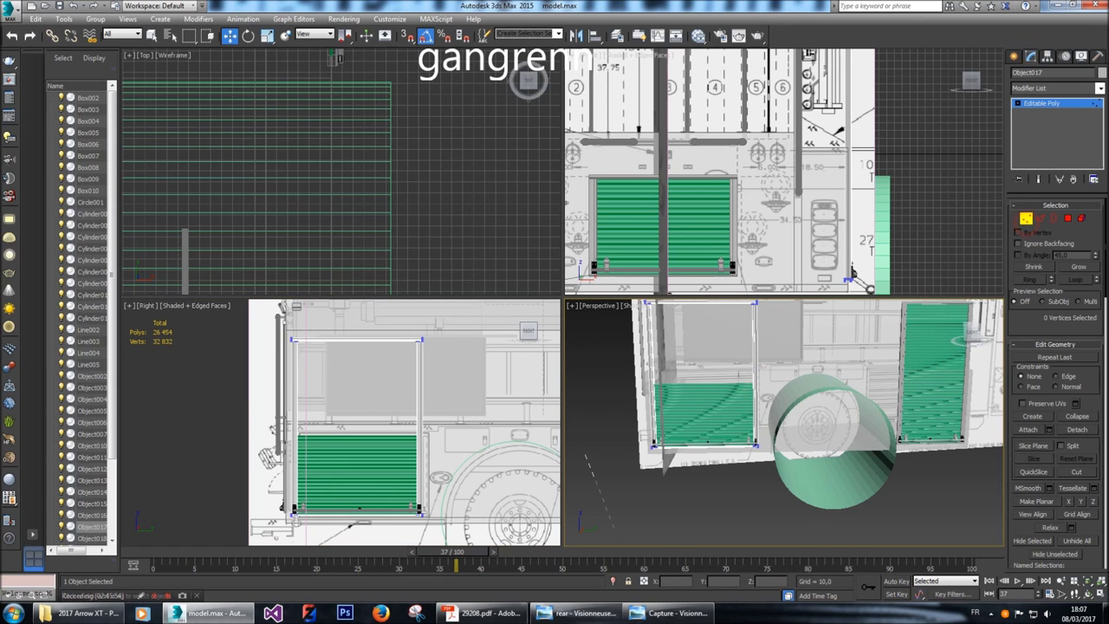
middle_click_drag(390, 416, 376, 426)
left_click_drag(261, 339, 415, 395)
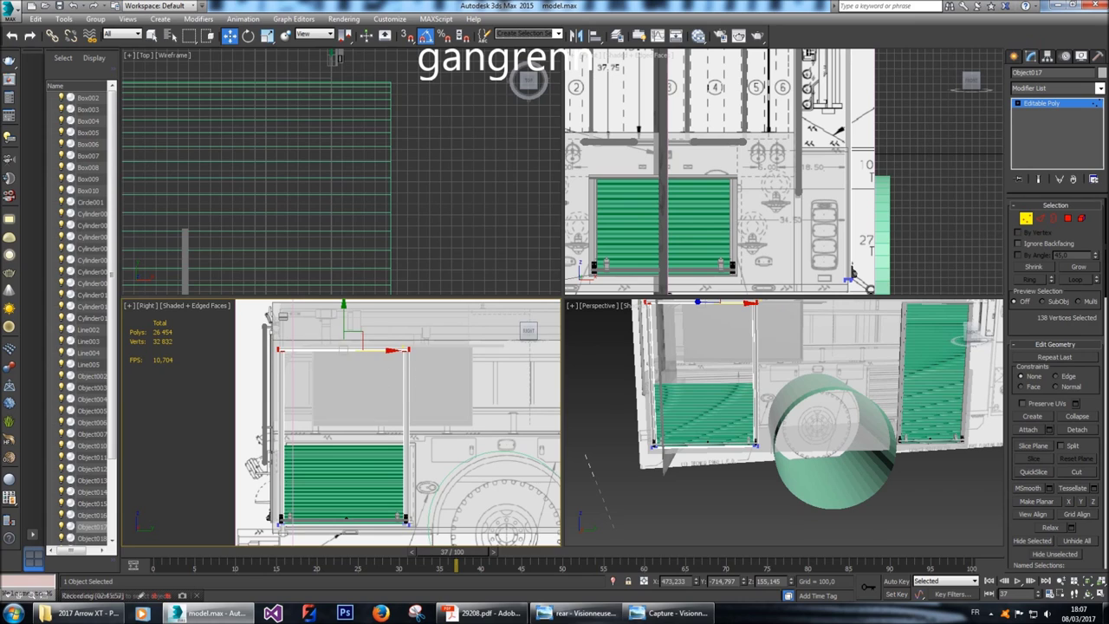
middle_click_drag(415, 395, 417, 416)
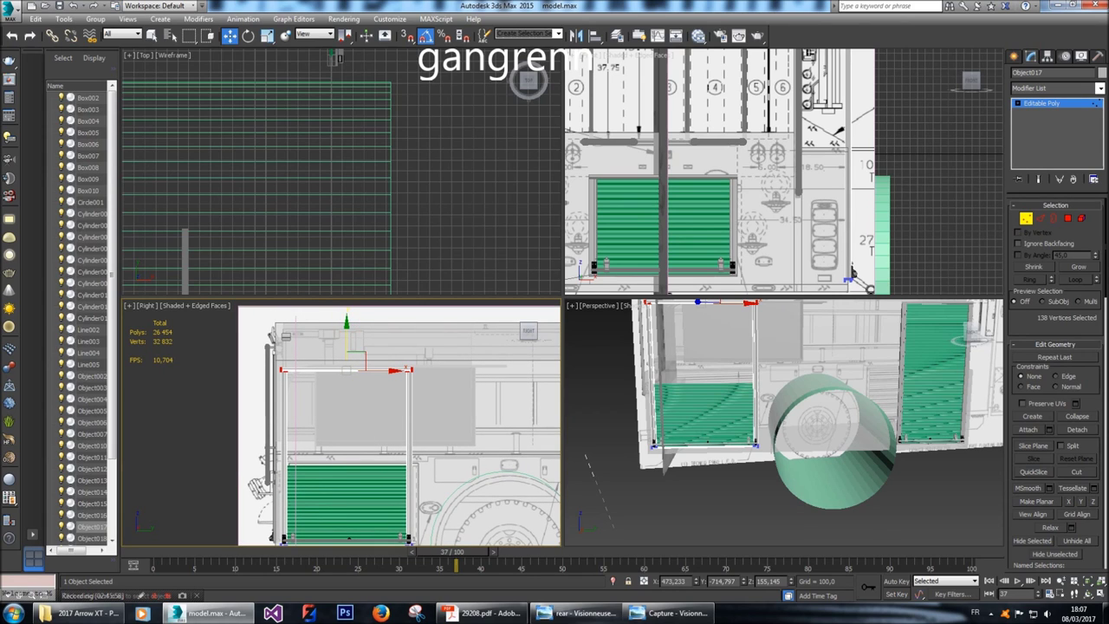
left_click_drag(346, 338, 346, 431)
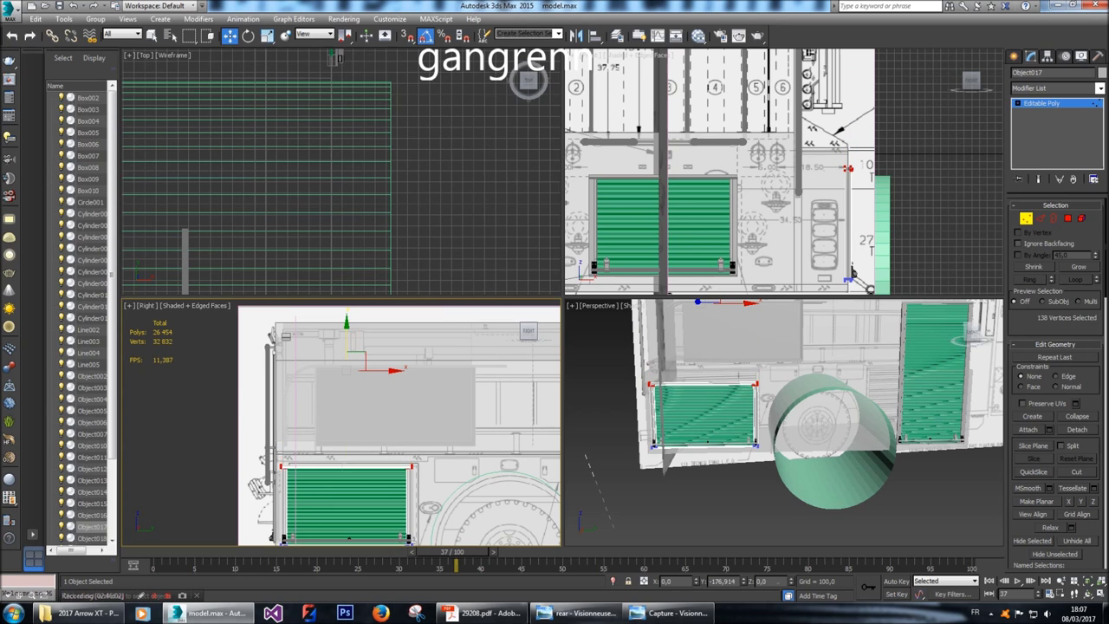
Fine-tune the top edge height against the compartment frame, then clear the vertex selection.
scroll(317, 478, "up", 5)
middle_click_drag(316, 478, 453, 530)
left_click_drag(529, 420, 529, 402)
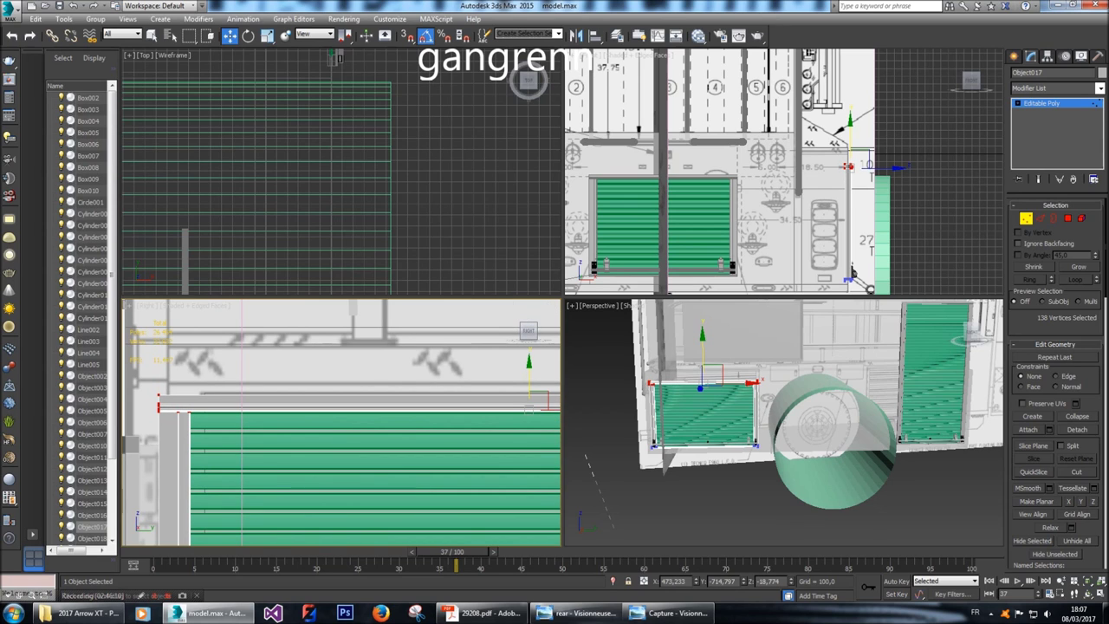
scroll(200, 421, "up", 8)
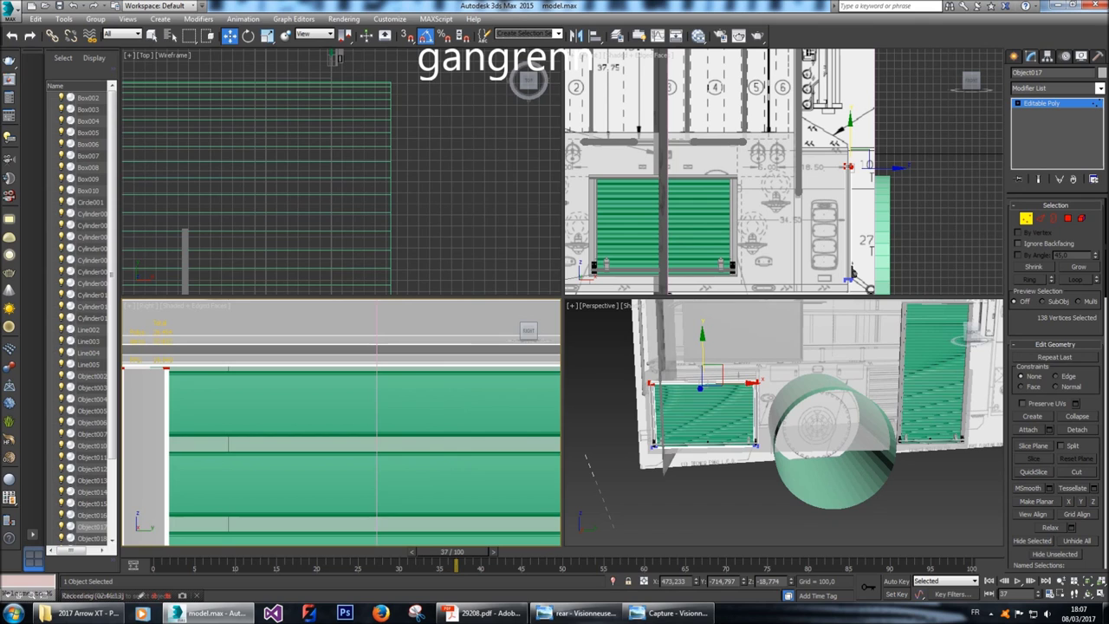
scroll(195, 417, "up", 4)
middle_click_drag(195, 418, 280, 444)
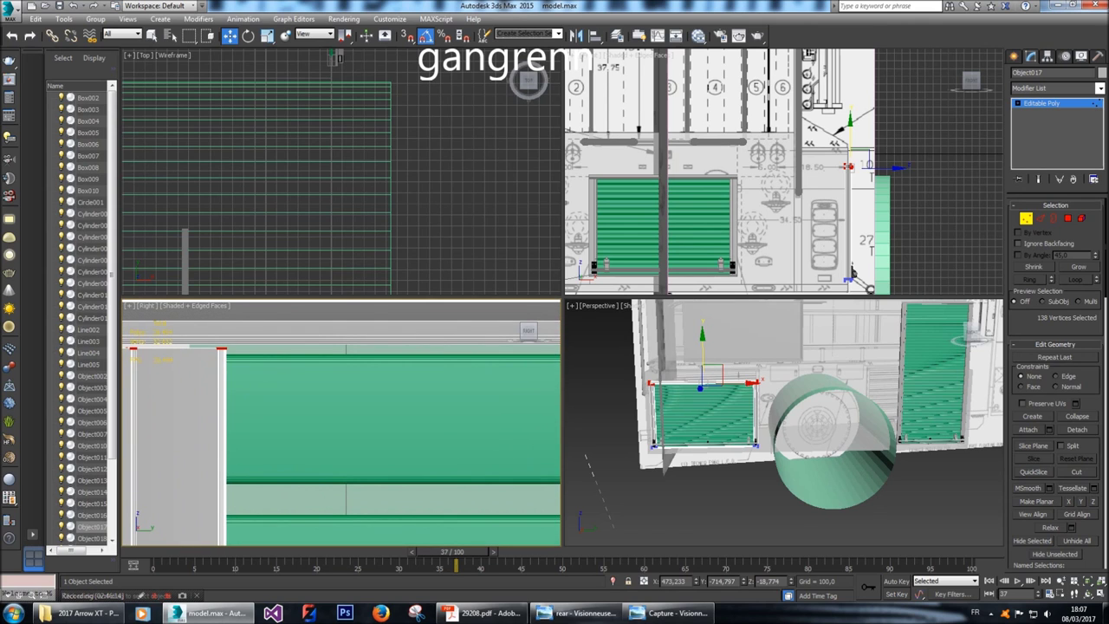
scroll(850, 160, "up", 8)
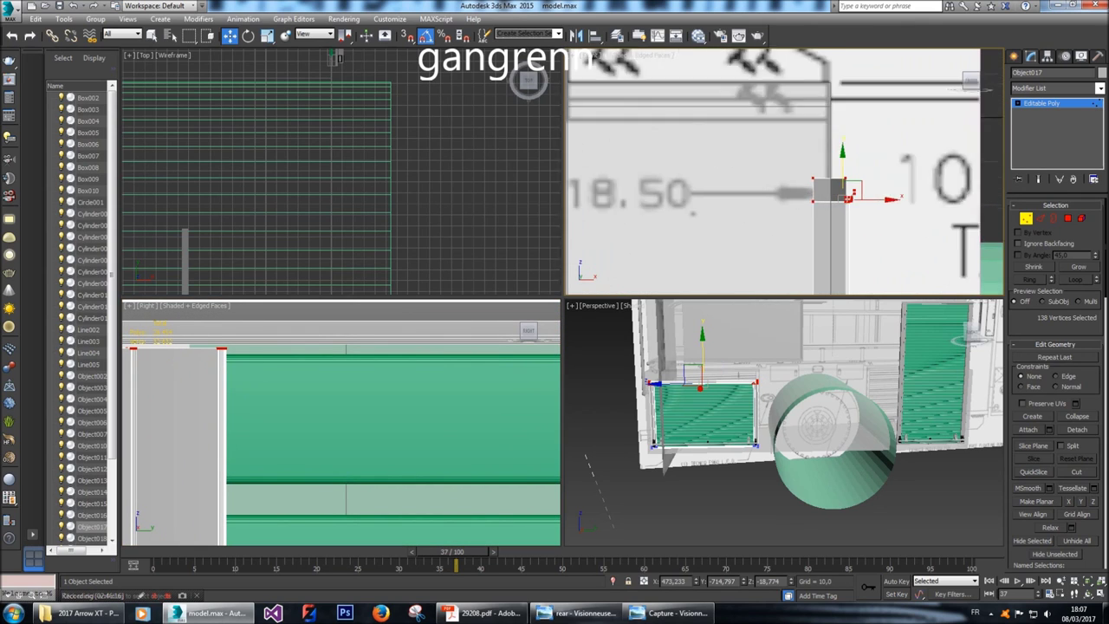
left_click_drag(854, 192, 857, 195)
key("ctrl+d")
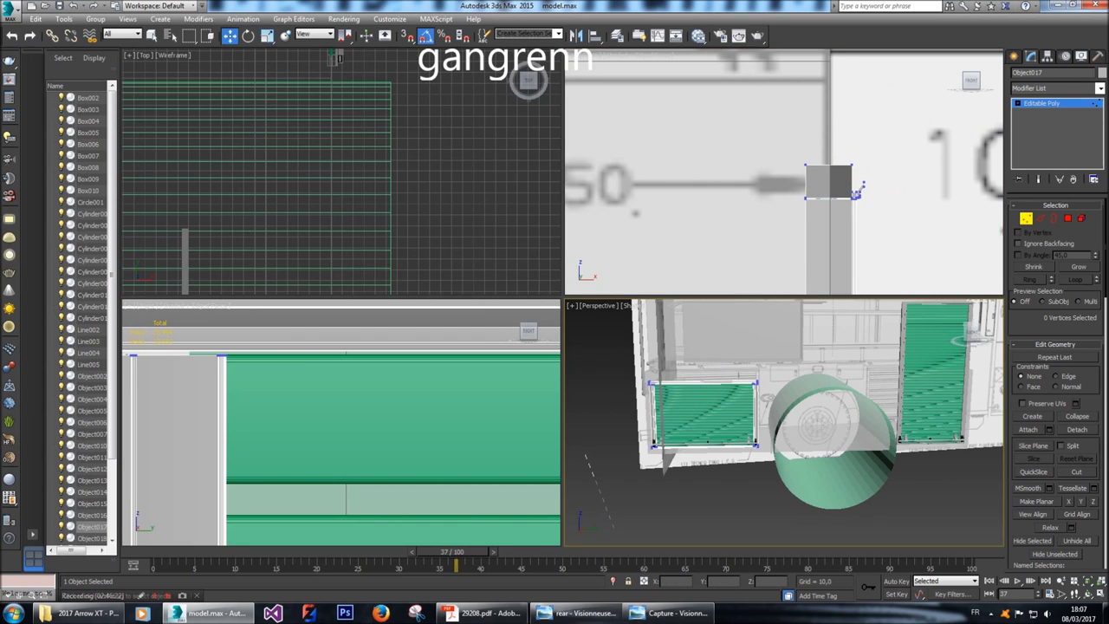
left_click(1014, 55)
key("ctrl+v")
key("Return")
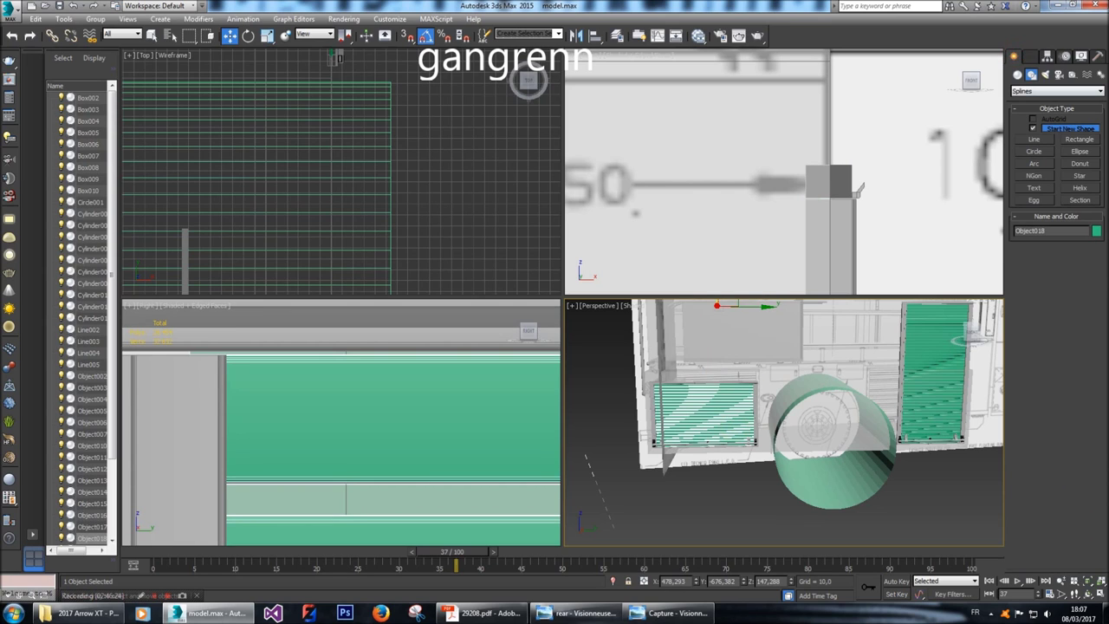
left_click(1031, 56)
left_click(1068, 218)
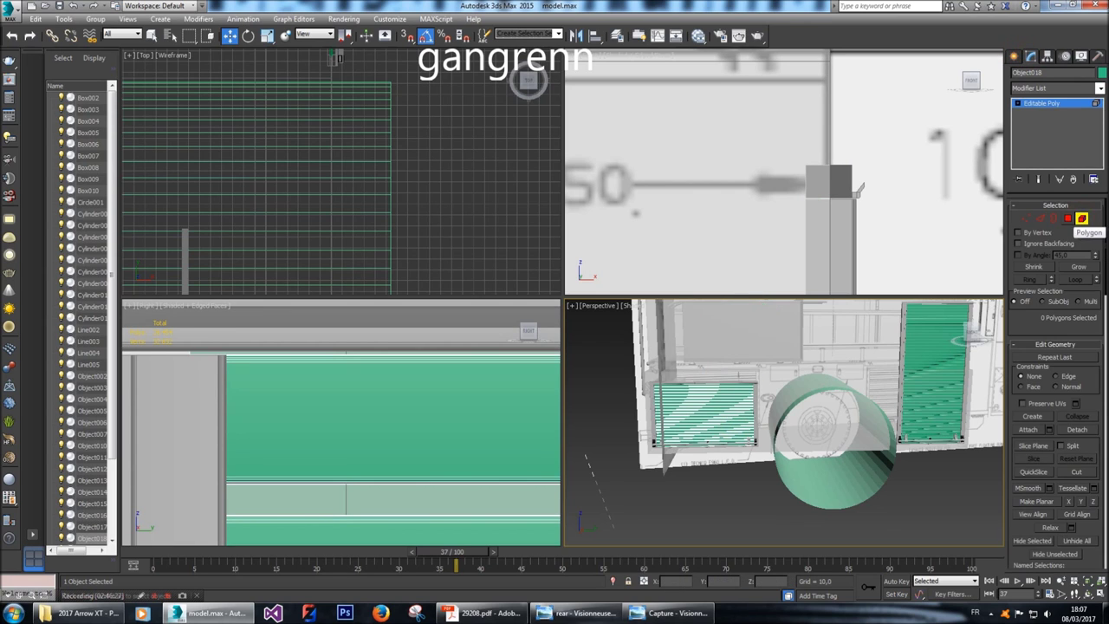
left_click_drag(782, 136, 858, 229)
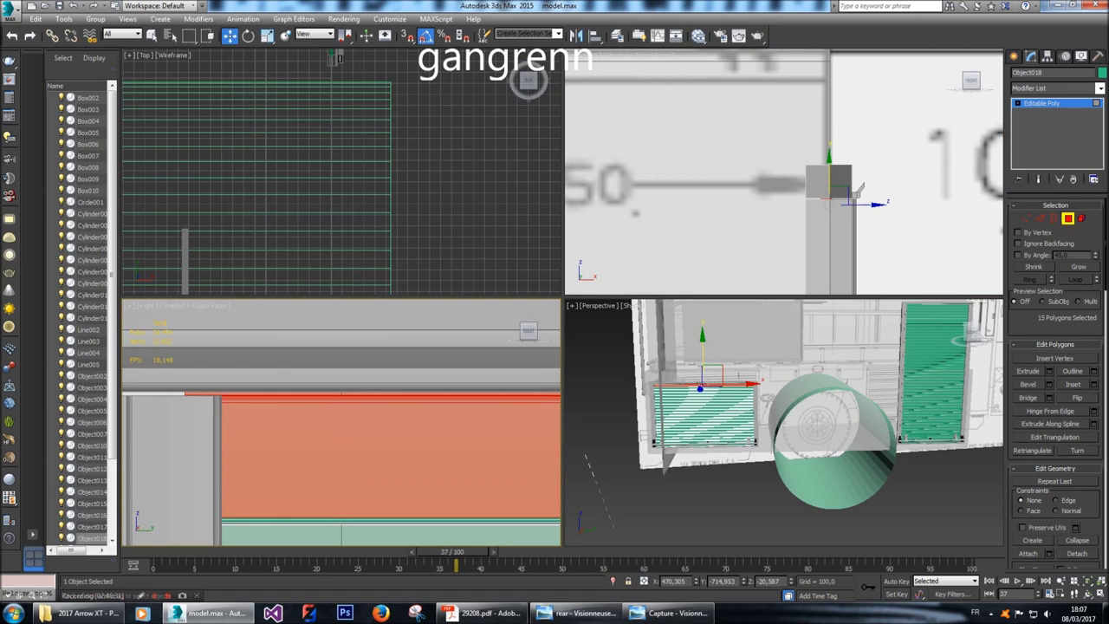
left_click(860, 191)
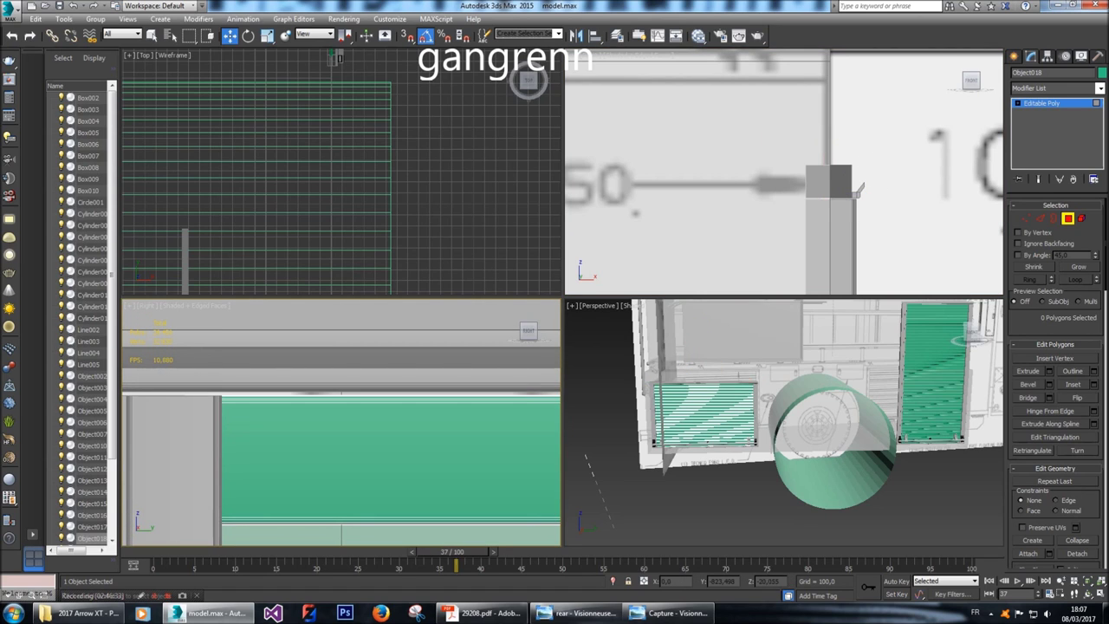
key("2")
left_click(859, 191, "ctrl")
scroll(1035, 327, "down", 10)
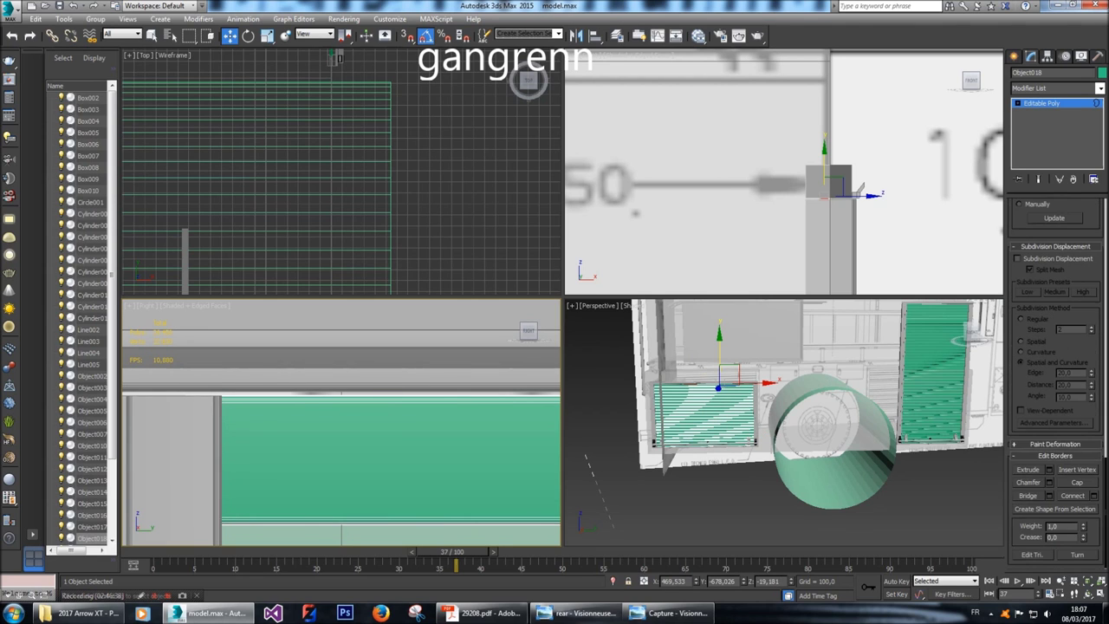
scroll(1057, 381, "up", 8)
scroll(1058, 381, "up", 6)
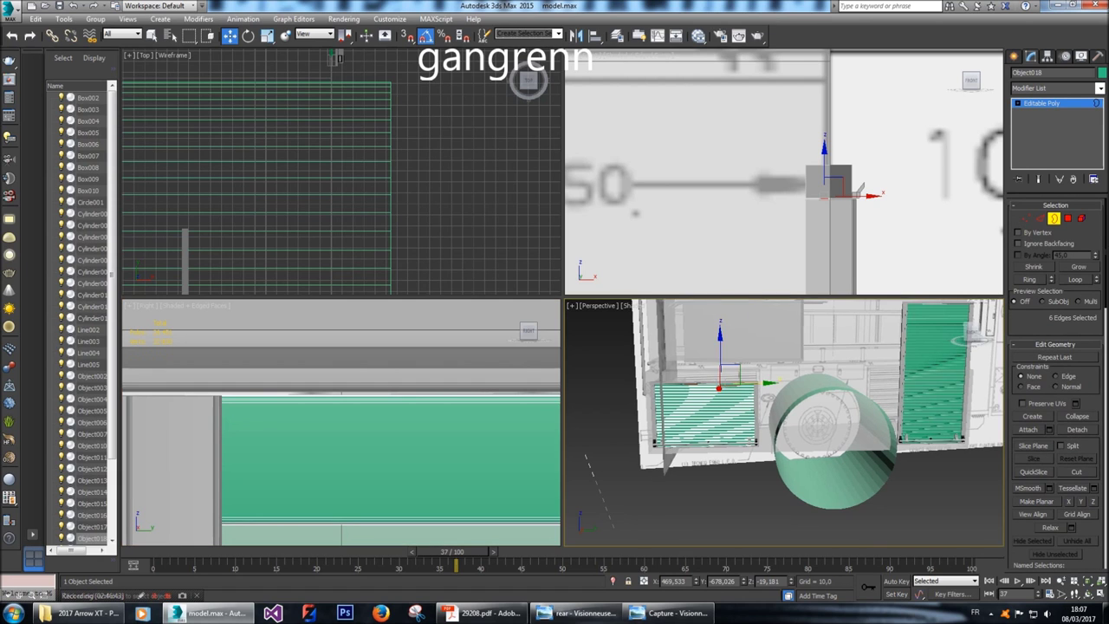
scroll(706, 415, "up", 6)
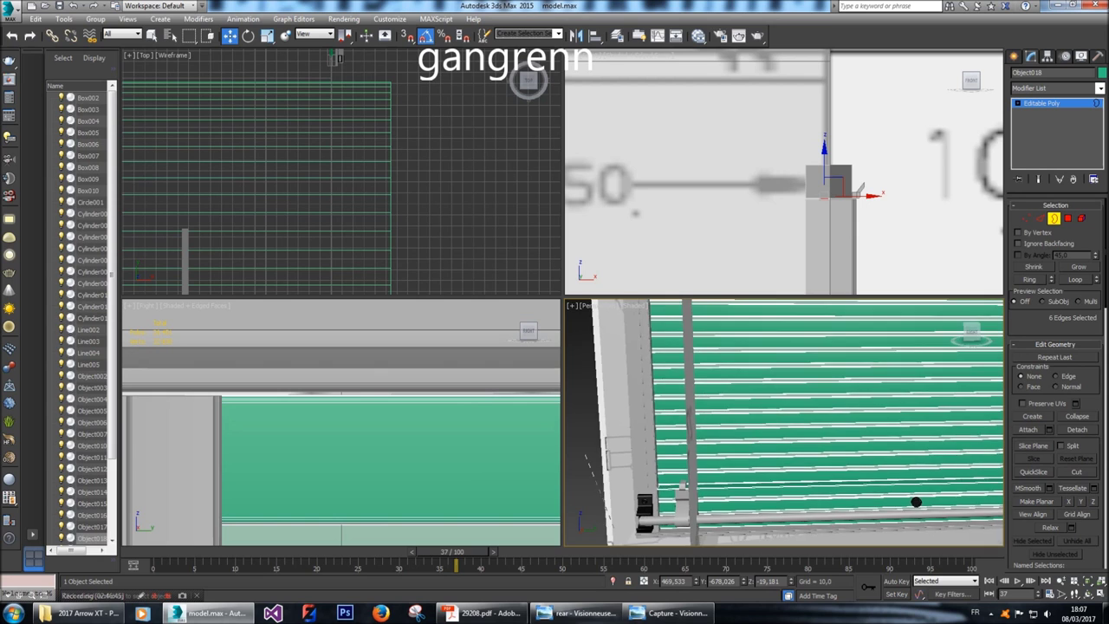
scroll(917, 502, "down", 5)
middle_click_drag(806, 425, 693, 425)
key("ctrl+d")
scroll(780, 425, "down", 4)
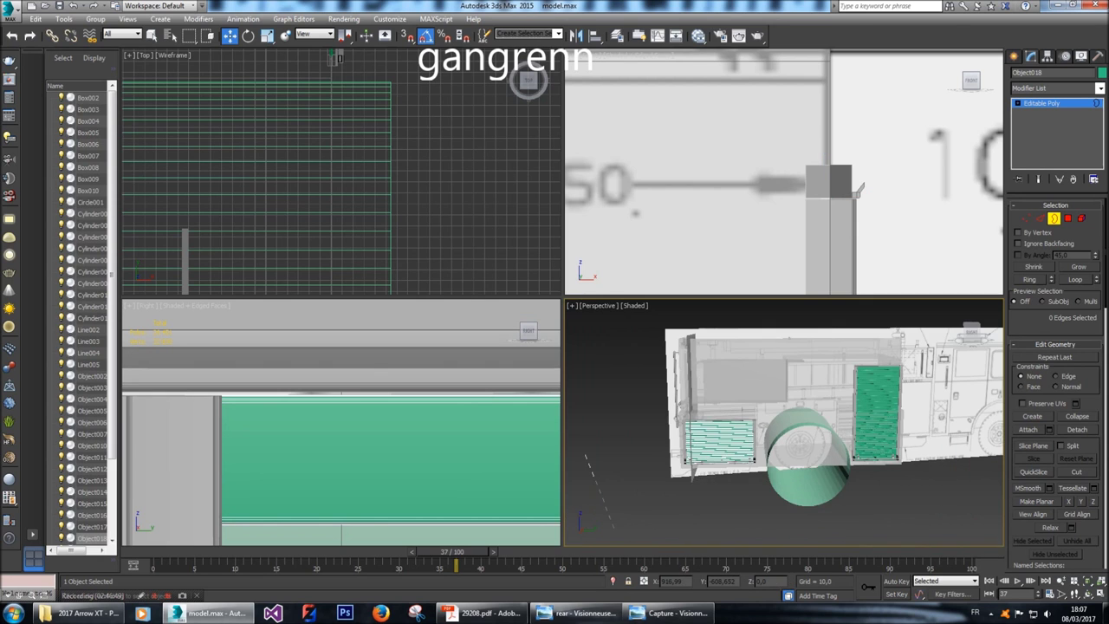
middle_click_drag(806, 425, 739, 425)
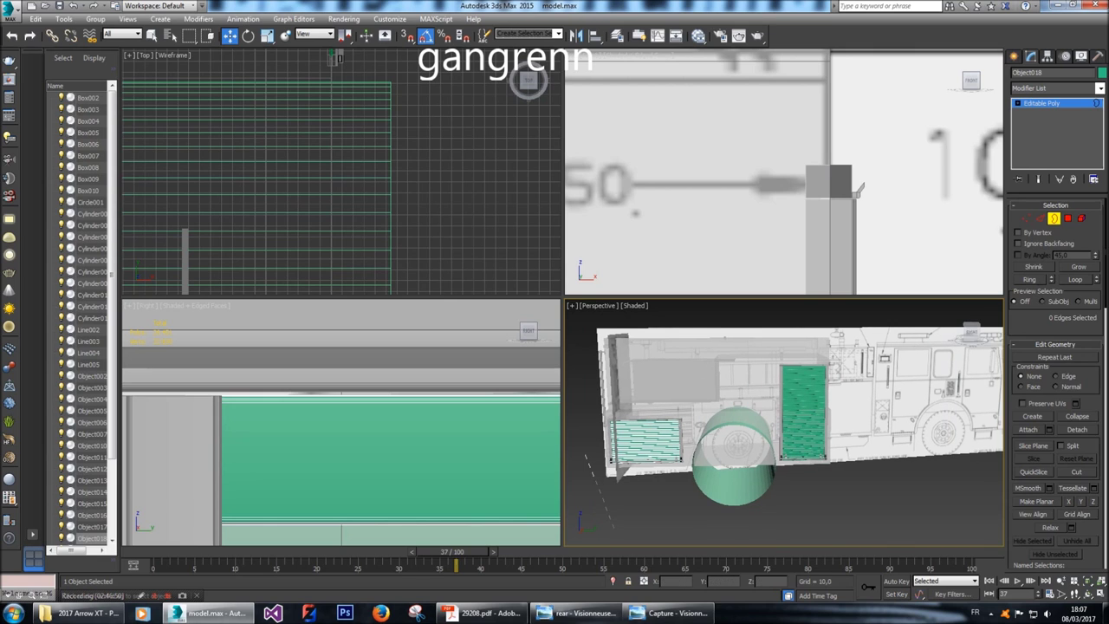
left_click(1015, 55)
Frame the right shutter in the side view and delete its upper slat elements.
left_click(803, 411)
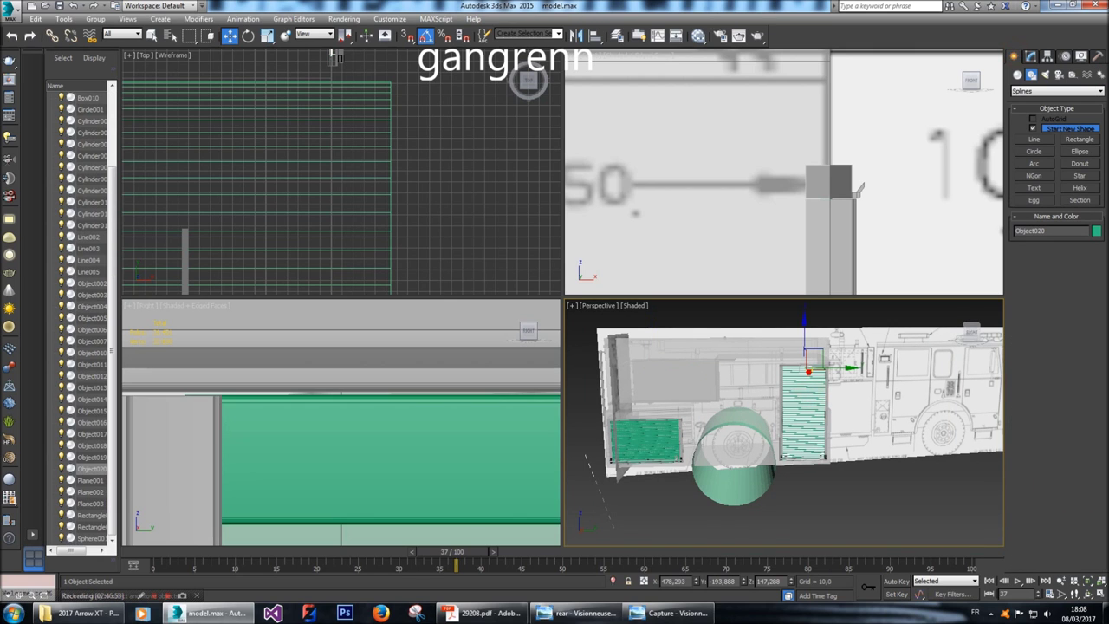
scroll(340, 423, "up", 2)
scroll(340, 423, "down", 5)
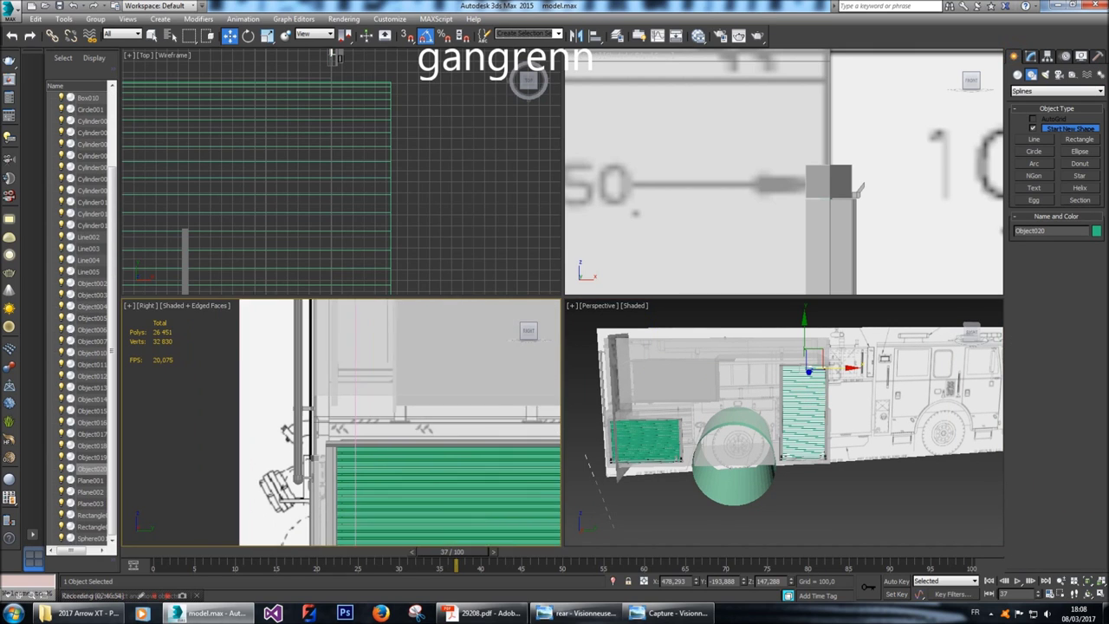
middle_click_drag(340, 423, 210, 418)
scroll(345, 423, "up", 5)
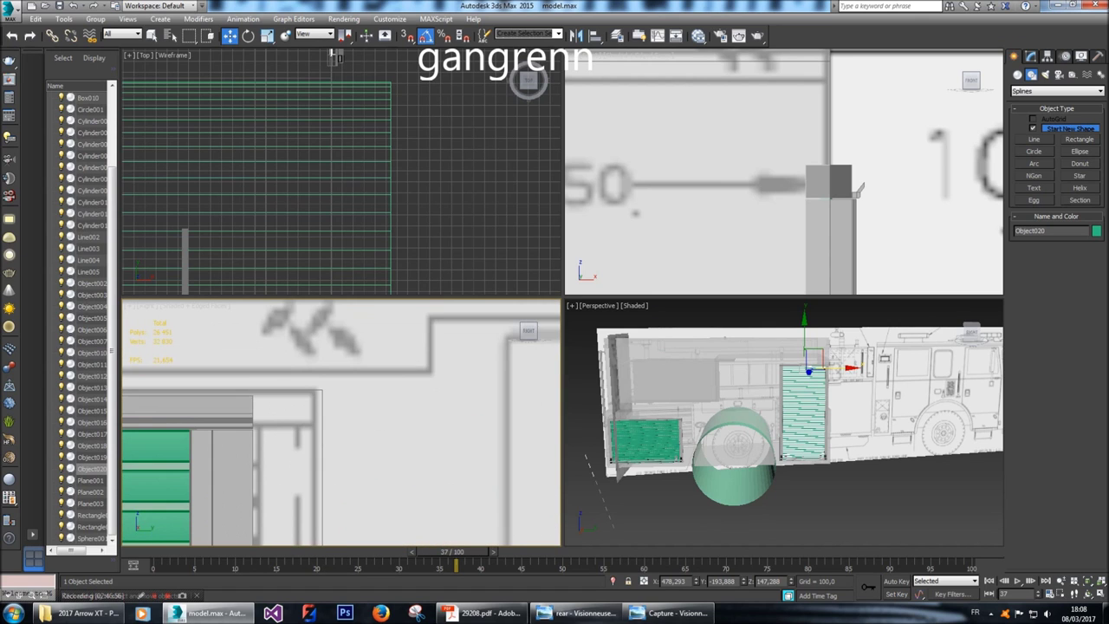
scroll(345, 423, "down", 3)
middle_click_drag(345, 423, 197, 426)
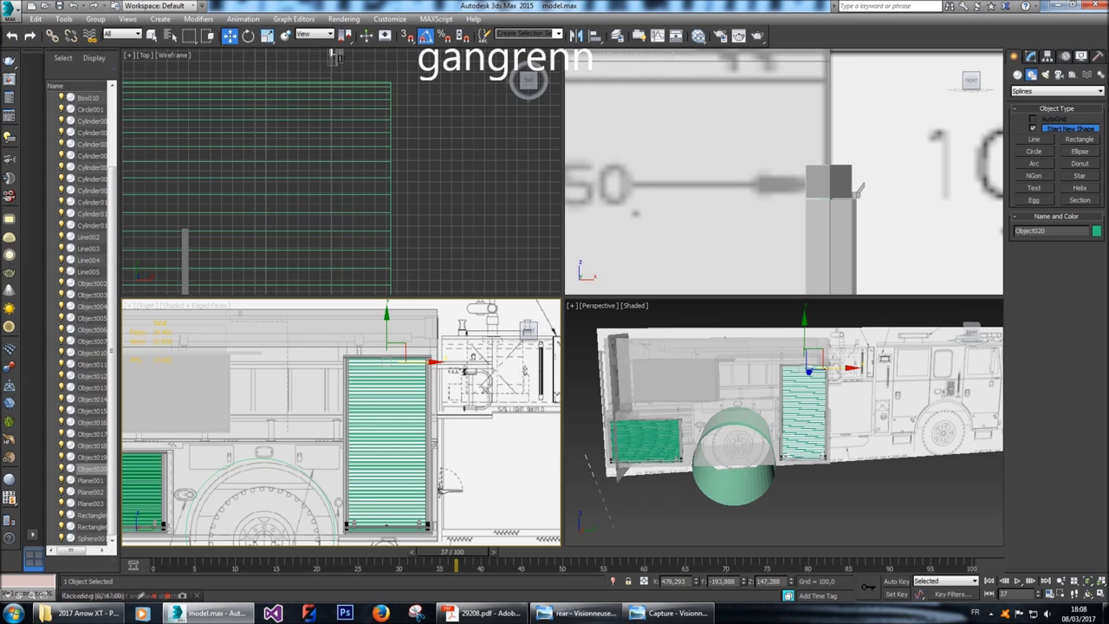
left_click(1030, 56)
key("5")
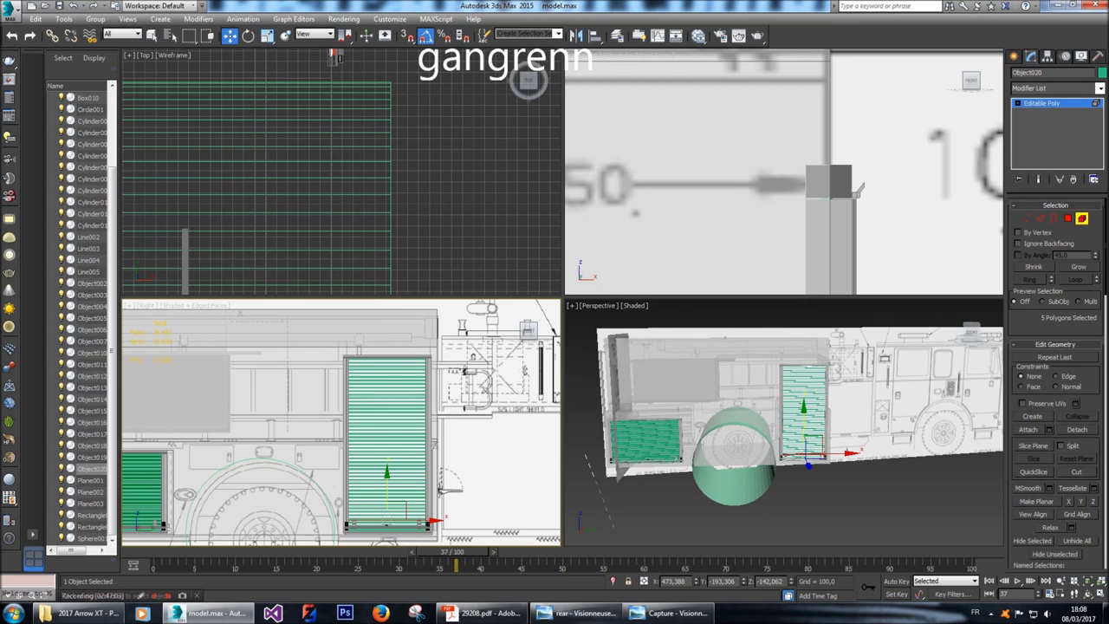
left_click_drag(319, 339, 481, 432)
key("Delete")
Delete a further upper strip of 84 slat polygons.
left_click_drag(761, 82, 894, 191)
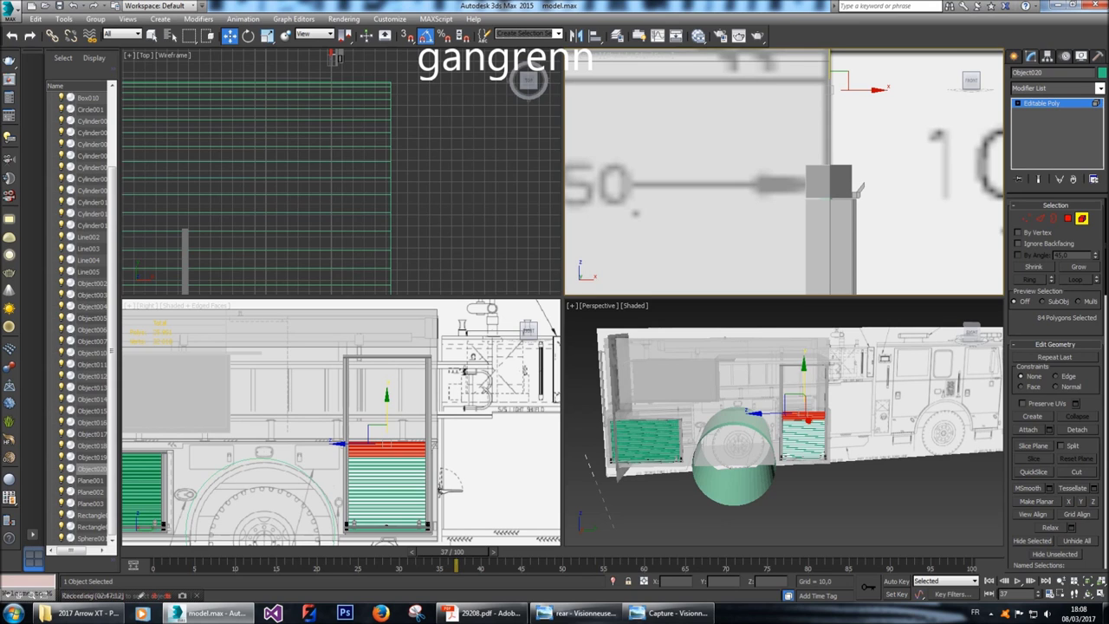
key("Delete")
scroll(377, 458, "up", 4)
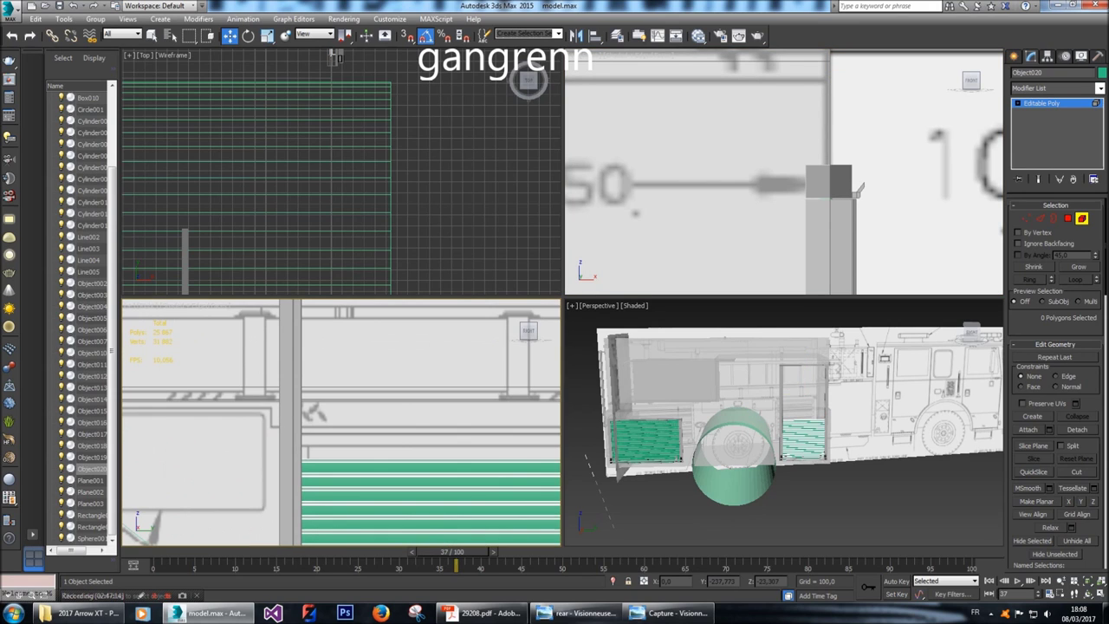
scroll(377, 458, "down", 3)
scroll(346, 485, "up", 3)
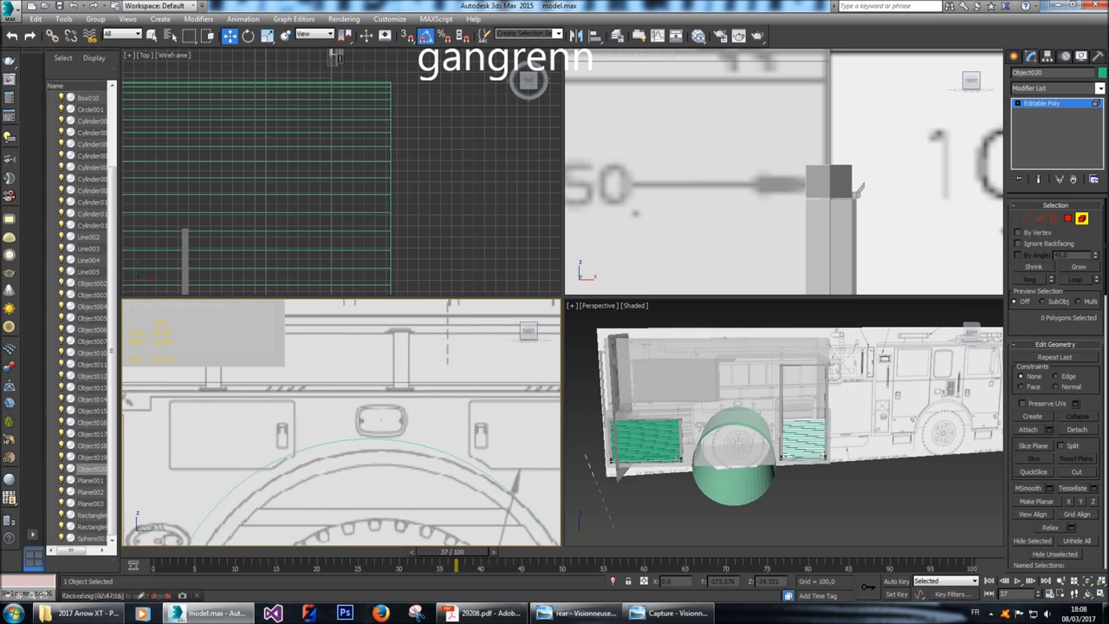
In the blueprint PDF, zoom out, find the side elevation, and zoom in to 600%.
left_click(577, 612)
left_click(481, 613)
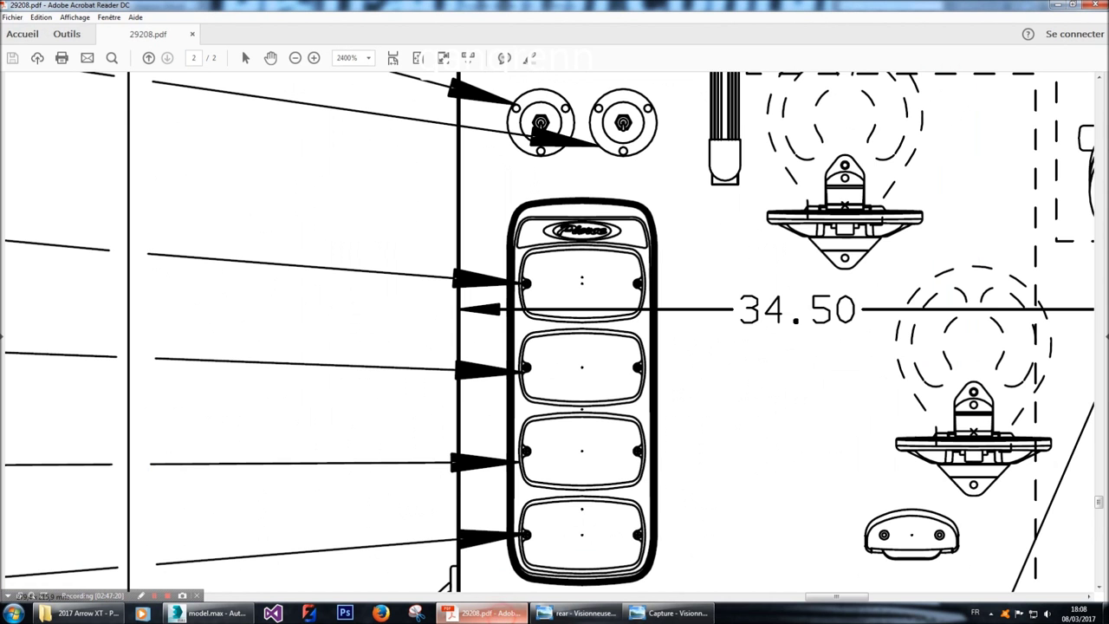
left_click(296, 57)
left_click(295, 57)
left_click(295, 58)
left_click(295, 58)
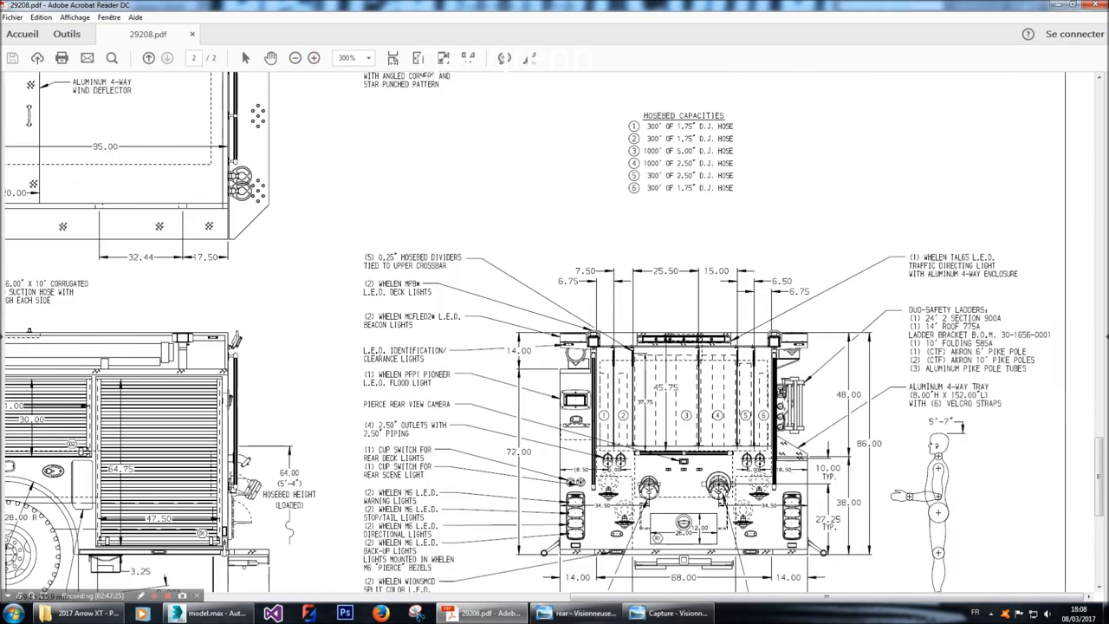
scroll(555, 333, "up", 10)
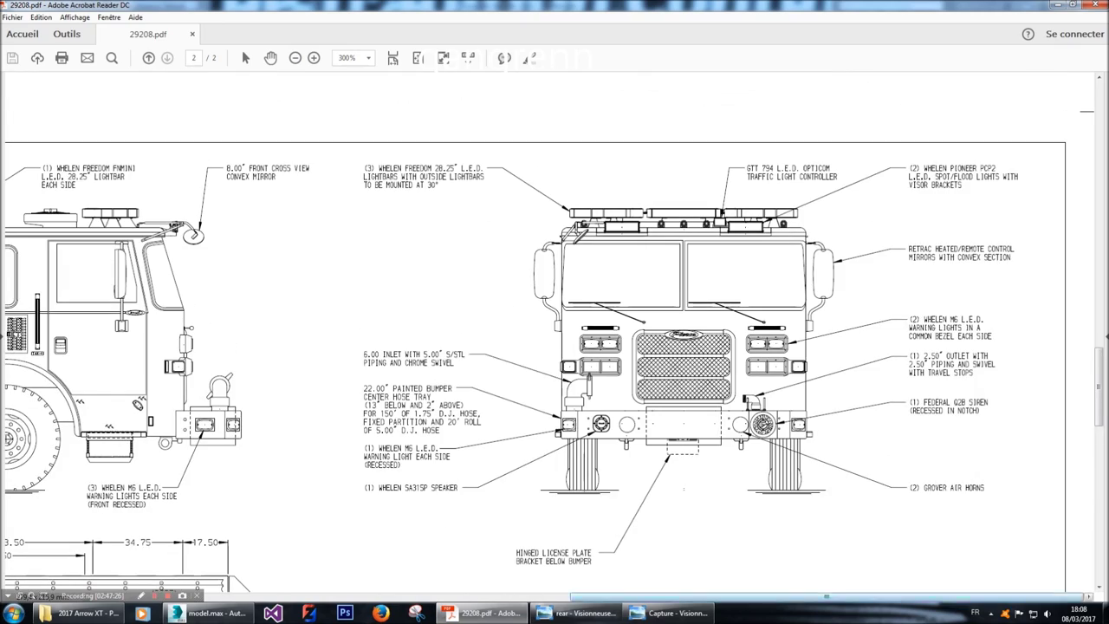
scroll(555, 333, "left", 10)
scroll(555, 333, "left", 3)
left_click(314, 57)
left_click(314, 57)
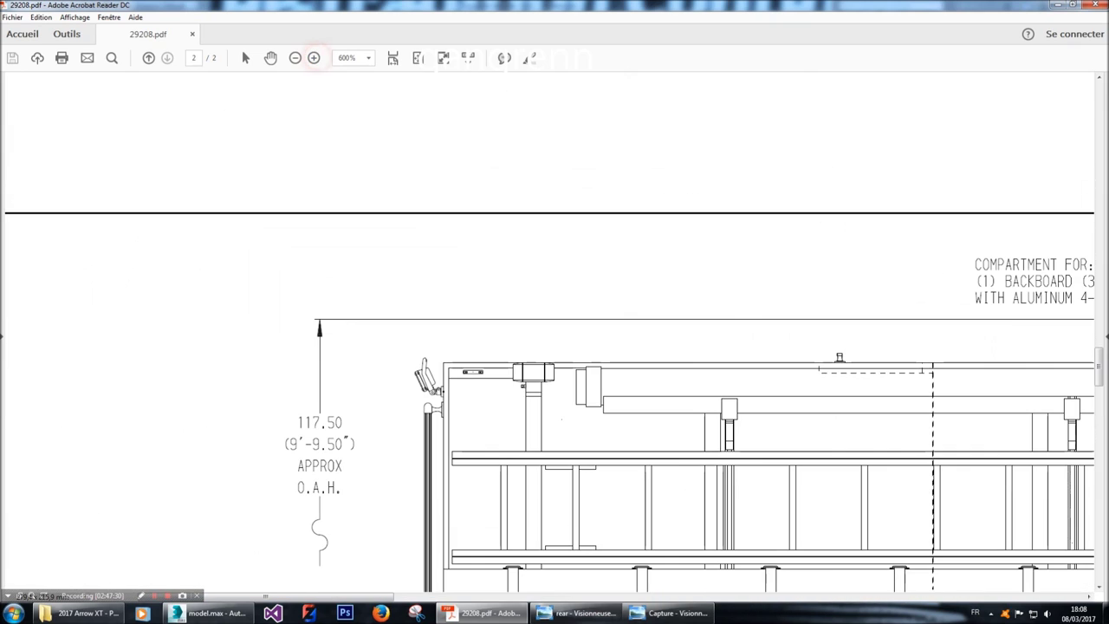
scroll(555, 333, "right", 10)
scroll(554, 333, "down", 10)
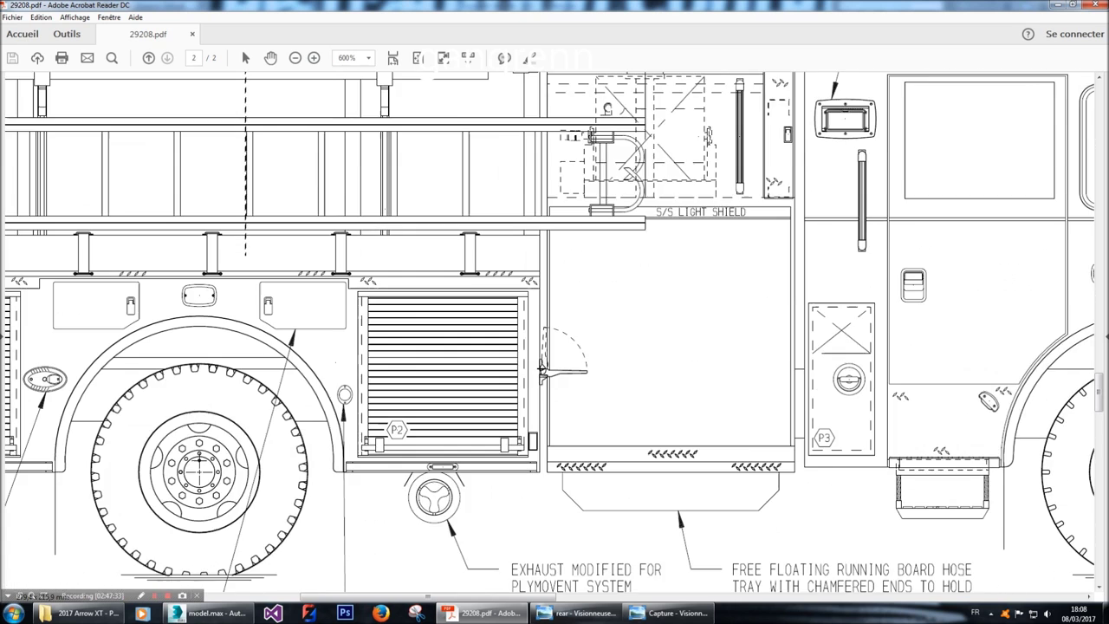
scroll(555, 333, "left", 8)
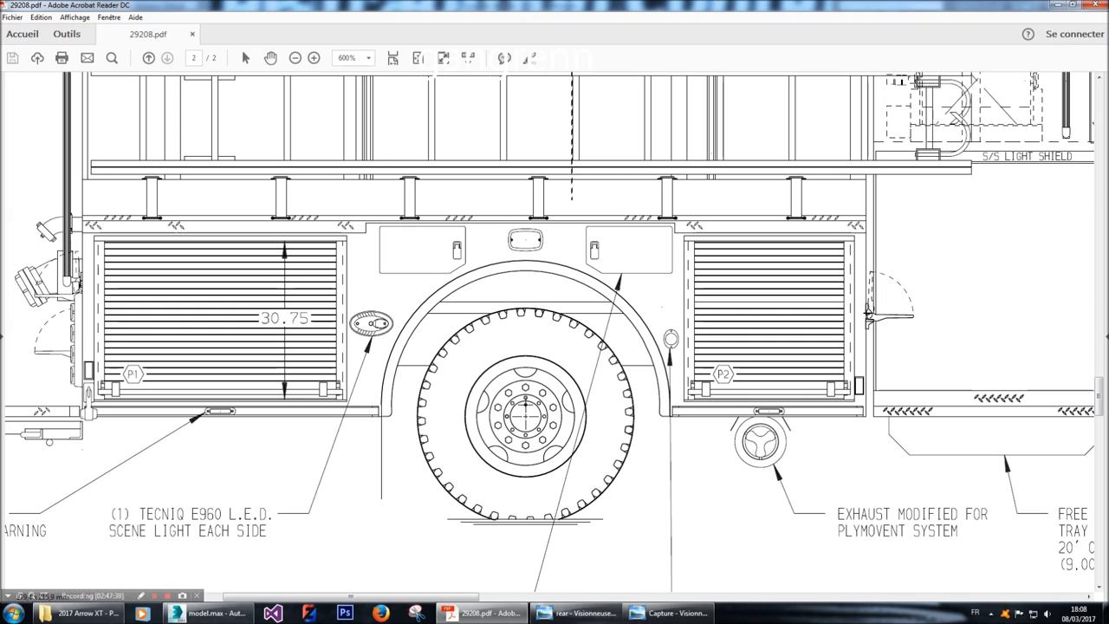
Switch back to the selection tool and open the Tools pane with Shift+F4.
right_click(335, 234)
left_click(371, 272)
key("alt+e")
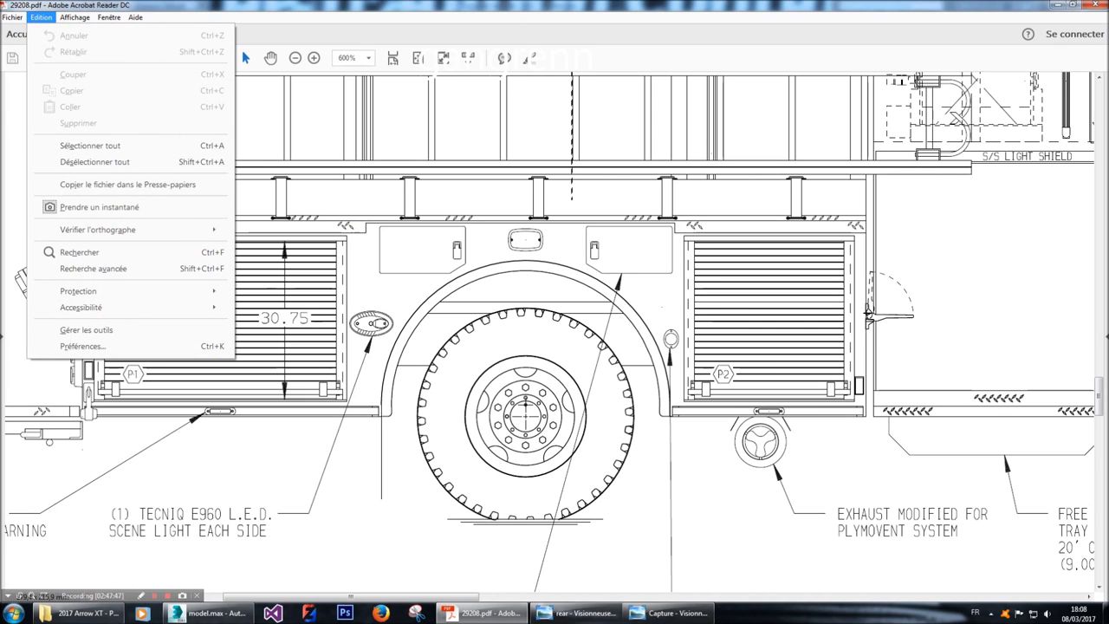
key("Right")
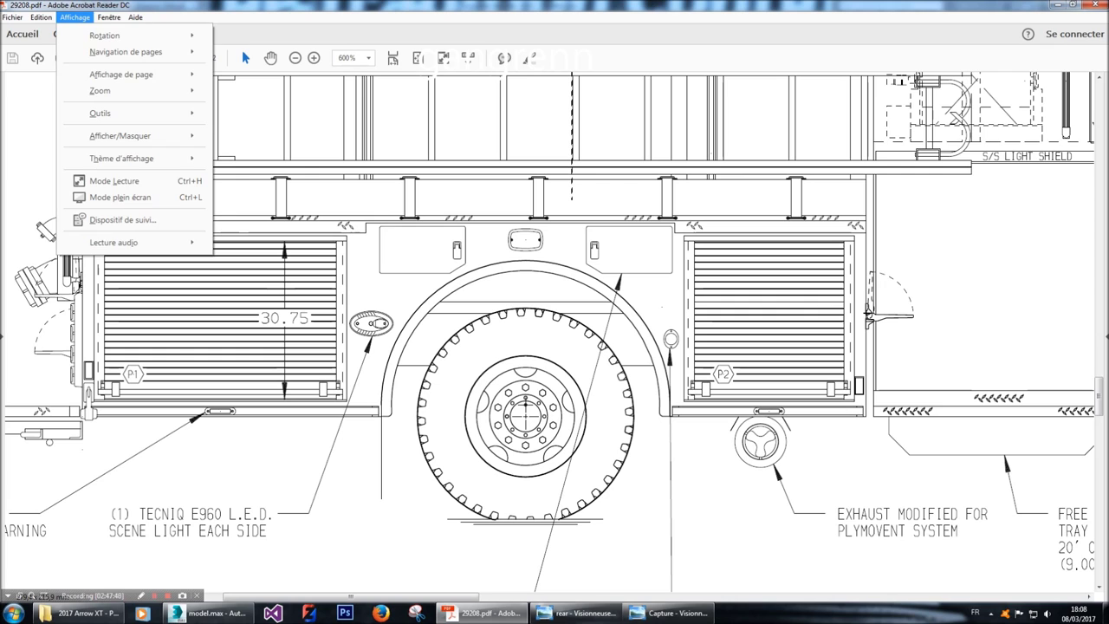
key("Right")
key("Right")
key("Right")
key("Escape")
key("shift+F4")
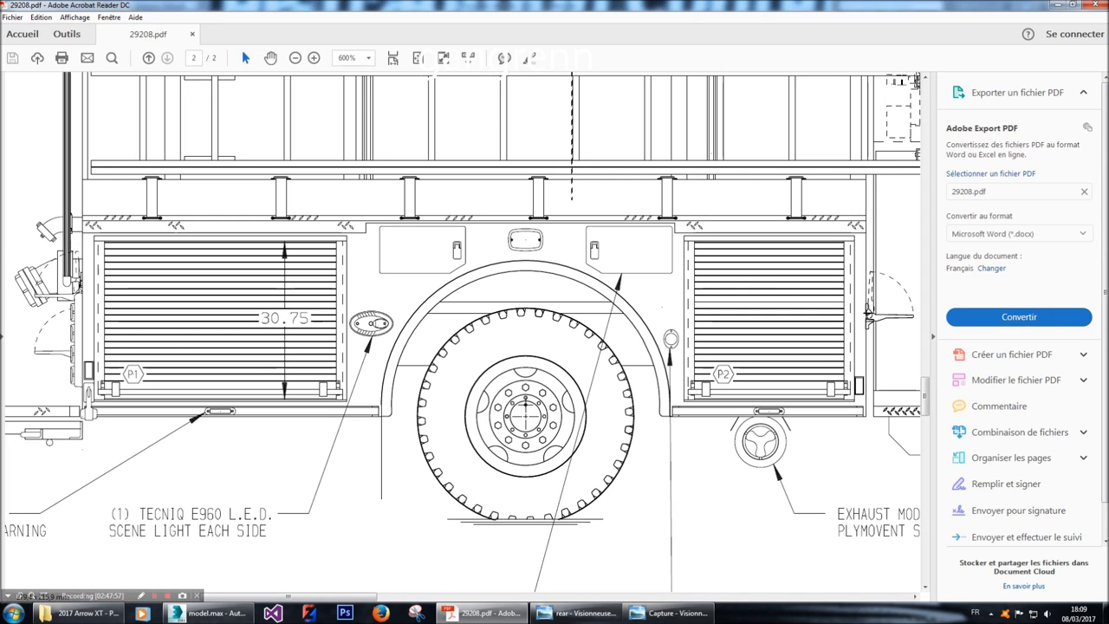
Nudge the drawing into place, select all in the document, then return to 3ds Max.
left_click(271, 57)
left_click_drag(471, 187, 453, 206)
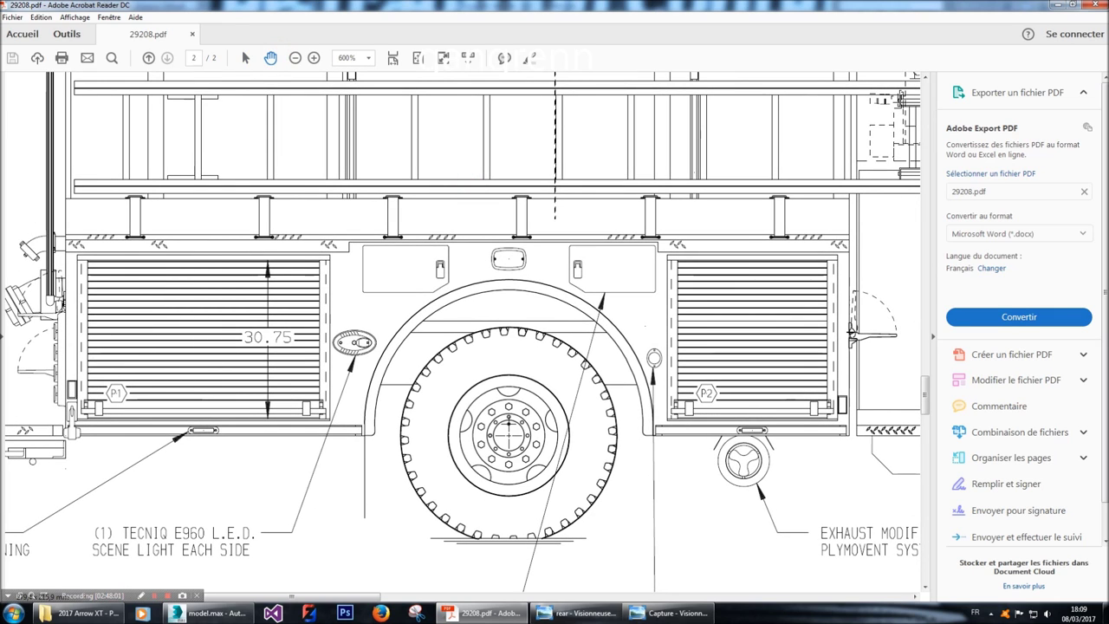
left_click(40, 17)
mouse_move(98, 230)
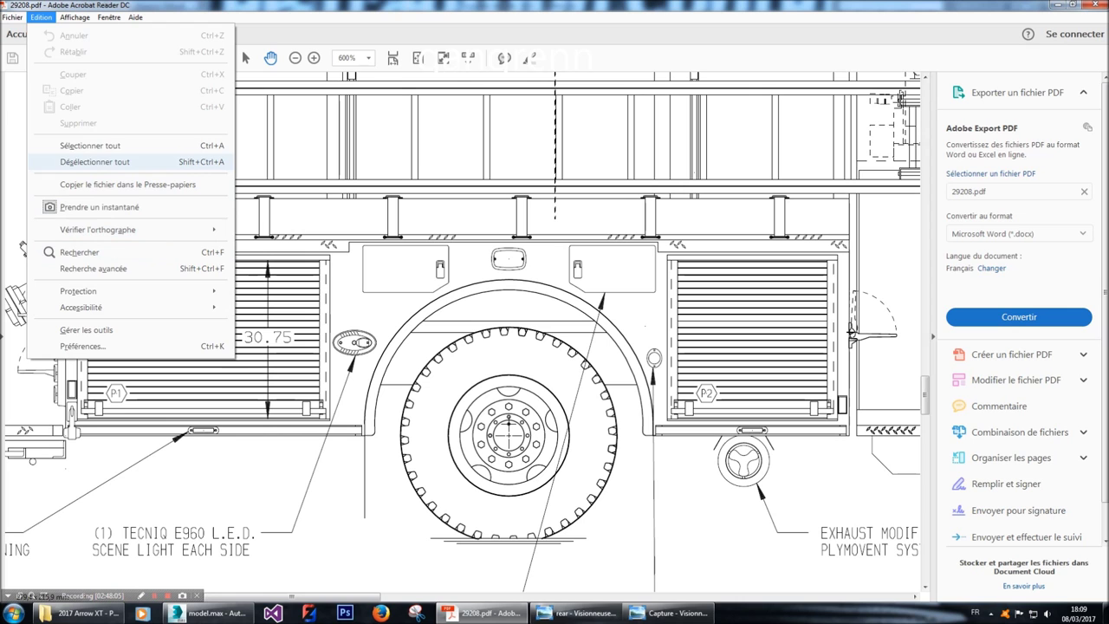
left_click(90, 144)
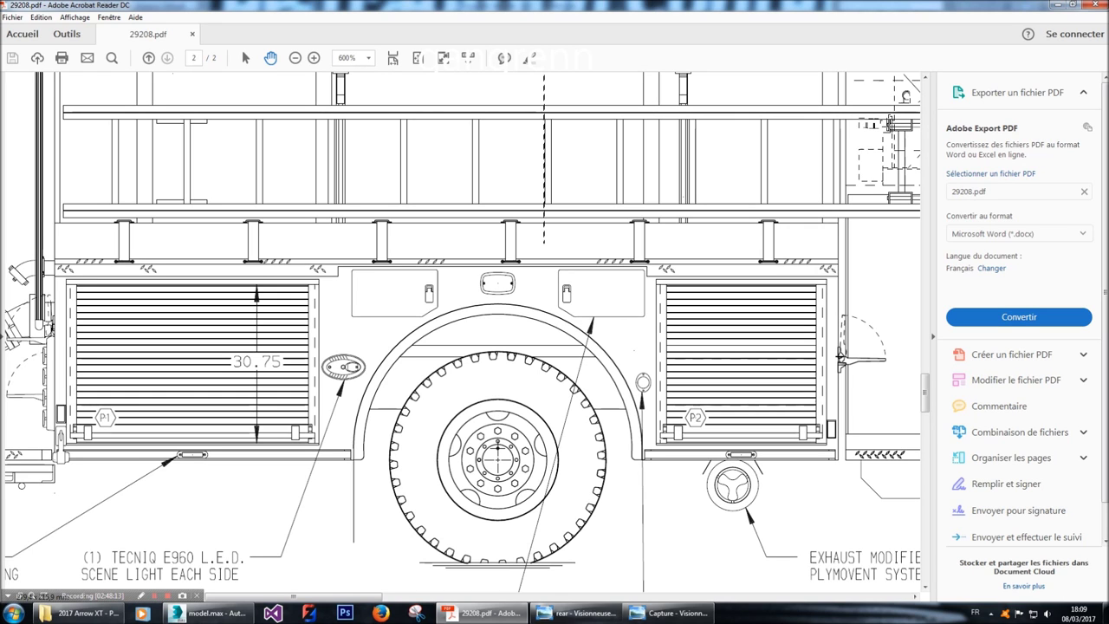
key("alt+Tab")
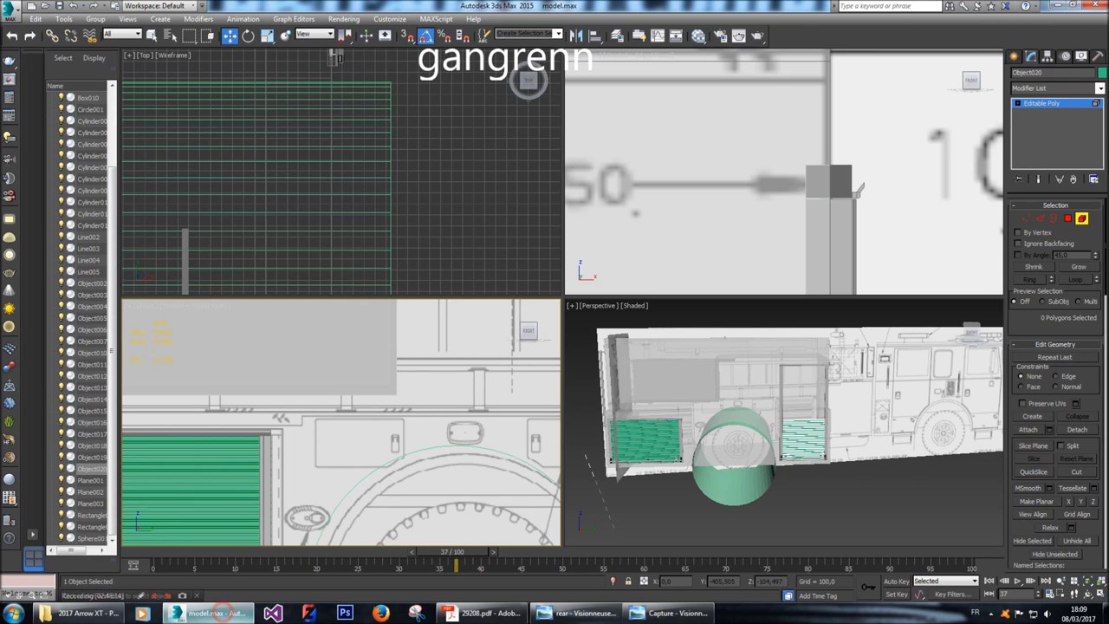
Delete the 63 top slat polygons from the right shutter.
left_click_drag(882, 189, 752, 72)
scroll(342, 422, "down", 3)
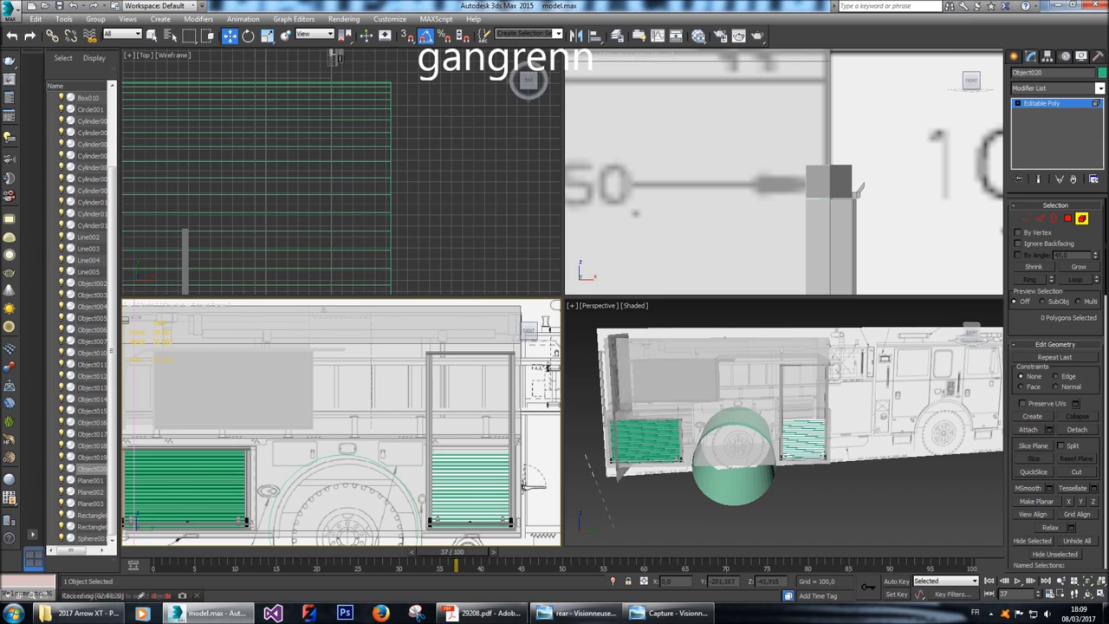
left_click_drag(429, 437, 524, 454)
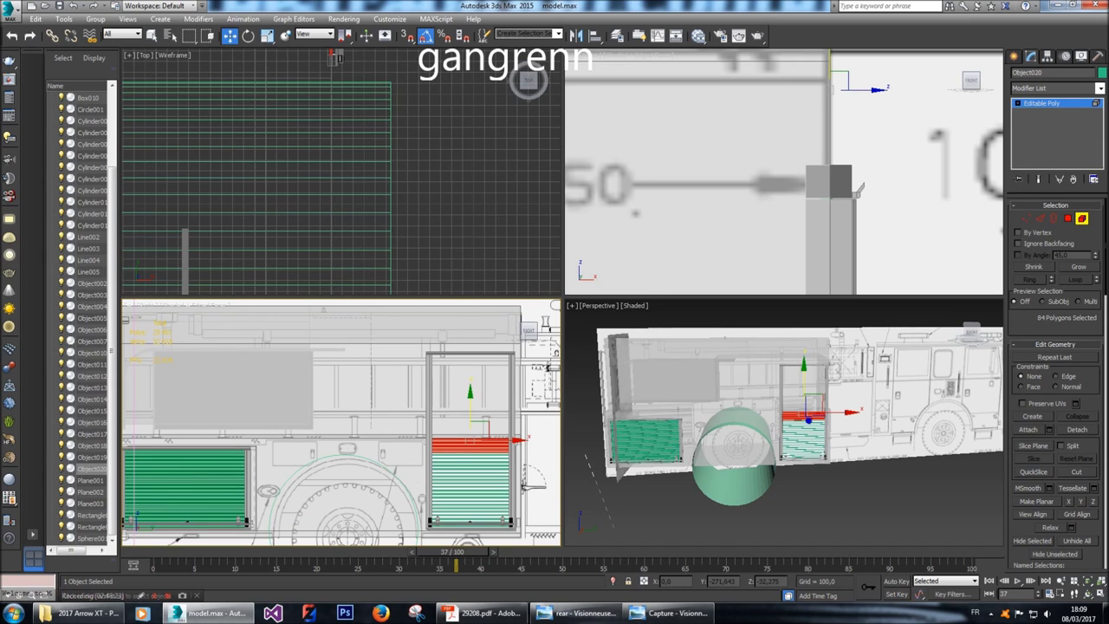
left_click(805, 205)
left_click_drag(752, 99, 902, 177)
scroll(425, 433, "up", 3)
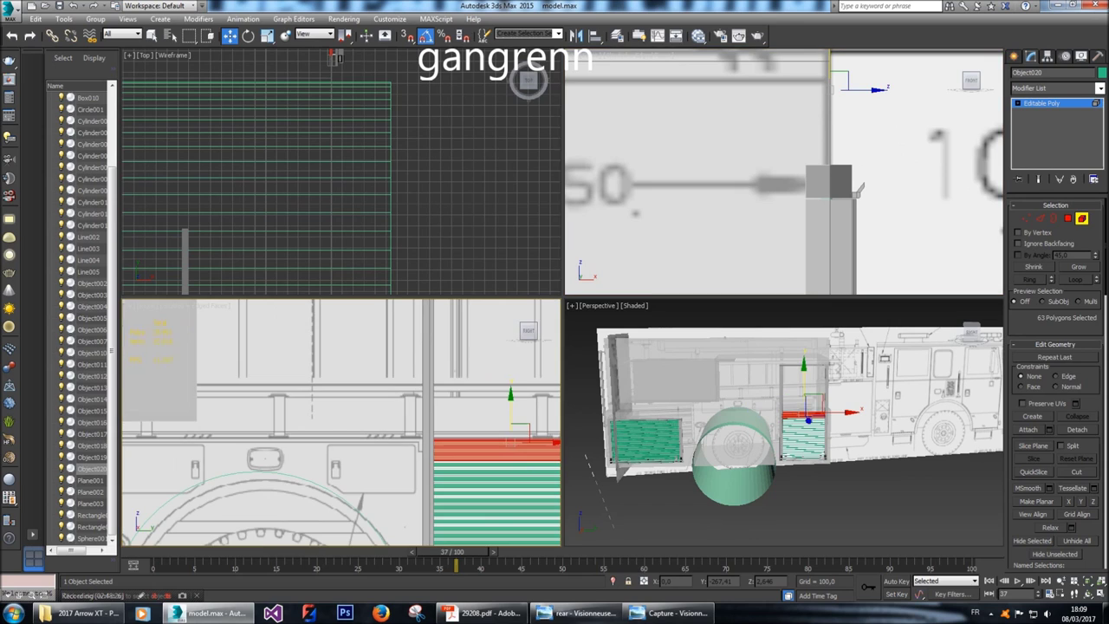
key("Delete")
scroll(441, 445, "down", 1)
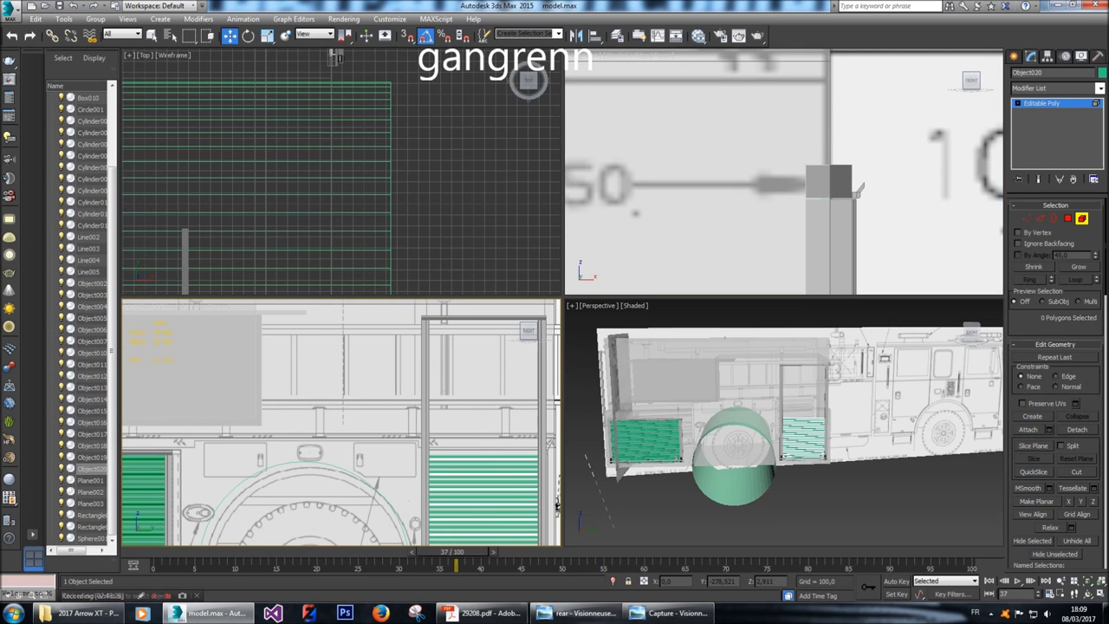
scroll(558, 506, "up", 5)
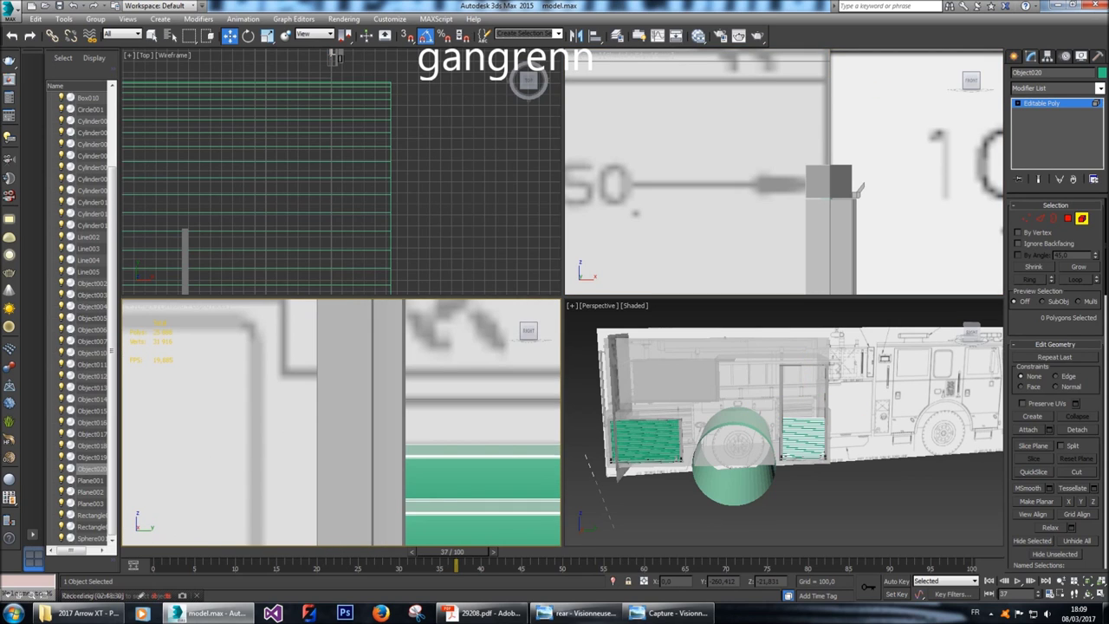
Select a strip of polygons and its edges on the panel in the front view.
key("4")
left_click_drag(339, 416, 411, 447)
key("2")
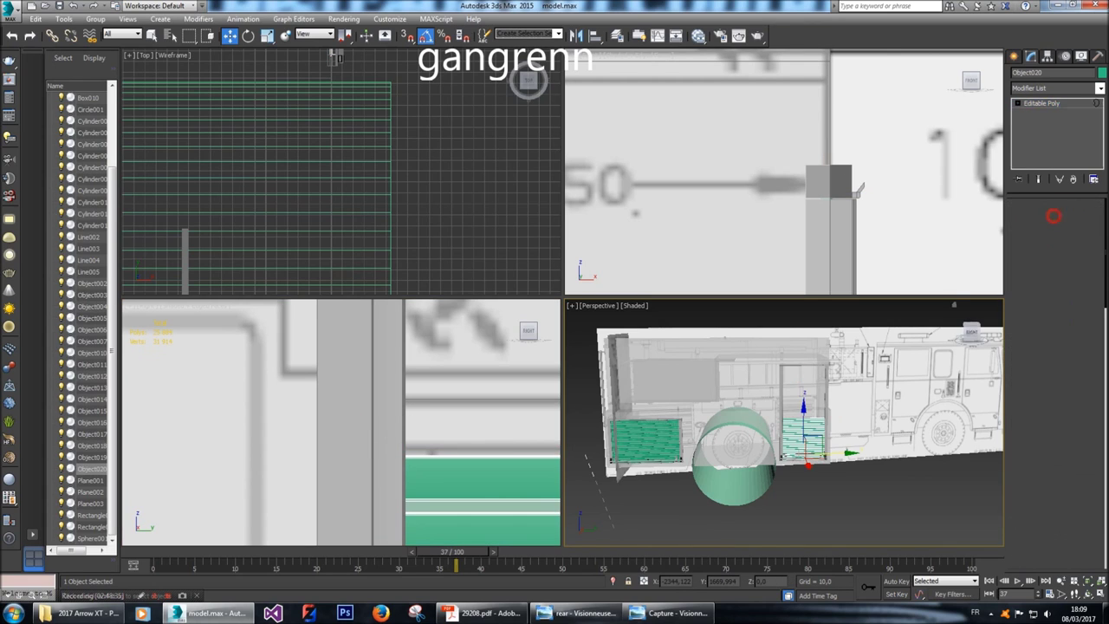
left_click(487, 457, "ctrl")
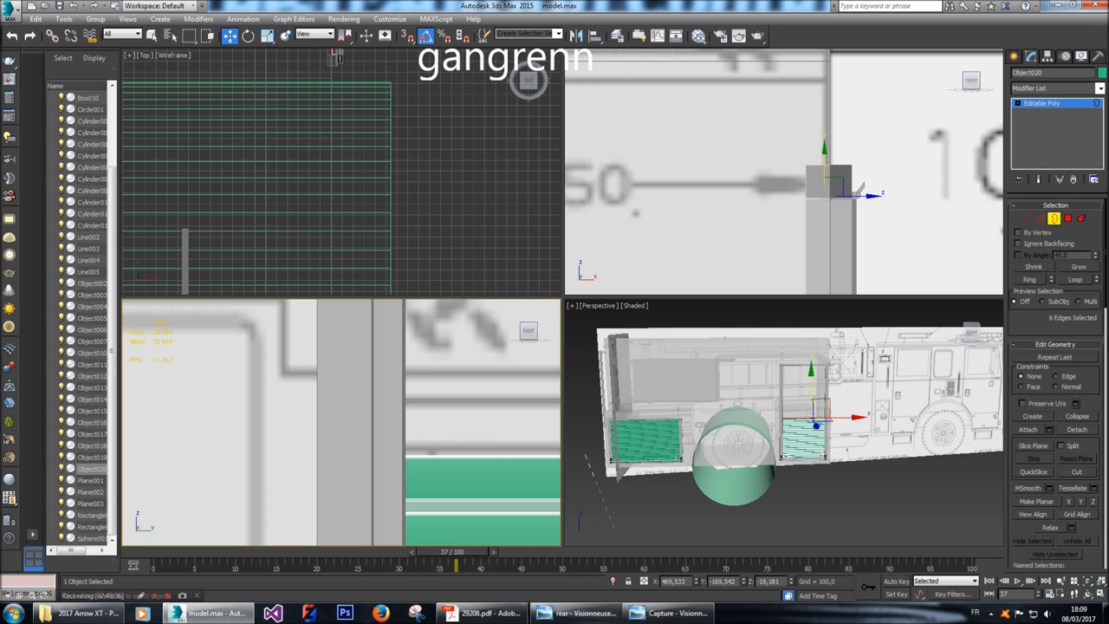
scroll(1021, 326, "down", 15)
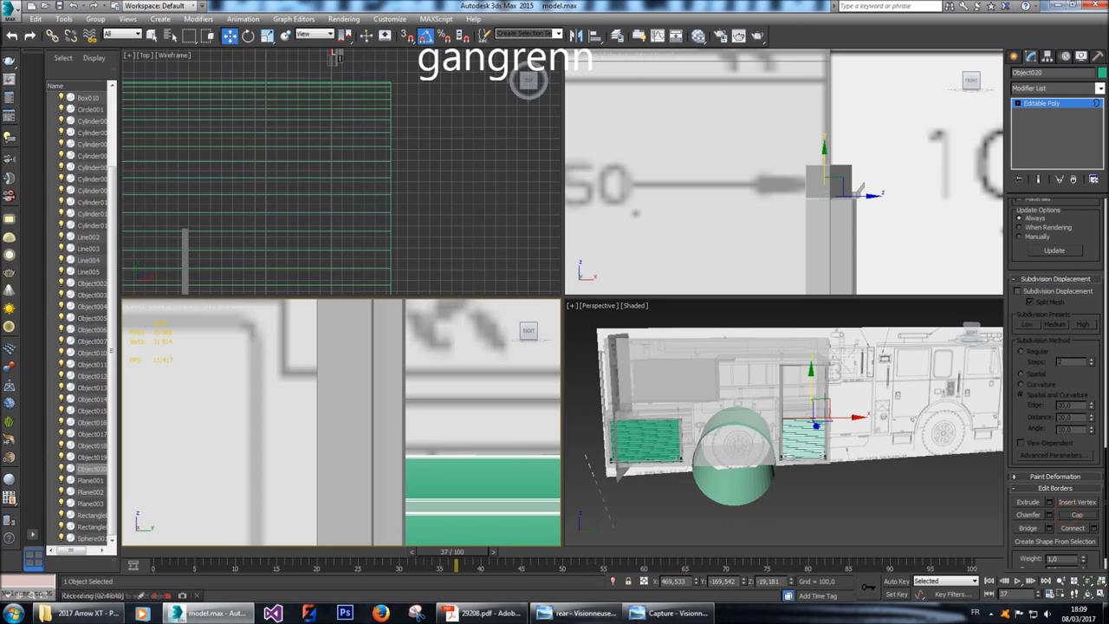
scroll(1056, 382, "up", 8)
scroll(1056, 382, "up", 3)
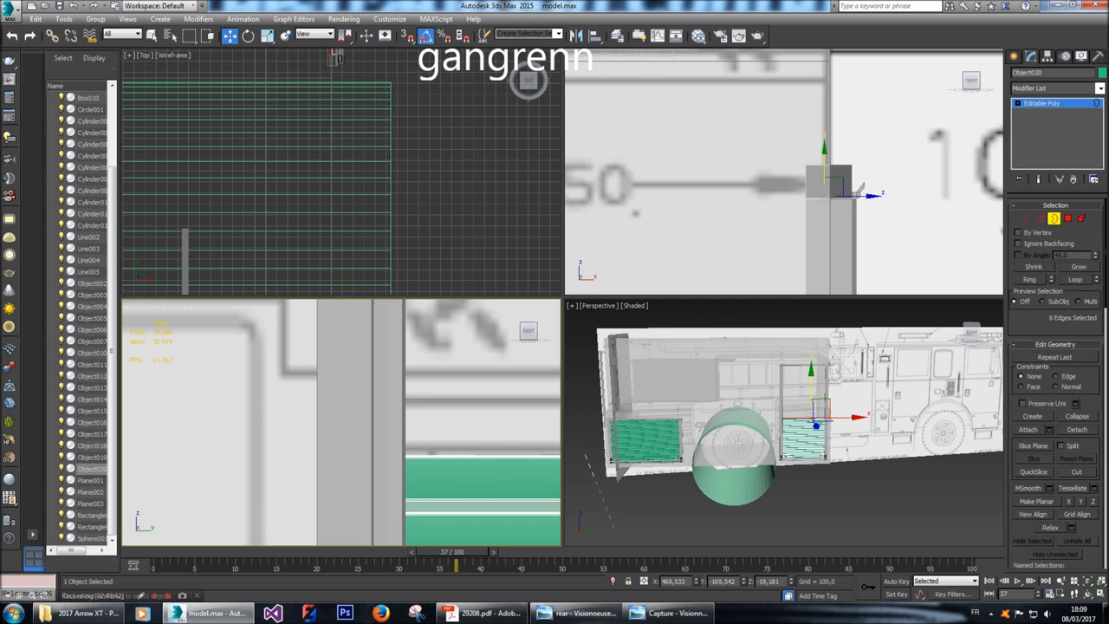
Lower Object019's top-edge vertices along Y until they line up with the opening.
left_click(1015, 56)
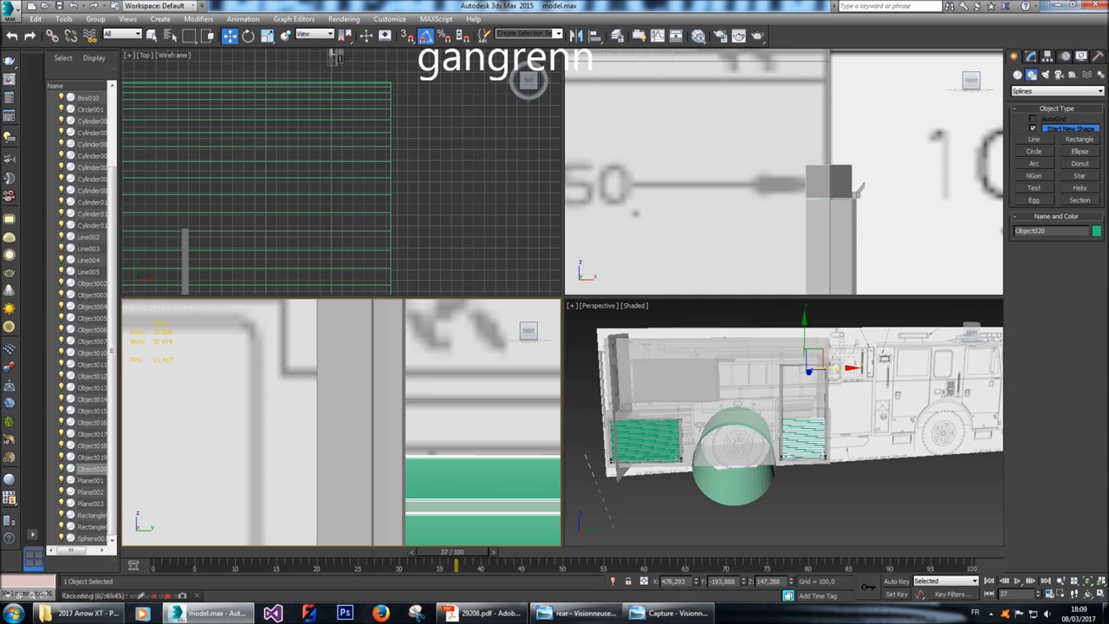
left_click(358, 403)
key("1")
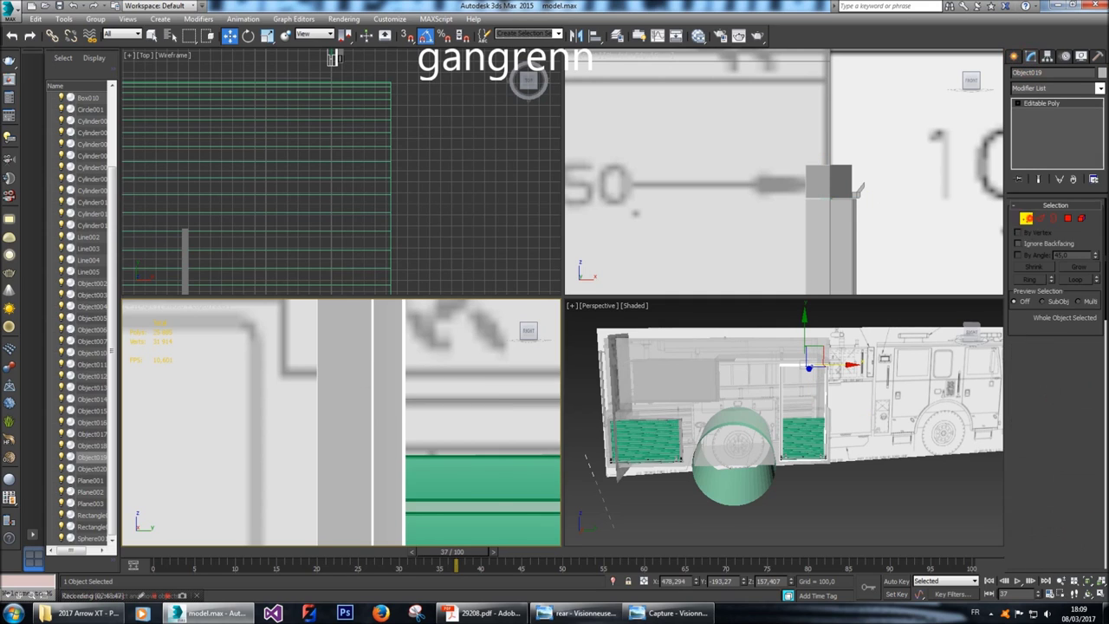
scroll(330, 446, "down", 6)
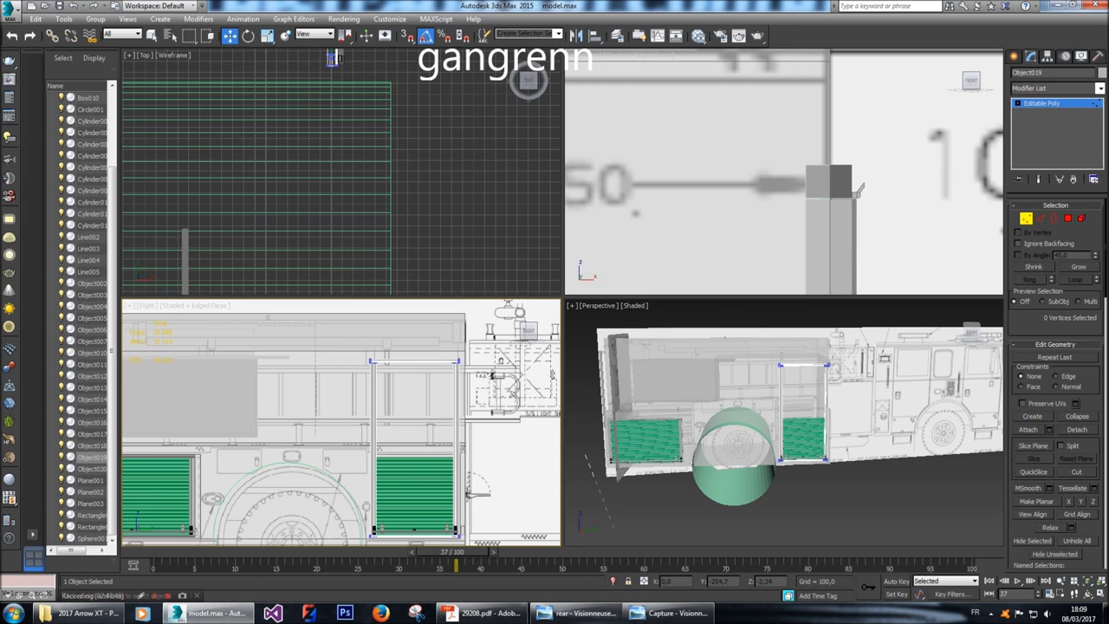
left_click_drag(302, 348, 425, 375)
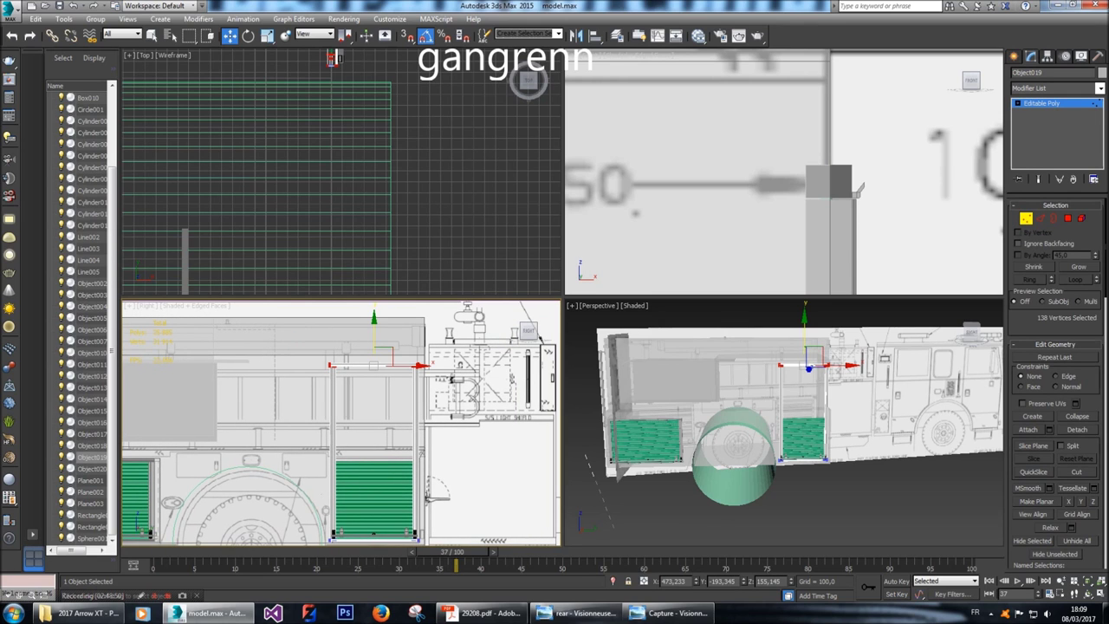
left_click_drag(373, 319, 373, 413)
scroll(347, 455, "up", 10)
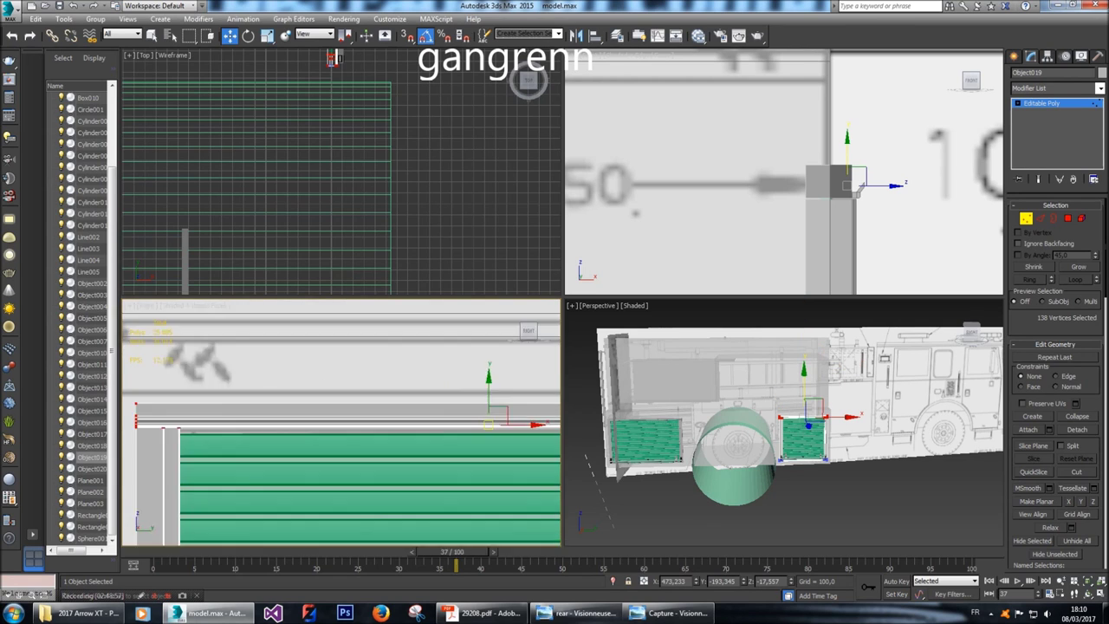
mouse_move(442, 407)
left_mouse_down()
mouse_move(441, 394)
mouse_move(442, 409)
left_mouse_up()
middle_click_drag(780, 173, 866, 191, "alt")
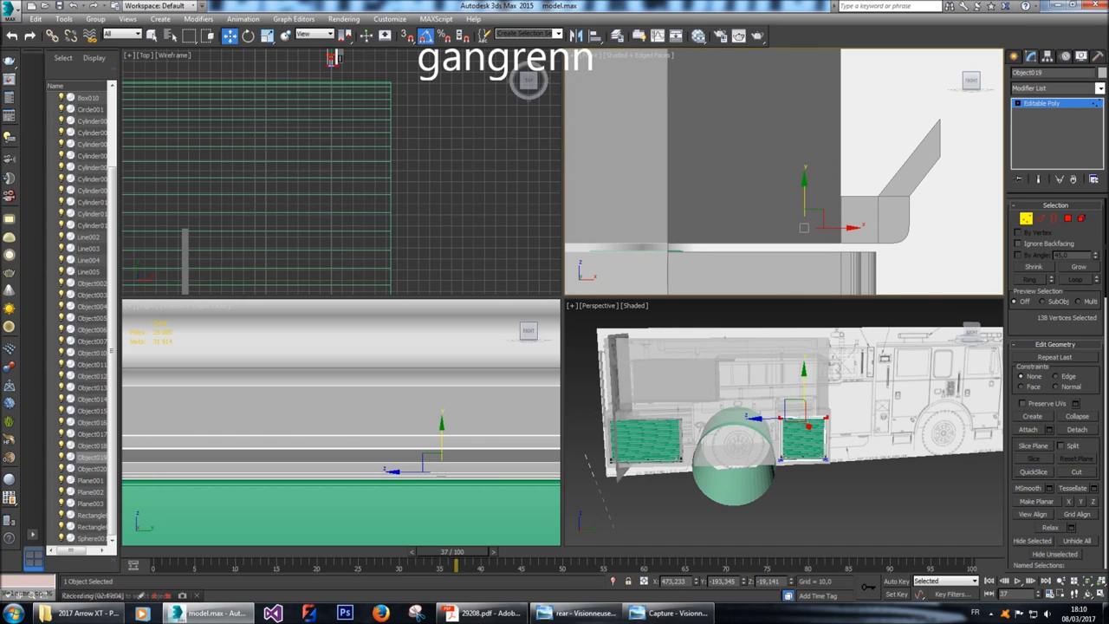
left_click_drag(442, 429, 441, 427)
key("ctrl+shift+s")
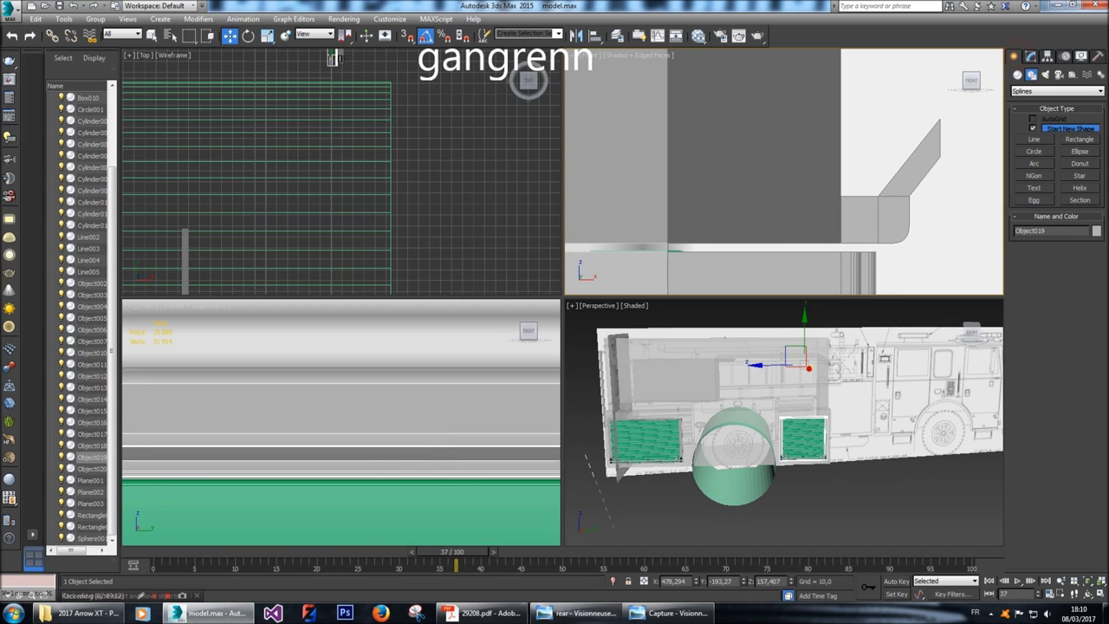
right_click(755, 149)
left_click(806, 108)
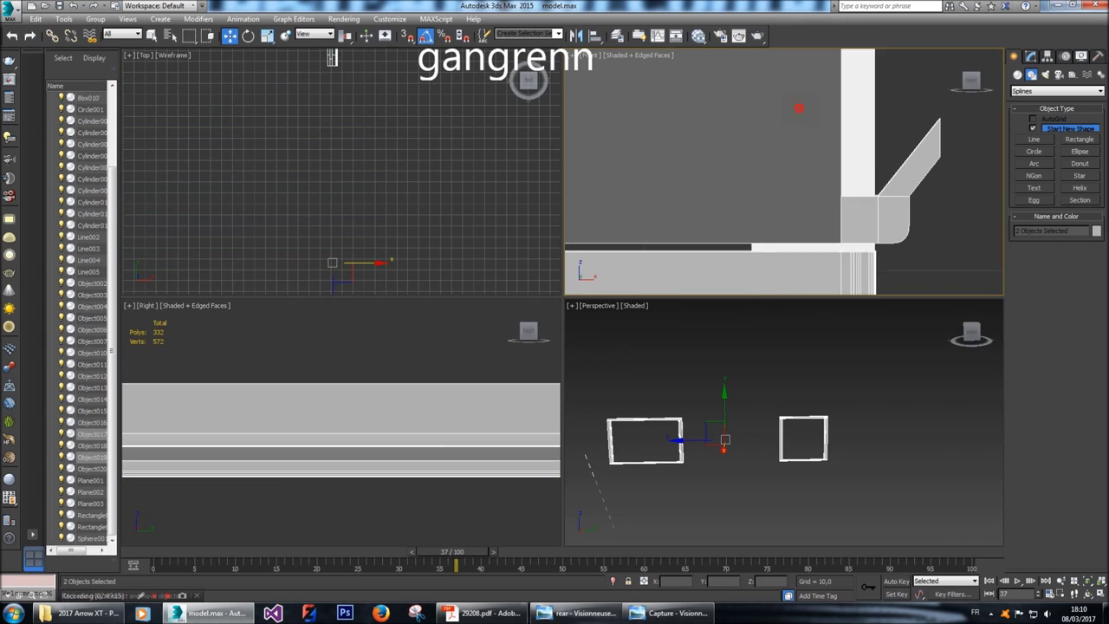
left_click(872, 218)
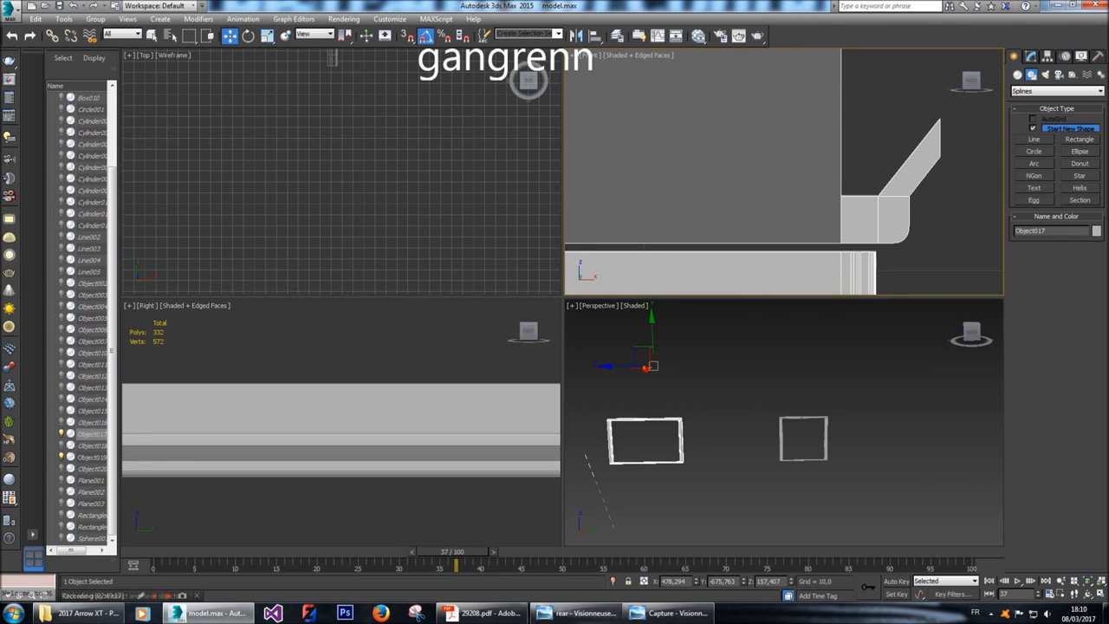
left_click(804, 418)
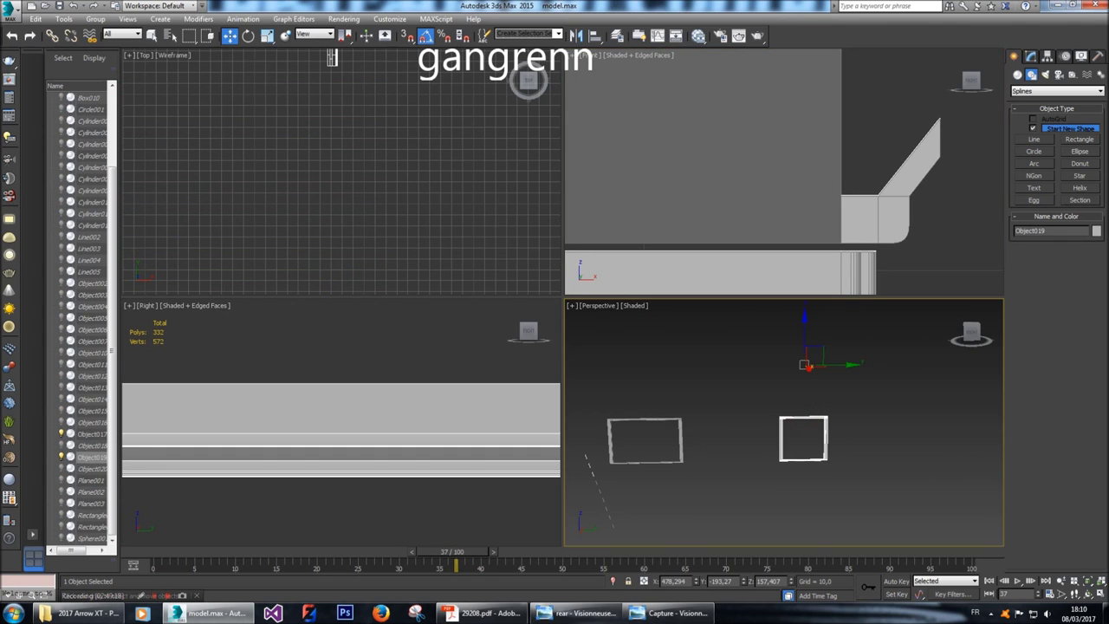
key("1")
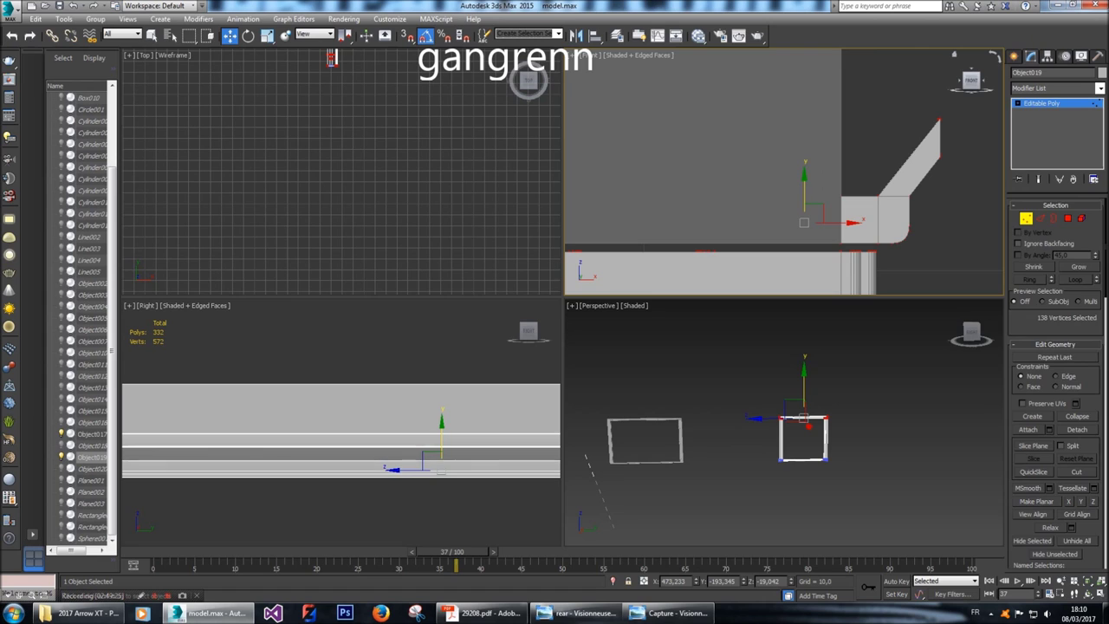
left_click(1015, 55)
right_click(868, 396)
right_click(869, 396)
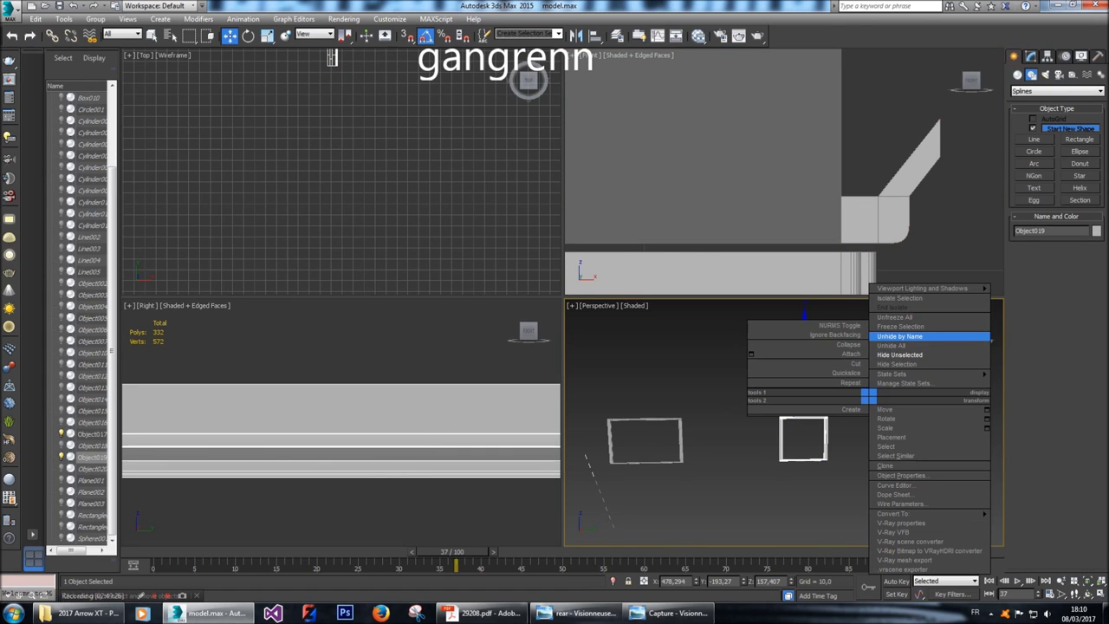
left_click(891, 345)
middle_click_drag(893, 347, 917, 343)
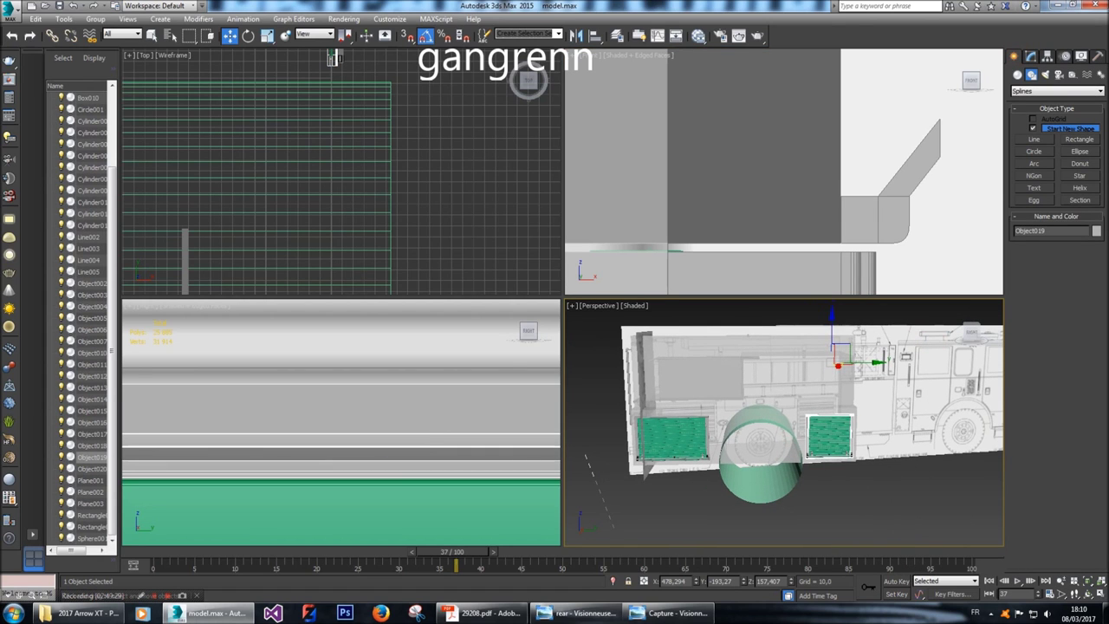
key("ctrl+d")
scroll(340, 423, "down", 10)
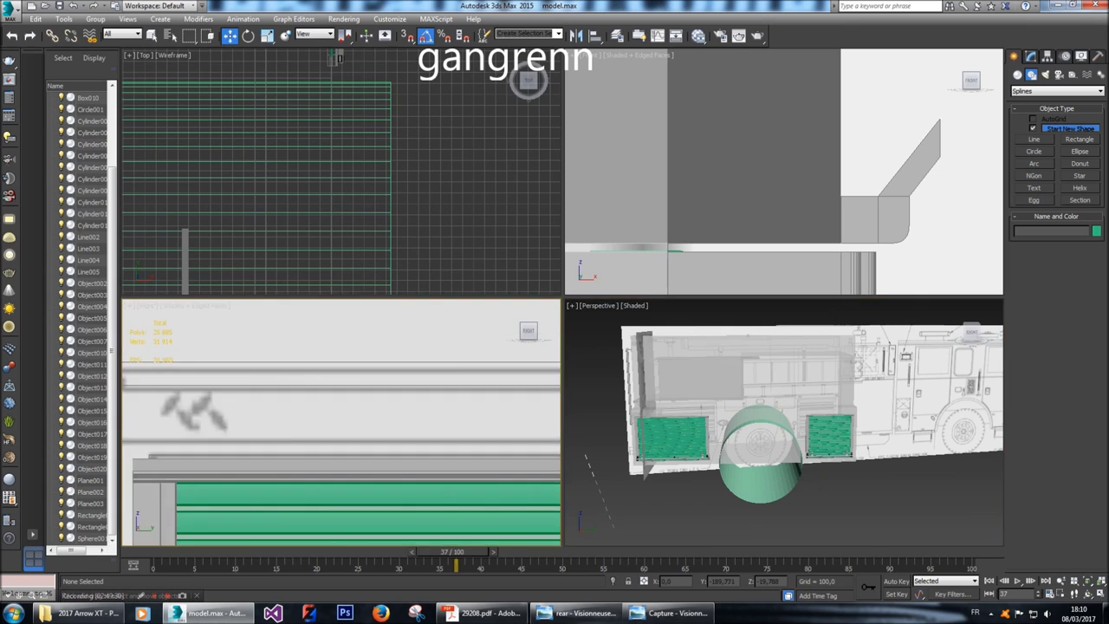
scroll(471, 425, "down", 4)
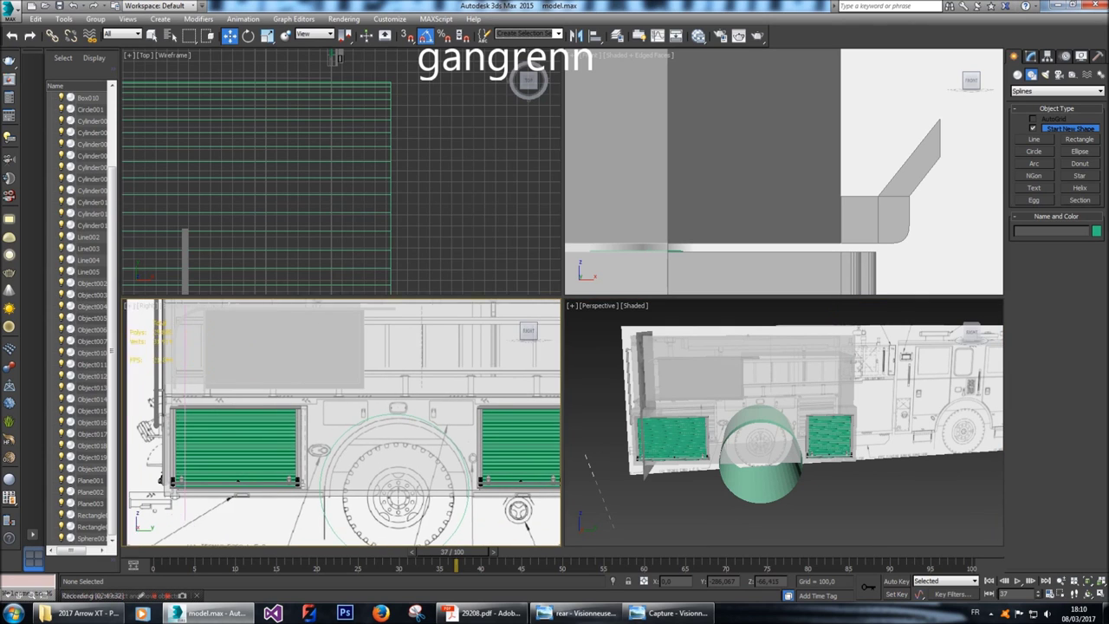
left_click(471, 425)
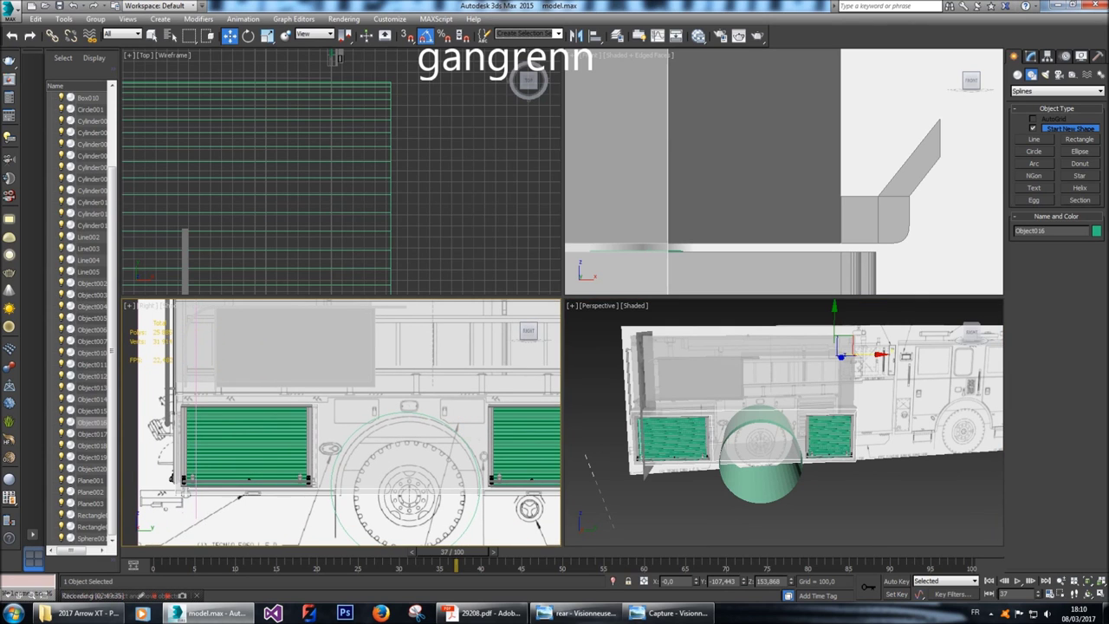
Slide Object016's left and right green door polygons slightly left into place.
left_click(1032, 55)
left_click(1068, 218)
left_click(830, 438)
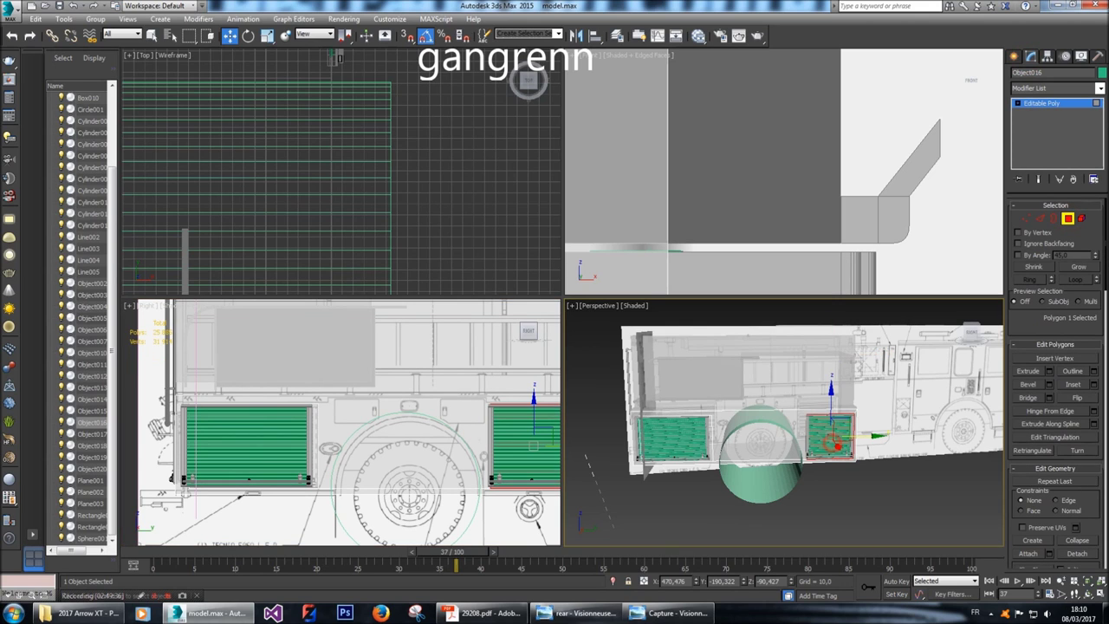
left_click(675, 438, "ctrl")
key("z")
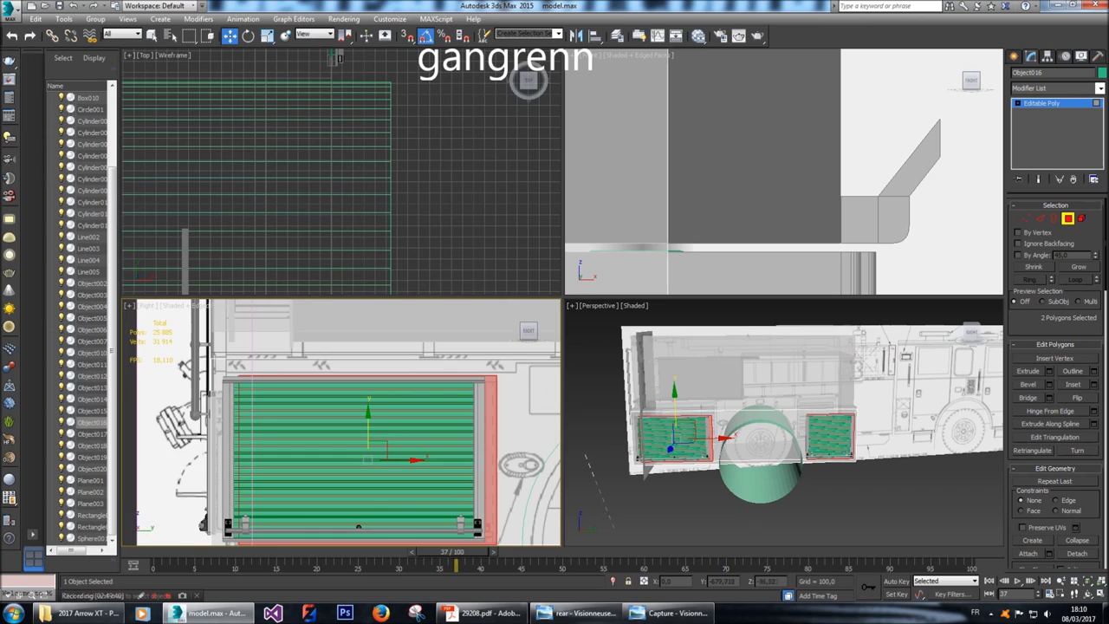
left_click(830, 437, "alt")
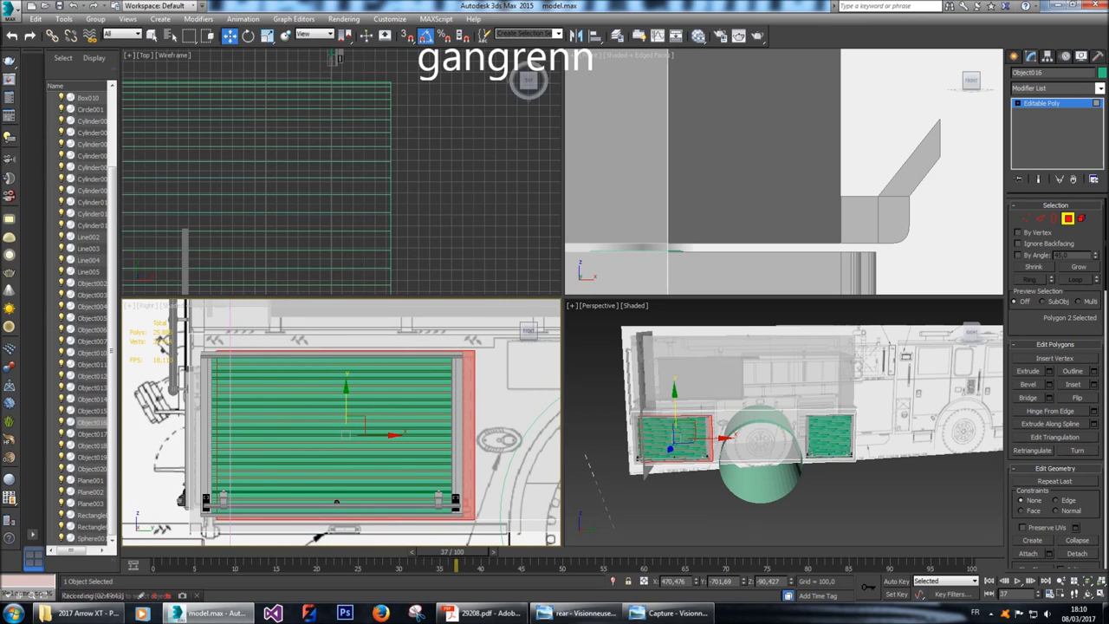
left_click_drag(395, 435, 384, 435)
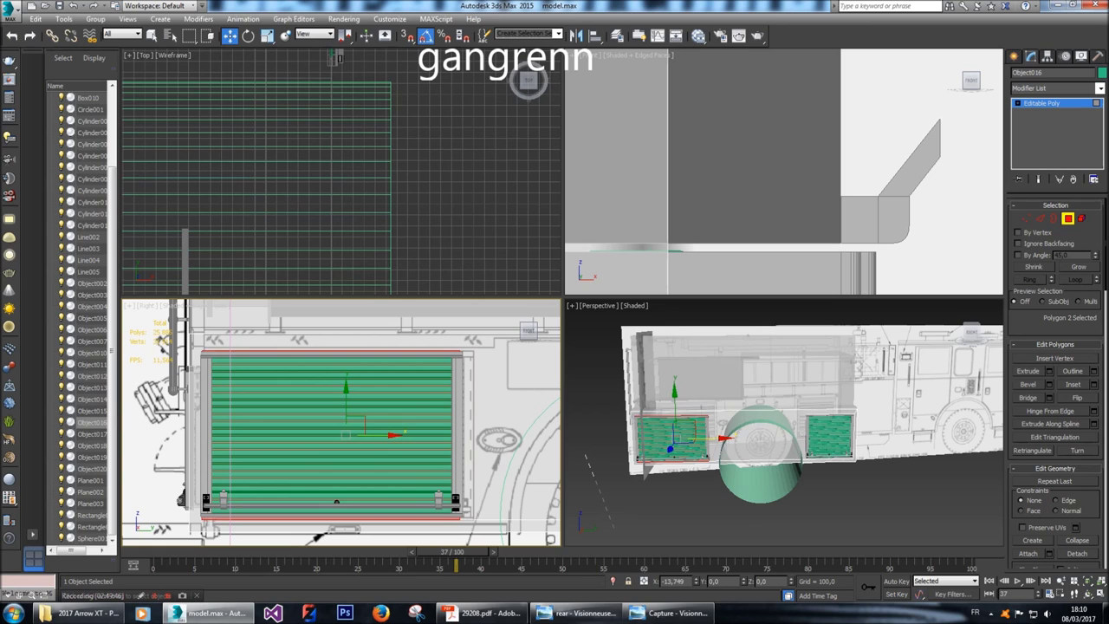
left_click_drag(384, 435, 369, 435)
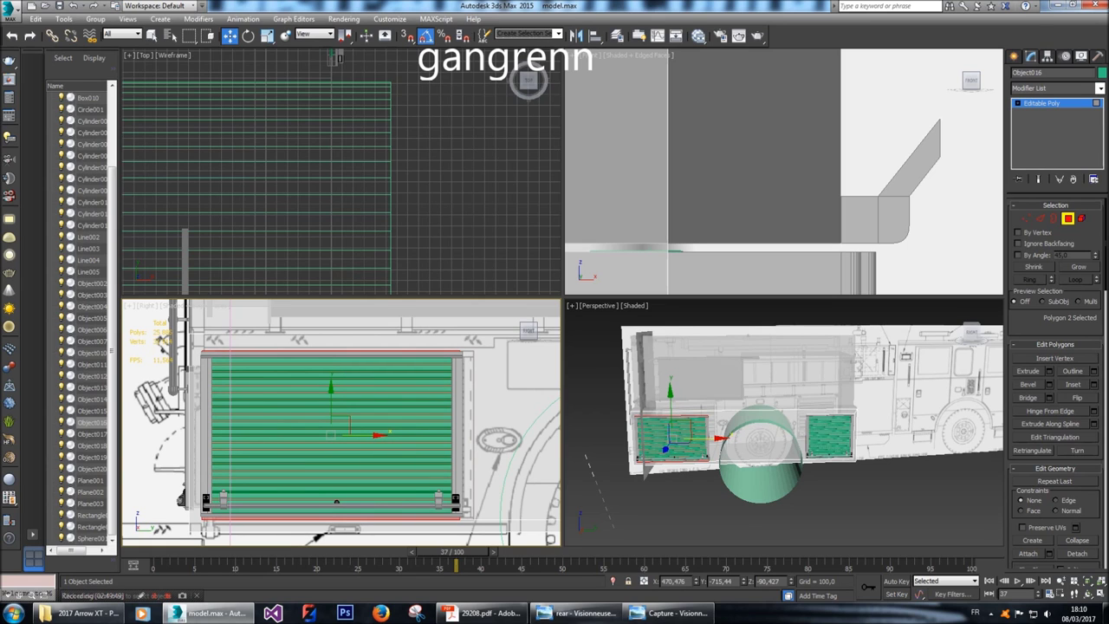
middle_click_drag(537, 424, 130, 424)
left_click(438, 451)
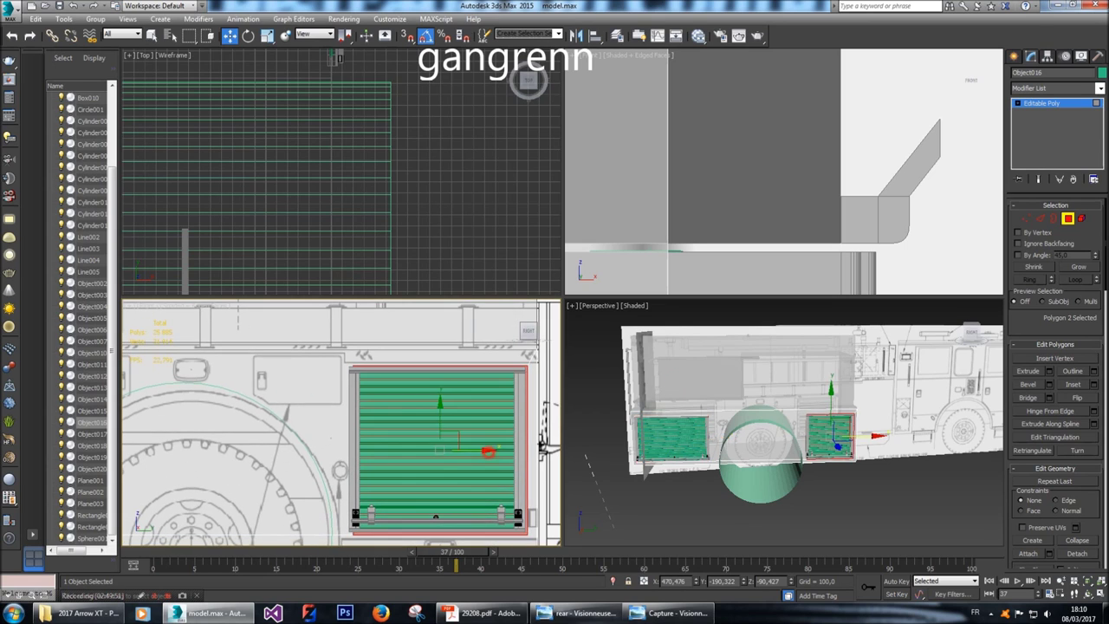
scroll(520, 451, "up", 3)
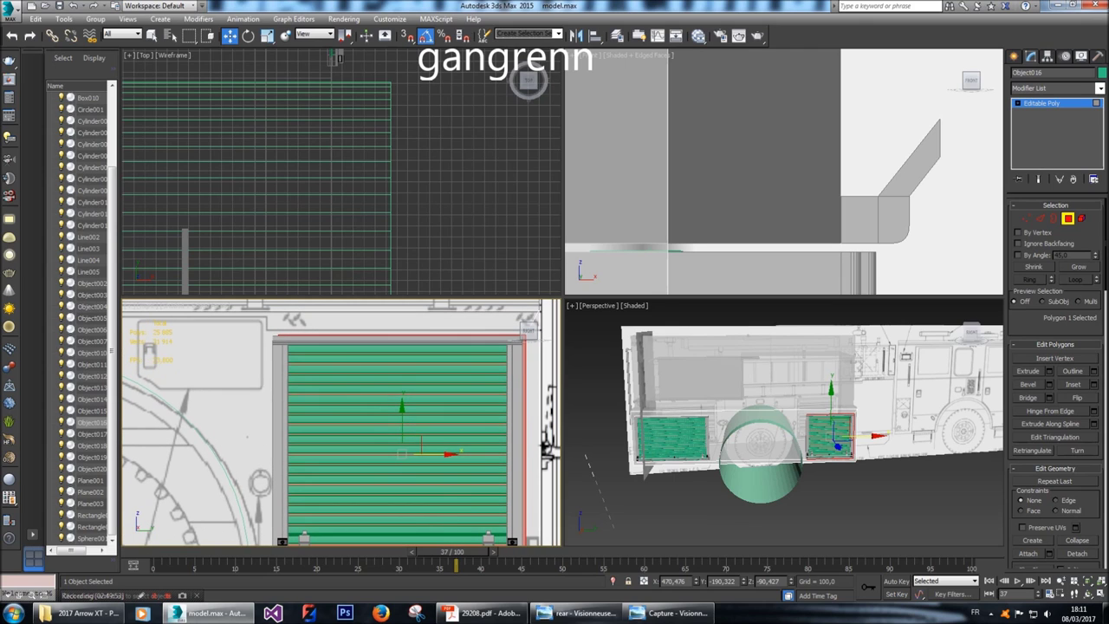
left_click_drag(451, 453, 448, 453)
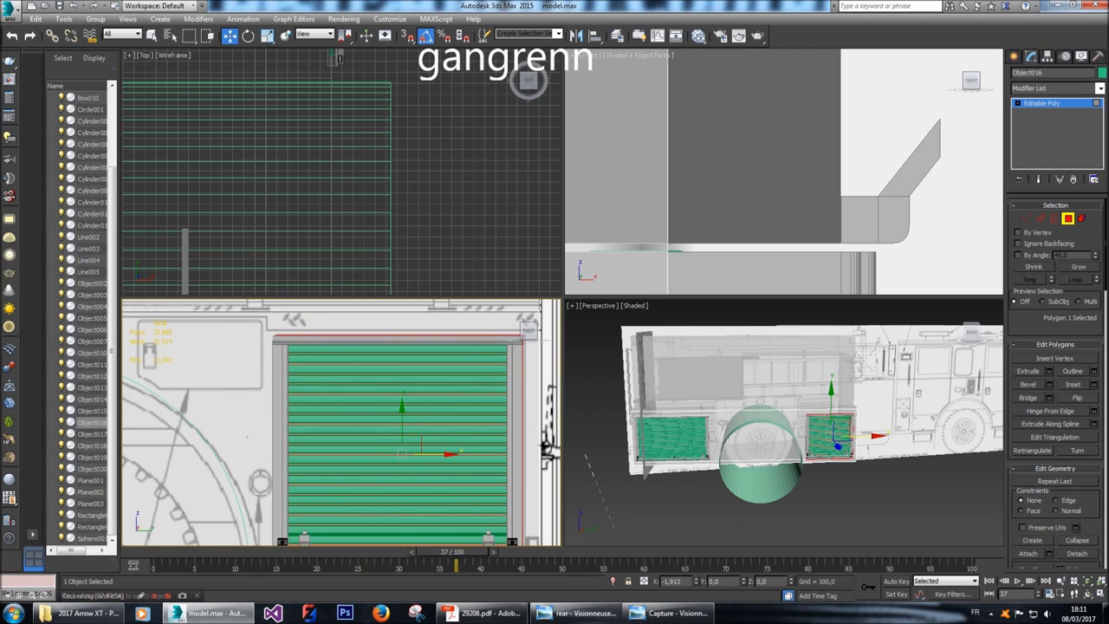
Nudge the four corner vertices of the door panel slightly along Y.
key("1")
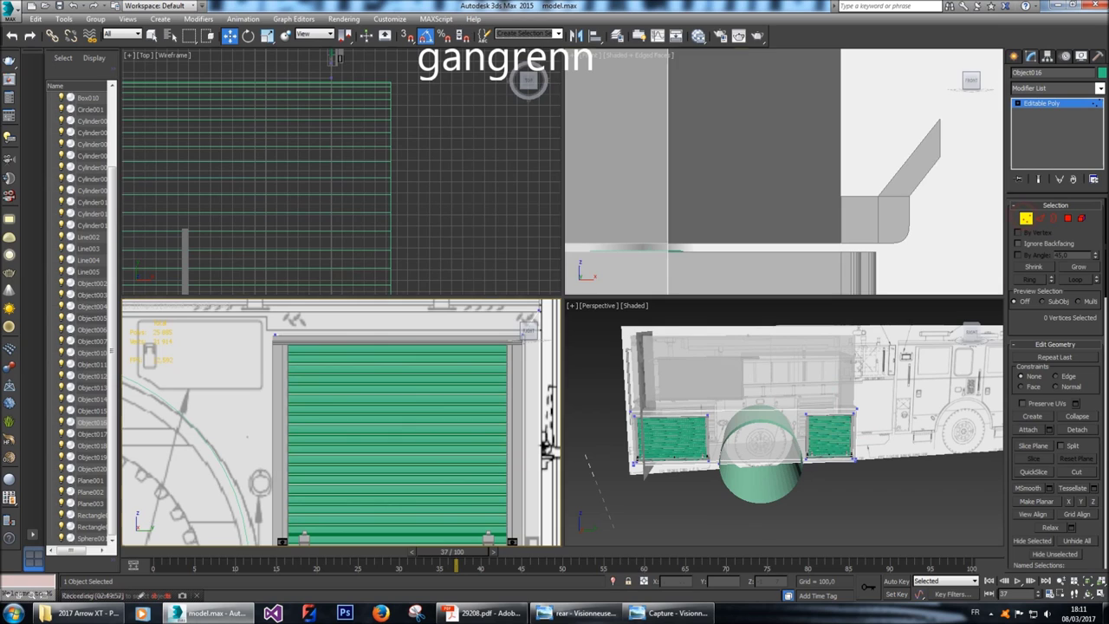
scroll(802, 190, "up", 5)
left_click_drag(803, 191, 841, 215)
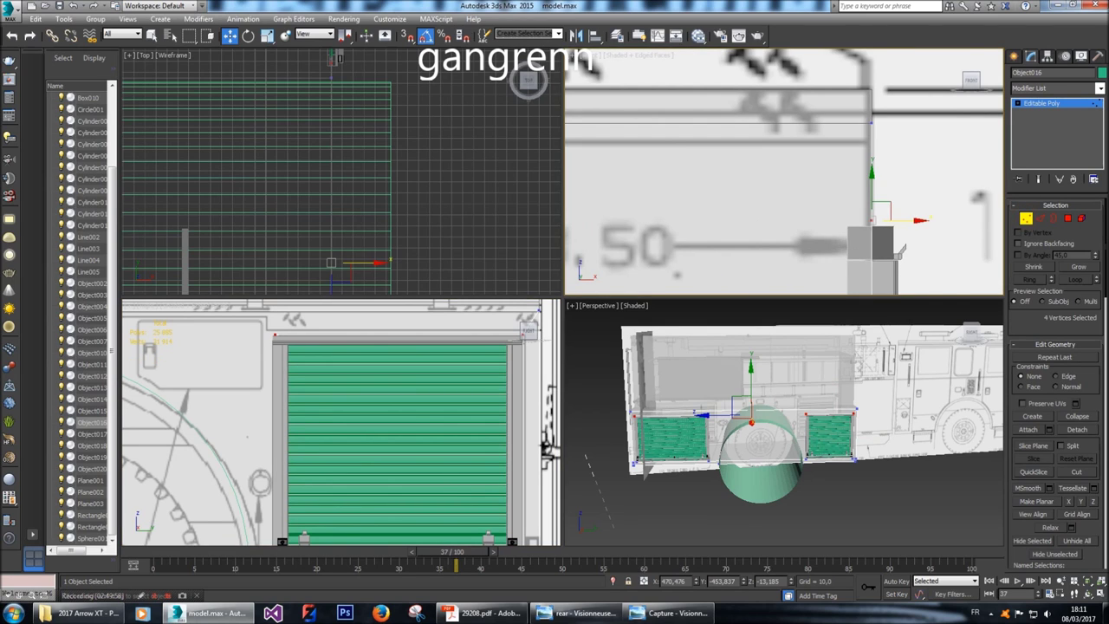
scroll(846, 173, "down", 5)
left_click_drag(847, 158, 847, 161)
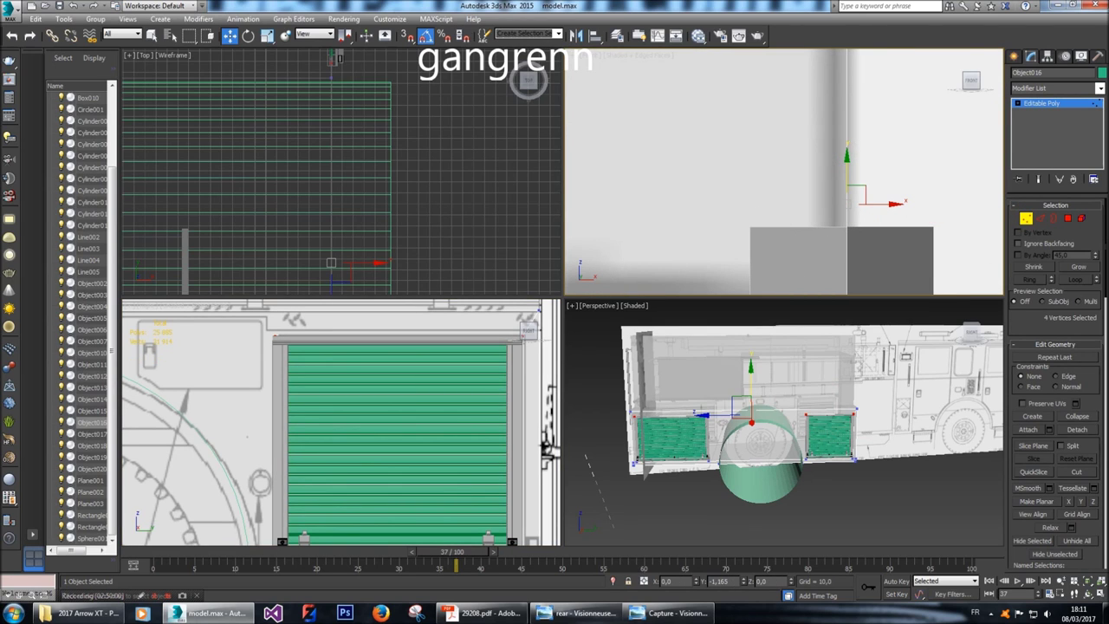
scroll(836, 100, "down", 8)
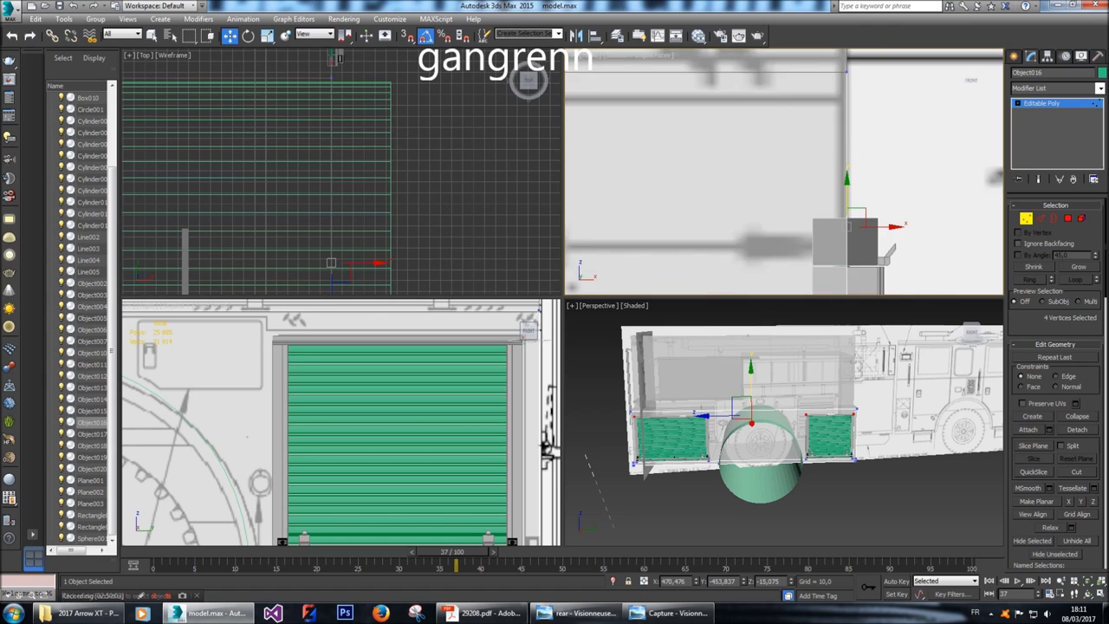
scroll(843, 253, "up", 8)
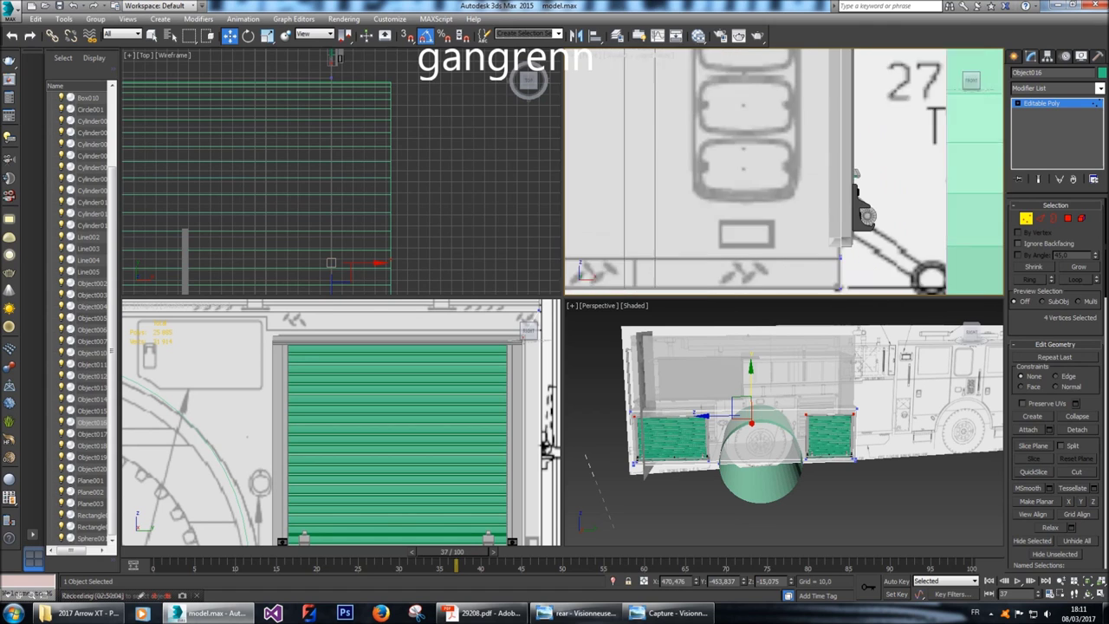
Raise the panel's bottom-edge vertices up to the blueprint rail.
left_click_drag(859, 273, 860, 276)
middle_click_drag(364, 433, 384, 381)
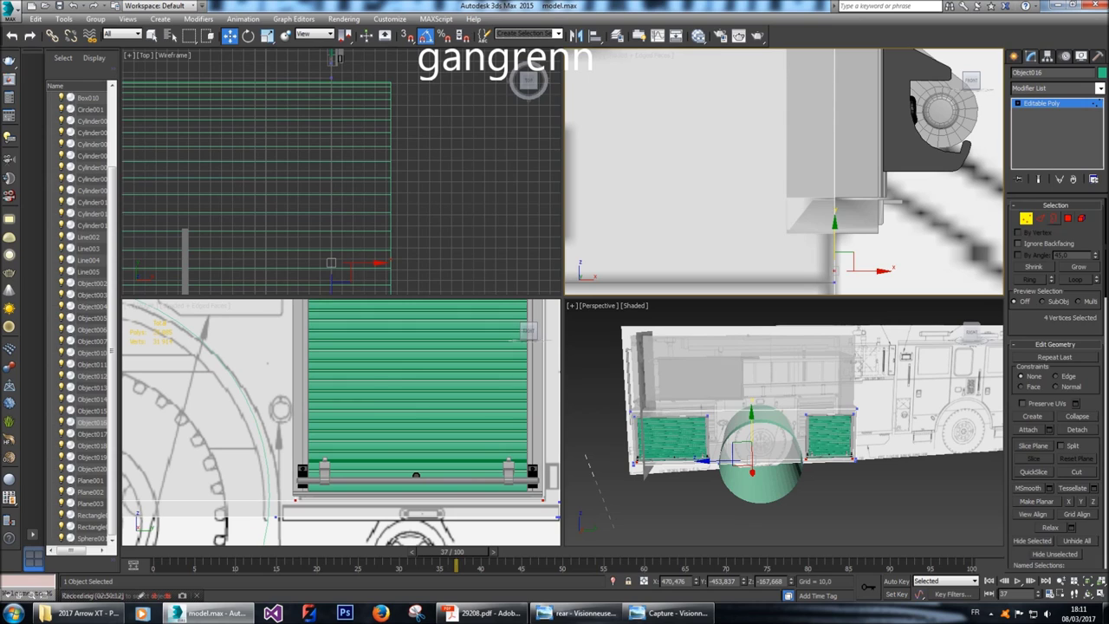
key("4")
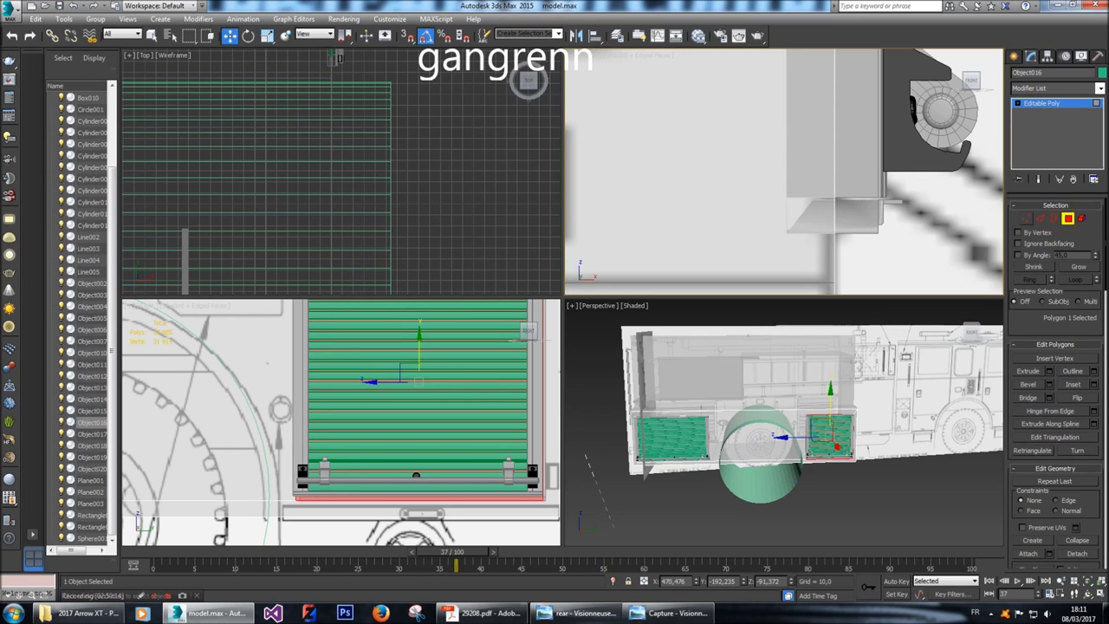
key("1")
left_click_drag(834, 227, 833, 219)
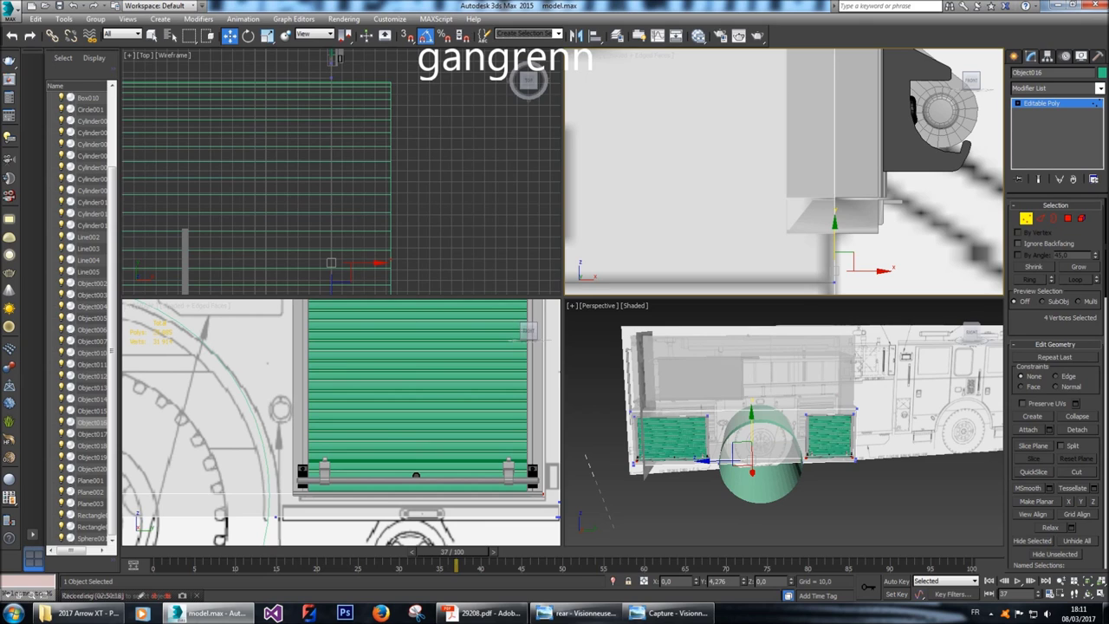
left_click_drag(834, 219, 834, 170)
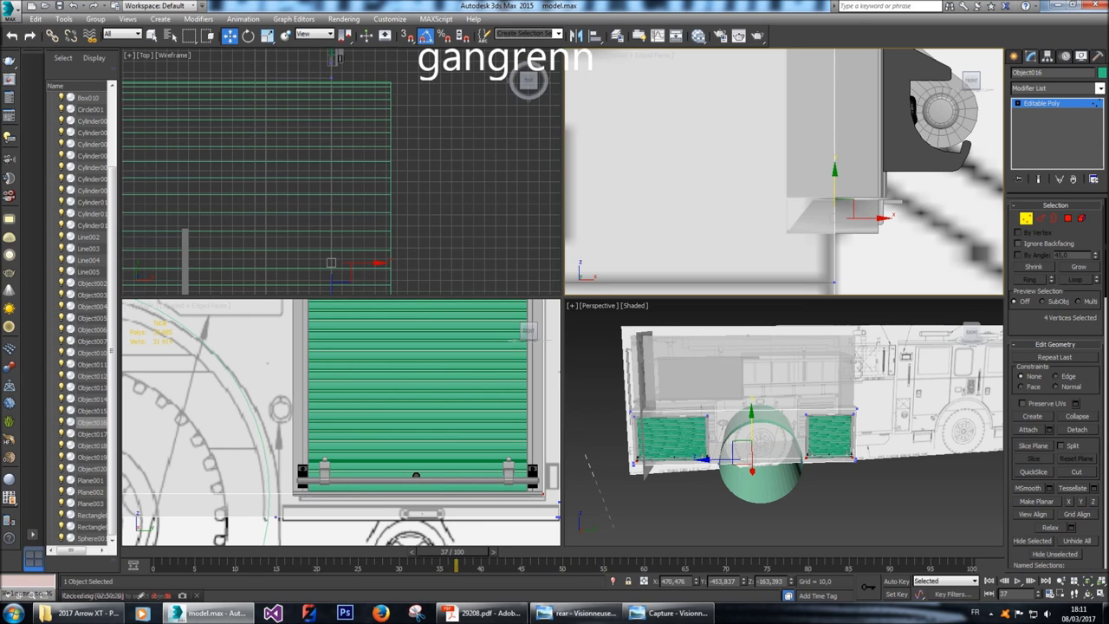
Select both door-opening faces in Polygon mode.
key("4")
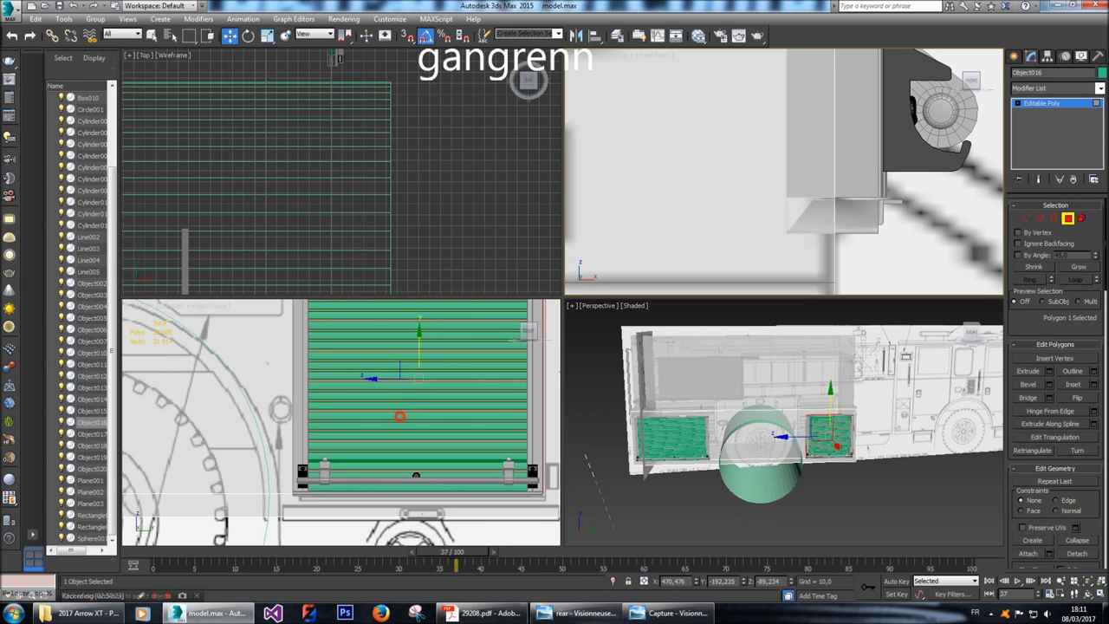
scroll(342, 422, "down", 3)
scroll(341, 423, "up", 2)
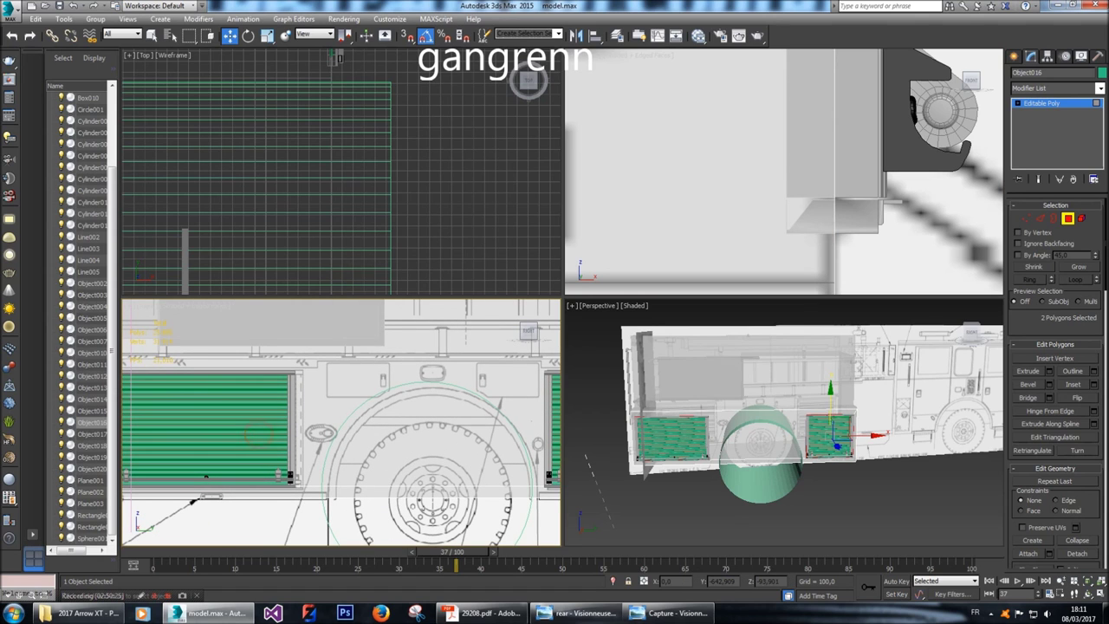
key("z")
middle_click_drag(784, 425, 611, 425, "alt")
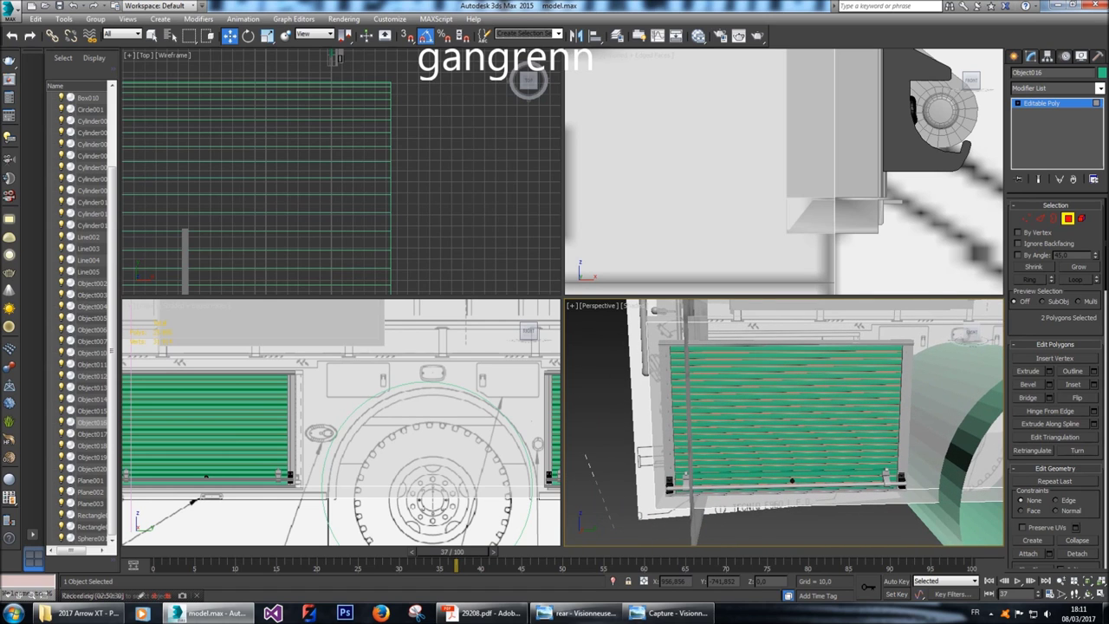
Extrude Object016's two door-opening faces inward with a height of -70.
left_click(1050, 371)
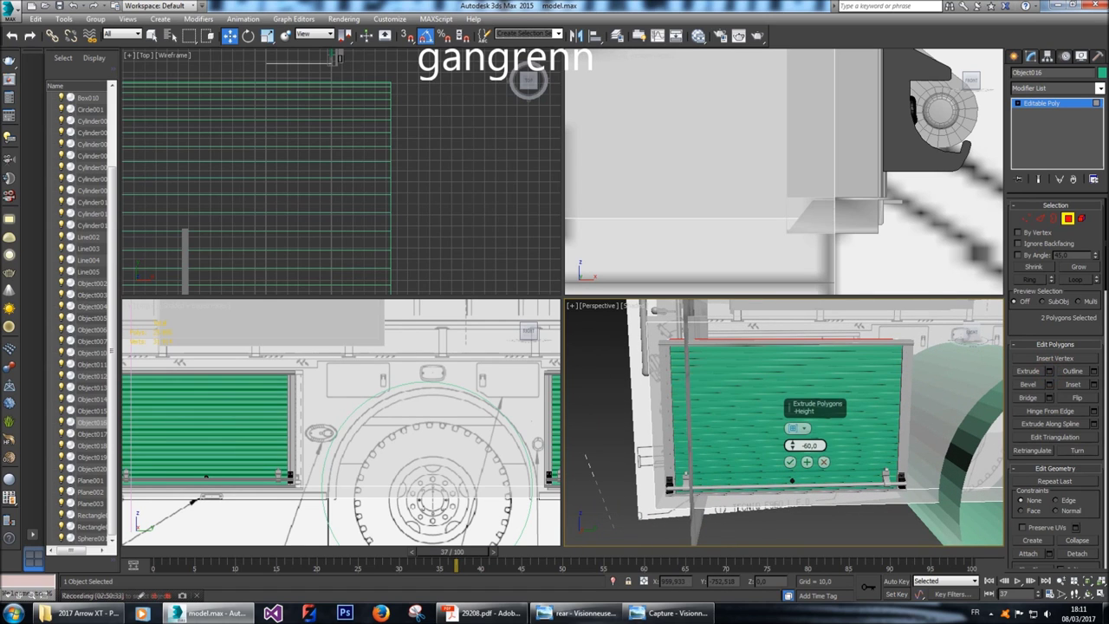
type("-70")
key("Return")
scroll(339, 57, "down", 6)
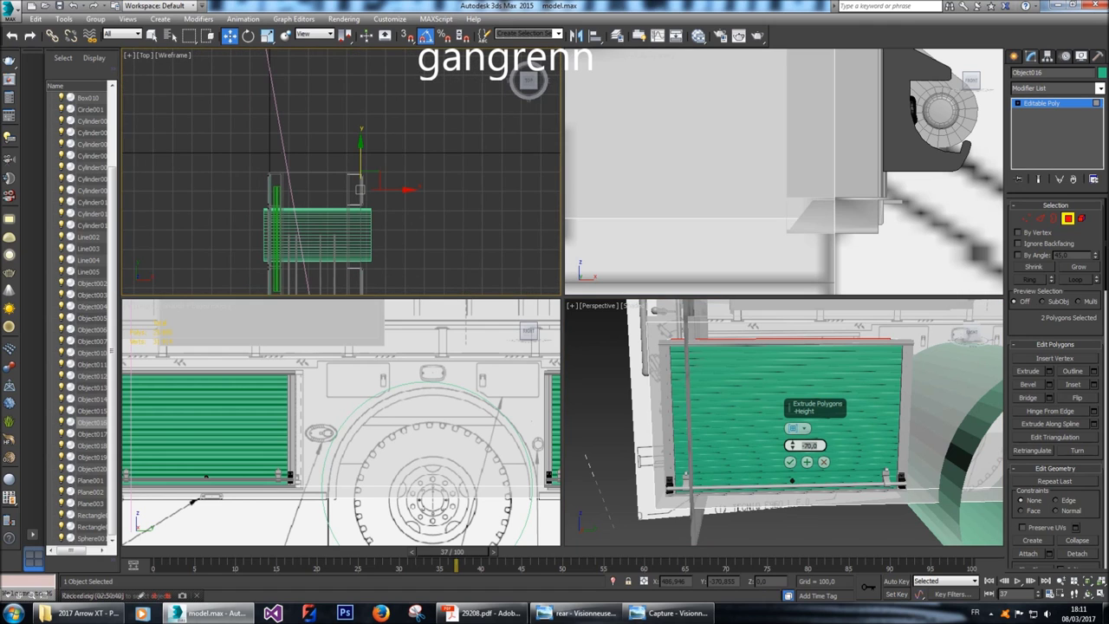
scroll(353, 203, "up", 4)
scroll(312, 149, "up", 5)
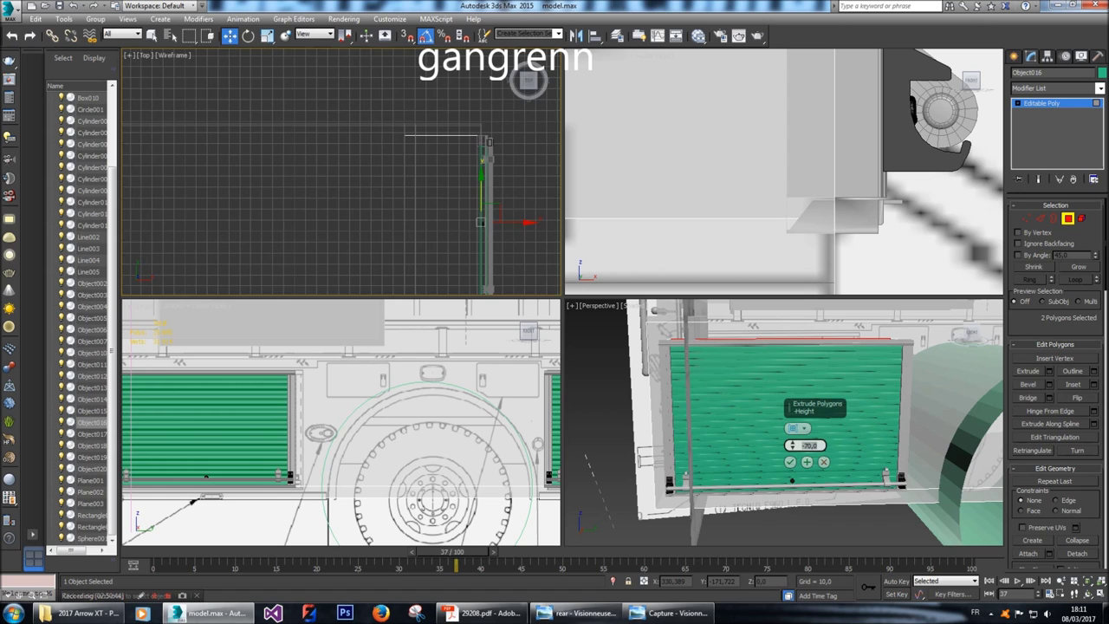
scroll(341, 171, "down", 4)
scroll(341, 172, "up", 2)
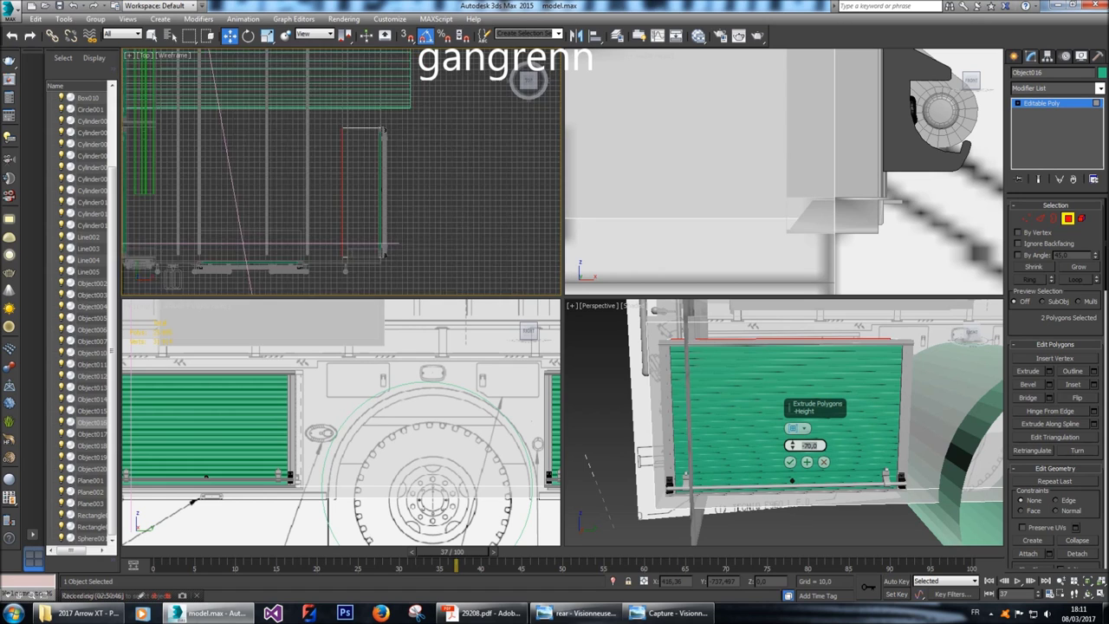
scroll(347, 174, "up", 3)
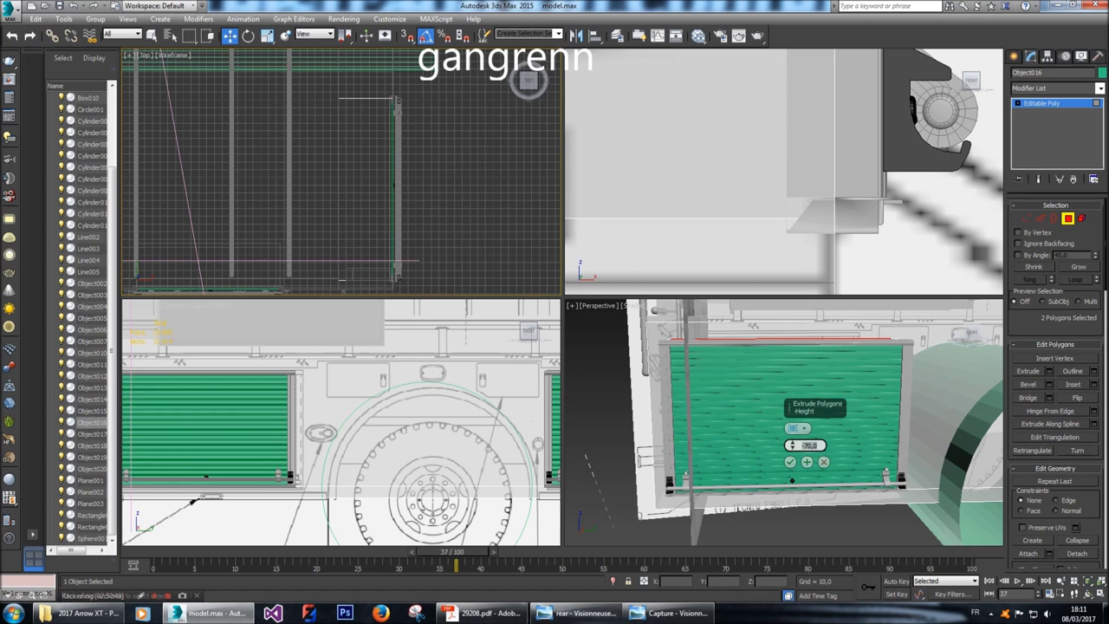
left_click(792, 462)
left_click(348, 212)
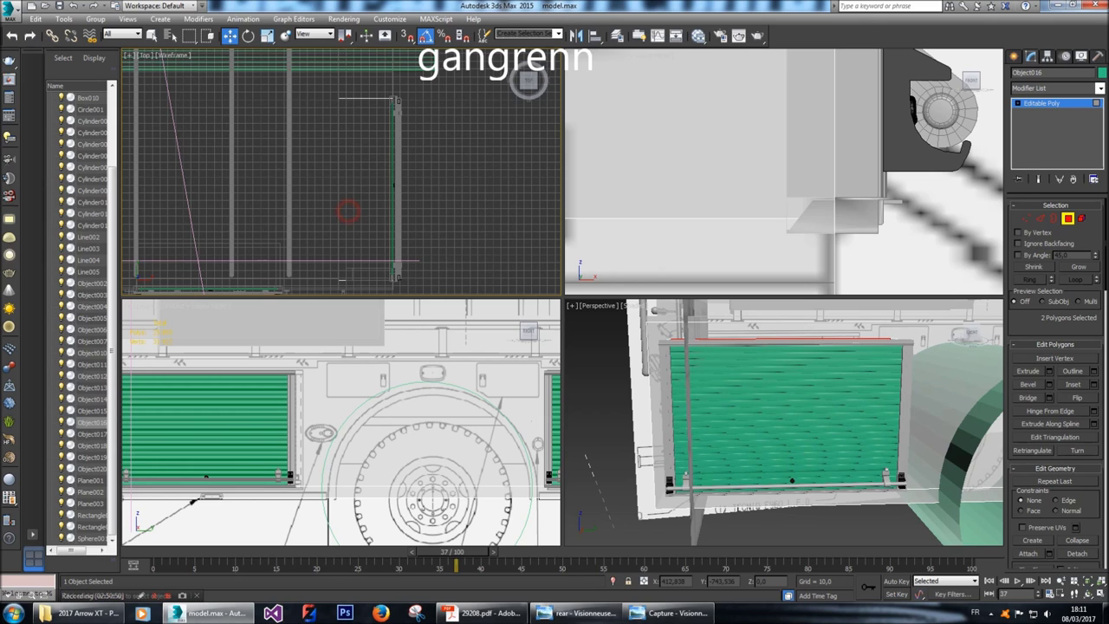
scroll(347, 211, "down", 4)
middle_click_drag(785, 416, 783, 421)
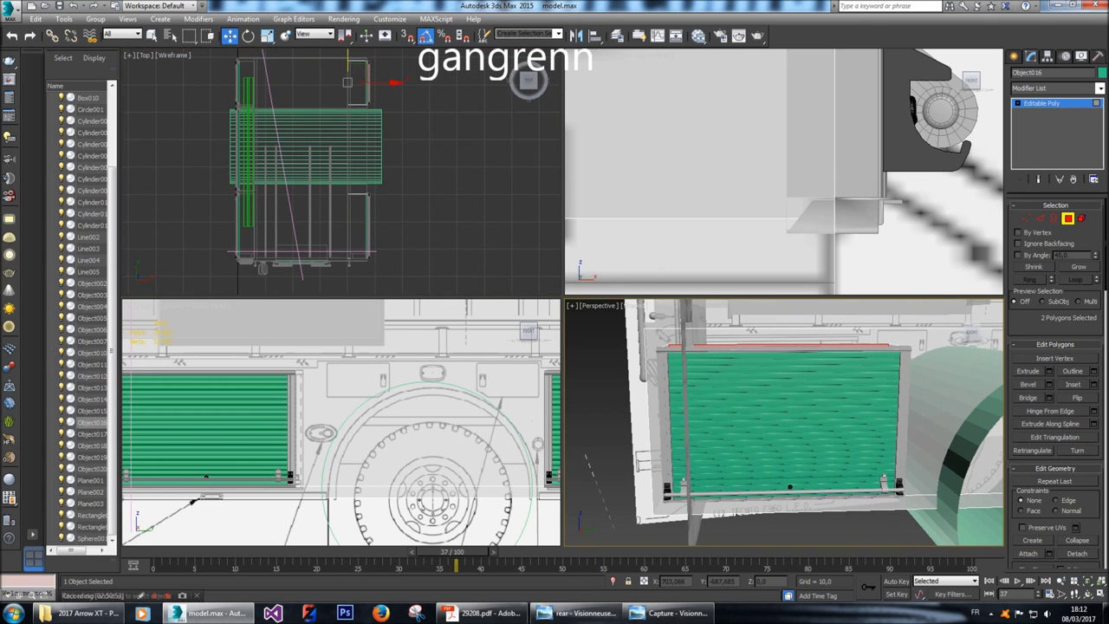
left_click(1019, 55)
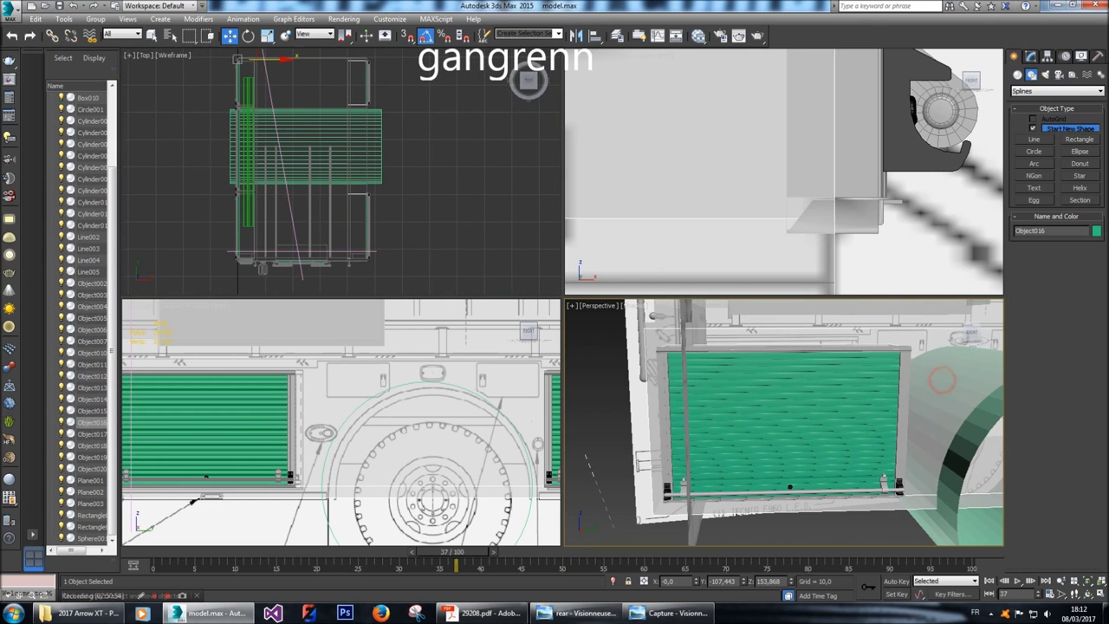
Deselect the truck body and orbit to look along the roller rod.
key("ctrl+d")
scroll(788, 439, "down", 3)
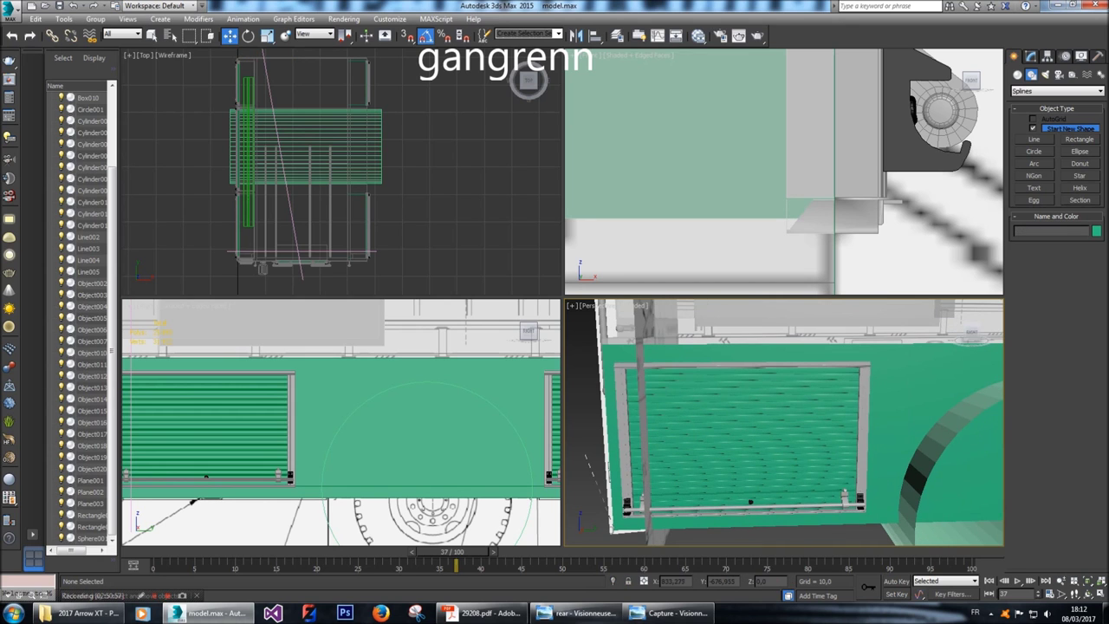
scroll(788, 440, "down", 4)
mouse_move(970, 332)
left_mouse_down()
mouse_move(930, 334)
mouse_move(955, 334)
left_mouse_up()
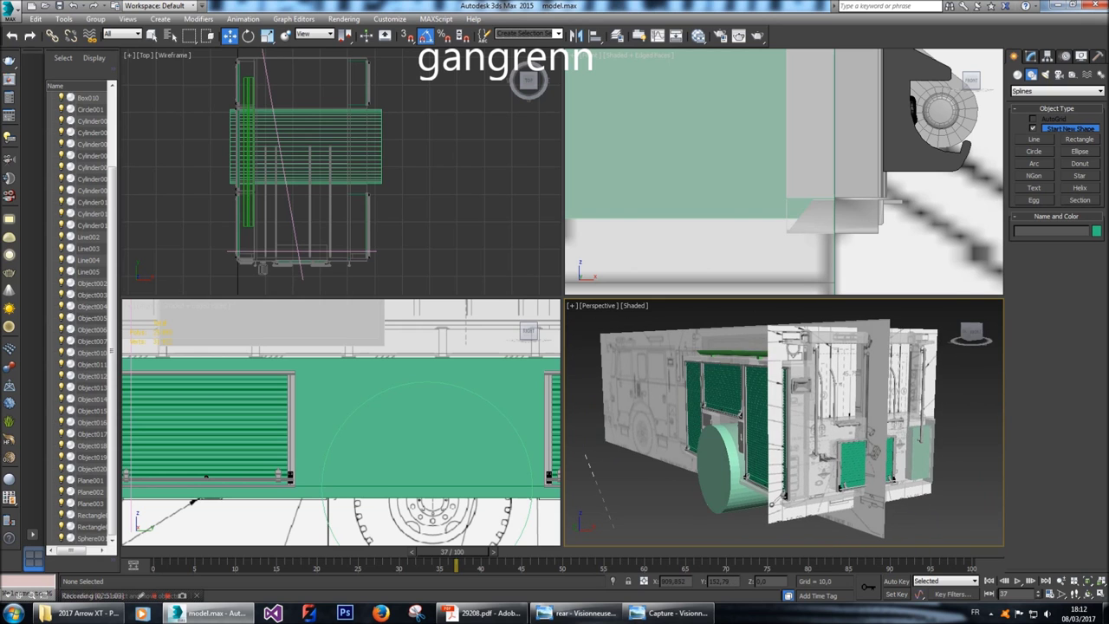
scroll(745, 382, "up", 10)
middle_click_drag(784, 422, 814, 425, "alt")
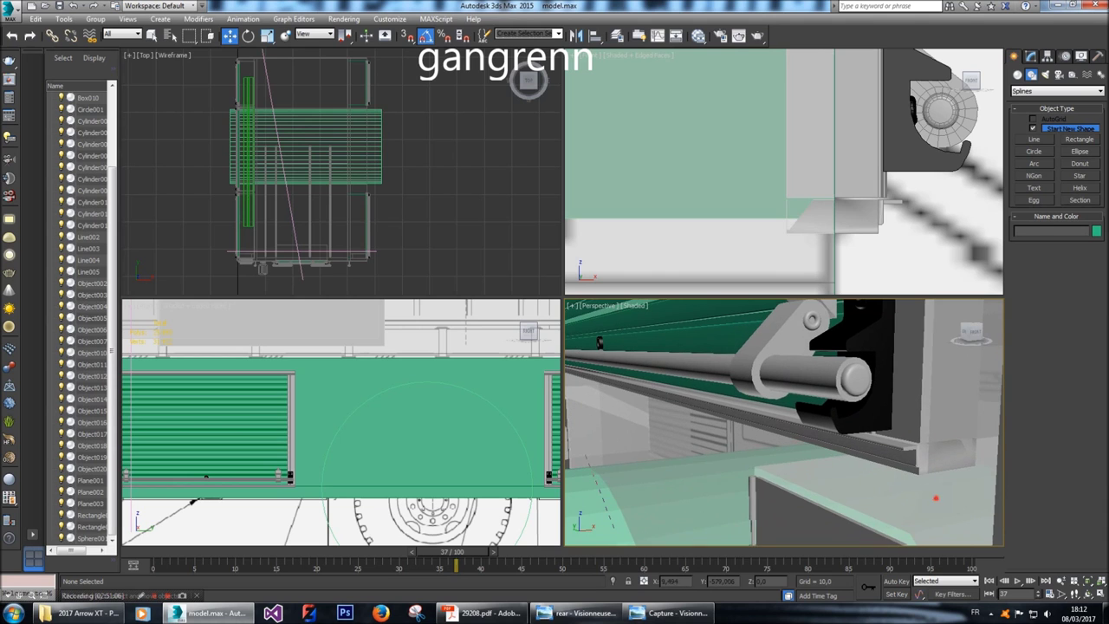
Select the roll-up door parts: Plane003, Object019, Object020, slats and rail parts.
left_click(936, 498)
scroll(936, 499, "down", 10)
middle_click_drag(936, 498, 775, 434)
scroll(802, 492, "up", 8)
left_click(804, 386)
left_click(810, 414, "ctrl")
left_click(206, 433, "ctrl")
left_click(746, 427, "ctrl")
left_click(748, 429, "ctrl")
left_click(750, 429, "ctrl")
middle_click_drag(607, 498, 678, 404, "alt")
scroll(698, 418, "up", 5)
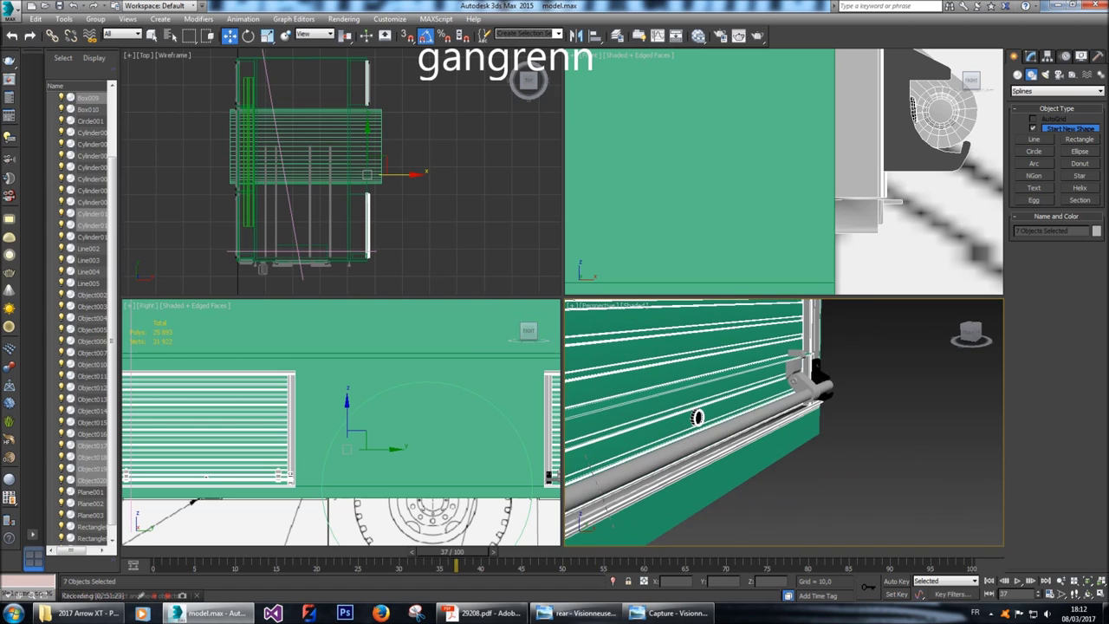
left_click(819, 378, "ctrl")
left_click(816, 381, "ctrl")
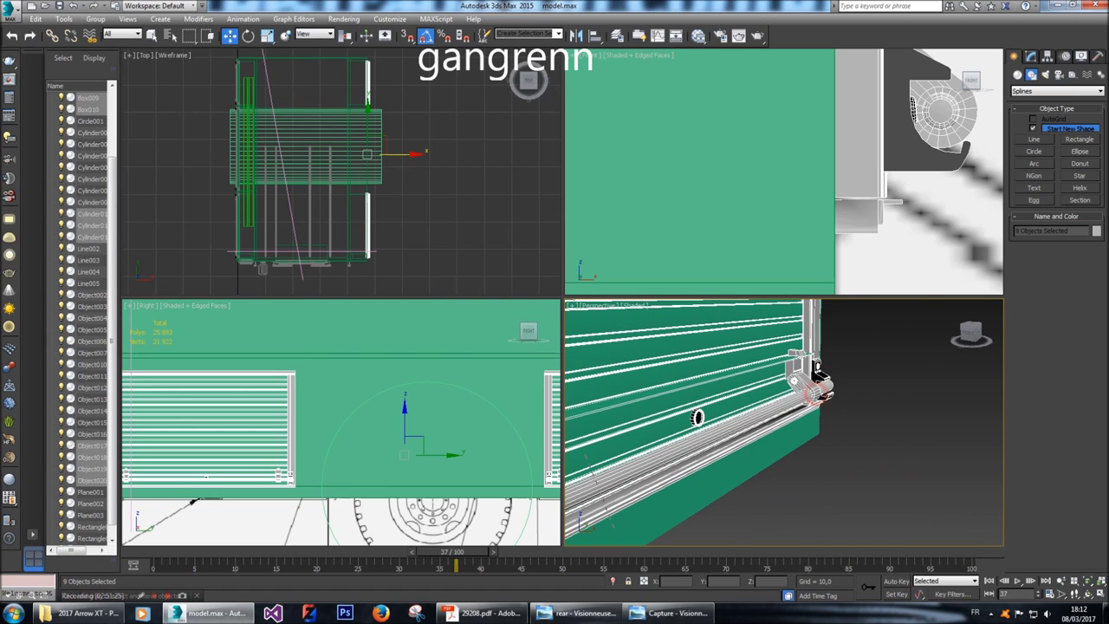
Slide the selected door parts slightly left along X.
middle_click_drag(698, 417, 780, 397, "alt")
scroll(819, 390, "up", 4)
scroll(699, 453, "down", 5)
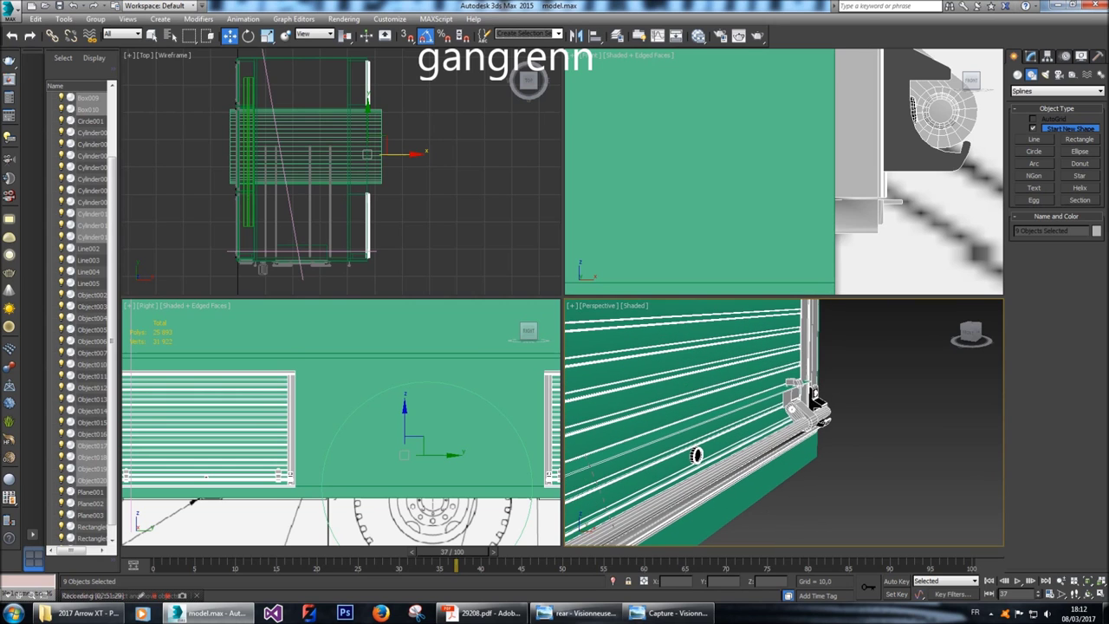
middle_click_drag(747, 466, 745, 444, "alt")
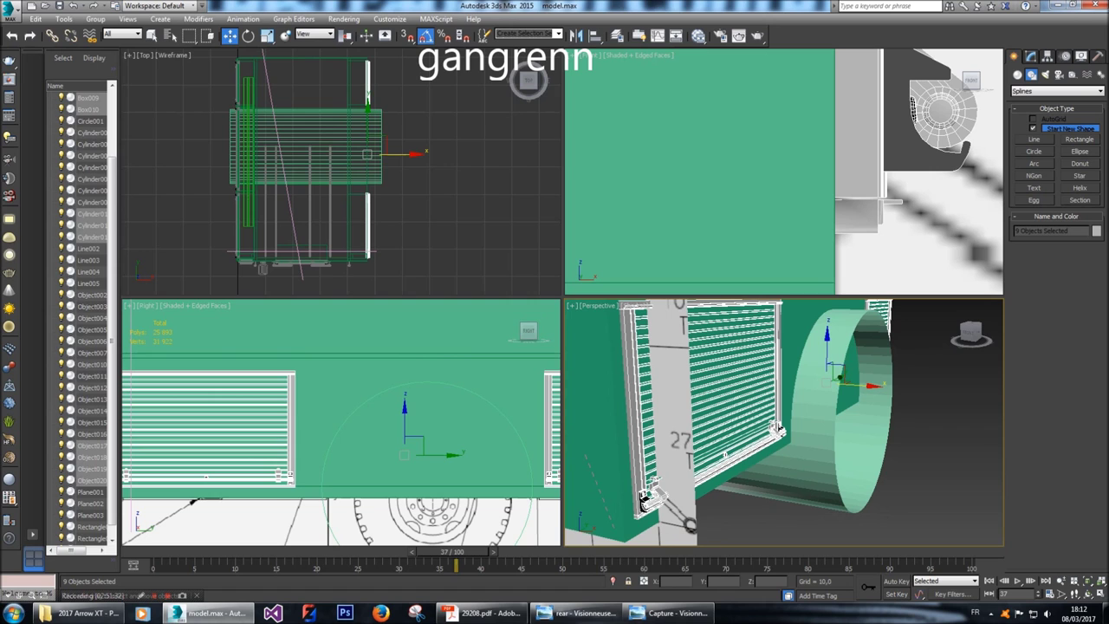
scroll(341, 172, "up", 5)
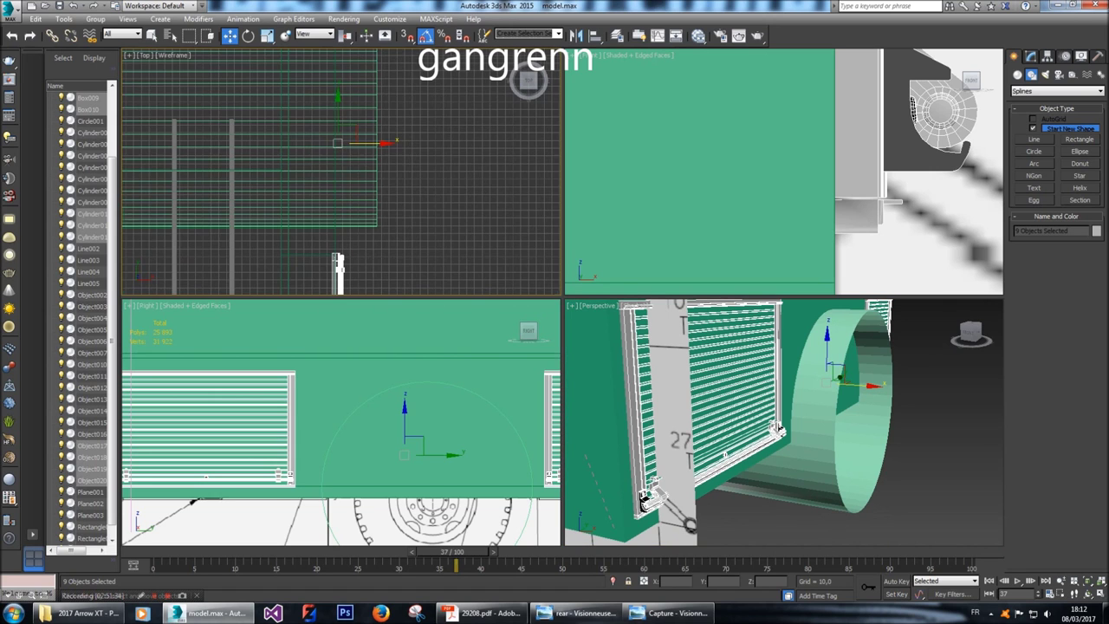
scroll(341, 171, "up", 8)
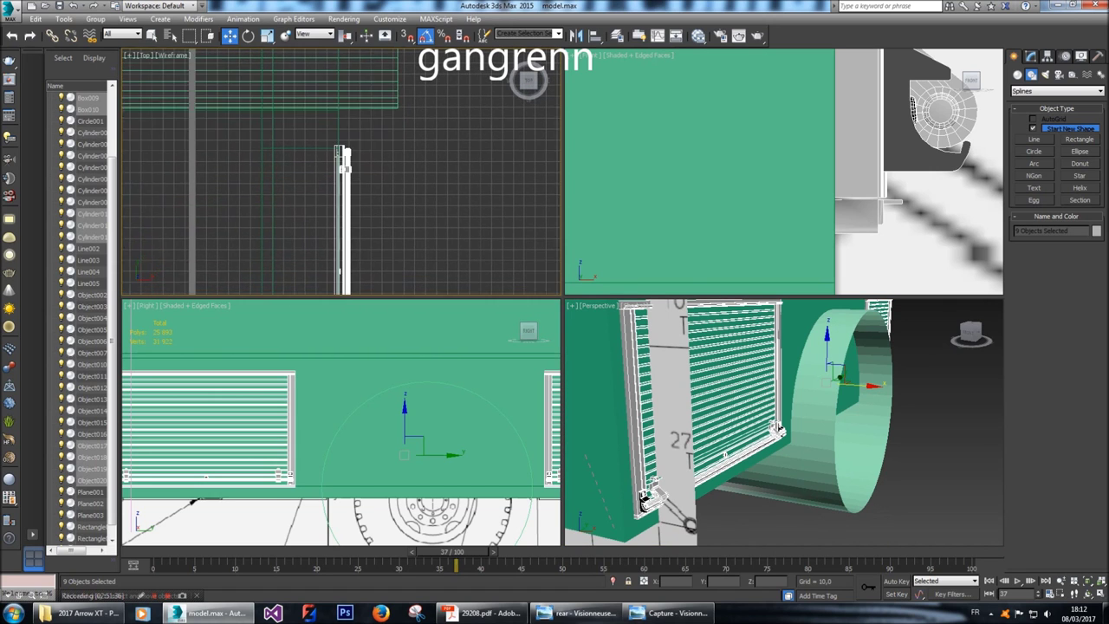
scroll(341, 172, "down", 1)
scroll(875, 173, "up", 5)
scroll(875, 173, "up", 4)
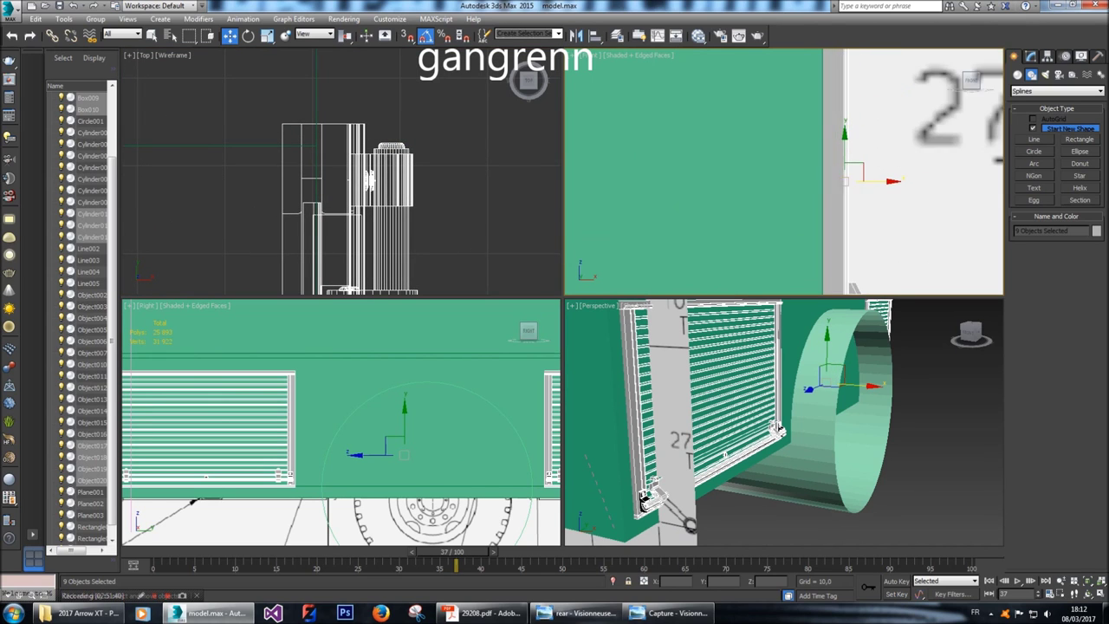
left_click_drag(882, 176, 837, 176)
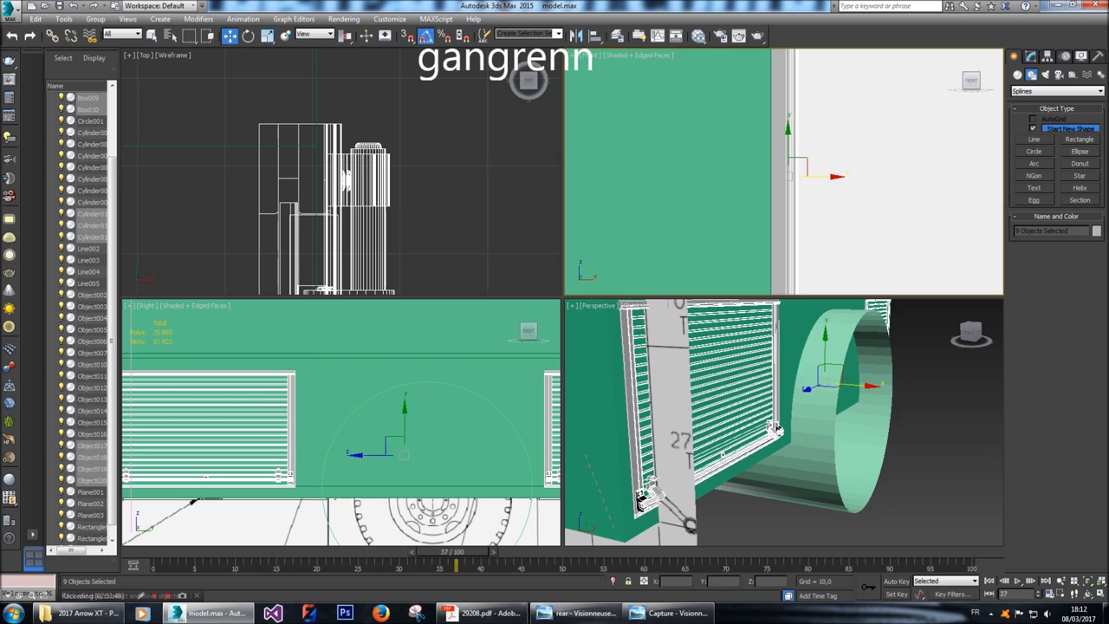
scroll(780, 416, "up", 8)
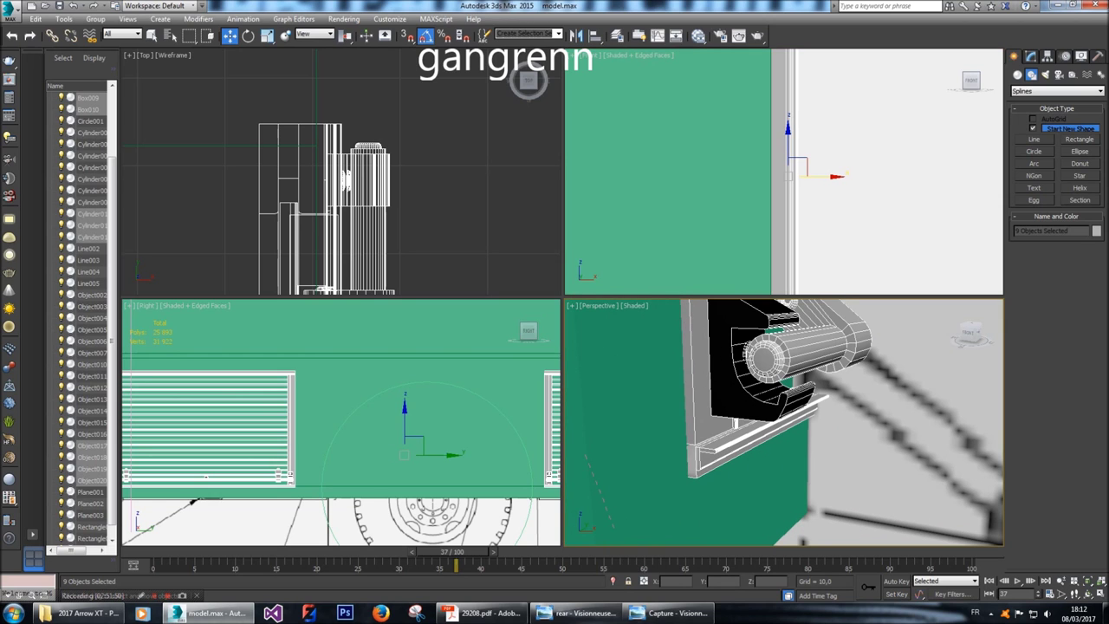
left_click_drag(837, 176, 835, 176)
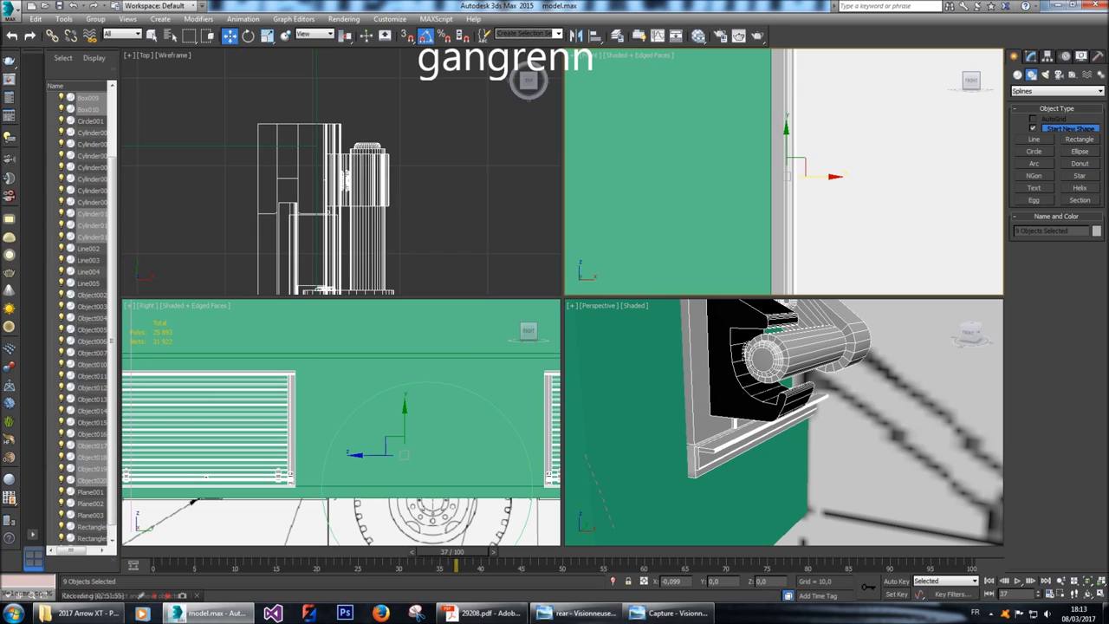
Clear the selection and swing the perspective view to the truck's side.
left_click(448, 190)
middle_click_drag(780, 416, 962, 340, "alt")
left_click(969, 337)
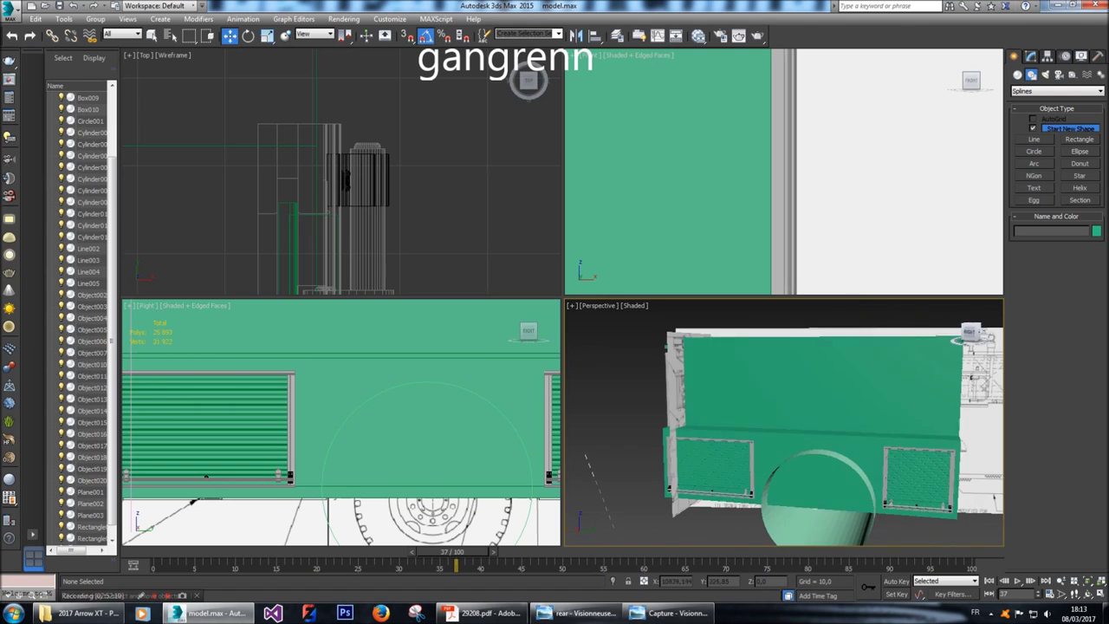
Select the body side panel Object016 and enter Vertex level in the Modify panel.
left_click(347, 433)
middle_click_drag(346, 433, 313, 447)
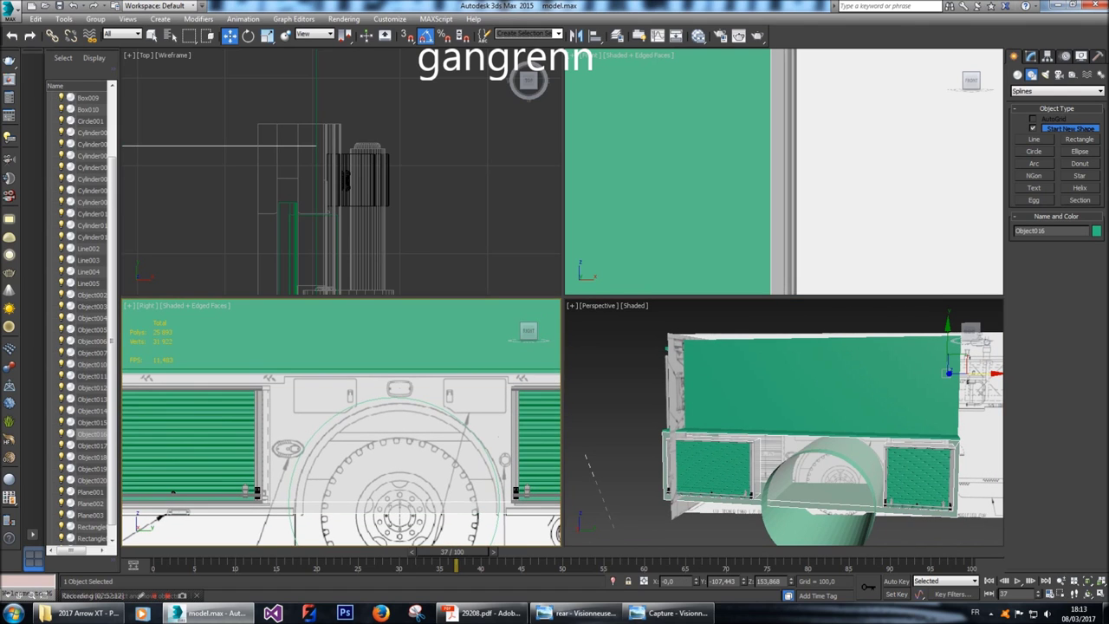
left_click(1030, 55)
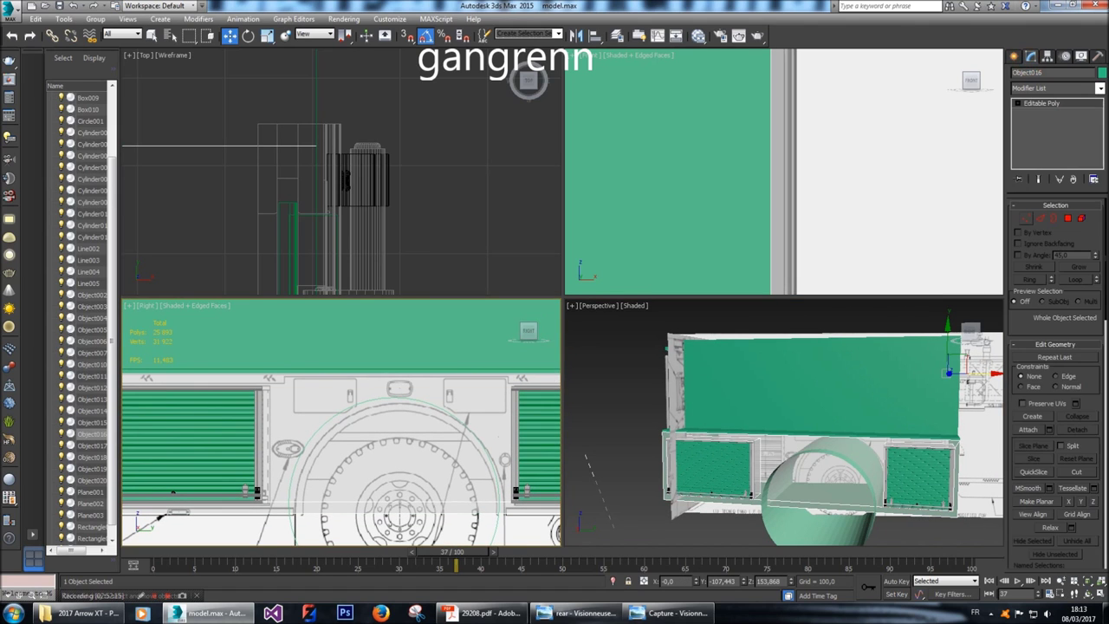
key("1")
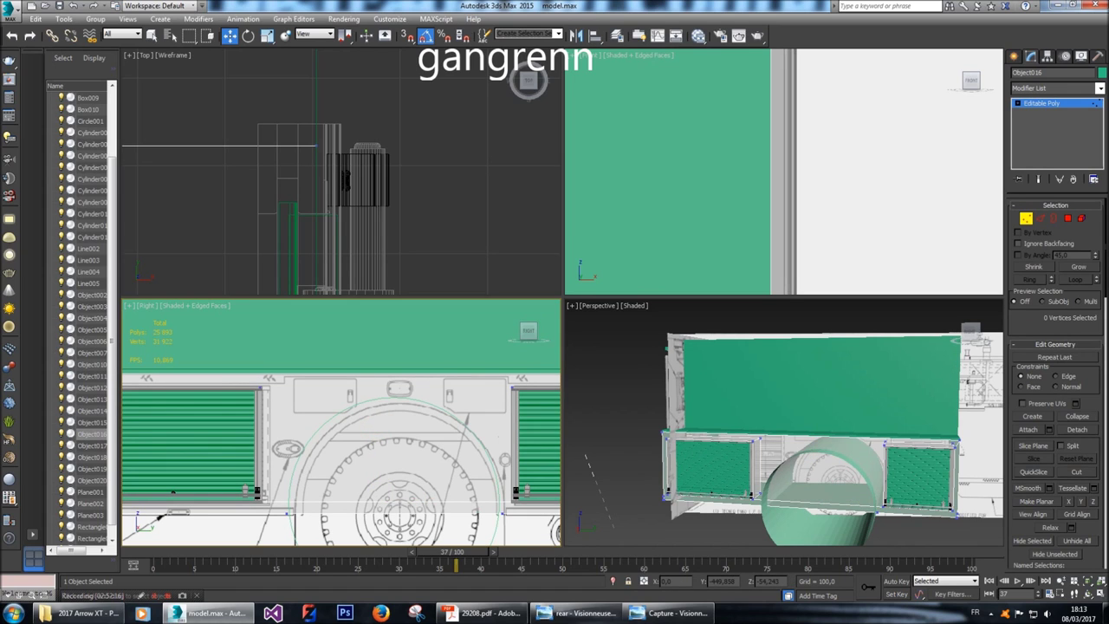
scroll(347, 399, "up", 5)
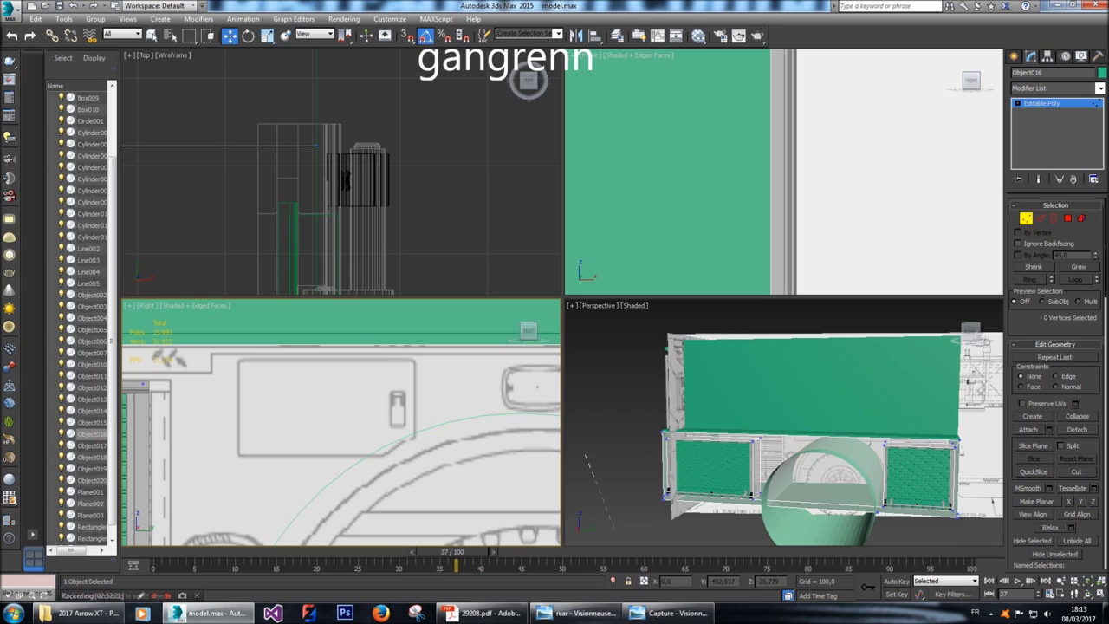
Cut a clipped-corner panel outline into the side panel with Cut.
key("alt+c")
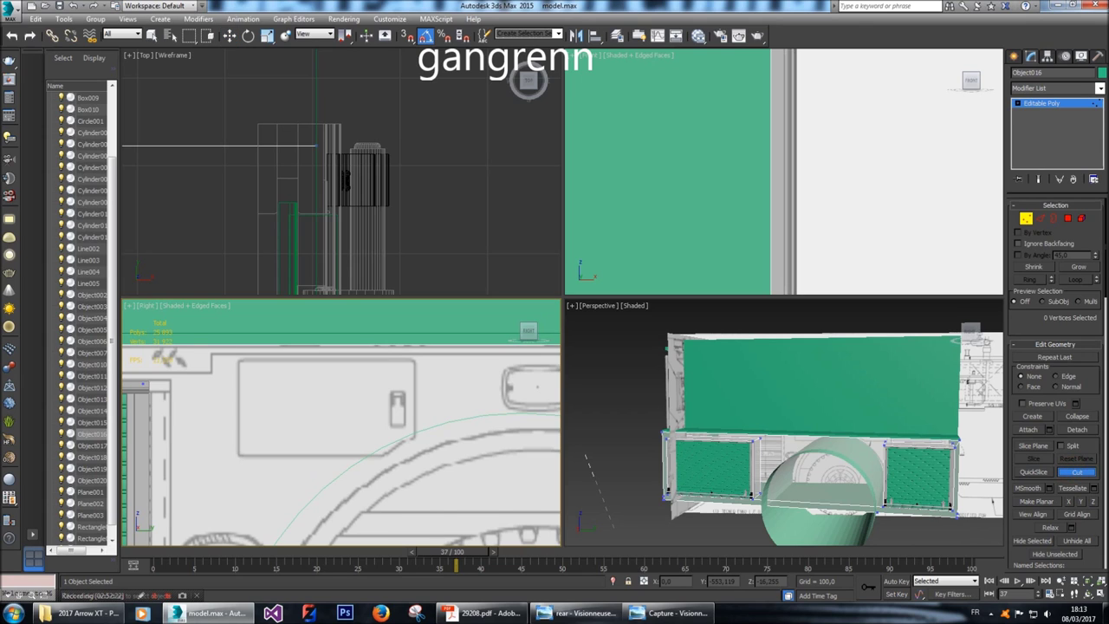
scroll(296, 373, "up", 2)
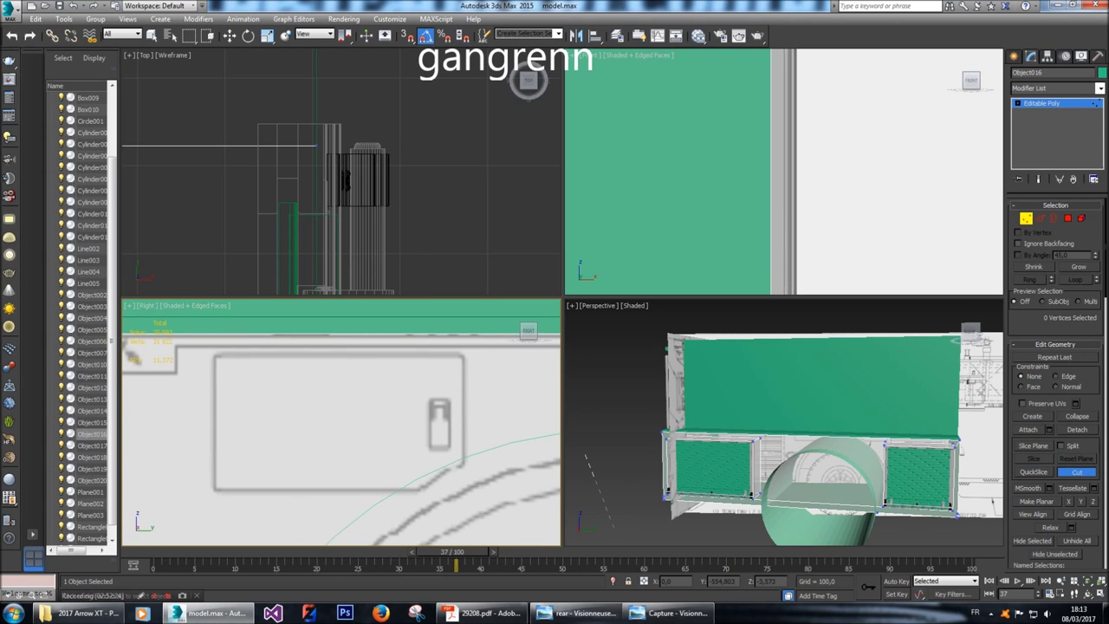
left_click(212, 352)
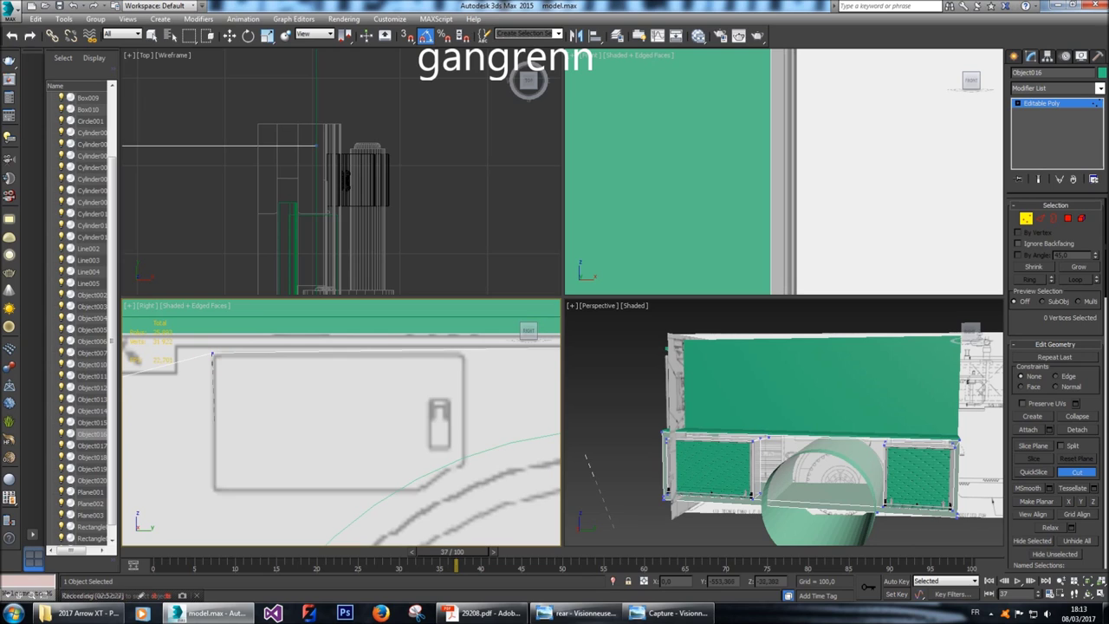
left_click(217, 492)
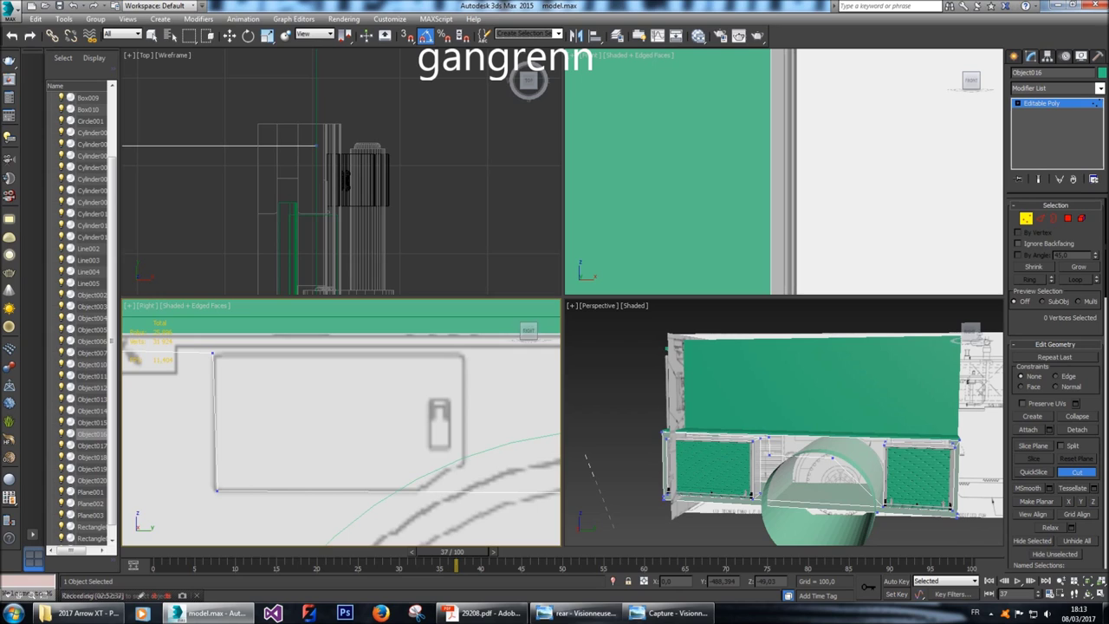
left_click(418, 493)
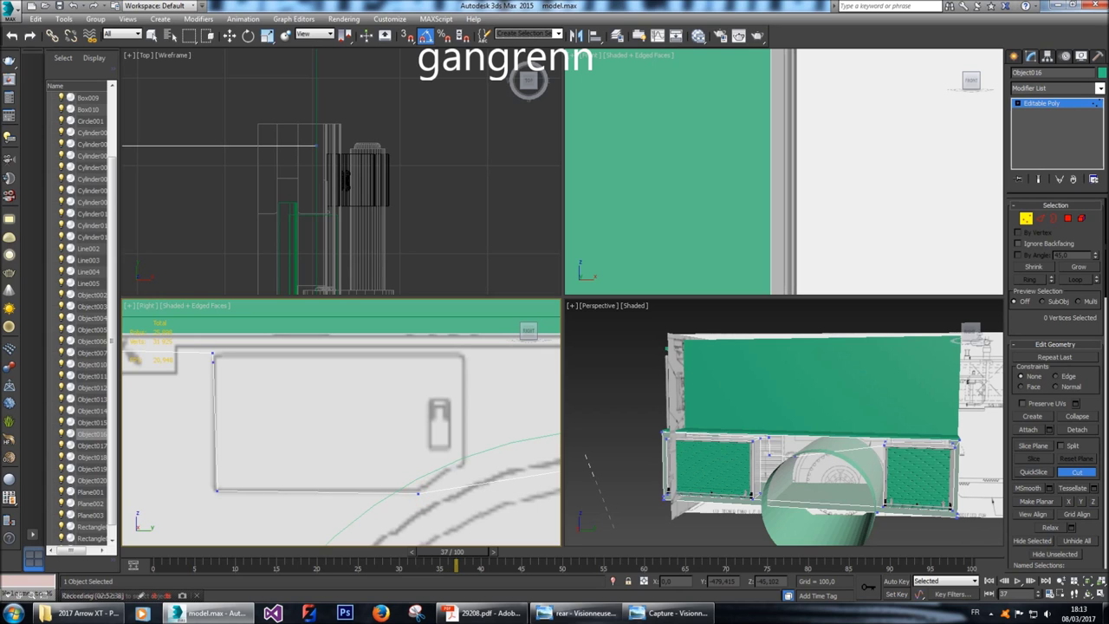
left_click(463, 461)
left_click(463, 353)
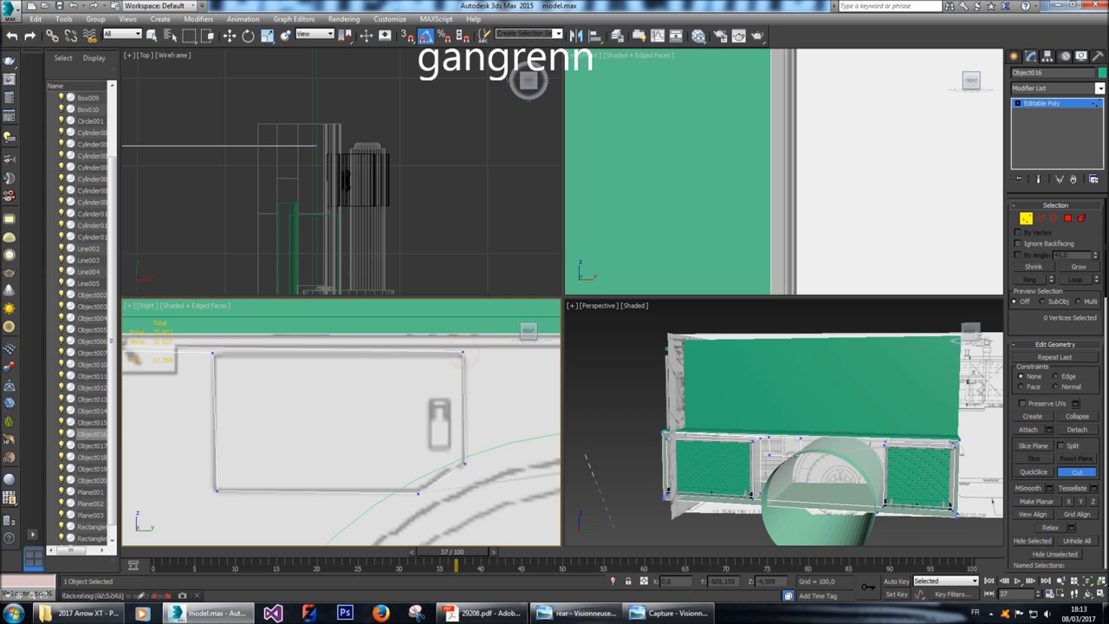
left_click(213, 353)
key("w")
Straighten the outline with Make Planar: top and bottom edges horizontal, side edges vertical.
key("2")
key("ctrl+a")
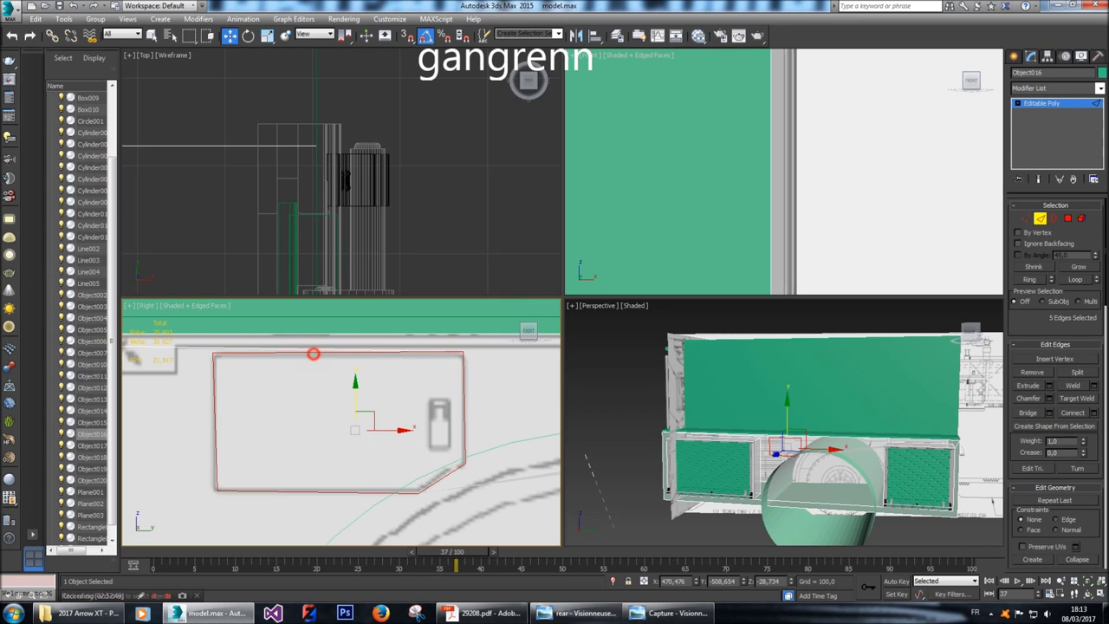
left_click(312, 354)
scroll(1056, 390, "down", 5)
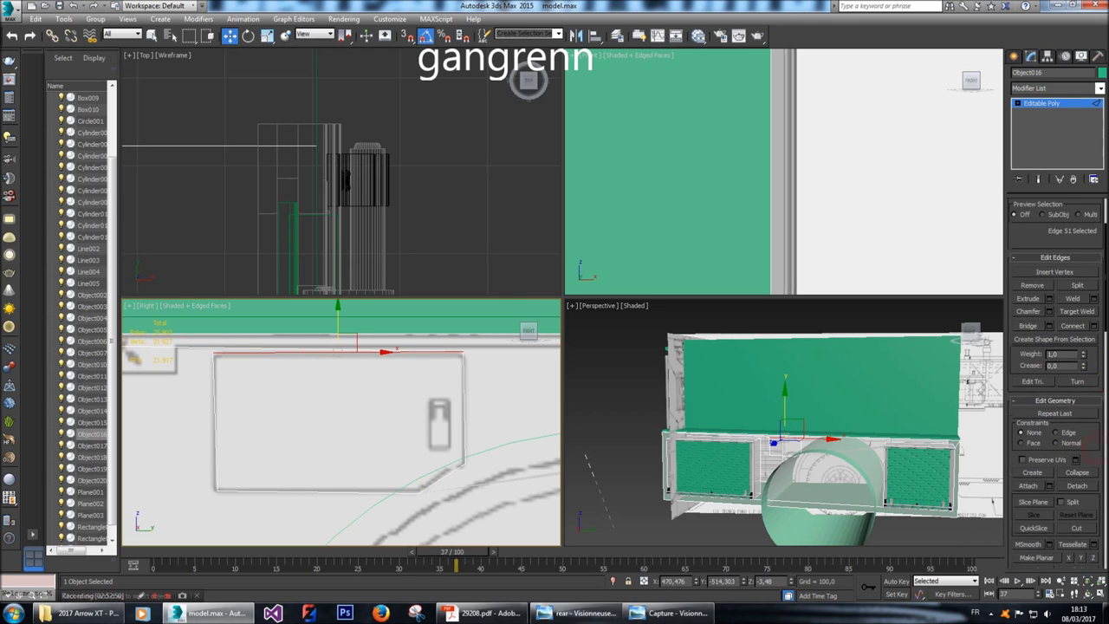
left_click(1081, 453)
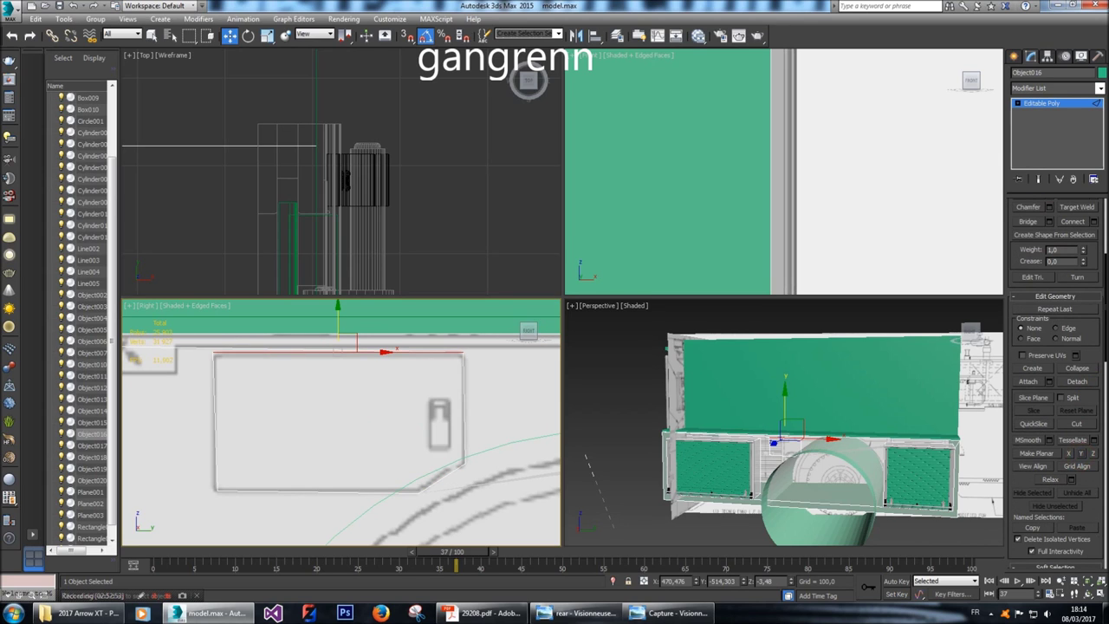
left_click(282, 491)
left_click(1082, 453)
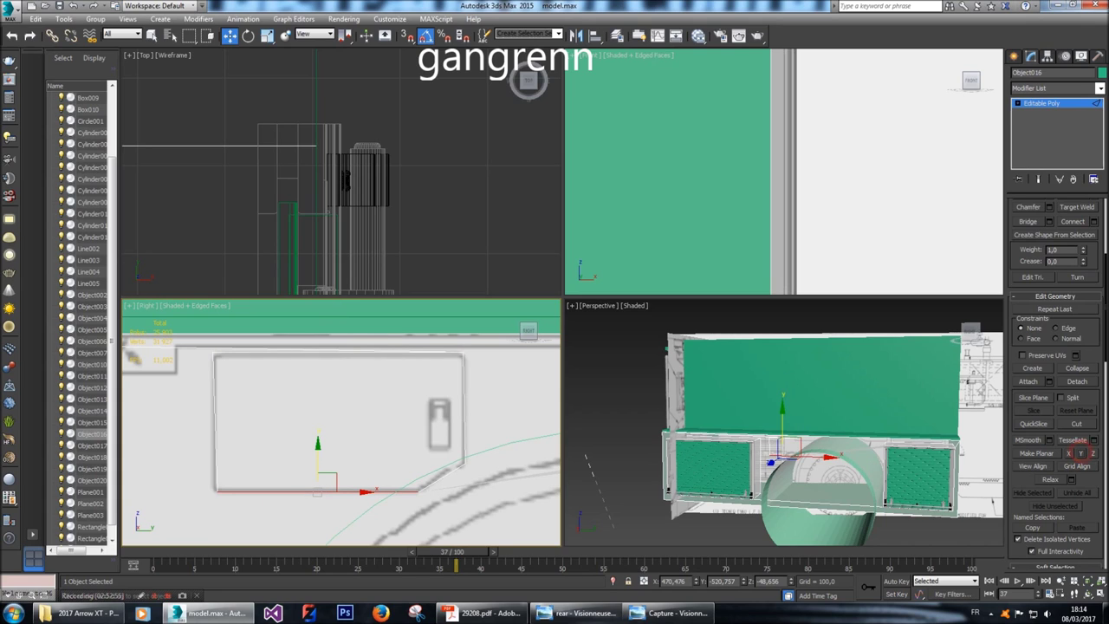
left_click(217, 448)
left_click(1068, 453)
left_click(462, 416)
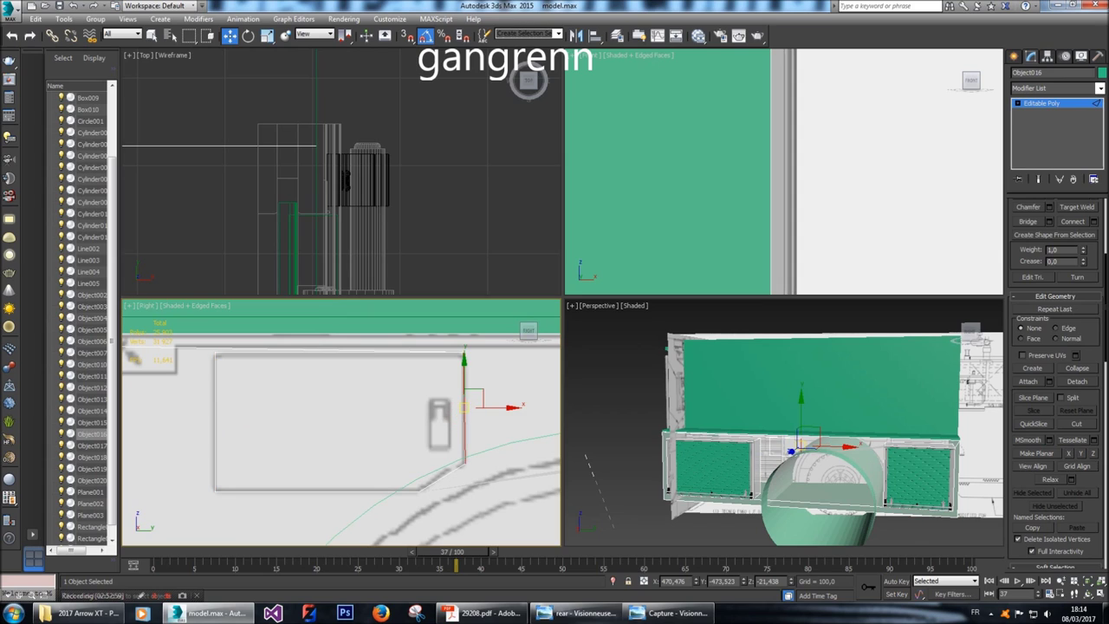
left_click(1069, 453)
Select the outlined panel face and slide it slightly left along X.
middle_click_drag(347, 425, 340, 428)
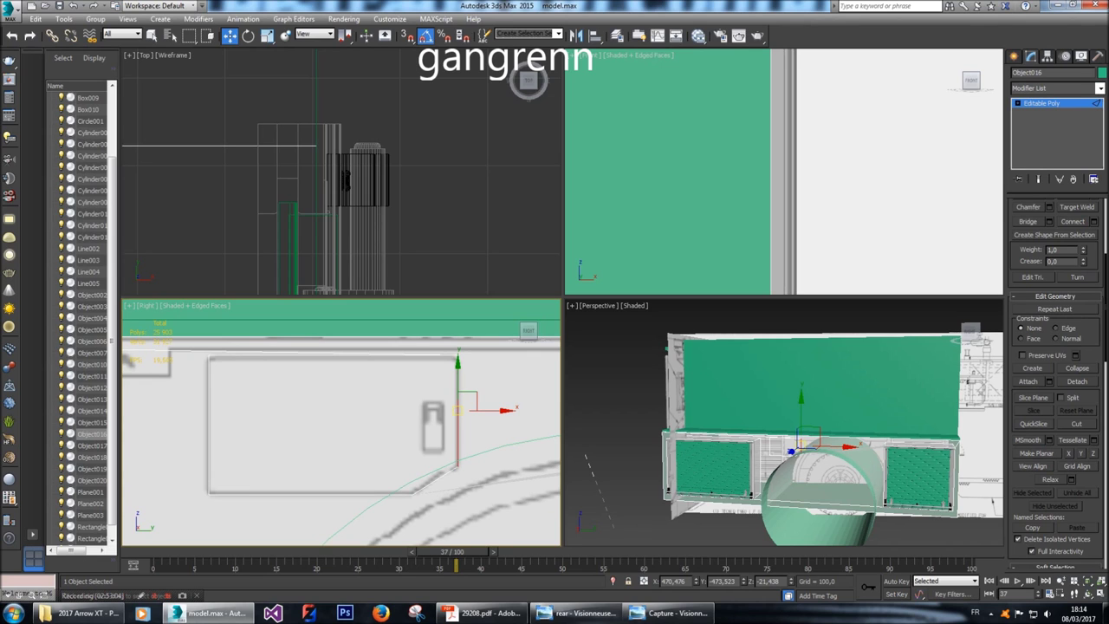
scroll(1070, 222, "up", 5)
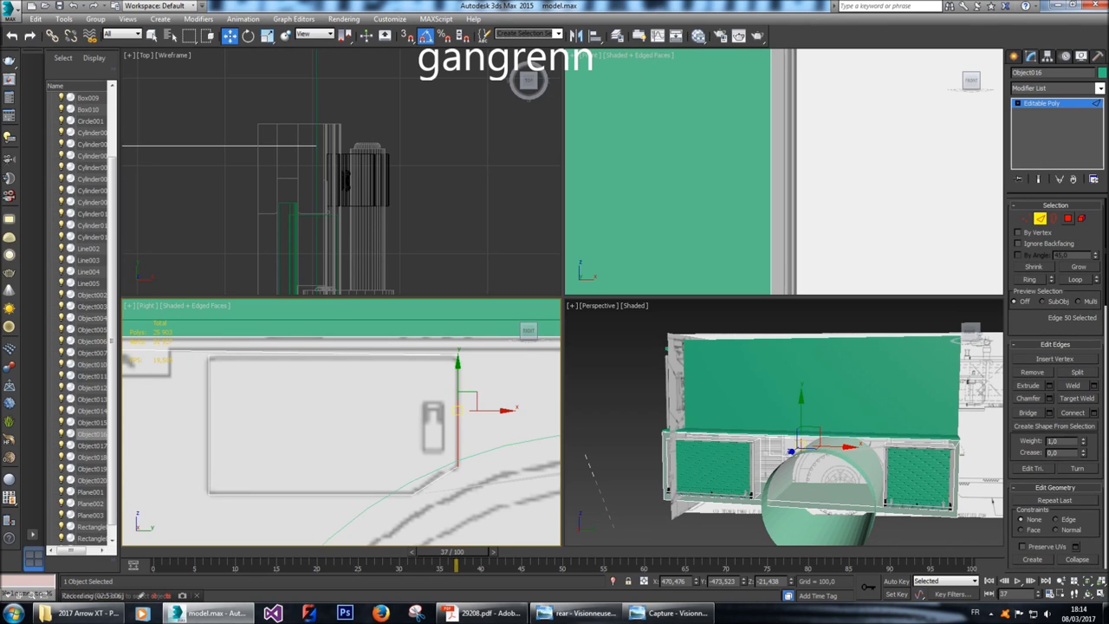
left_click(1068, 218)
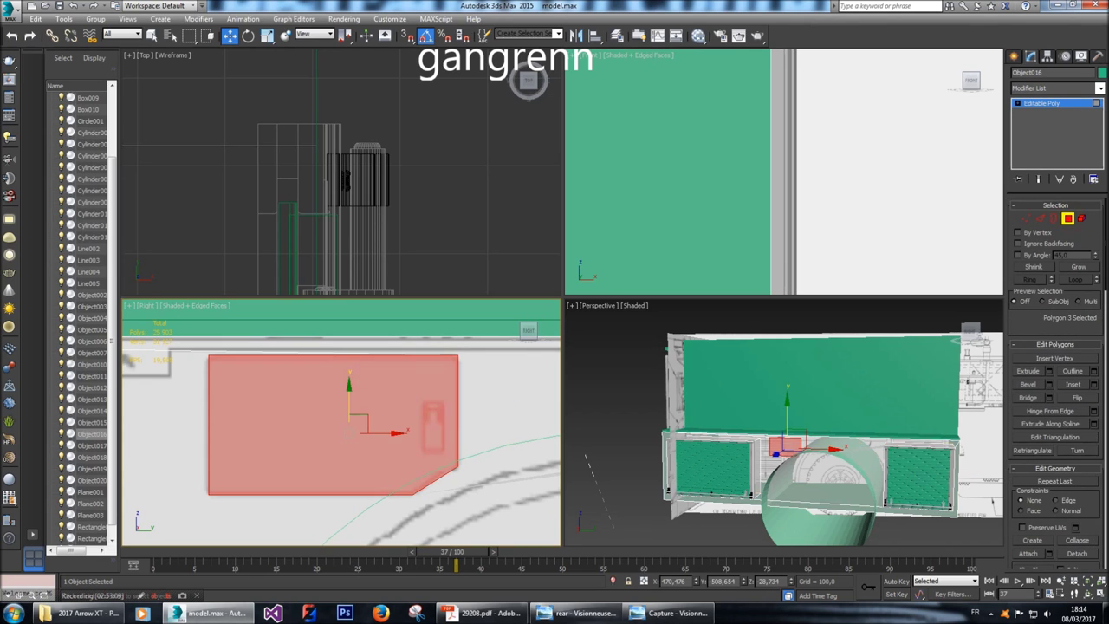
left_click_drag(381, 431, 321, 431)
scroll(359, 467, "down", 3)
scroll(341, 425, "down", 2)
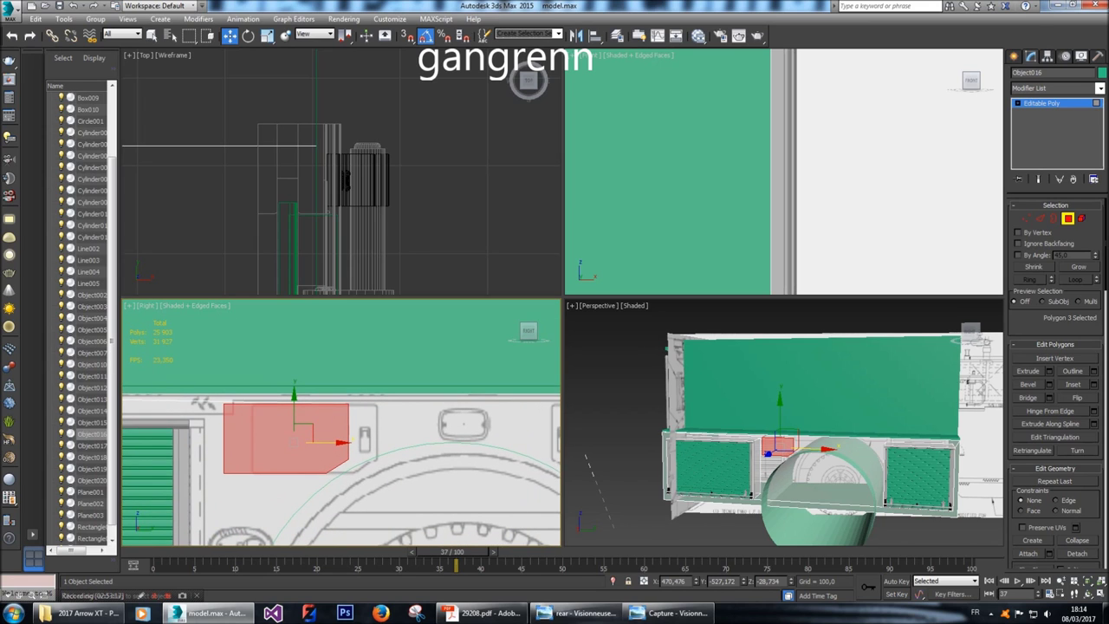
scroll(300, 445, "up", 2)
left_click_drag(340, 441, 338, 441)
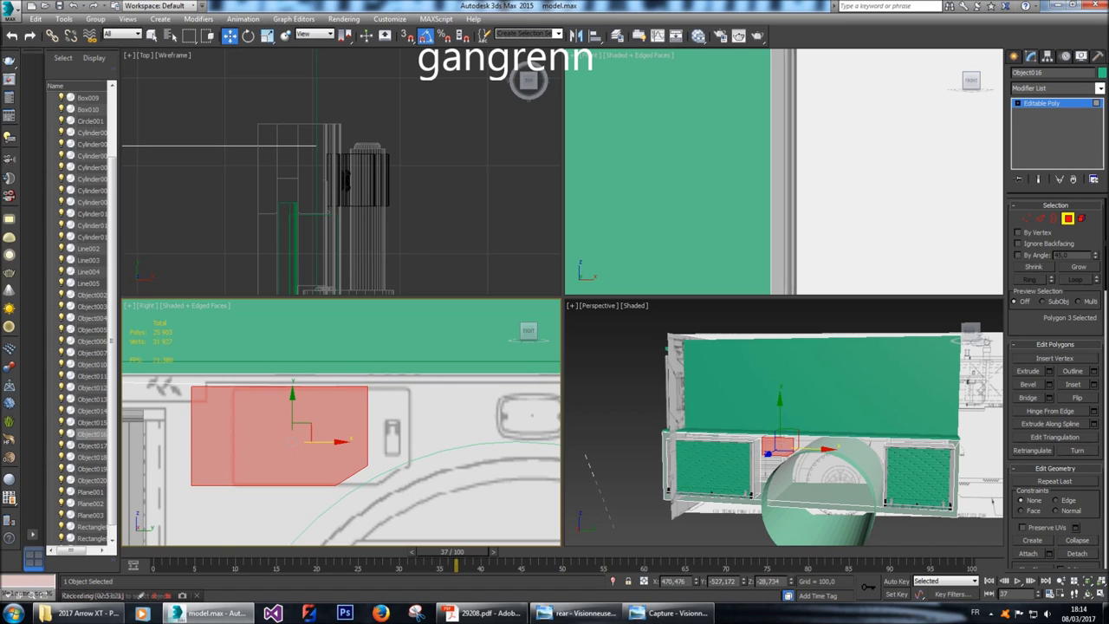
scroll(333, 442, "down", 3)
Pan to the next door opening and return to Vertex level.
middle_click_drag(333, 443, 263, 442)
scroll(390, 441, "up", 5)
middle_click_drag(420, 442, 370, 442)
scroll(370, 442, "up", 2)
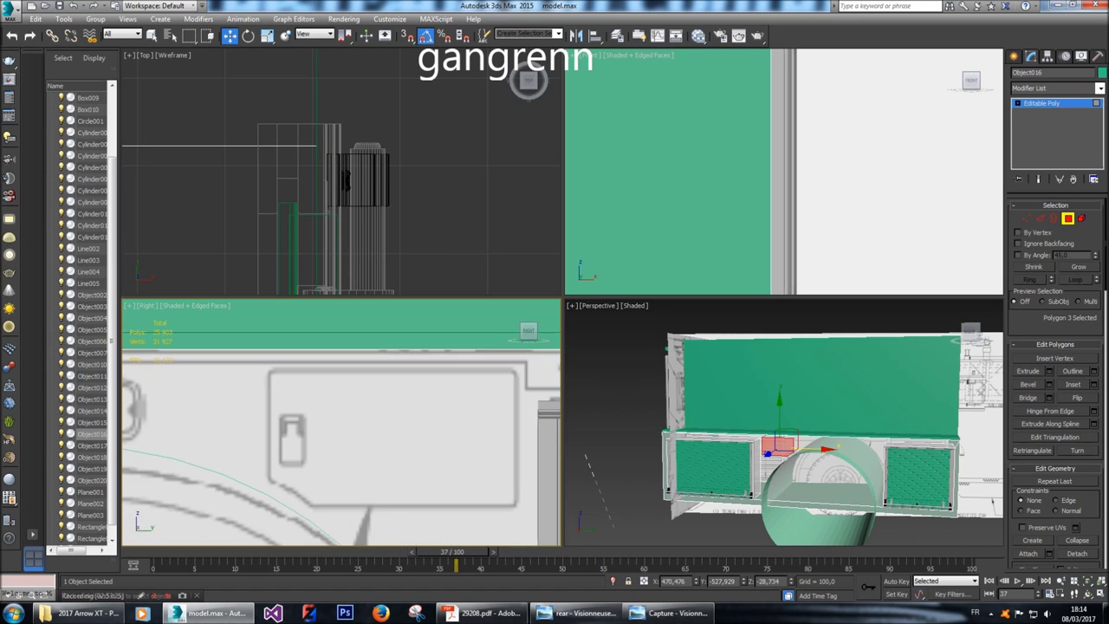
left_click(1026, 219)
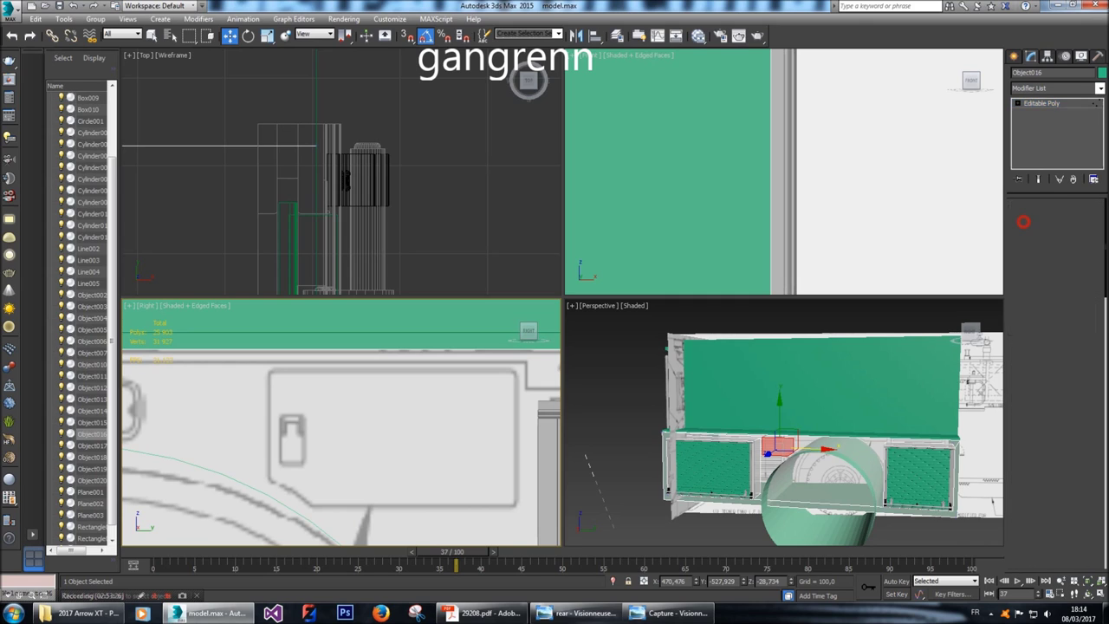
left_click(439, 216)
middle_click_drag(382, 442, 370, 442)
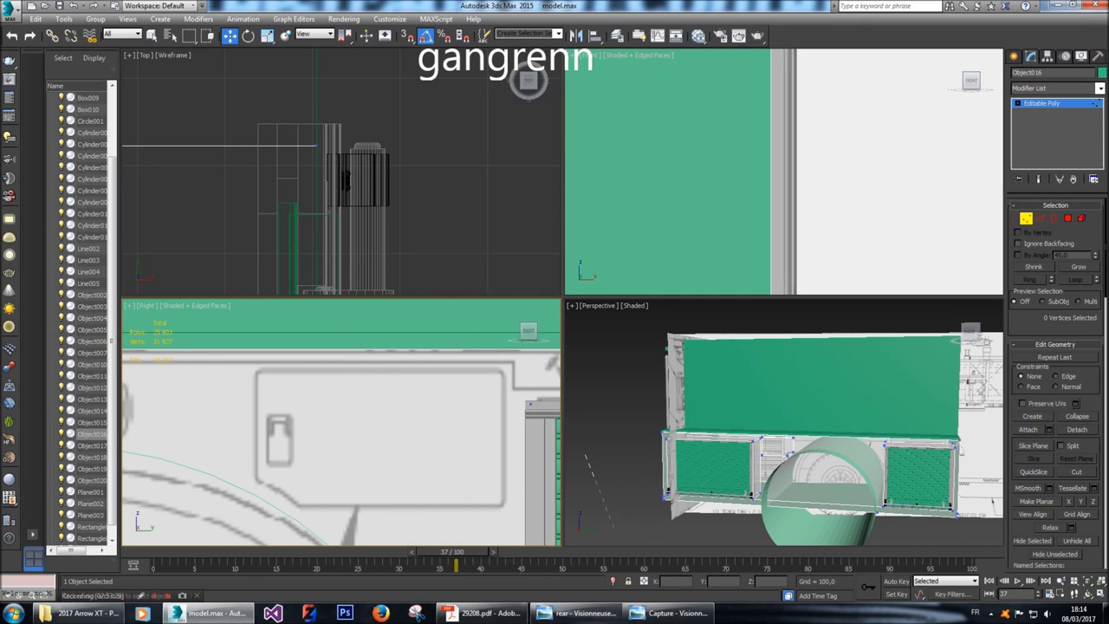
Cut a second clipped-corner handle panel outline with a clipped lower-left corner.
key("alt+c")
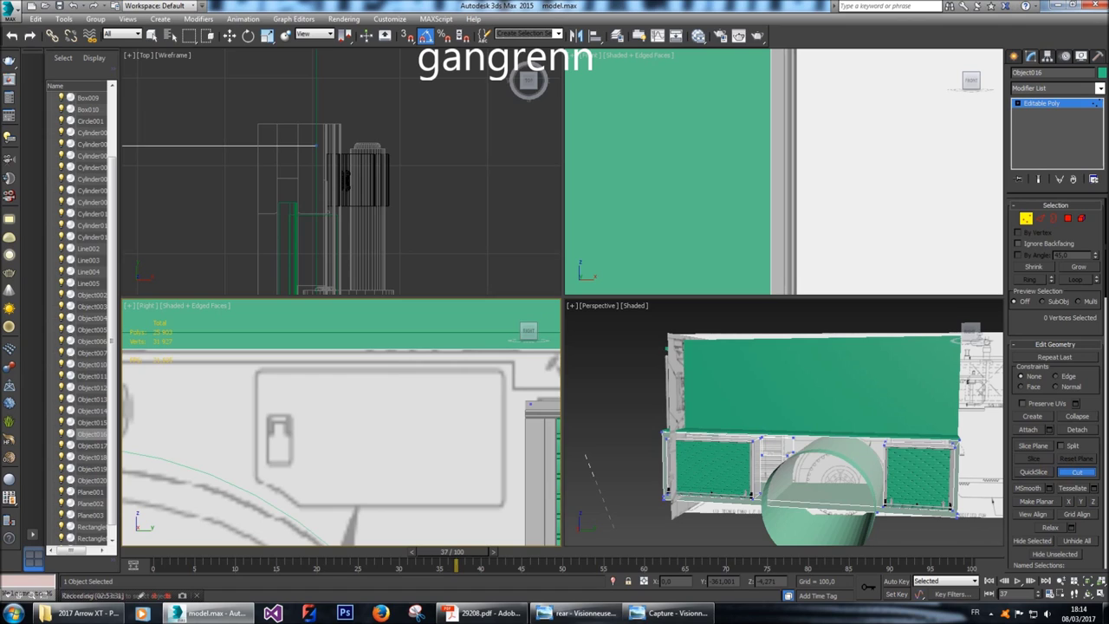
left_click(255, 371)
left_click(257, 479)
left_click(303, 505)
left_click(504, 505)
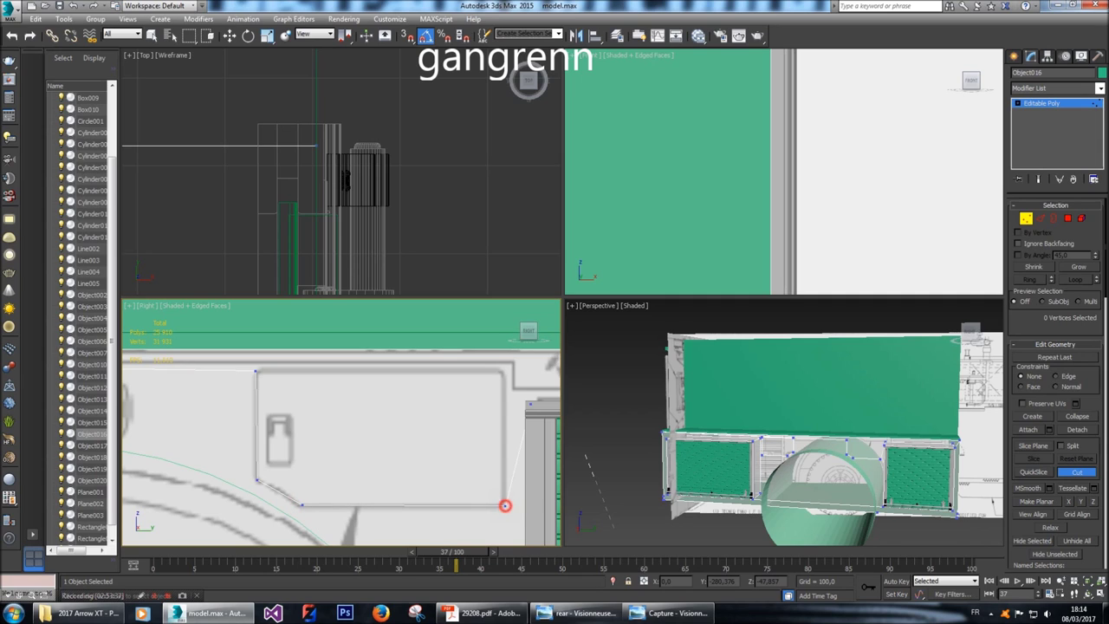
left_click(502, 371)
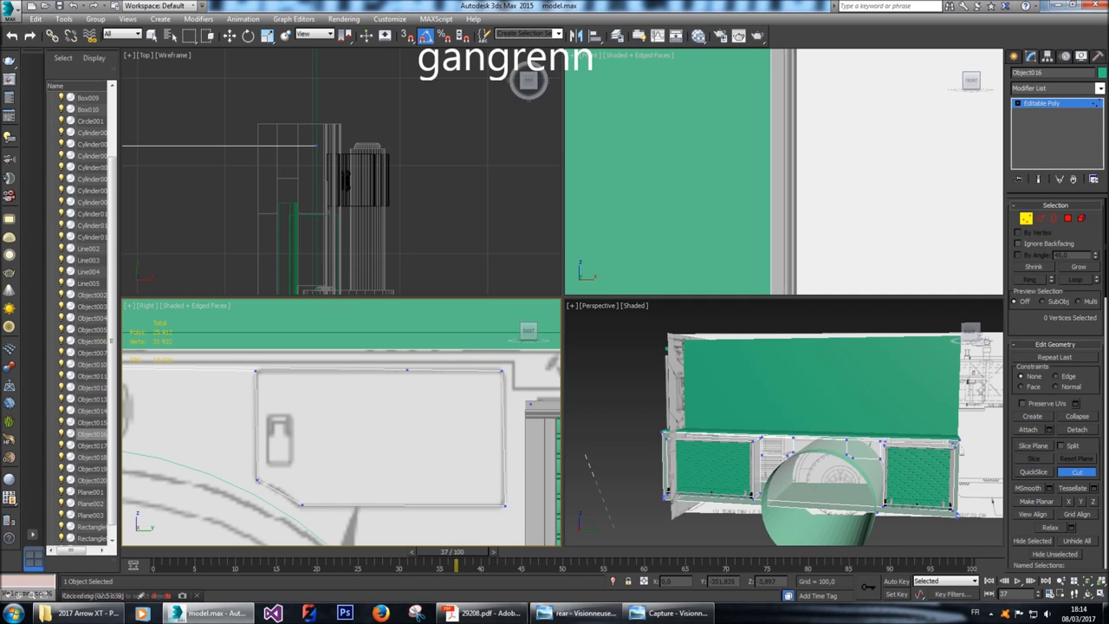
left_click(256, 371)
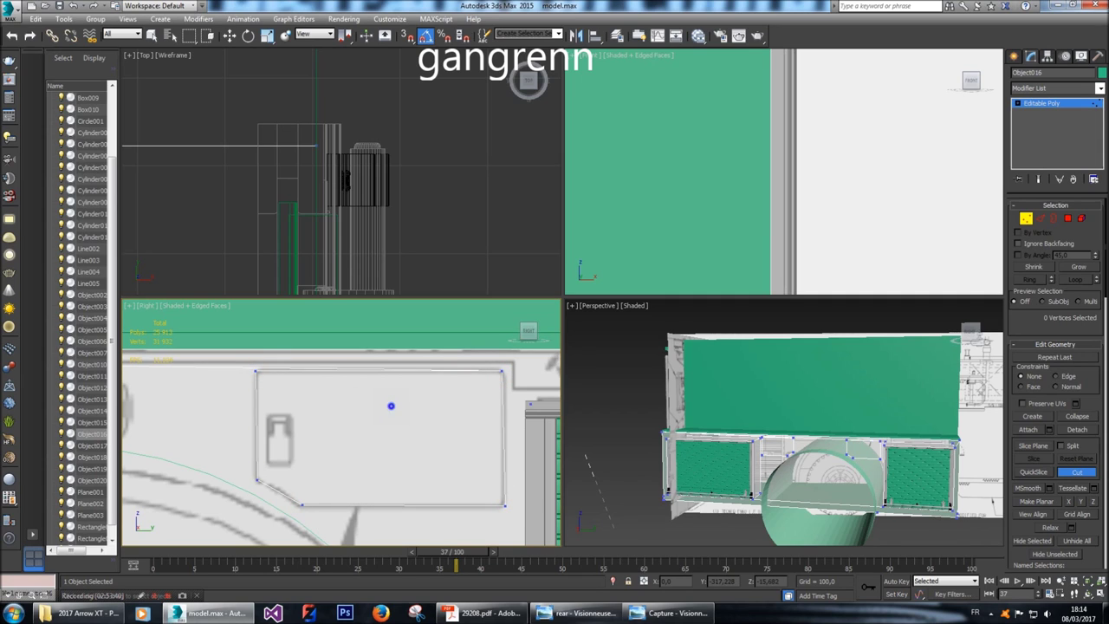
key("w")
Select the outline's top, bottom and side edges and flatten them with Make Planar X.
key("2")
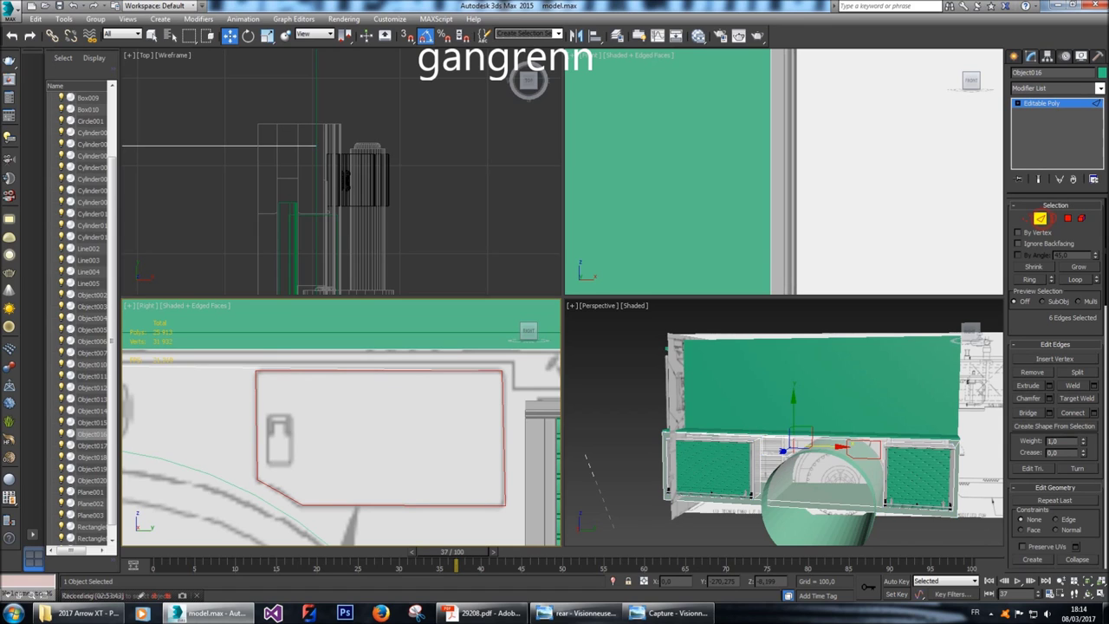
left_click(335, 372)
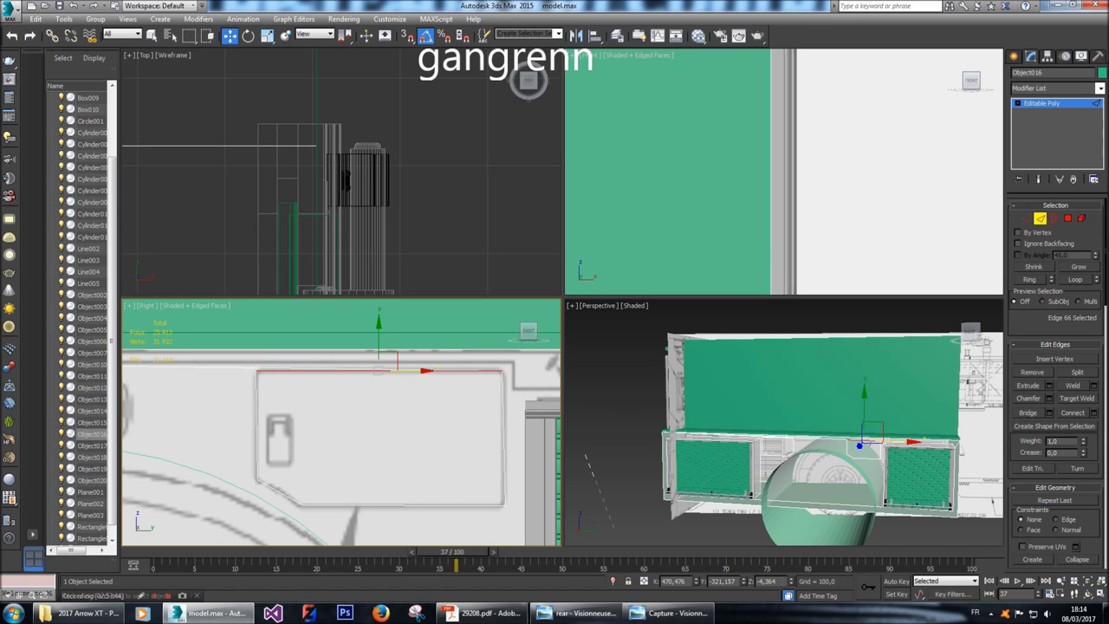
scroll(1098, 449, "down", 5)
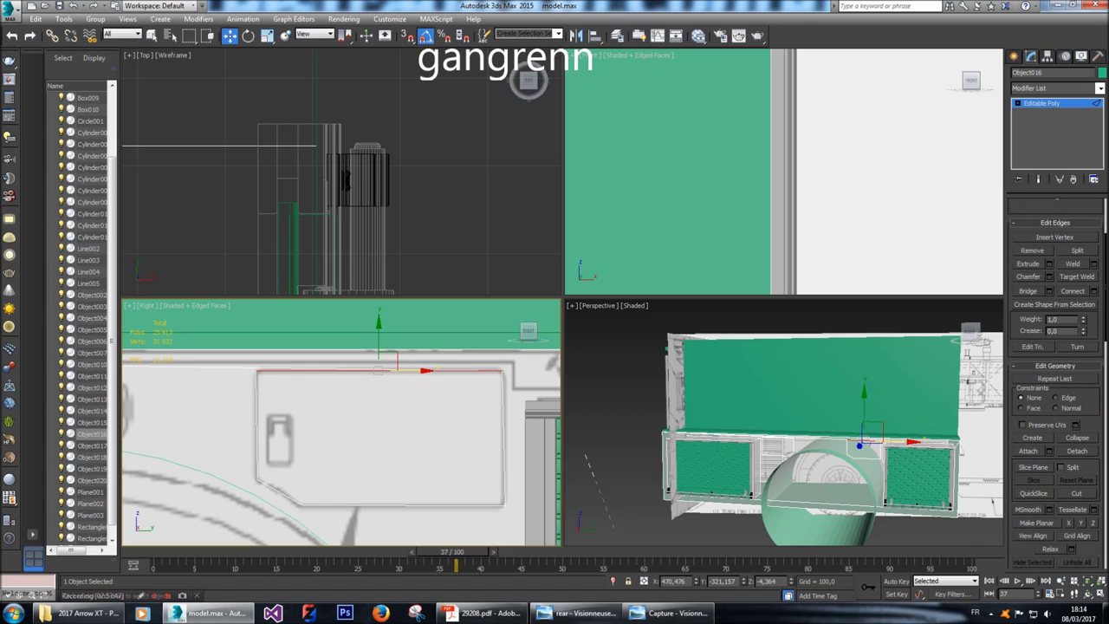
left_click(407, 504)
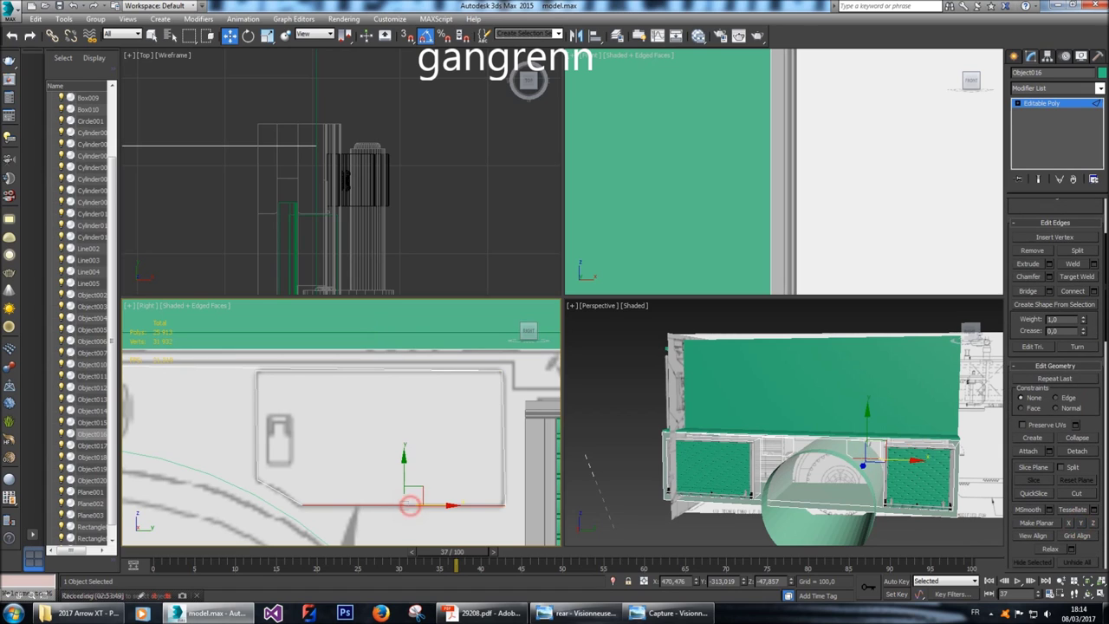
left_click(507, 472)
left_click(1070, 523)
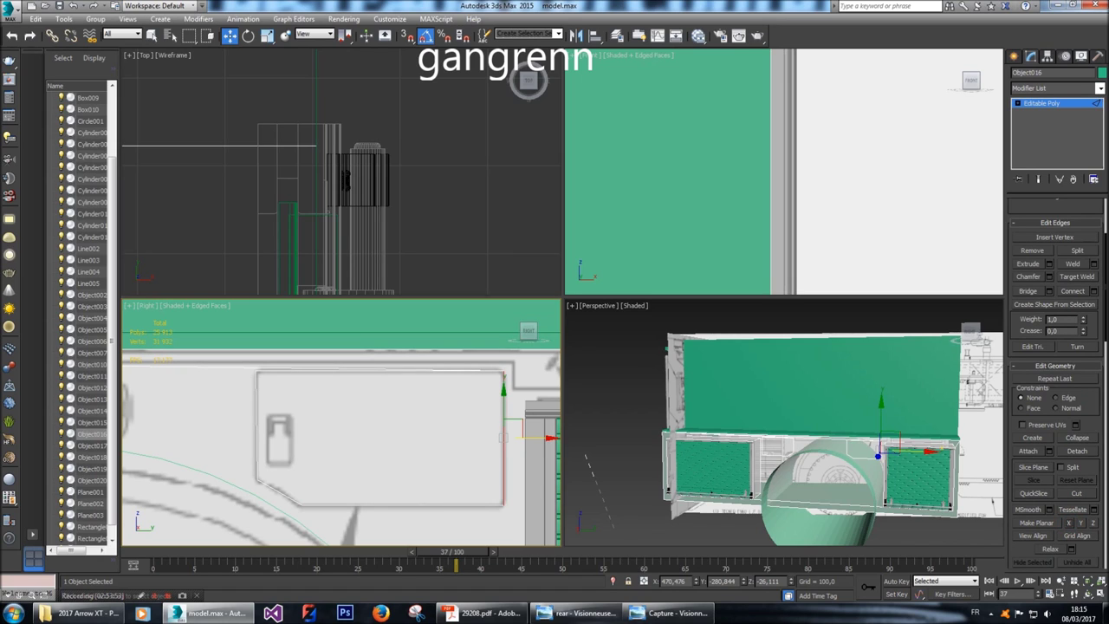
left_click(257, 454)
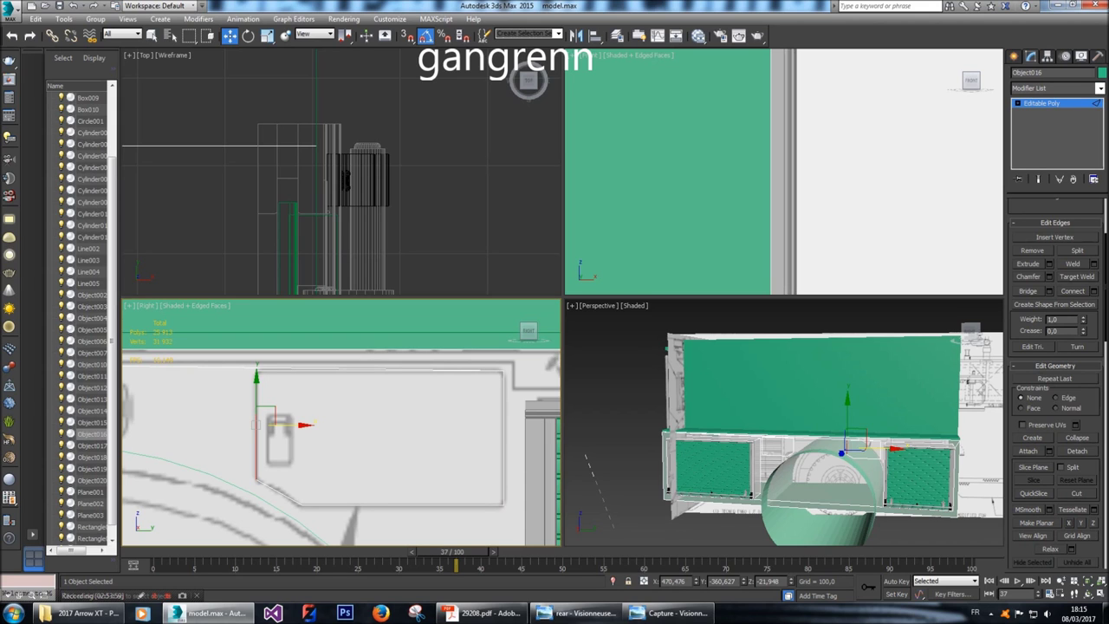
Select both handle panel faces at Polygon level.
key("4")
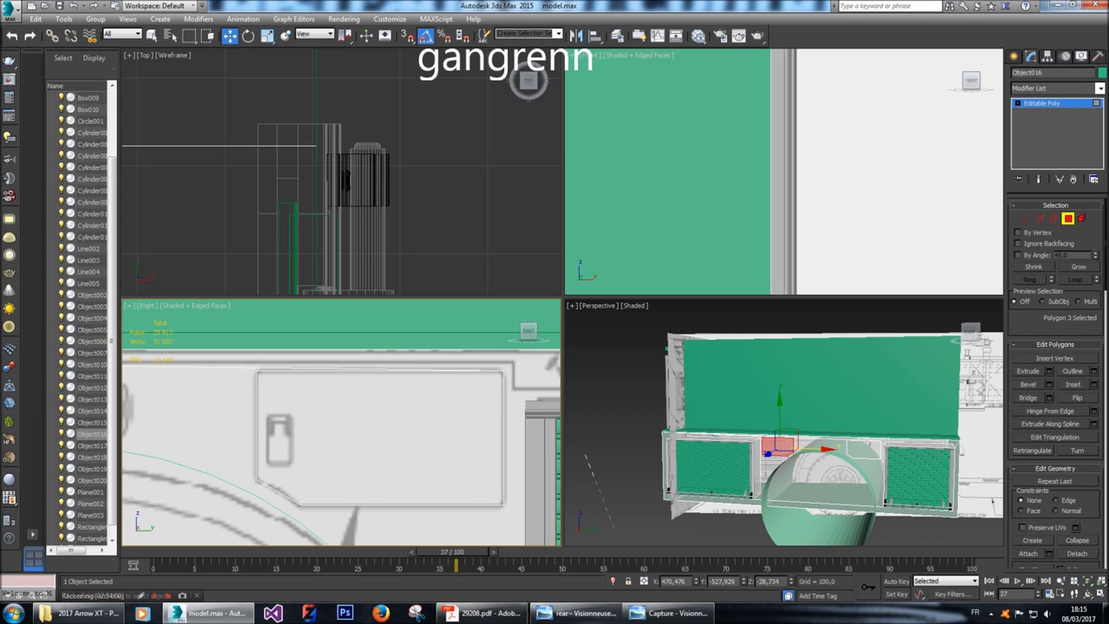
left_click(398, 447)
scroll(368, 424, "down", 4)
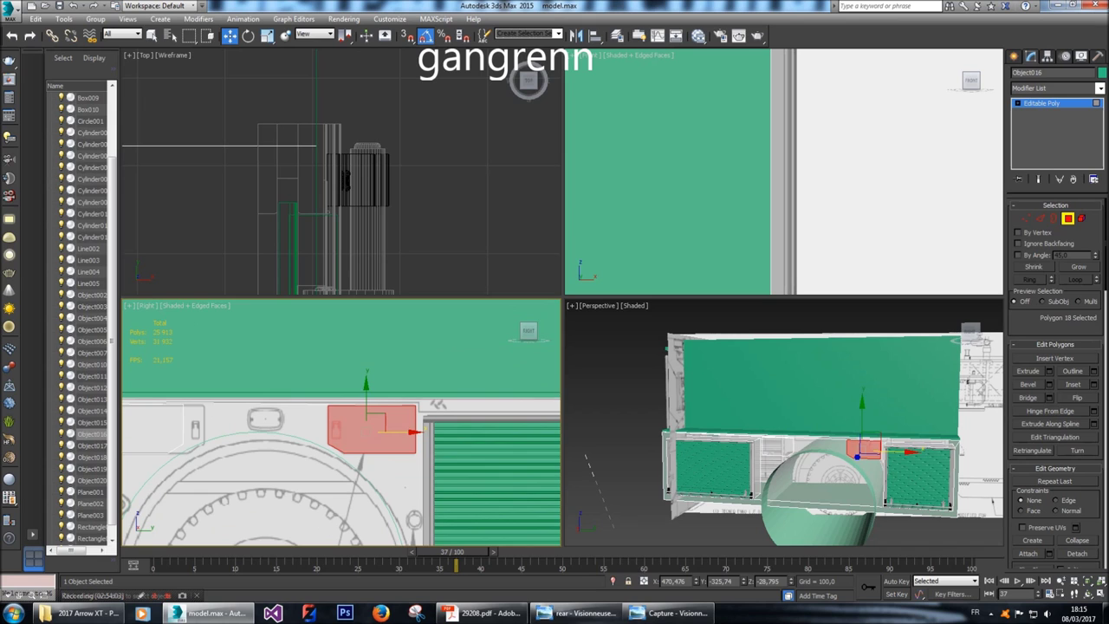
left_click(160, 429, "ctrl")
middle_click_drag(165, 444, 249, 440)
scroll(429, 427, "up", 2)
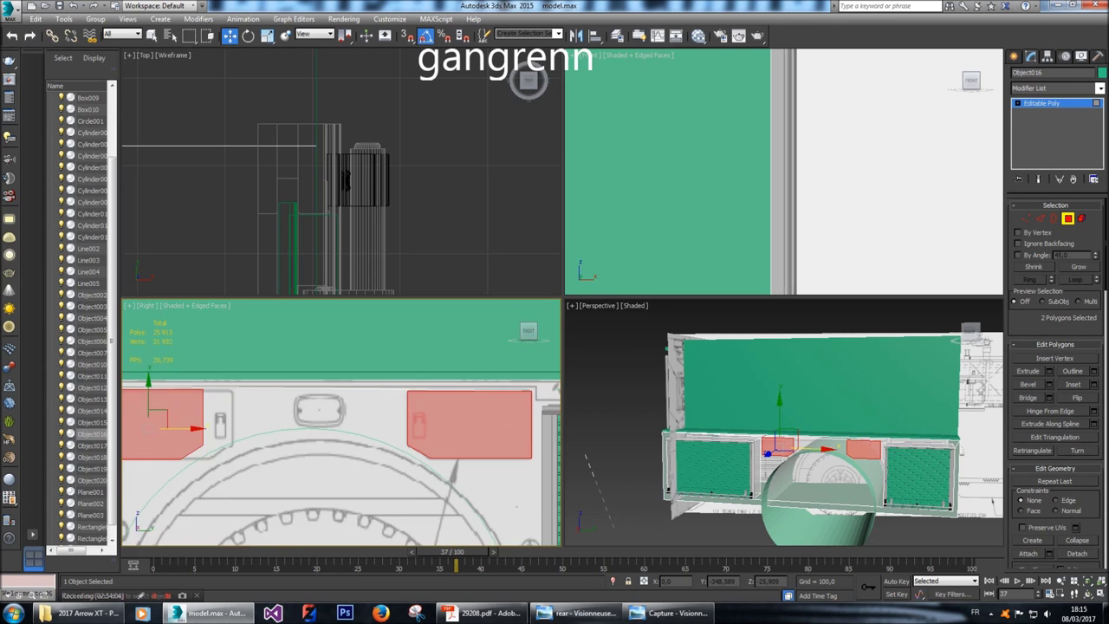
middle_click_drag(485, 433, 393, 404)
scroll(411, 397, "up", 2)
scroll(393, 404, "up", 2)
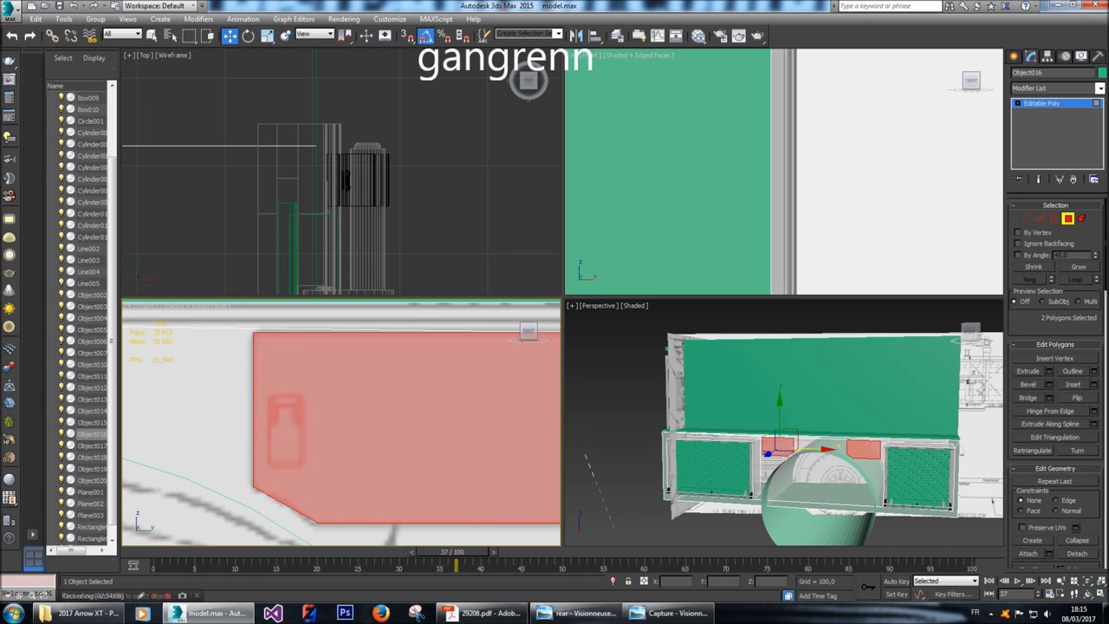
Inset both panel faces by 1,0 and nudge the angled border face.
left_click(1094, 384)
left_click(364, 461)
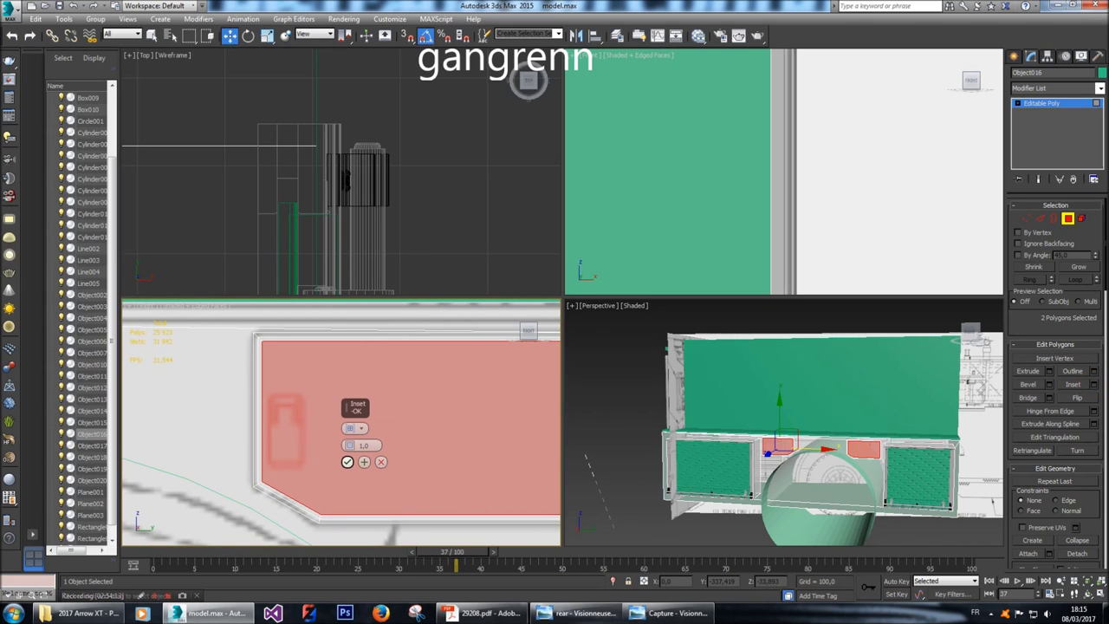
left_click(348, 462)
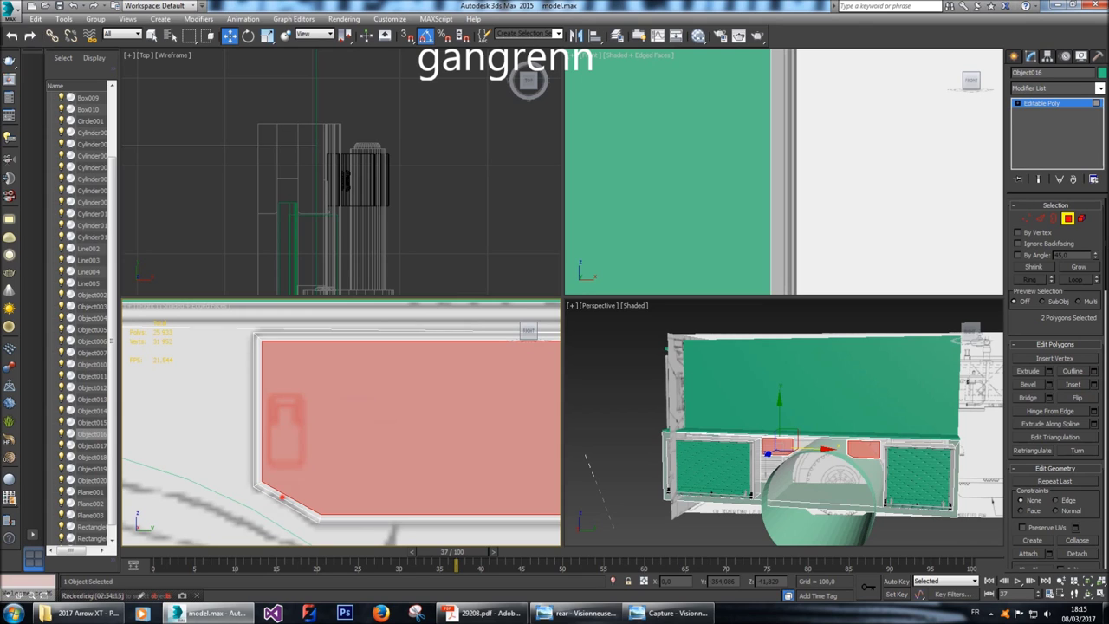
left_click(286, 502)
left_click_drag(286, 501, 283, 505)
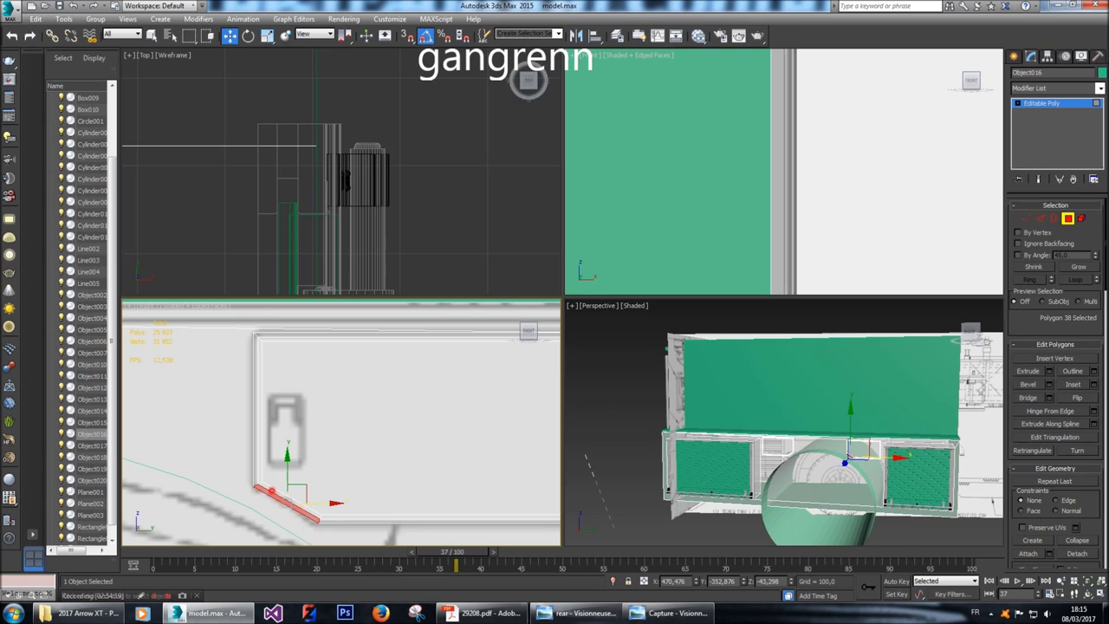
left_click_drag(283, 505, 286, 501)
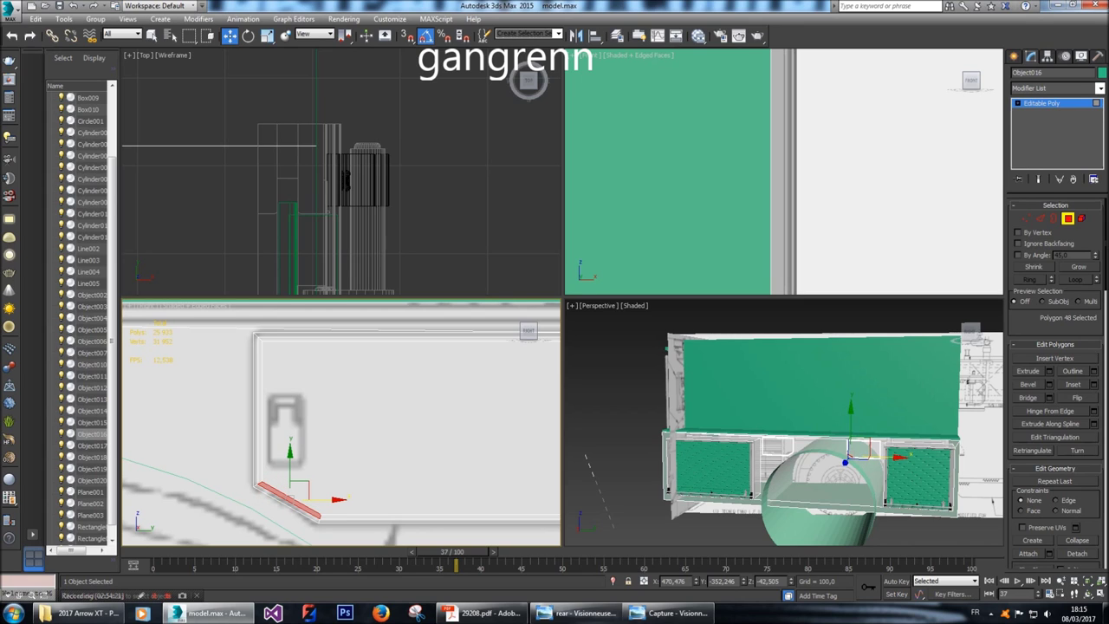
left_click(346, 433, "ctrl")
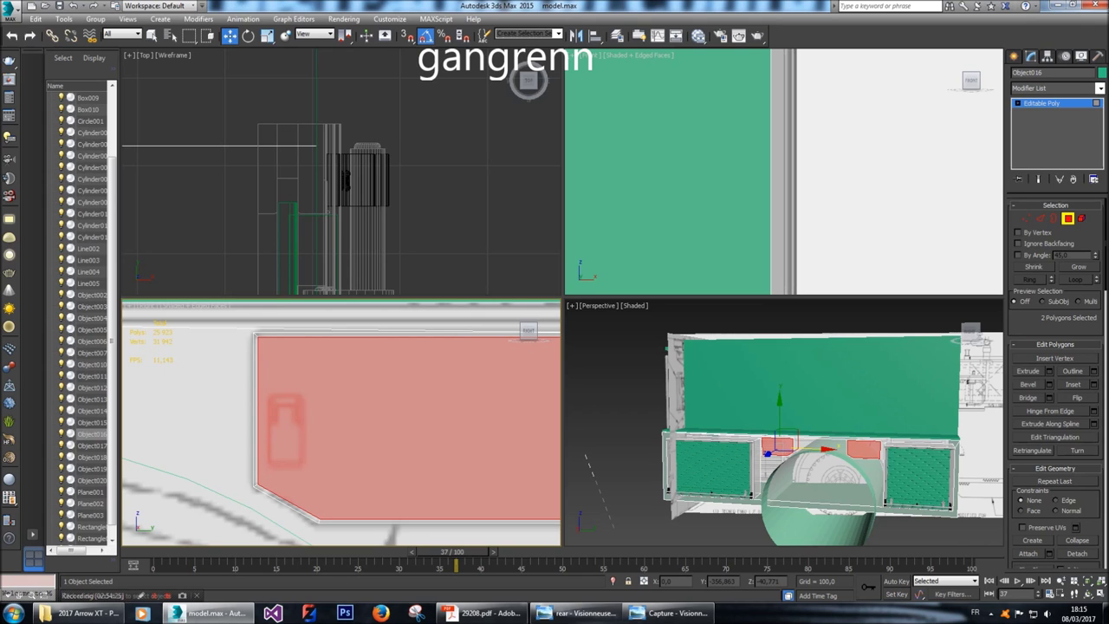
Grow the selection to the five-face border strip, extrude it -70,0 inward, then frame the panel face.
key("ctrl+z")
key("ctrl+Page_Up")
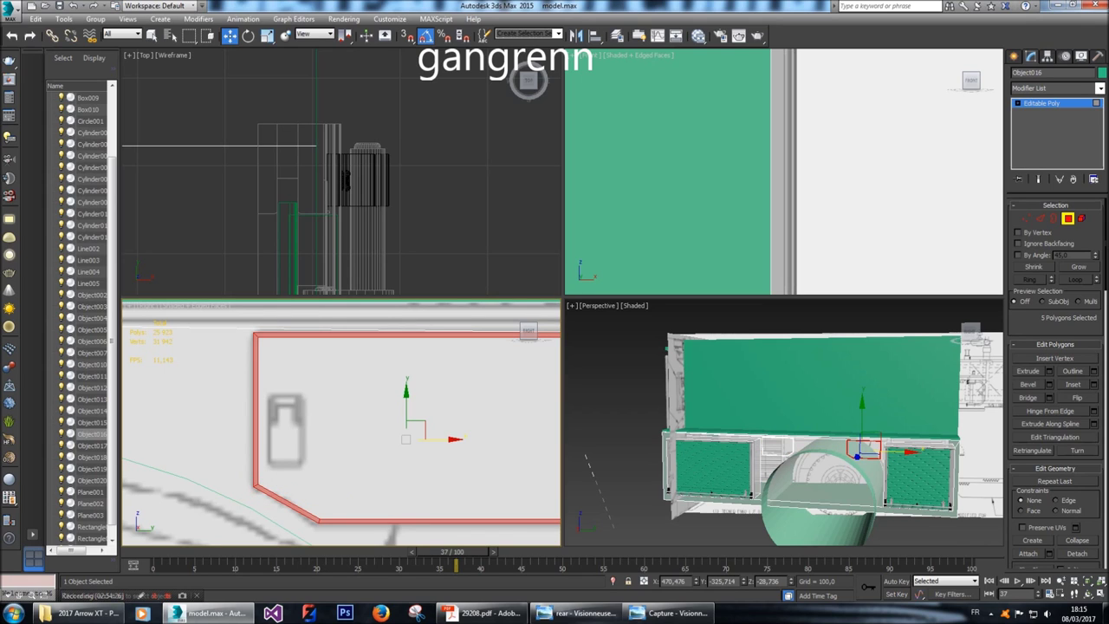
key("shift+e")
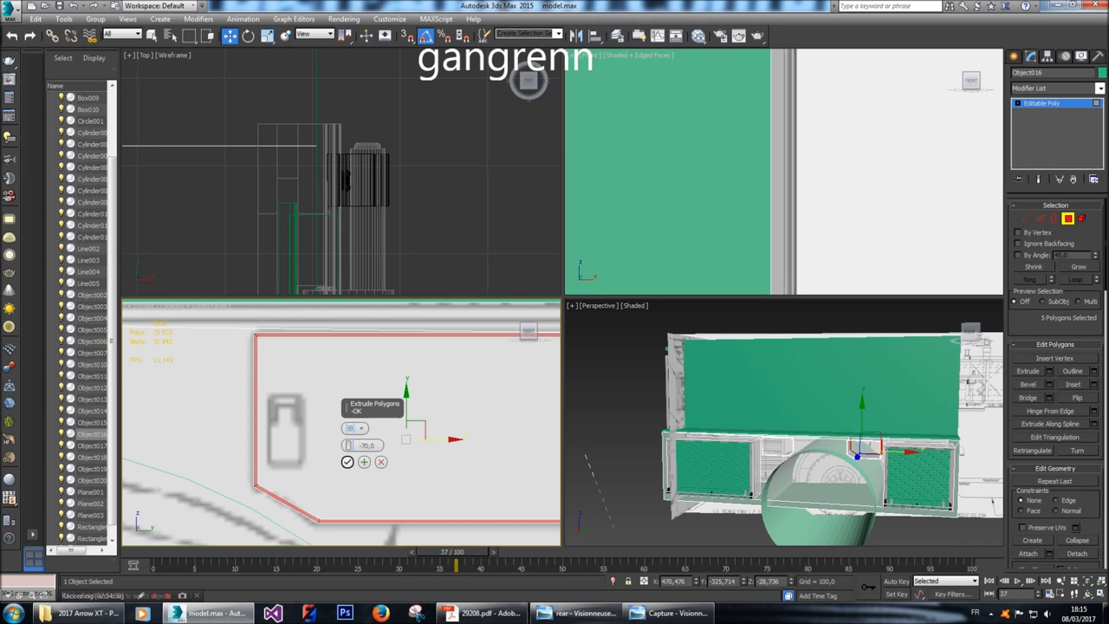
left_click(346, 462)
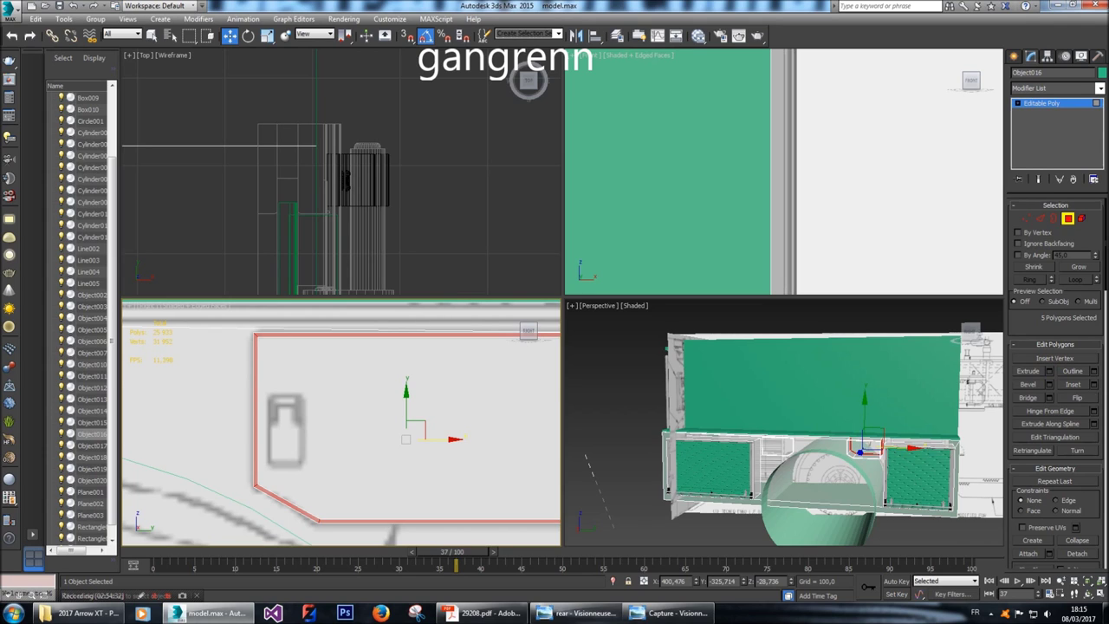
left_click(521, 384)
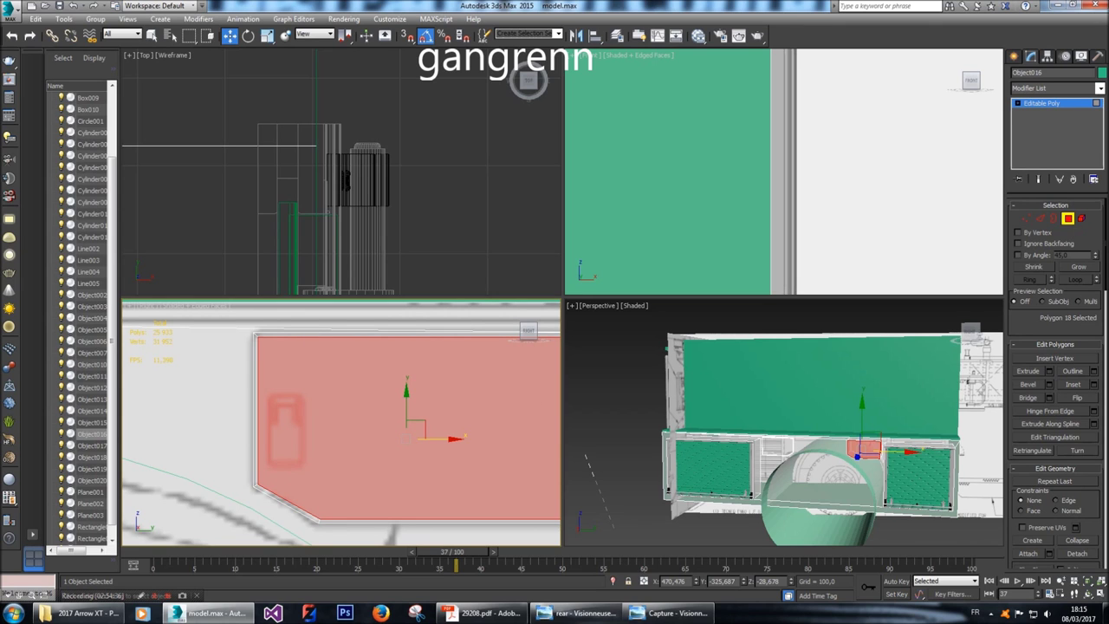
key("z")
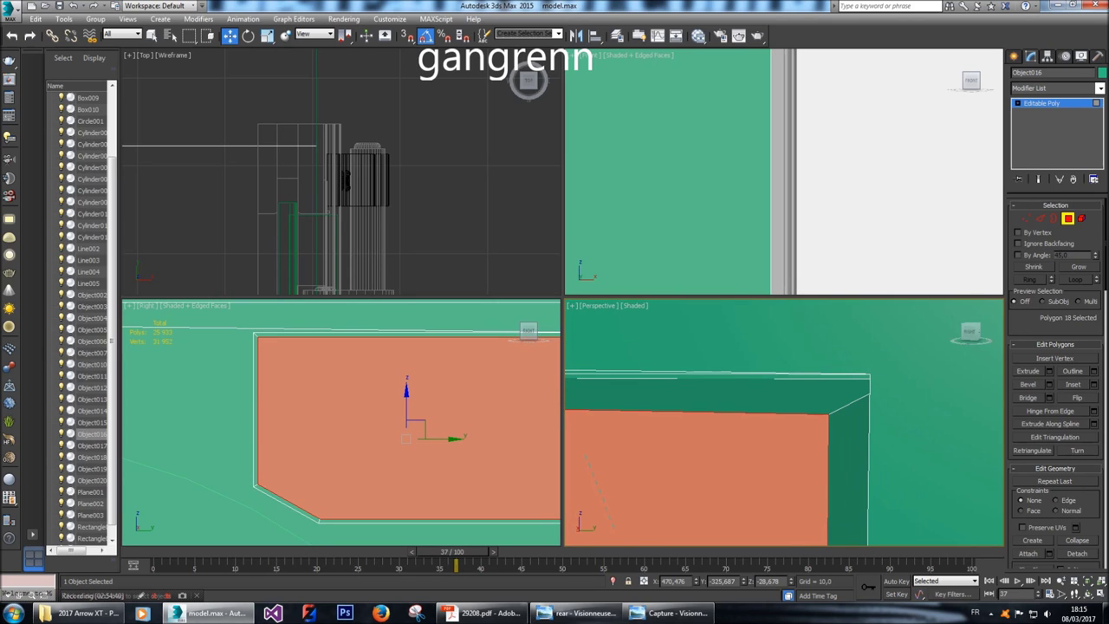
Select the recess's top and side wall faces at the corner in the perspective view.
left_click(859, 433)
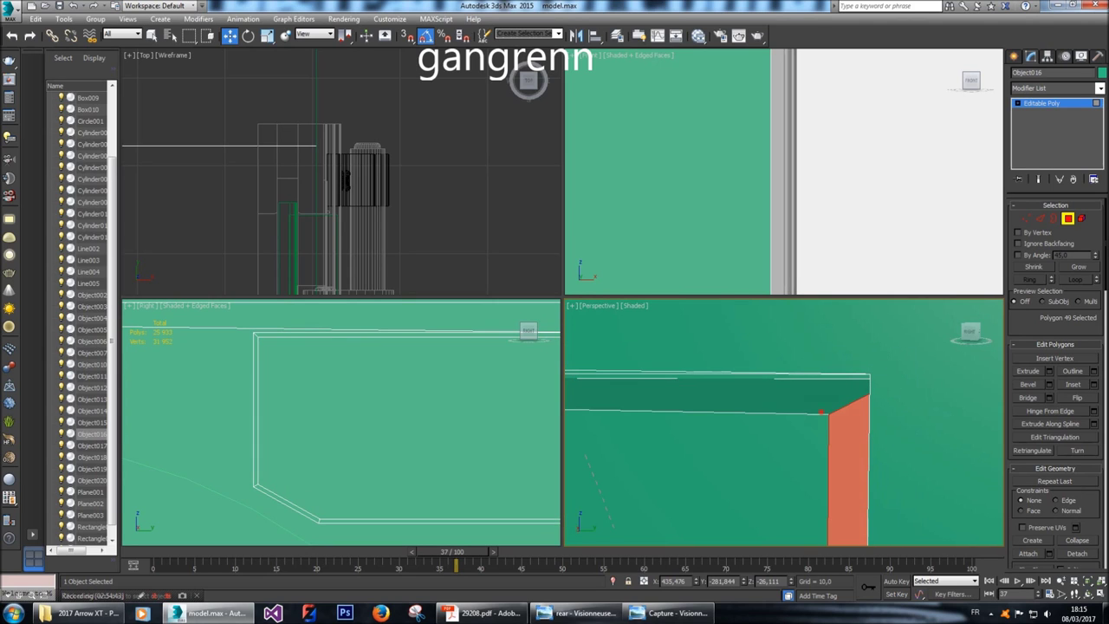
left_click(818, 405, "shift")
key("ctrl+d")
key("z")
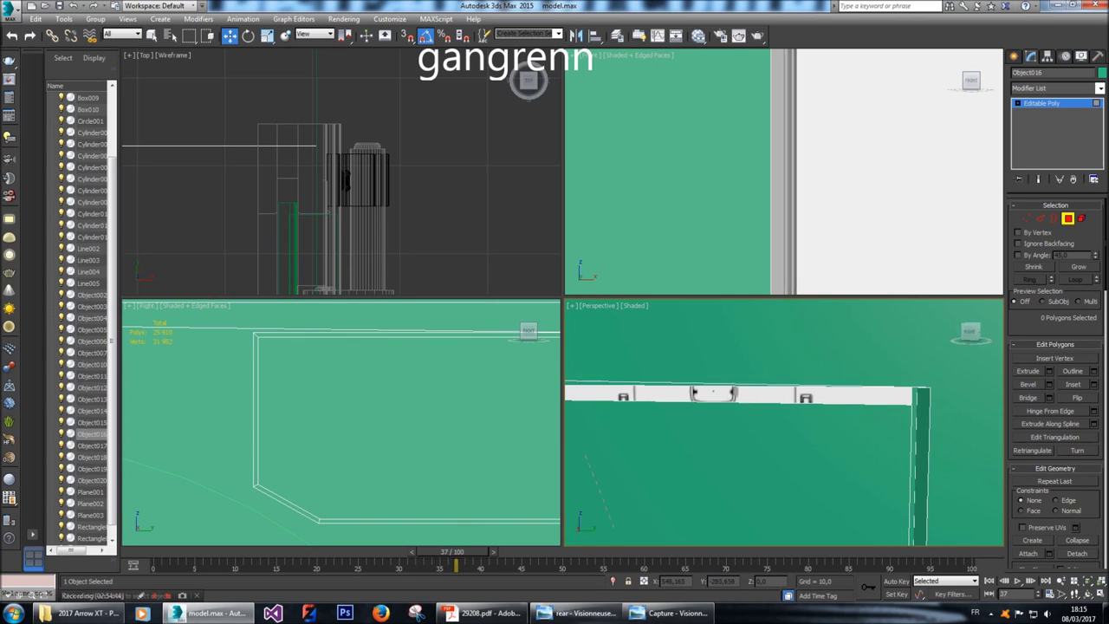
scroll(784, 422, "up", 6)
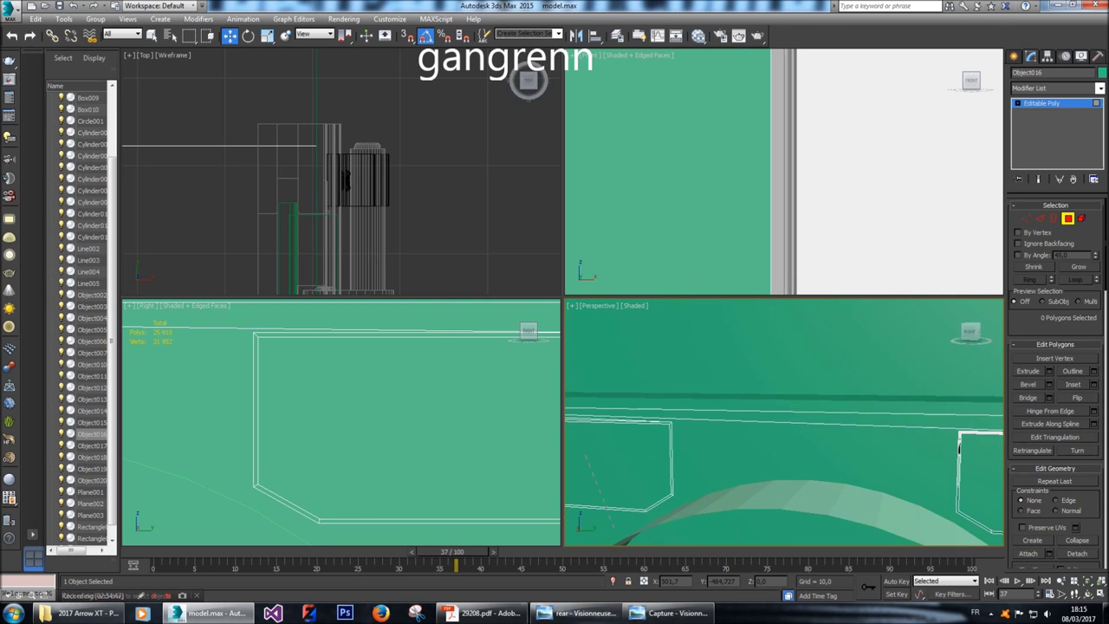
left_click(755, 440)
left_click(780, 463, "shift")
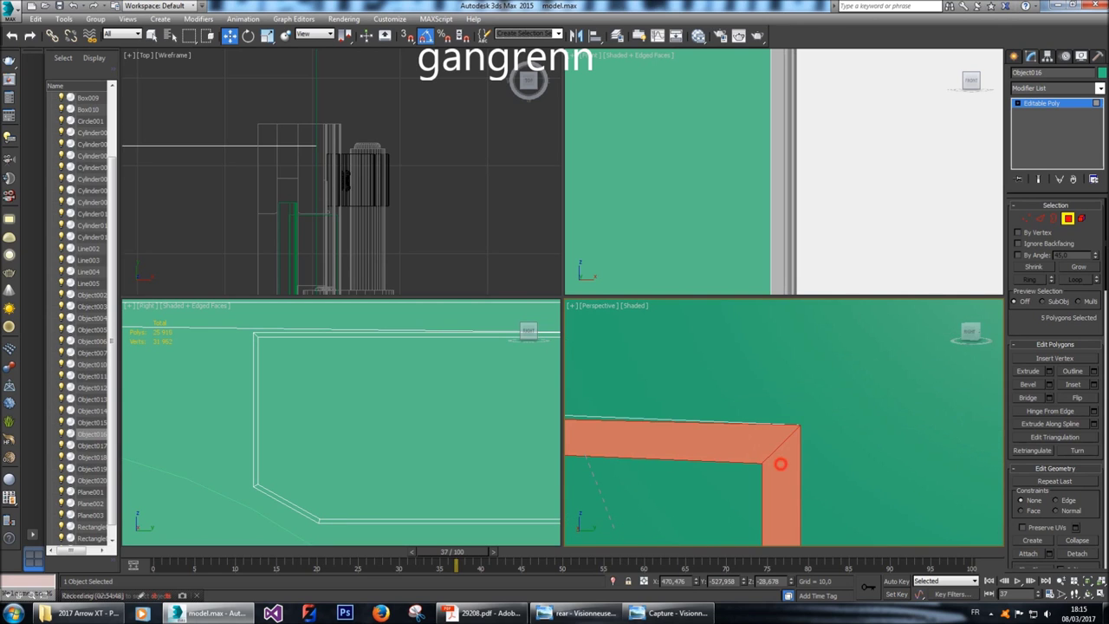
middle_click_drag(784, 422, 758, 422, "alt")
Select the ten corner edges and move them just under one unit along X.
key("2")
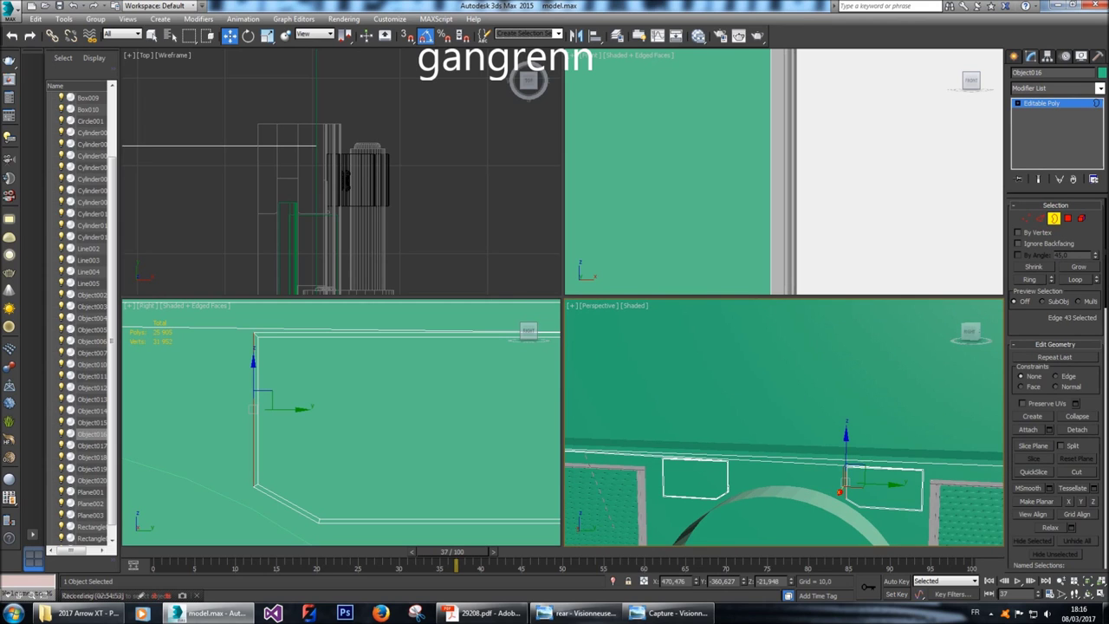
key("ctrl+a")
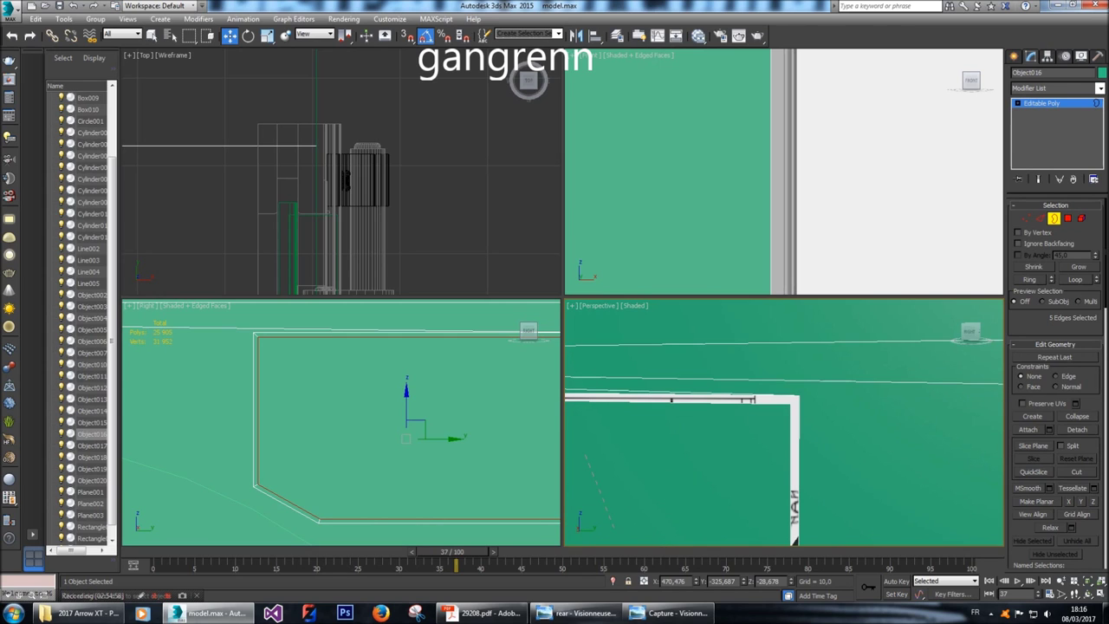
left_click(786, 411, "ctrl")
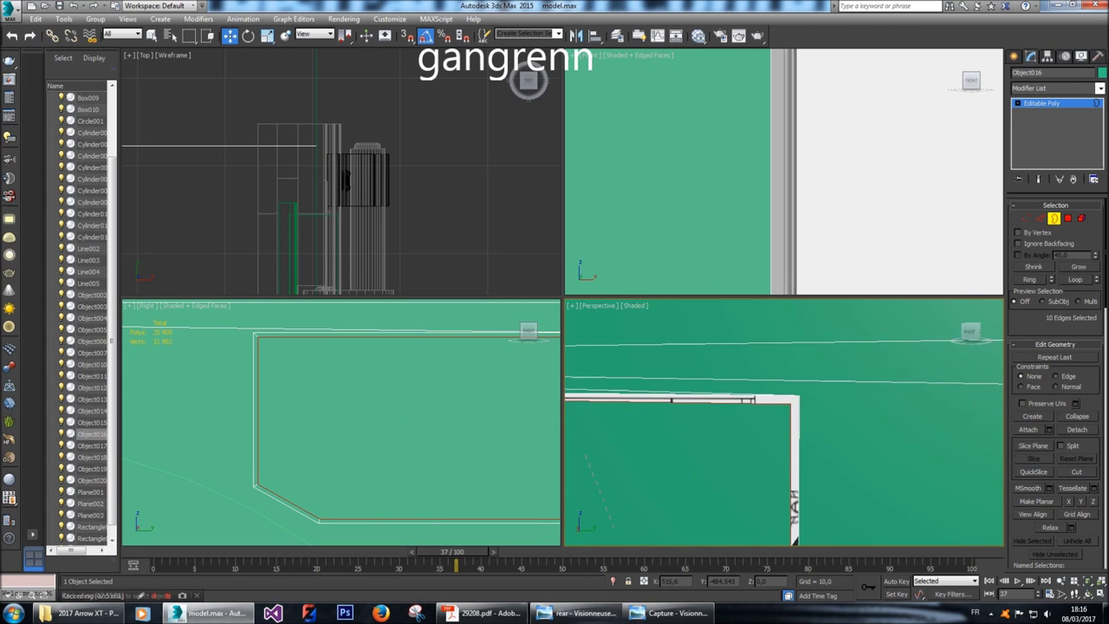
scroll(342, 171, "up", 5)
scroll(332, 160, "up", 5)
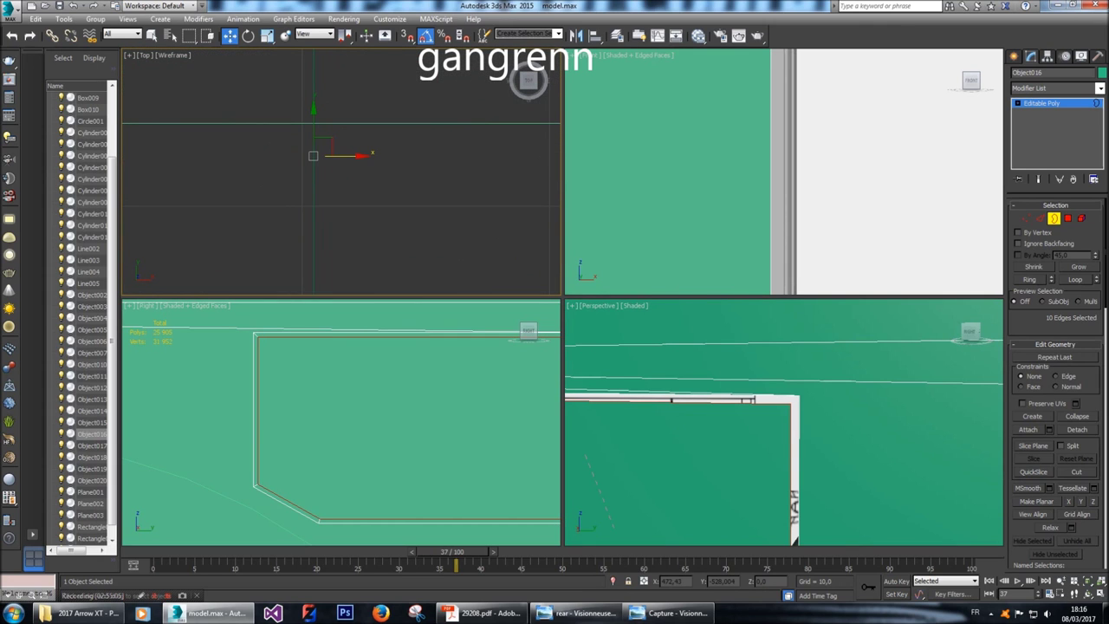
left_click_drag(363, 156, 374, 155)
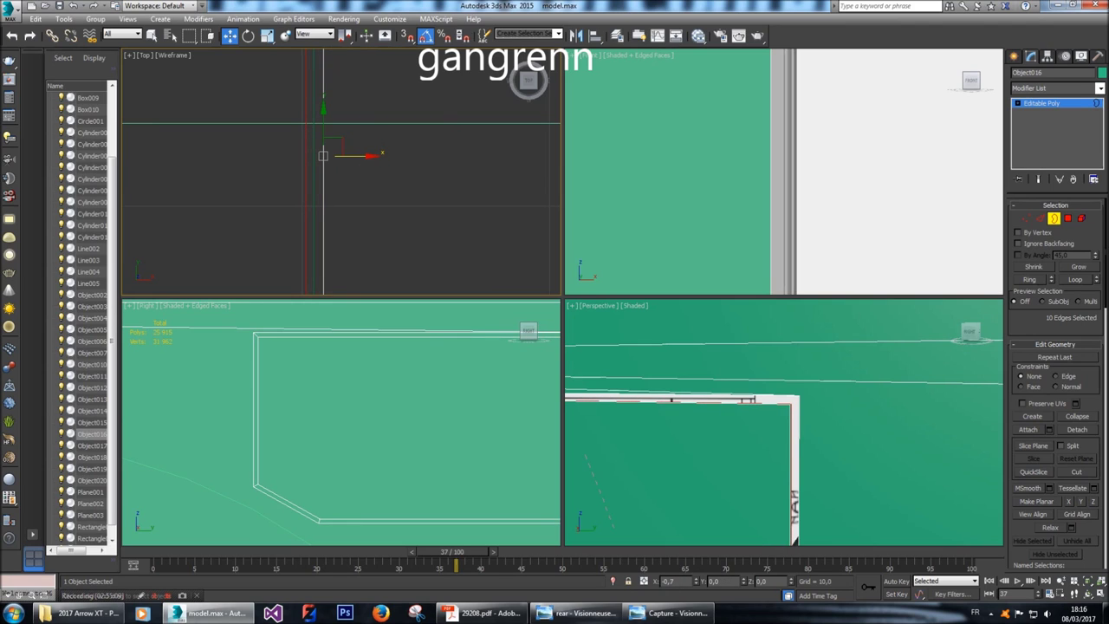
left_click_drag(374, 155, 350, 155)
scroll(1058, 381, "down", 10)
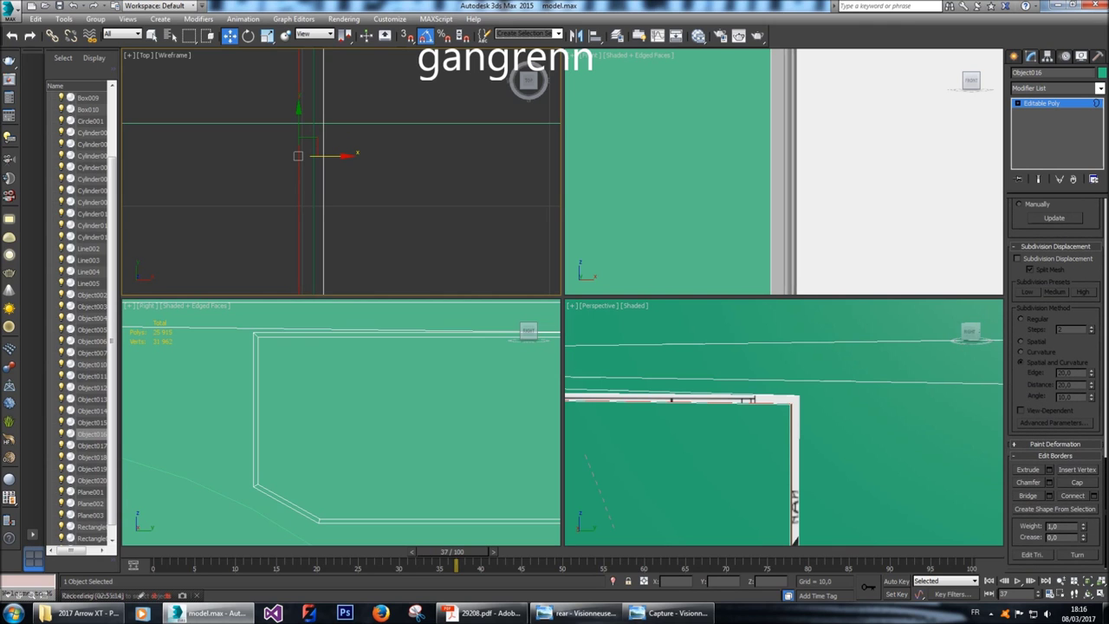
scroll(1057, 381, "up", 8)
scroll(1057, 381, "up", 5)
scroll(341, 423, "down", 4)
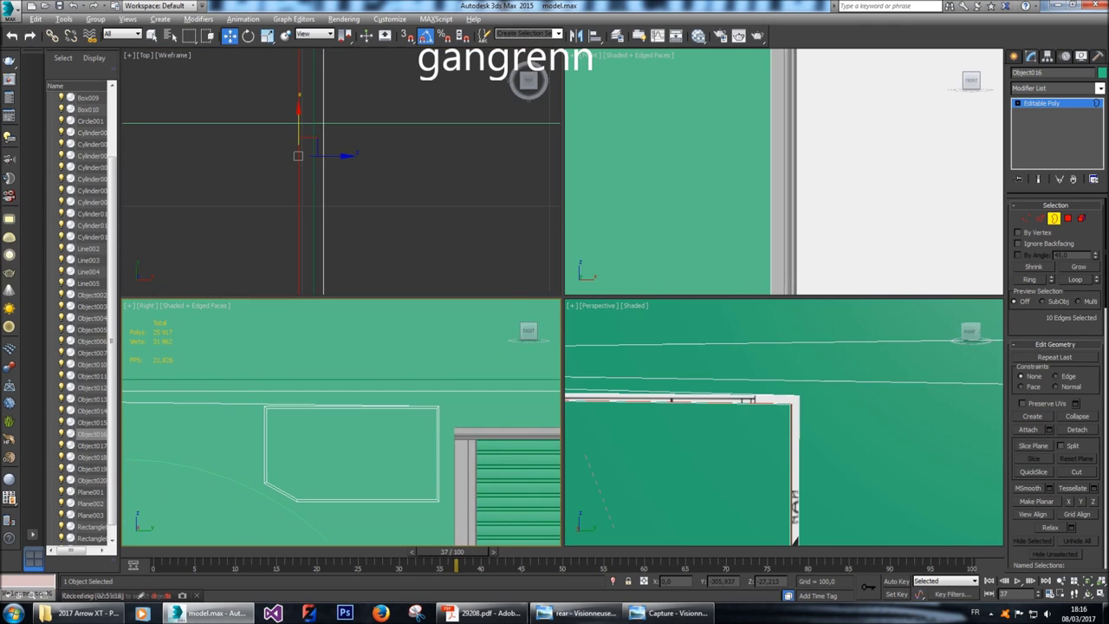
Pan and zoom the side and perspective views onto the handle panel beside the roll-up door.
middle_click_drag(341, 423, 319, 421)
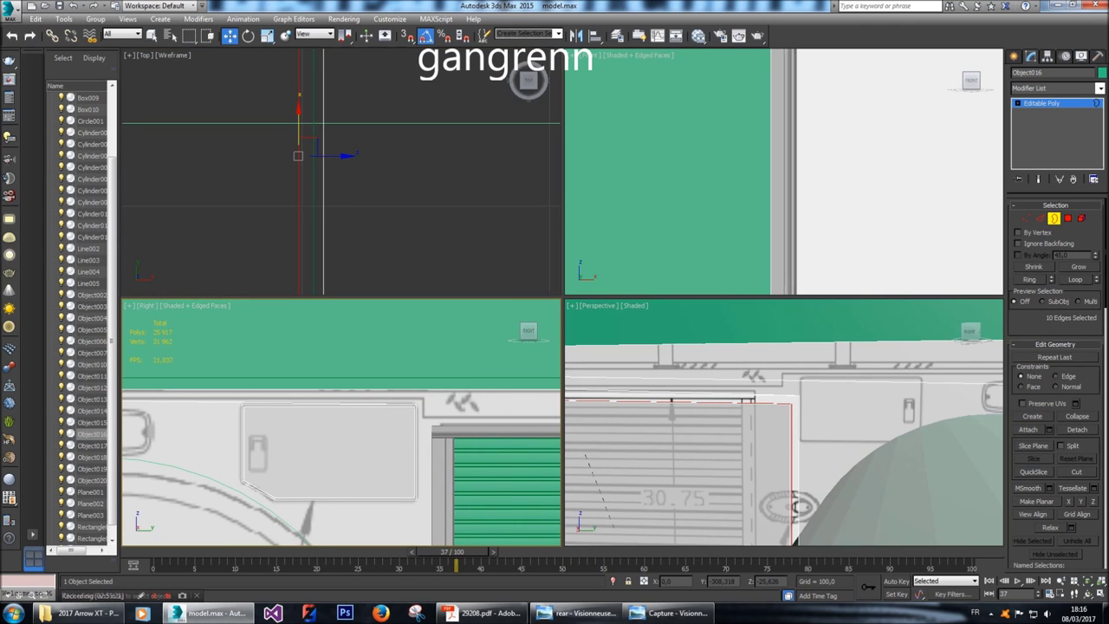
middle_click_drag(341, 423, 560, 400)
scroll(389, 402, "up", 3)
scroll(390, 422, "up", 5)
scroll(390, 422, "down", 3)
scroll(390, 422, "down", 3)
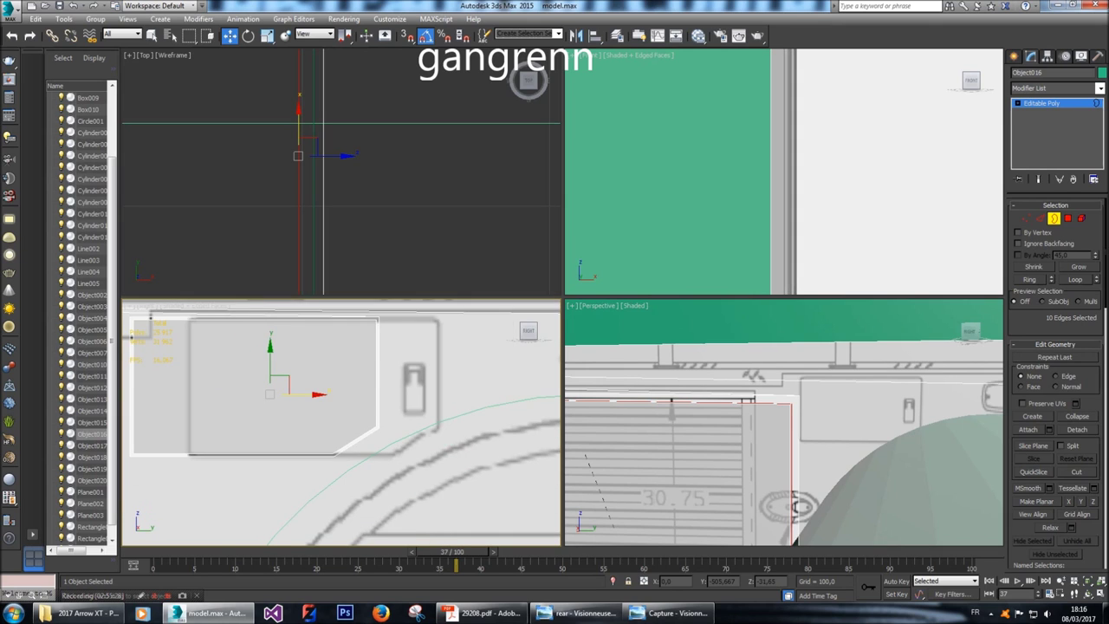
middle_click_drag(433, 422, 139, 429)
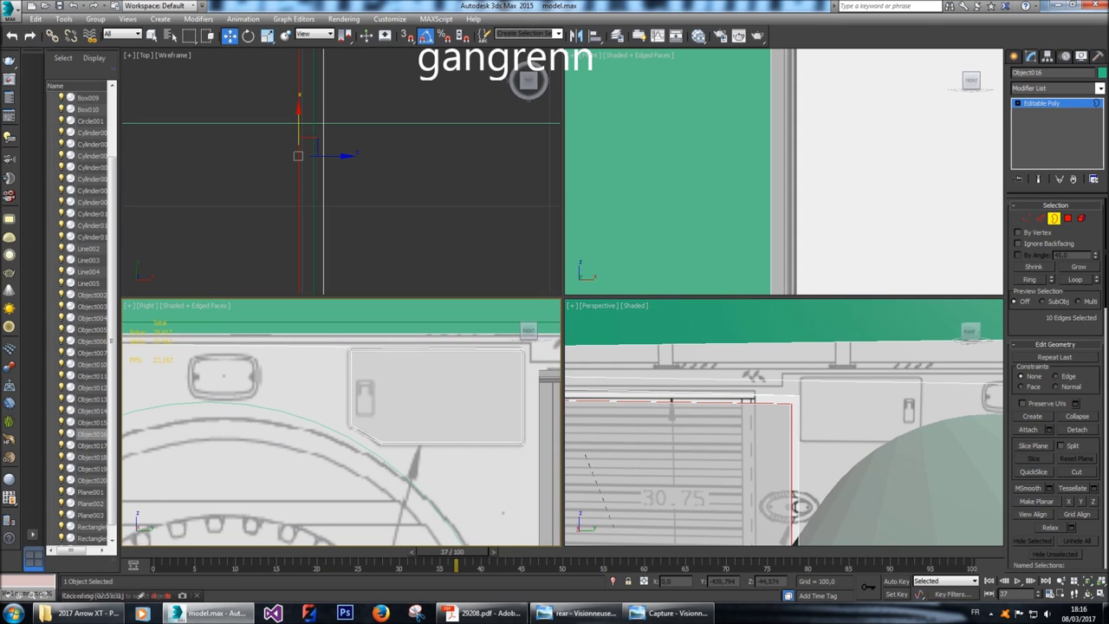
scroll(353, 419, "up", 5)
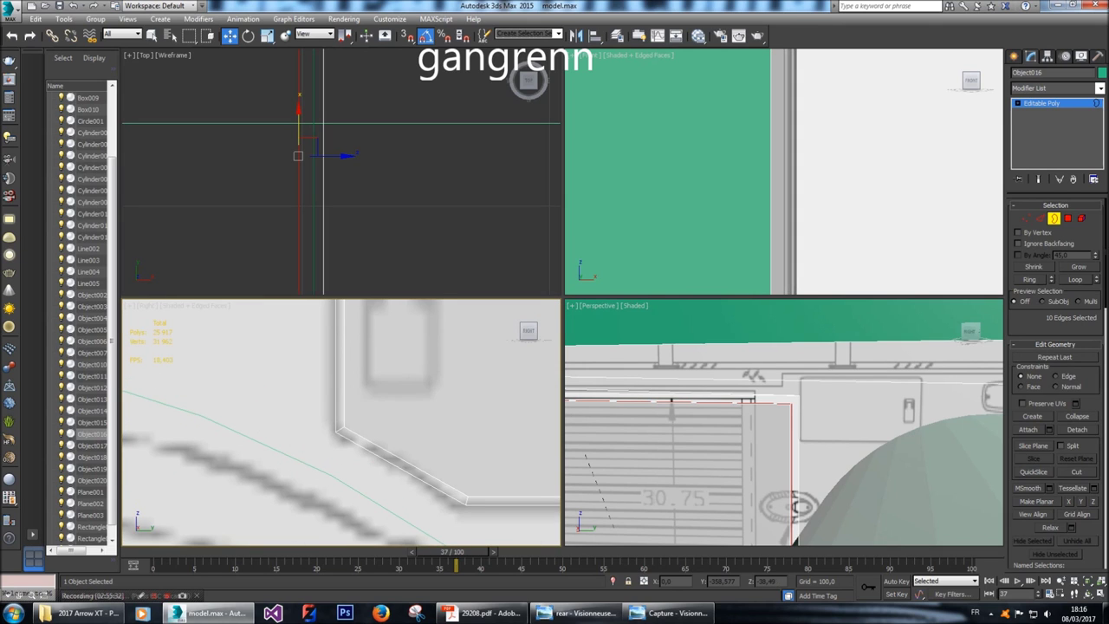
scroll(341, 422, "down", 1)
scroll(784, 422, "up", 2)
scroll(785, 422, "down", 3)
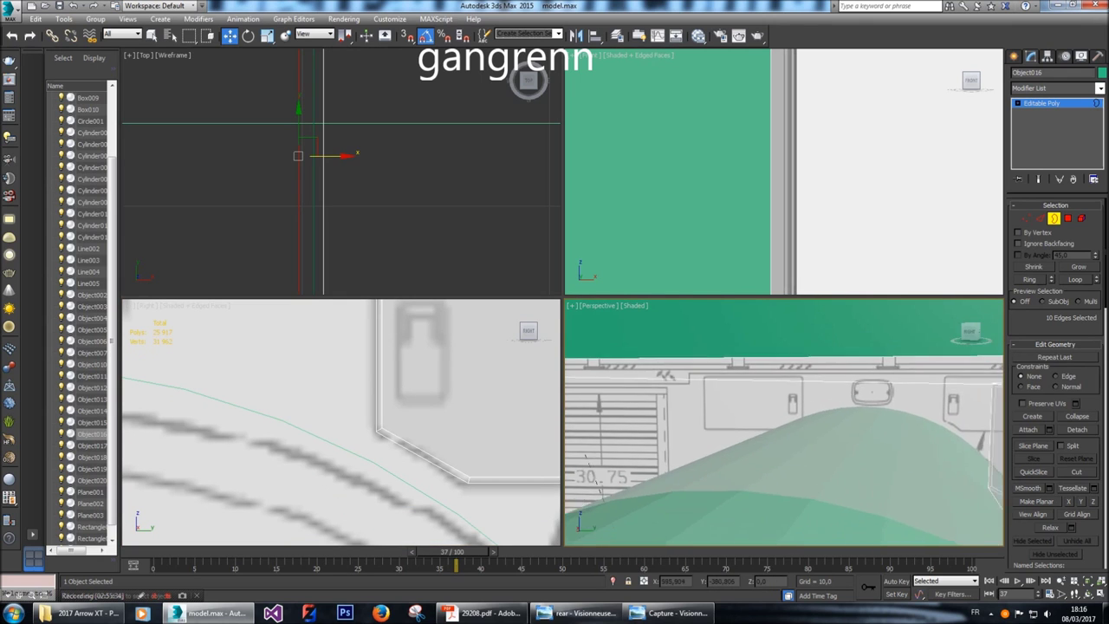
middle_click_drag(785, 422, 904, 416)
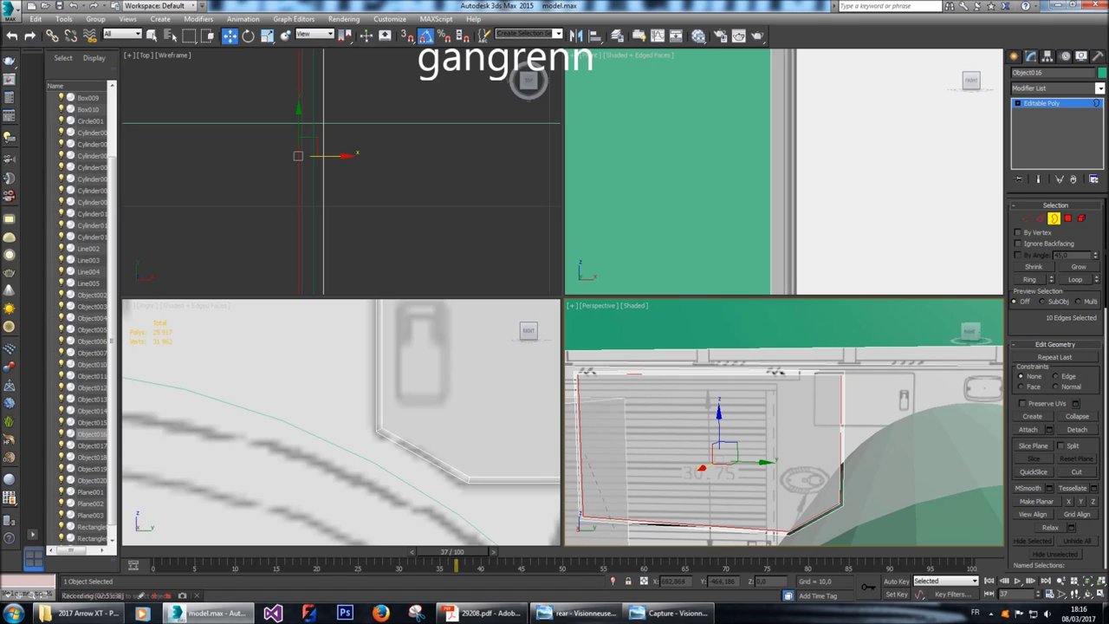
Switch to Vertex level, centre the handle outline, and start Cut.
key("1")
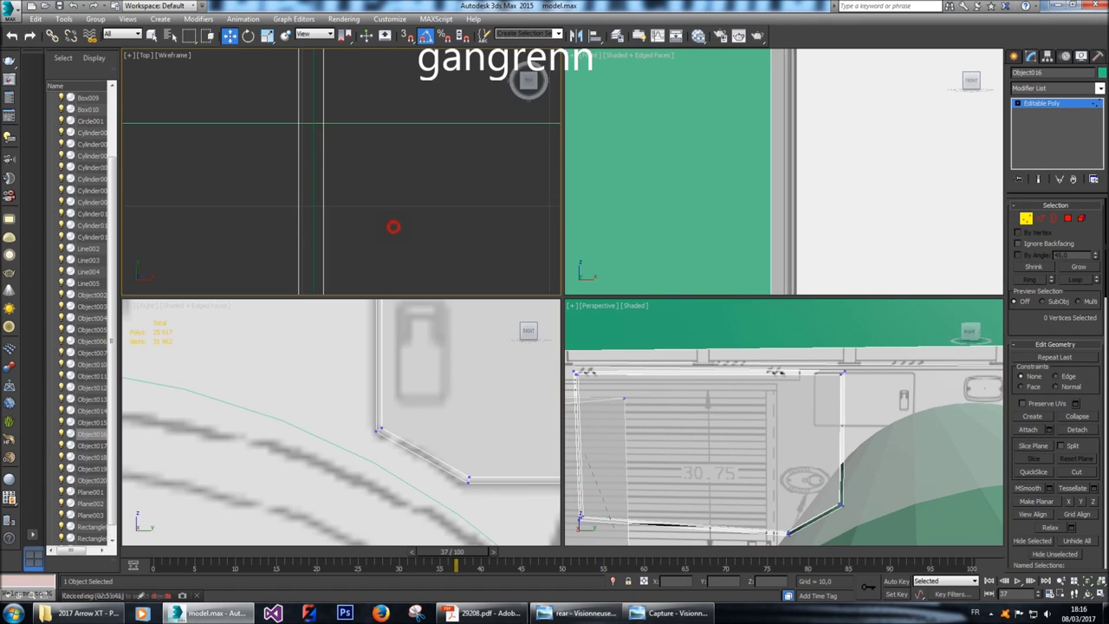
middle_click_drag(382, 424, 305, 500)
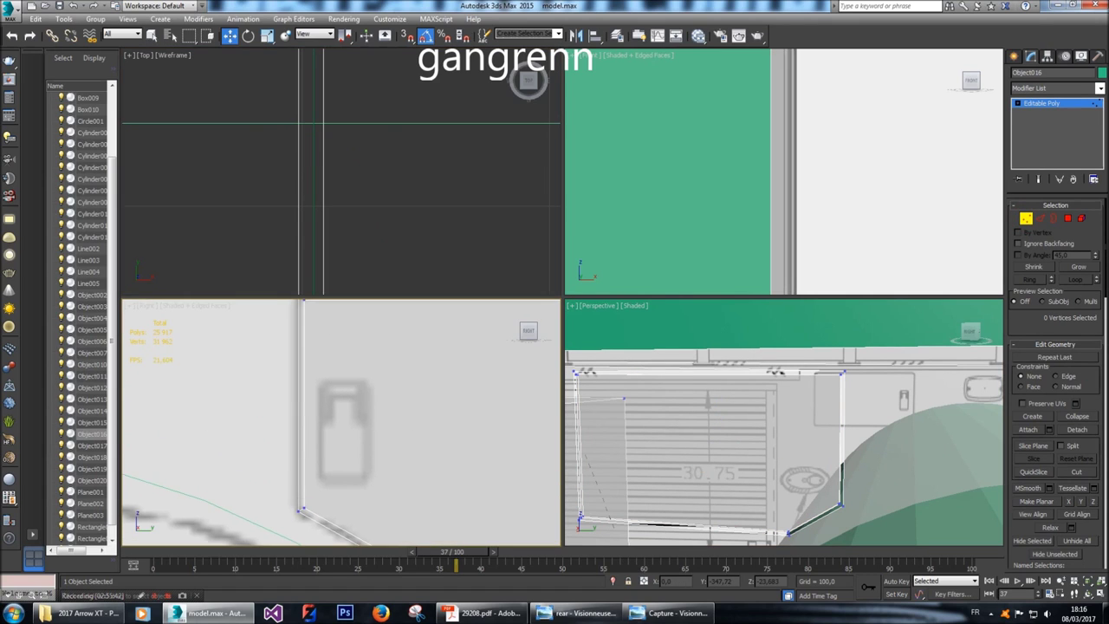
scroll(373, 463, "up", 3)
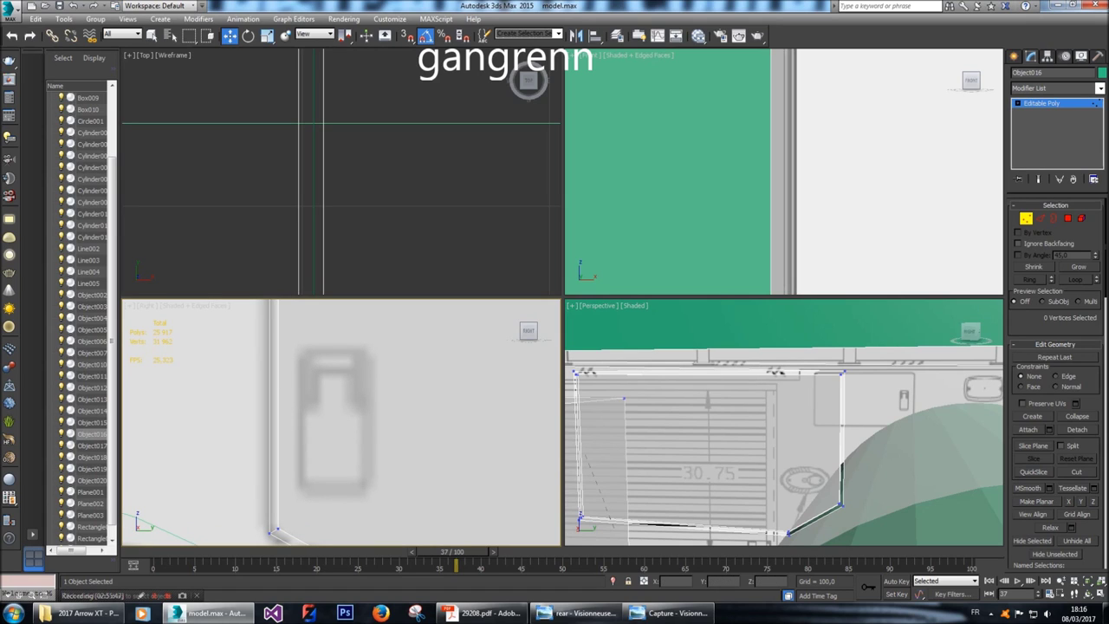
key("alt+c")
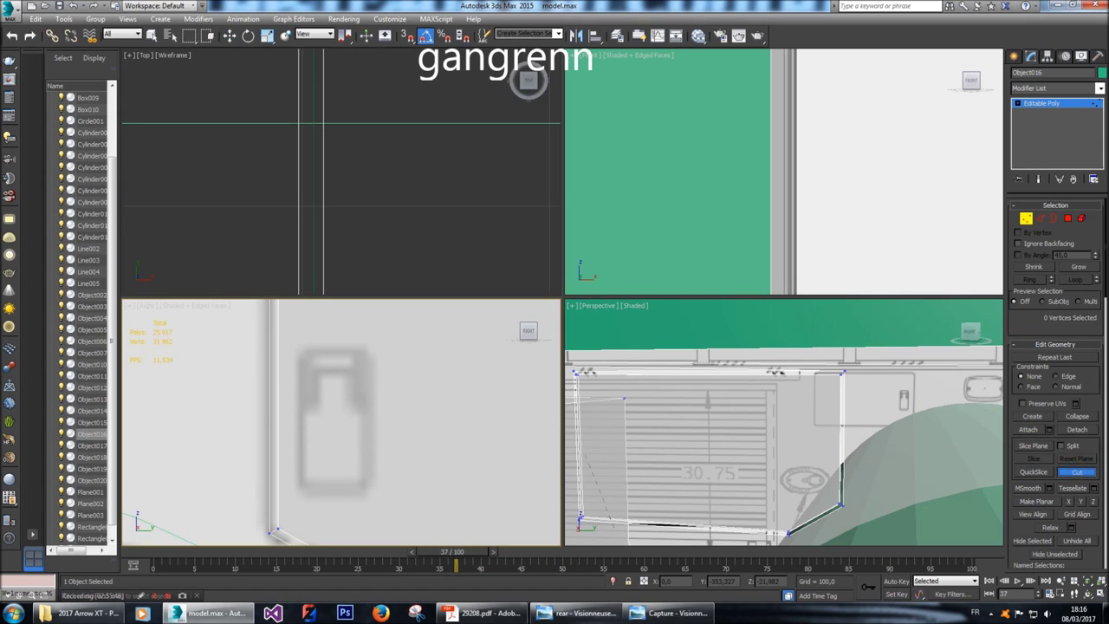
Cut a rectangular outline around the handle on the reference.
left_click(299, 346)
left_click(375, 346)
left_click(374, 493)
left_click(278, 493)
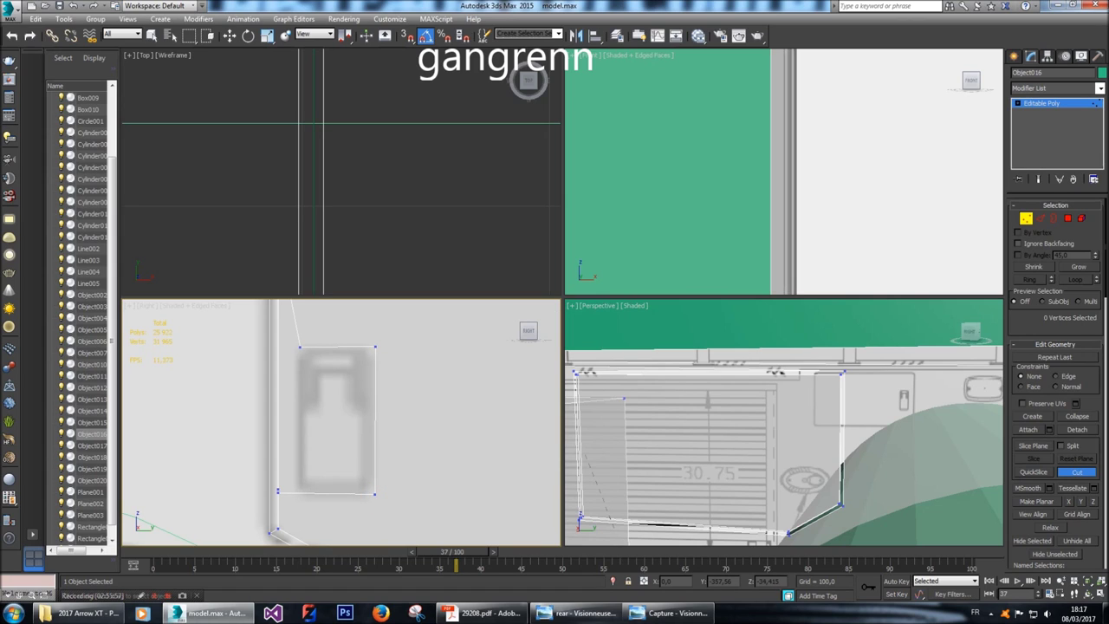
left_click(299, 491)
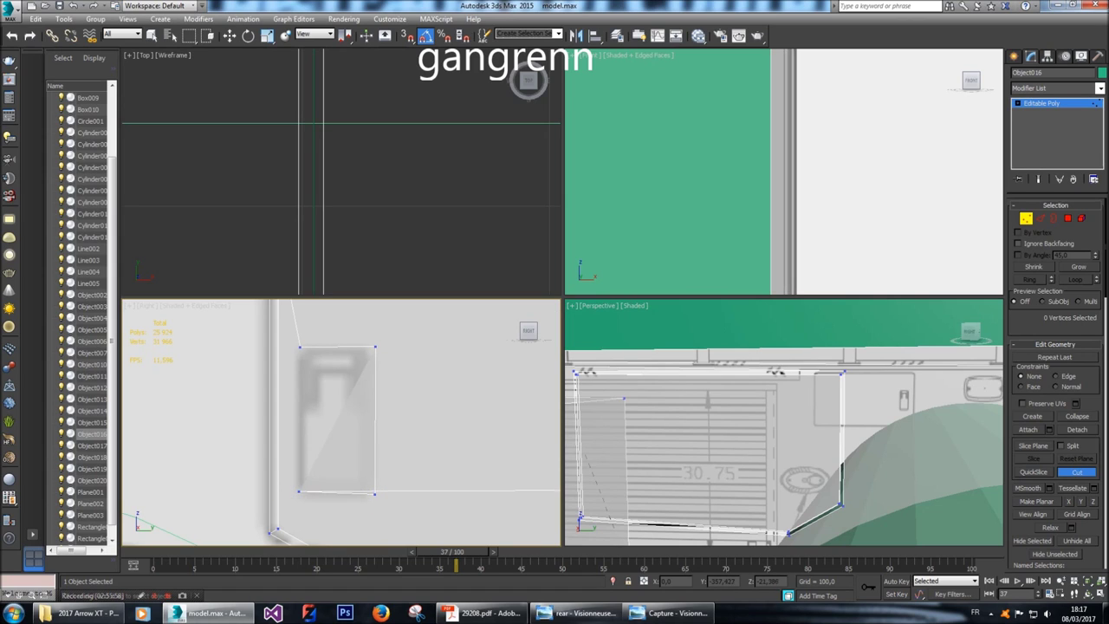
left_click(300, 348)
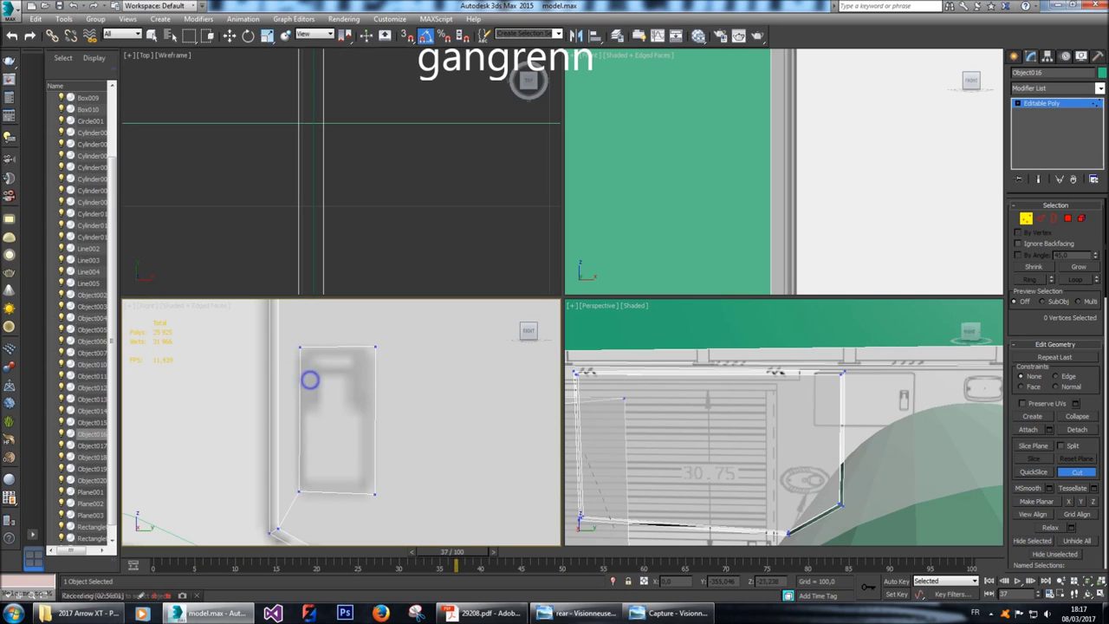
right_click(349, 404)
Level the rectangle's top and bottom edges with Make Planar Y, then select the new panel face.
left_click(1040, 217)
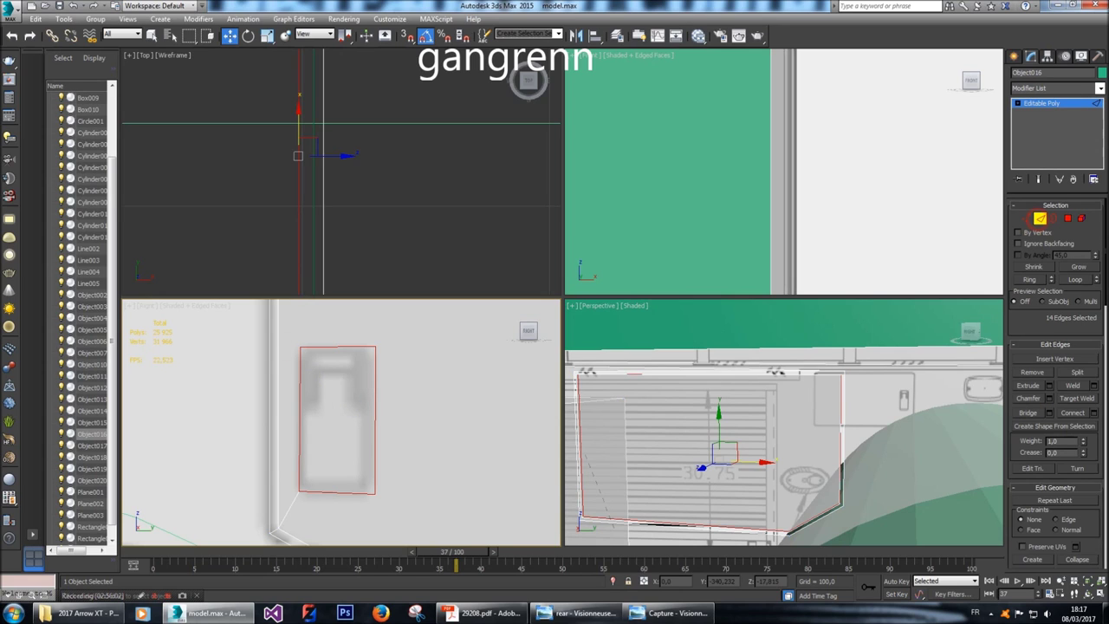
left_click(346, 348)
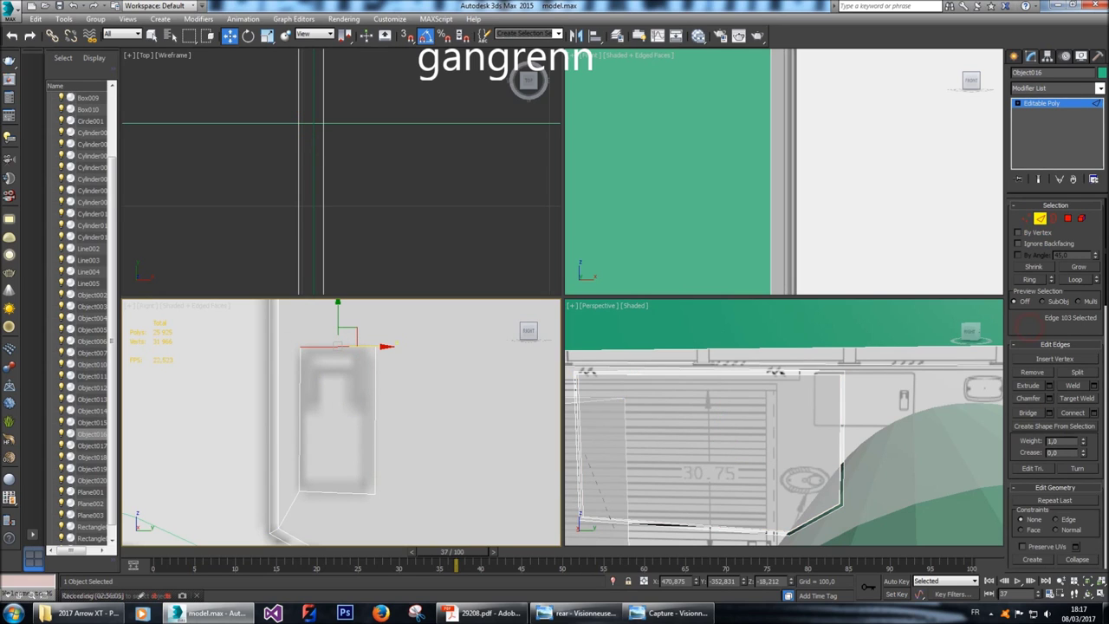
scroll(1055, 390, "down", 3)
left_click(1081, 558)
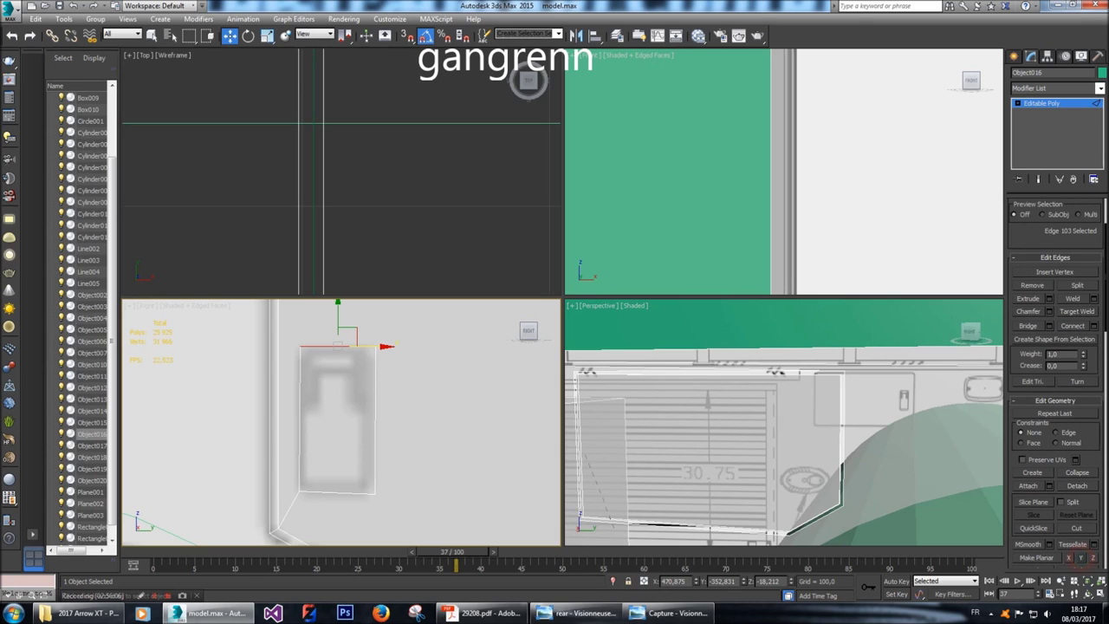
left_click(329, 493)
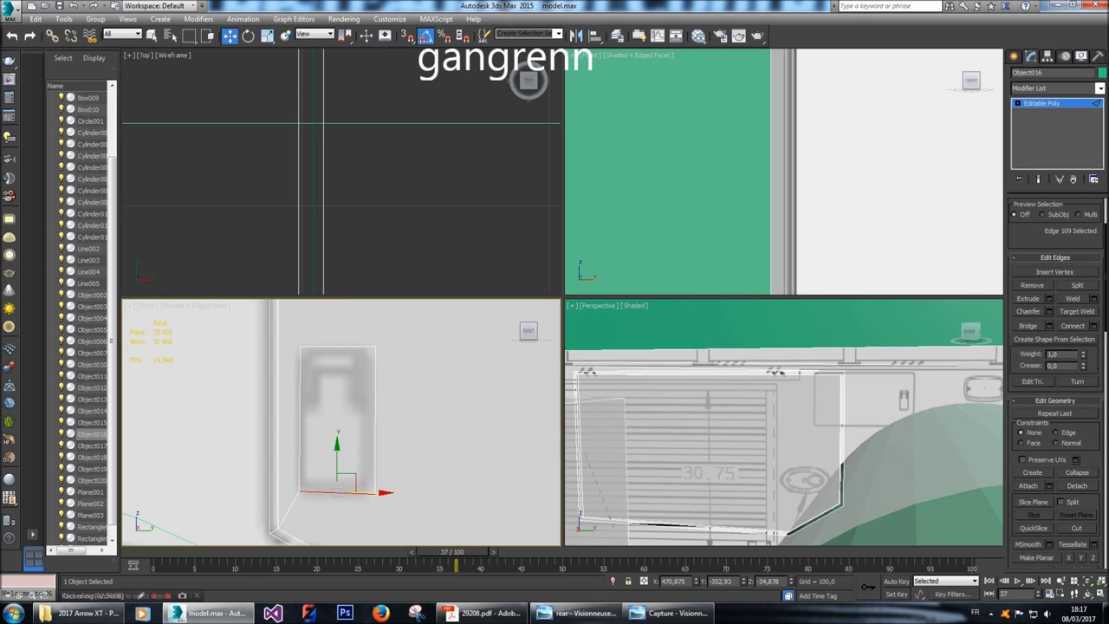
left_click(1082, 559)
left_click(374, 424)
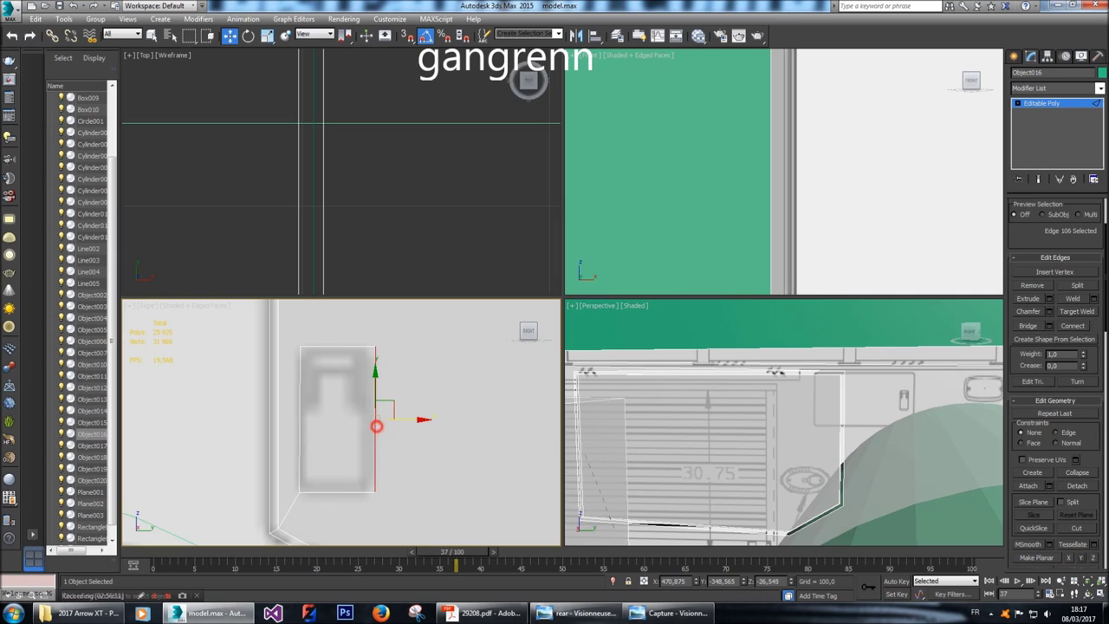
left_click(301, 445)
scroll(1057, 390, "up", 2)
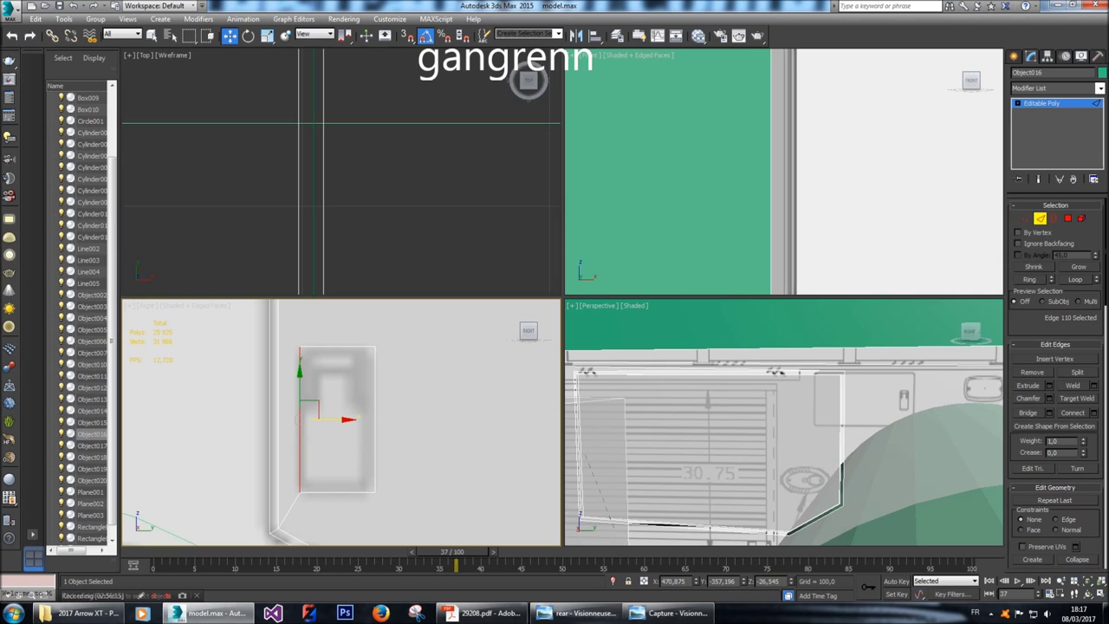
key("4")
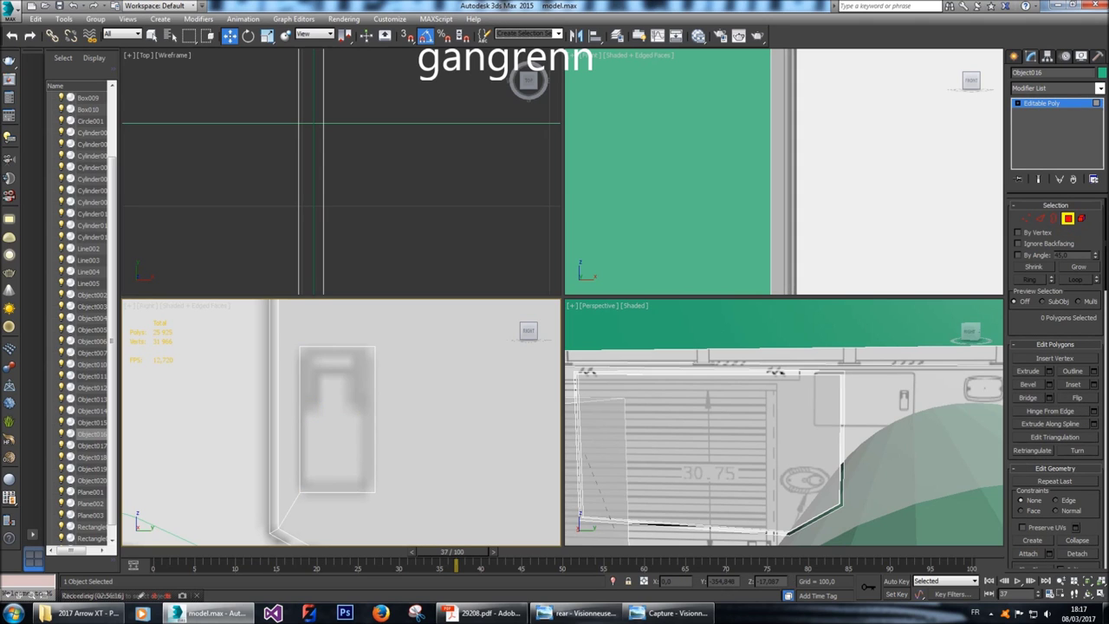
left_click(356, 406)
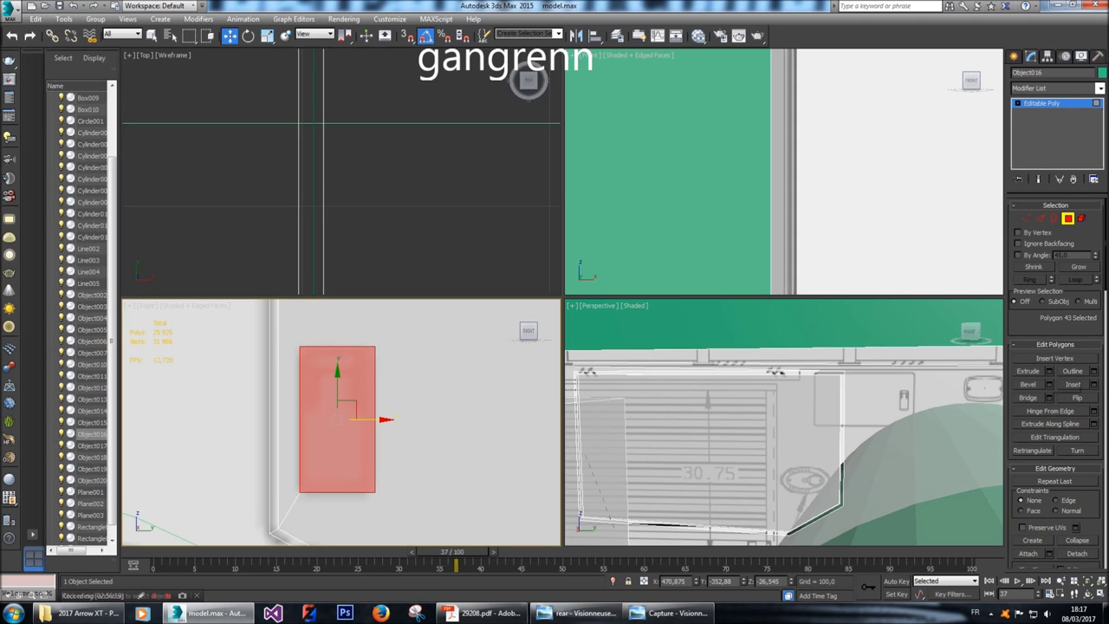
Extrude the handle panel face outward by 1,5.
left_click(1050, 371)
mouse_move(780, 433)
middle_mouse_down("alt")
mouse_move(693, 433)
mouse_move(780, 438)
middle_mouse_up("alt")
double_click(810, 446)
type("2")
key("Return")
middle_click_drag(867, 390, 964, 330, "alt")
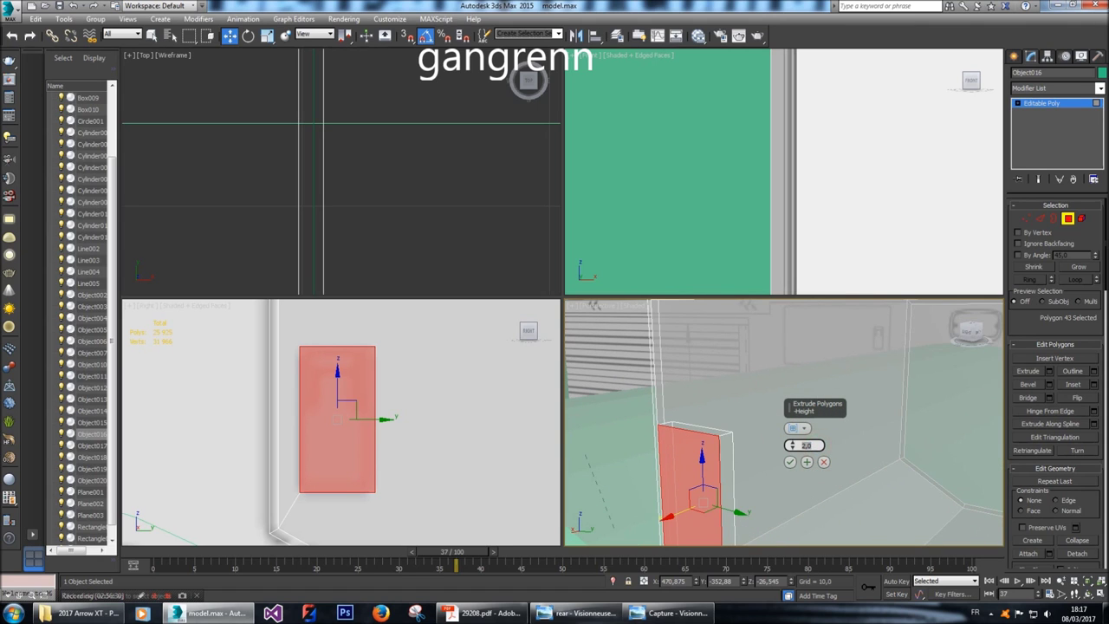
right_click(791, 445)
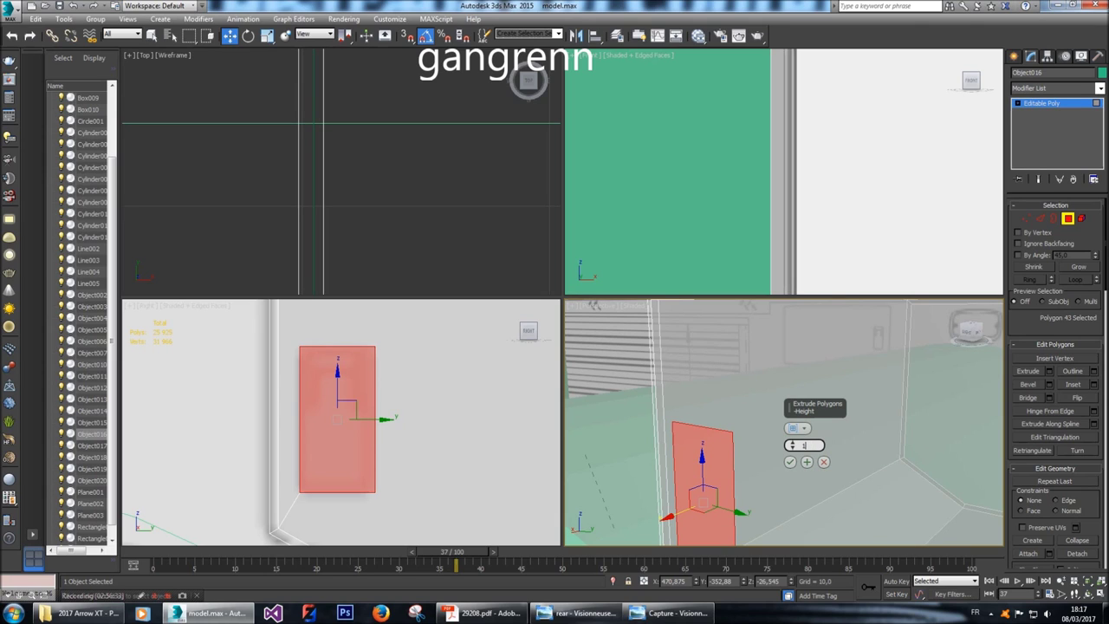
key("Return")
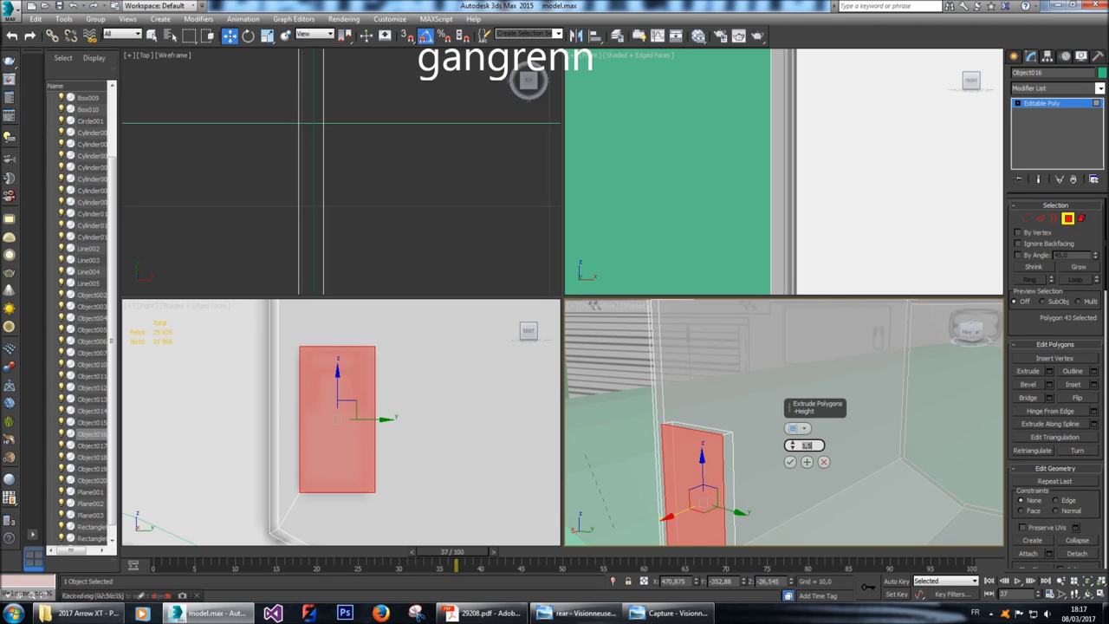
left_click(790, 462)
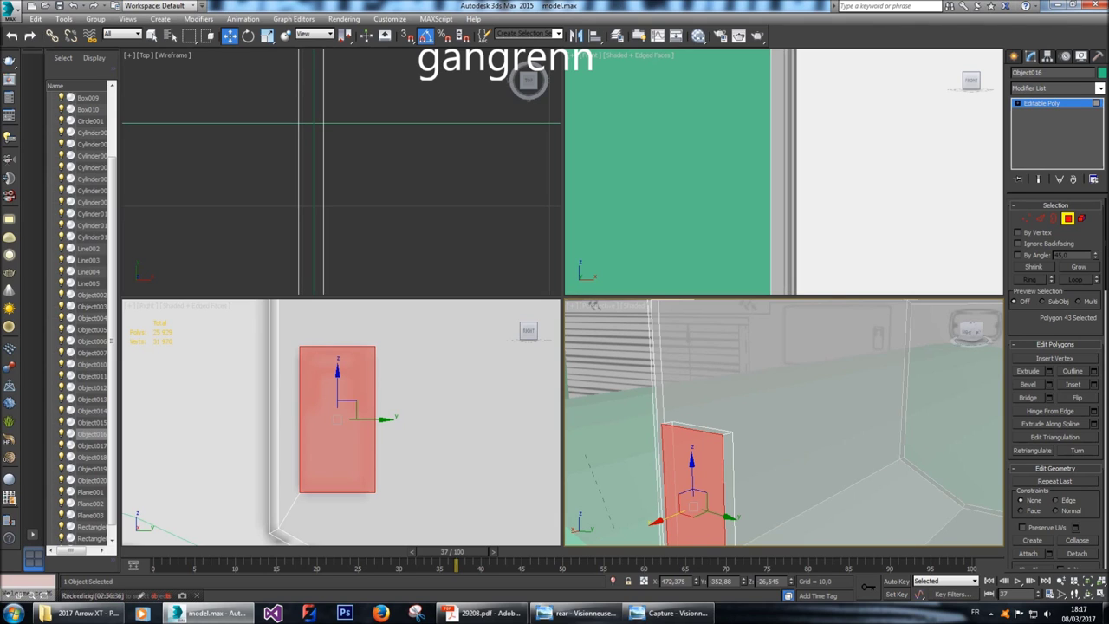
Inset the panel face by 1,0, then extrude its centre -1,5 to form a recess.
left_click(1094, 384)
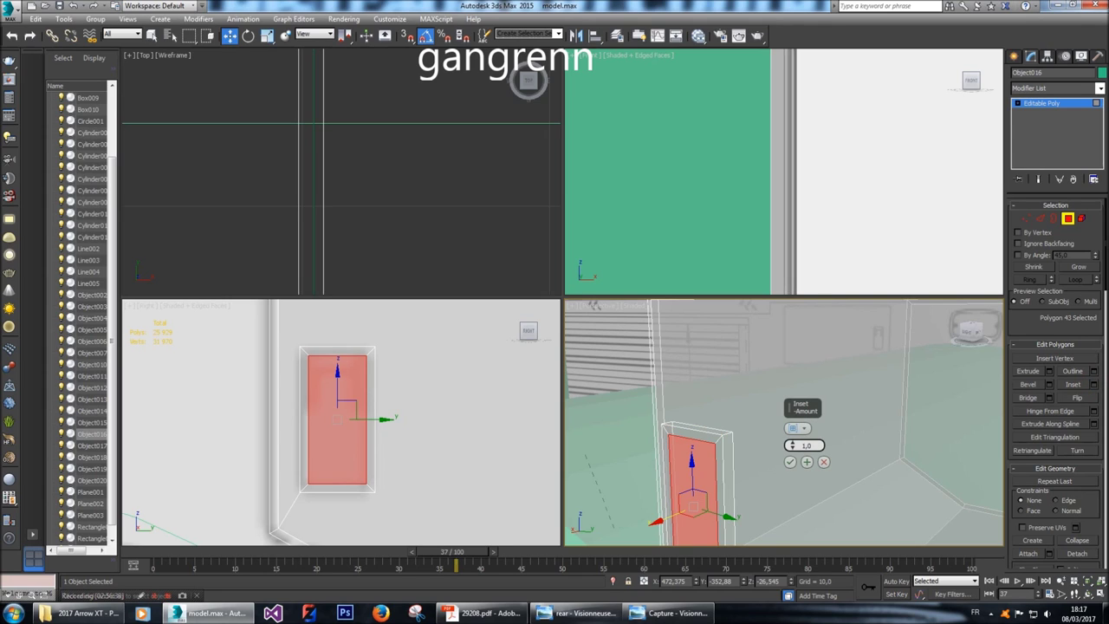
left_click(789, 462)
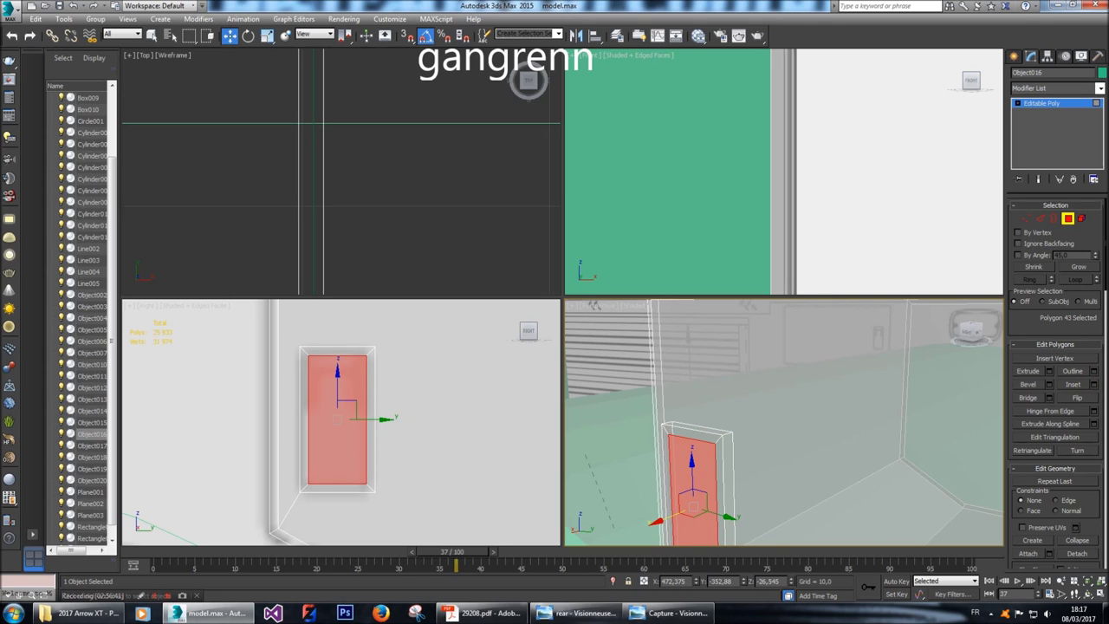
left_click(1050, 371)
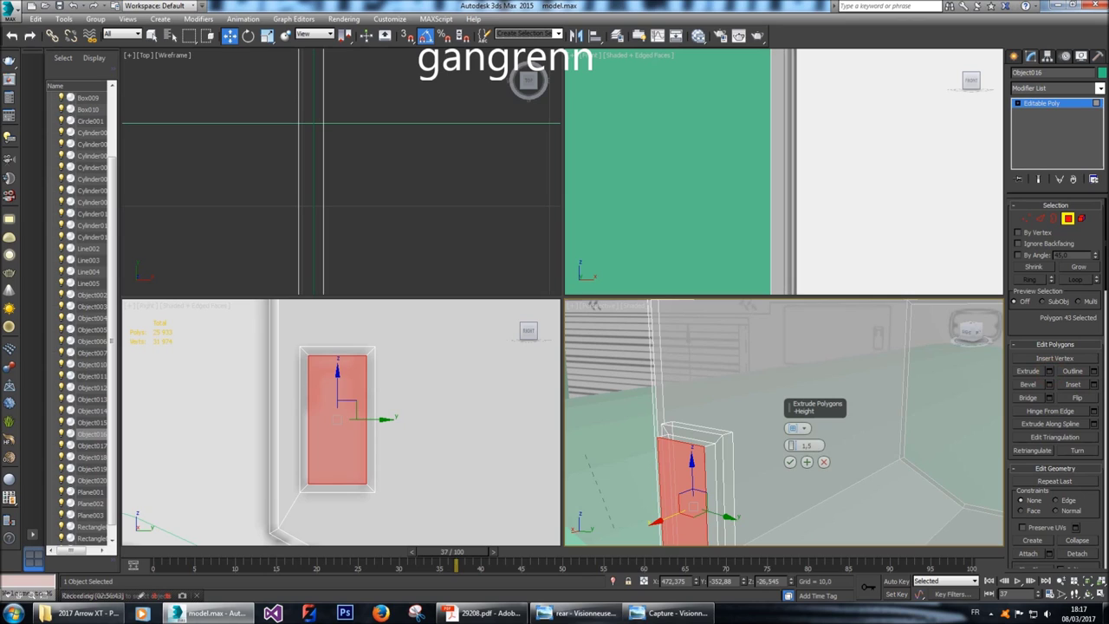
type("-1,5")
key("Return")
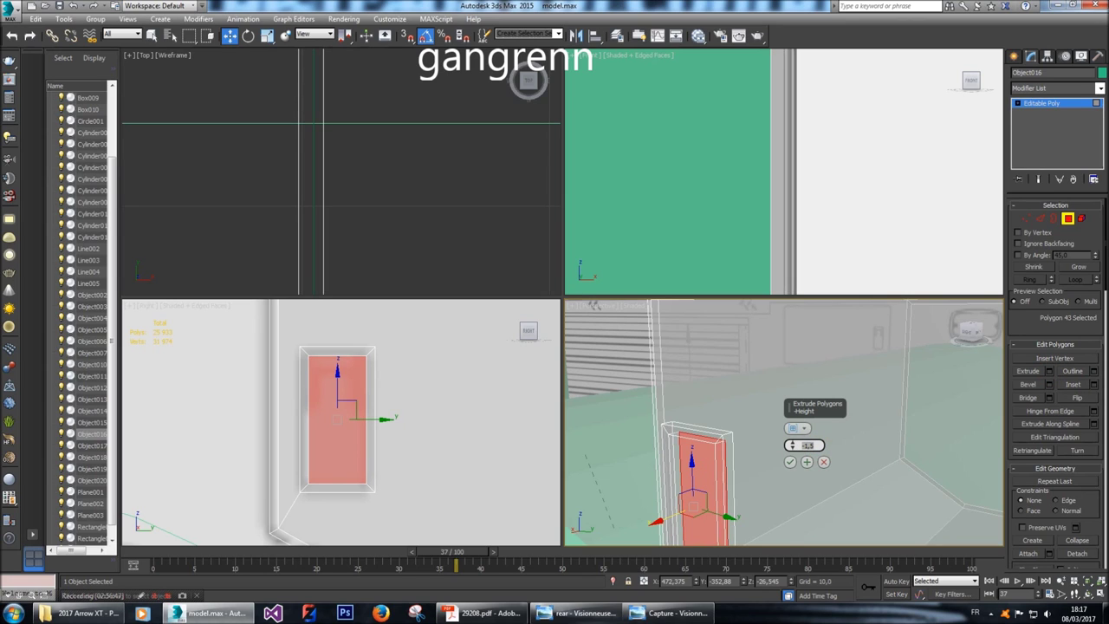
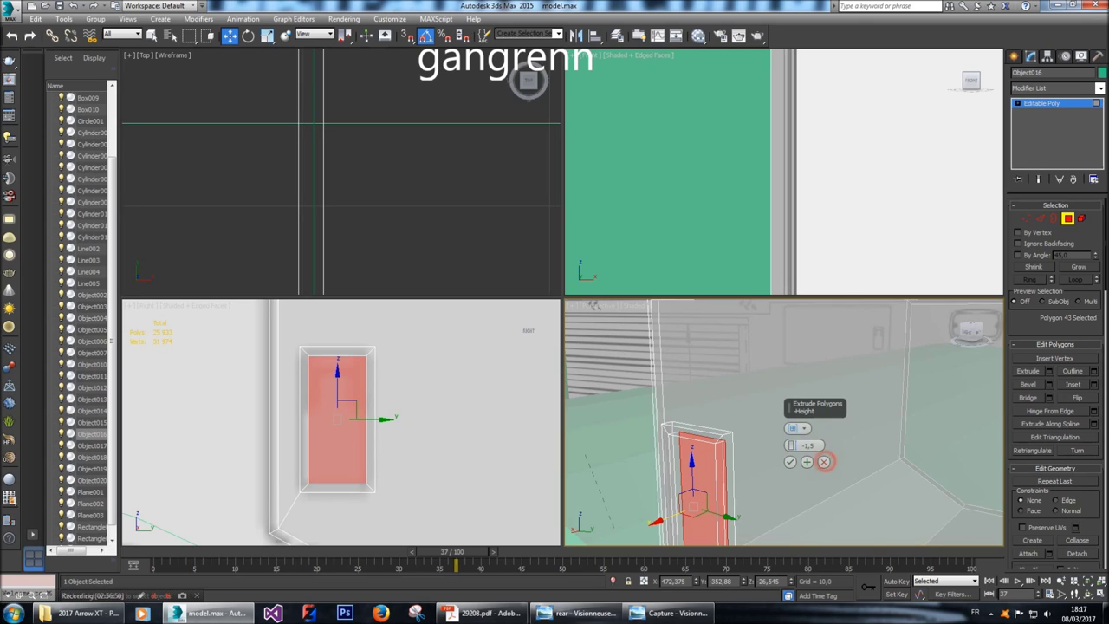
Cancel the pending extrude and connect two door edges with pinched crossing edges.
left_click(824, 462)
key("2")
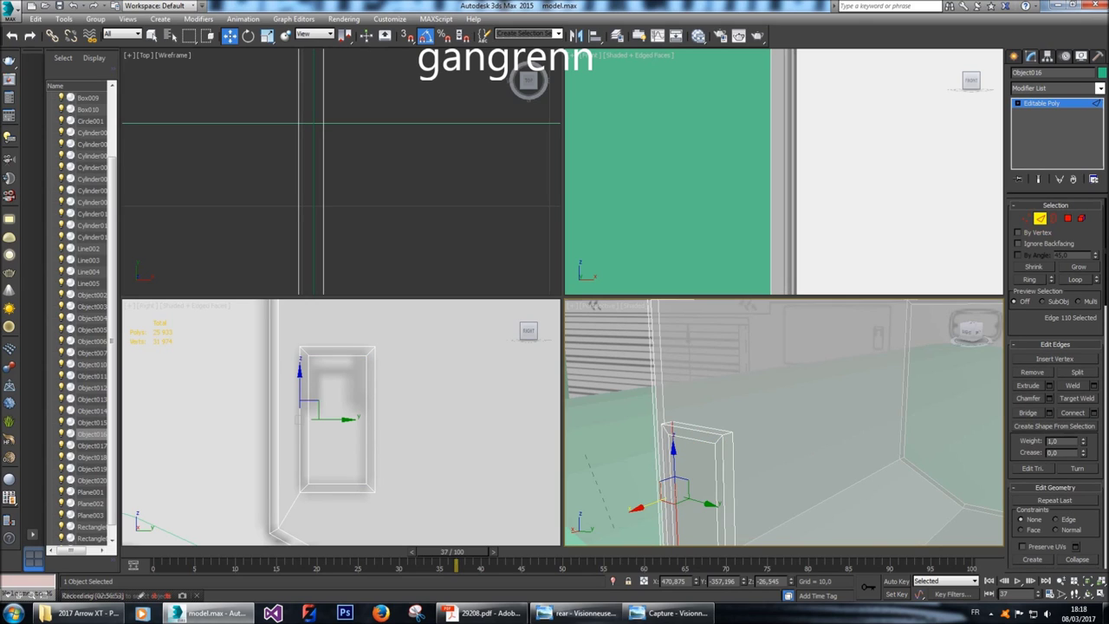
left_click(366, 407)
left_click(308, 433, "ctrl")
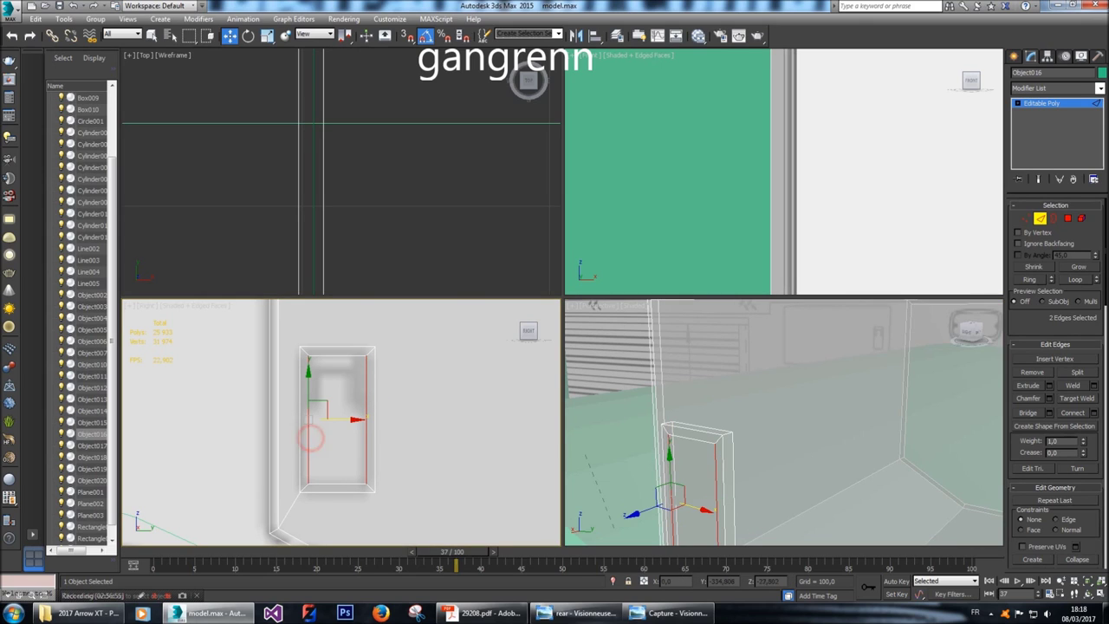
key("ctrl+shift+e")
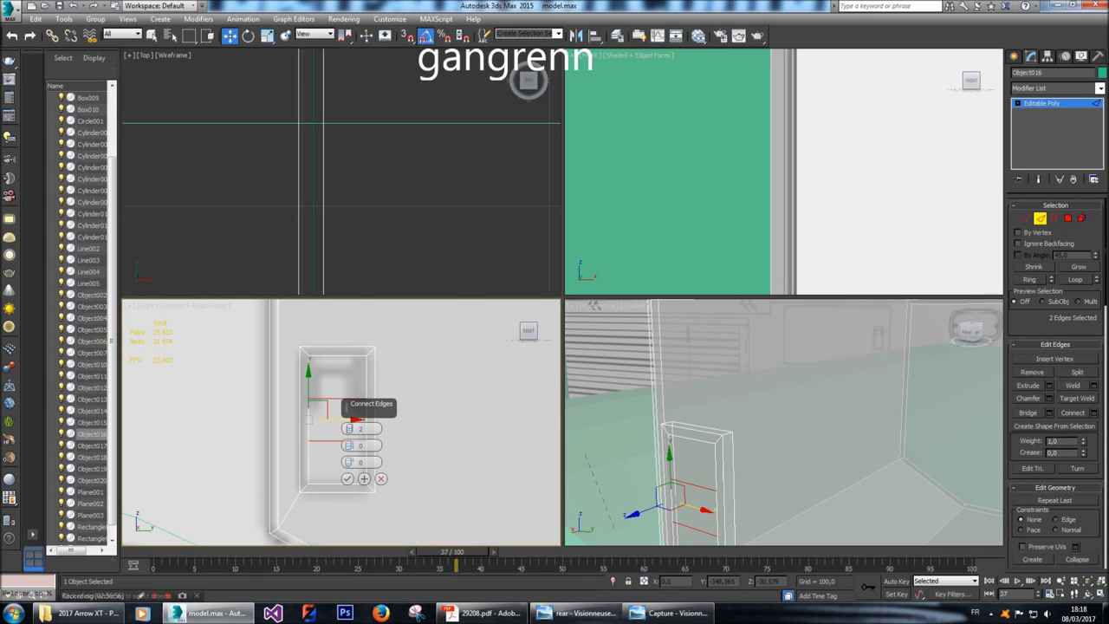
left_click_drag(348, 446, 348, 464)
left_click(347, 478)
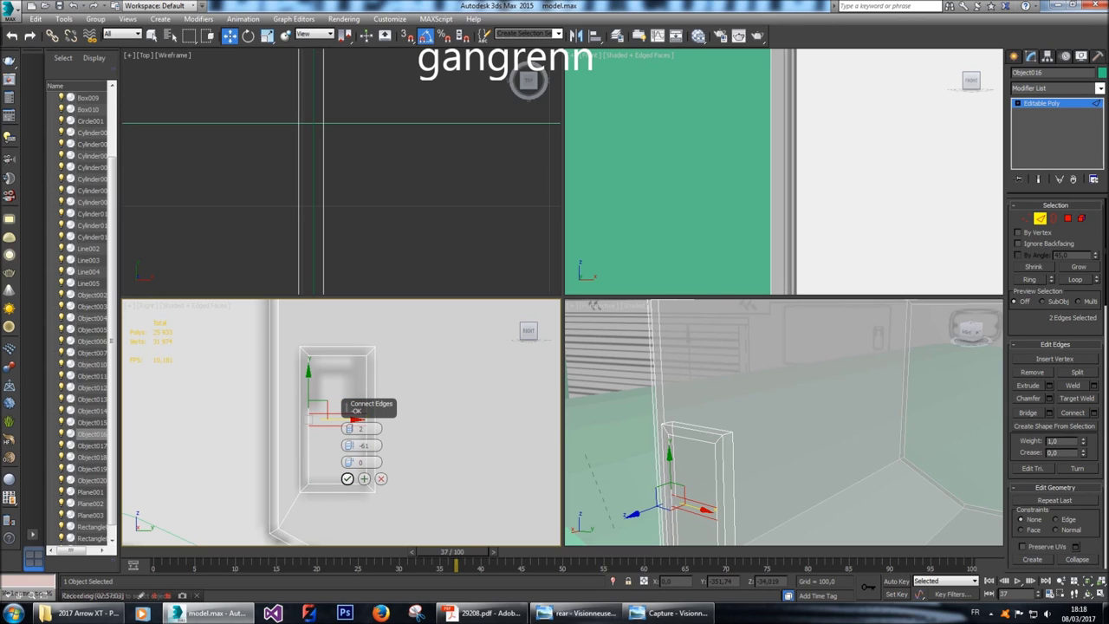
Extrude the door's upper and lower polygons together.
key("4")
left_click(707, 481)
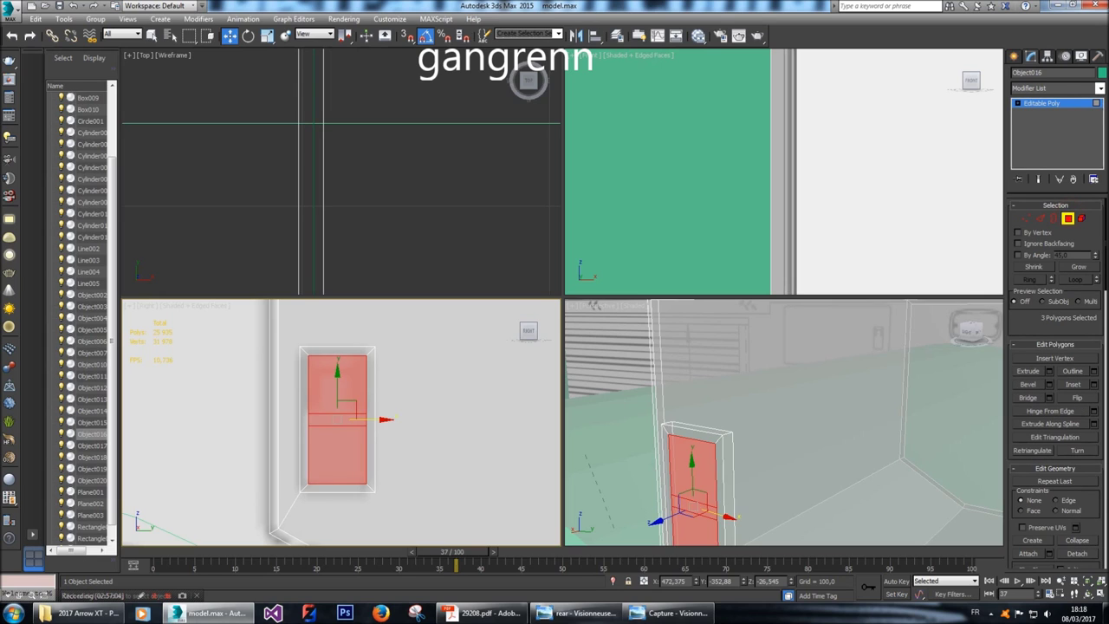
left_click(689, 526, "ctrl")
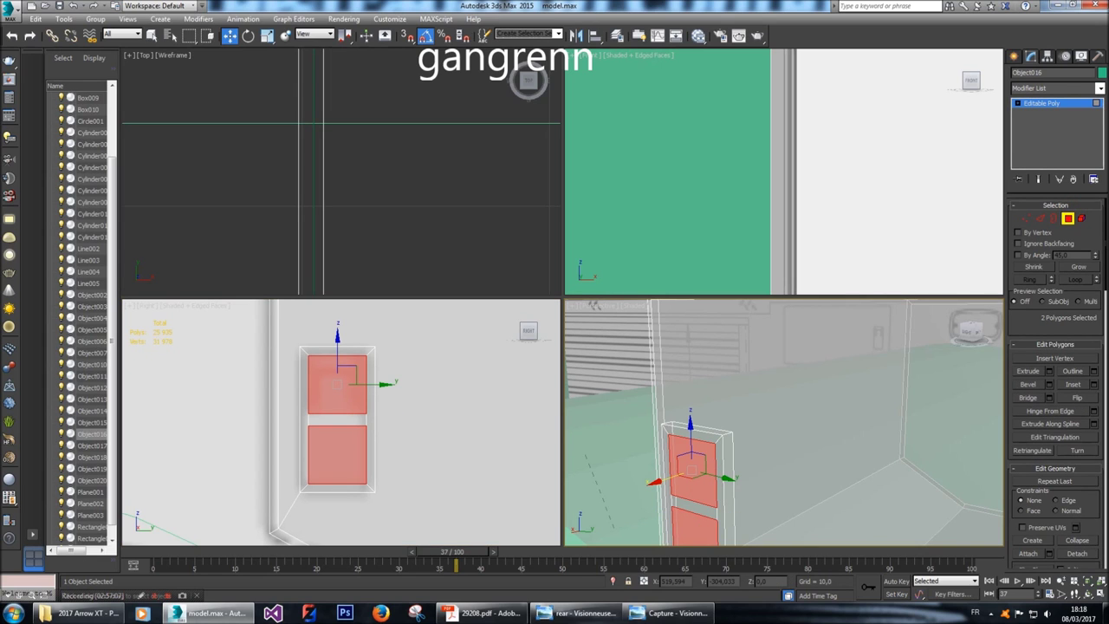
left_click(1049, 371)
left_click(789, 463)
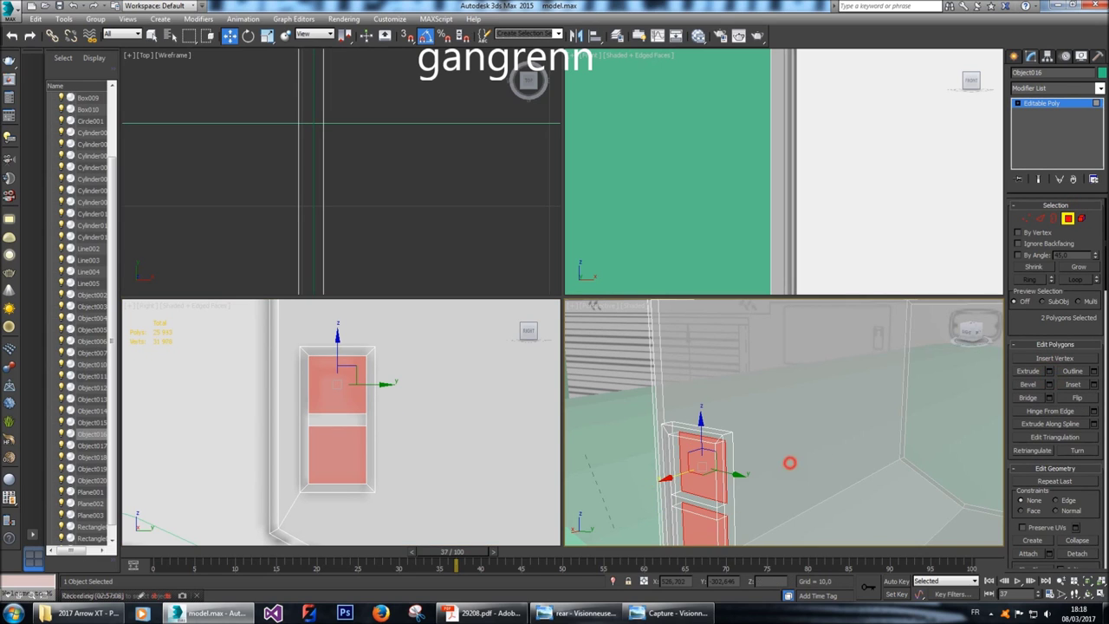
Narrow the divider strip by moving its upper and lower edges, then select the frame's edge loop.
key("2")
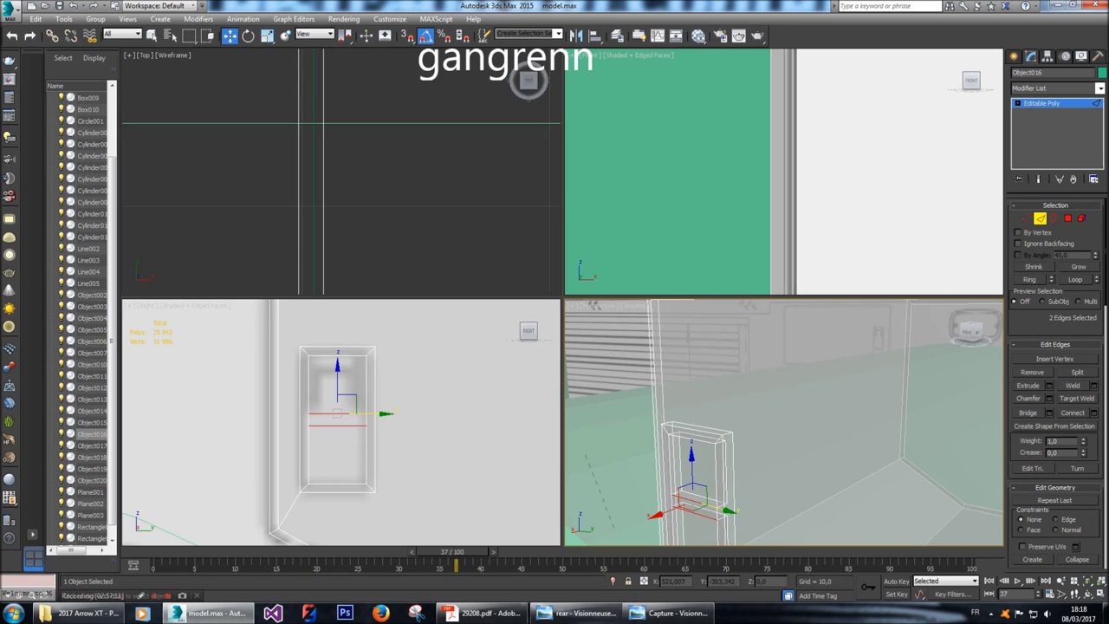
scroll(331, 417, "up", 5)
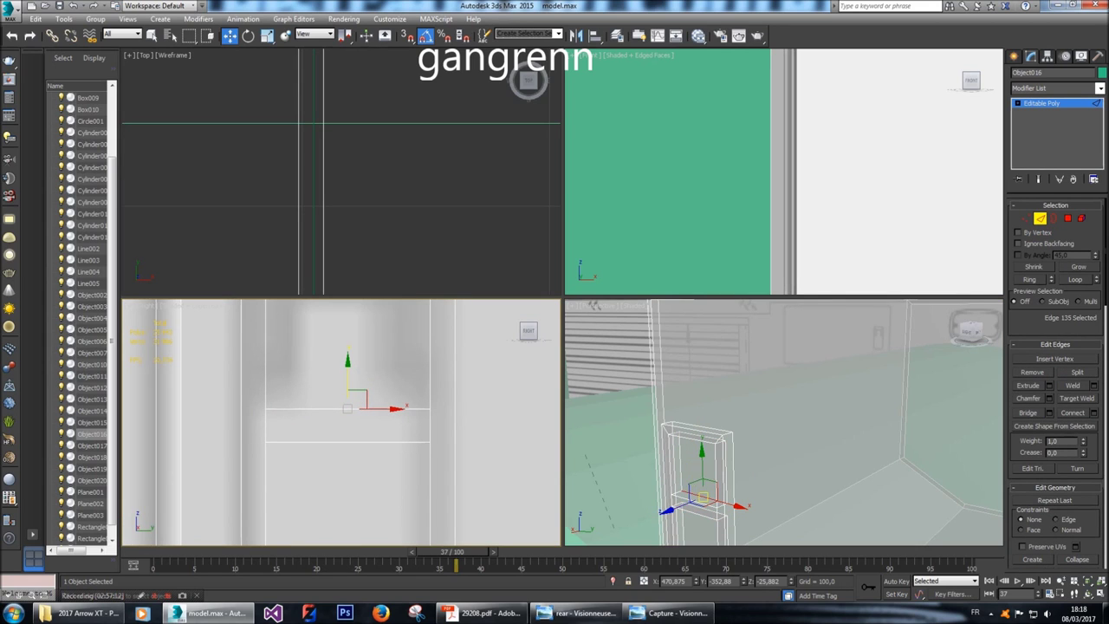
left_click_drag(347, 360, 348, 370)
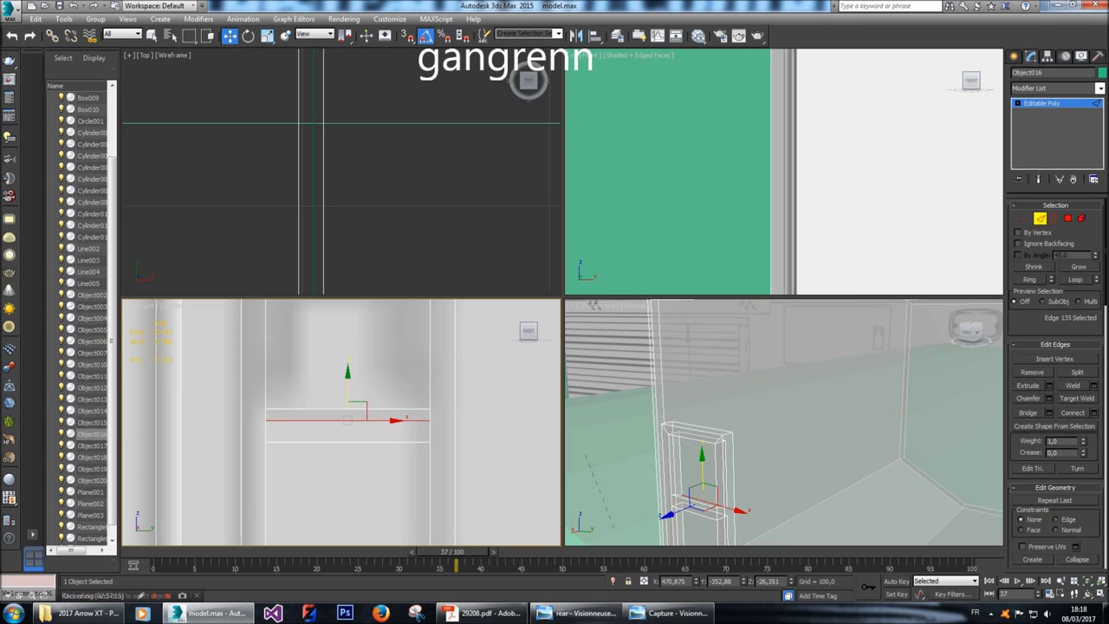
left_click(381, 441)
left_click_drag(348, 409, 348, 400)
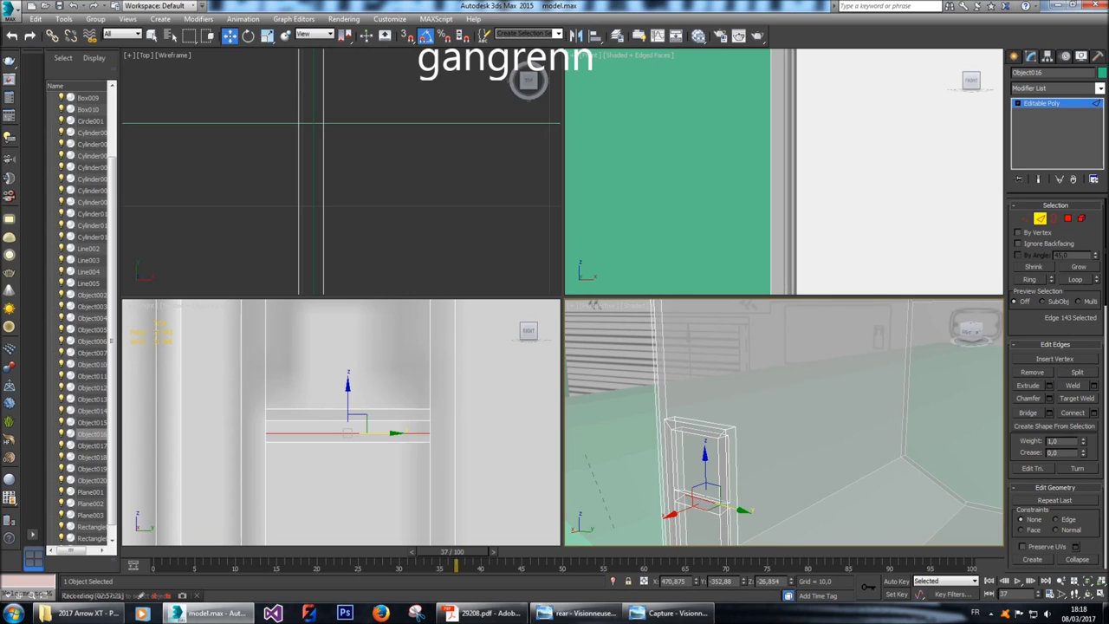
left_click(1074, 279)
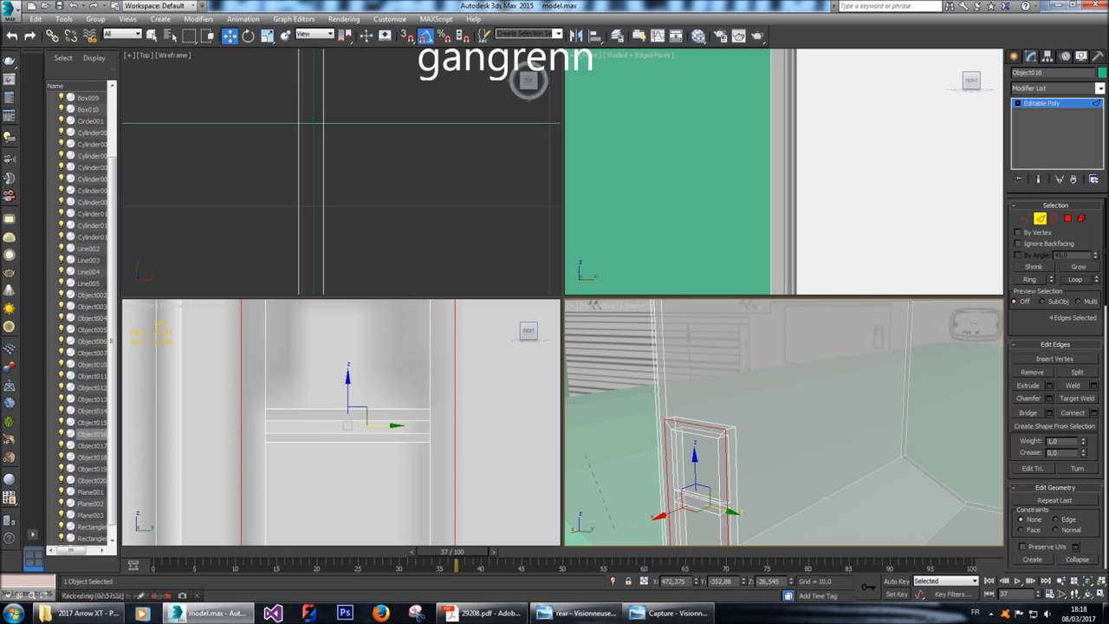
Chamfer the frame's edge loop with amount 0,8 and 3 segments.
left_click(1050, 398)
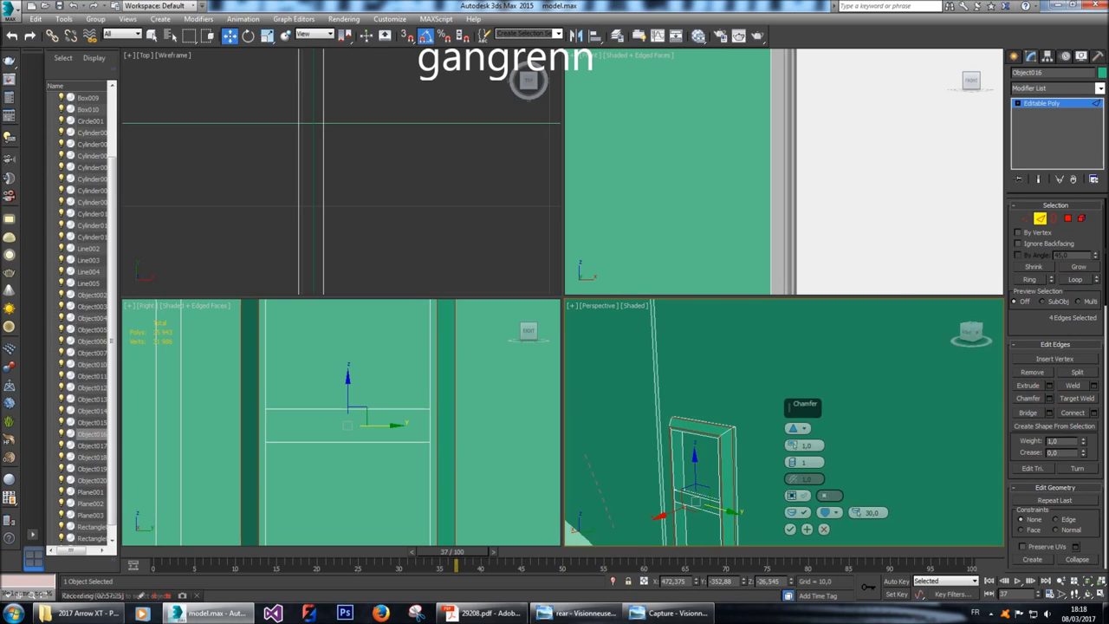
left_click(806, 444)
type("0")
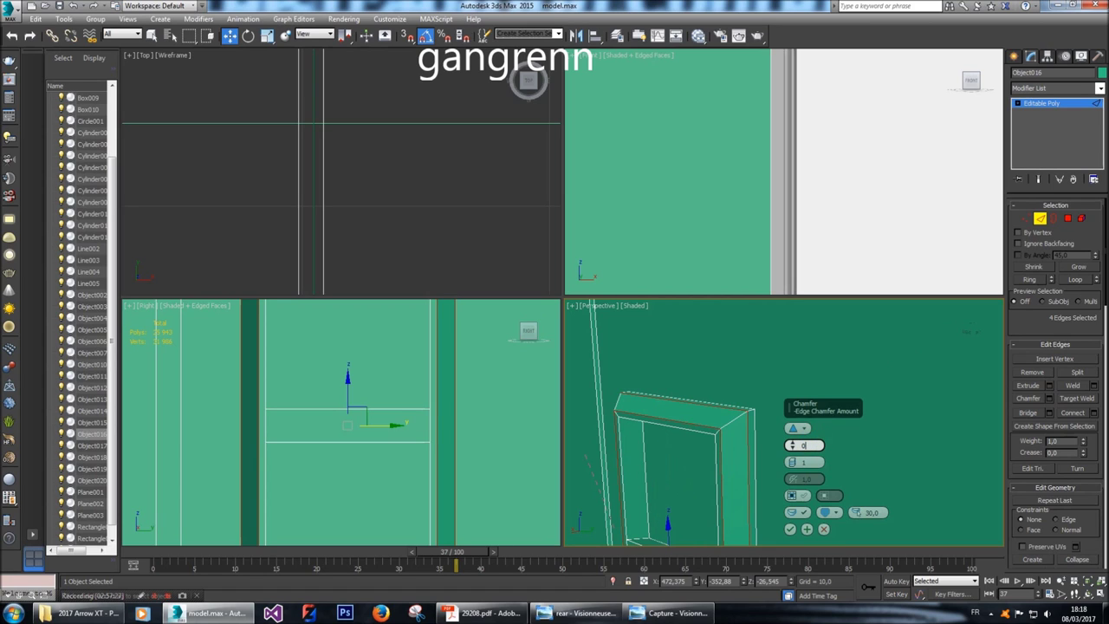
type(",5")
left_click(804, 462)
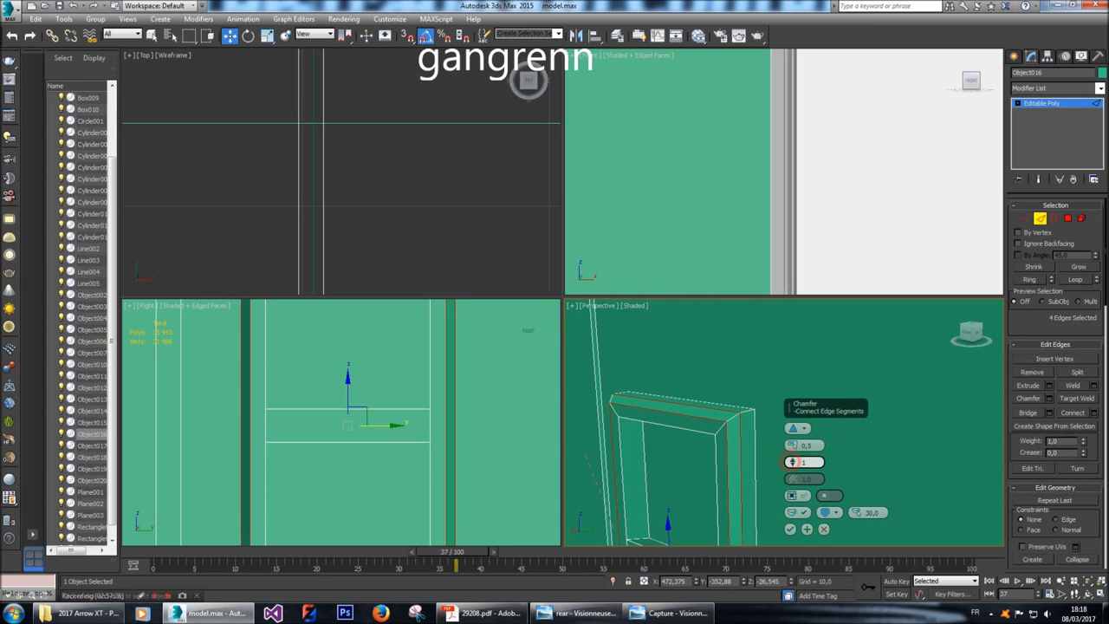
type("3")
left_click(810, 445)
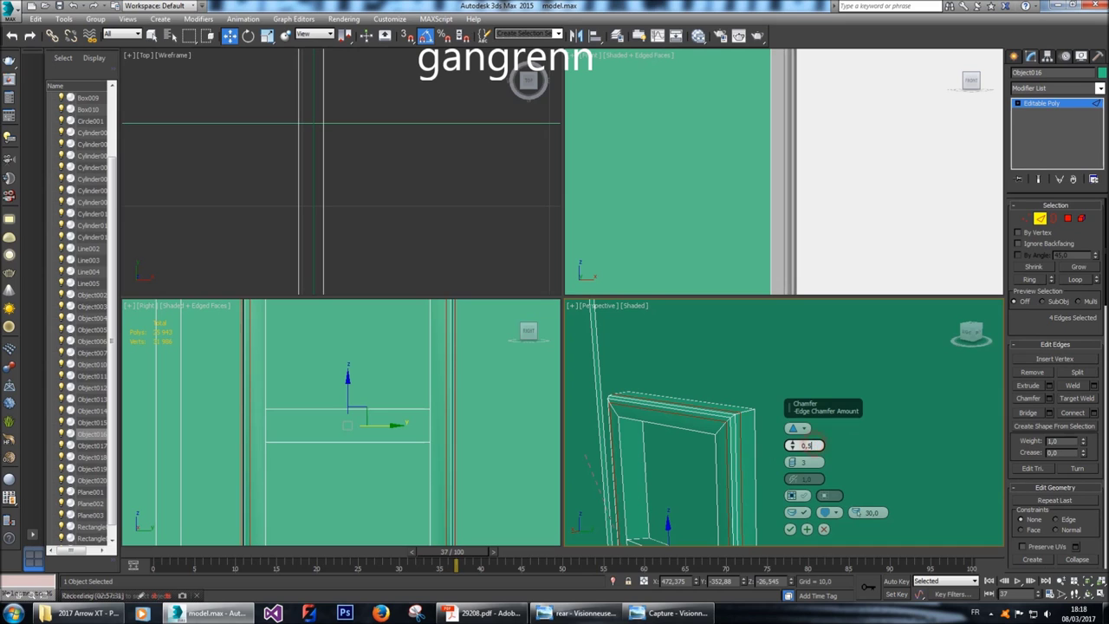
type("0,8")
middle_click_drag(784, 422, 745, 399, "alt")
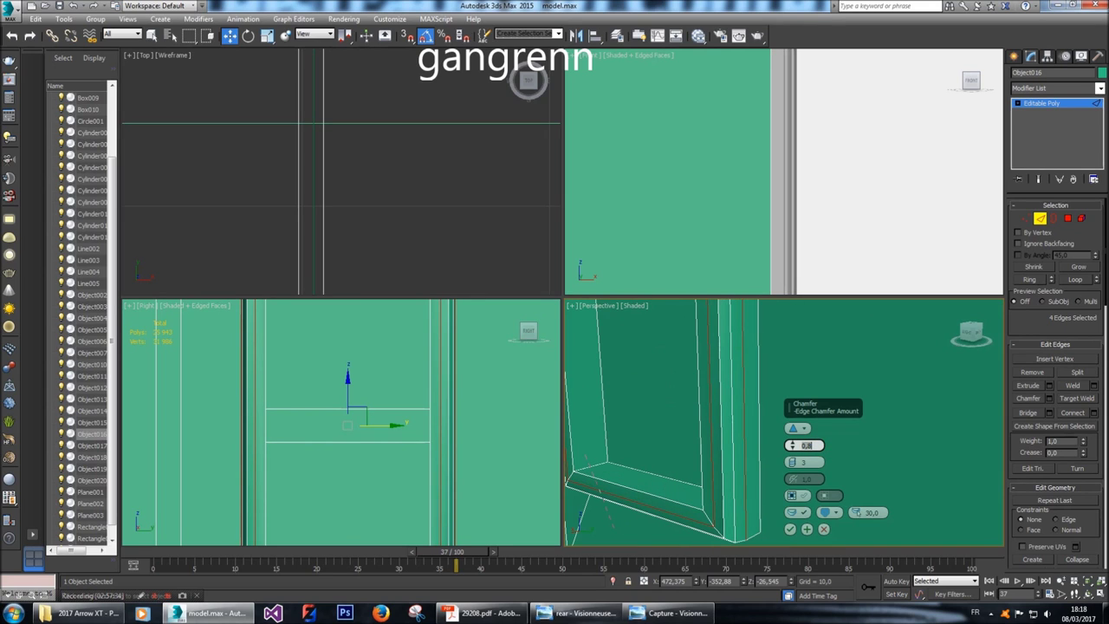
left_click(790, 529)
scroll(787, 526, "down", 5)
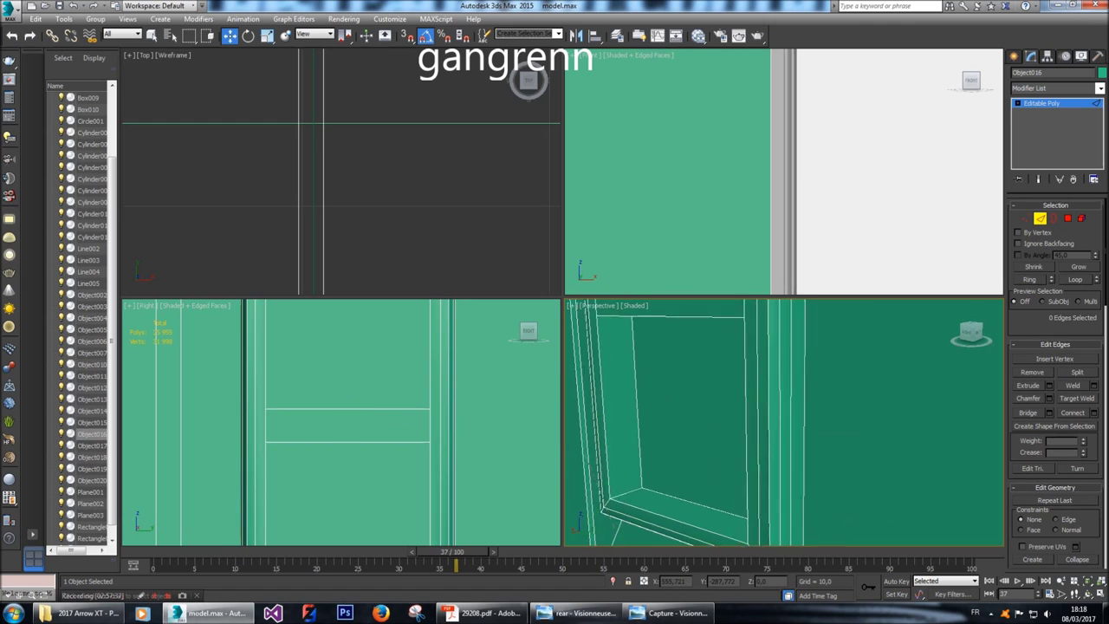
middle_click_drag(785, 423, 745, 413, "alt")
In Vertex mode, cut a four-corner rectangular outline into the panel face, then return to Move.
scroll(784, 424, "up", 6)
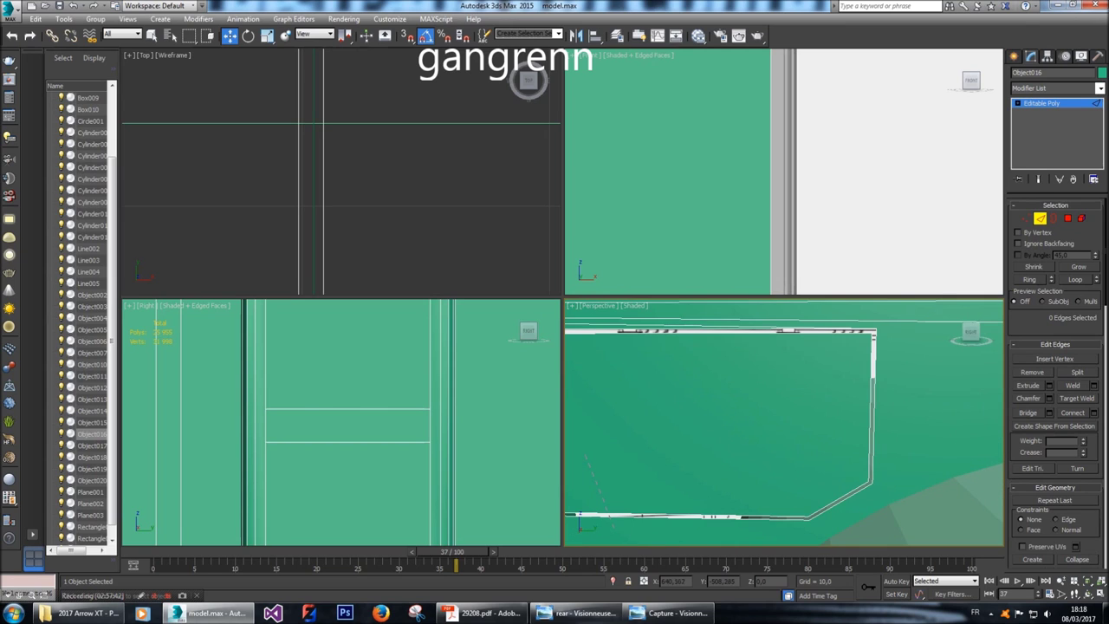
scroll(785, 425, "down", 3)
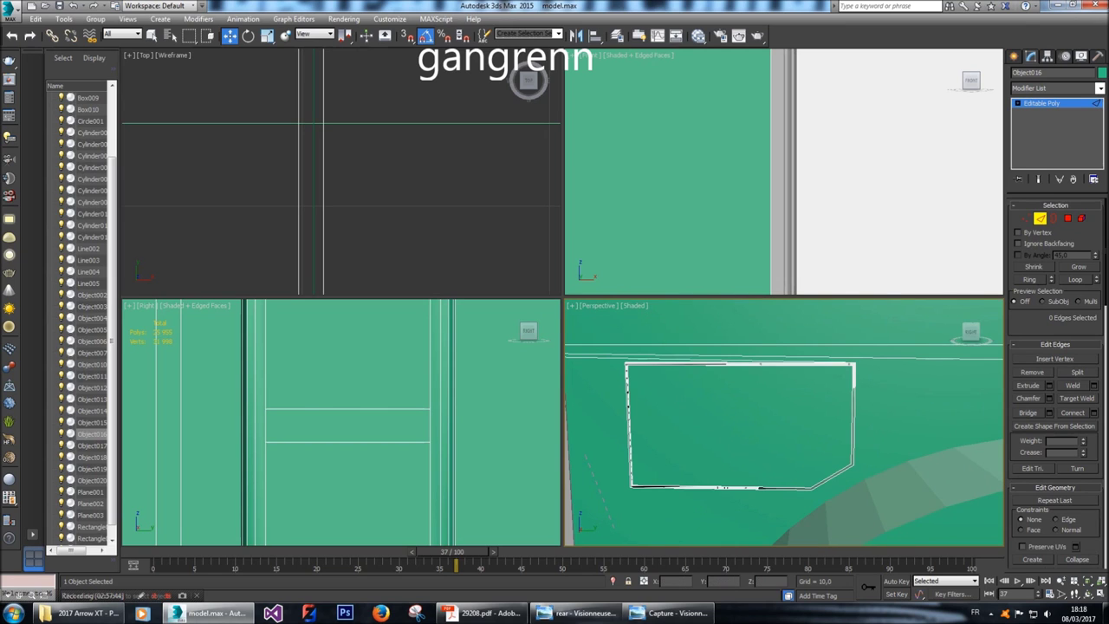
left_click(1026, 217)
scroll(347, 425, "down", 3)
scroll(505, 421, "up", 5)
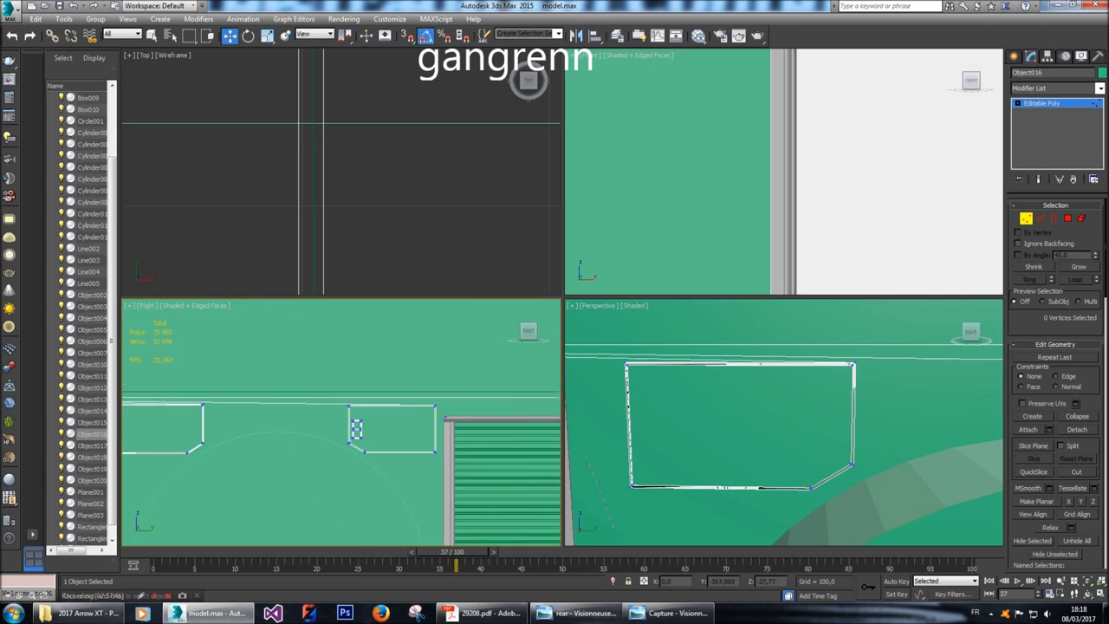
scroll(344, 427, "up", 6)
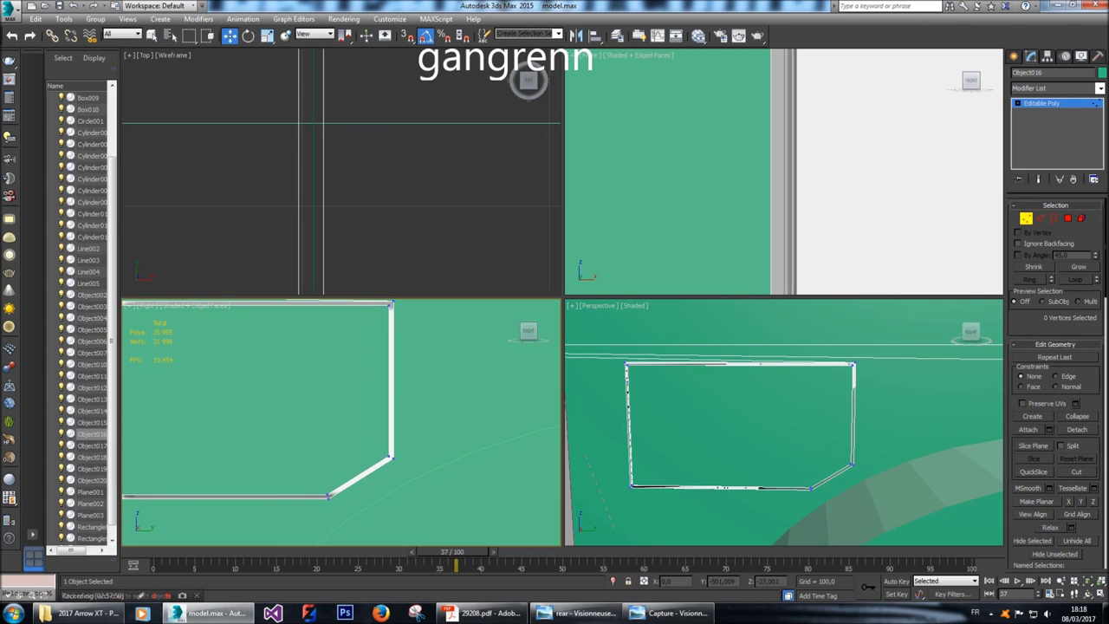
key("alt+c")
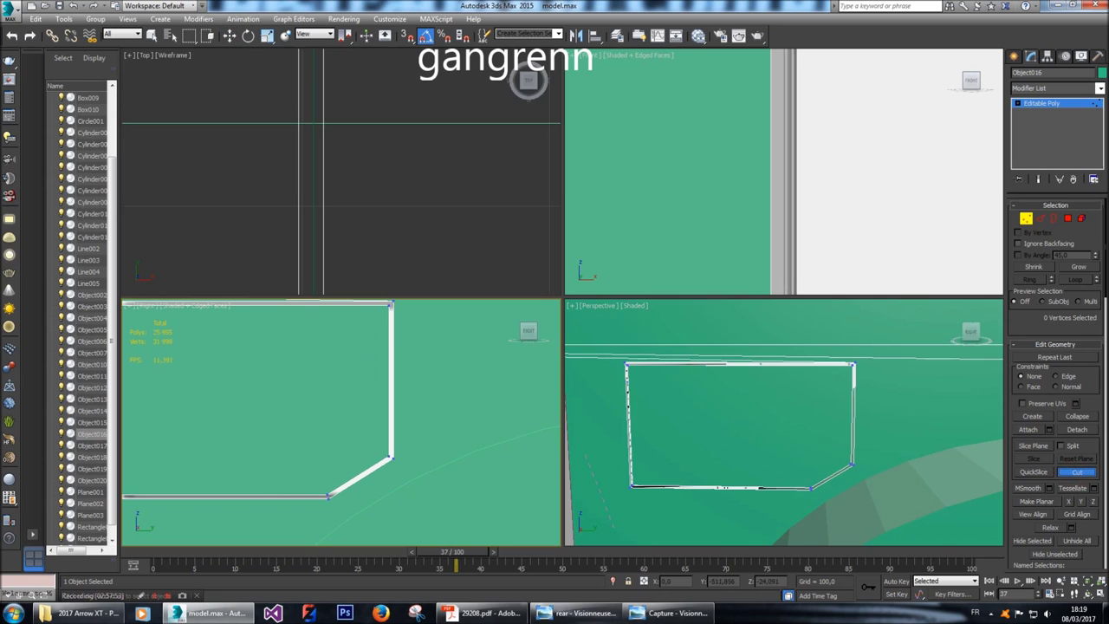
left_click(297, 366)
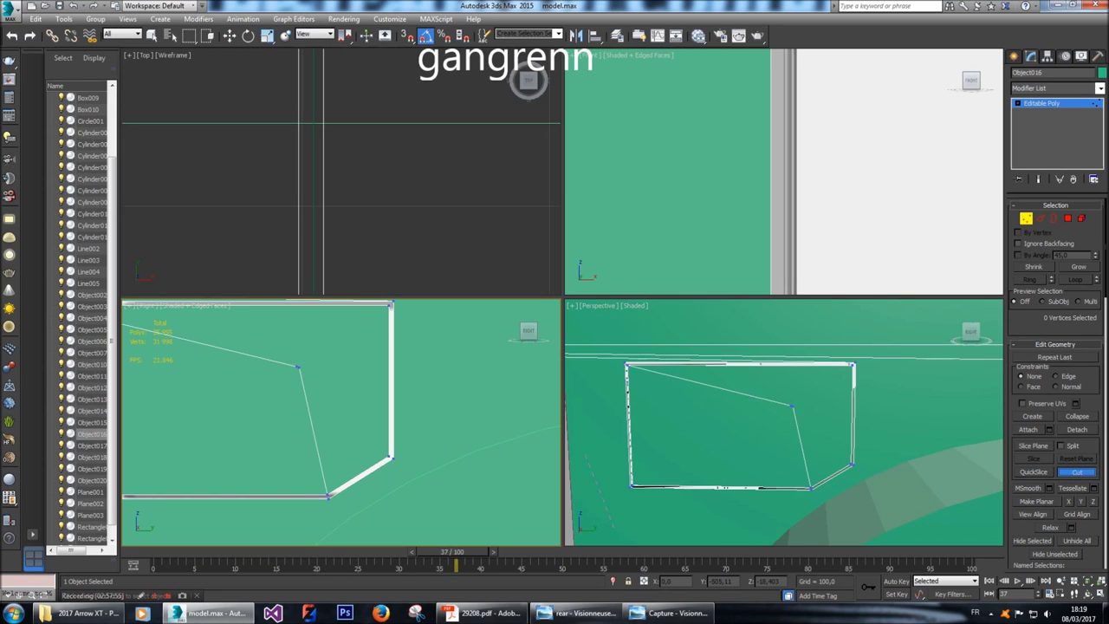
left_click(339, 368)
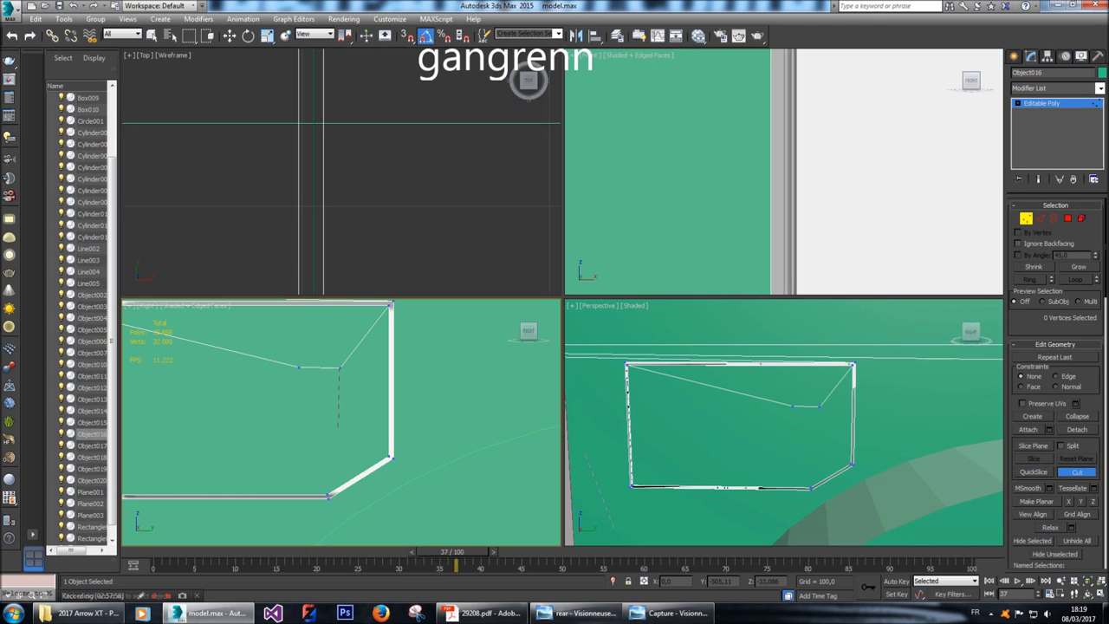
left_click(340, 431)
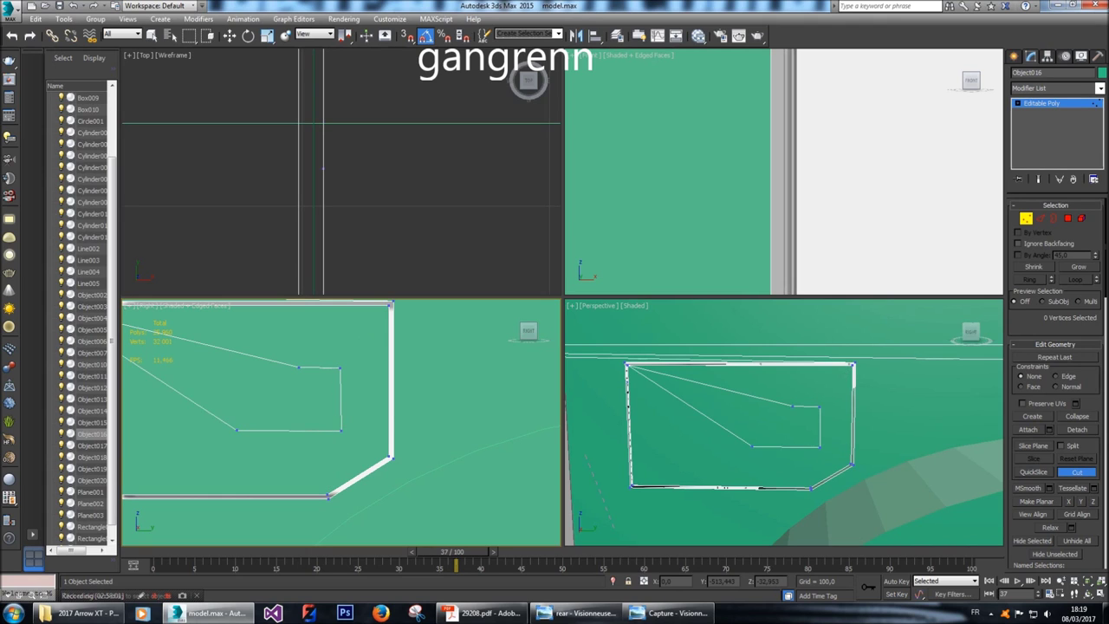
left_click(305, 429)
left_click(297, 366)
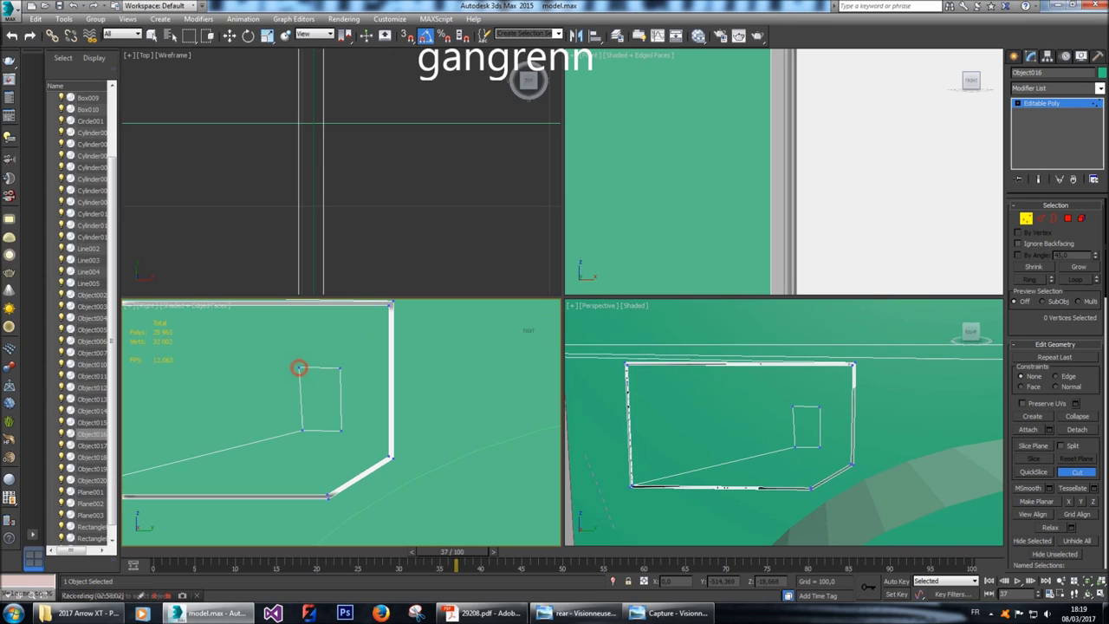
scroll(315, 392, "down", 2)
scroll(218, 459, "down", 4)
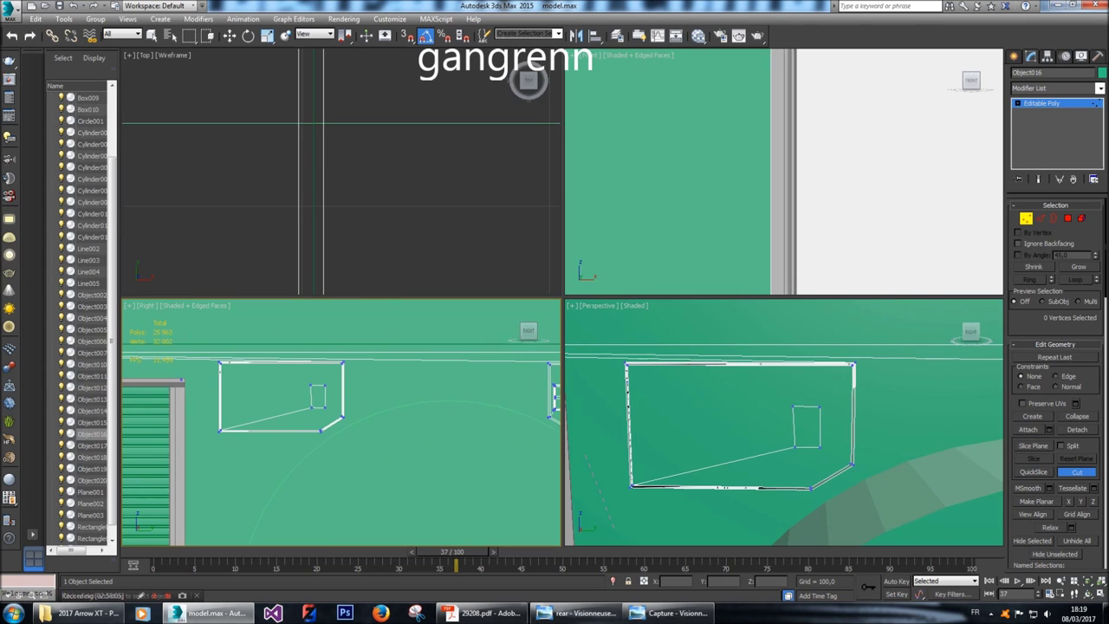
middle_click_drag(218, 460, 213, 459)
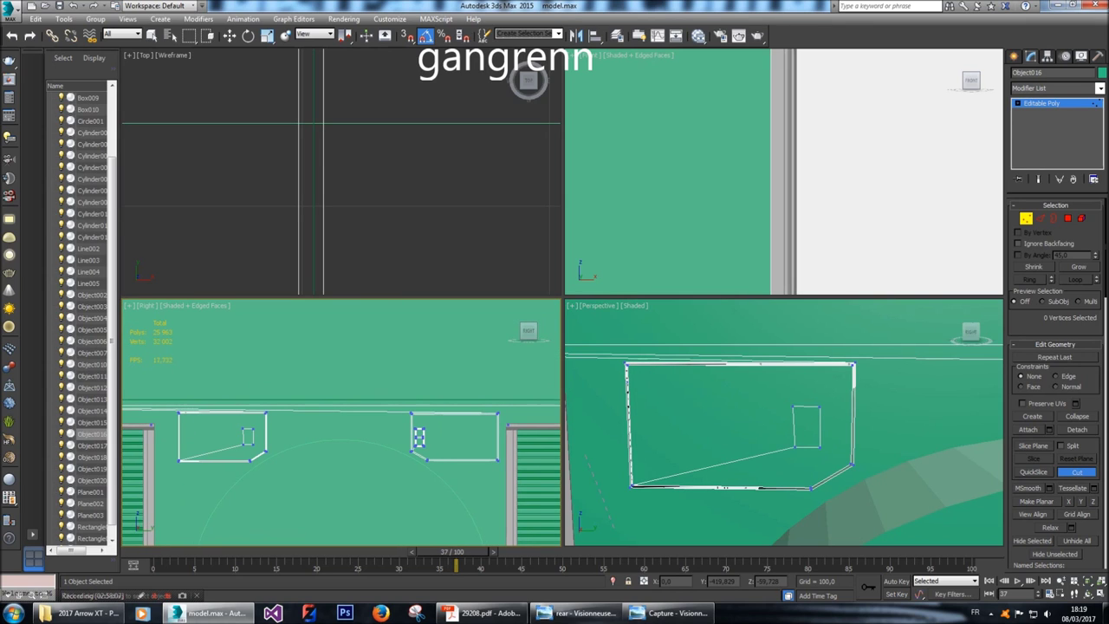
key("w")
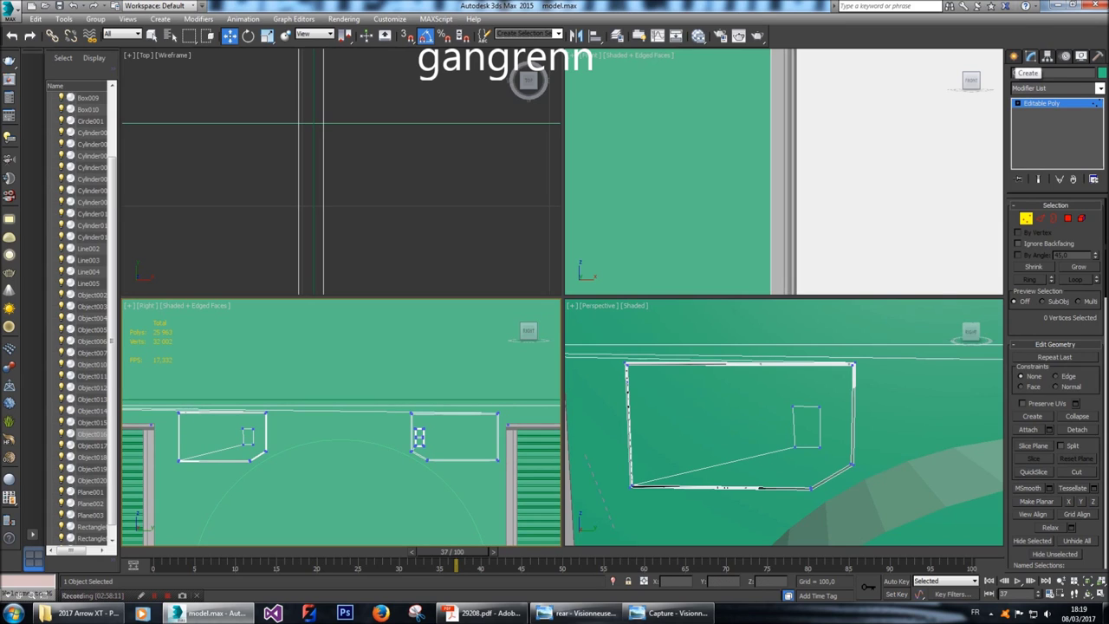
Invert the selection to the panel's 38 polygons and Shift-move a clone leftward.
left_click(1082, 219)
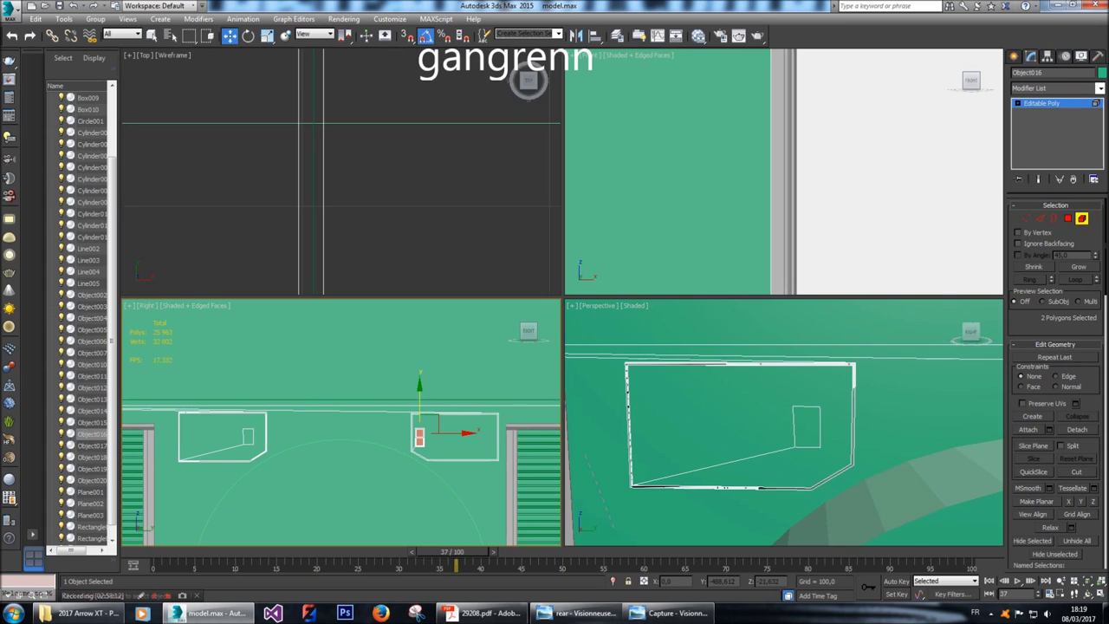
key("ctrl+a")
middle_click_drag(759, 434, 754, 438, "alt")
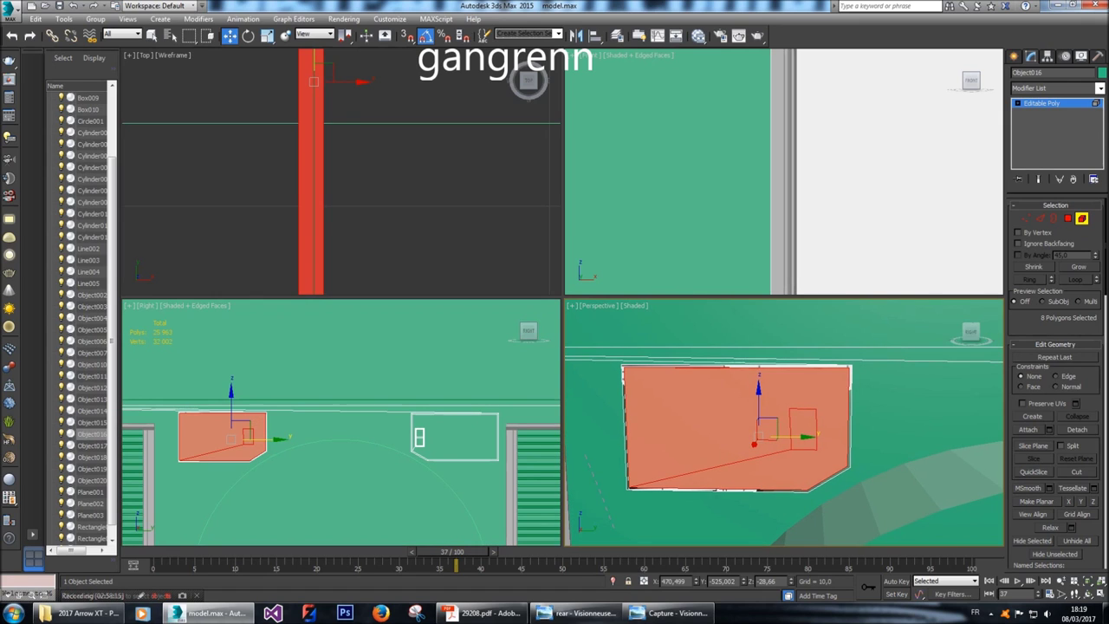
key("ctrl+i")
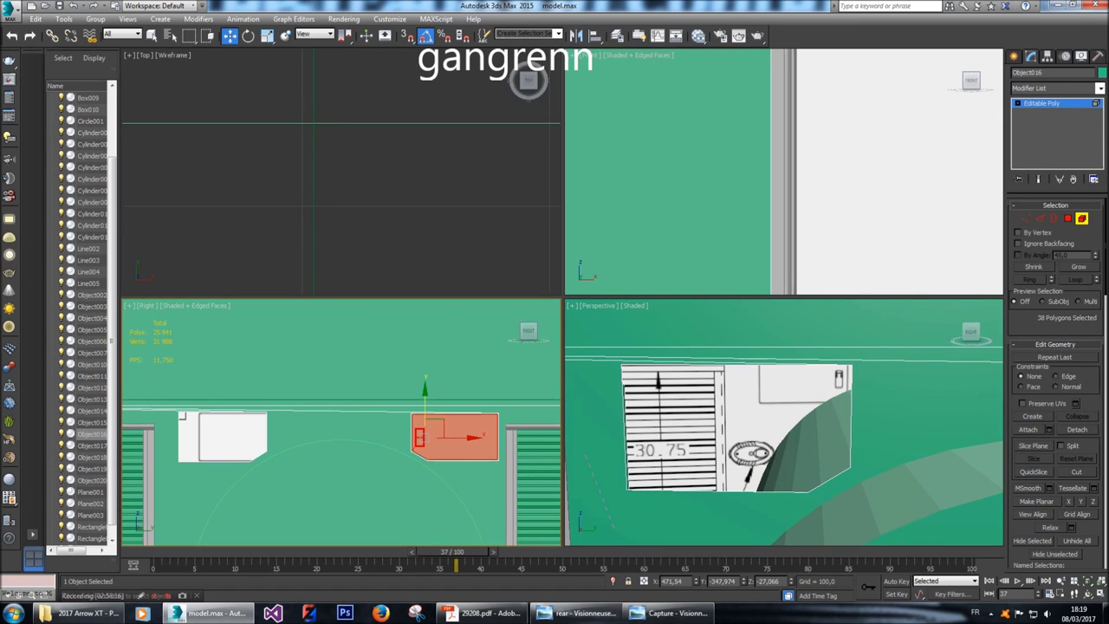
left_click_drag(472, 438, 241, 438)
key("Return")
Detach the cloned polygons as Object021 and select the new object.
scroll(173, 449, "up", 6)
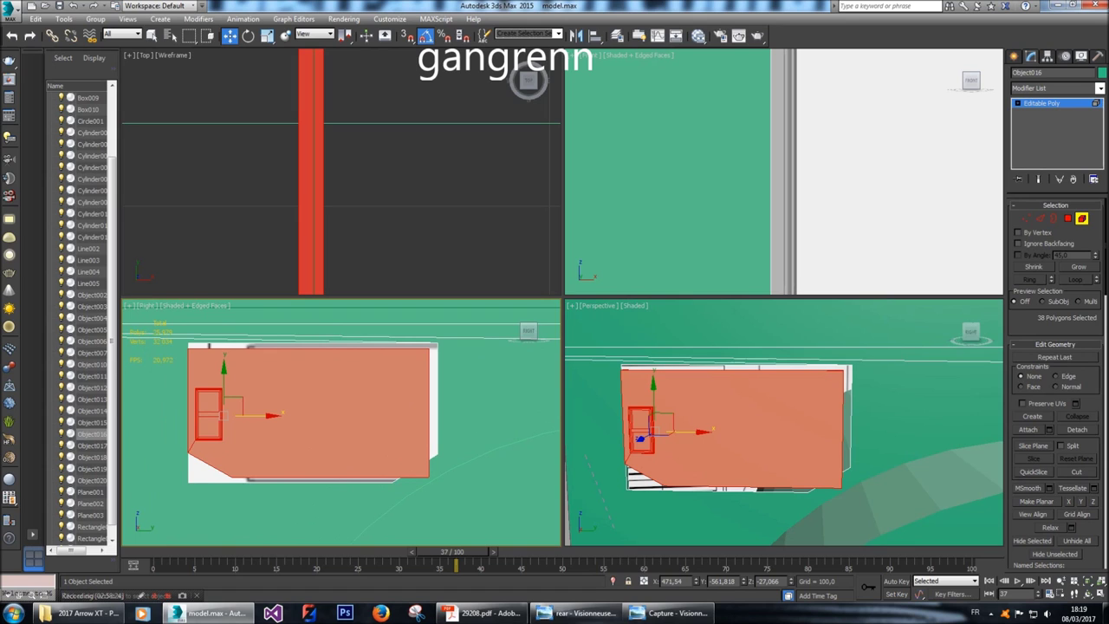
left_click(1077, 429)
key("Return")
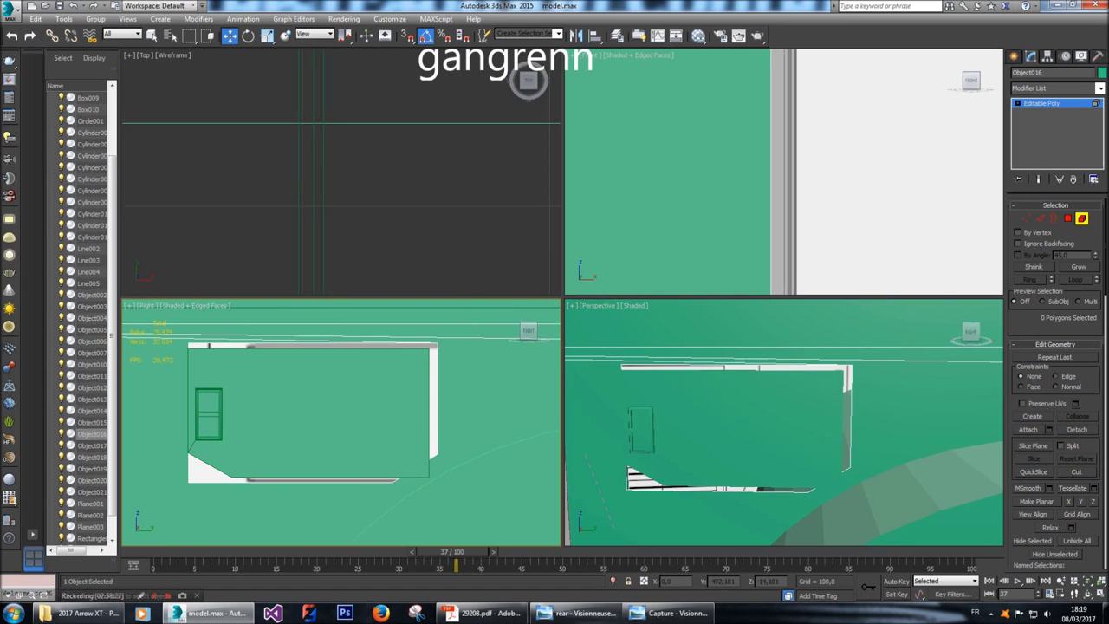
left_click(1013, 56)
left_click(732, 427)
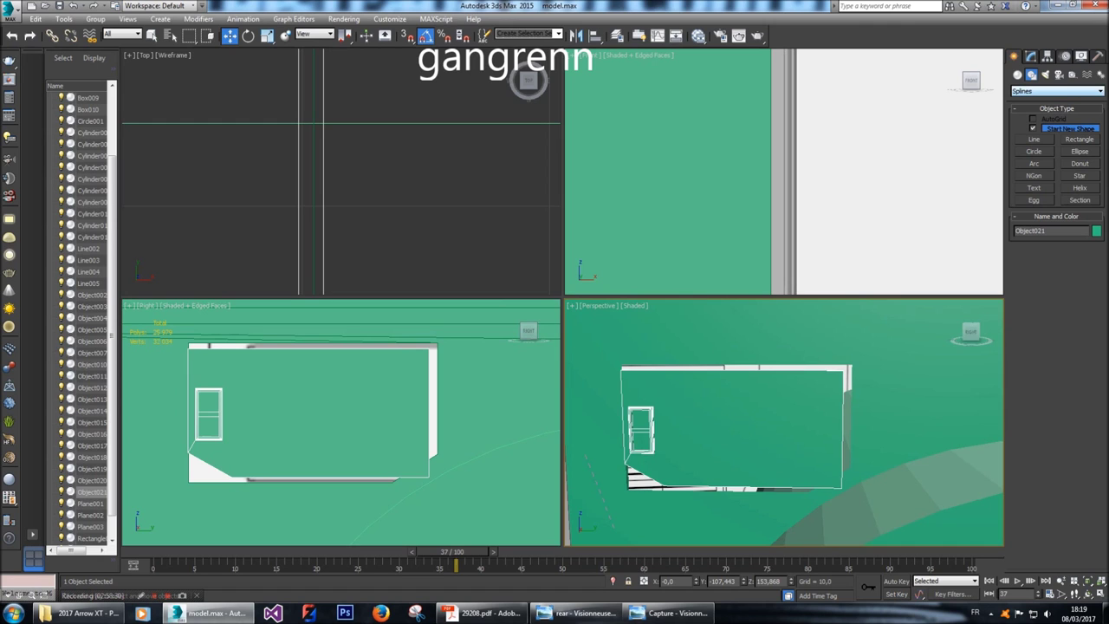
left_click(1031, 55)
Add a Symmetry modifier to Object021 and test Flip and mirror axes on its Mirror sub-object.
left_click(1058, 88)
left_click_drag(1099, 223, 1099, 452)
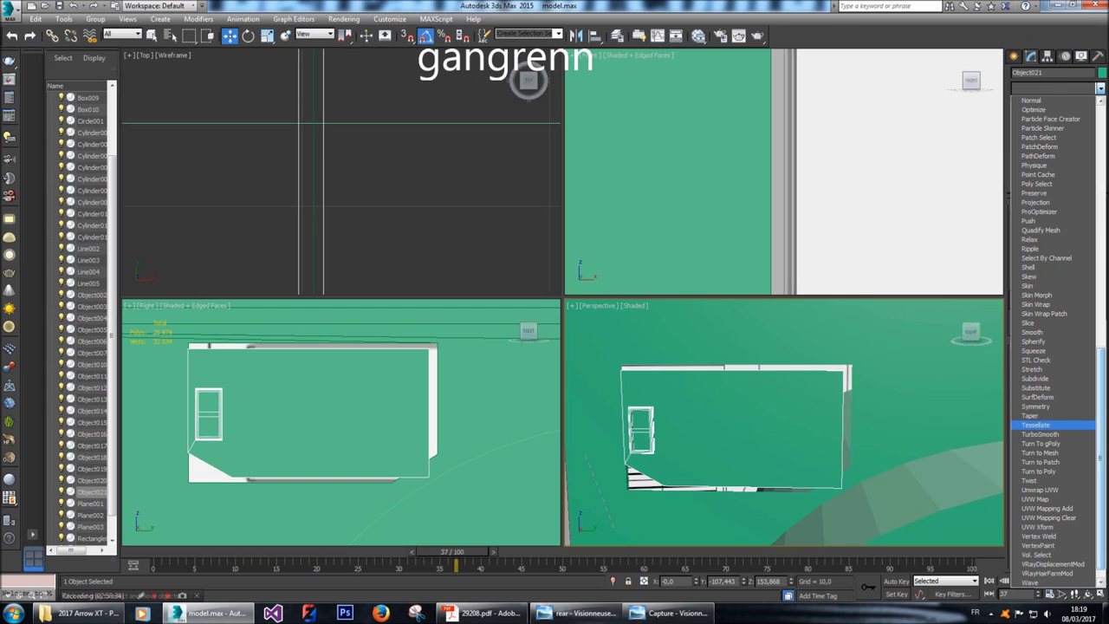
left_click(1035, 406)
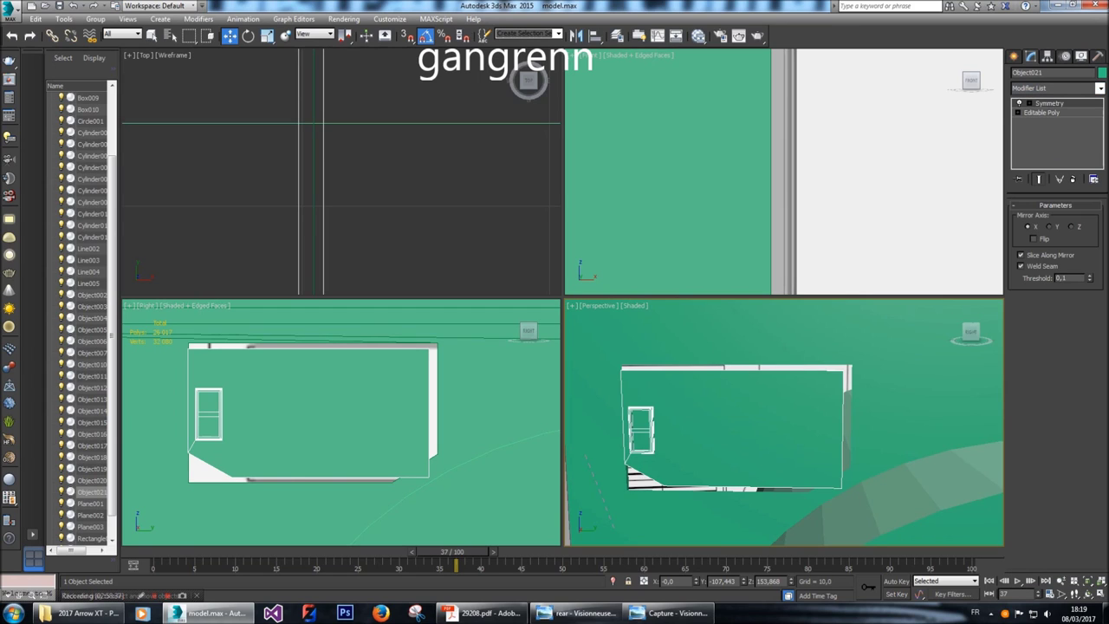
left_click(1029, 103)
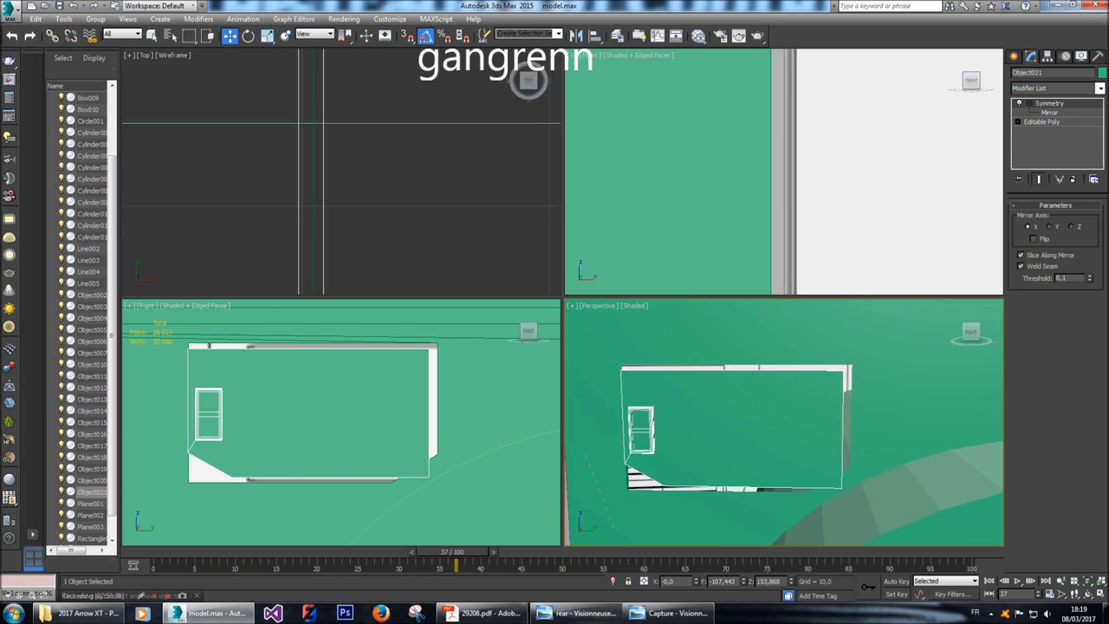
left_click(1050, 112)
left_click(1033, 239)
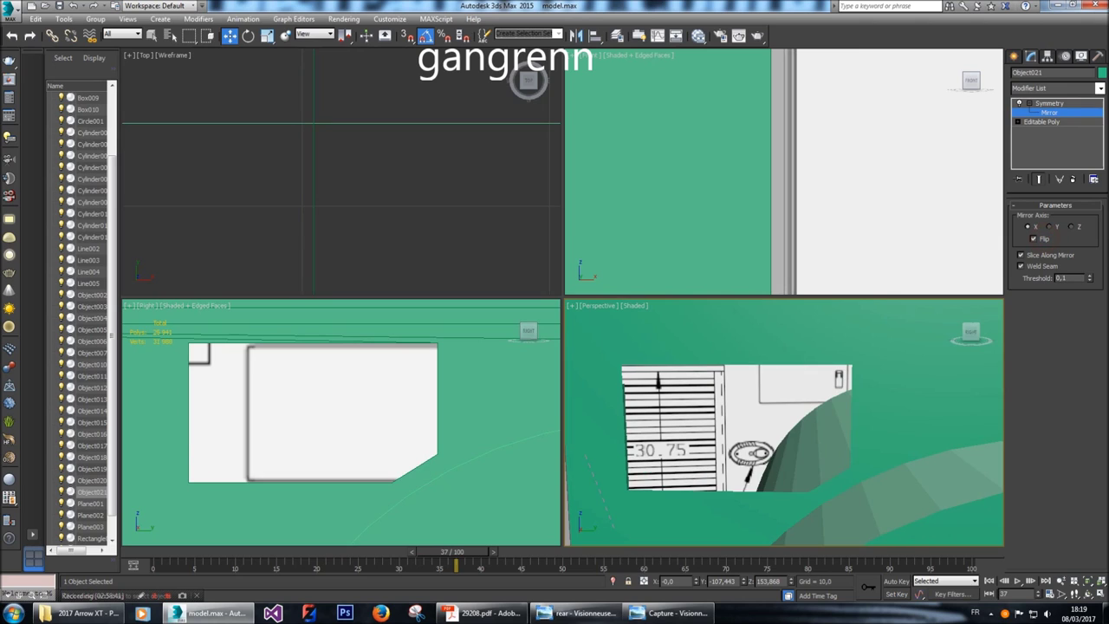
left_click(1048, 226)
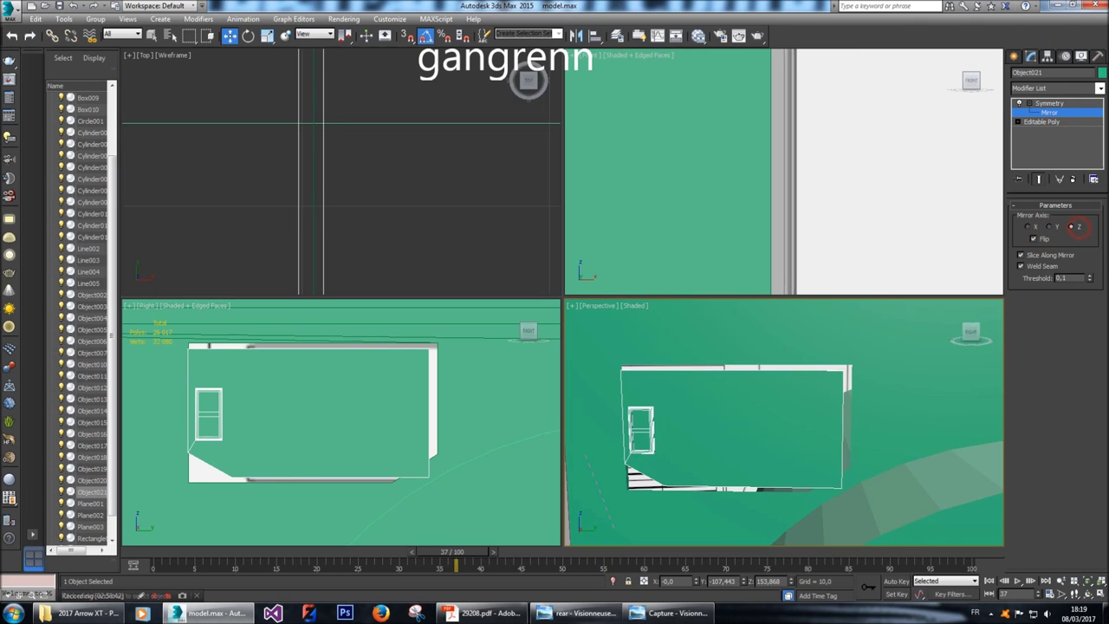
left_click(1028, 226)
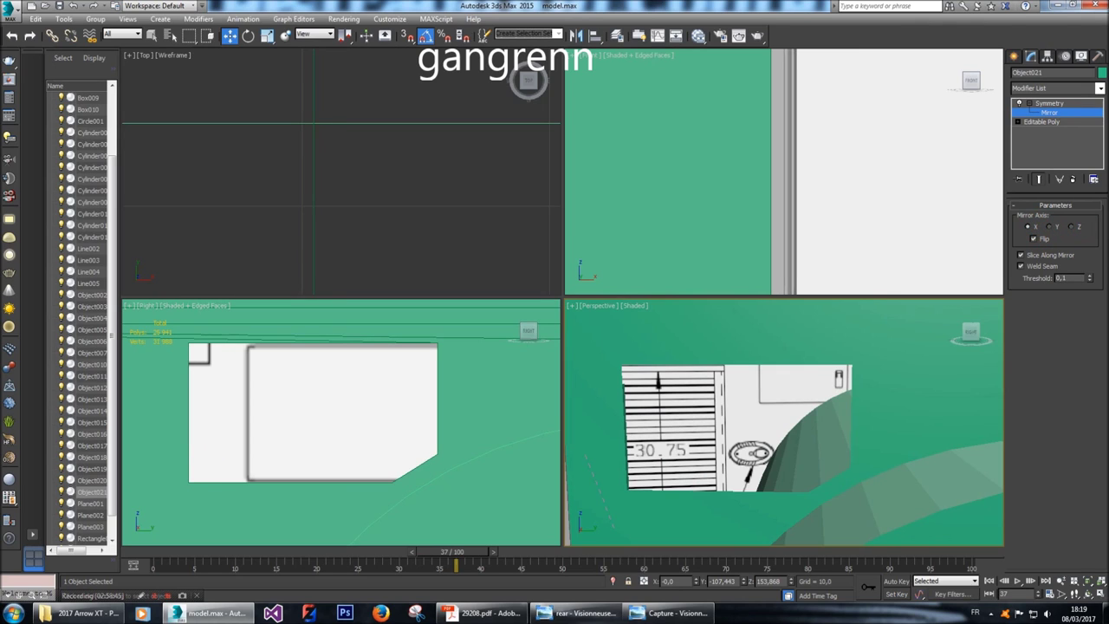
Hide unselected objects and settle Symmetry on the X axis with Flip off.
key("z")
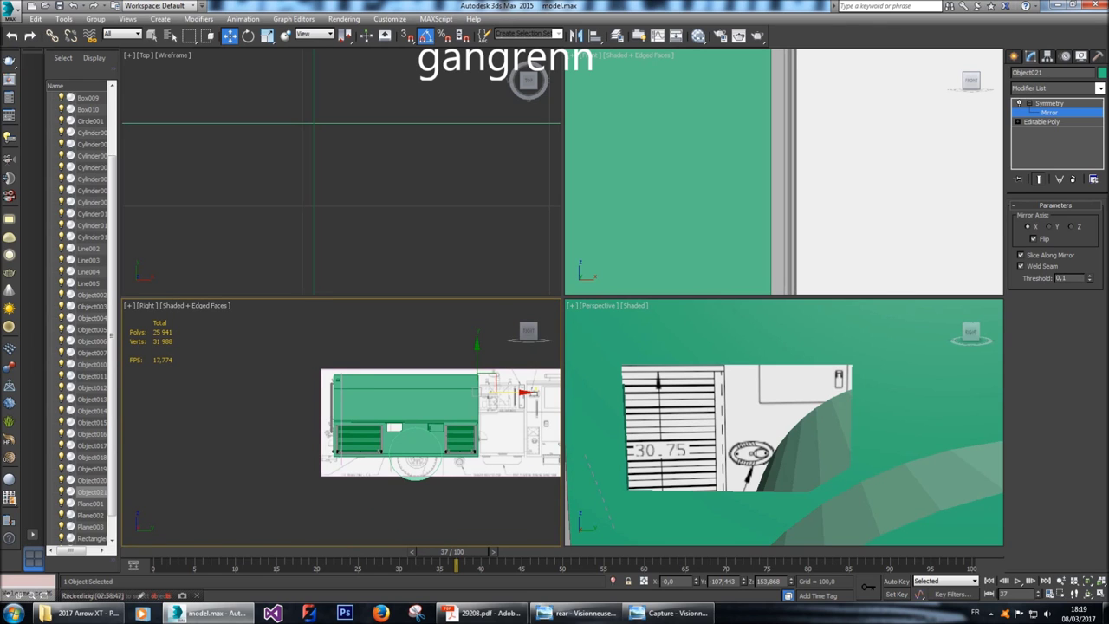
right_click(456, 416)
left_click(502, 382)
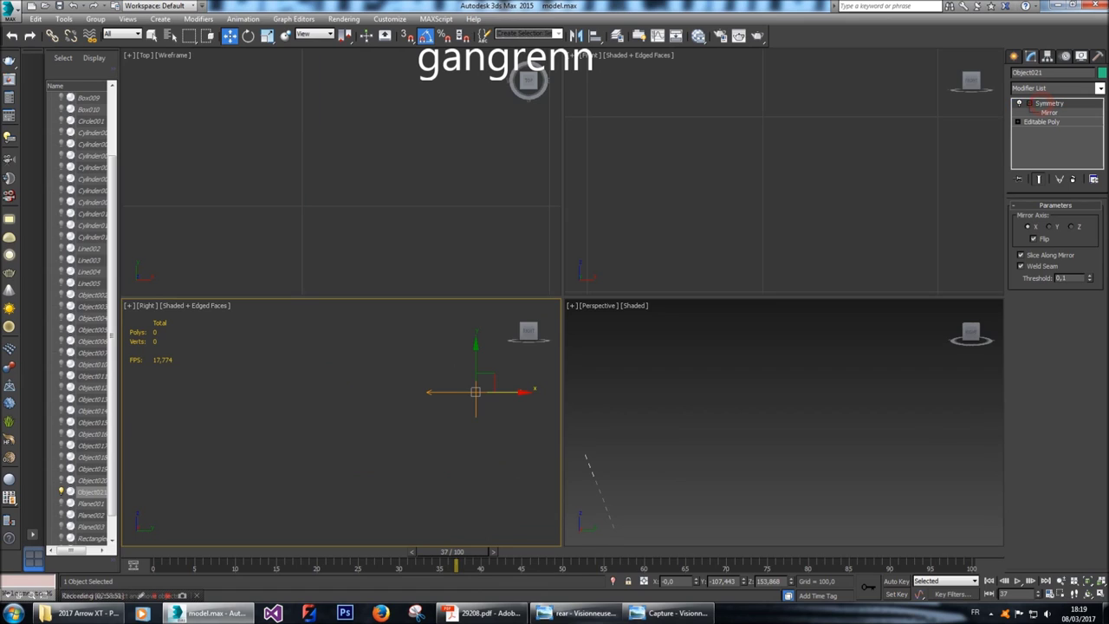
left_click(1050, 226)
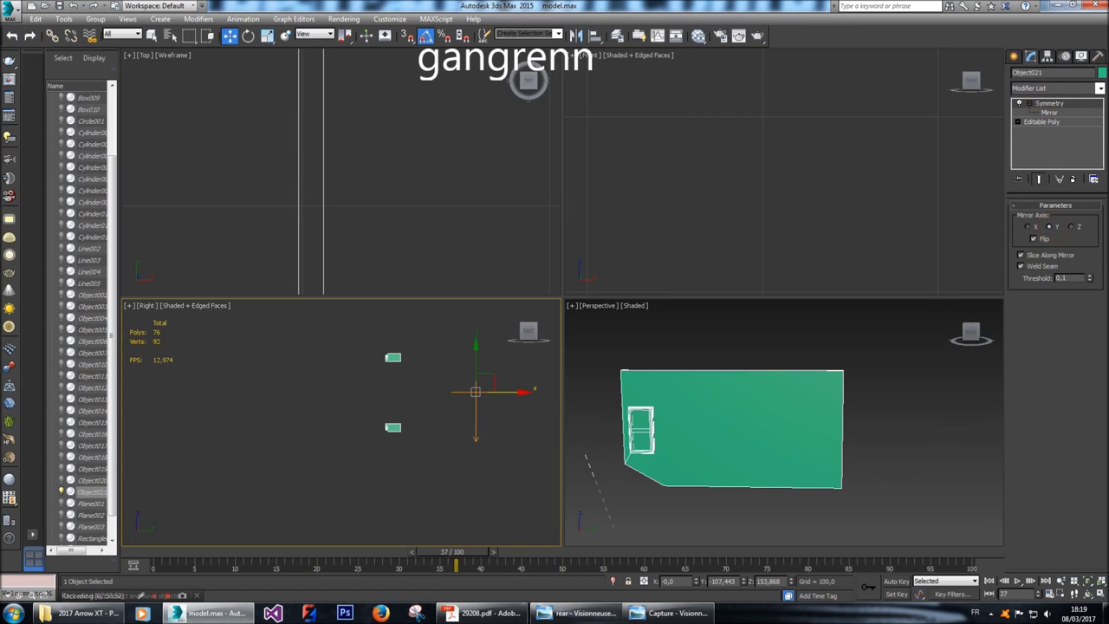
left_click(1072, 226)
left_click(1028, 226)
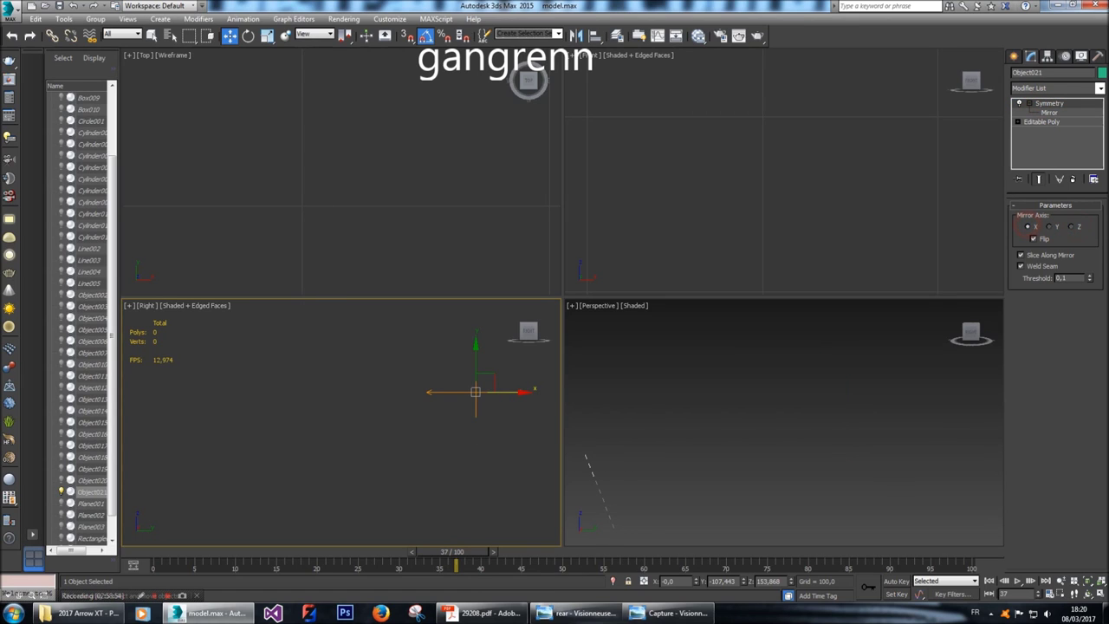
left_click(1032, 238)
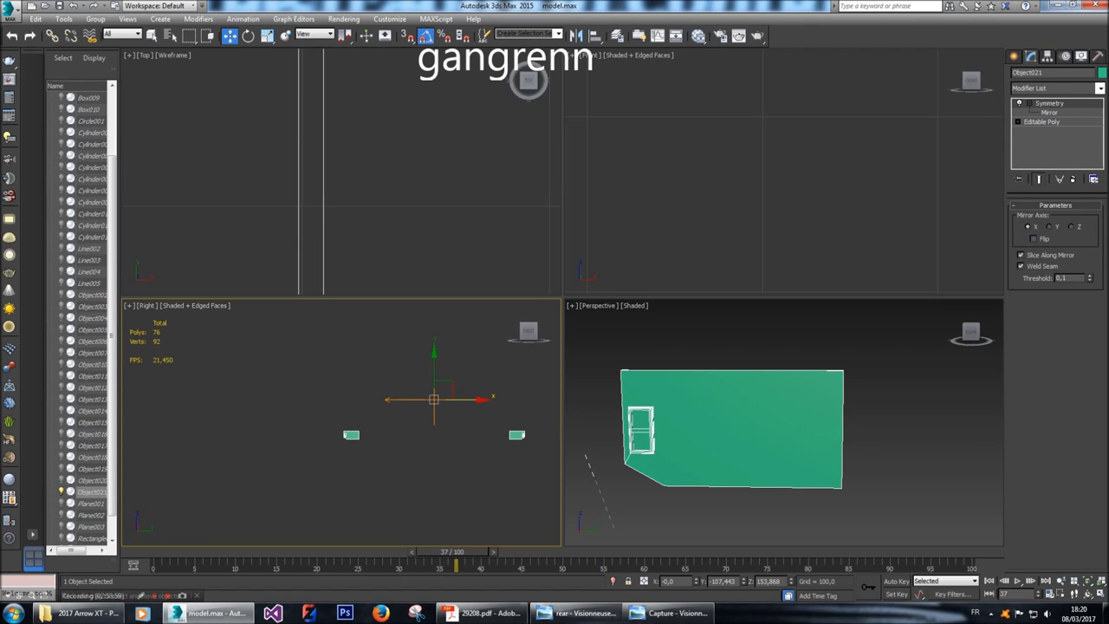
Convert Object021 to Editable Poly, delete one mirrored element, and shift the other left.
right_click(434, 422)
mouse_move(485, 541)
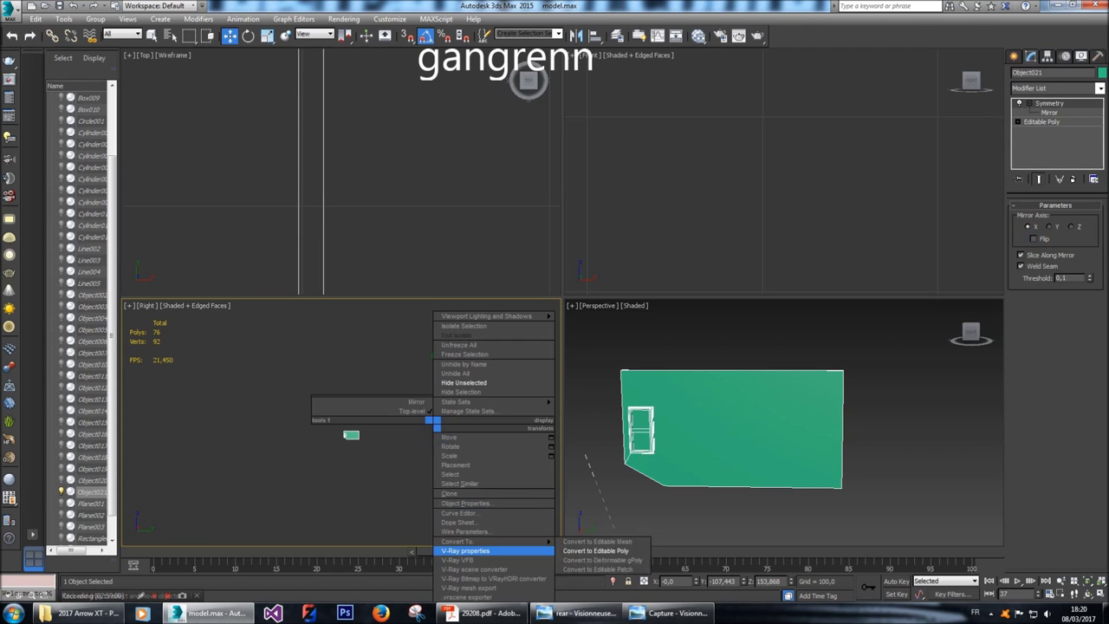
left_click(584, 550)
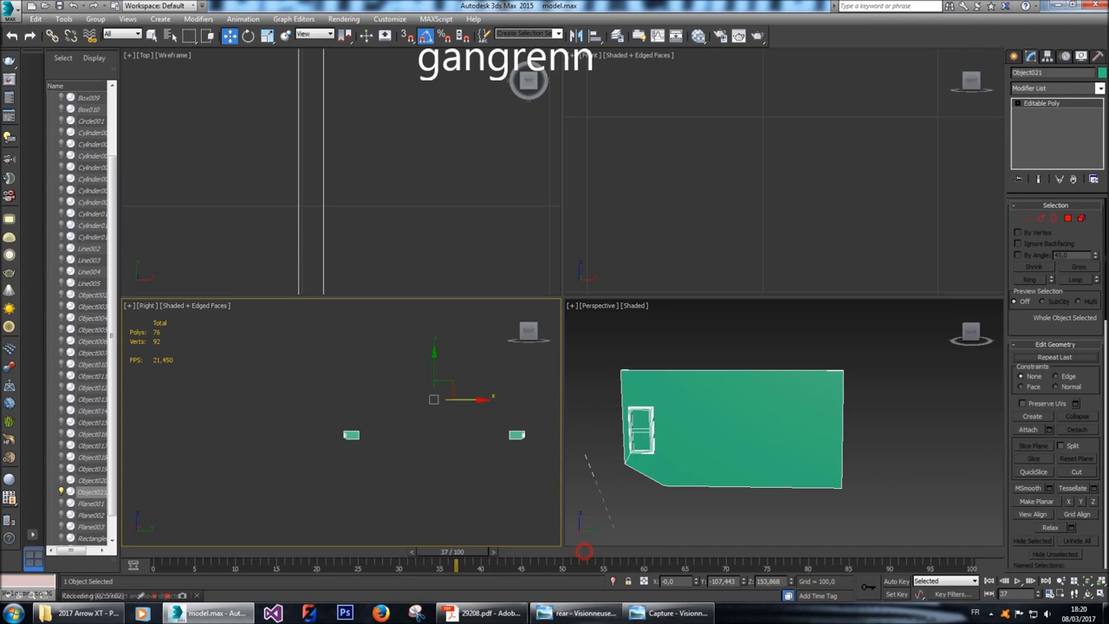
key("5")
key("ctrl+a")
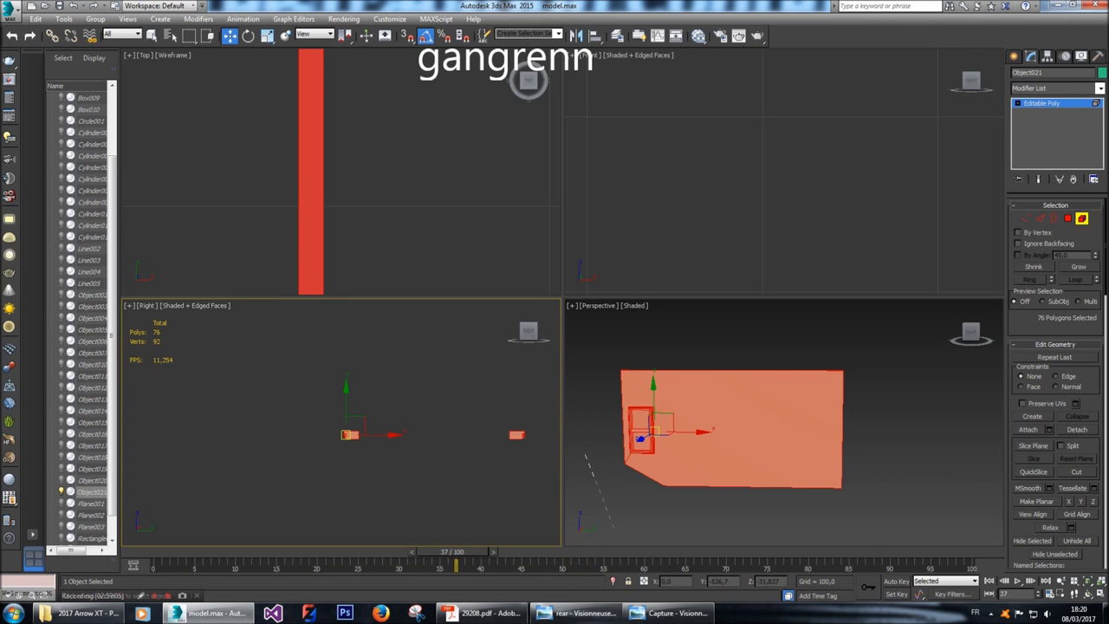
key("Delete")
key("ctrl+a")
left_click_drag(517, 434, 362, 439)
Unhide all objects and slide the panel copy along the truck body into place.
right_click(348, 423)
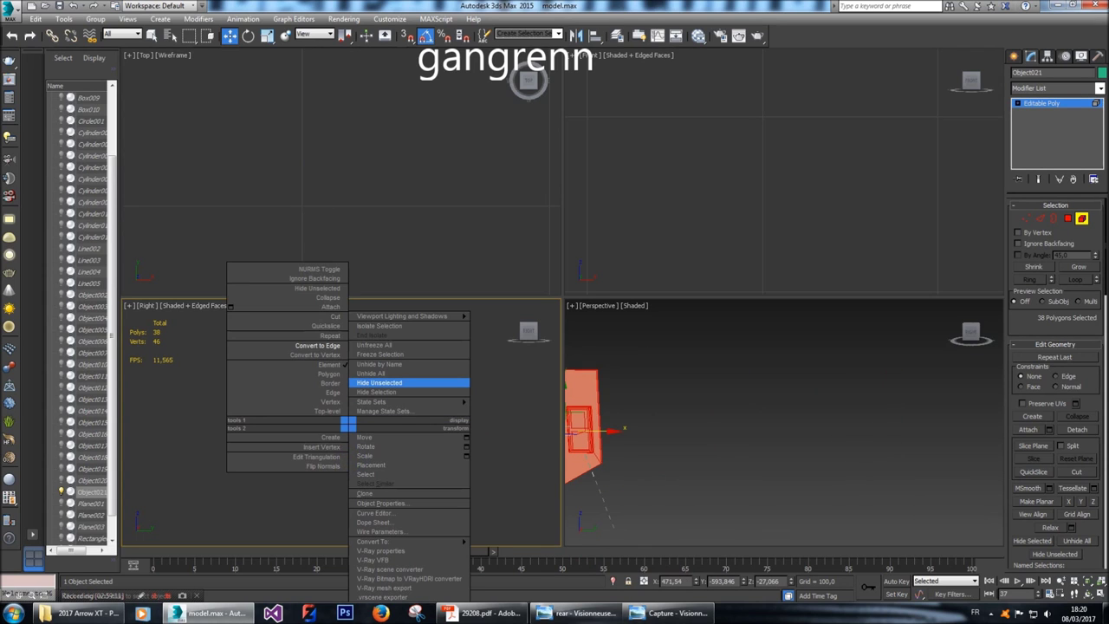
left_click(371, 373)
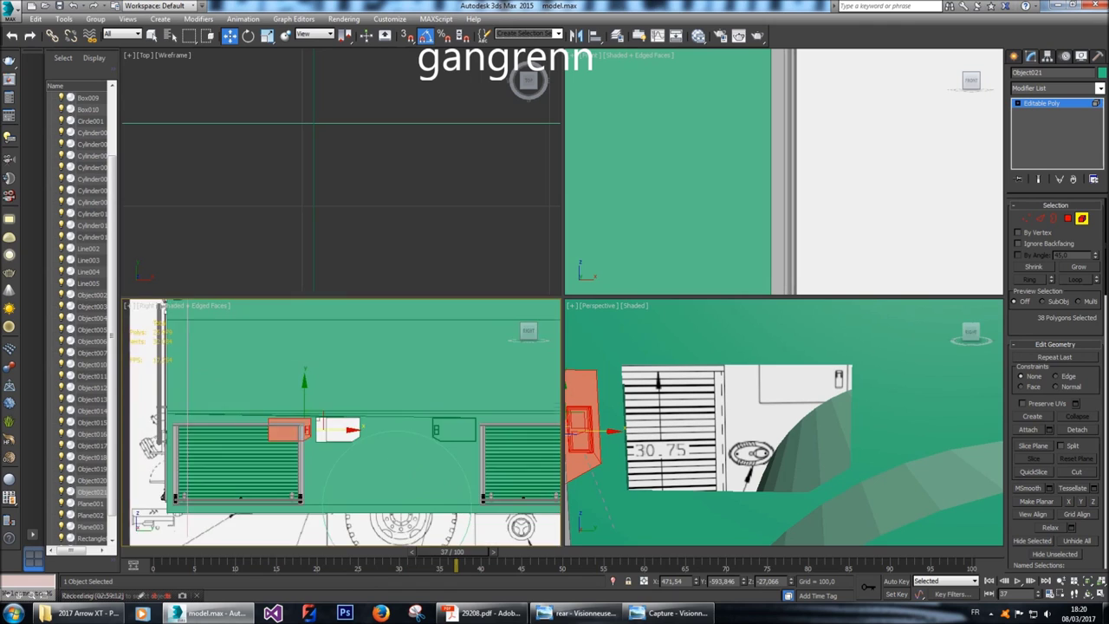
scroll(312, 426, "up", 5)
left_click_drag(579, 430, 828, 431)
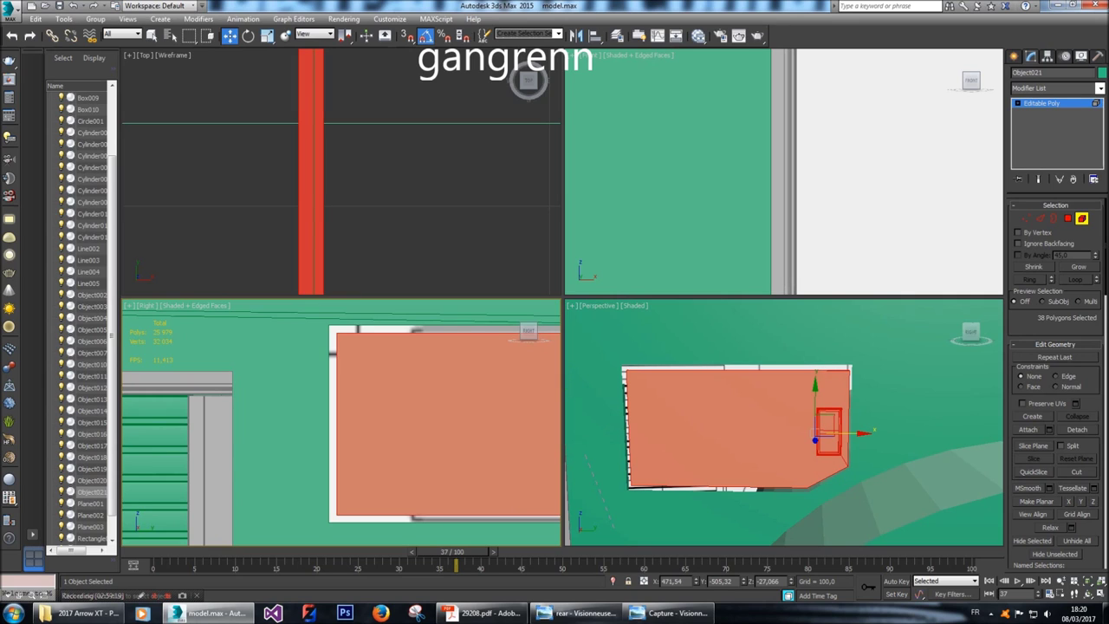
middle_click_drag(433, 424, 303, 424)
scroll(342, 424, "down", 2)
scroll(341, 424, "up", 2)
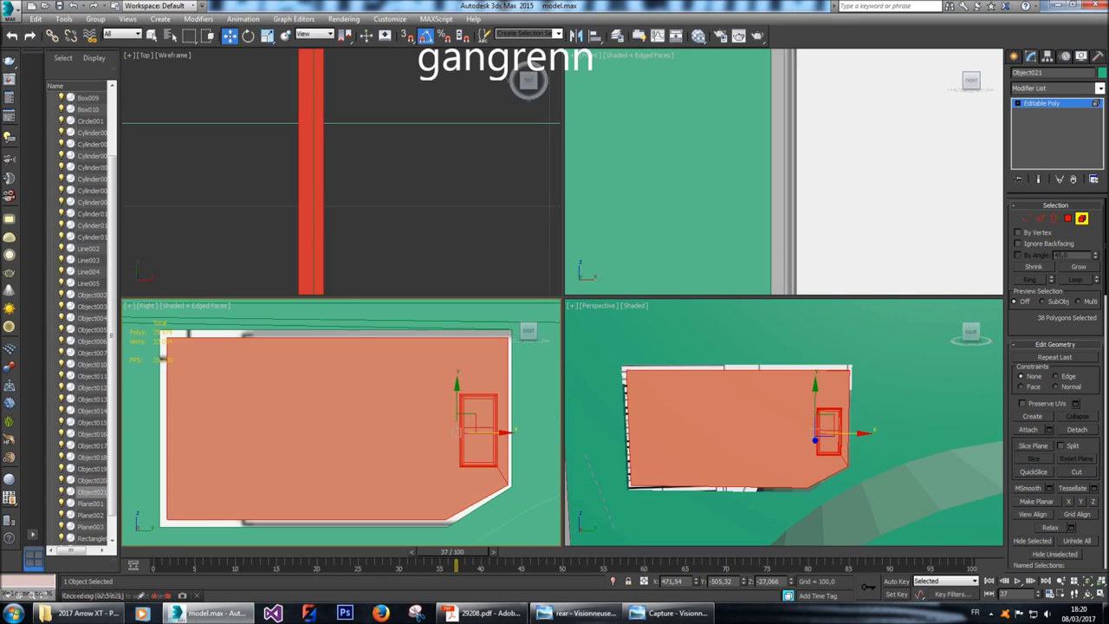
left_click_drag(505, 431, 502, 431)
Check the copy's alignment from other views and nudge it slightly upward.
middle_click_drag(901, 390, 719, 341, "alt")
scroll(784, 425, "down", 3)
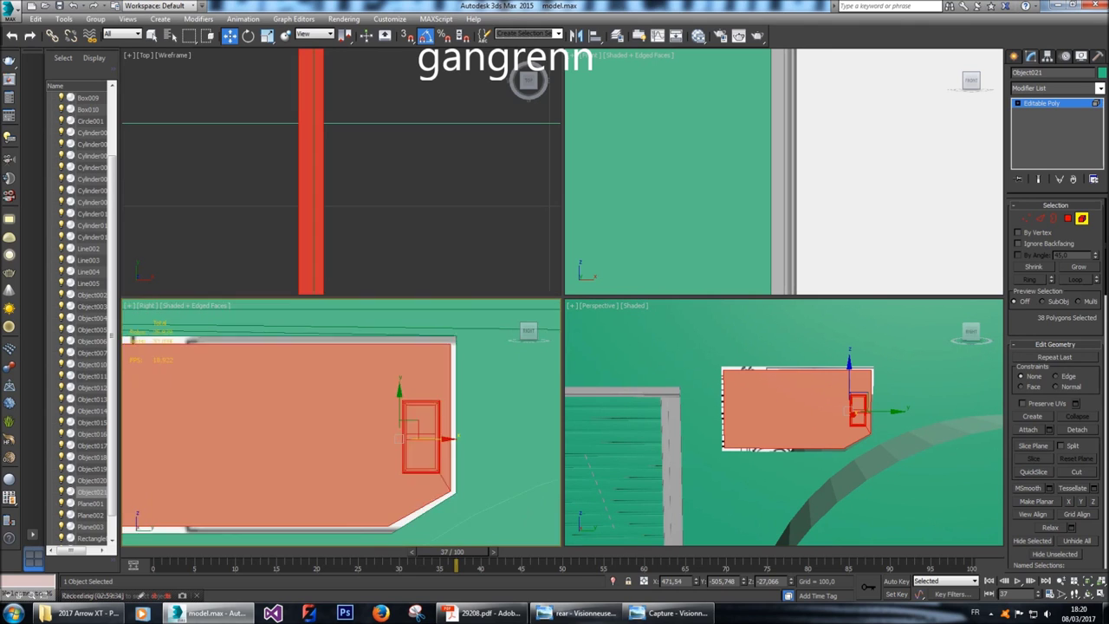
scroll(341, 424, "down", 3)
middle_click_drag(399, 425, 100, 447)
scroll(341, 425, "down", 2)
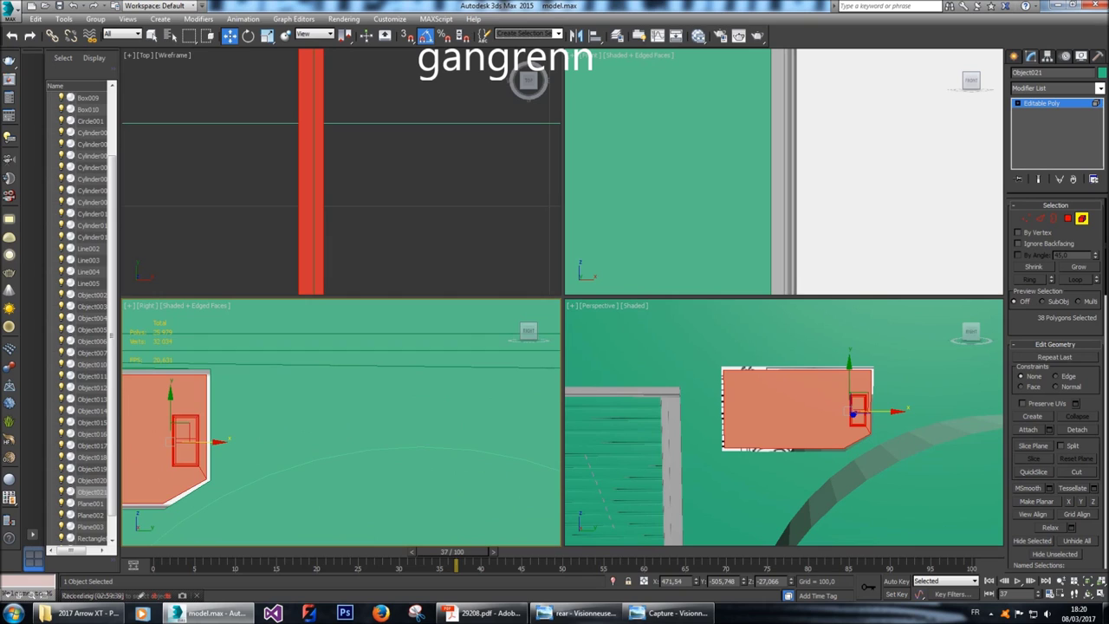
scroll(217, 416, "up", 3)
middle_click_drag(341, 424, 373, 428)
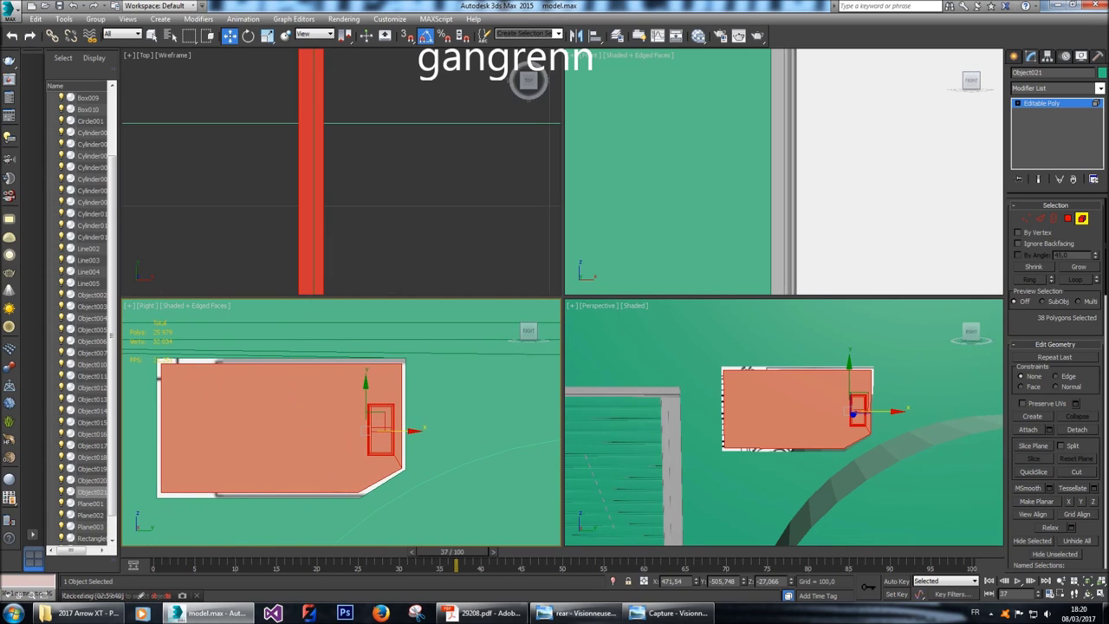
left_click_drag(365, 395, 366, 388)
Move the trim outline's bottom-edge vertices slightly down.
key("1")
left_click_drag(393, 514, 156, 486)
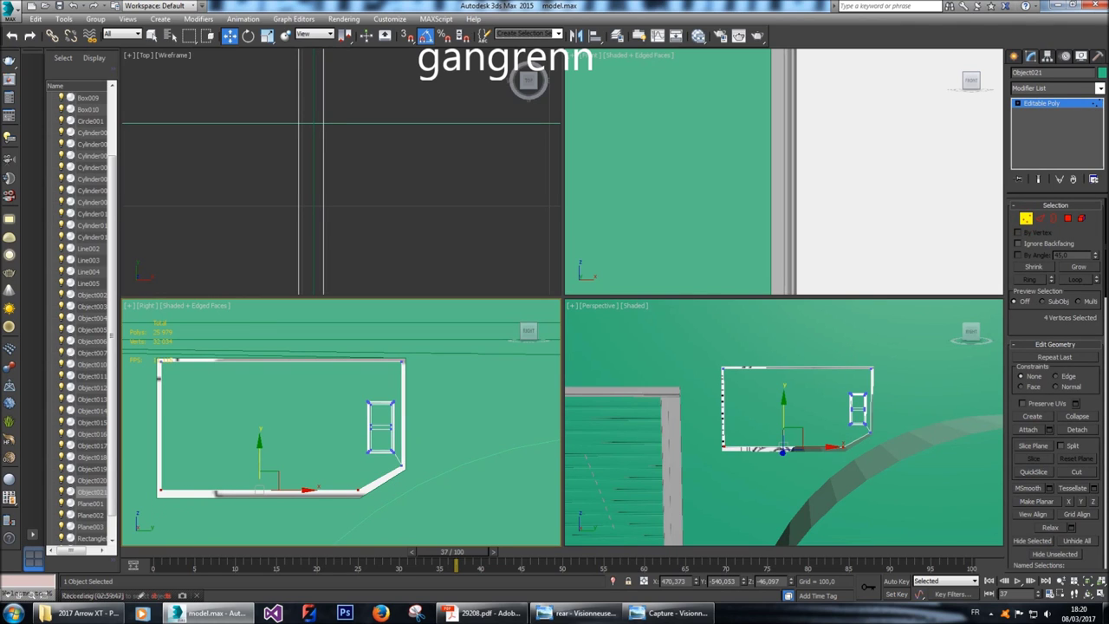
left_click_drag(260, 444, 259, 445)
left_click_drag(259, 488, 259, 489)
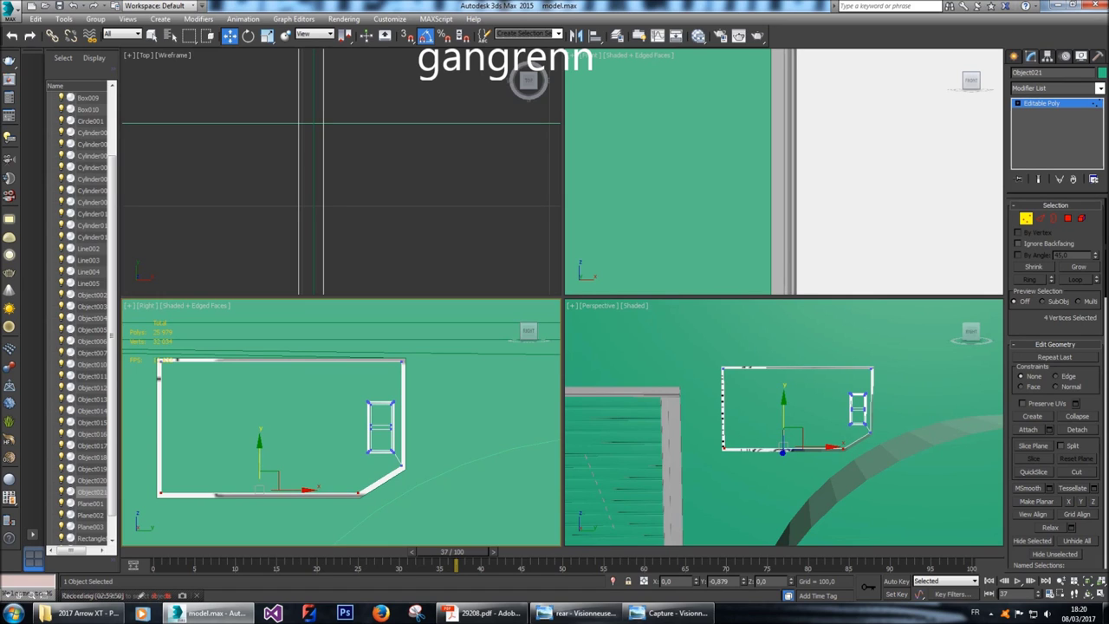
left_click_drag(432, 452, 451, 412)
left_click(433, 468)
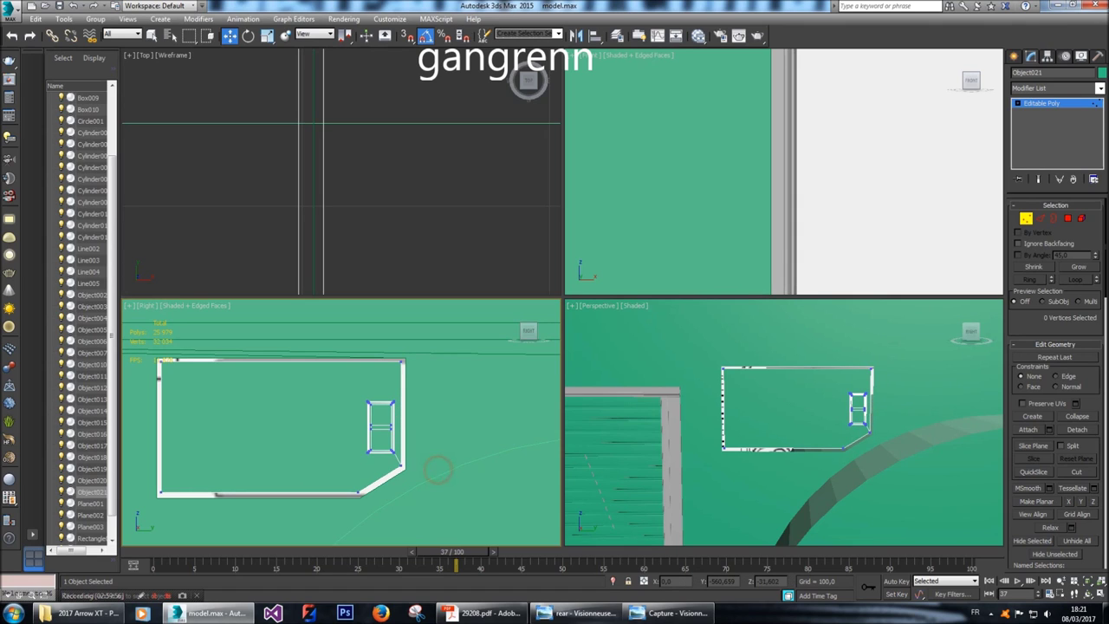
left_click_drag(138, 344, 200, 494)
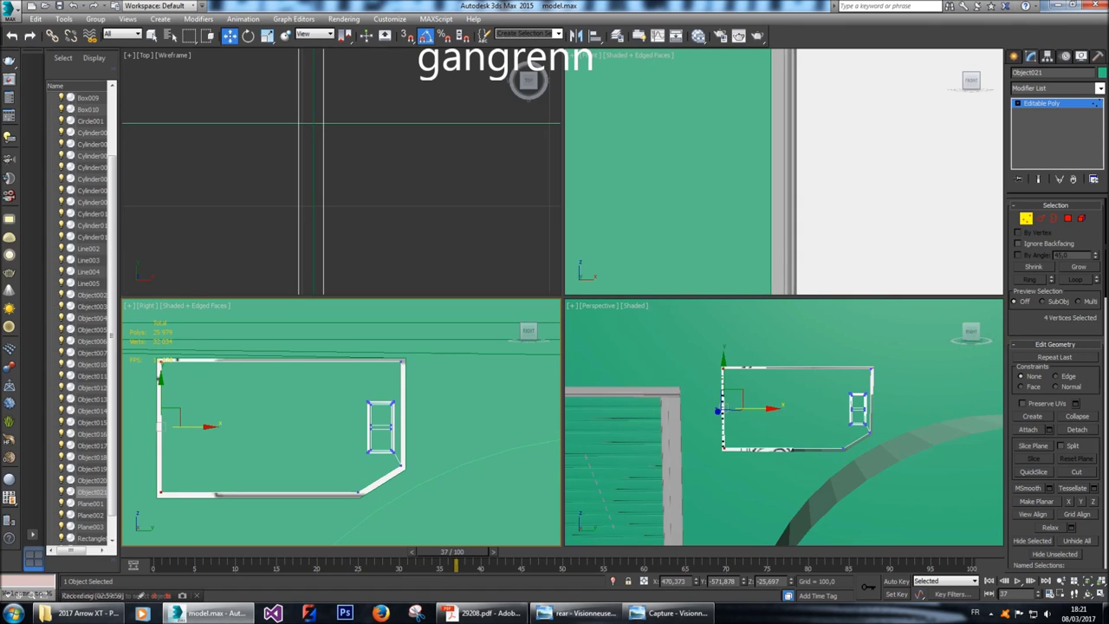
left_click_drag(143, 472, 319, 509)
left_click_drag(385, 514, 386, 514)
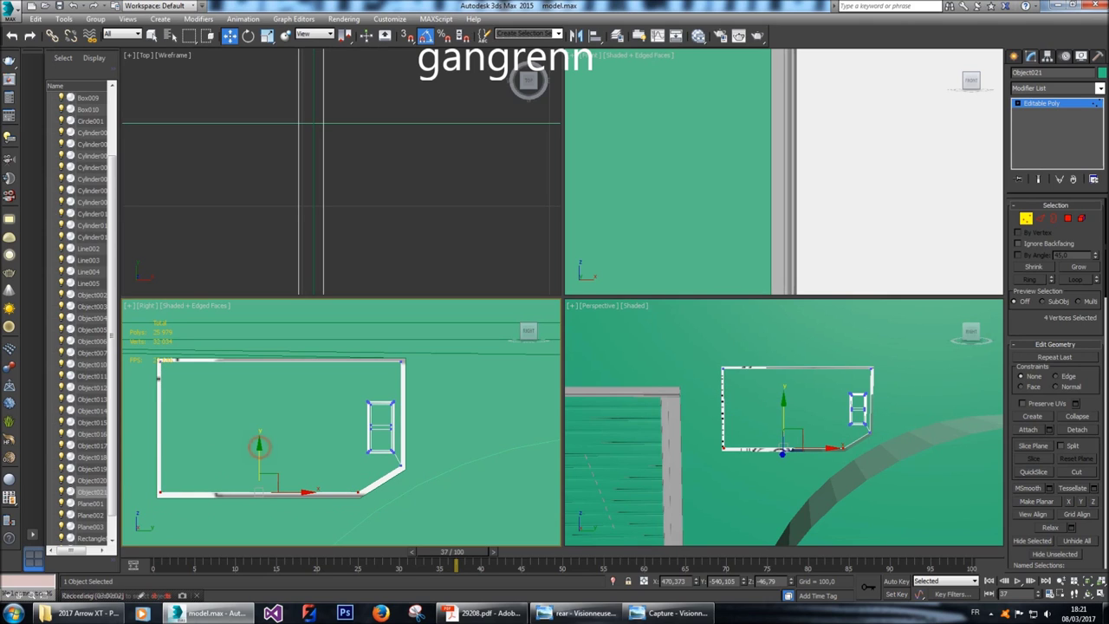
left_click(297, 439)
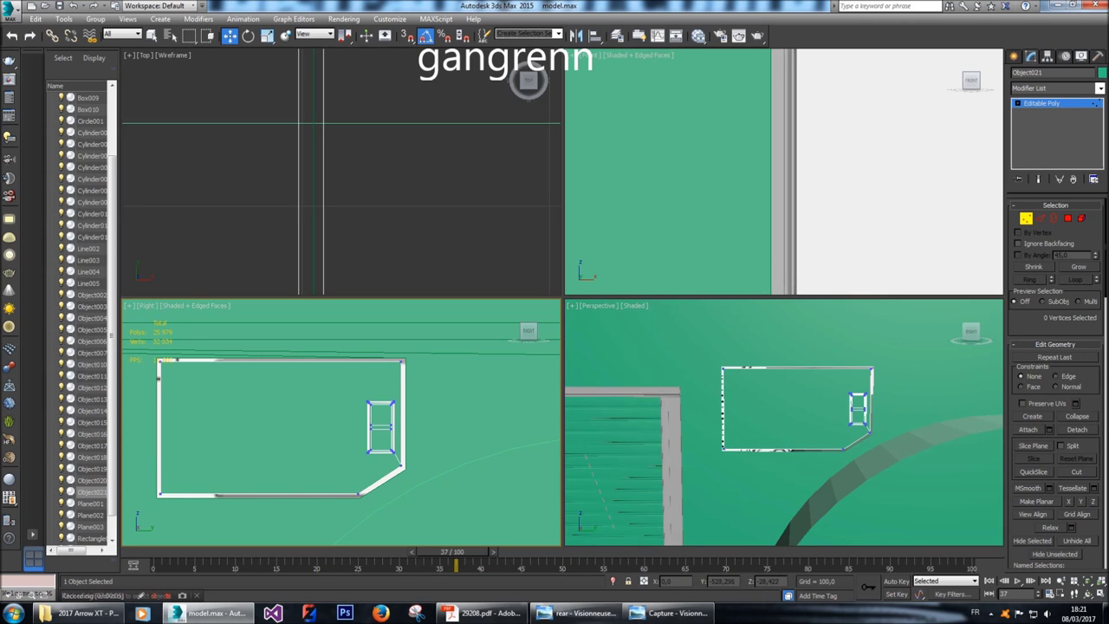
Shift the right-edge vertices slightly left and the bottom-right corner vertices down.
left_click_drag(419, 475, 402, 350)
scroll(429, 401, "up", 2)
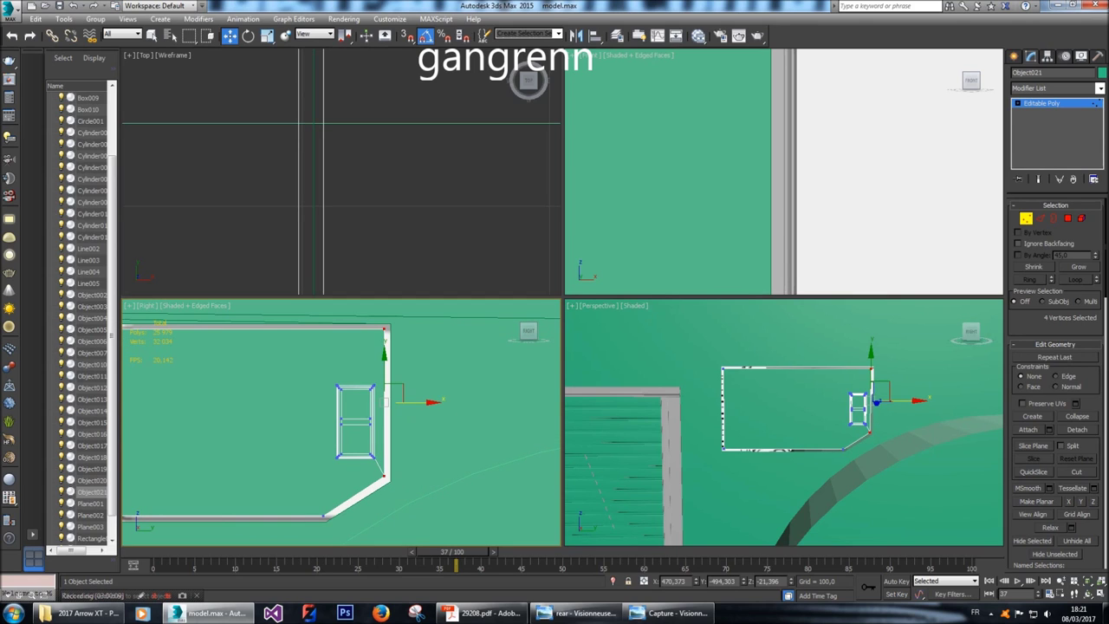
left_click_drag(388, 402, 388, 401)
left_click(387, 477)
left_click_drag(386, 427, 386, 425)
left_click(400, 422)
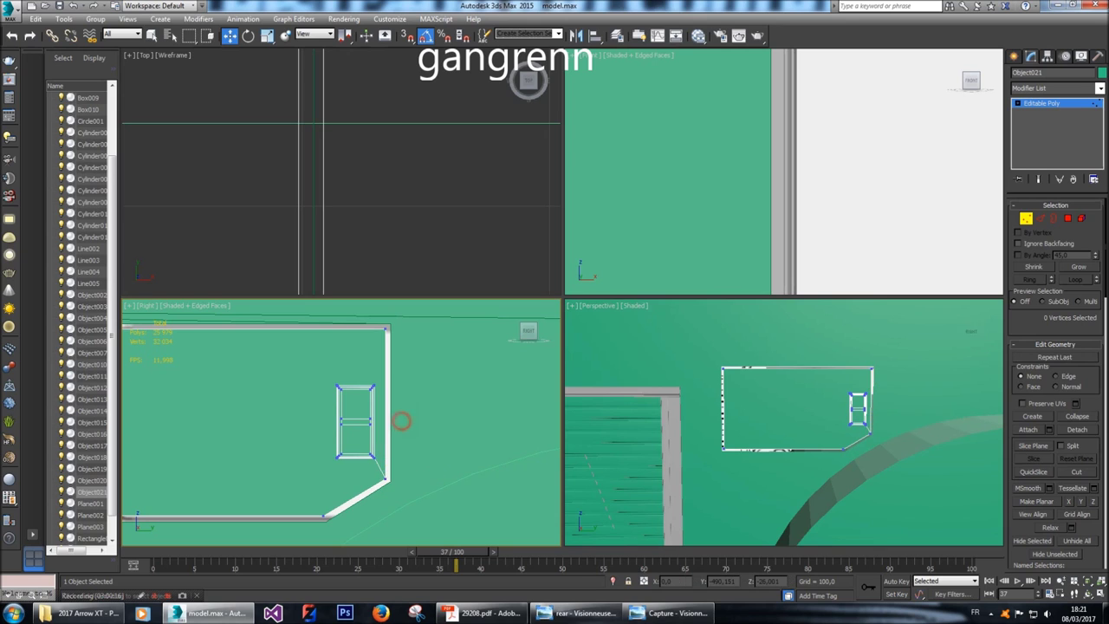
scroll(403, 423, "down", 4)
left_click(1015, 56)
Orbit around the truck, inspecting the side wall, and select the cylinder strip Cylinder007.
left_click(457, 199)
scroll(785, 425, "down", 2)
scroll(785, 425, "down", 2)
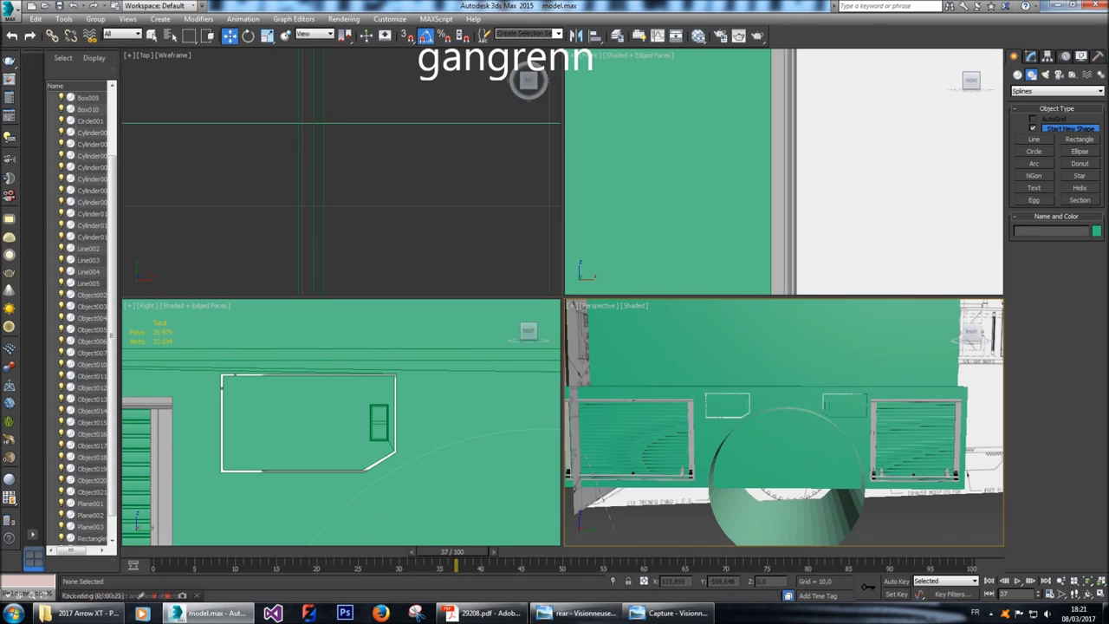
middle_click_drag(784, 425, 685, 430, "alt")
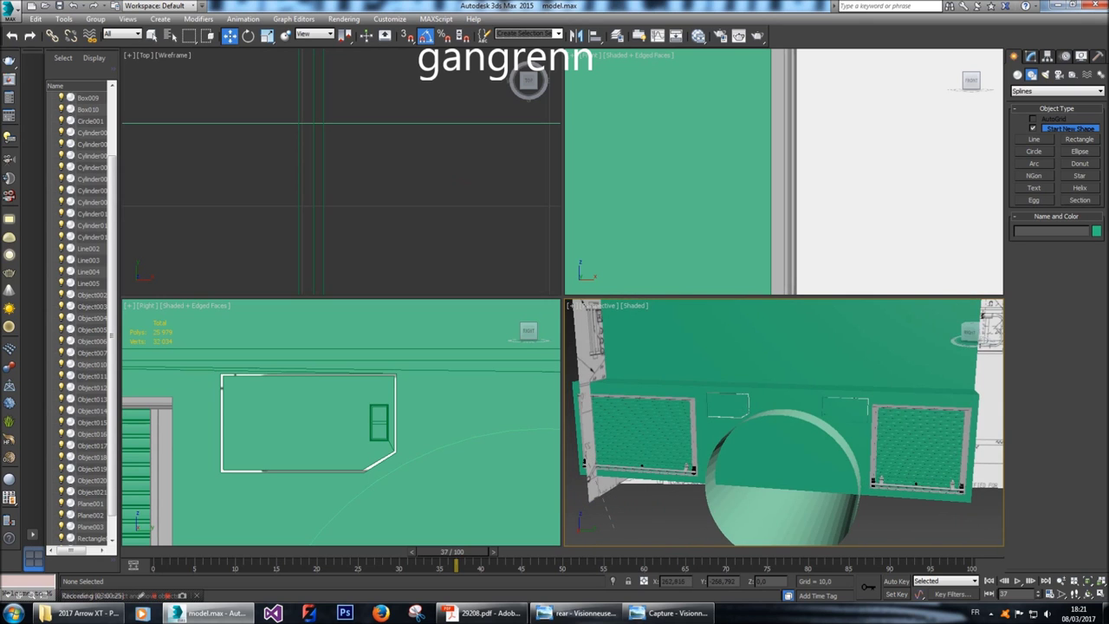
scroll(785, 422, "up", 3)
middle_click_drag(784, 425, 837, 476)
left_click(862, 440)
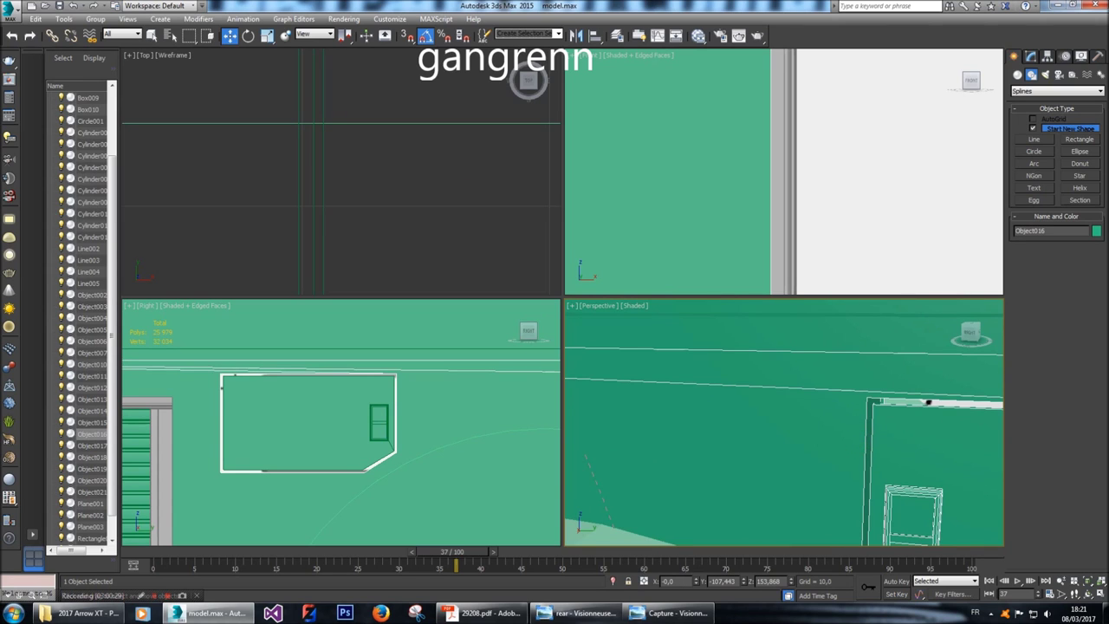
middle_click_drag(785, 425, 862, 440, "alt")
scroll(954, 347, "down", 5)
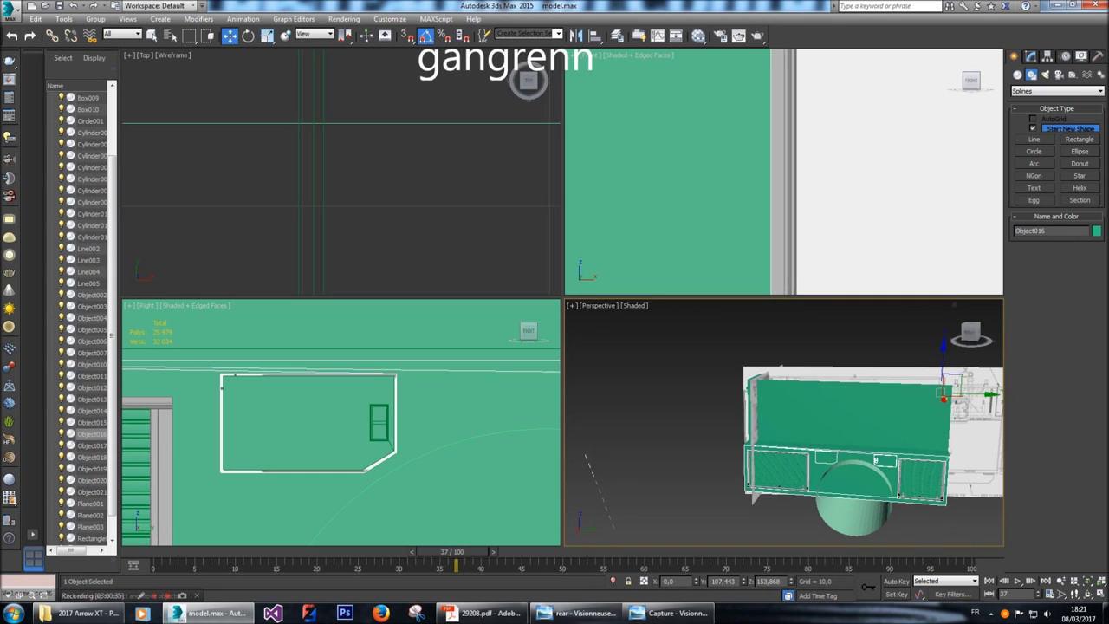
left_click_drag(970, 333, 931, 340)
scroll(785, 422, "up", 8)
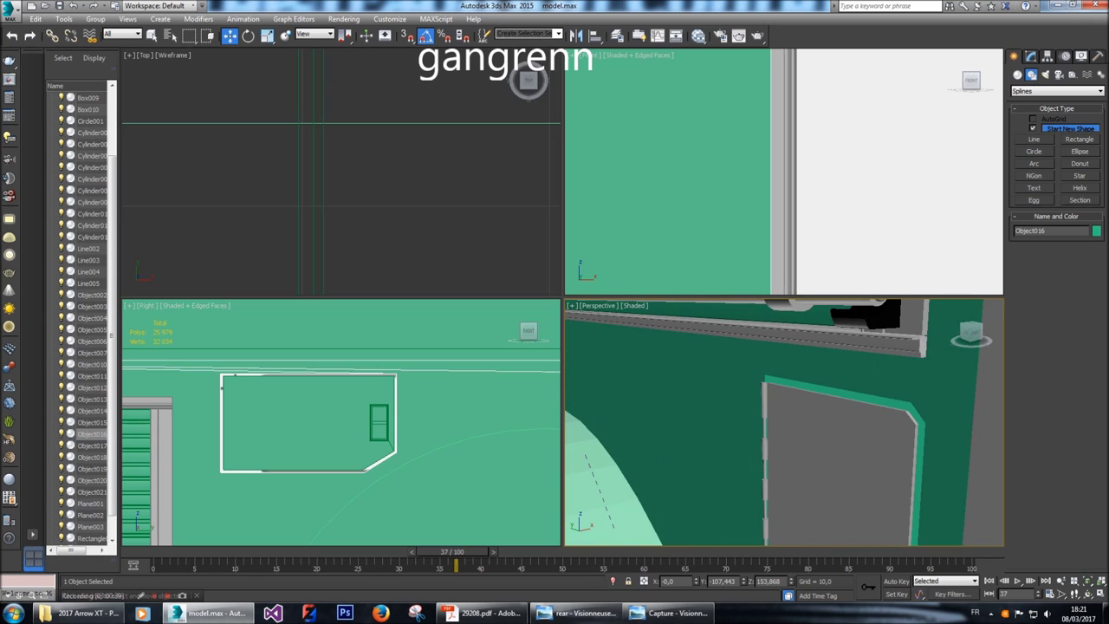
scroll(784, 422, "down", 4)
left_click(763, 442)
scroll(693, 422, "up", 1)
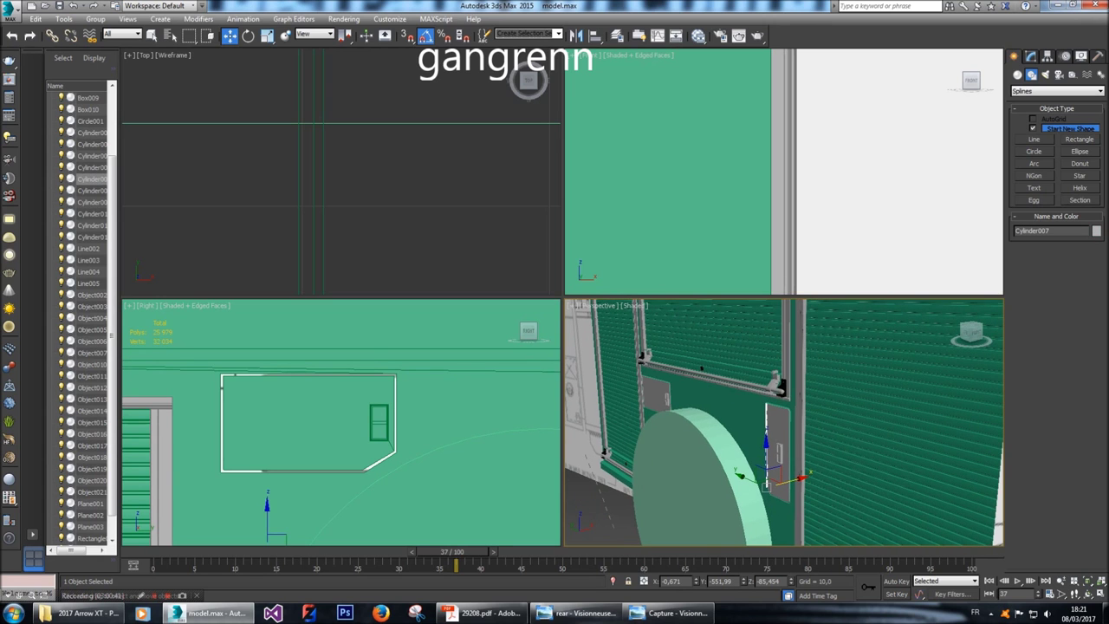
scroll(338, 174, "down", 10)
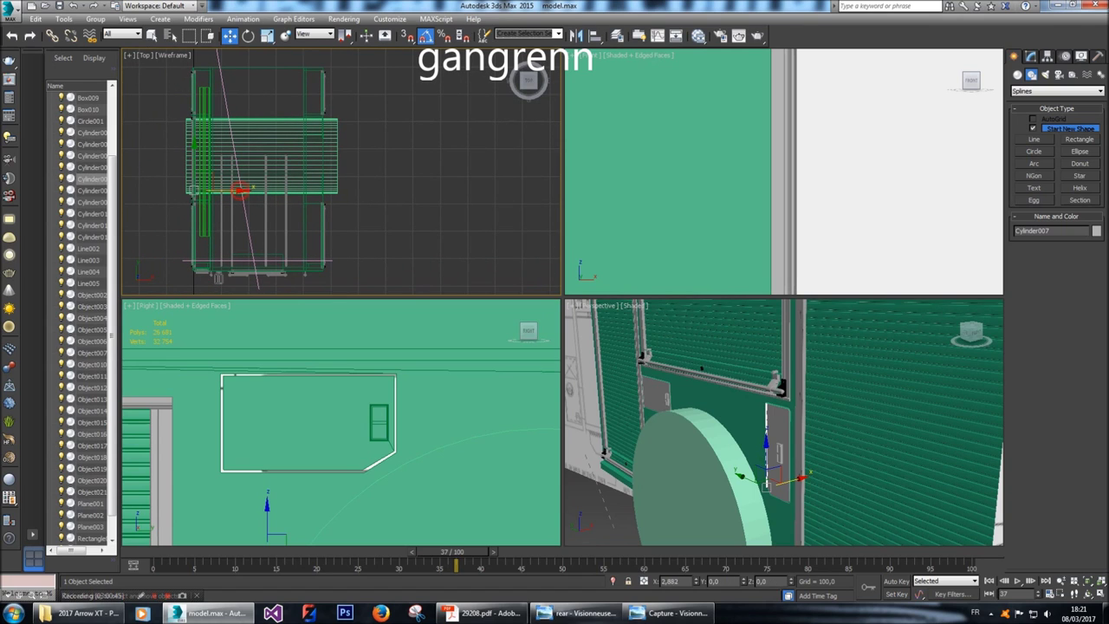
Clone Cylinder007 along X as Cylinder013 and move it to the trim frame's left edge.
left_click_drag(247, 190, 329, 190)
key("Return")
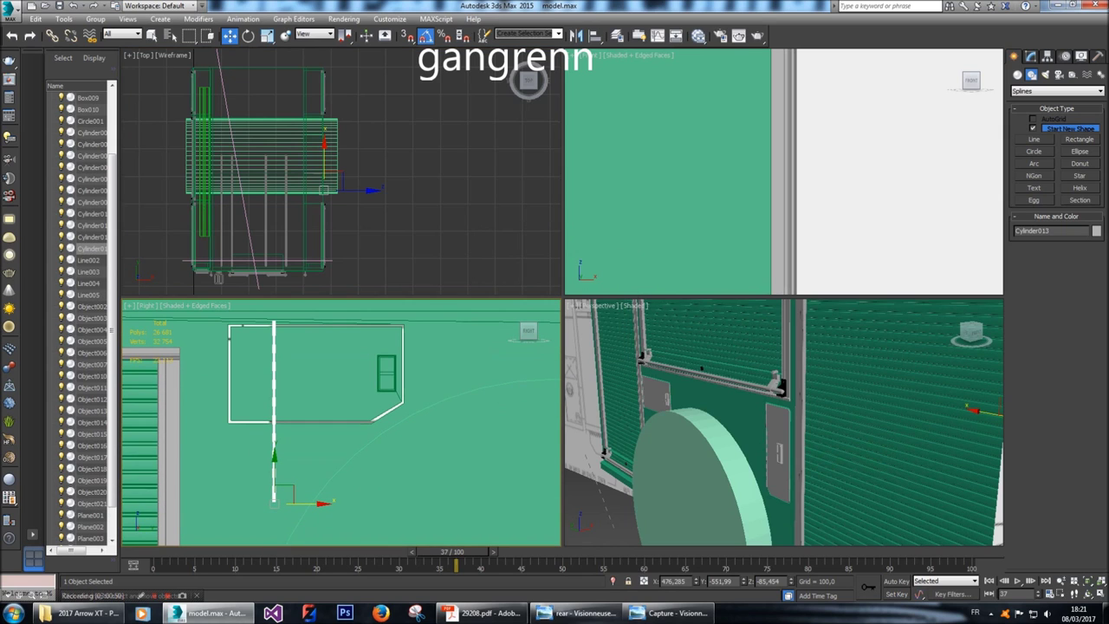
left_click_drag(322, 504, 278, 504)
key("z")
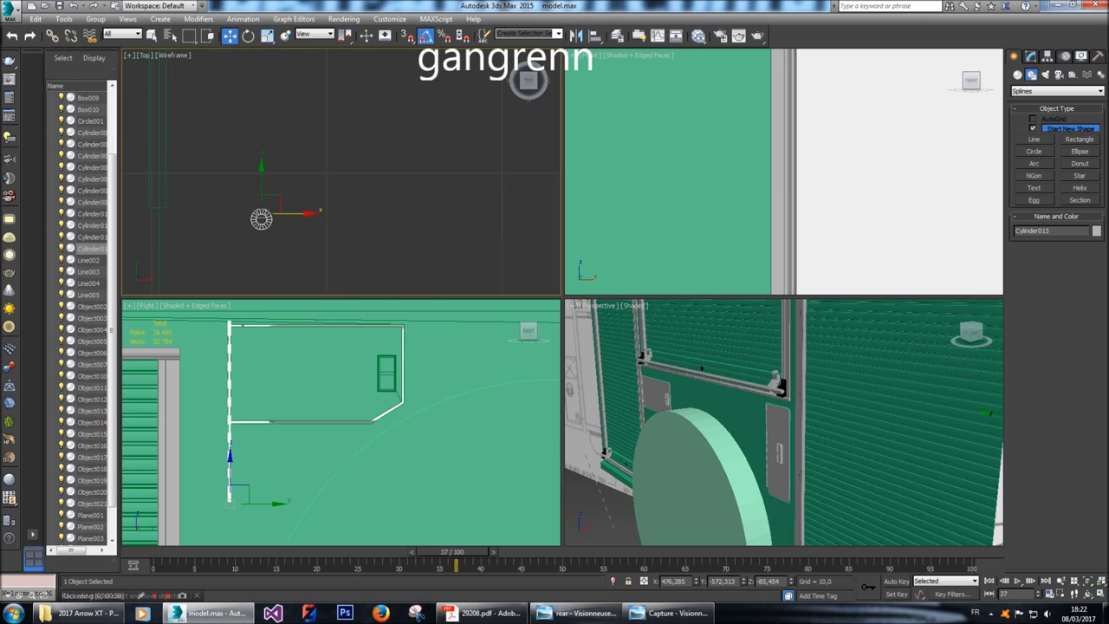
left_click_drag(305, 213, 210, 214)
left_click(1031, 55)
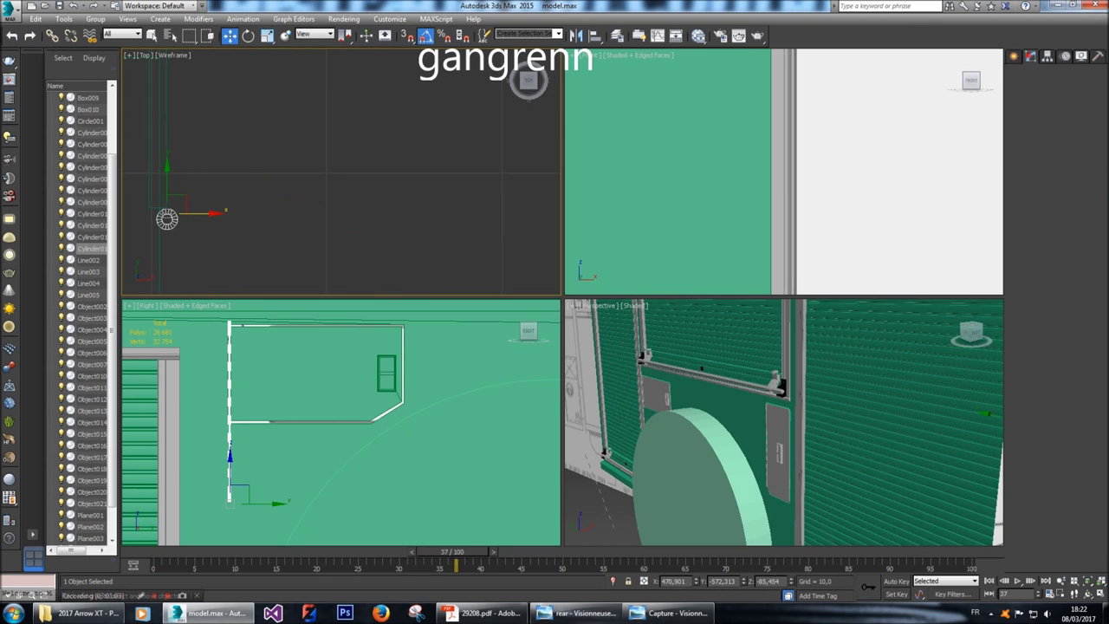
Delete the lower vertices of the Cylinder013 strip to shorten it.
left_click(1026, 218)
left_click_drag(213, 453, 271, 513)
key("Delete")
middle_click_drag(347, 433, 354, 477)
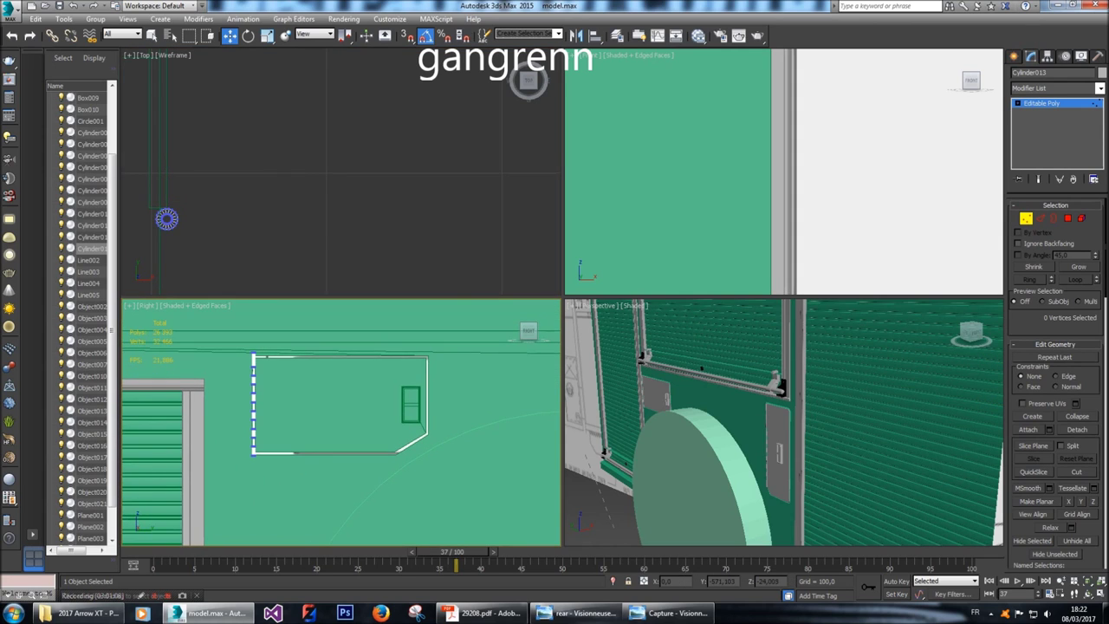
left_click_drag(263, 450, 264, 449)
scroll(260, 438, "up", 2)
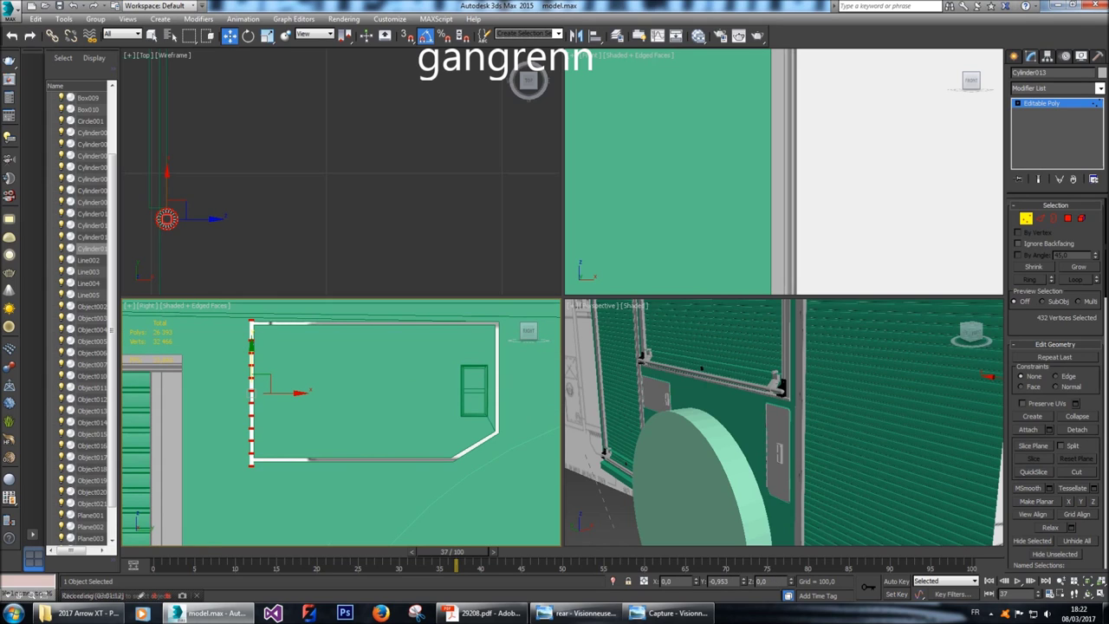
left_click(249, 496)
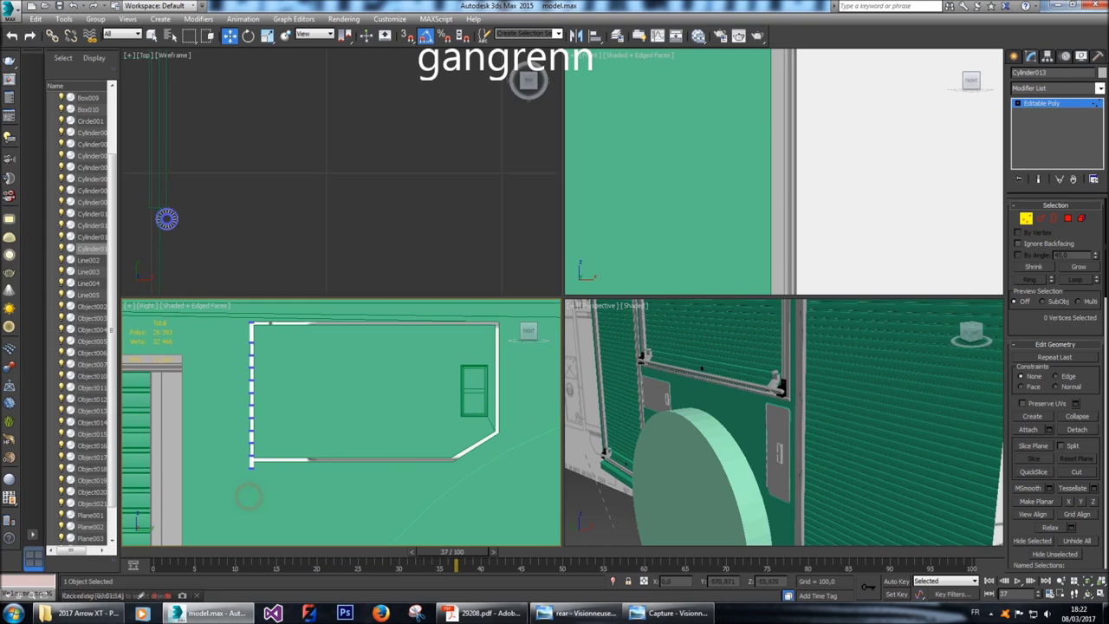
Shift-move a clone of the strip's polygons right, beside the second trim frame.
left_click_drag(242, 467, 251, 420)
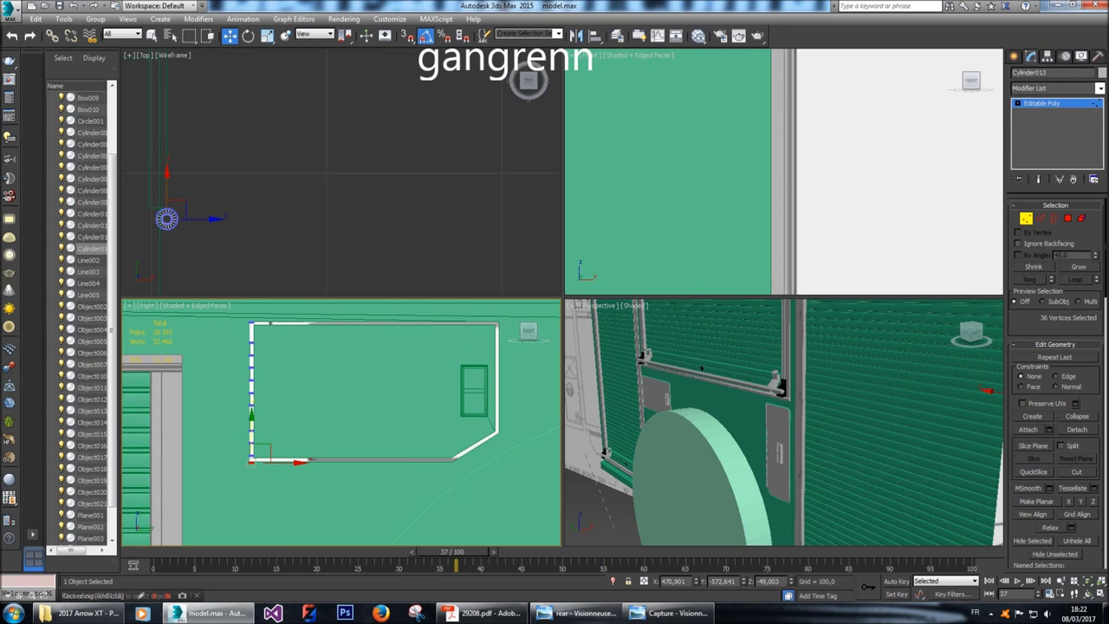
key("4")
left_click_drag(221, 319, 275, 436)
scroll(341, 423, "down", 5)
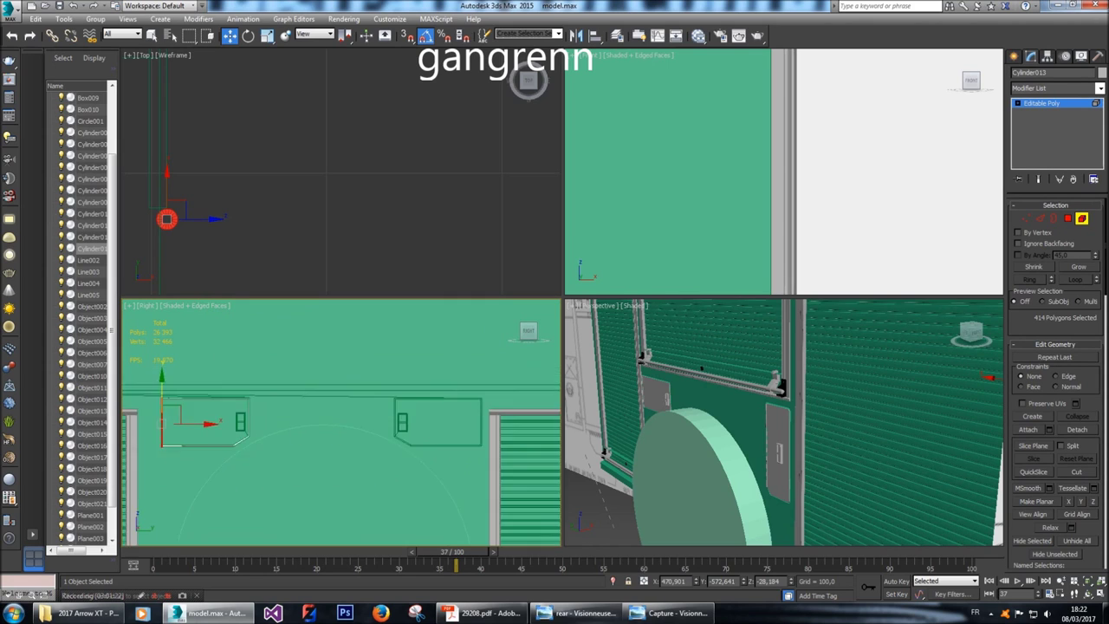
left_click_drag(167, 218, 168, 175)
key("Return")
key("z")
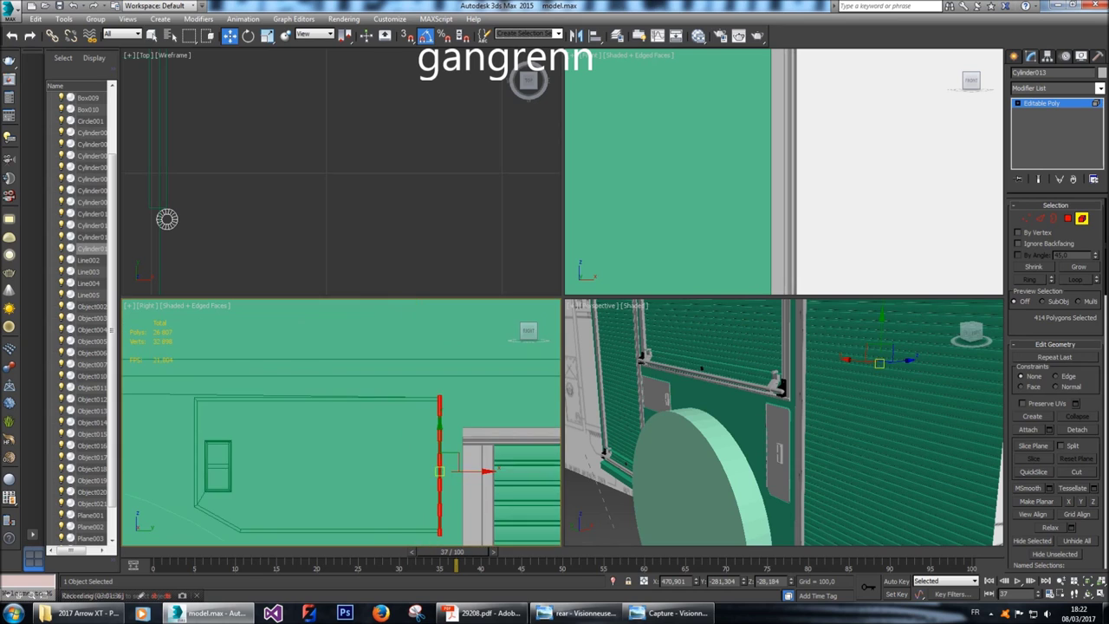
left_click(647, 510)
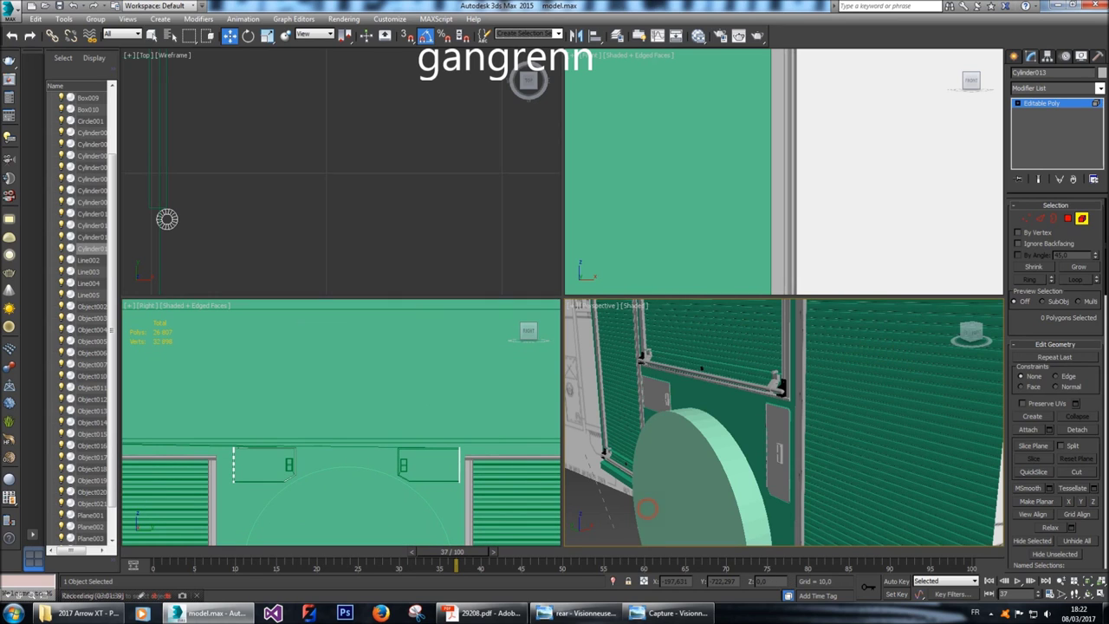
Select side panel Object016 and zoom the Front view in on its lower corner.
left_click(168, 219)
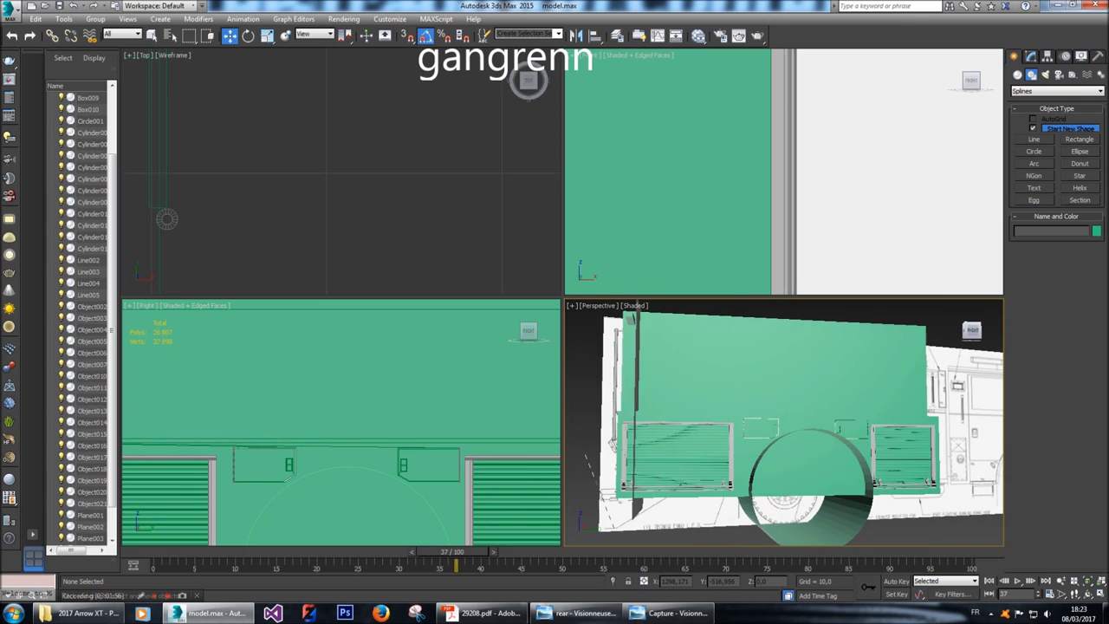
left_click(338, 390)
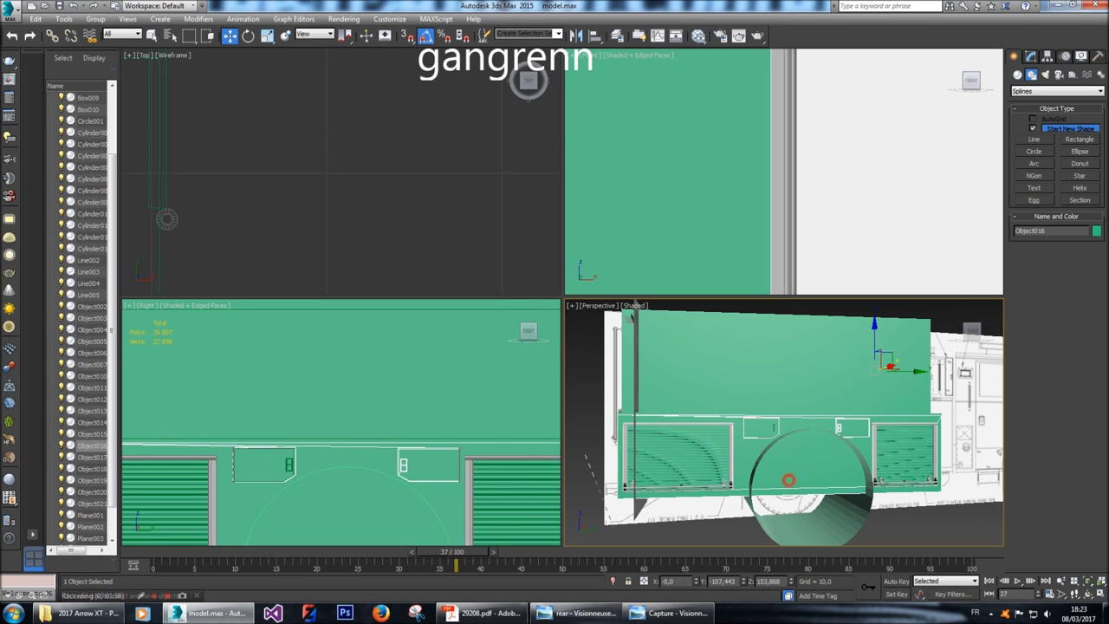
key("z")
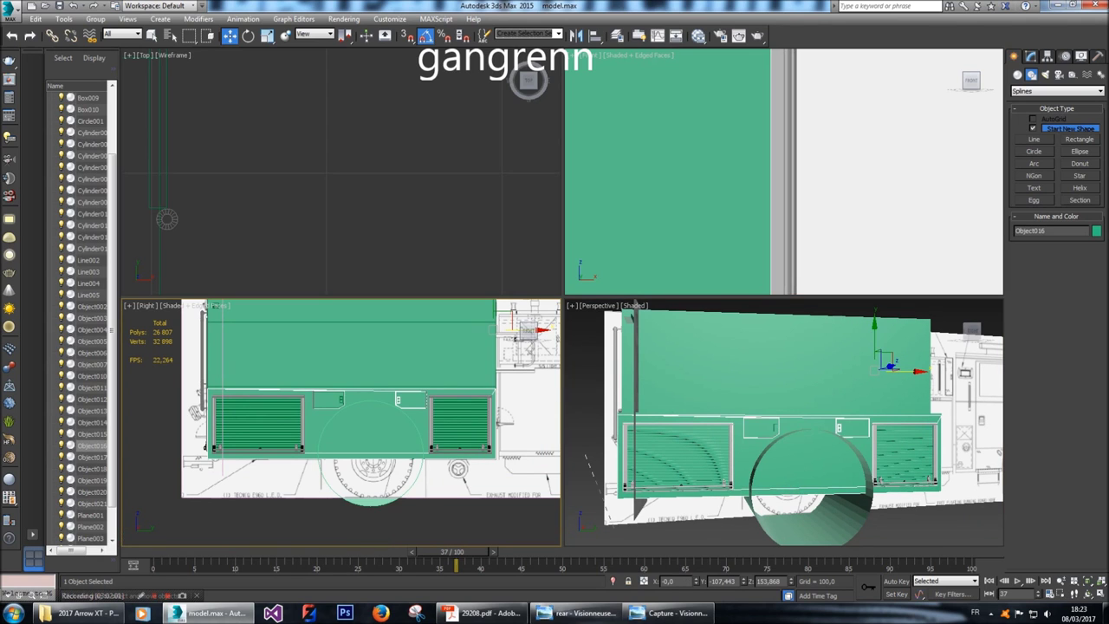
key("2")
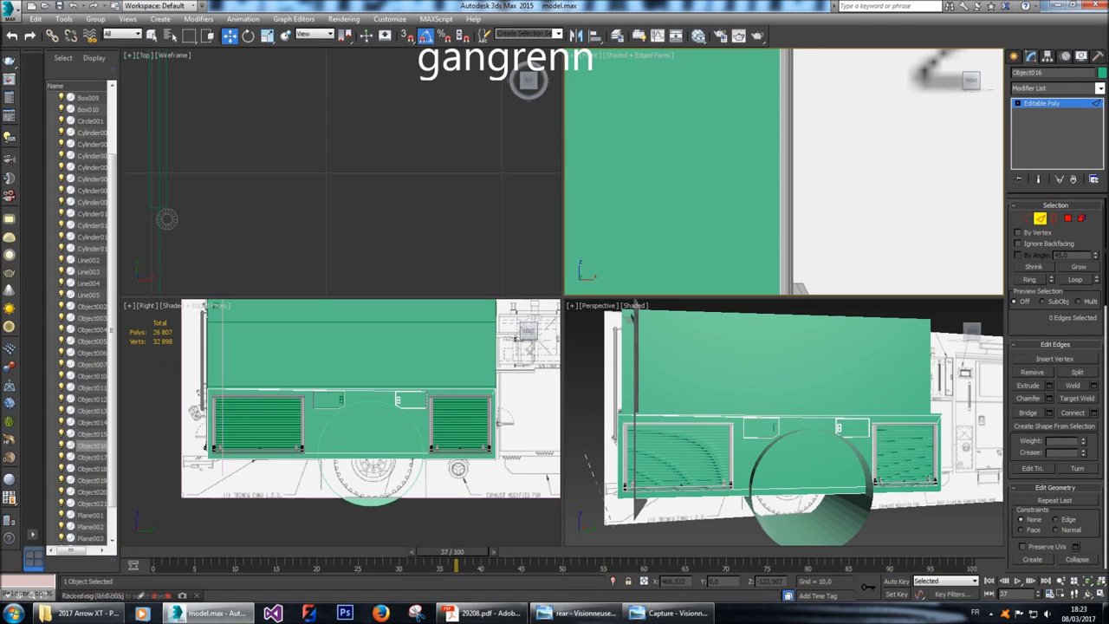
key("z")
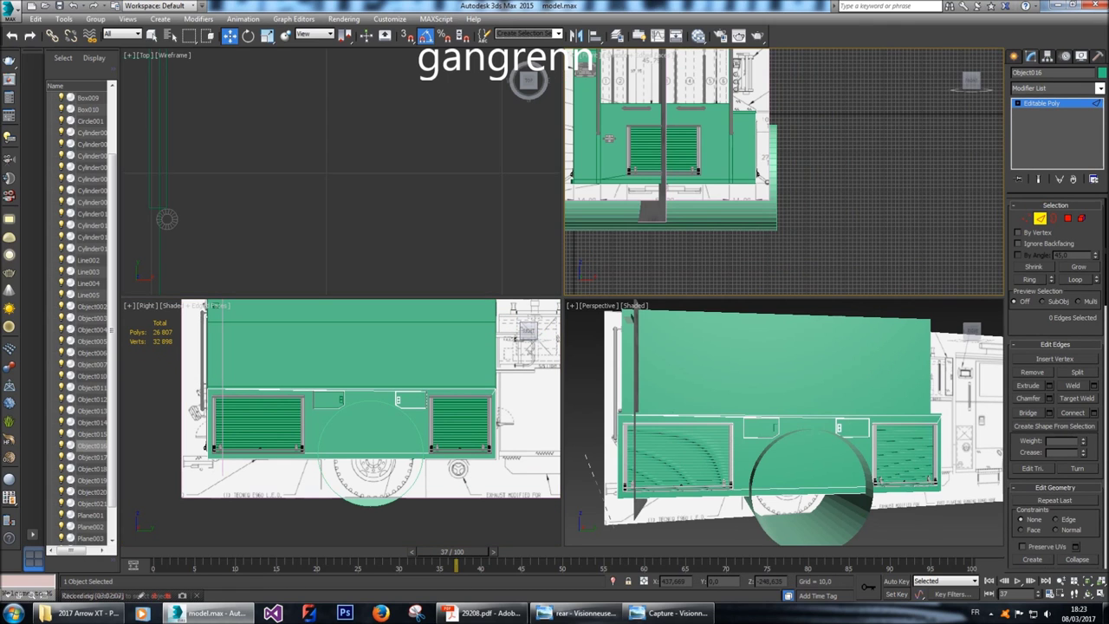
scroll(772, 208, "up", 5)
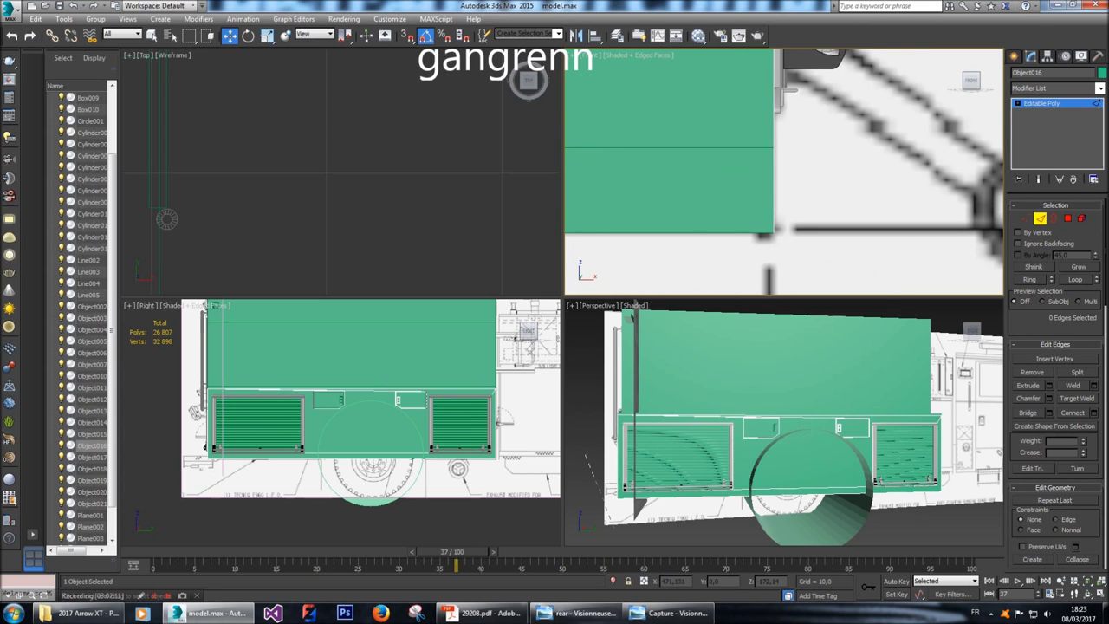
Hide everything except the side panel and select its two corner edges.
right_click(772, 177)
left_click(810, 134)
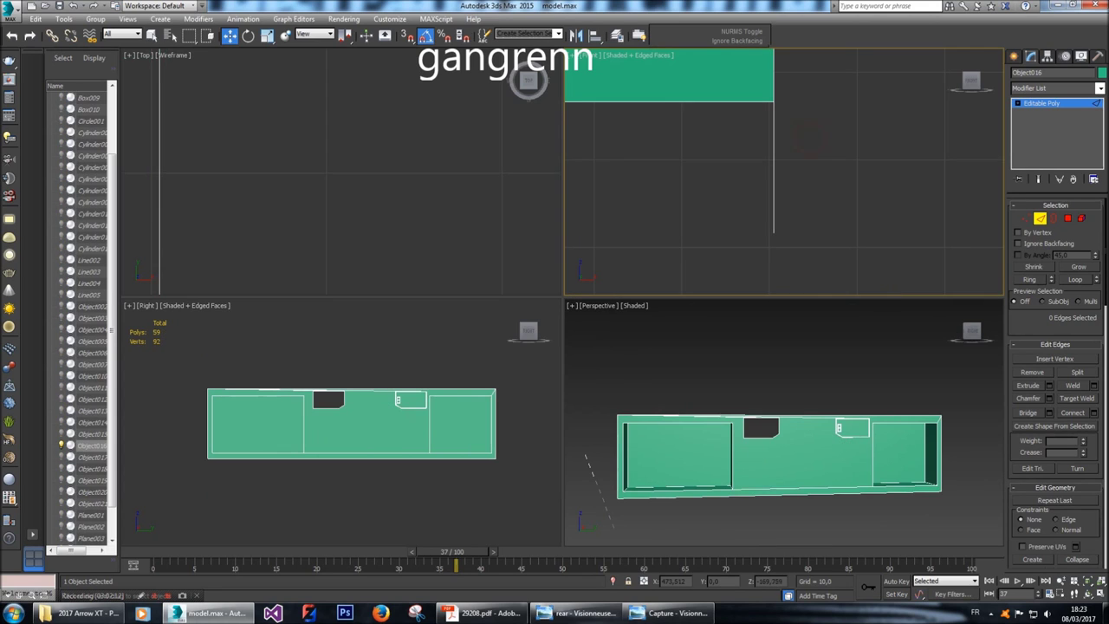
left_click_drag(743, 160, 802, 170)
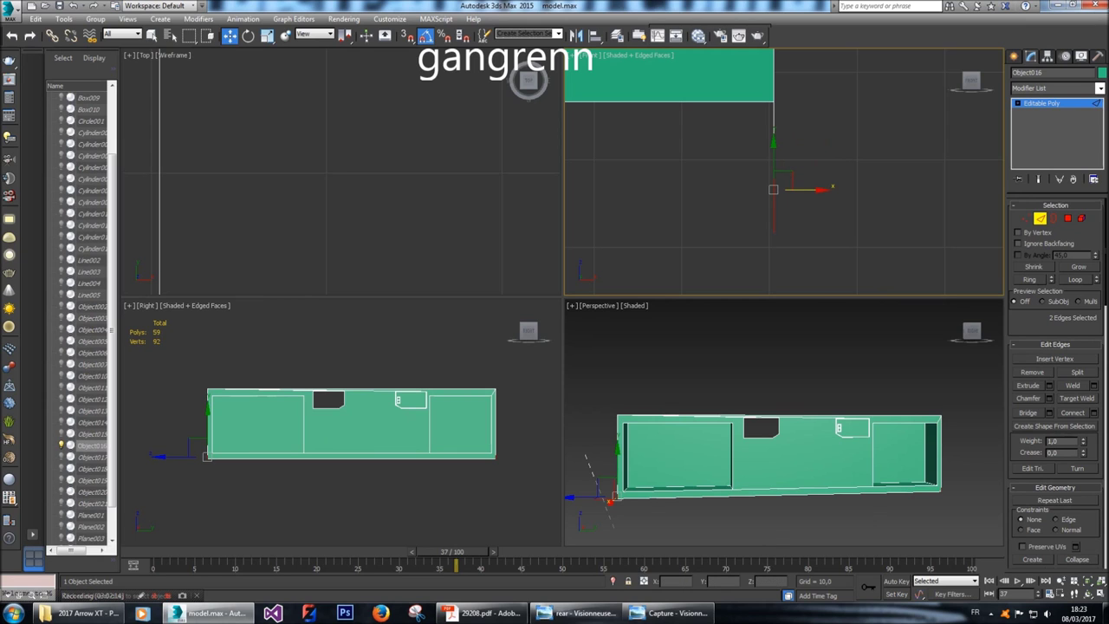
key("z")
Unhide all objects and switch to Create > Shapes > Splines.
middle_click_drag(754, 416, 797, 425, "alt")
right_click(797, 425)
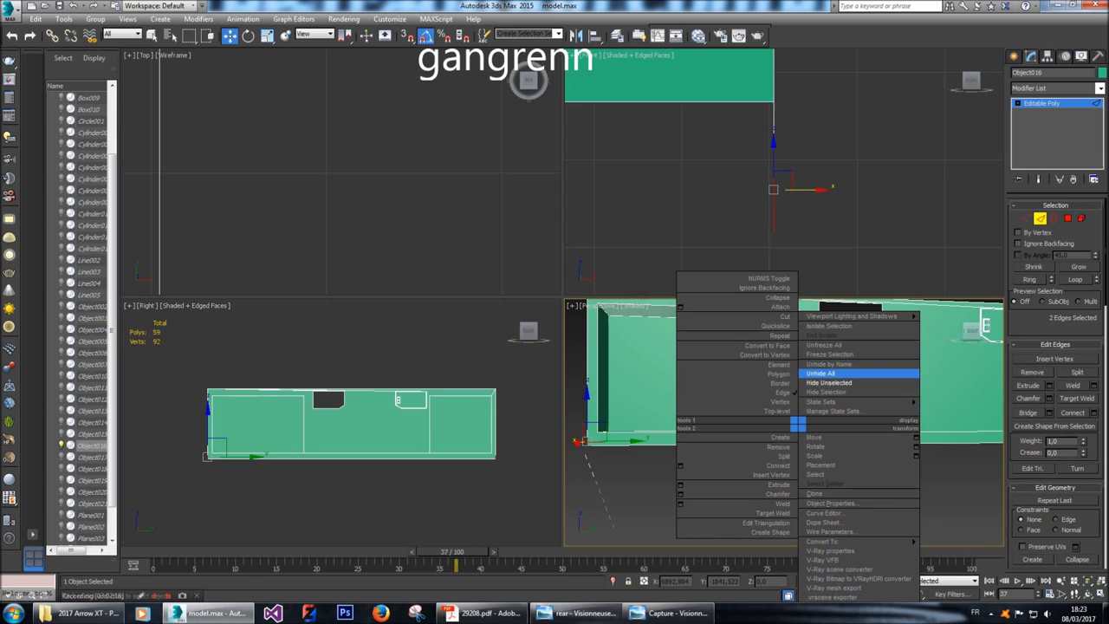
left_click(823, 373)
scroll(227, 459, "up", 6)
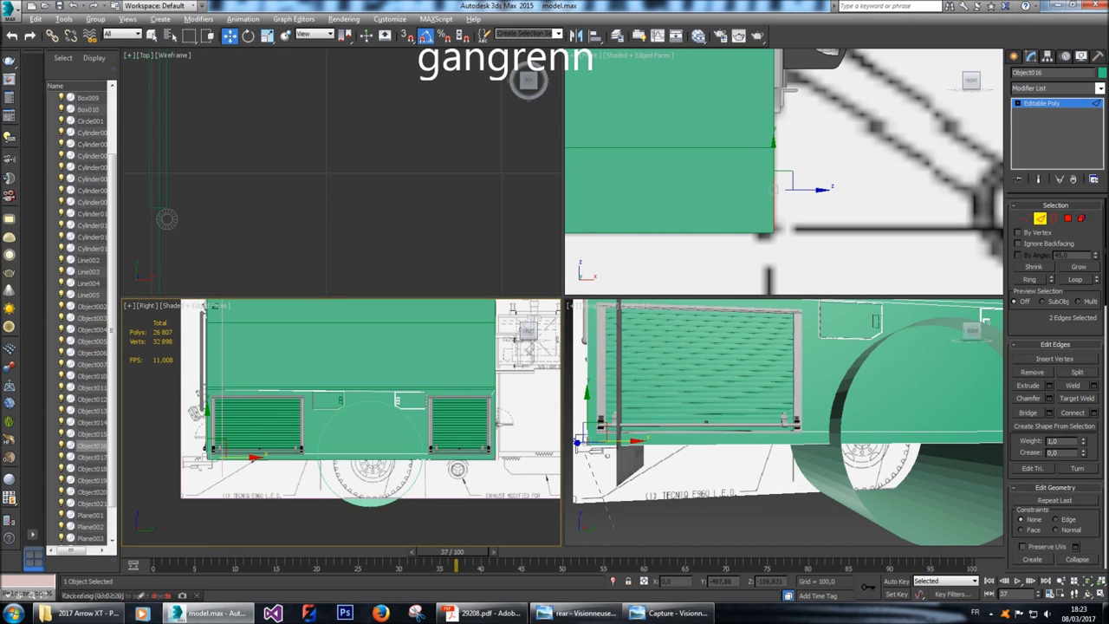
scroll(165, 442, "up", 5)
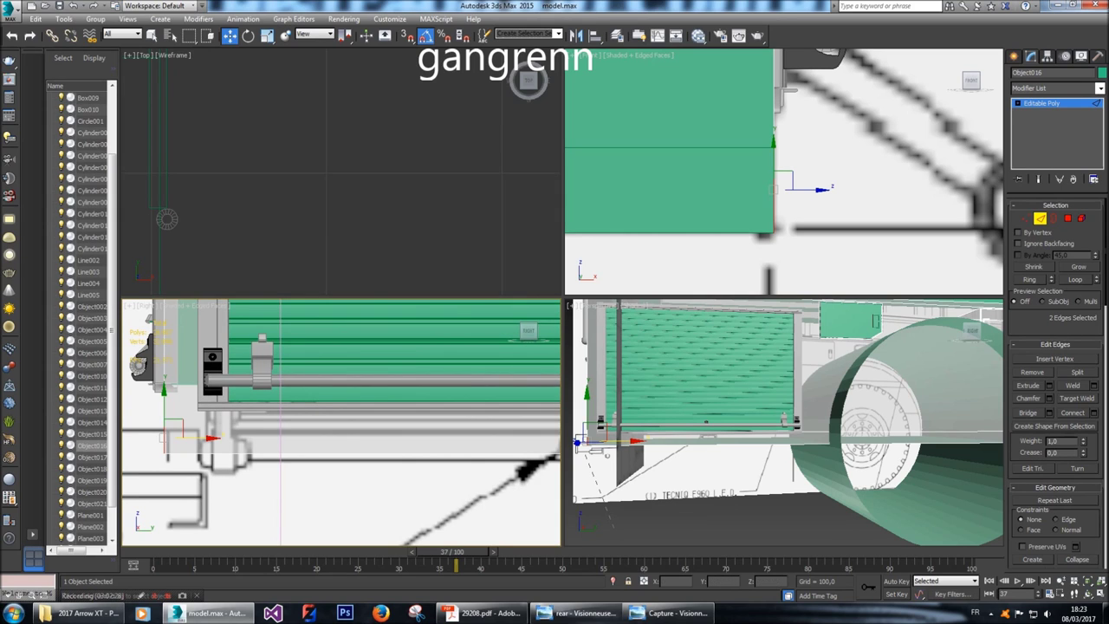
left_click(1016, 55)
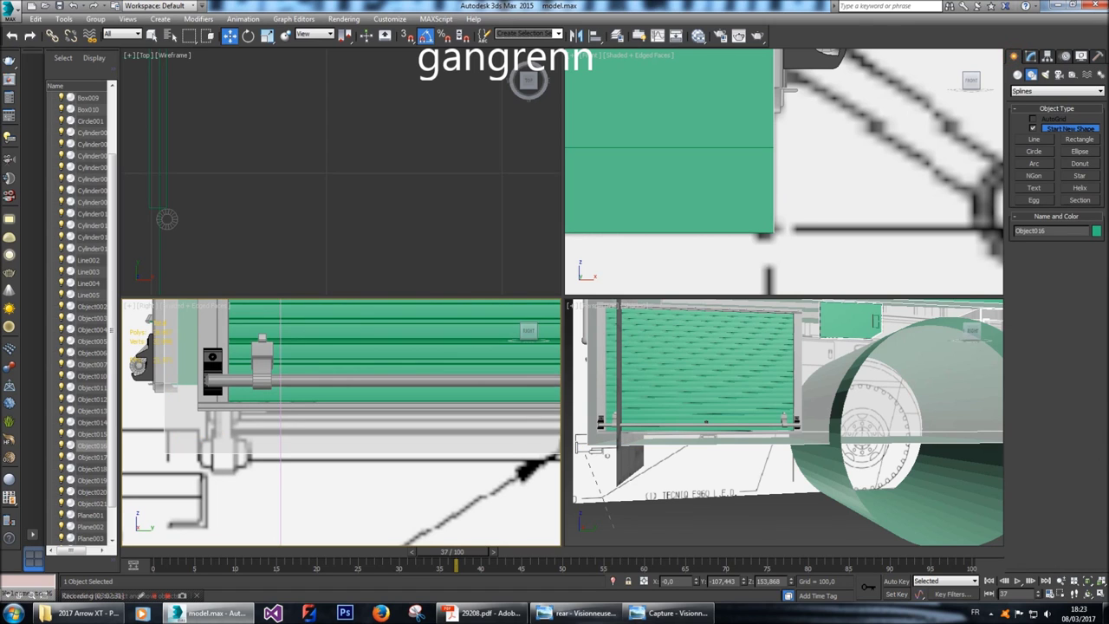
Select a strip of 18 polygons on Plane003 at Polygon level.
key("bracketright")
key("bracketright")
key("bracketright")
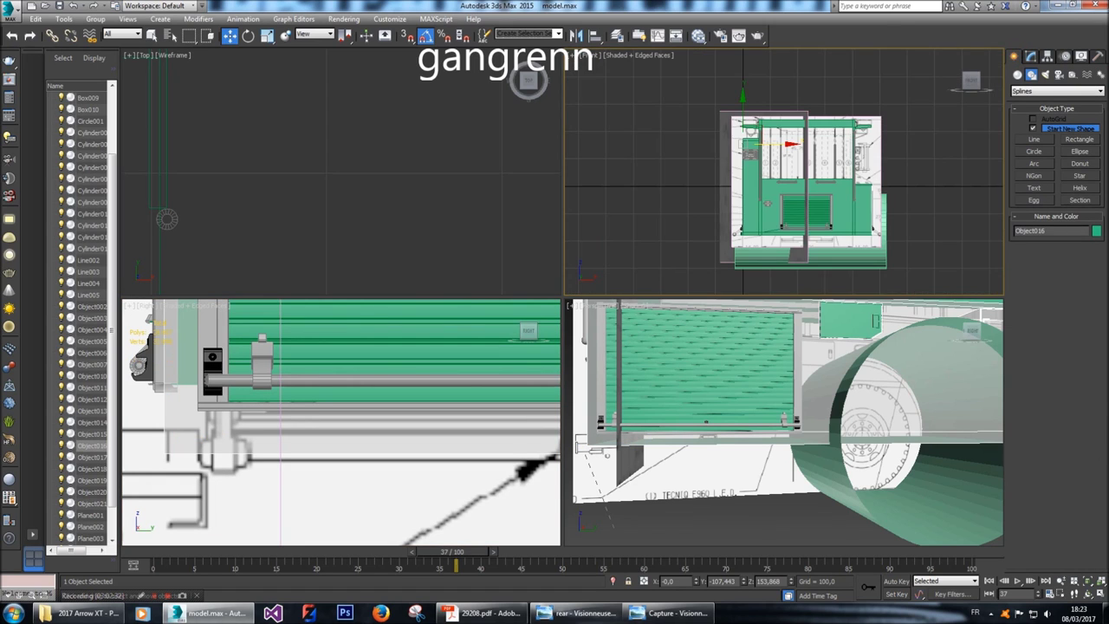
key("bracketleft")
key("bracketleft")
key("bracketleft")
key("bracketleft")
left_click(529, 80)
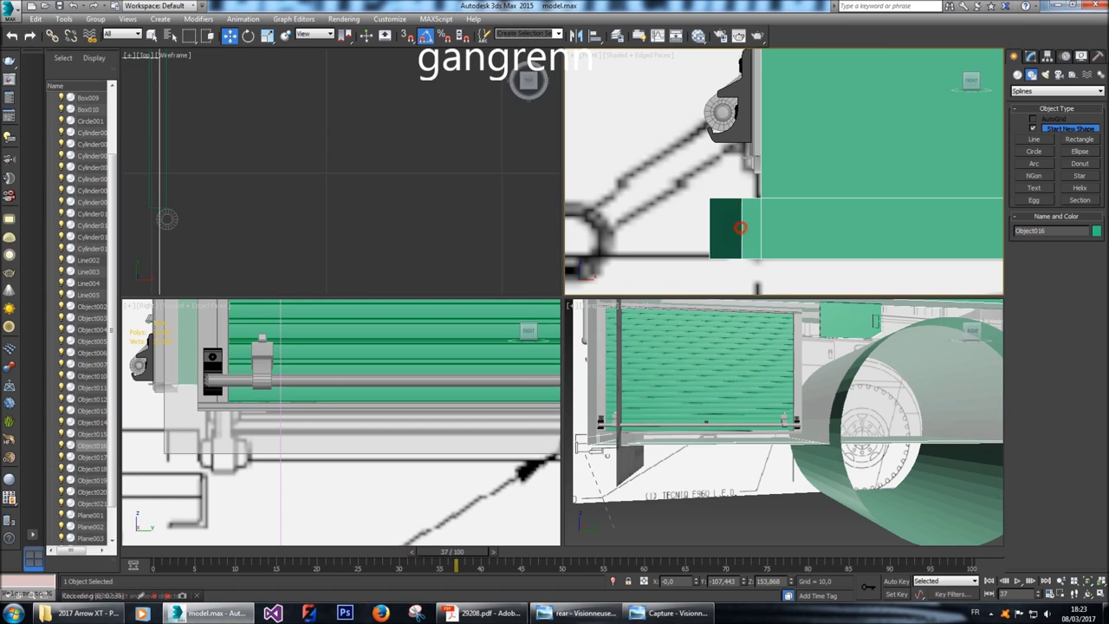
key("4")
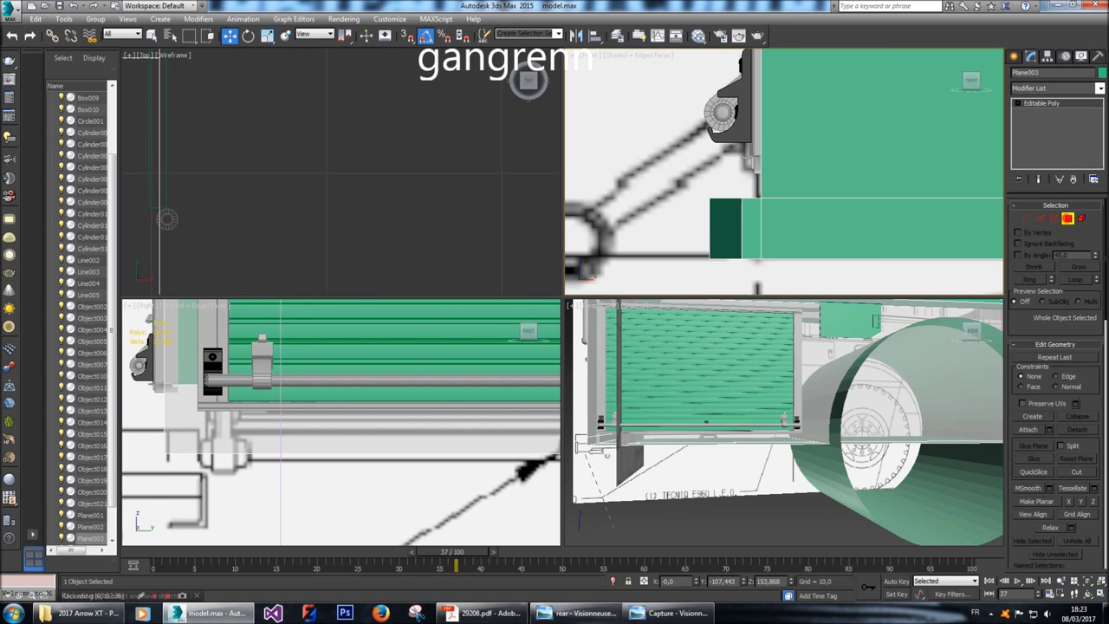
left_click_drag(715, 243, 744, 266)
scroll(744, 266, "down", 6)
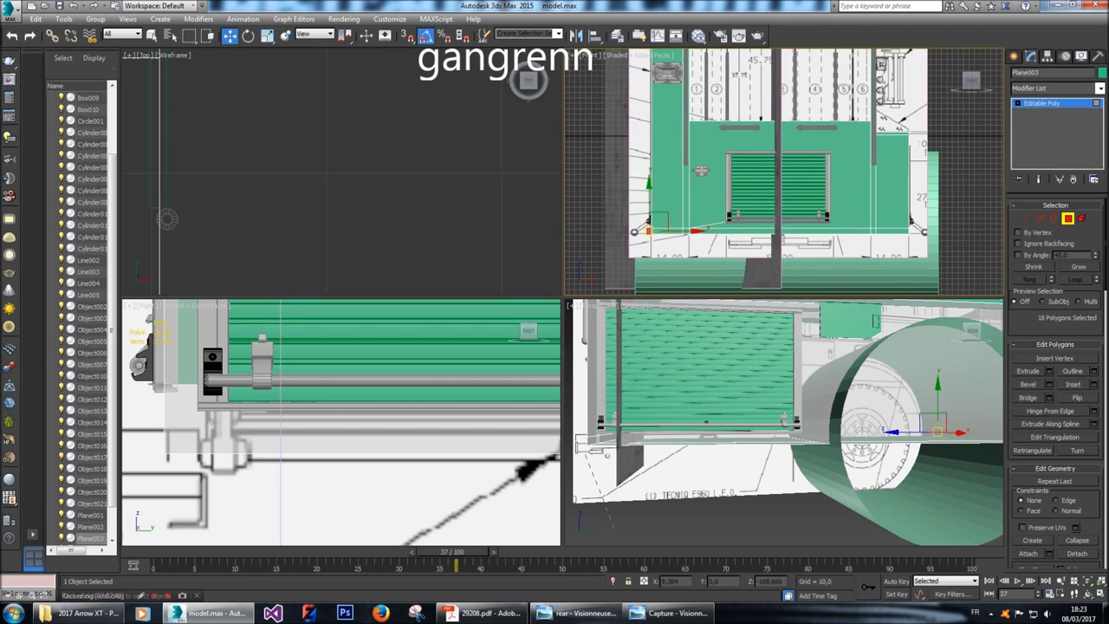
key("F2")
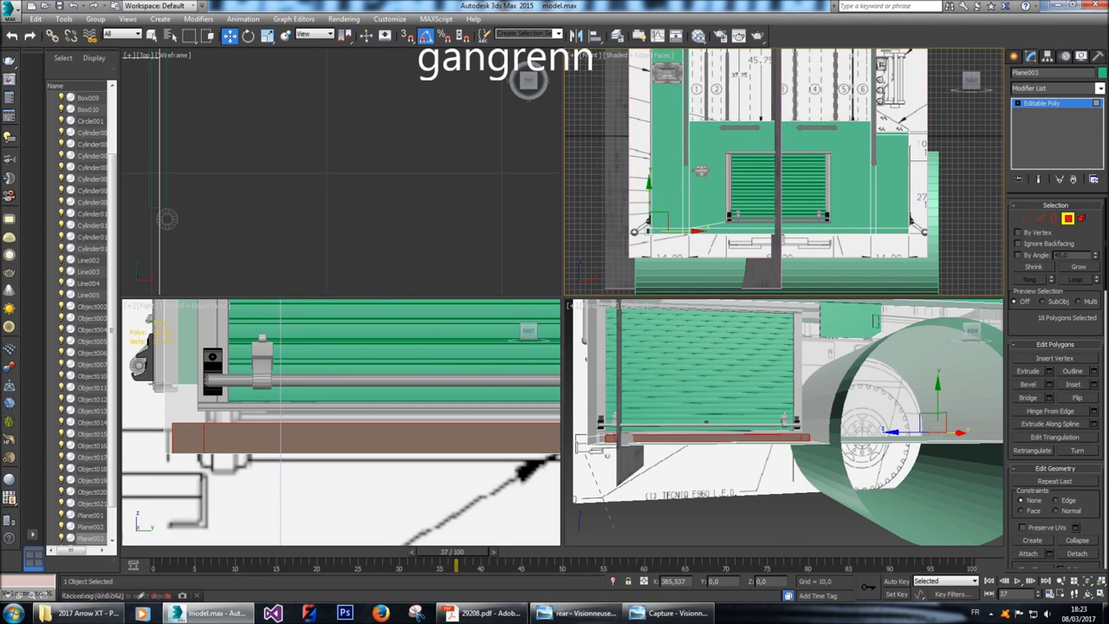
Shift-drag the 18 polygons sideways and clone them to a new object, Object022.
left_click_drag(364, 173, 307, 173, "shift")
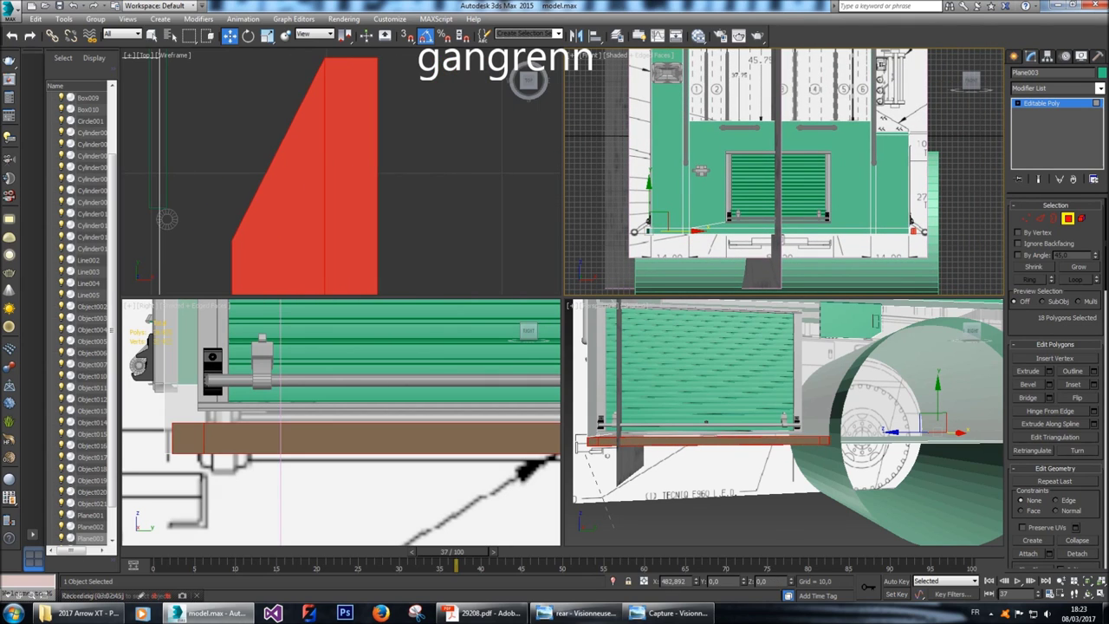
left_click(609, 305)
key("z")
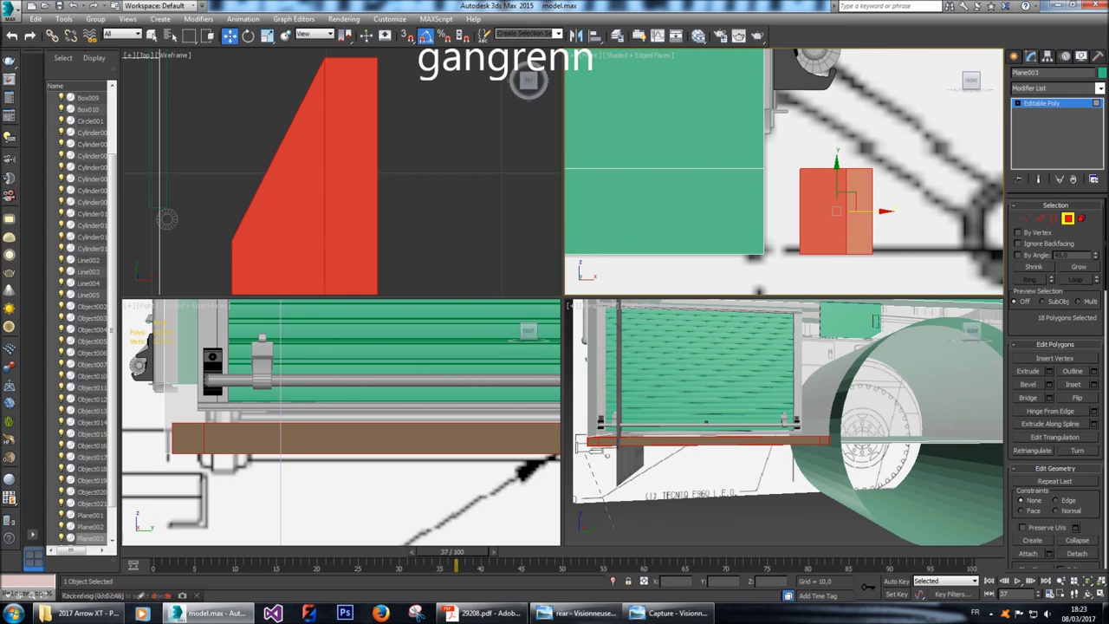
left_click(1078, 553)
left_click(592, 310)
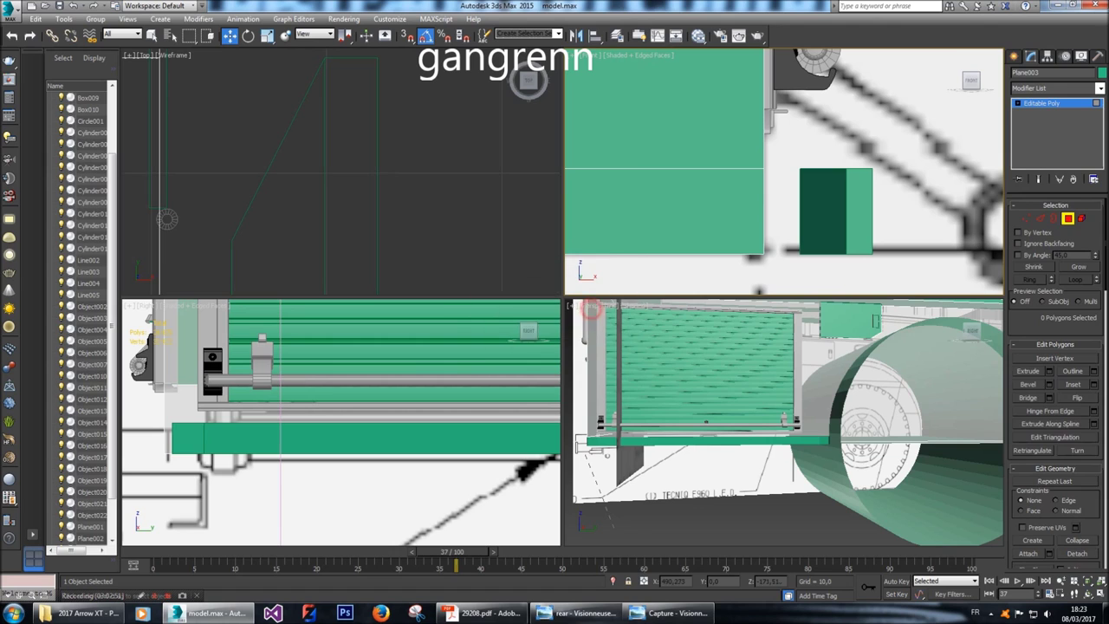
Select Object022 and bring it into the Modify panel.
left_click(1018, 56)
left_click(1031, 75)
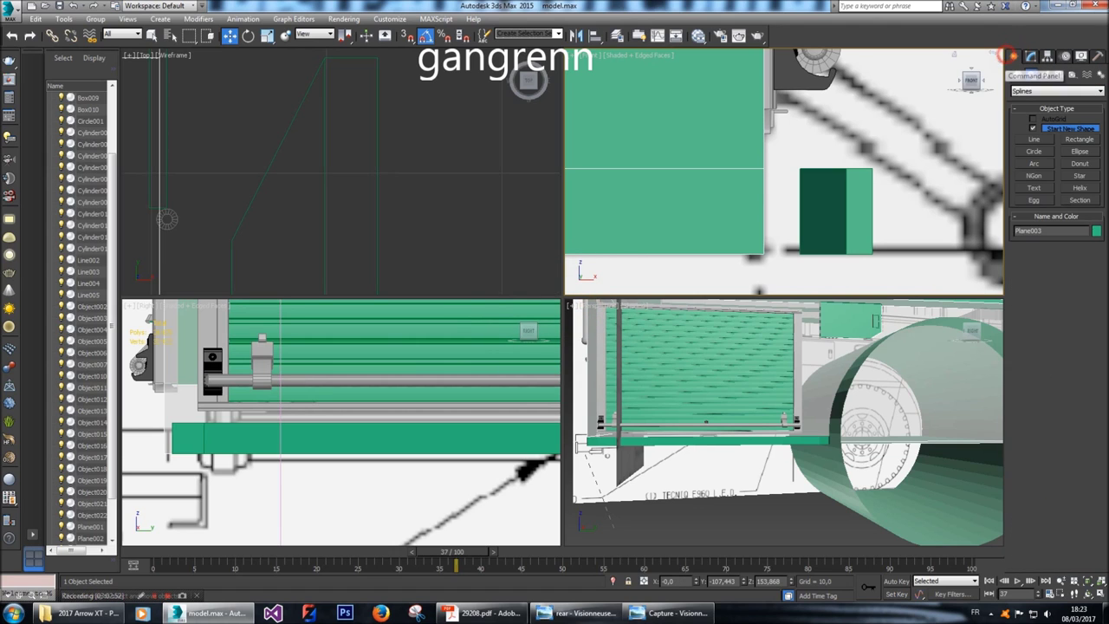
left_click(667, 130)
left_click(1031, 55)
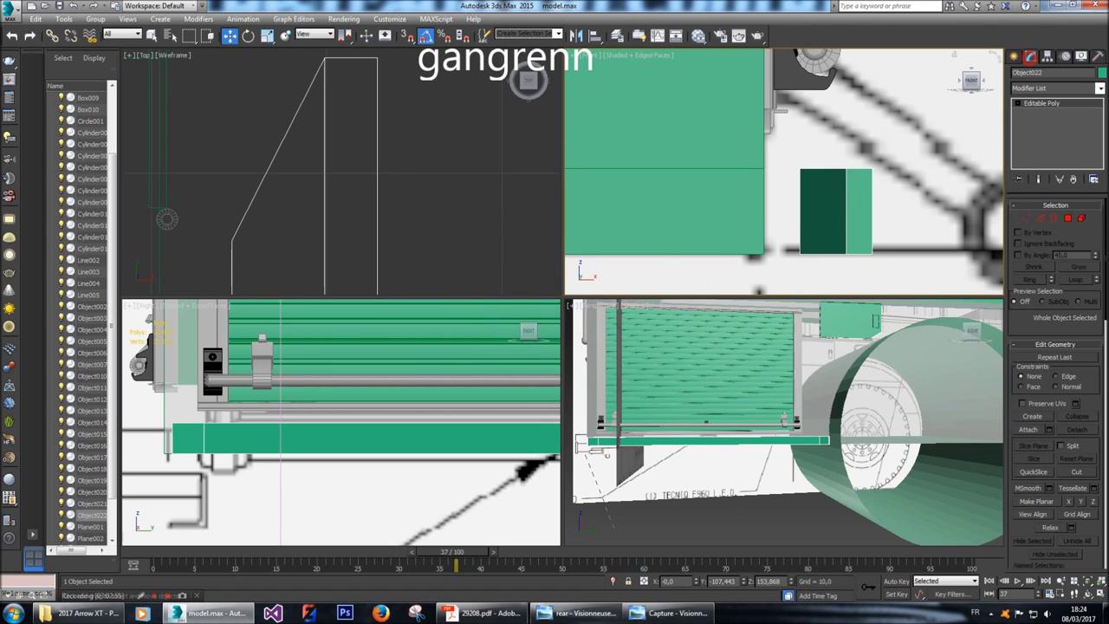
left_click(1056, 87)
Add a Mirror modifier to Object022 and try its Y and Z axes.
scroll(1053, 347, "down", 3)
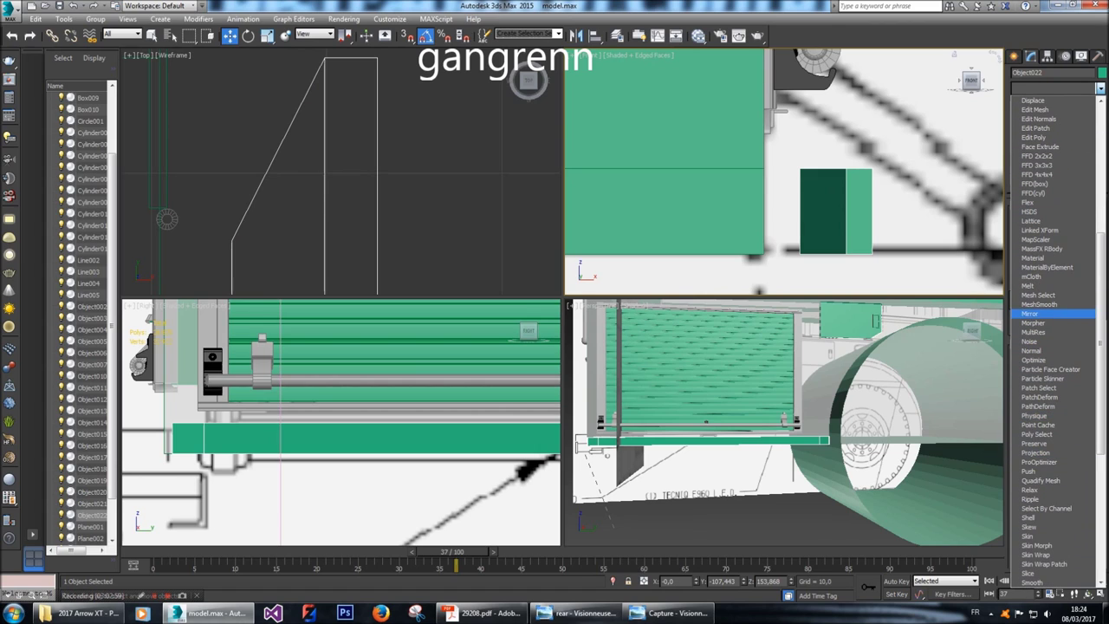
left_click(1034, 314)
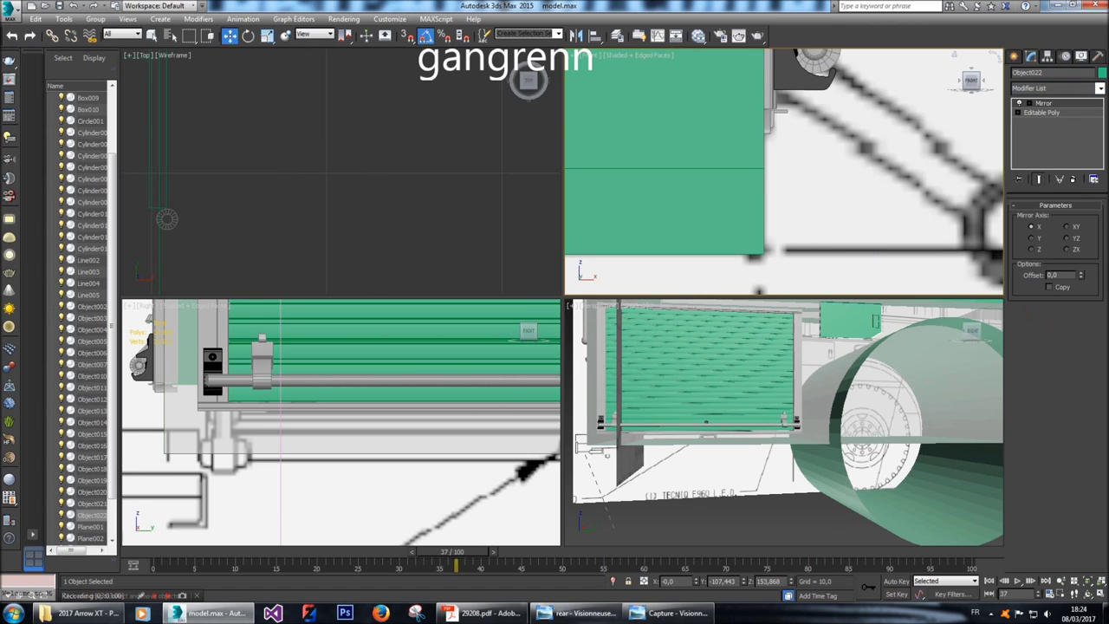
scroll(528, 80, "down", 10)
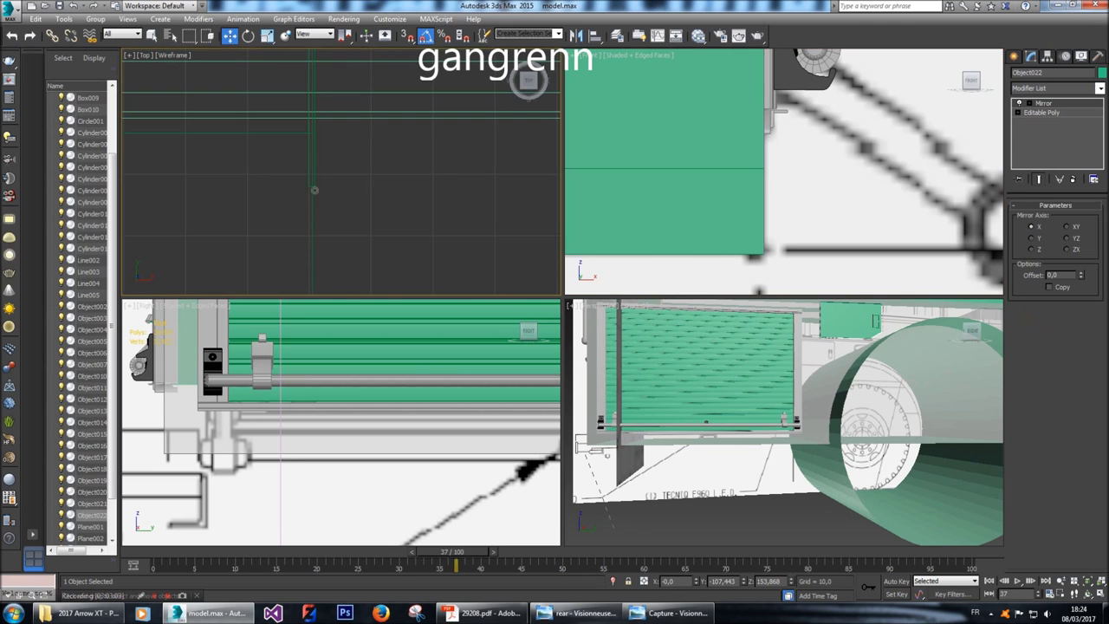
middle_click_drag(346, 130, 346, 153)
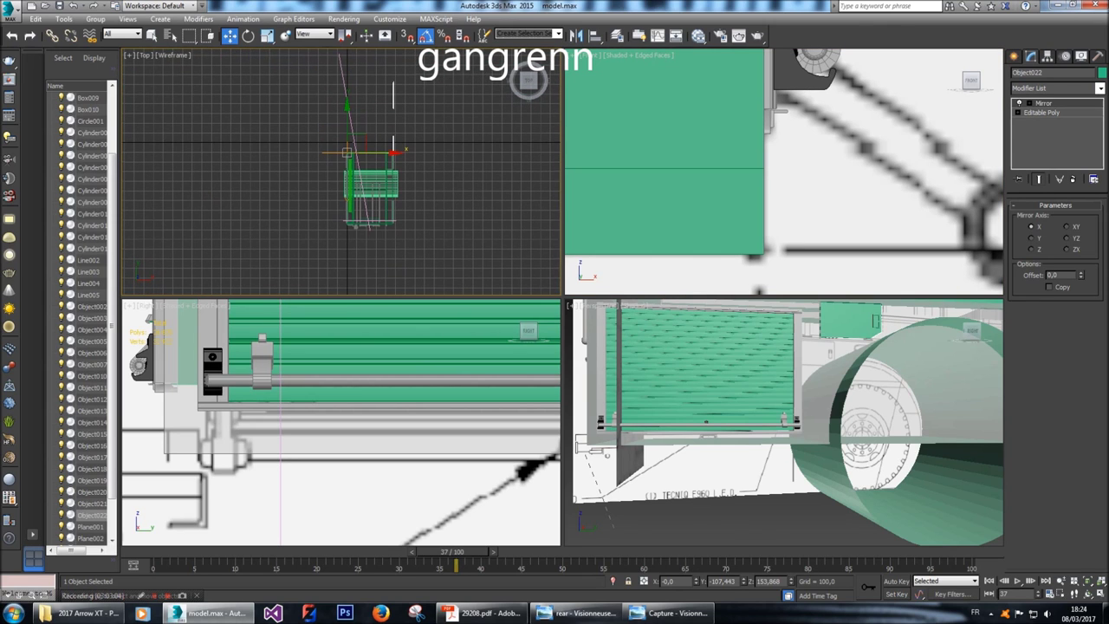
left_click(1031, 237)
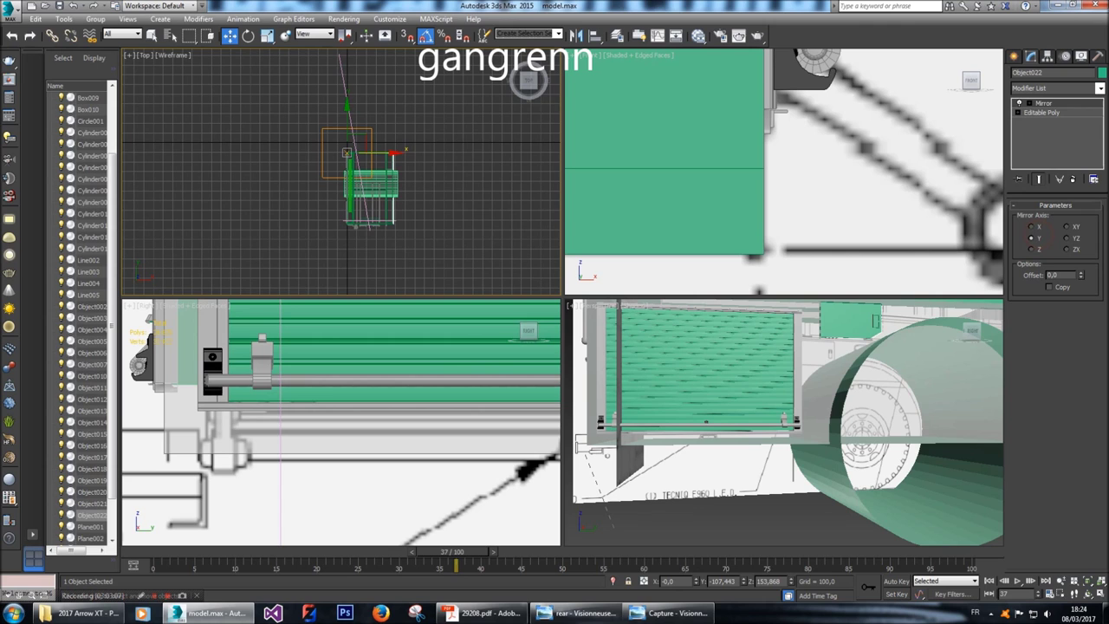
scroll(784, 172, "down", 8)
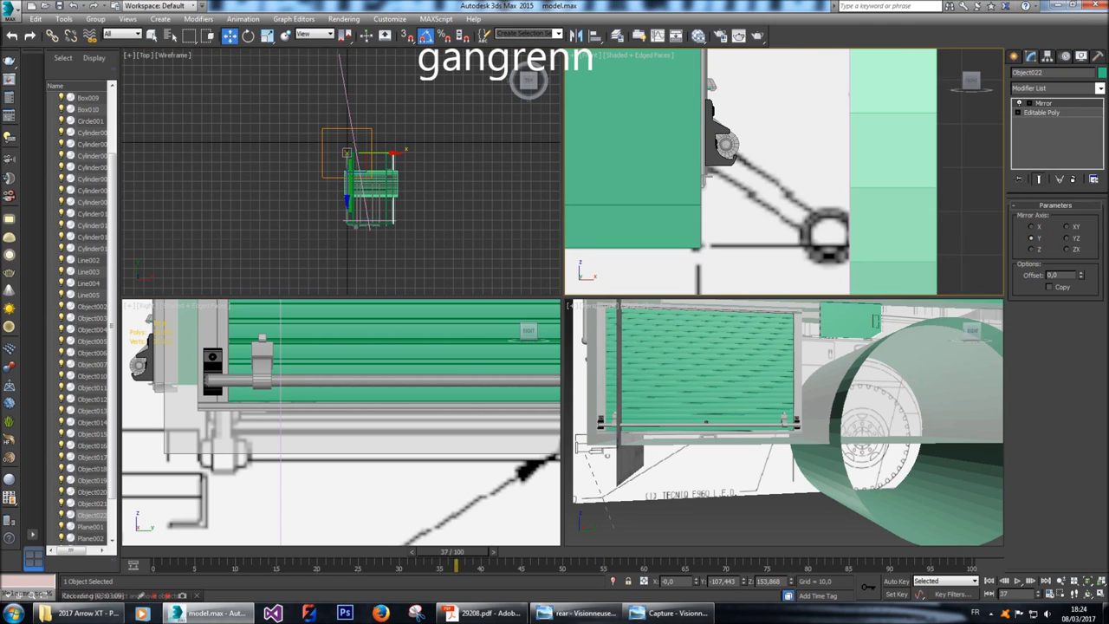
scroll(796, 116, "down", 6)
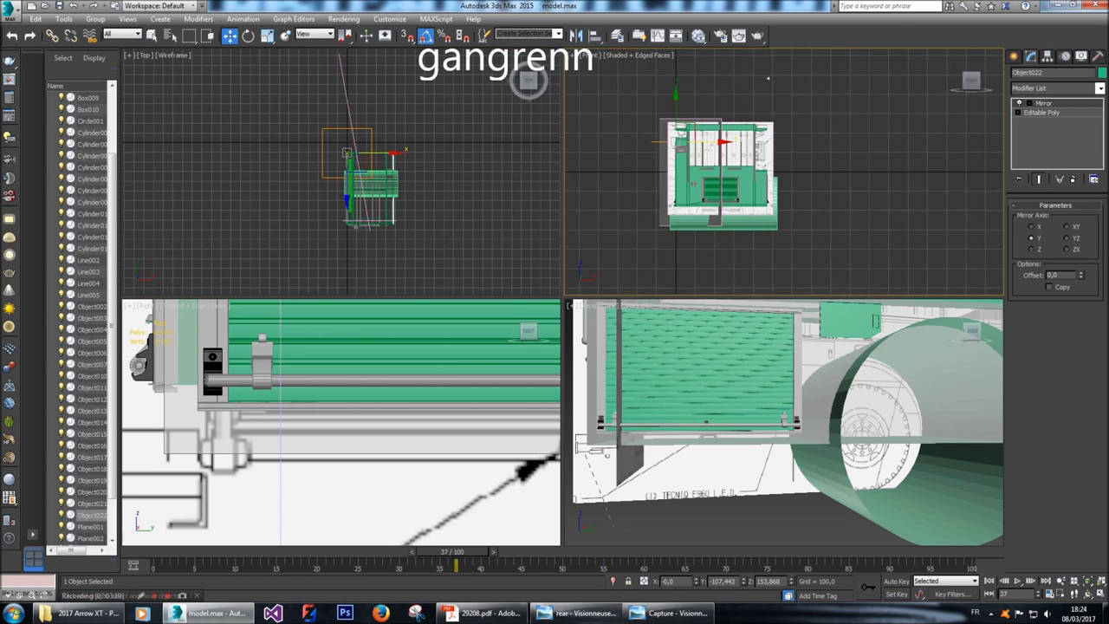
left_click(1032, 249)
left_click(1032, 237)
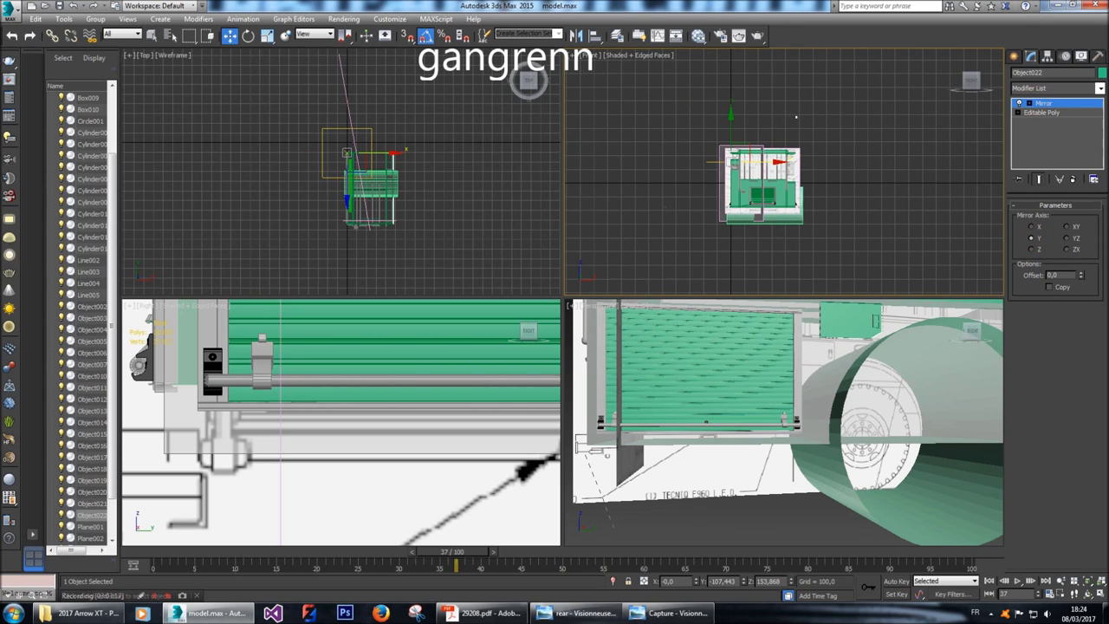
Check the Mirror Center and switch the mirror axis to X.
left_click(1028, 103)
left_click(1030, 103)
key("z")
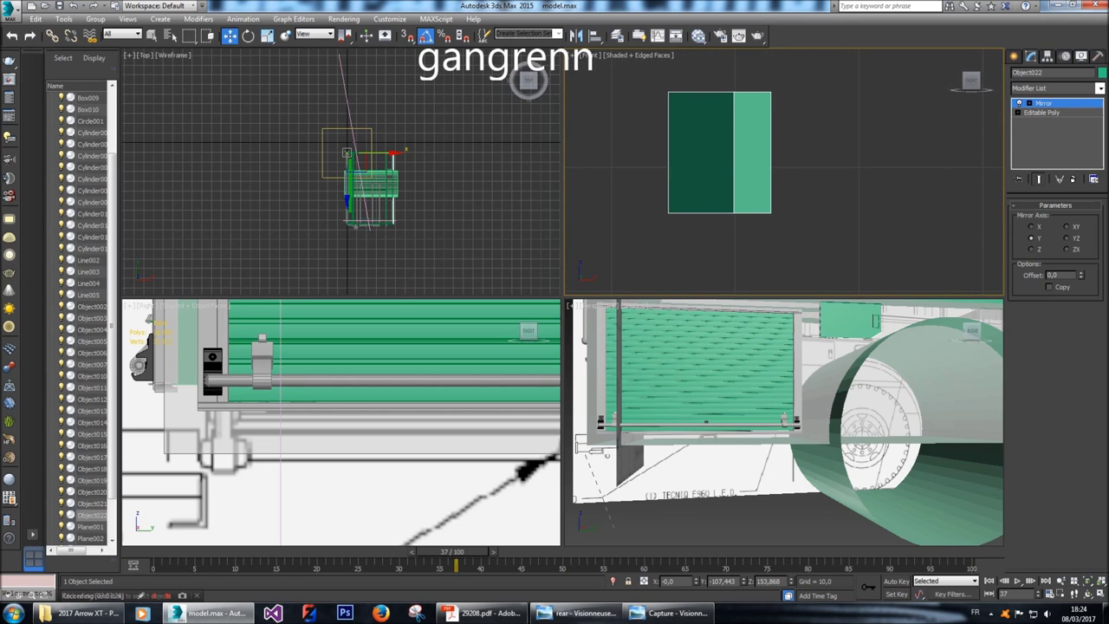
left_click(1031, 226)
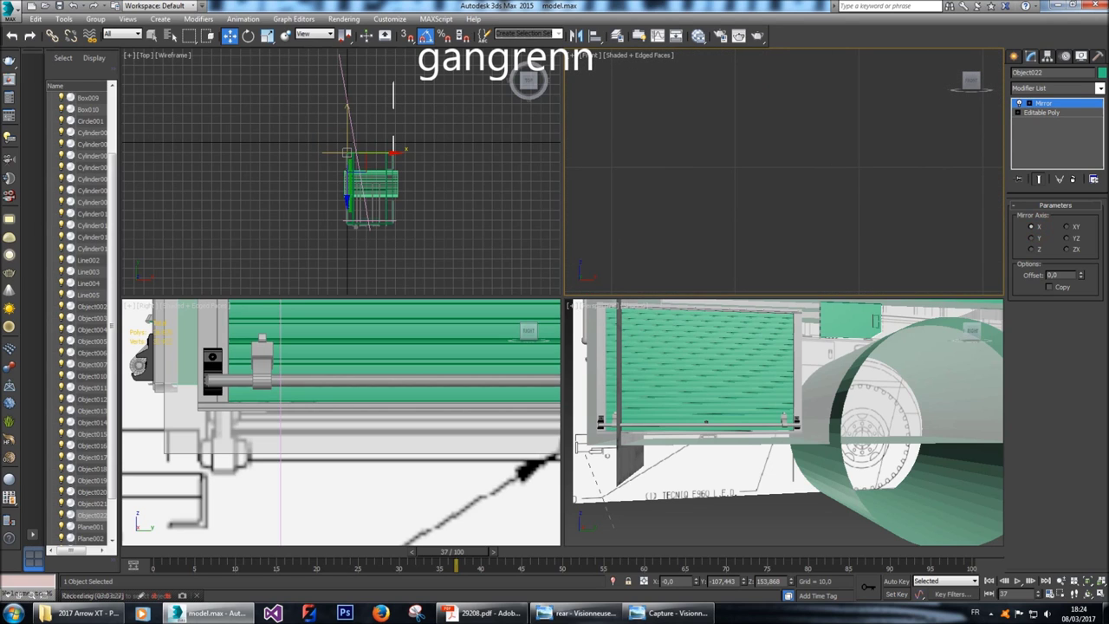
key("p")
key("z")
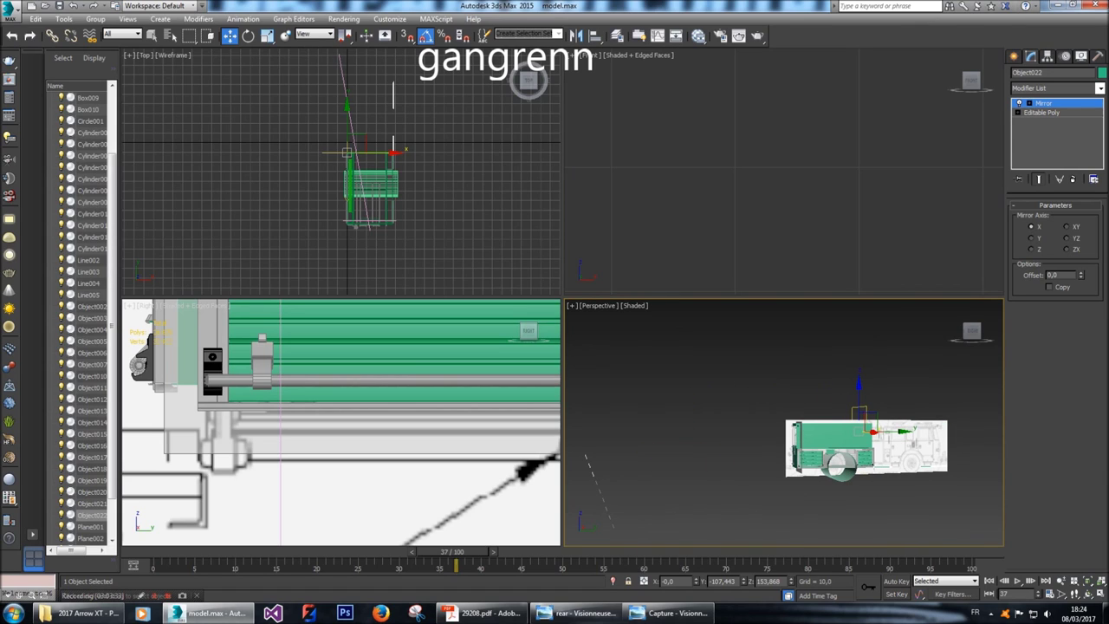
Delete the Mirror modifier from the stack, review the bar, and select all its polygons.
left_click(1044, 103)
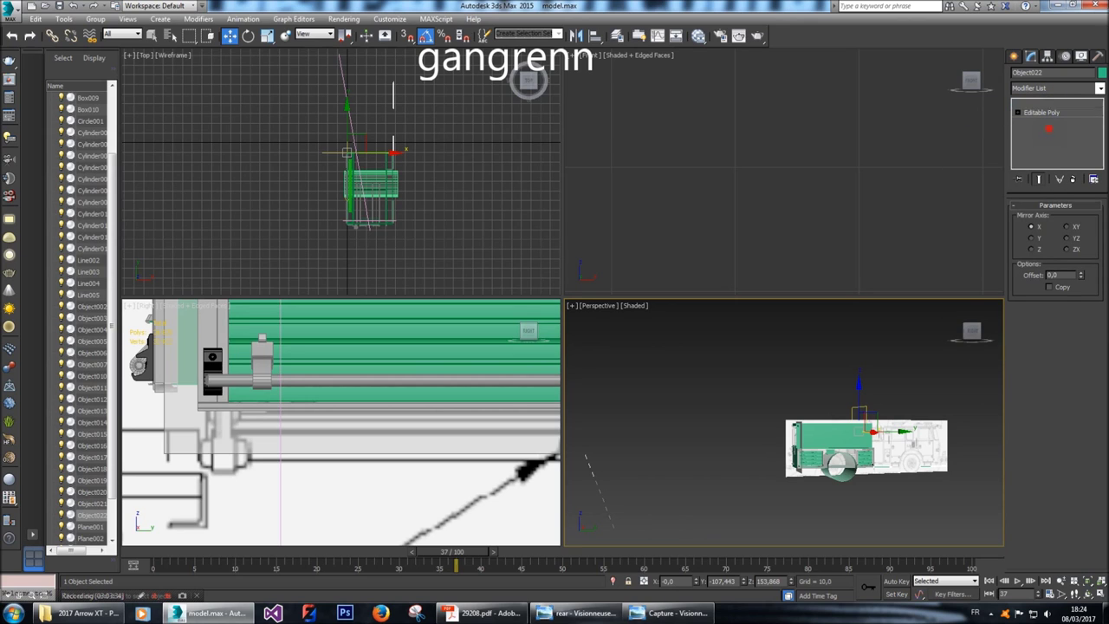
right_click(1044, 103)
left_click(1028, 121)
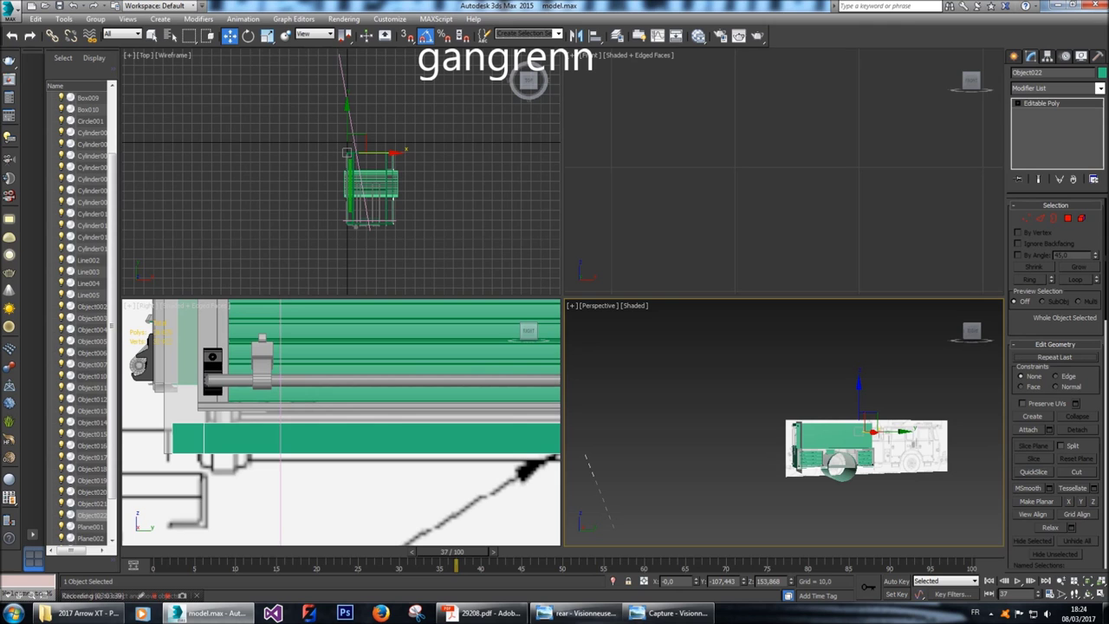
key("z")
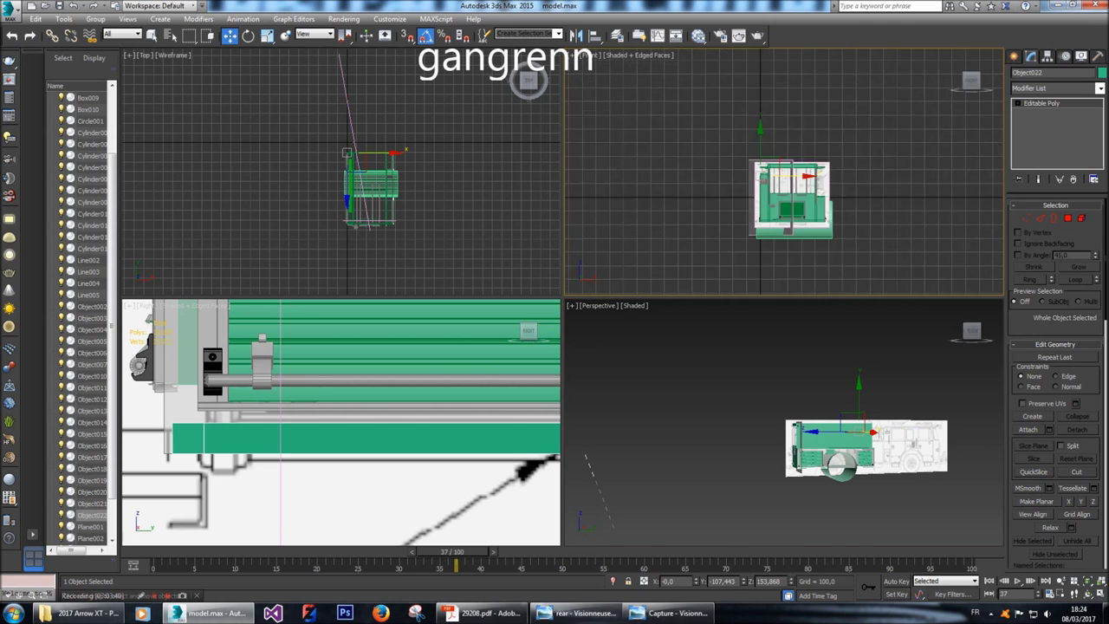
scroll(763, 124, "down", 2)
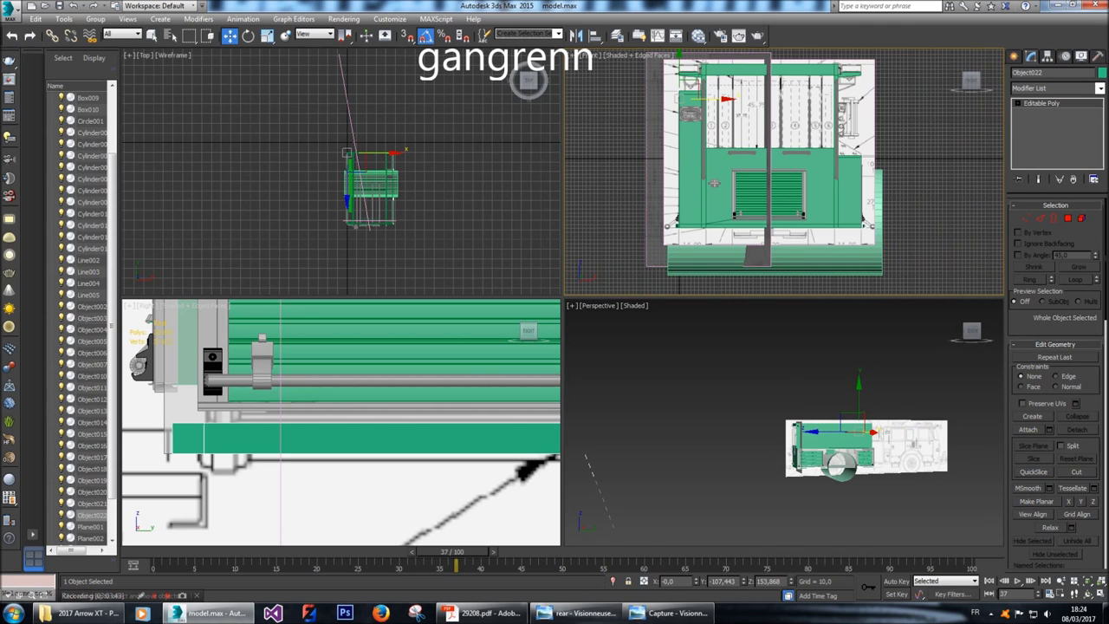
middle_click_drag(867, 433, 897, 418, "alt")
scroll(874, 431, "up", 10)
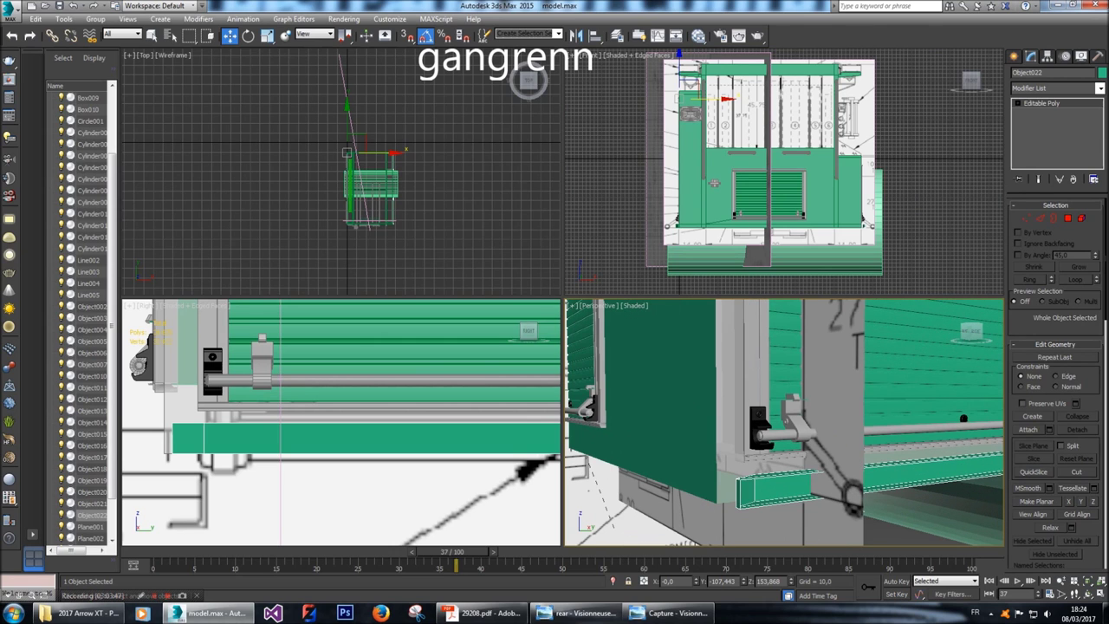
key("ctrl+a")
Add a Symmetry modifier with Z mirror axis and Flip on, shifting the mirrored part right.
left_click(1057, 88)
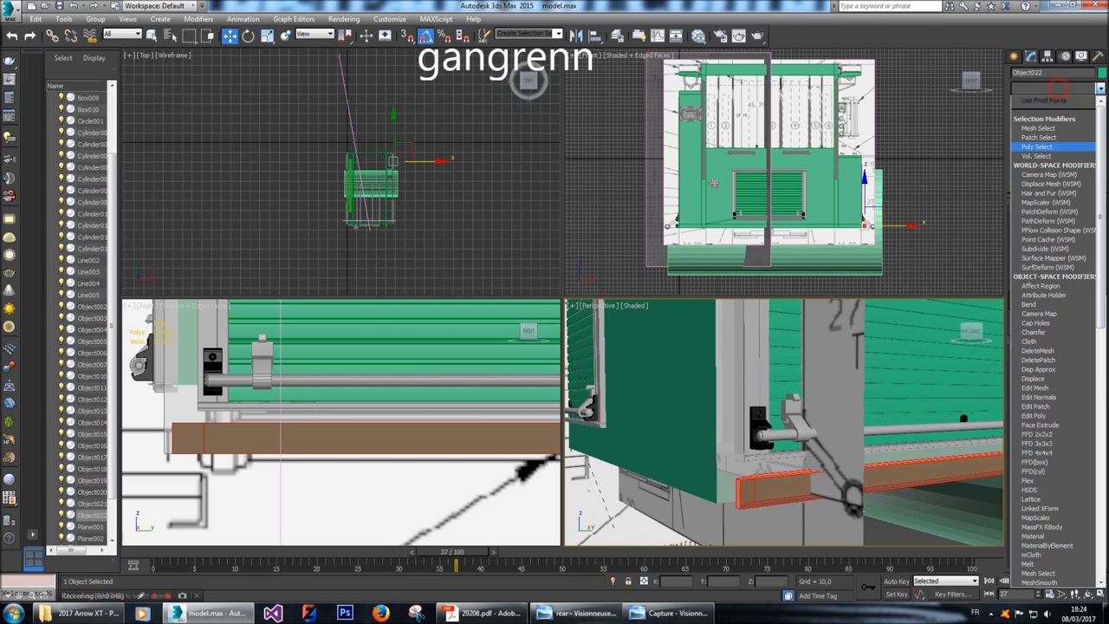
scroll(1053, 424, "down", 10)
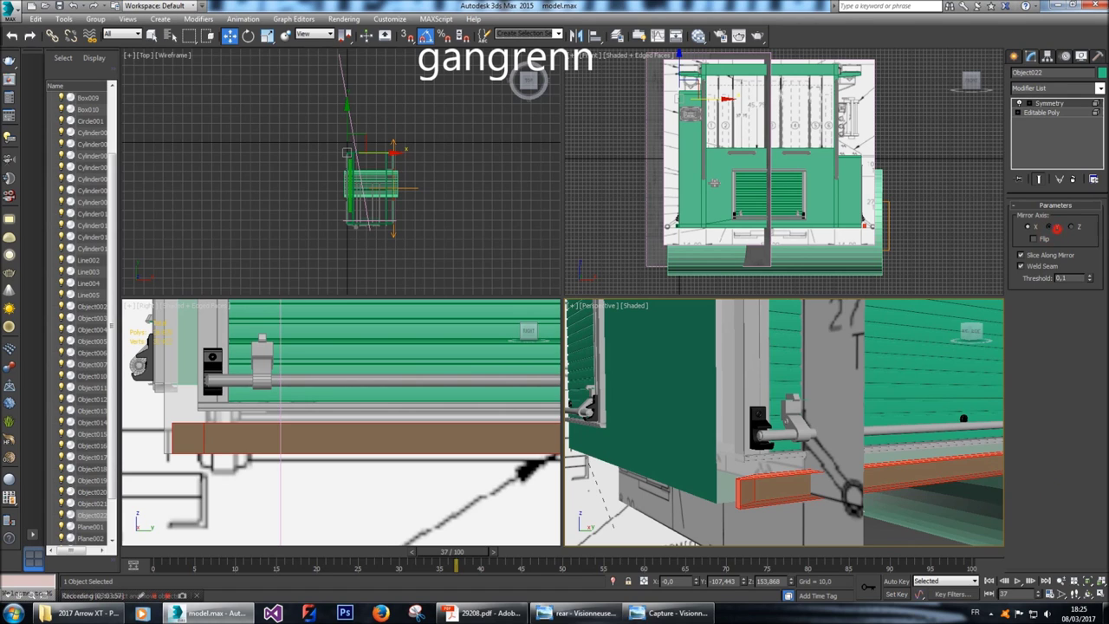
left_click(1072, 226)
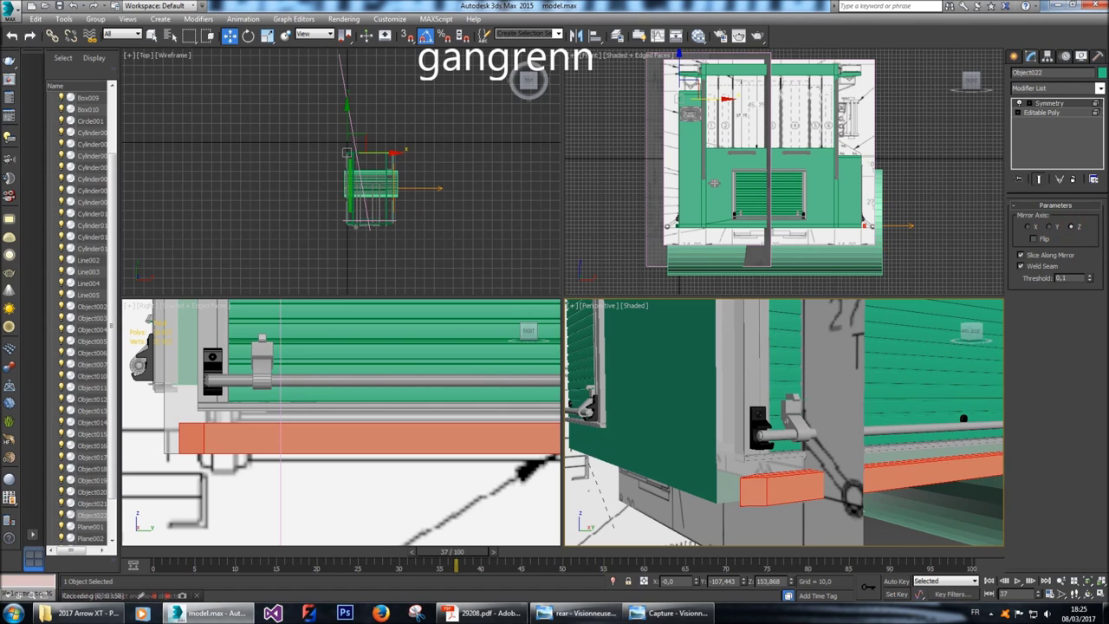
scroll(865, 227, "up", 10)
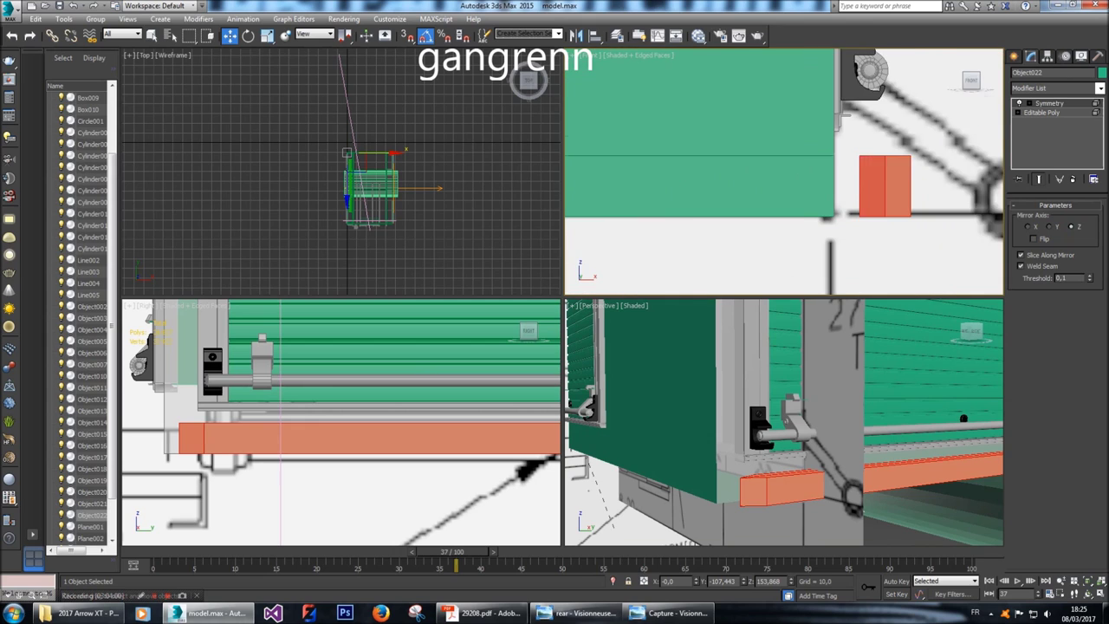
middle_click_drag(865, 227, 846, 238)
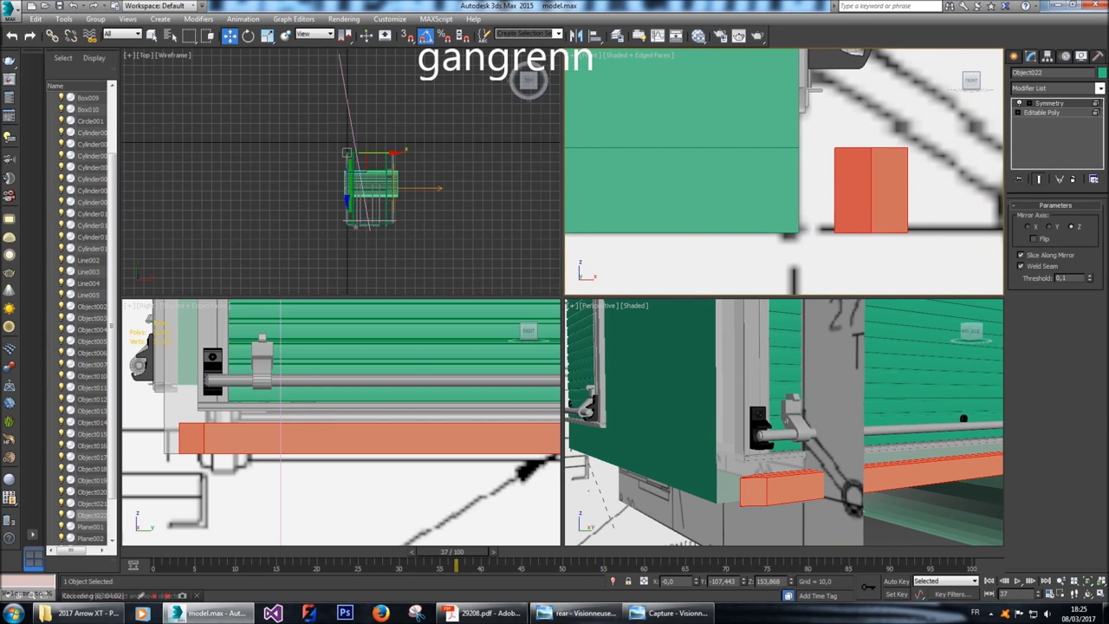
left_click_drag(967, 330, 973, 340)
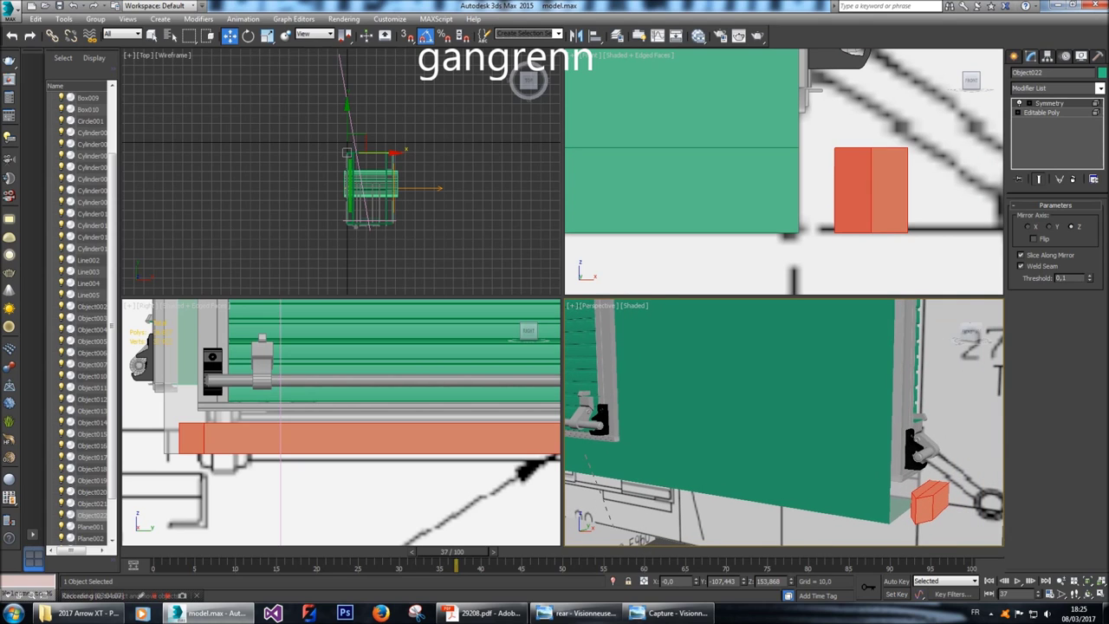
left_click(1034, 238)
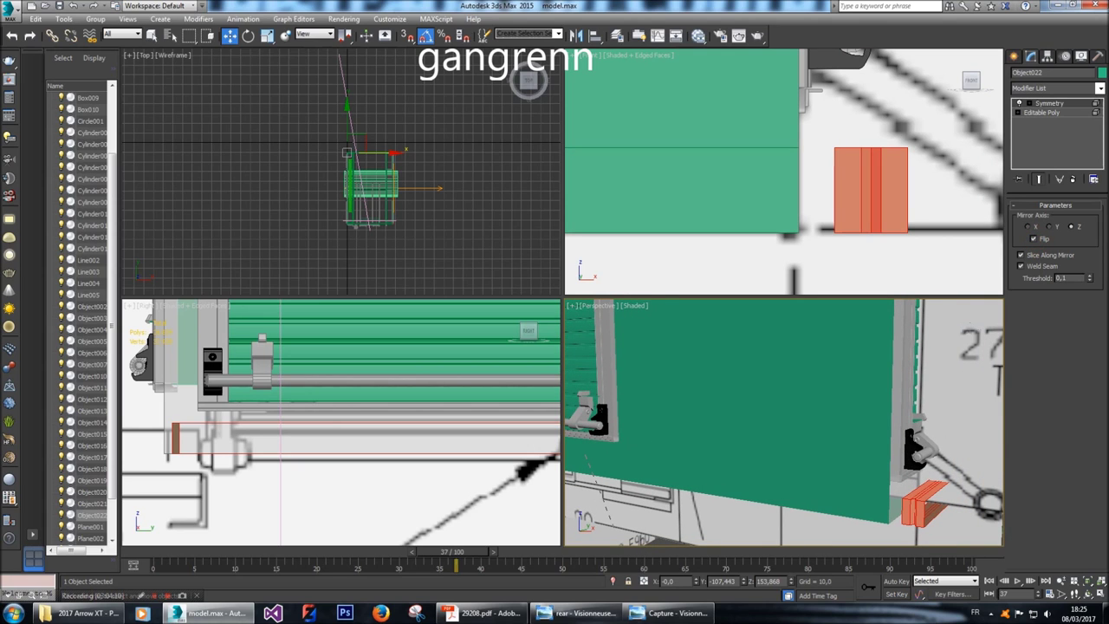
scroll(396, 169, "up", 4)
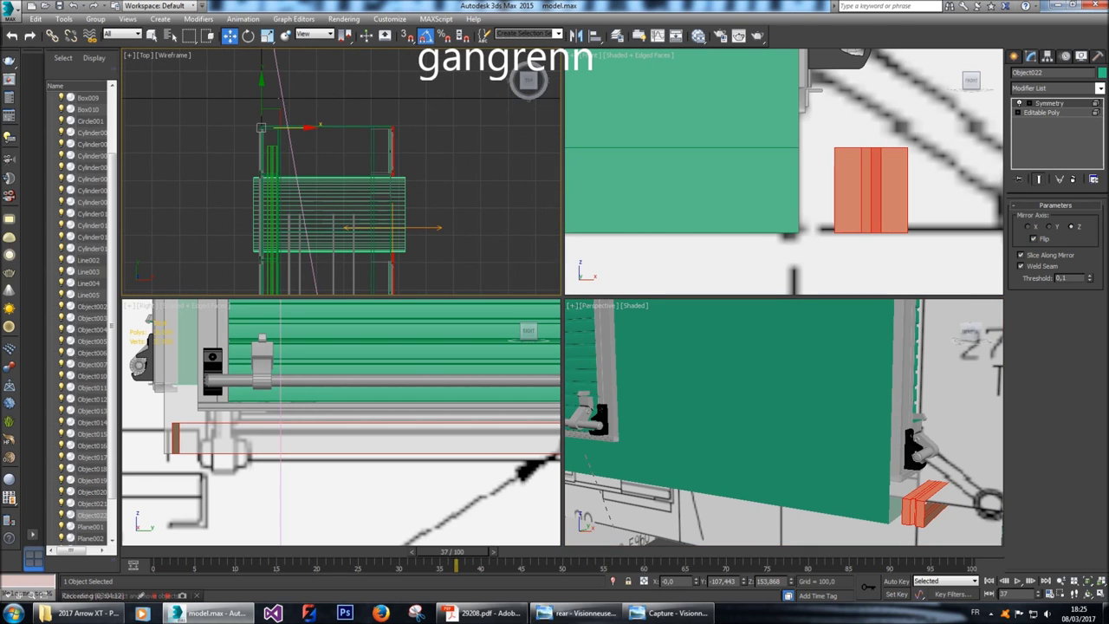
left_click_drag(695, 581, 695, 566)
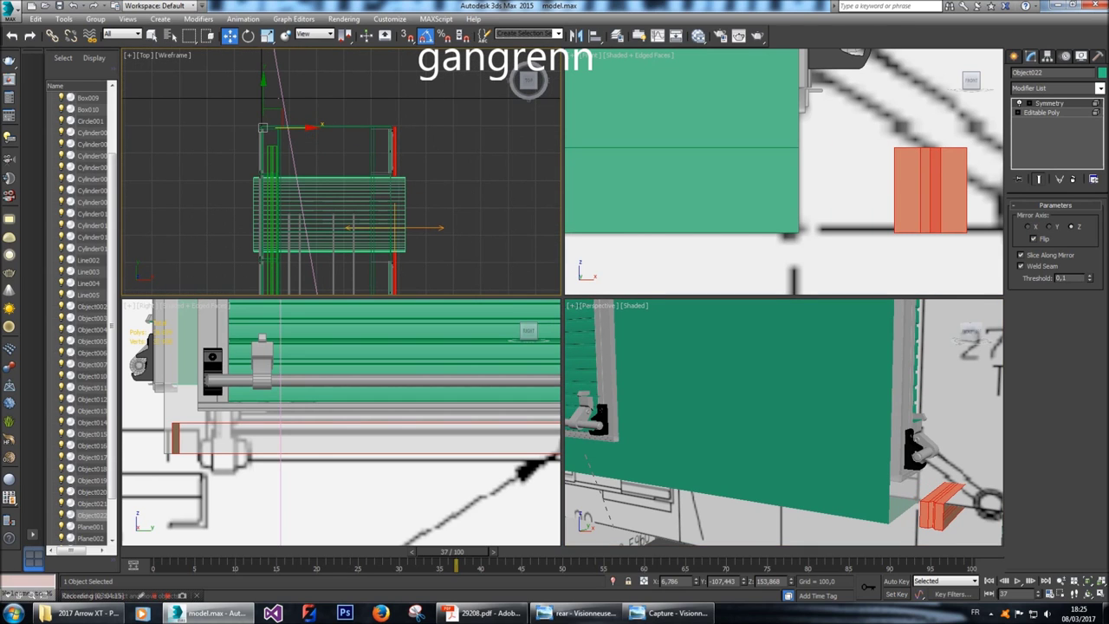
key("1")
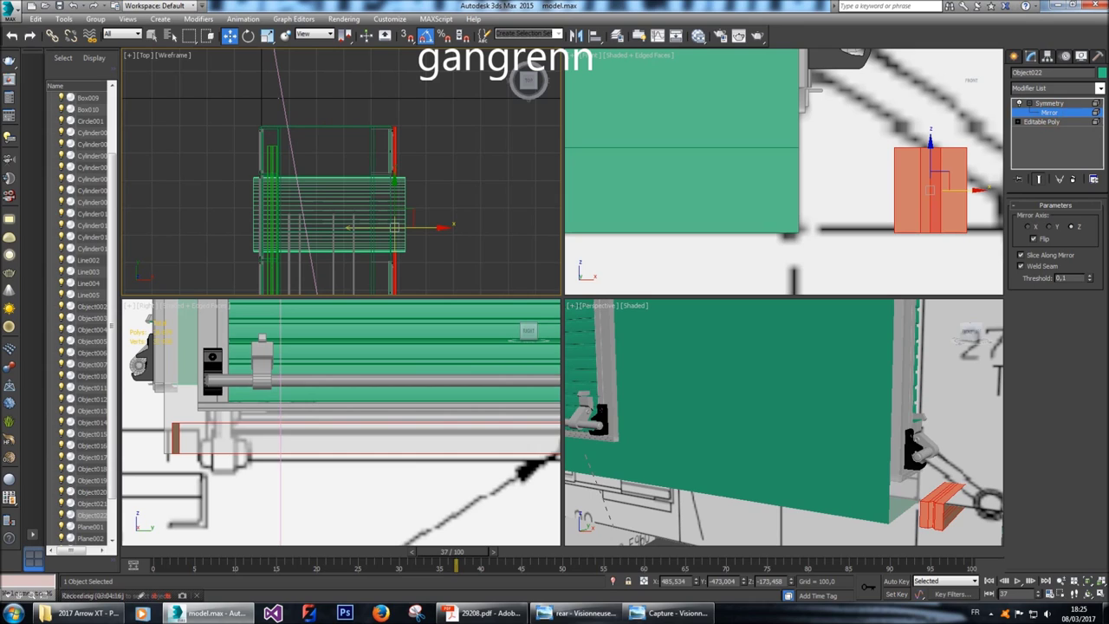
Cycle the Symmetry mirror through X, Y and Z, moving the plane right and returning to X.
left_click(1027, 226)
left_click(1046, 227)
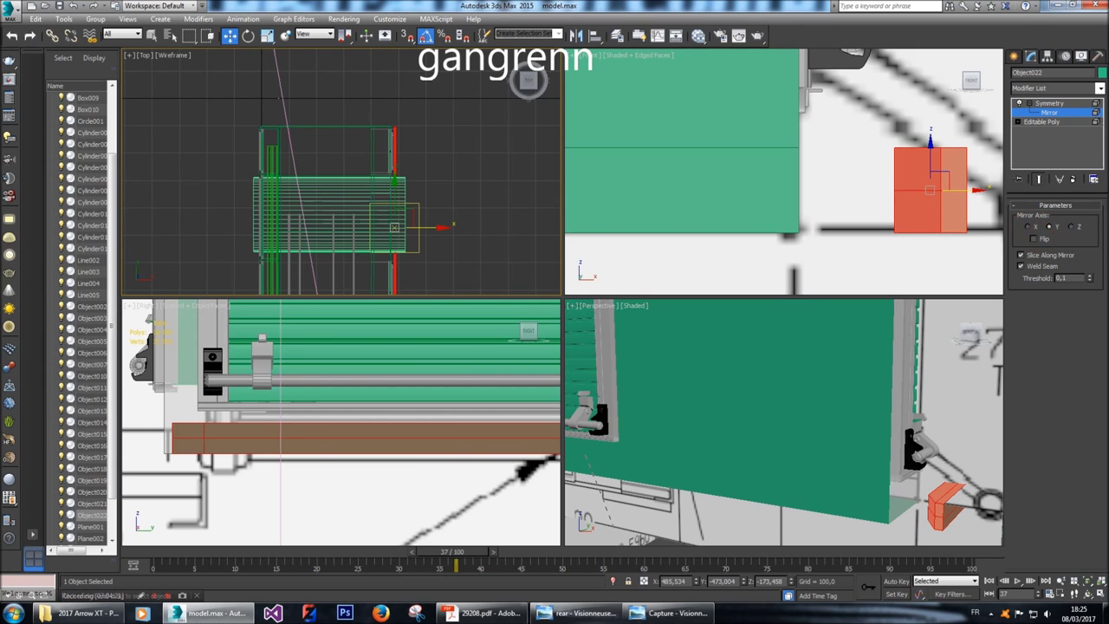
left_click(1071, 226)
left_click(1029, 226)
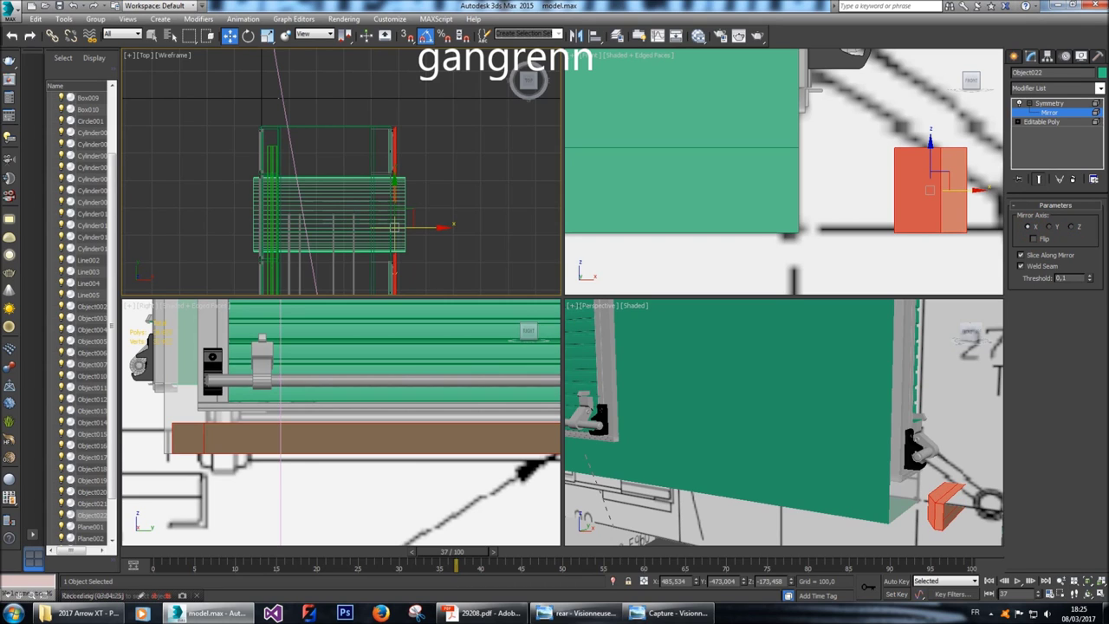
left_click_drag(395, 227, 415, 228)
left_click(1051, 226)
left_click(1075, 227)
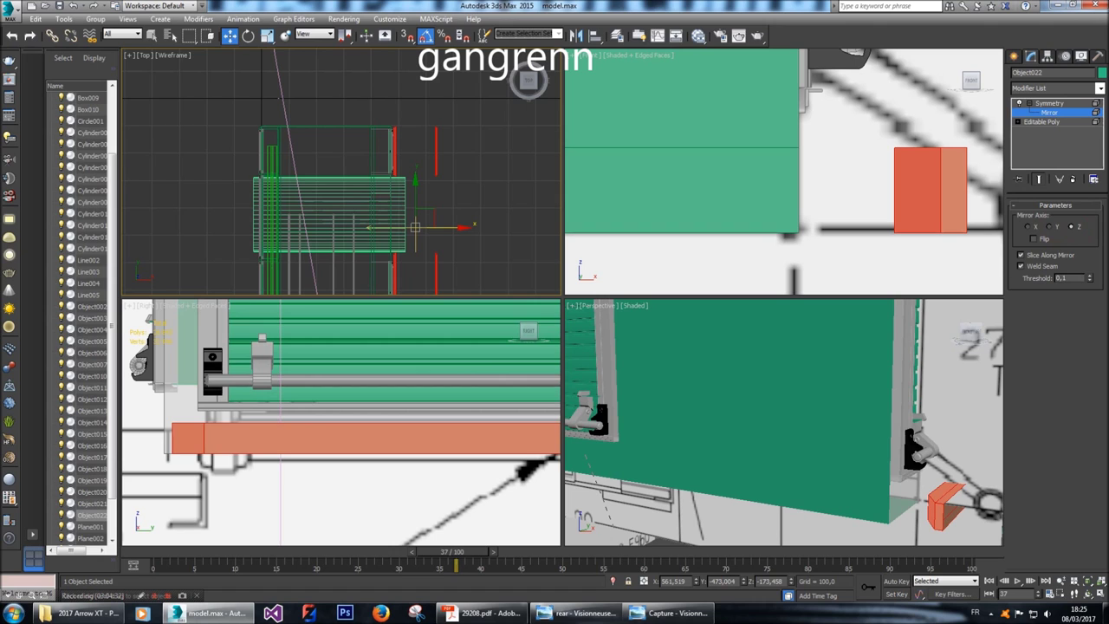
left_click(1029, 227)
Reframe the model and switch the mirror axis to Y, then Z.
key("z")
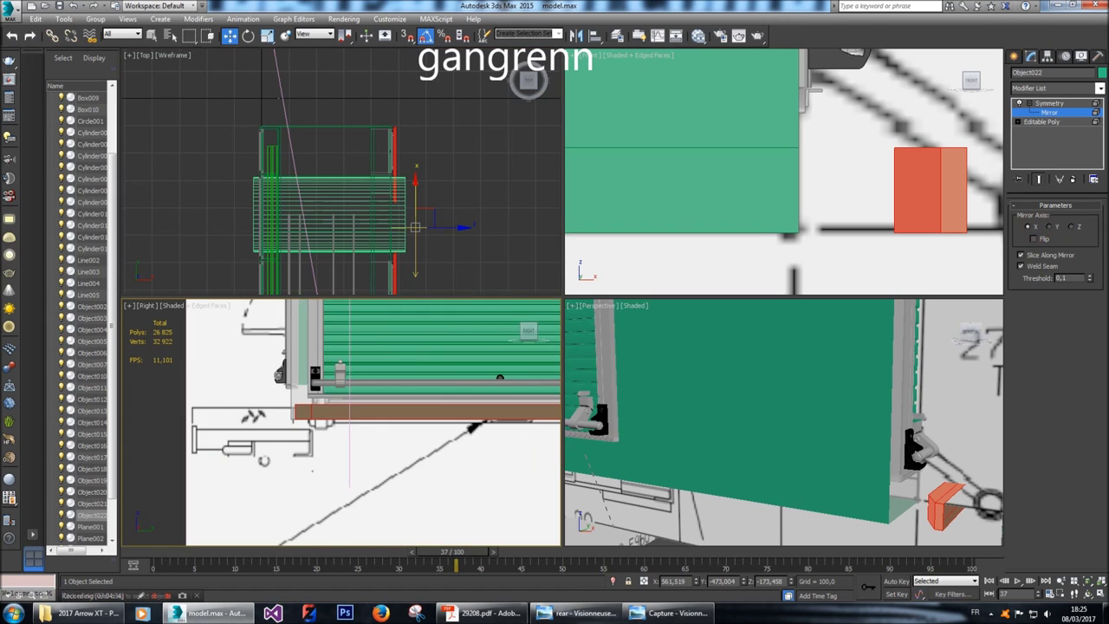
scroll(893, 447, "down", 8)
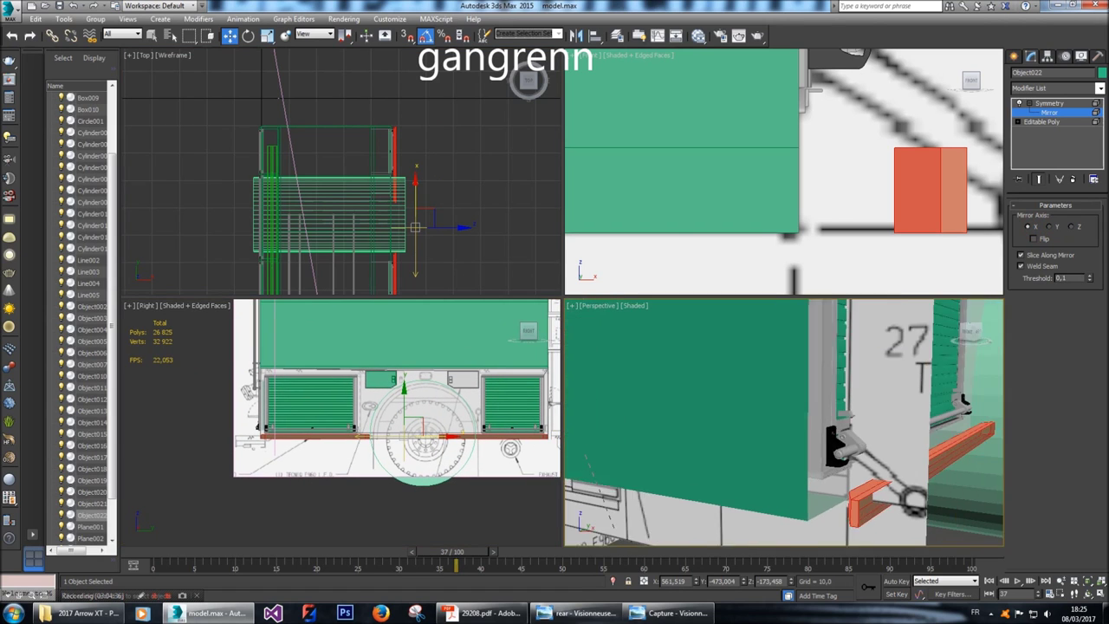
middle_click_drag(893, 447, 867, 446, "alt")
key("z")
scroll(785, 422, "up", 10)
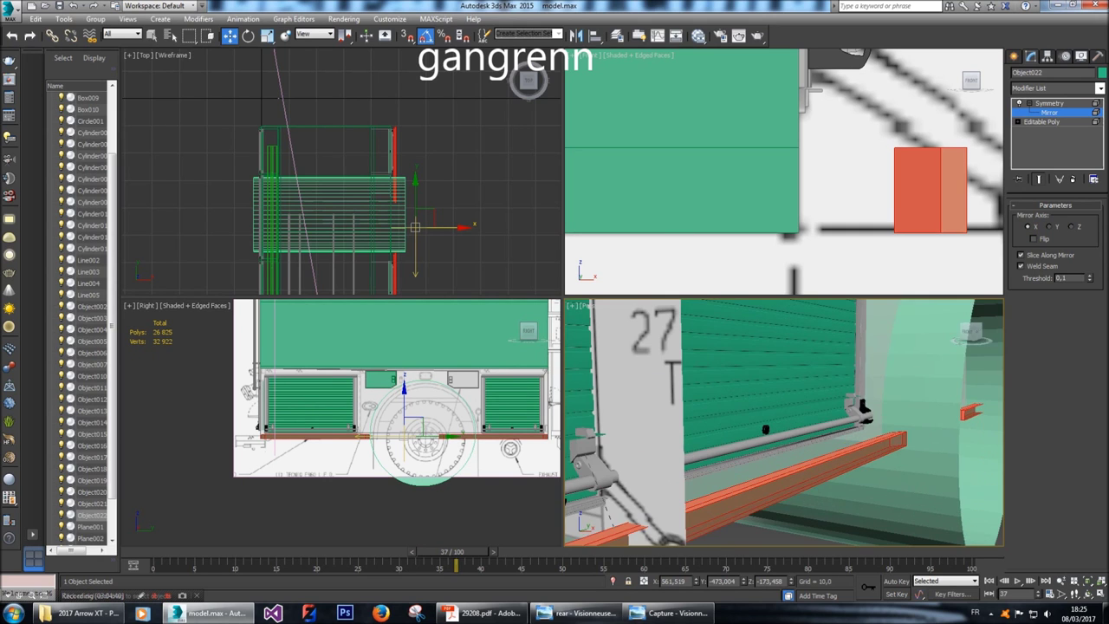
middle_click_drag(784, 422, 784, 407, "alt")
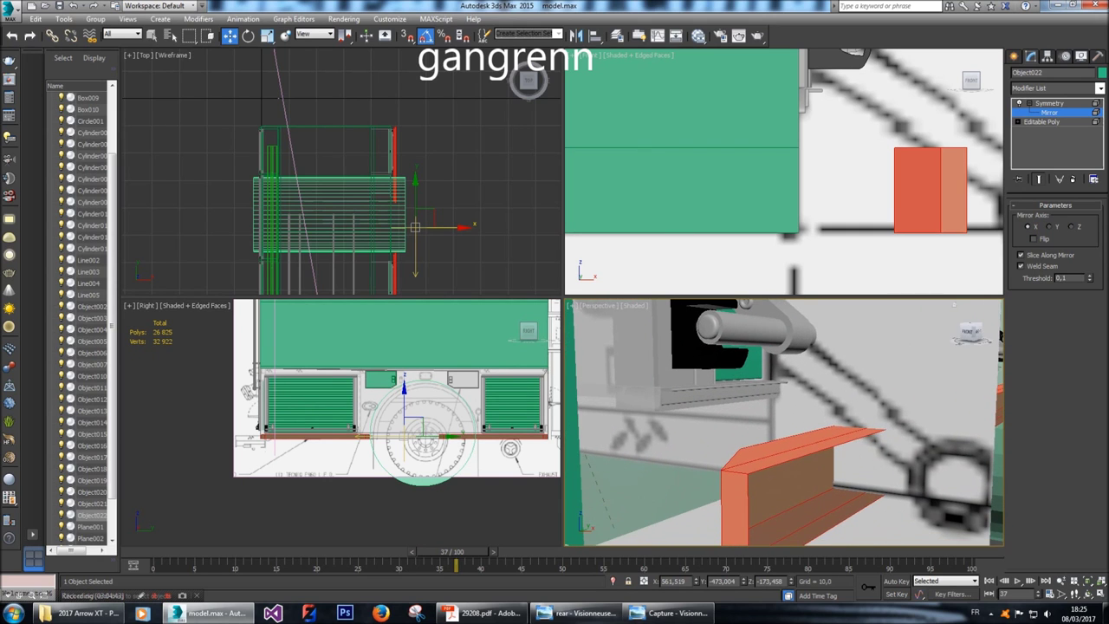
left_click(1050, 226)
left_click(1072, 227)
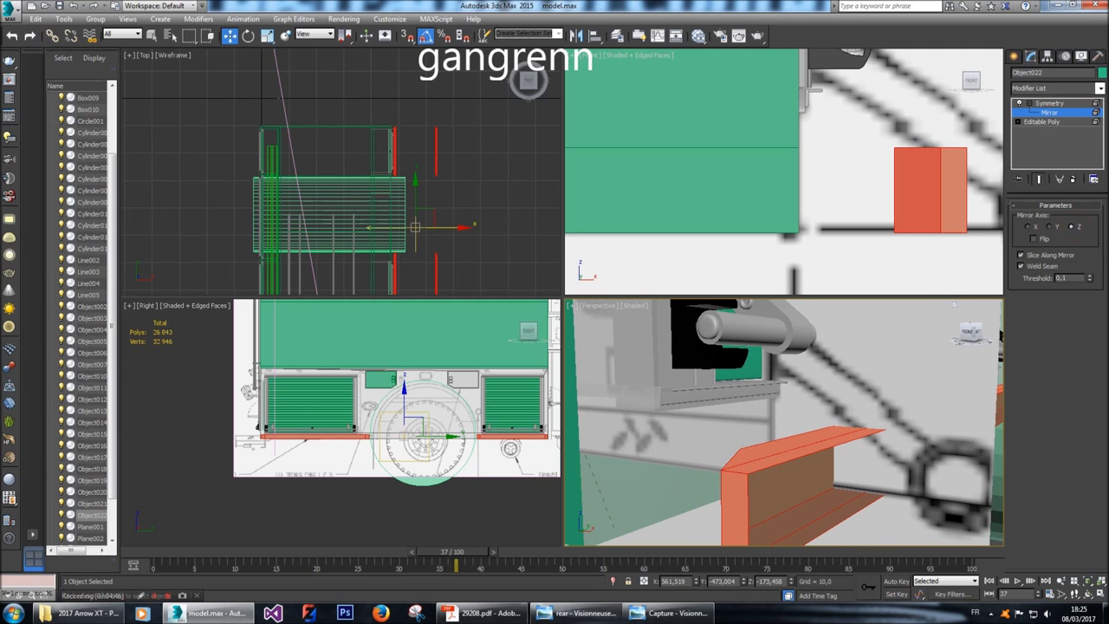
Convert Object022 to an Editable Poly and select the orange piece's 18 polygons.
right_click(405, 226)
mouse_move(468, 342)
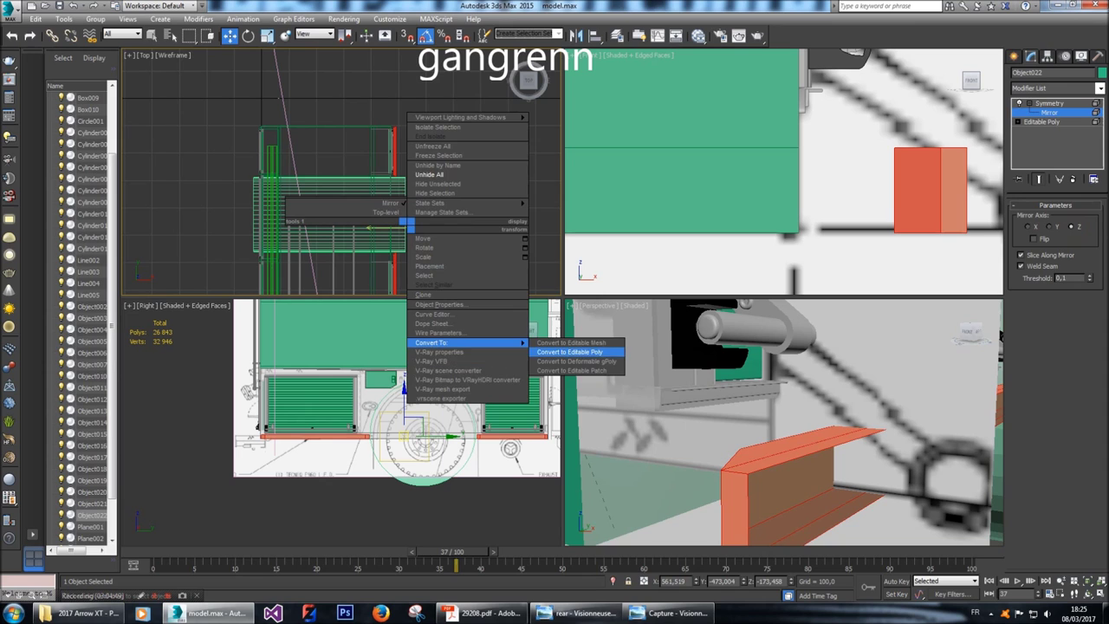
left_click(569, 352)
left_click(1081, 219)
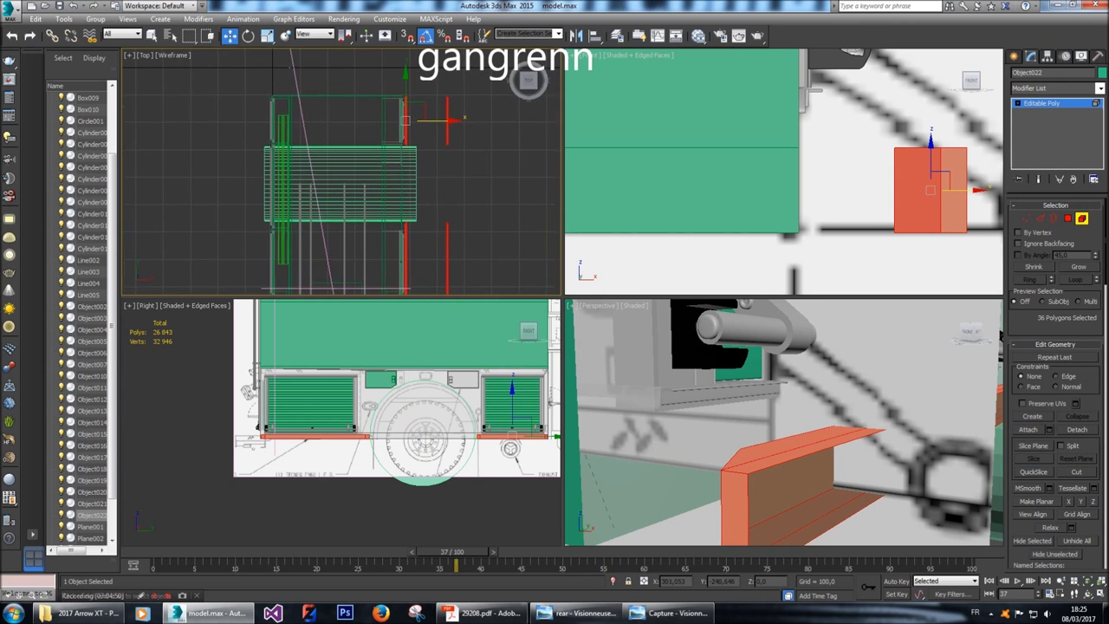
scroll(364, 121, "down", 2)
left_click(373, 95)
Slide the 18 trim polygons along X flush with the green panel's edge, then deselect.
key("Delete")
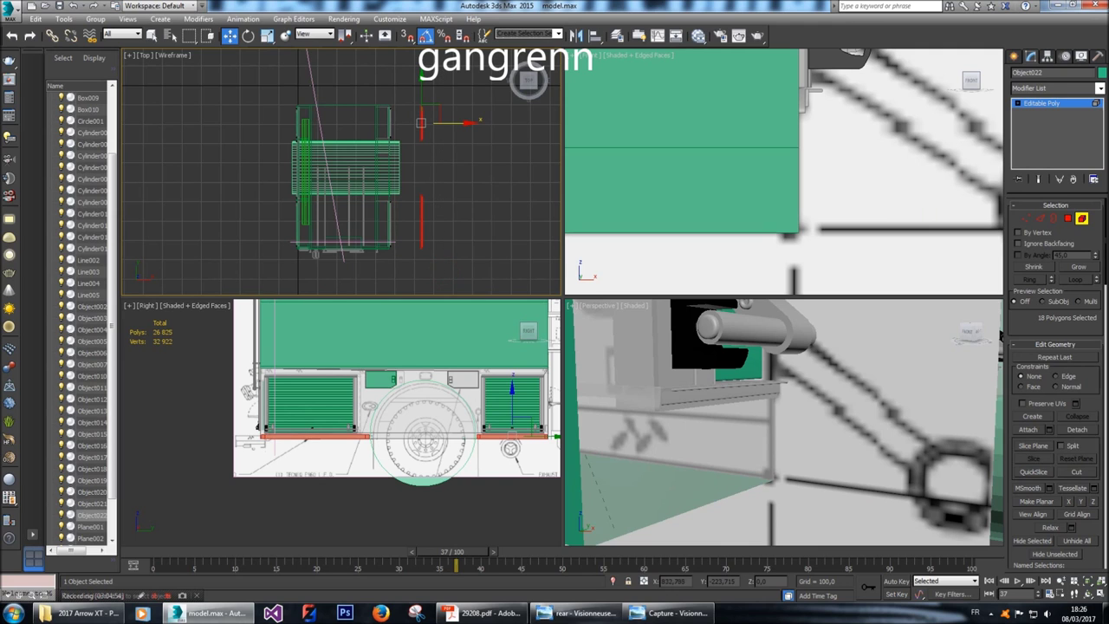
key("ctrl+z")
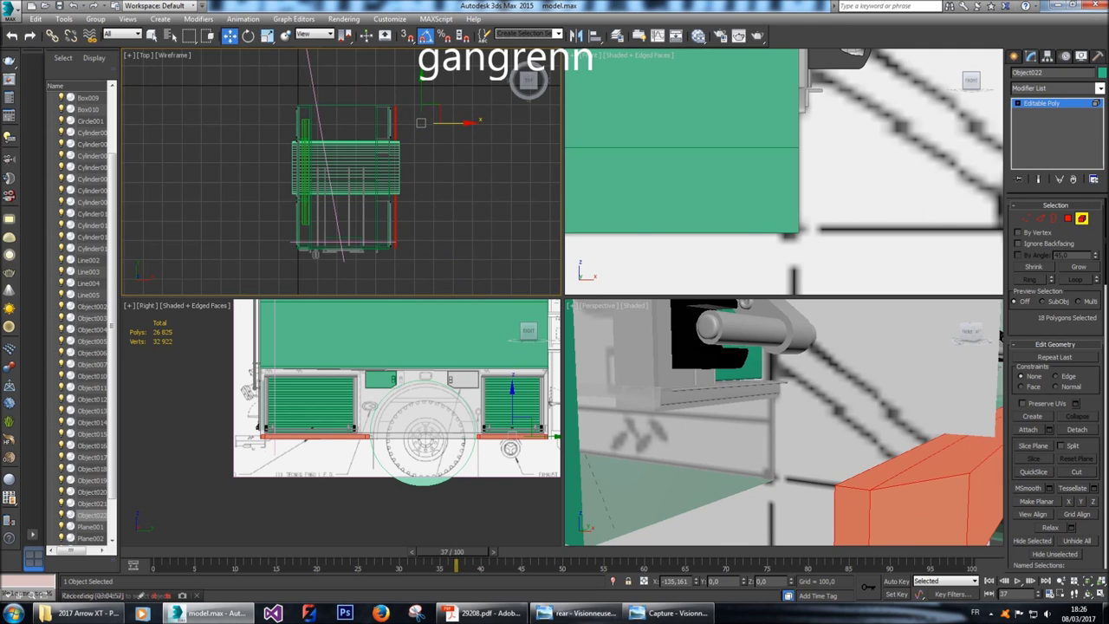
key("z")
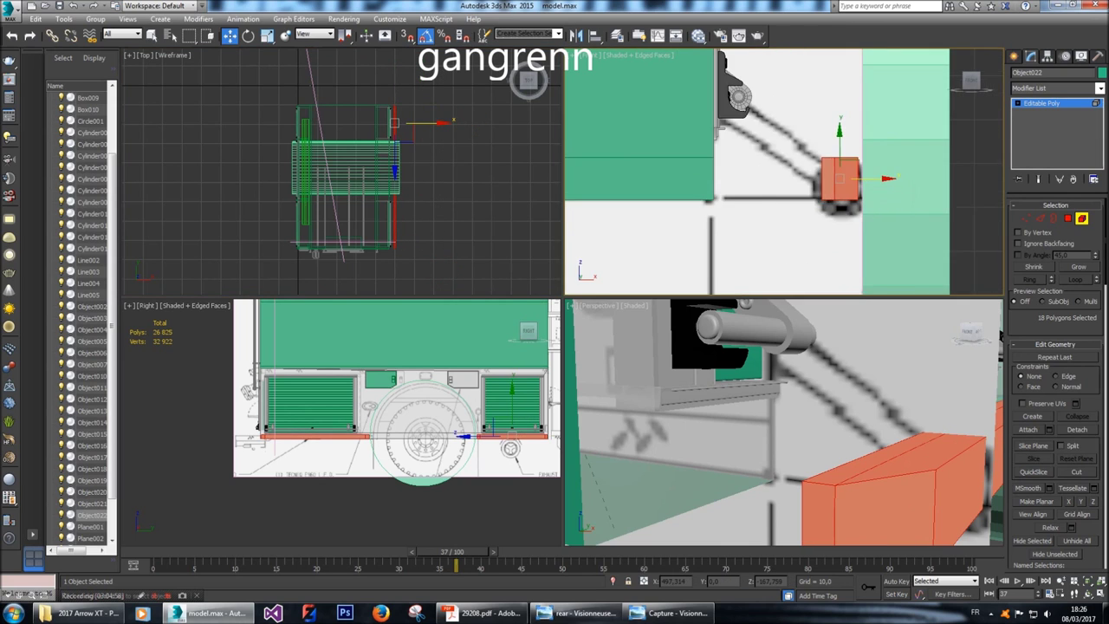
key("ctrl+z")
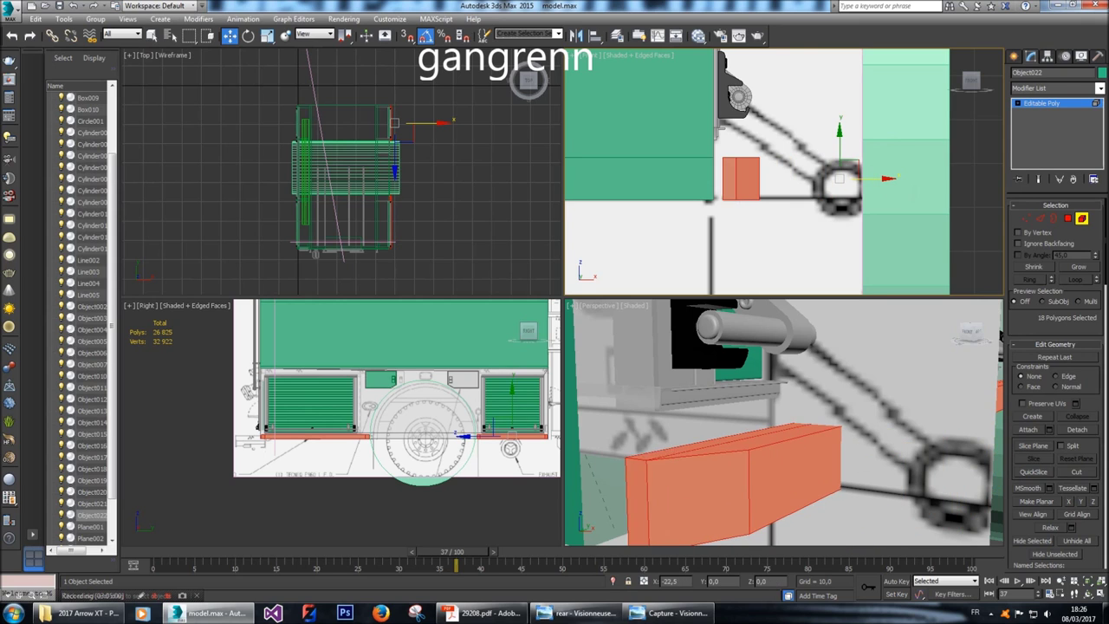
key("ctrl+z")
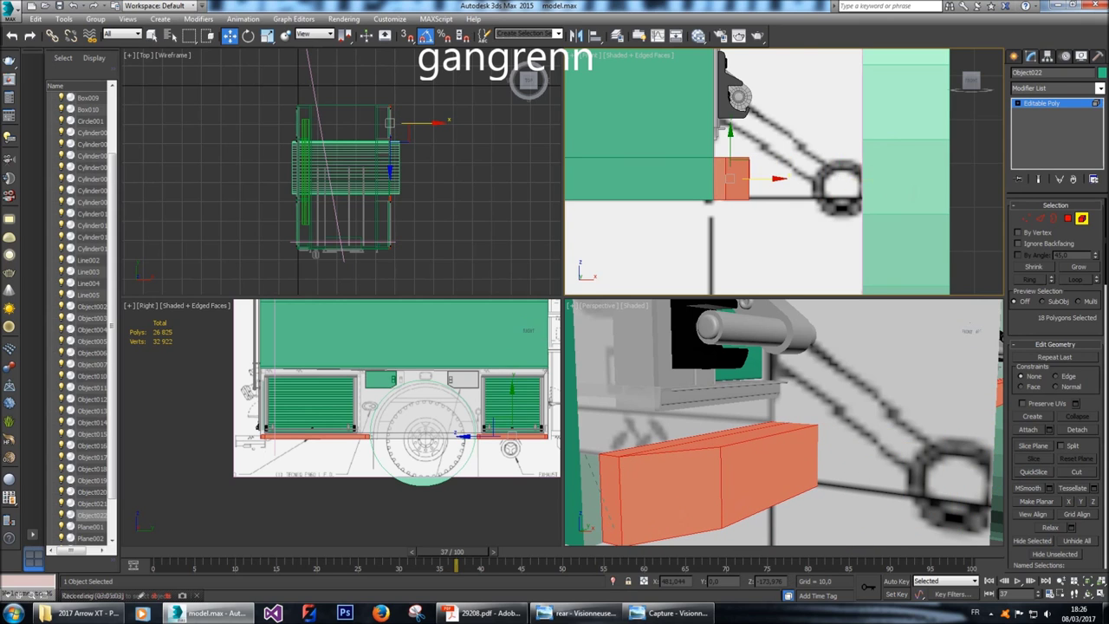
key("z")
left_click_drag(691, 582, 691, 572)
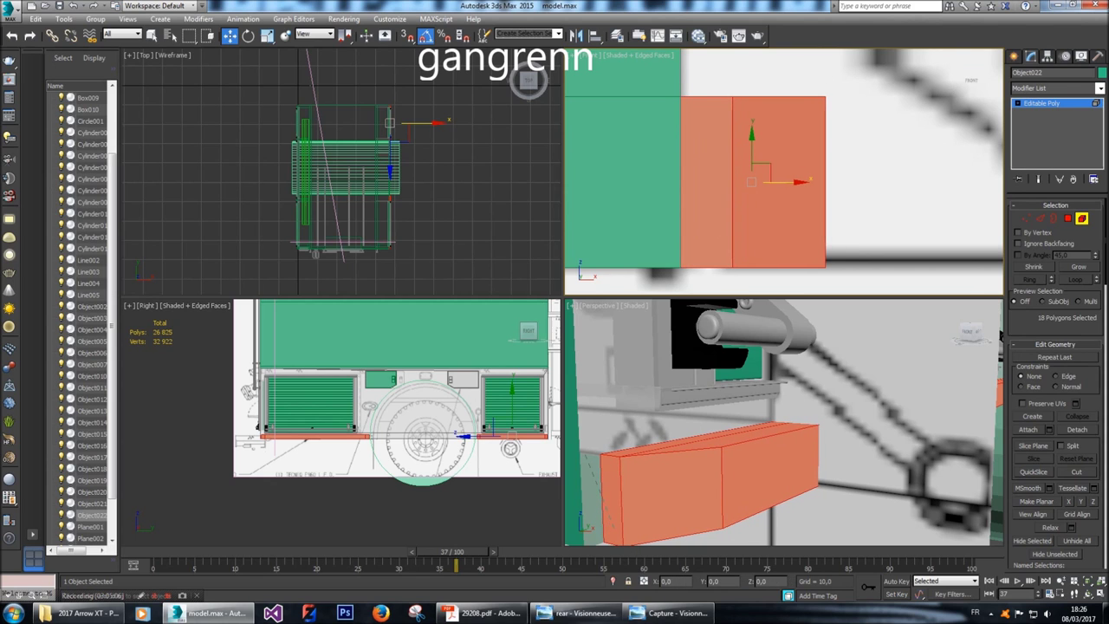
left_click(1014, 55)
left_click(1001, 334)
middle_click_drag(1001, 334, 866, 373, "alt")
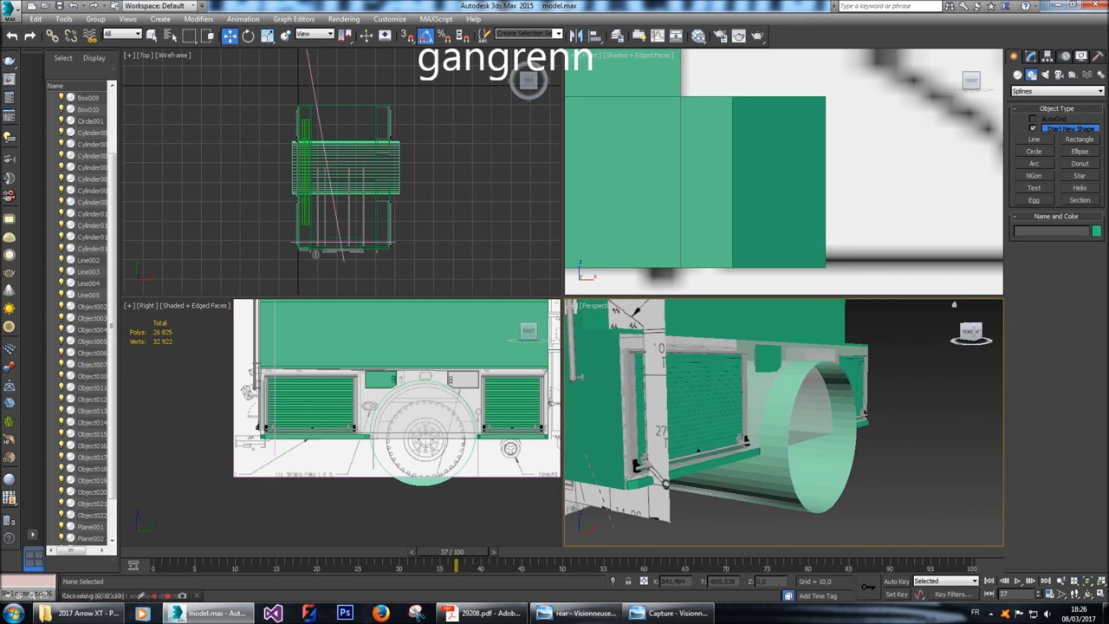
Isolate Object016 with the Circle001 cylinder, then keep only Object016 selected.
left_click(971, 332)
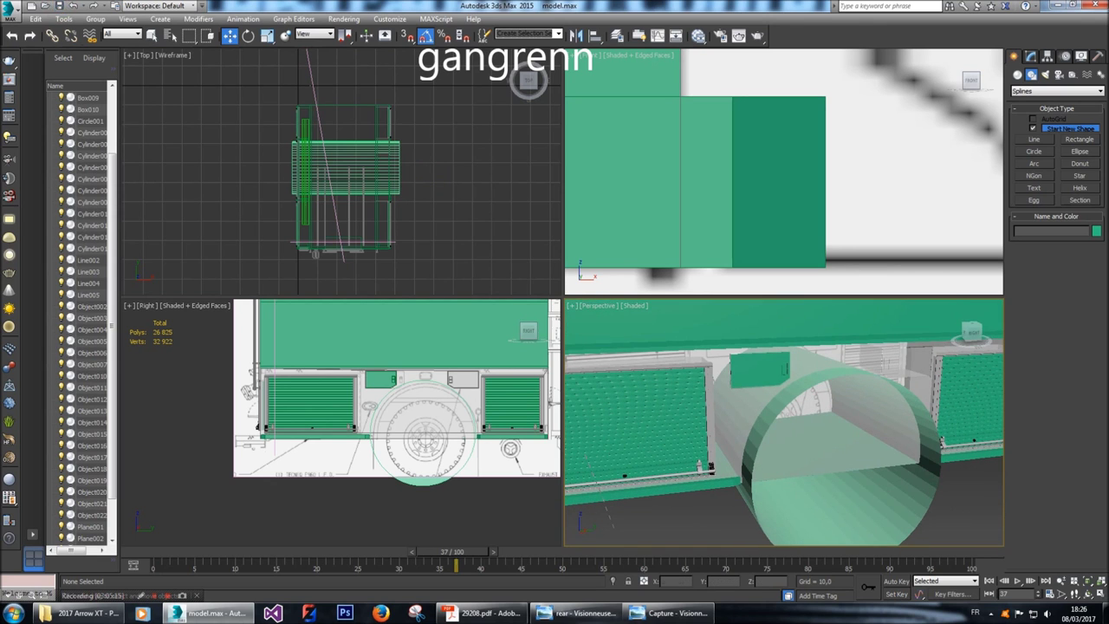
mouse_move(972, 331)
left_mouse_down()
mouse_move(957, 335)
mouse_move(967, 333)
left_mouse_up()
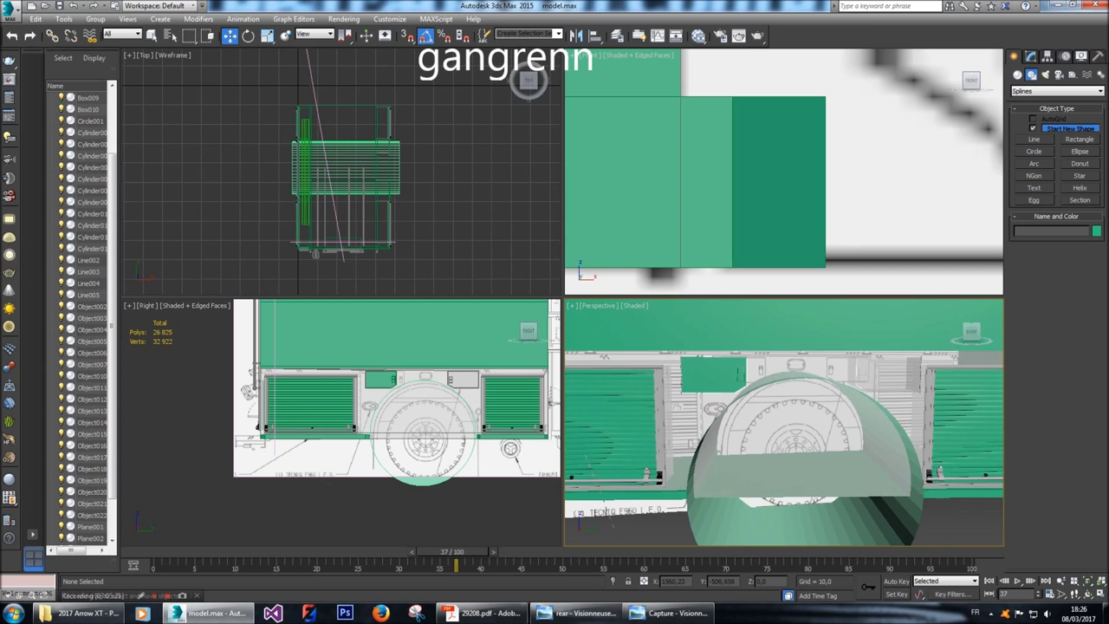
left_click(819, 367)
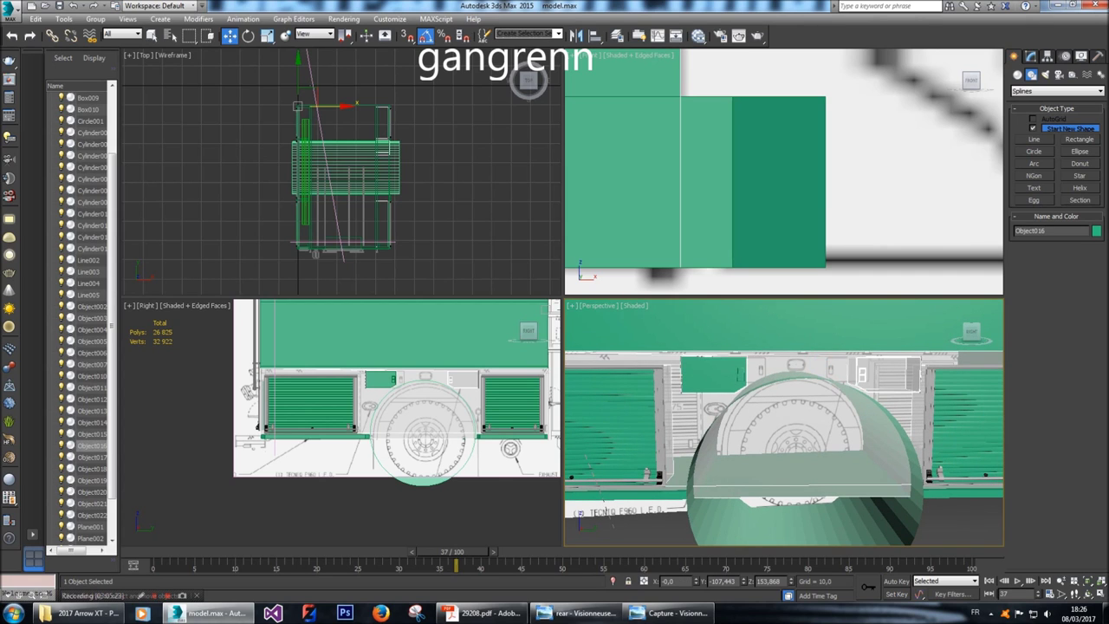
left_click(1018, 76)
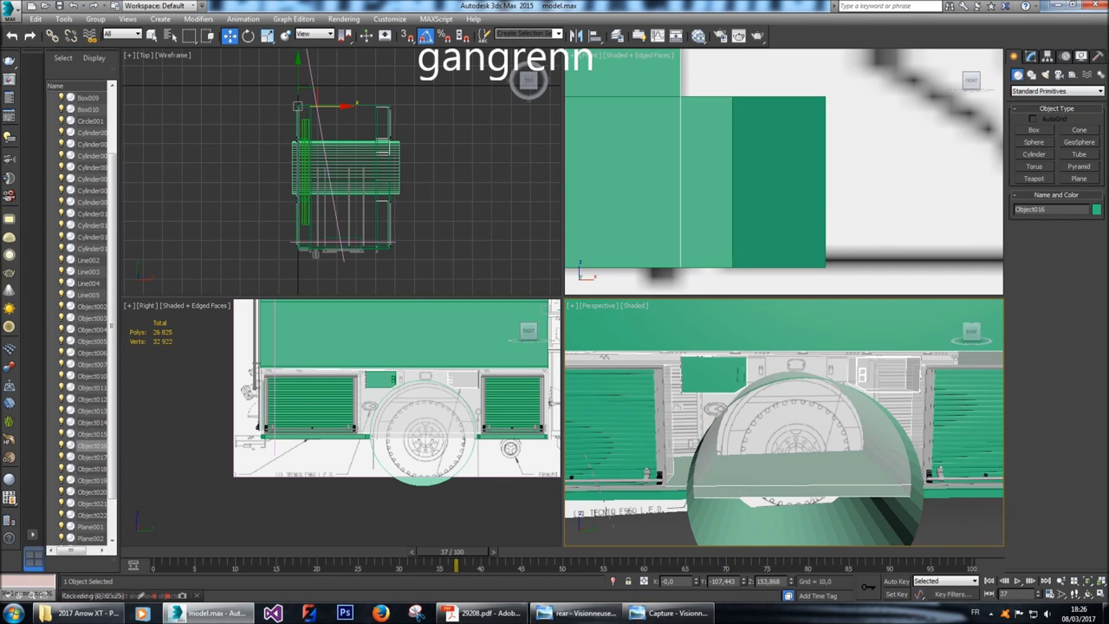
left_click(842, 520, "ctrl")
right_click(832, 420)
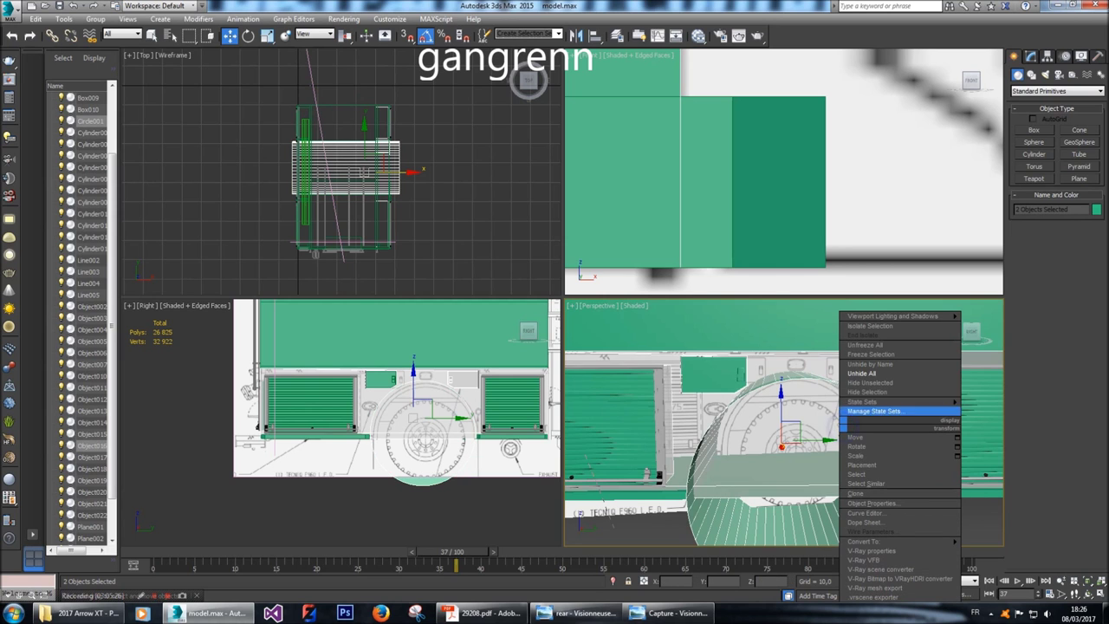
left_click(875, 382)
middle_click_drag(784, 424, 669, 431, "alt")
key("z")
left_click(729, 409)
scroll(730, 409, "up", 6)
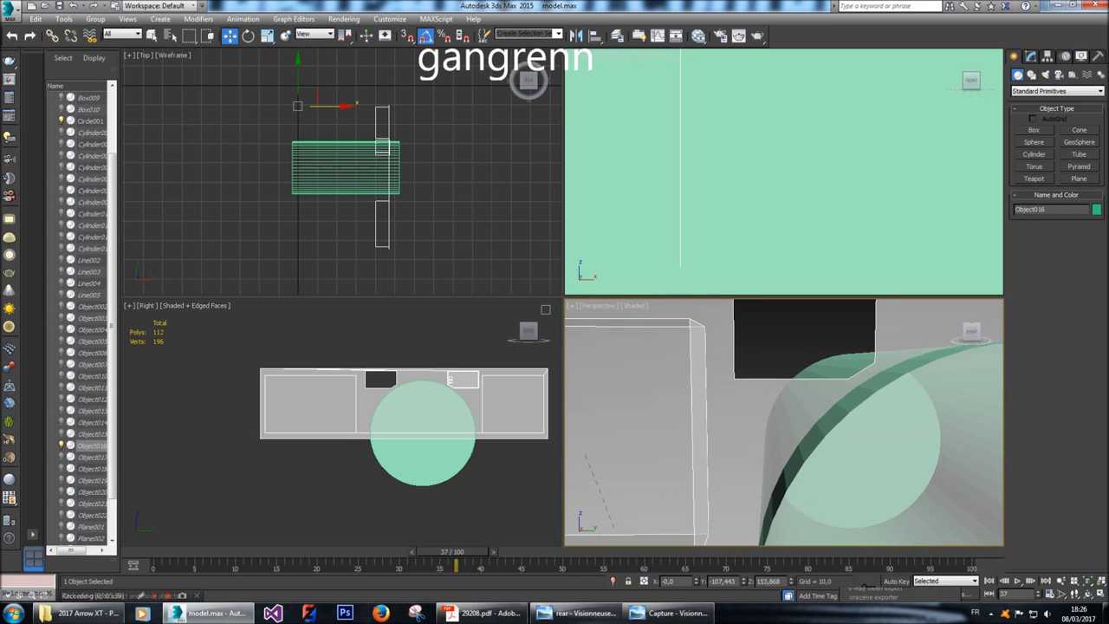
Apply a ProBoolean Subtraction to Object016, picking Circle001 to cut the wheel arch.
left_click(1057, 91)
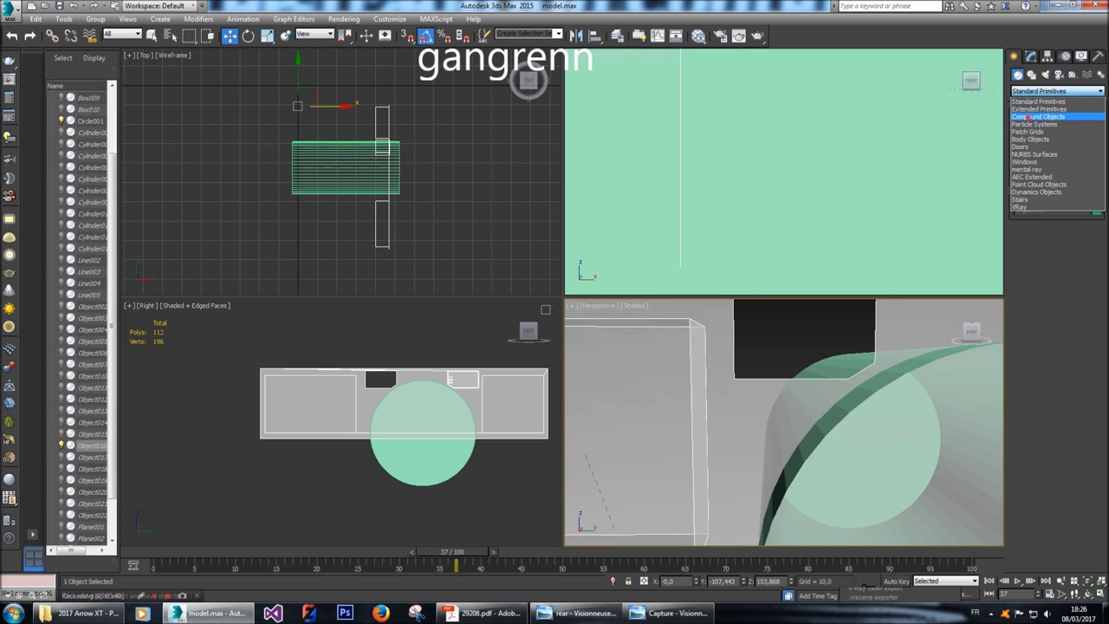
left_click(1030, 116)
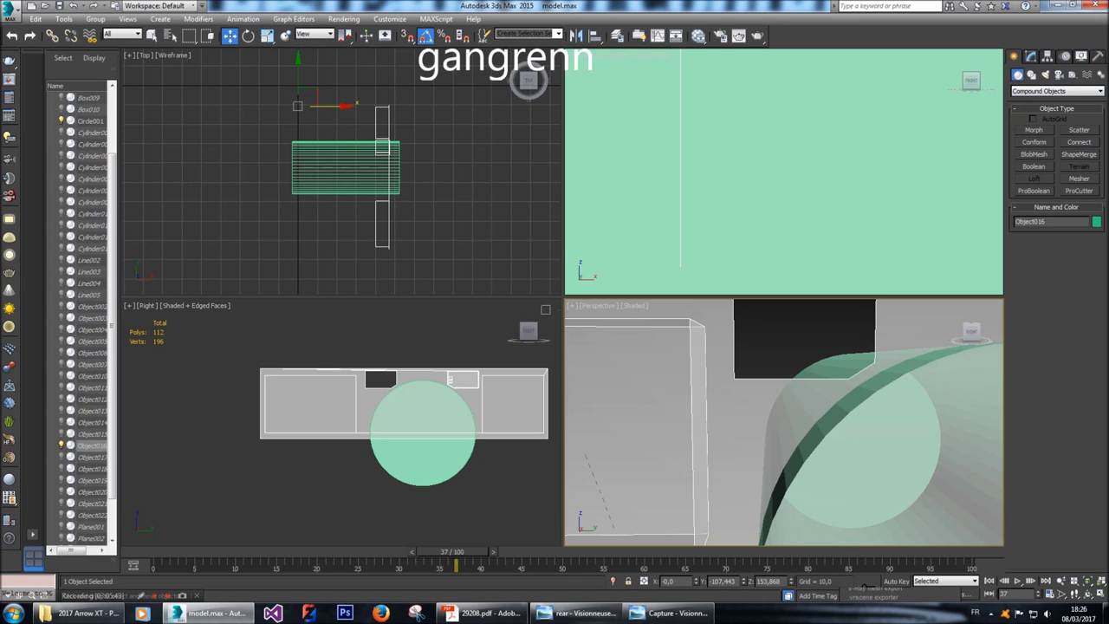
left_click(1034, 189)
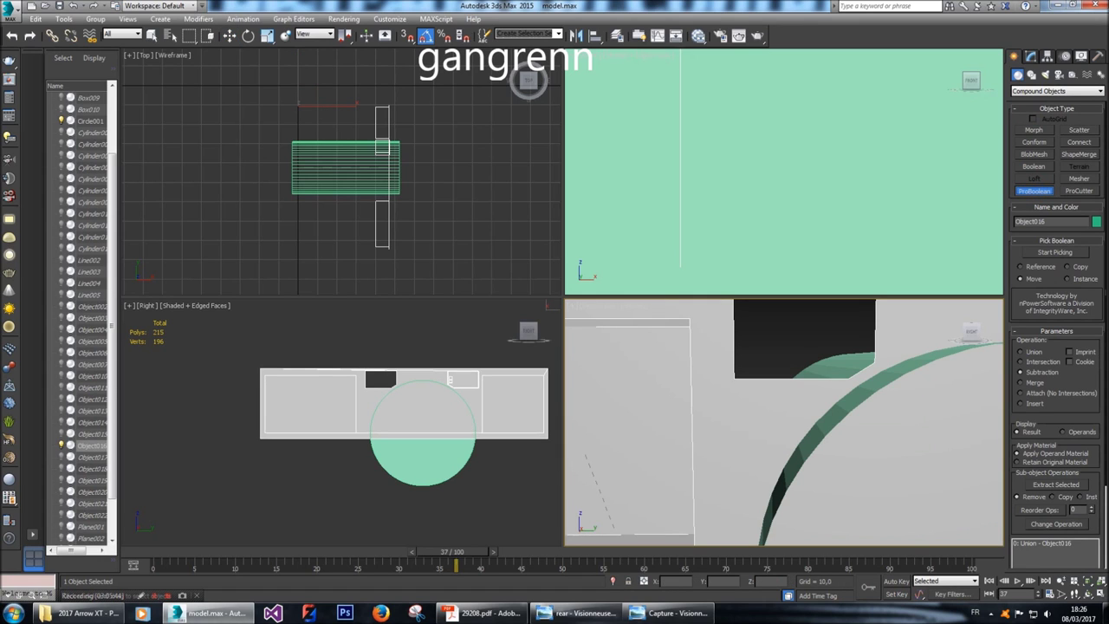
left_click(1055, 253)
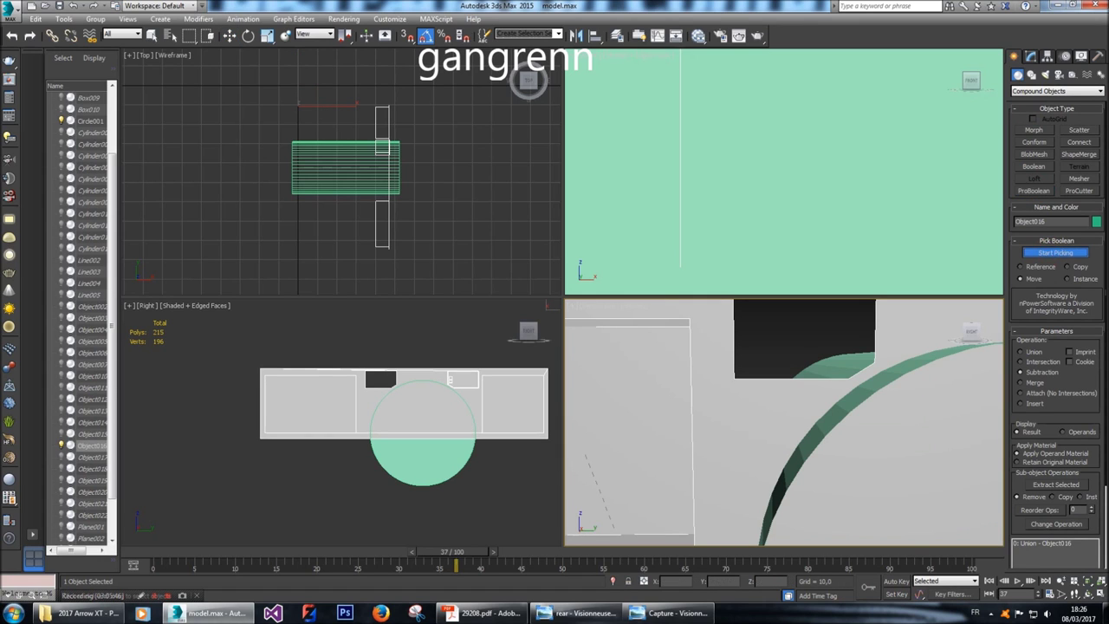
left_click(451, 465)
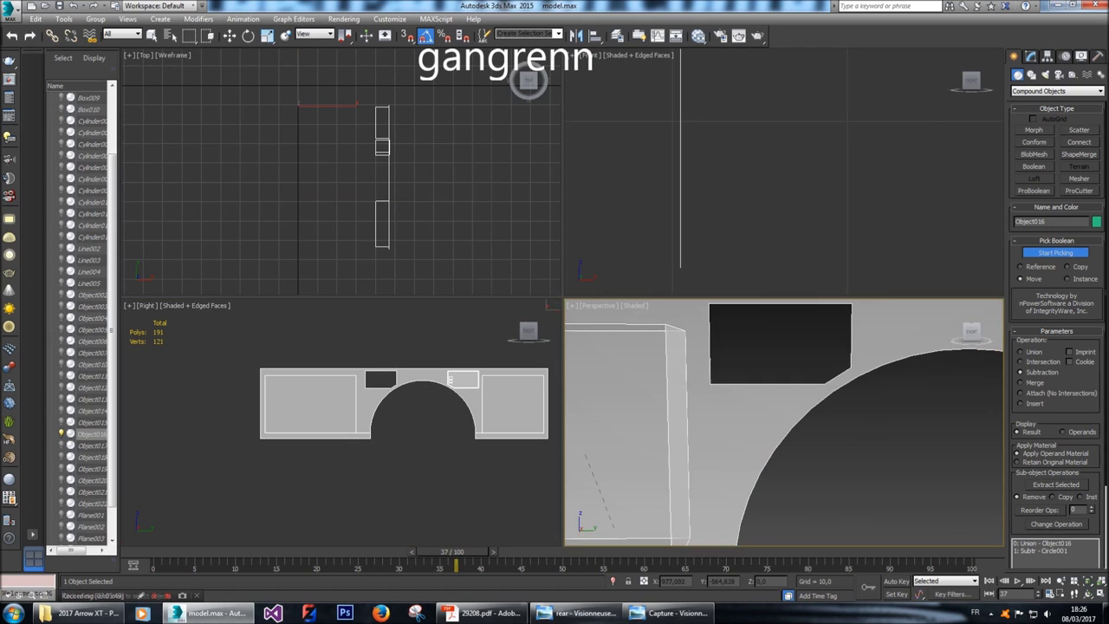
scroll(785, 423, "down", 5)
scroll(859, 451, "up", 5)
key("w")
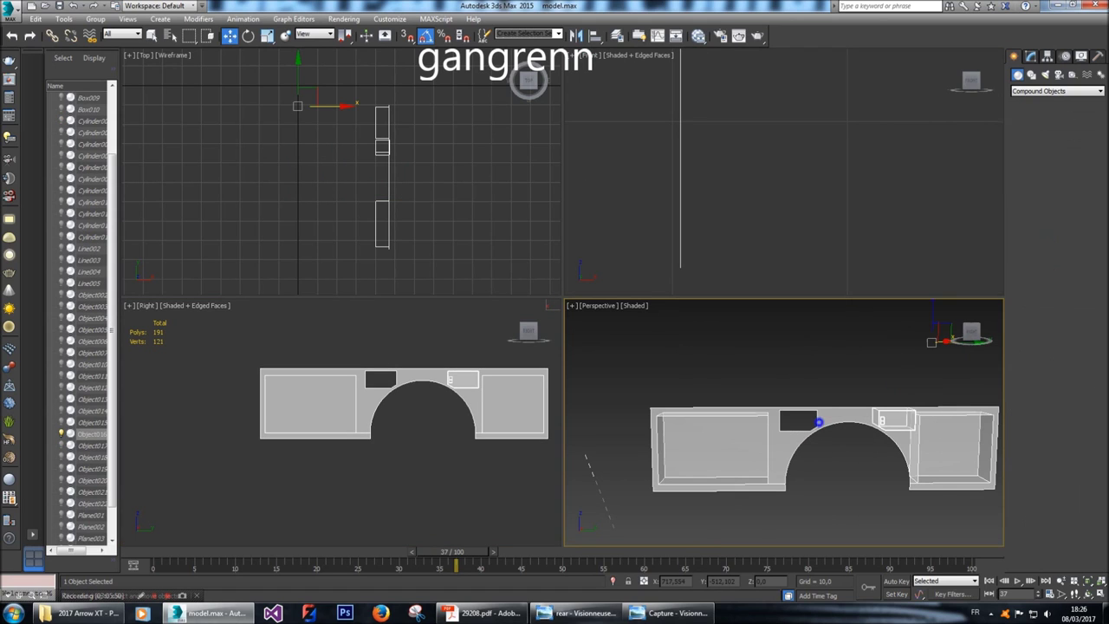
right_click(824, 414)
Convert Object016 to an Editable Poly and enter Vertex sub-object mode.
mouse_move(880, 530)
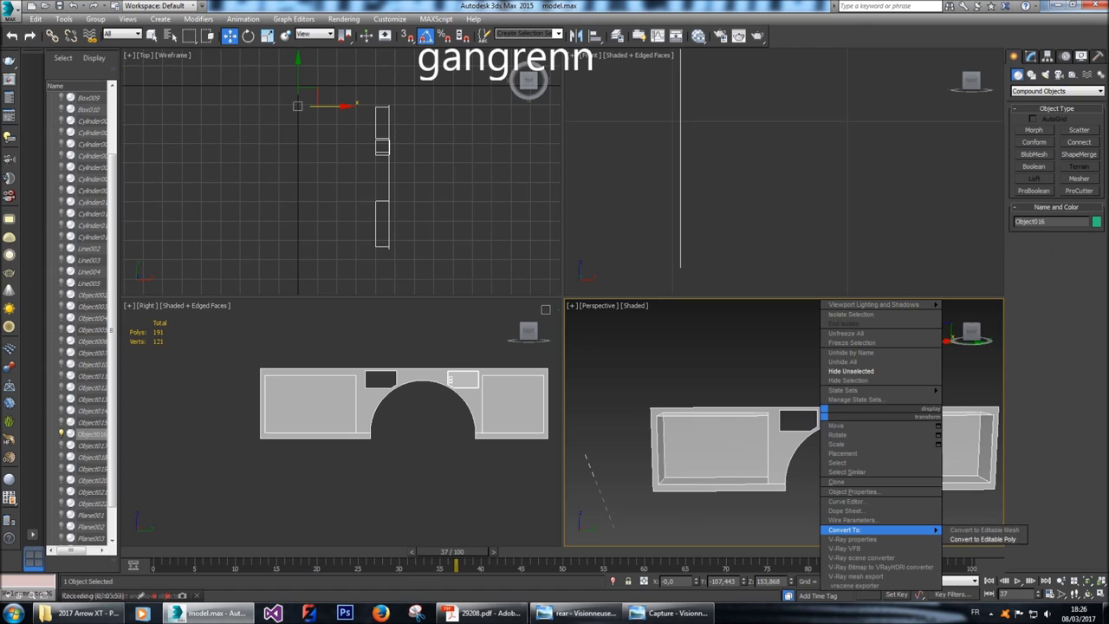
left_click(951, 538)
key("2")
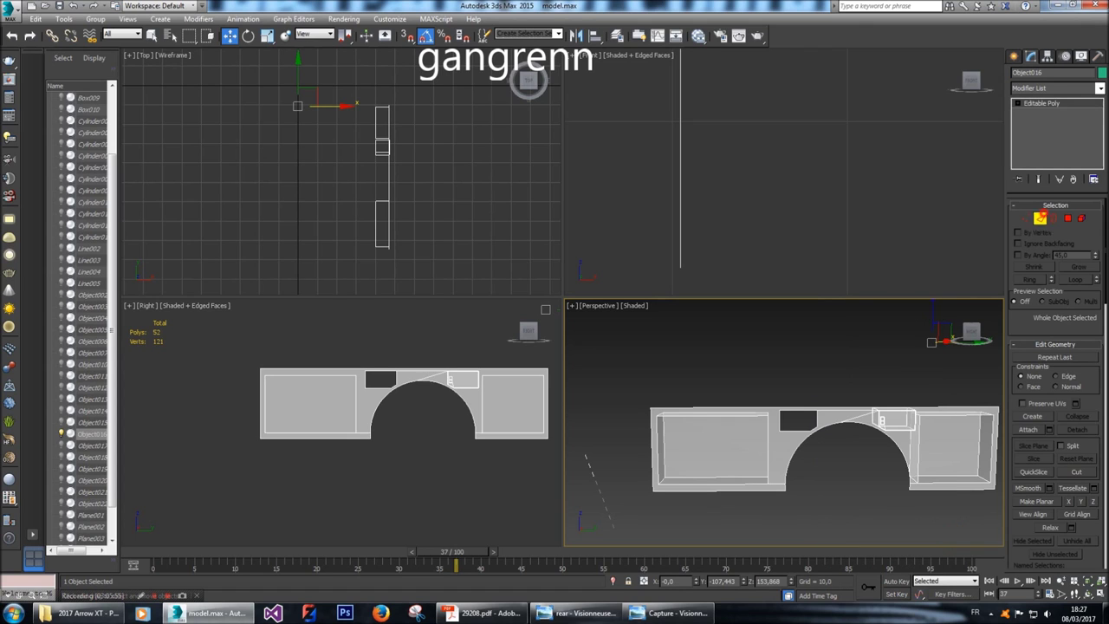
key("1")
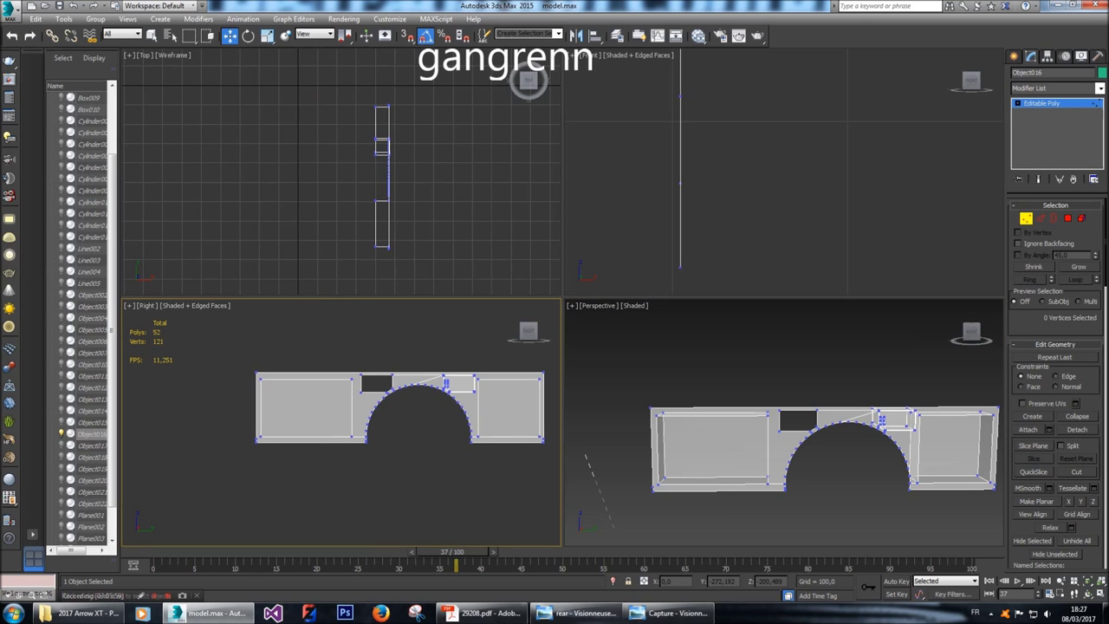
Marquee-select the wheel-arch vertices, then deselect a stray vertex and the upper vertices.
left_click_drag(475, 454, 362, 367)
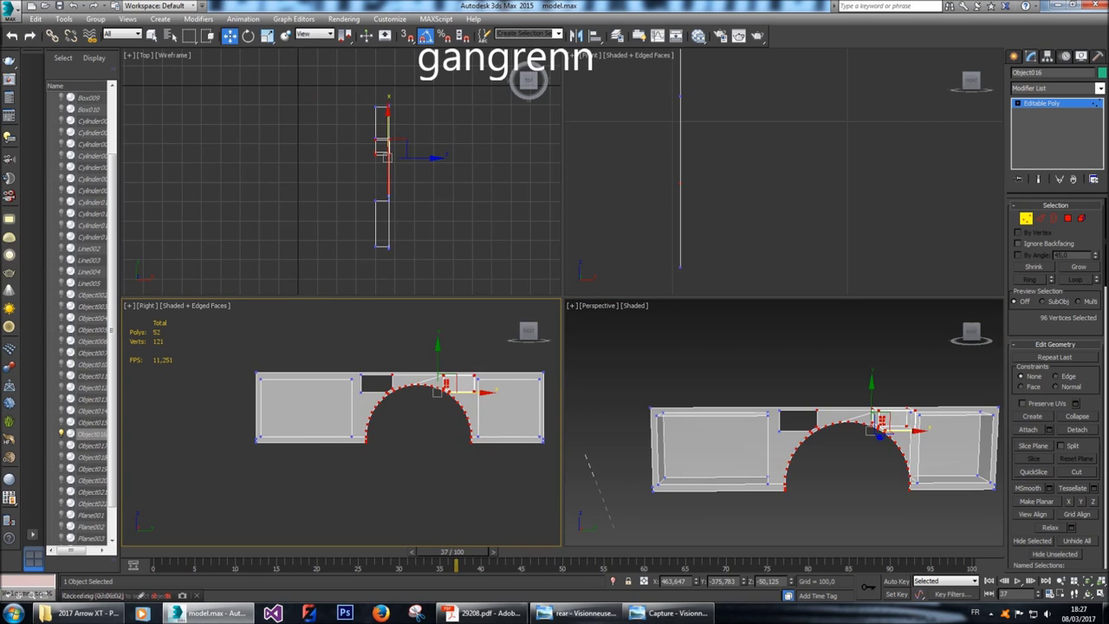
scroll(381, 389, "up", 10)
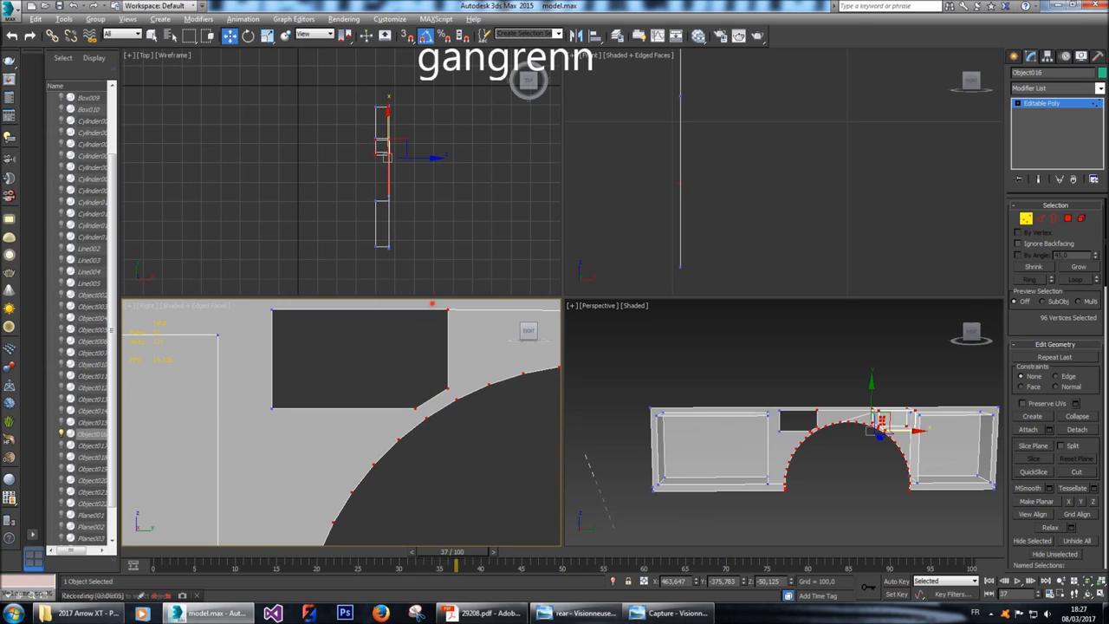
left_click(432, 304, "alt")
left_click_drag(429, 364, 449, 392)
key("z")
middle_click_drag(555, 402, 449, 405)
Deselect the small rectangle's, bottom and upper corner vertices, leaving only the arch curve selected.
left_click_drag(449, 405, 378, 335)
scroll(433, 425, "up", 3)
left_click_drag(422, 398, 351, 433)
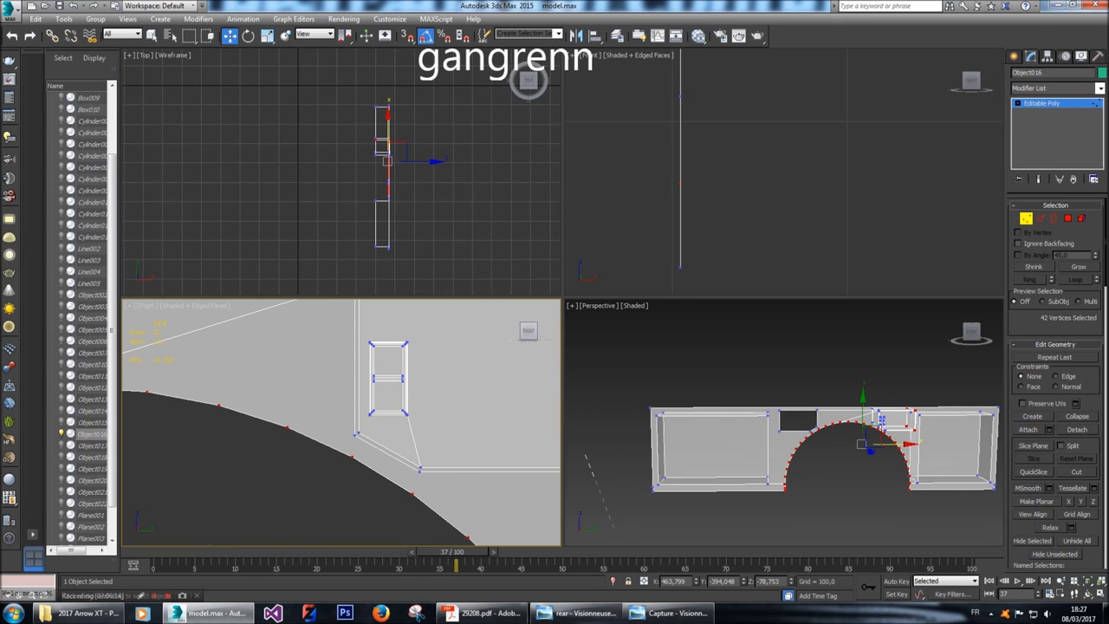
key("z")
left_click_drag(447, 416, 486, 481, "alt")
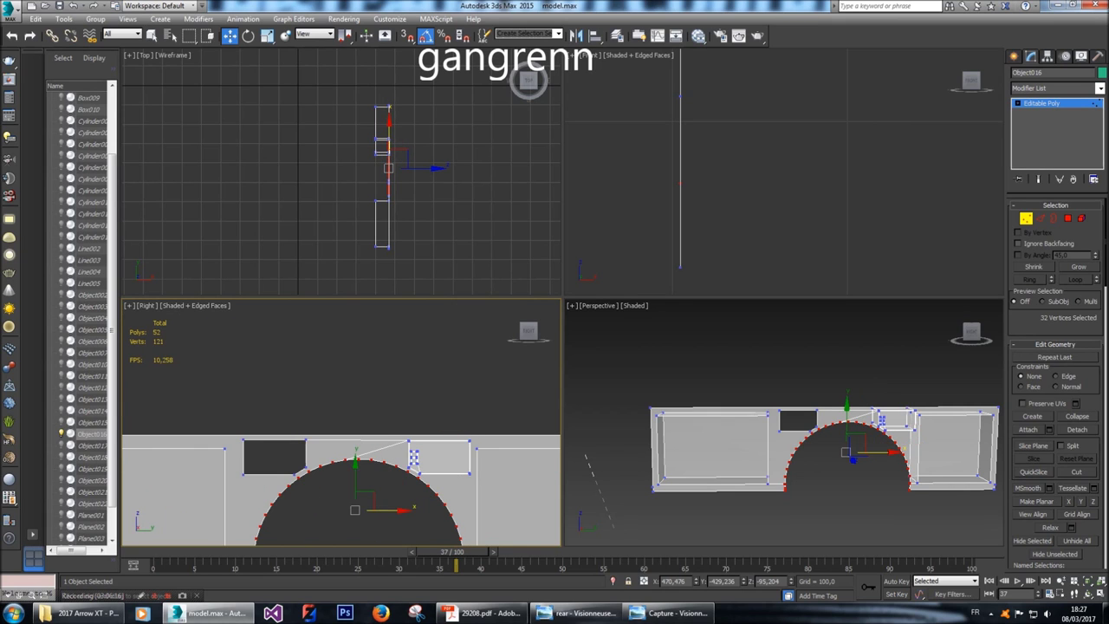
scroll(405, 426, "down", 3)
left_click(529, 80)
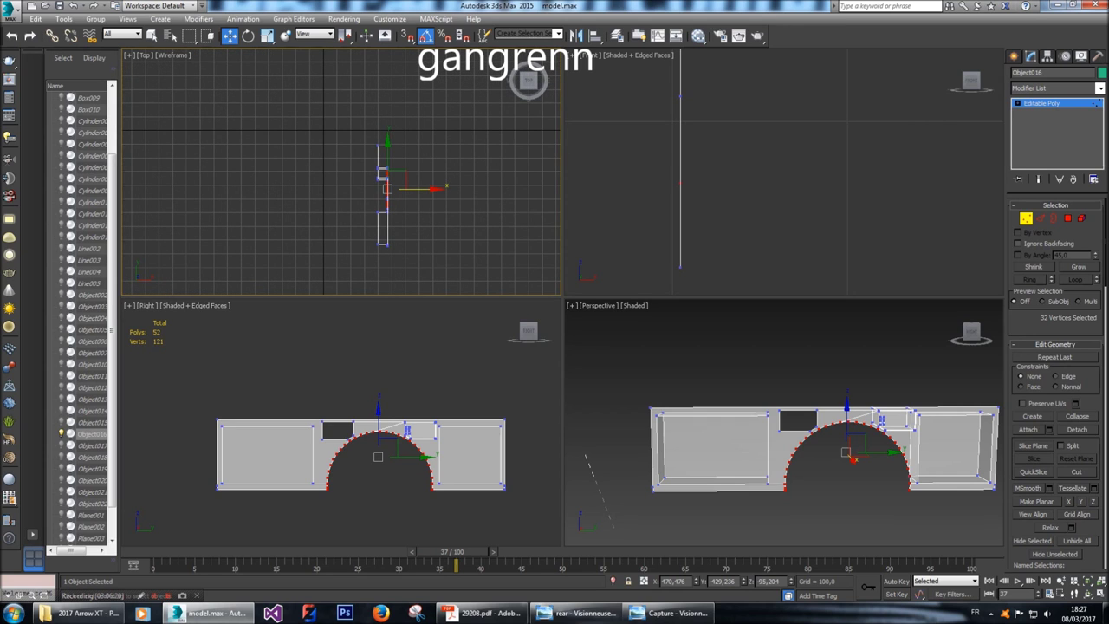
right_click(825, 418)
right_click(823, 420)
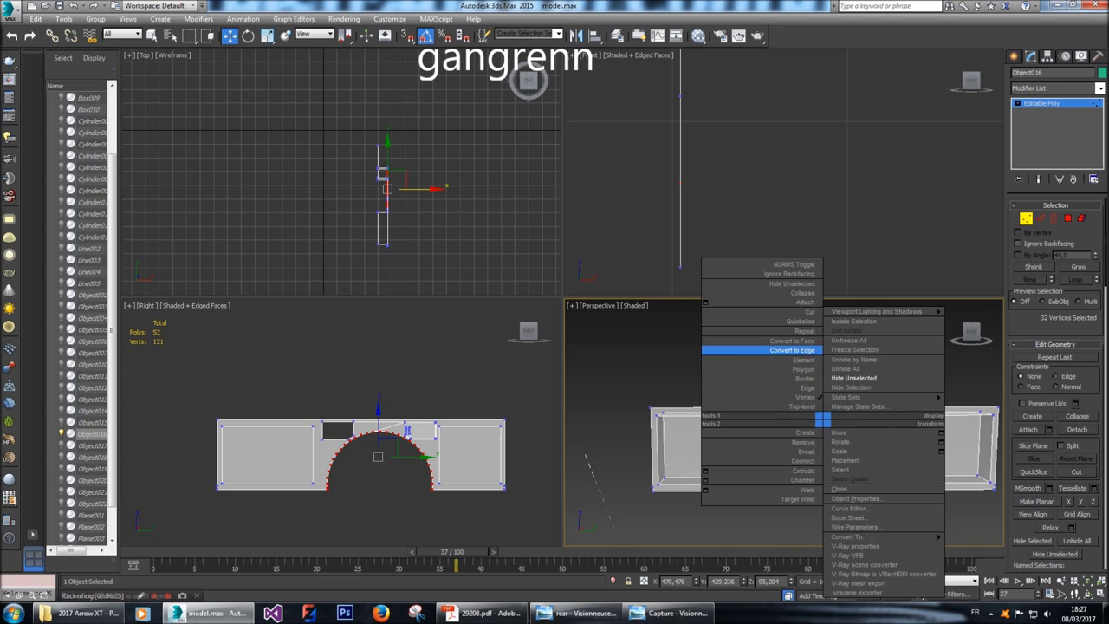
Convert the selection to edges and deselect extra edges at the arch's lower corners and top.
left_click(793, 350)
left_click_drag(193, 408, 317, 503, "alt")
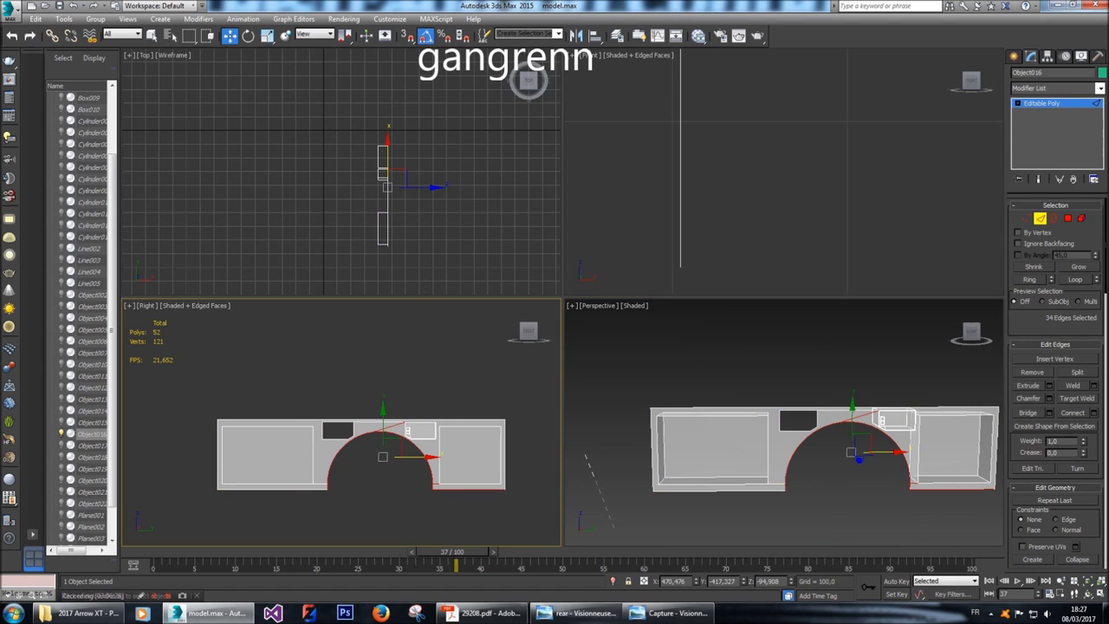
left_click(392, 427, "alt")
left_click_drag(516, 469, 433, 518, "alt")
scroll(427, 476, "up", 3)
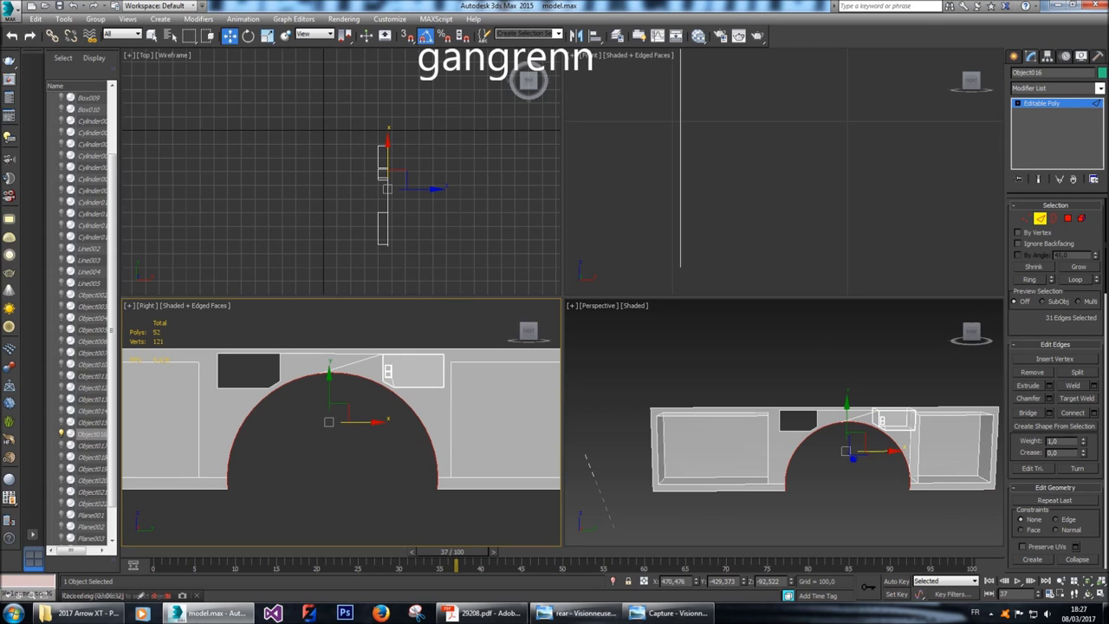
middle_click_drag(427, 477, 426, 478)
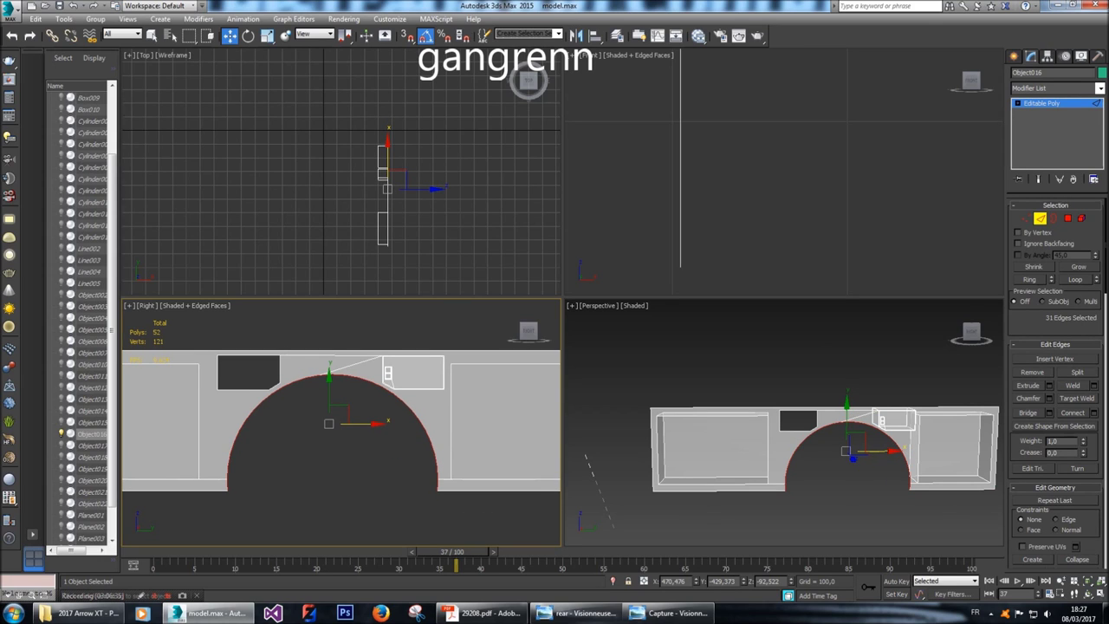
scroll(784, 172, "down", 4)
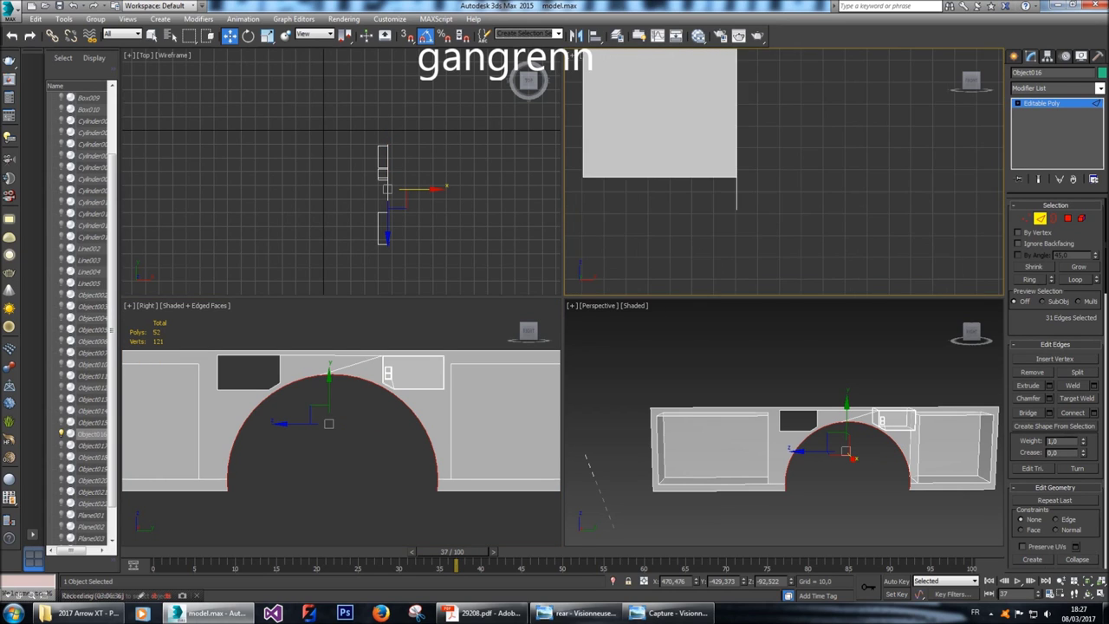
scroll(761, 164, "up", 4)
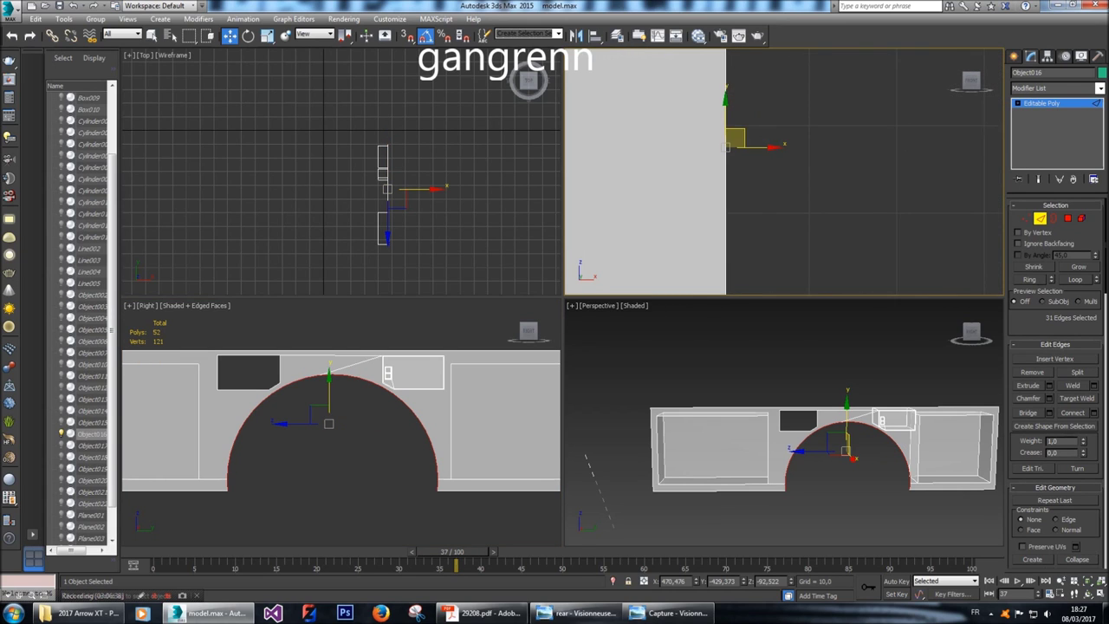
middle_click_drag(763, 173, 727, 188)
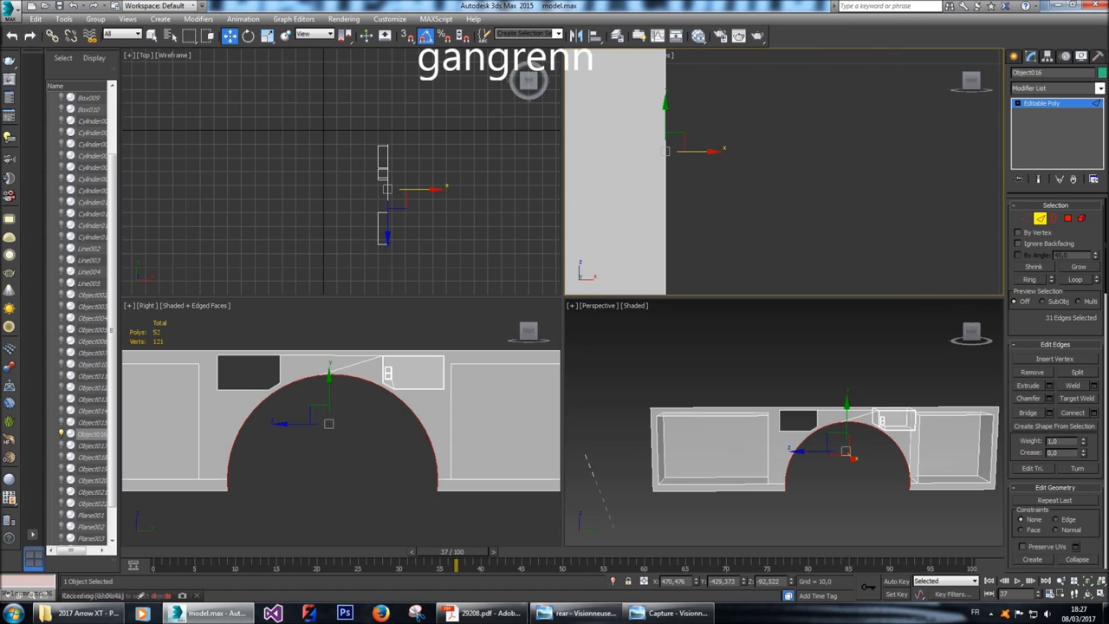
Shift-move the 31 arch edges into a new band of faces, then Unhide All.
left_click_drag(713, 151, 801, 159, "shift")
middle_click_drag(780, 174, 776, 212)
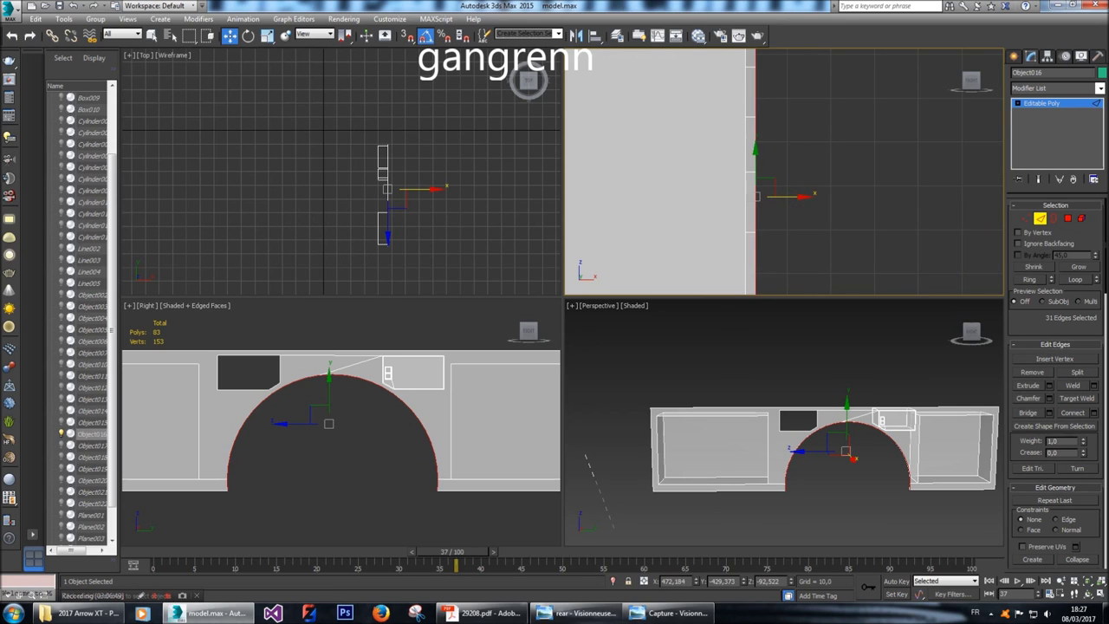
right_click(797, 197)
left_click(819, 143)
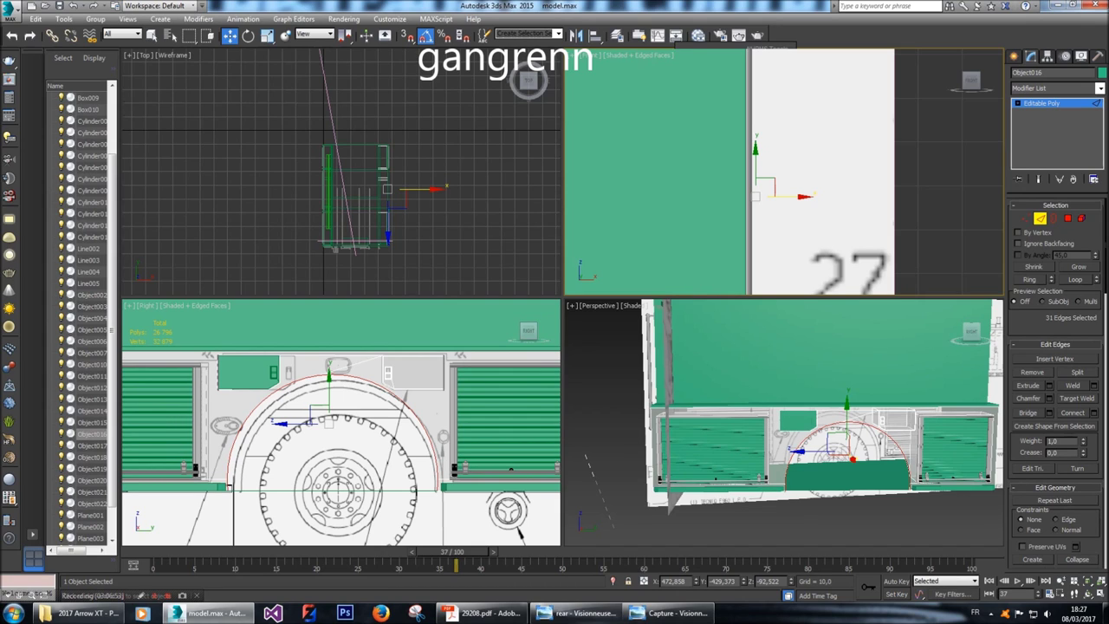
Shift-scale the arch edge loop inward to create an inner band of faces.
left_click(266, 35)
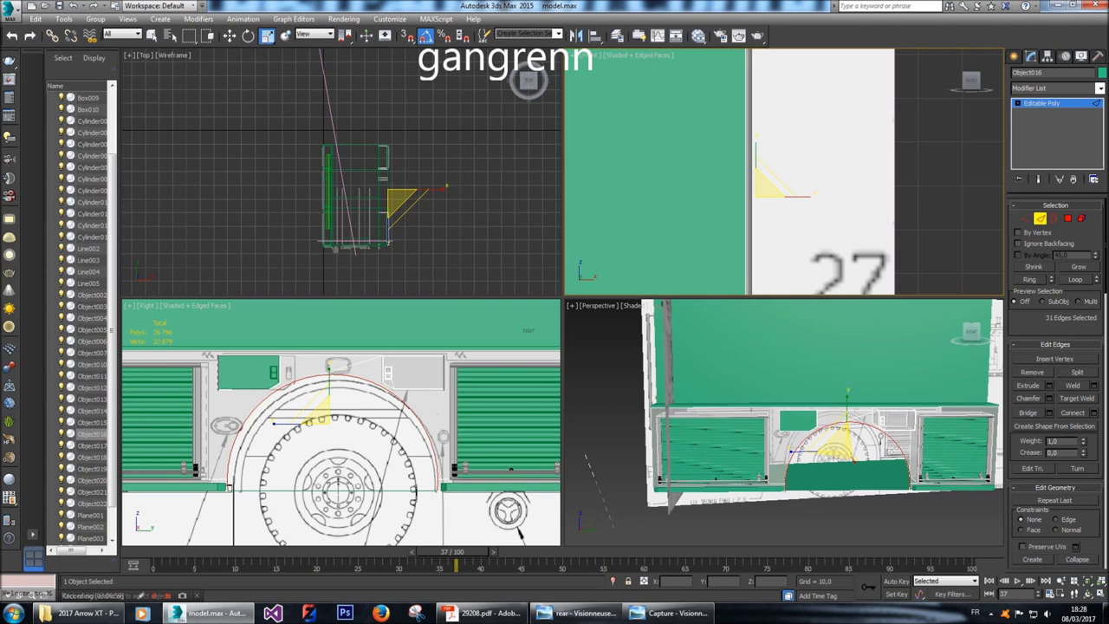
scroll(329, 373, "up", 6)
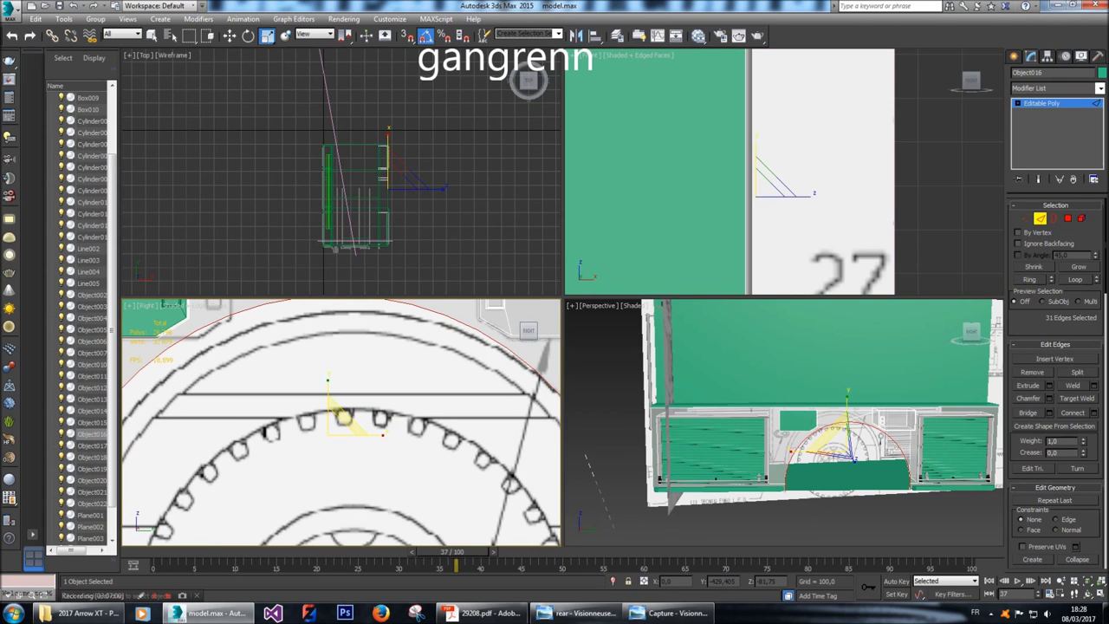
scroll(374, 380, "down", 2)
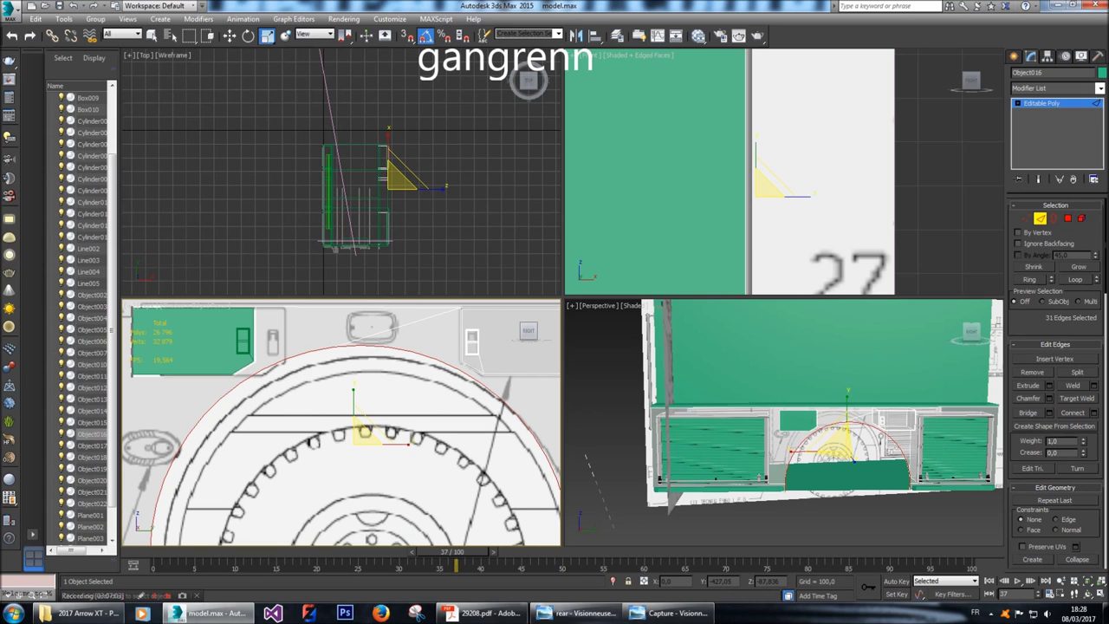
left_click_drag(359, 436, 359, 444, "shift")
Lower the new edge loop and nudge it along X and Y to match the reference outline.
left_click(229, 35)
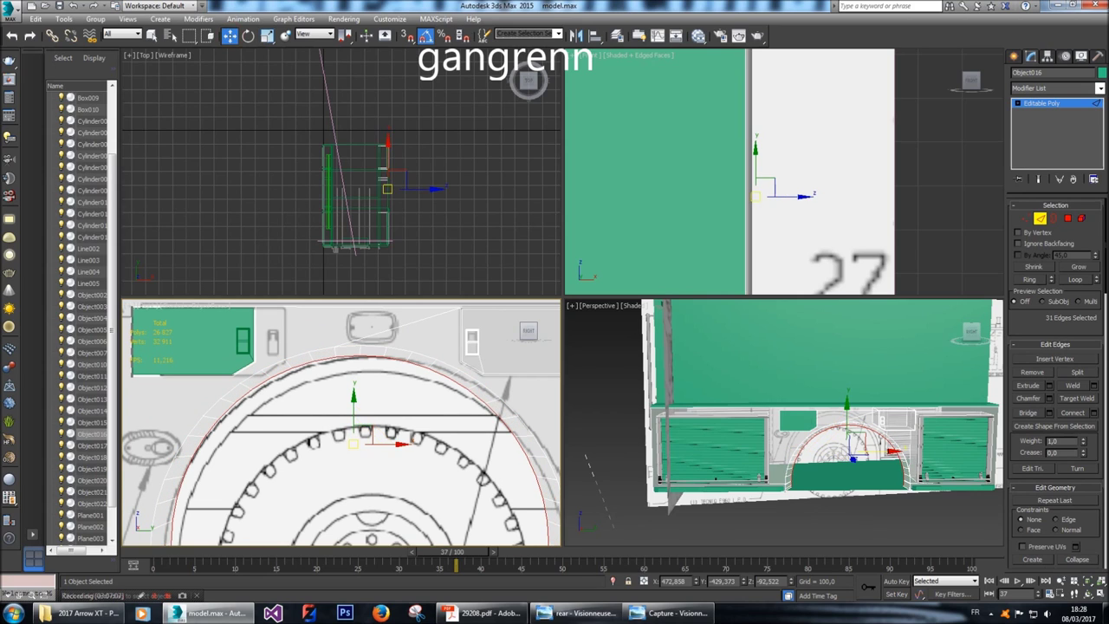
left_click_drag(353, 444, 353, 461, "shift")
scroll(352, 461, "down", 3)
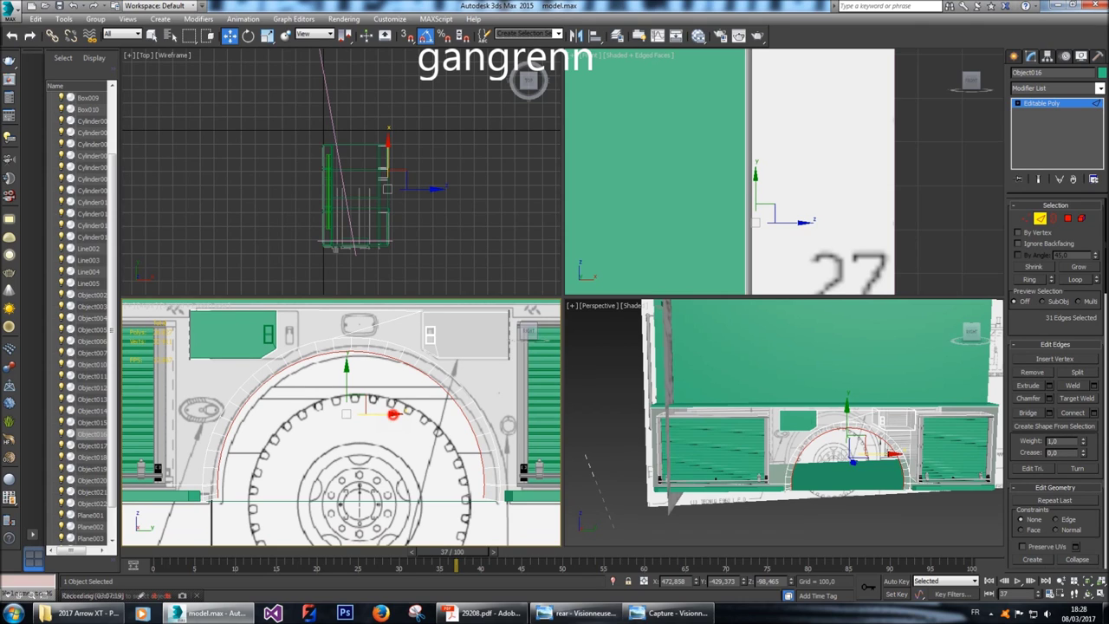
left_click_drag(392, 414, 395, 415)
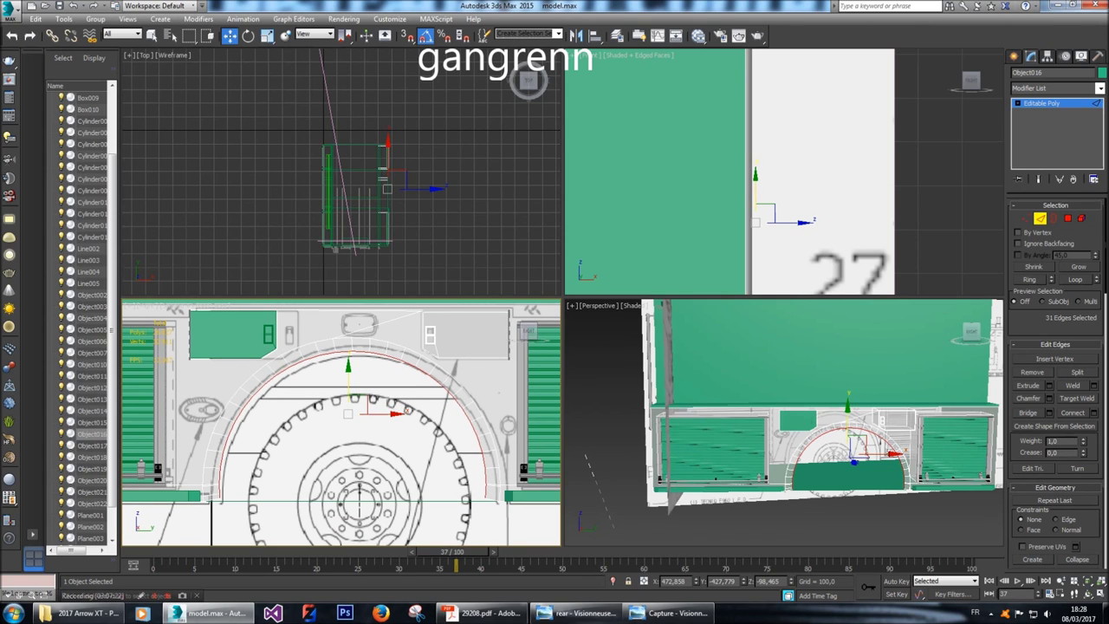
left_click_drag(348, 368, 348, 361)
left_click_drag(395, 416, 397, 417)
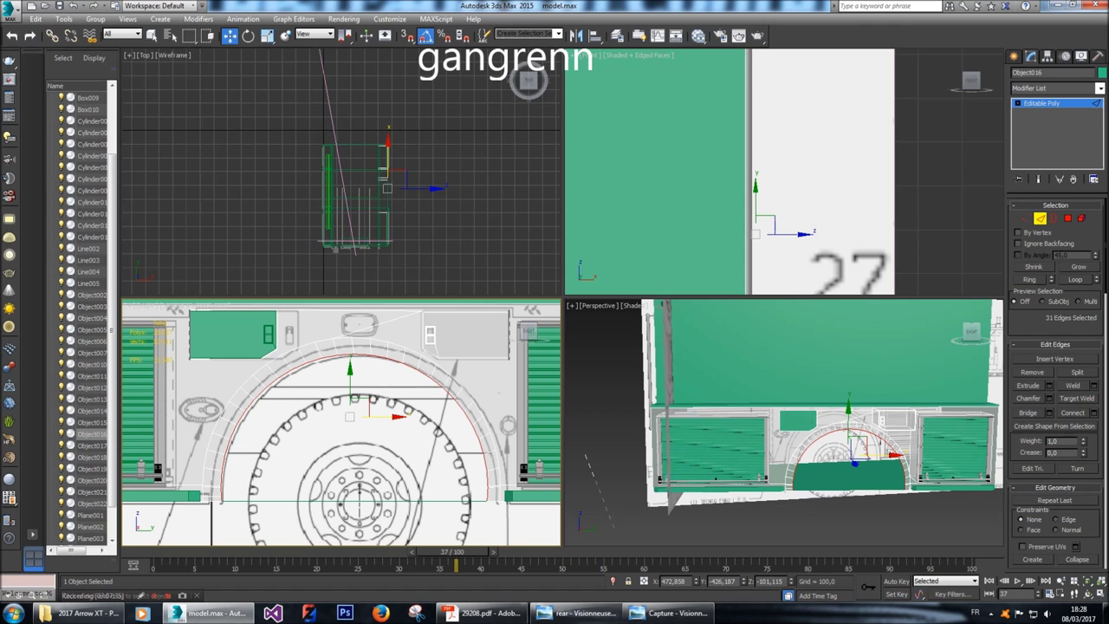
middle_click_drag(853, 447, 949, 469)
scroll(919, 466, "up", 5)
Loop-select the 31 arch polygons and move them outward along X.
left_click(1067, 218)
left_click(940, 407)
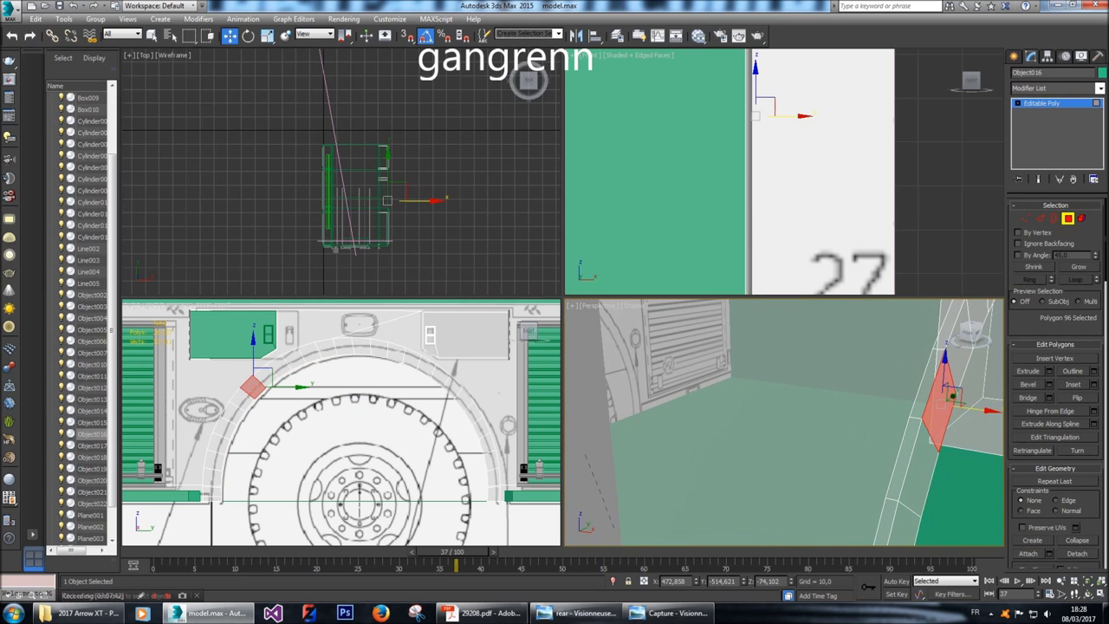
key("alt+l")
scroll(799, 200, "up", 4)
scroll(391, 190, "up", 7)
scroll(529, 80, "up", 4)
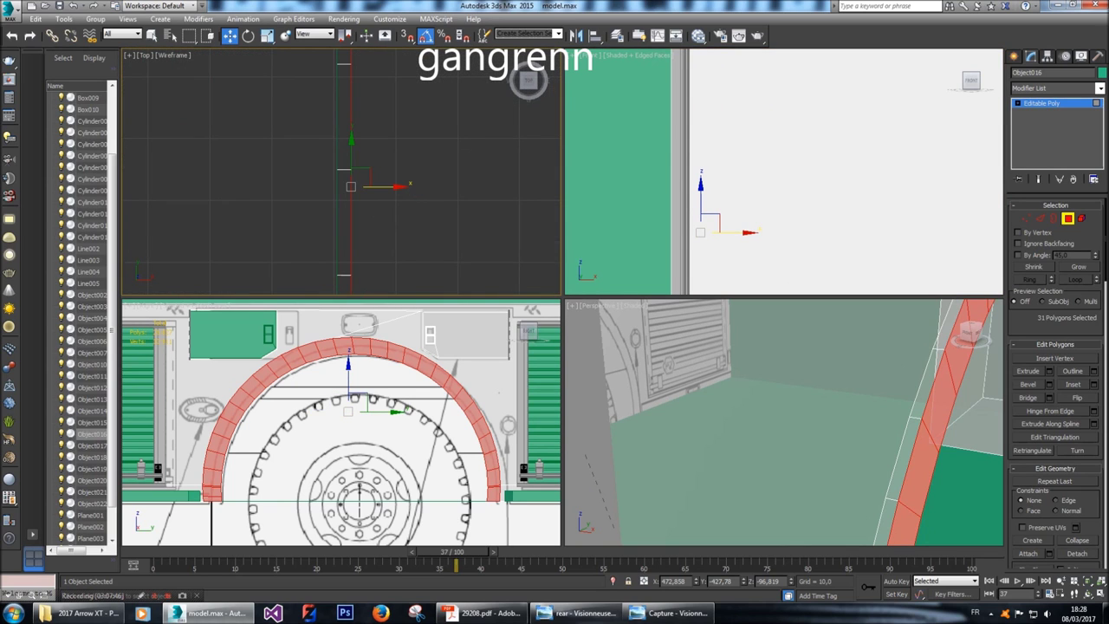
left_click_drag(398, 187, 479, 186)
middle_click_drag(780, 425, 728, 424, "alt")
Loop-select the arch rim edges in Edge mode.
key("2")
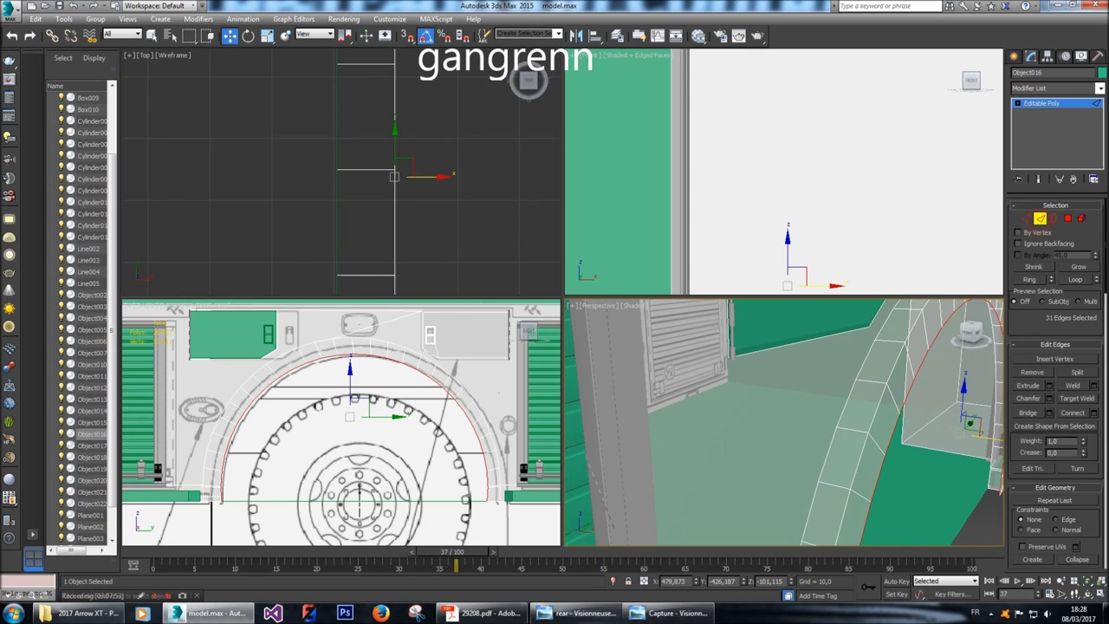
left_click(901, 355)
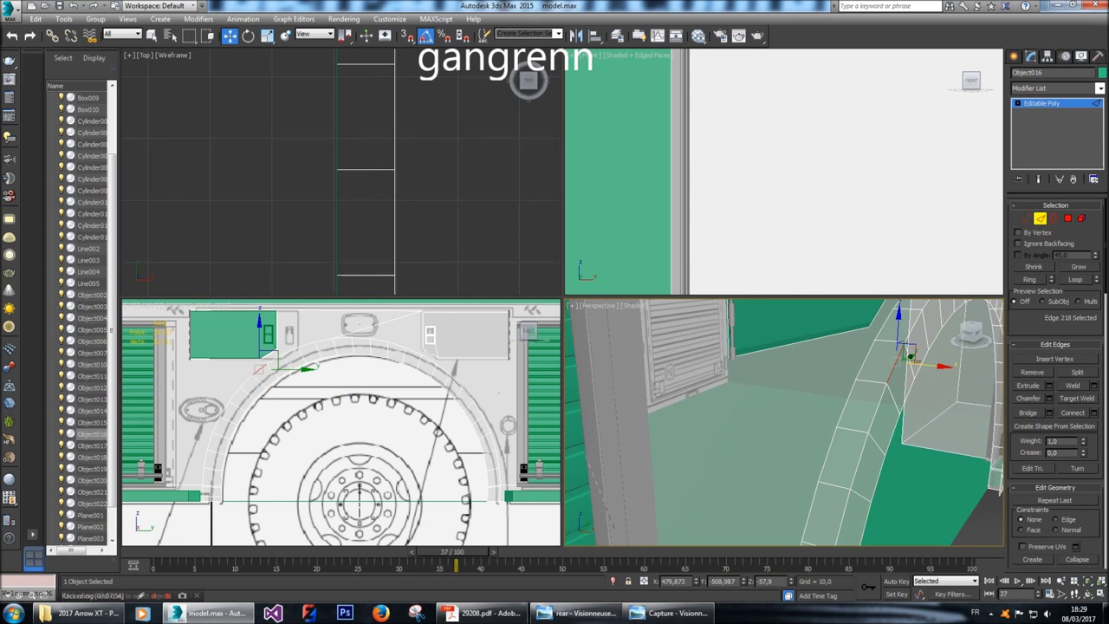
left_click(1075, 279)
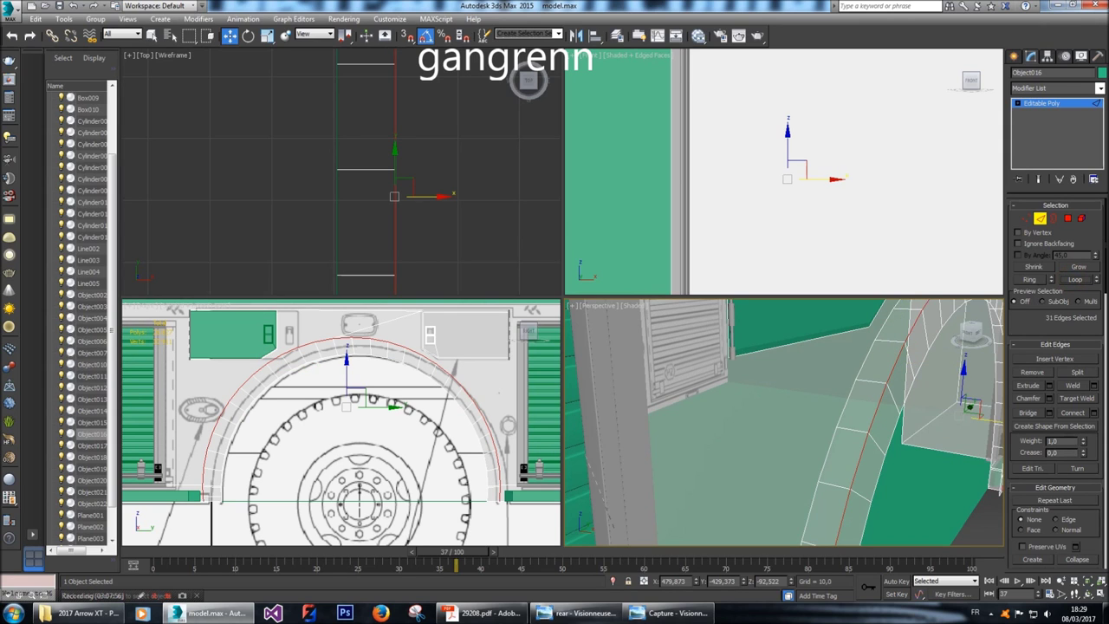
Open the Chamfer caddy on the arch rim edges and enter the chamfer values.
middle_click_drag(780, 425, 745, 425, "alt")
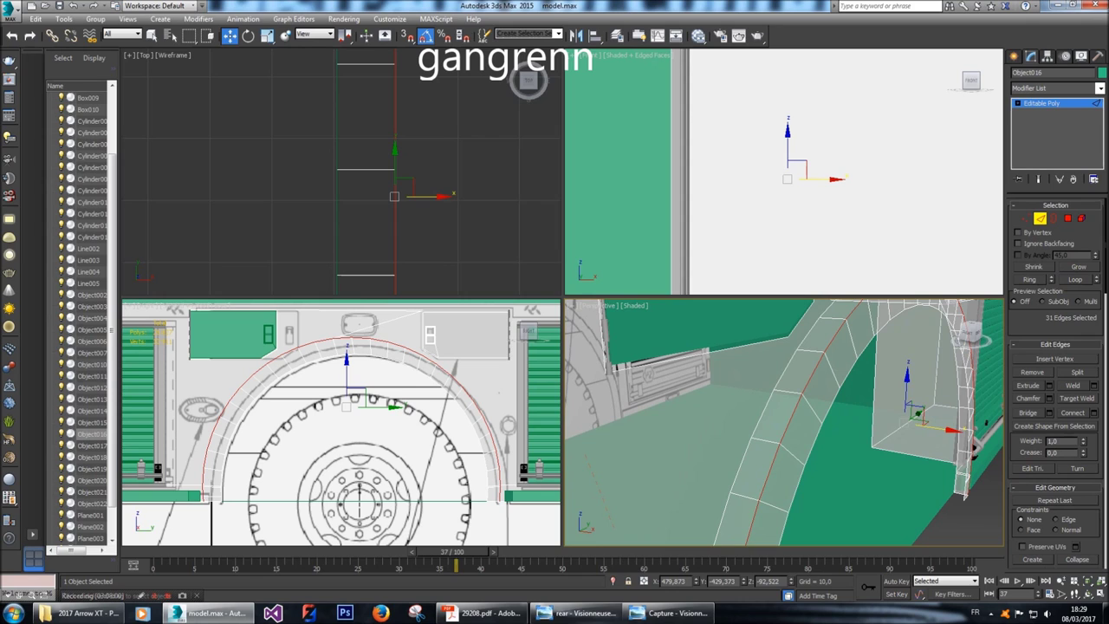
left_click(1049, 398)
left_click(815, 445)
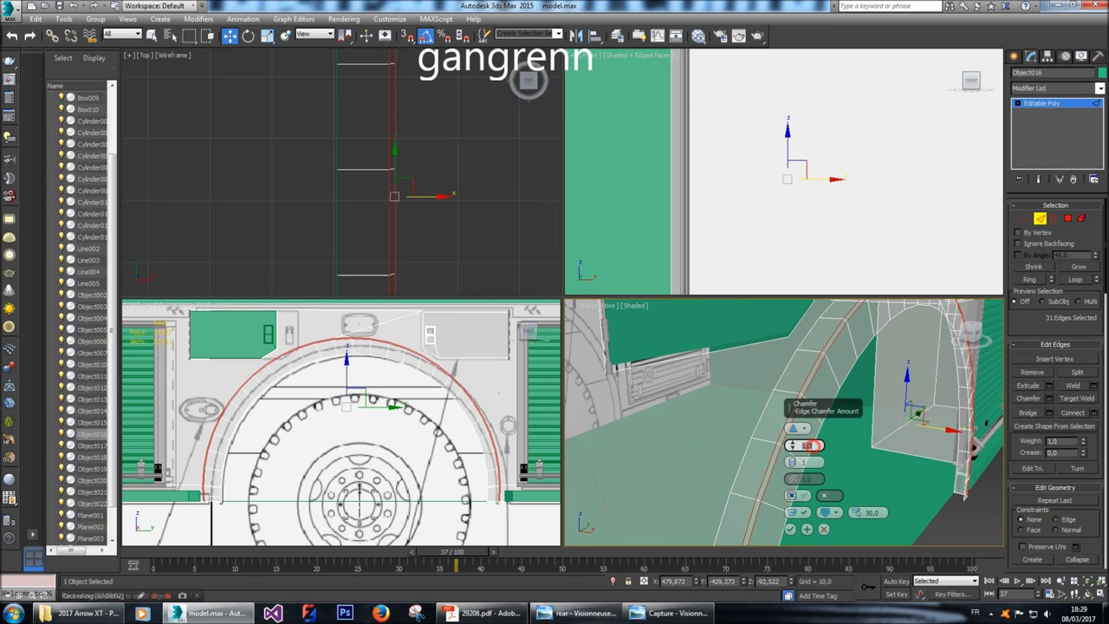
type("5")
key("Return")
scroll(806, 445, "up", 2)
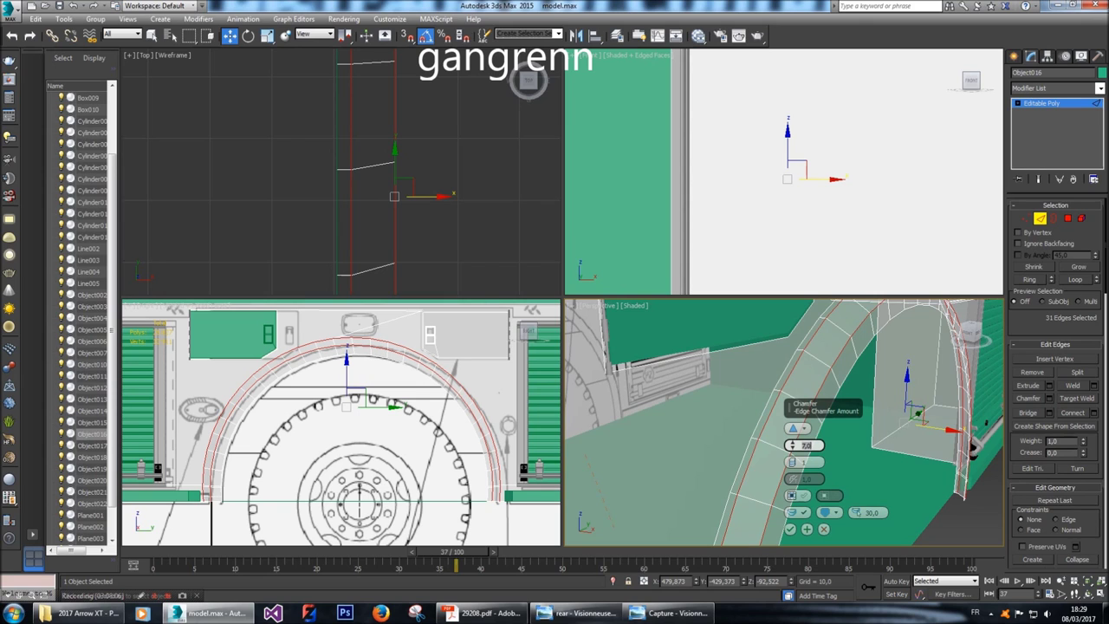
scroll(793, 462, "up", 4)
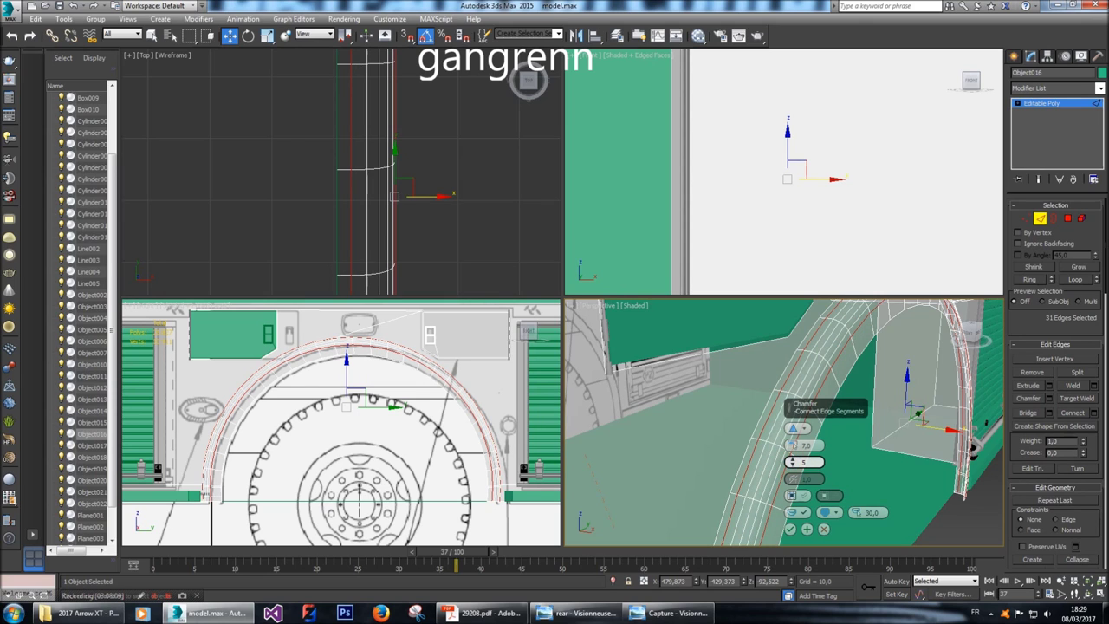
scroll(793, 462, "up", 1)
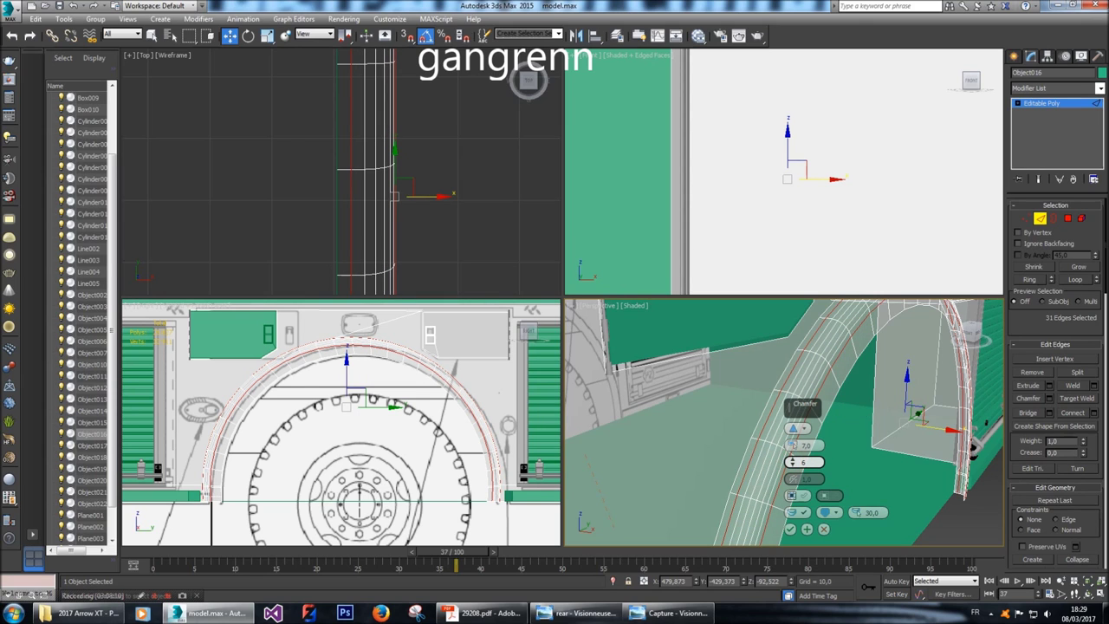
key("ctrl+z")
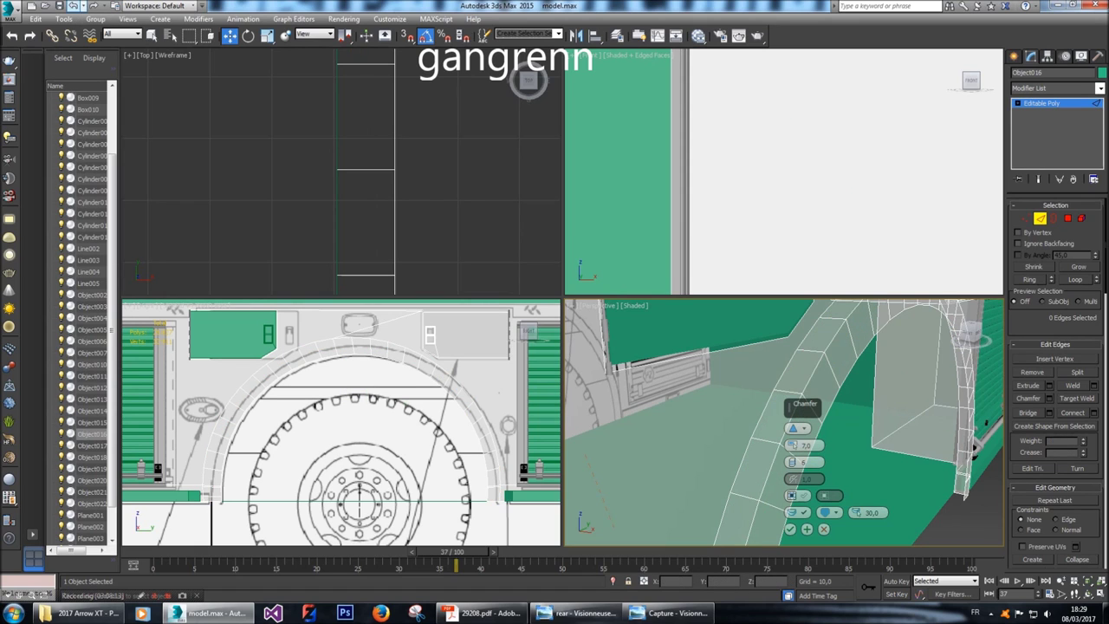
key("ctrl+y")
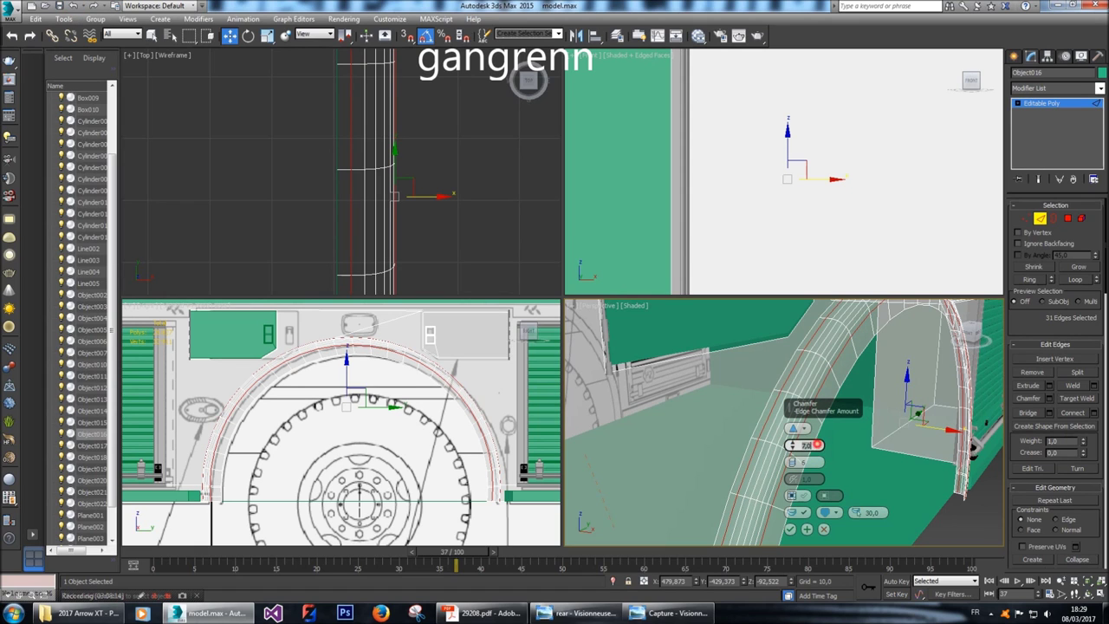
Inspect the 9,0 amount, 6-segment chamfer from another angle and confirm it.
scroll(806, 444, "up", 1)
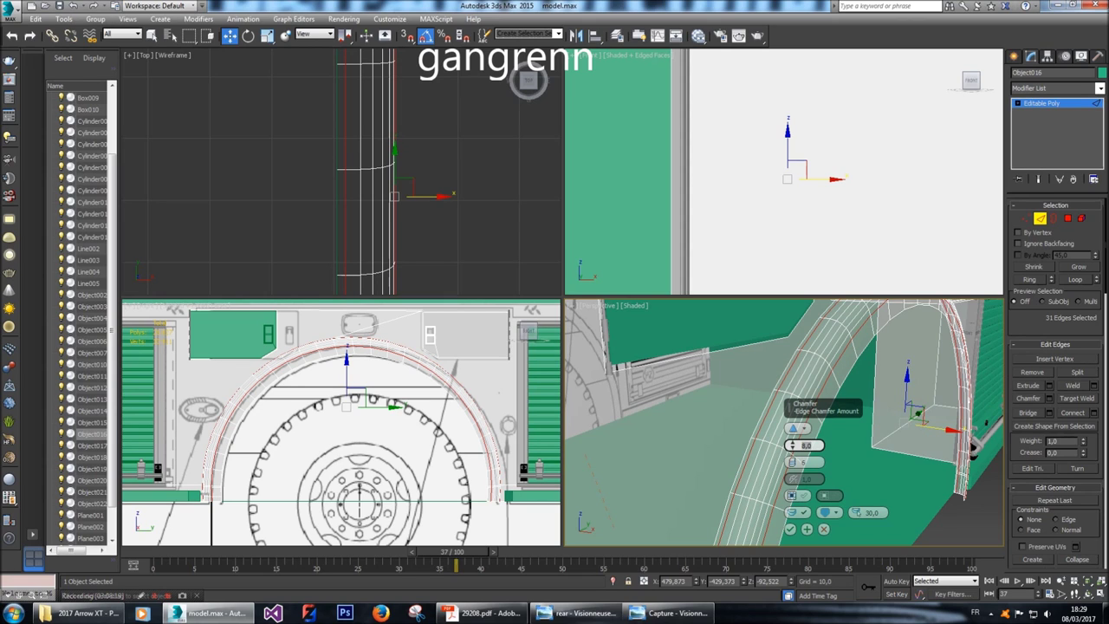
scroll(806, 445, "up", 1)
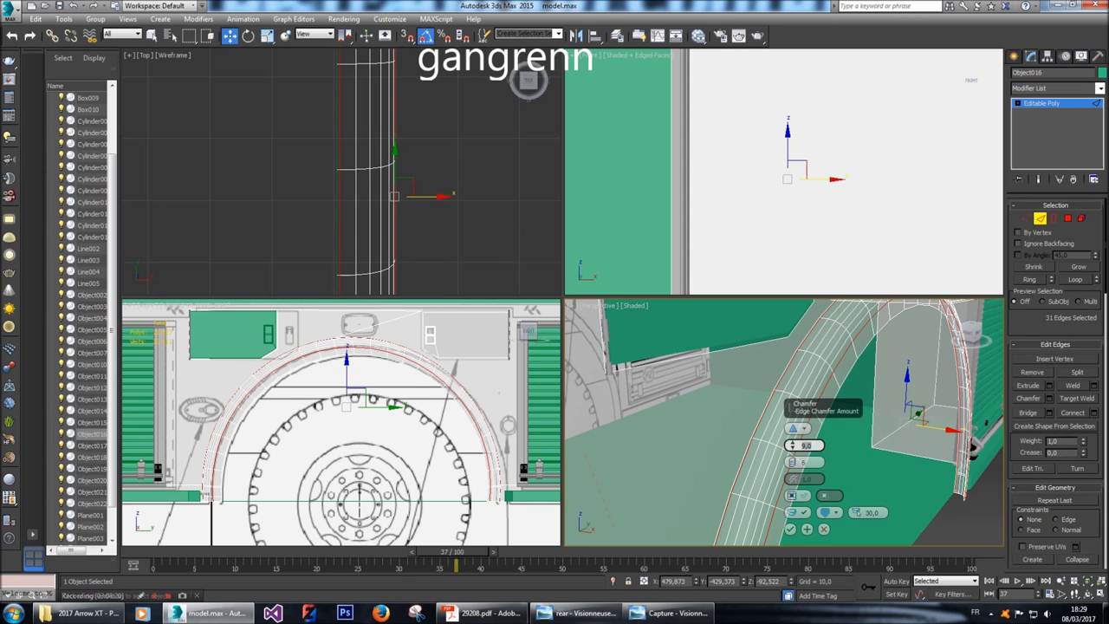
middle_click_drag(975, 446, 937, 438, "alt")
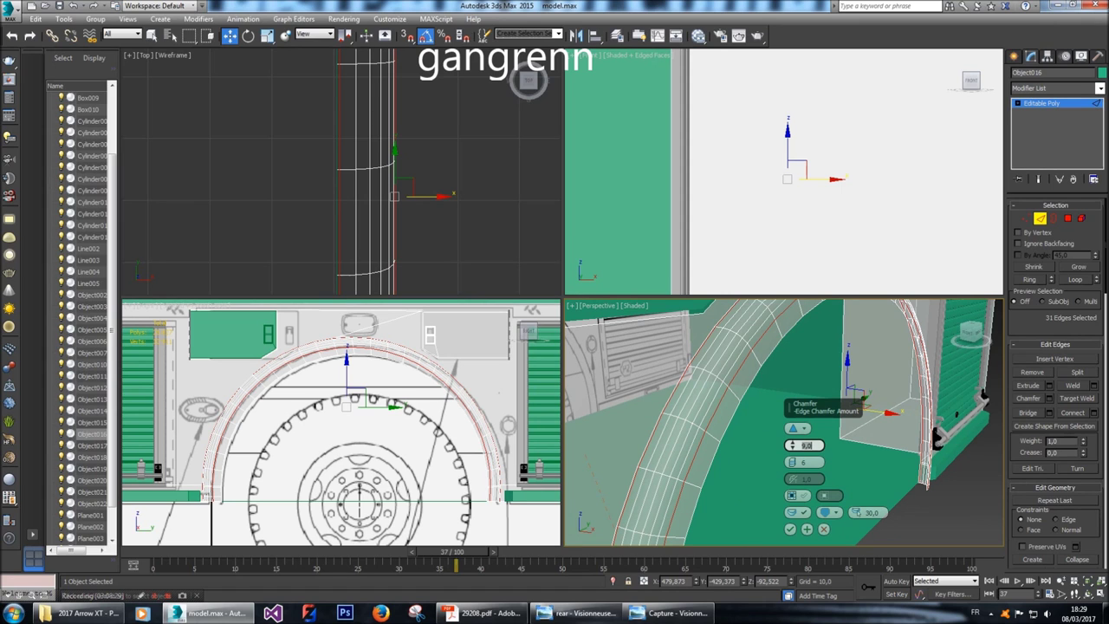
left_click(791, 528)
key("z")
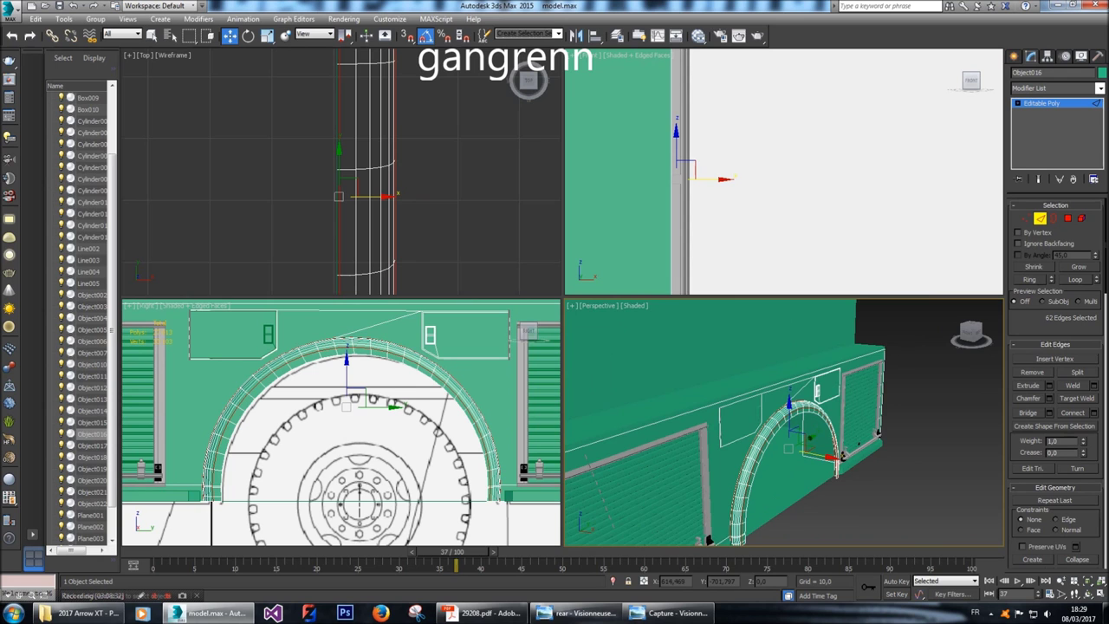
Select Plane003 in Polygon mode and delete the polygon filling the wheel arch.
left_click(942, 409)
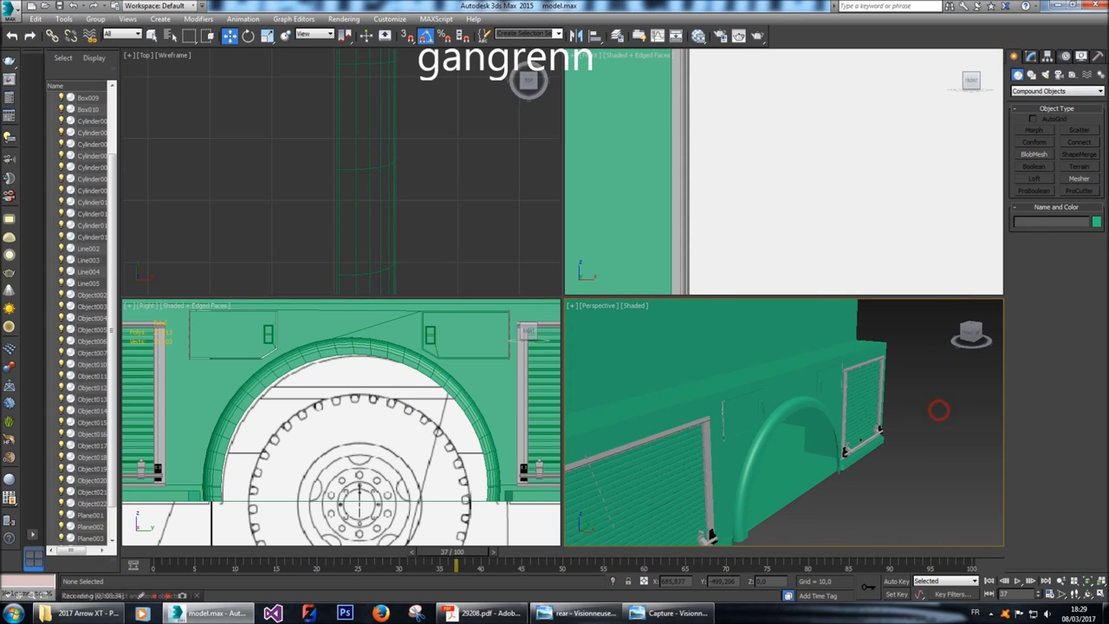
left_click_drag(962, 333, 954, 305)
left_click(791, 510)
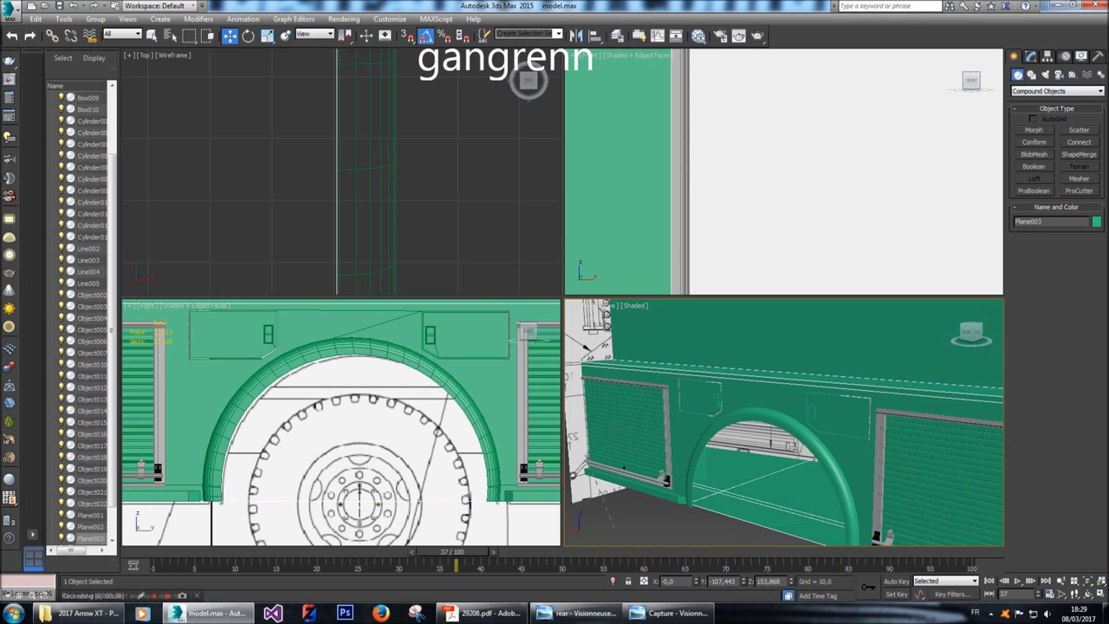
left_click(1030, 55)
left_click(1067, 218)
left_click(780, 494)
key("Delete")
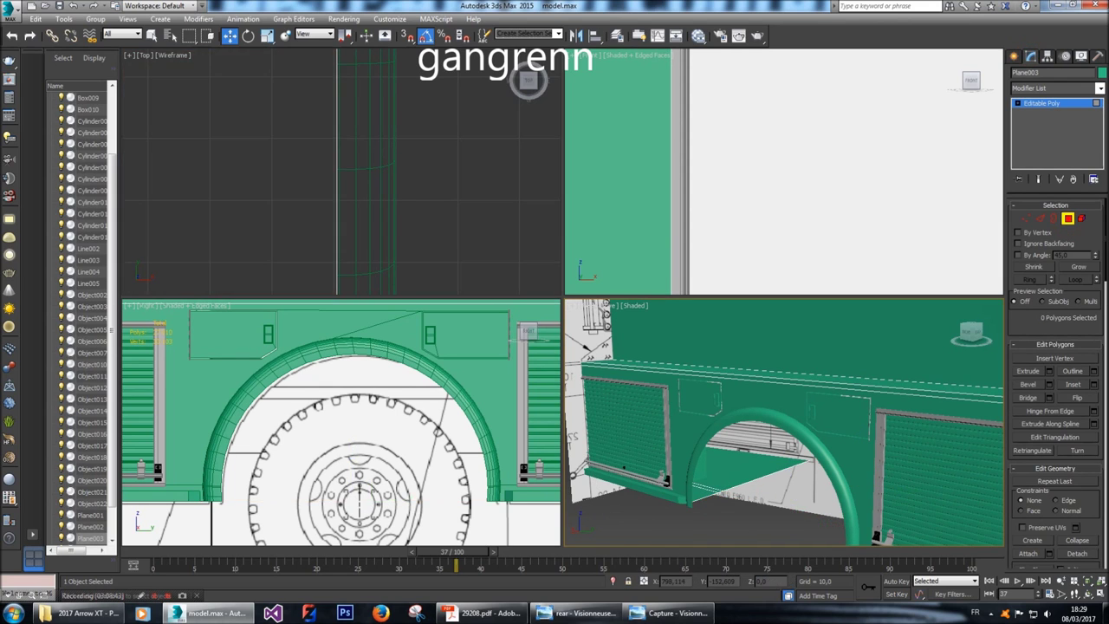
Orbit beneath the truck body, pick a lower face, then clear the selection.
middle_click_drag(753, 508, 589, 477, "alt")
scroll(589, 477, "up", 3)
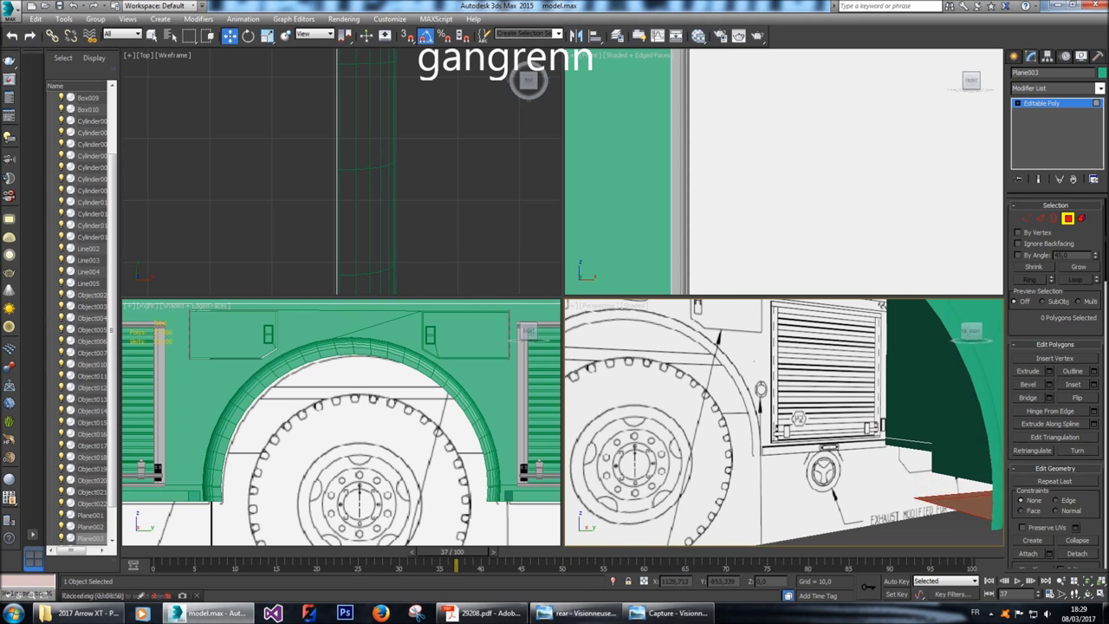
scroll(928, 491, "down", 5)
left_click_drag(971, 333, 960, 336)
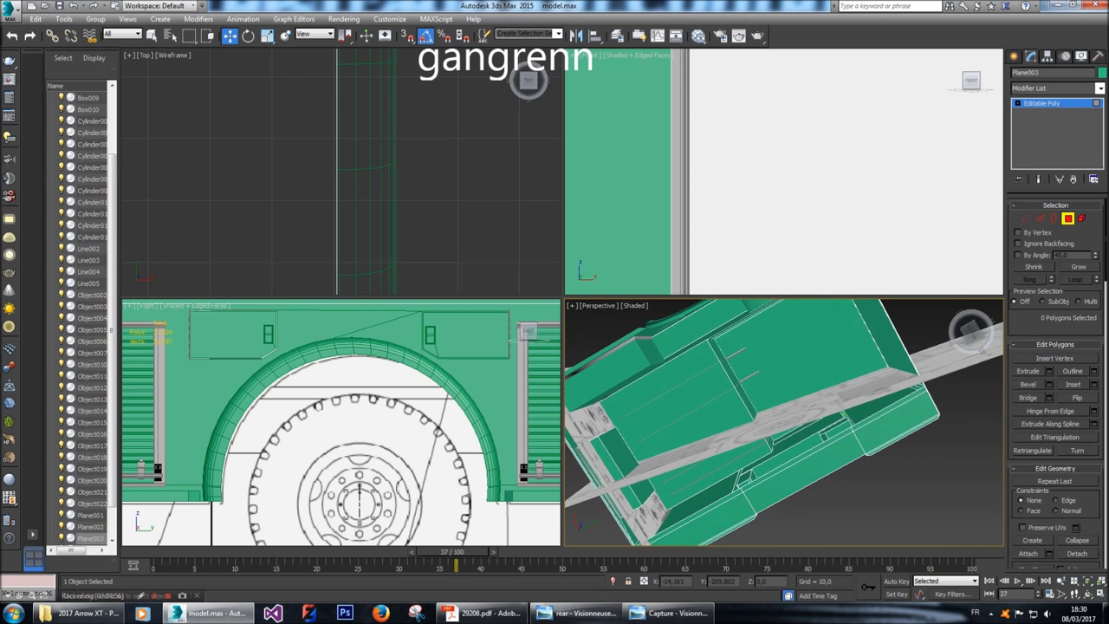
left_click(967, 331)
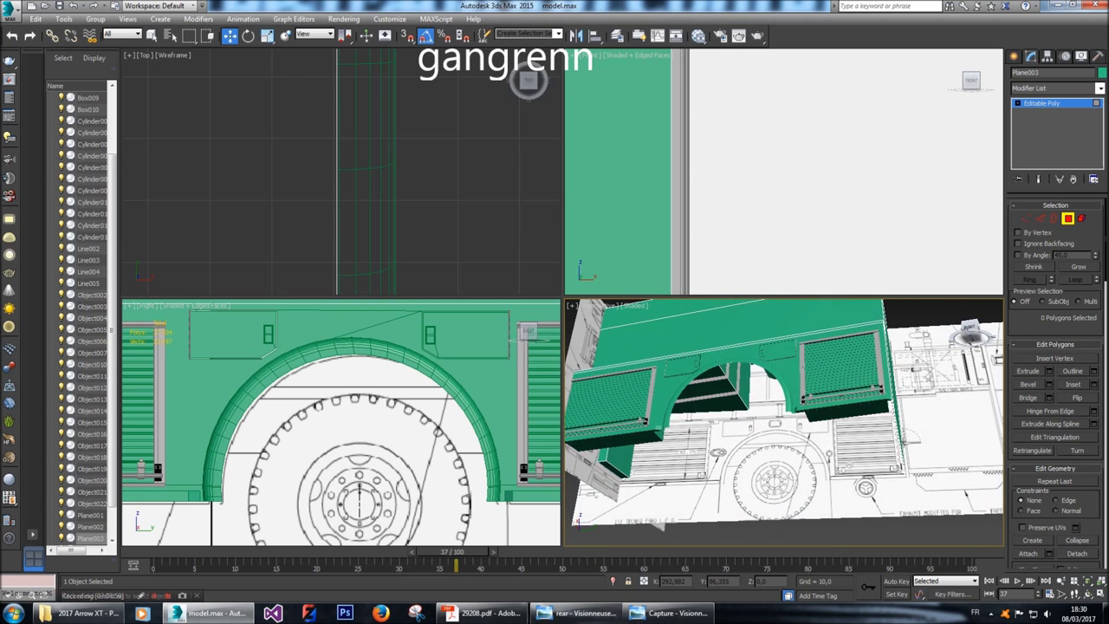
left_click_drag(969, 331, 956, 308)
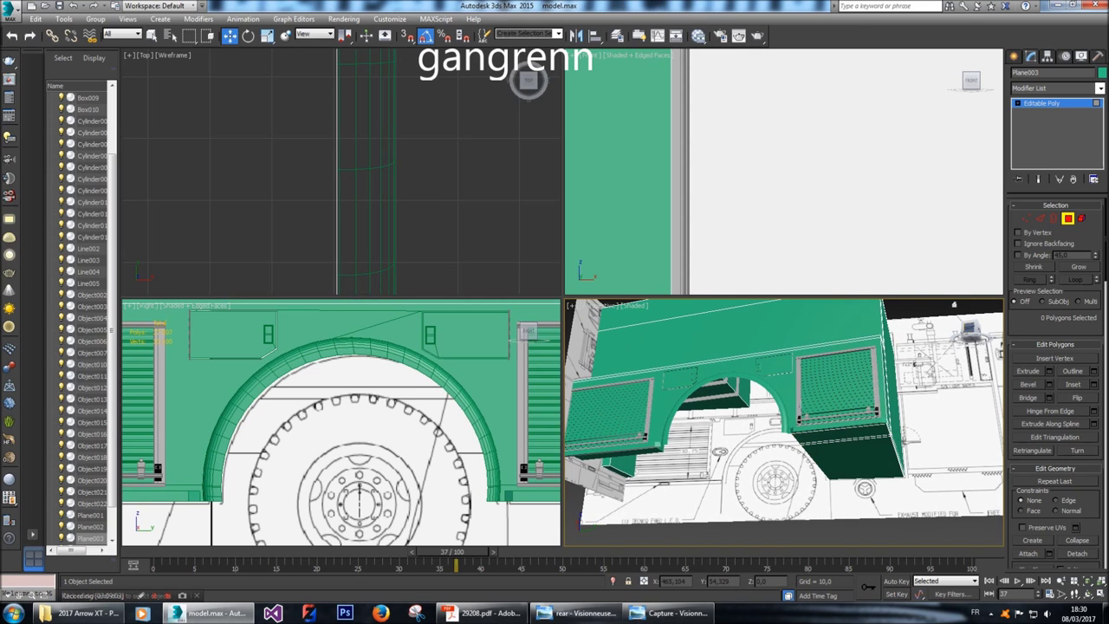
left_click(723, 450)
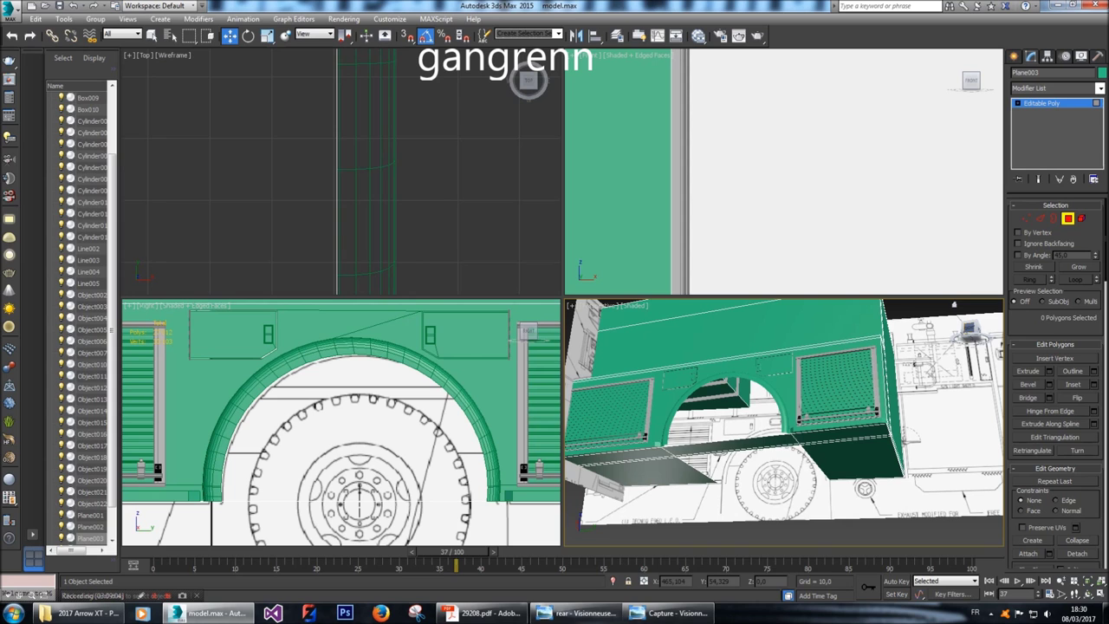
key("ctrl+d")
key("ctrl+d")
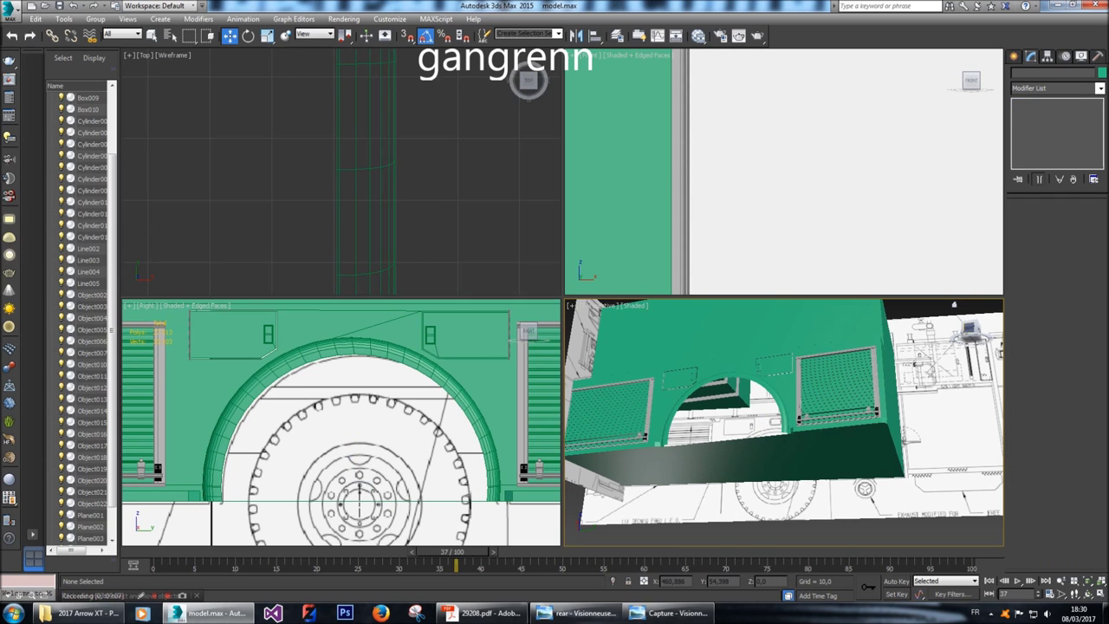
Delete the curved wheel-arch face and another unwanted face under Plane003.
mouse_move(967, 325)
middle_mouse_down("alt")
mouse_move(919, 333)
mouse_move(967, 334)
middle_mouse_up("alt")
left_click(967, 333)
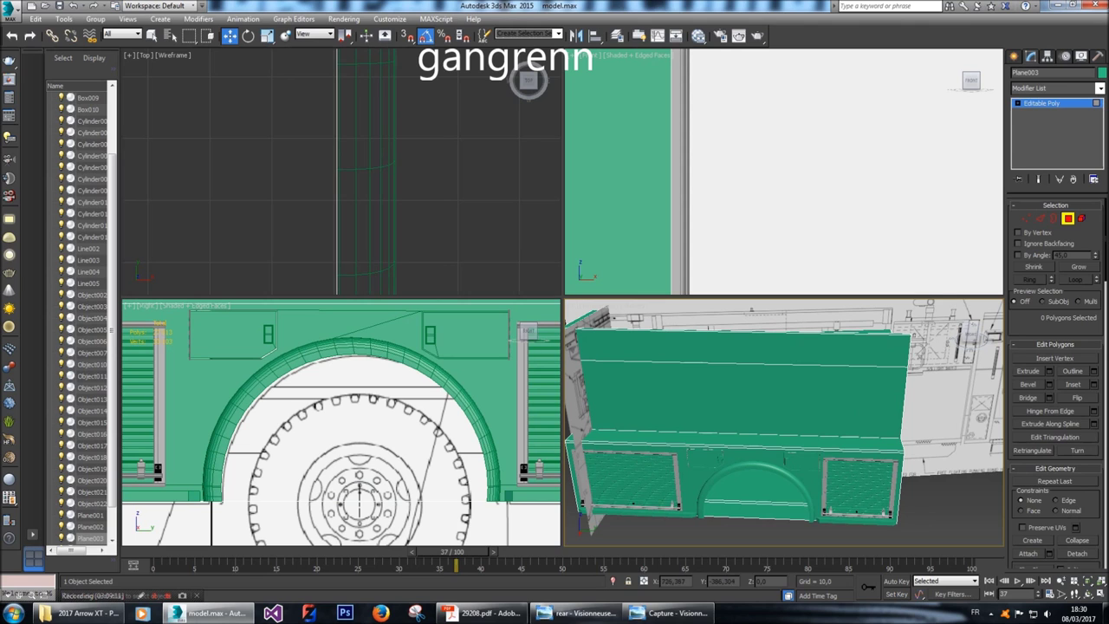
left_click(750, 503)
key("Delete")
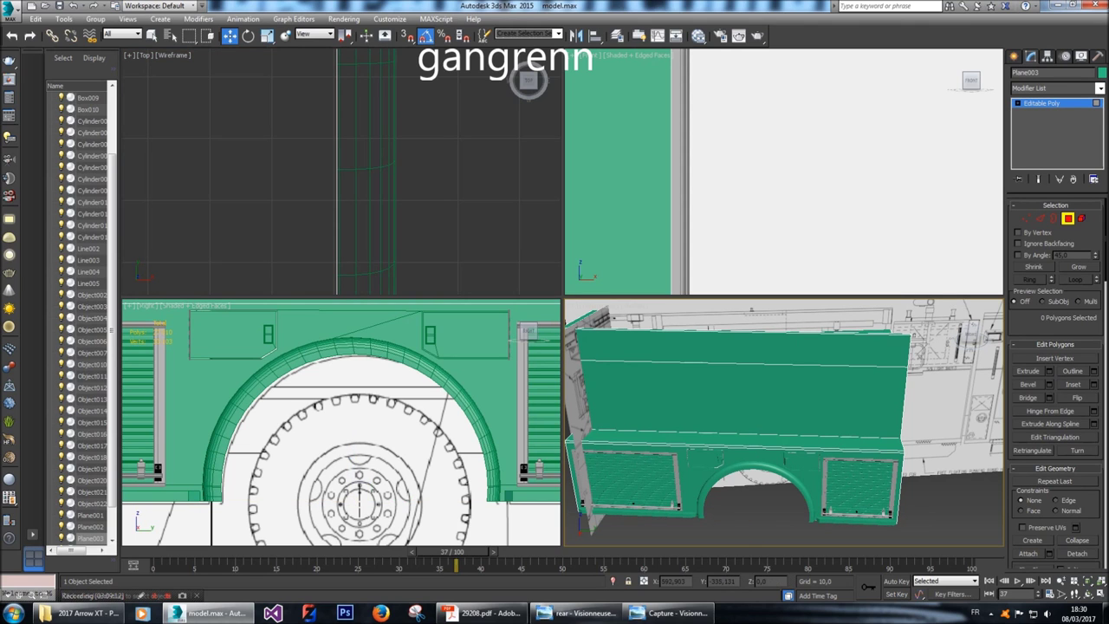
mouse_move(966, 334)
middle_mouse_down("alt")
mouse_move(941, 334)
mouse_move(963, 338)
middle_mouse_up("alt")
left_click(755, 490)
key("Delete")
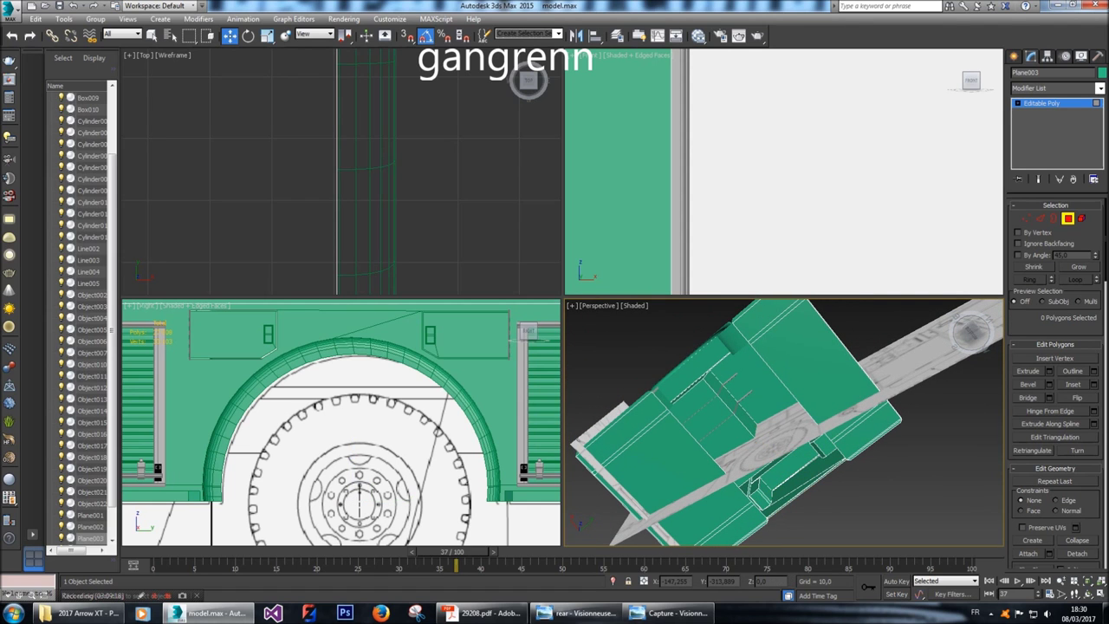
Orbit around the cab, wheel and green compartment to check the opened wheel well.
middle_click_drag(971, 332, 943, 319, "alt")
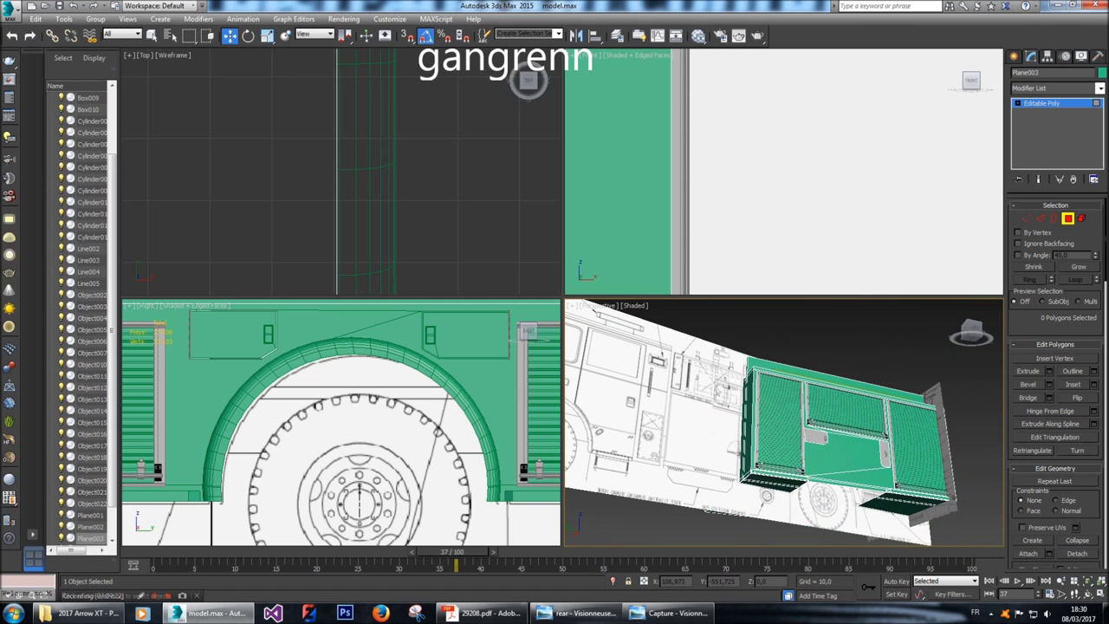
middle_click_drag(943, 319, 929, 324, "alt")
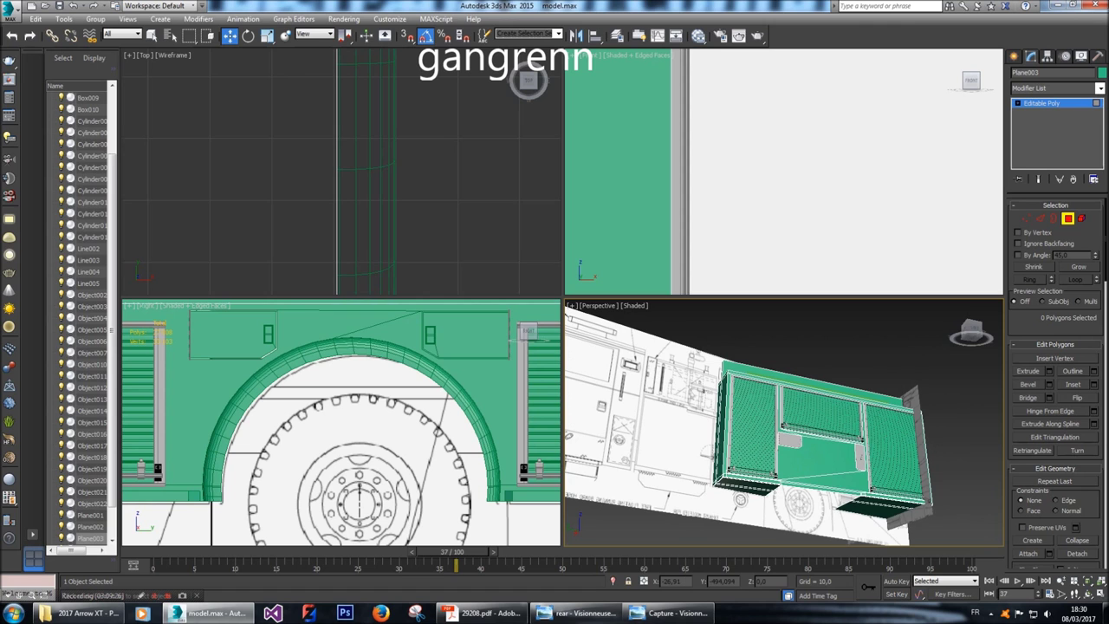
middle_click_drag(971, 334, 969, 333, "alt")
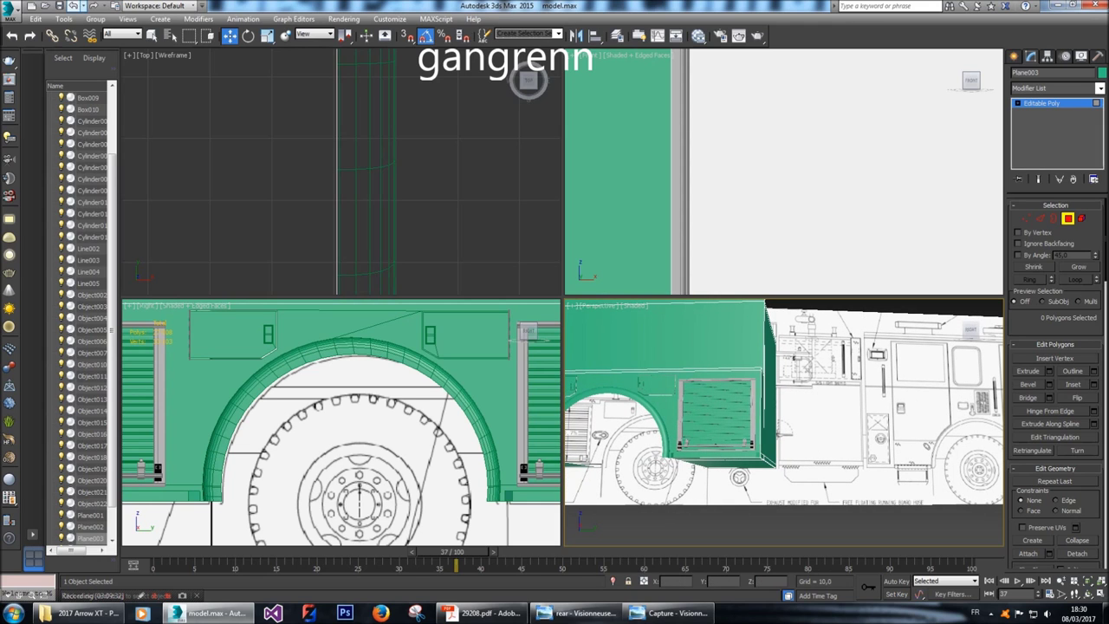
left_click(80, 5)
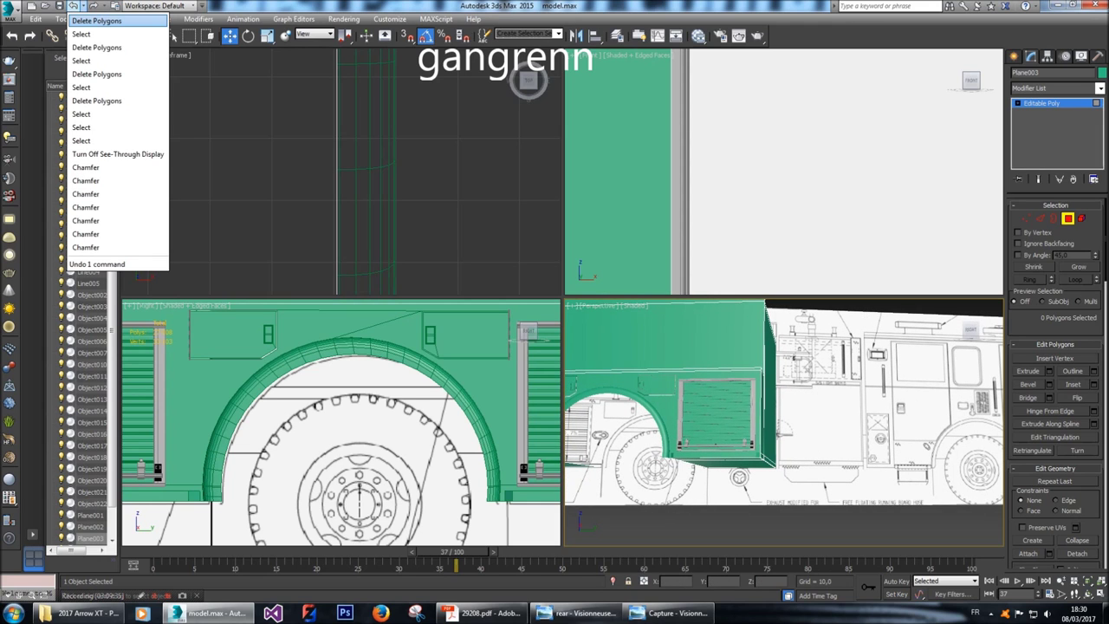
Close the command history and step back to a zoomed-out view of the side box.
left_click(96, 20)
key("shift+z")
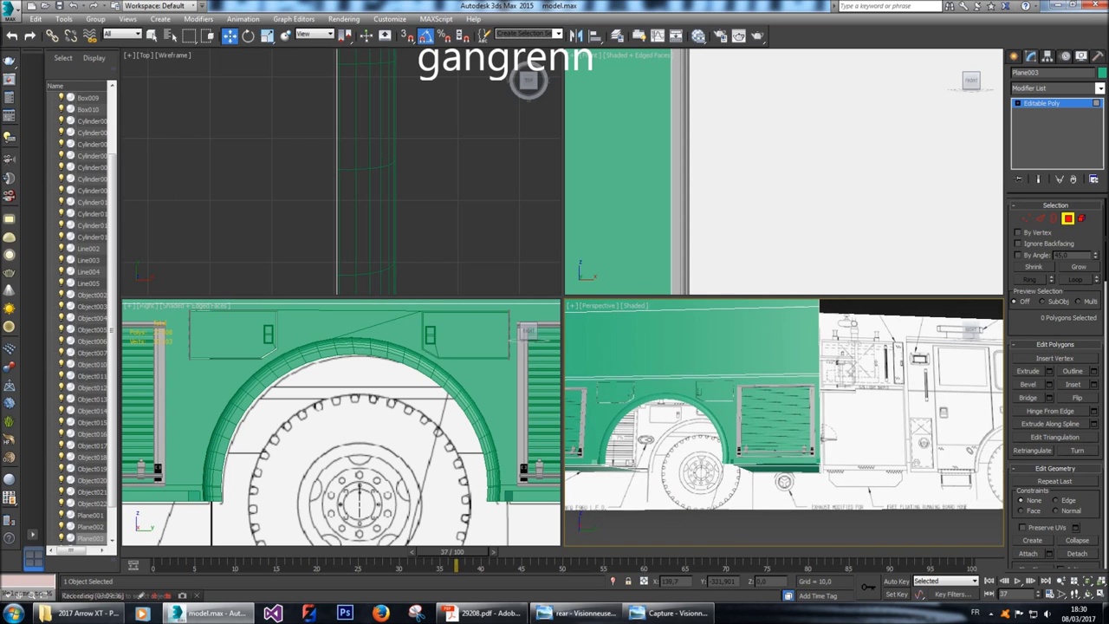
key("shift+z")
key("shift+z")
key("shift+z")
key("shift+z")
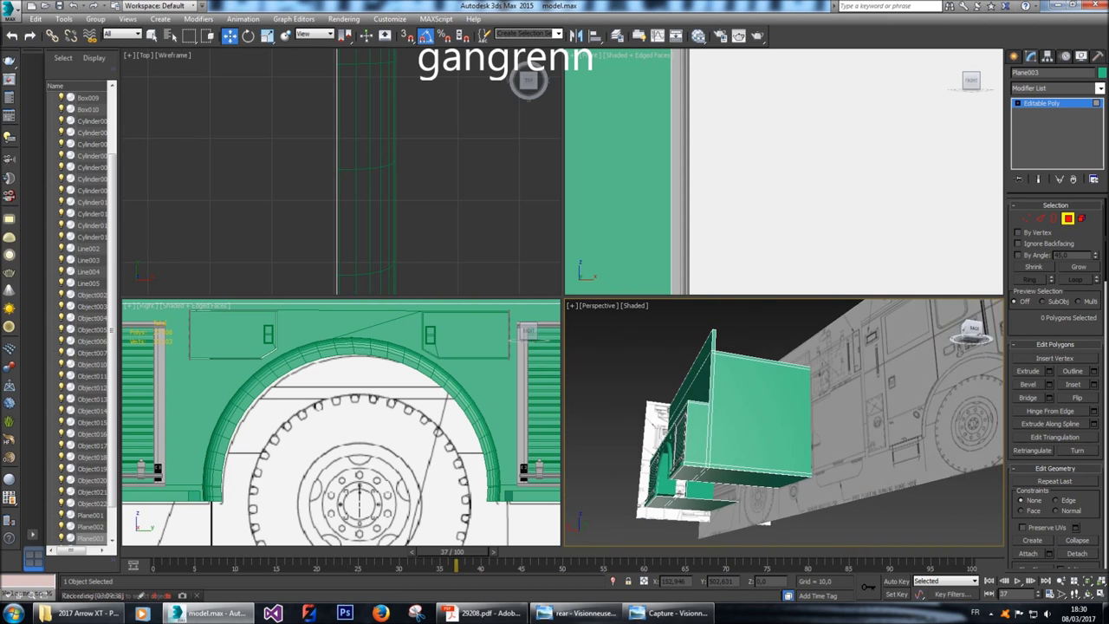
key("shift+z")
key("shift+z")
key("shift+z")
key("shift+z")
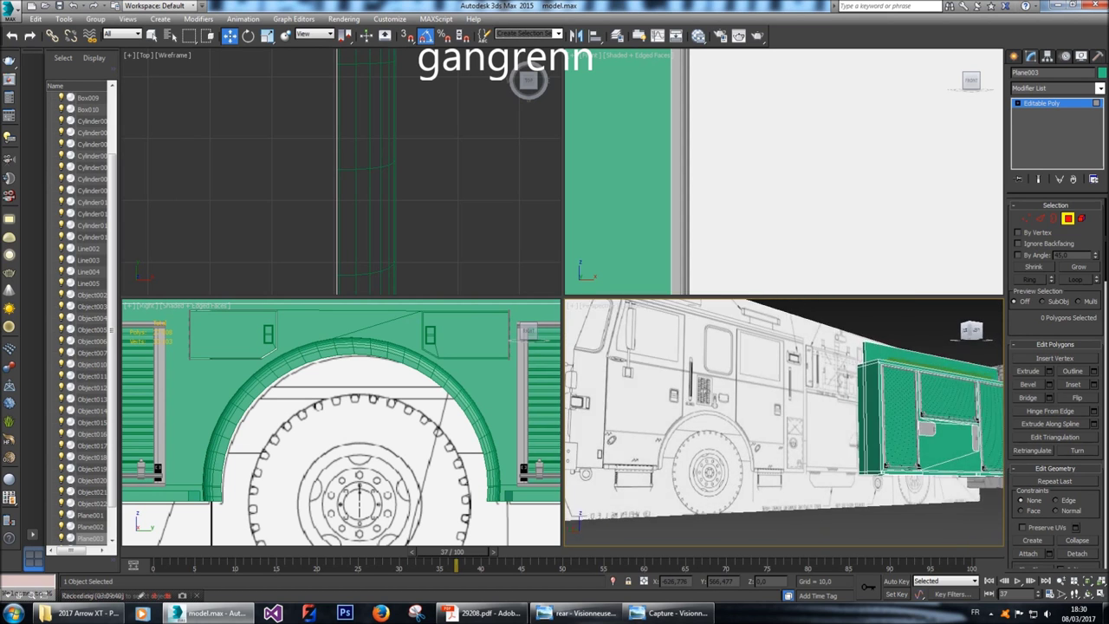
key("shift+z")
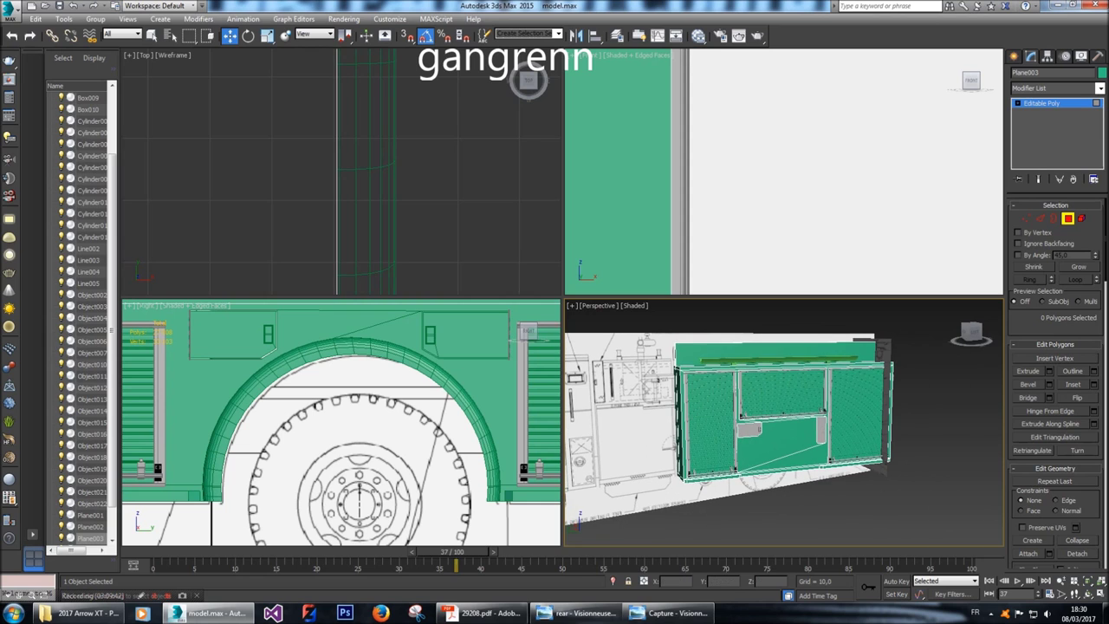
Pan the side view onto the side box and orbit Perspective to a long side view.
left_click(1017, 55)
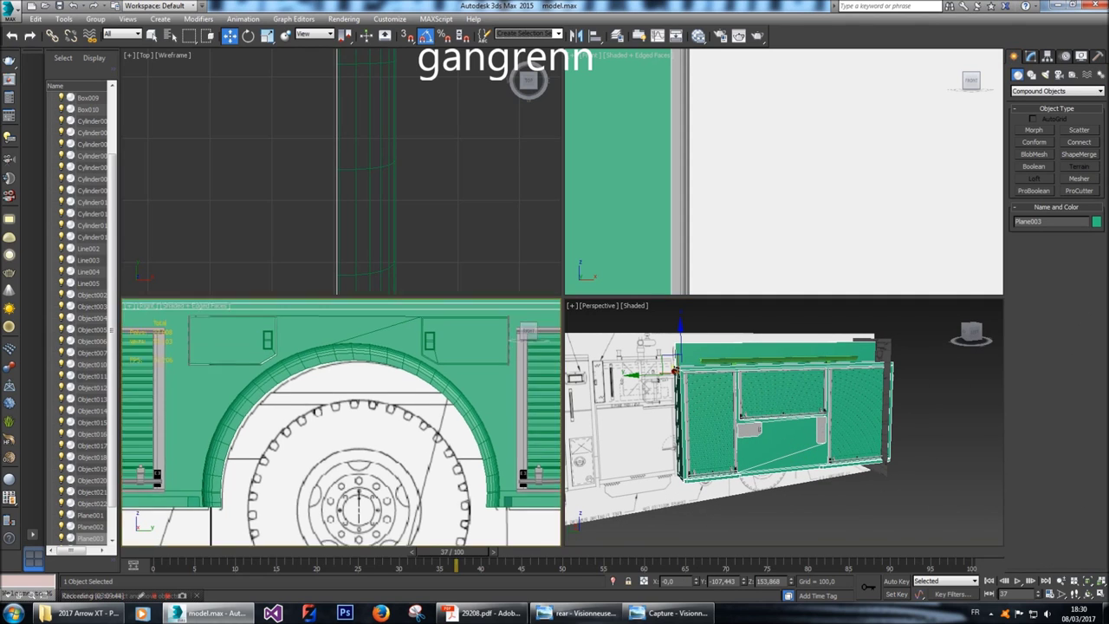
scroll(341, 423, "down", 5)
middle_click_drag(427, 394, 396, 394)
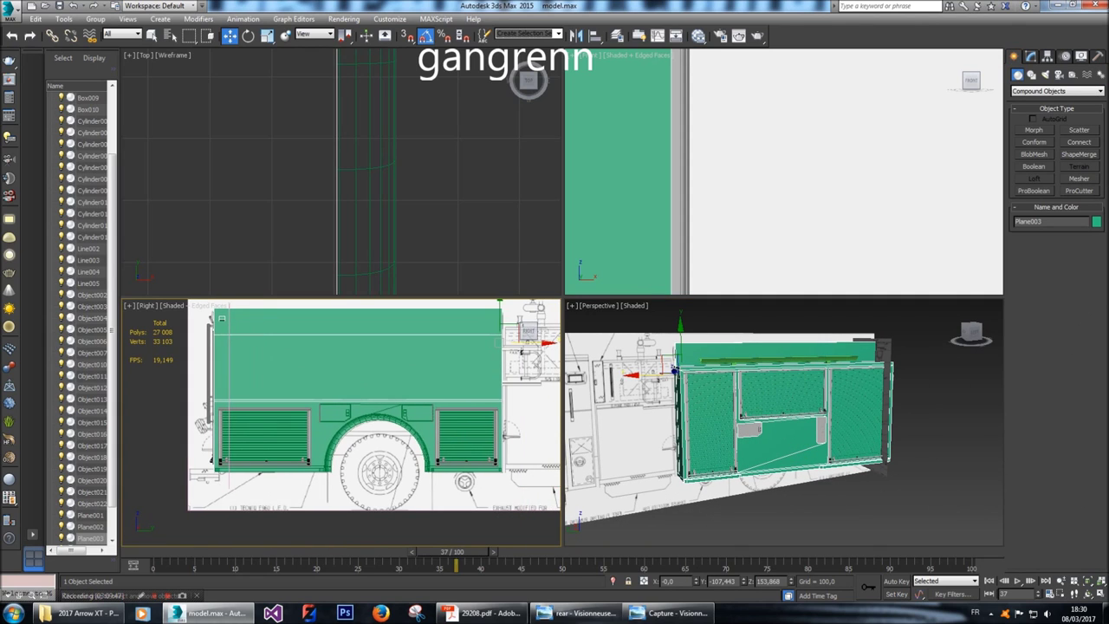
scroll(396, 394, "up", 2)
scroll(424, 442, "down", 2)
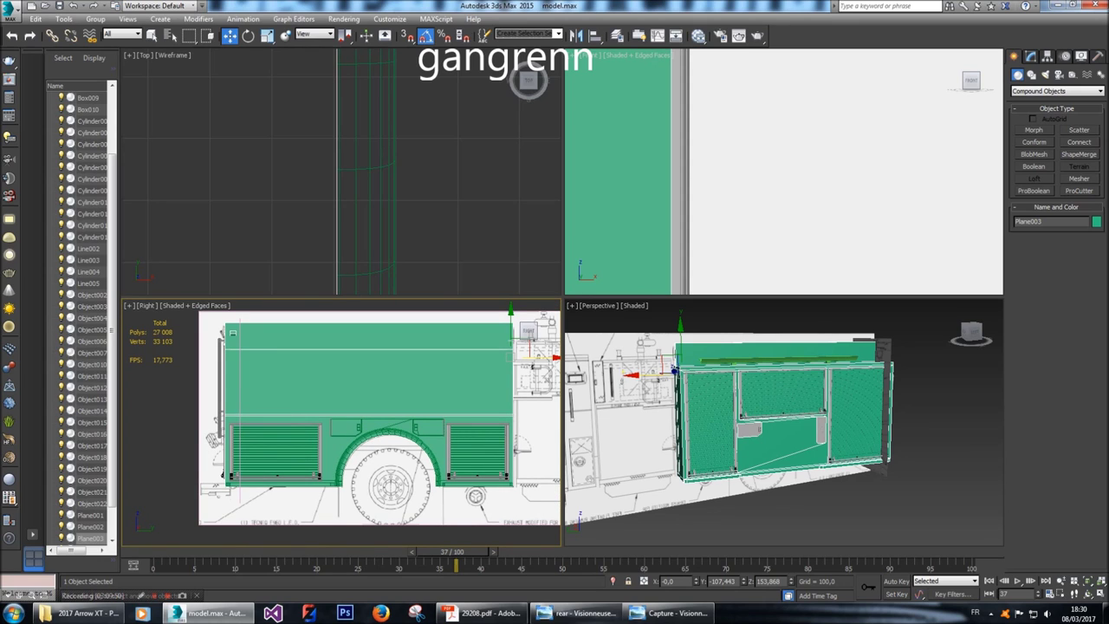
left_click(674, 371)
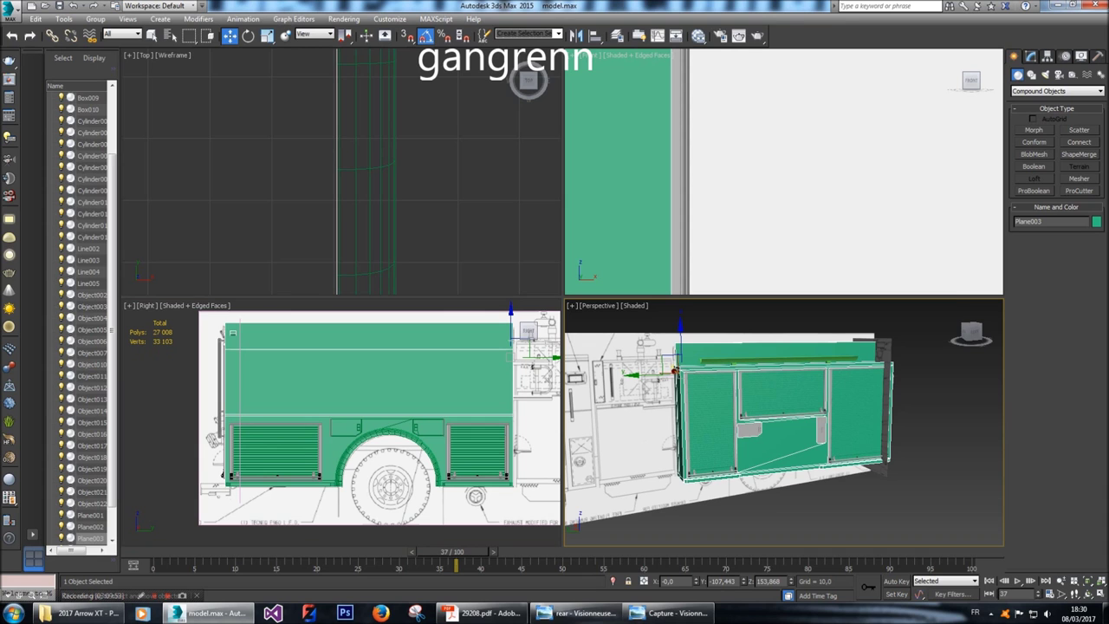
middle_click_drag(780, 416, 1054, 425, "alt")
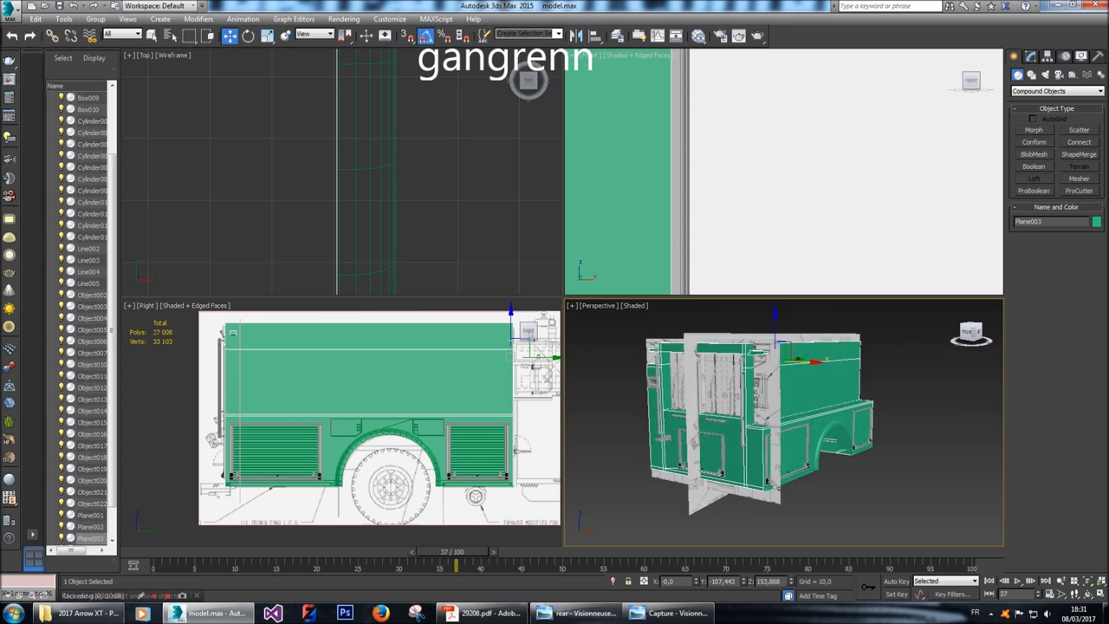
middle_click_drag(1054, 426, 1068, 426, "alt")
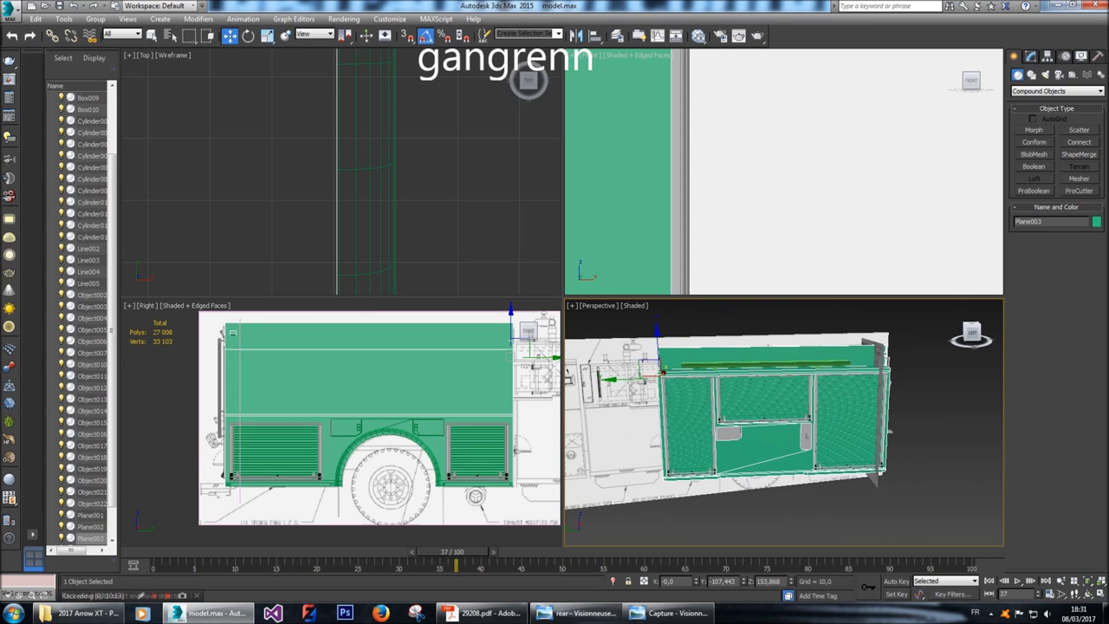
scroll(378, 420, "up", 1)
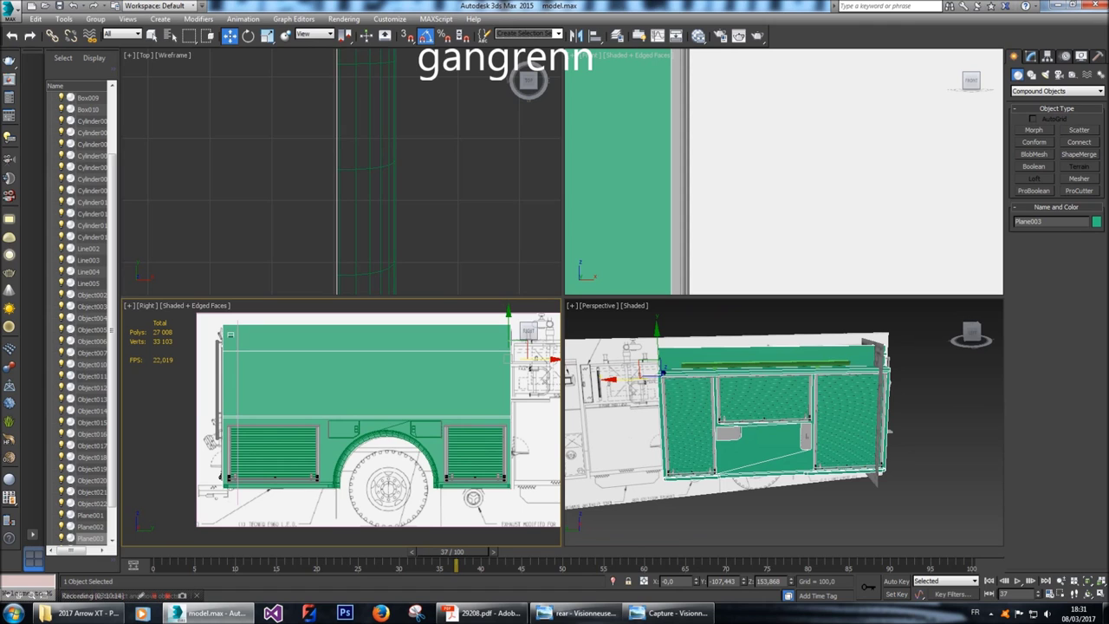
scroll(379, 421, "down", 2)
Select blueprint Plane001 and rotate it 180° around Y.
left_click(520, 416)
middle_click_drag(434, 416, 378, 420)
key("e")
left_click_drag(438, 430, 315, 432)
Undo an extra rotation of Plane001 and open the material editor showing right.PNG.
left_click_drag(971, 335, 954, 345)
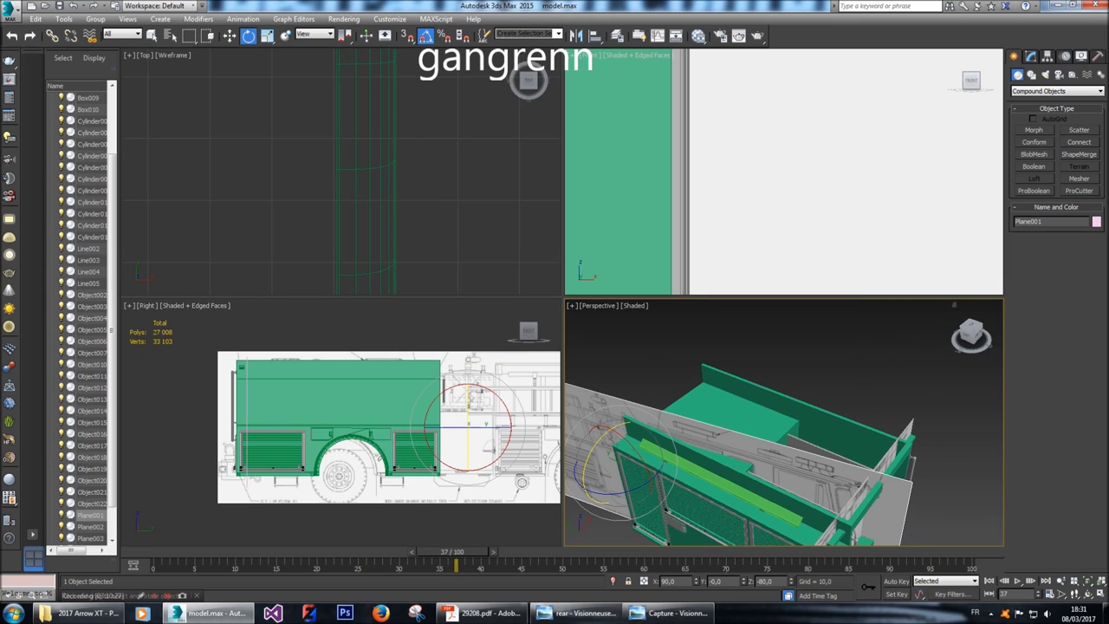
left_click_drag(488, 428, 488, 429)
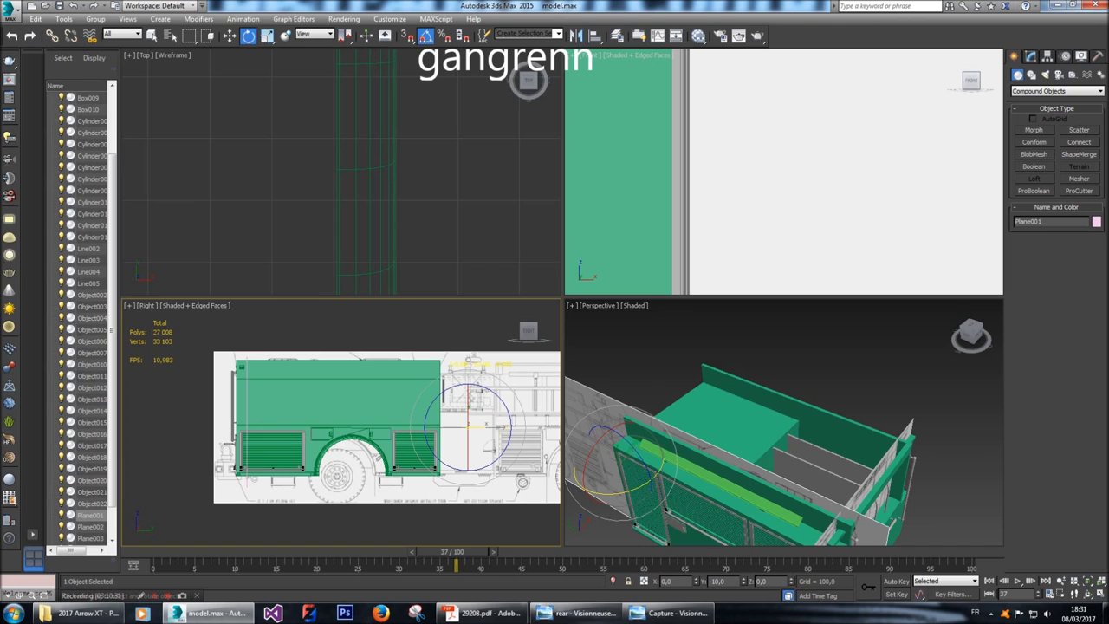
key("ctrl+z")
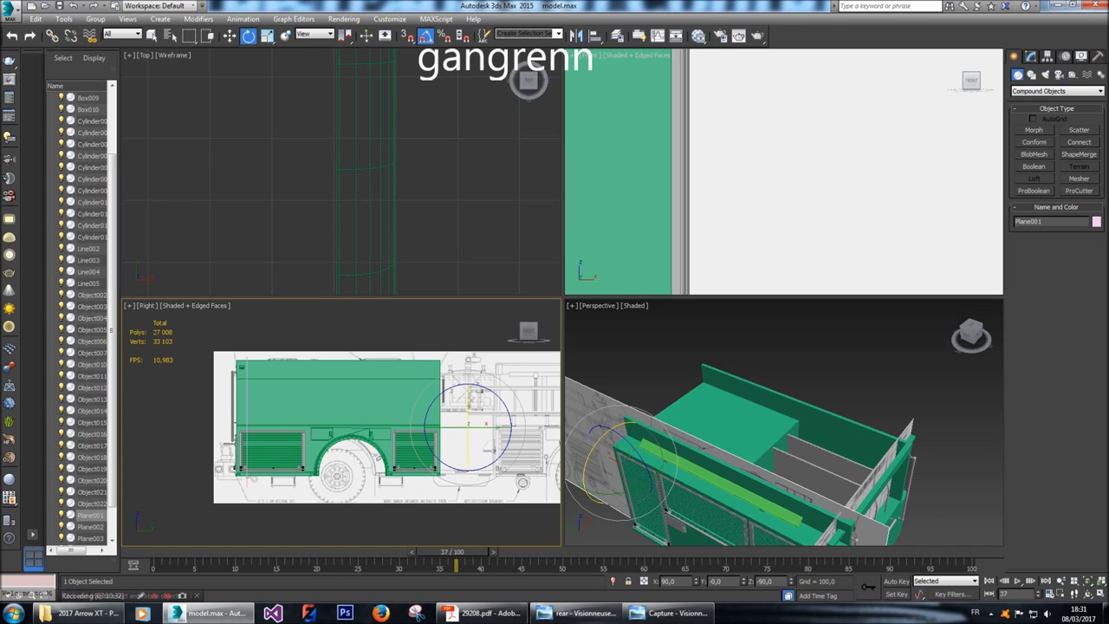
key("m")
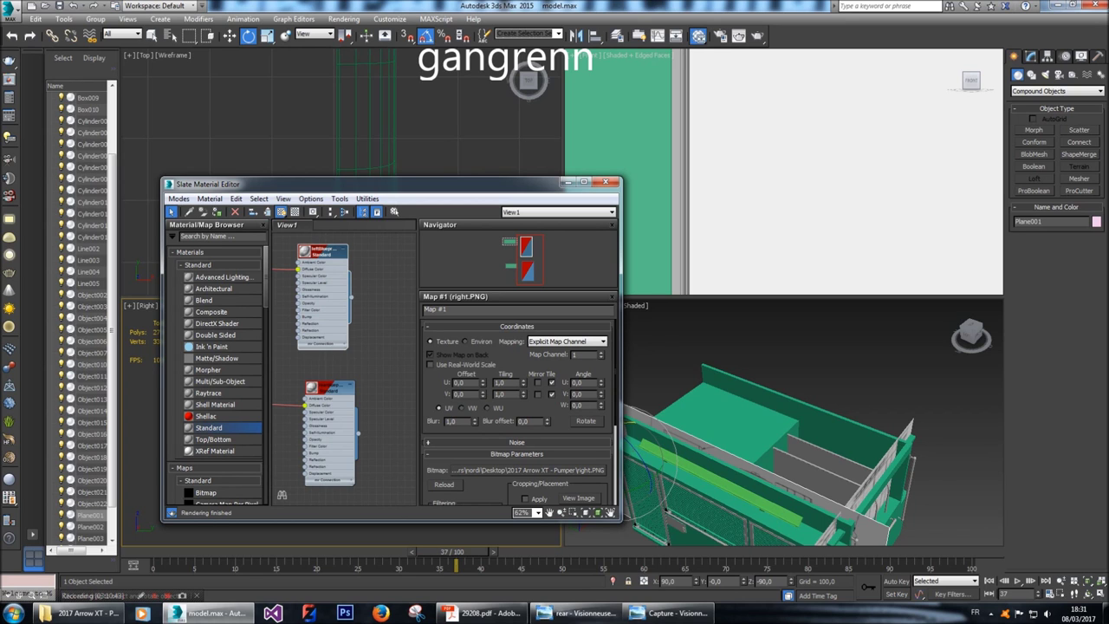
Load left.PNG as the leftBlueprint bitmap, close the editor and select the wheel-arch object.
left_click(528, 470)
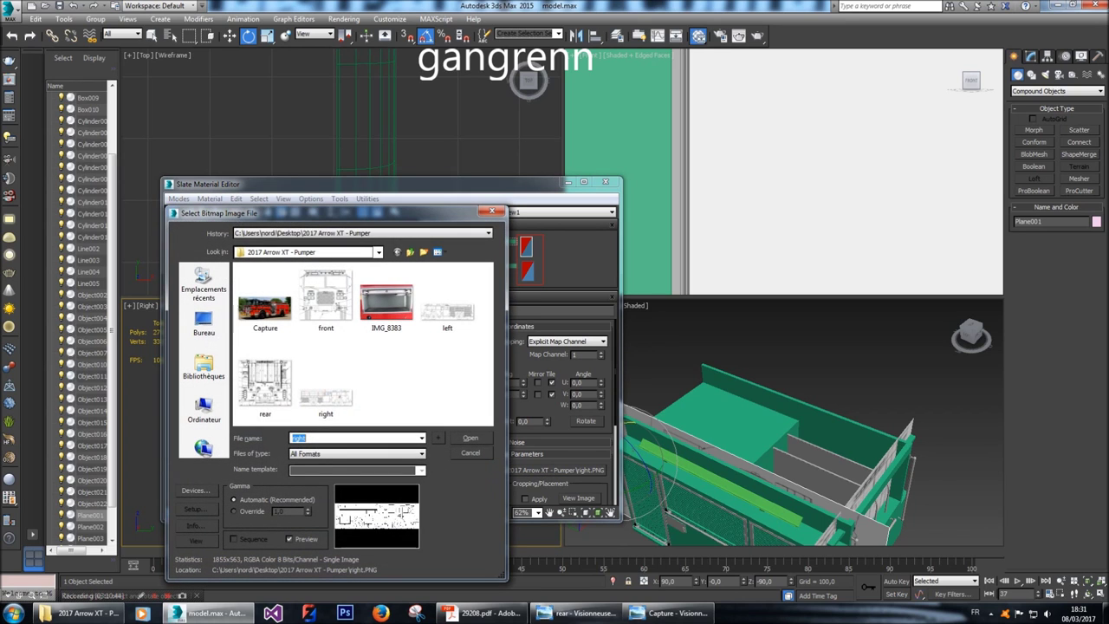
double_click(447, 299)
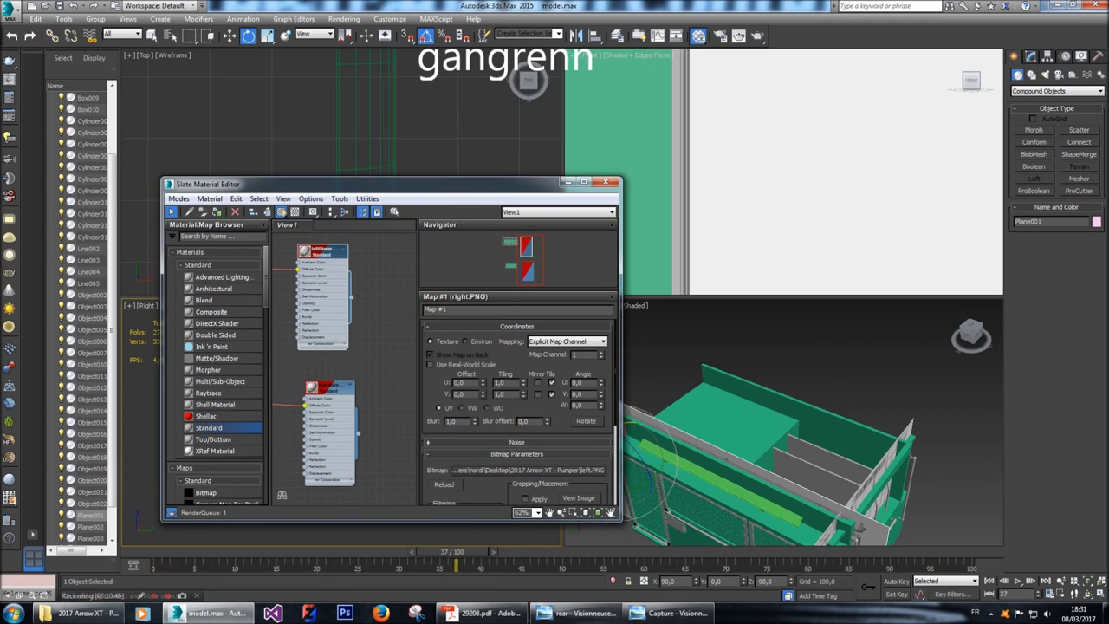
left_click(609, 182)
middle_click_drag(377, 429, 356, 430)
scroll(330, 450, "up", 5)
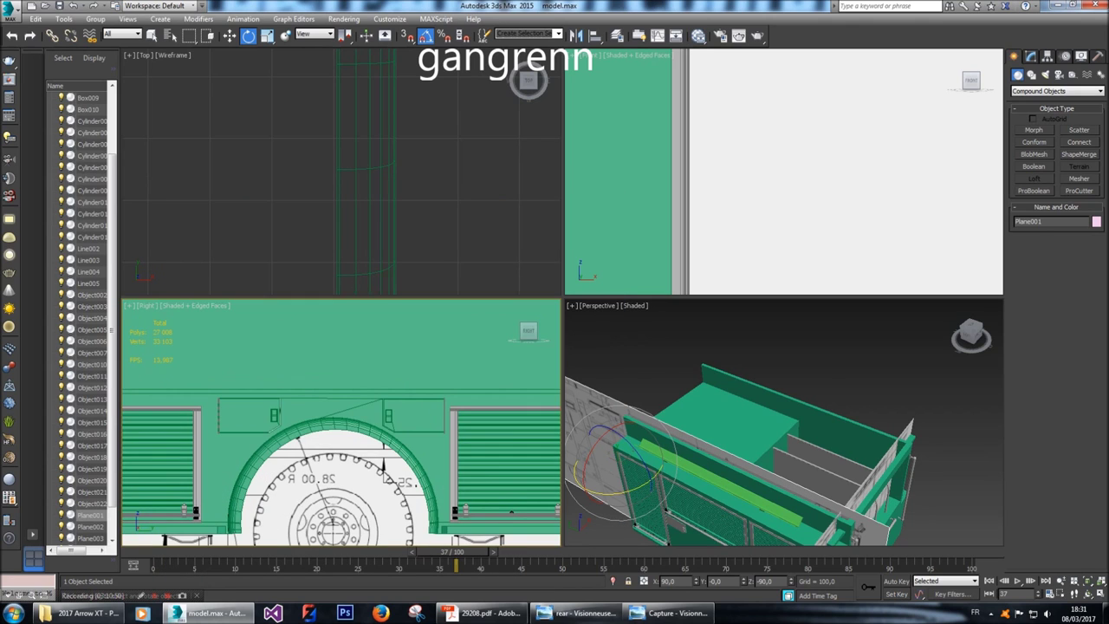
middle_click_drag(481, 563, 469, 532)
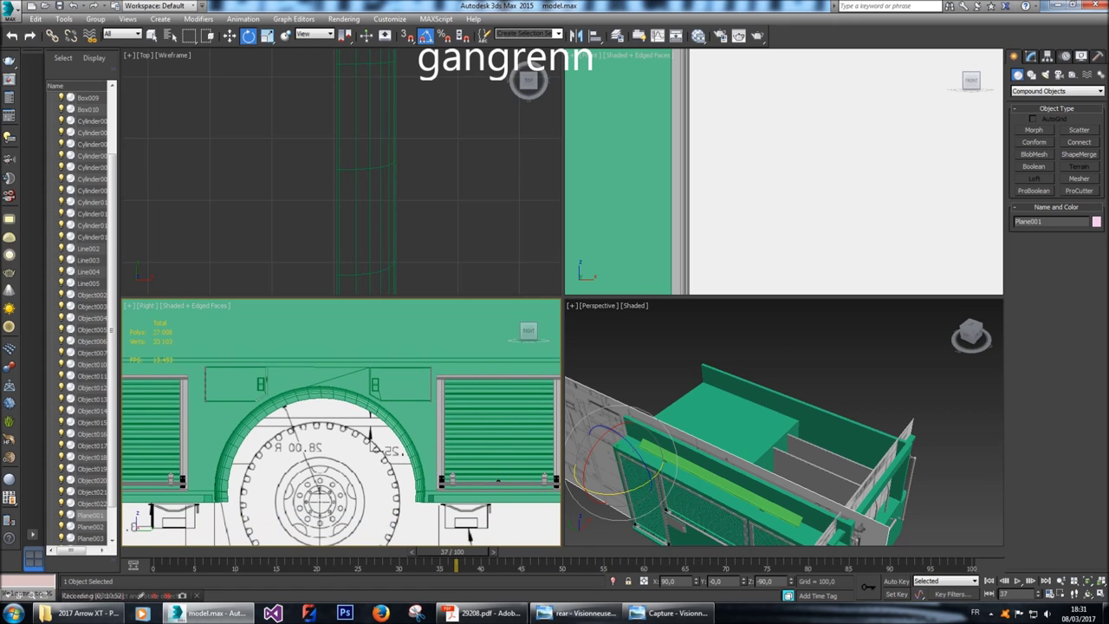
left_click(425, 492)
scroll(426, 492, "down", 2)
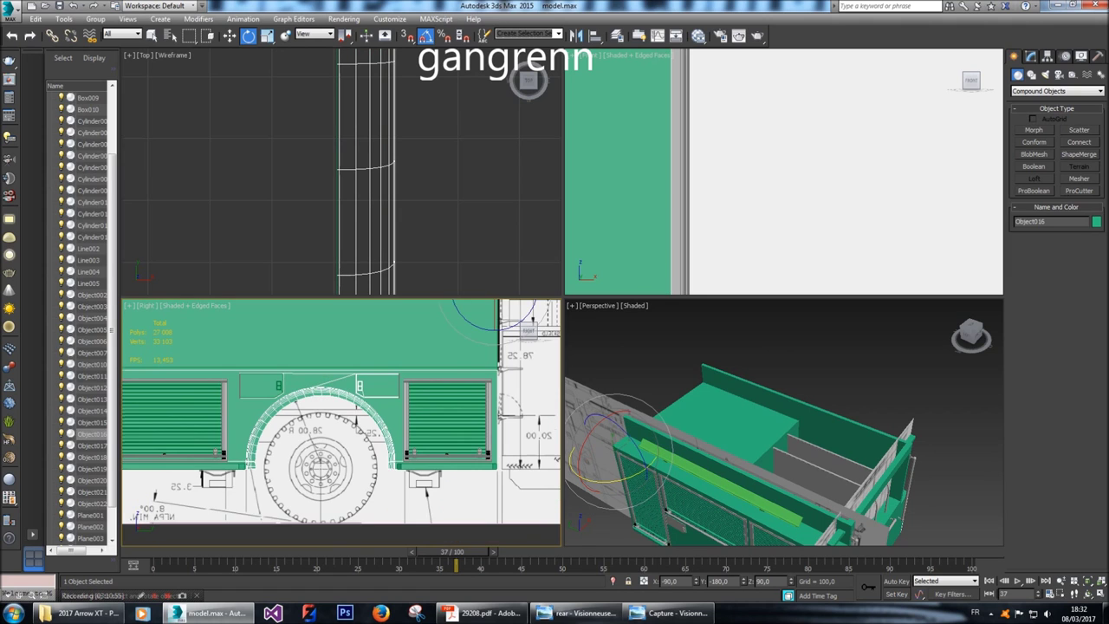
scroll(342, 422, "down", 3)
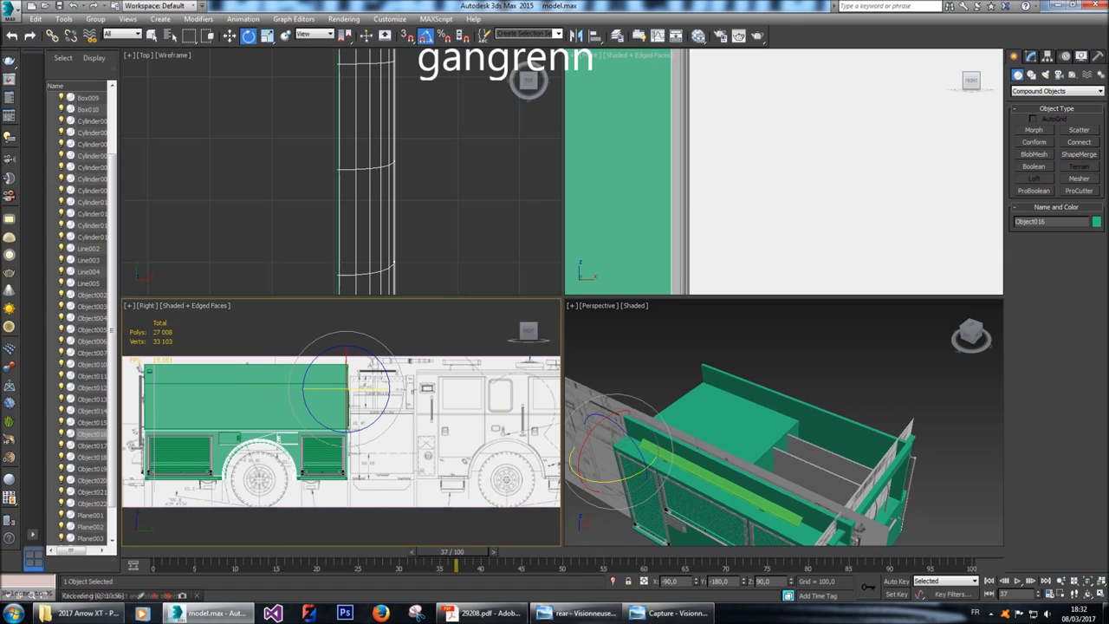
Reassign left.PNG to the leftBlueprint material and check the rearblueprint material's map.
key("m")
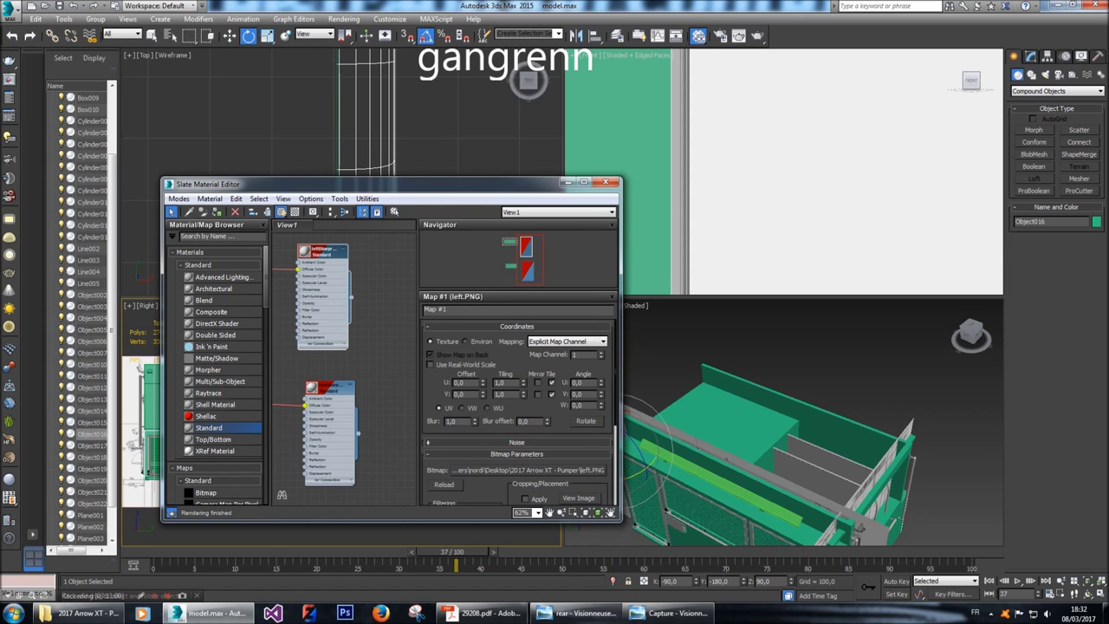
double_click(322, 253)
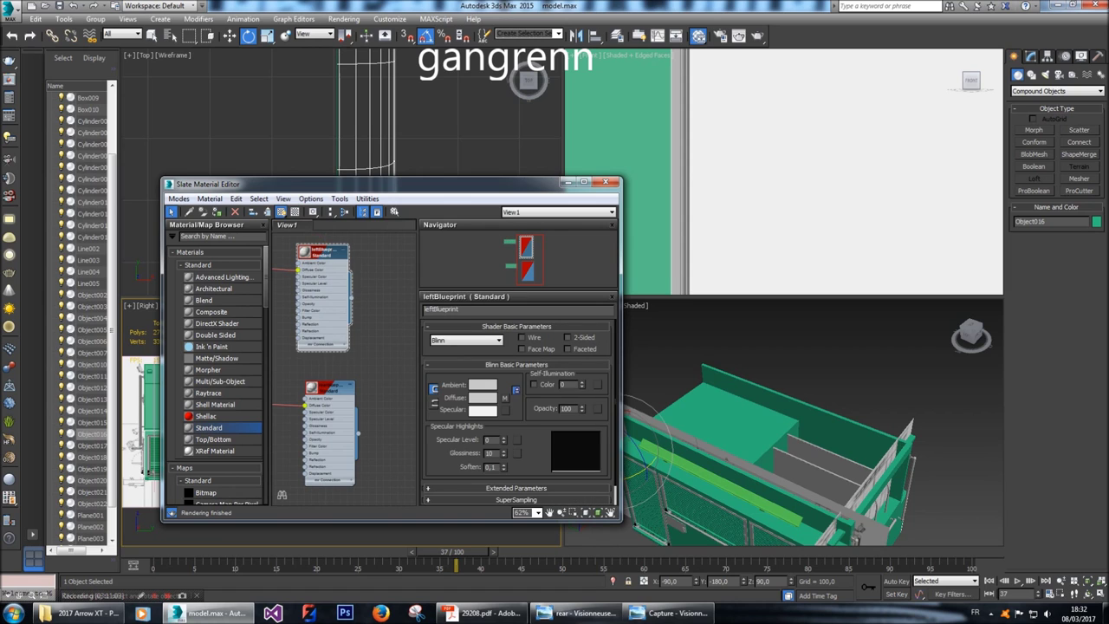
left_click(504, 397)
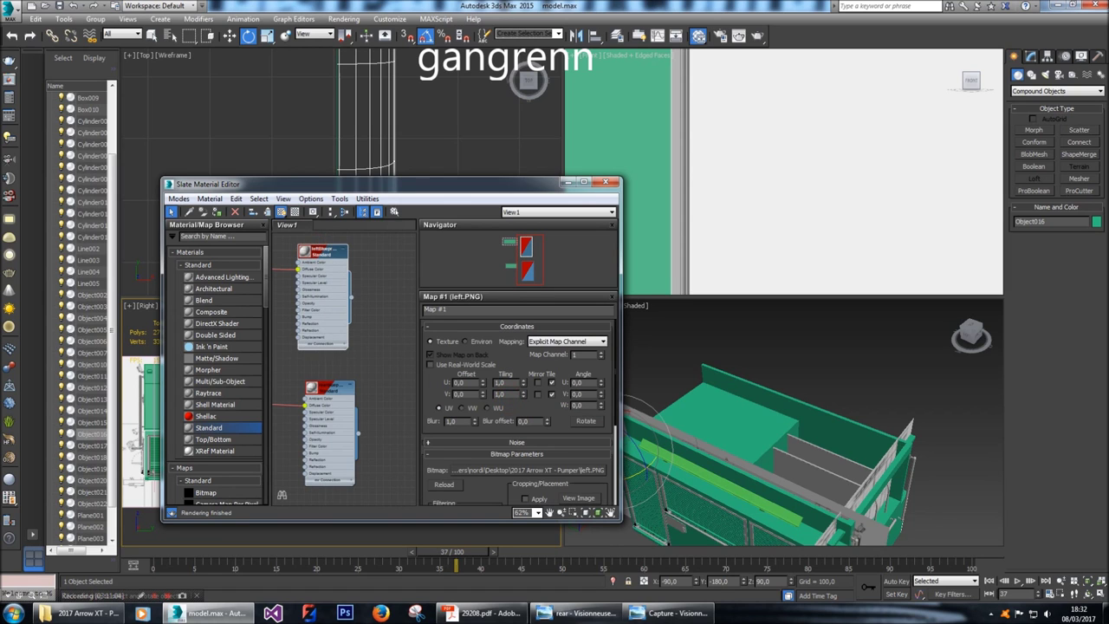
left_click(558, 470)
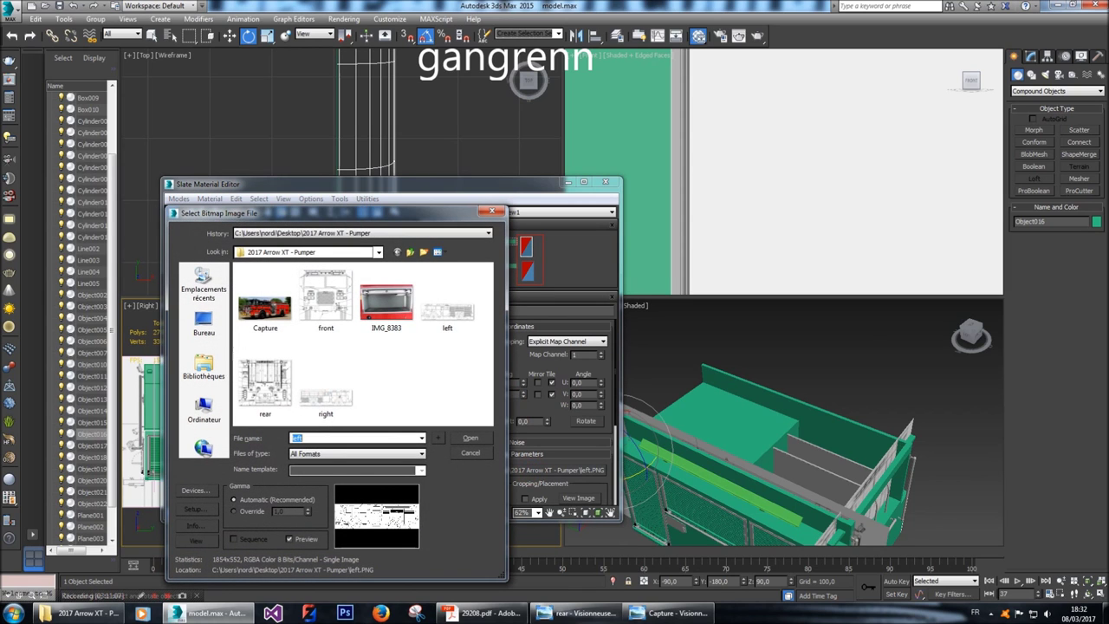
double_click(447, 305)
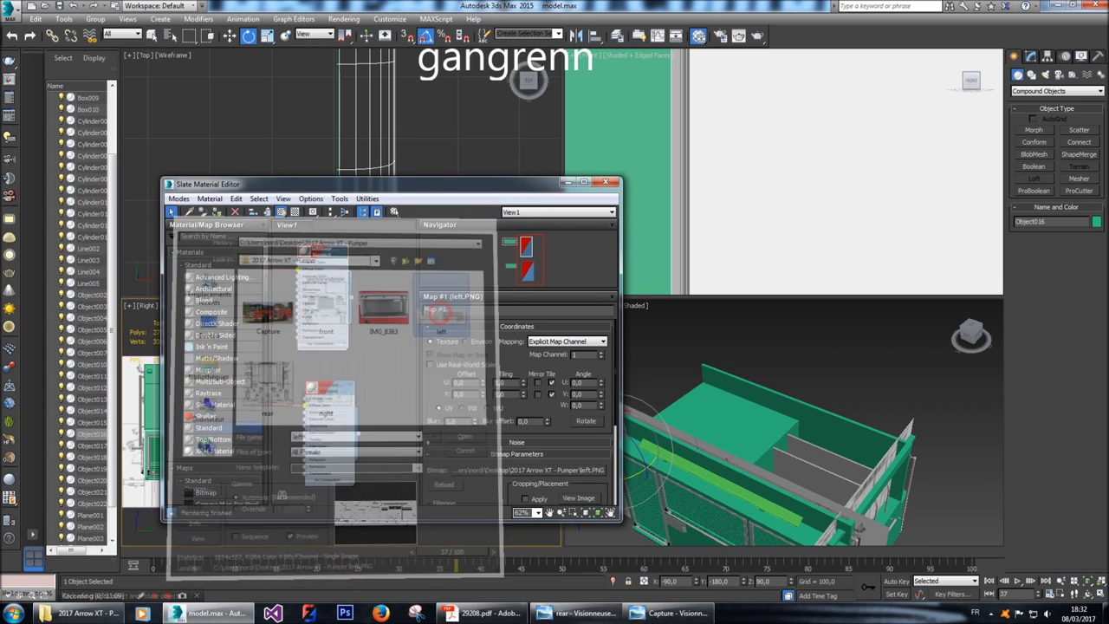
double_click(329, 387)
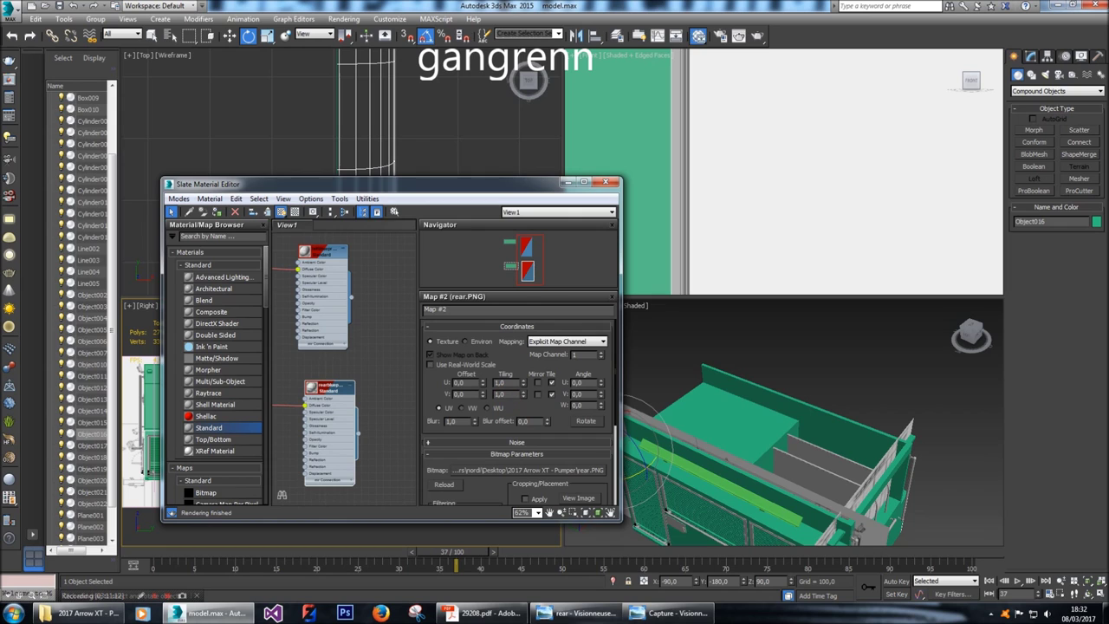
left_click(609, 182)
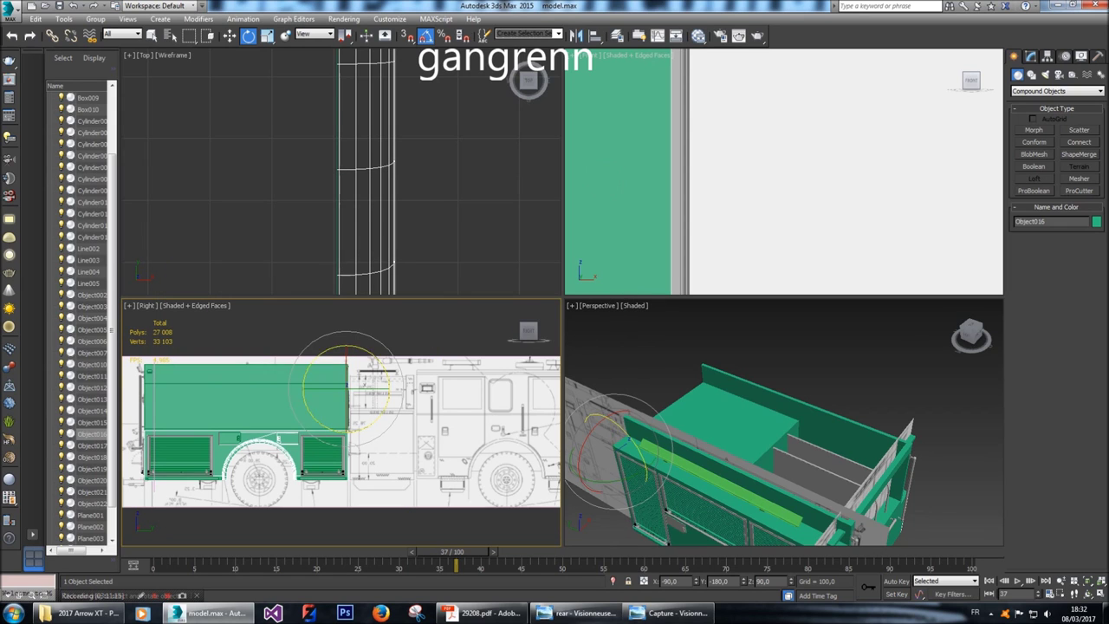
Switch the side viewport to Left view and make Plane003 see-through.
left_click(146, 306)
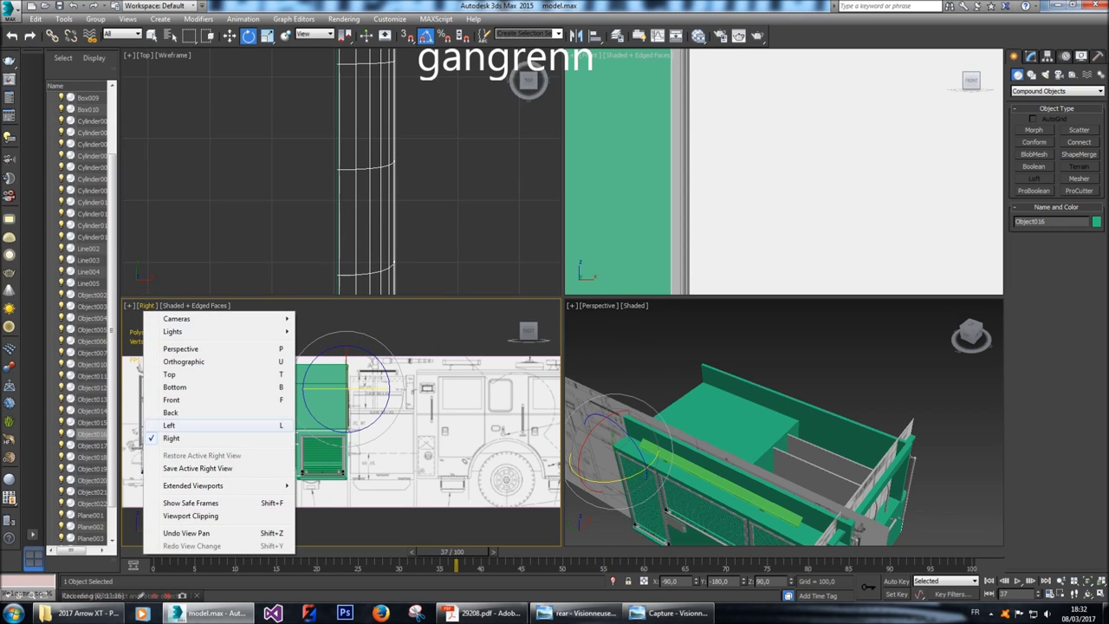
left_click(176, 424)
middle_click_drag(364, 407, 246, 419)
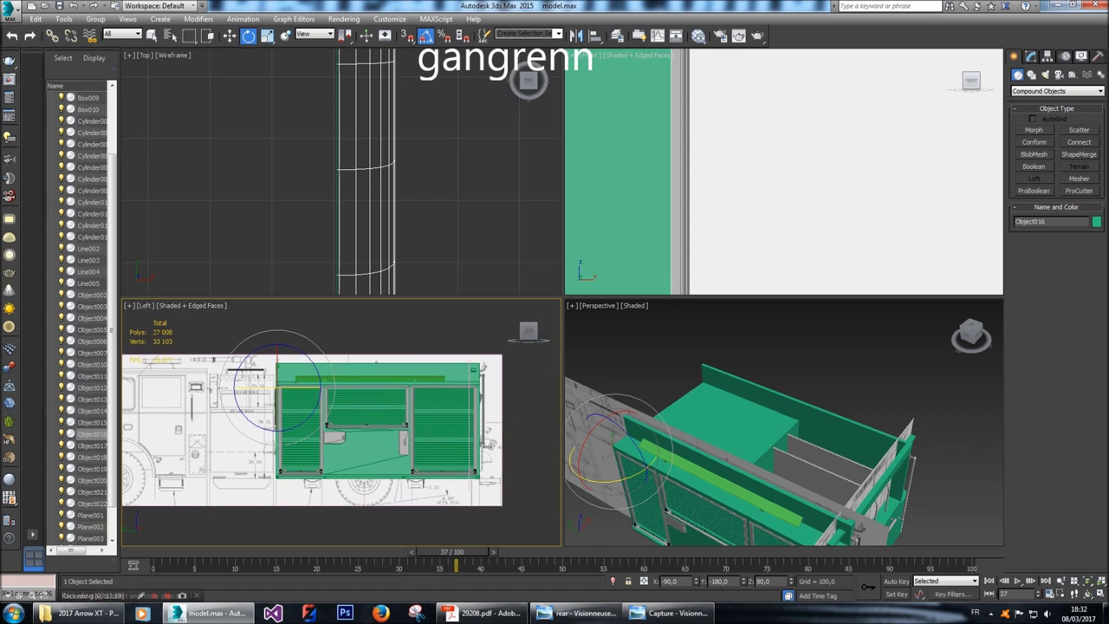
left_click(350, 443)
key("alt+x")
scroll(371, 339, "up", 6)
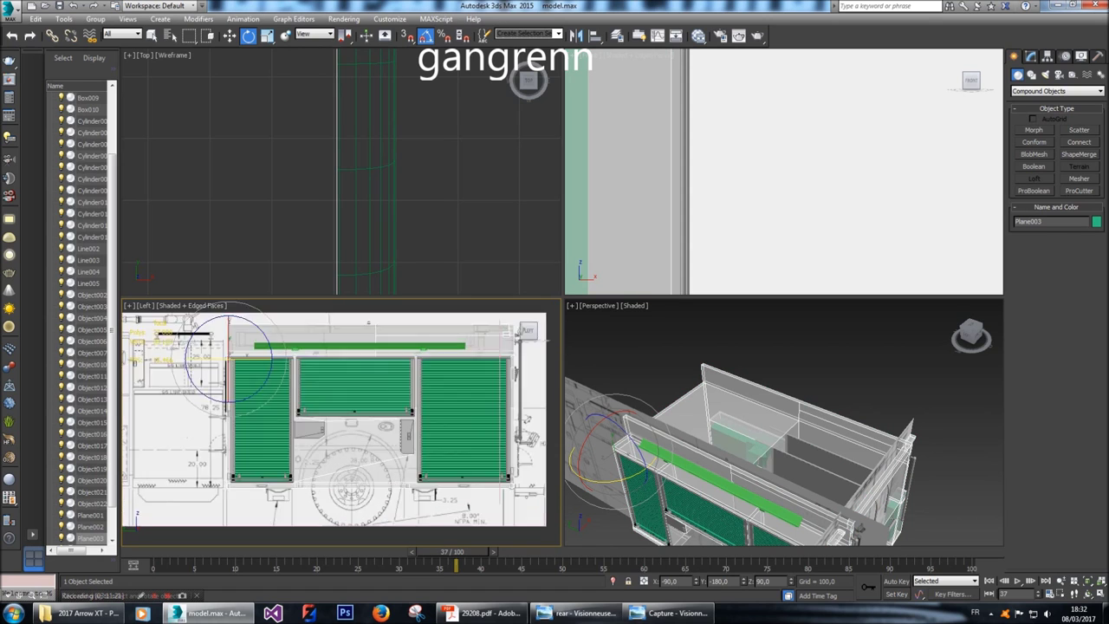
scroll(371, 339, "down", 3)
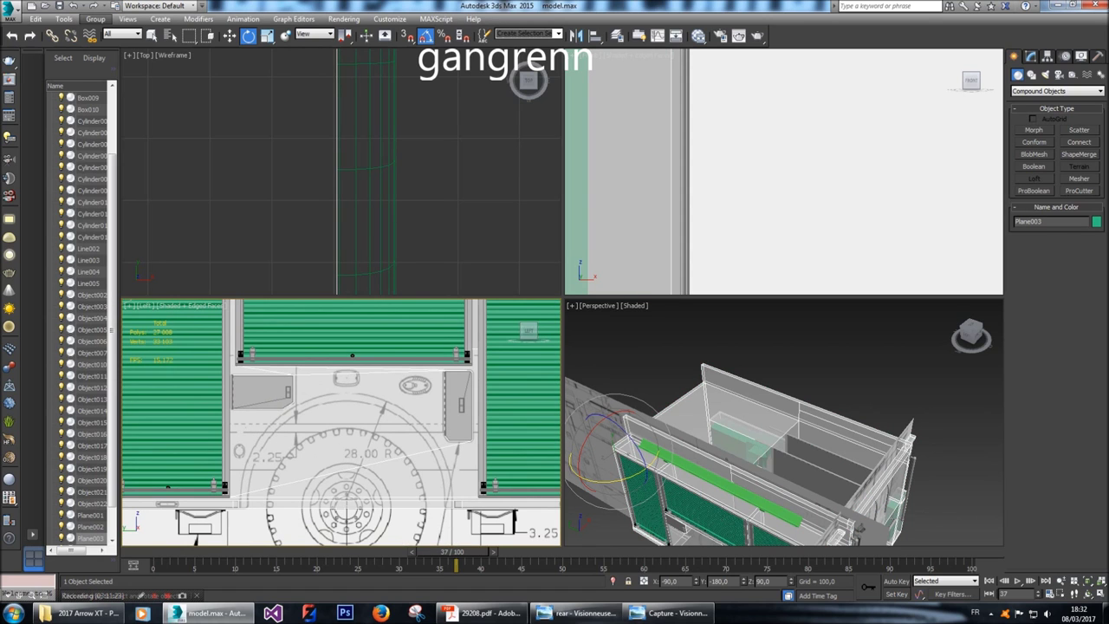
key("w")
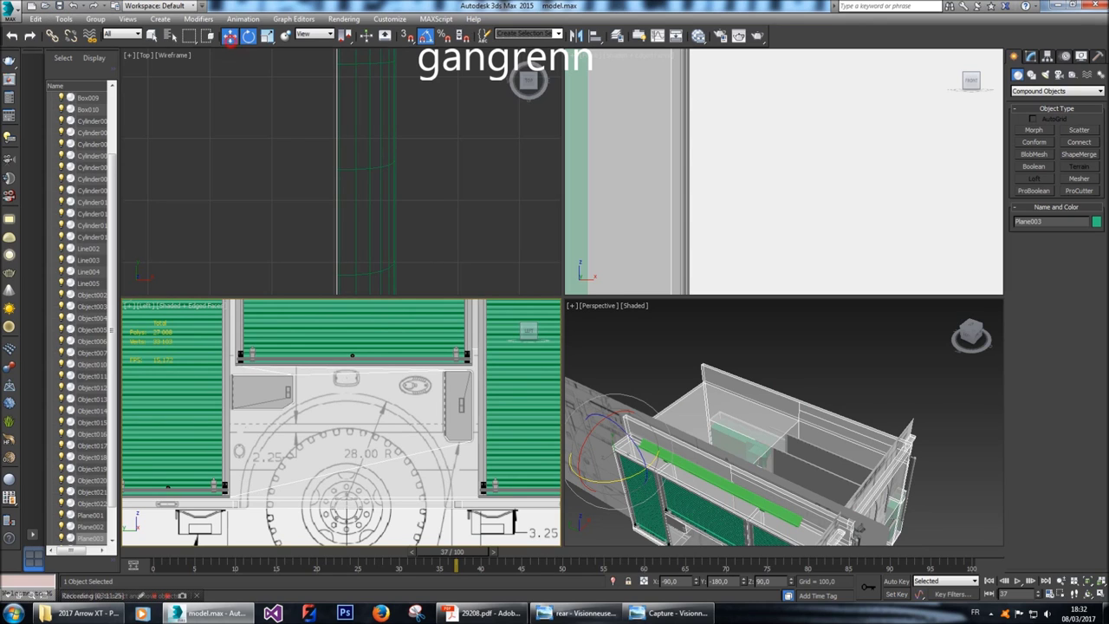
Draw a circle at the rear wheel centre, set its radius to 136 and nudge it onto the wheel.
left_click(1031, 74)
left_click(1034, 151)
middle_click_drag(347, 451, 347, 422)
left_click_drag(346, 468, 423, 468)
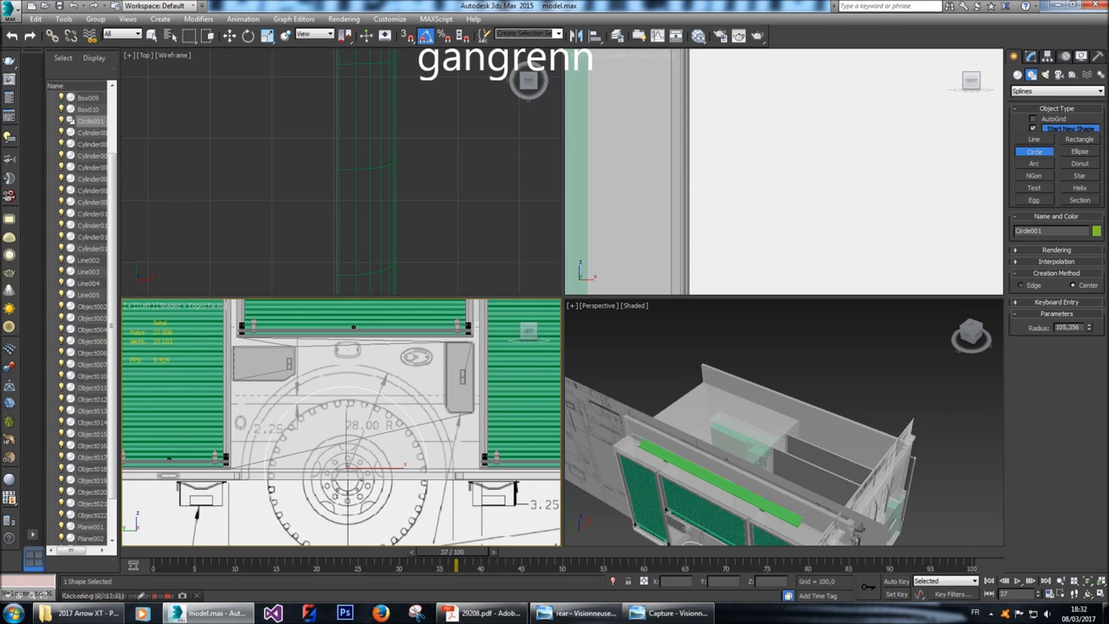
double_click(1073, 328)
type("136")
key("Return")
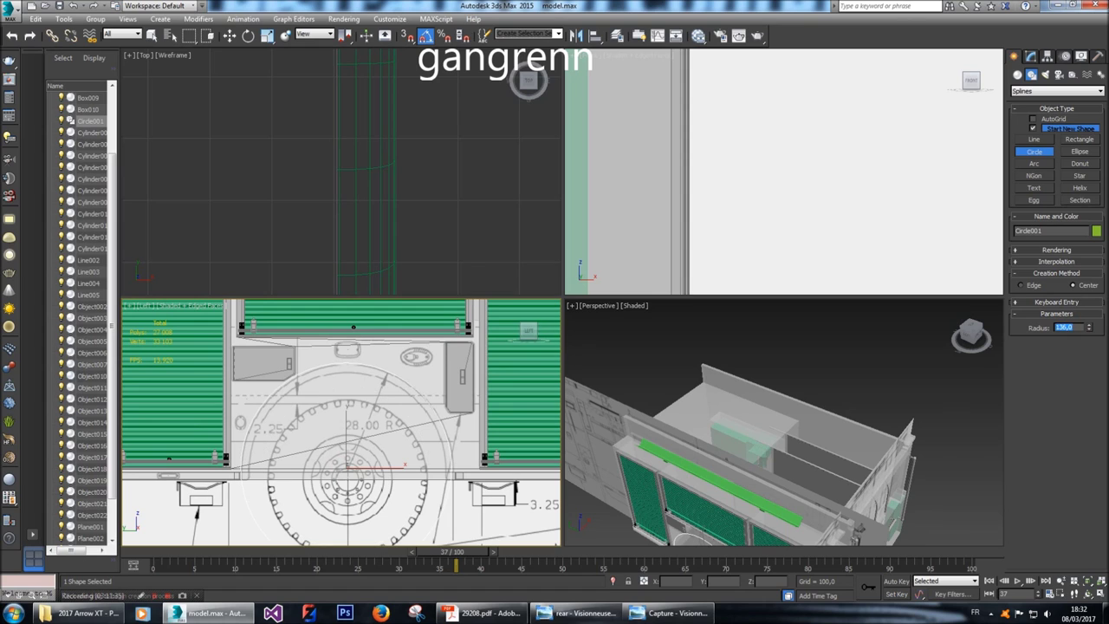
scroll(395, 455, "up", 3)
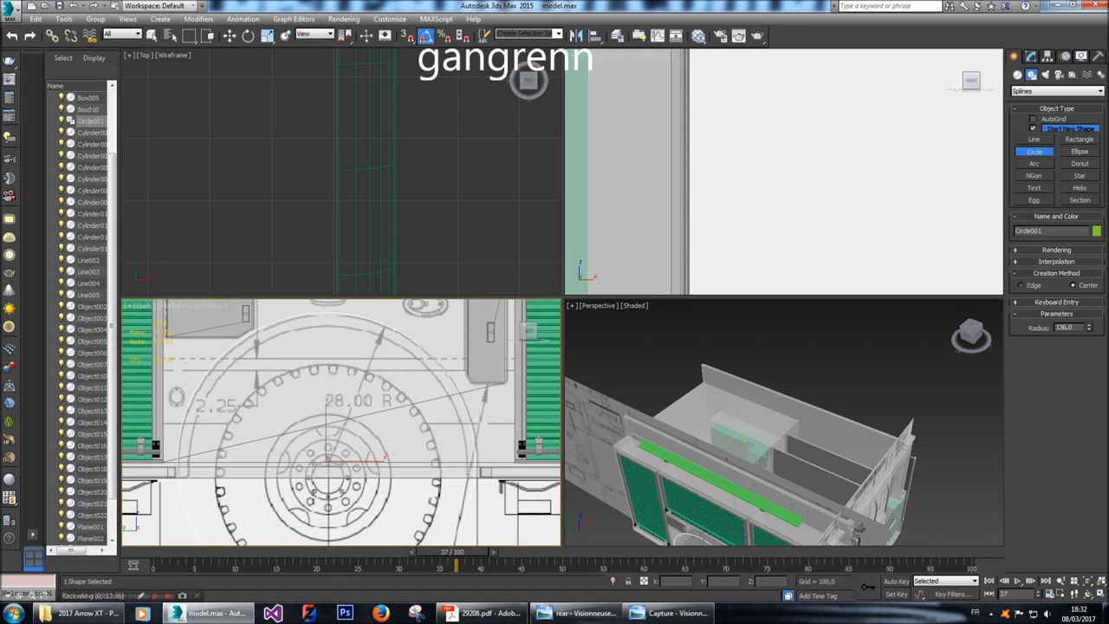
key("w")
left_click_drag(371, 461, 333, 444)
Convert the circle to an Editable Poly and shift its outer border slightly left.
right_click(330, 415)
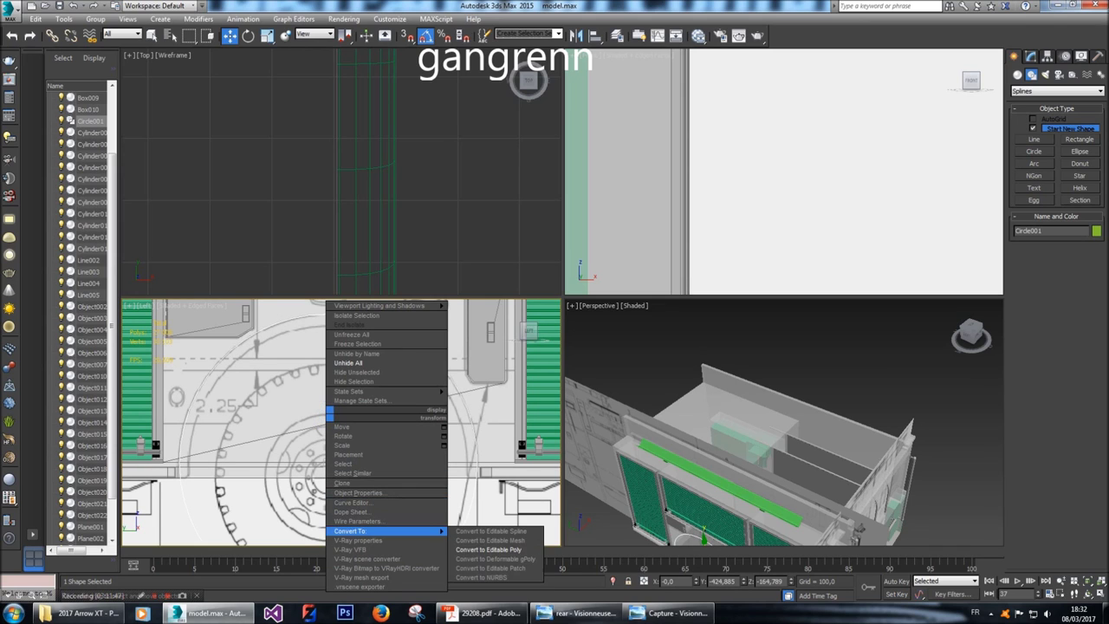
mouse_move(355, 531)
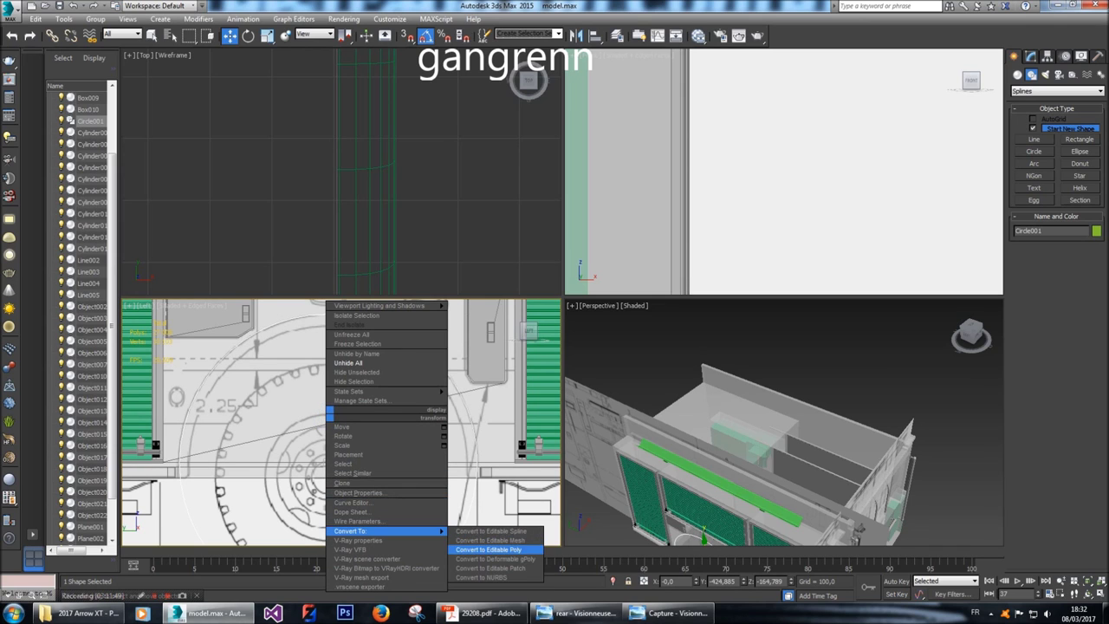
left_click(490, 542)
key("3")
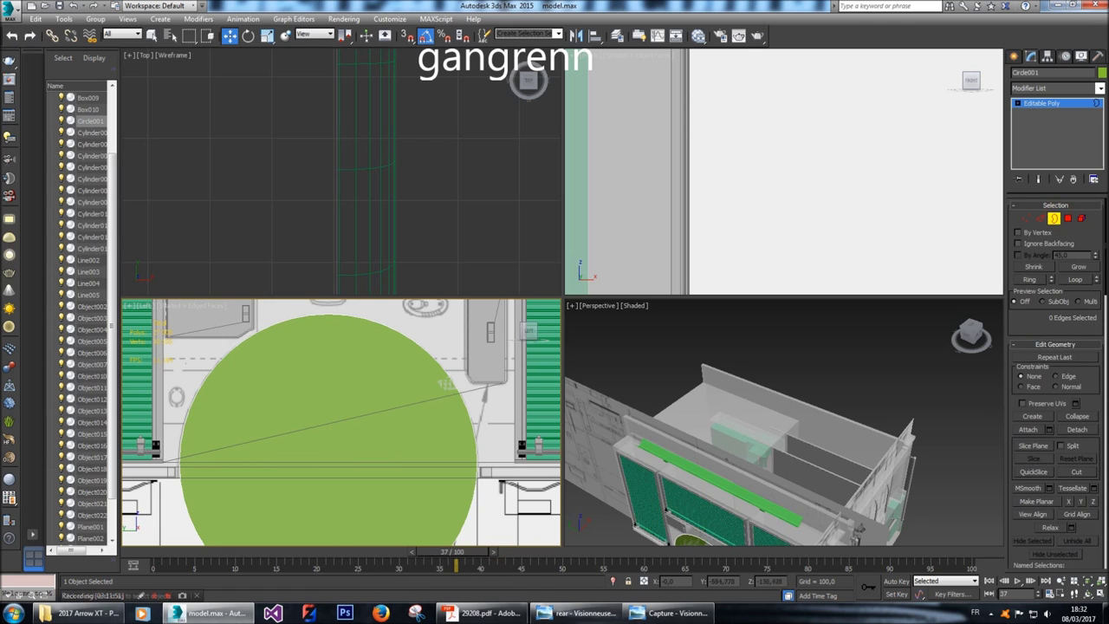
left_click(473, 445)
scroll(723, 247, "down", 5)
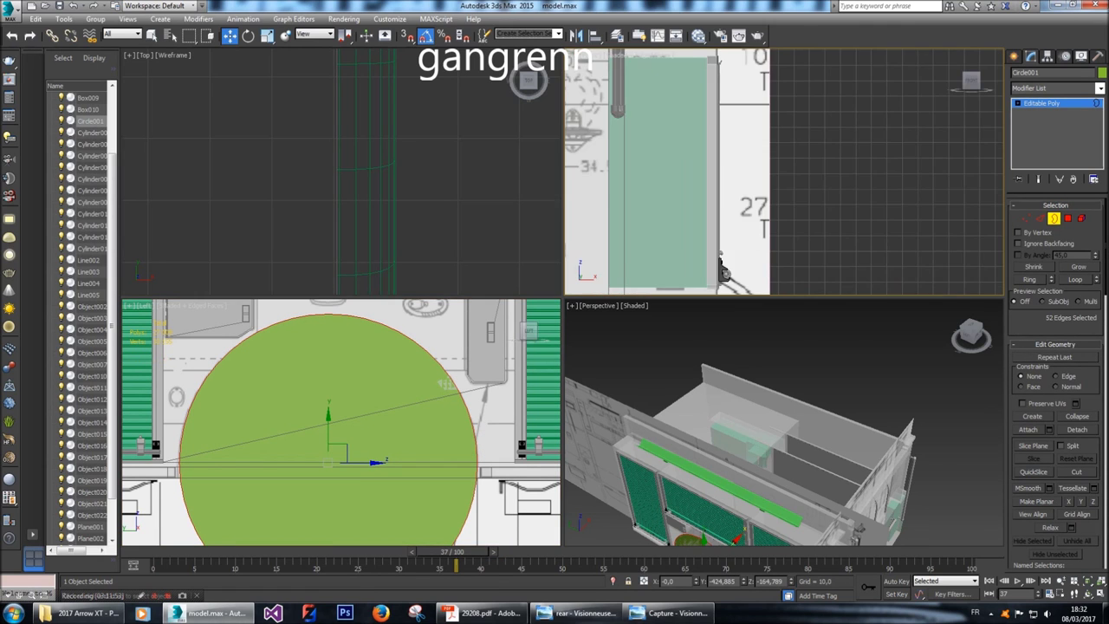
scroll(724, 245, "down", 2)
middle_click_drag(724, 245, 836, 247)
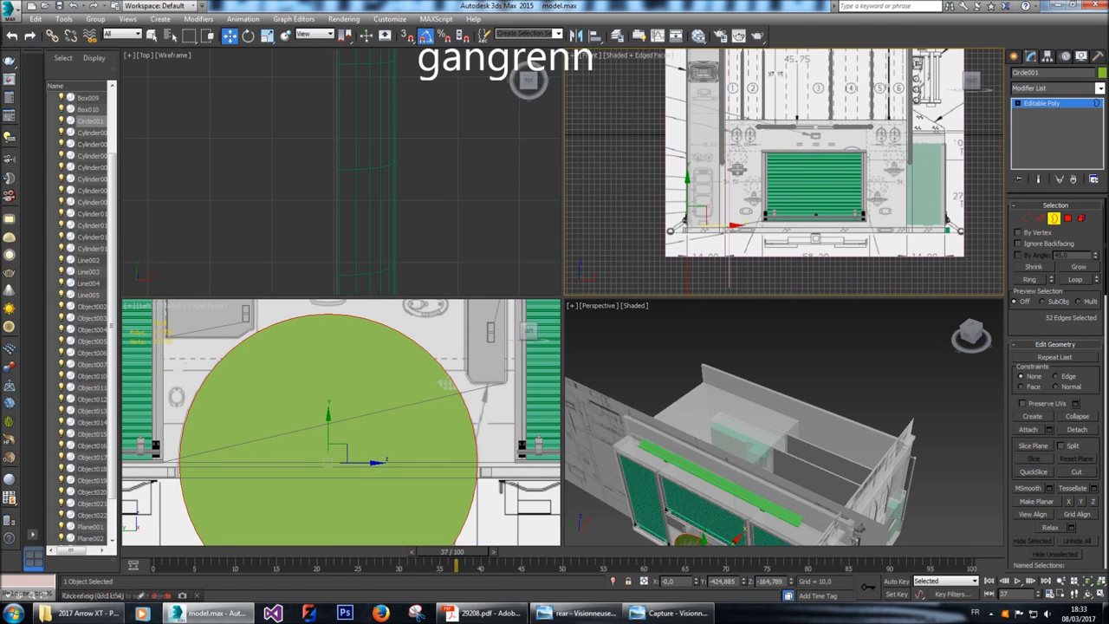
left_click_drag(733, 228, 721, 227)
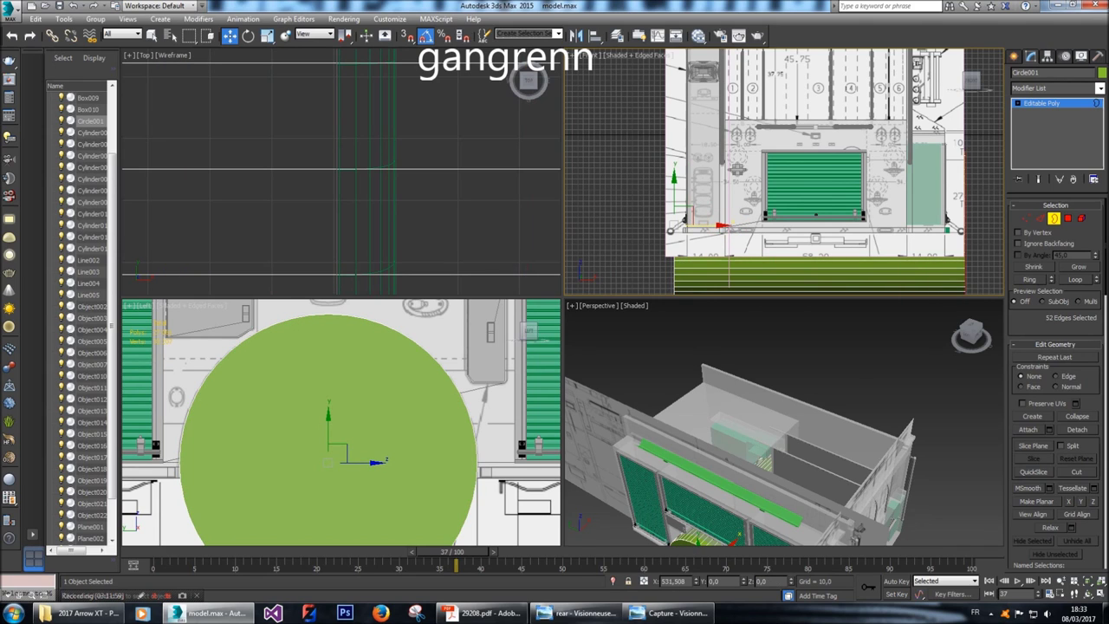
Reposition the disc's polygons, make the disc see-through and clear the polygon selection.
left_click(971, 335)
mouse_move(971, 334)
left_mouse_down()
mouse_move(914, 349)
mouse_move(962, 336)
mouse_move(927, 347)
left_mouse_up()
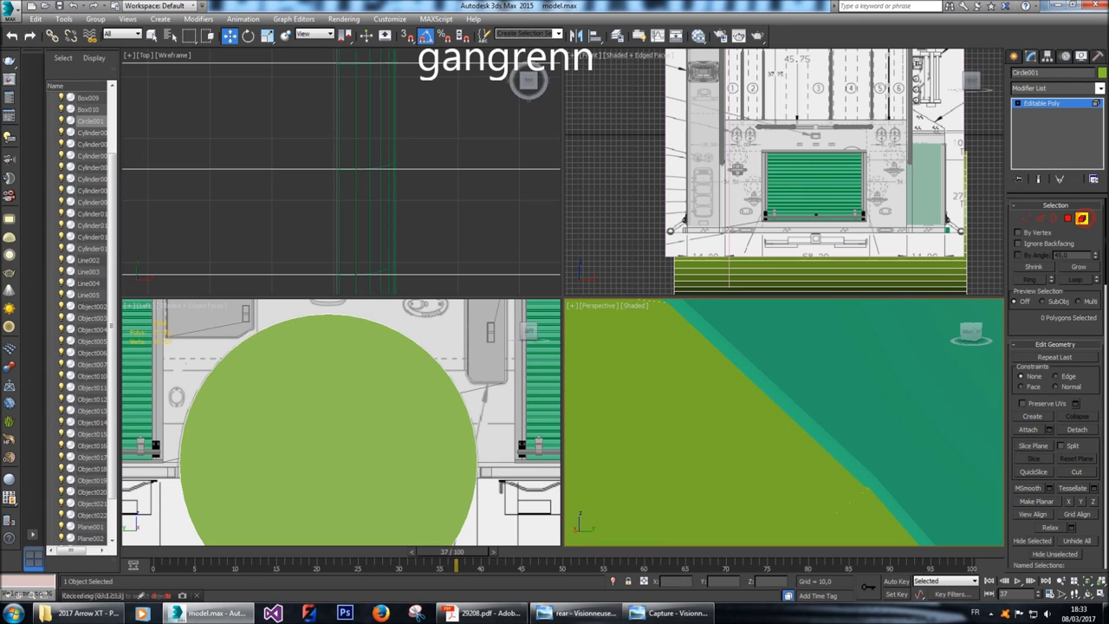
left_click(1082, 218)
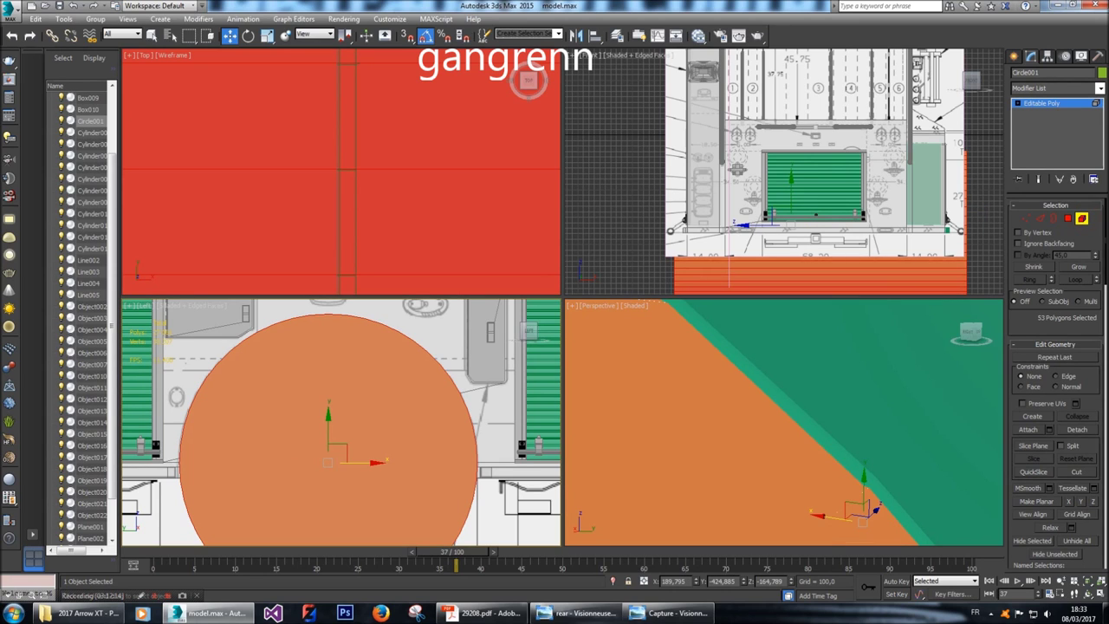
left_click_drag(328, 444, 328, 432)
middle_click_drag(780, 424, 728, 437, "alt")
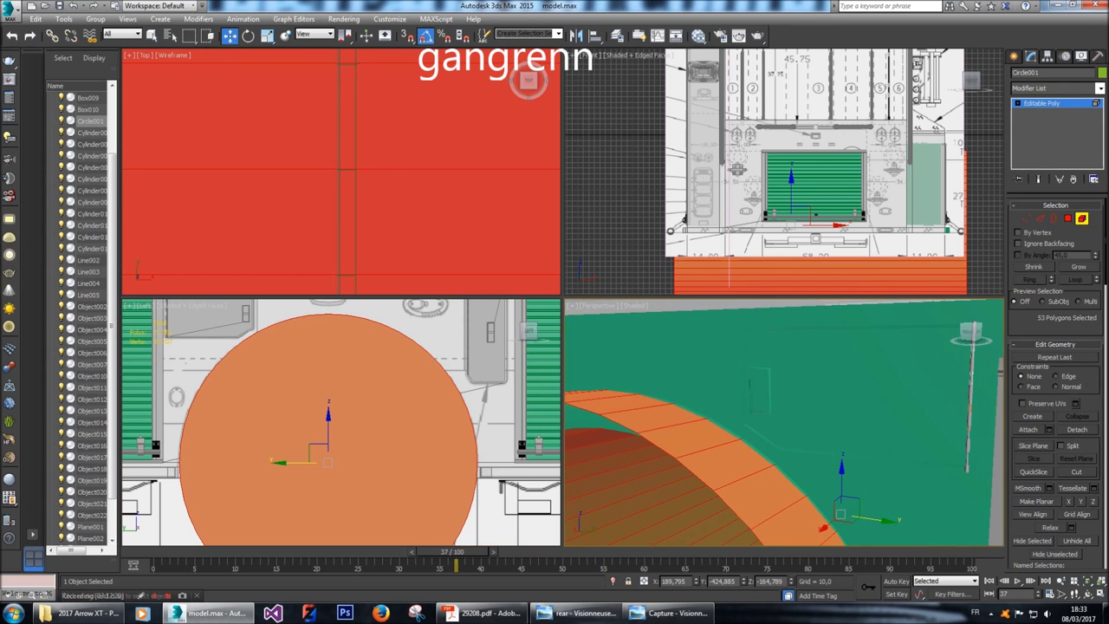
mouse_move(971, 331)
left_mouse_down()
mouse_move(966, 339)
mouse_move(972, 330)
left_mouse_up()
key("alt+x")
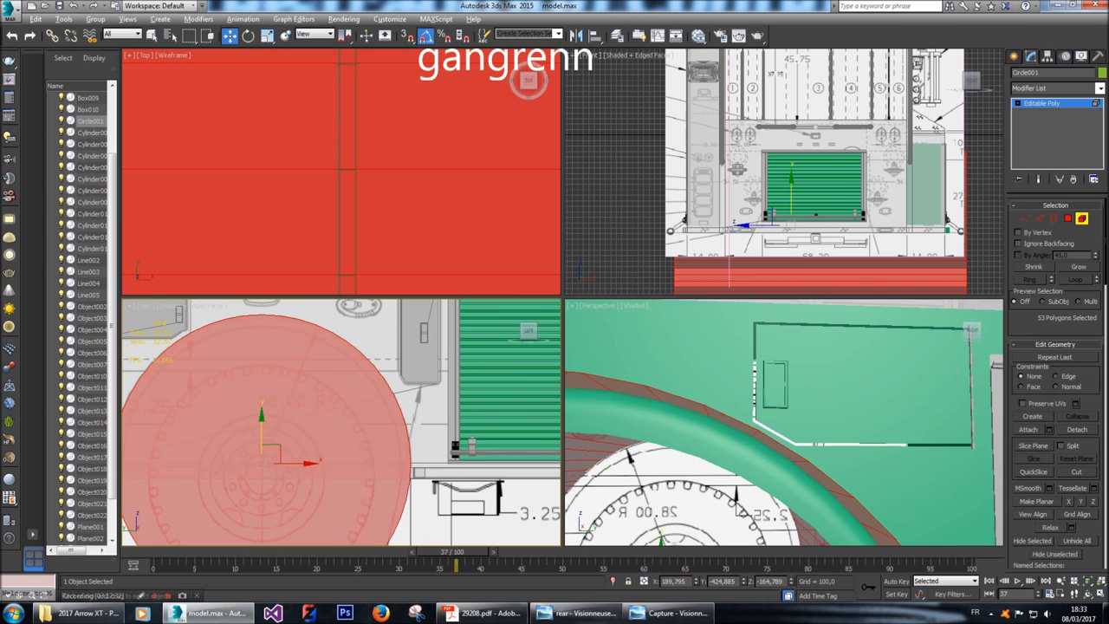
left_click(423, 507)
middle_click_drag(422, 506, 470, 494)
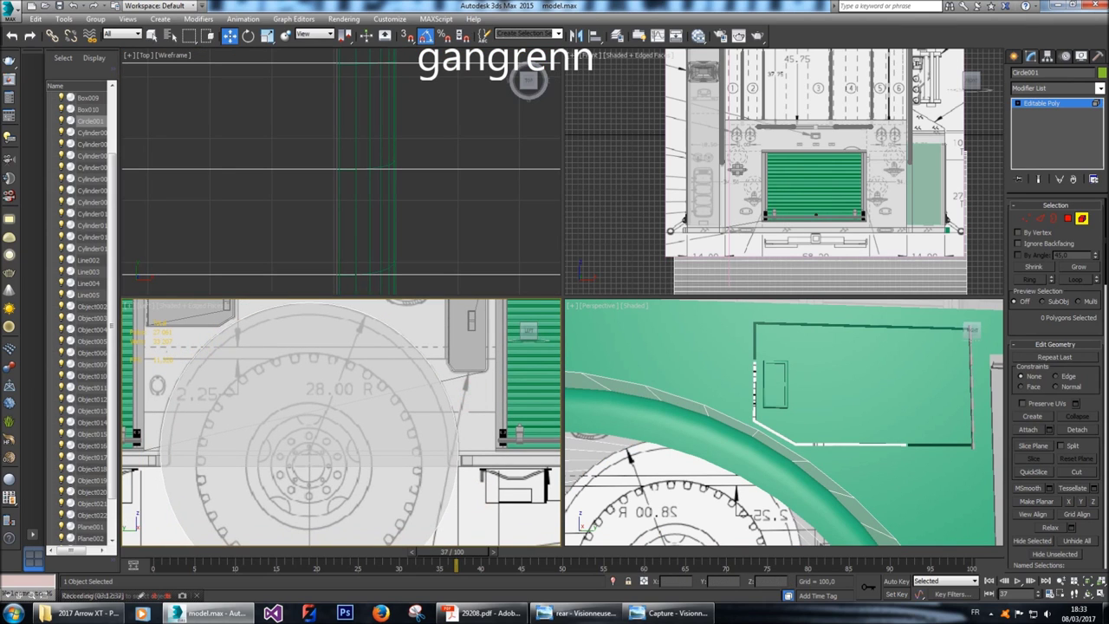
Isolate the truck body and the wheel disc in the viewports.
left_click(1016, 56)
left_click(1031, 75)
scroll(342, 423, "down", 2)
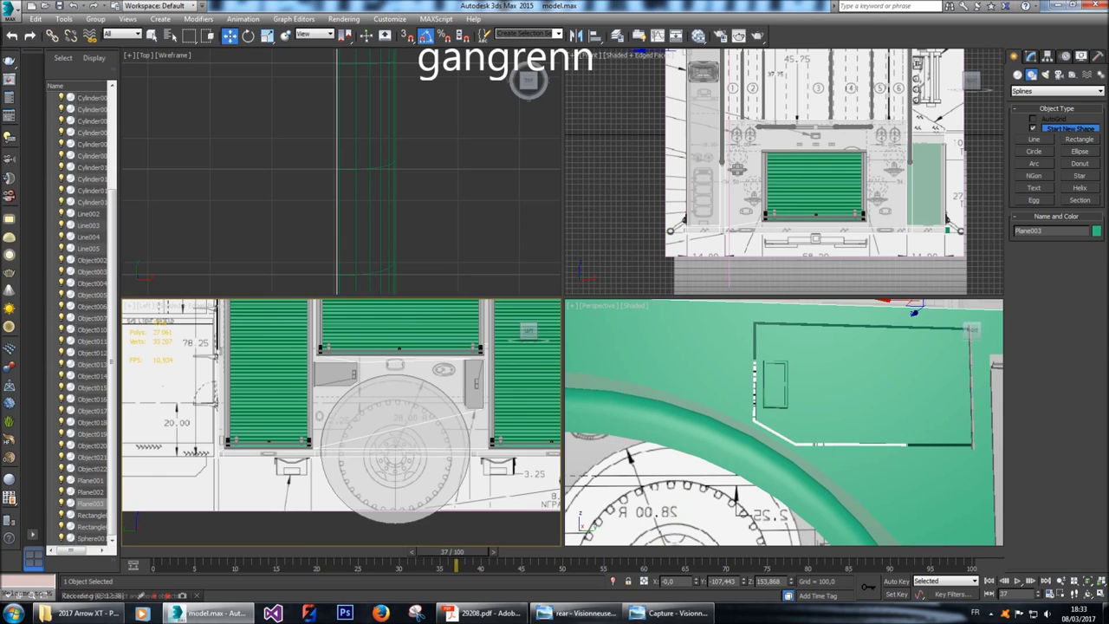
middle_click_drag(342, 423, 324, 432)
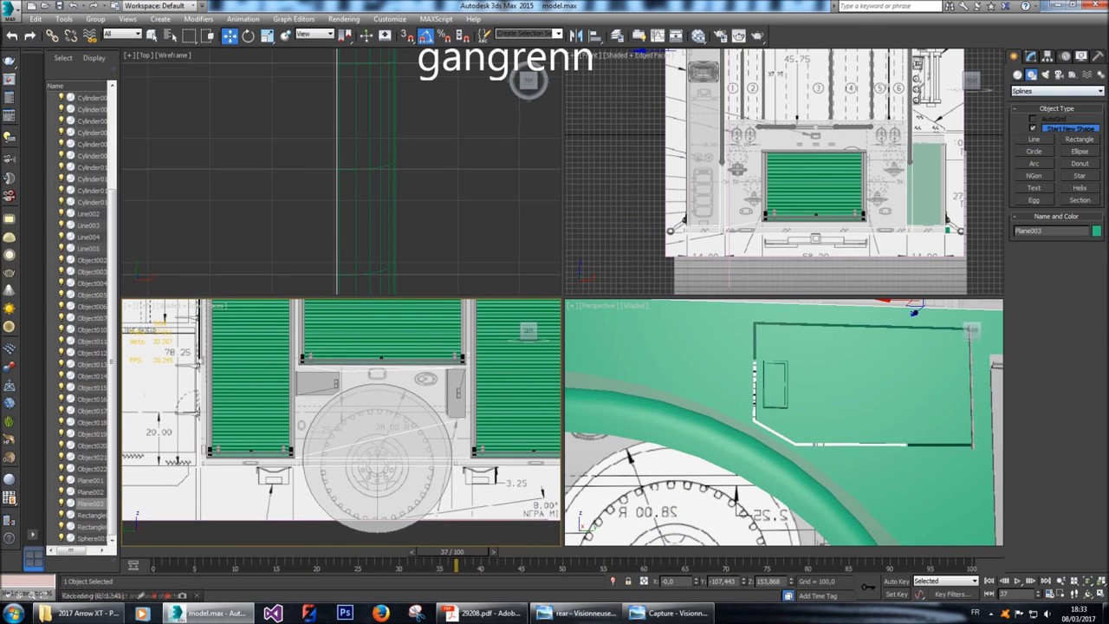
left_click(1017, 75)
left_click(1030, 56)
left_click(1068, 218)
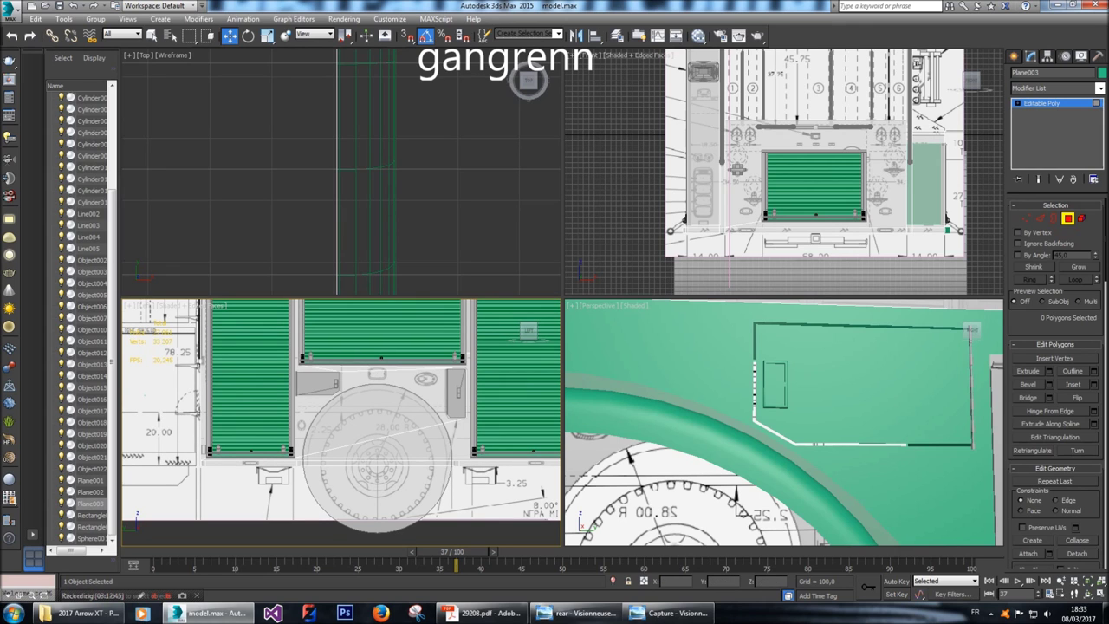
left_click(1014, 55)
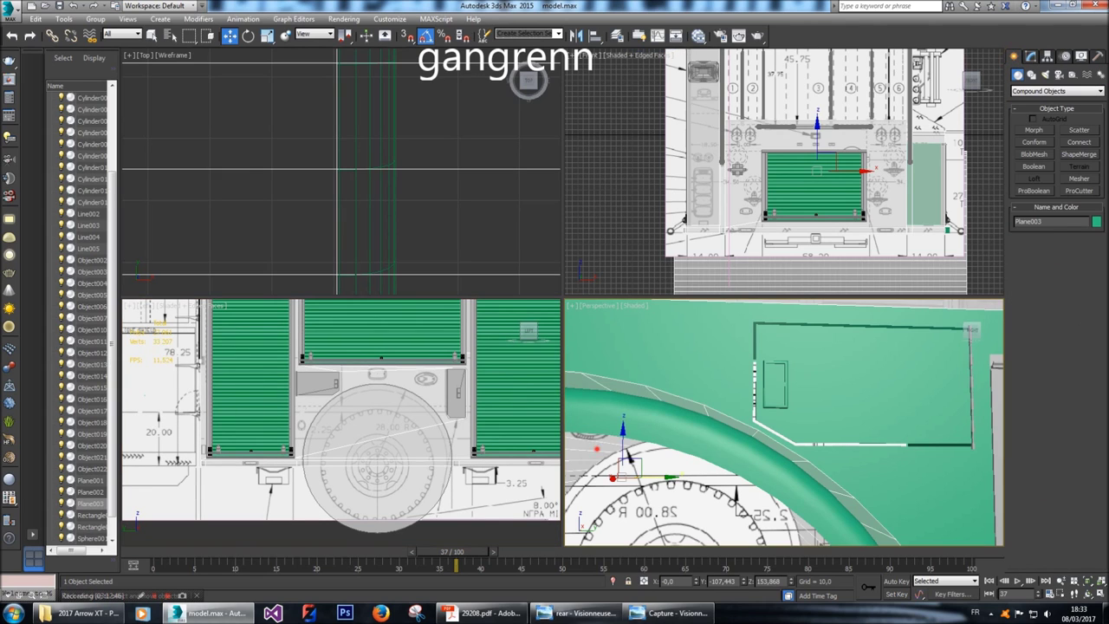
right_click(596, 421)
left_click(621, 402)
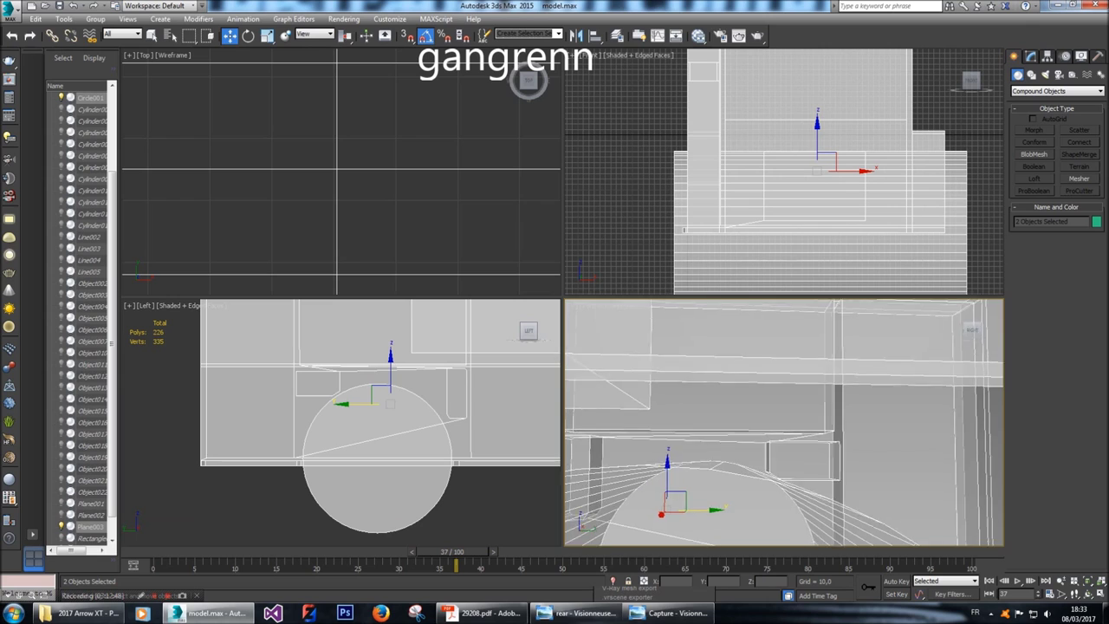
Try a ProBoolean subtraction of the wheel disc from the body, then undo it.
left_click(700, 457)
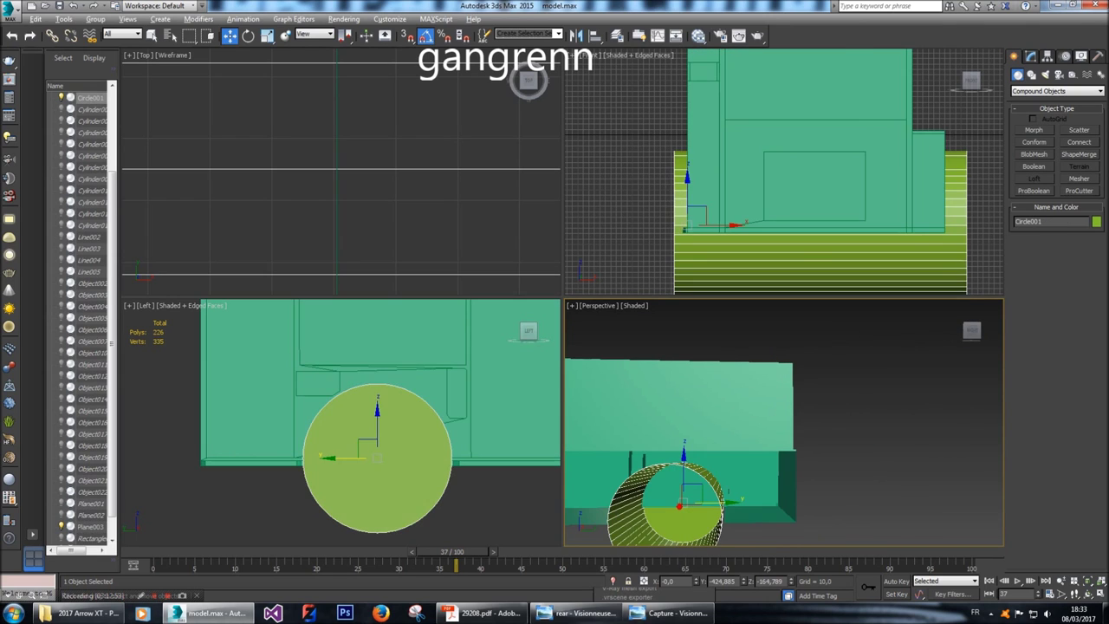
mouse_move(969, 330)
left_mouse_down()
mouse_move(938, 332)
mouse_move(971, 347)
mouse_move(957, 338)
mouse_move(969, 336)
left_mouse_up()
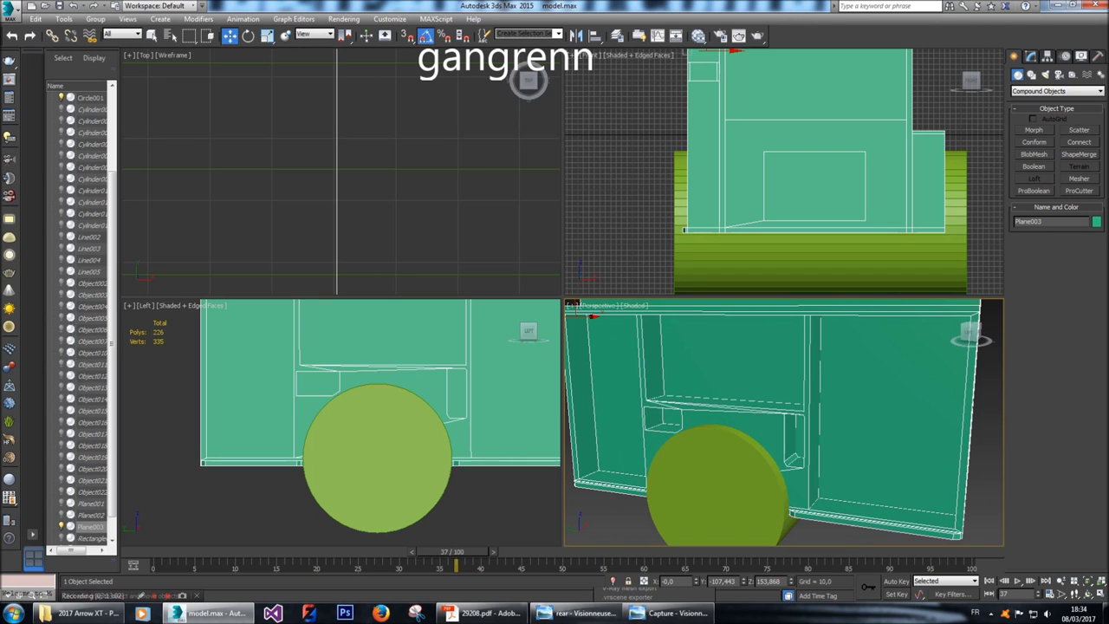
left_click(1033, 166)
left_click(1055, 253)
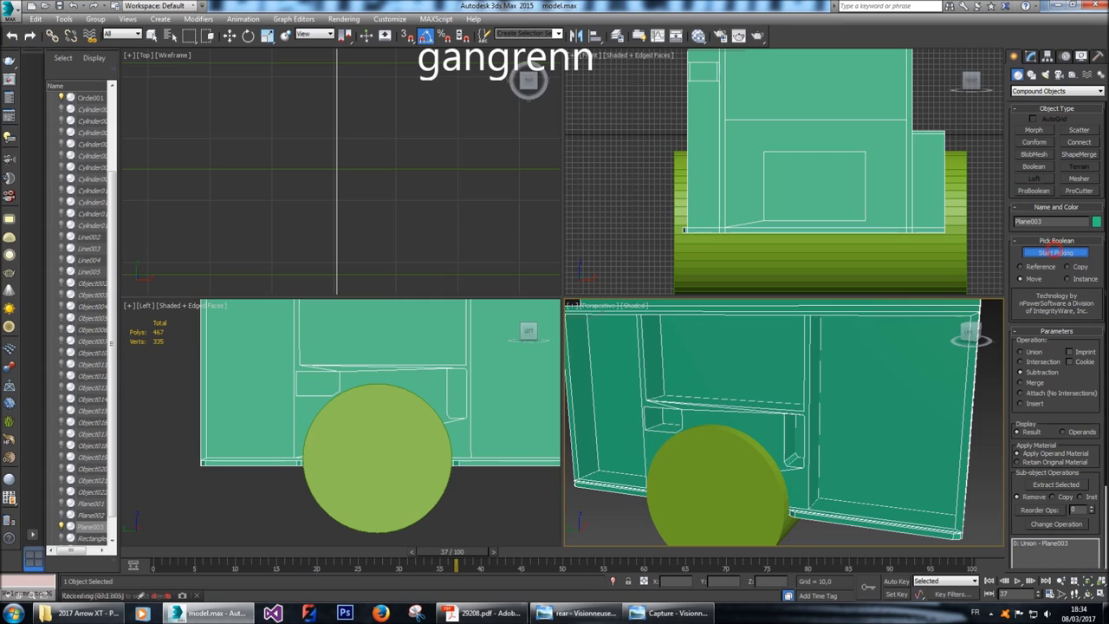
left_click(723, 533)
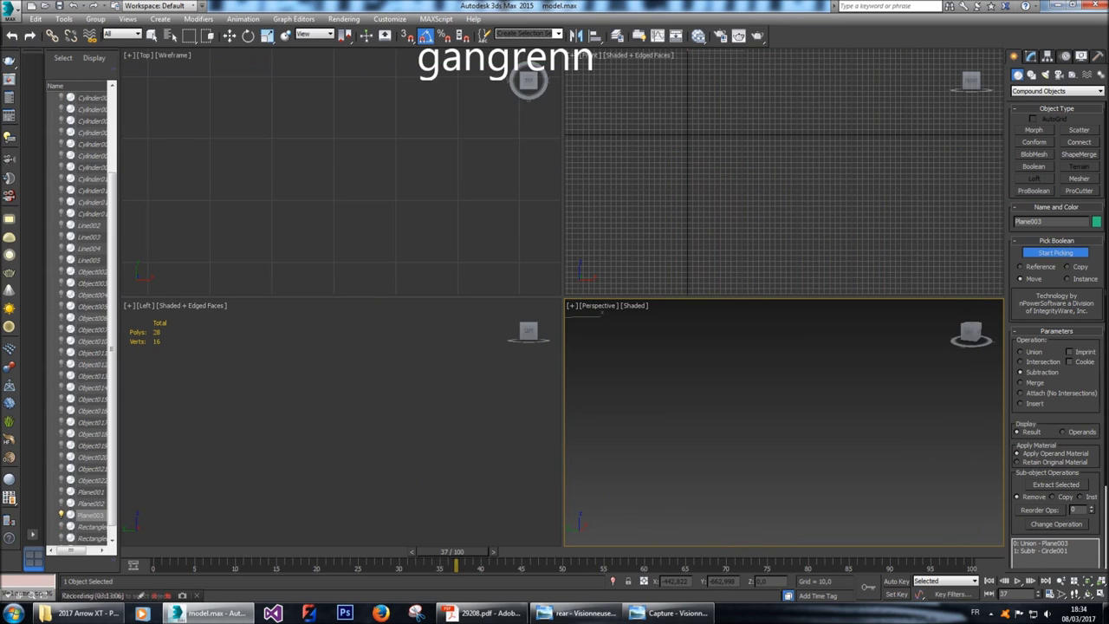
key("ctrl+z")
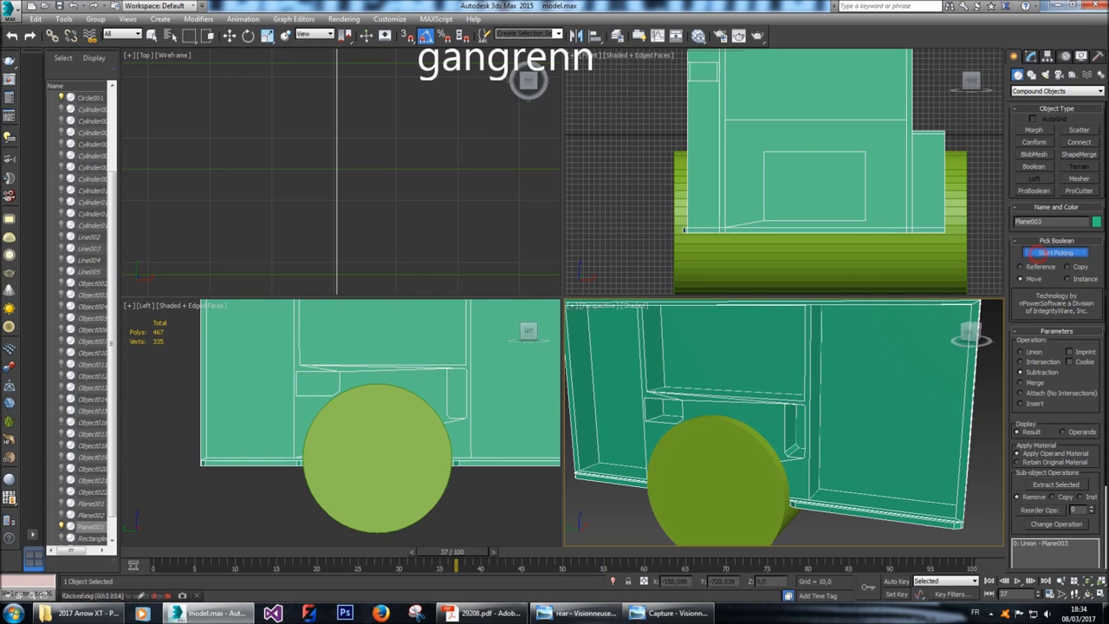
key("w")
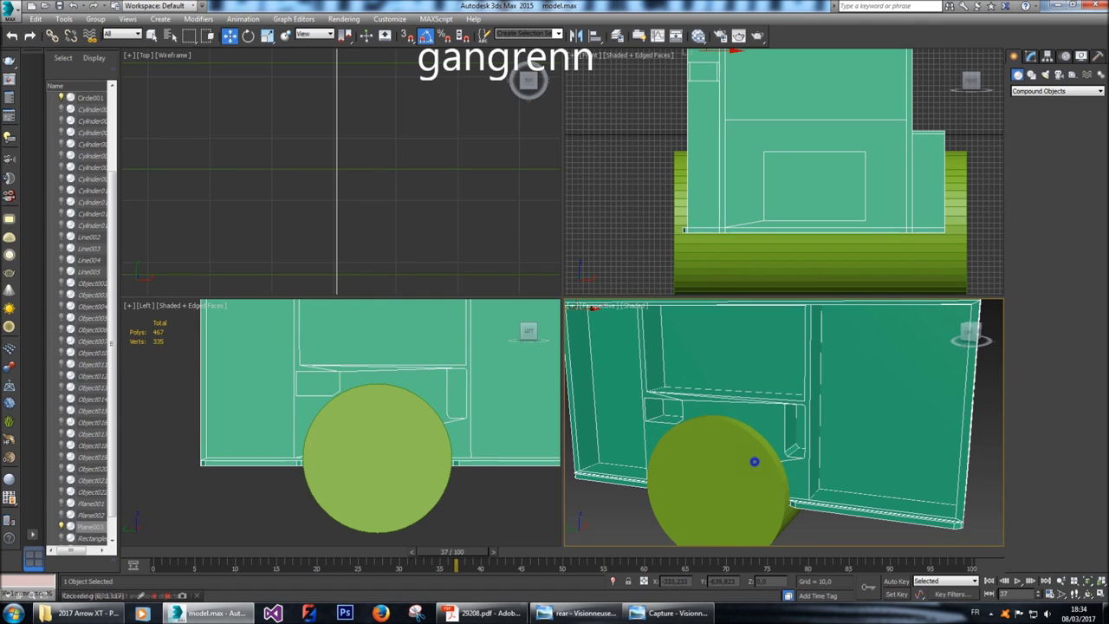
left_click(1030, 56)
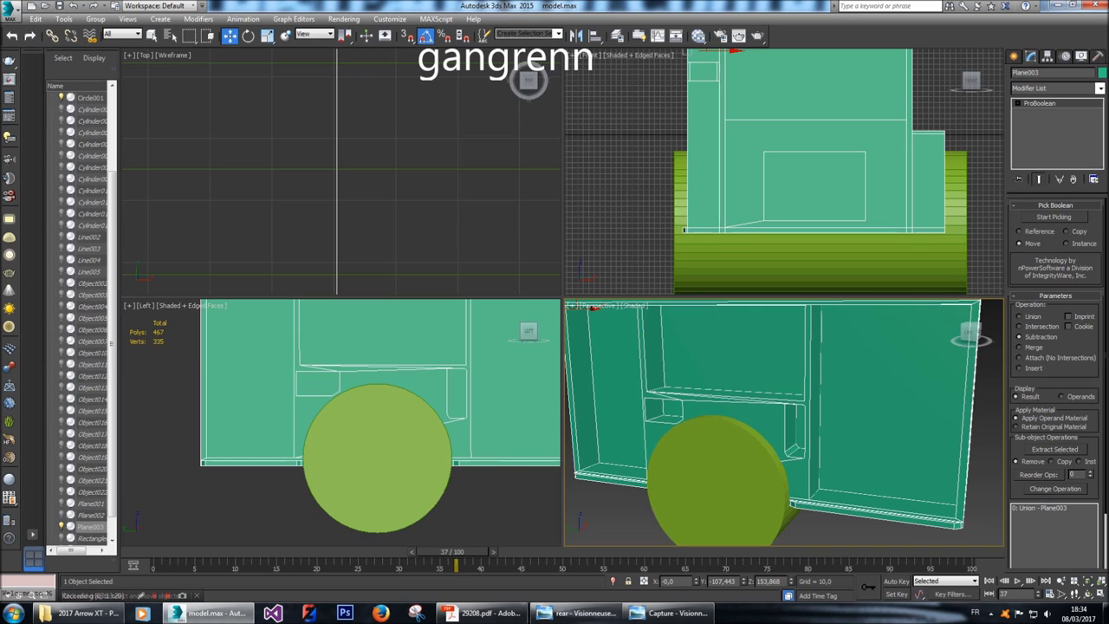
Convert the body to an Editable Poly and select the polygons around the wheel opening.
right_click(1040, 103)
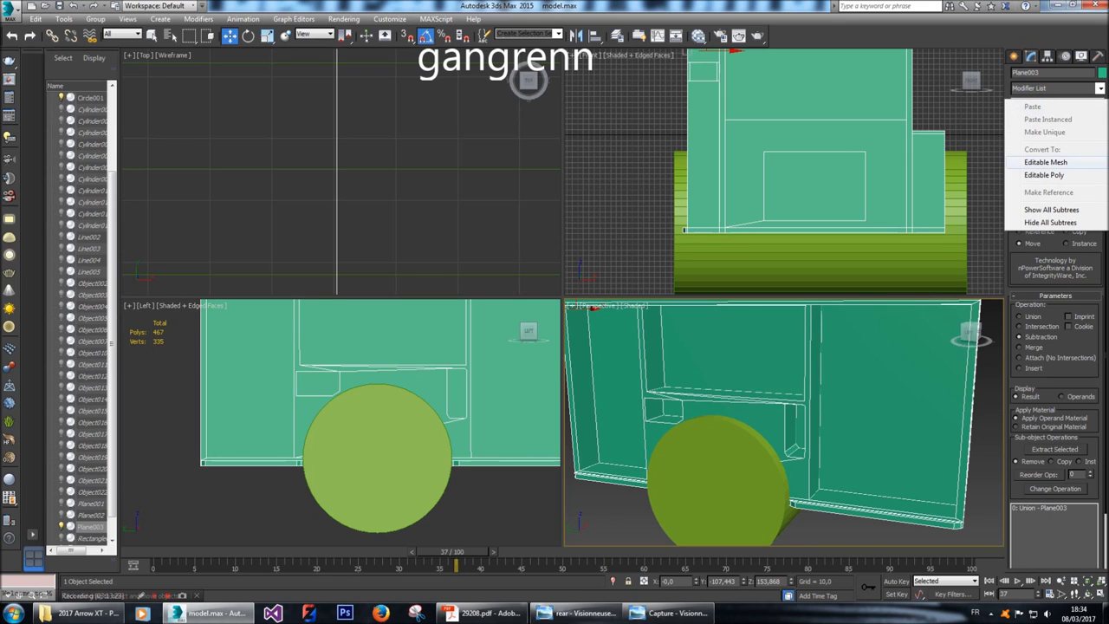
left_click(1044, 176)
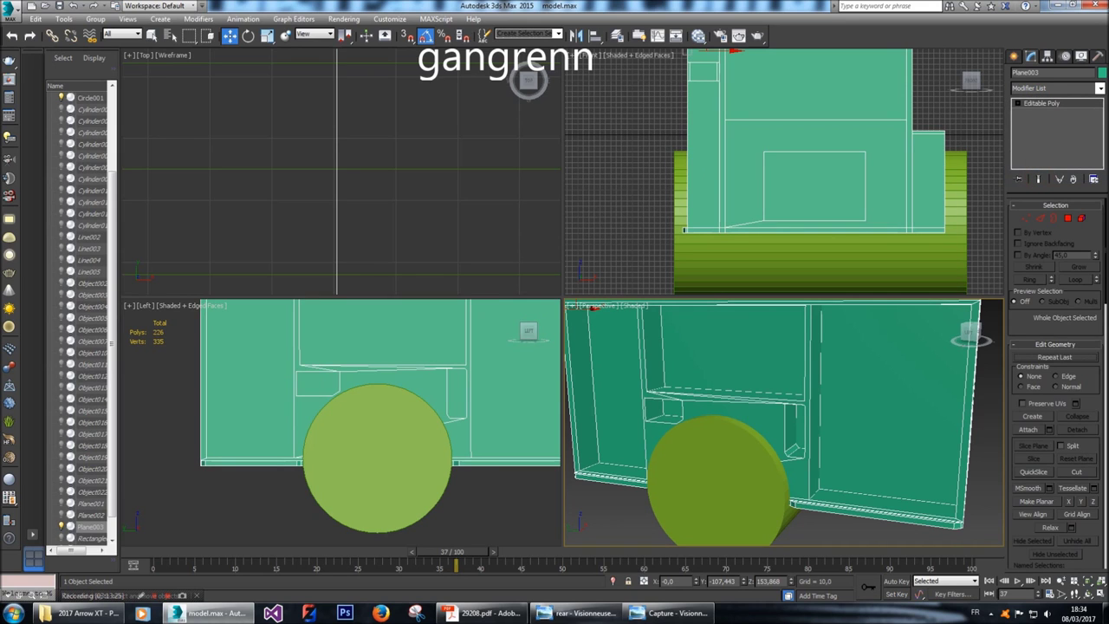
left_click(1068, 219)
left_click_drag(364, 399, 465, 493)
left_click(355, 382)
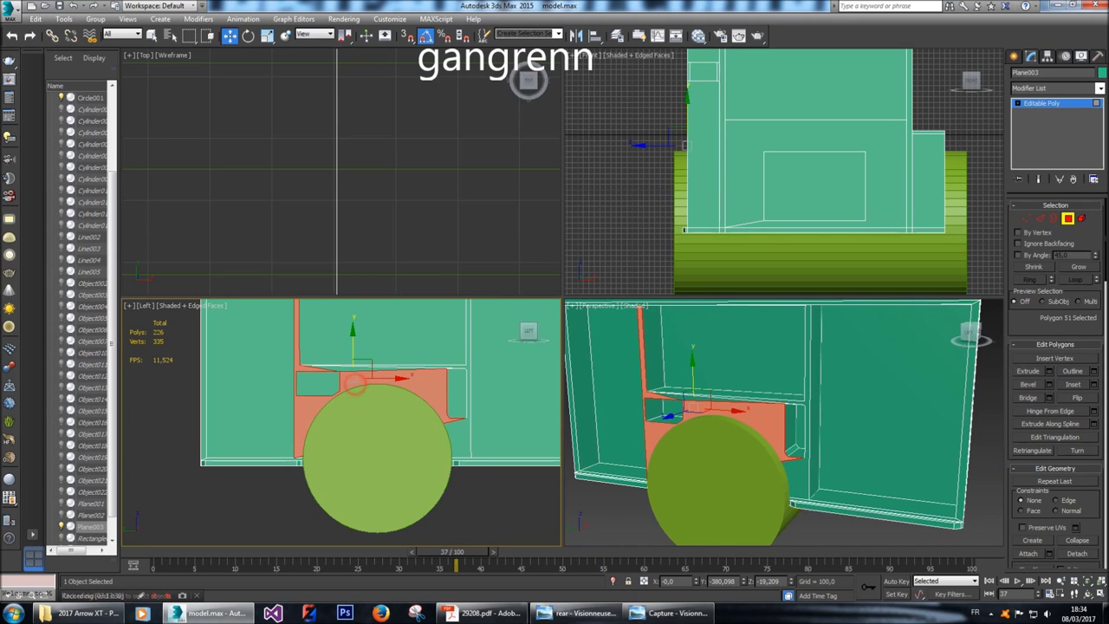
left_click_drag(458, 510, 312, 439)
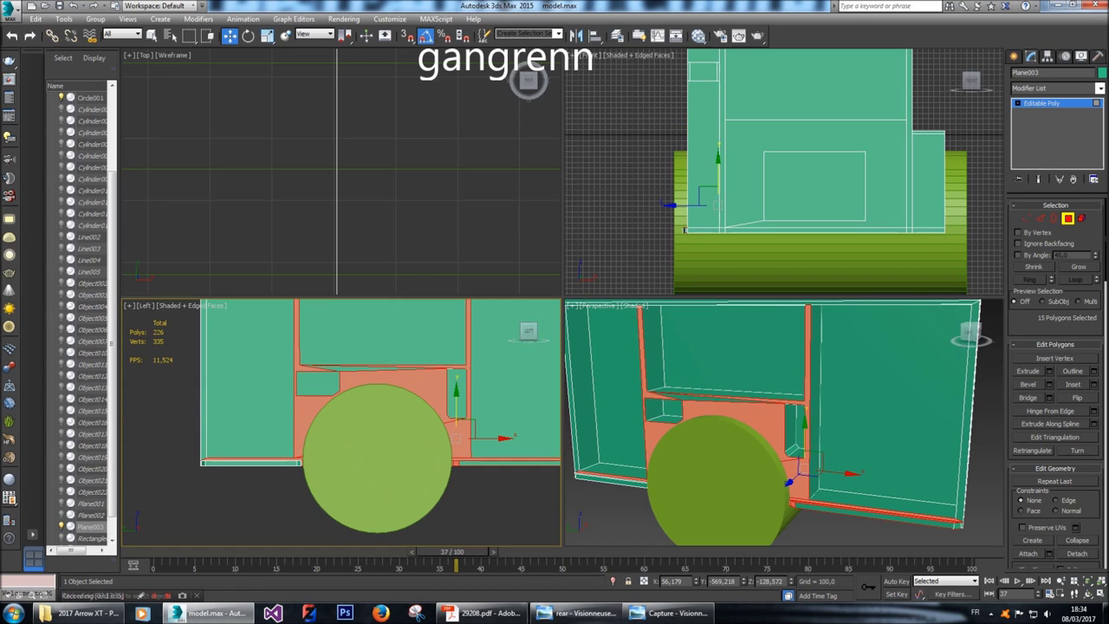
Add the upper edge polygon and detach the arch polygons as new object Object023.
scroll(789, 503, "up", 3)
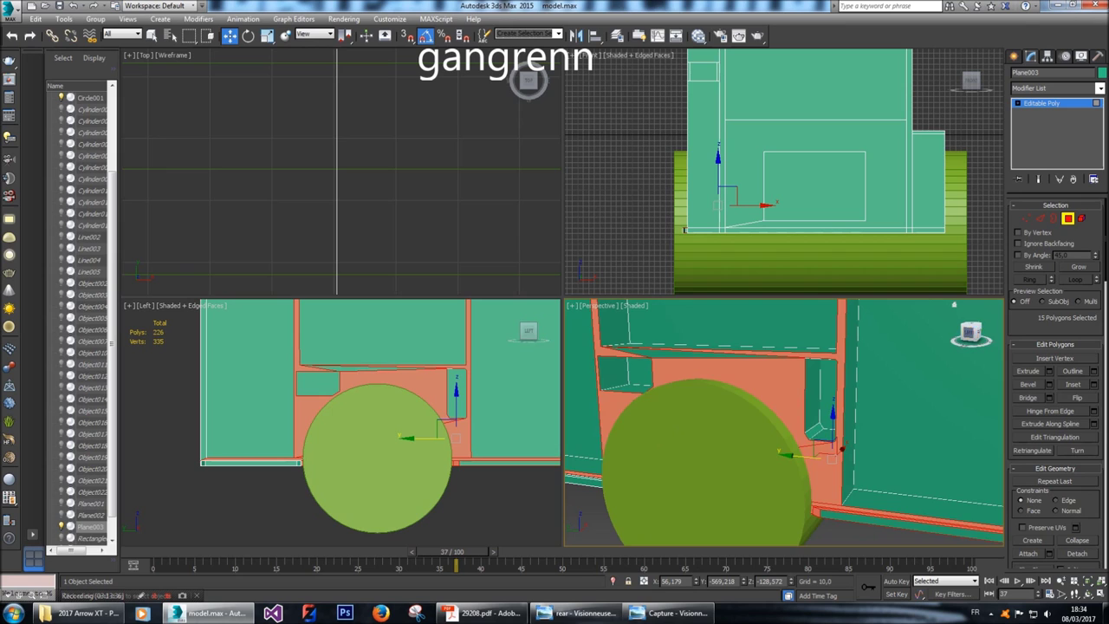
left_click(970, 331)
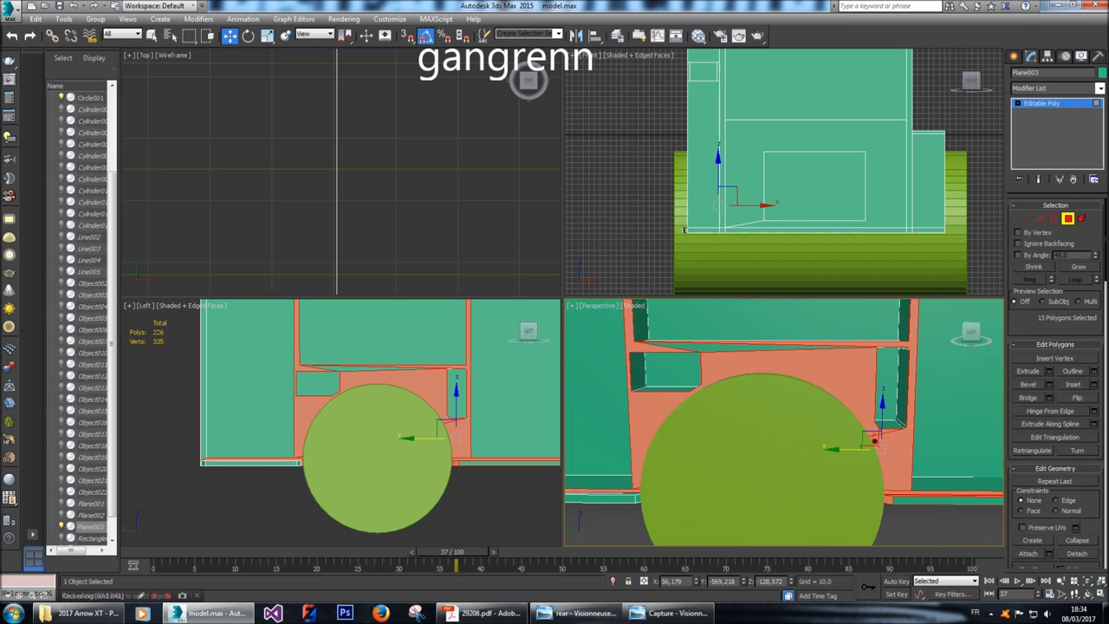
left_click(729, 350, "ctrl")
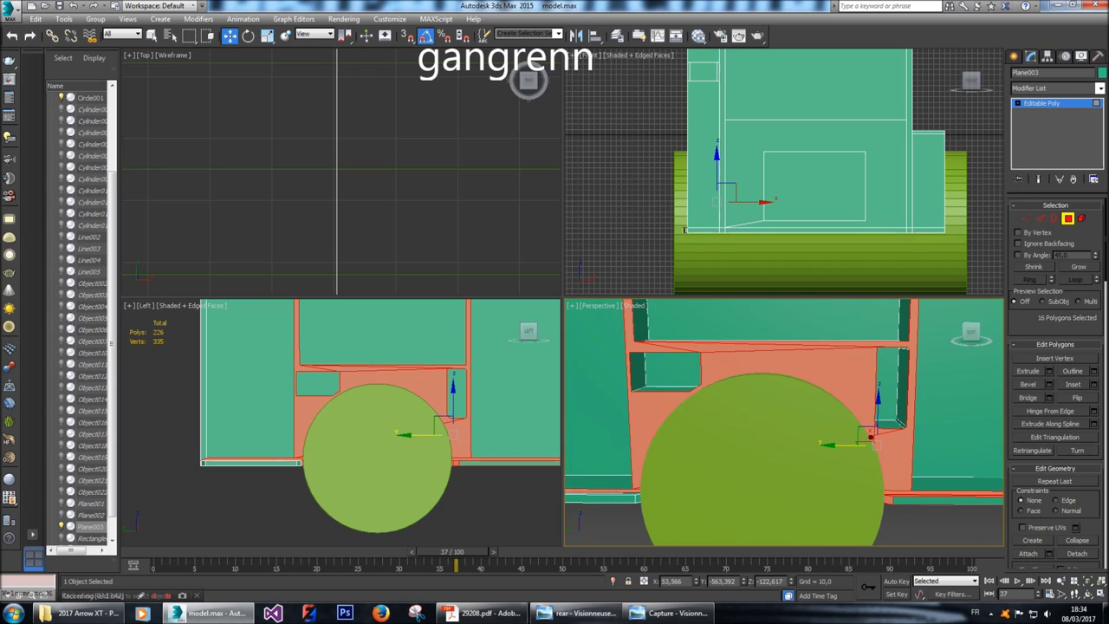
left_click(1077, 553)
left_click(589, 277)
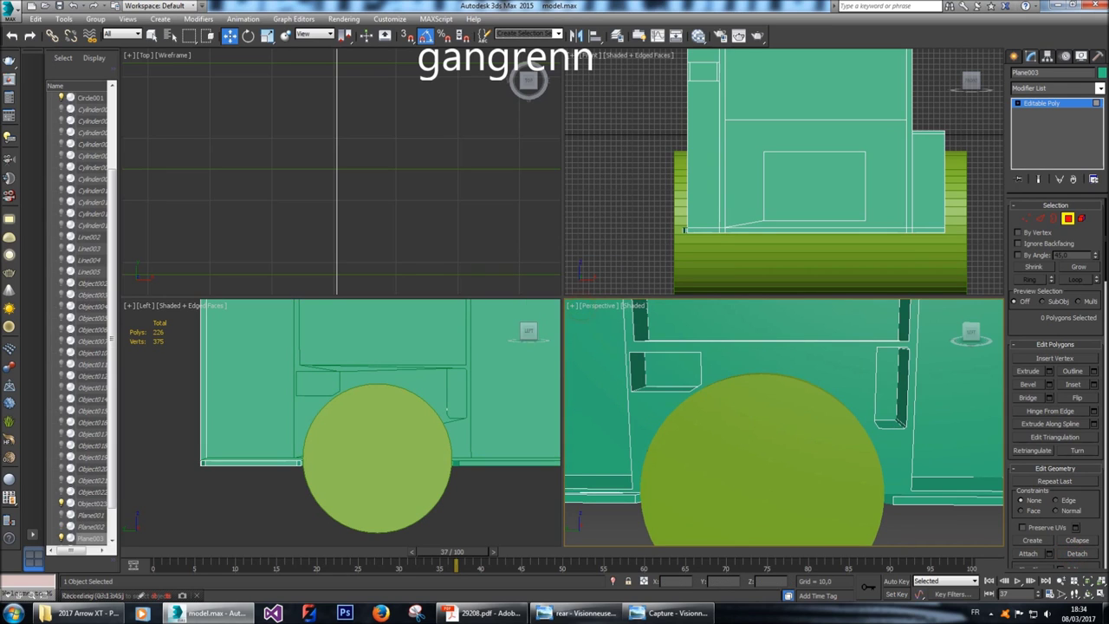
left_click(1018, 55)
Subtract the wheel disc from Object023 with a ProBoolean.
left_click(845, 368)
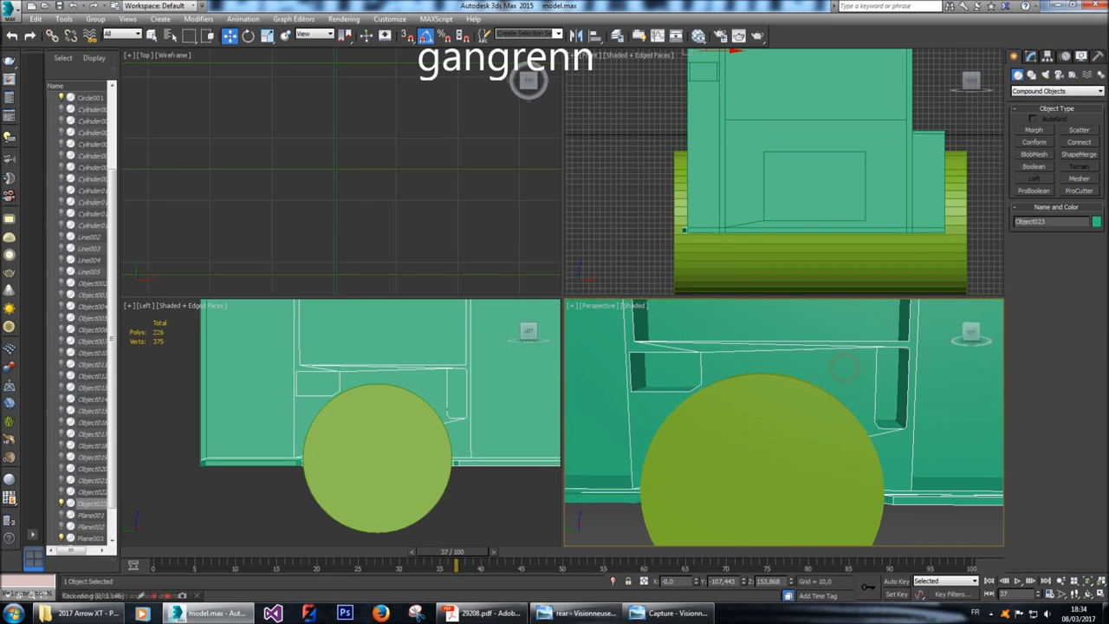
left_click(1034, 190)
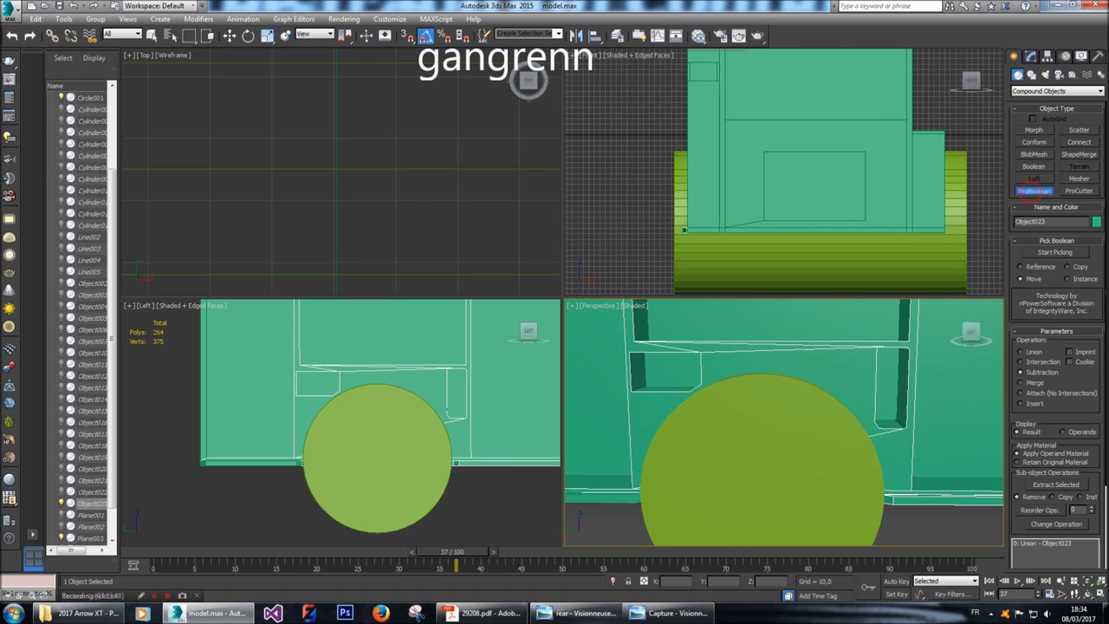
left_click(1056, 252)
left_click(800, 449)
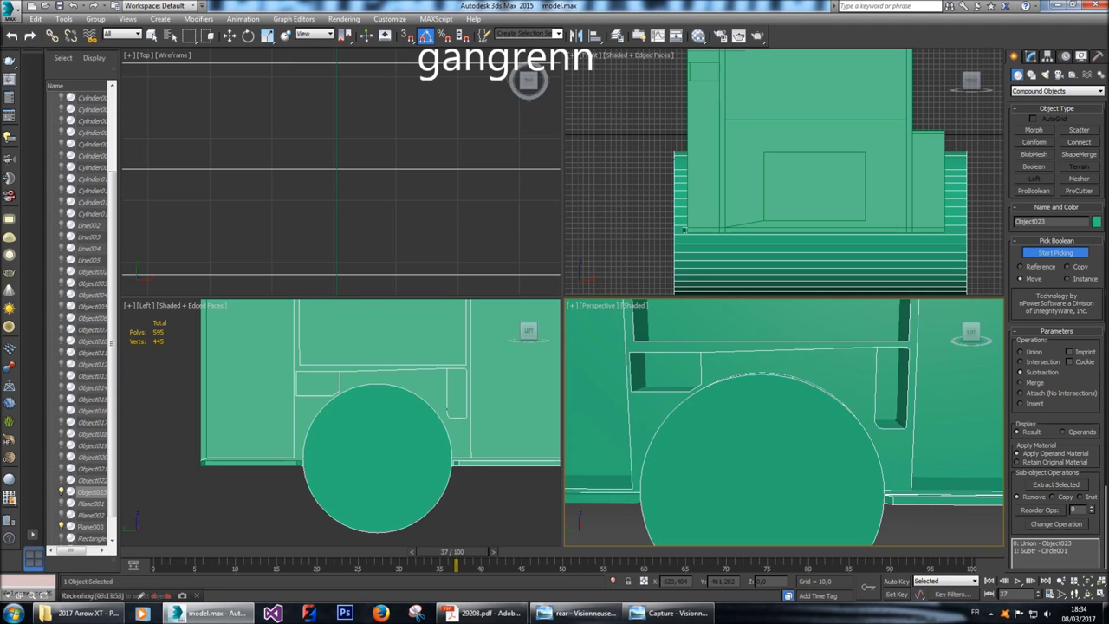
middle_click_drag(784, 422, 785, 423, "alt")
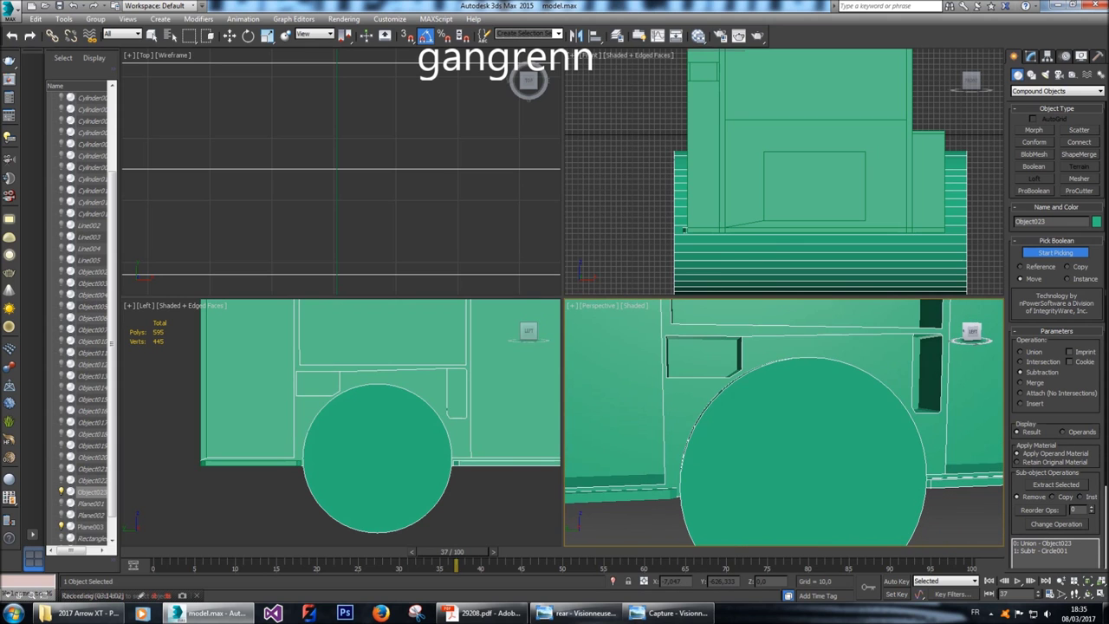
Collapse the Boolean arch piece into an Editable Poly.
right_click(873, 389)
right_click(851, 384)
mouse_move(871, 498)
left_click(1010, 507)
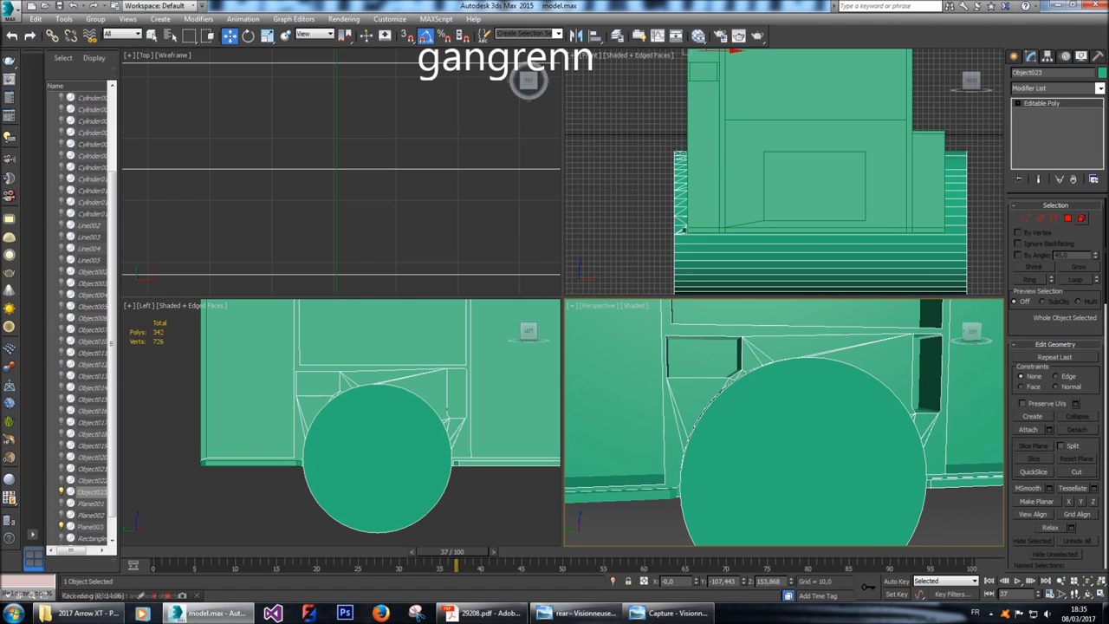
Delete the leftover wheel-disc faces and orbit to inspect the open arch.
left_click(1082, 219)
key("Delete")
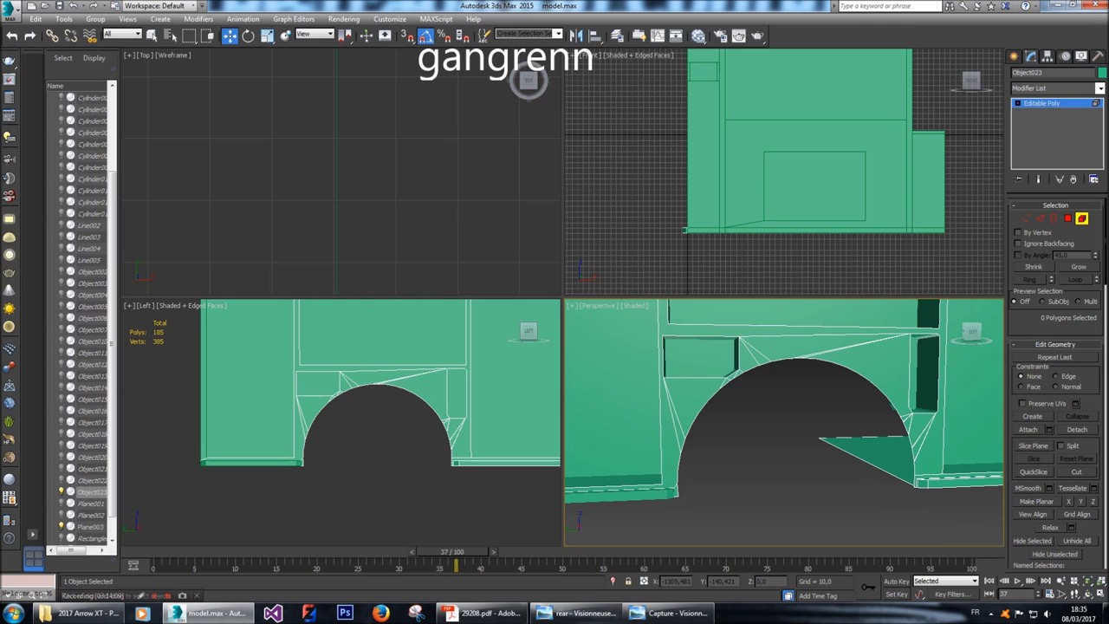
mouse_move(780, 424)
middle_mouse_down("alt")
mouse_move(711, 406)
mouse_move(771, 433)
mouse_move(785, 420)
mouse_move(767, 429)
middle_mouse_up("alt")
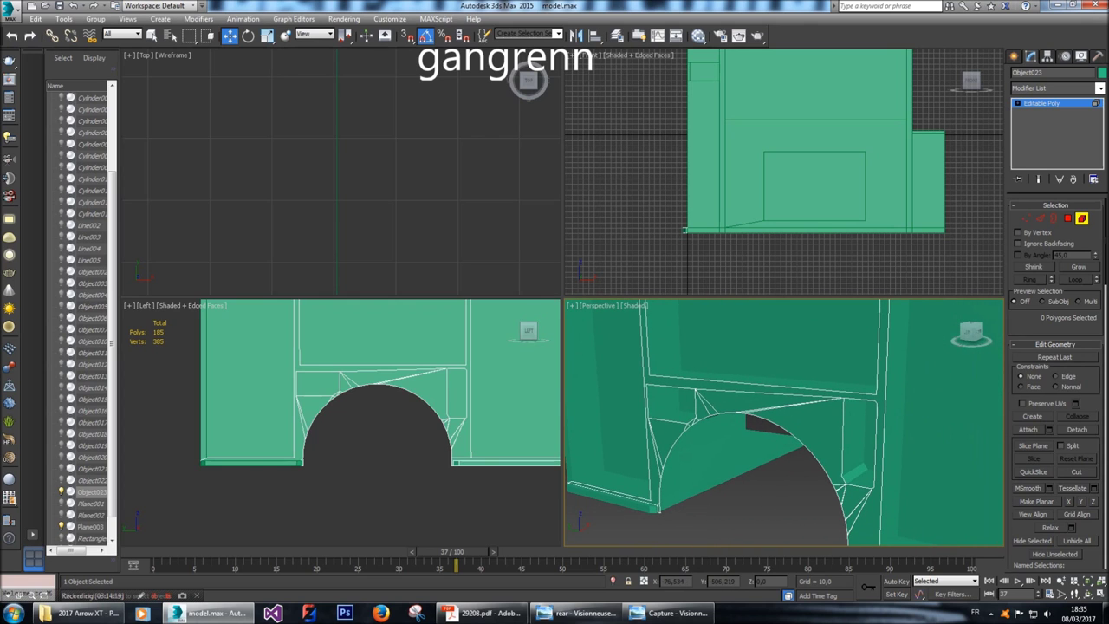
mouse_move(971, 334)
left_mouse_down()
mouse_move(953, 321)
mouse_move(971, 330)
left_mouse_up()
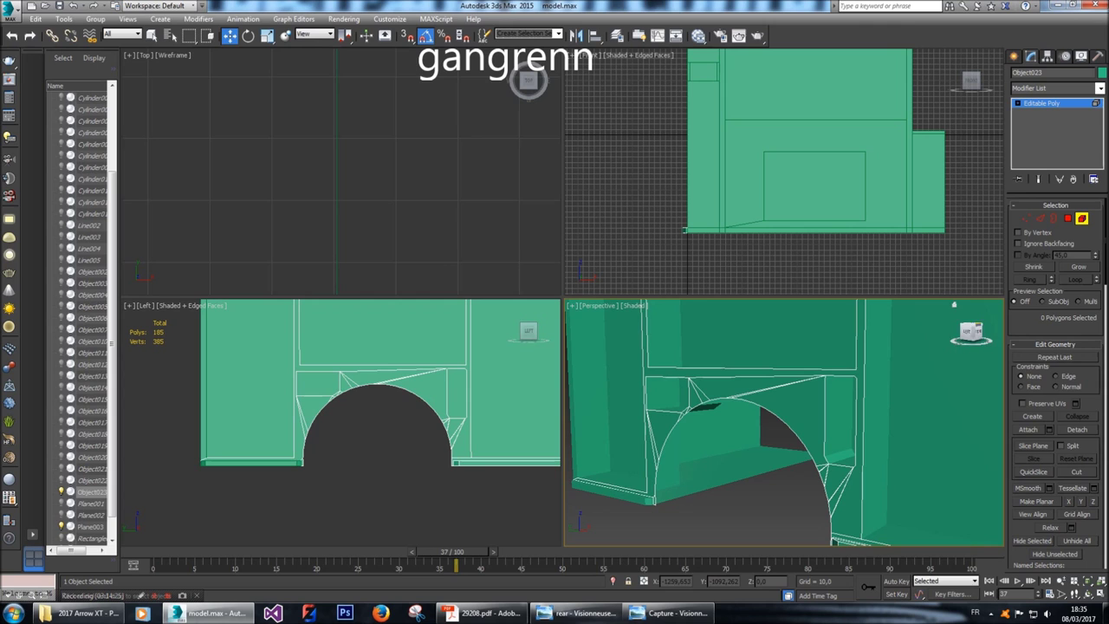
right_click(848, 413)
Unhide all objects and convert the arch vertex selection into edges.
left_click(878, 364)
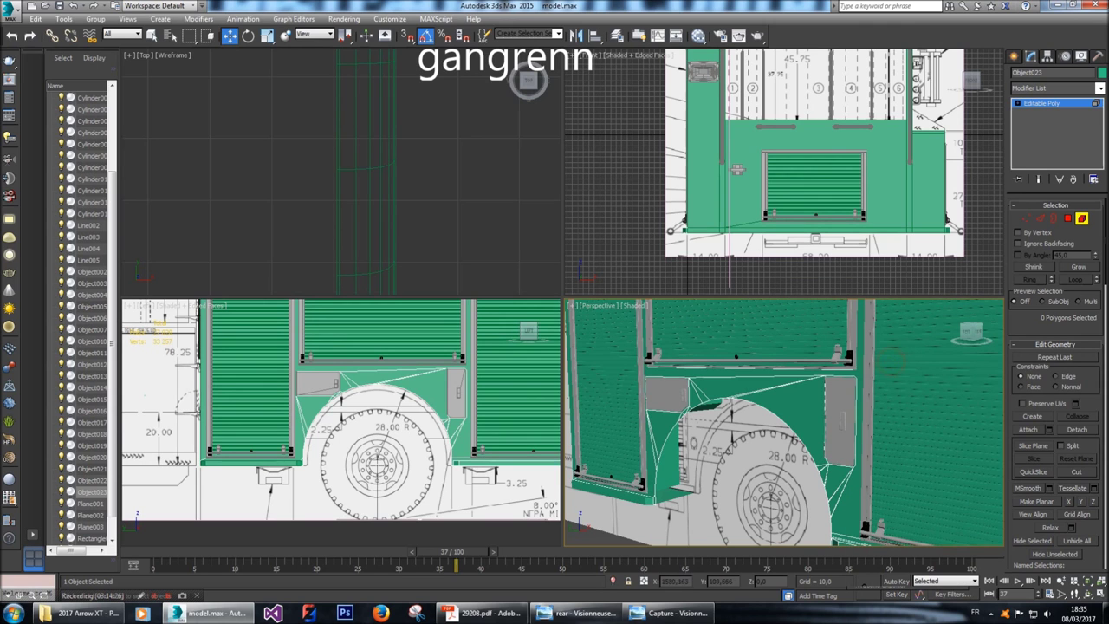
left_click_drag(971, 332, 969, 331)
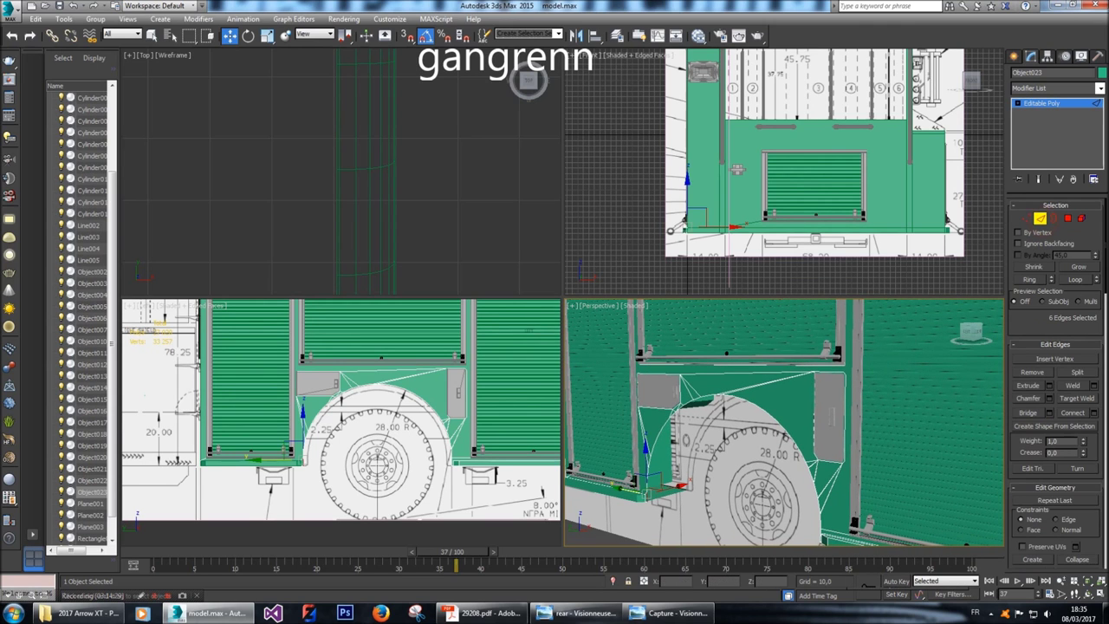
left_click(1025, 217)
left_click(1025, 216)
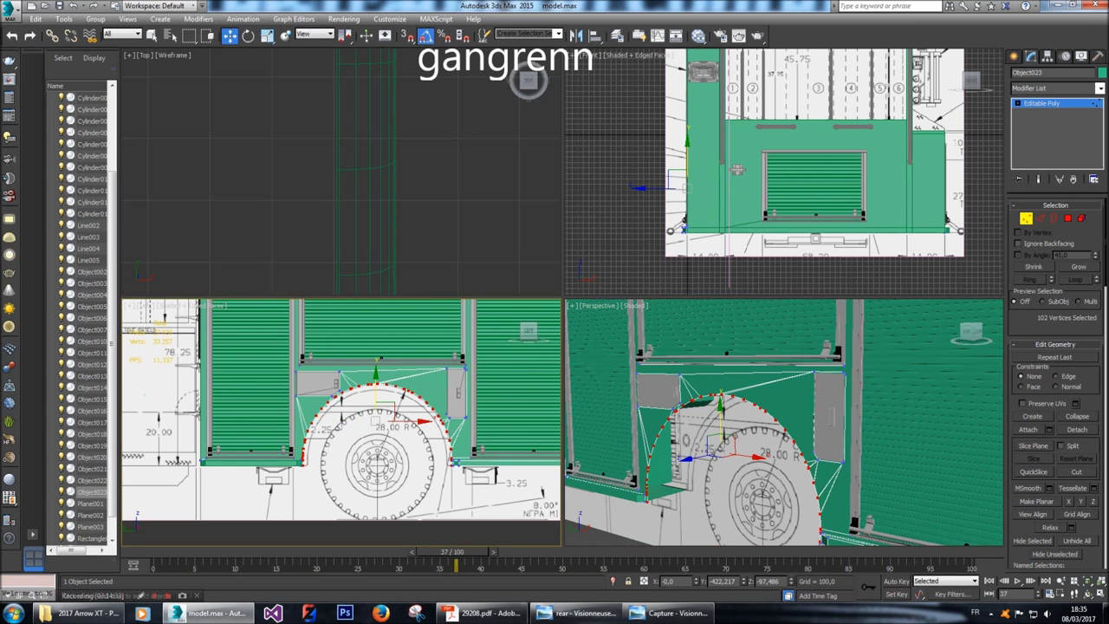
scroll(475, 460, "up", 5)
scroll(320, 381, "down", 6)
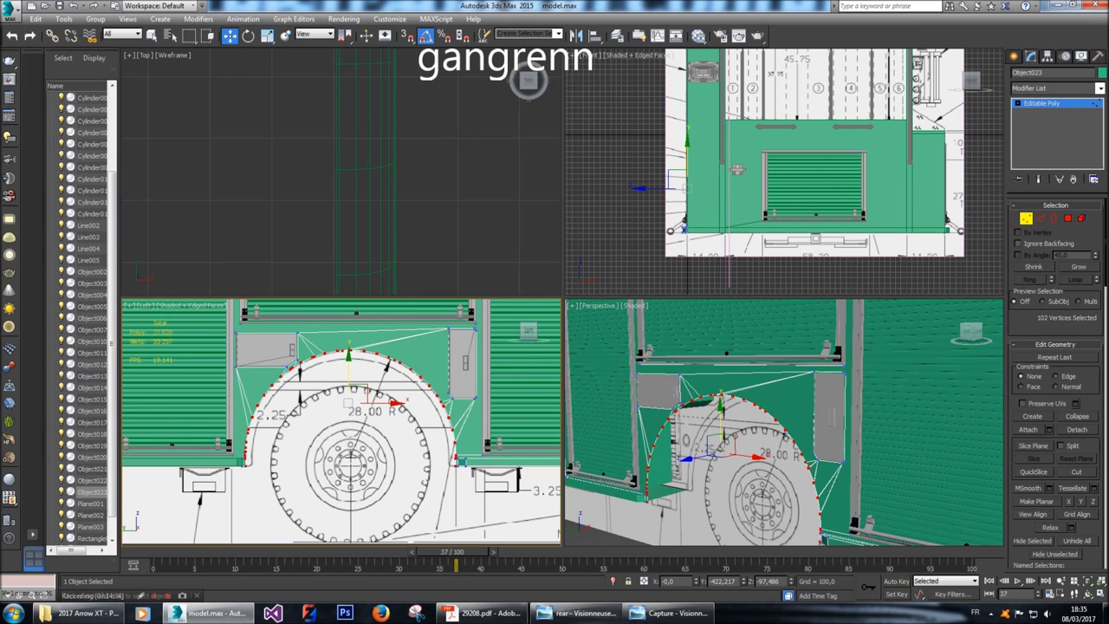
right_click(320, 369)
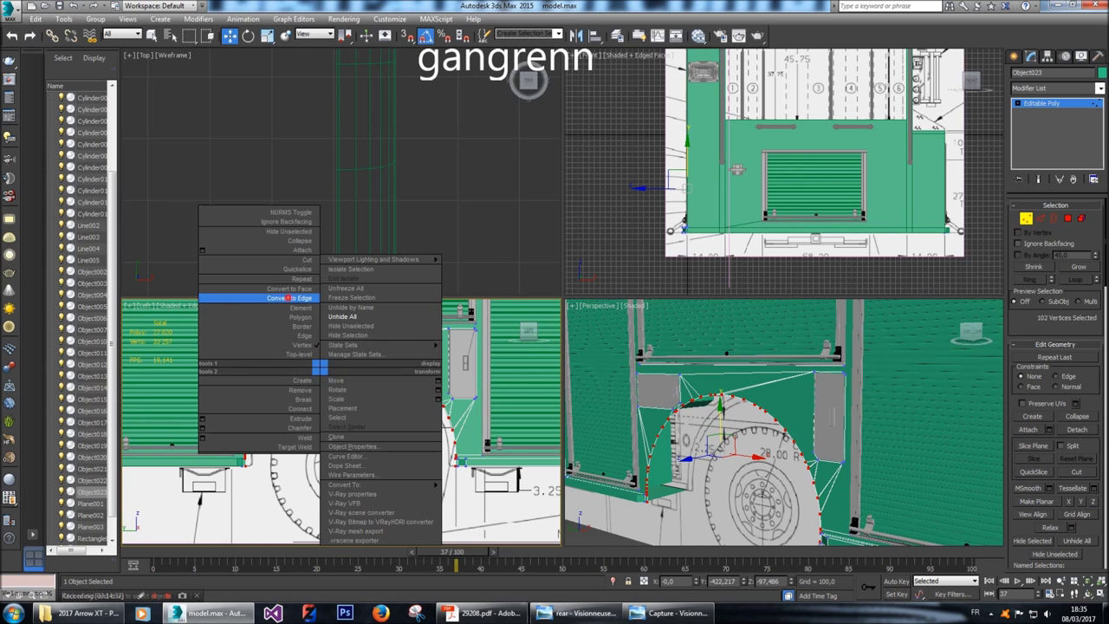
left_click(286, 298)
Deselect the stray edges so only the wheel-arch border edges stay selected.
middle_click_drag(265, 321, 265, 332)
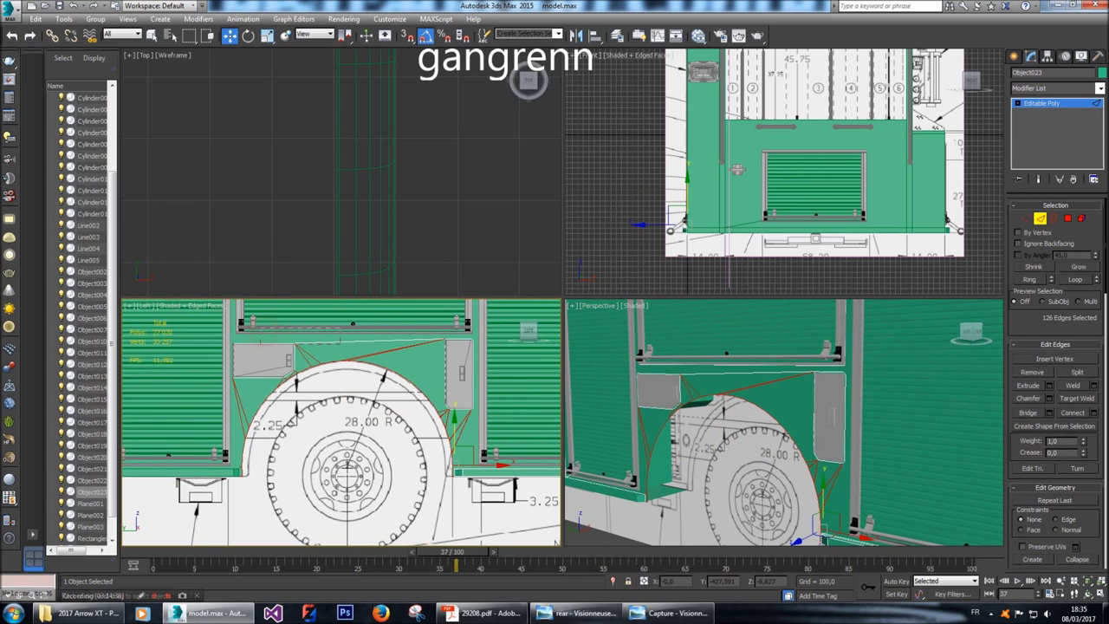
left_click(287, 358, "alt")
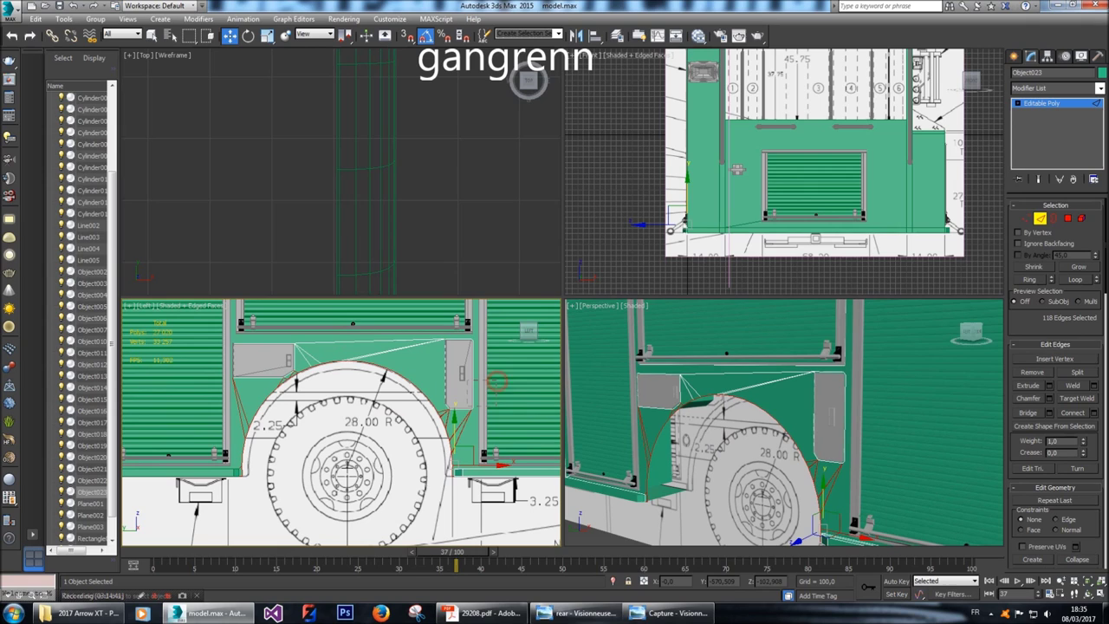
left_click(457, 397, "alt")
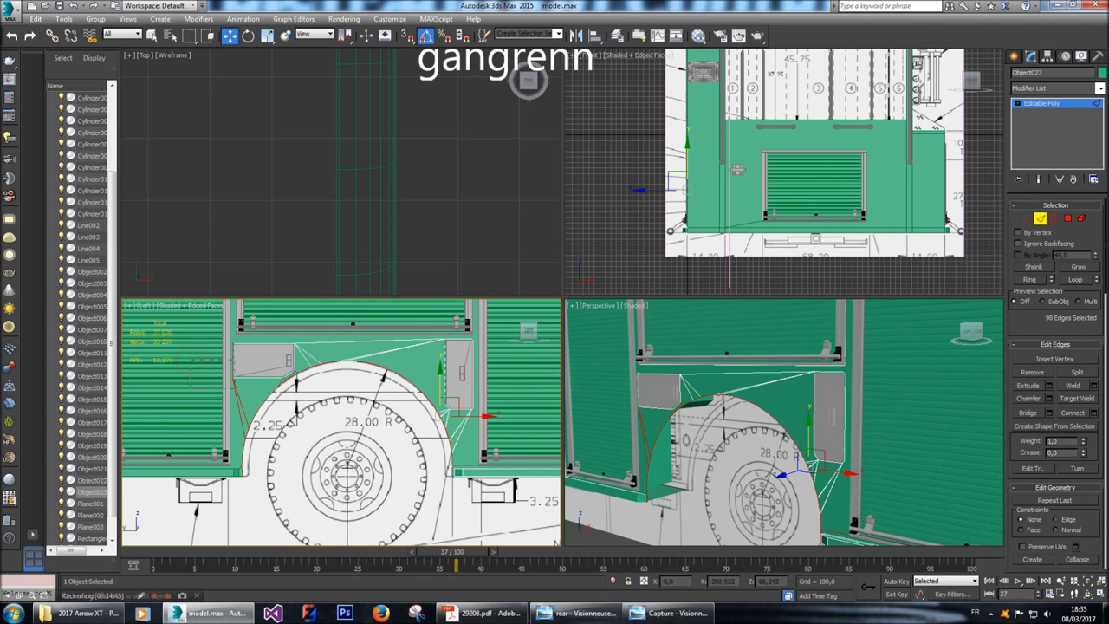
left_click(253, 433, "alt")
scroll(379, 373, "up", 6)
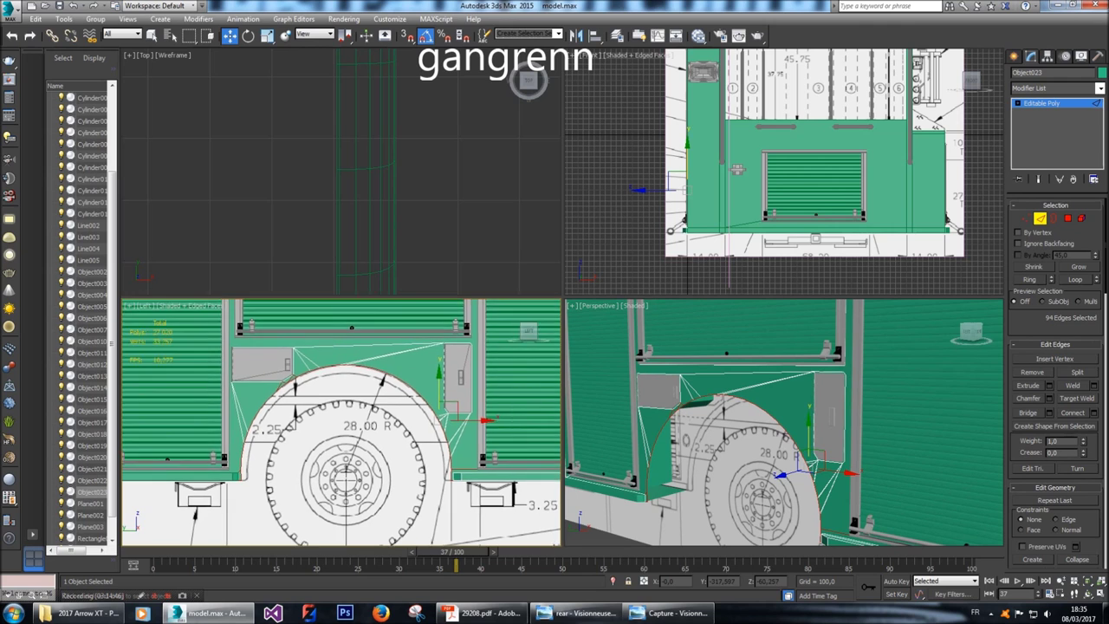
scroll(290, 329, "up", 3)
left_click(293, 317, "alt")
left_click(360, 312, "alt")
left_click(407, 347, "alt")
scroll(403, 346, "down", 6)
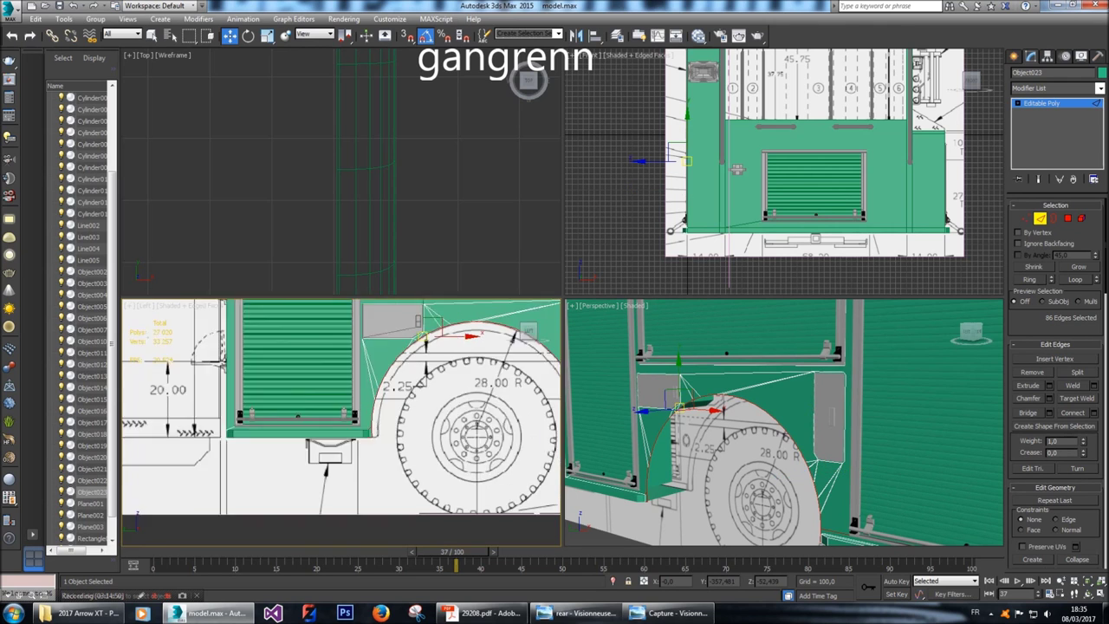
middle_click_drag(403, 347, 334, 357)
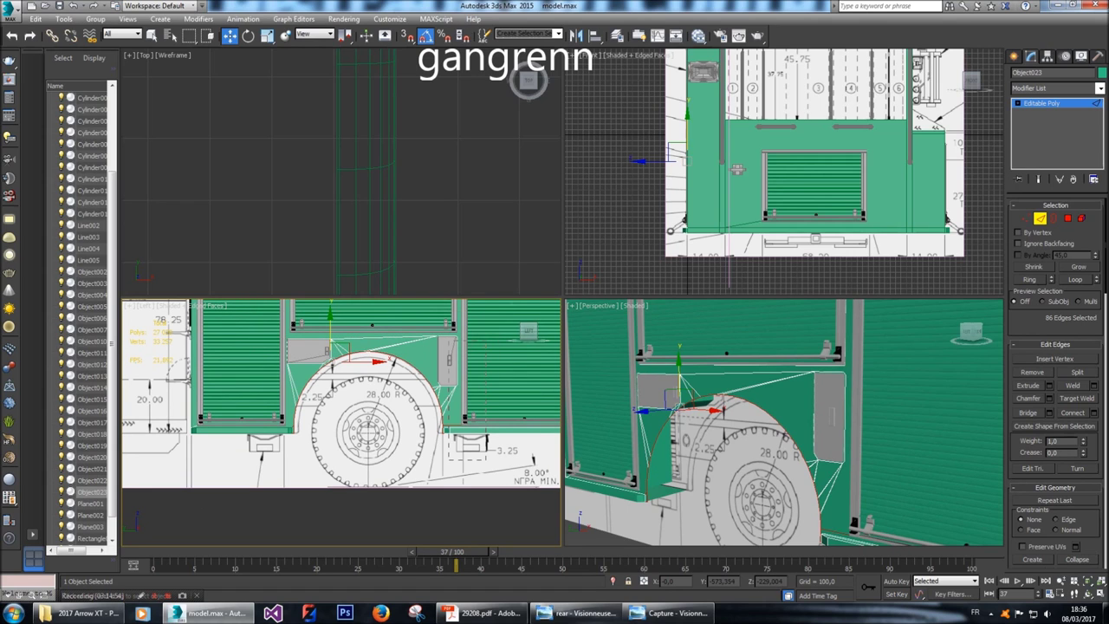
mouse_move(780, 416)
middle_mouse_down("alt")
mouse_move(780, 391)
mouse_move(780, 413)
middle_mouse_up("alt")
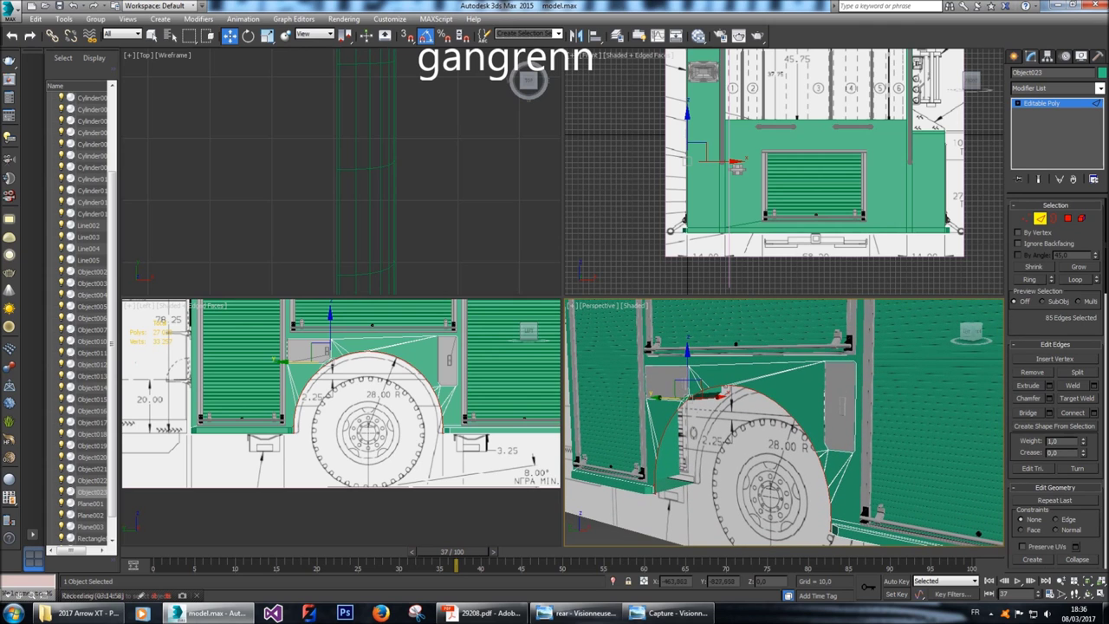
middle_click_drag(815, 156, 818, 159)
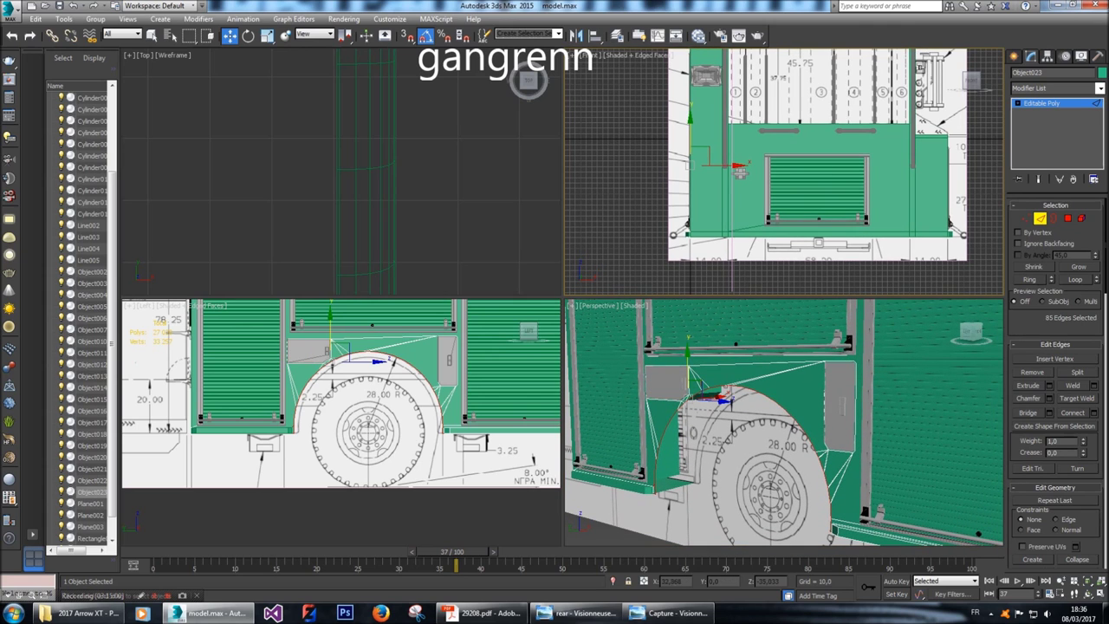
Move the selected arch border edges outward along X in the Front and Top views.
scroll(680, 171, "up", 5)
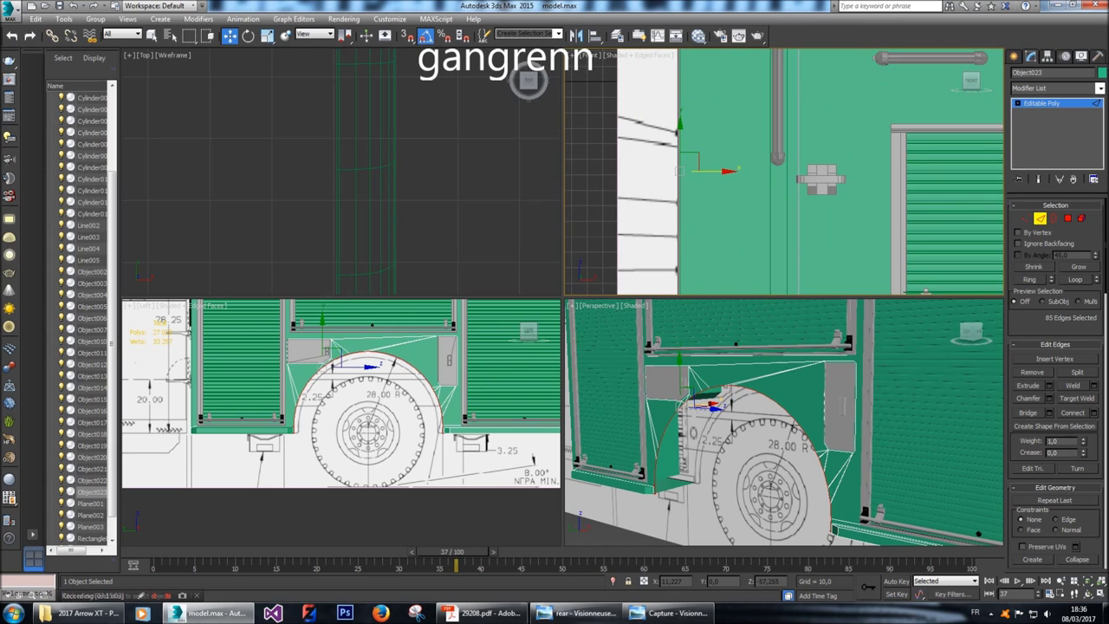
left_click_drag(711, 404, 672, 383)
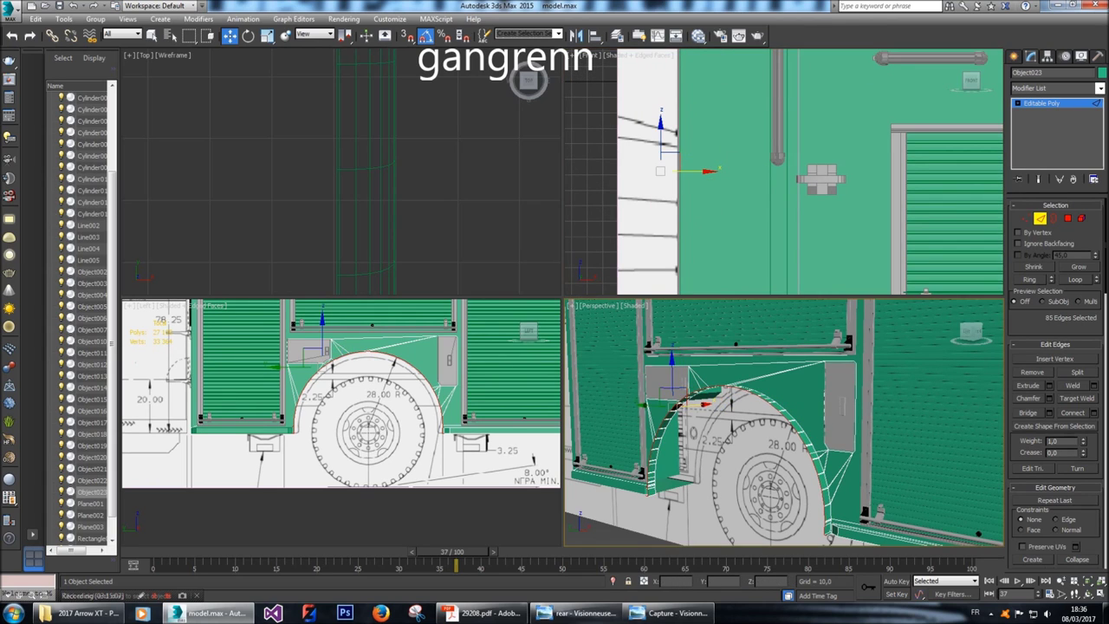
middle_click_drag(673, 383, 633, 395, "alt")
left_click(351, 195)
scroll(351, 195, "up", 3)
scroll(347, 196, "up", 5)
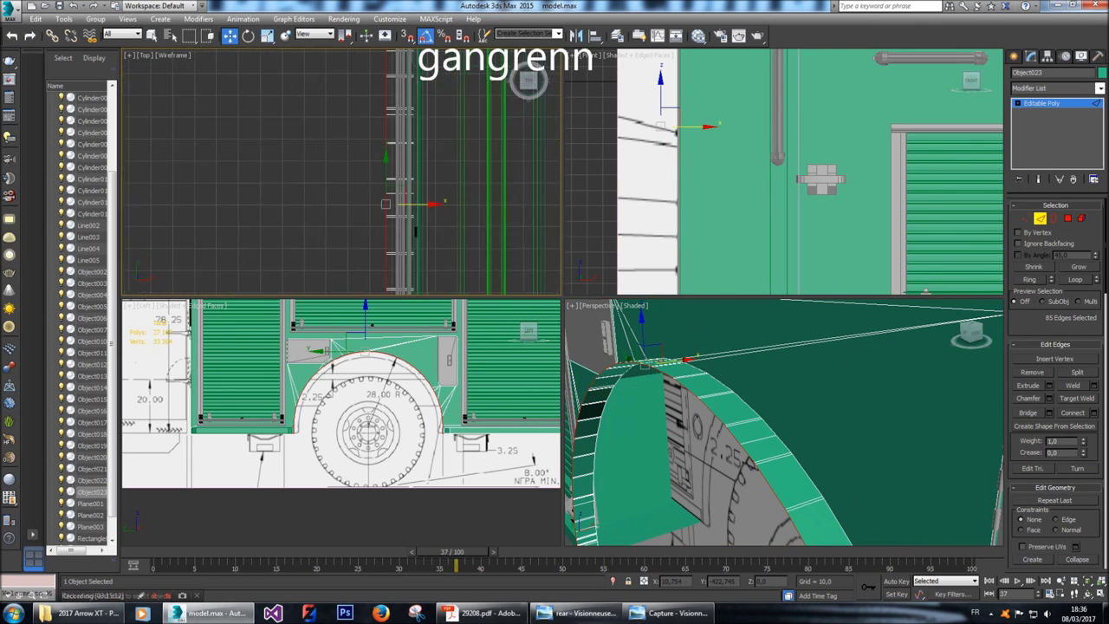
left_click_drag(393, 199, 406, 198)
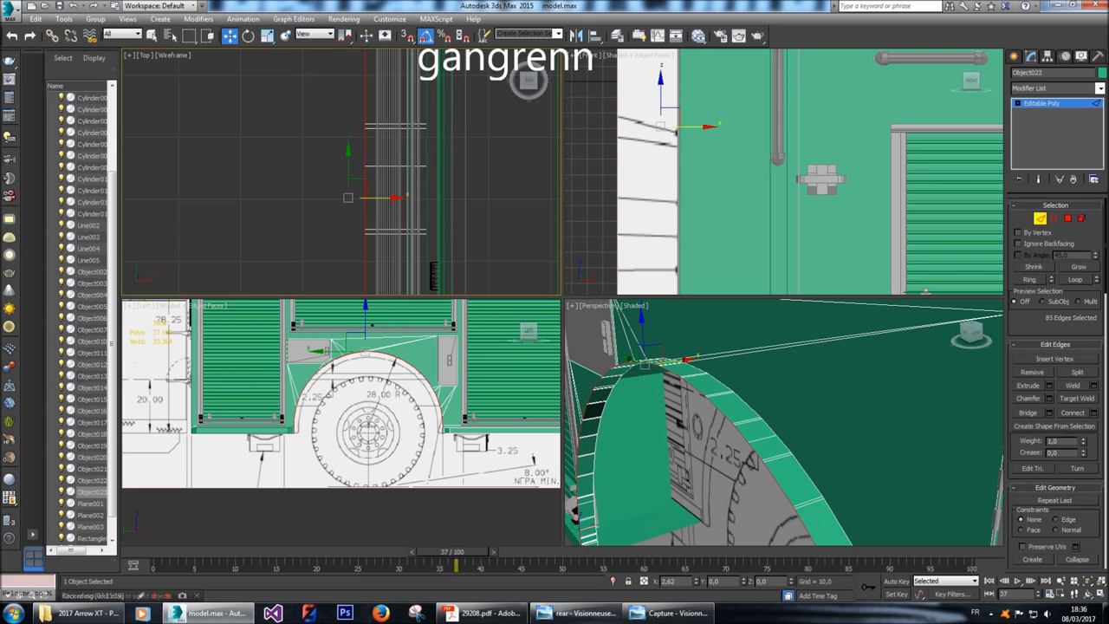
key("r")
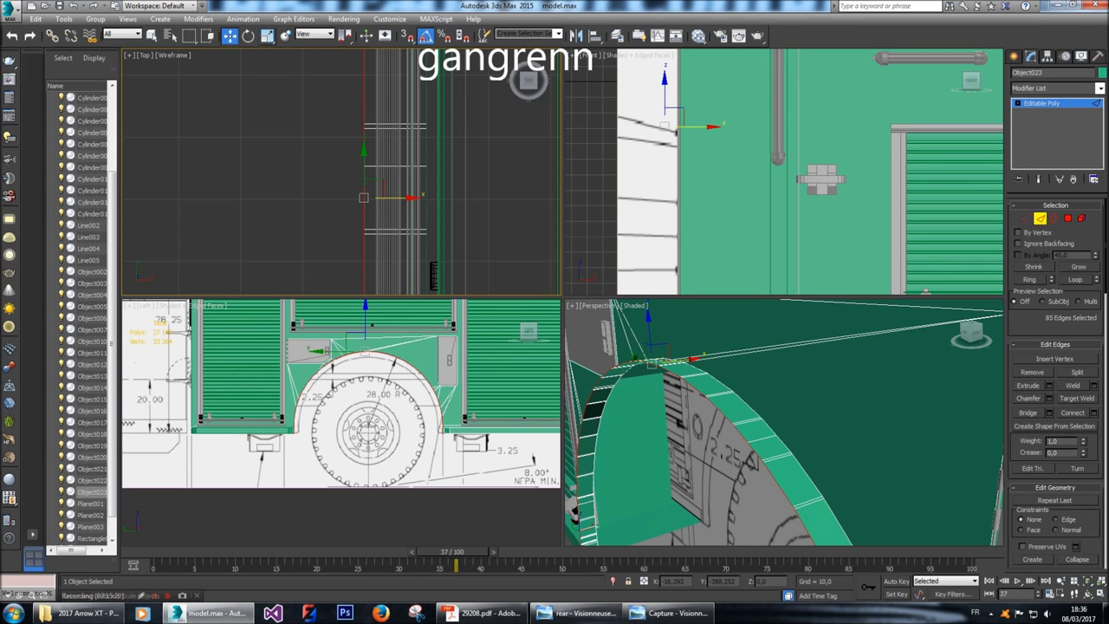
scroll(352, 356, "up", 10)
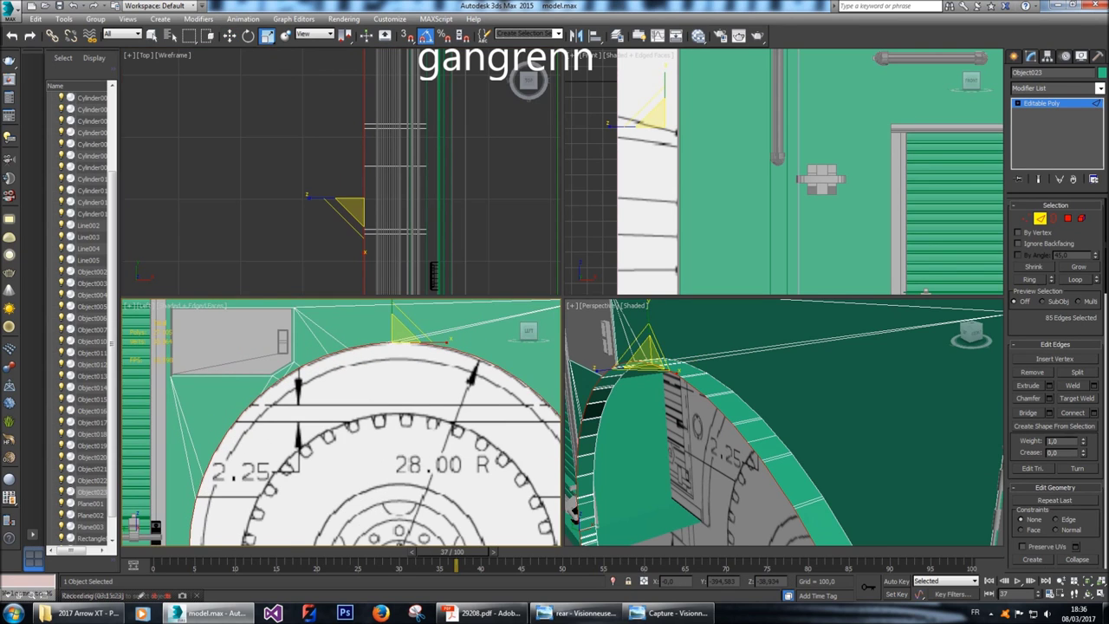
left_click_drag(364, 342, 364, 347)
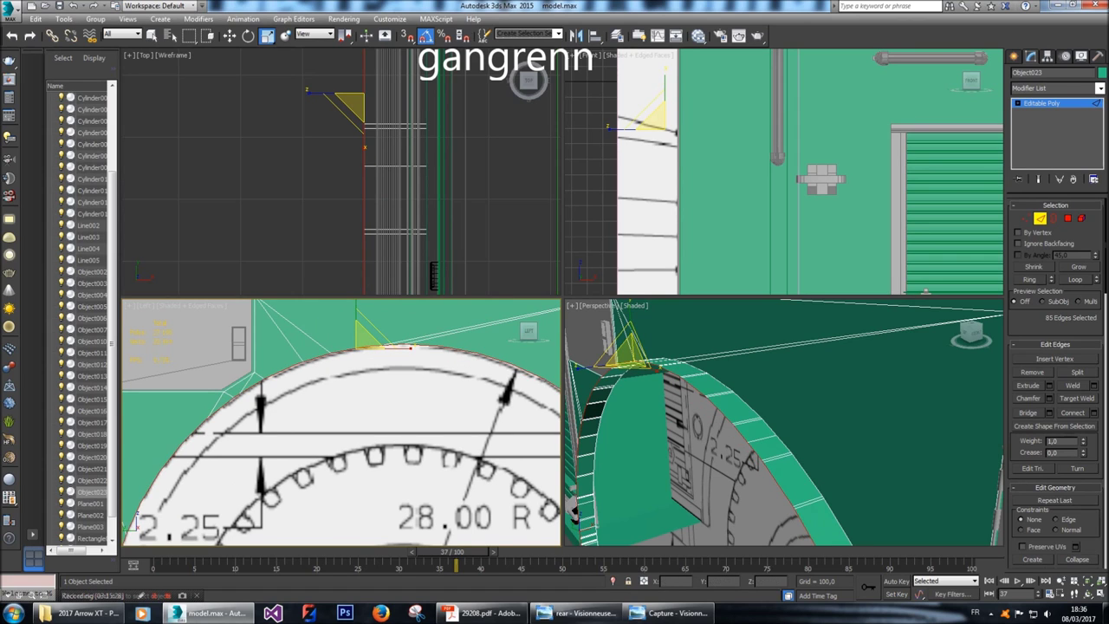
scroll(785, 423, "up", 3)
middle_click(411, 347)
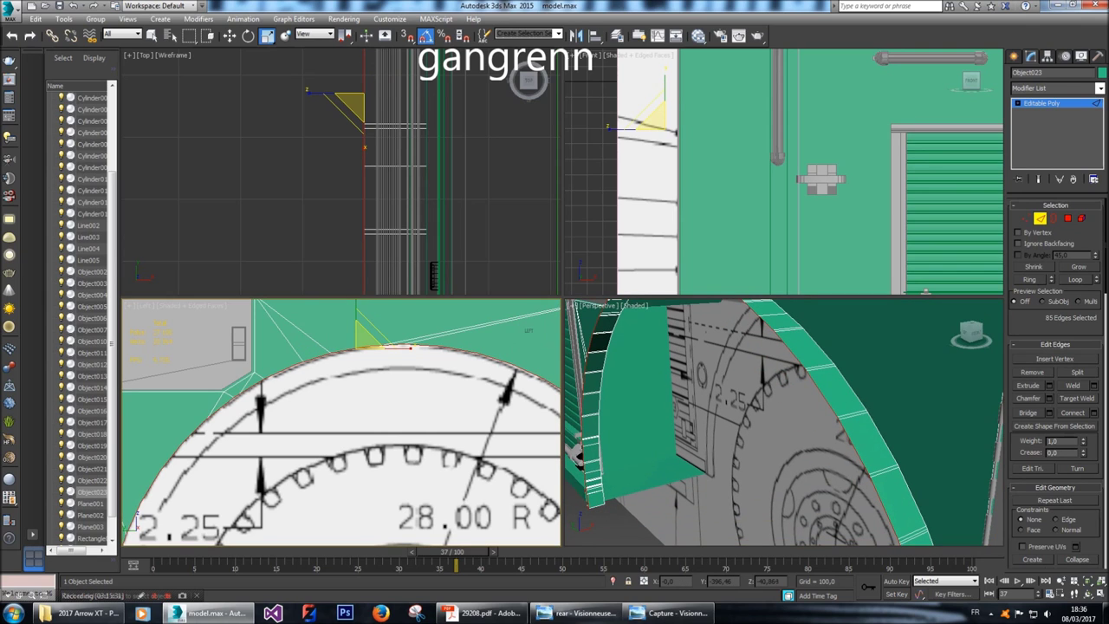
left_click_drag(364, 339, 371, 347)
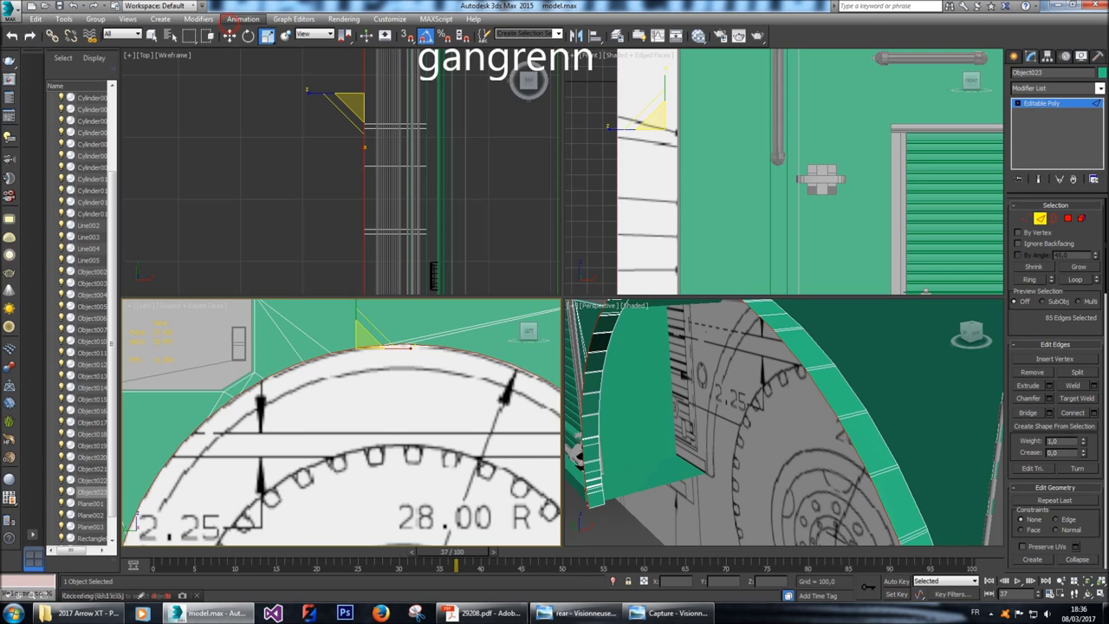
left_click(230, 35)
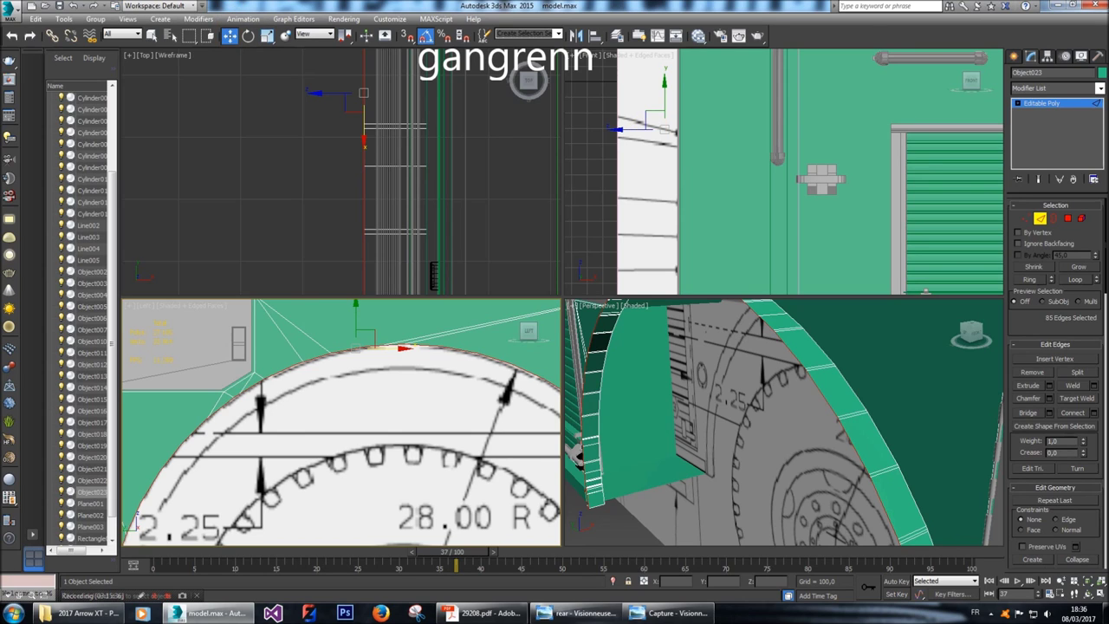
middle_click_drag(373, 347, 373, 357)
left_click_drag(403, 359, 403, 349, "shift")
scroll(403, 351, "down", 3)
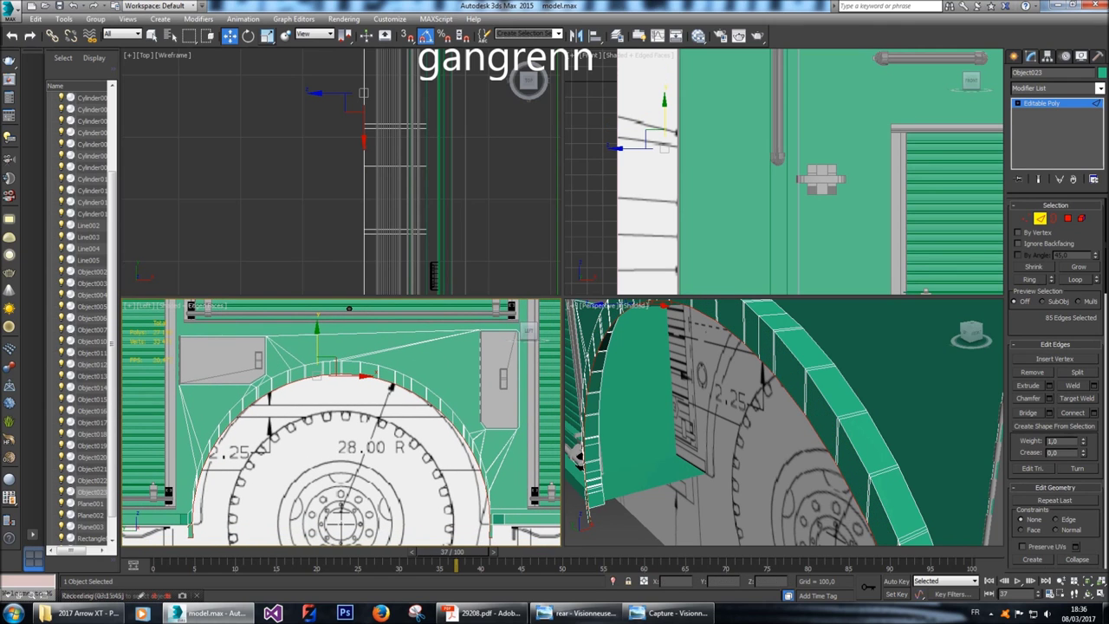
key("r")
left_click_drag(369, 377, 368, 388)
key("ctrl+z")
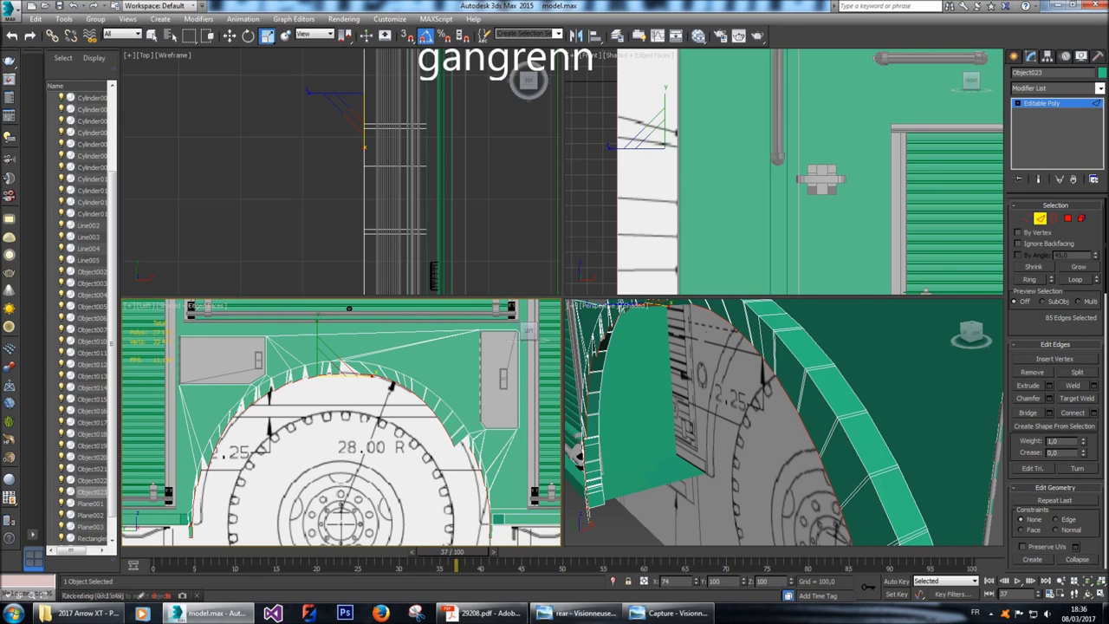
left_click_drag(338, 371, 329, 351)
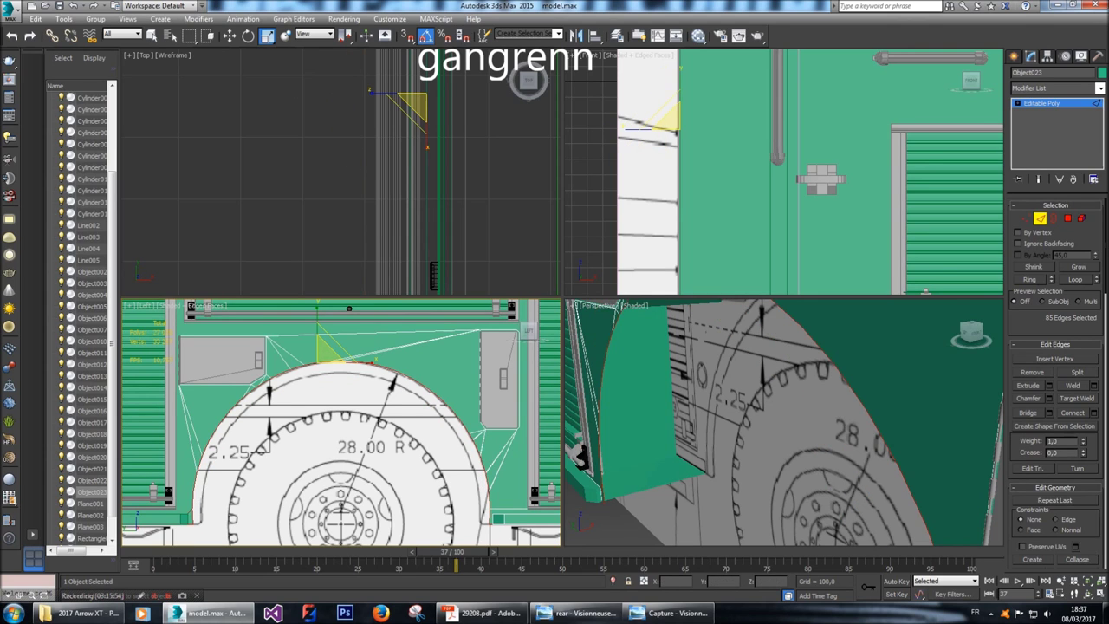
scroll(342, 173, "down", 3)
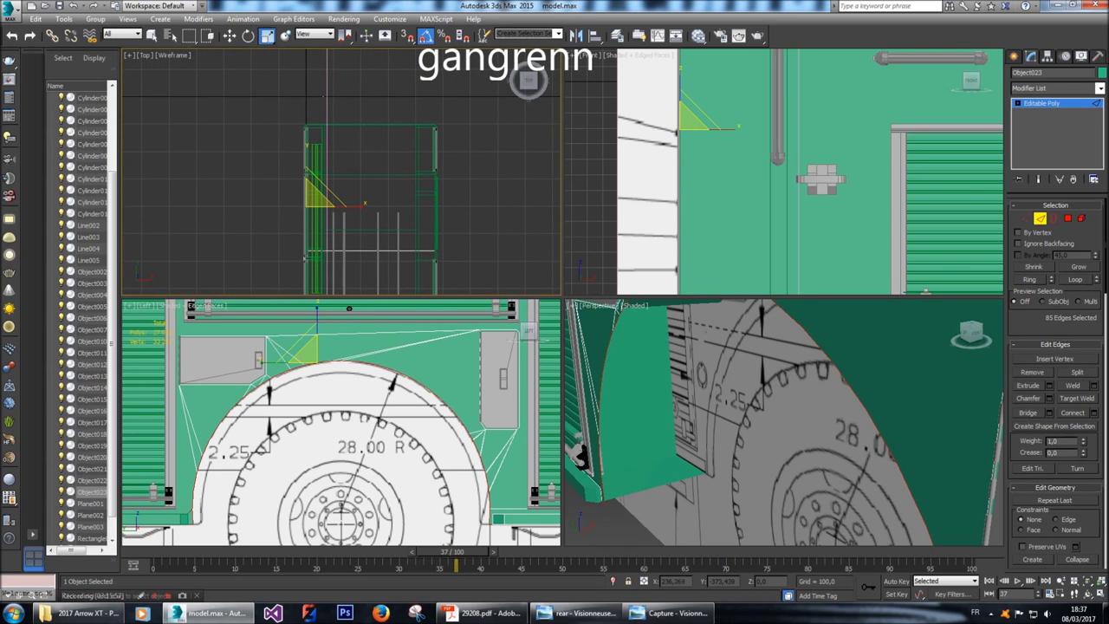
key("w")
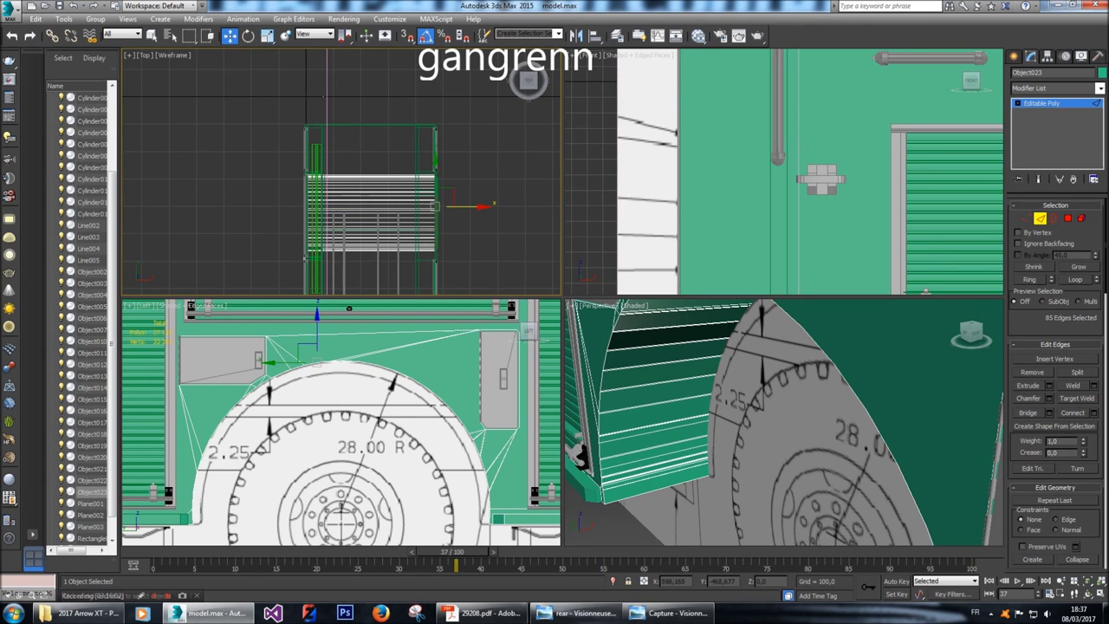
scroll(459, 210, "up", 5)
scroll(260, 171, "up", 3)
left_click_drag(439, 167, 433, 170)
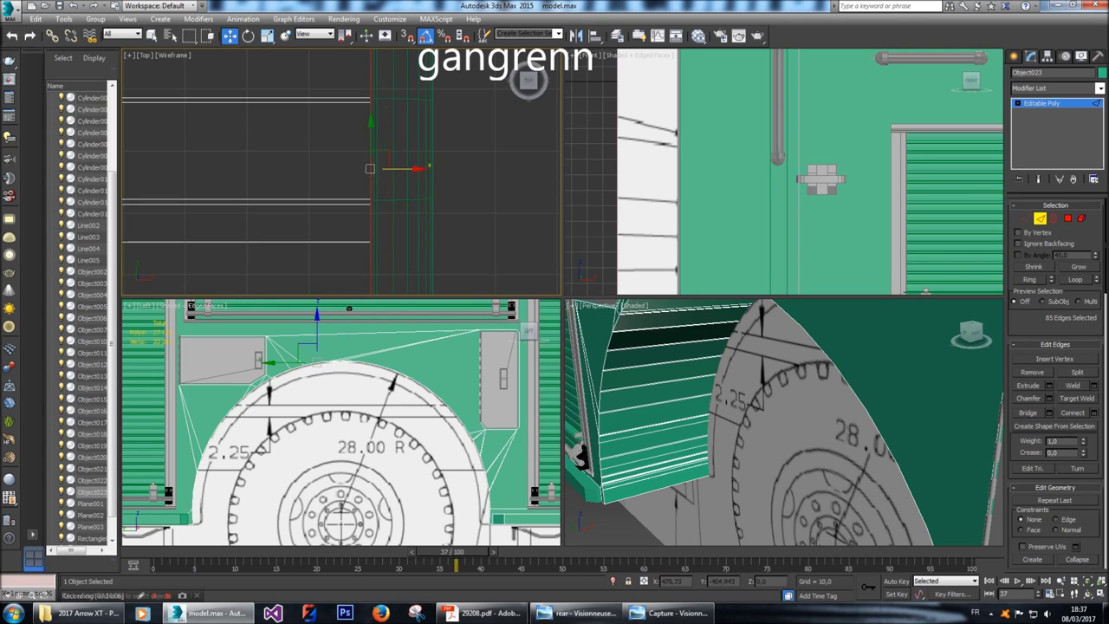
scroll(382, 156, "up", 2)
left_click_drag(385, 143, 395, 143)
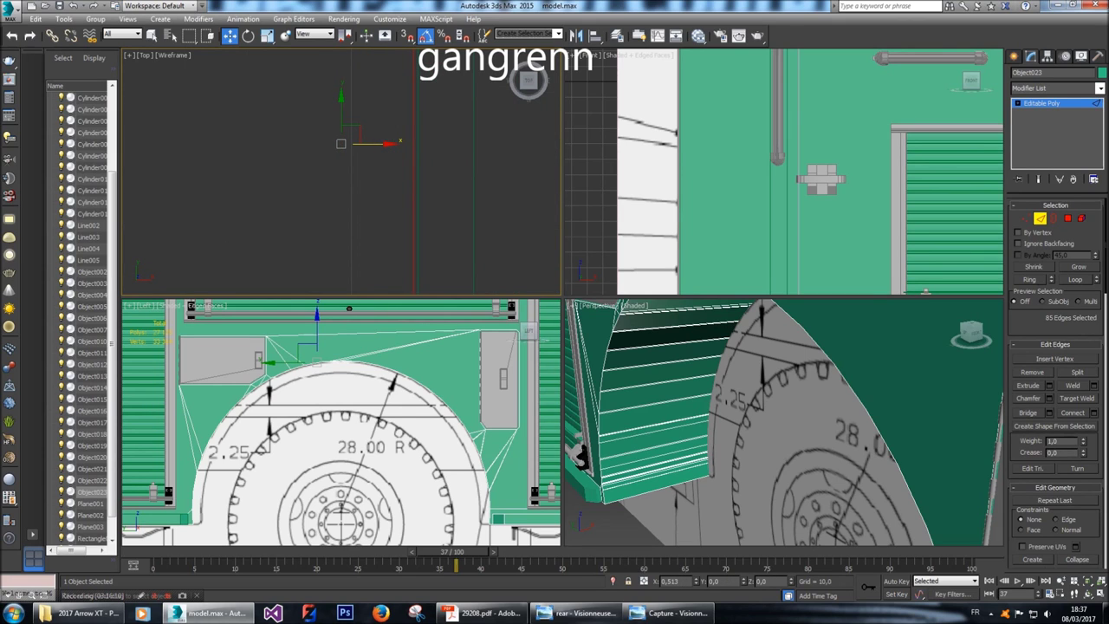
middle_click_drag(784, 425, 715, 415, "alt")
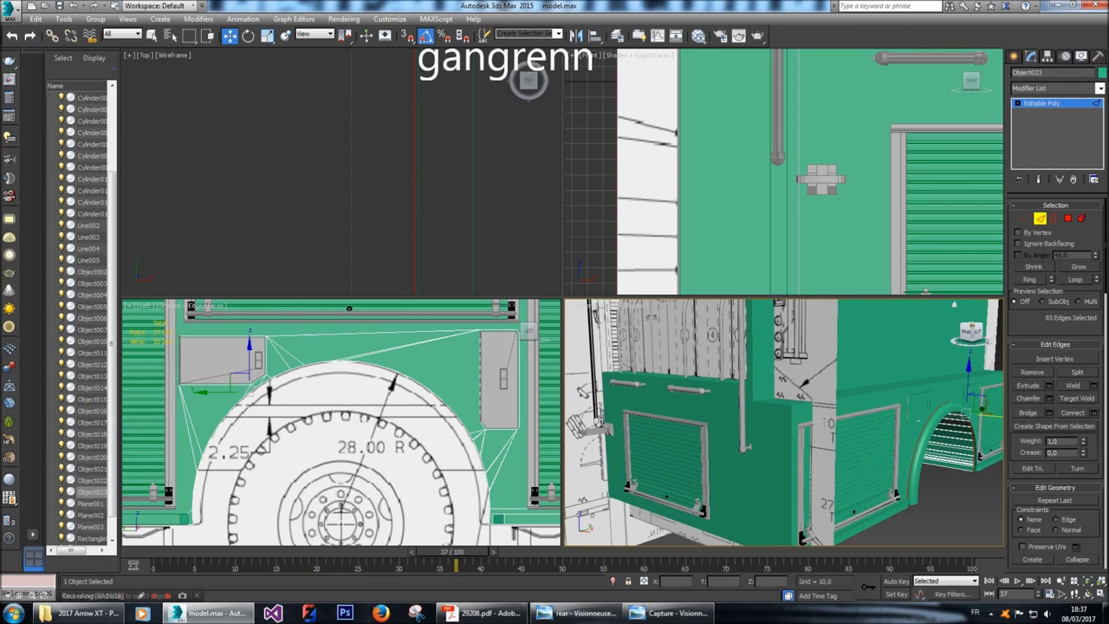
left_click(1016, 55)
Select Object016 at Editable Poly vertex level and grow the selection across the wheel arch.
left_click(954, 434)
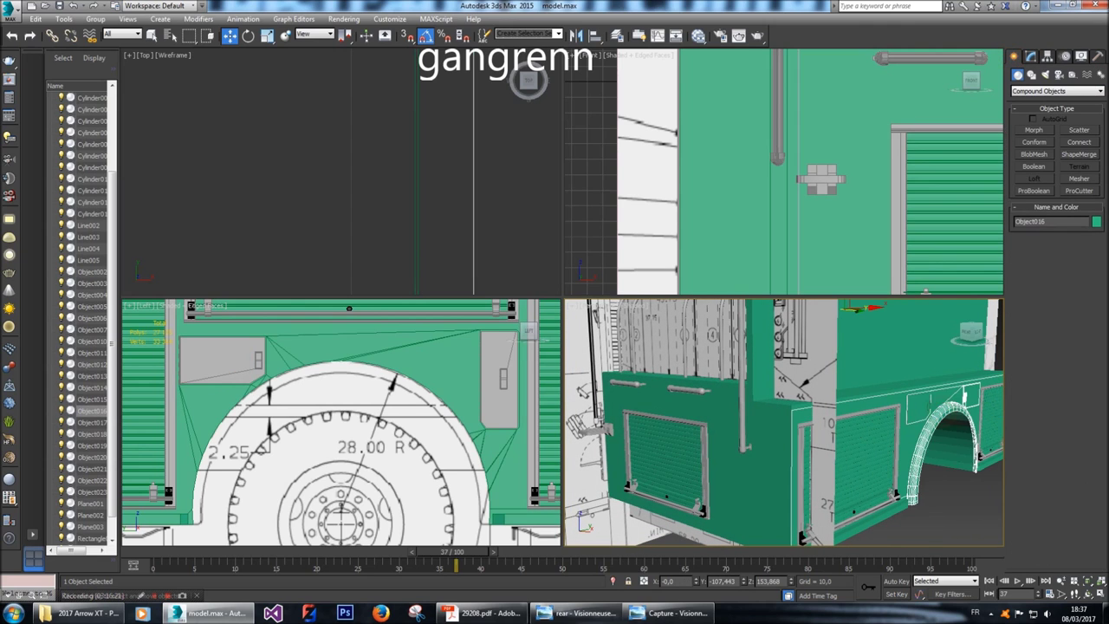
middle_click_drag(954, 434, 780, 425, "alt")
left_click(1030, 56)
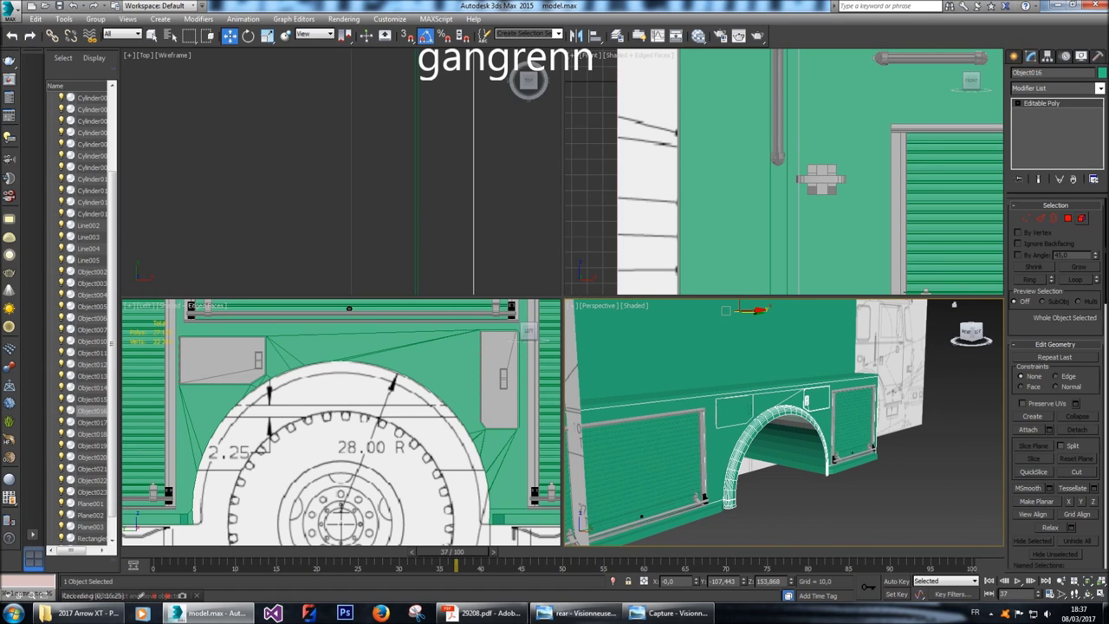
left_click(1068, 218)
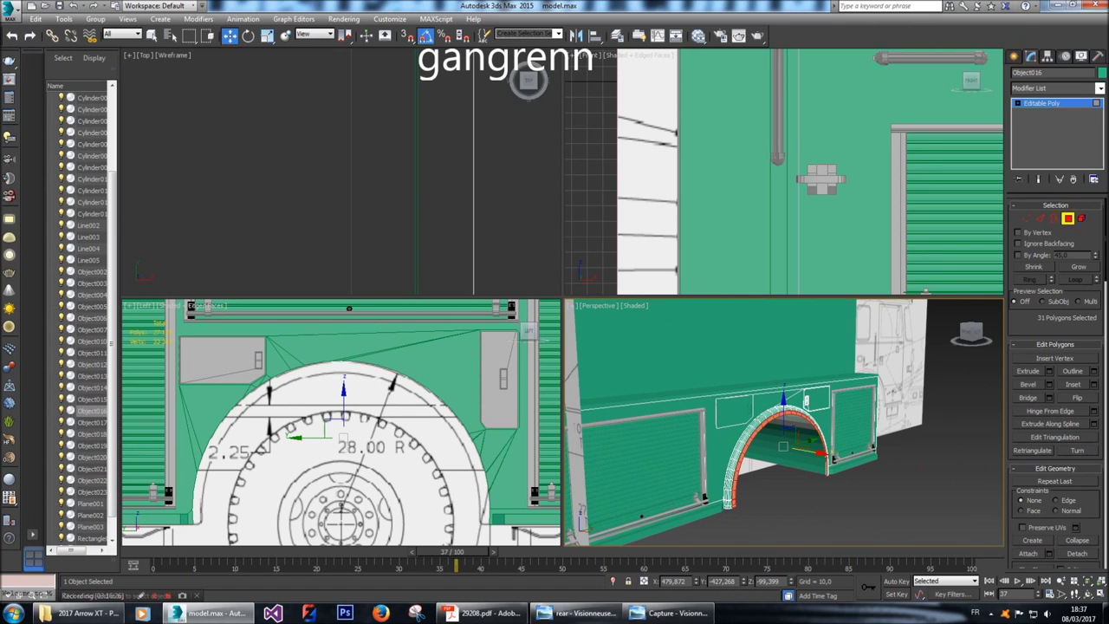
left_click(1027, 218)
scroll(697, 202, "down", 8)
scroll(529, 80, "down", 8)
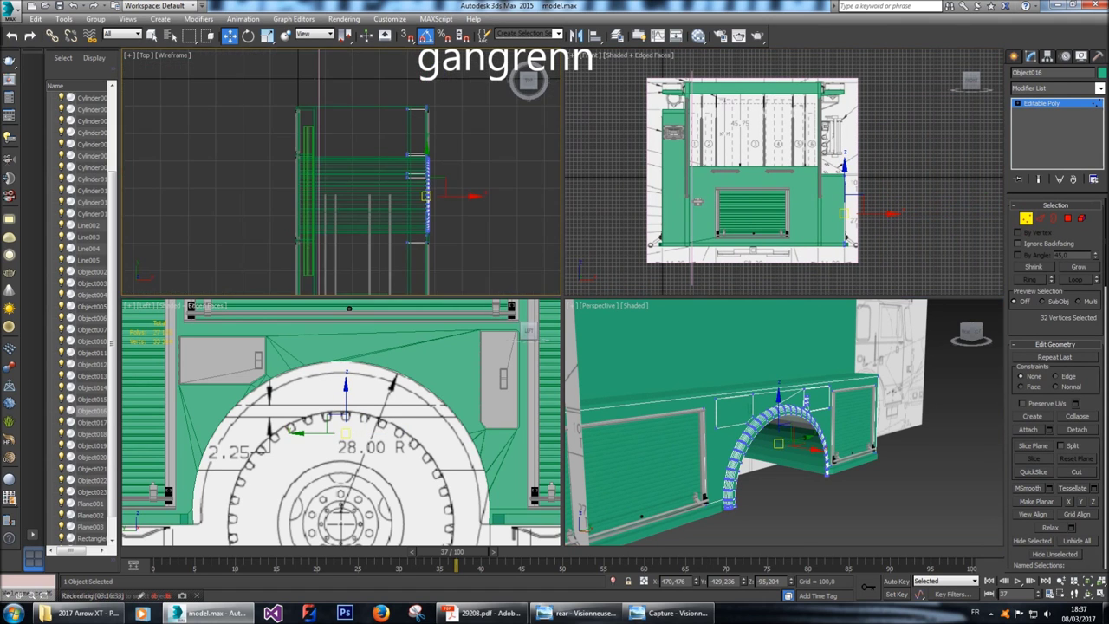
scroll(426, 229, "up", 3)
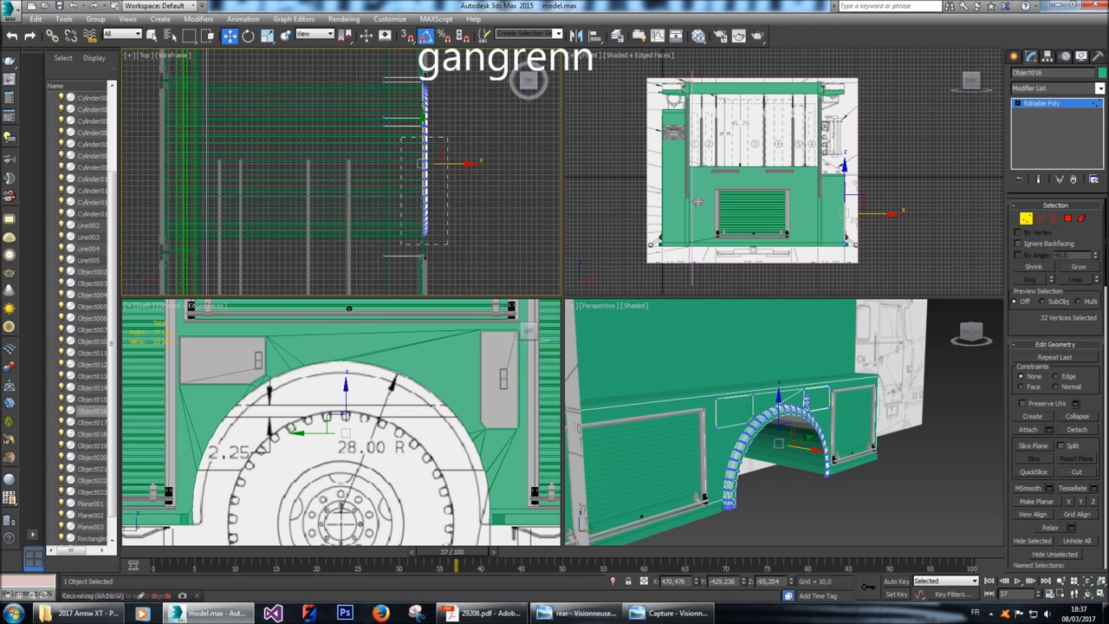
key("ctrl+a")
Marquee-deselect the frame vertices beside the arch, leaving only the lip vertices selected.
scroll(341, 172, "up", 3)
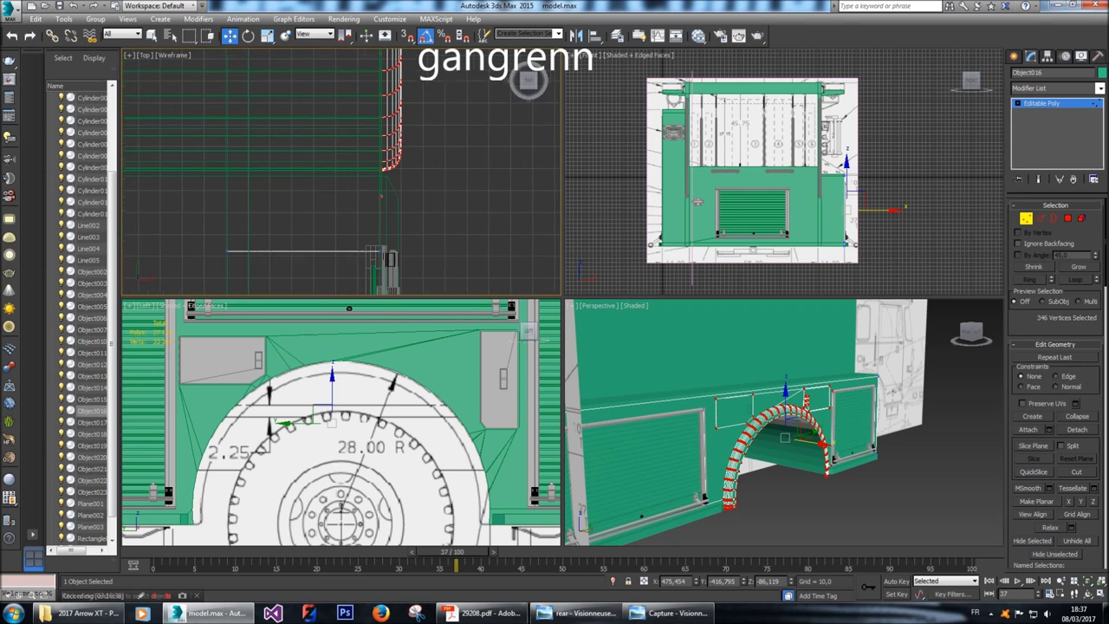
left_click_drag(350, 137, 415, 198)
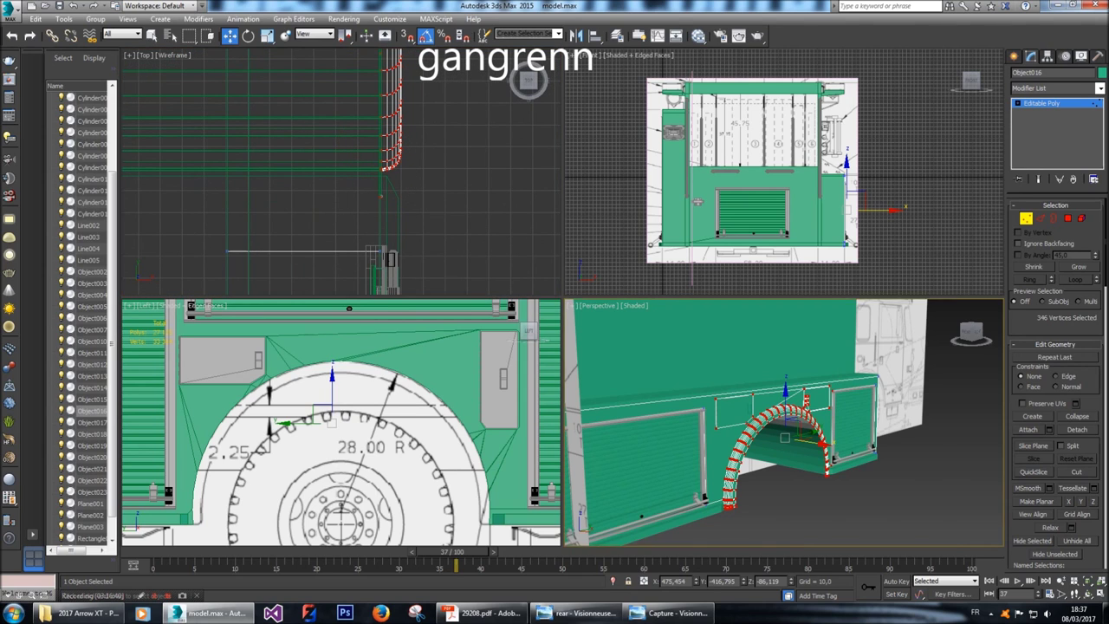
scroll(784, 422, "up", 3)
middle_click_drag(971, 525, 942, 508, "alt")
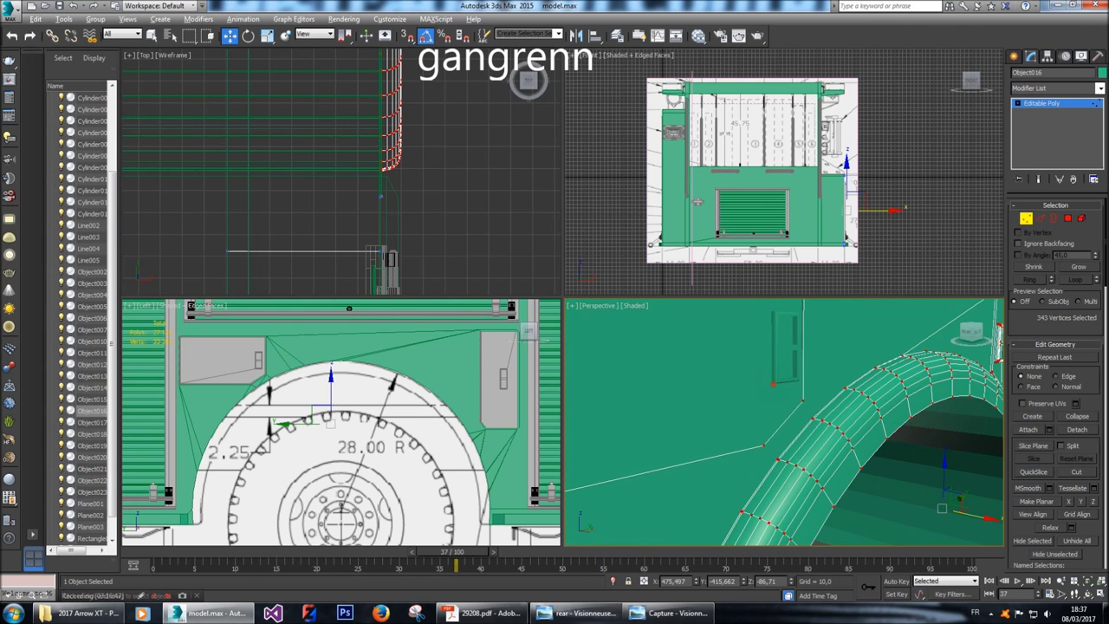
left_click_drag(771, 383, 807, 407, "alt")
middle_click_drag(755, 430, 988, 525, "alt")
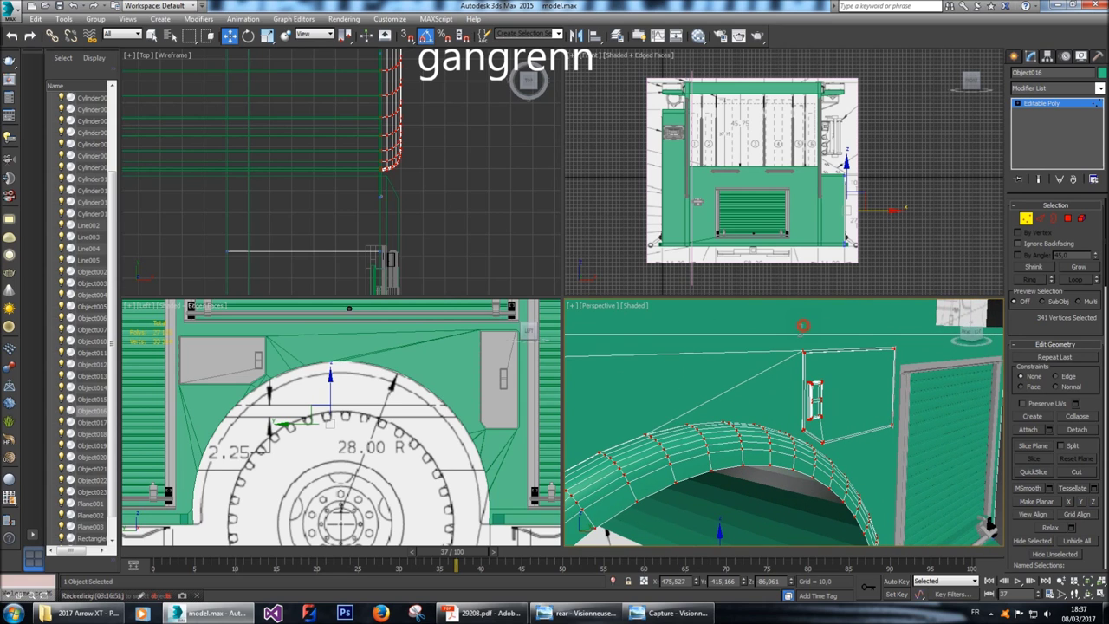
left_click_drag(784, 342, 906, 429, "alt")
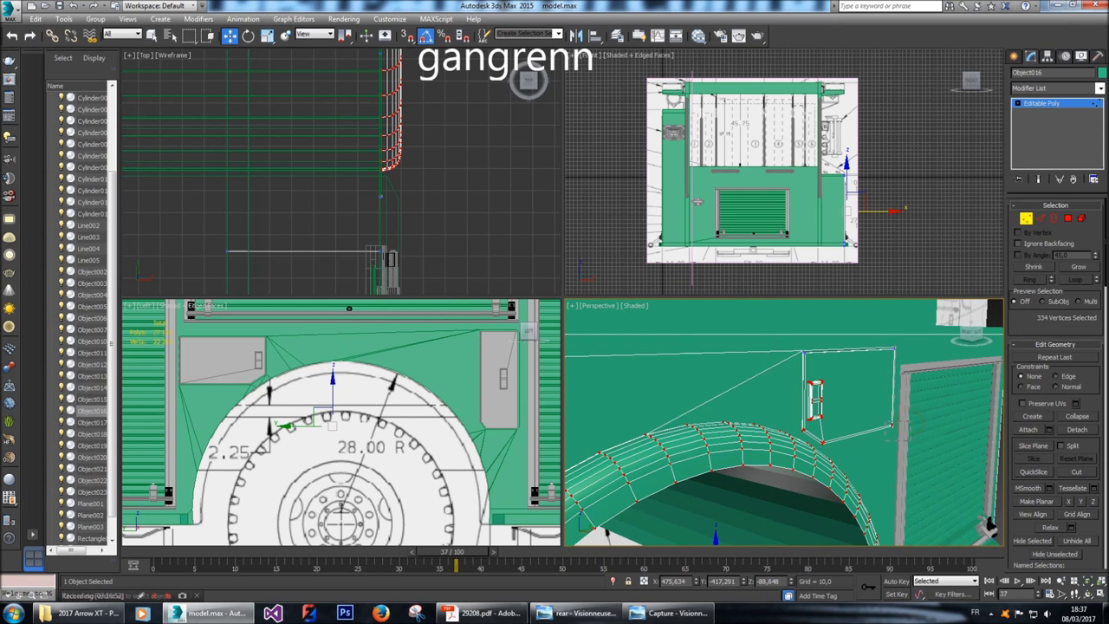
mouse_move(786, 379)
left_mouse_down("alt")
mouse_move(843, 417)
mouse_move(818, 428)
left_mouse_up("alt")
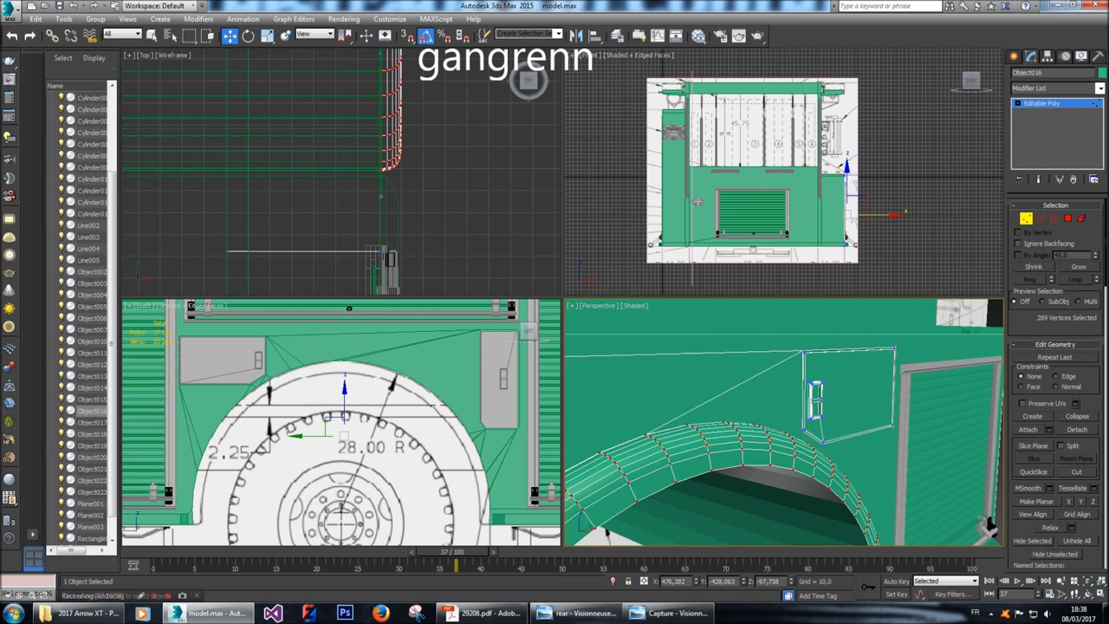
middle_click_drag(988, 525, 919, 517, "alt")
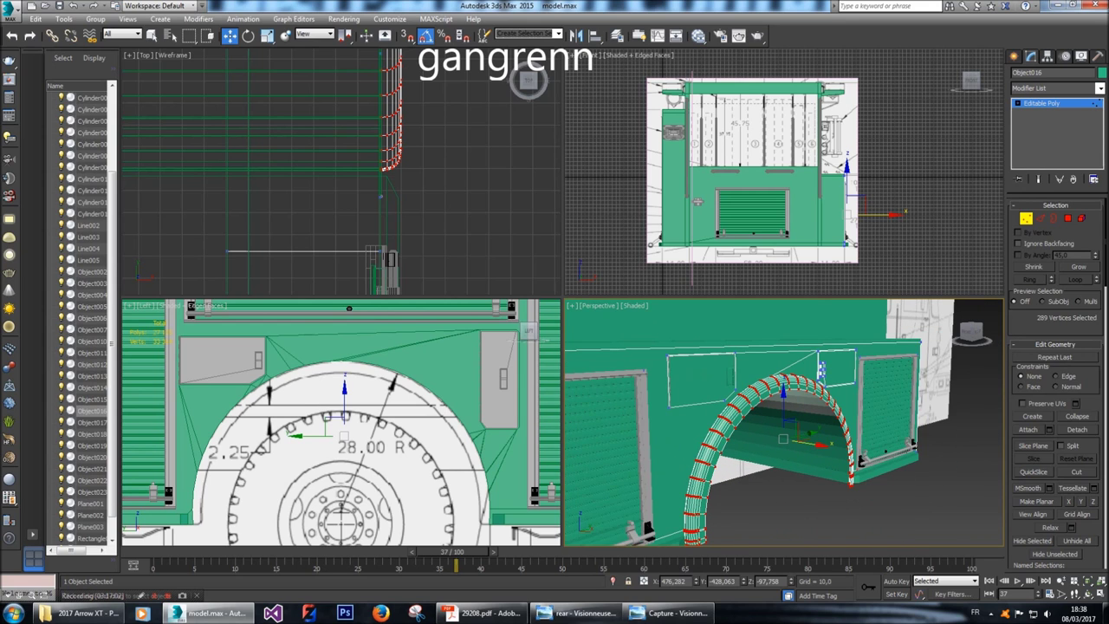
right_click(772, 379)
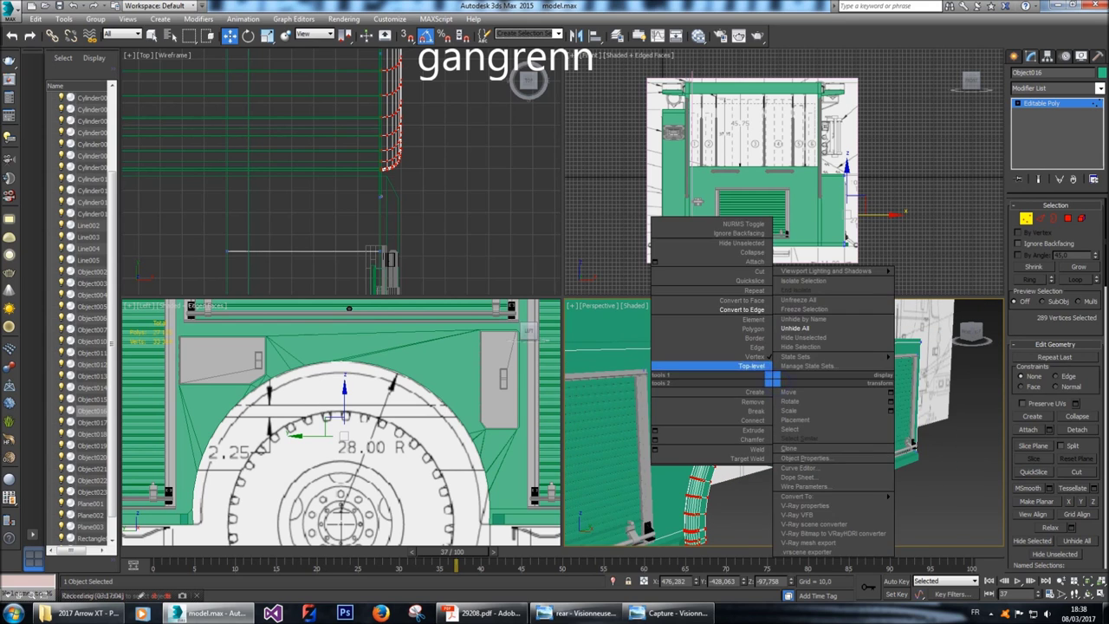
Convert the vertex selection to faces and drop the side-panel and stray faces.
left_click(742, 300)
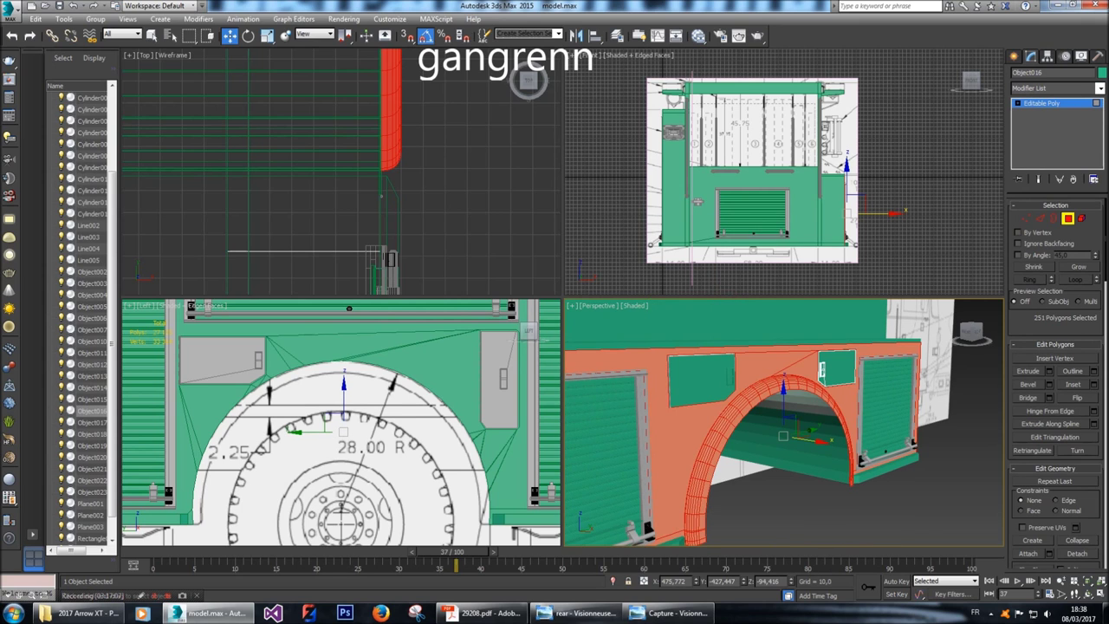
scroll(373, 485, "down", 3)
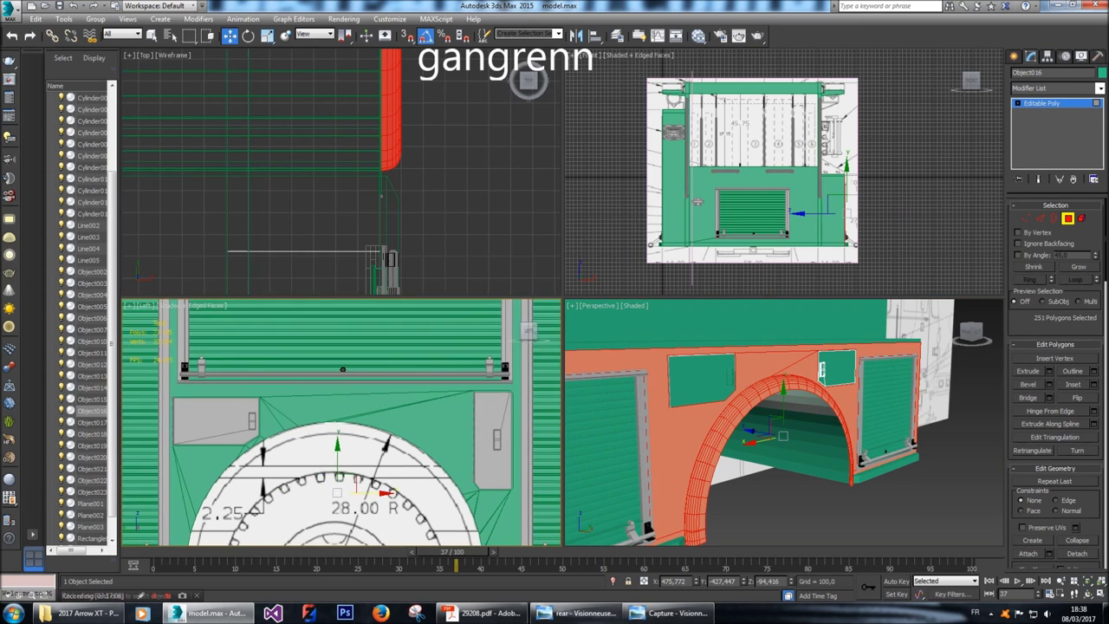
left_click(238, 385, "alt")
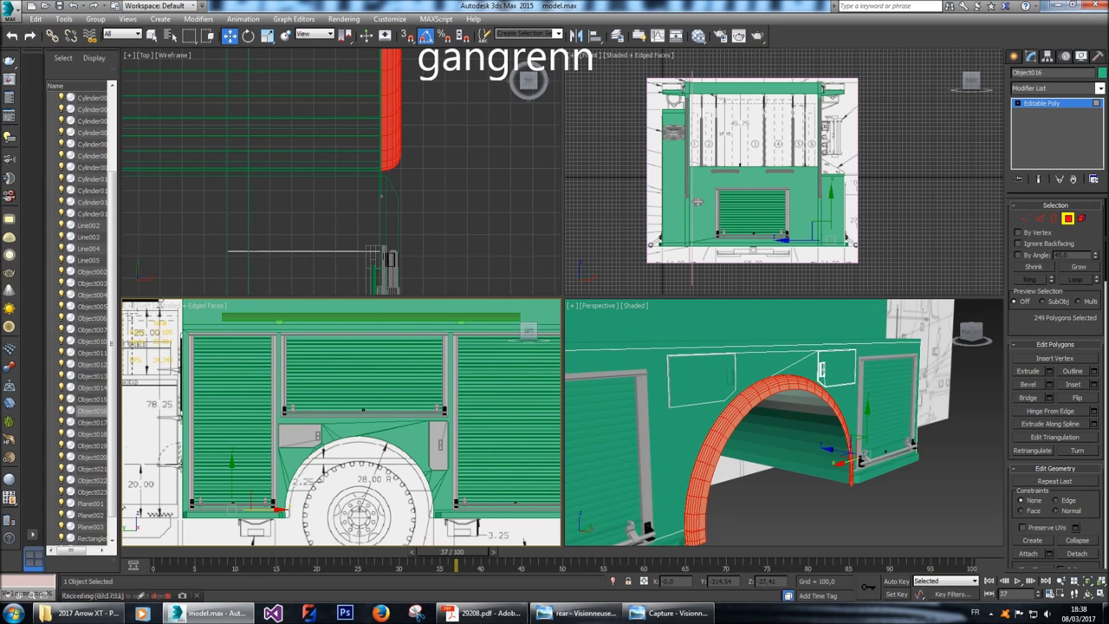
middle_click_drag(780, 425, 832, 425, "alt")
scroll(338, 173, "down", 2)
scroll(433, 147, "up", 2)
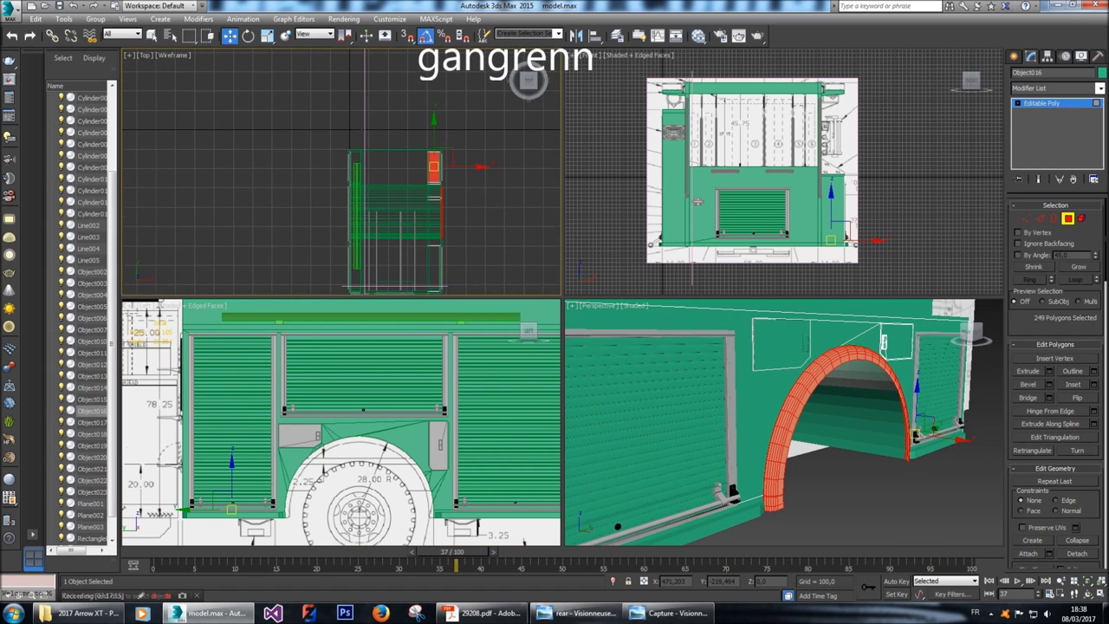
left_click_drag(385, 115, 442, 274)
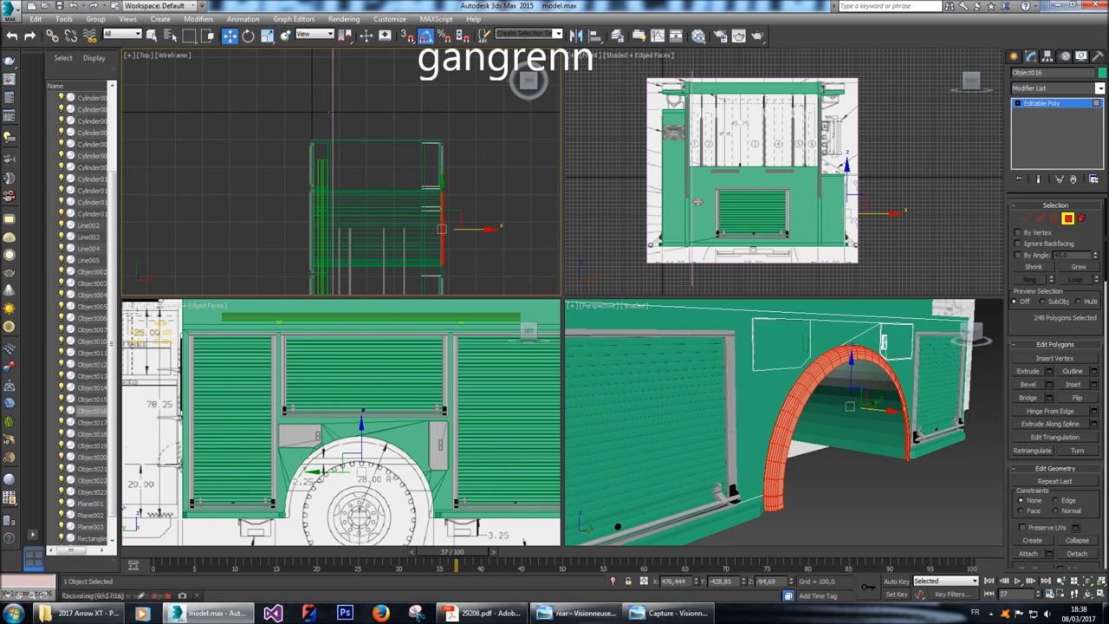
Shift-drag the arch faces across the body in Top view, cloning them to a new object.
left_click_drag(490, 211, 351, 211, "shift")
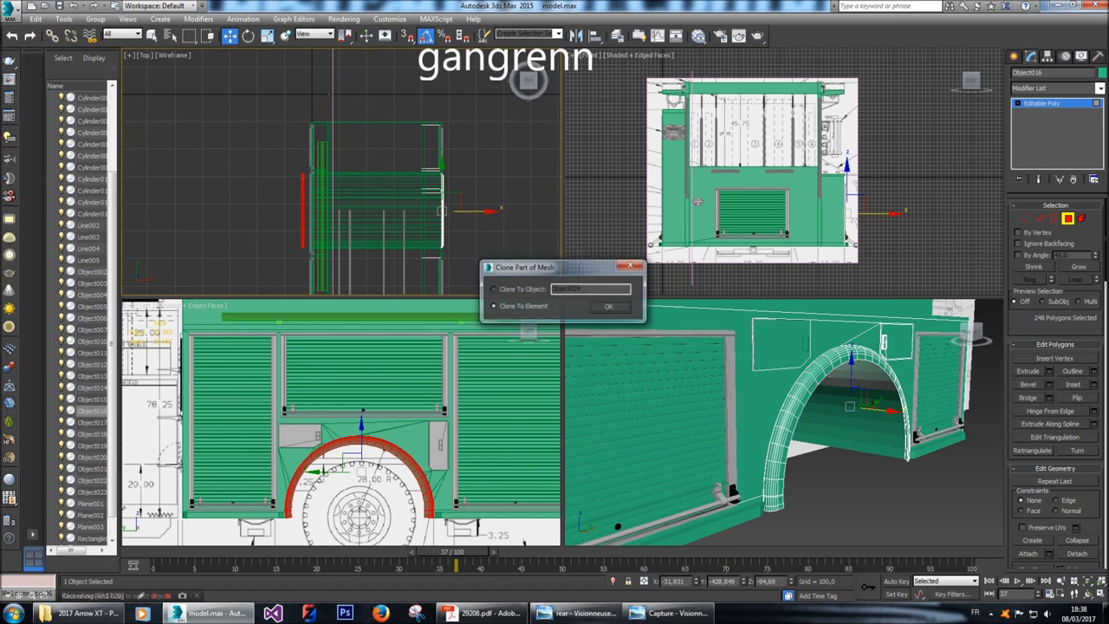
key("Up")
key("Return")
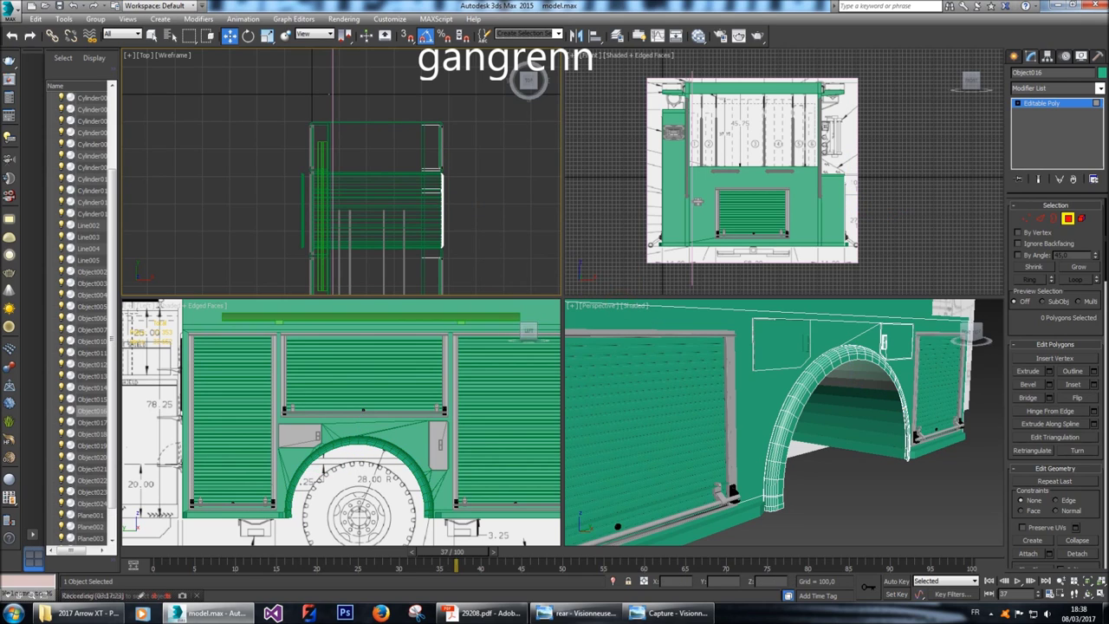
left_click(1018, 56)
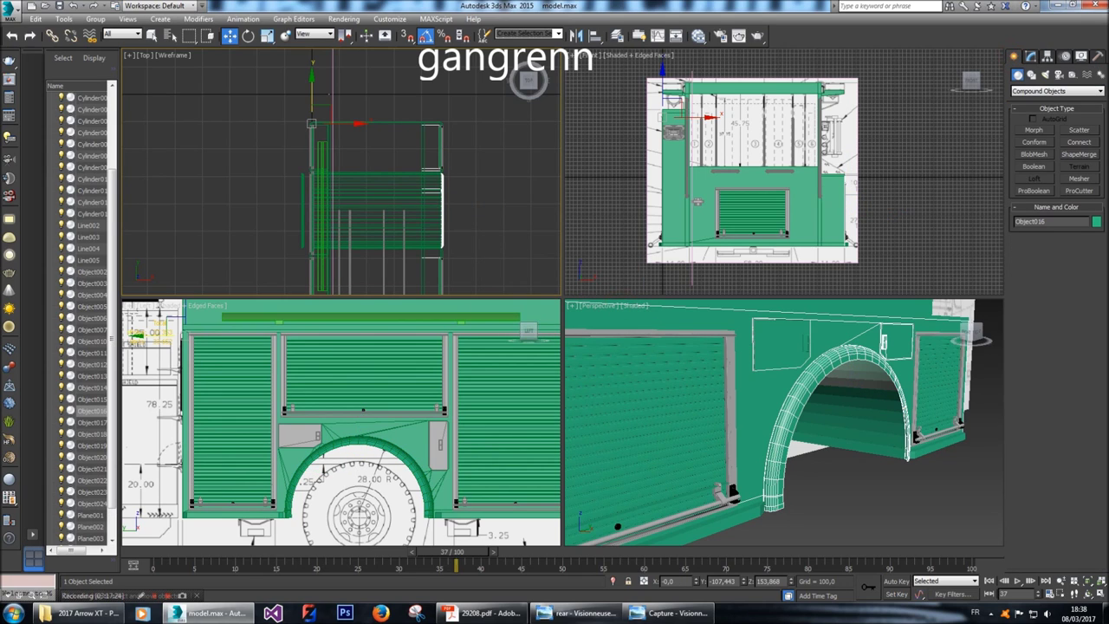
Center Object024's pivot on the object using Affect Pivot Only.
left_click(302, 195)
left_click(1048, 56)
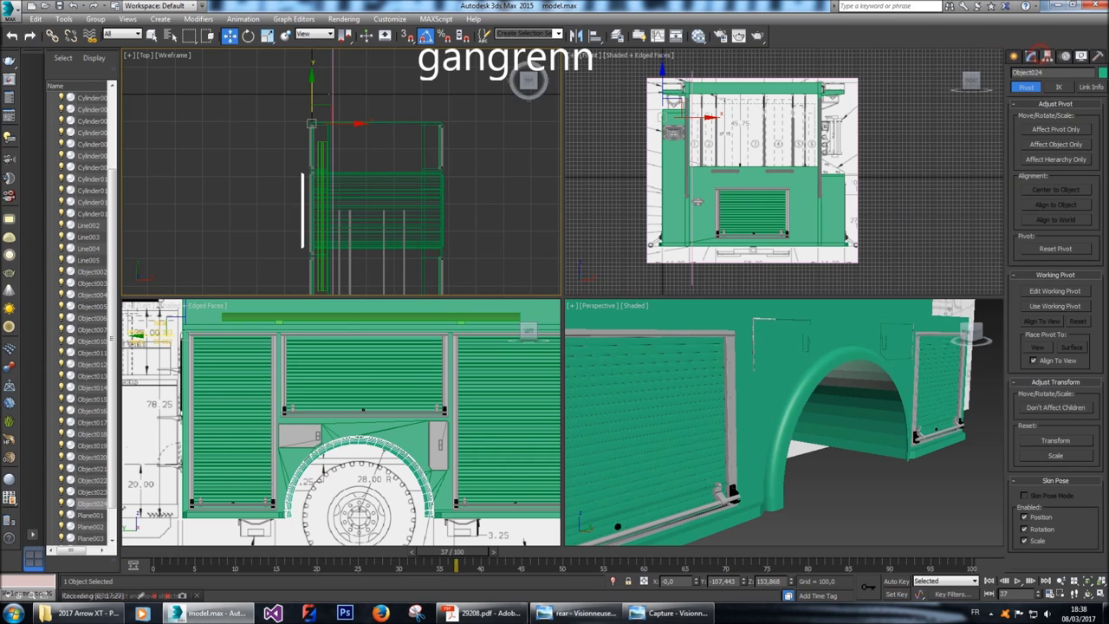
left_click(1056, 129)
left_click(1056, 189)
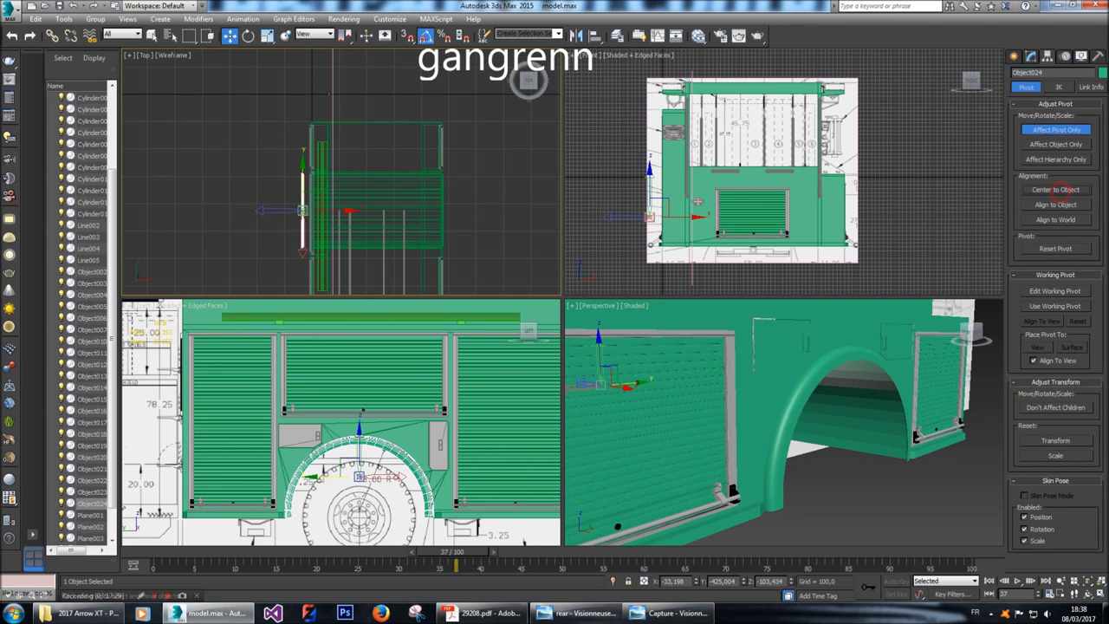
left_click(1057, 129)
left_click(1019, 55)
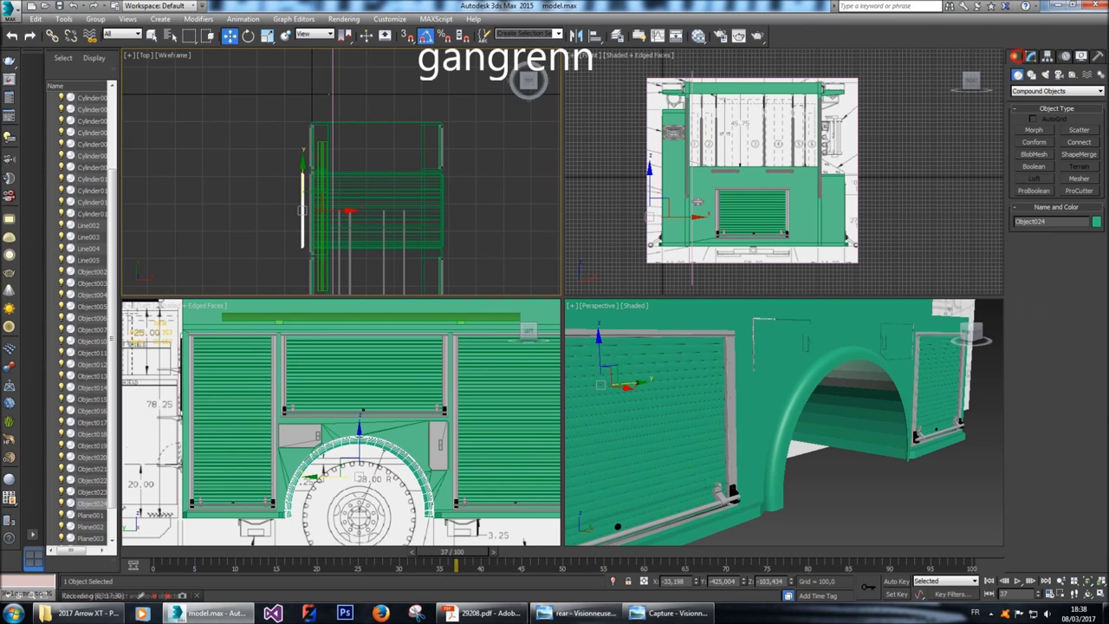
Rotate the copied arch lip 180° and slide it along X over the opposite wheel arch.
key("e")
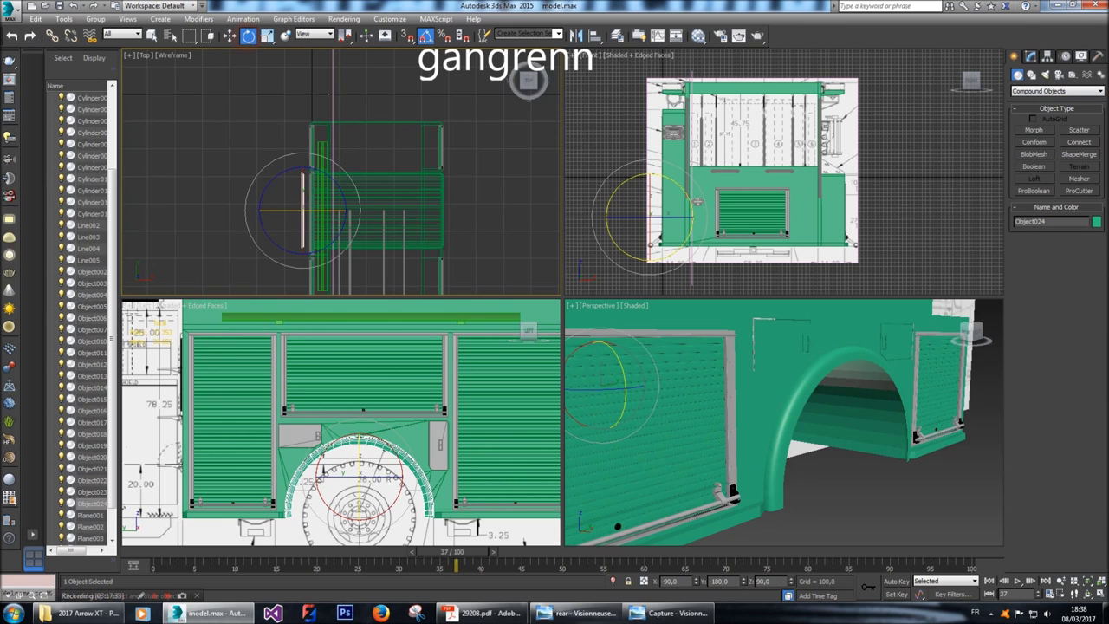
key("z")
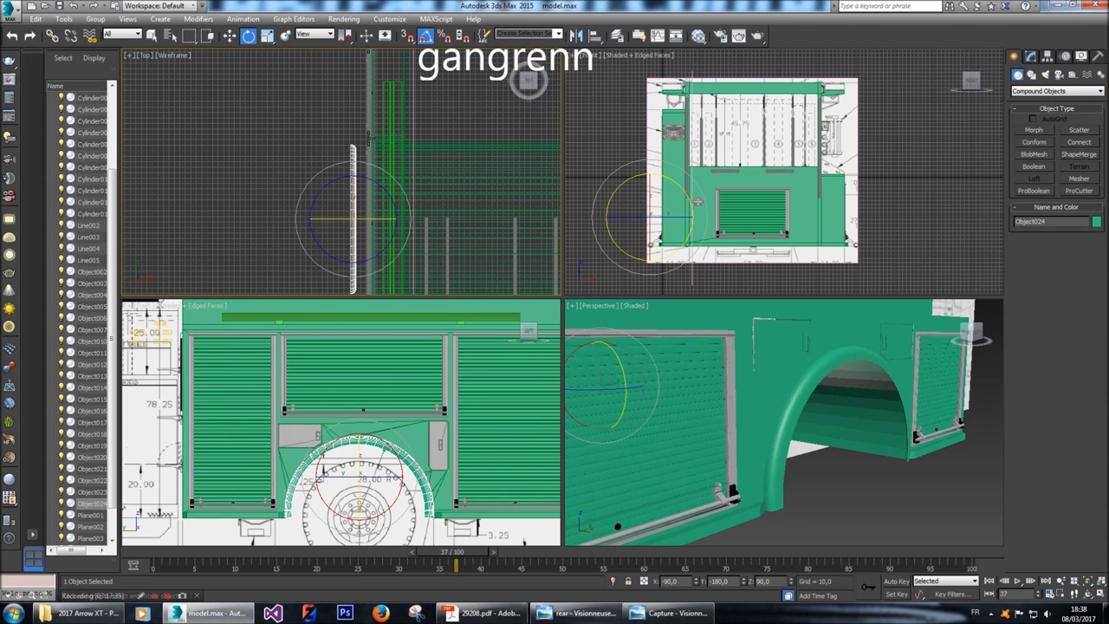
left_click_drag(393, 241, 382, 254)
left_click(228, 35)
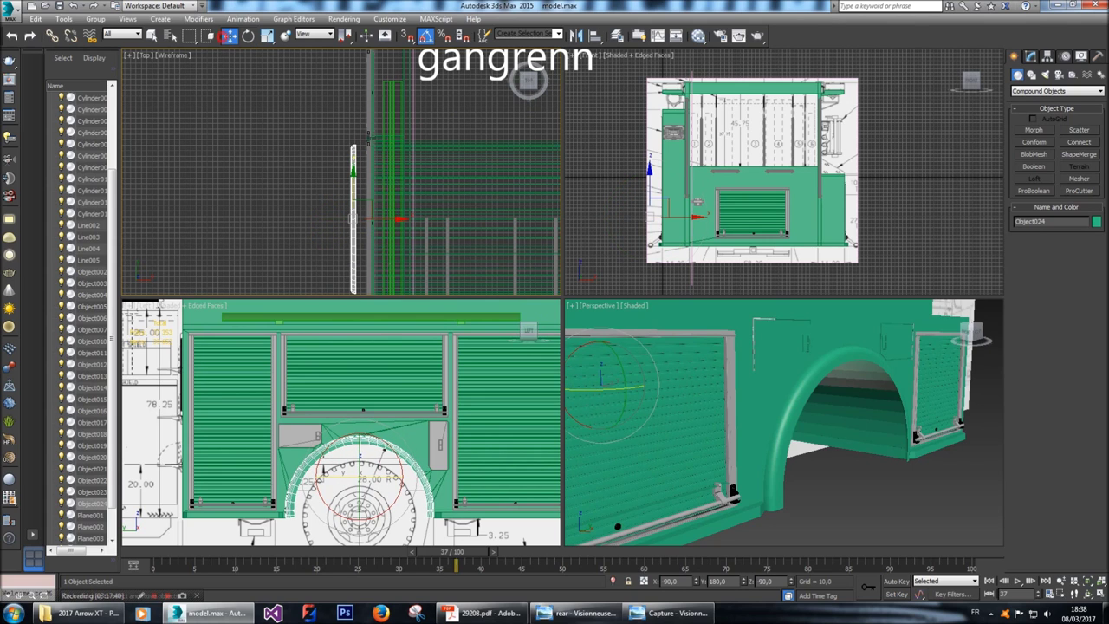
middle_click_drag(342, 425, 310, 412)
mouse_move(911, 408)
middle_mouse_down("alt")
mouse_move(962, 398)
mouse_move(890, 403)
middle_mouse_up("alt")
left_click_drag(716, 404, 721, 402)
scroll(721, 402, "up", 10)
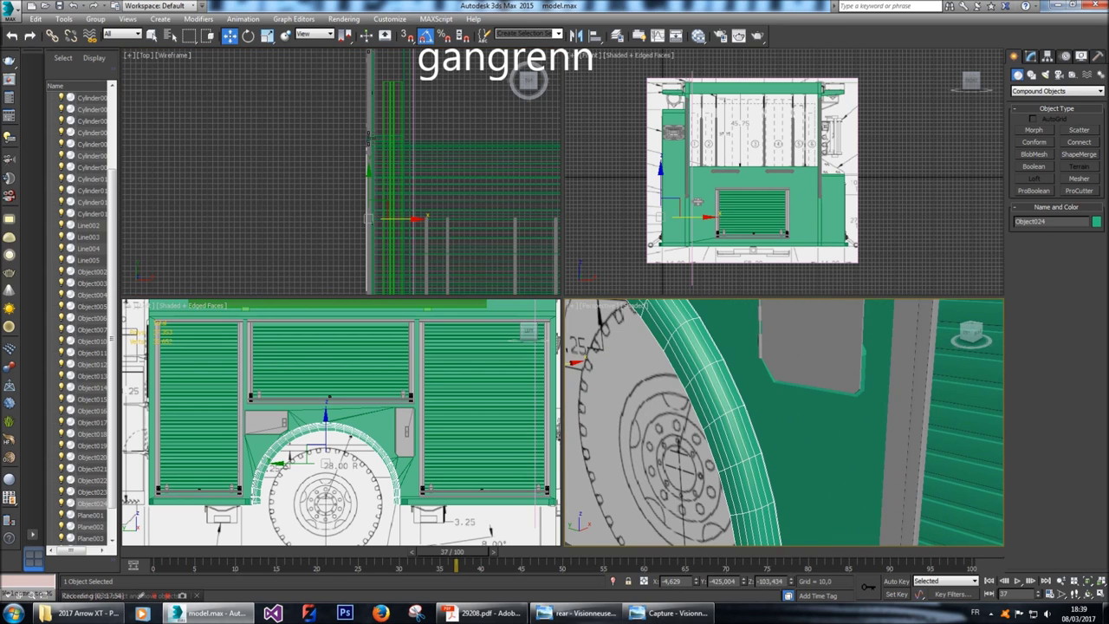
Nudge the body-top curve slightly left in the Top viewport.
middle_click_drag(721, 402, 768, 415, "alt")
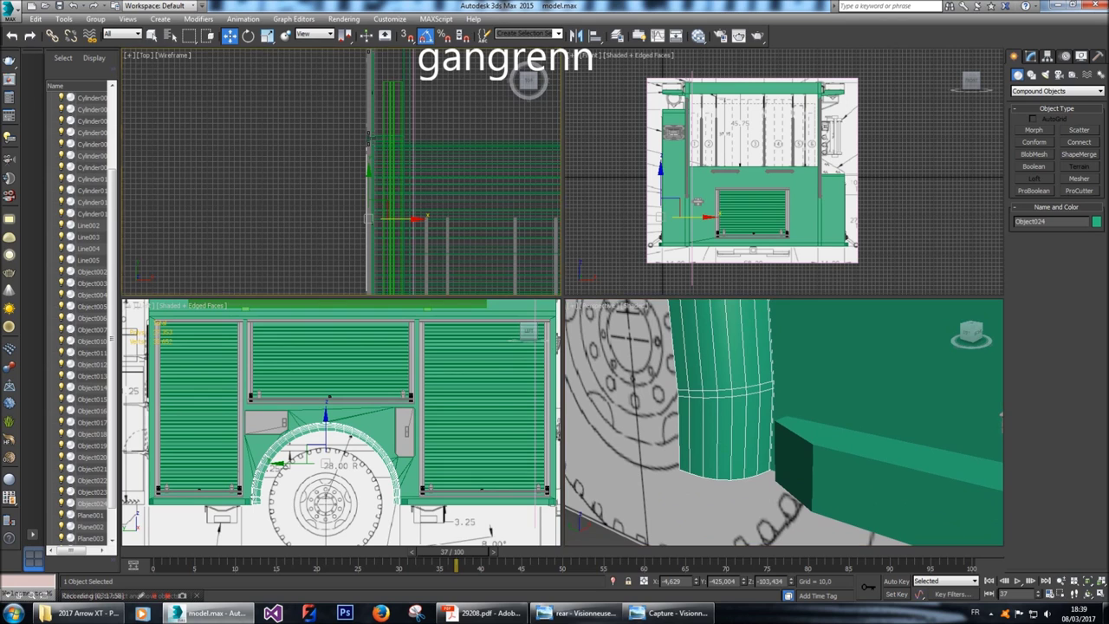
scroll(386, 229, "up", 5)
scroll(379, 186, "up", 2)
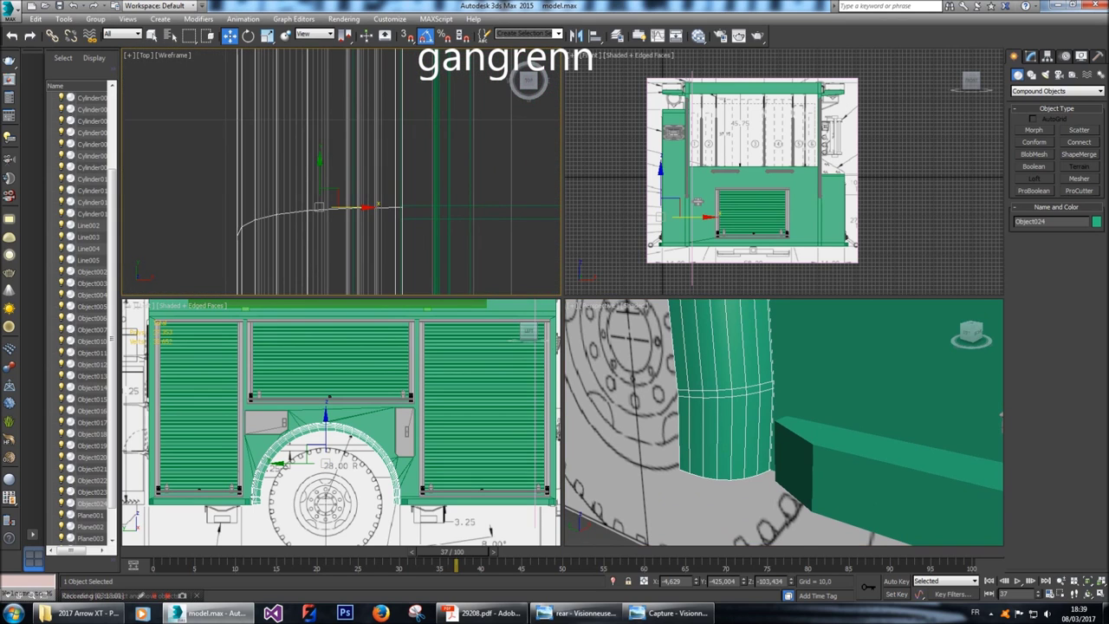
left_click_drag(351, 207, 352, 207)
Select the wheel-arch fender object Object023 in the Perspective view.
scroll(353, 204, "up", 4)
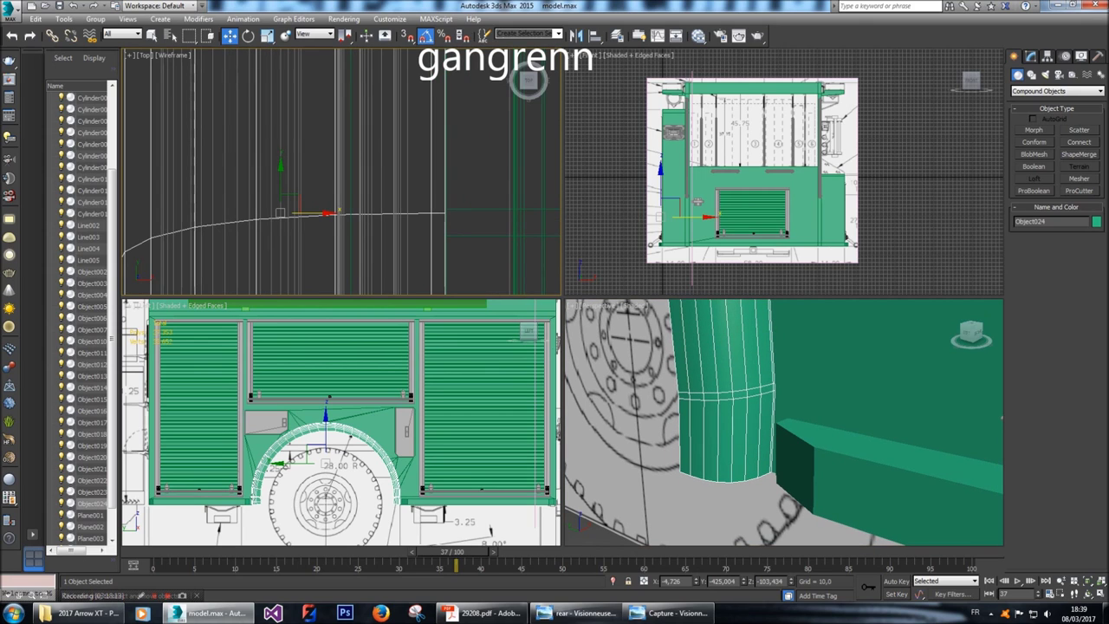
left_click(325, 214)
left_click(528, 80)
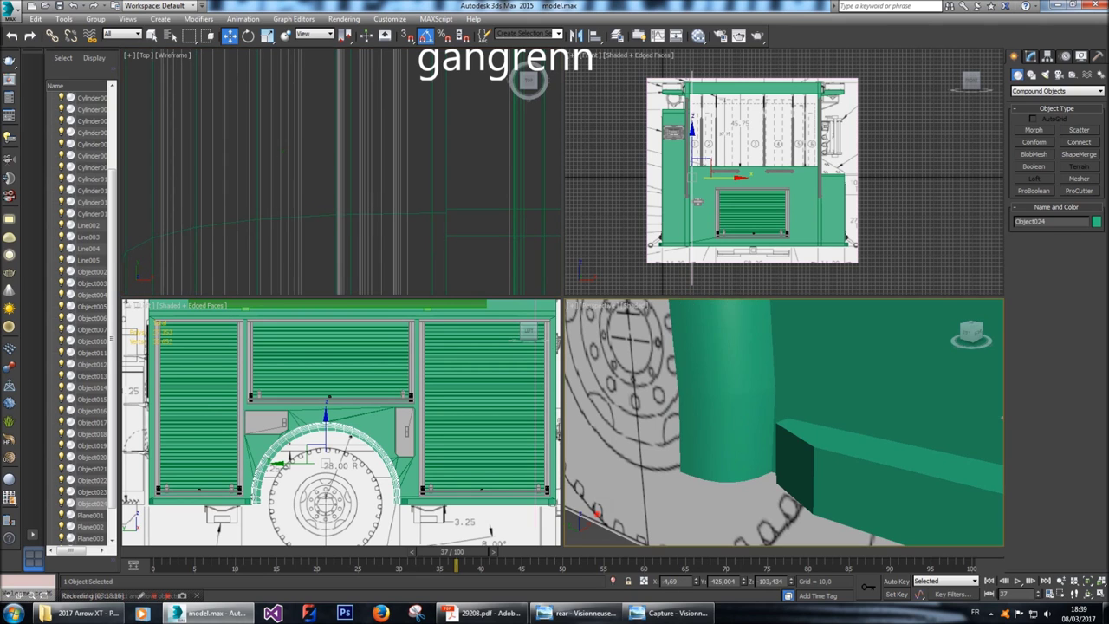
middle_click_drag(784, 422, 936, 428, "alt")
left_click(689, 386)
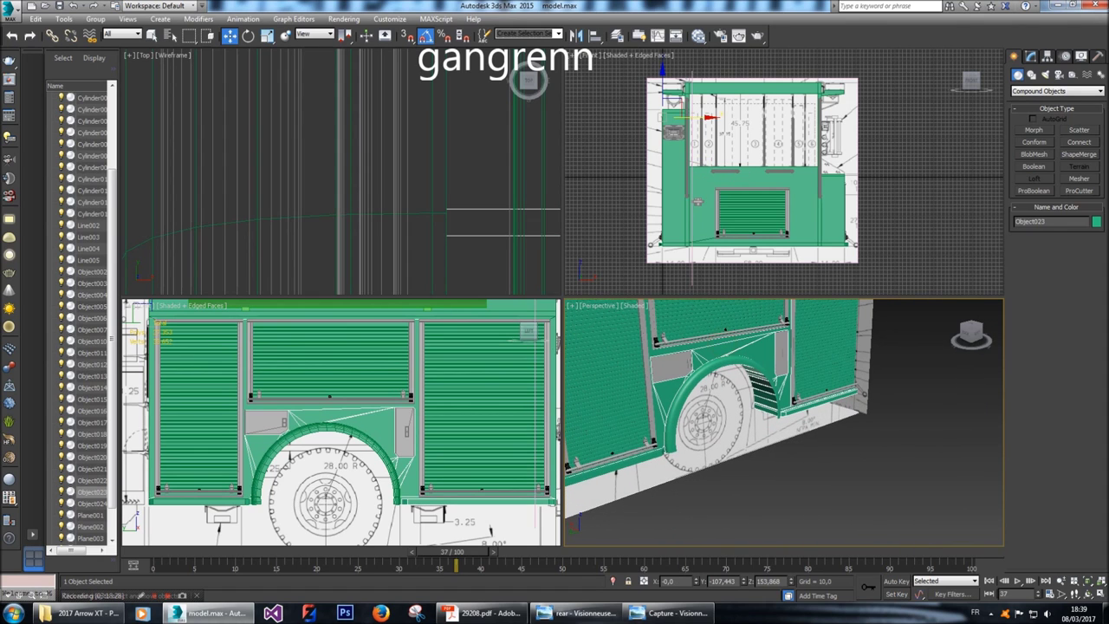
Attach the neighbouring arch piece to the wheel-arch fender object, then deselect everything.
key("m")
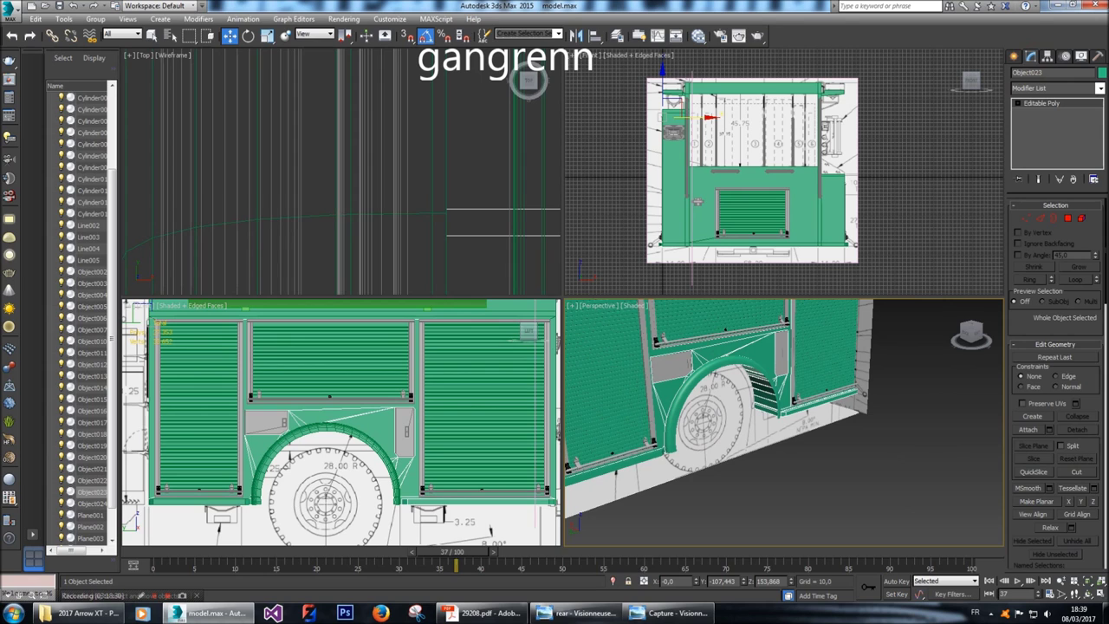
left_click(1028, 430)
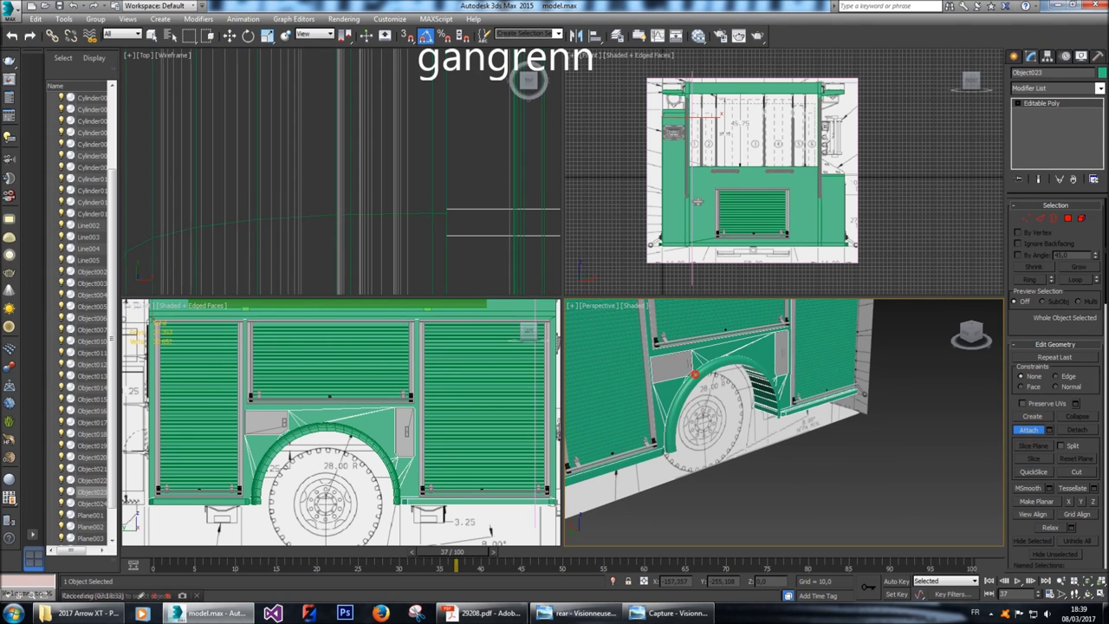
left_click(694, 377)
right_click(694, 377)
middle_click_drag(694, 377, 719, 382, "alt")
left_click(940, 393)
Orbit around the truck body with the ViewCube to review its sides and underside.
middle_click_drag(784, 423, 736, 425, "alt")
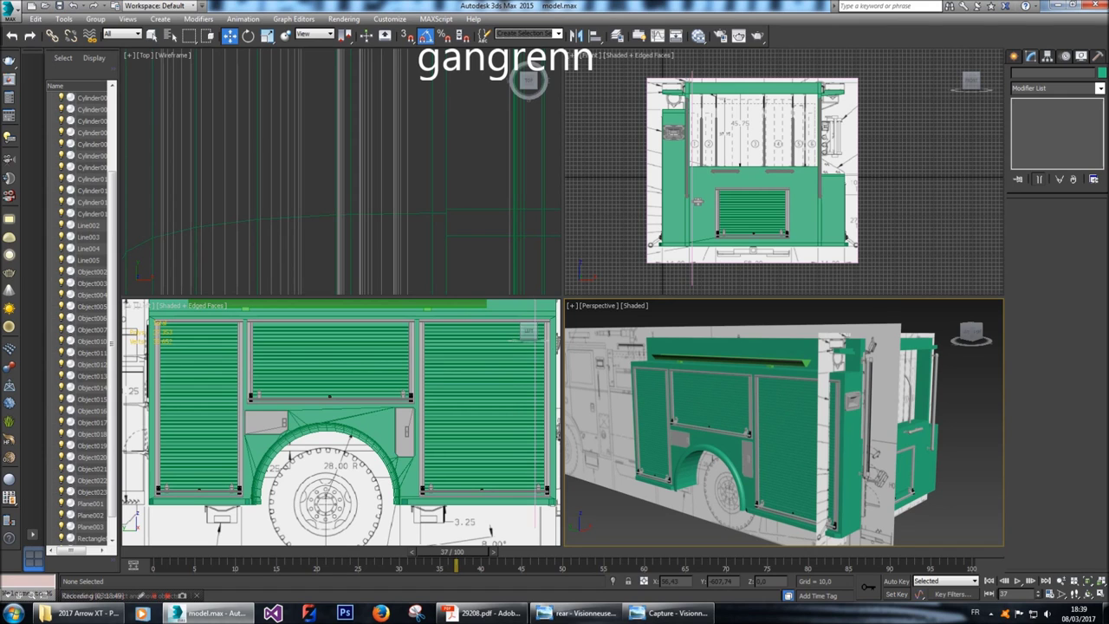
left_click(971, 332)
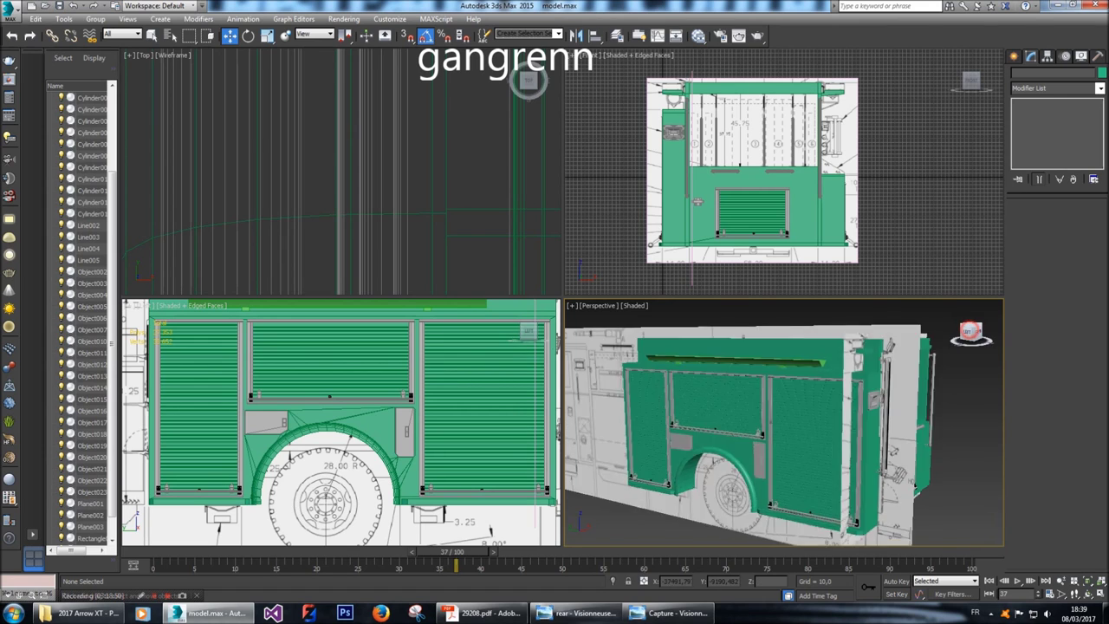
mouse_move(971, 332)
left_mouse_down()
mouse_move(951, 290)
mouse_move(984, 343)
mouse_move(951, 334)
left_mouse_up()
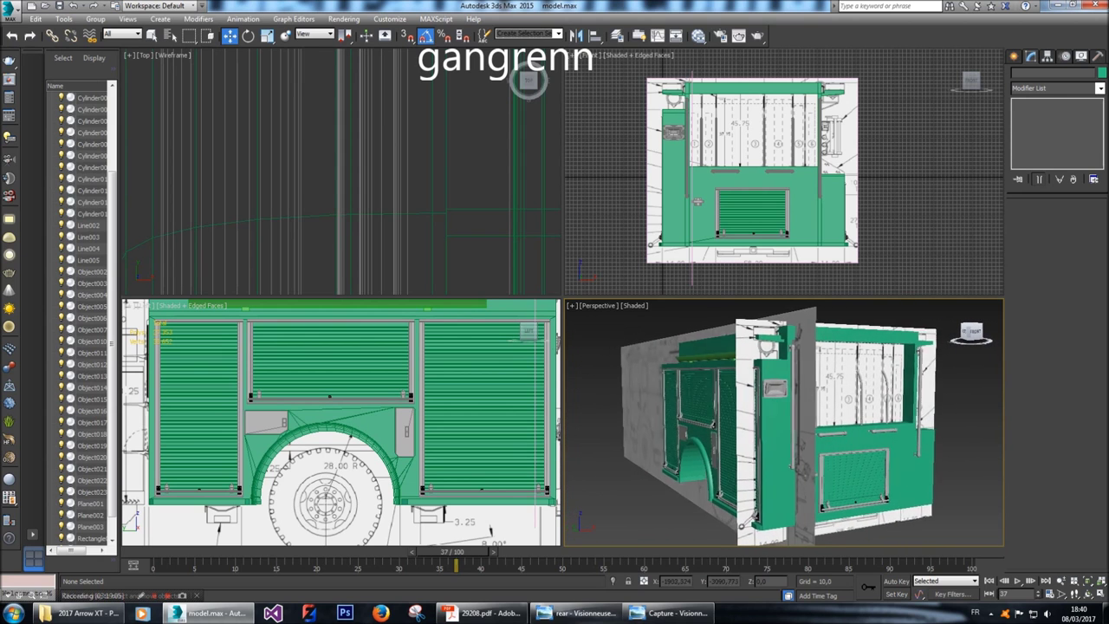
left_click(972, 333)
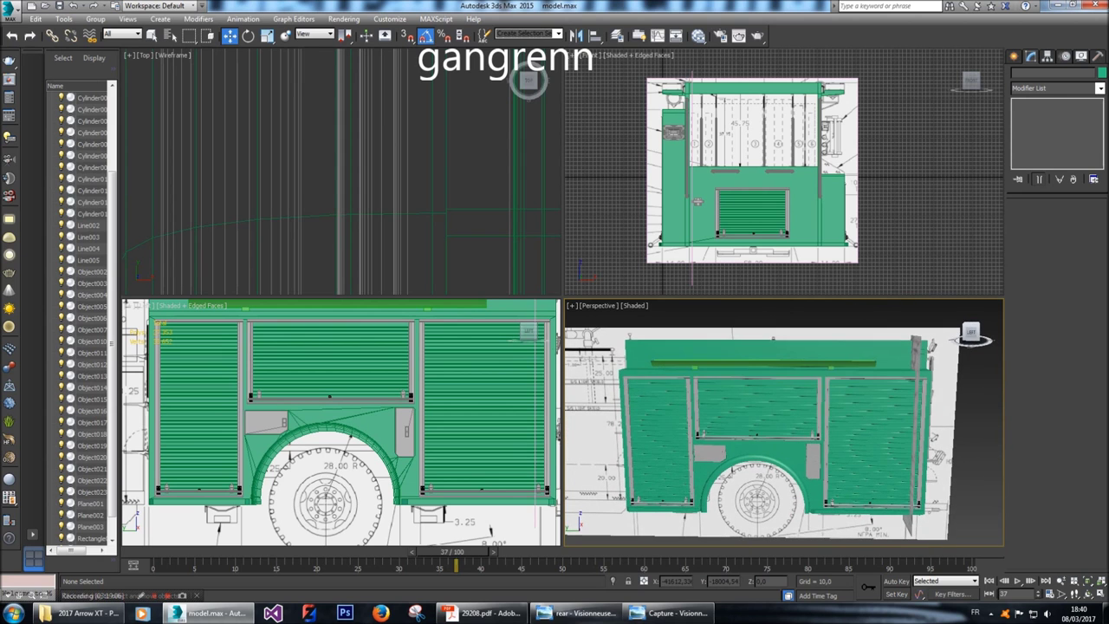
left_click_drag(972, 335, 969, 334)
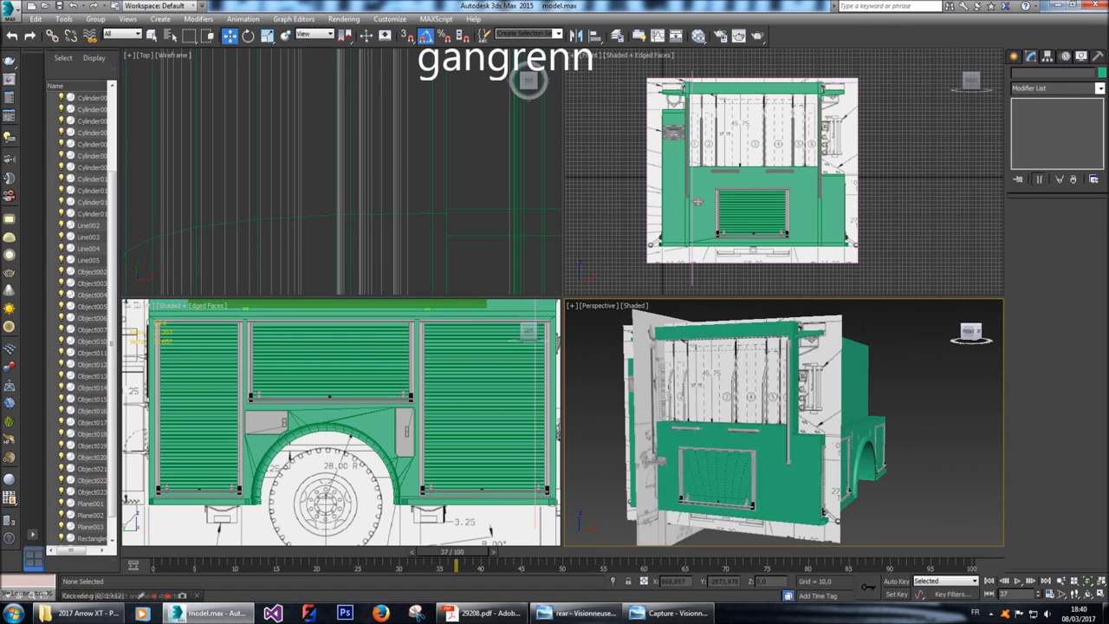
left_click_drag(971, 334, 971, 336)
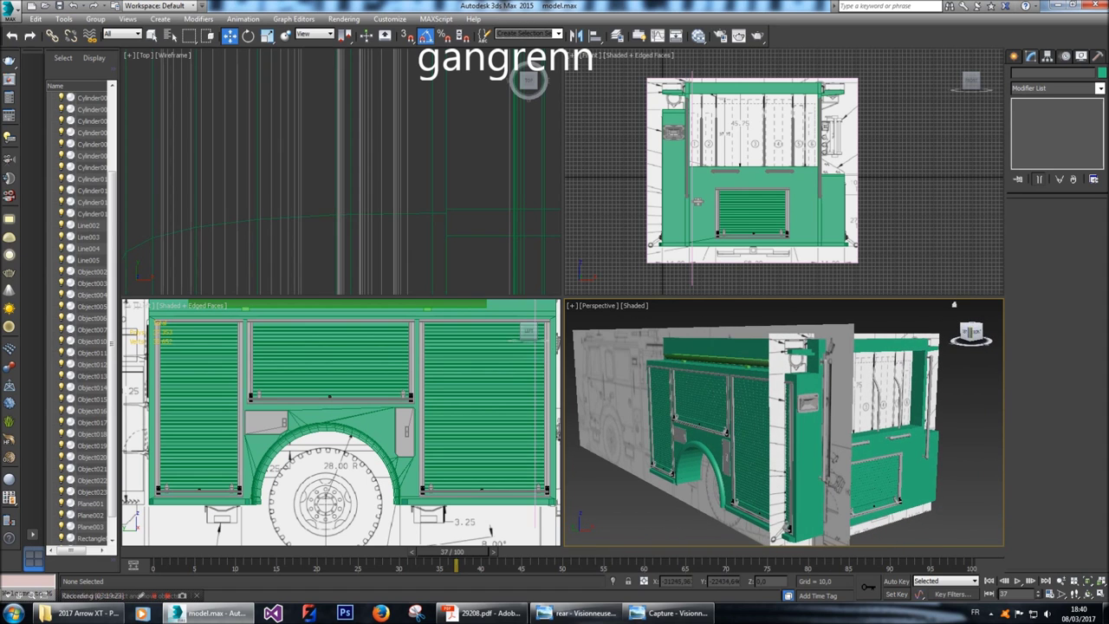
Set the lower-left viewport to Left view, isolate Object023 zoomed in, then unhide all.
key("l")
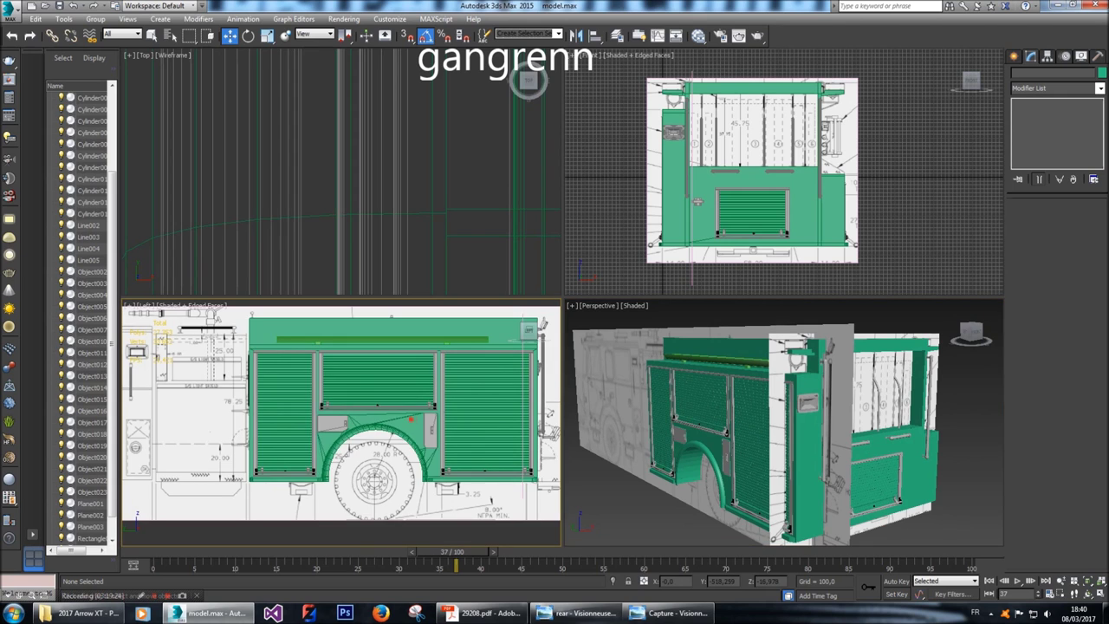
left_click(411, 420)
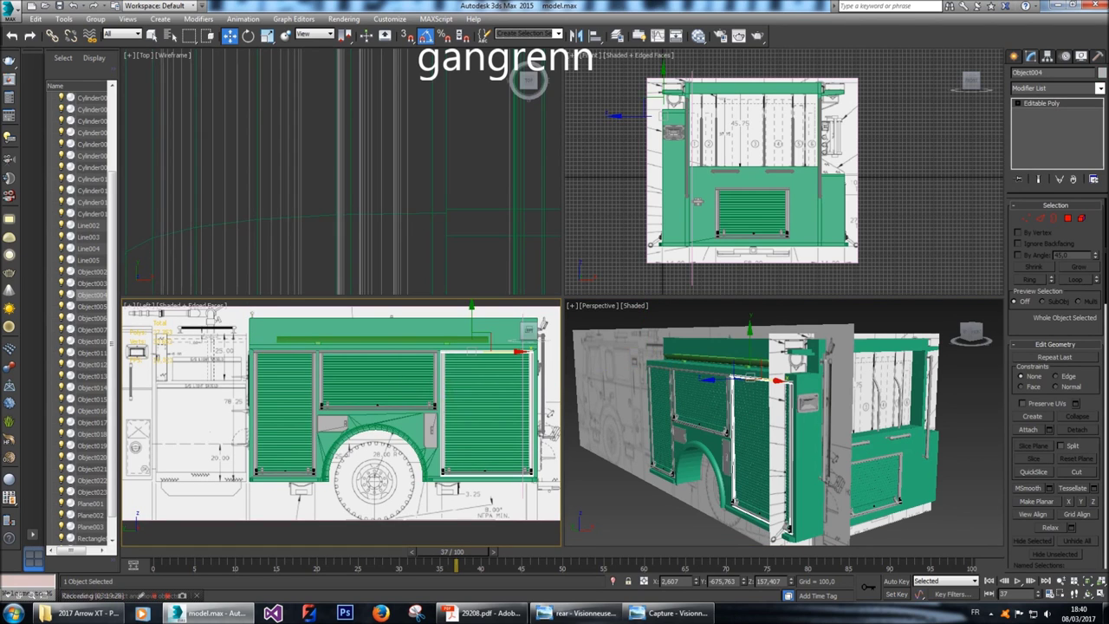
key("z")
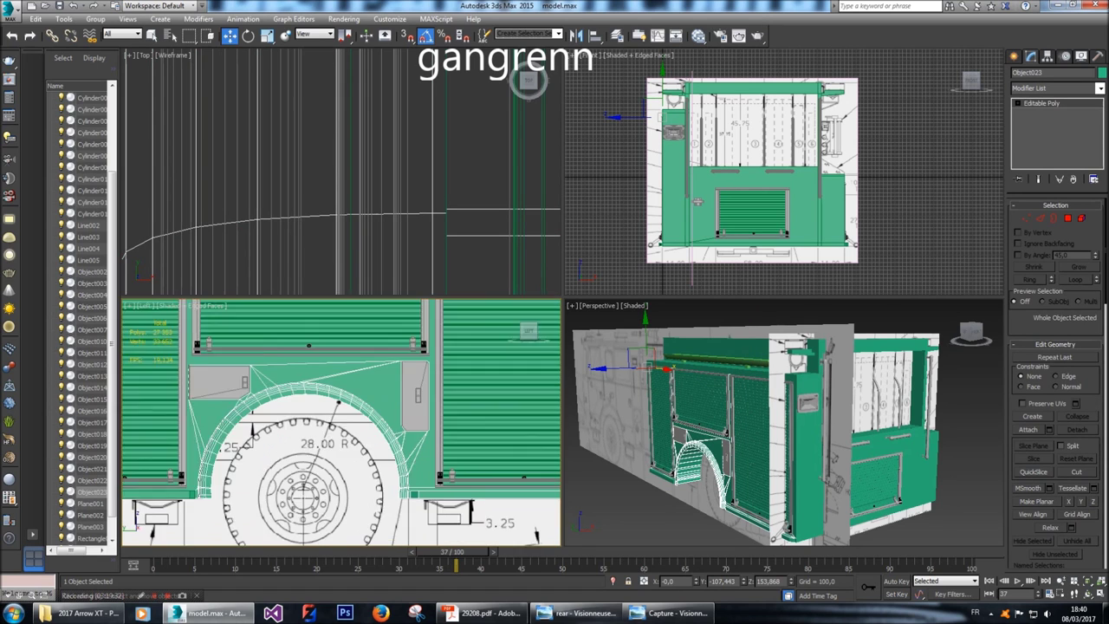
right_click(415, 401)
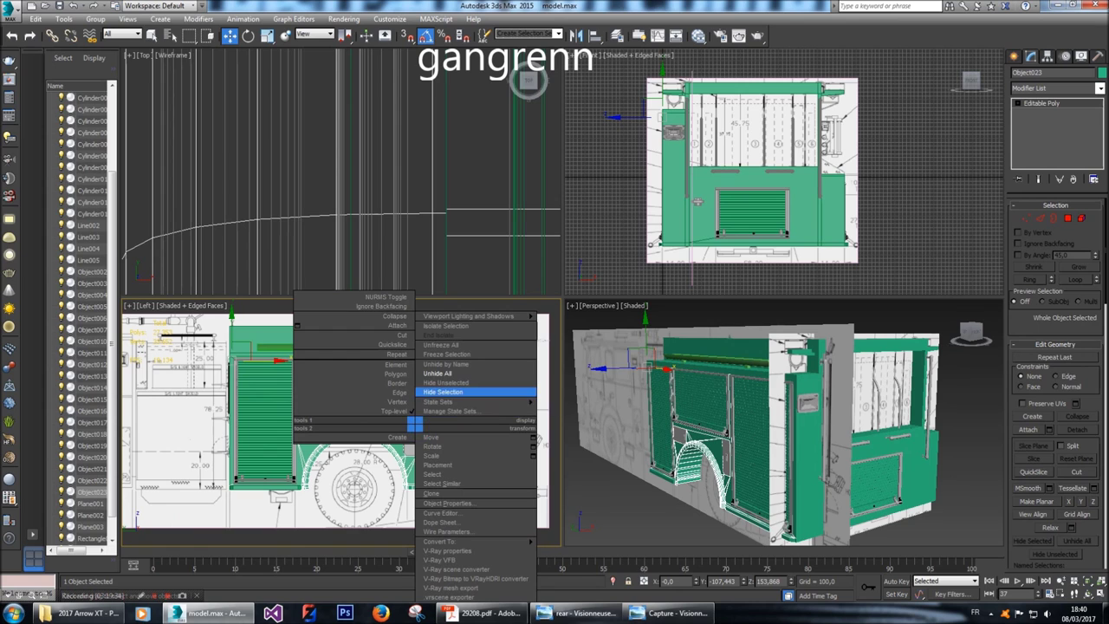
left_click(459, 391)
right_click(446, 424)
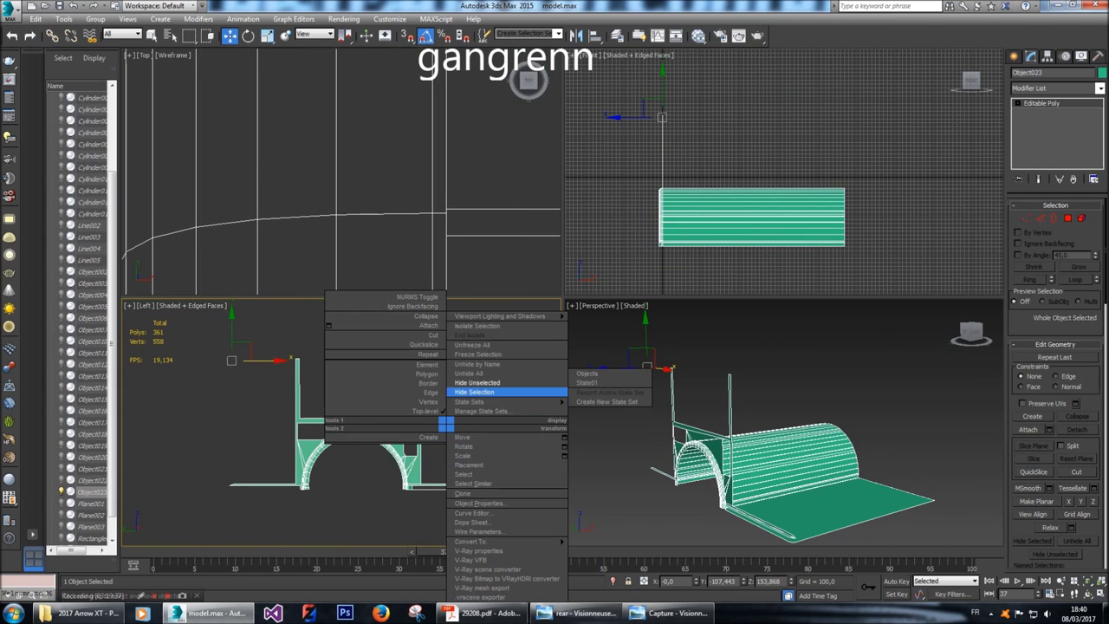
left_click(473, 373)
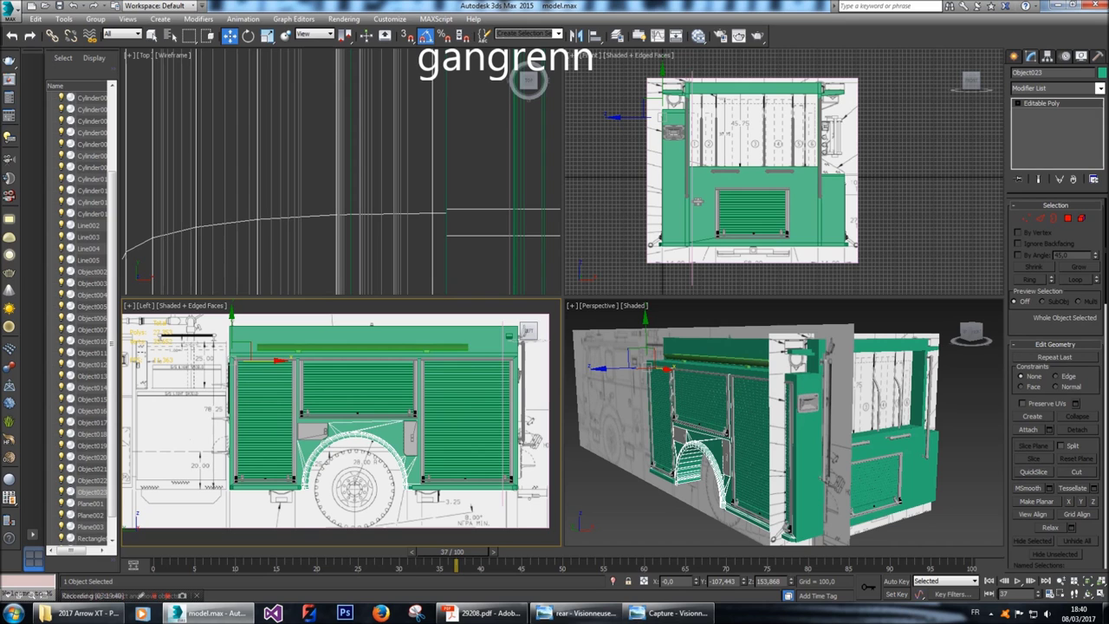
left_click(741, 371, "ctrl")
Select the six top-rim polygons of Plane003 at Polygon level.
key("z")
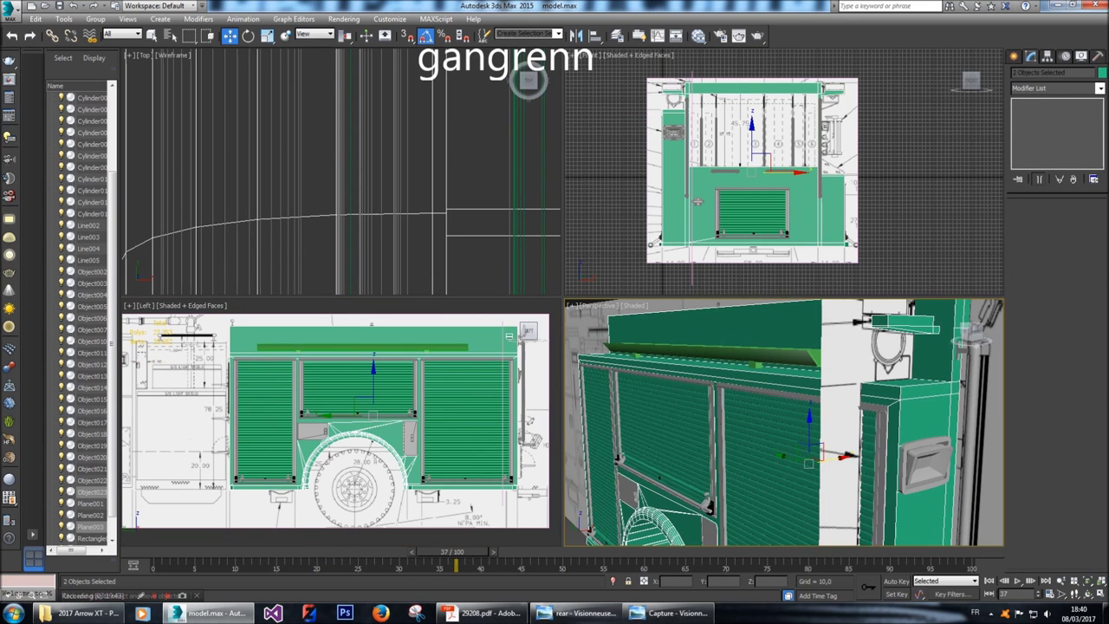
left_click(529, 80)
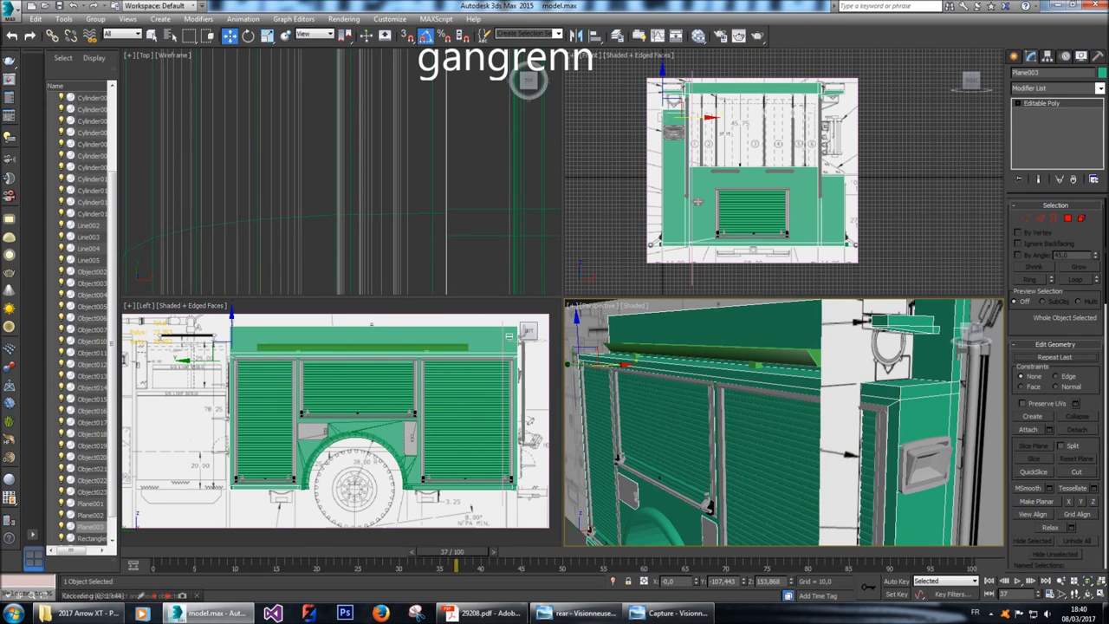
key("4")
left_click(772, 379)
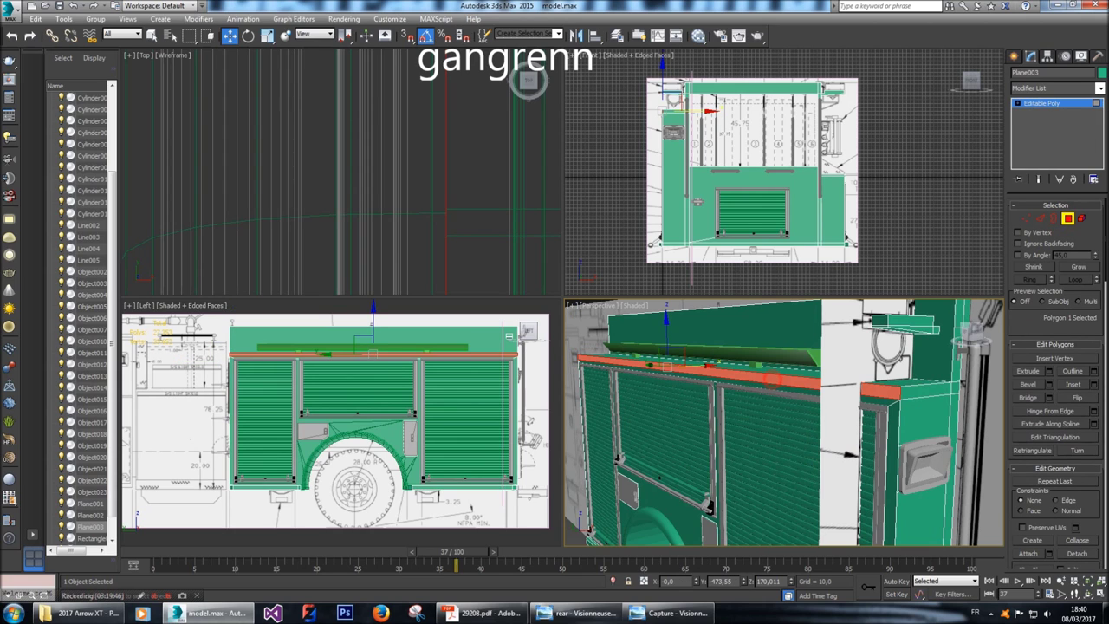
left_click(917, 395, "shift")
left_click(957, 387, "alt")
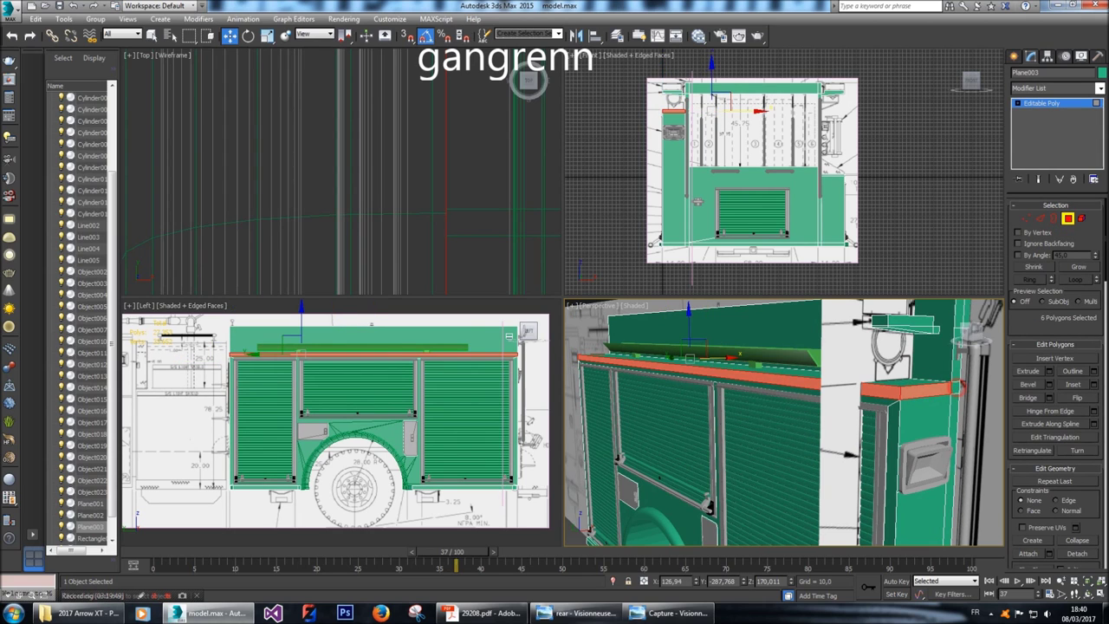
scroll(957, 389, "up", 5)
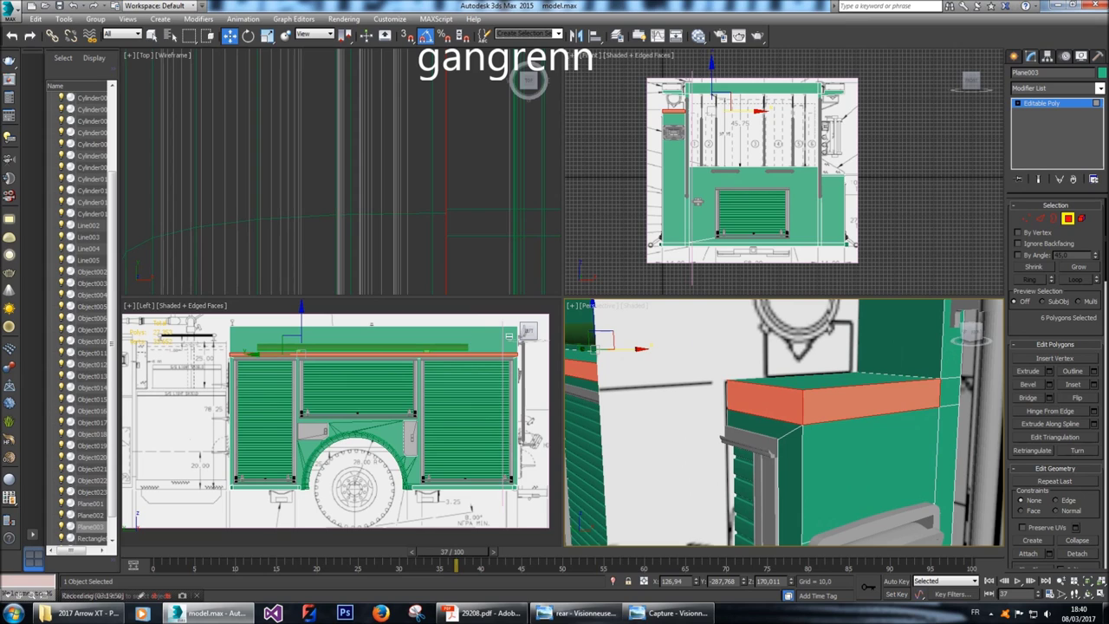
Extrude the selected top-rim polygons with a height of 2.
left_click(1050, 370)
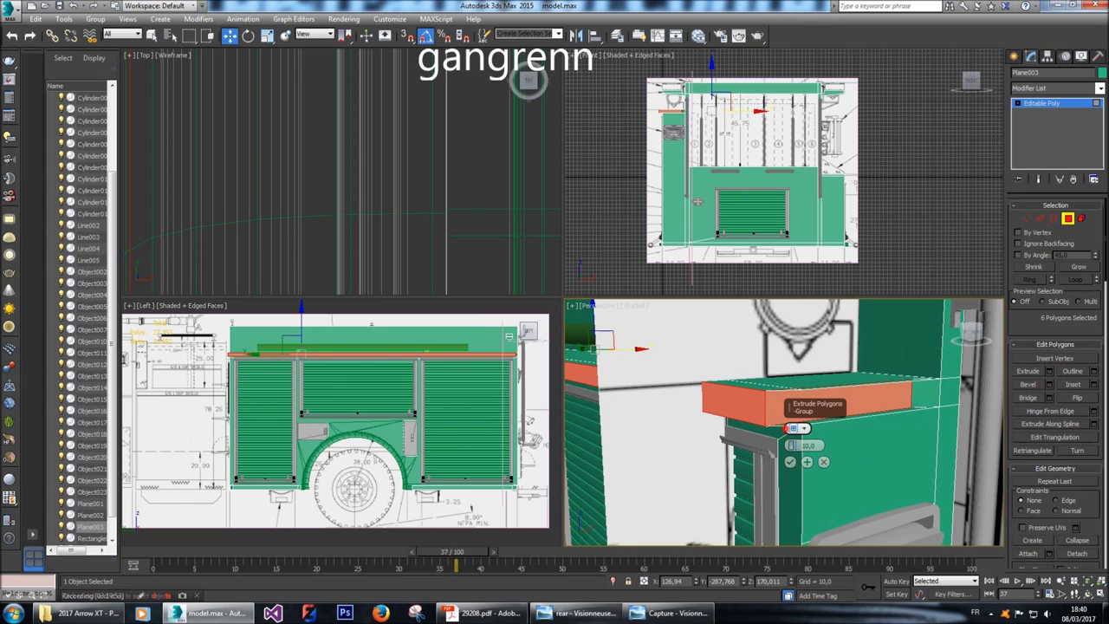
left_click(808, 445)
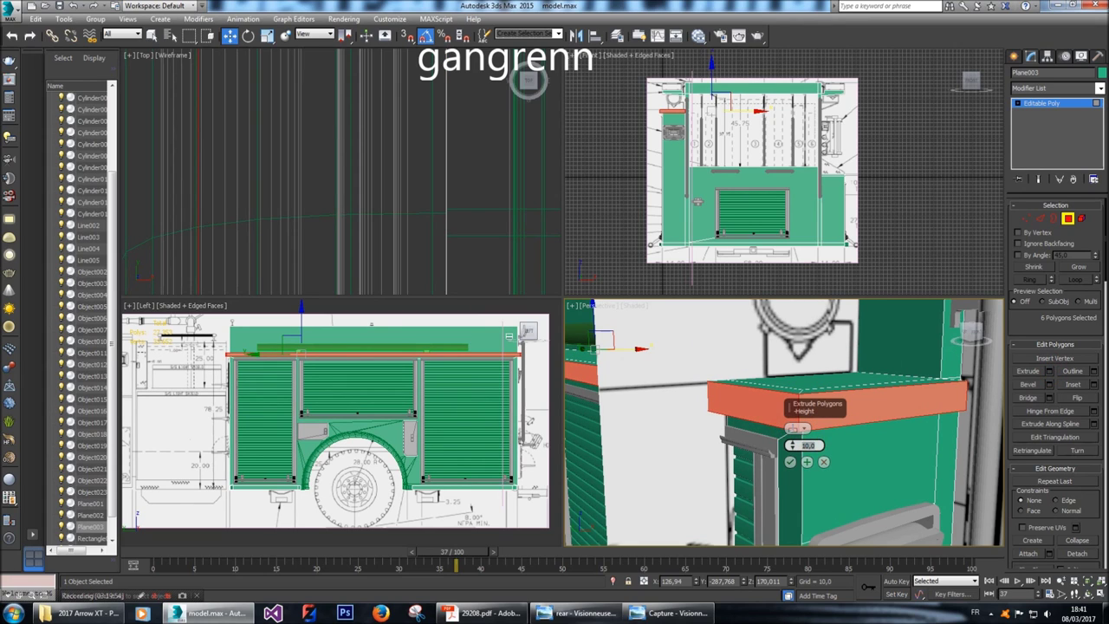
type("2")
key("Return")
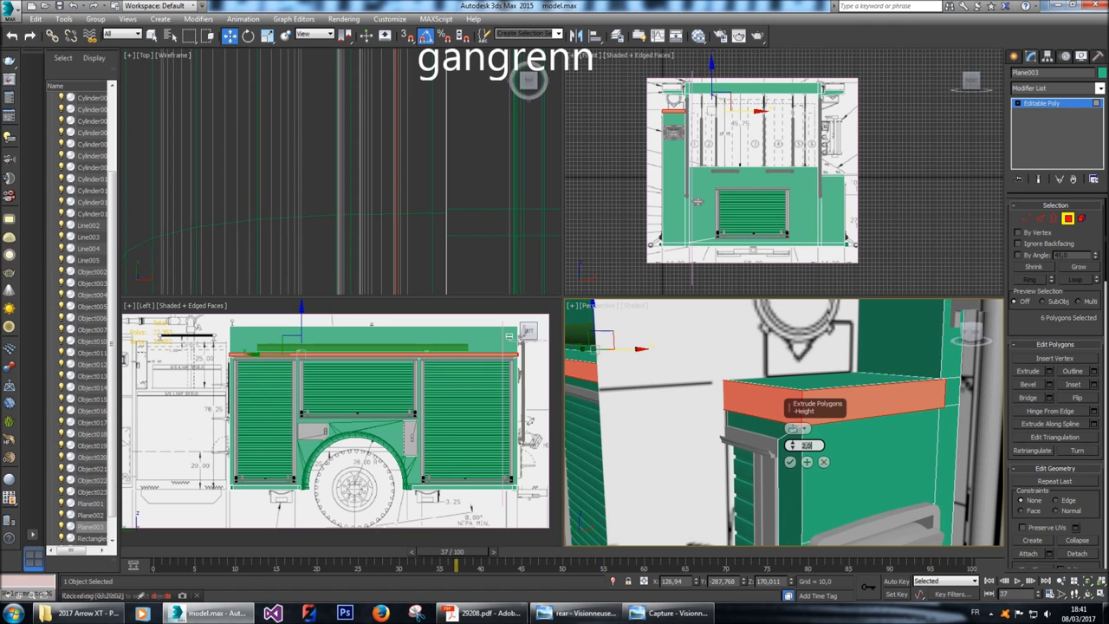
mouse_move(784, 422)
middle_mouse_down("alt")
mouse_move(754, 390)
mouse_move(797, 438)
middle_mouse_up("alt")
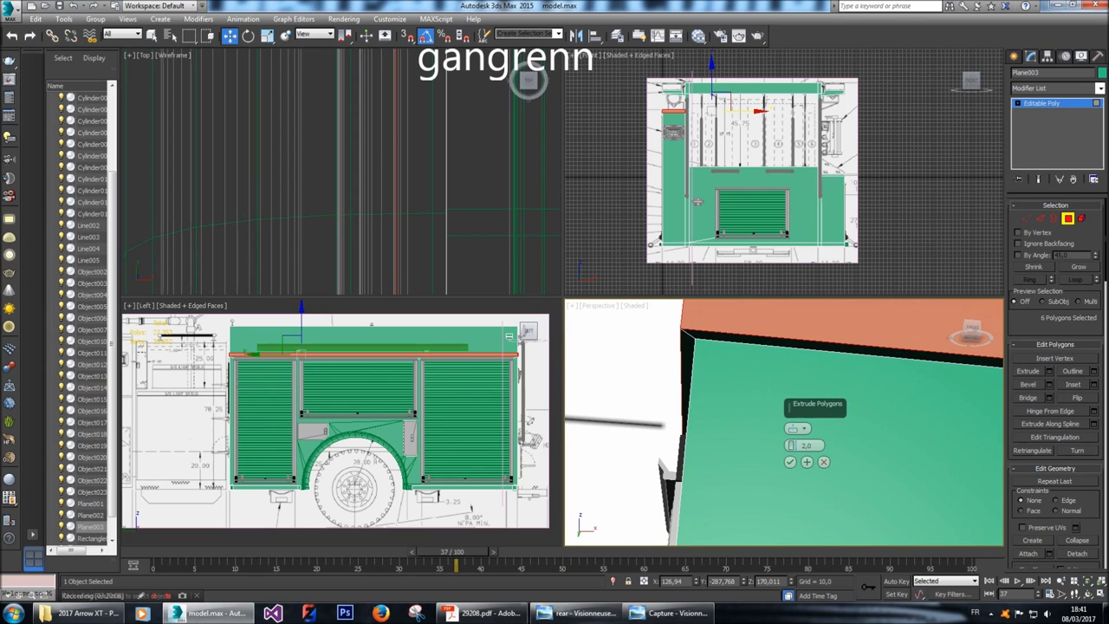
left_click(790, 462)
Extrude the thin edge polygon along the body top by 2.0.
left_click(674, 416)
middle_click_drag(789, 462, 832, 442, "alt")
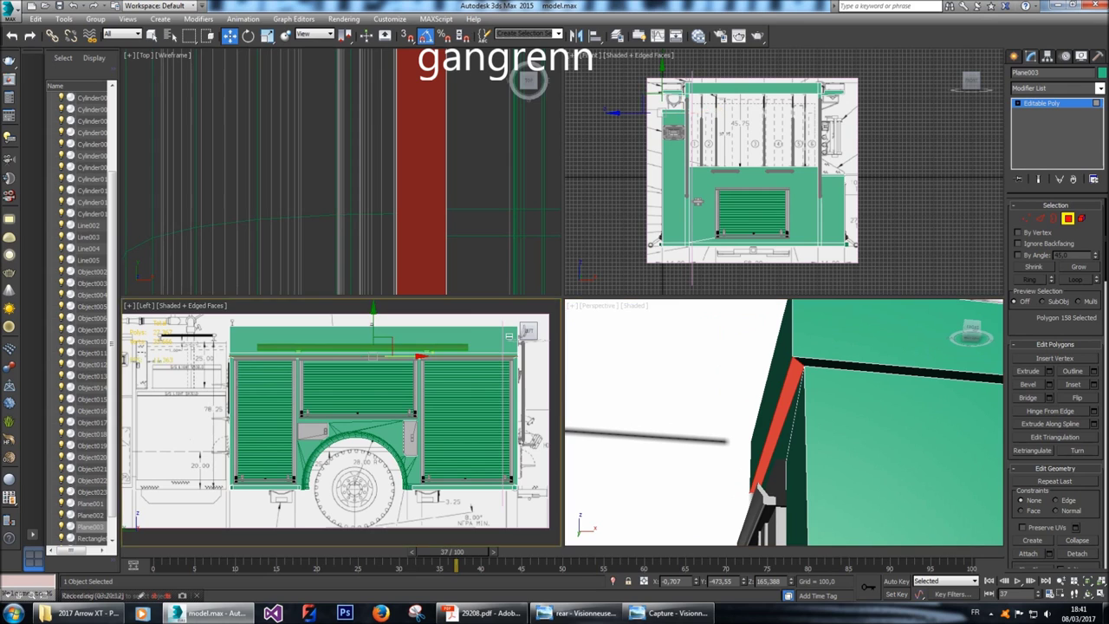
scroll(347, 407, "up", 10)
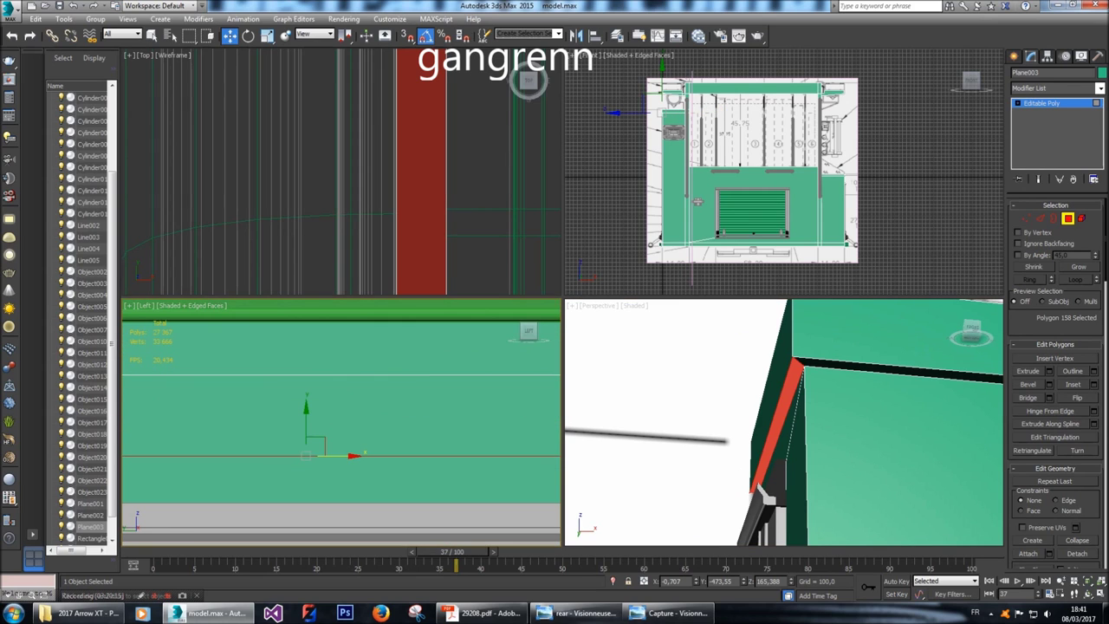
scroll(341, 413, "down", 5)
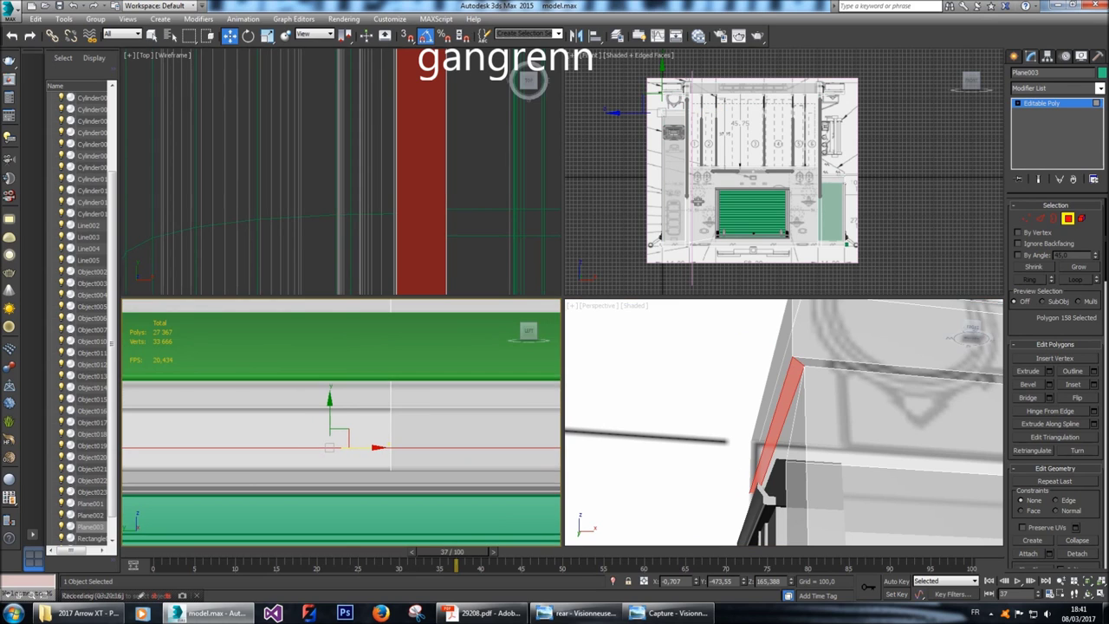
middle_click_drag(342, 416, 472, 408)
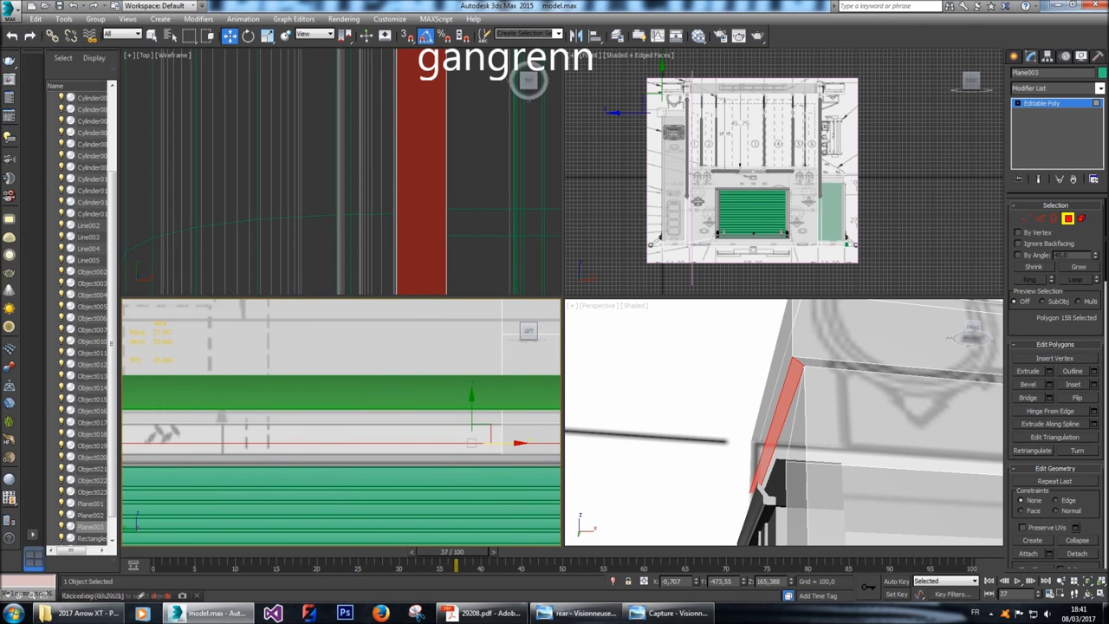
left_click(1050, 371)
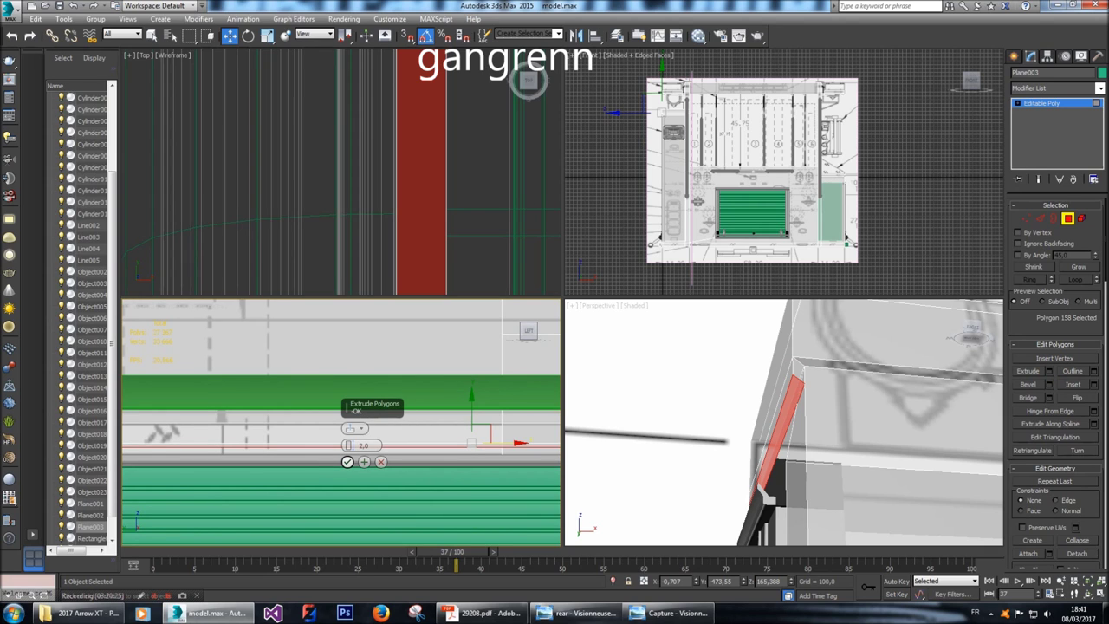
left_click(347, 461)
Select the extruded lip strip and slide it left along X in the Front viewport.
scroll(661, 104, "up", 4)
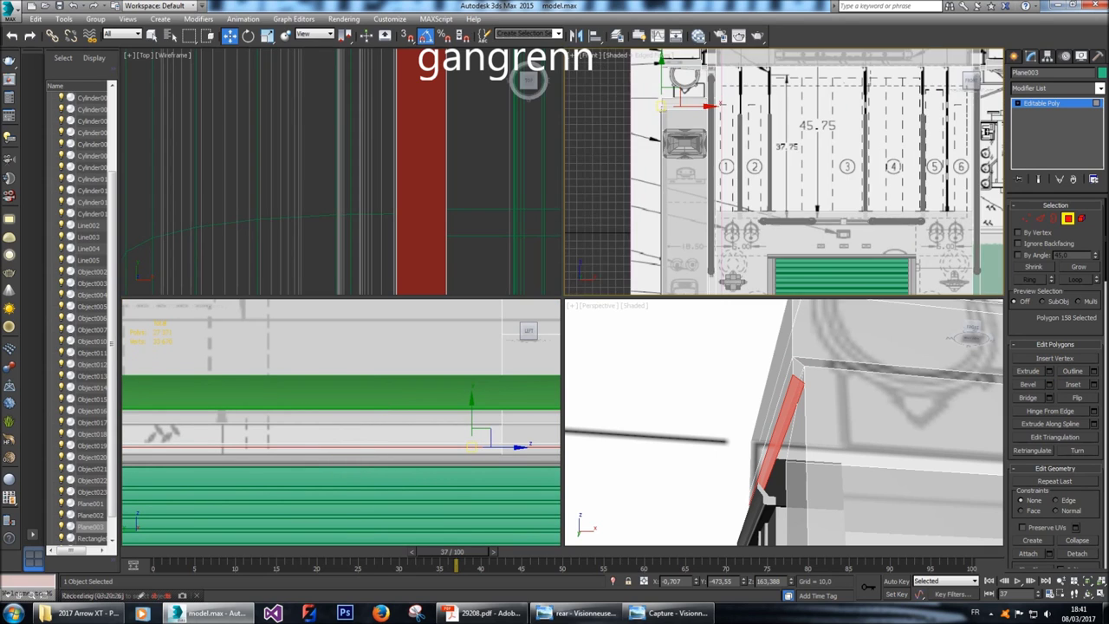
scroll(660, 104, "up", 6)
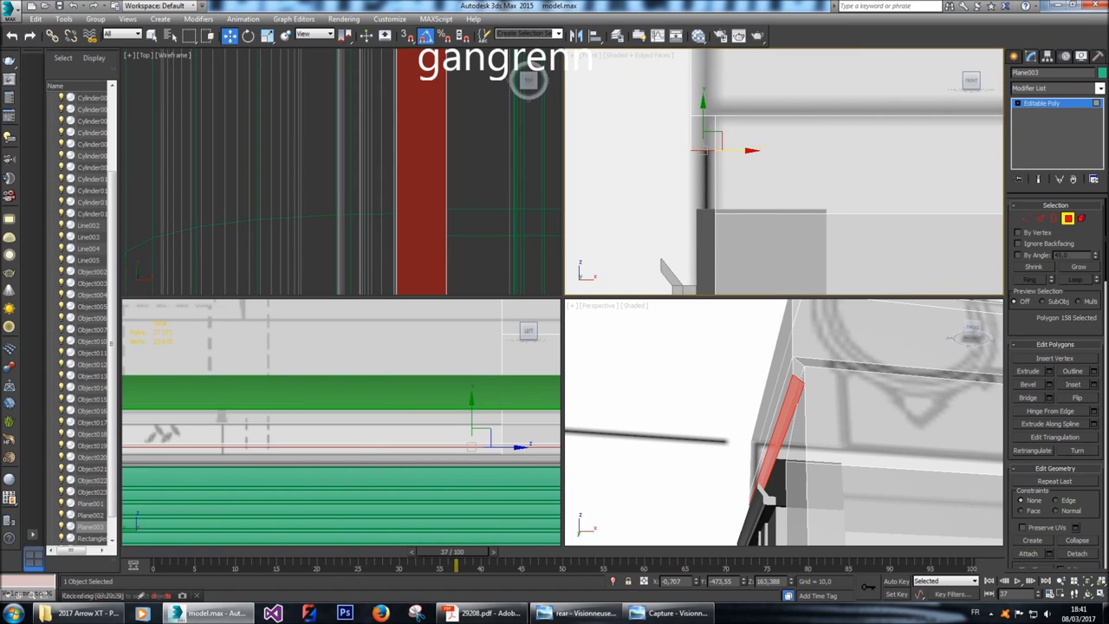
left_click(752, 150)
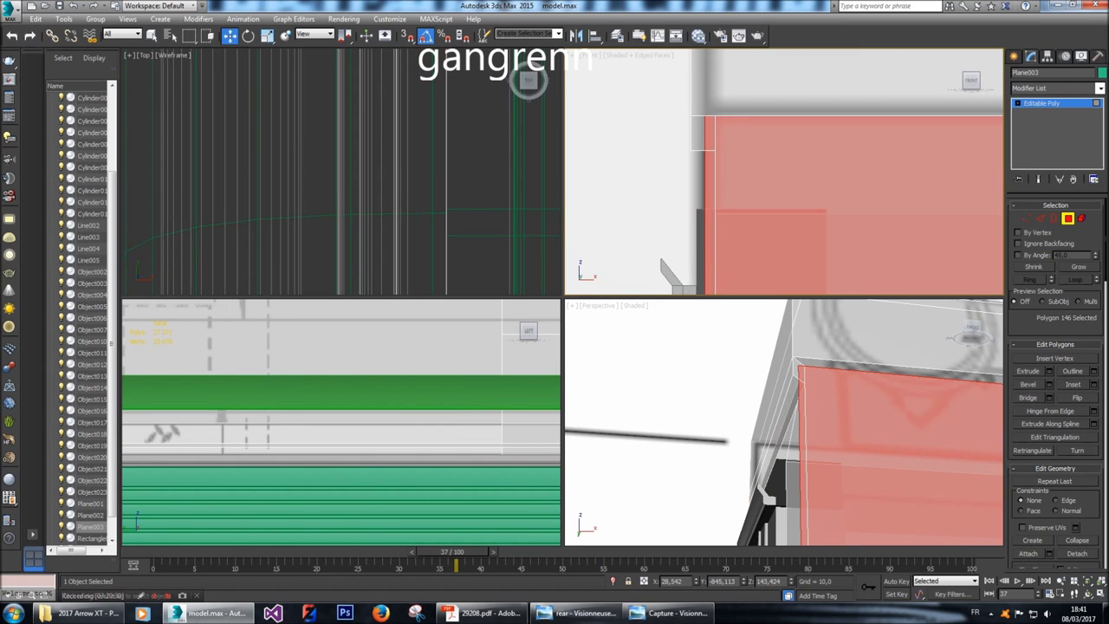
key("ctrl+z")
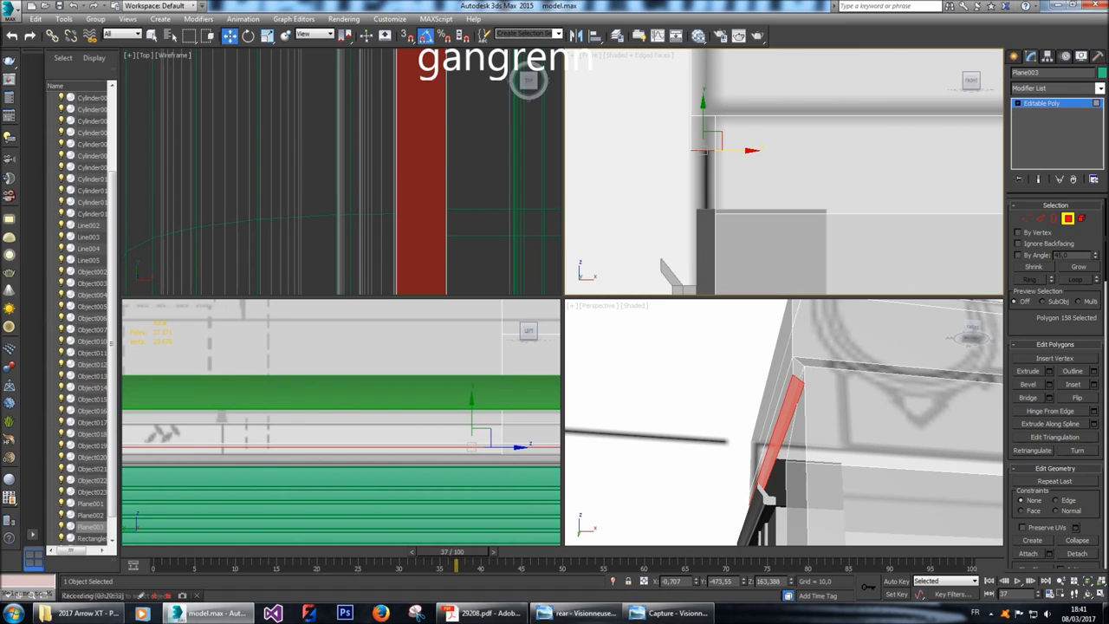
key("ctrl+y")
left_click(703, 173)
left_click_drag(751, 150, 719, 158)
middle_click_drag(780, 416, 849, 433, "alt")
middle_click_drag(966, 326, 871, 390, "alt")
Restore an earlier close-up view and nudge the lip slightly along X and Y.
key("shift+z")
key("shift+z")
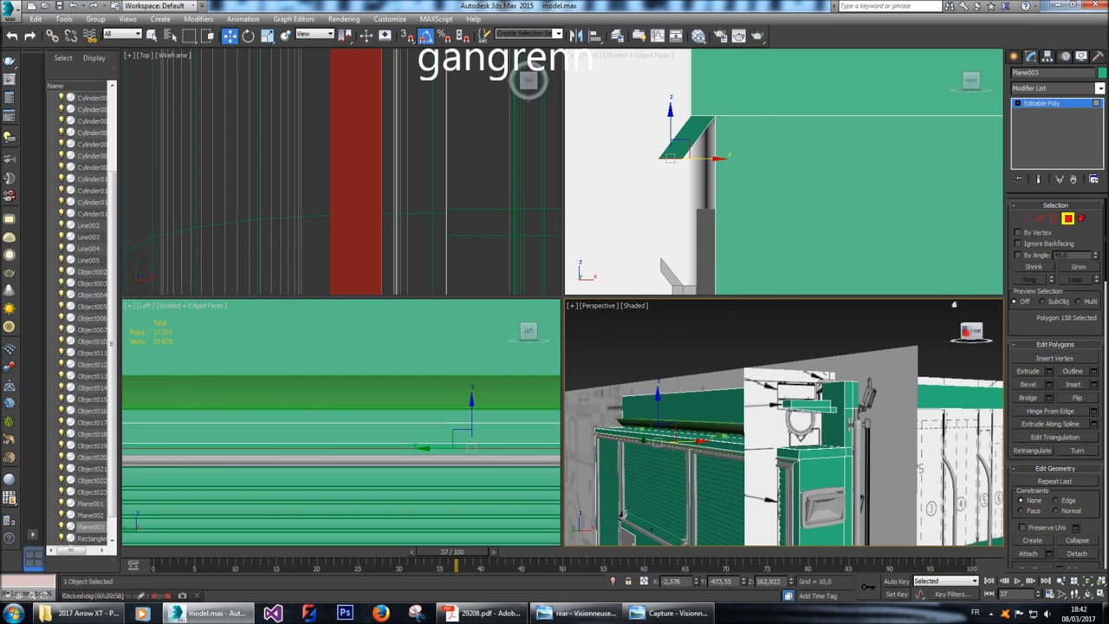
key("shift+z")
key("shift+z")
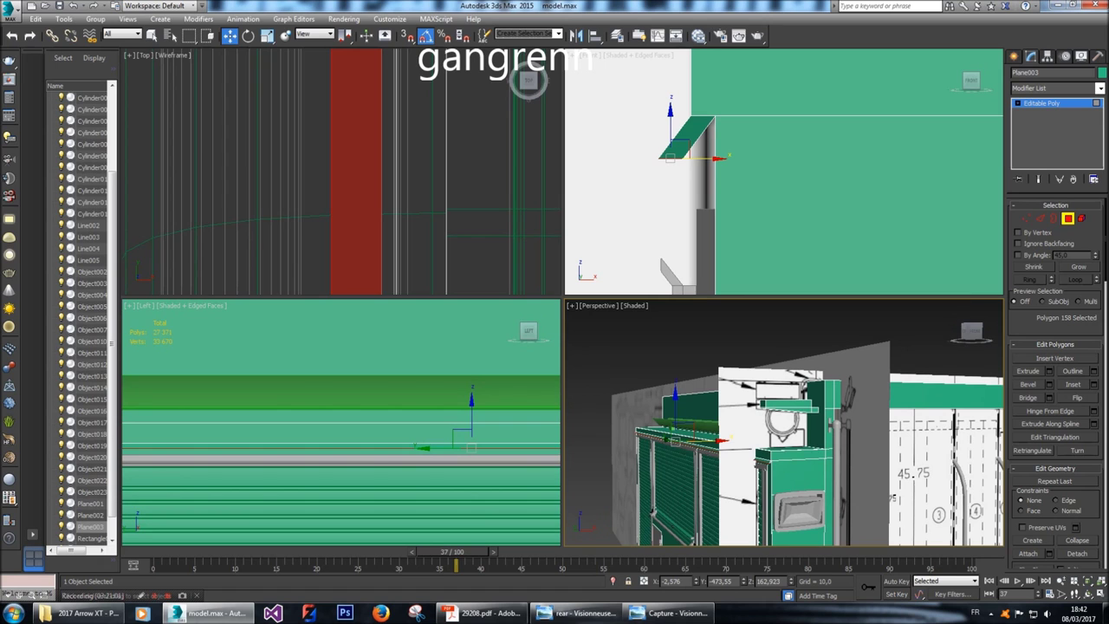
key("shift+z")
key("shift+z")
key("shift+z")
key("shift+z")
key("shift+z")
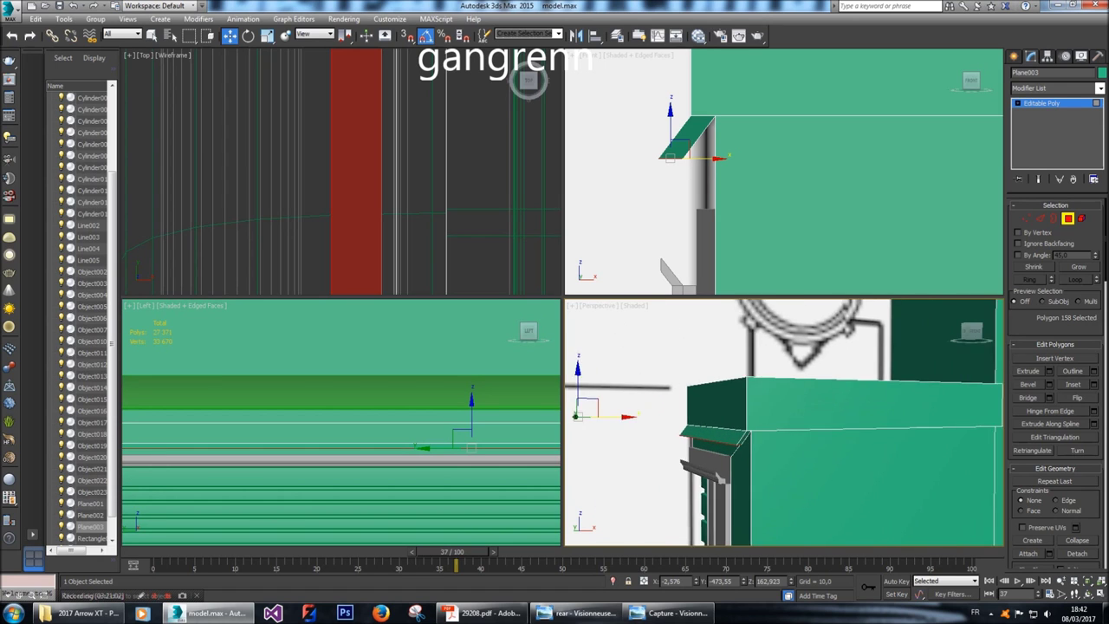
key("shift+z")
key("shift+z")
key("shift+z")
key("shift+z")
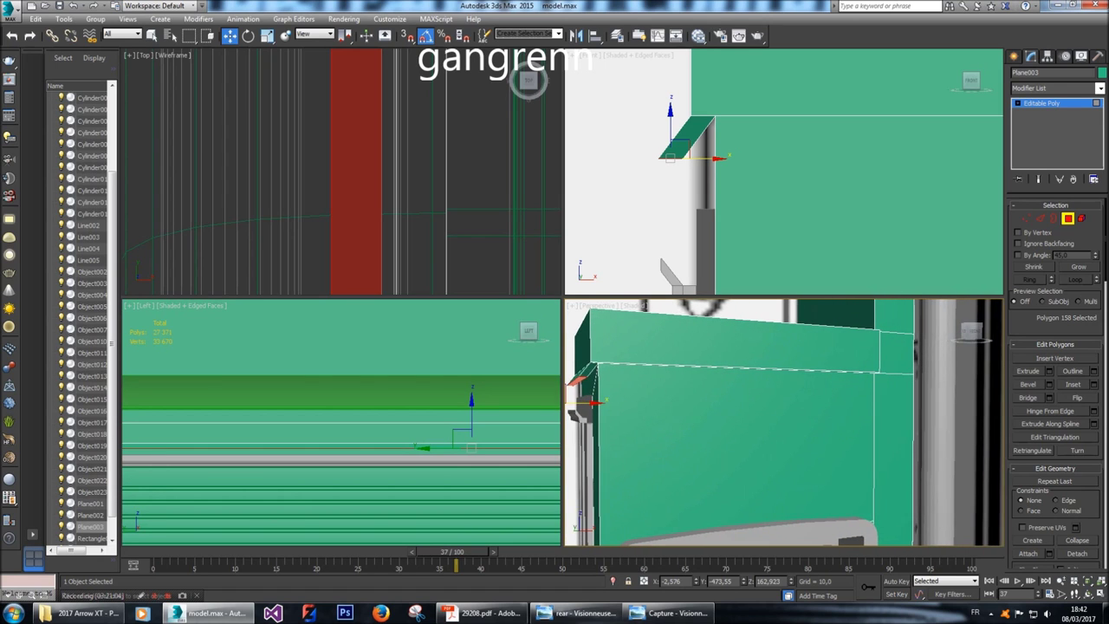
key("shift+z")
key("shift+z")
key("shift+z")
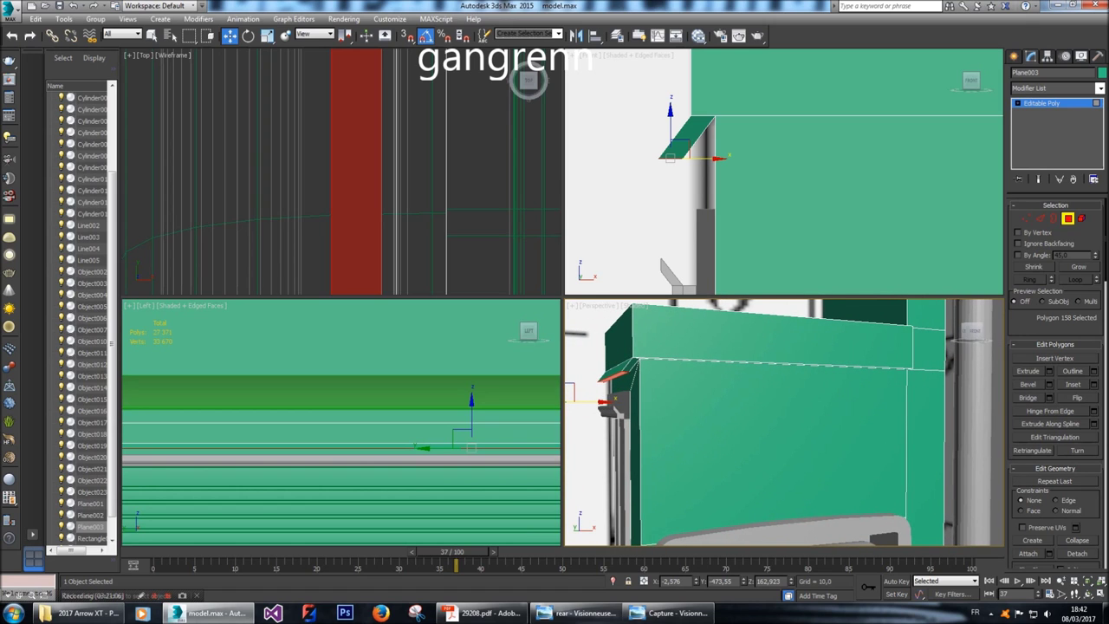
key("shift+z")
key("shift+z")
key("shift+z")
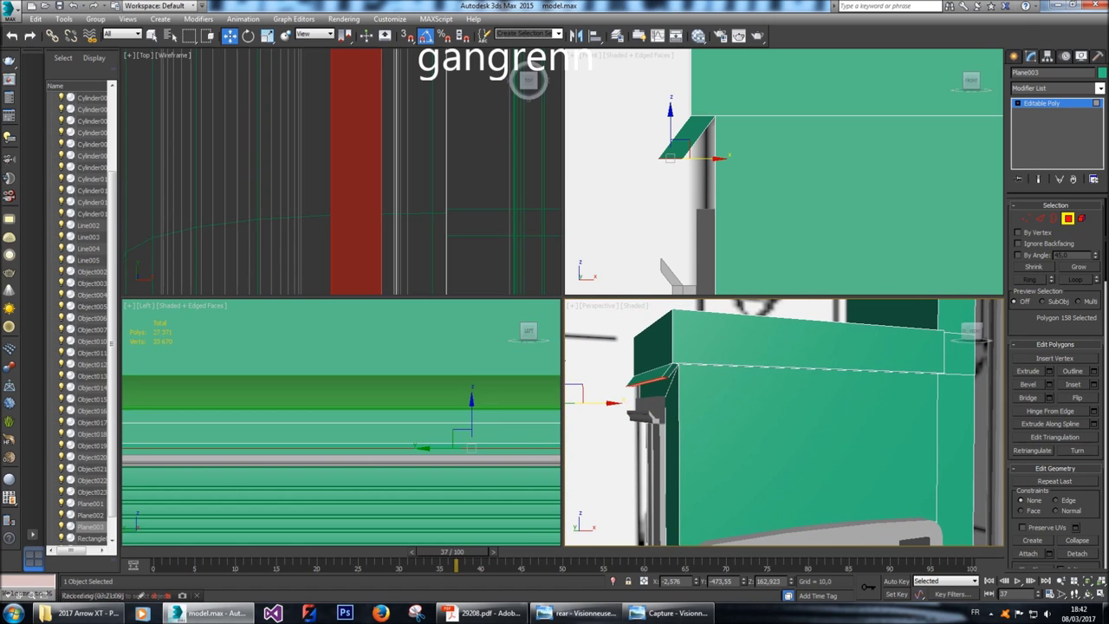
key("shift+z")
left_click_drag(721, 165, 715, 166)
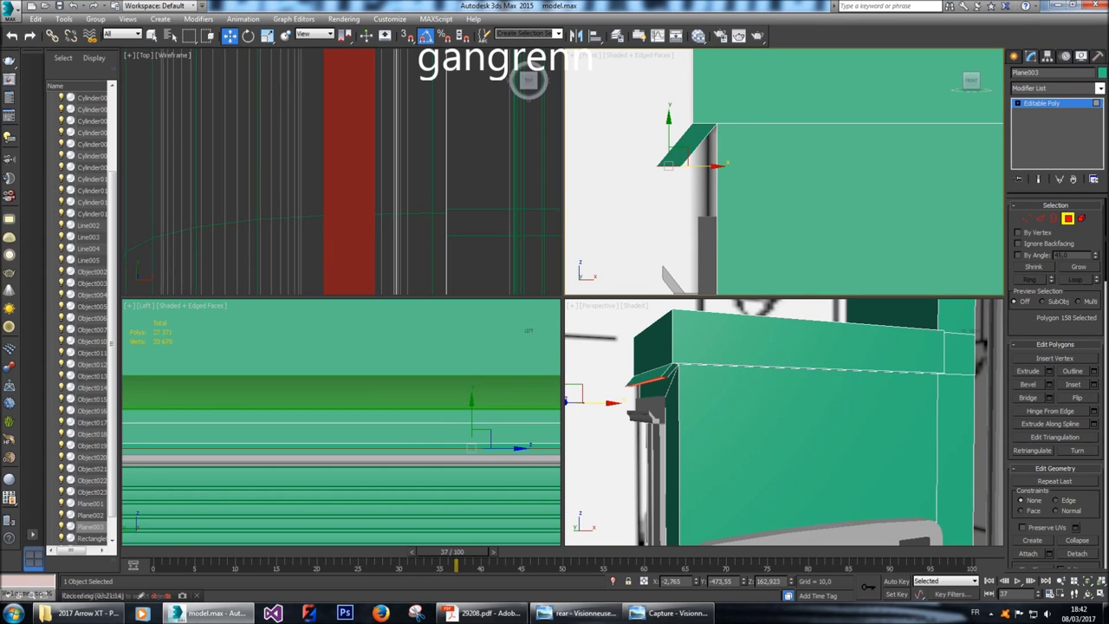
left_click_drag(668, 119, 669, 123)
Check the lip with Alt+X see-through, clear the selection, and orbit to inspect its end.
key("alt+x")
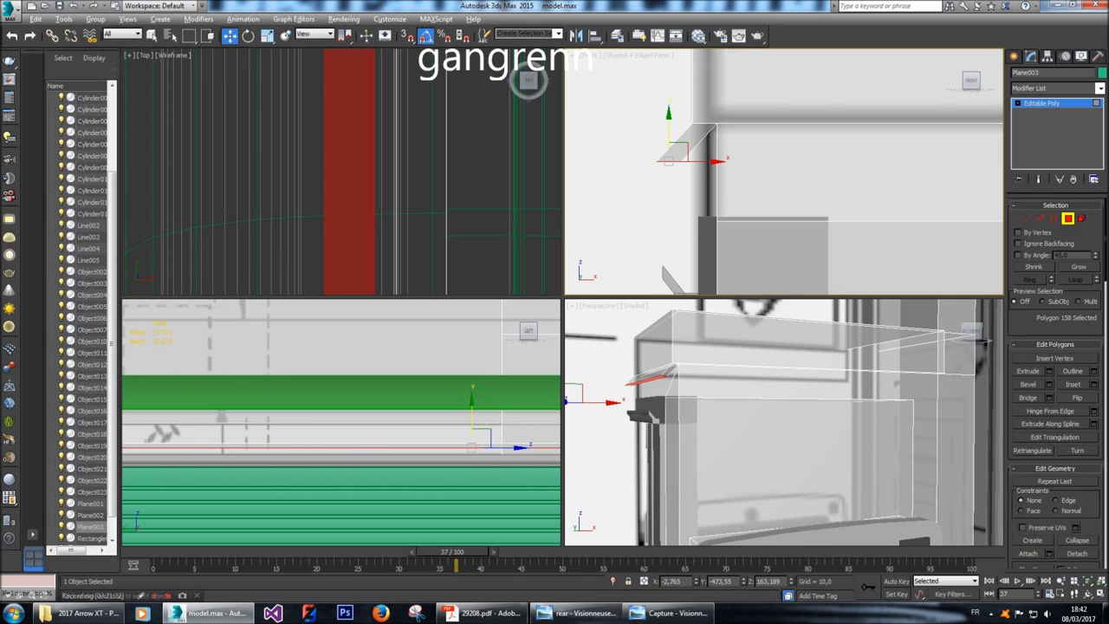
key("alt+x")
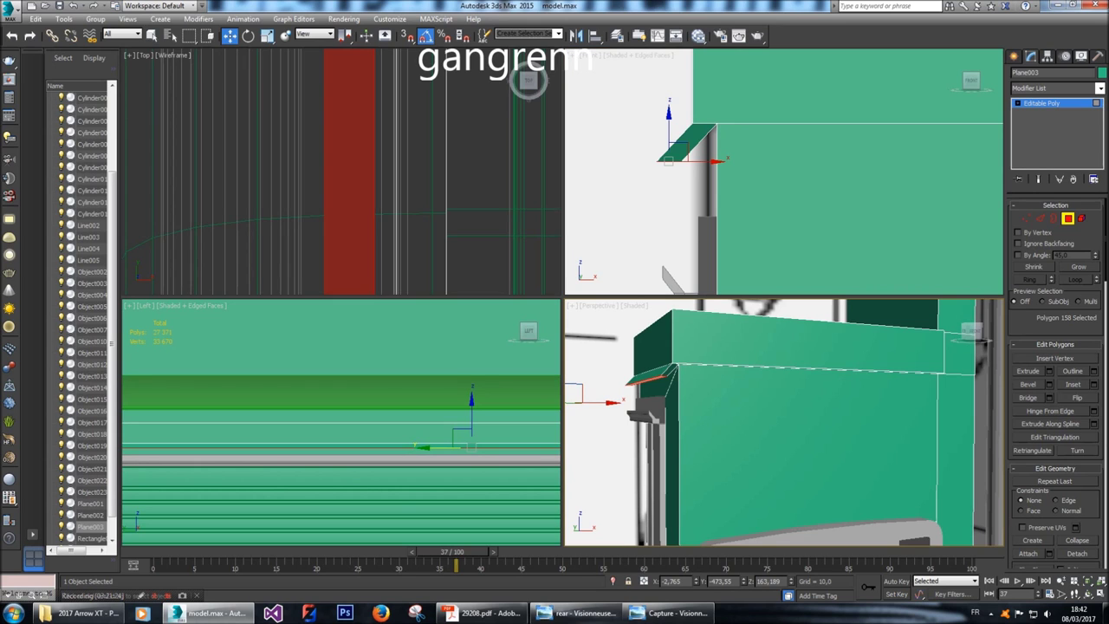
left_click(499, 239)
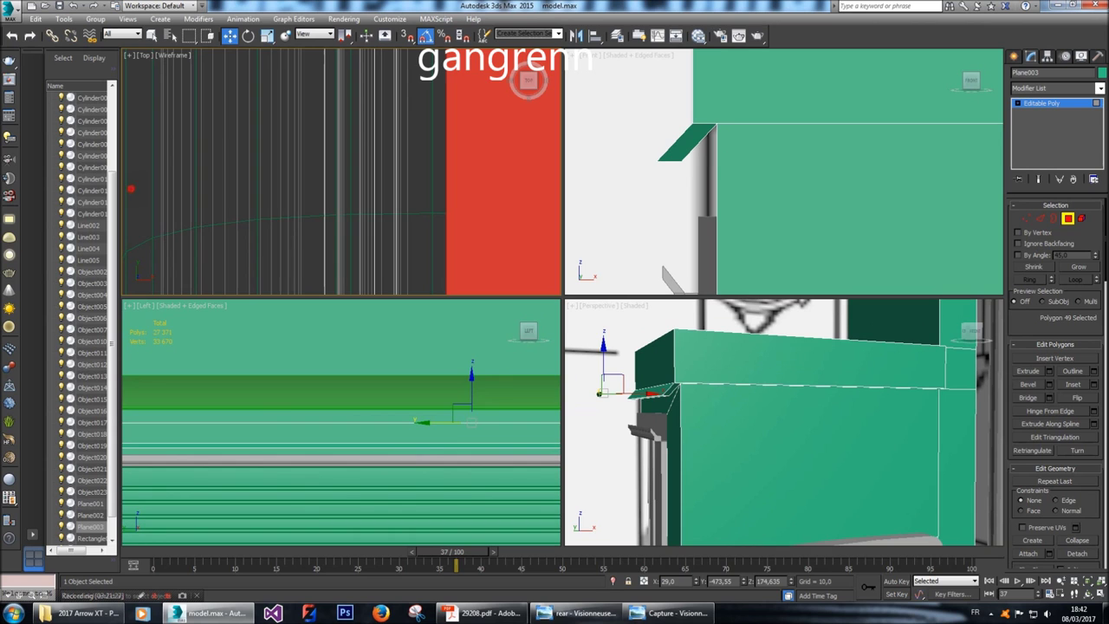
key("ctrl+d")
middle_click_drag(784, 422, 550, 340, "alt")
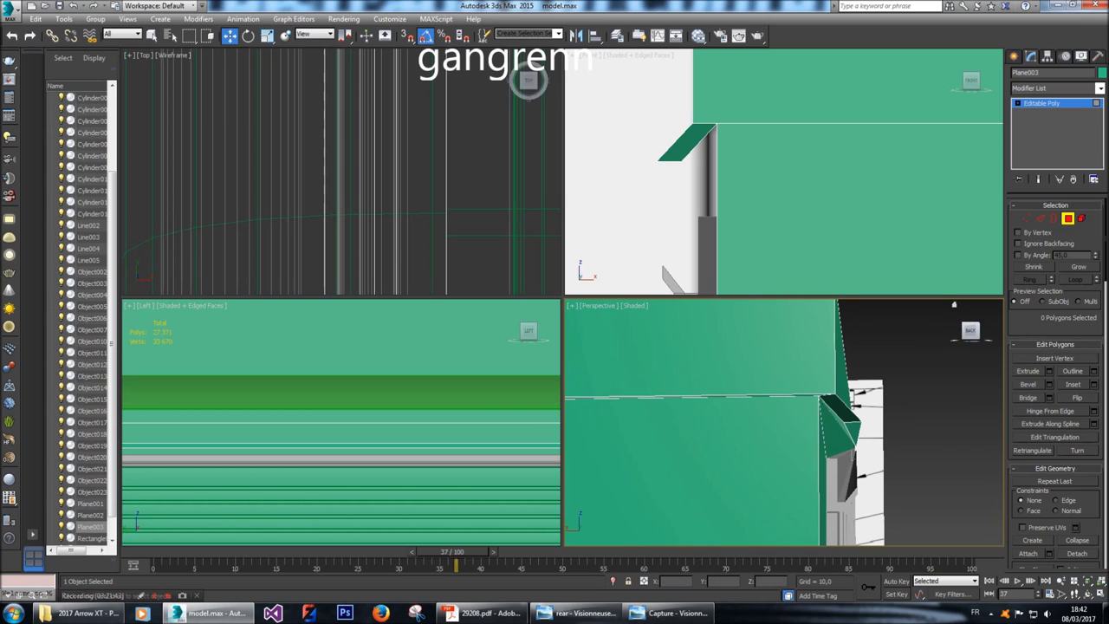
middle_click_drag(955, 304, 924, 317, "alt")
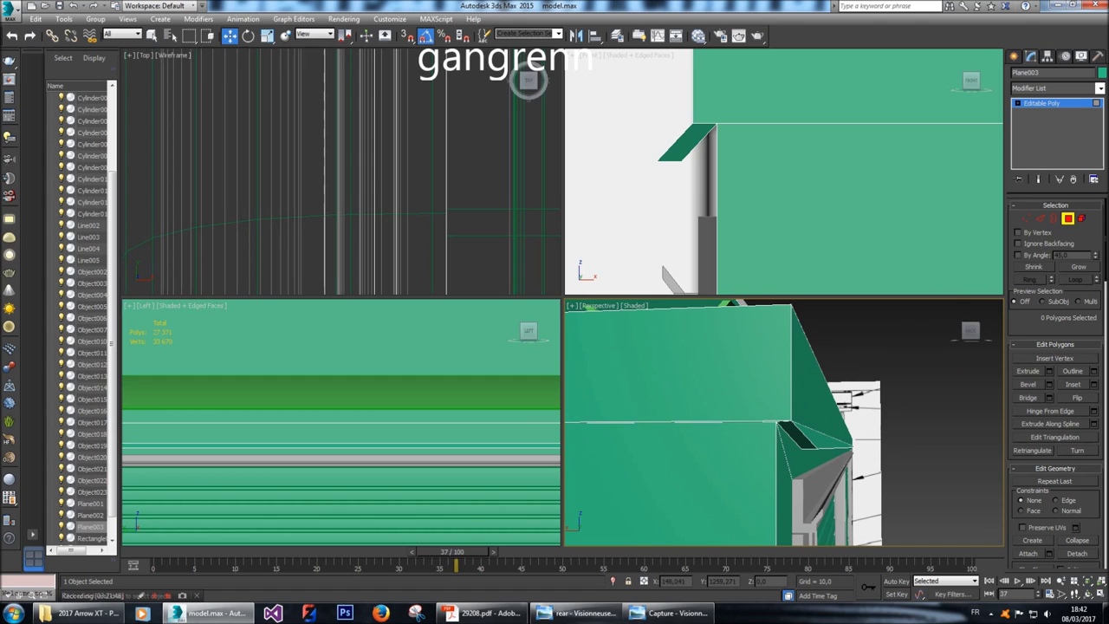
Marquee-select the lip's corner vertices in the Front viewport and lower them slightly along Y.
key("1")
left_click_drag(627, 143, 698, 160)
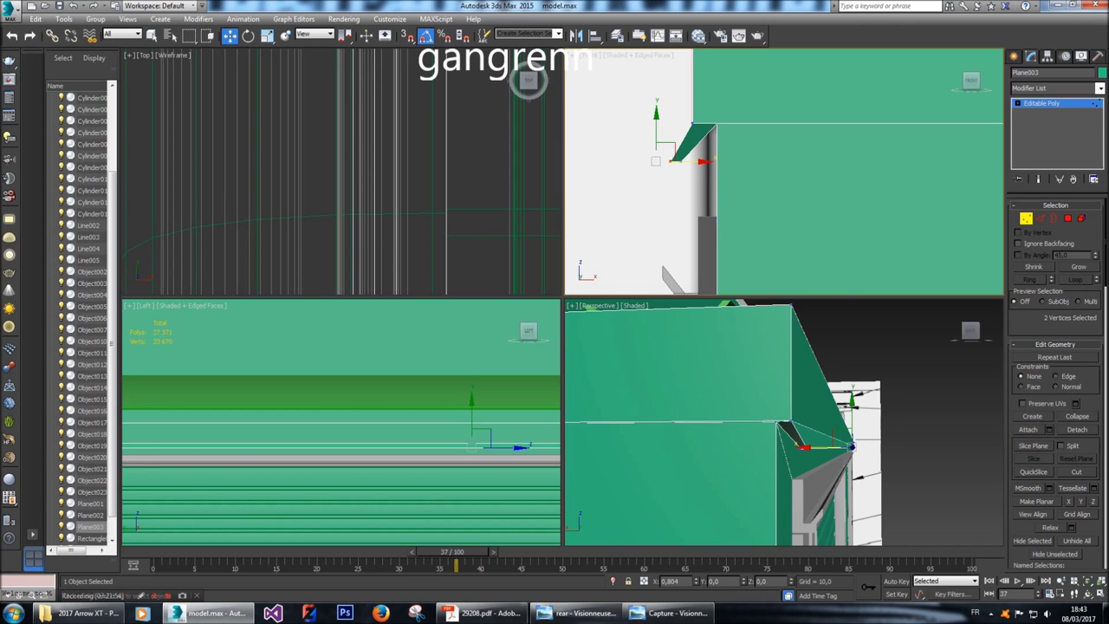
left_click(877, 359)
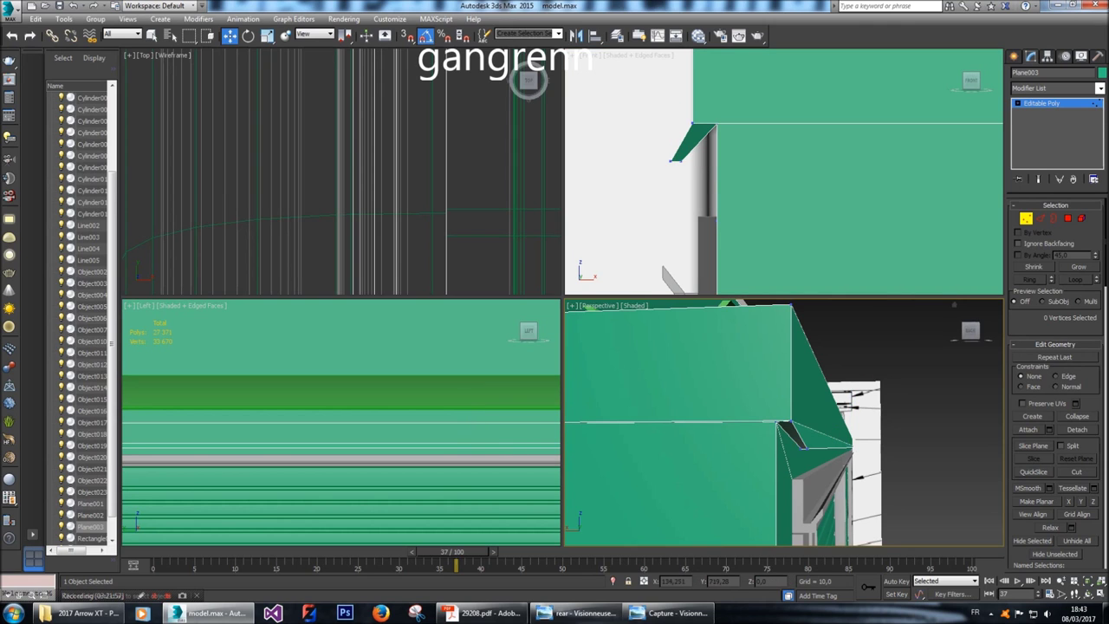
left_click(971, 330)
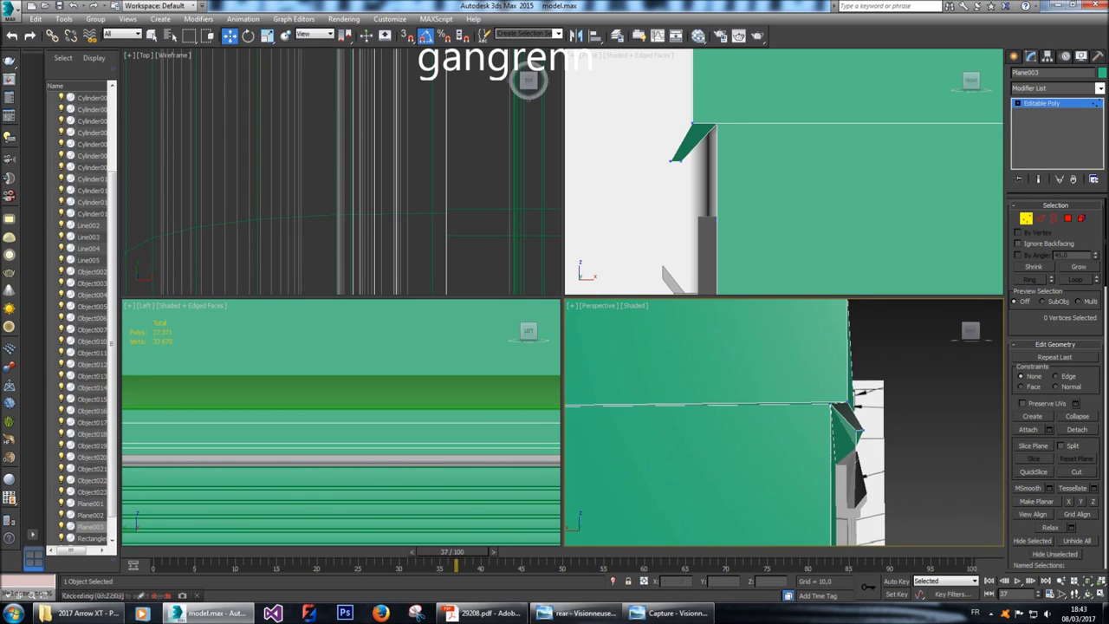
left_click_drag(647, 148, 687, 170)
left_click_drag(676, 114, 675, 118)
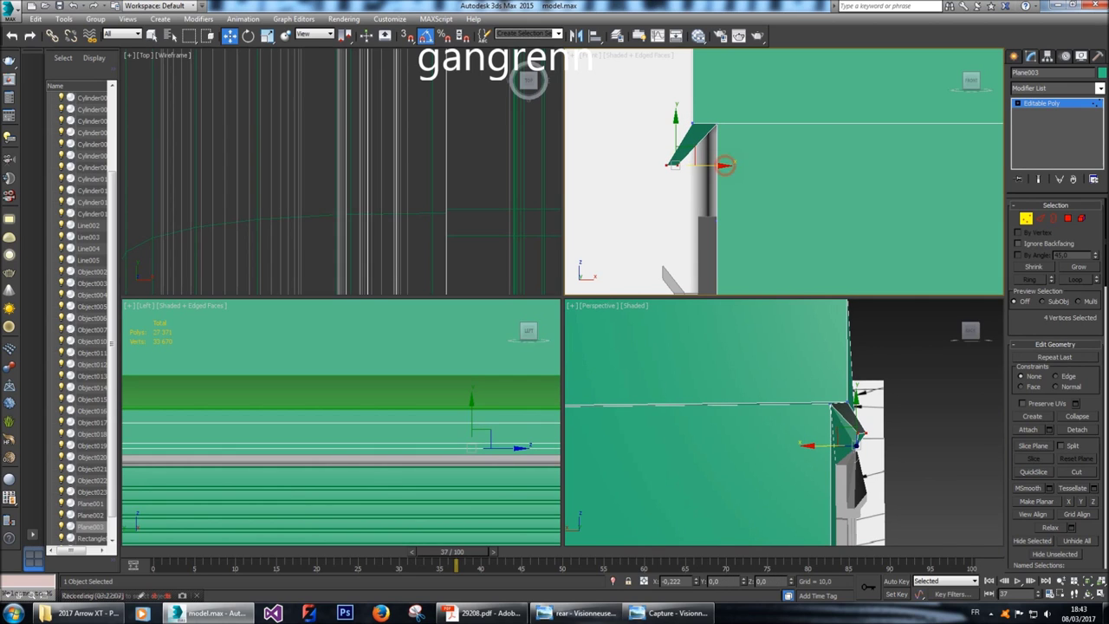
Deselect the vertices and frame the whole body from a side-on perspective.
right_click(938, 386)
left_click(939, 387)
middle_click_drag(938, 386, 788, 431, "alt")
key("z")
middle_click_drag(858, 416, 858, 416, "alt")
scroll(763, 462, "up", 3)
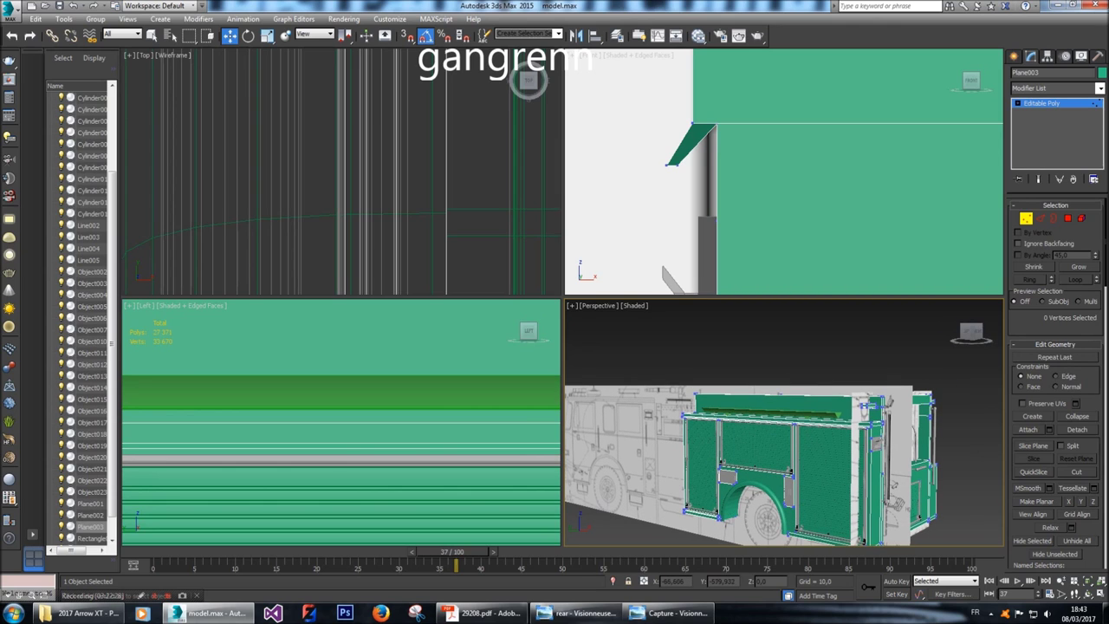
scroll(342, 422, "down", 6)
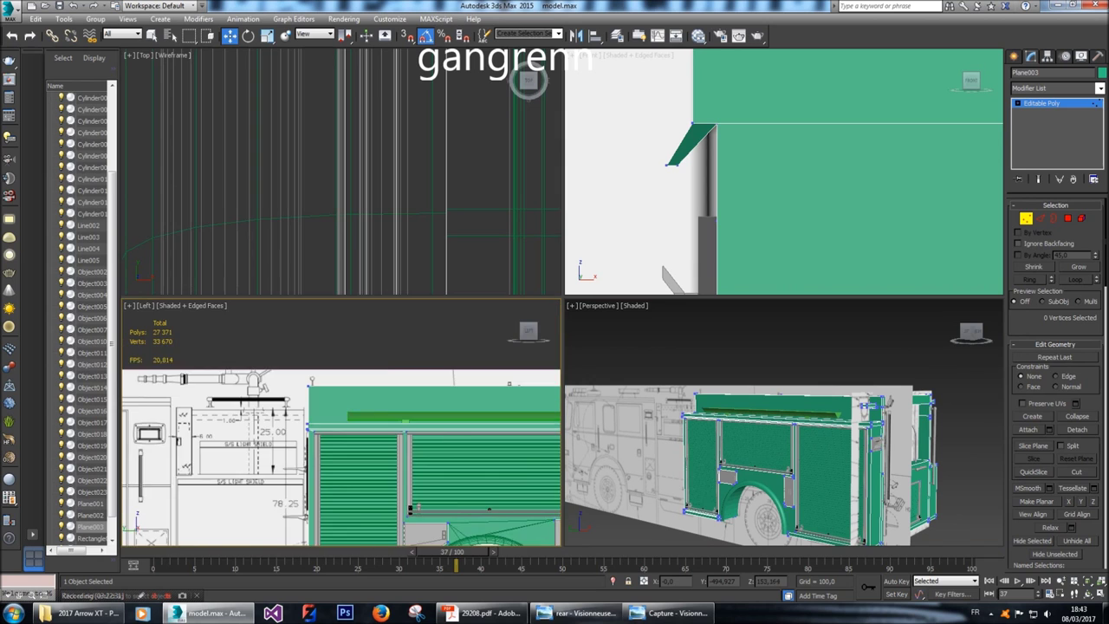
middle_click_drag(342, 422, 268, 450)
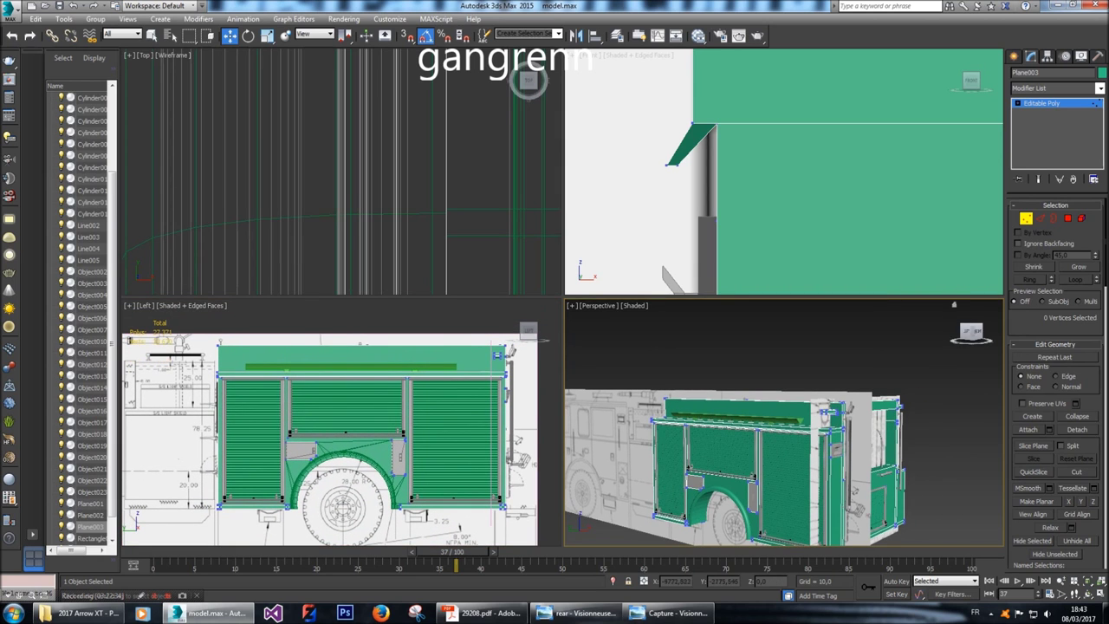